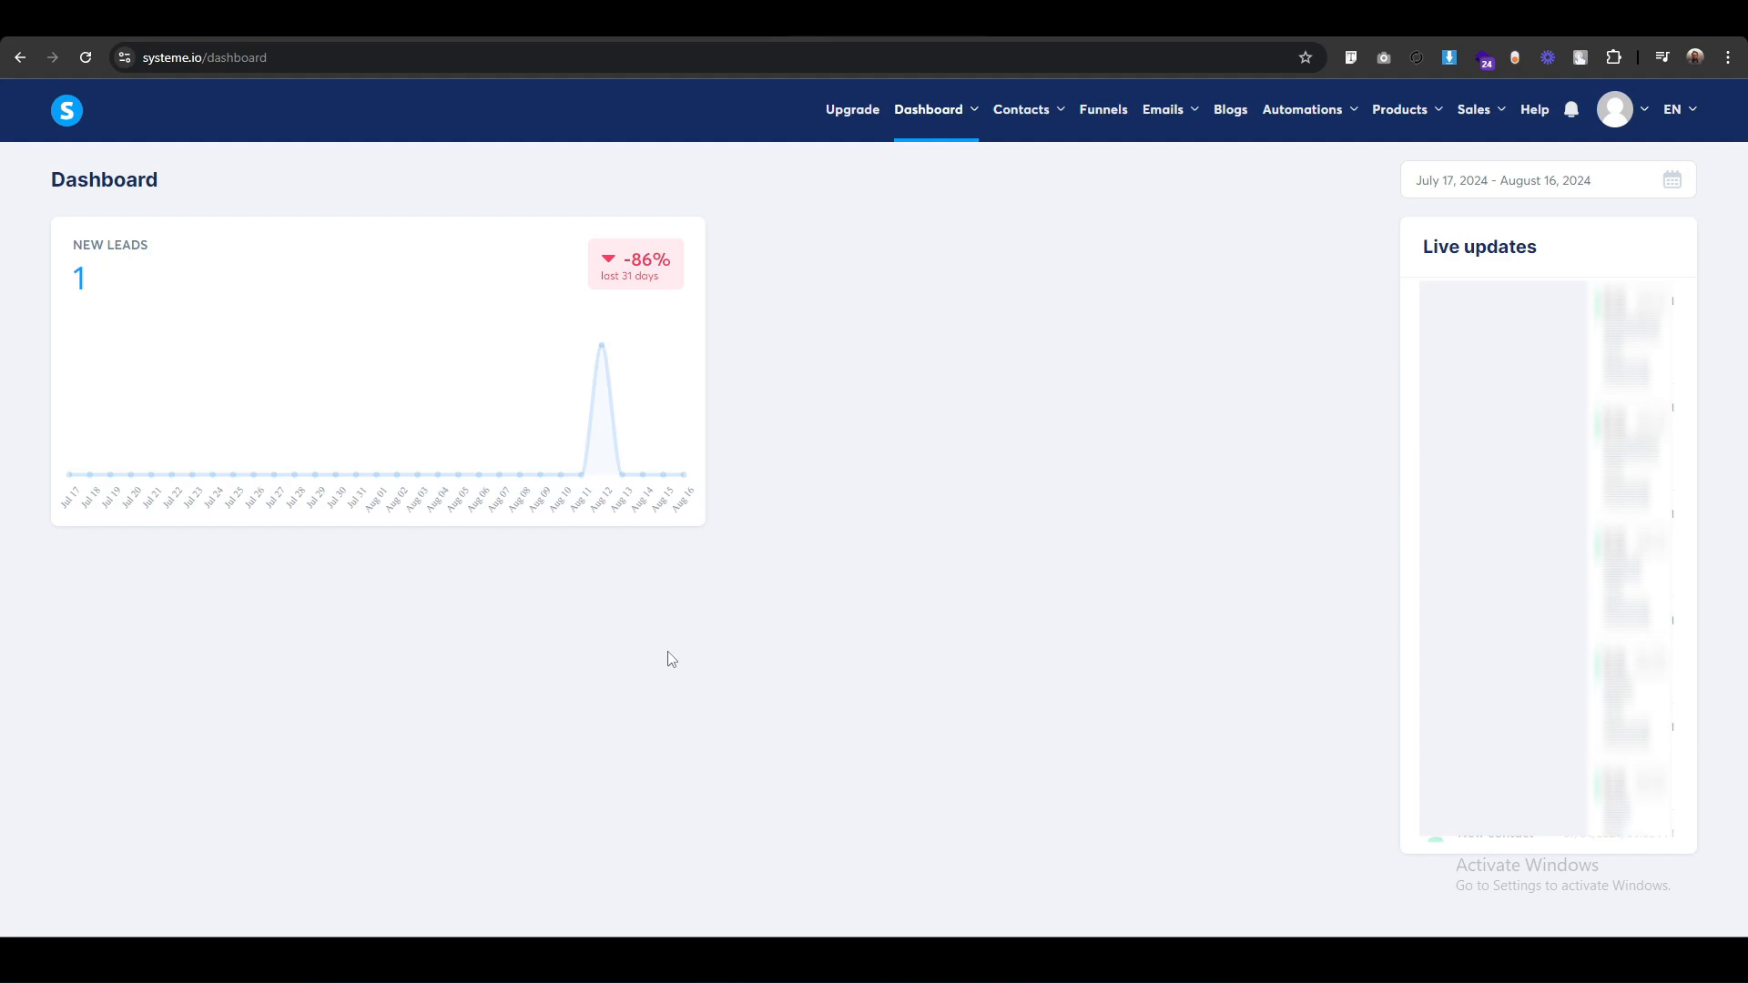
Start a new funnel named "Prime Nest Tutorial" with the goal Build an audience.
left_click(1104, 129)
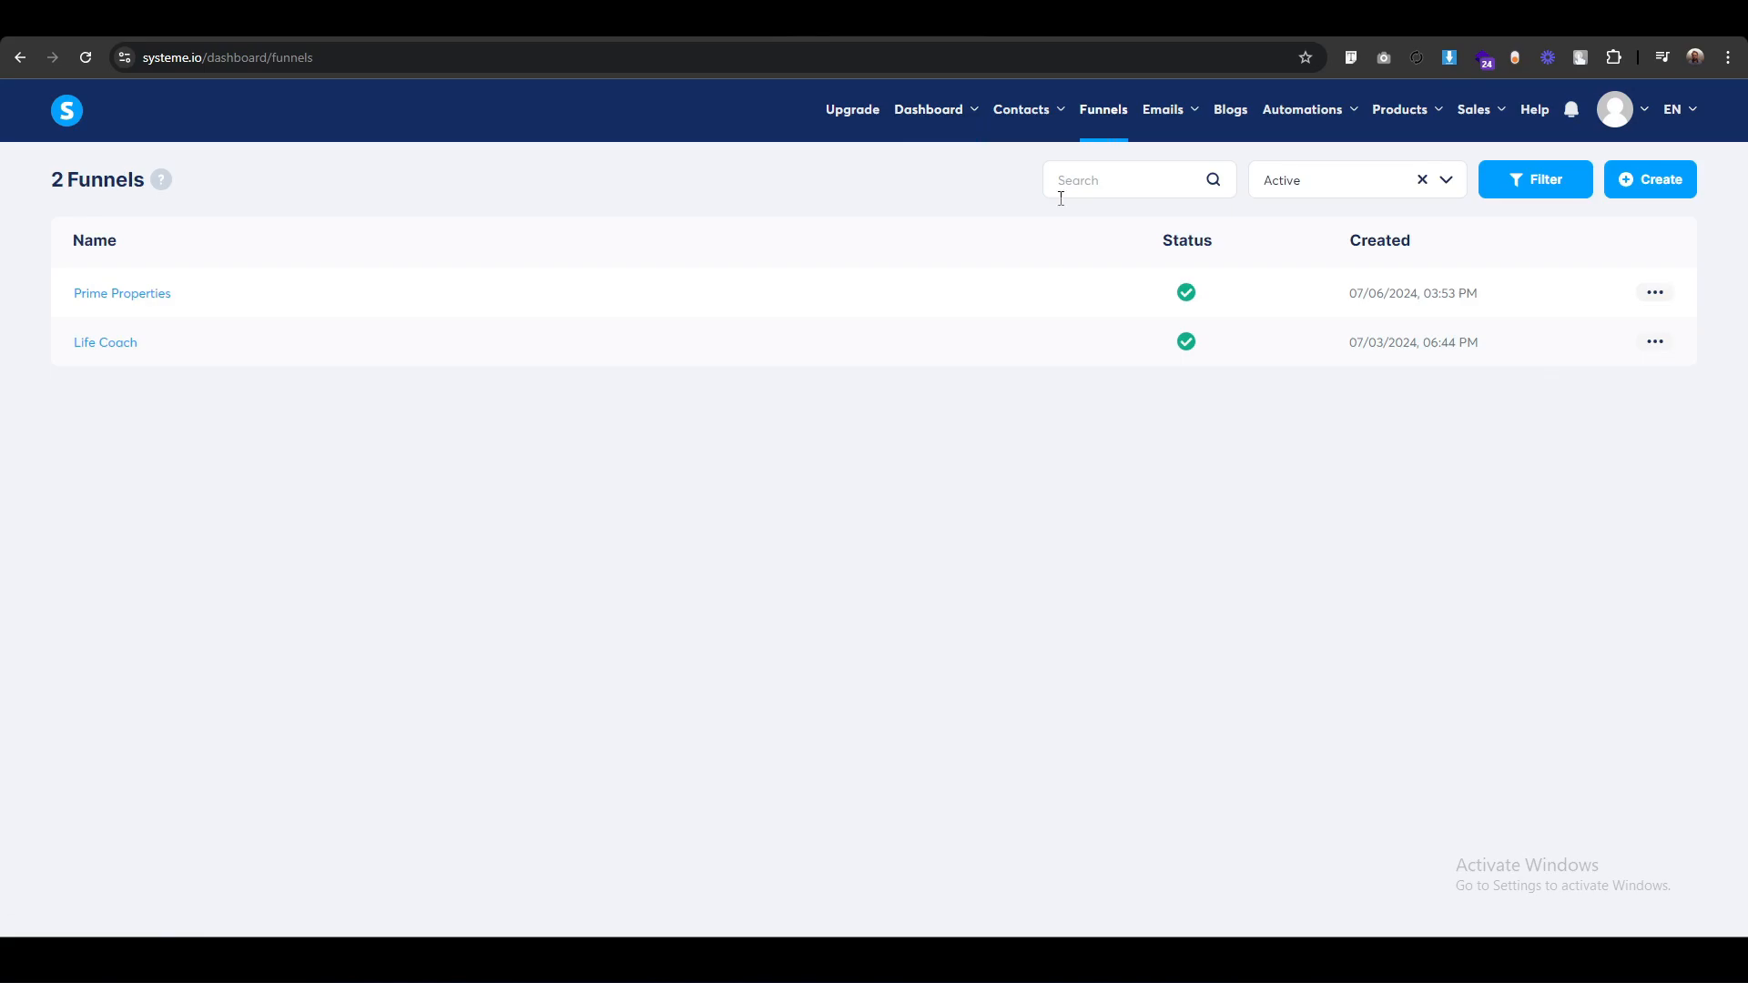
left_click(1645, 188)
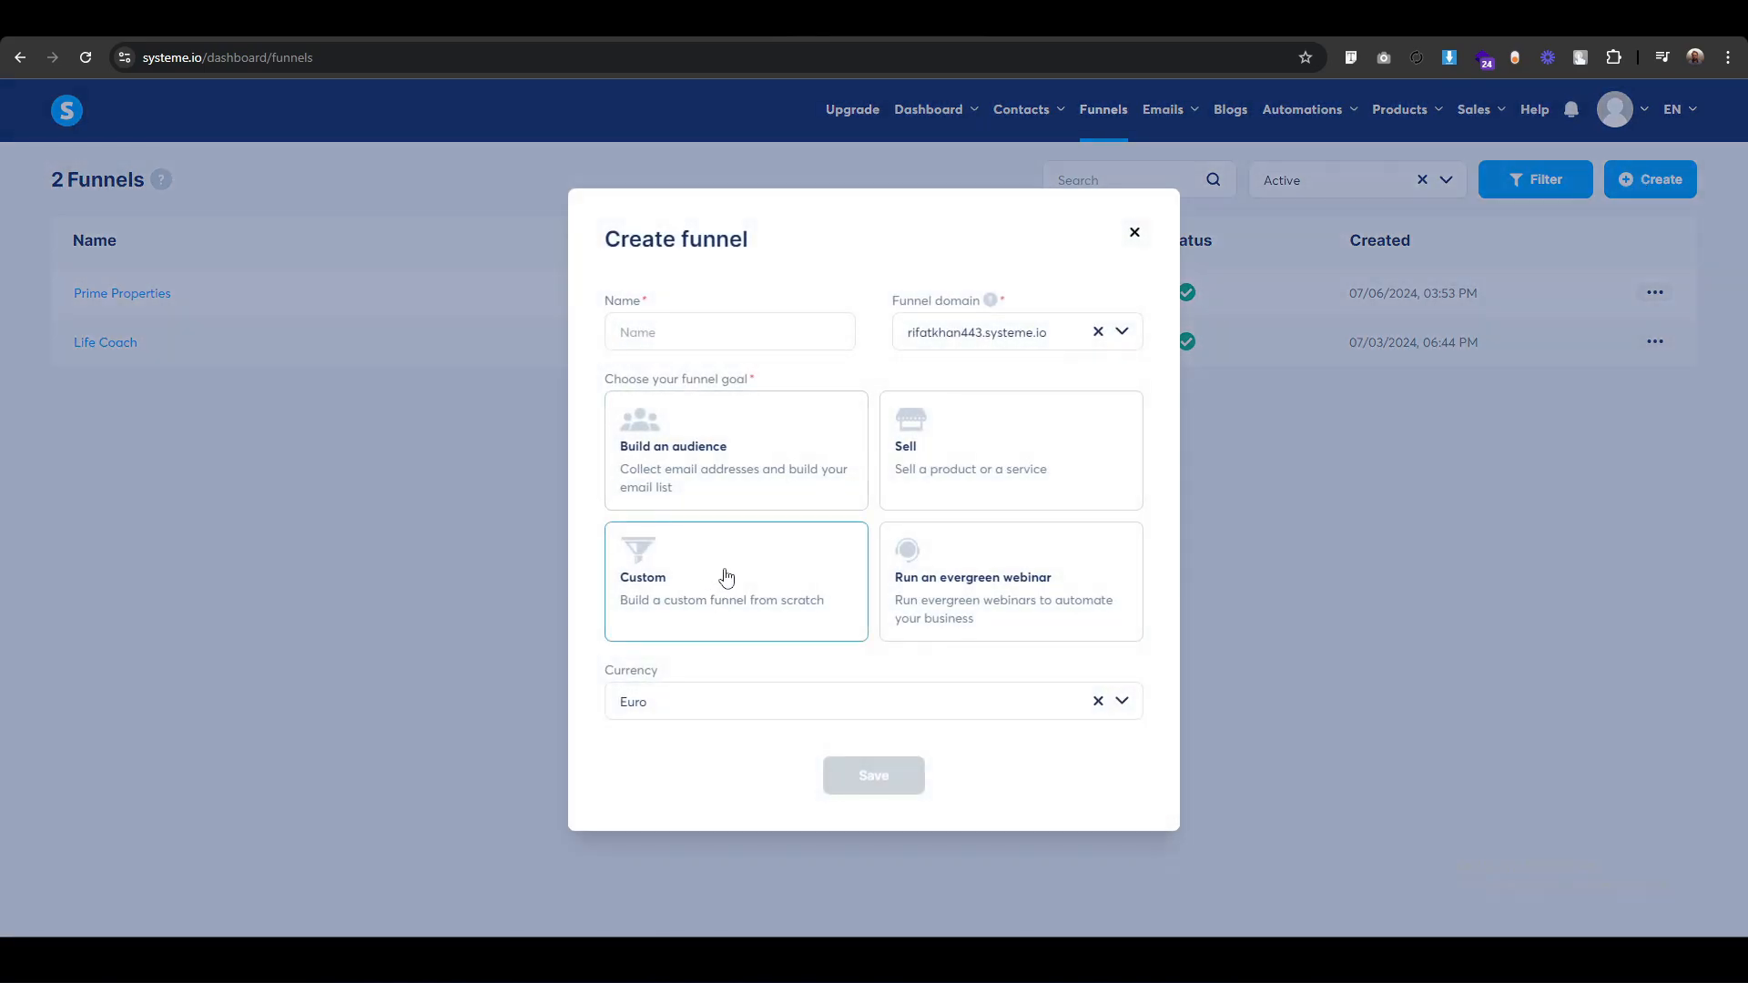
left_click(754, 331)
type("Prime Nest Tutorial")
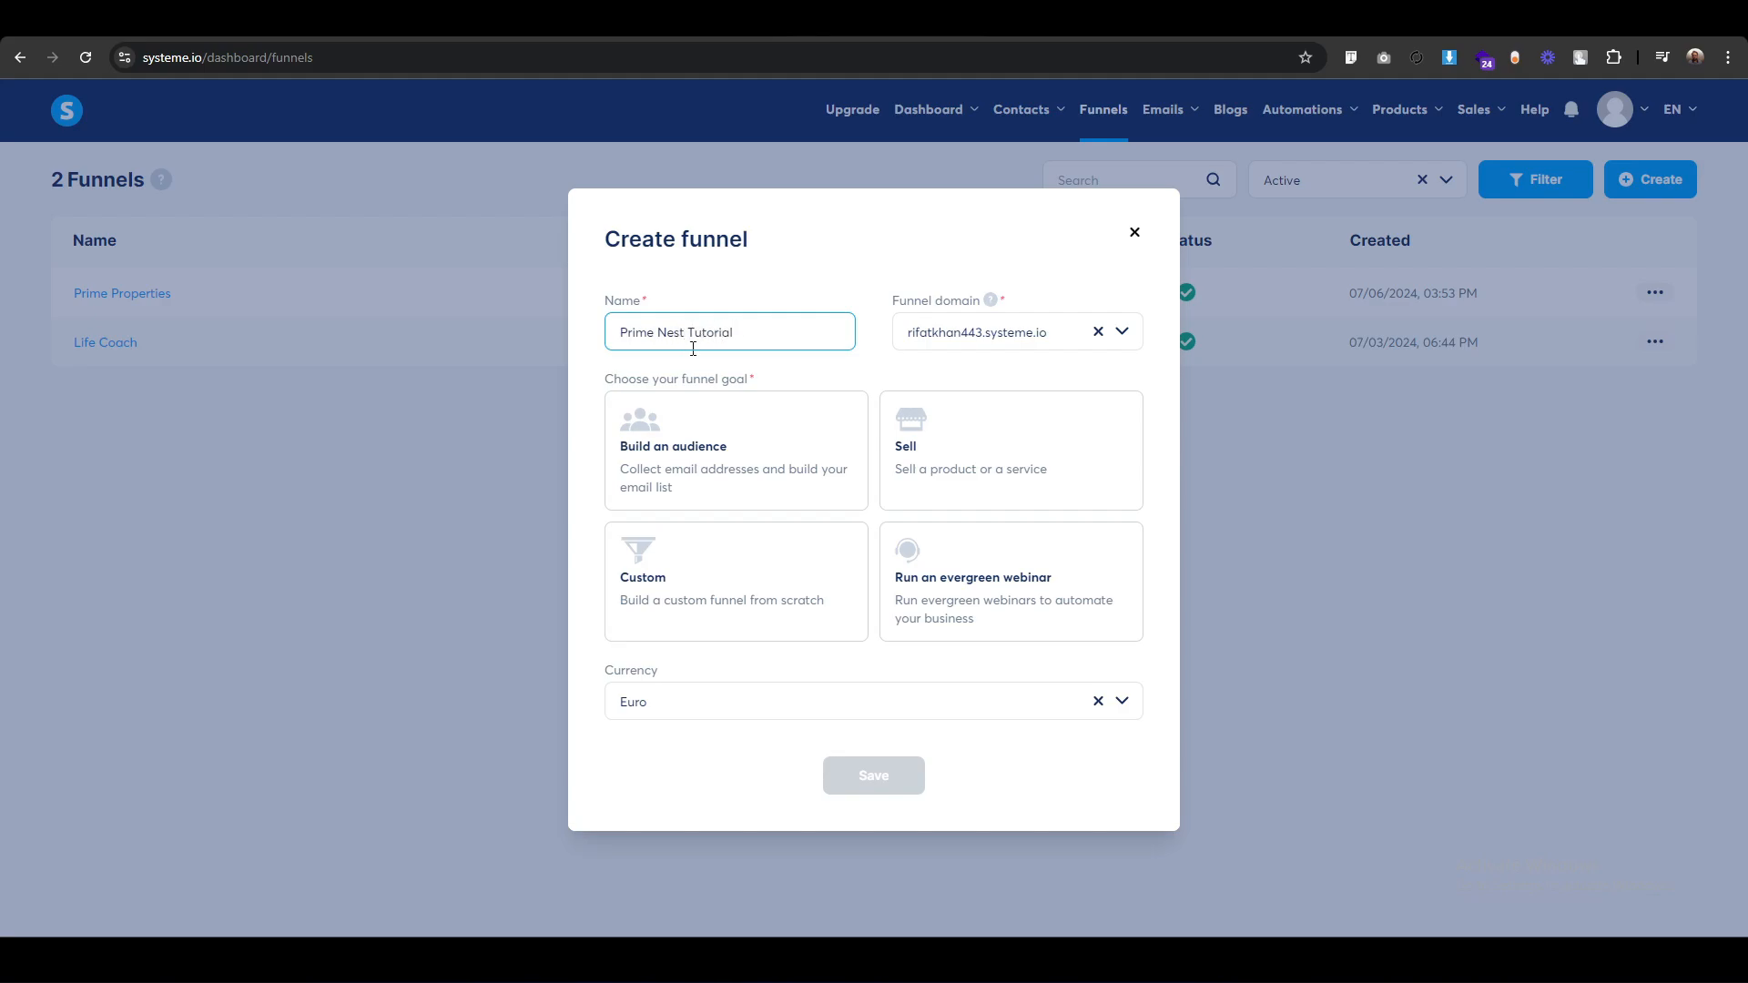
left_click(720, 449)
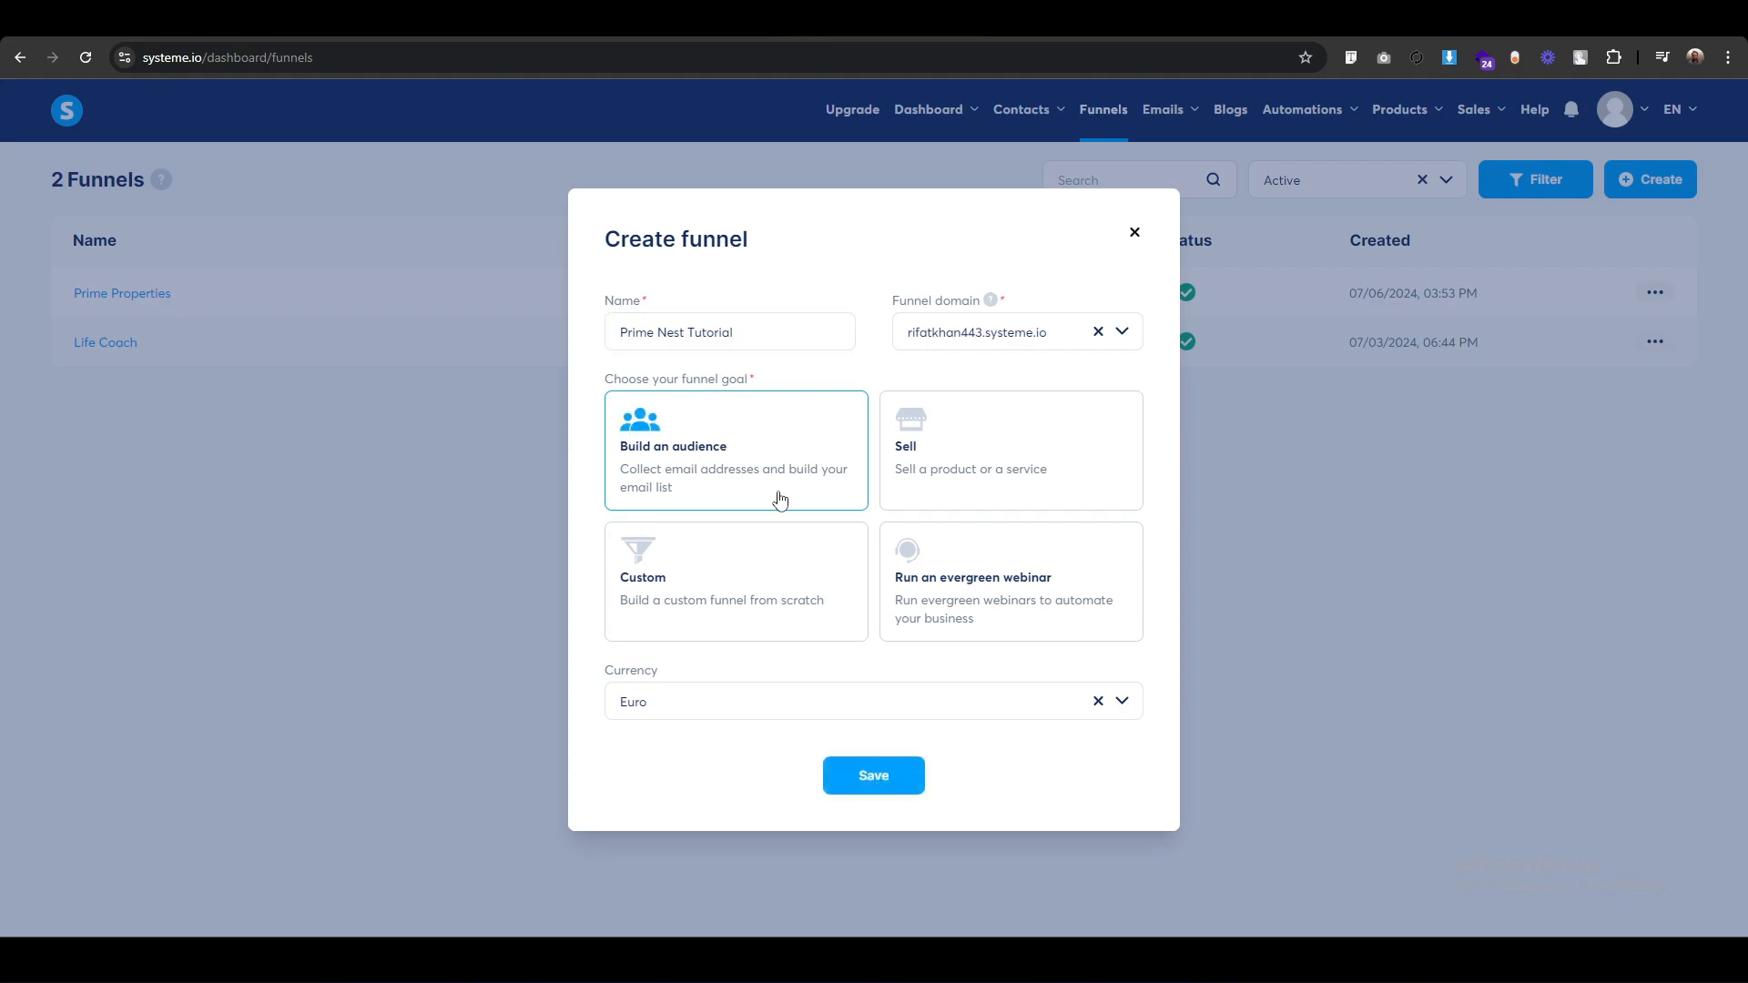
Set the funnel's currency to U.S. Dollar and save the new funnel.
left_click(815, 710)
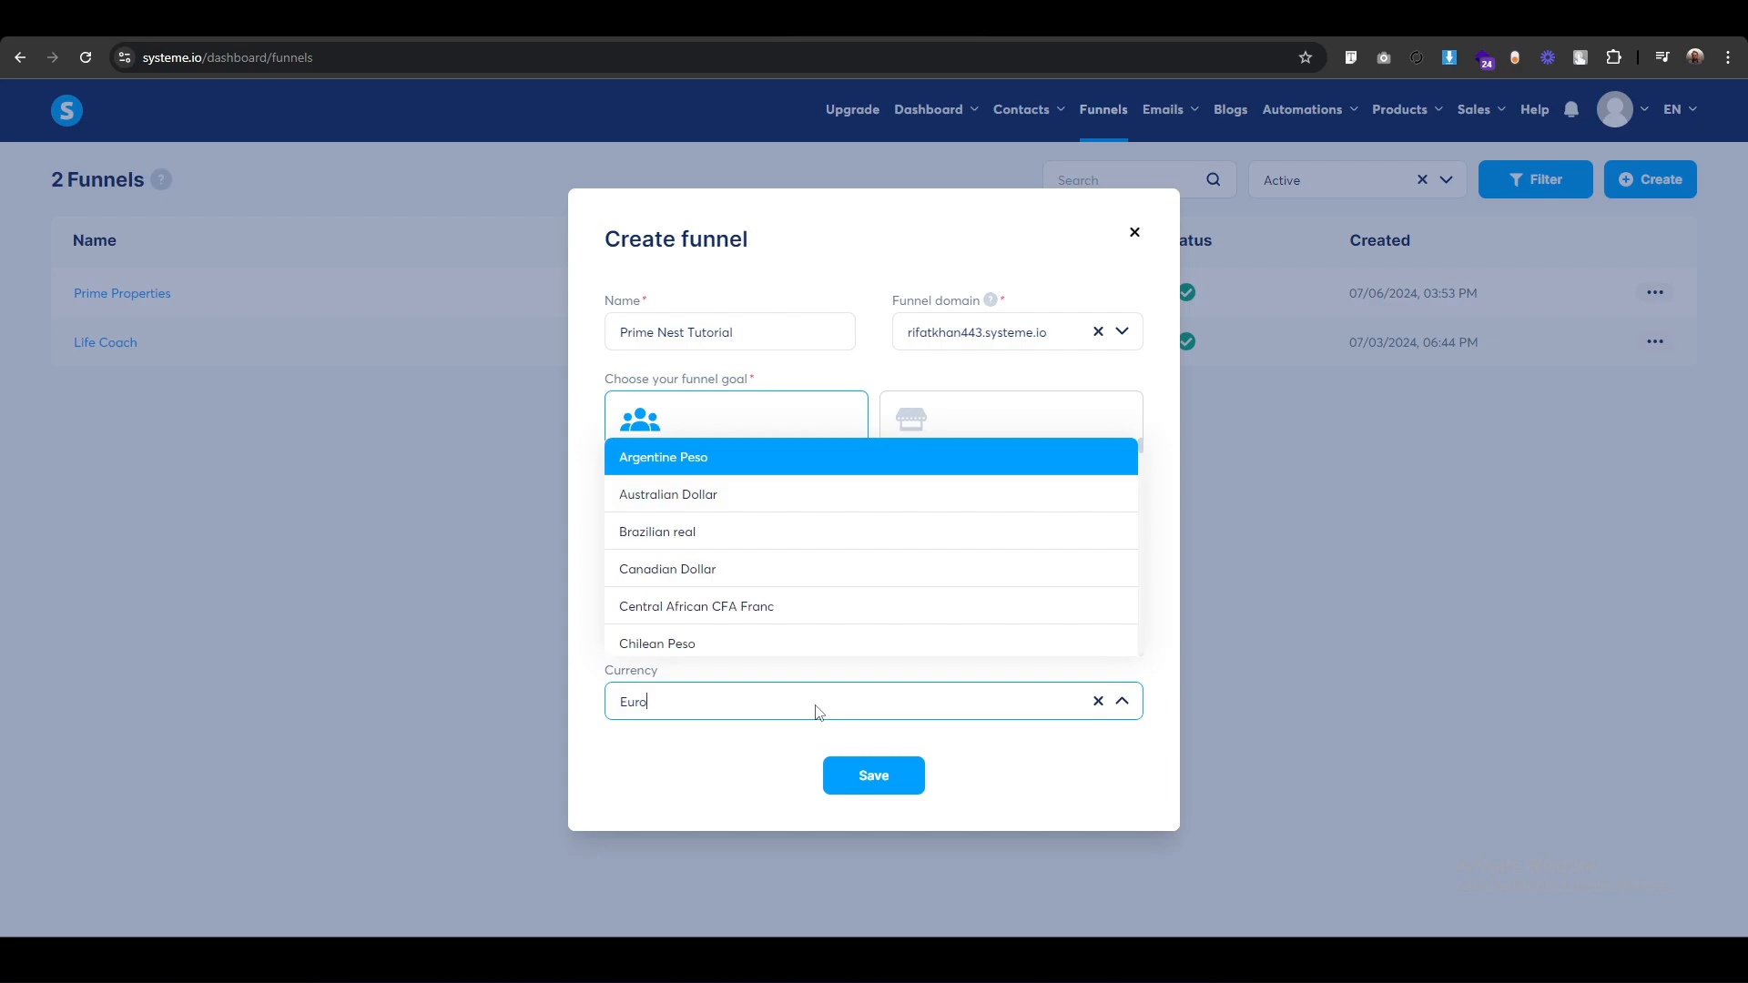
key("ctrl+a")
type("U")
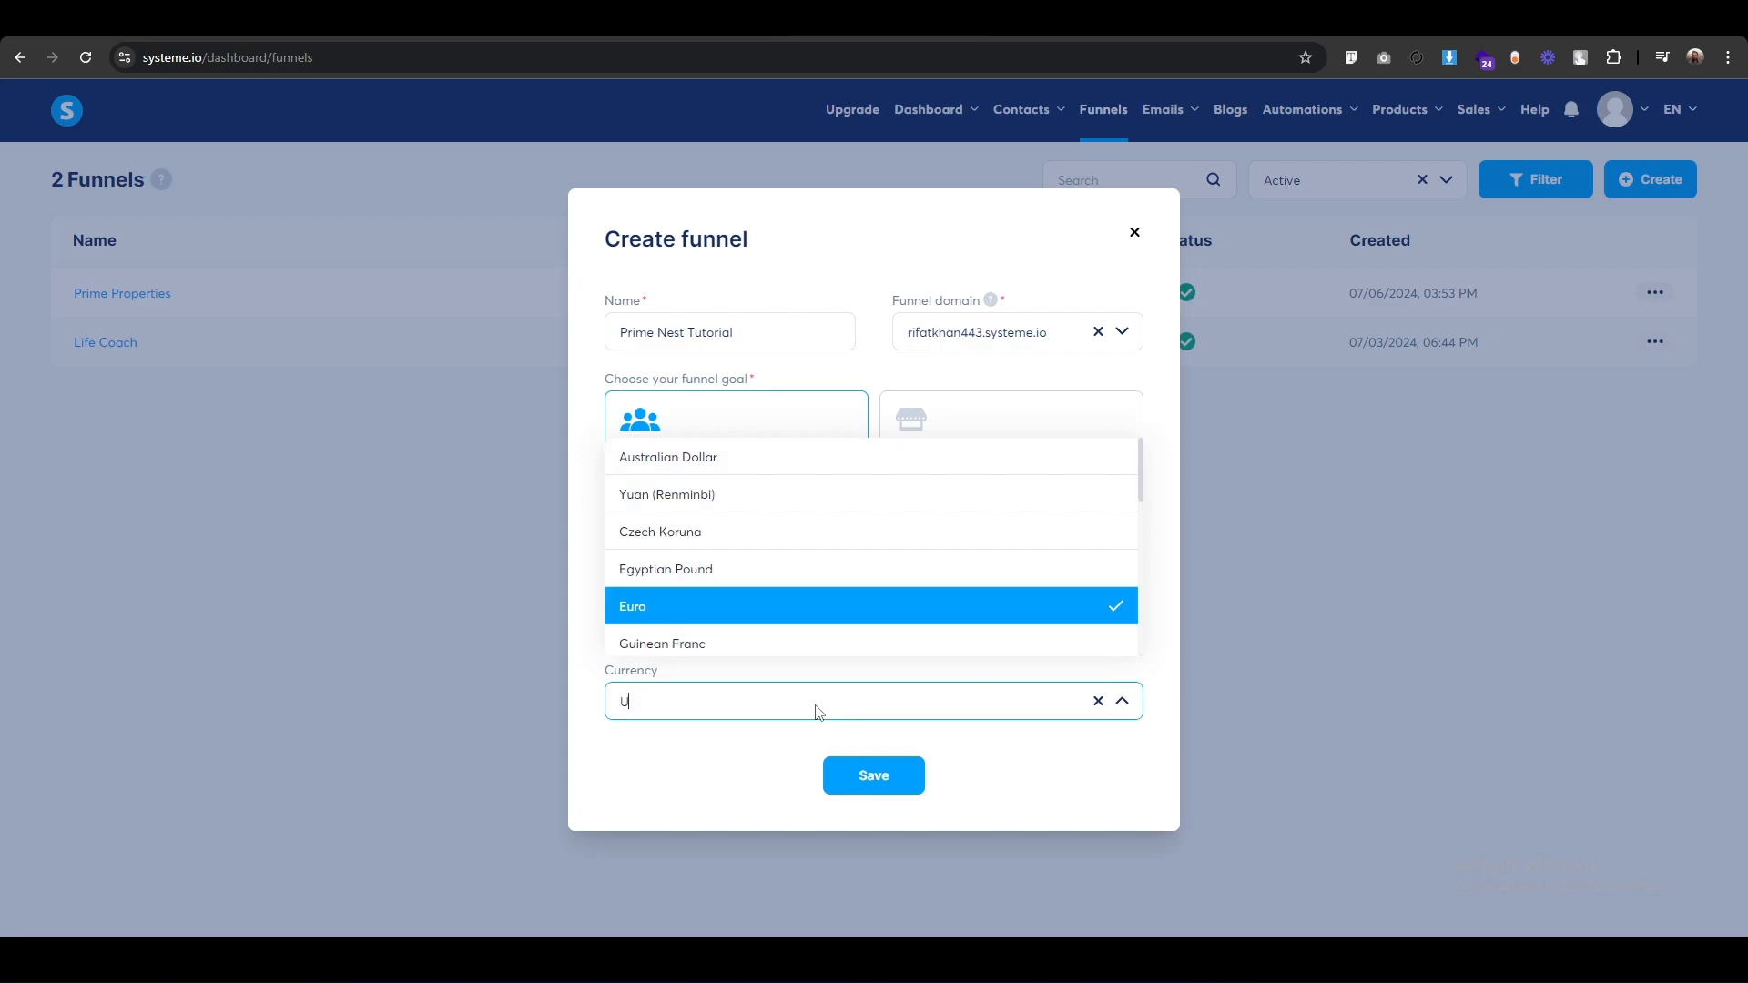
type(".")
left_click(756, 744)
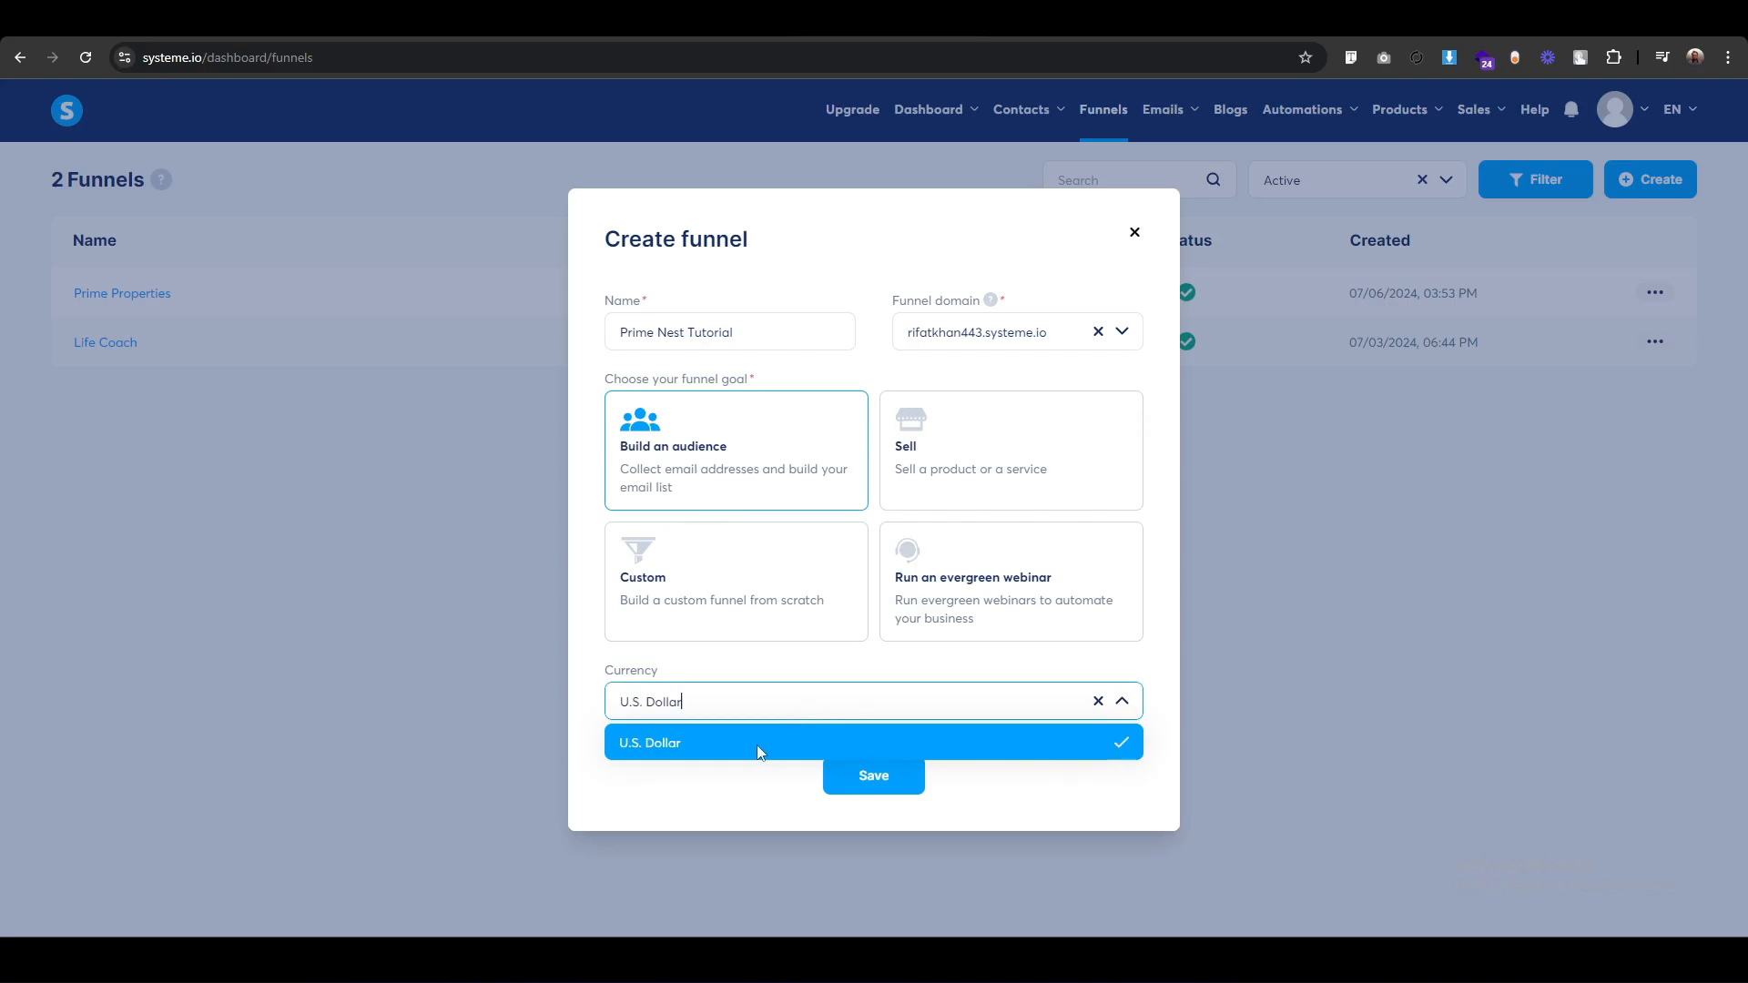
left_click(885, 779)
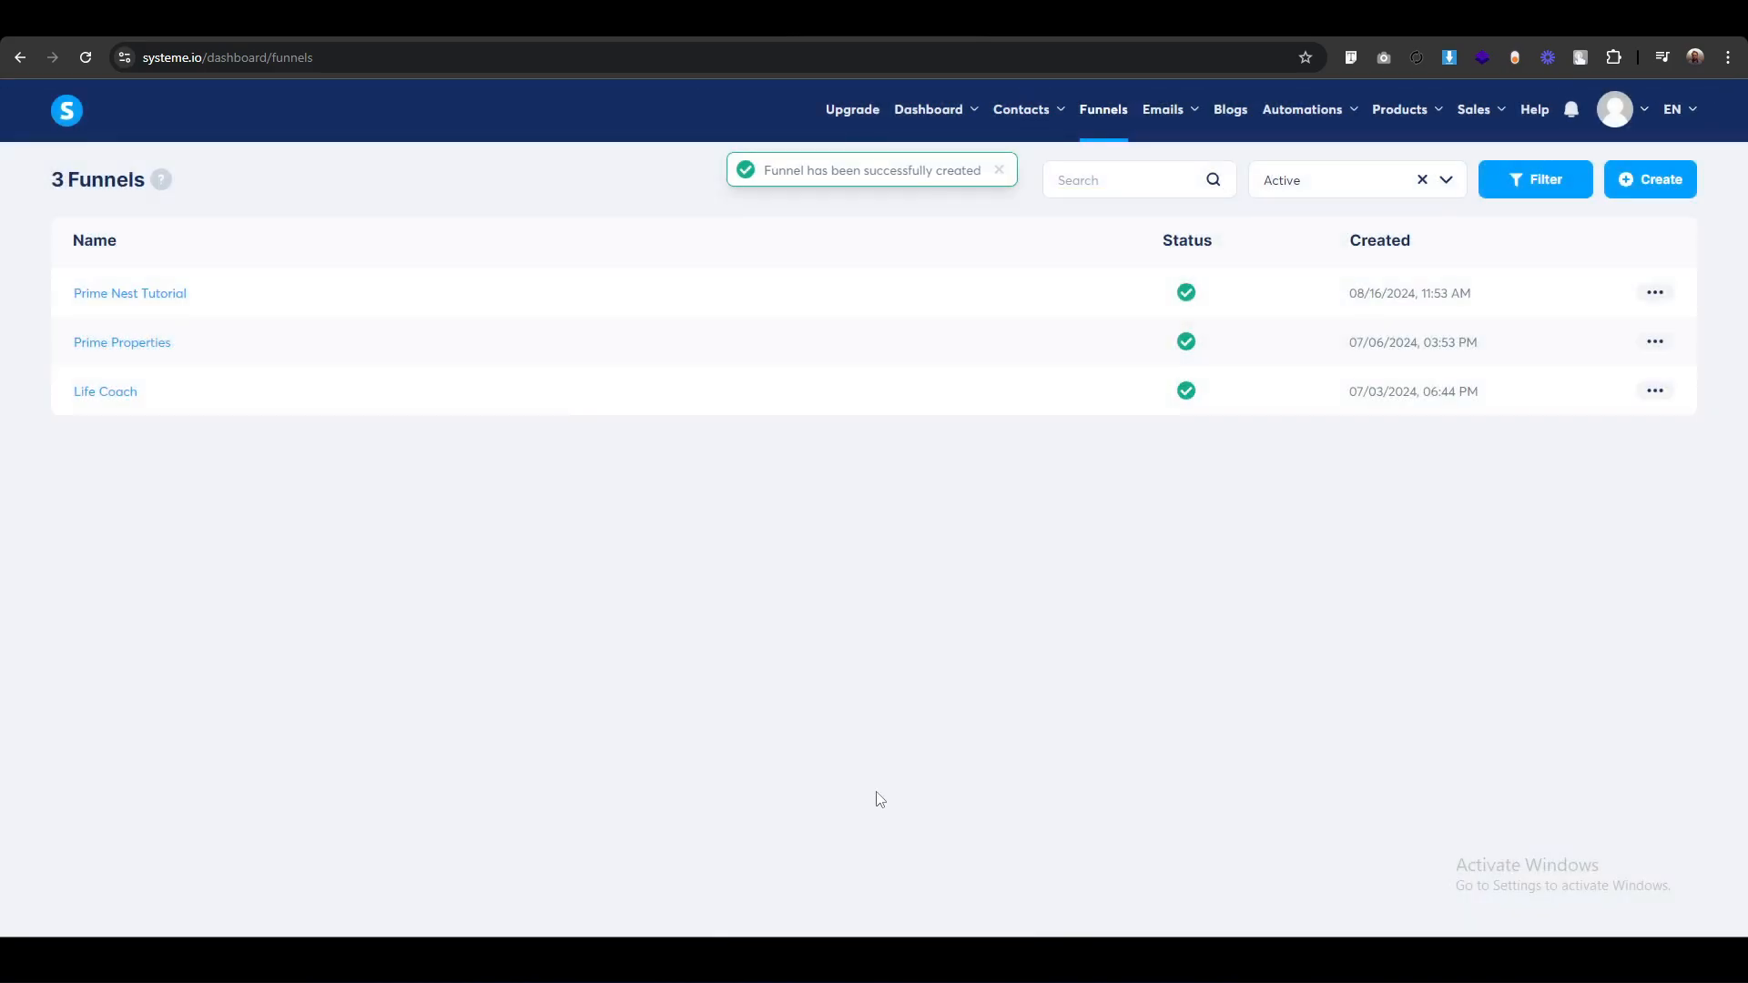
Open the Prime Nest Tutorial funnel and choose the "Your theatrical adventure awaits" template for the squeeze page.
left_click(135, 296)
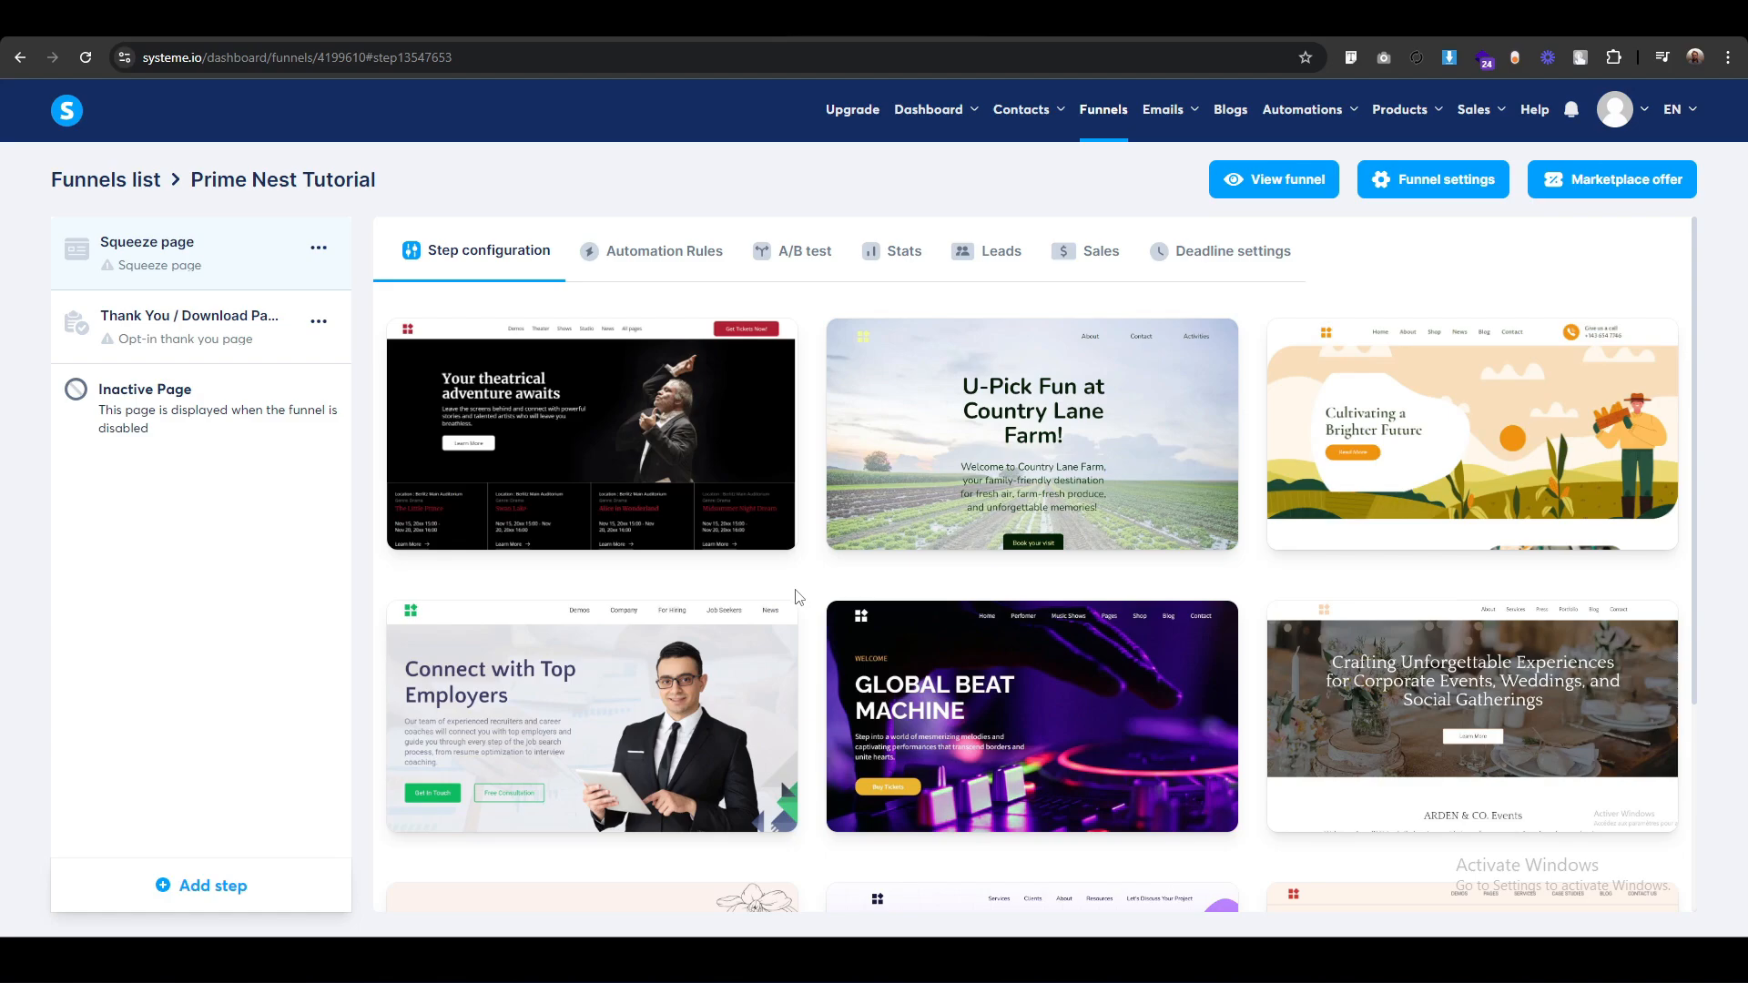
mouse_move(549, 528)
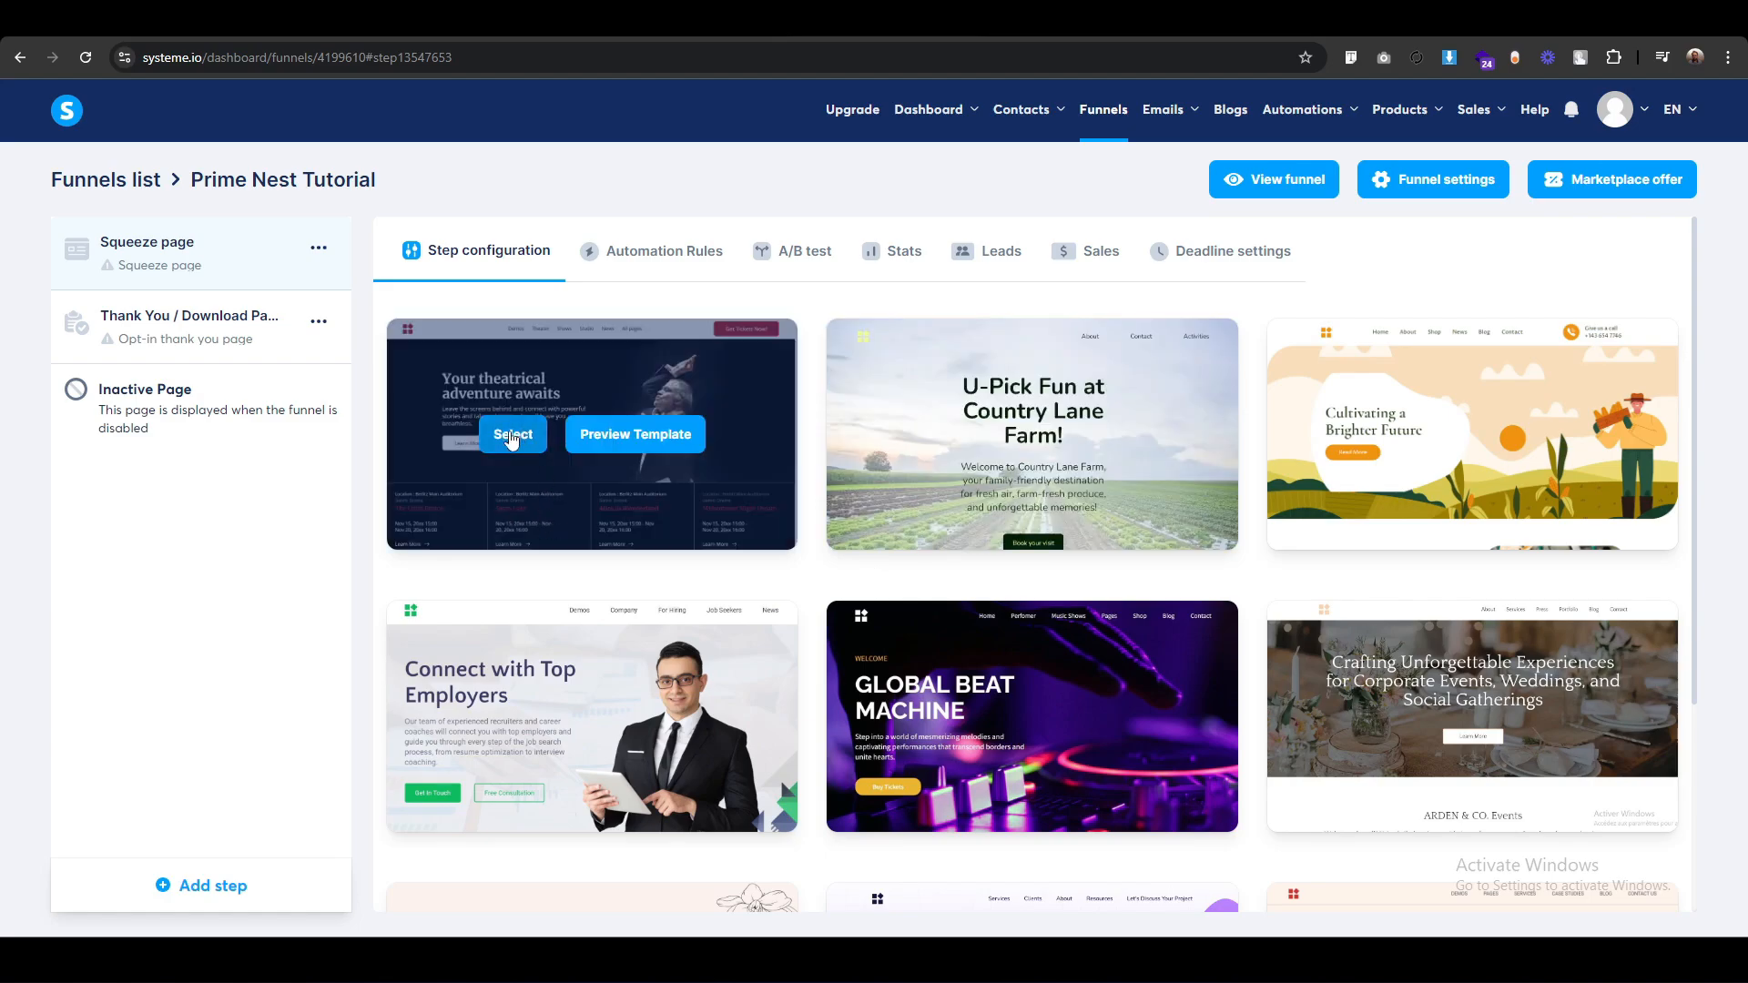
left_click(511, 438)
Set the squeeze page's URL path to "prime-nest-tutorial" and open the page for editing.
left_click_drag(697, 437, 619, 431)
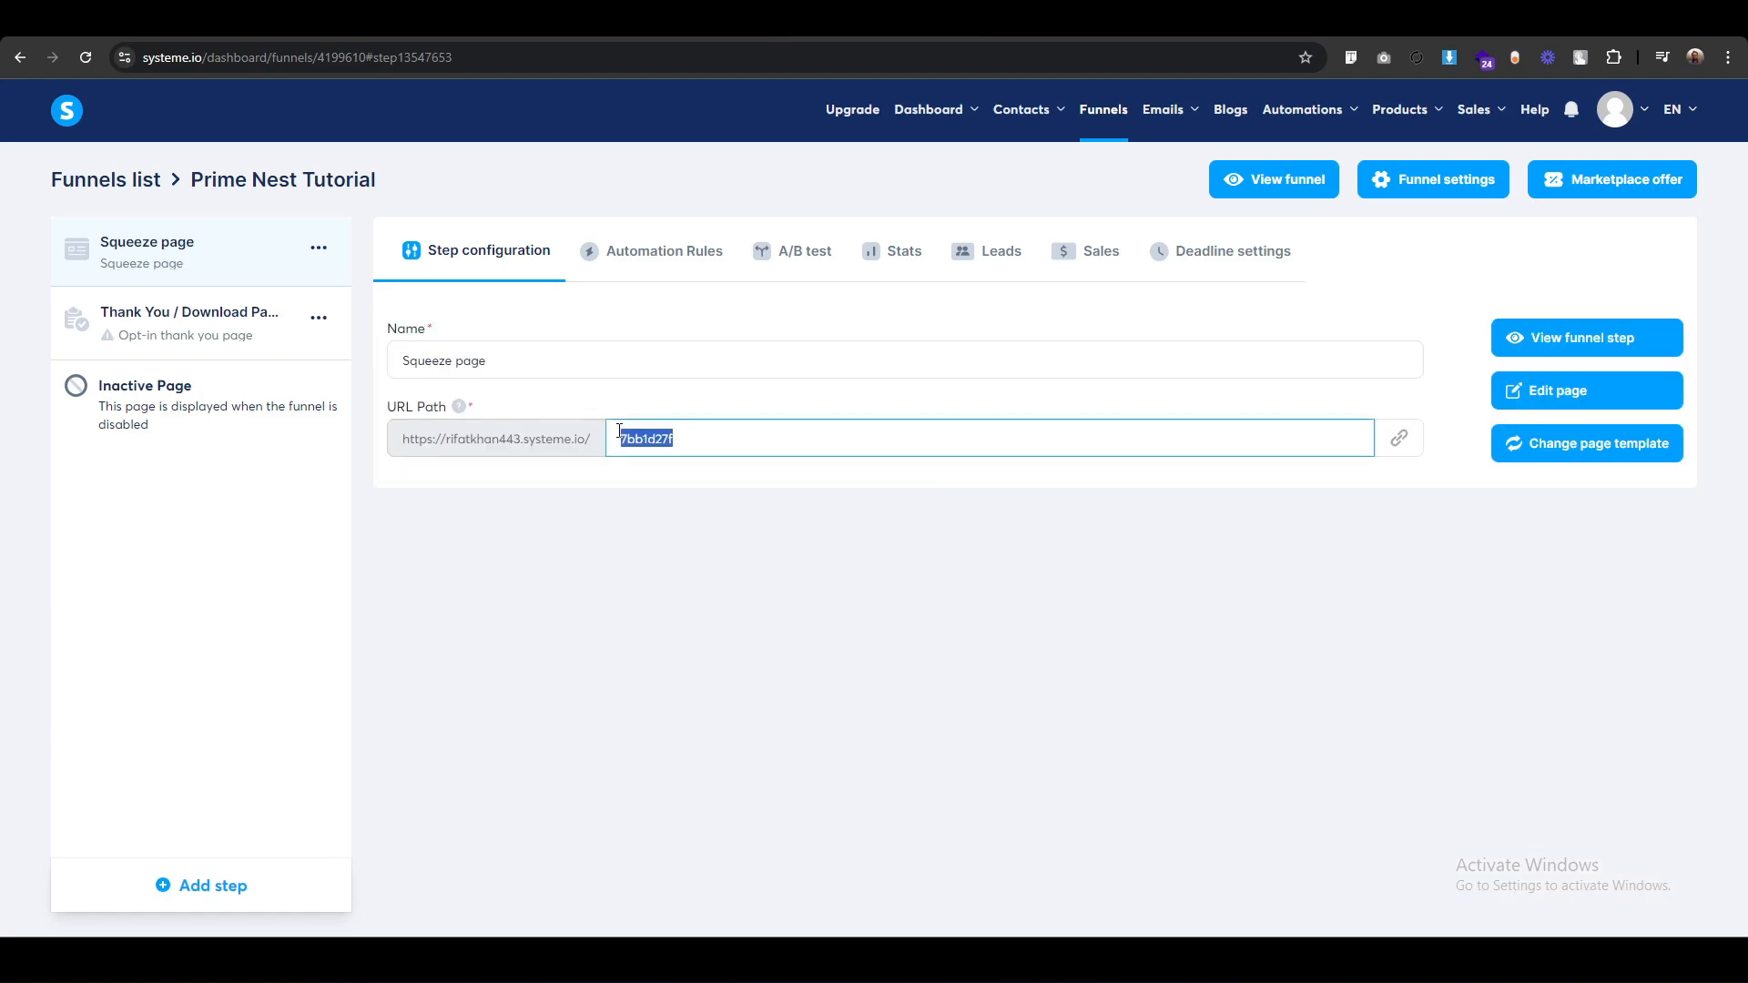
type("prime-nest-tutorial")
left_click(1566, 394)
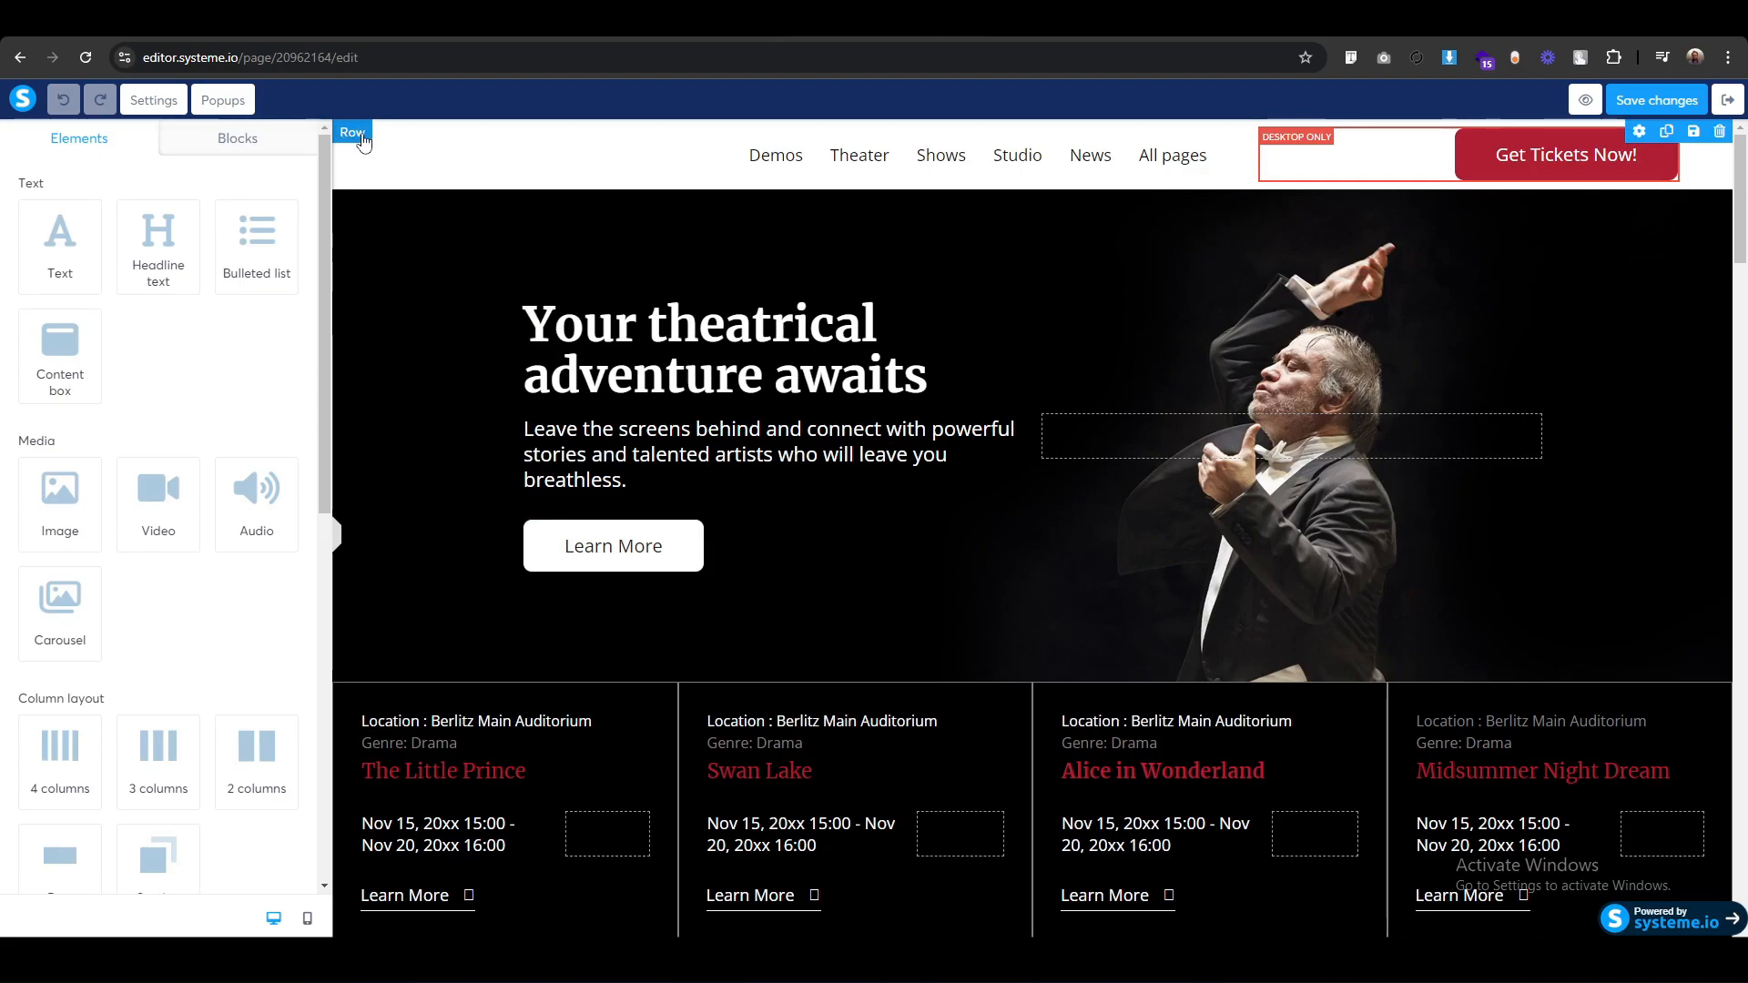
Delete the navigation header row and the "Your theatrical adventure awaits" hero section from the page.
left_click(362, 136)
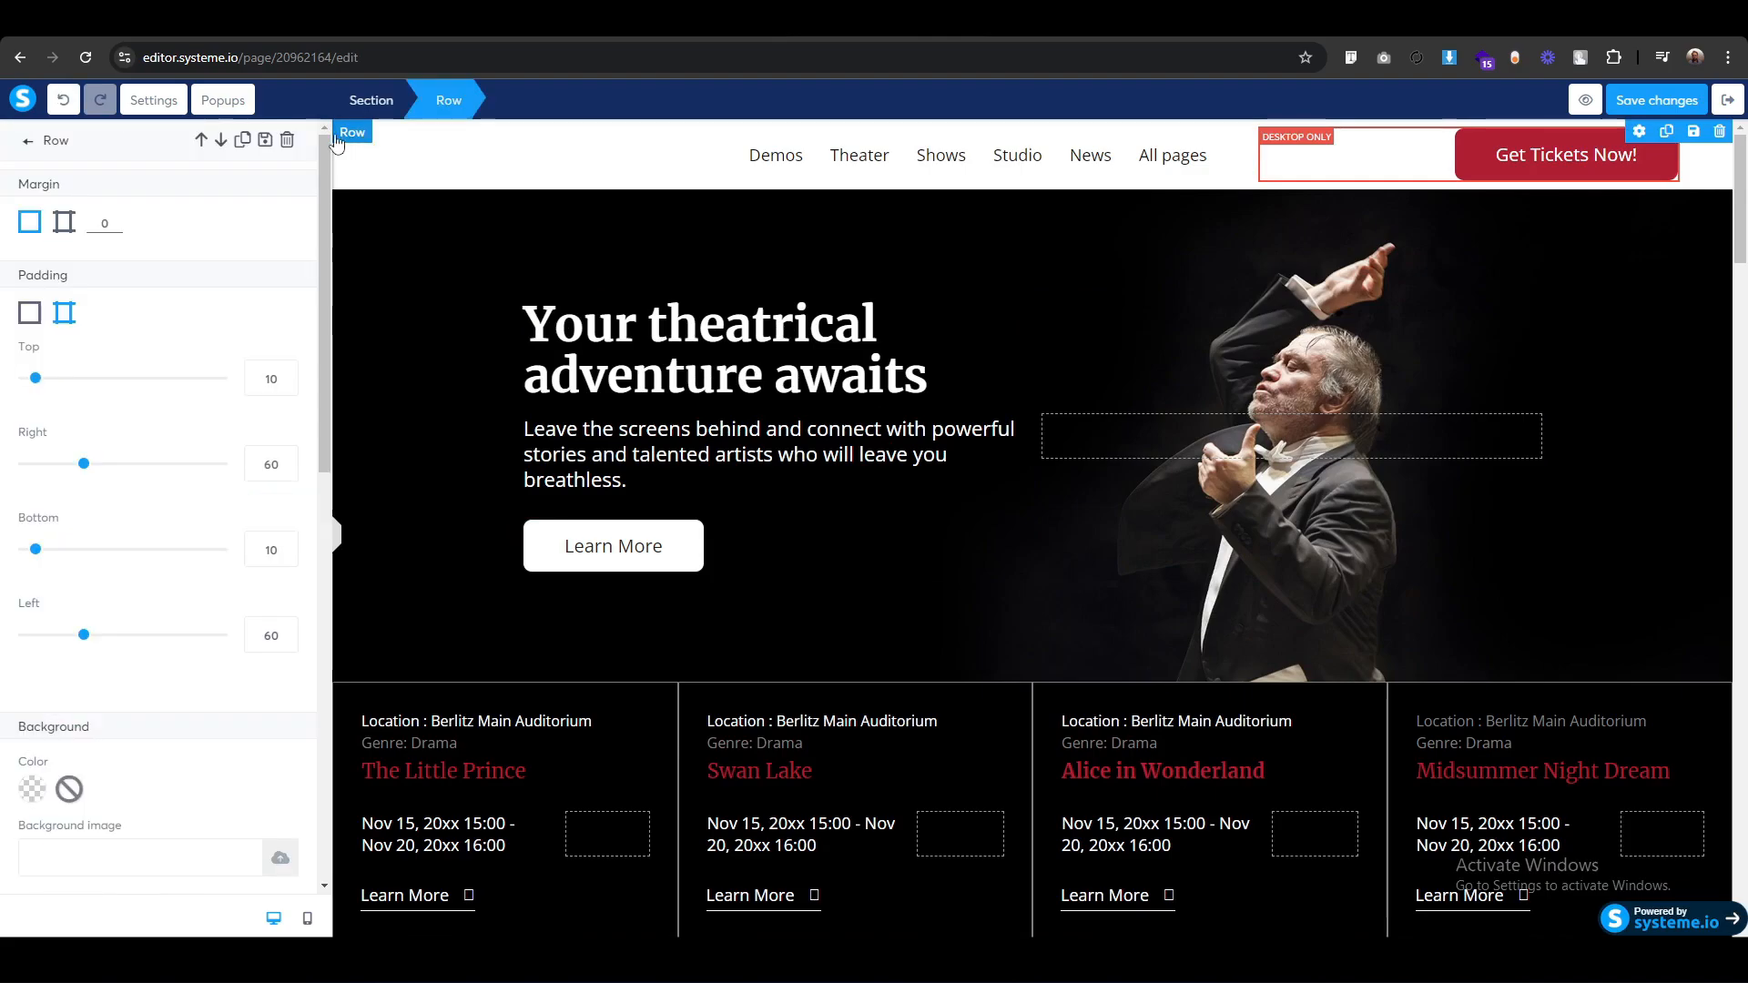
left_click(287, 142)
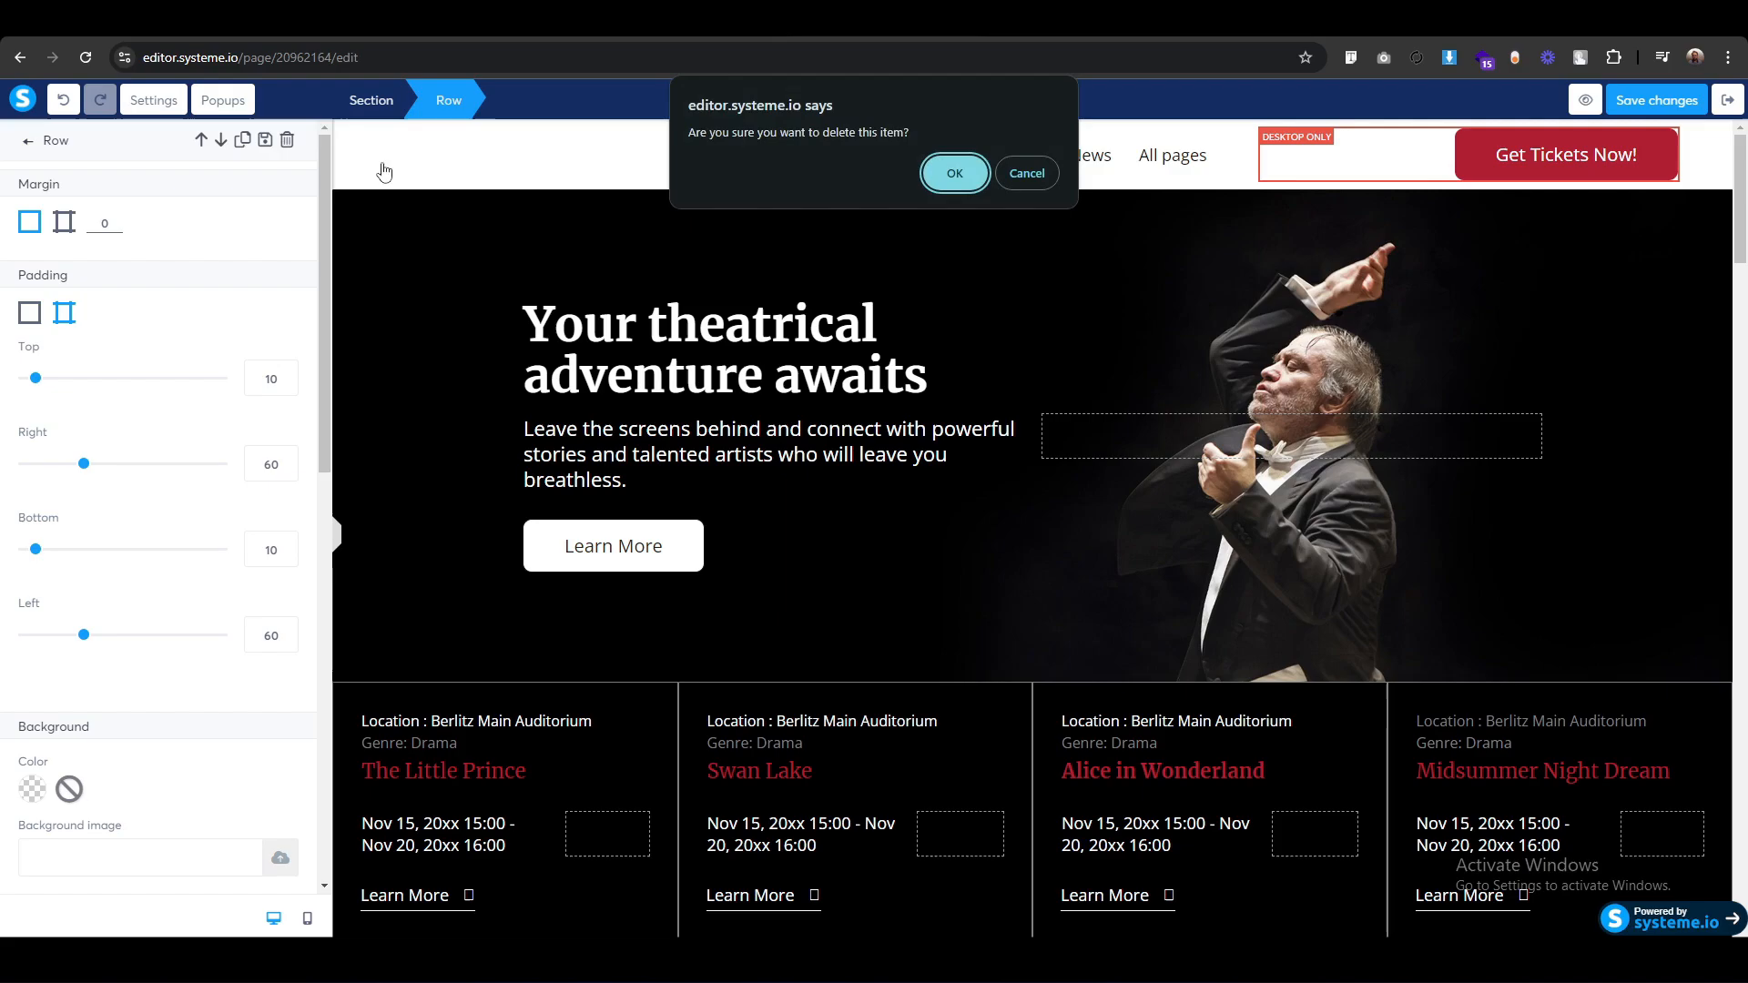
left_click(949, 172)
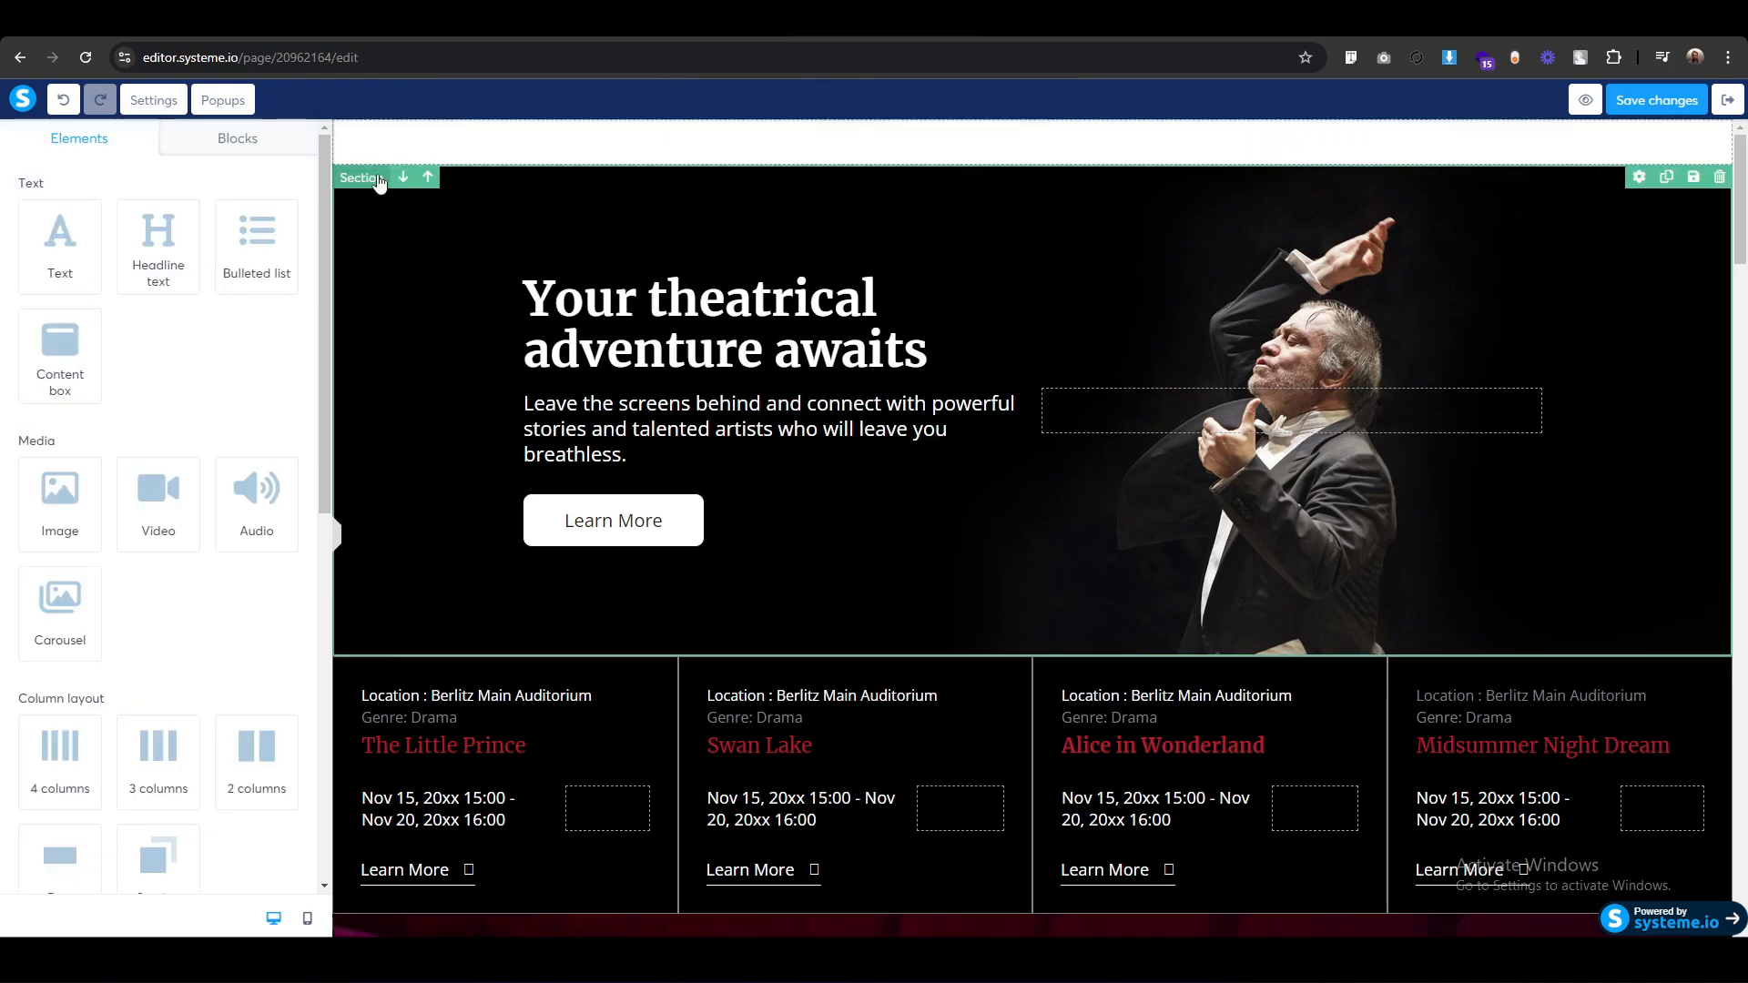
left_click(362, 180)
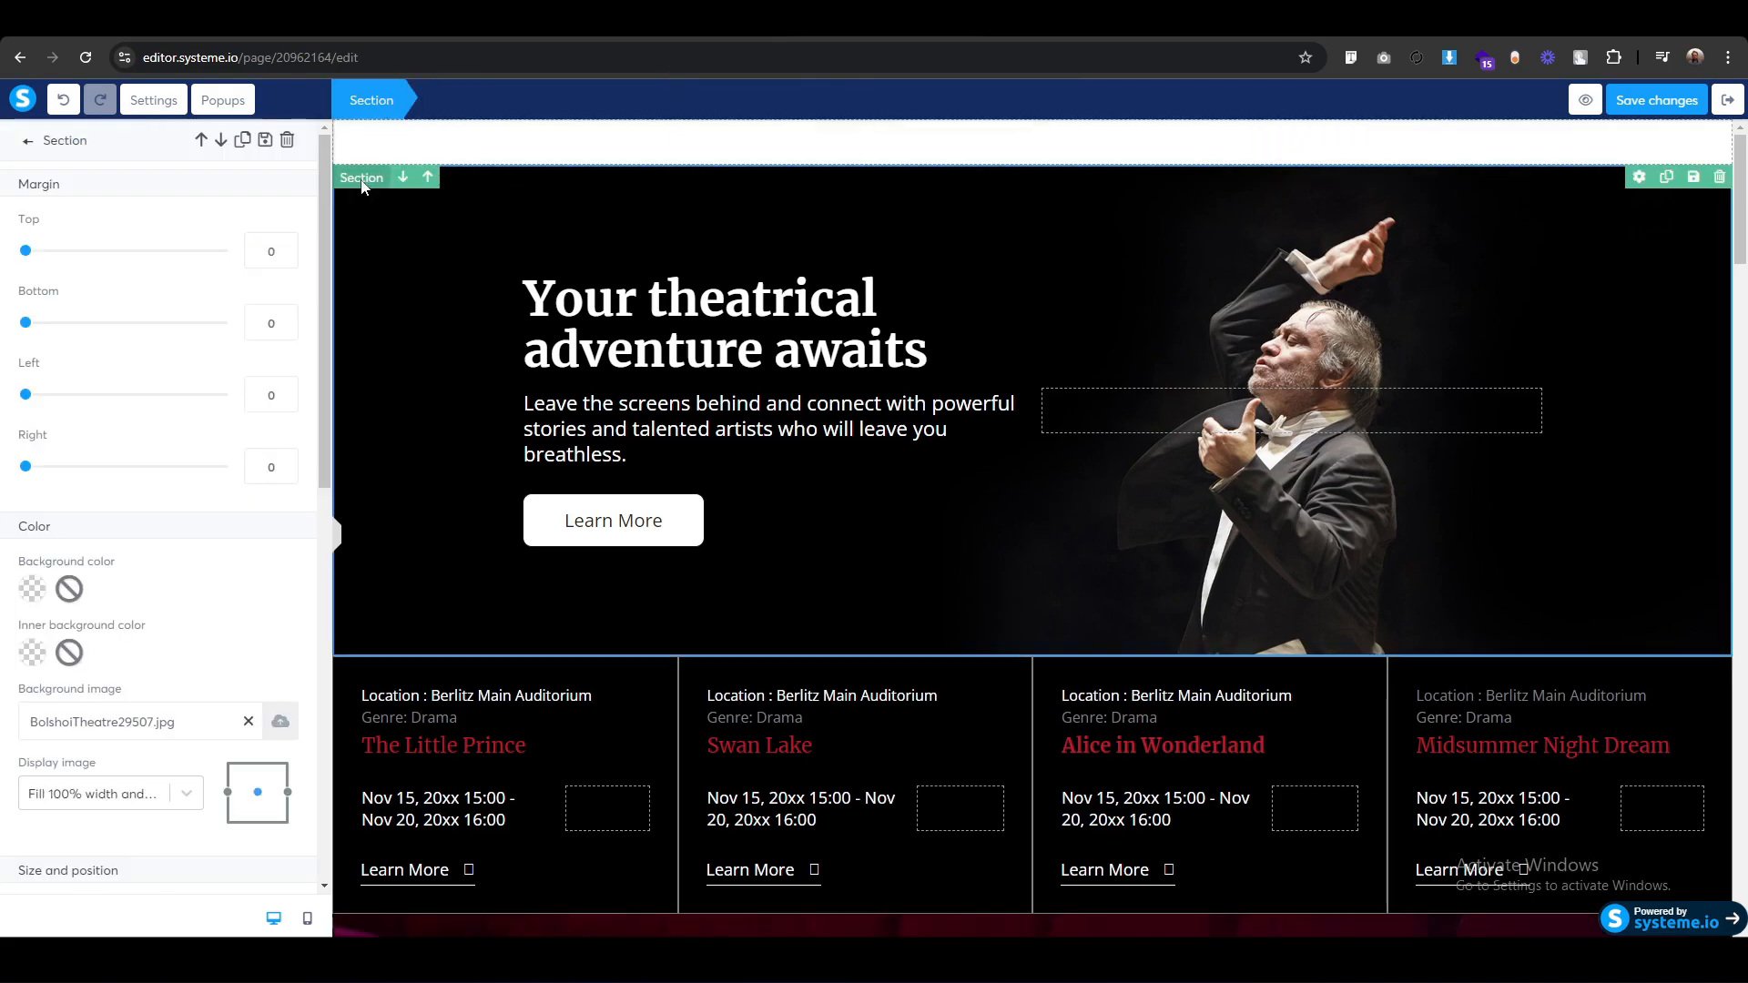
left_click(287, 140)
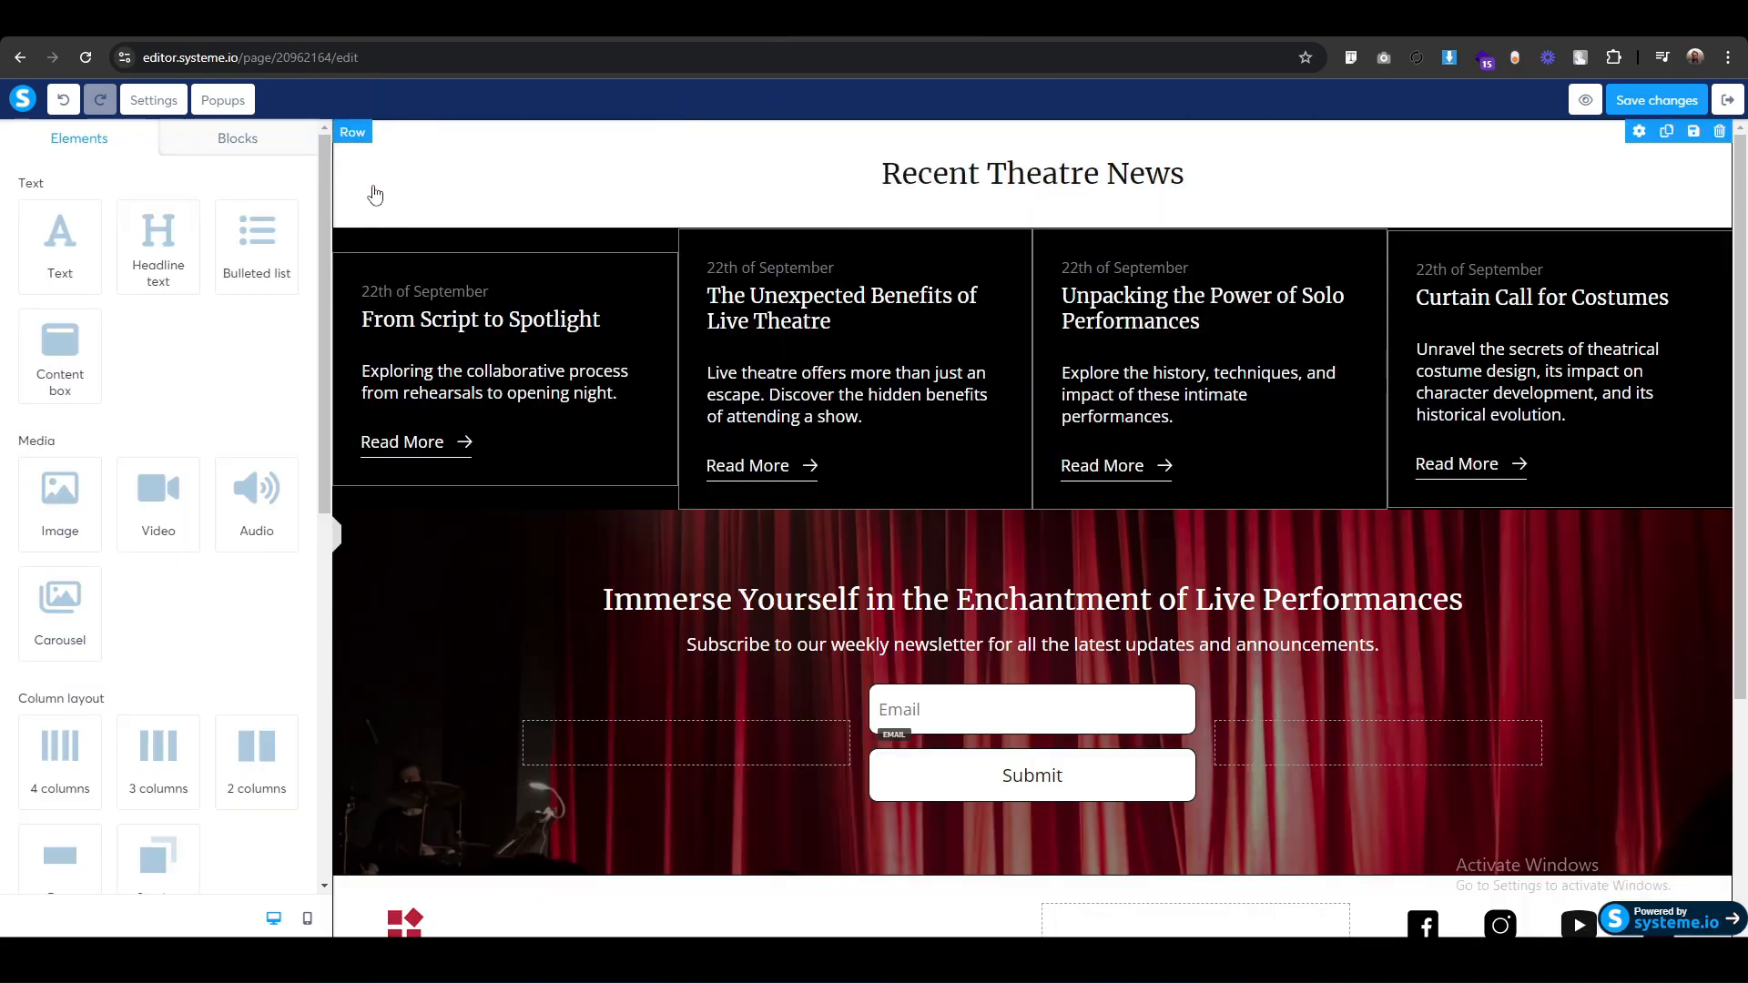
Delete the "Recent Theatre News" heading section and the newsletter subscription section with the red curtain background.
left_click(355, 132)
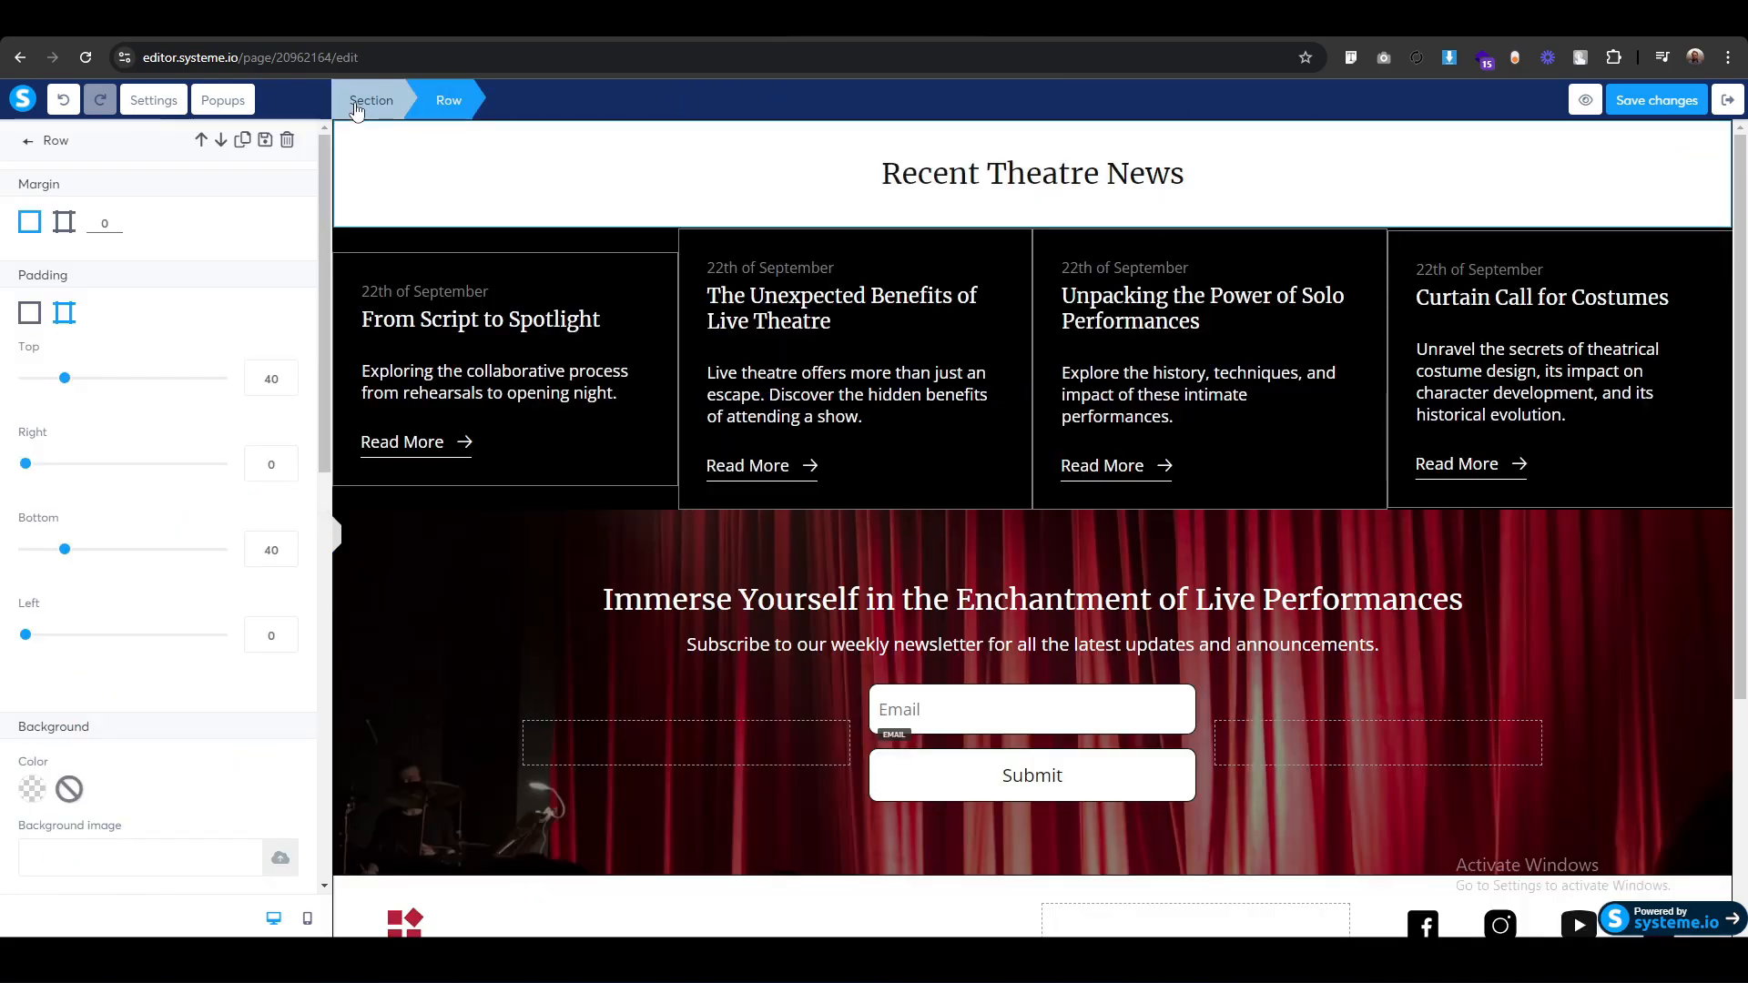
left_click(360, 107)
left_click(287, 141)
key("Return")
left_click(363, 392)
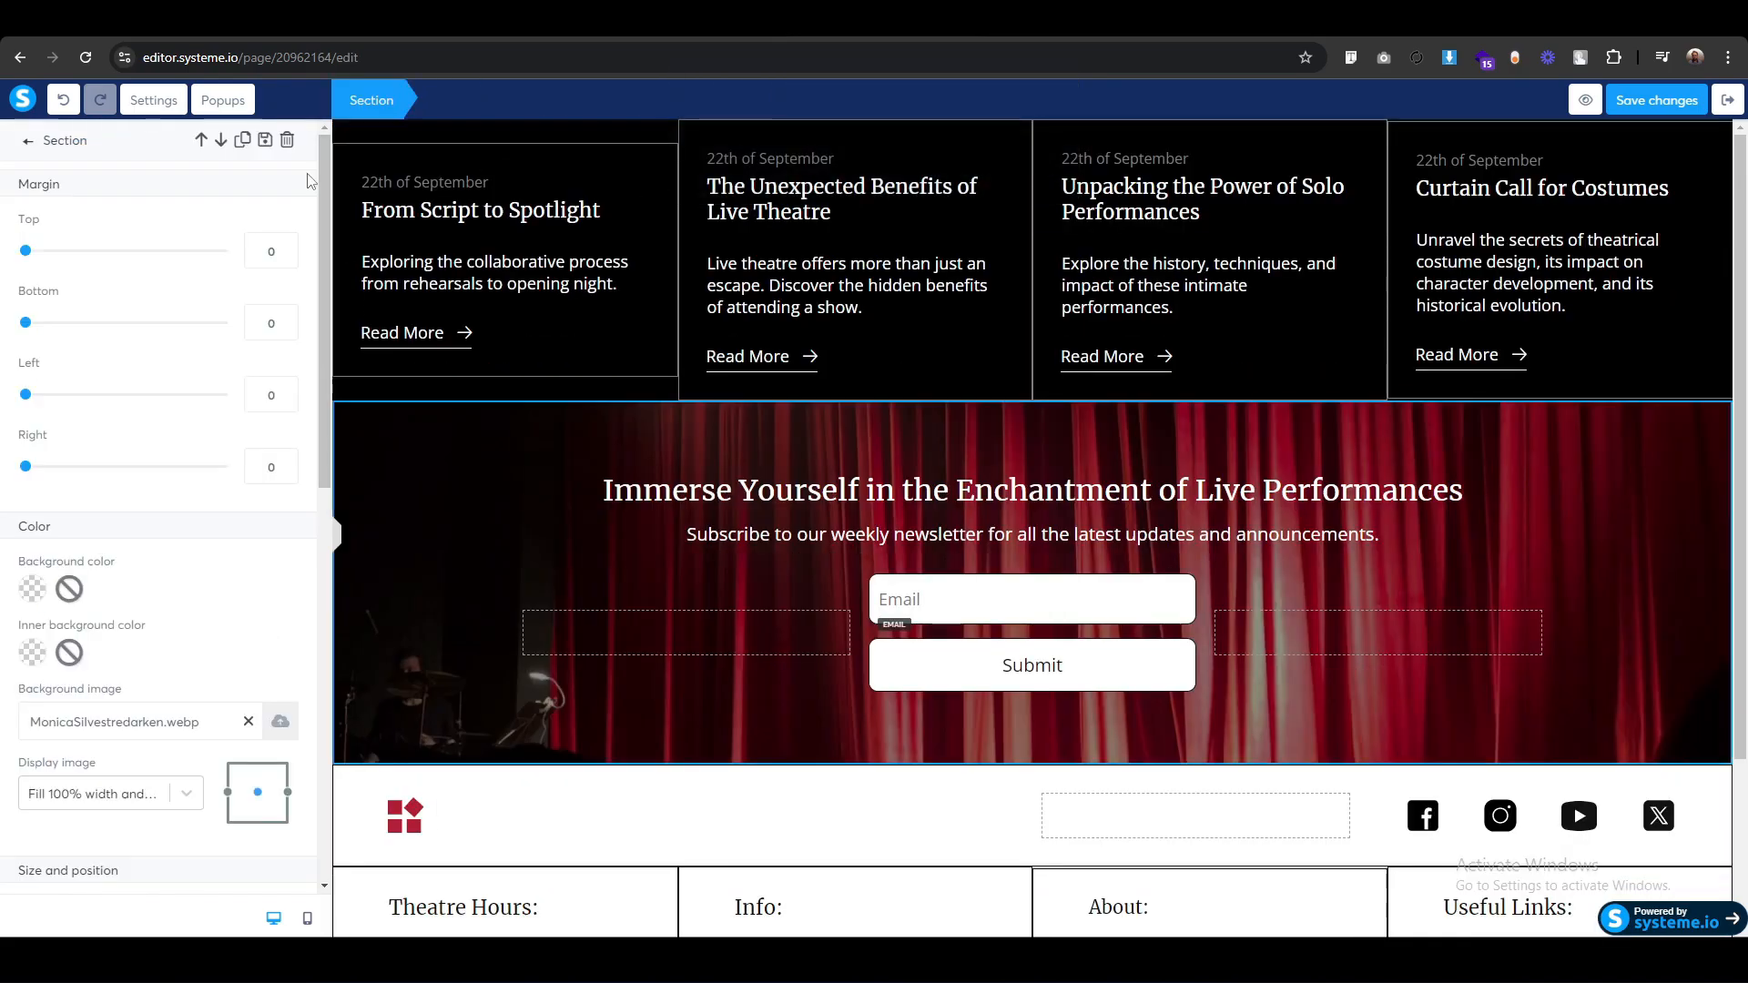
left_click(287, 140)
left_click(942, 173)
Delete the section with the four news articles and the footer section, clearing the page of template content.
left_click(356, 136)
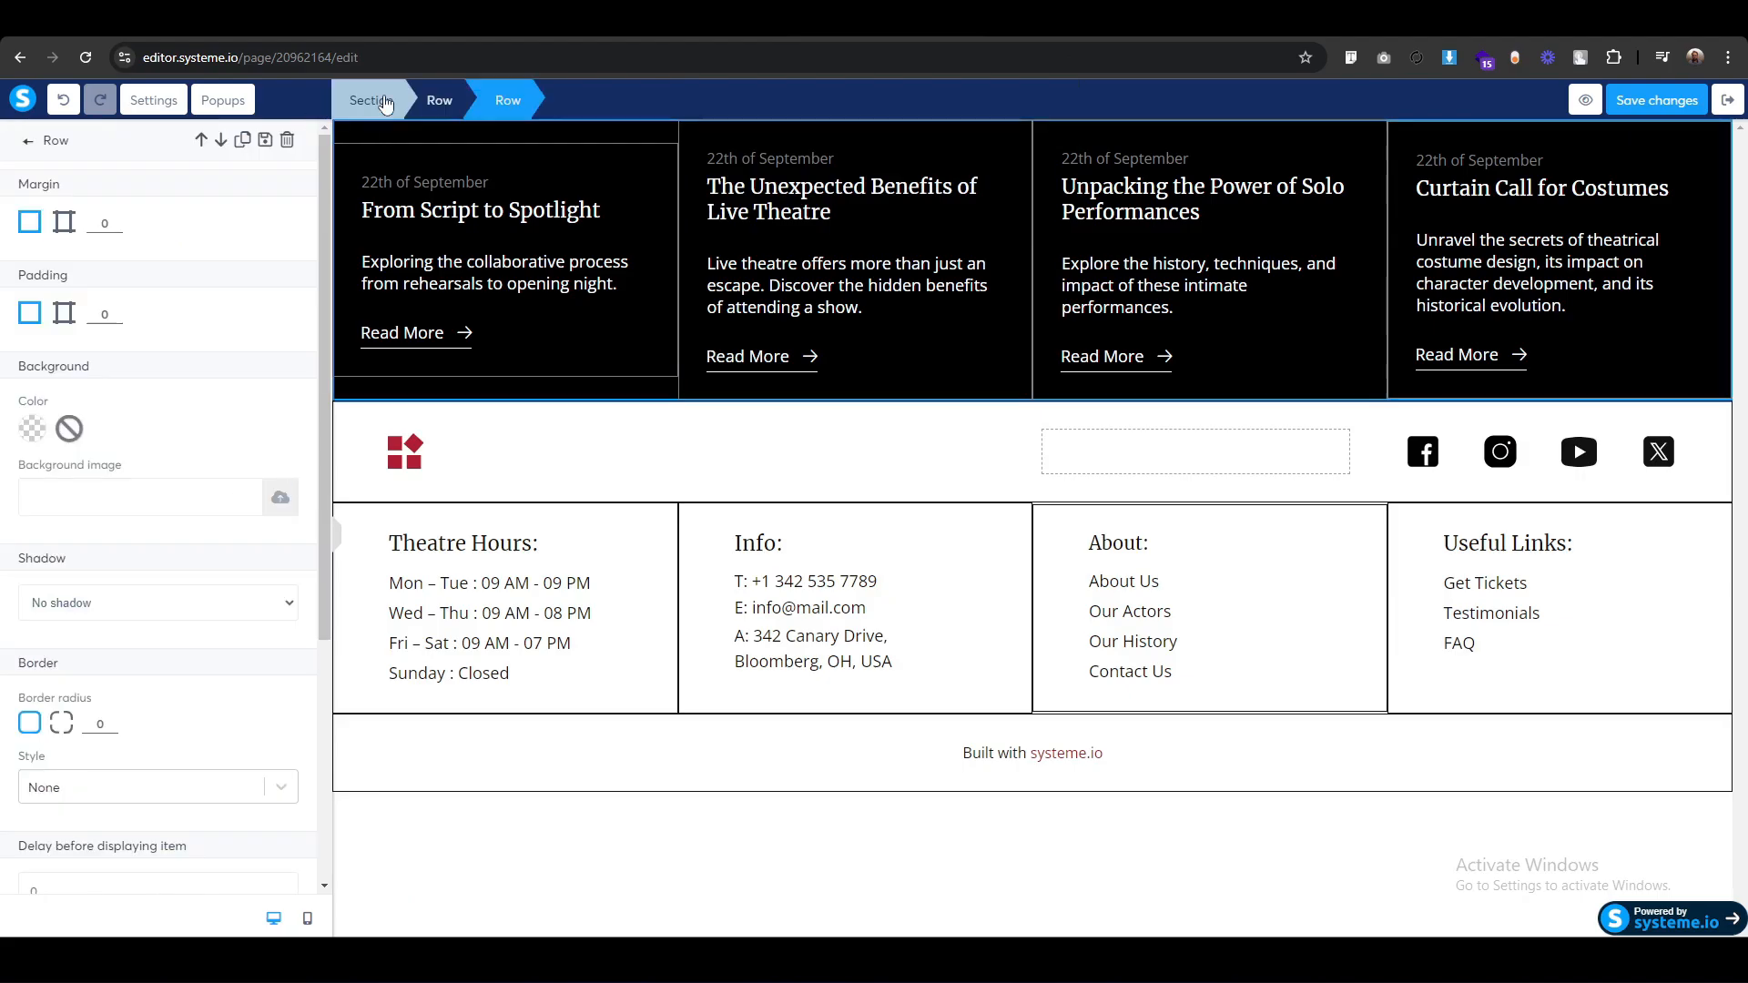
left_click(375, 102)
left_click(287, 141)
key("Return")
left_click(356, 137)
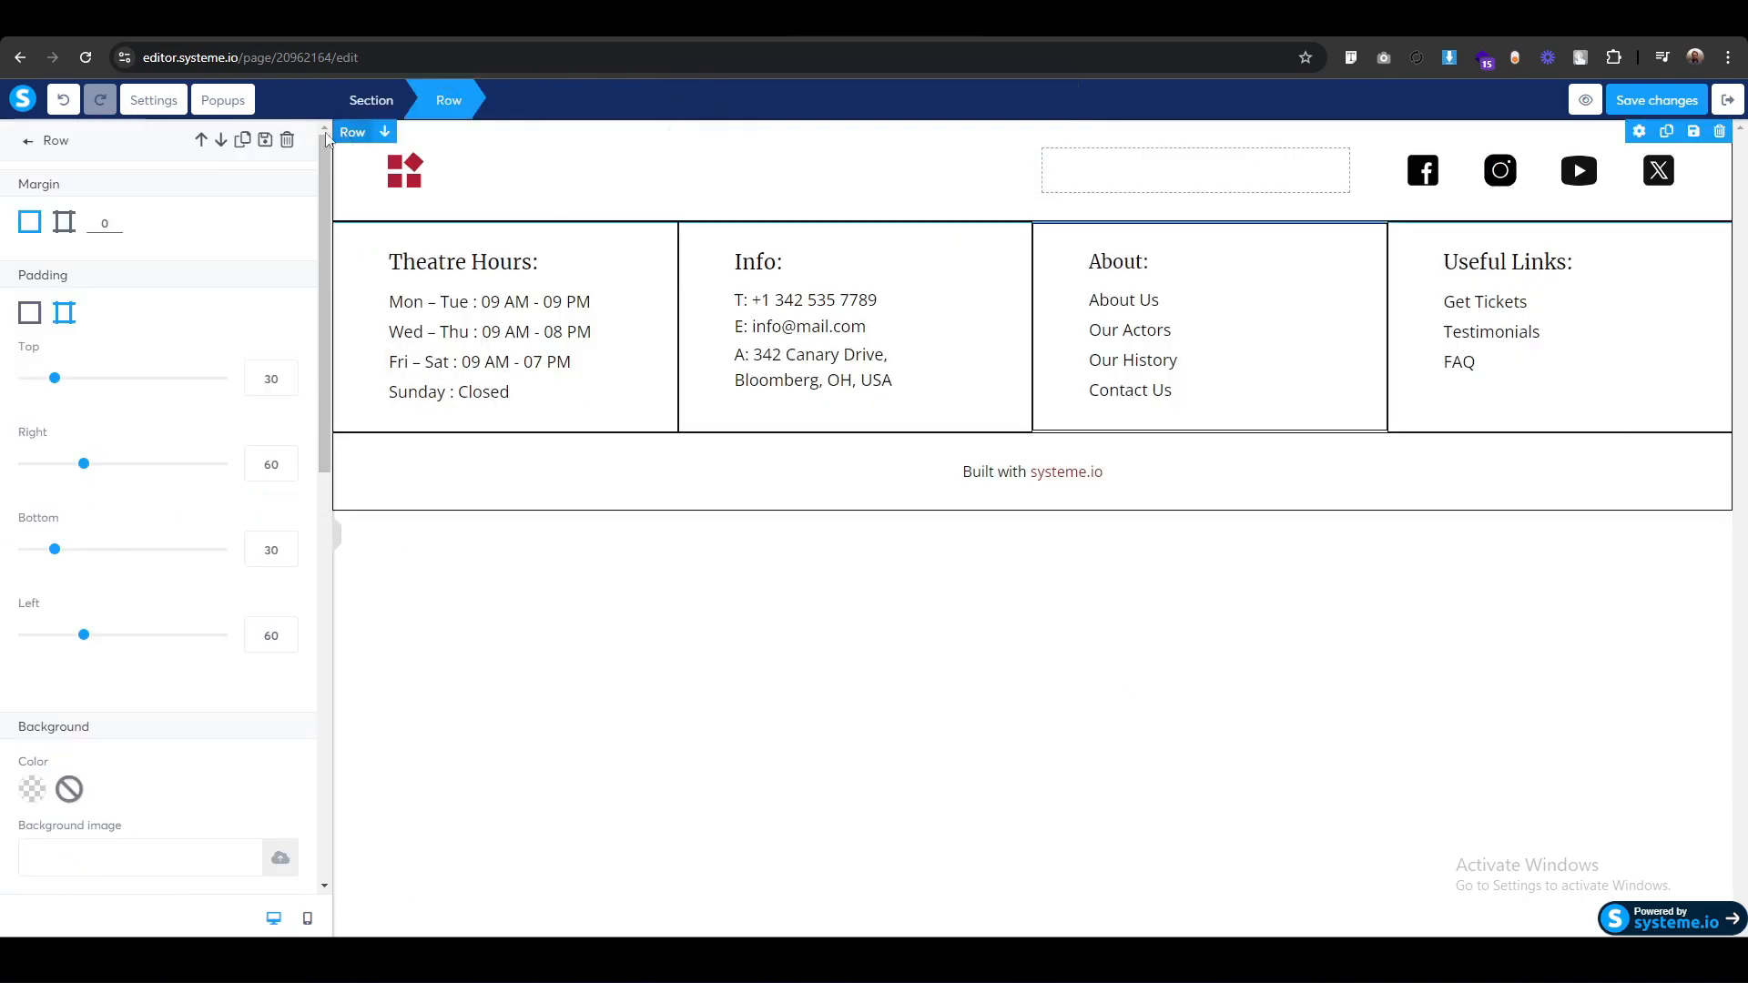
left_click(375, 102)
left_click(287, 140)
left_click(947, 169)
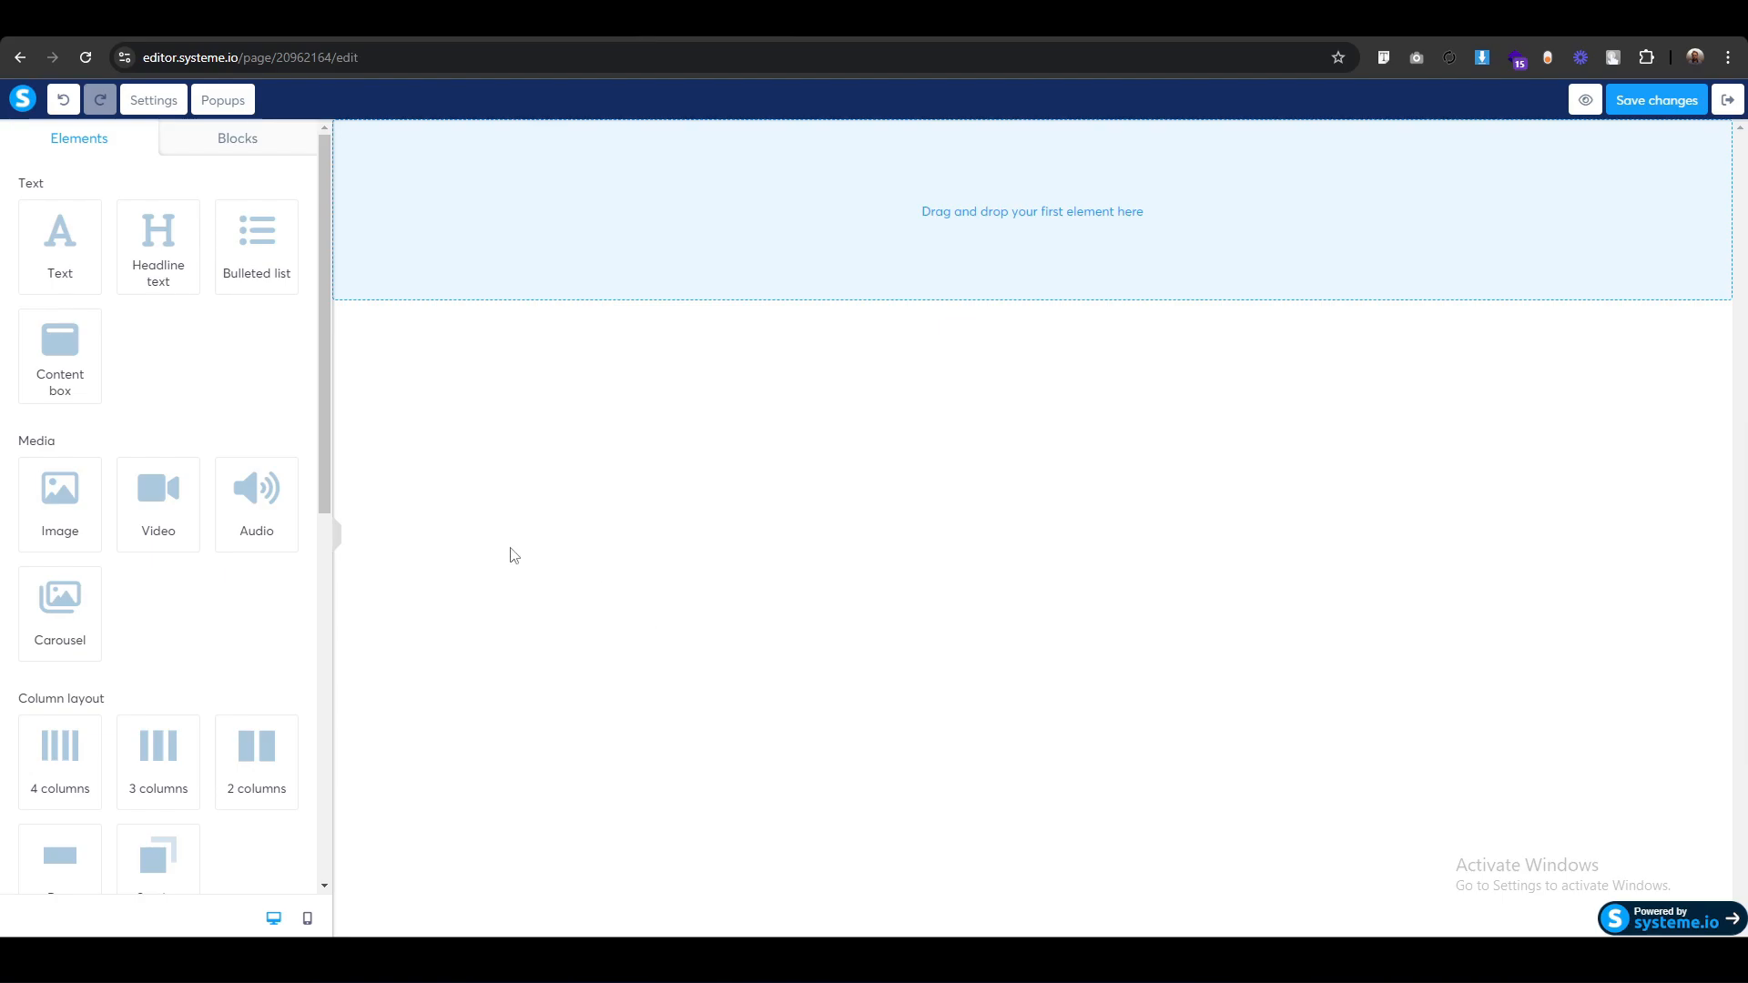
Add a new blank section to the empty page.
scroll(200, 731, "down", 2)
left_click(149, 680)
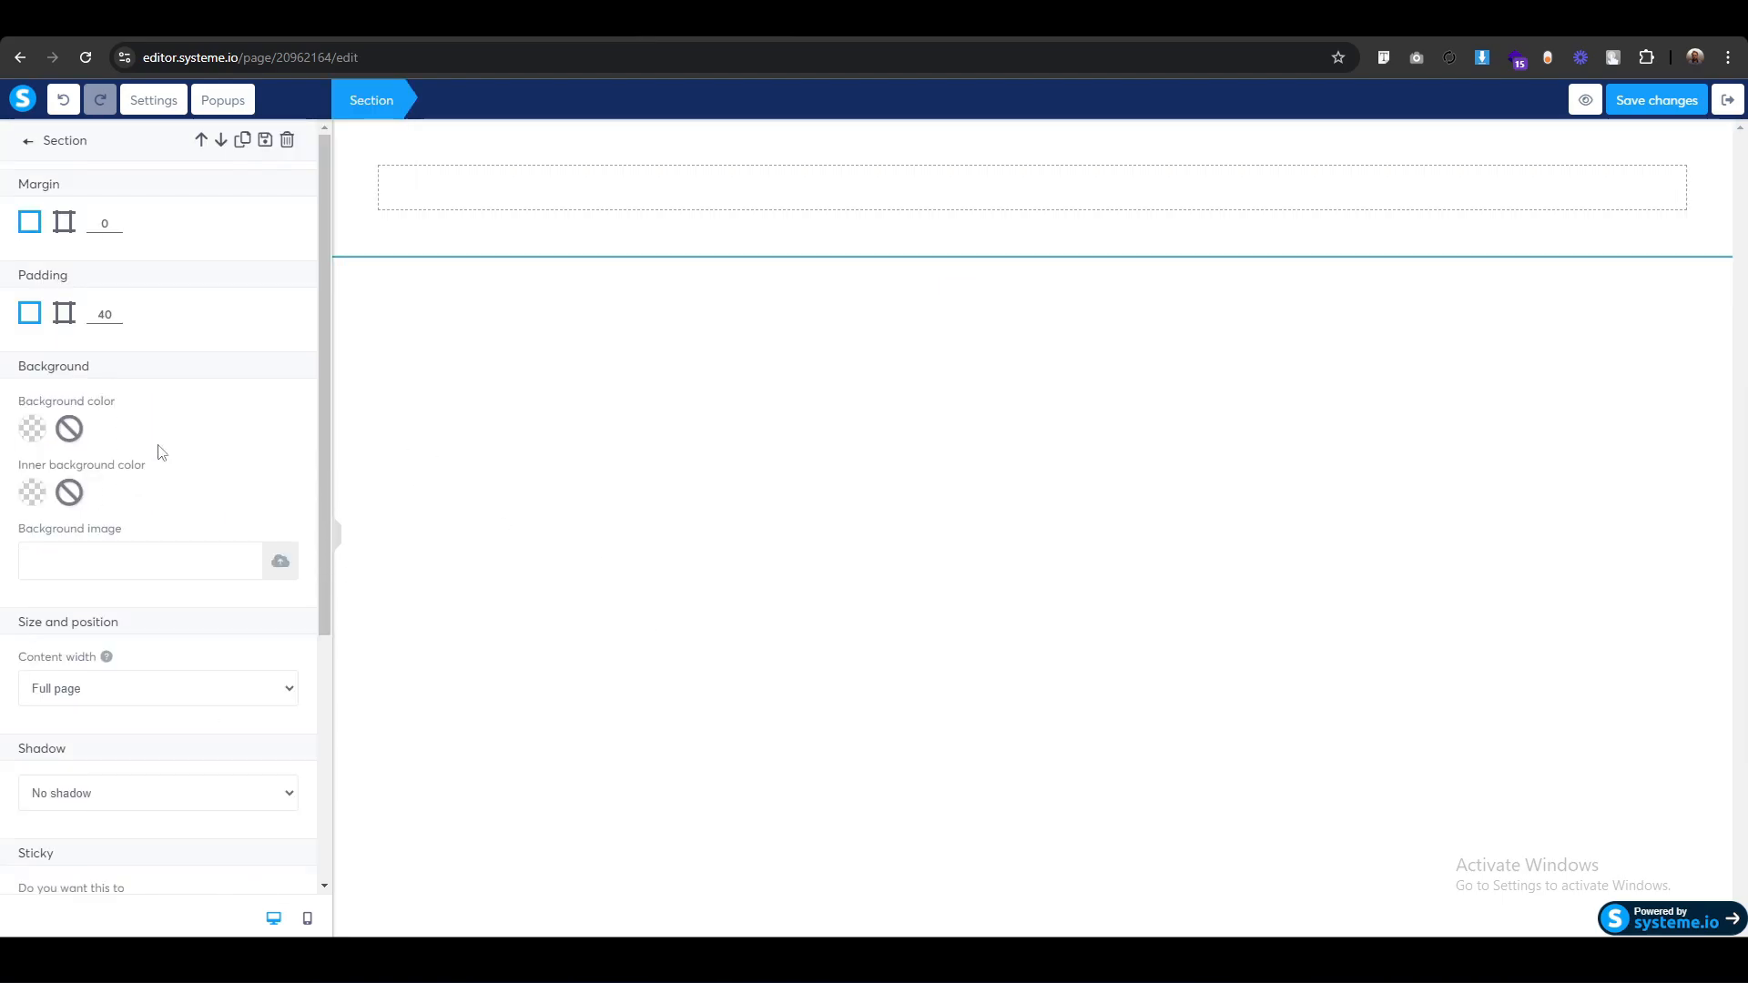
left_click(558, 533)
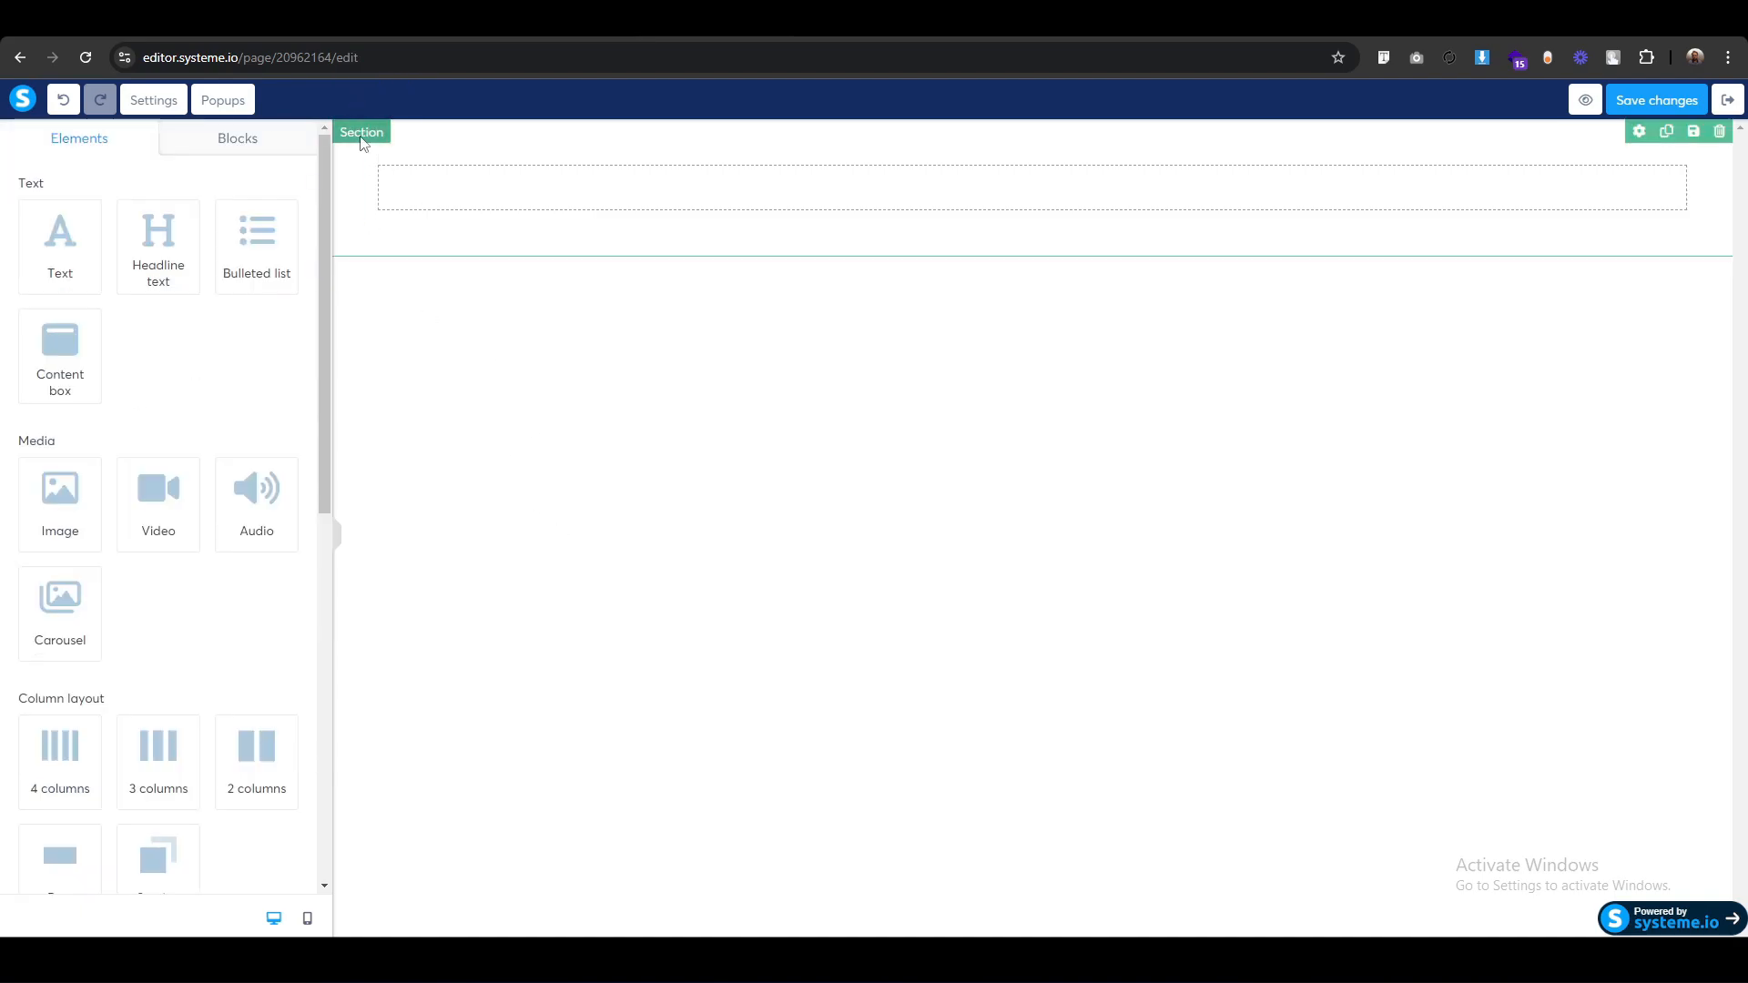
Set the new section's content width to Wide and return to the list of elements.
left_click(362, 136)
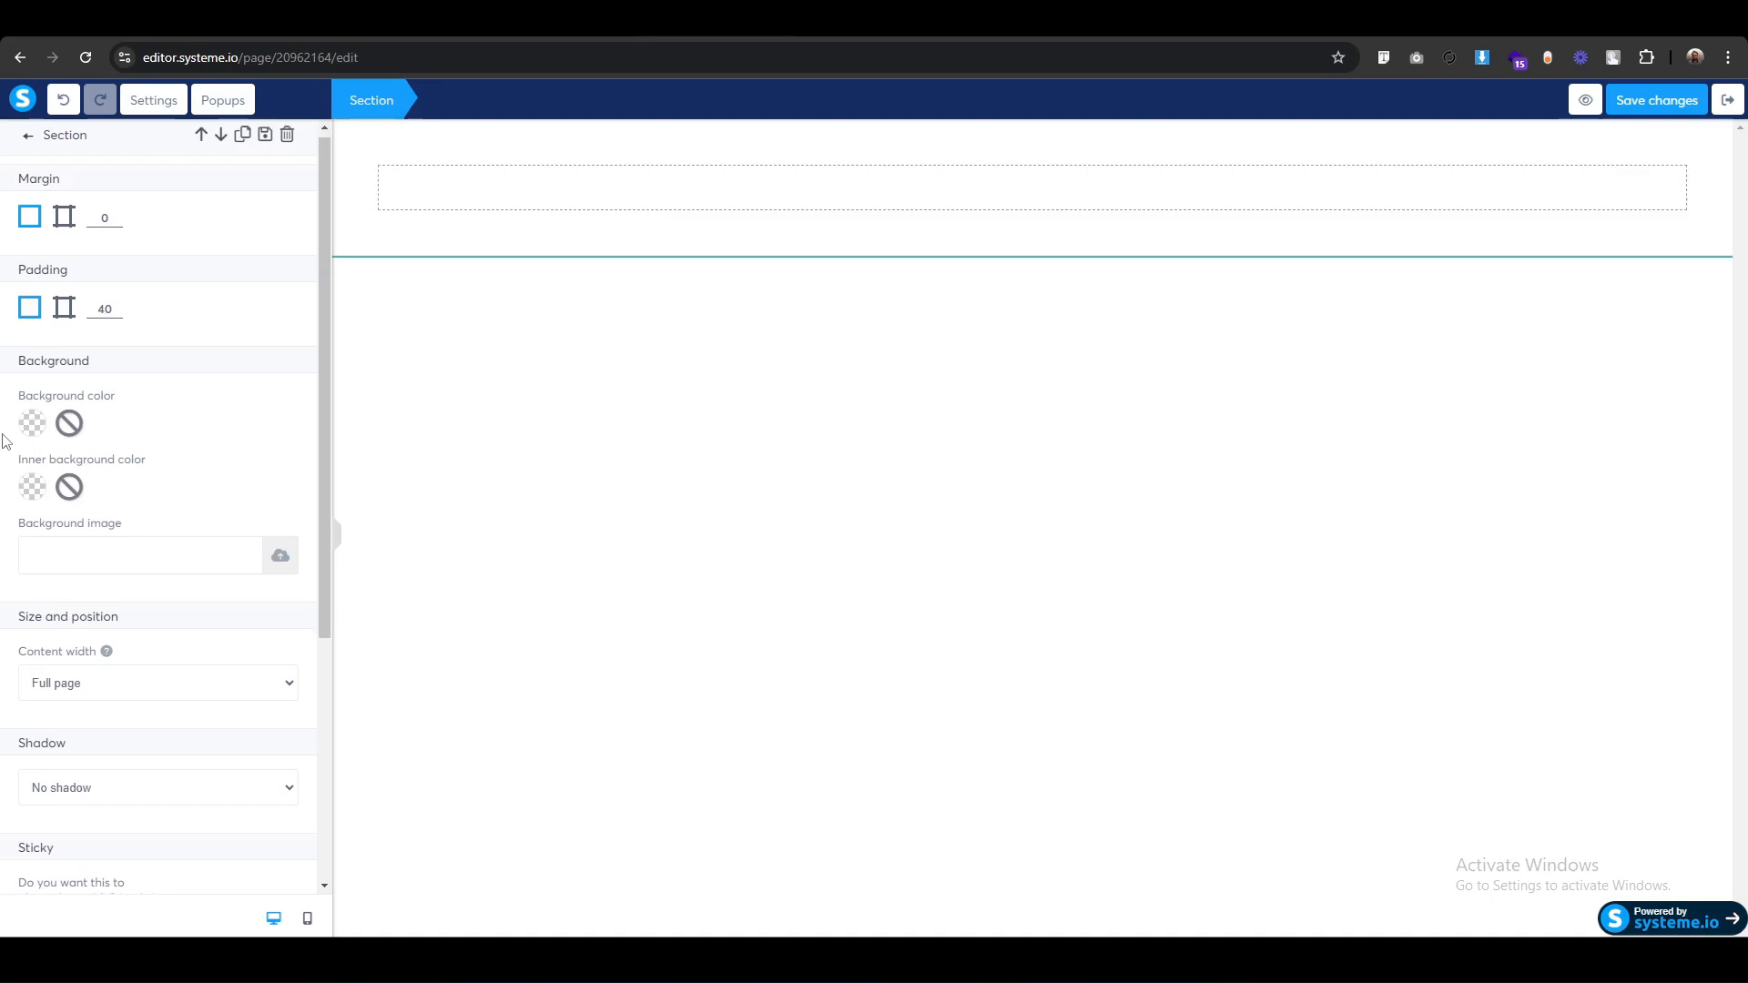
scroll(3, 442, "down", 2)
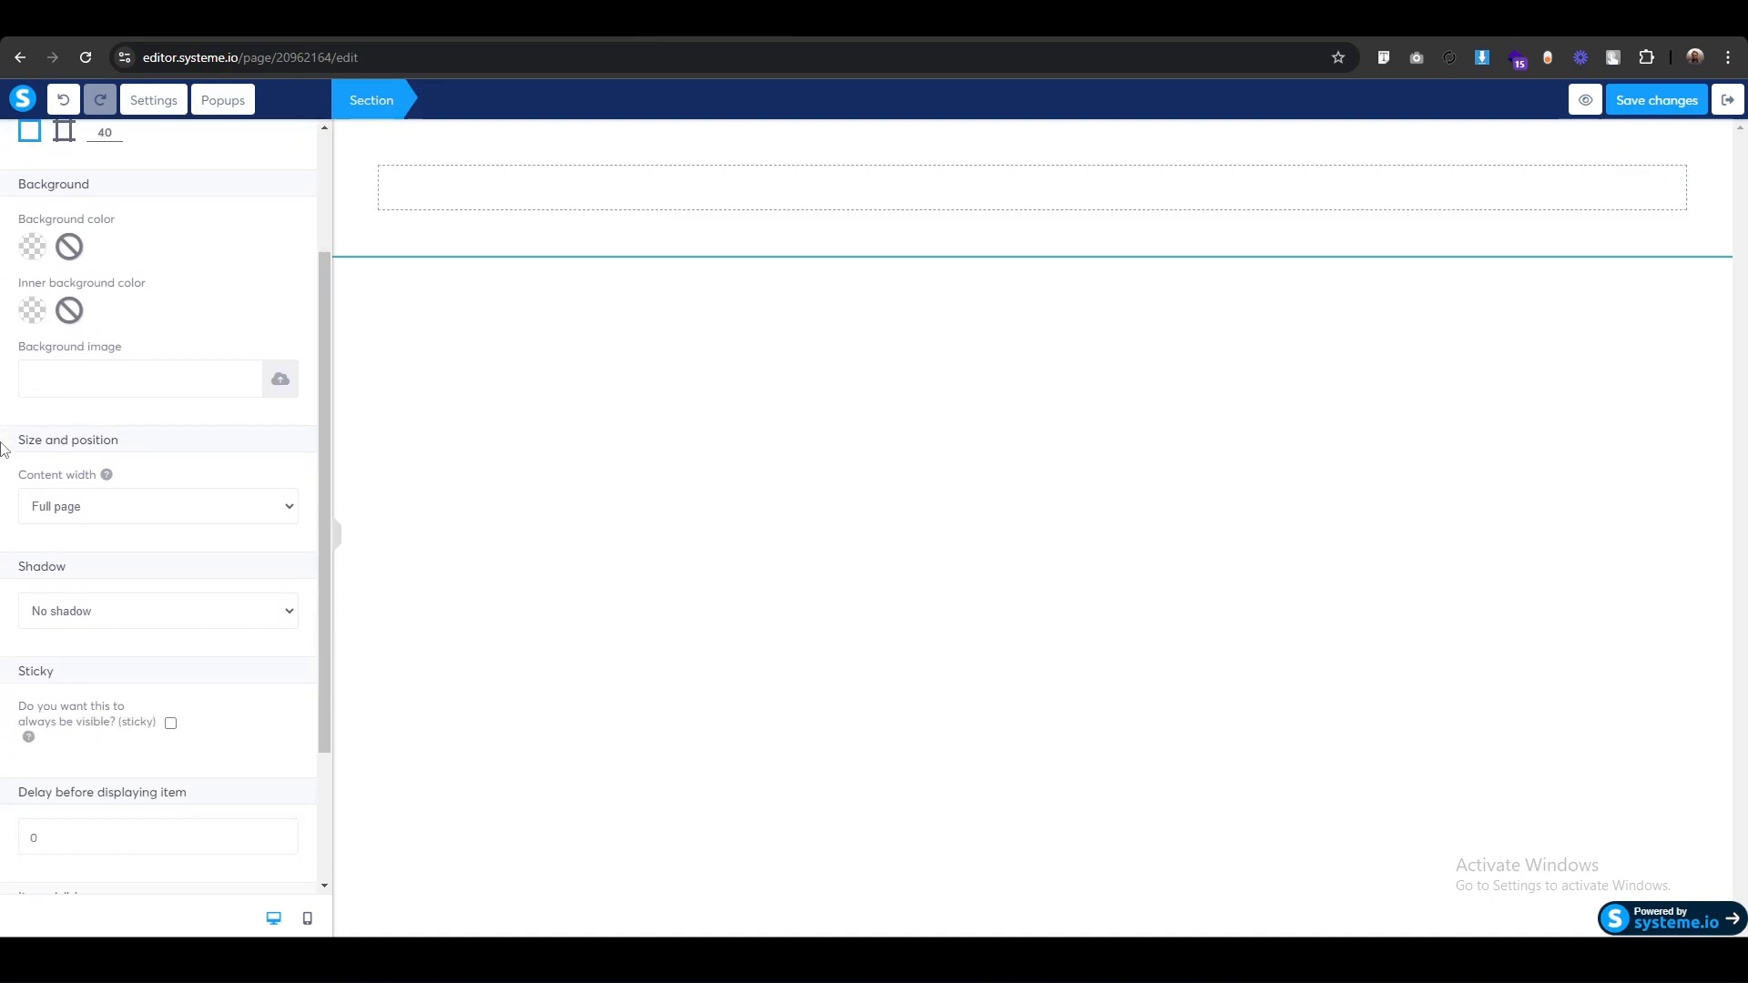
left_click(90, 515)
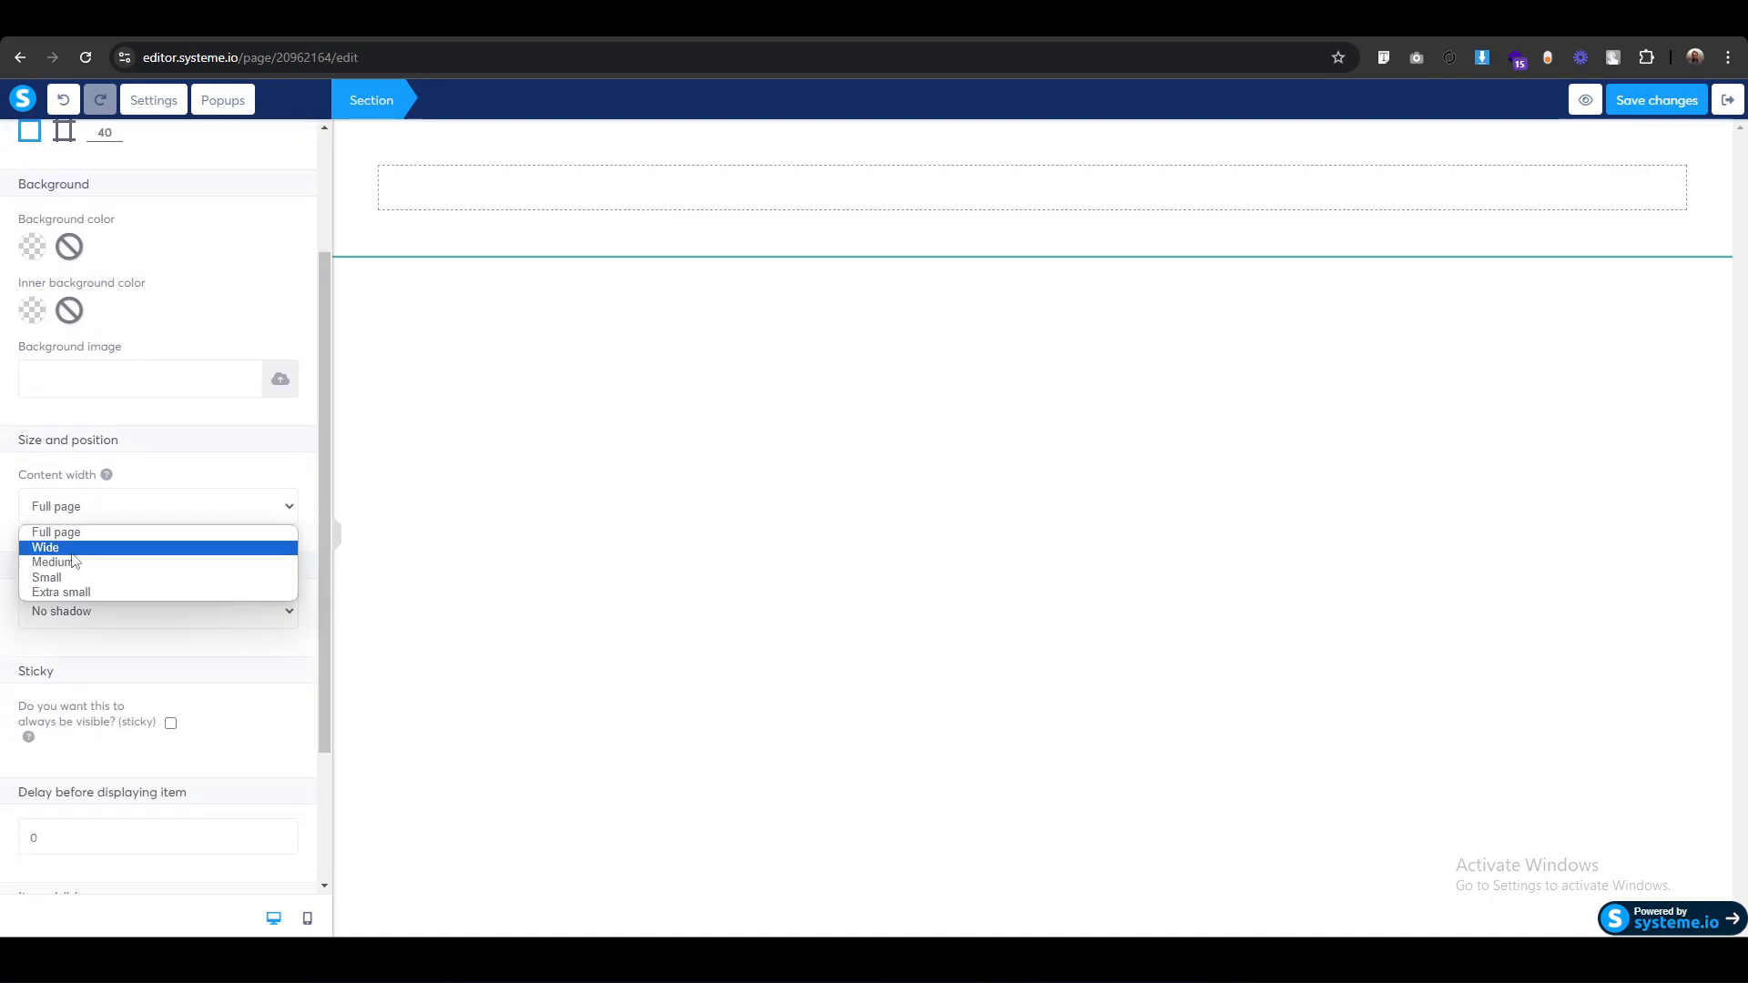
left_click(69, 549)
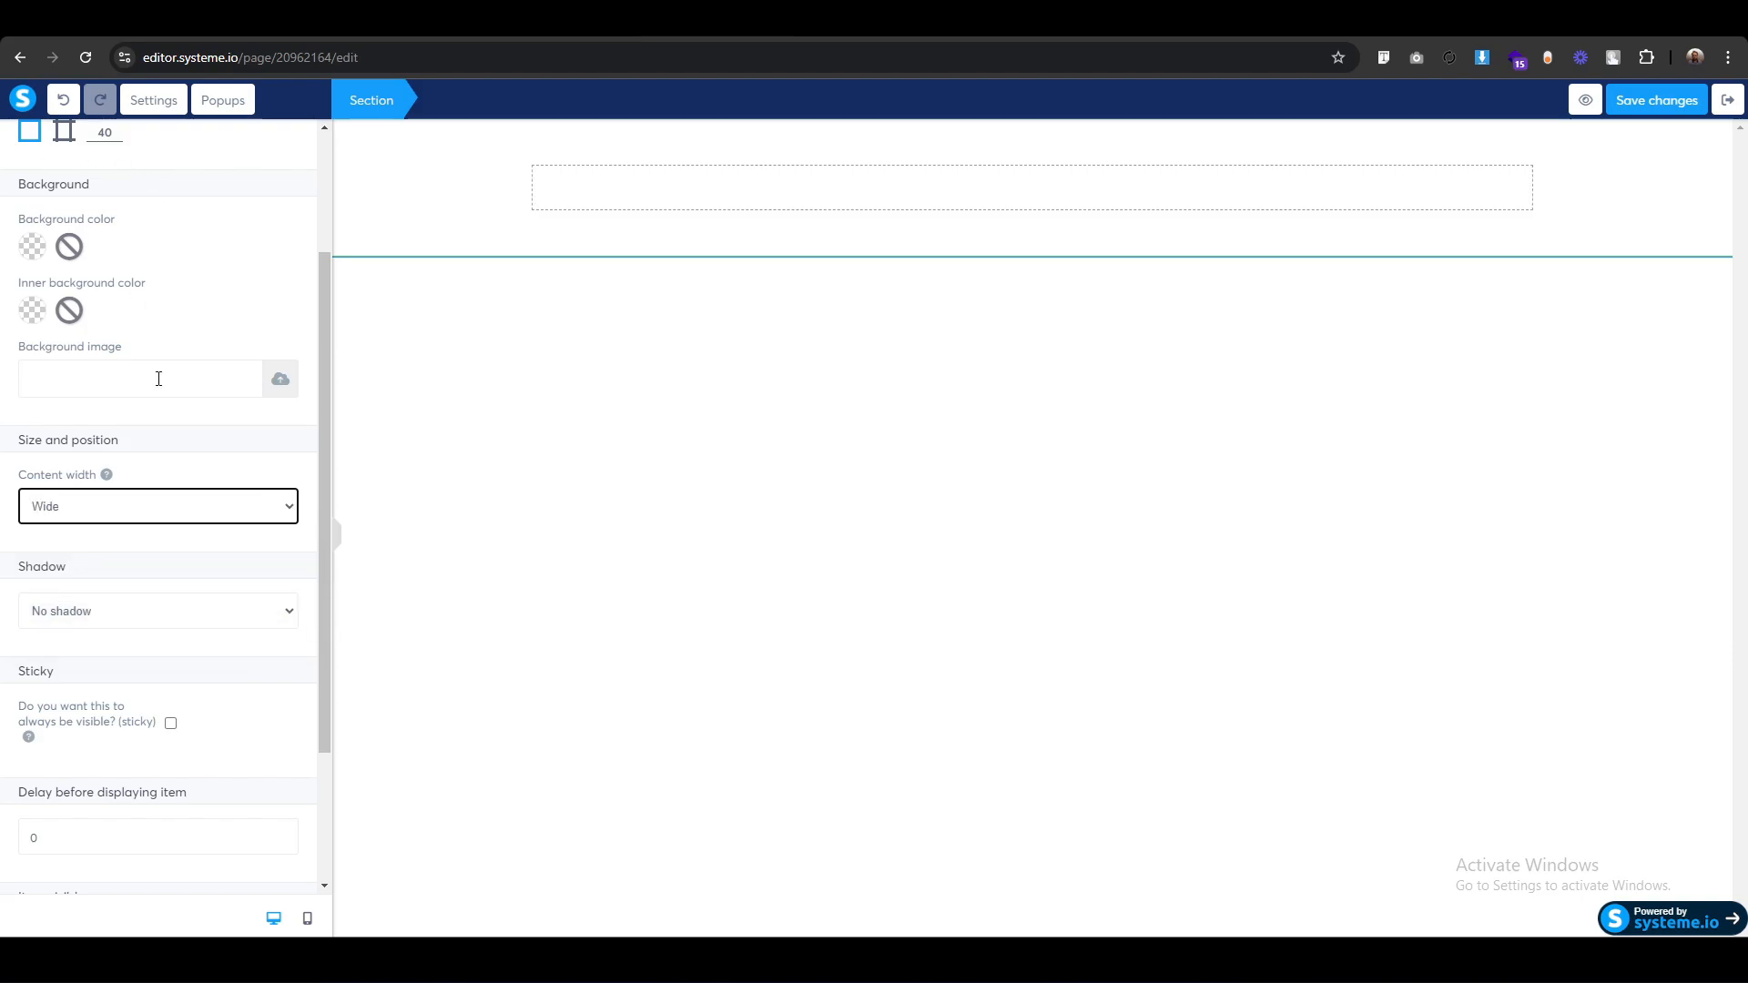
scroll(156, 401, "up", 2)
left_click(27, 142)
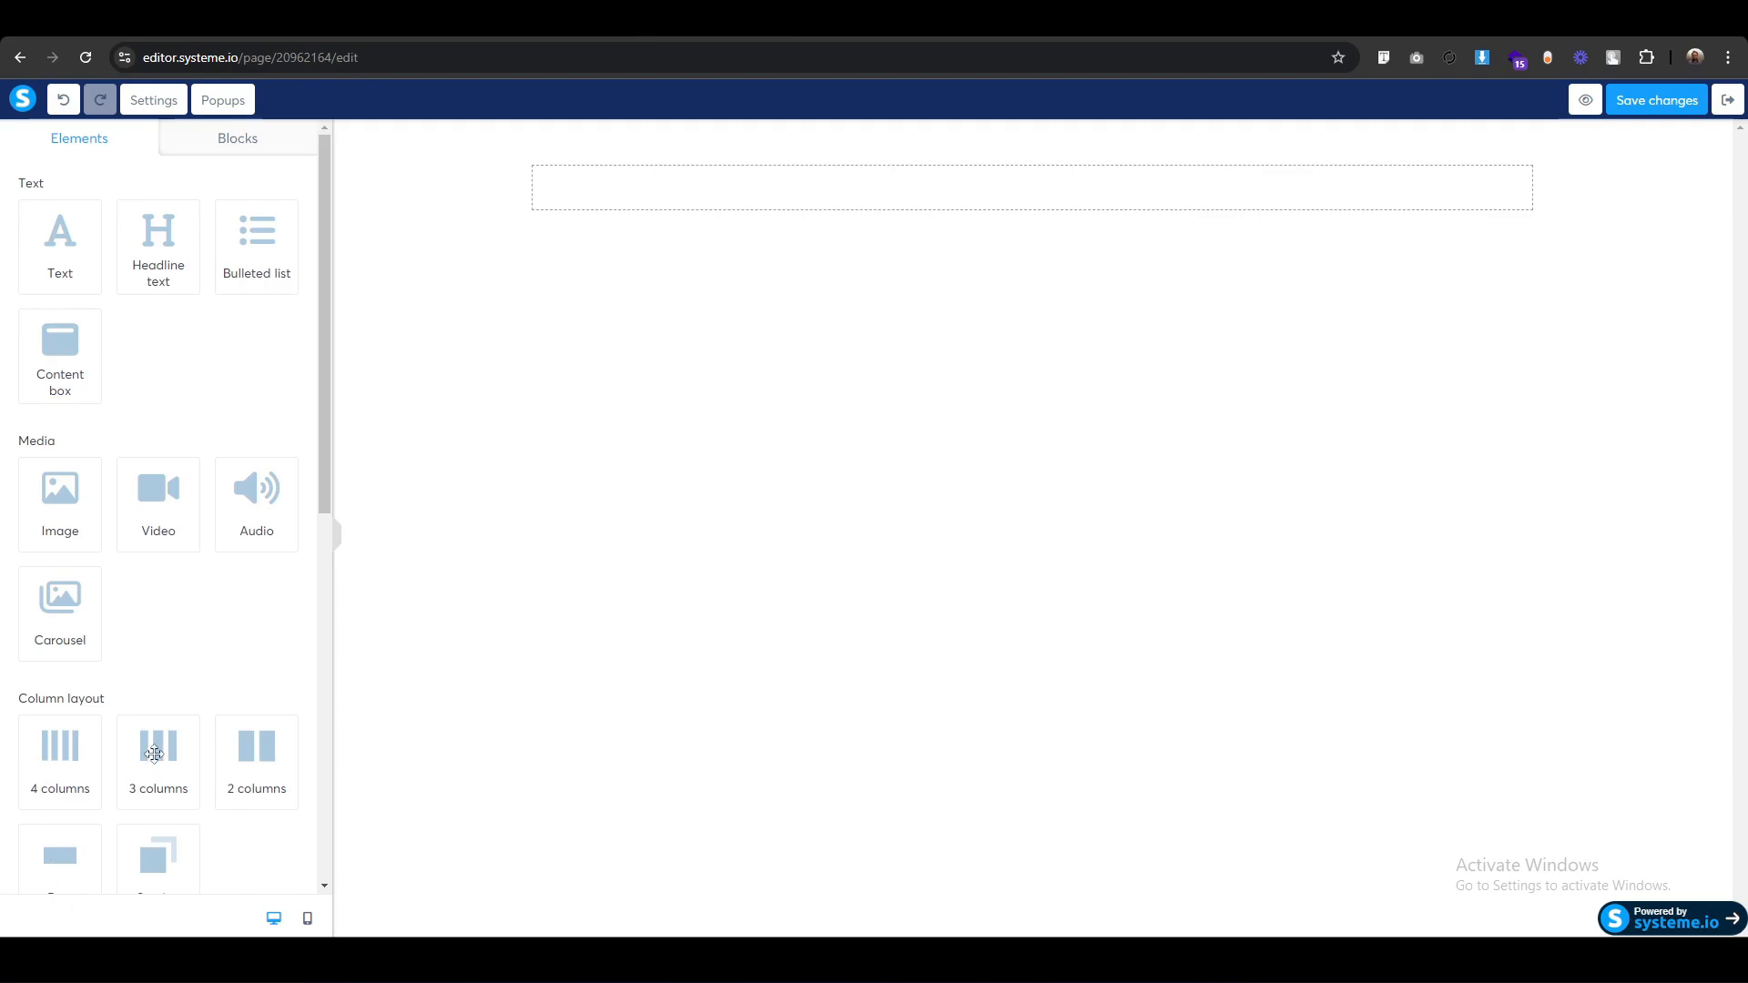
Insert a three-column layout in the section and place an image element in its first column.
left_click_drag(154, 754, 987, 175)
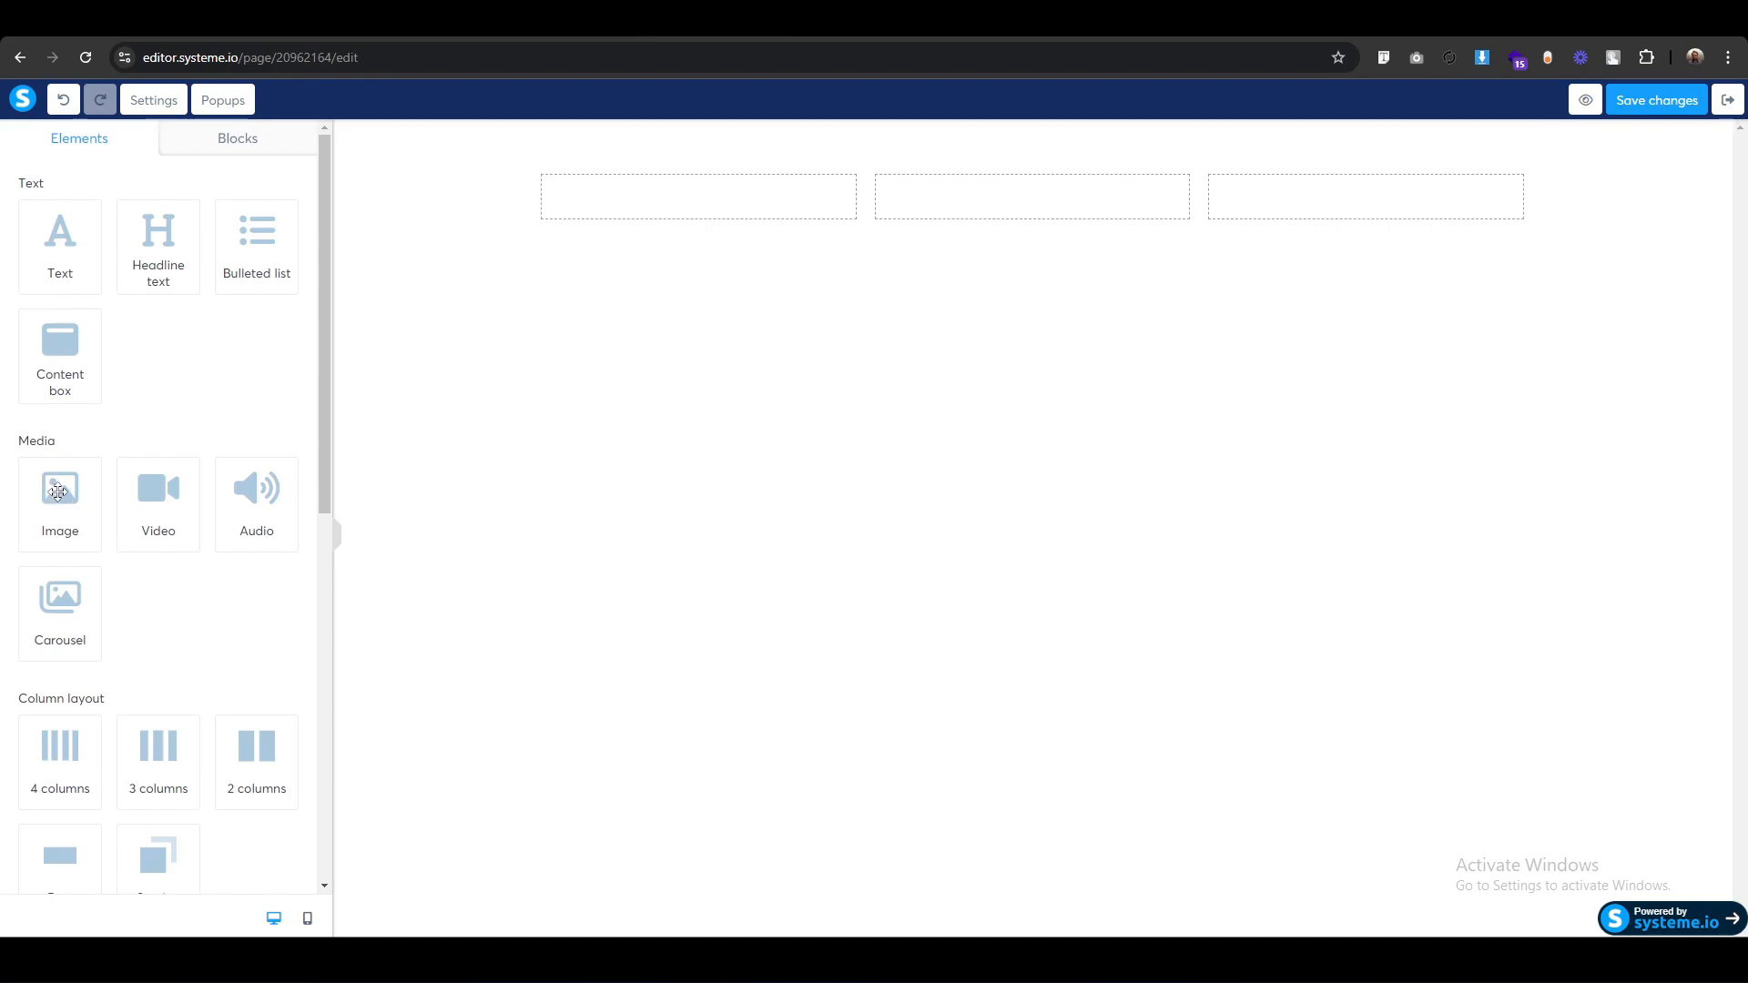
left_click_drag(57, 492, 709, 194)
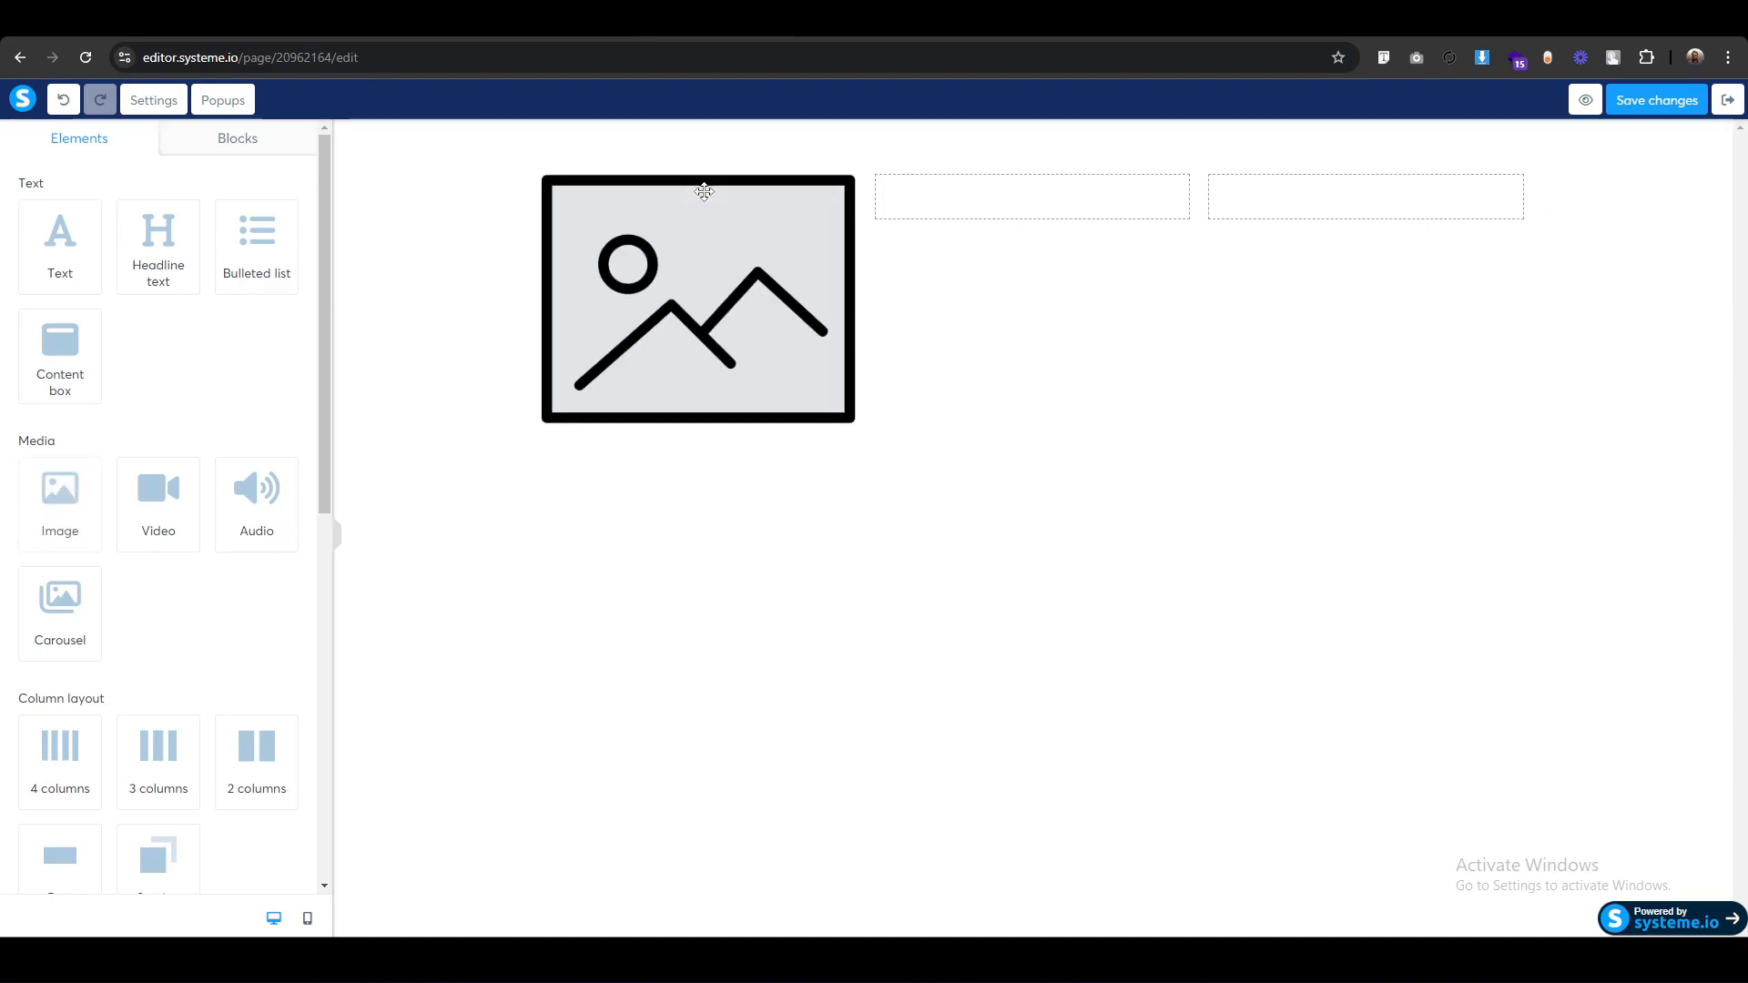
Place a menu element in the middle column and a button element in the third column.
scroll(227, 774, "down", 8)
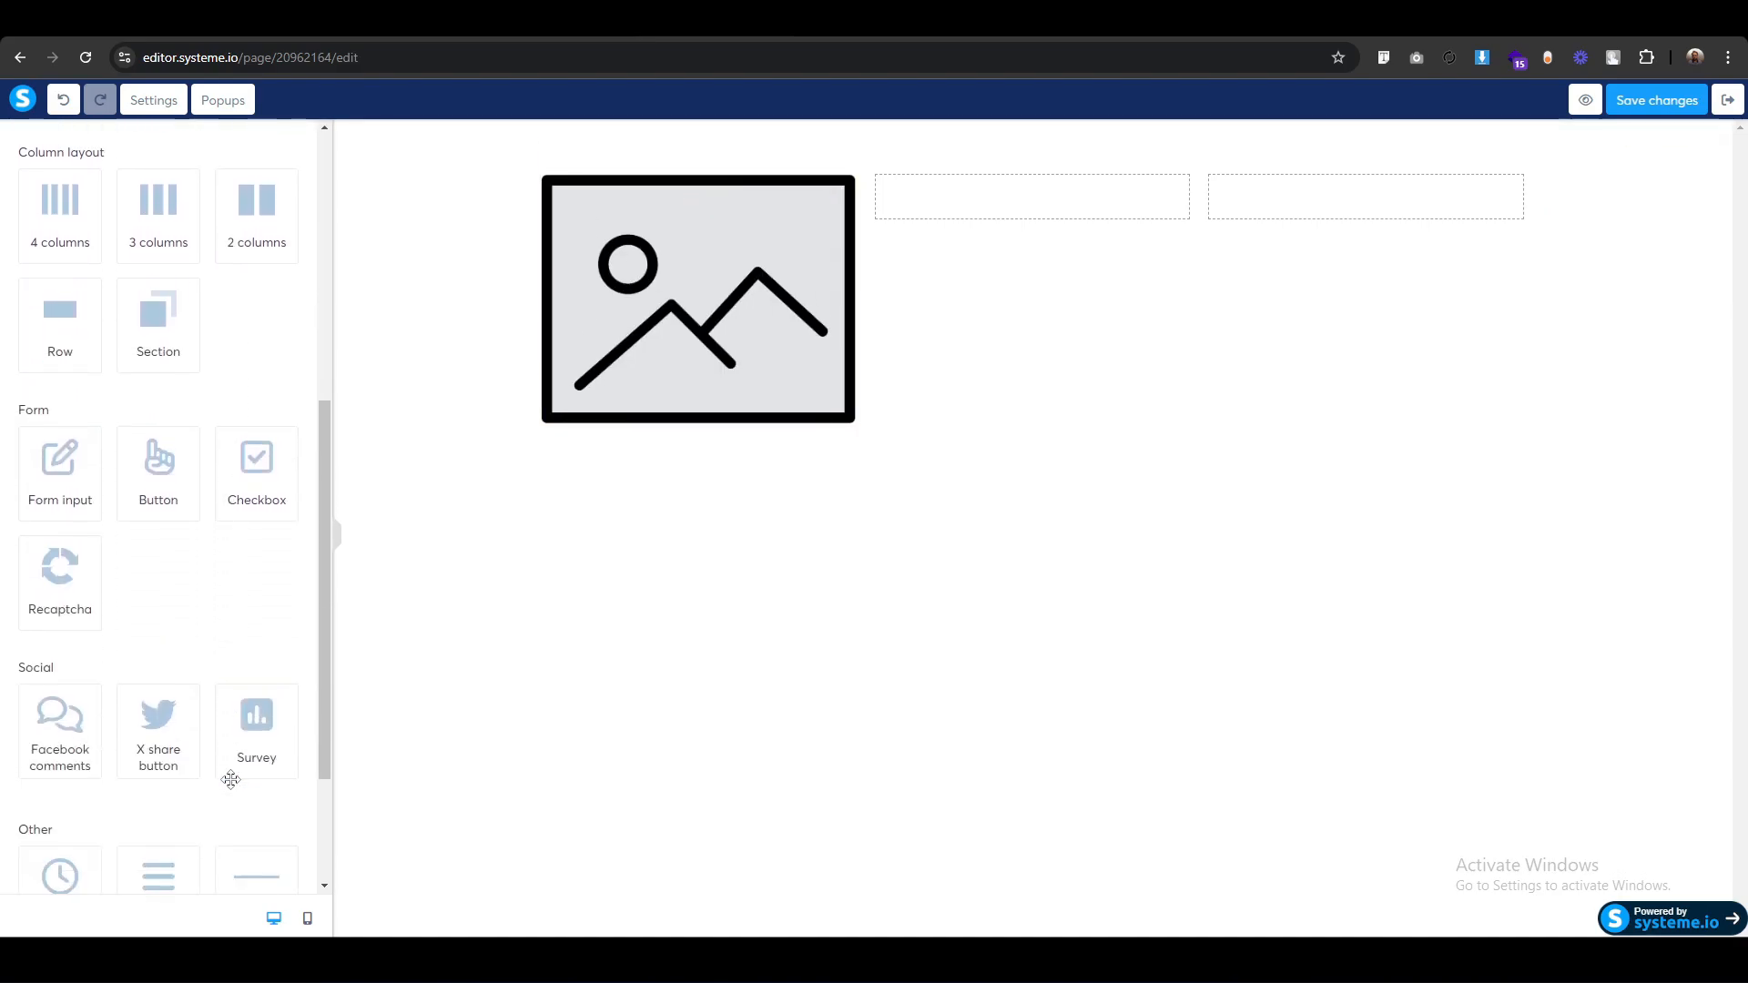
left_click_drag(165, 697, 1059, 212)
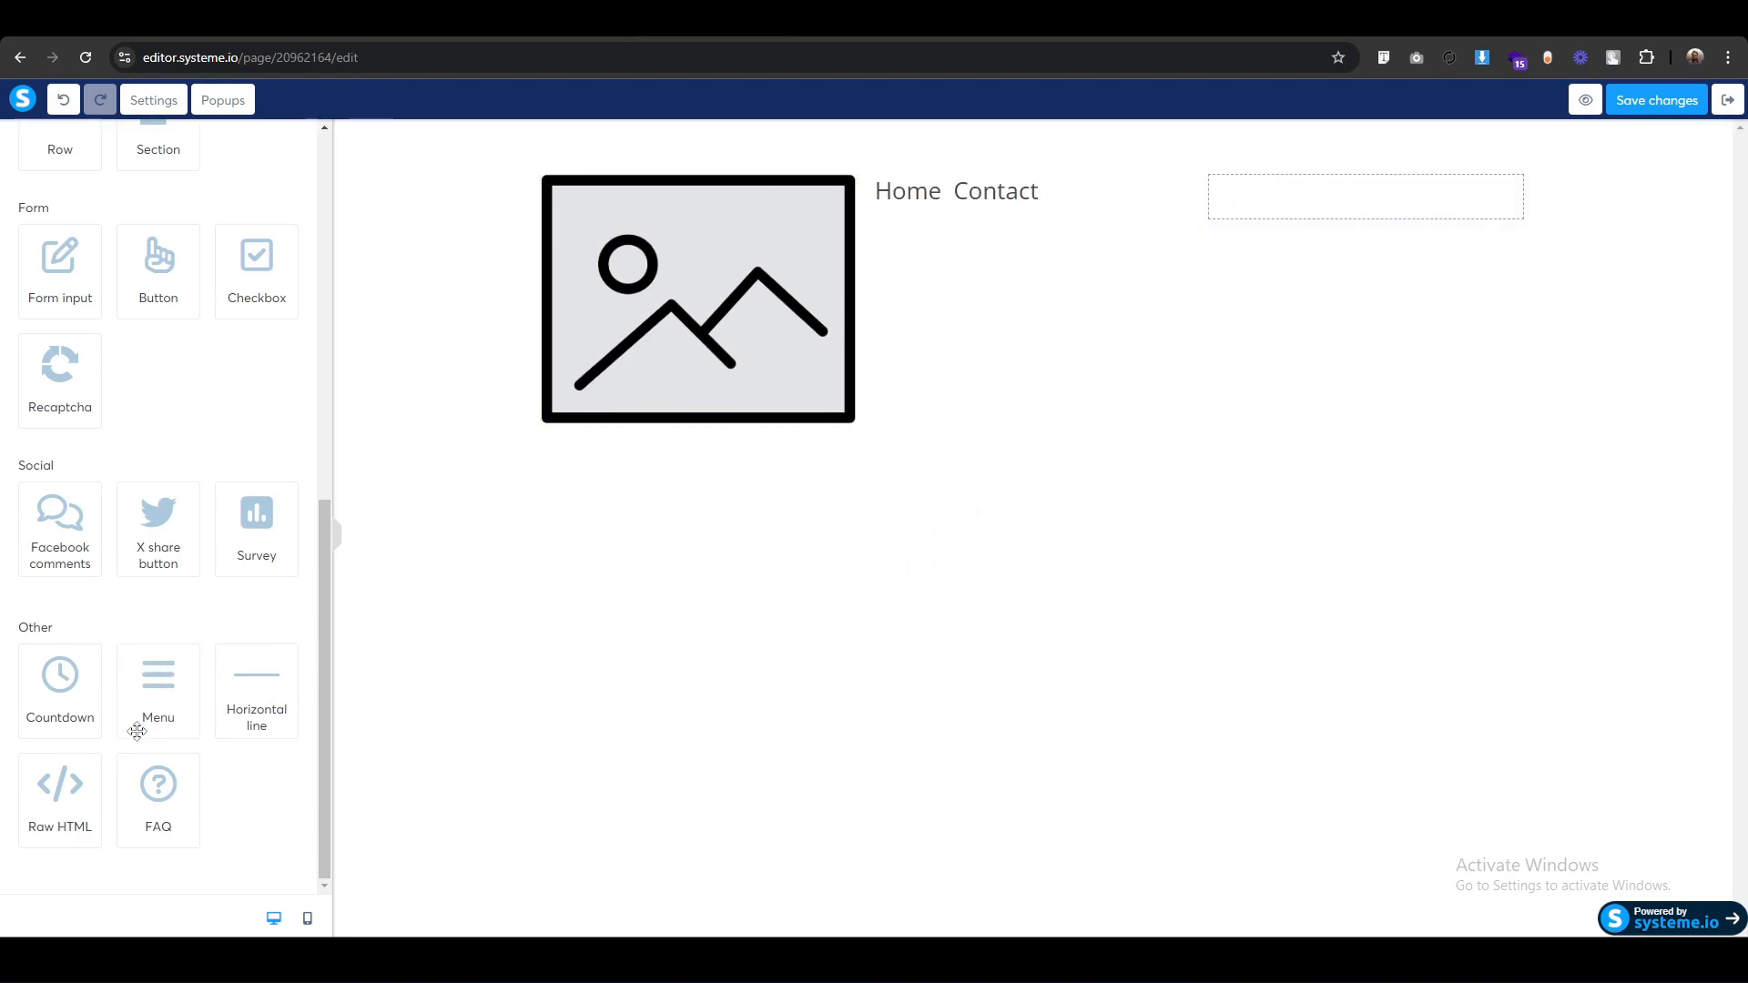
scroll(147, 756, "up", 1)
scroll(147, 756, "up", 4)
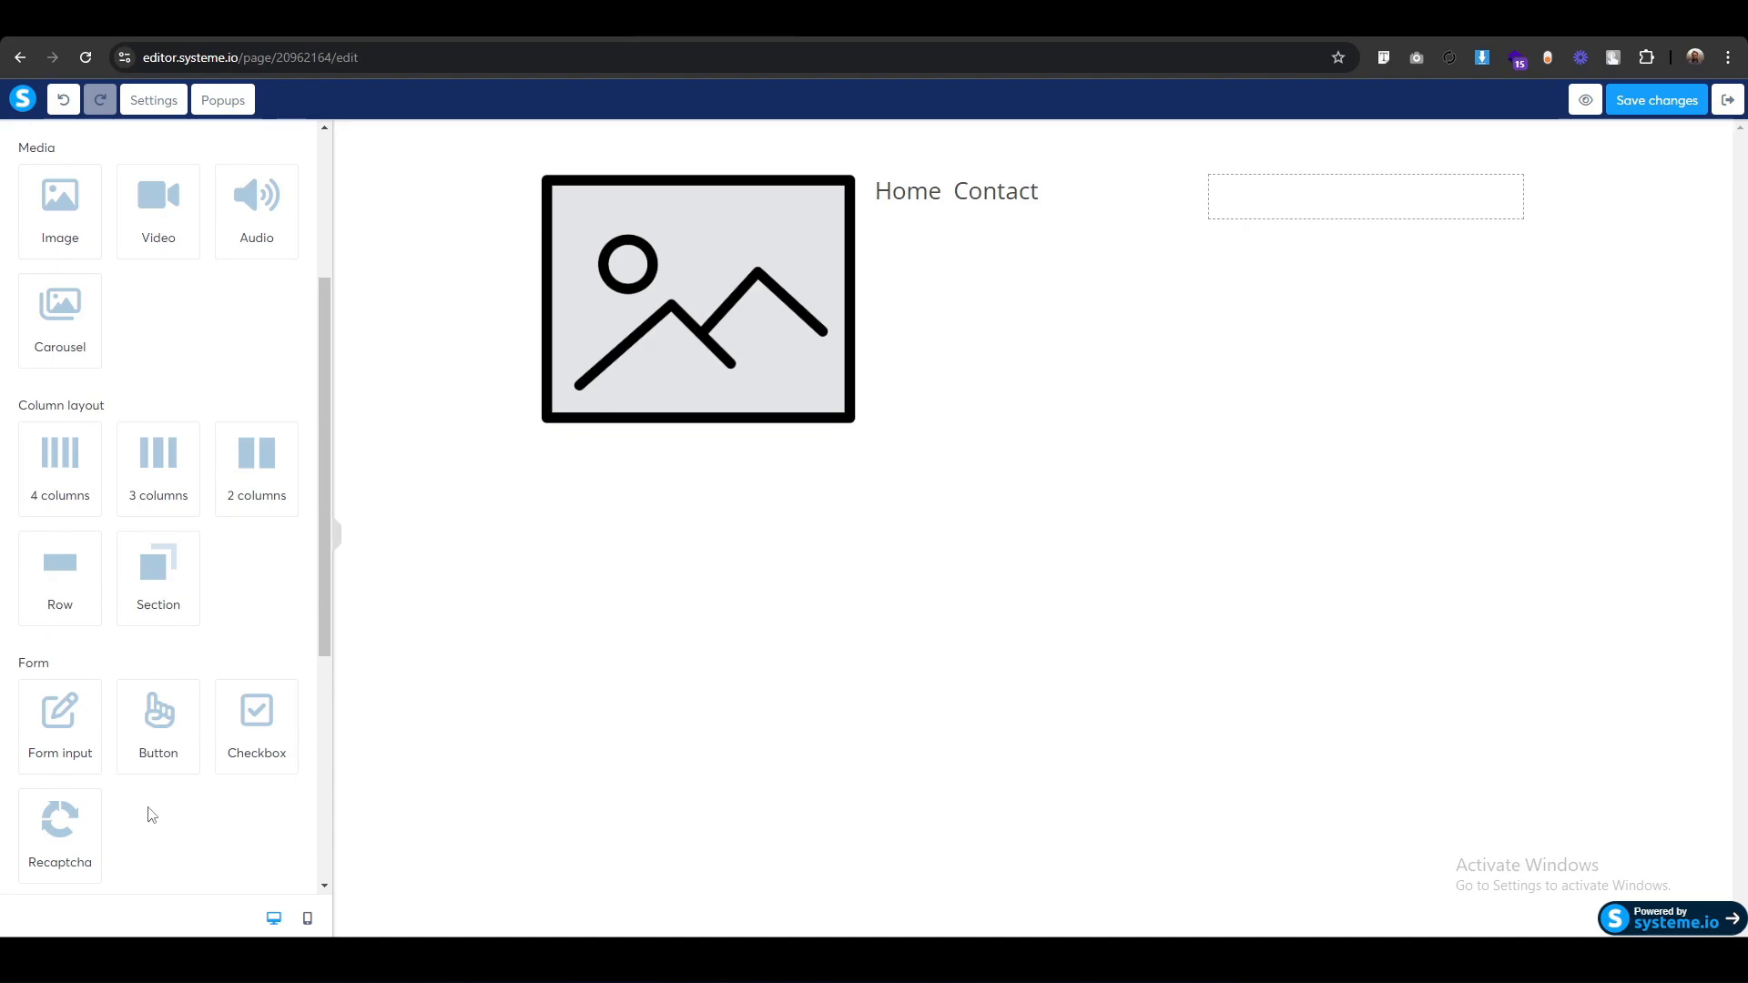
left_click_drag(164, 714, 1384, 228)
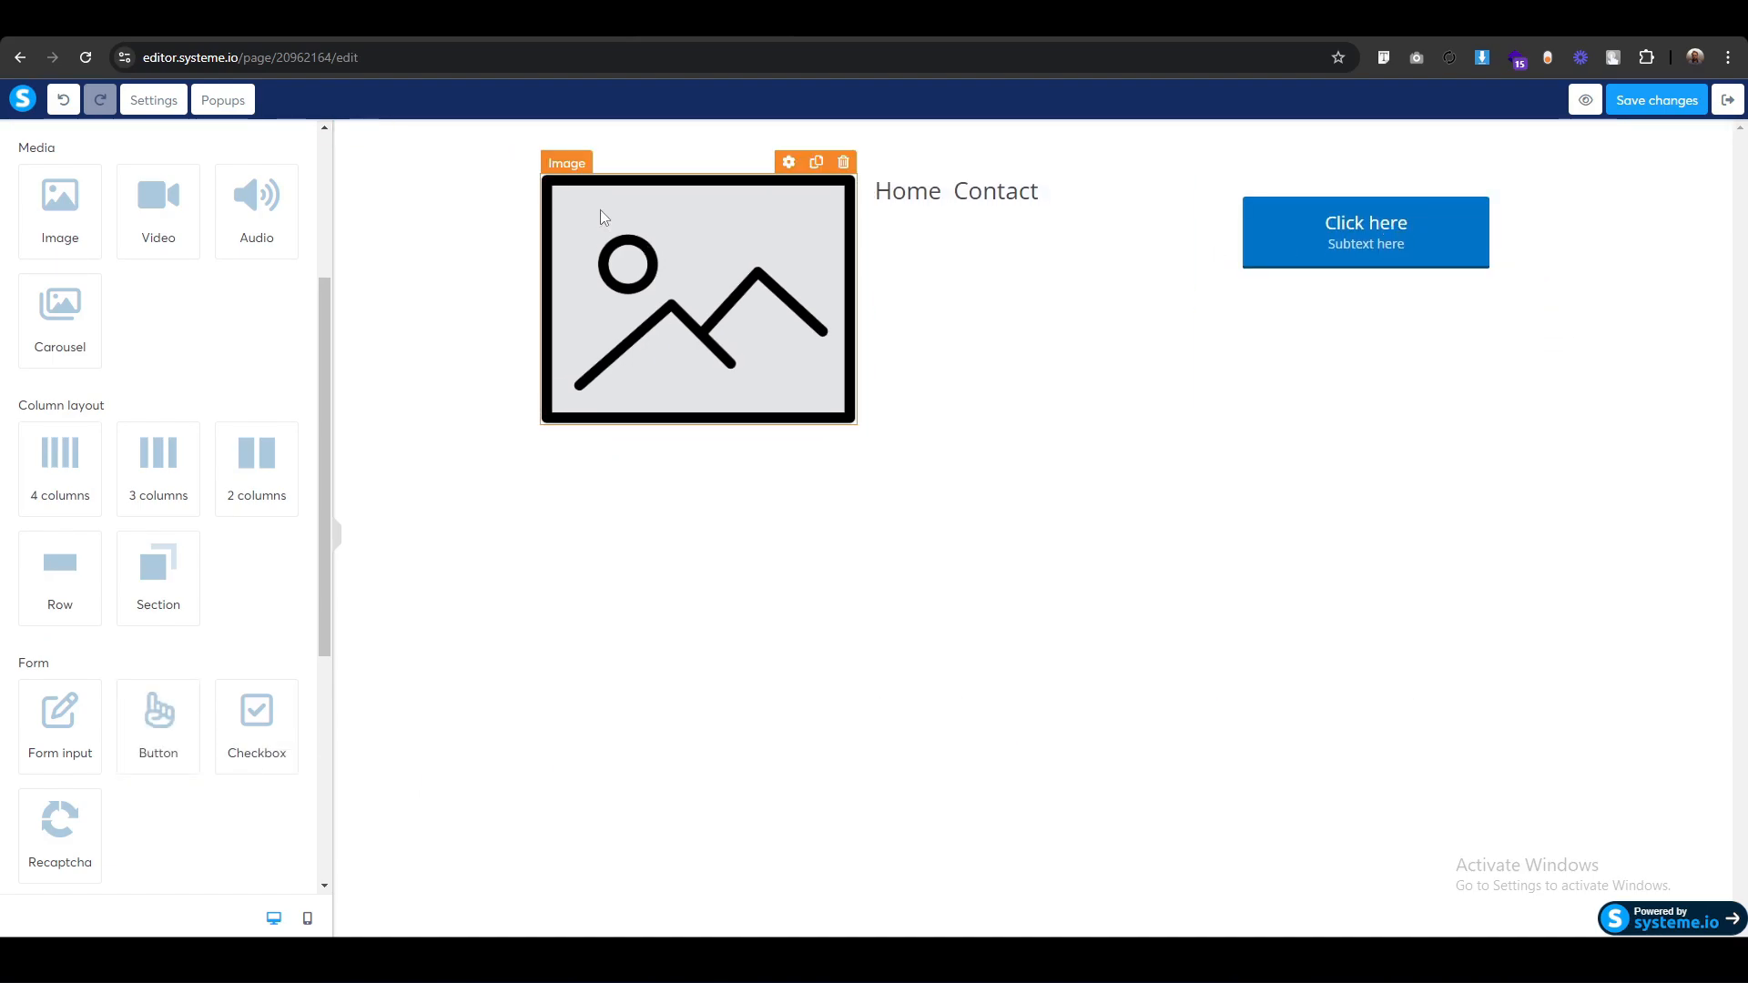
Upload Logo-2.png from the 1. Logo folder and insert it in the header's image element.
left_click(565, 178)
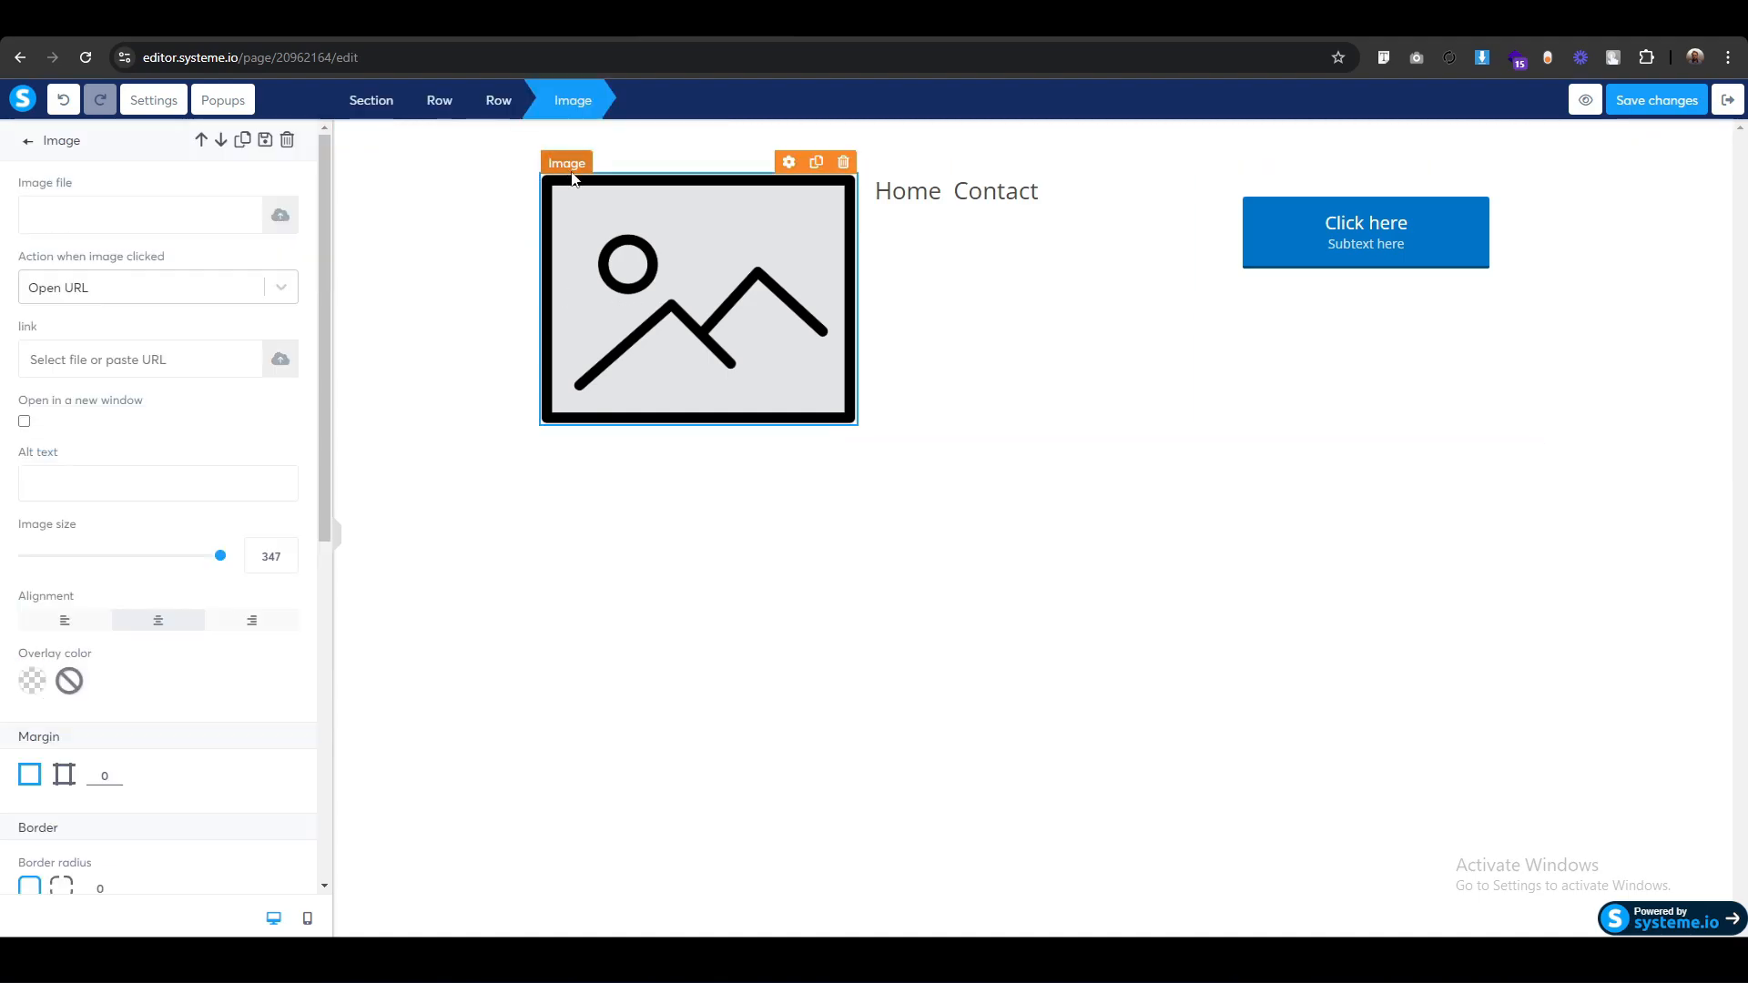
left_click(280, 216)
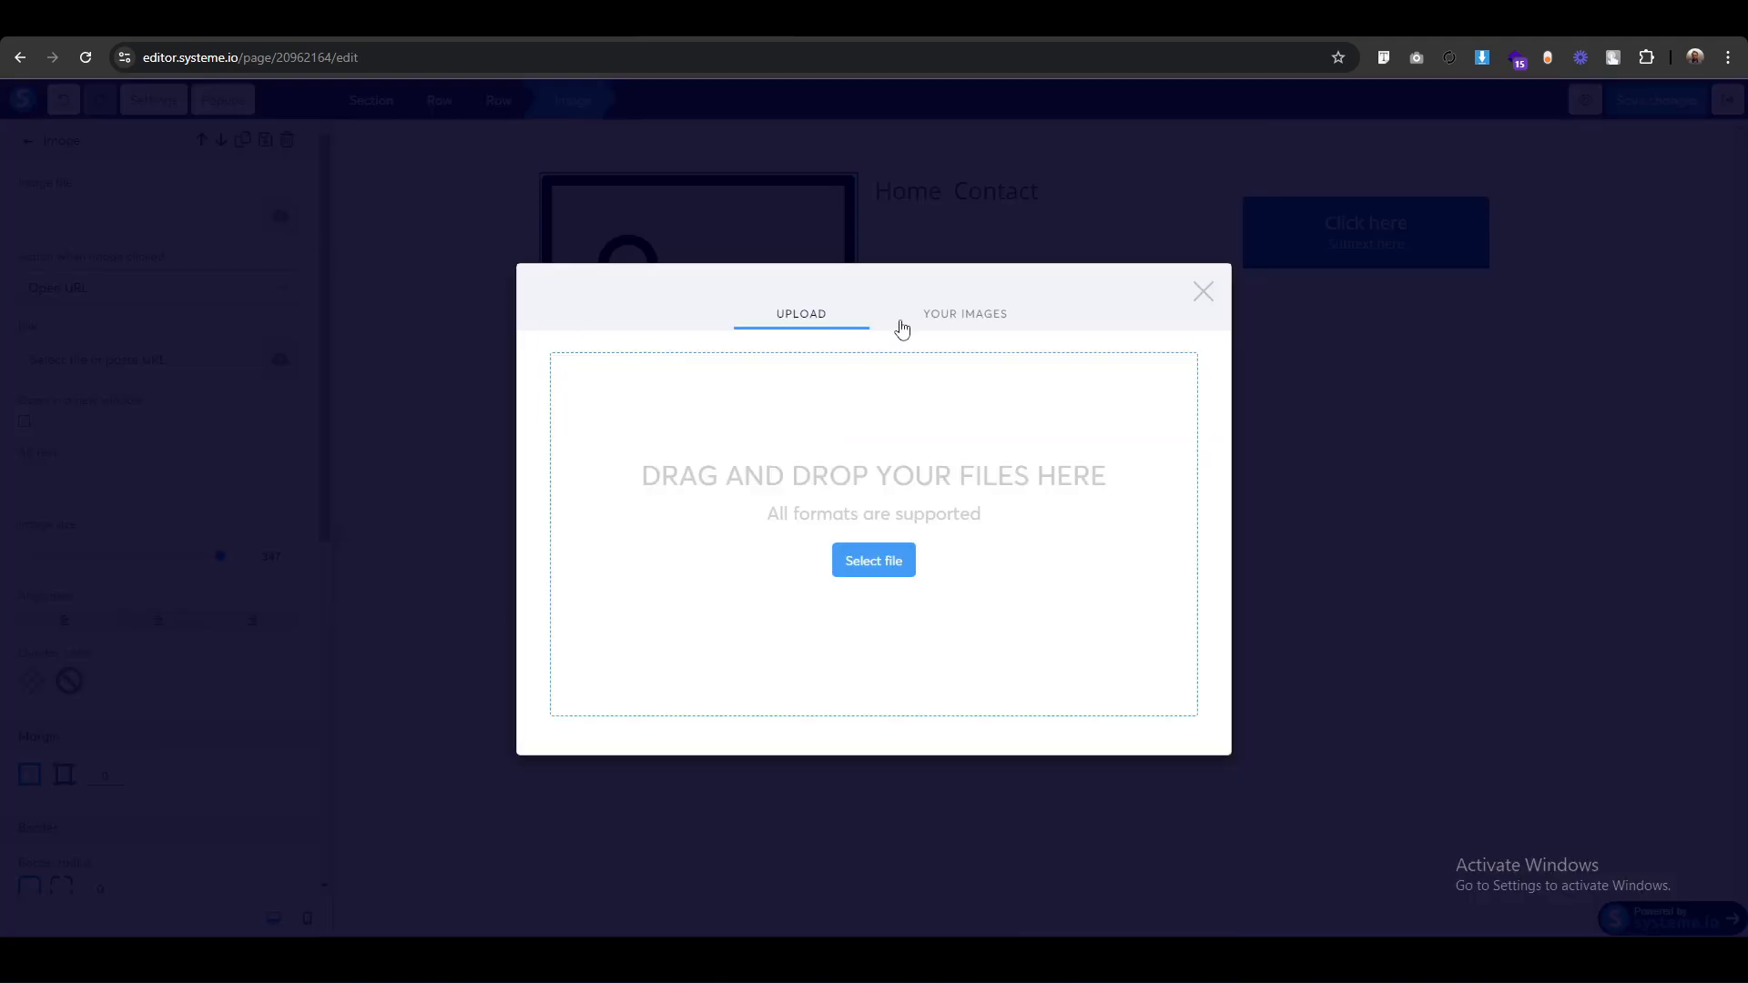
left_click(888, 577)
left_click(232, 205)
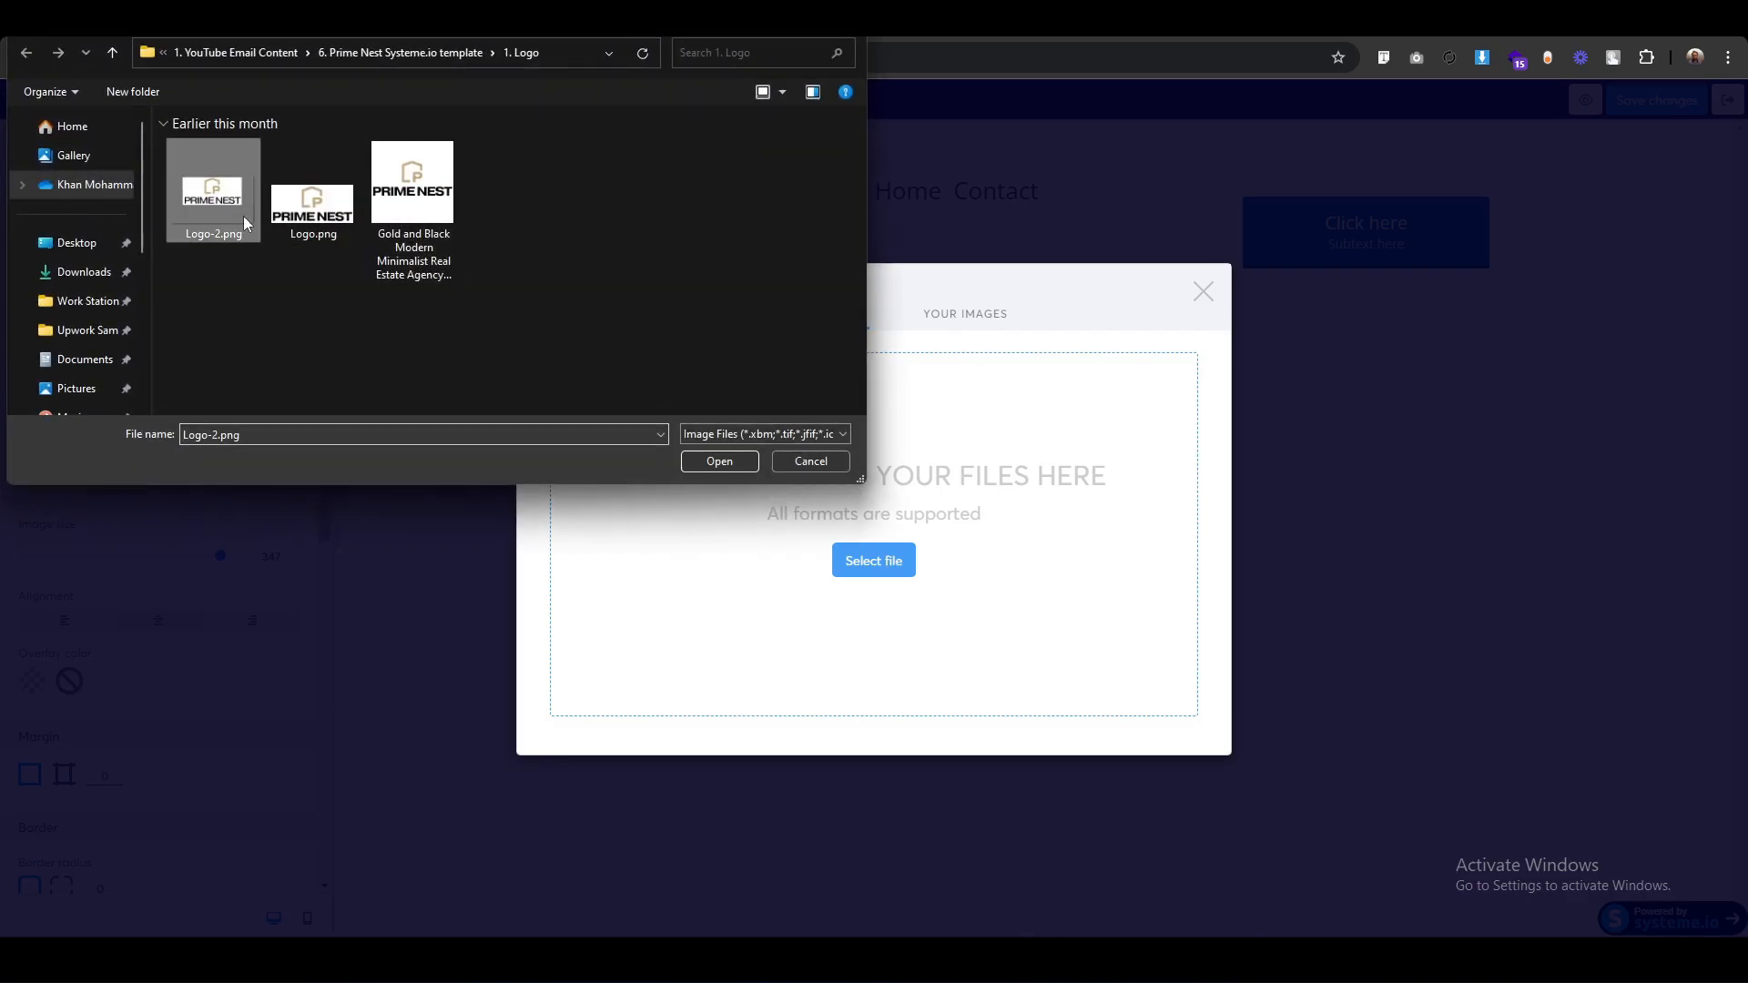
left_click(719, 462)
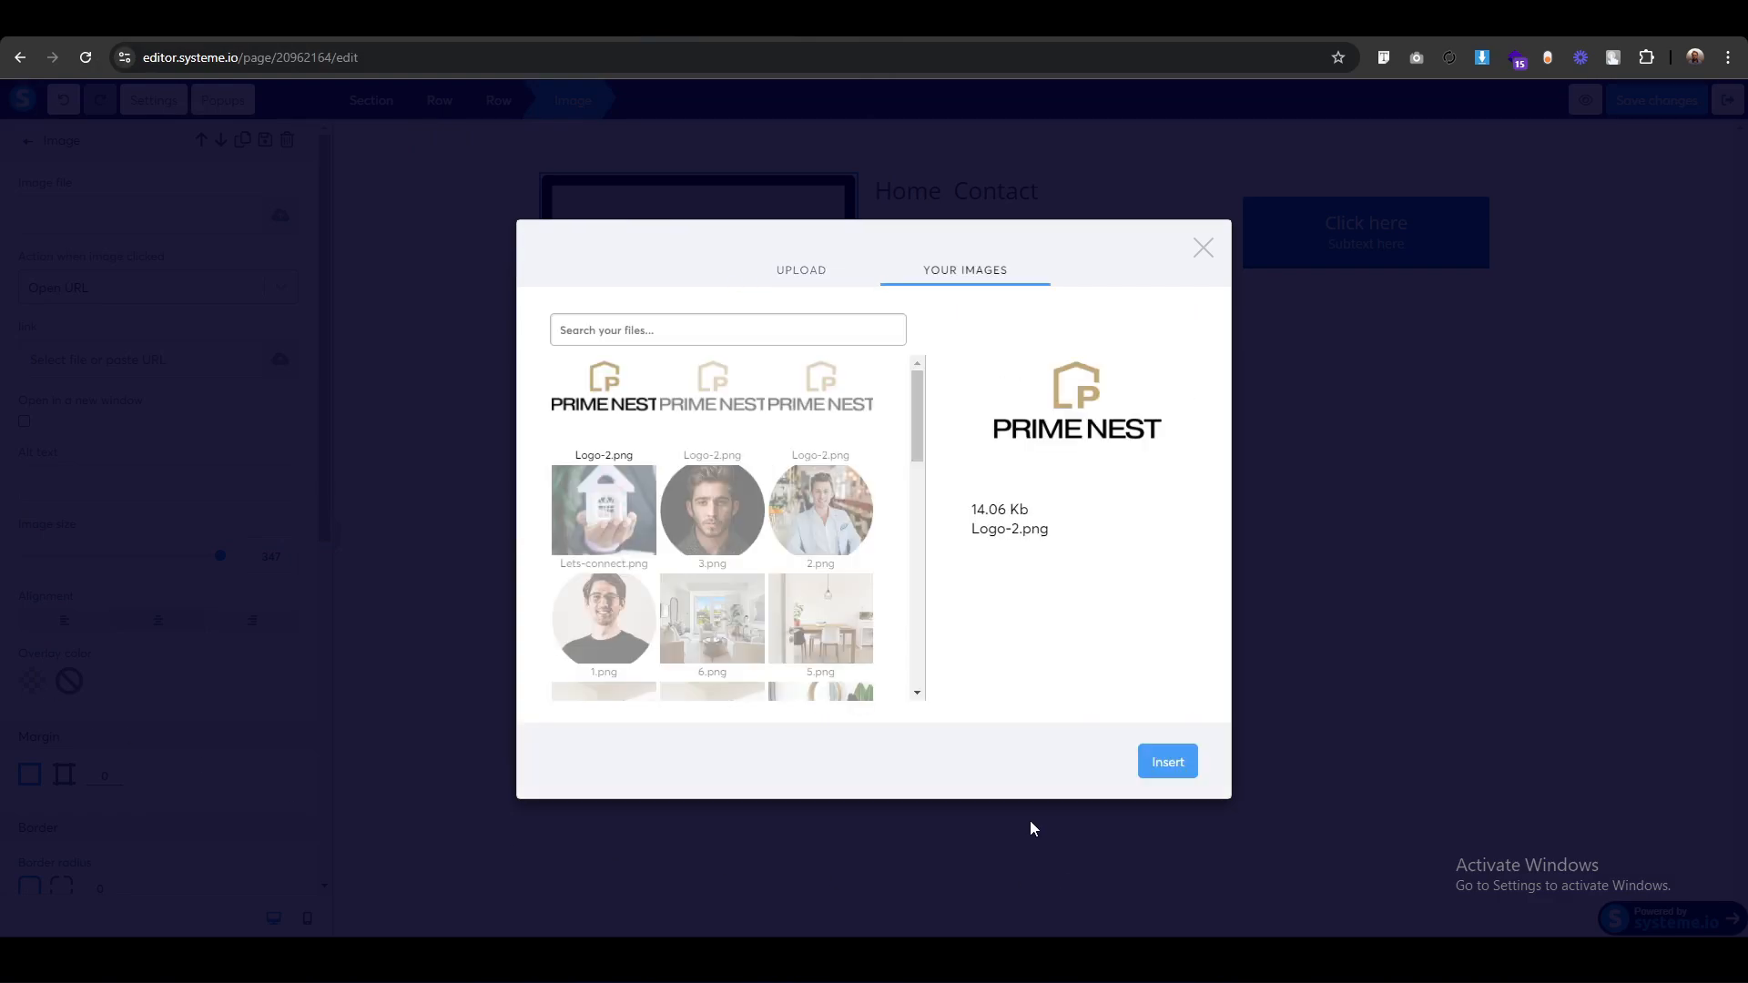
left_click(1169, 764)
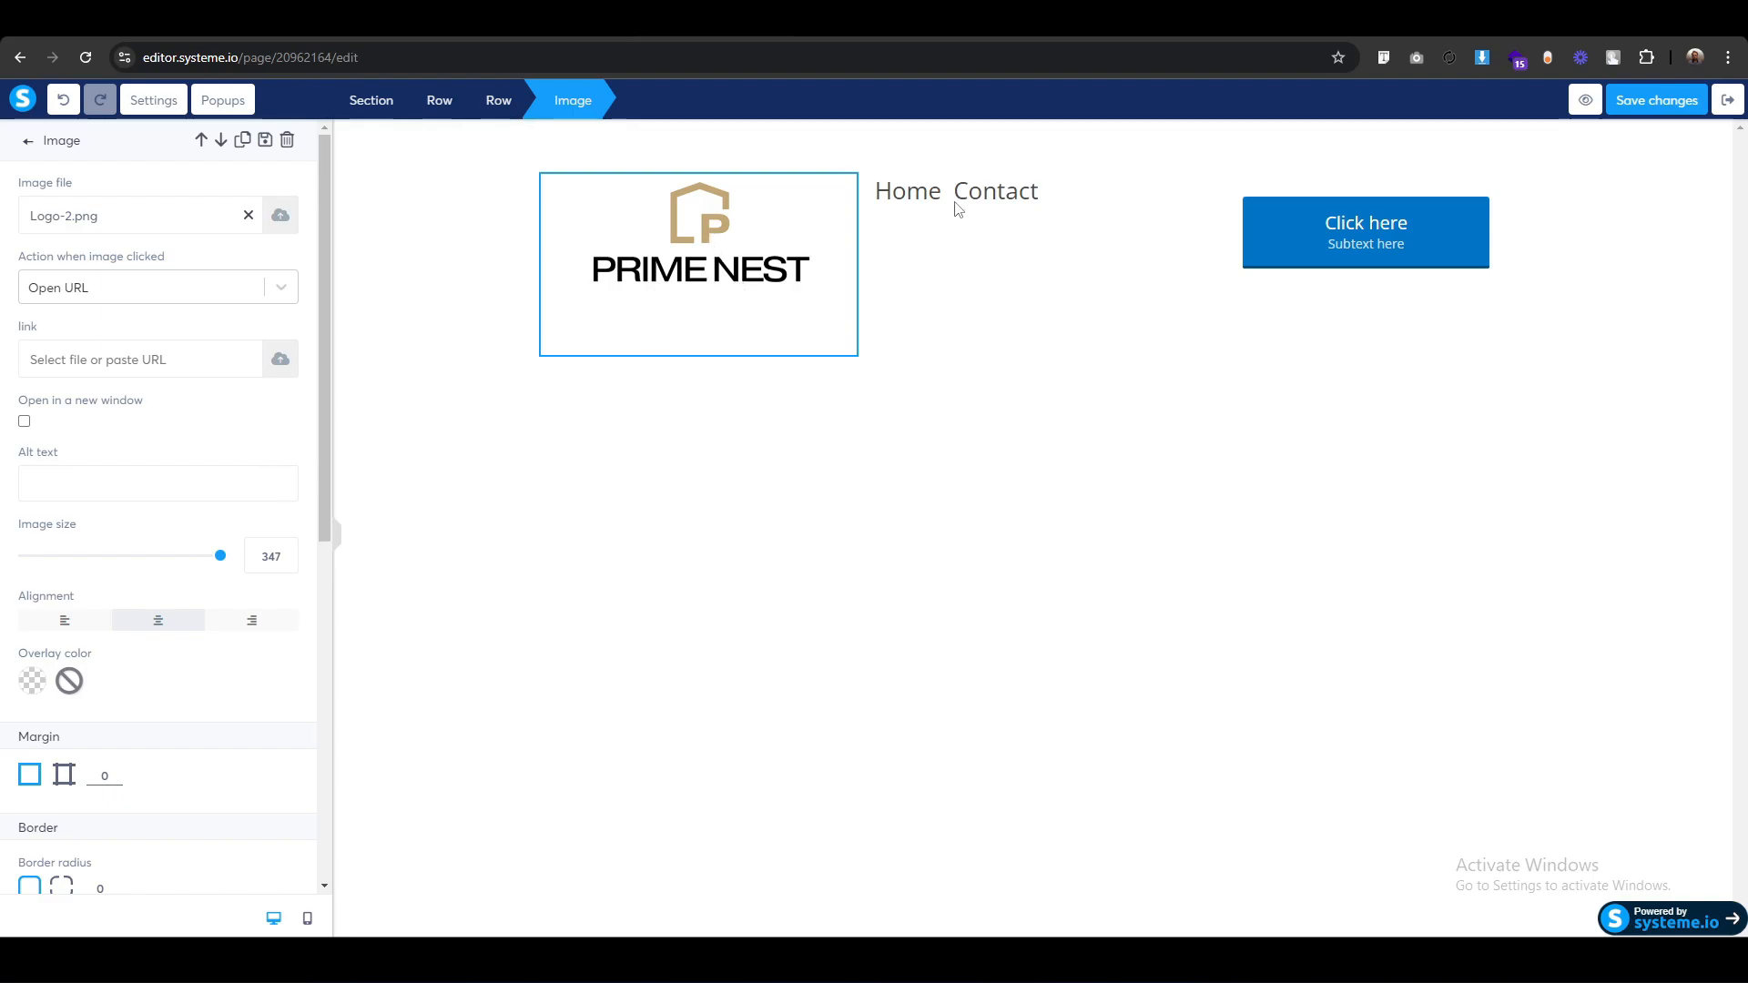
Rename the menu's two items to Featured Listings and Services, following the reference Prime Nest page.
left_click(914, 200)
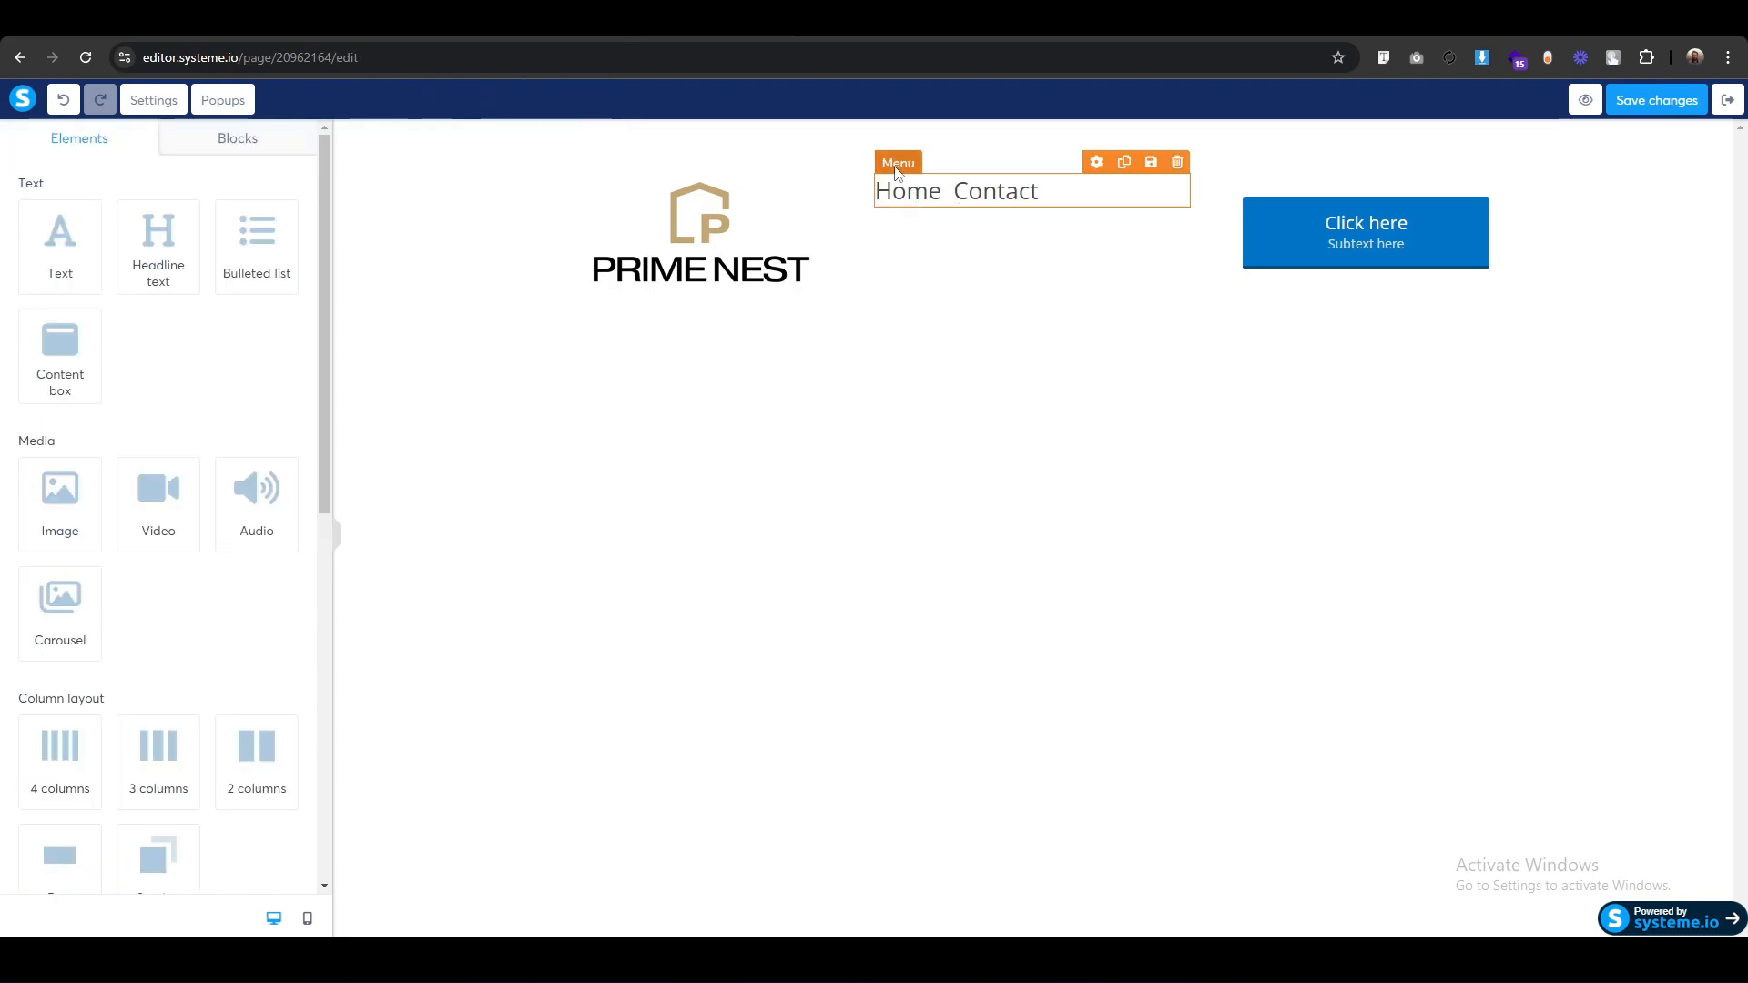
left_click(897, 191)
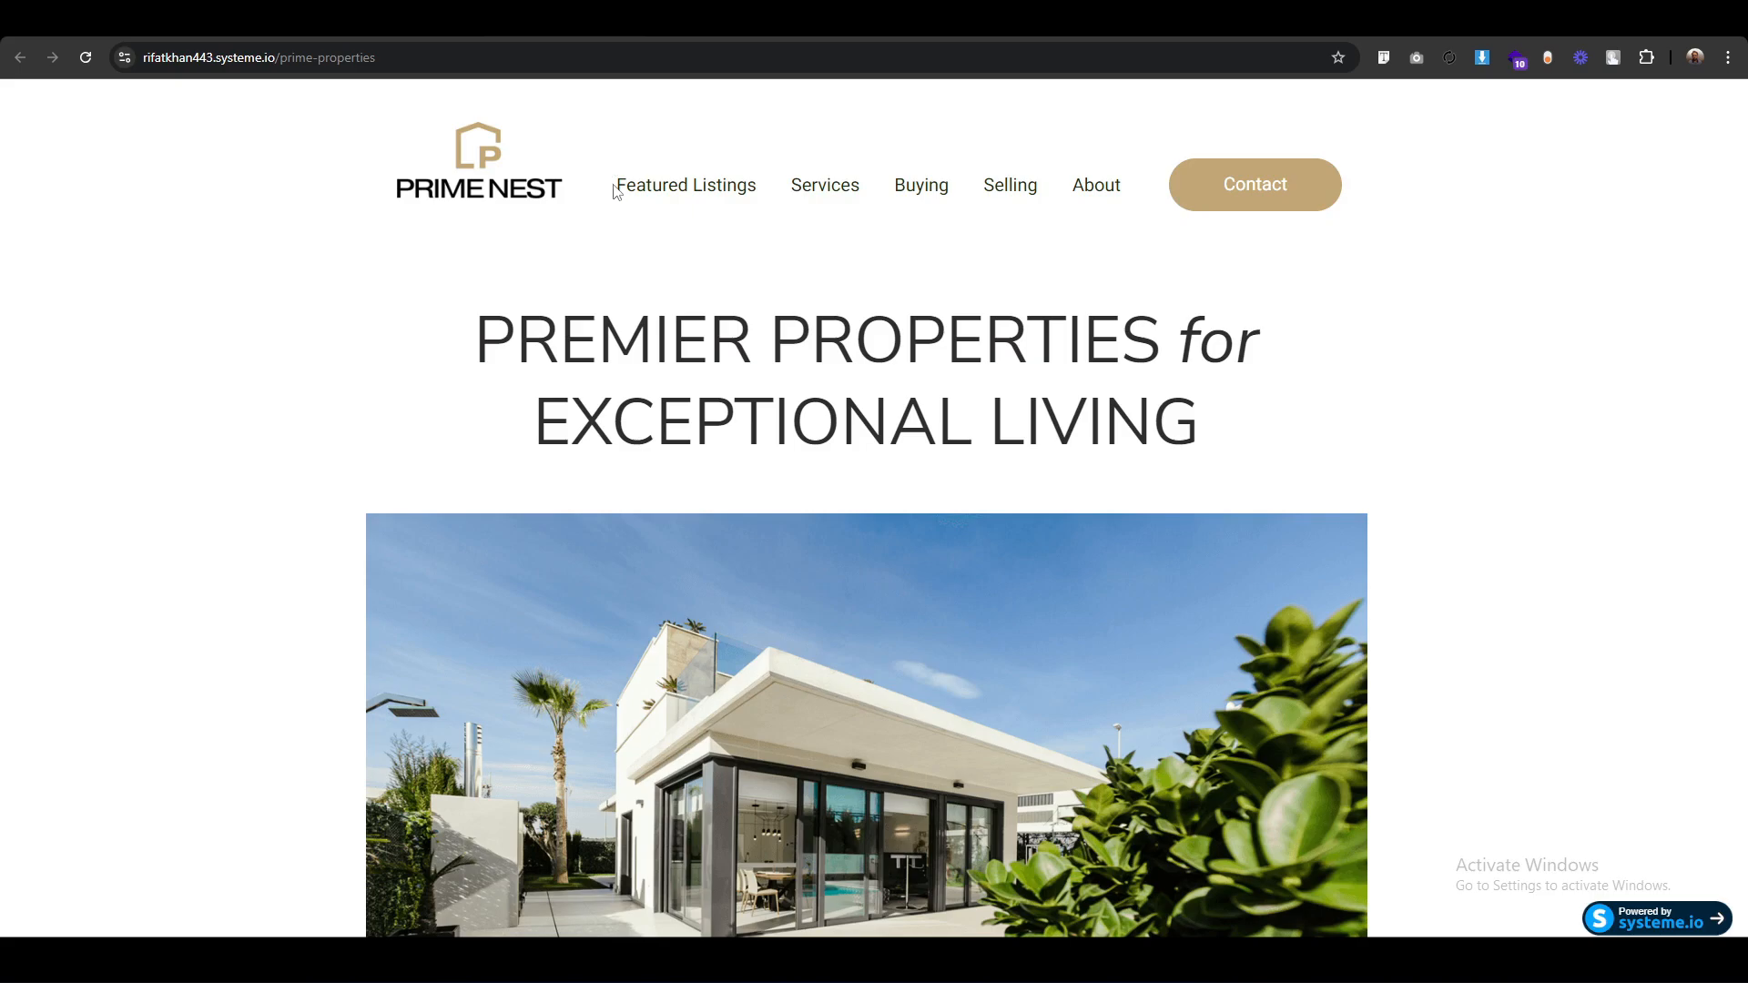
left_click_drag(616, 187, 1132, 197)
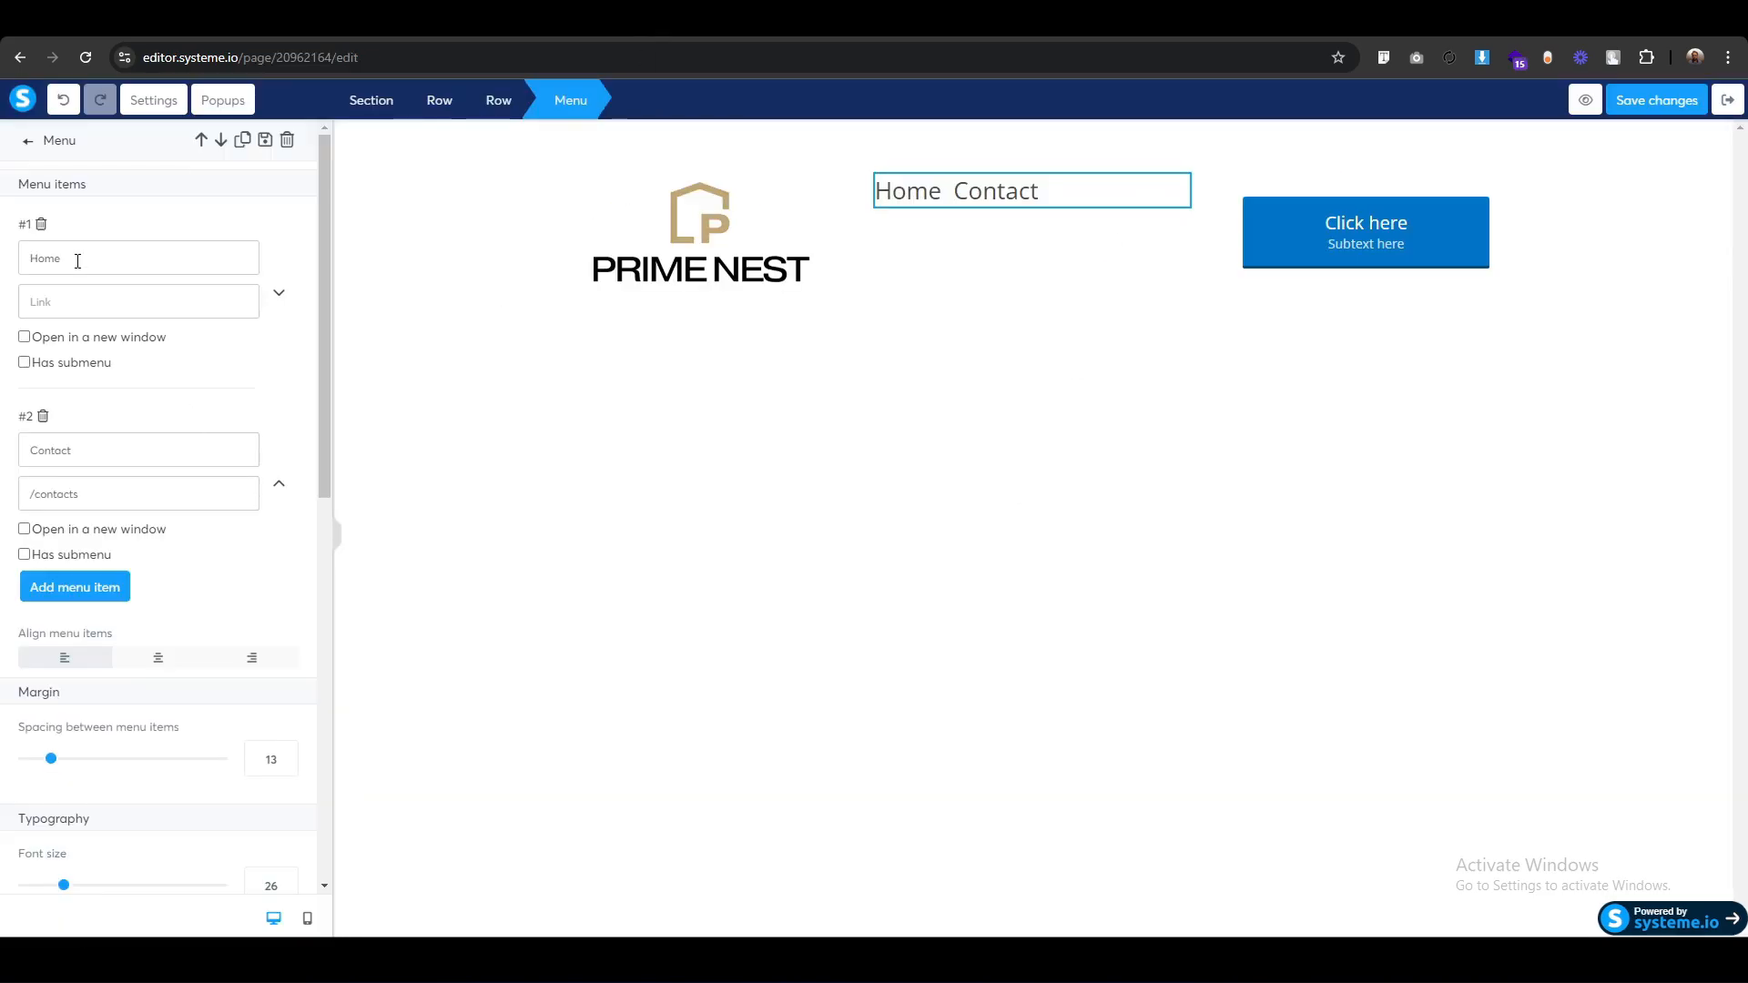
double_click(77, 261)
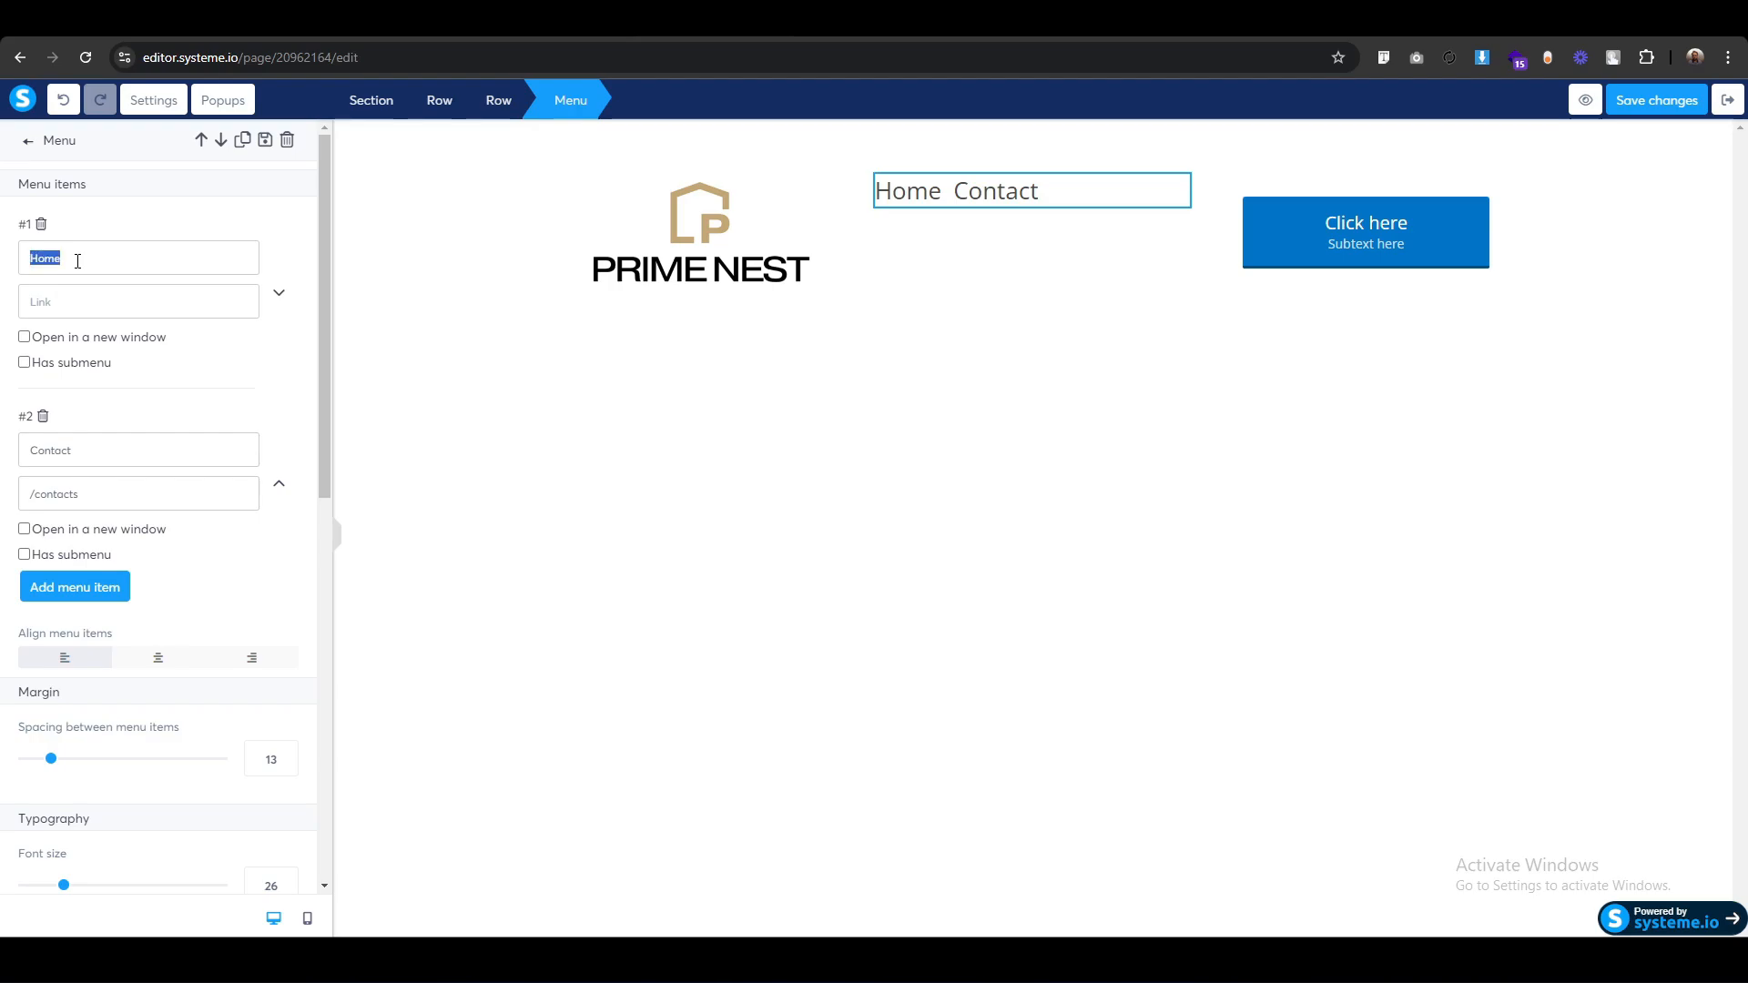
type("Featur")
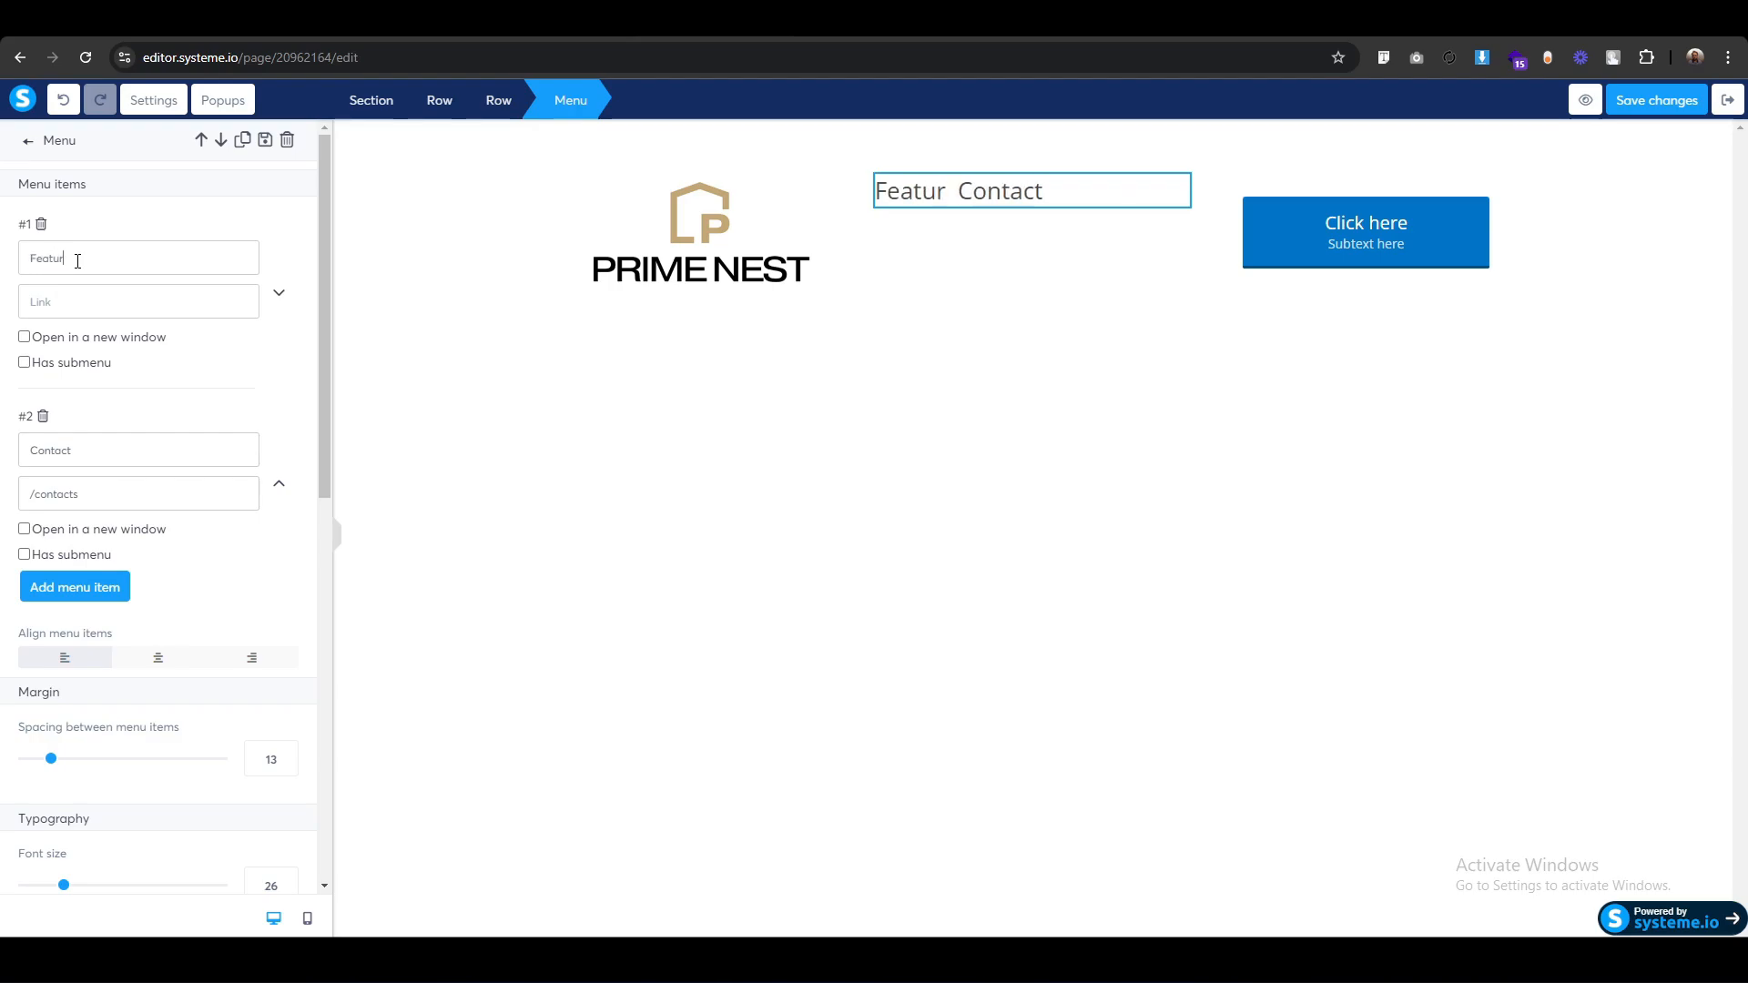
type("ed Listings")
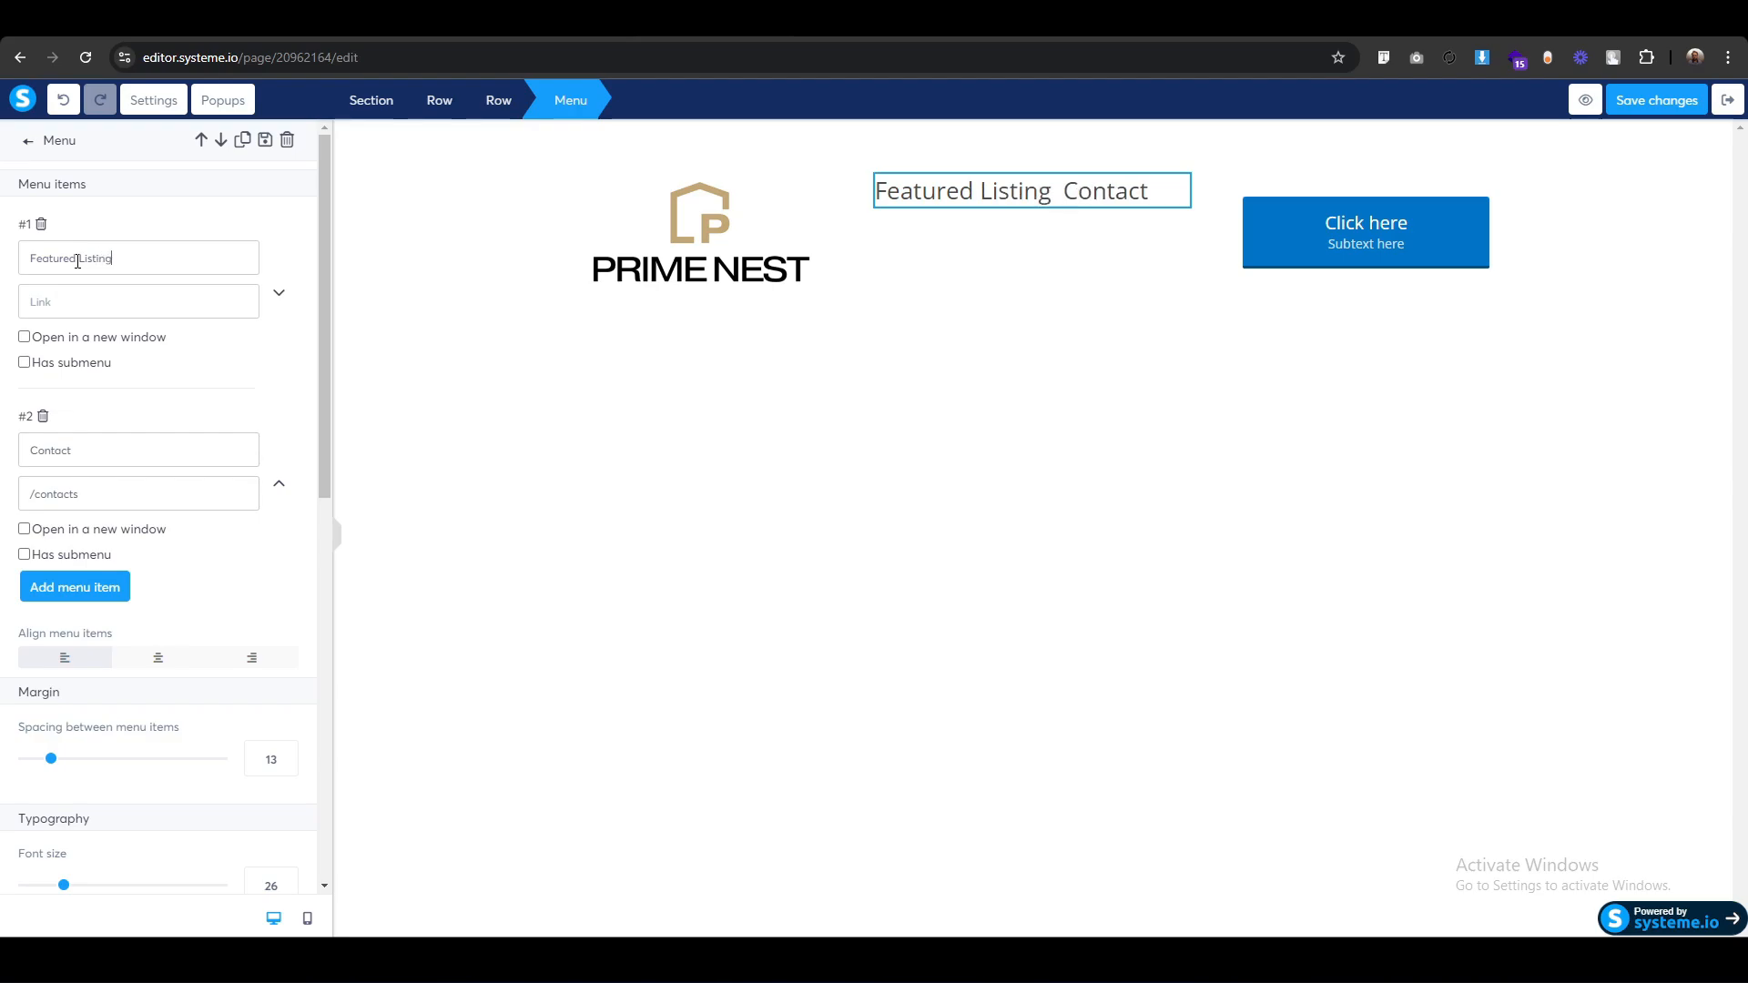
double_click(144, 444)
type("Services")
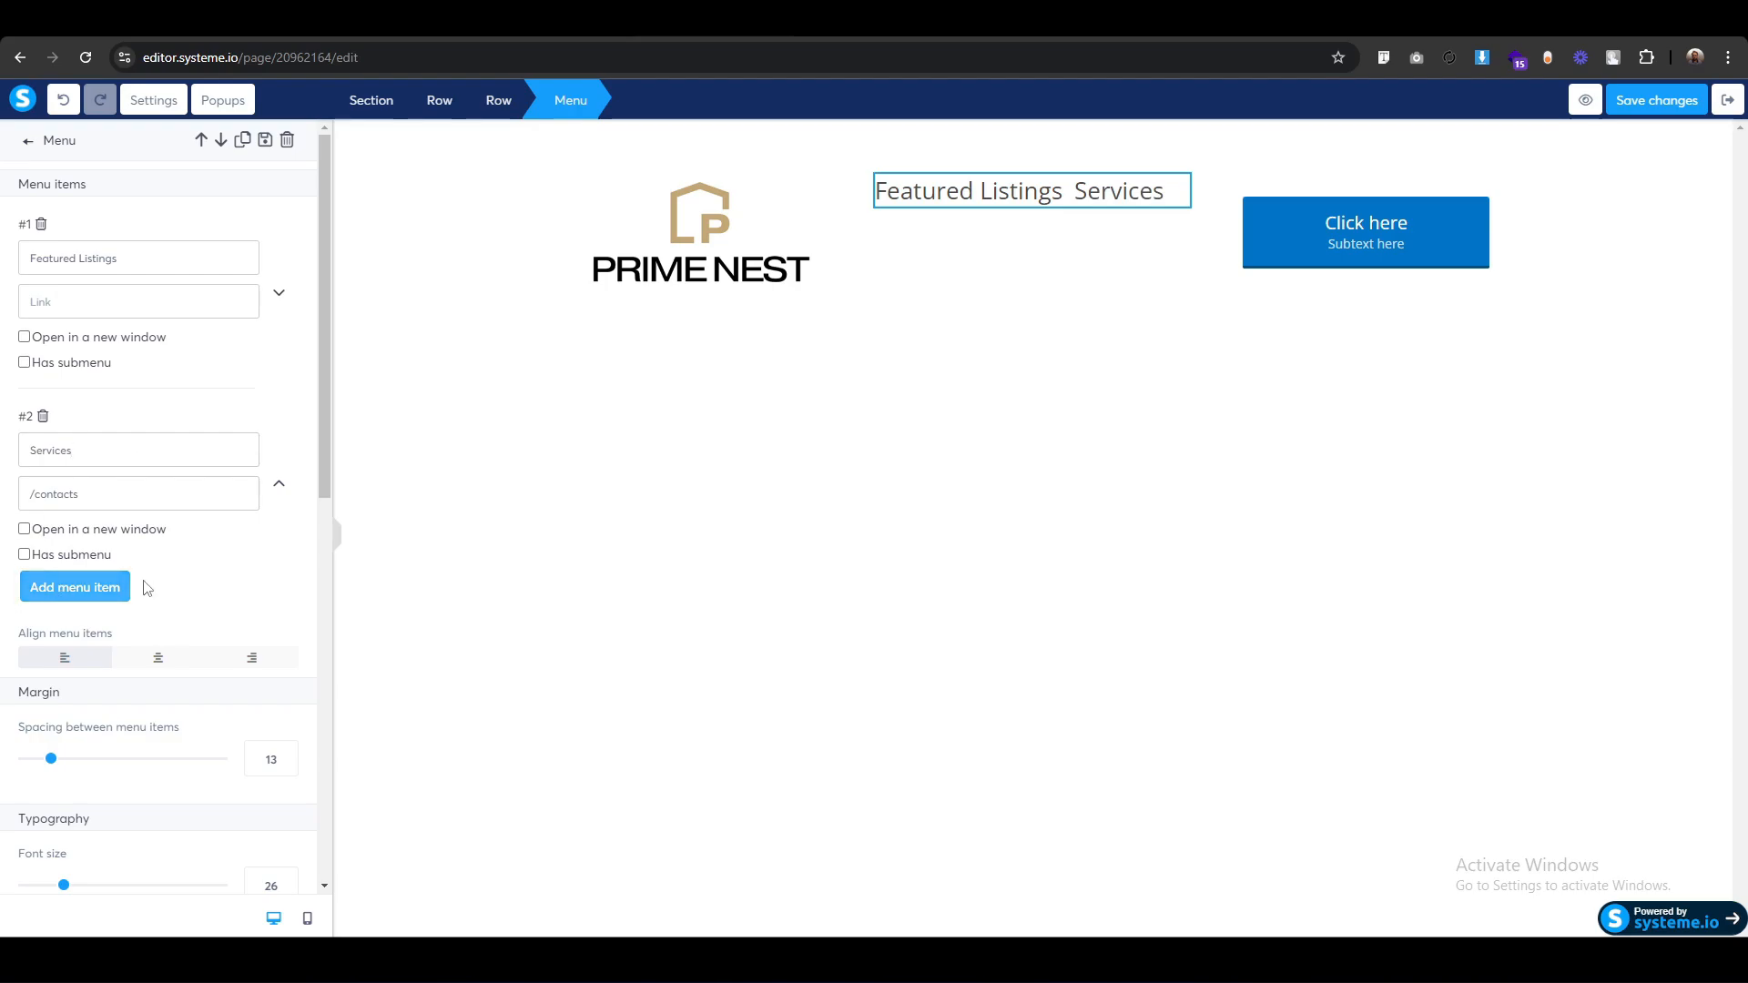
Add third and fourth menu items titled Buying and Selling.
left_click(105, 594)
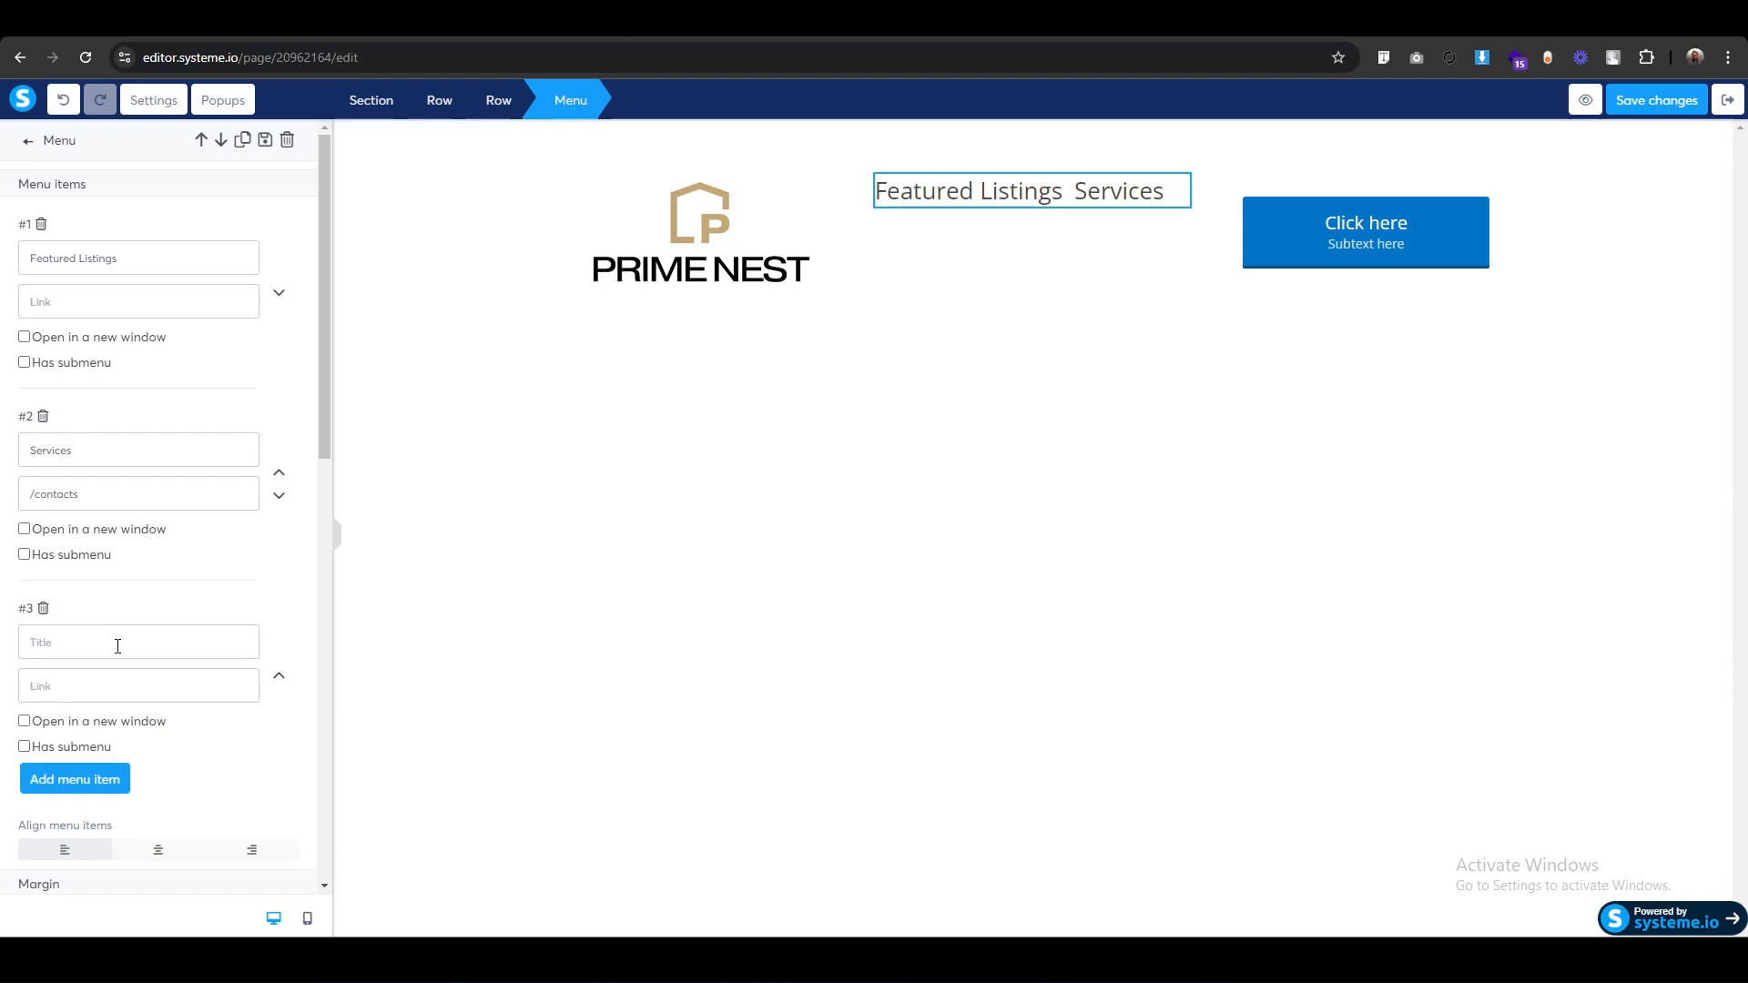
type("Buying")
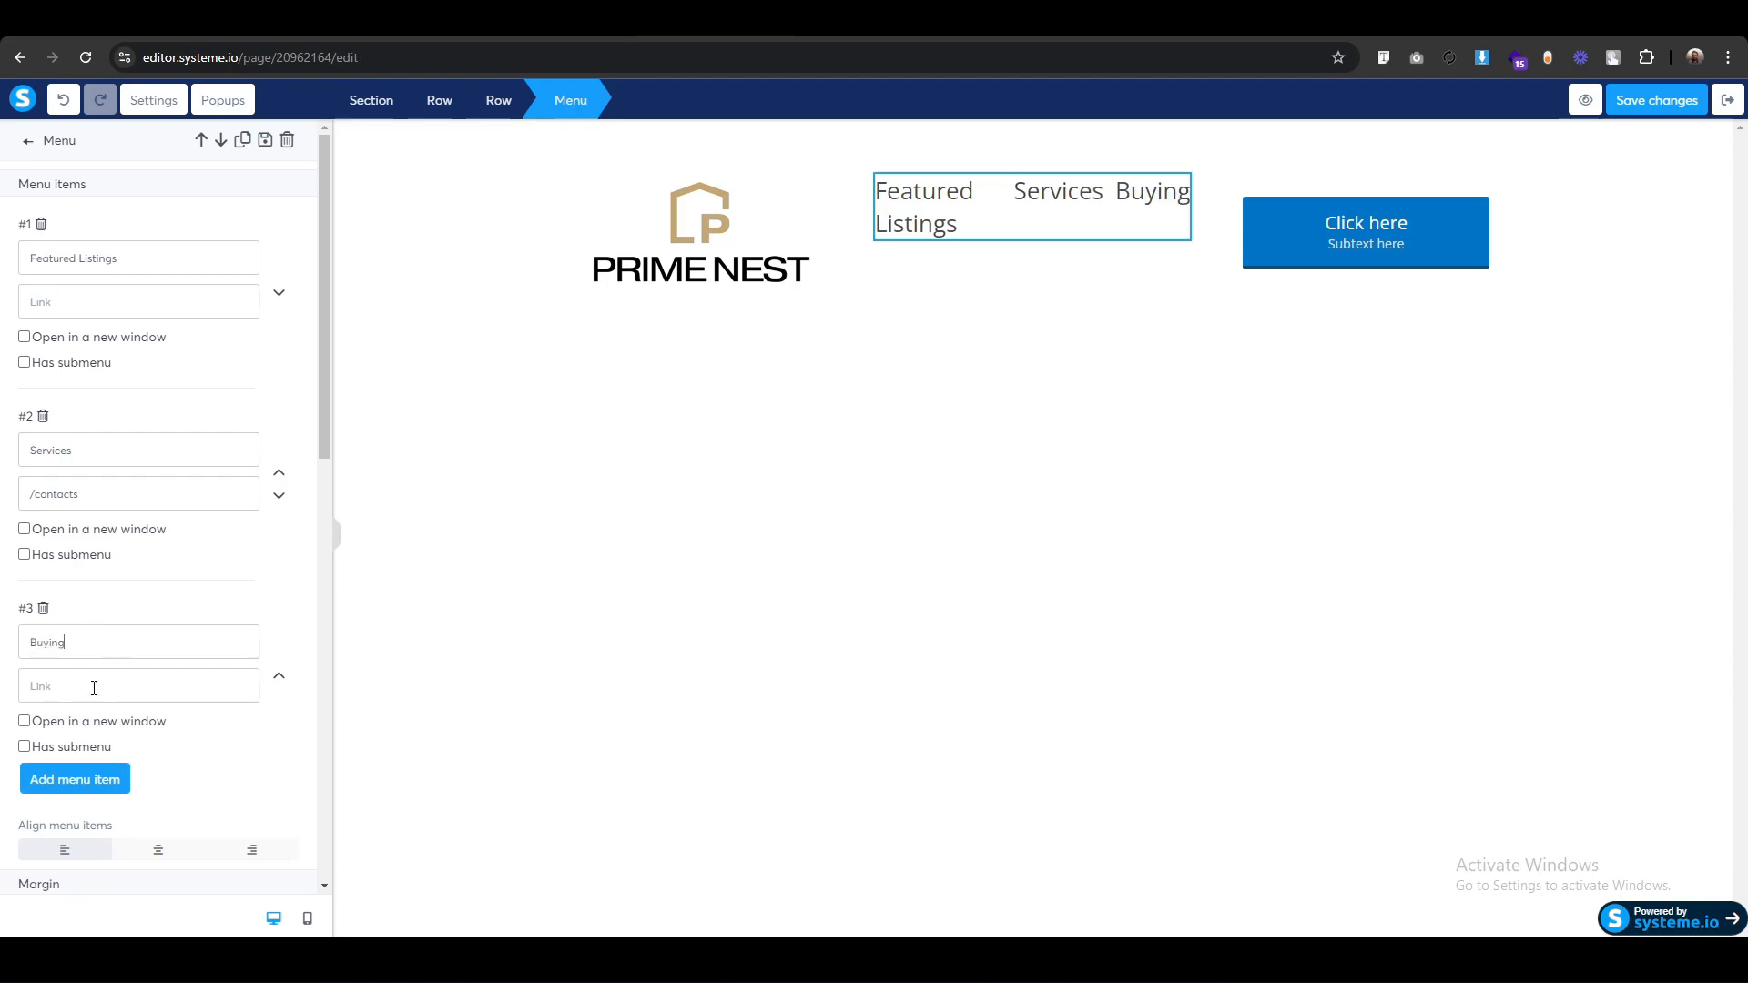
left_click(101, 788)
type("Se")
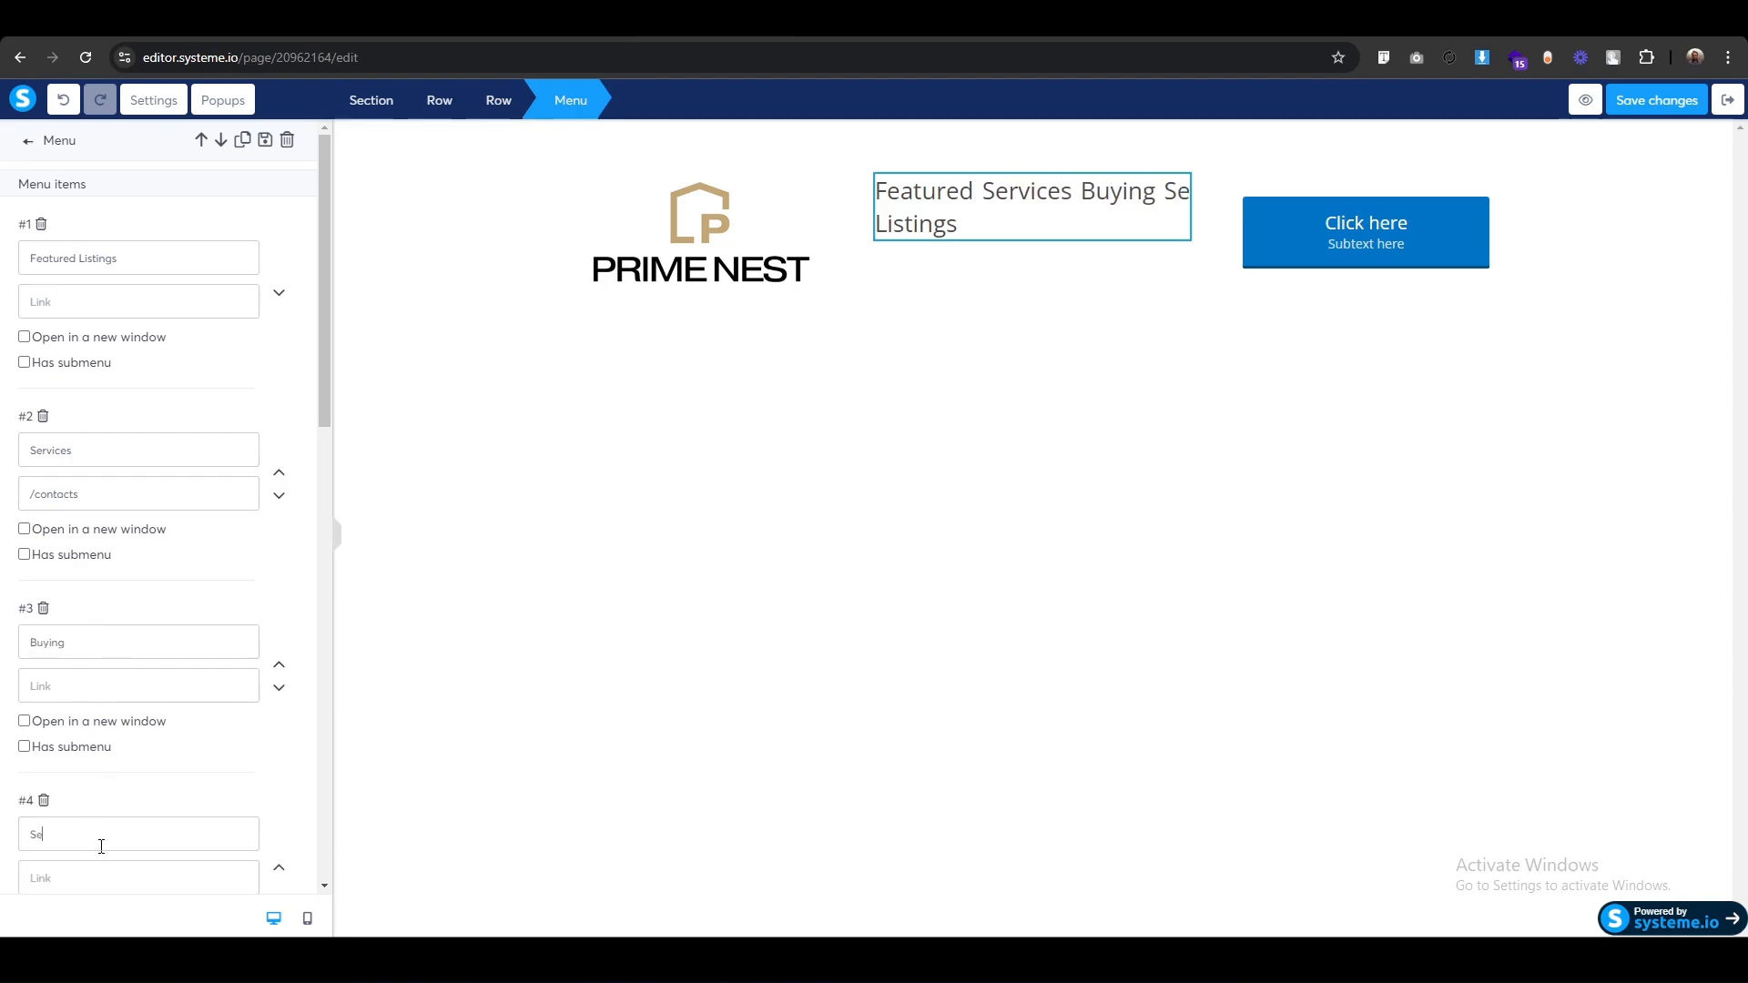
type("llinh")
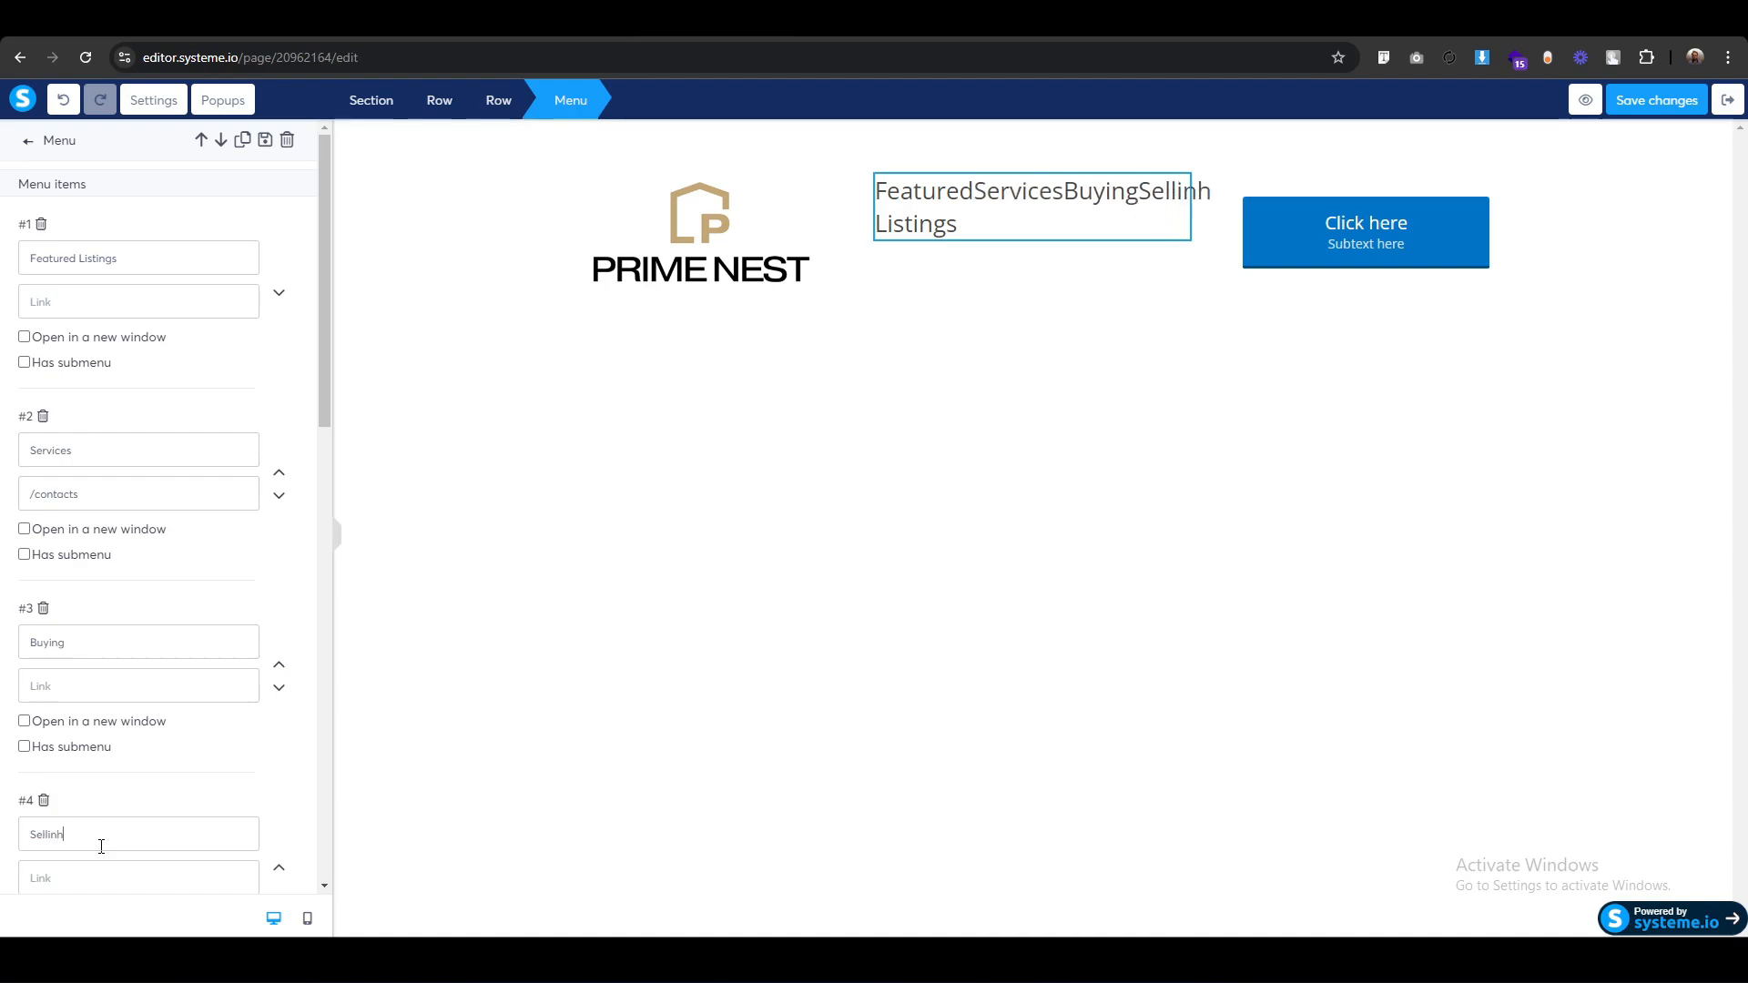
key("BackSpace")
type("g")
Add a fifth menu item titled About and return to the list of elements.
scroll(101, 845, "down", 3)
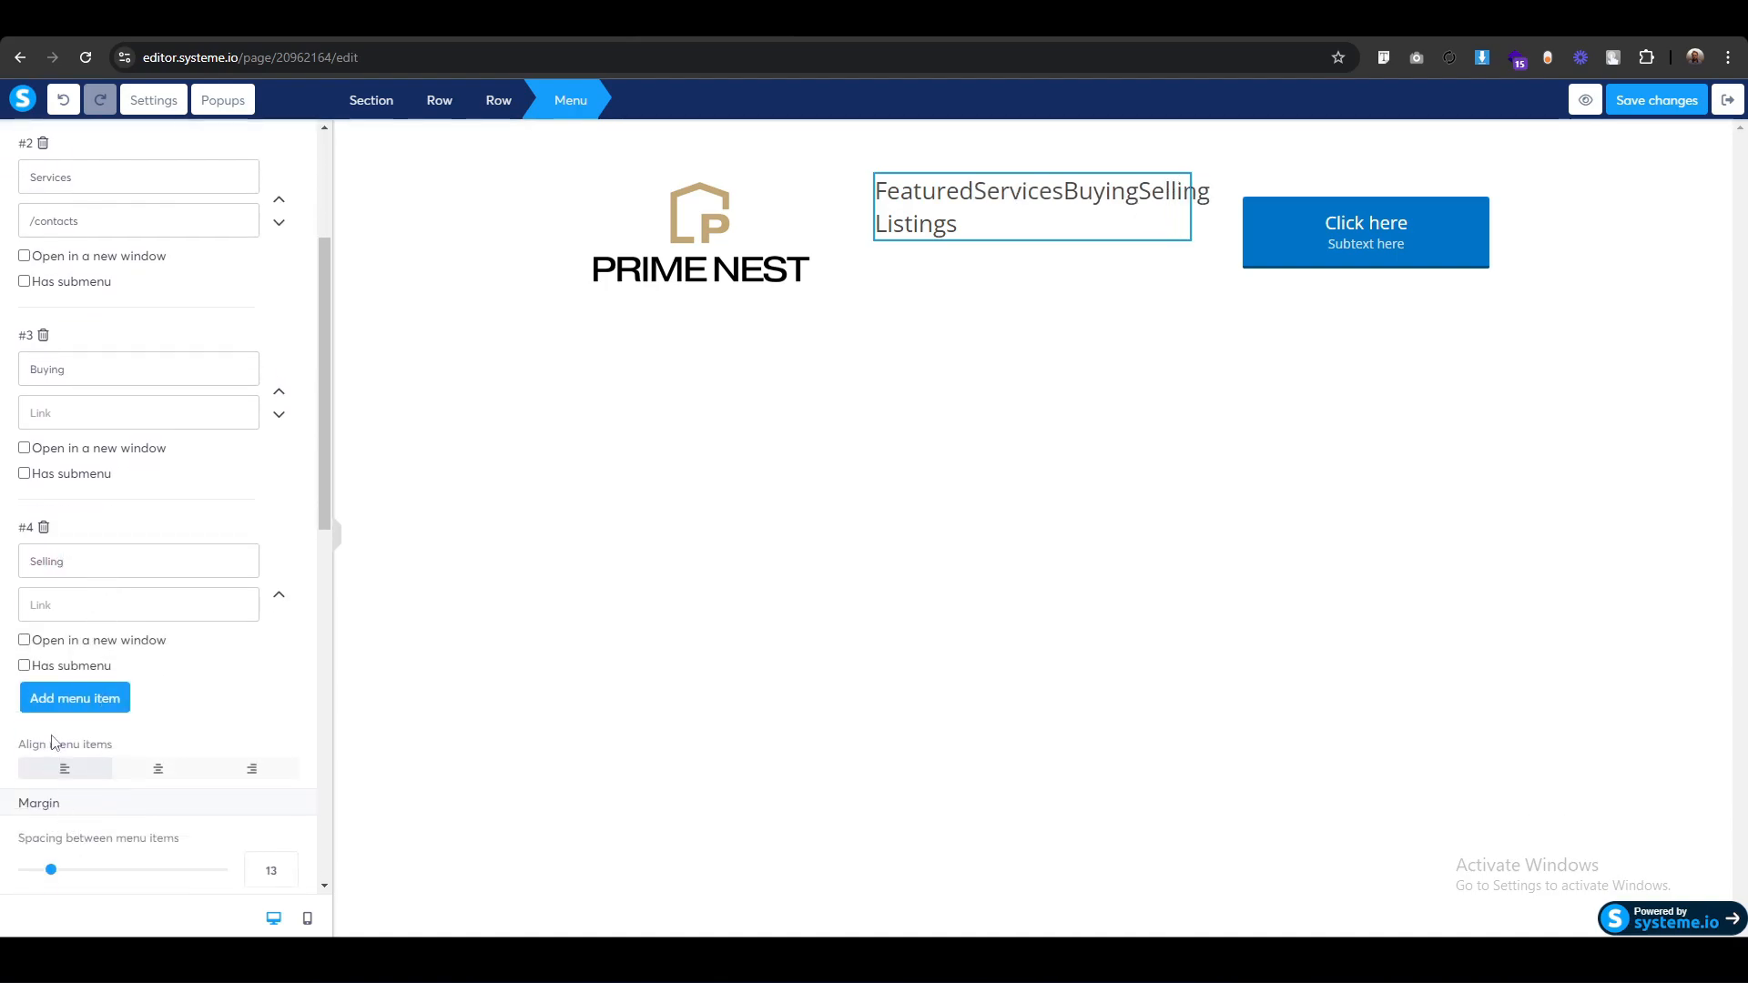
left_click(55, 701)
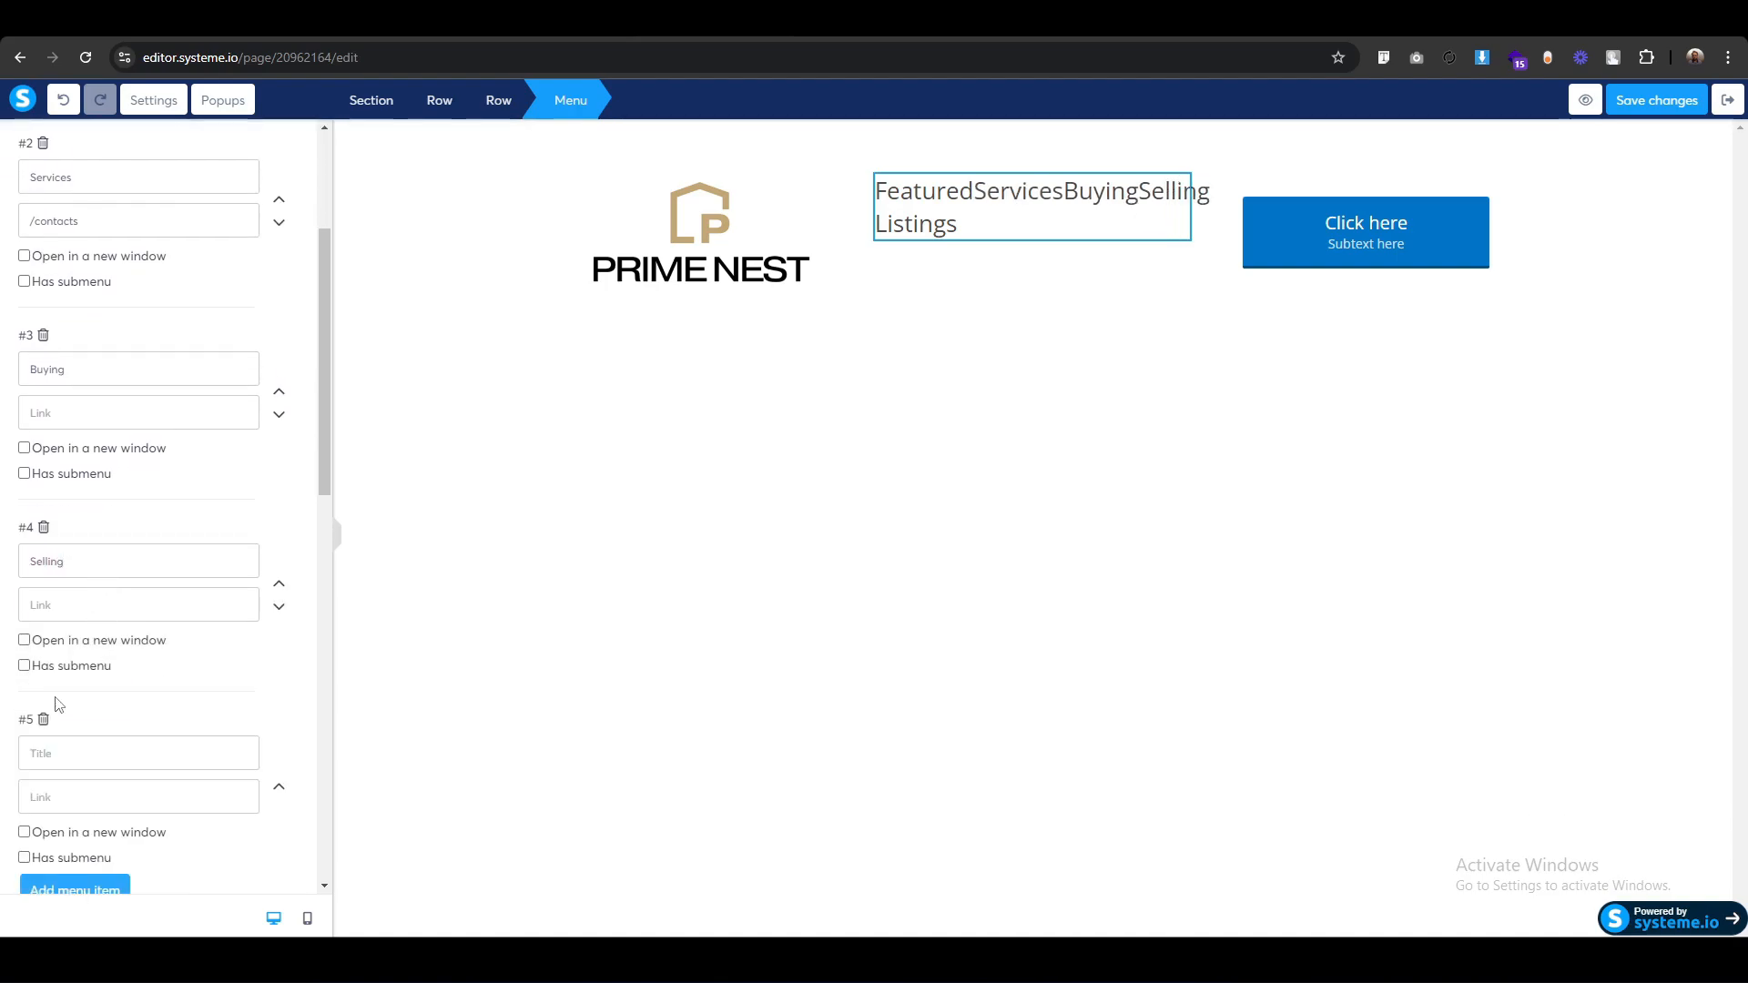
left_click(79, 749)
type("About")
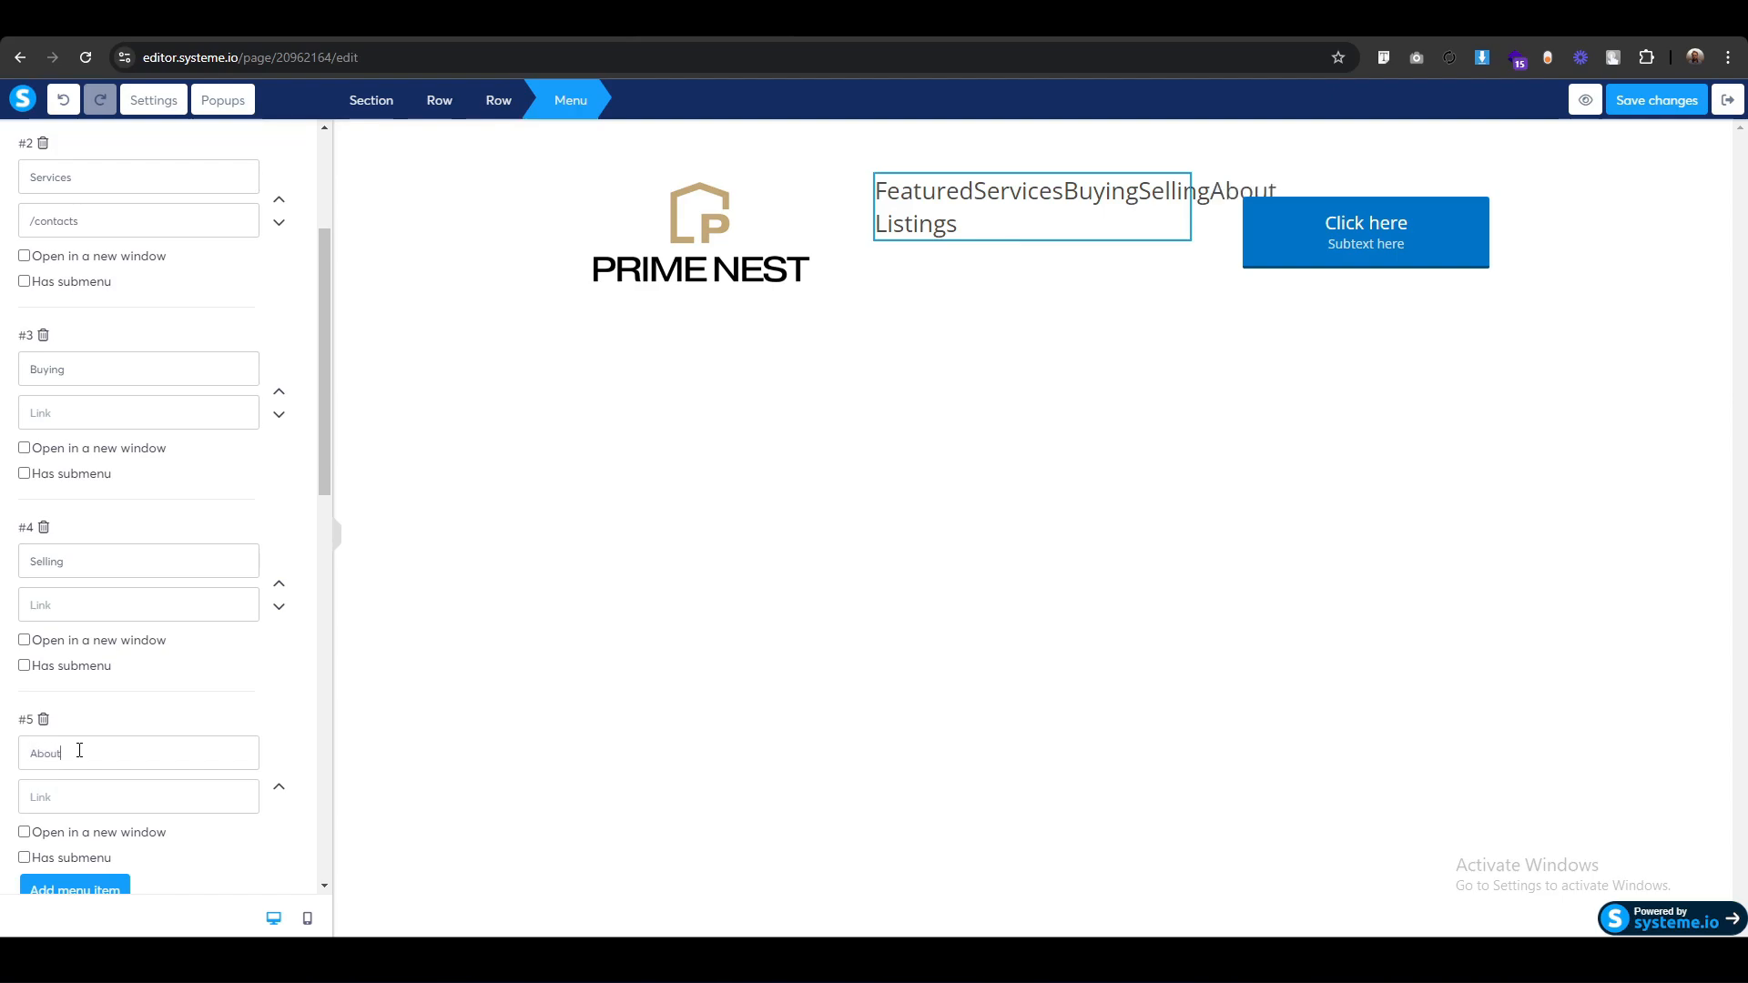
scroll(155, 394, "up", 3)
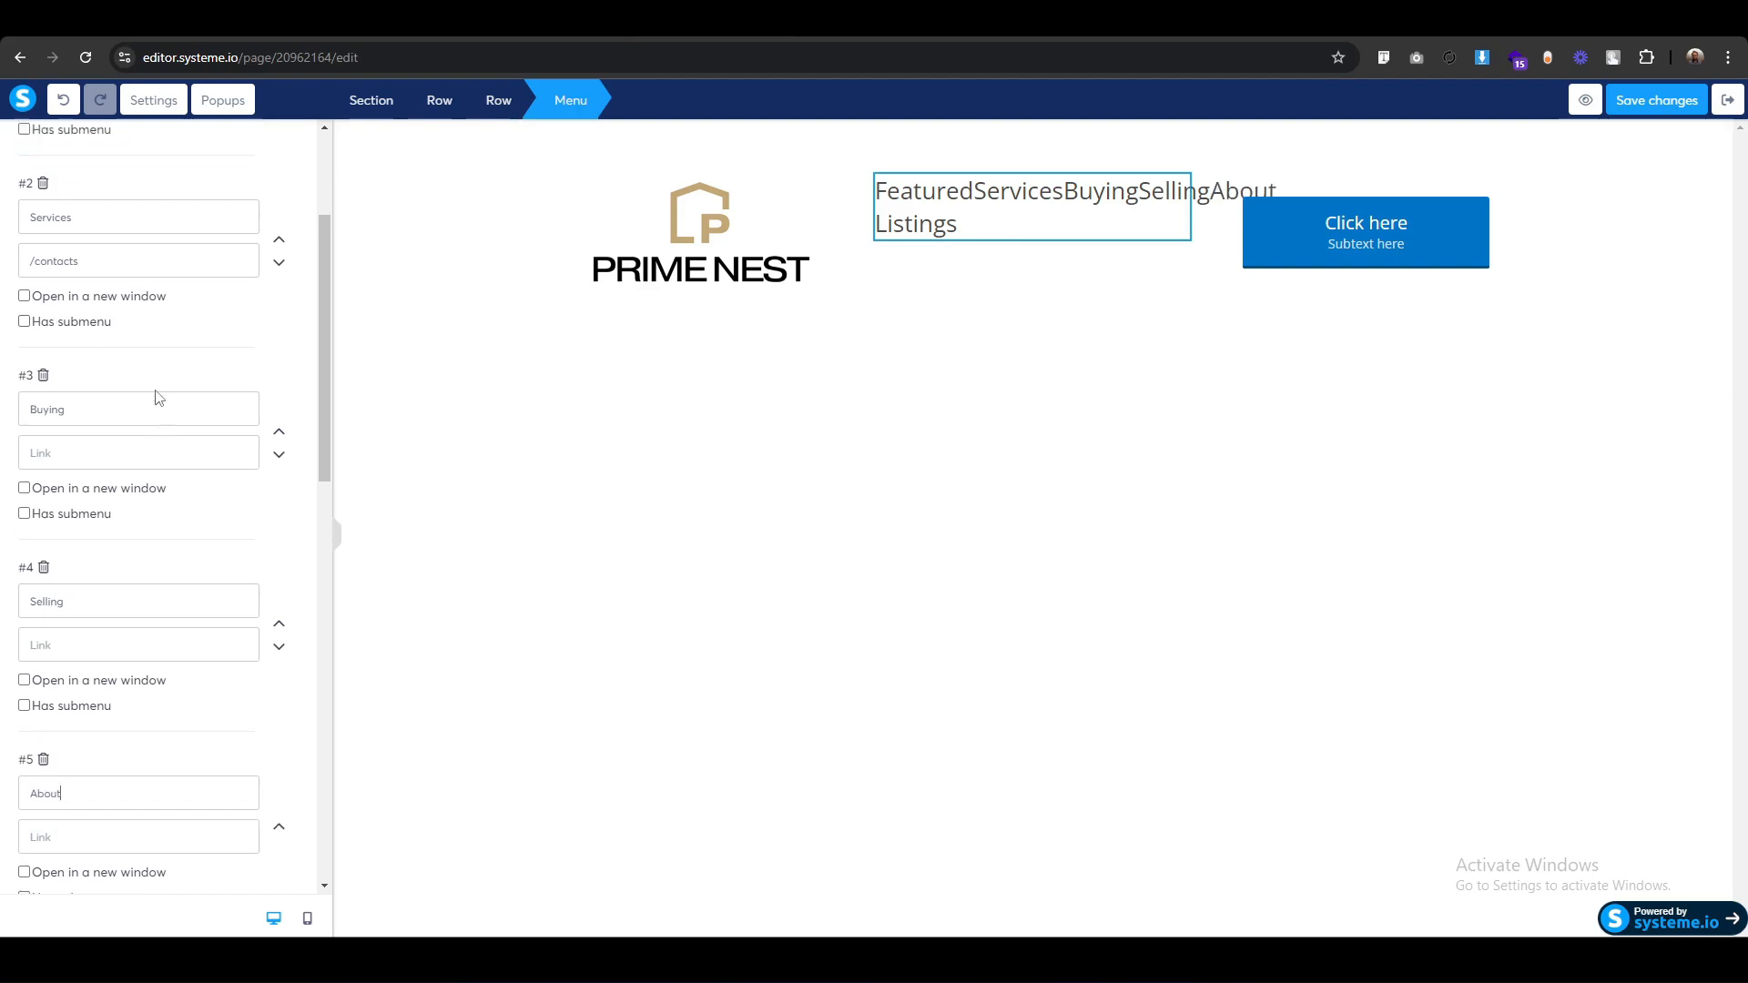
left_click(28, 143)
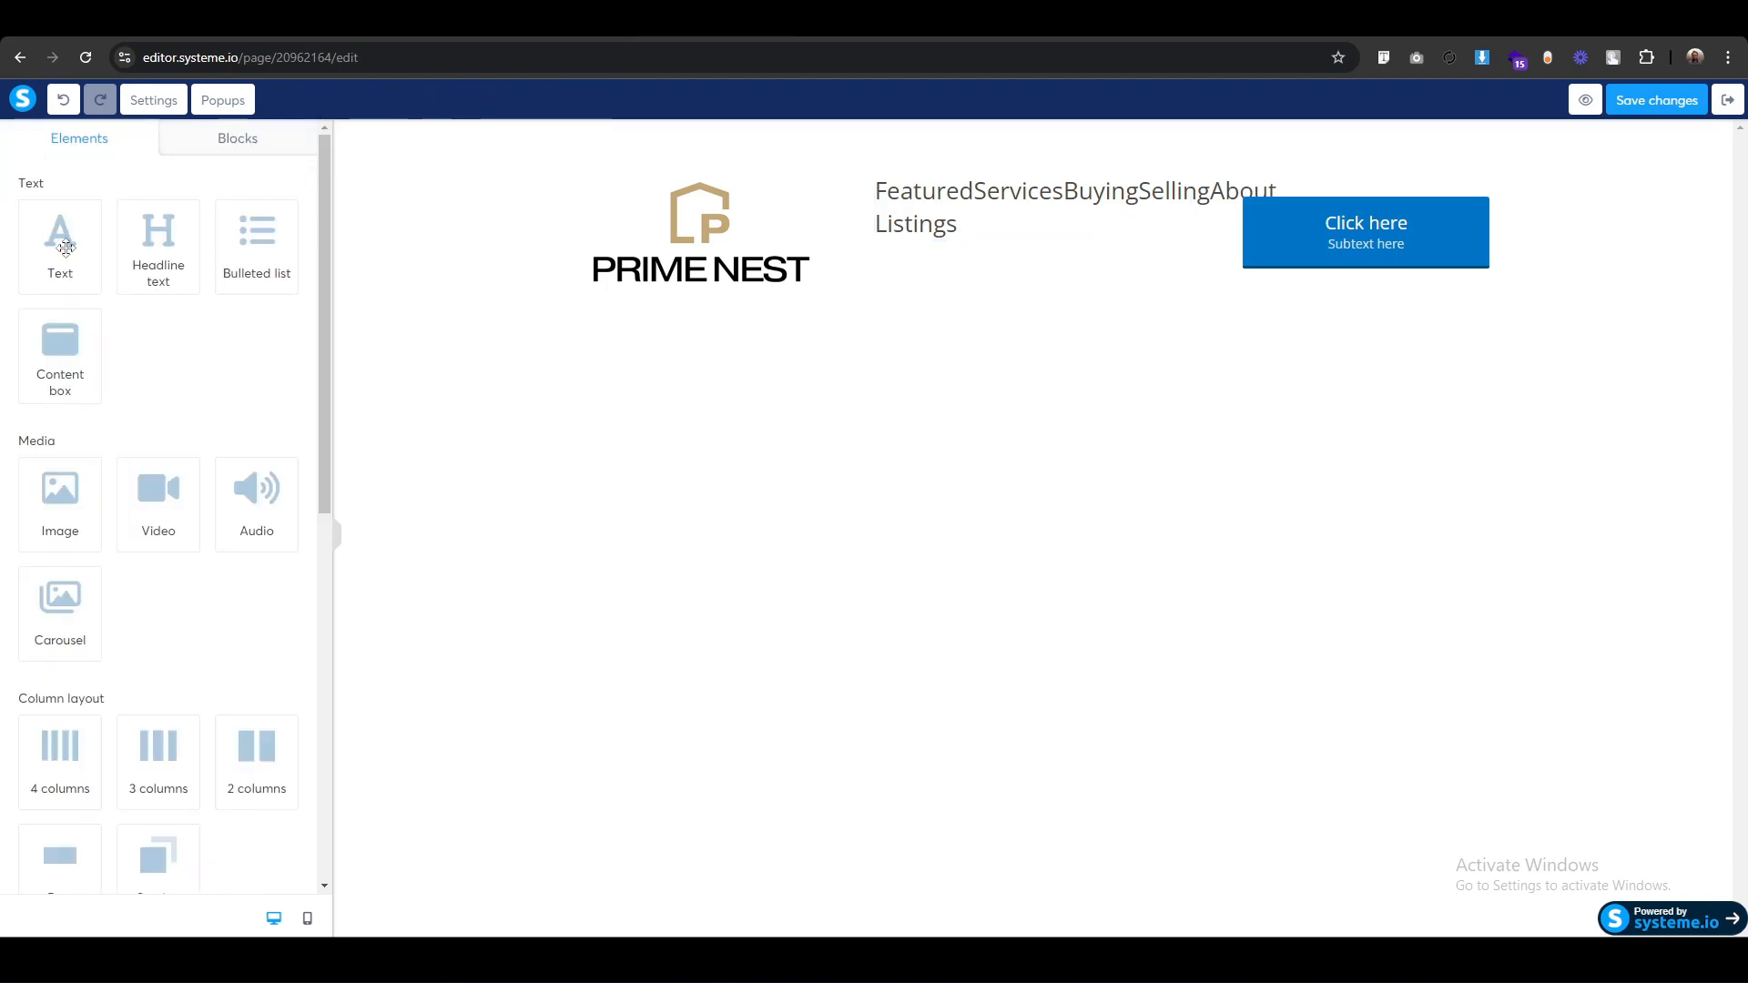
Set the header button's text to Contact and clear its subtext.
left_click(1247, 195)
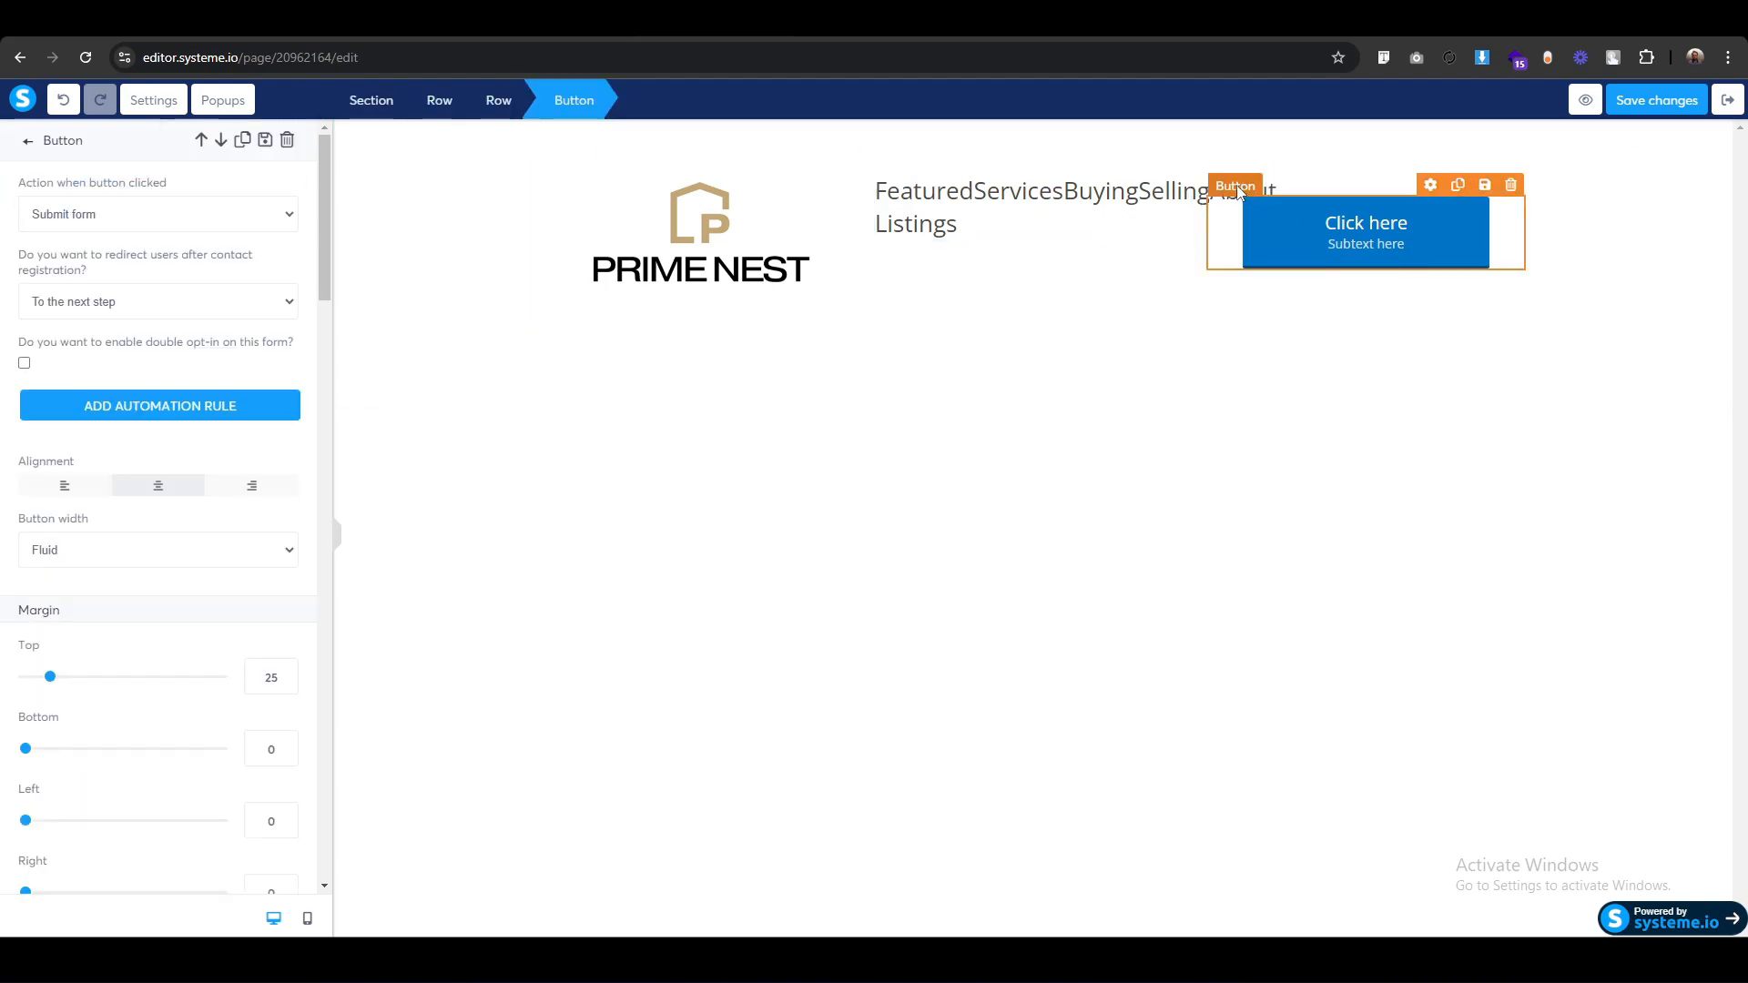
scroll(82, 649, "down", 4)
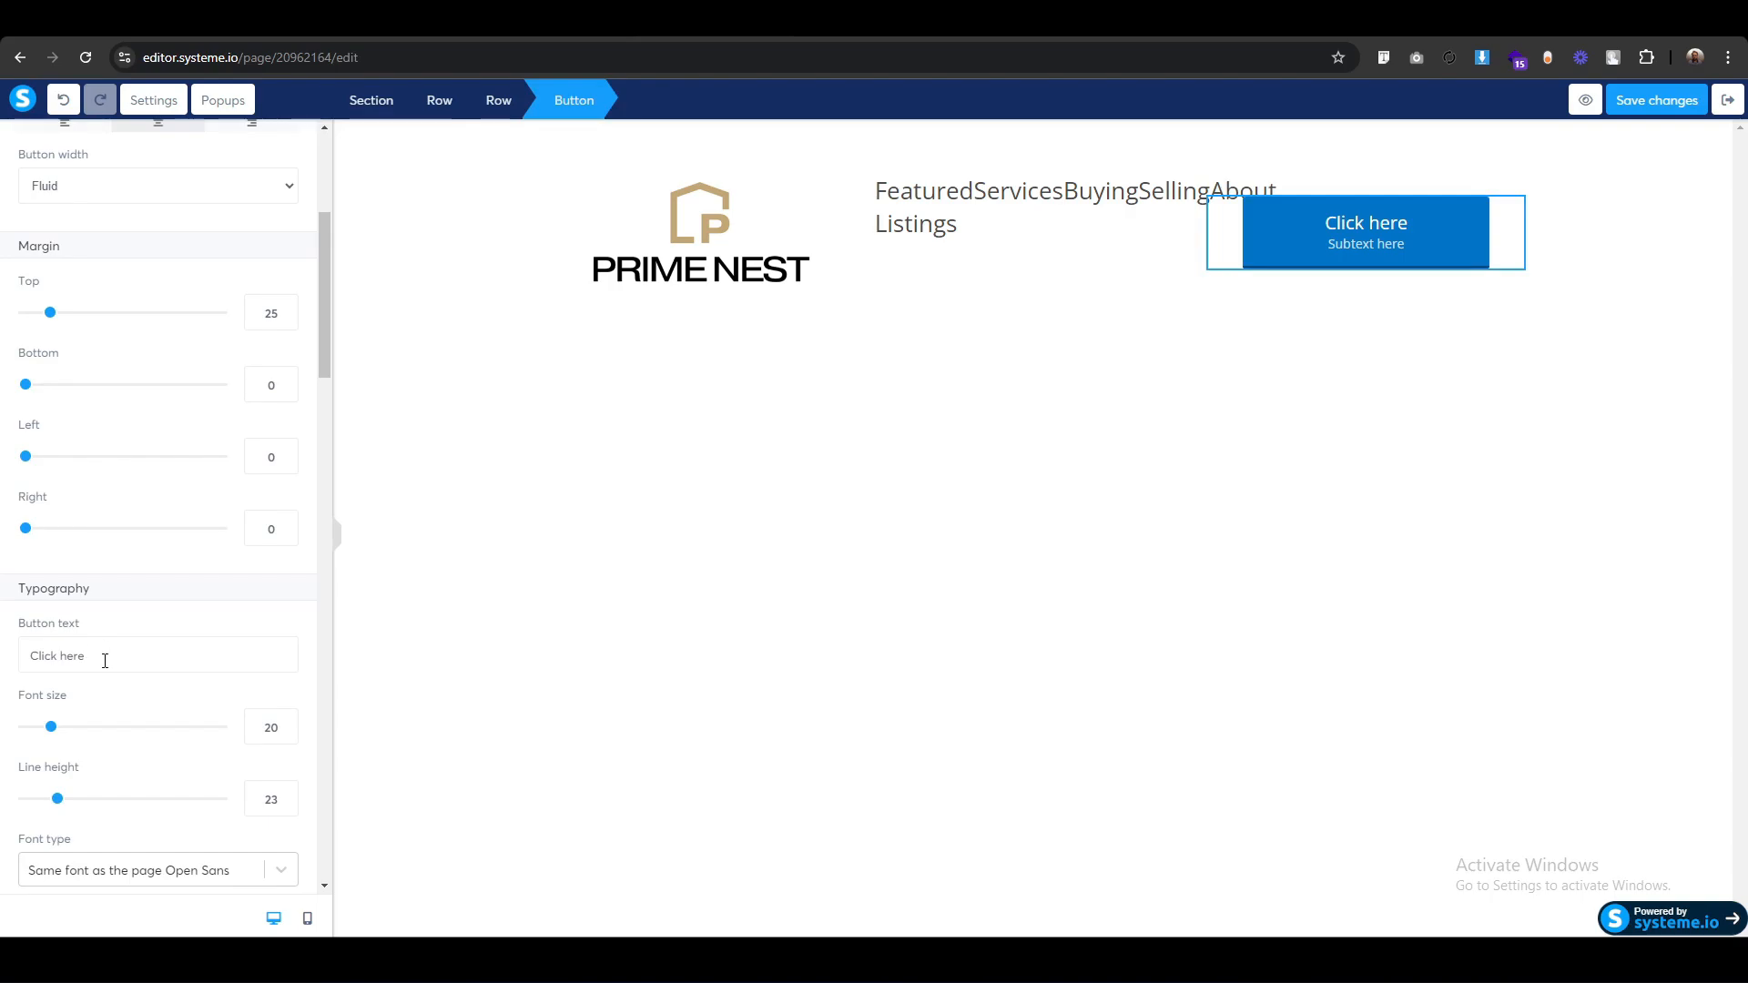
left_click_drag(105, 661, 2, 662)
type("Contact")
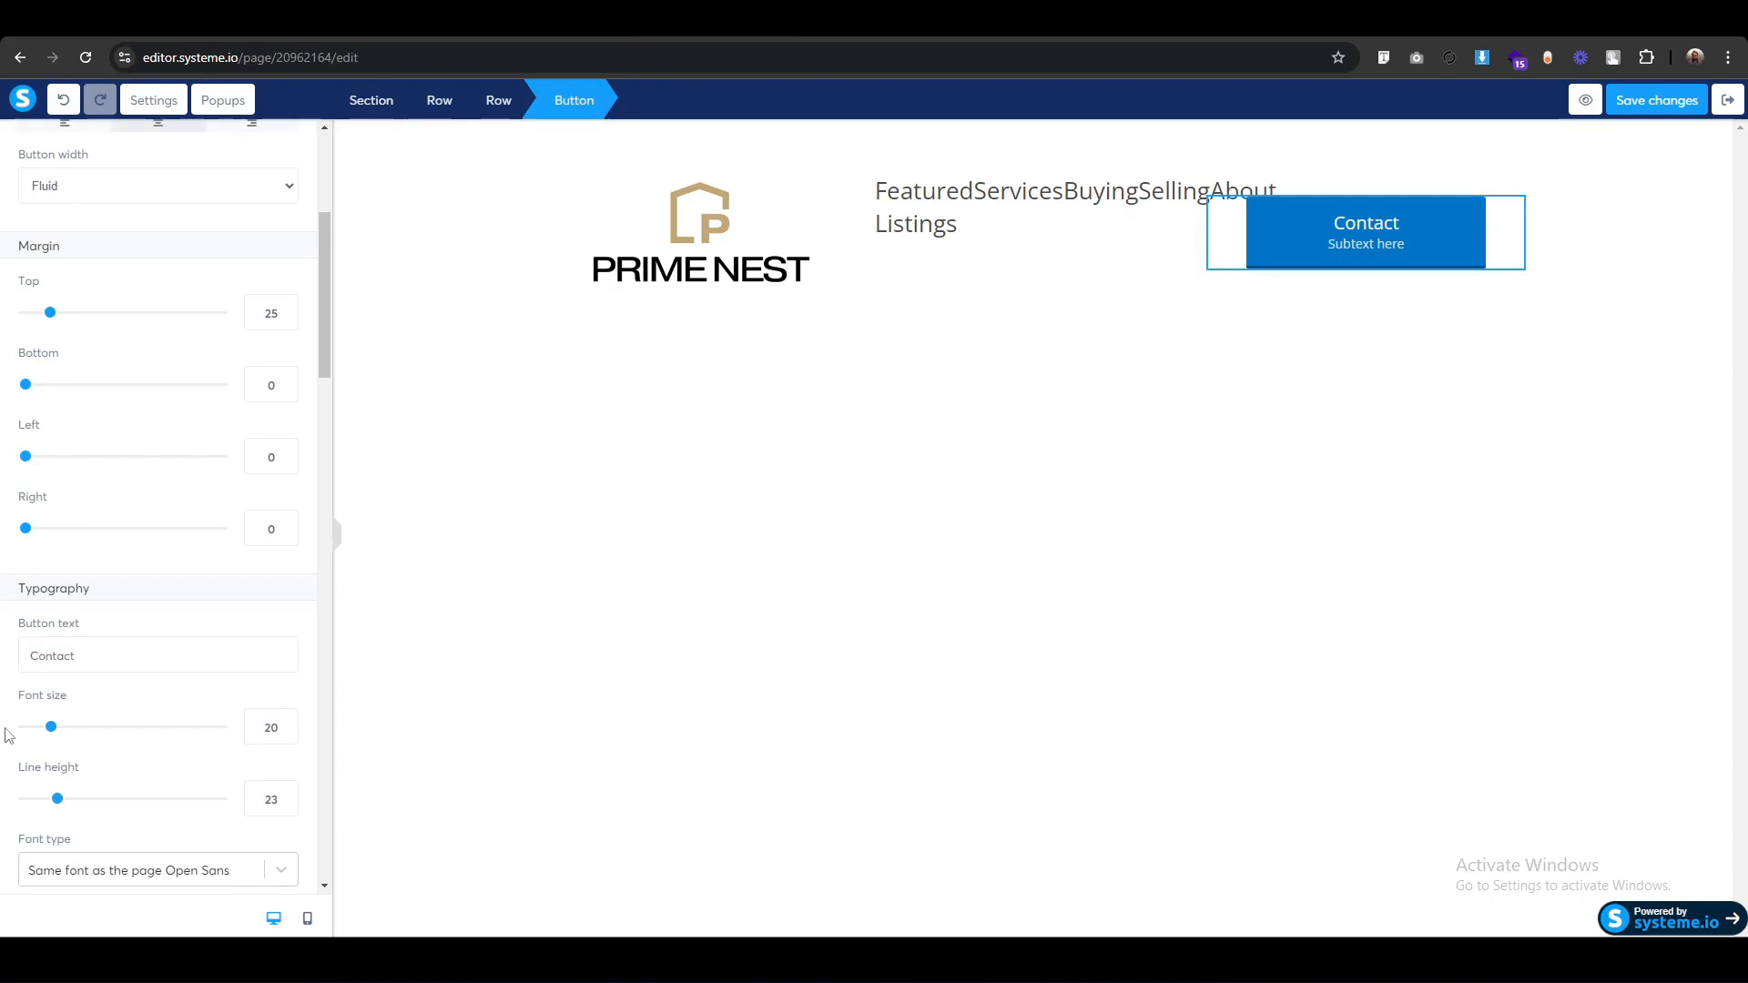
scroll(19, 751, "down", 3)
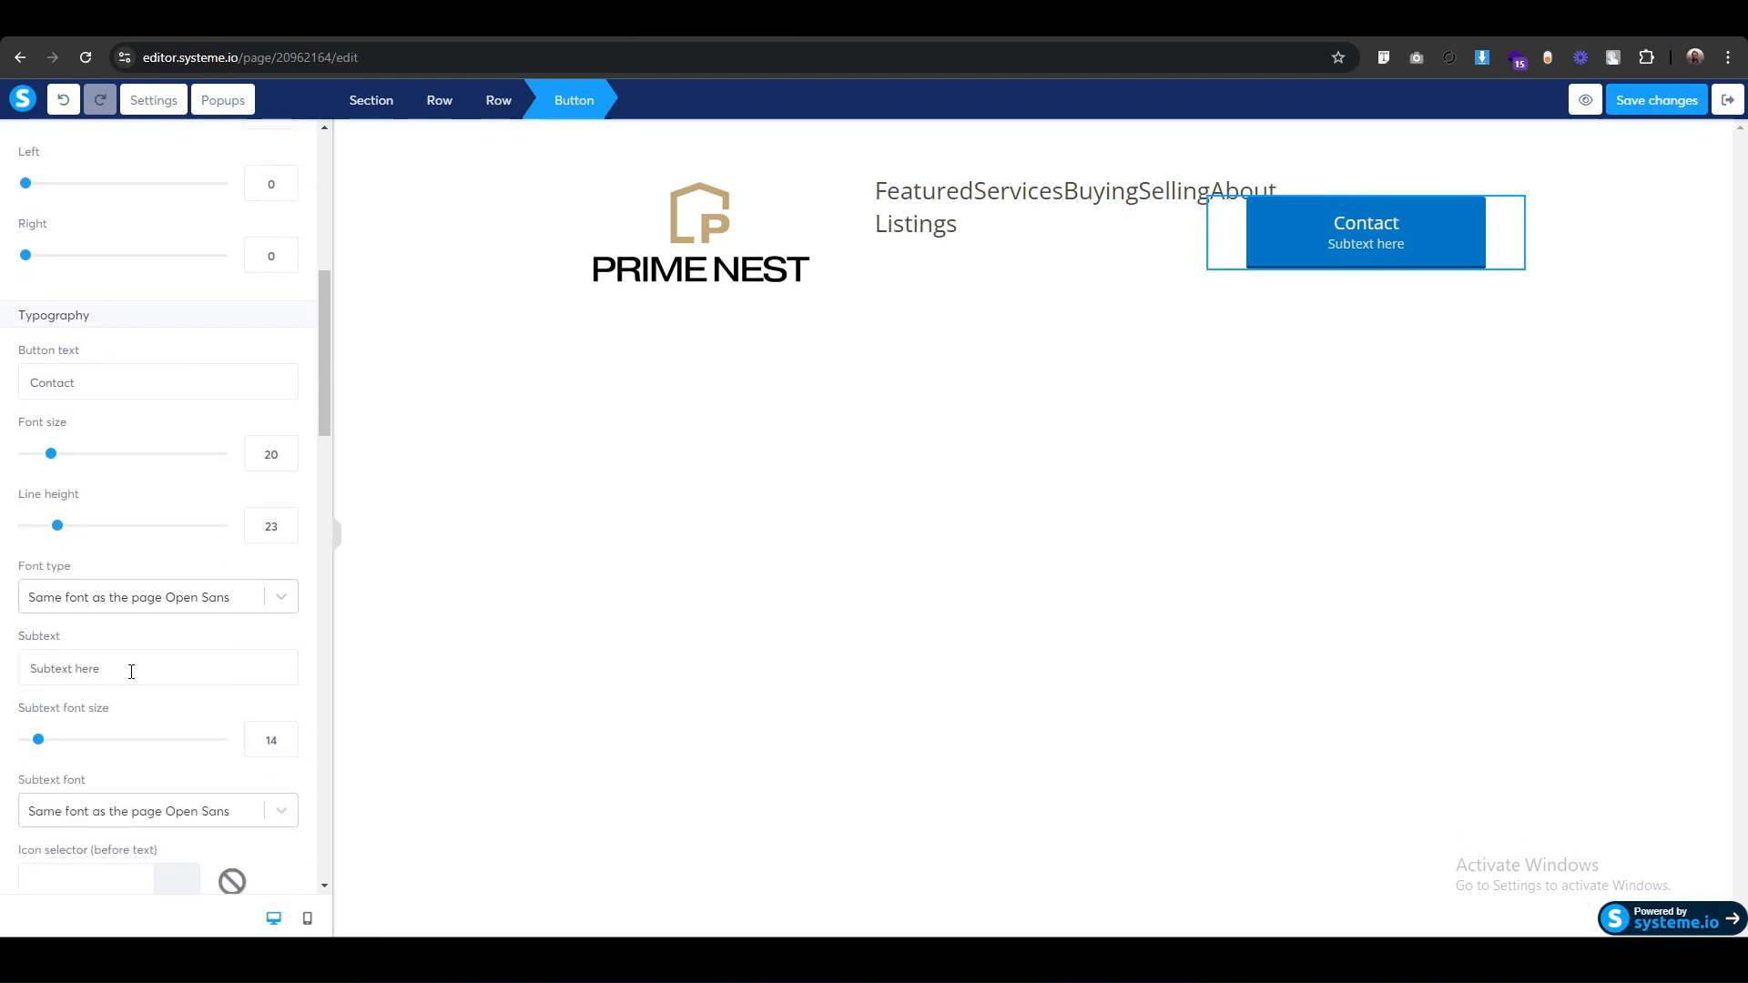
left_click_drag(131, 671, 3, 679)
key("BackSpace")
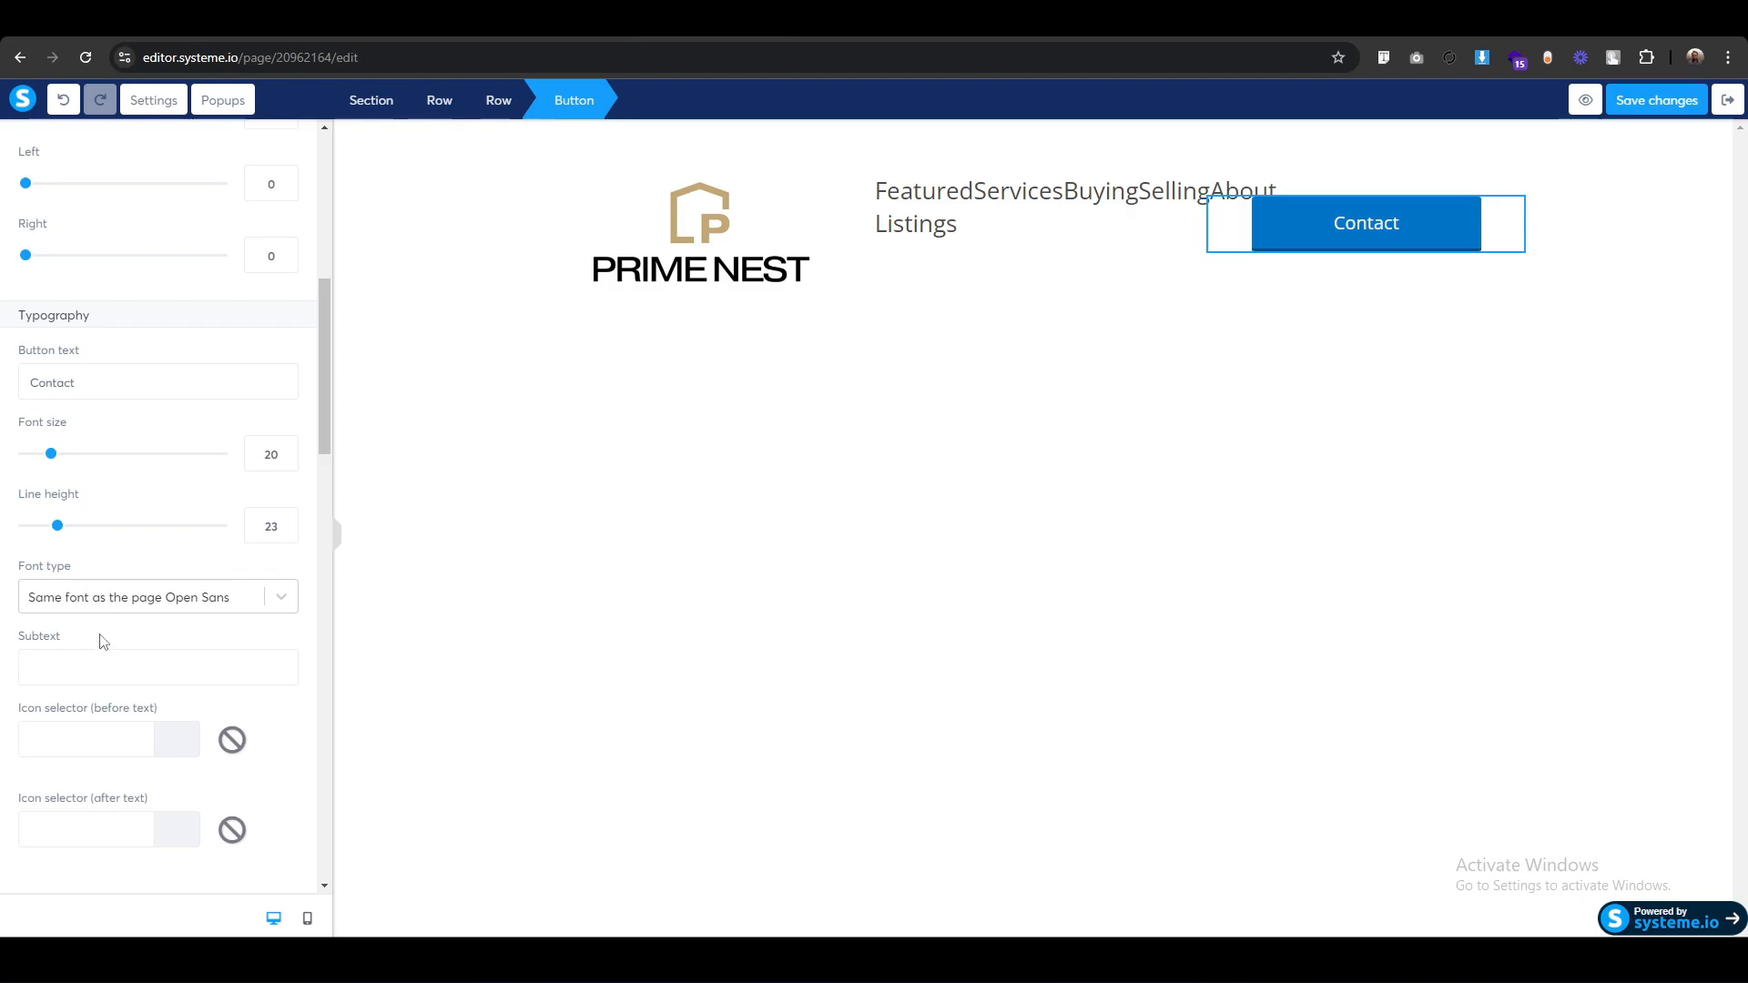
Set the Contact button's border style to None.
scroll(50, 711, "down", 3)
scroll(36, 714, "down", 10)
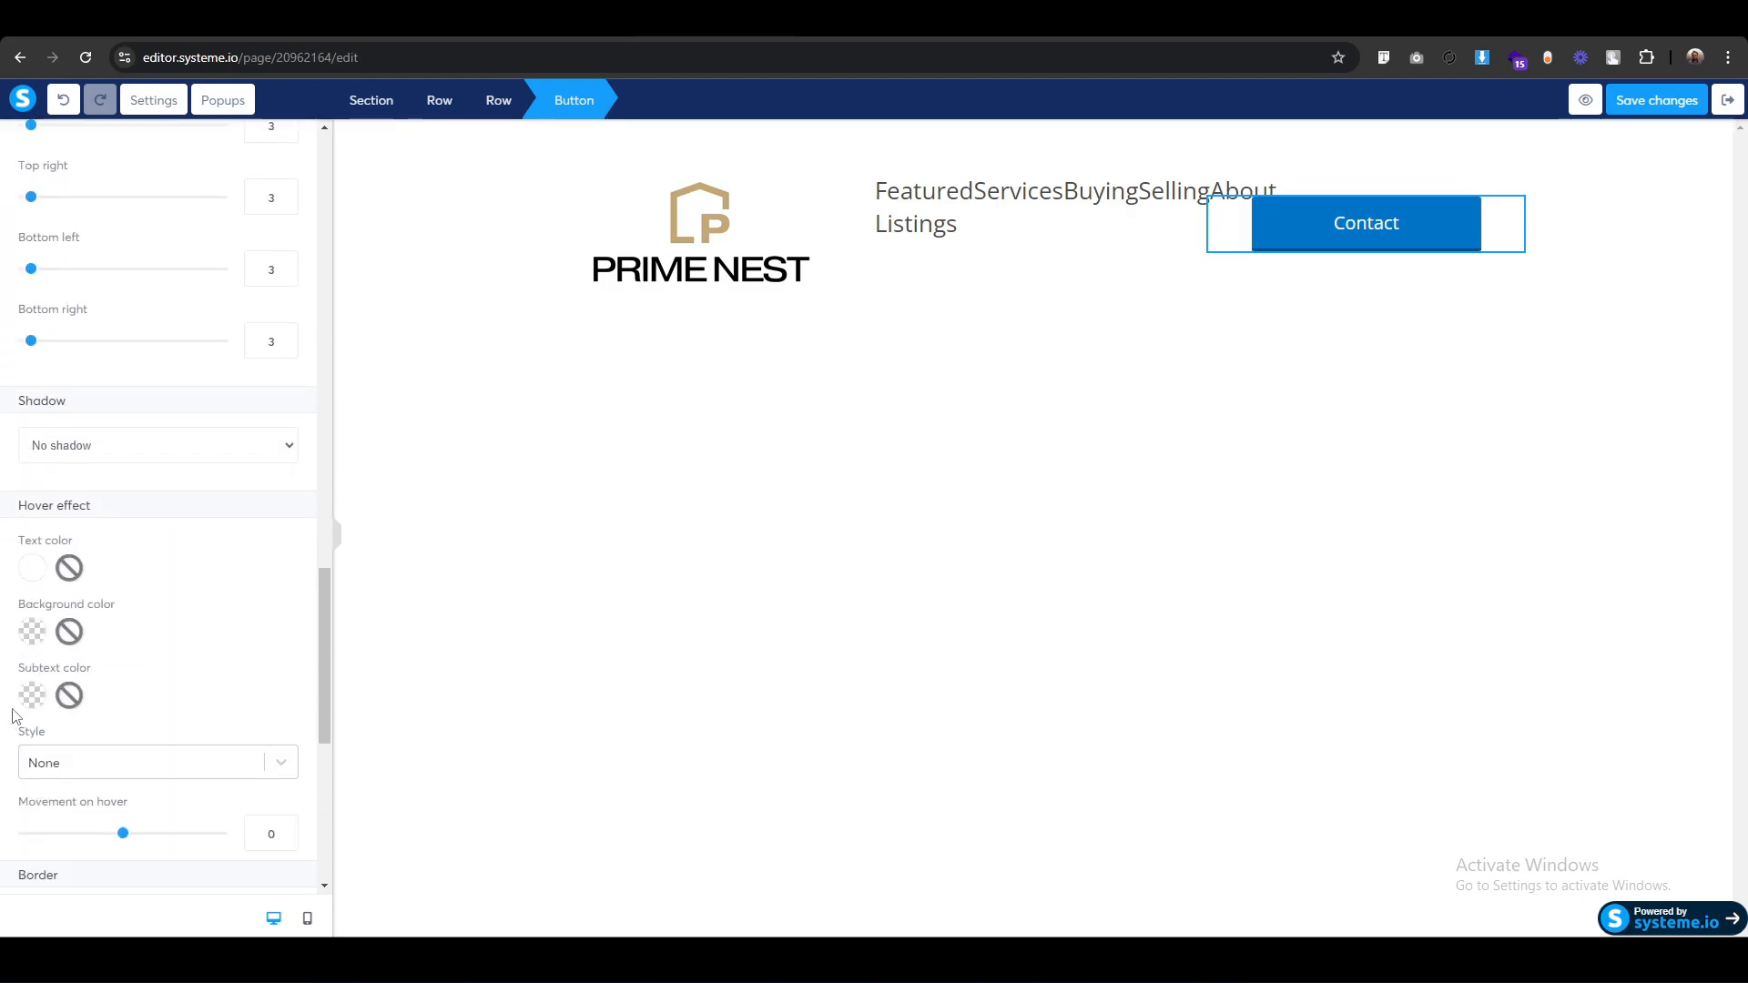
scroll(12, 716, "down", 5)
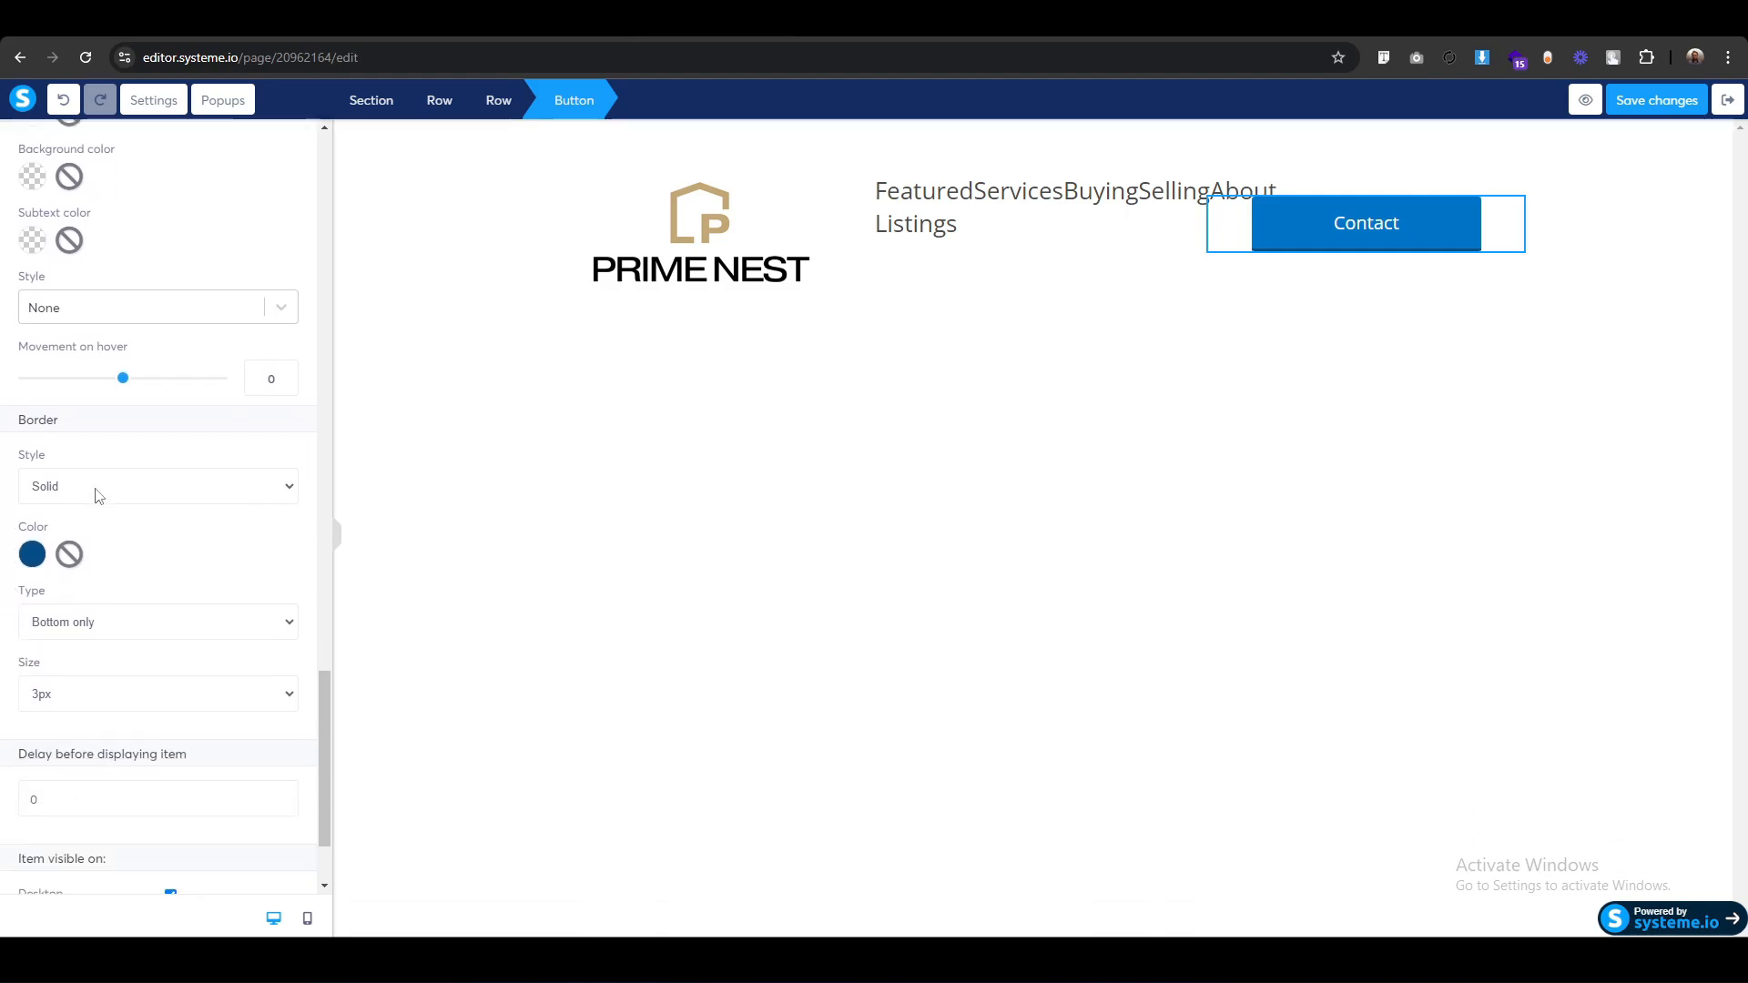
left_click(97, 492)
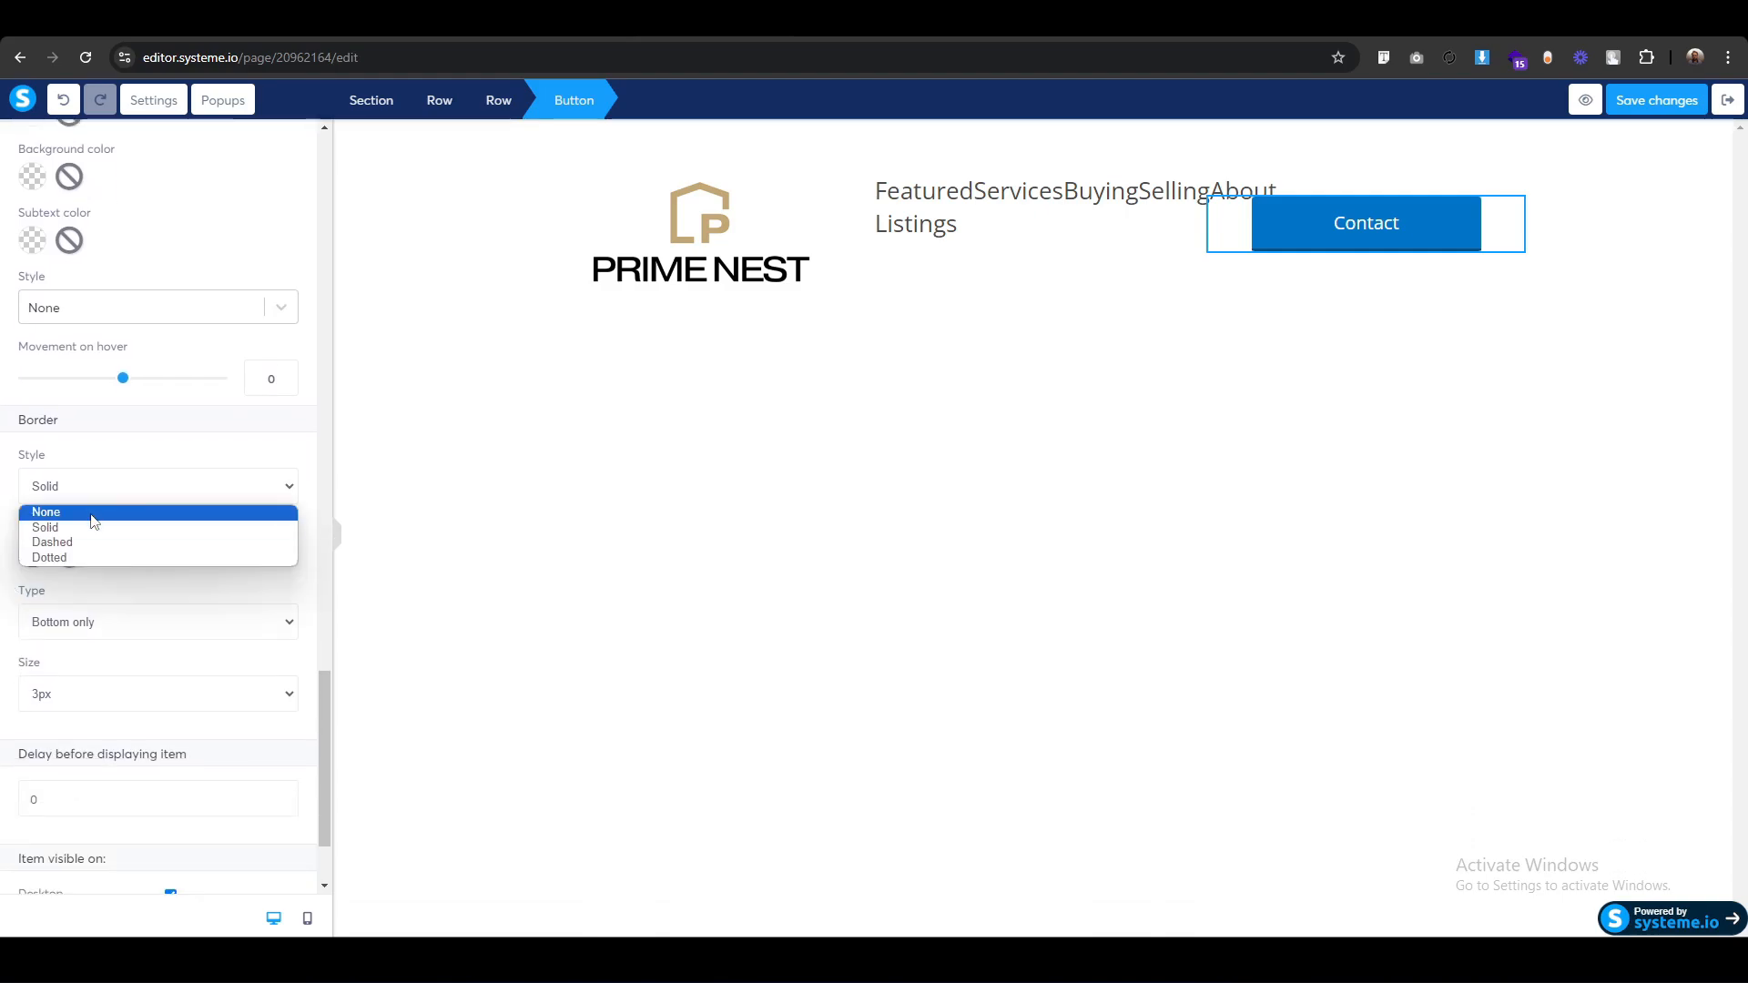
left_click(94, 515)
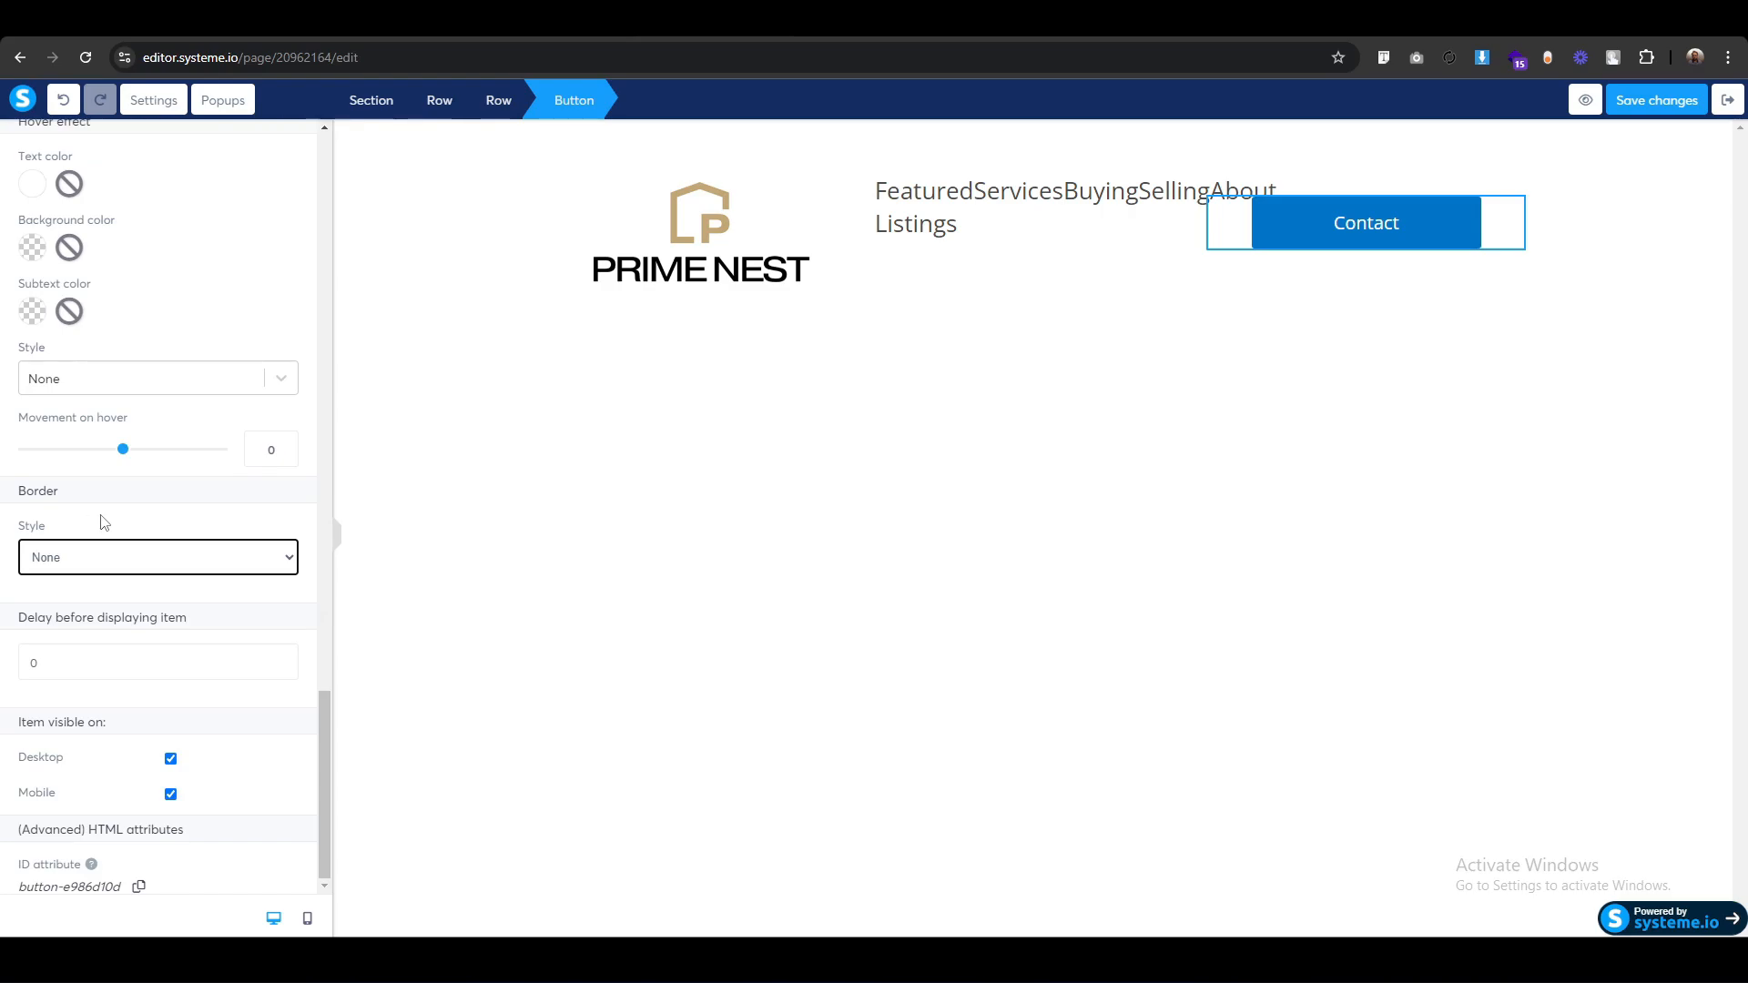
Set the logo's image size to 250 and align it to the left of its column.
left_click(731, 235)
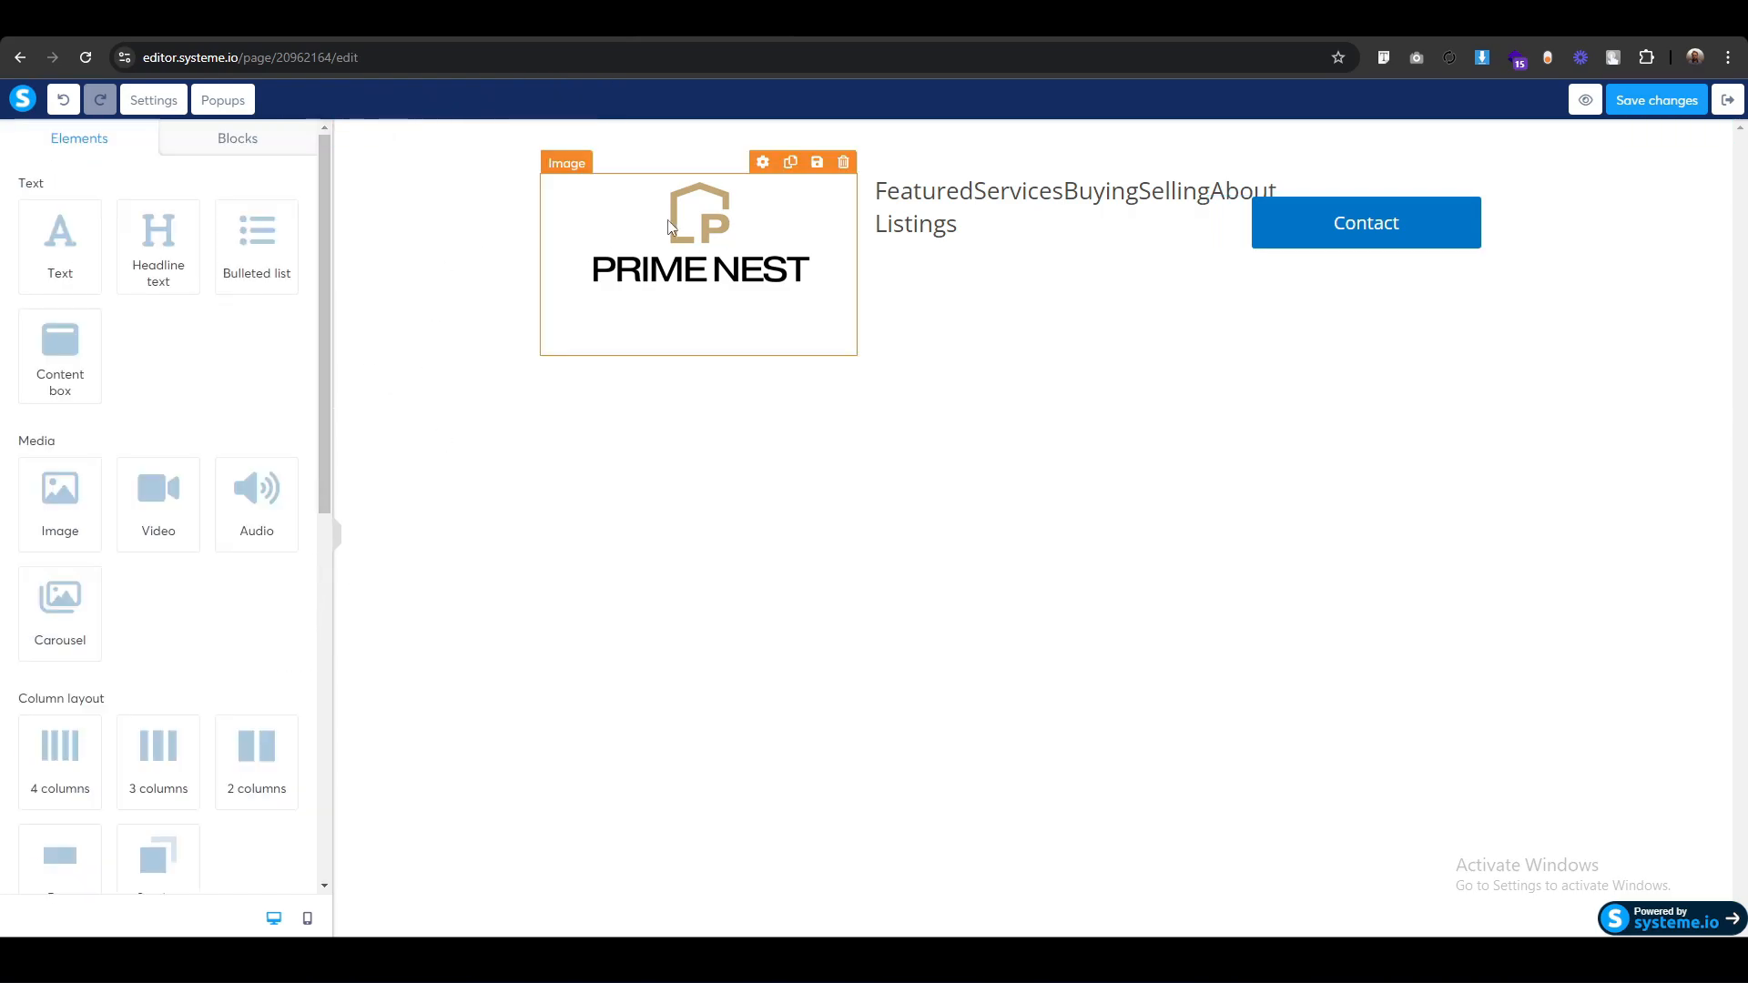
left_click(564, 165)
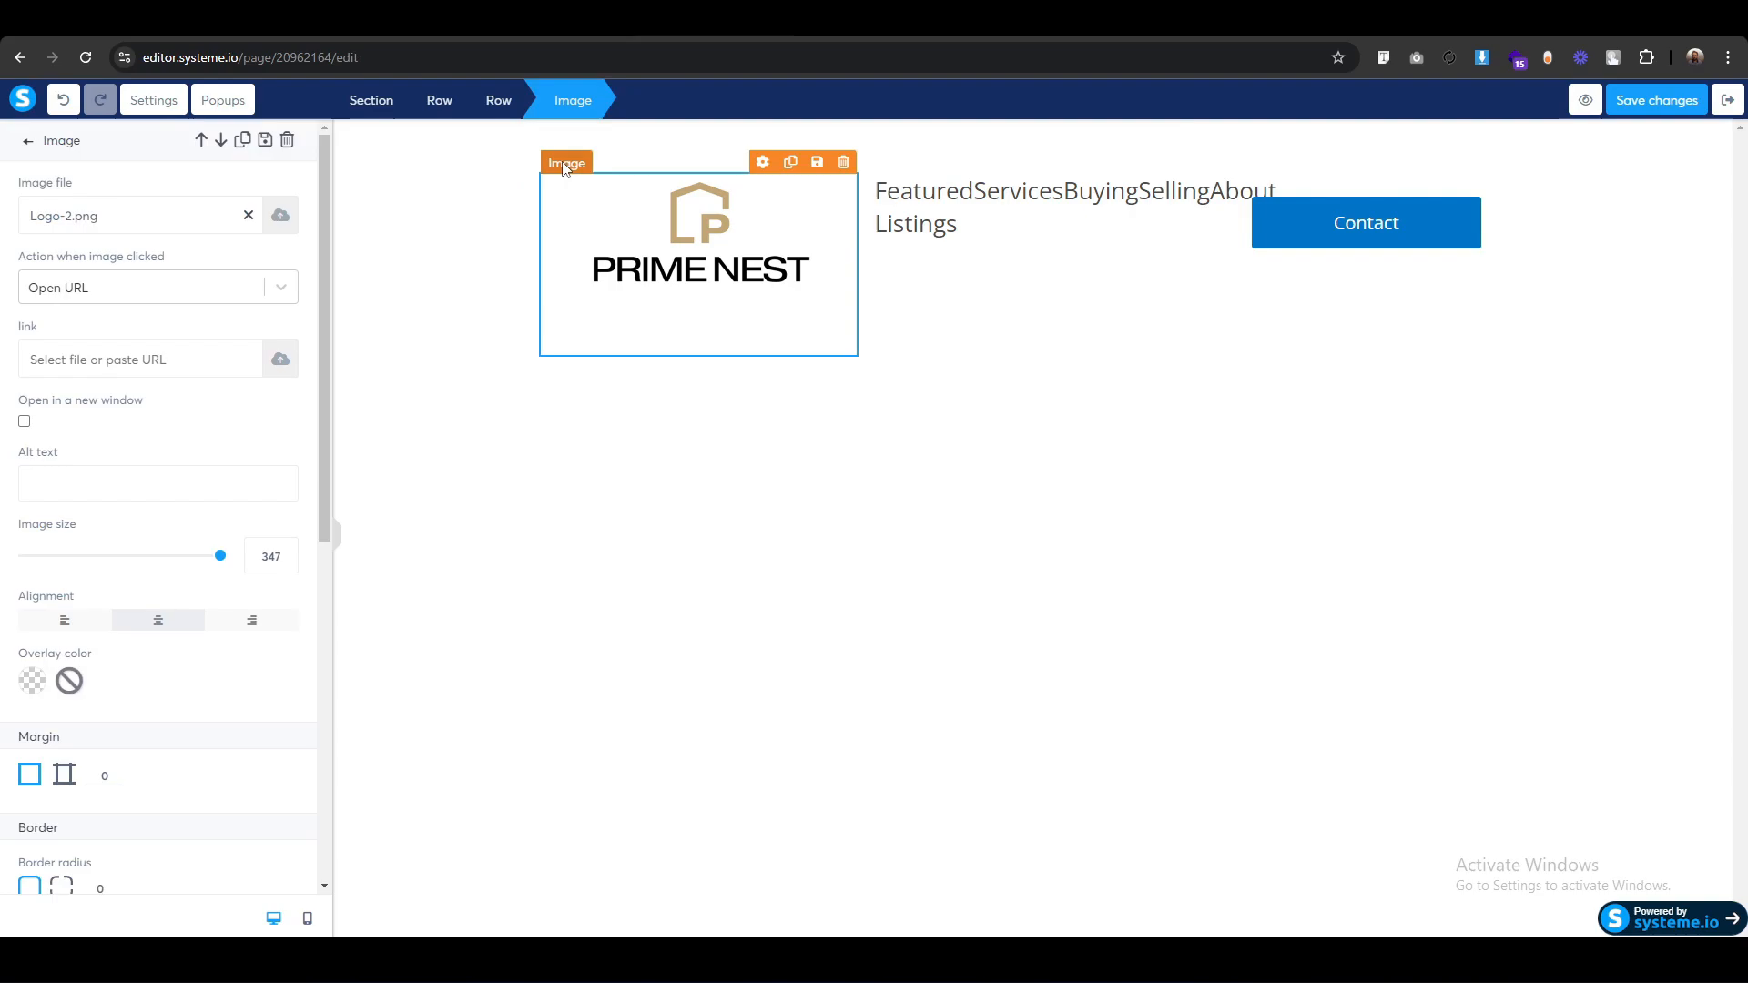
double_click(279, 569)
type("250")
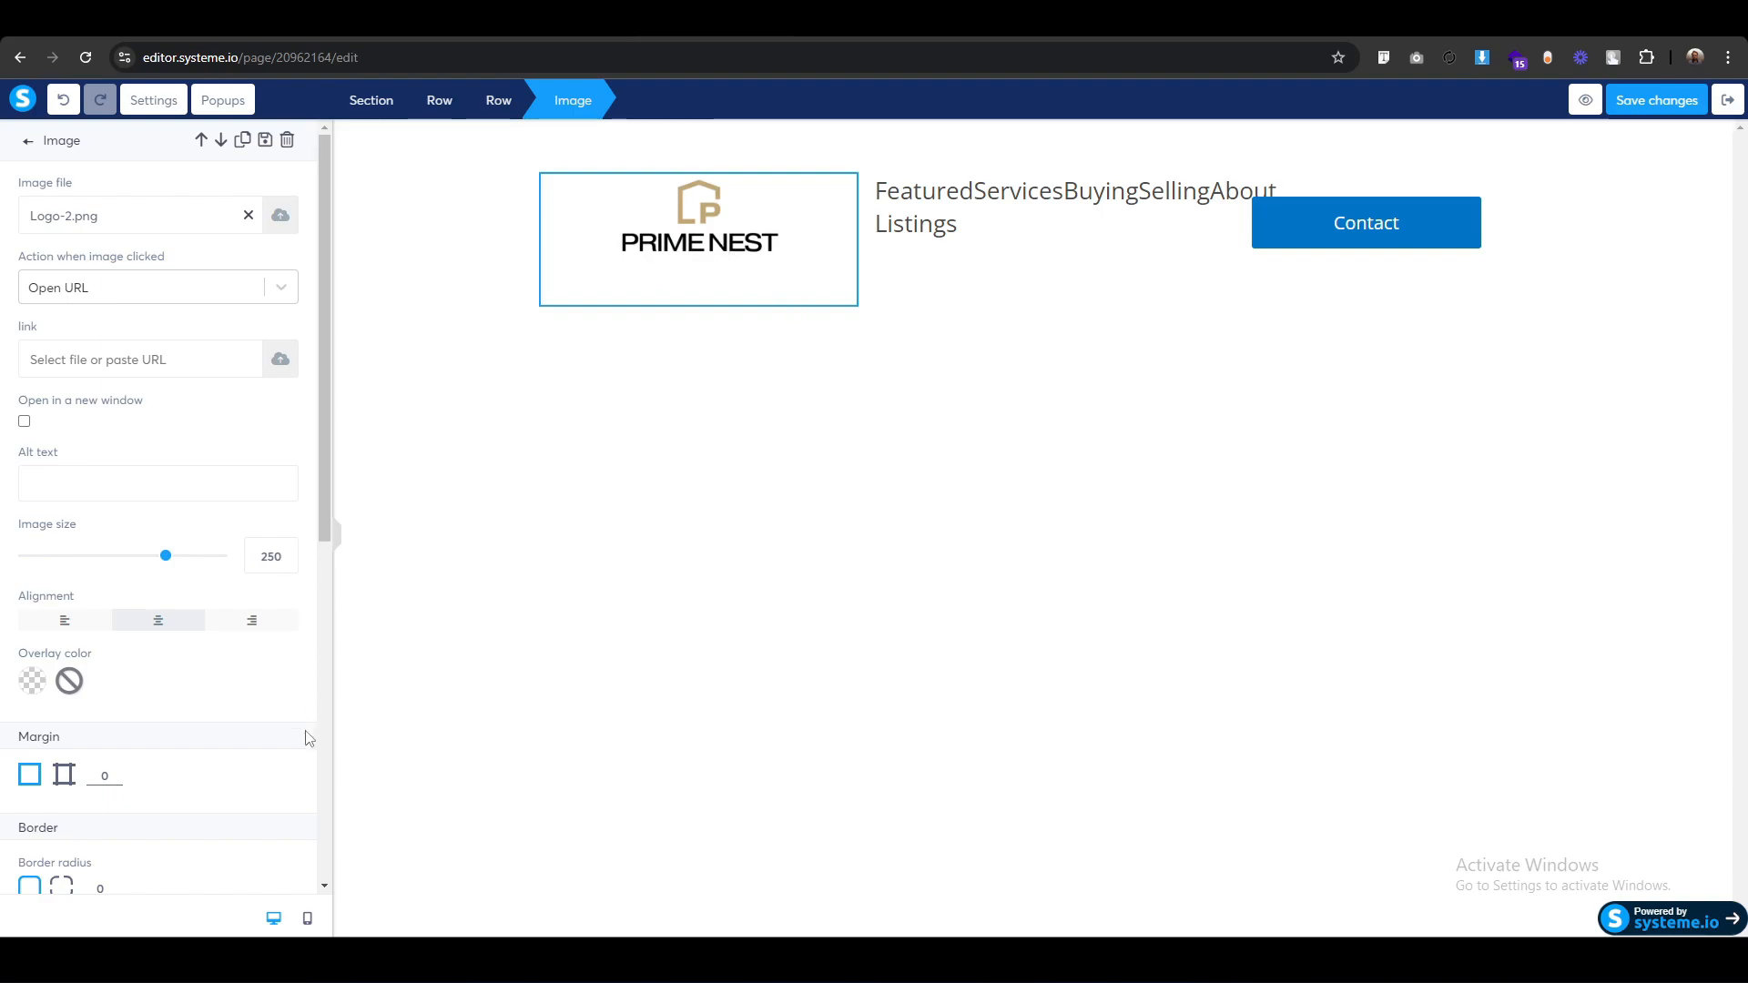
left_click(71, 633)
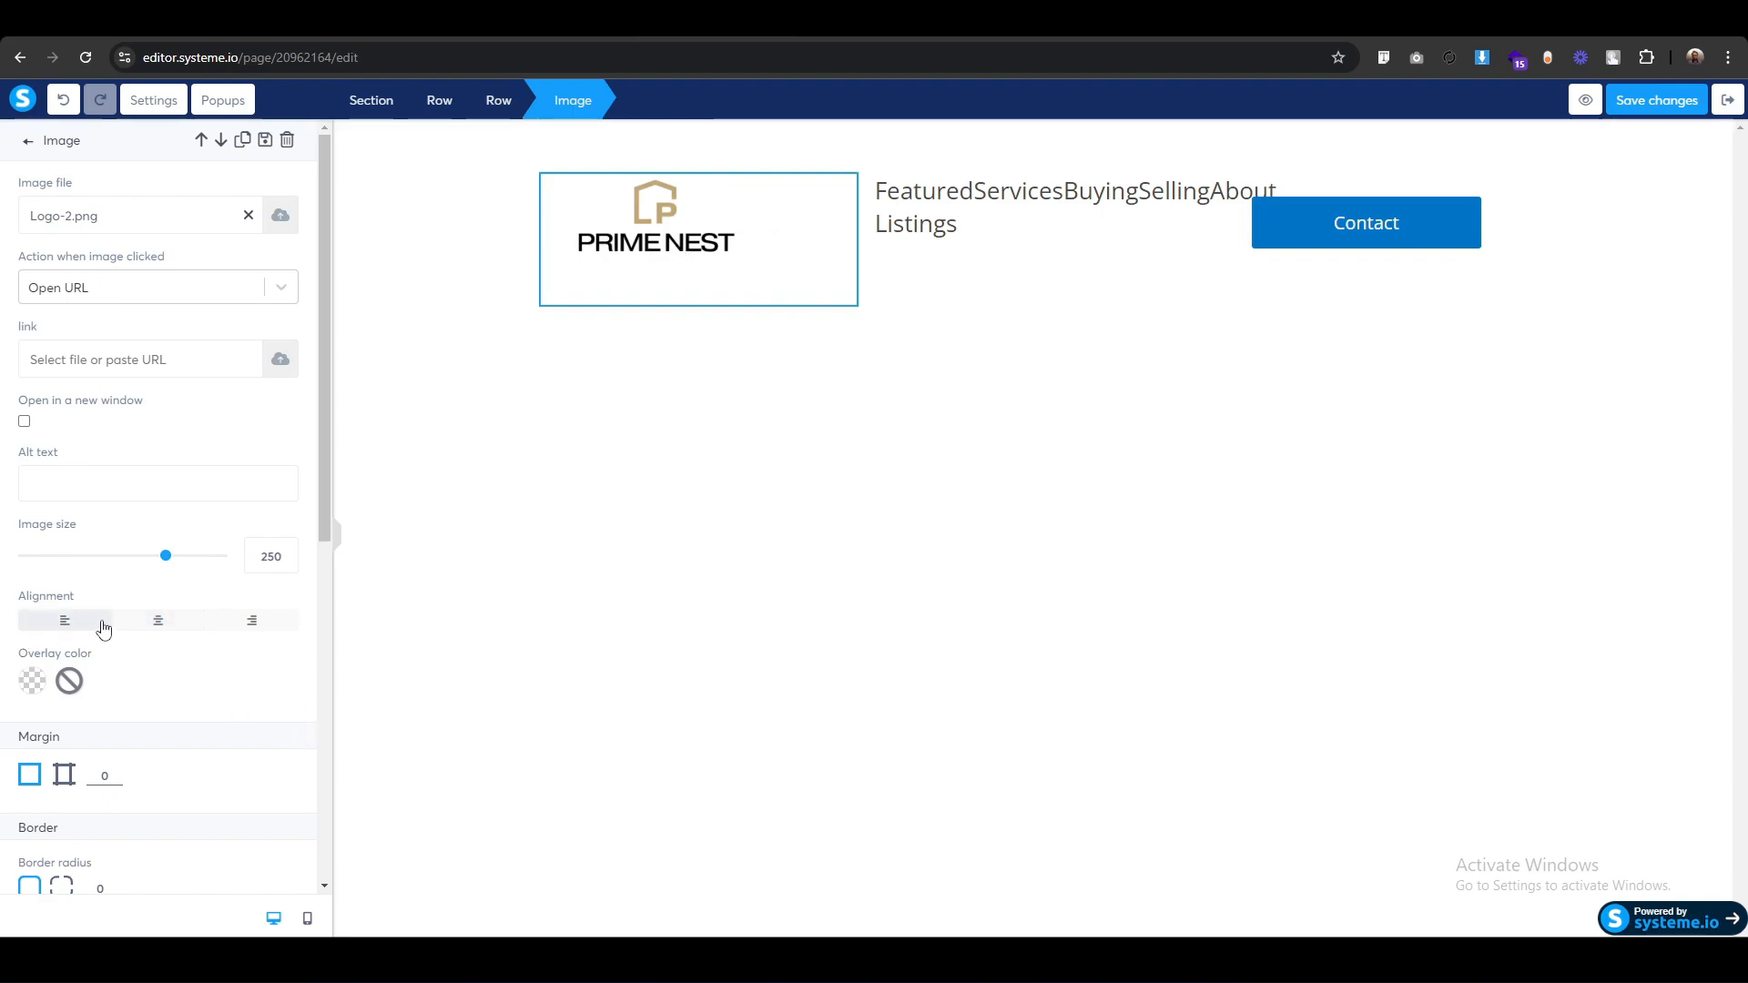
left_click(843, 241)
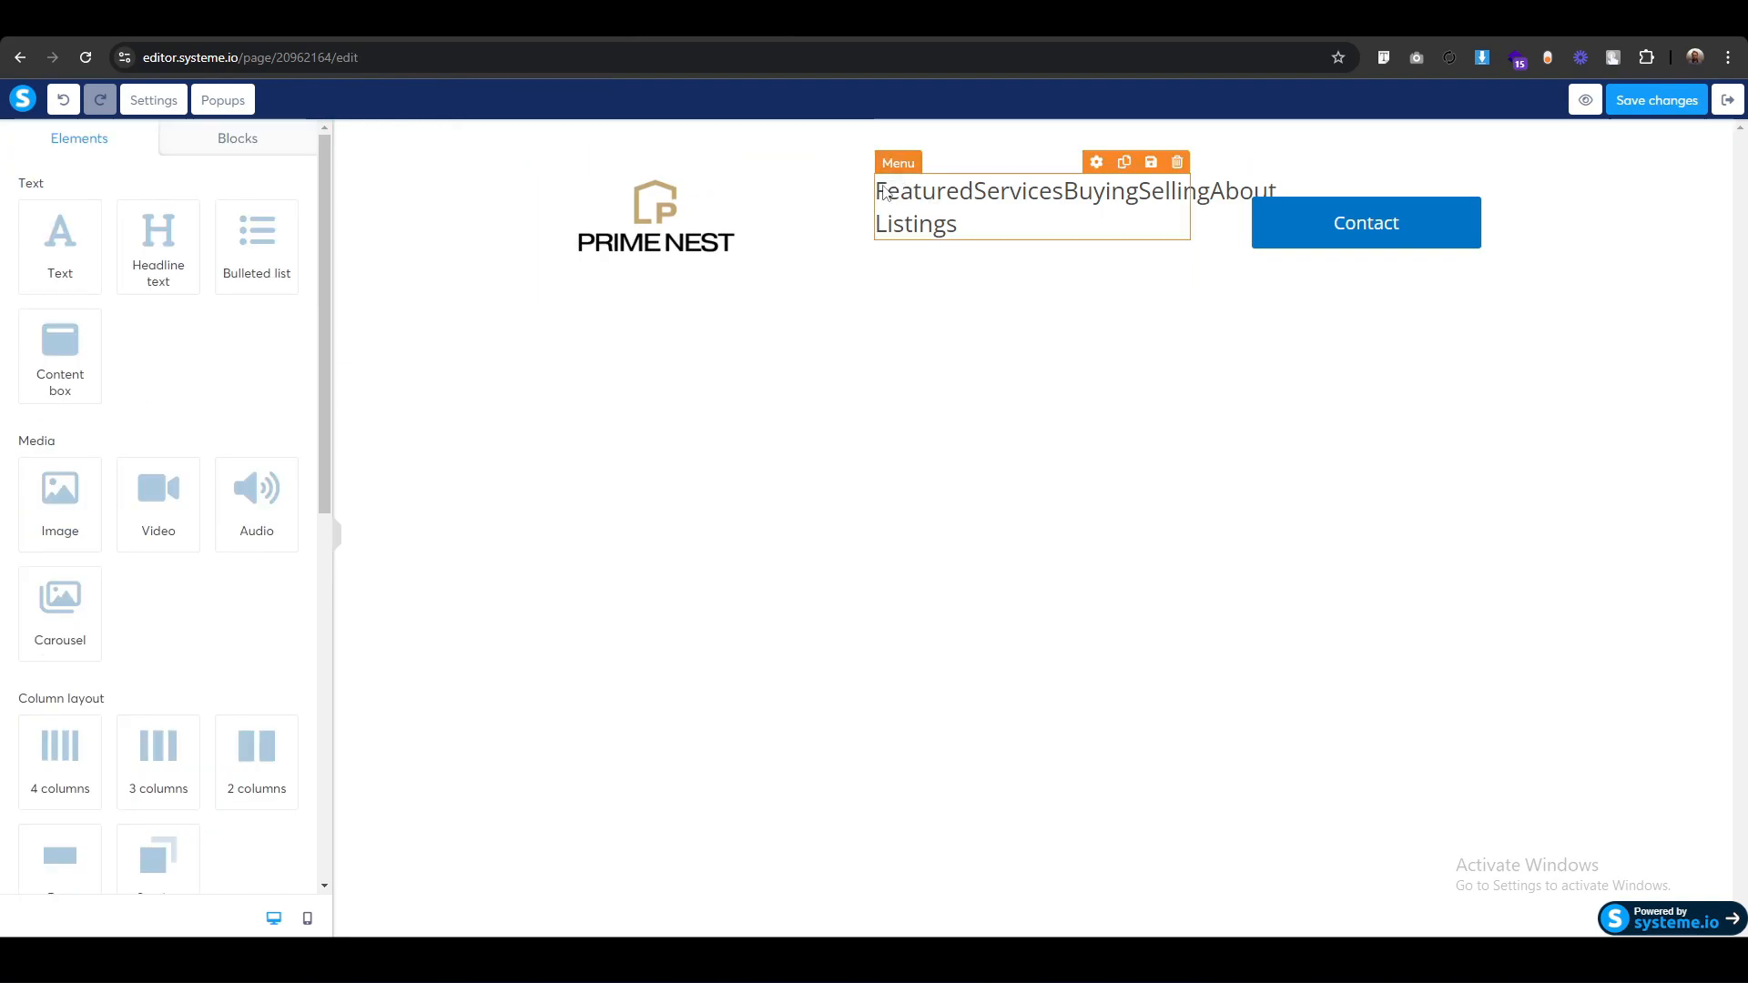
Reduce the header menu's font size to 20.
left_click(893, 170)
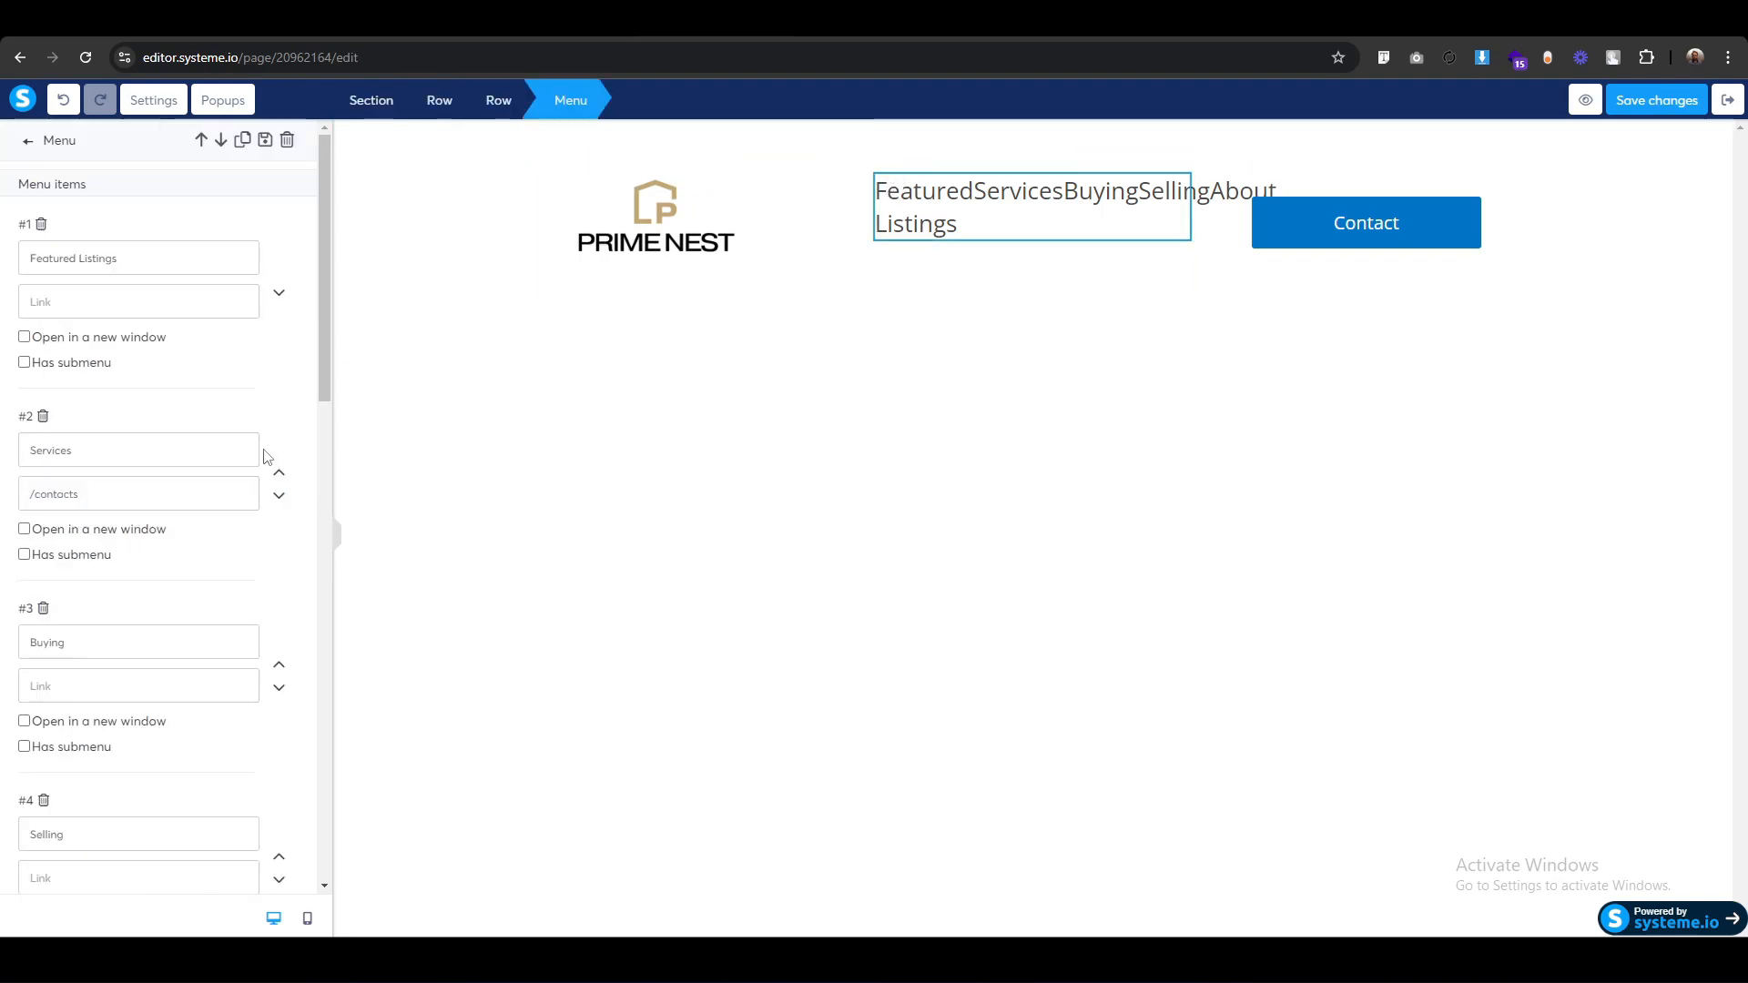
scroll(16, 697, "down", 5)
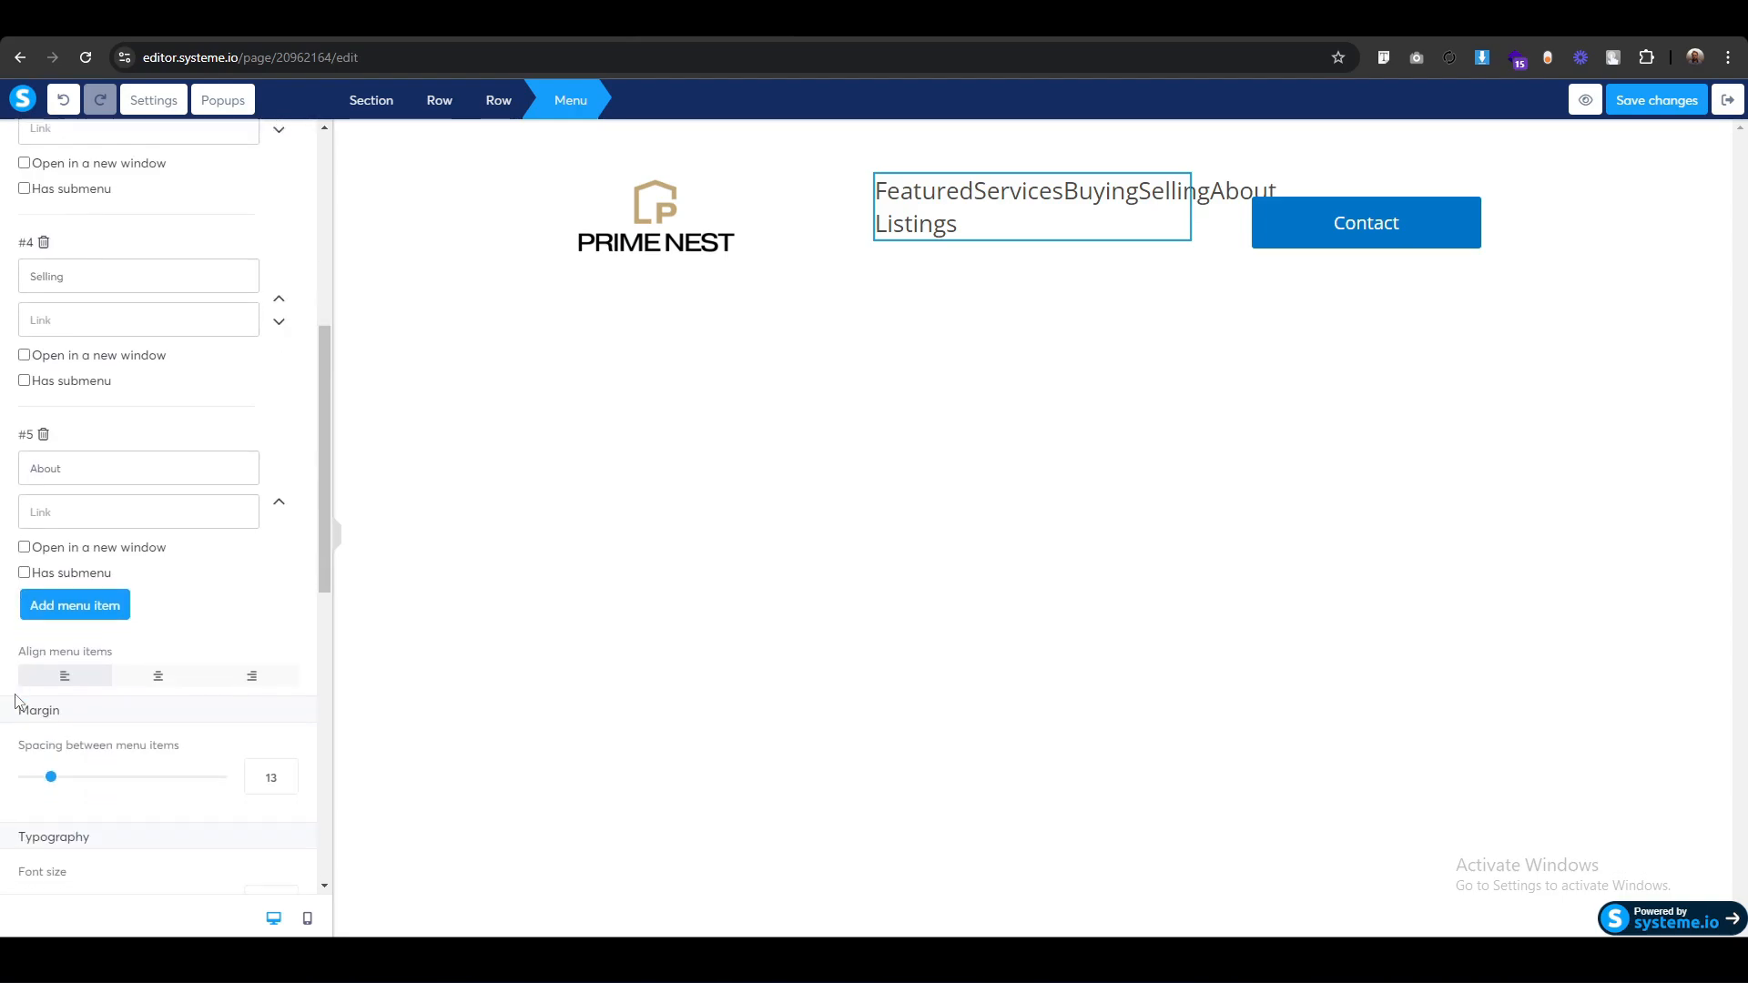
scroll(16, 702, "down", 3)
scroll(13, 719, "up", 2)
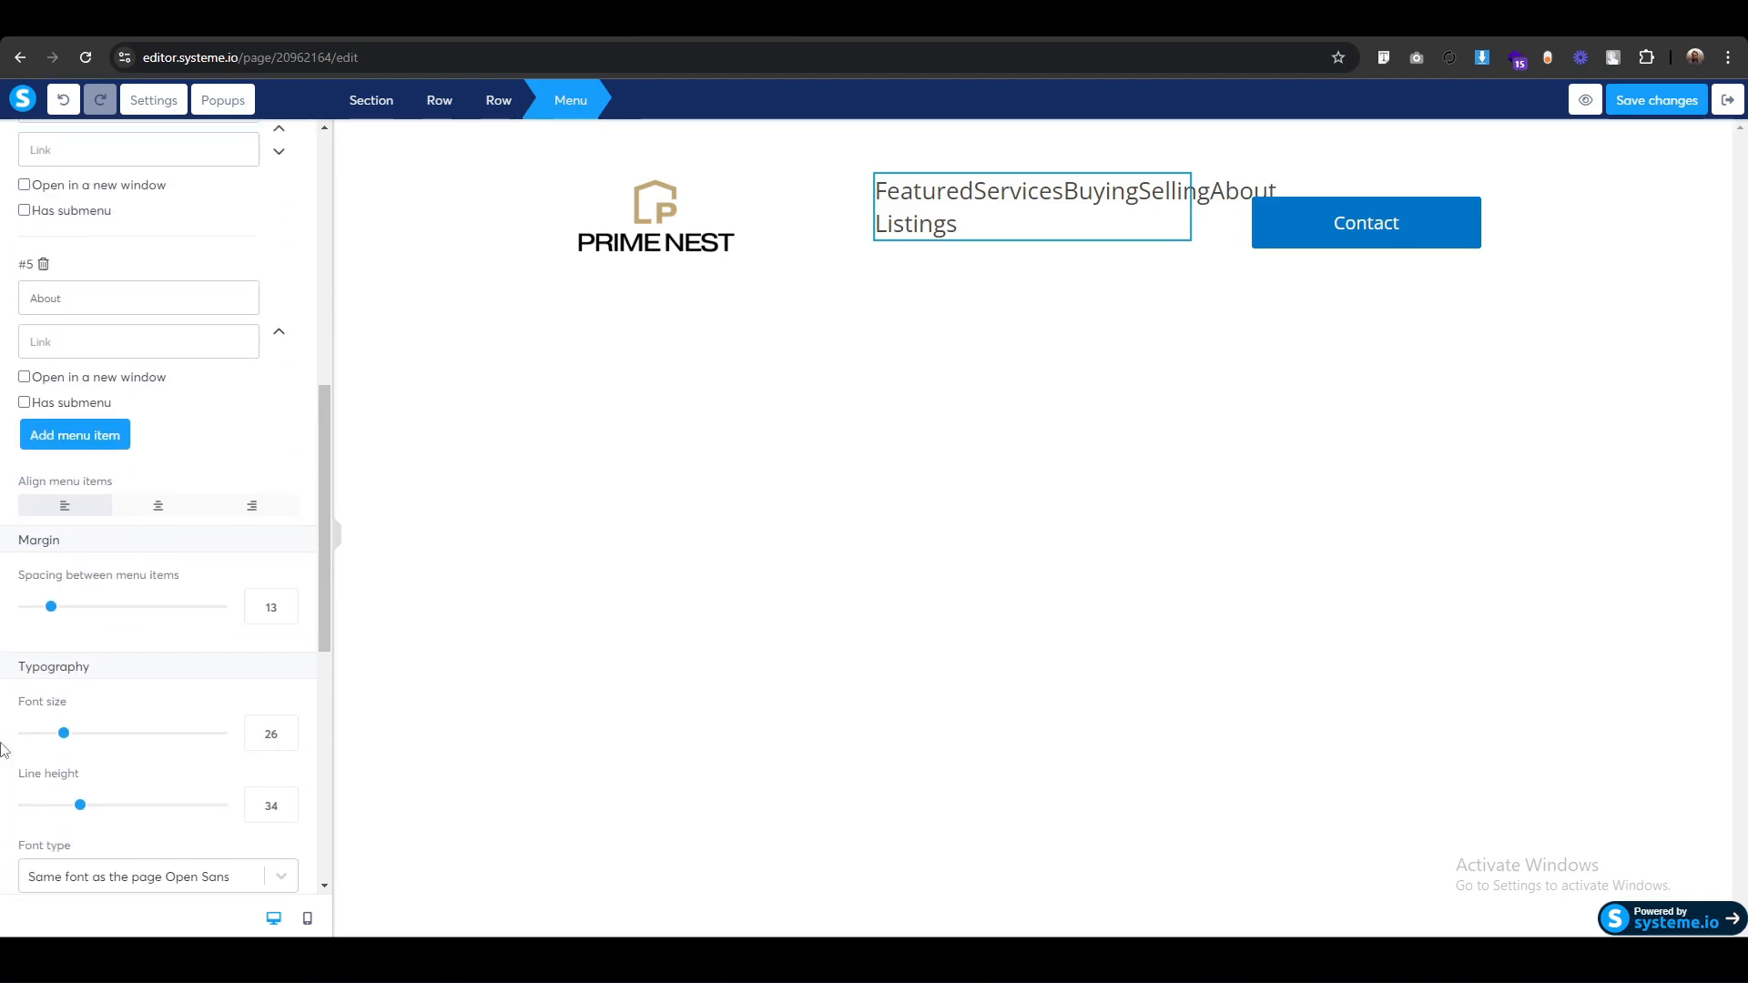
left_click(259, 734)
key("Down")
key("Down")
key("Down")
key("Down")
key("Down")
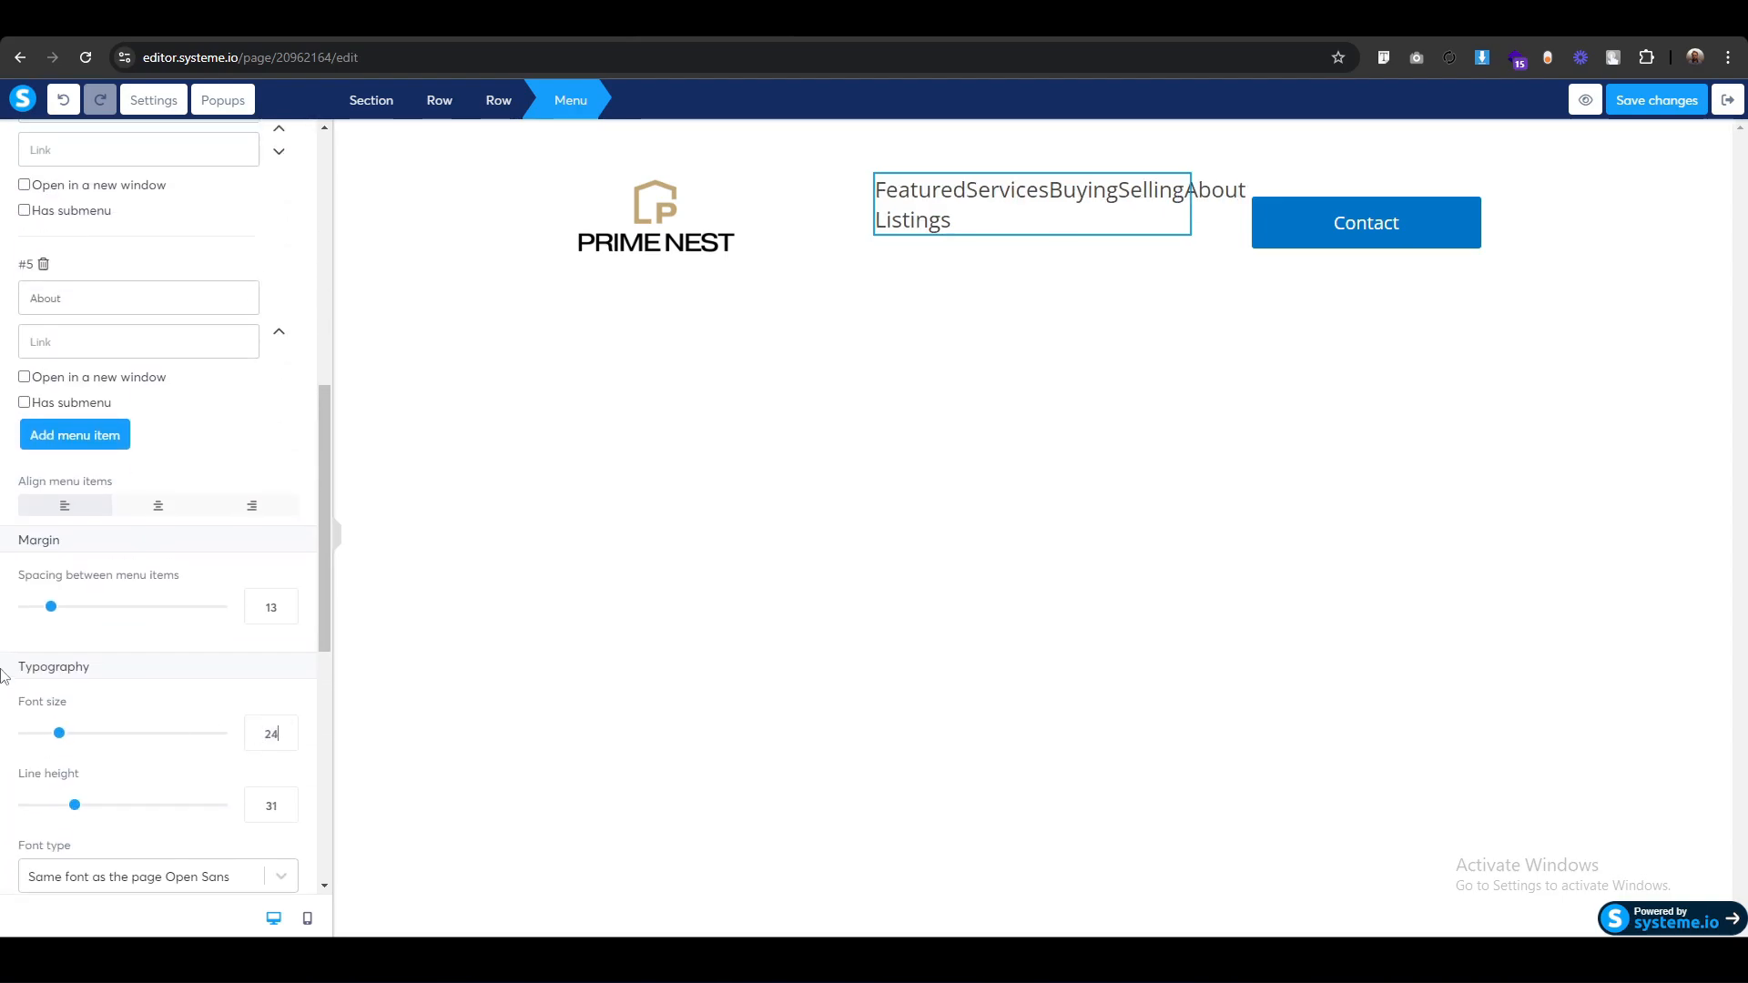
key("Down")
scroll(3, 675, "down", 4)
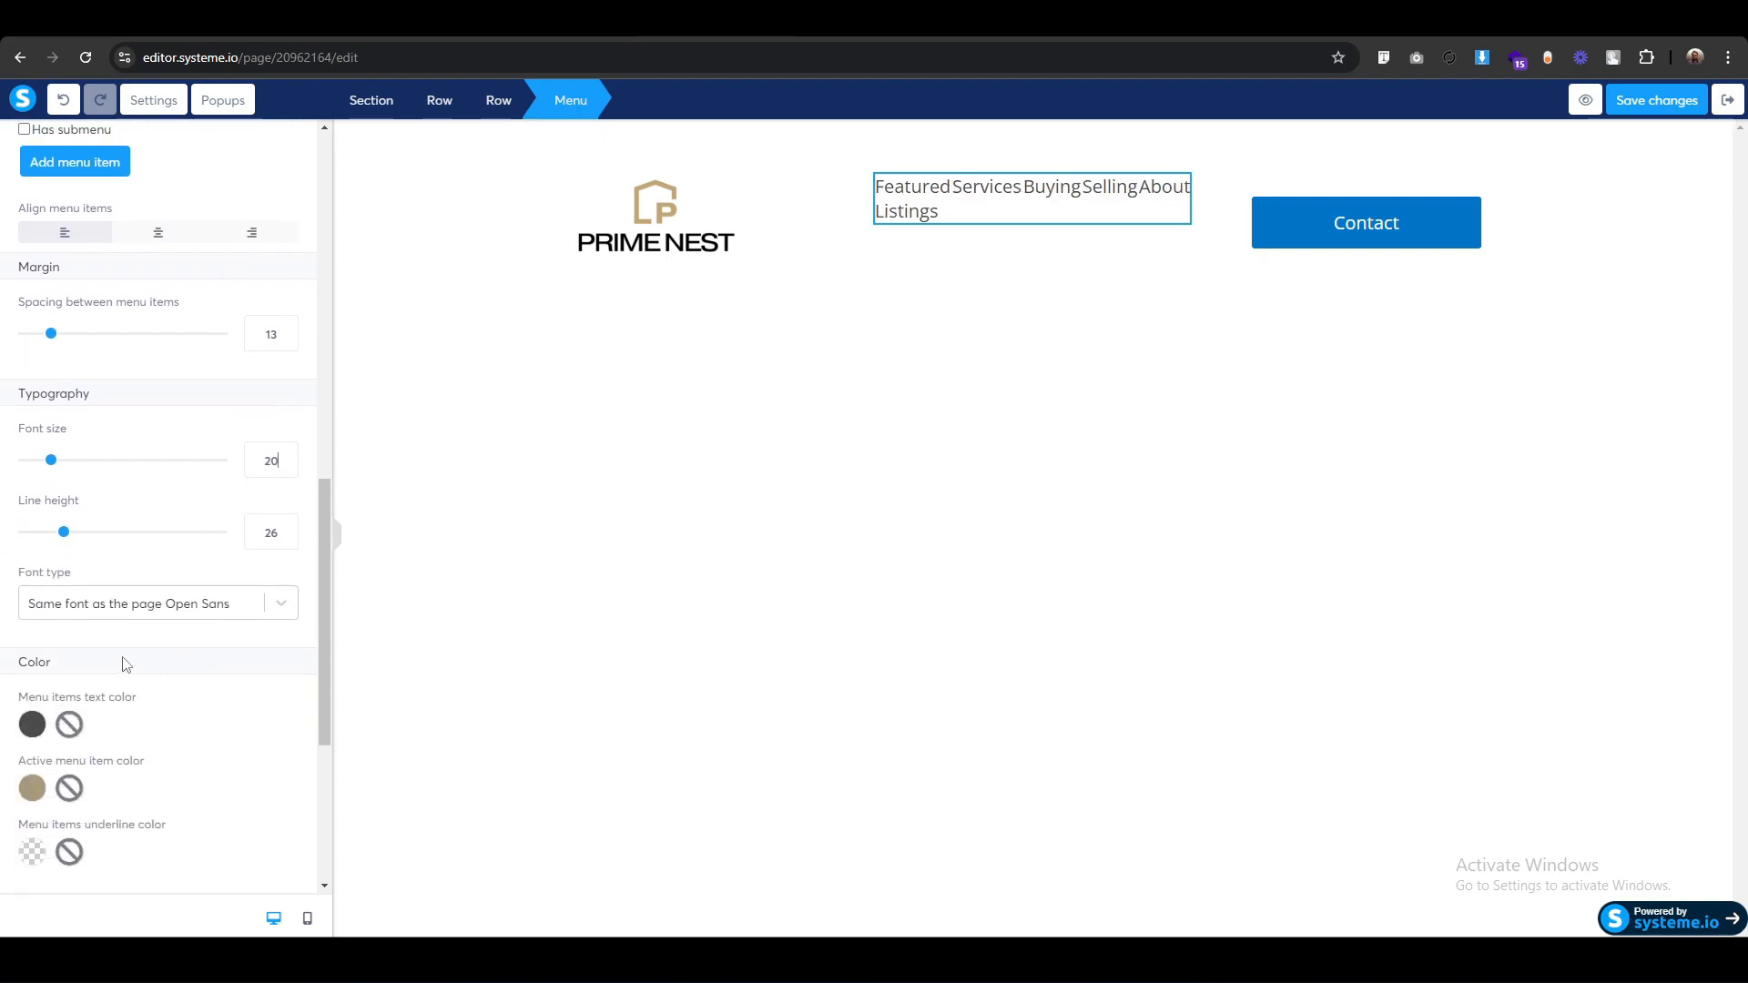
Center the menu items and set their font to the Google font Heebo.
scroll(182, 546, "up", 2)
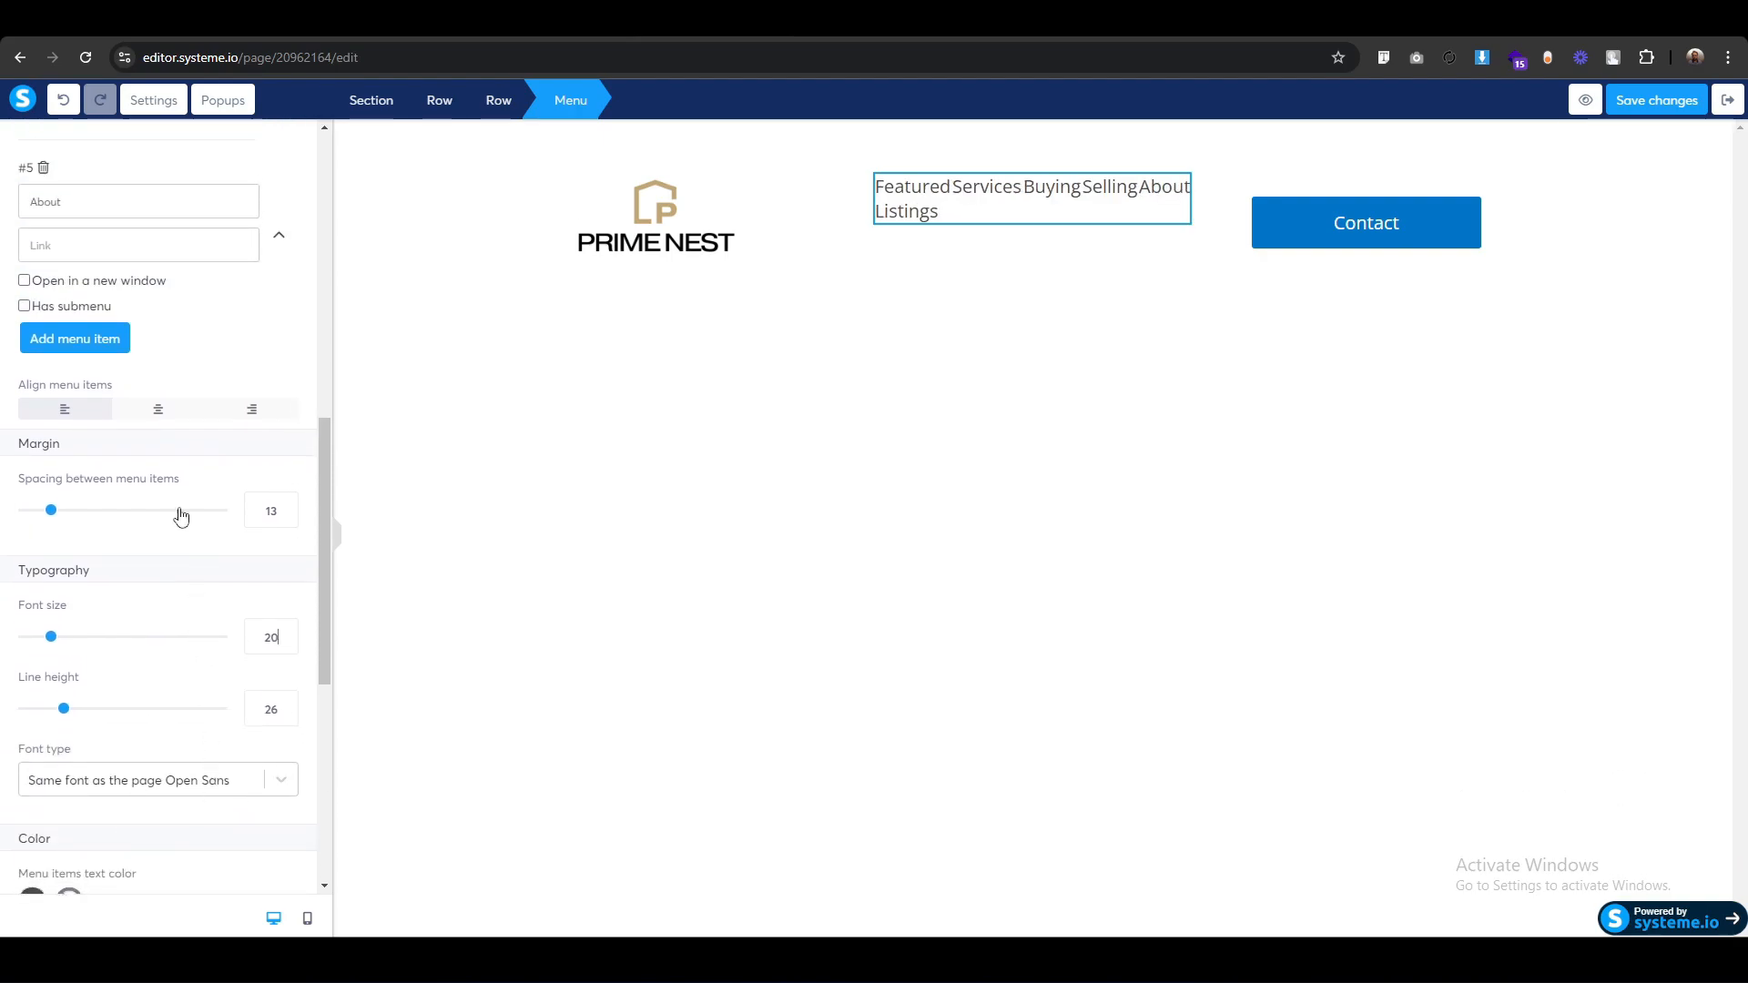
left_click(157, 418)
left_click(73, 788)
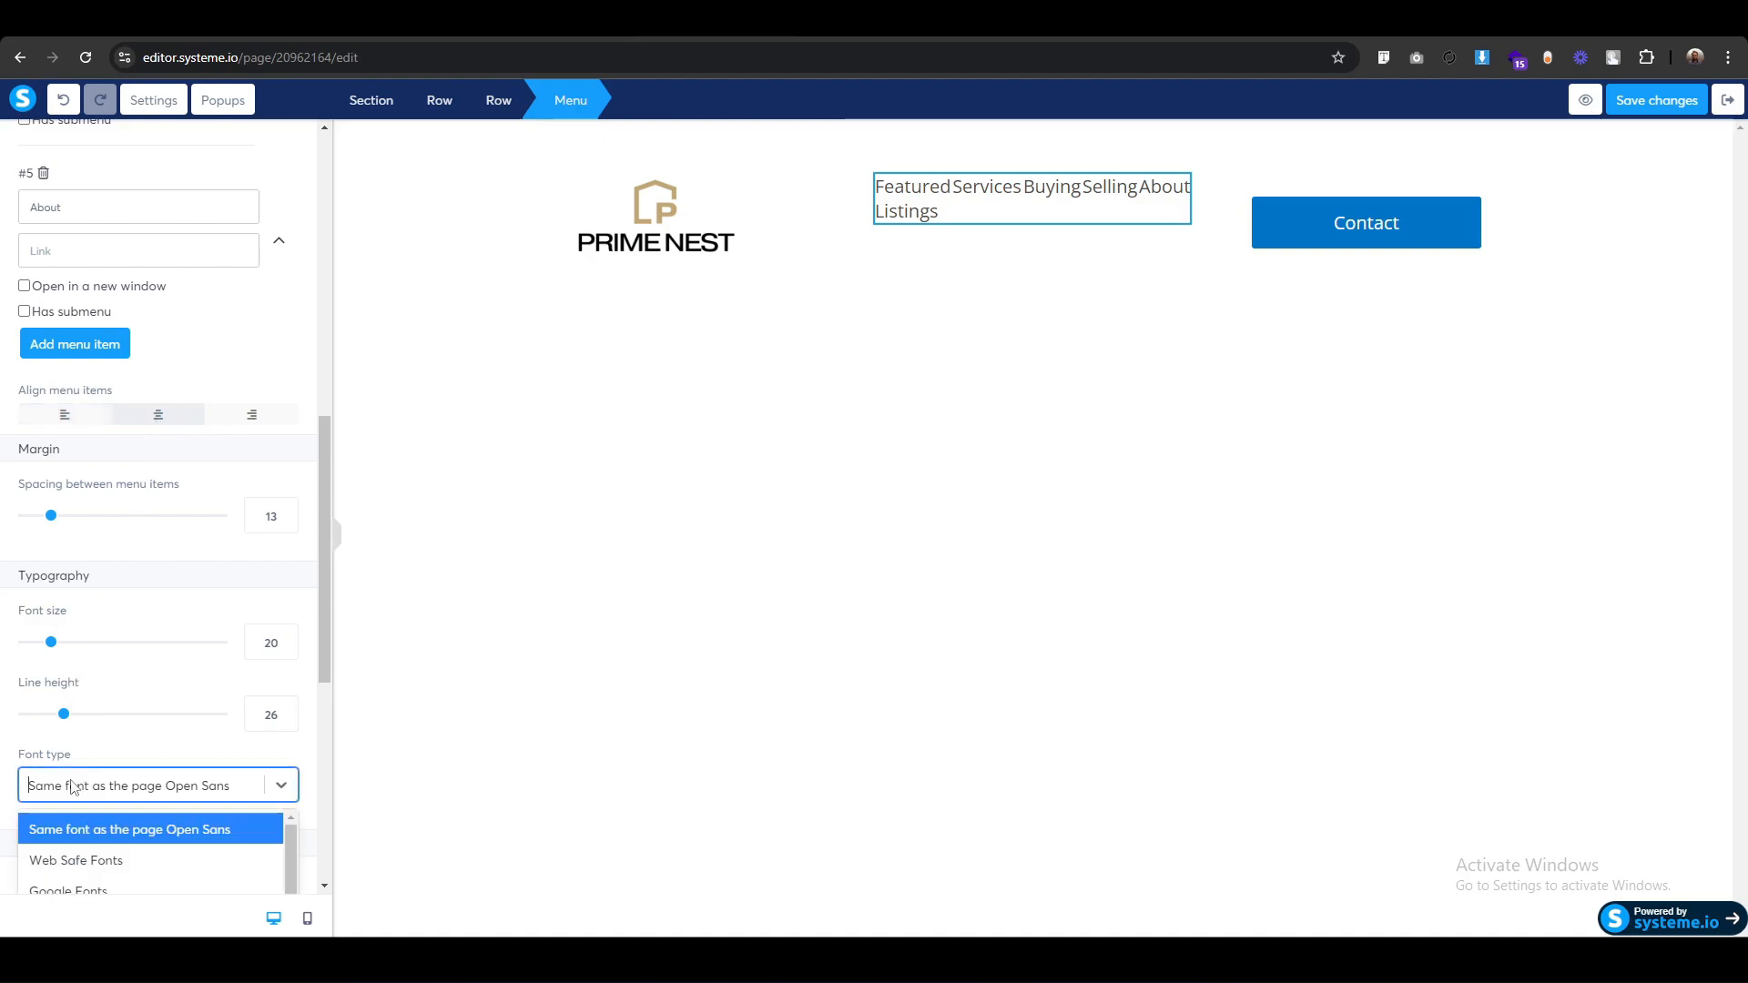
left_click(68, 890)
scroll(67, 874, "down", 2)
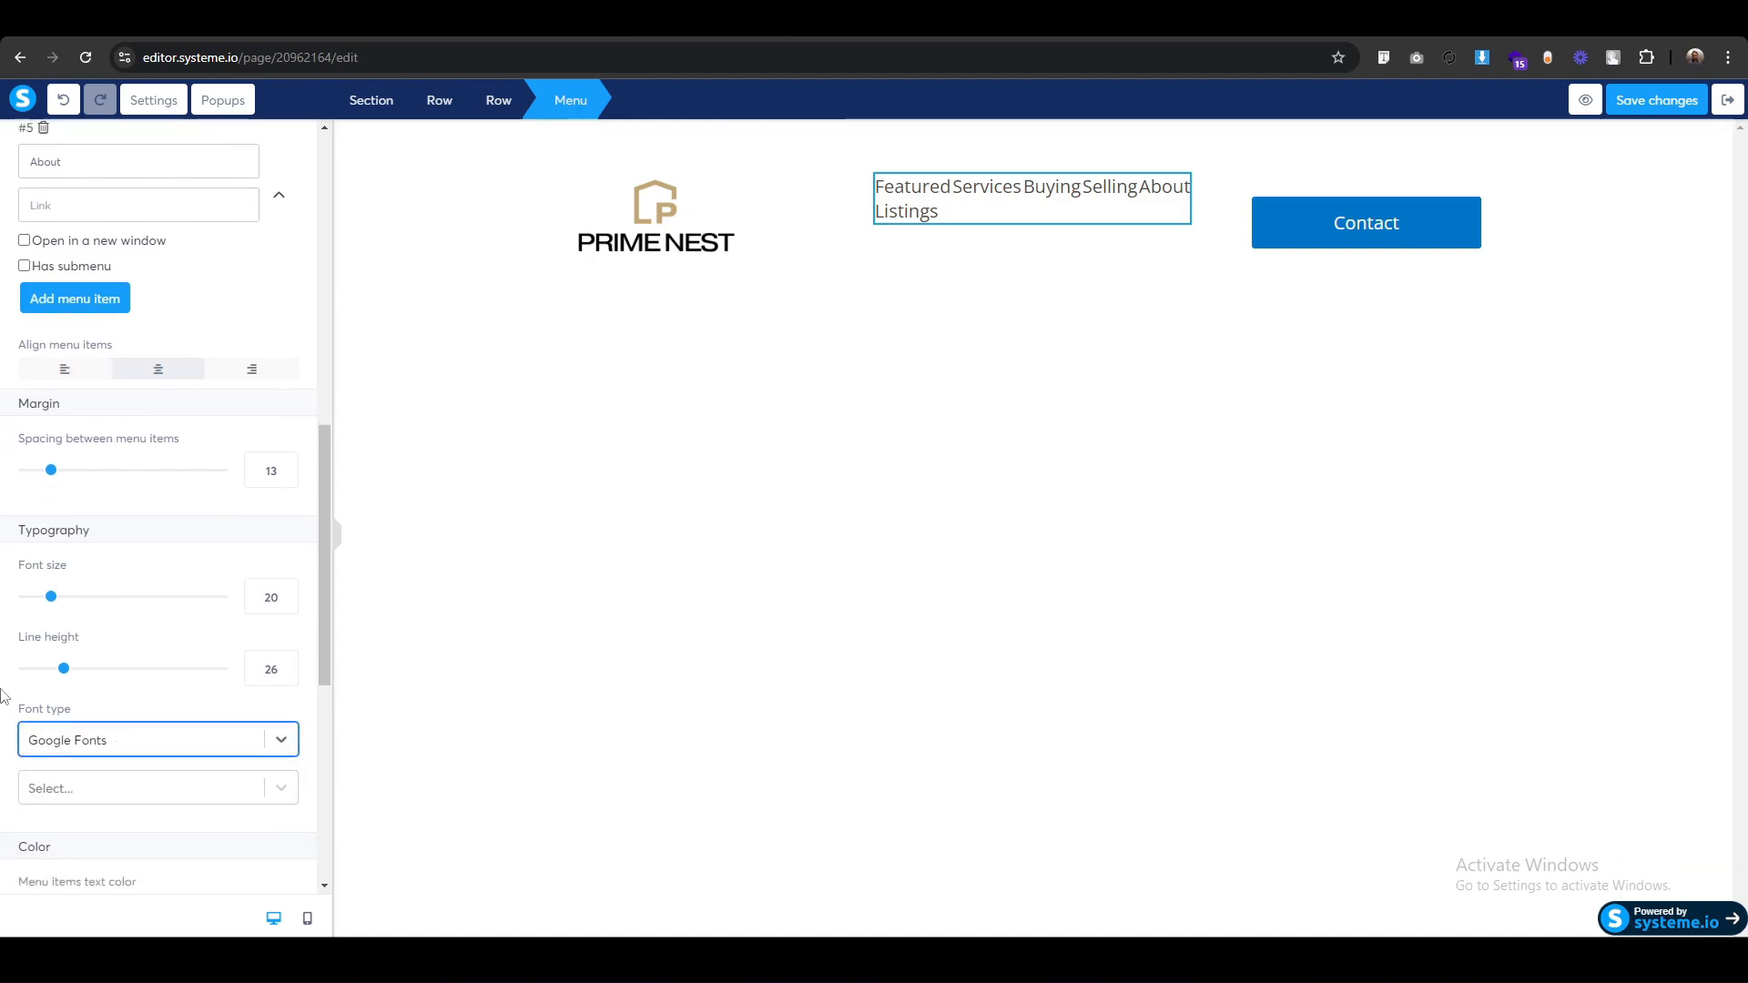
left_click(62, 663)
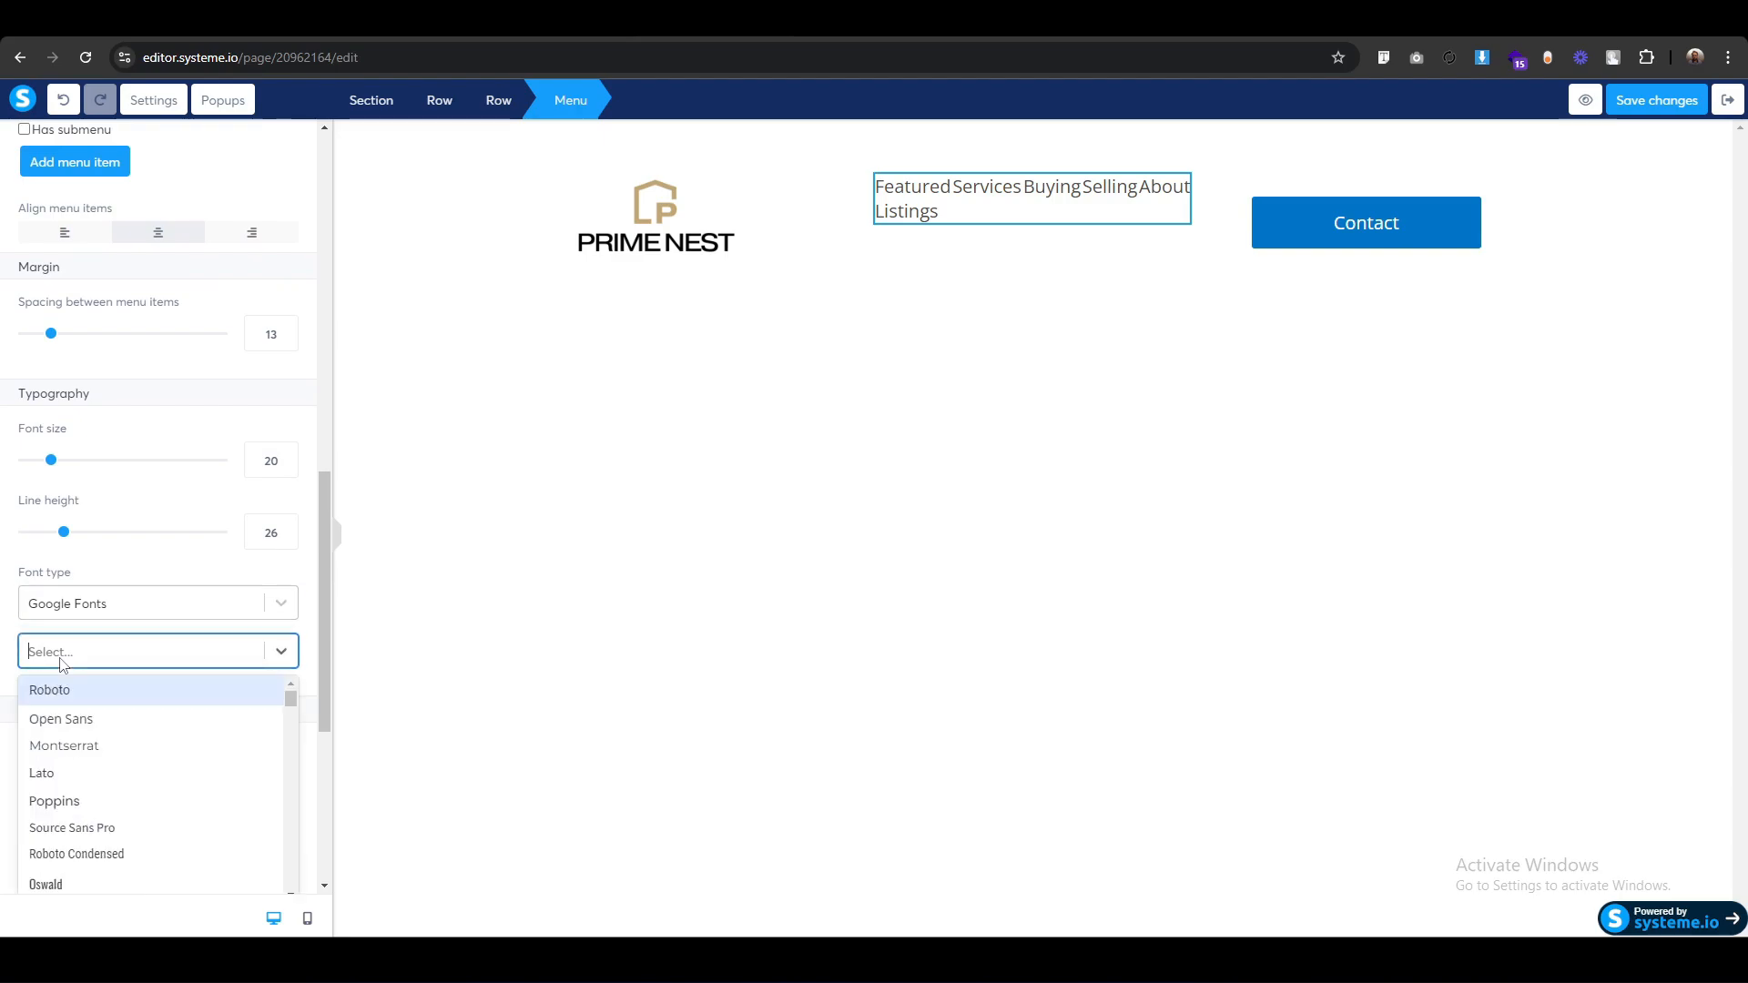
type("Hee")
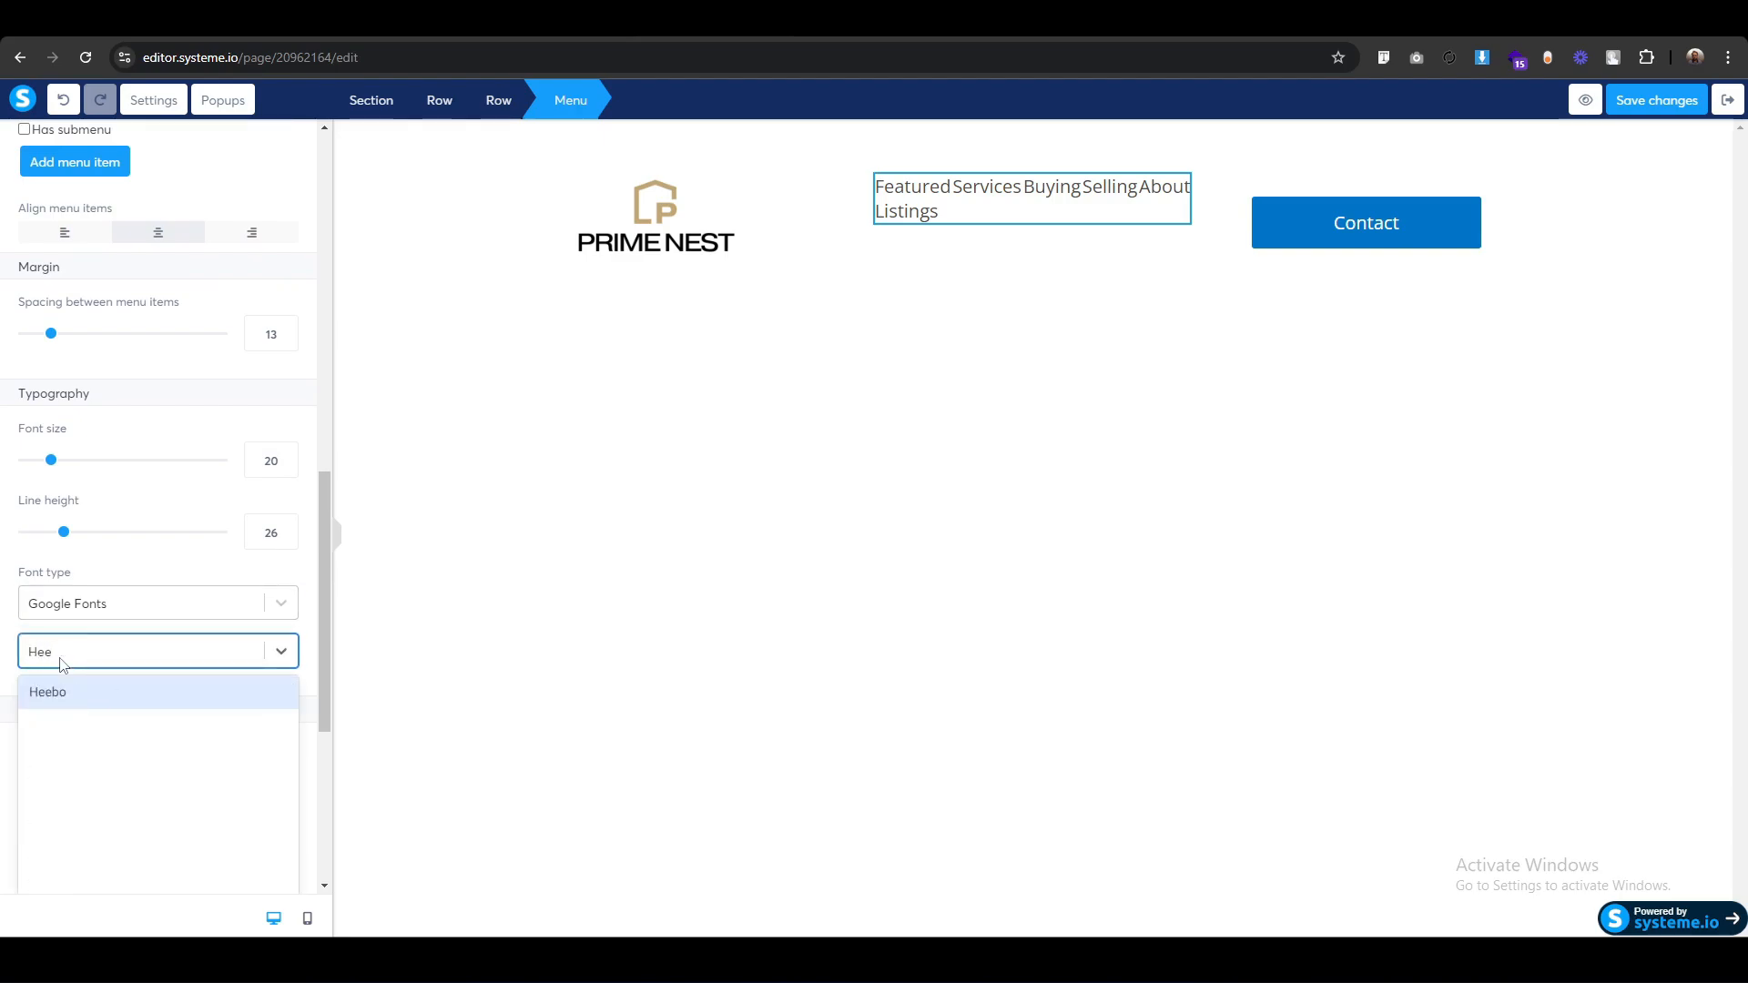
left_click(62, 703)
left_click(780, 241)
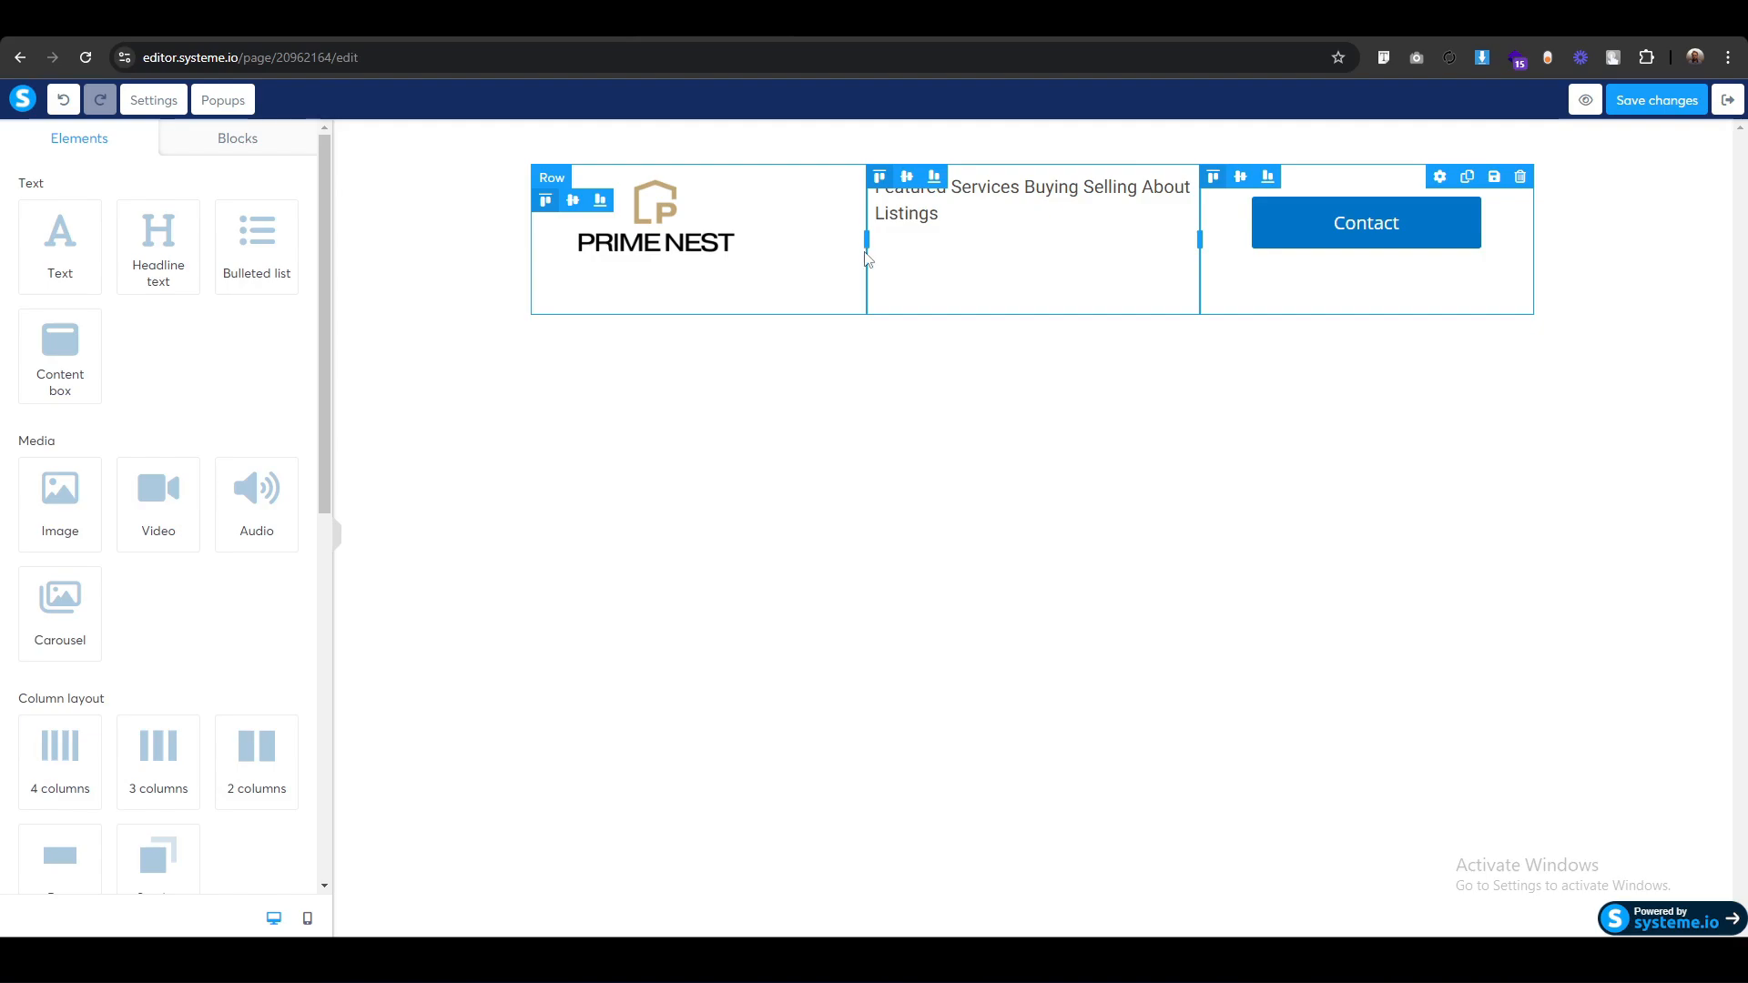
Widen the header row's middle column on both sides to fit the menu on one line, and vertically center the menu and button columns.
left_click_drag(865, 254, 815, 260)
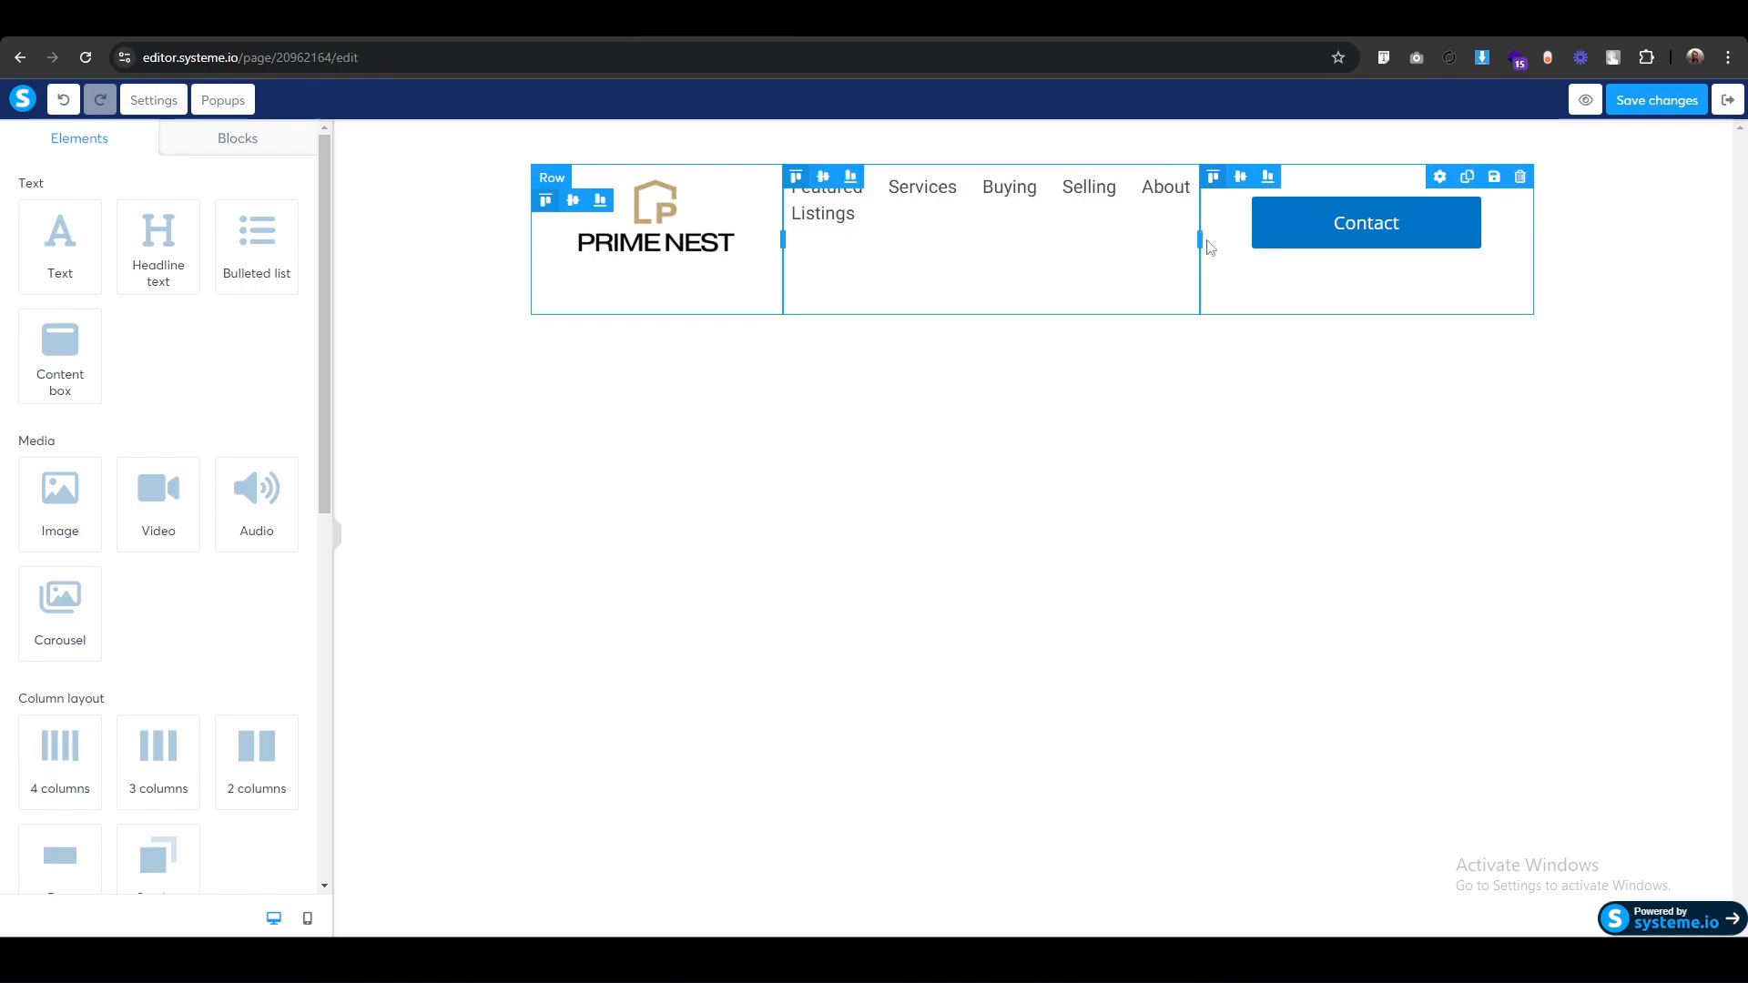
left_click_drag(1200, 240, 1260, 247)
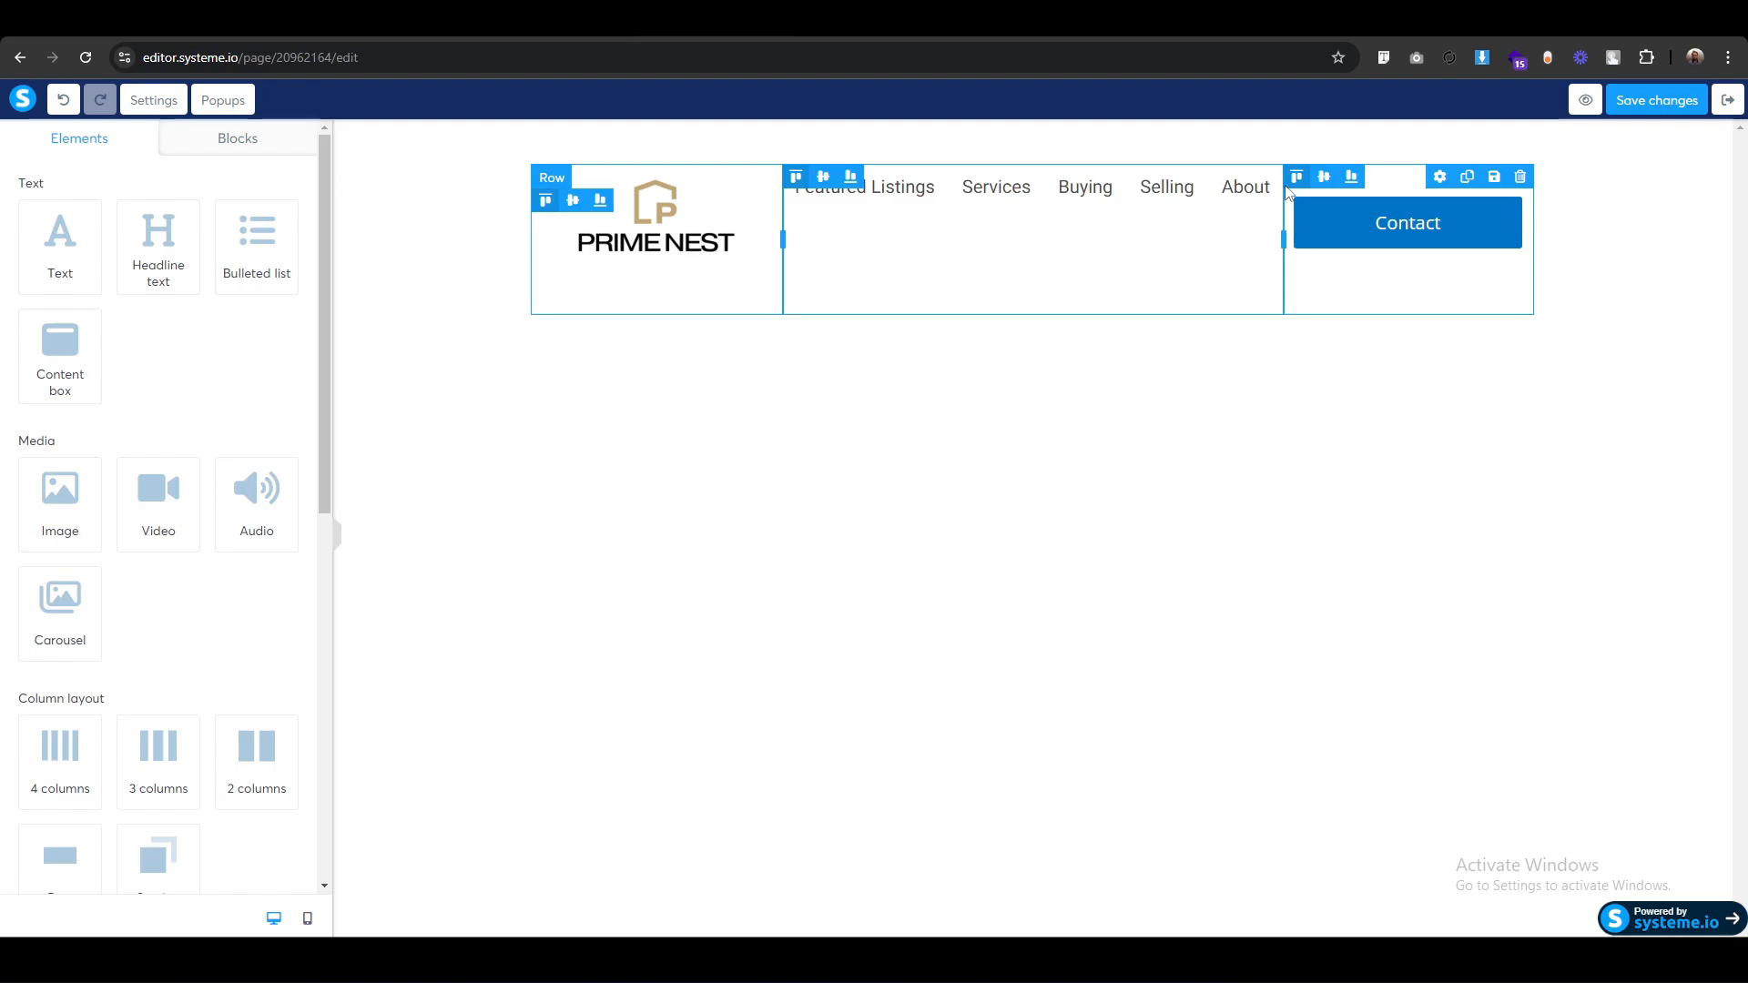
left_click(1325, 177)
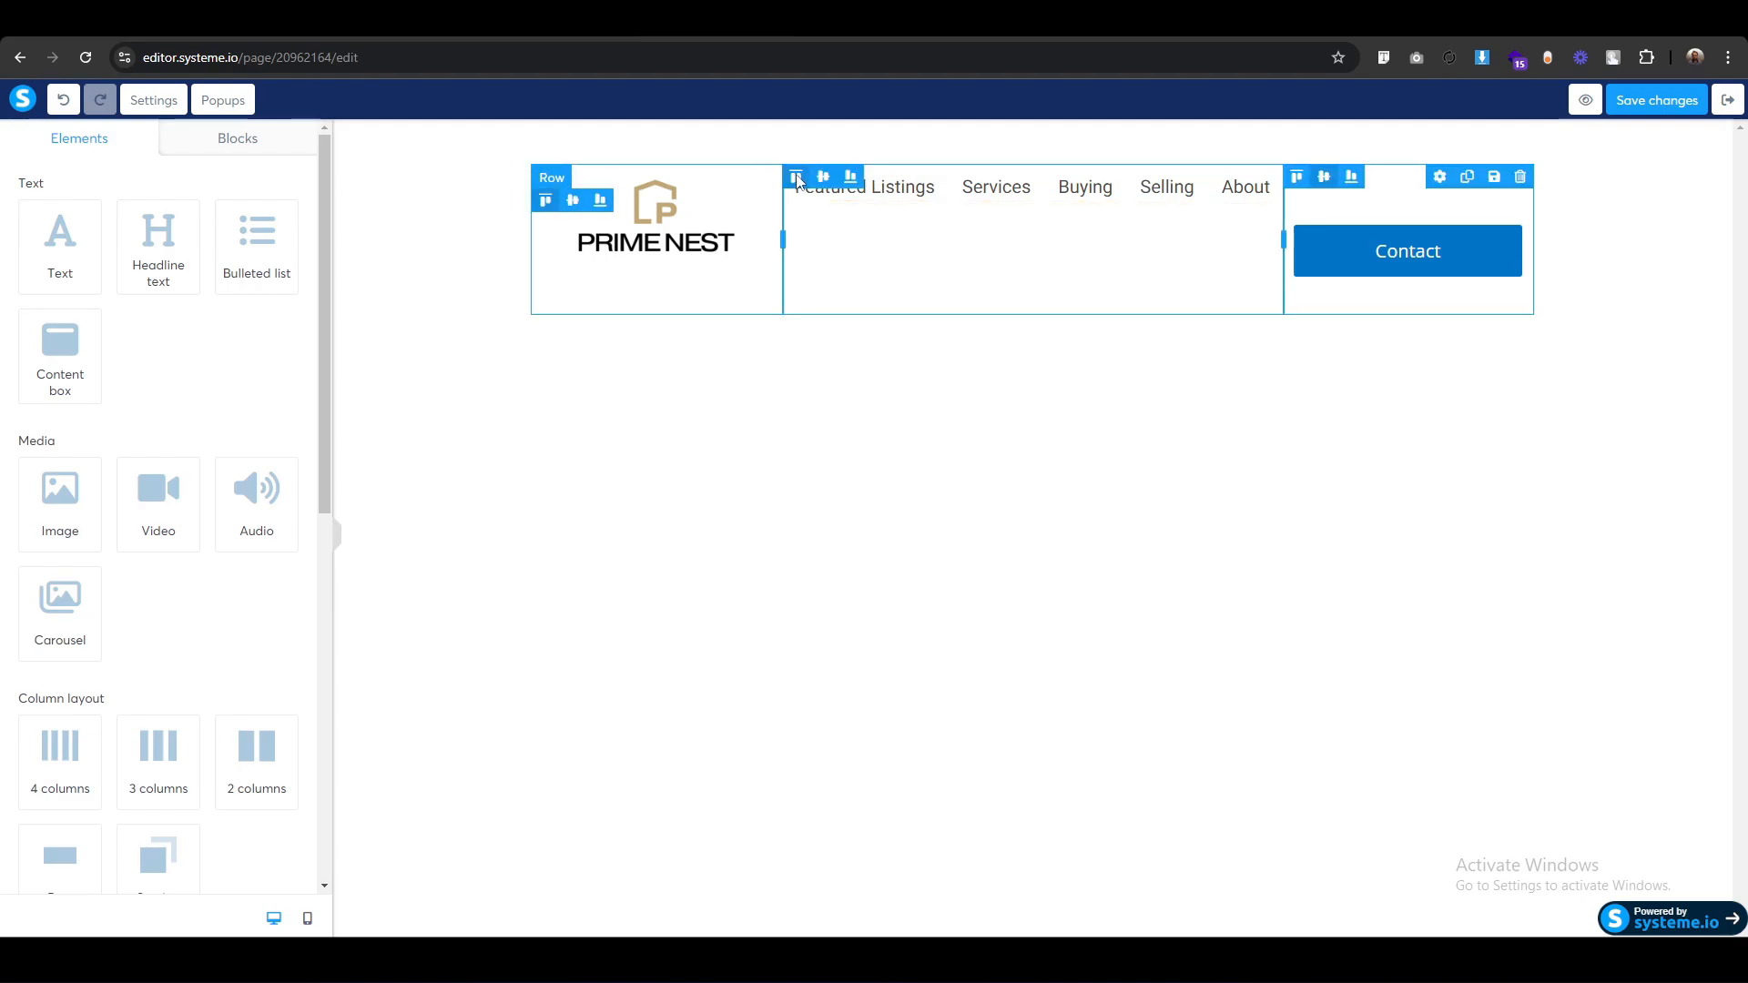
left_click(823, 177)
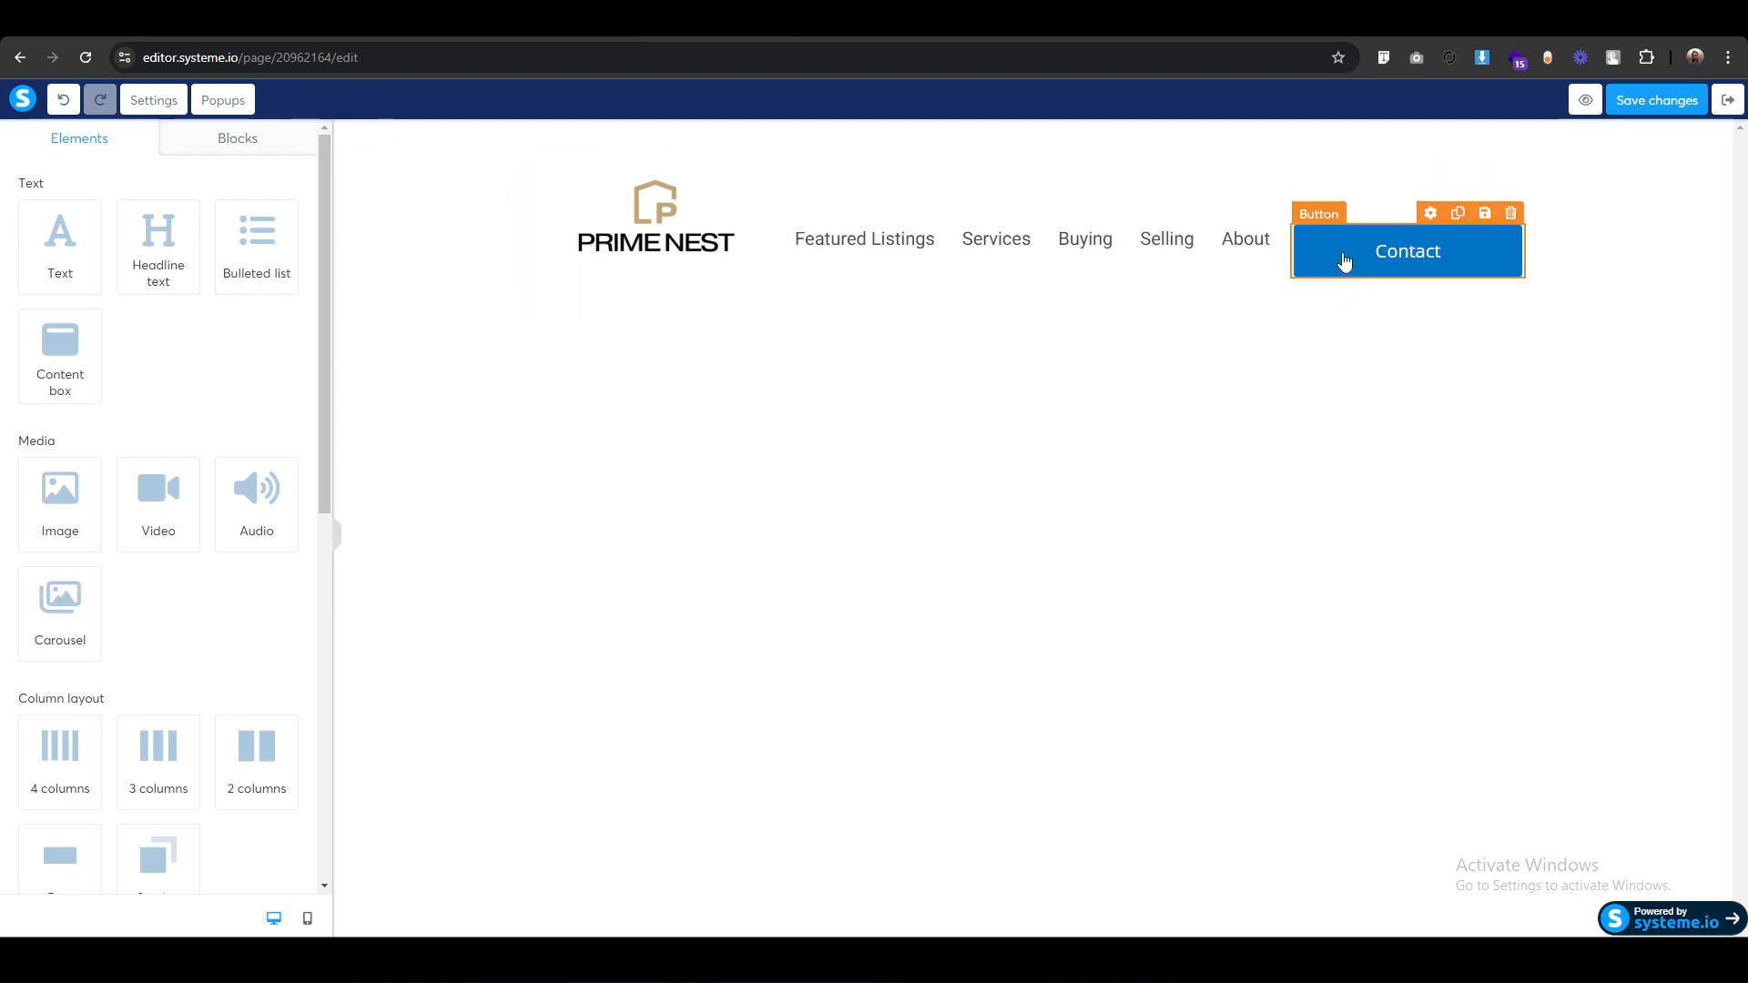
Set the Contact button's top margin to 0.
left_click(1321, 221)
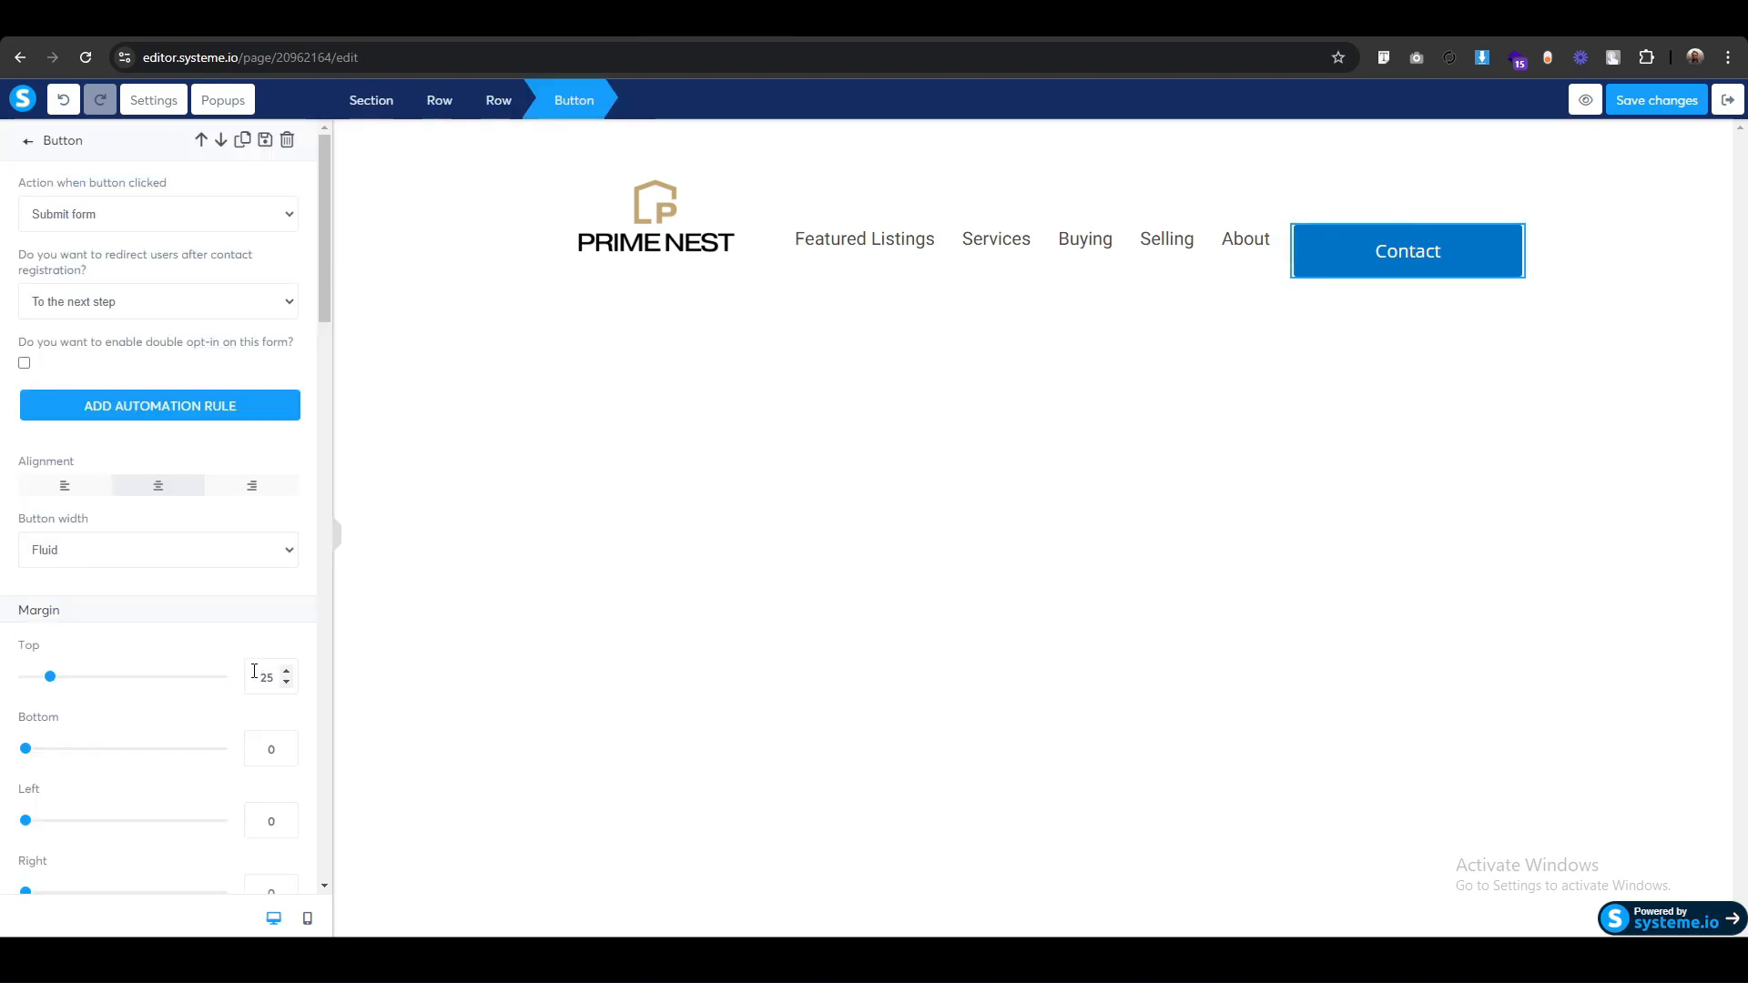
left_click_drag(254, 672, 292, 680)
type("0")
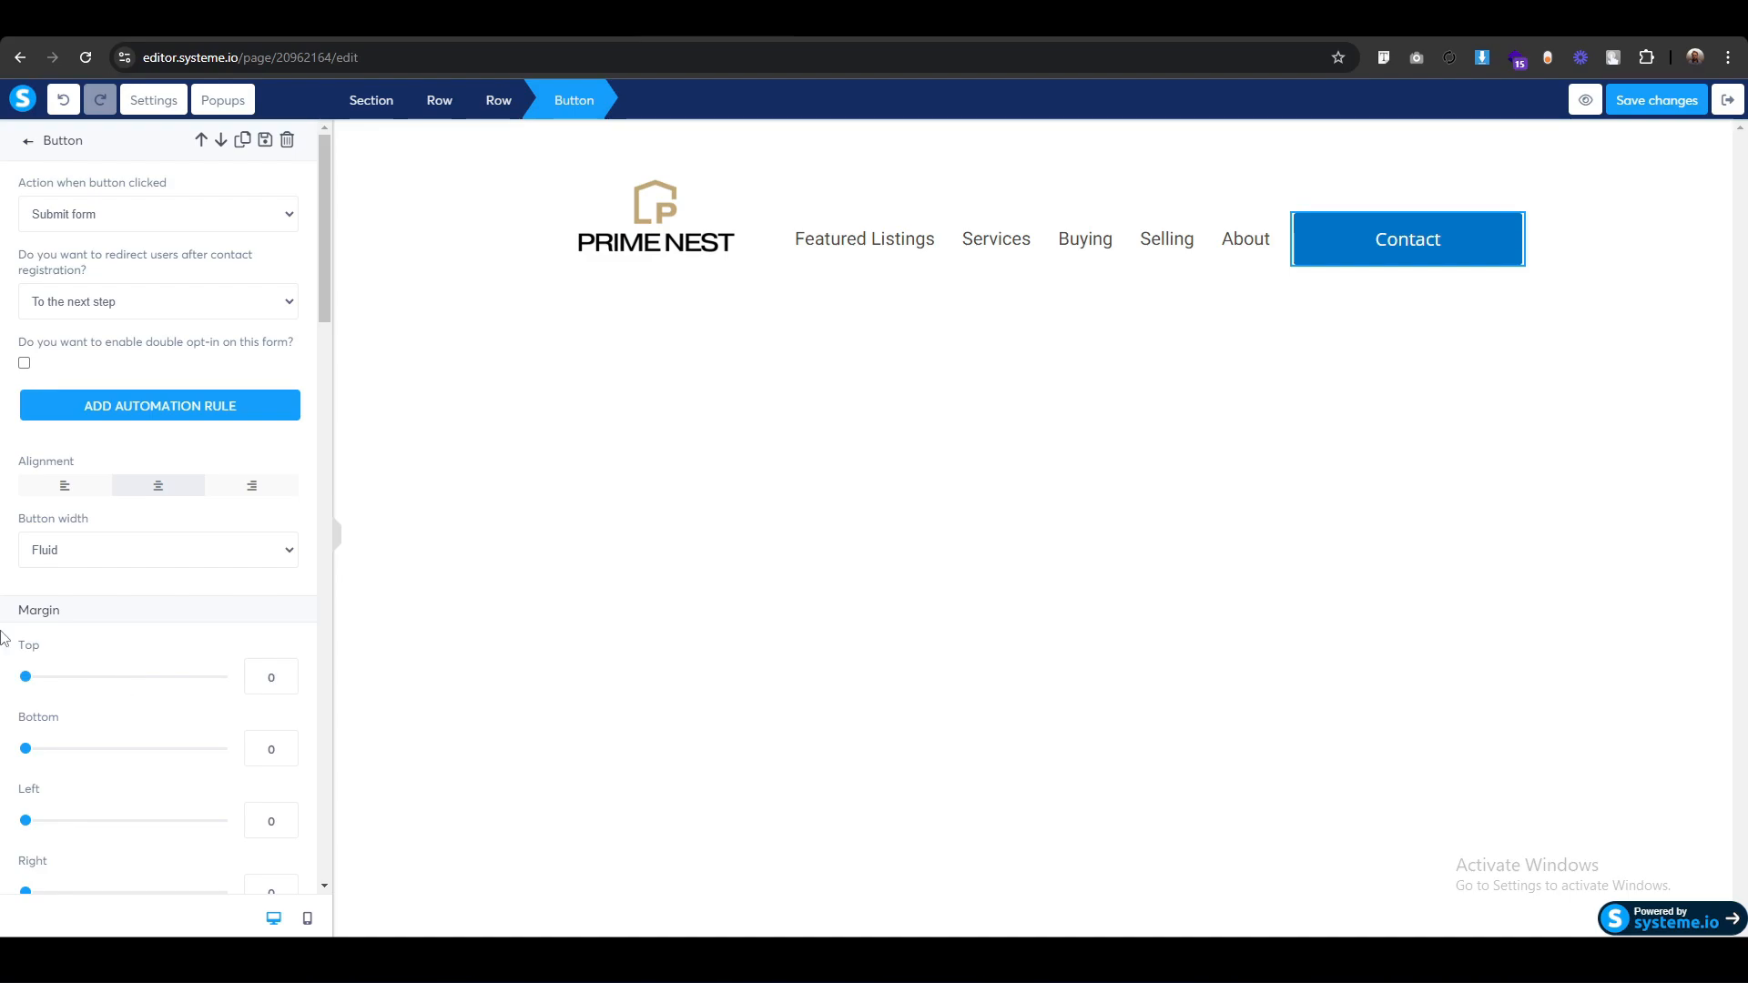
Set all four rounded corners of the Contact button to 100.
scroll(2, 637, "down", 4)
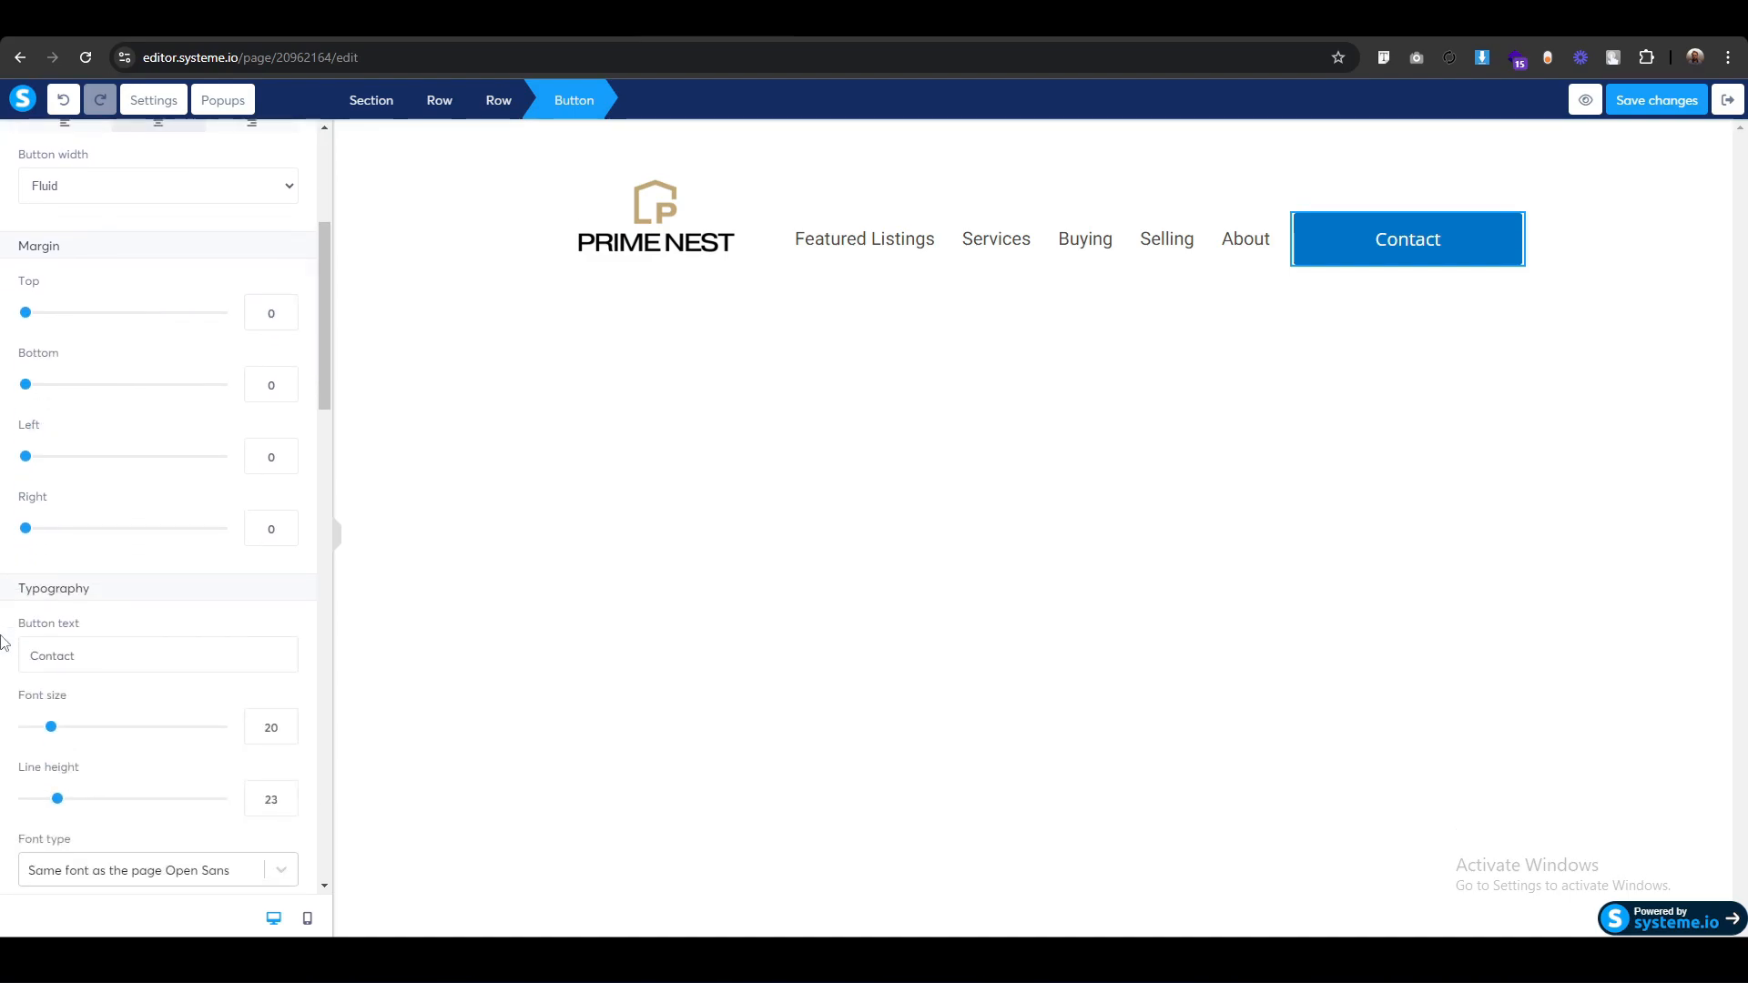
scroll(1, 647, "down", 10)
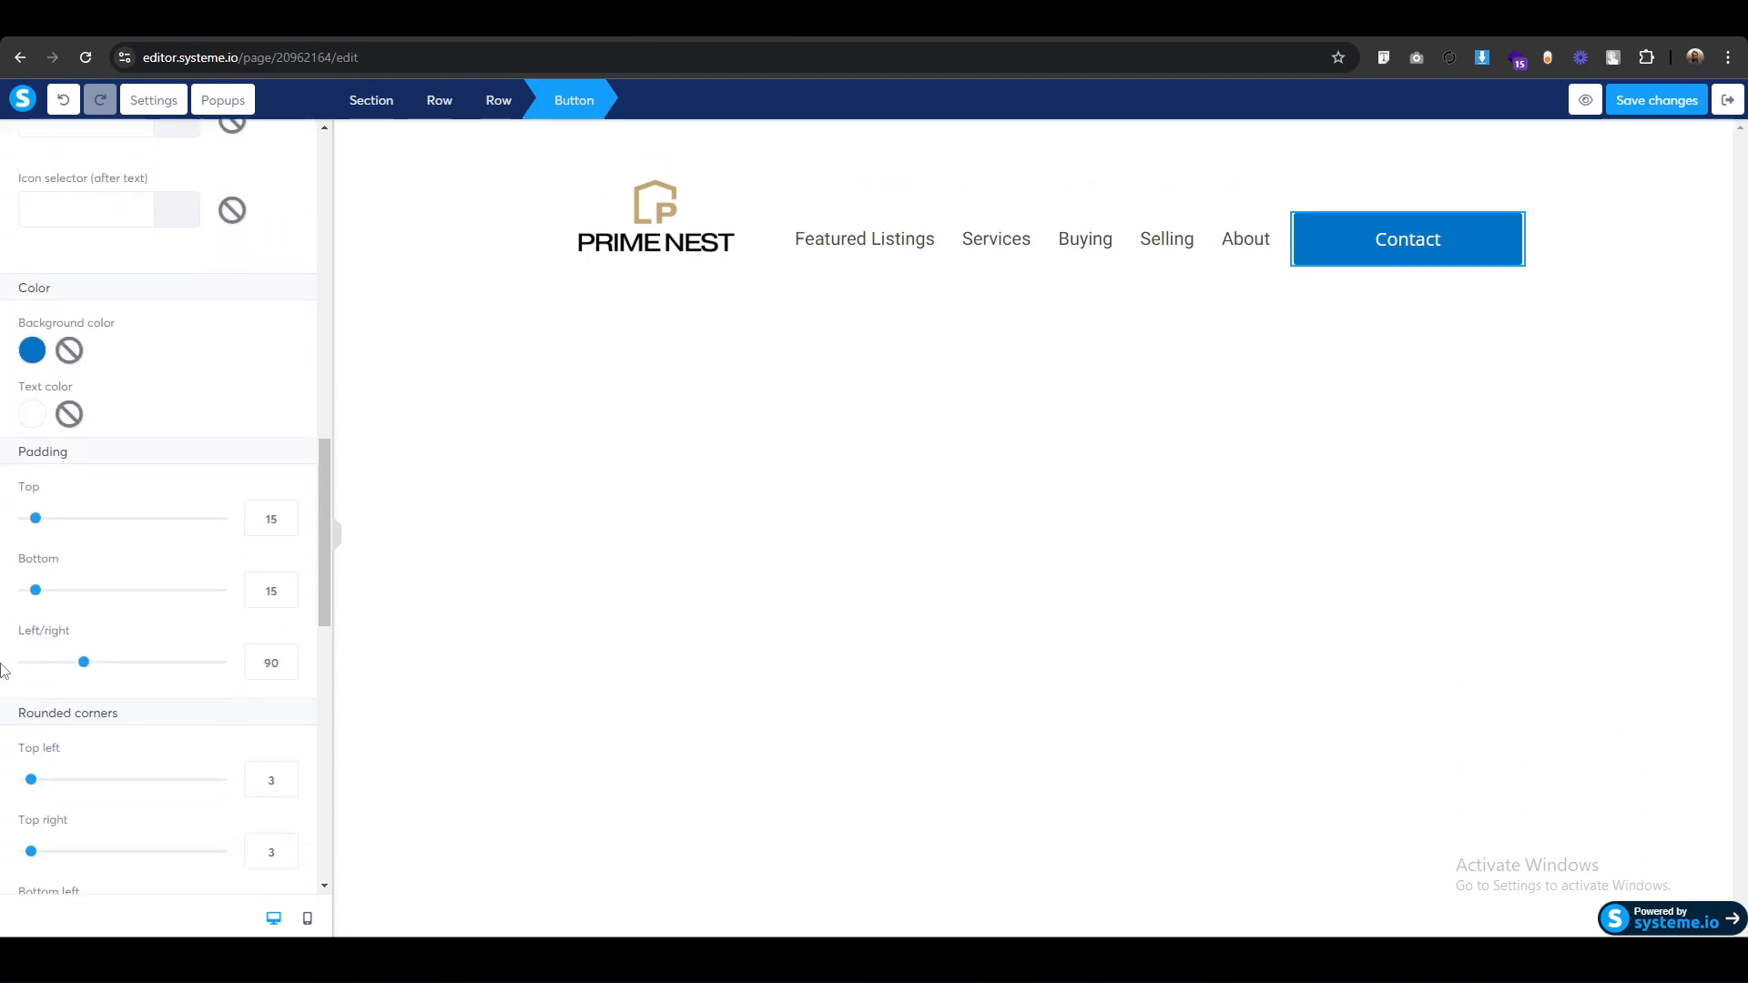
scroll(4, 671, "down", 2)
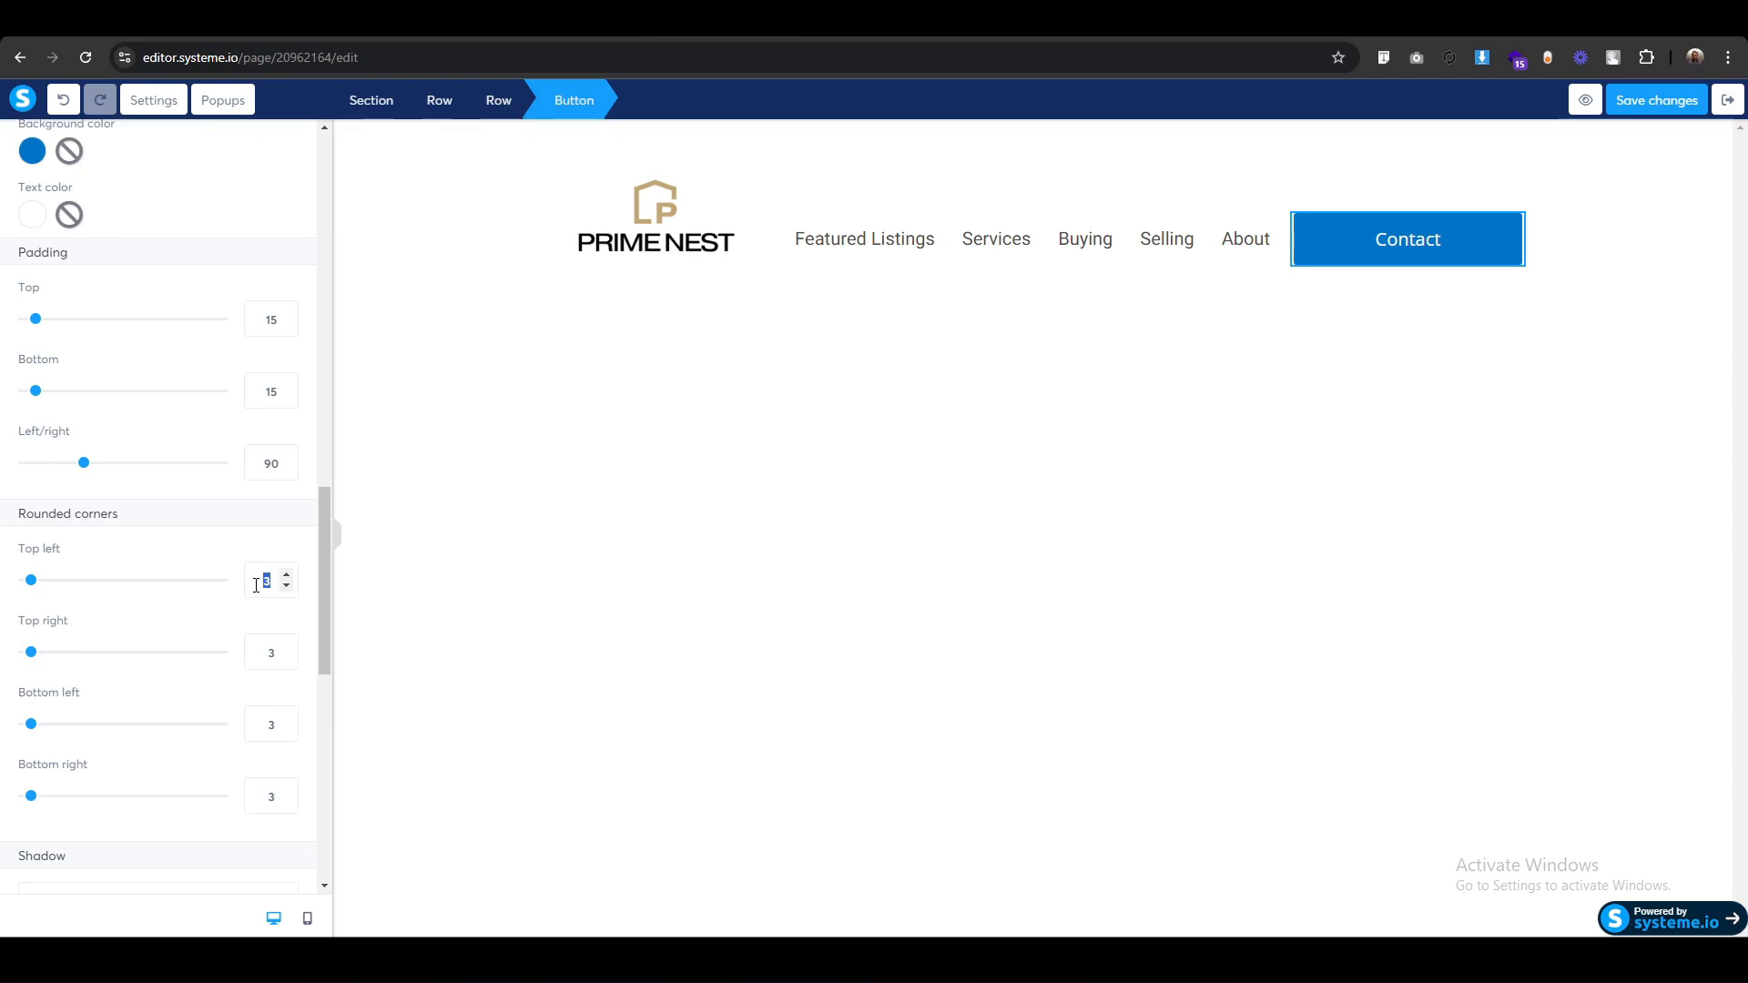
type("100100")
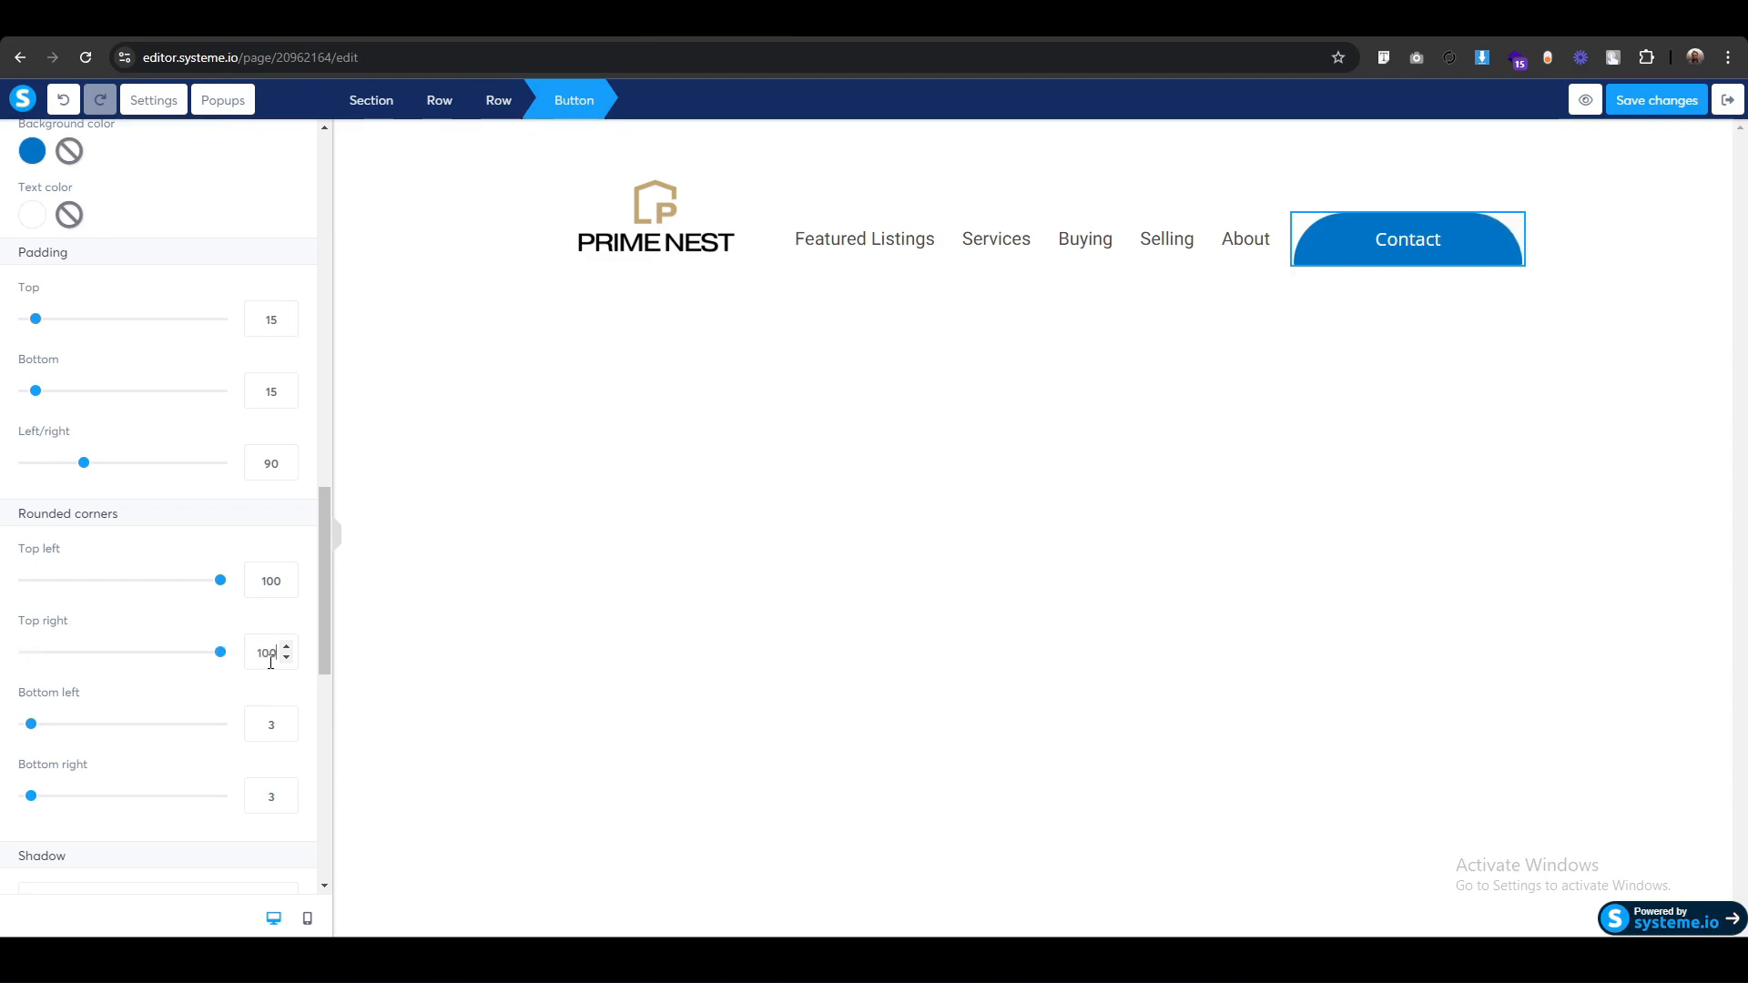
type("100")
double_click(267, 798)
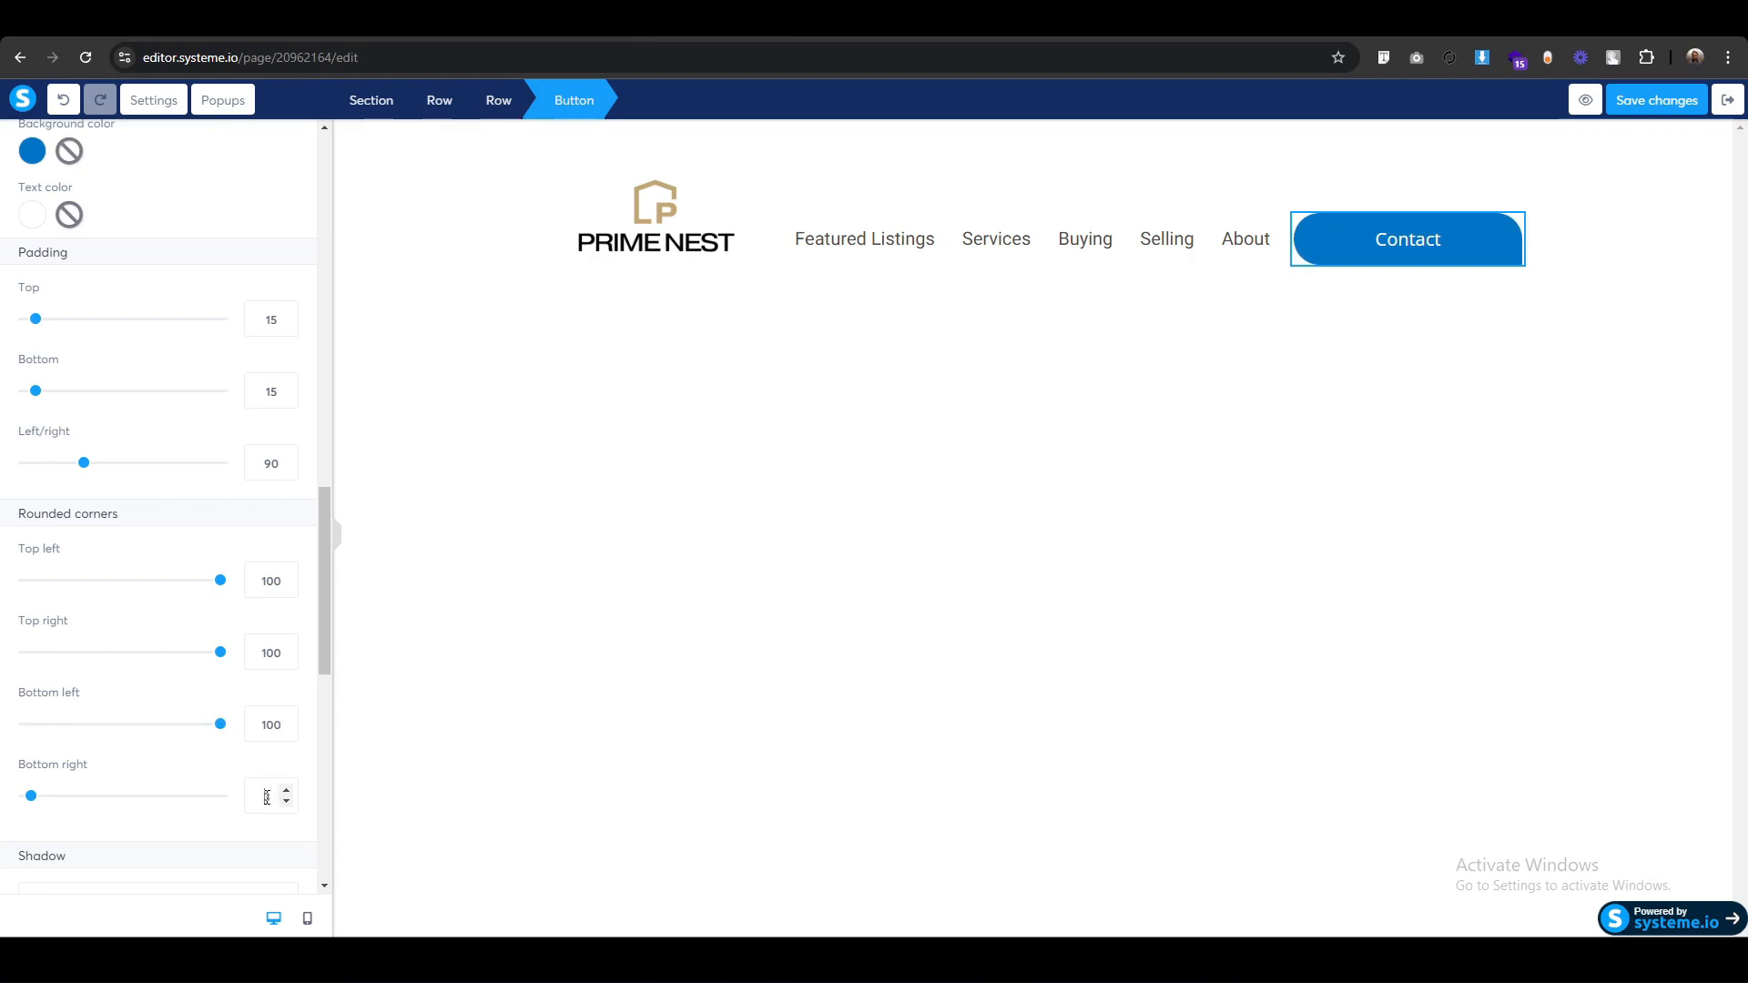
type("100")
Set the Contact button's font to the Google font Heebo.
scroll(37, 738, "up", 6)
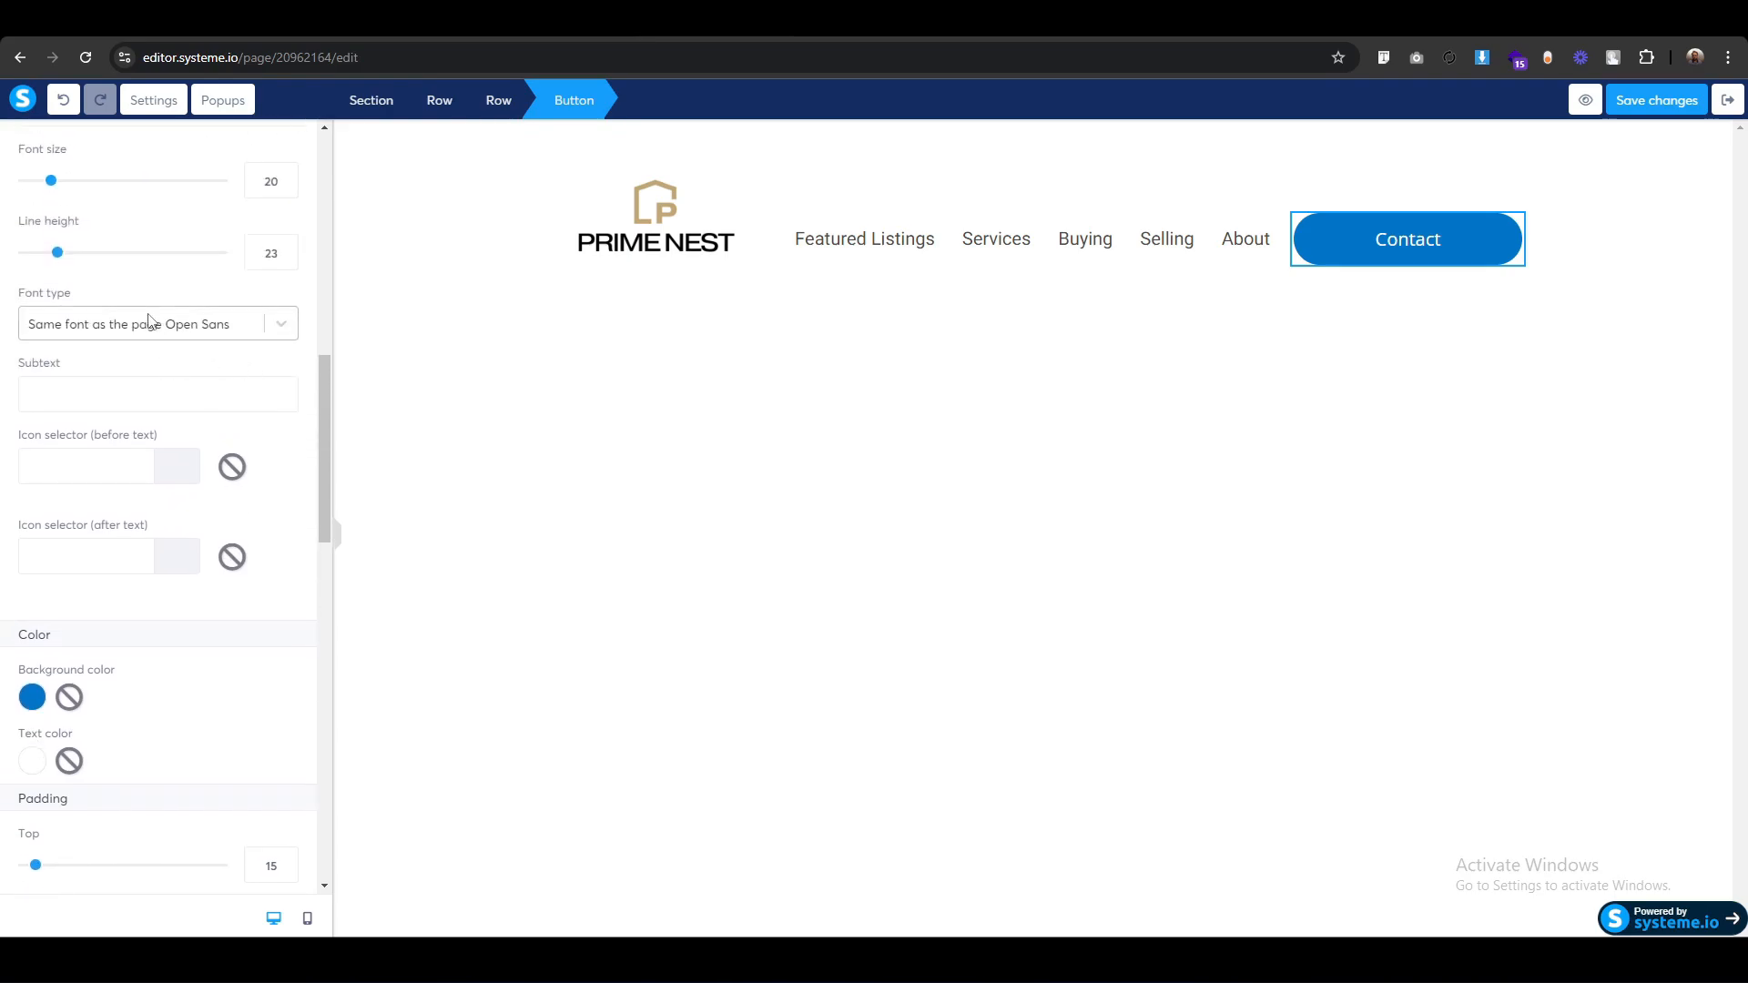
left_click(141, 333)
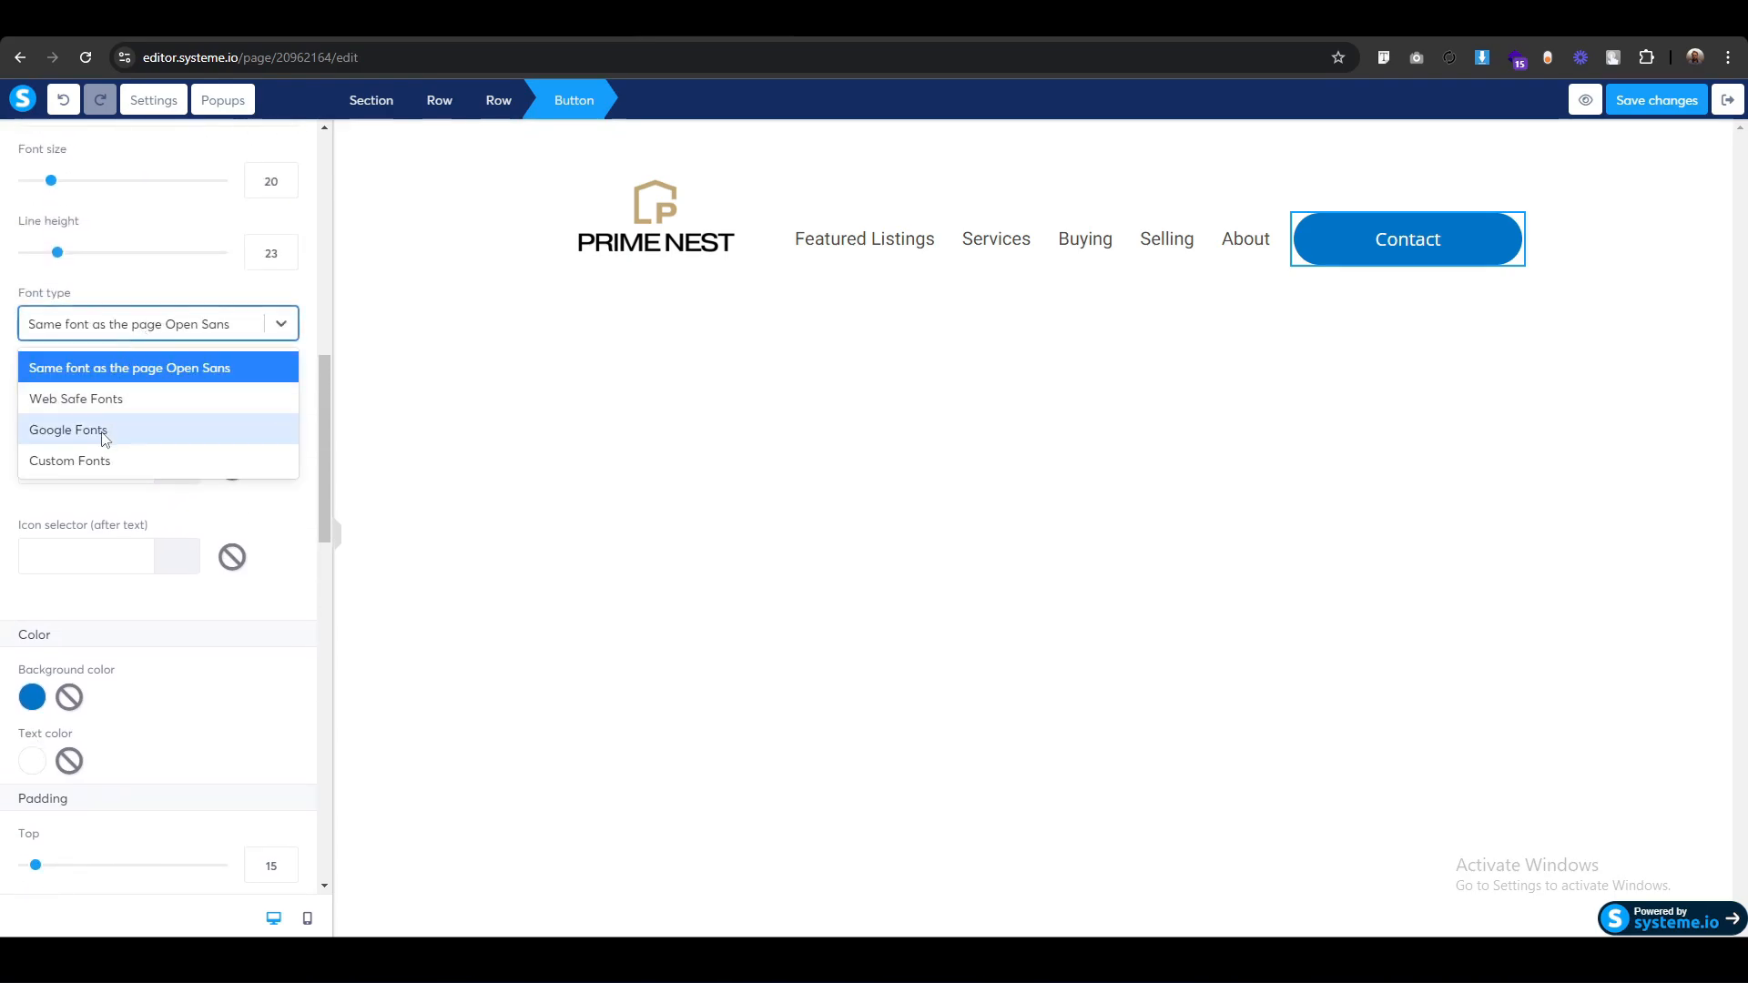
left_click(70, 429)
left_click(66, 380)
type("Heebo")
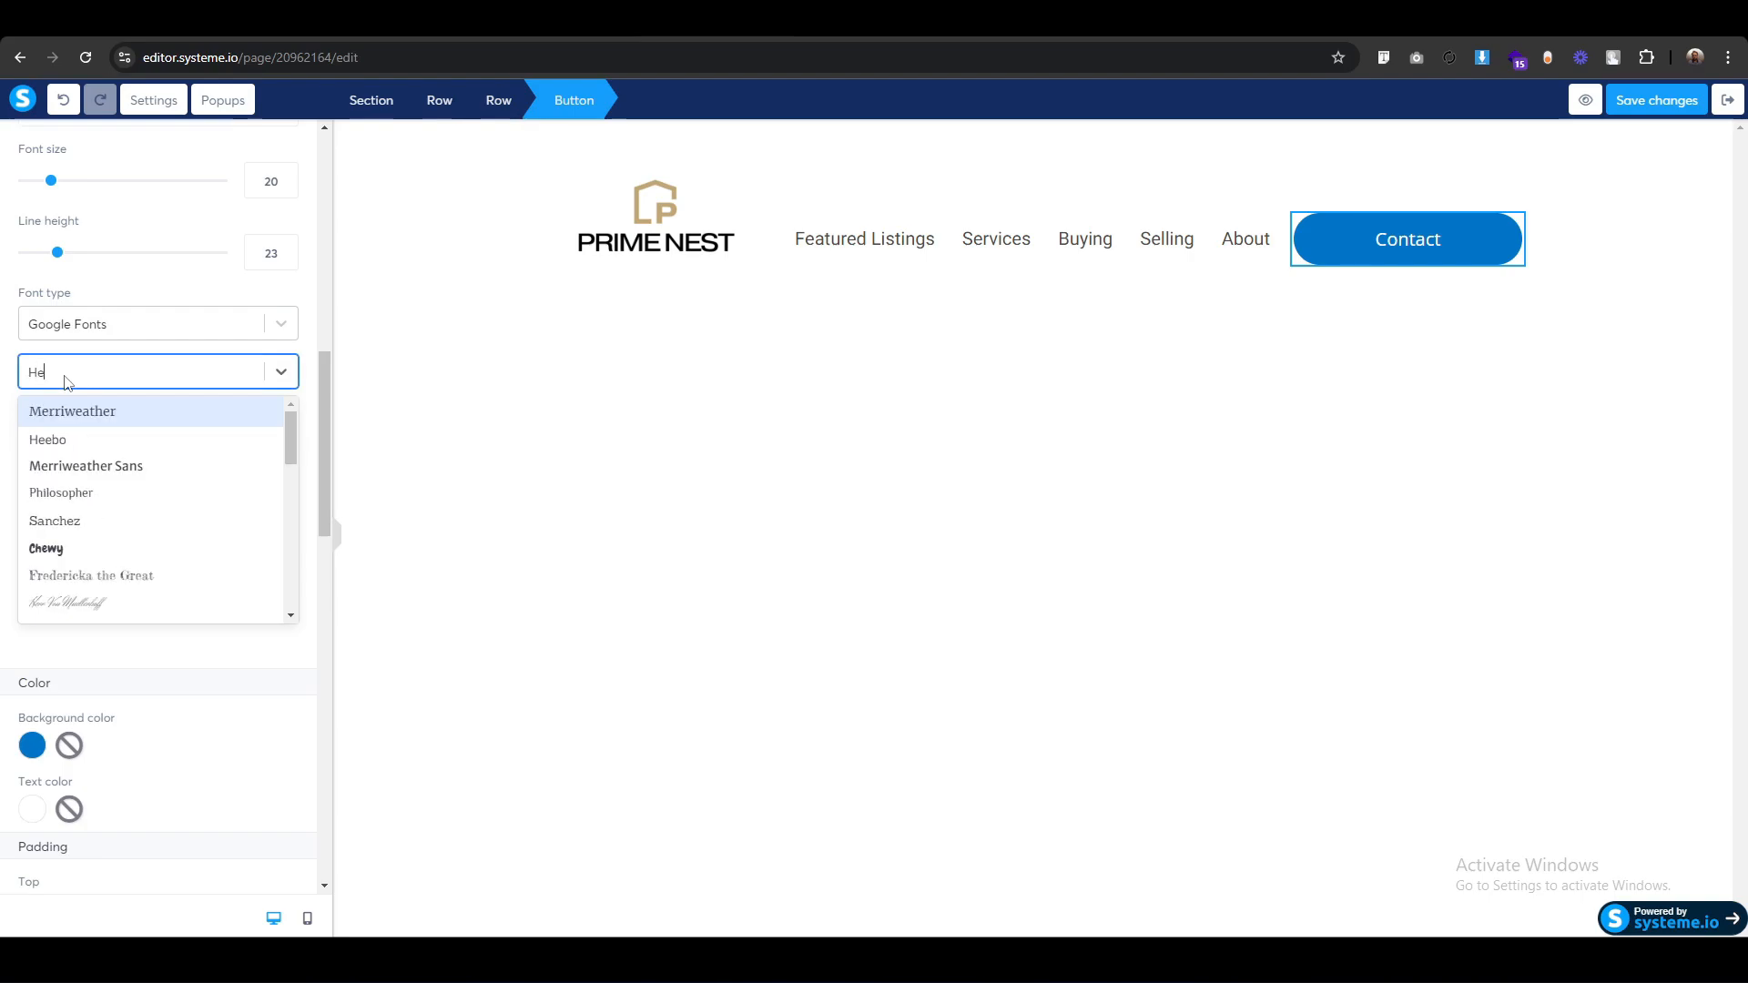
key("Return")
Set the Contact button's background color to C2A776.
scroll(77, 699, "down", 2)
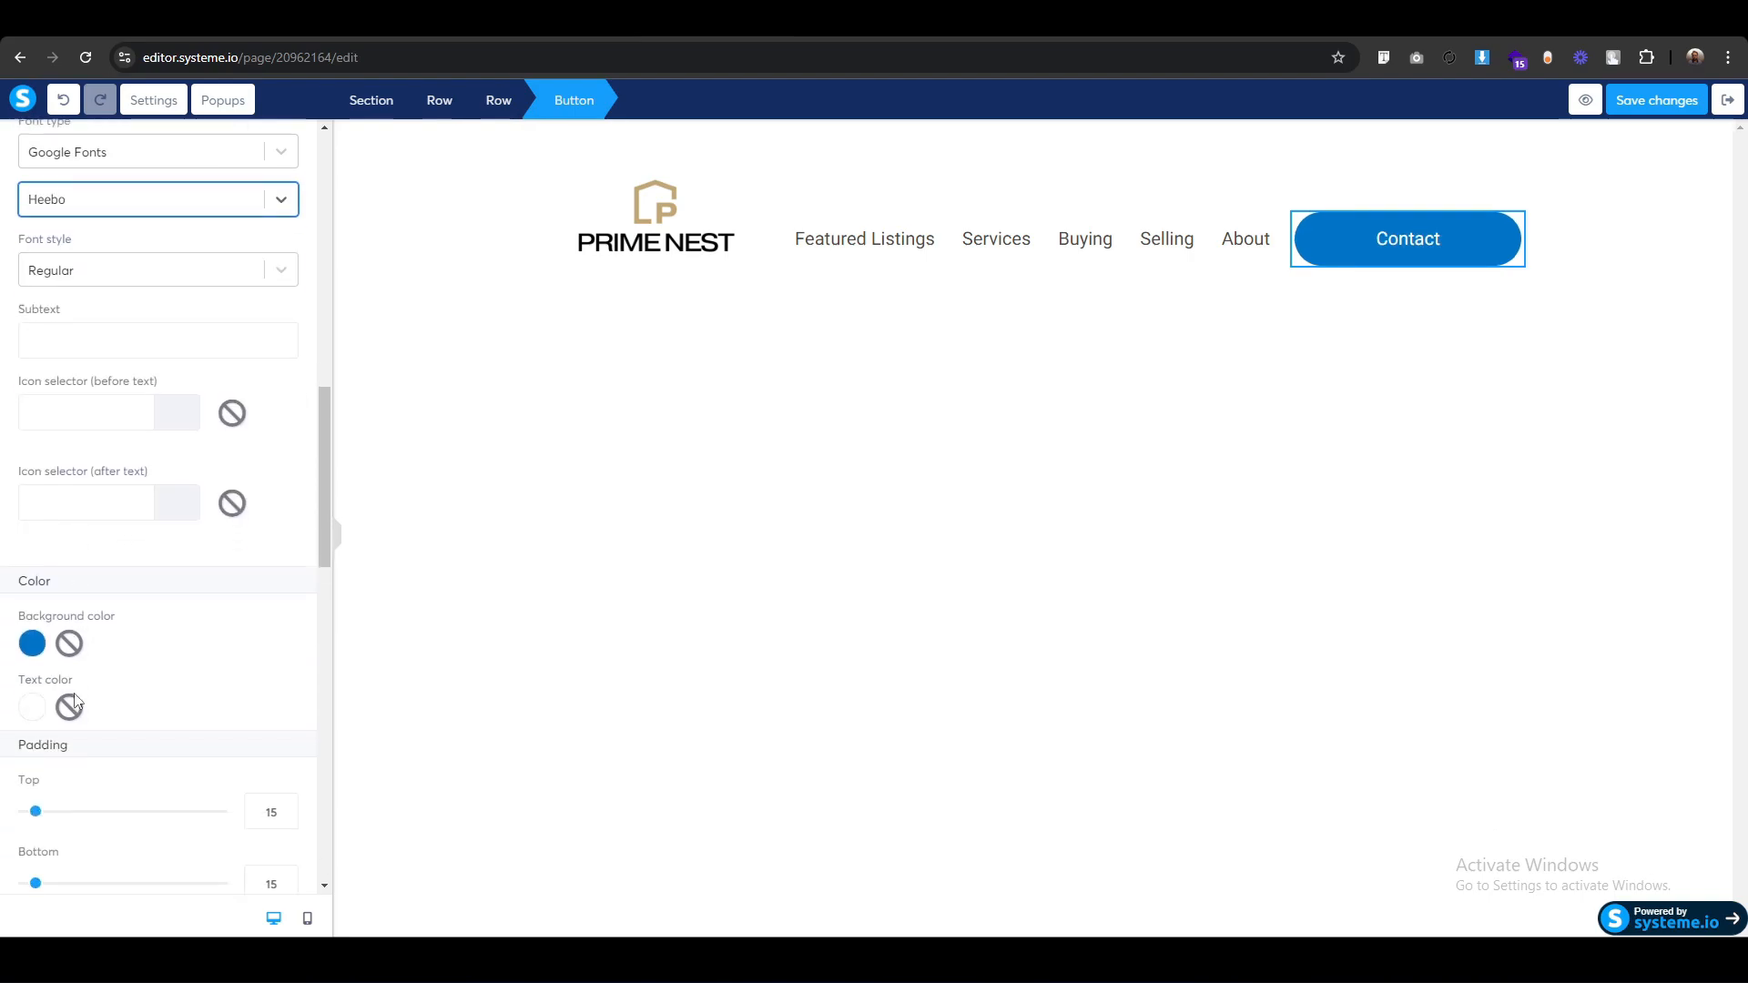
left_click(34, 638)
left_click(123, 675)
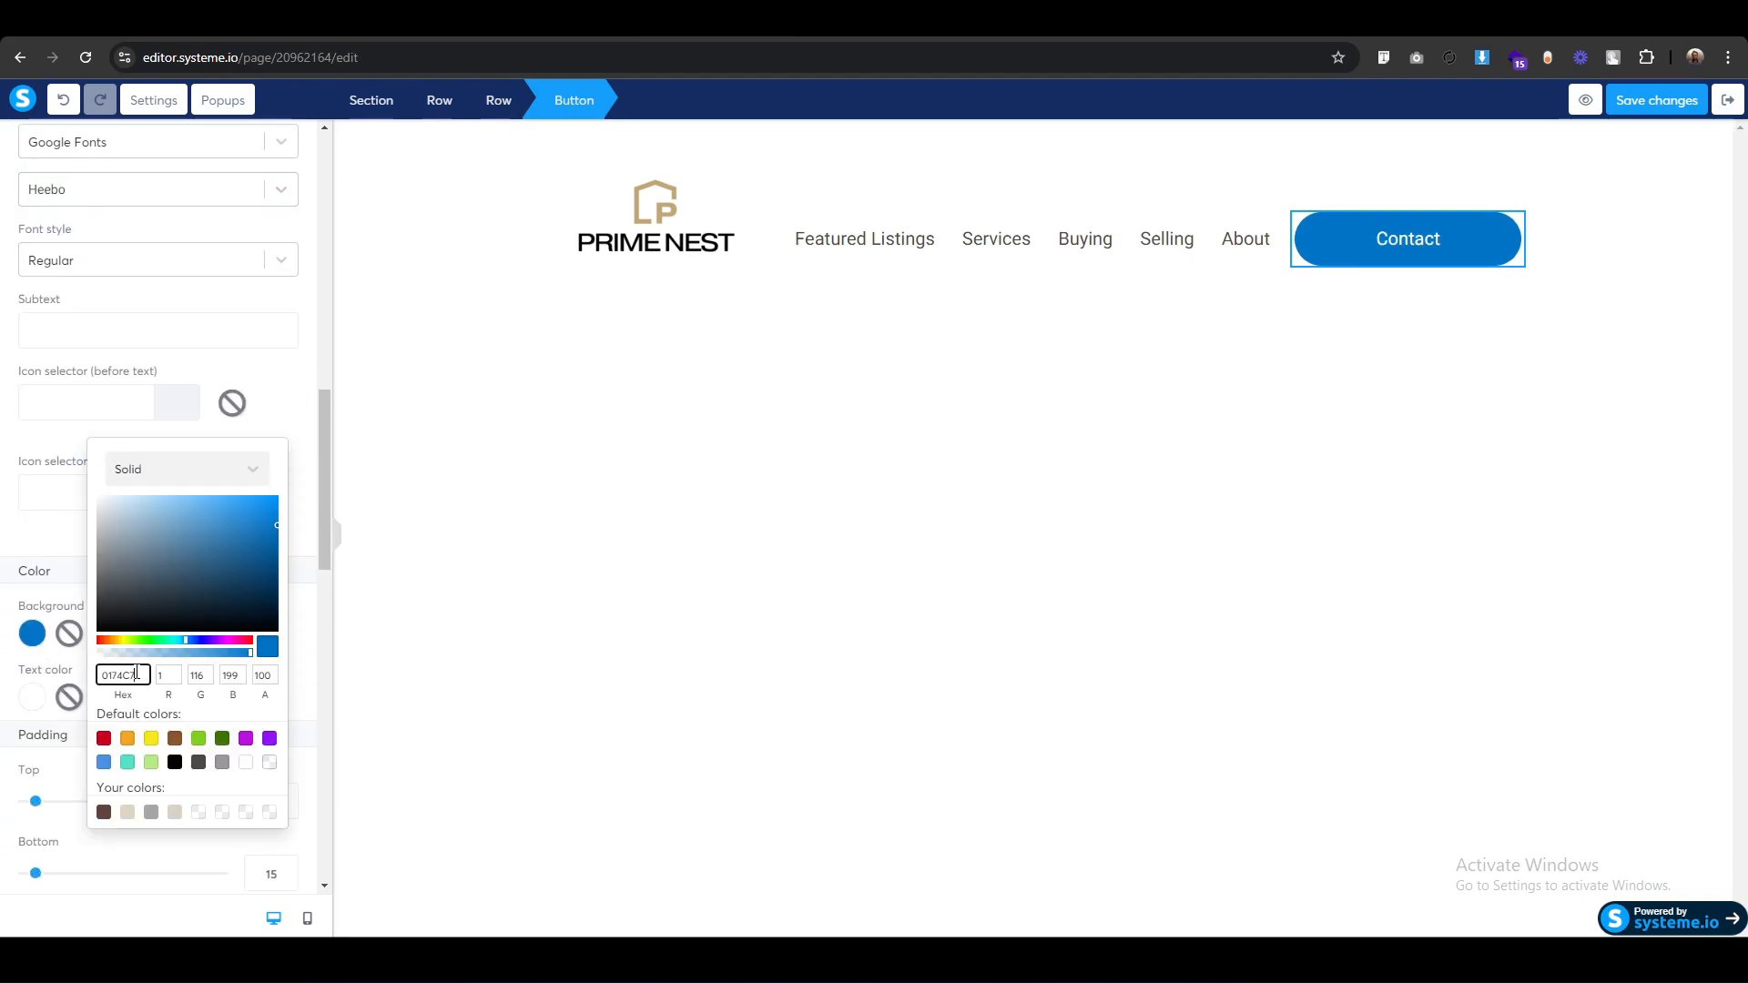
key("ctrl+a")
type("C2A776")
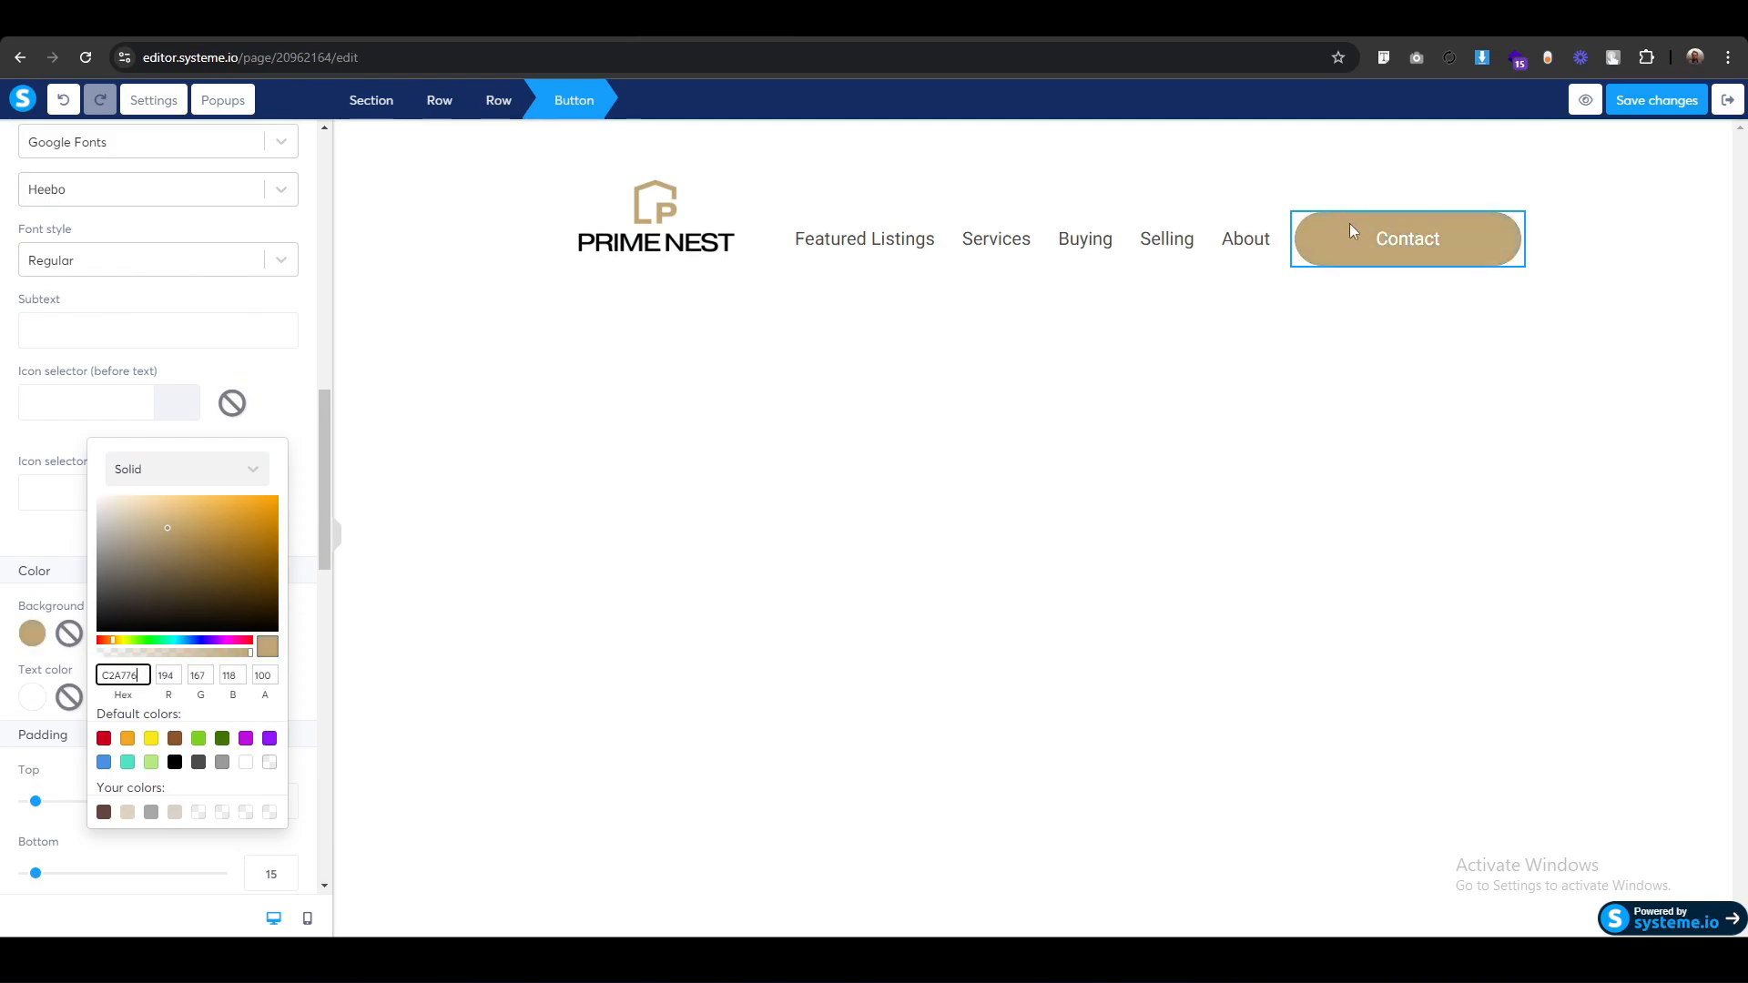
mouse_move(1346, 239)
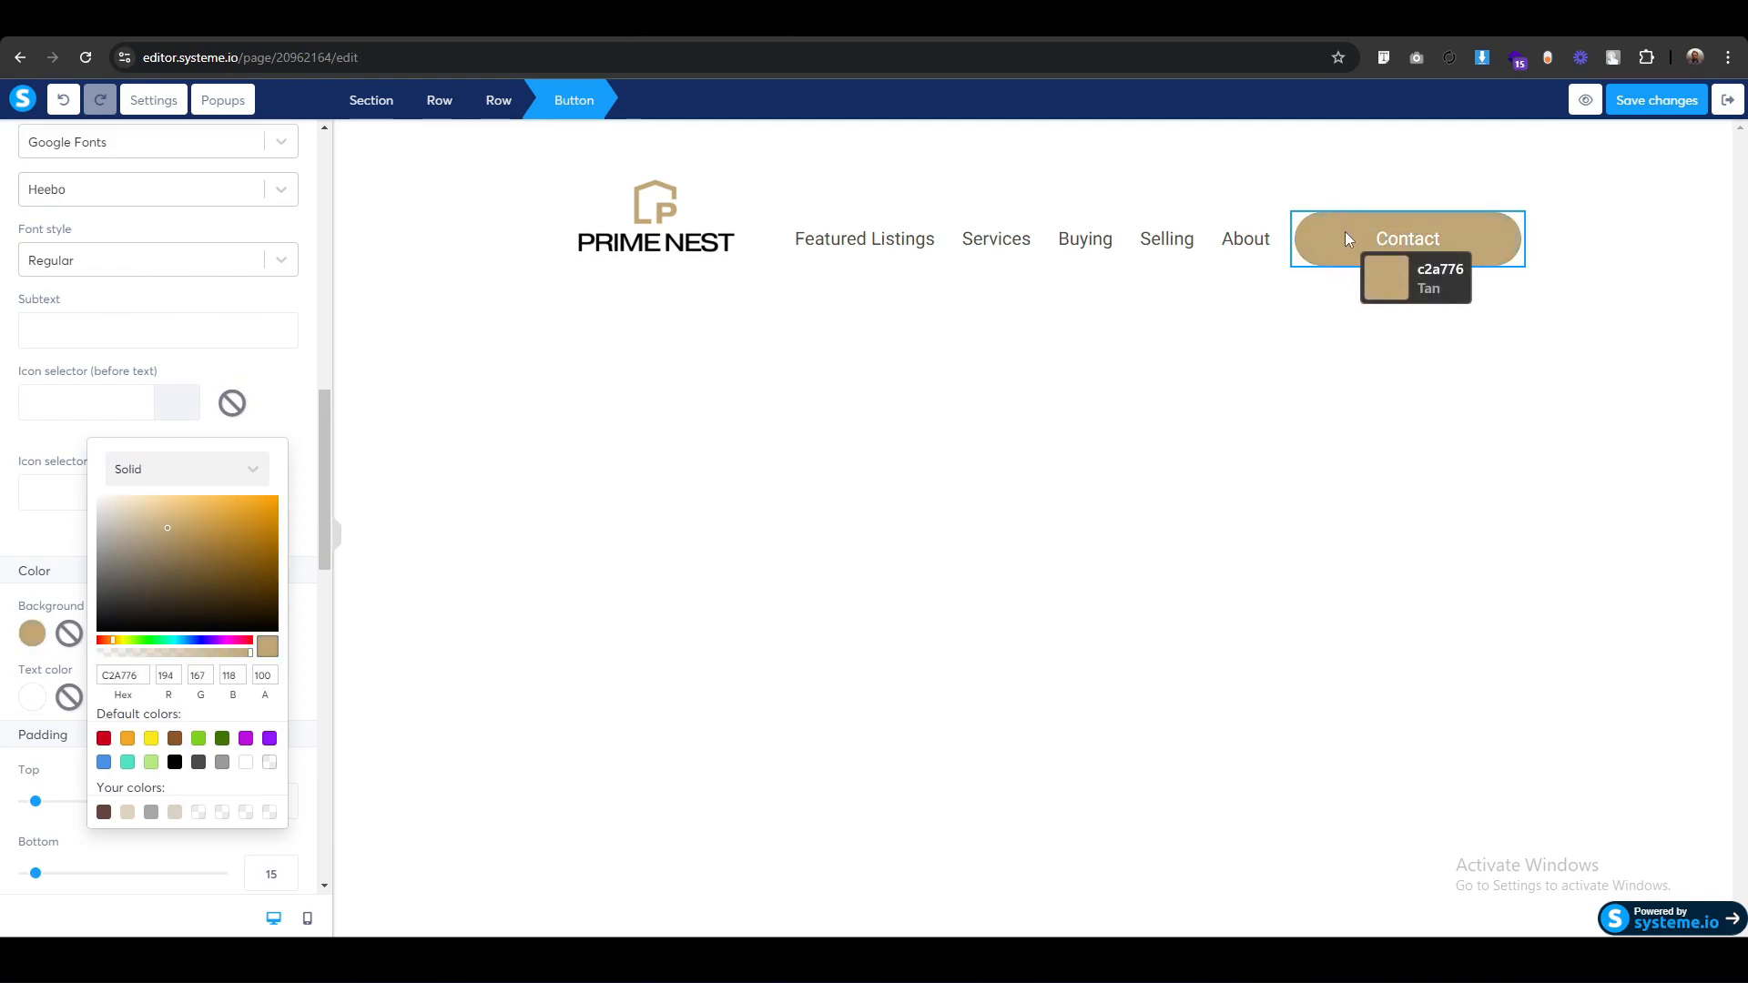
Set the header menu items' text color to 172E0A.
left_click(827, 232)
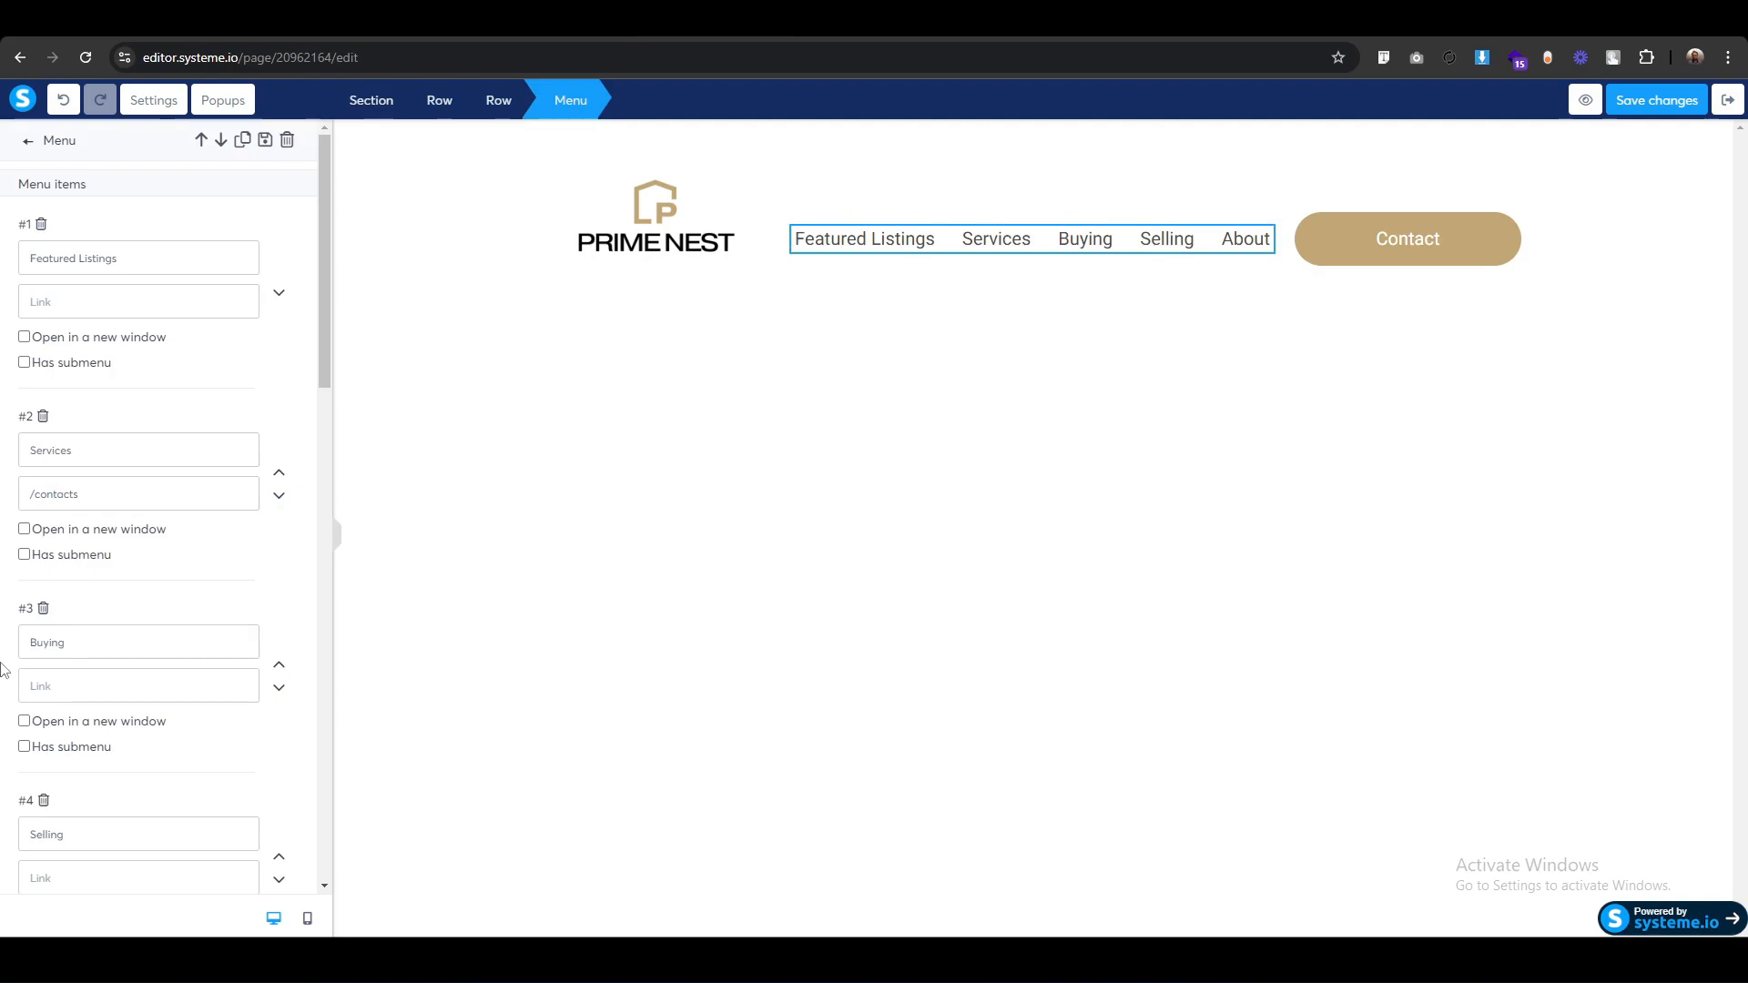
scroll(3, 671, "down", 10)
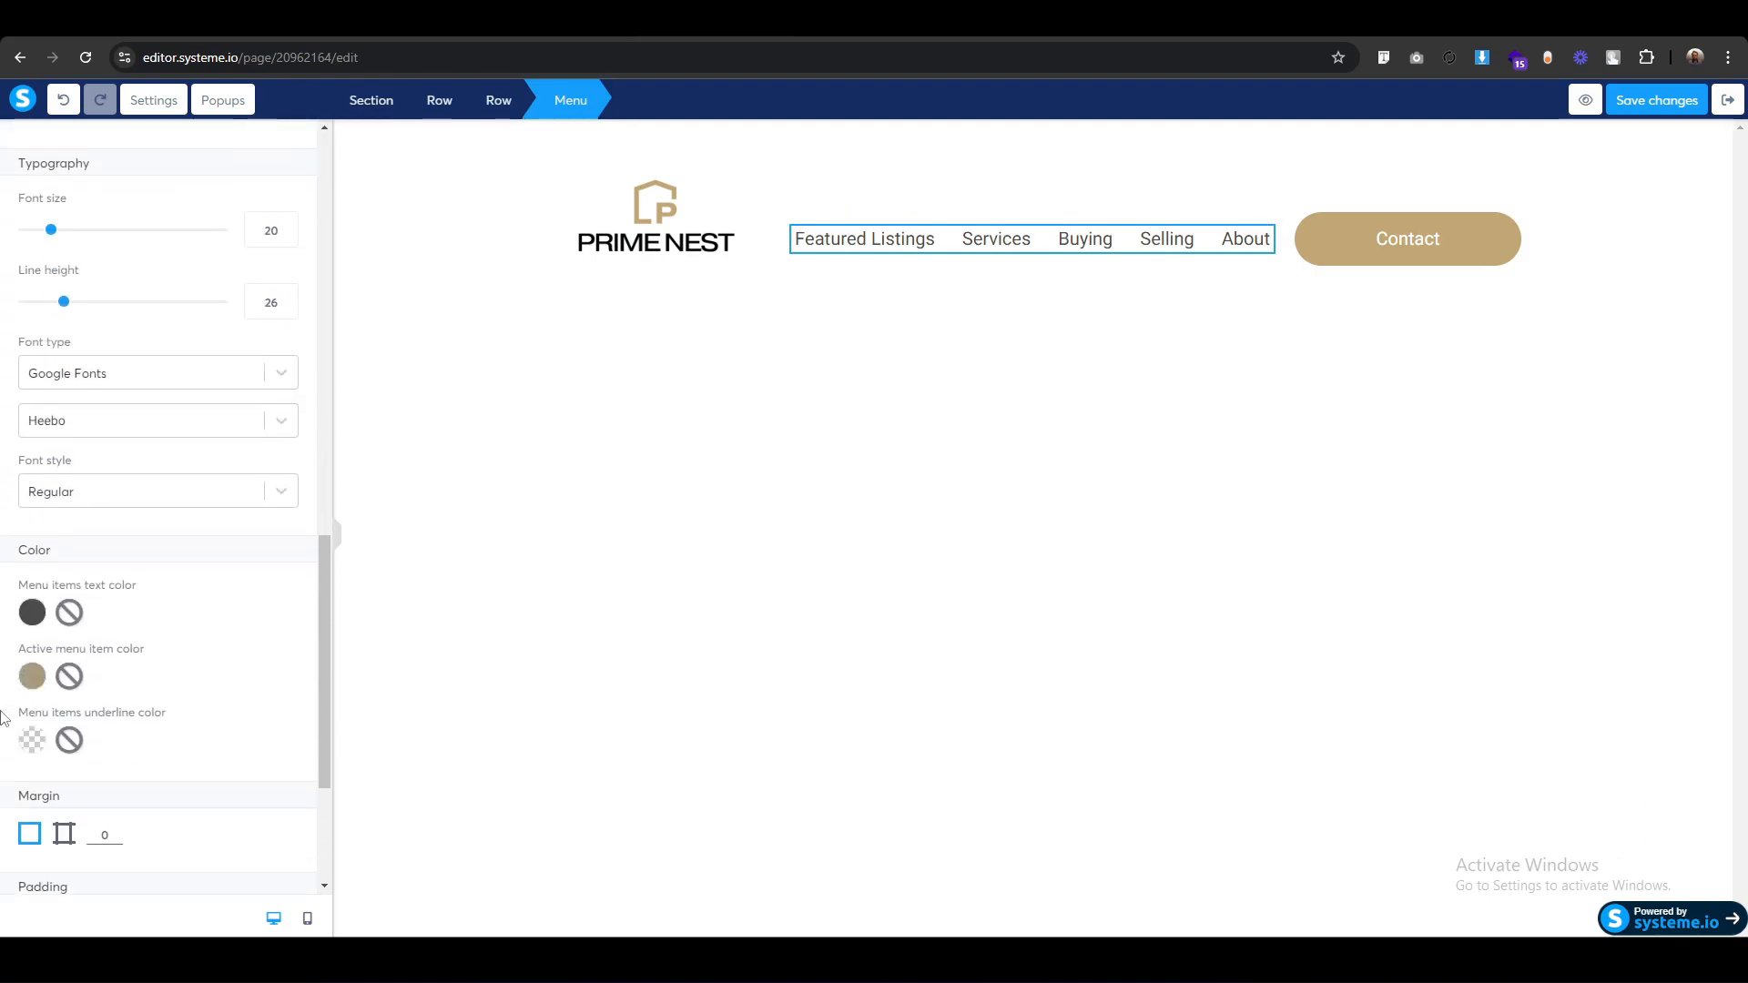
left_click(32, 570)
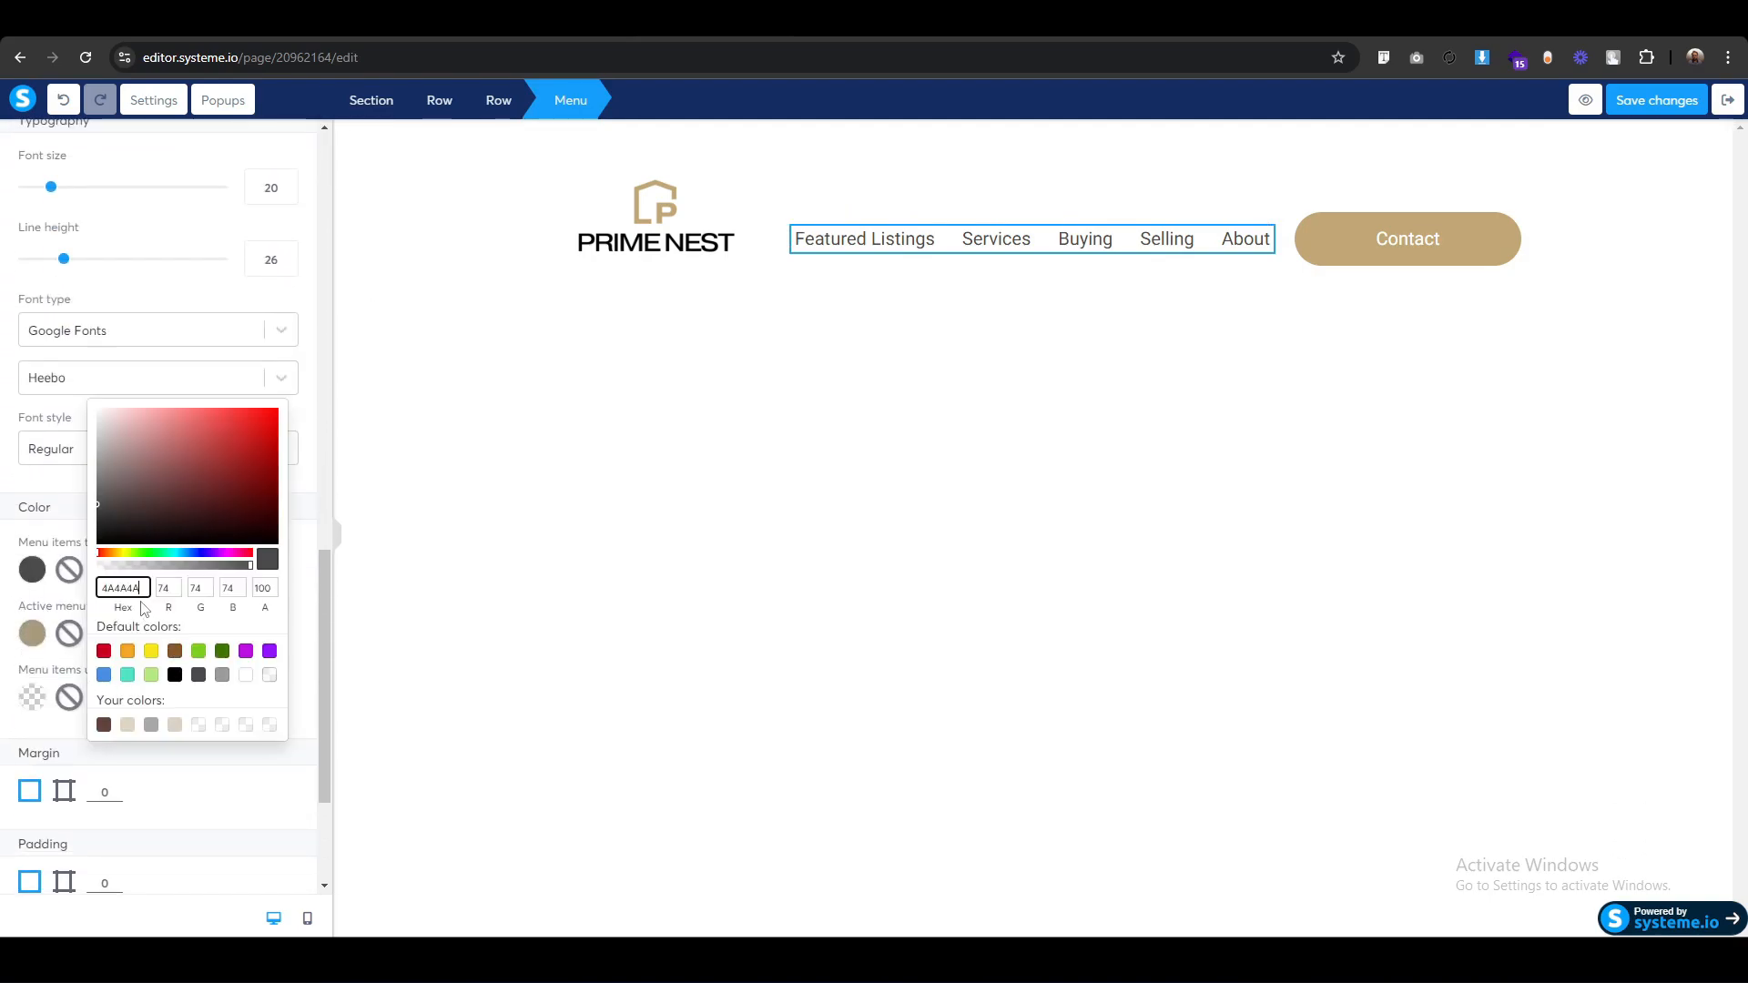
key("ctrl+a")
type("172E0A")
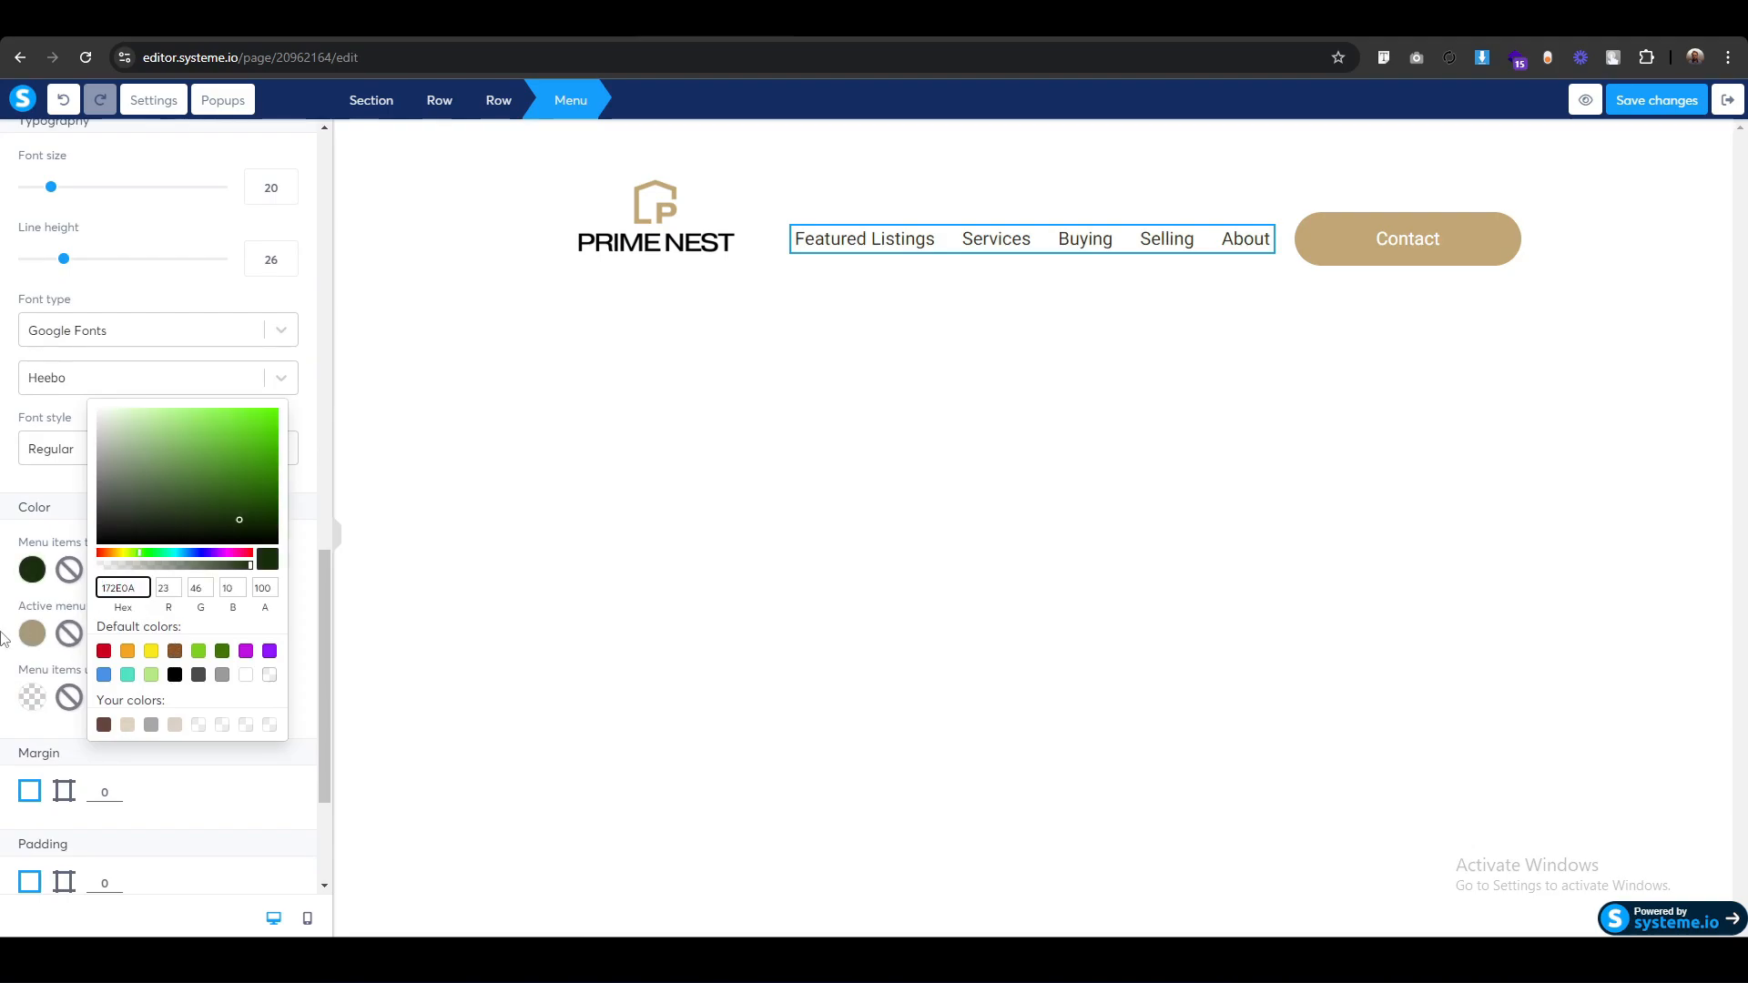
Copy the hex code of the menu's active item color and close the color picker.
left_click(32, 634)
key("ctrl+a")
key("ctrl+c")
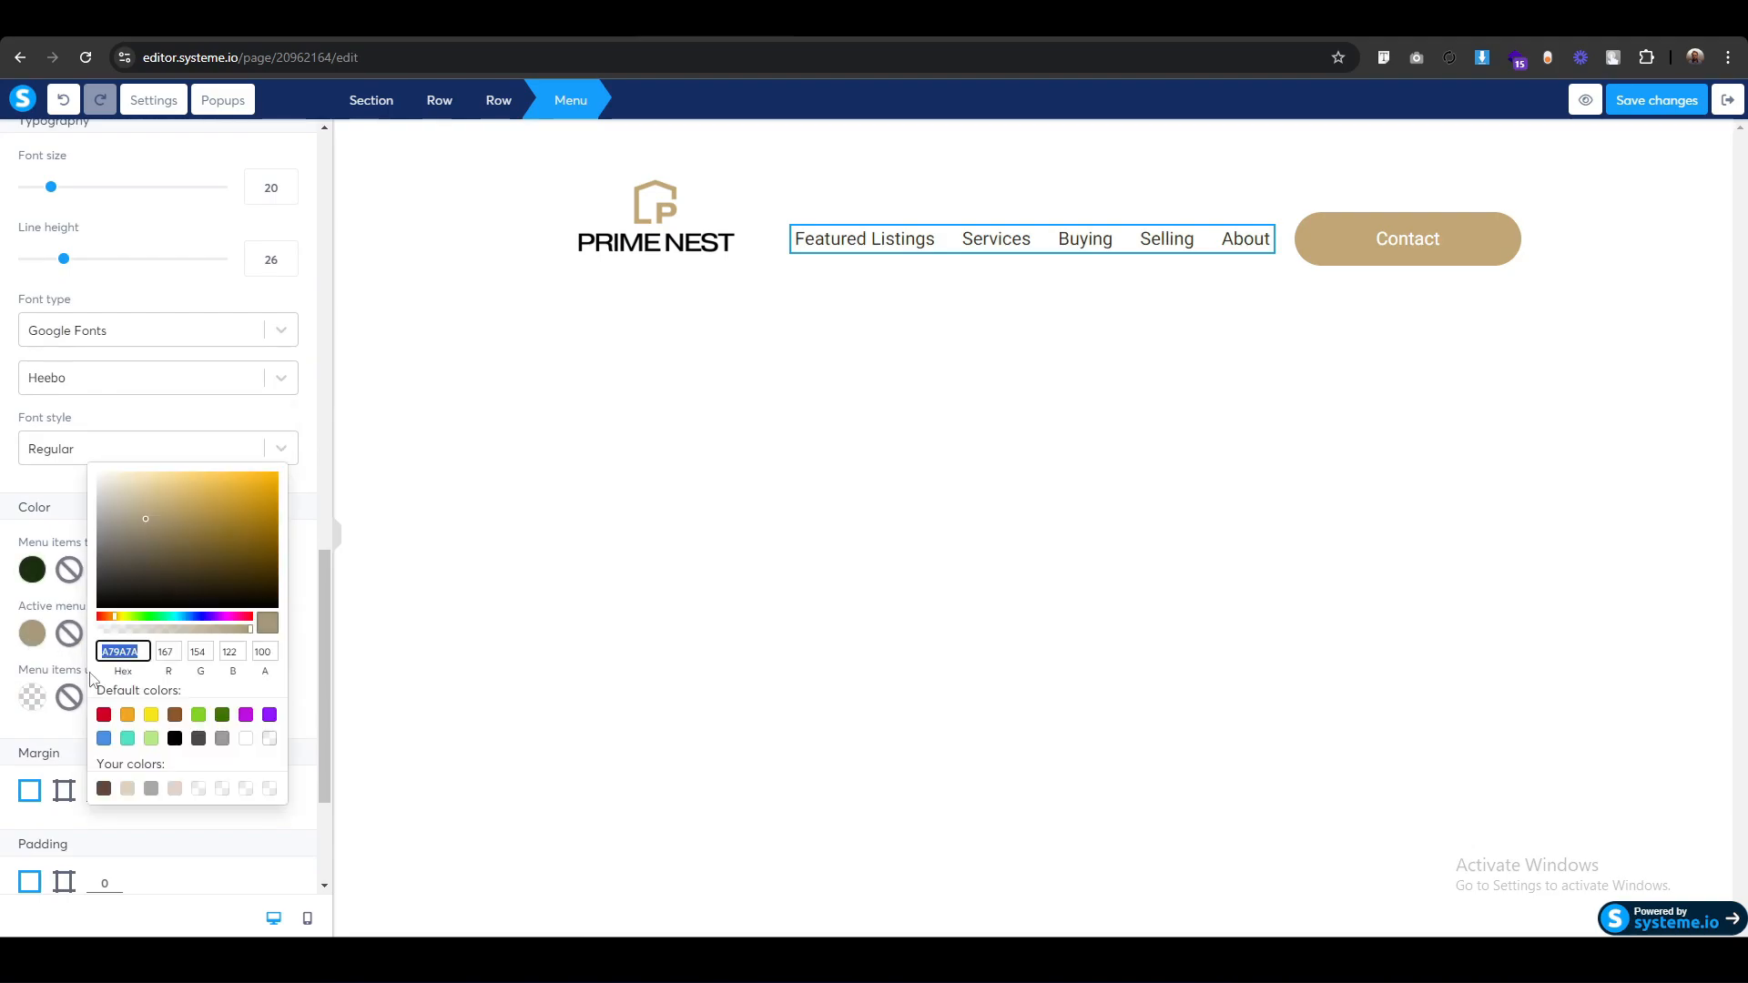
left_click(11, 711)
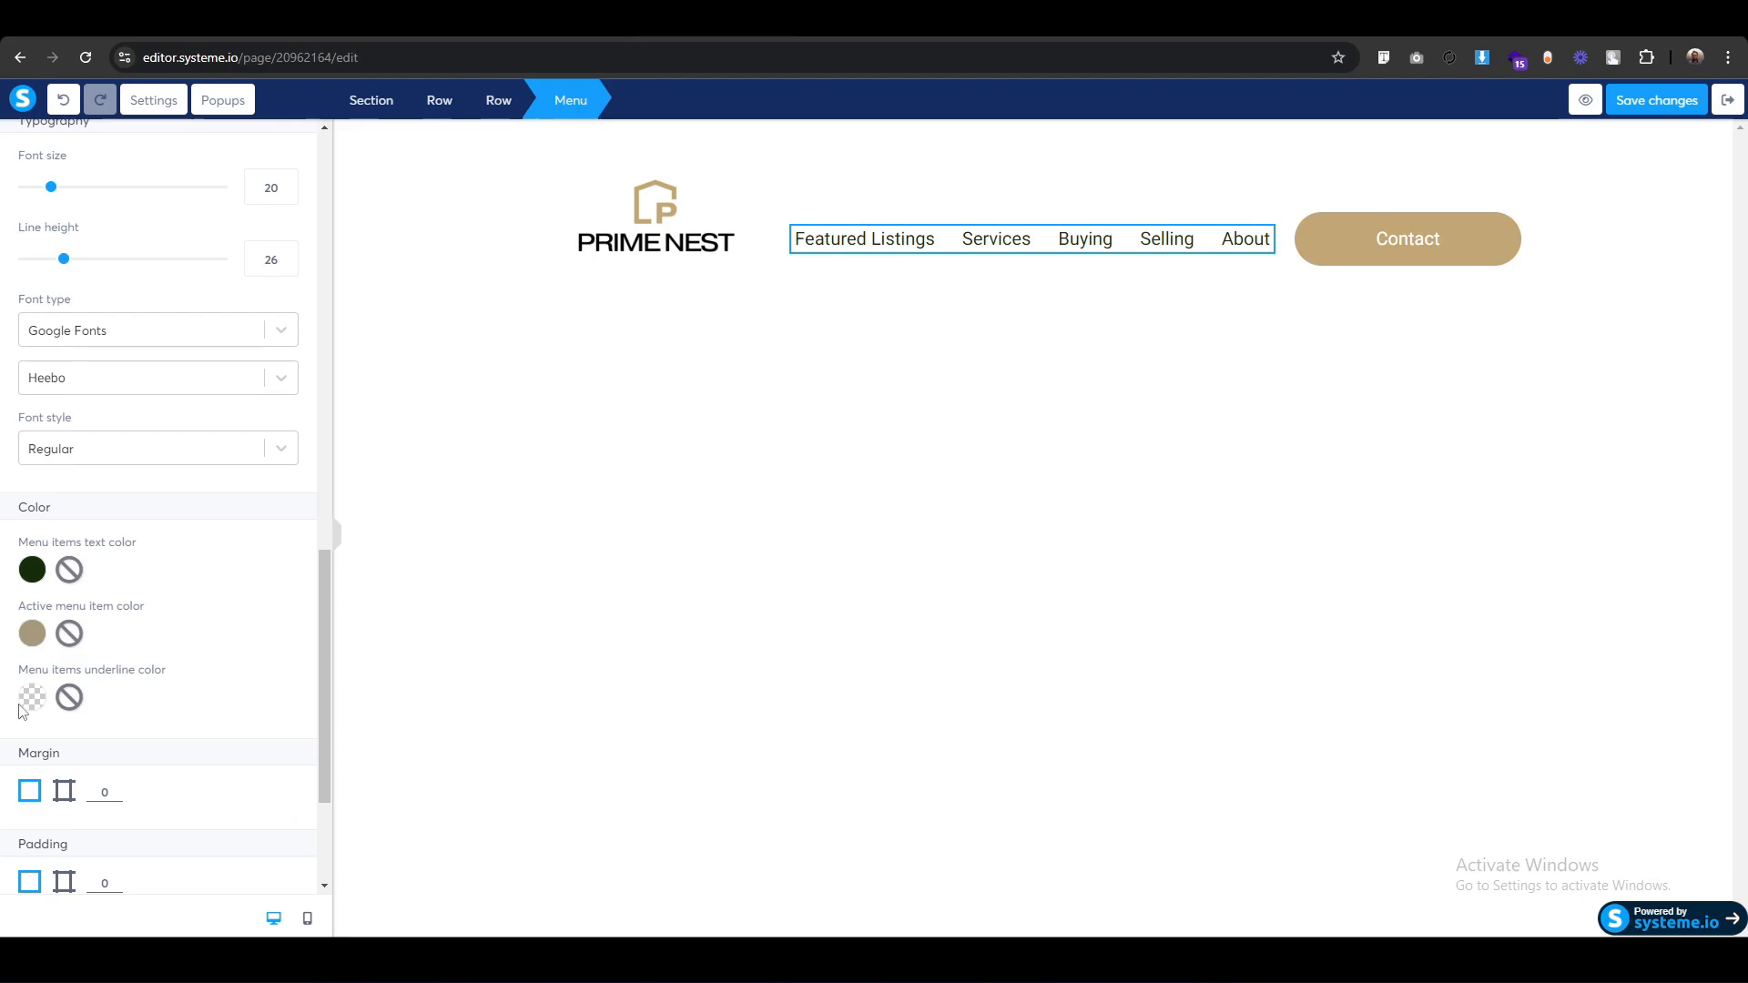
Set the menu items' underline color to the copied active menu item color and deselect the menu.
left_click(31, 699)
key("ctrl+a")
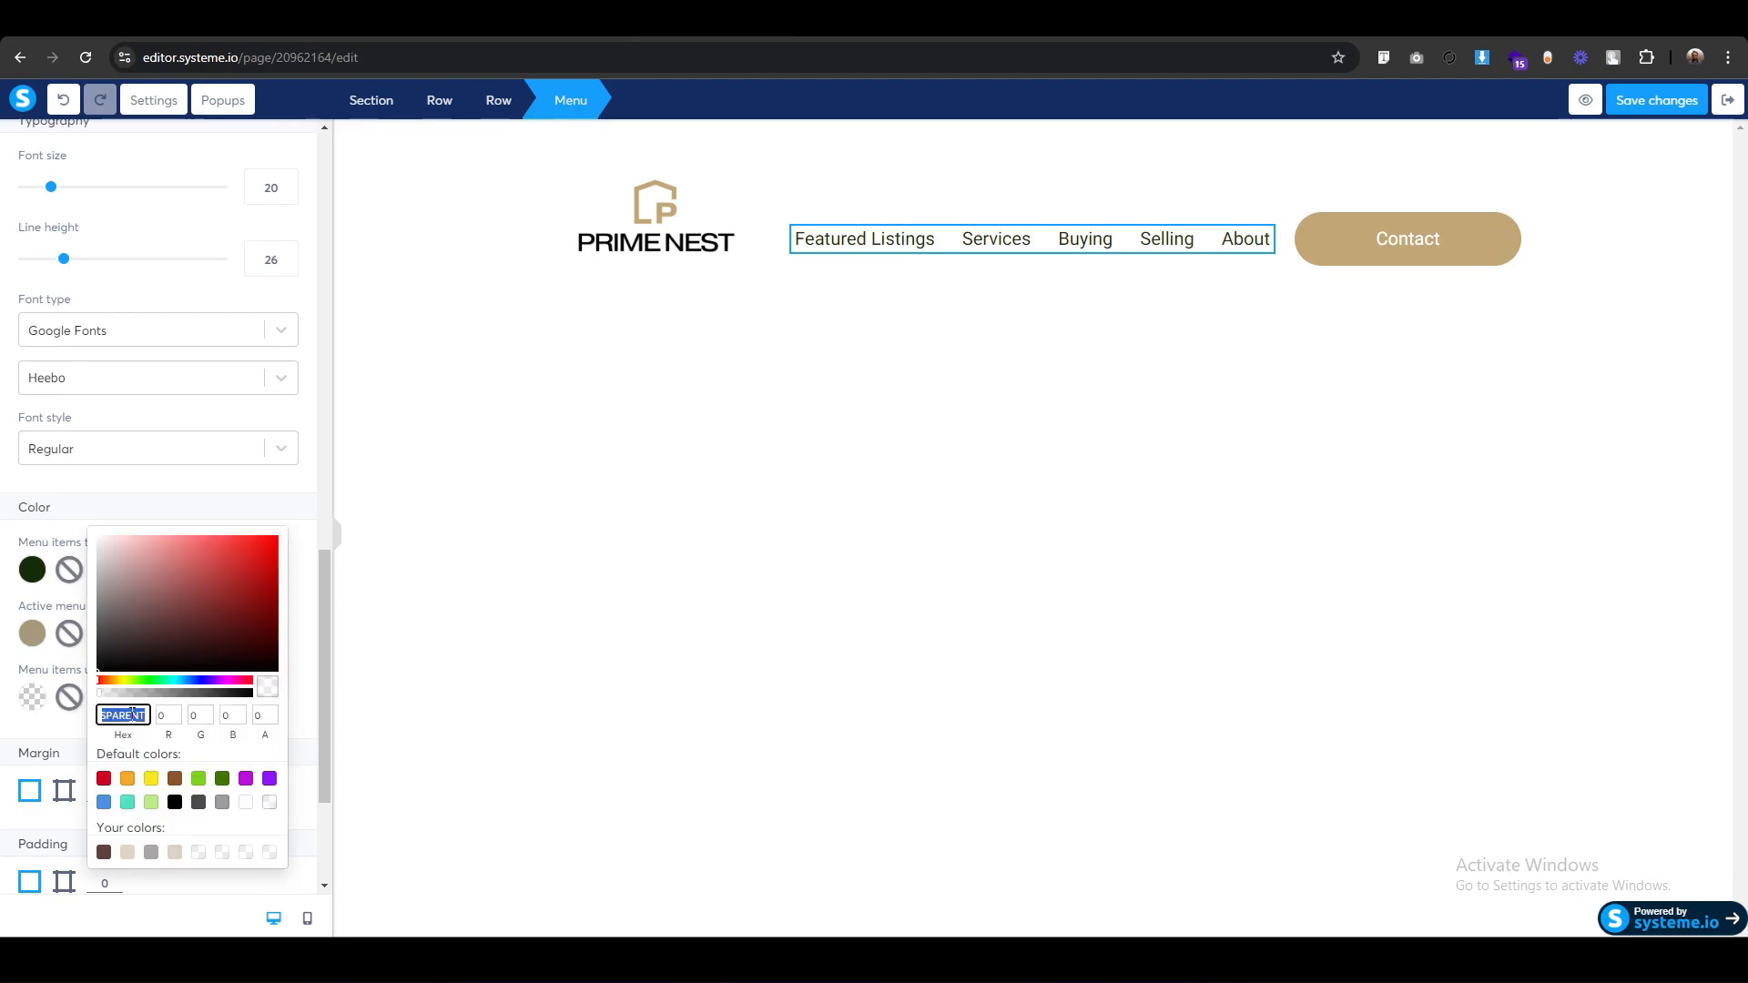
key("ctrl+v")
left_click(827, 279)
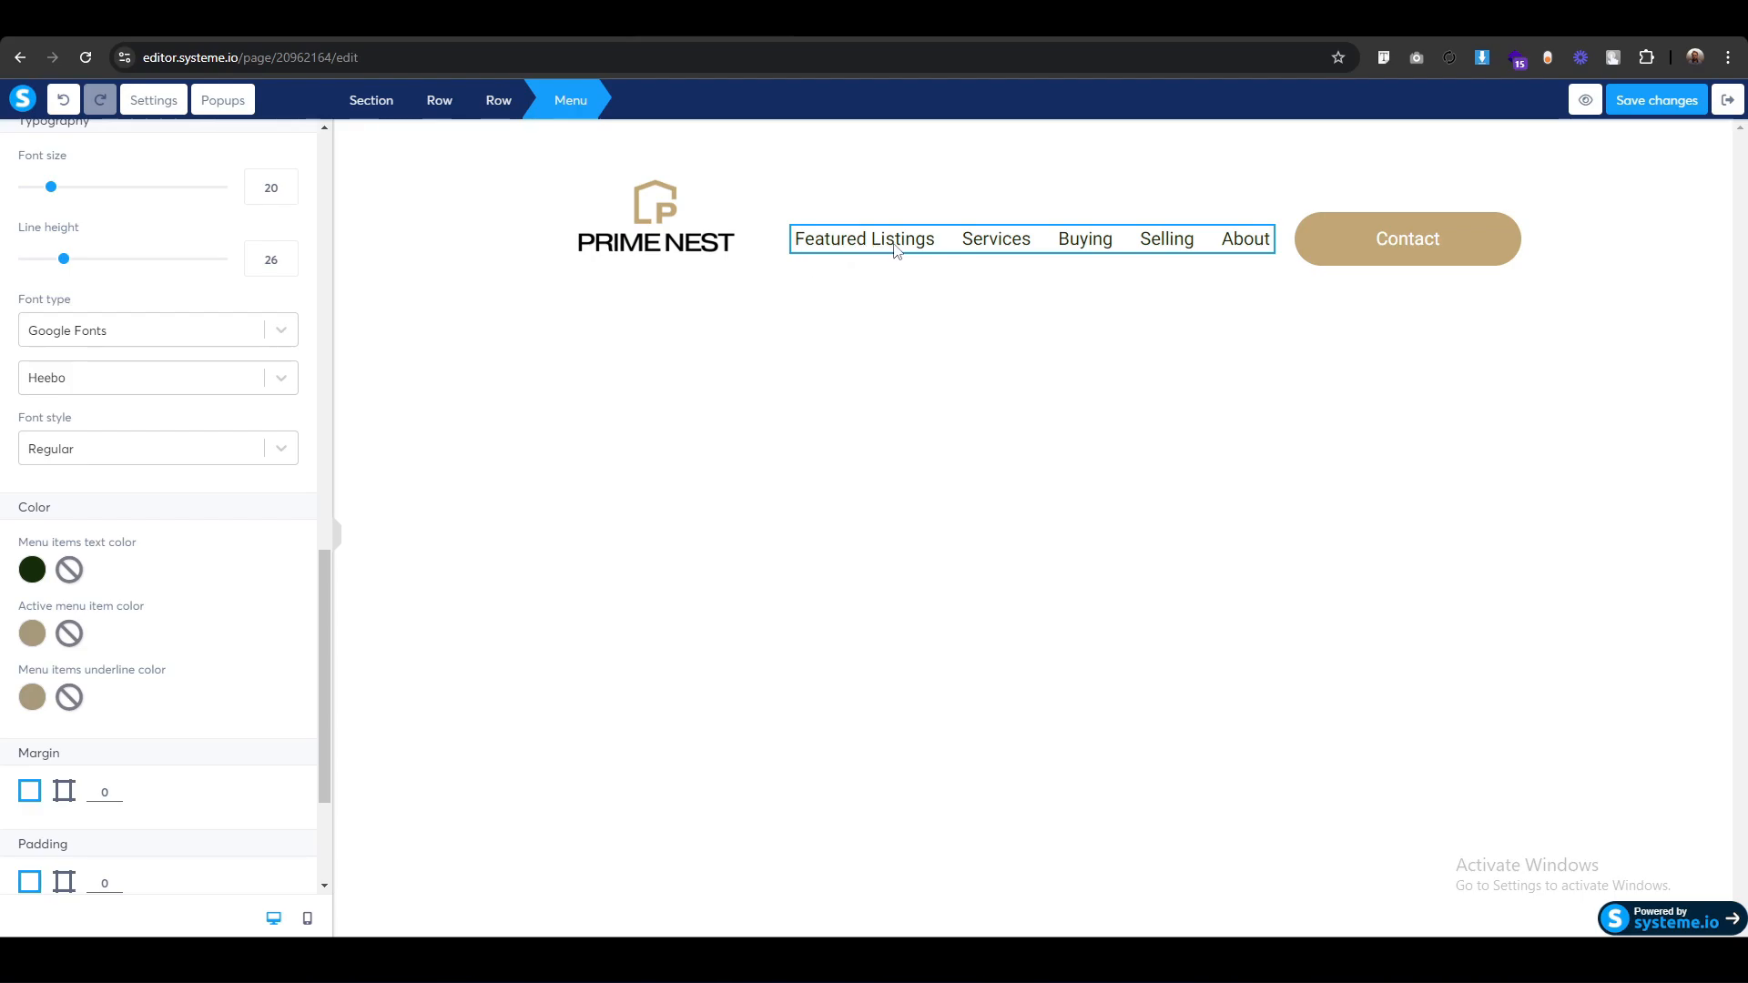
scroll(43, 608, "up", 3)
left_click(722, 484)
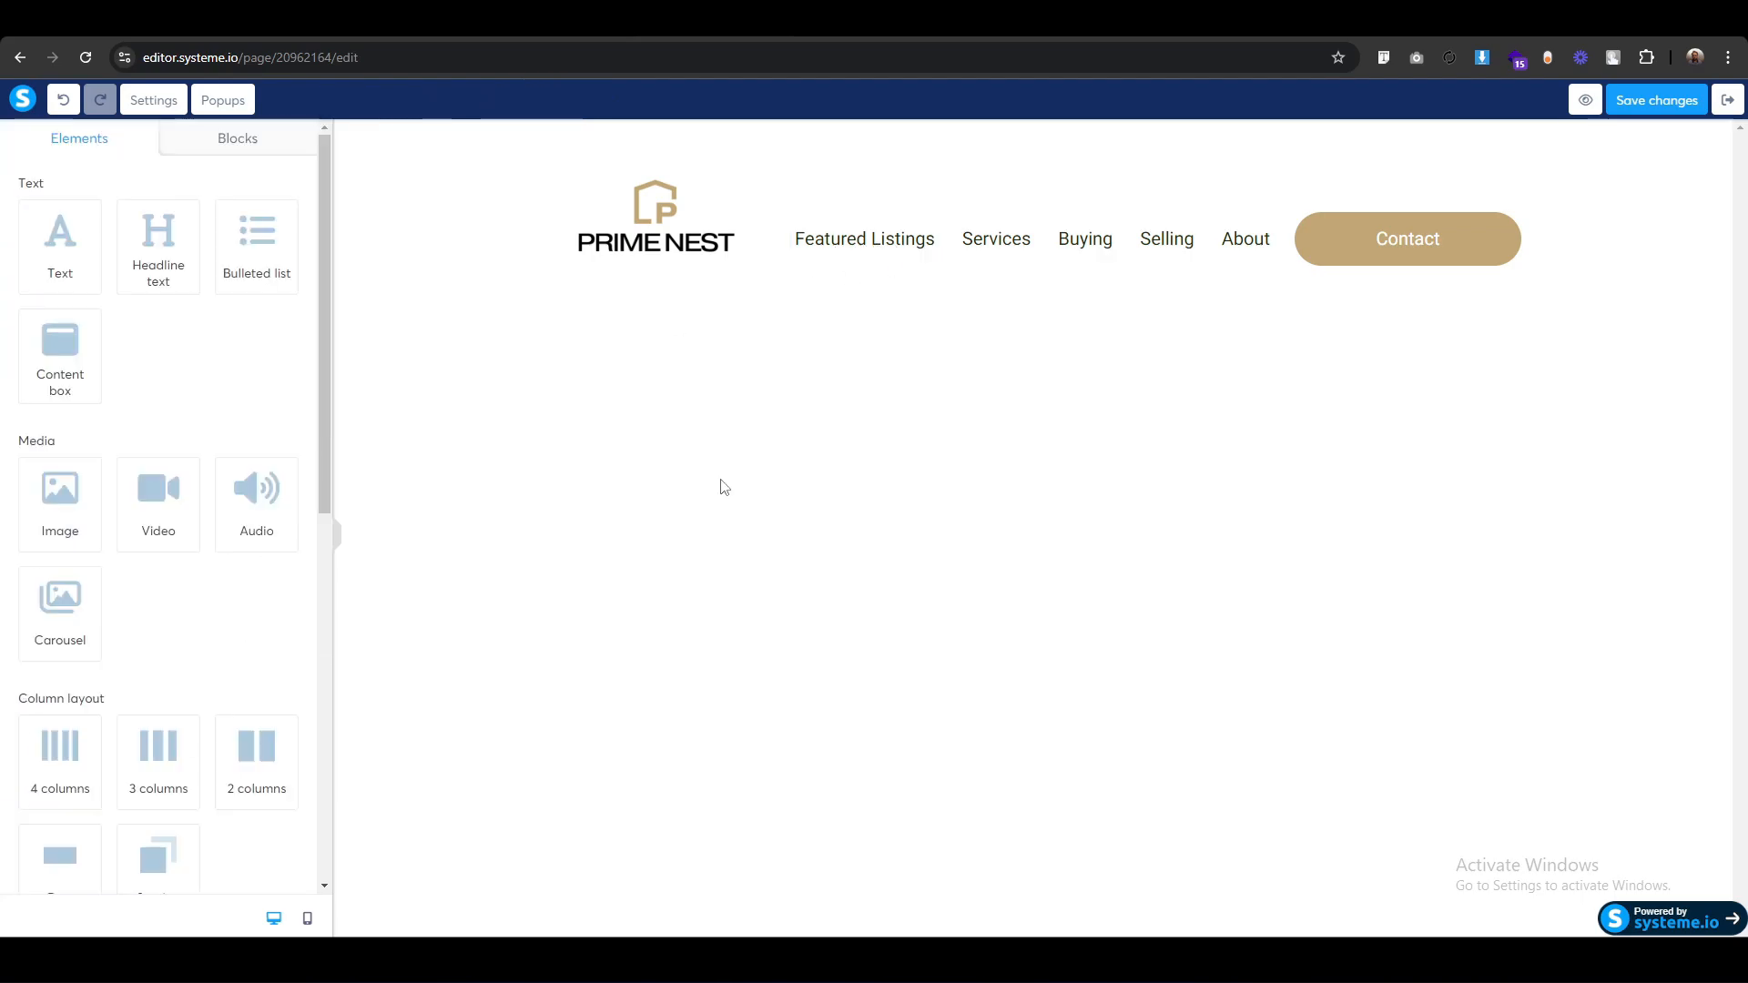
Align the Contact button to the right within its header column.
left_click(1327, 256)
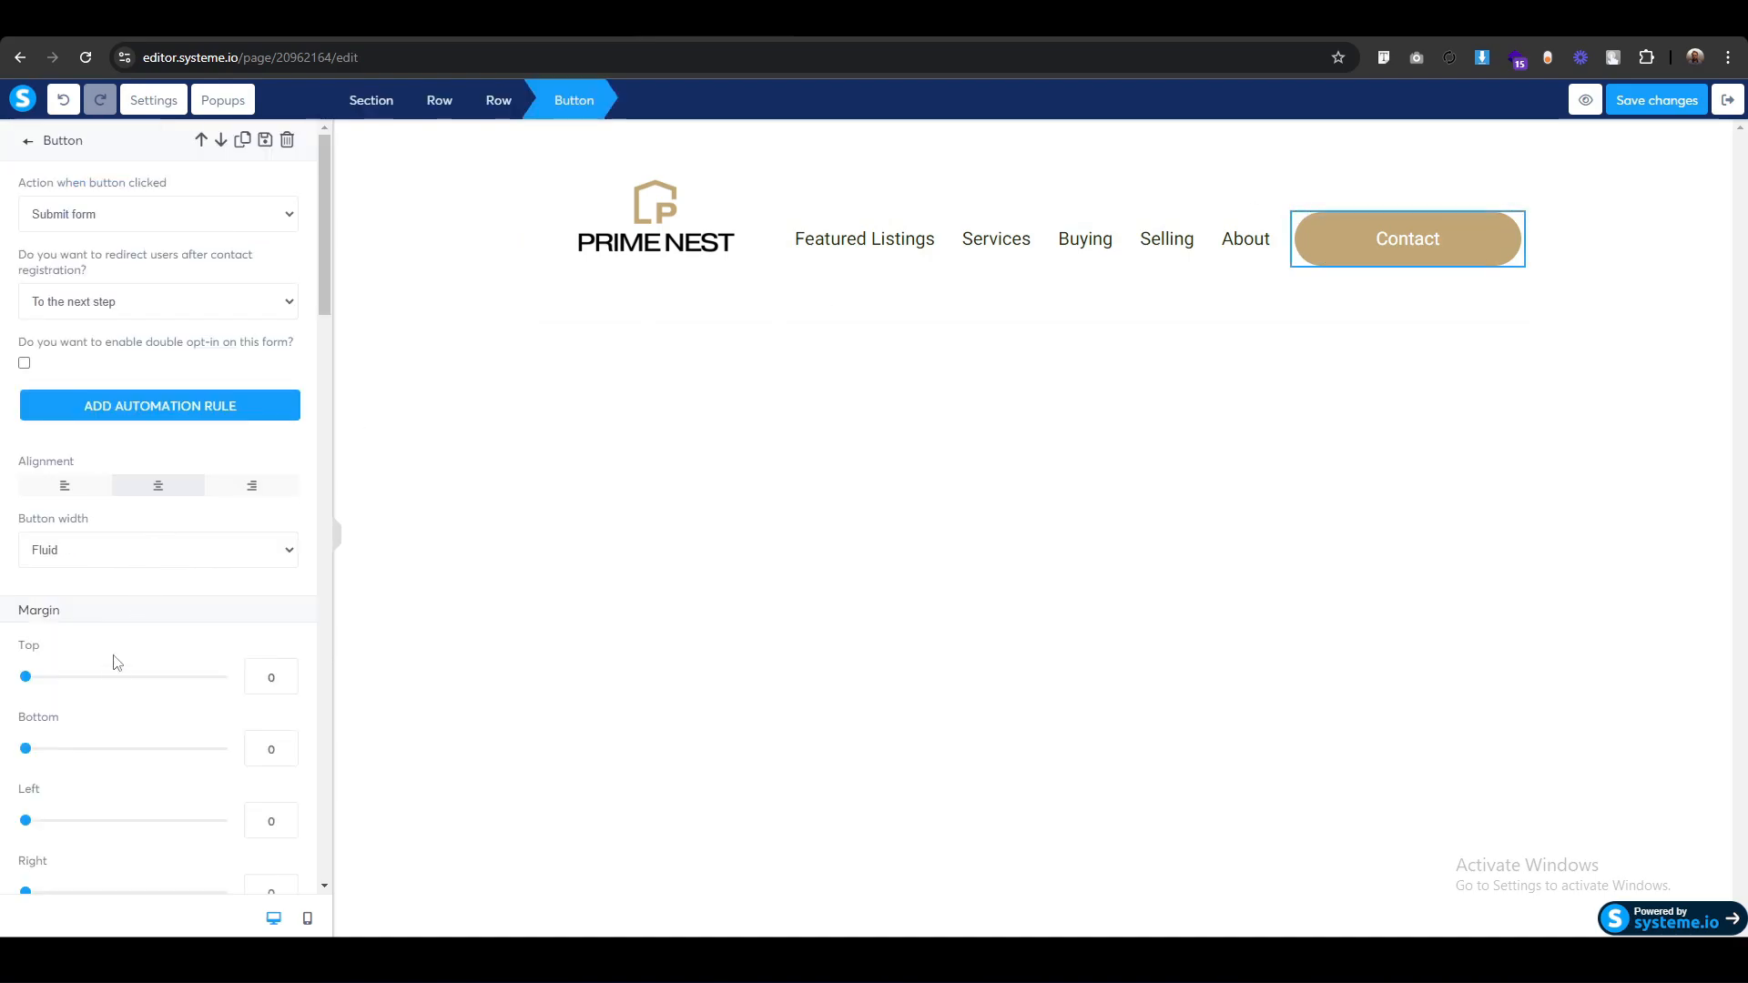
scroll(112, 664, "down", 6)
scroll(109, 681, "down", 3)
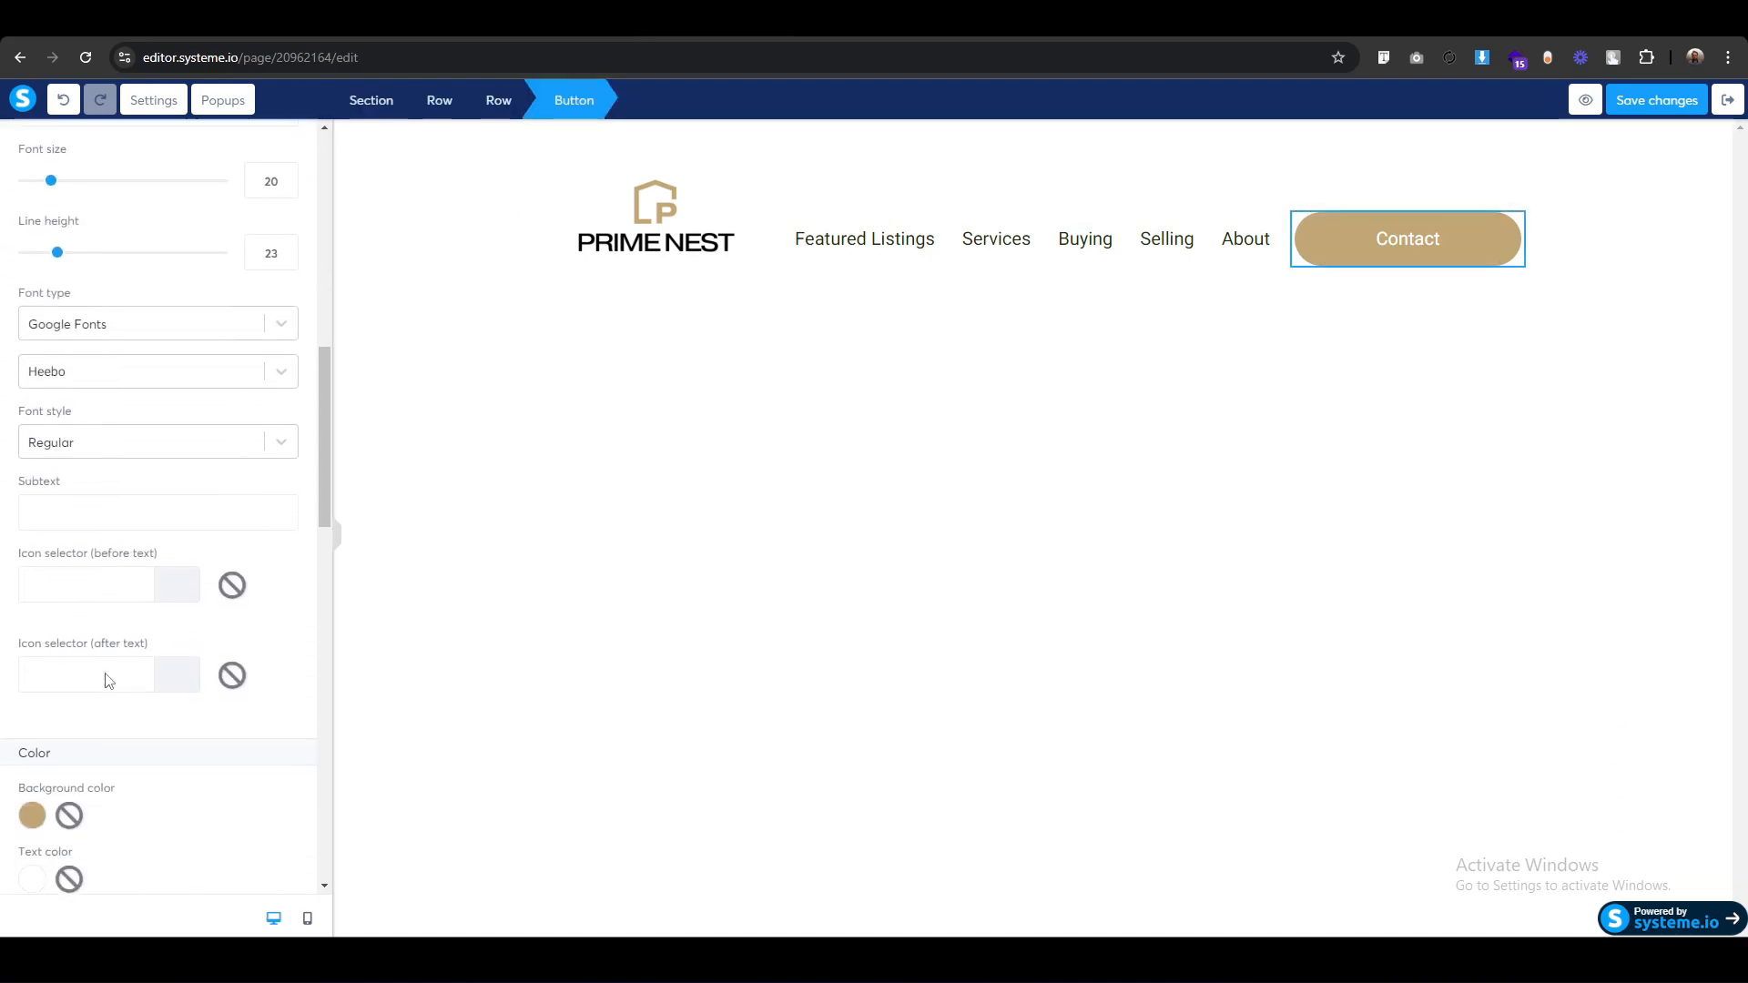
scroll(108, 675, "up", 10)
left_click(258, 487)
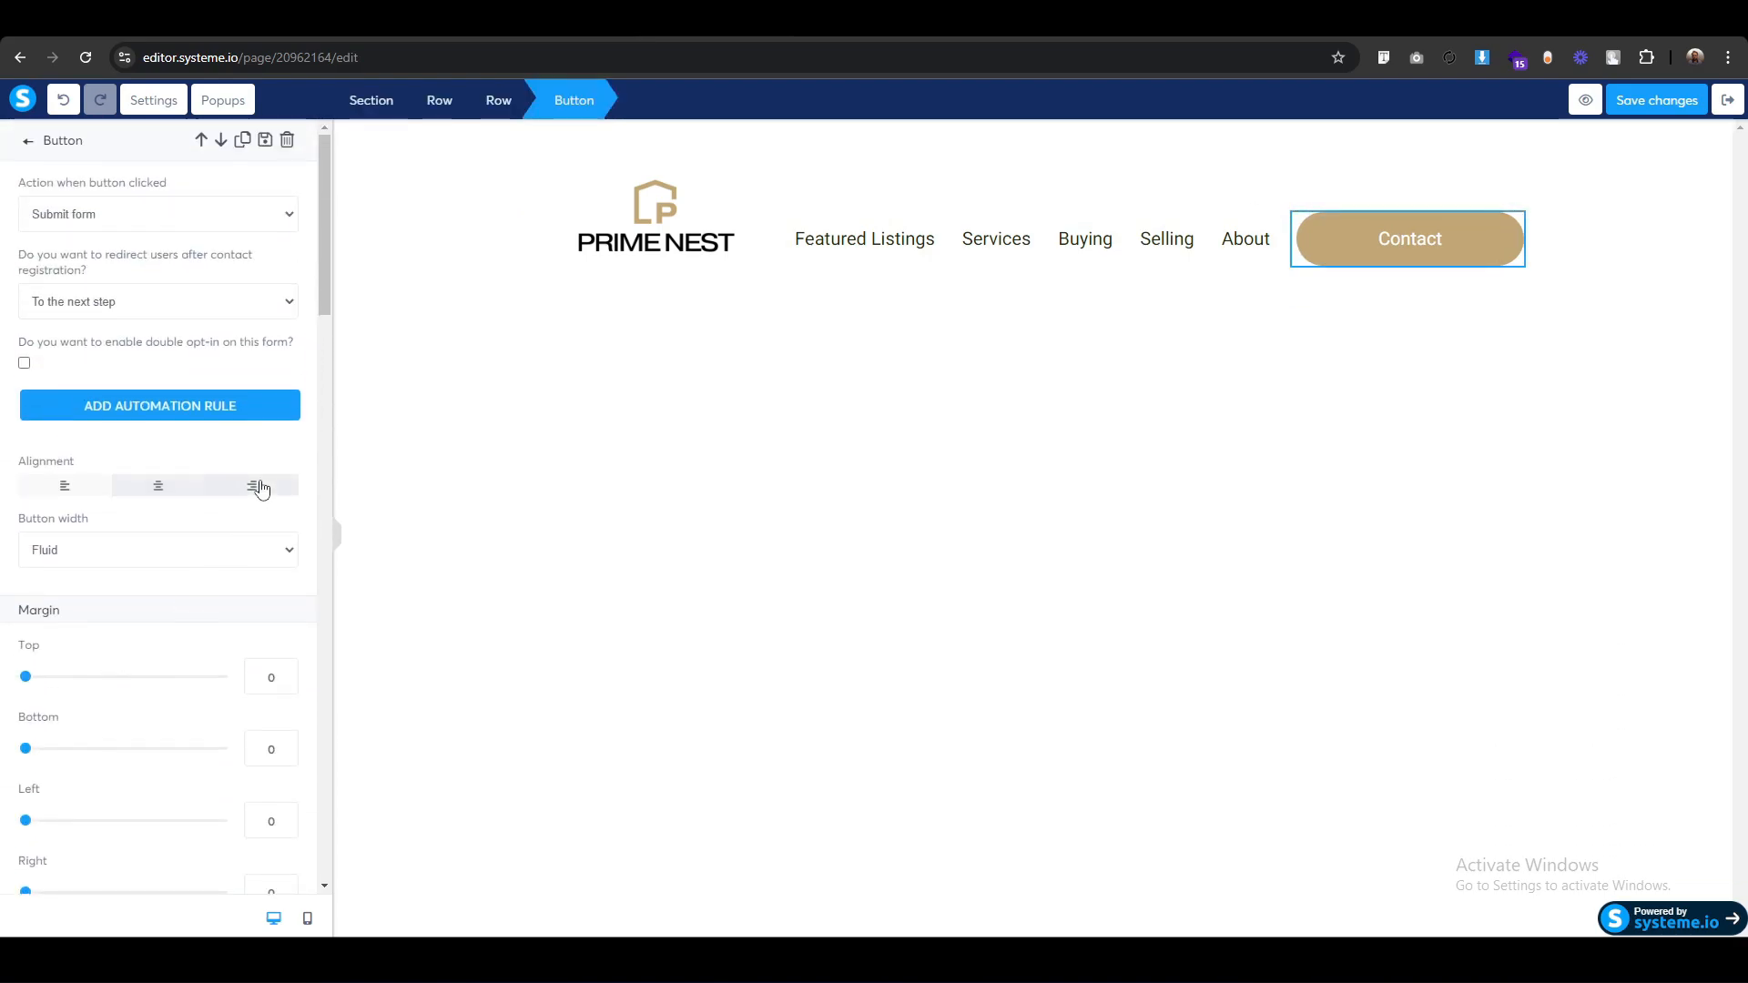
left_click(1128, 437)
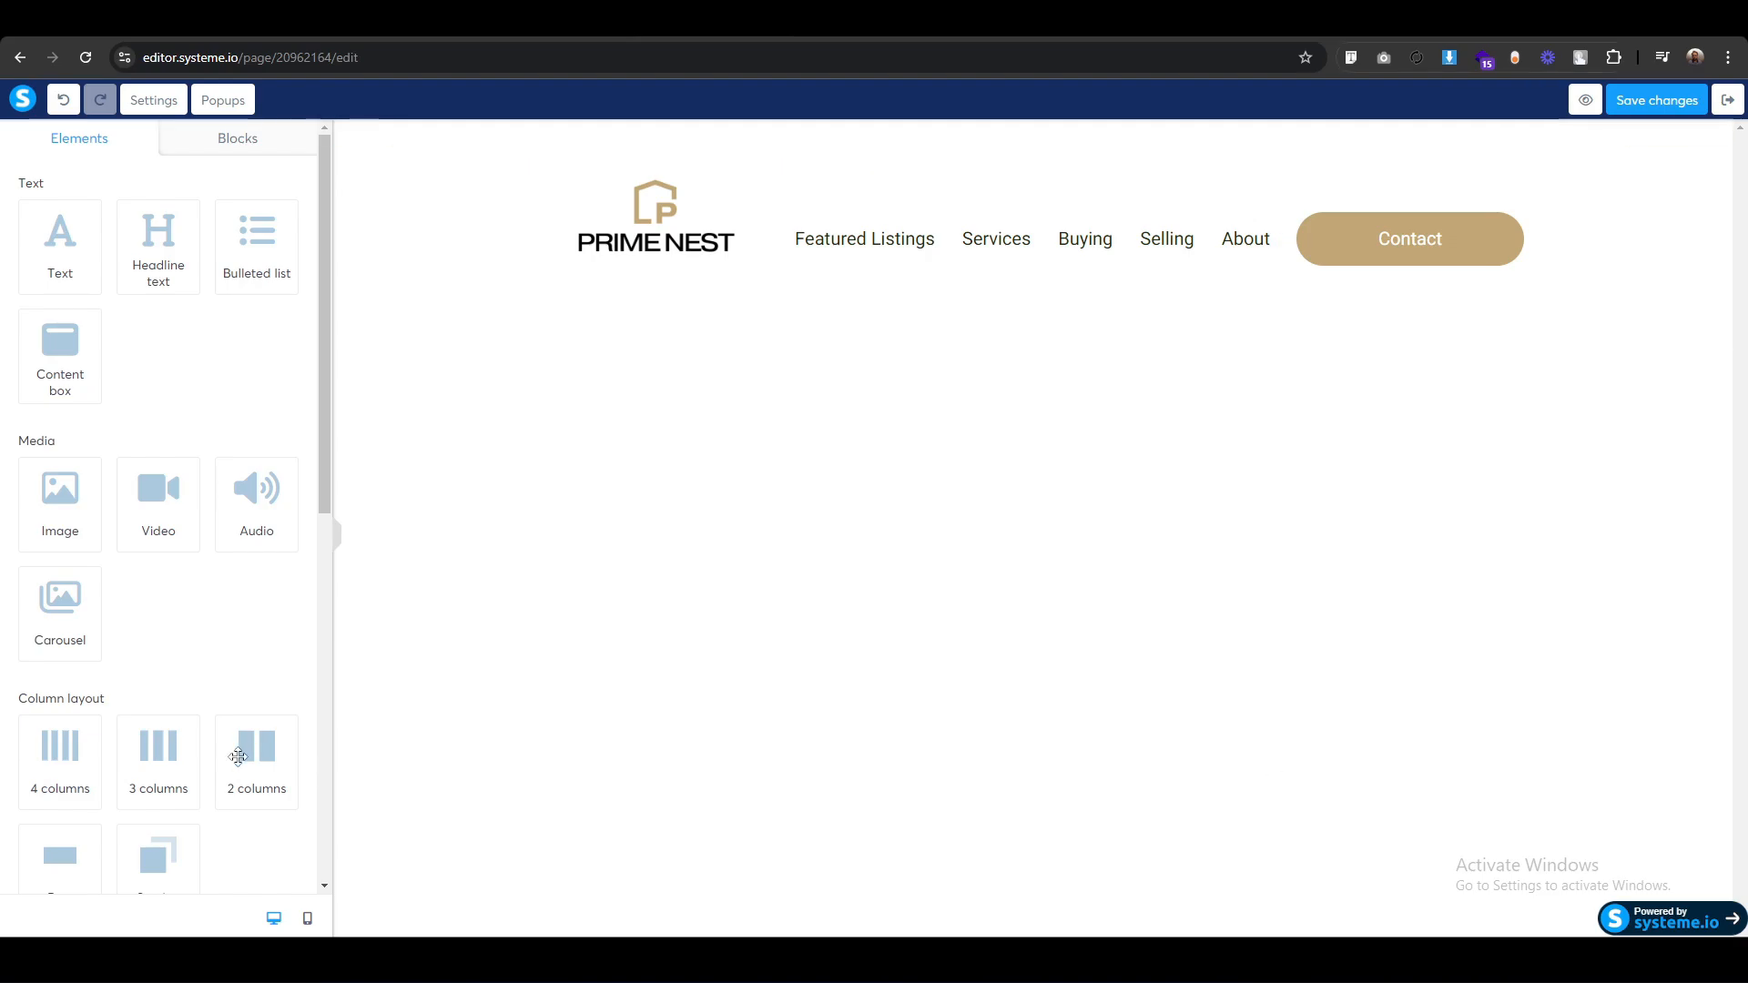
Switch to the mobile layout and center the Prime Nest logo image.
left_click(309, 920)
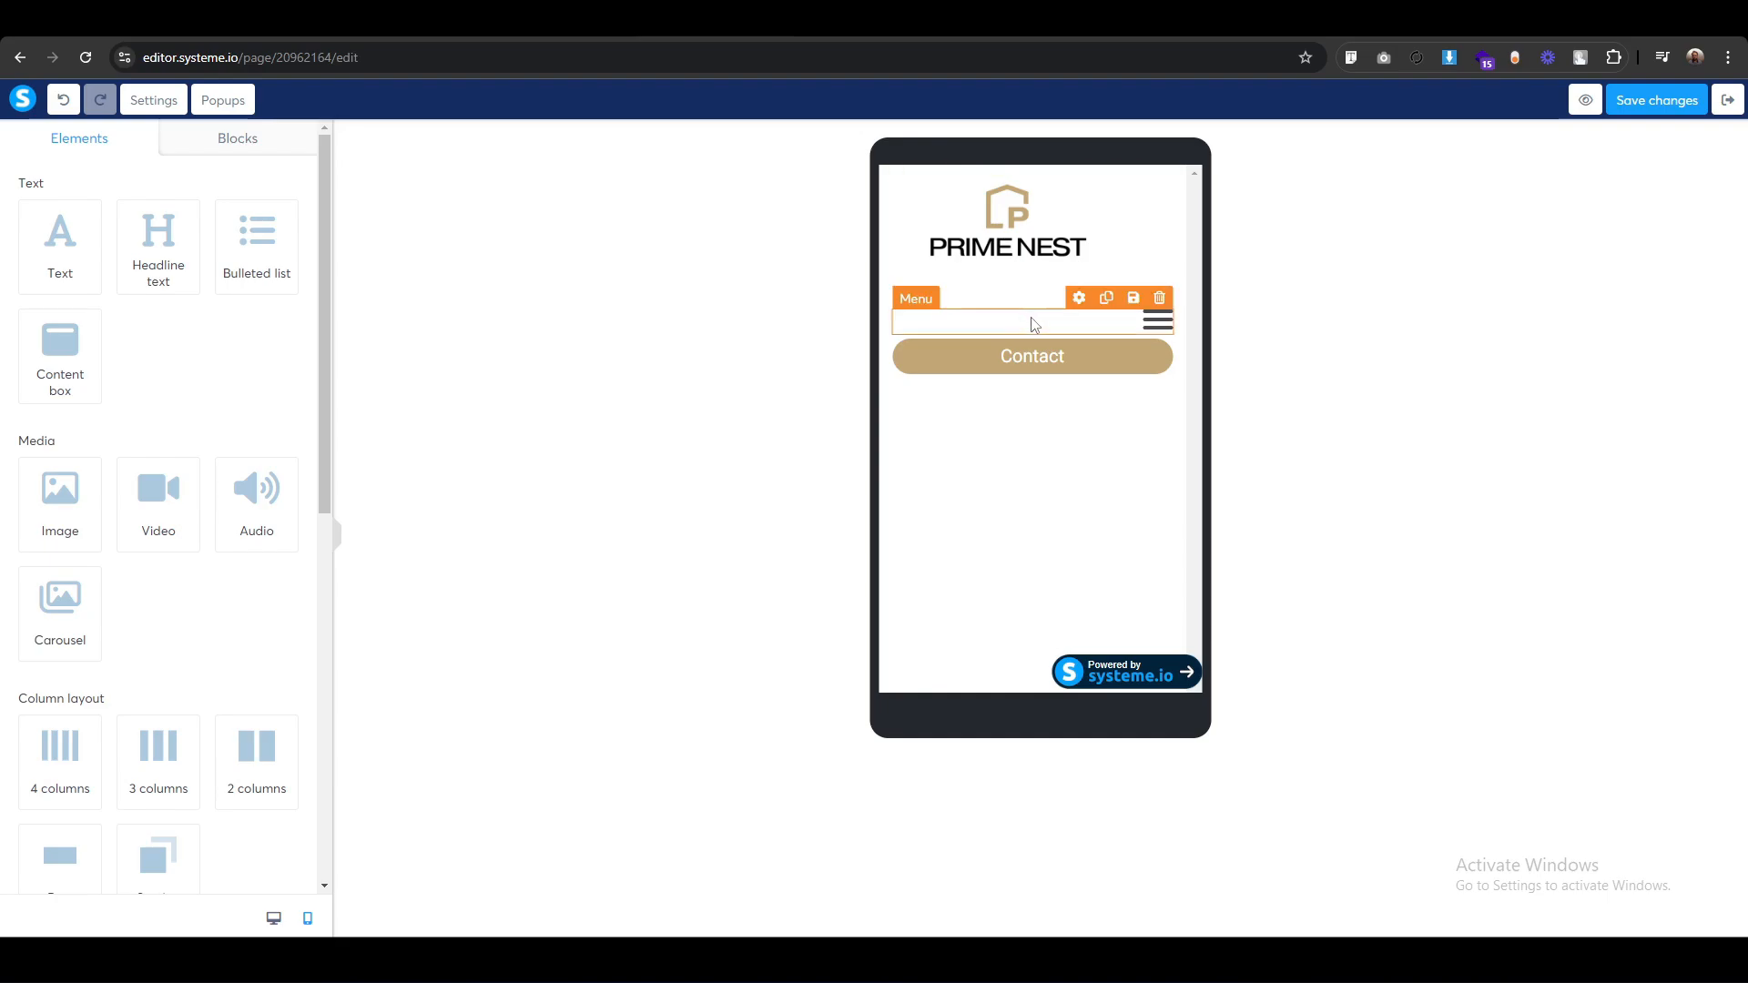
left_click(917, 182)
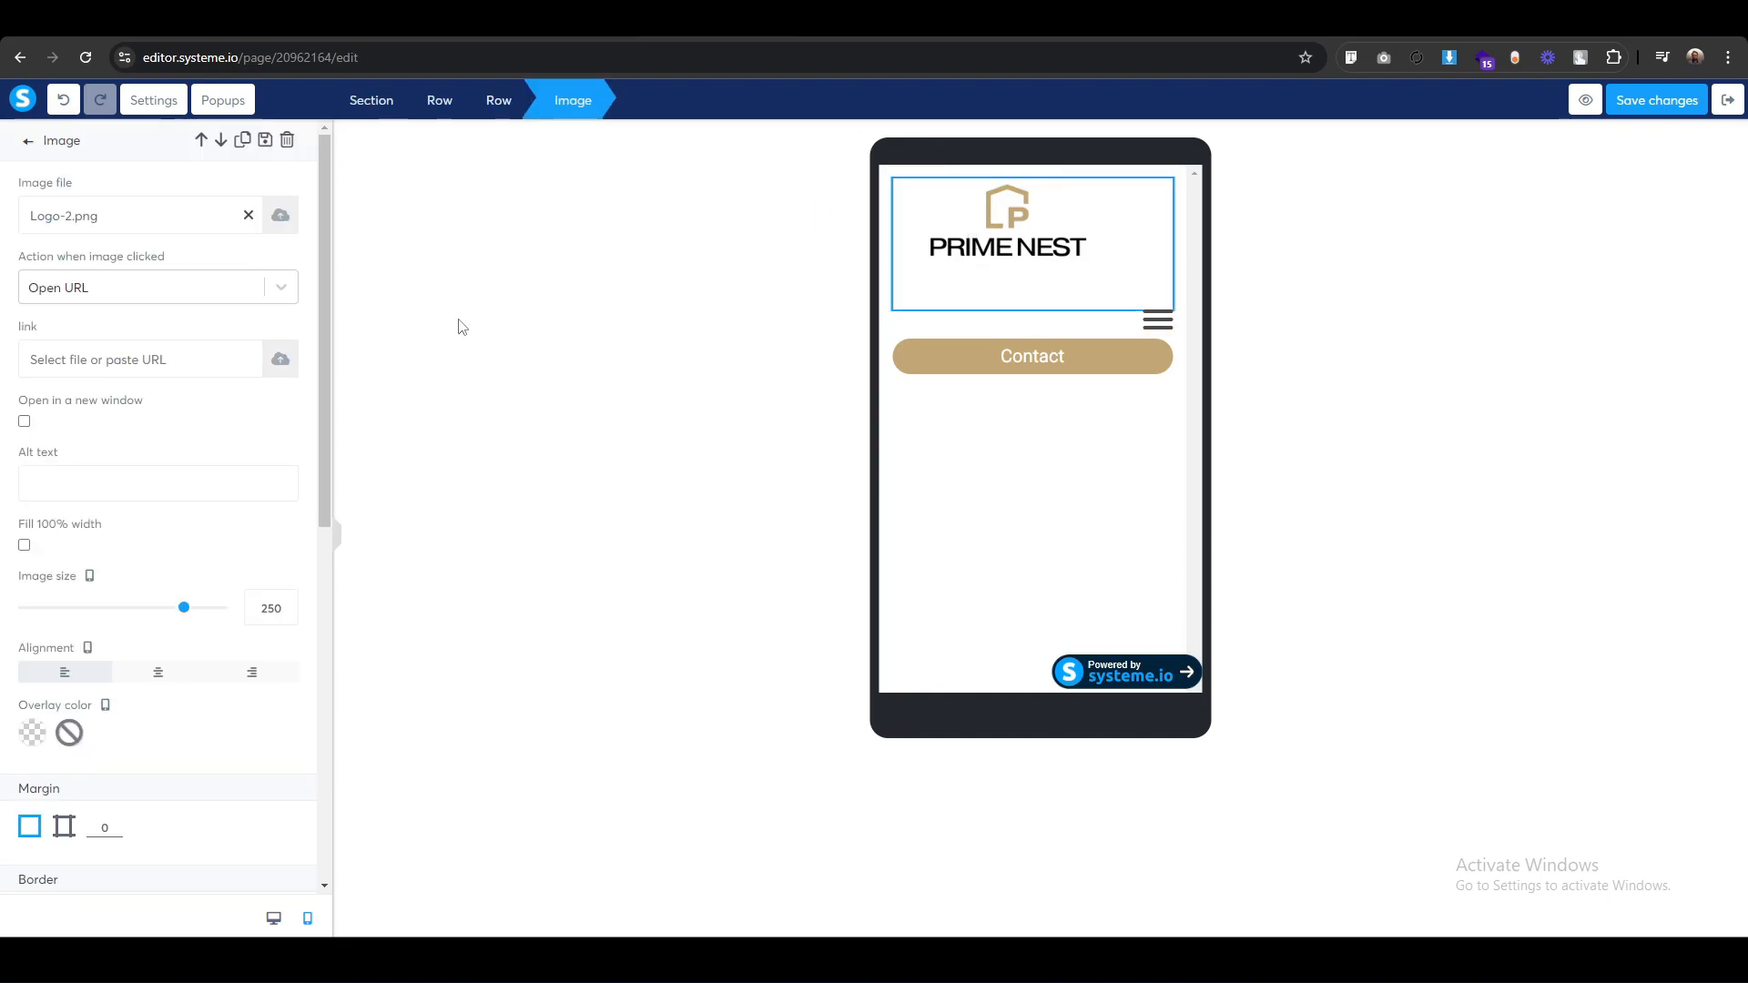
left_click(139, 677)
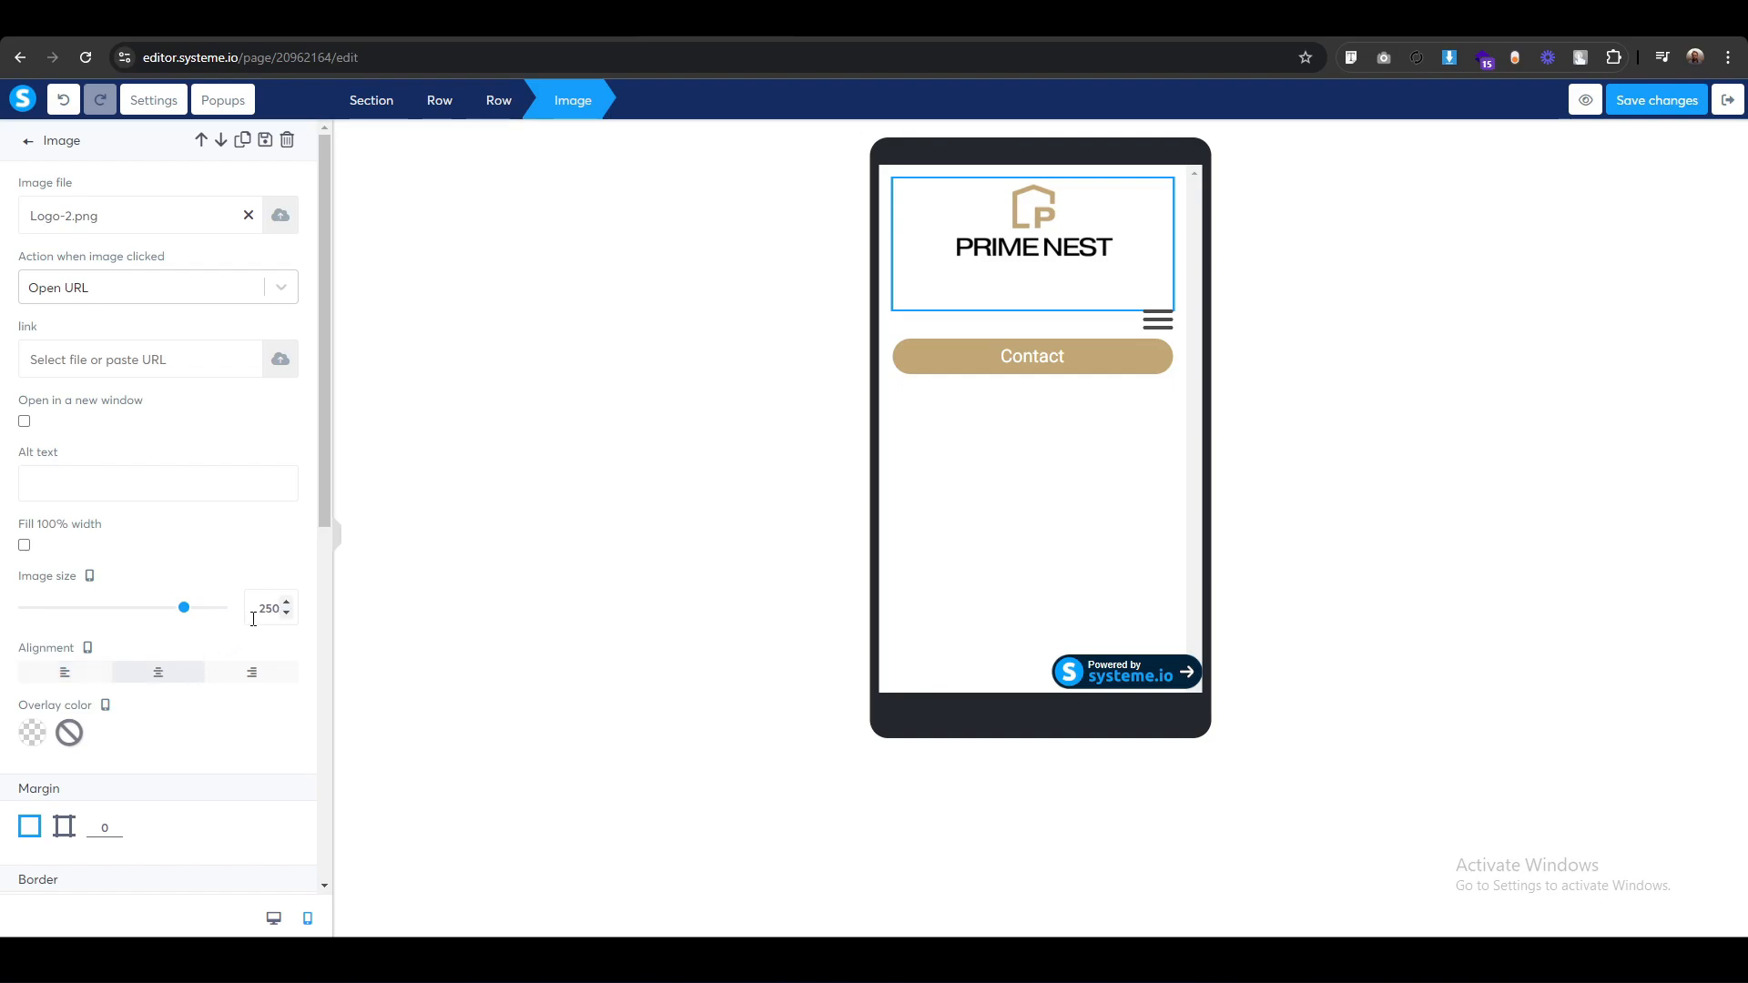
Reduce the logo's mobile image size to 200.
key("Down")
key("Down")
key("Down")
key("Down")
key("Down")
key("Down")
key("Down")
key("Down")
key("Down")
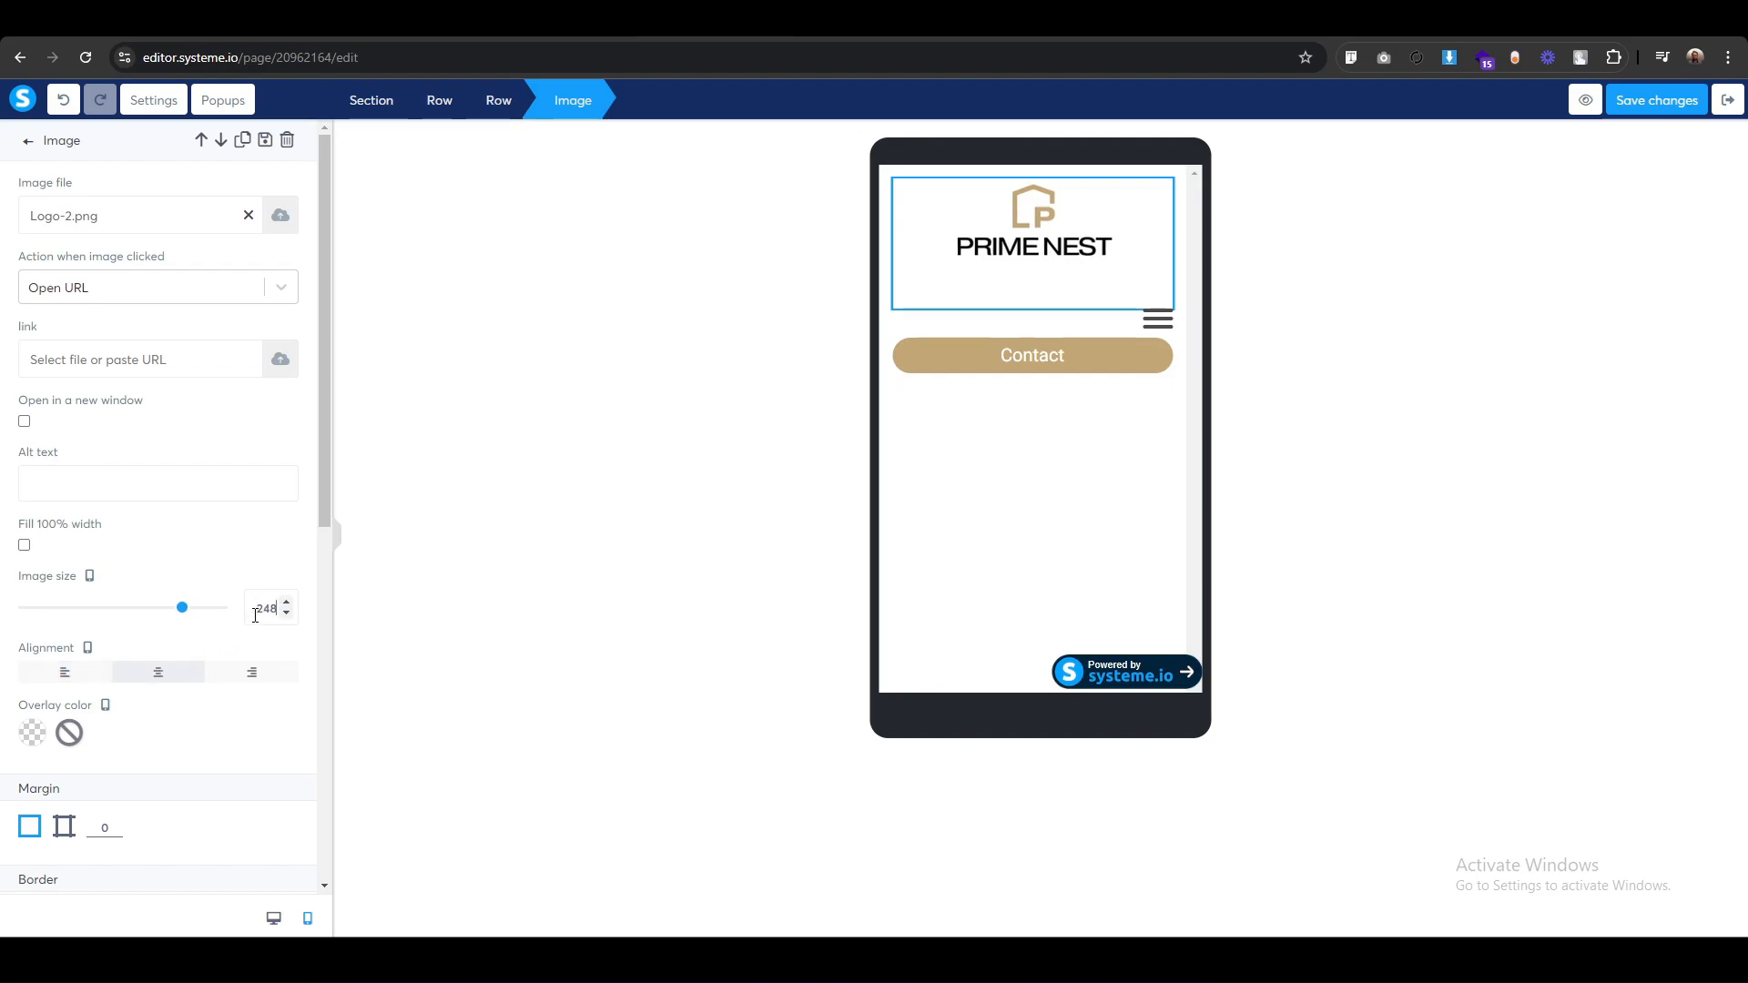
key("Down")
key("Down")
key("Down")
key("Down")
key("Down")
key("Down")
key("Down")
key("Down")
key("Down")
key("Down")
key("Down")
key("Down")
key("Down")
key("Down")
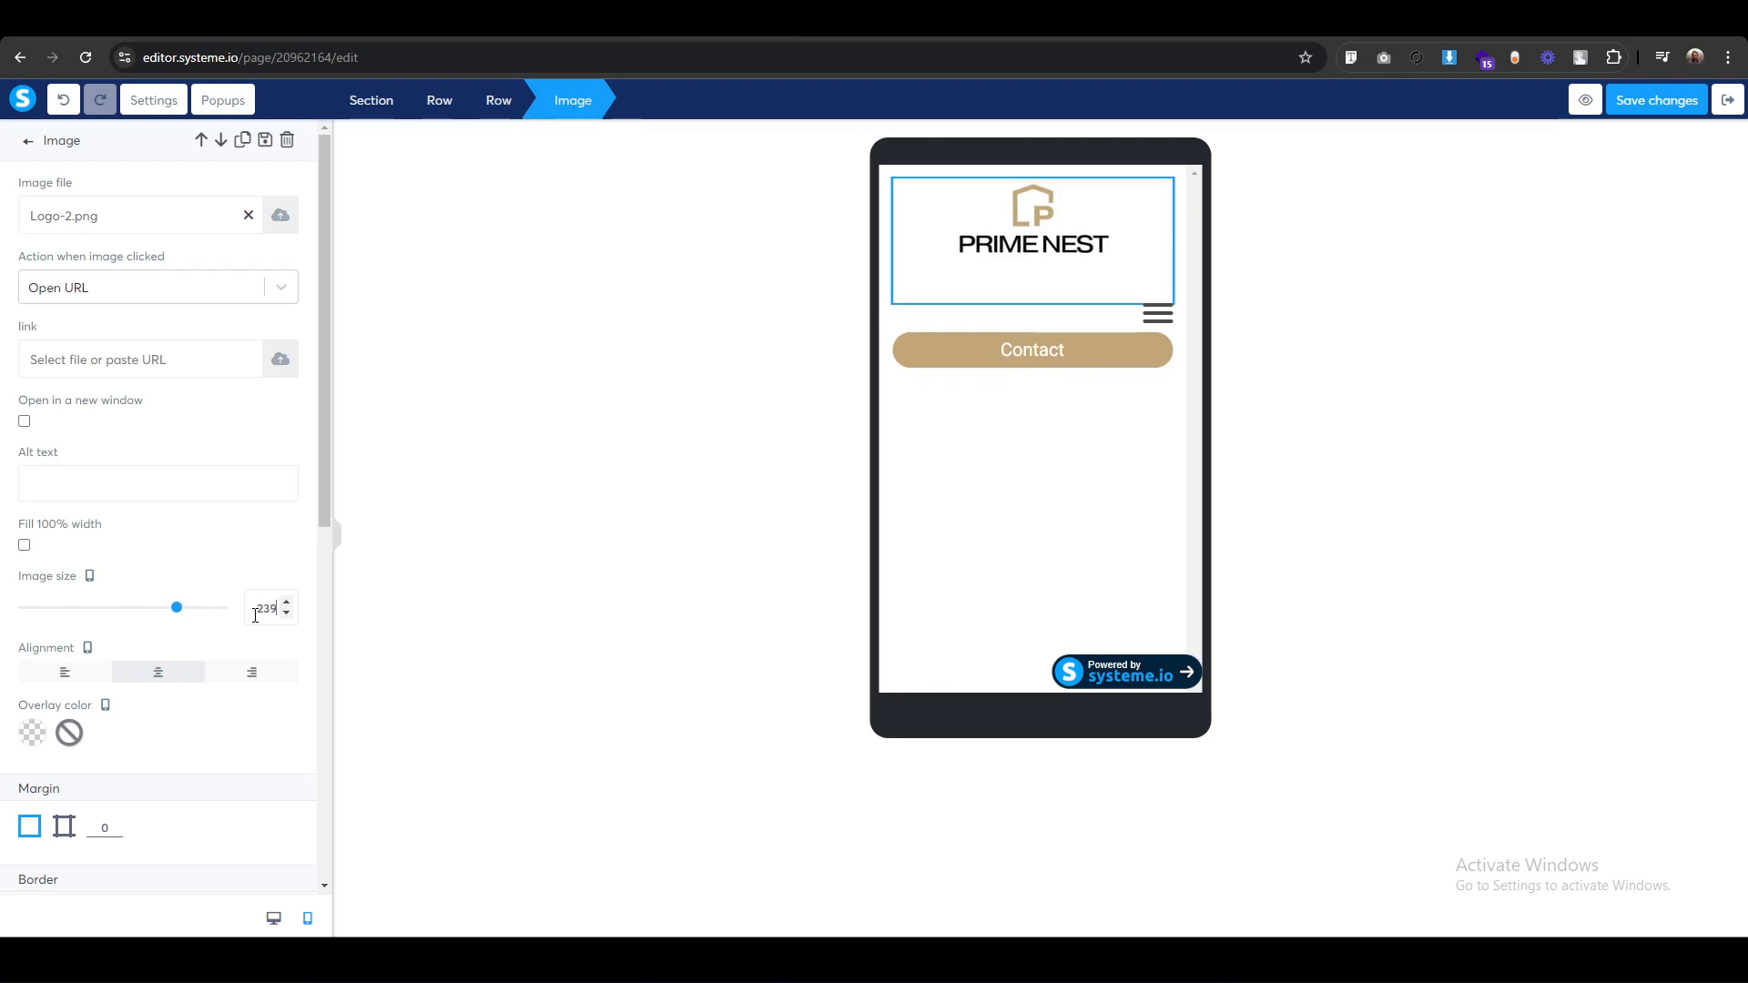
key("Down")
key("Down")
key("Down")
key("Down")
key("Down")
key("Down")
key("Down")
key("Down")
key("Down")
key("Down")
key("Down")
key("Down")
key("Down")
key("Down")
key("Down")
key("Down")
key("Down")
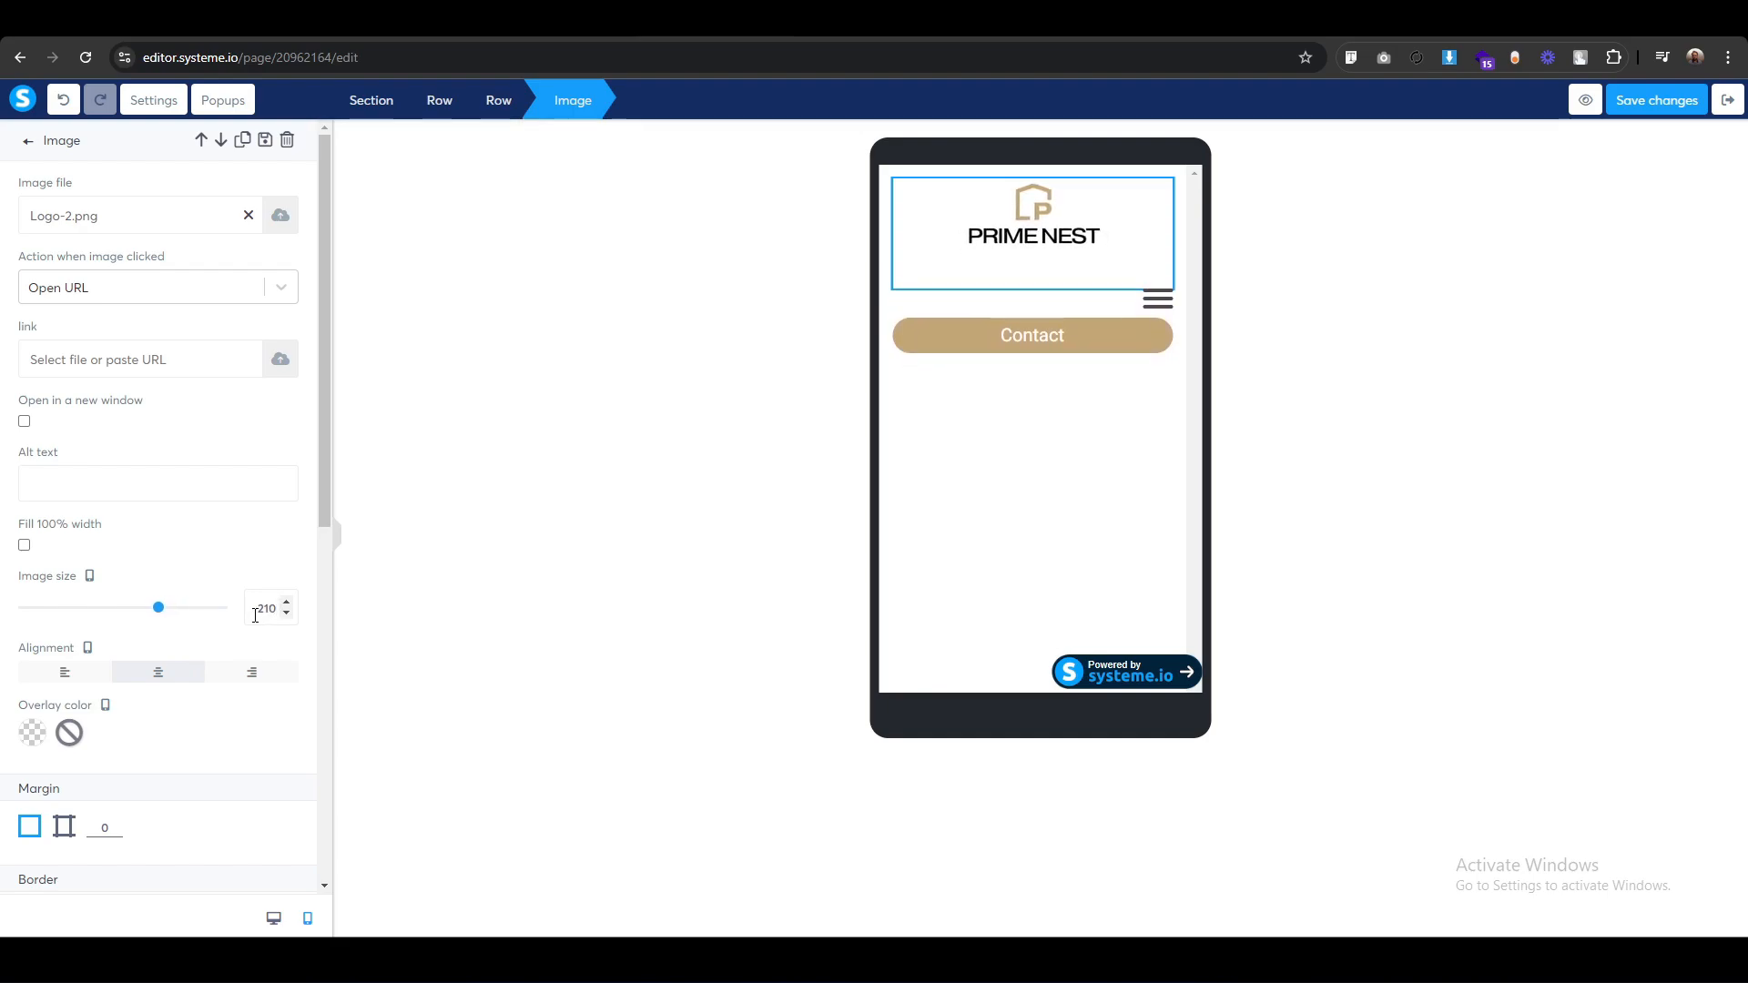
key("Down")
key("Down")
key("Down")
key("Down")
key("Down")
key("Down")
key("Down")
key("Down")
key("Down")
key("Down")
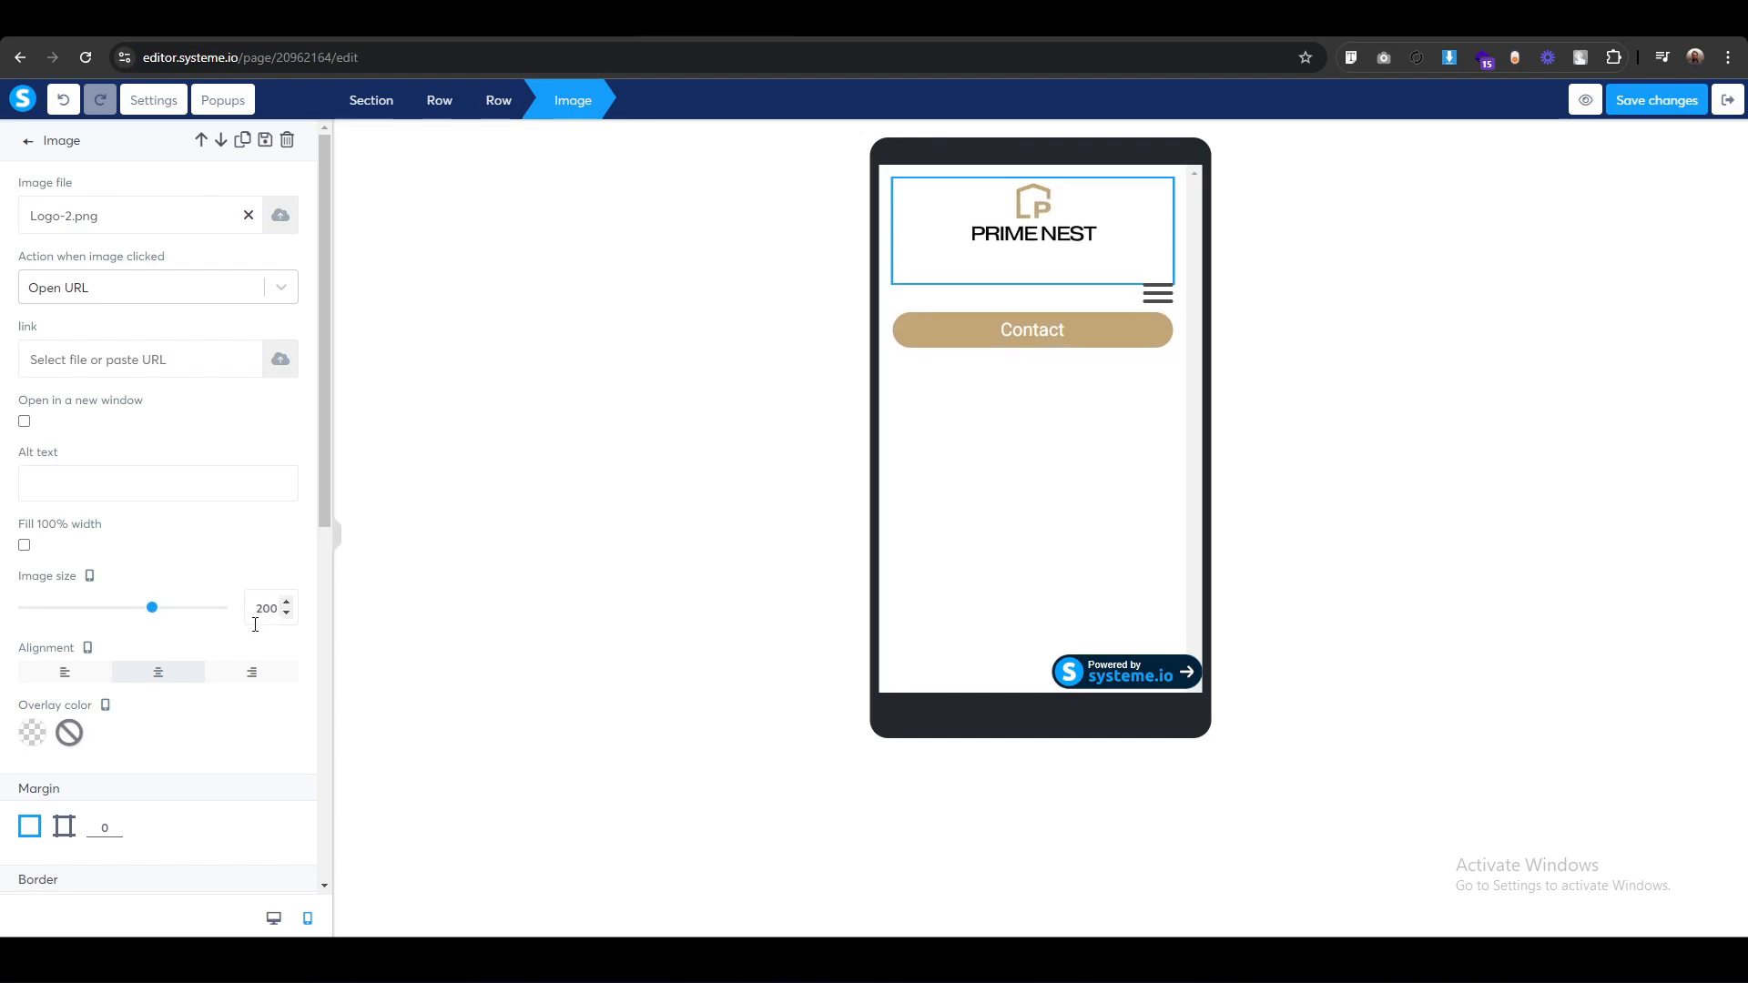
left_click(678, 369)
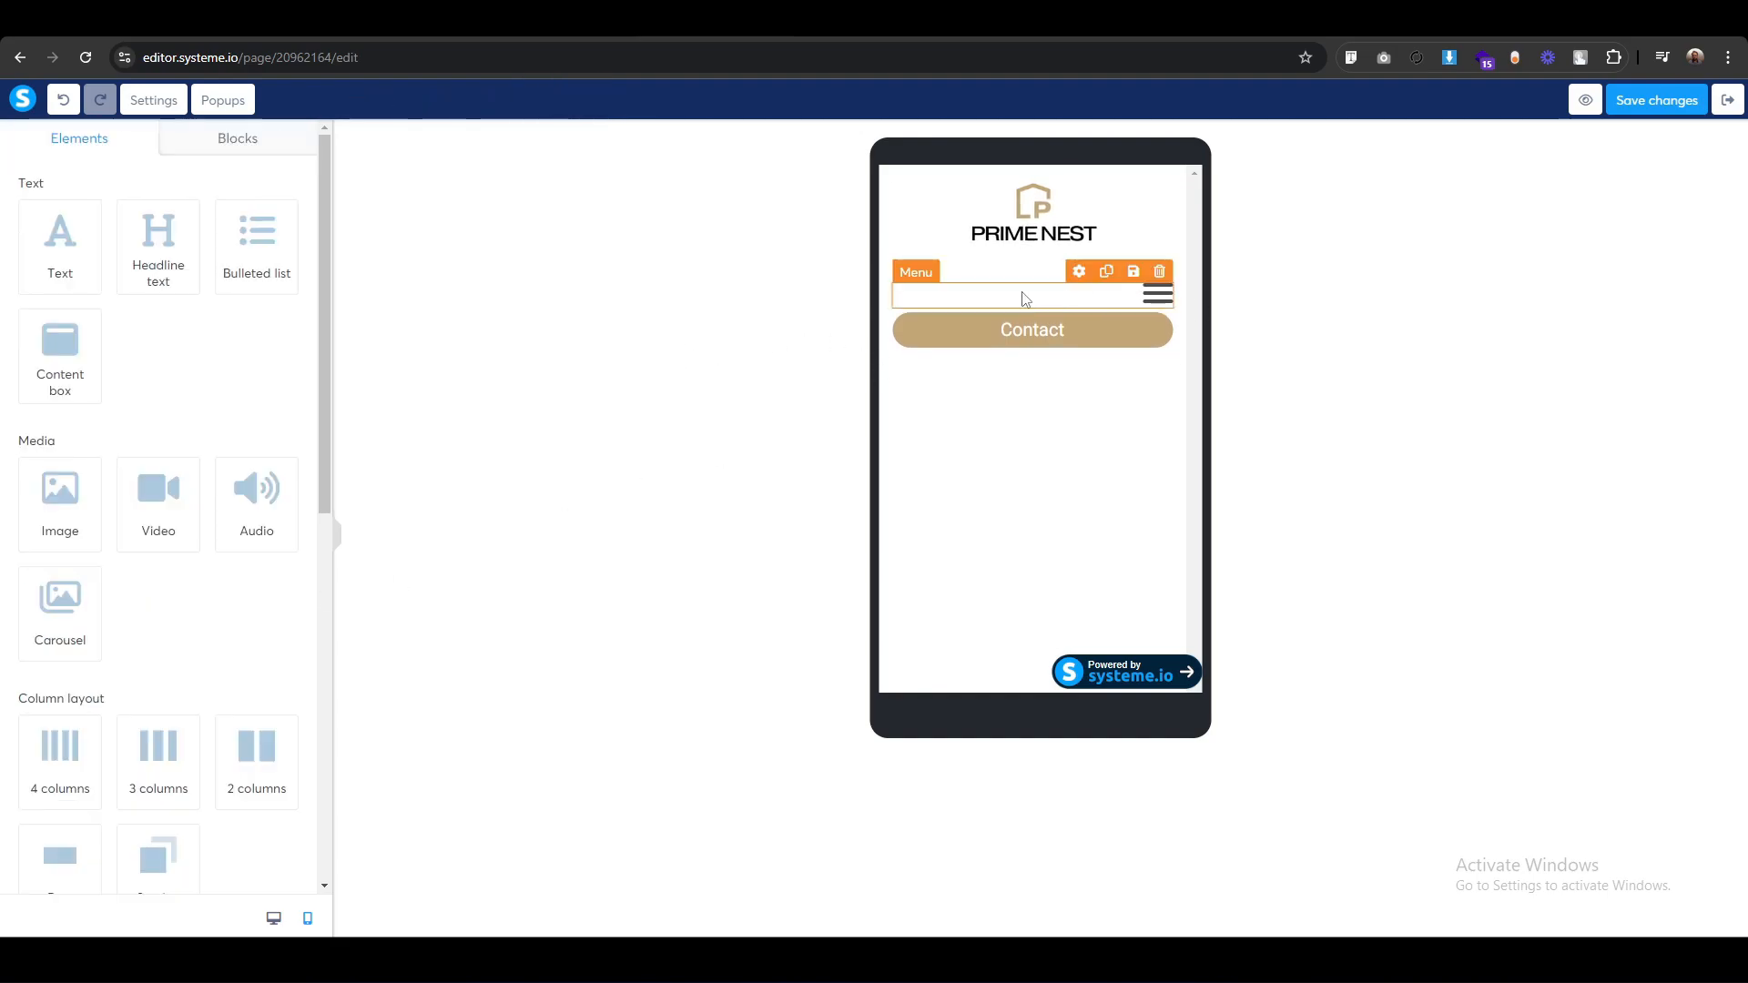
Center the burger menu in the mobile layout and return to the desktop view.
left_click(912, 283)
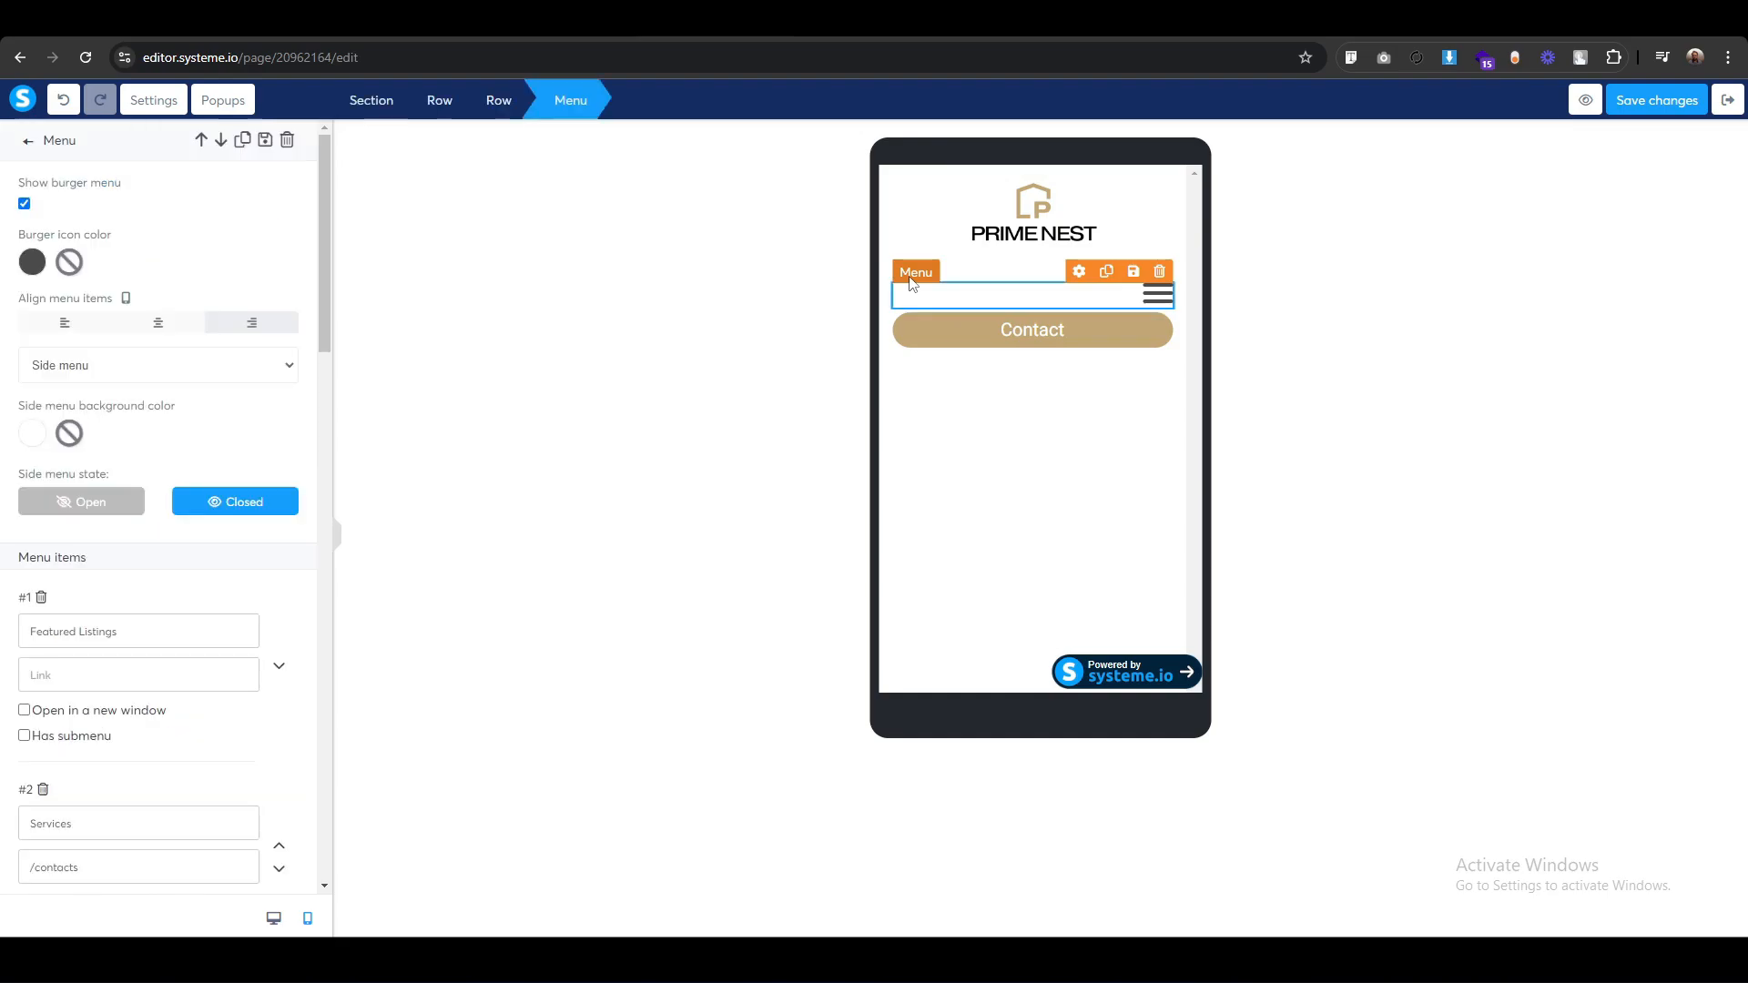
left_click(159, 335)
scroll(65, 665, "down", 10)
left_click(64, 651)
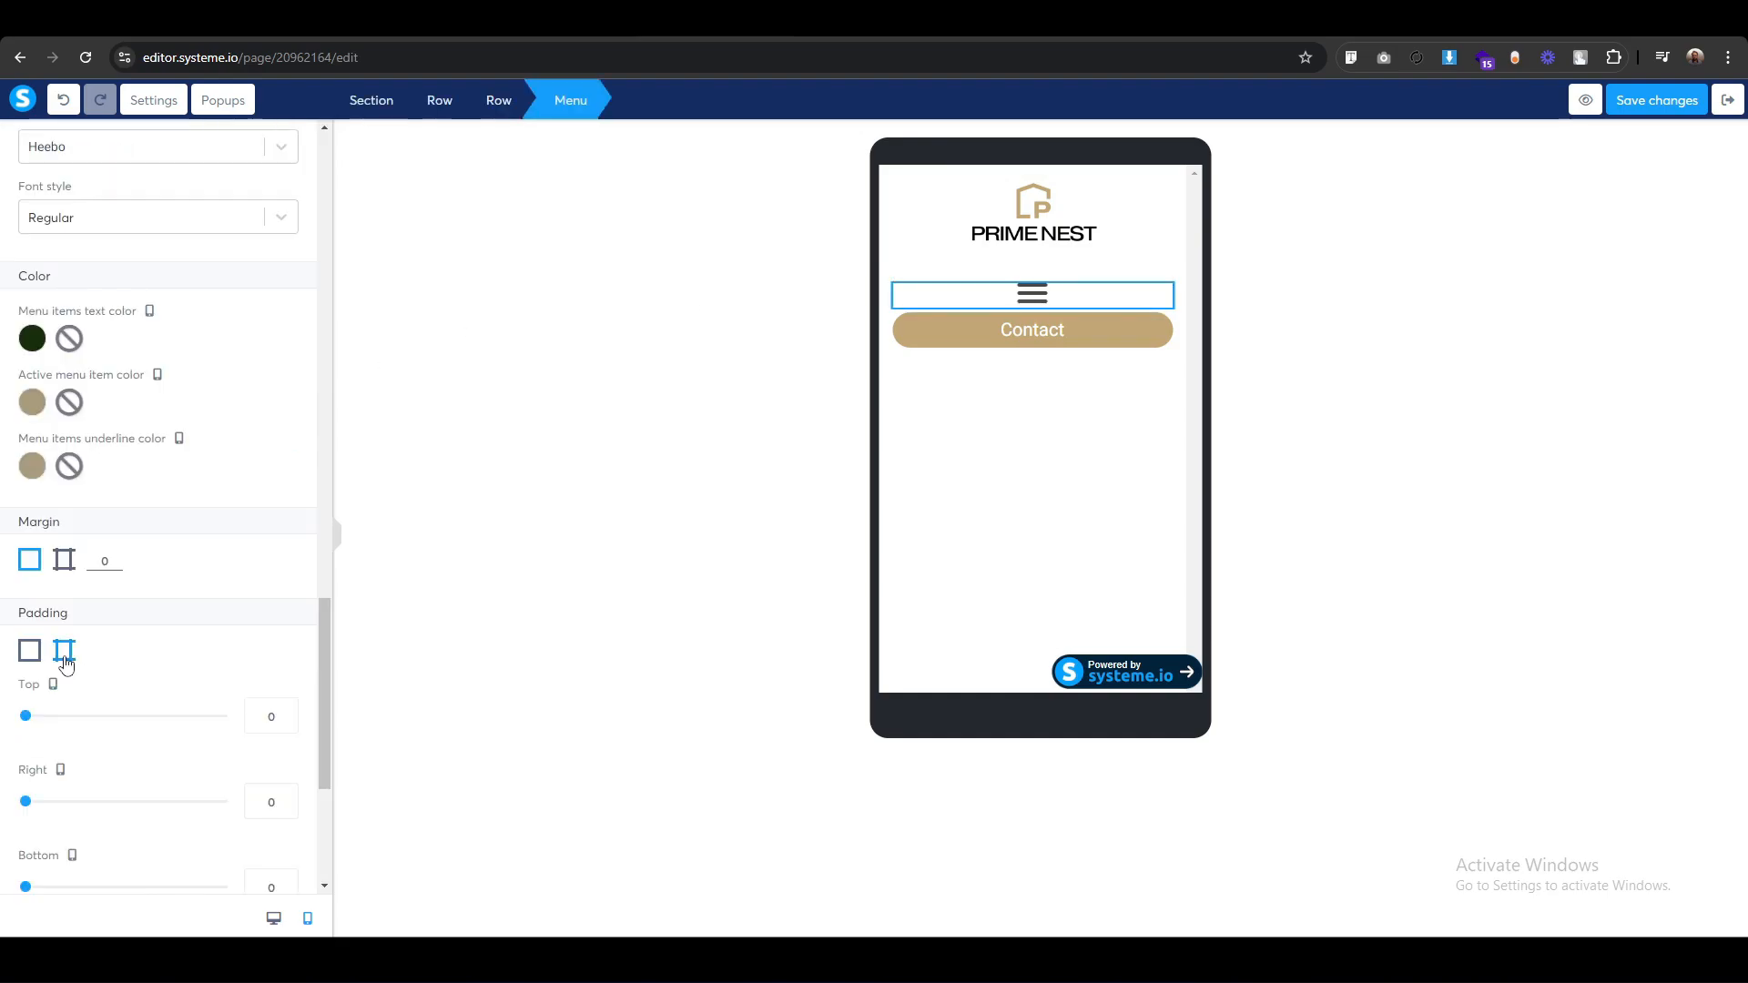
scroll(265, 741, "down", 1)
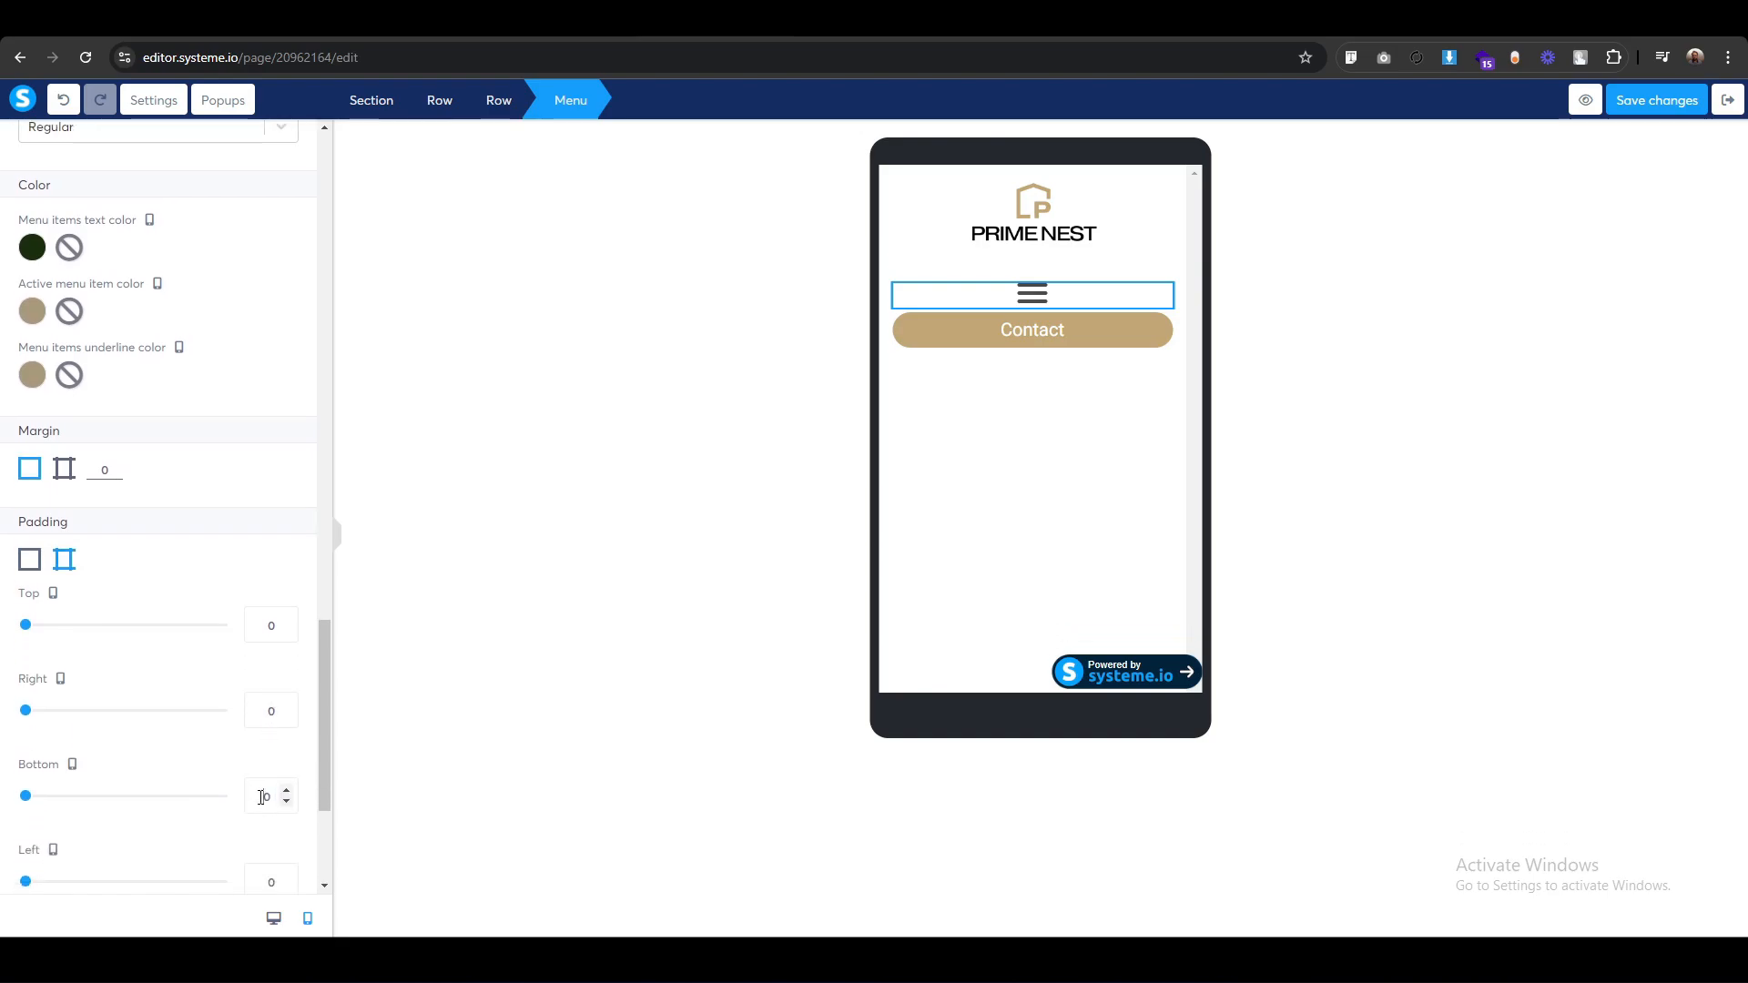
left_click(273, 918)
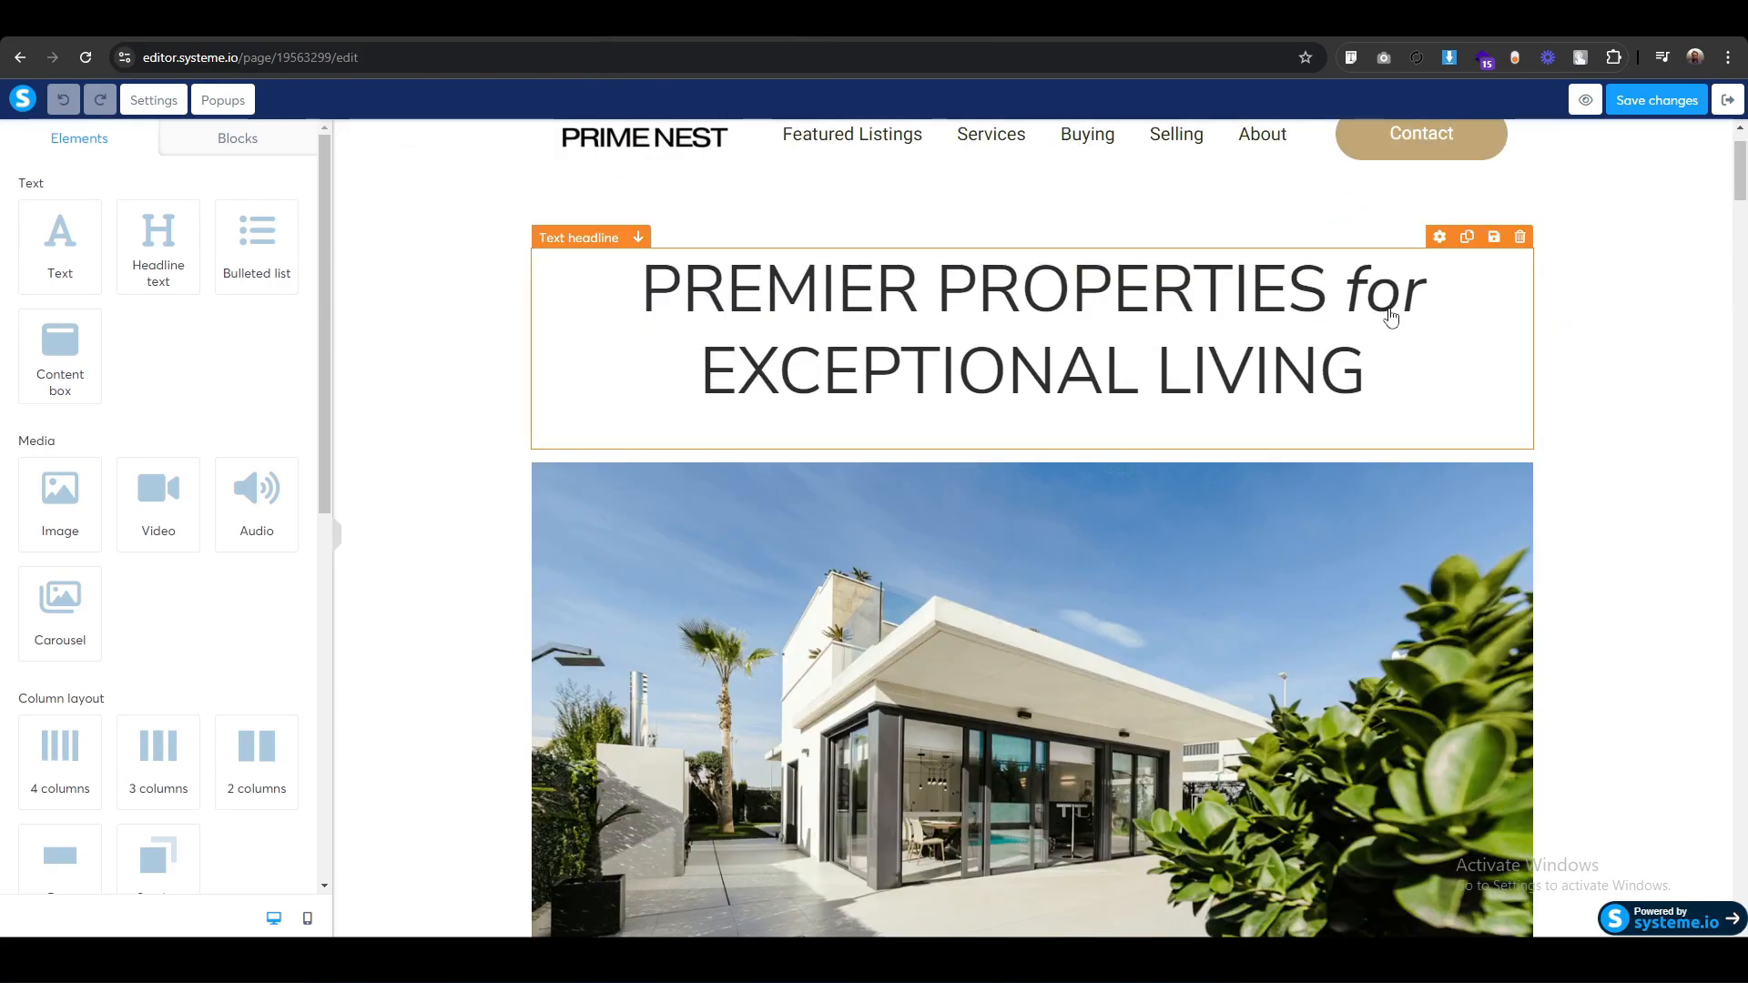
Check the hero layout on the finished reference page and add an empty section below the new page's header.
scroll(1219, 592, "down", 2)
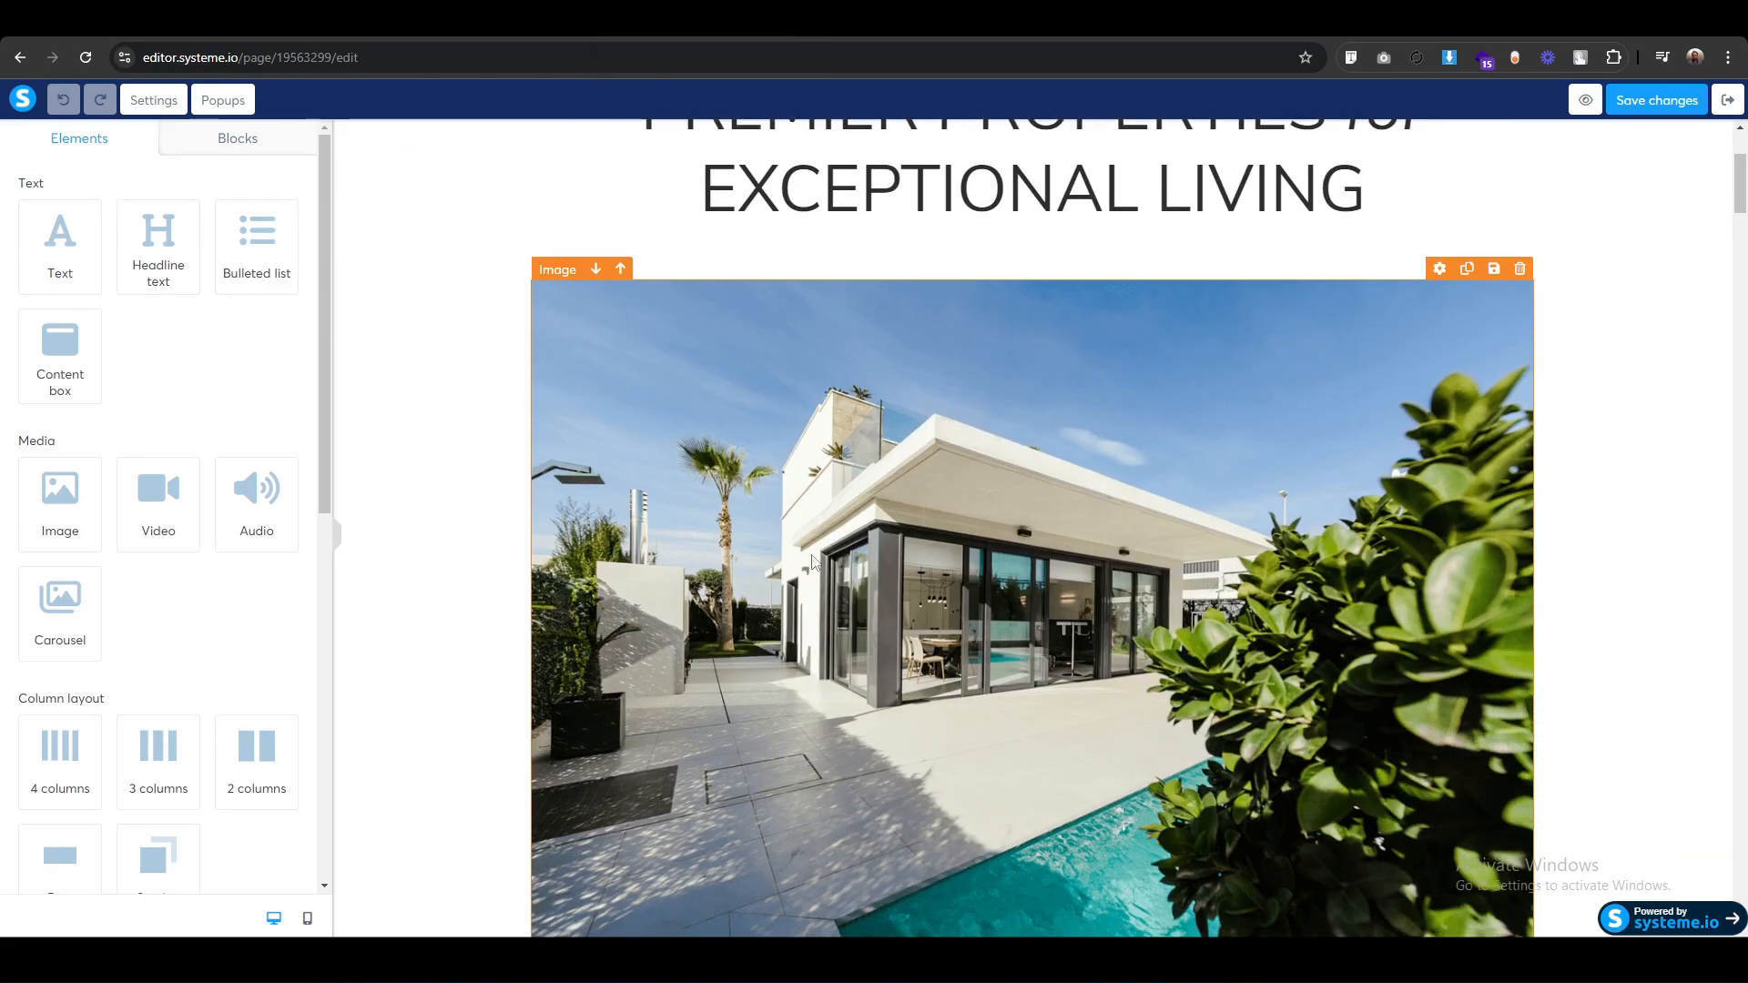
scroll(813, 562, "down", 5)
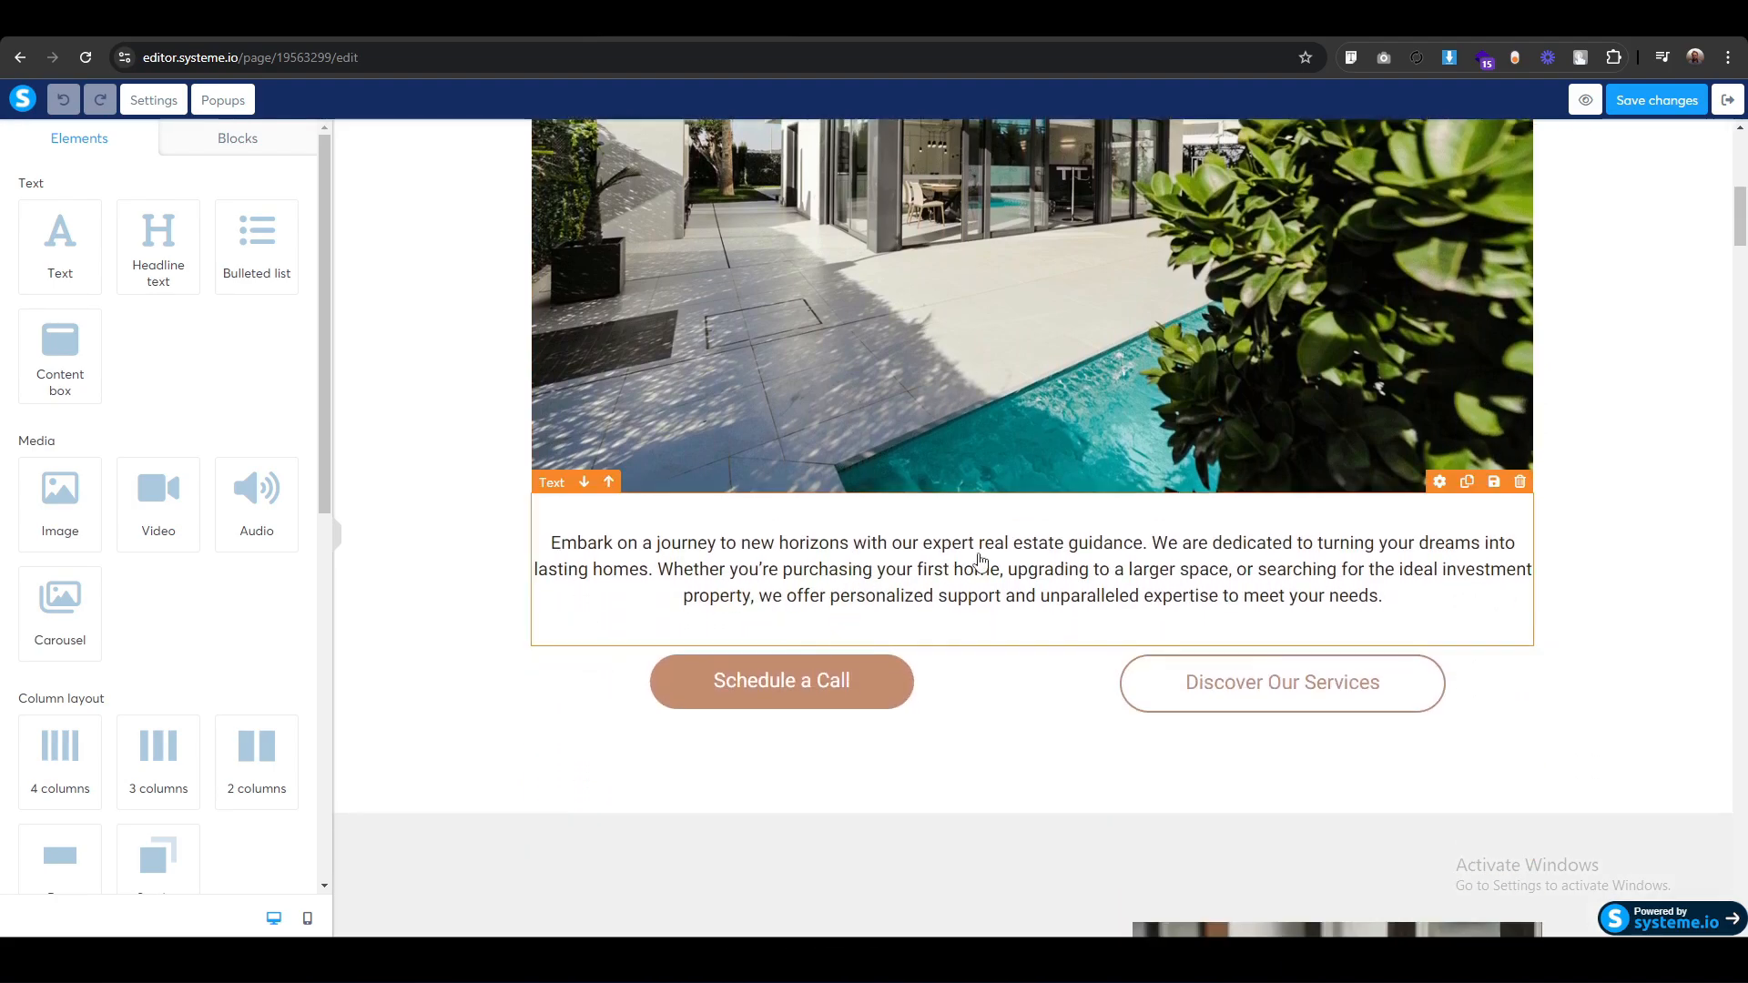
scroll(649, 742, "up", 5)
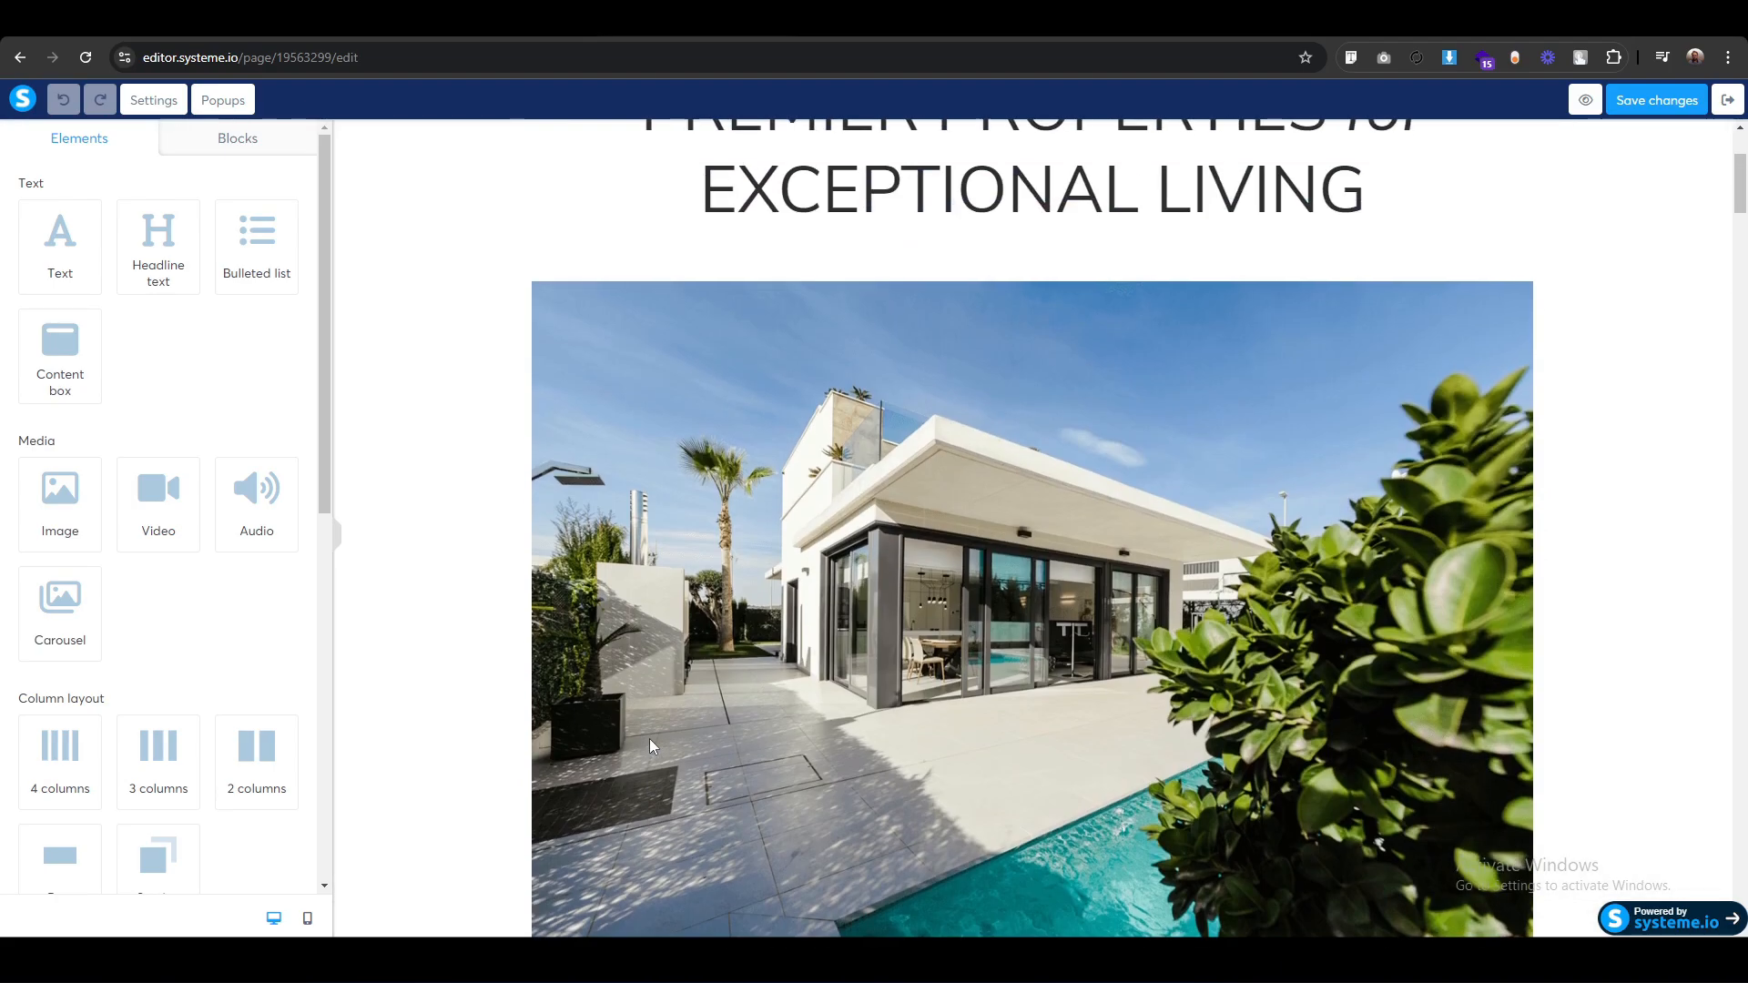
scroll(652, 746, "up", 2)
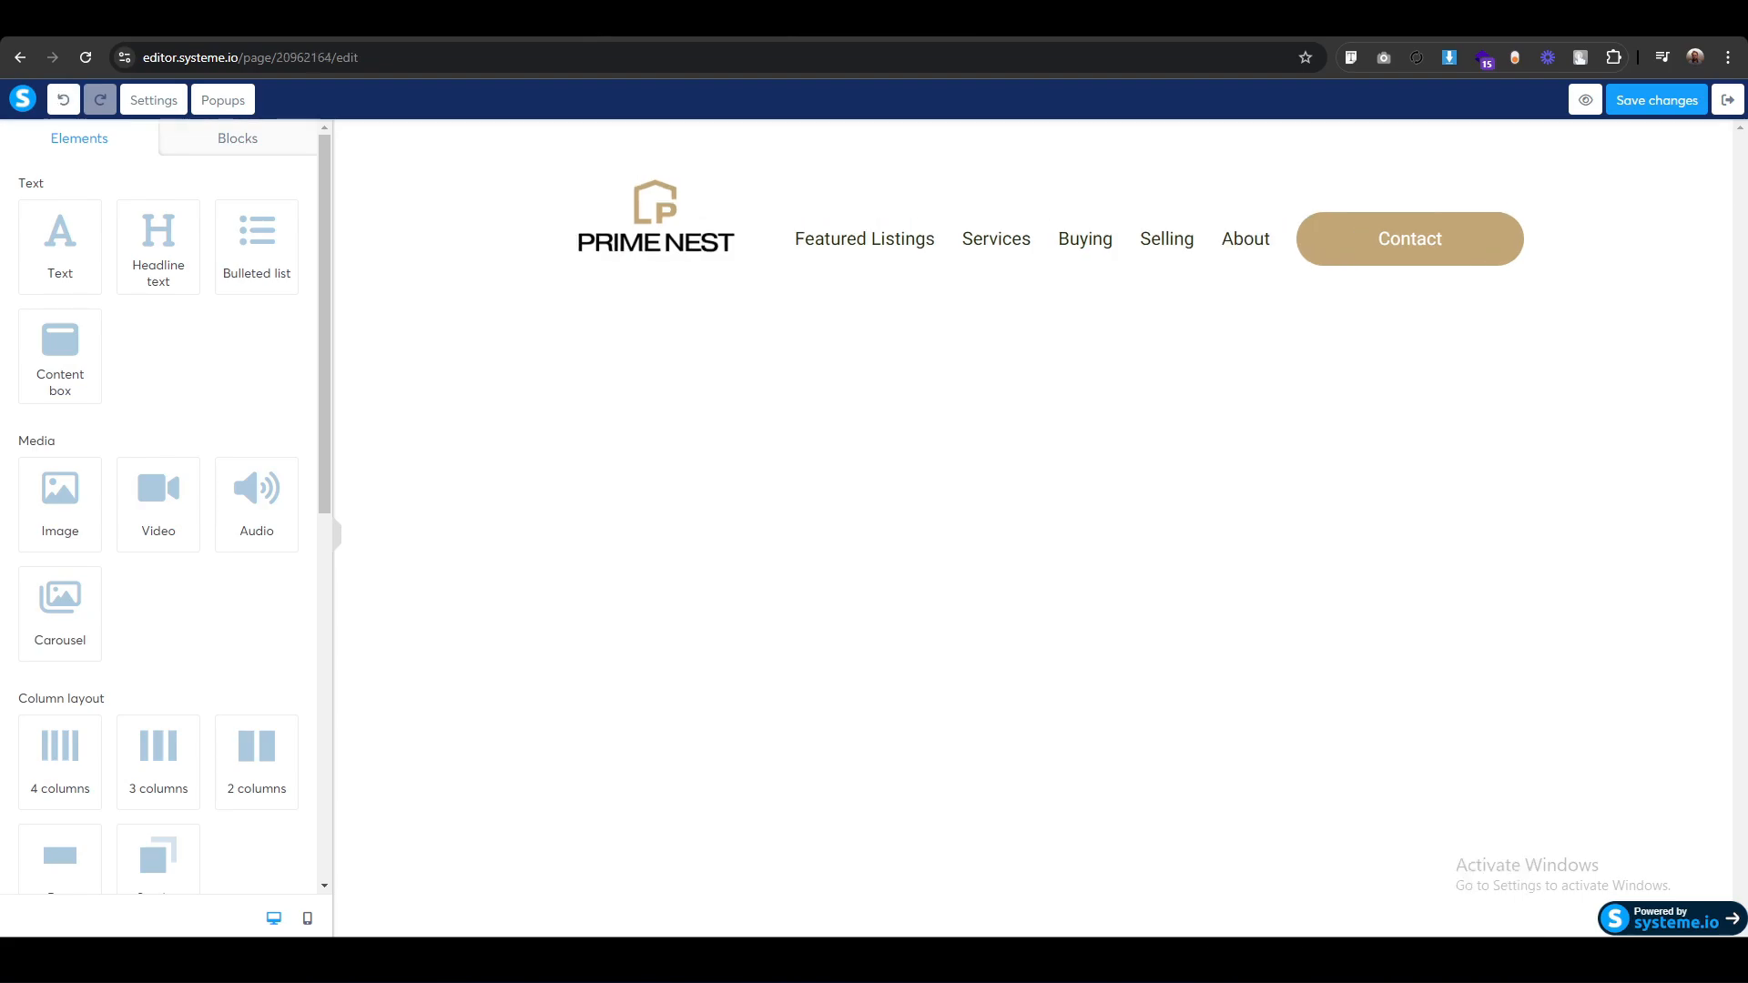
scroll(159, 656, "down", 2)
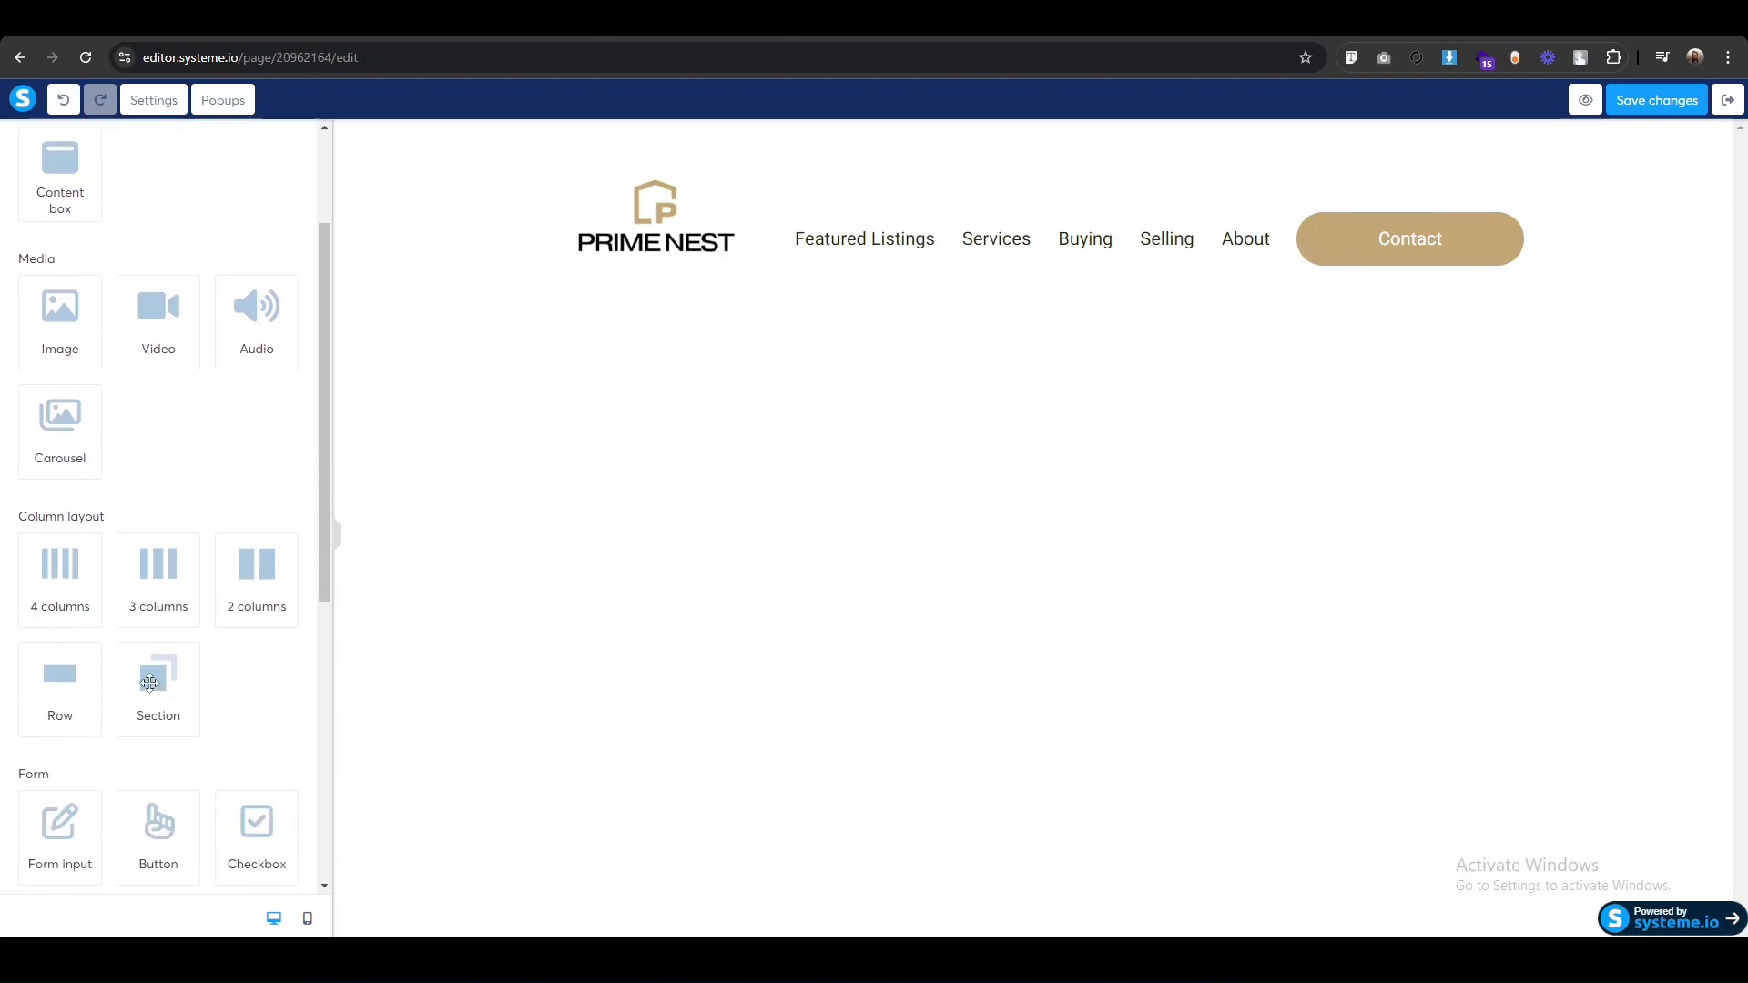
left_click_drag(153, 682, 960, 336)
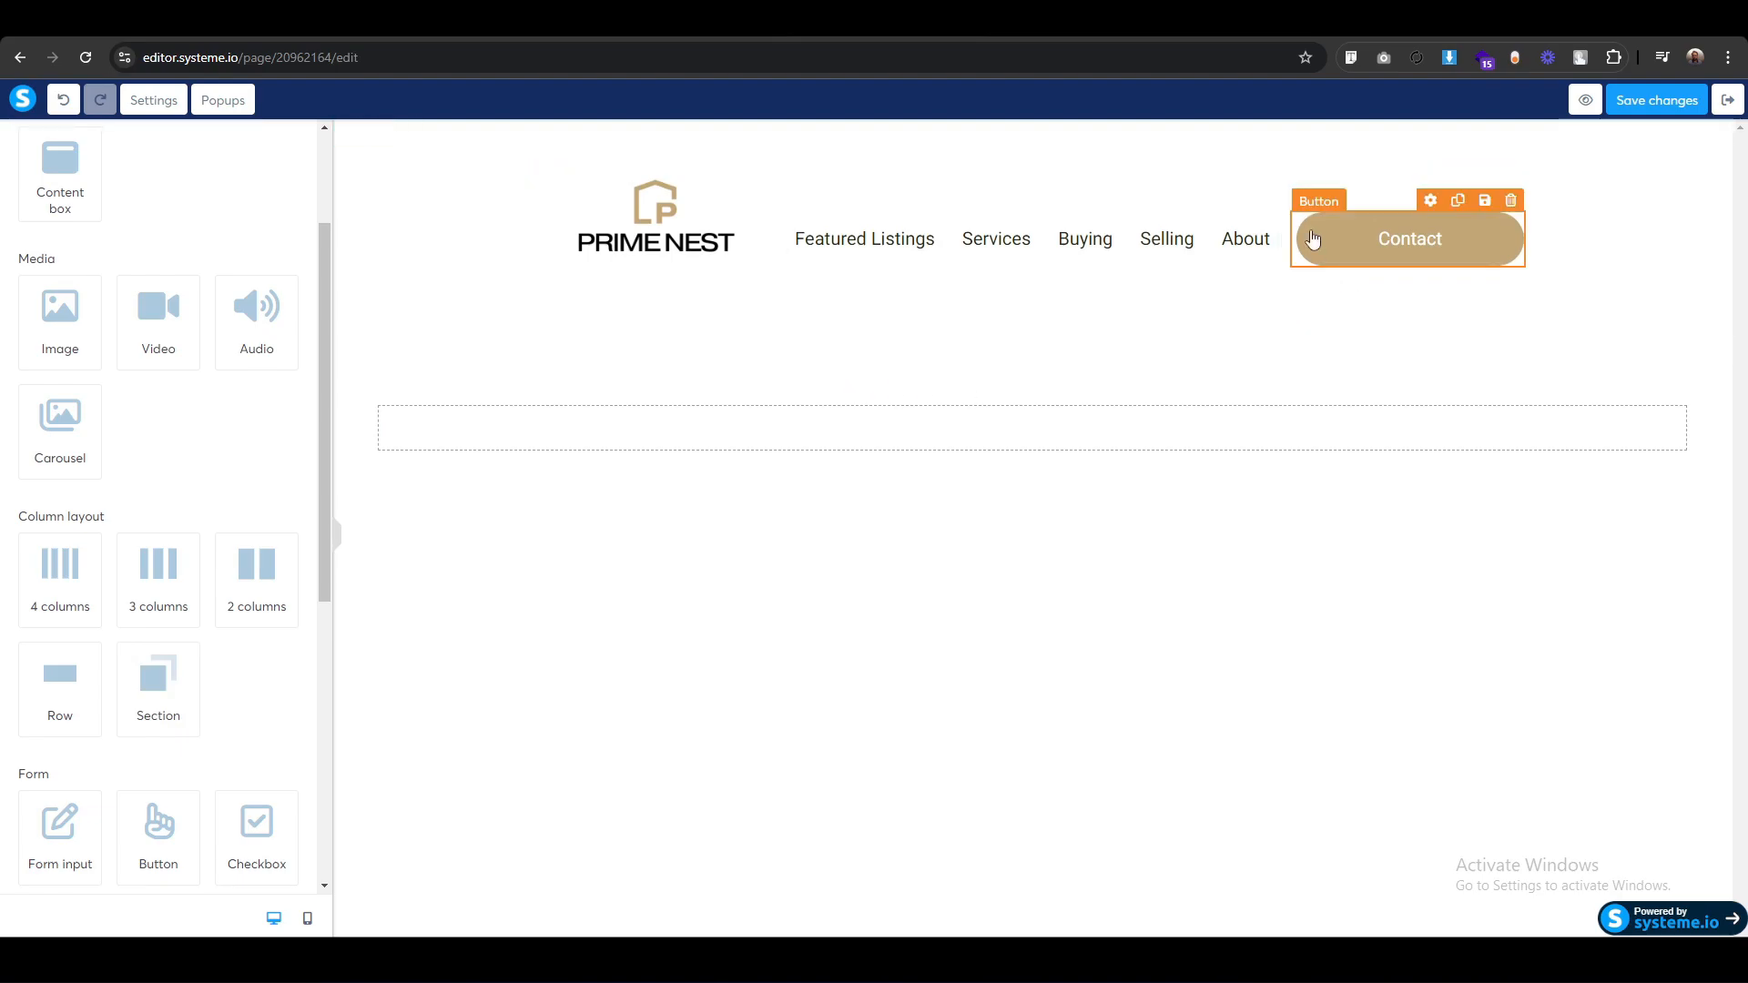
Set the Contact button's left/right padding to 60.
left_click(1319, 203)
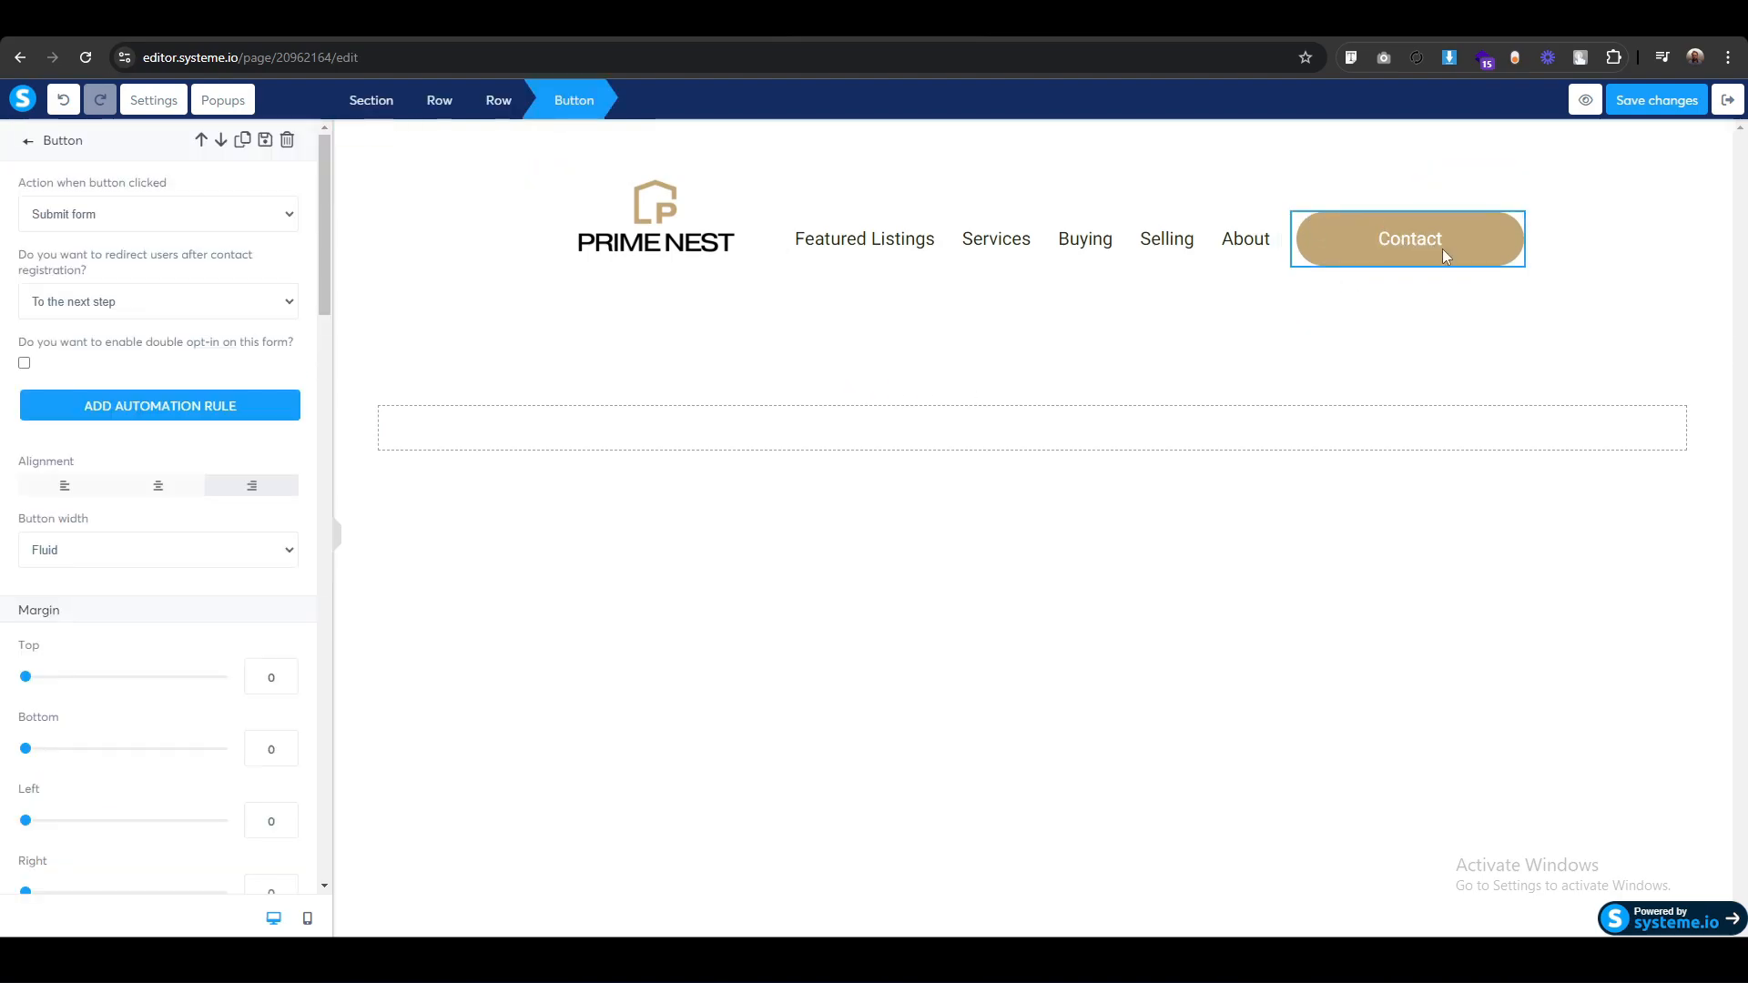
scroll(141, 566, "down", 5)
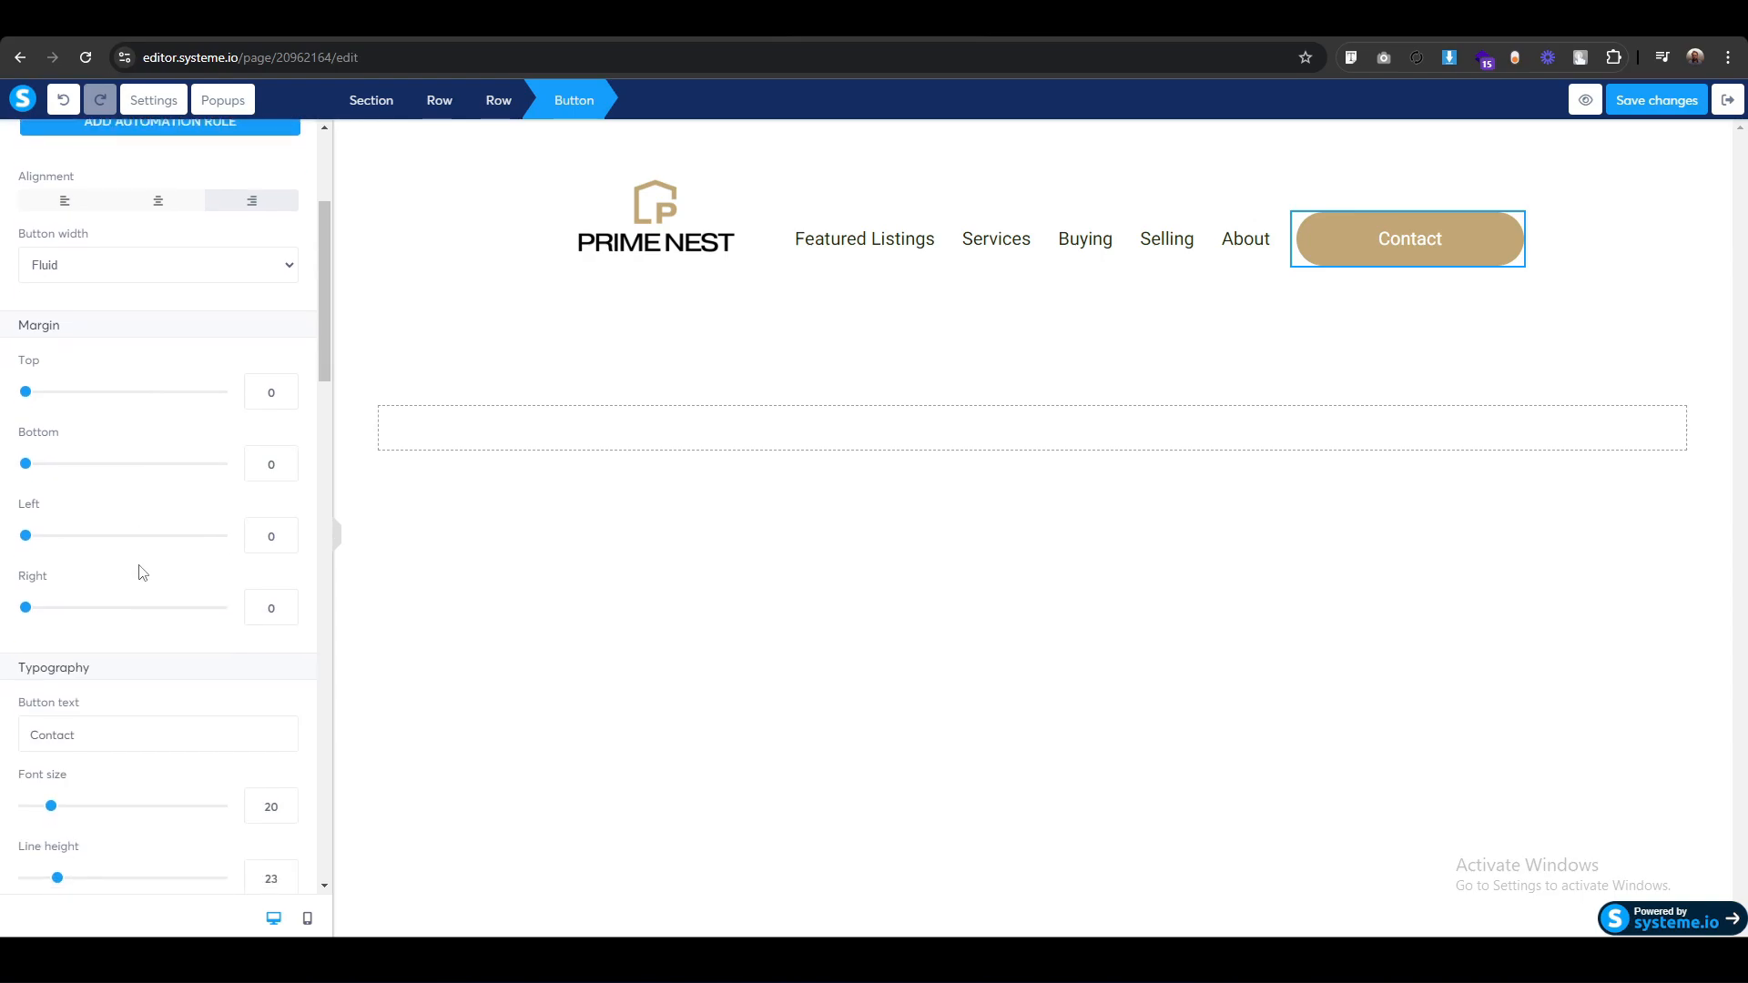
scroll(208, 619, "down", 15)
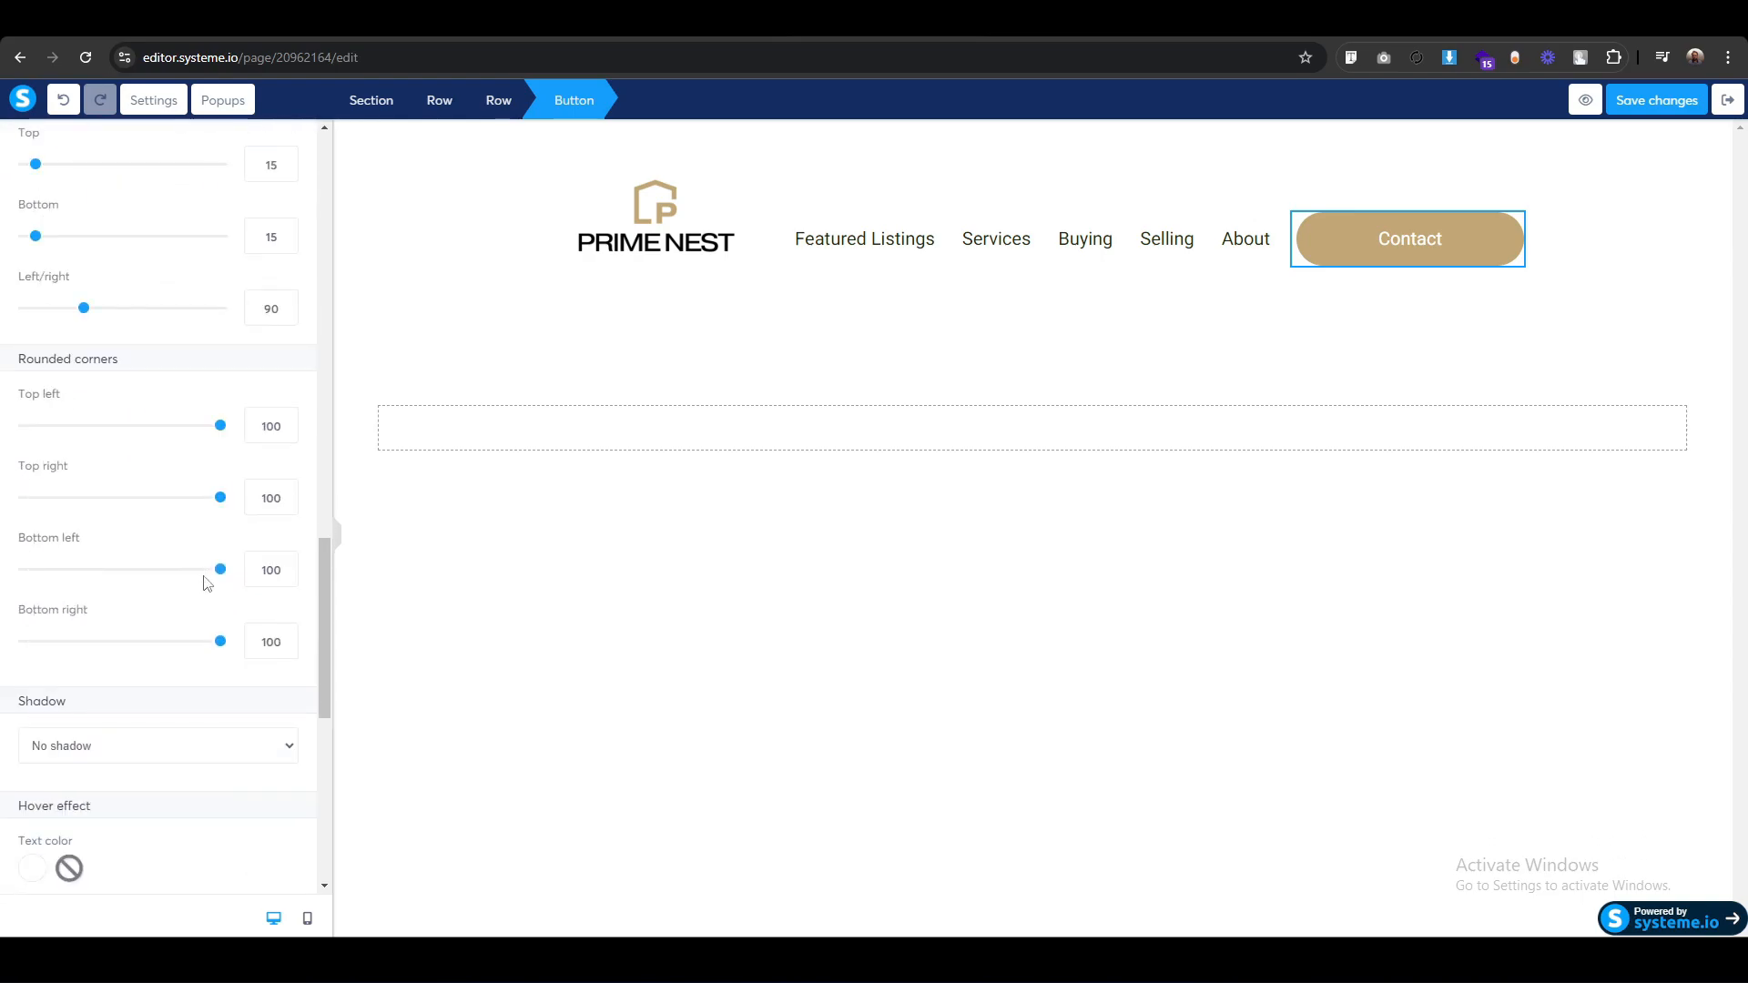
scroll(208, 655, "up", 10)
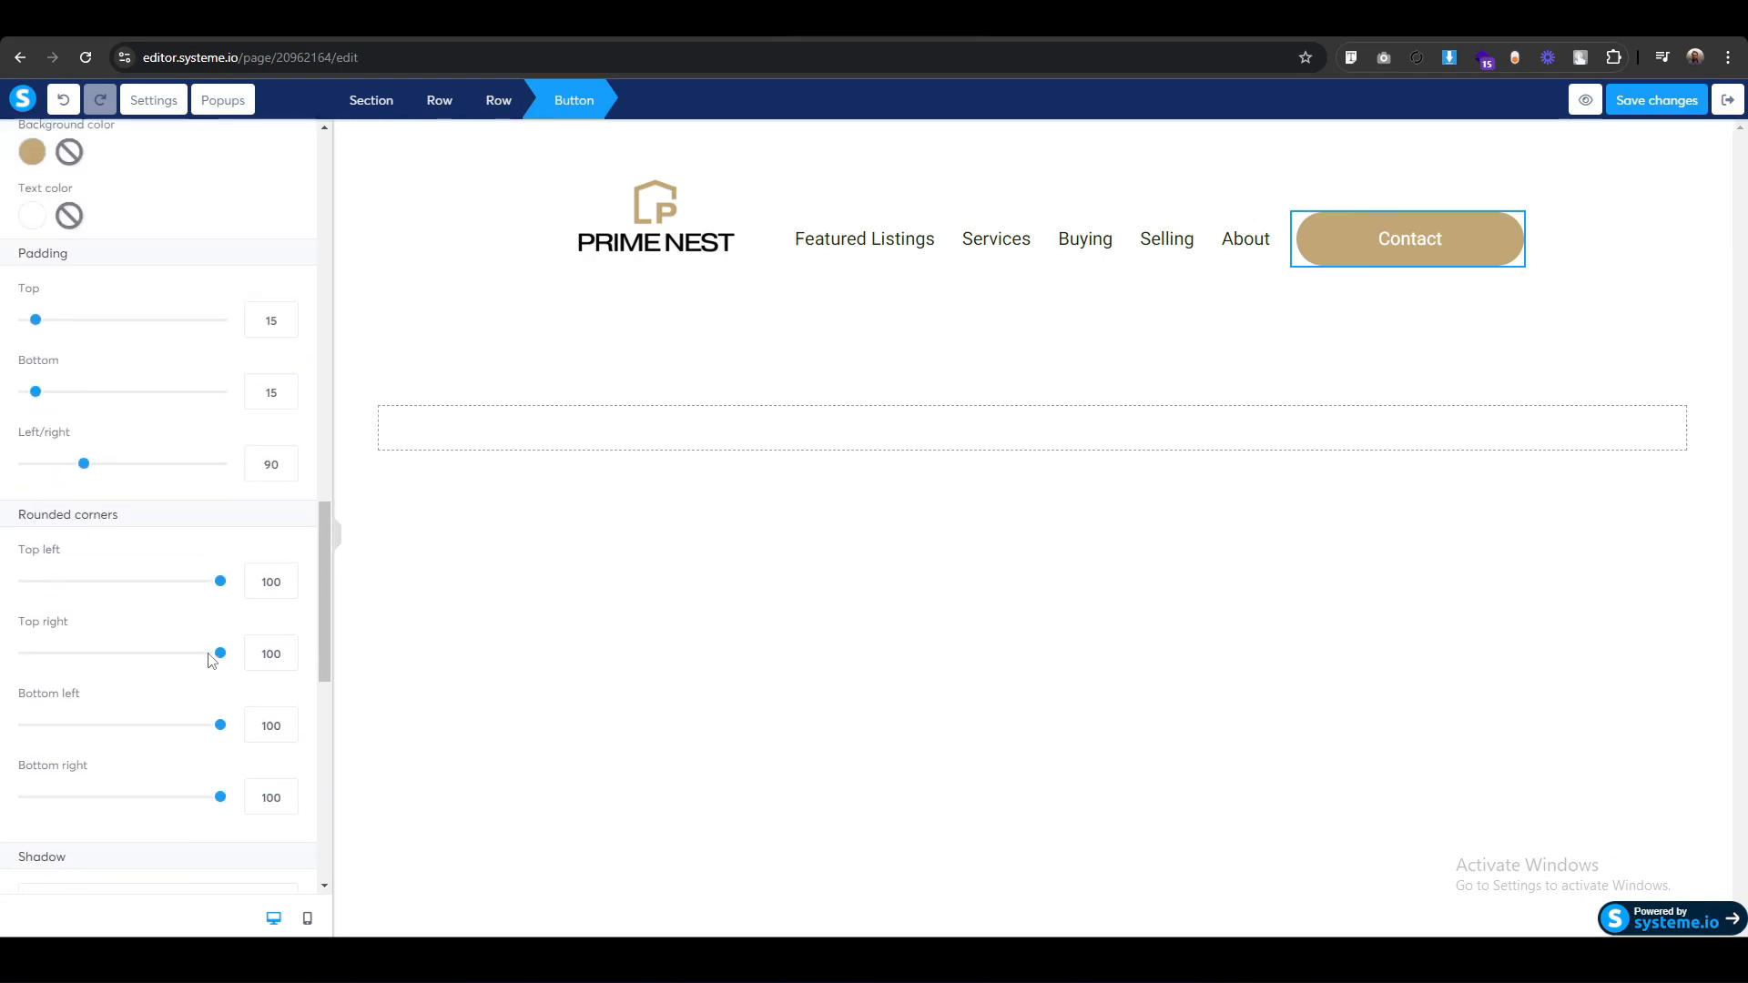
left_click_drag(268, 538, 250, 539)
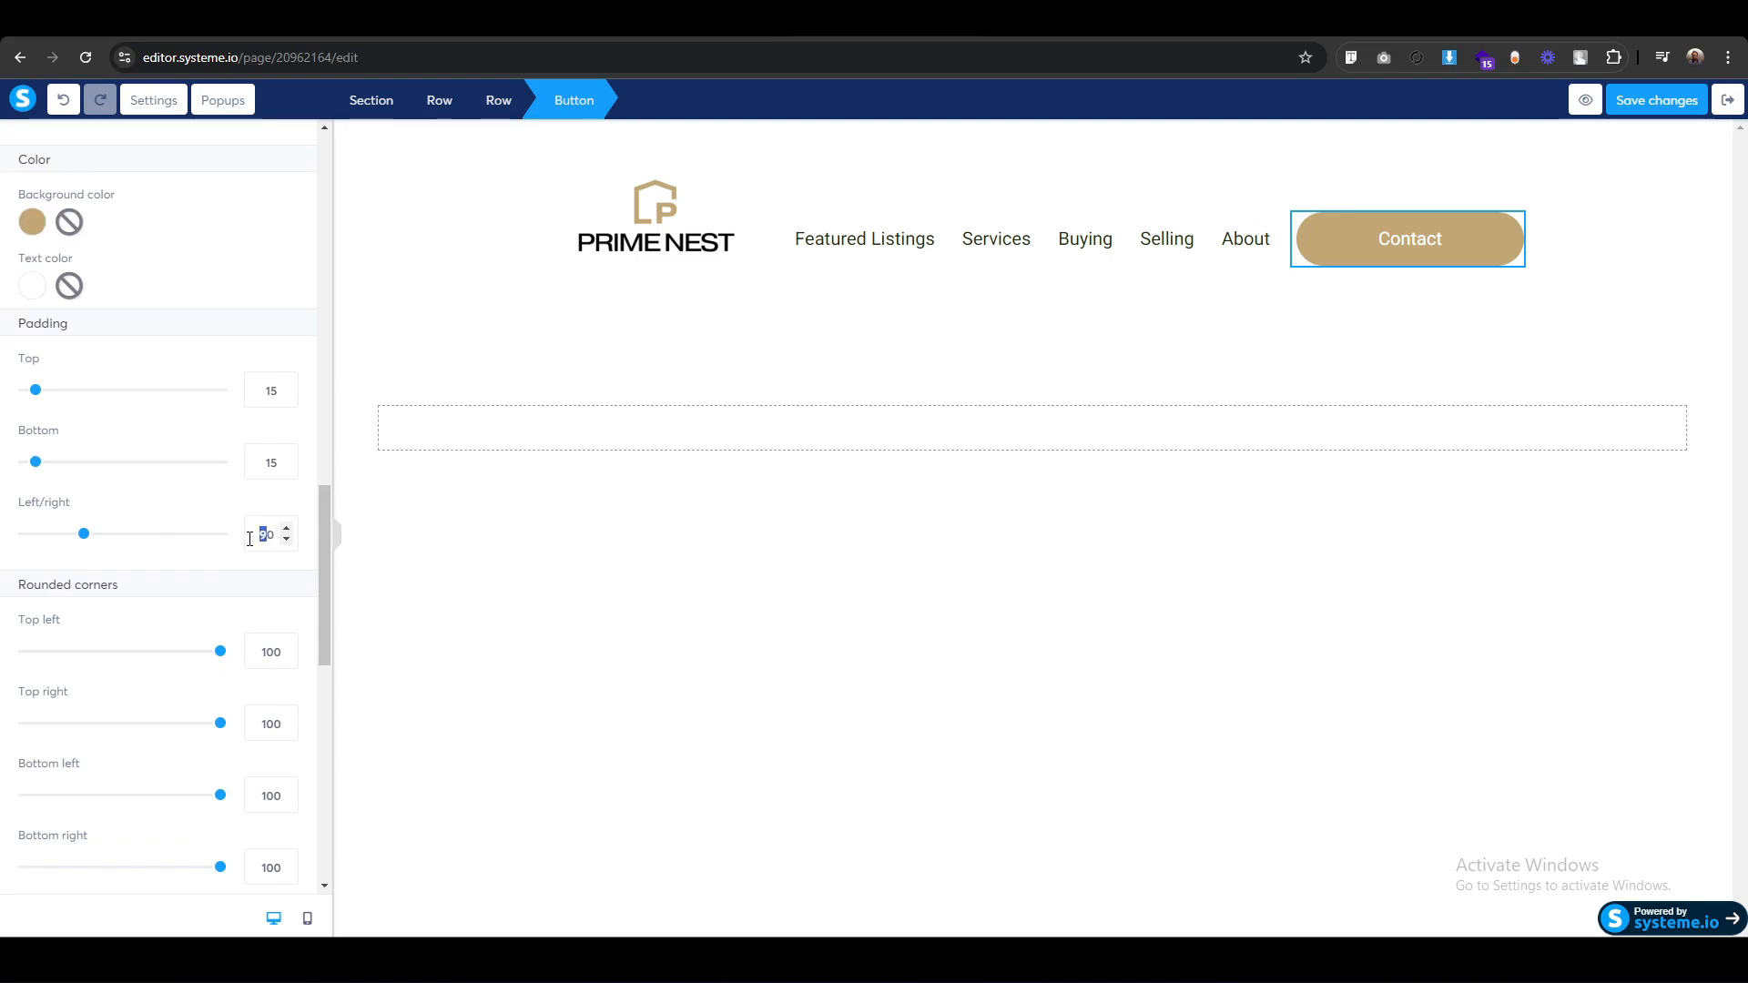
type("6")
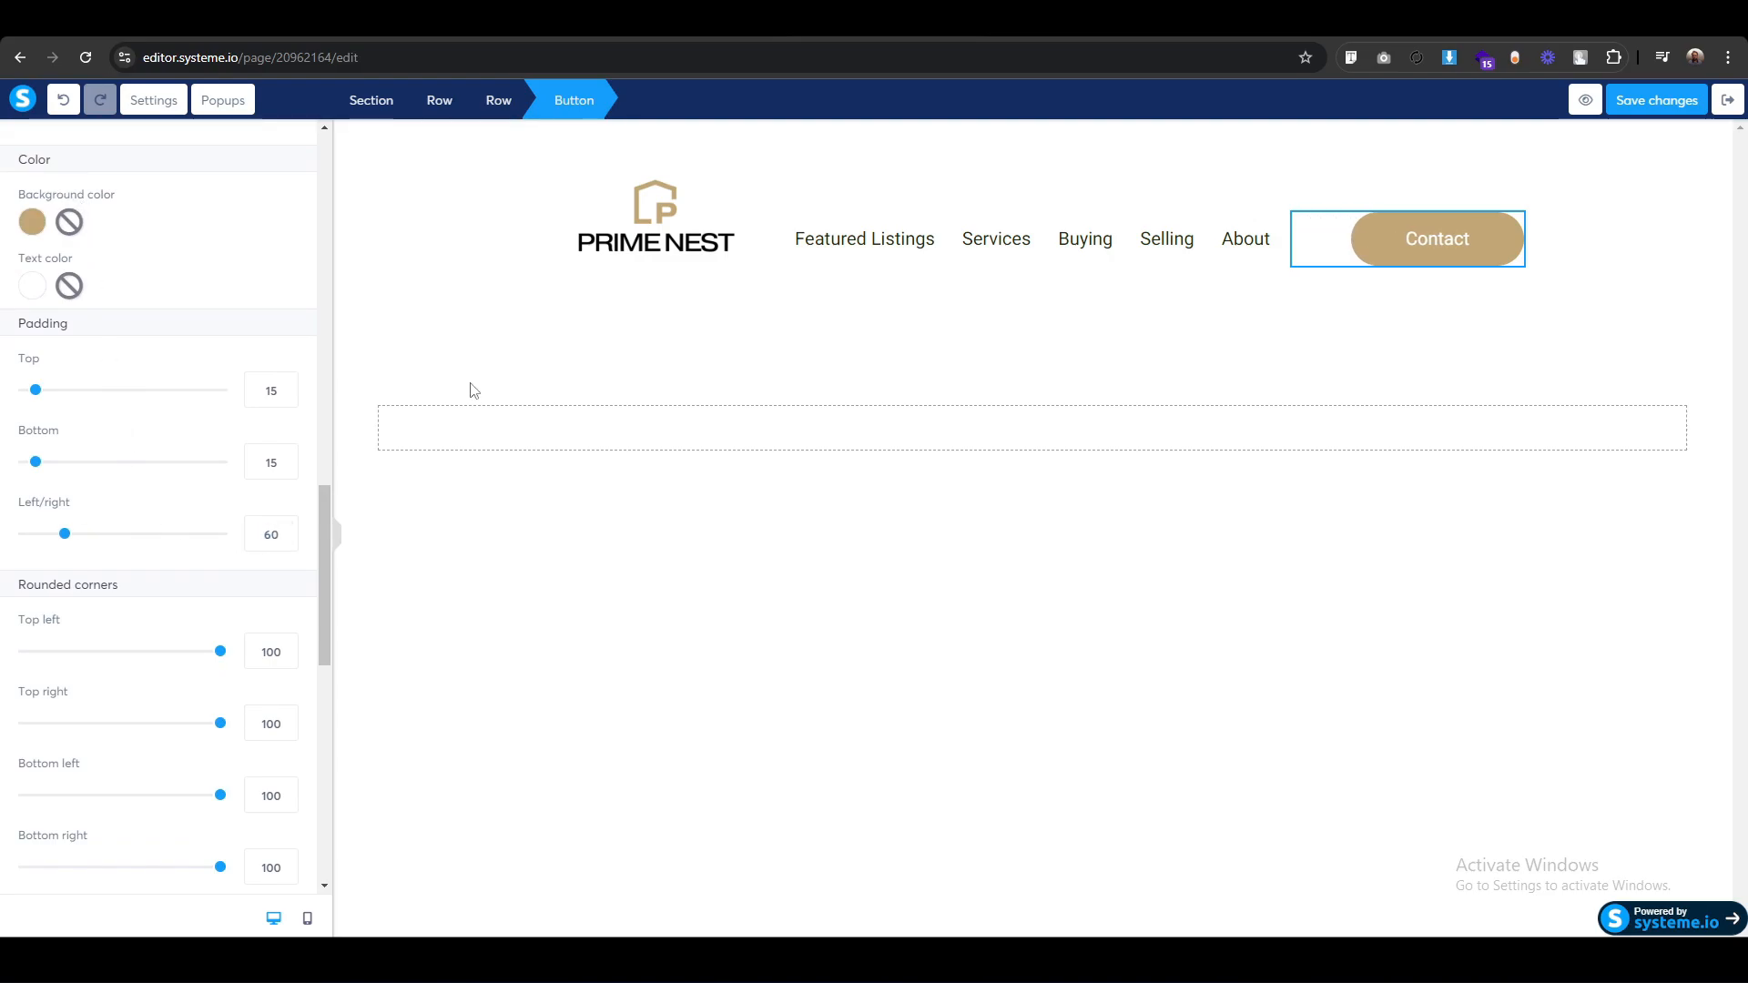
left_click(724, 734)
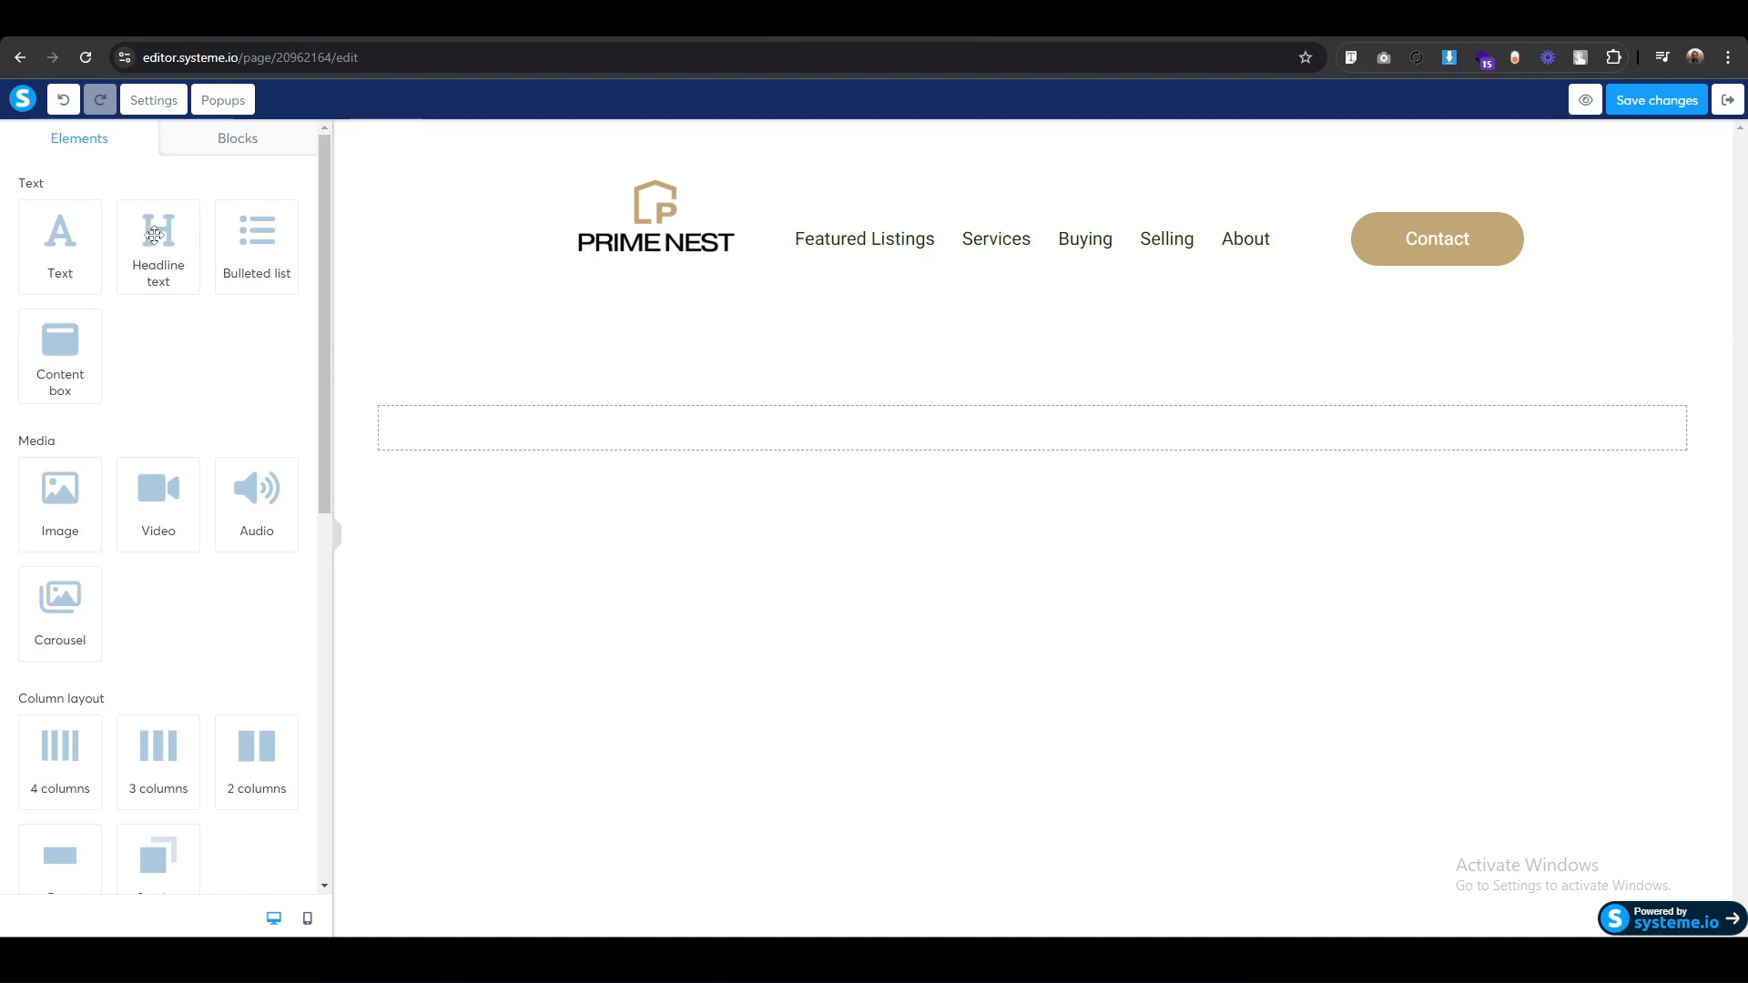
Add a headline to the empty hero section with the reference page's text "PREMIER PROPERTIES for EXCEPTIONAL LIVING", breaking the line after "for".
left_click_drag(154, 235, 1061, 426)
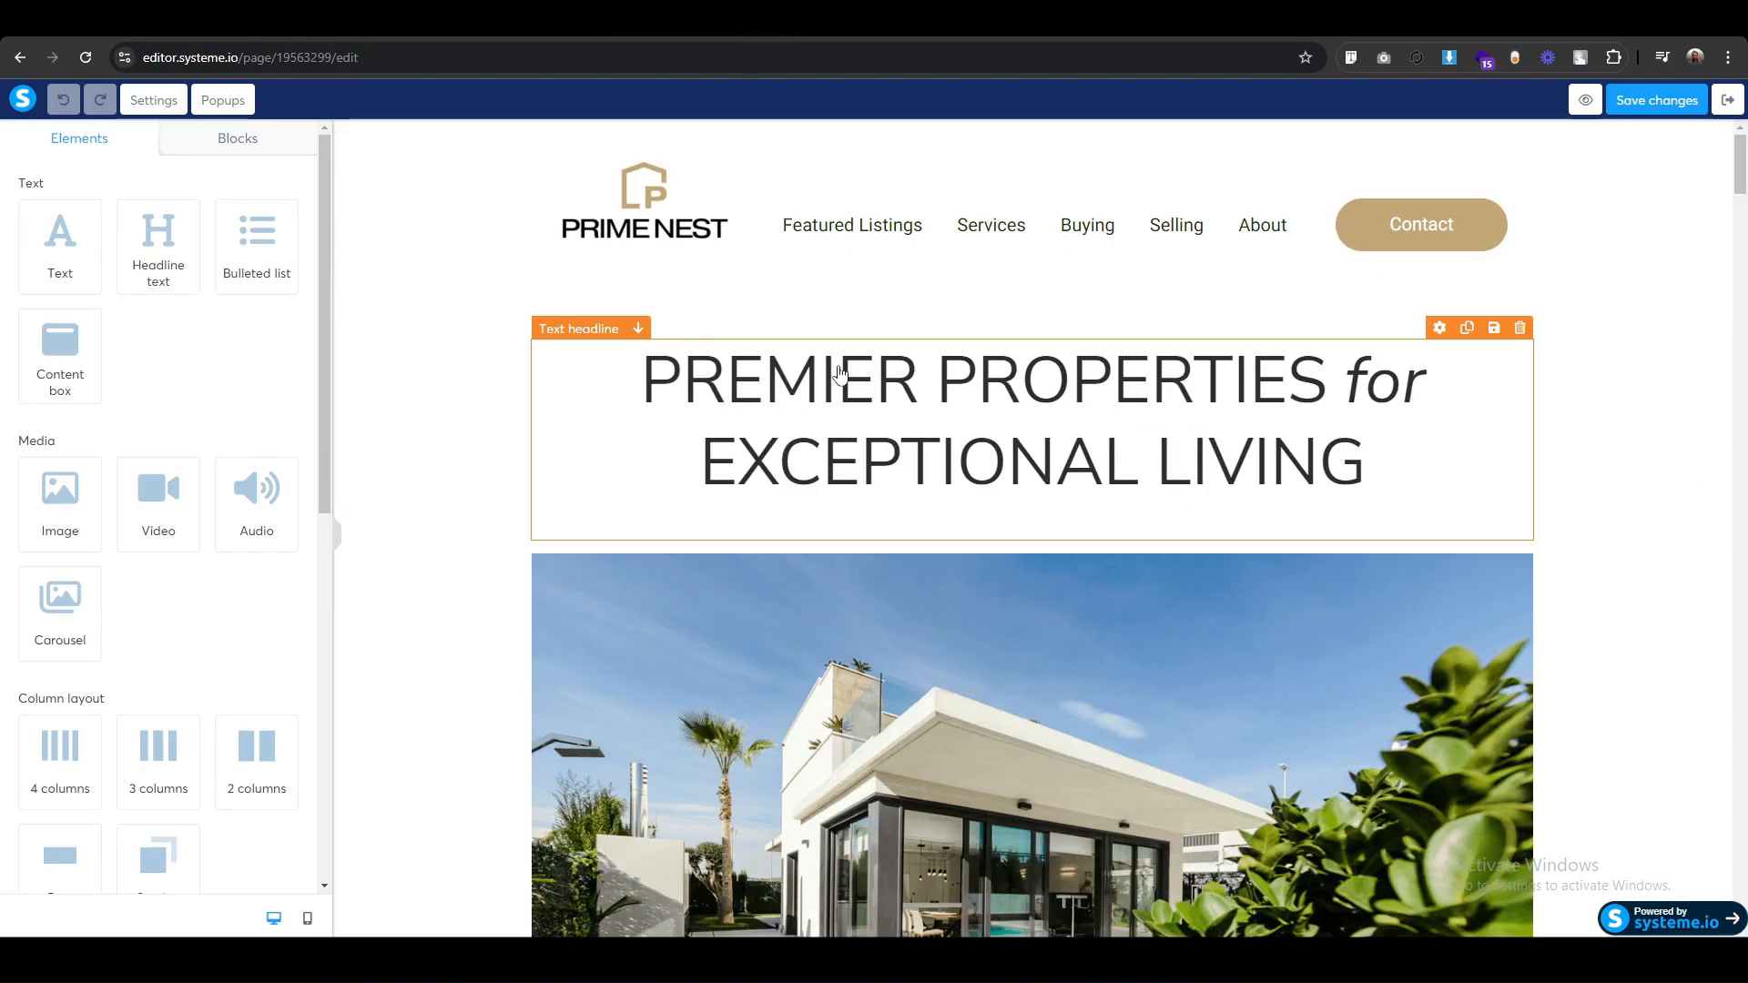
triple_click(840, 375)
key("ctrl+c")
left_click(840, 375)
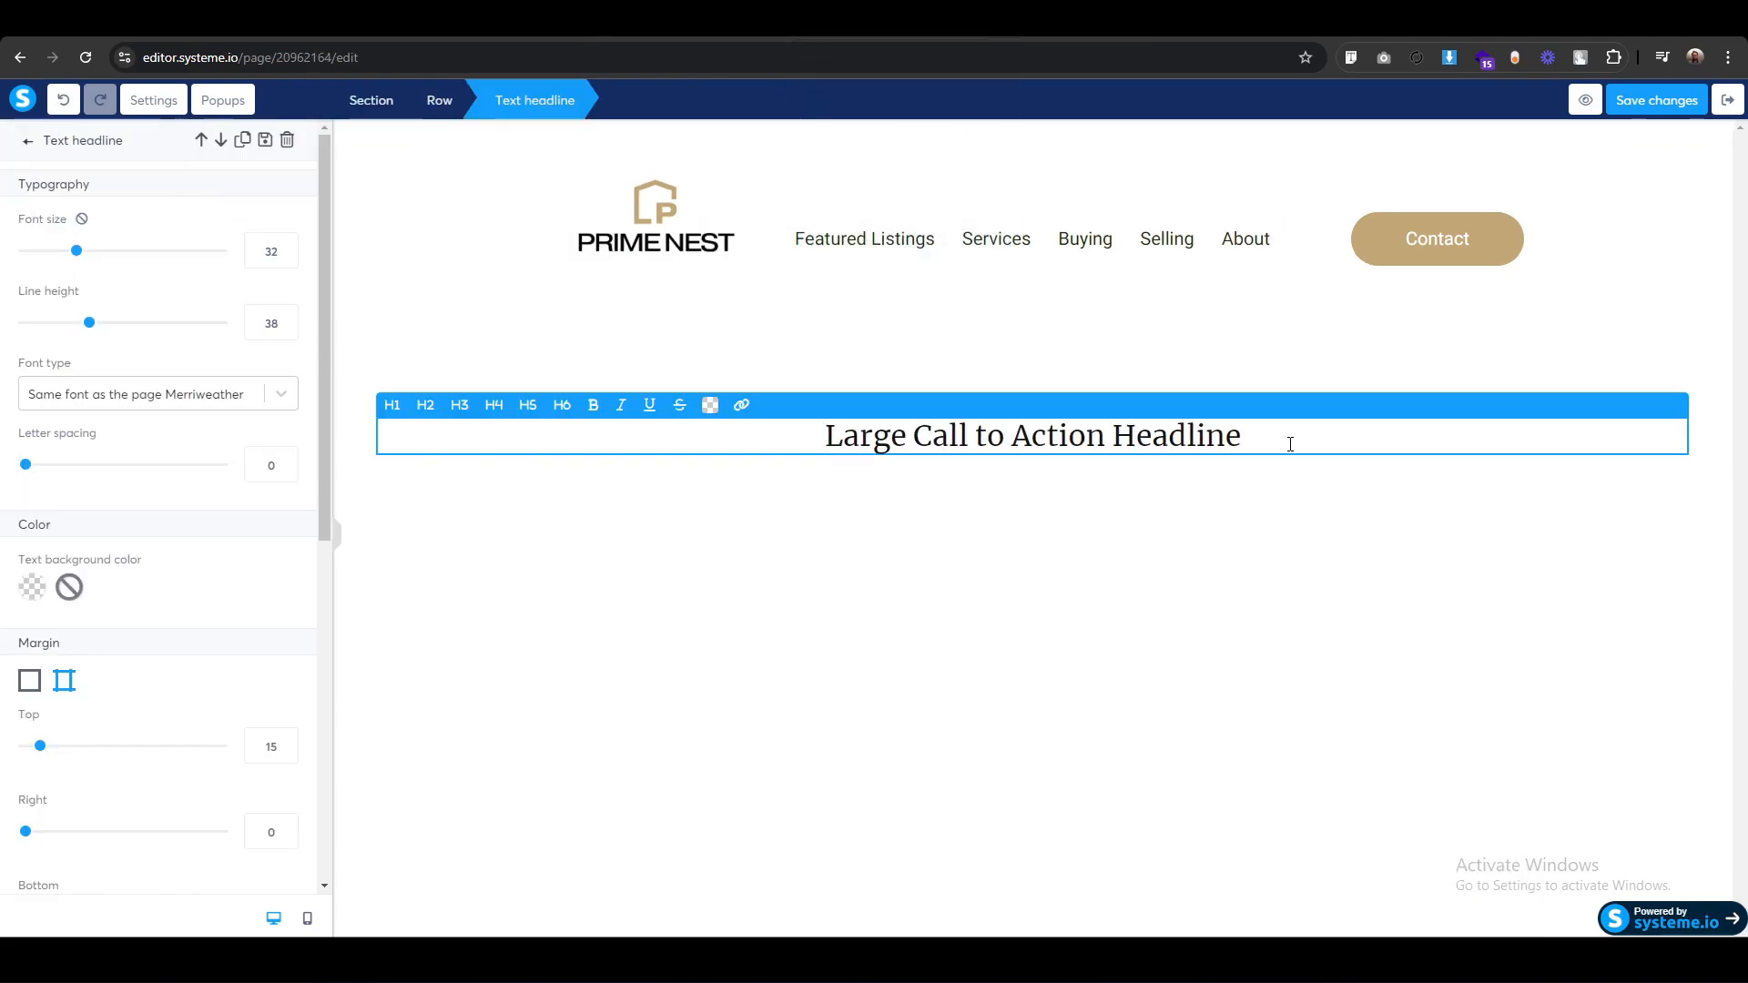
triple_click(1290, 443)
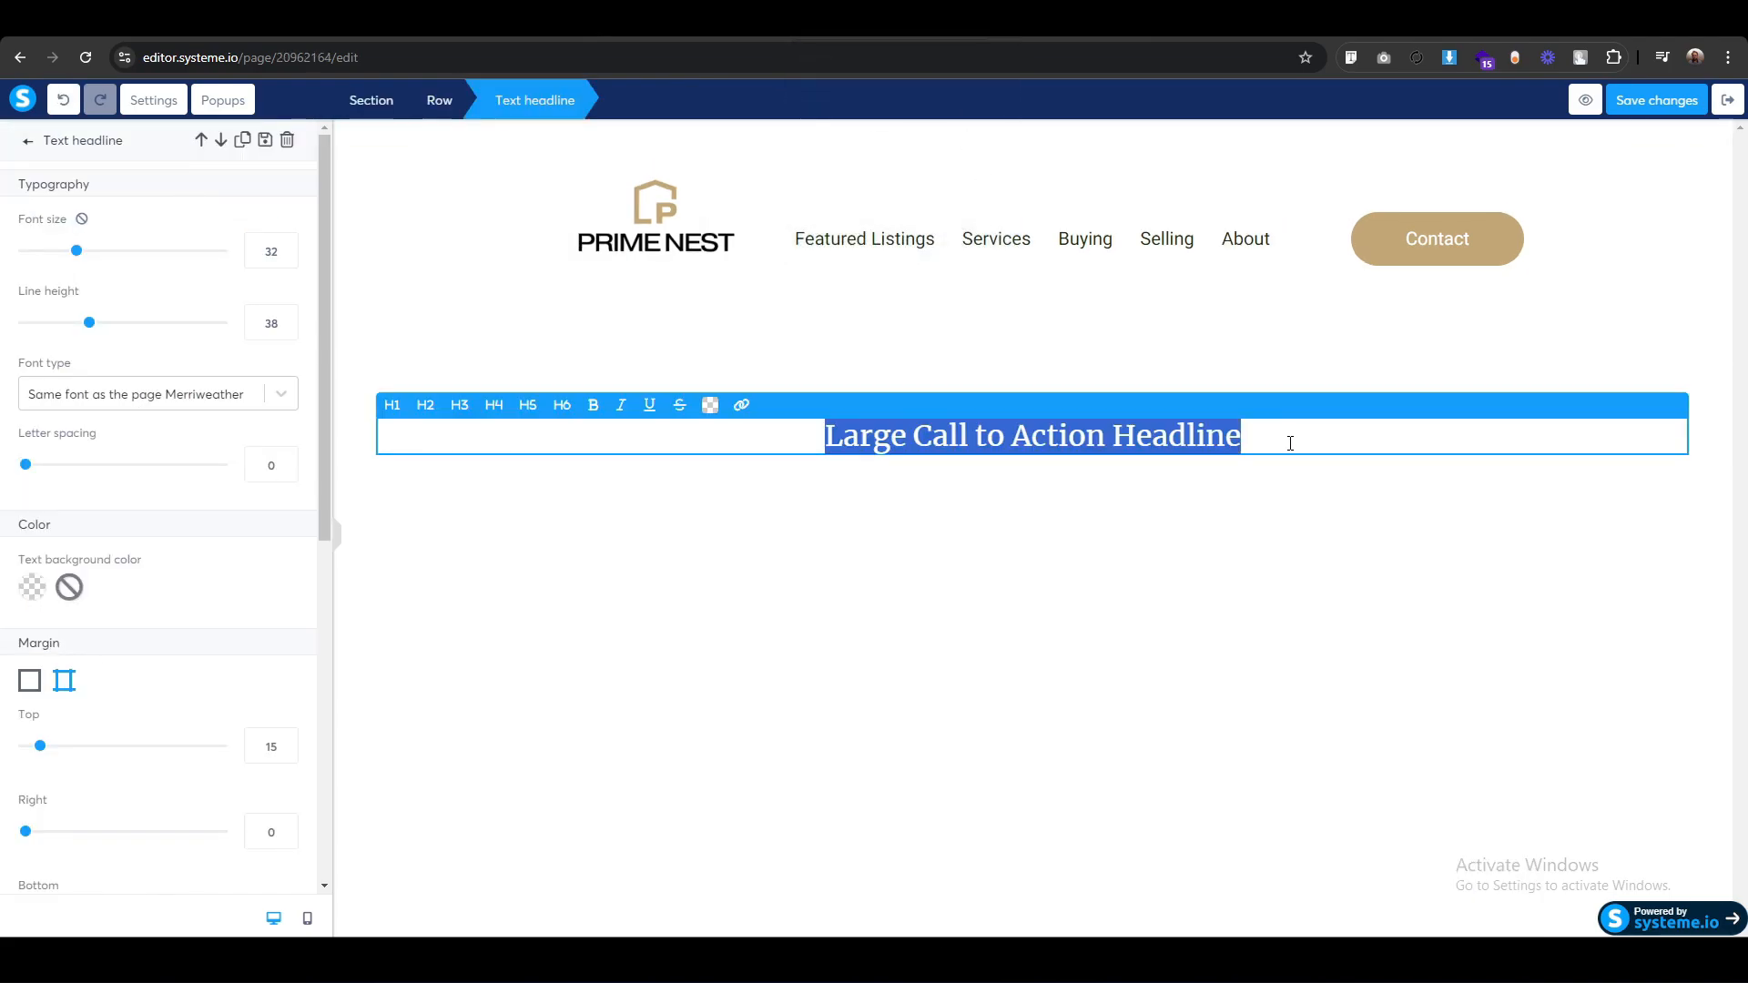
key("ctrl+v")
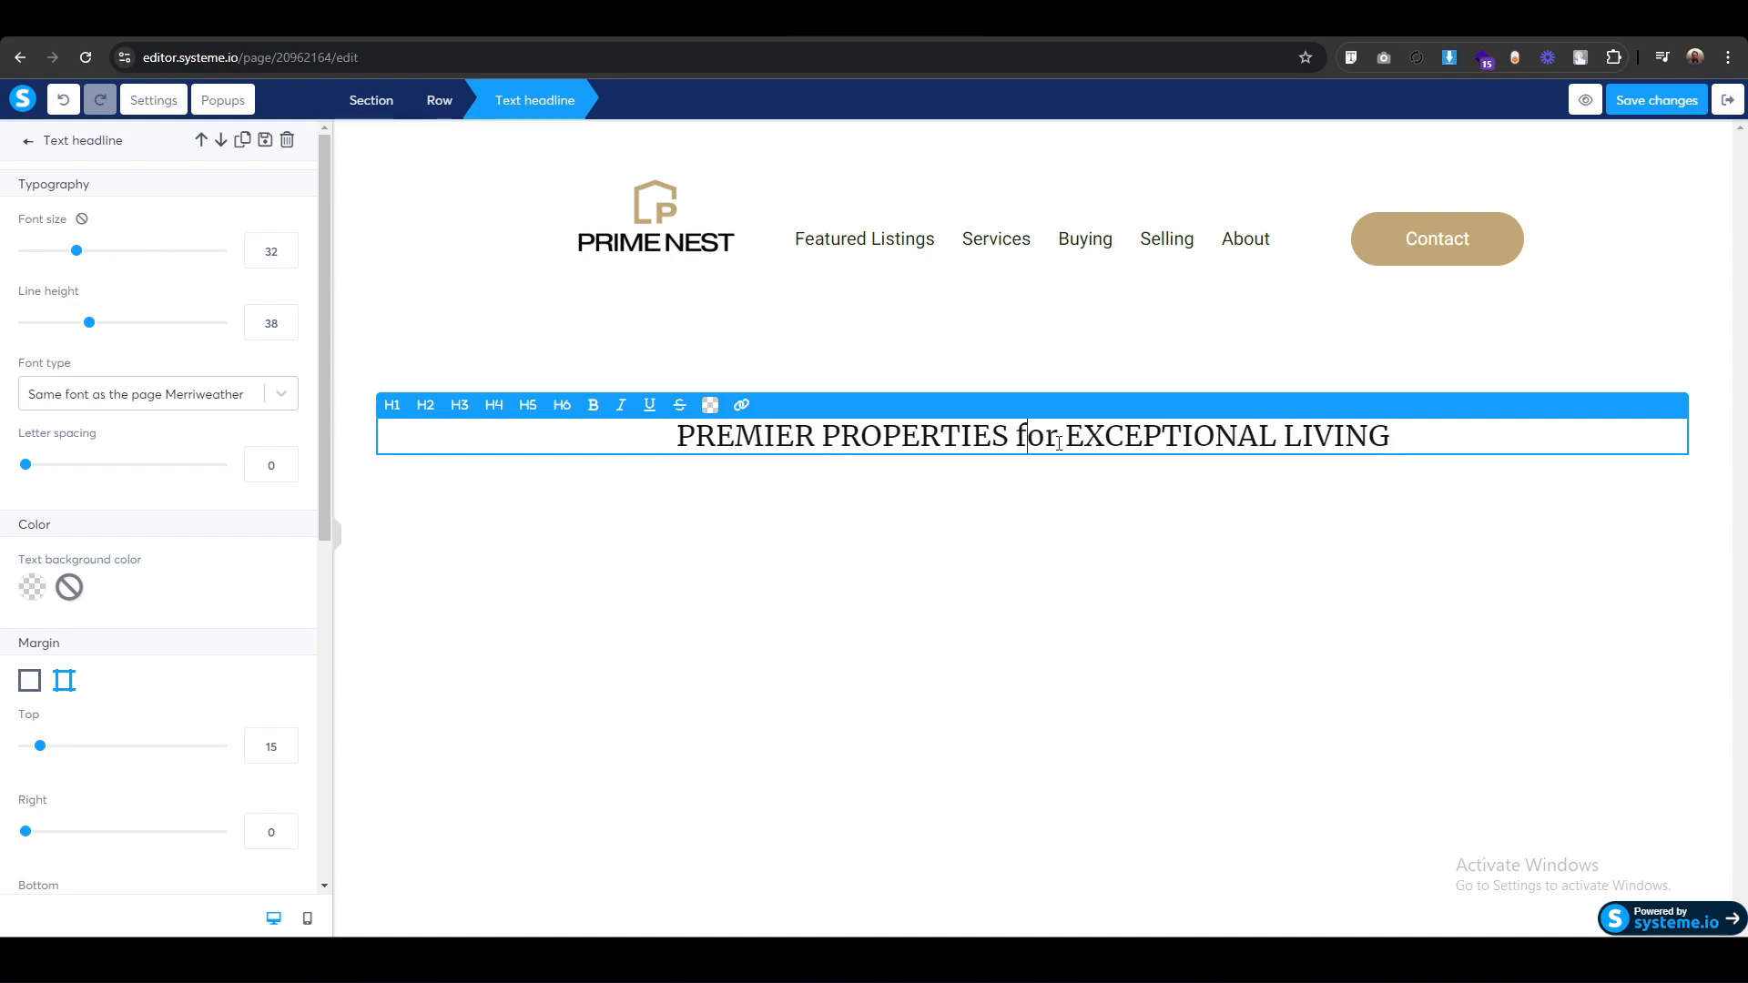
key("BackSpace")
key("Return")
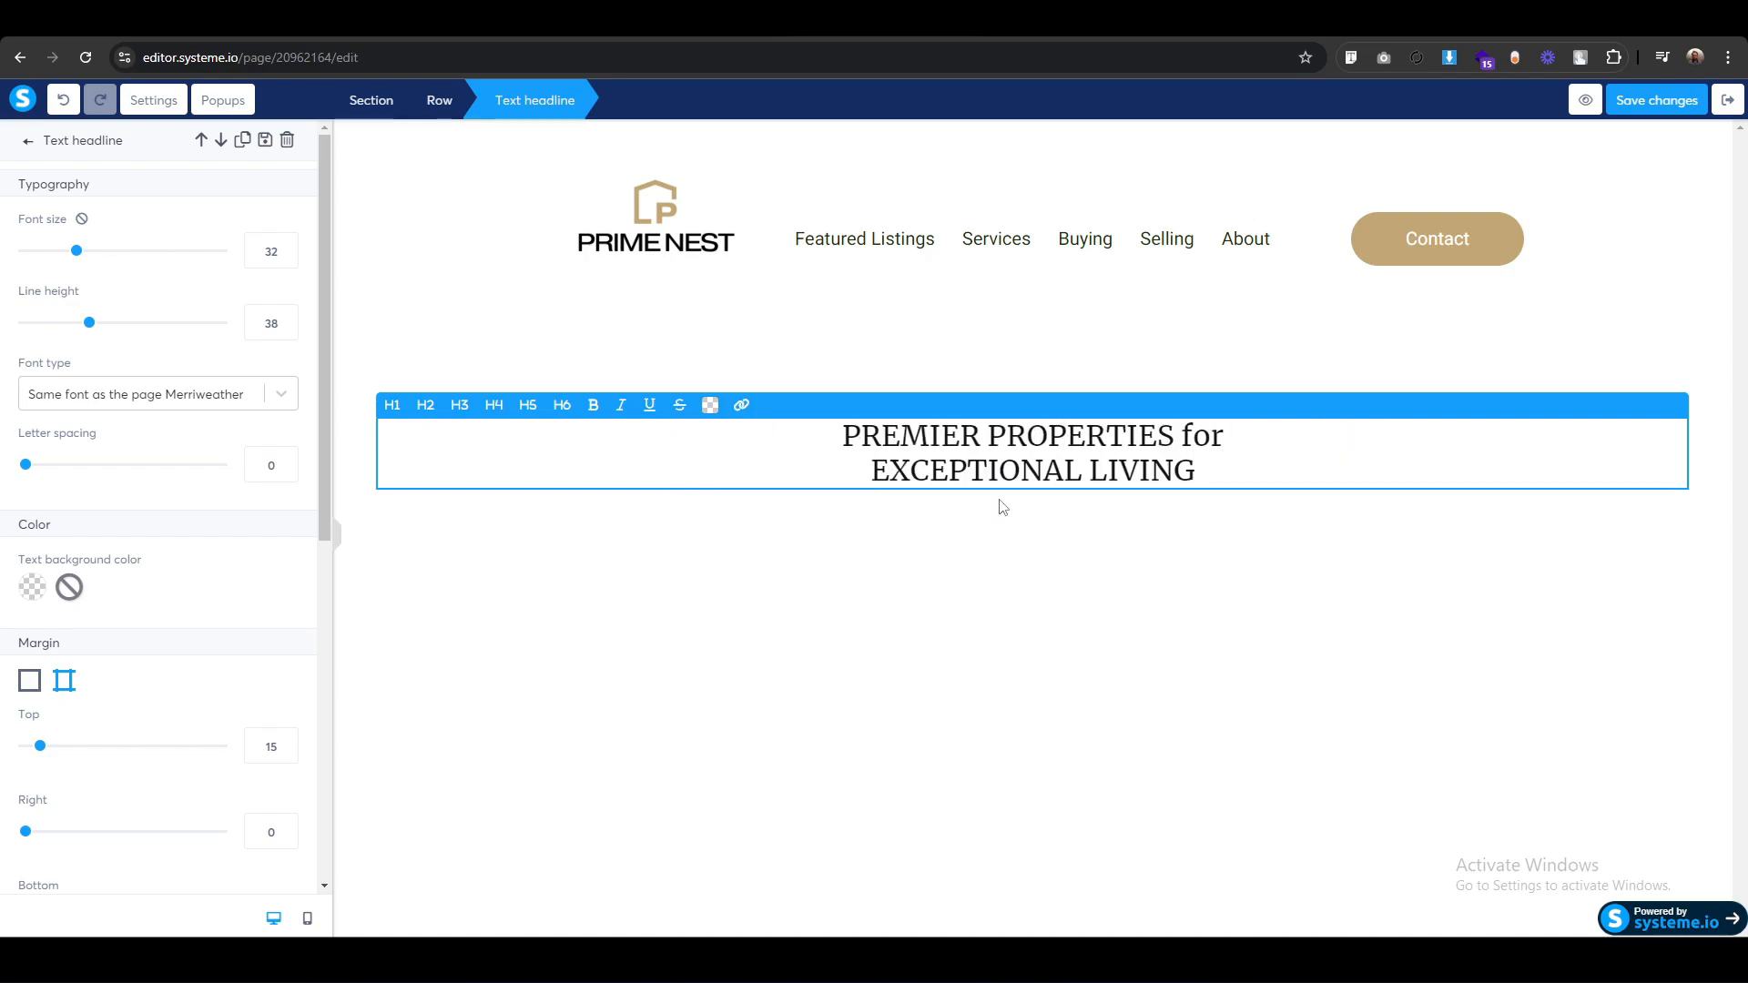
Format the whole hero headline as H1 with font size 72 and line height 90.
key("ctrl+a")
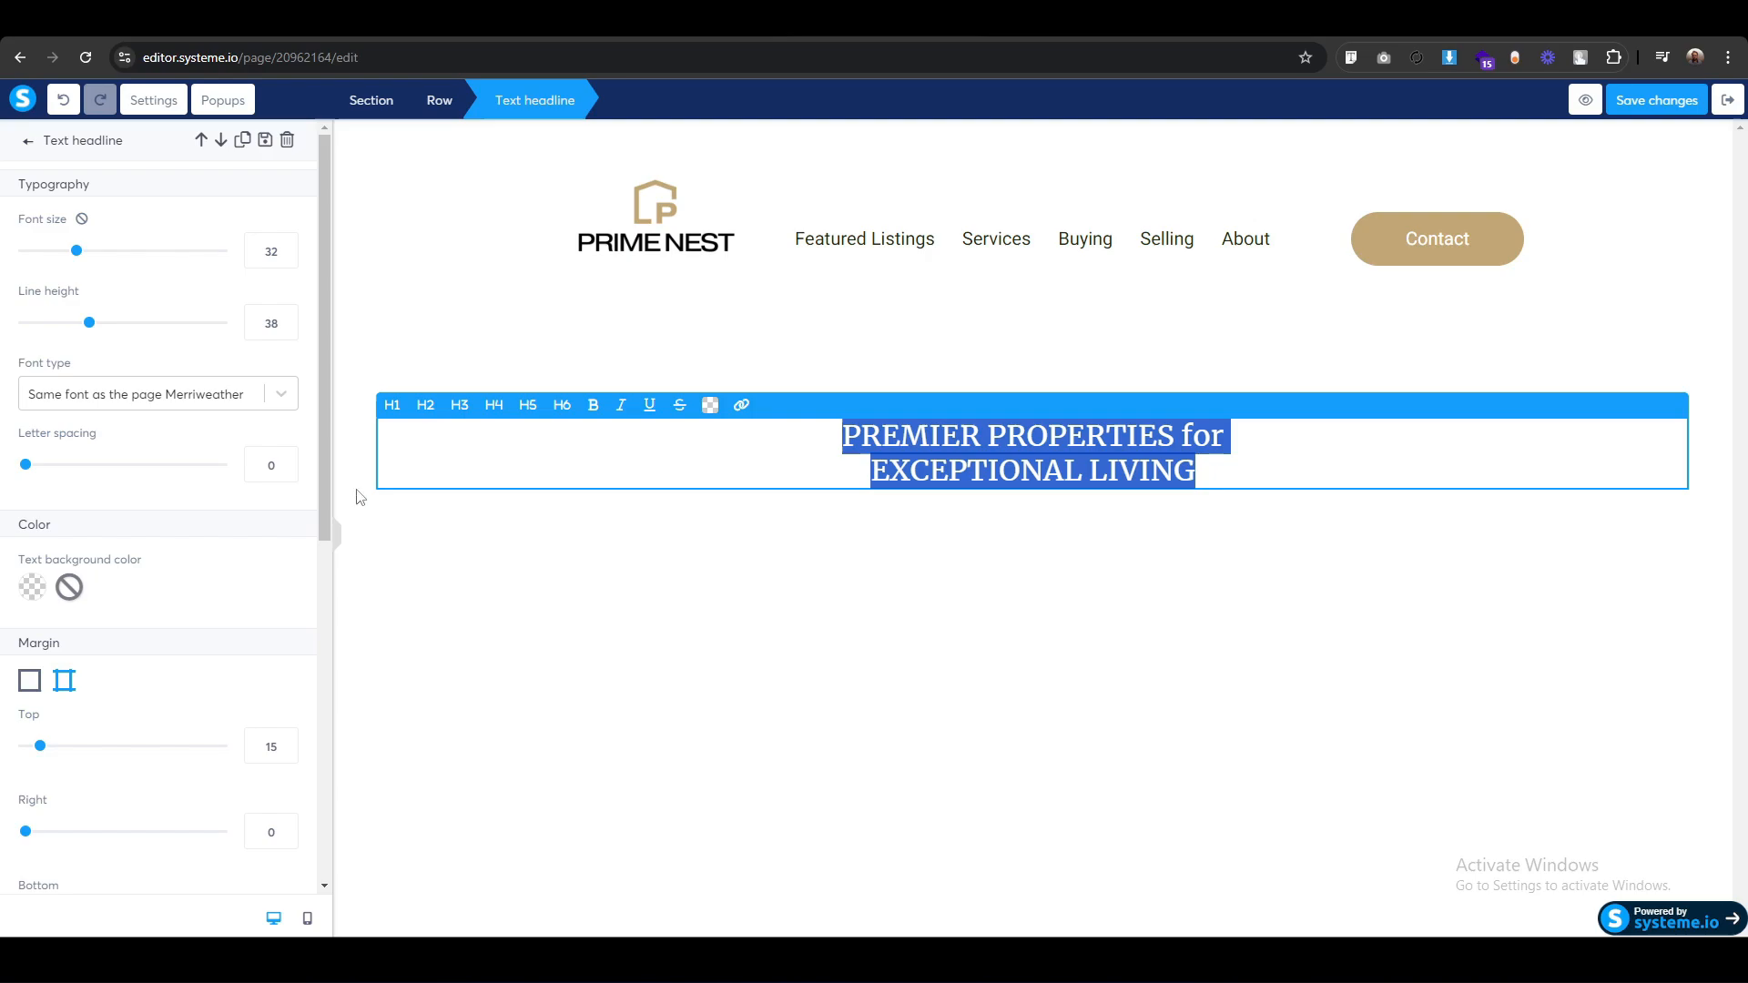
left_click(392, 405)
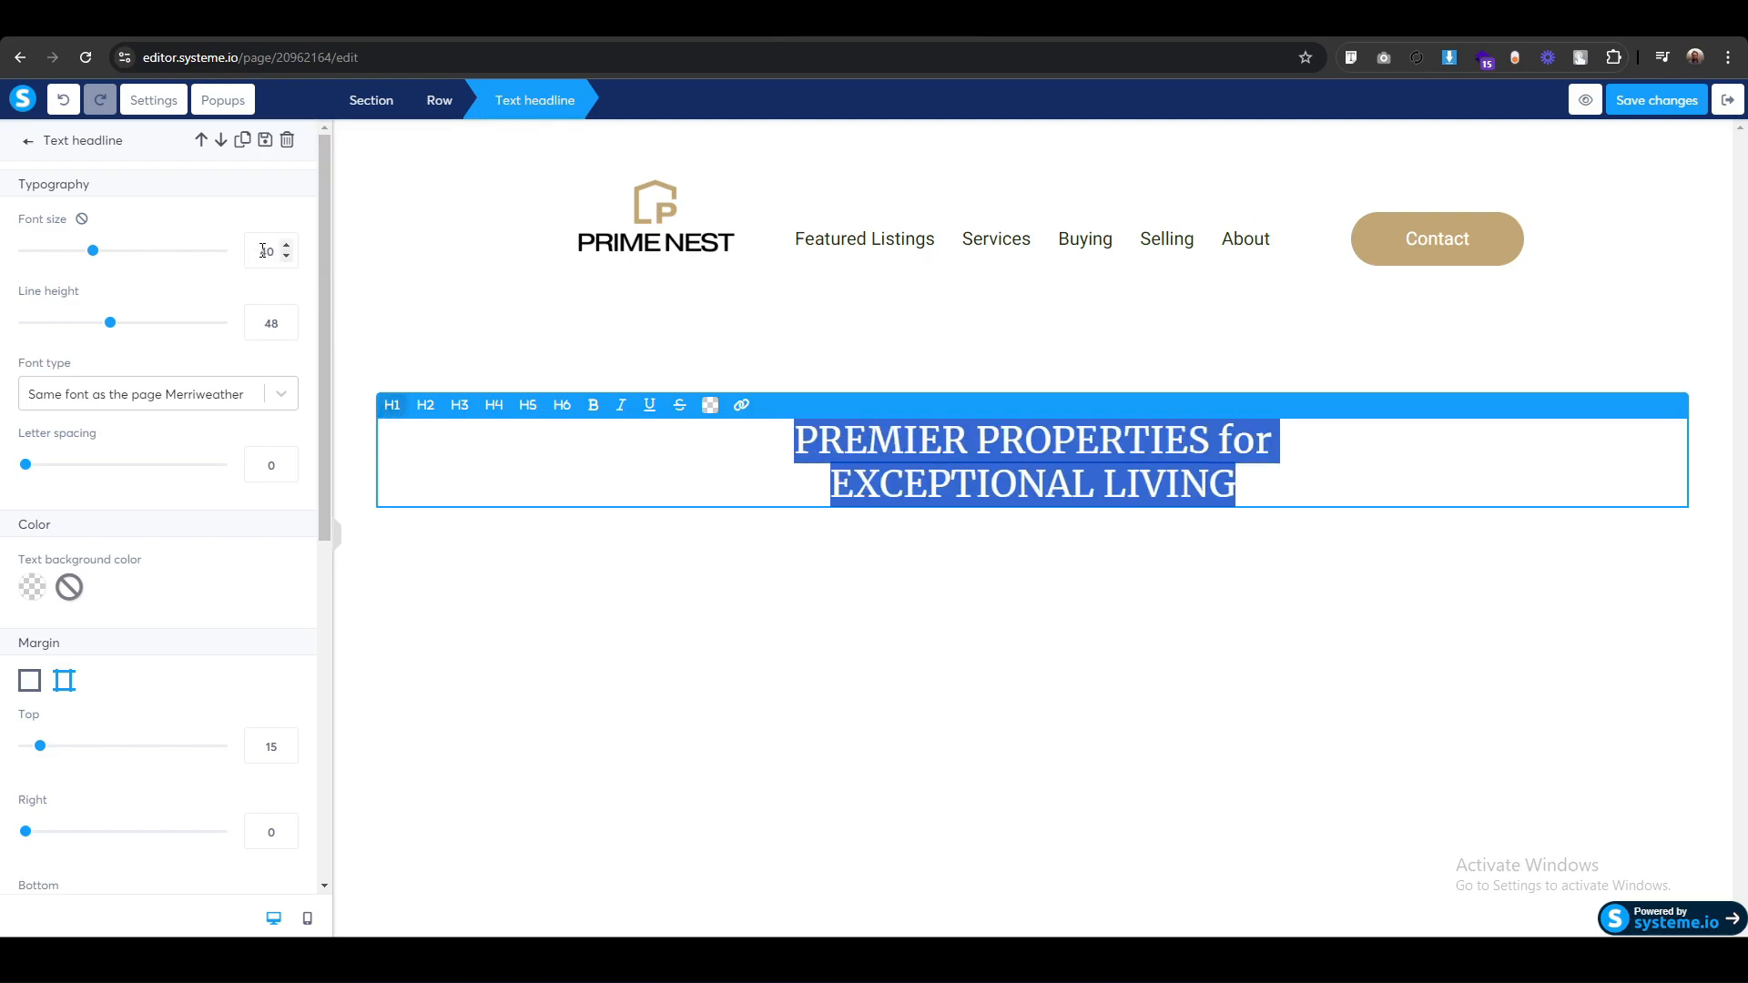
left_click_drag(263, 250, 319, 256)
type("72")
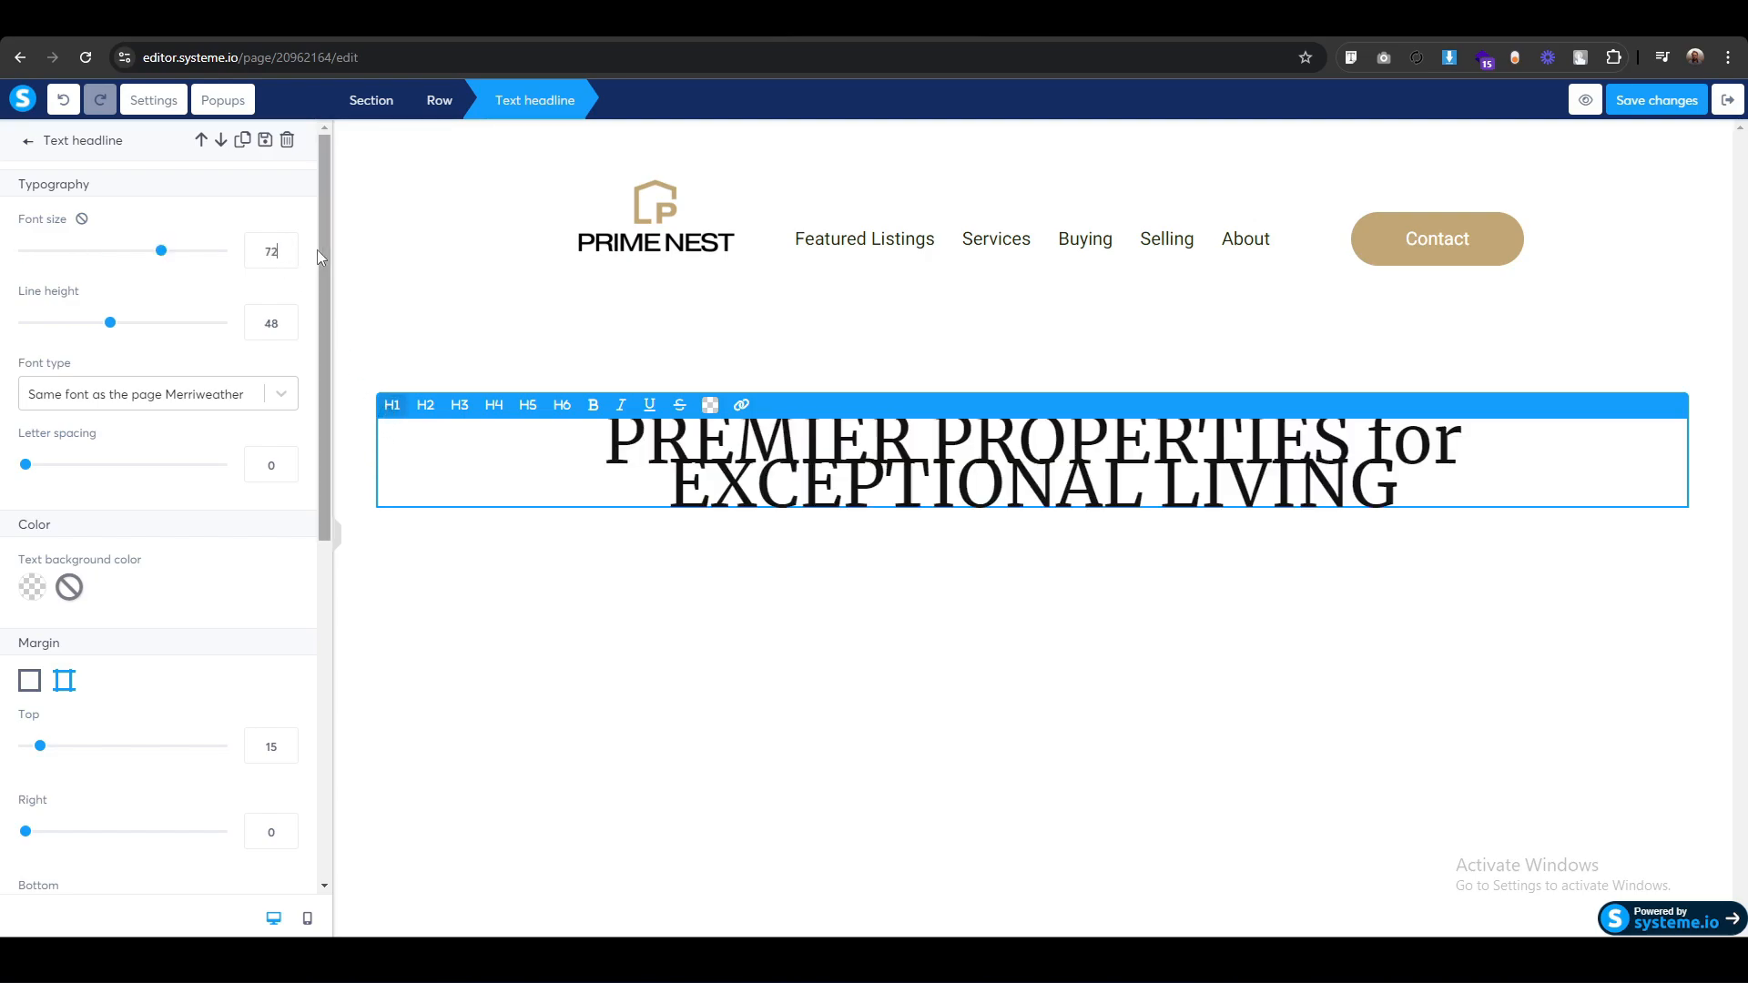
double_click(271, 333)
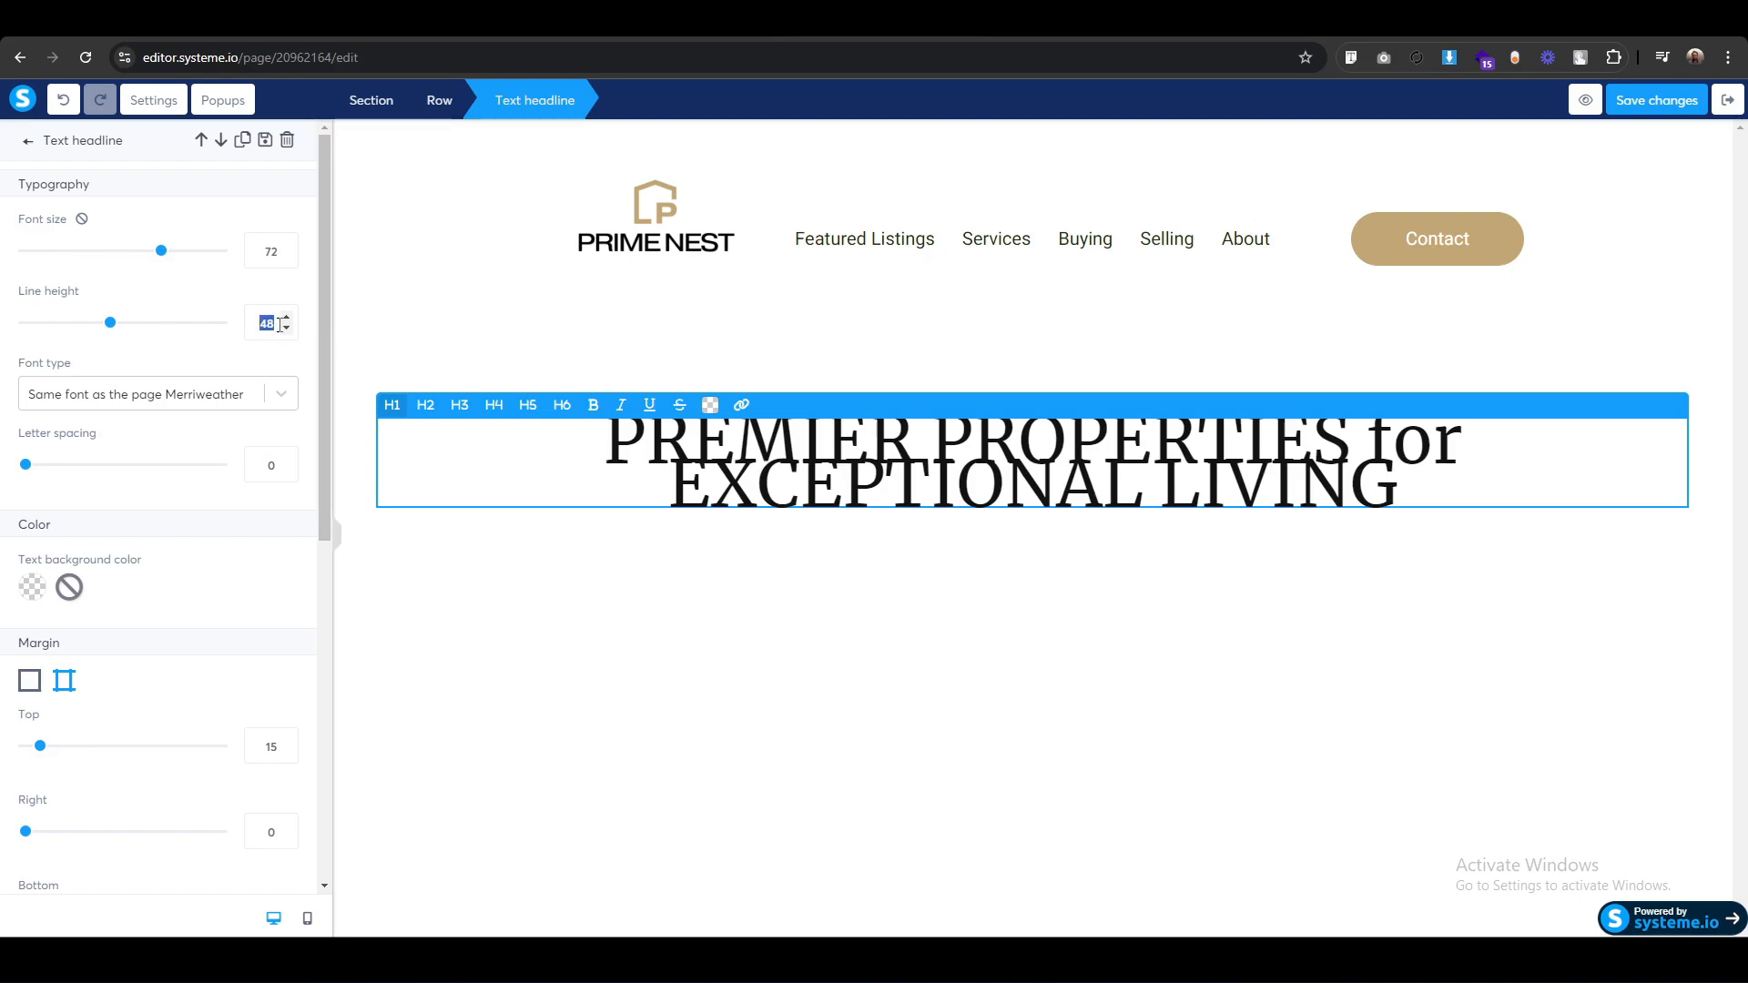
type("90")
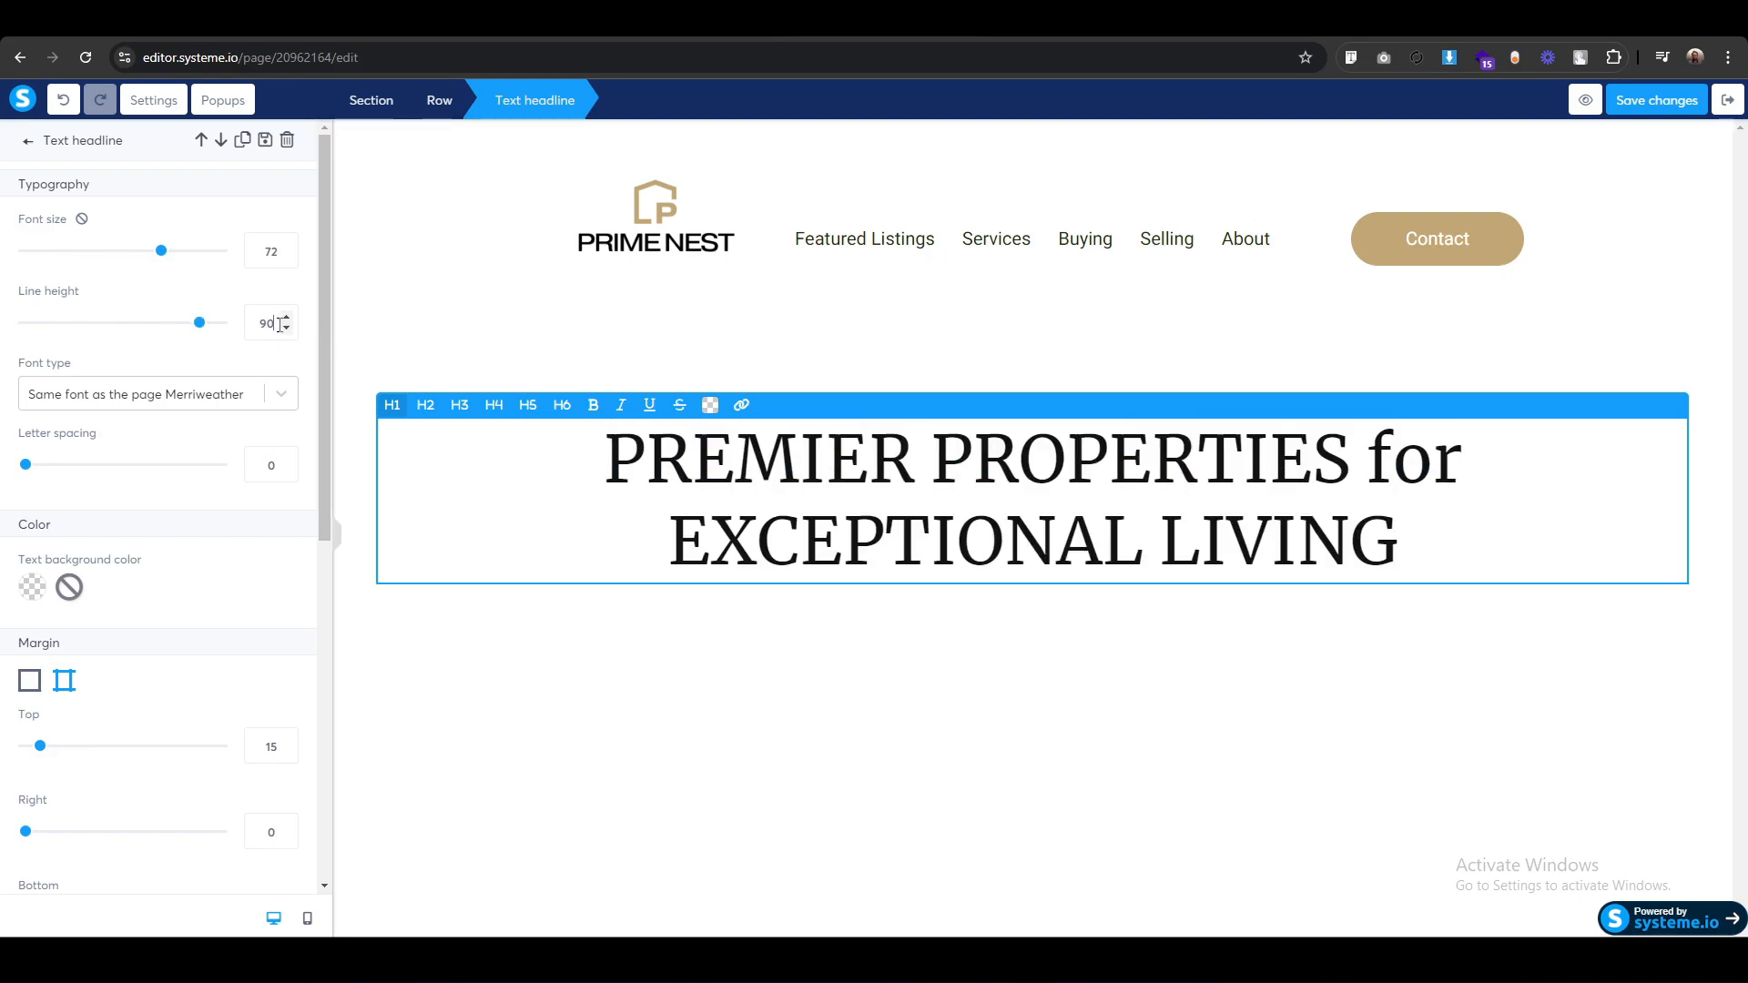
Change the hero headline's font to the Google font Nunito Sans.
left_click(128, 408)
left_click(128, 500)
left_click(91, 450)
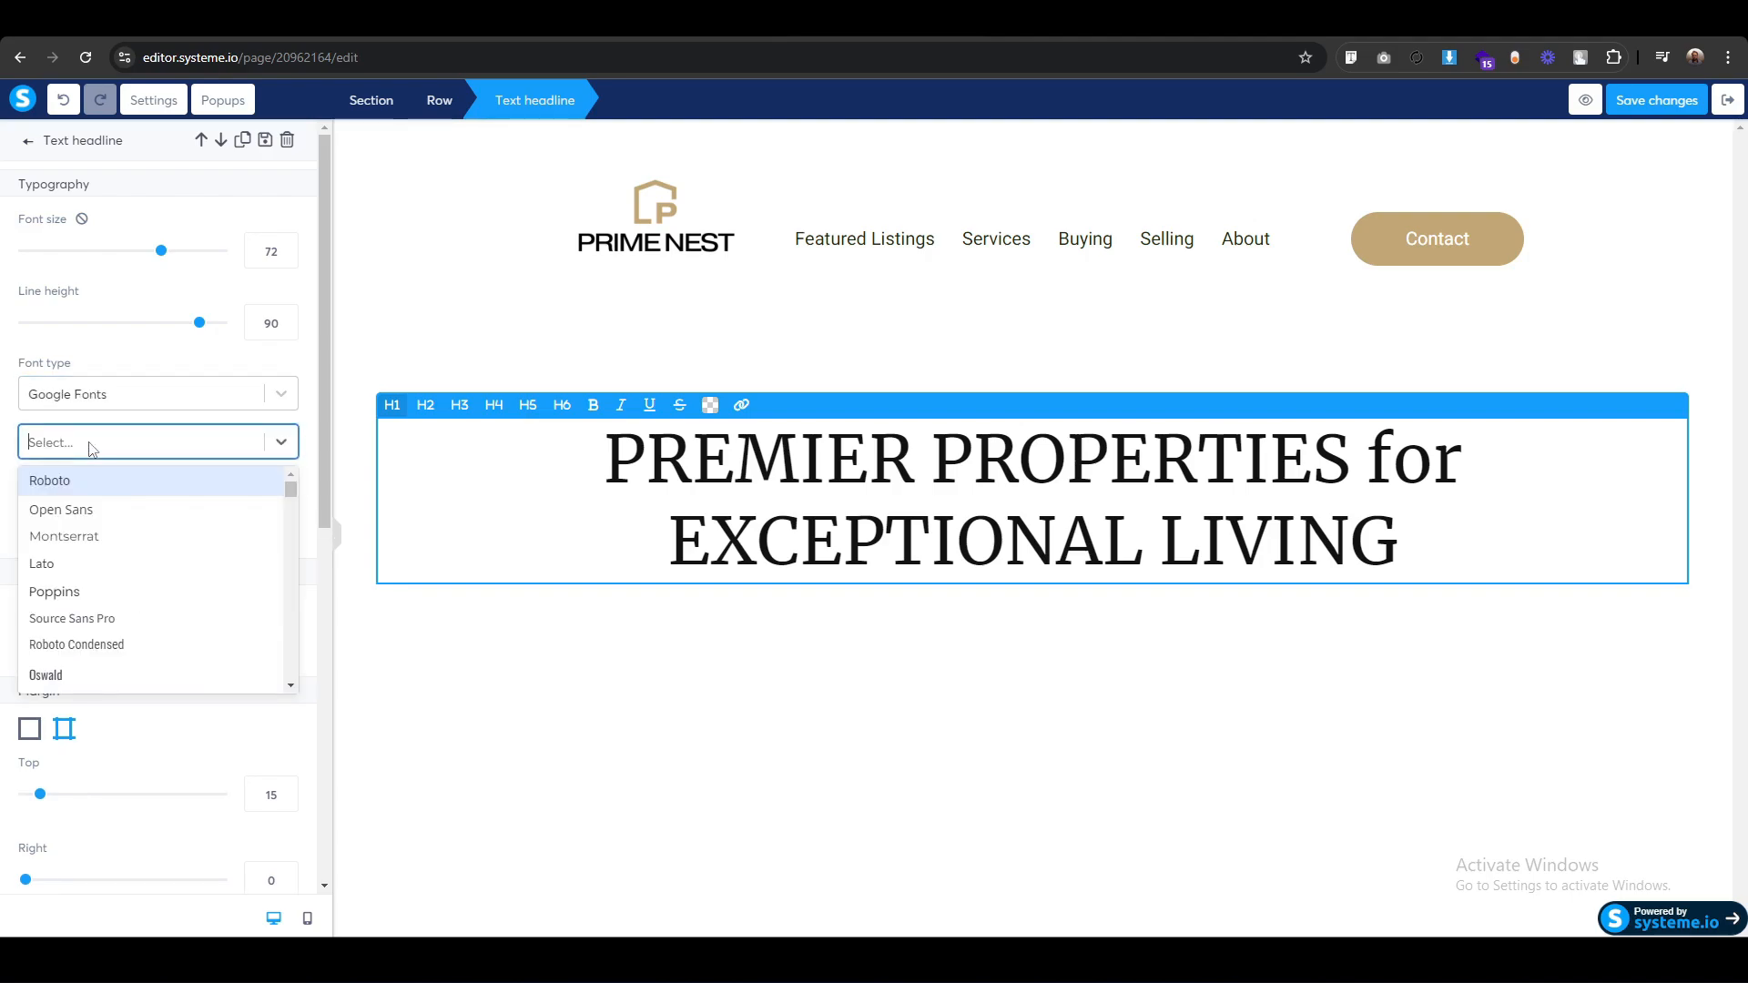
type("nun")
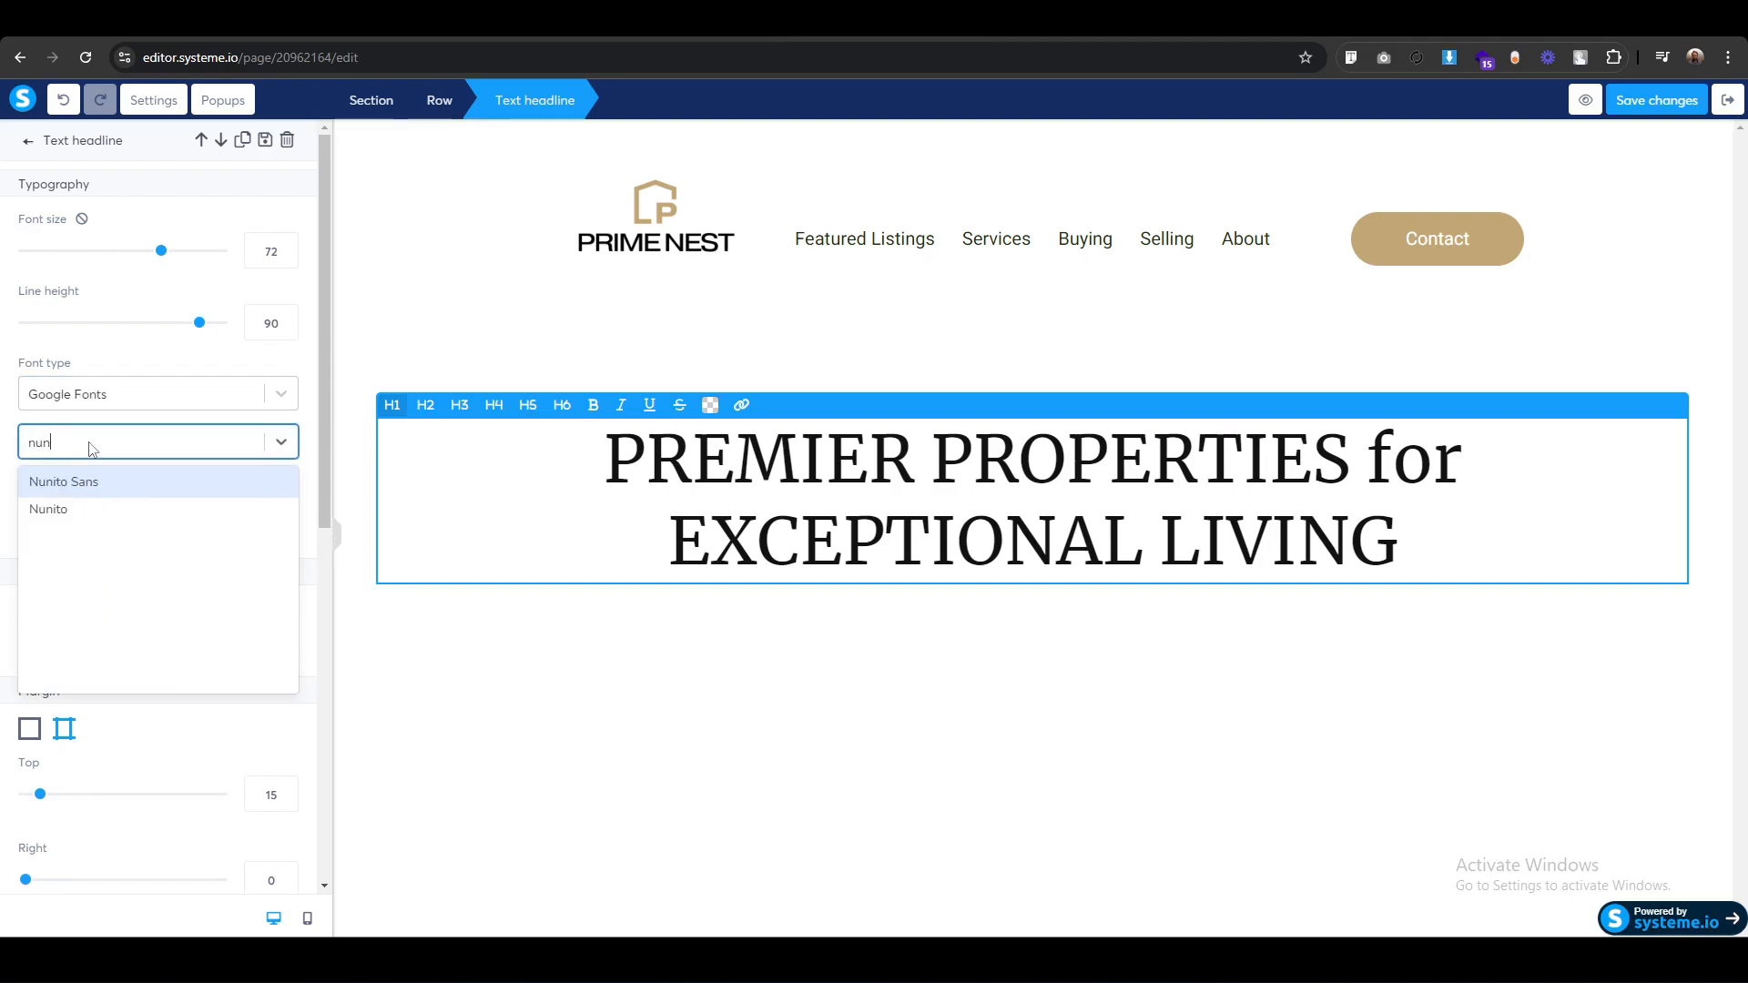
key("Return")
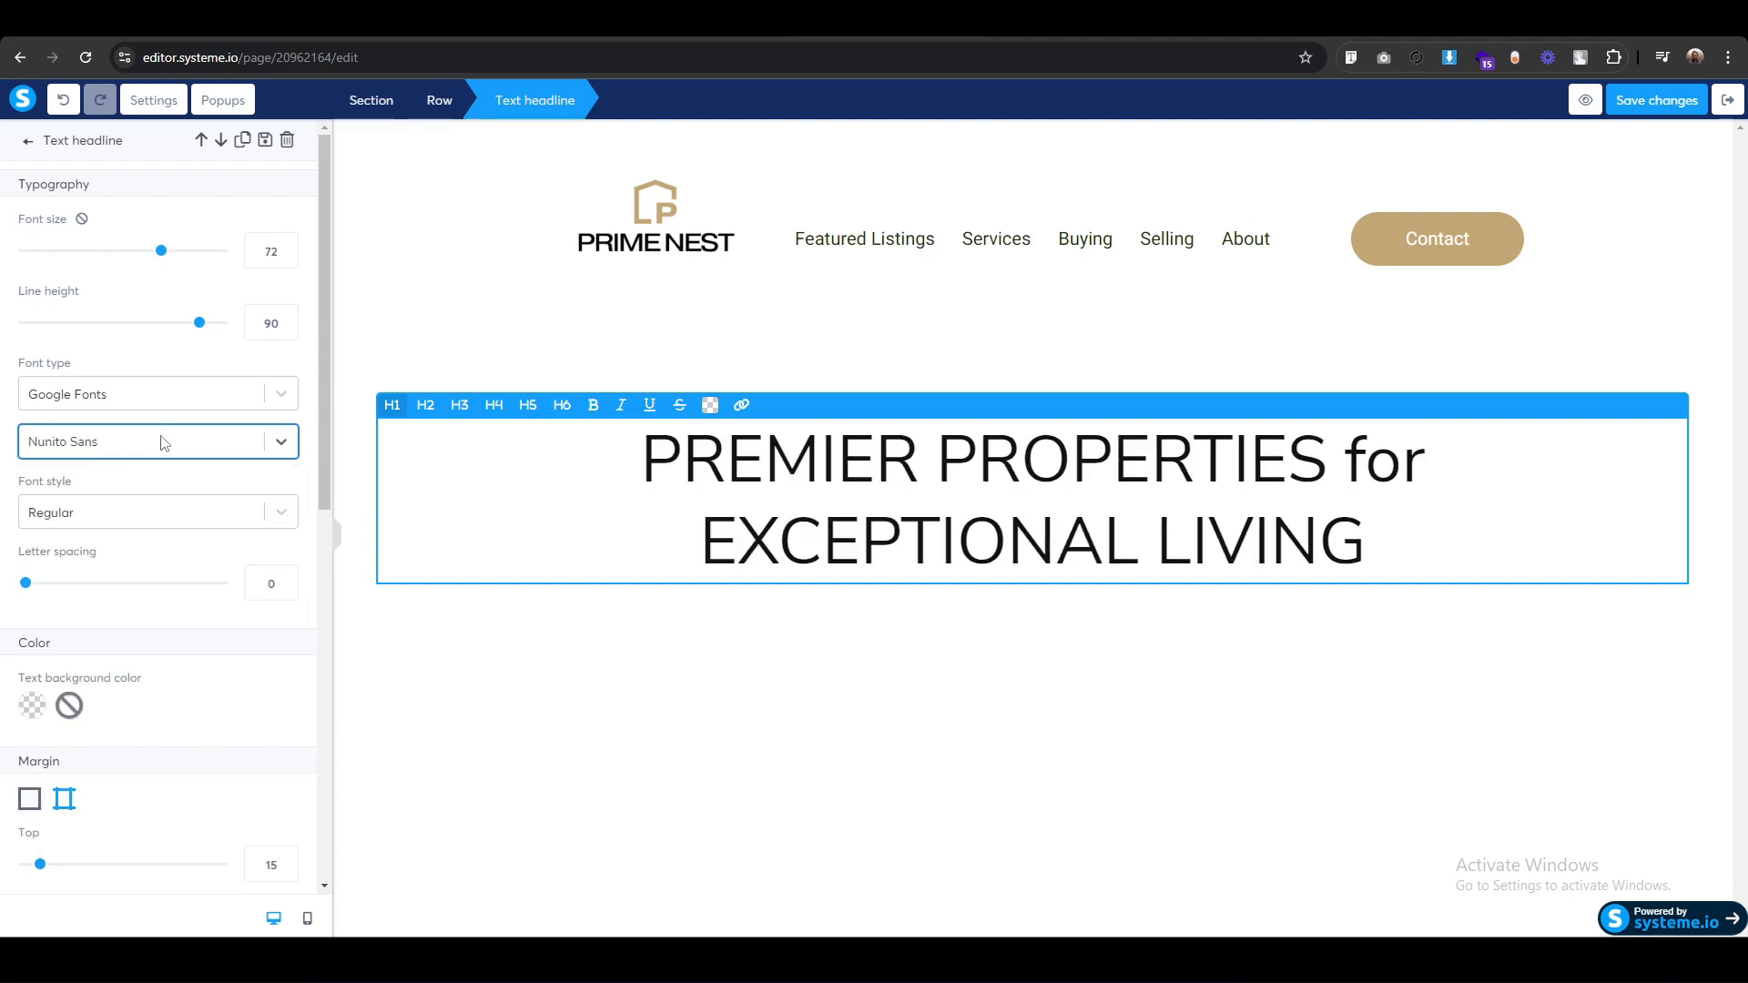
Italicize the word "for" in the hero headline.
mouse_move(1387, 476)
left_mouse_down()
mouse_move(1365, 468)
mouse_move(1419, 467)
left_mouse_up()
left_click(1345, 469)
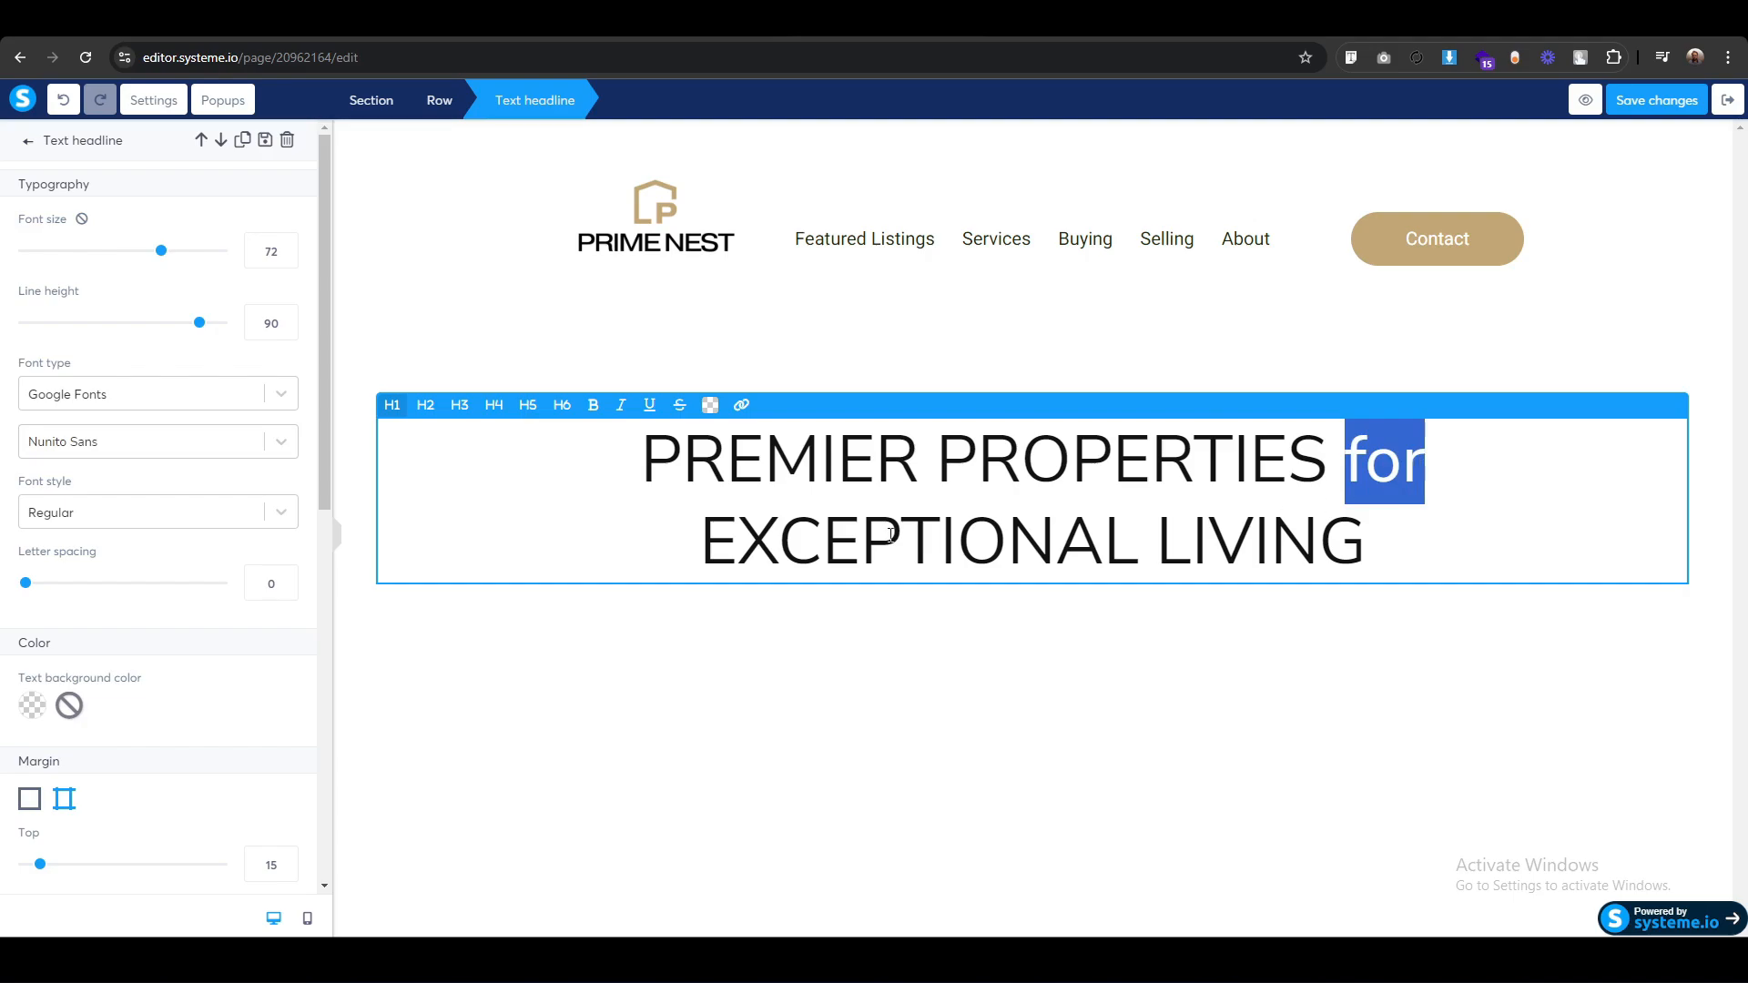
left_click(621, 405)
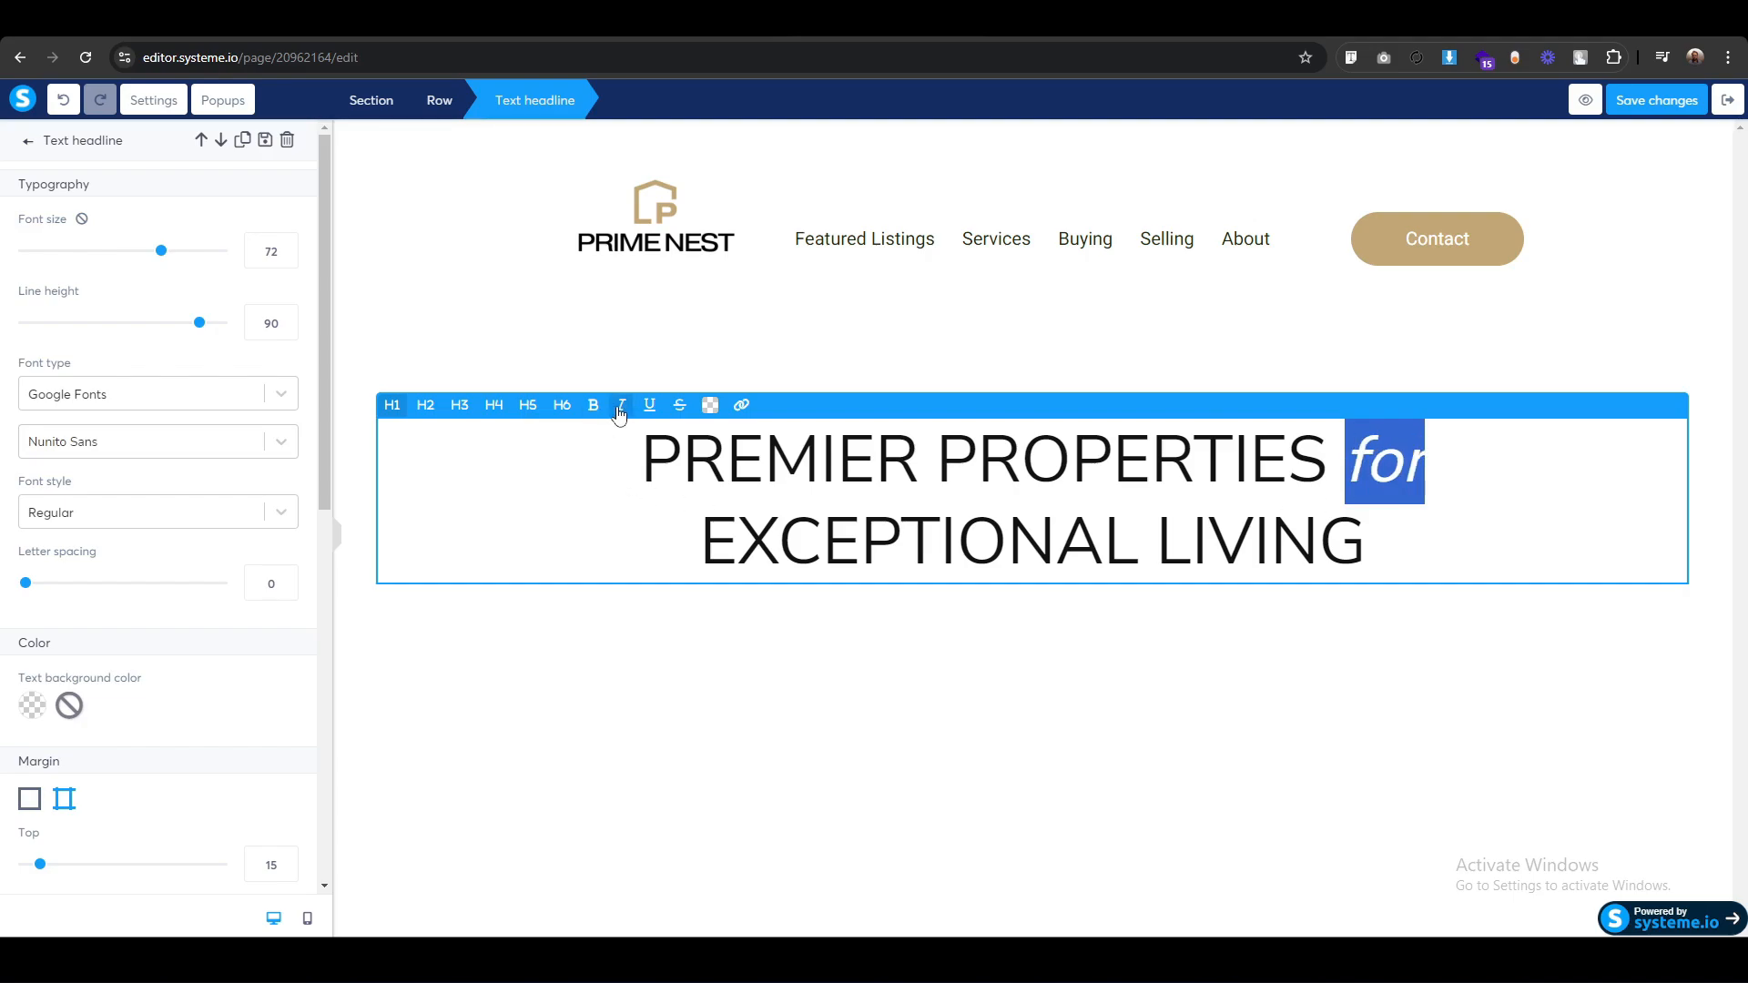
left_click(860, 687)
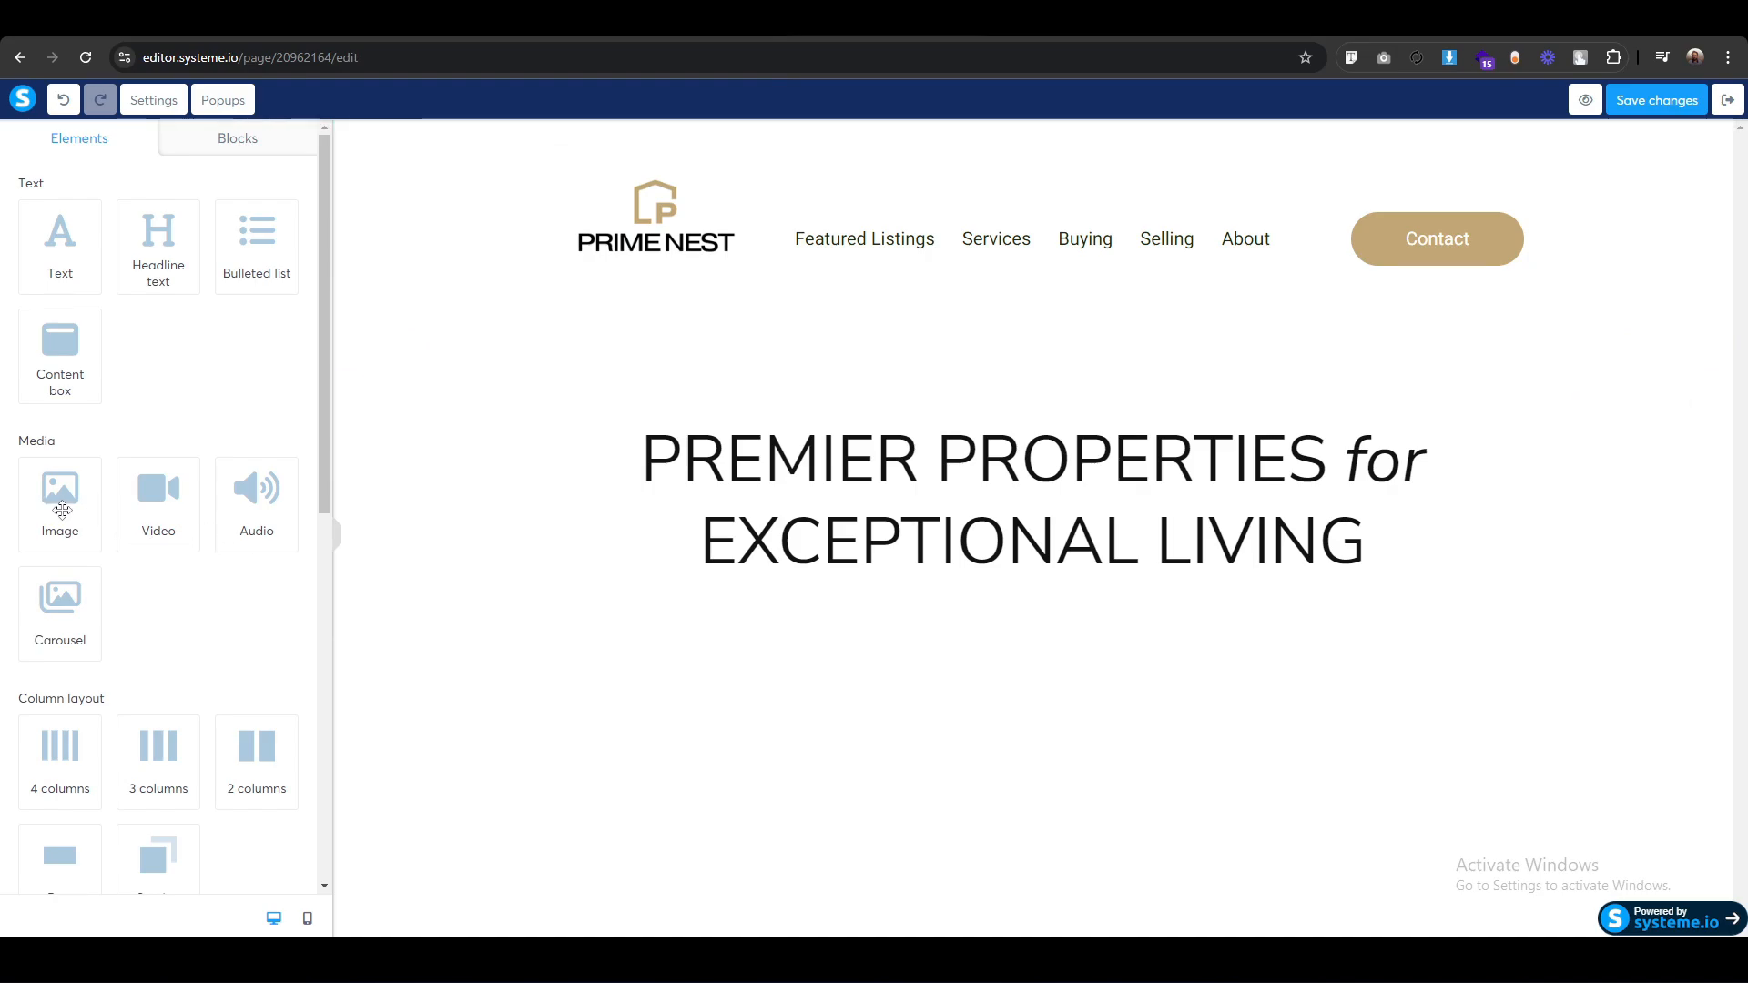
Add an image below the hero headline and upload Banner.png from the 2. Banner folder into it.
left_click_drag(57, 508, 1112, 579)
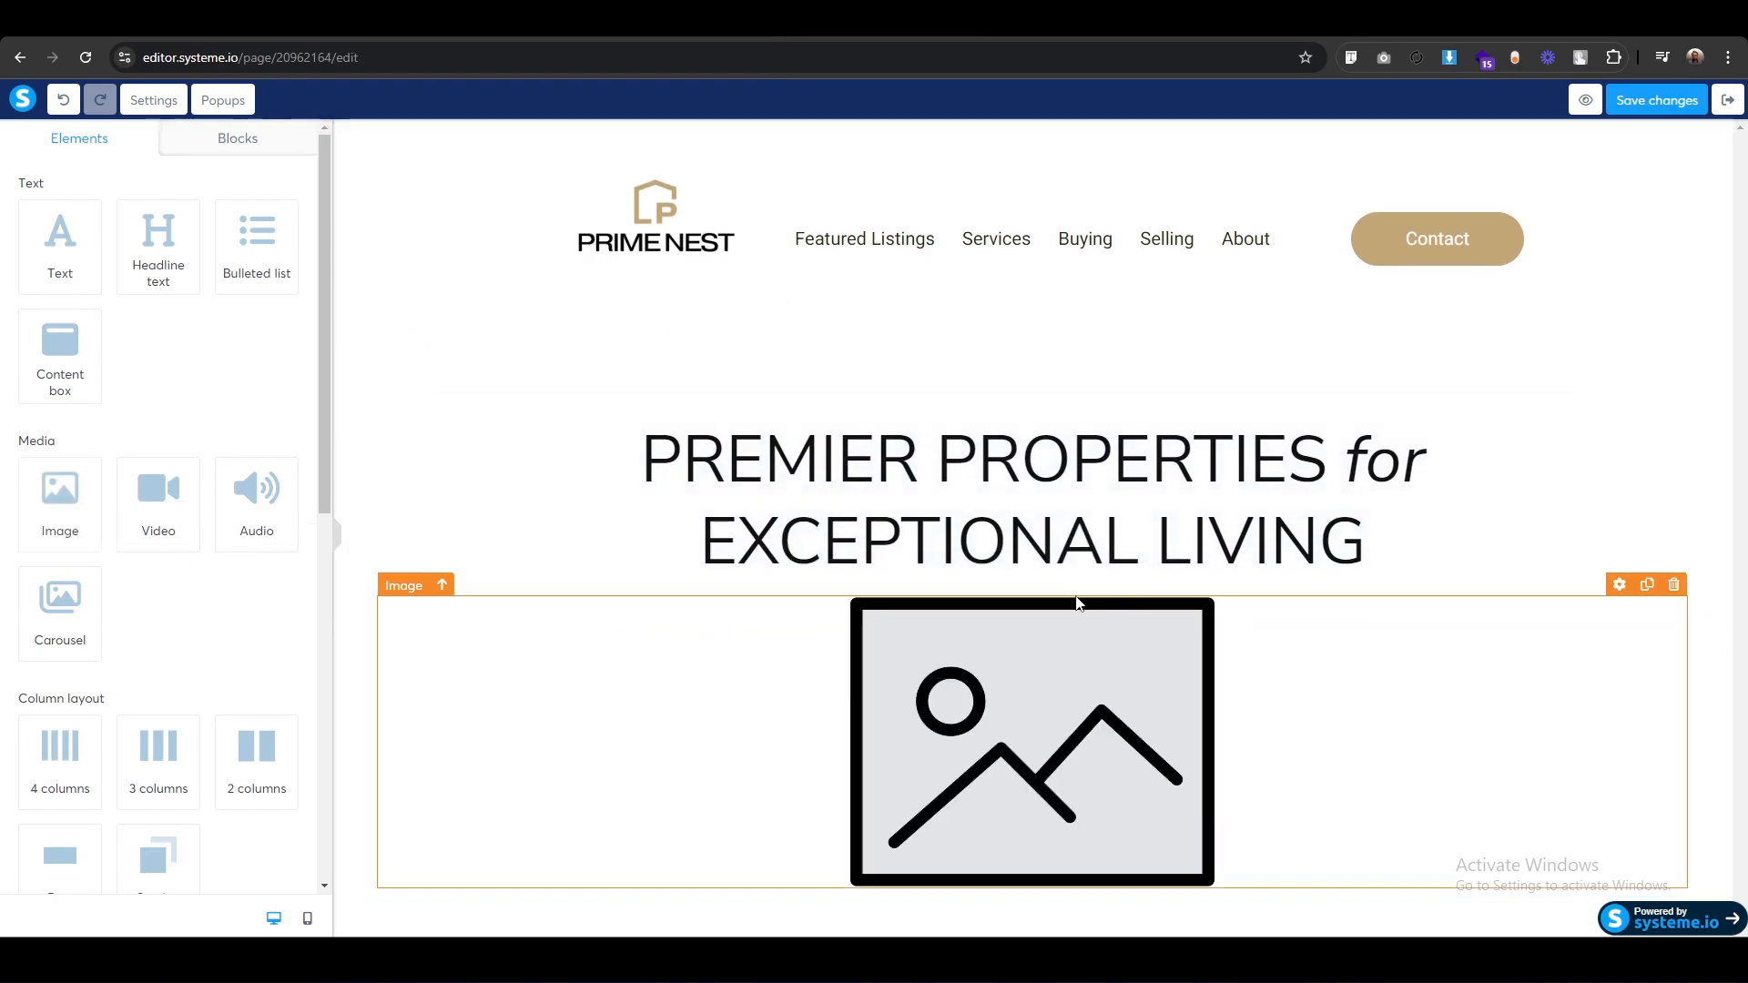
left_click(408, 590)
left_click(292, 225)
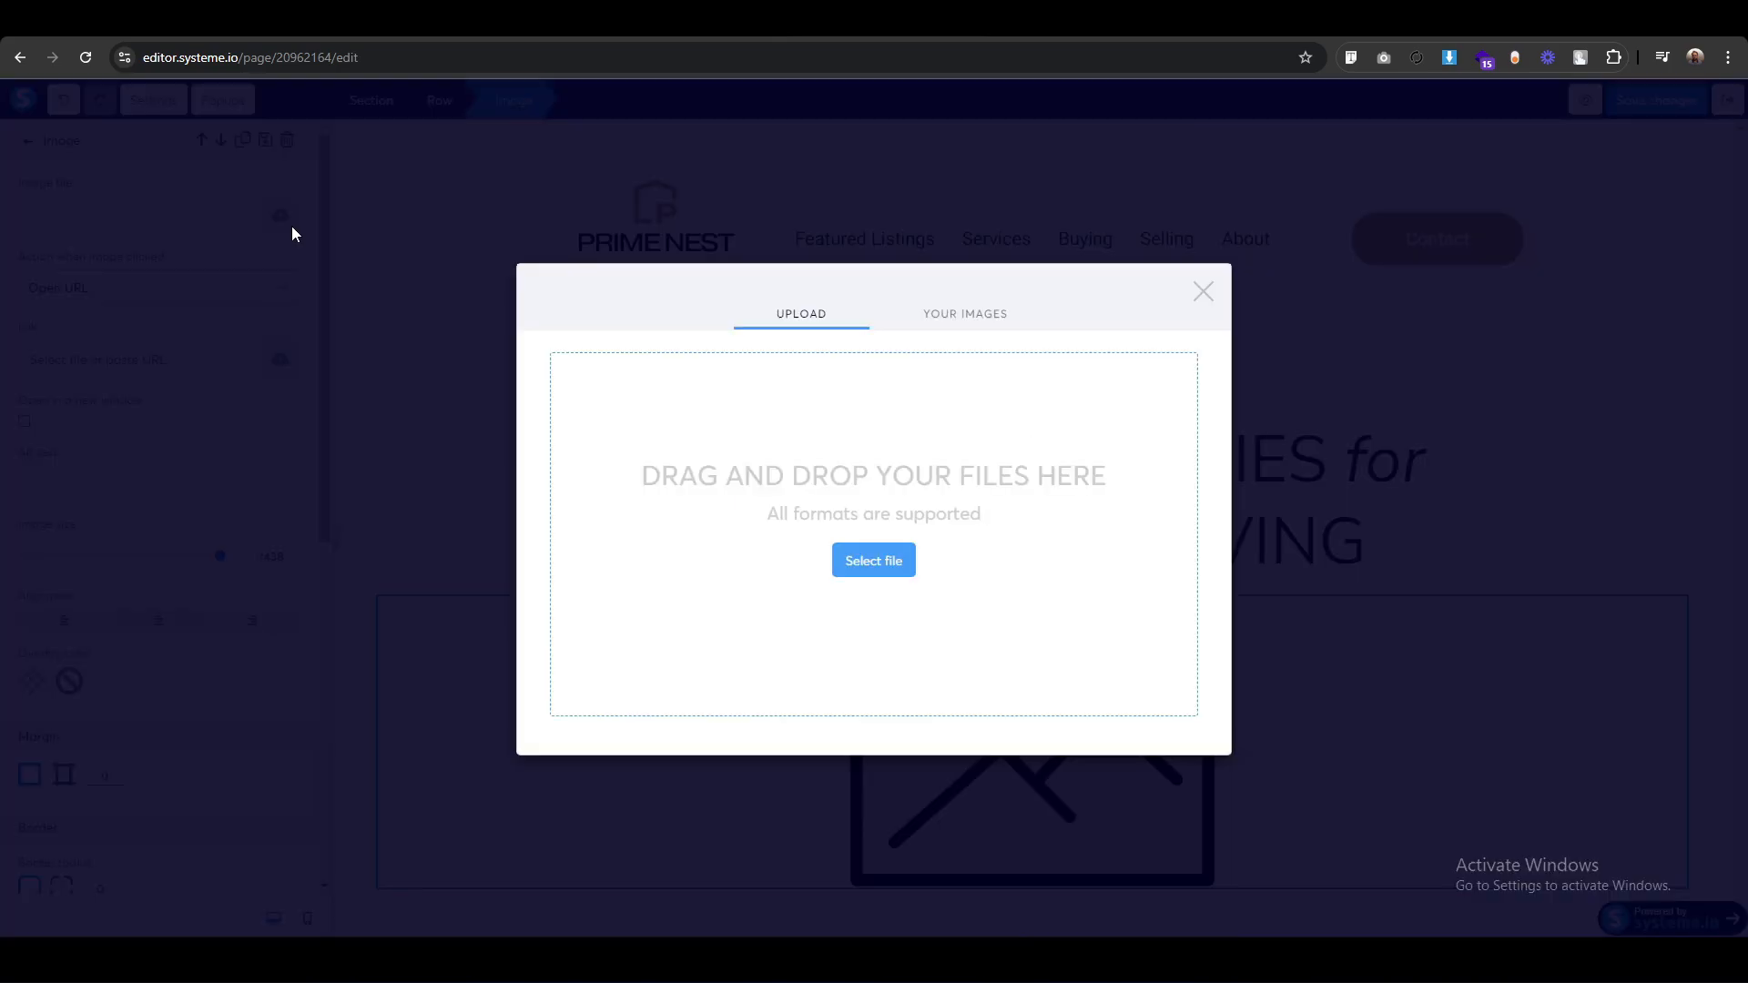
left_click(882, 559)
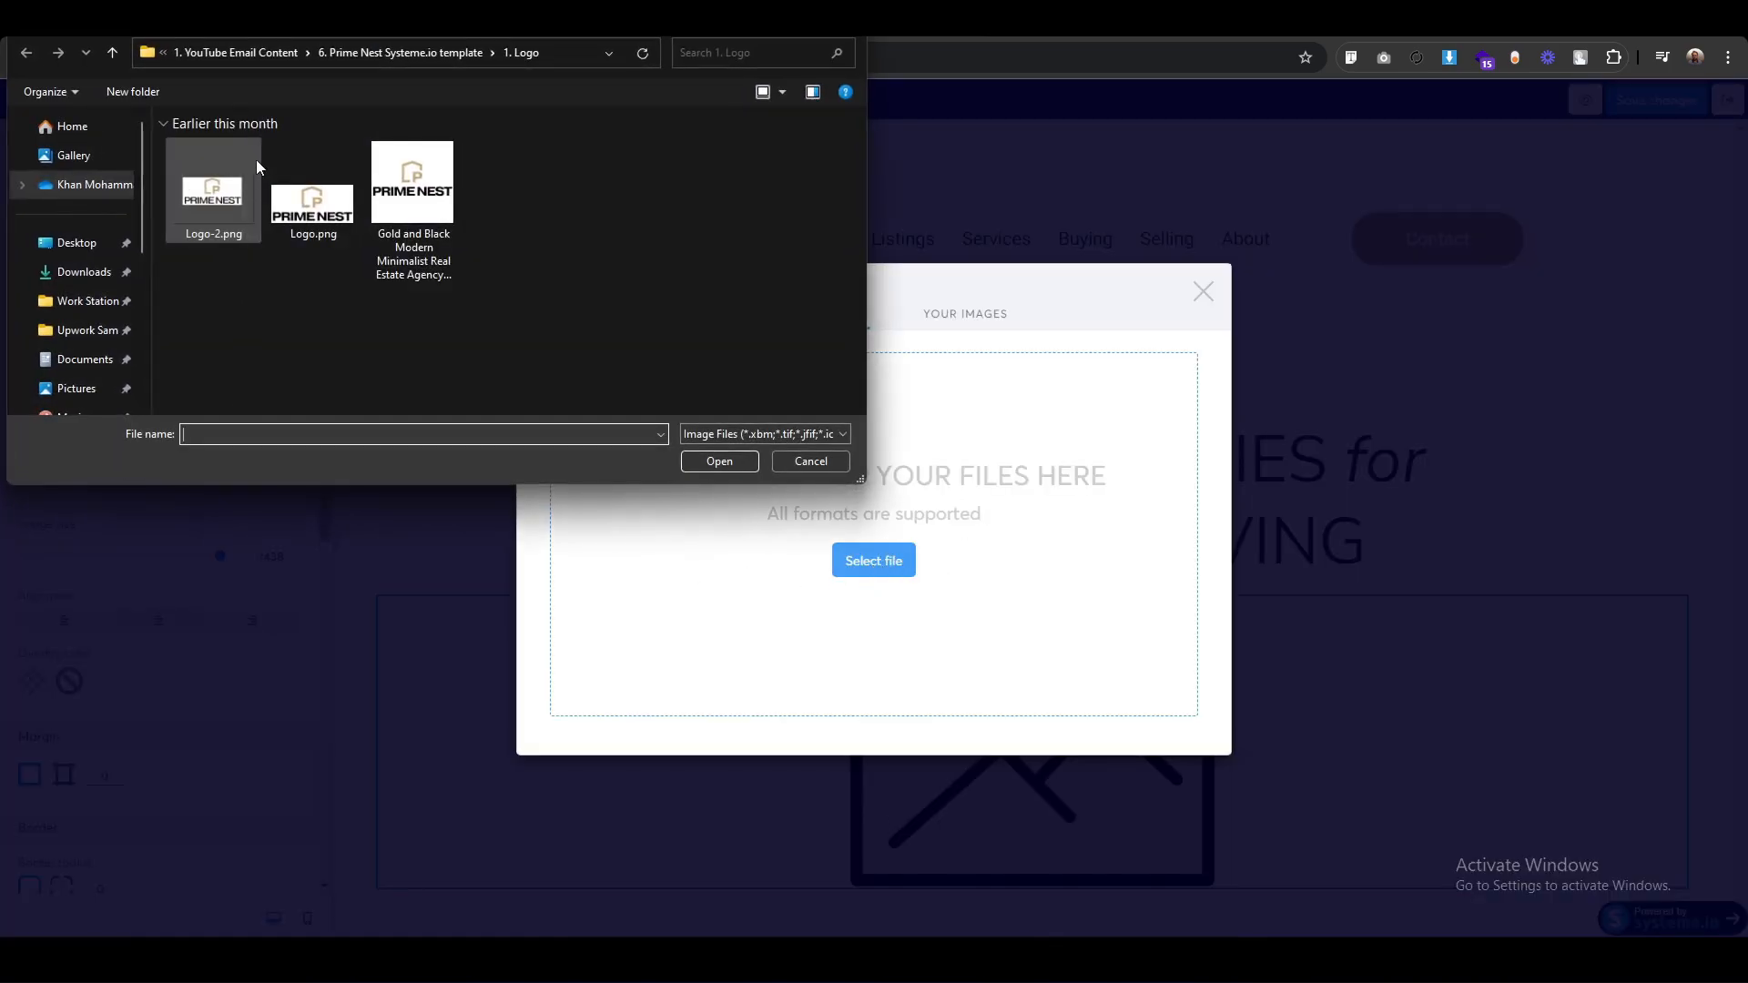
left_click(112, 52)
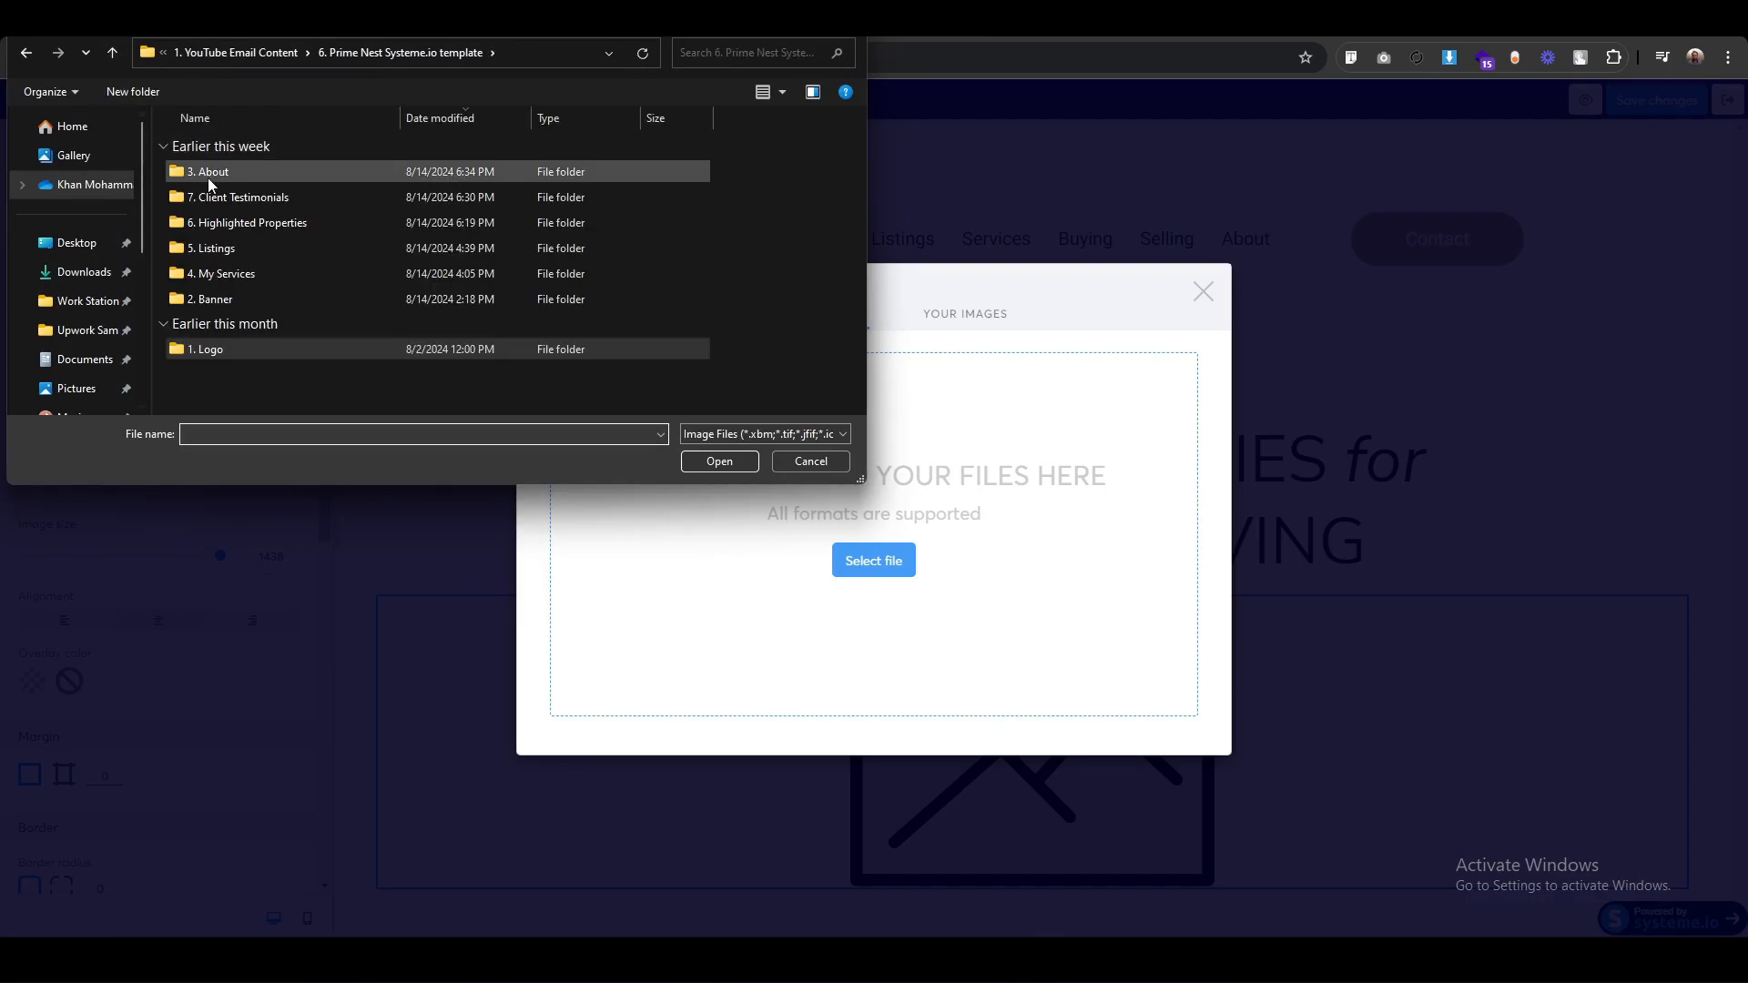
double_click(209, 300)
left_click(202, 172)
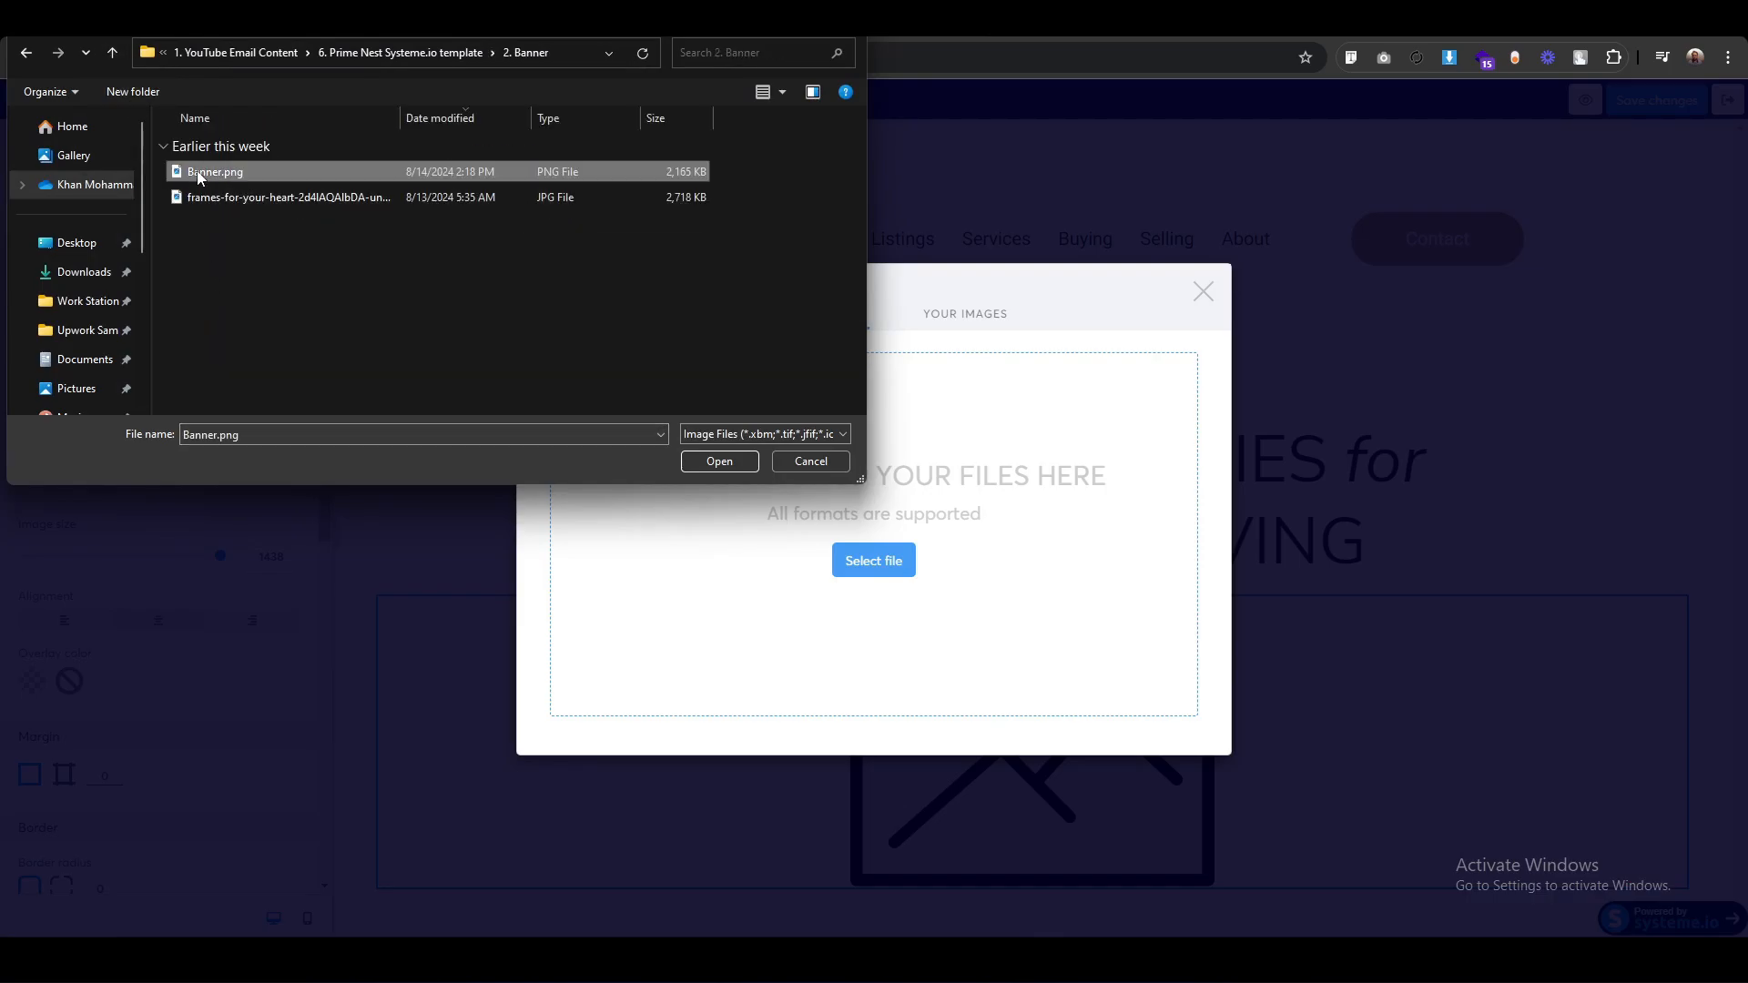
left_click(708, 462)
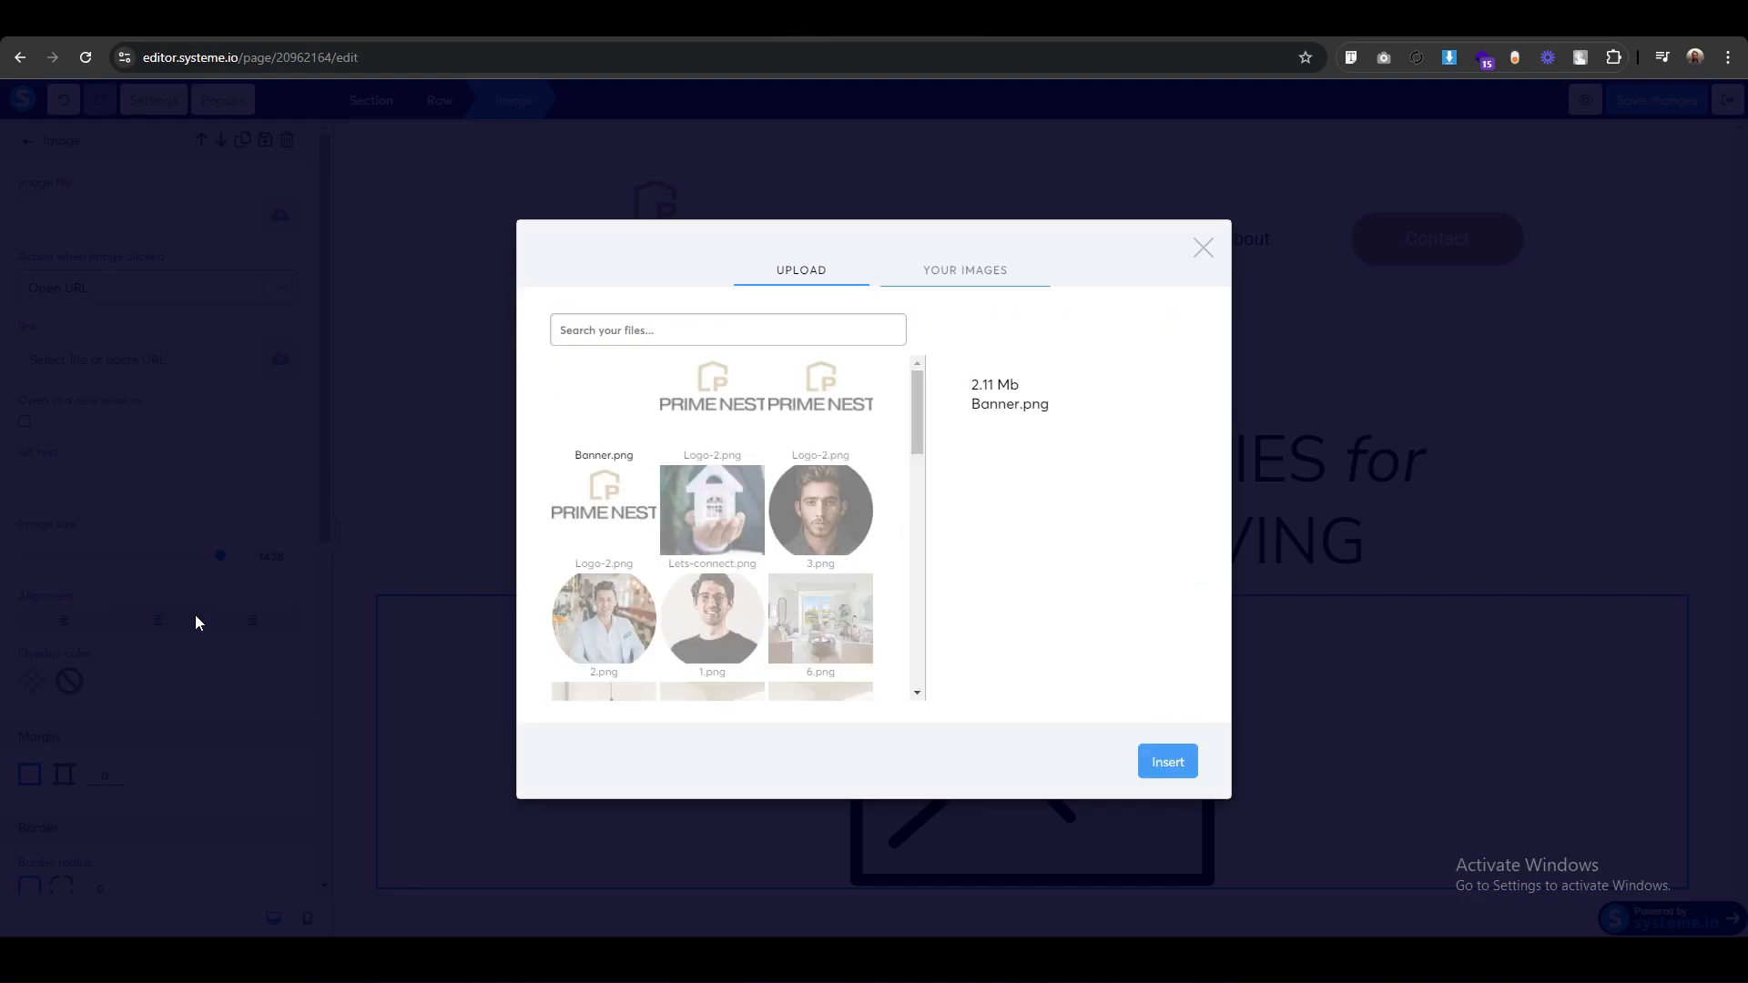
left_click(1165, 770)
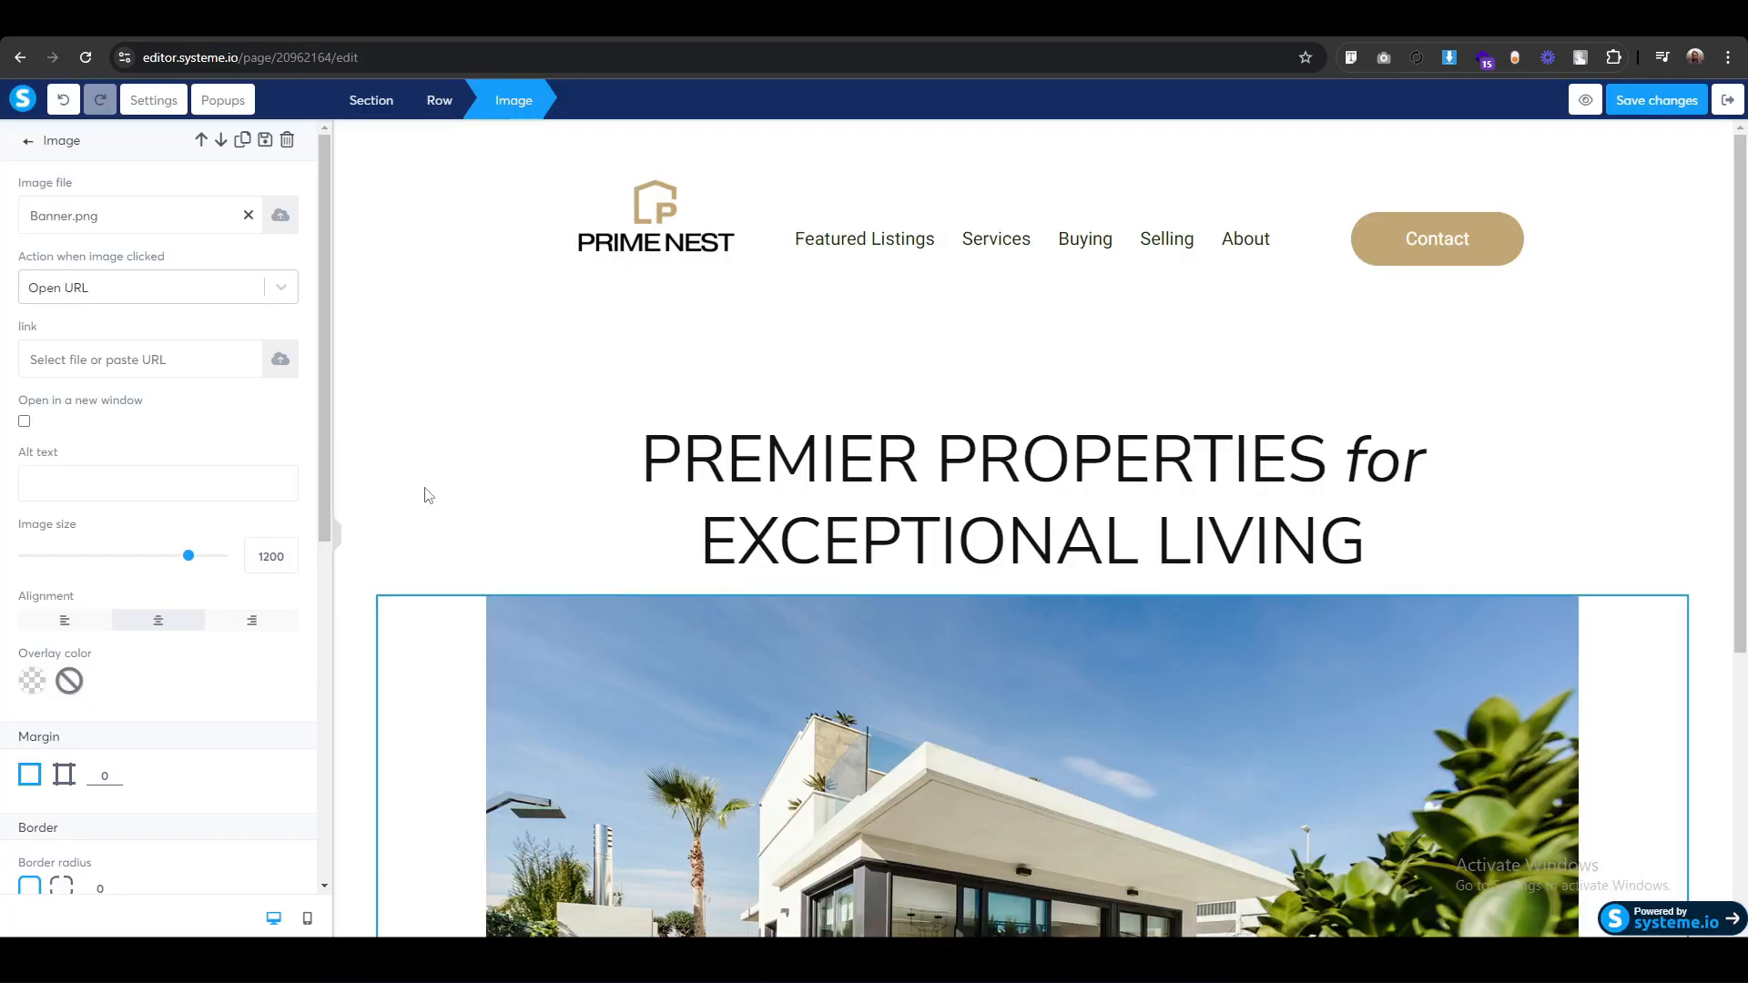
left_click(462, 437)
Add a text element below the banner image with the paragraph starting "Embark on a journey to new horizons with our expert real estate guidance.".
scroll(423, 644, "down", 5)
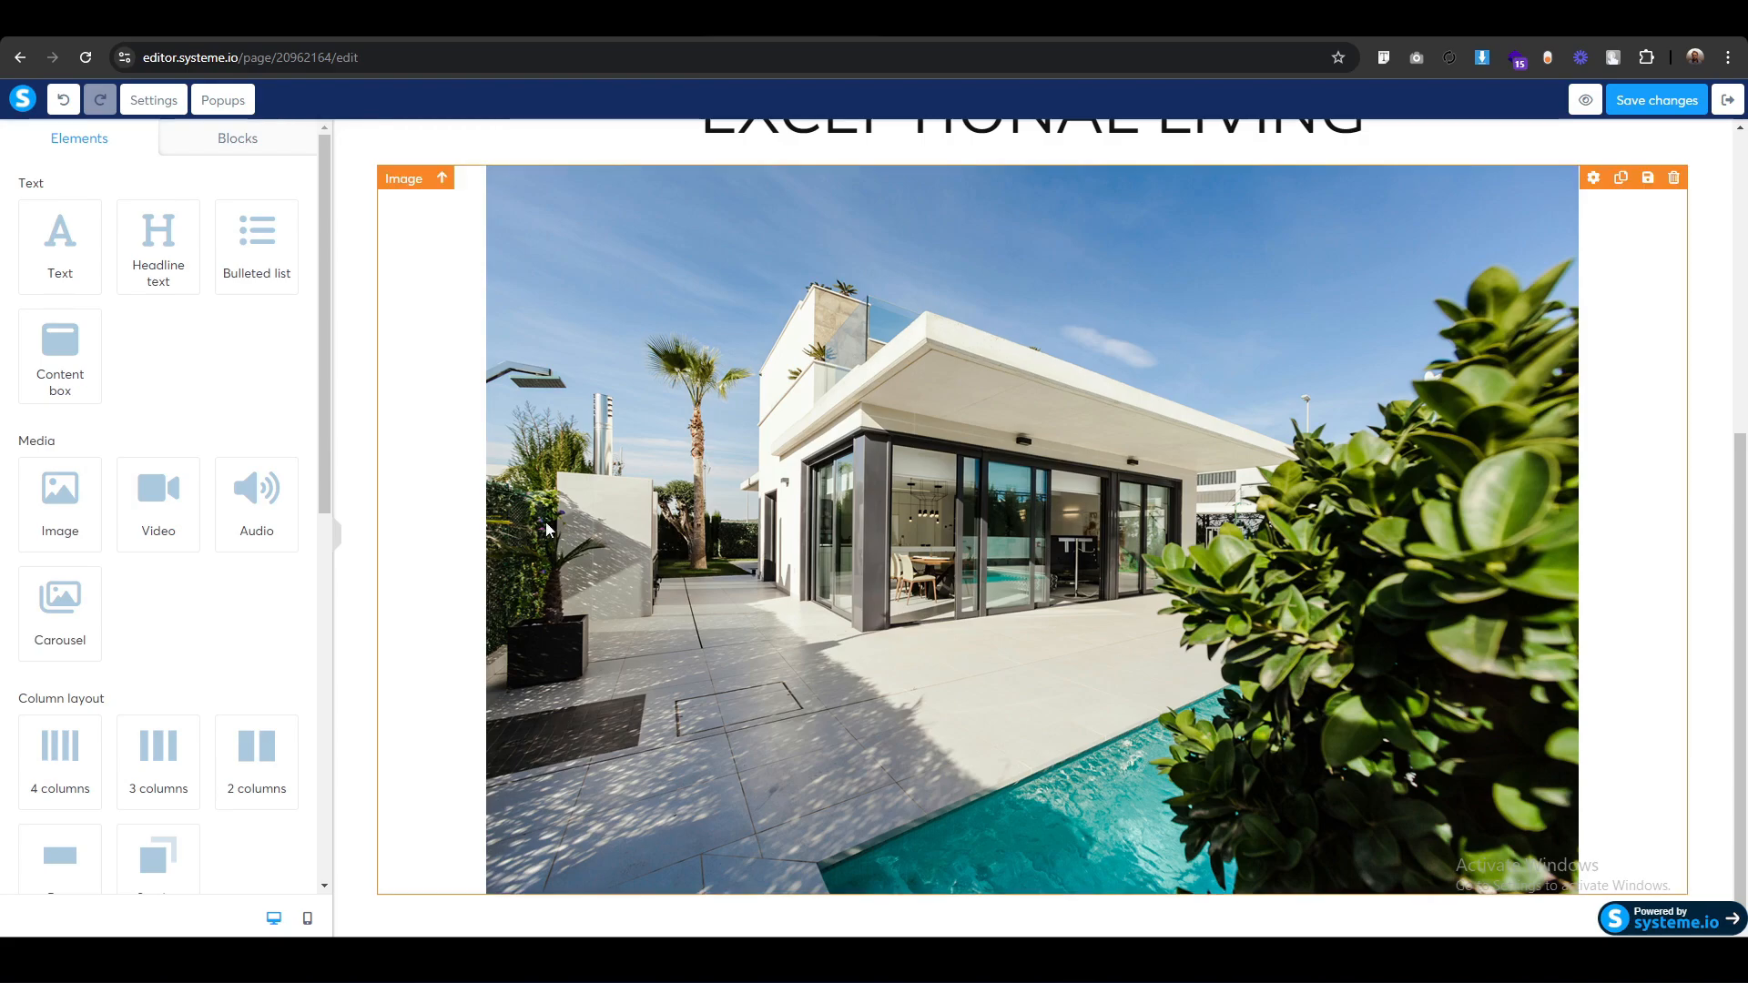
scroll(78, 637, "down", 5)
scroll(114, 646, "up", 5)
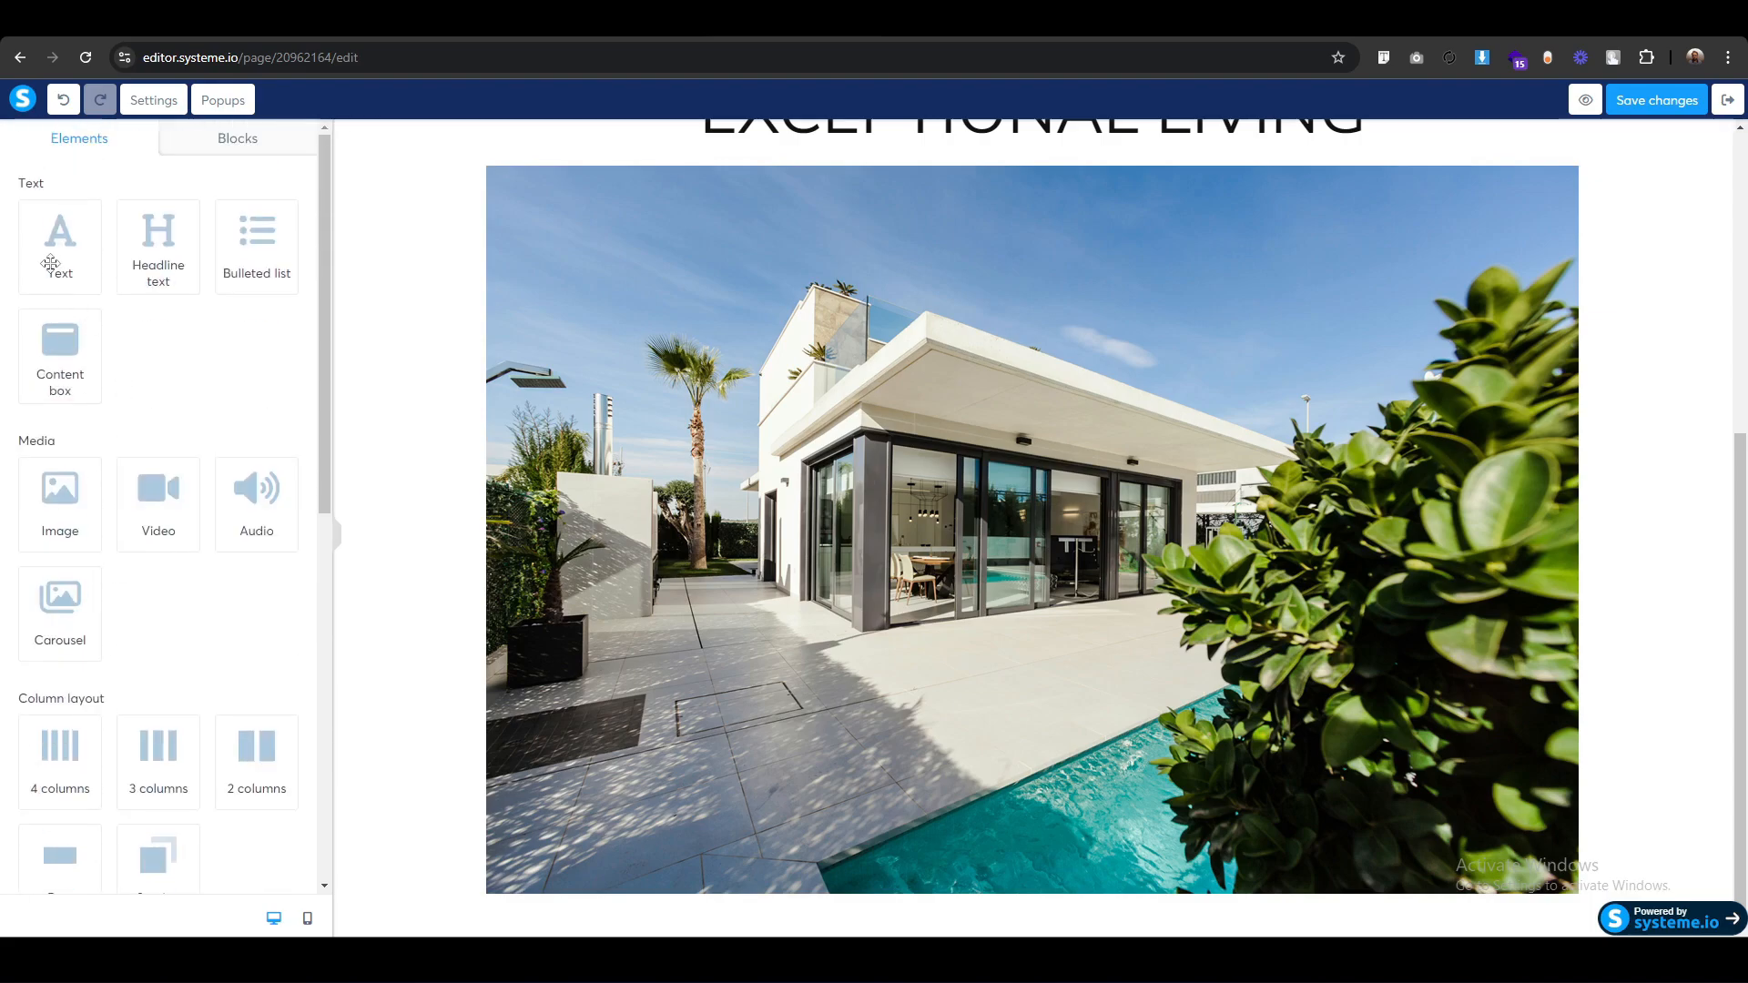
left_click_drag(55, 260, 1149, 899)
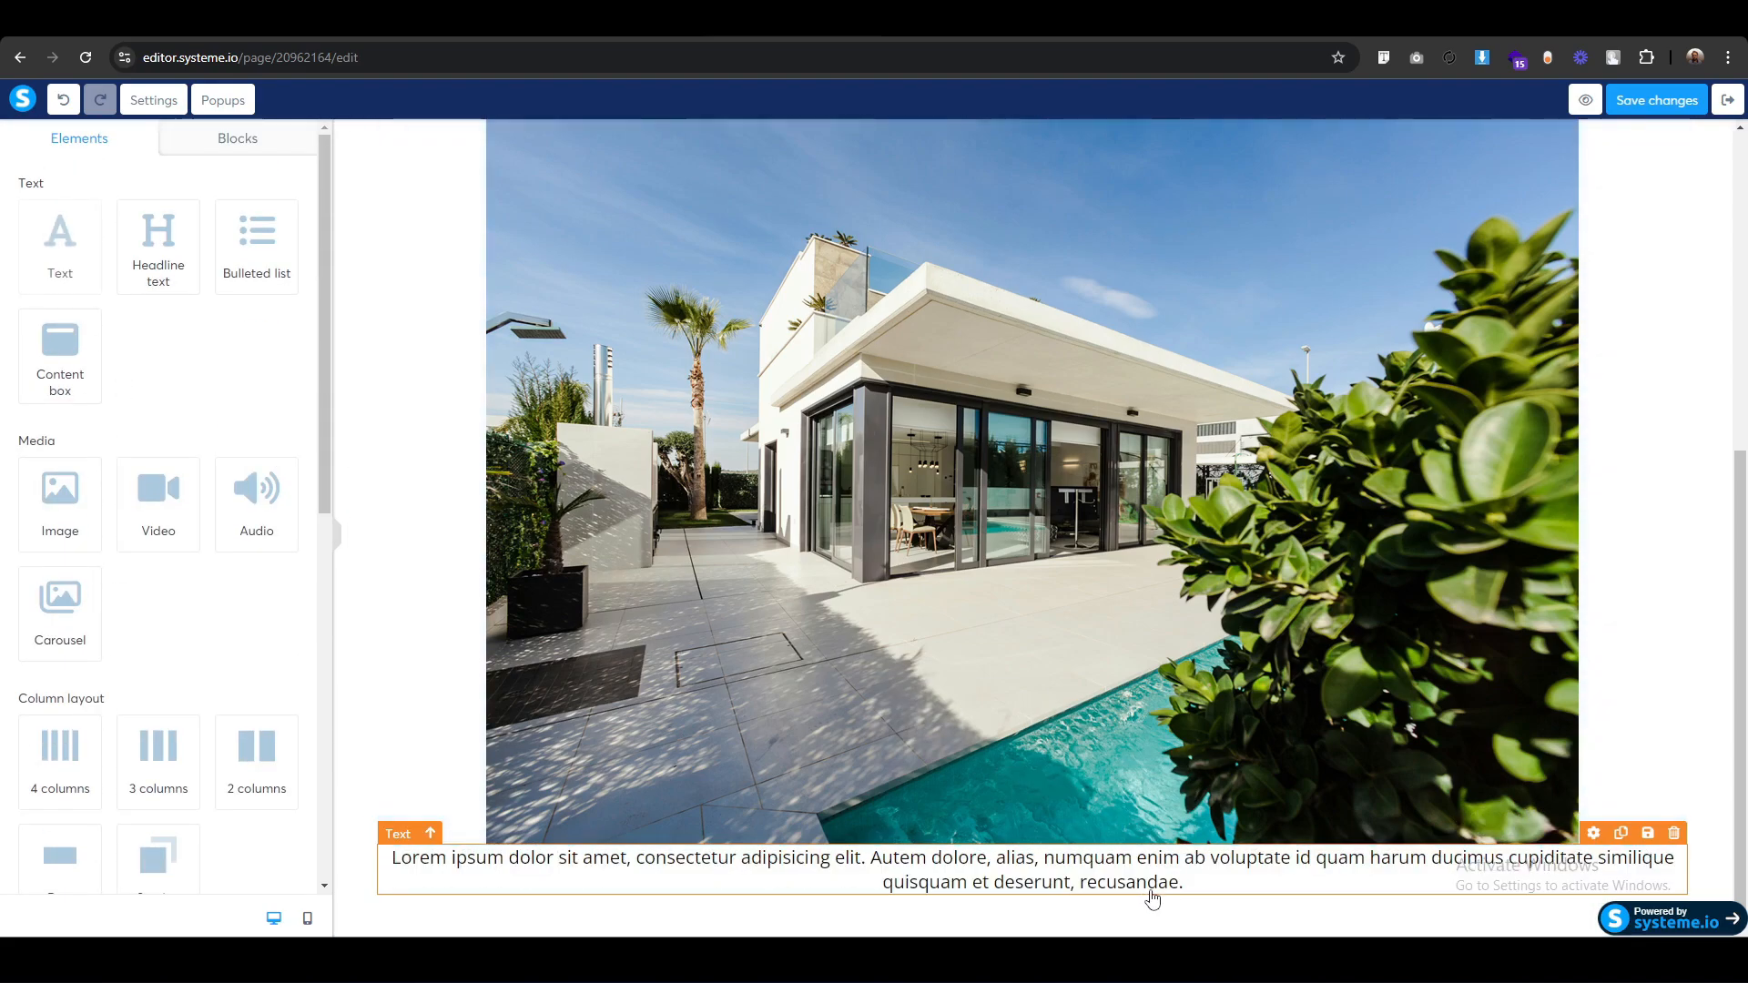
triple_click(1081, 885)
type("Embark on a journey to new horizons with our expert real estate guidance. We are dedicated to turning your dreams into lasting homes. Whether you’re purchasing your first home, upgrading to a larger space, or searching for the ideal investment property, we offer personalized support and unparalleled expertise to meet your needs.")
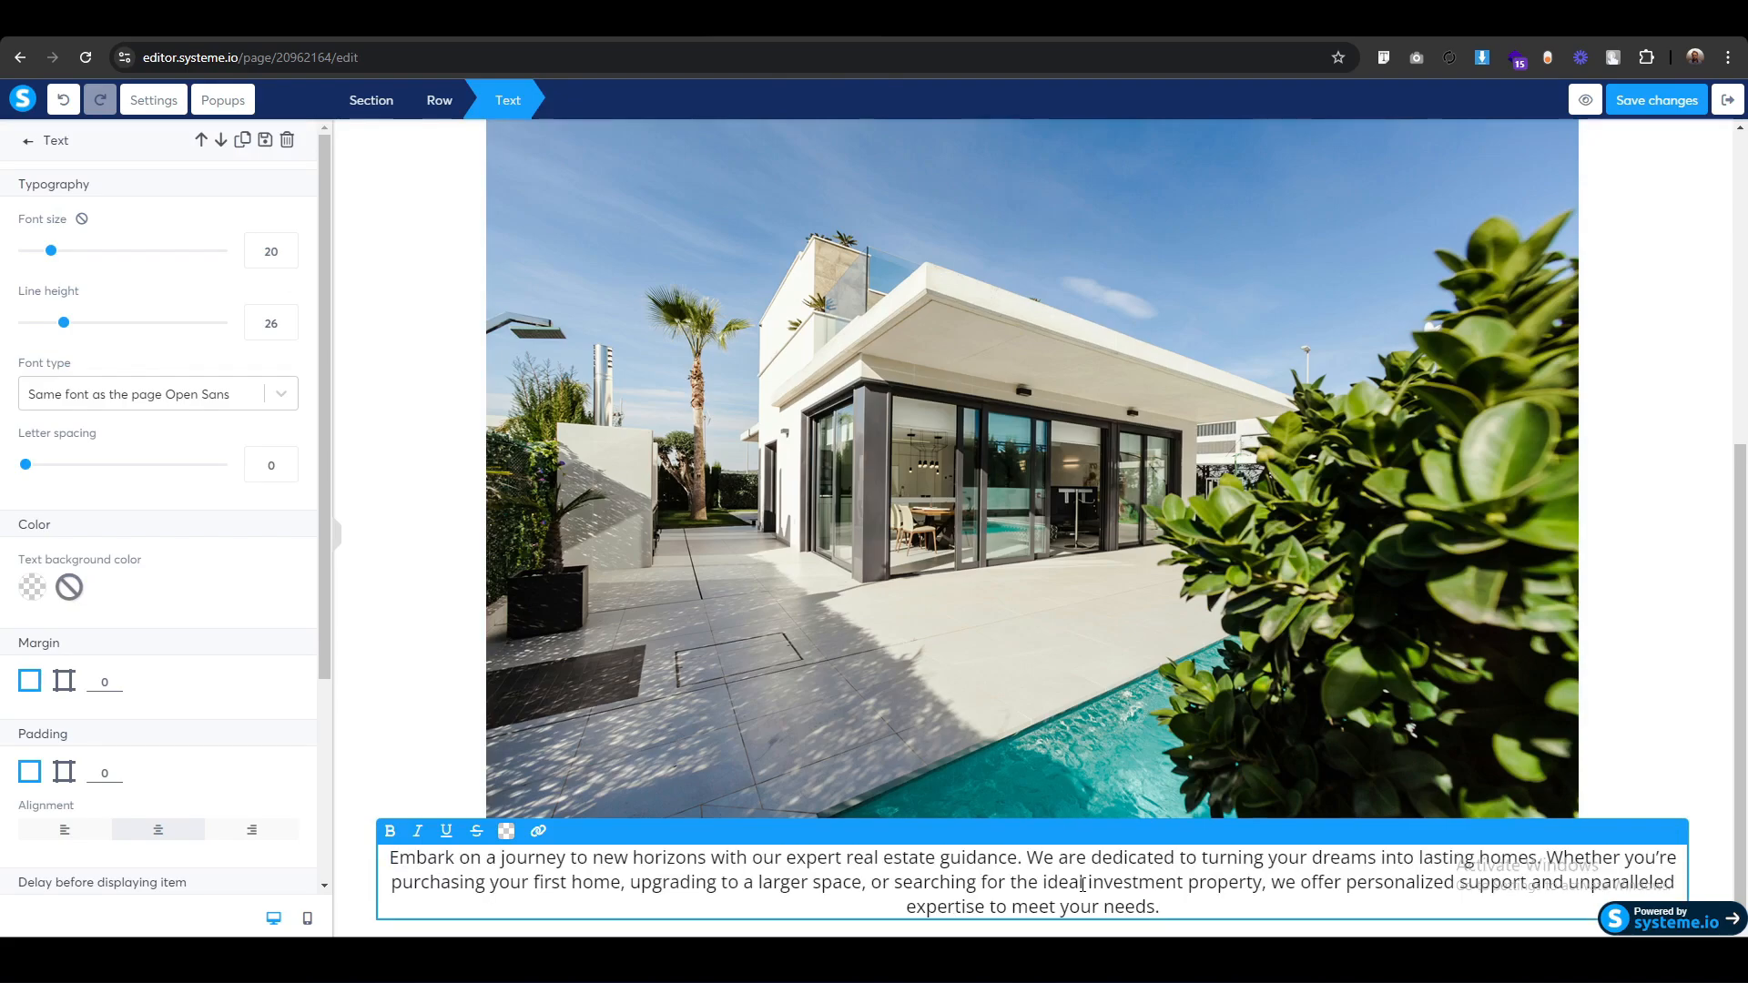
Change the hero paragraph's font to the Google font Heebo.
scroll(1074, 883, "down", 1)
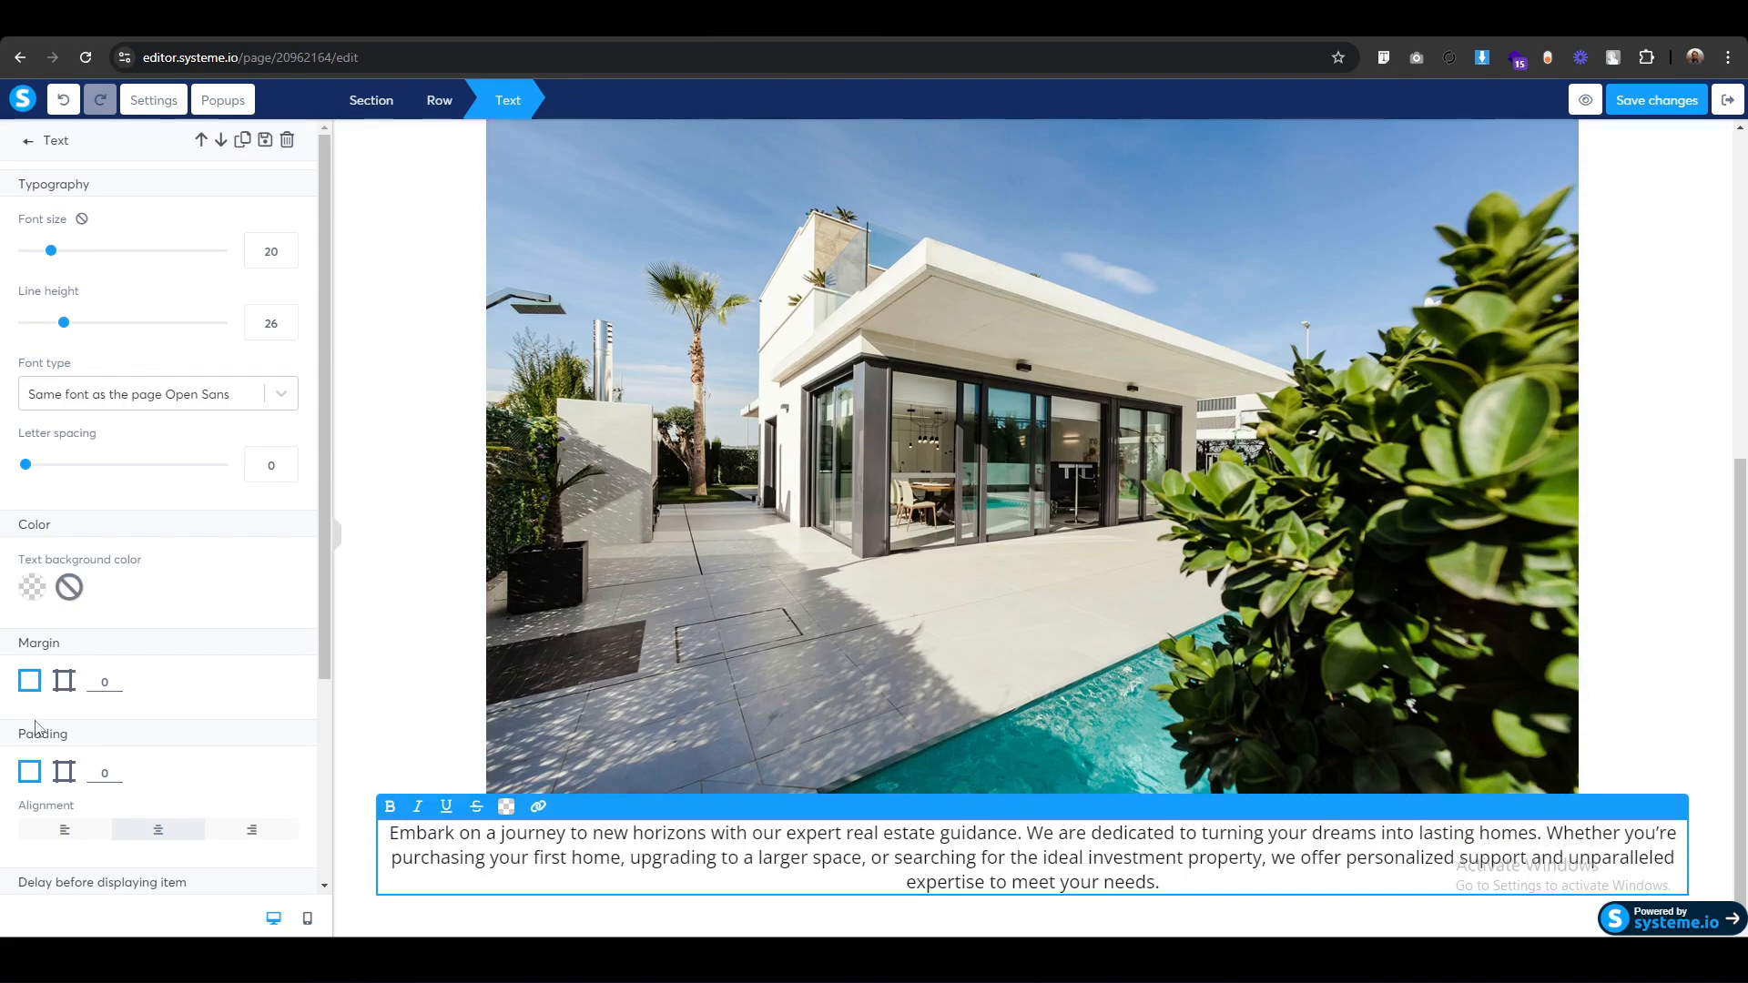
left_click(92, 395)
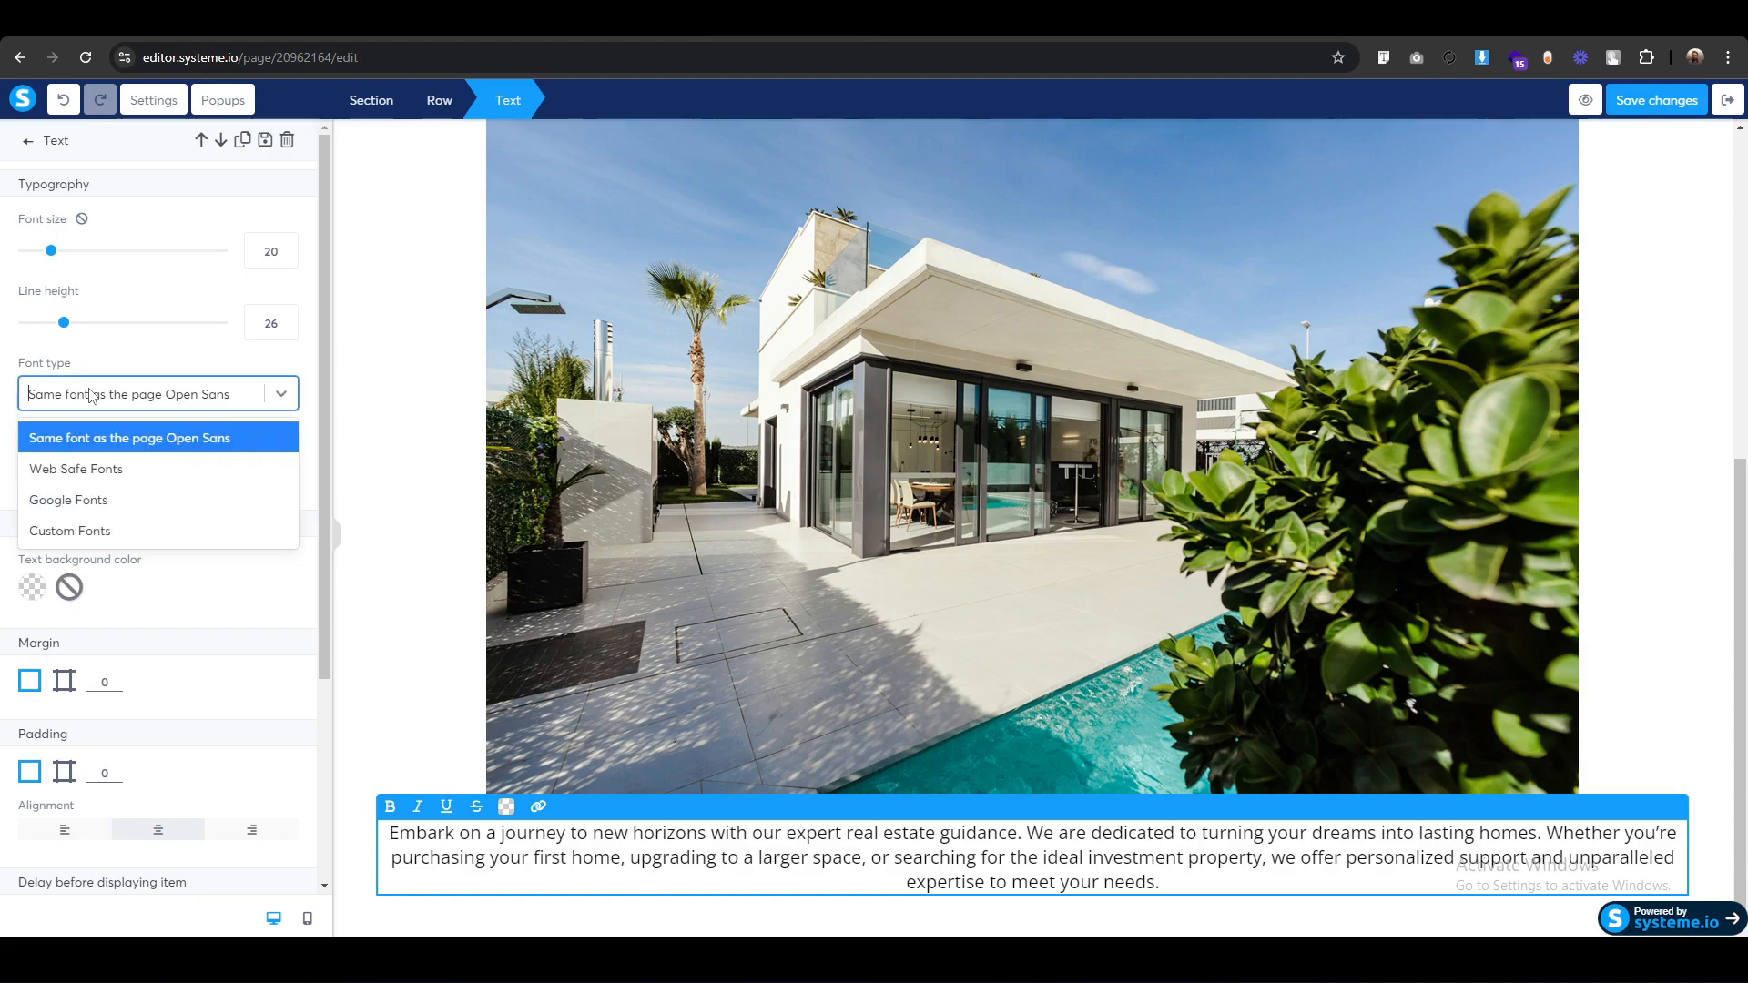
left_click(91, 492)
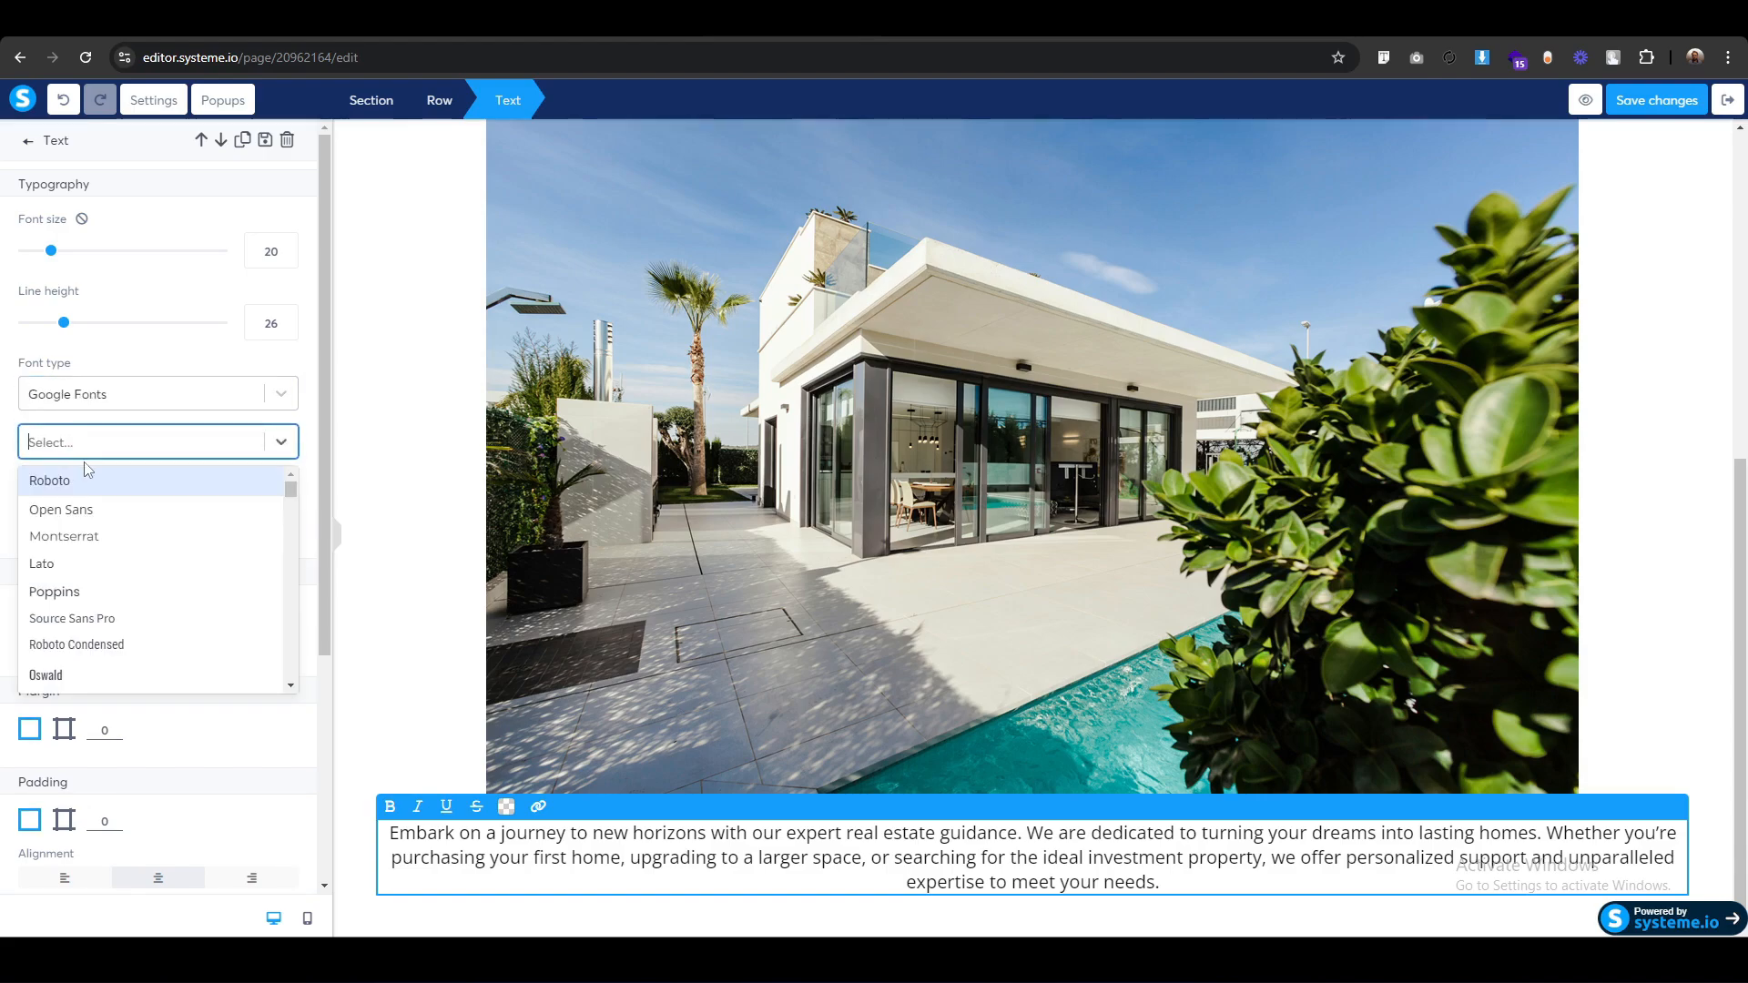
type("heebo")
left_click(89, 475)
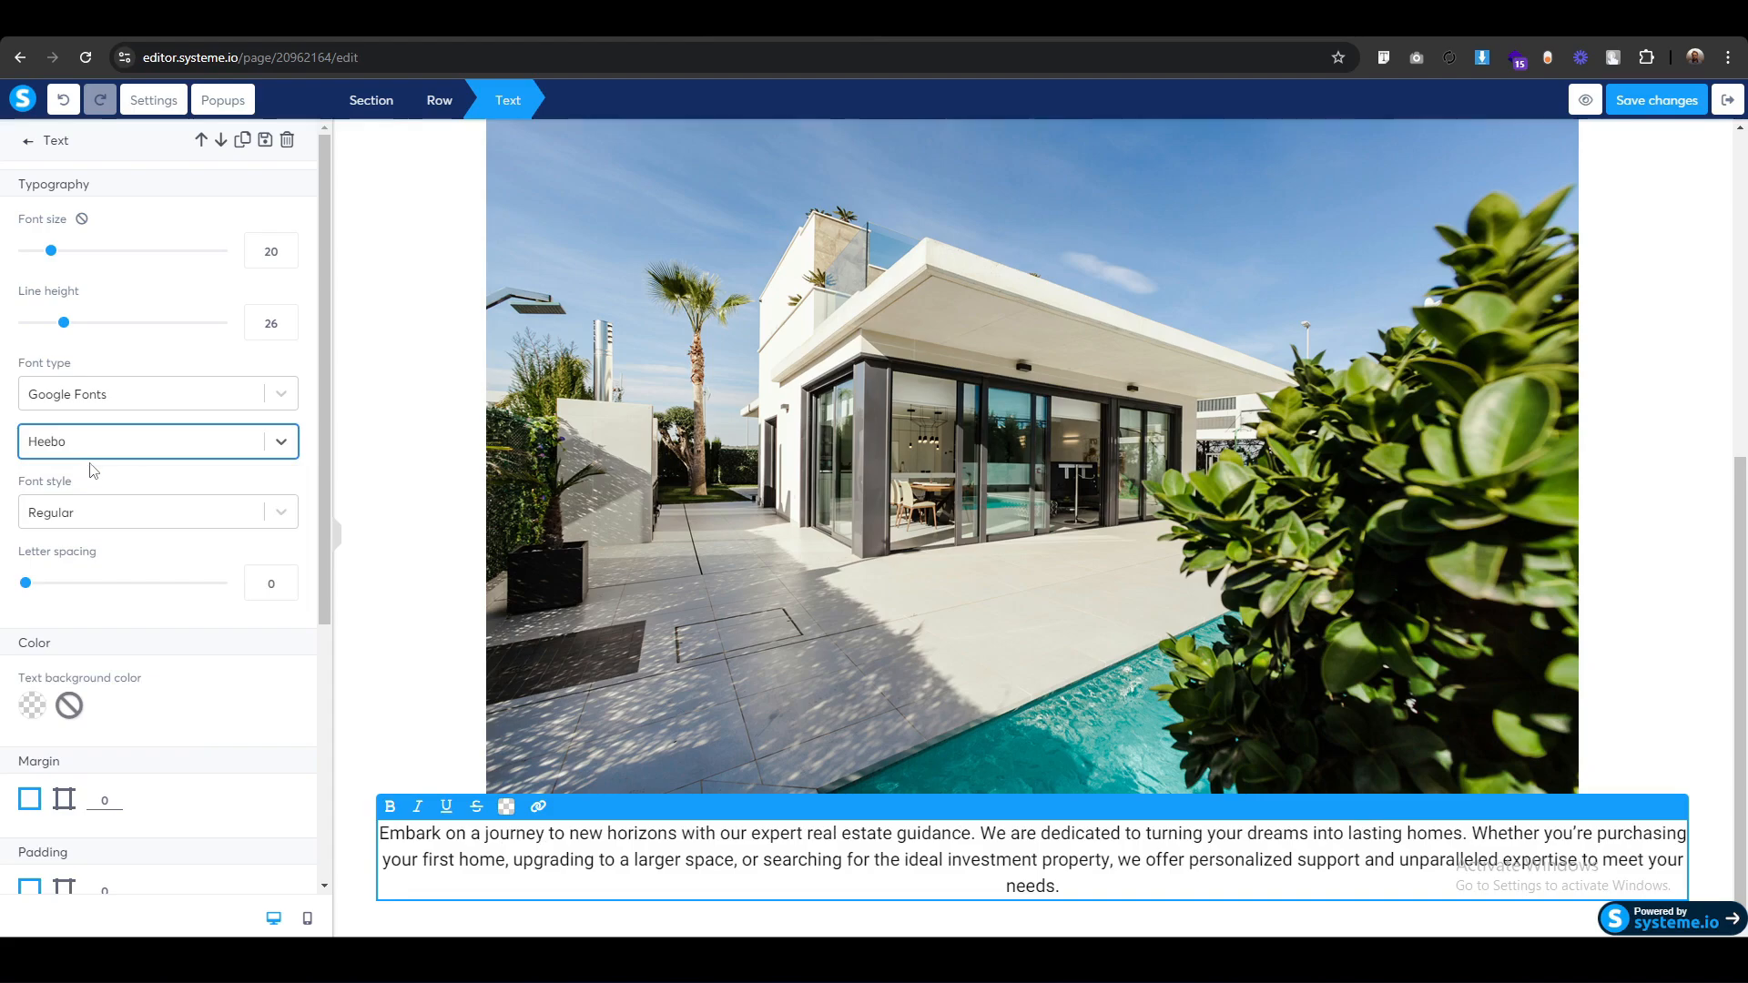
left_click(802, 581)
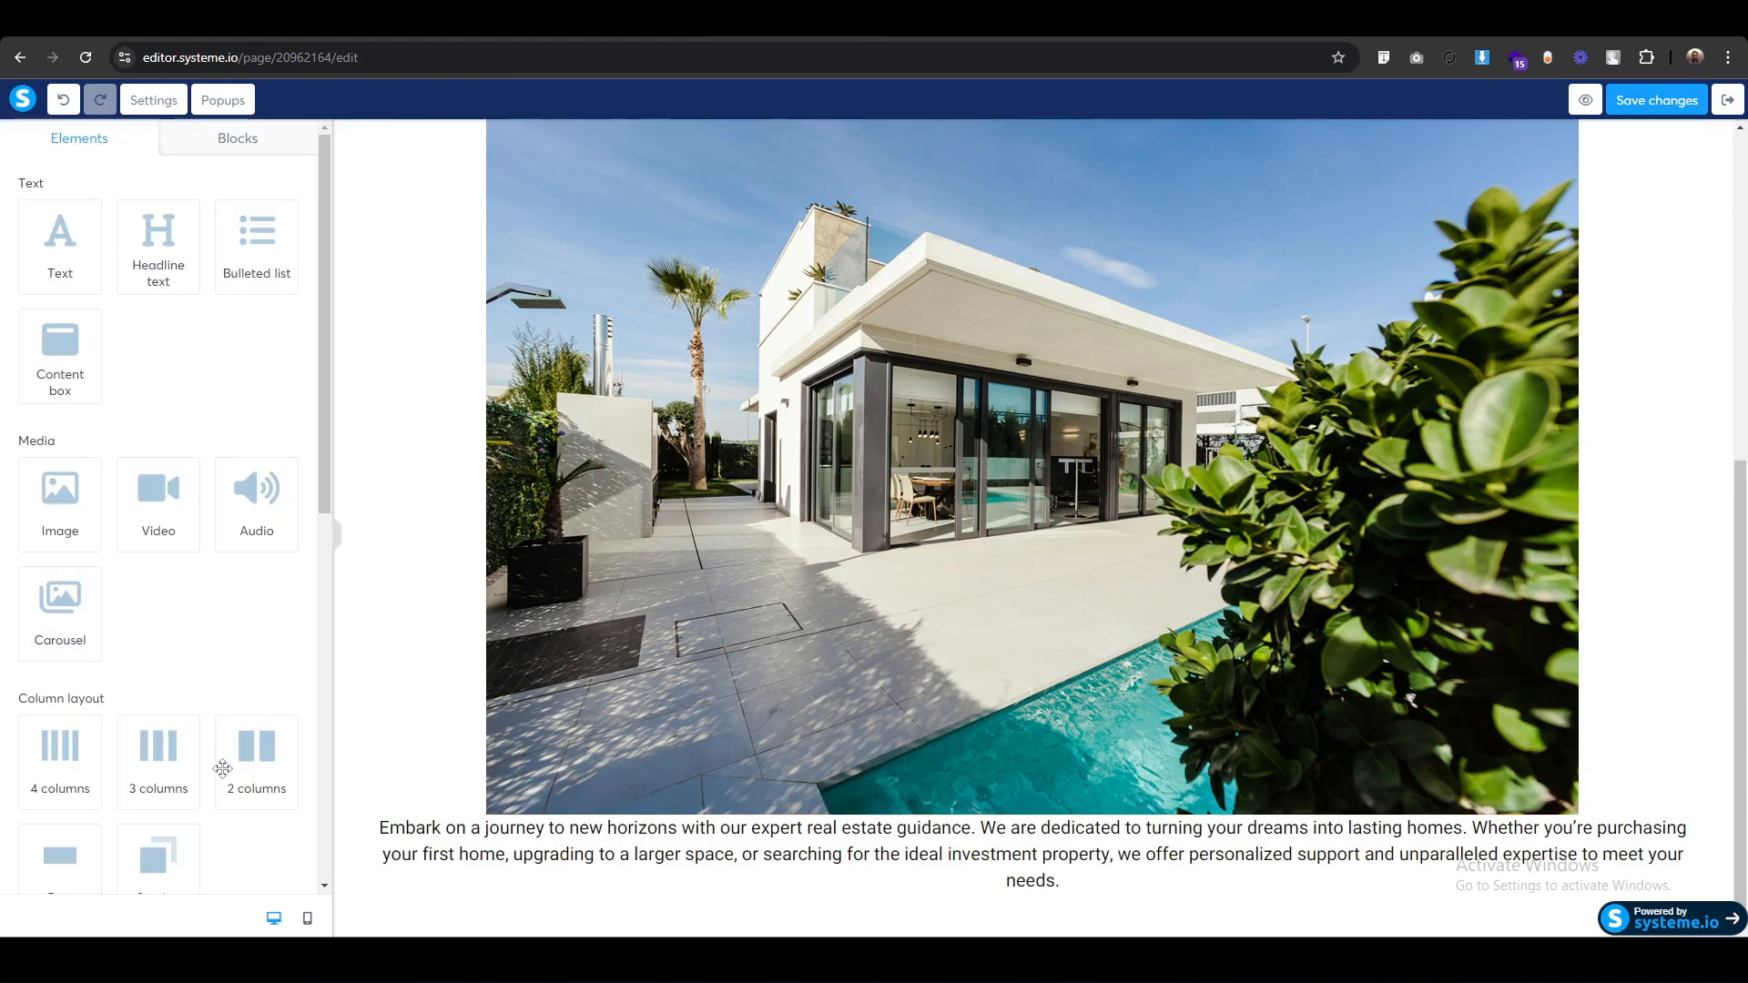
Add a two-column layout below the hero paragraph and place a button in its first column.
left_click_drag(256, 757, 1075, 893)
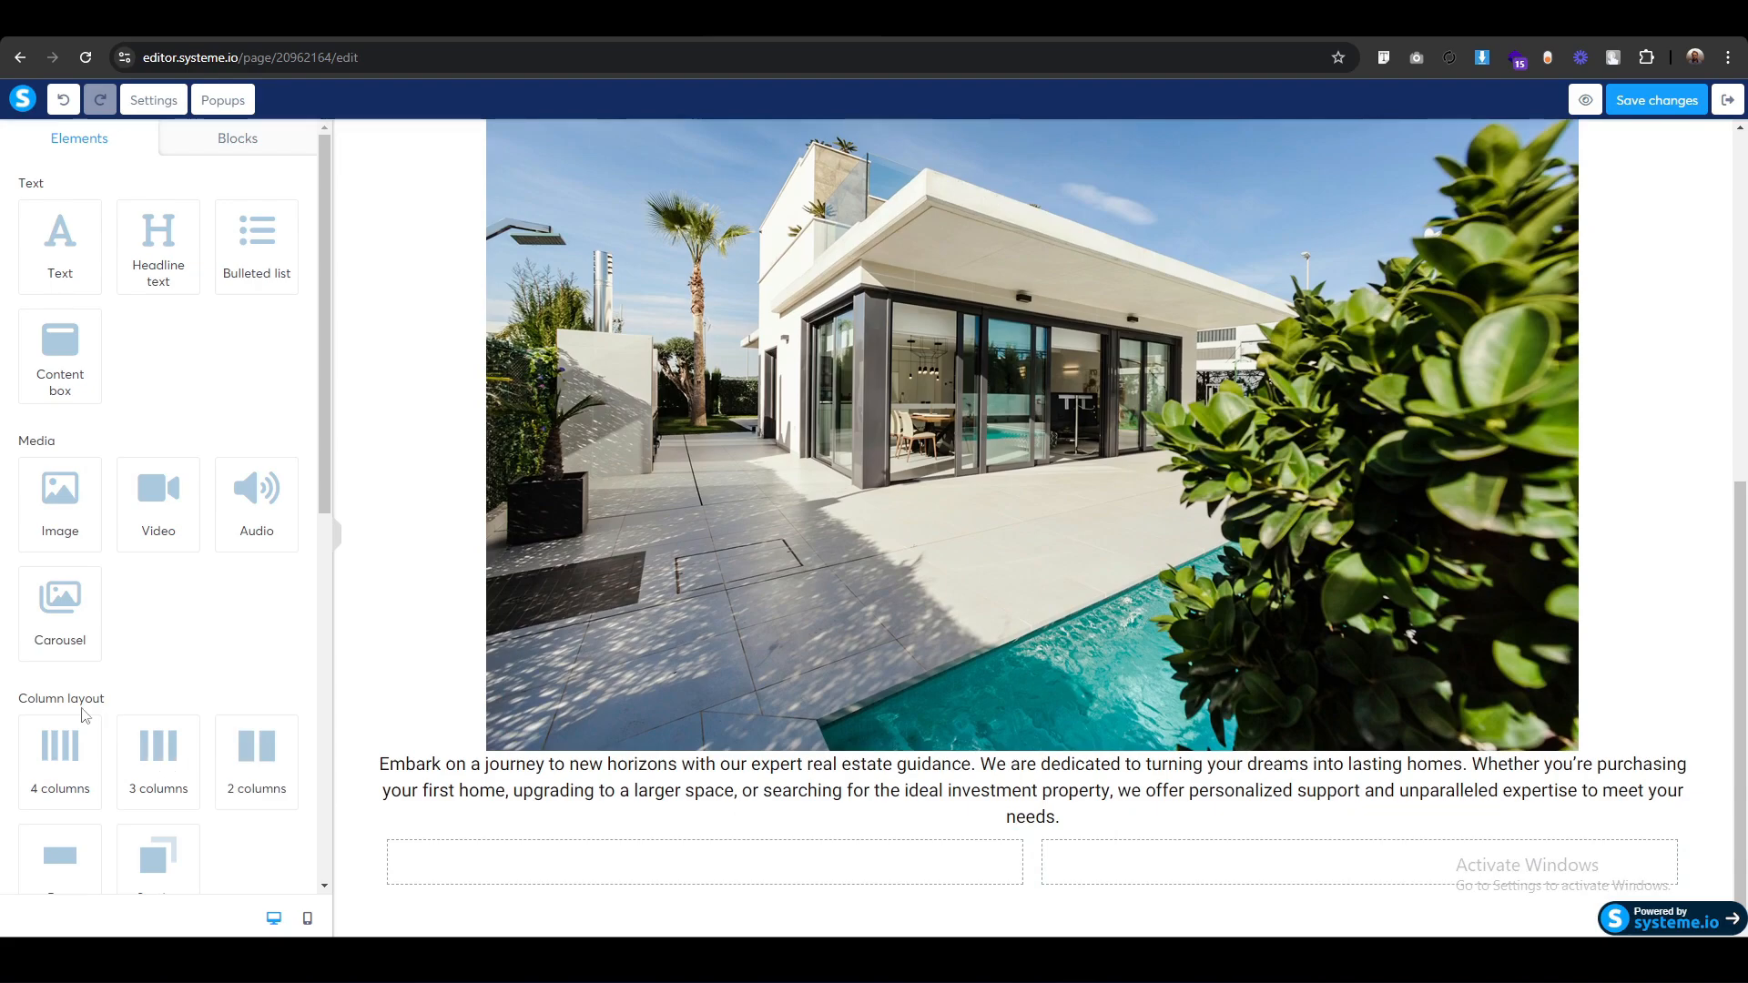
scroll(85, 715, "down", 5)
scroll(156, 773, "up", 3)
scroll(162, 602, "down", 2)
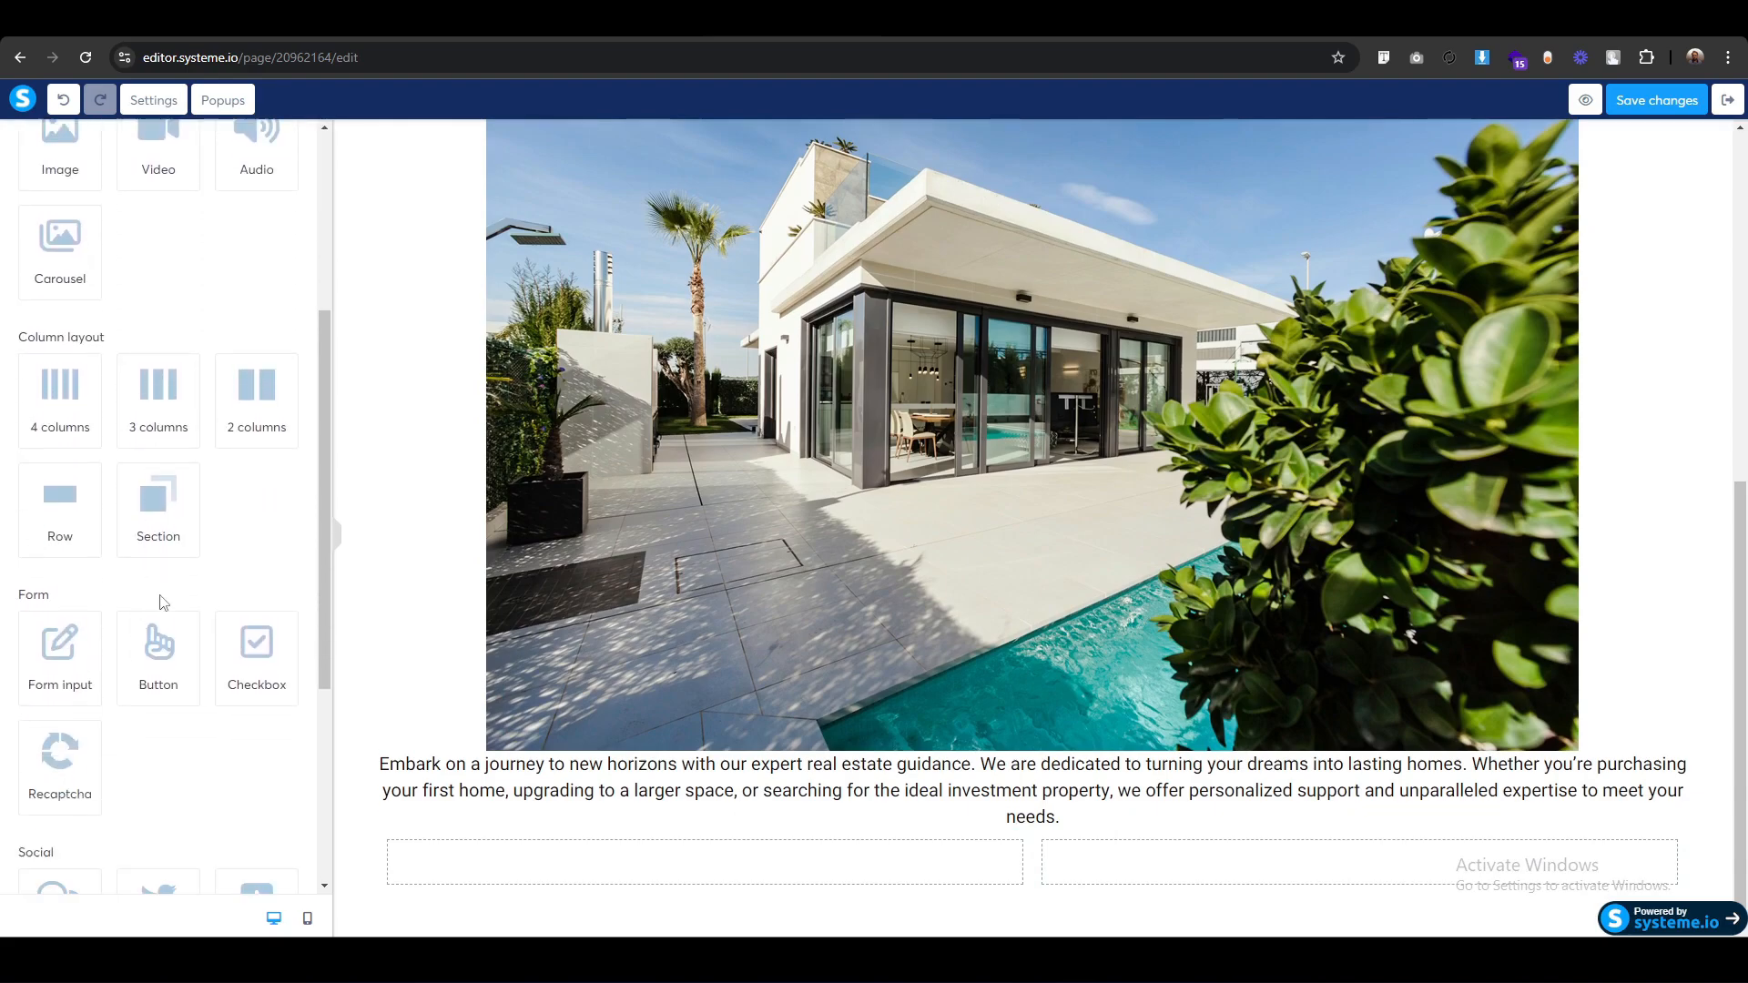
left_click_drag(159, 646, 739, 857)
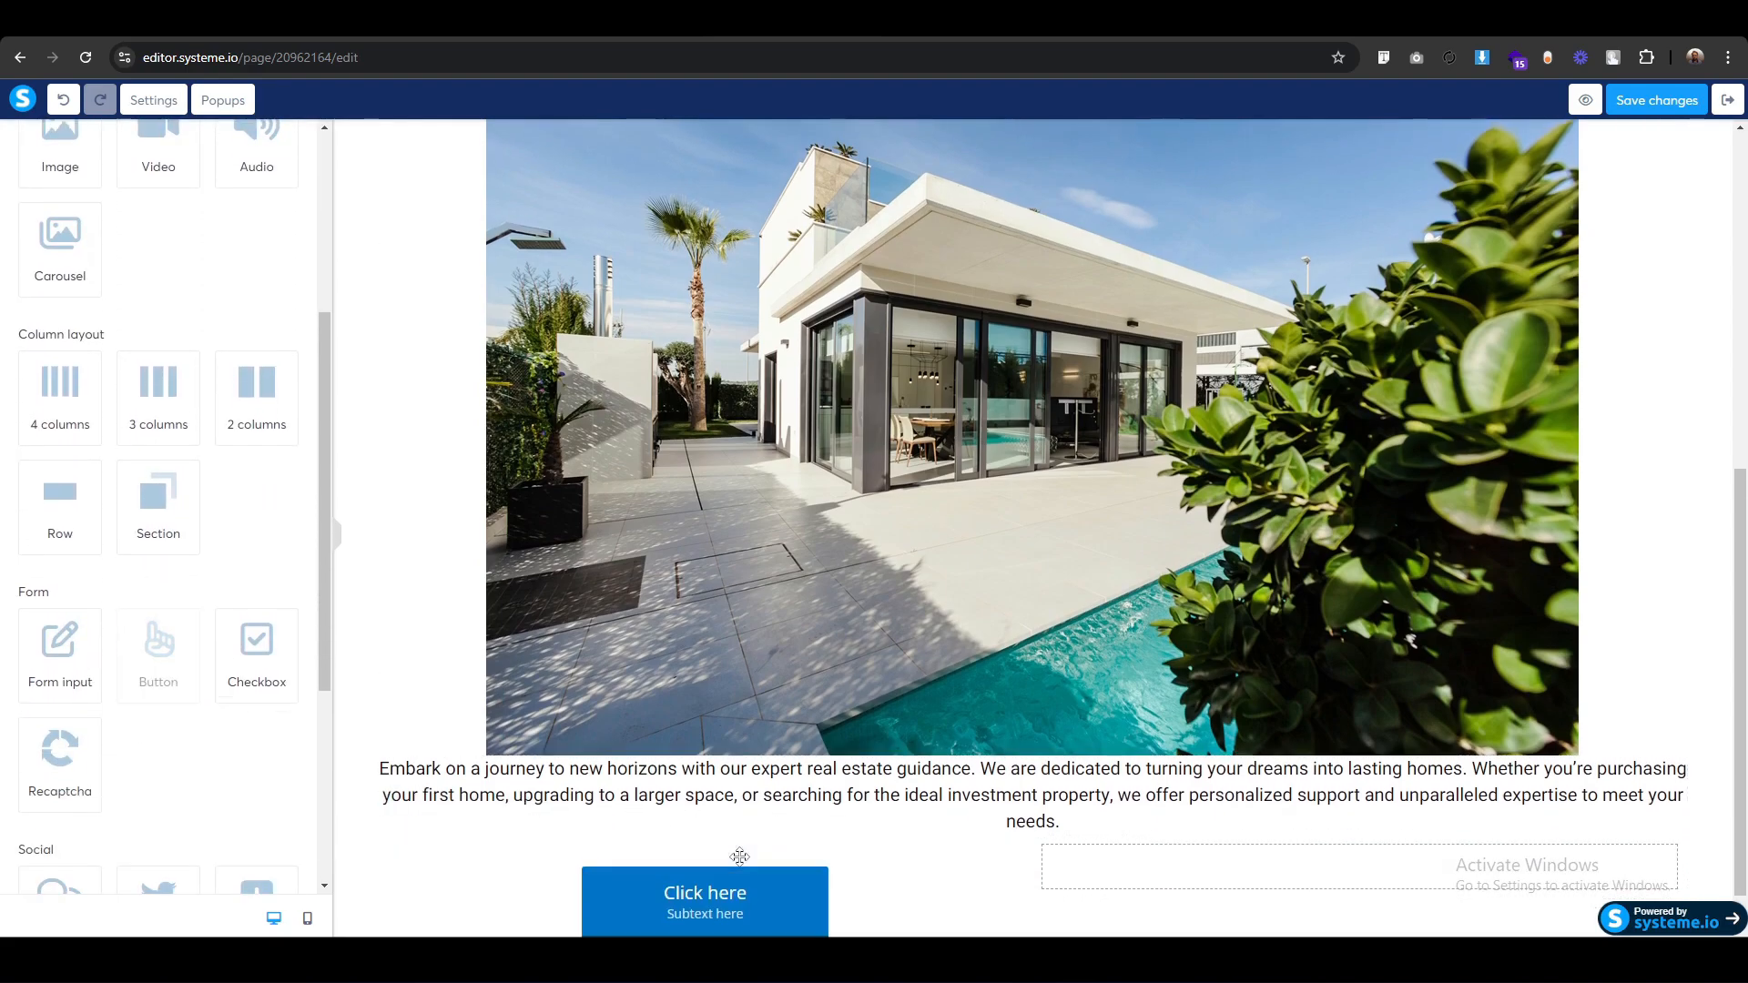
Set the text of the new button in the first column to "Schedule a Call".
left_click(407, 858)
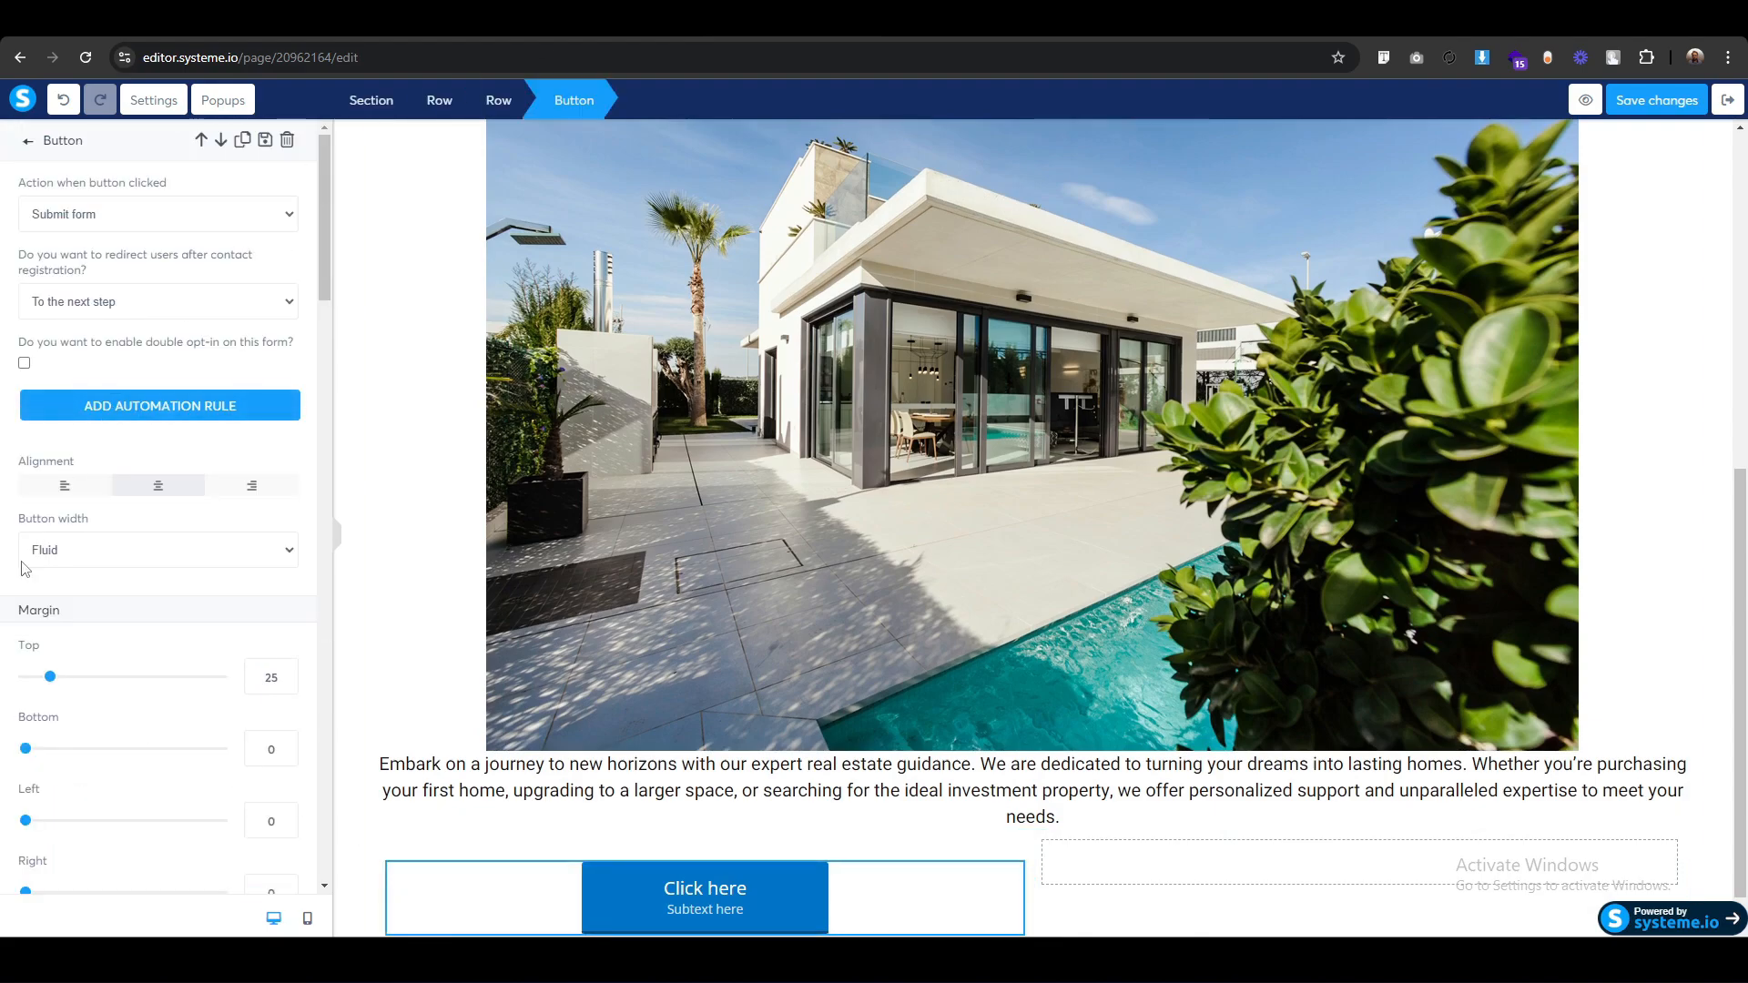
scroll(18, 582, "down", 3)
scroll(2, 630, "down", 2)
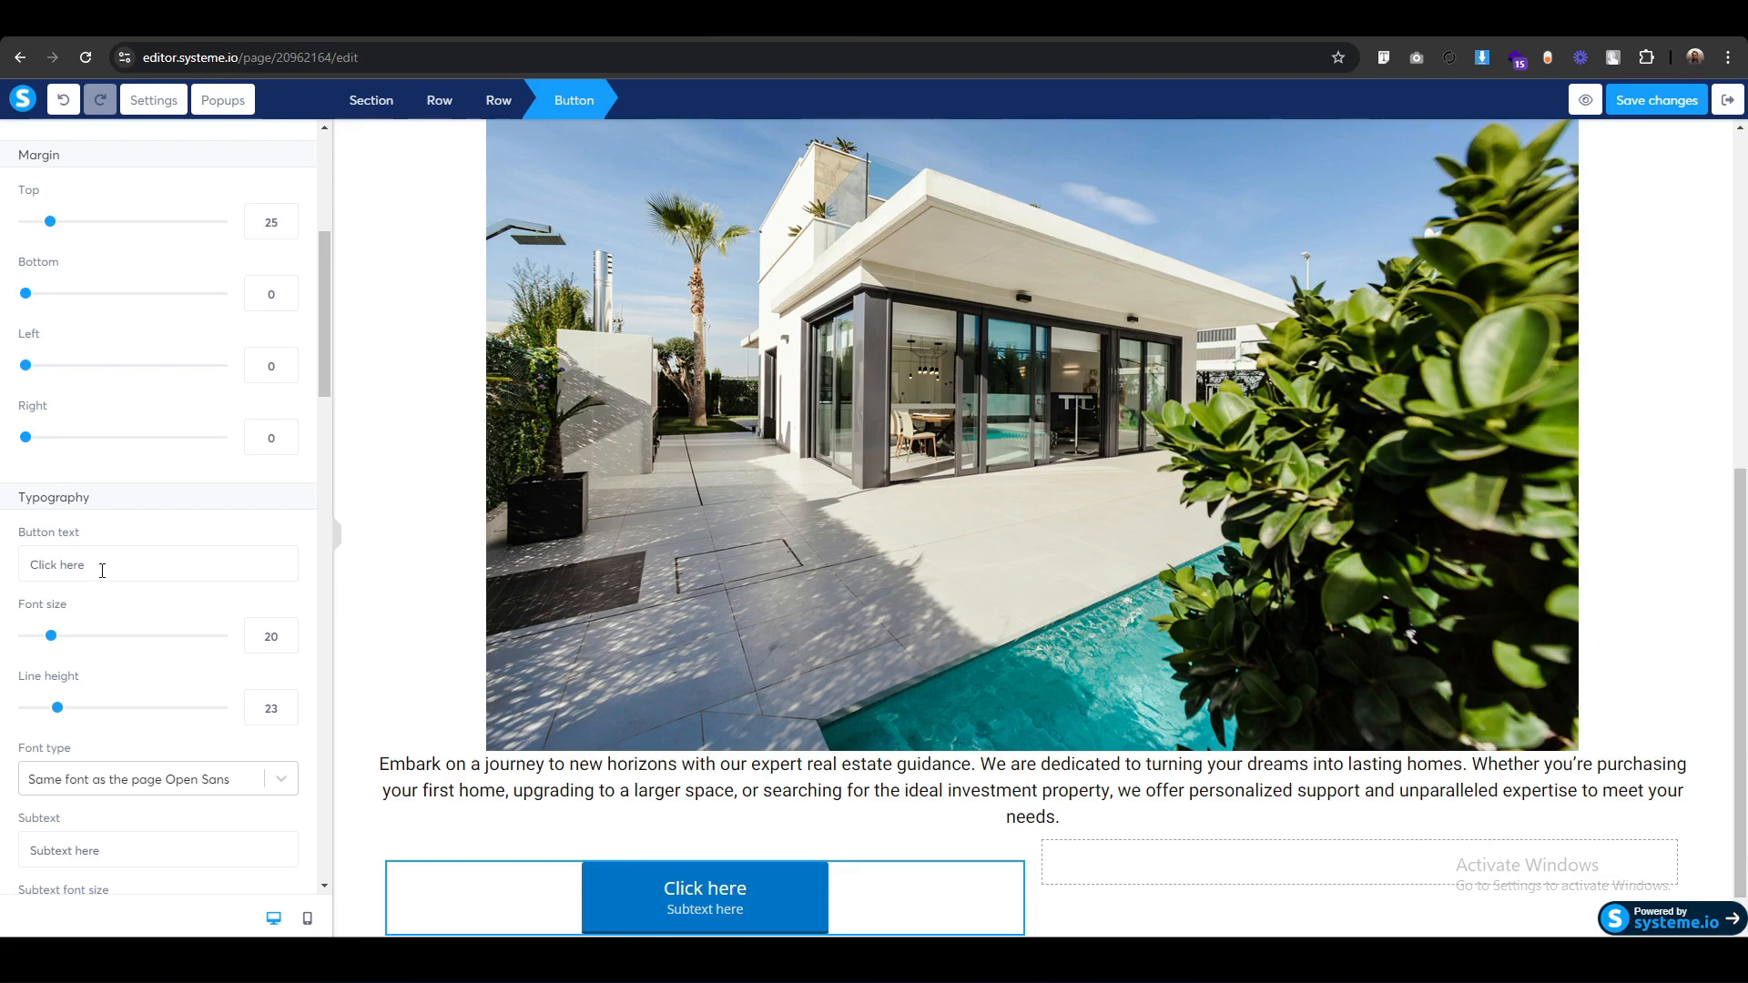
left_click_drag(102, 571, 3, 576)
type("Sch")
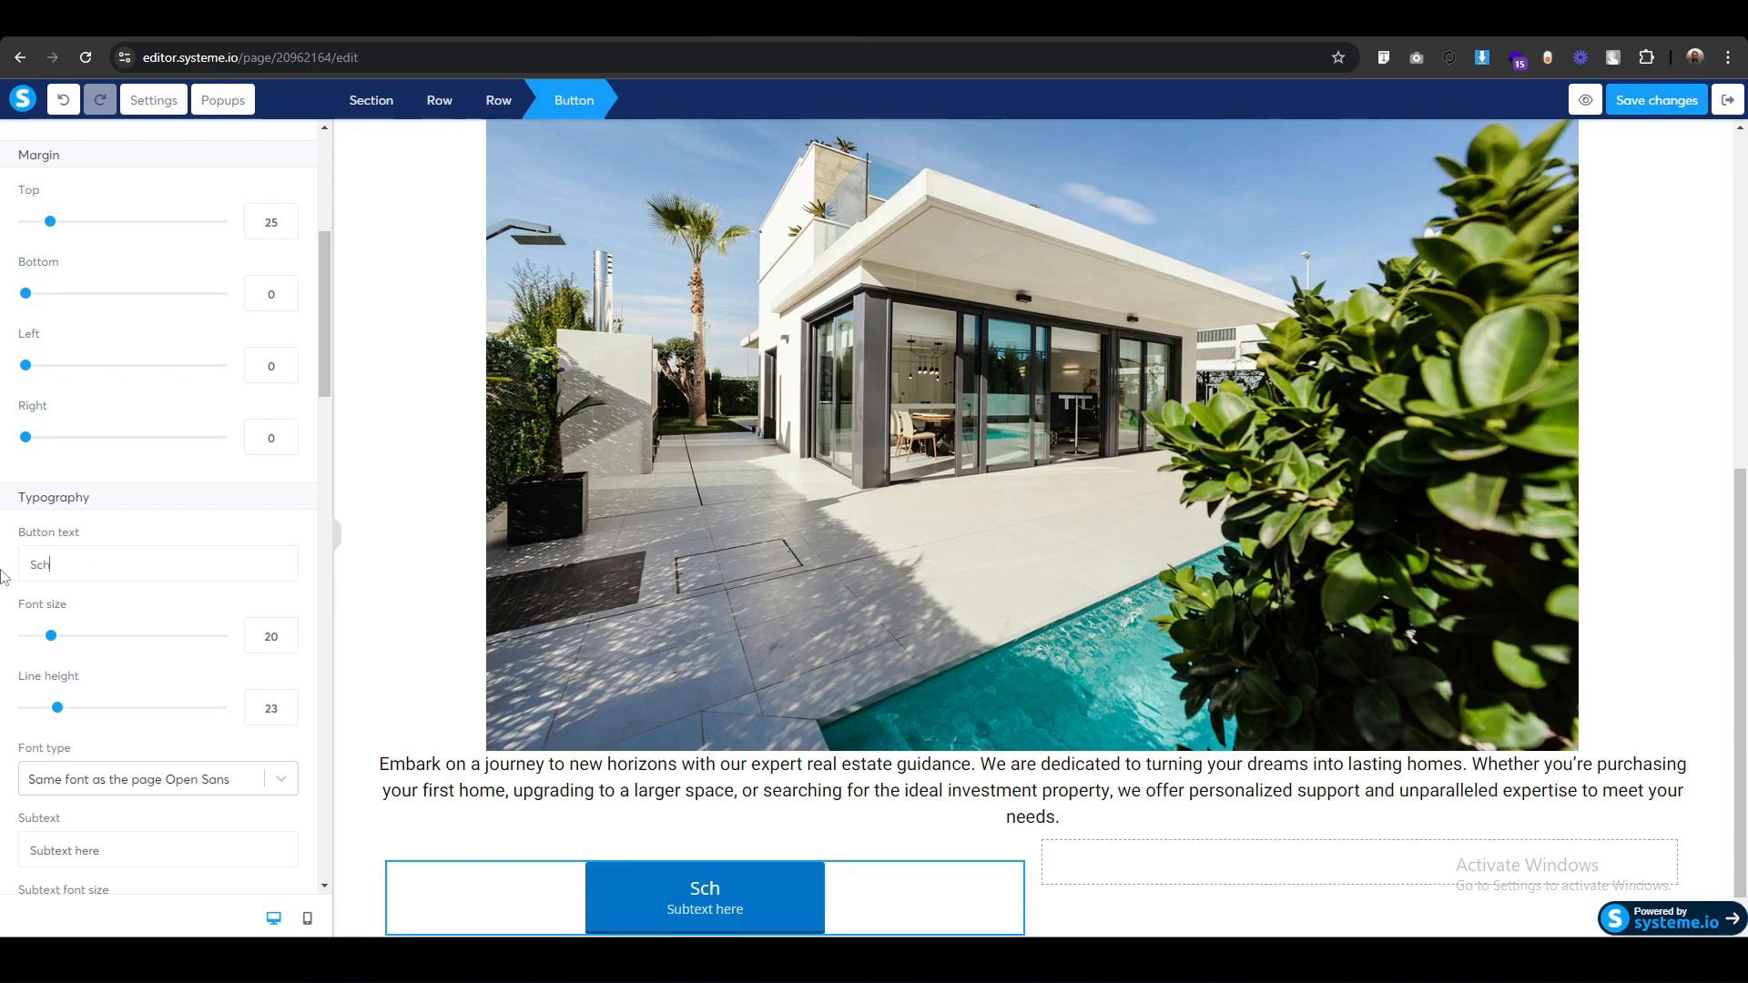
type("edule a Call")
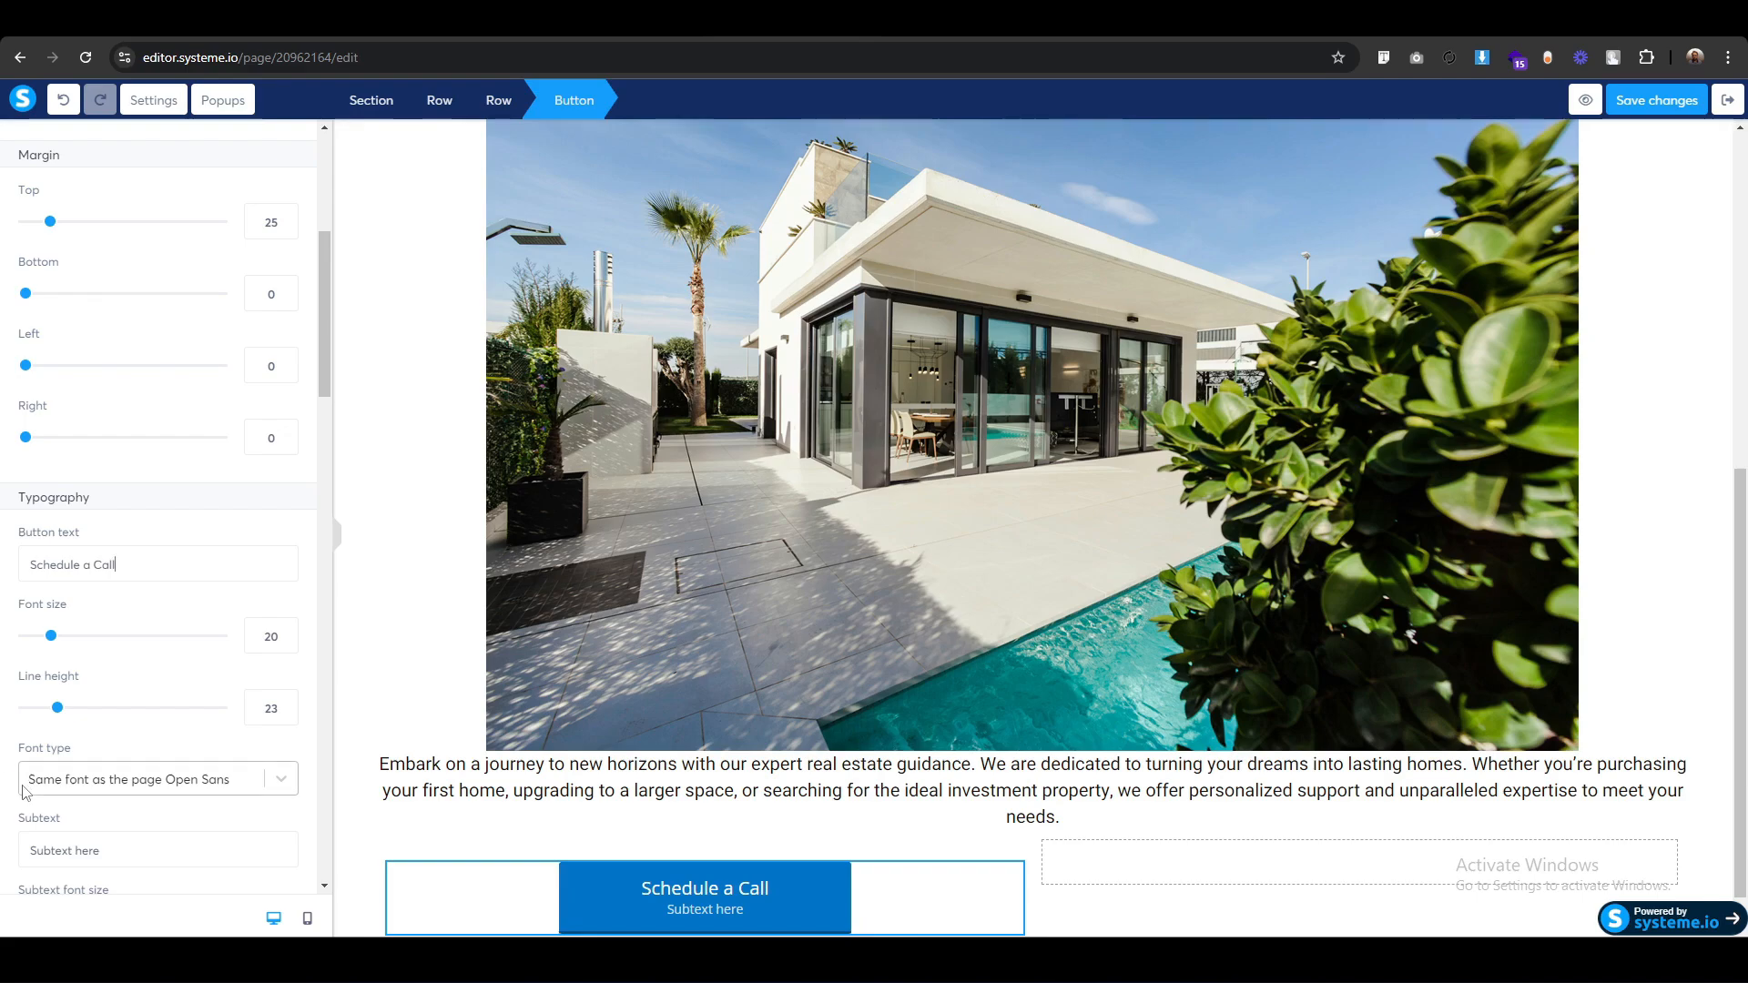
Change the Schedule a Call button's font to the Google font Heebo.
scroll(25, 792, "down", 3)
left_click(136, 515)
left_click(94, 611)
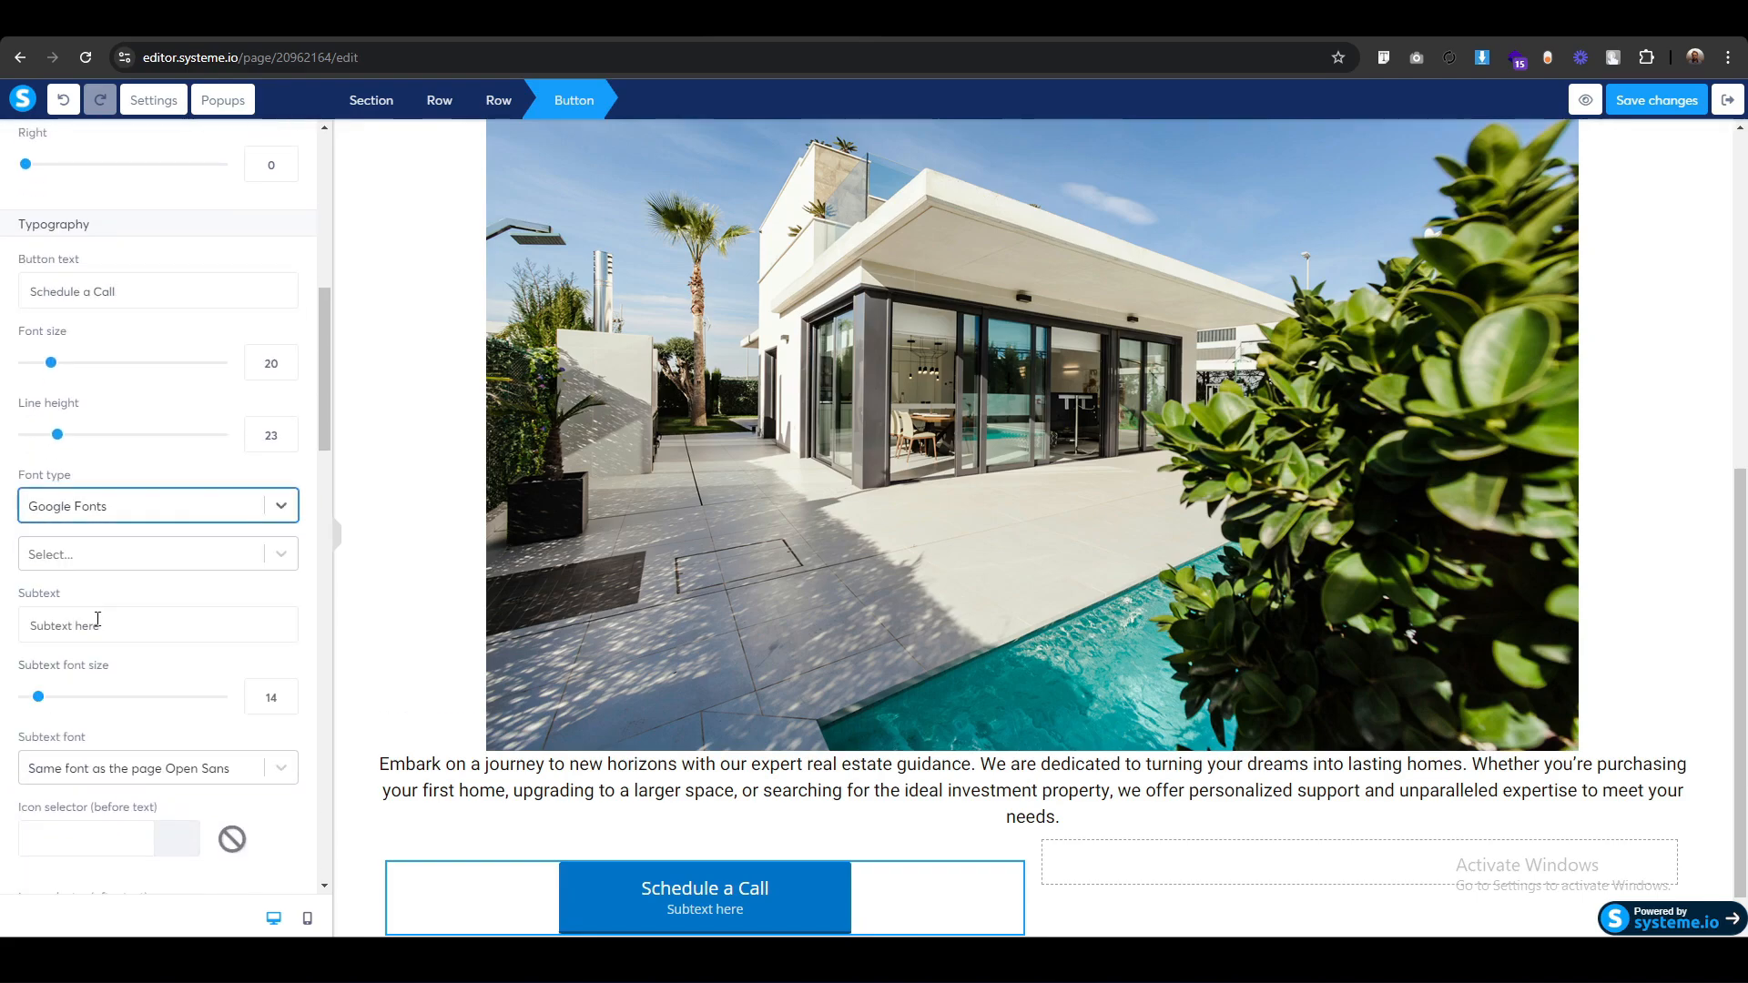
left_click(85, 555)
type("Heebo")
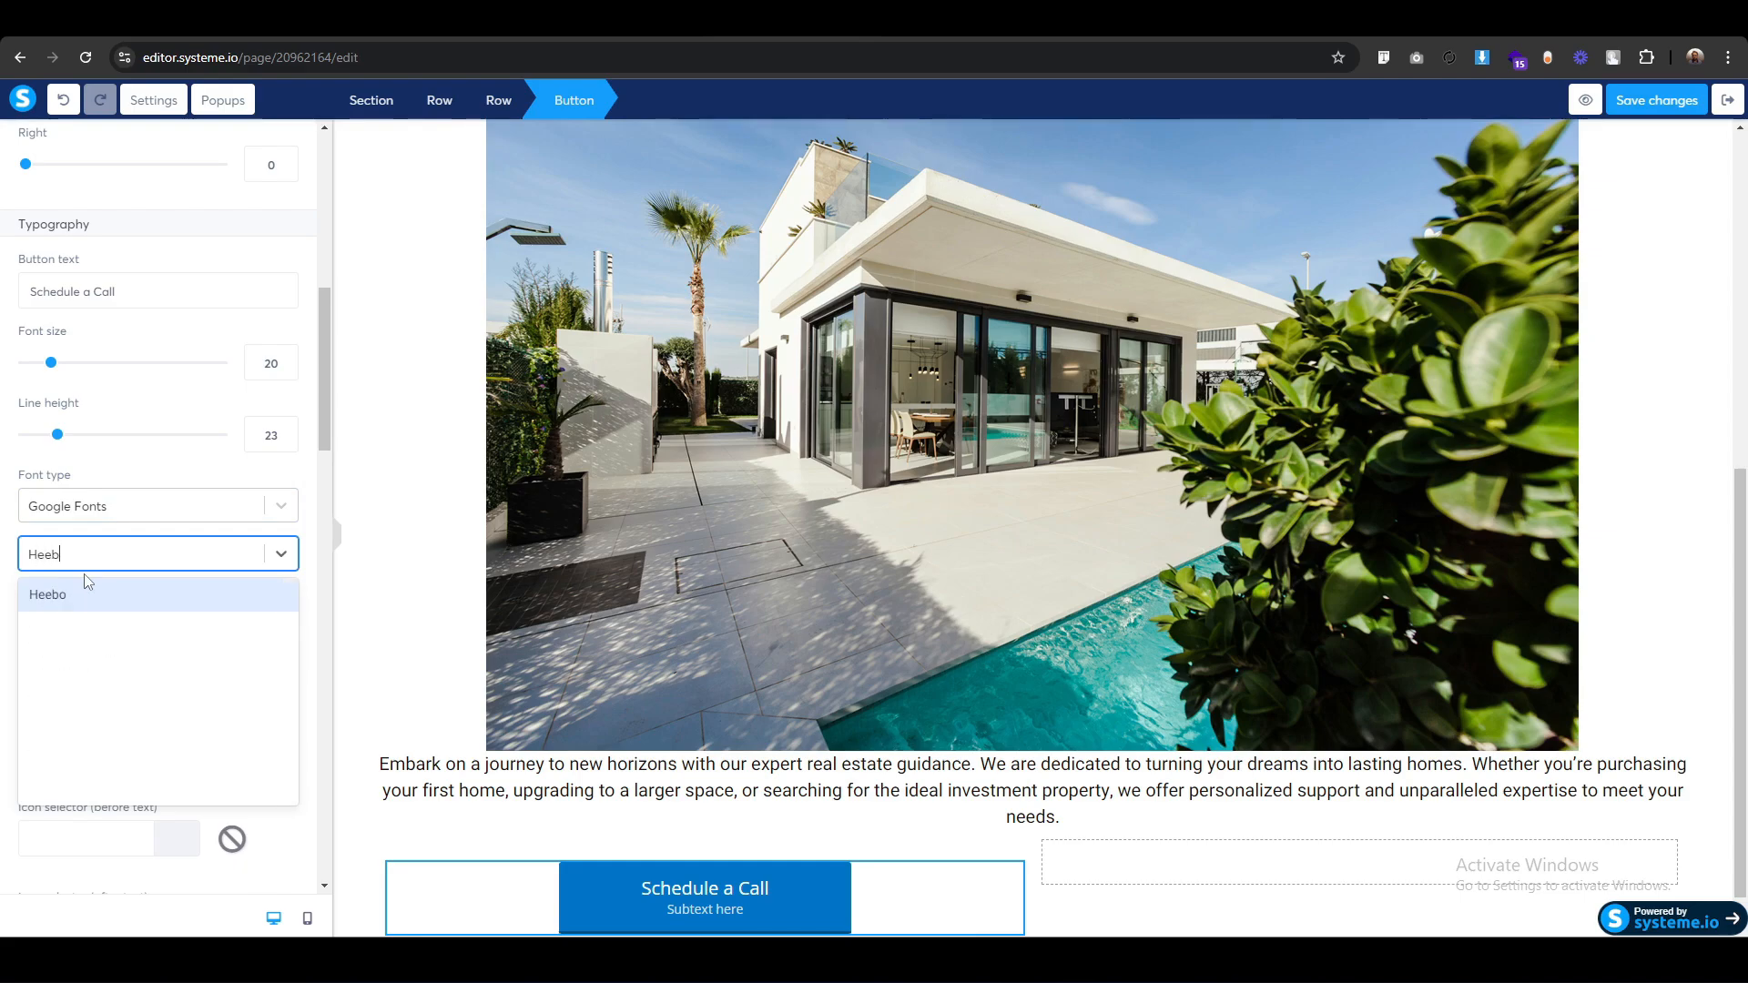
key("Return")
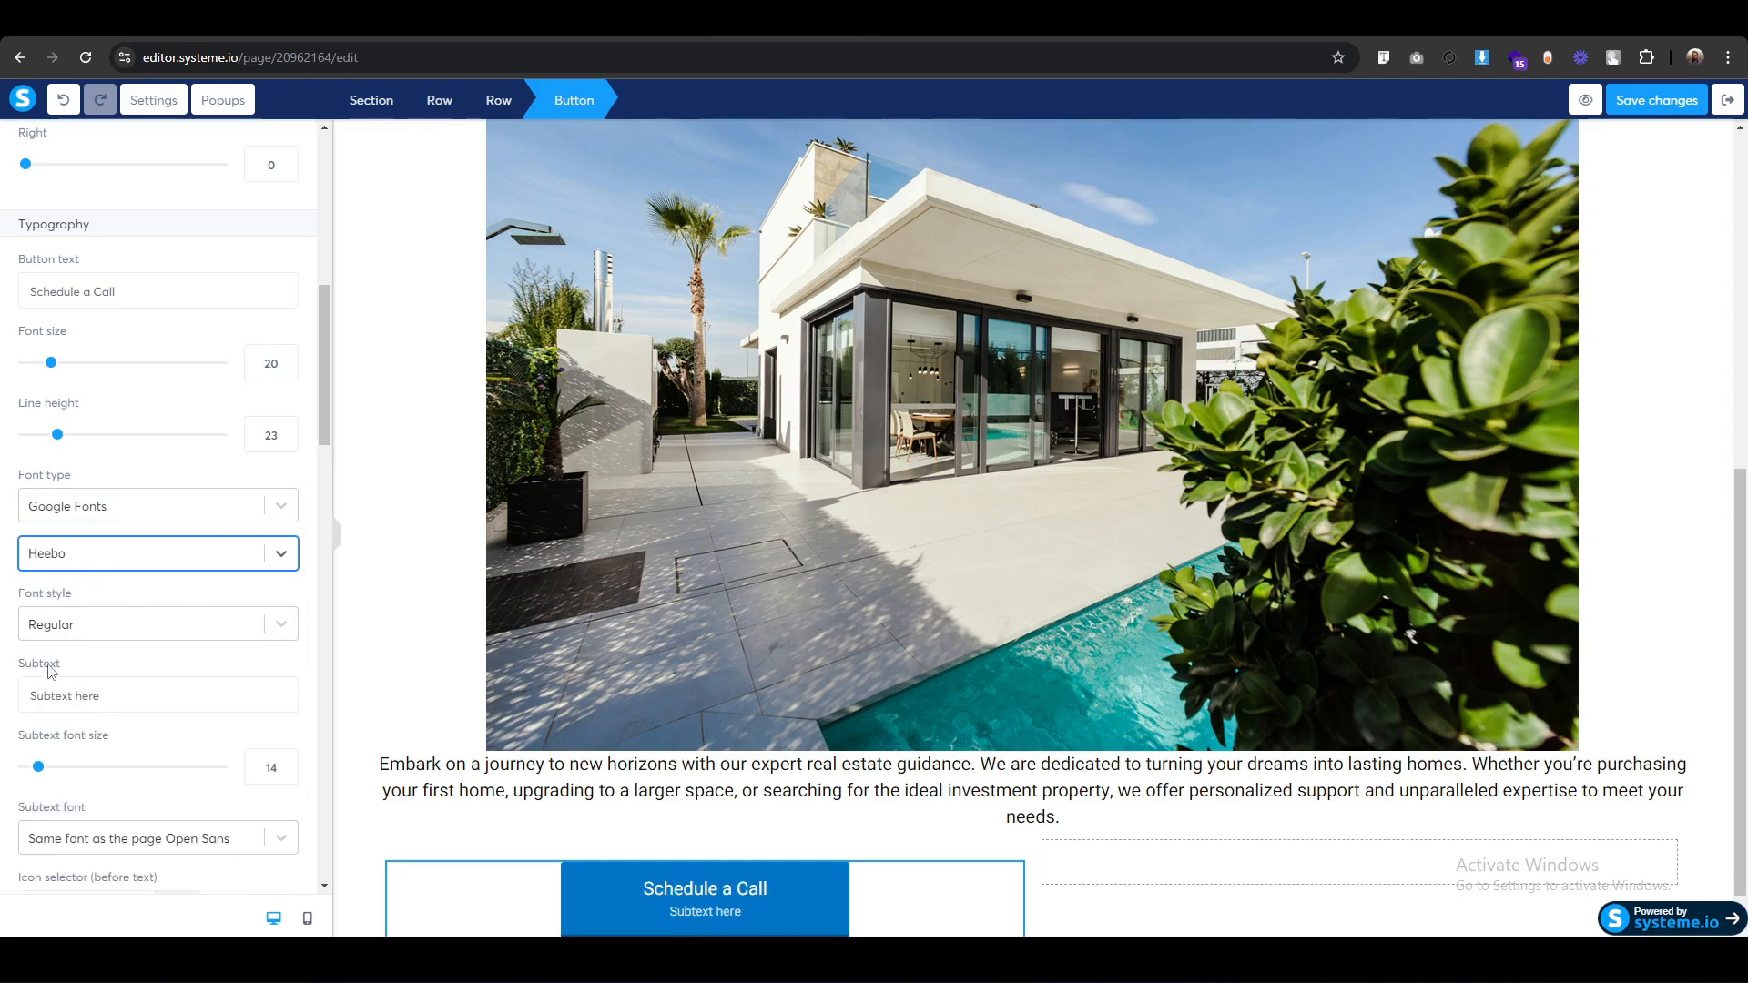
Remove the placeholder subtext from the Schedule a Call button.
left_click(138, 699)
left_click_drag(131, 699, 9, 715)
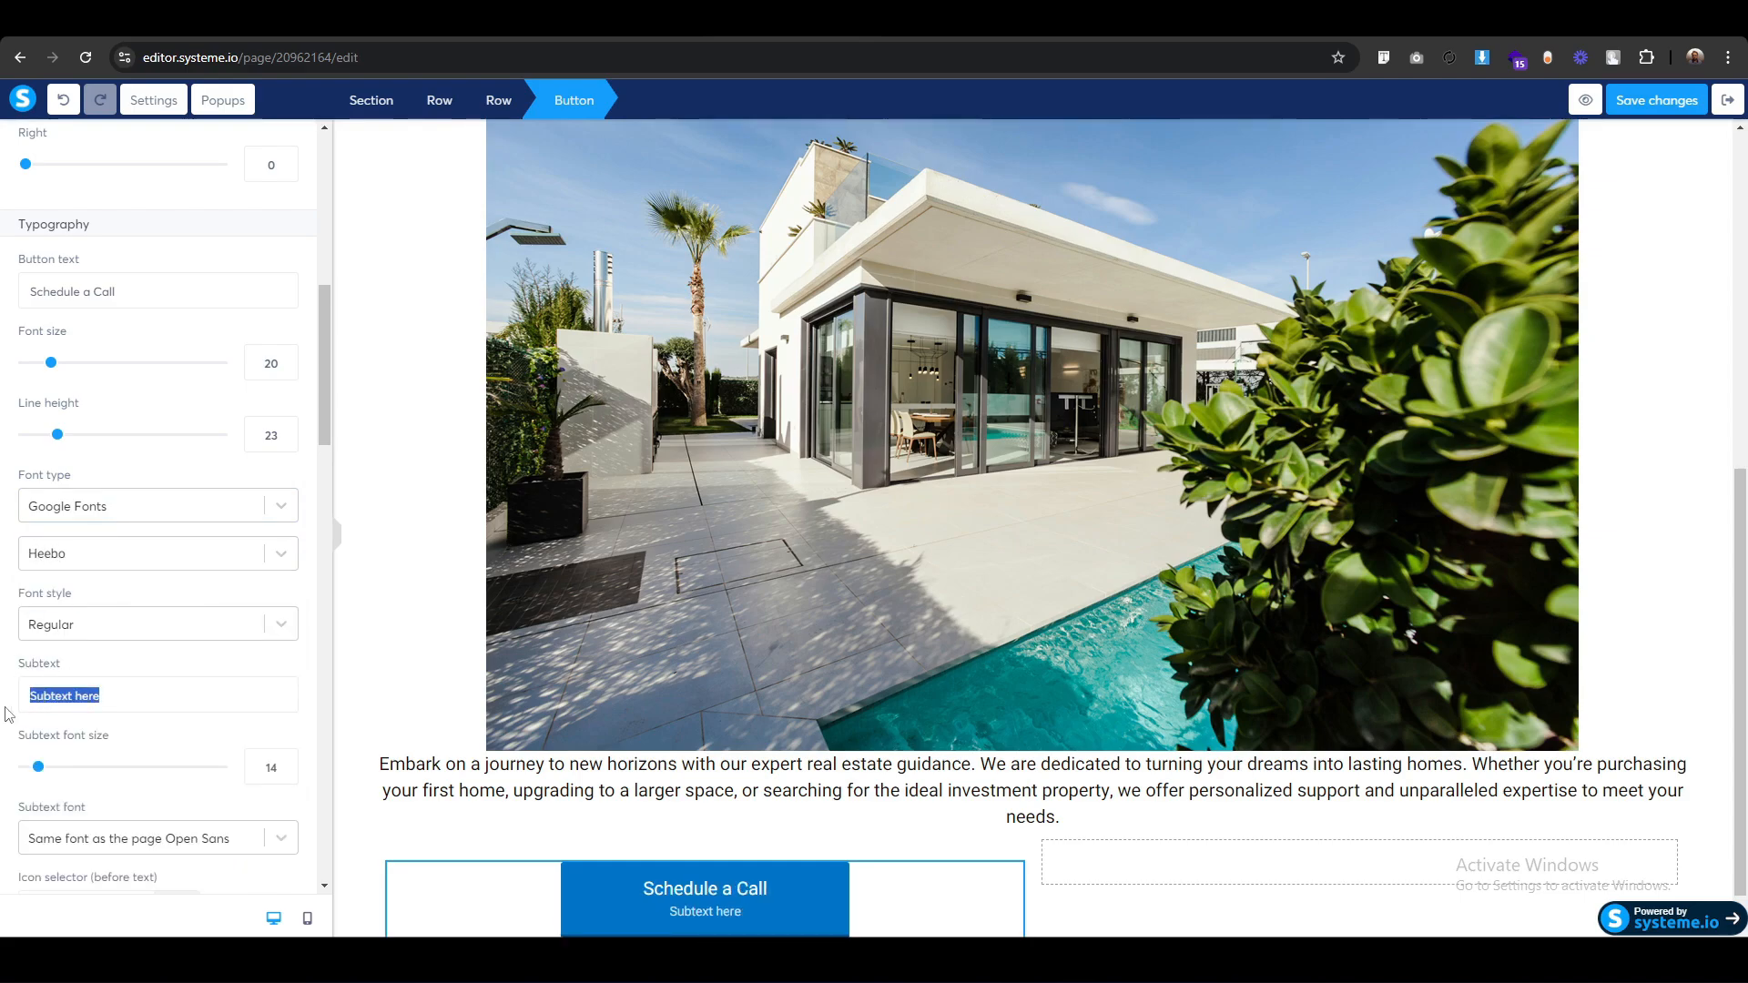
key("BackSpace")
Copy background color C48D6E from the finished reference page's Schedule a Call button and apply it to the new button.
scroll(39, 721, "down", 3)
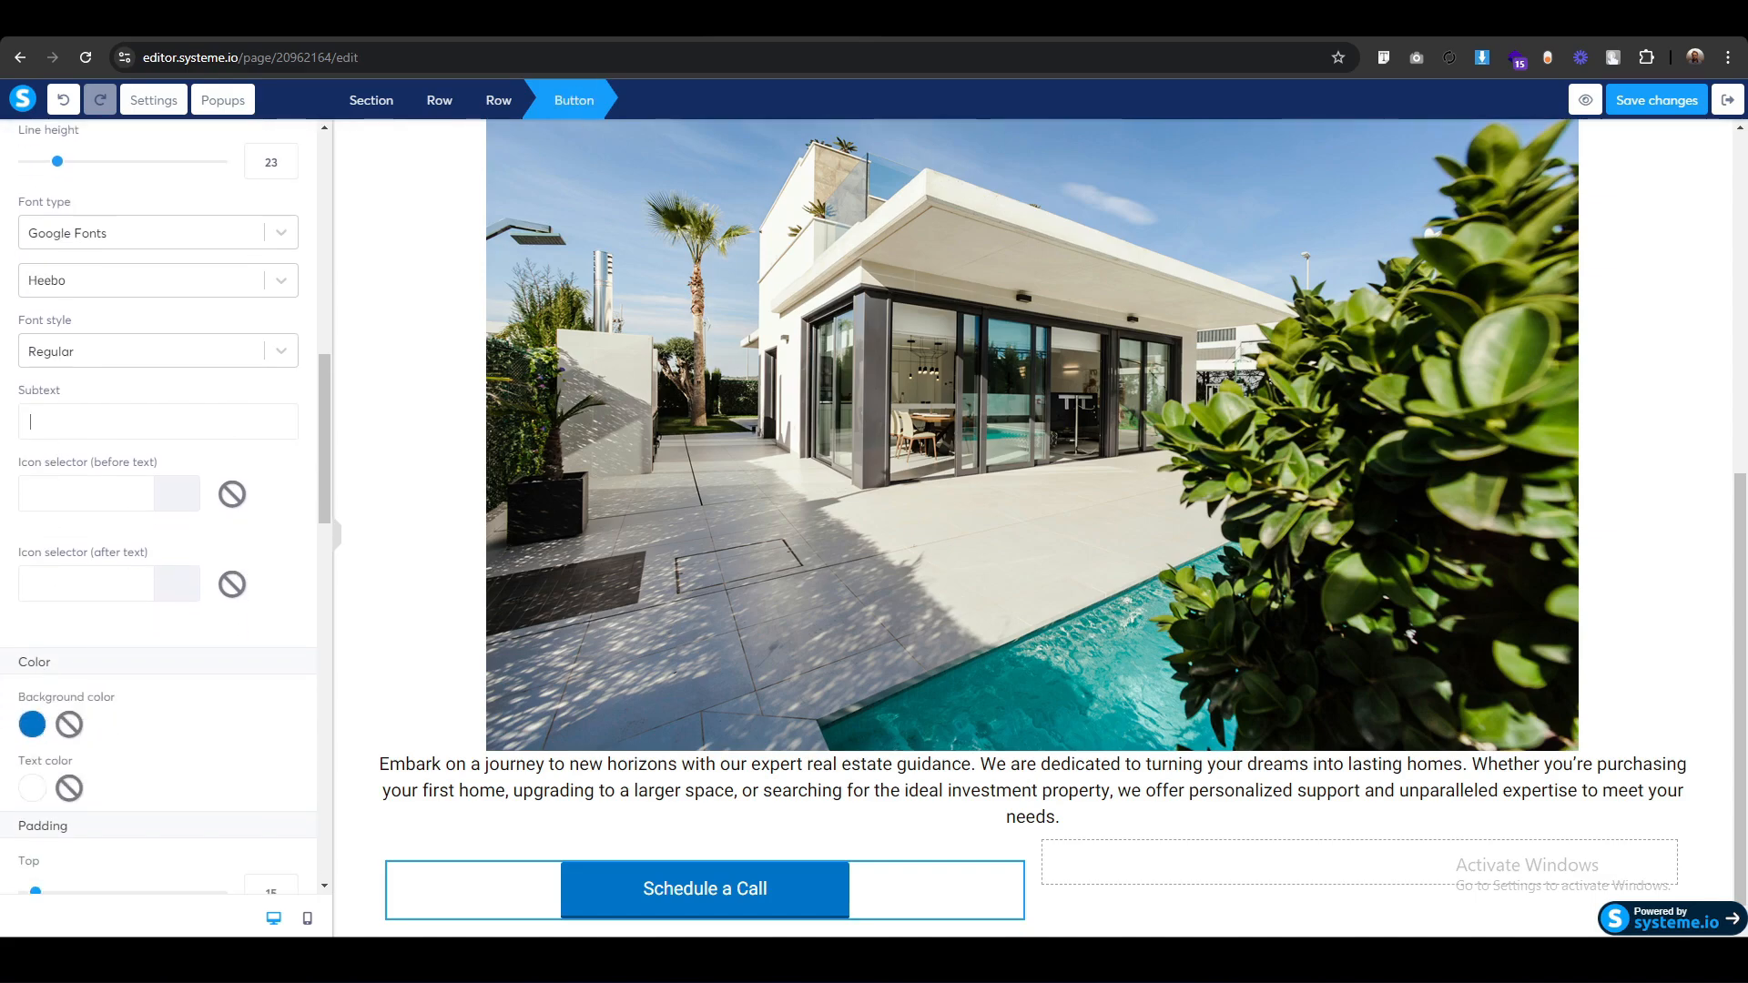
left_click(597, 20)
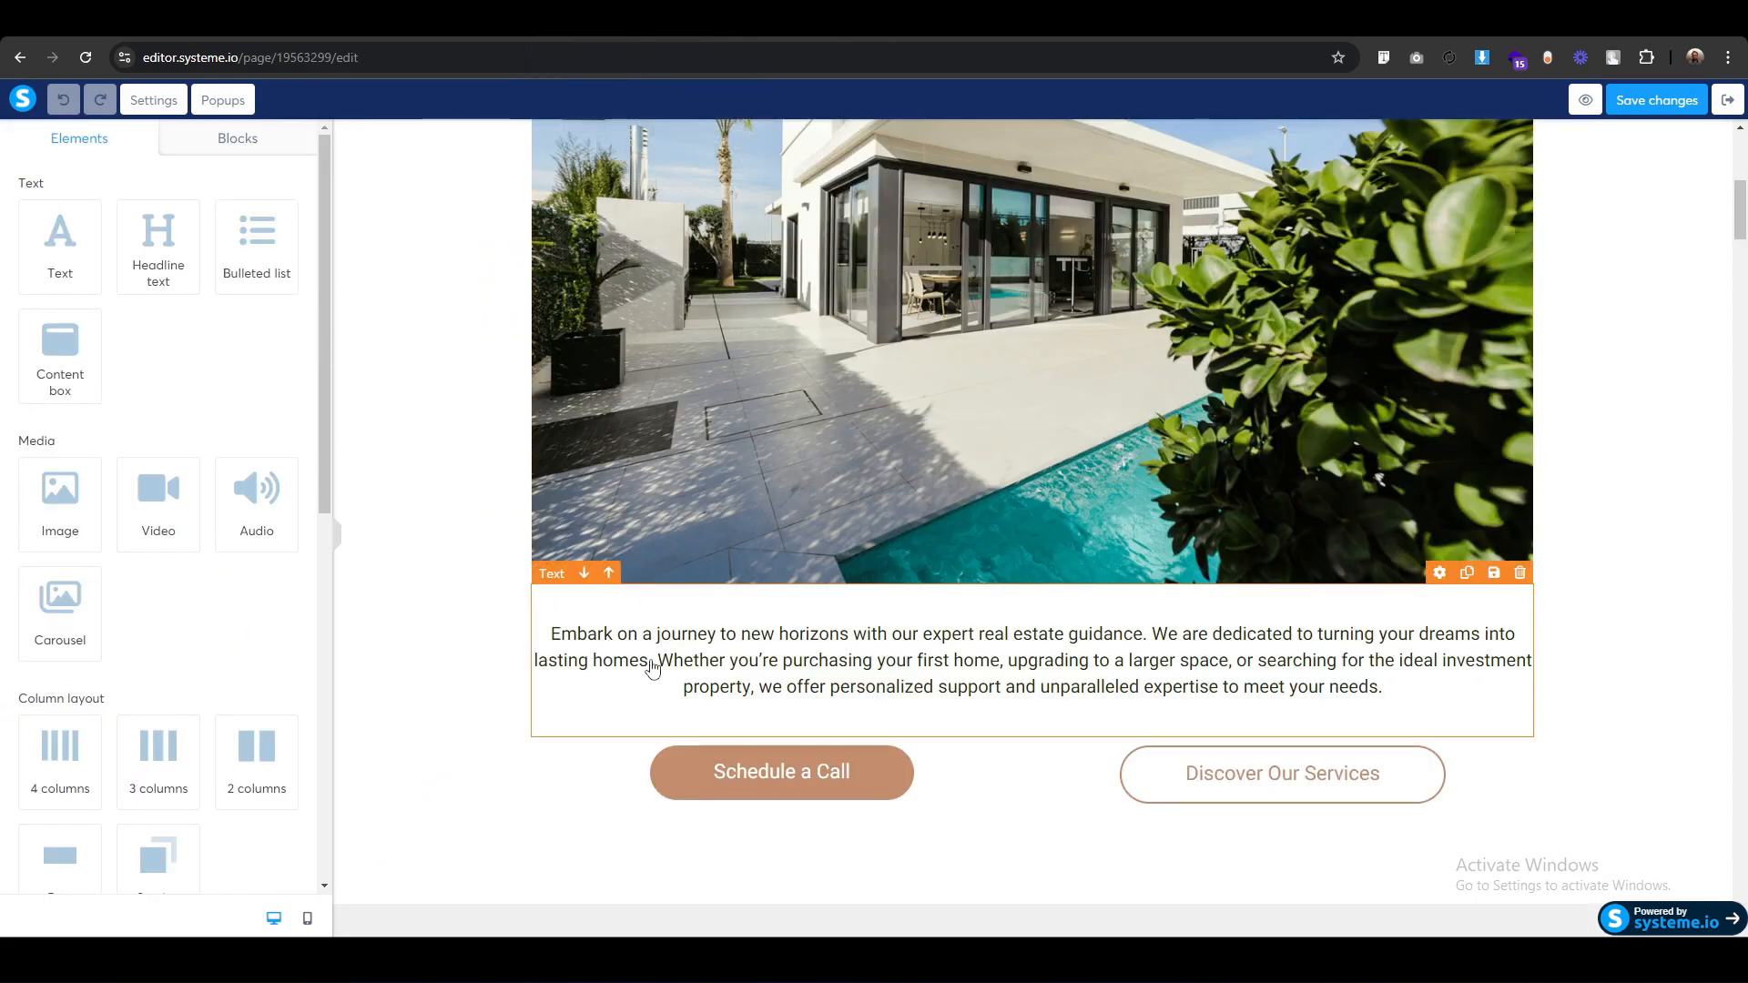
left_click(600, 749)
scroll(3, 708, "down", 8)
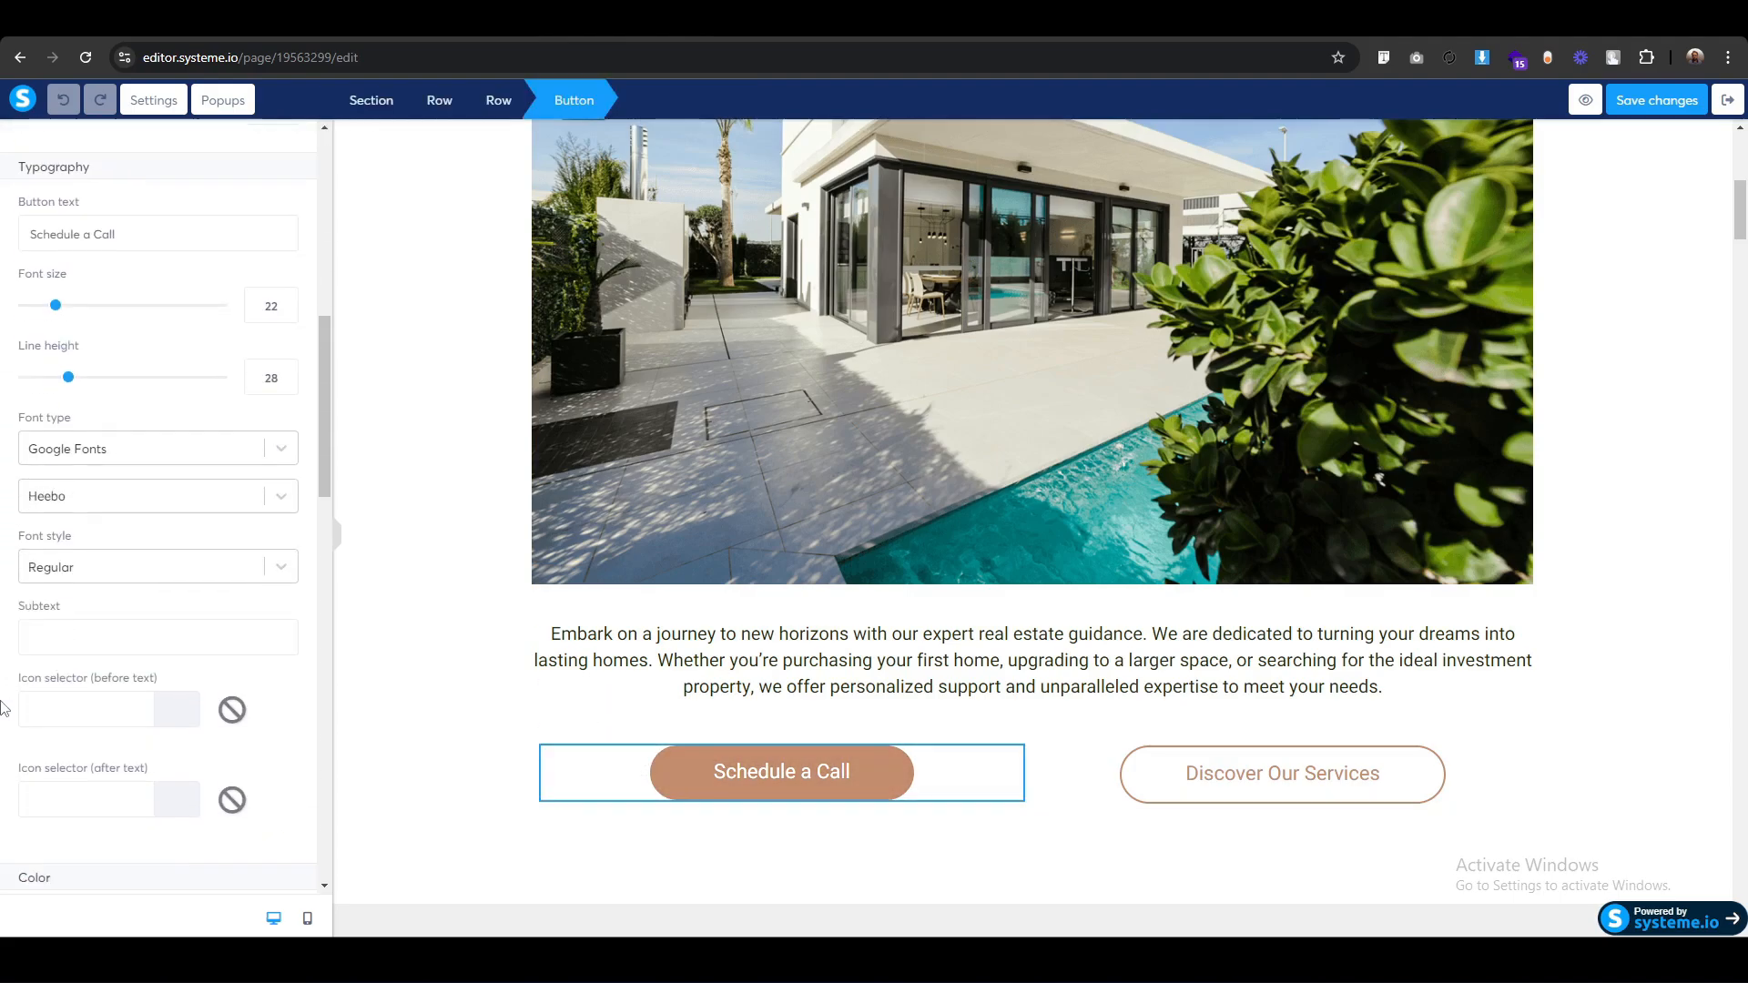
scroll(4, 692, "down", 4)
left_click(32, 532)
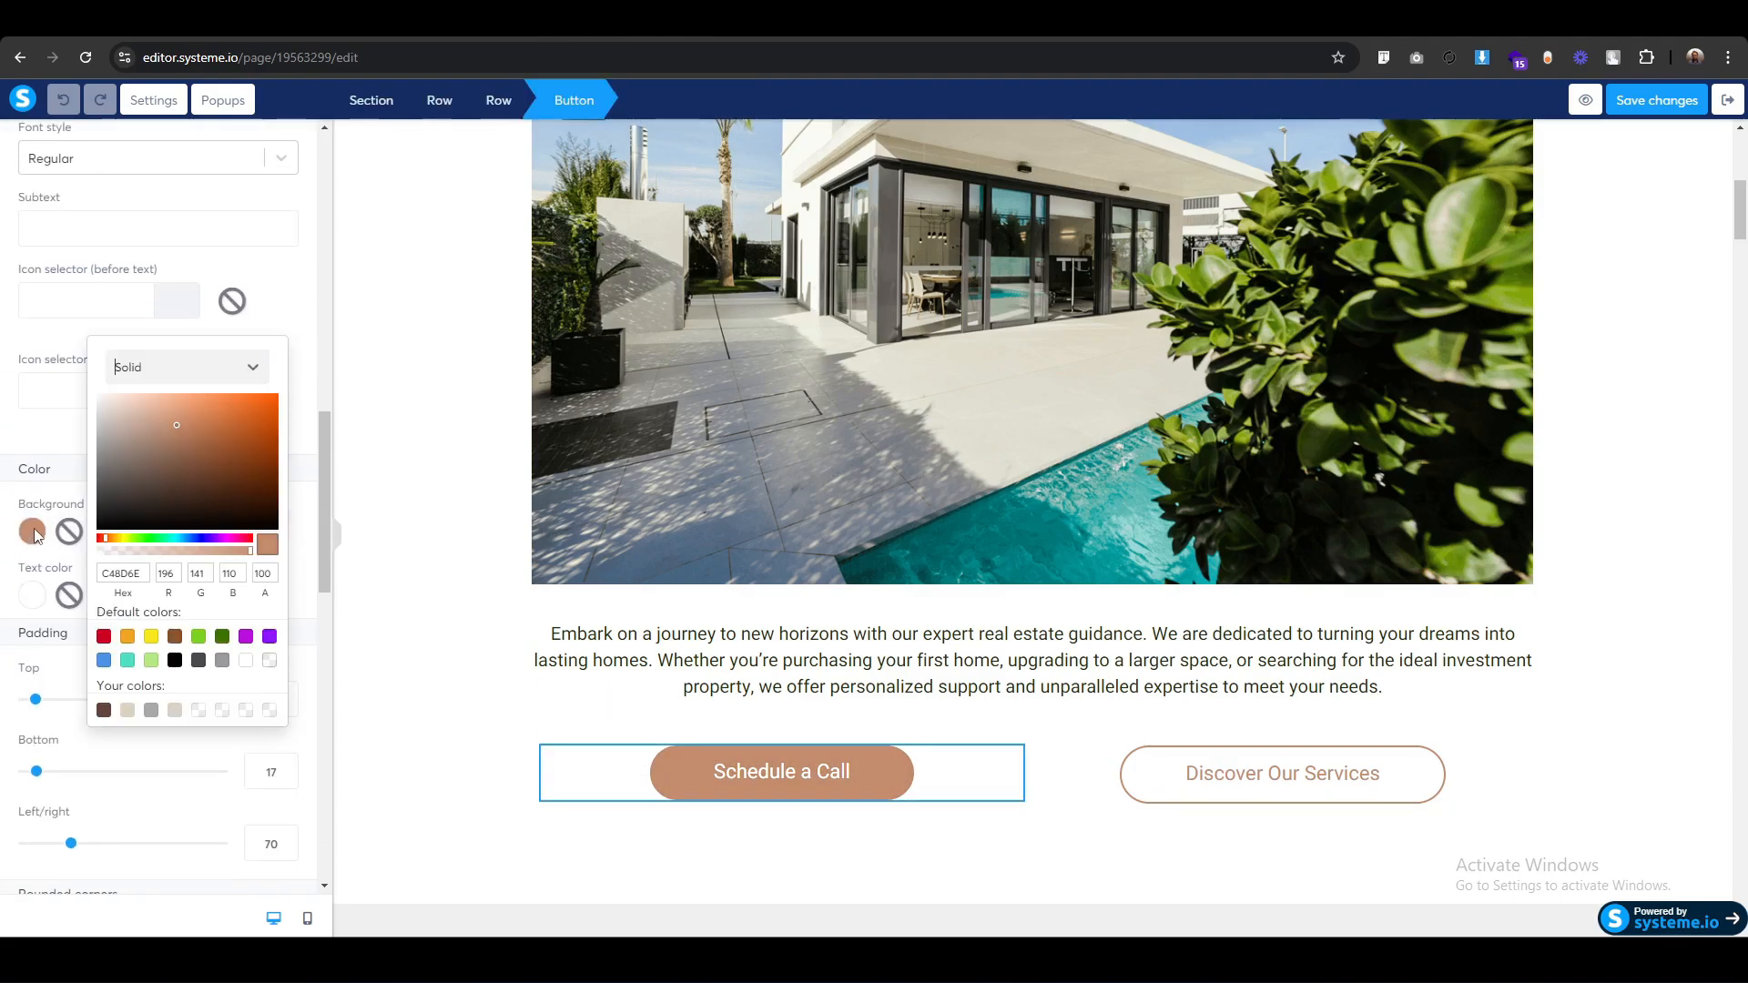
left_click(145, 574)
double_click(145, 576)
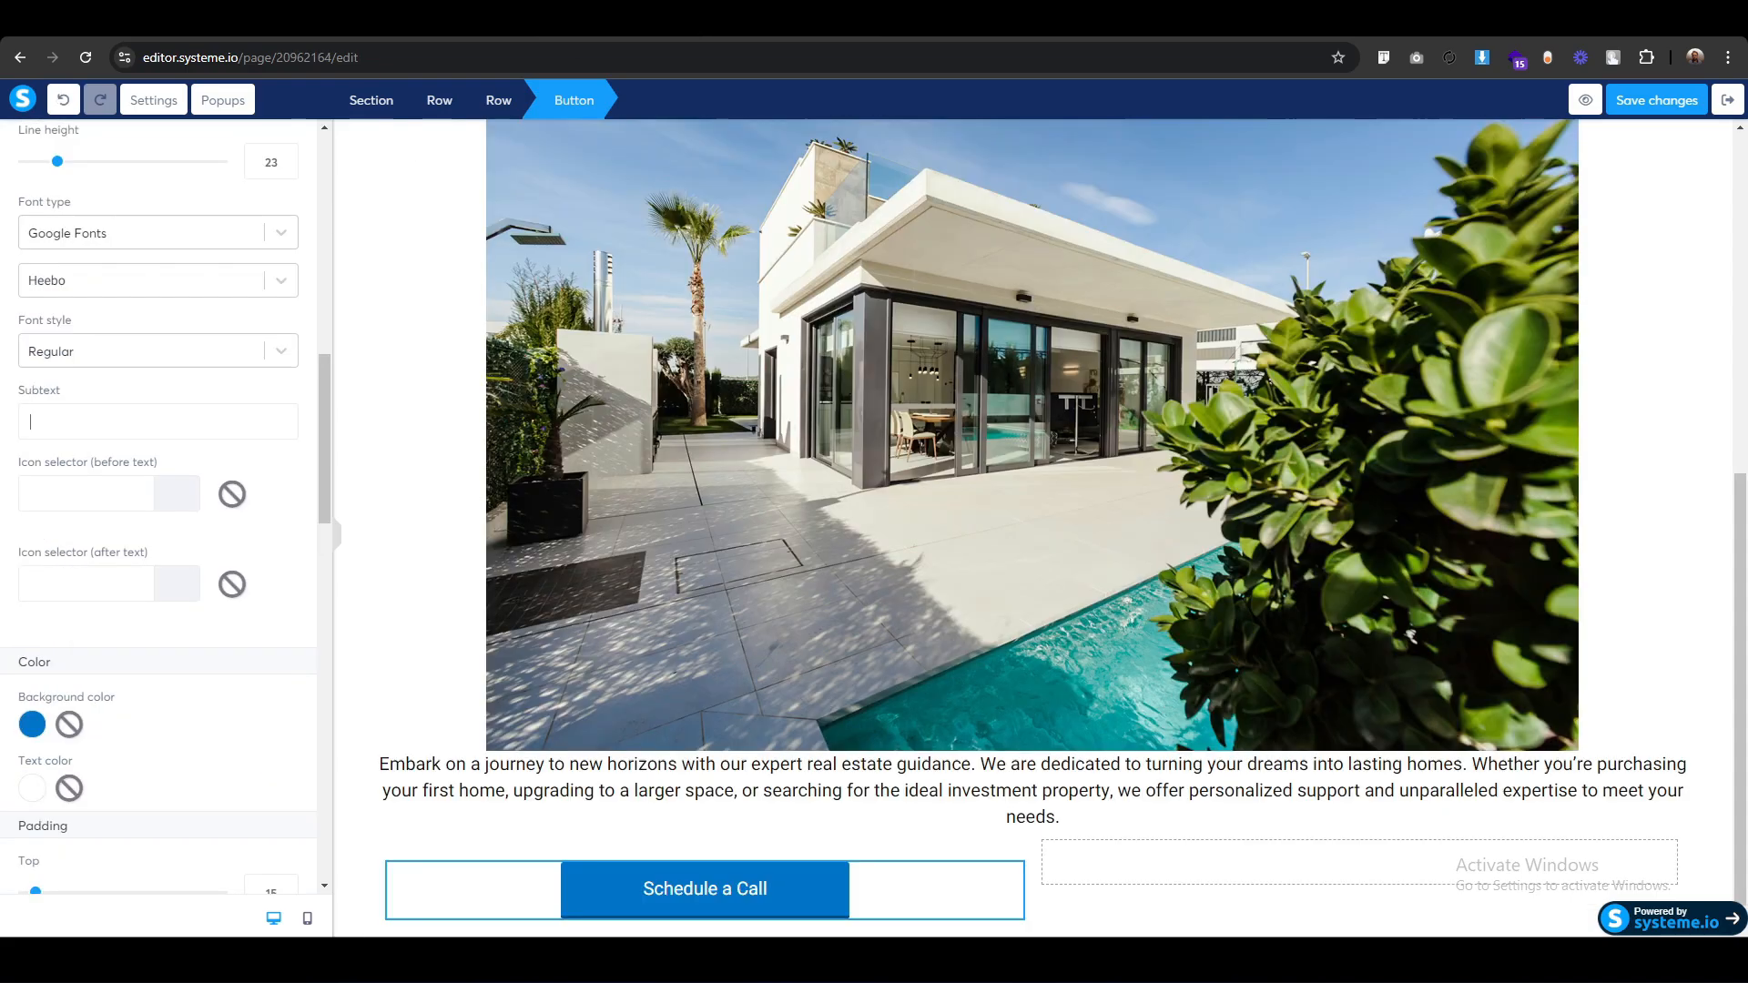
left_click(32, 725)
left_click(137, 768)
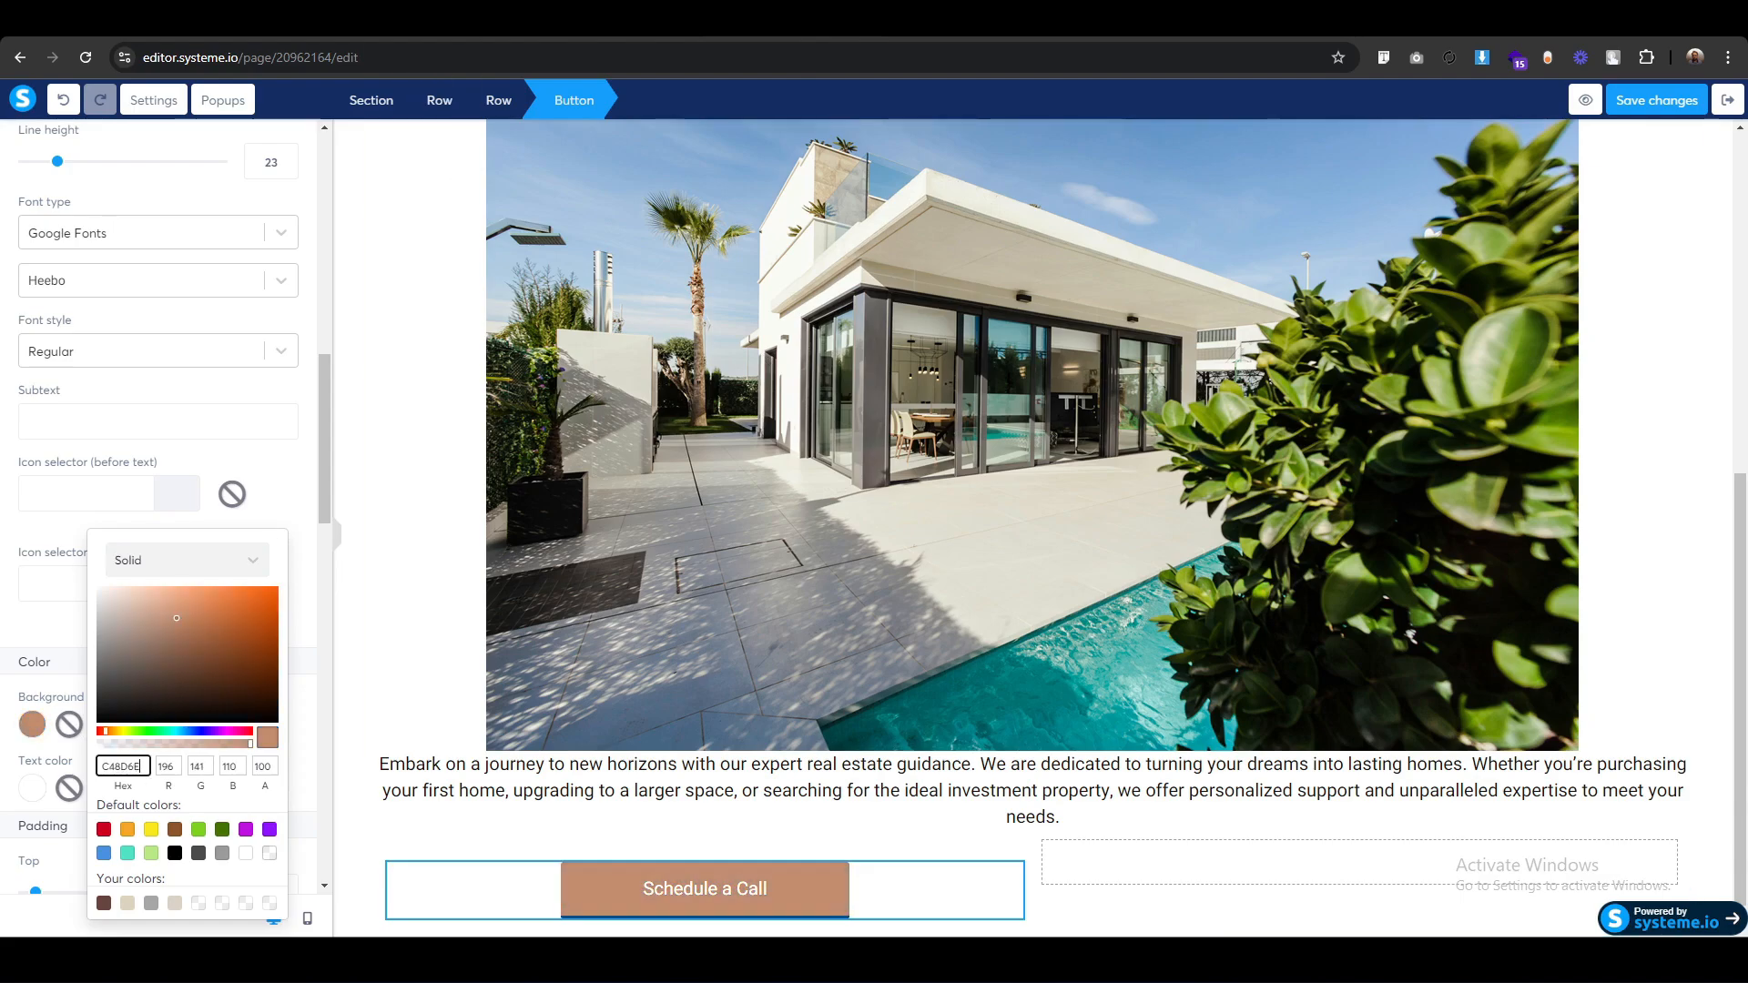
Set the Schedule a Call button's border style to None.
scroll(6, 774, "down", 7)
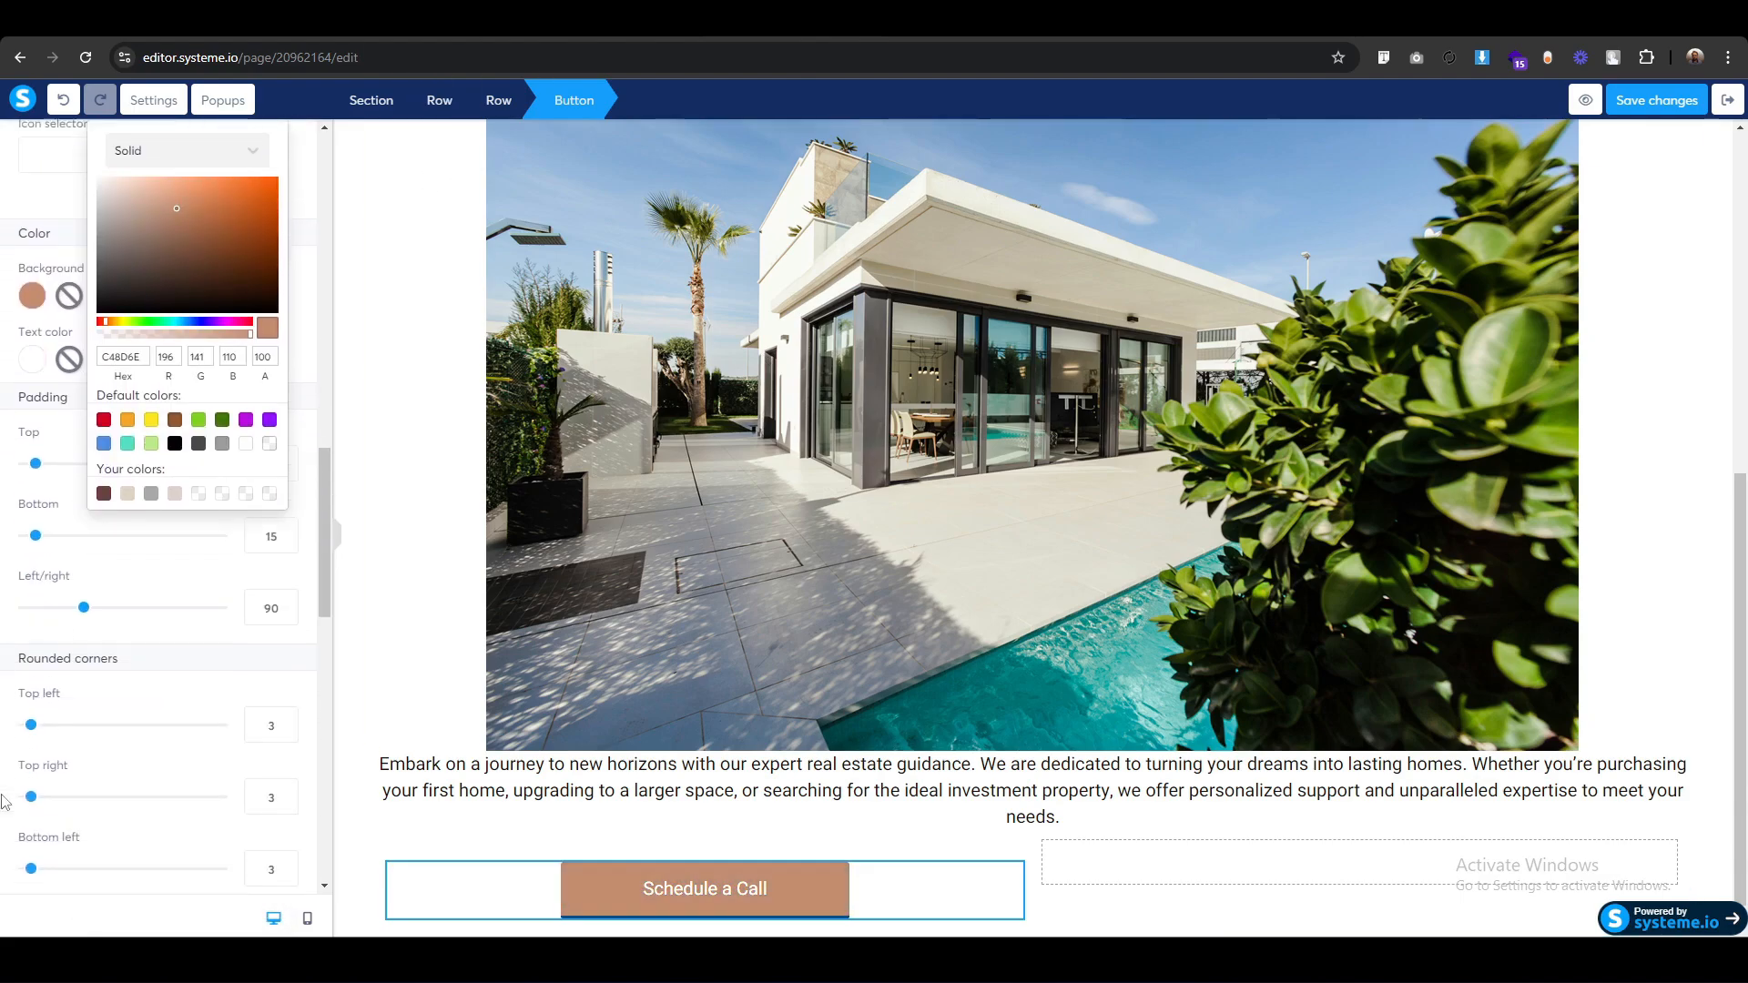
scroll(3, 801, "down", 9)
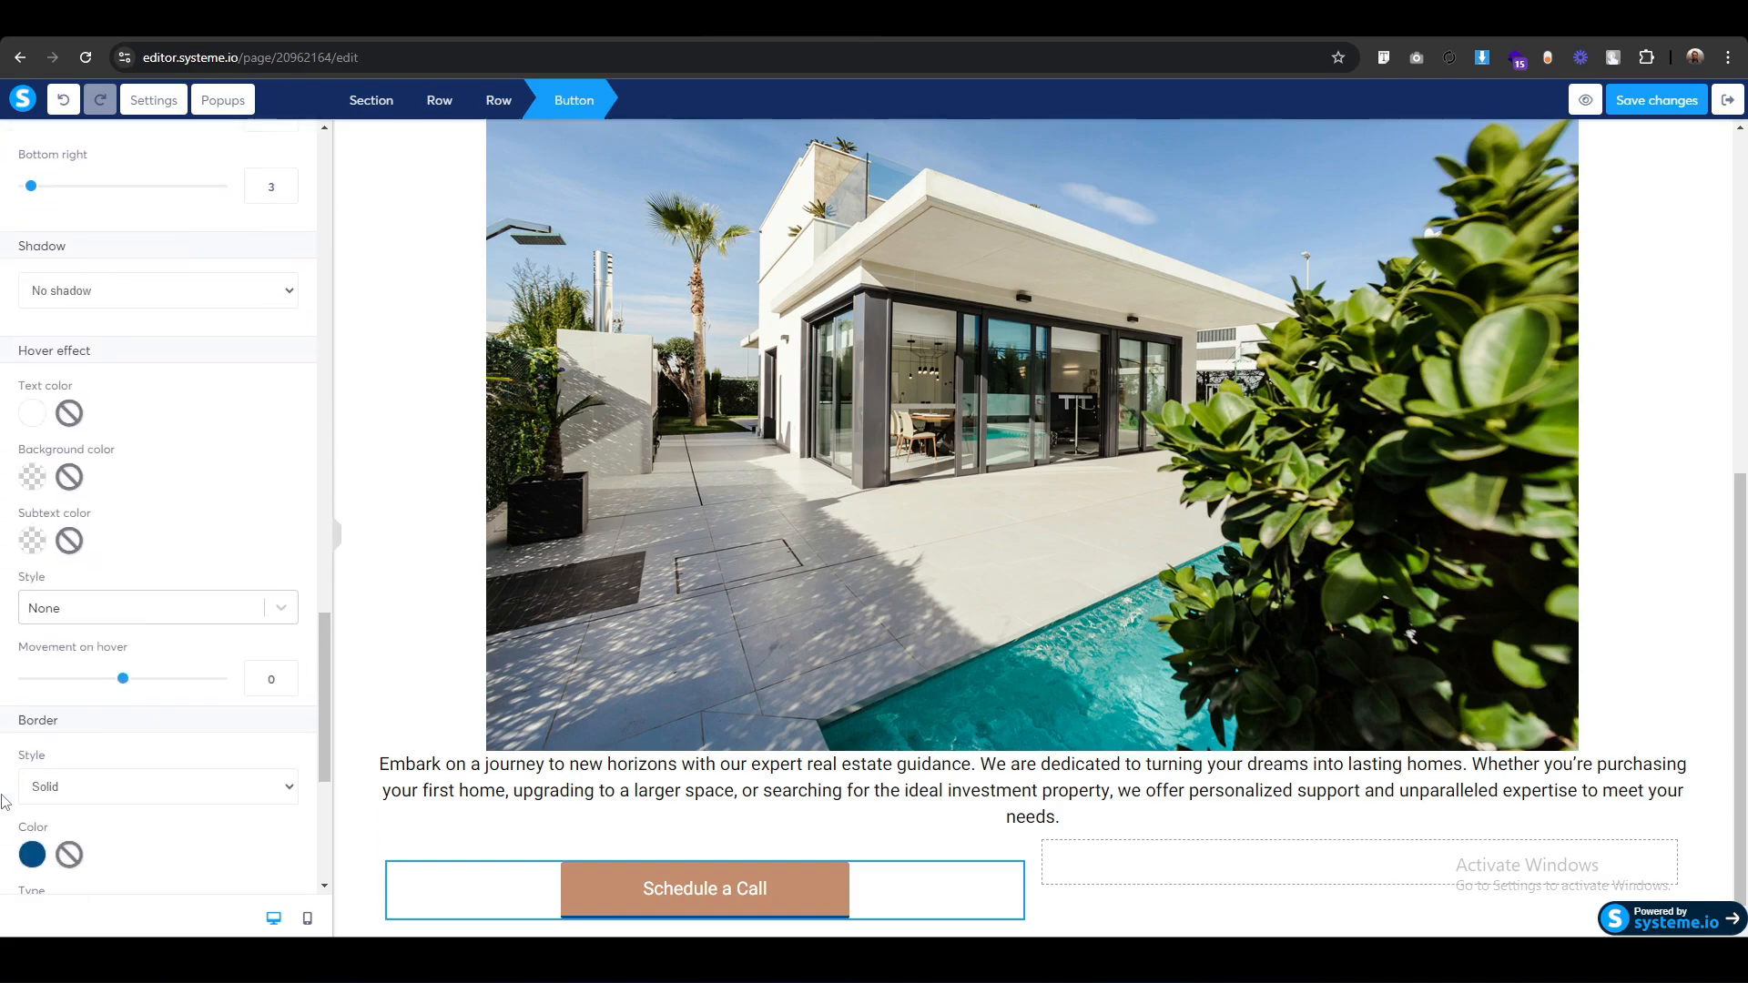
left_click(101, 514)
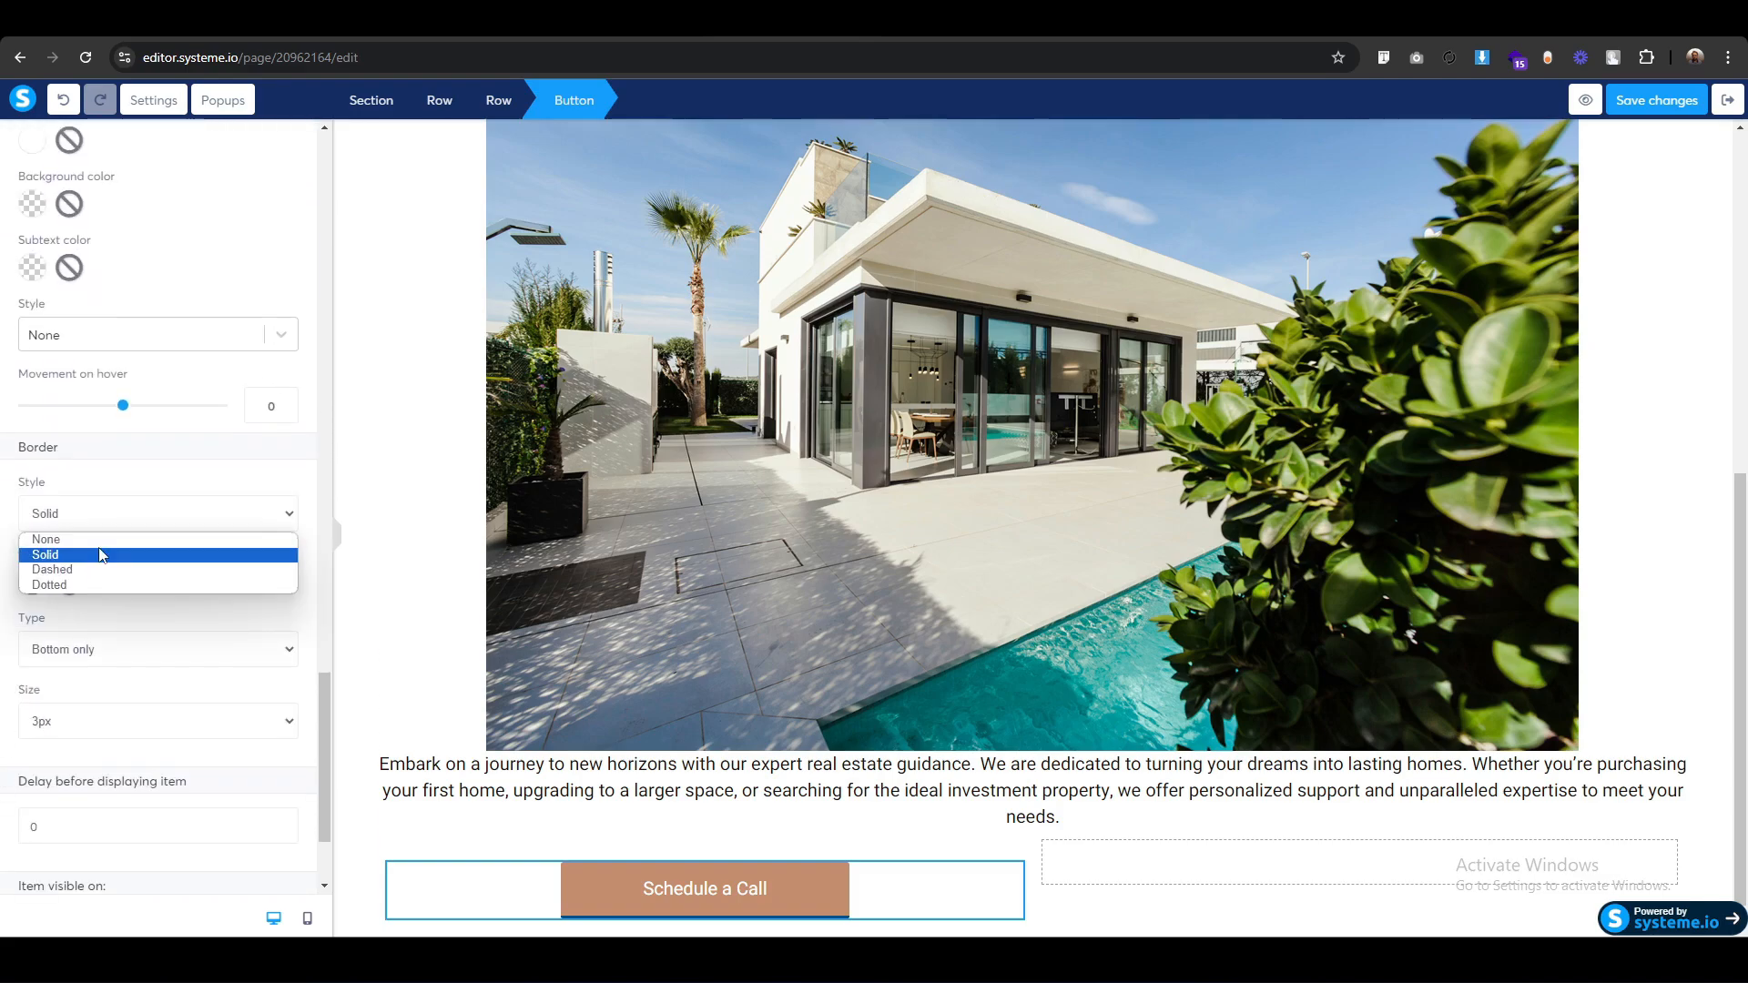
left_click(98, 536)
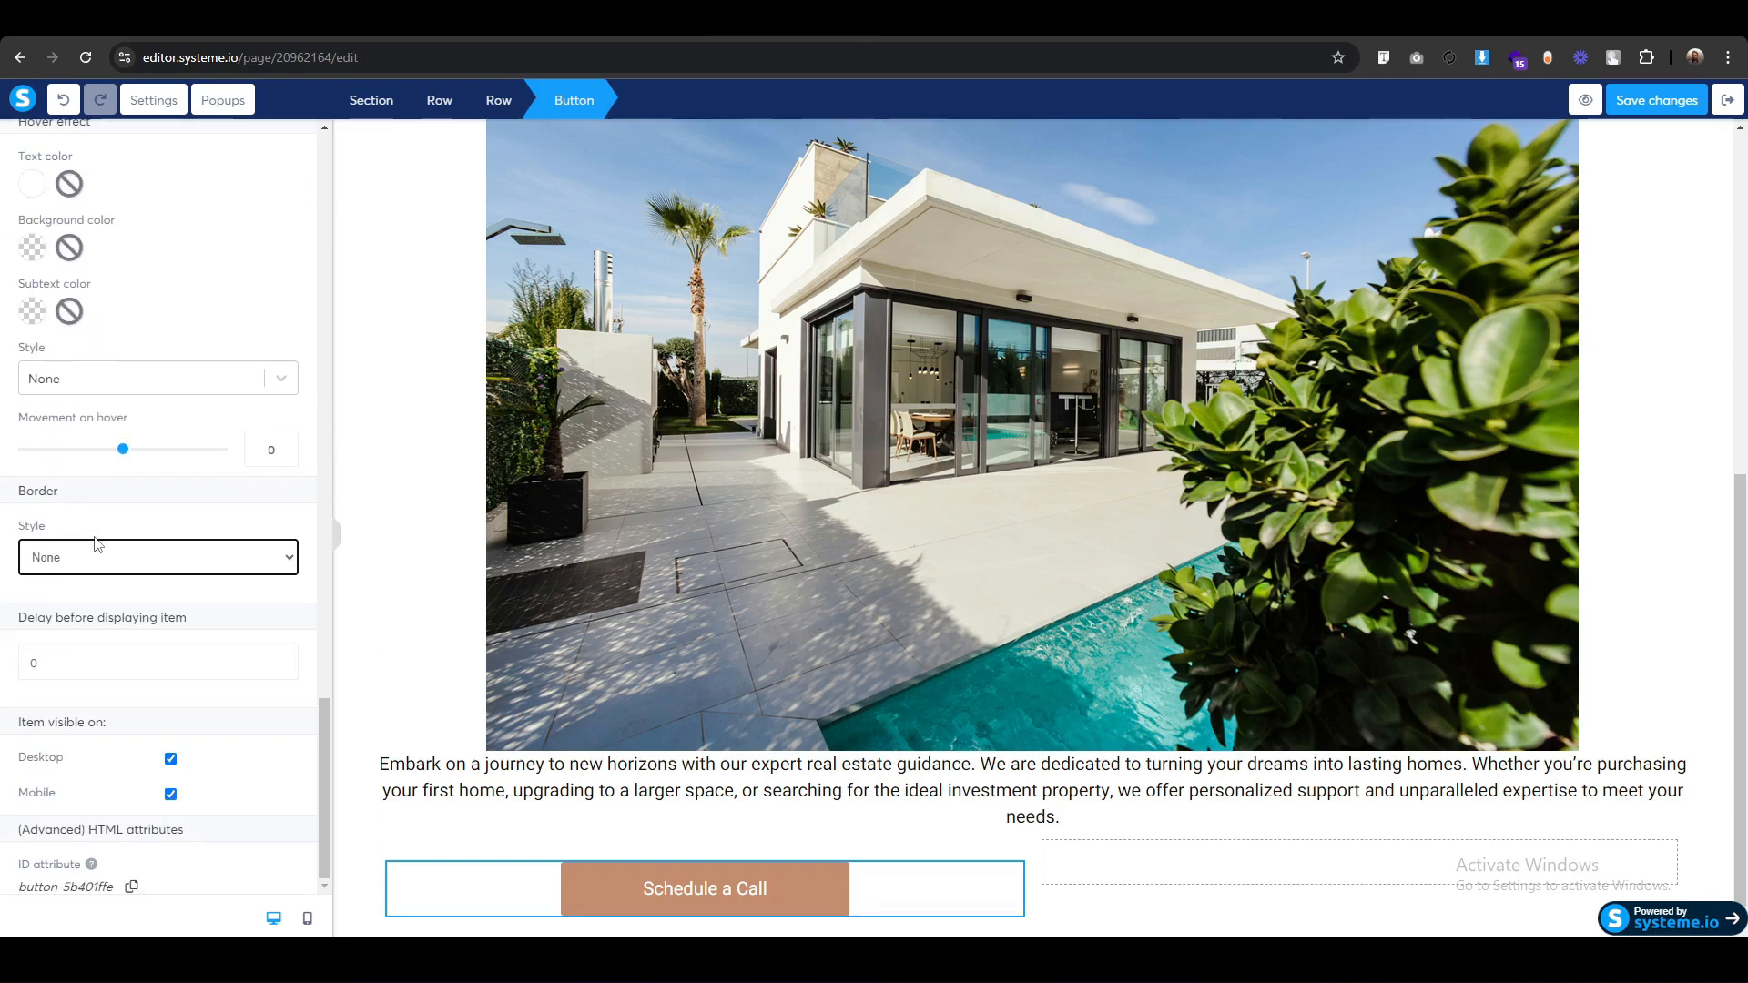
left_click(11, 612)
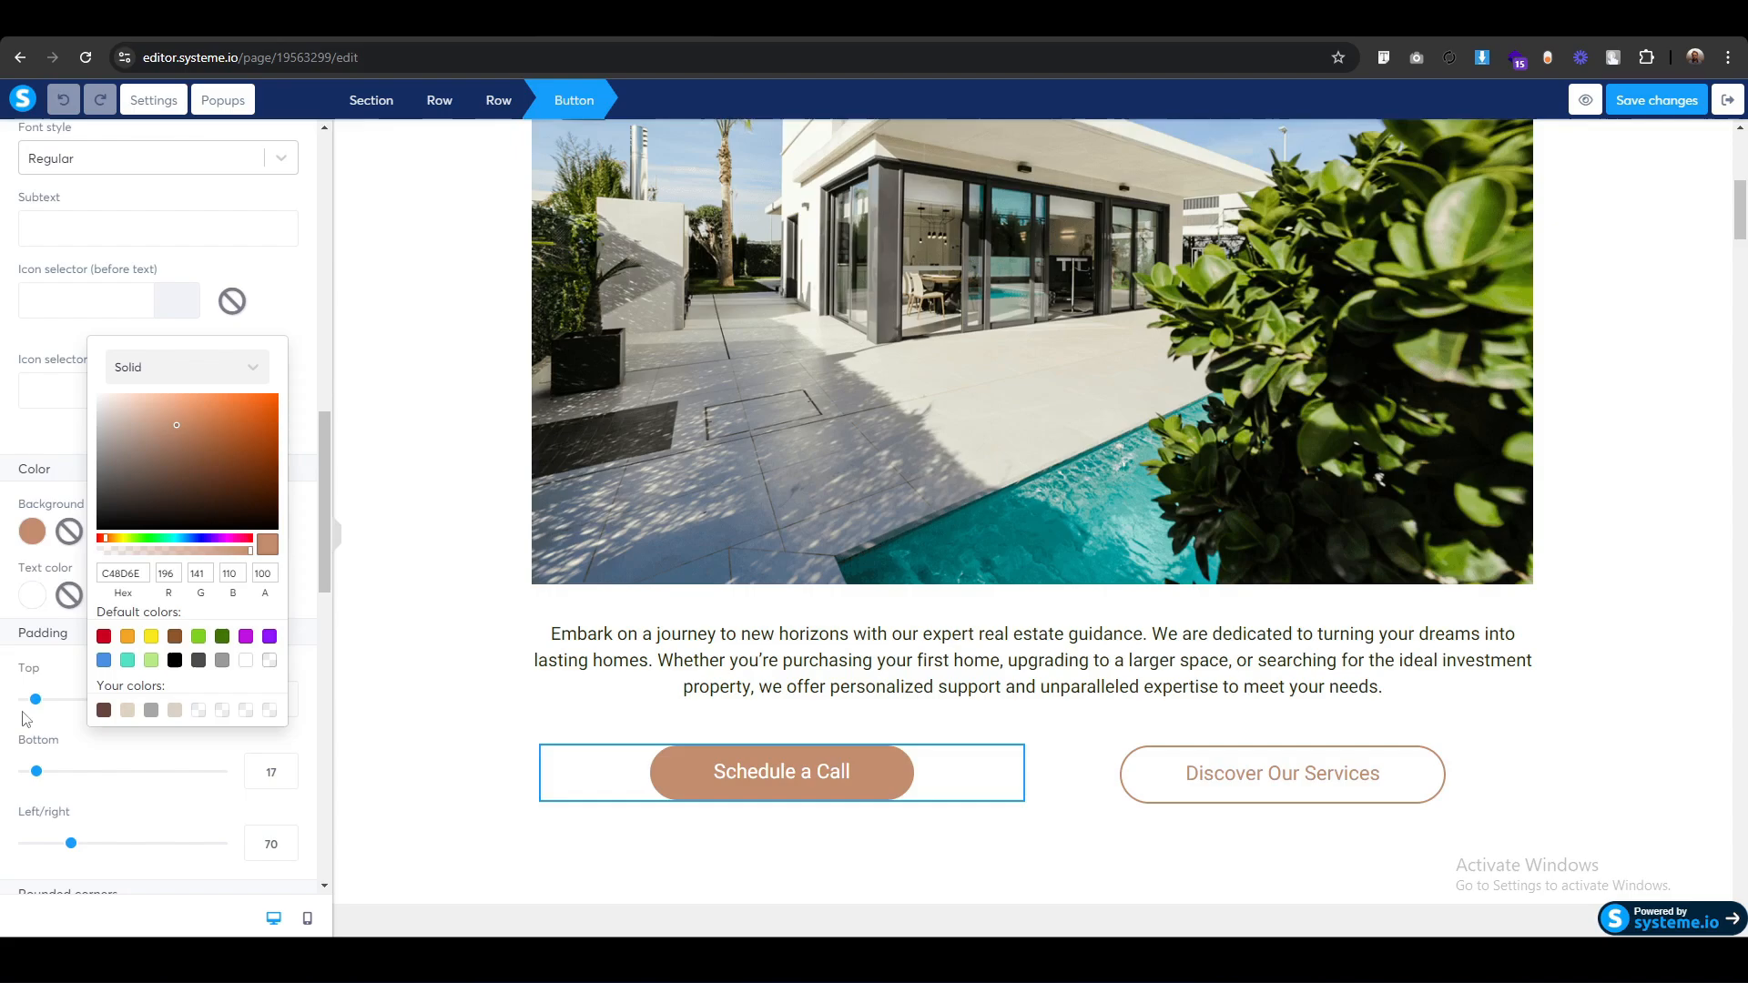
Copy hover background color 9B6C51 from the reference page's Schedule a Call button and apply it to the new button's hover effect.
scroll(23, 776, "down", 2)
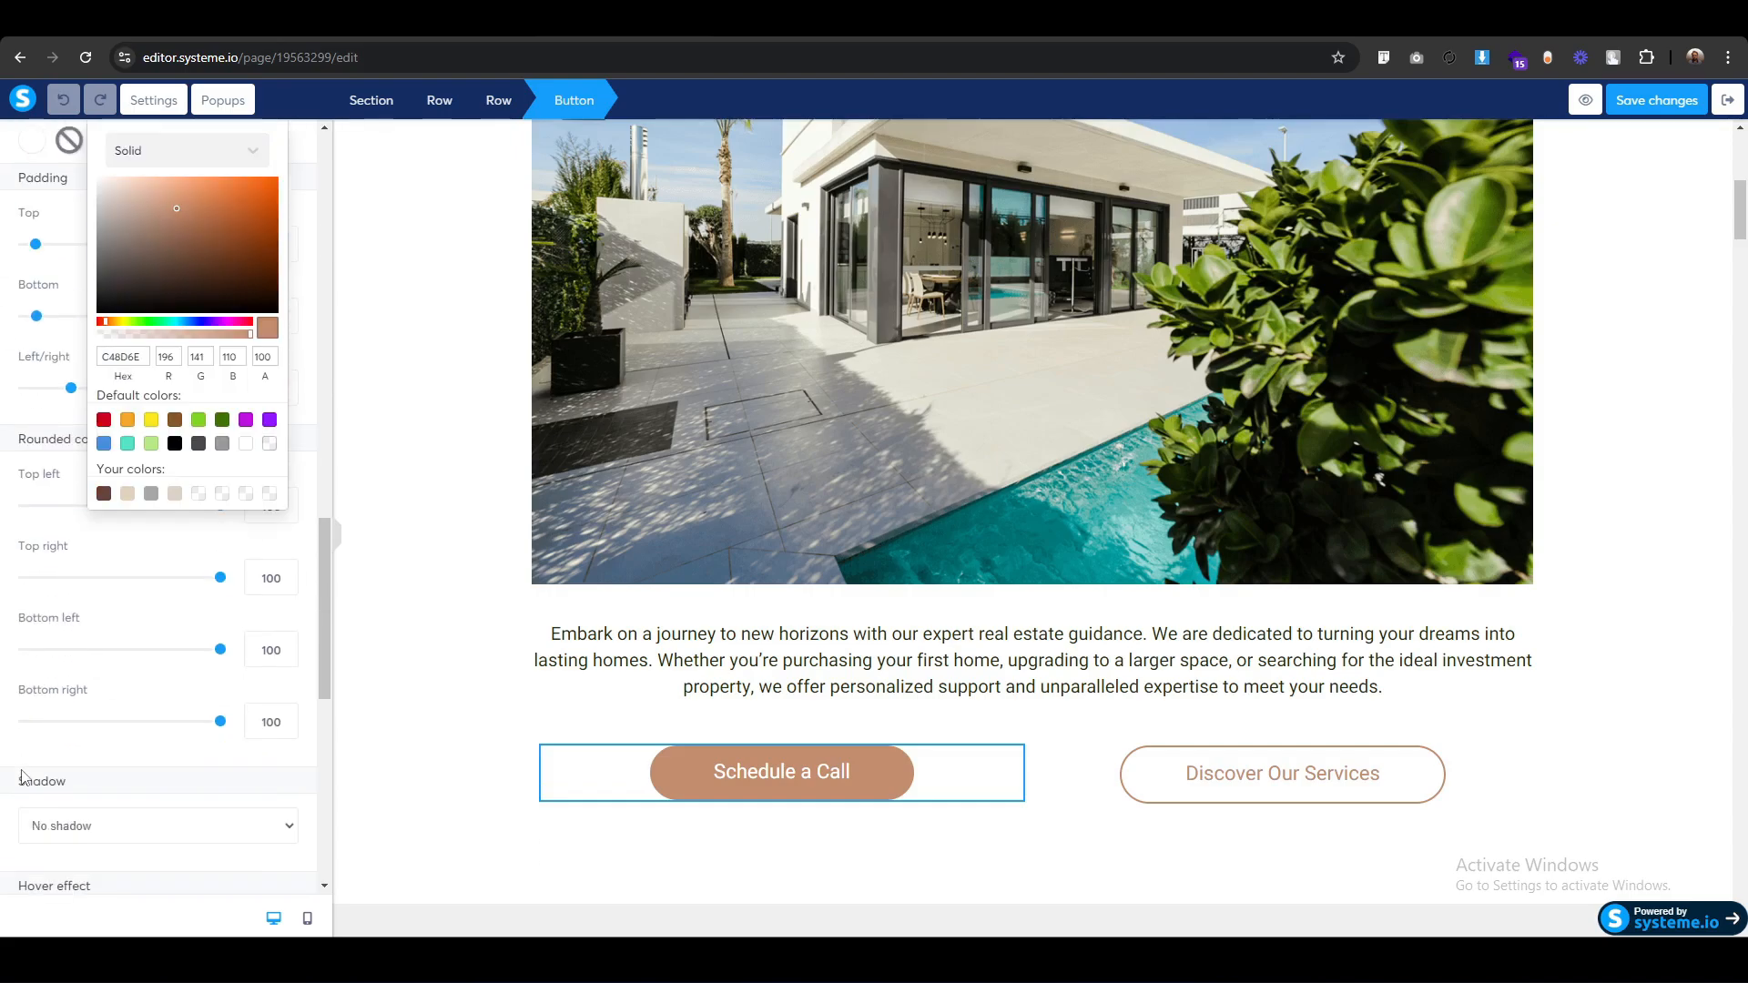
scroll(23, 777, "down", 5)
left_click(32, 556)
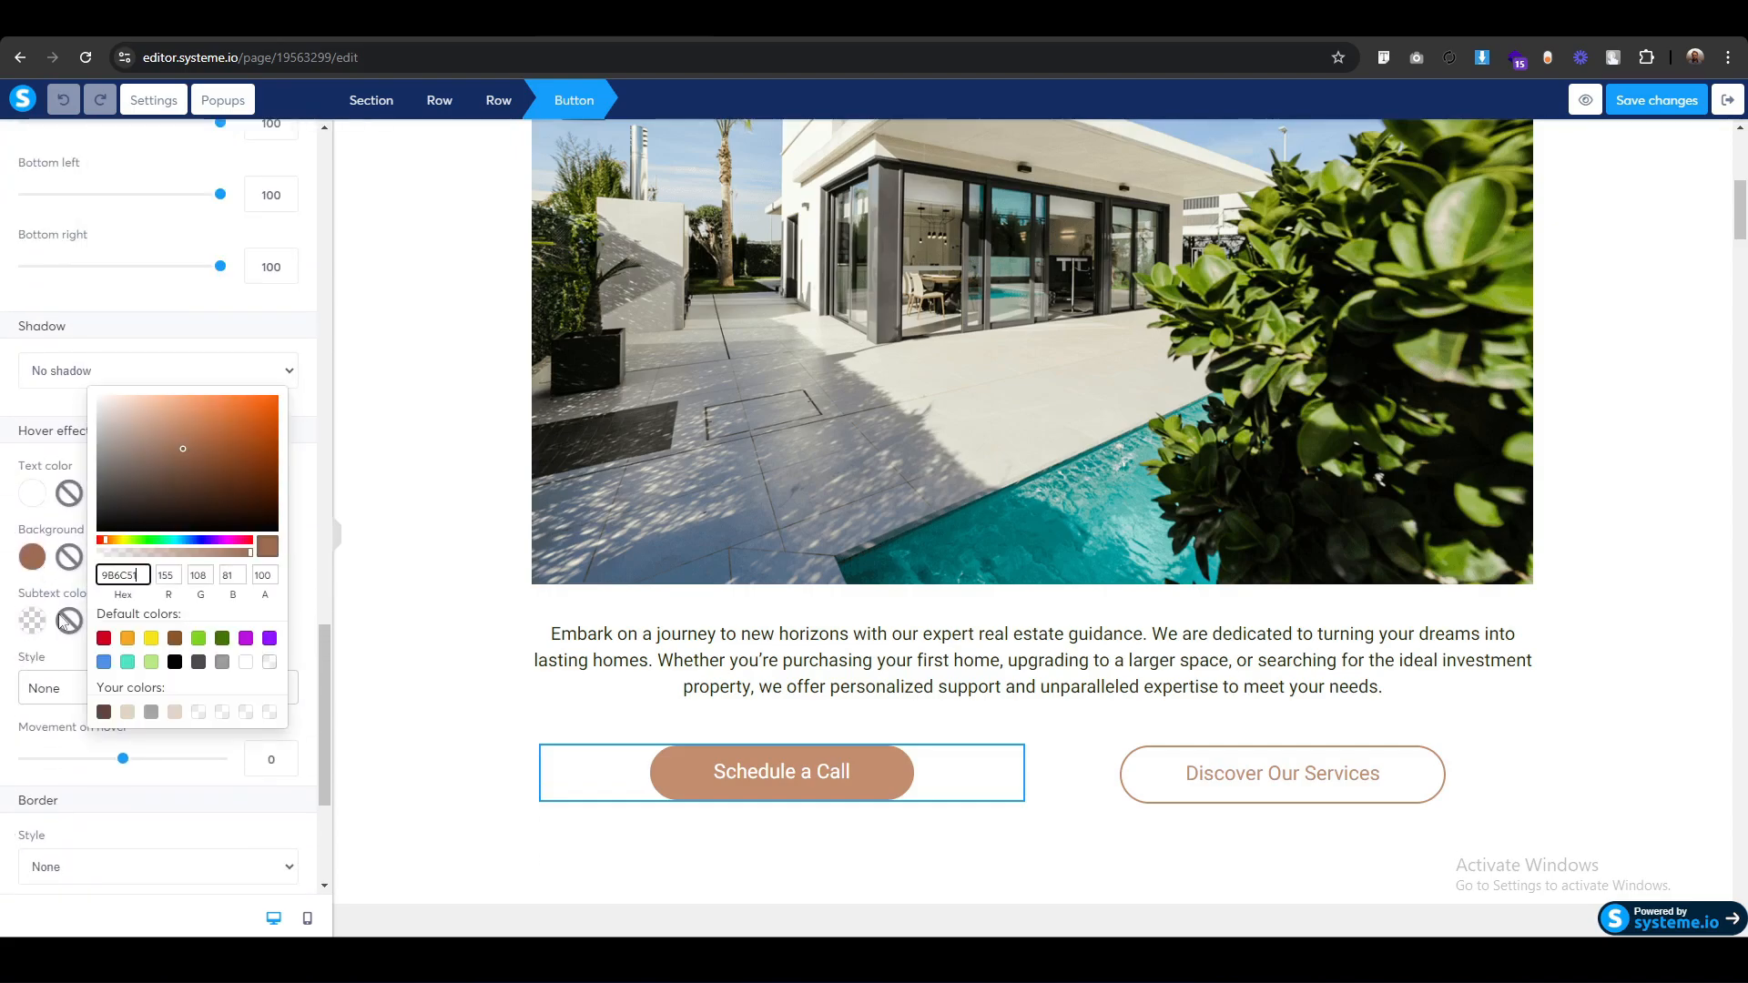
key("ctrl+a")
key("ctrl+c")
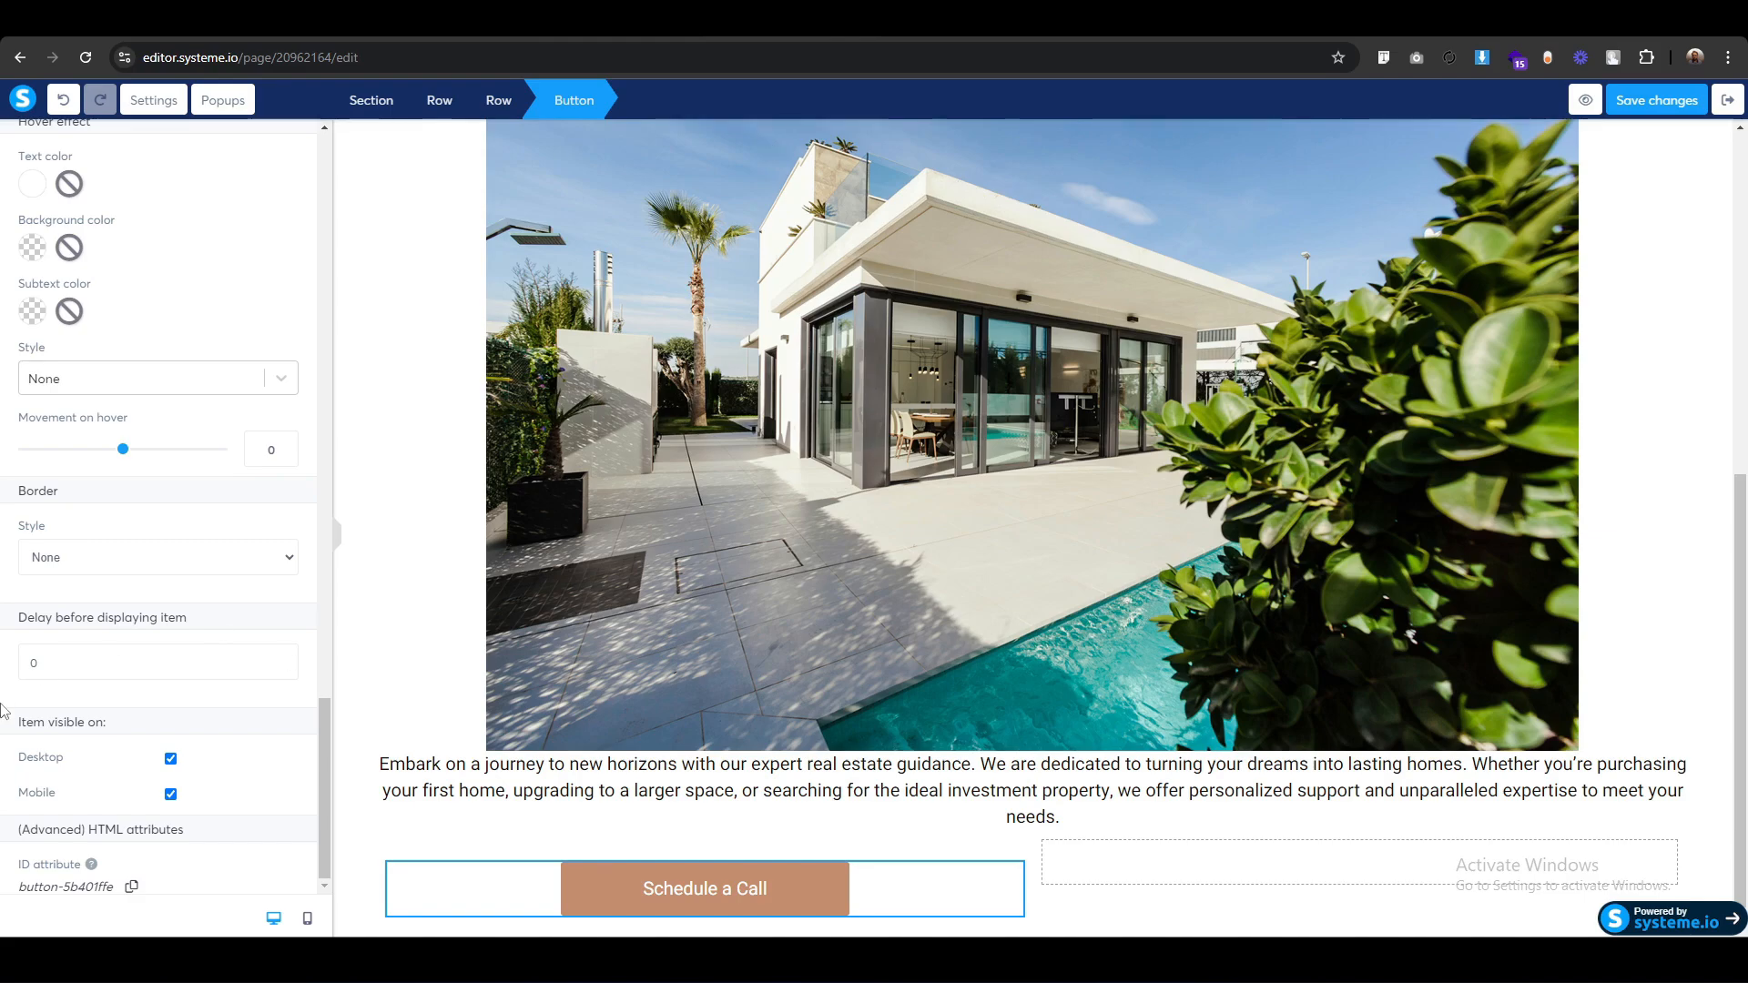
scroll(8, 737, "up", 3)
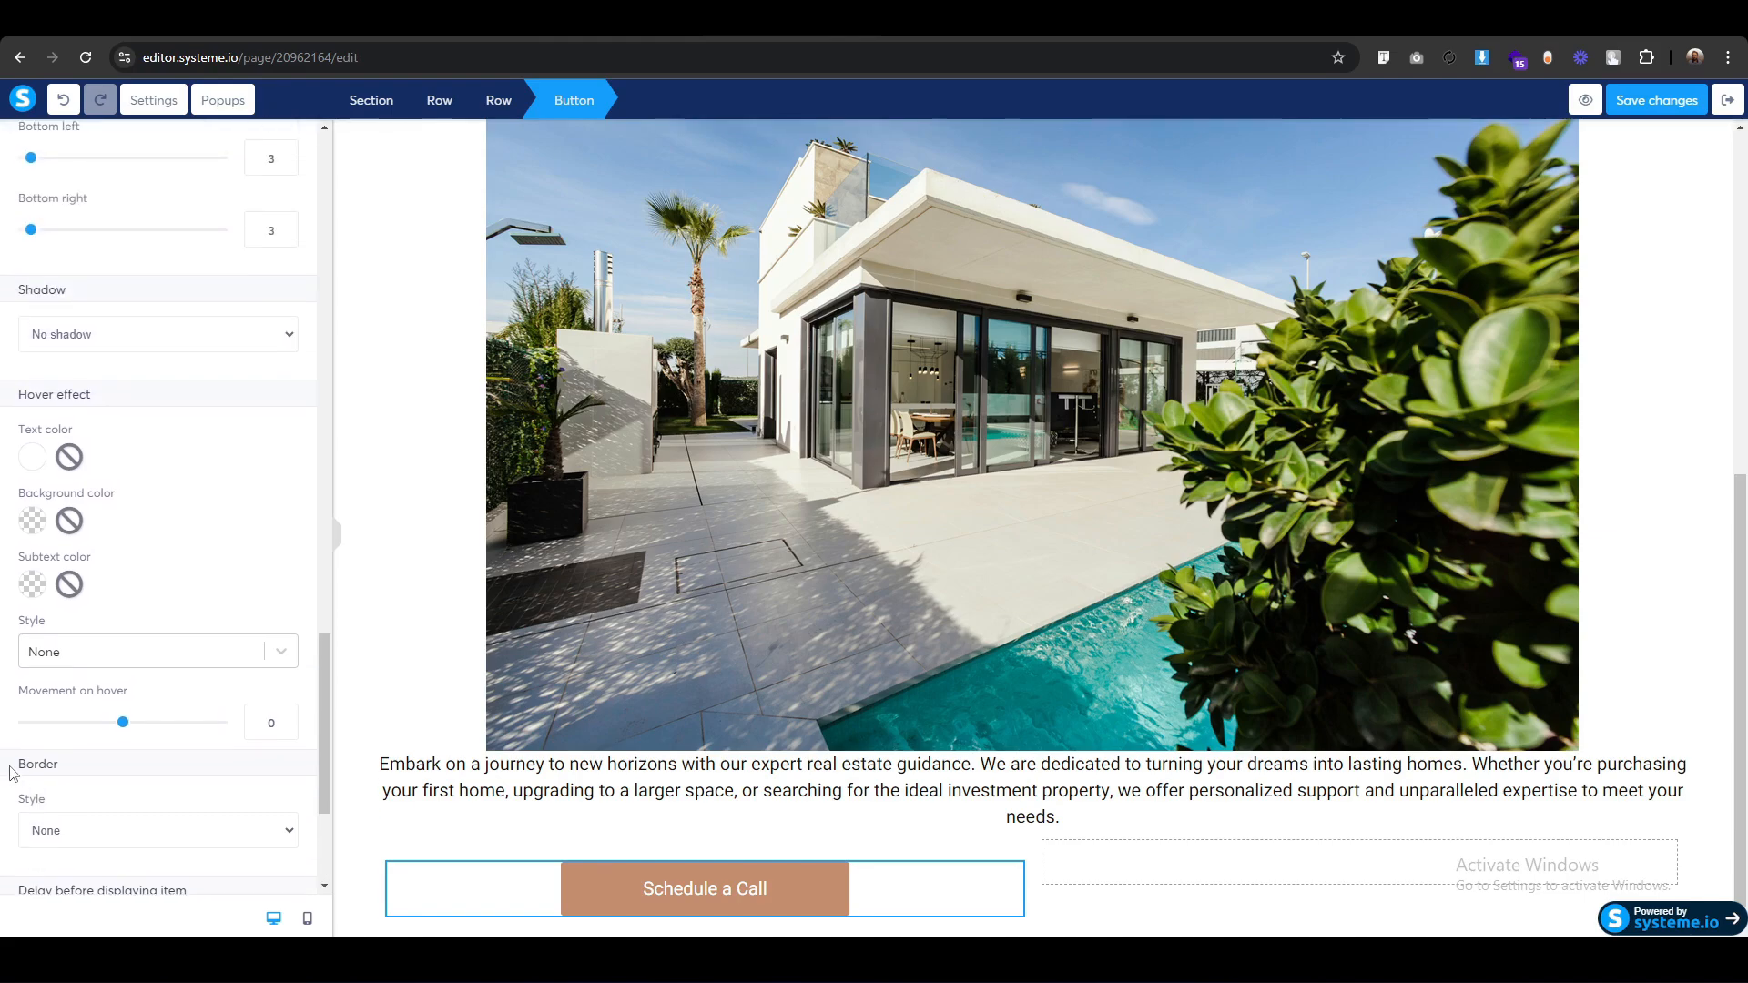
left_click(29, 525)
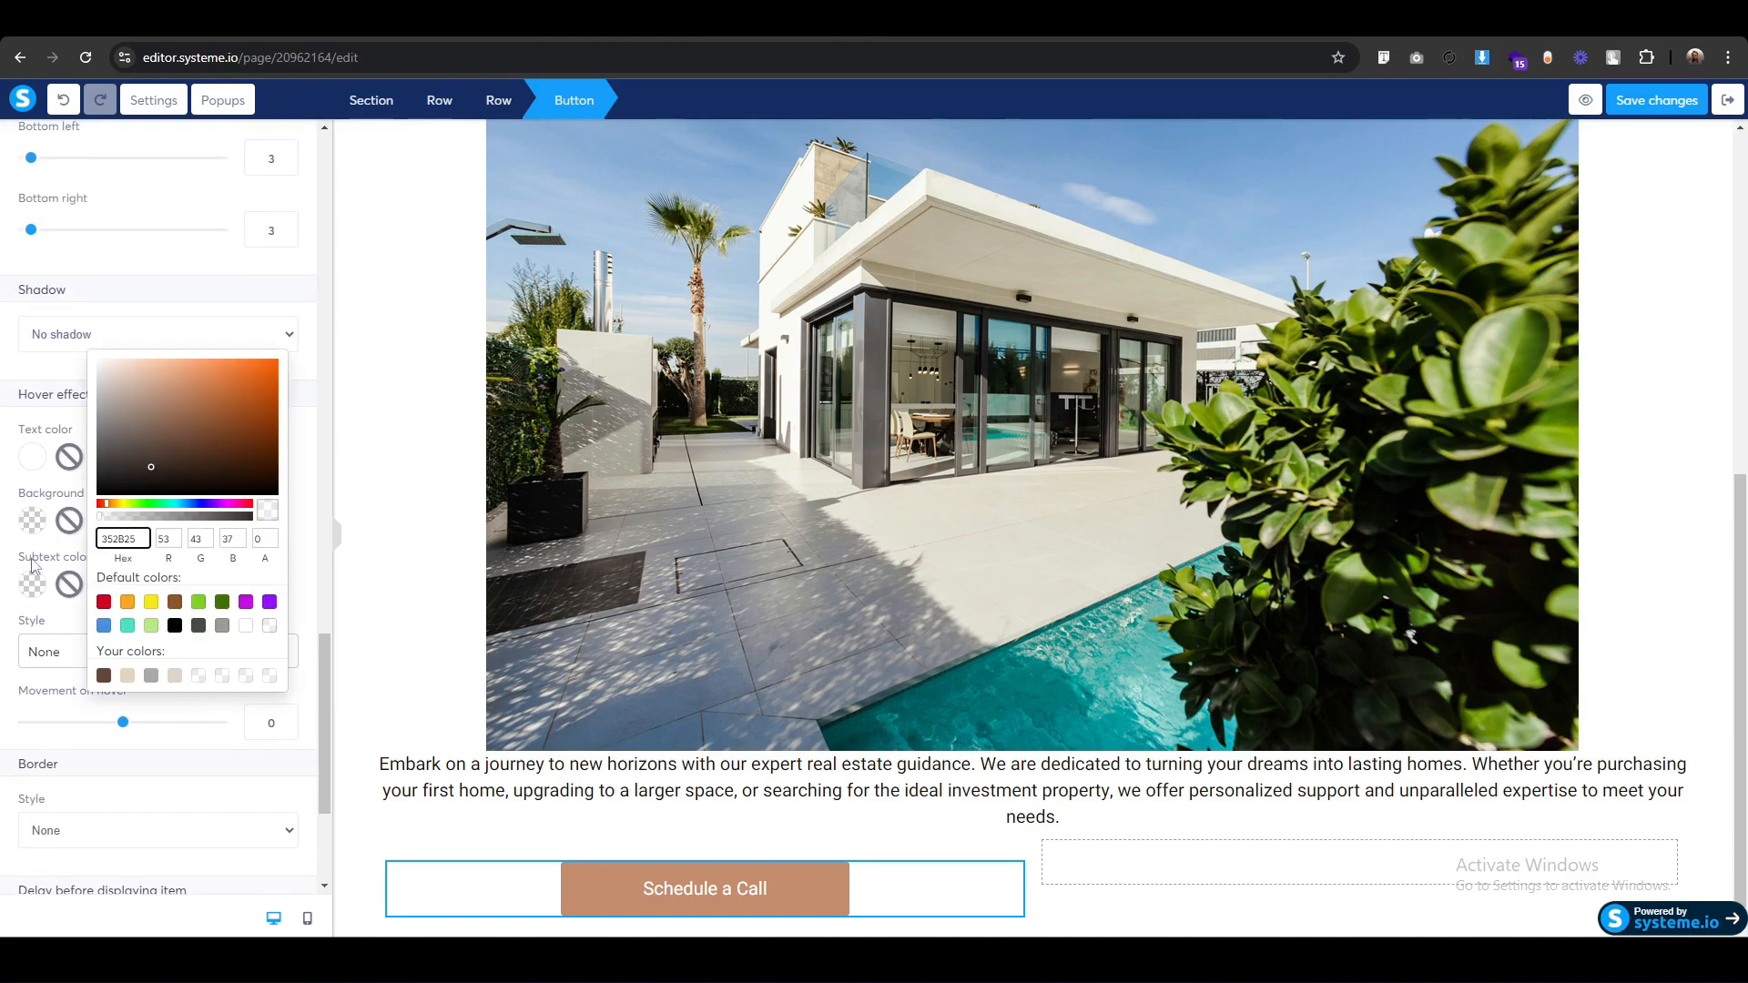
key("ctrl+a")
key("ctrl+v")
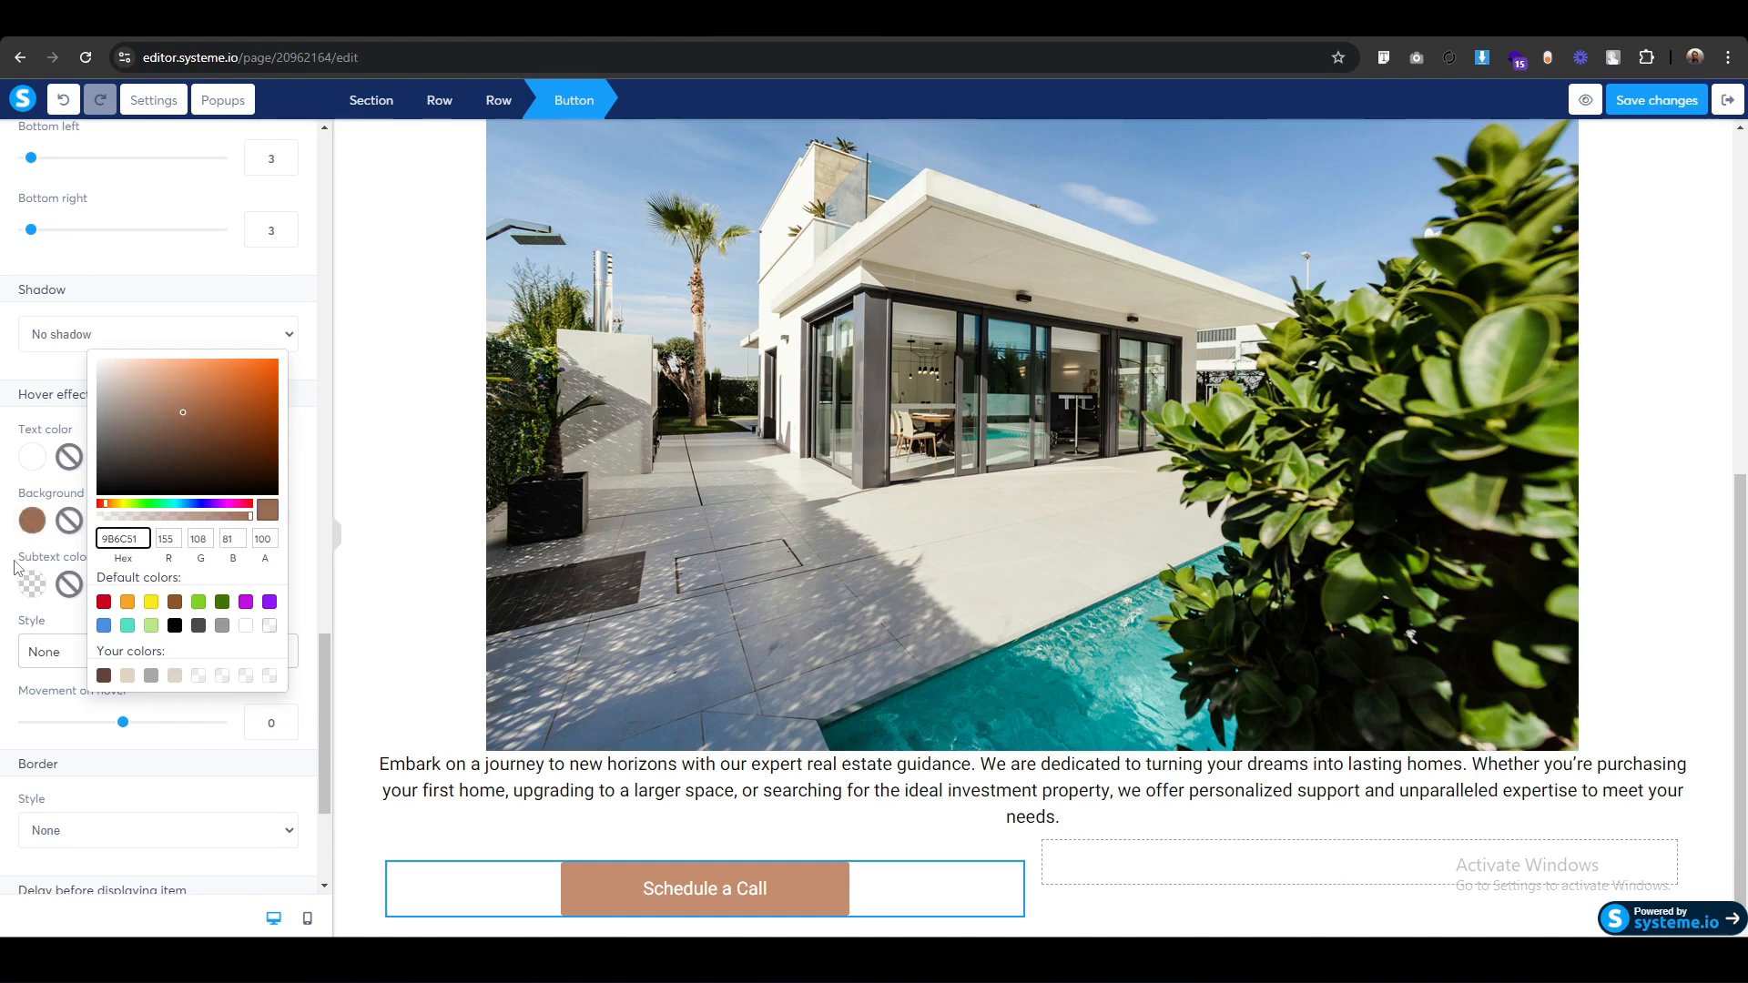
left_click(5, 540)
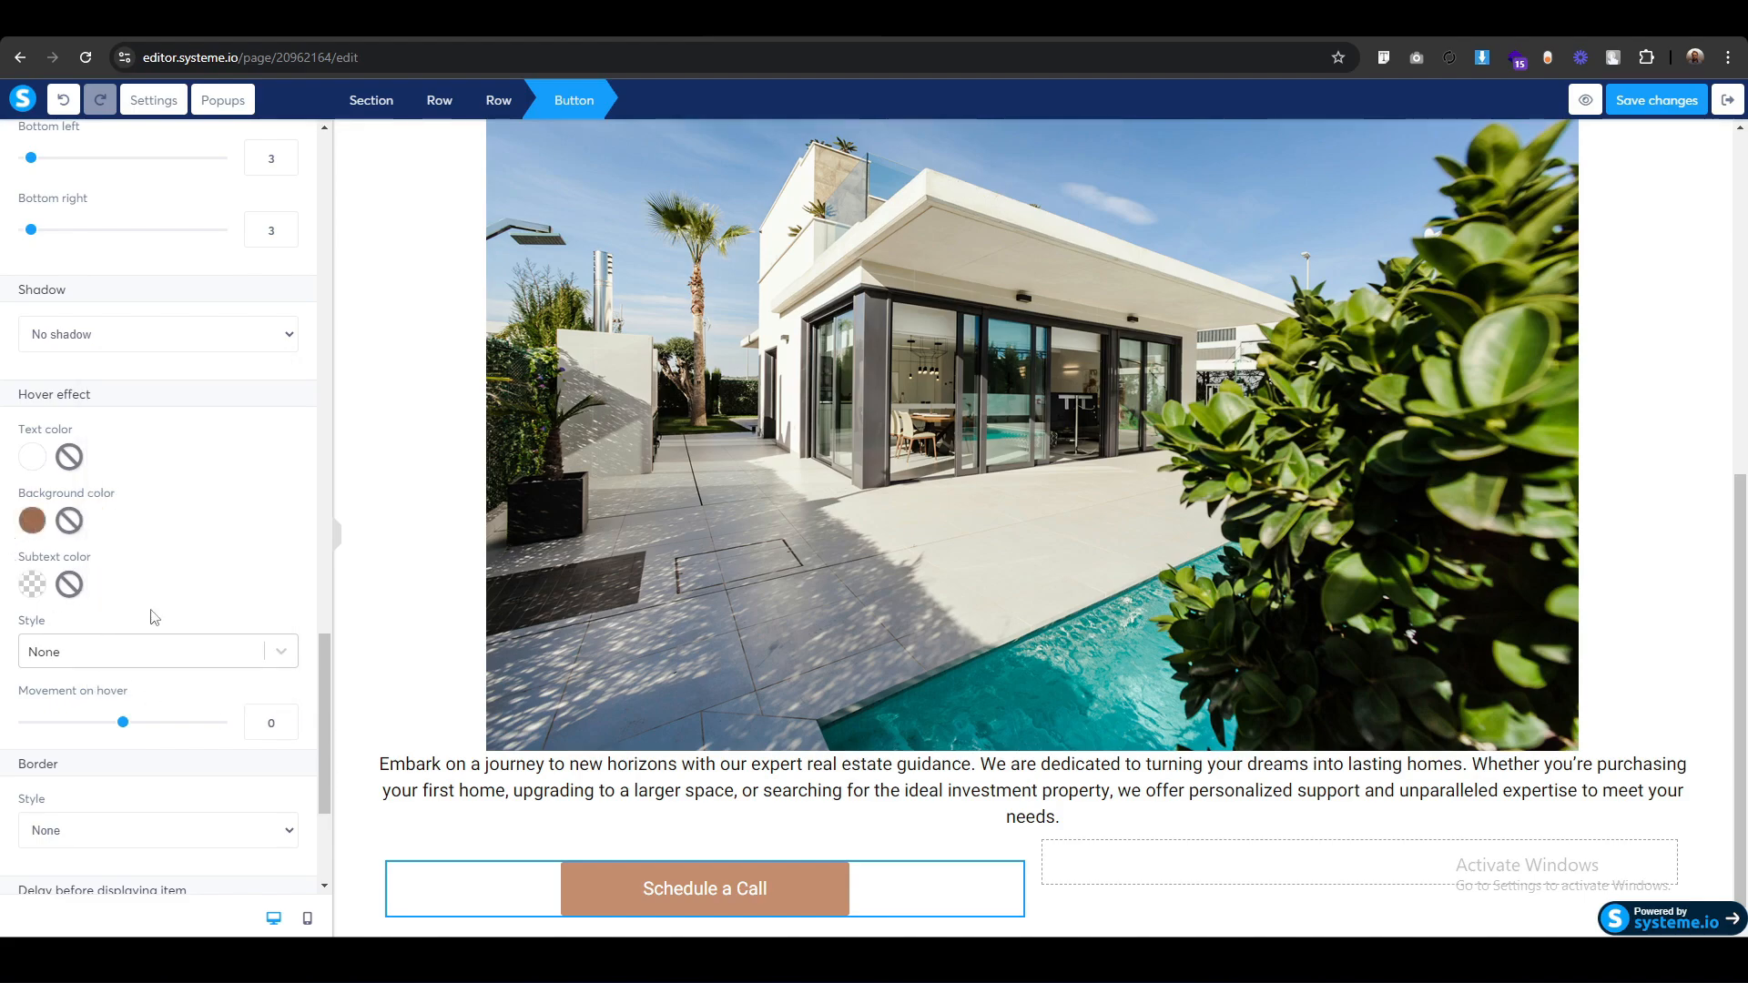
Set all four rounded corners of the Schedule a Call button to 100.
scroll(143, 601, "up", 3)
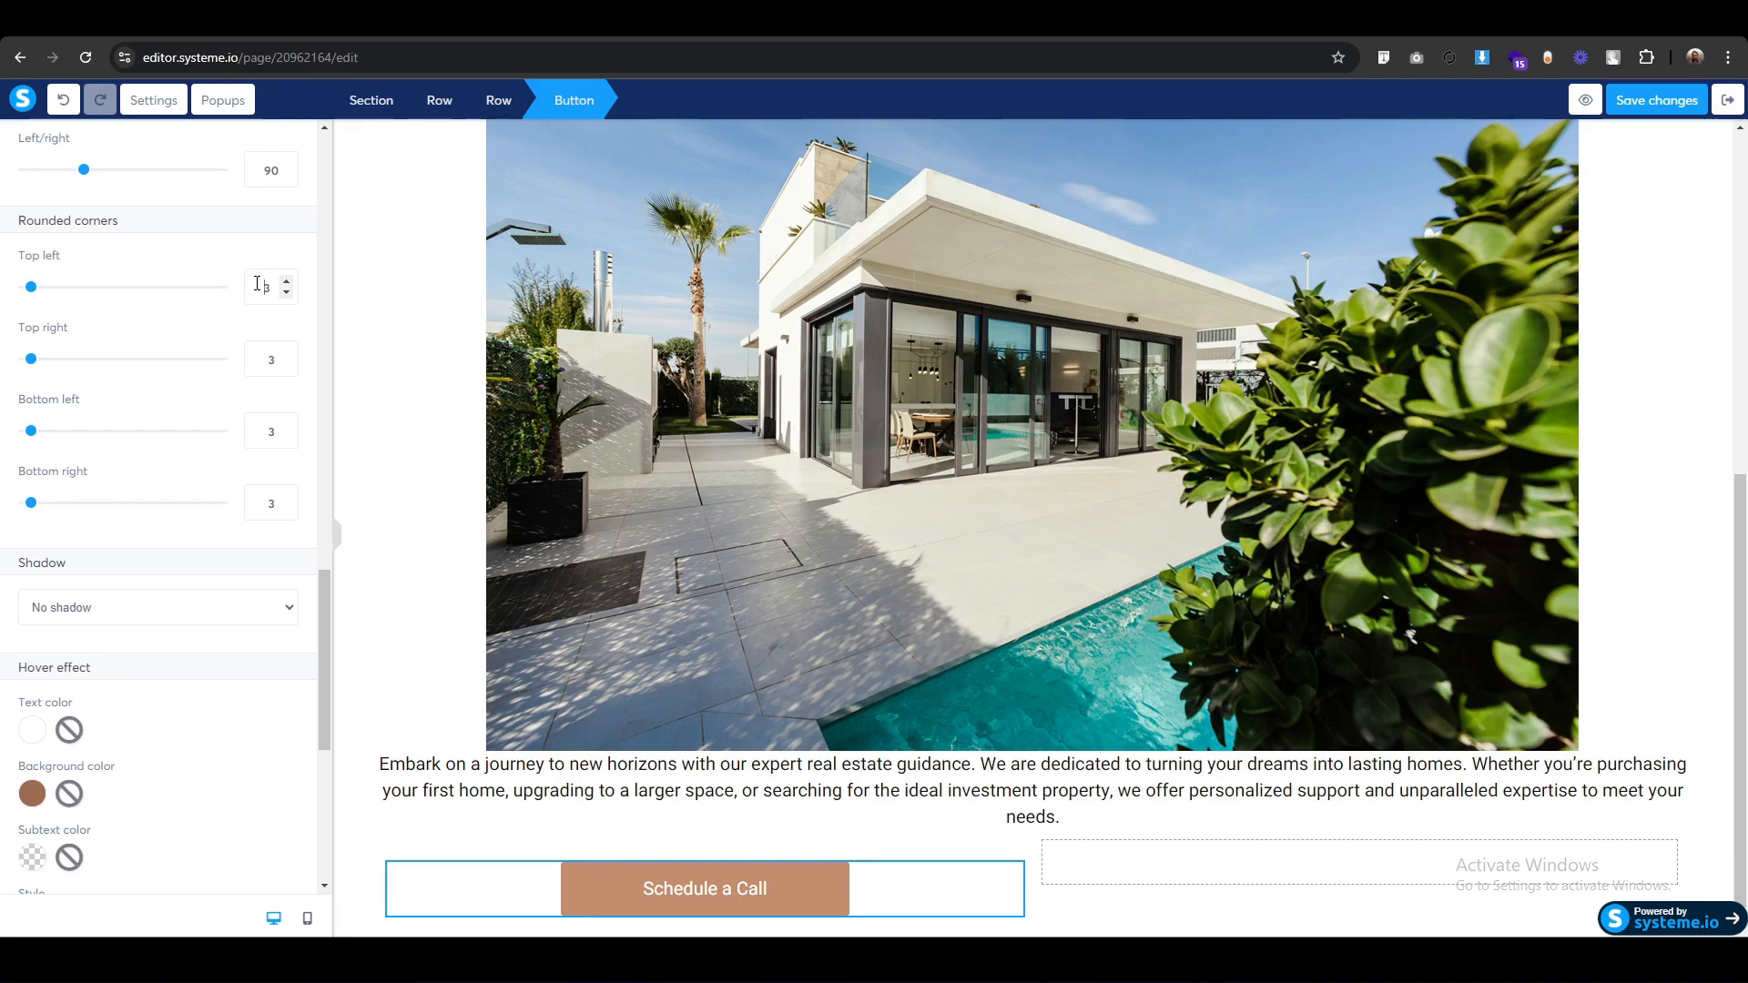
type("100")
double_click(271, 358)
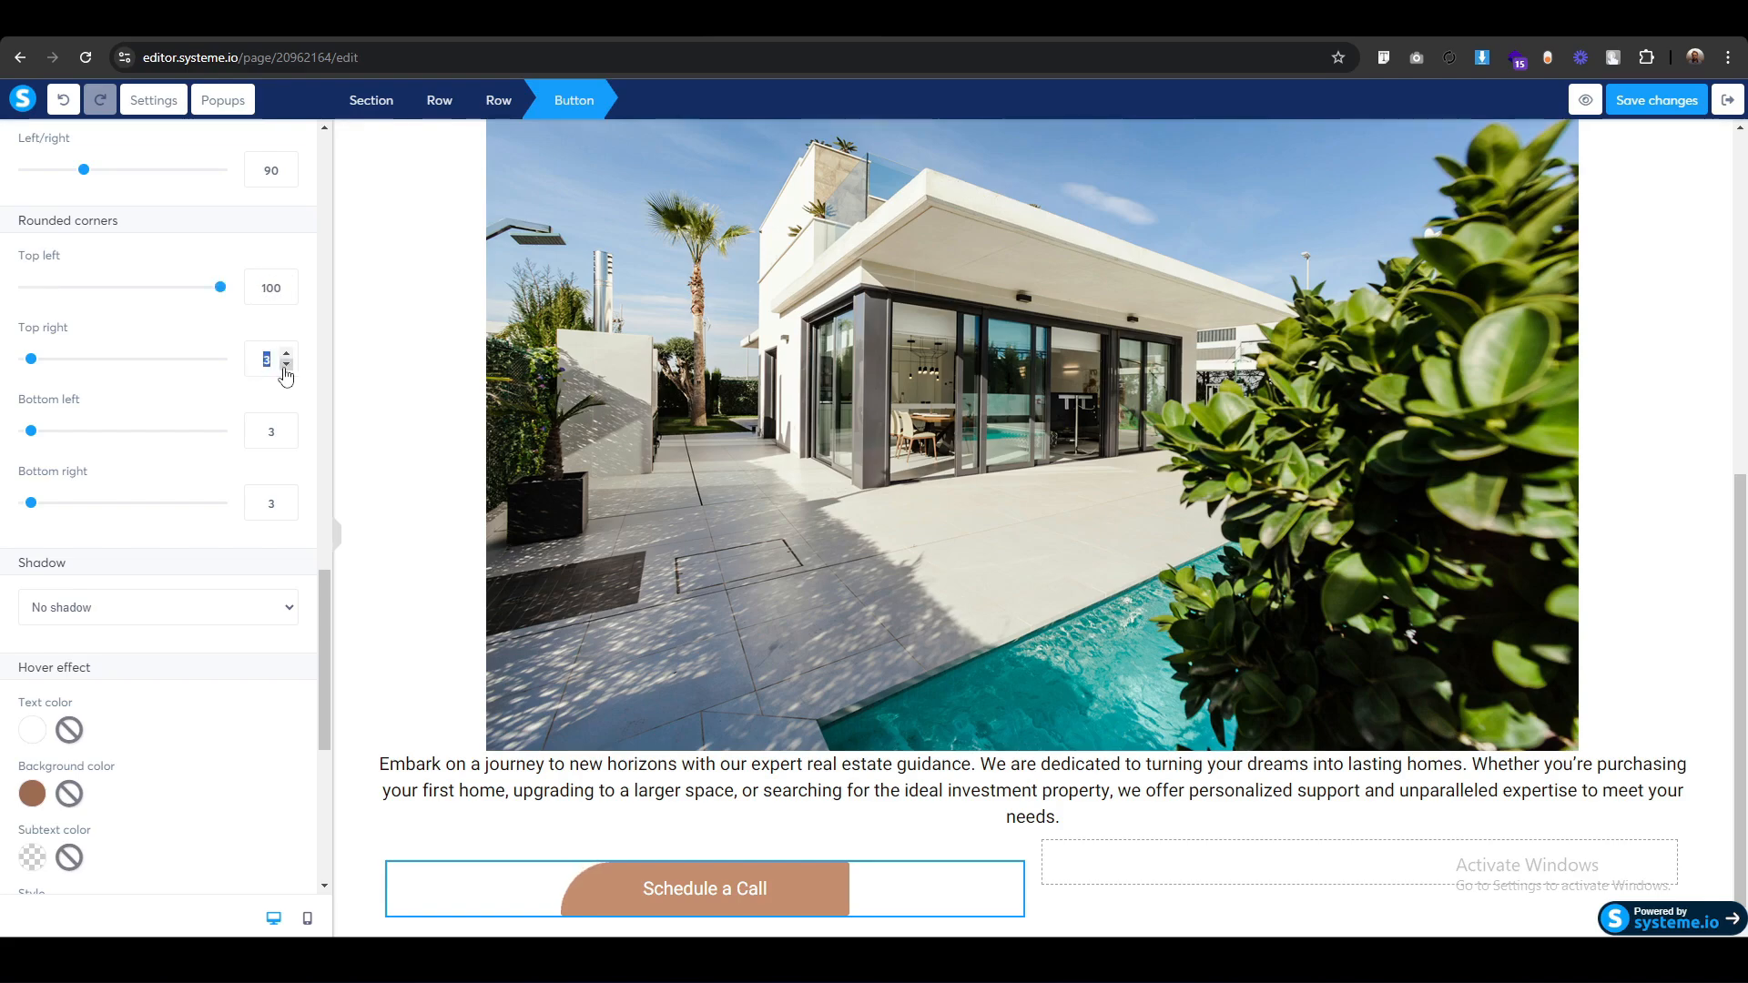
type("100")
double_click(271, 432)
type("100")
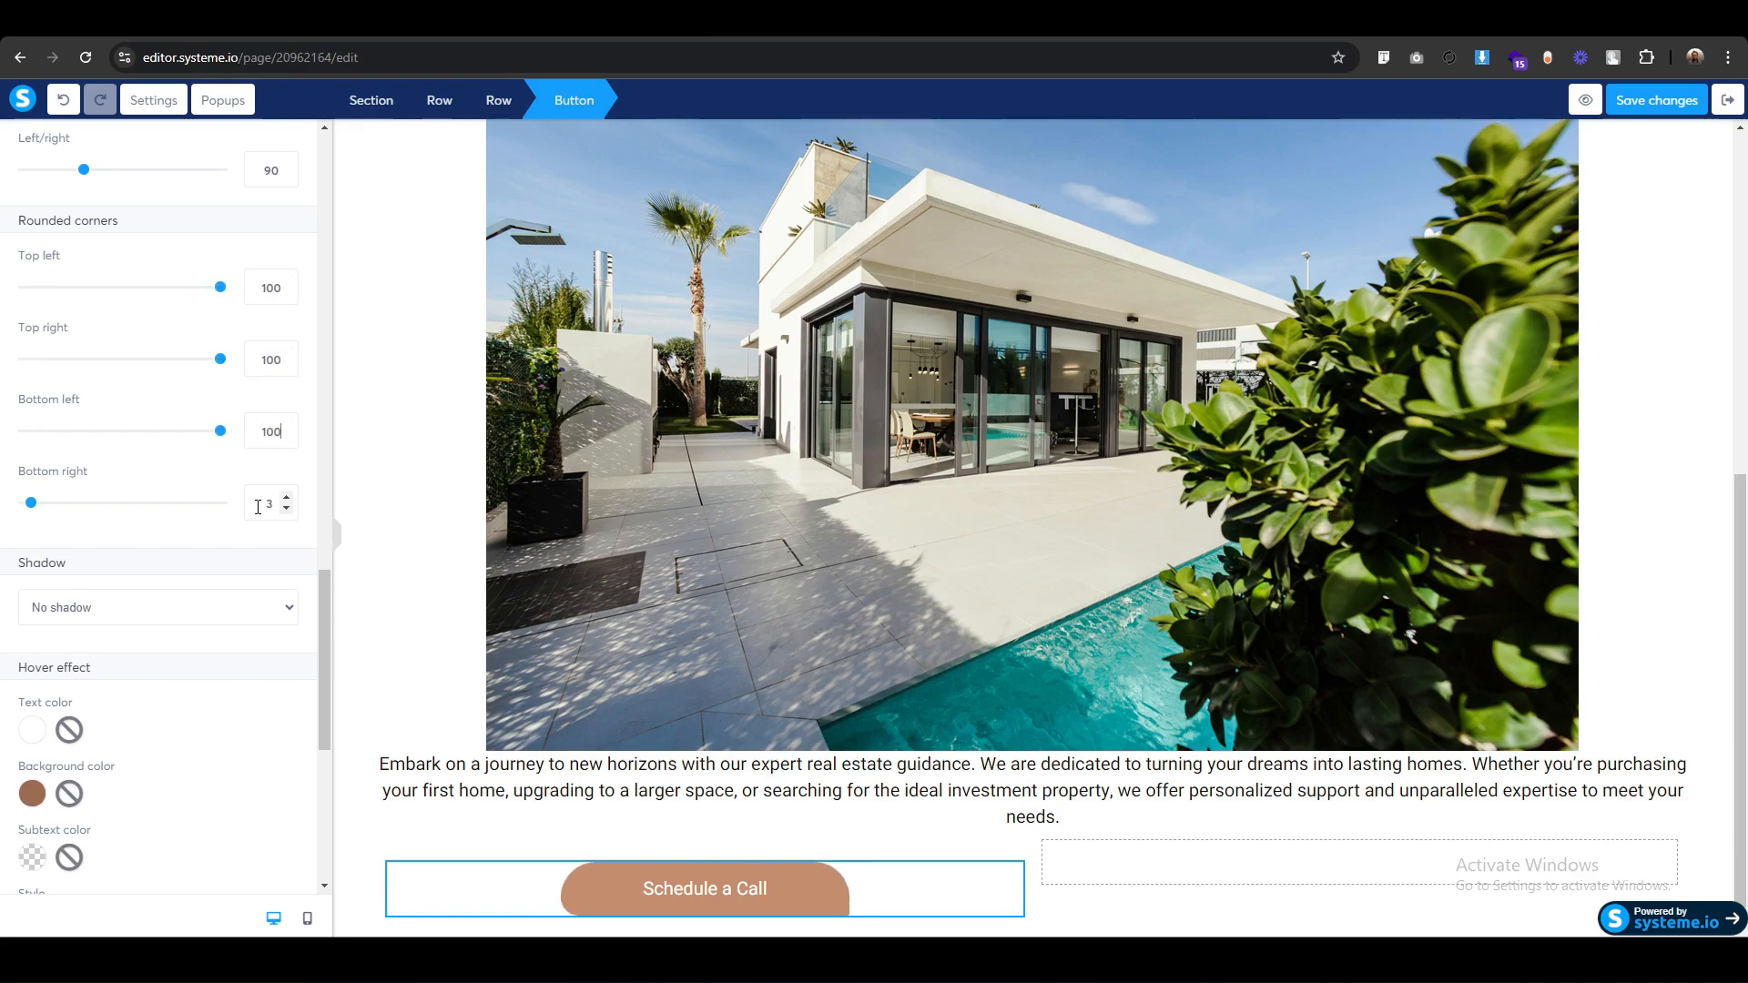
double_click(277, 507)
type("100")
Reduce the Schedule a Call button's left/right padding to 70.
scroll(121, 577, "up", 2)
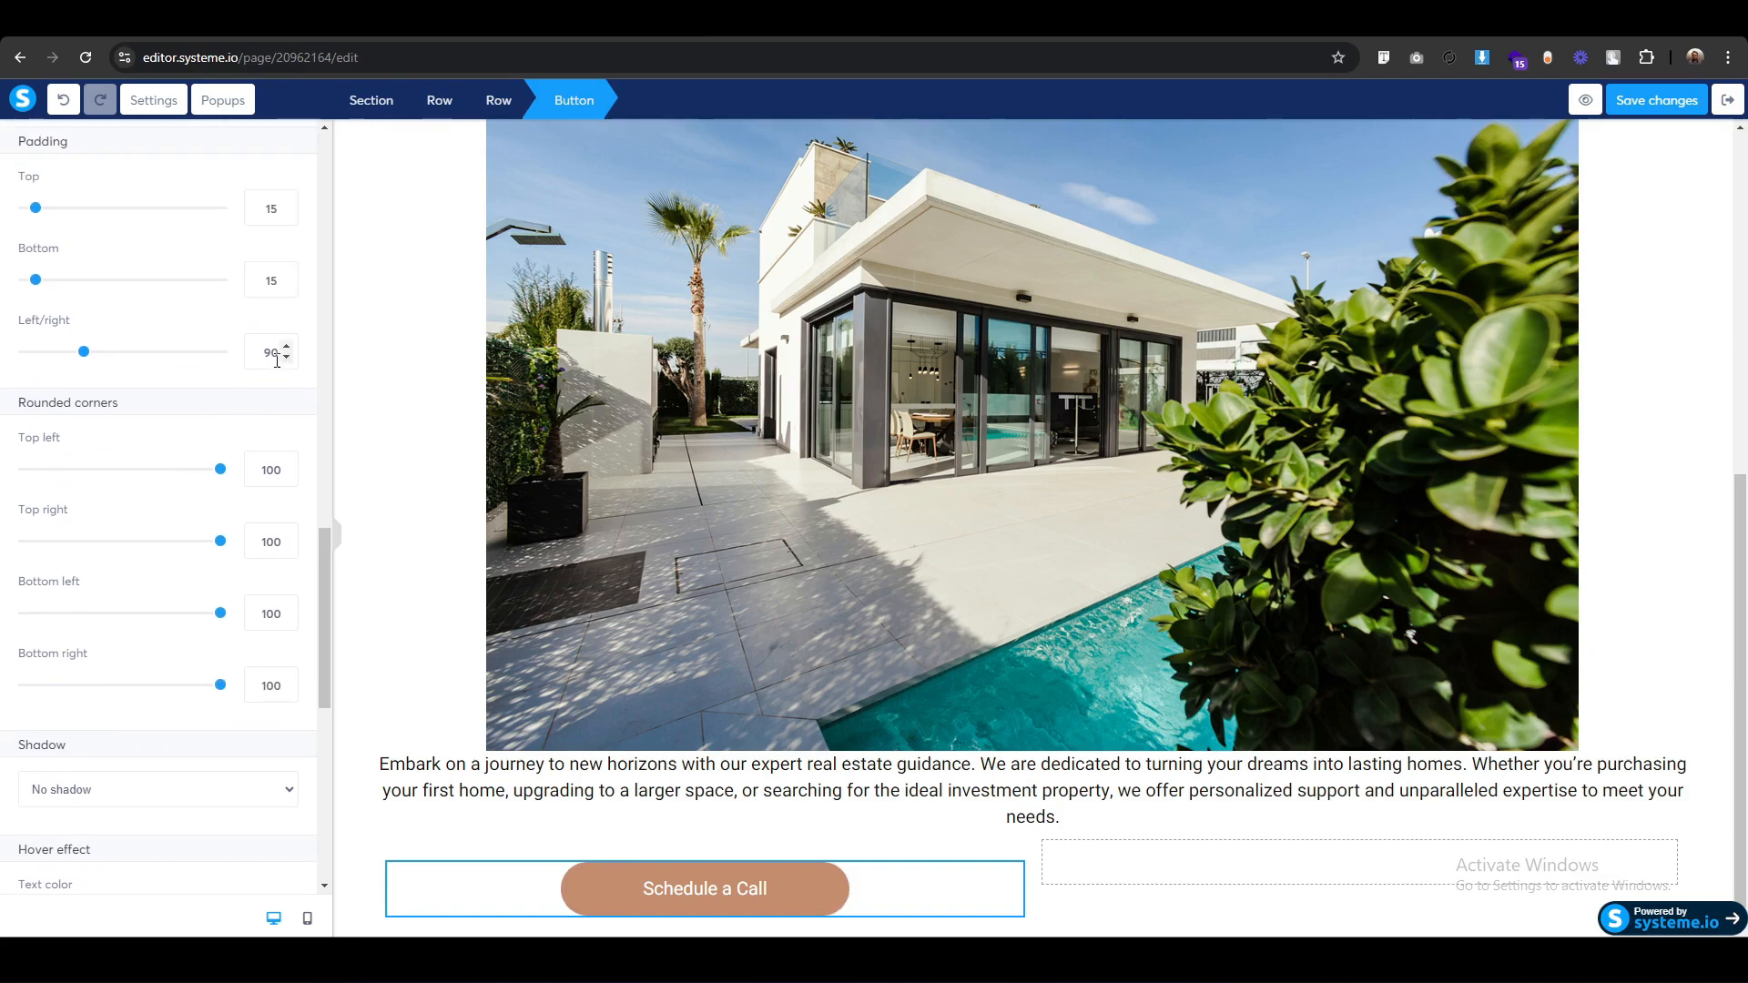
key("Down")
key("Down")
key("Down")
key("Down")
key("Down")
key("Down")
key("Down")
key("Down")
key("Down")
key("Down")
key("Down")
key("Down")
key("Down")
key("Down")
key("Down")
key("Down")
key("Down")
key("Down")
key("Down")
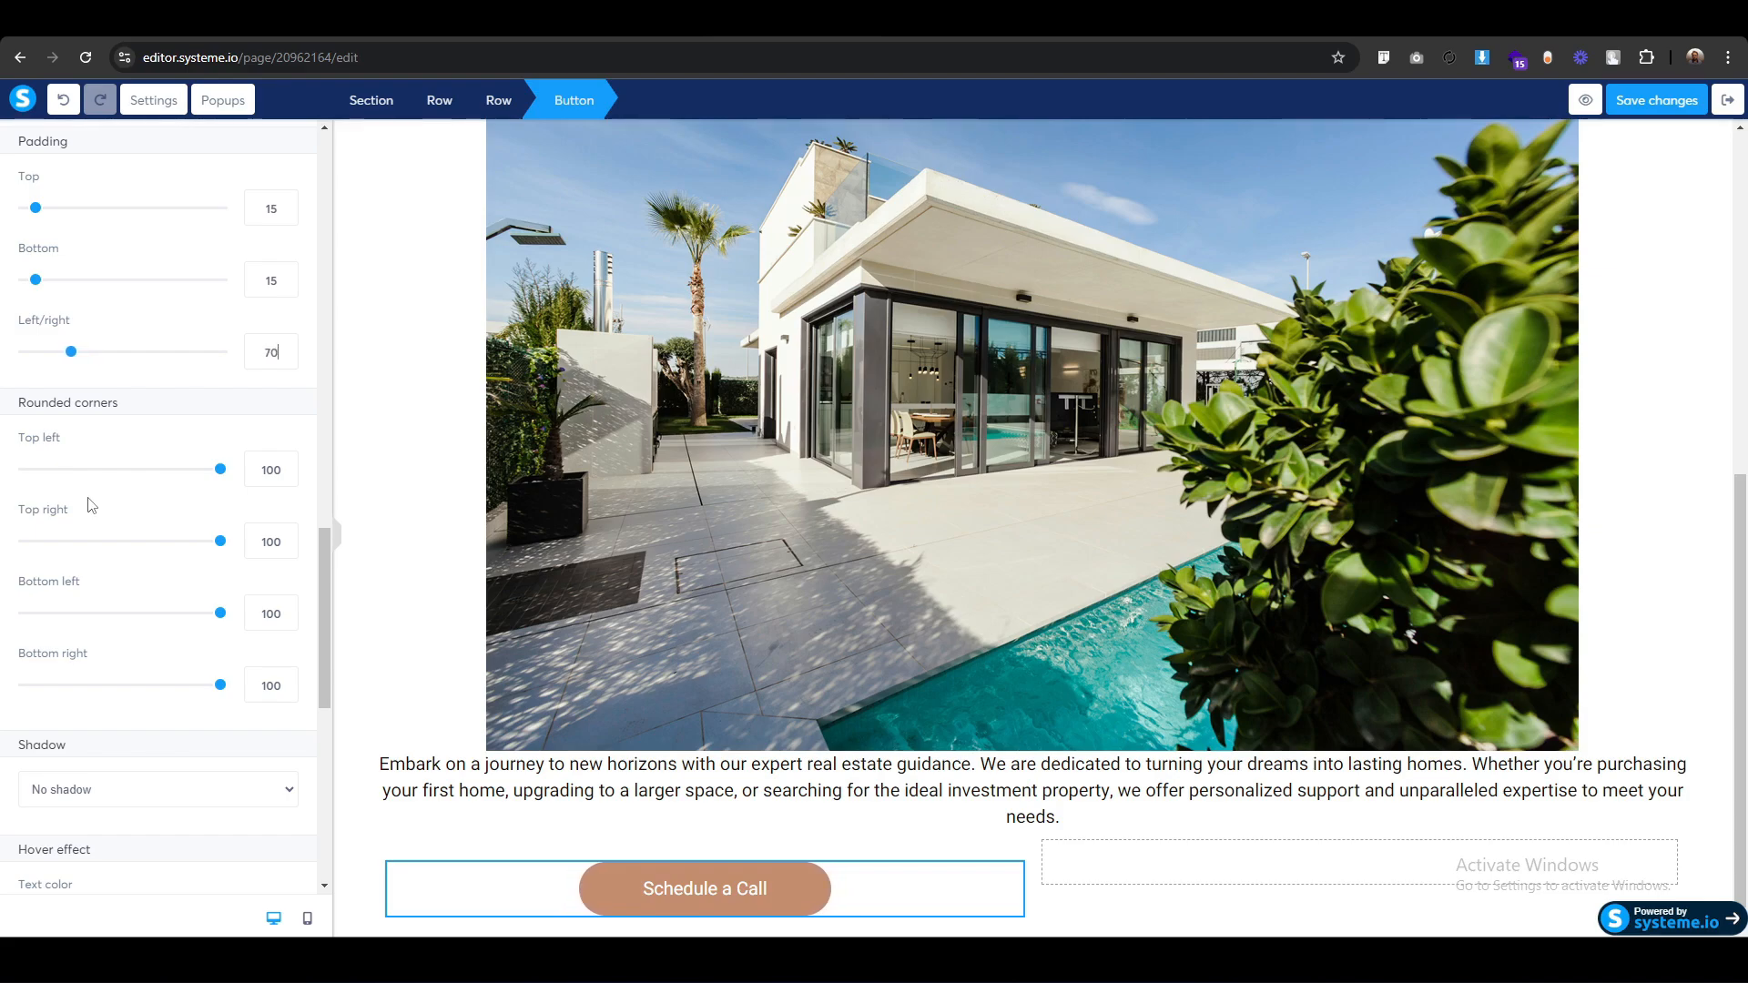
left_click(412, 684)
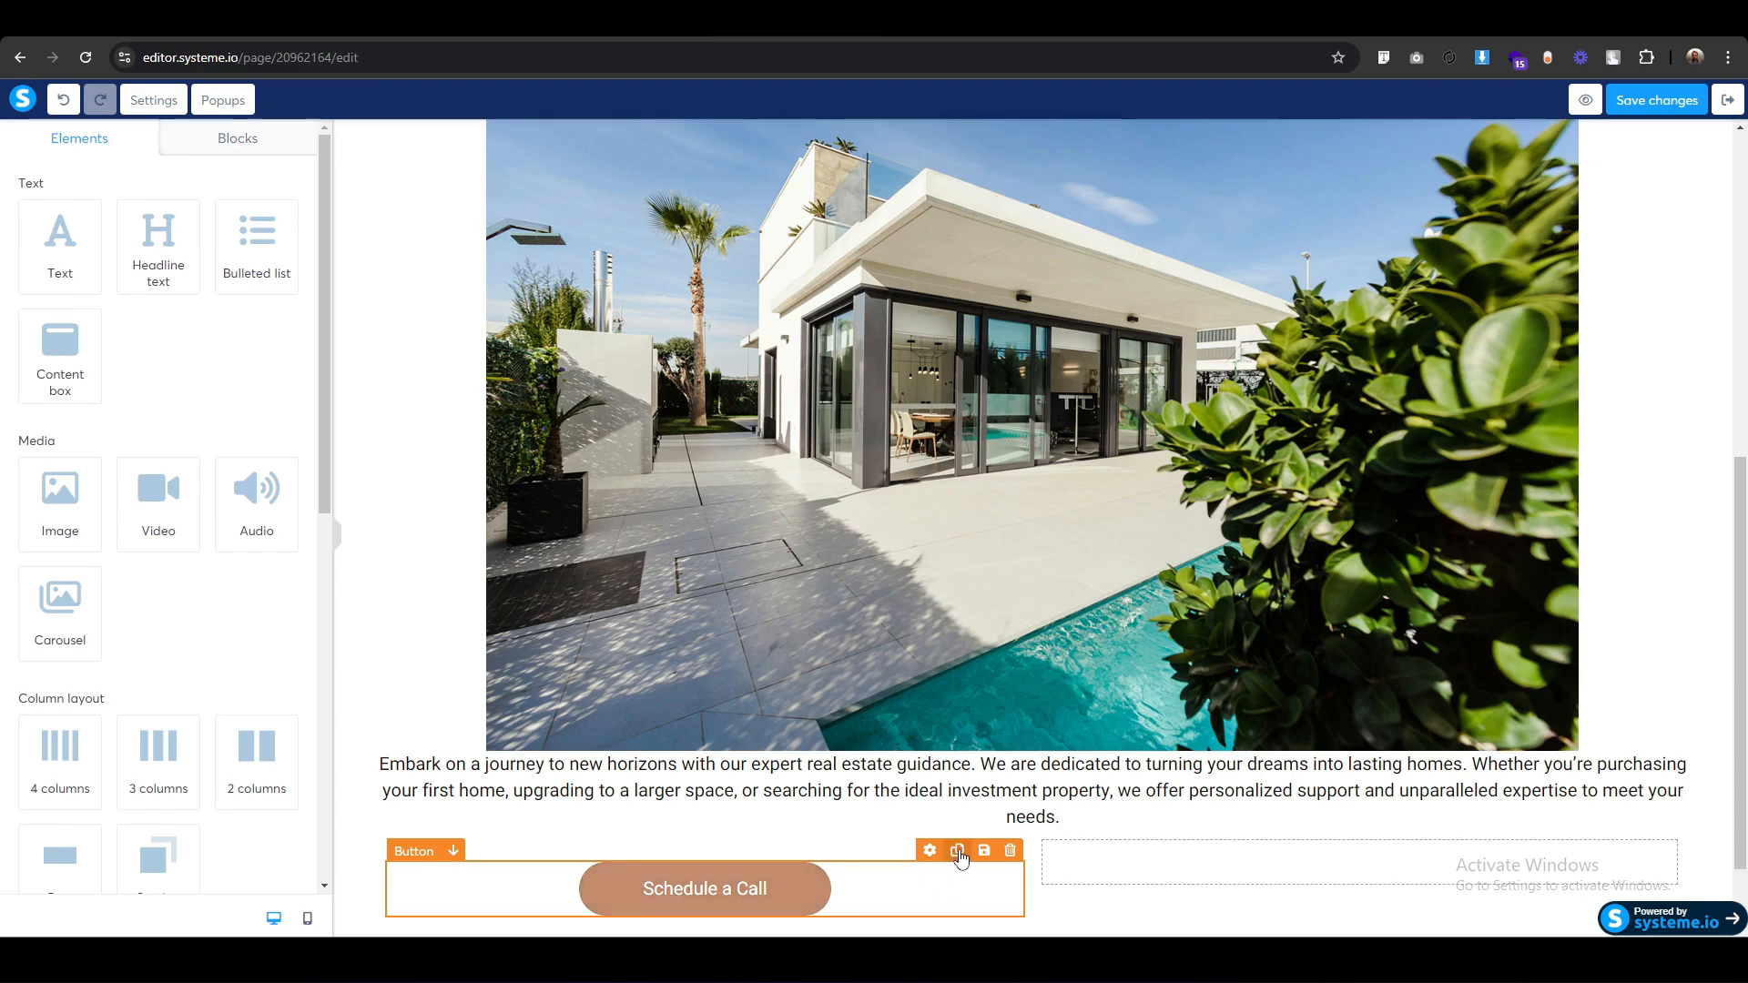
Duplicate the Schedule a Call button into the second column and open the copy's settings.
left_click(957, 850)
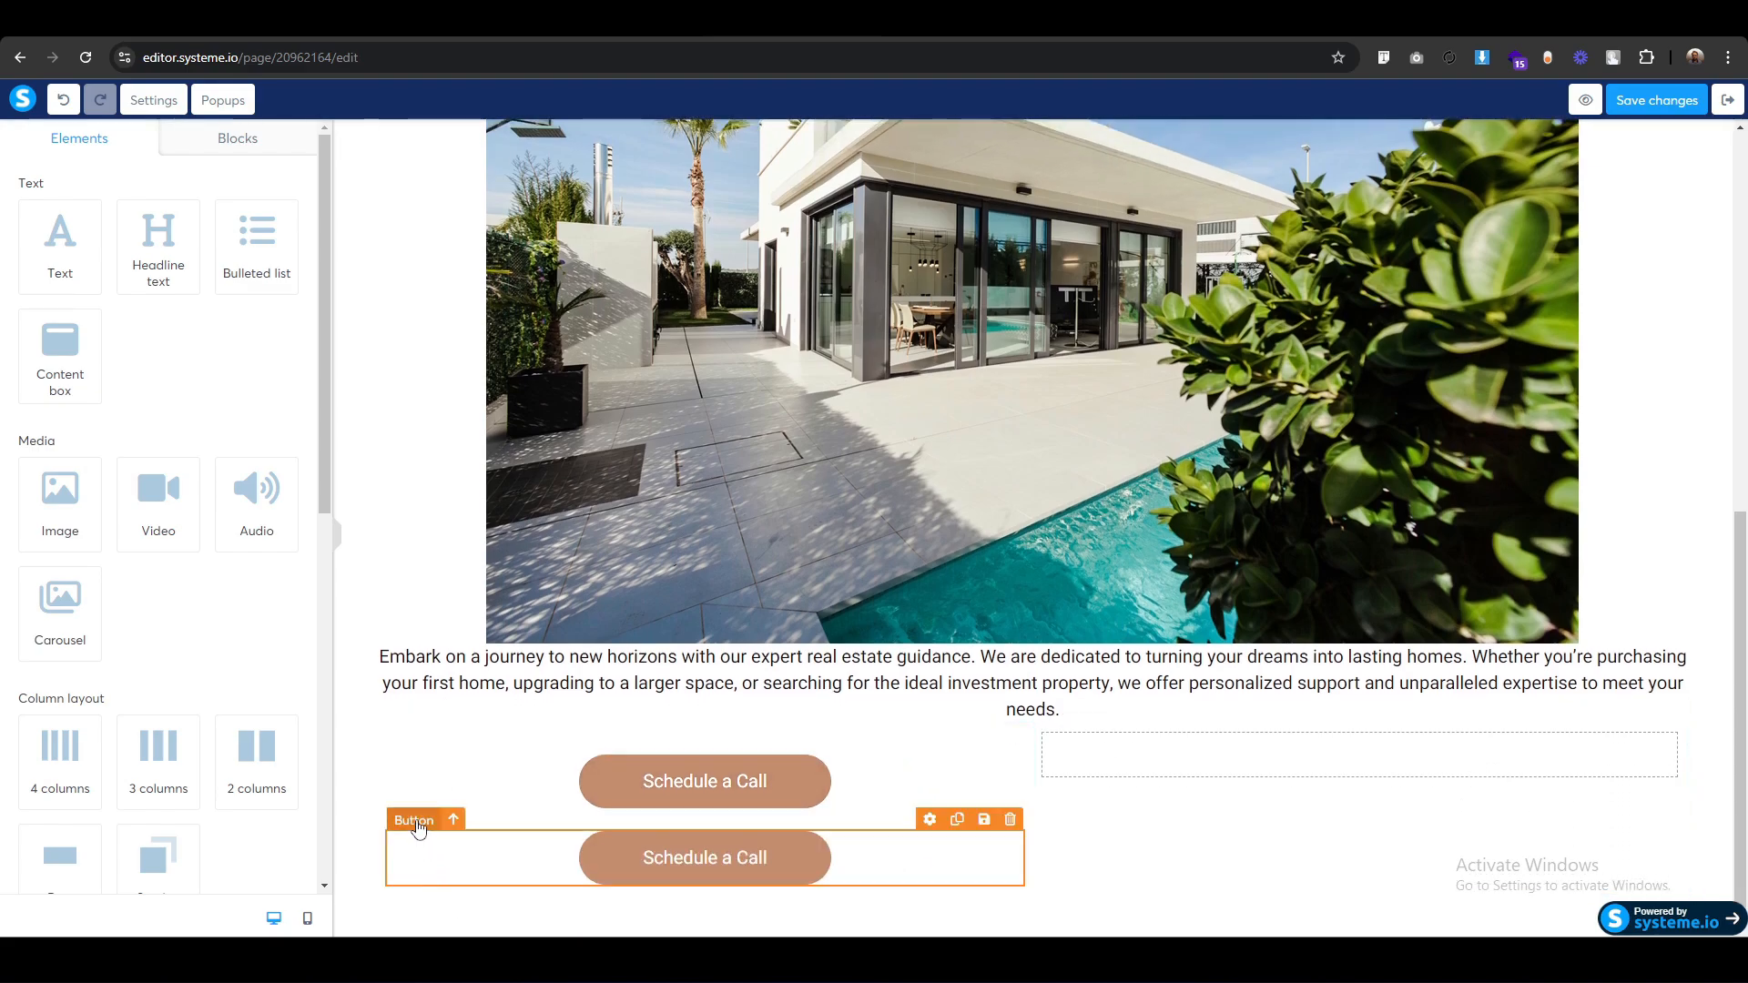
left_click_drag(425, 847, 1295, 770)
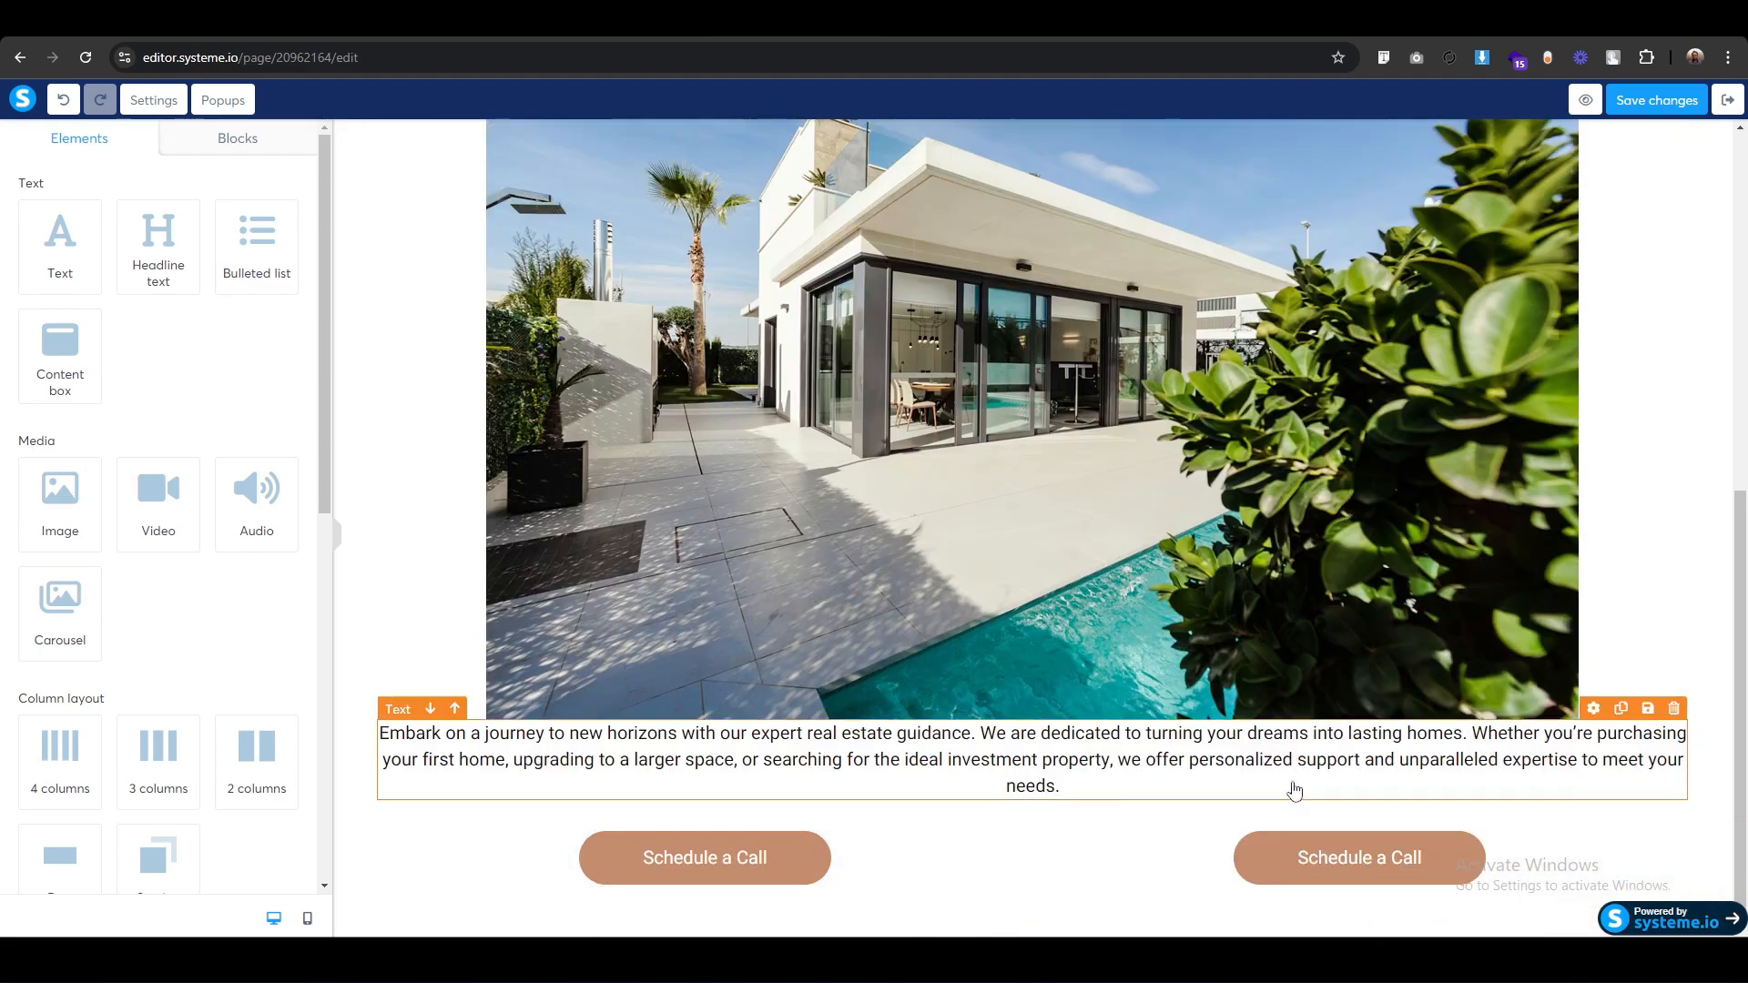
left_click(1069, 822)
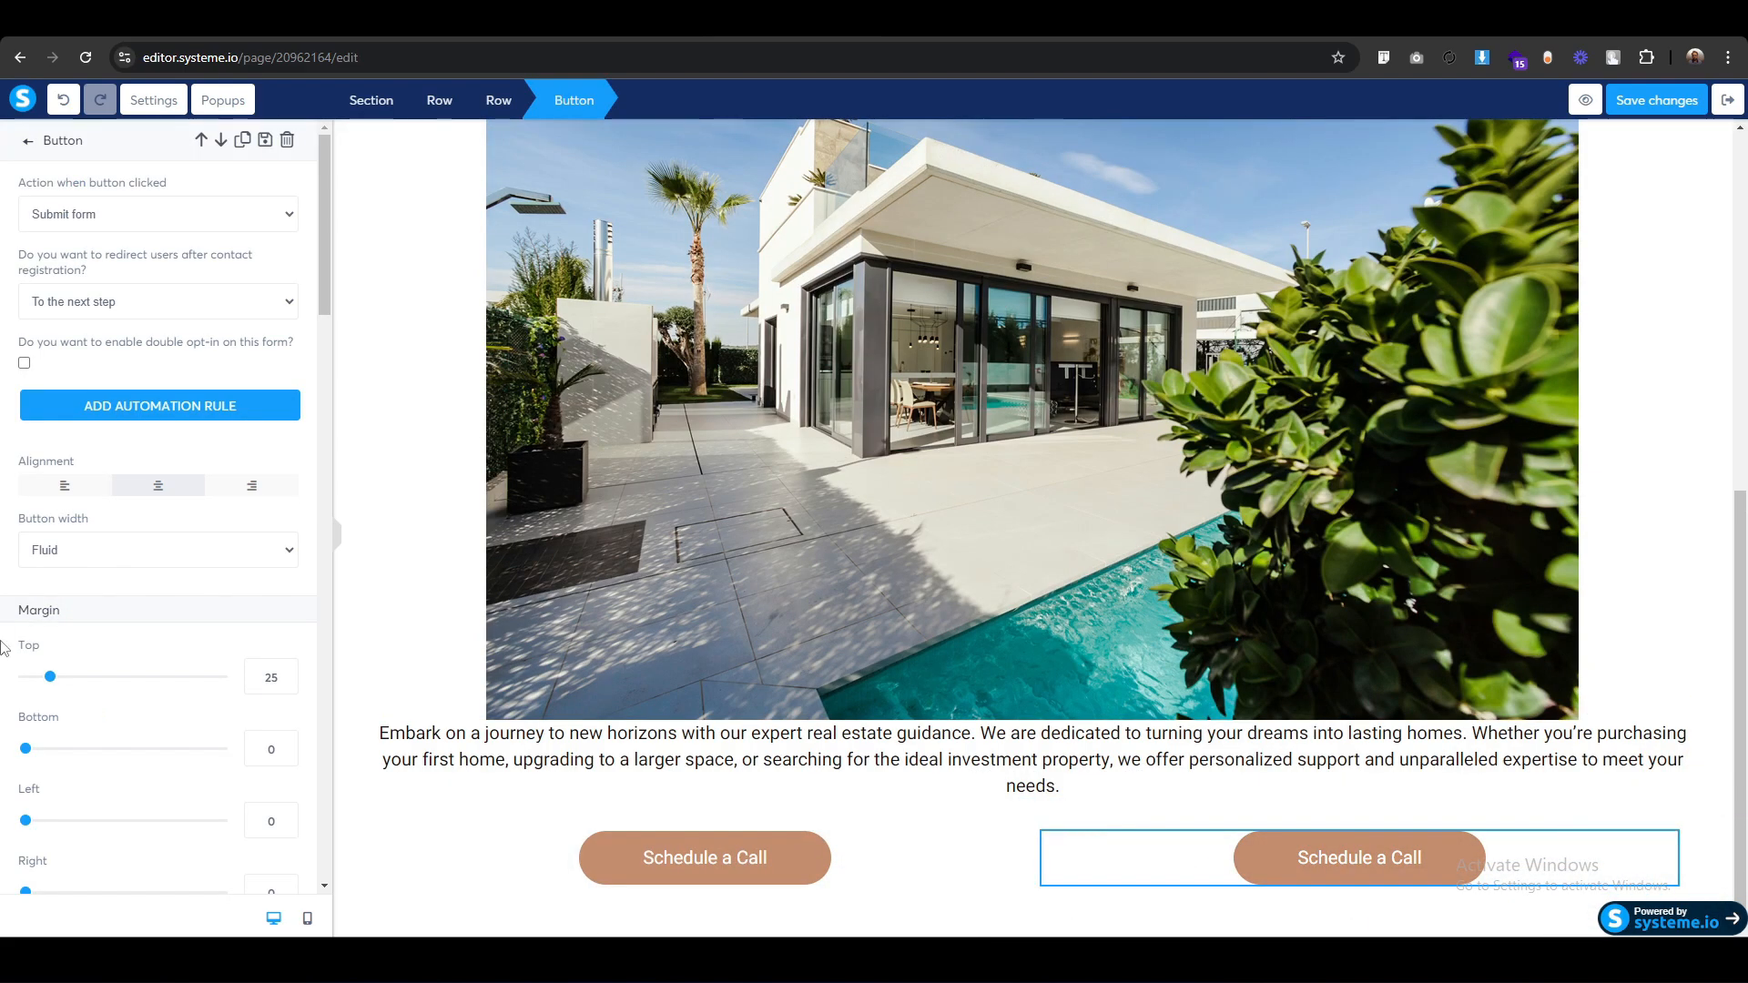
Change the duplicated second-column button's text to "Discover Our Services".
scroll(5, 647, "down", 3)
left_click_drag(116, 746, 12, 744)
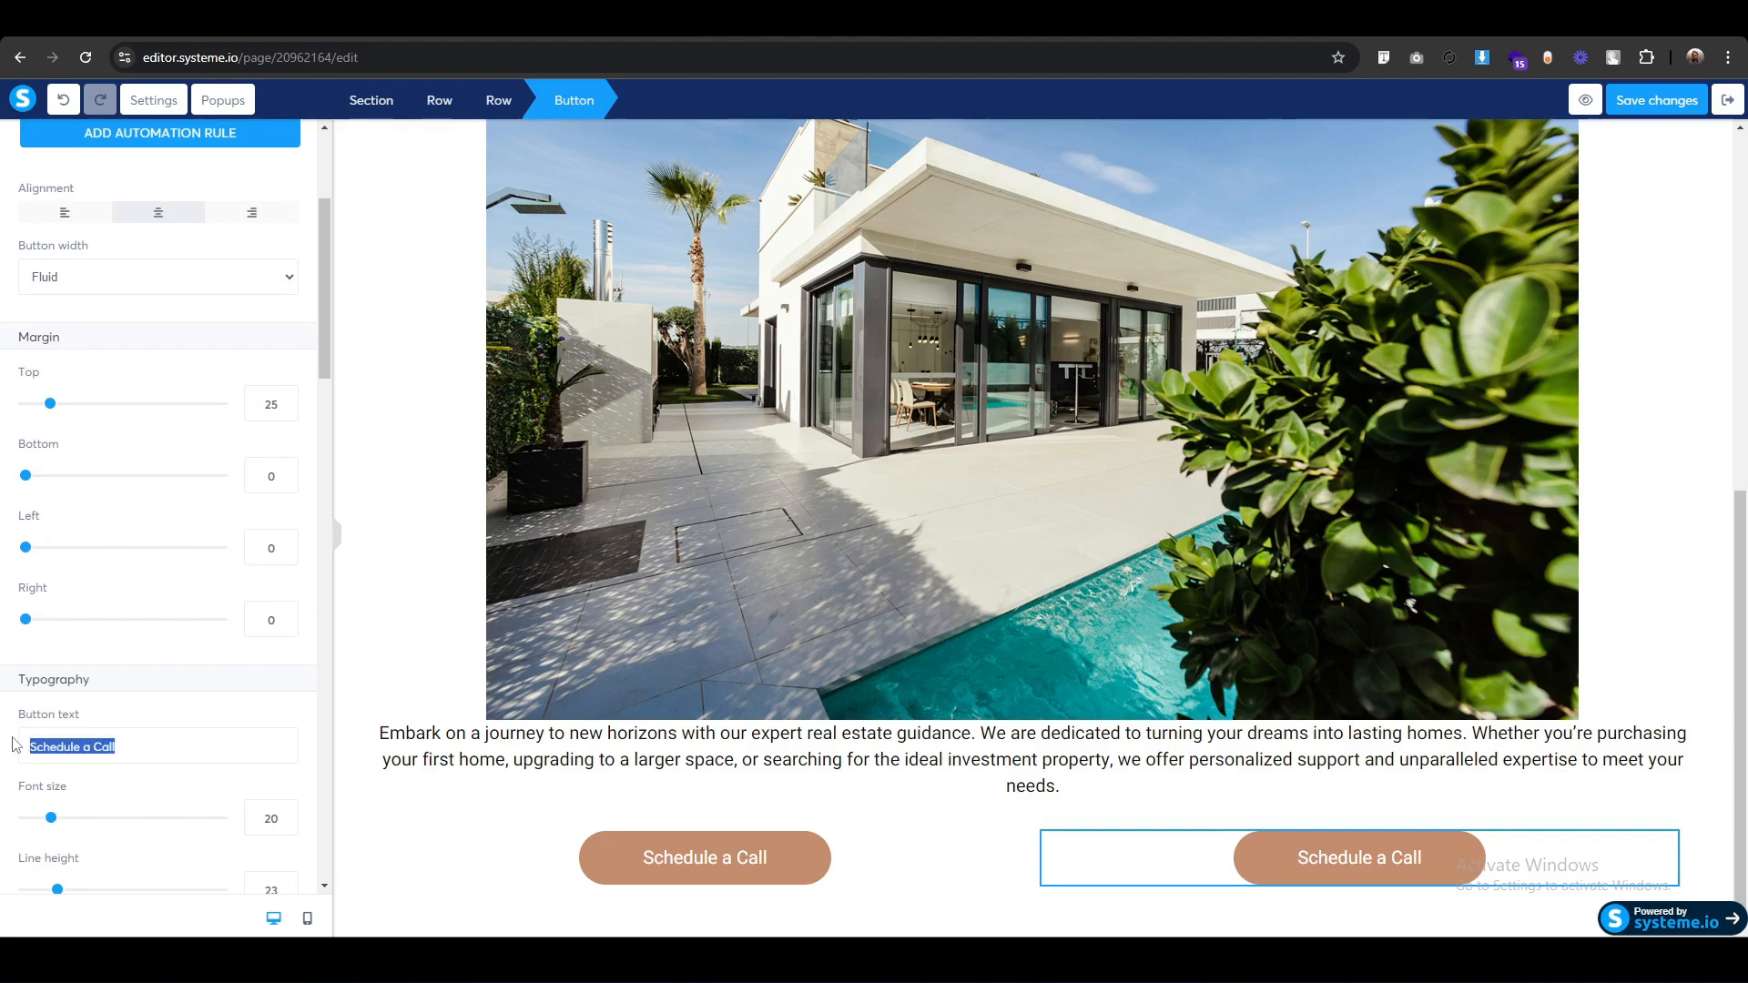
type("Dis")
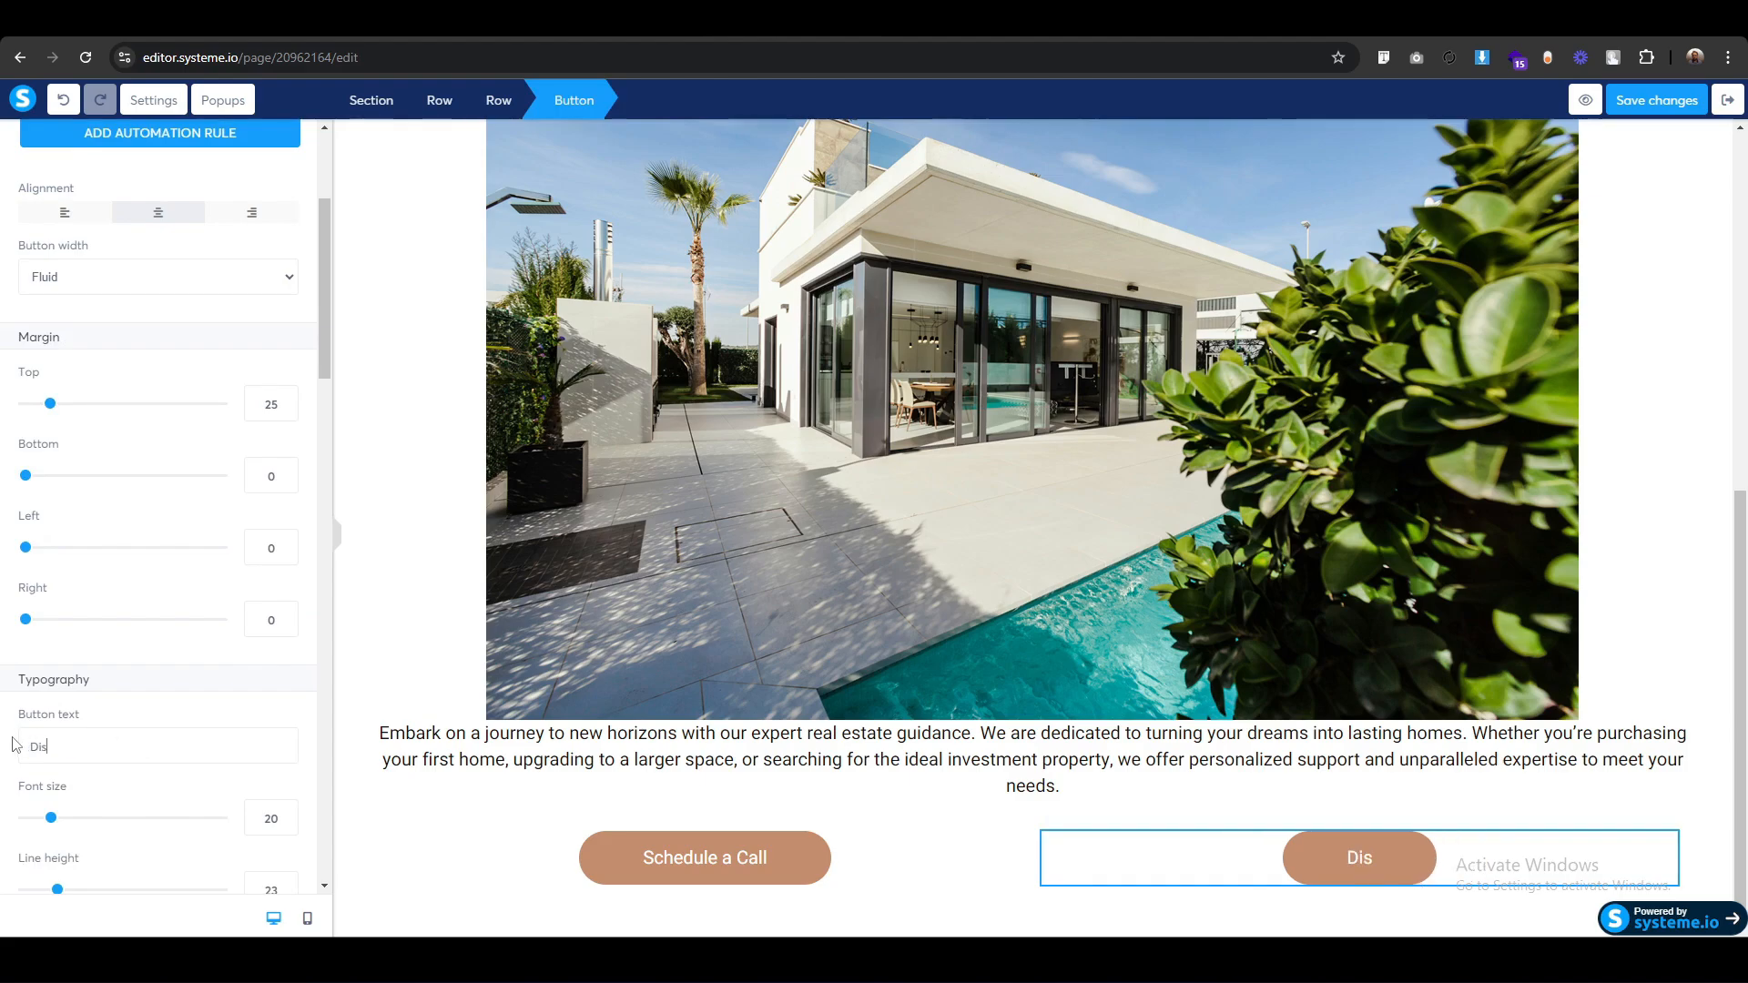
type("cover Our ")
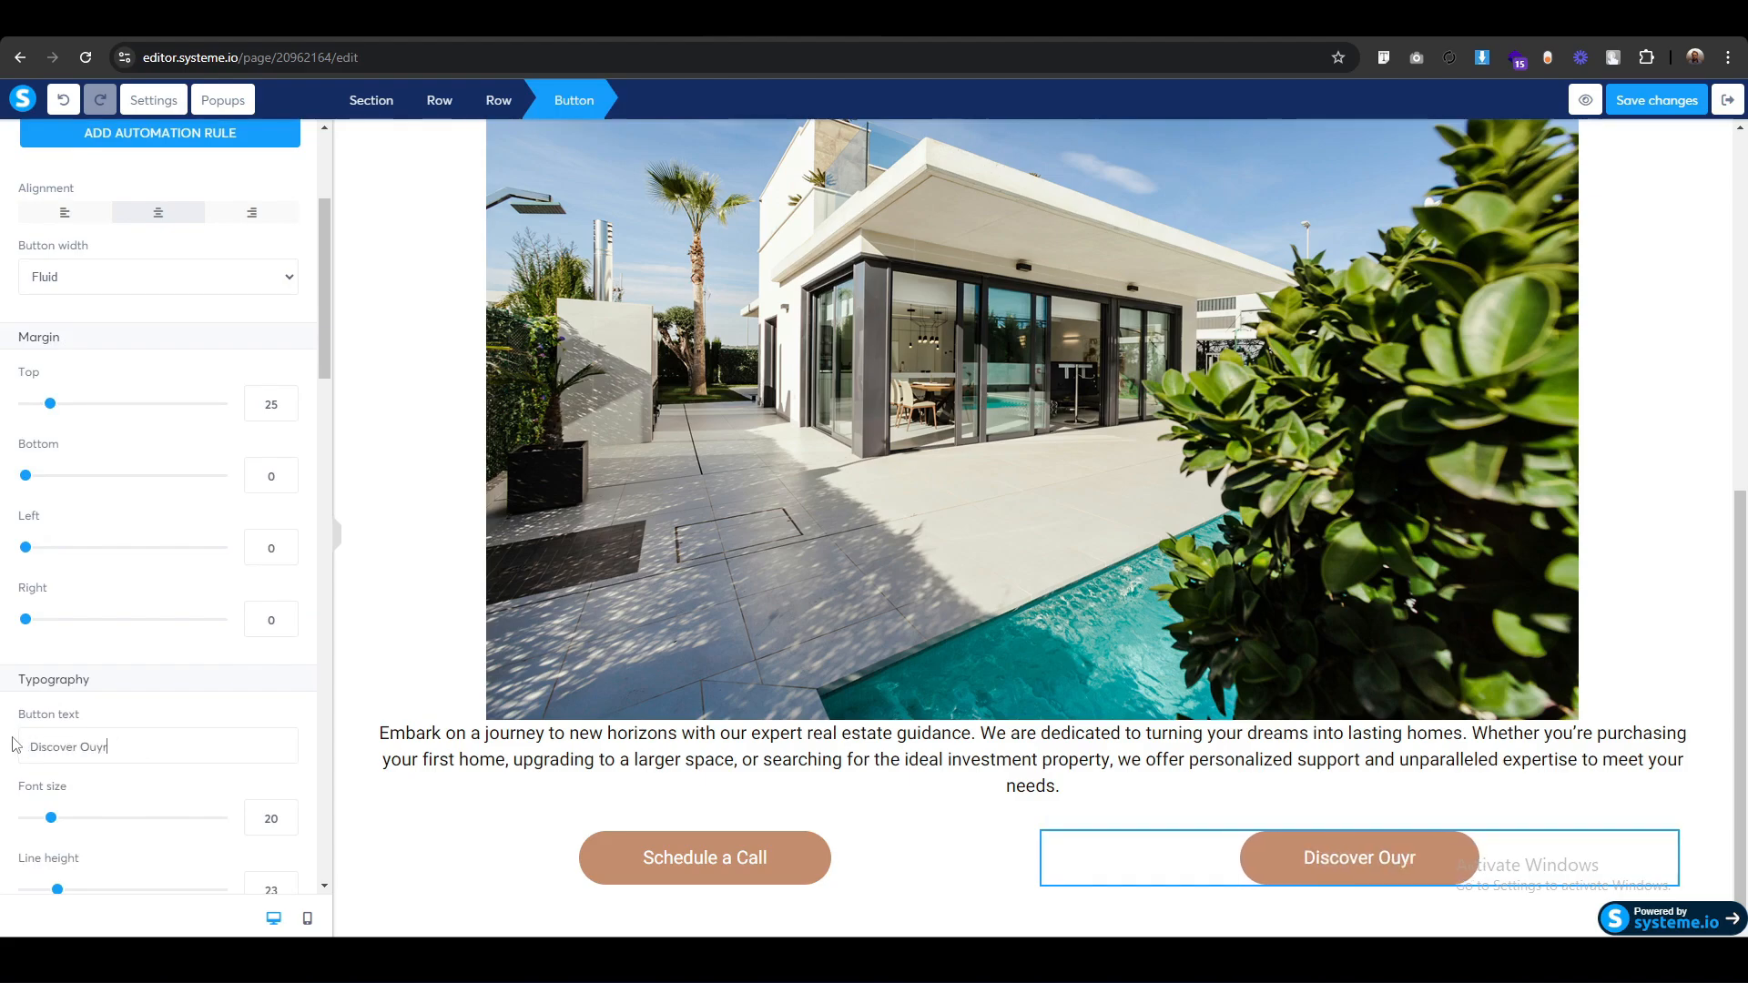
type("Ser")
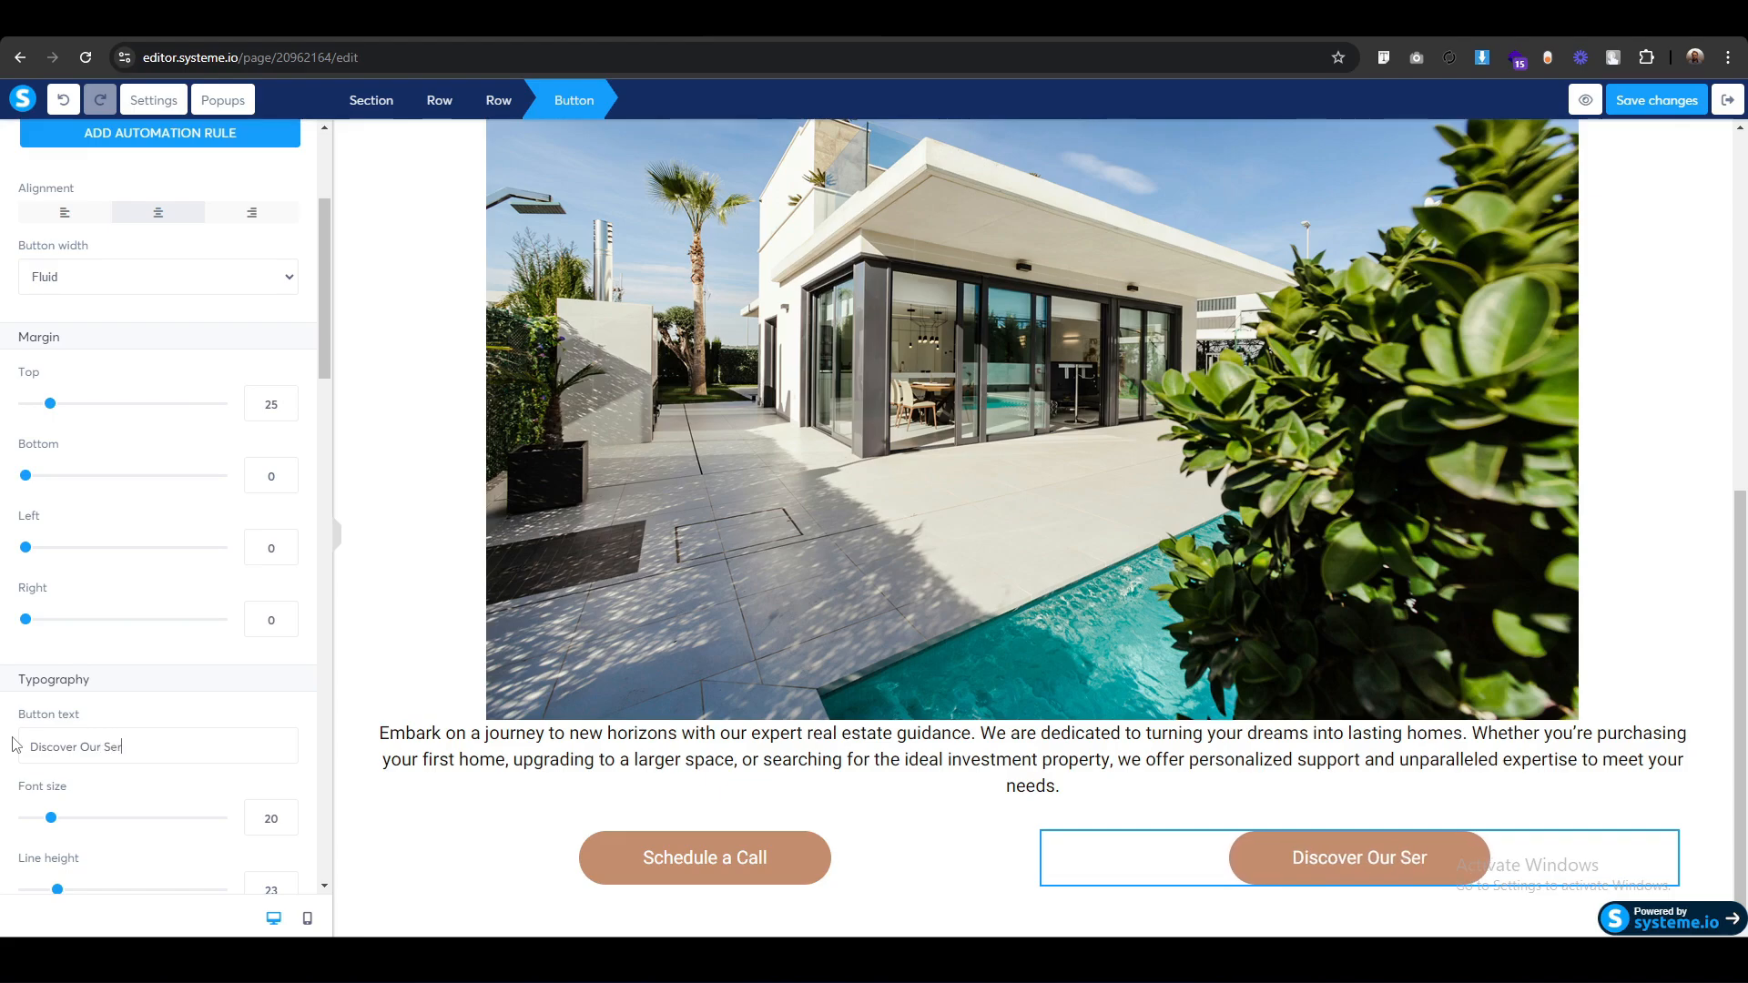
type("vices")
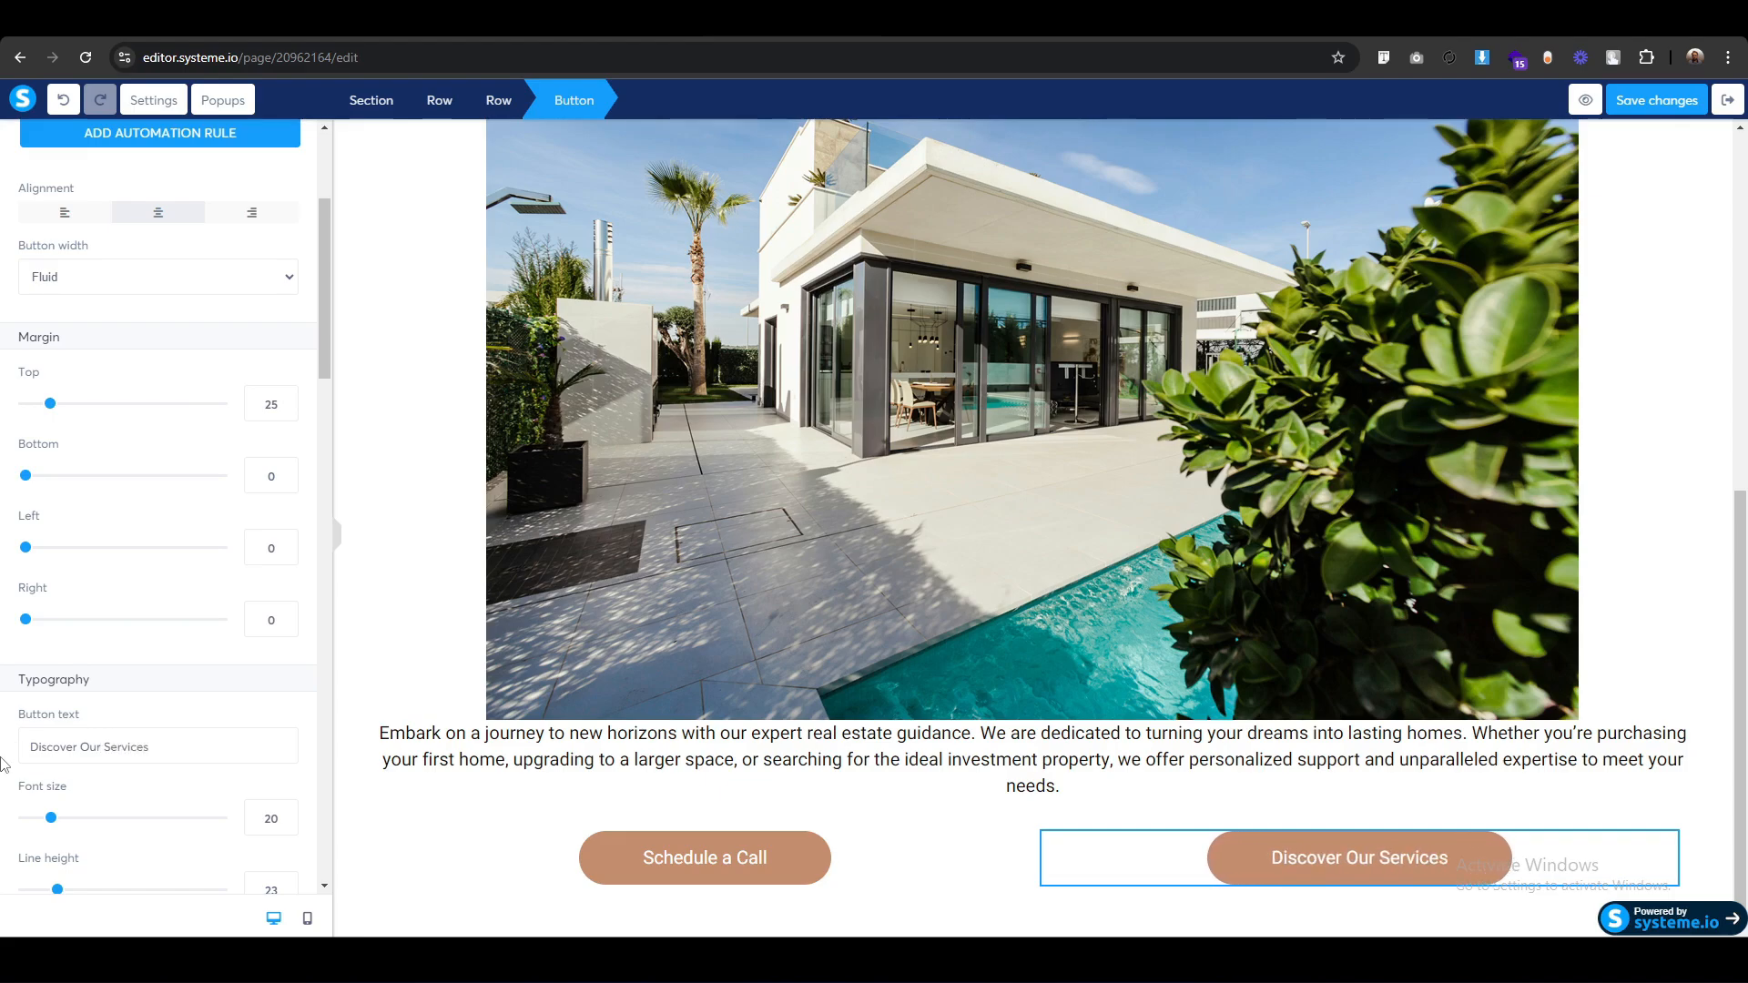
Copy the Discover Our Services button's background color C48D6E and clear its background.
scroll(3, 760, "down", 6)
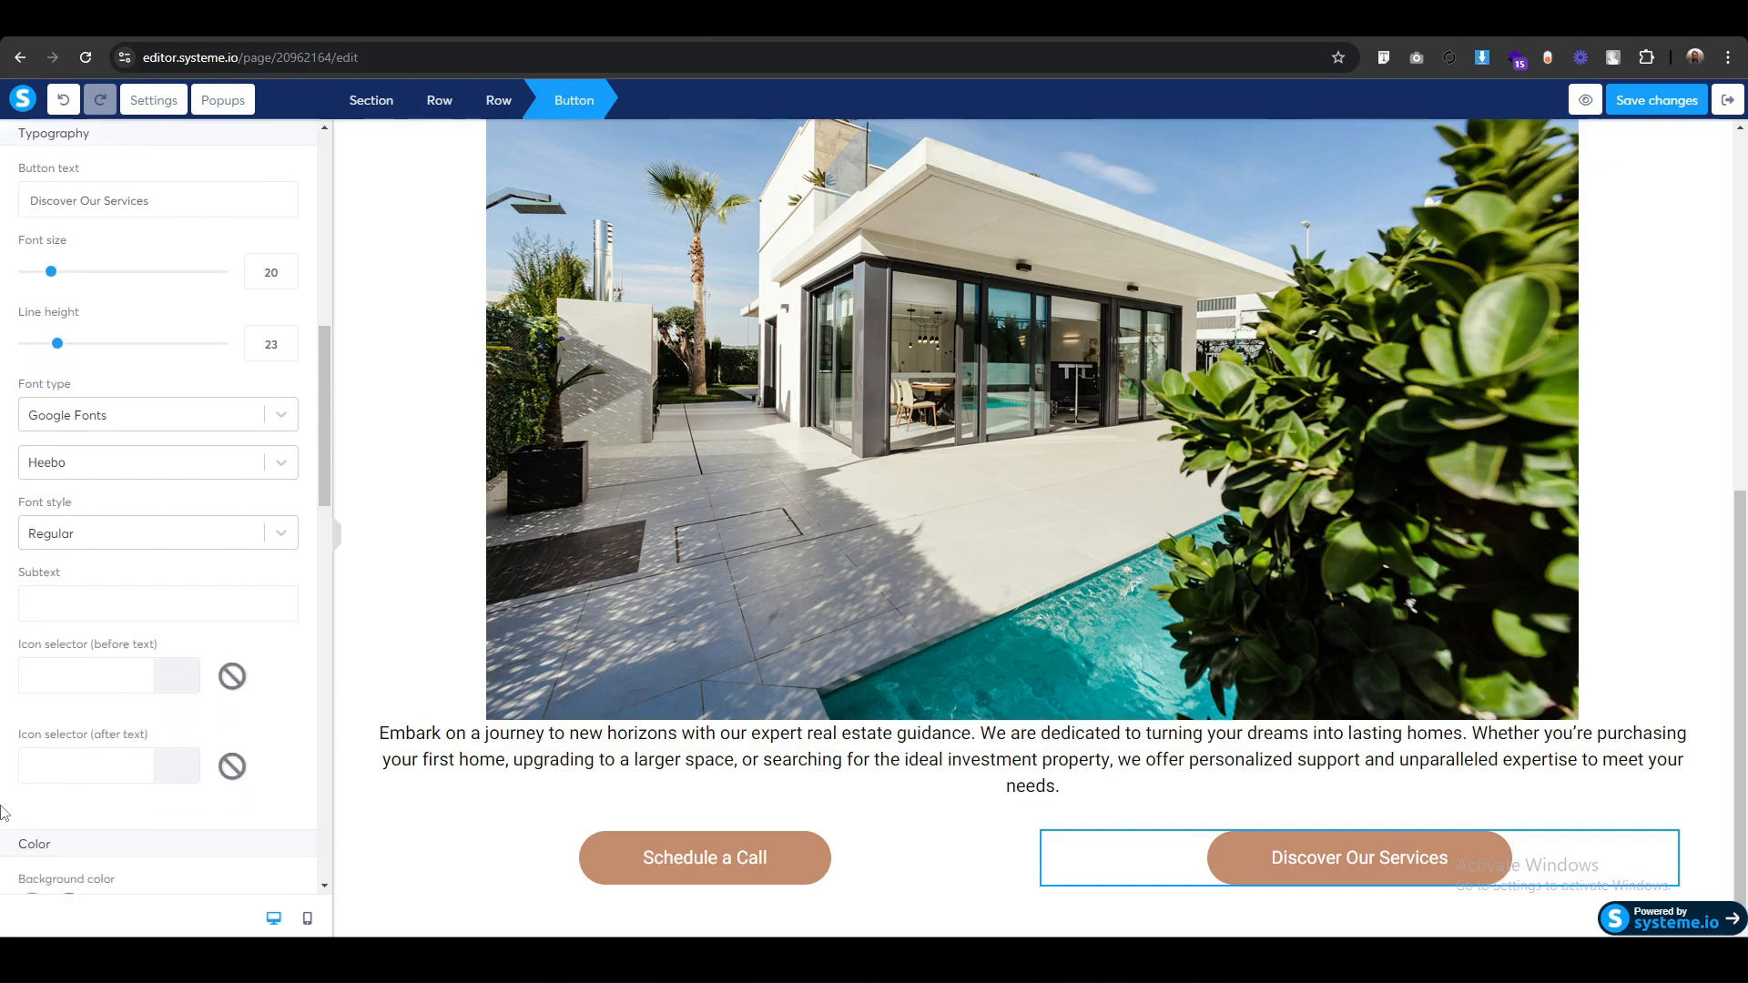
scroll(3, 810, "down", 3)
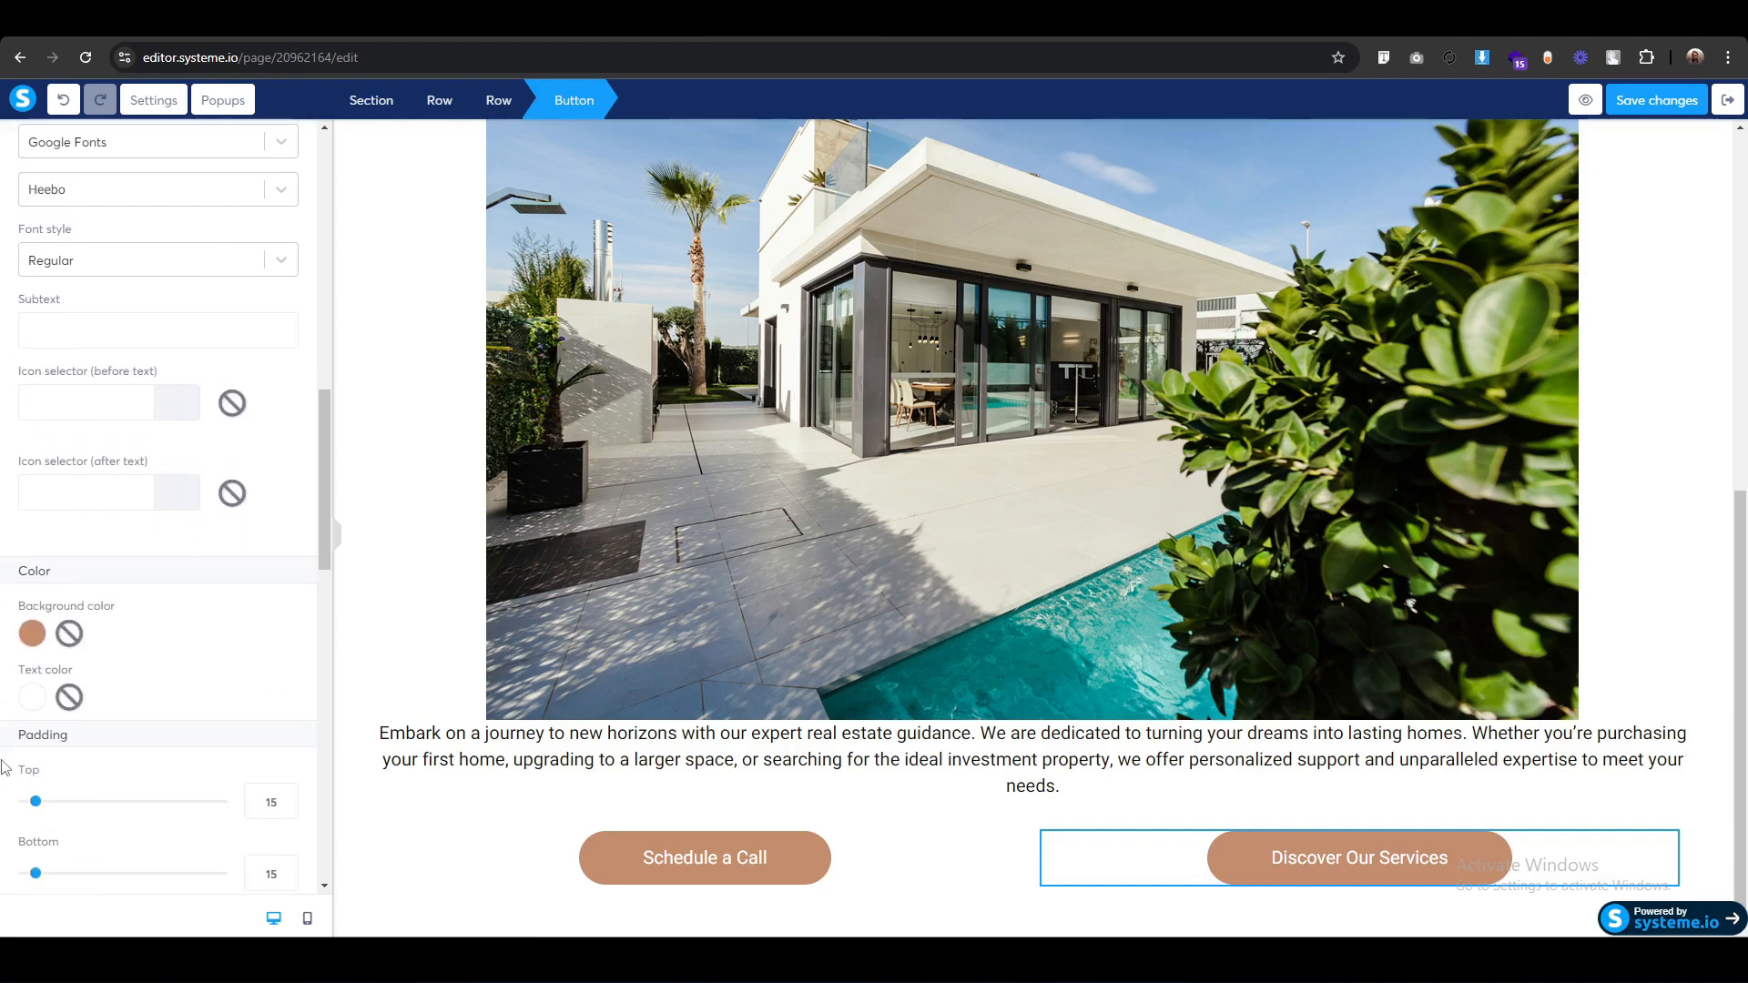
left_click(34, 641)
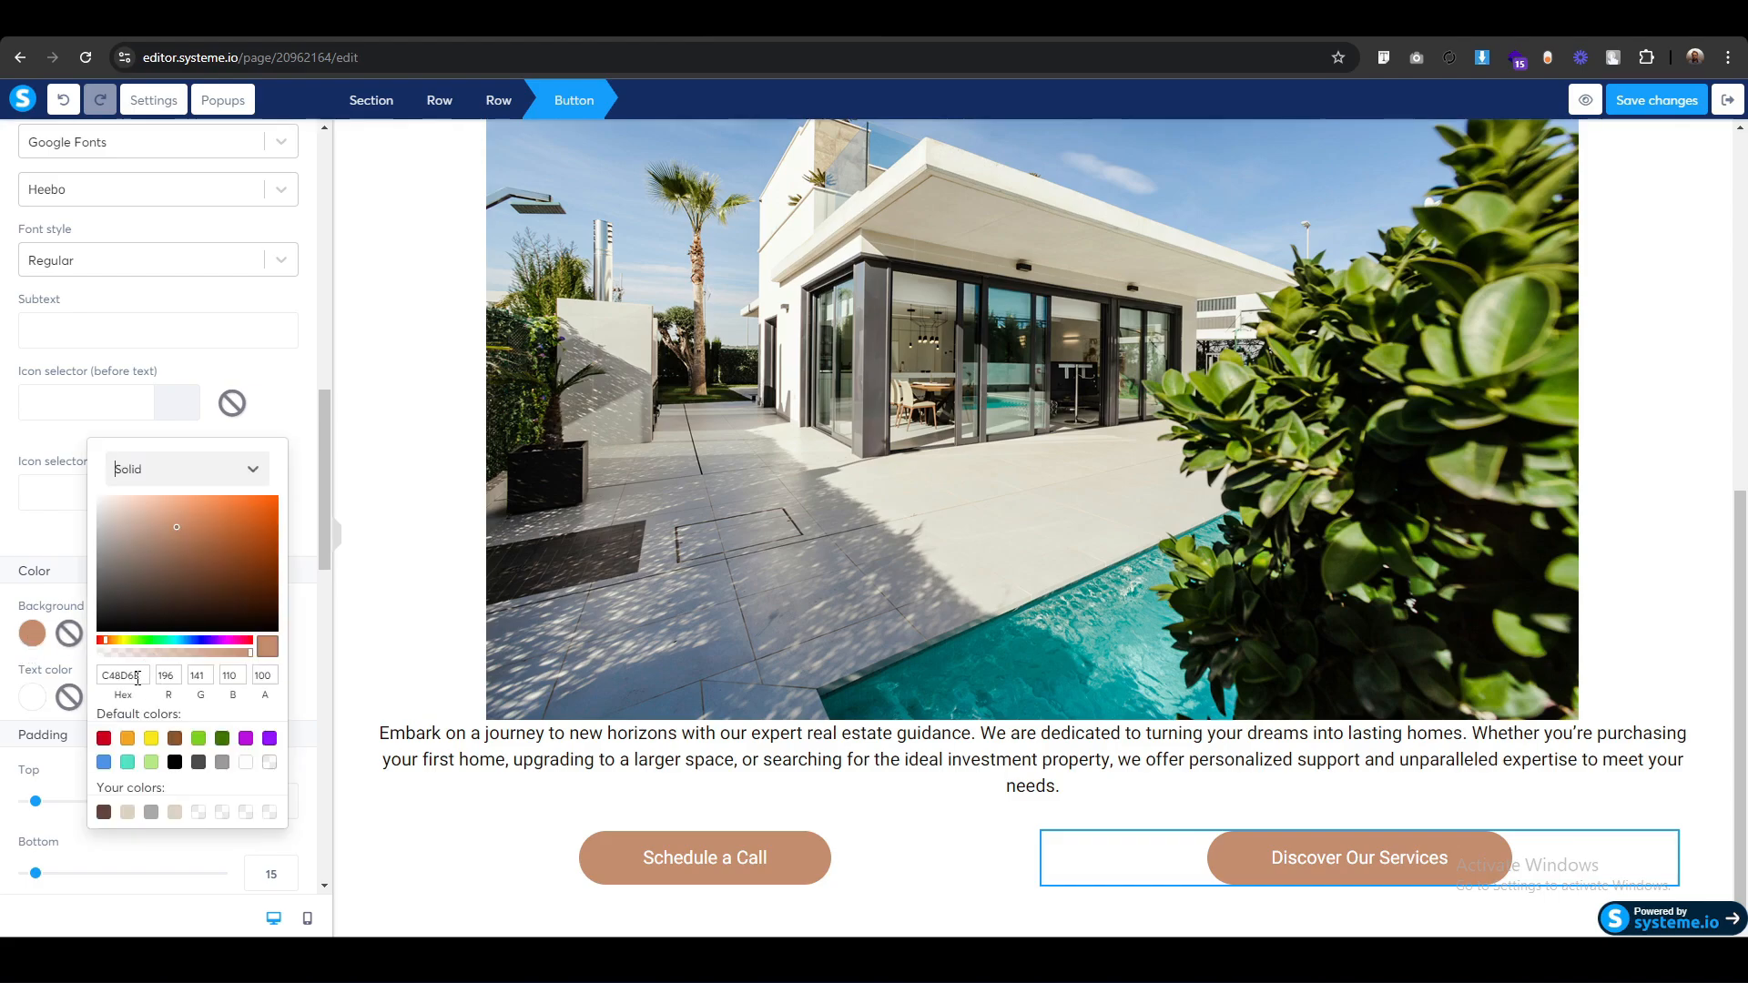
left_click(137, 677)
key("ctrl+a")
key("ctrl+c")
left_click(25, 666)
left_click(69, 634)
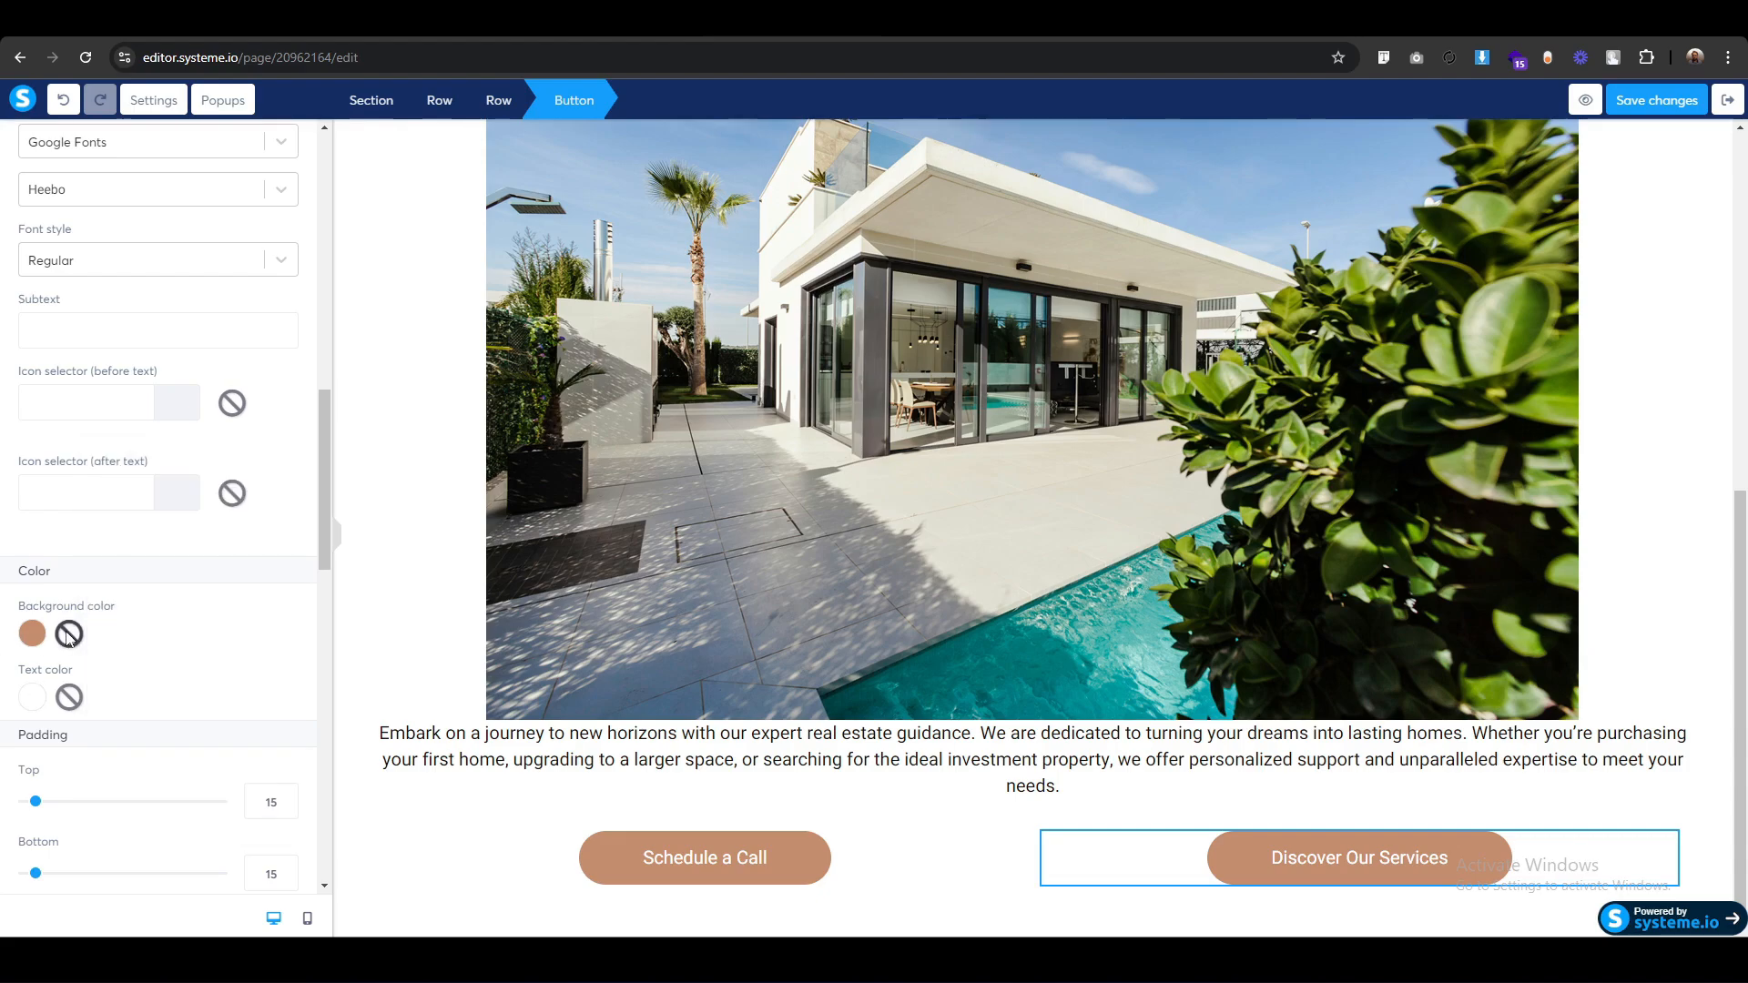
Apply the copied color C48D6E to the Discover Our Services button's text.
left_click(31, 699)
key("ctrl+a")
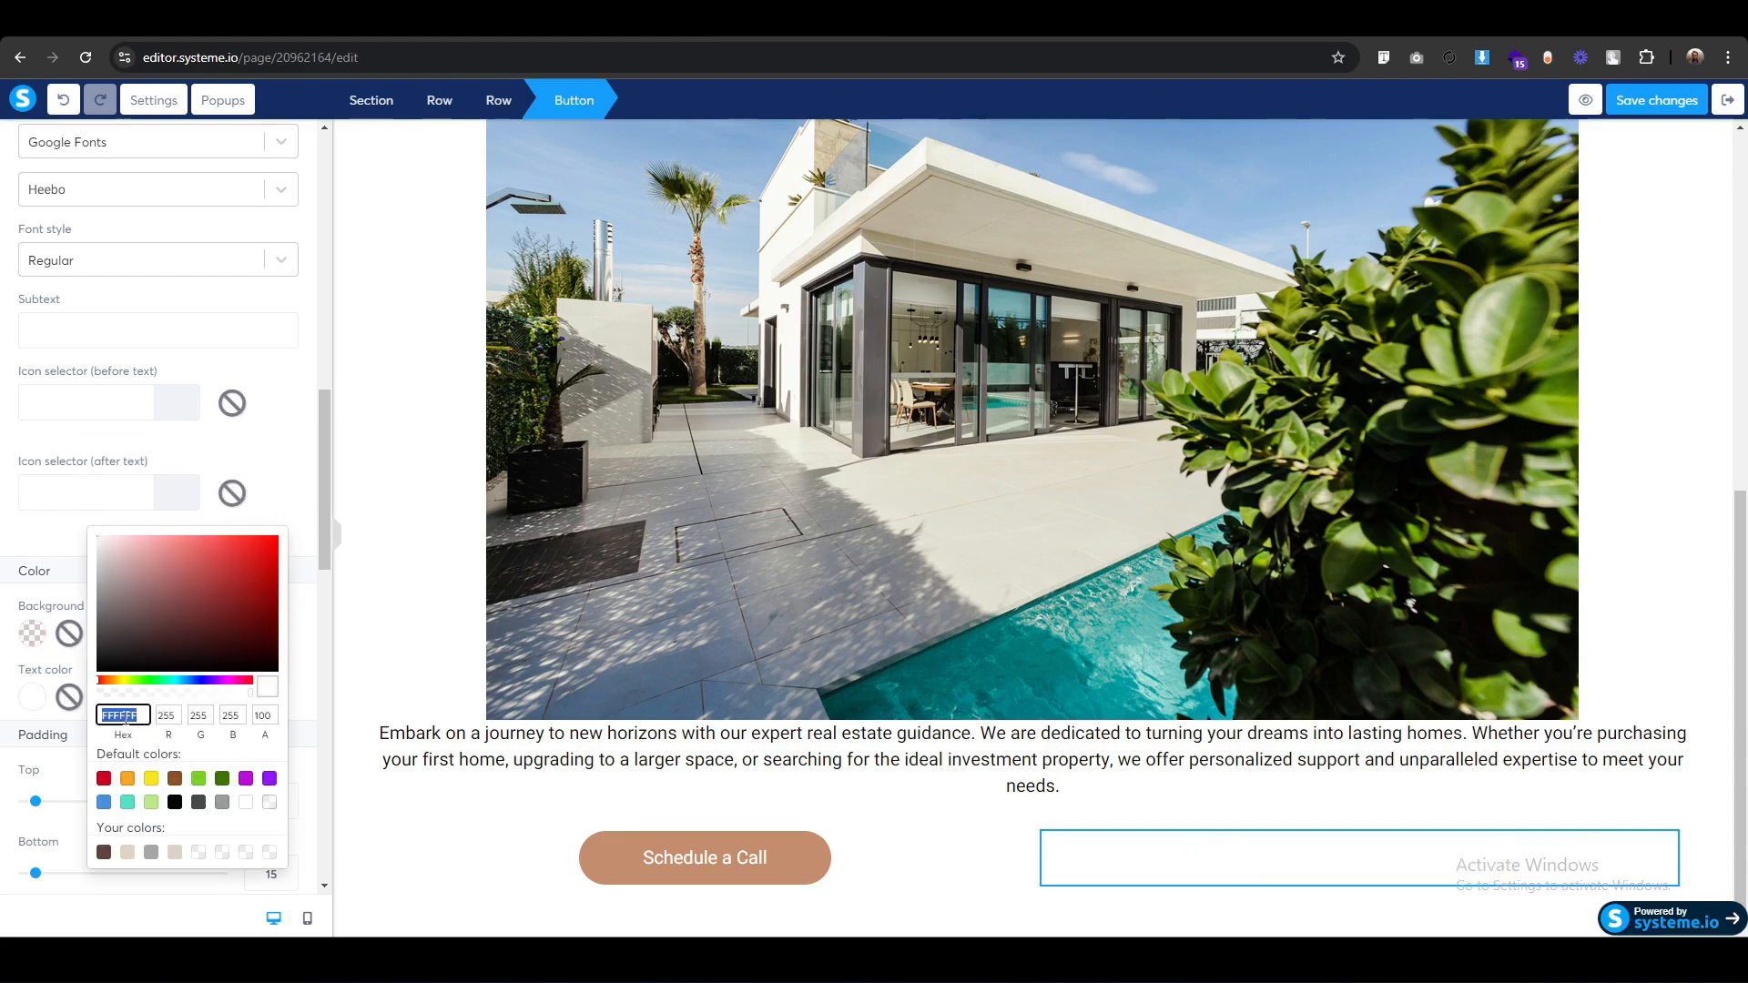
key("ctrl+v")
left_click(2, 708)
Give the Discover Our Services button a solid border of type Full Border.
scroll(2, 703, "down", 3)
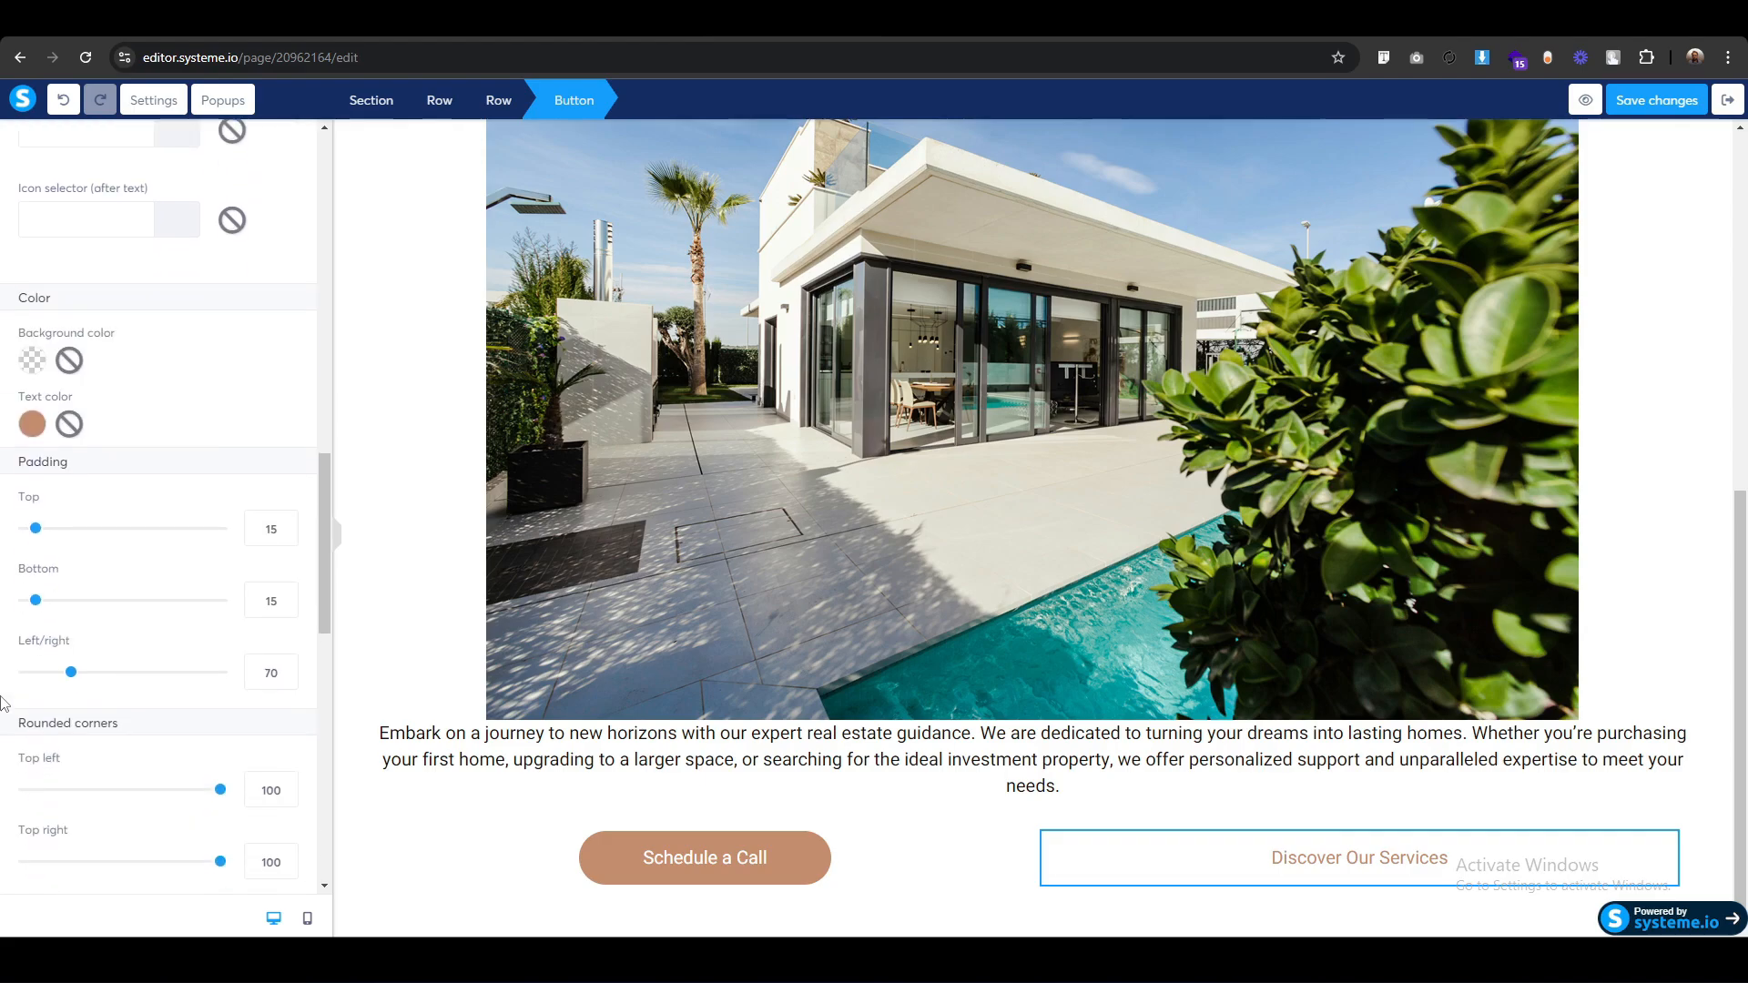
scroll(3, 703, "down", 6)
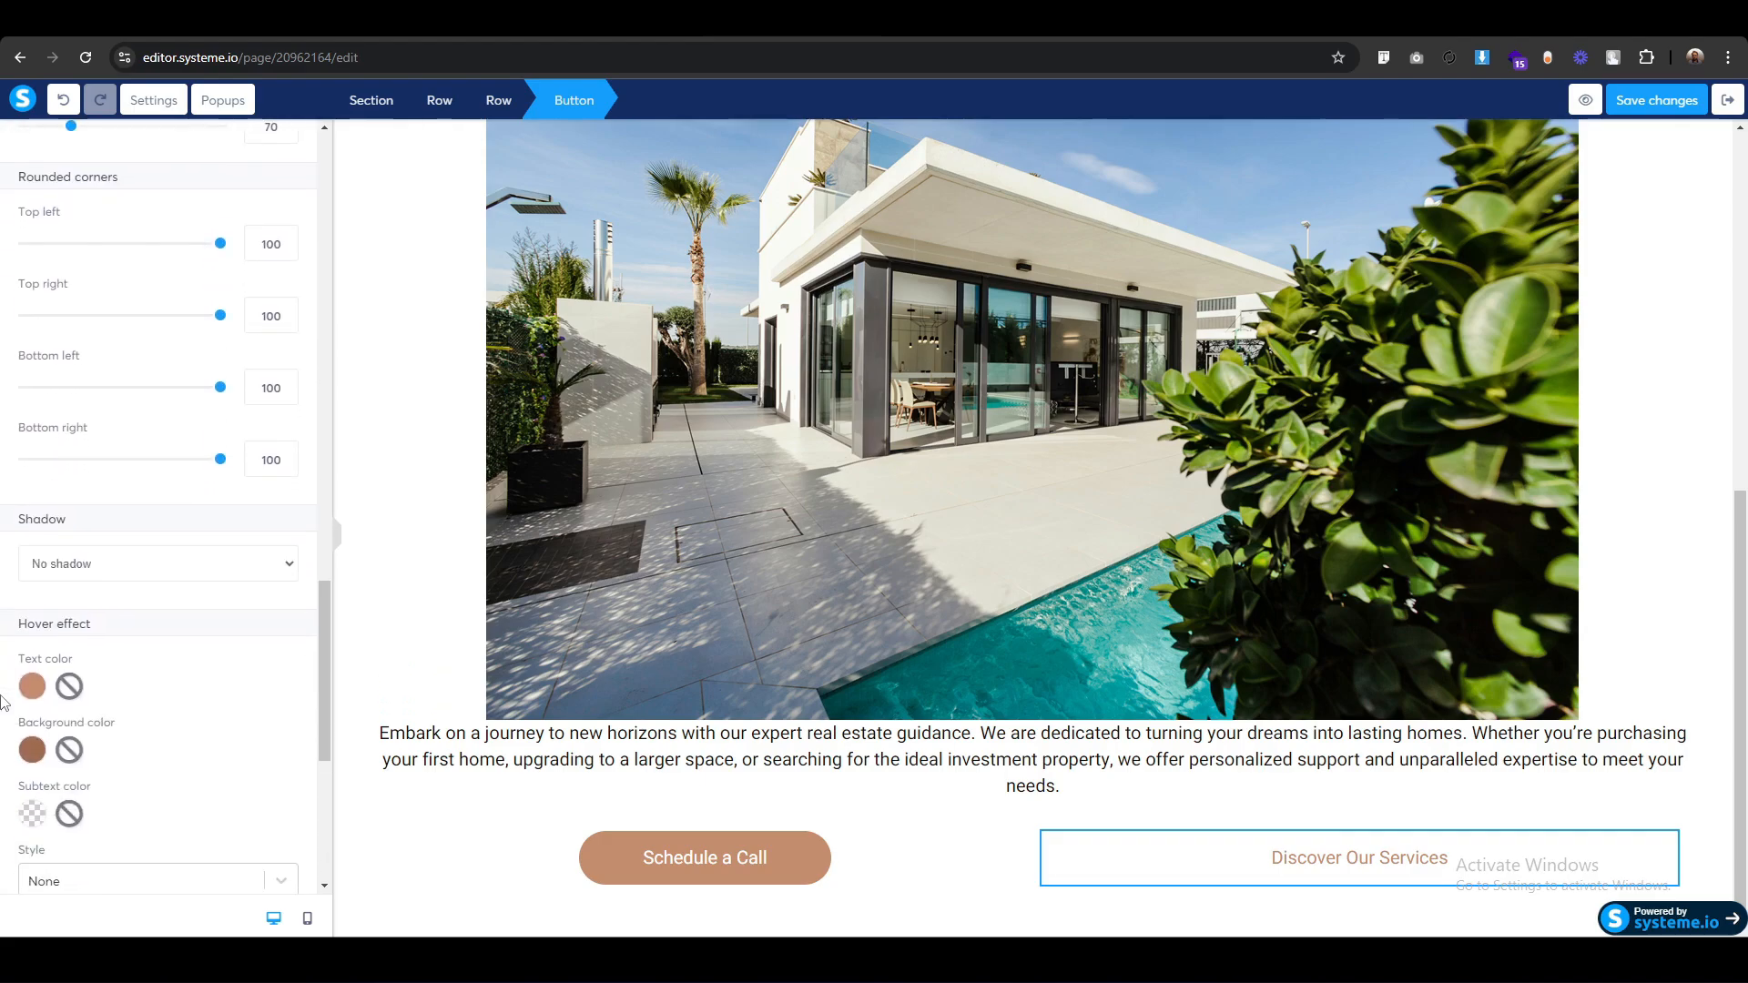
scroll(3, 783, "down", 5)
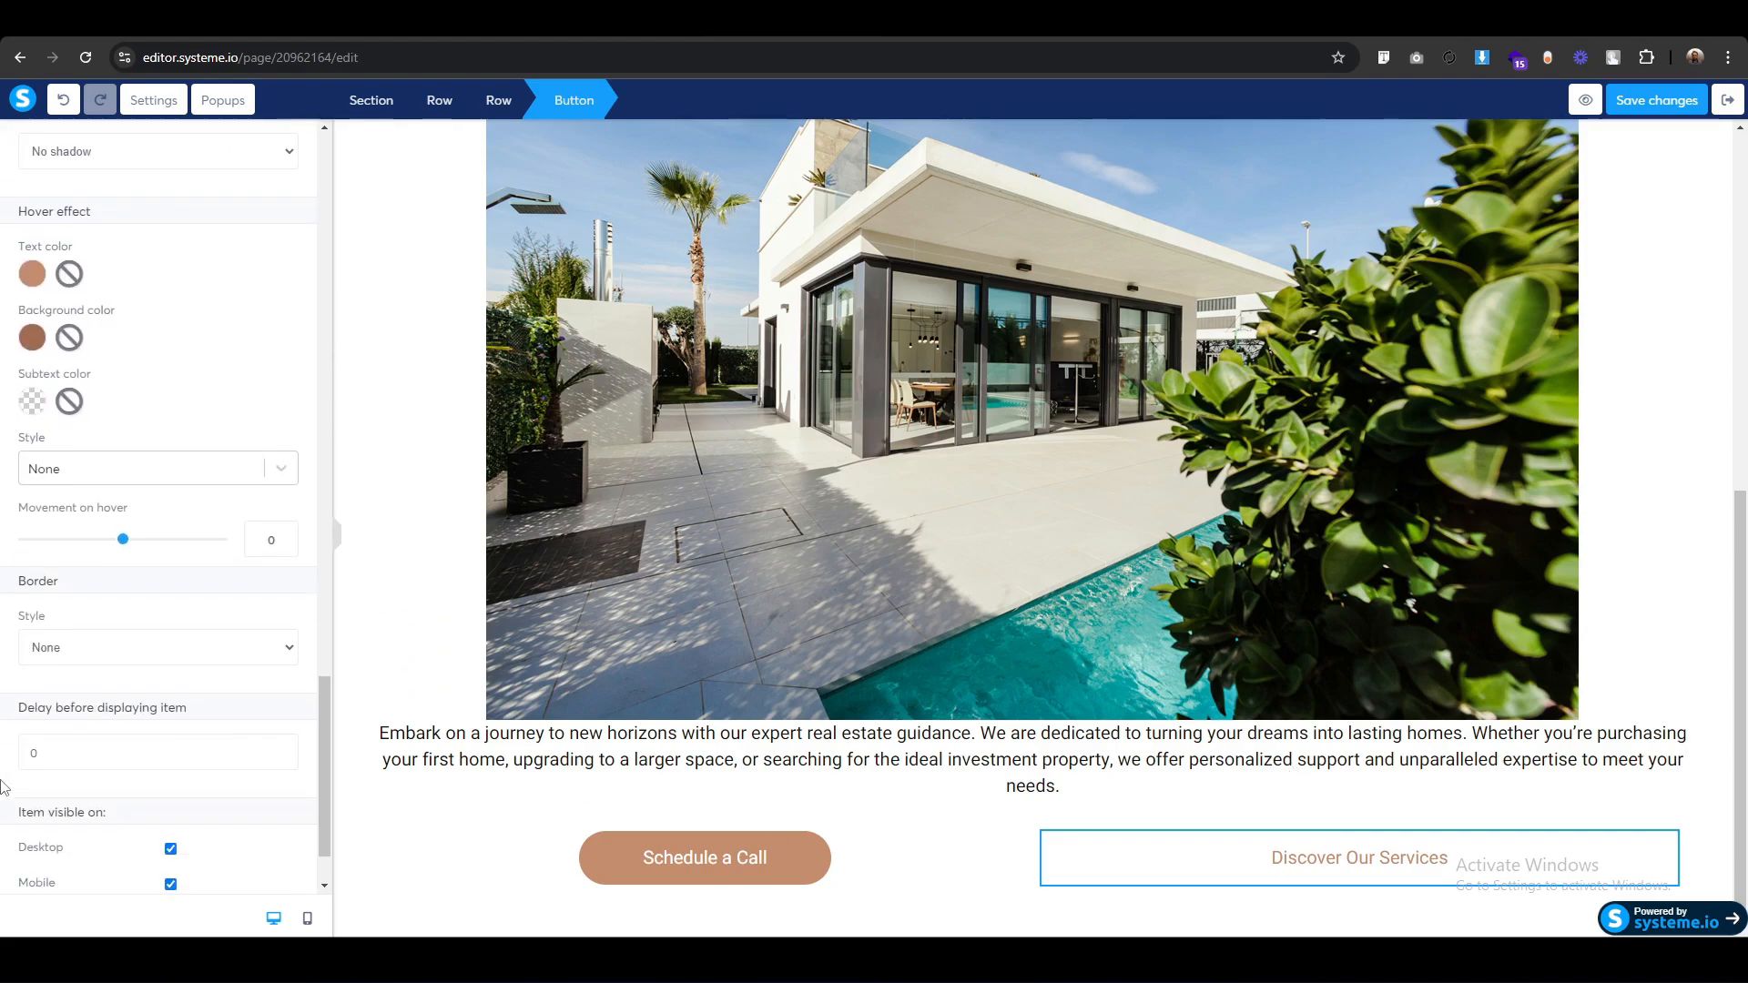
left_click(111, 564)
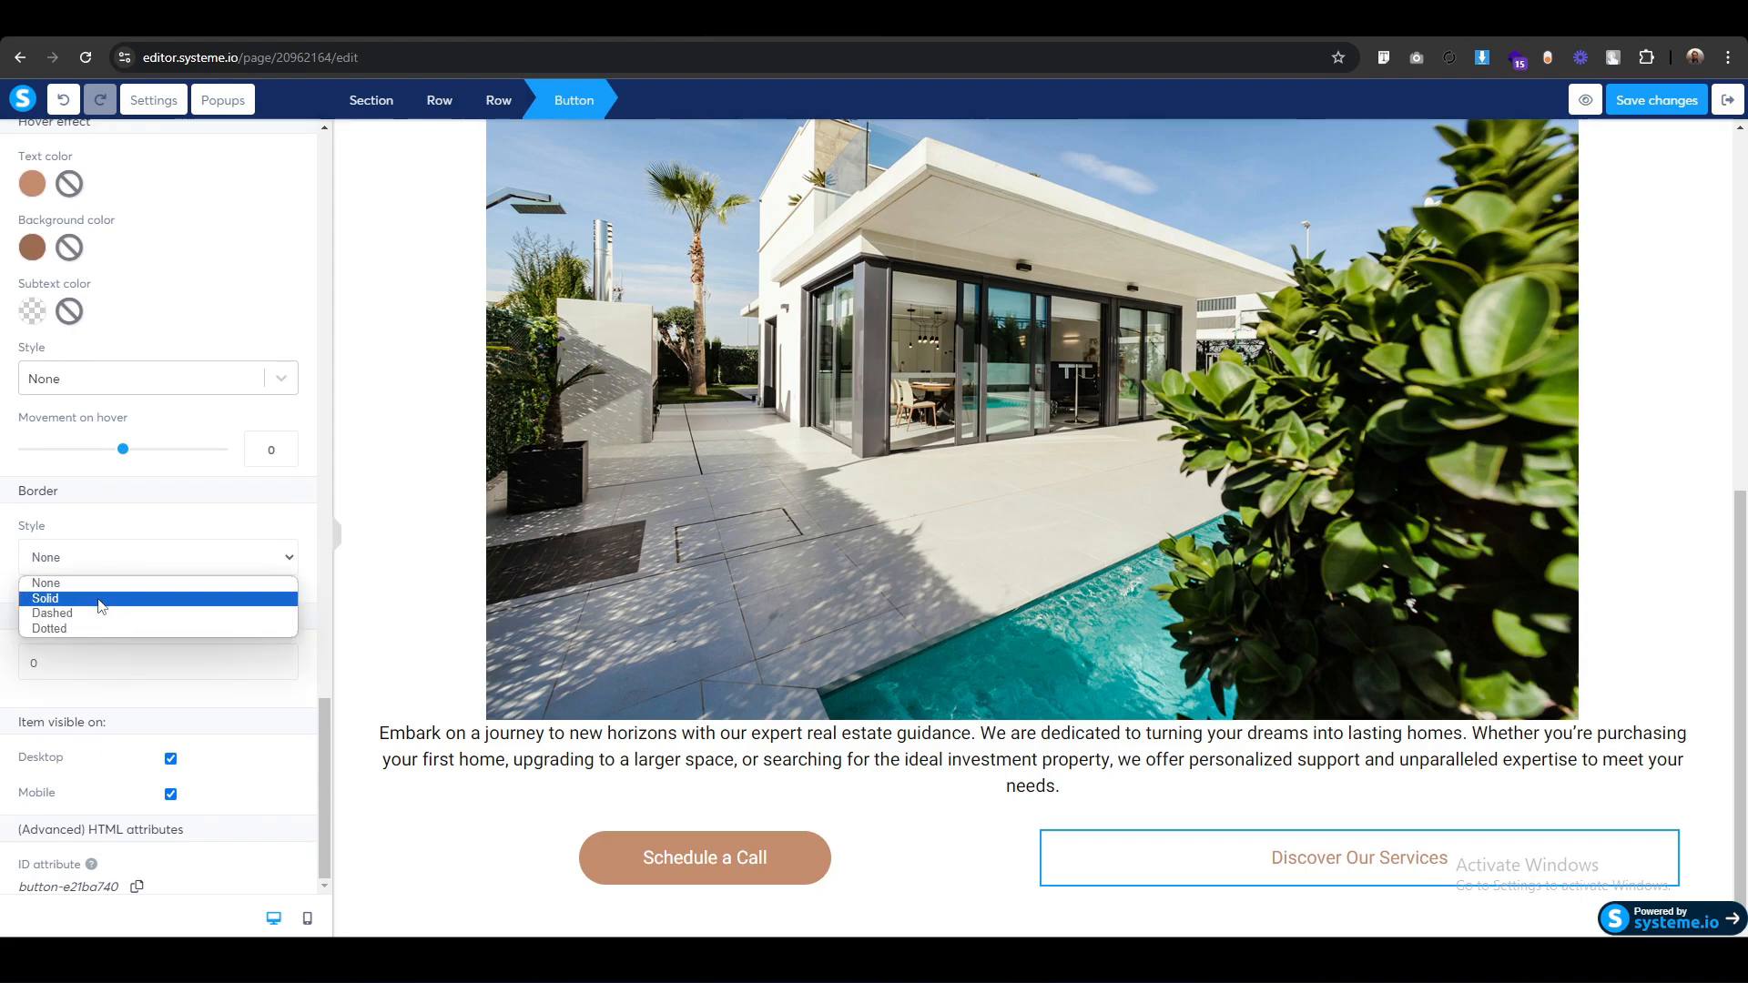
left_click(101, 600)
left_click(85, 696)
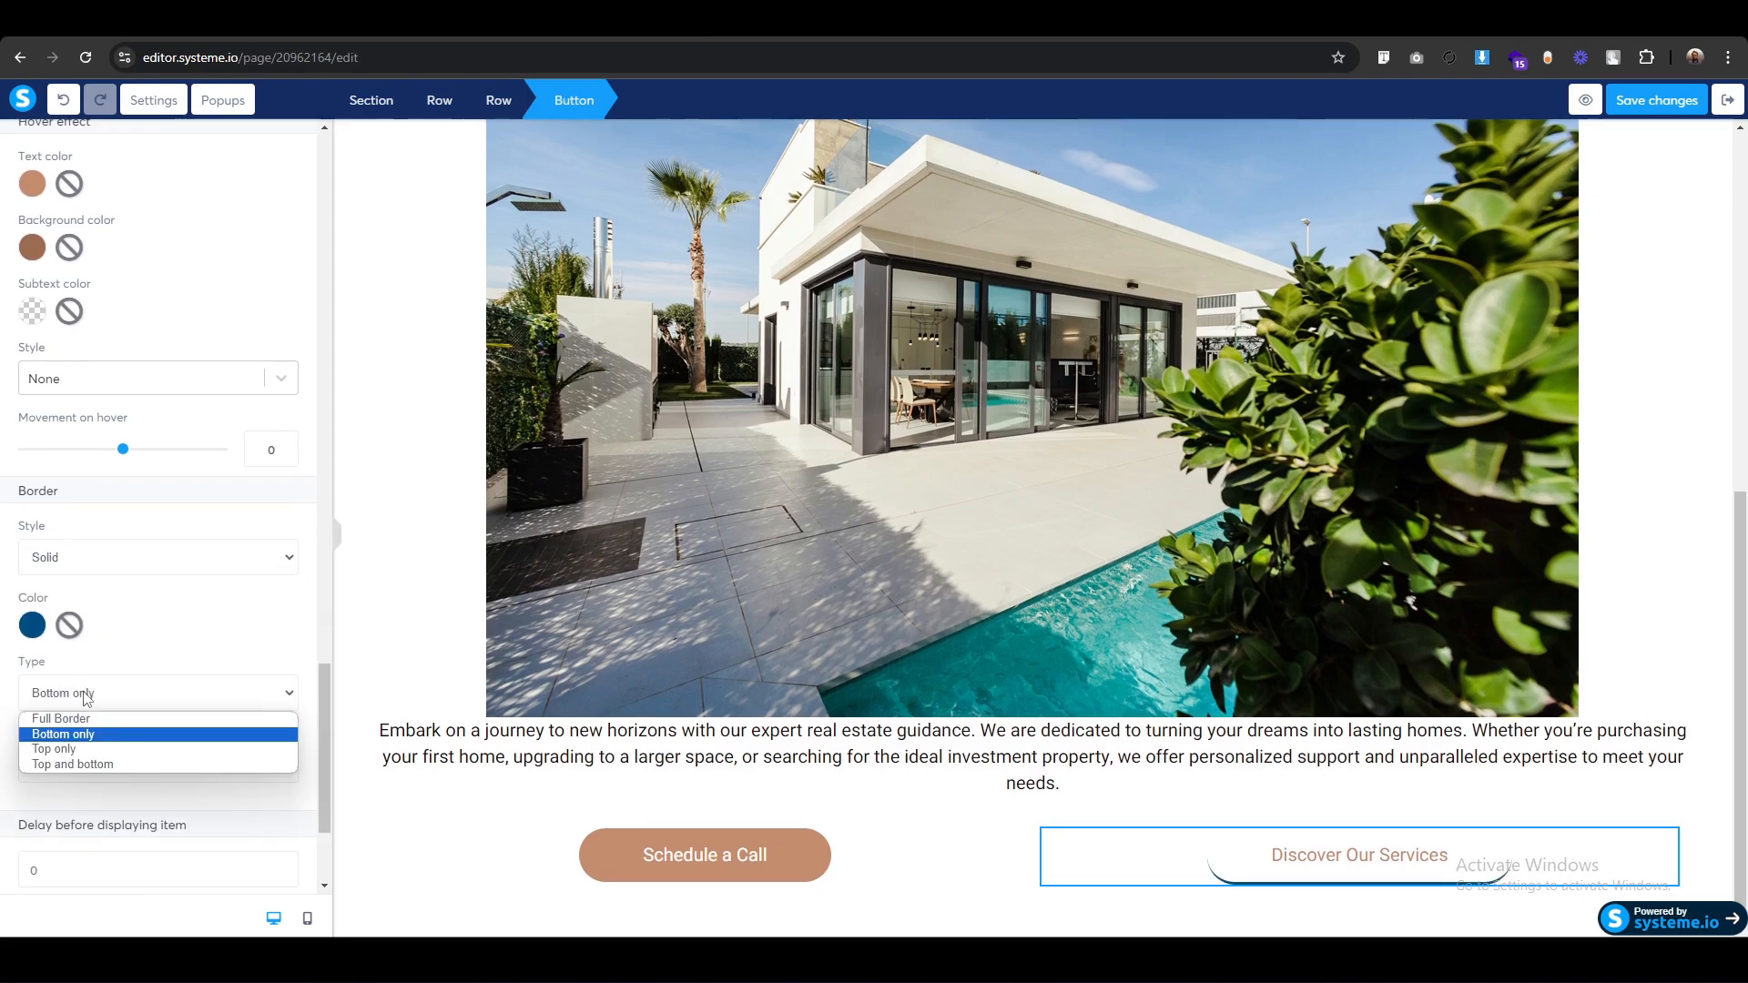
left_click(62, 720)
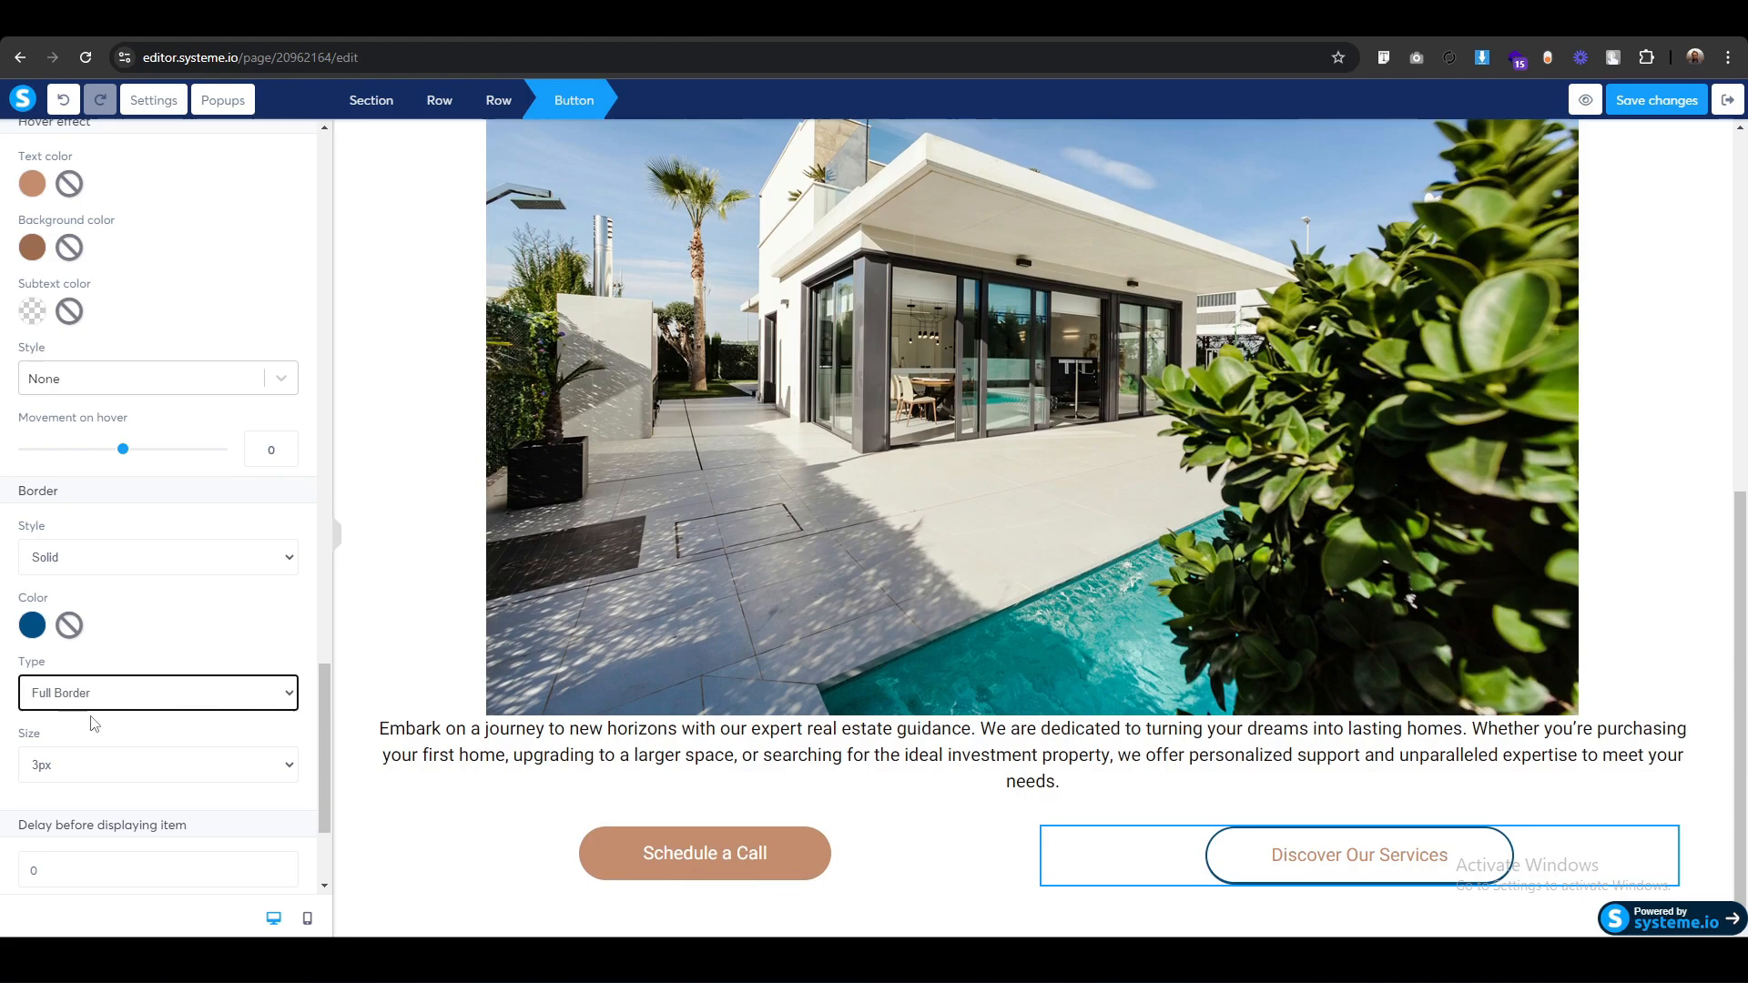
Set the Discover Our Services button's border color to C48D6E and its size to 2px.
left_click(32, 626)
key("ctrl+a")
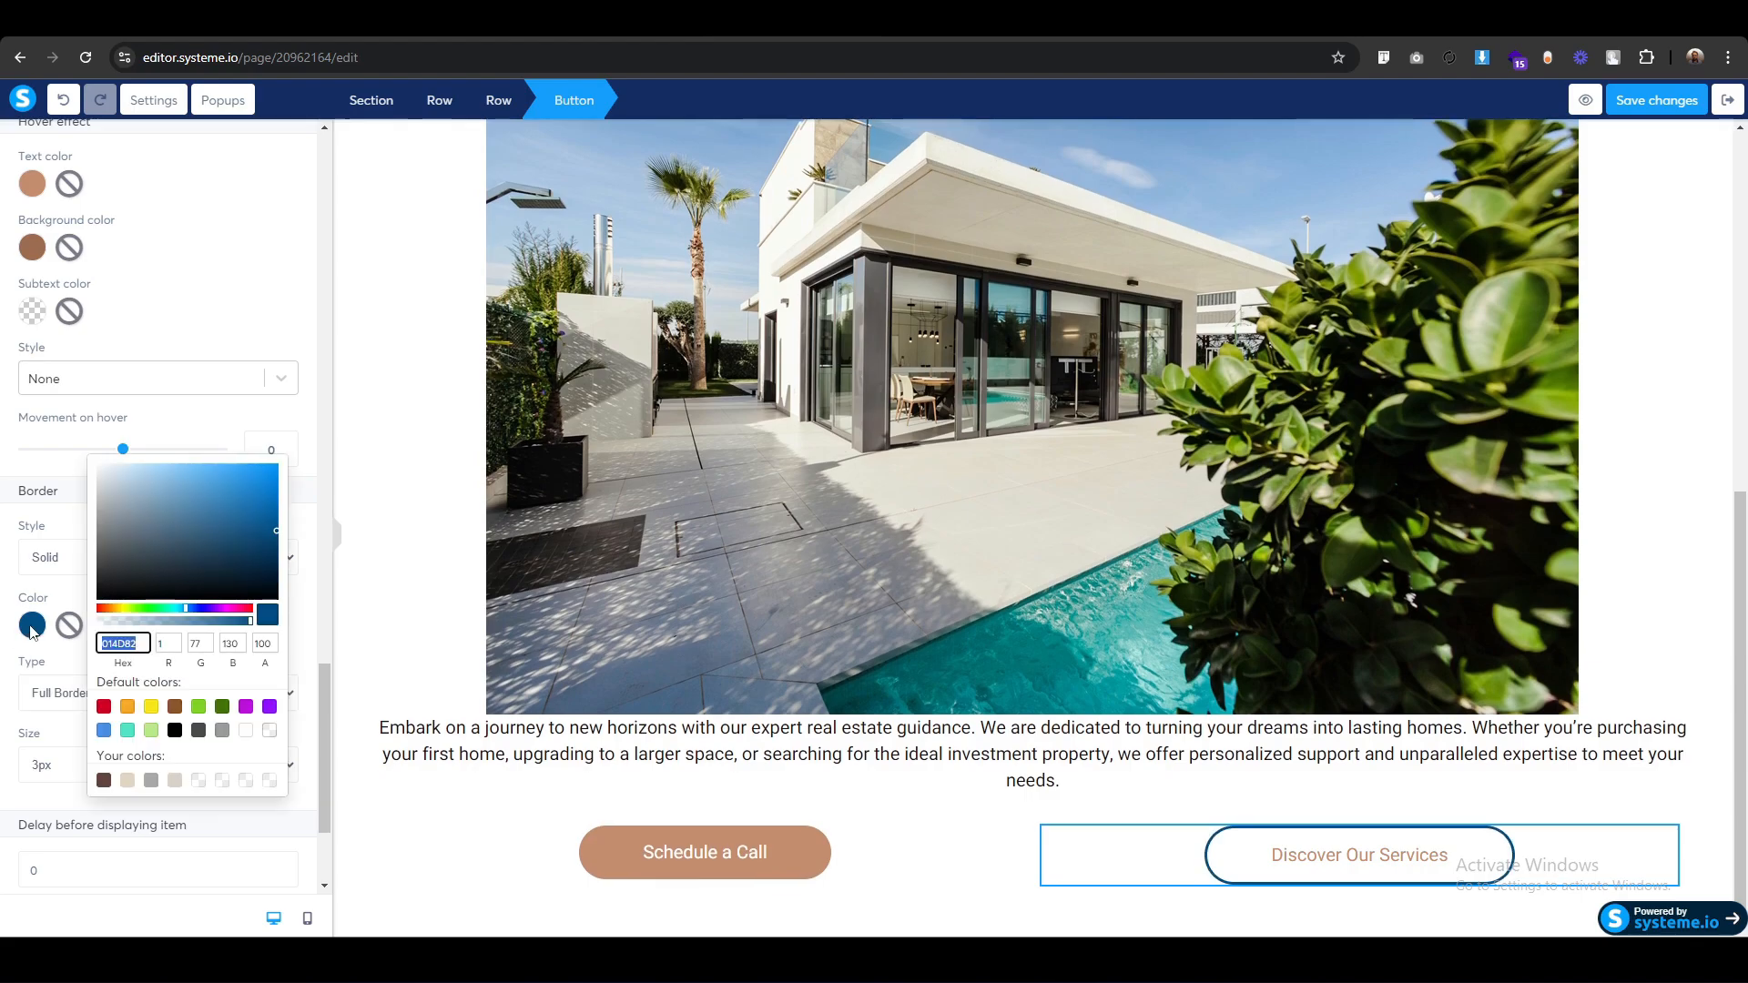
type("C48D6E")
left_click(3, 659)
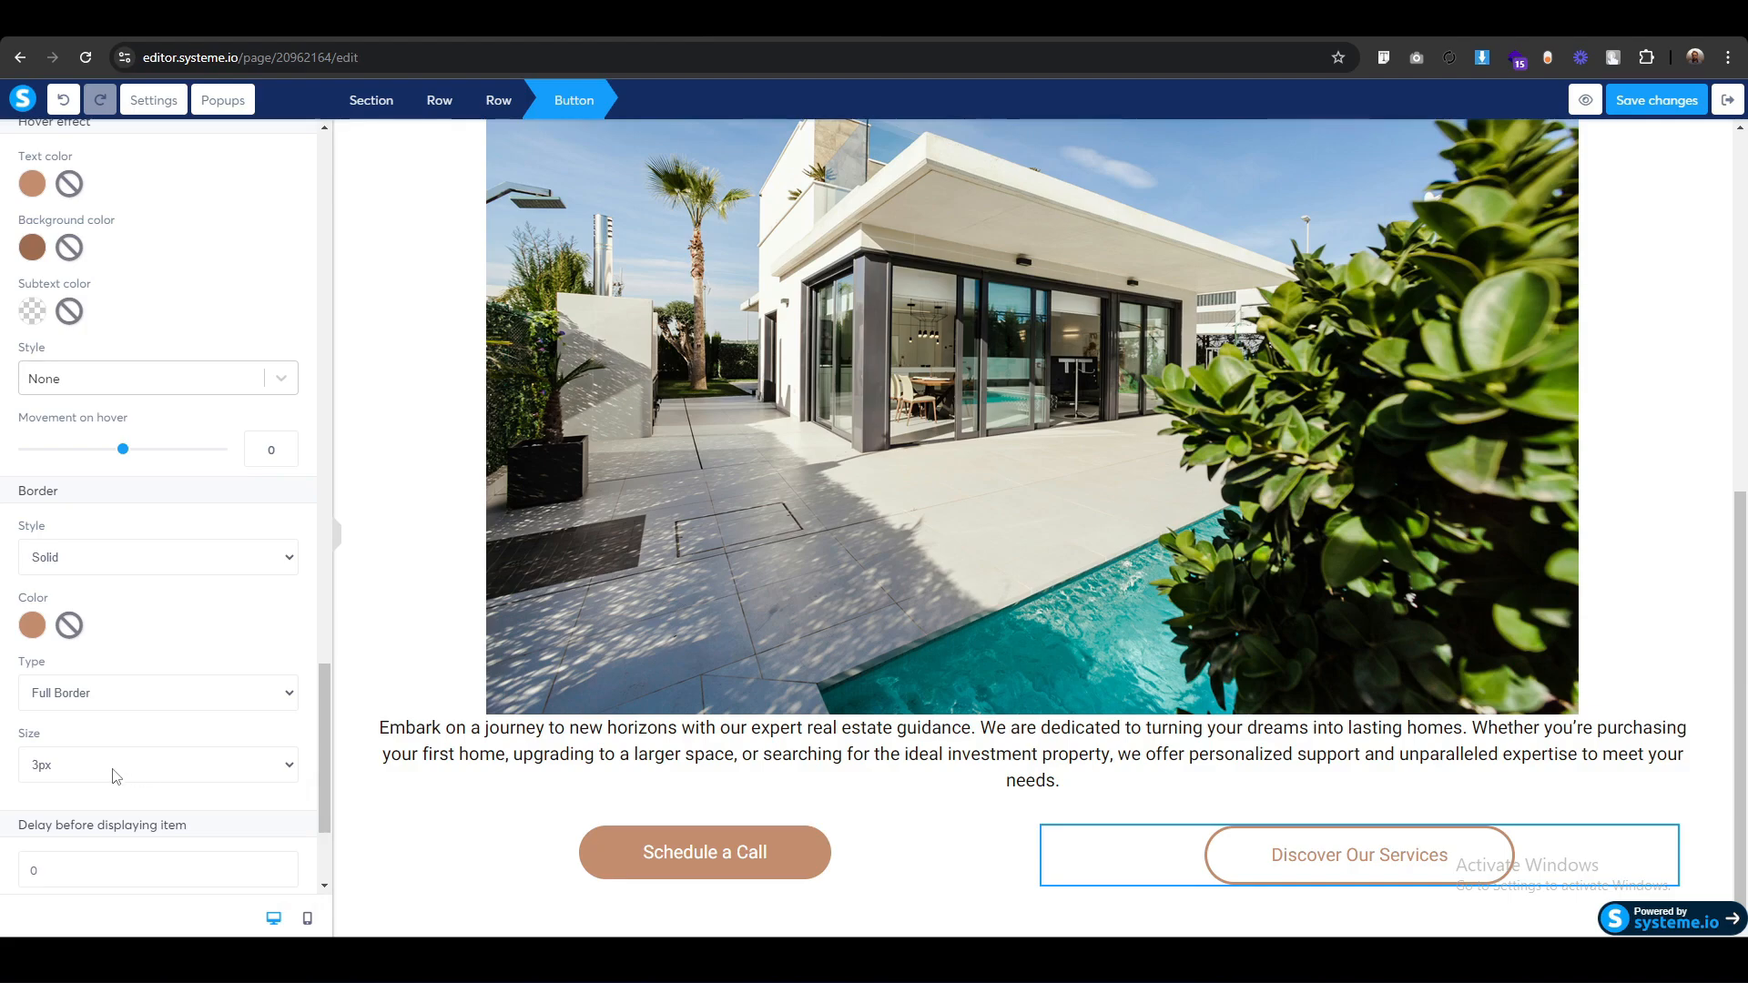
left_click(96, 775)
left_click(107, 792)
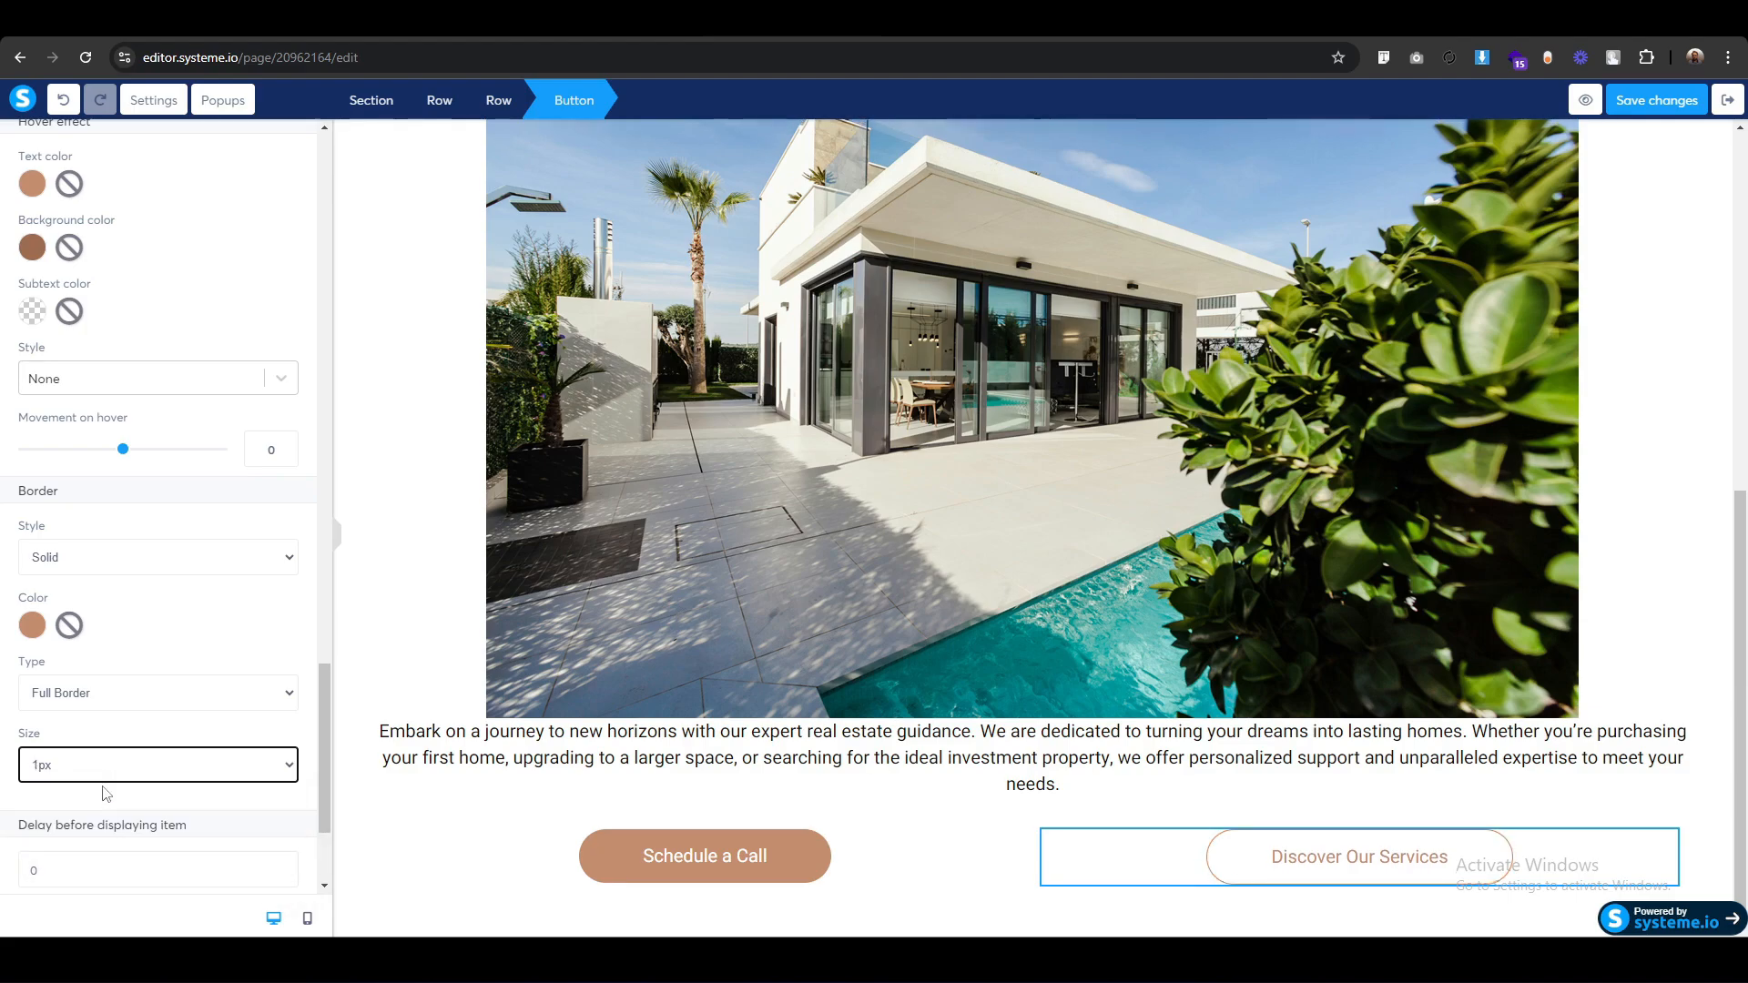
left_click(102, 779)
left_click(109, 809)
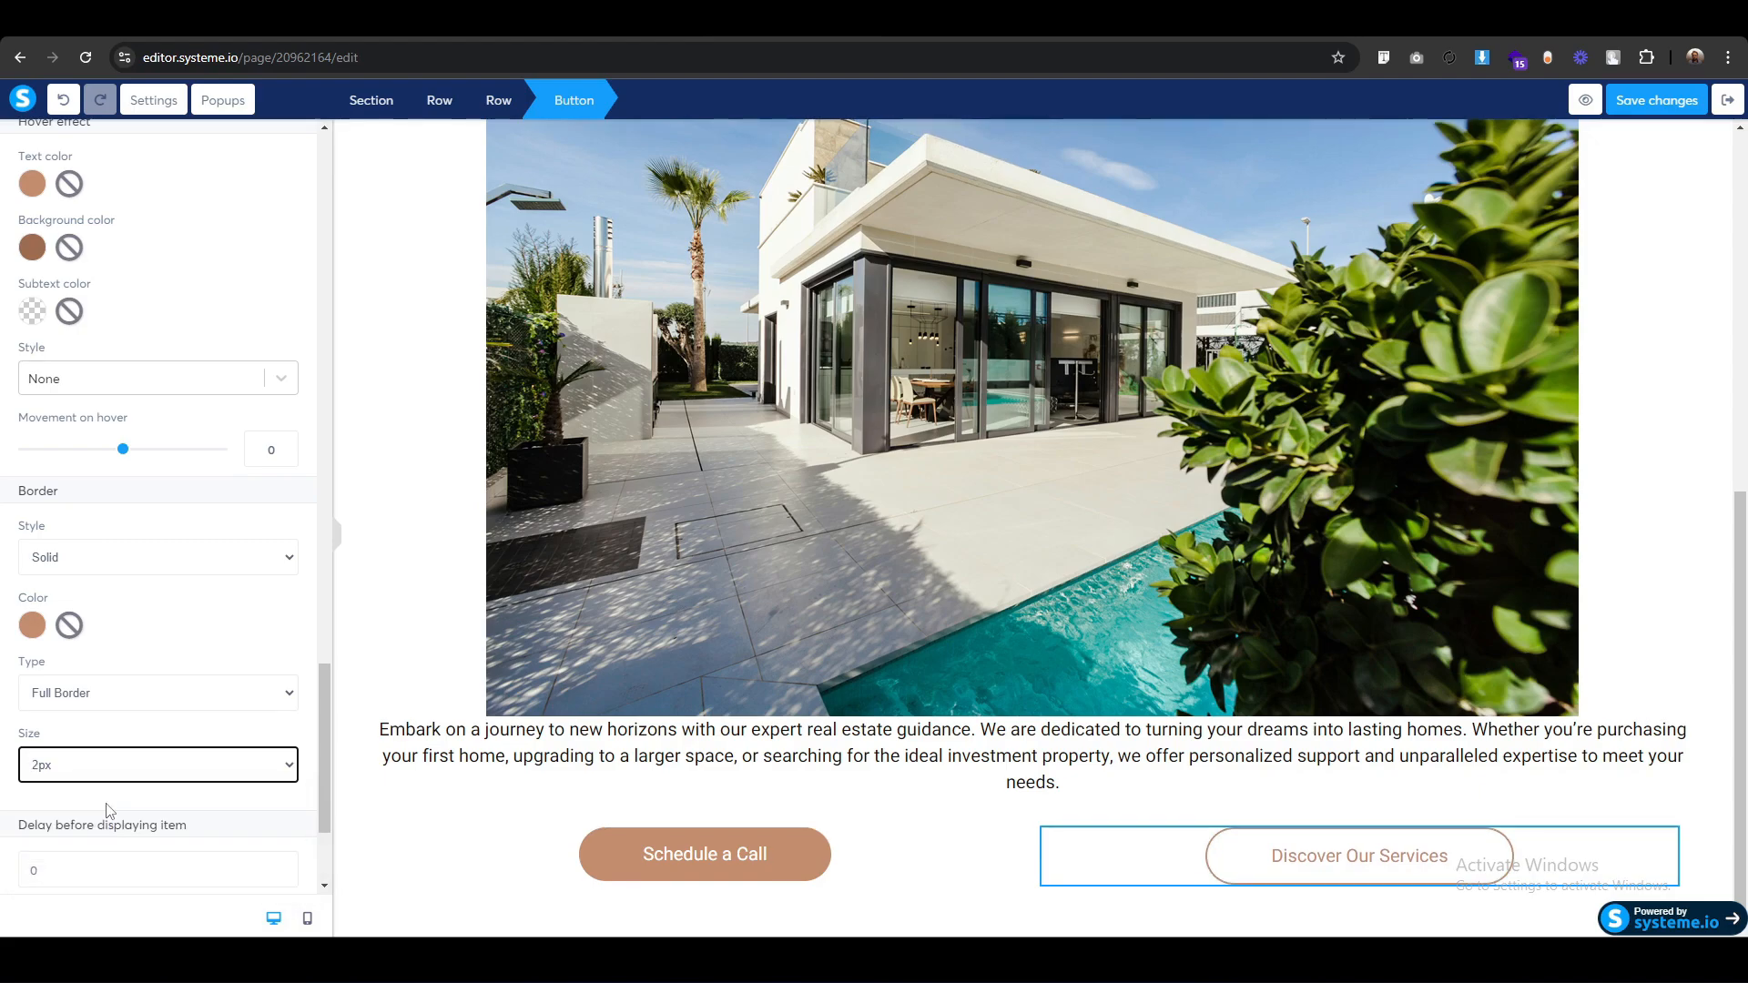
Set the Discover Our Services button's hover text color to white, FFFFFF.
scroll(27, 737, "up", 2)
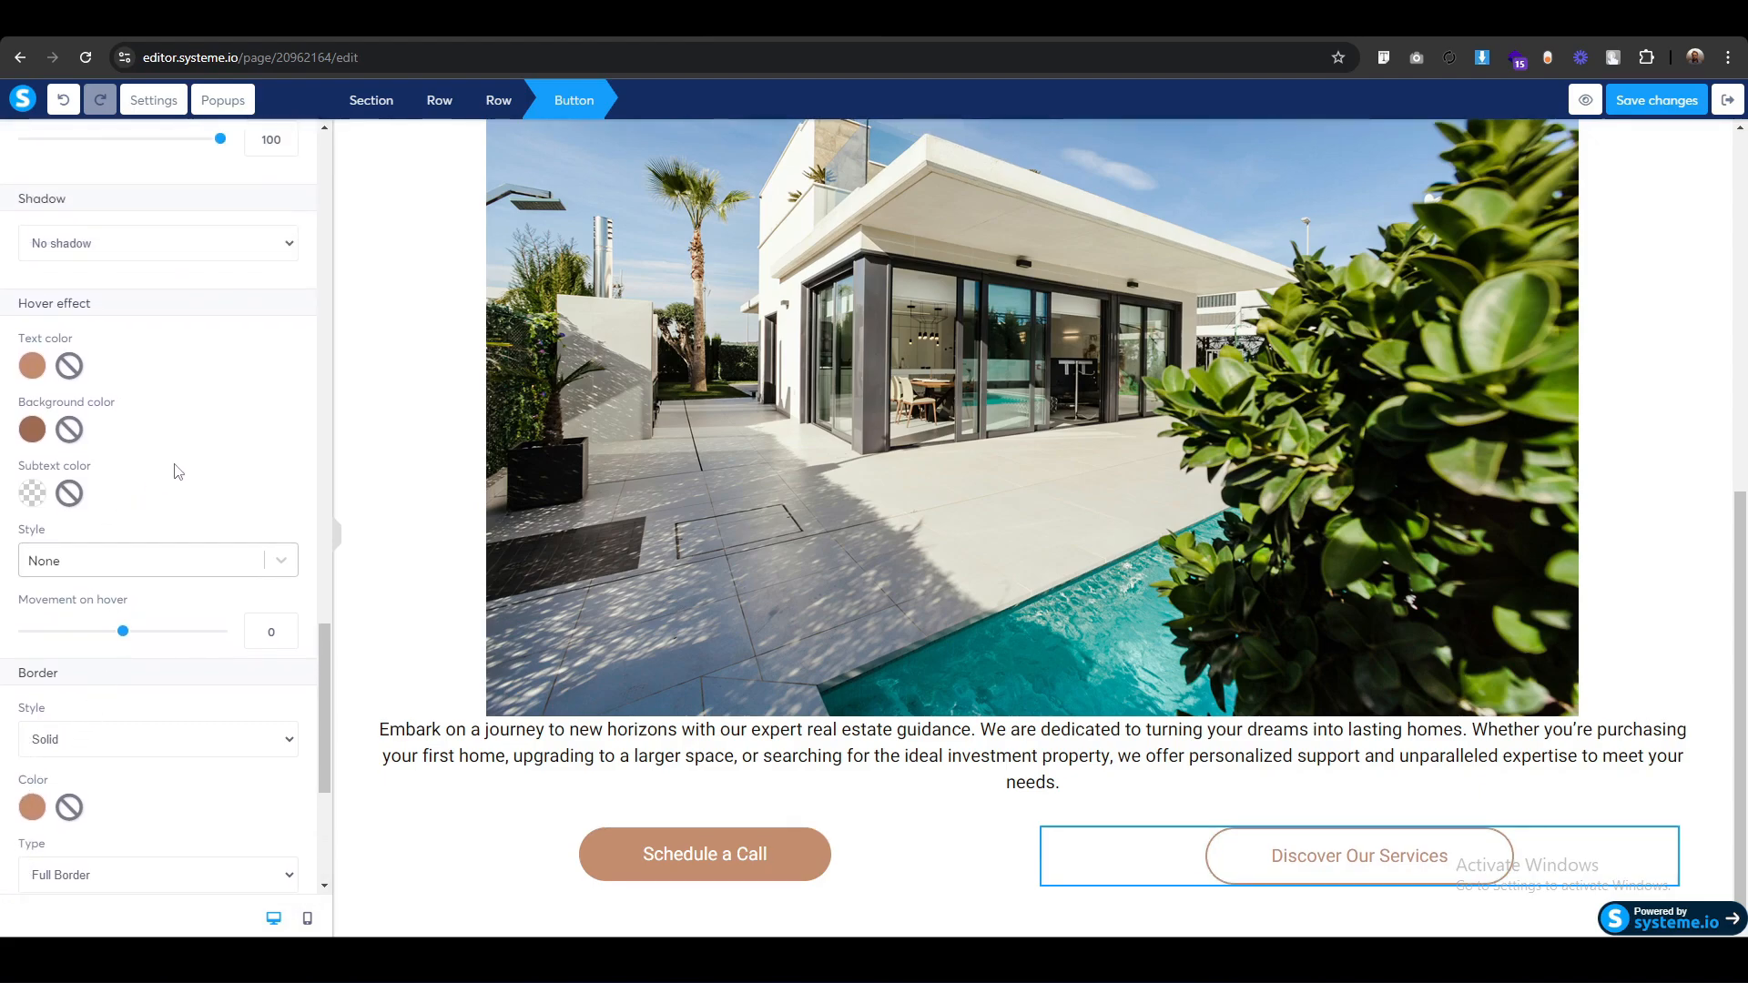
left_click(31, 365)
left_click(246, 471)
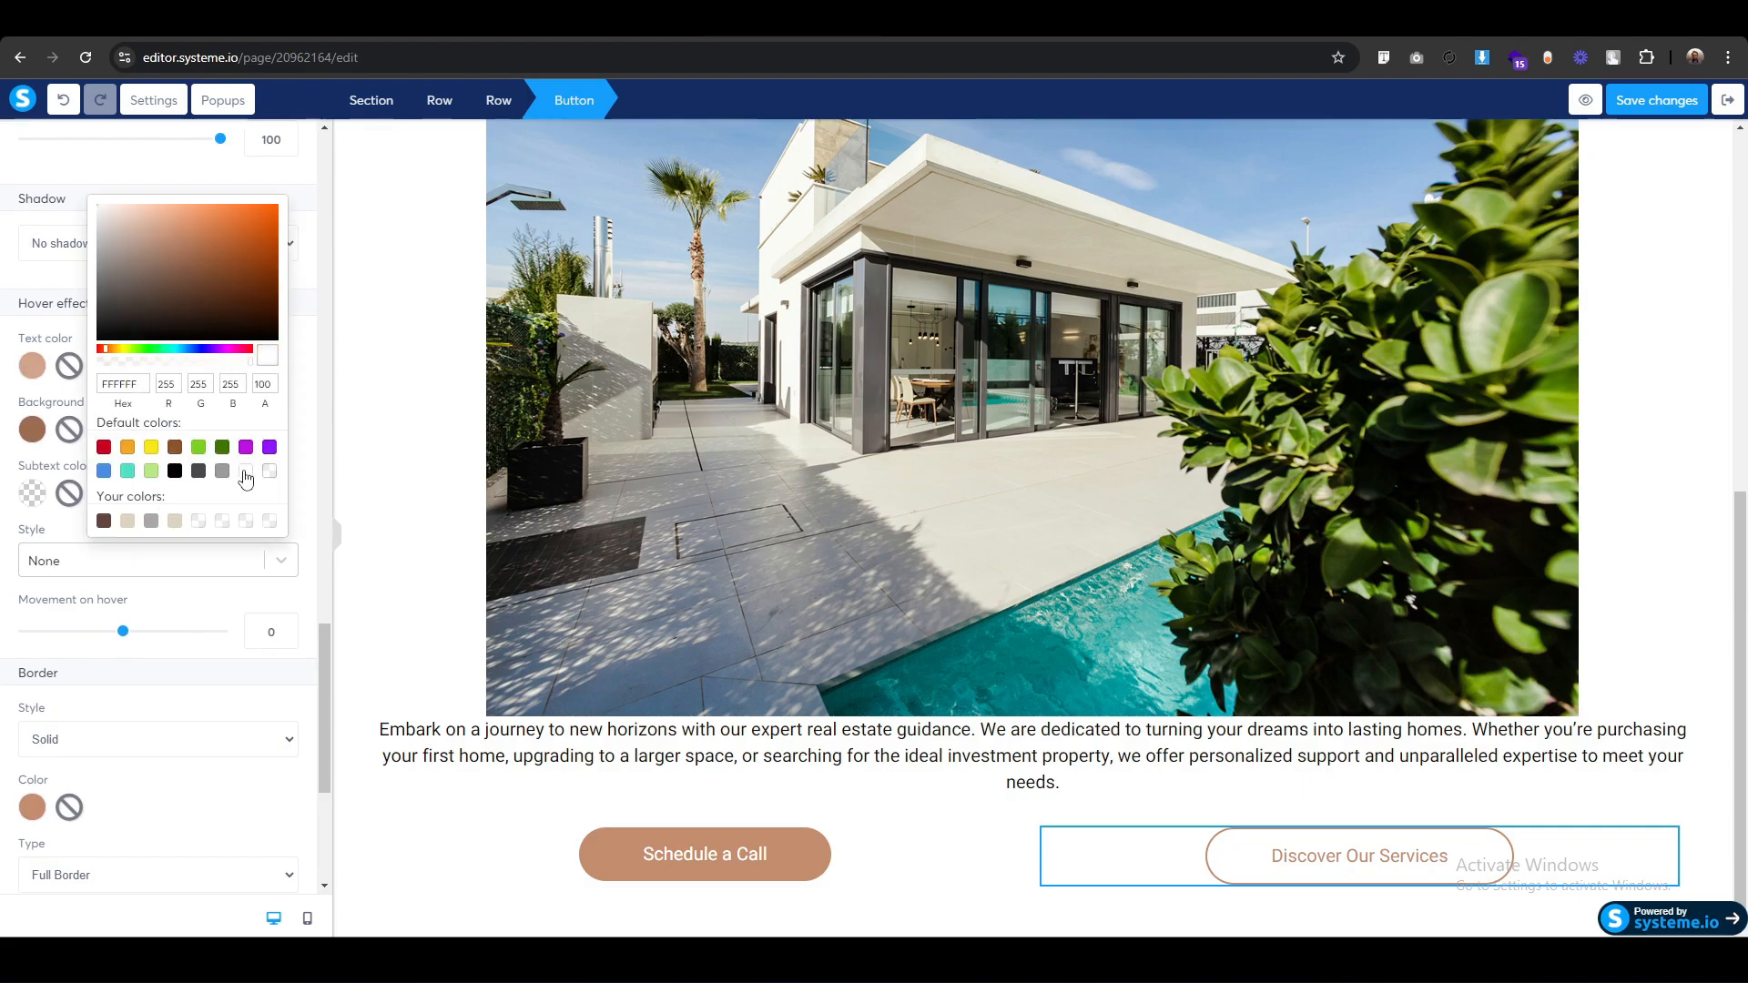
left_click(32, 809)
Copy the border color C48D6E into the Discover Our Services button's hover background color and deselect the button.
left_click(32, 808)
key("ctrl+a")
key("ctrl+c")
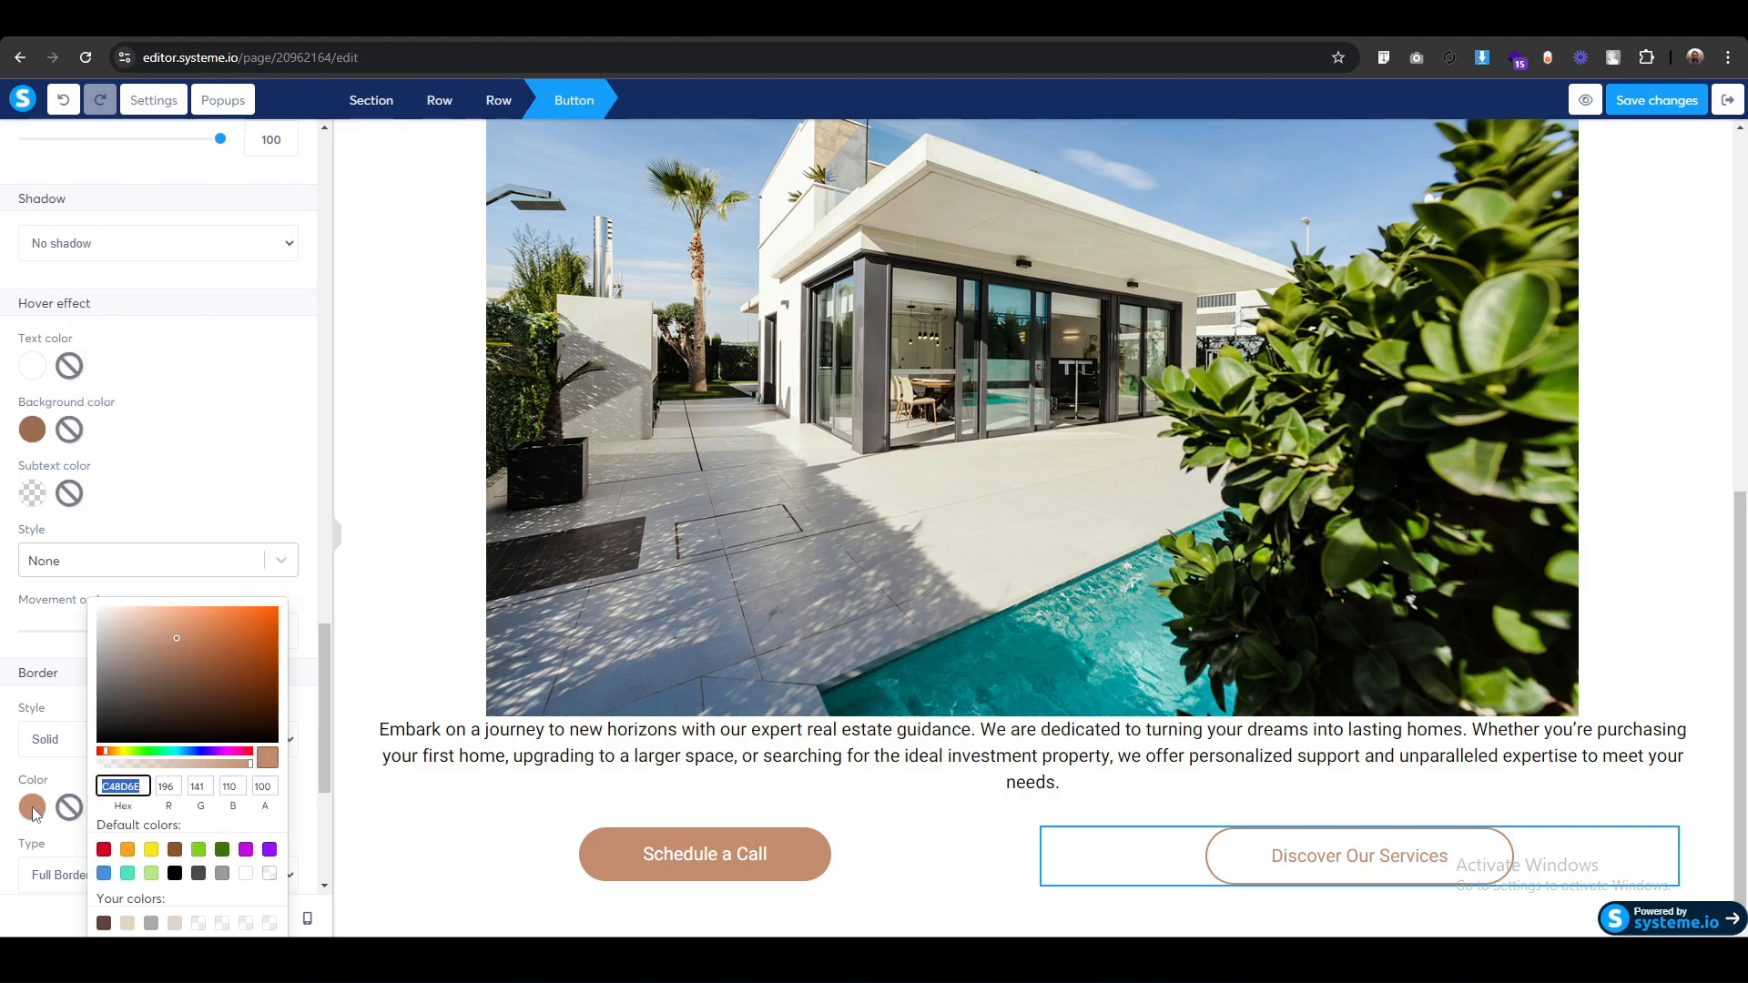
left_click(32, 428)
left_click(32, 429)
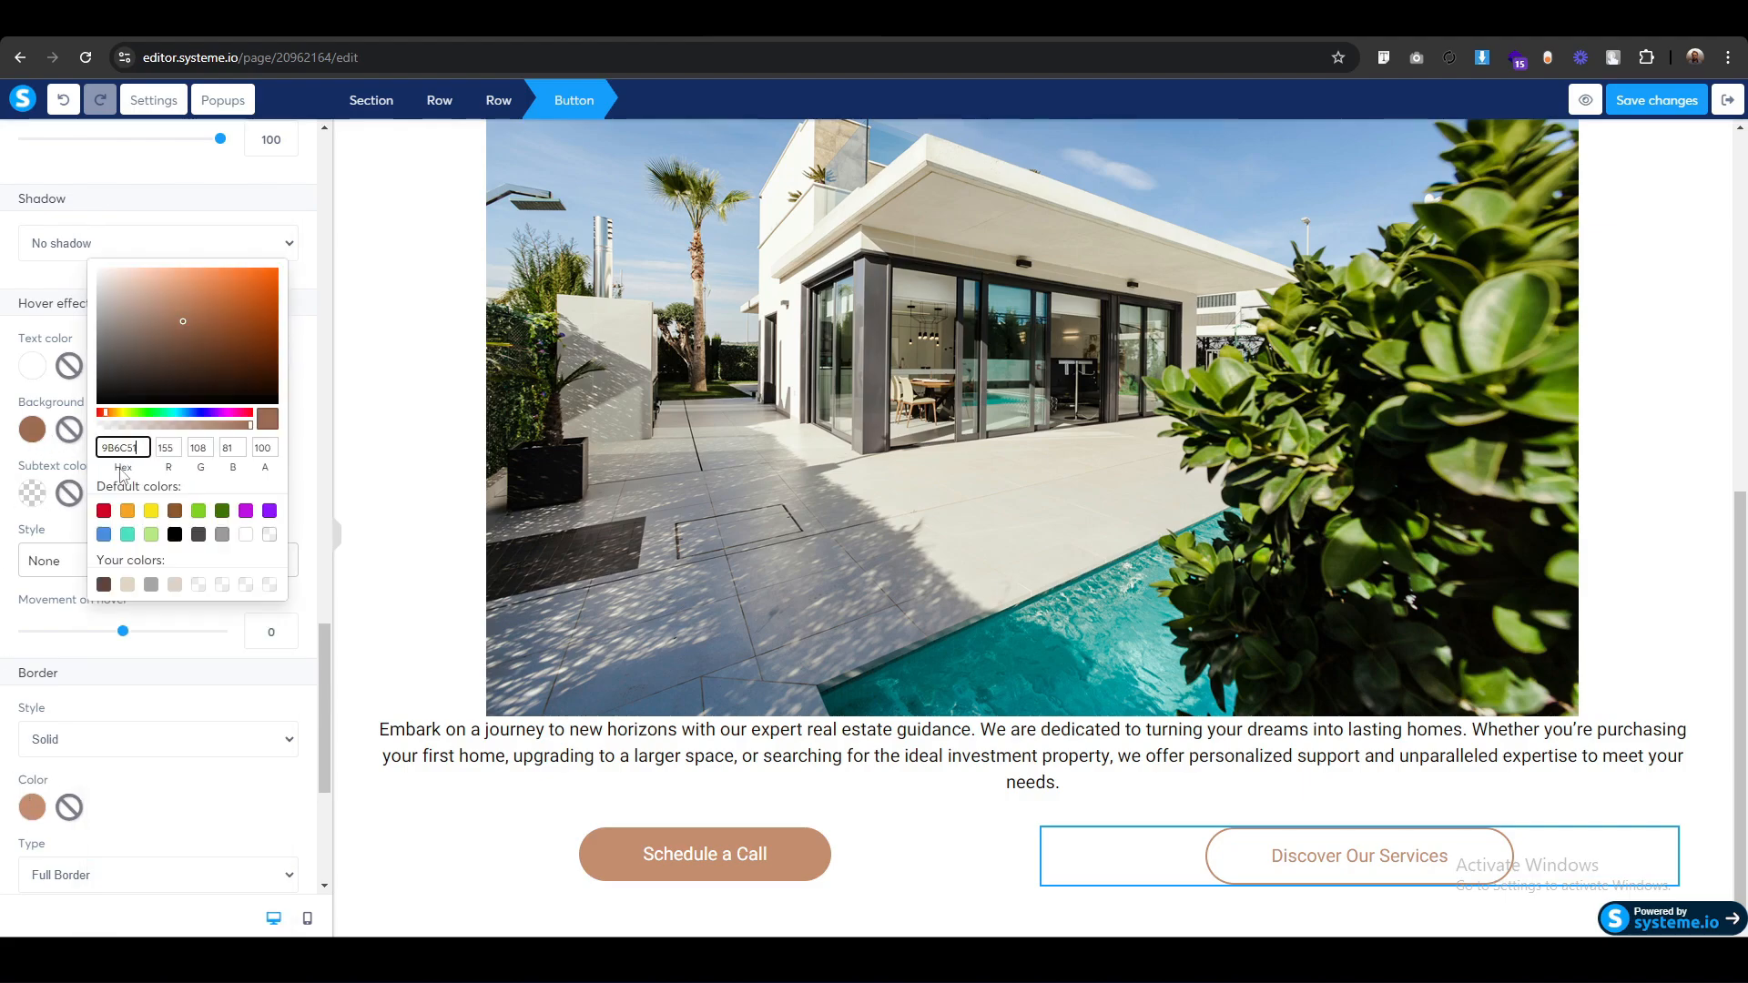
key("ctrl+a")
key("ctrl+v")
left_click(2, 460)
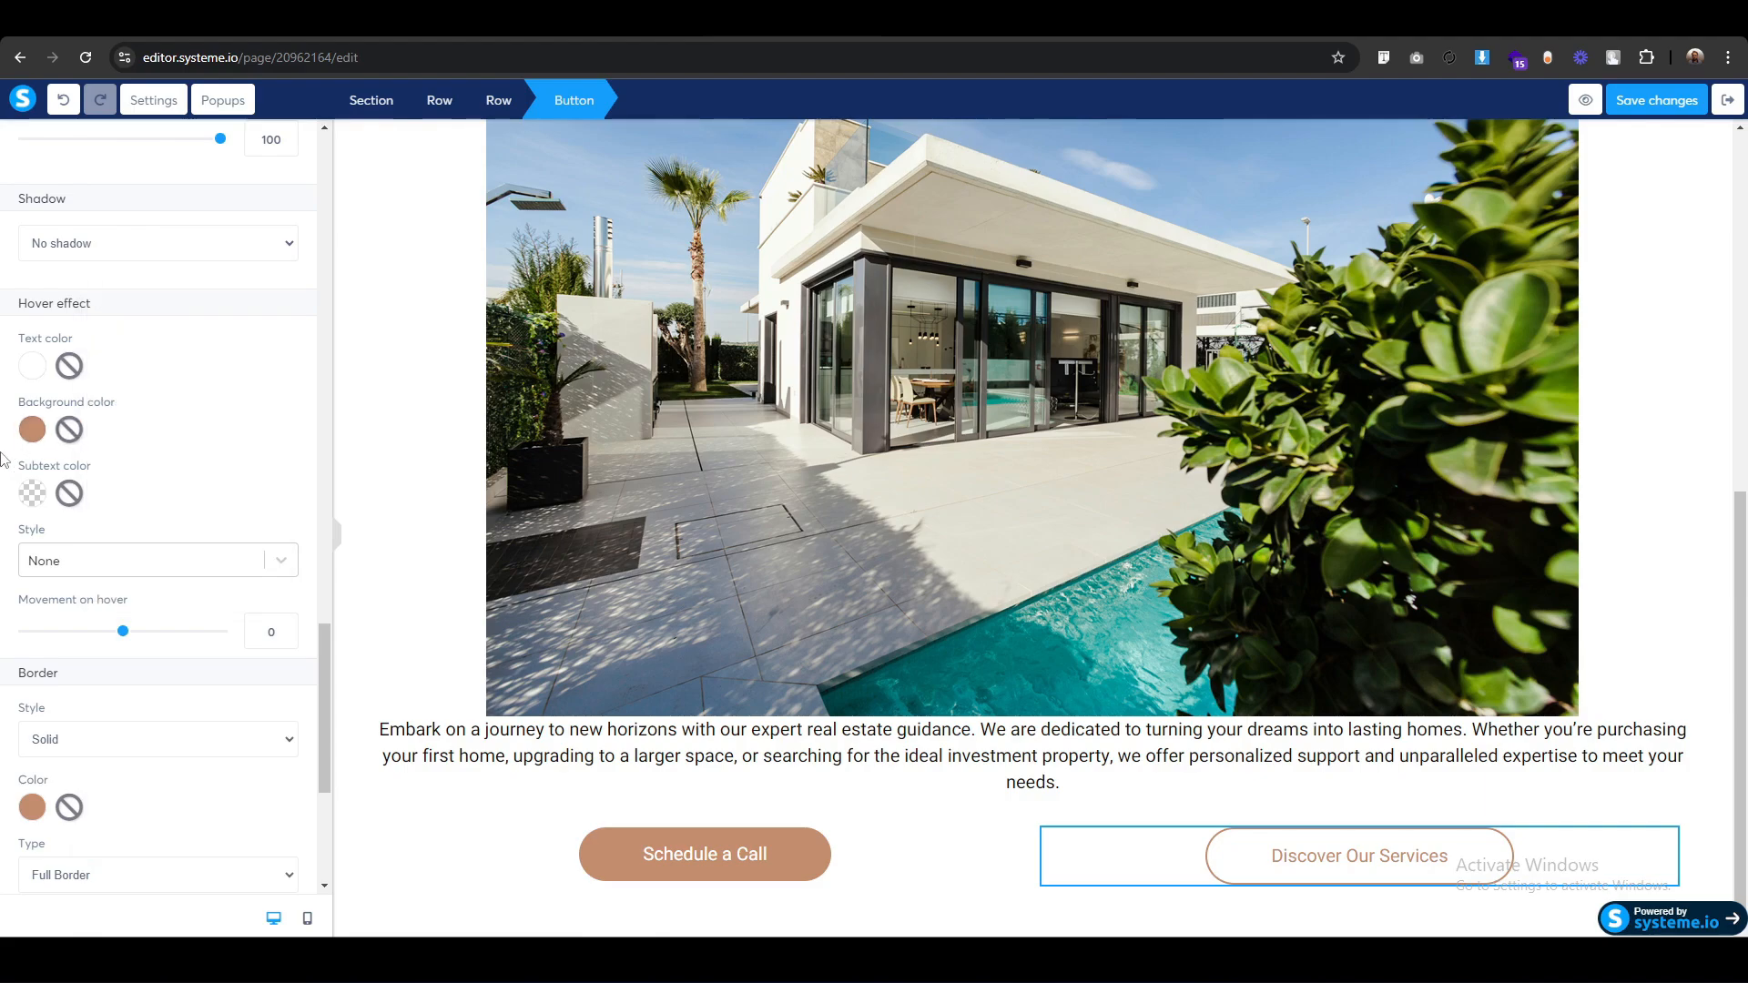
left_click(371, 506)
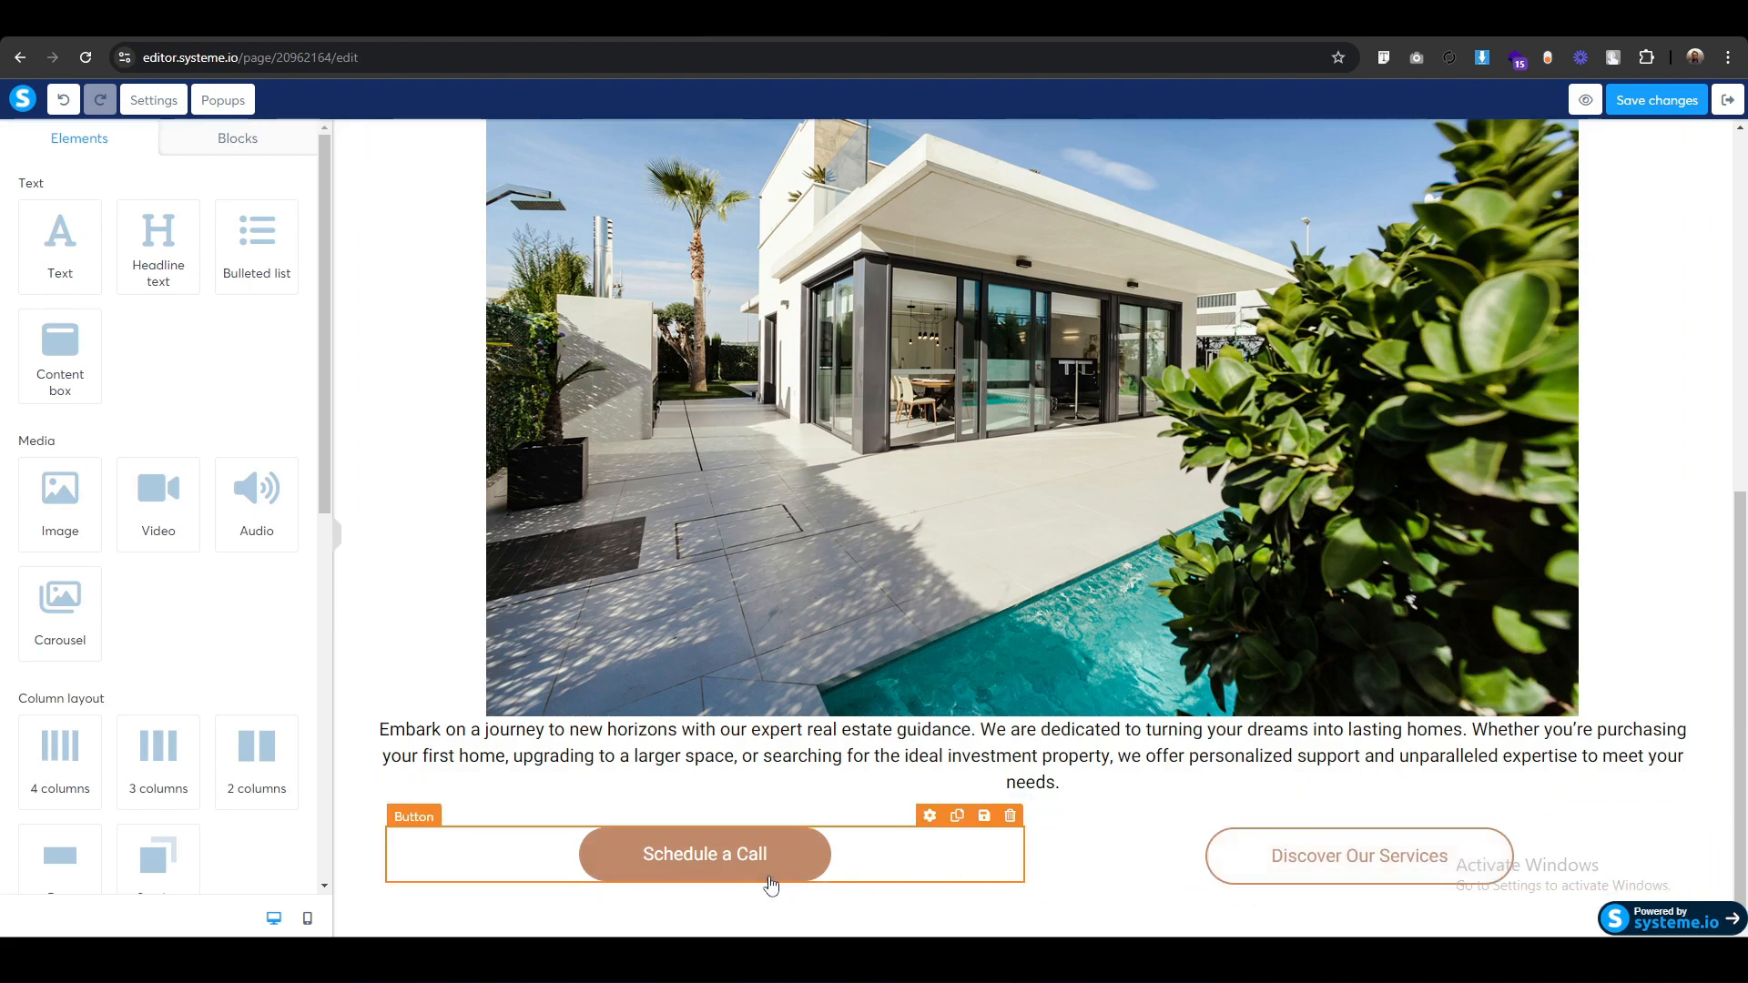
Review the hero section's layout from the heading down to the two buttons, temporarily collapsing the sidebar for a full-width view.
scroll(706, 879, "up", 5)
scroll(703, 863, "up", 1)
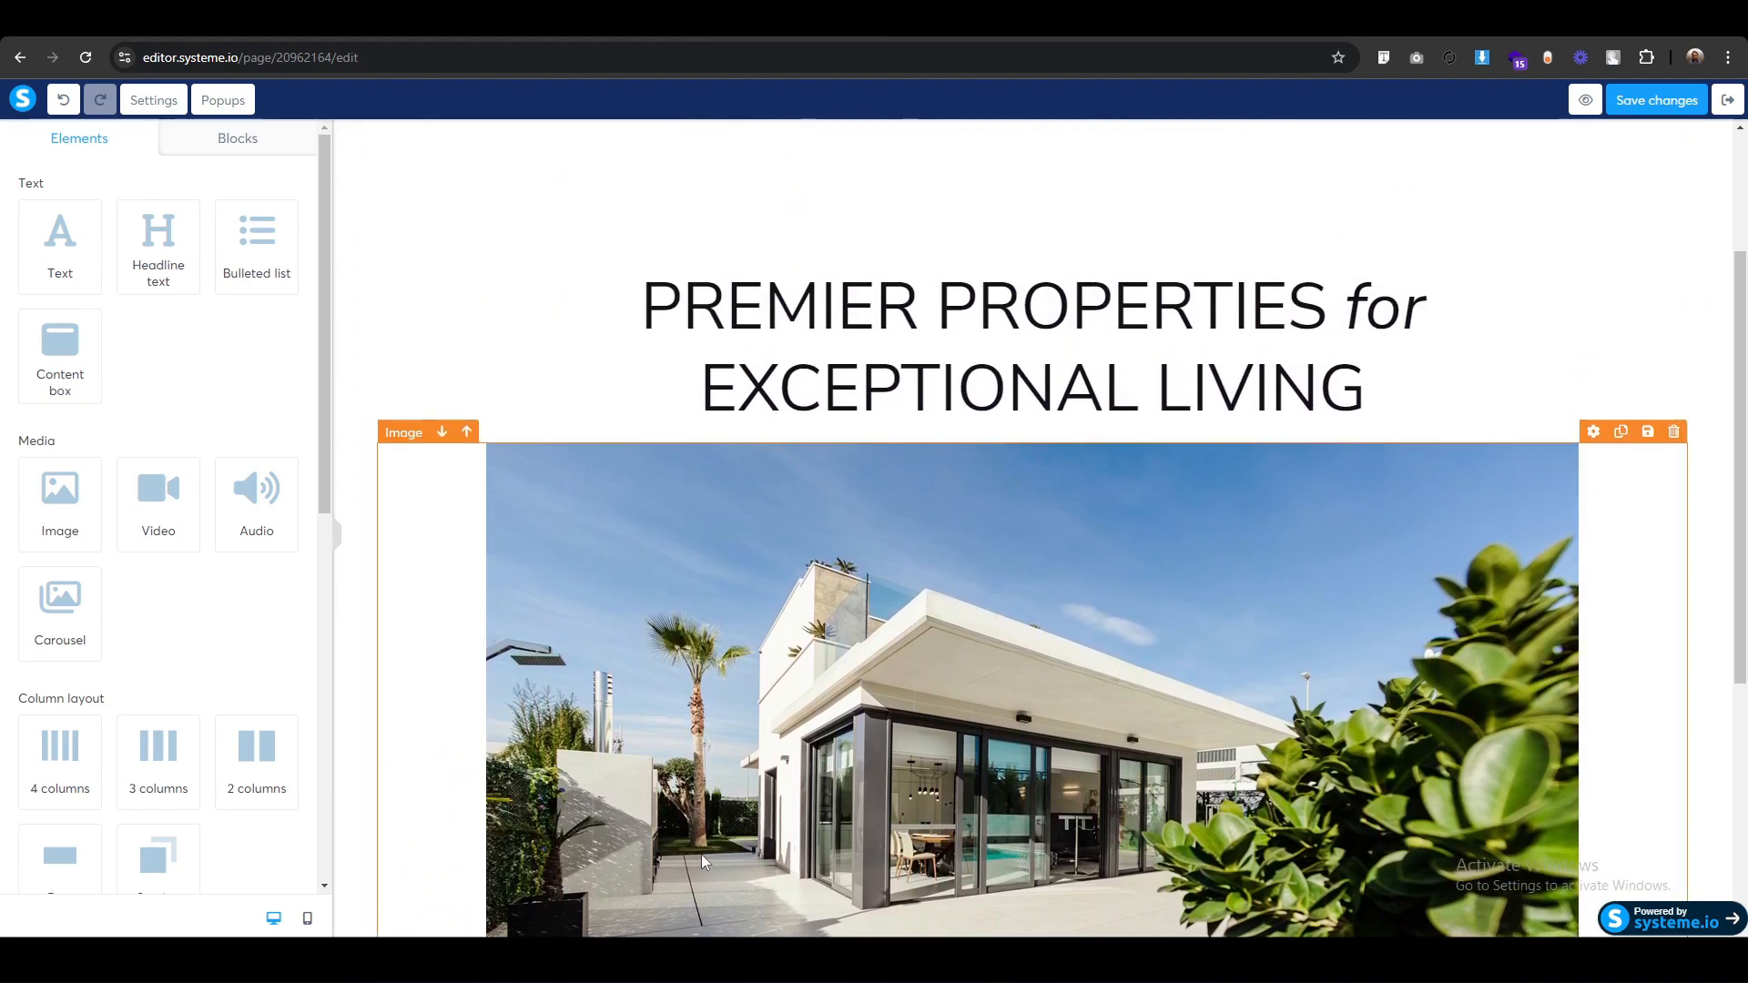
scroll(642, 696, "up", 1)
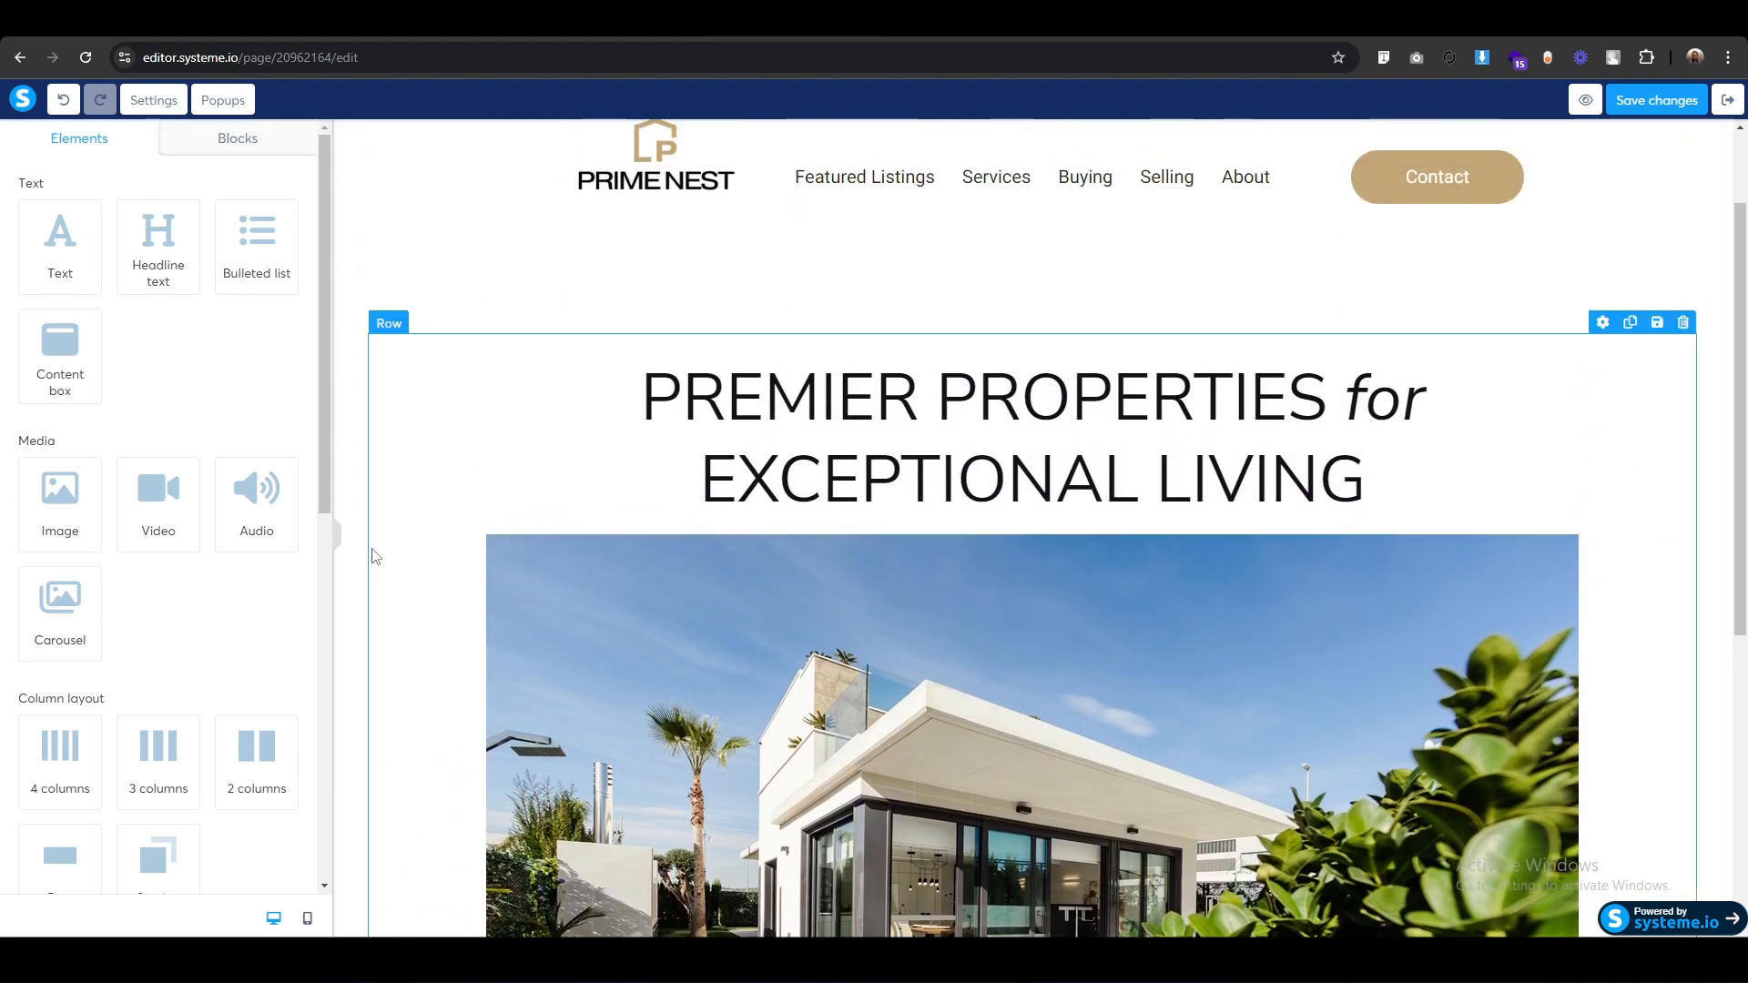
left_click(336, 535)
scroll(203, 765, "down", 6)
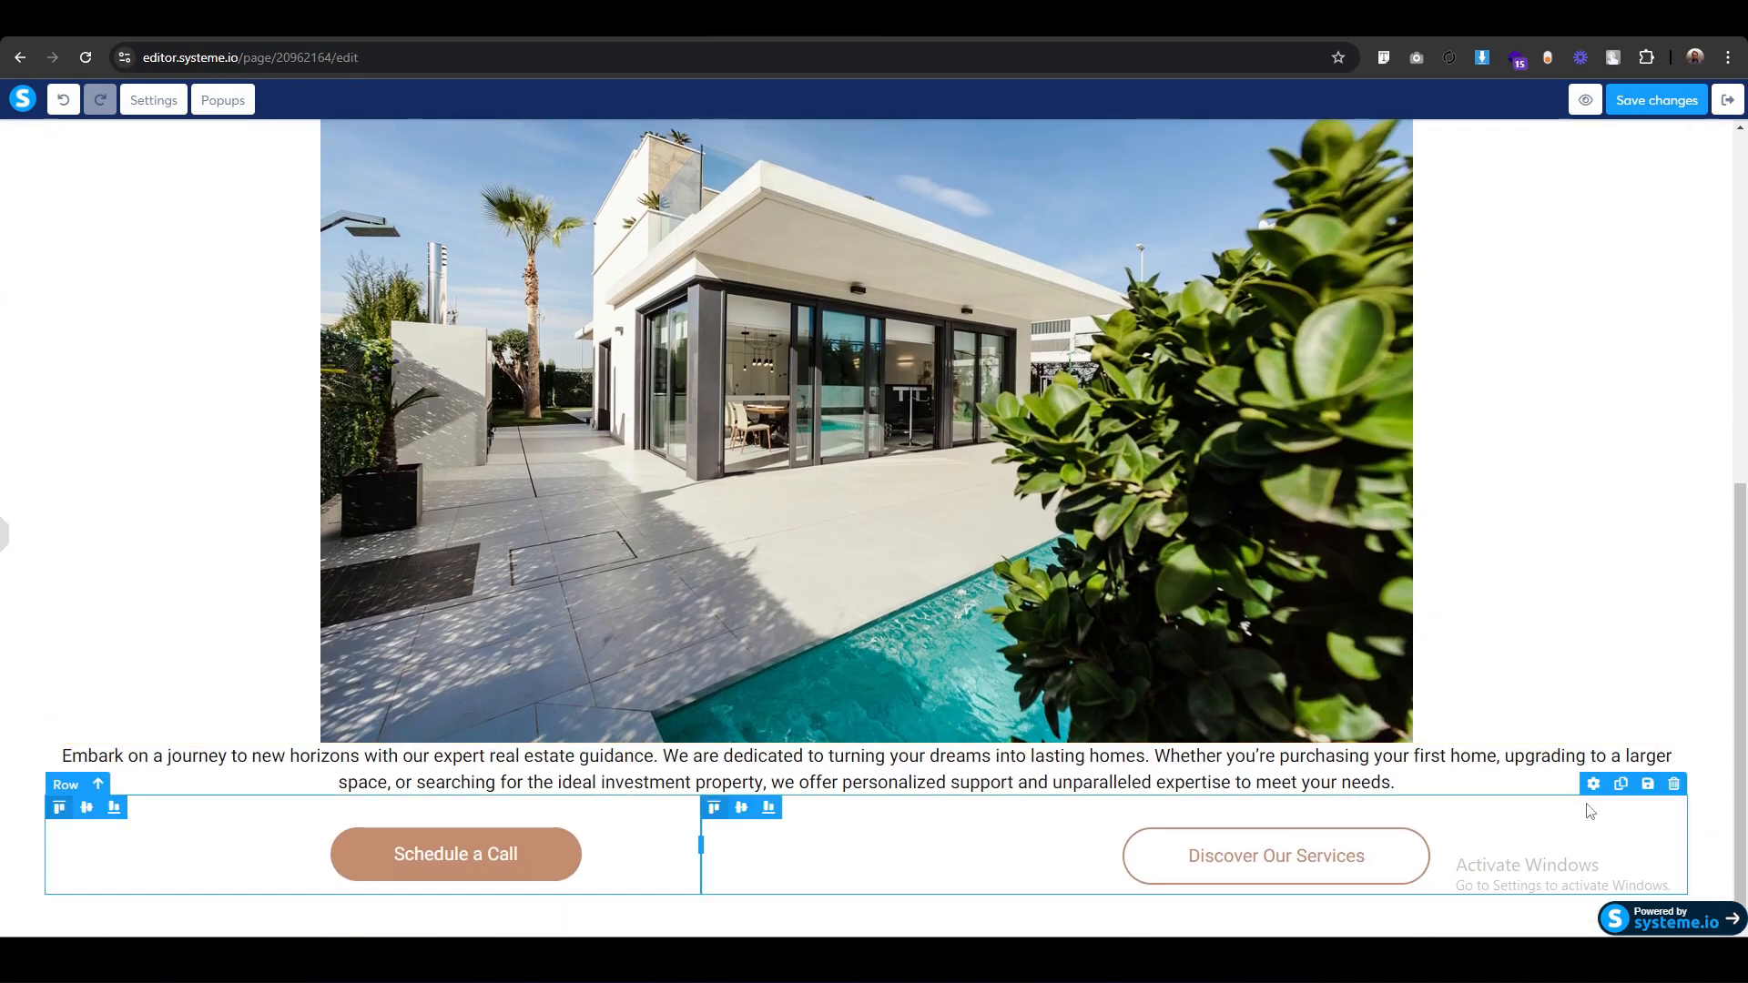
scroll(1591, 810, "up", 2)
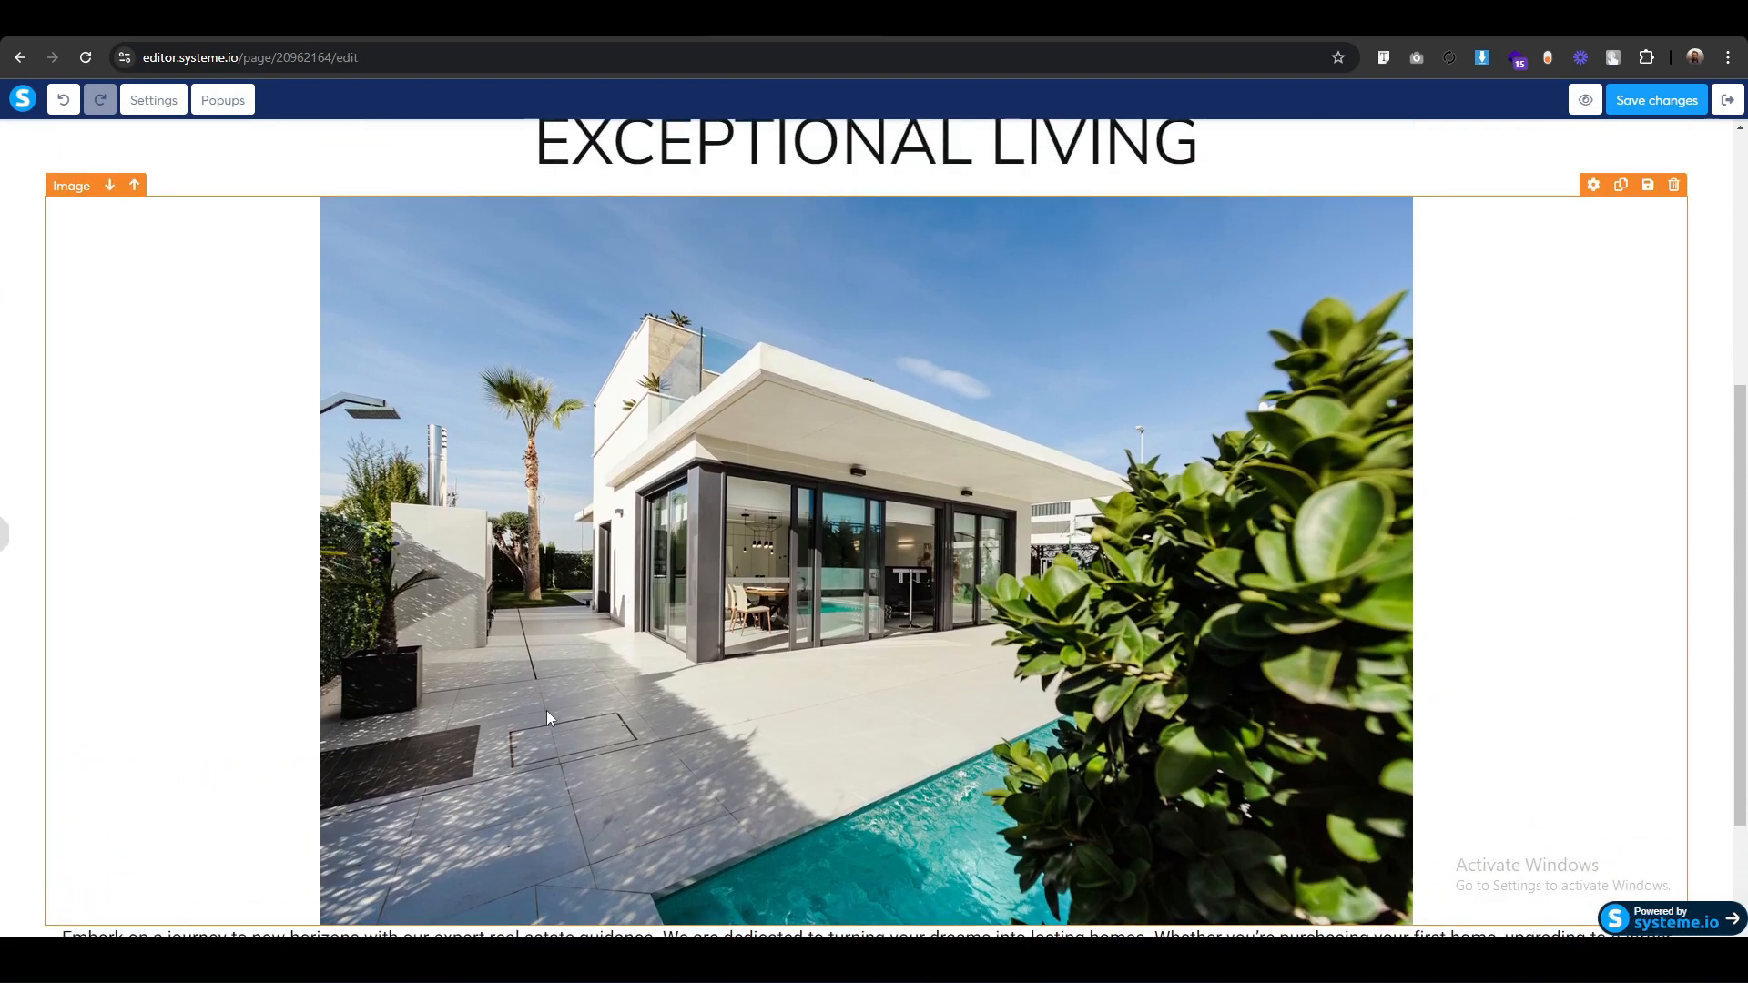
left_click(5, 544)
scroll(710, 602, "up", 2)
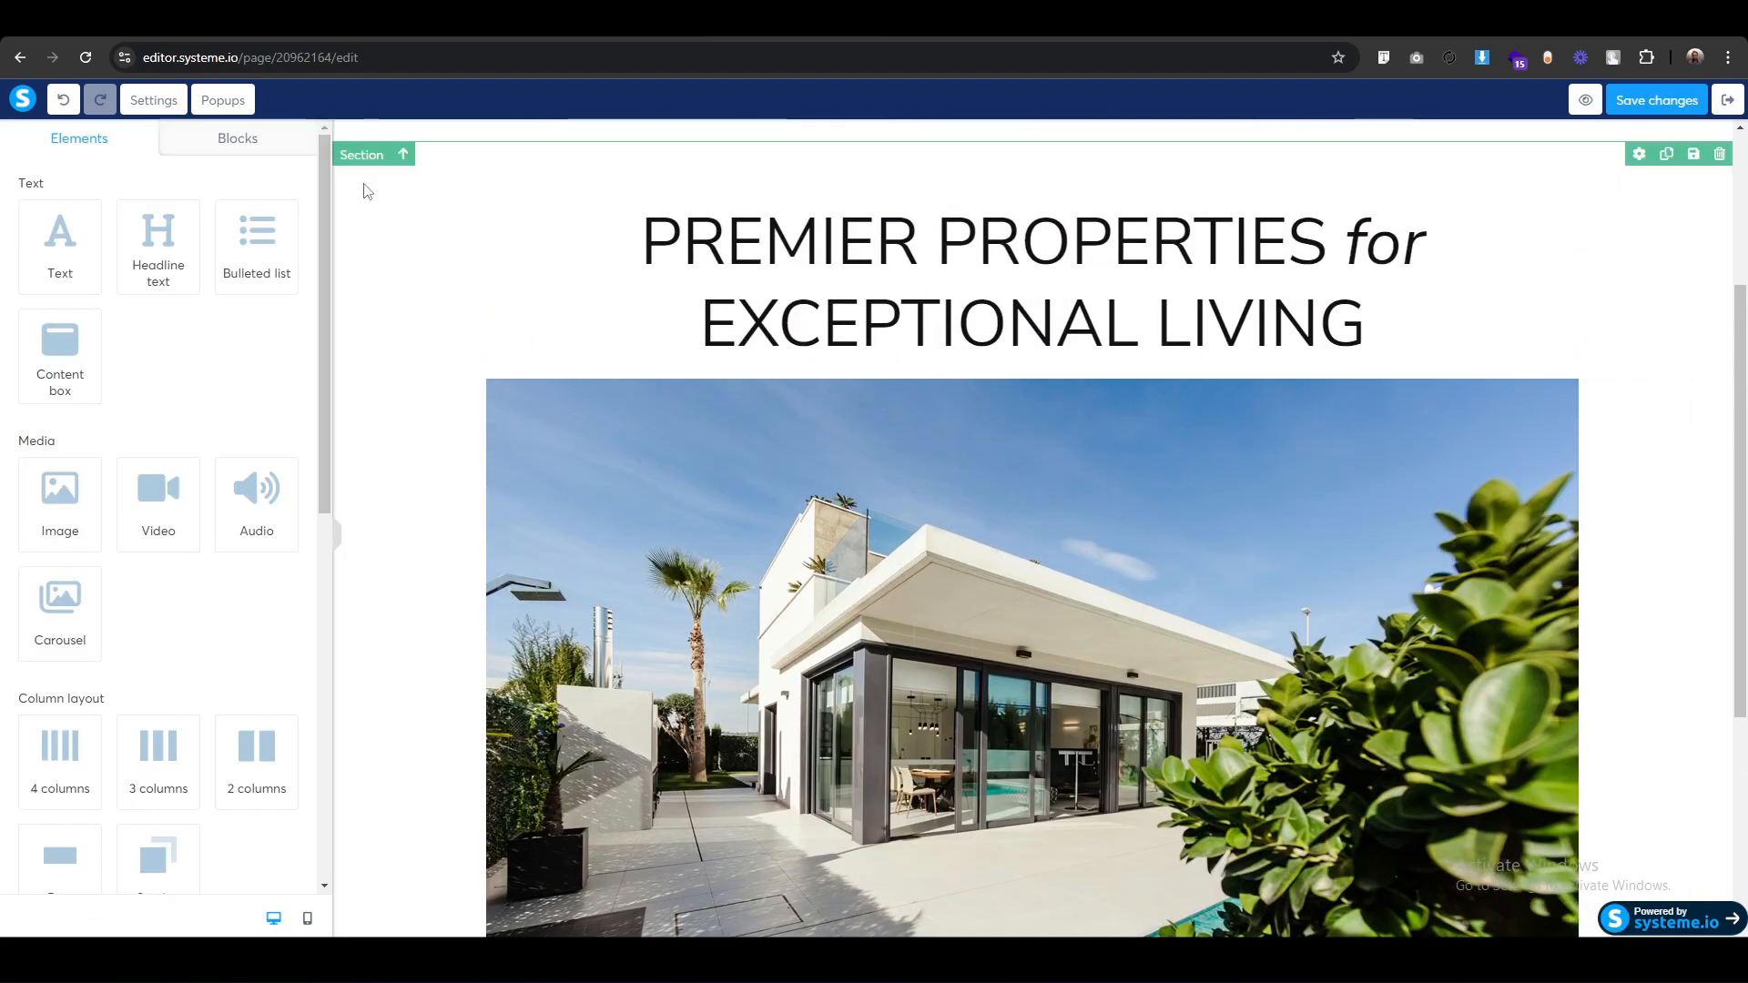
Set the hero section's content width to Wide.
left_click(361, 155)
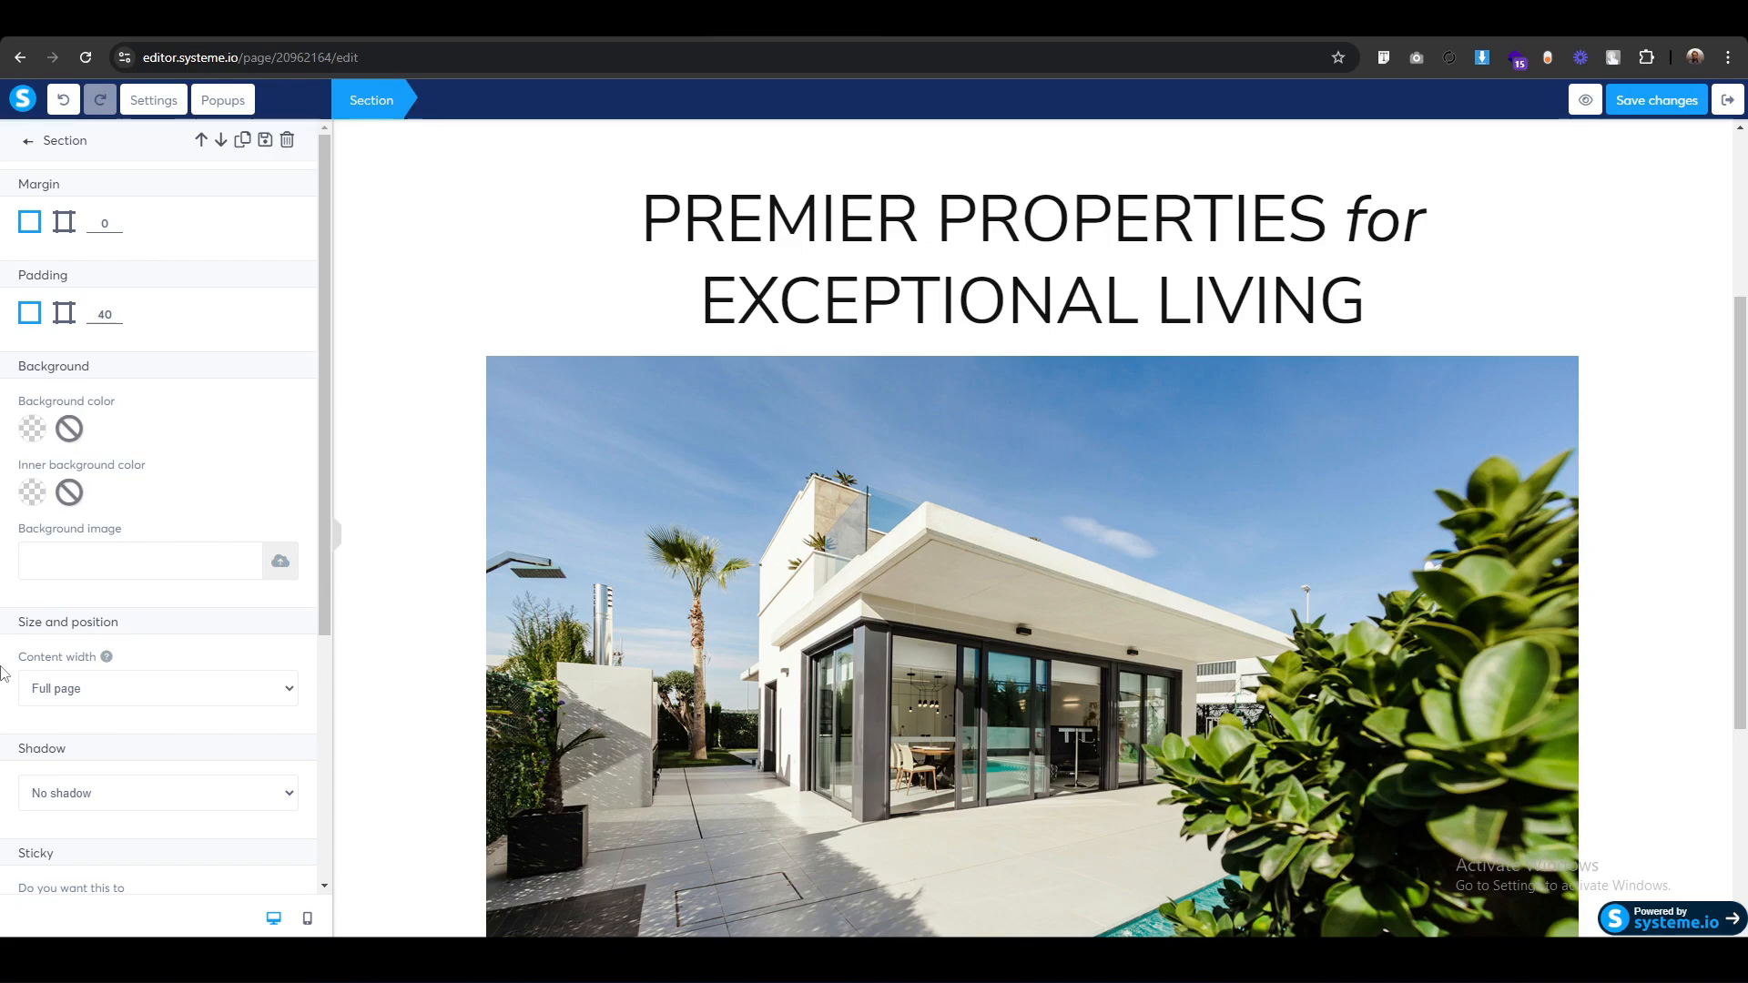
left_click(85, 696)
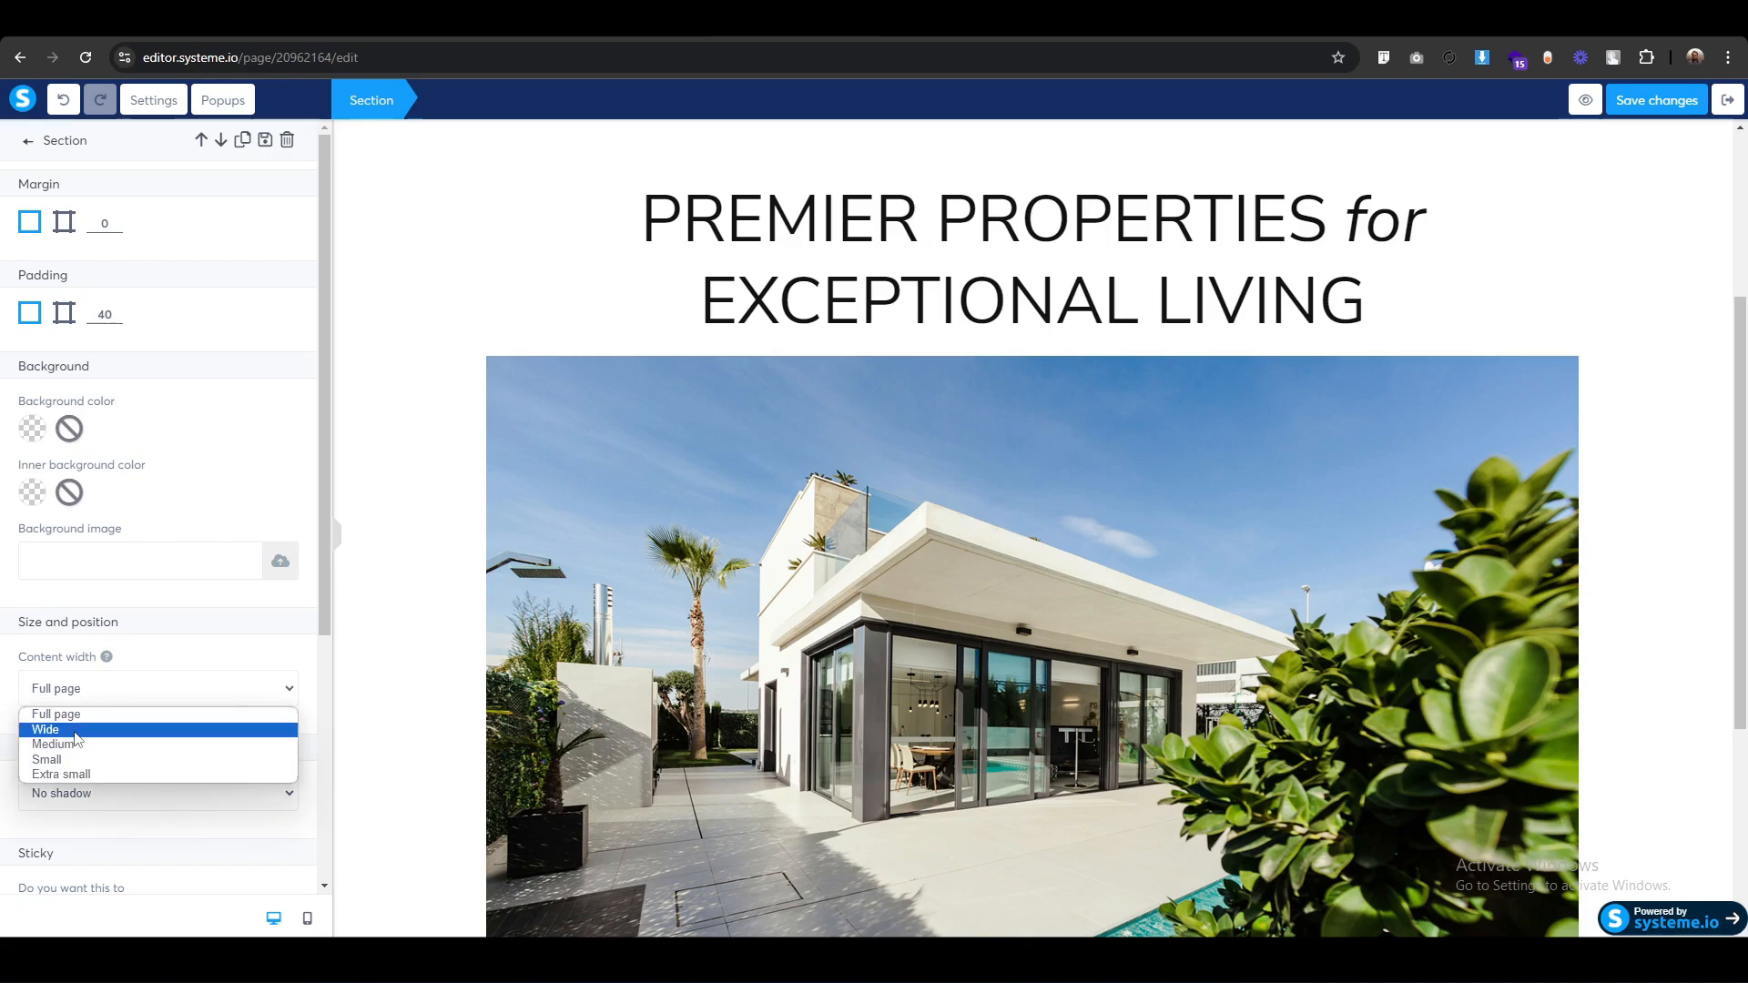
left_click(80, 726)
left_click(507, 723)
Switch the hero section's padding to individual sides and set its top padding to 0.
scroll(527, 636, "up", 1)
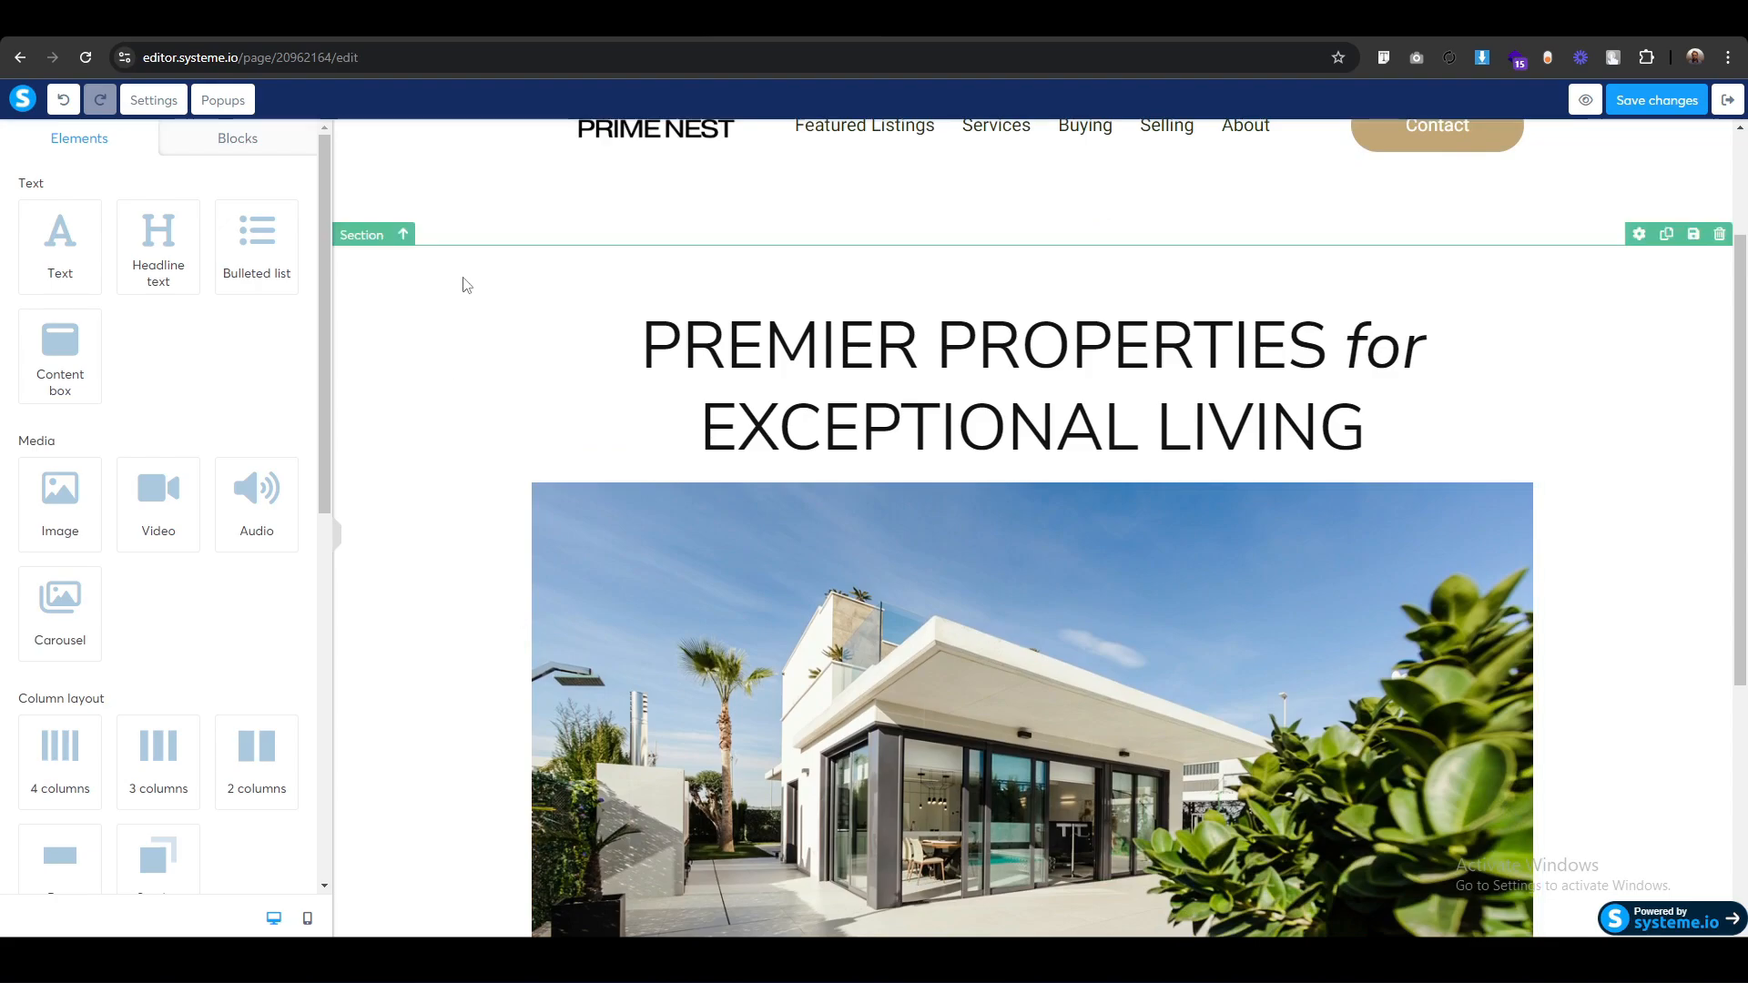
left_click(362, 237)
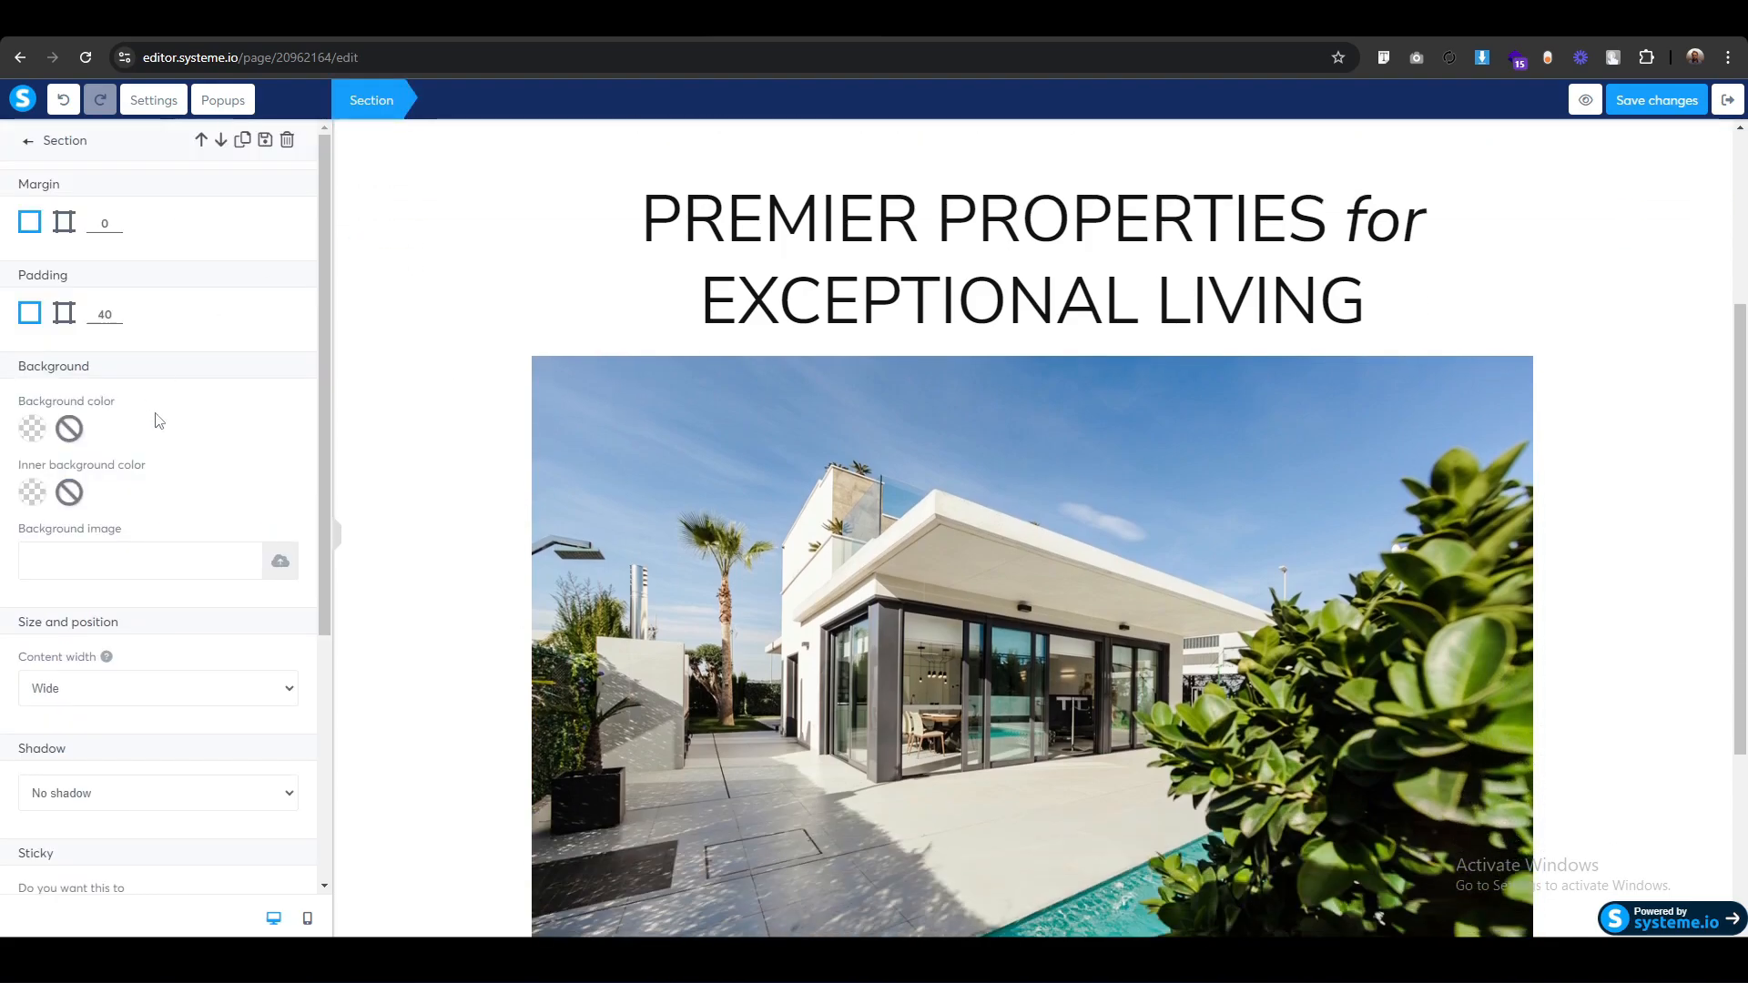
left_click(63, 313)
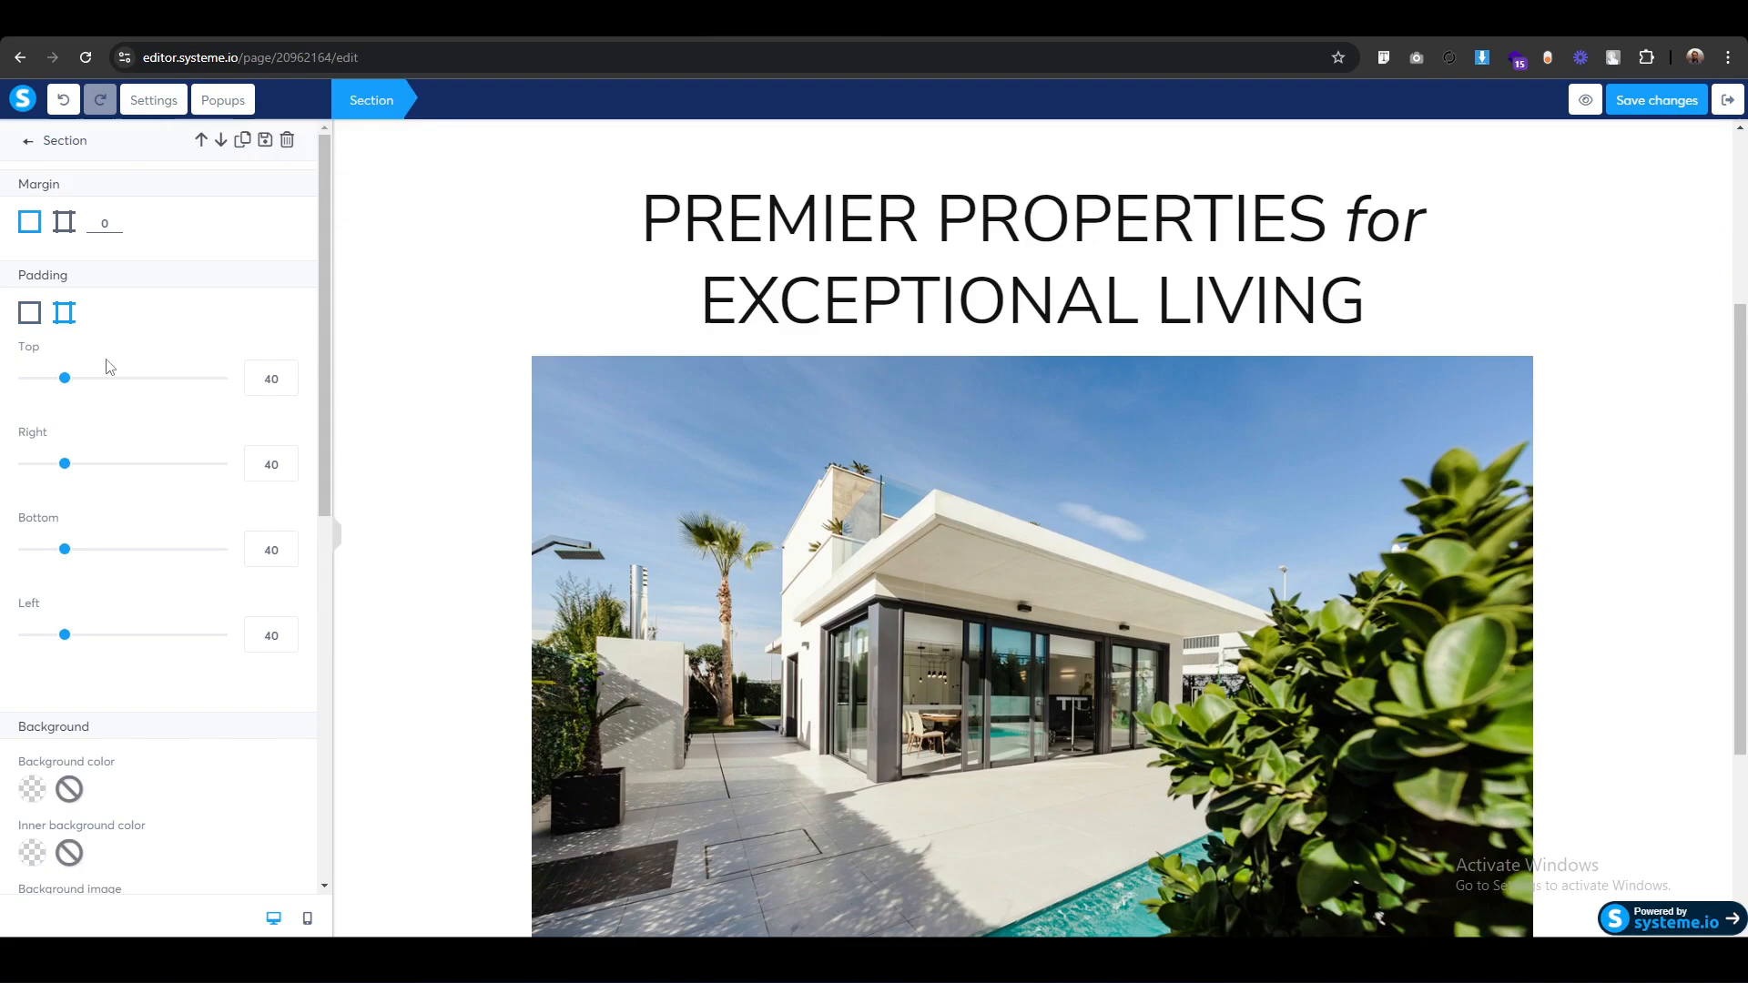
double_click(260, 379)
type("0")
scroll(487, 469, "up", 2)
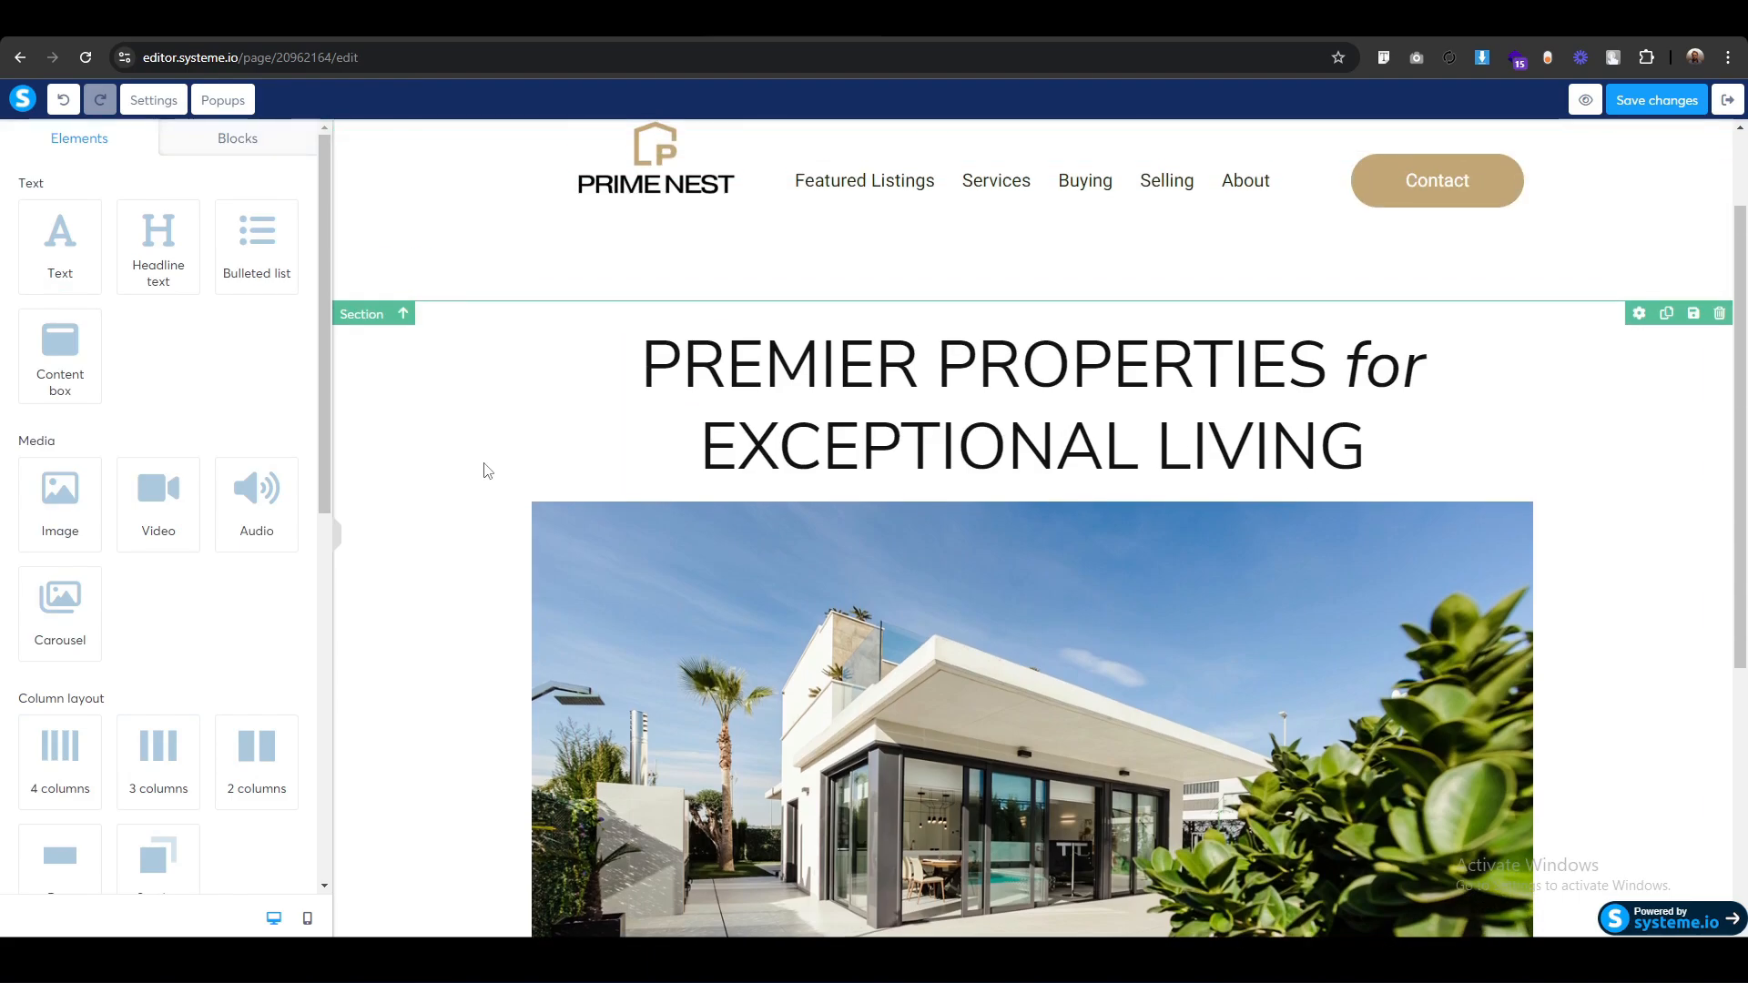
Set the hero section's right and left padding to 0.
left_click(362, 319)
scroll(362, 324, "down", 2)
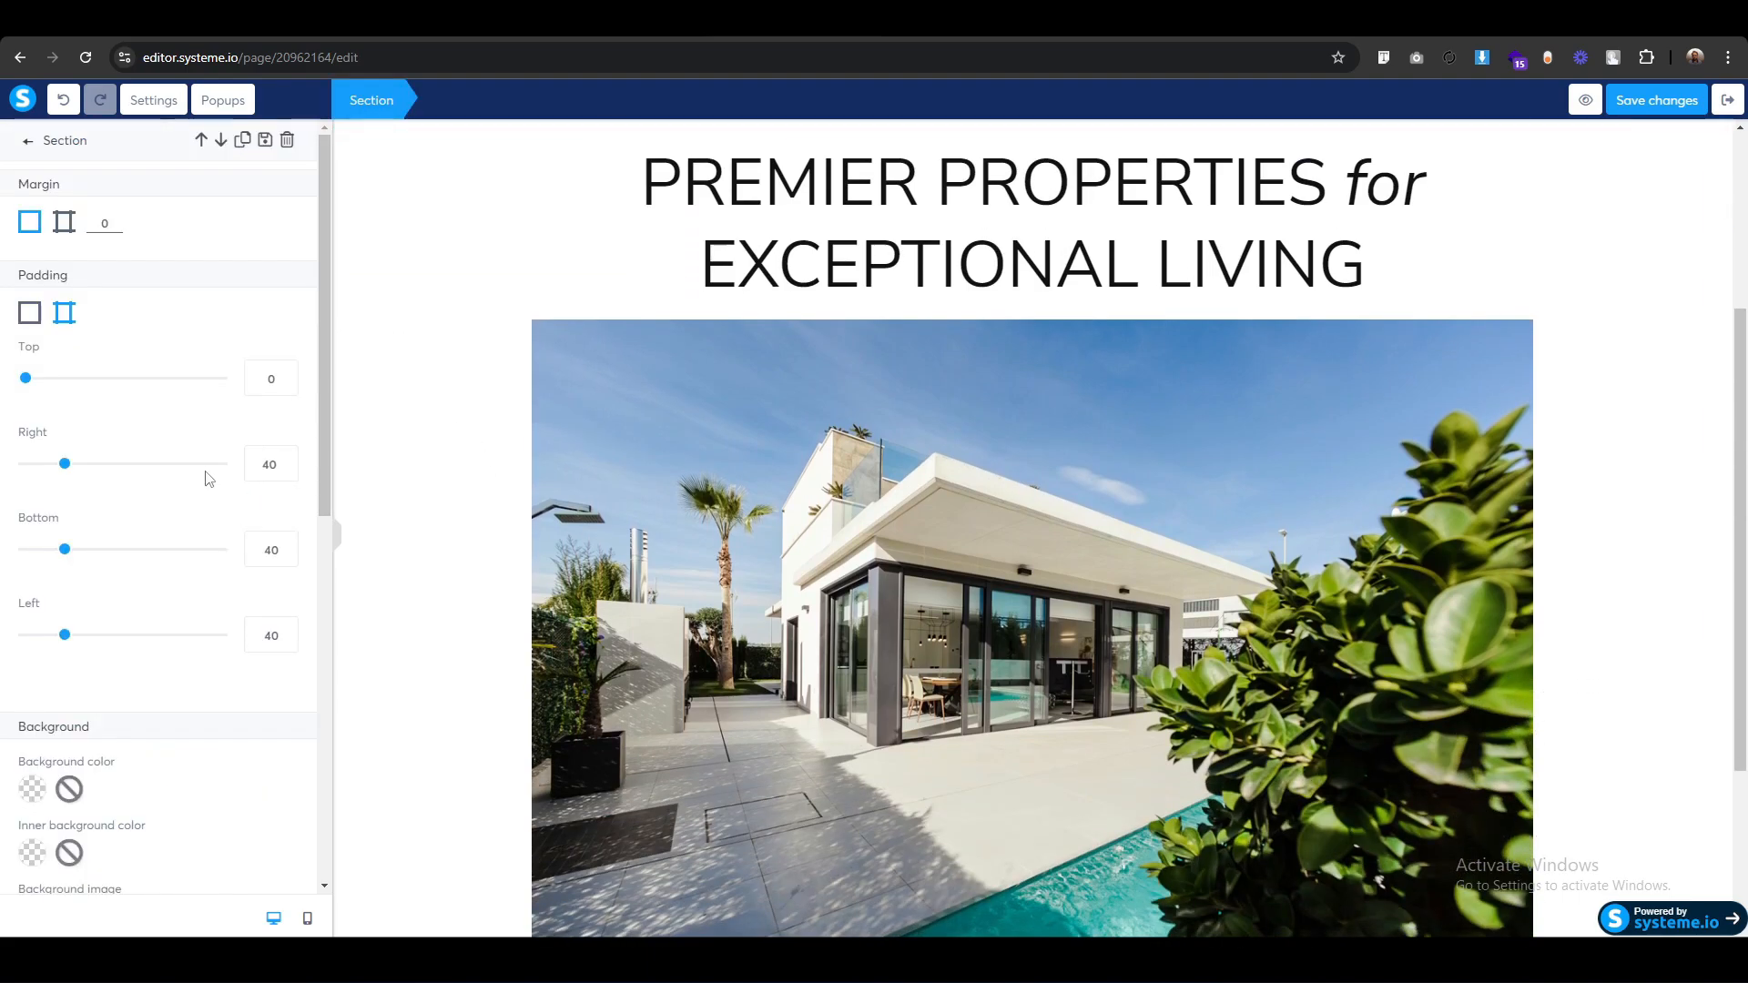
double_click(253, 461)
type("0")
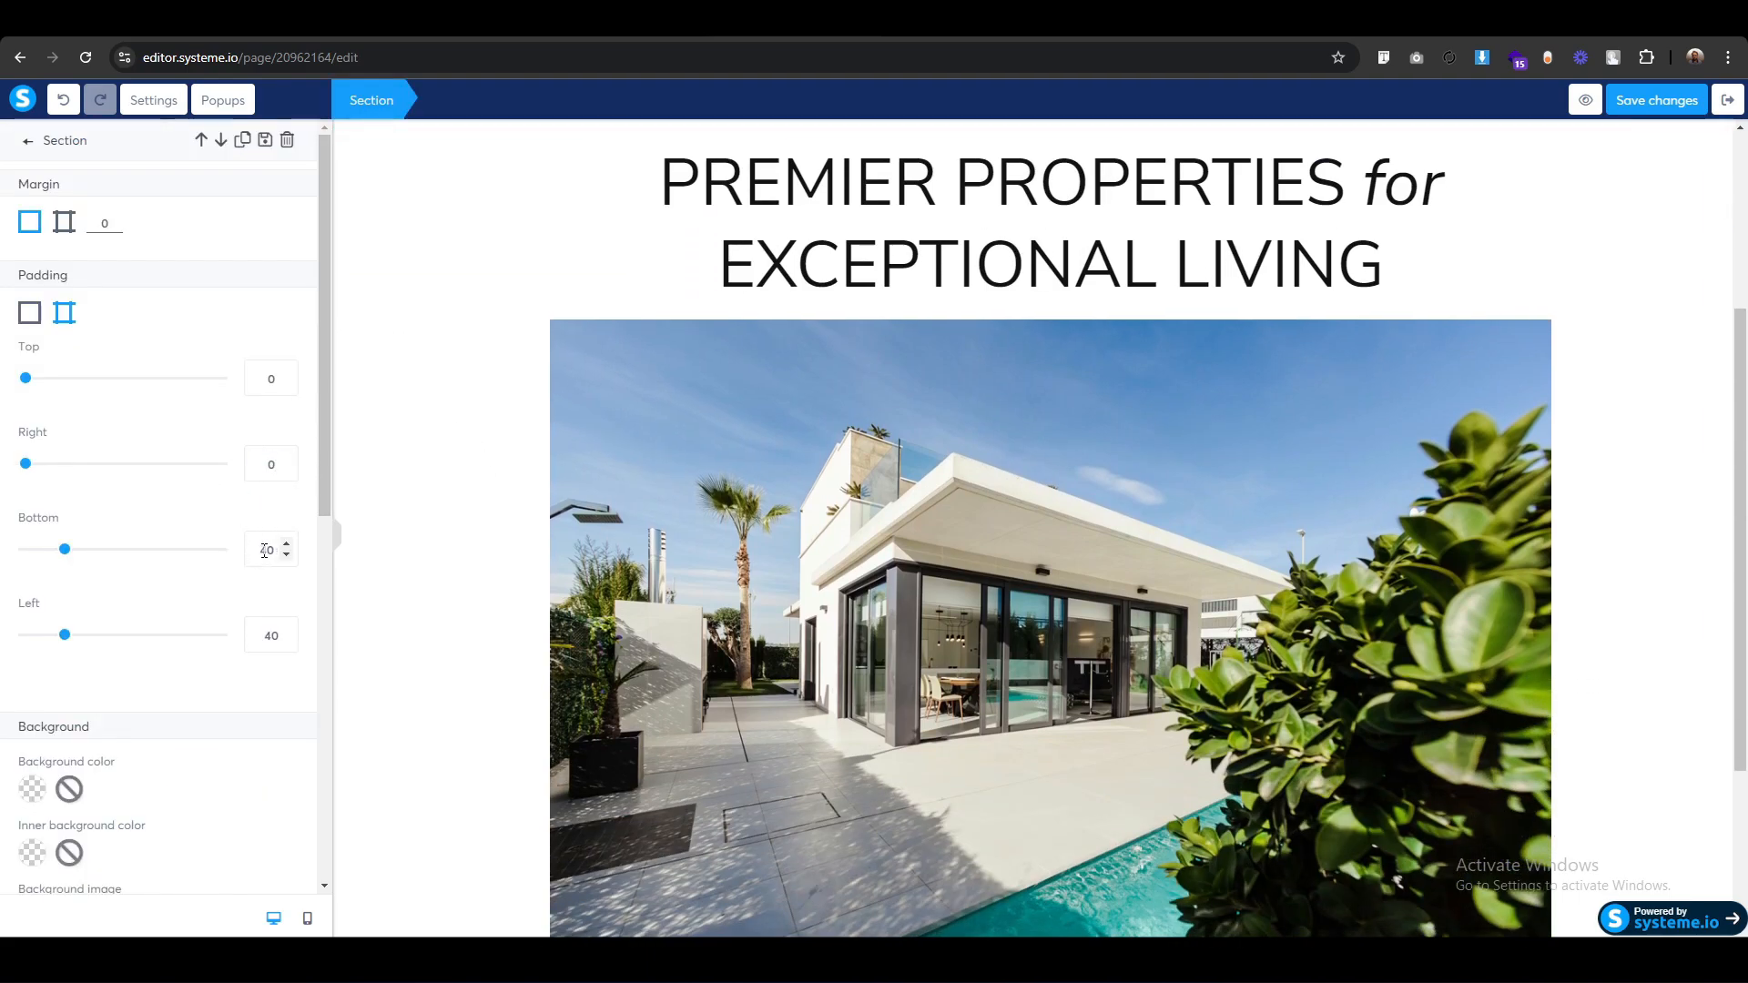
double_click(266, 634)
type("0")
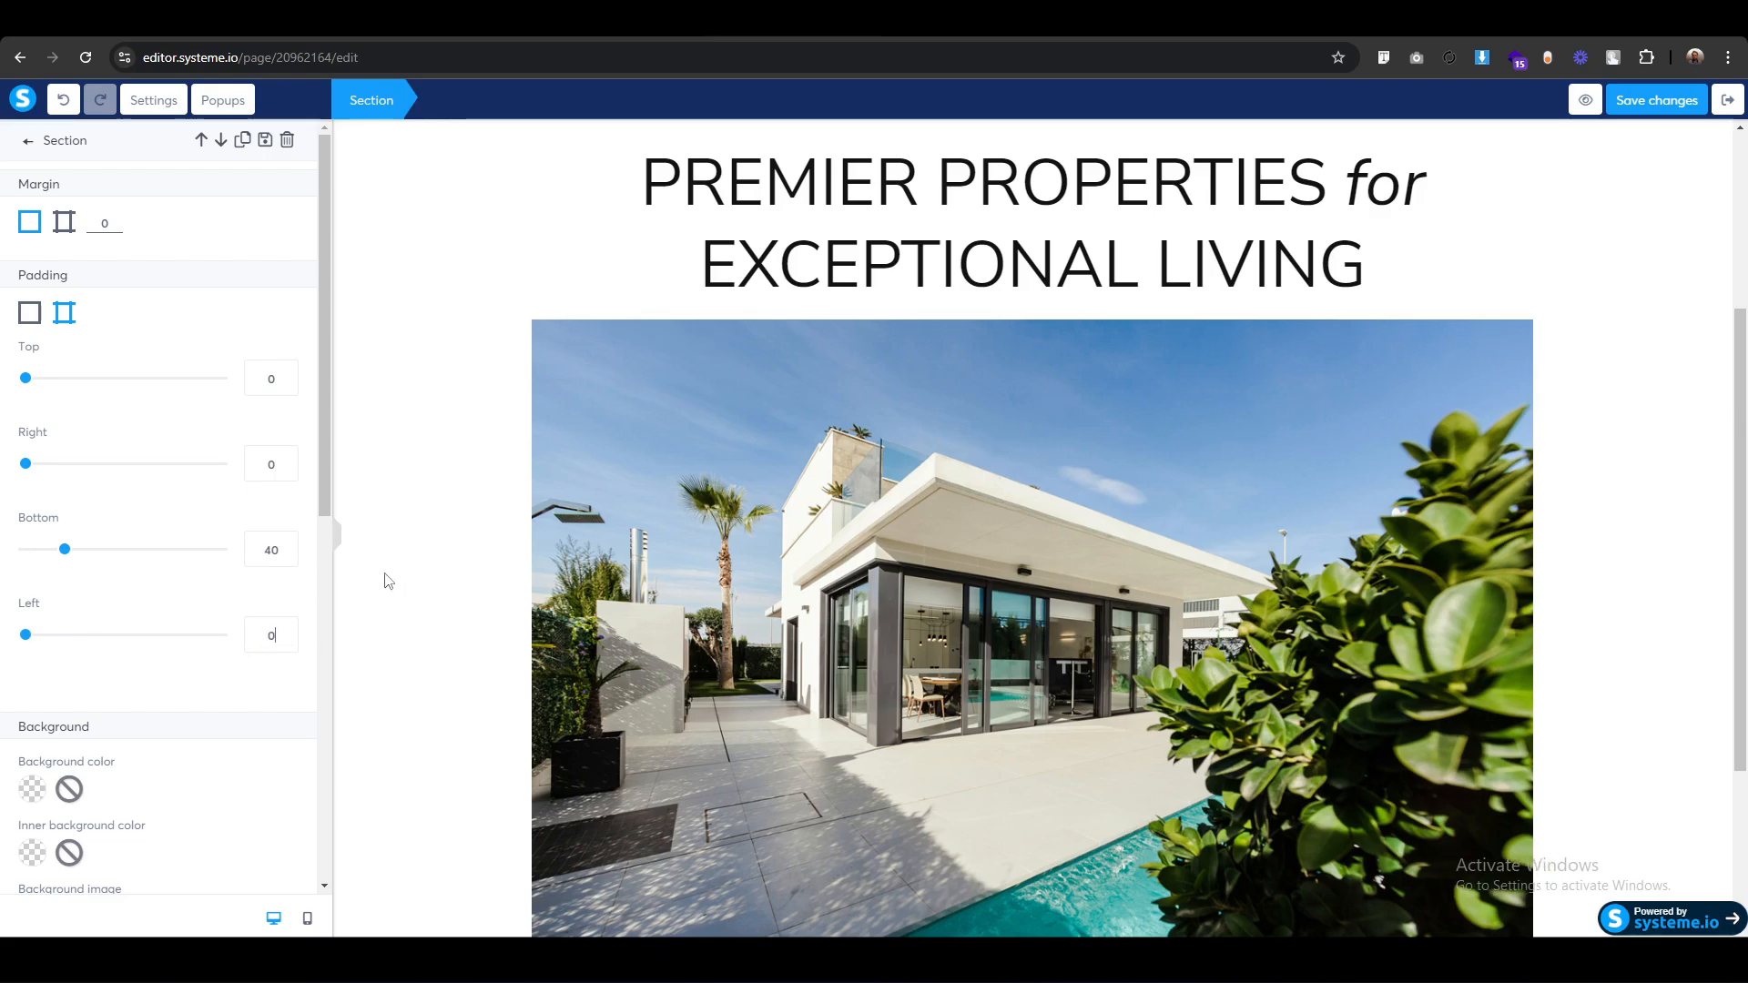
left_click(414, 579)
Set the bottom margin of the PREMIER PROPERTIES headline to 35.
scroll(414, 577, "up", 1)
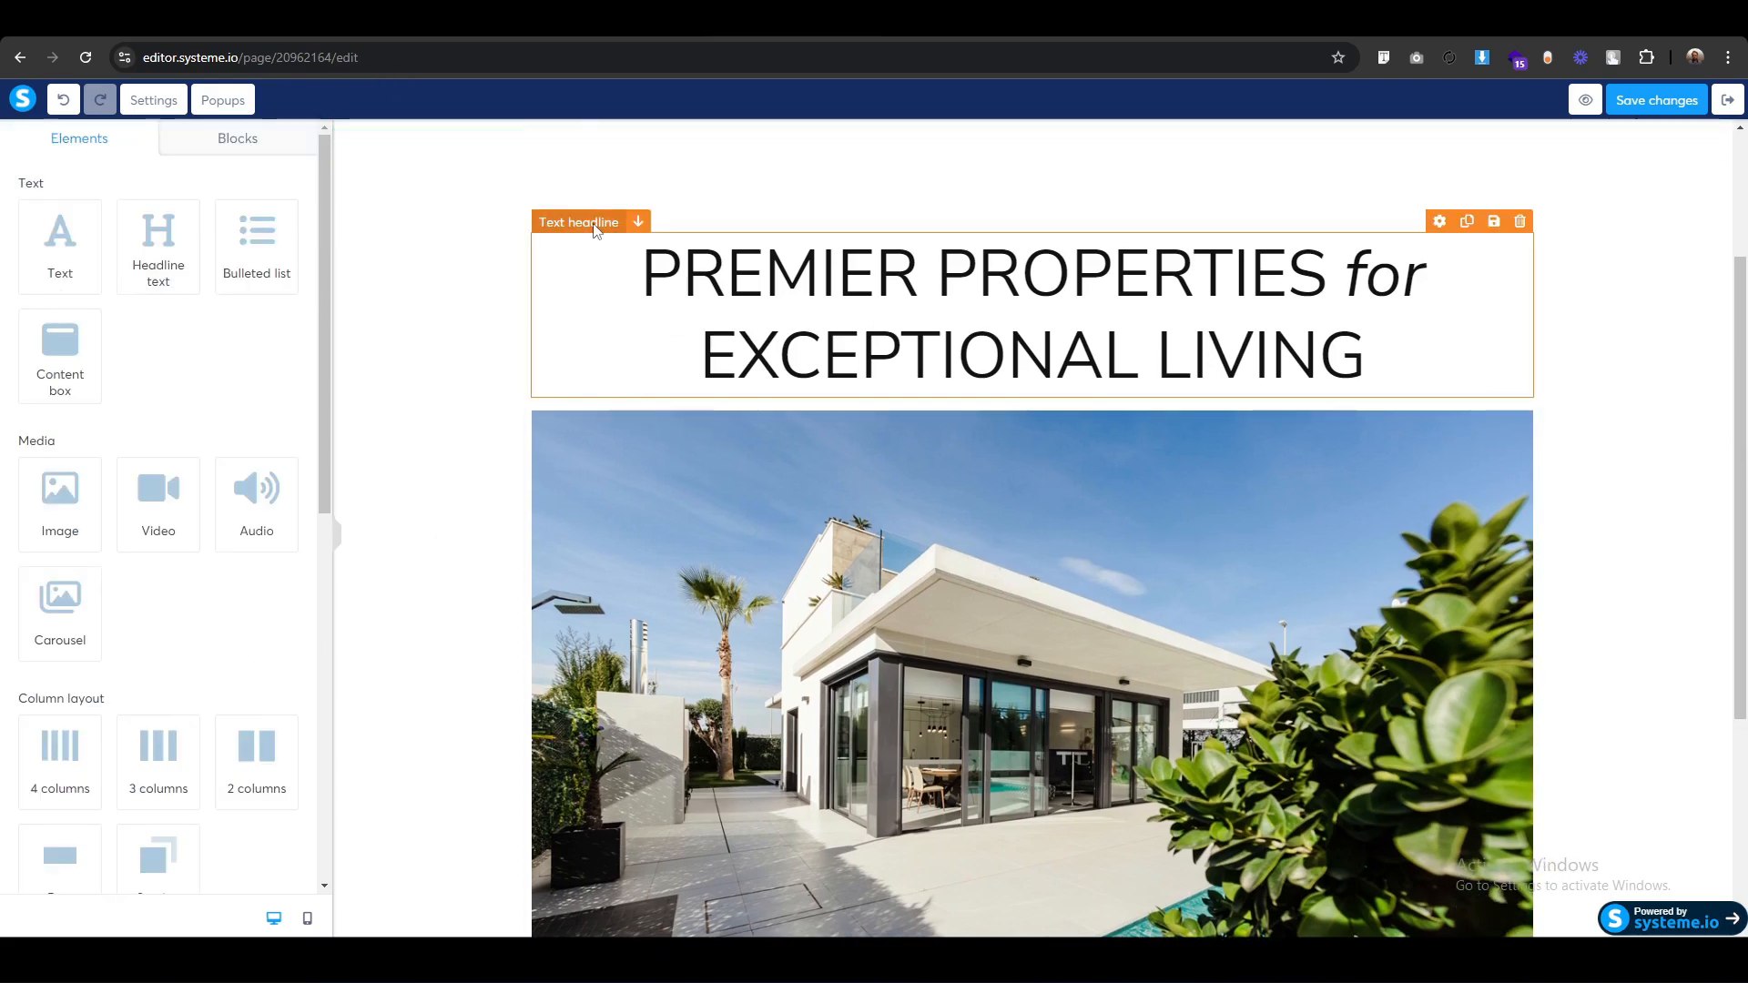
left_click(593, 227)
scroll(208, 666, "down", 1)
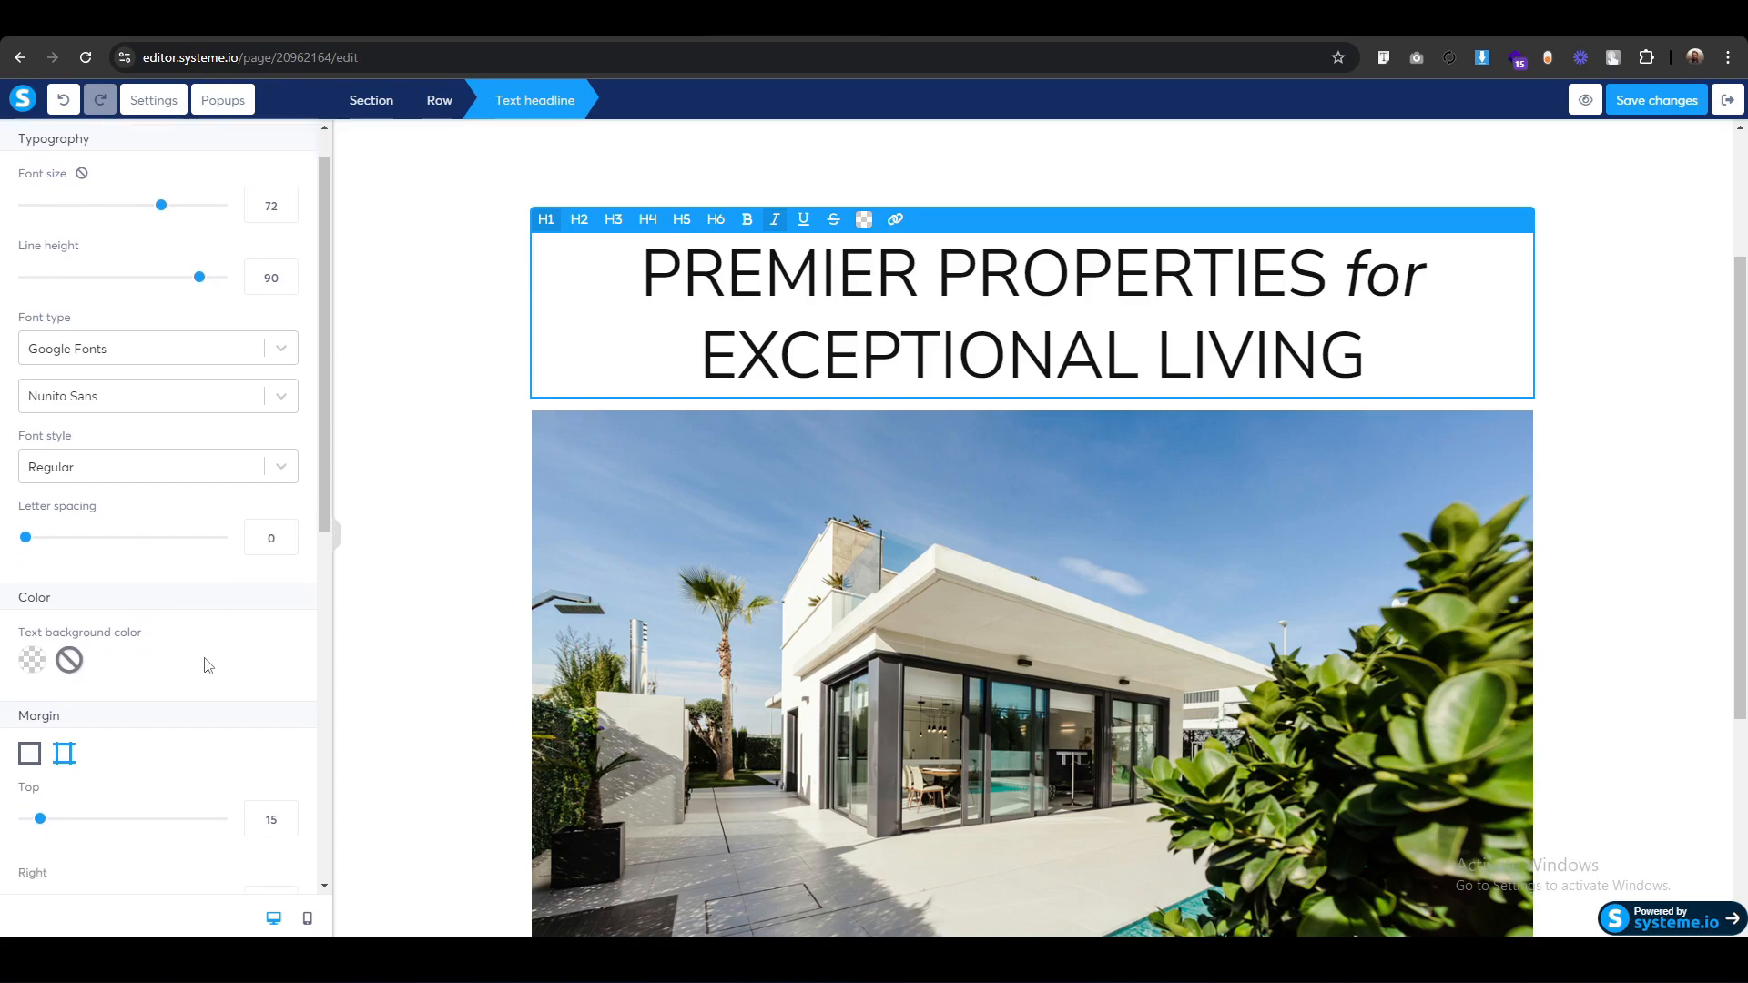
scroll(207, 666, "down", 3)
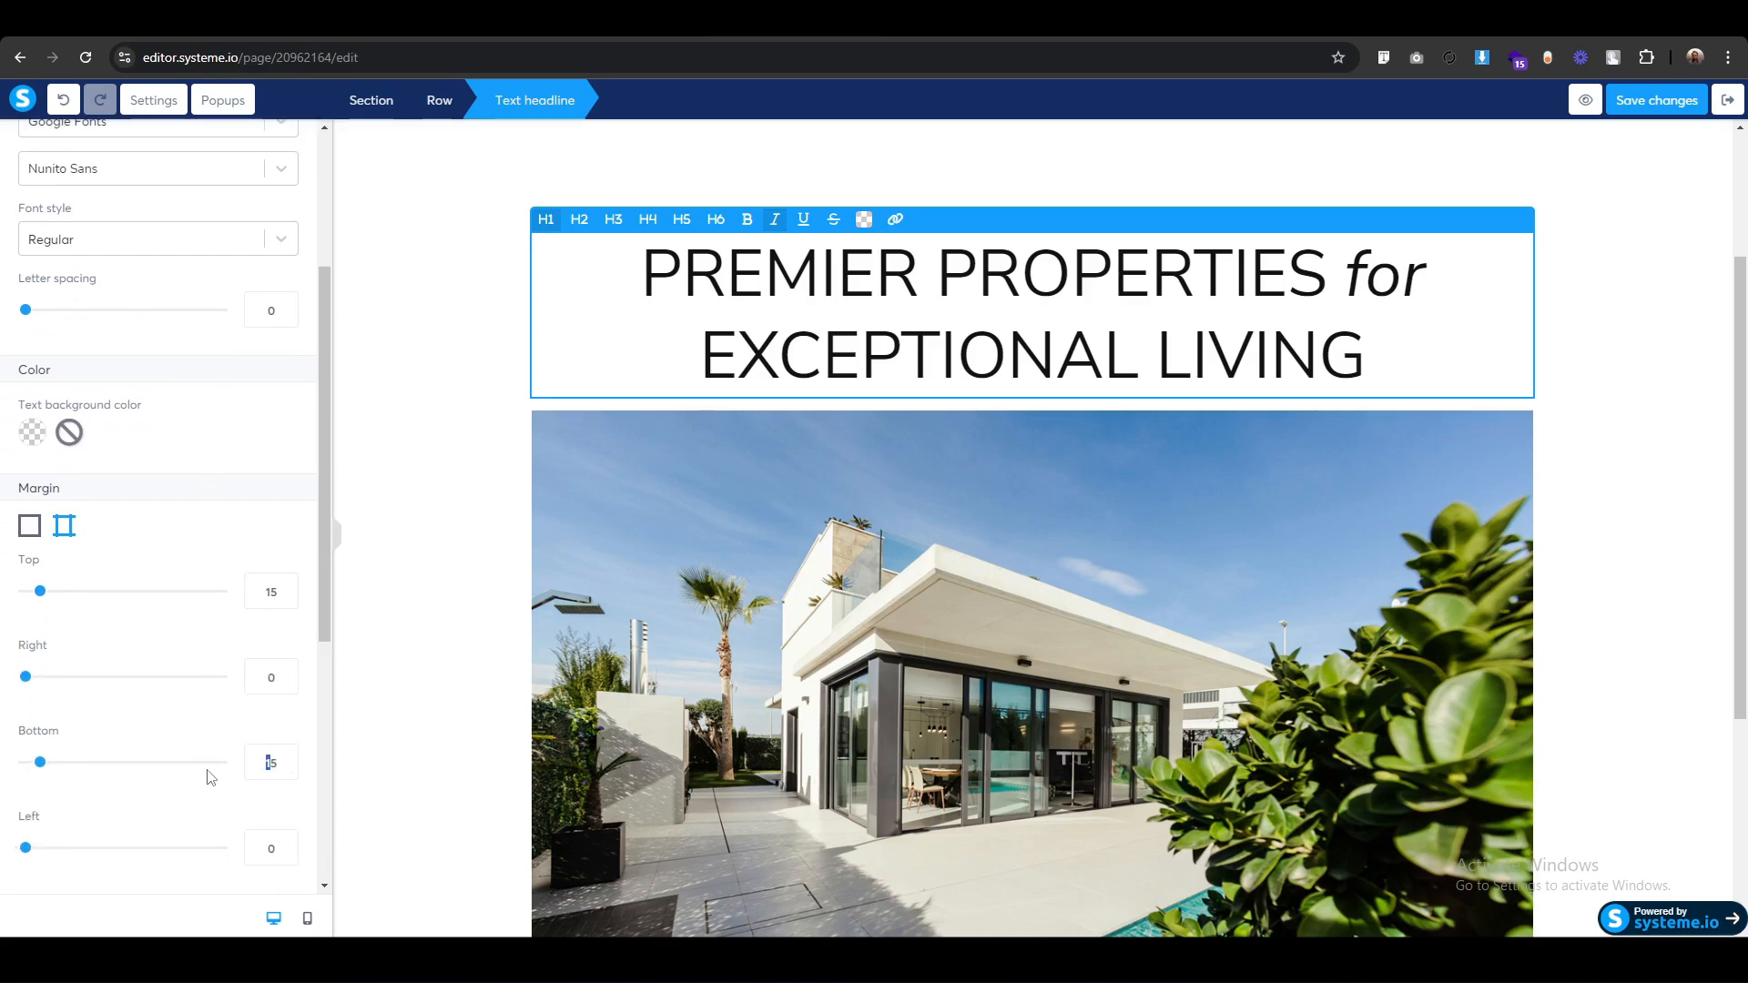
type("3")
left_click(411, 689)
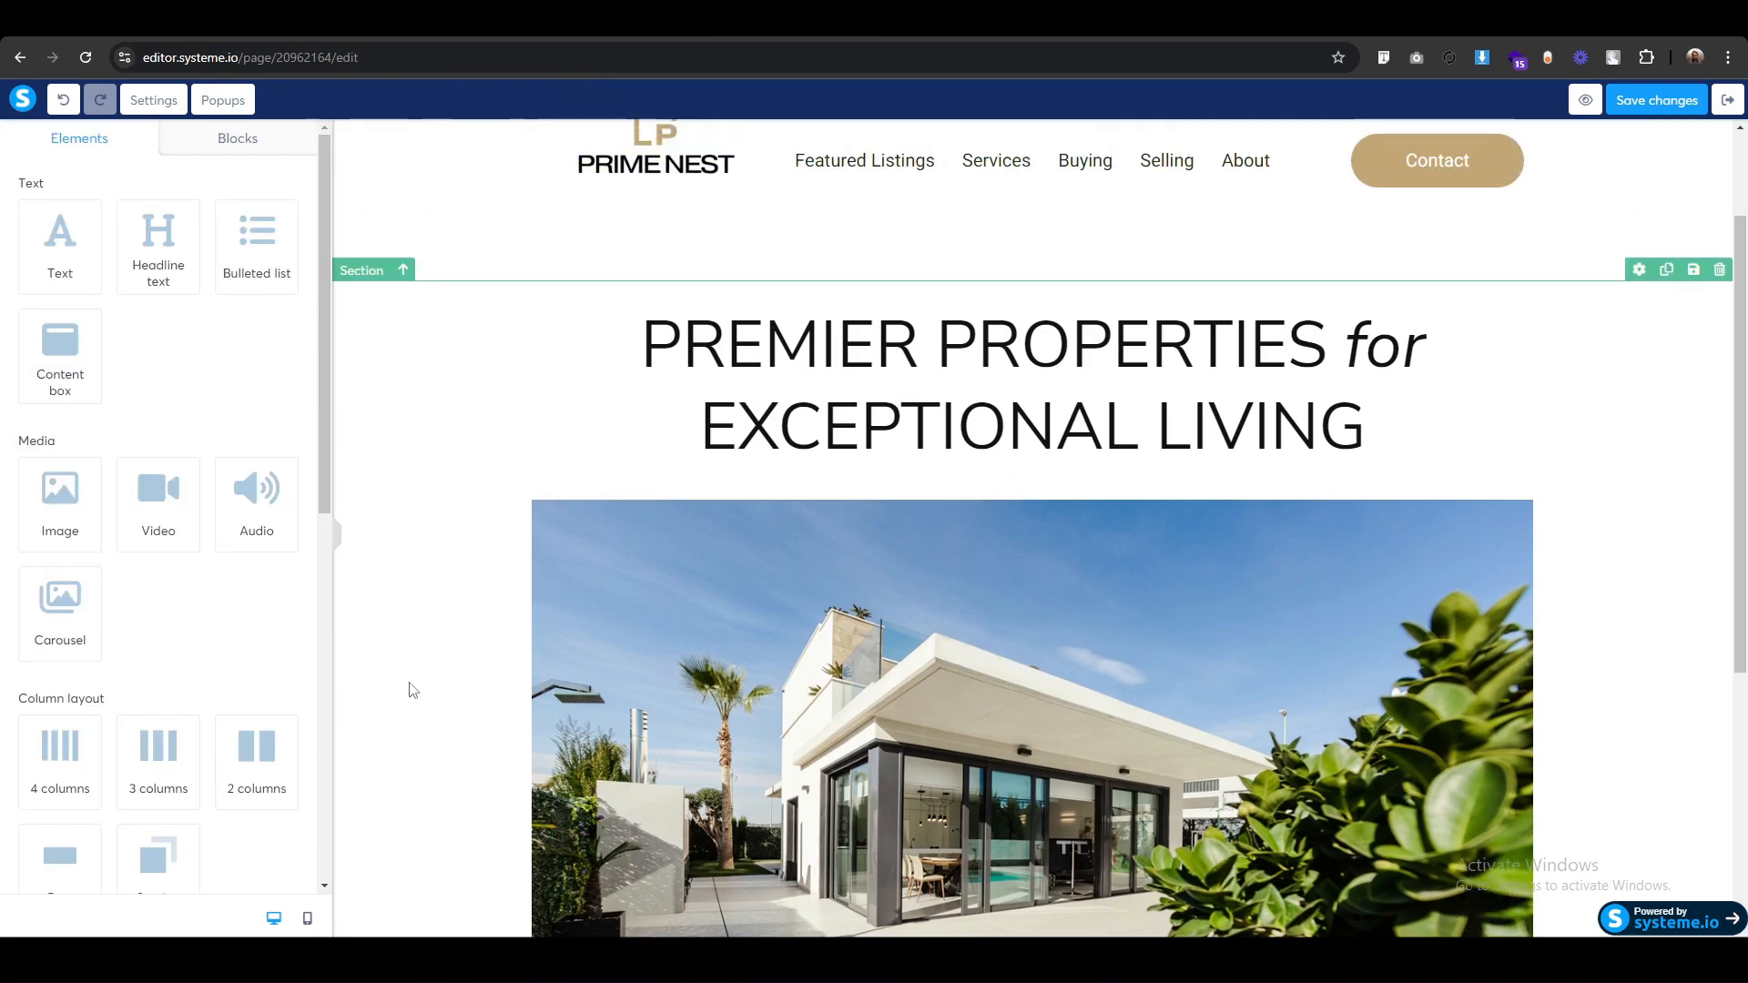
left_click(412, 689)
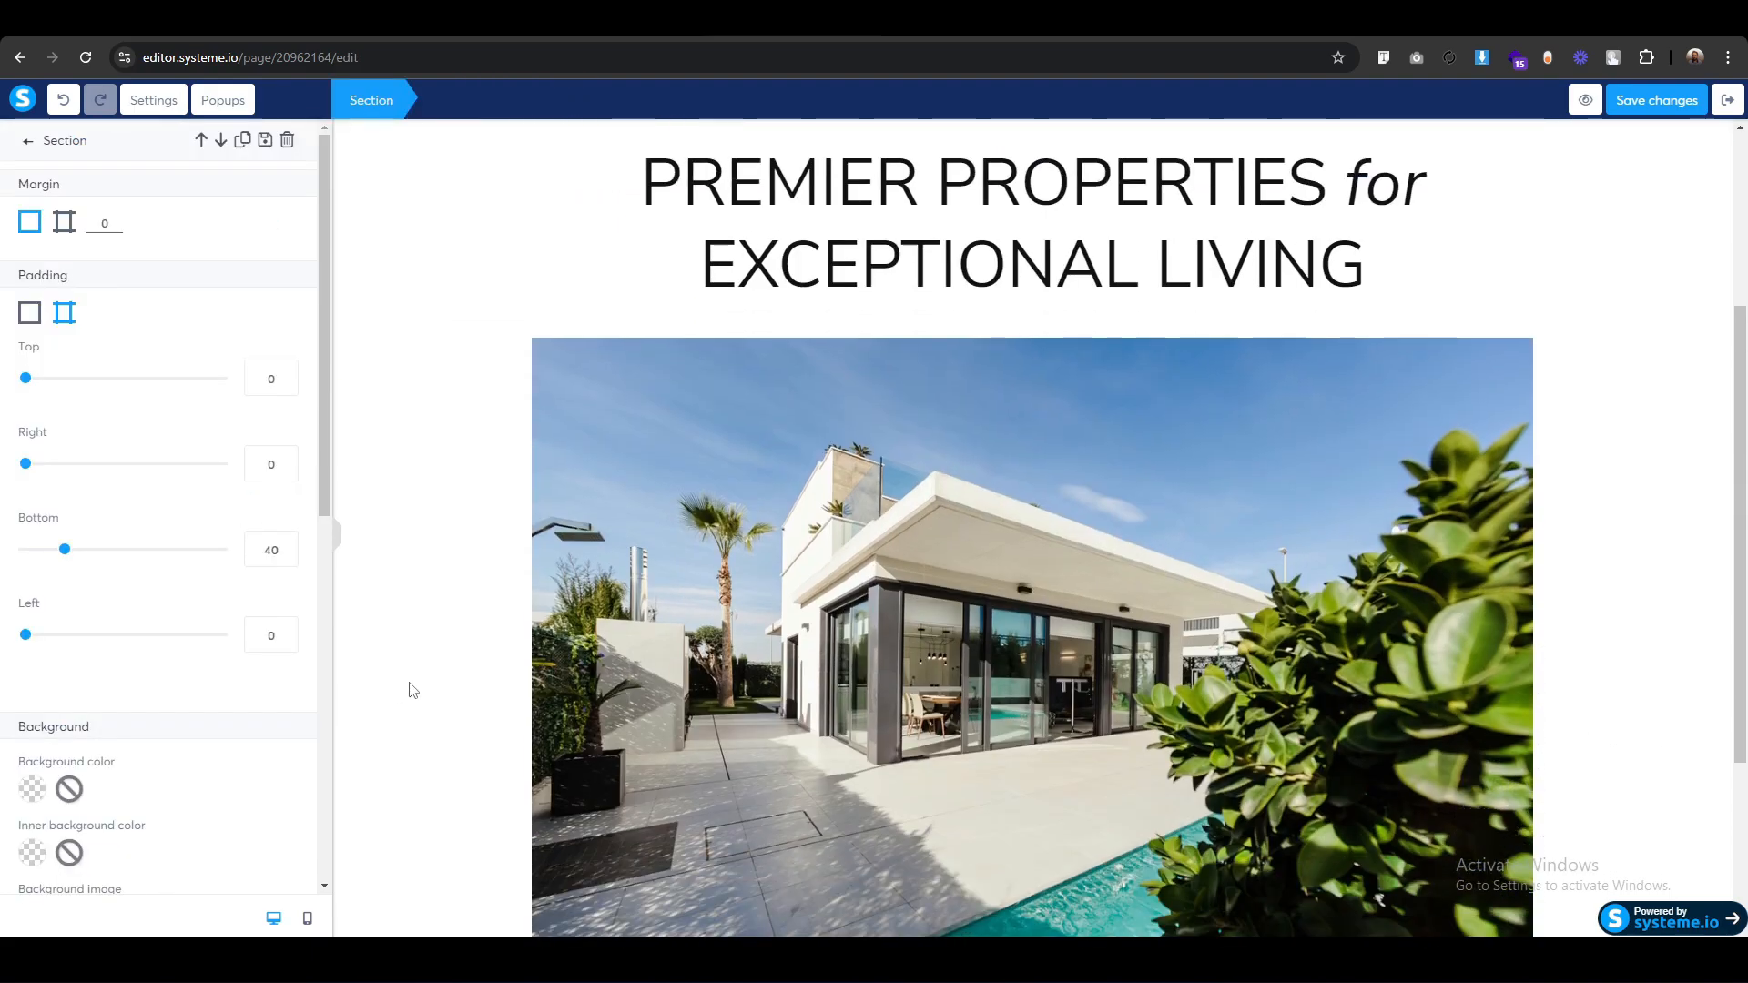
left_click(418, 689)
Set individual padding on the paragraph below the hero image, with a top padding of 30.
scroll(420, 689, "down", 3)
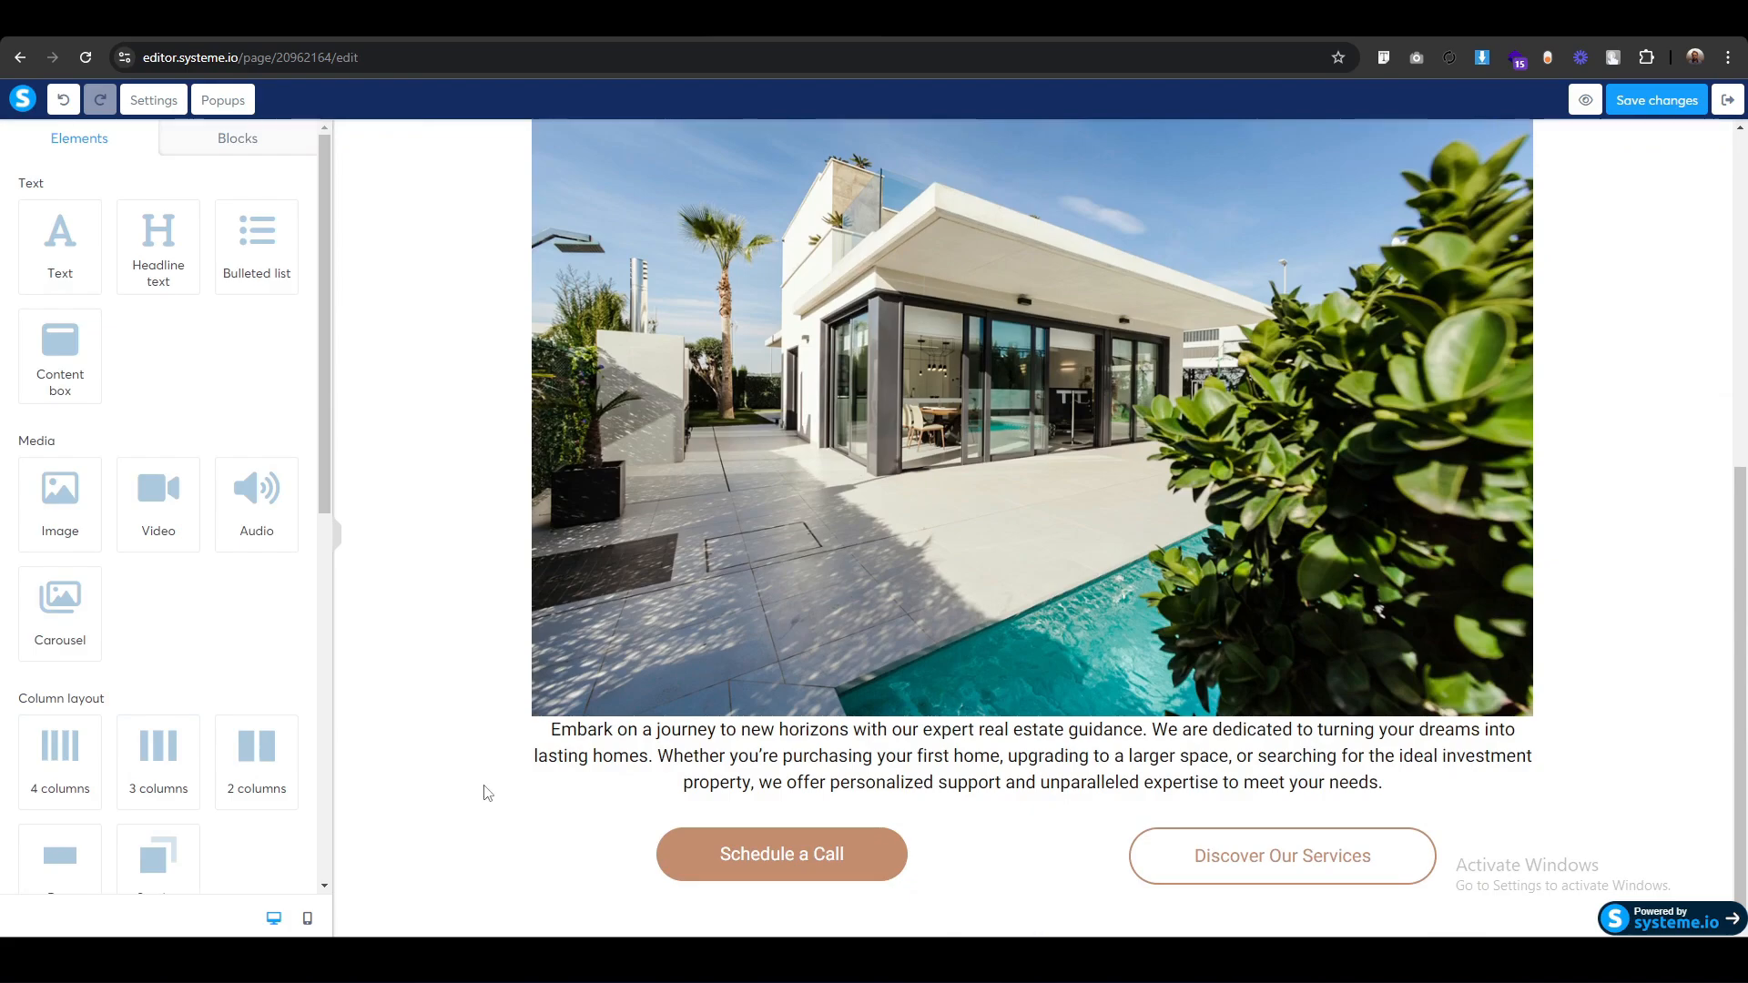
left_click(546, 724)
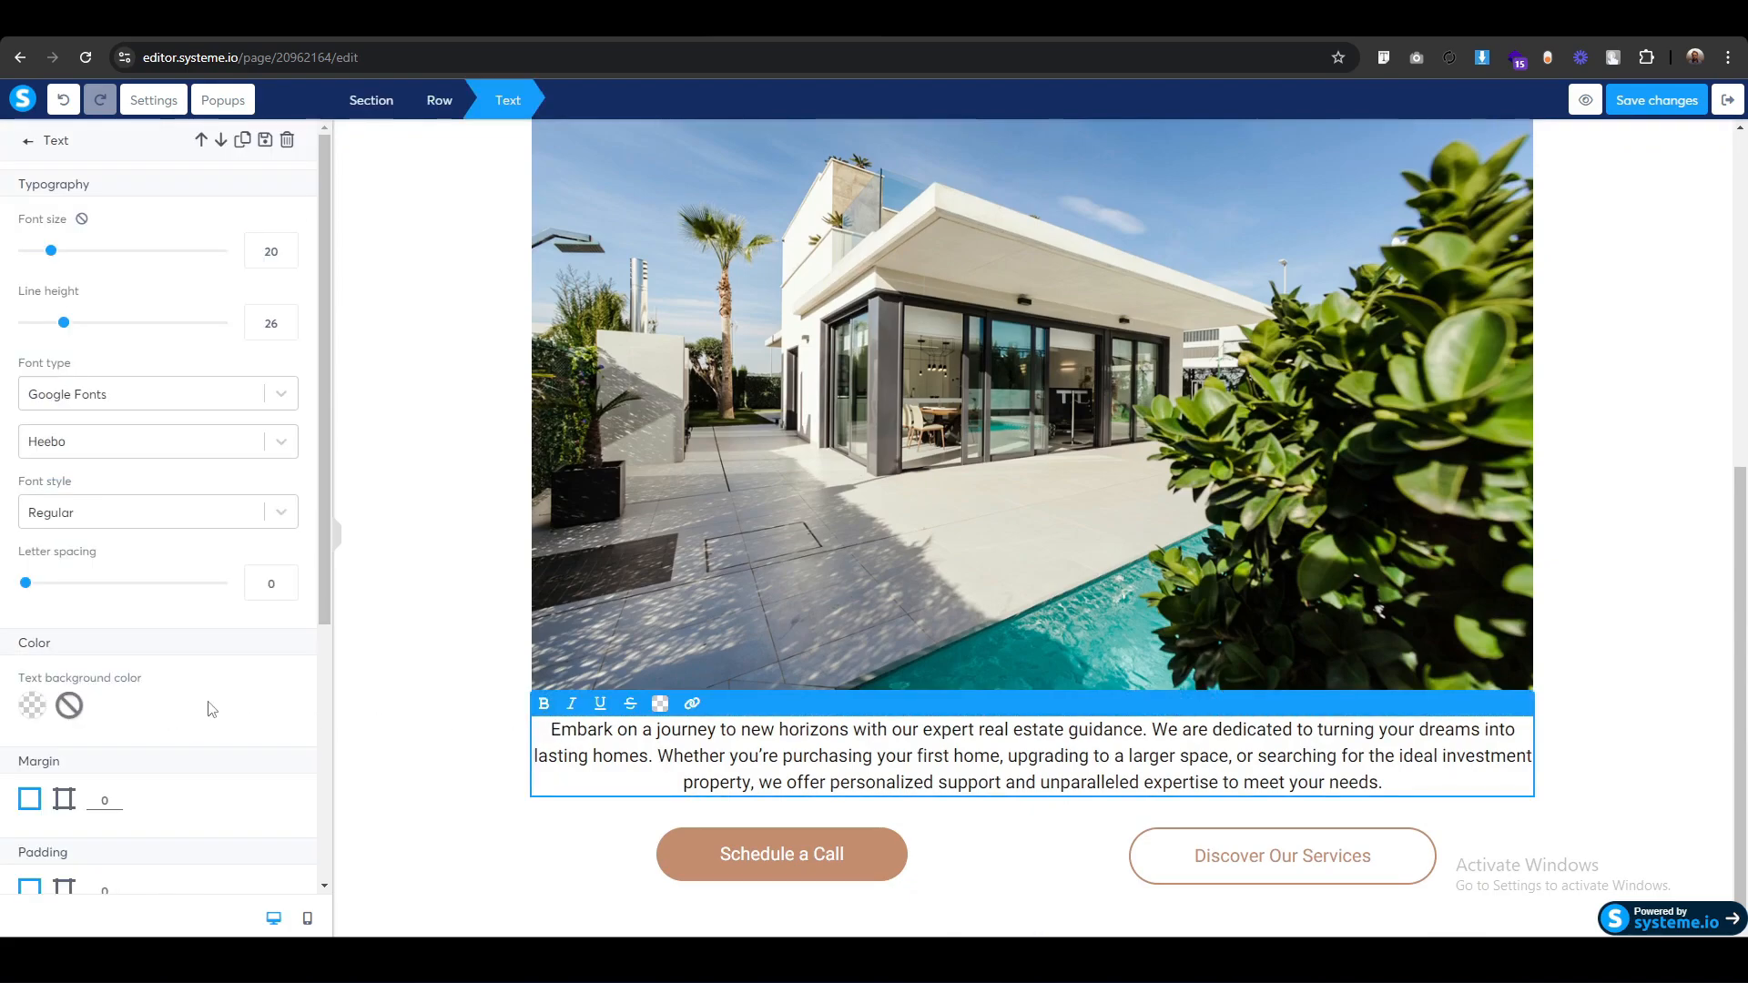
scroll(212, 709, "down", 2)
left_click(64, 707)
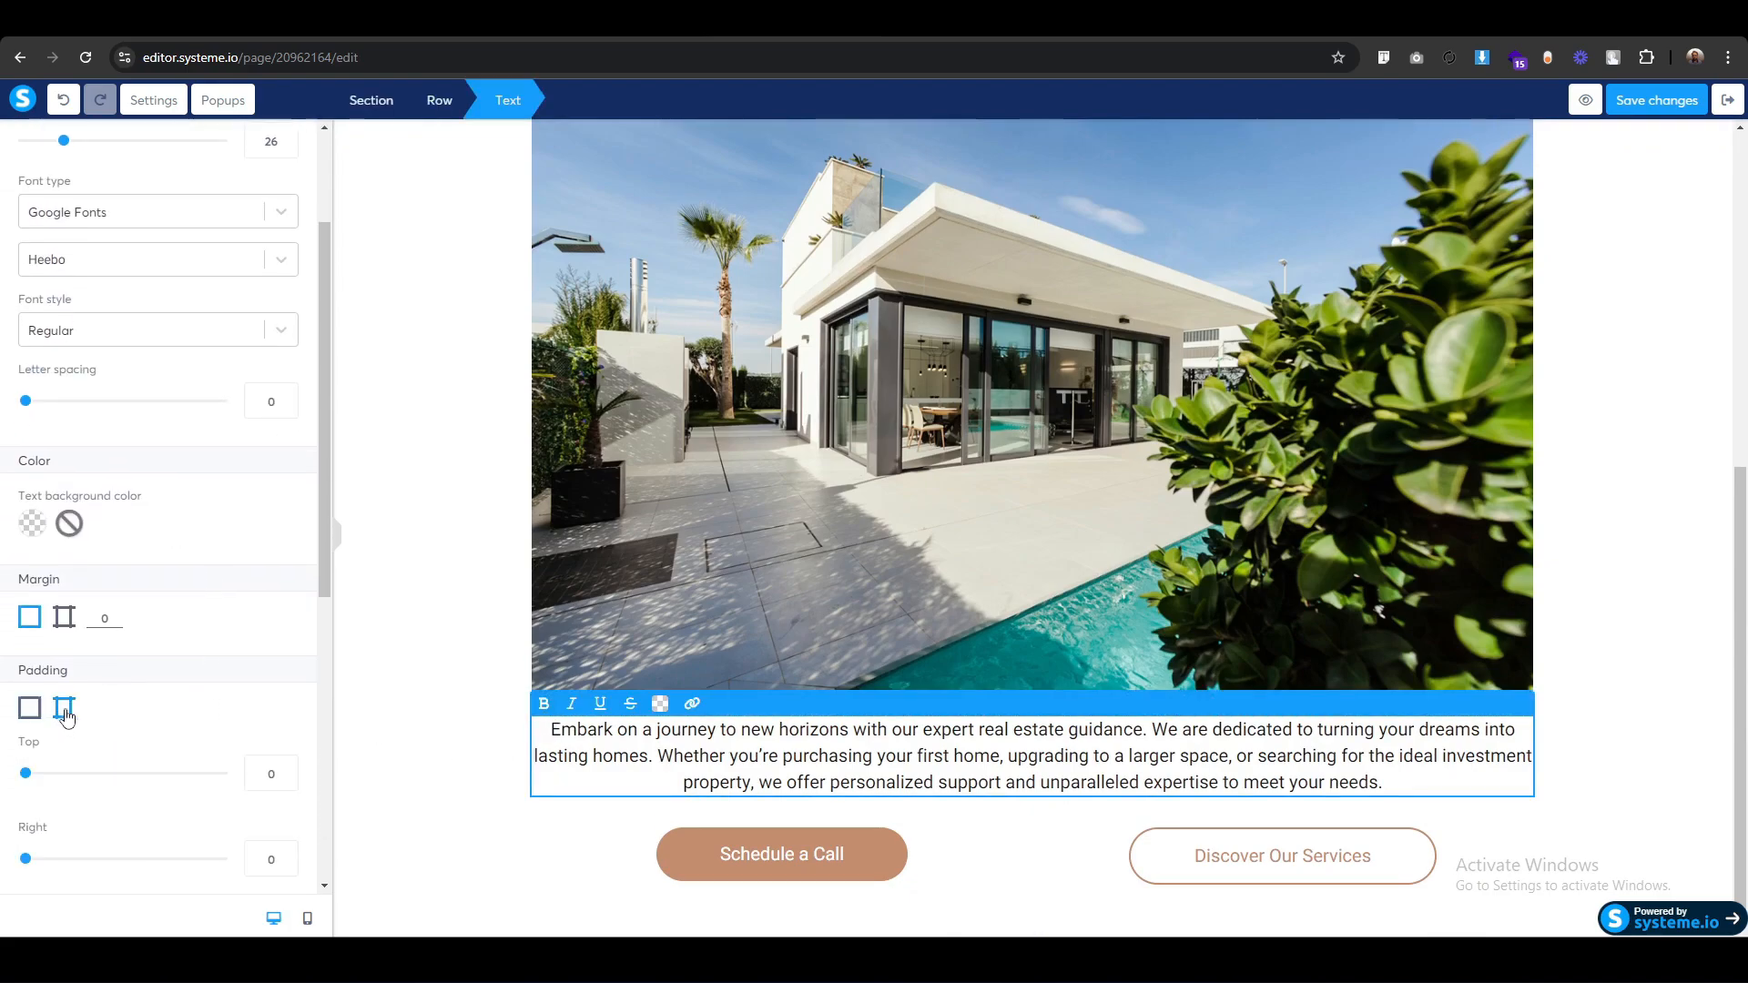
left_click(262, 776)
type("3")
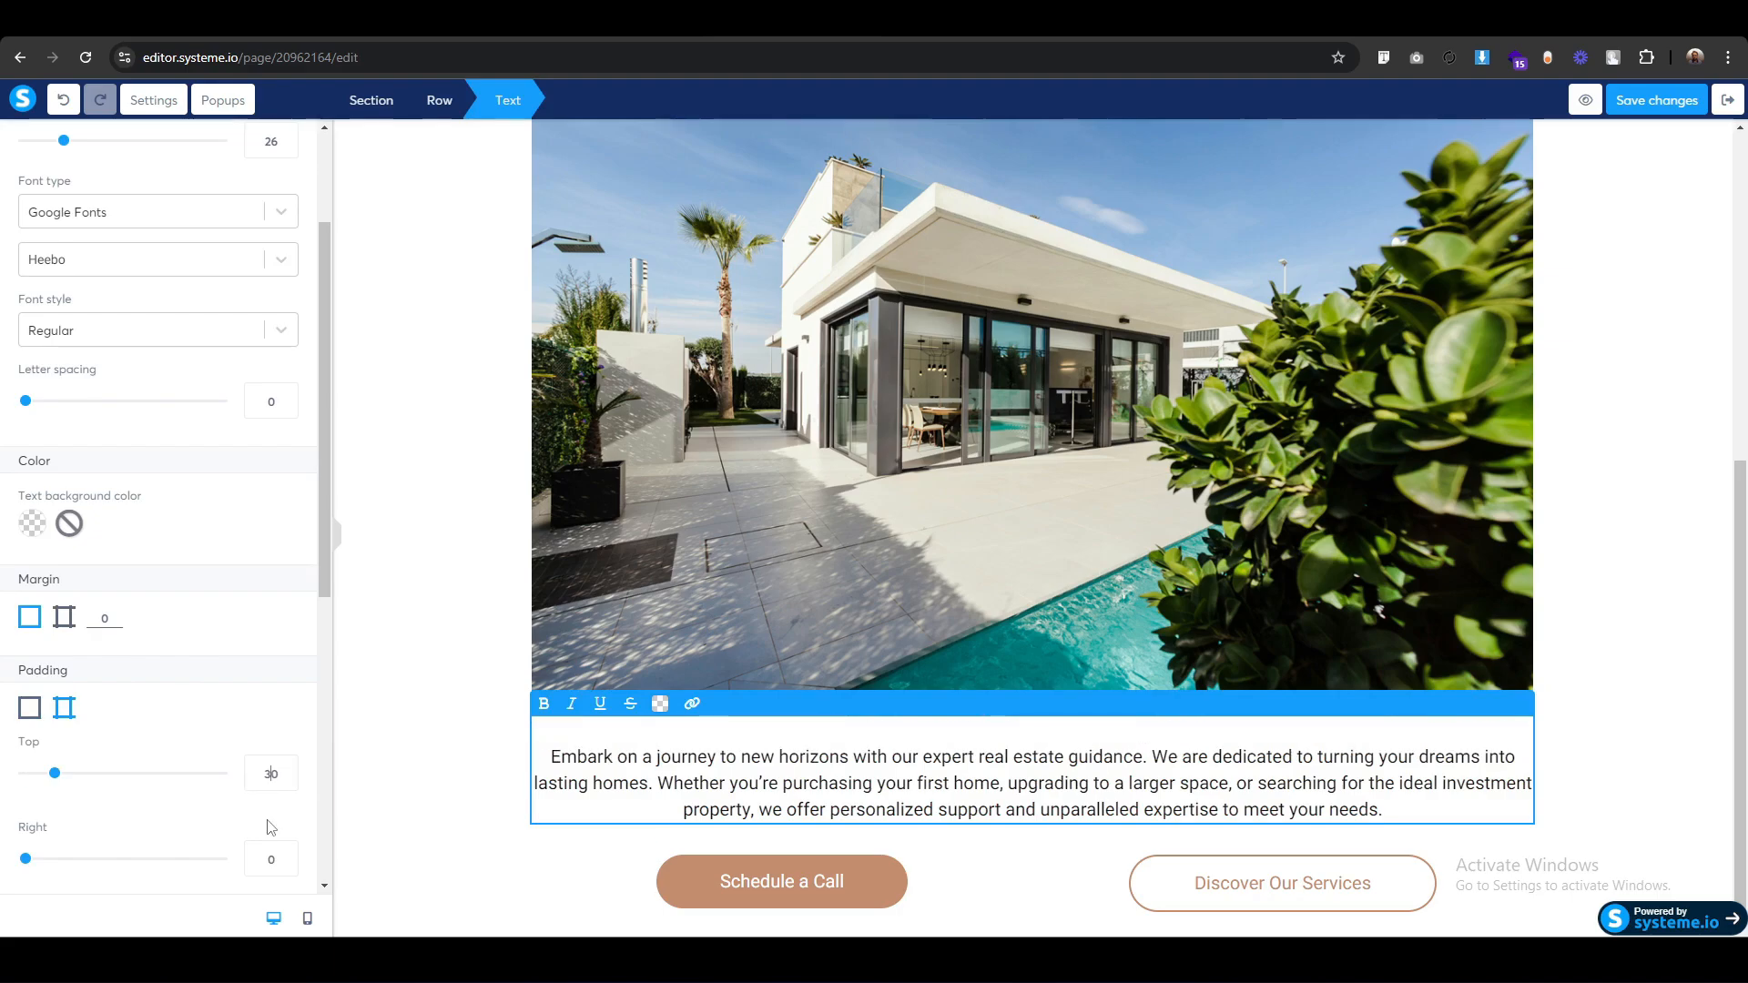
left_click(393, 793)
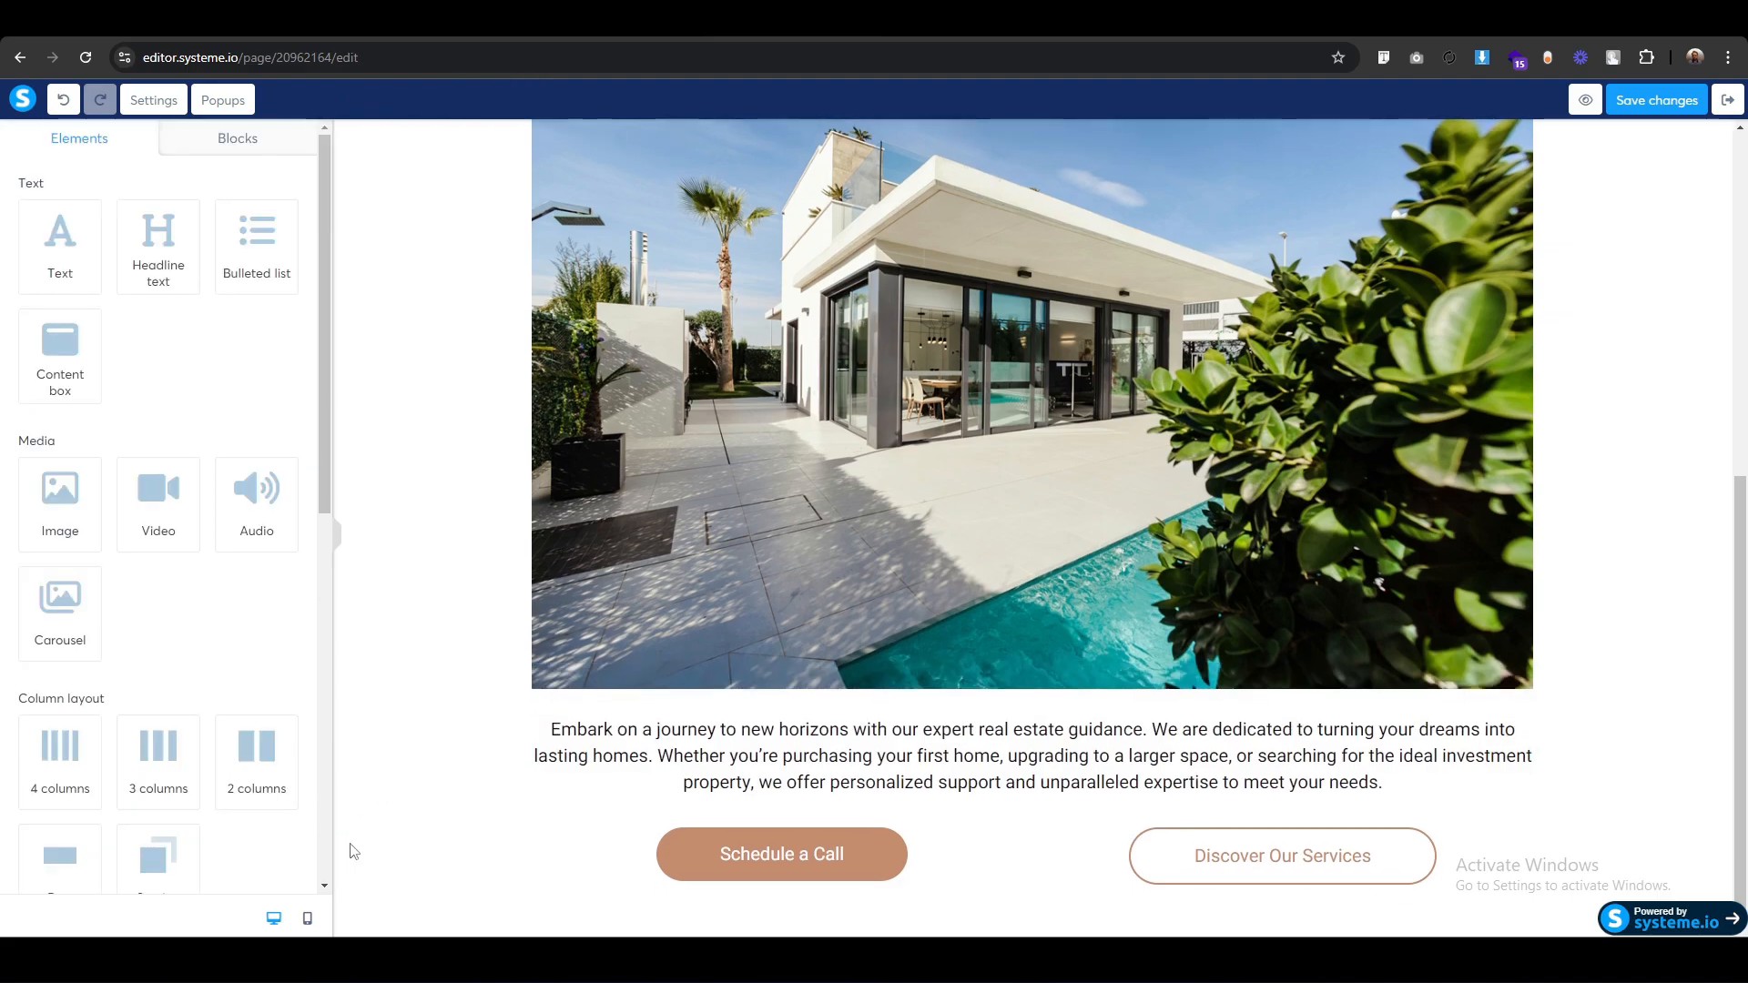
Add bottom padding to the hero paragraph to widen the gap above the two buttons.
left_click(592, 730)
scroll(136, 637, "down", 4)
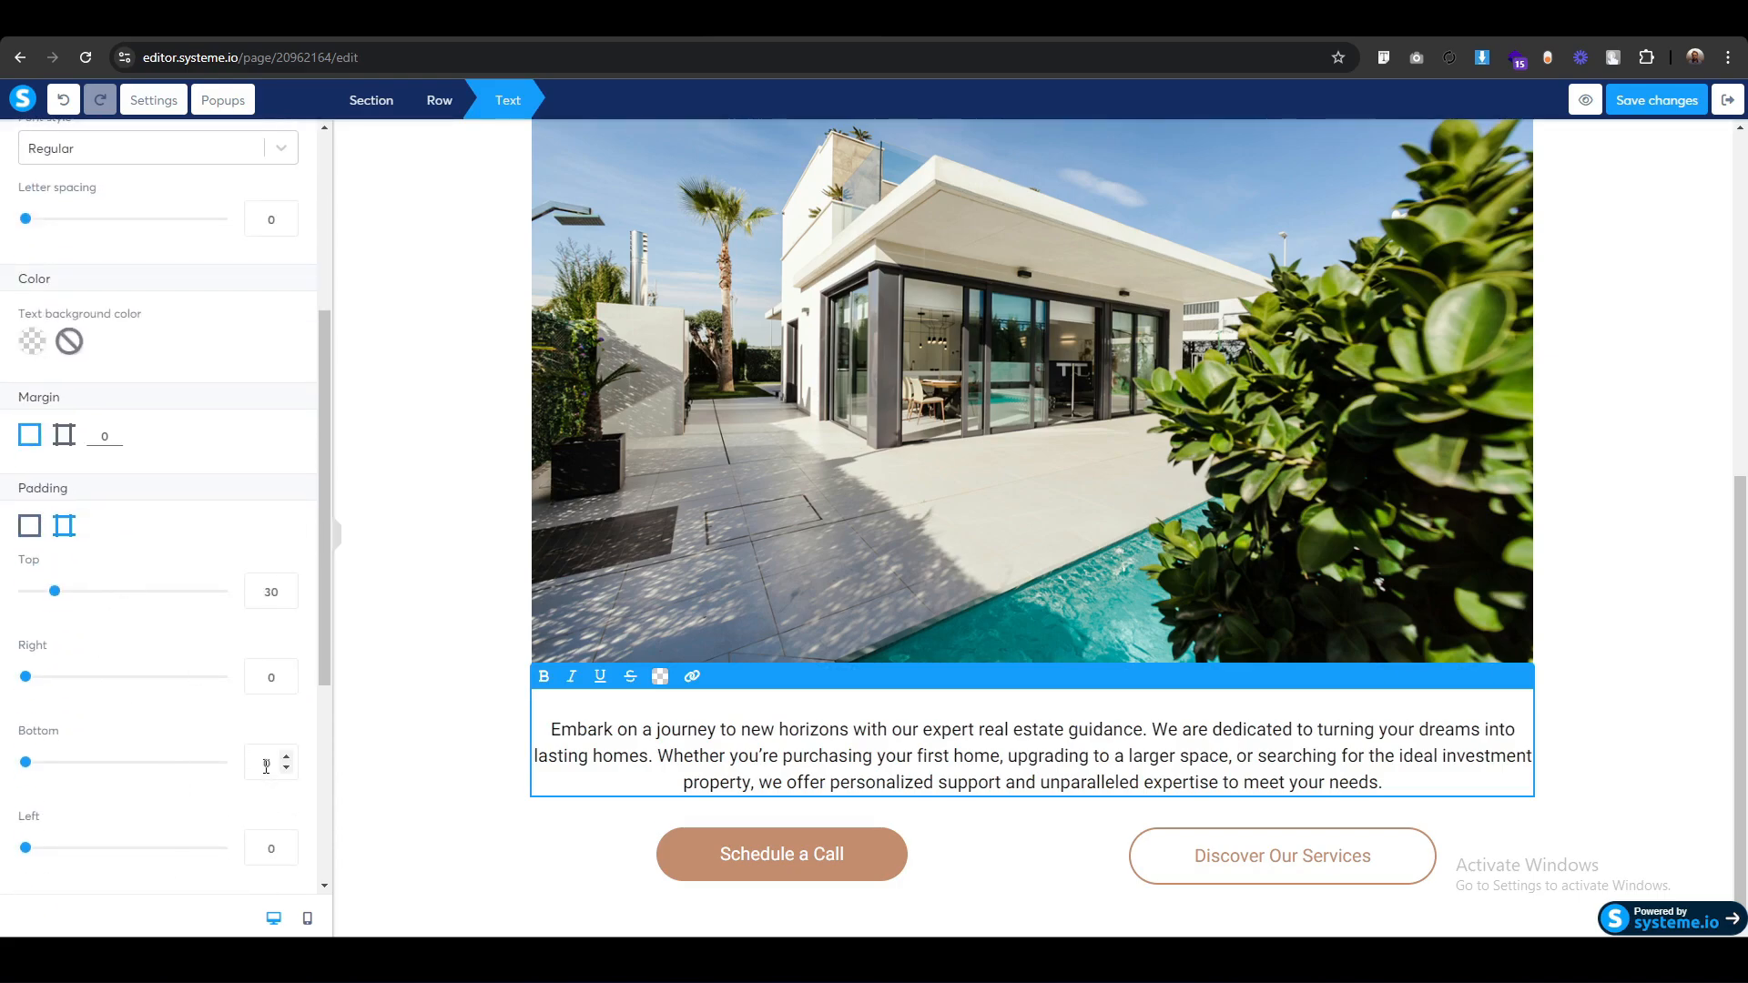
left_click(485, 756)
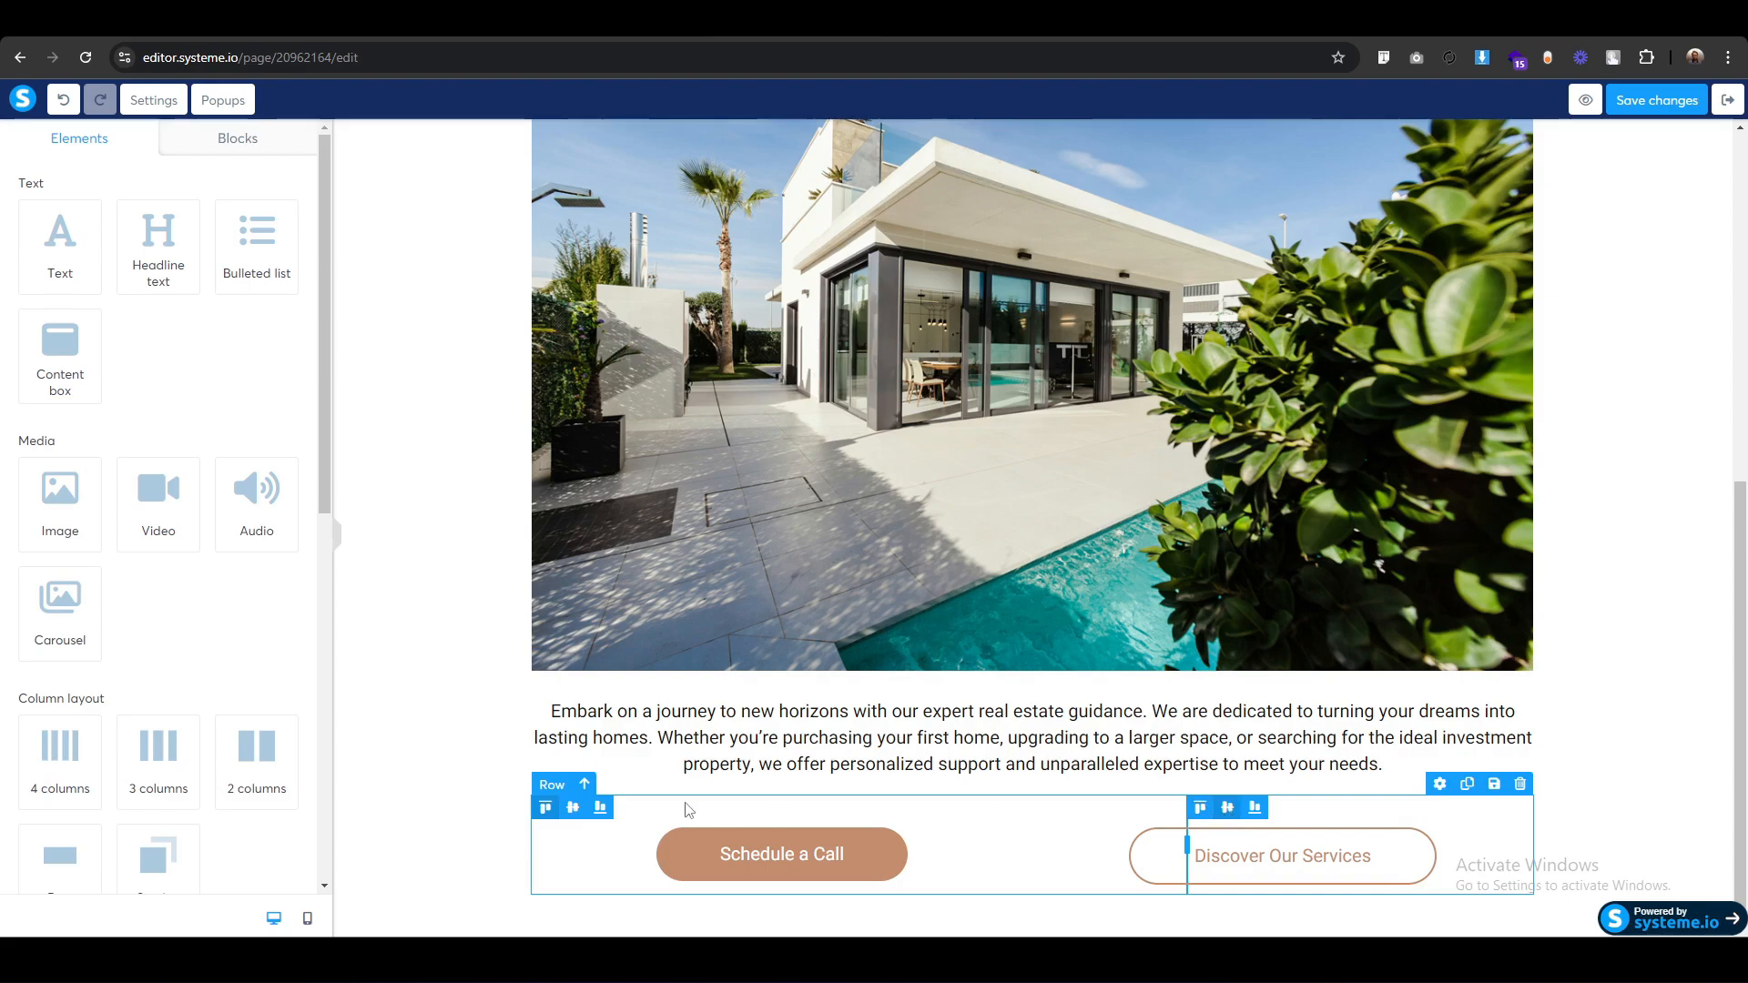
left_click(413, 807)
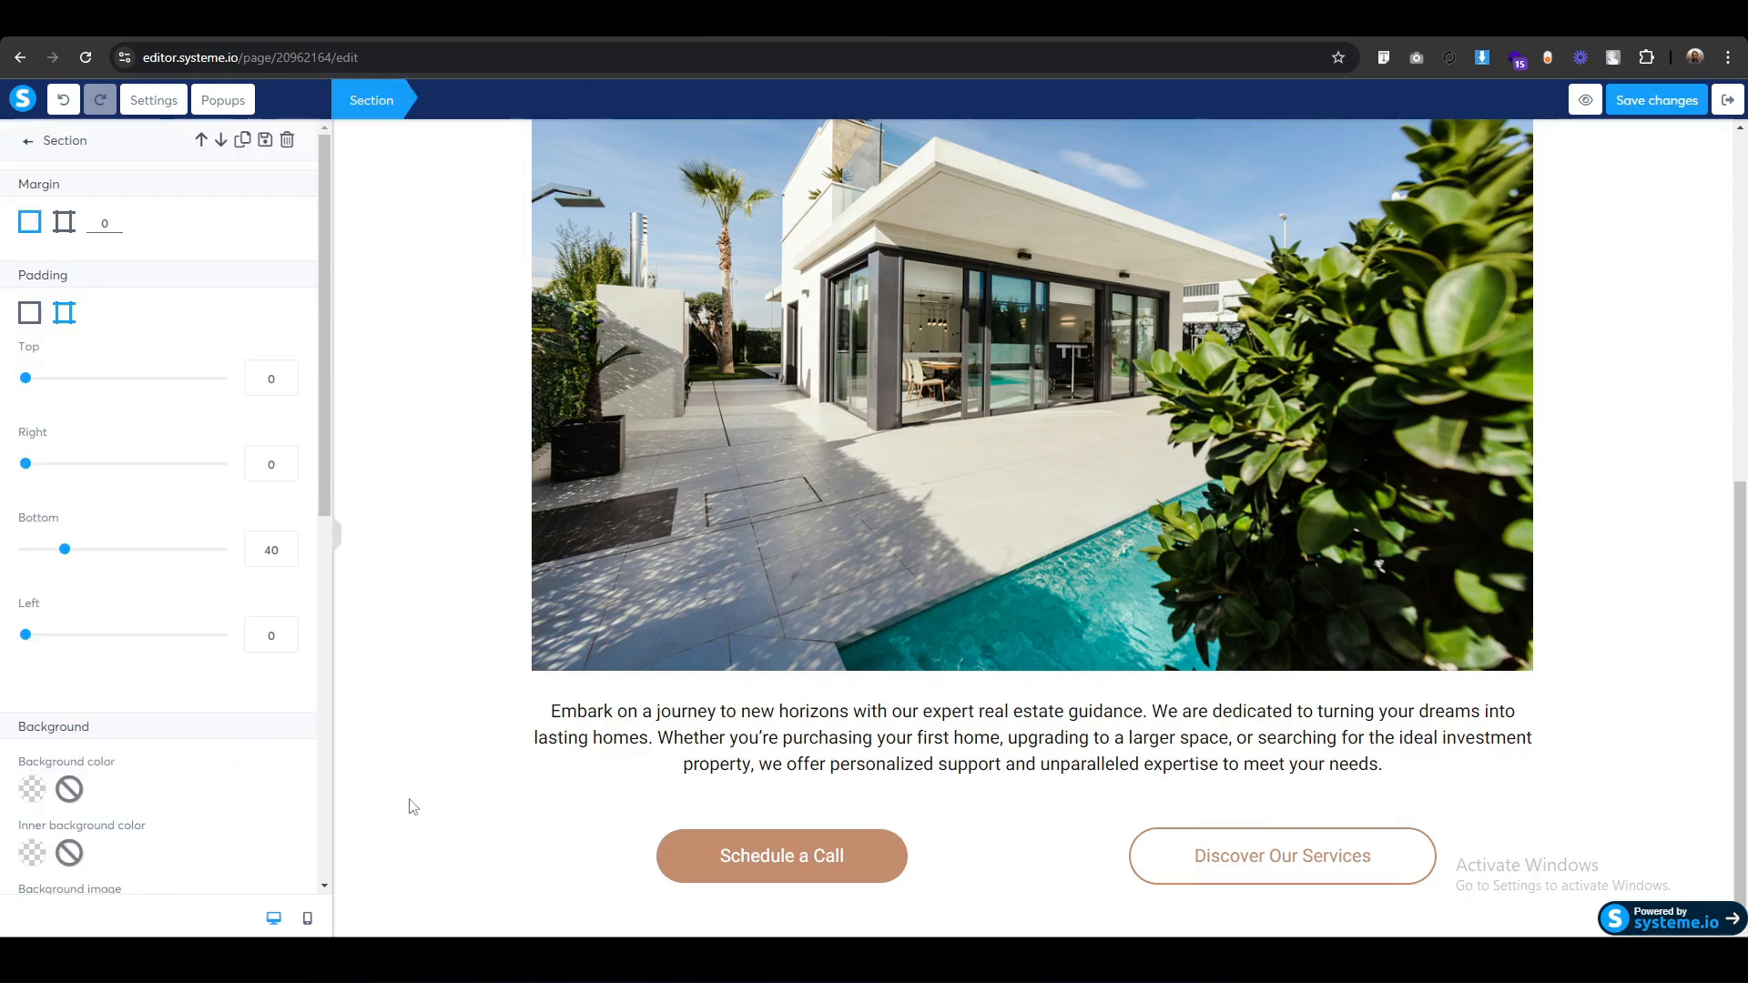
left_click(490, 665)
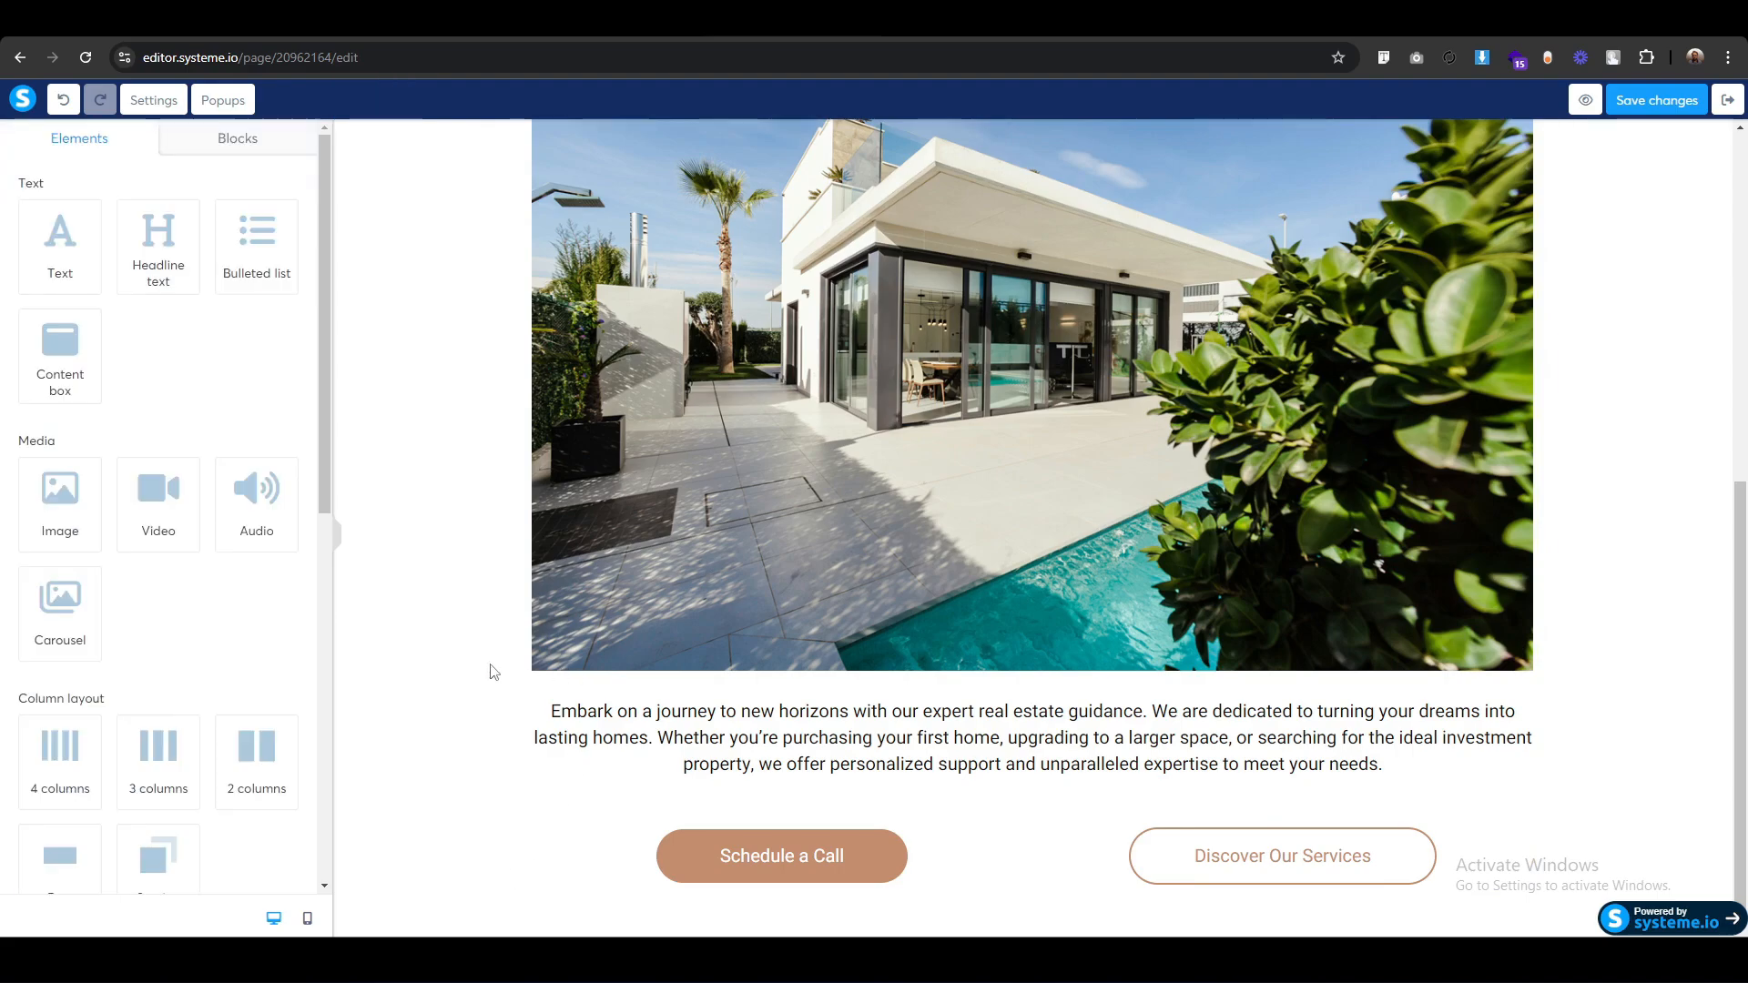
Switch to the mobile view and set the hero headline's font size to 24.
left_click(307, 921)
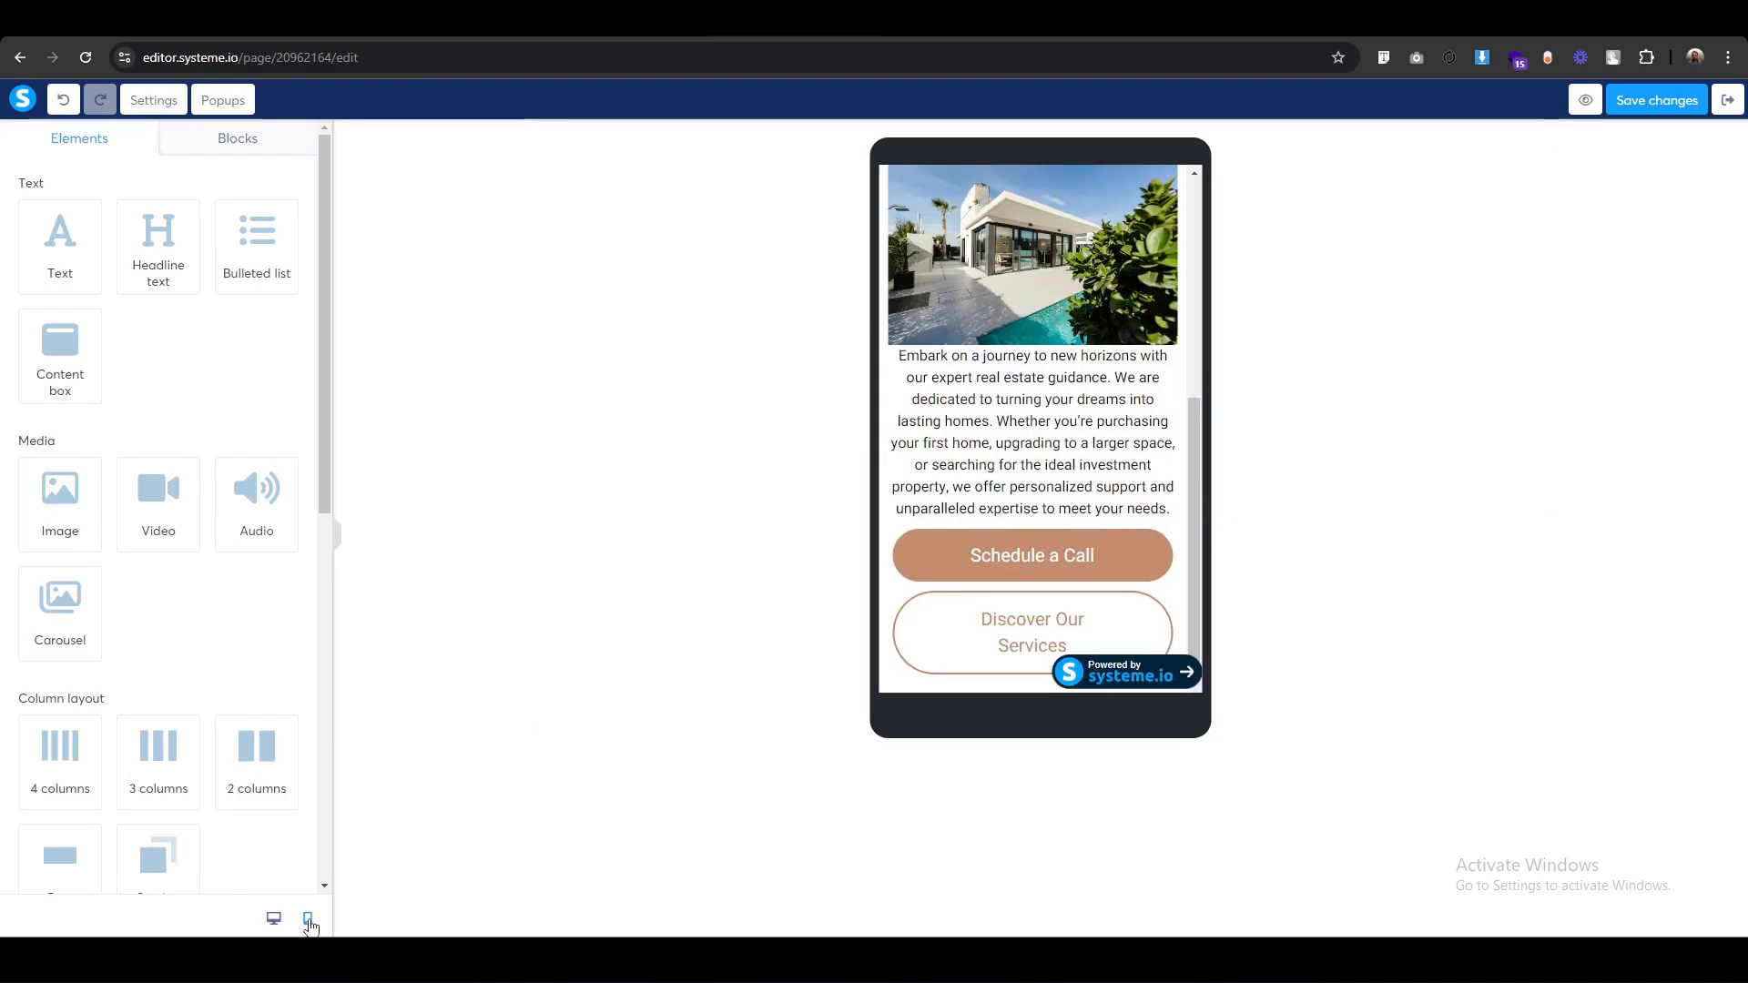
scroll(940, 546, "up", 5)
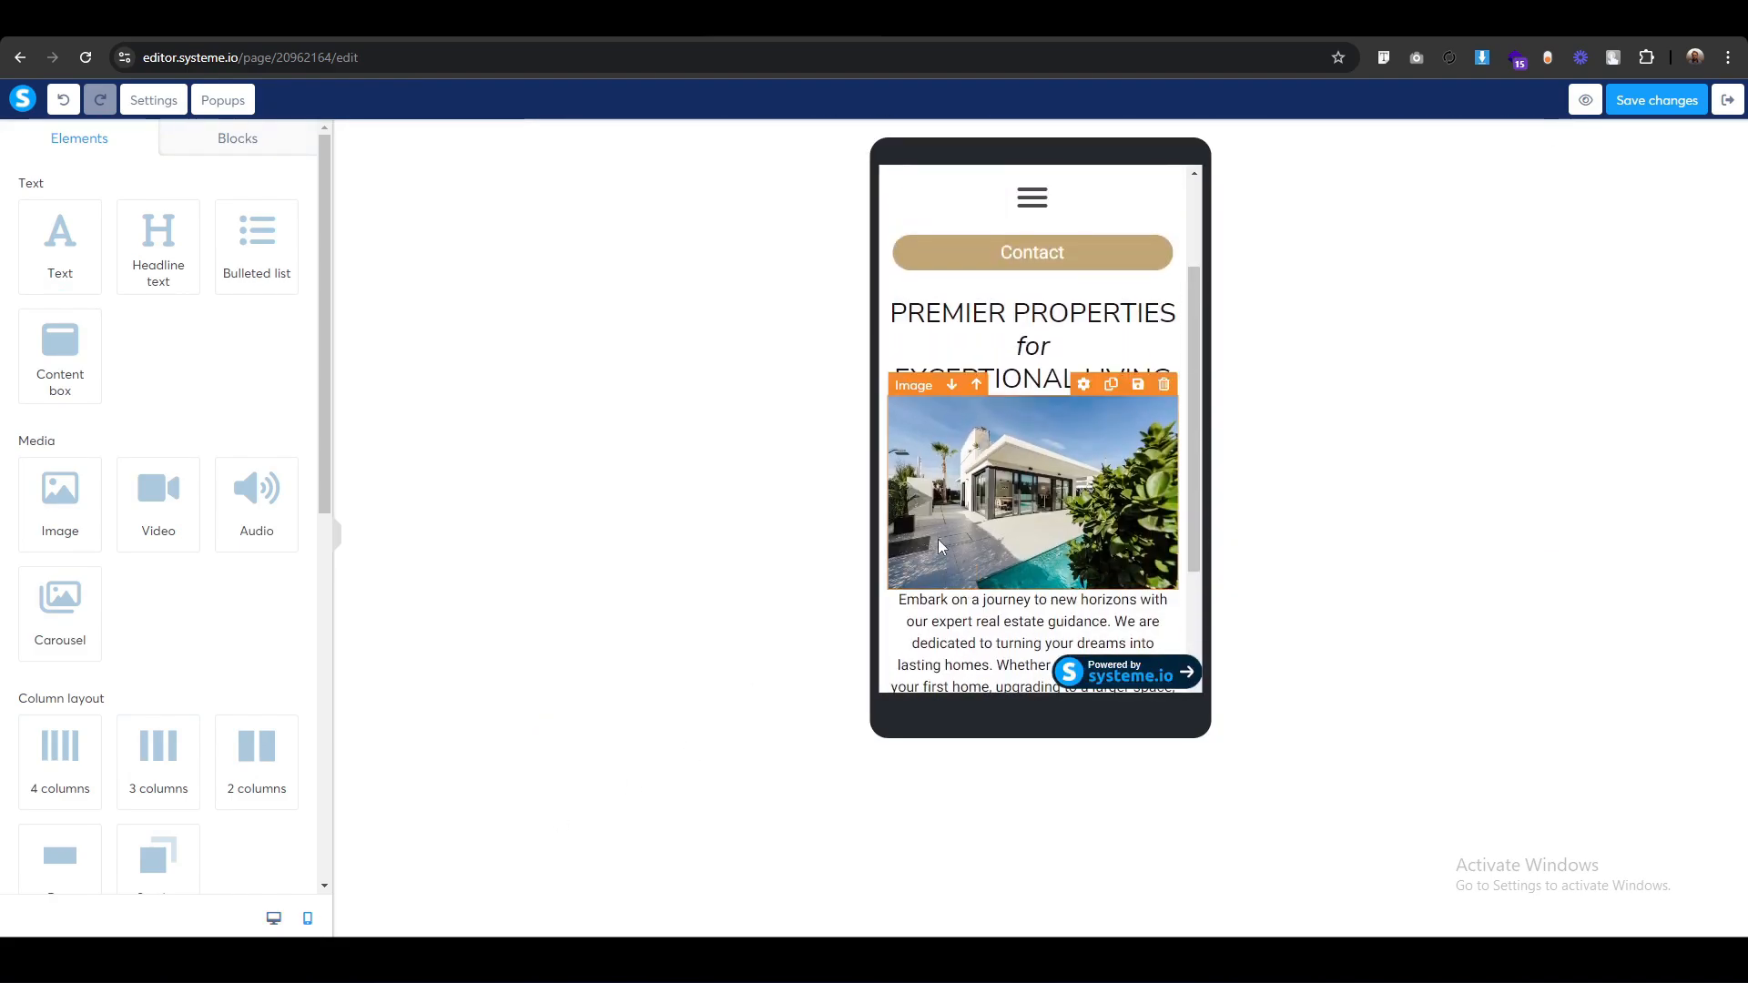
left_click(909, 296)
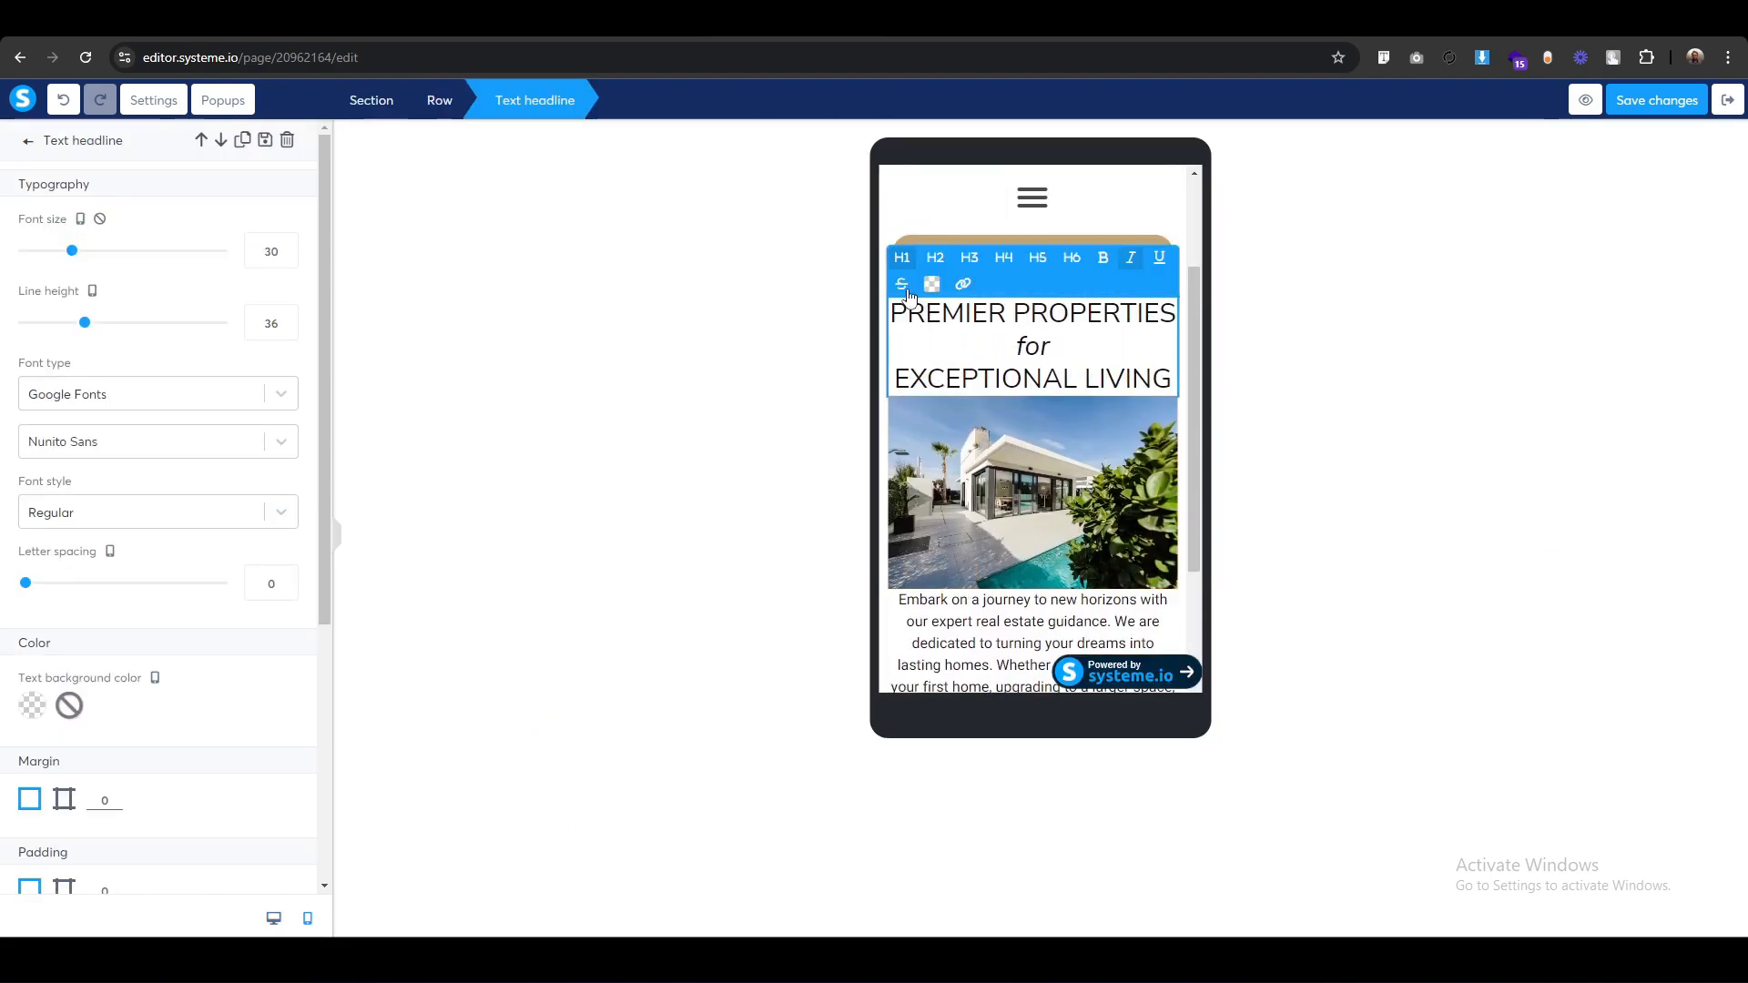
double_click(251, 262)
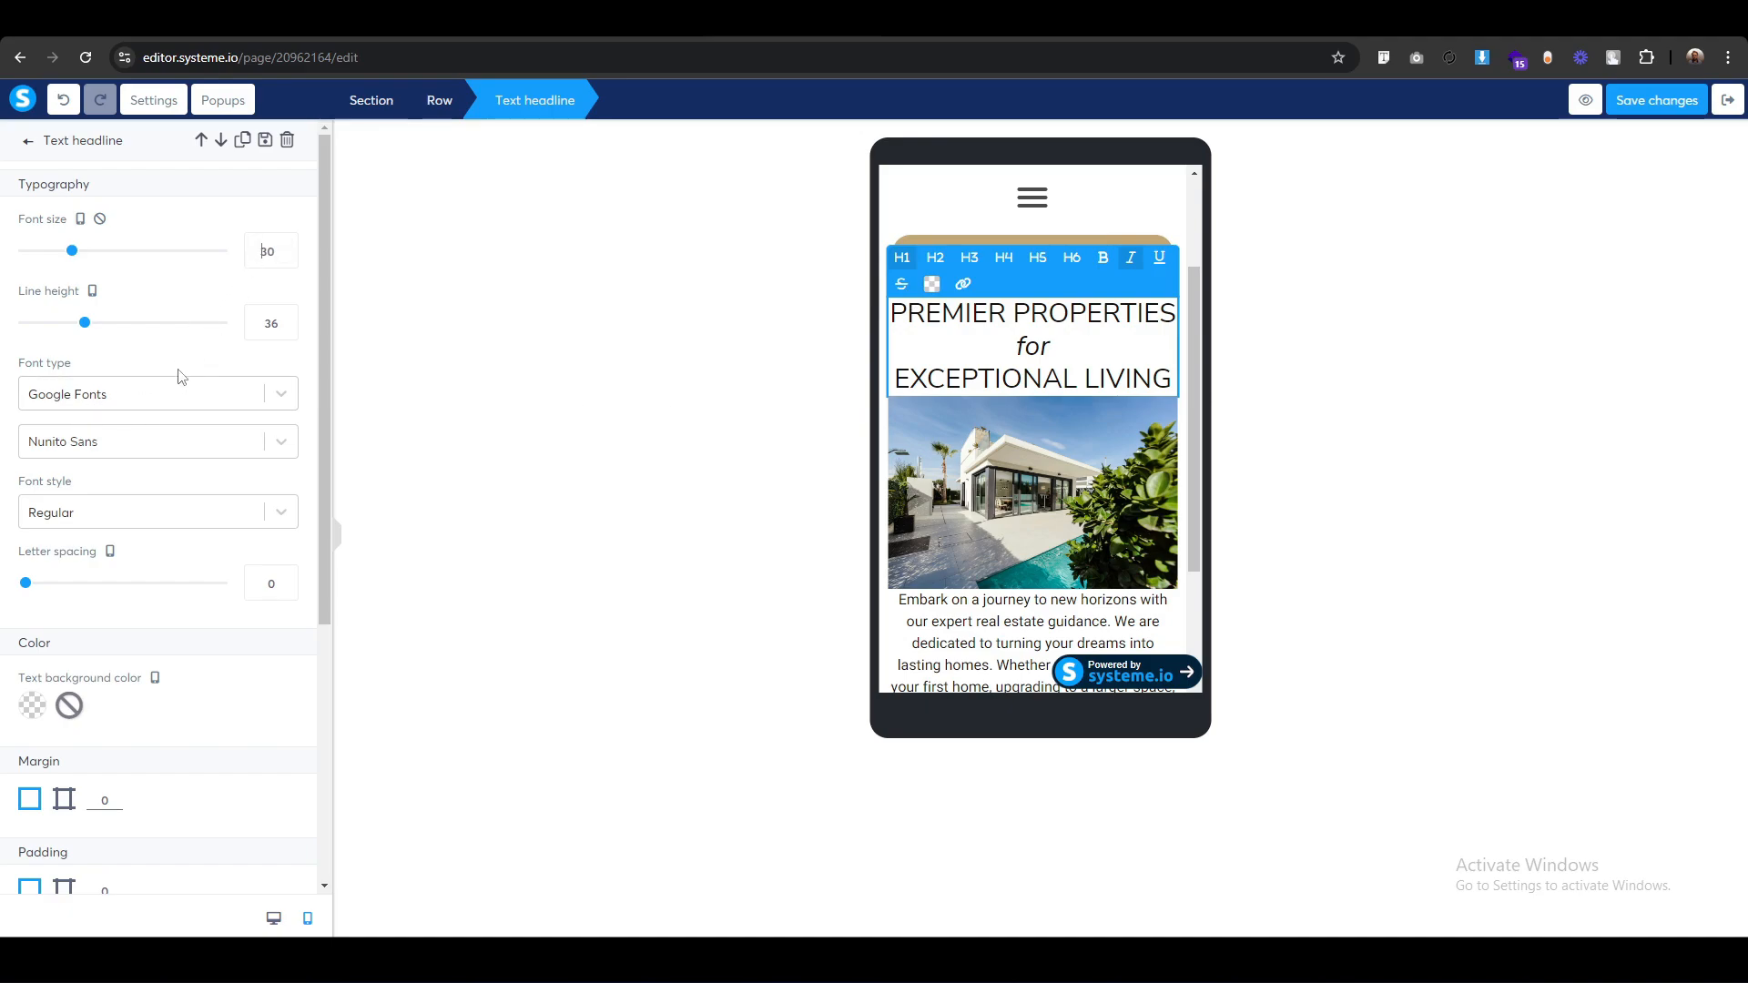
type("25")
key("Down")
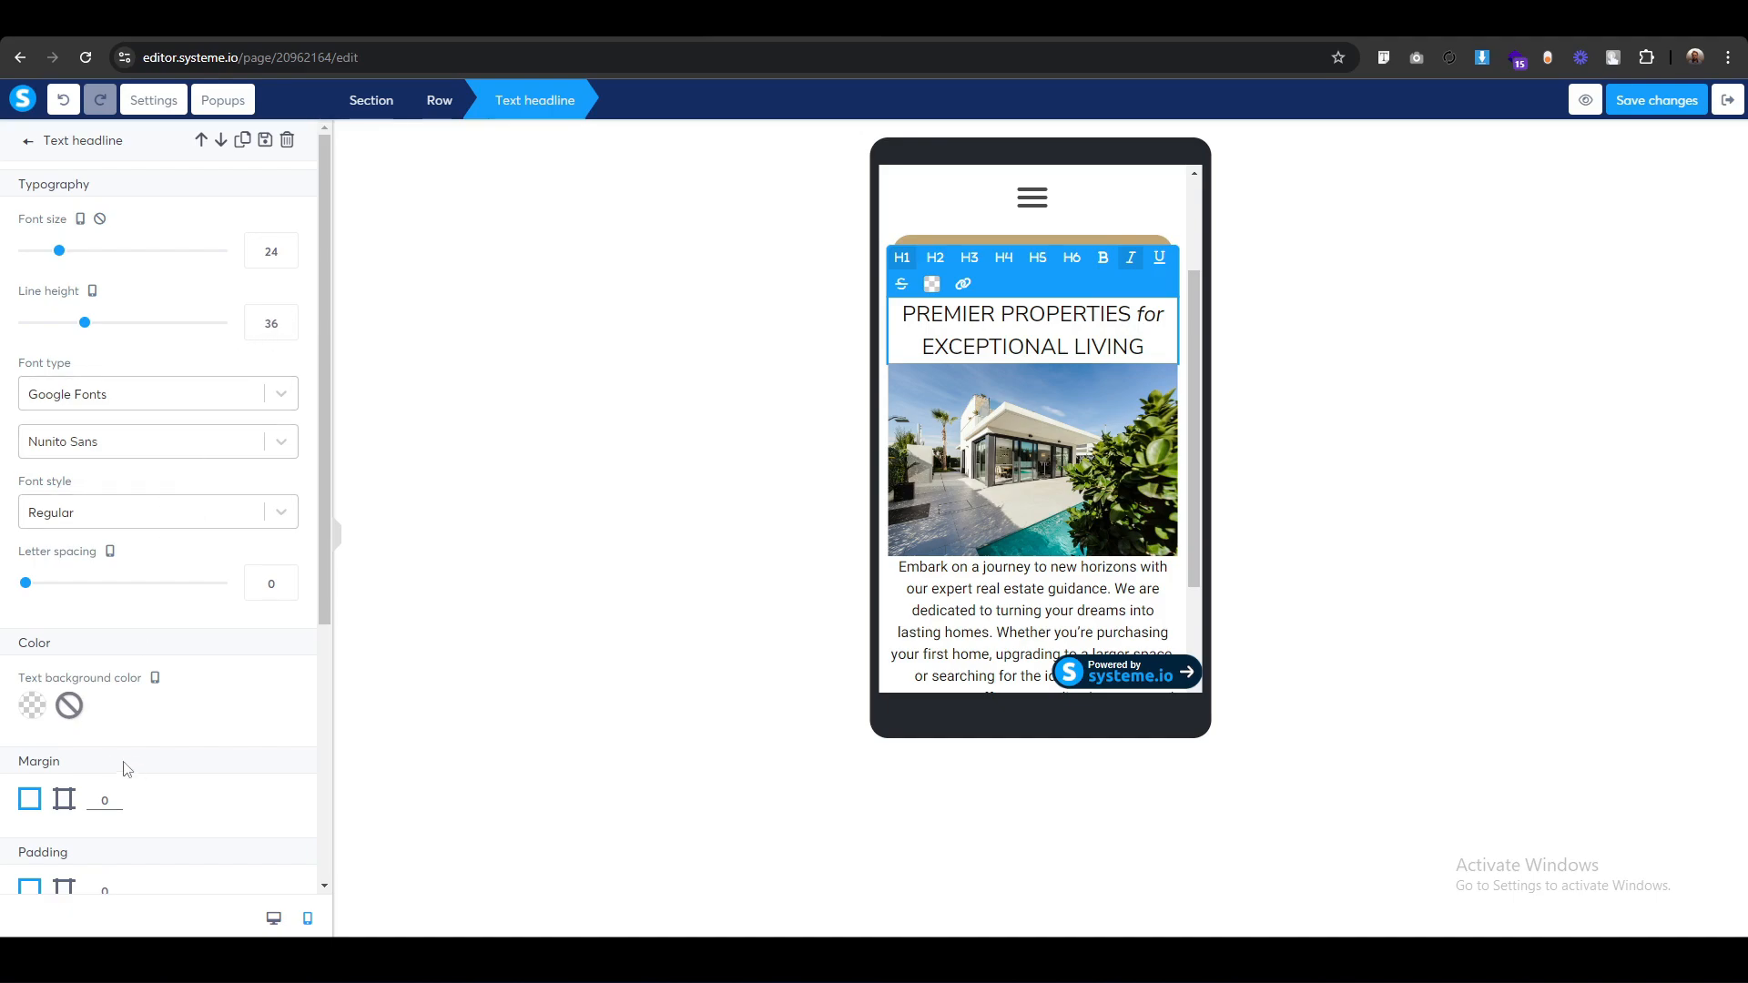
Give the mobile hero headline individual padding of 20 at the top and 20 at the bottom.
scroll(146, 772, "down", 2)
left_click(64, 713)
scroll(237, 725, "down", 1)
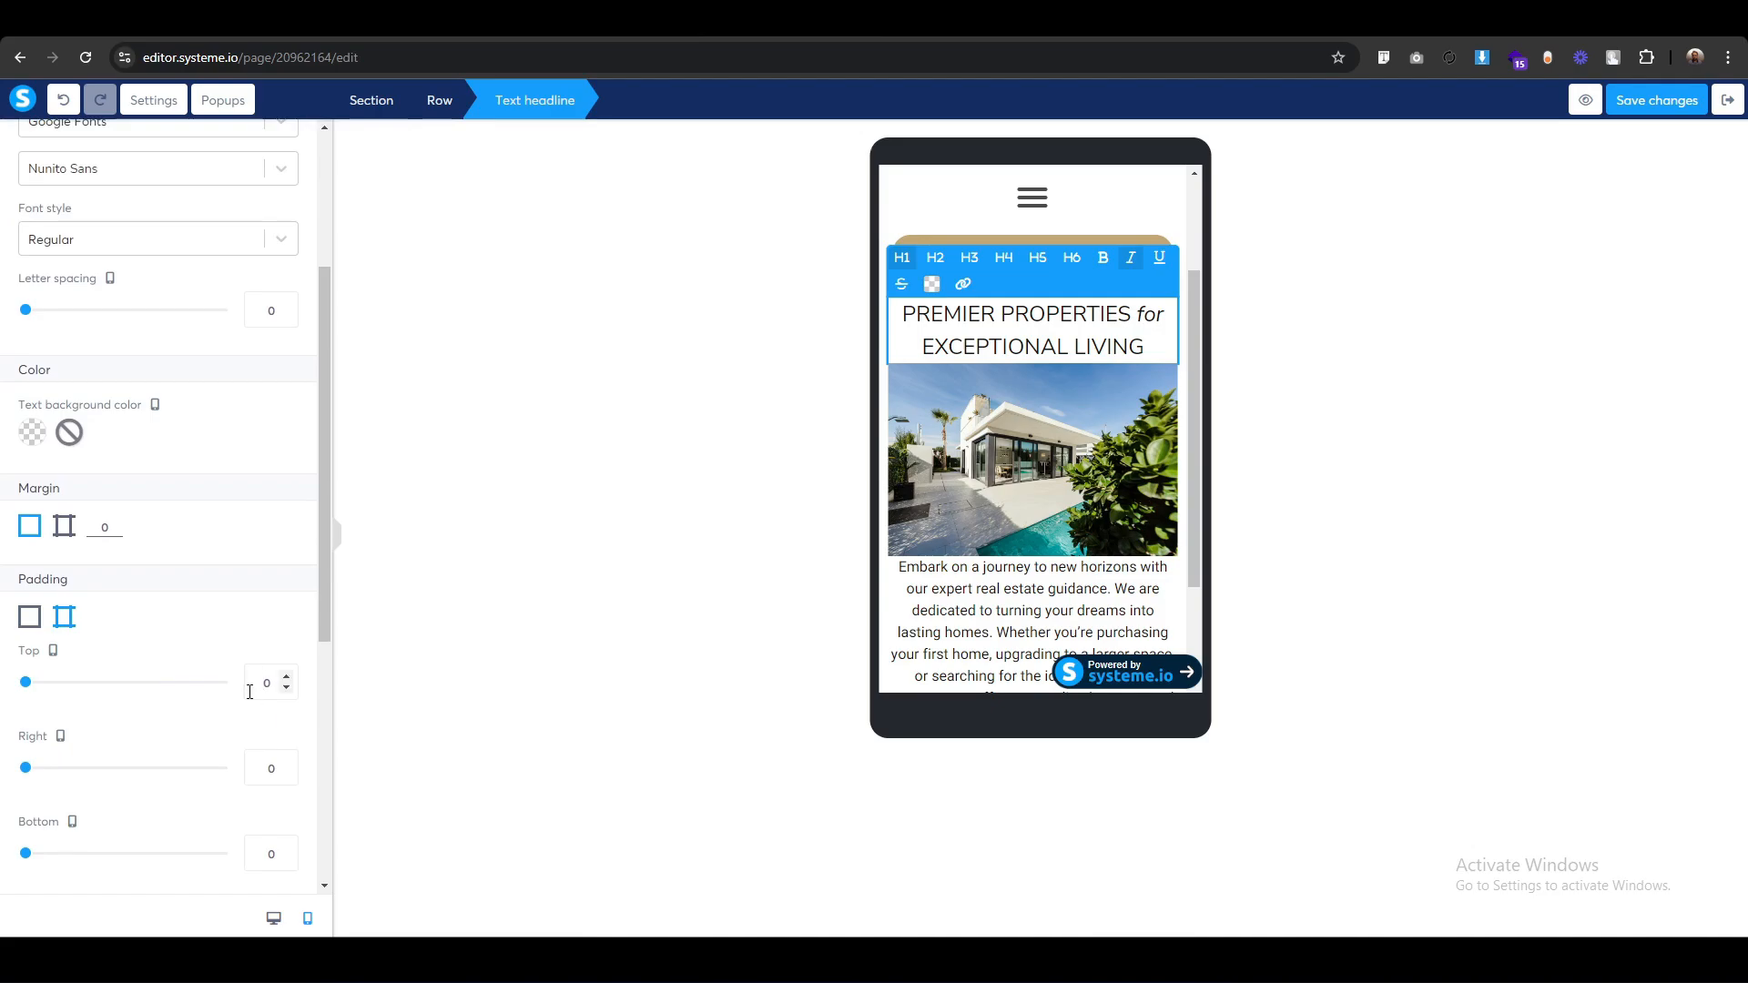
left_click(250, 692)
type("2")
left_click(258, 855)
type("2")
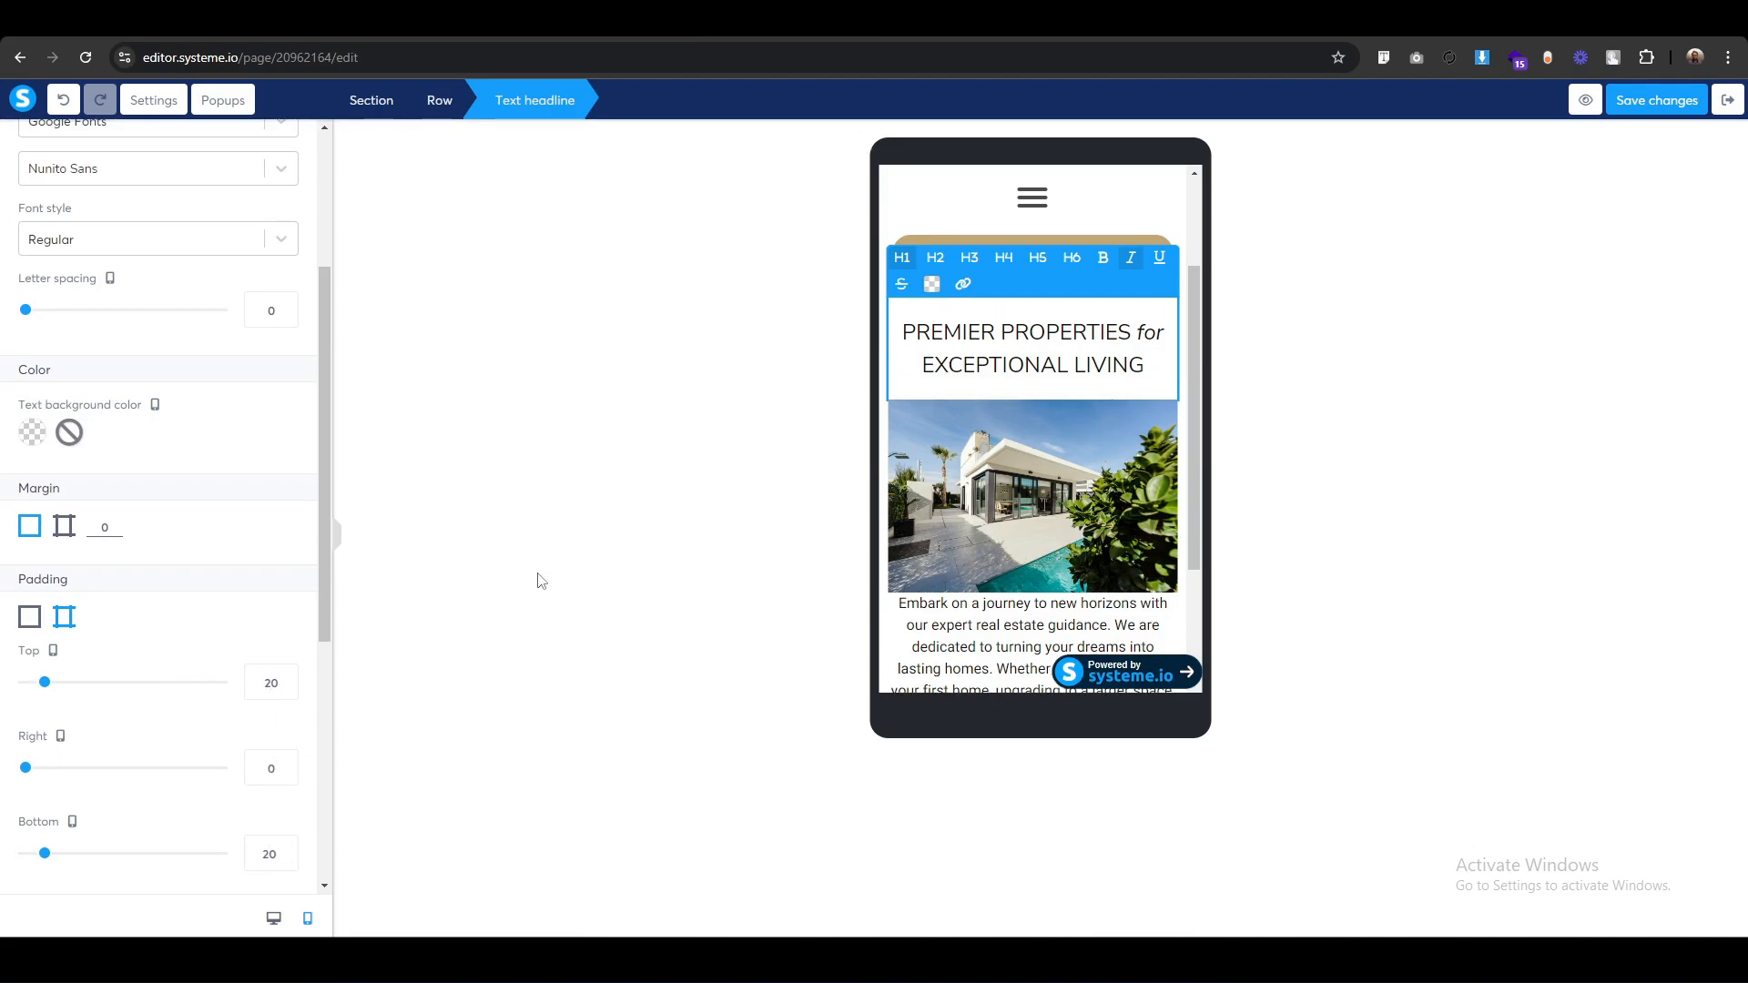
left_click(541, 581)
Give the mobile hero paragraph individual padding of 19 at the top and 20 at the bottom.
scroll(1033, 456, "down", 2)
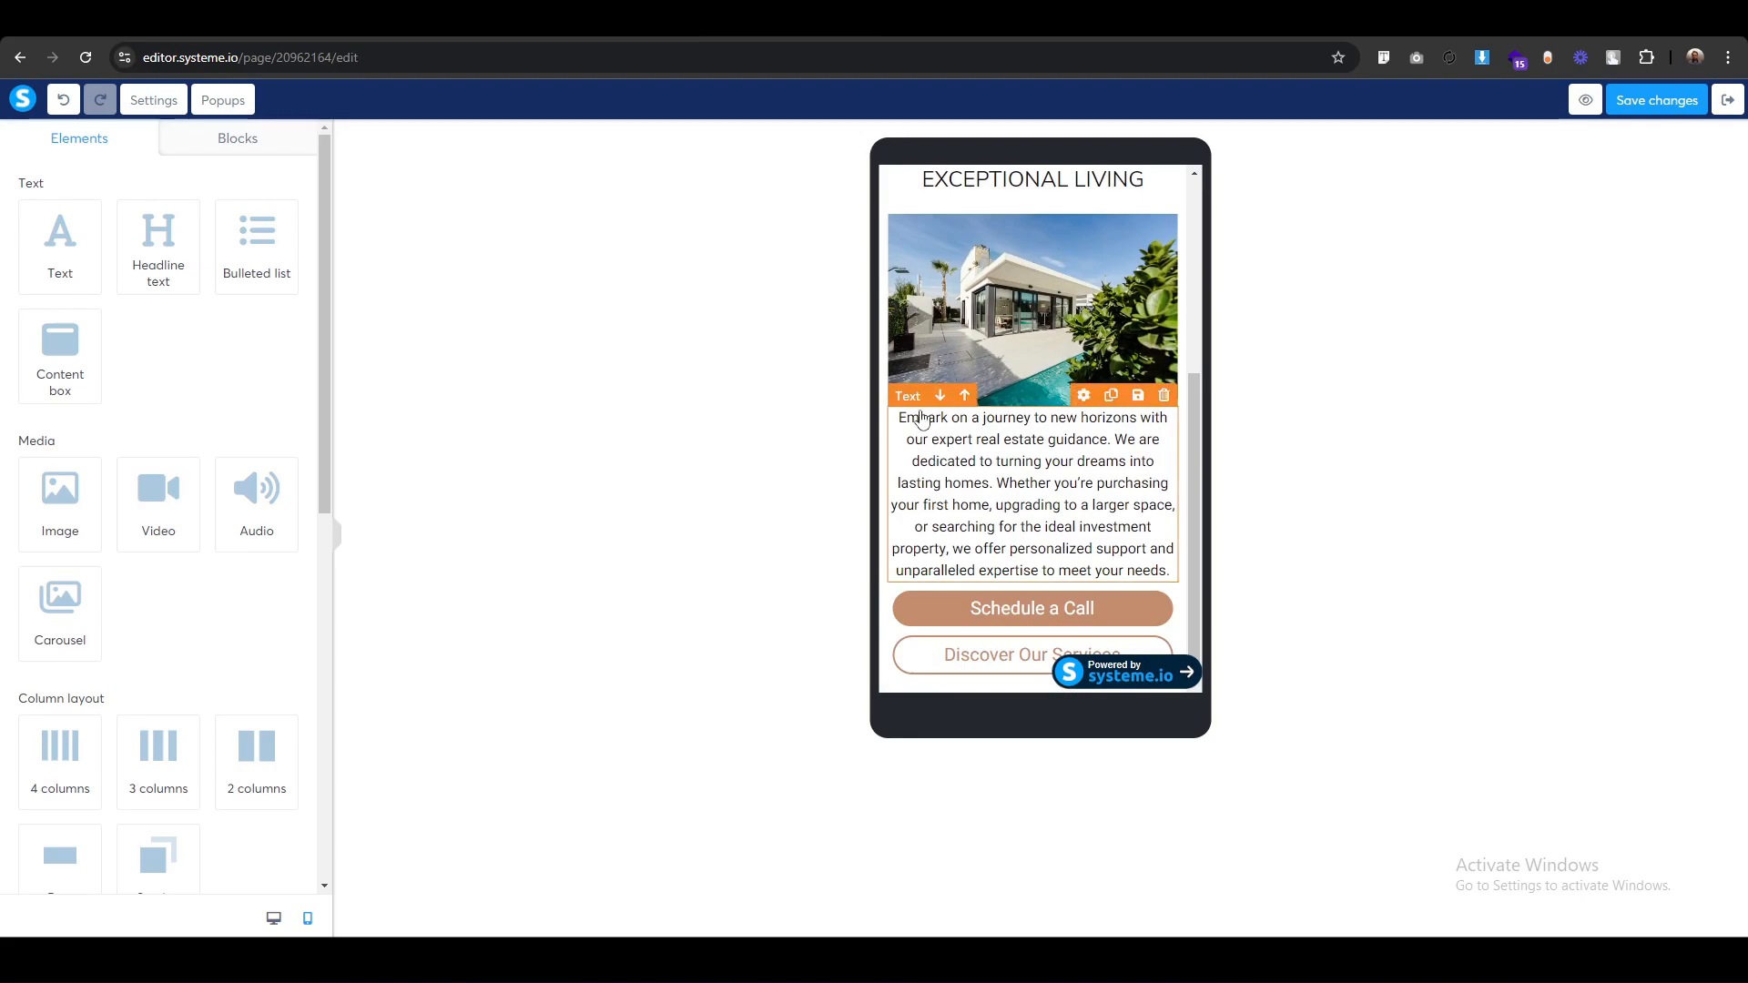
left_click(922, 418)
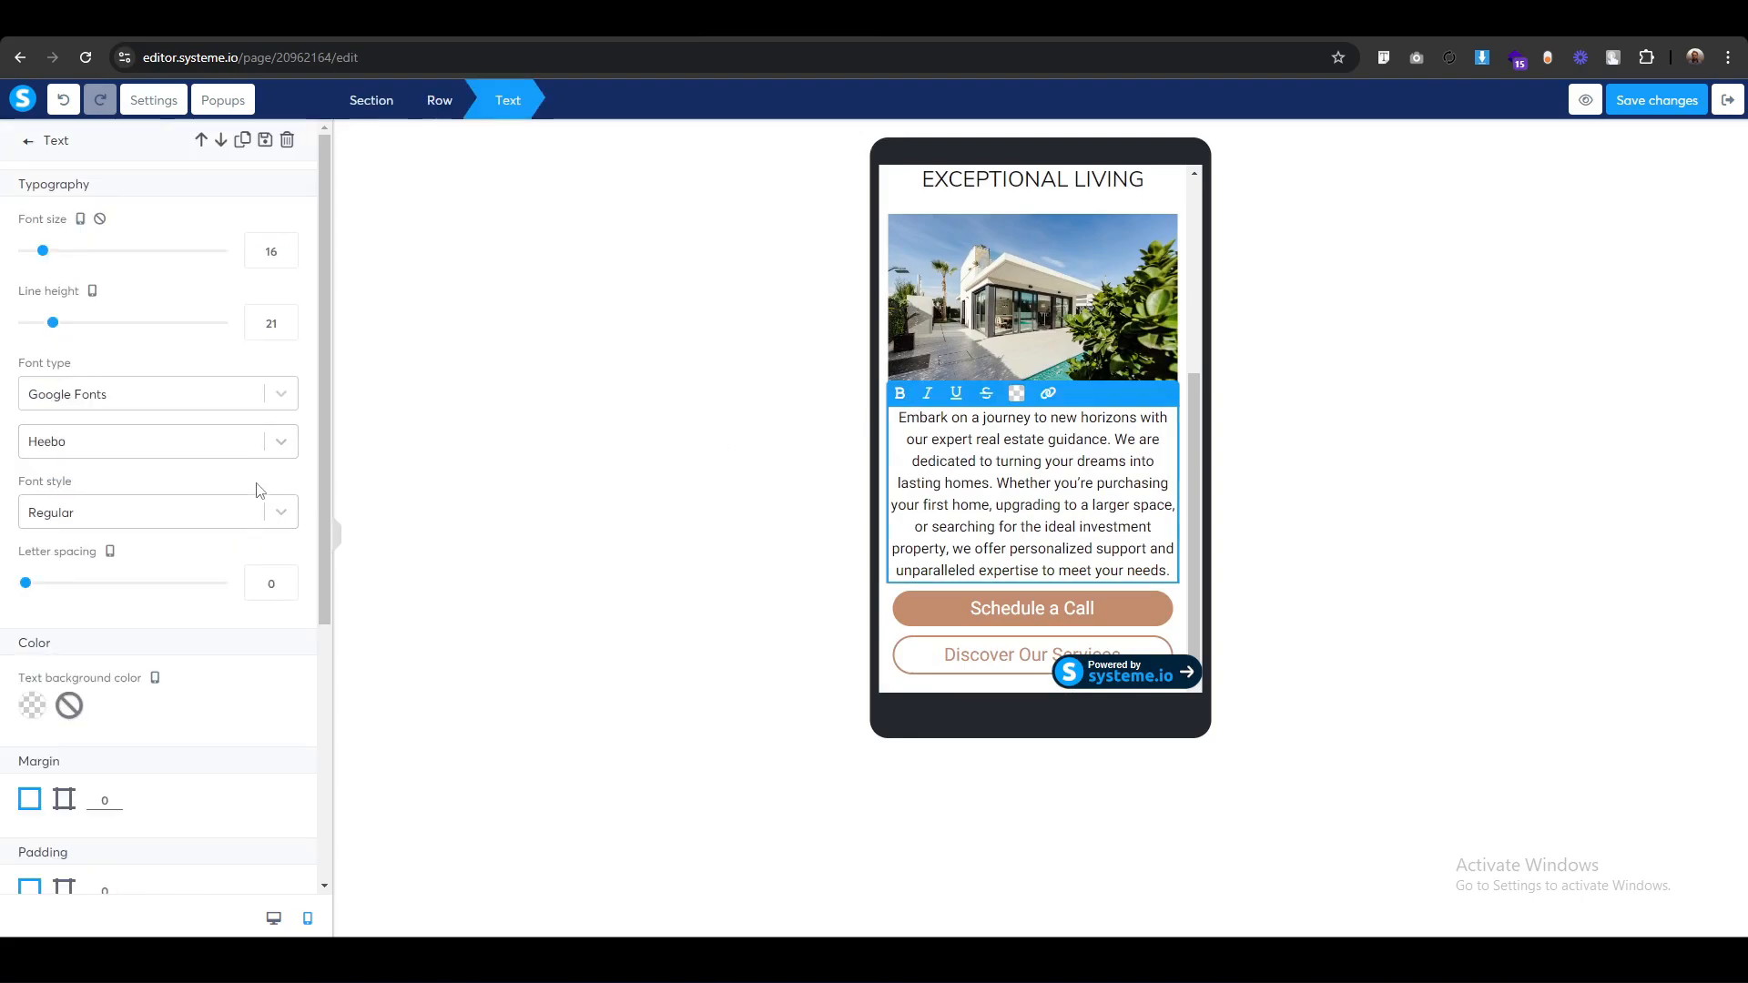
scroll(145, 746, "down", 2)
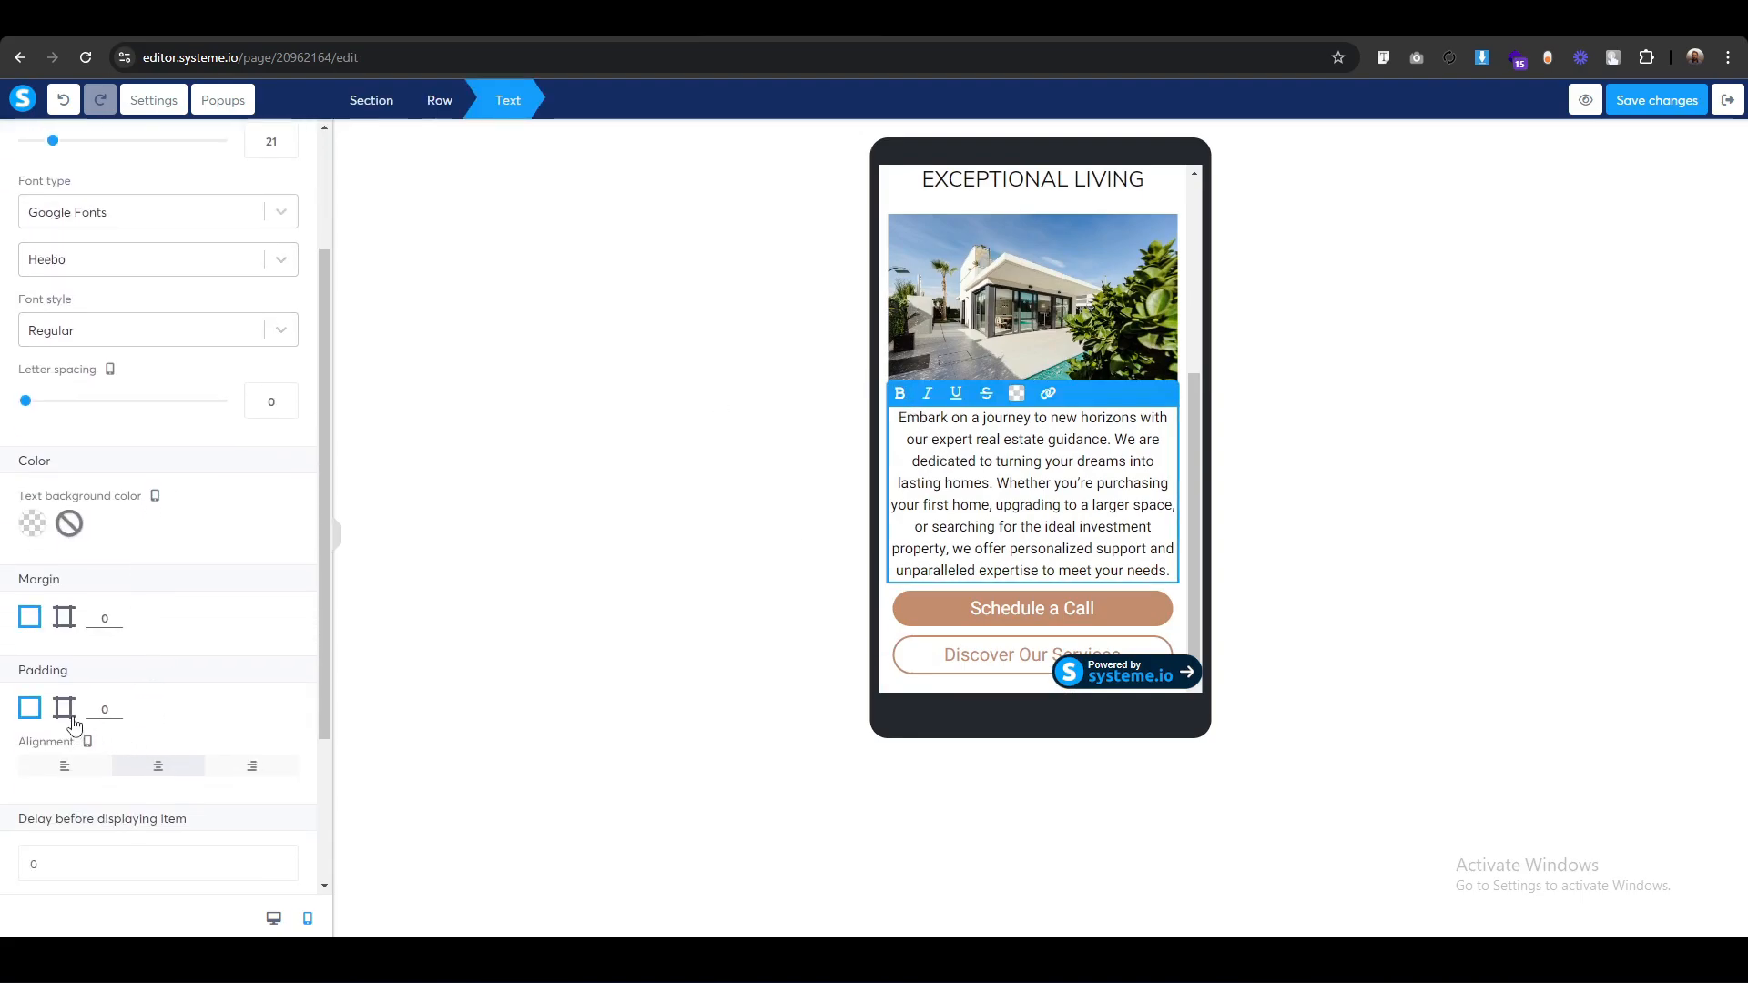
left_click(65, 707)
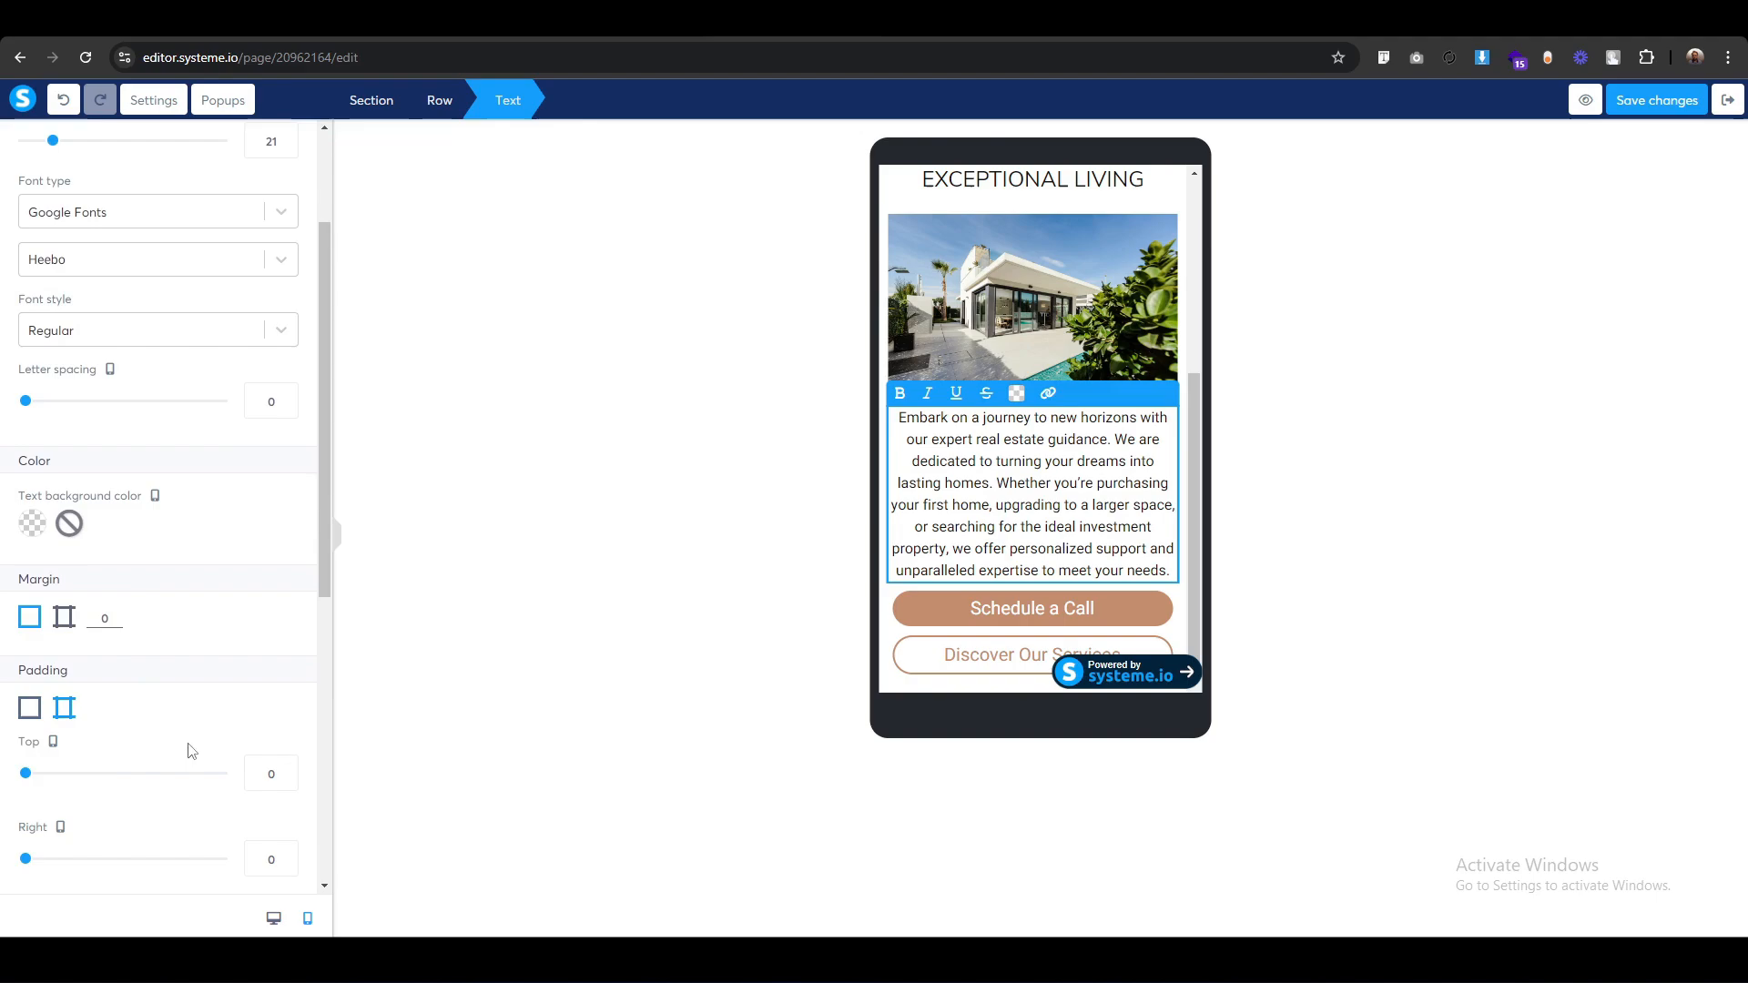
double_click(261, 774)
type("19")
scroll(266, 774, "down", 2)
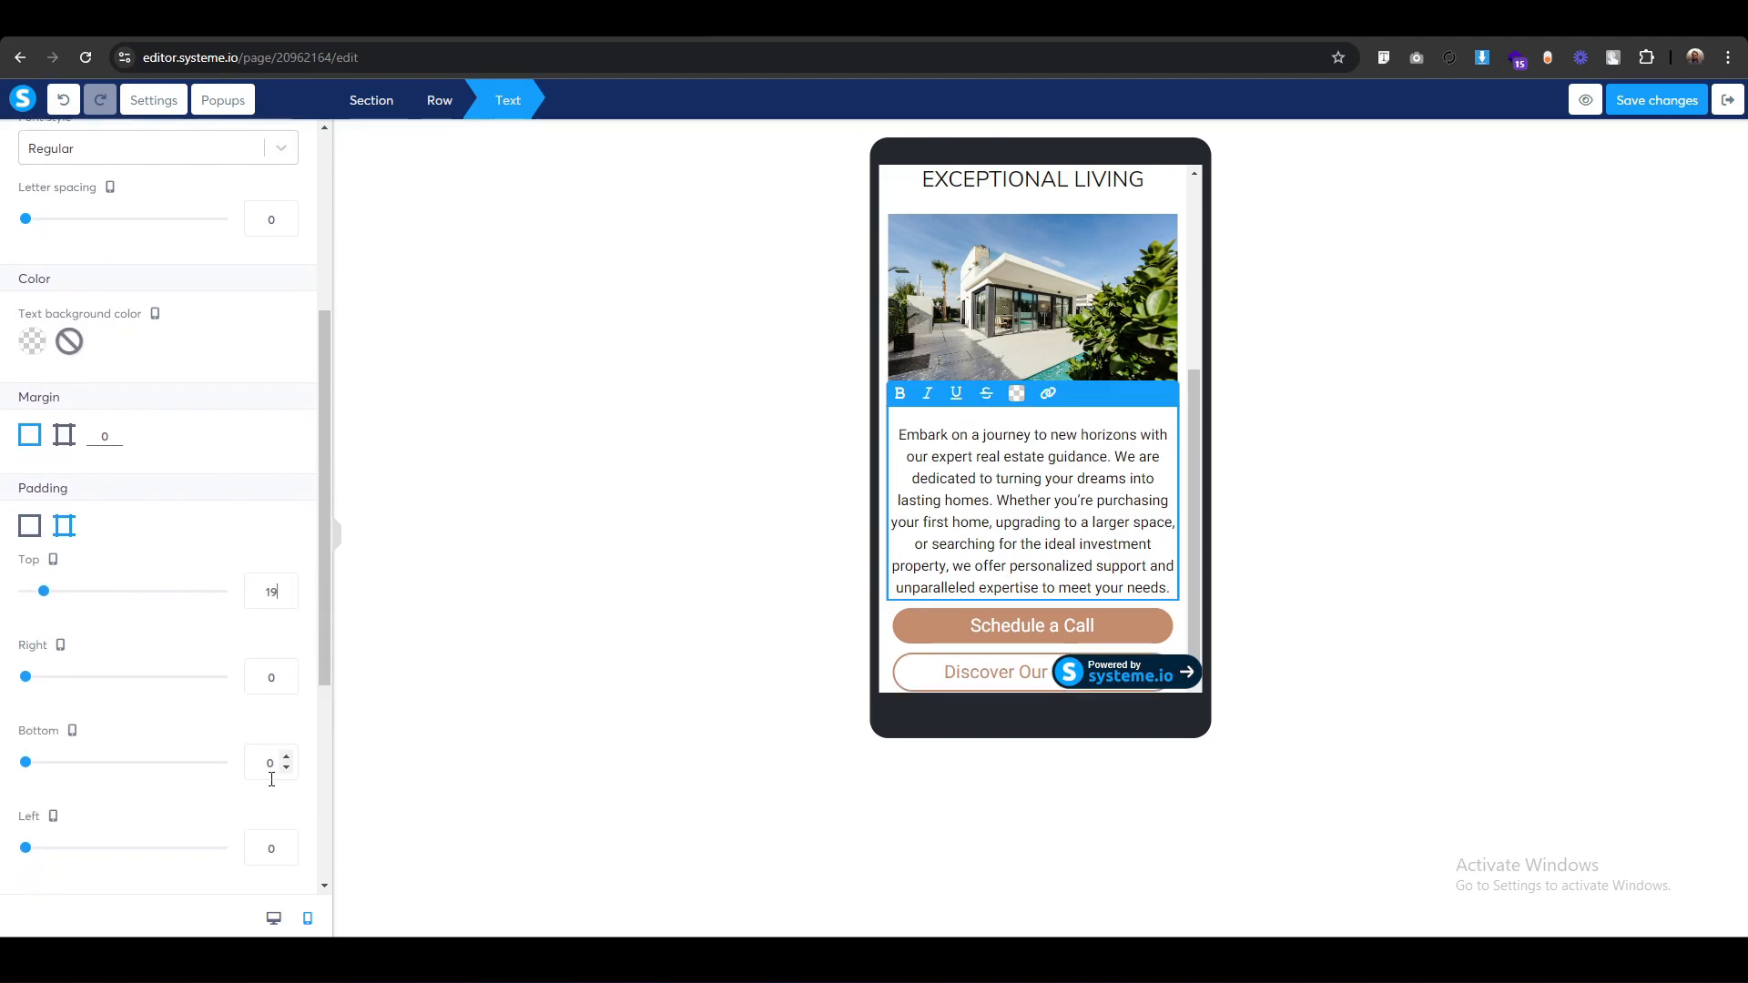
type("2")
left_click(714, 559)
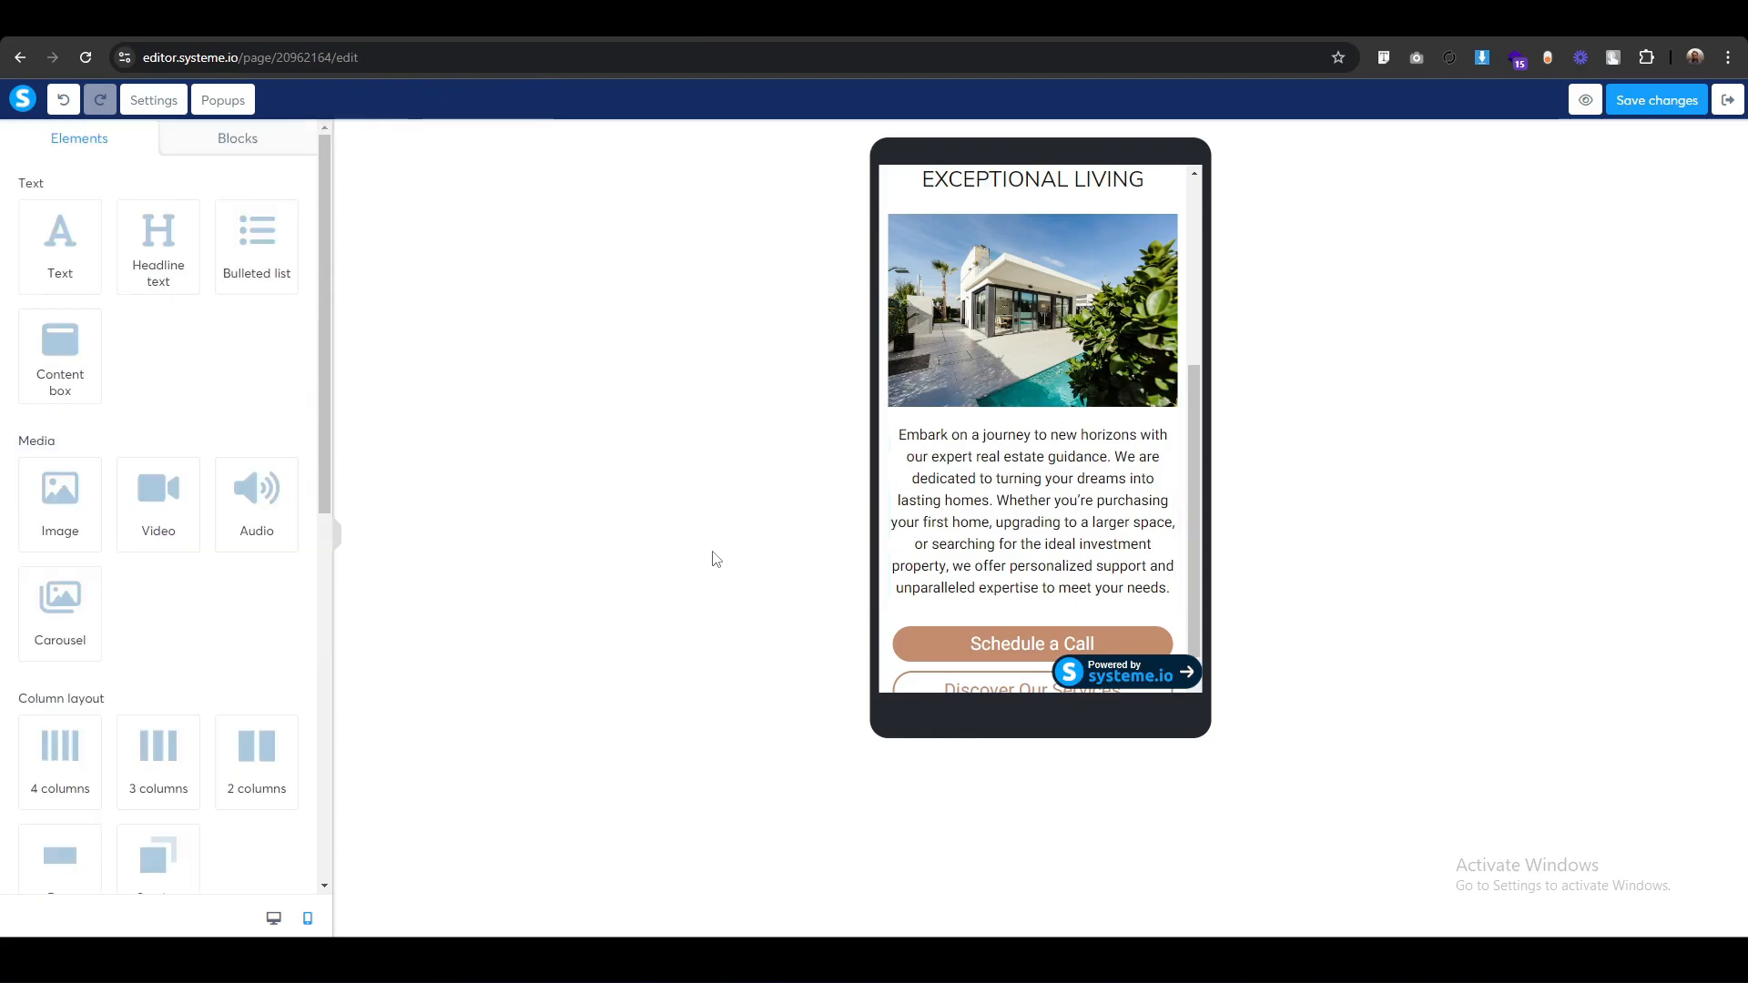
scroll(1119, 575, "up", 2)
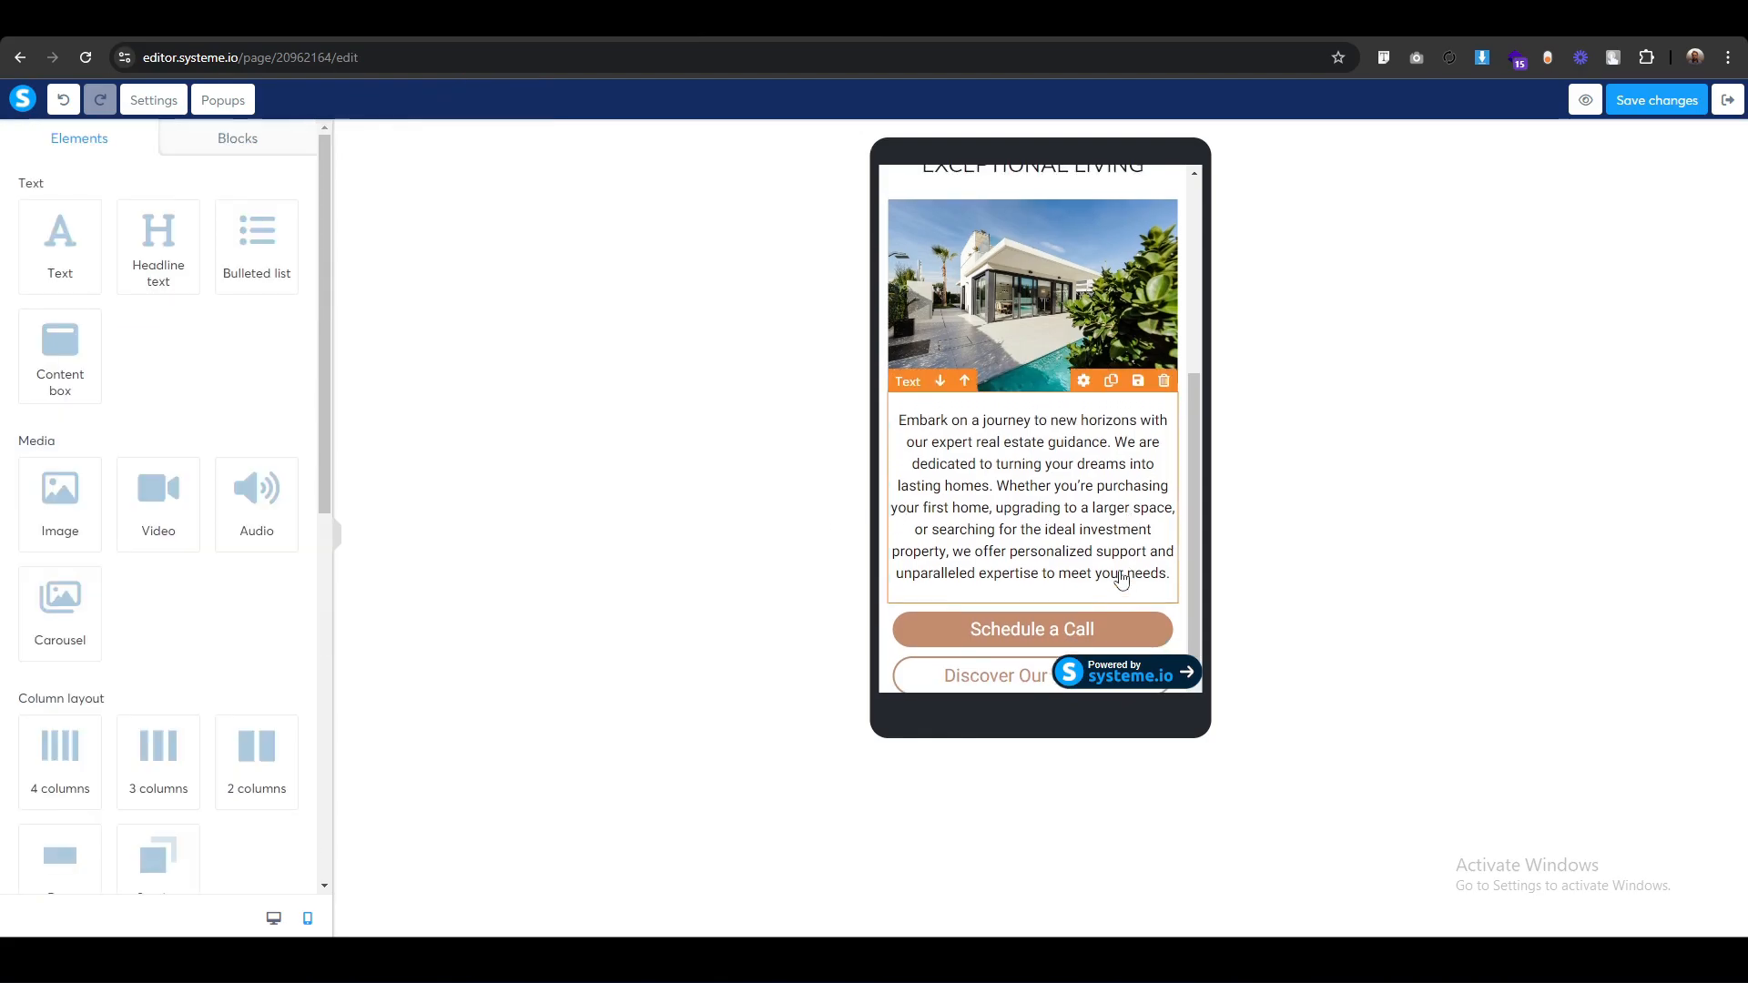
Save the mobile layout changes to the page.
scroll(1120, 575, "down", 2)
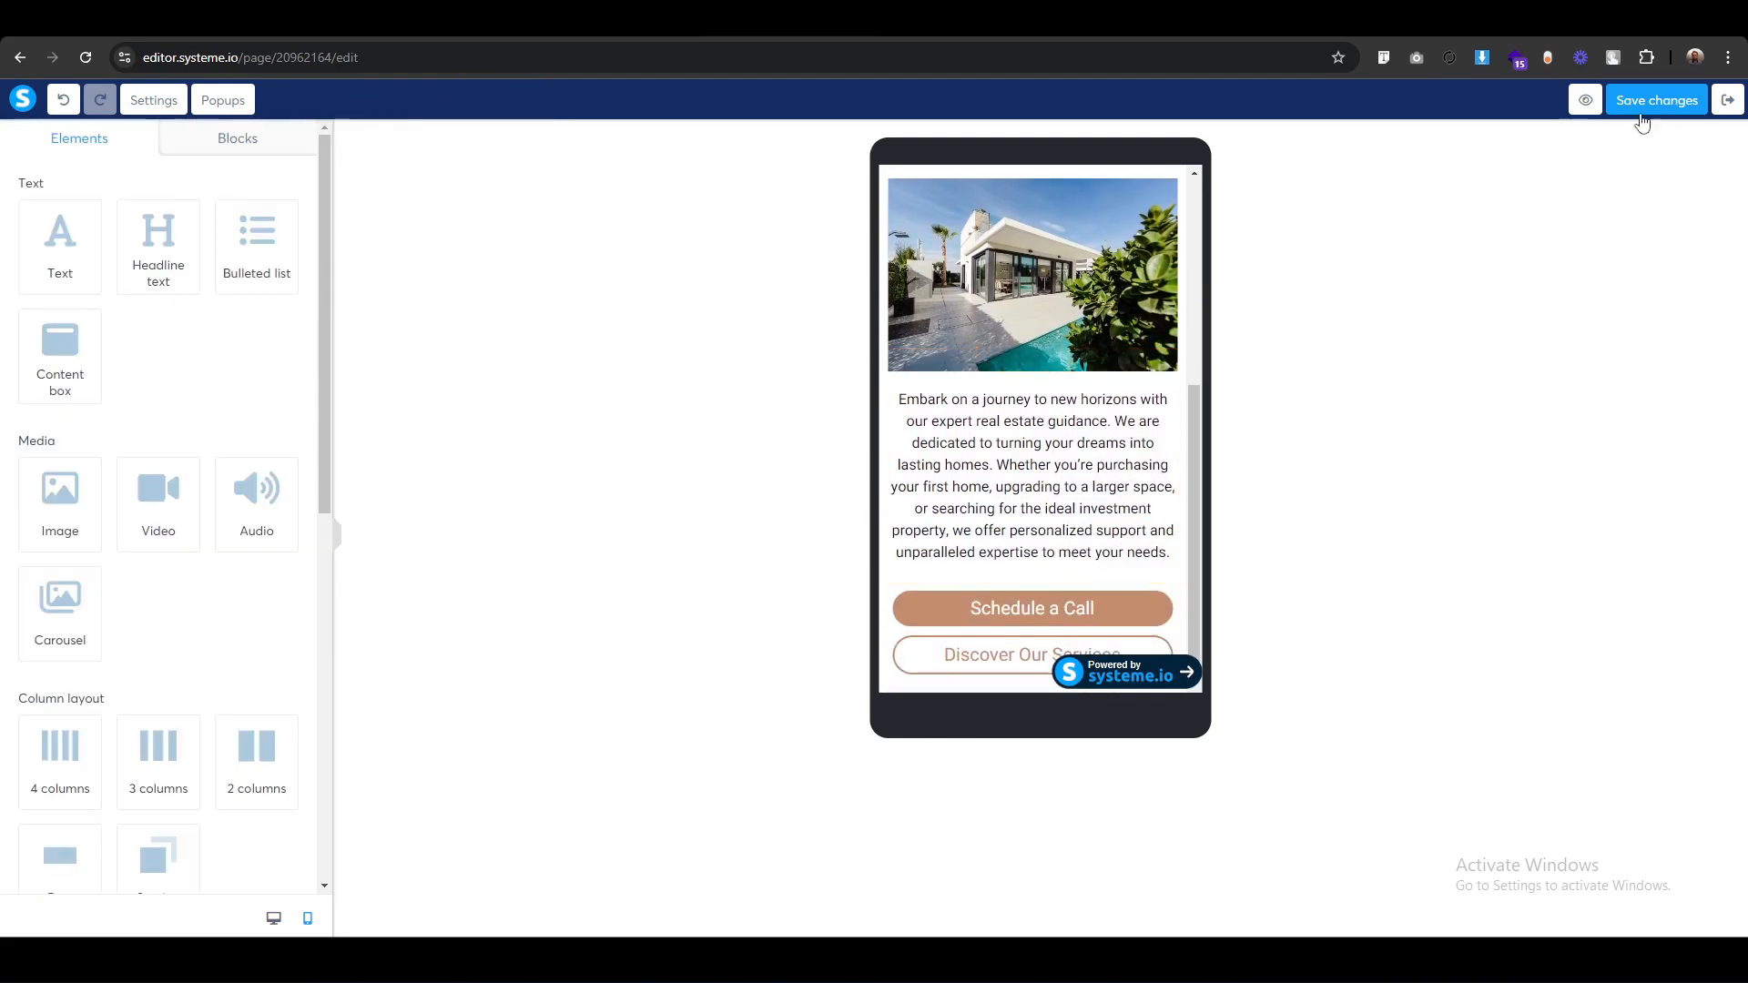
left_click(1672, 117)
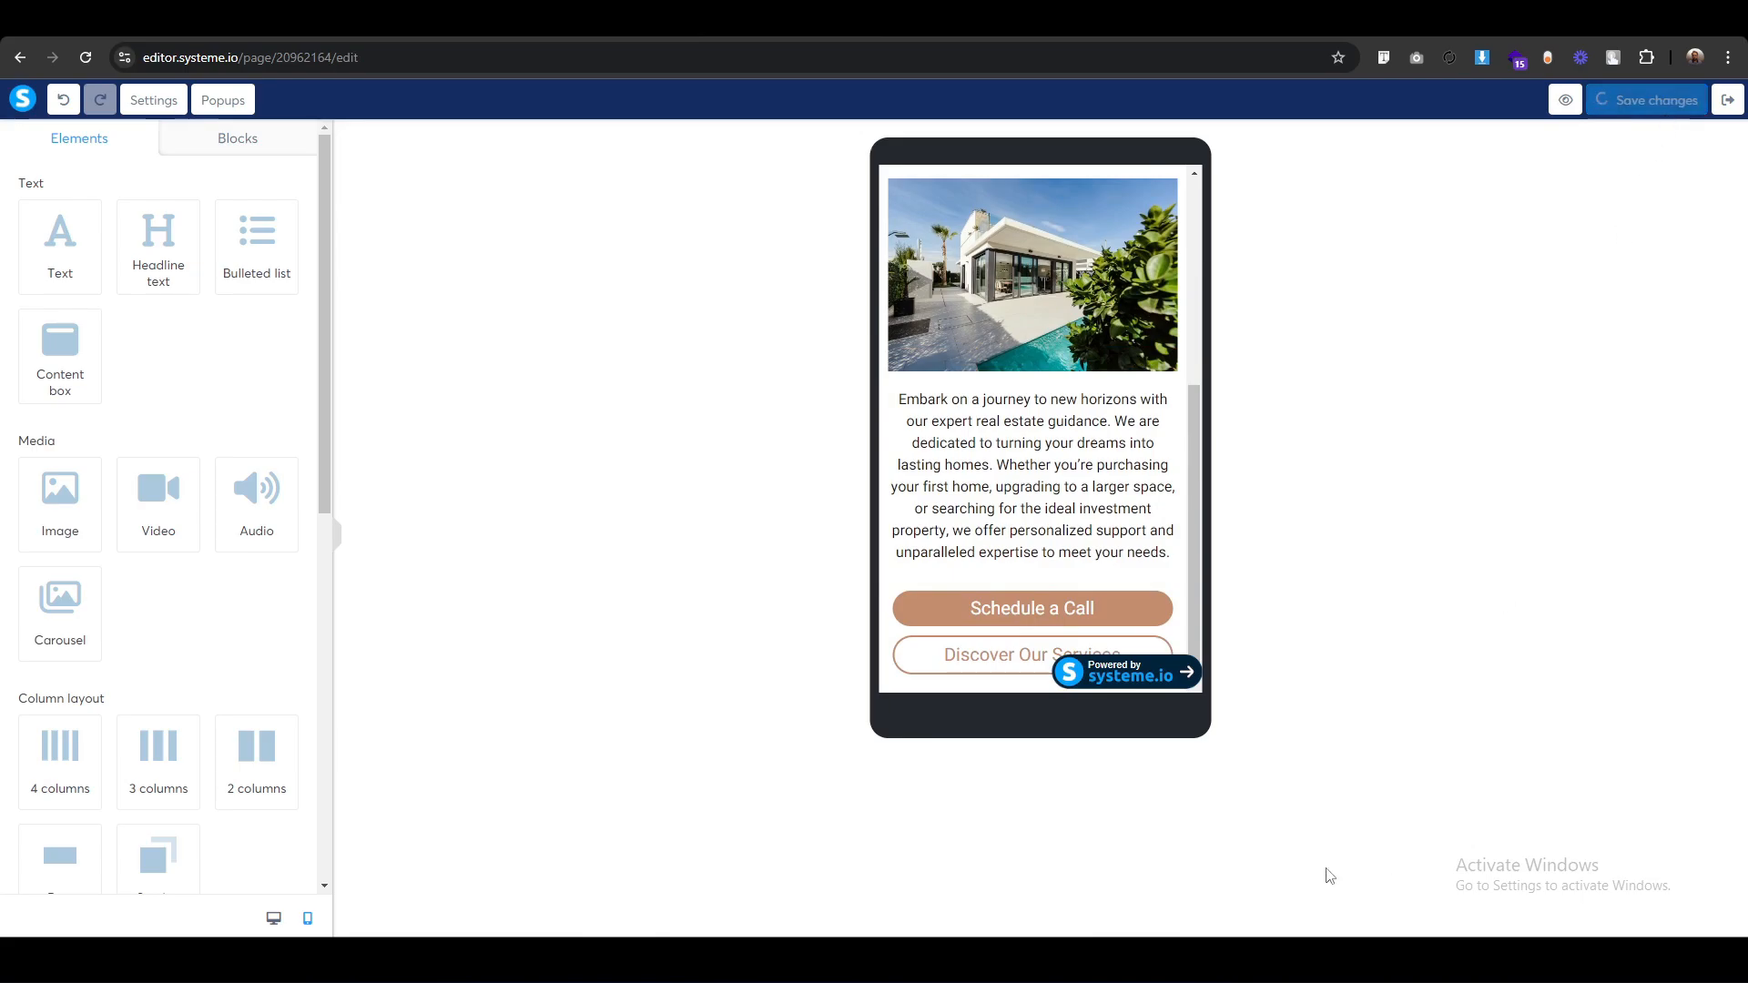
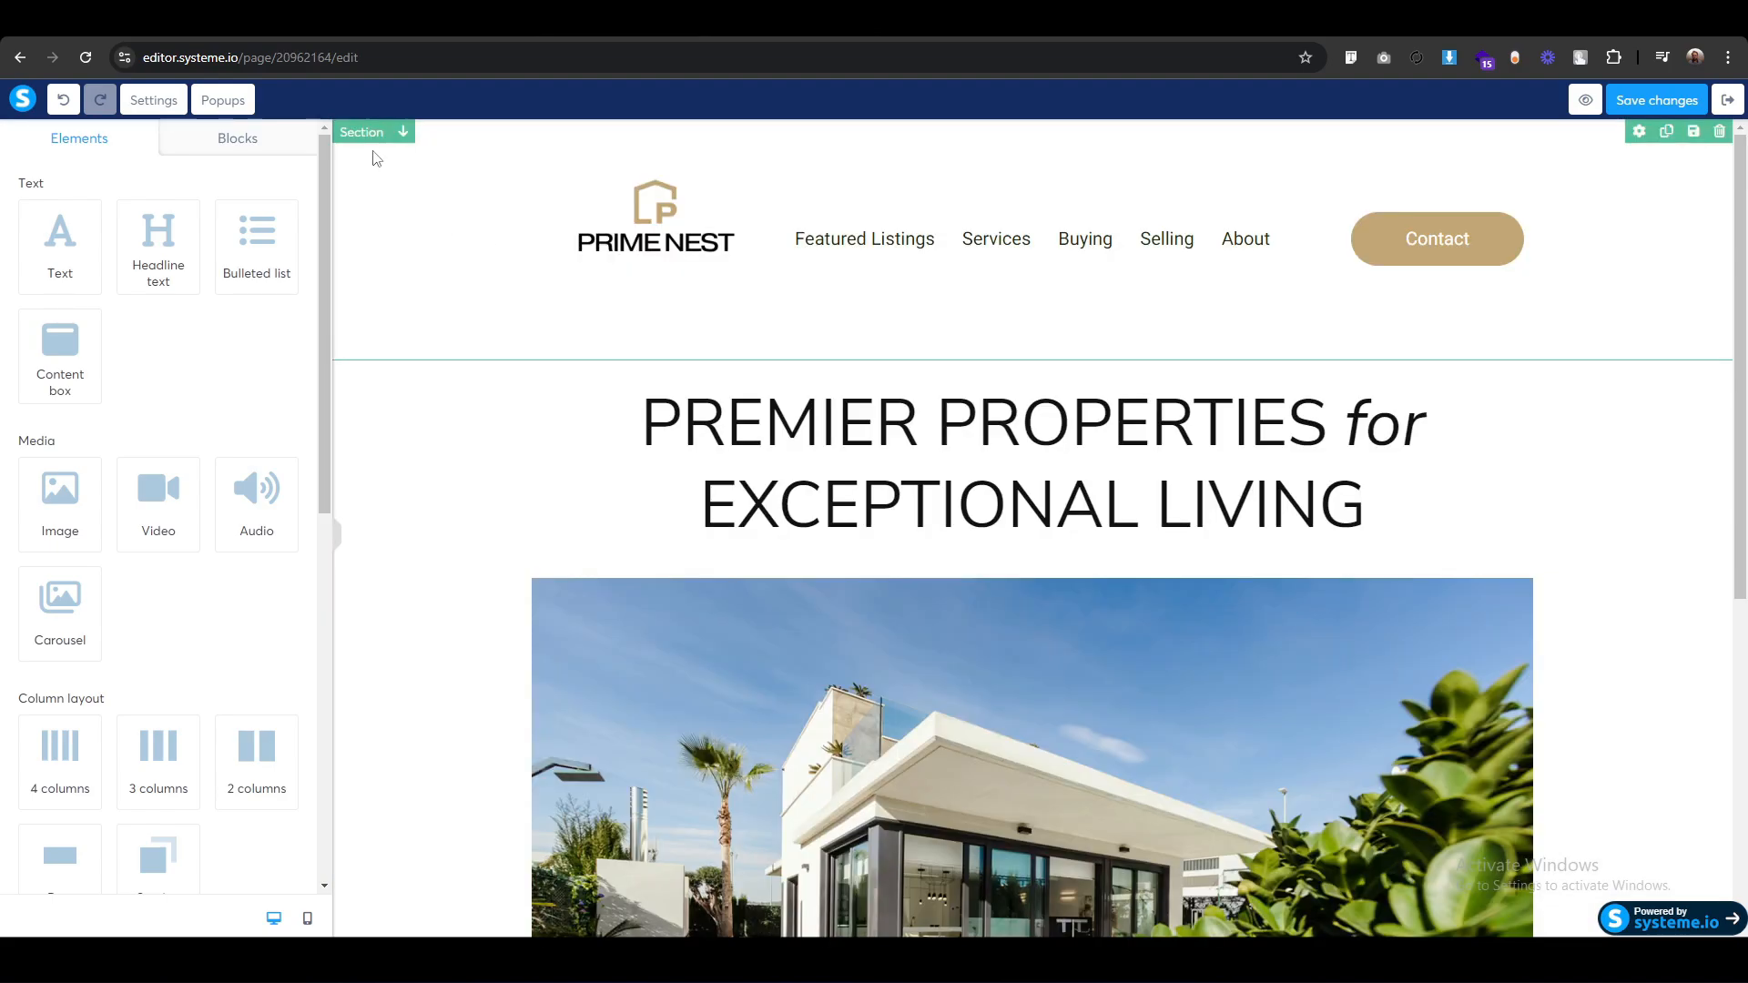
Set the header section's individual bottom padding to 0 in the desktop view.
left_click(361, 133)
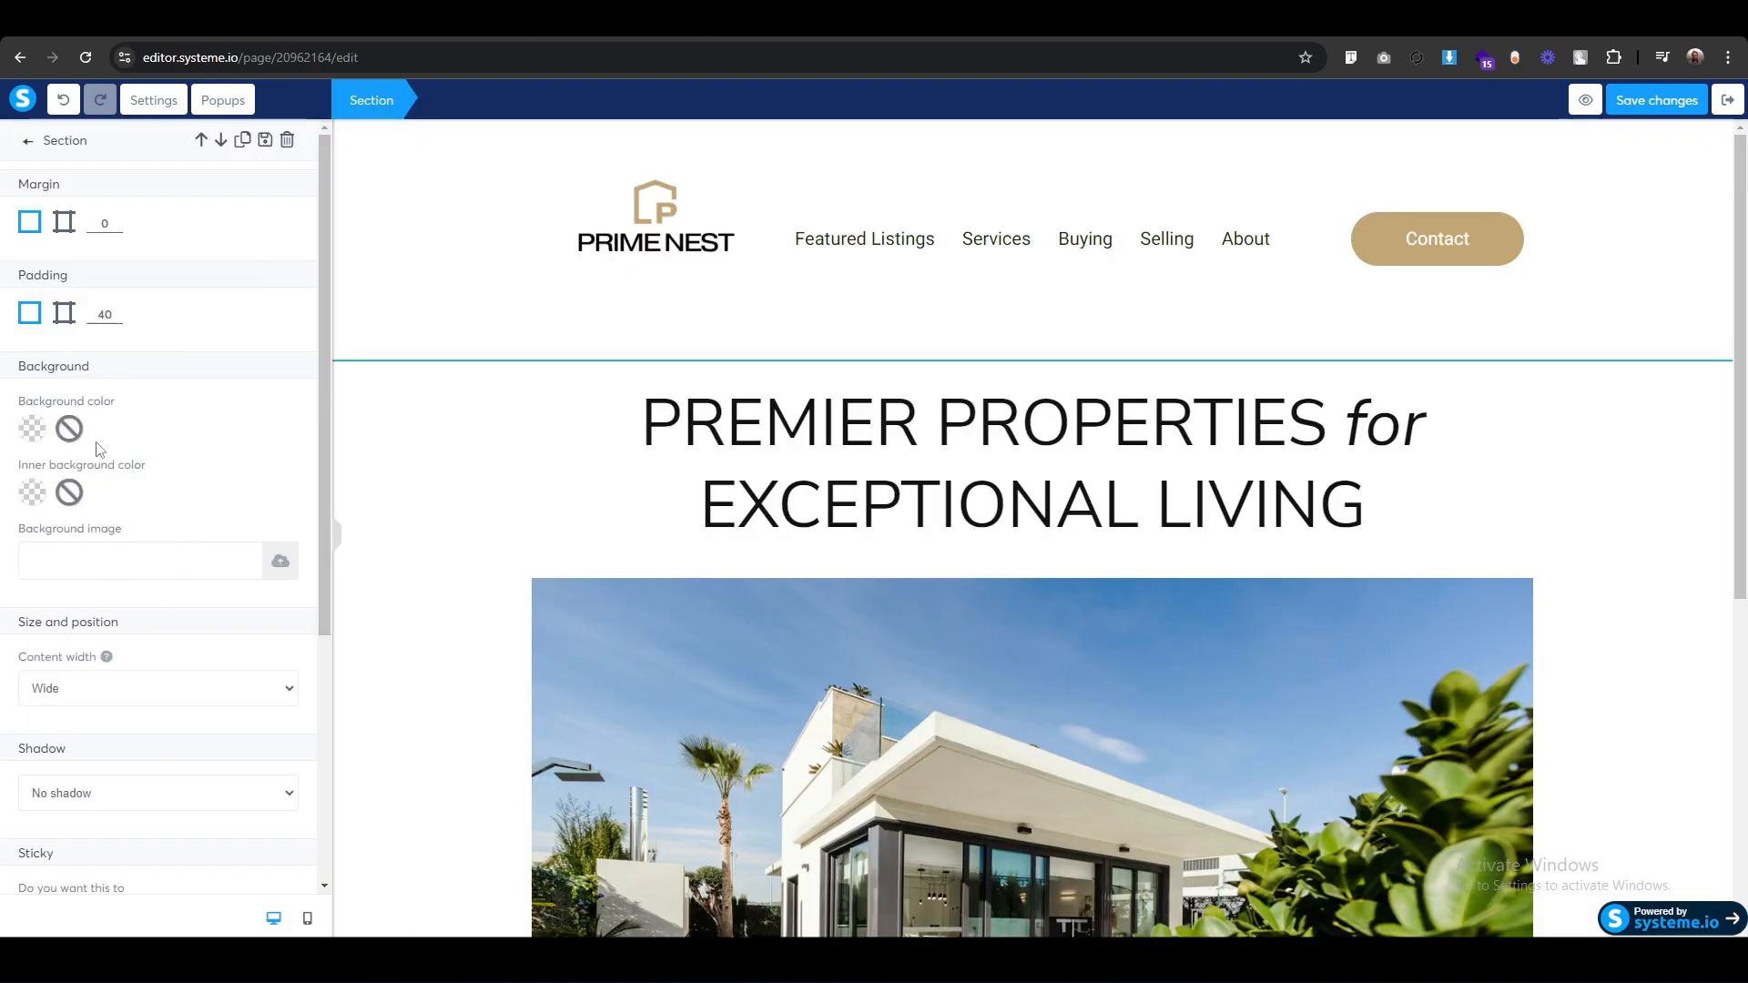
left_click(64, 313)
double_click(269, 550)
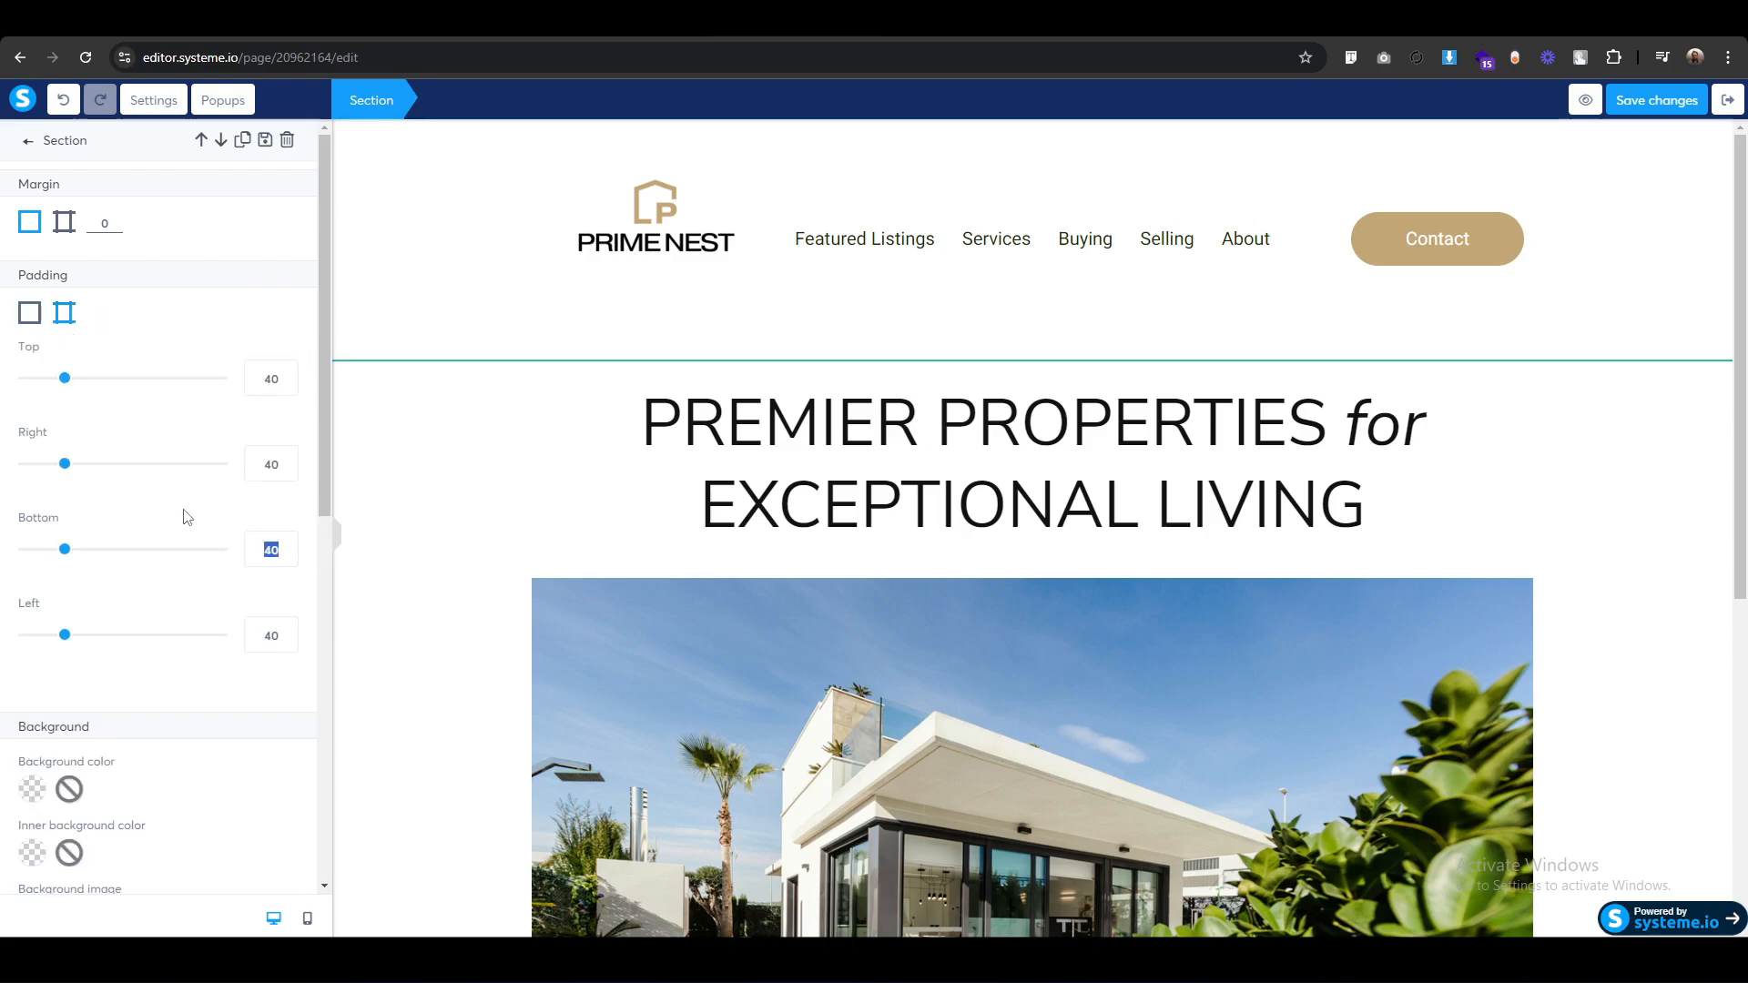
type("0")
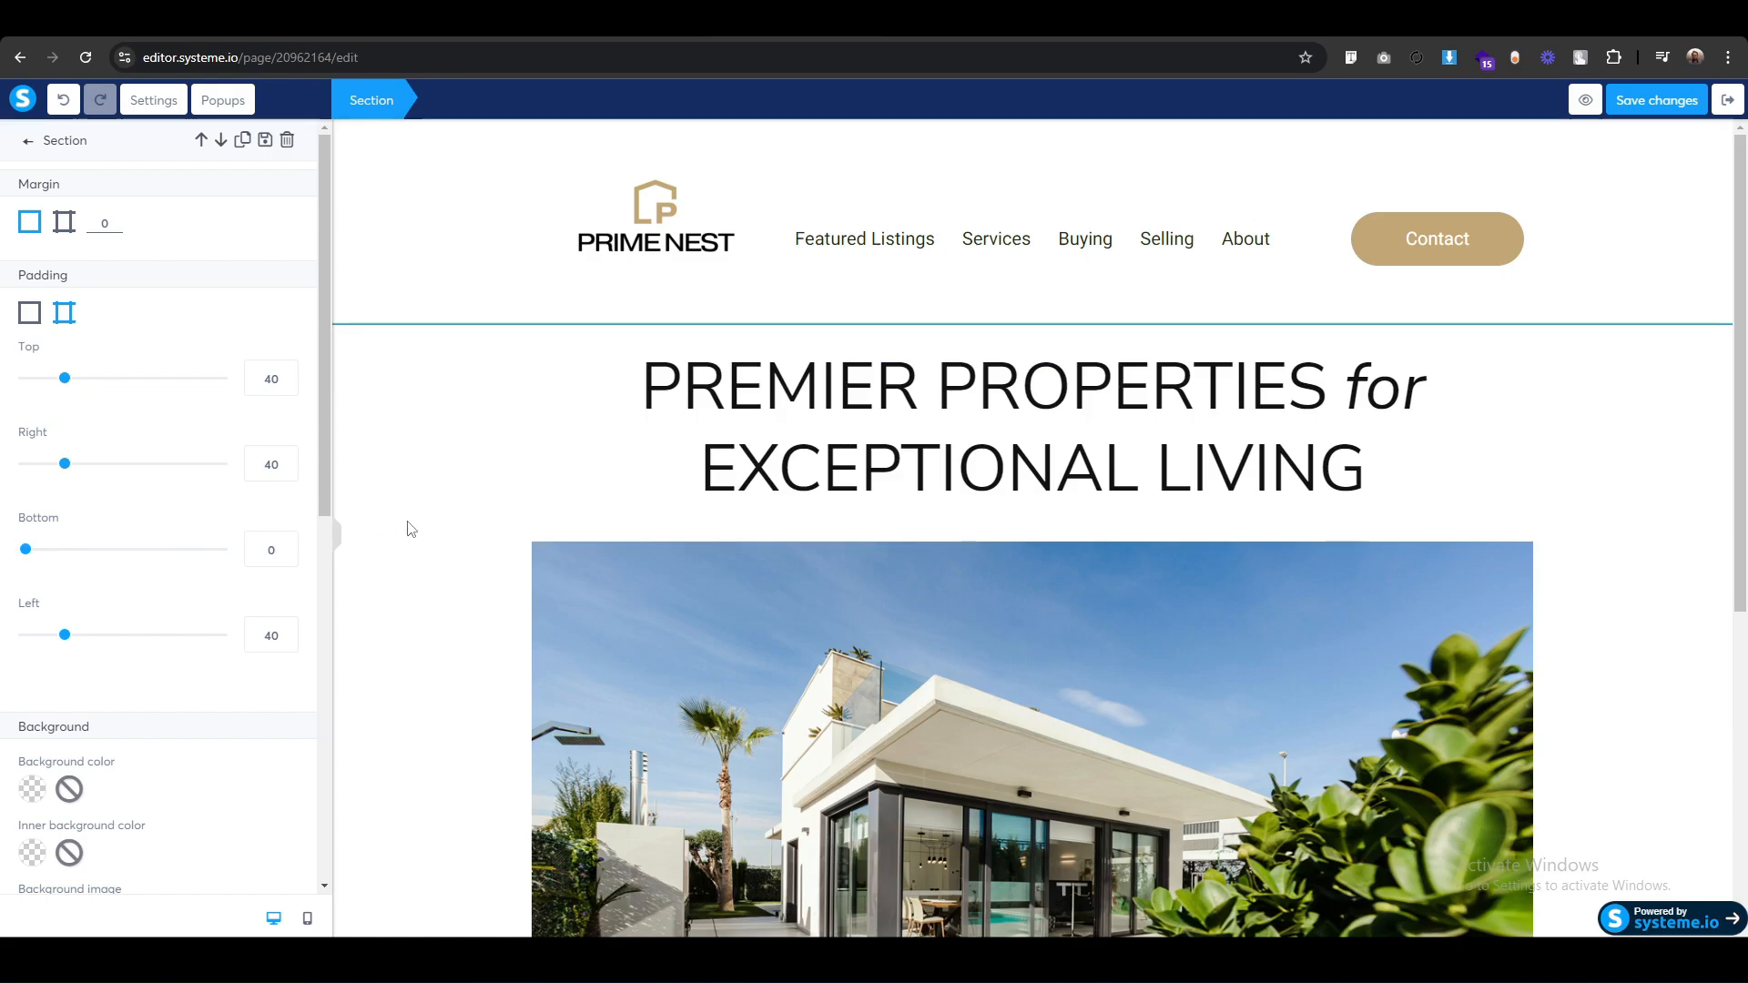
key("Escape")
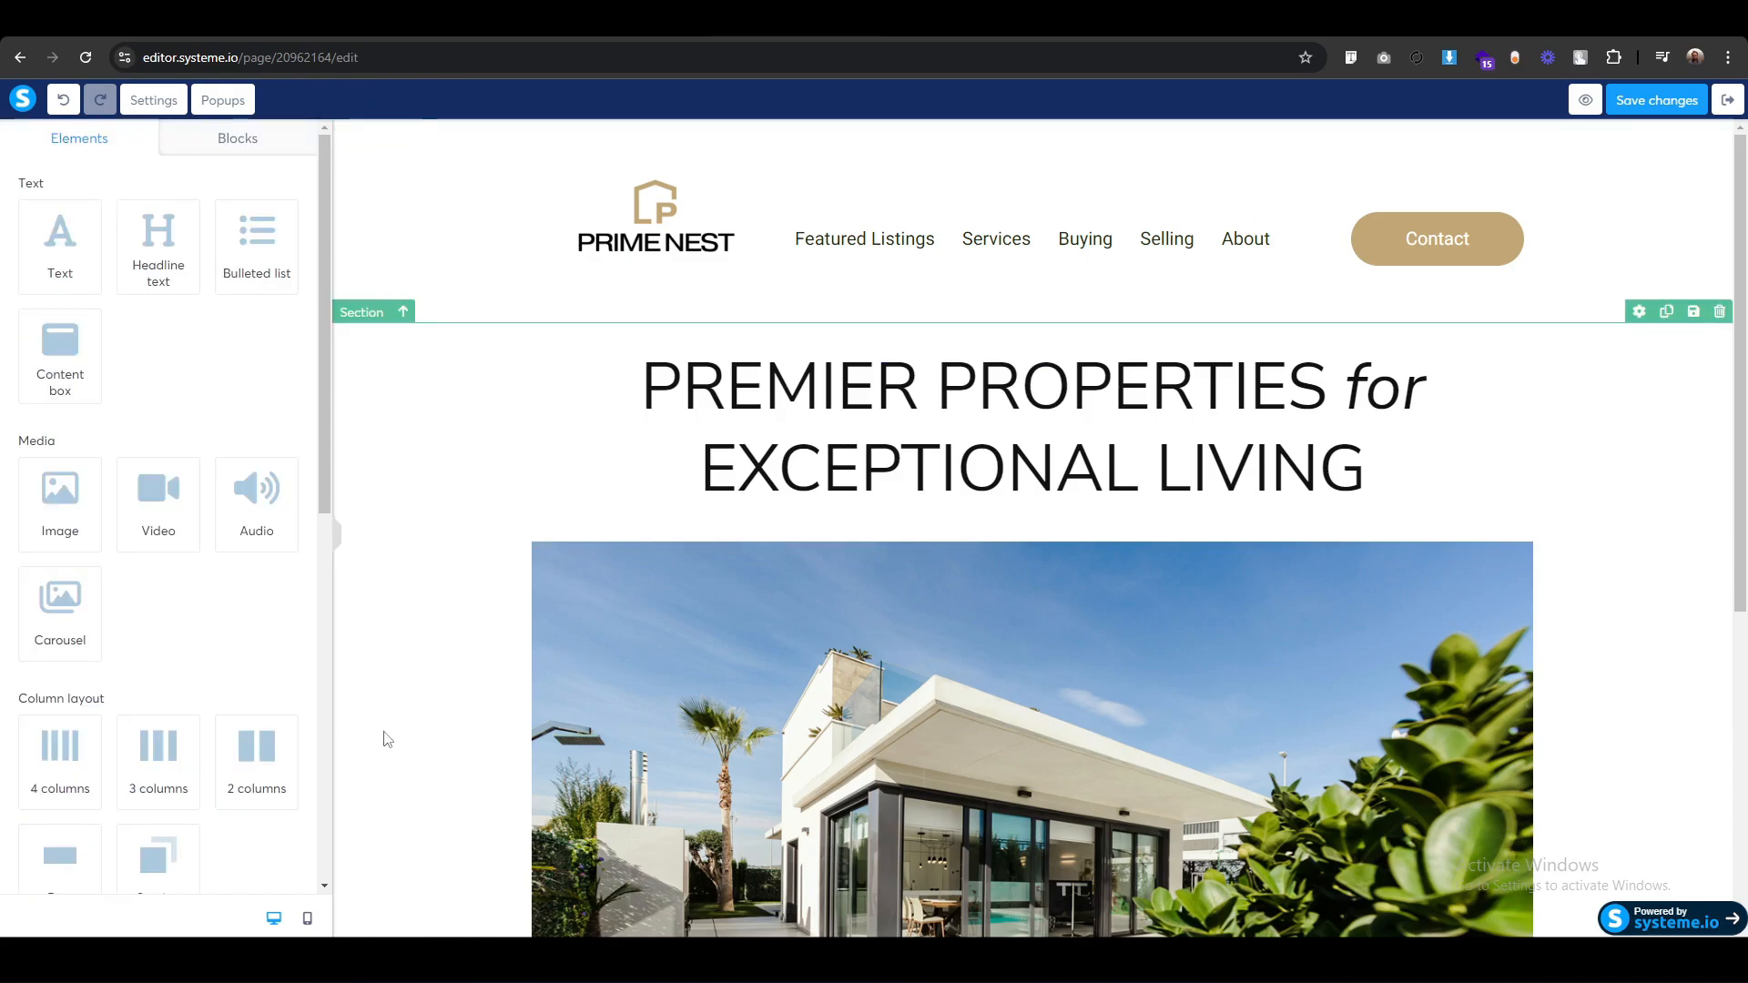
Add a new section below the hero buttons and delete the empty row inside it.
scroll(387, 737, "down", 5)
scroll(200, 637, "down", 5)
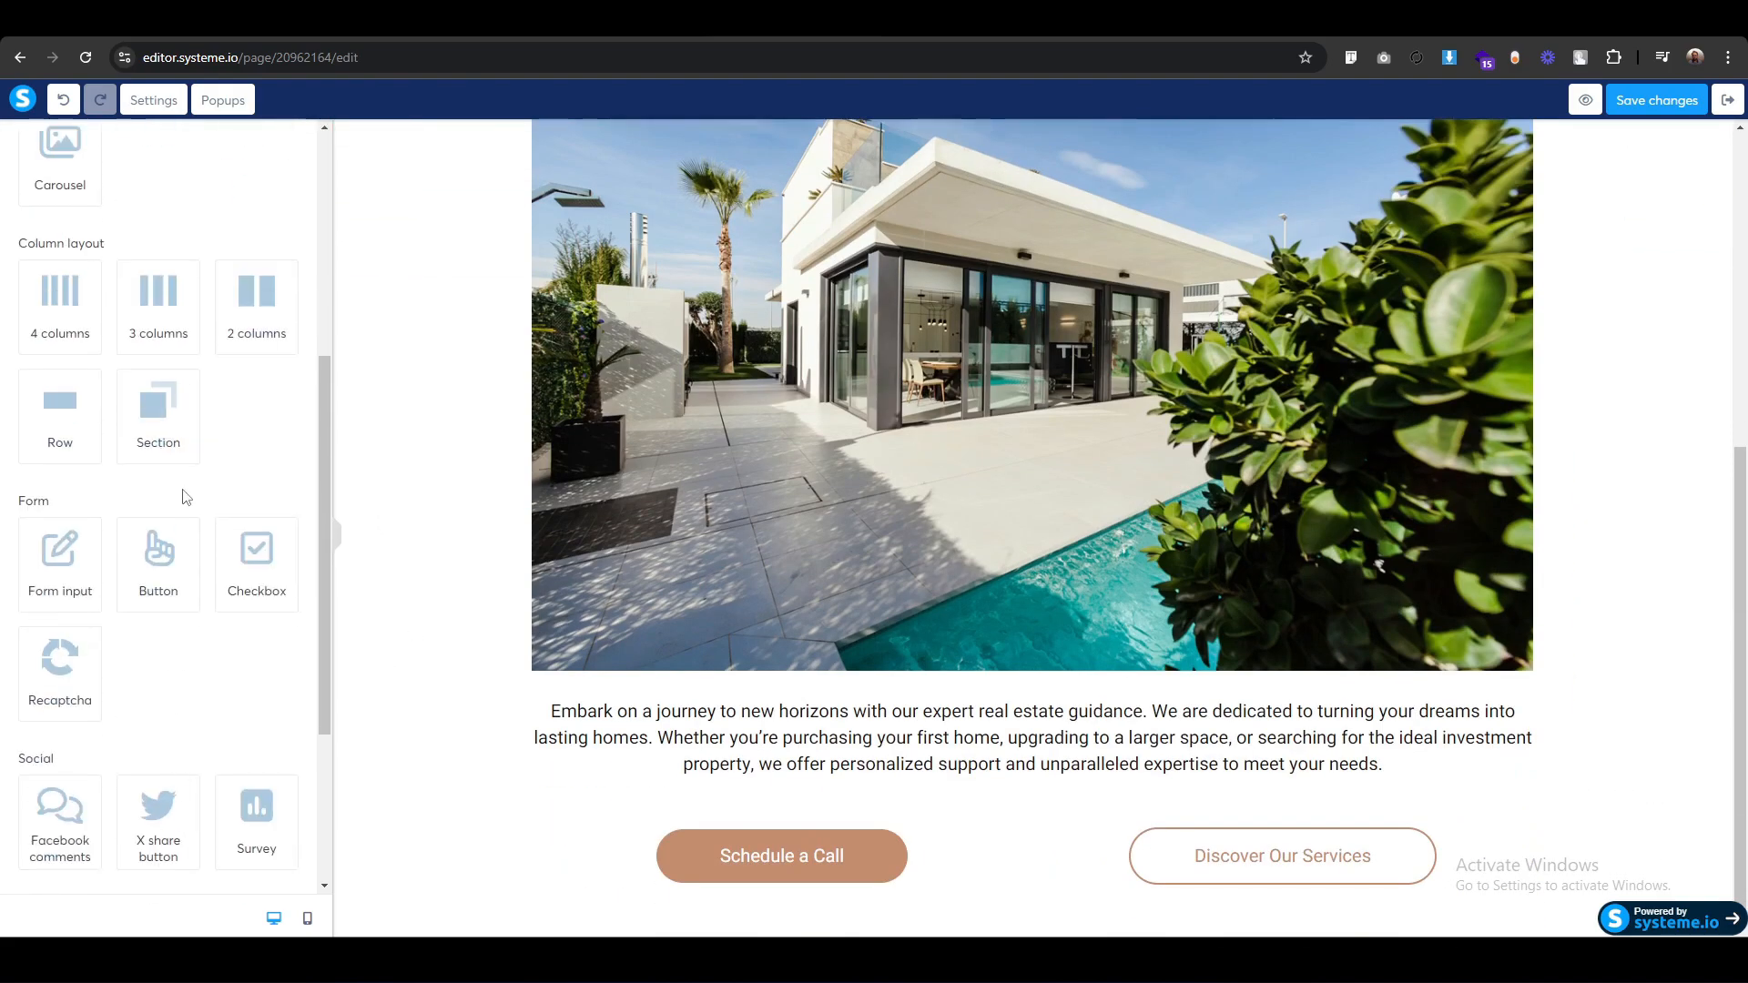
scroll(182, 655, "up", 2)
left_click_drag(156, 599, 1044, 925)
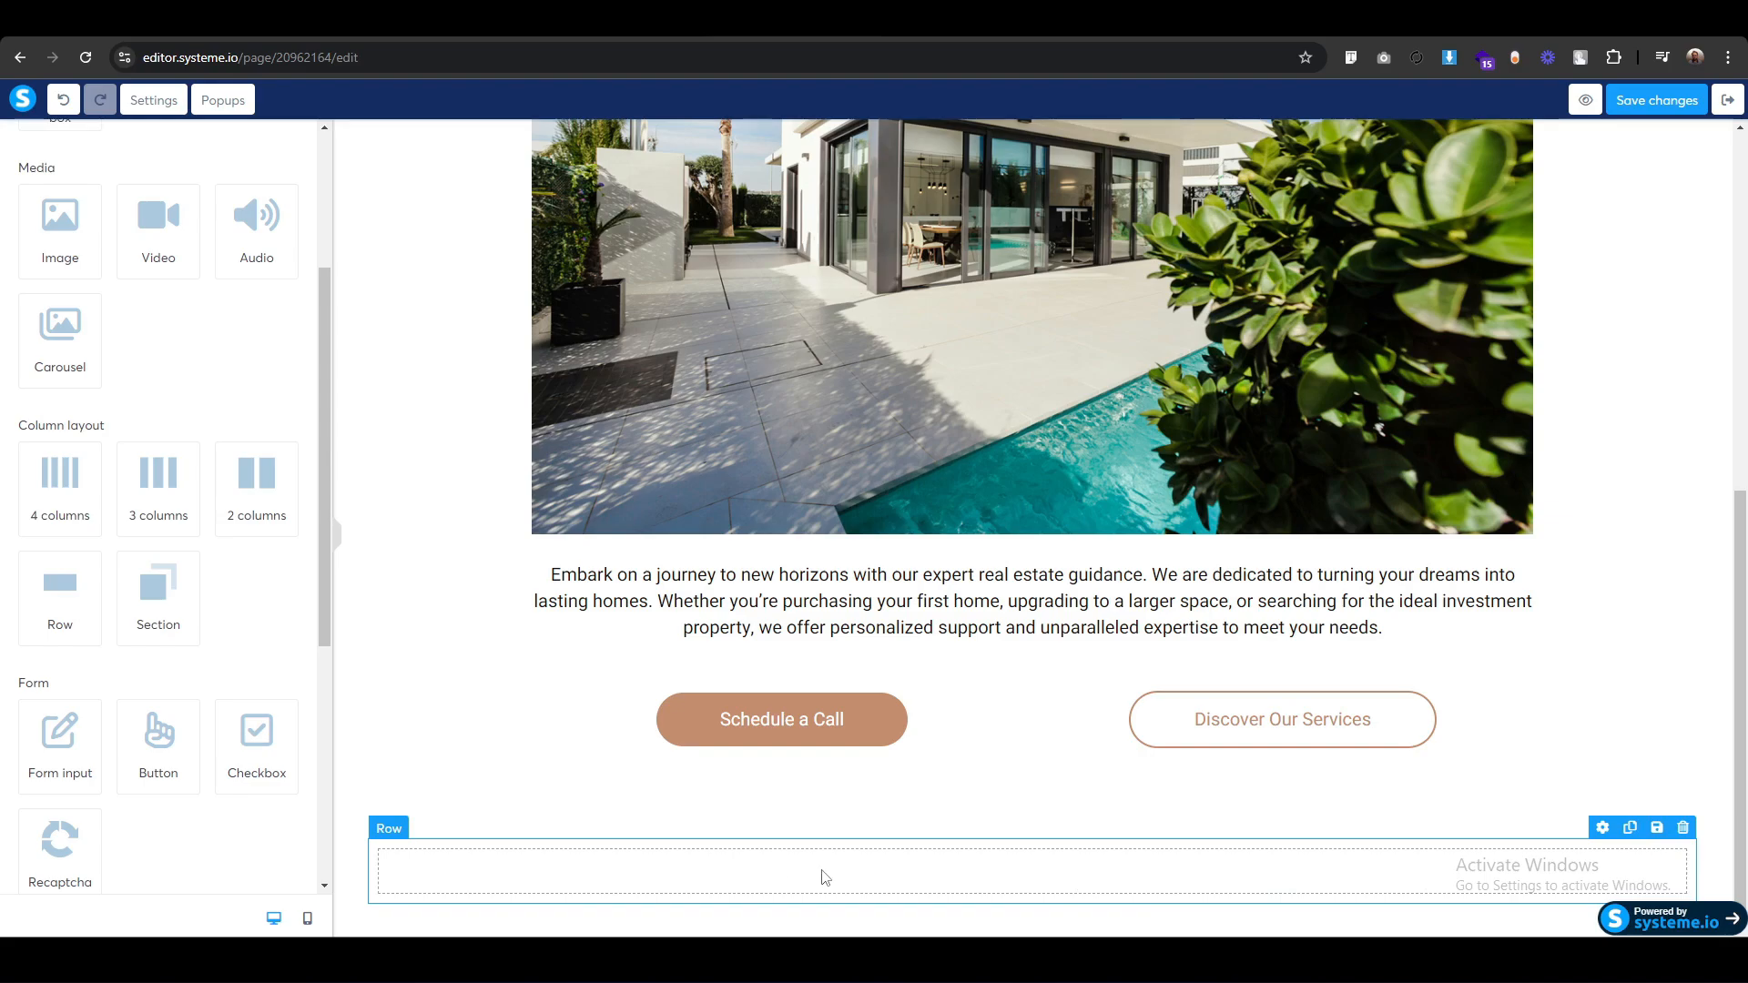
left_click(1684, 828)
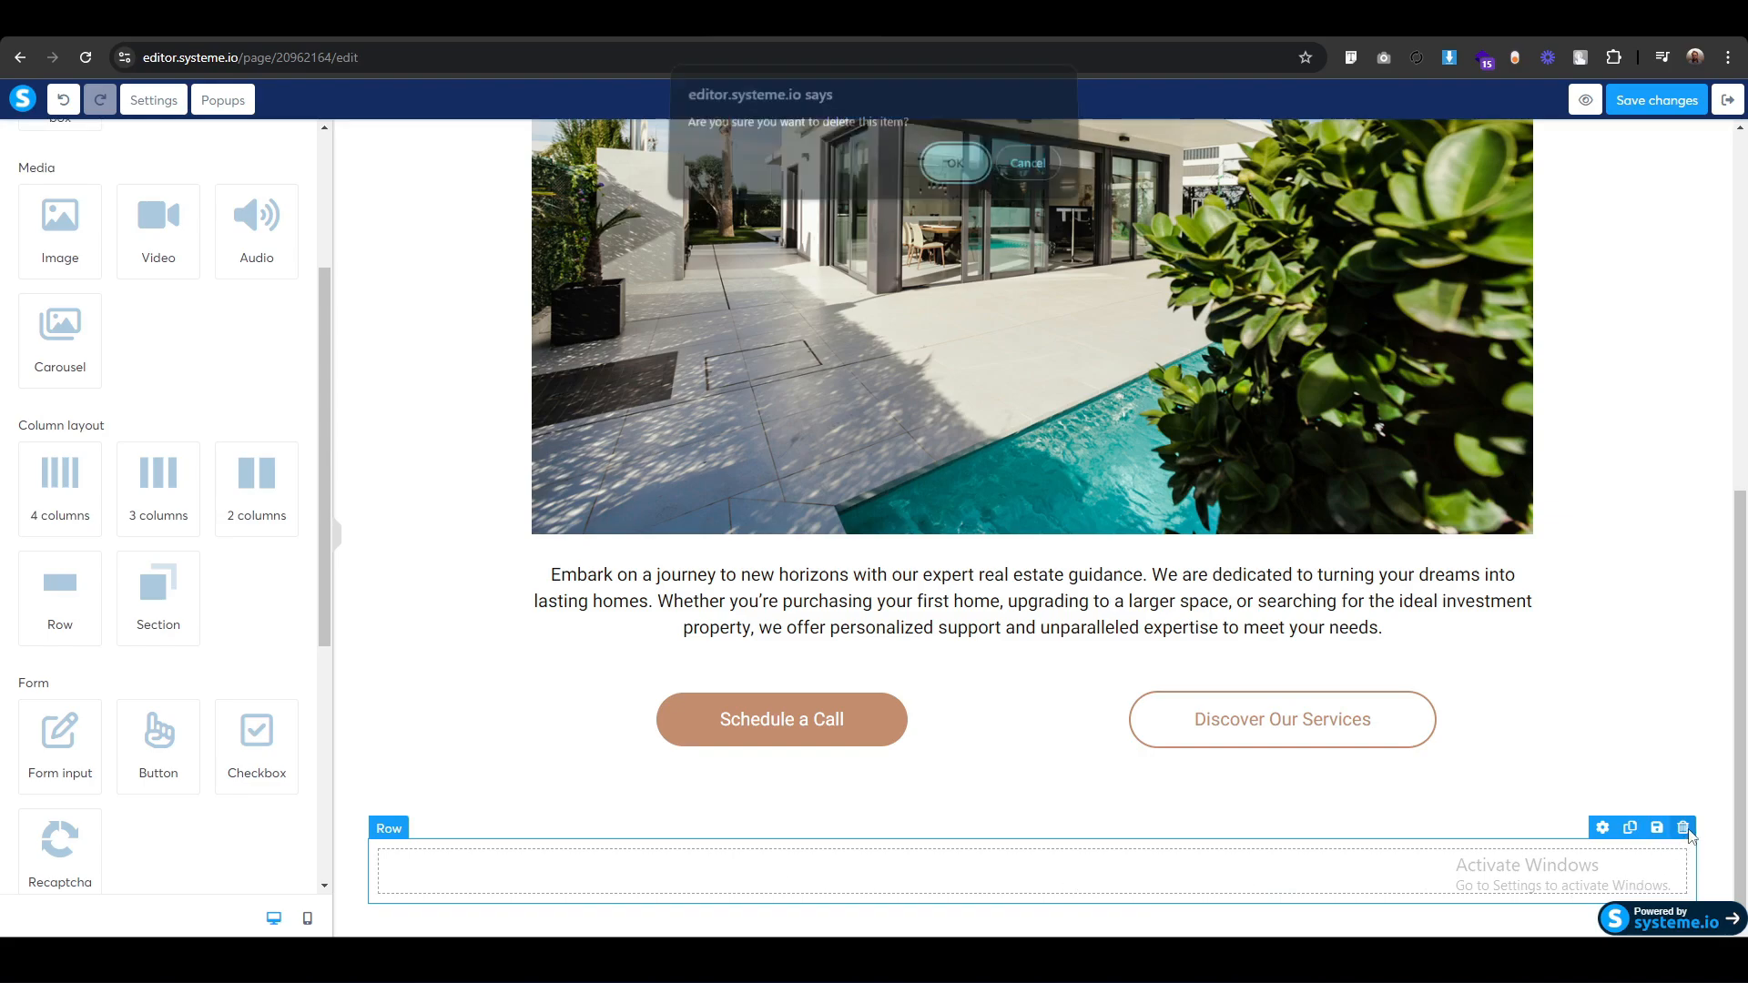
left_click(952, 172)
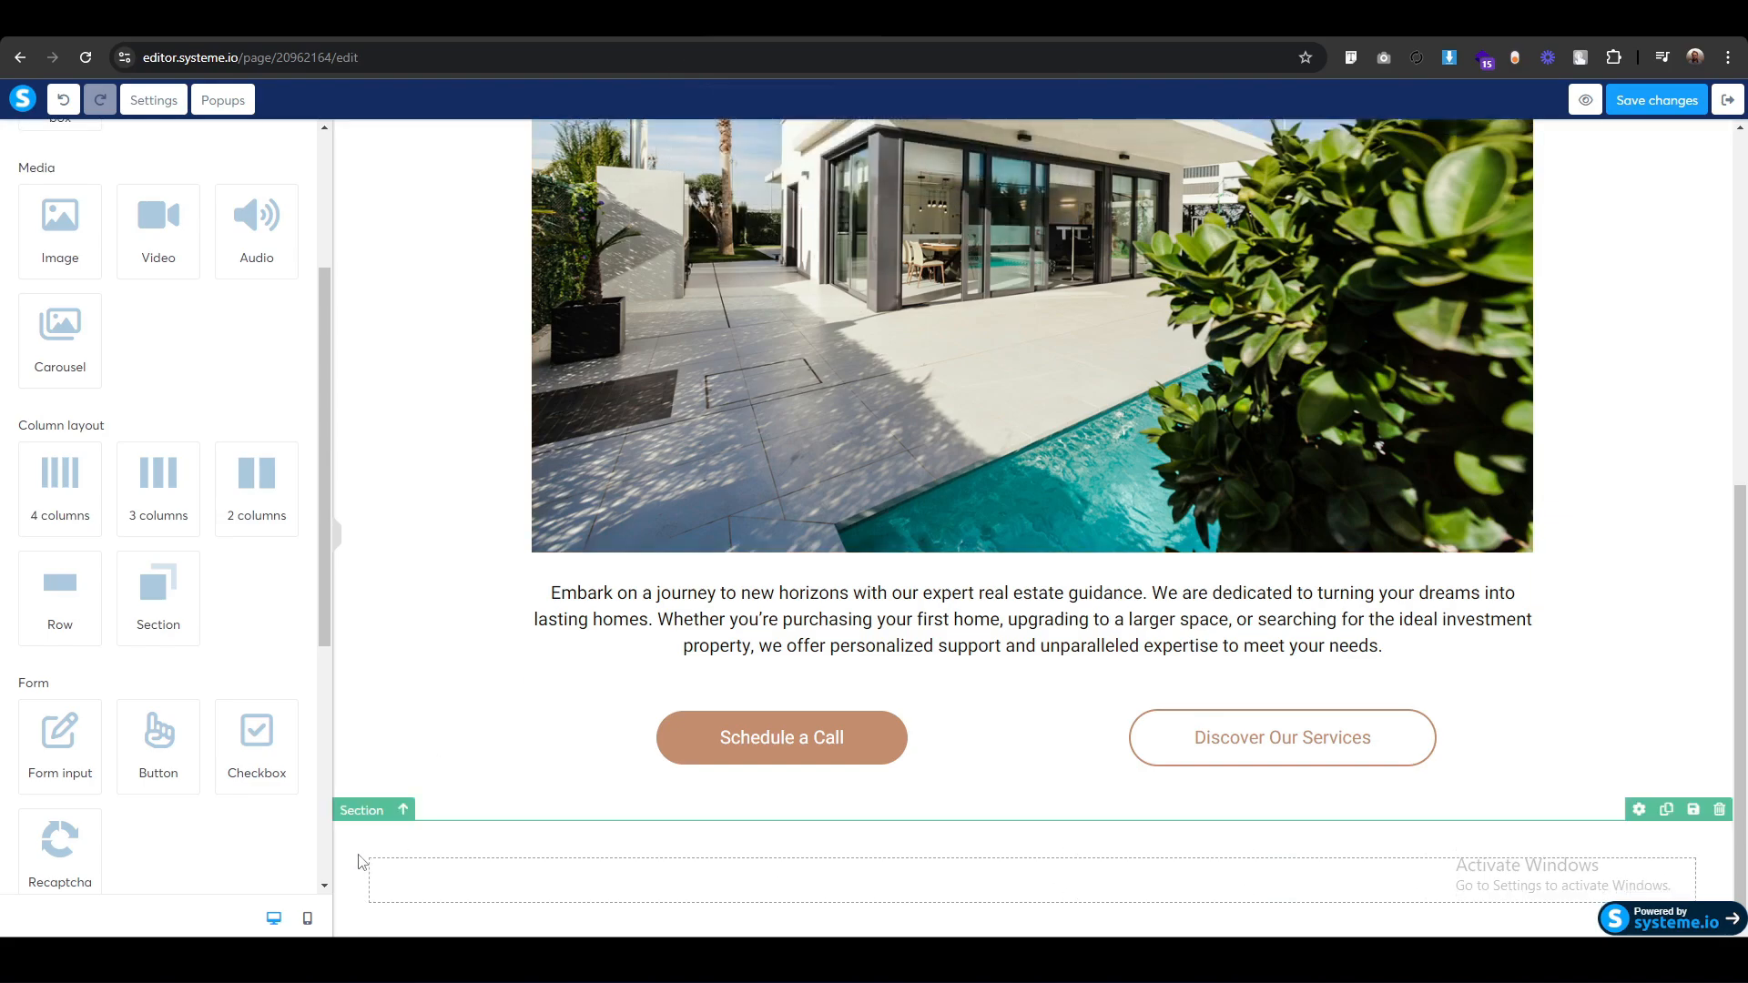
Sample the light grey f1f0f0 background from the template page's about section and apply it as the new section's background color.
left_click(352, 817)
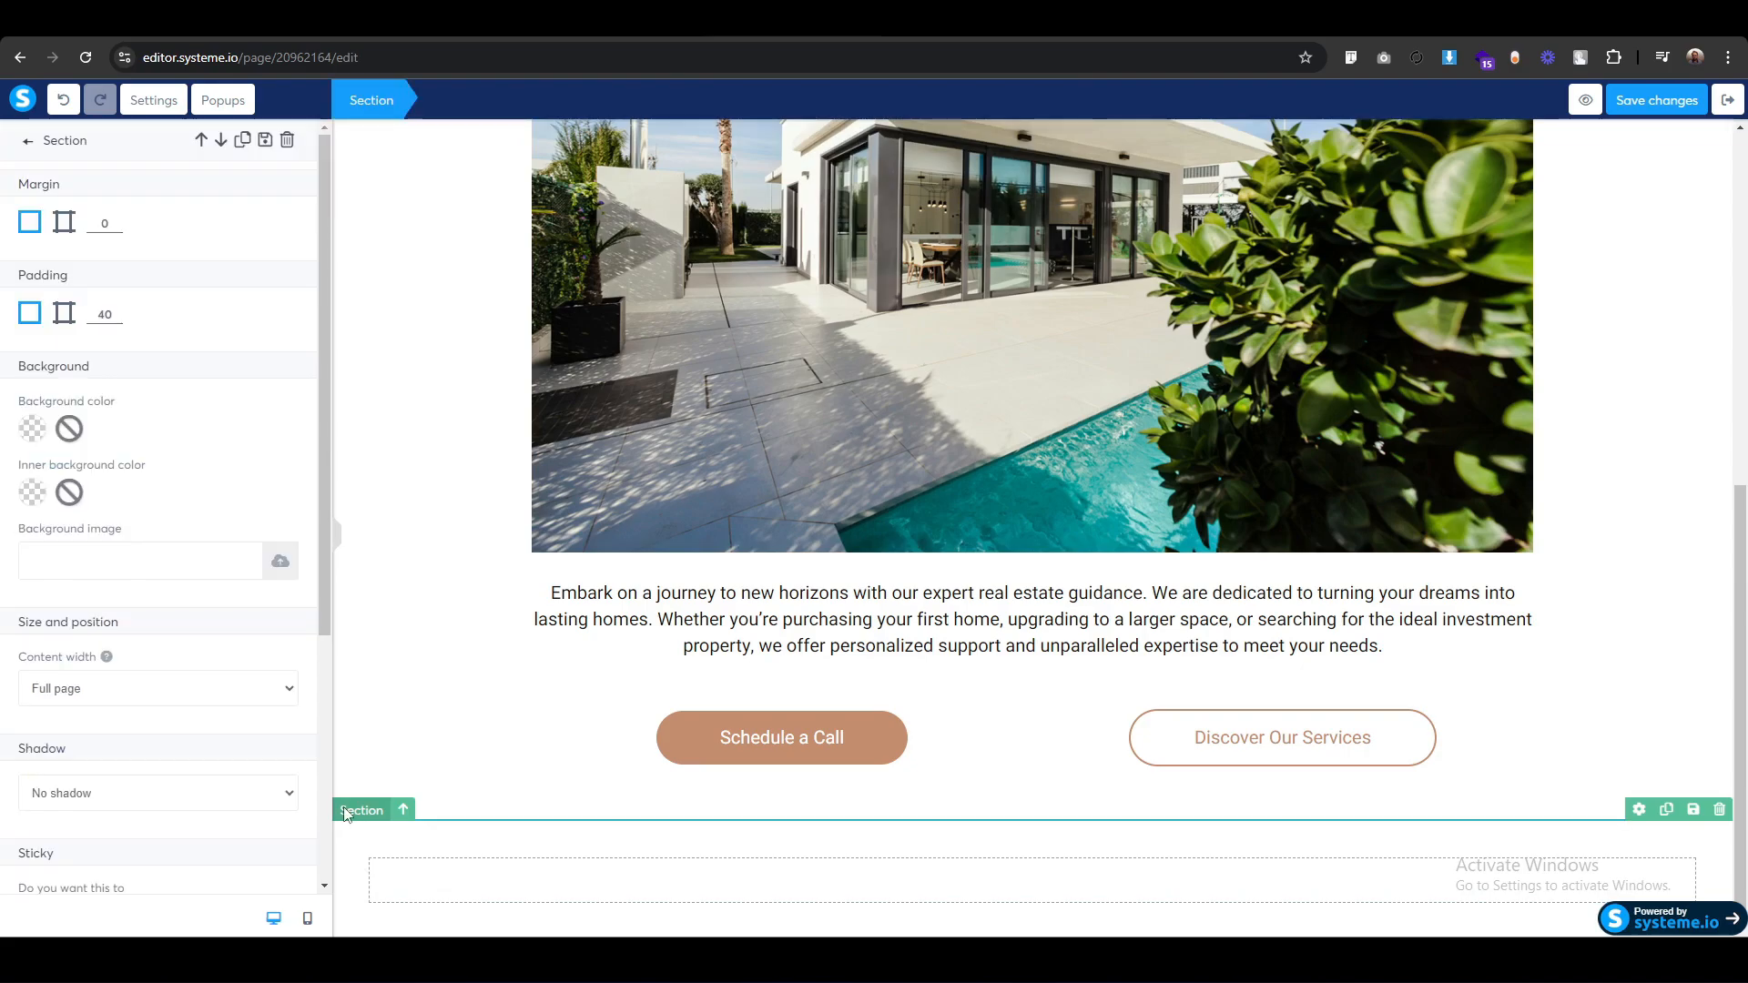
left_click(33, 430)
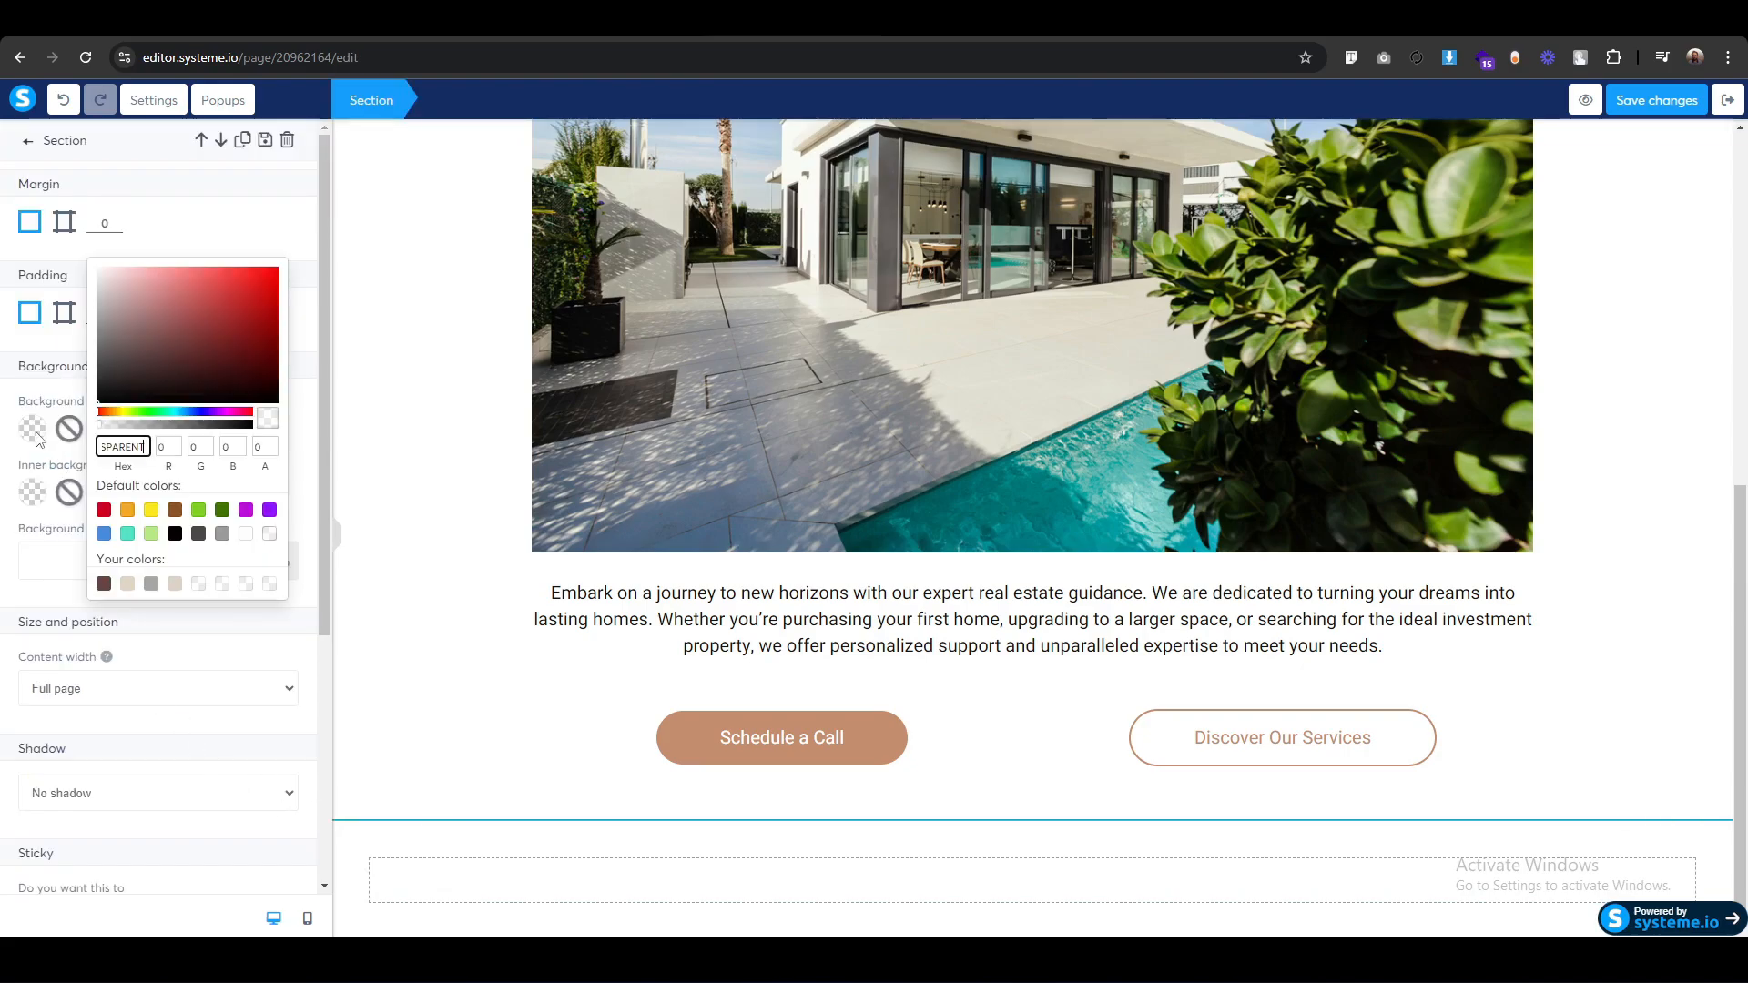
key("ctrl+a")
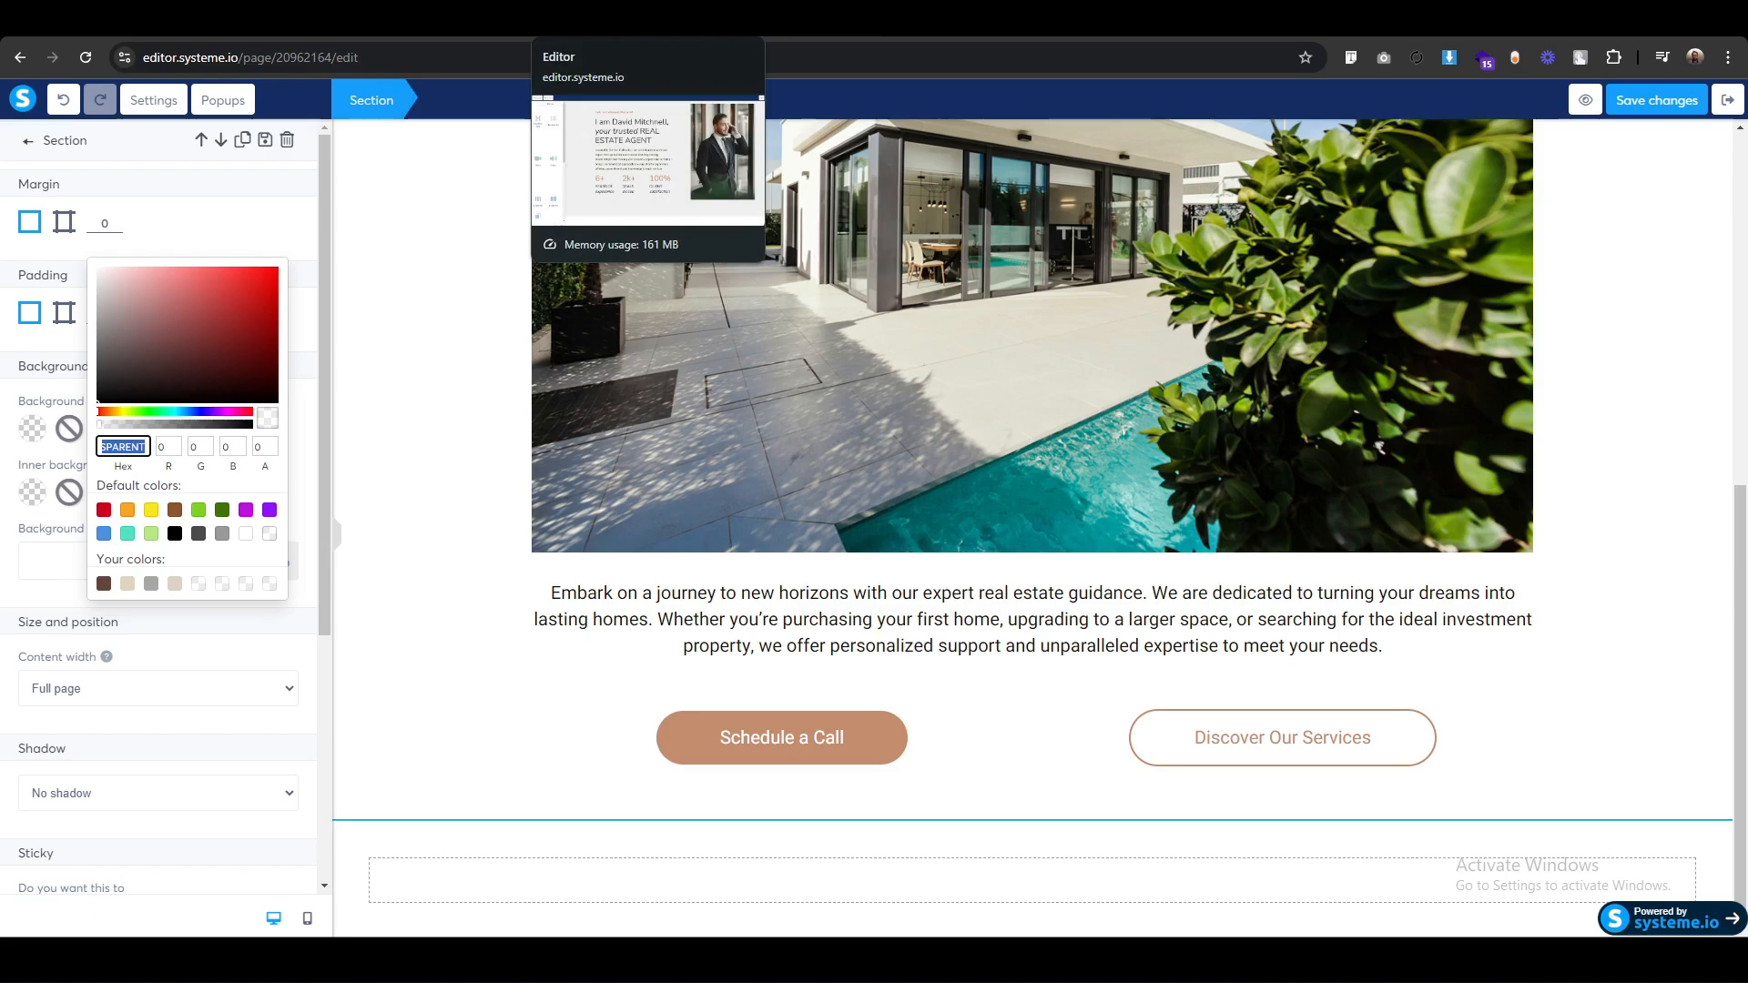
left_click(628, 18)
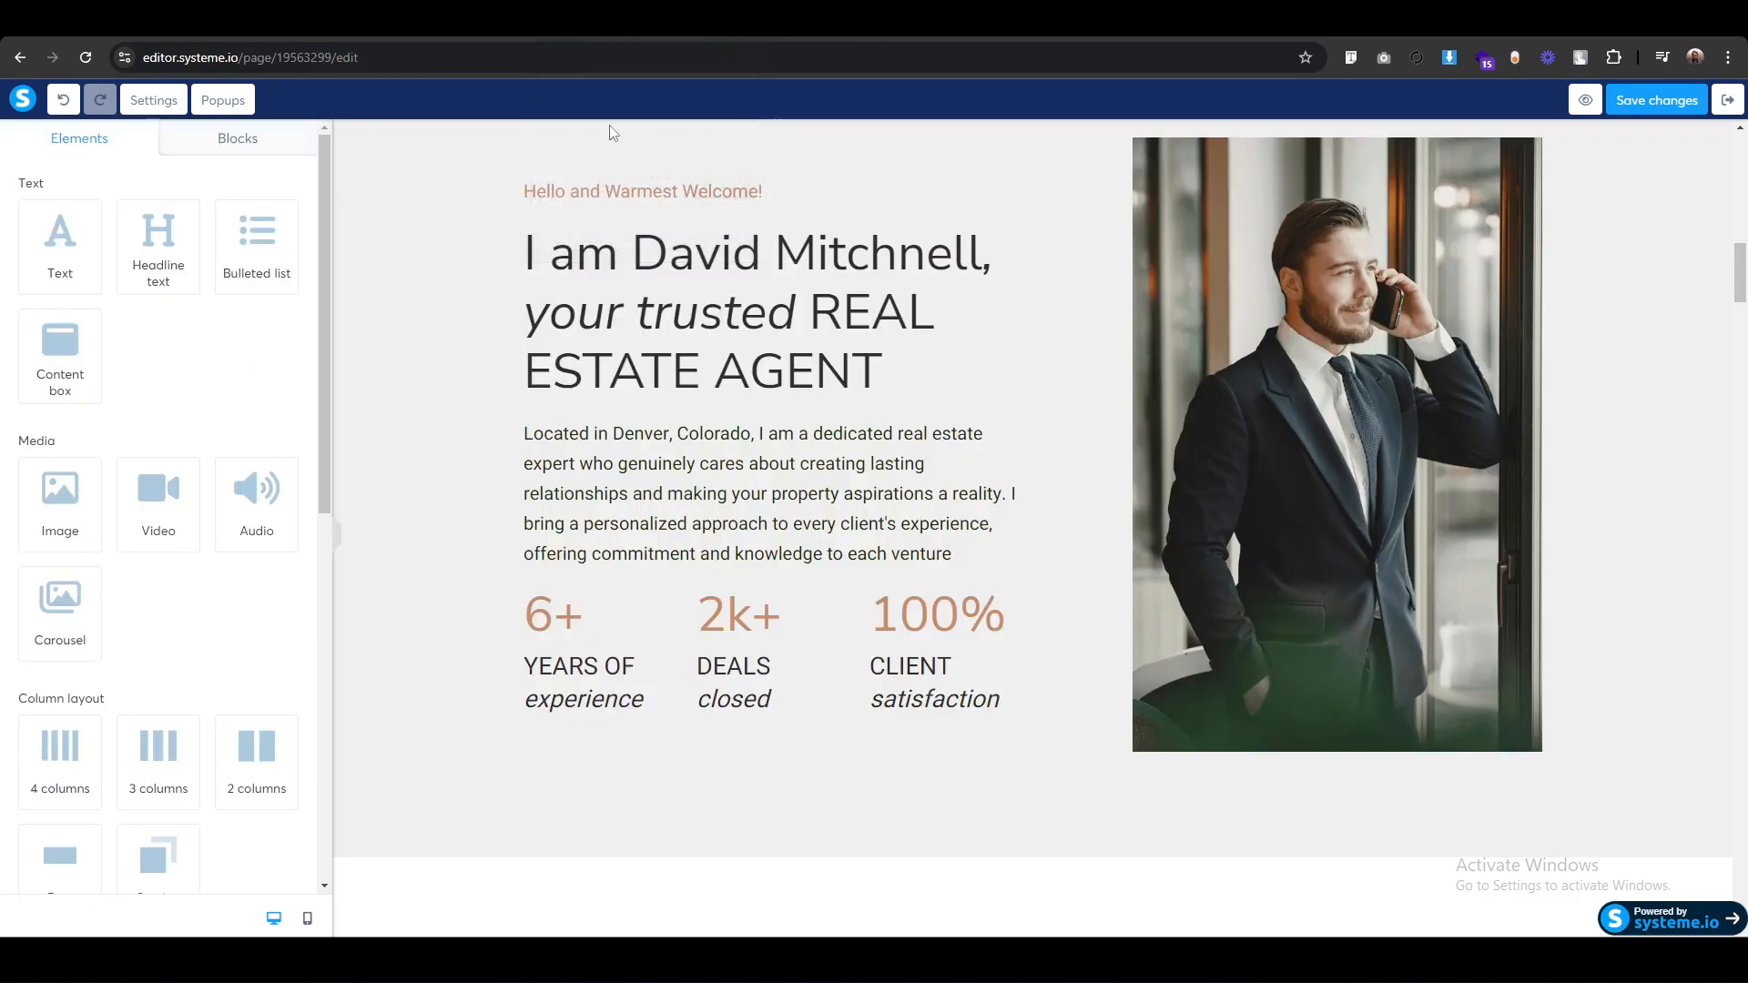
key("super+shift+c")
left_click(464, 406)
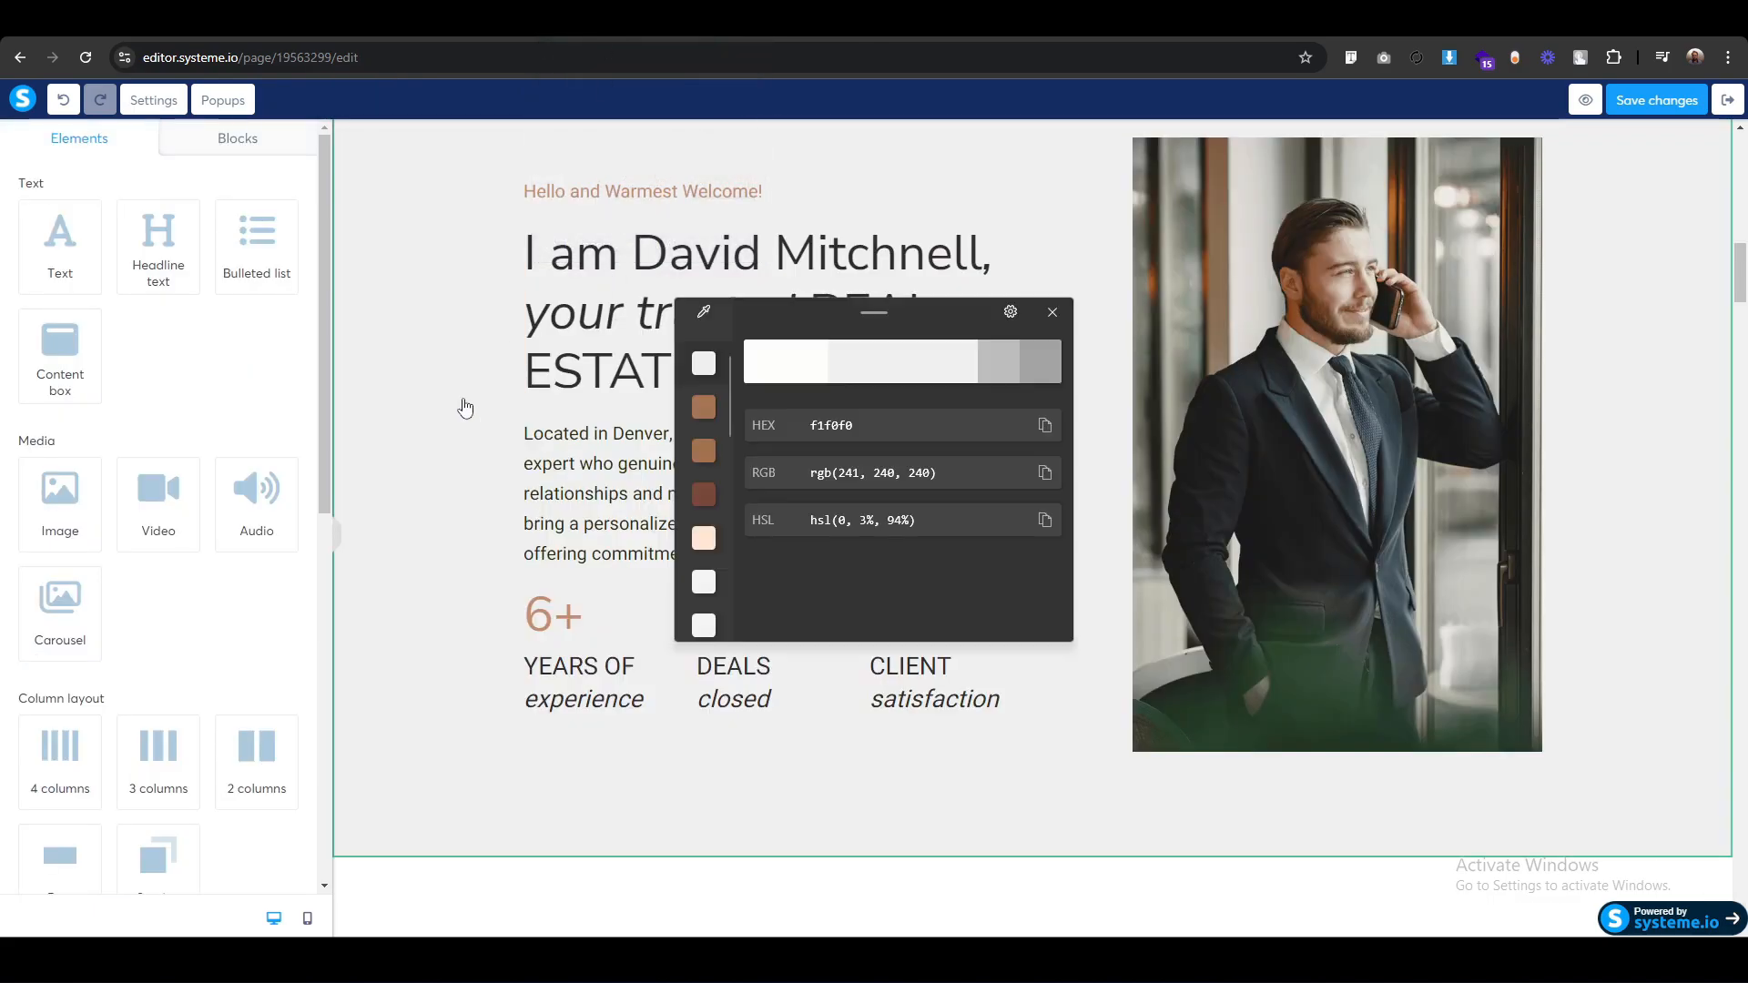
left_click(1044, 425)
left_click(1053, 314)
key("ctrl+Tab")
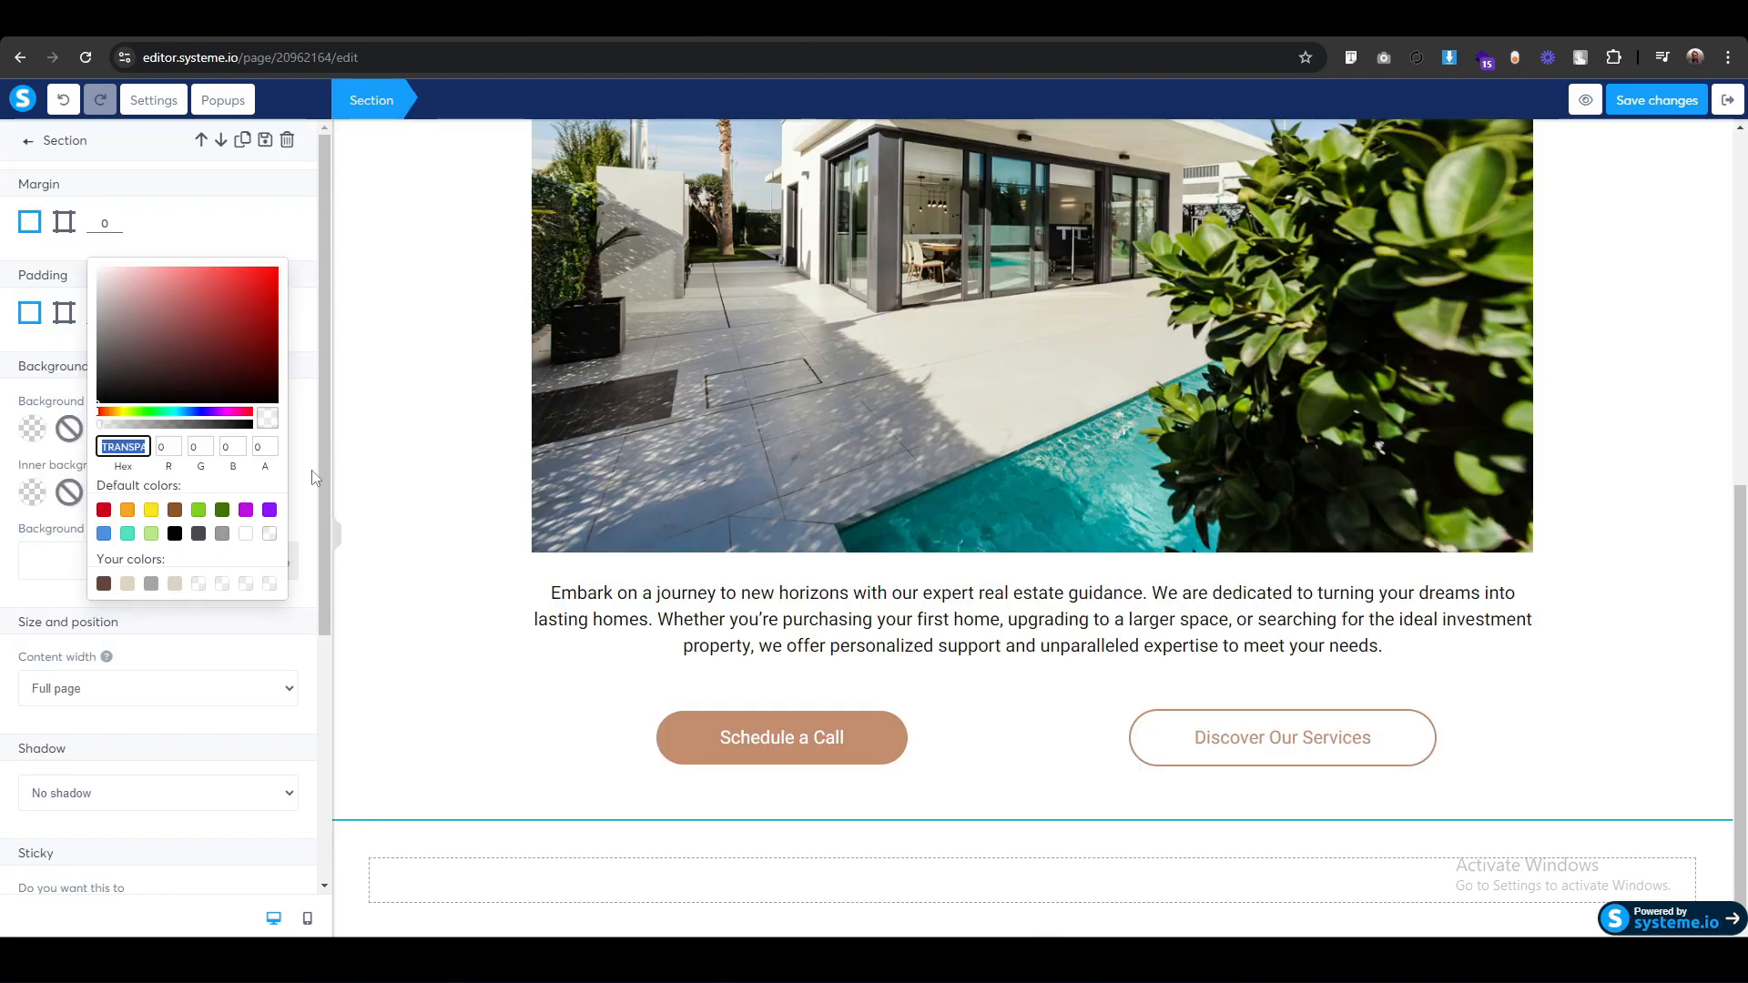
key("ctrl+v")
left_click(56, 726)
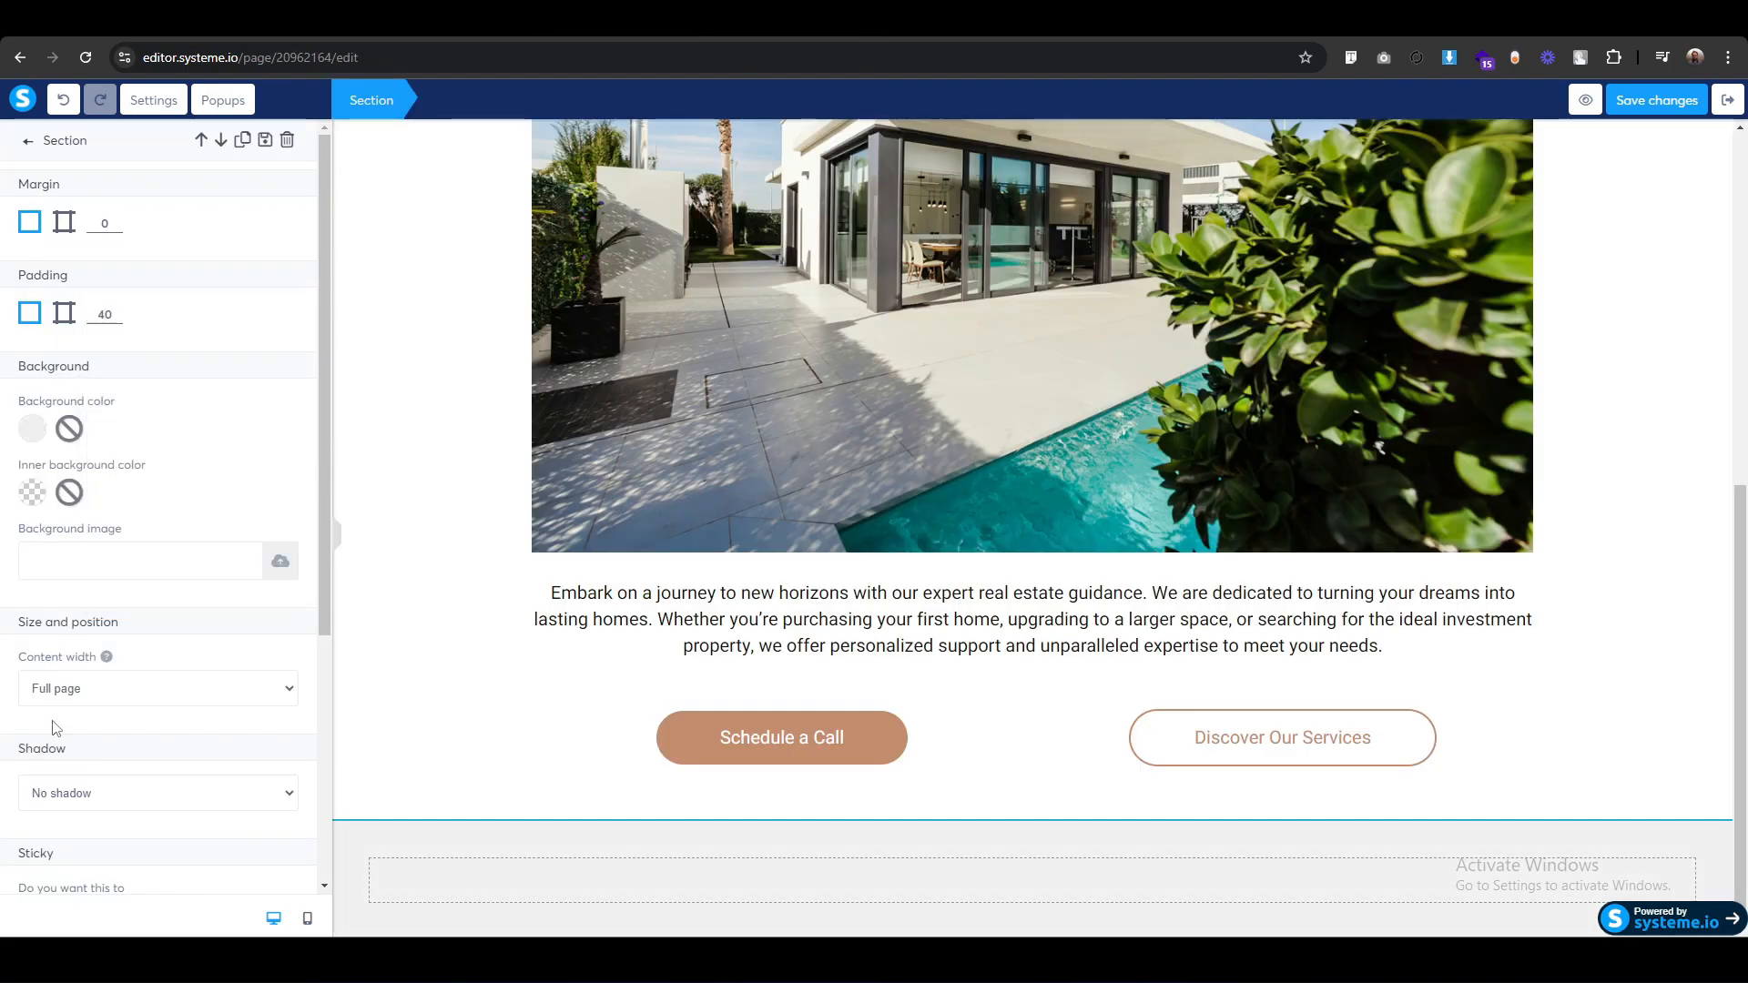
Set the grey section's content width to Wide and place a 2-column layout inside it.
left_click(76, 697)
left_click(53, 727)
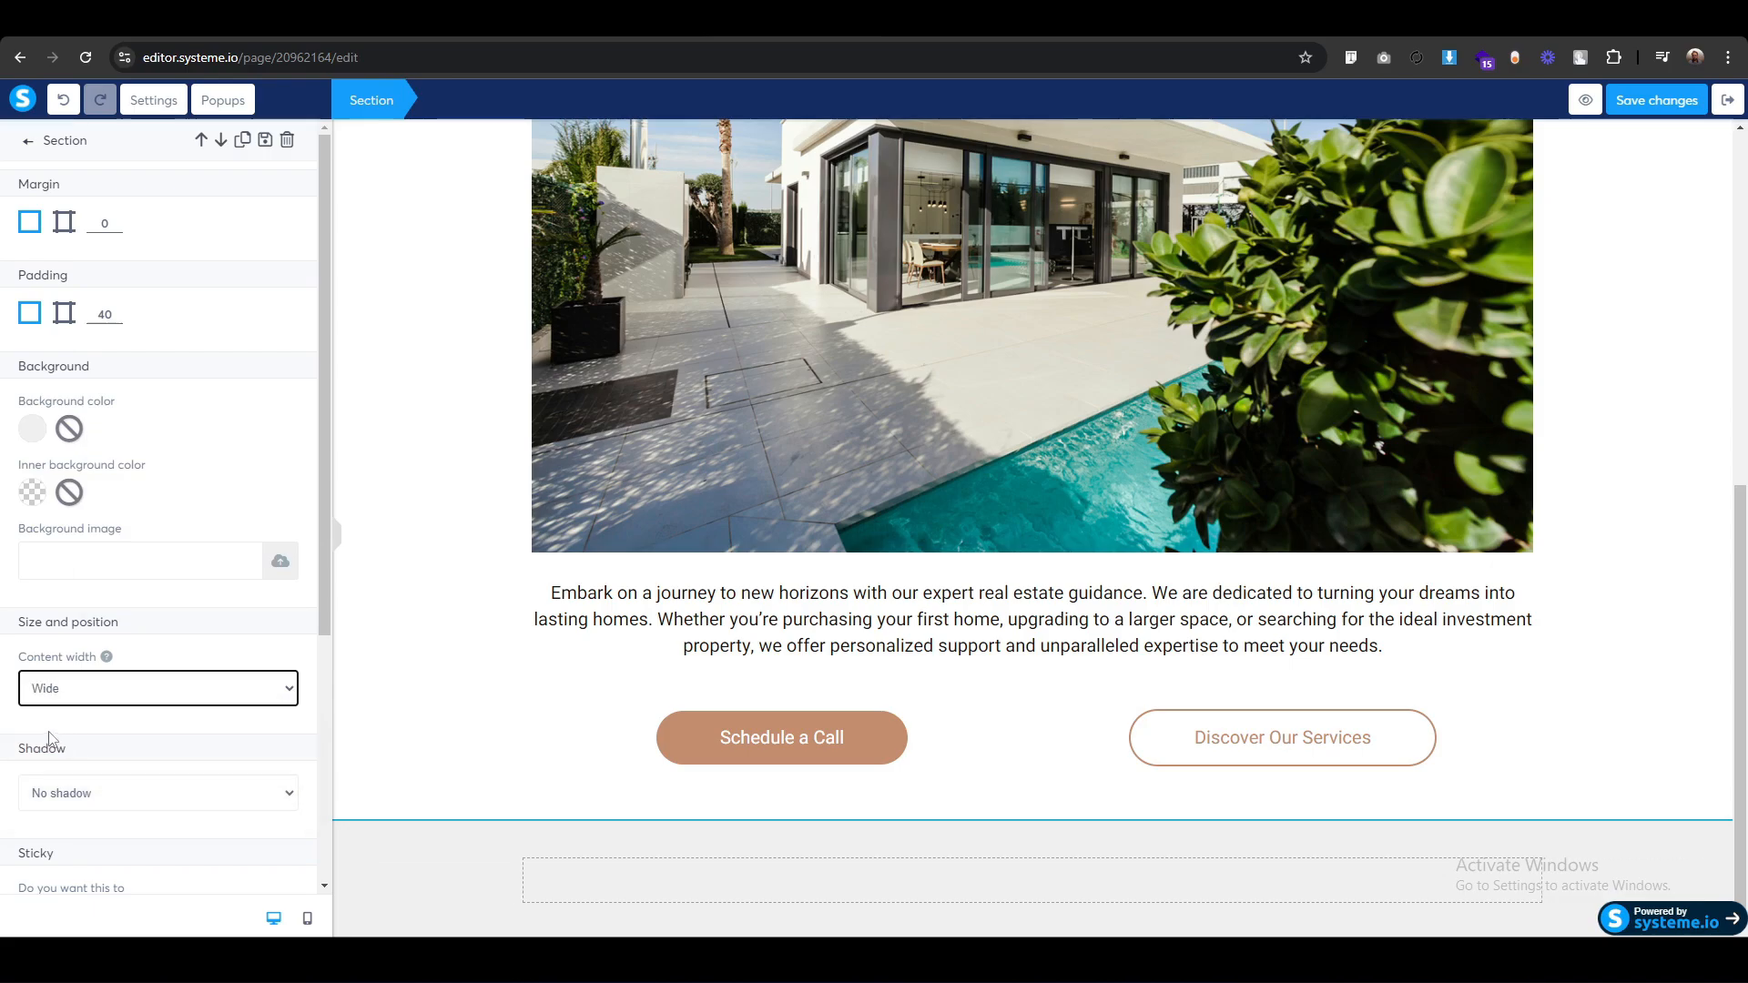
left_click(457, 896)
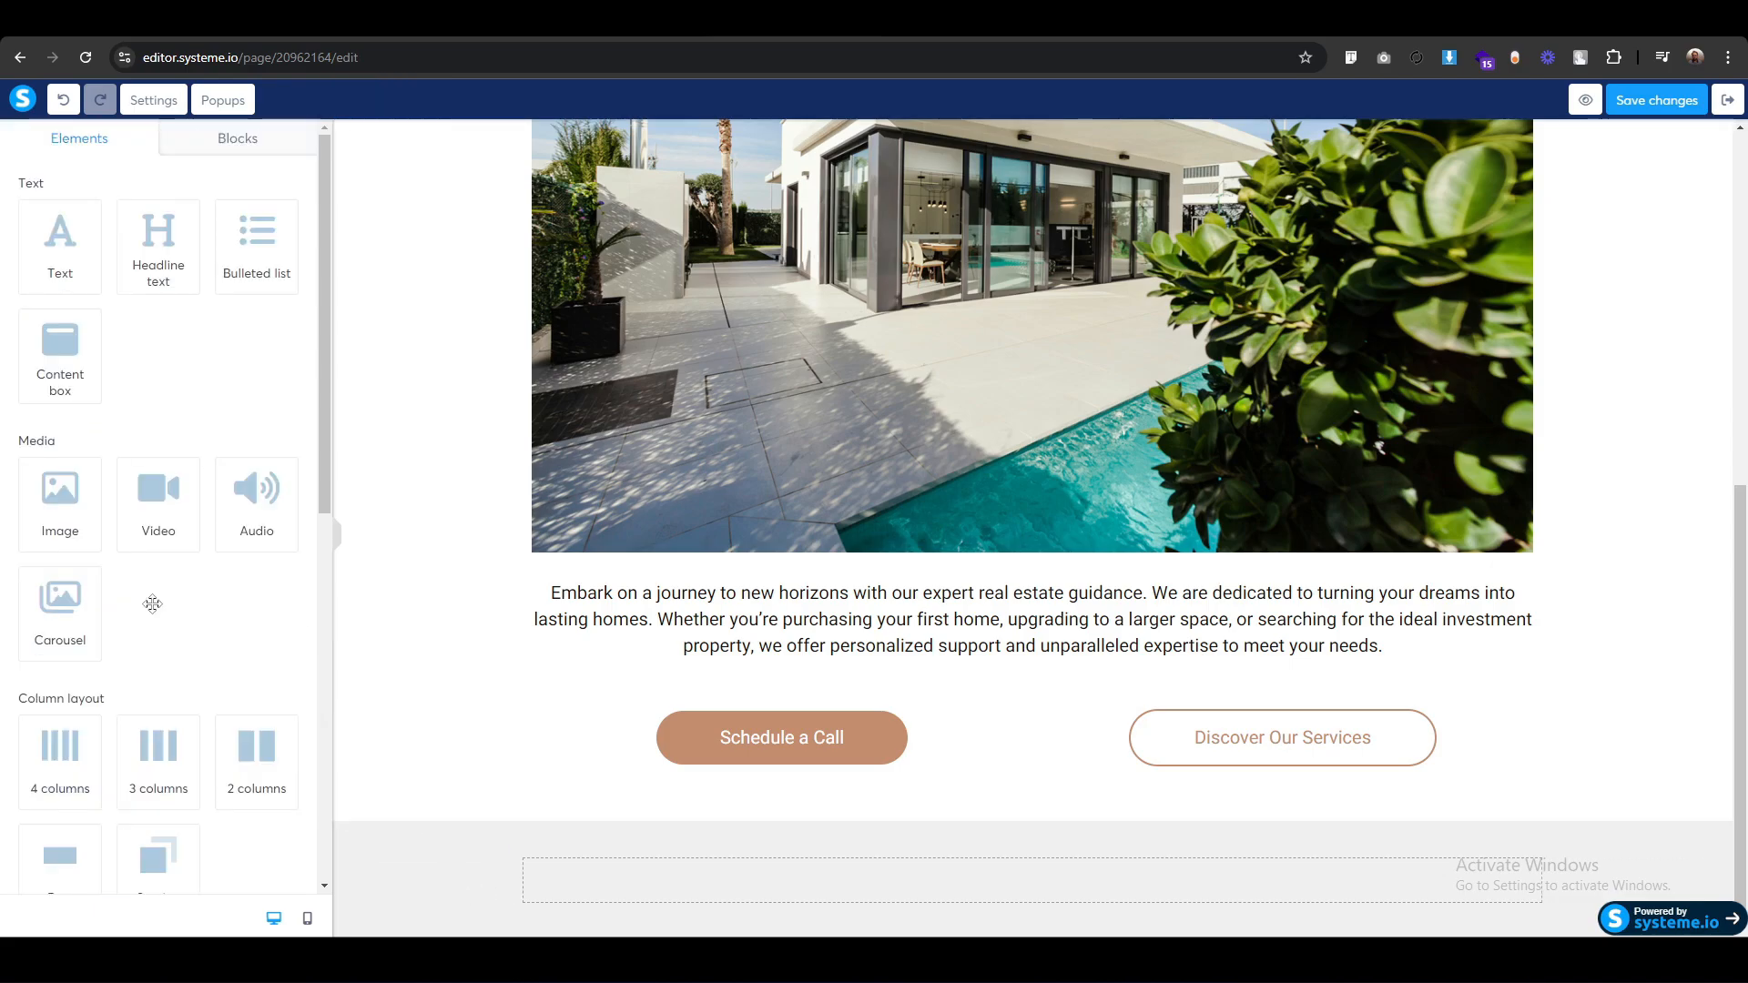
scroll(178, 702, "down", 3)
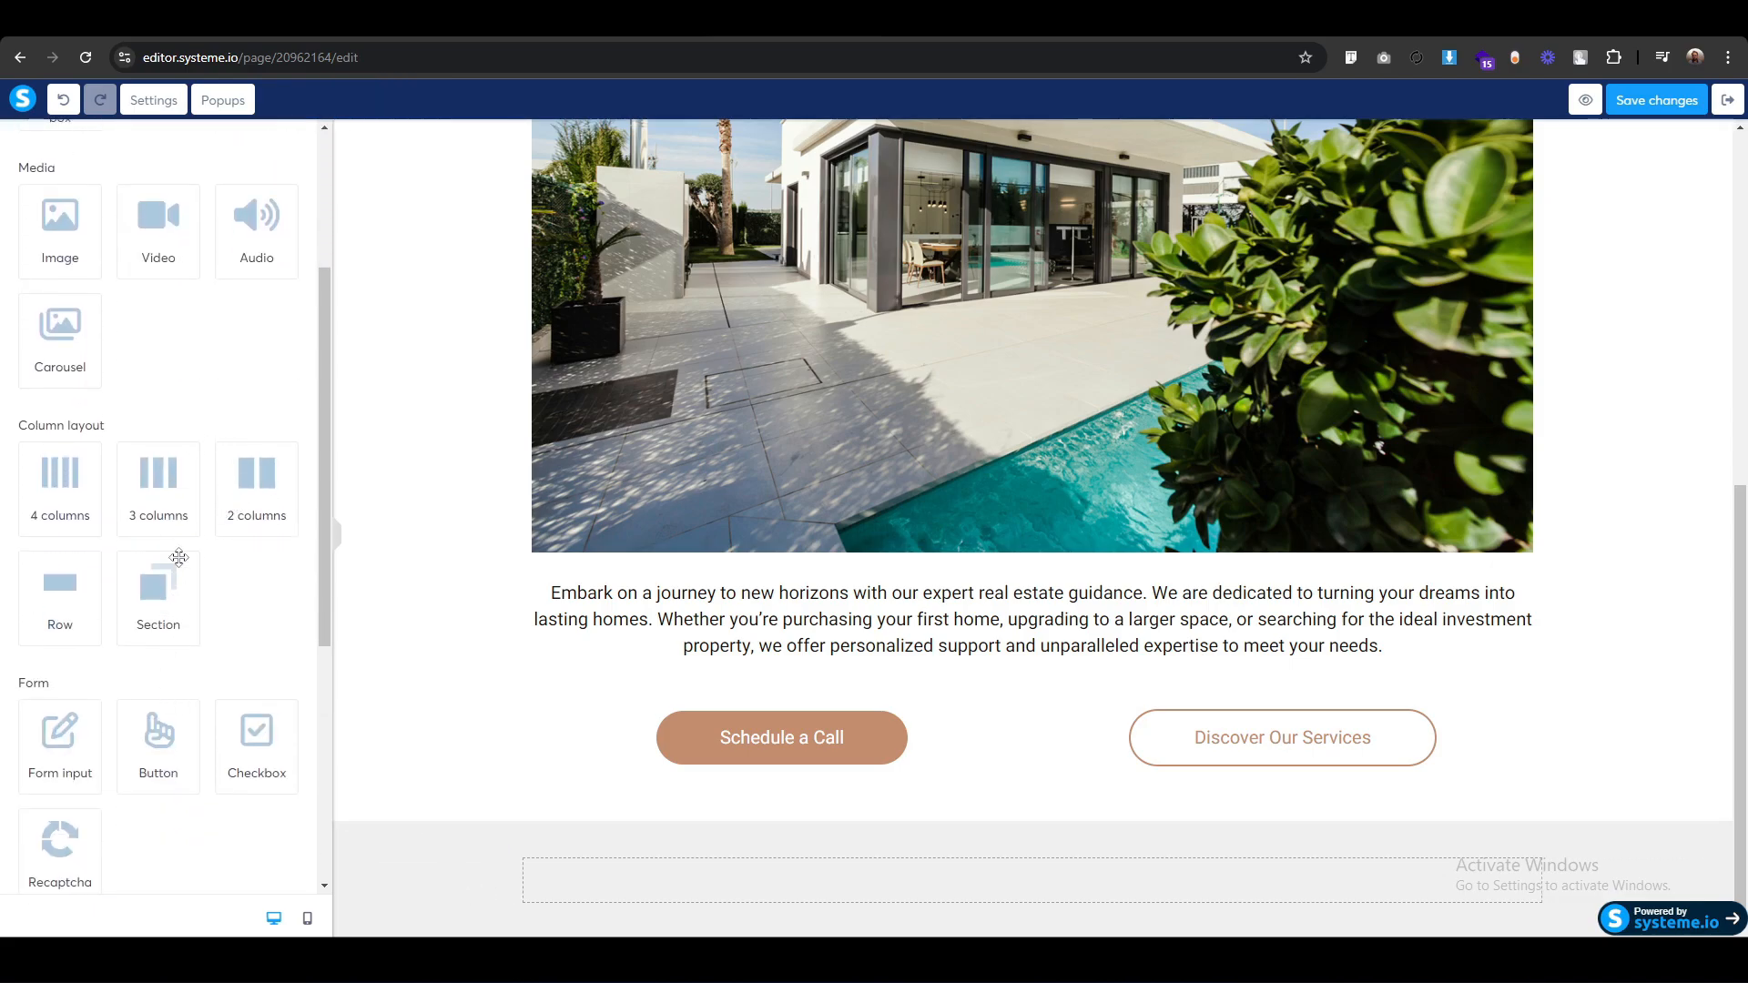
left_click_drag(261, 488, 1107, 879)
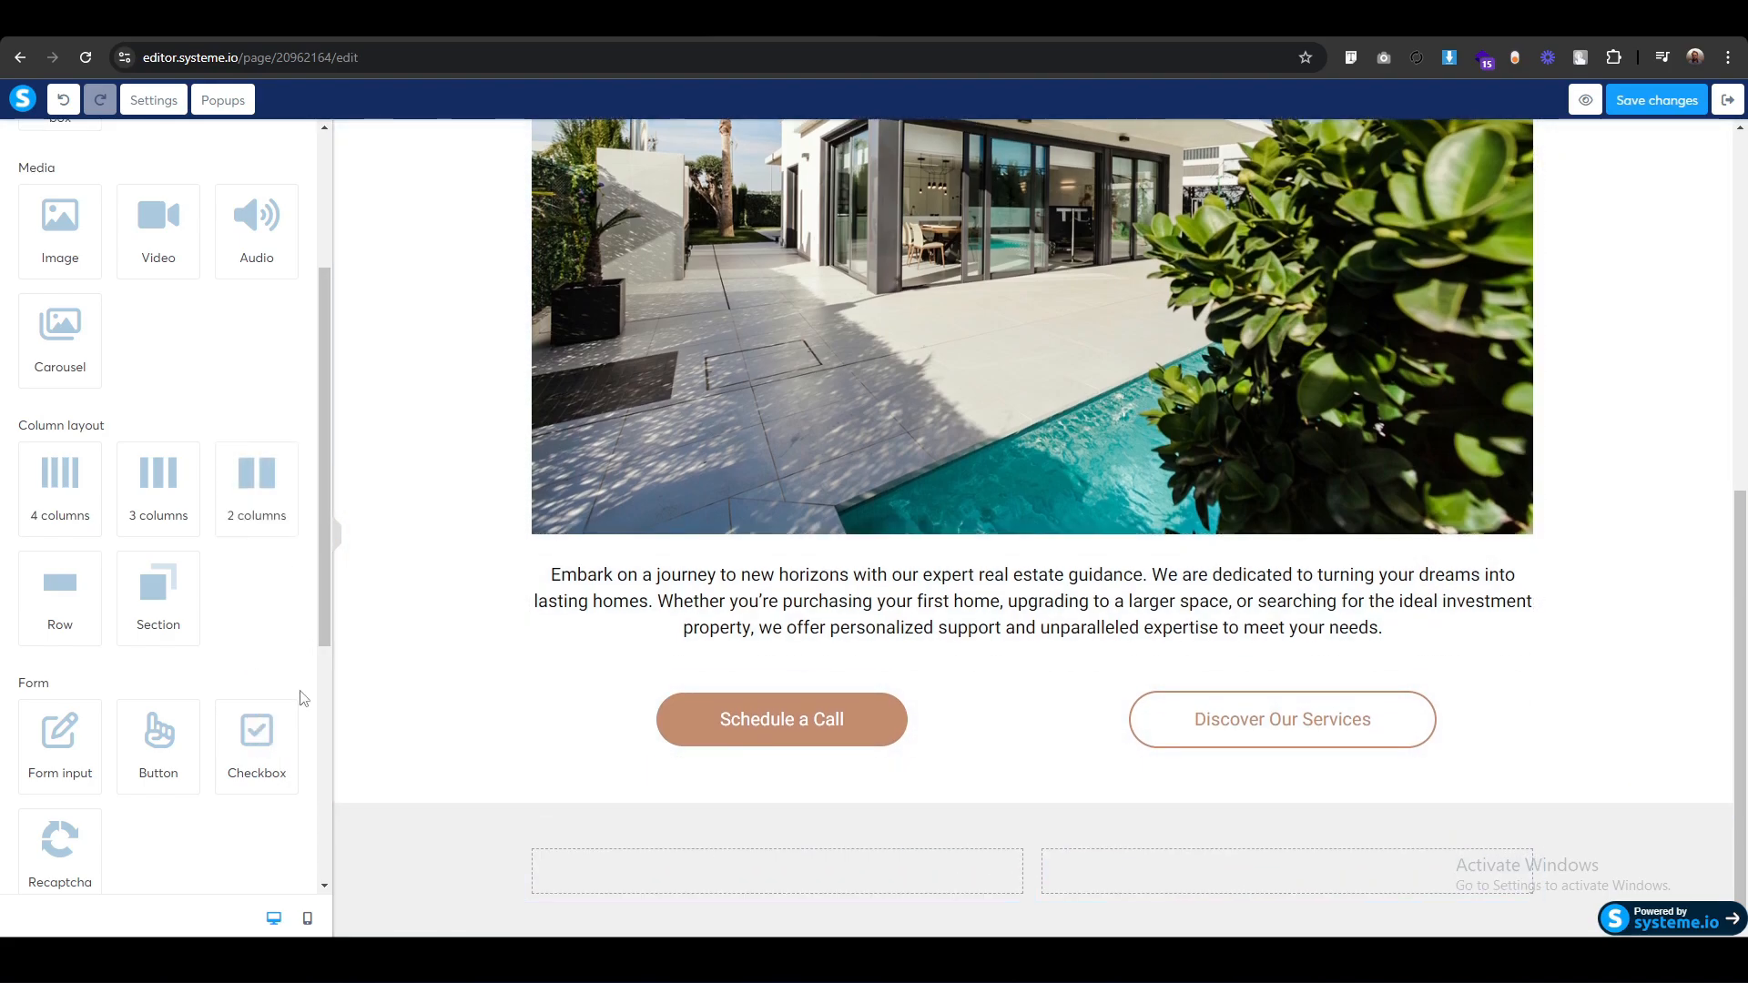
Add an image element to the grey section's second column and upload the agent portrait PNG from the "3. About" folder.
left_click_drag(73, 234, 1257, 872)
scroll(1264, 810, "down", 3)
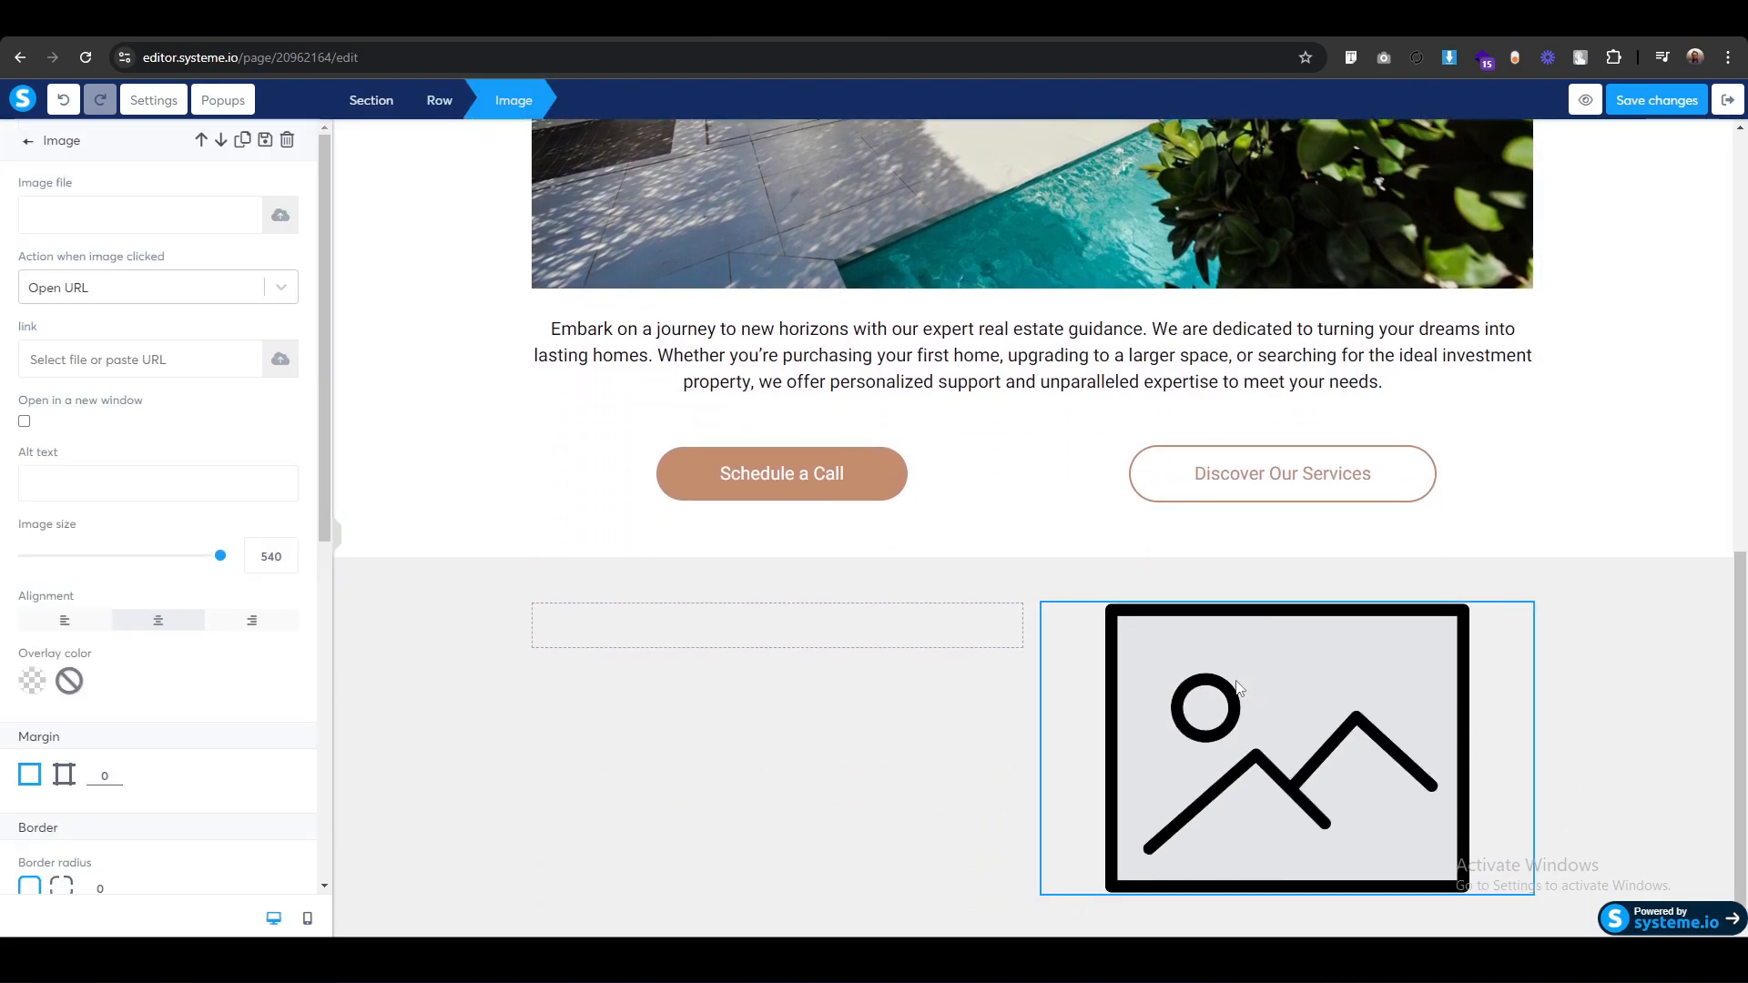
left_click(283, 215)
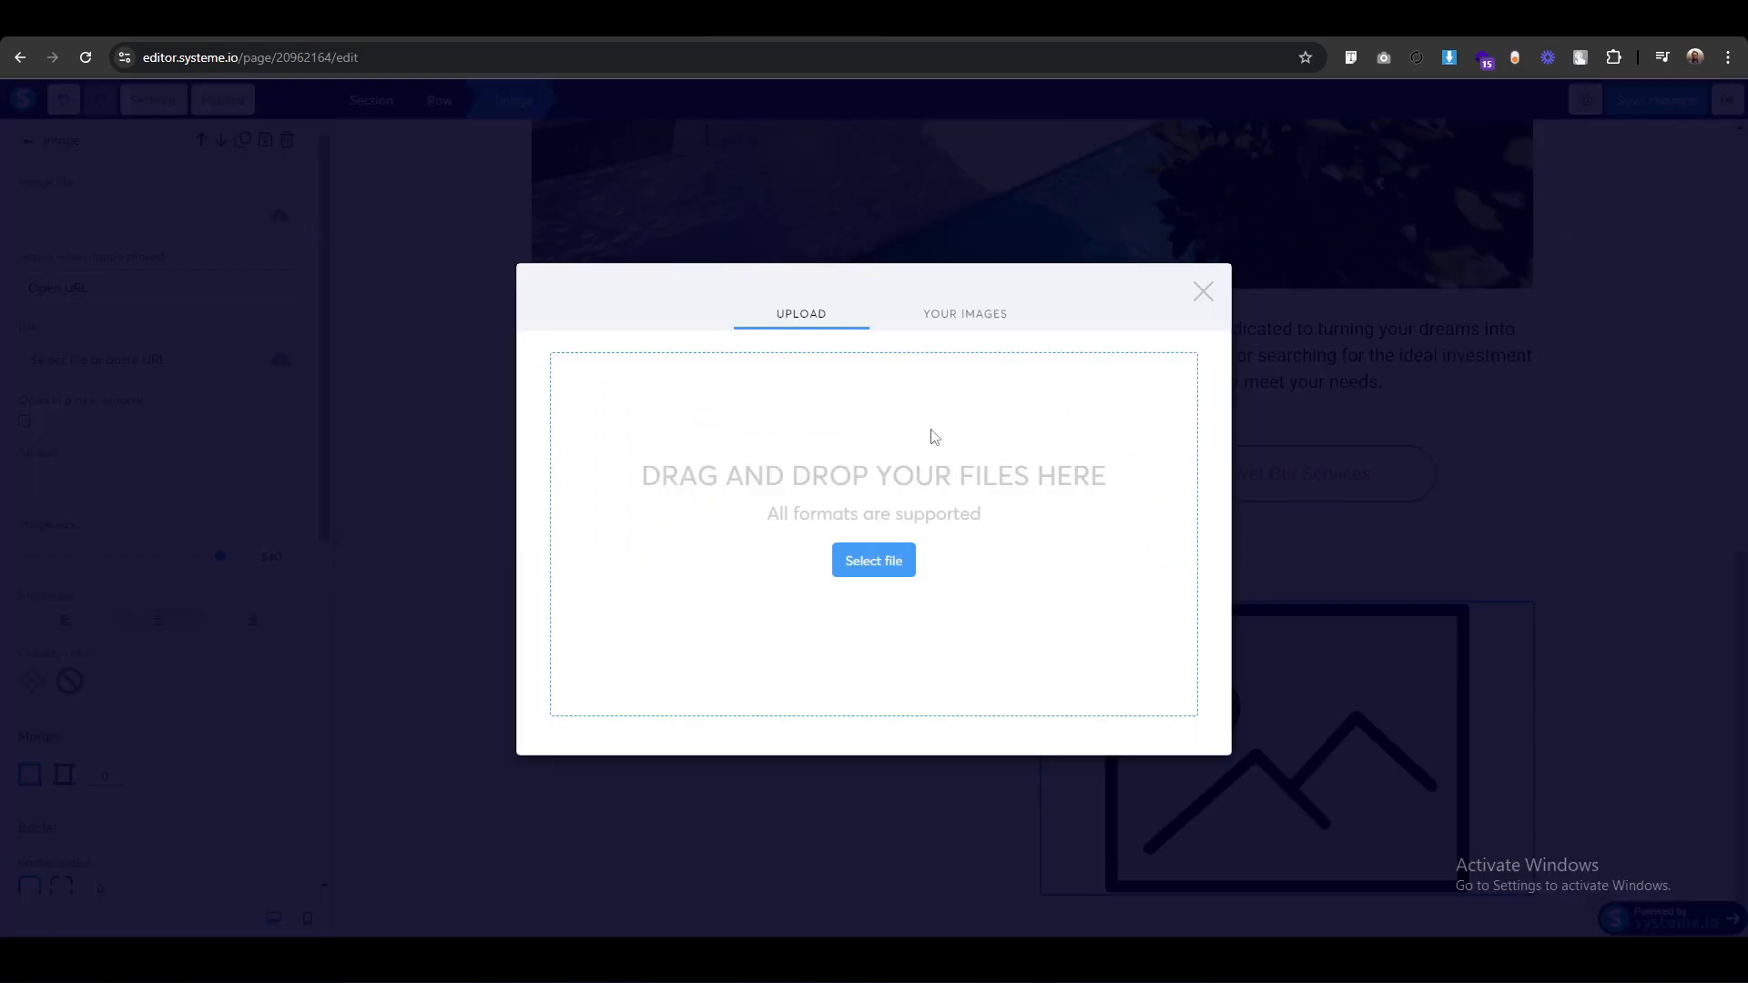
left_click(860, 556)
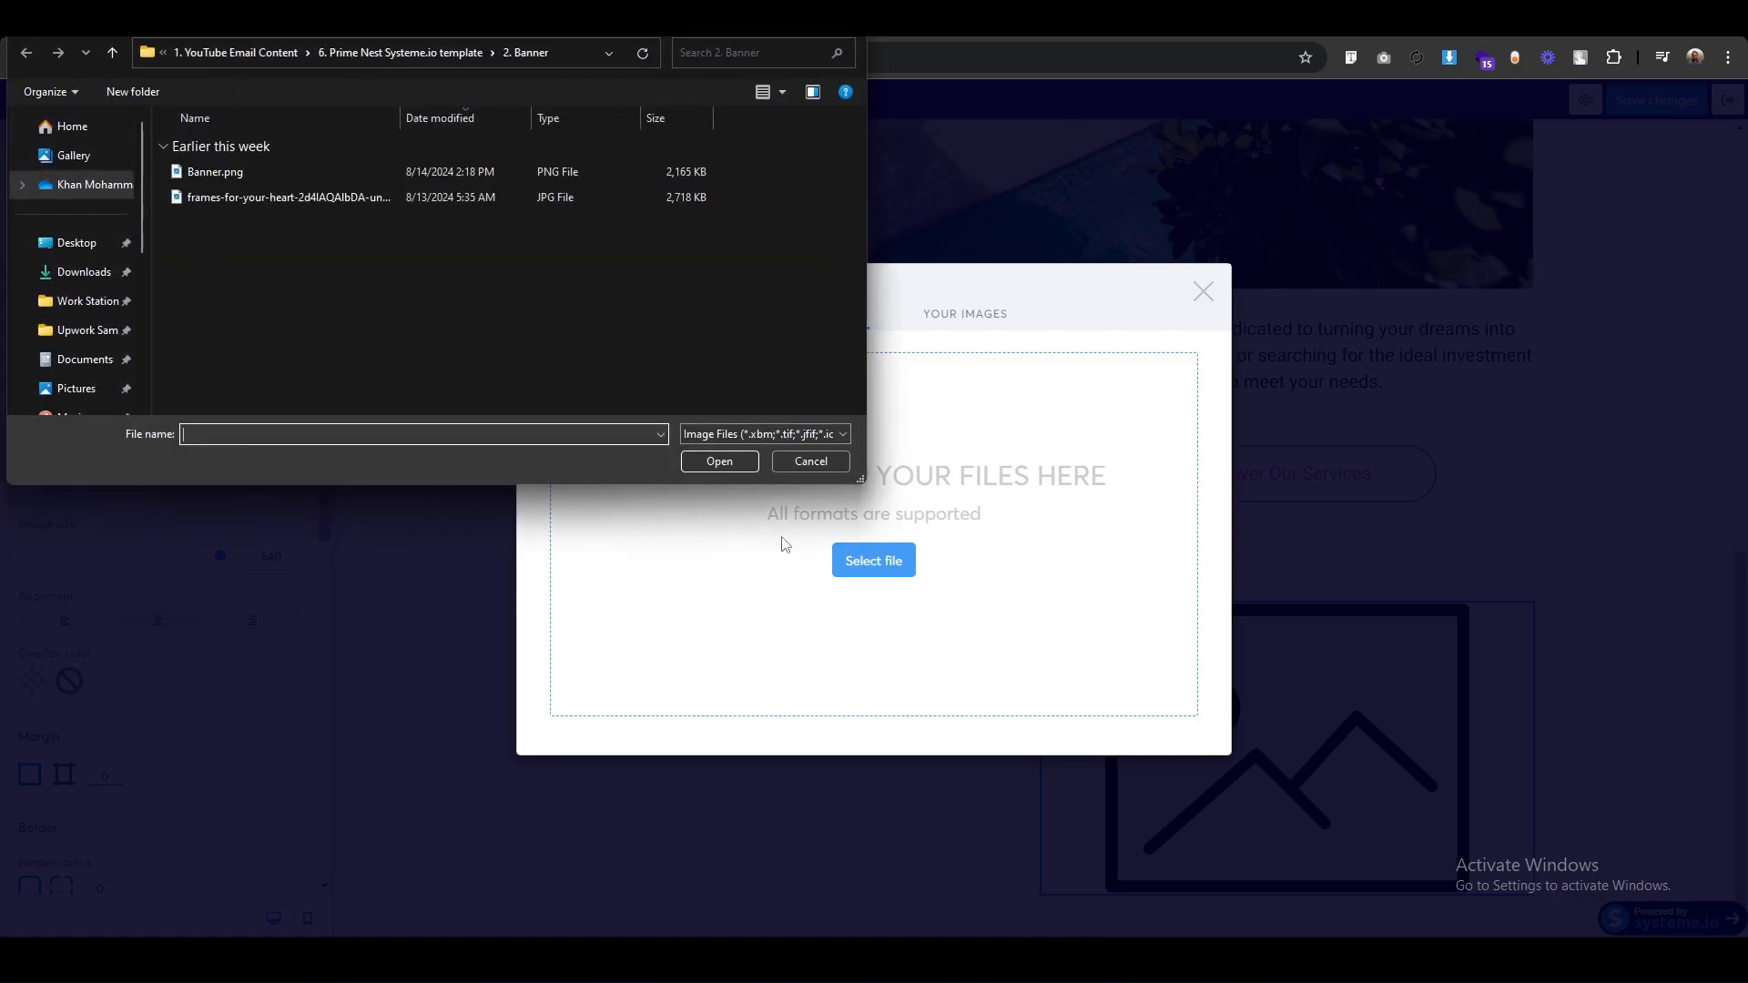
left_click(114, 54)
double_click(248, 333)
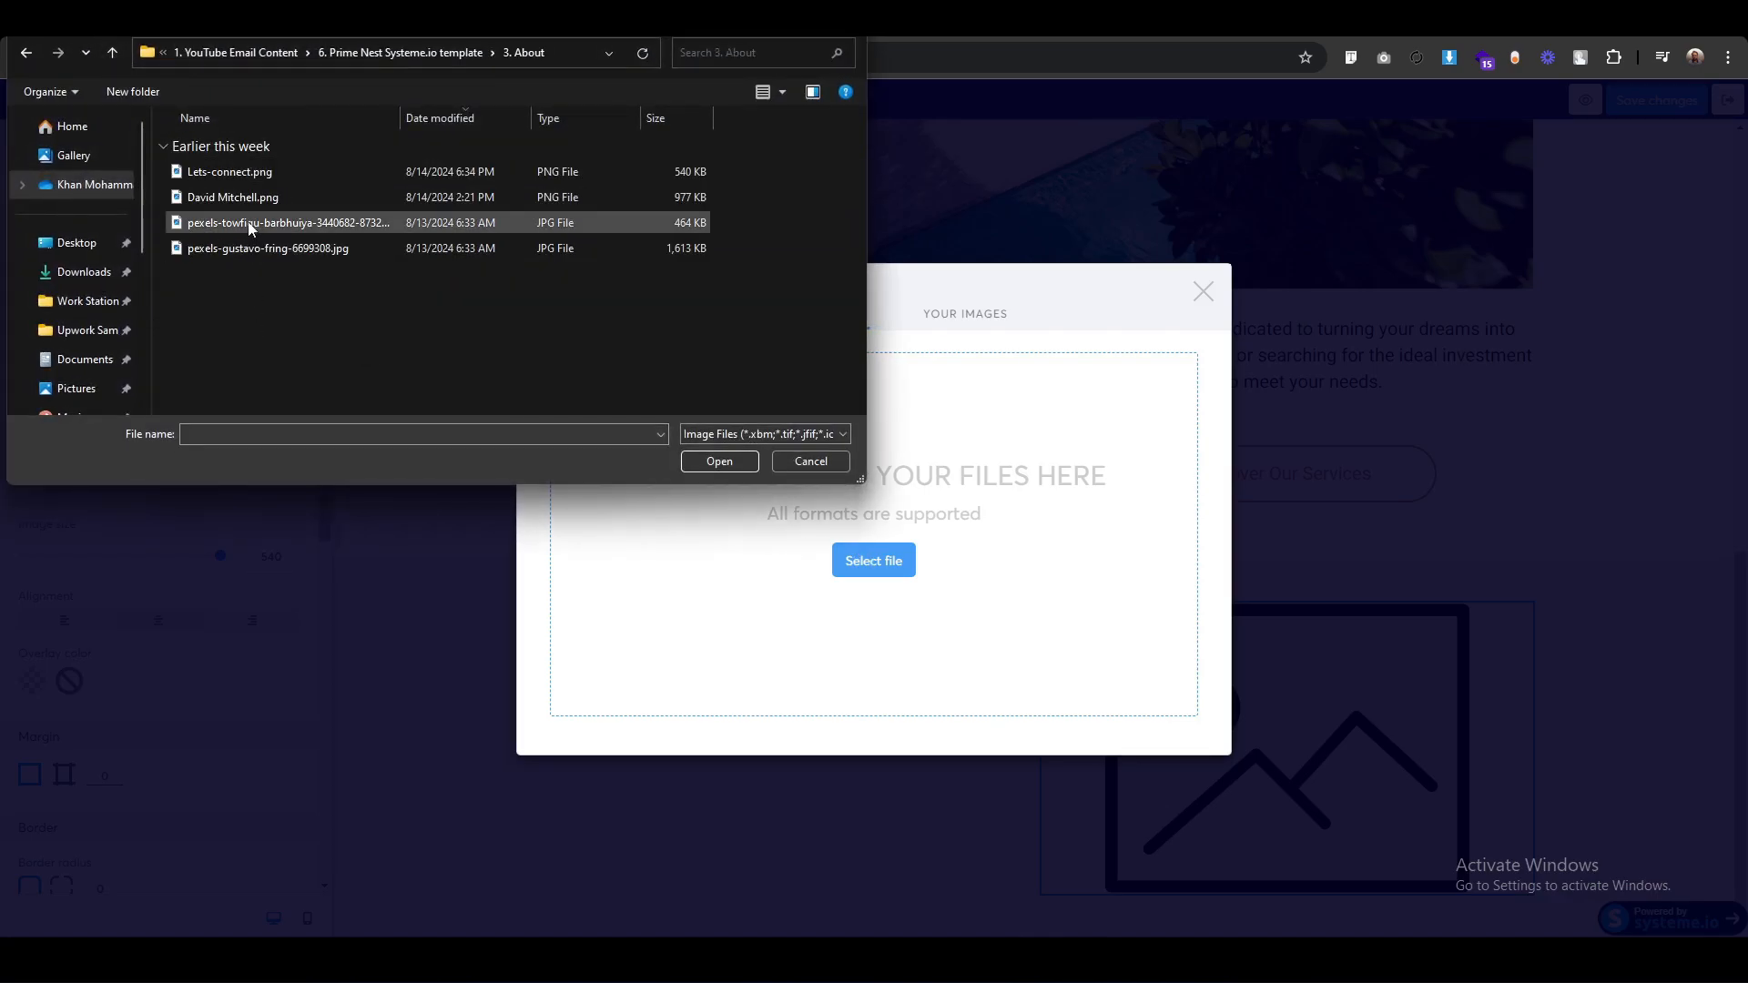
left_click(241, 201)
left_click(719, 462)
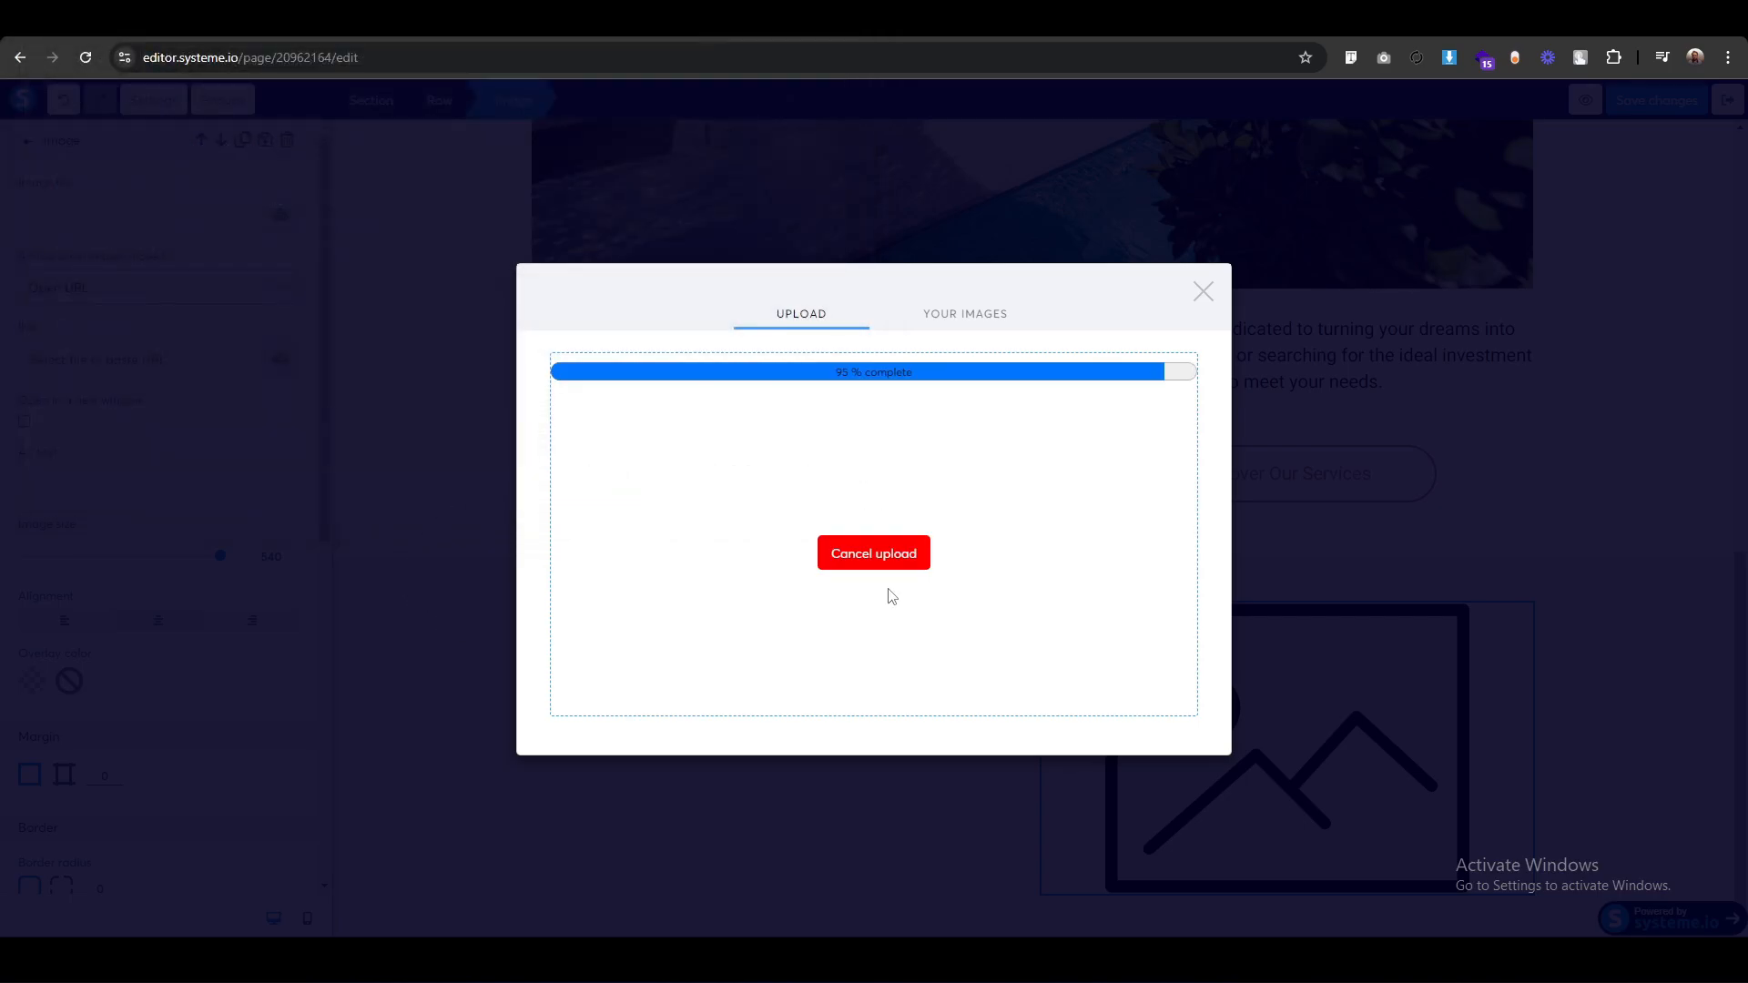
Insert the uploaded agent portrait from the image library into the new image element.
left_click(965, 314)
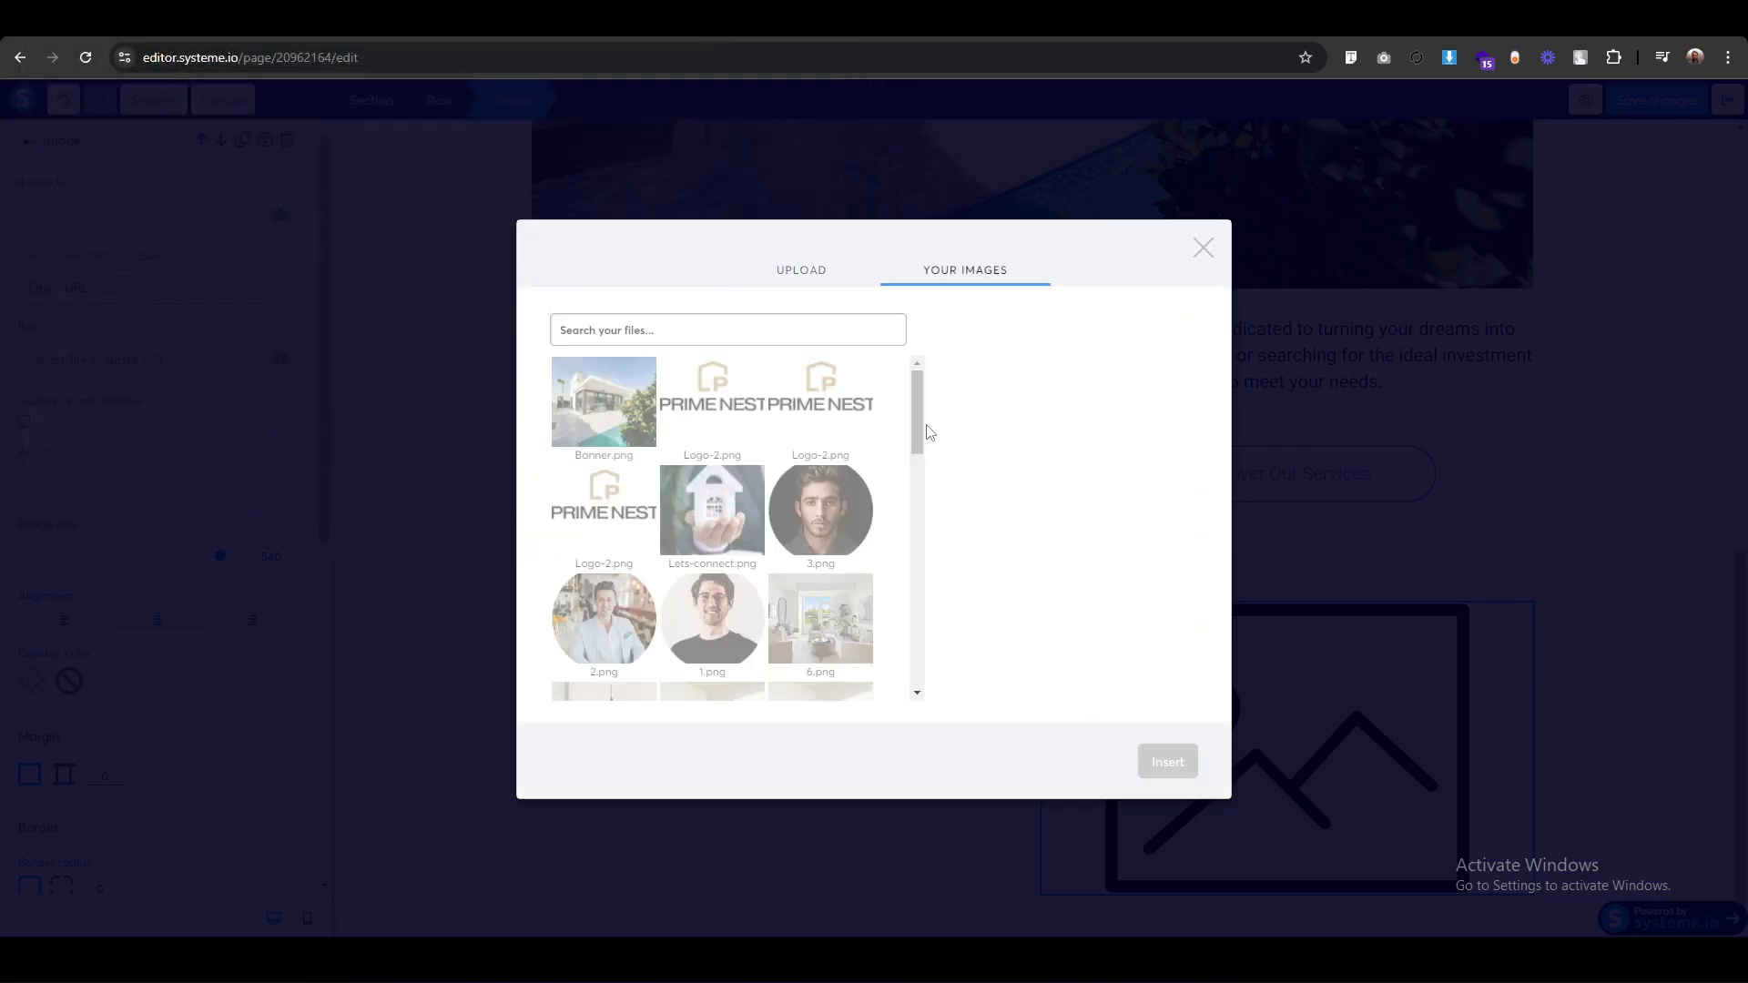
left_click(642, 411)
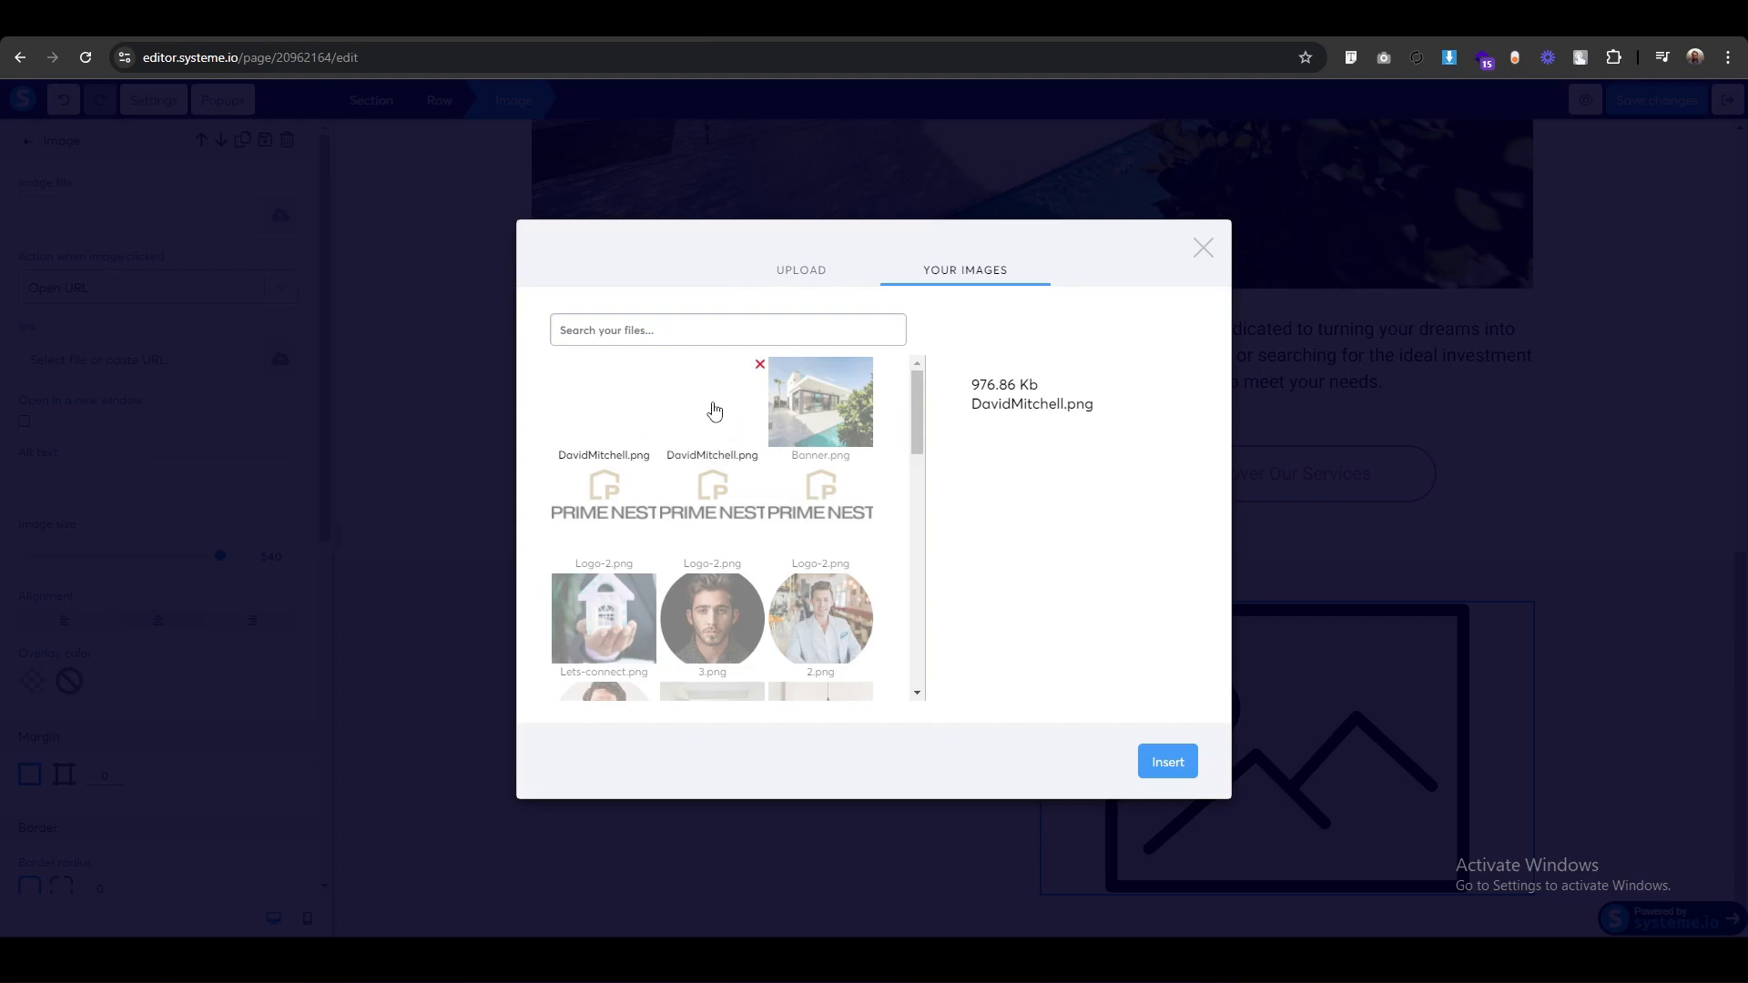
left_click(1167, 766)
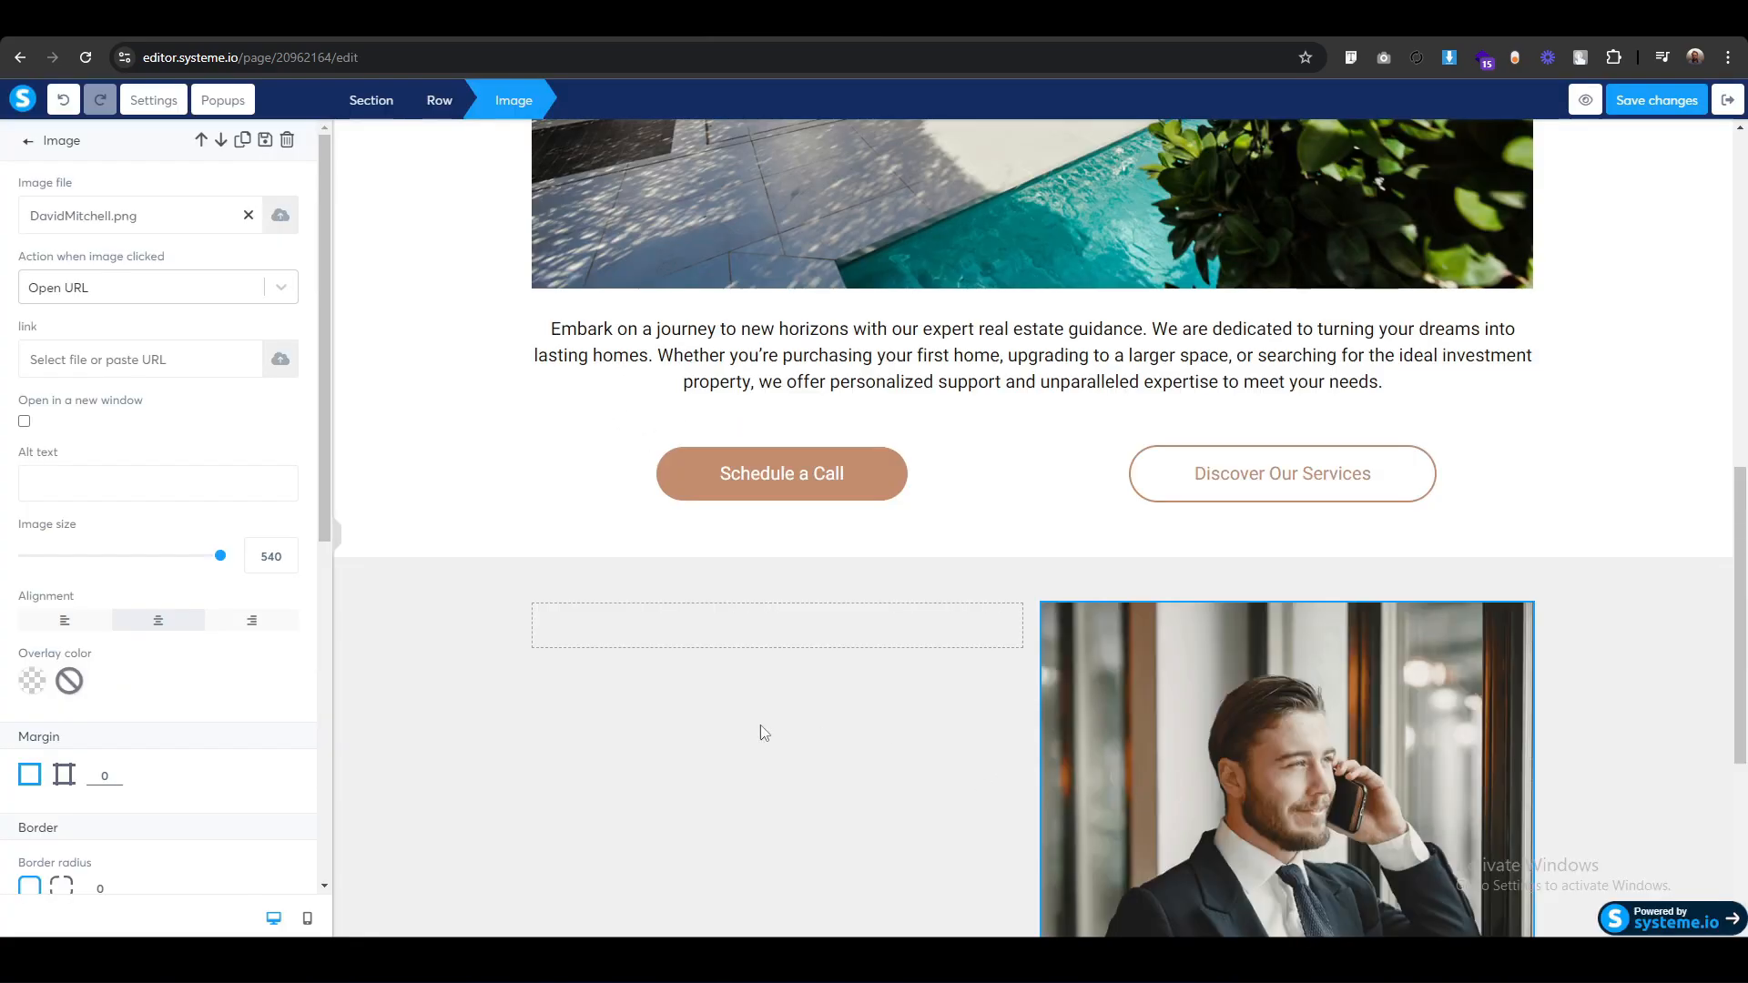
Set the agent portrait's image size to 450 and align it to the right of its column.
left_click_drag(220, 563, 189, 561)
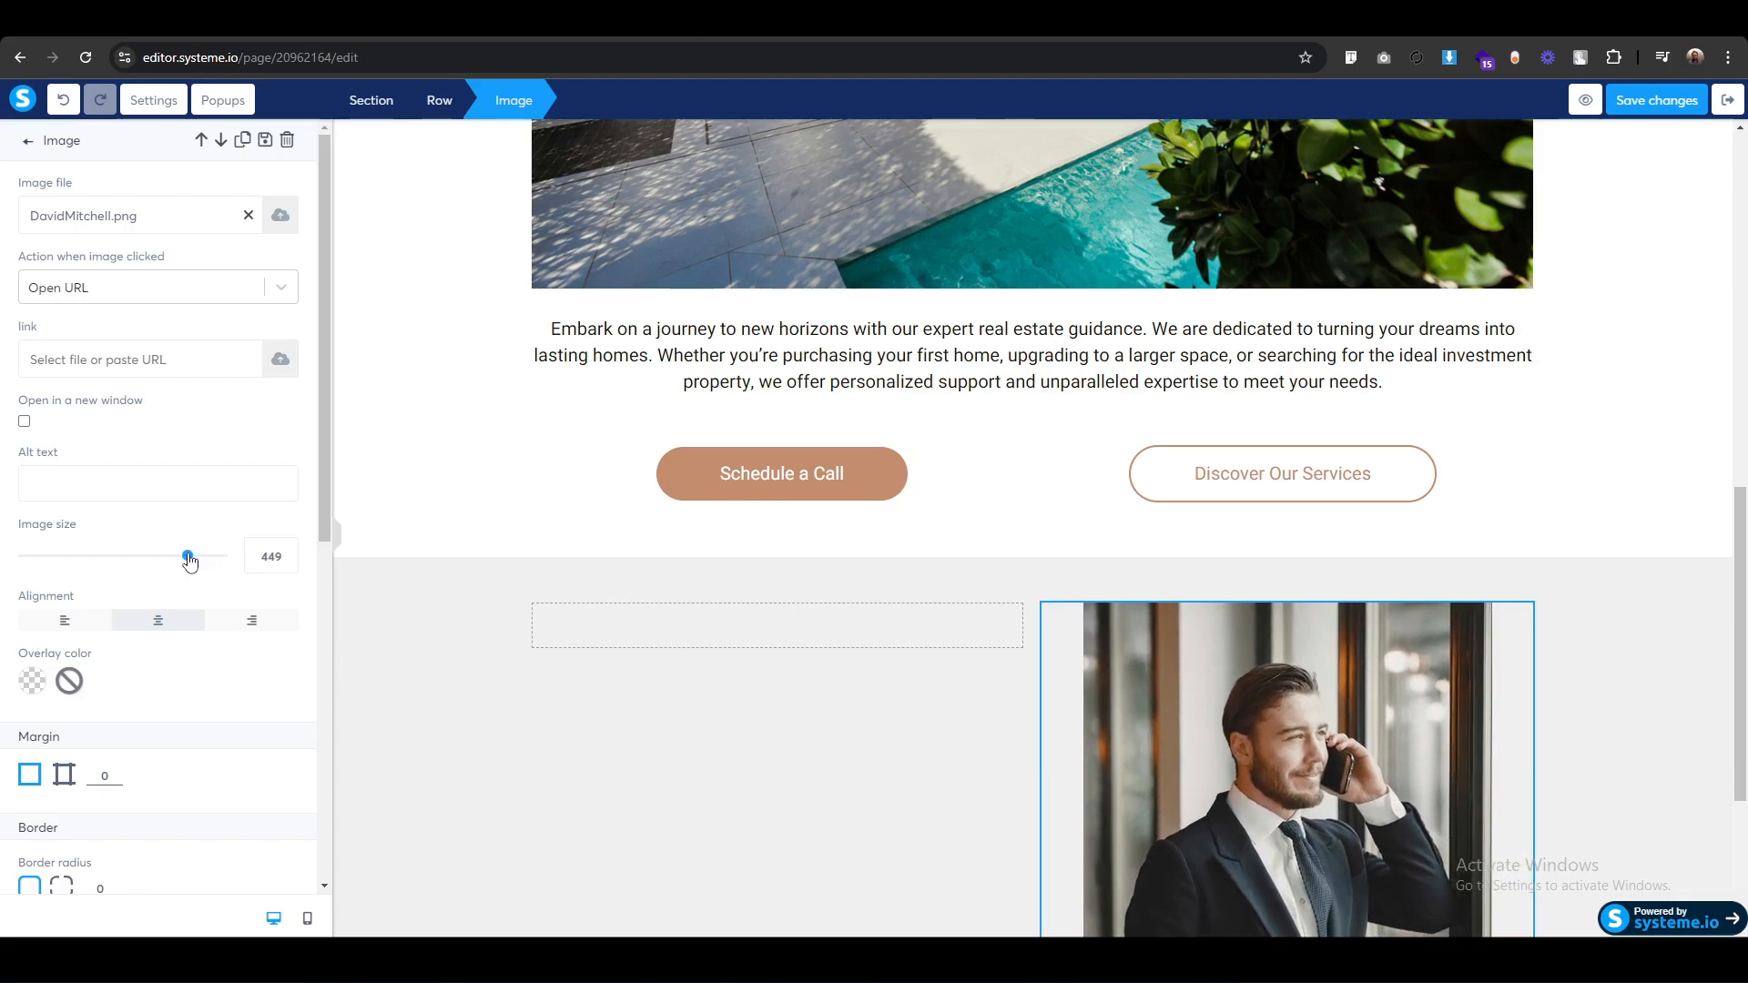
left_click(284, 555)
key("Up")
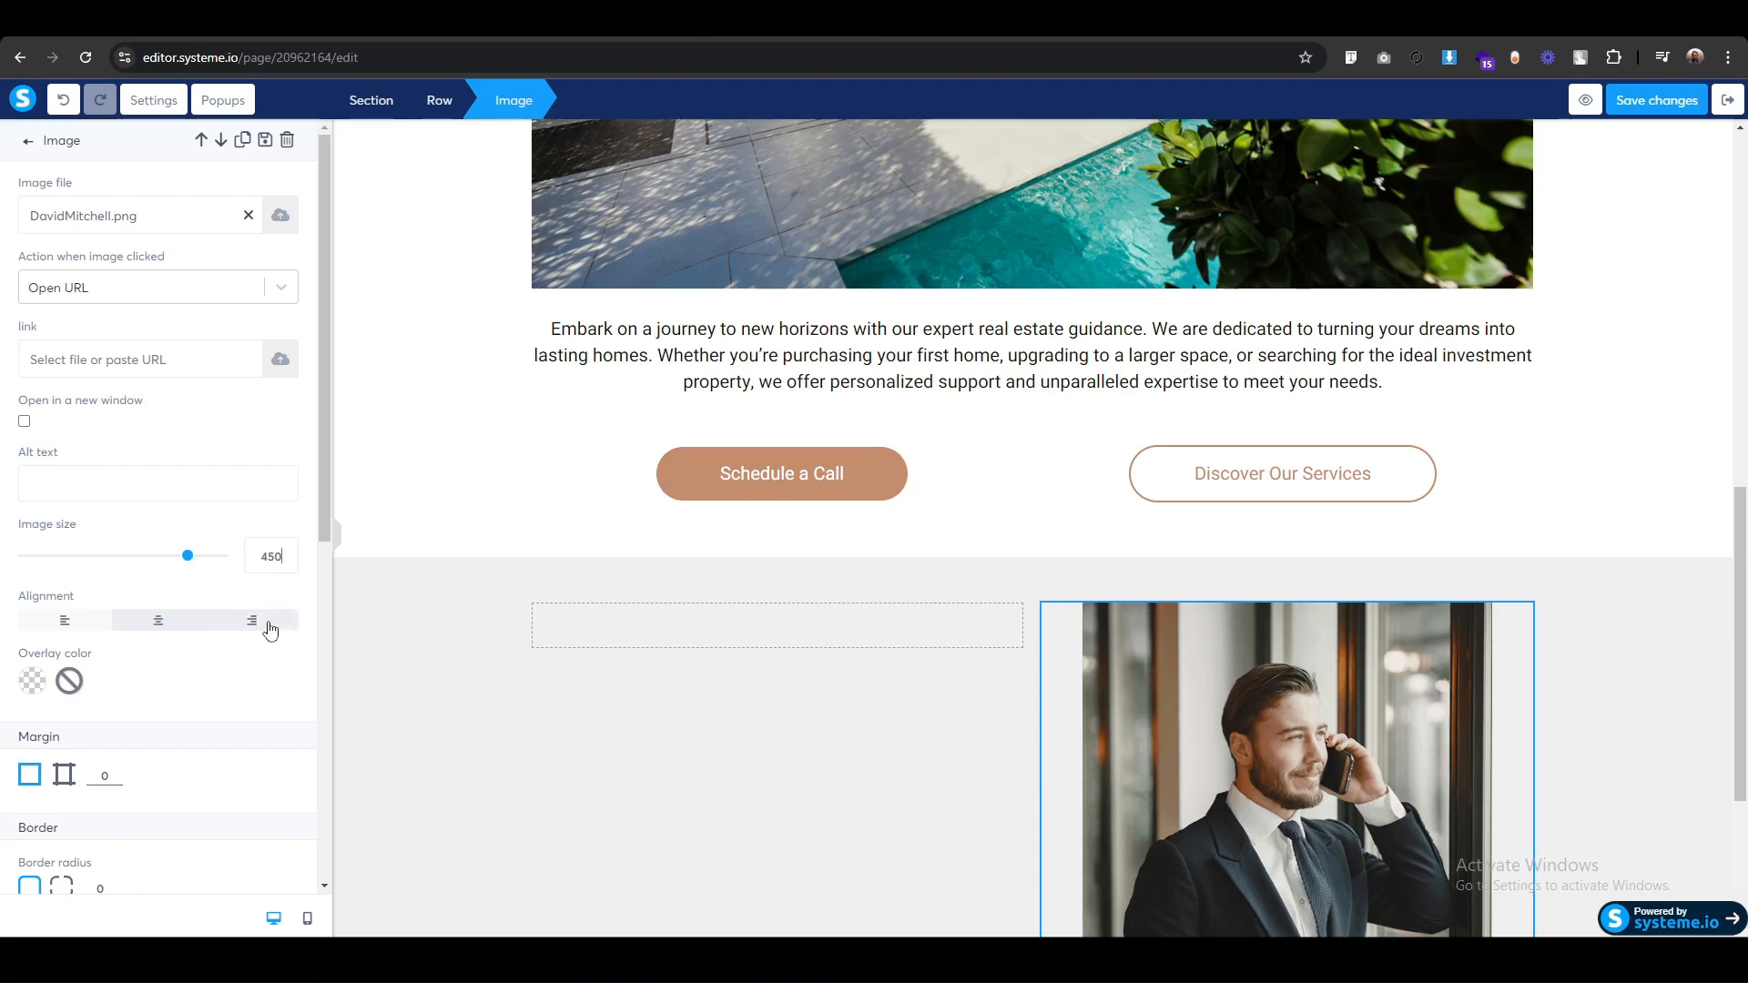
left_click(252, 621)
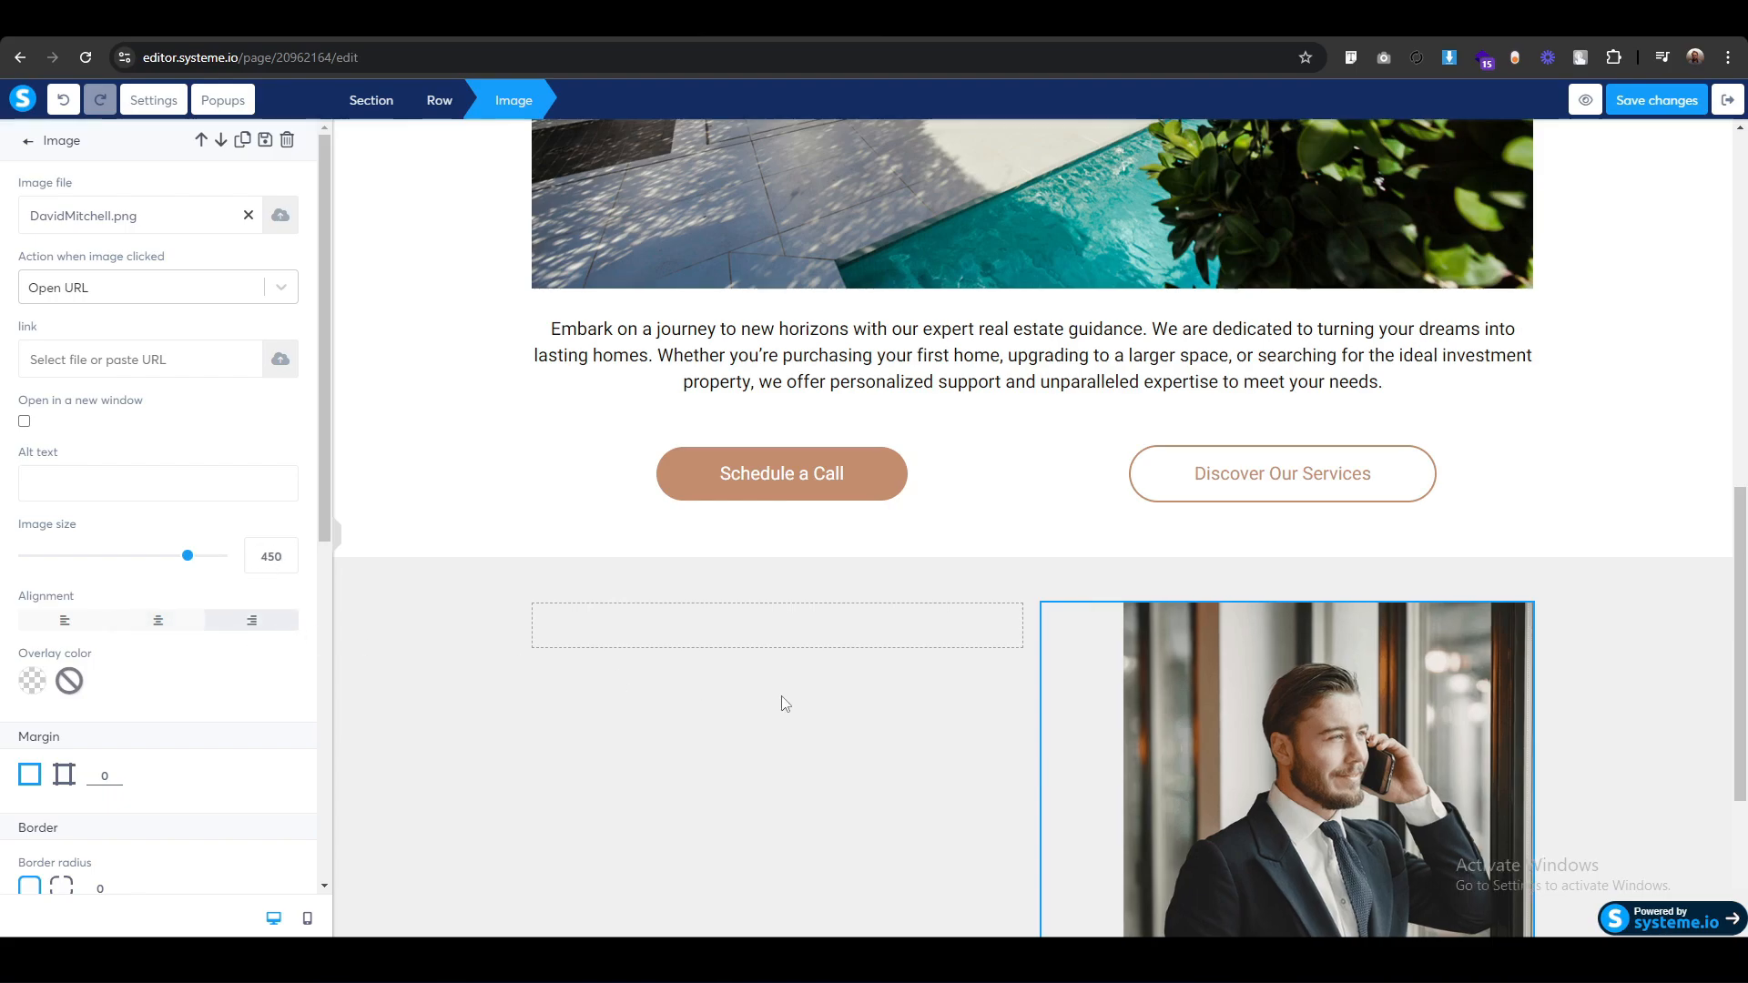
left_click(787, 767)
Add a text element to the grey section's first column and paste in the template's "Hello and Warmest Welcome!" line.
scroll(787, 767, "down", 3)
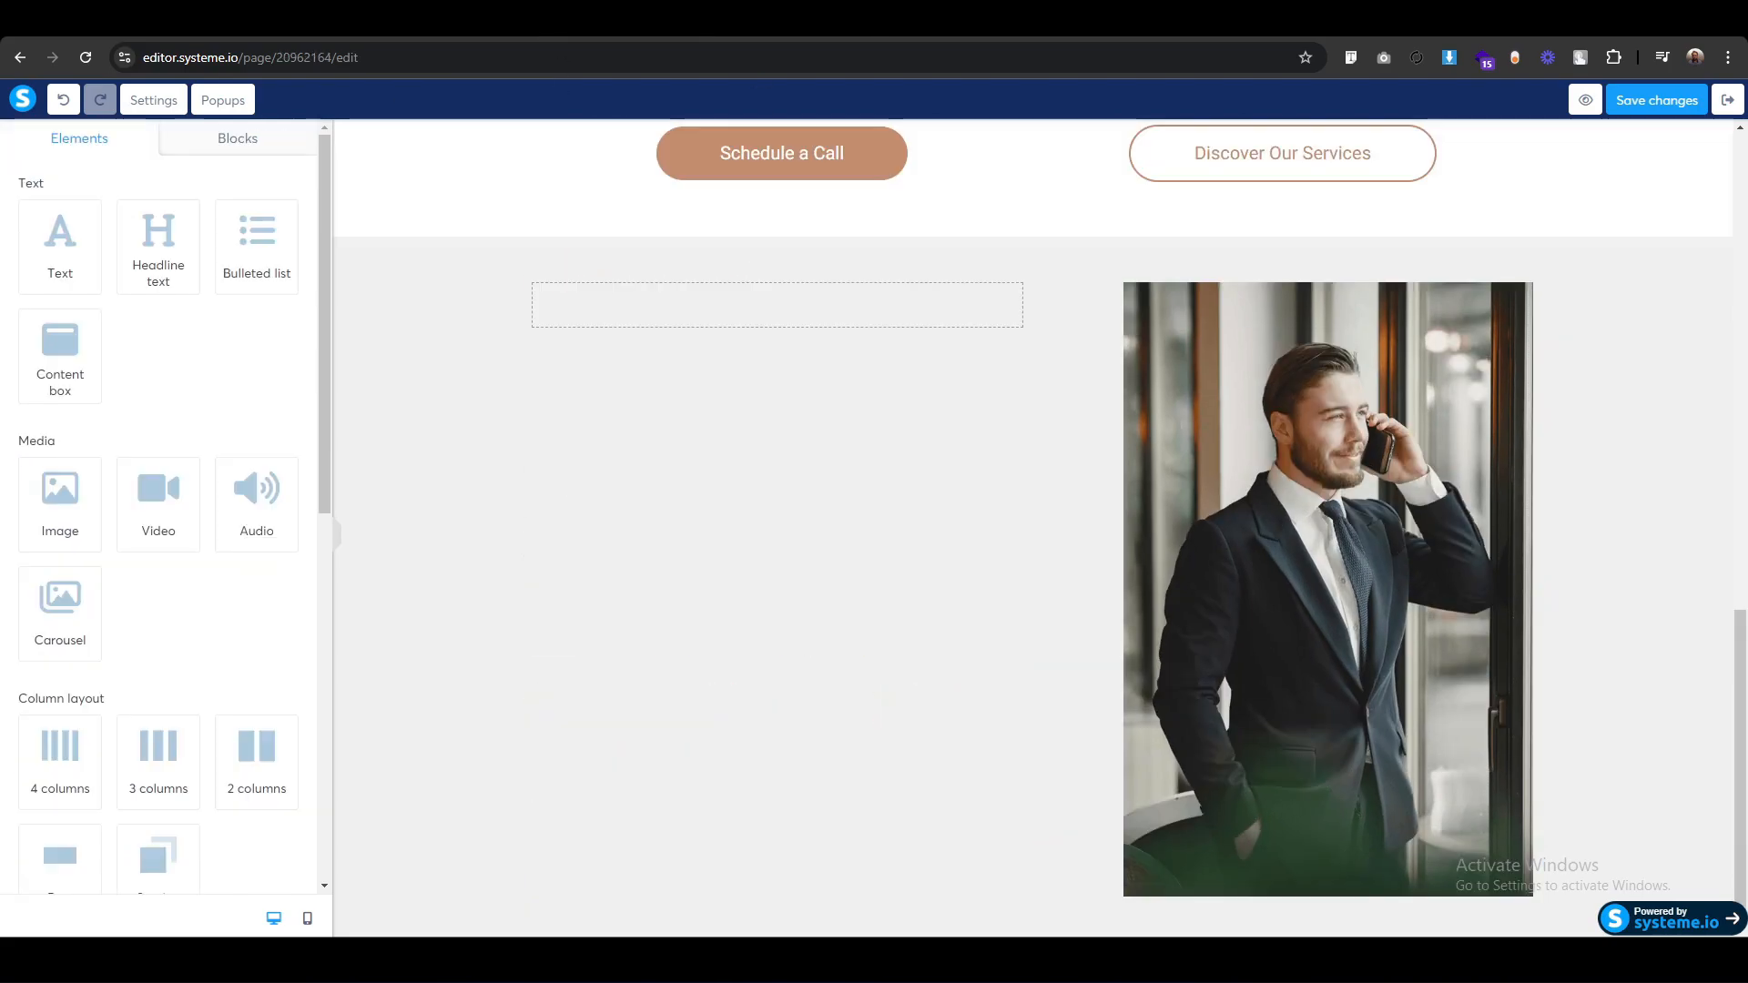
left_click_drag(58, 241, 777, 319)
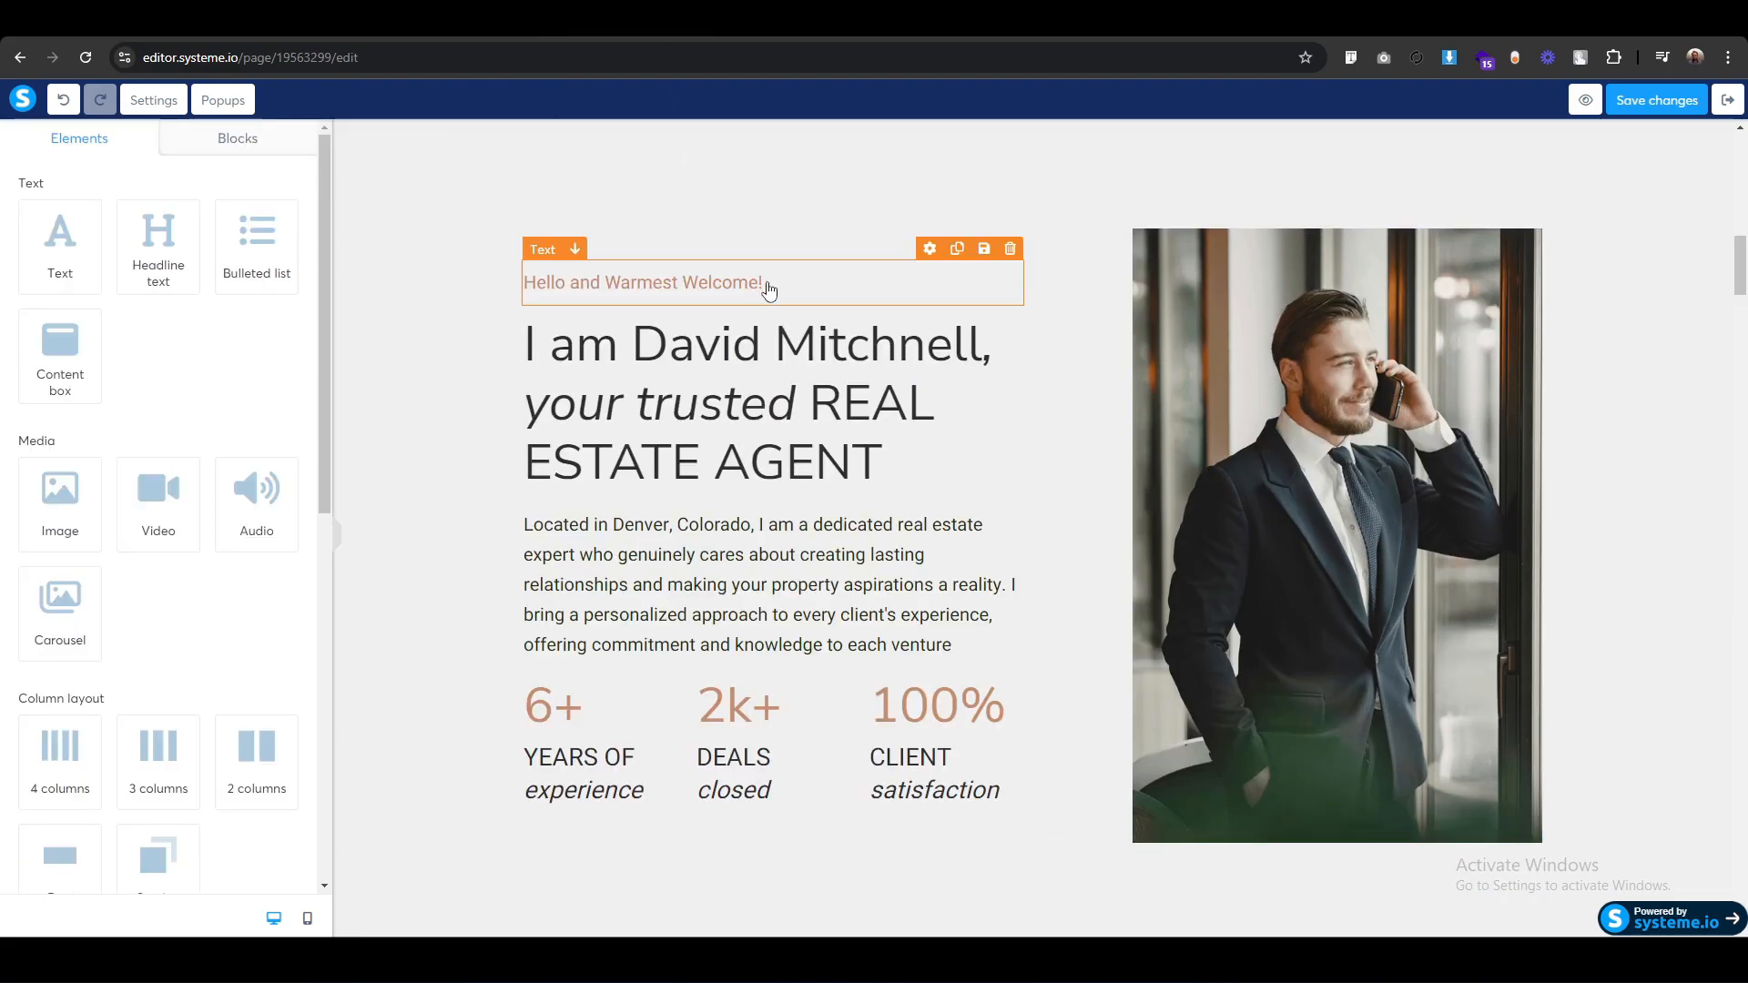
left_click(765, 283)
triple_click(768, 282)
key("ctrl+c")
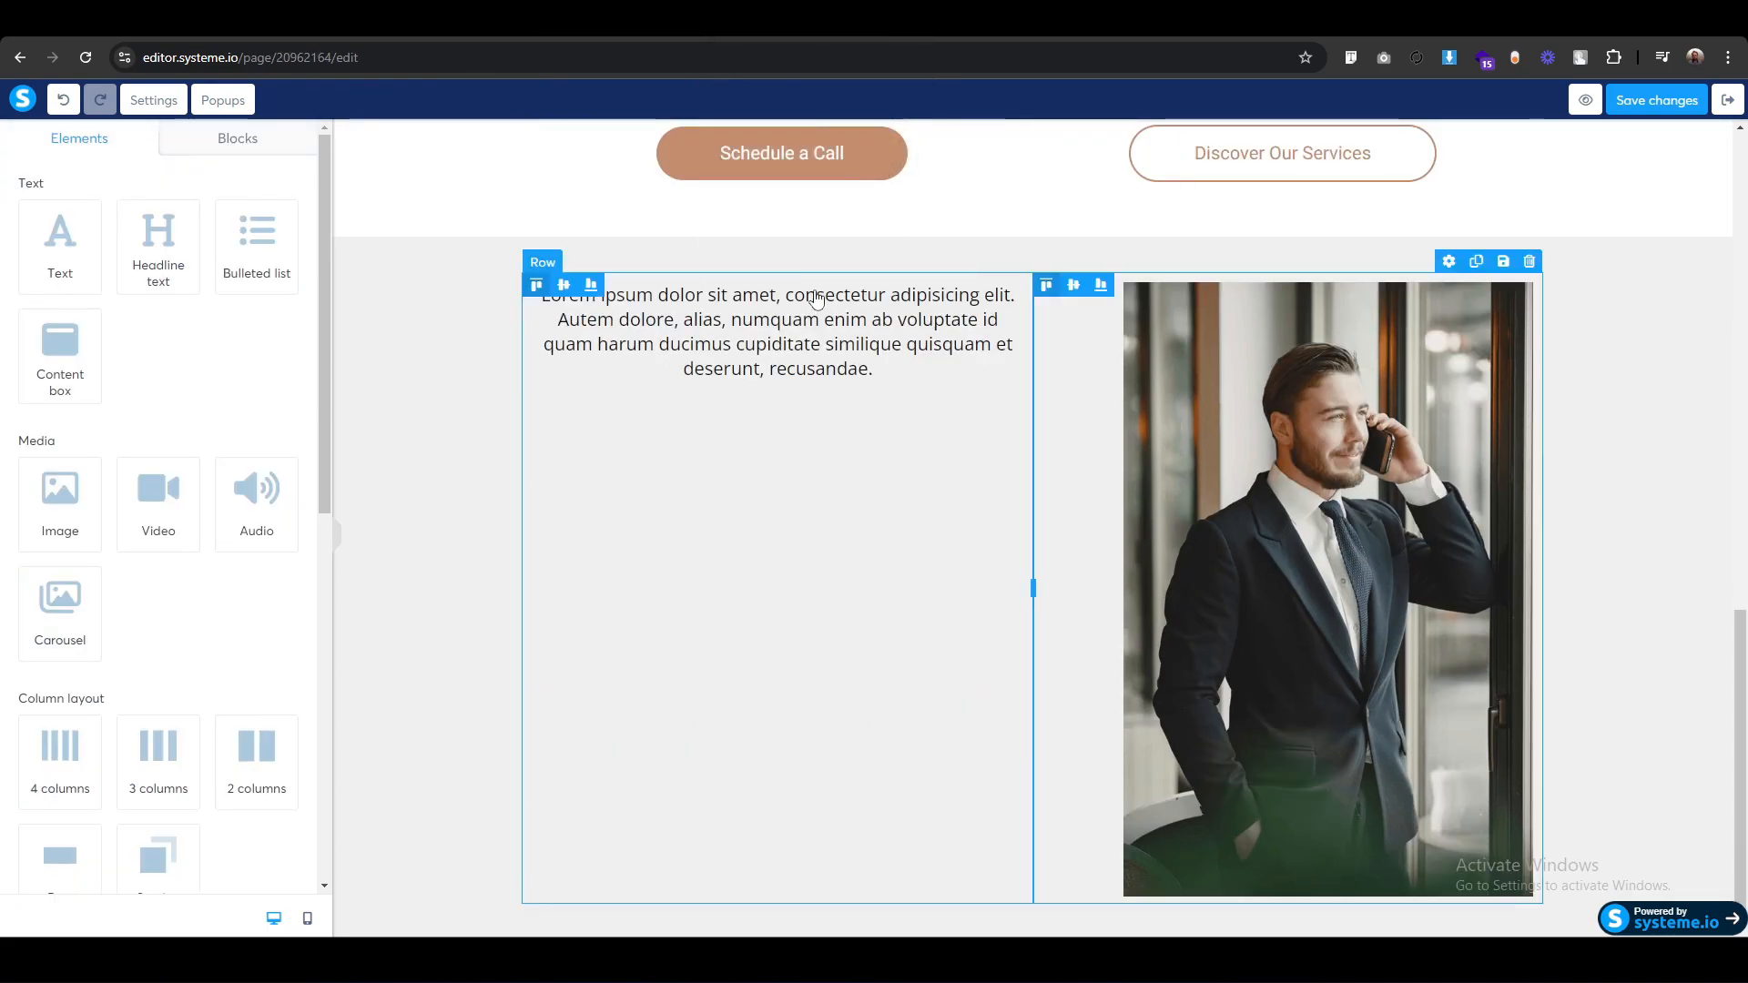
double_click(798, 321)
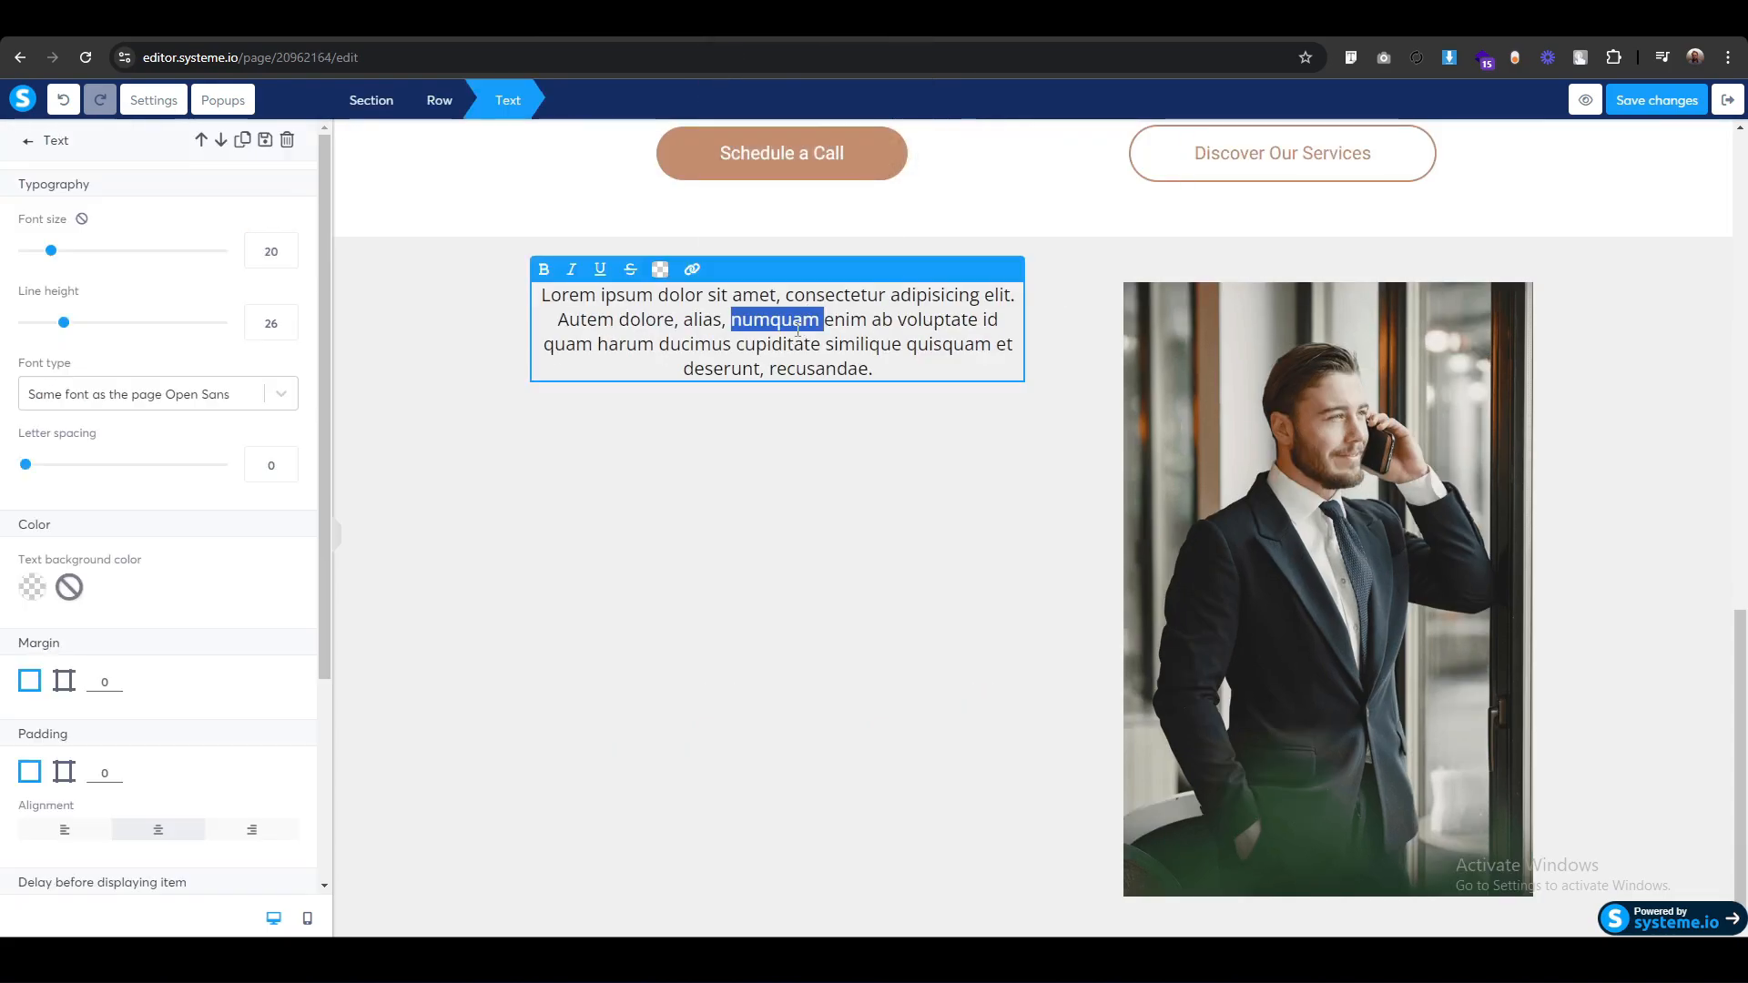
triple_click(798, 329)
key("ctrl+v")
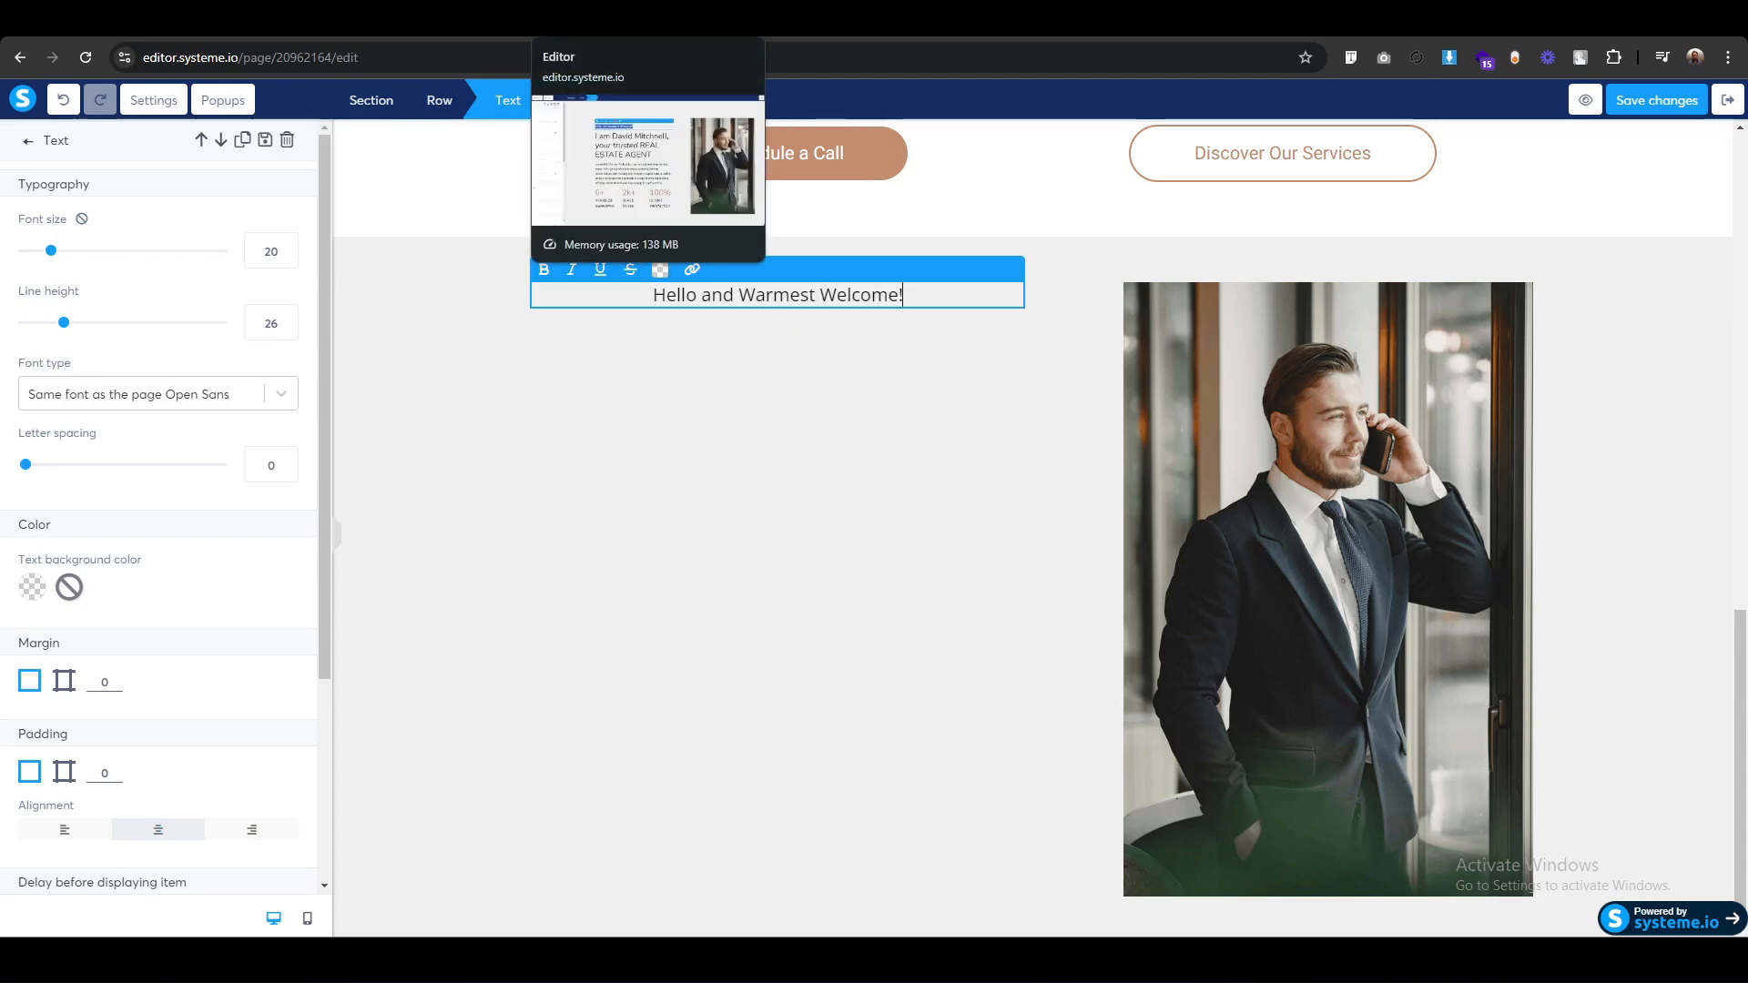
Add a headline element below the welcome line and fill it with the template's "your trusted REAL ESTATE AGENT" introduction headline.
left_click(624, 20)
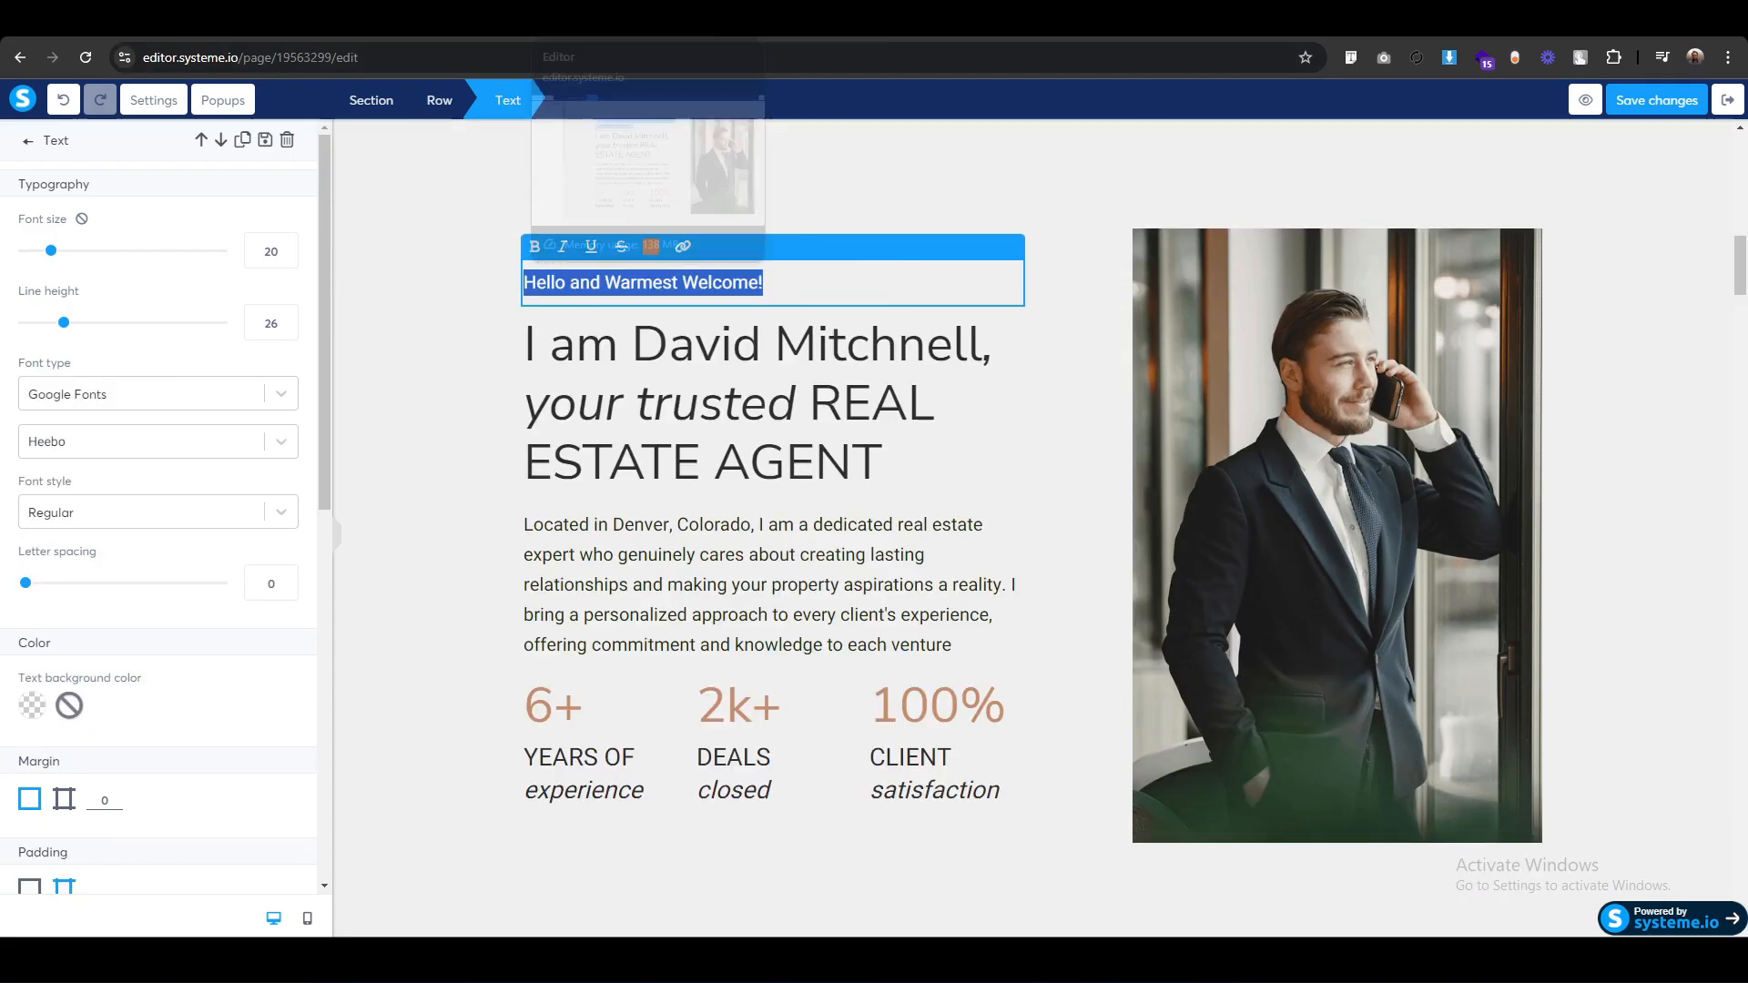
left_click(619, 438)
left_click(620, 439)
key("ctrl+a")
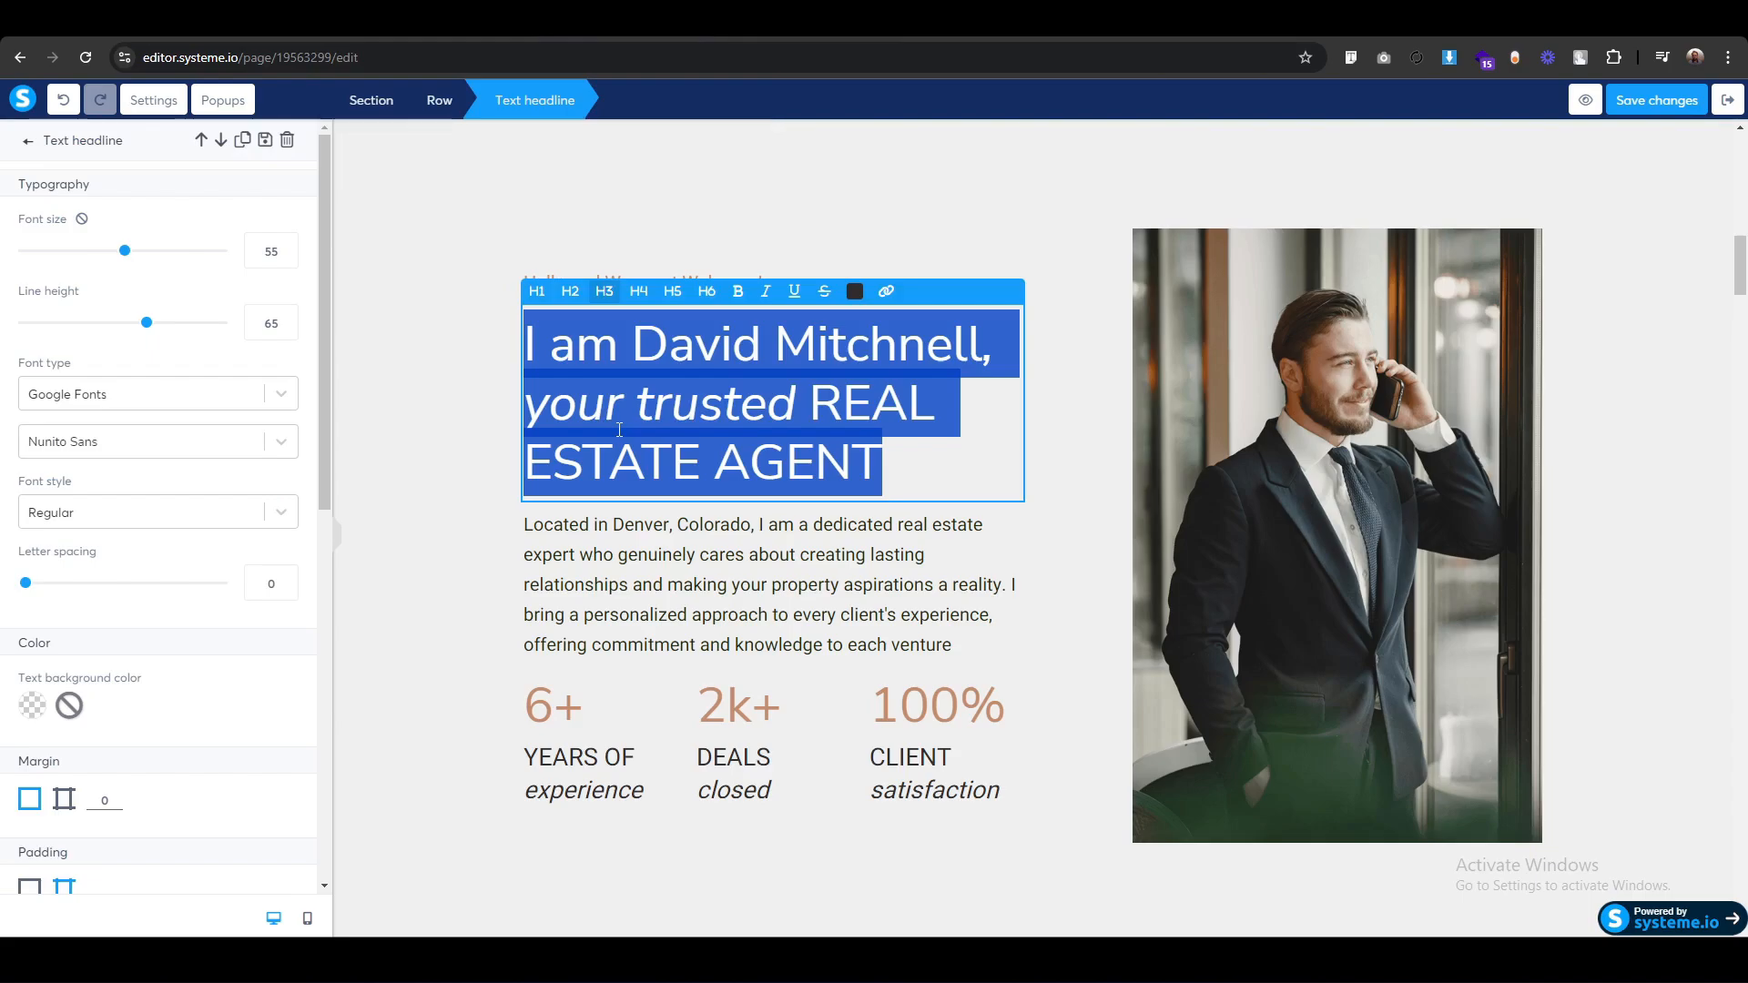
left_click(775, 20)
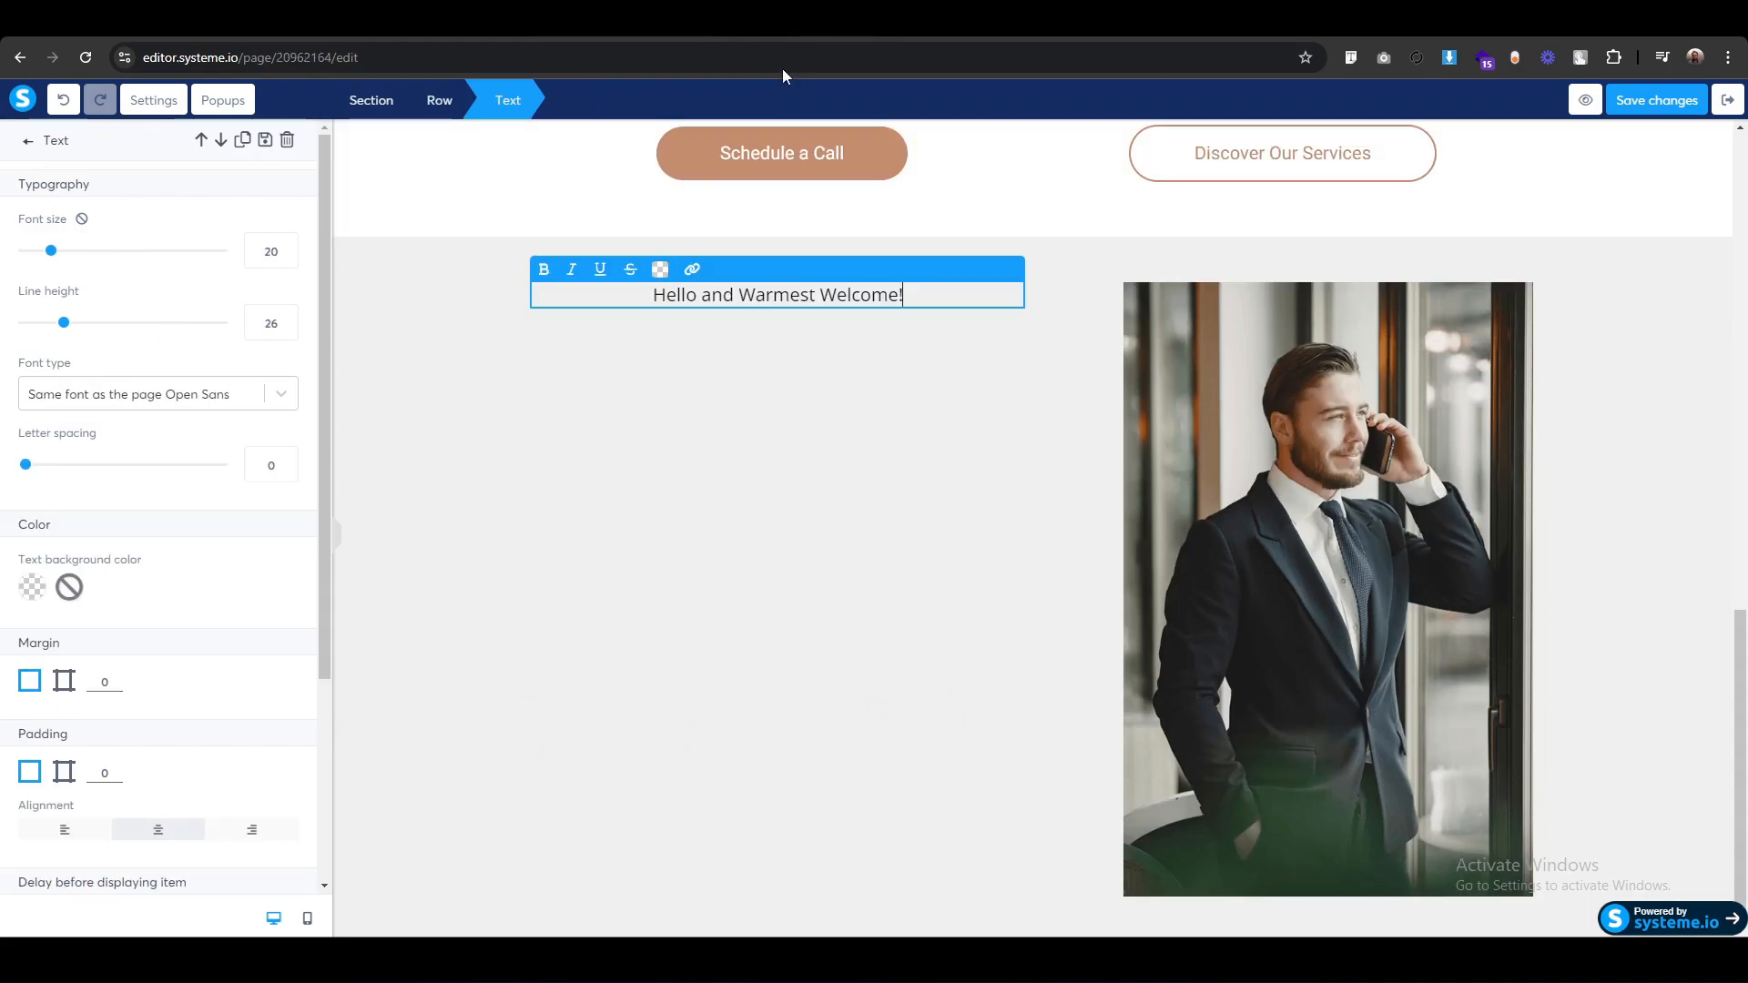
left_click(28, 141)
left_click_drag(157, 241, 807, 333)
left_click(816, 337)
key("ctrl+a")
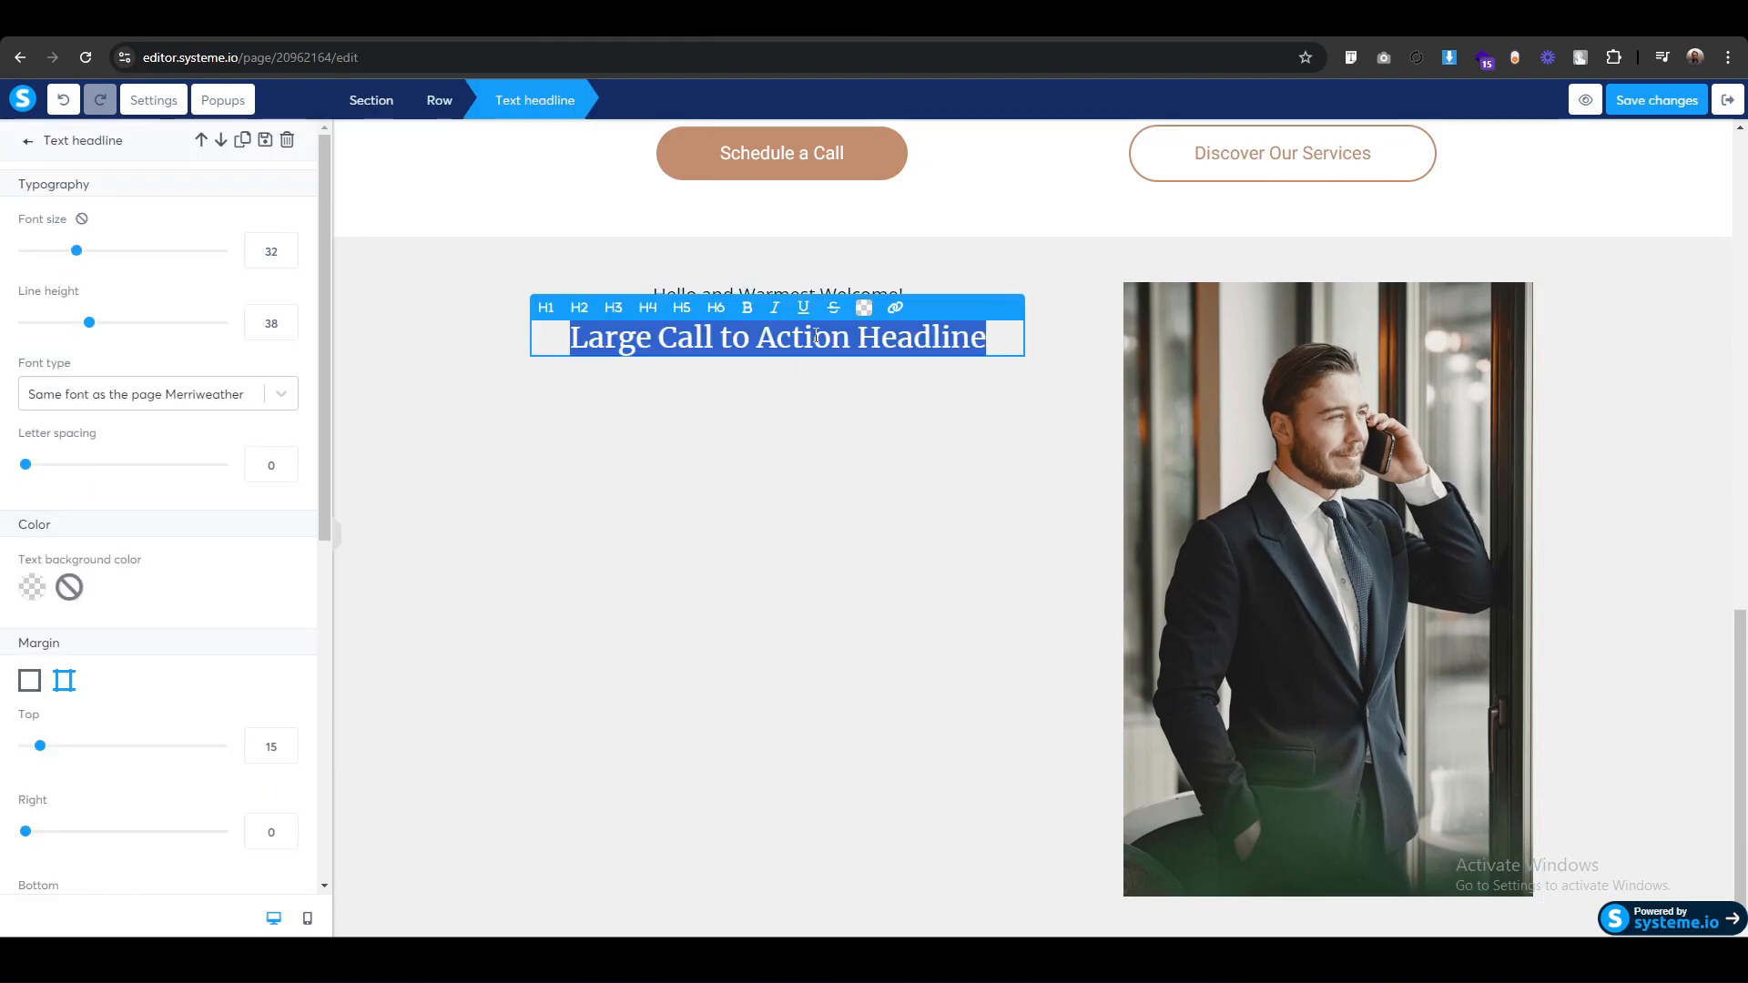
type("I am David Mitchnell, your trusted REAL ESTATE AGENT!")
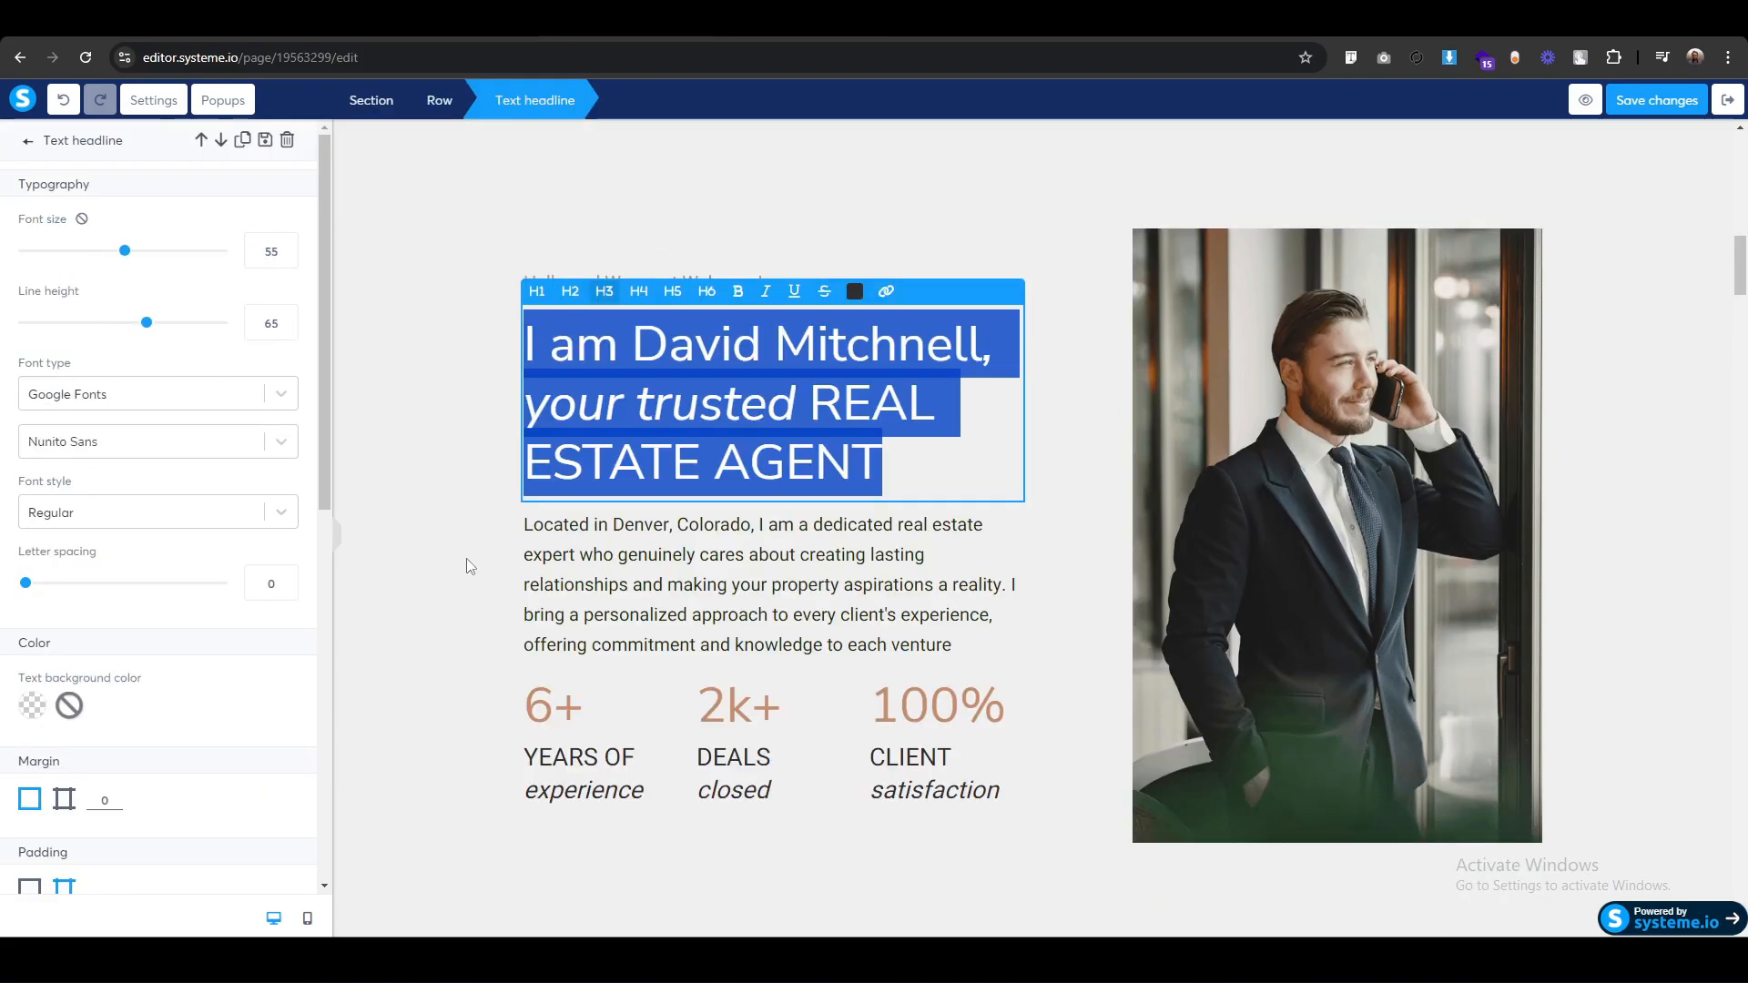
Add a text element below the headline and paste in the template's agent paragraph starting "Located in Denver, Colorado".
left_click(469, 566)
left_click(662, 587)
key("ctrl+a")
key("ctrl+c")
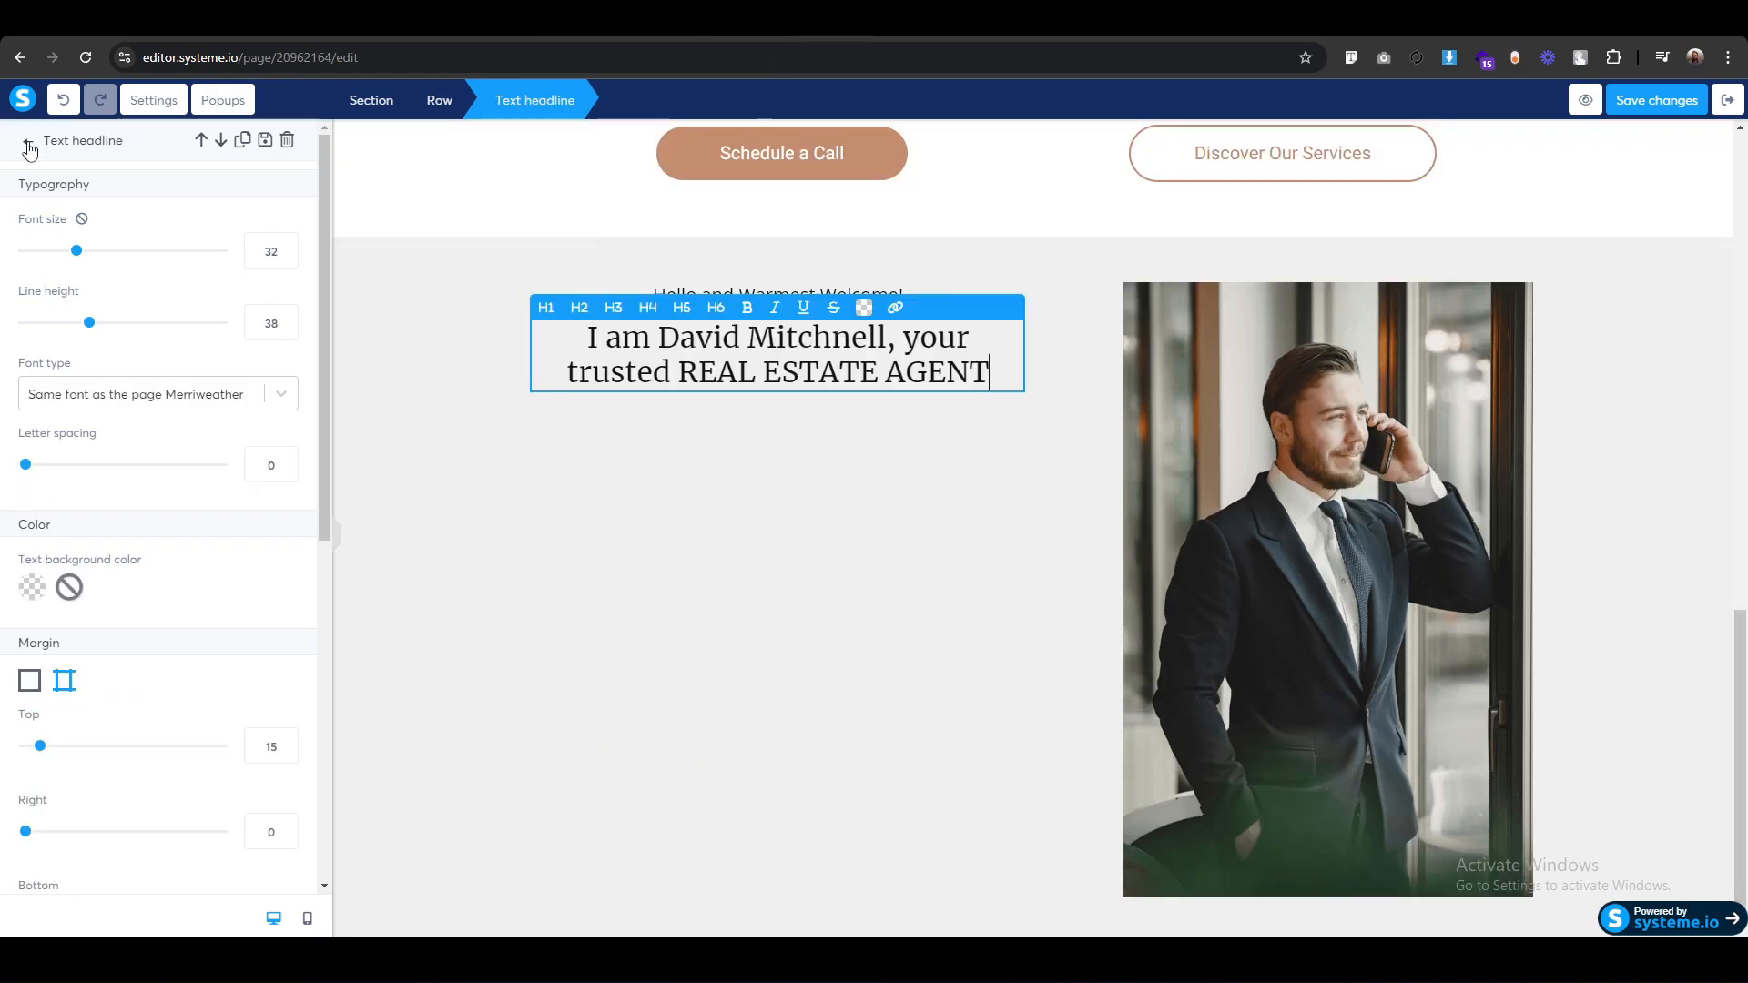
left_click(28, 141)
left_click_drag(72, 231, 819, 401)
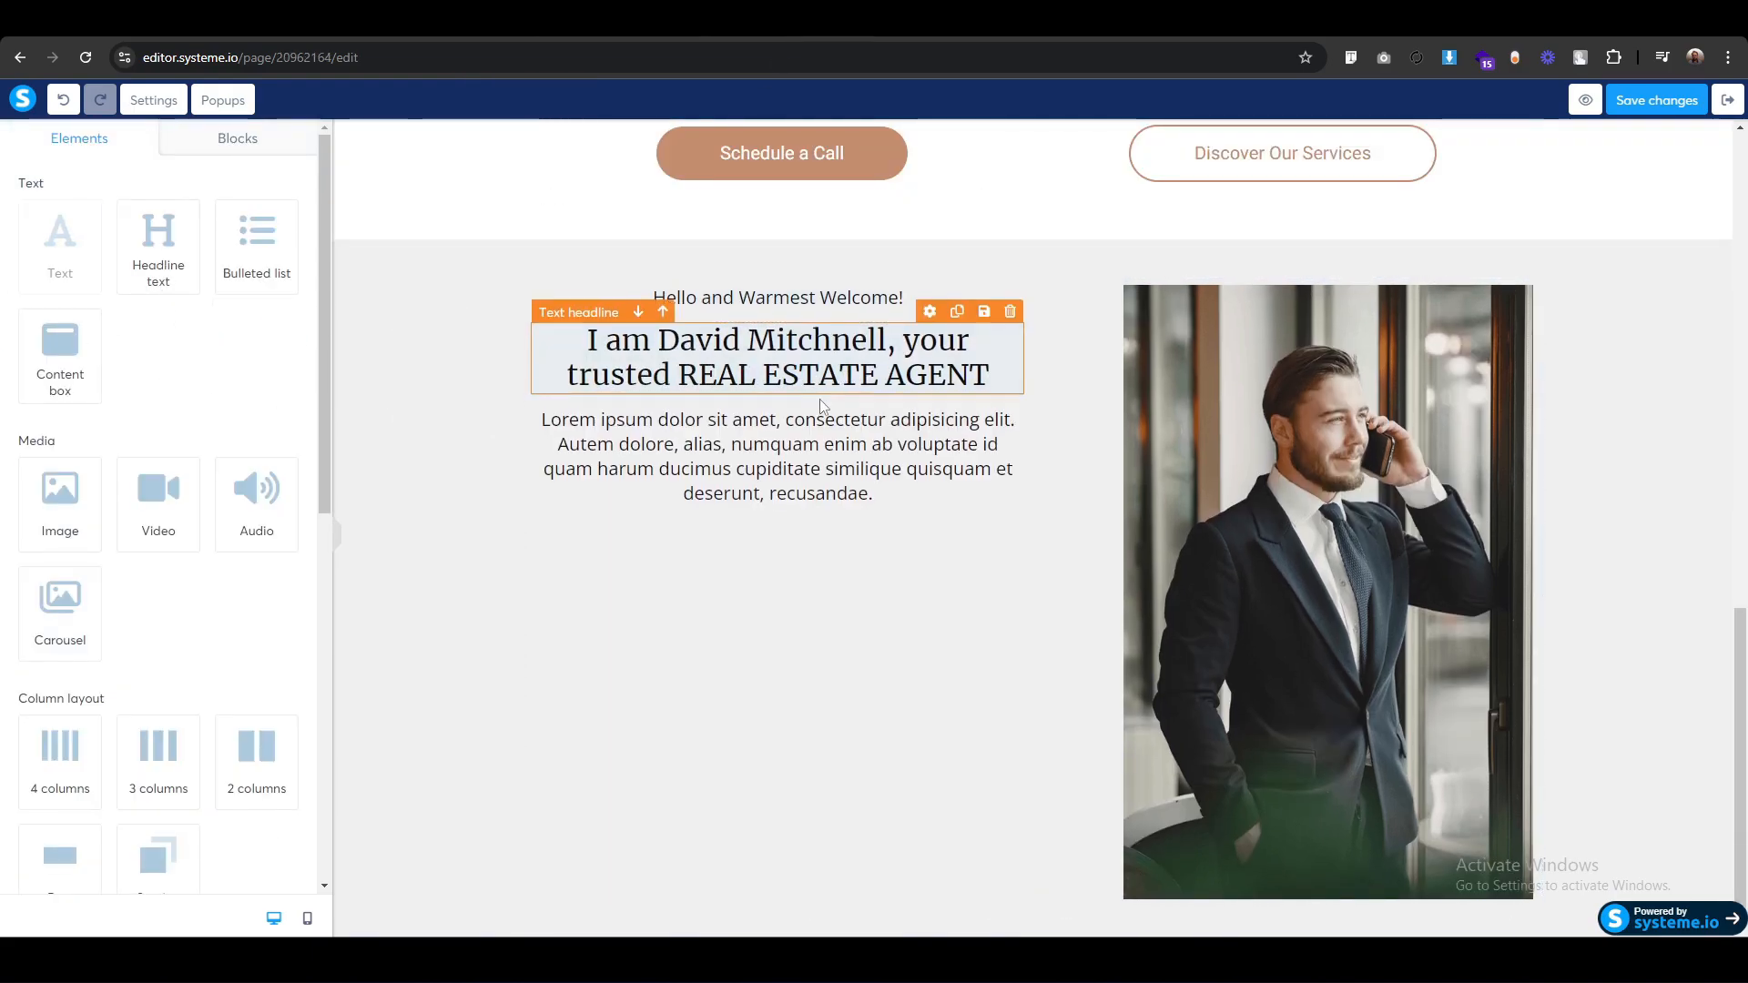
key("ctrl+a")
key("ctrl+v")
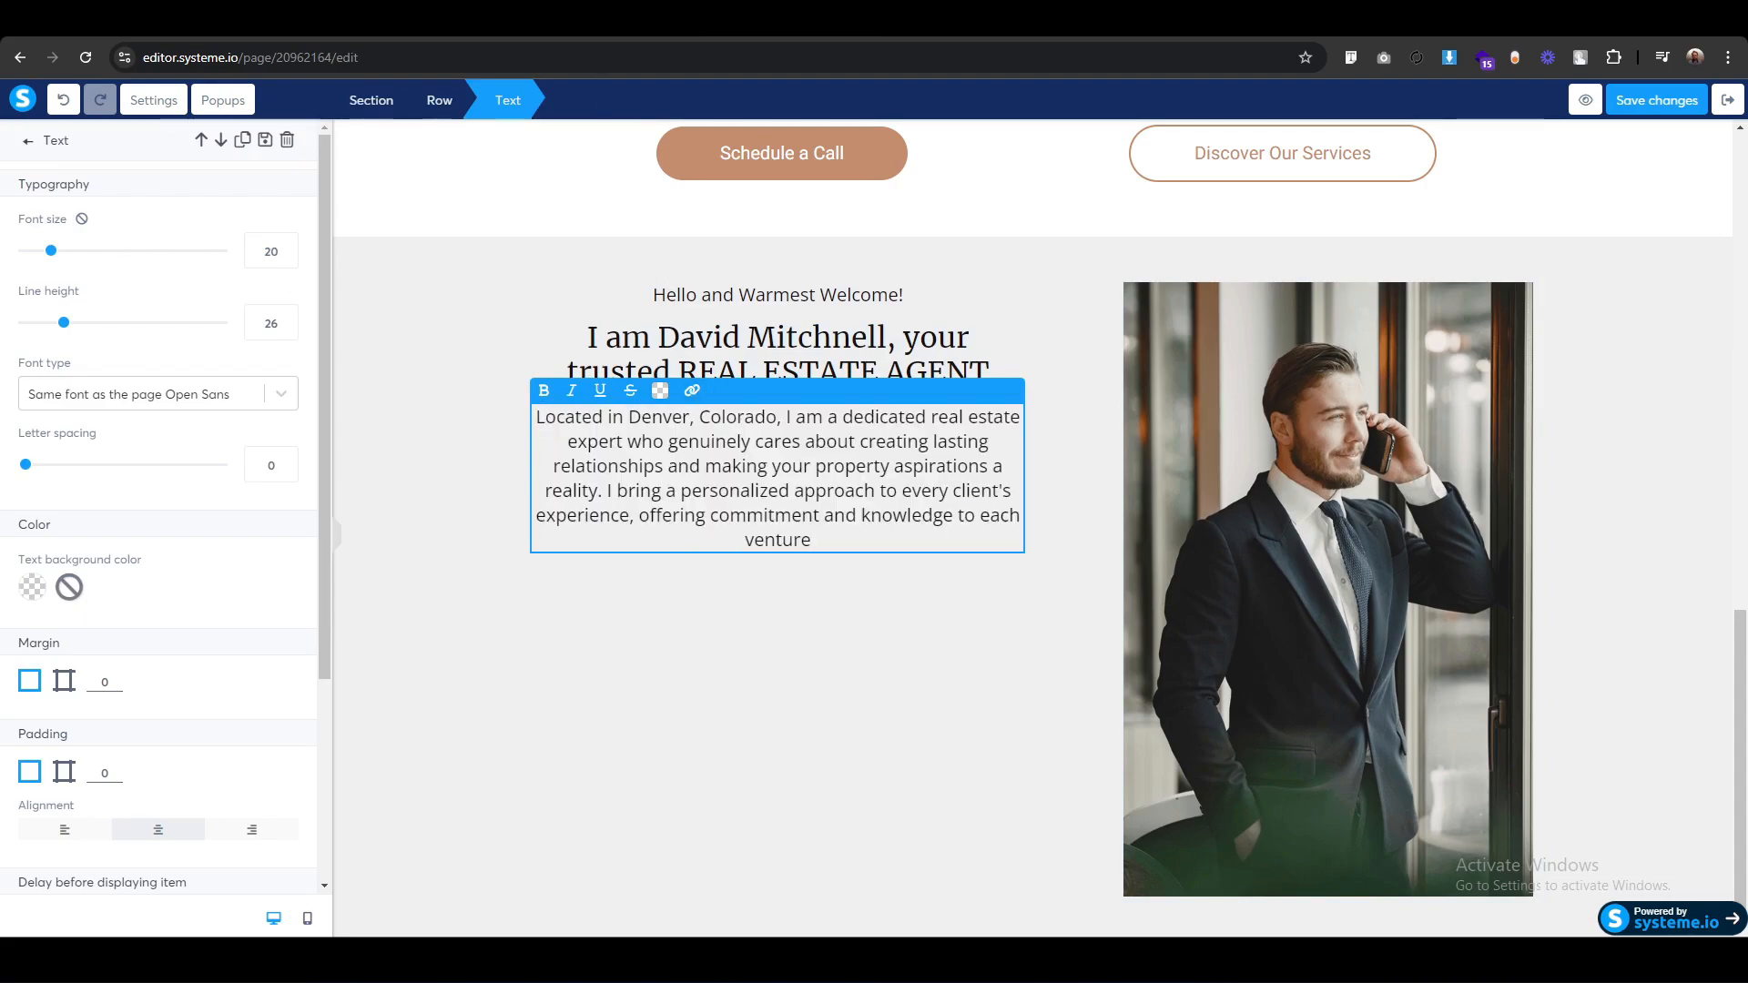
Check the font, padding and alignment settings of the template's welcome line and copy its text color code.
left_click(601, 20)
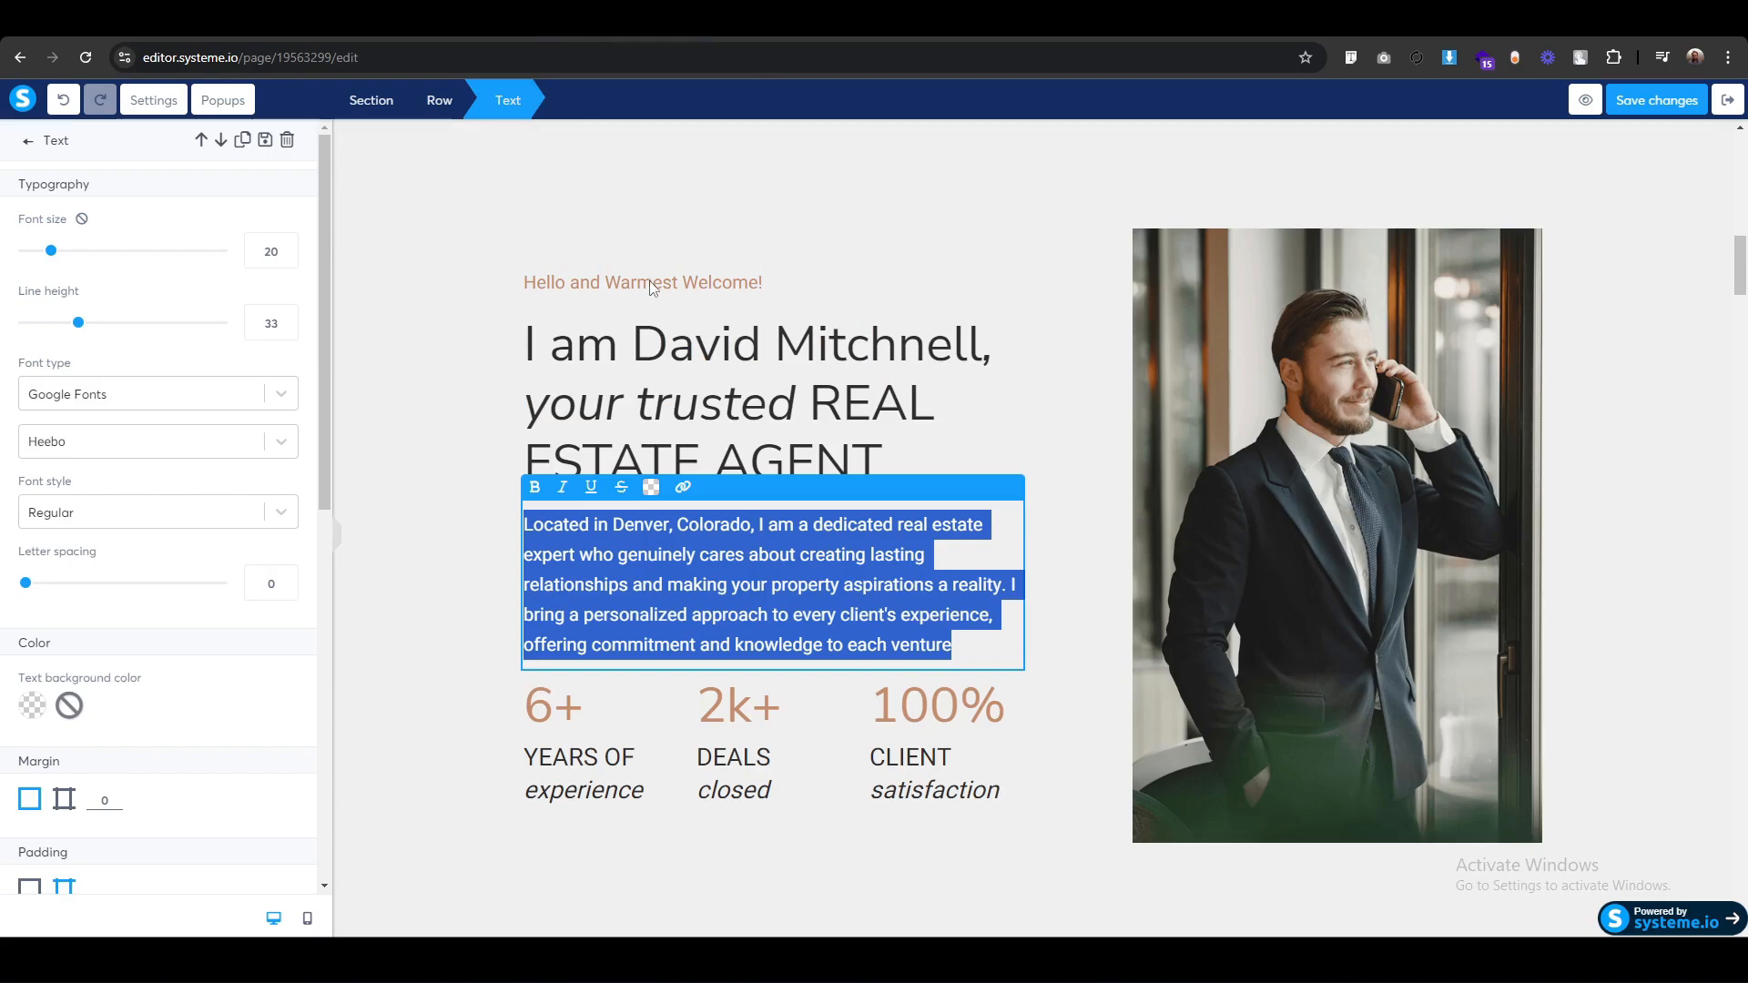
left_click(747, 20)
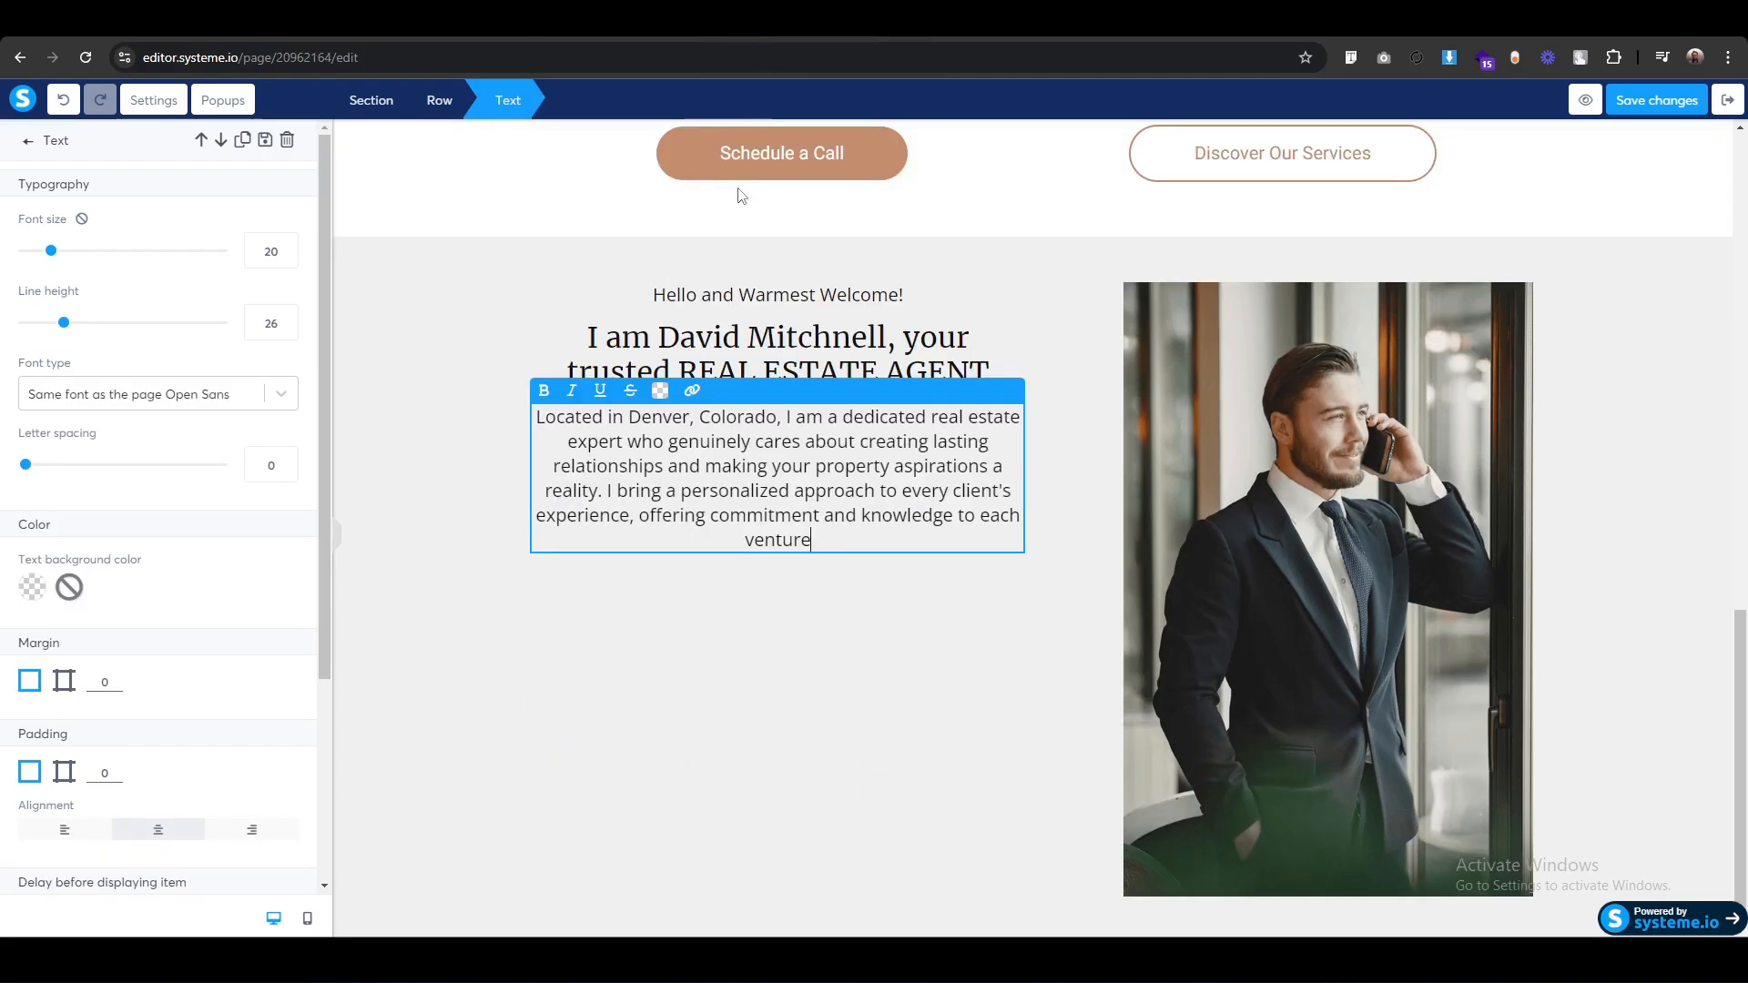
left_click(601, 20)
left_click(767, 284)
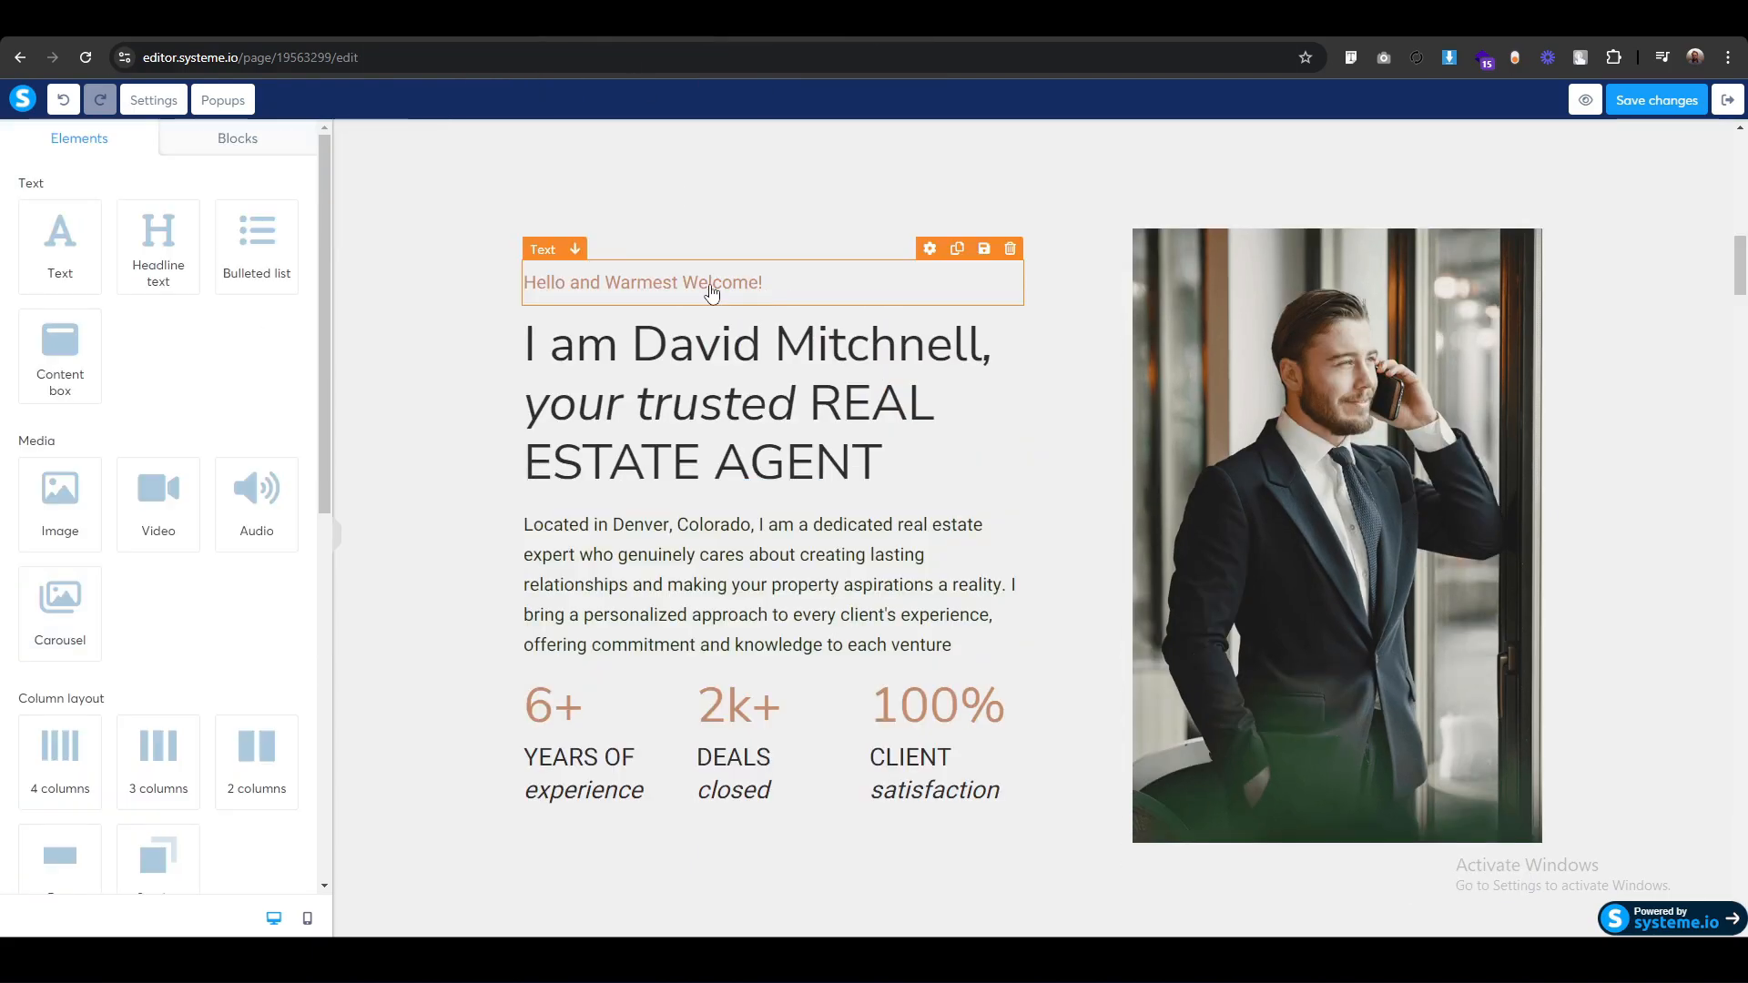
triple_click(763, 285)
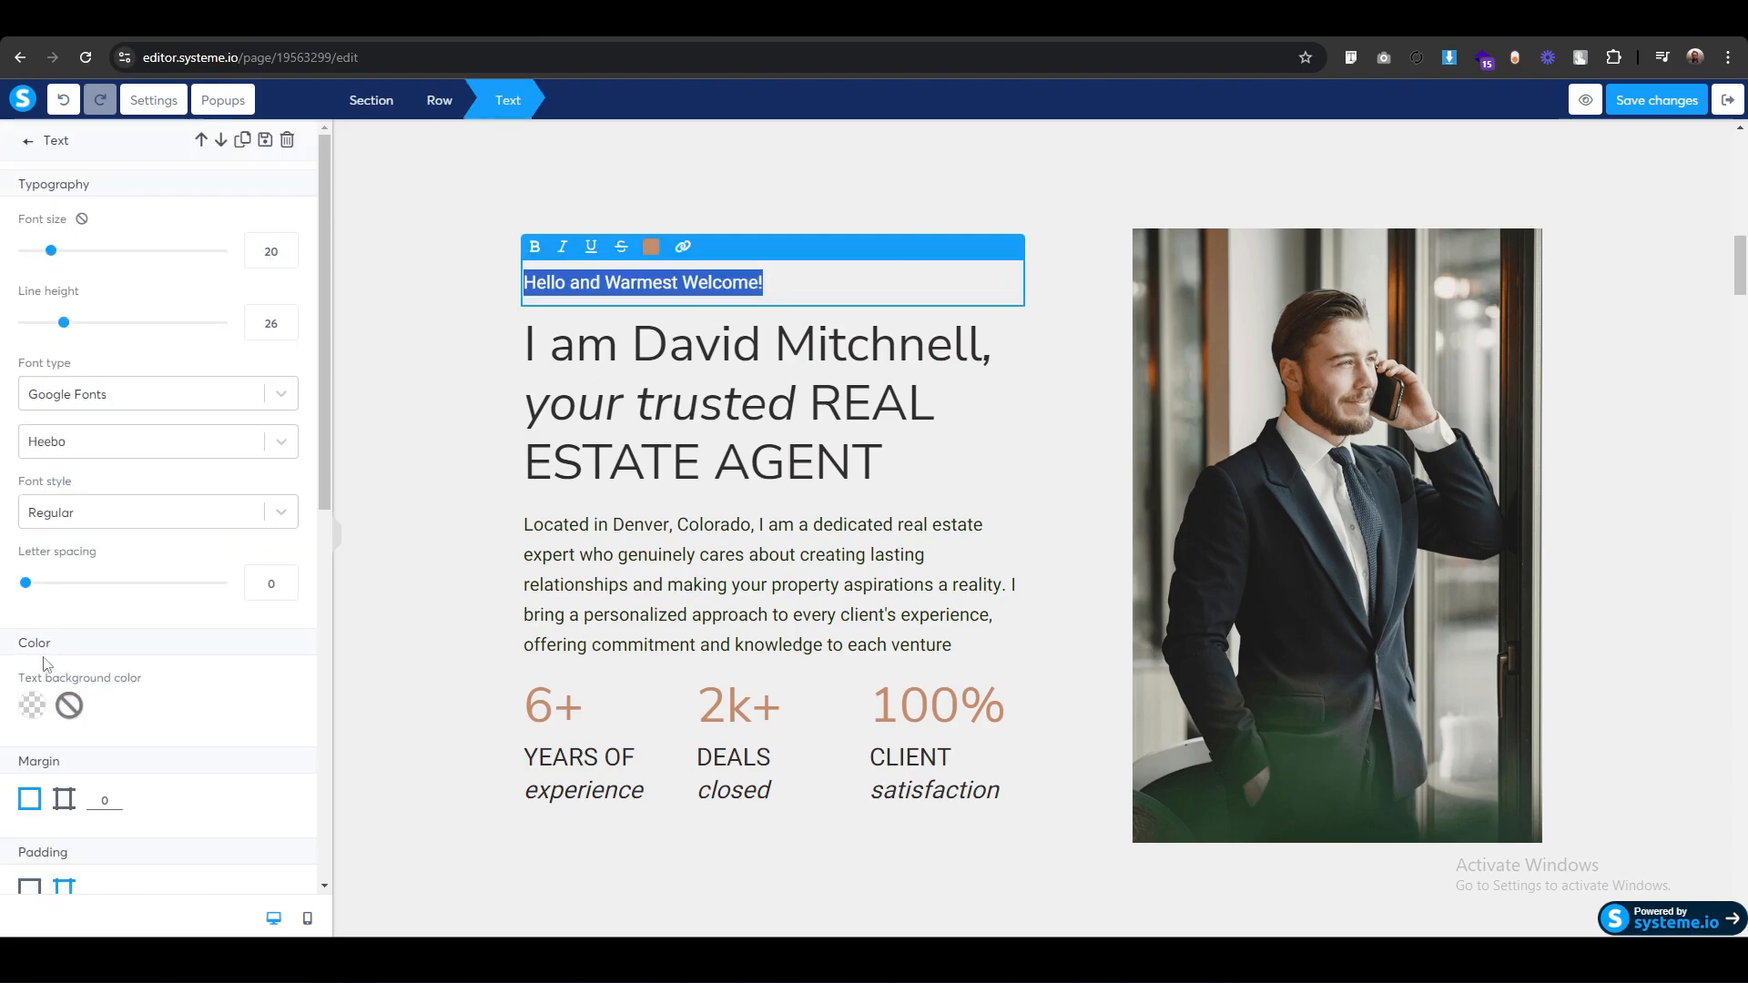
scroll(4, 700, "down", 5)
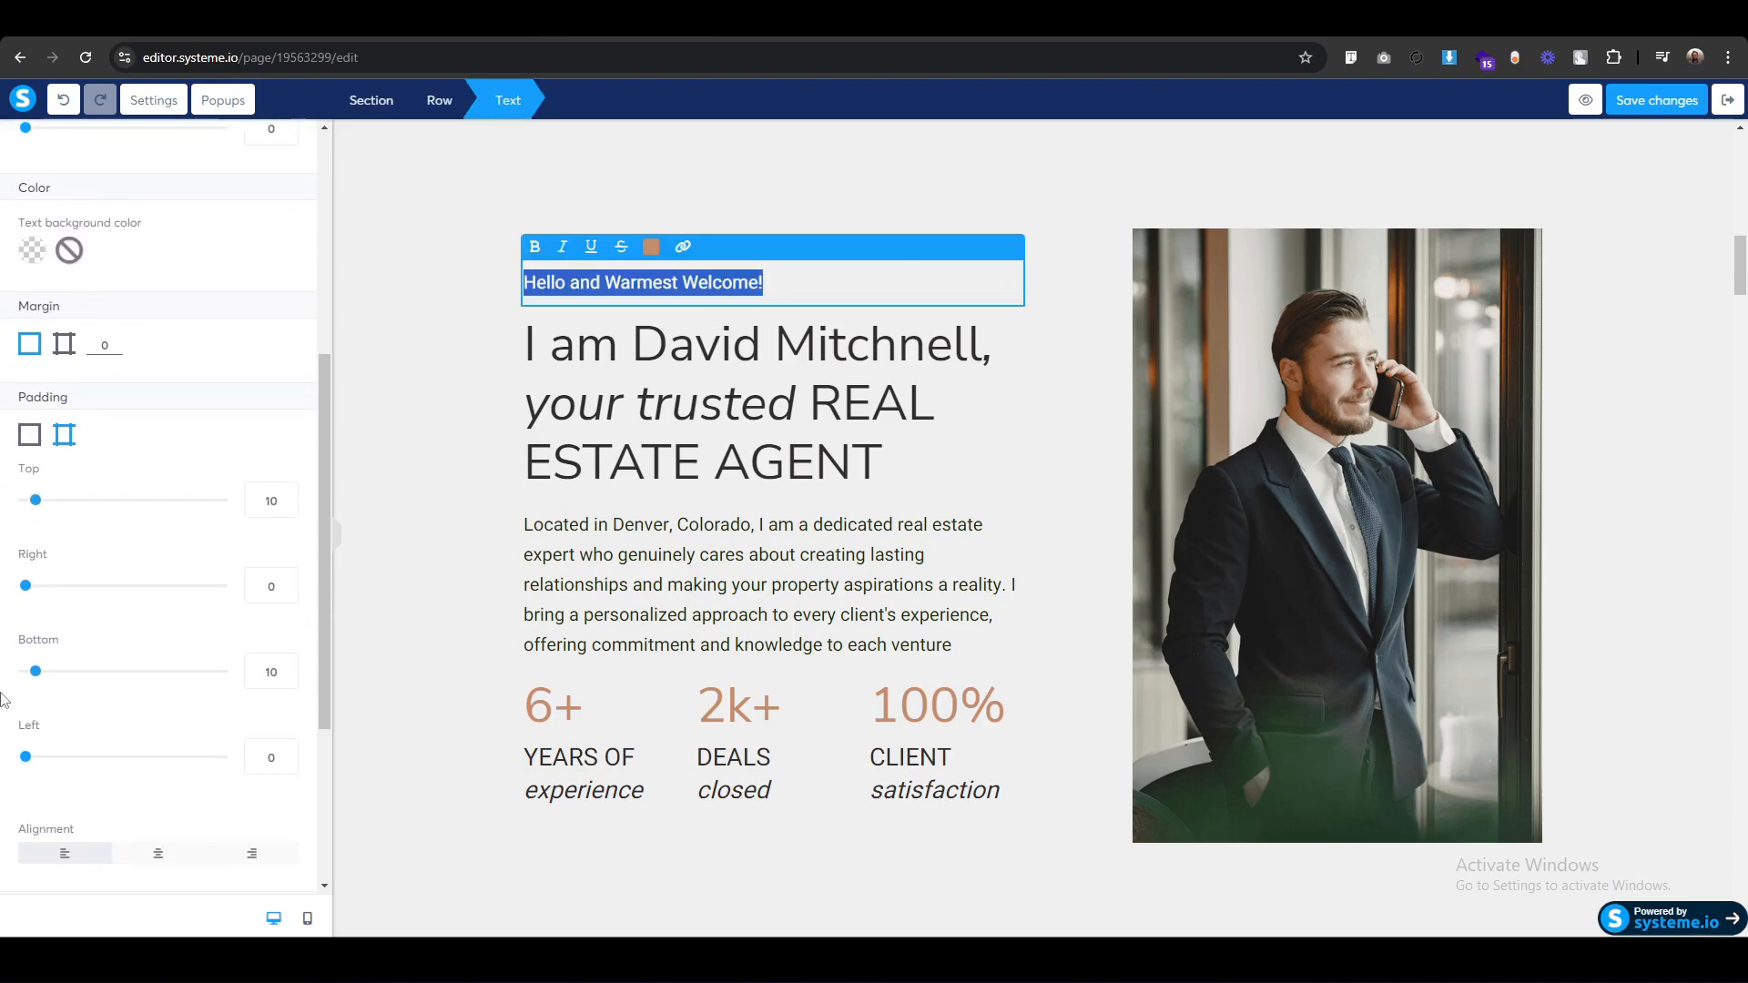
scroll(182, 546, "up", 3)
left_click(649, 249)
key("ctrl+c")
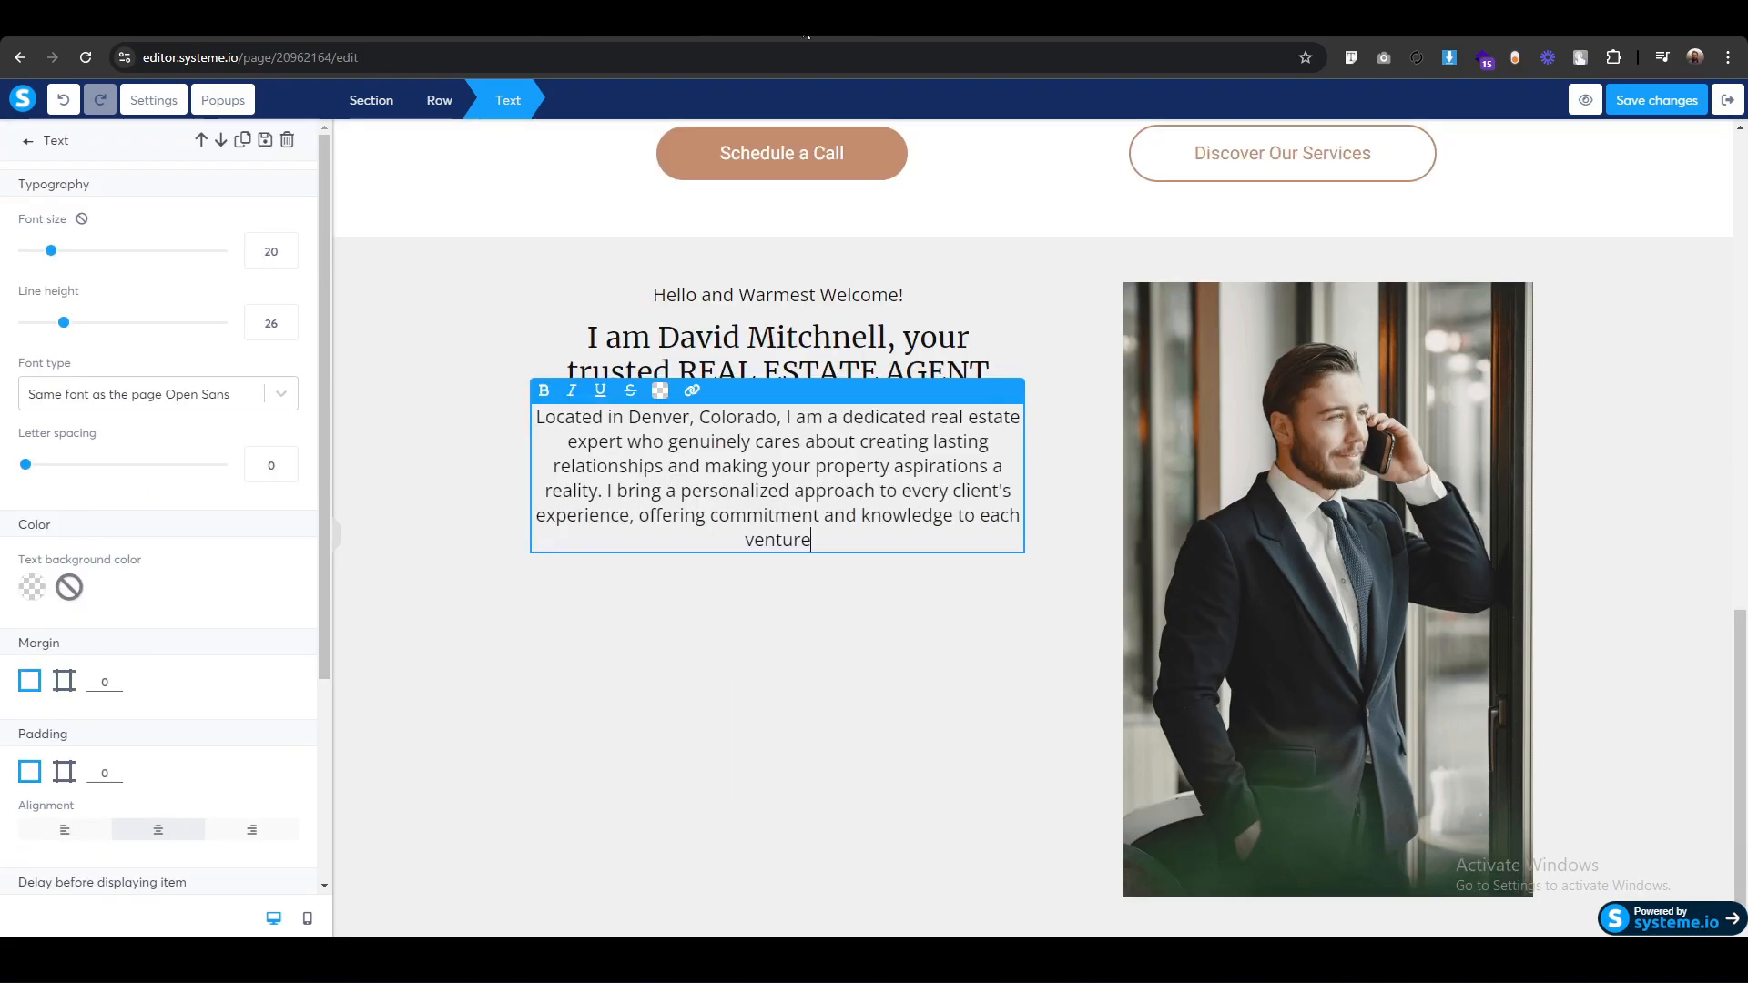
Apply the copied text color C48D6E to the whole "Hello and Warmest Welcome!" line on the new page.
left_click(419, 408)
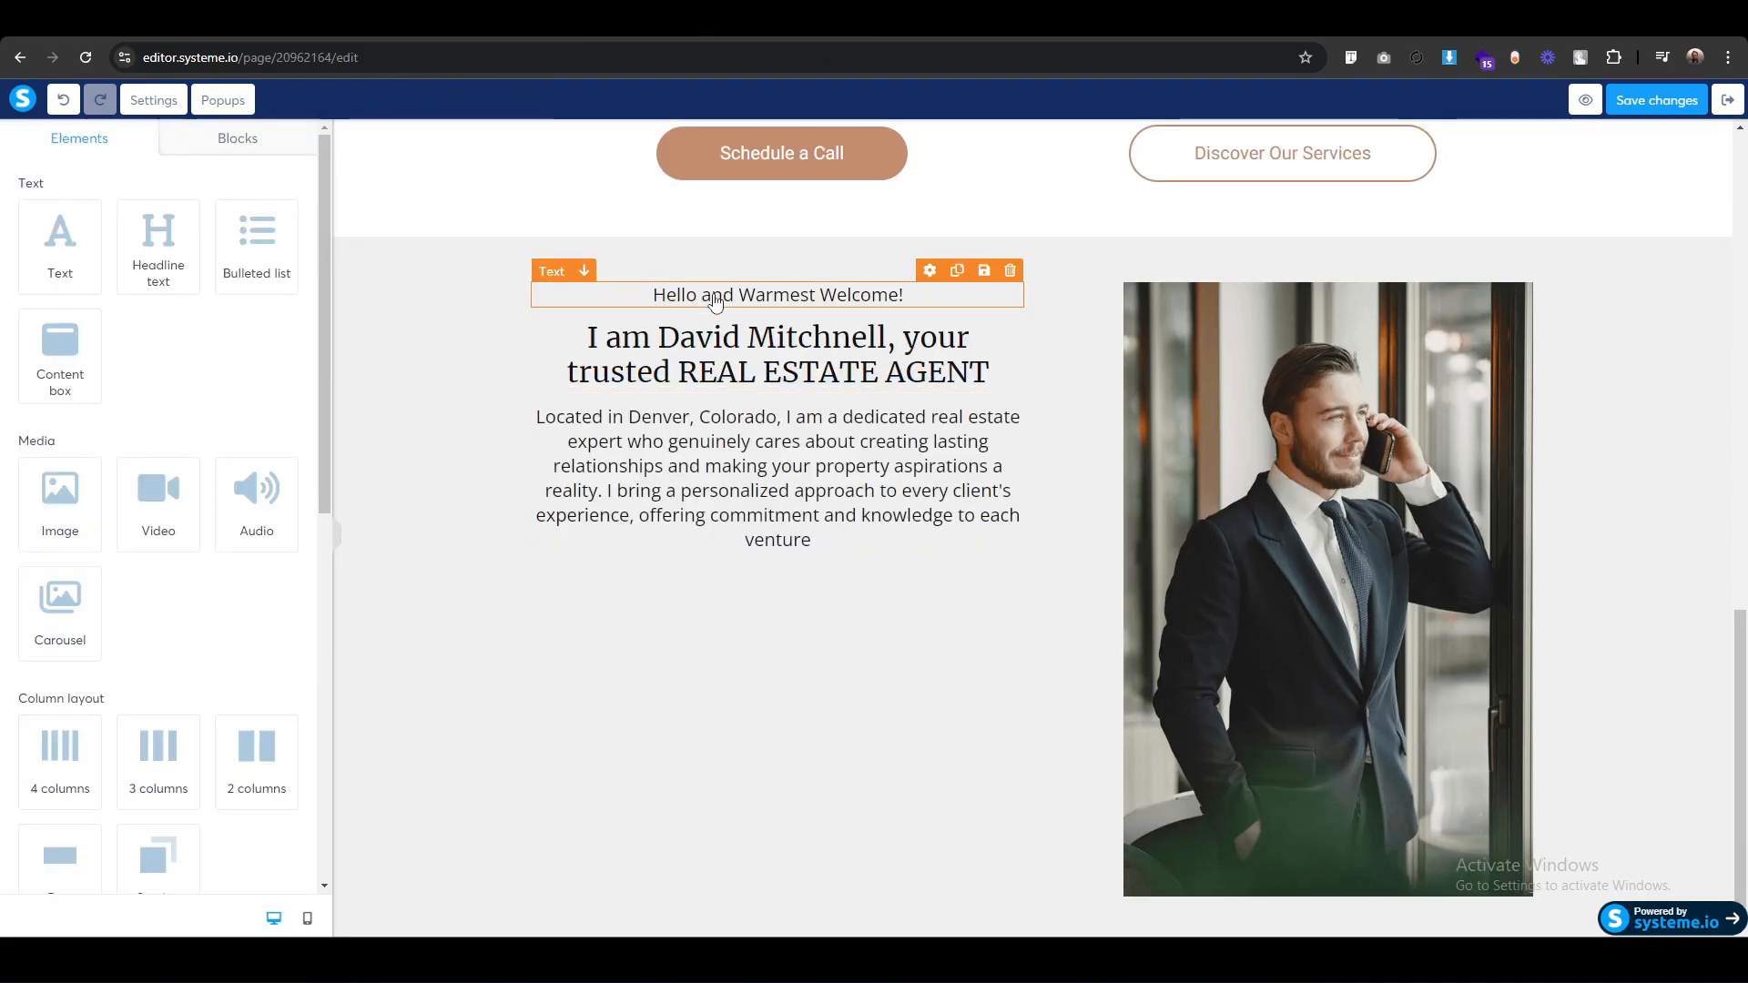
left_click(715, 298)
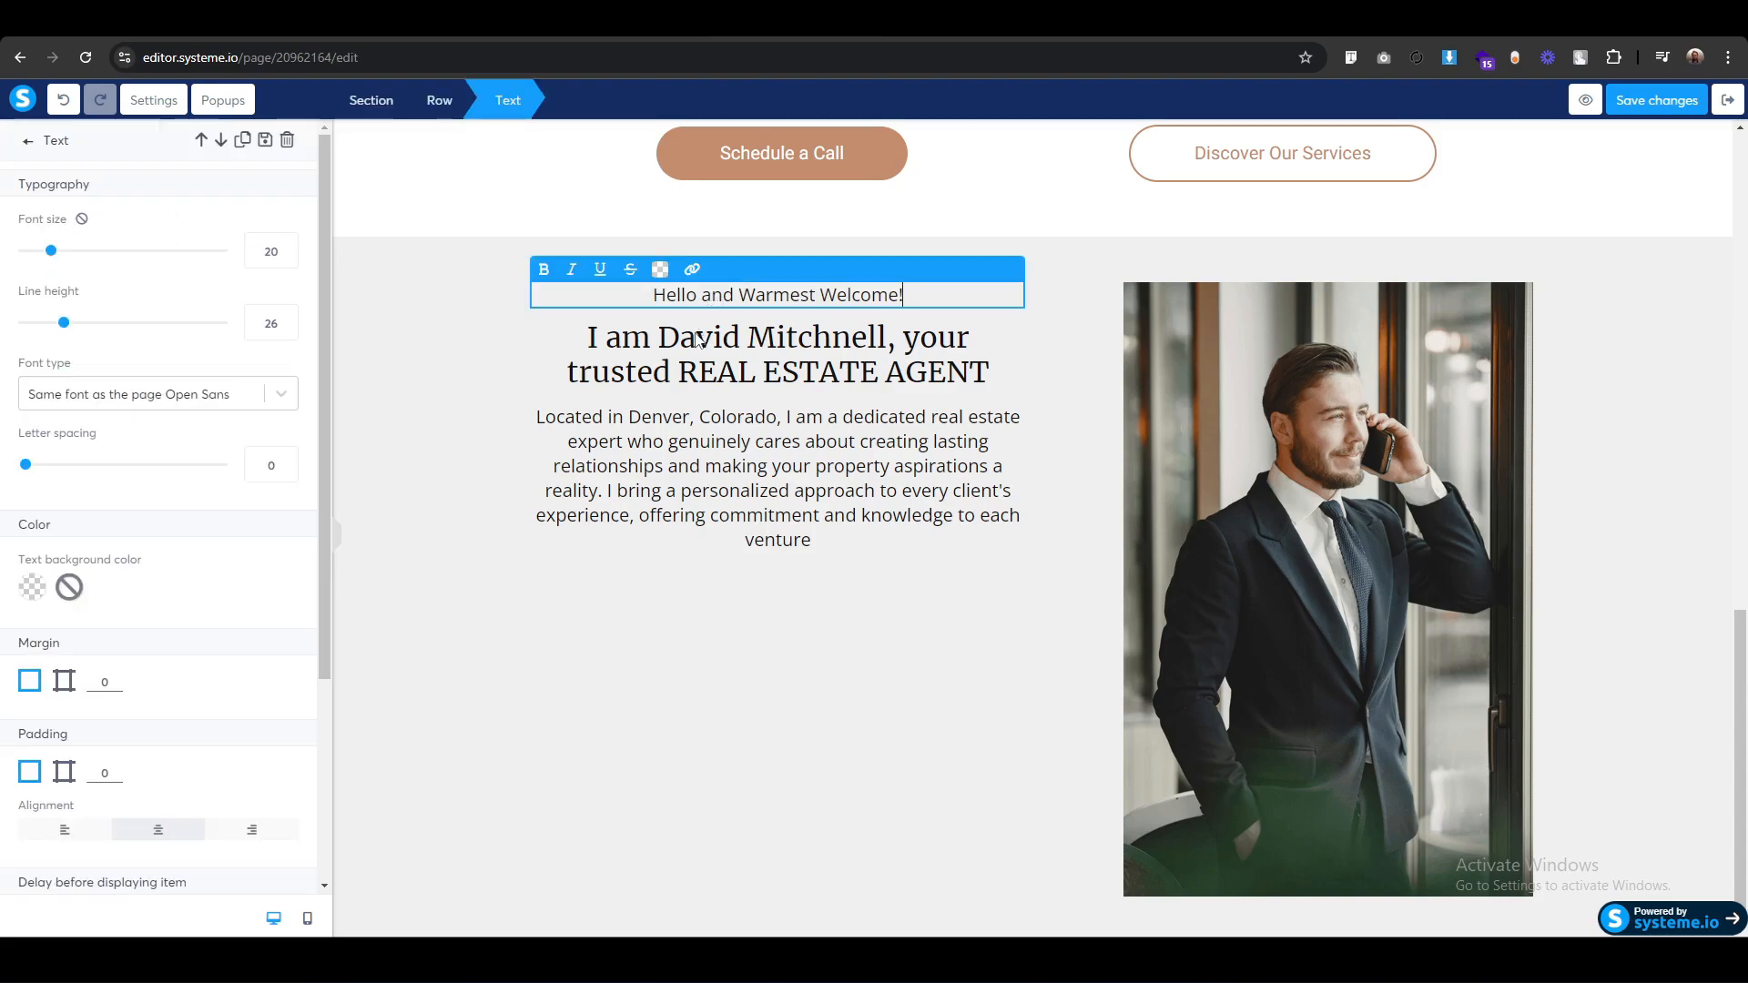
key("ctrl+a")
left_click(660, 269)
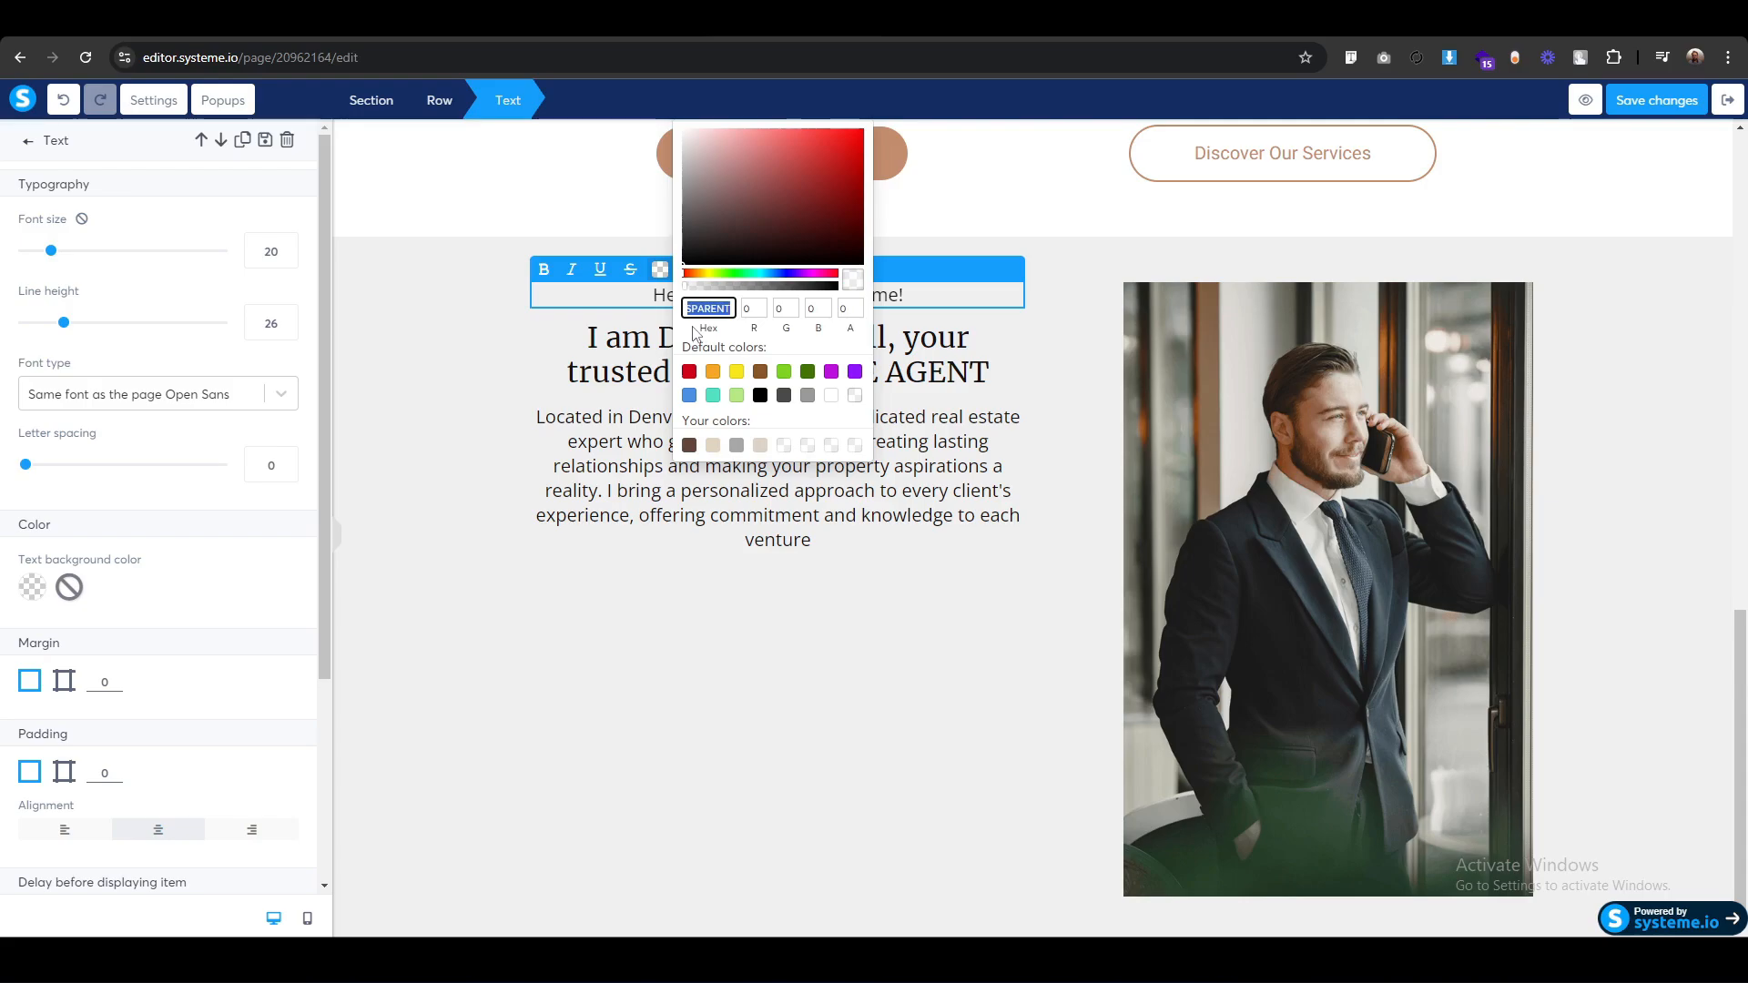
key("ctrl+v")
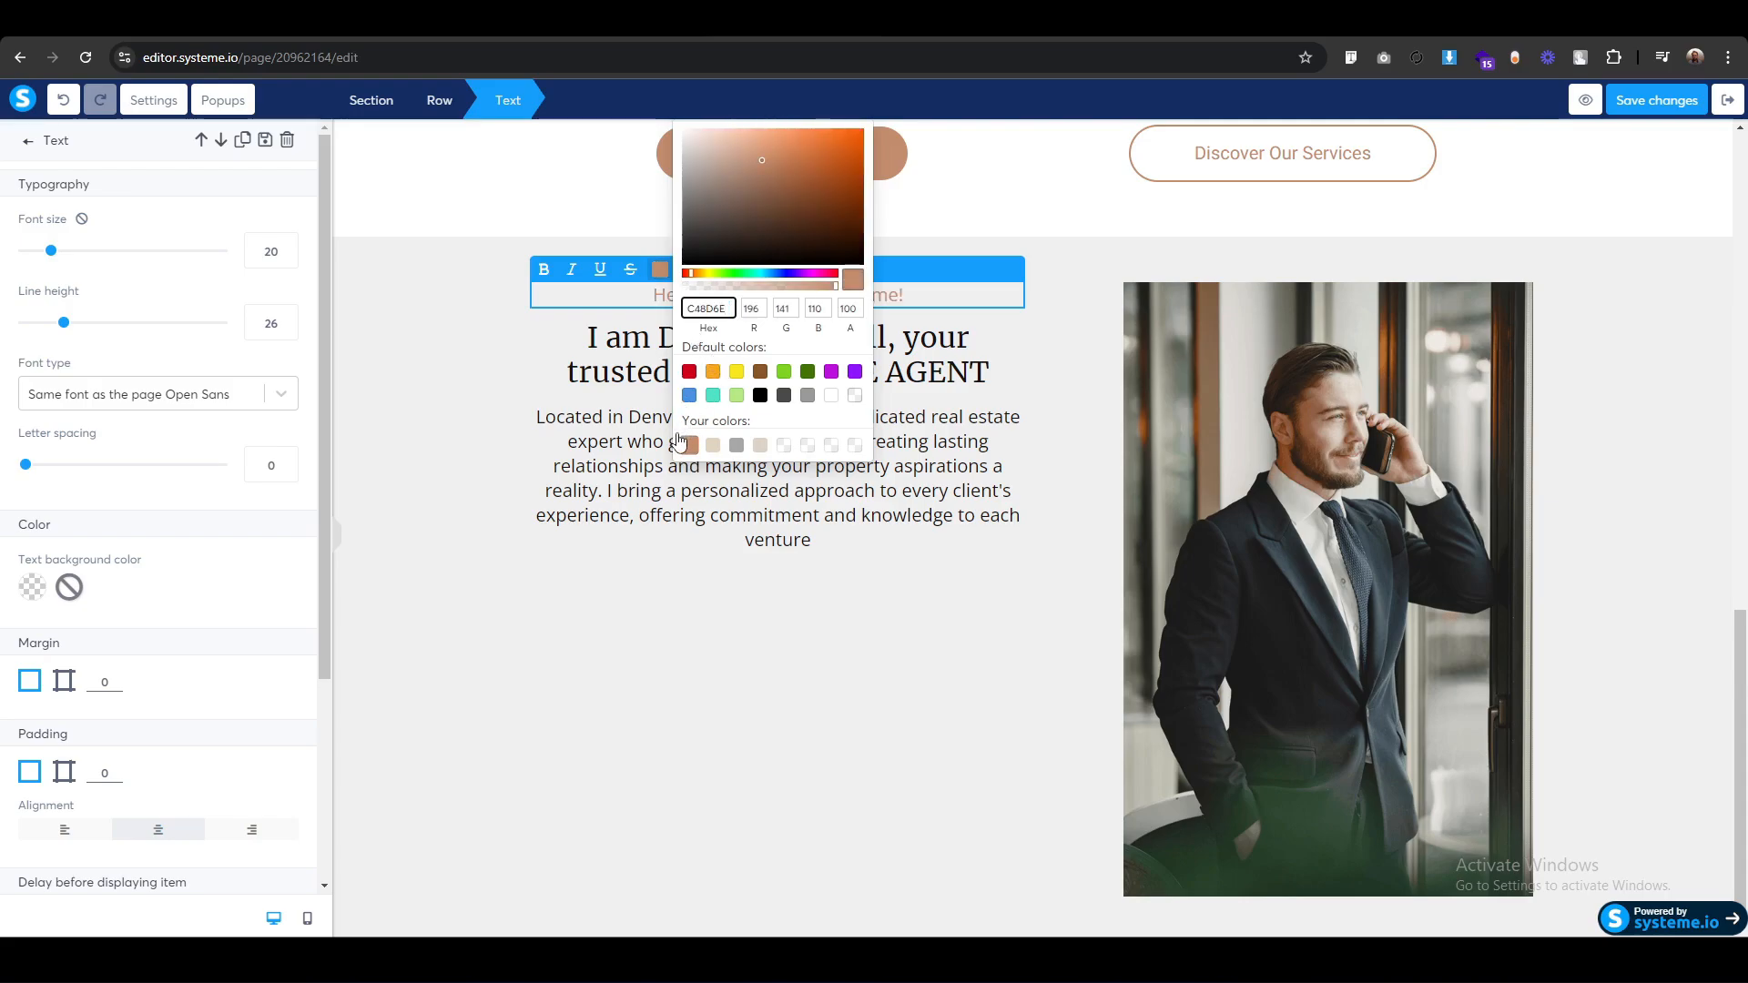
left_click(616, 329)
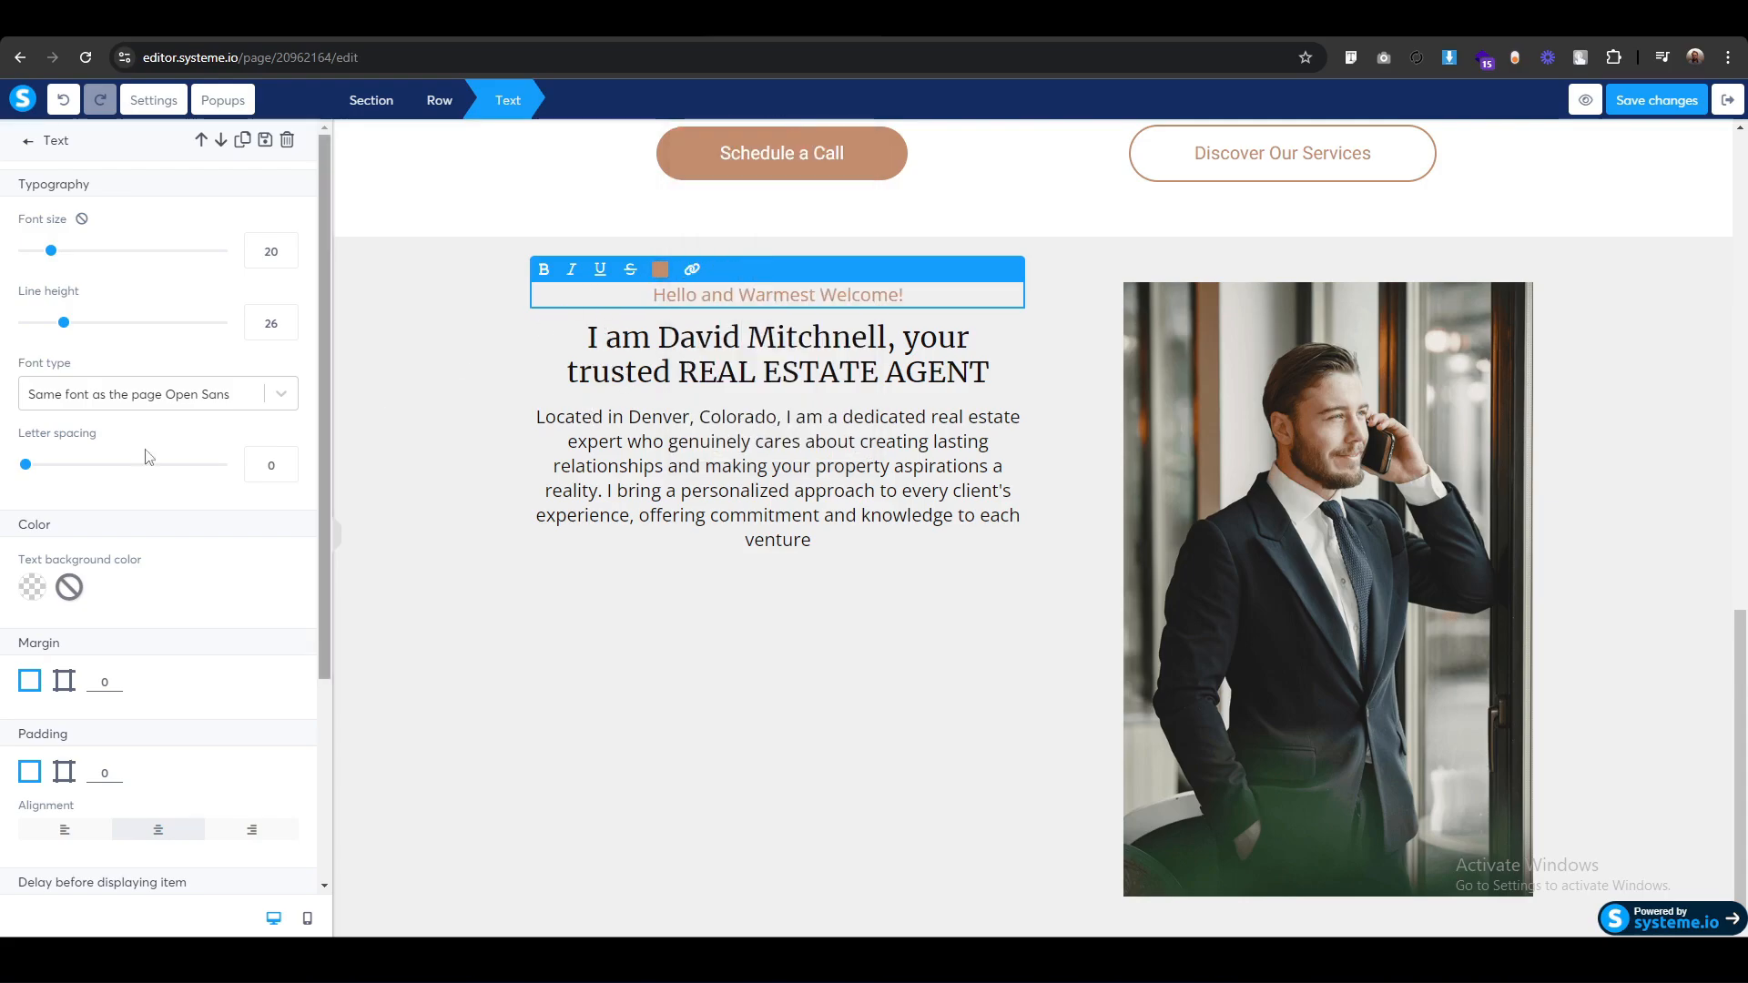
Set the welcome line's font to Heebo from Google Fonts and align the text left.
left_click(80, 391)
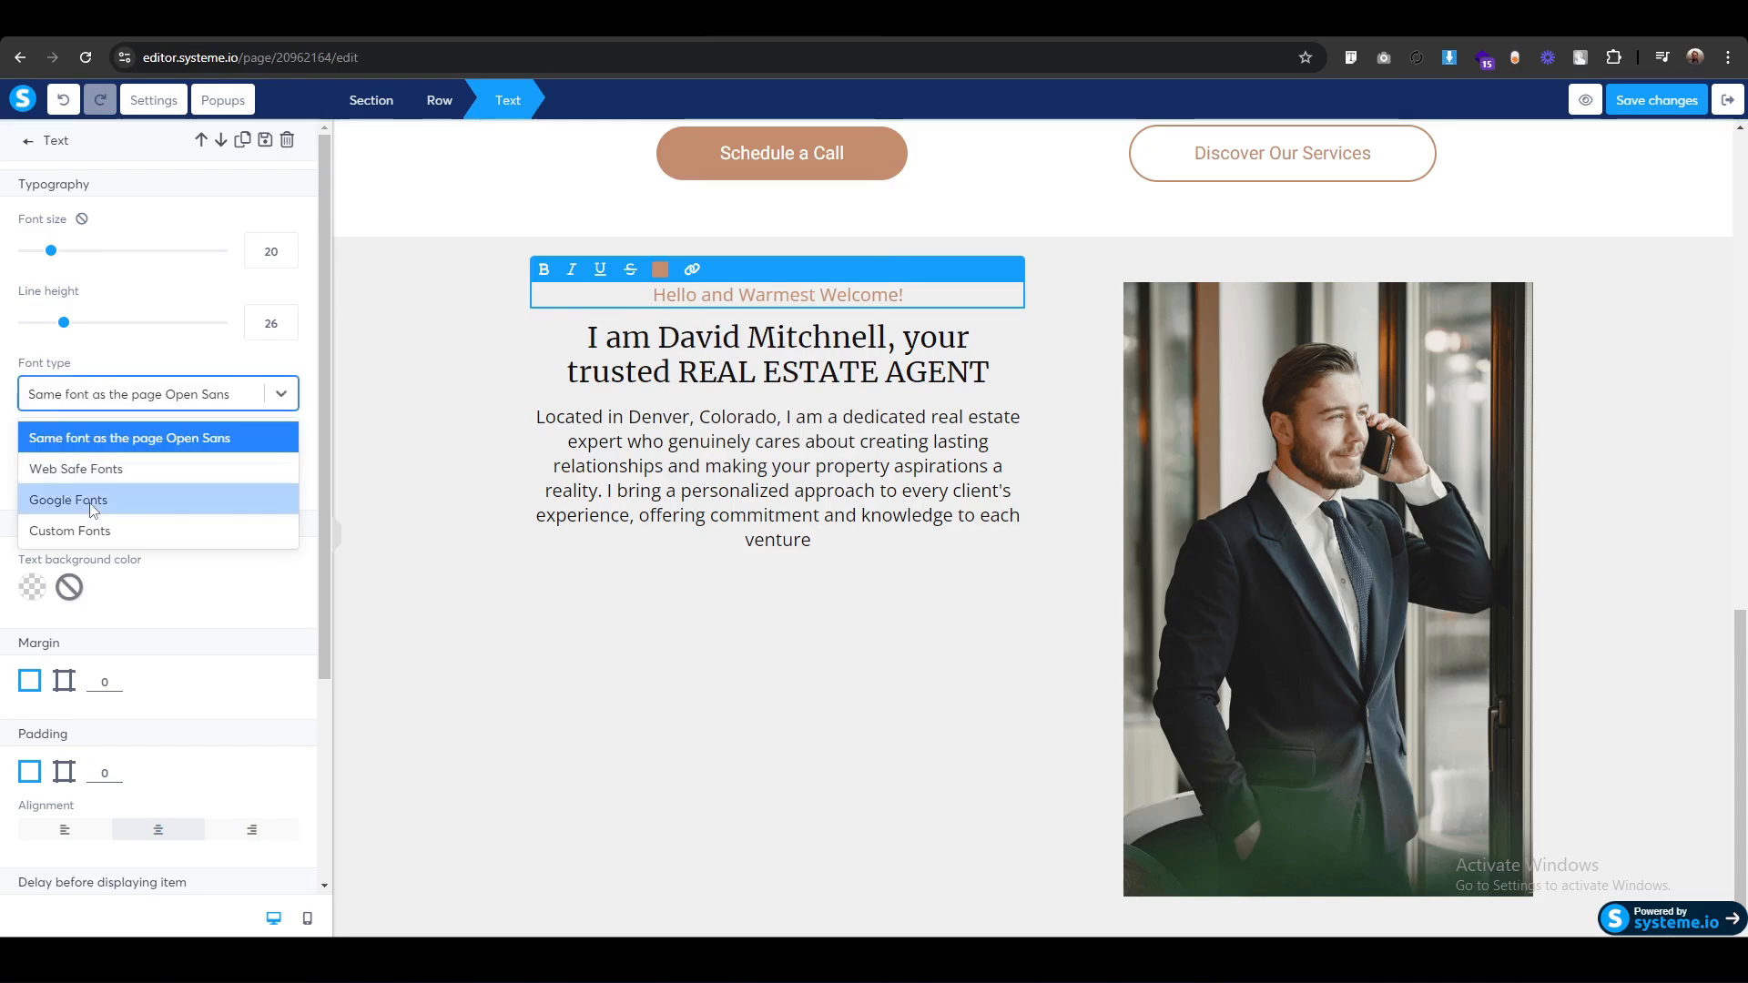
left_click(81, 496)
left_click(84, 444)
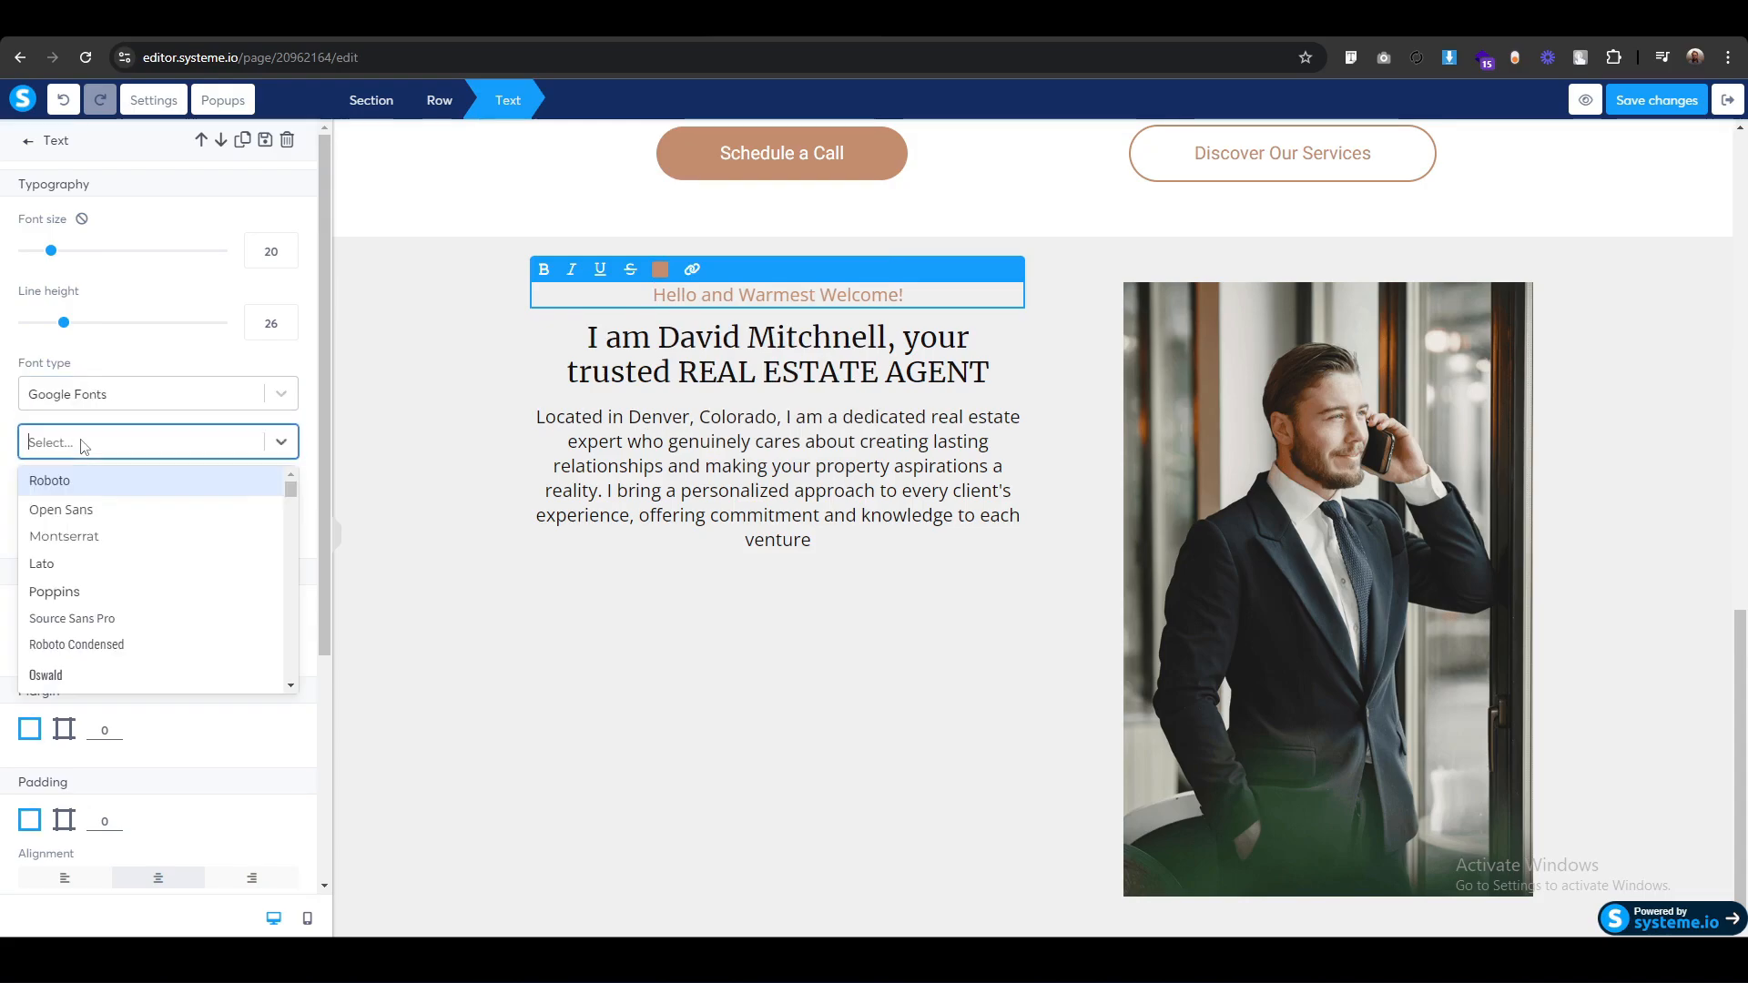
type("heebo")
key("Return")
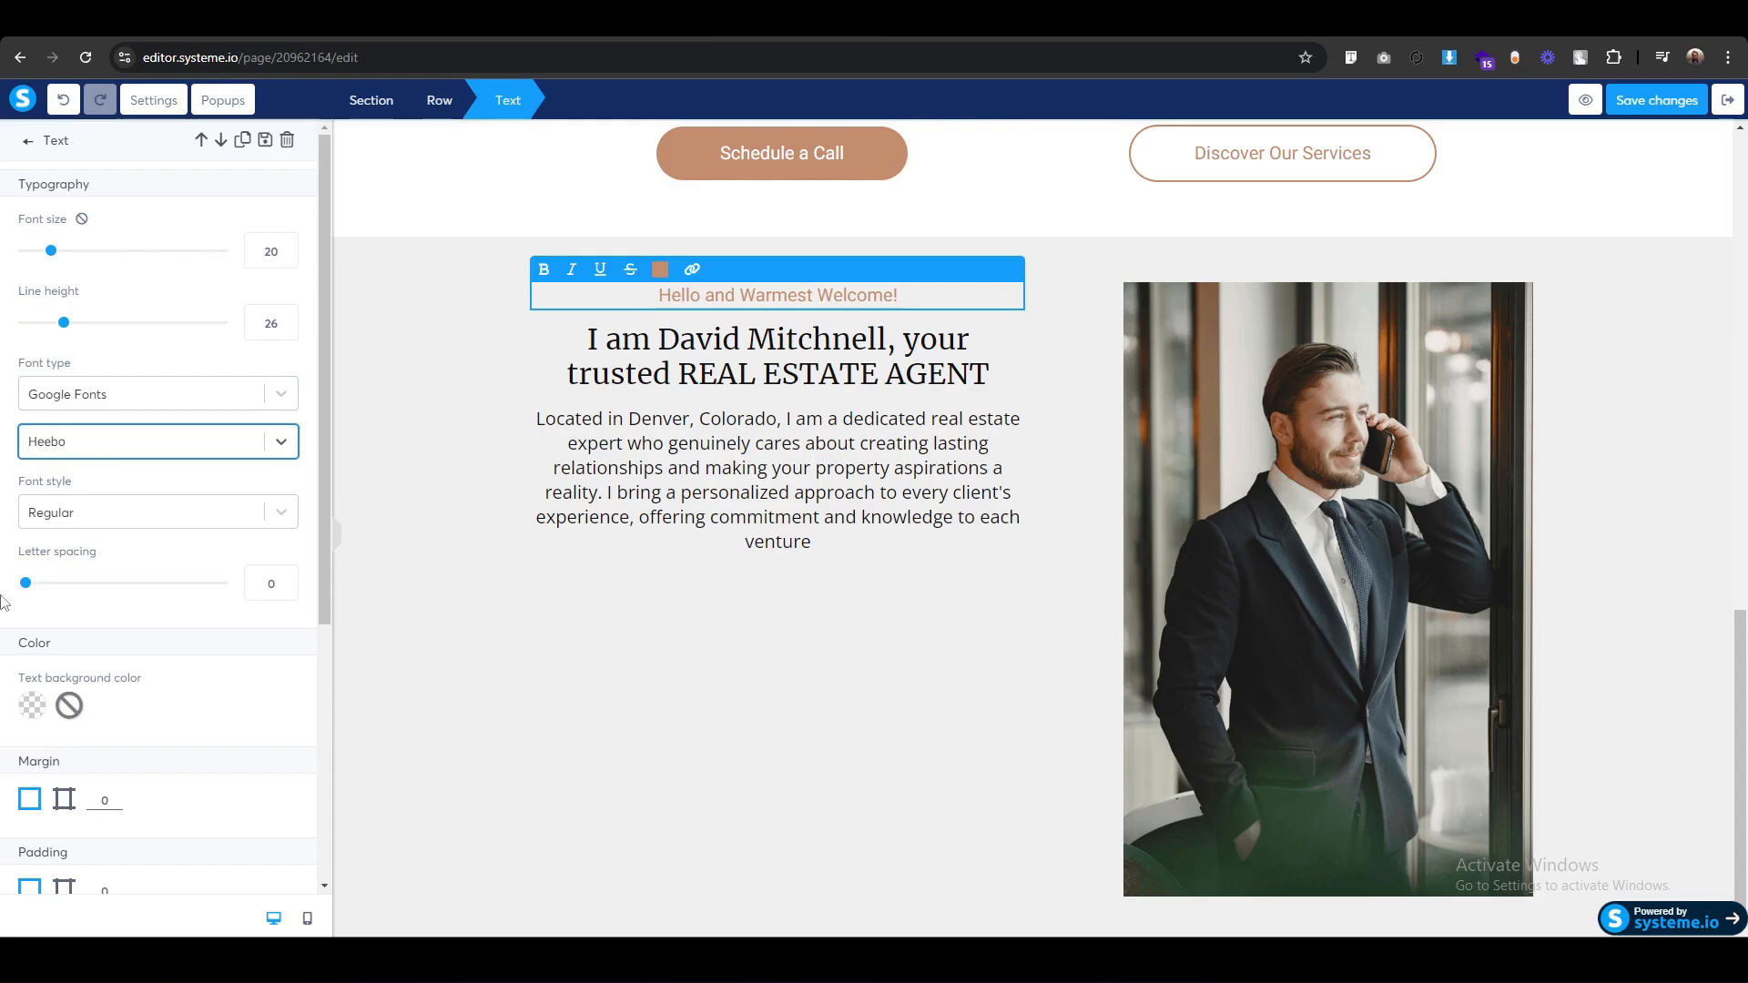
scroll(3, 602, "down", 3)
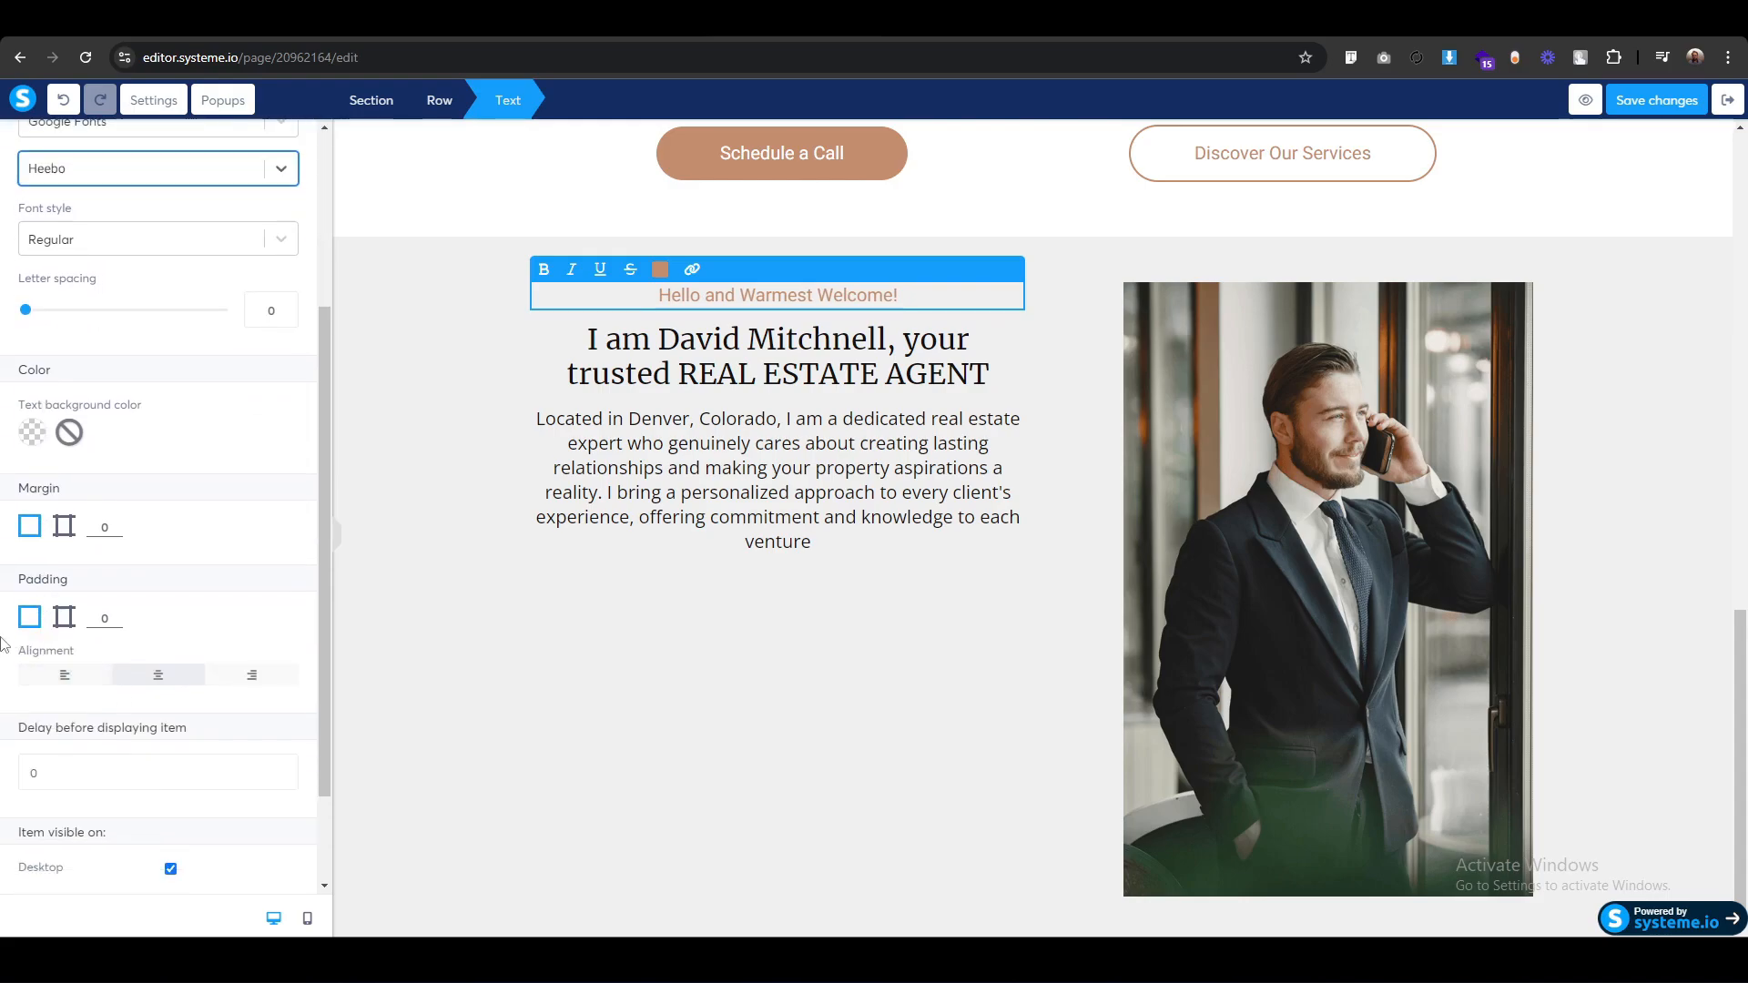
left_click(64, 674)
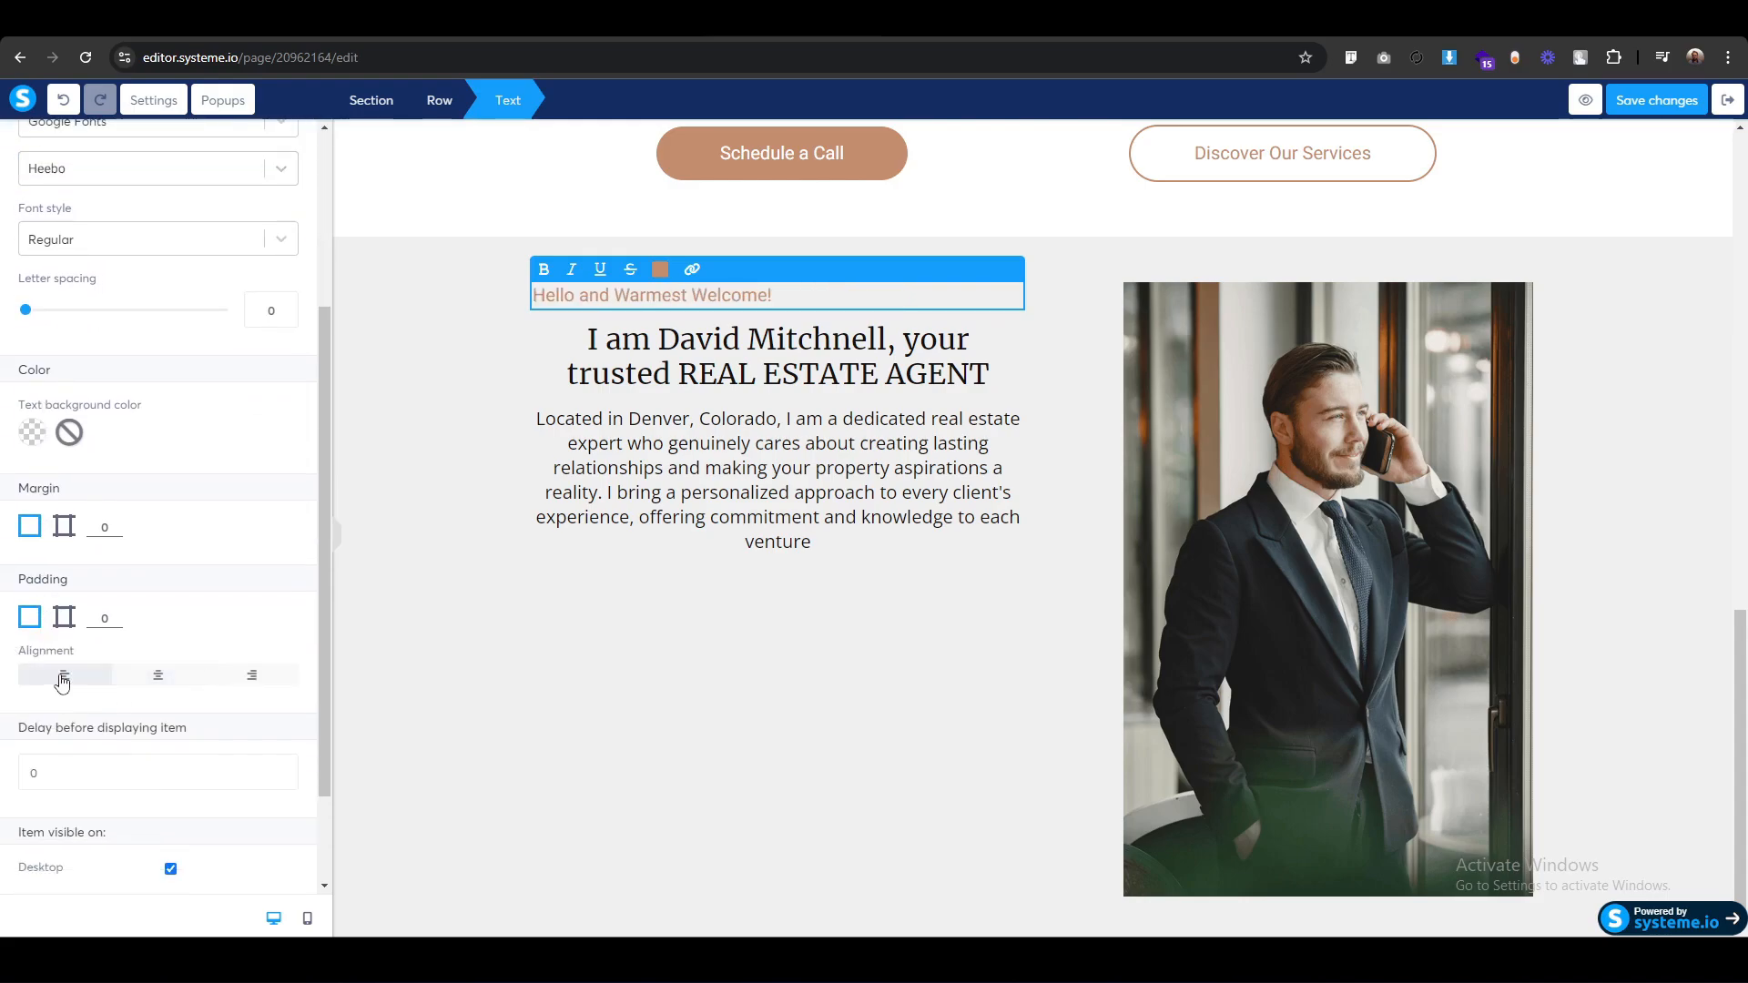
key("Escape")
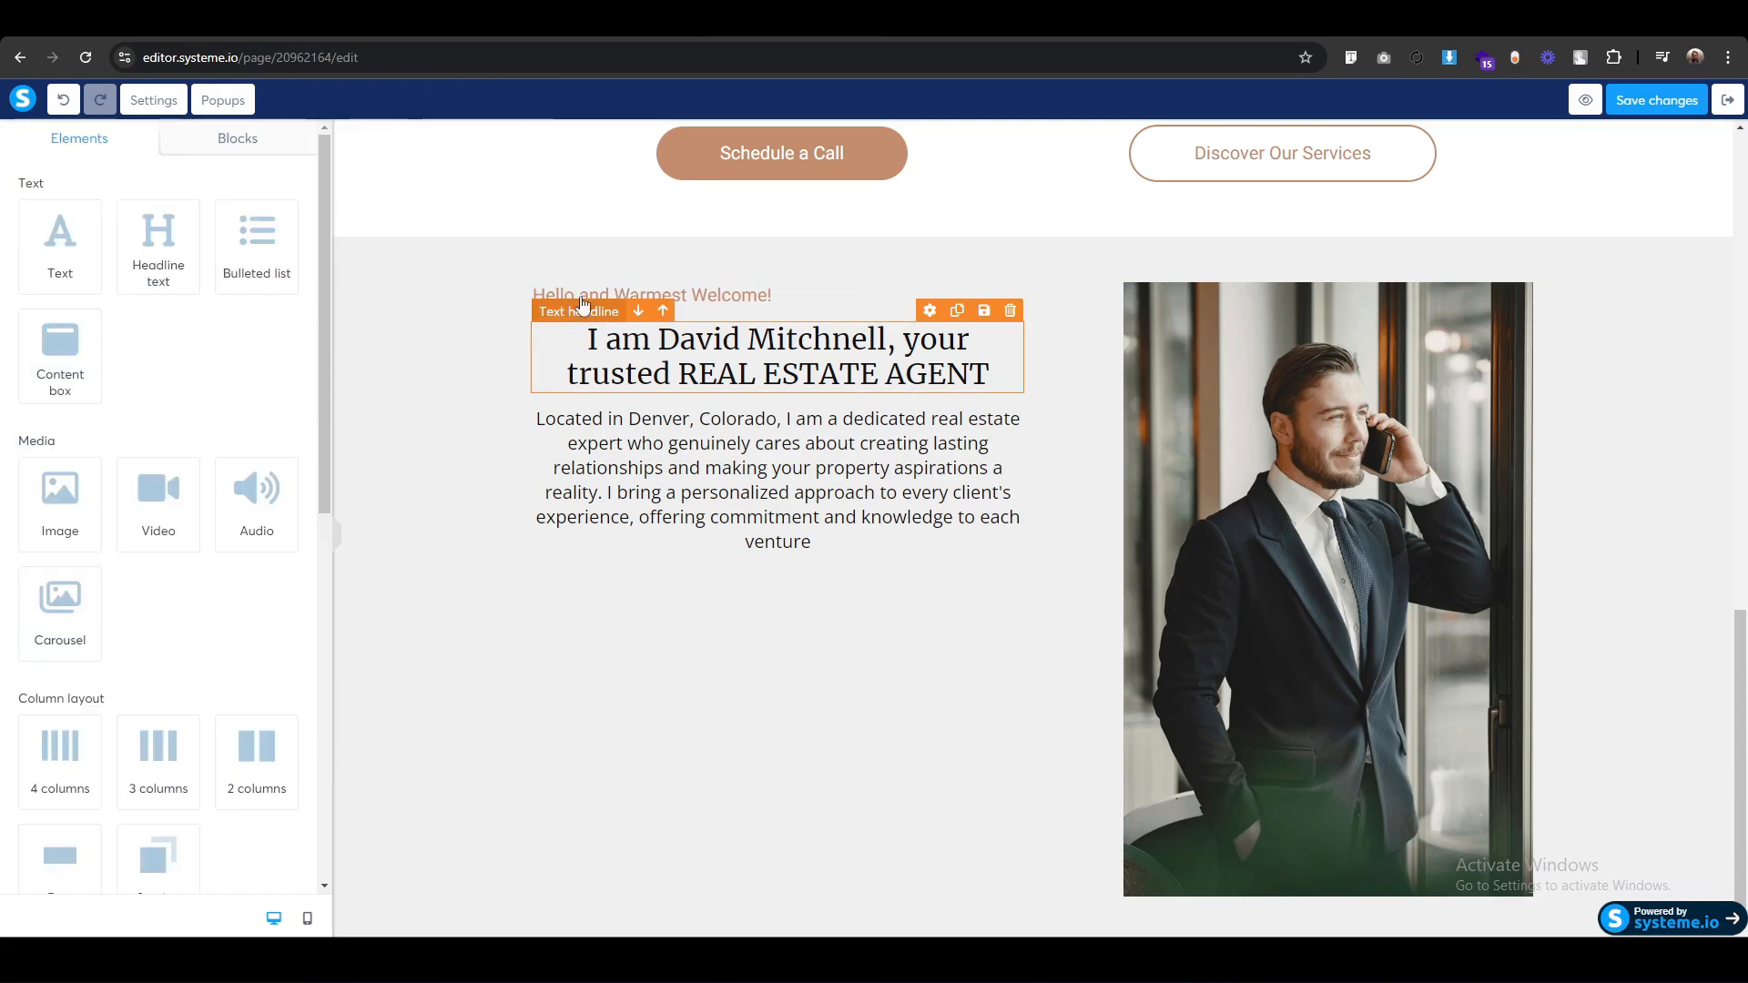
Format the whole agent headline as H3 and set its font to Nunito Sans from Google Fonts.
left_click(685, 374)
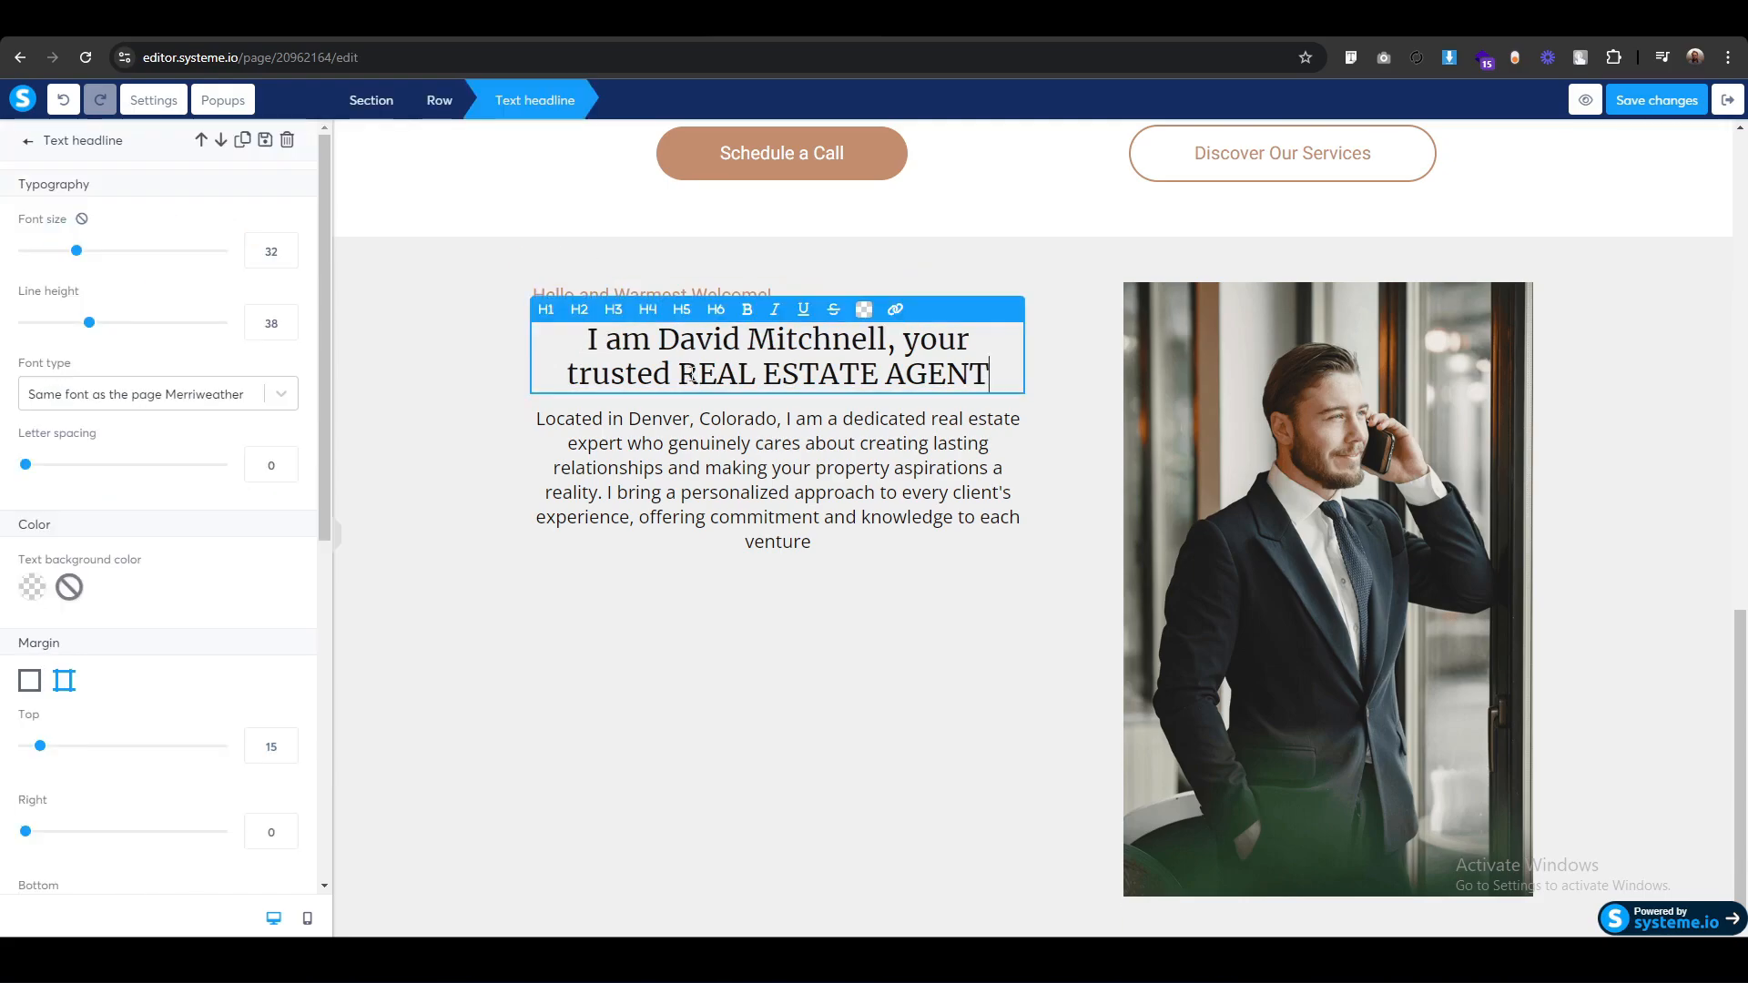
triple_click(692, 374)
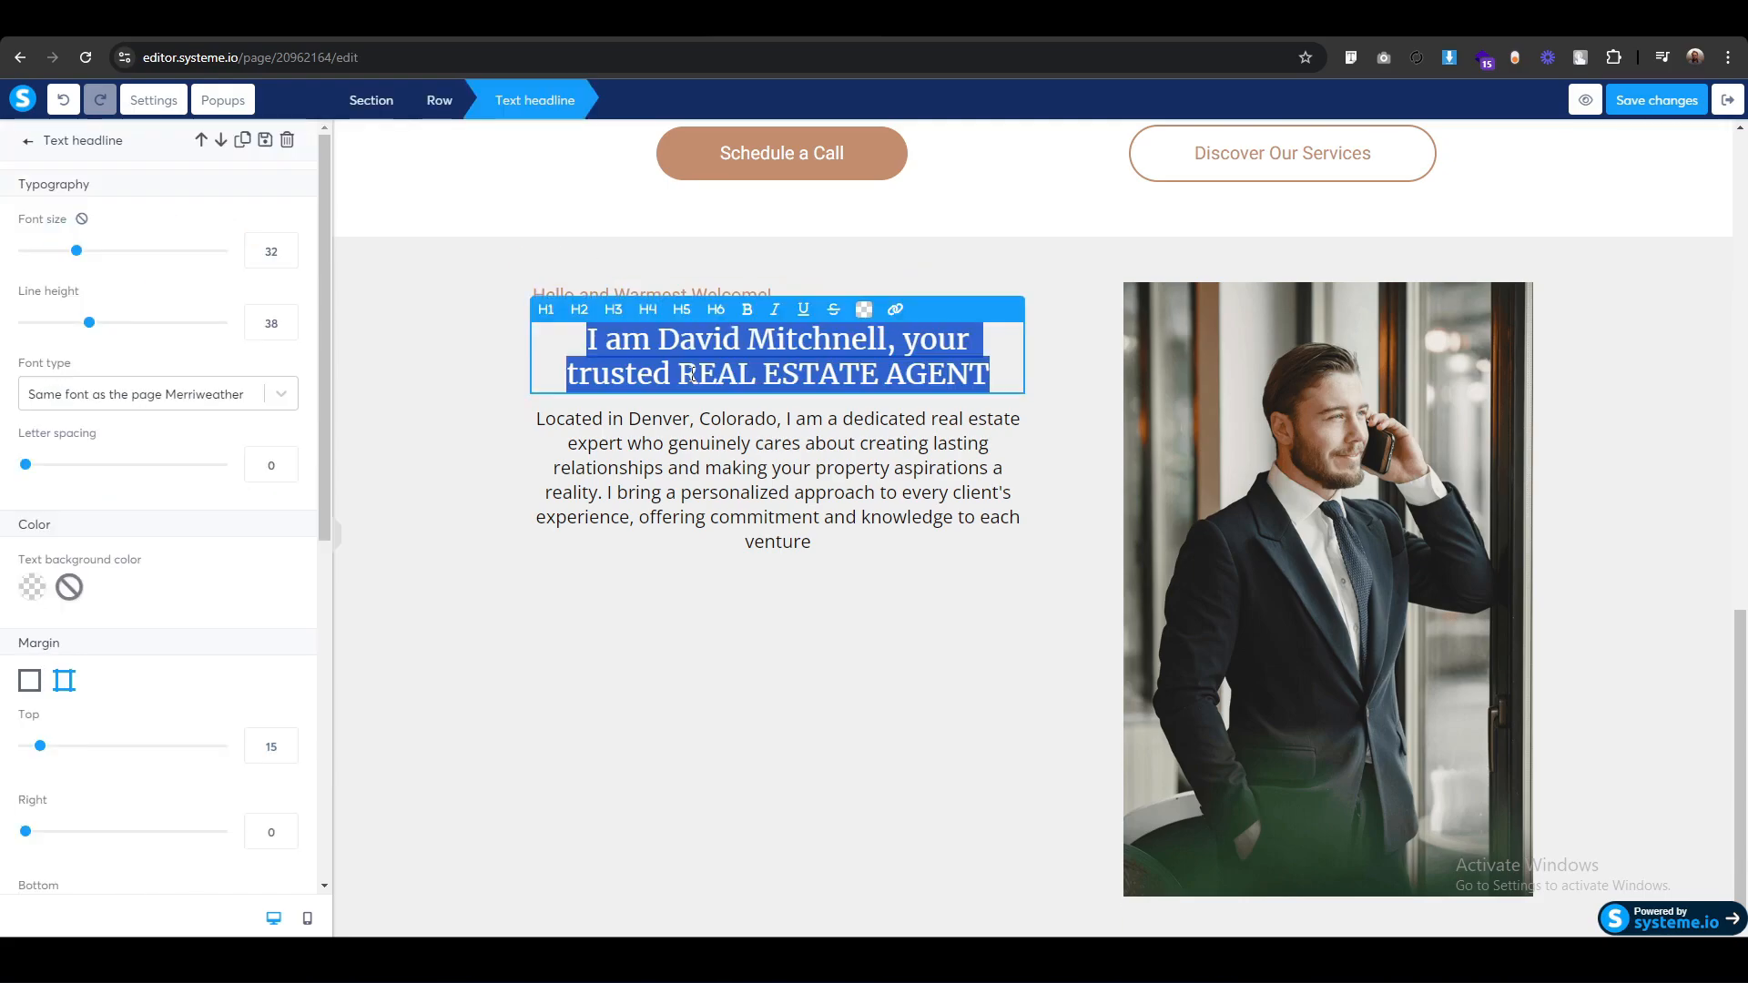
left_click(613, 308)
left_click(218, 393)
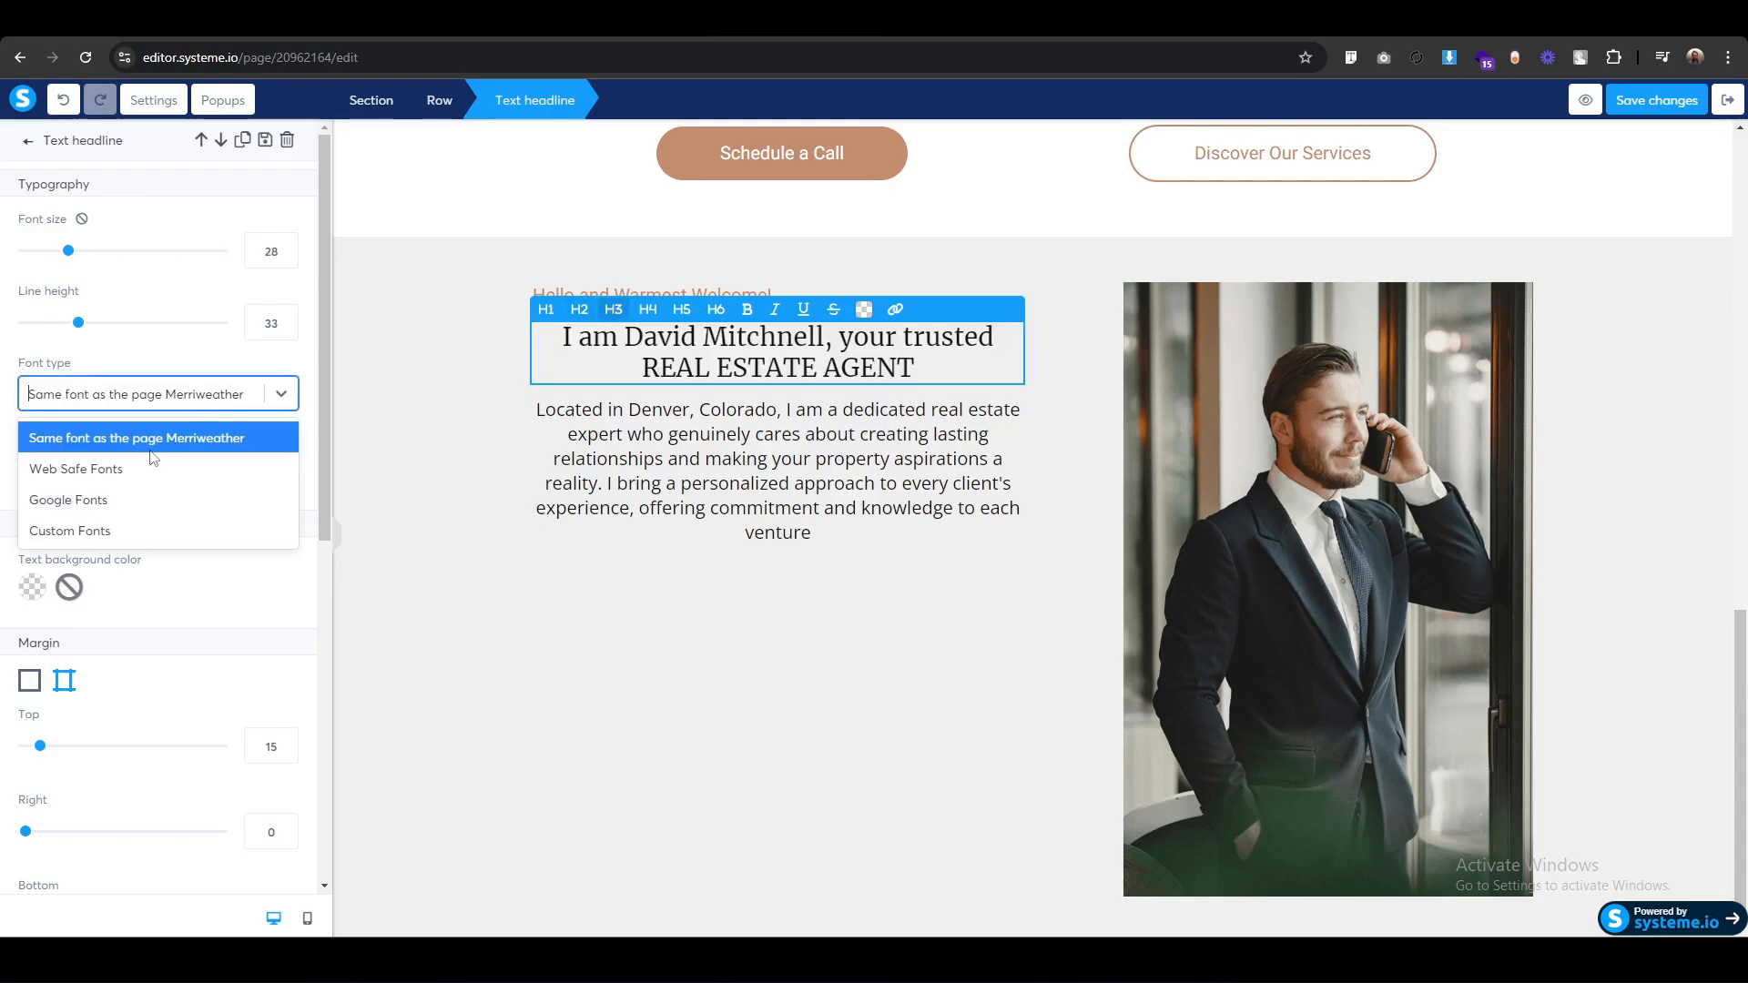
left_click(128, 499)
left_click(103, 446)
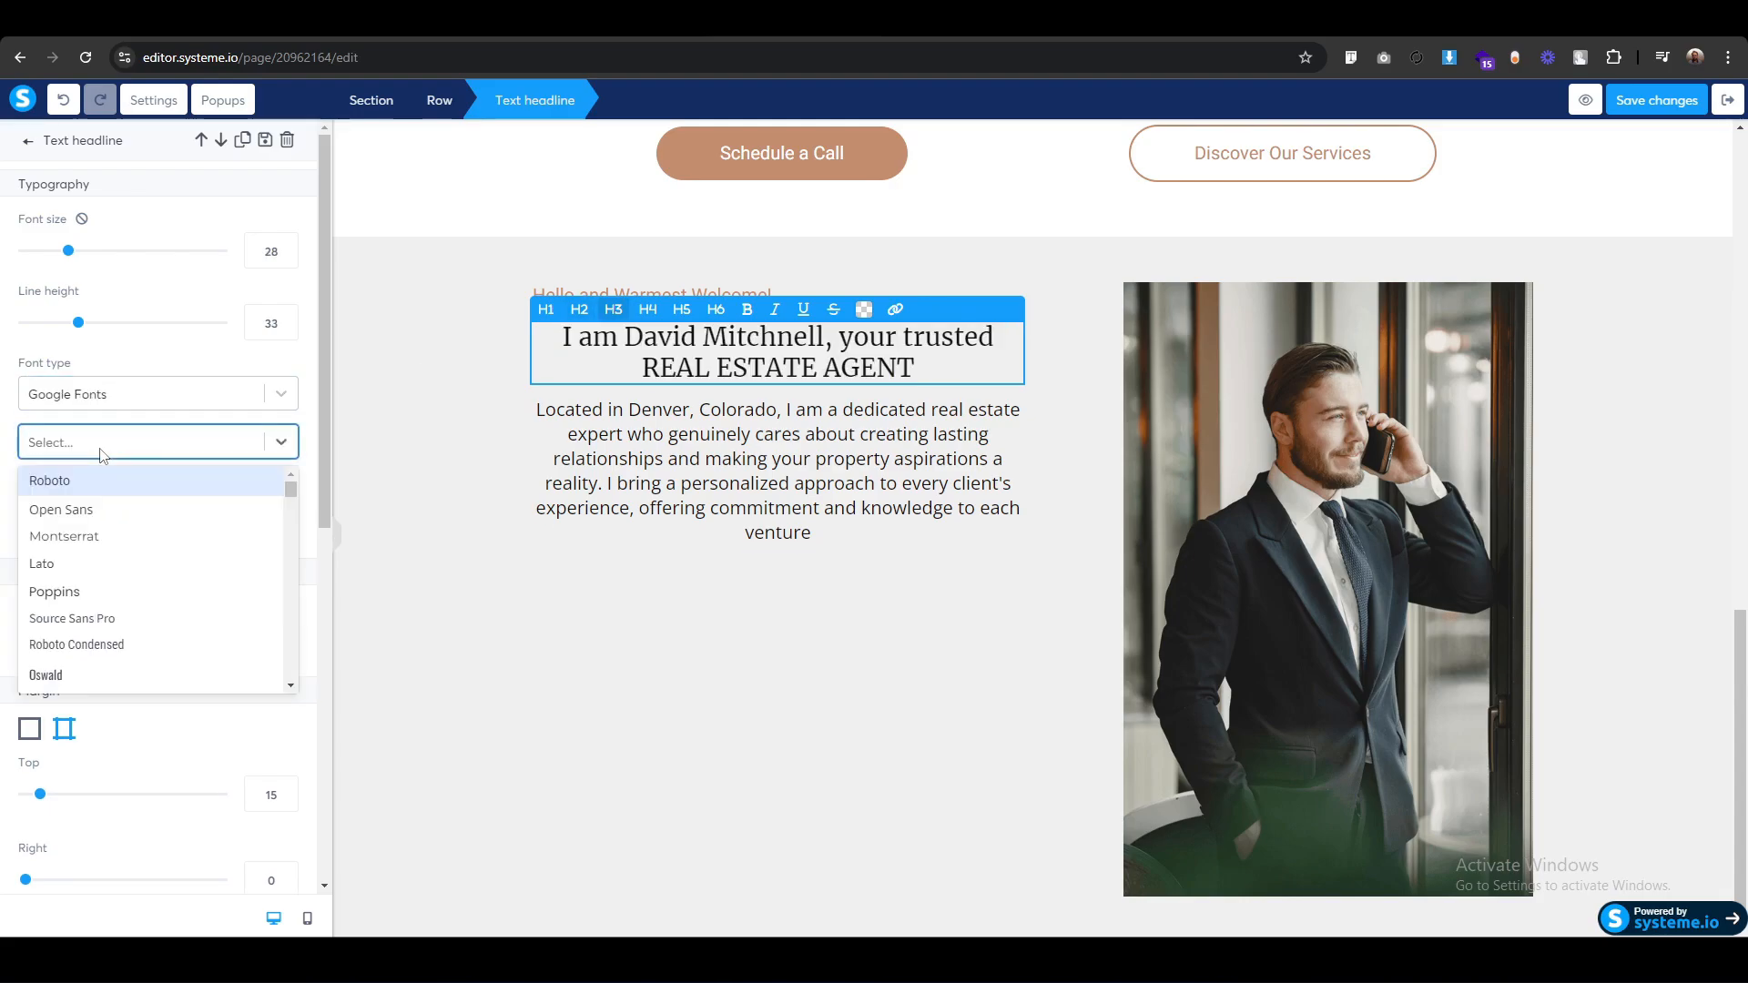
type("nun")
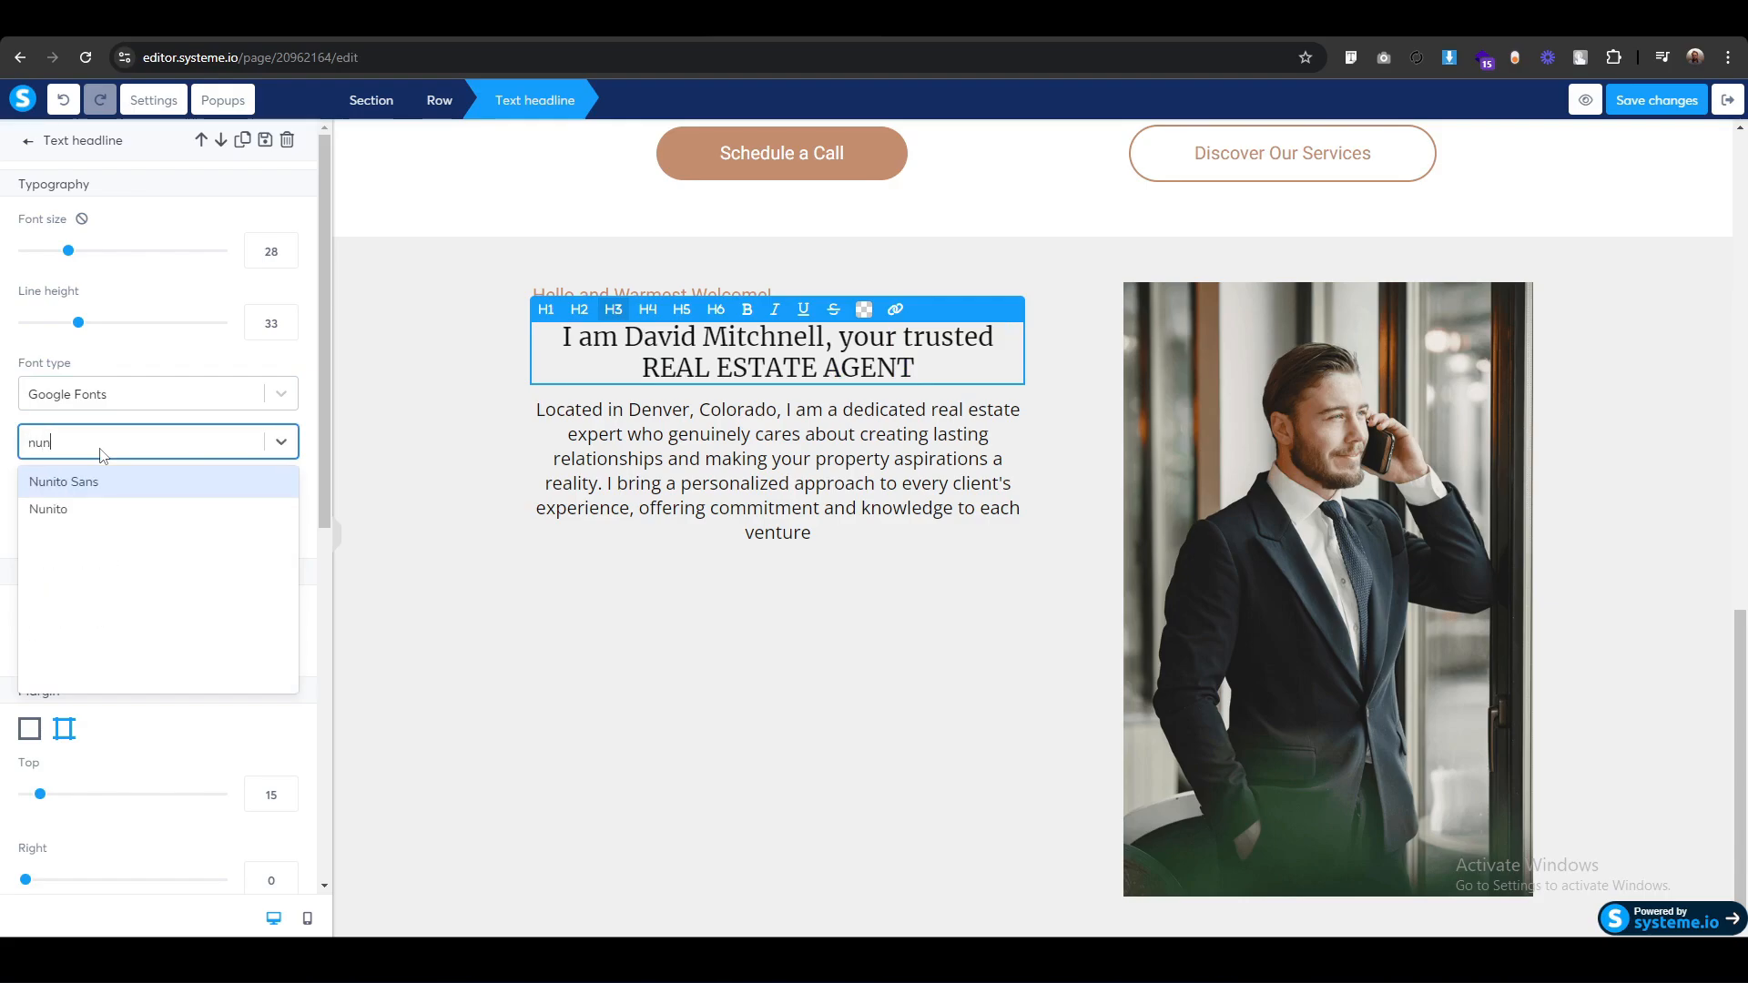
key("Return")
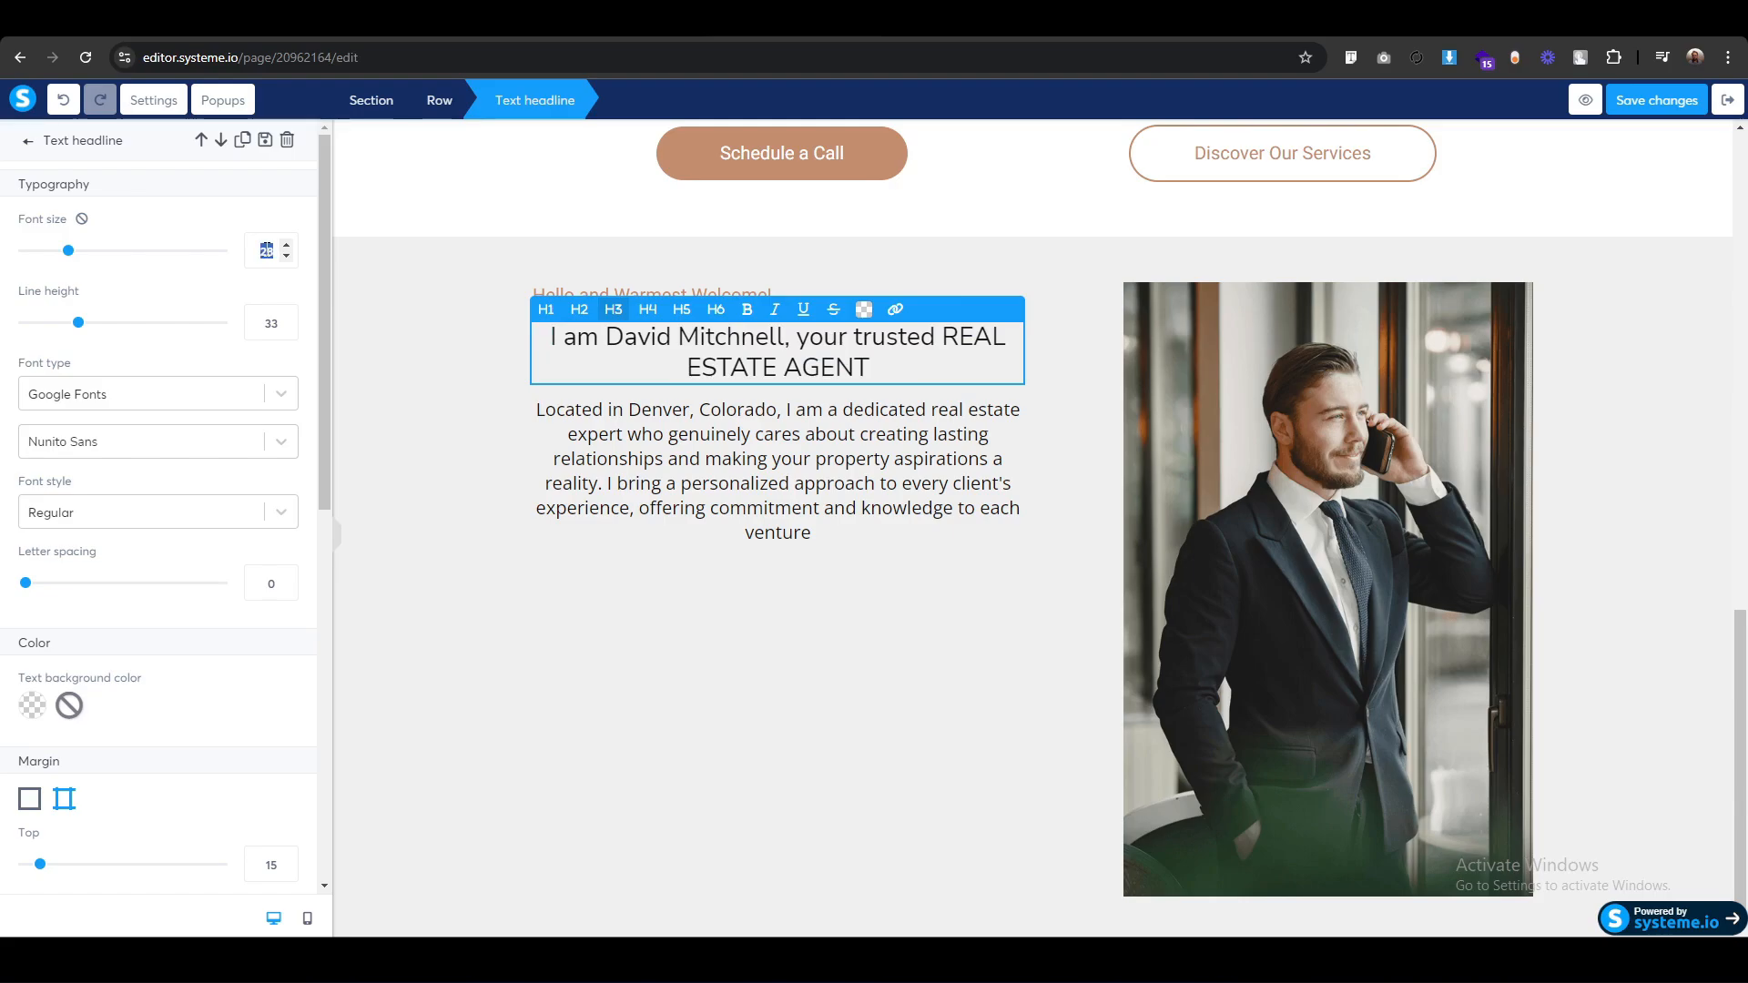
Set the agent headline's font size to 55 and line height to 65, and align it left.
type("50")
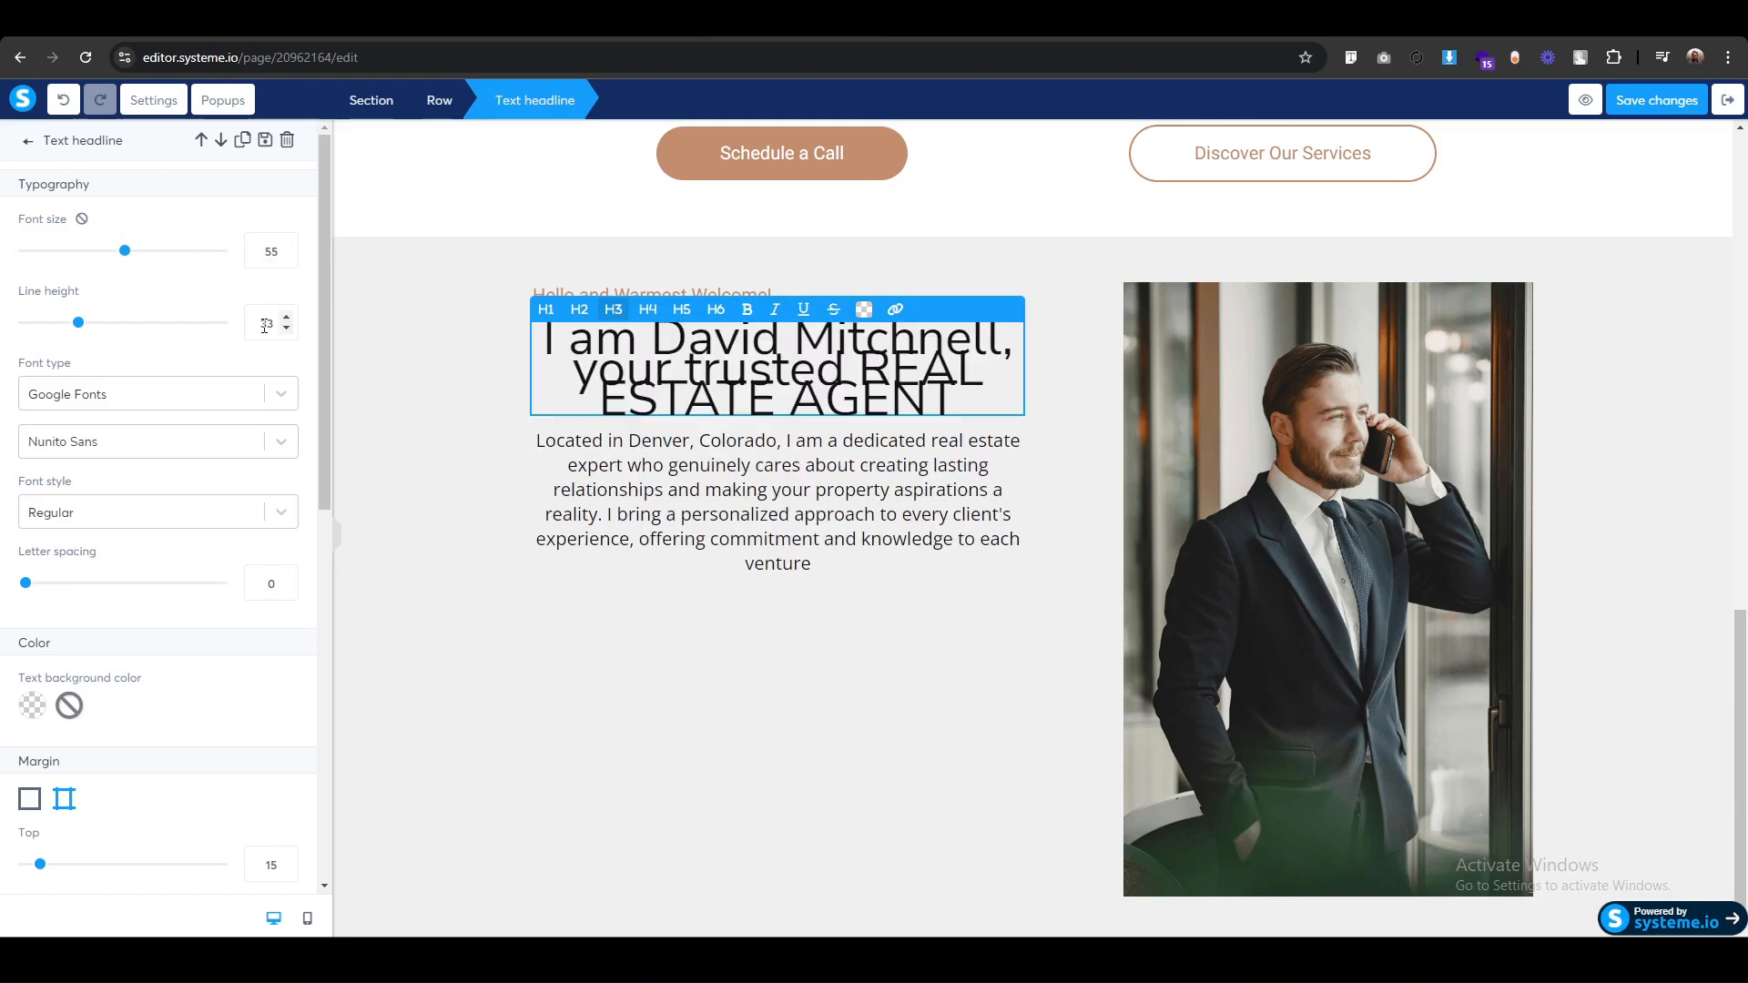
type("335")
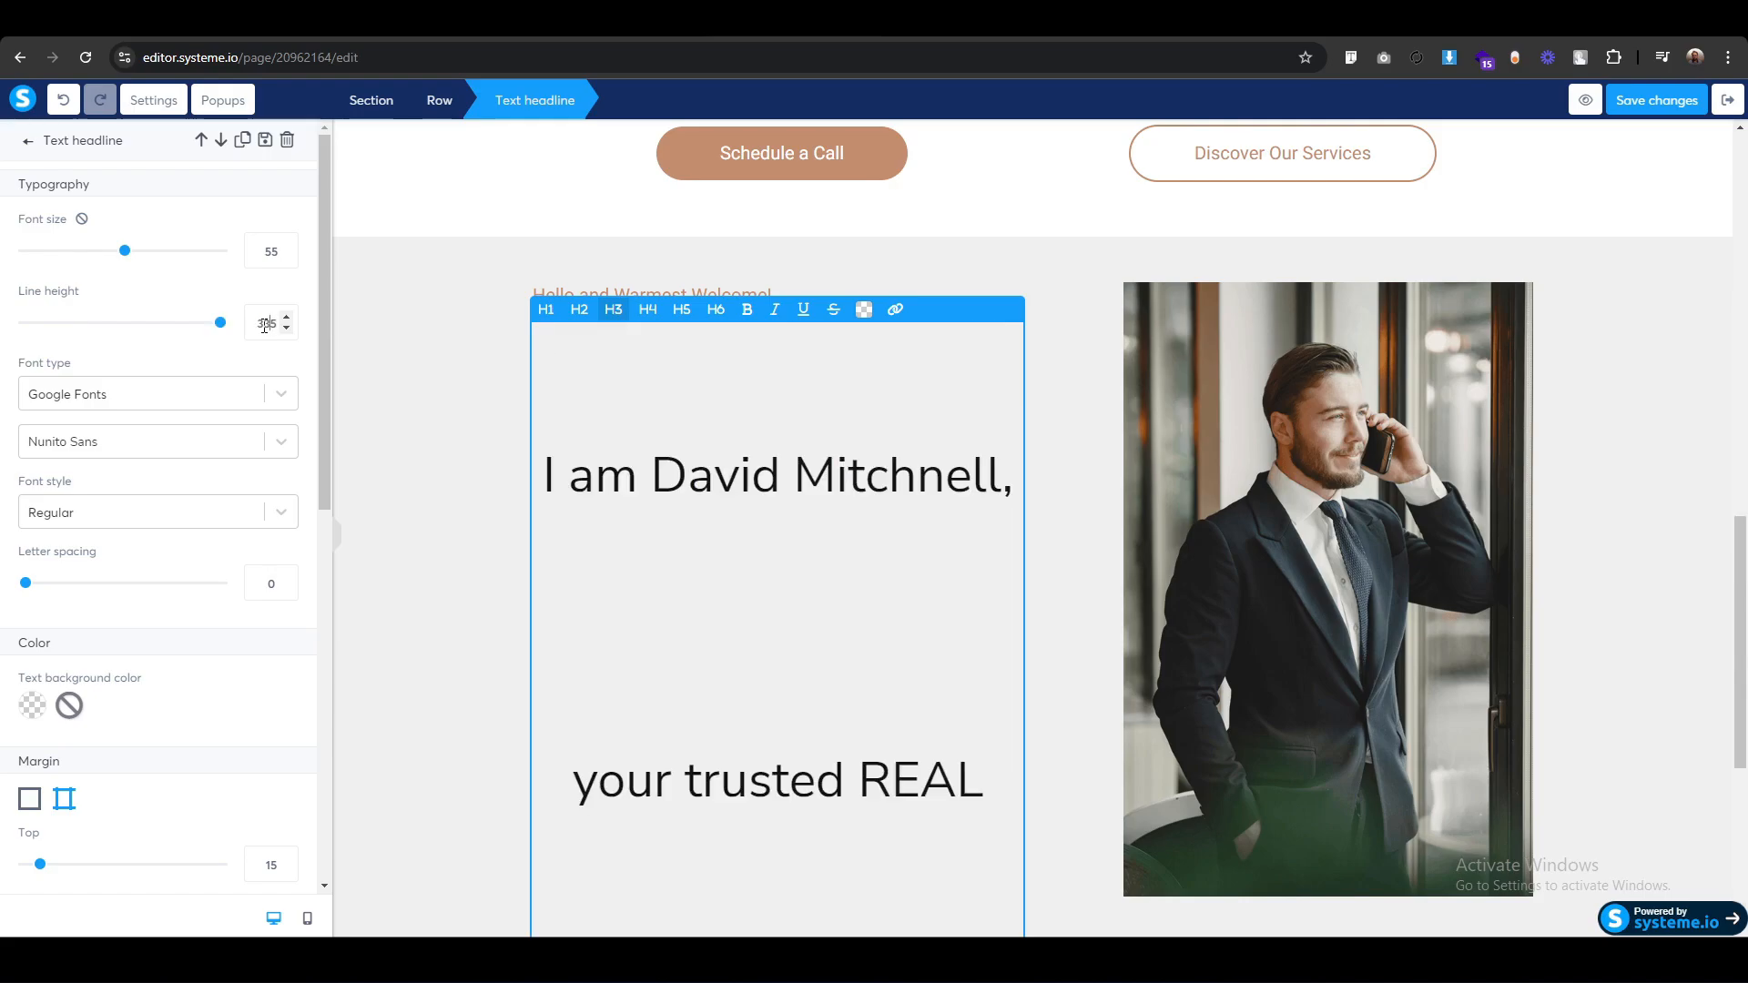
type("65")
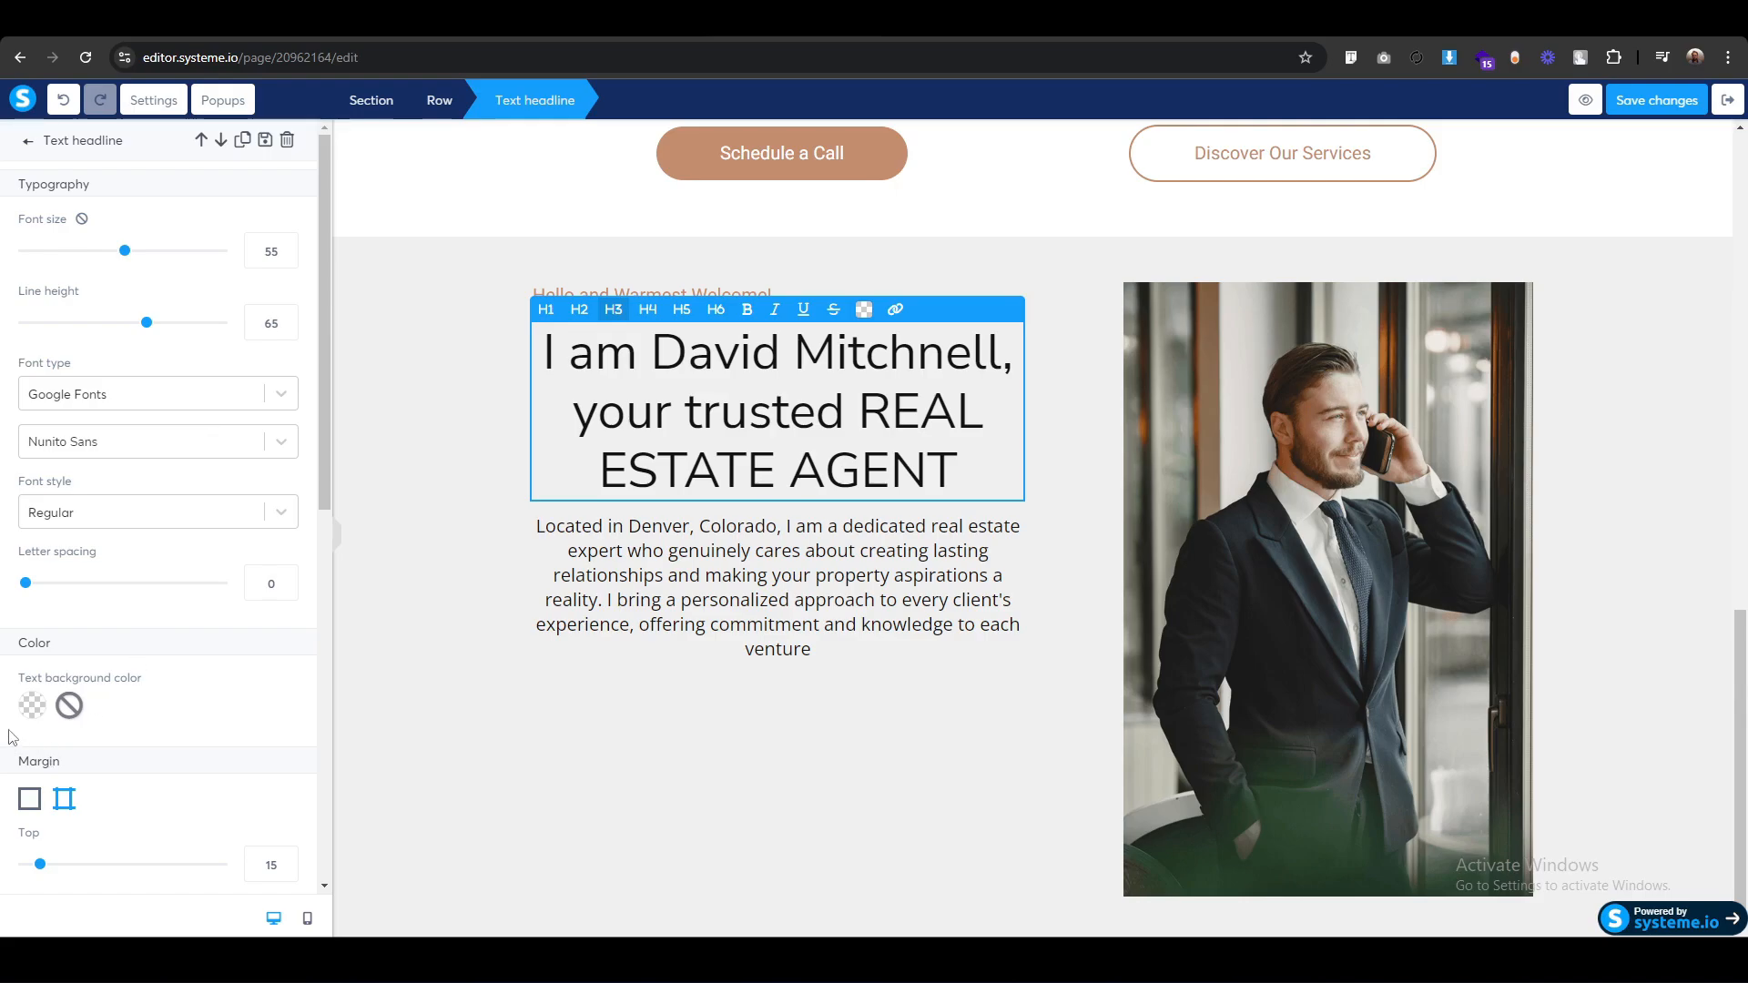
scroll(12, 736, "down", 6)
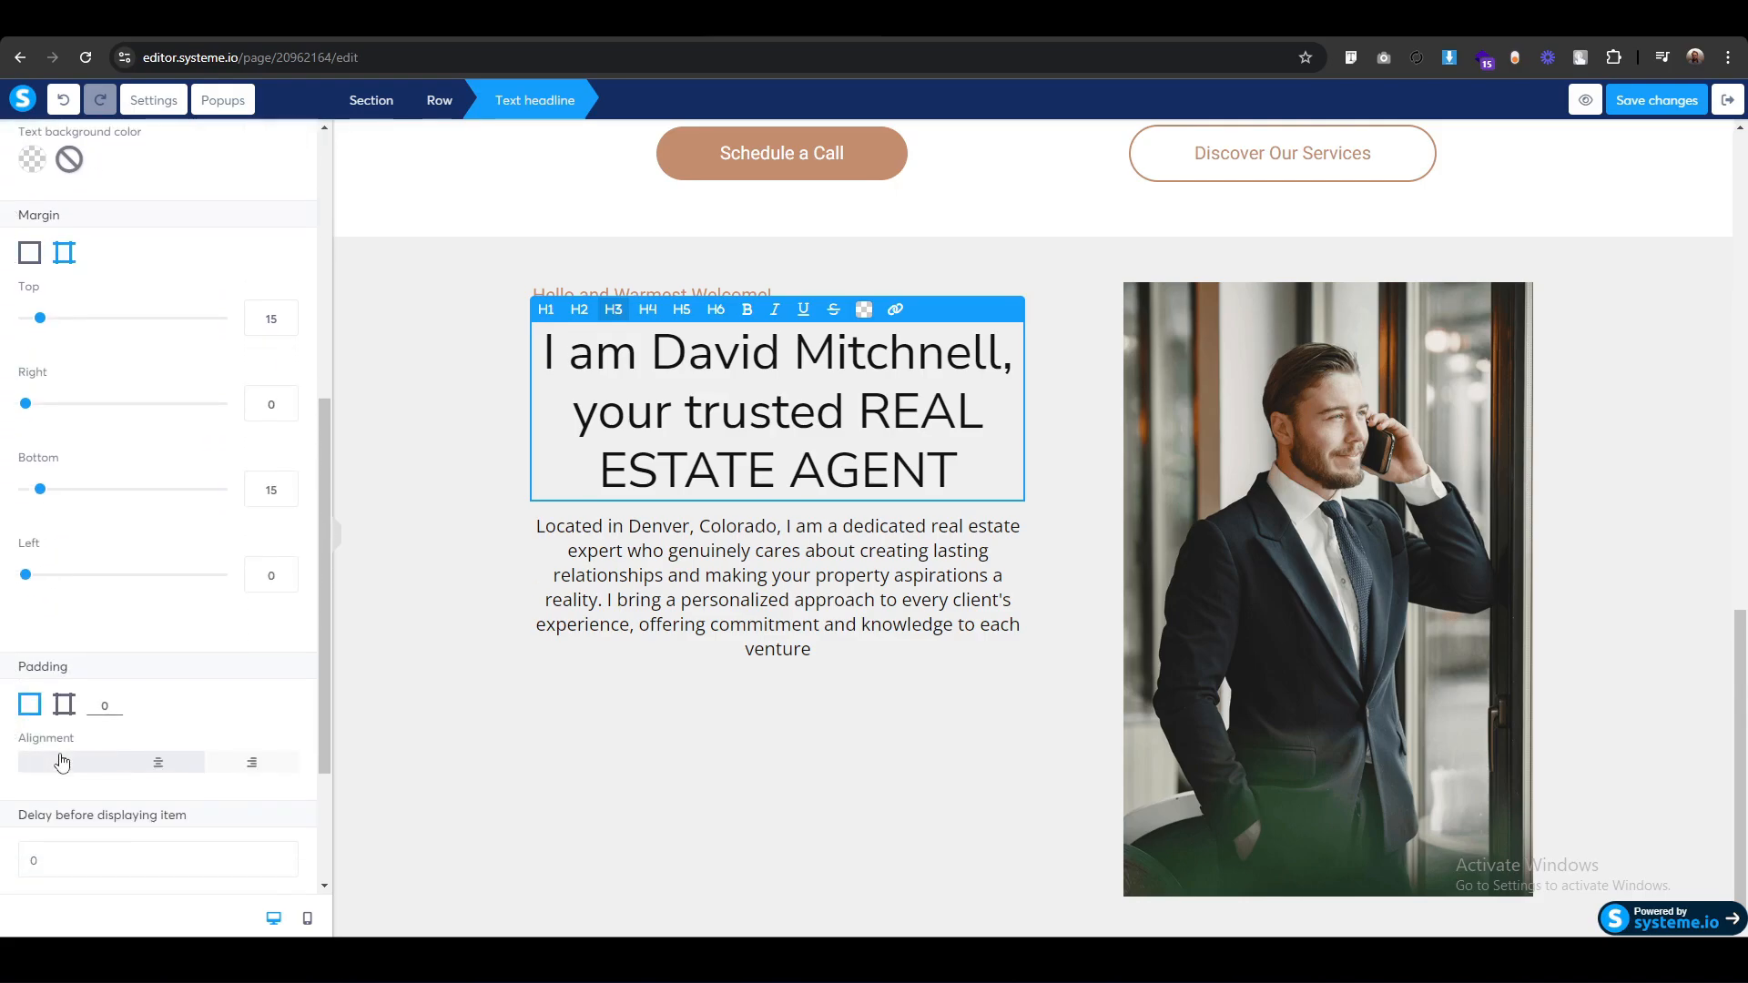
left_click(61, 762)
Select the words "your trusted" in the agent headline.
left_click_drag(805, 411, 543, 424)
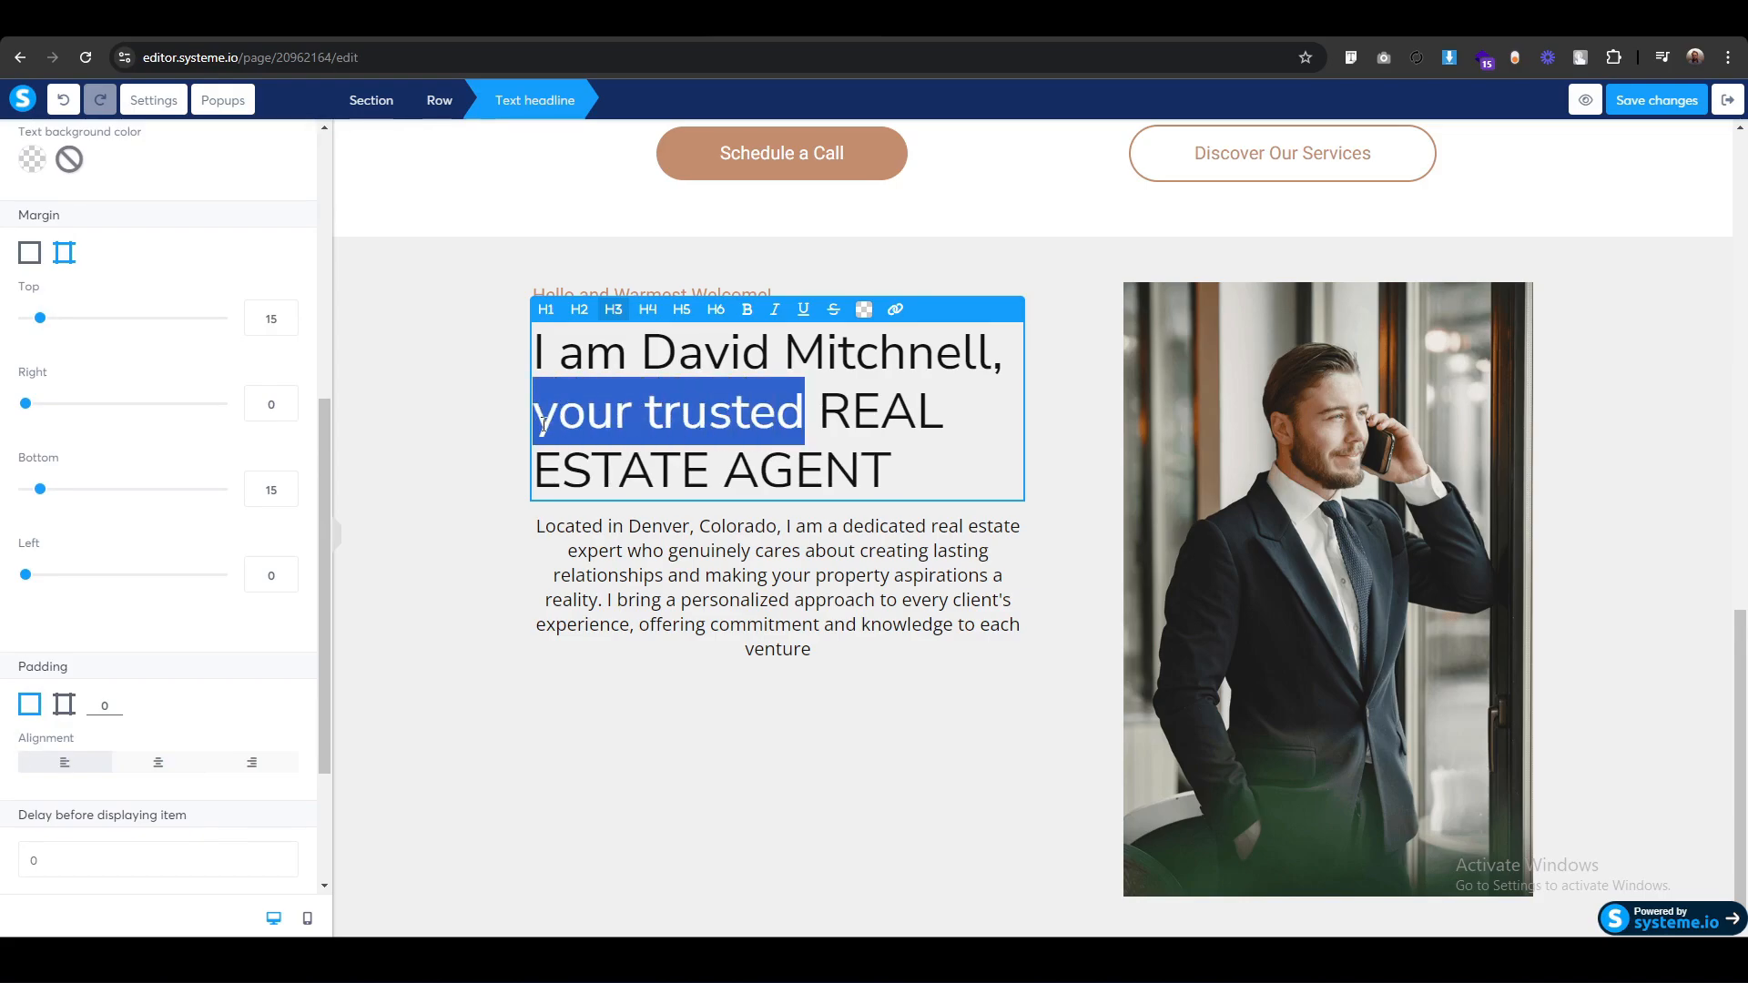
Italicize "your trusted" in the agent introduction headline and set the whole headline's text color to 302D2D.
left_click(775, 310)
left_click(912, 465)
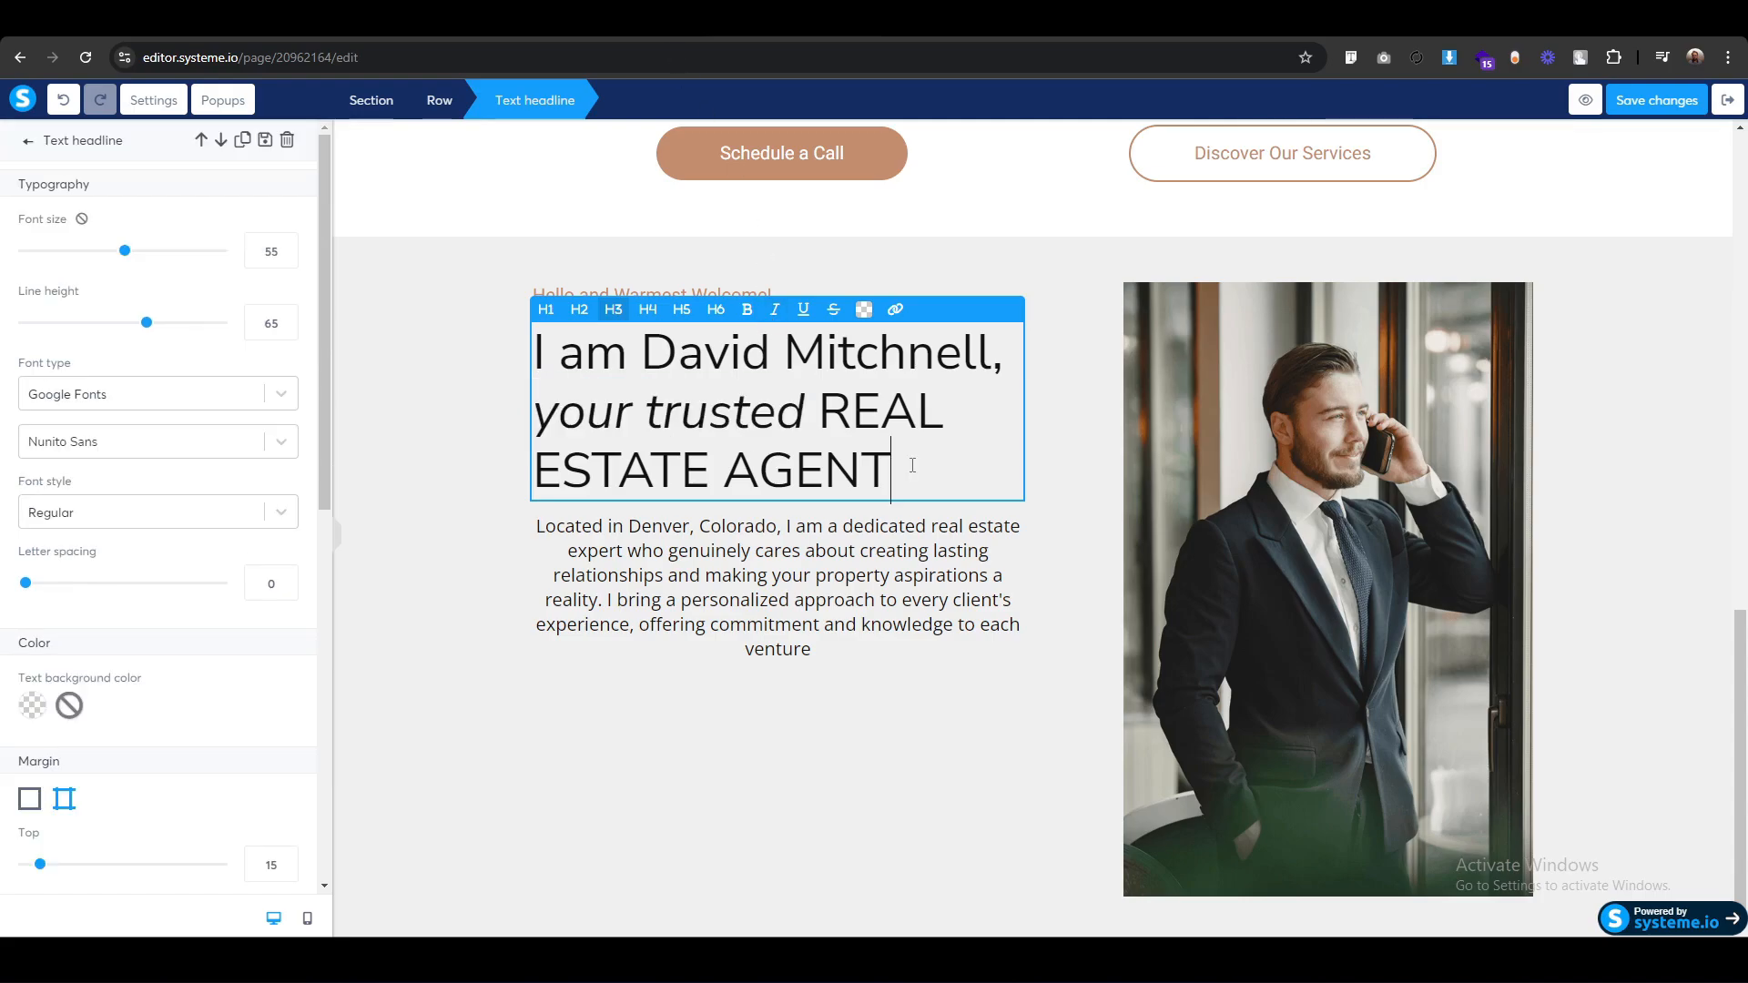
key("ctrl+a")
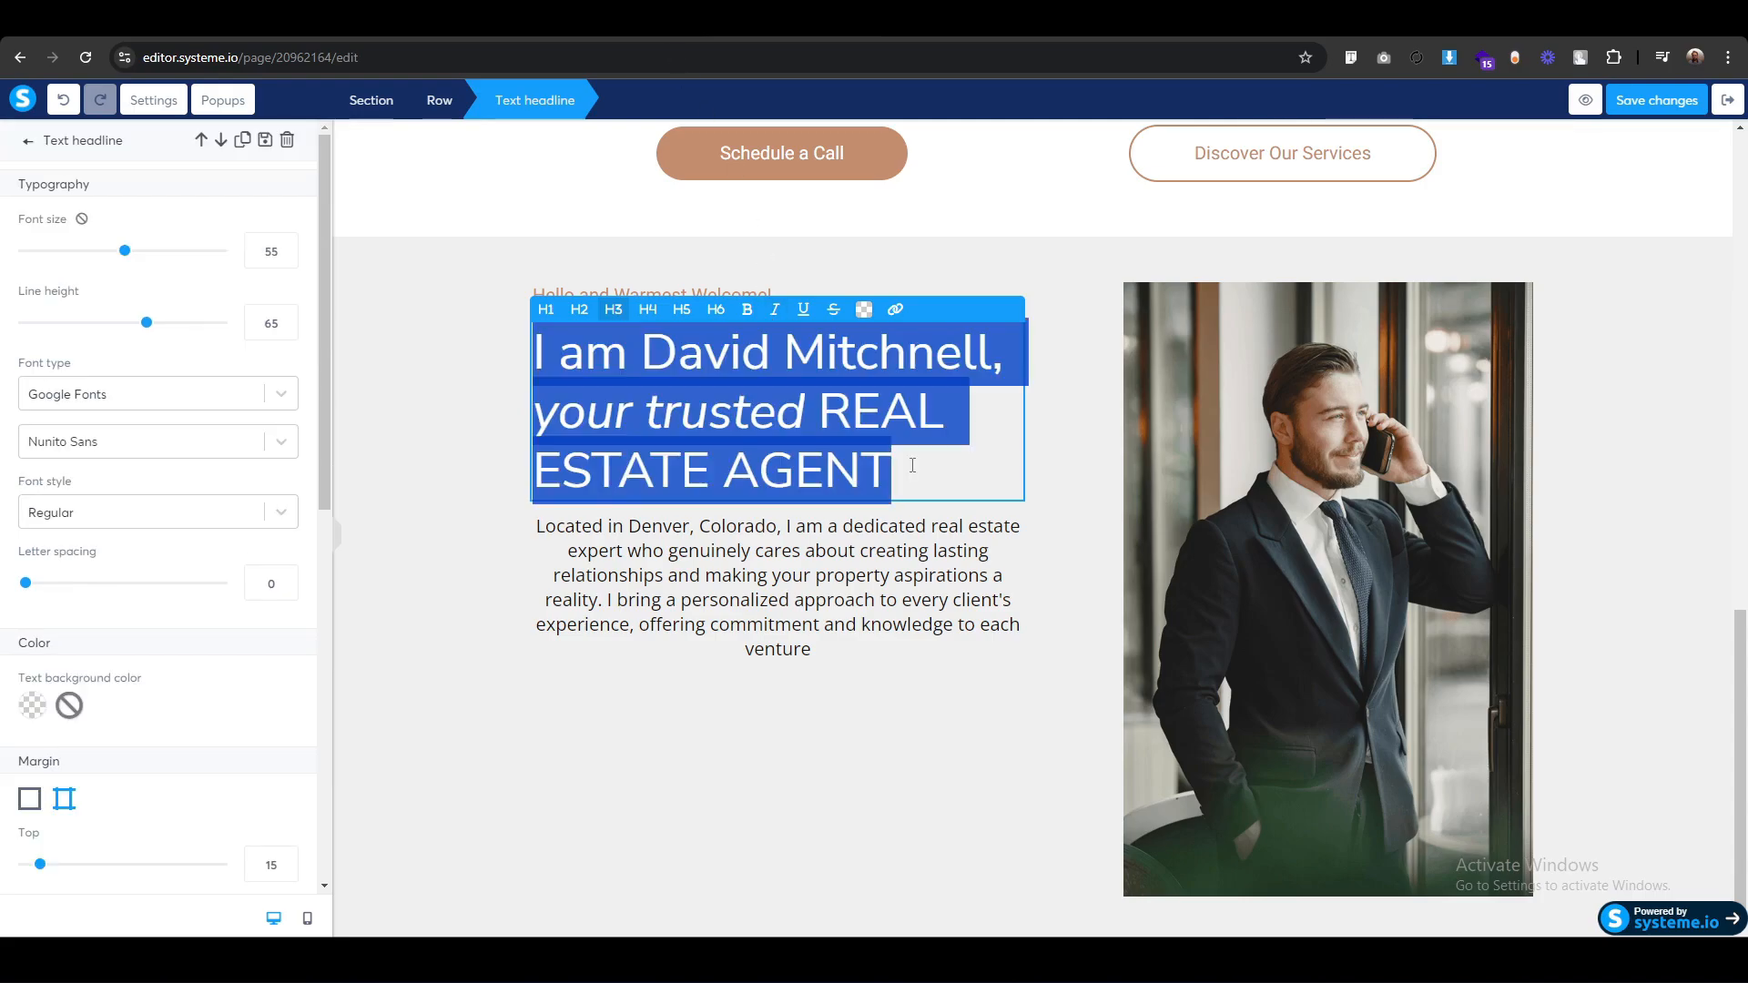
left_click(866, 312)
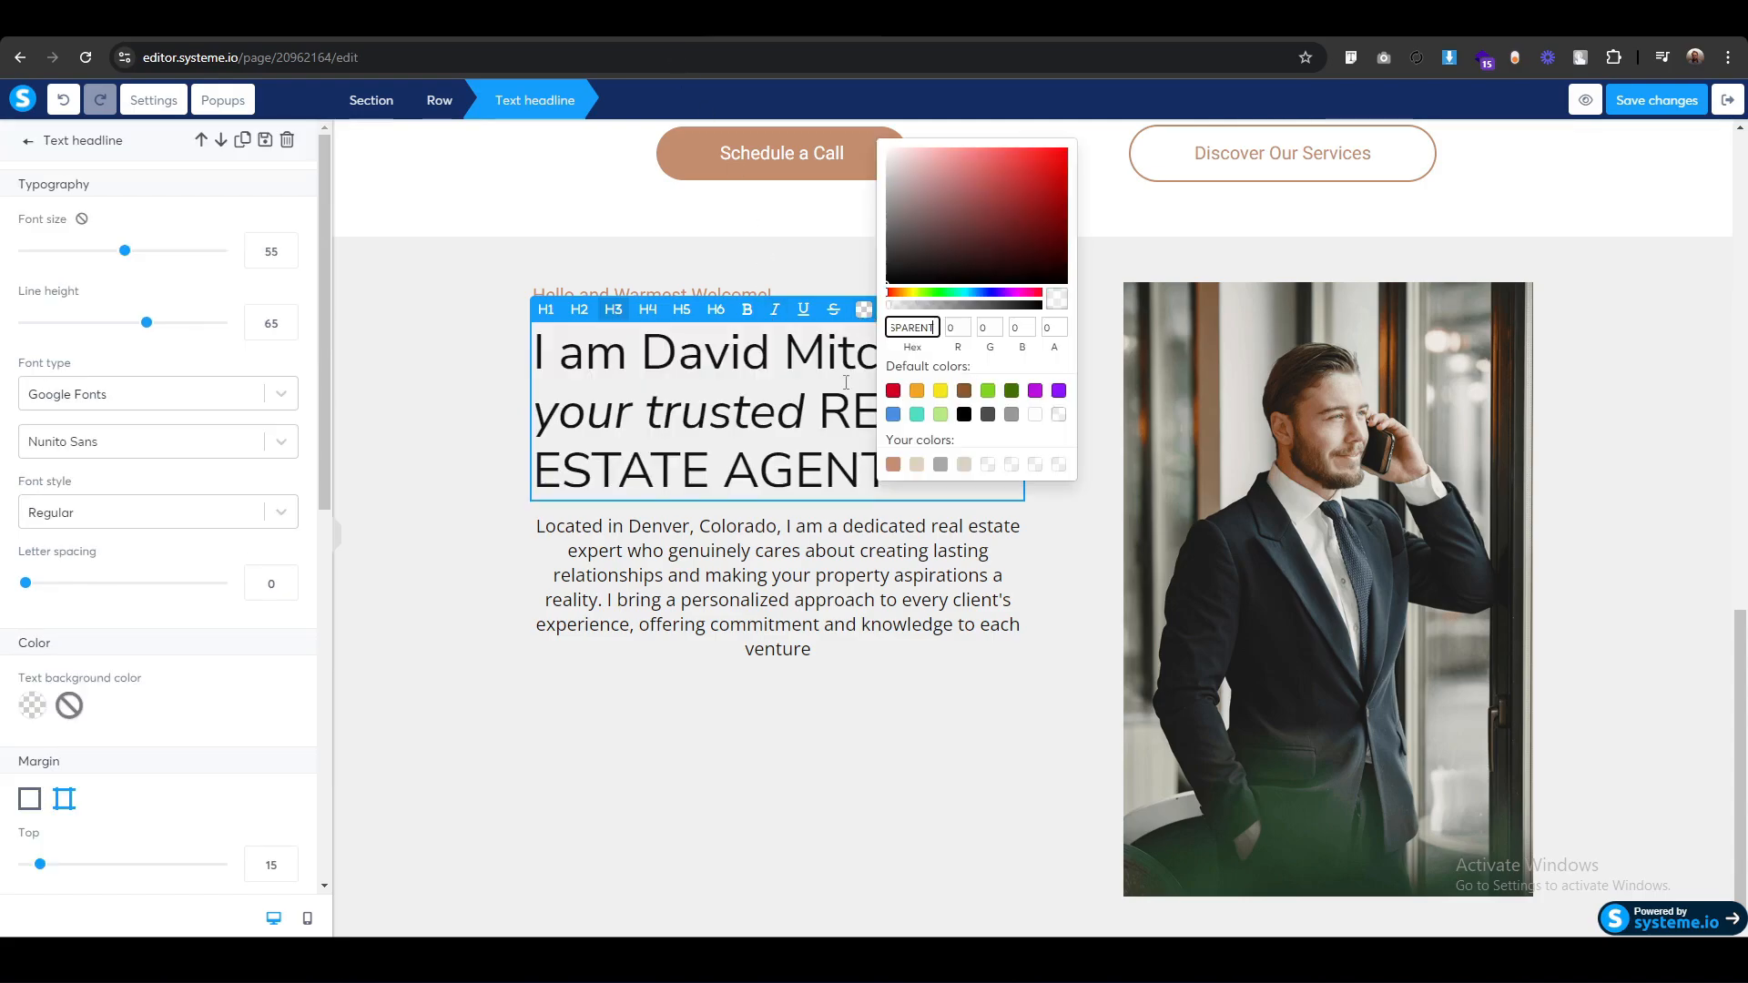
double_click(912, 333)
type("302D2D")
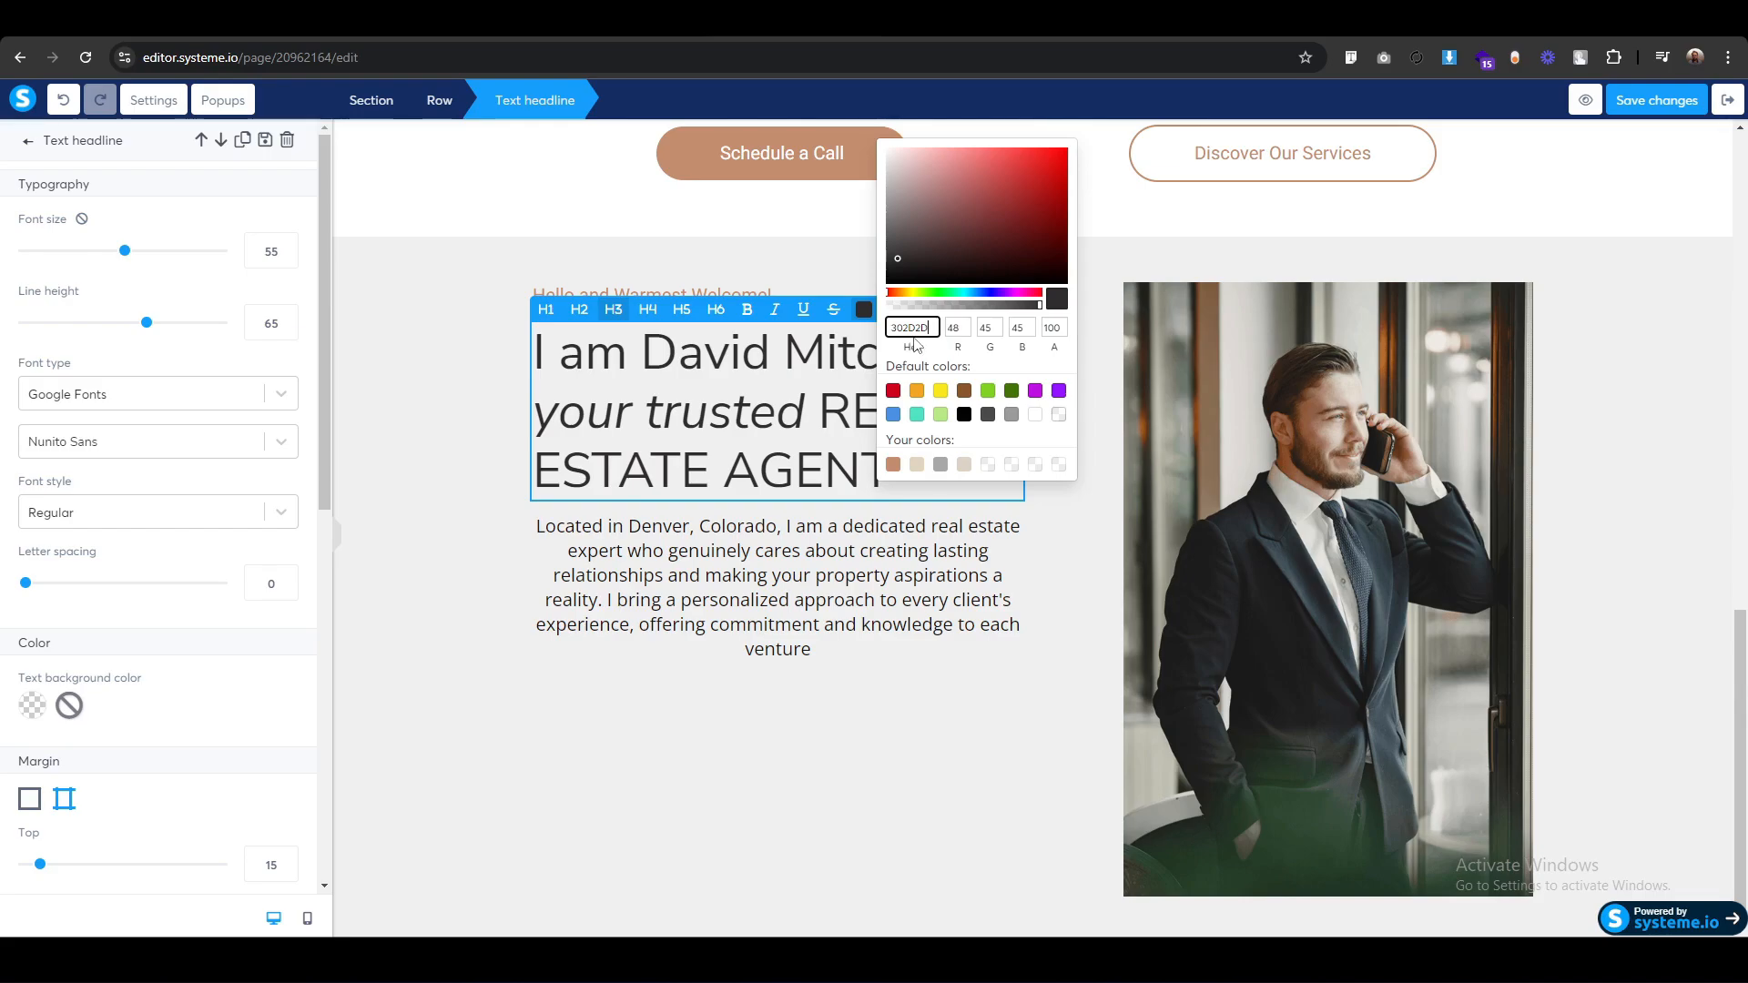
Replace the beige second swatch in the saved colors with 302D2D, keeping that color on the headline.
key("ctrl+a")
key("ctrl+c")
left_click(916, 464)
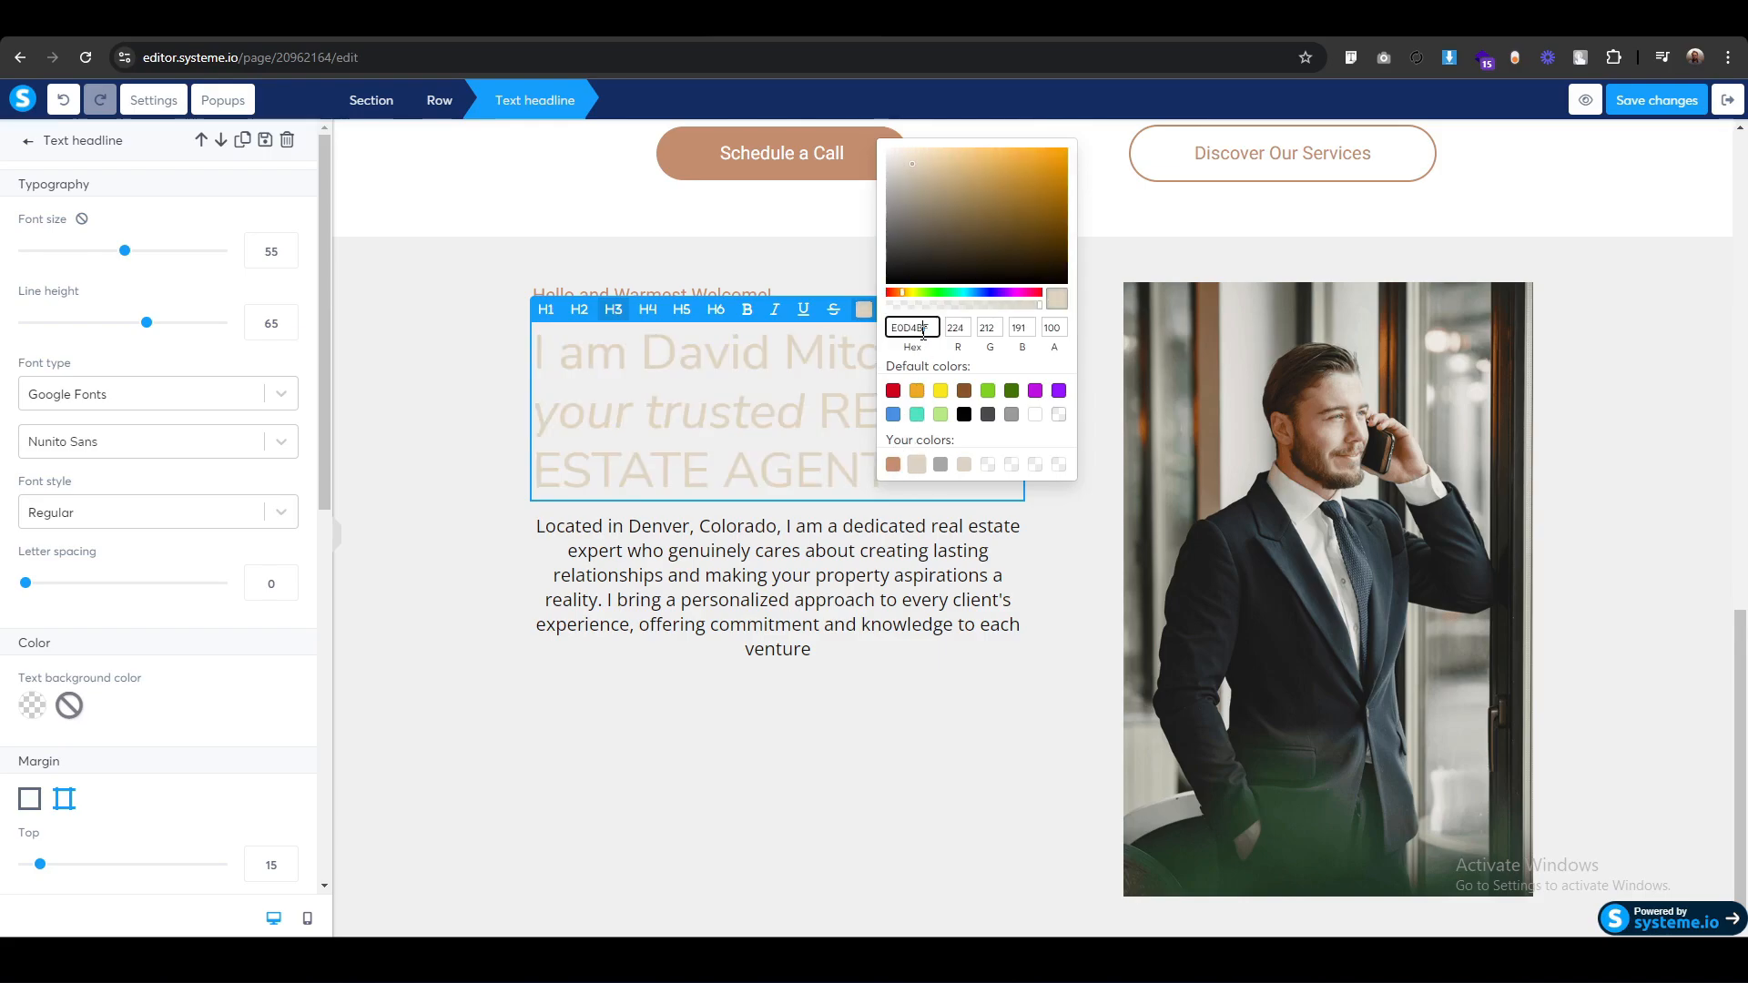
key("ctrl+a")
key("ctrl+v")
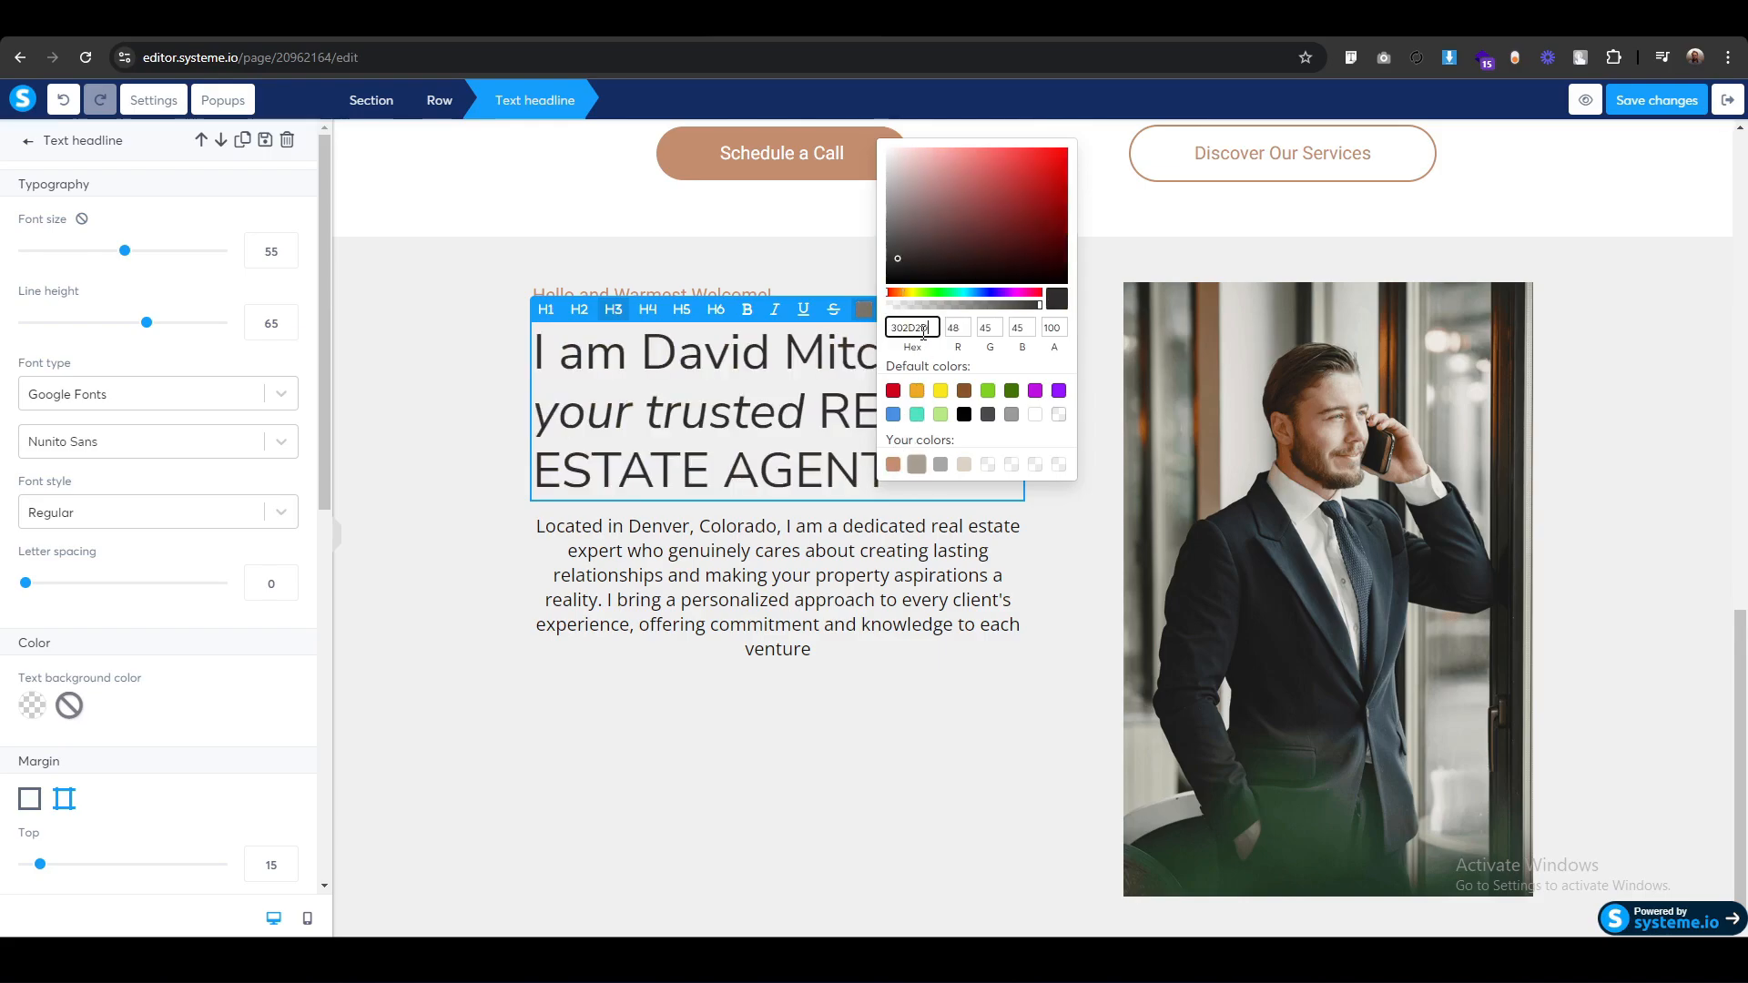
left_click(472, 473)
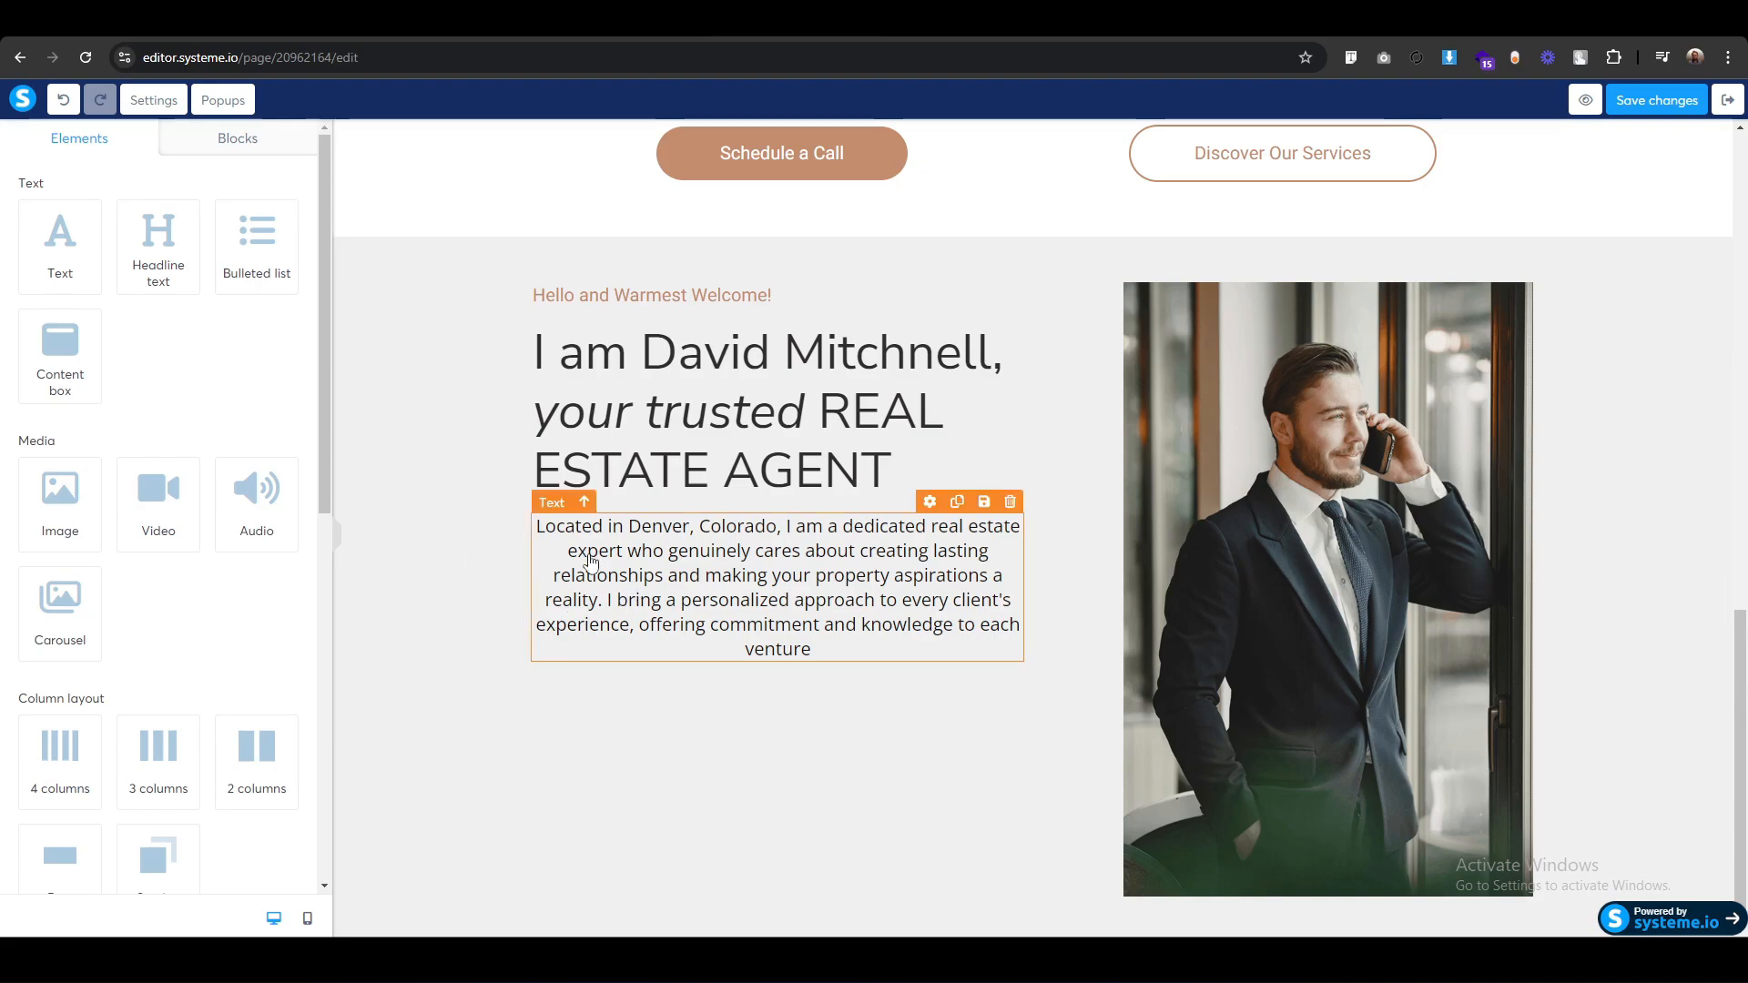
Set the paragraph below the headline to the Google font Heebo and align it left.
left_click(551, 508)
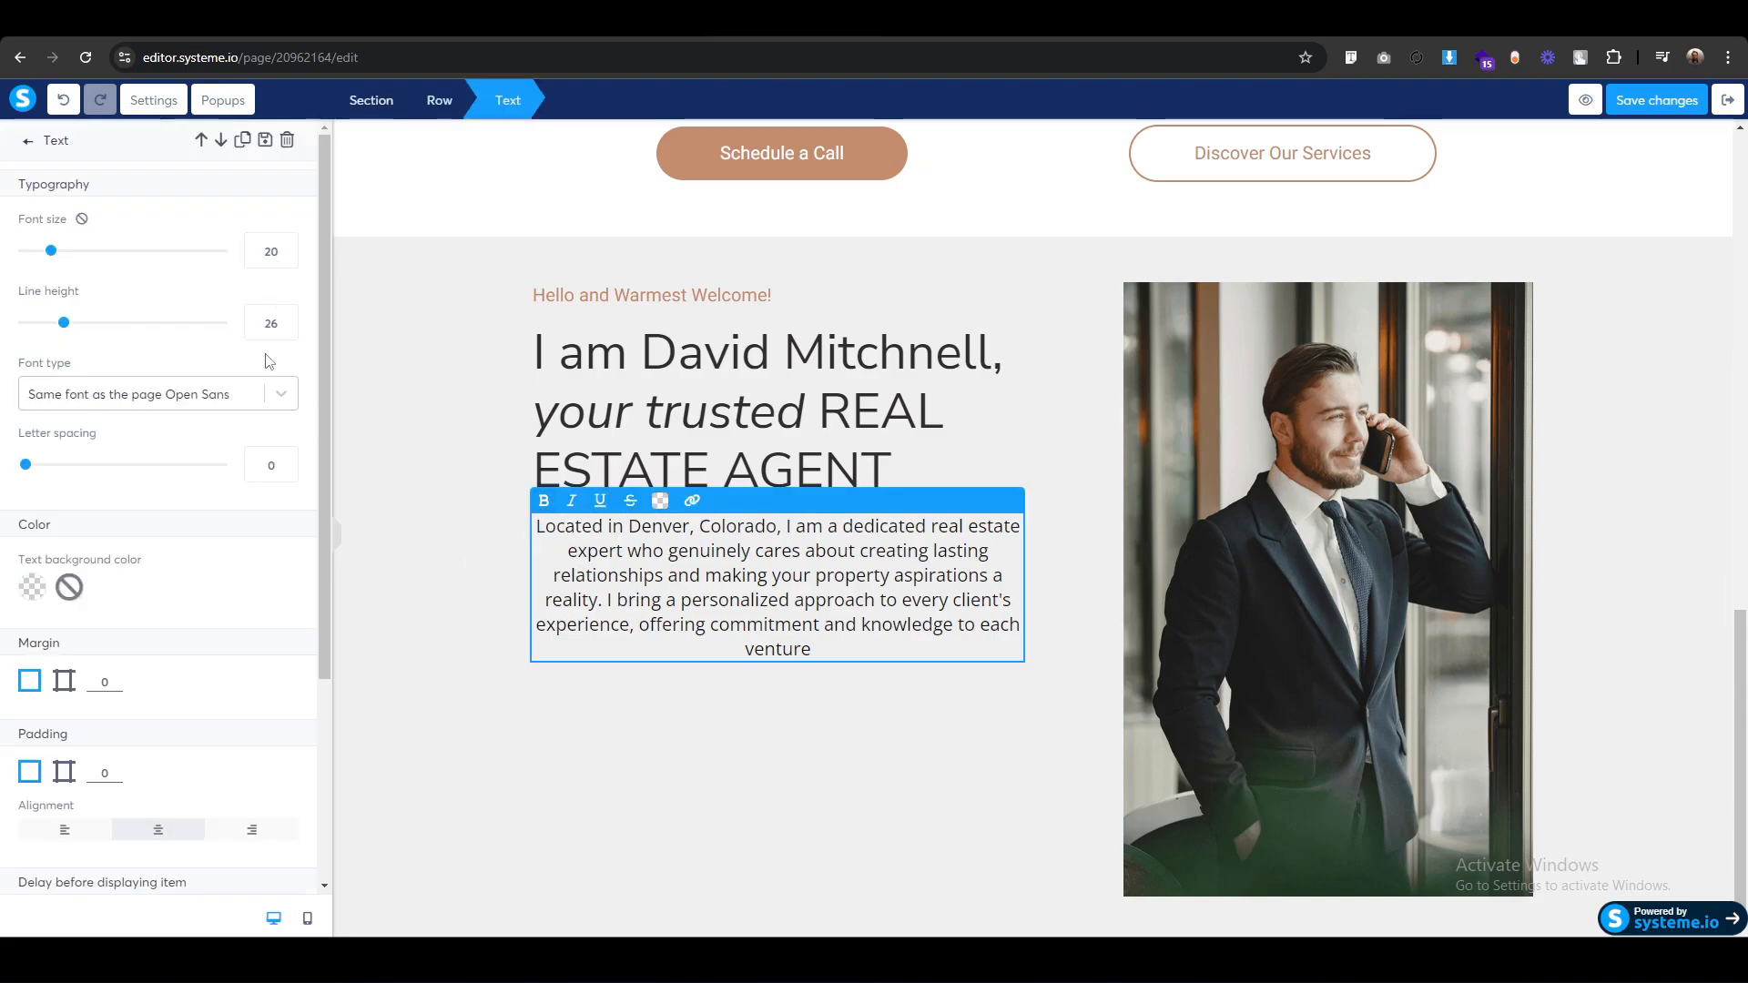
left_click(146, 394)
left_click(102, 497)
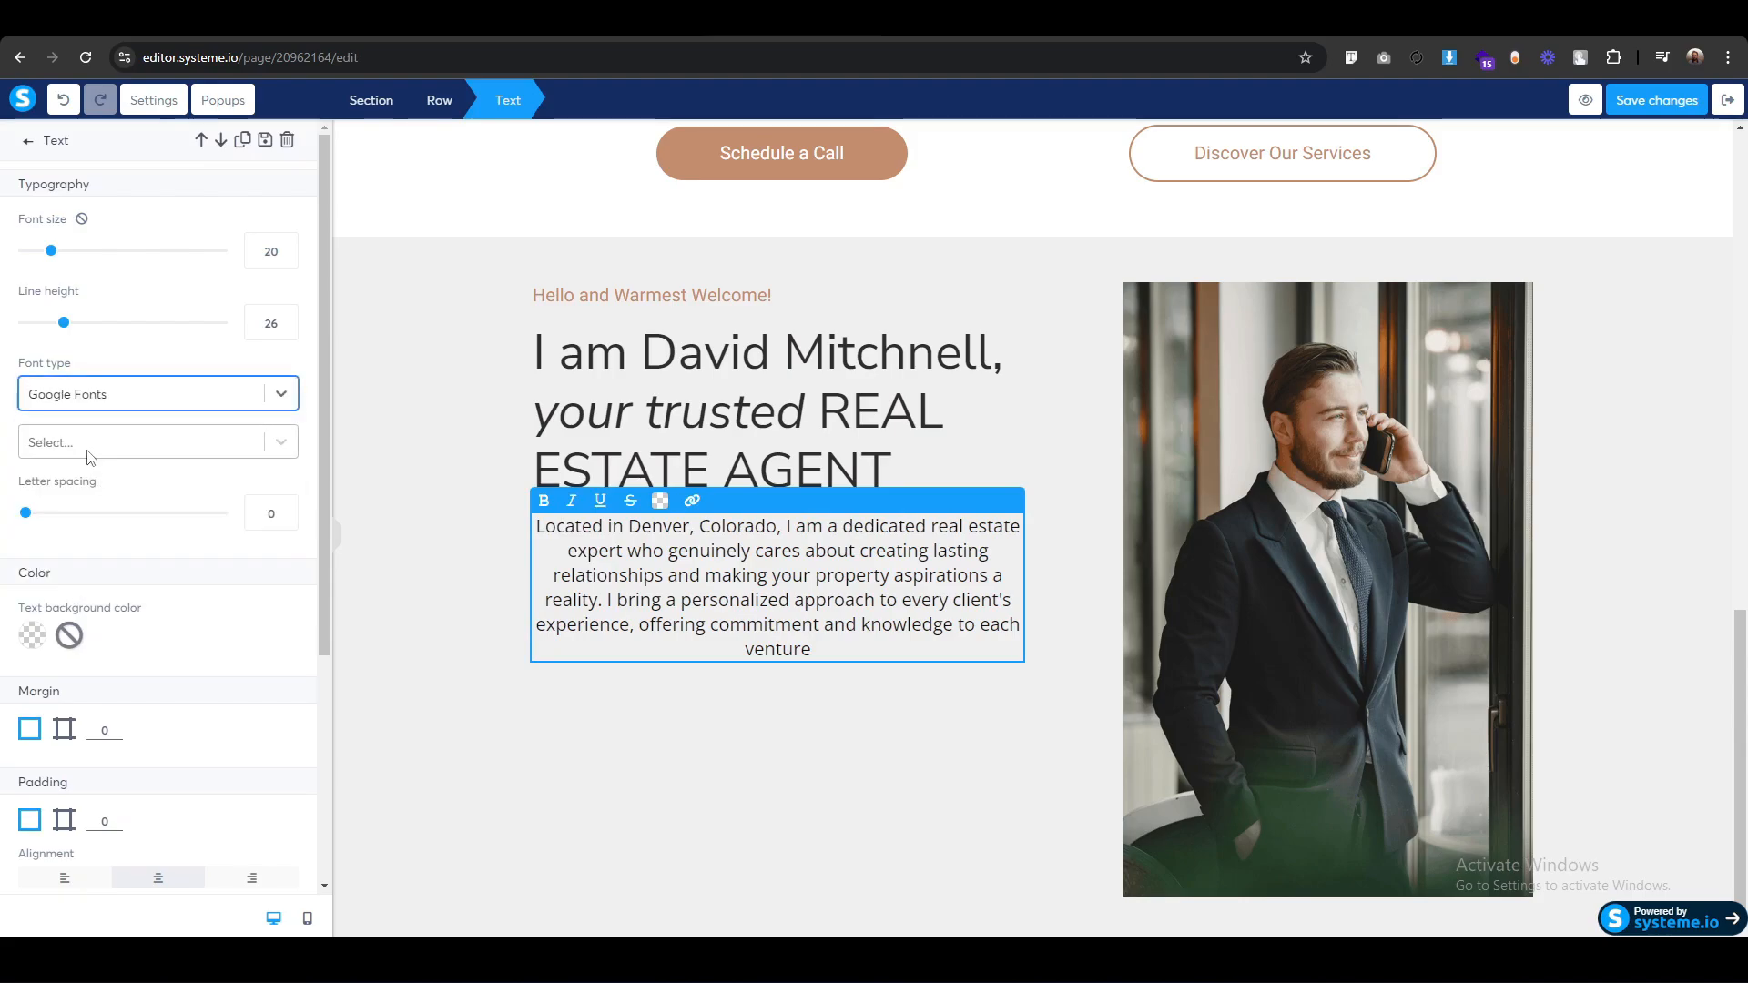
left_click(90, 446)
type("hee")
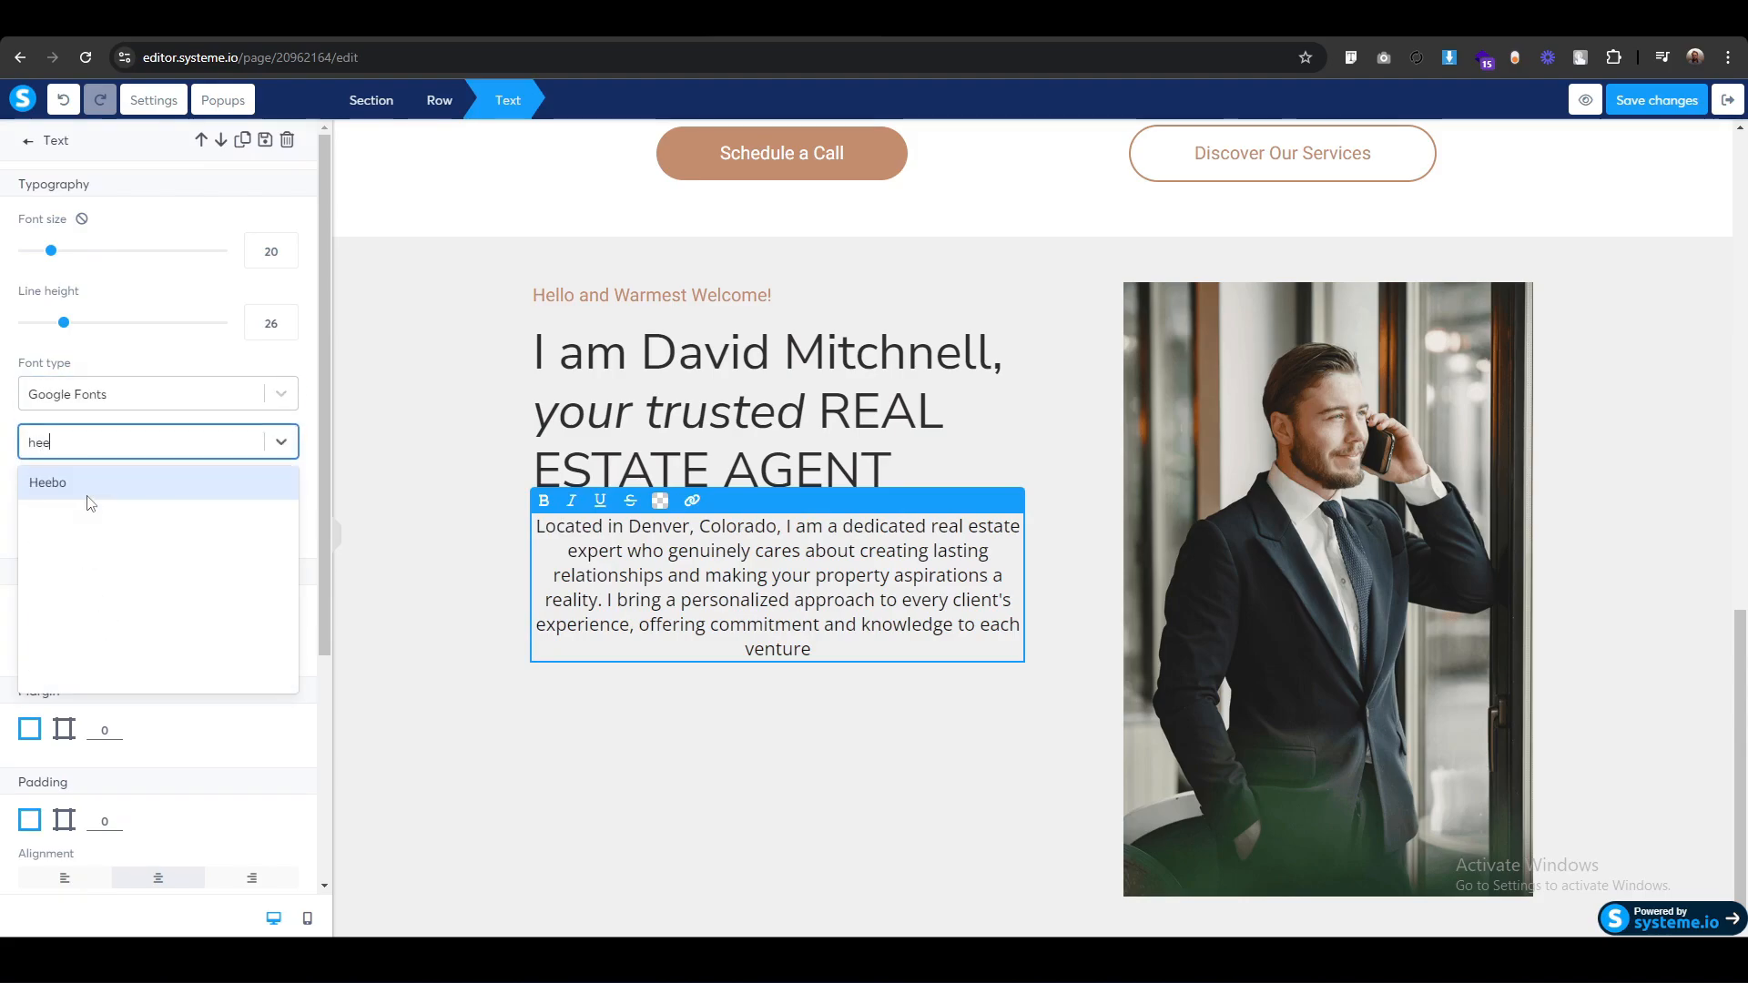
left_click(72, 496)
scroll(90, 747, "down", 3)
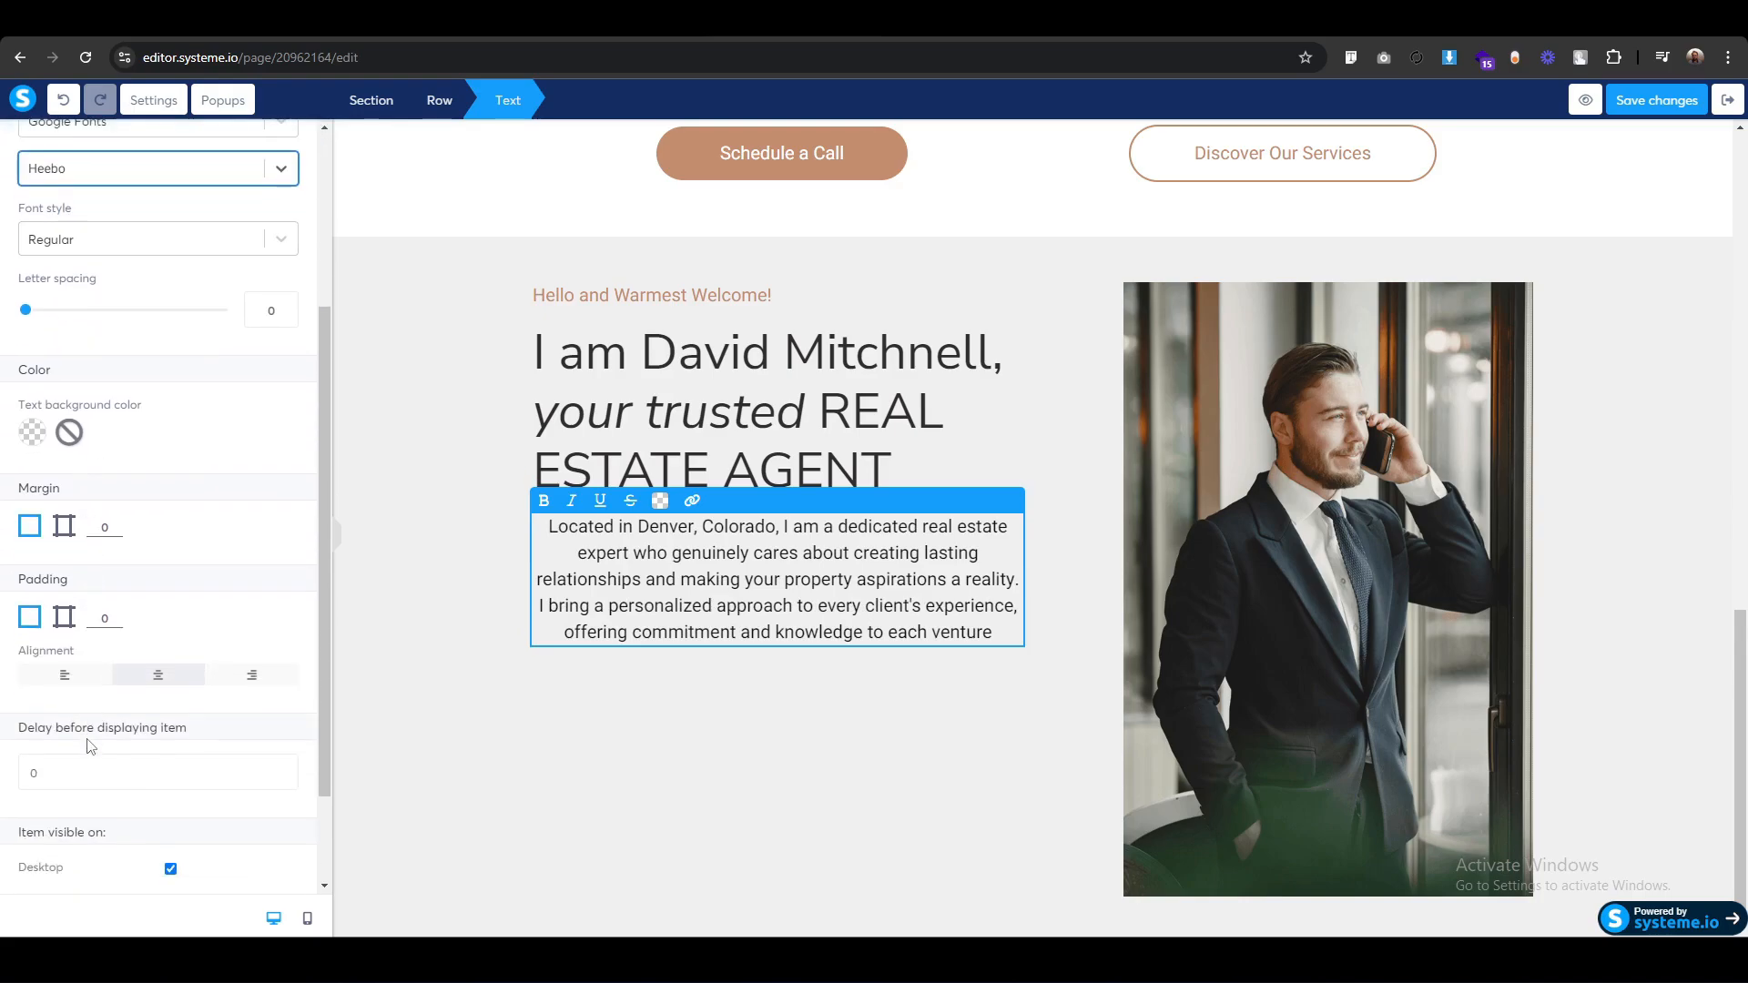
left_click(55, 673)
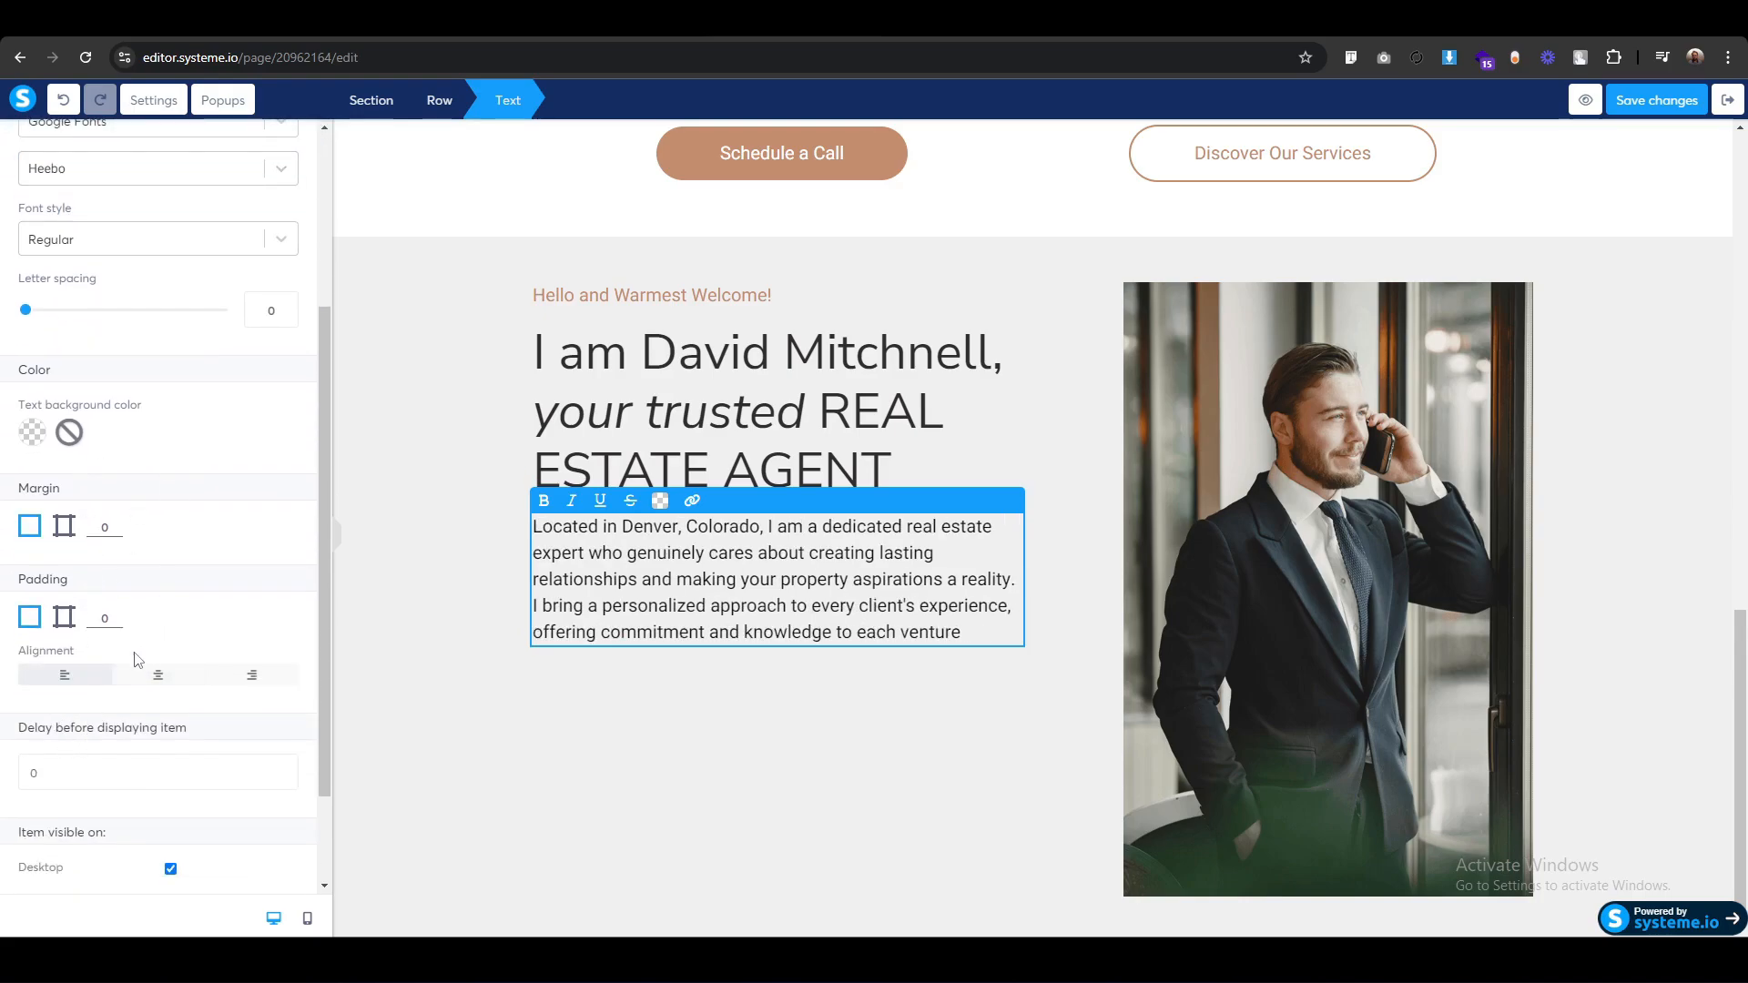
Apply the saved dark color 302D2D to the whole introduction paragraph.
scroll(128, 651, "up", 2)
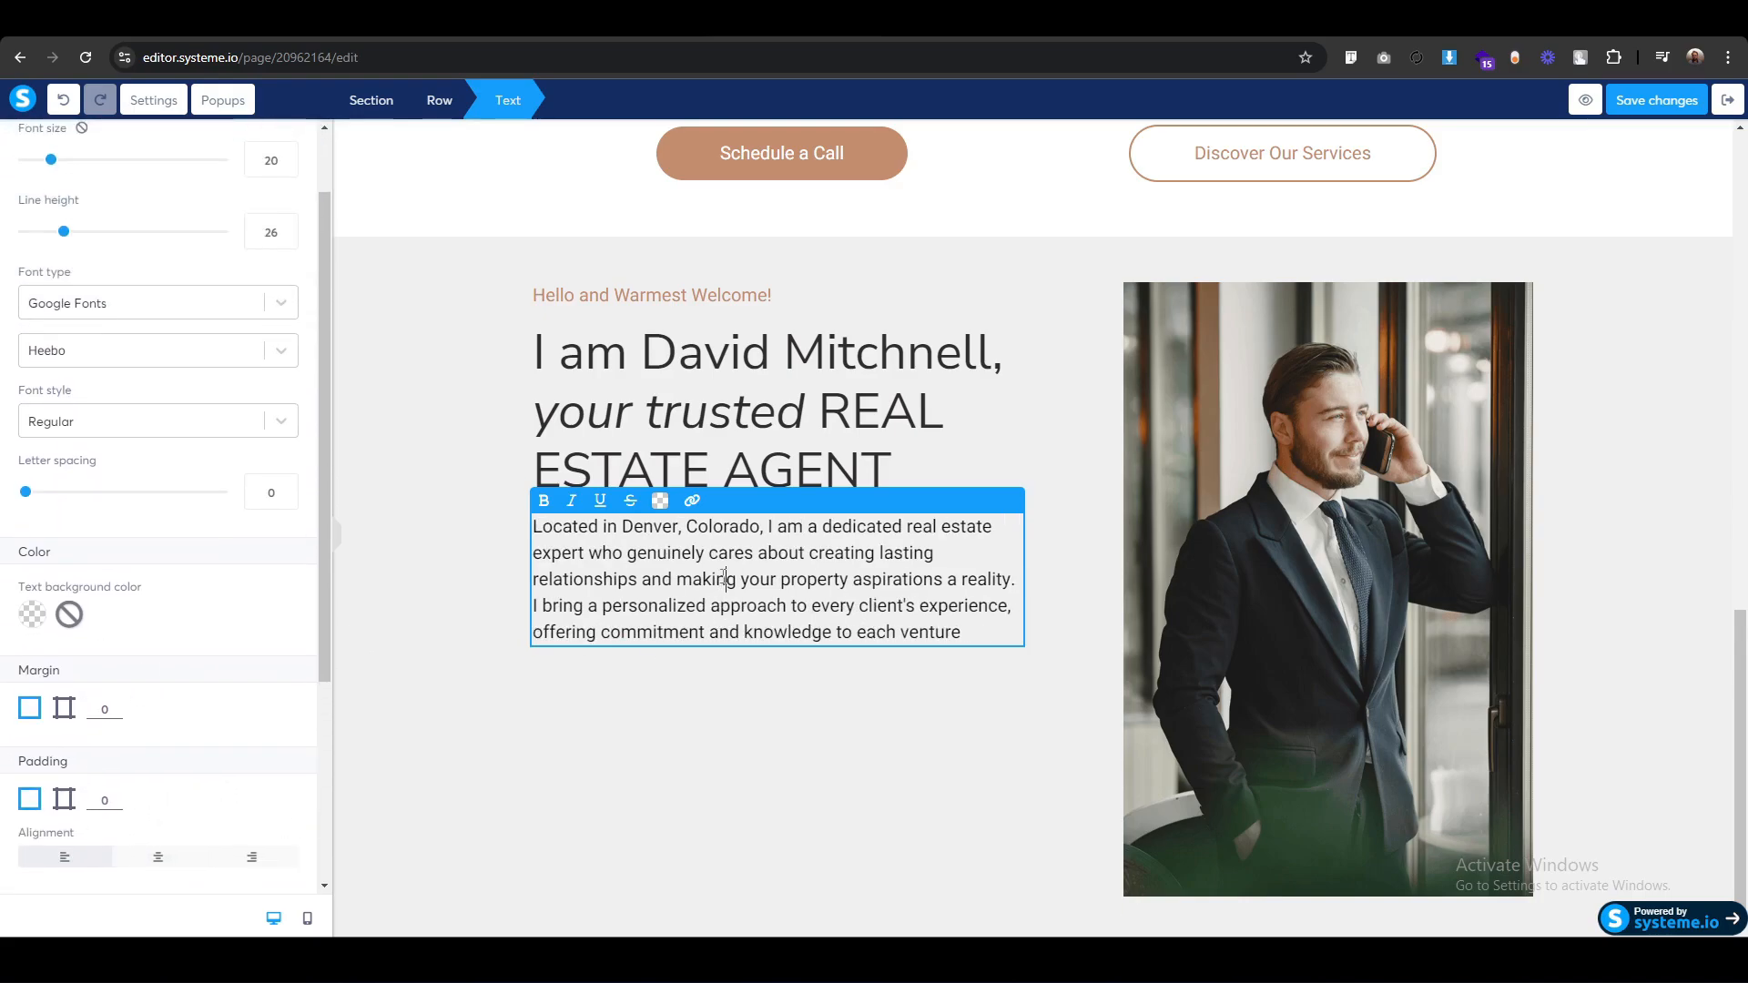
triple_click(726, 579)
left_click(660, 501)
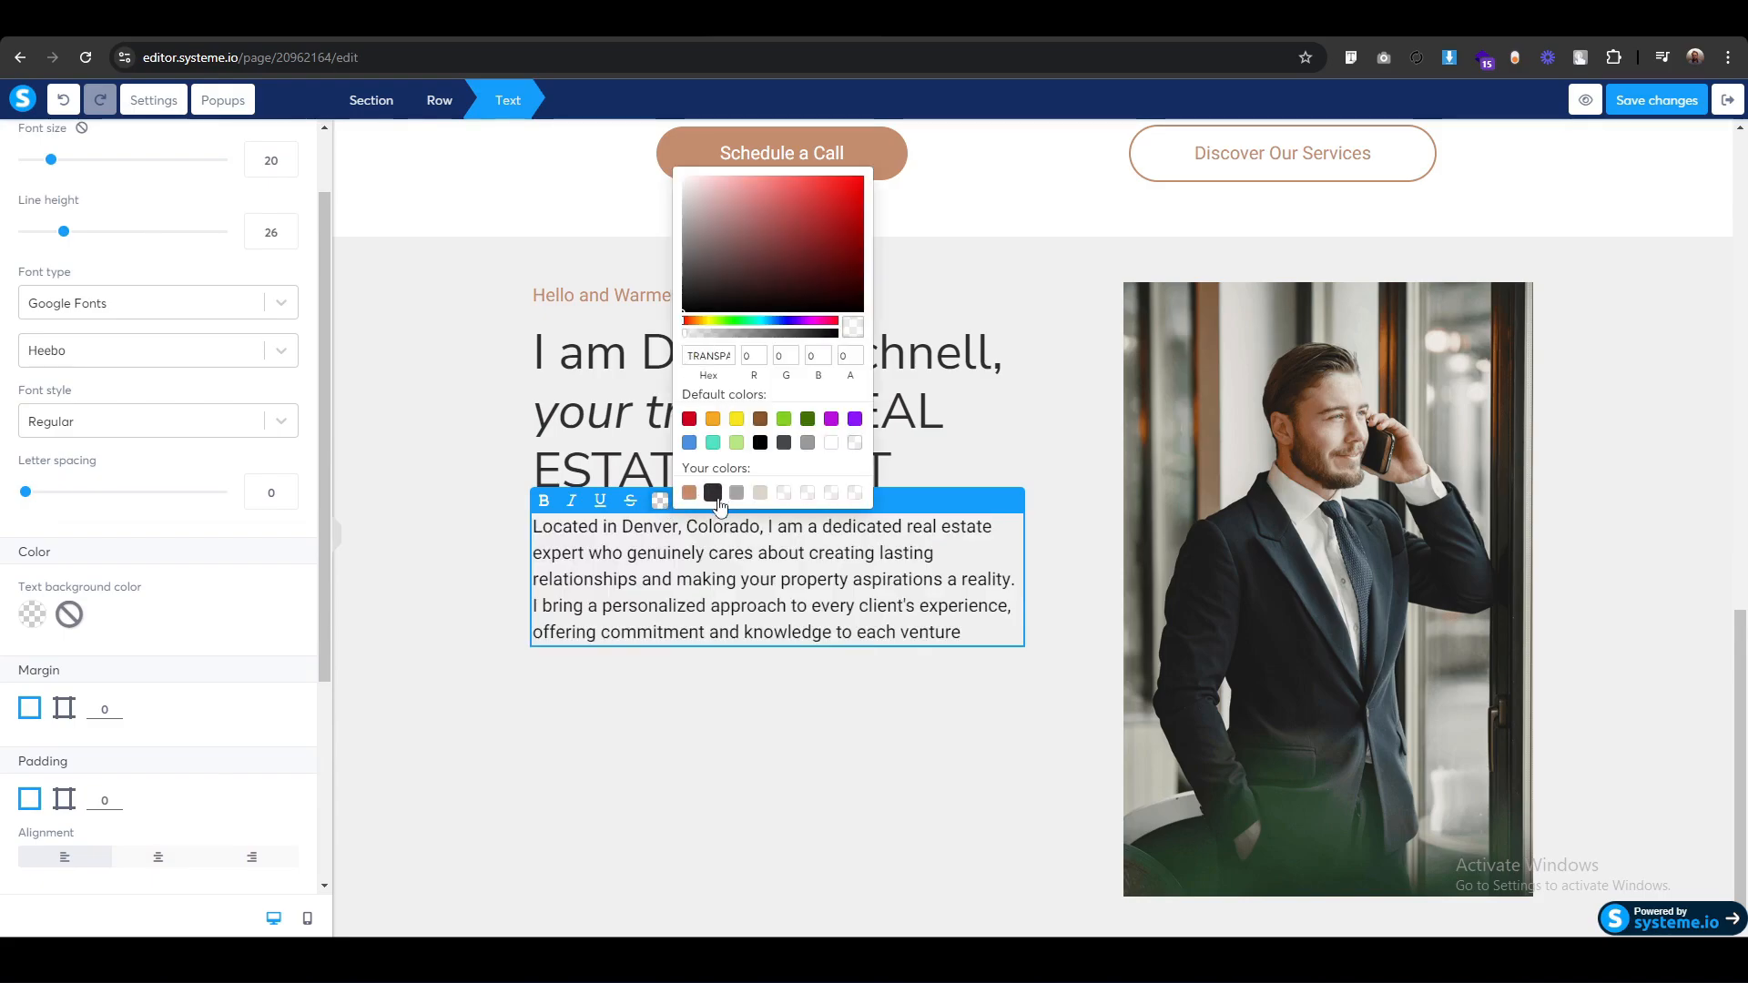
left_click(379, 671)
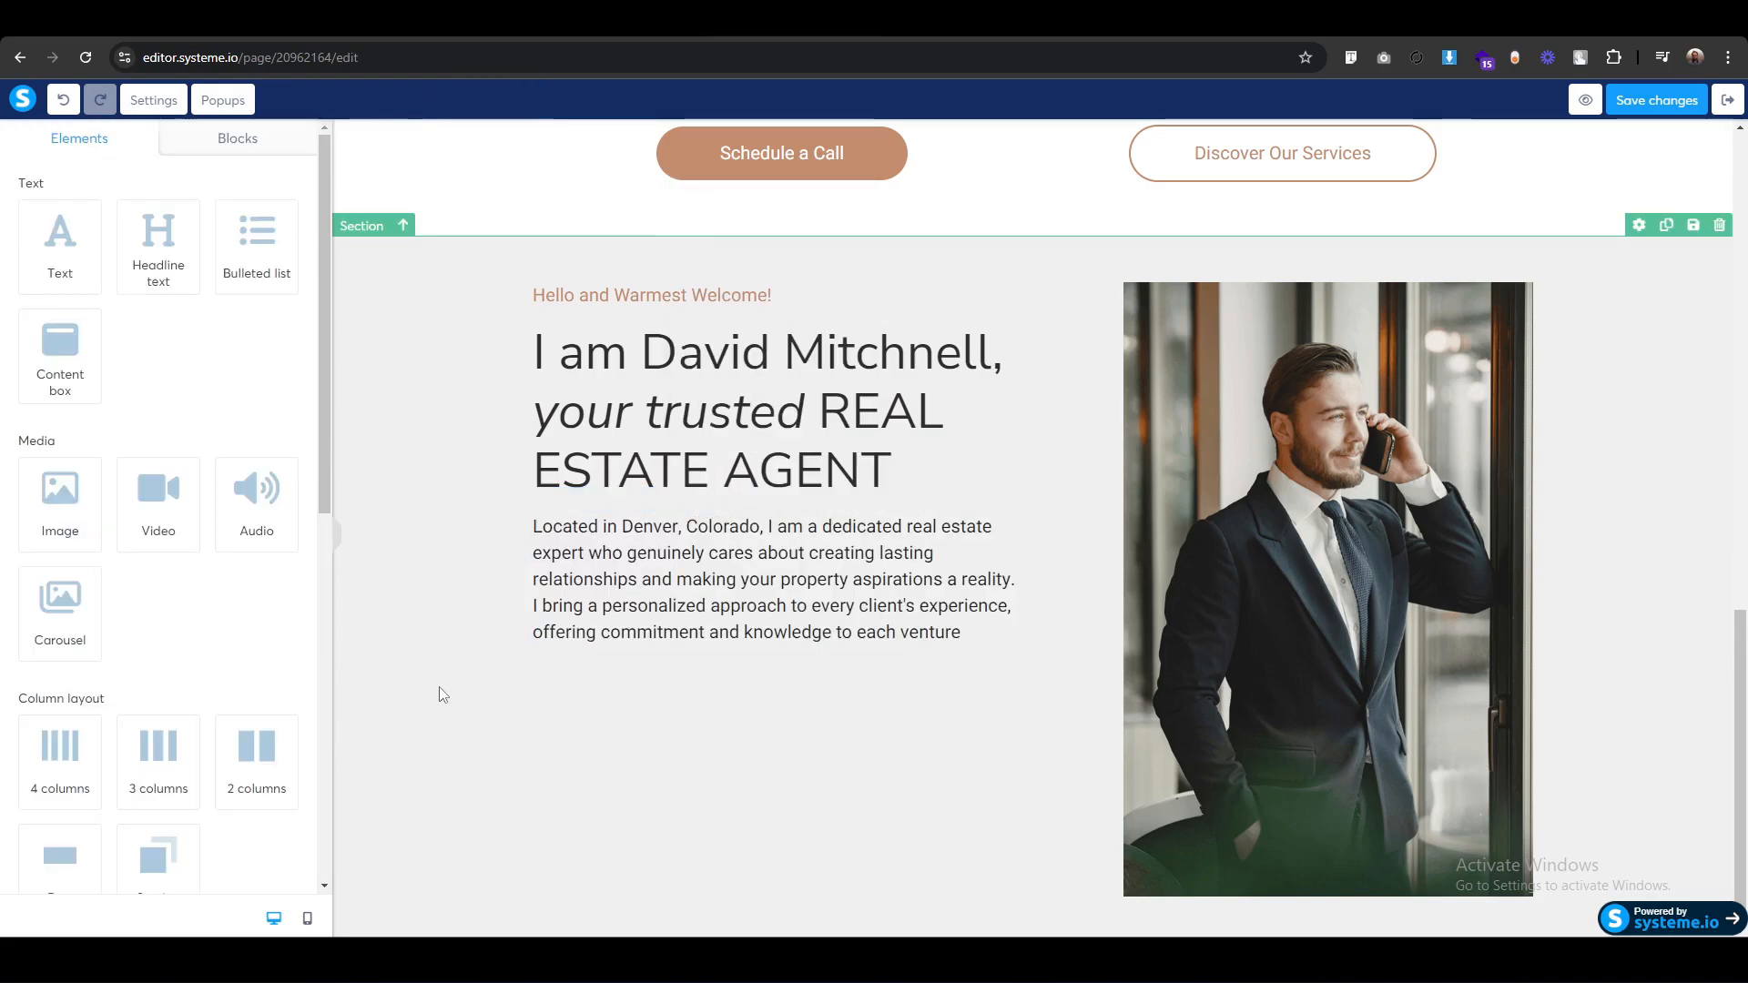
left_click(473, 624)
left_click(405, 331)
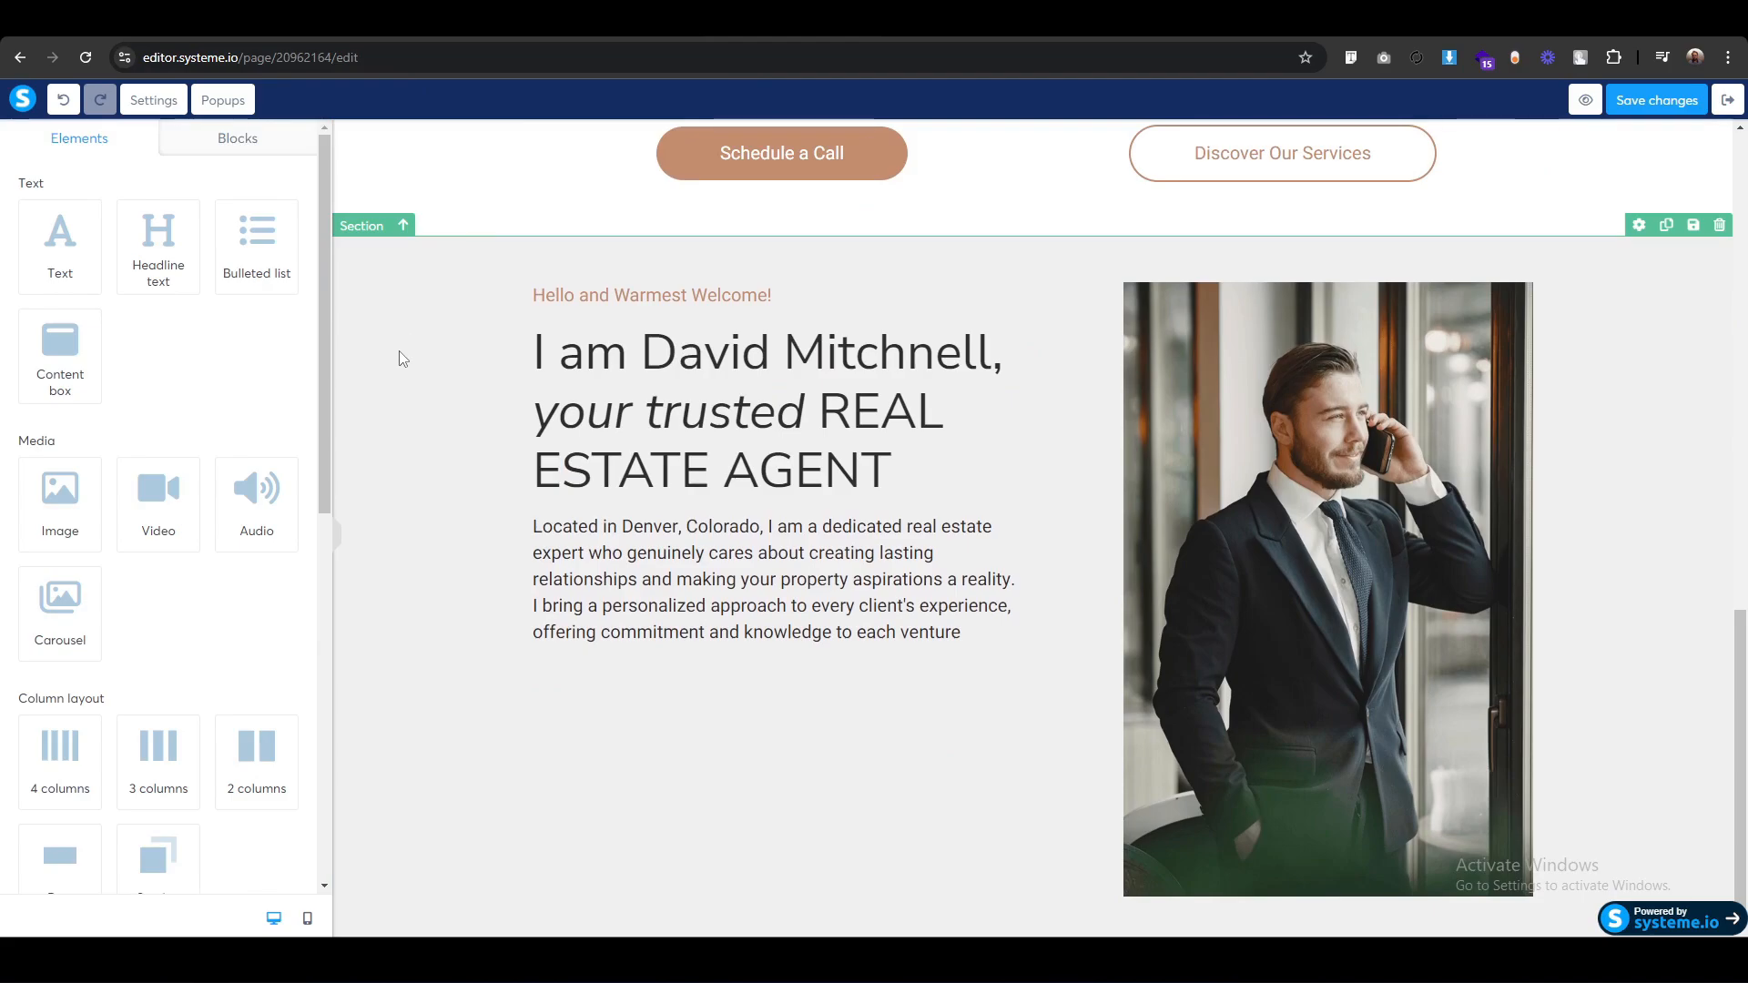
Set the introduction section's top and bottom padding to 120 each.
left_click(362, 227)
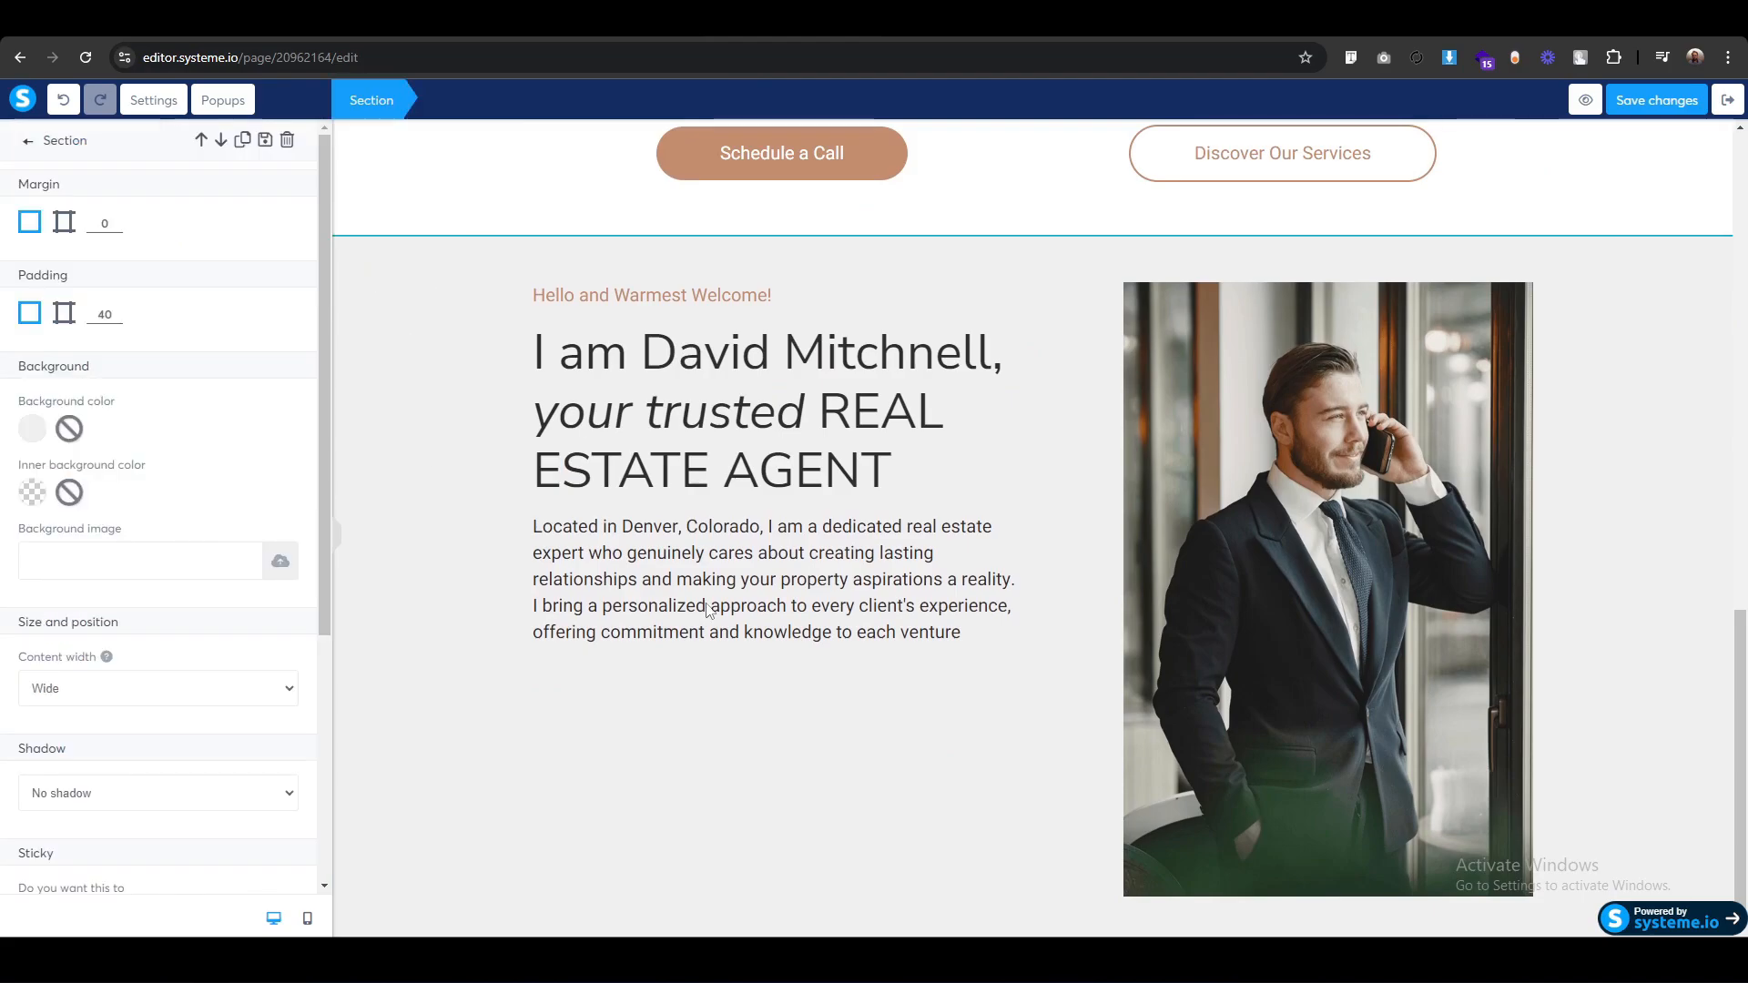
left_click(64, 313)
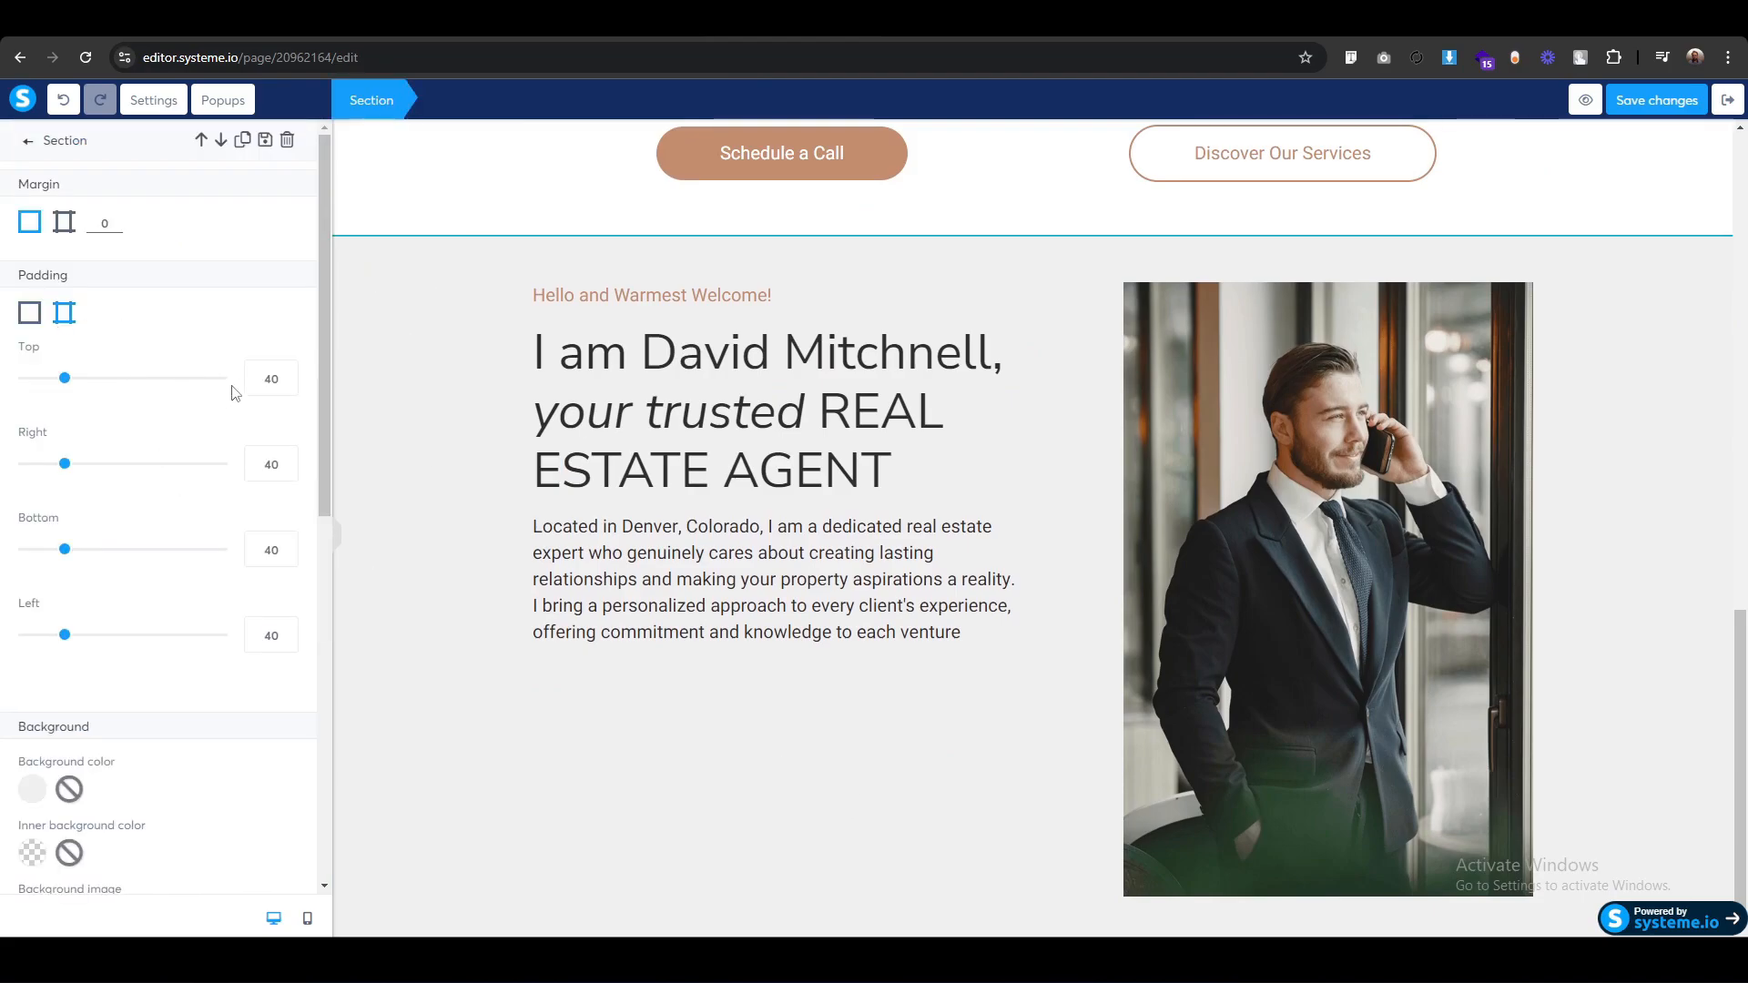
left_click_drag(257, 379, 291, 382)
type("120")
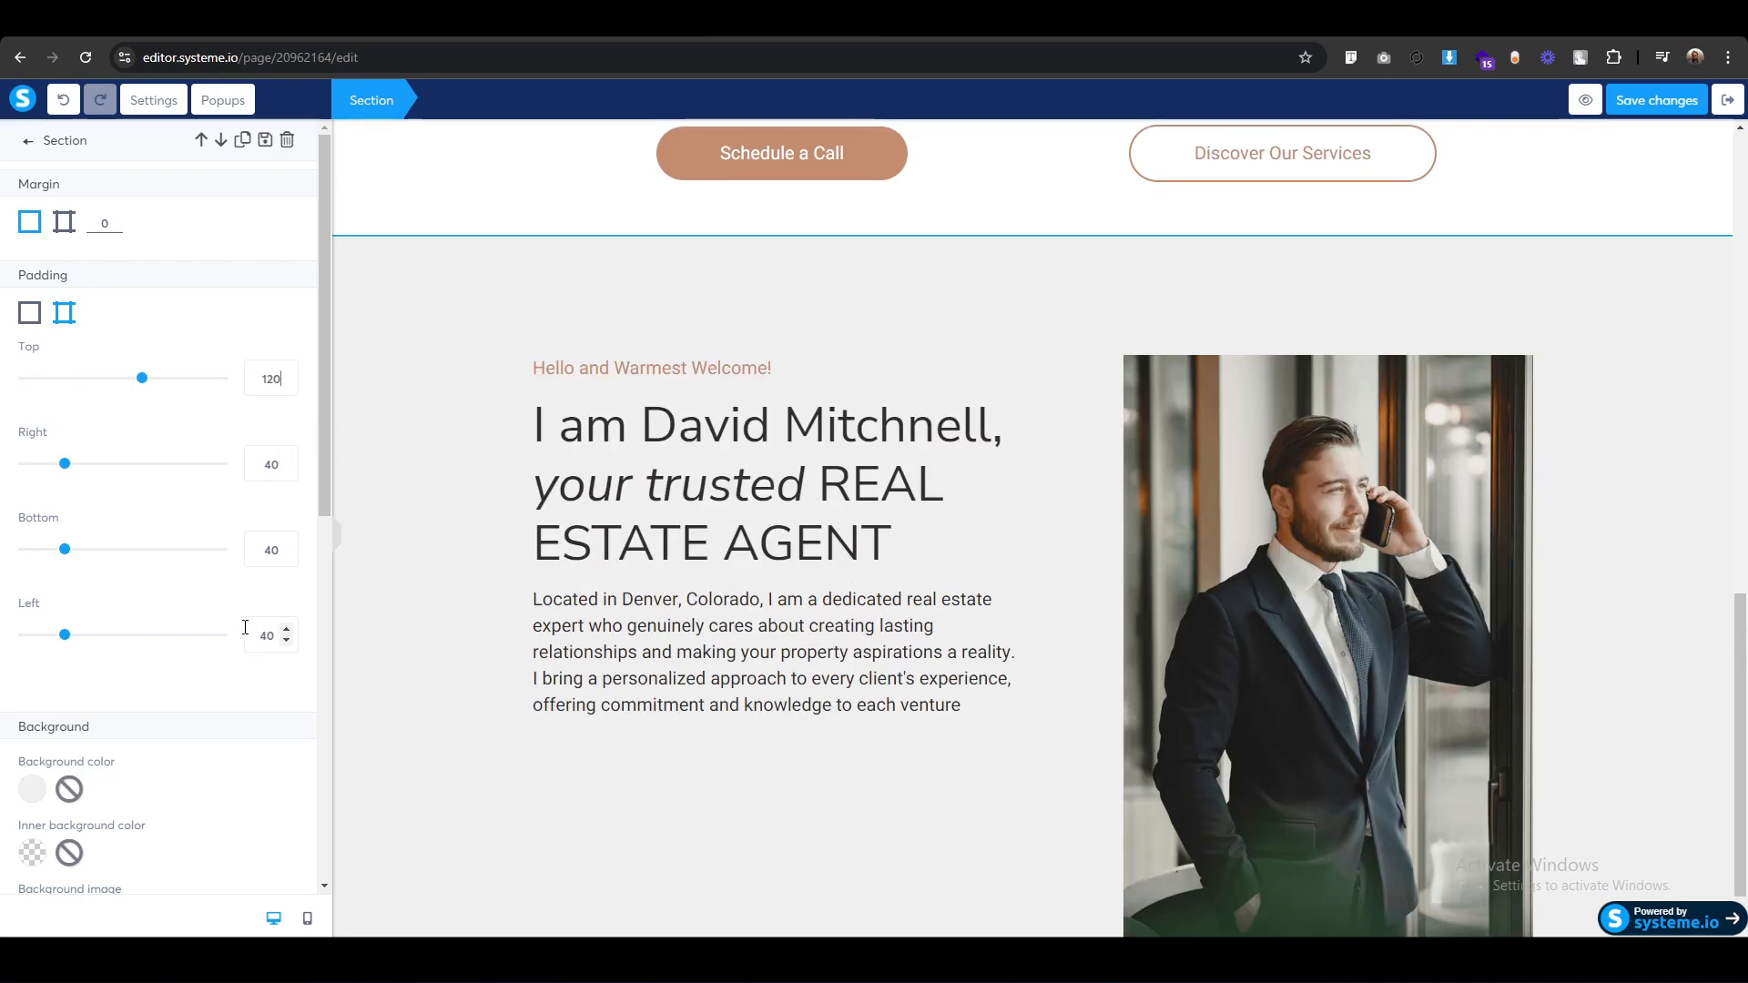
left_click_drag(262, 550, 305, 552)
type("120")
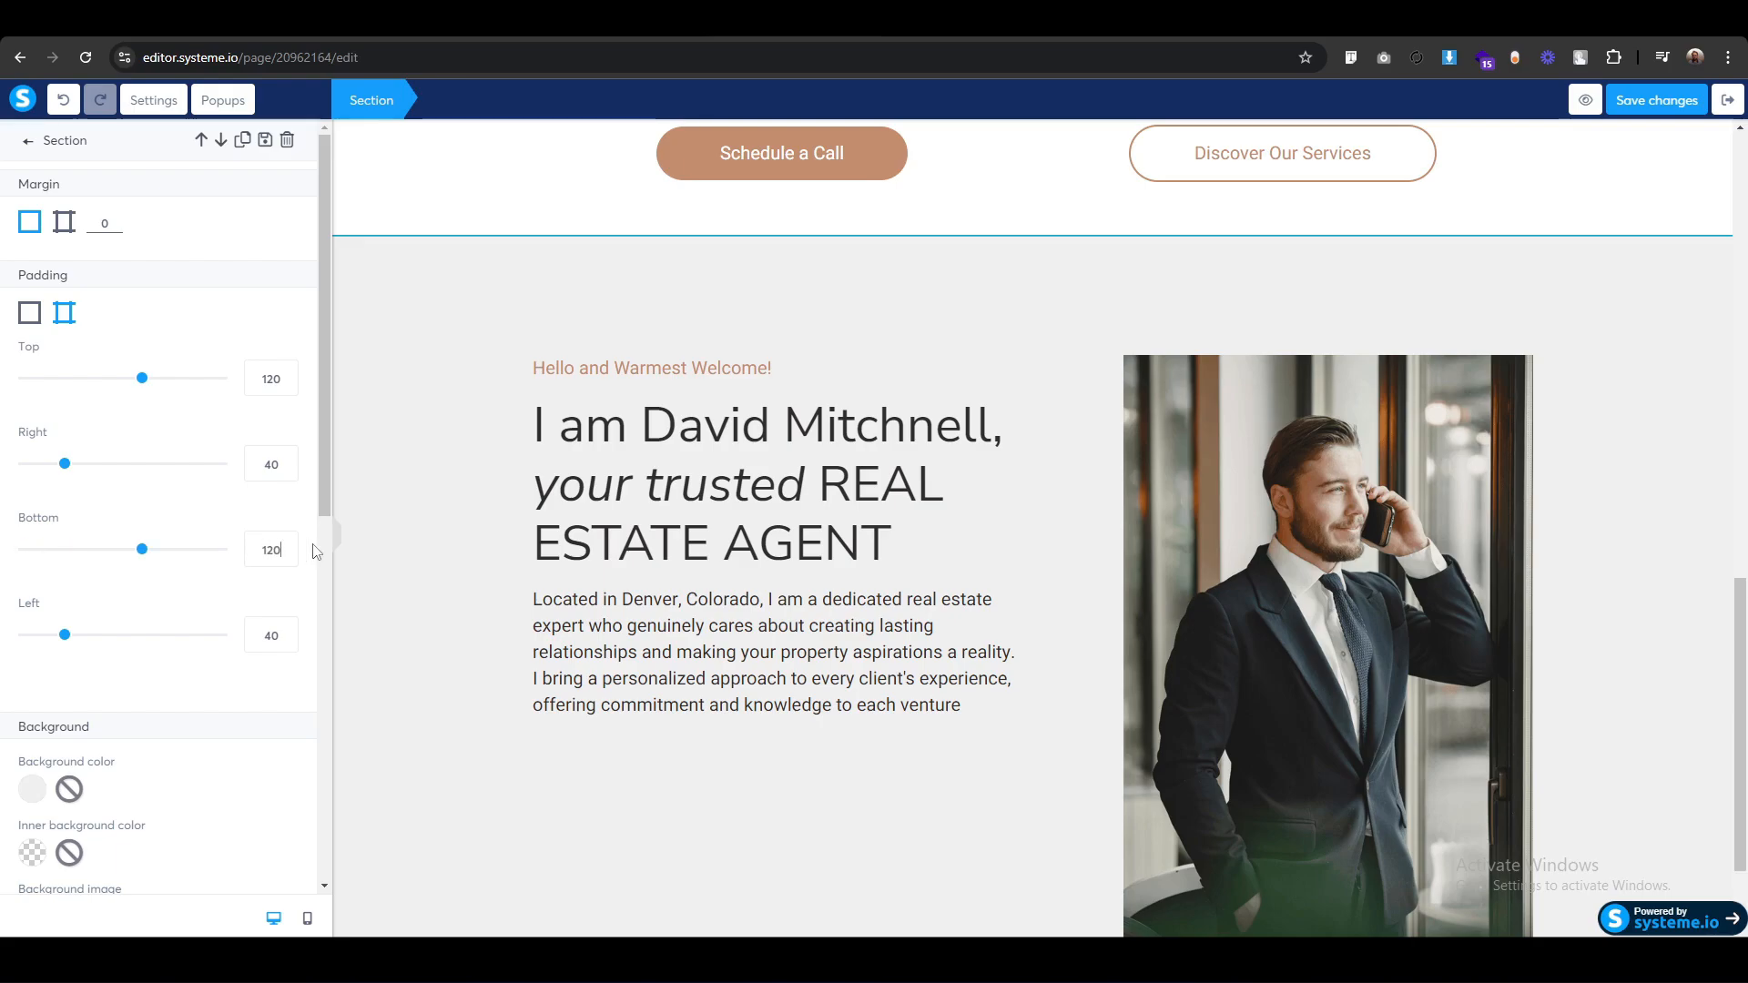
left_click(418, 628)
Vertically center the introduction text column beside the portrait photo.
scroll(418, 628, "down", 1)
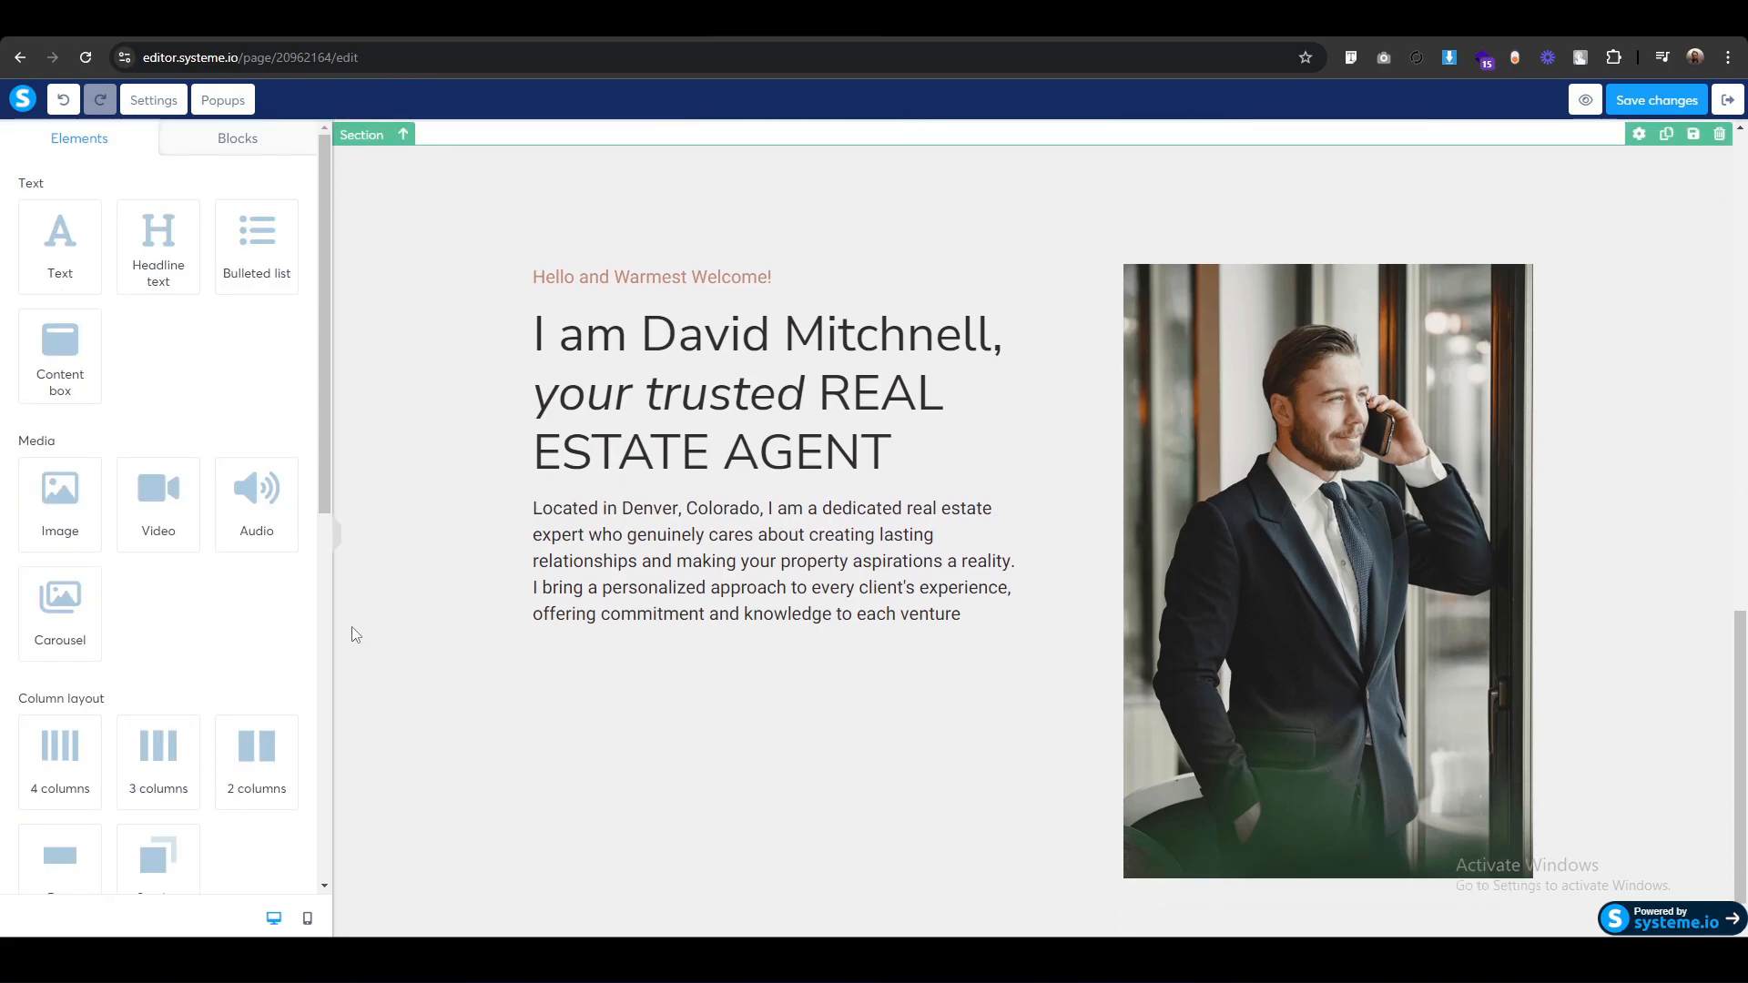
scroll(350, 632, "down", 1)
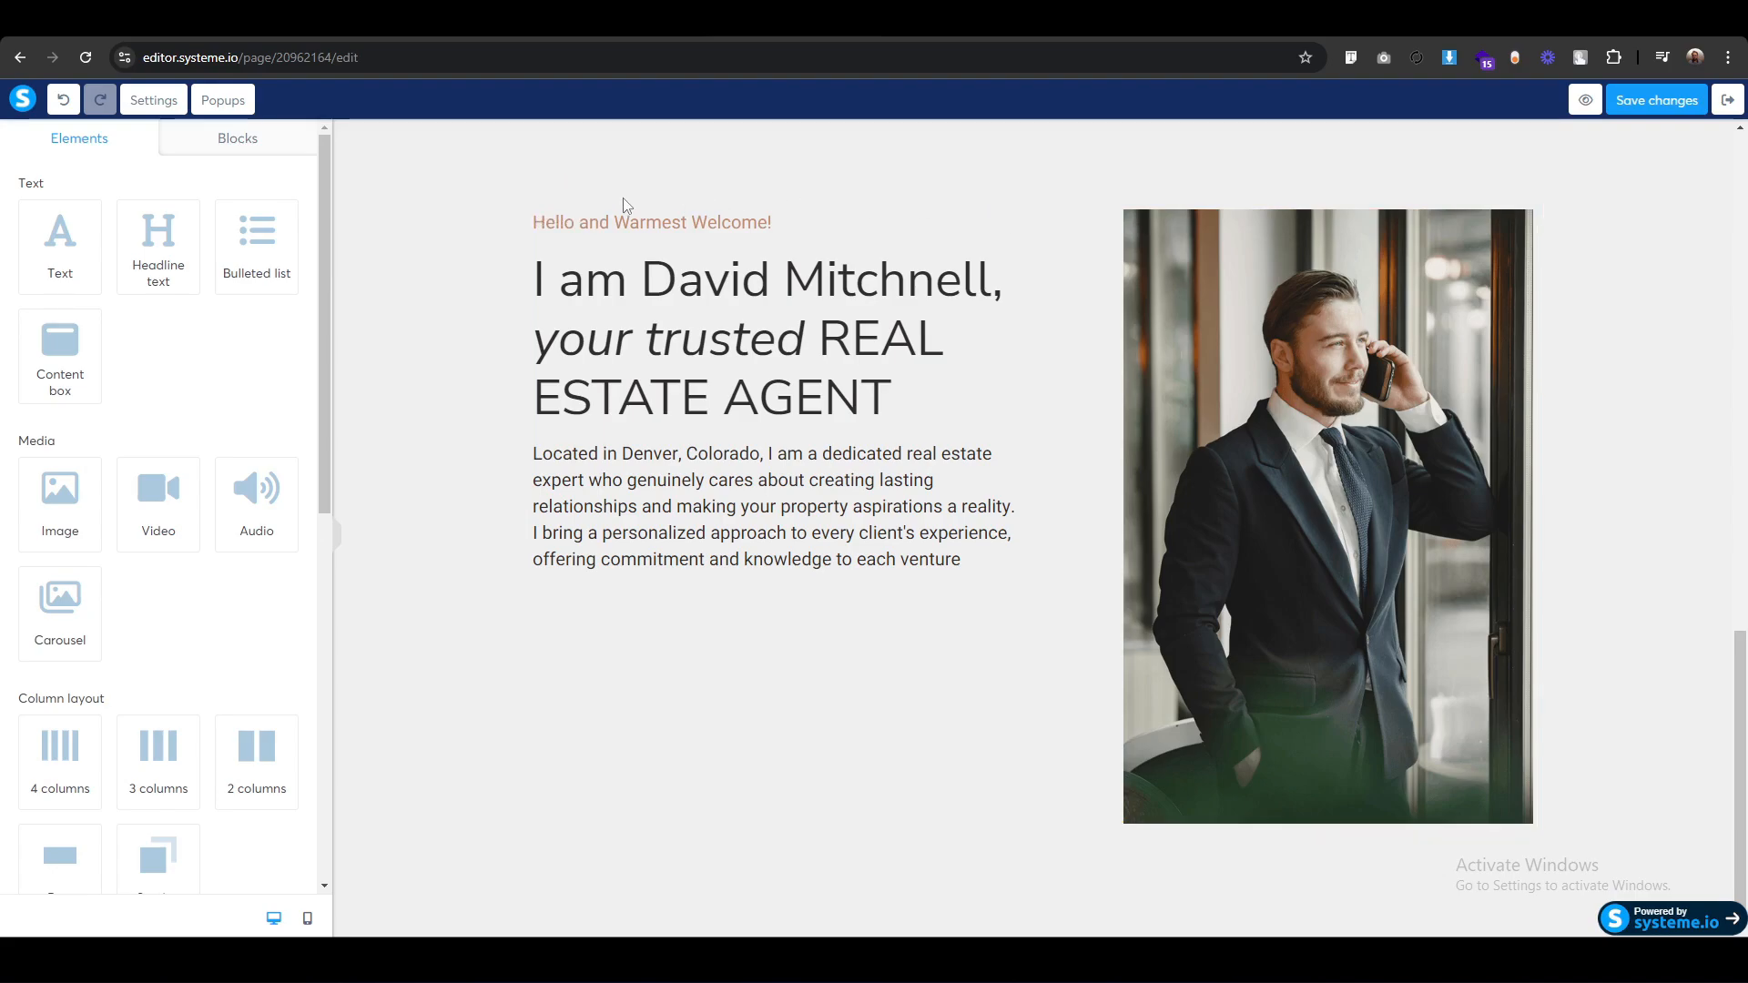
scroll(546, 309, "up", 2)
left_click(428, 532)
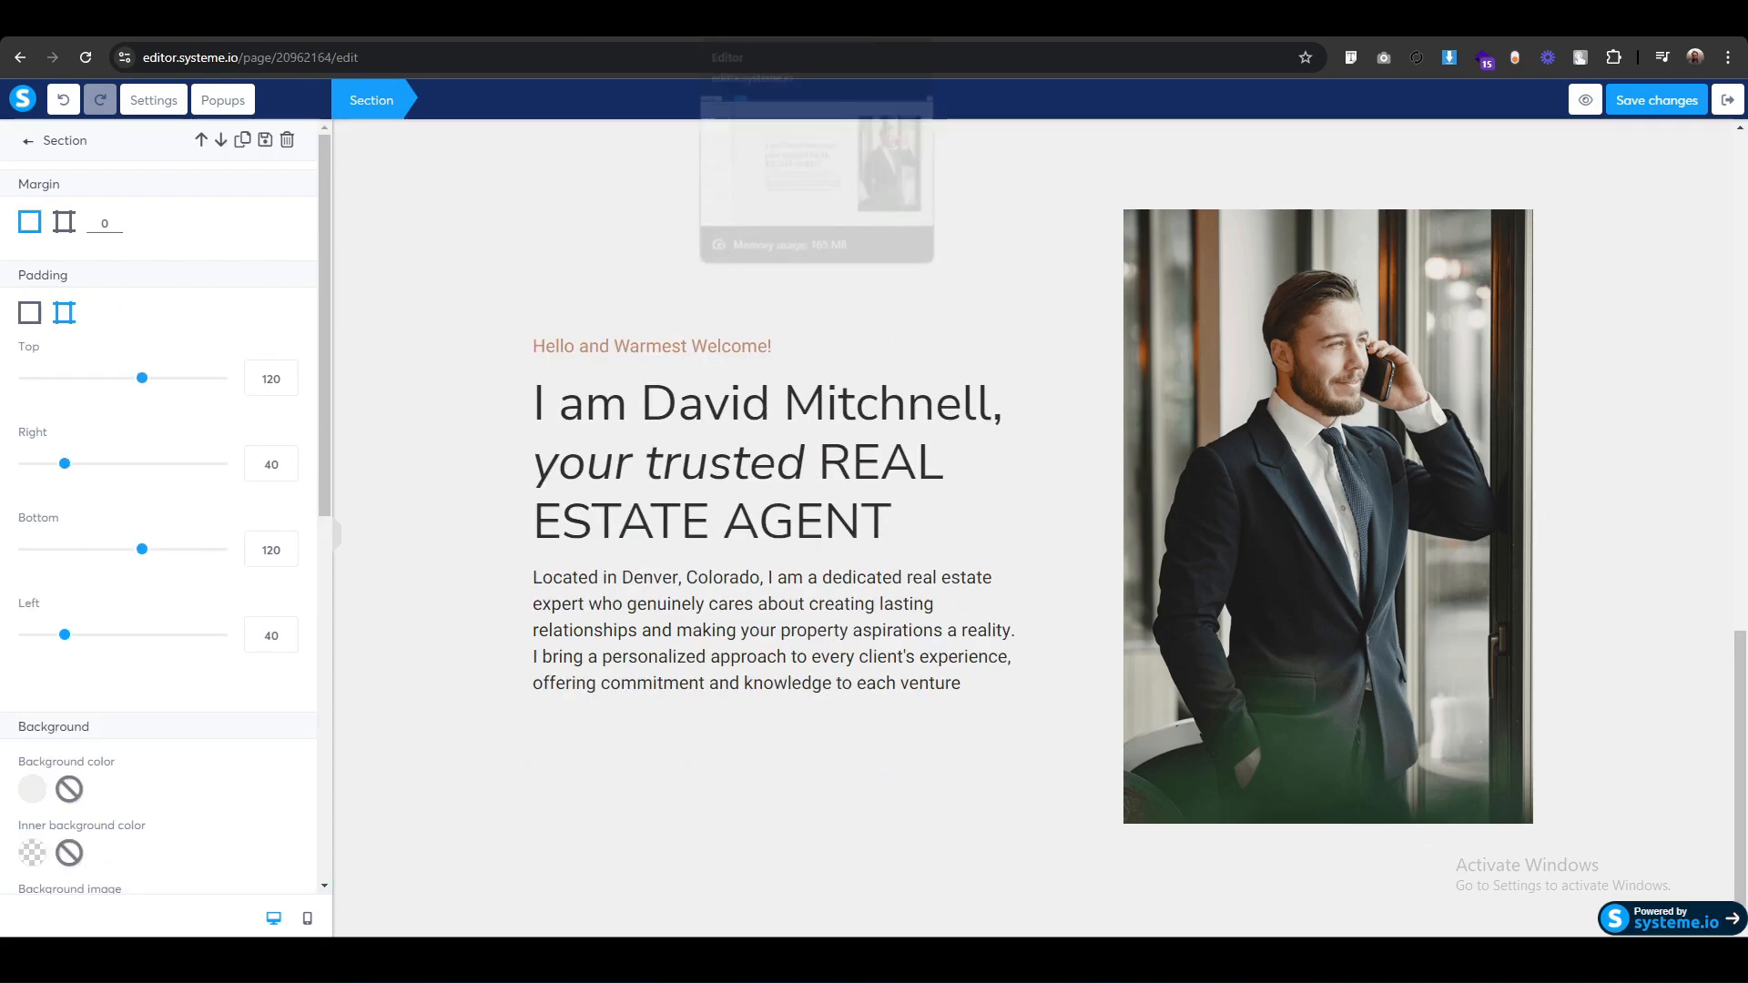
Add a three-column layout directly below the introduction paragraph.
left_click(29, 143)
scroll(182, 546, "down", 3)
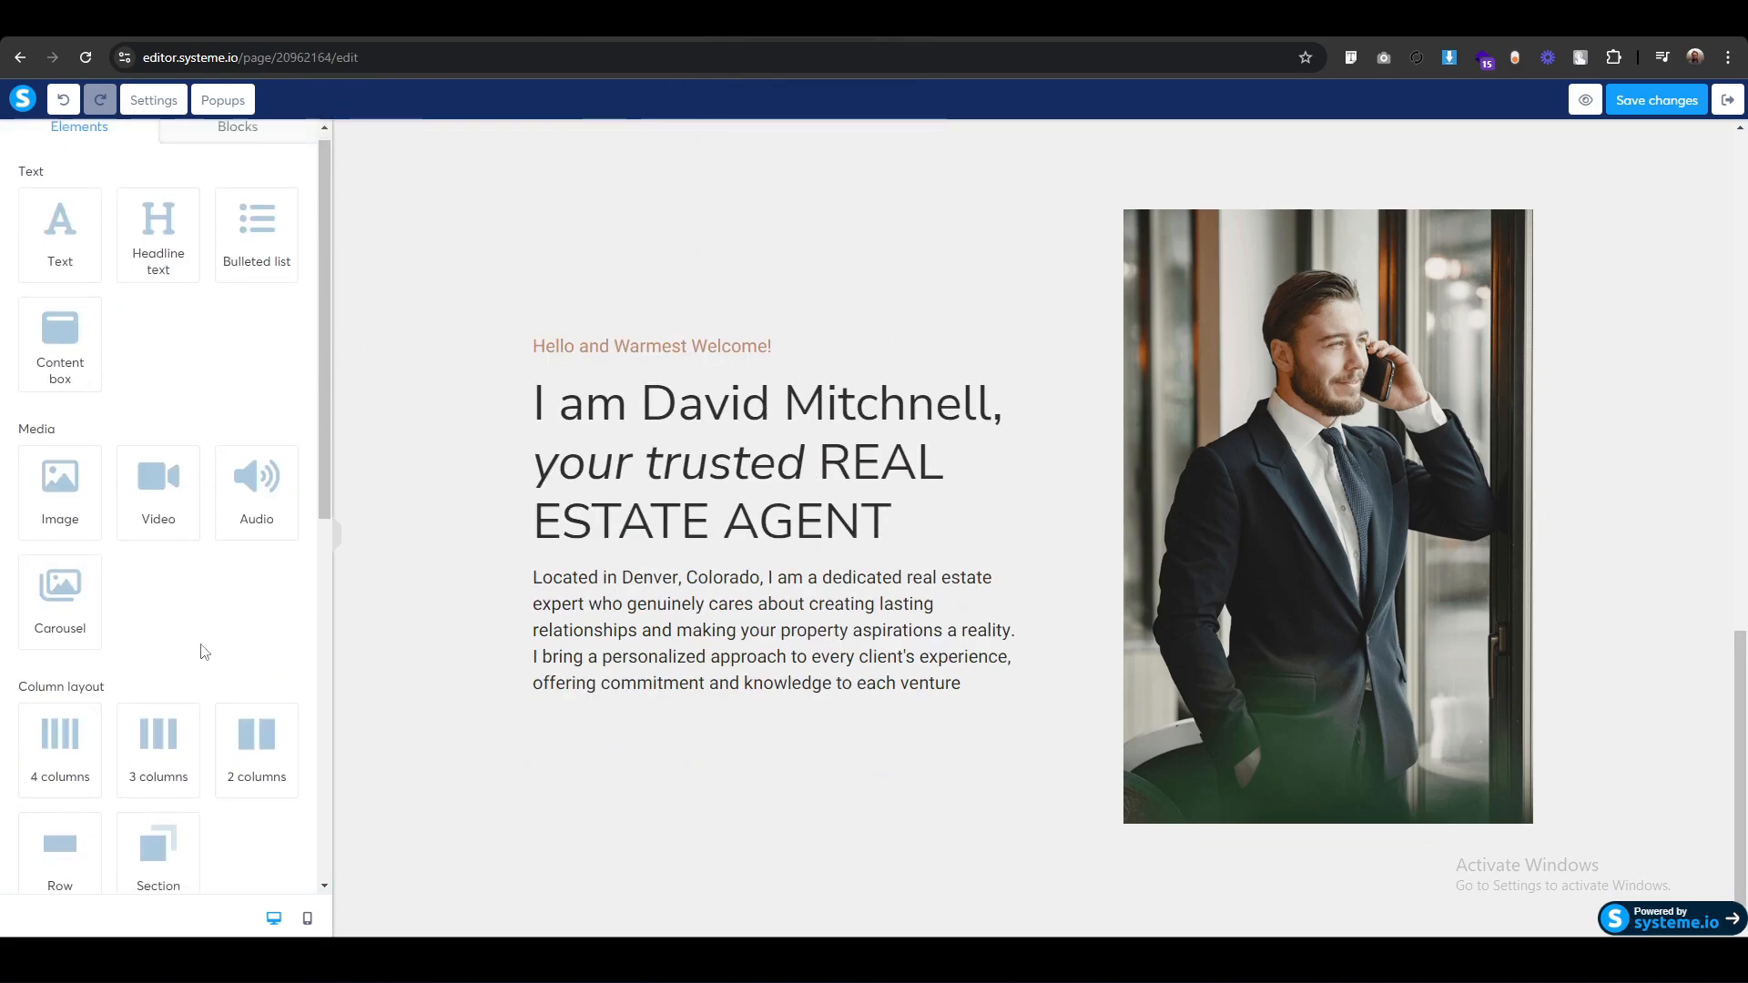
left_click_drag(159, 483, 851, 761)
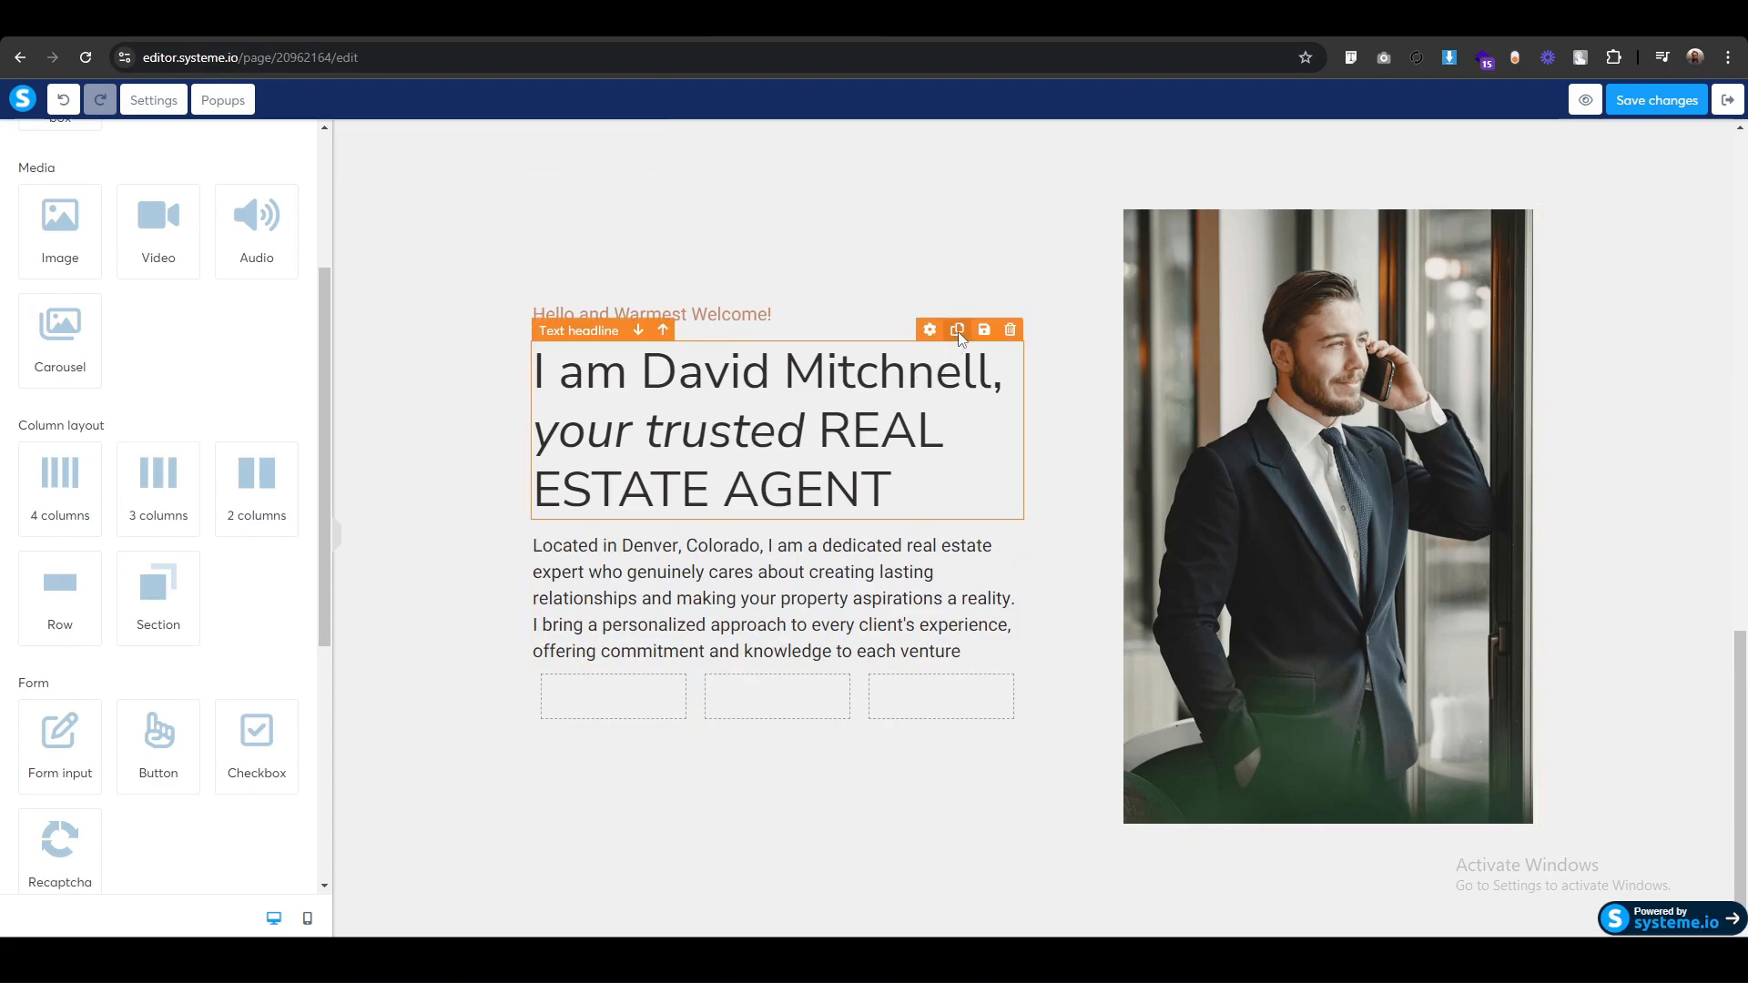
Duplicate the introduction headline into the first of the three columns and replace its text with "6+".
left_click(957, 329)
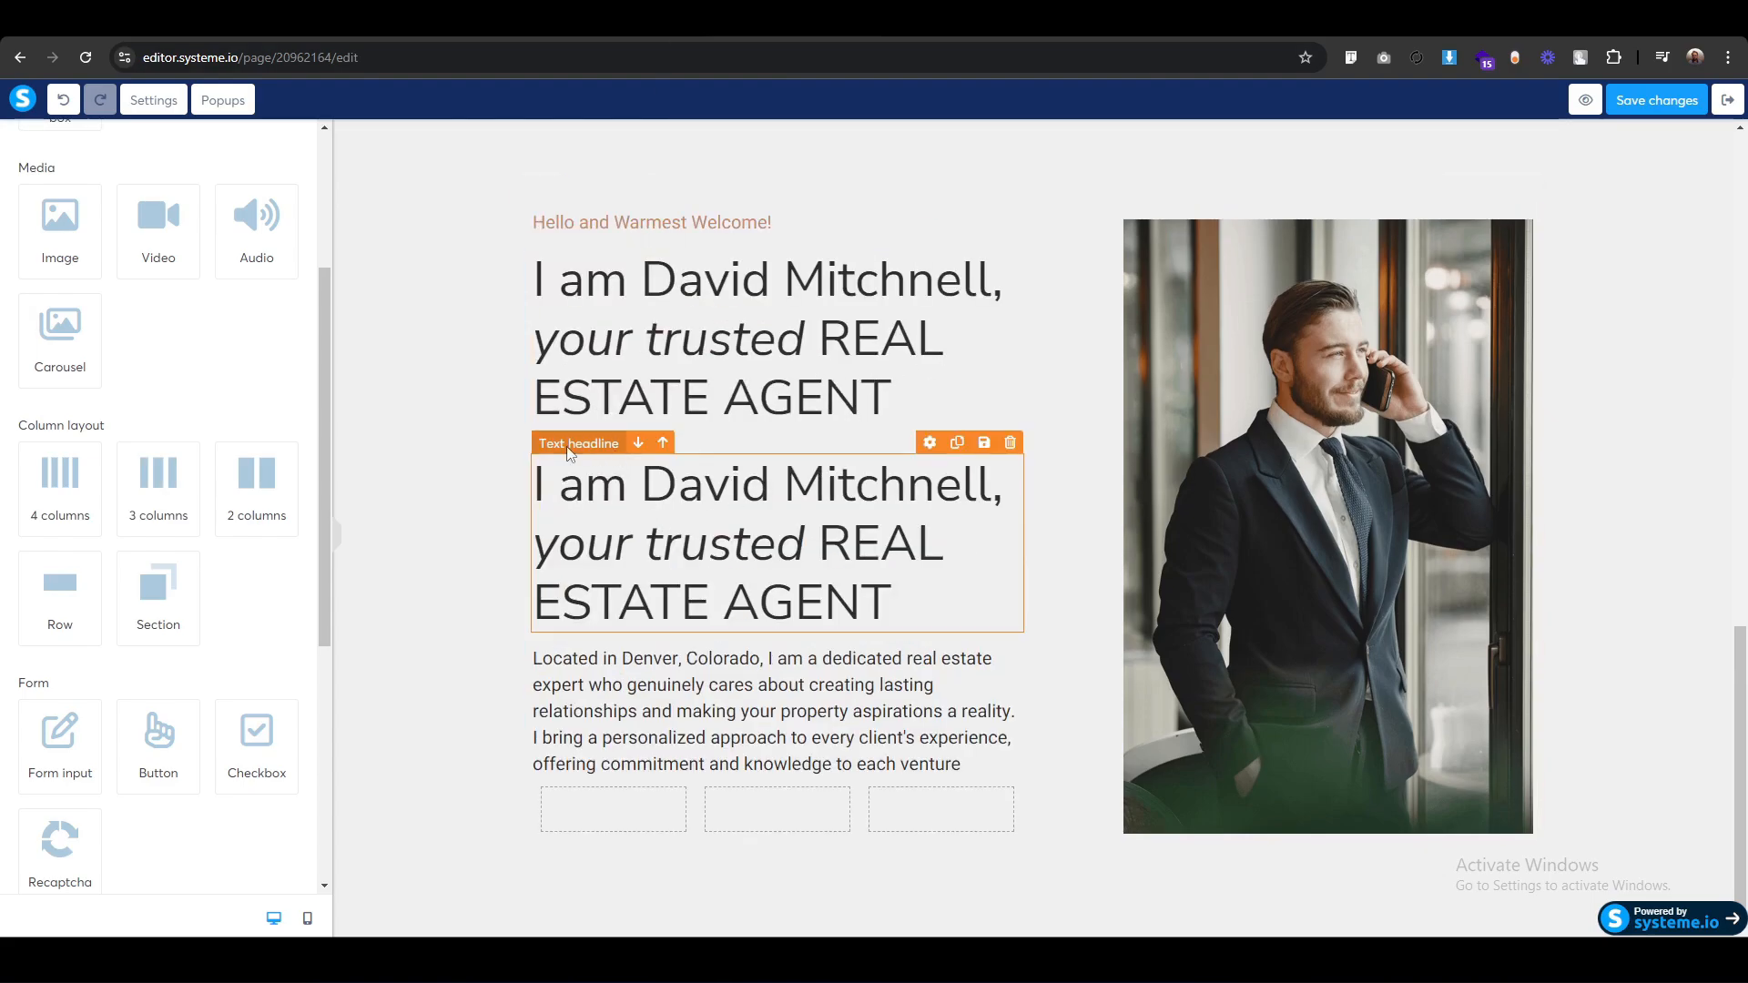
left_click_drag(624, 459, 617, 807)
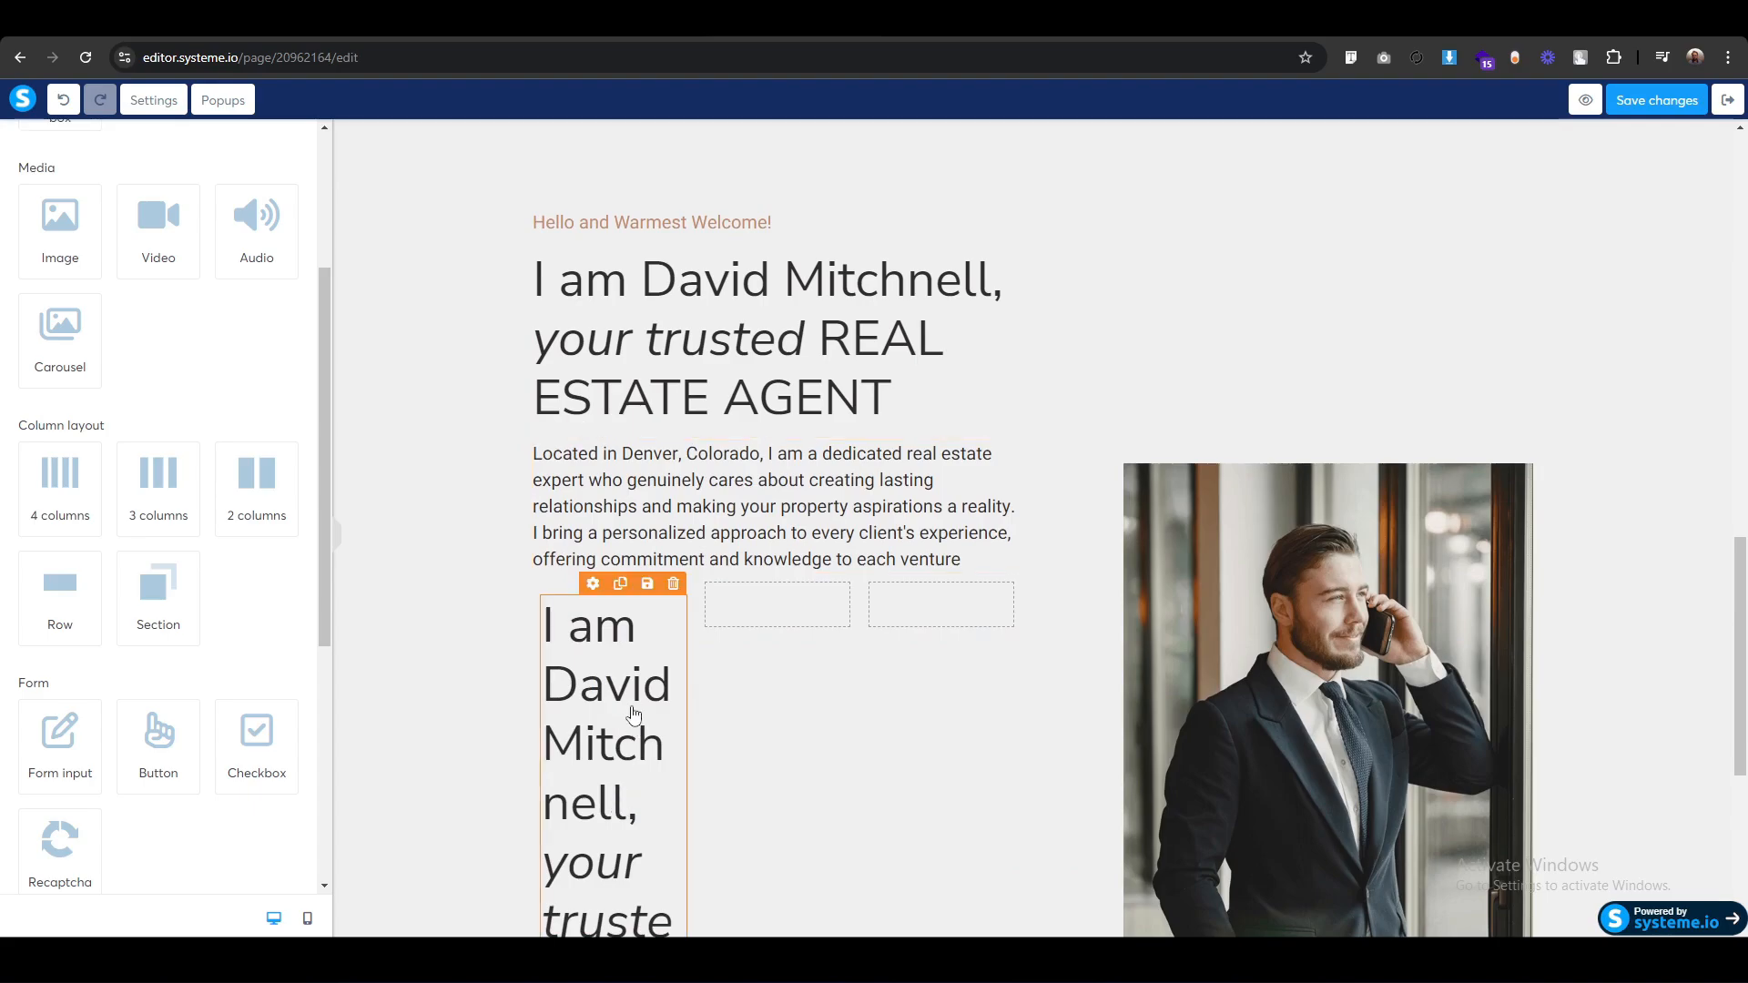
left_click(482, 615)
scroll(482, 614, "down", 2)
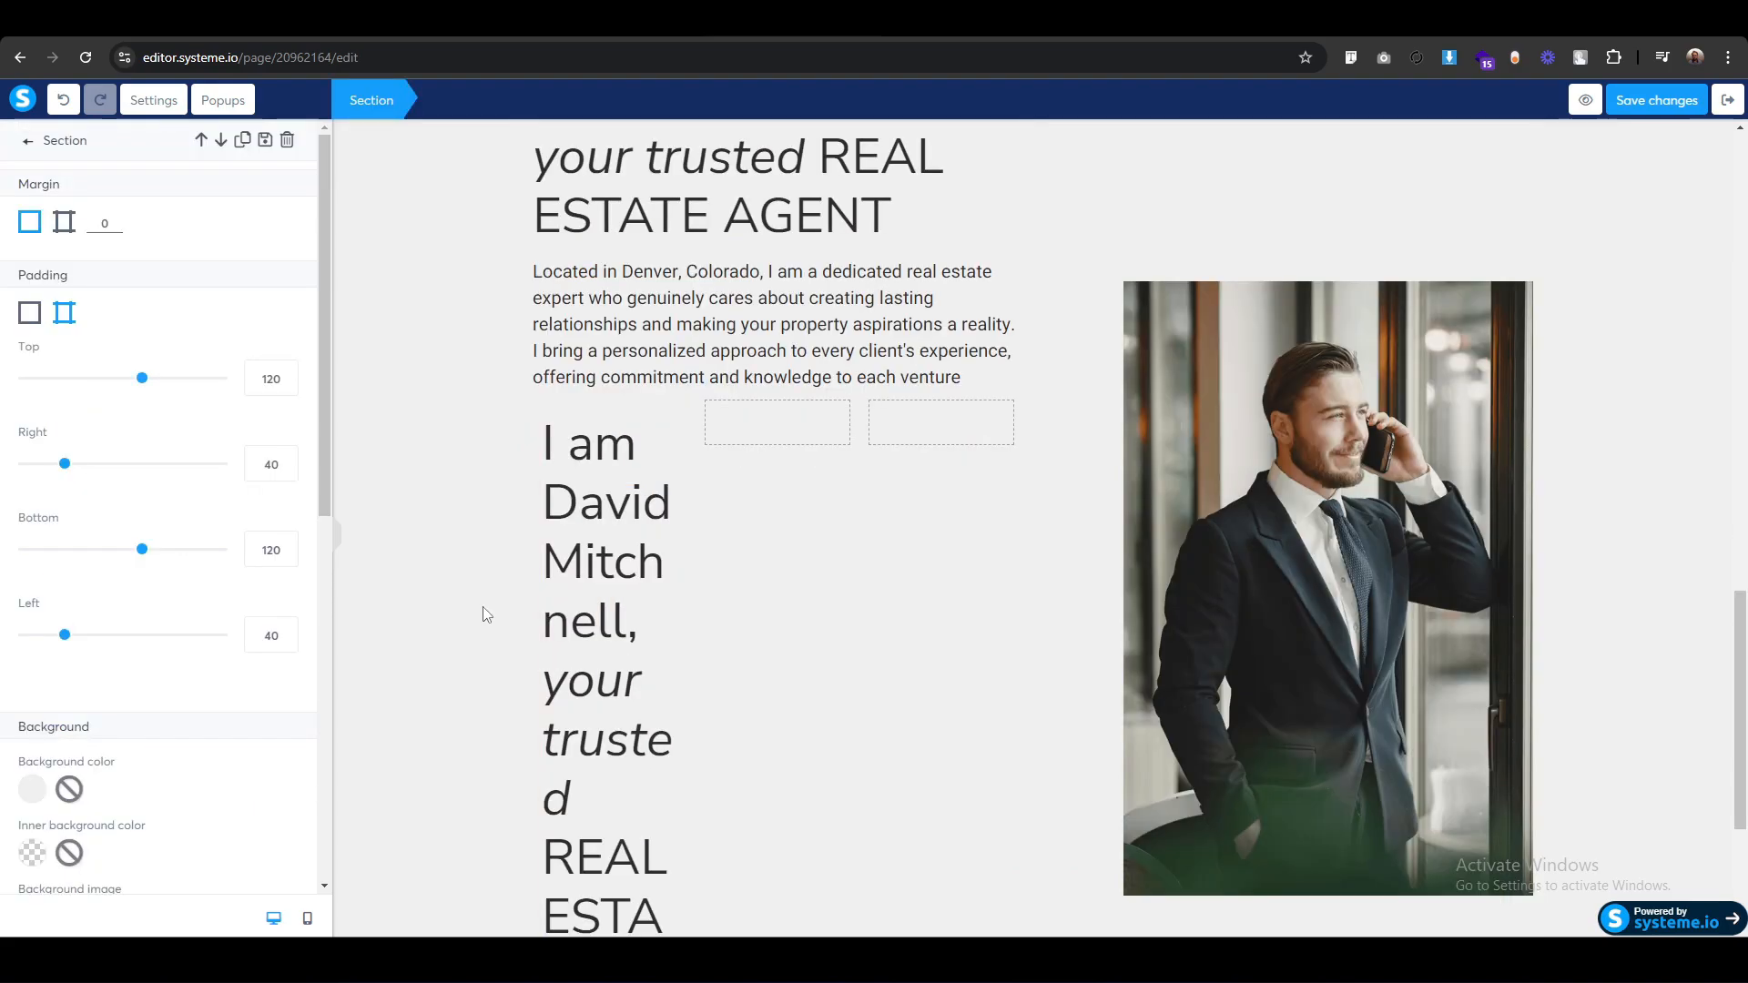
triple_click(573, 610)
type("6+")
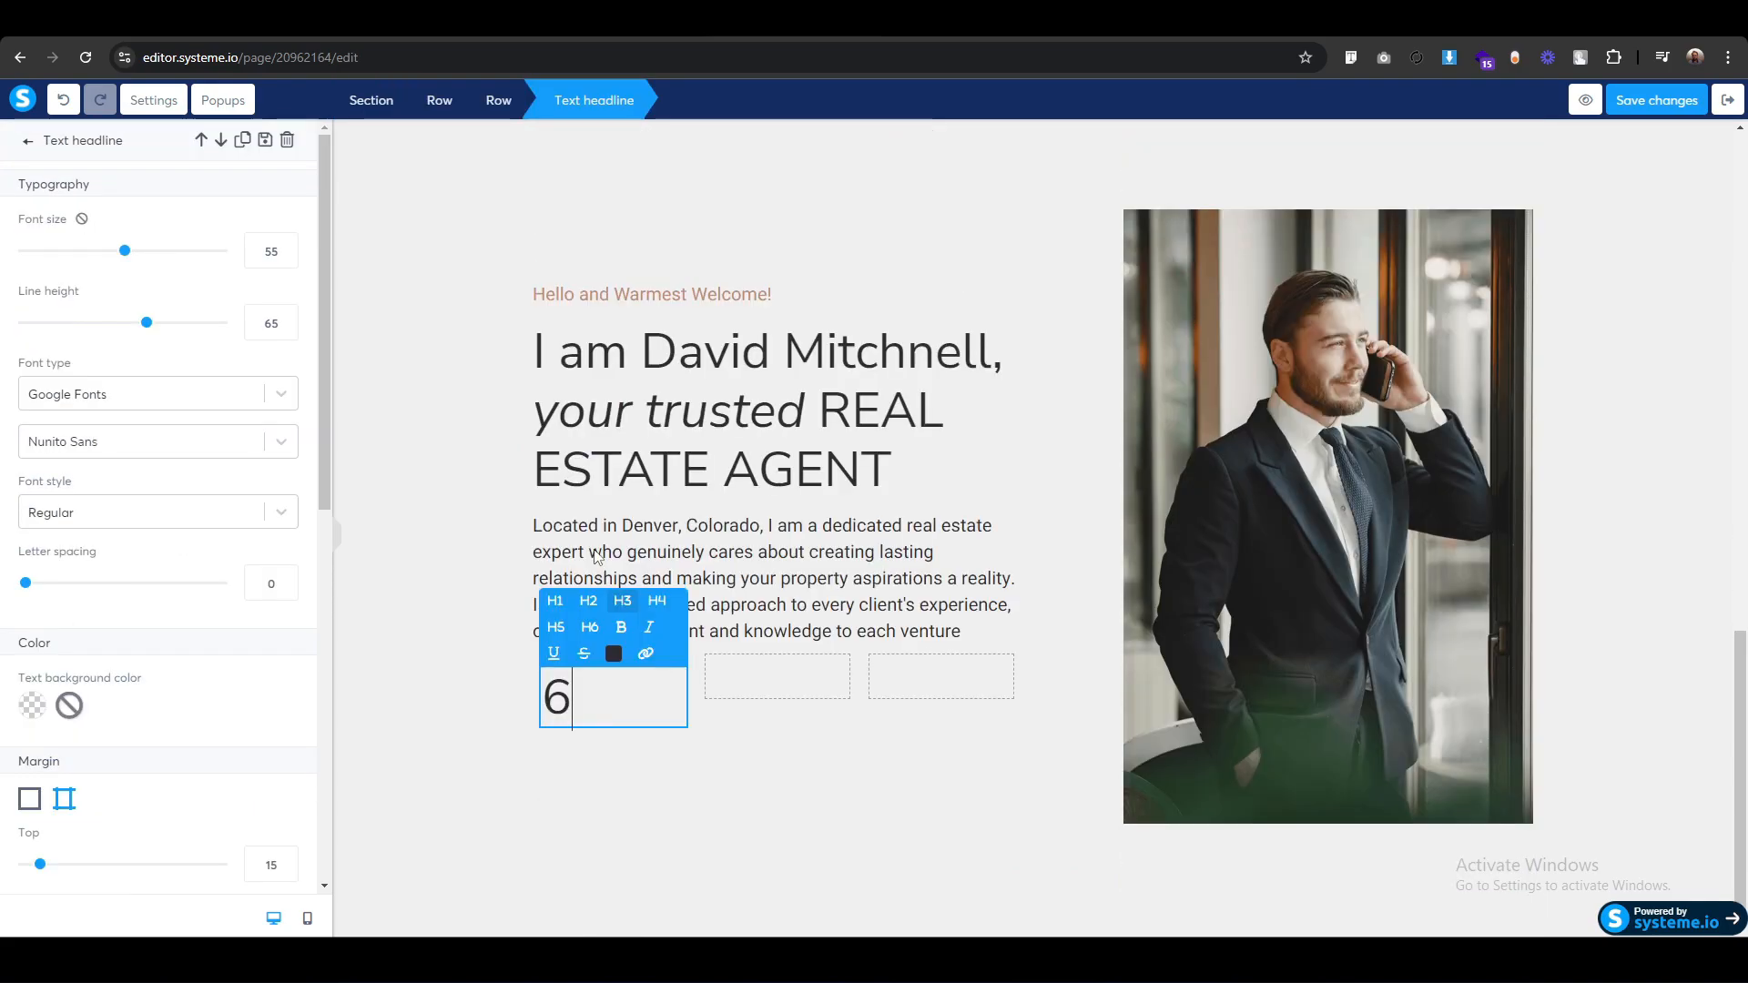
left_click(444, 684)
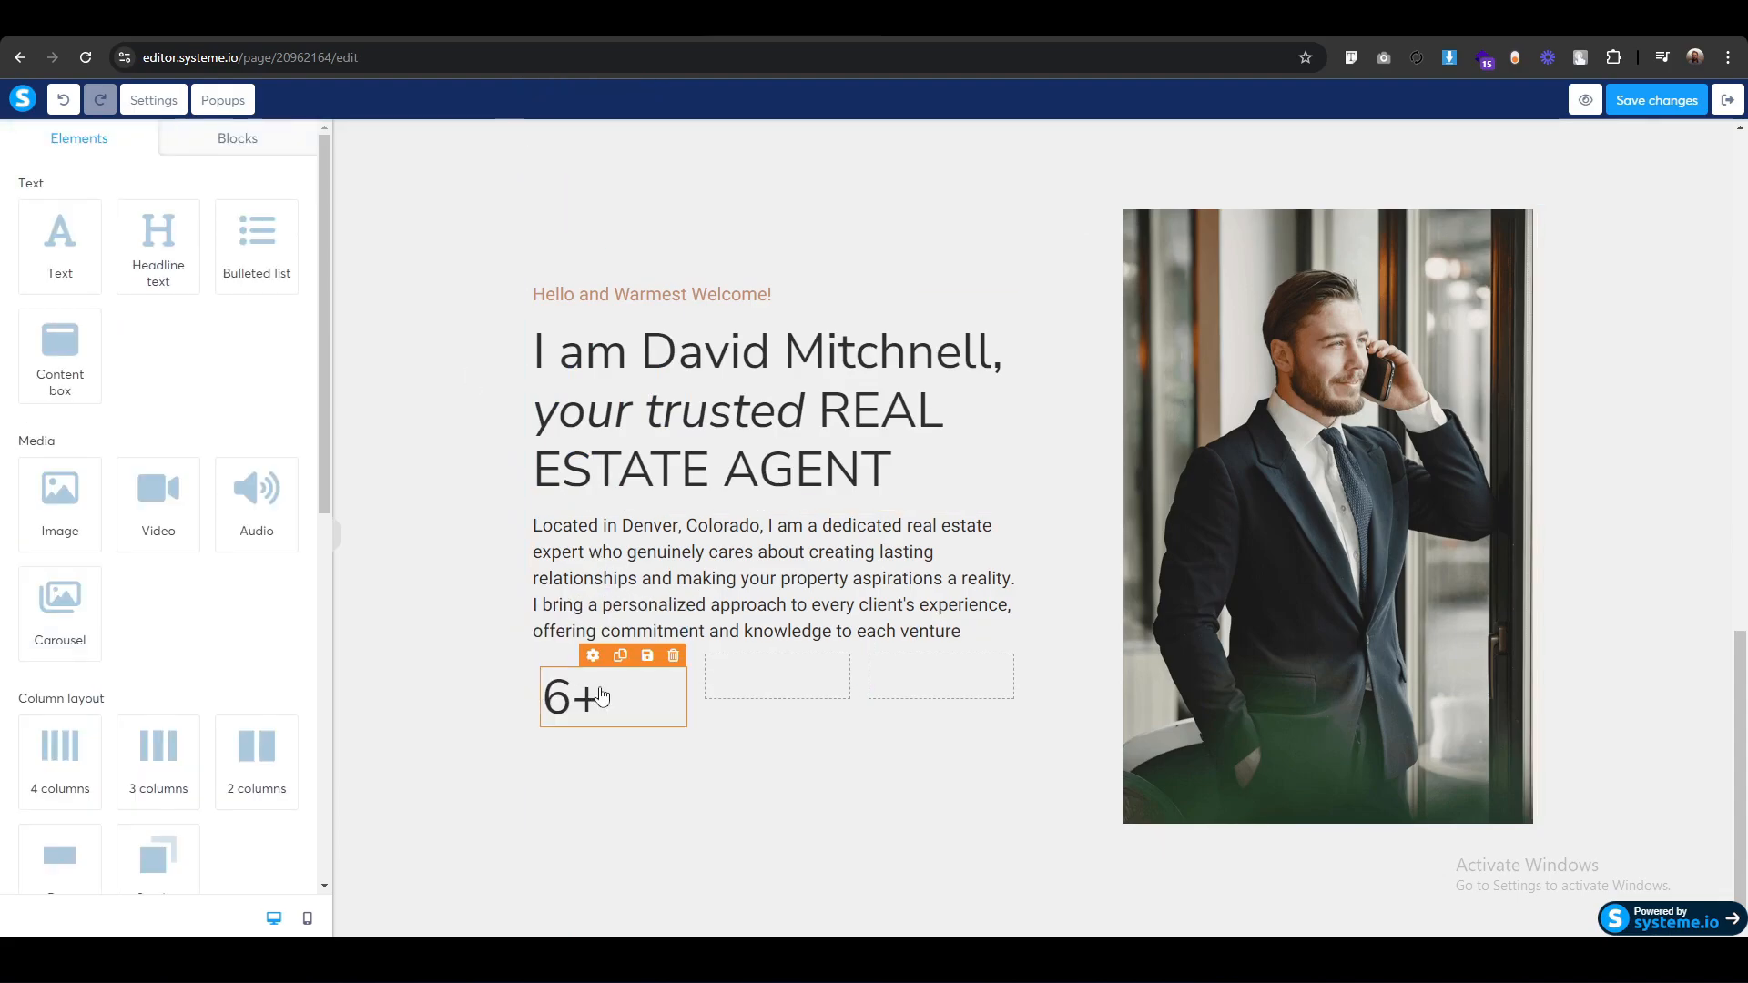
Center the "6+" headline in its column and color it with the saved terracotta swatch.
left_click(609, 703)
left_click_drag(609, 704, 495, 708)
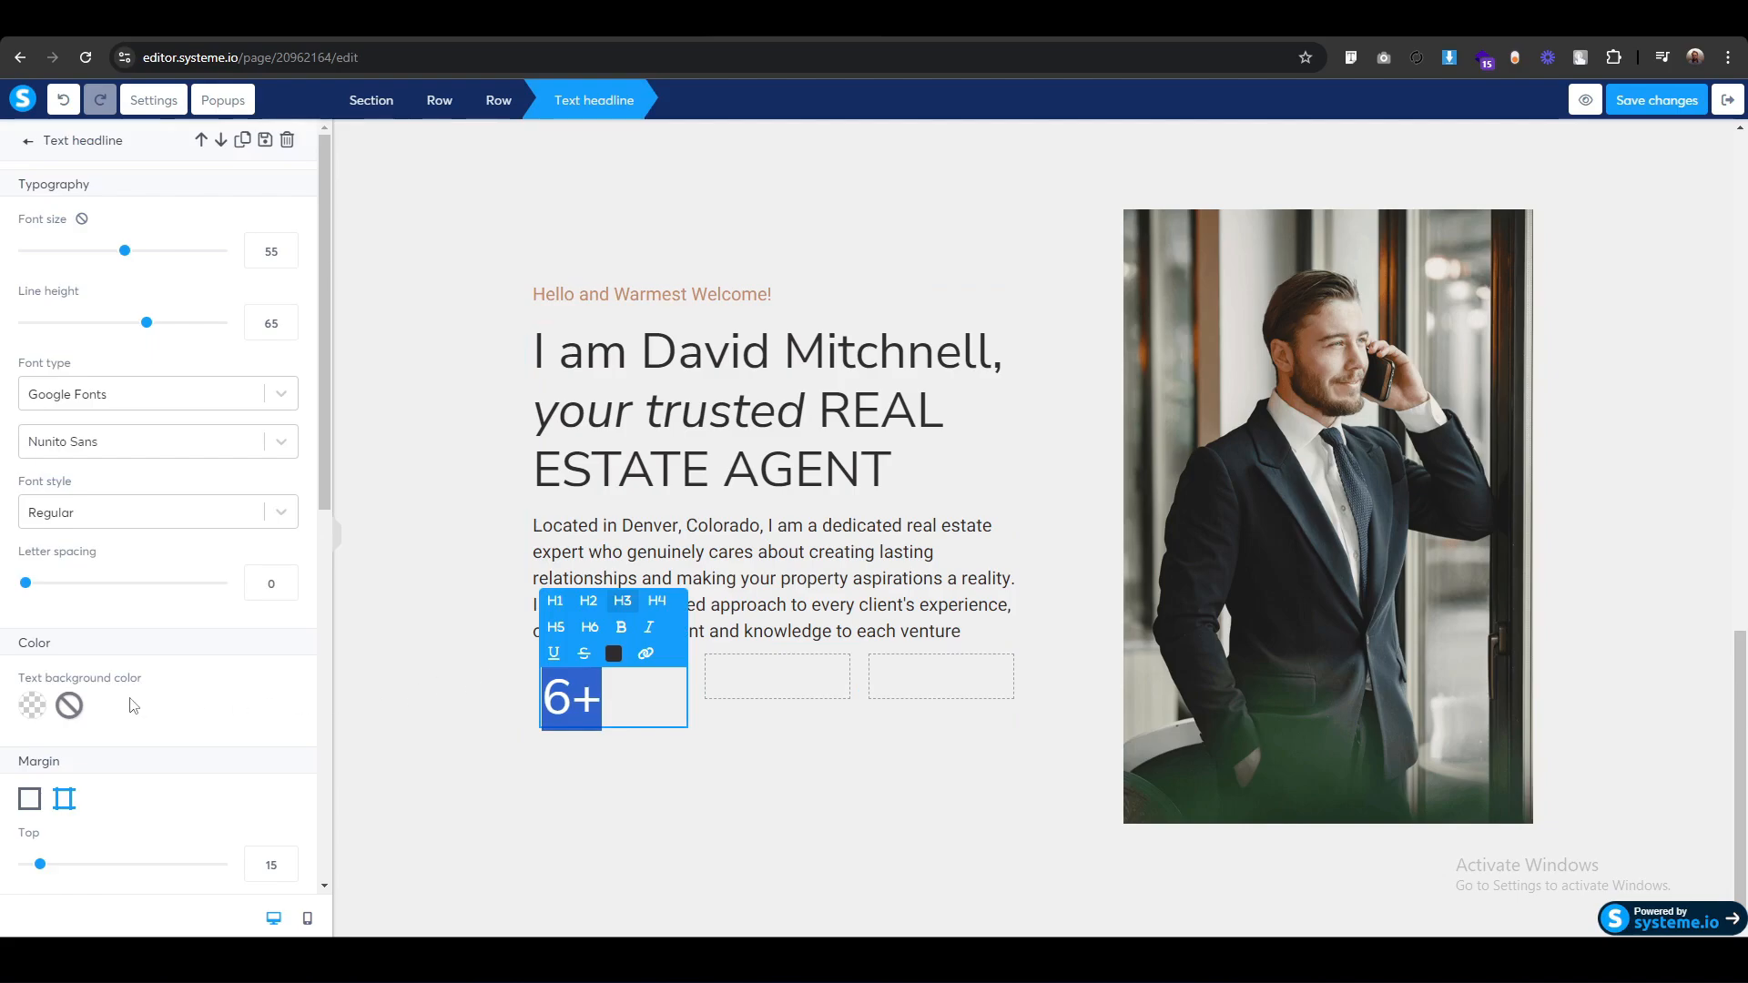
scroll(54, 717, "down", 4)
scroll(35, 795, "down", 4)
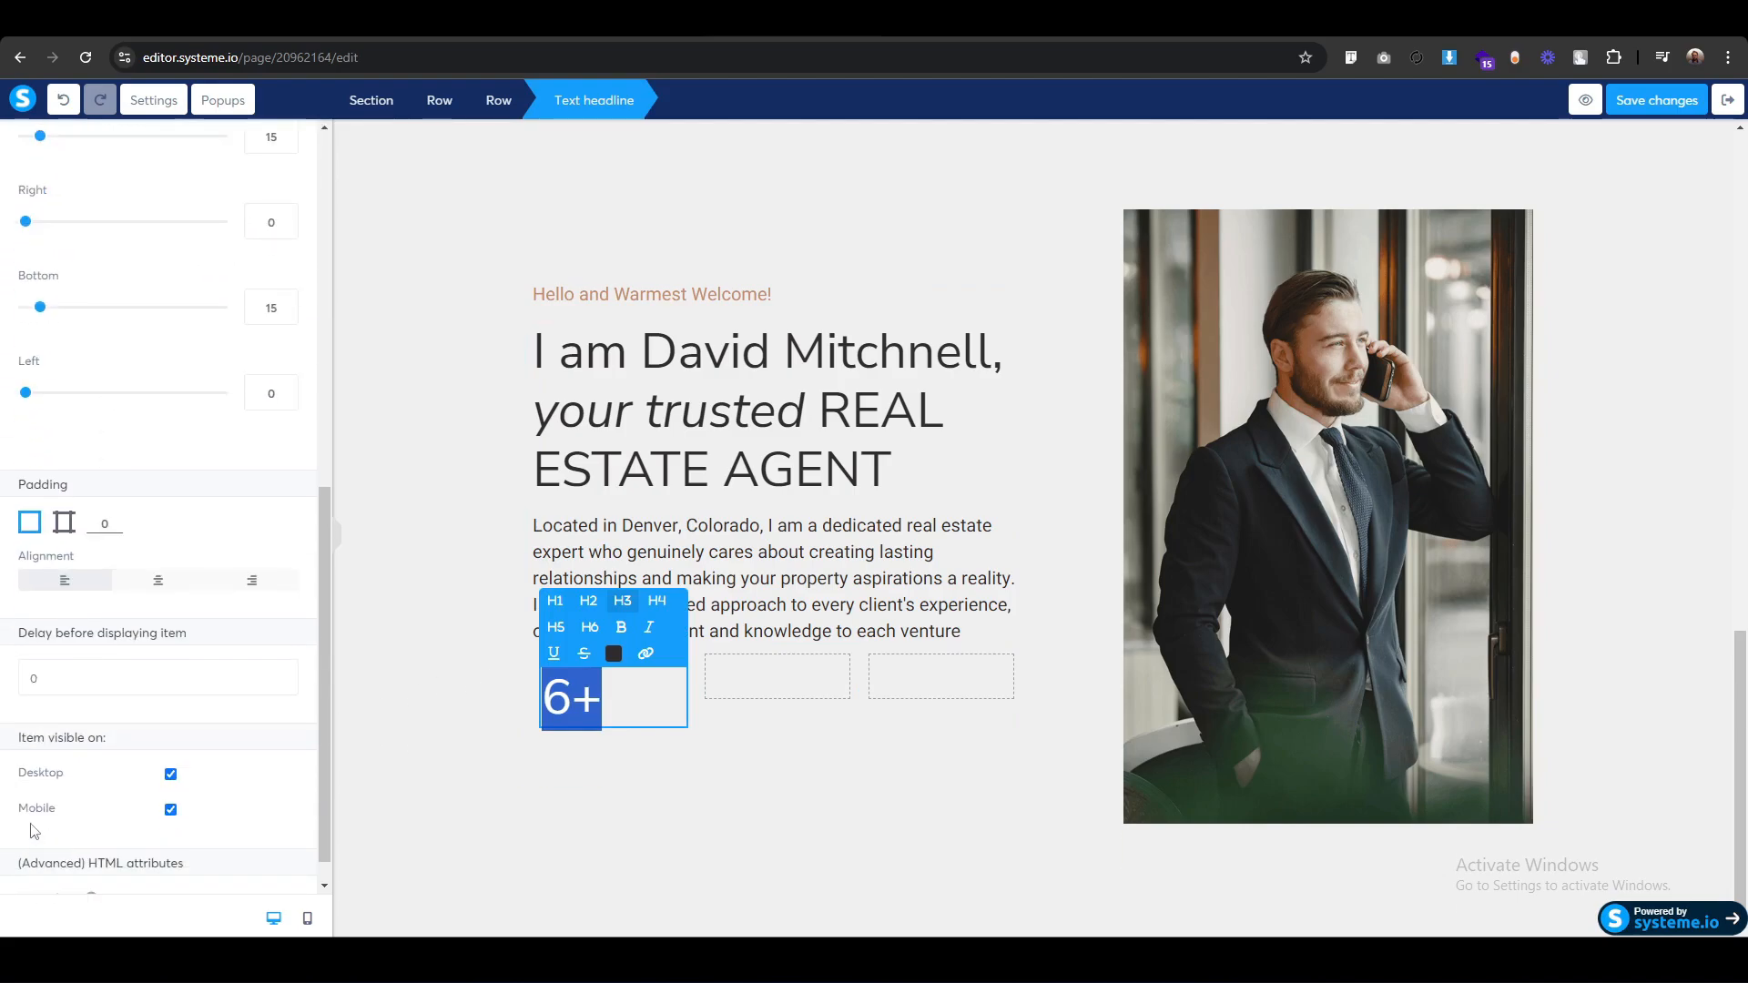
left_click(157, 582)
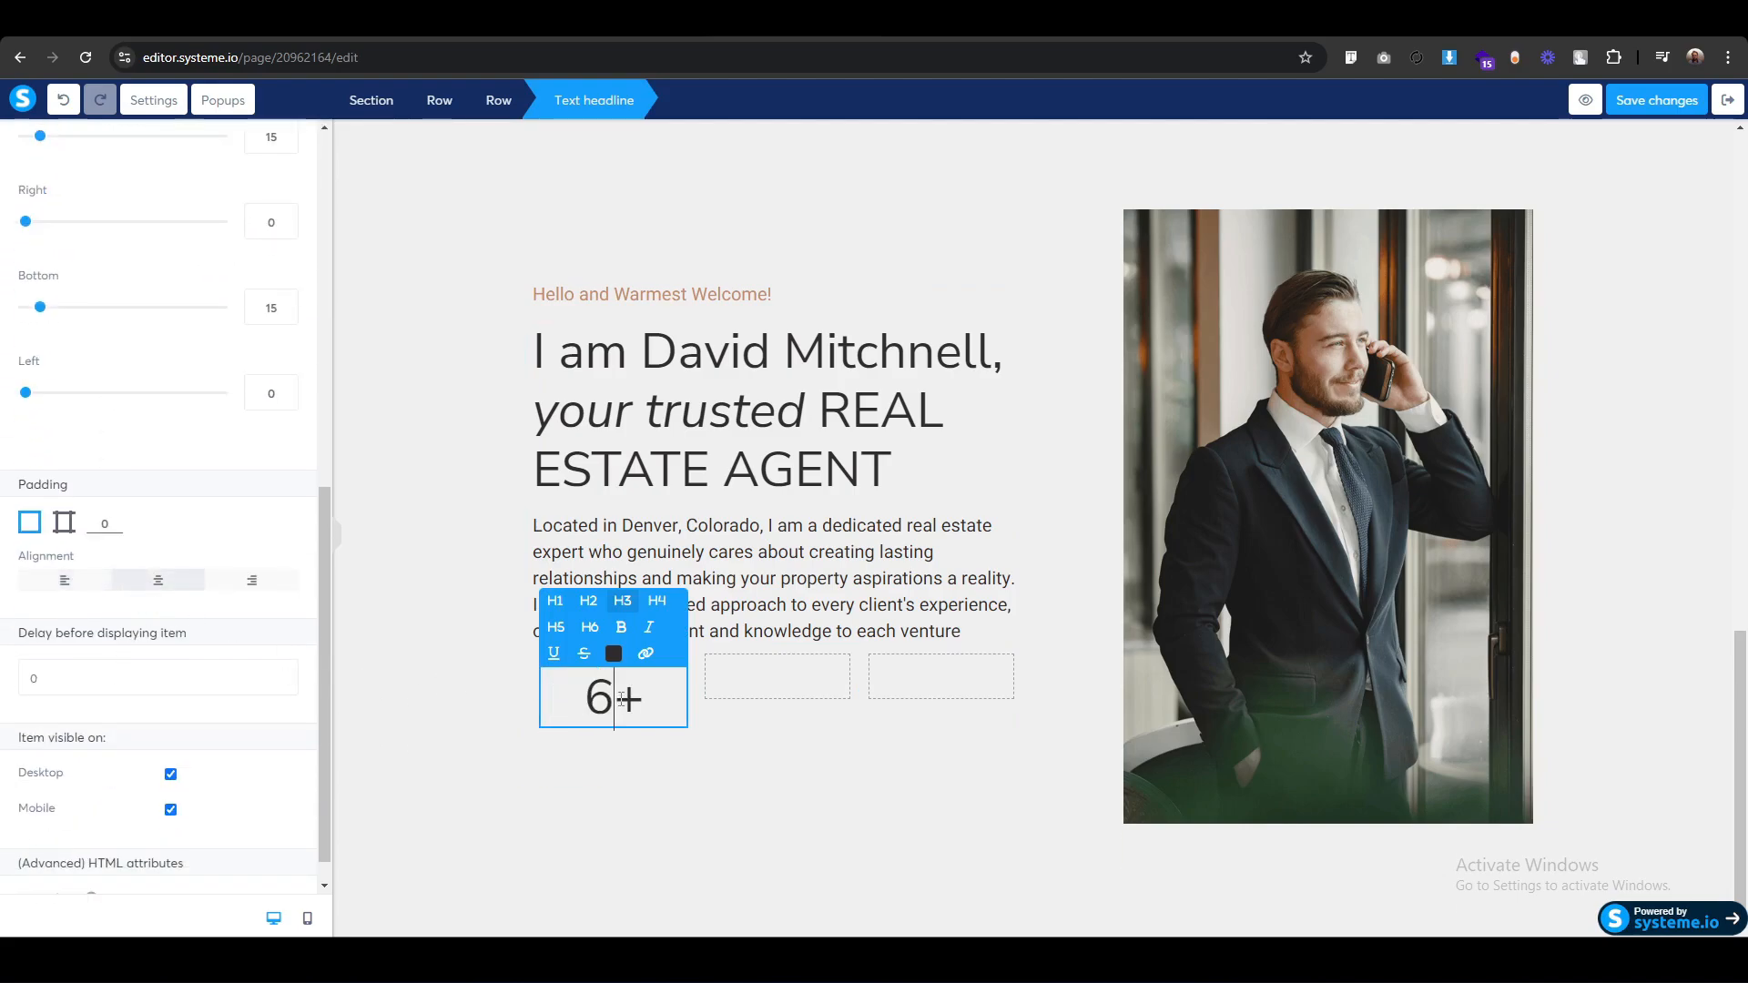
left_click(613, 654)
left_click(642, 642)
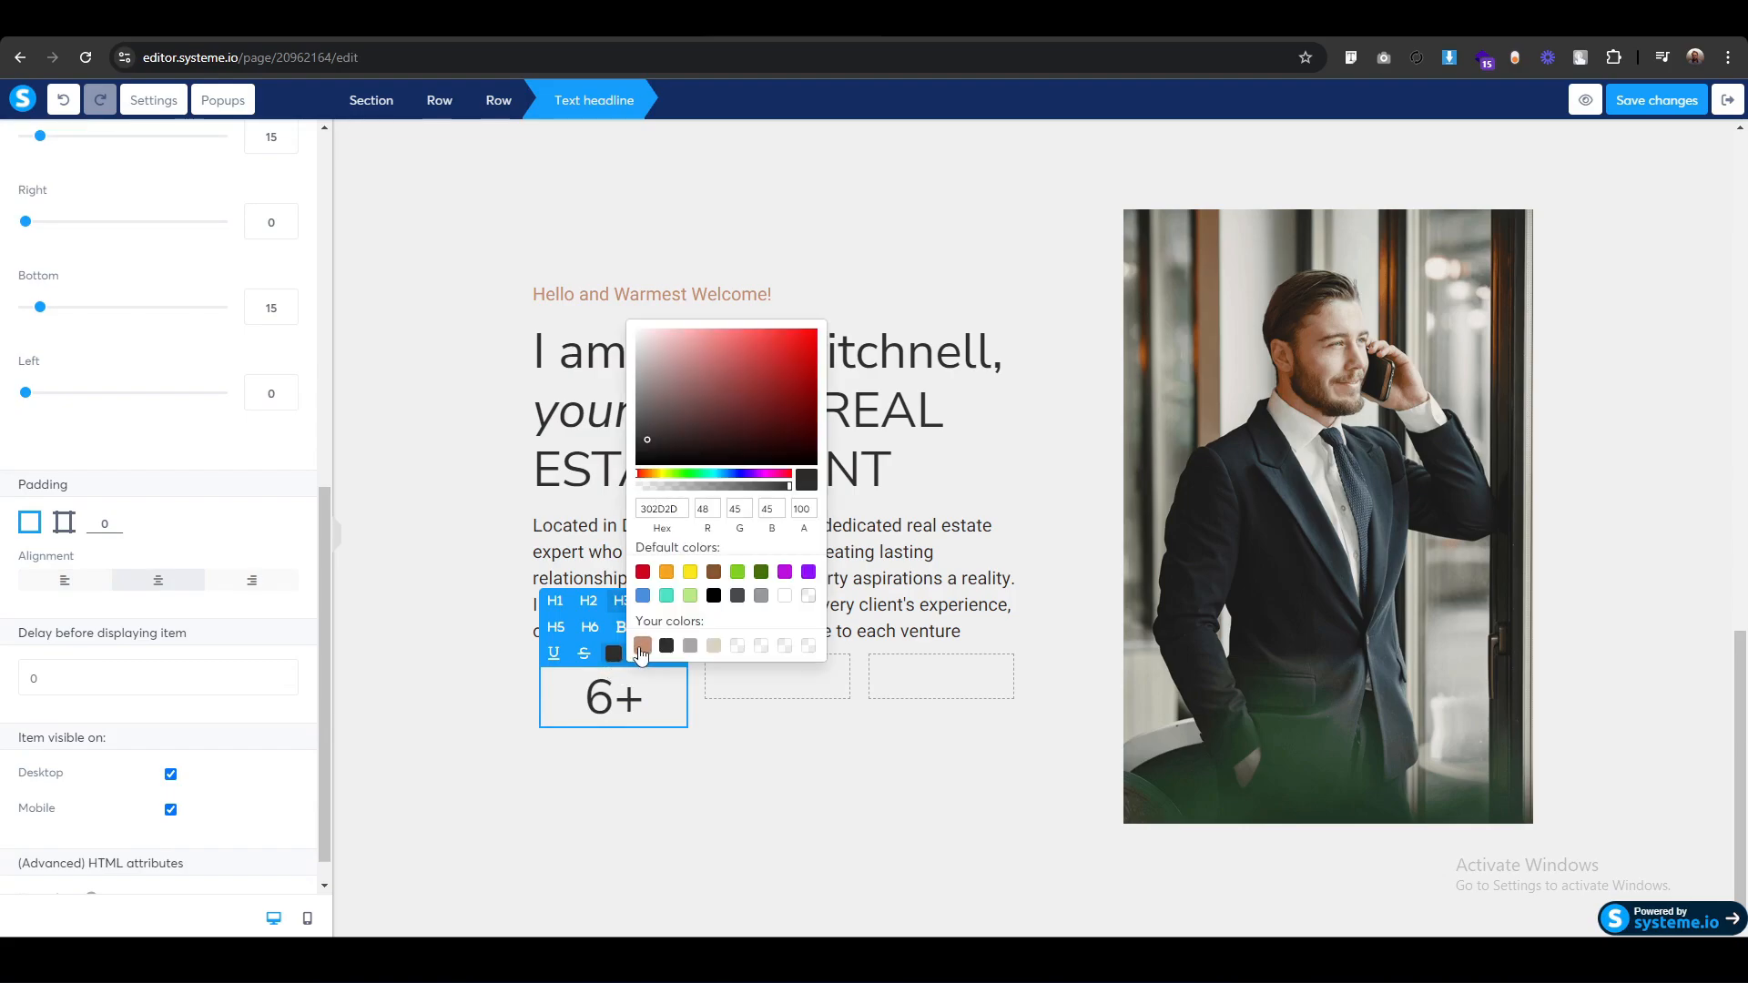
left_click(435, 721)
mouse_move(624, 696)
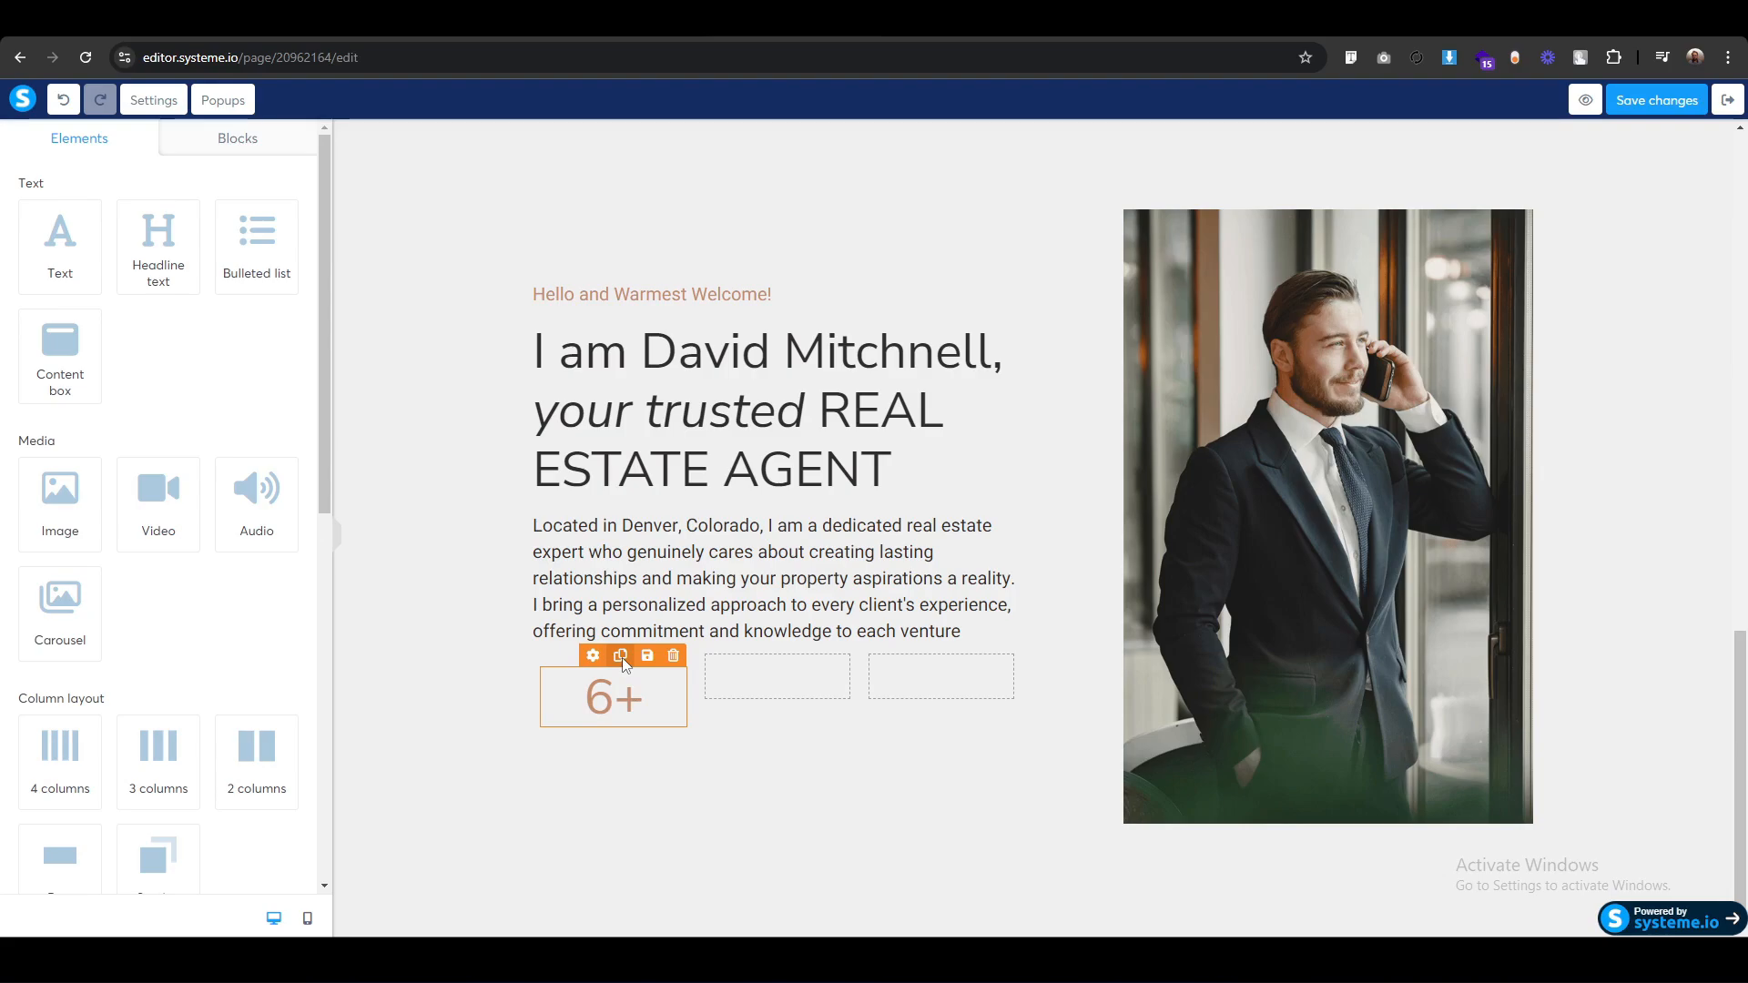
Duplicate the terracotta "6+" headline twice and place one copy in each of the two empty columns.
left_click(621, 657)
left_click(620, 612)
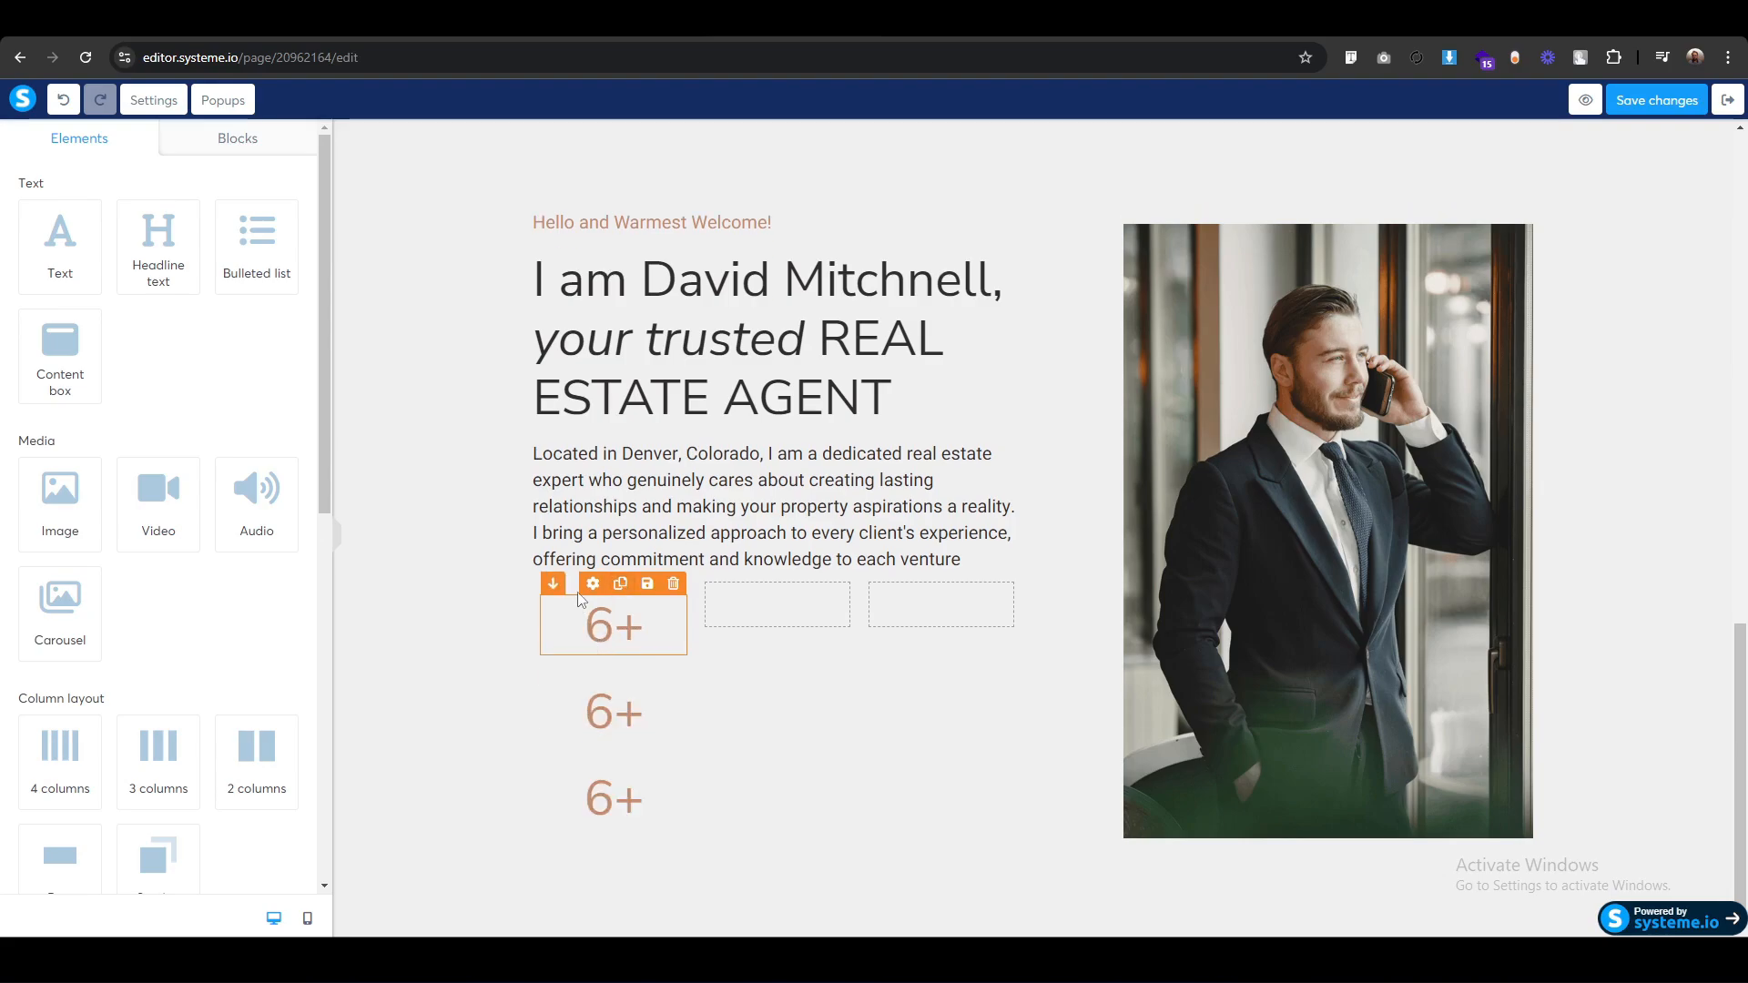
left_click_drag(567, 643, 787, 637)
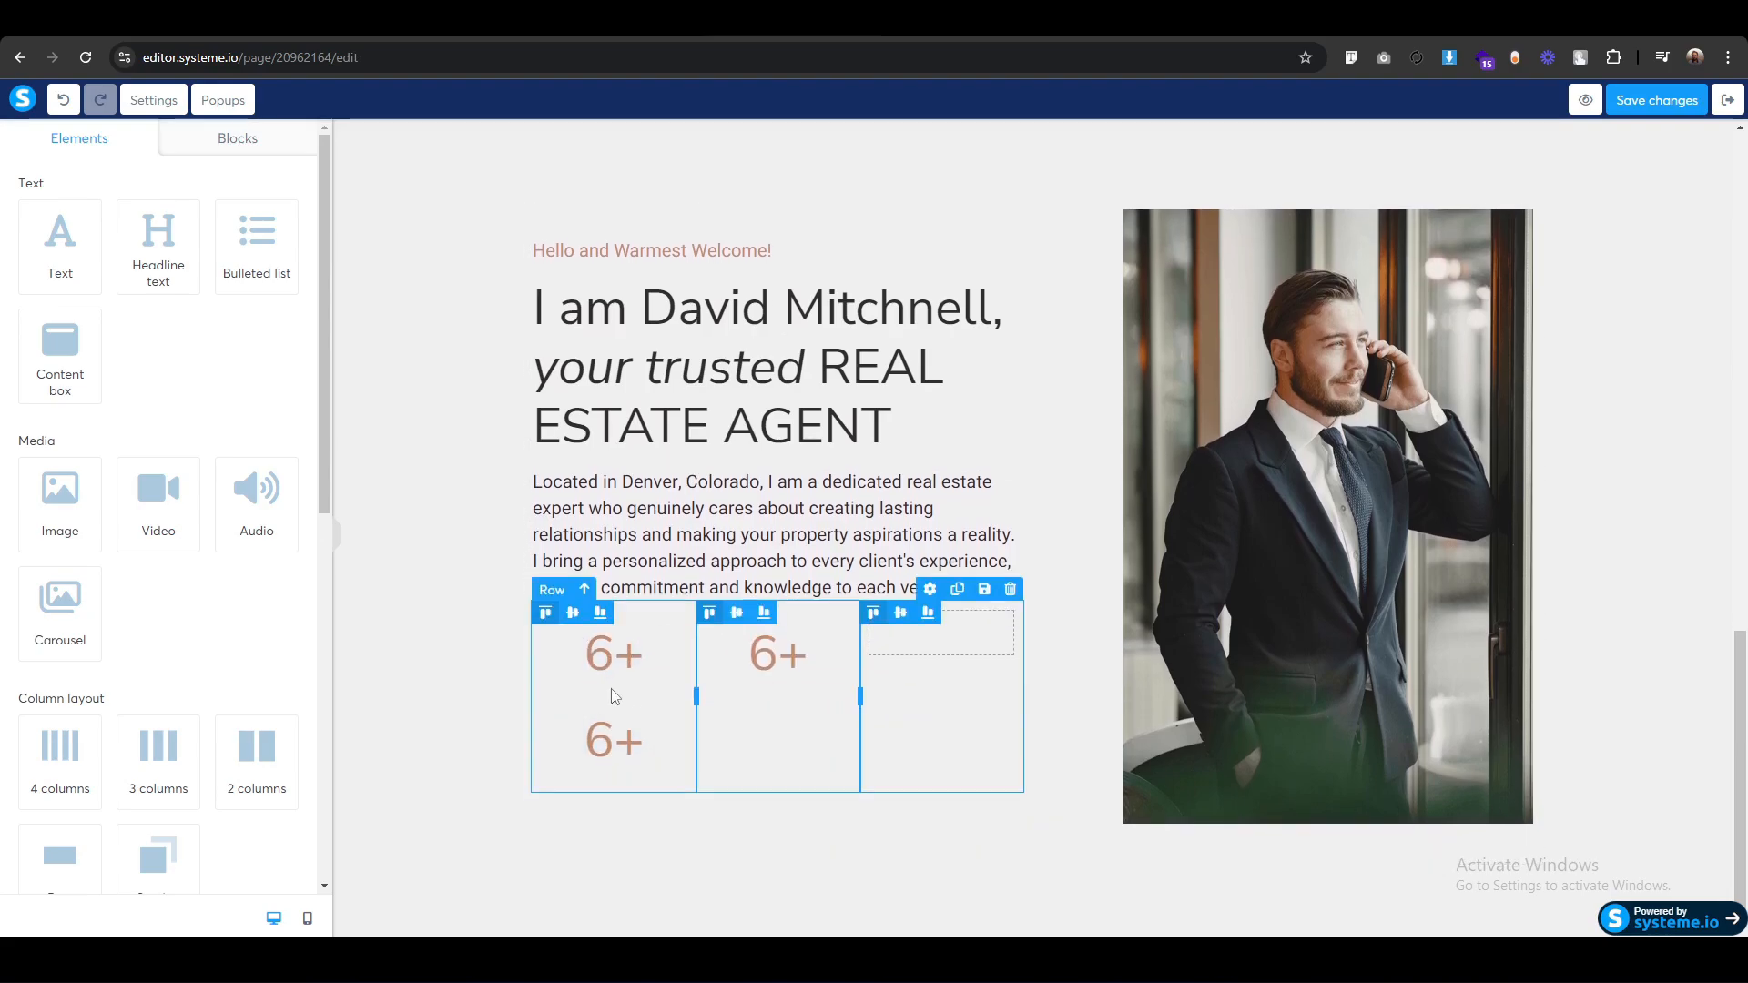
left_click_drag(576, 657, 916, 628)
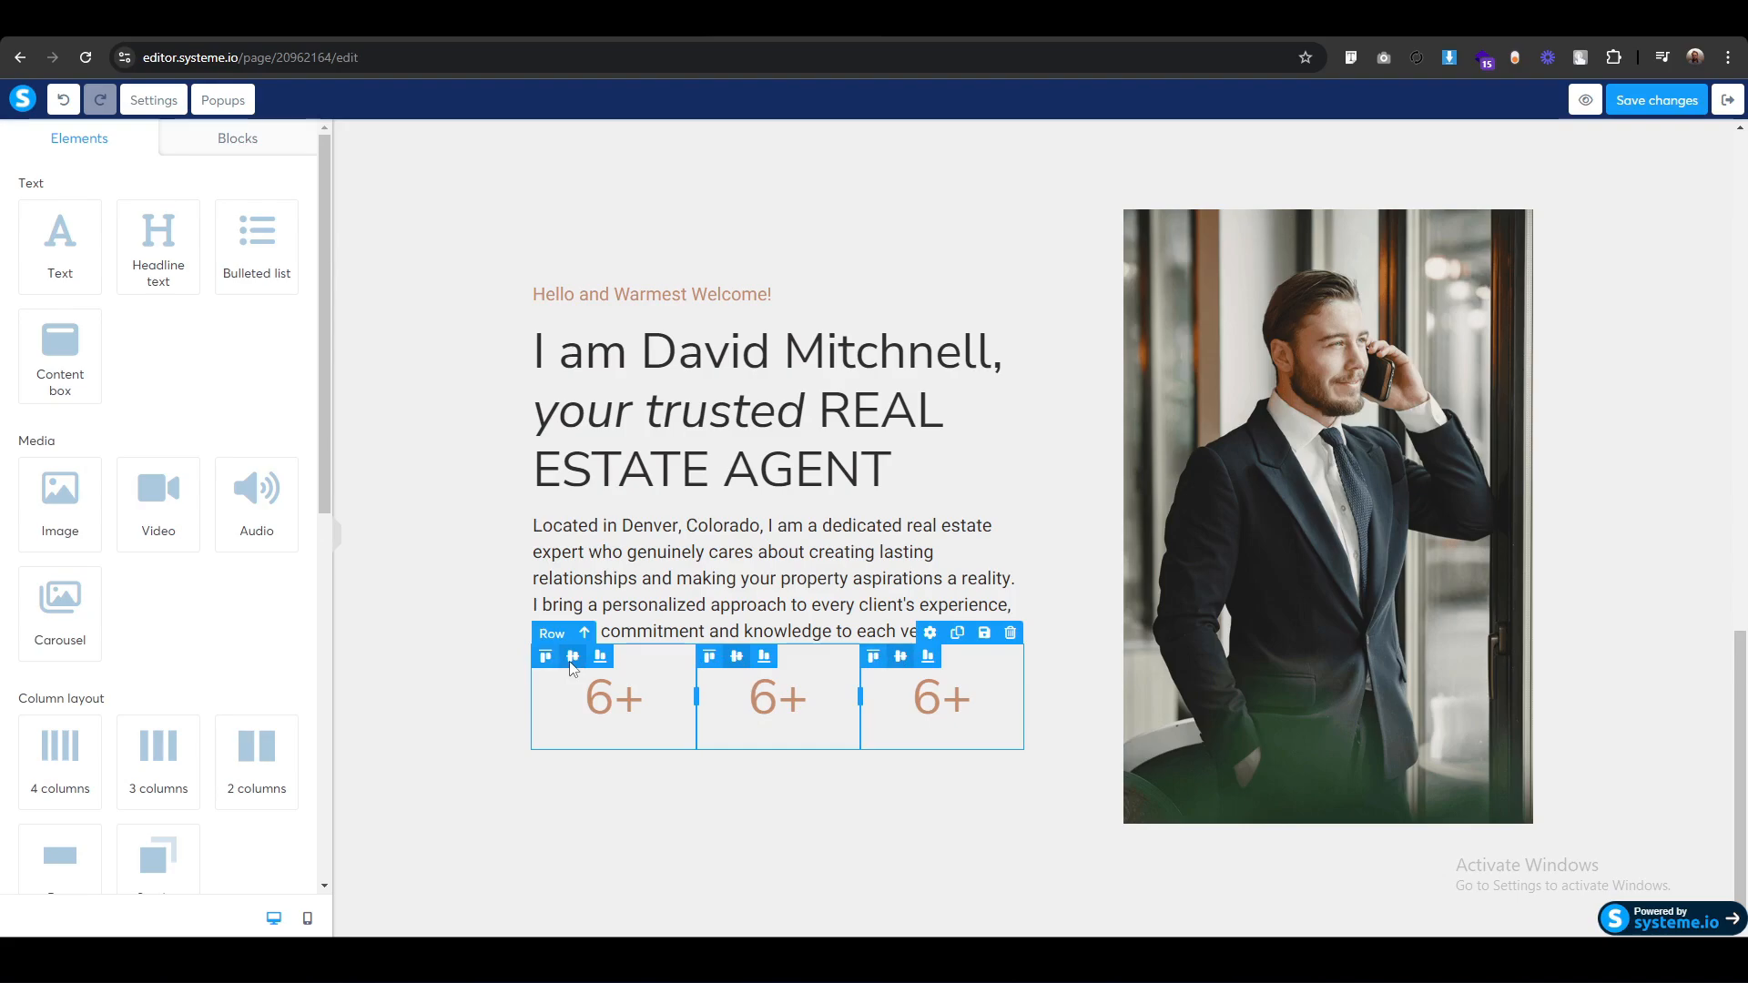
Change the headline in the middle statistics column to "2k+".
left_click(778, 708)
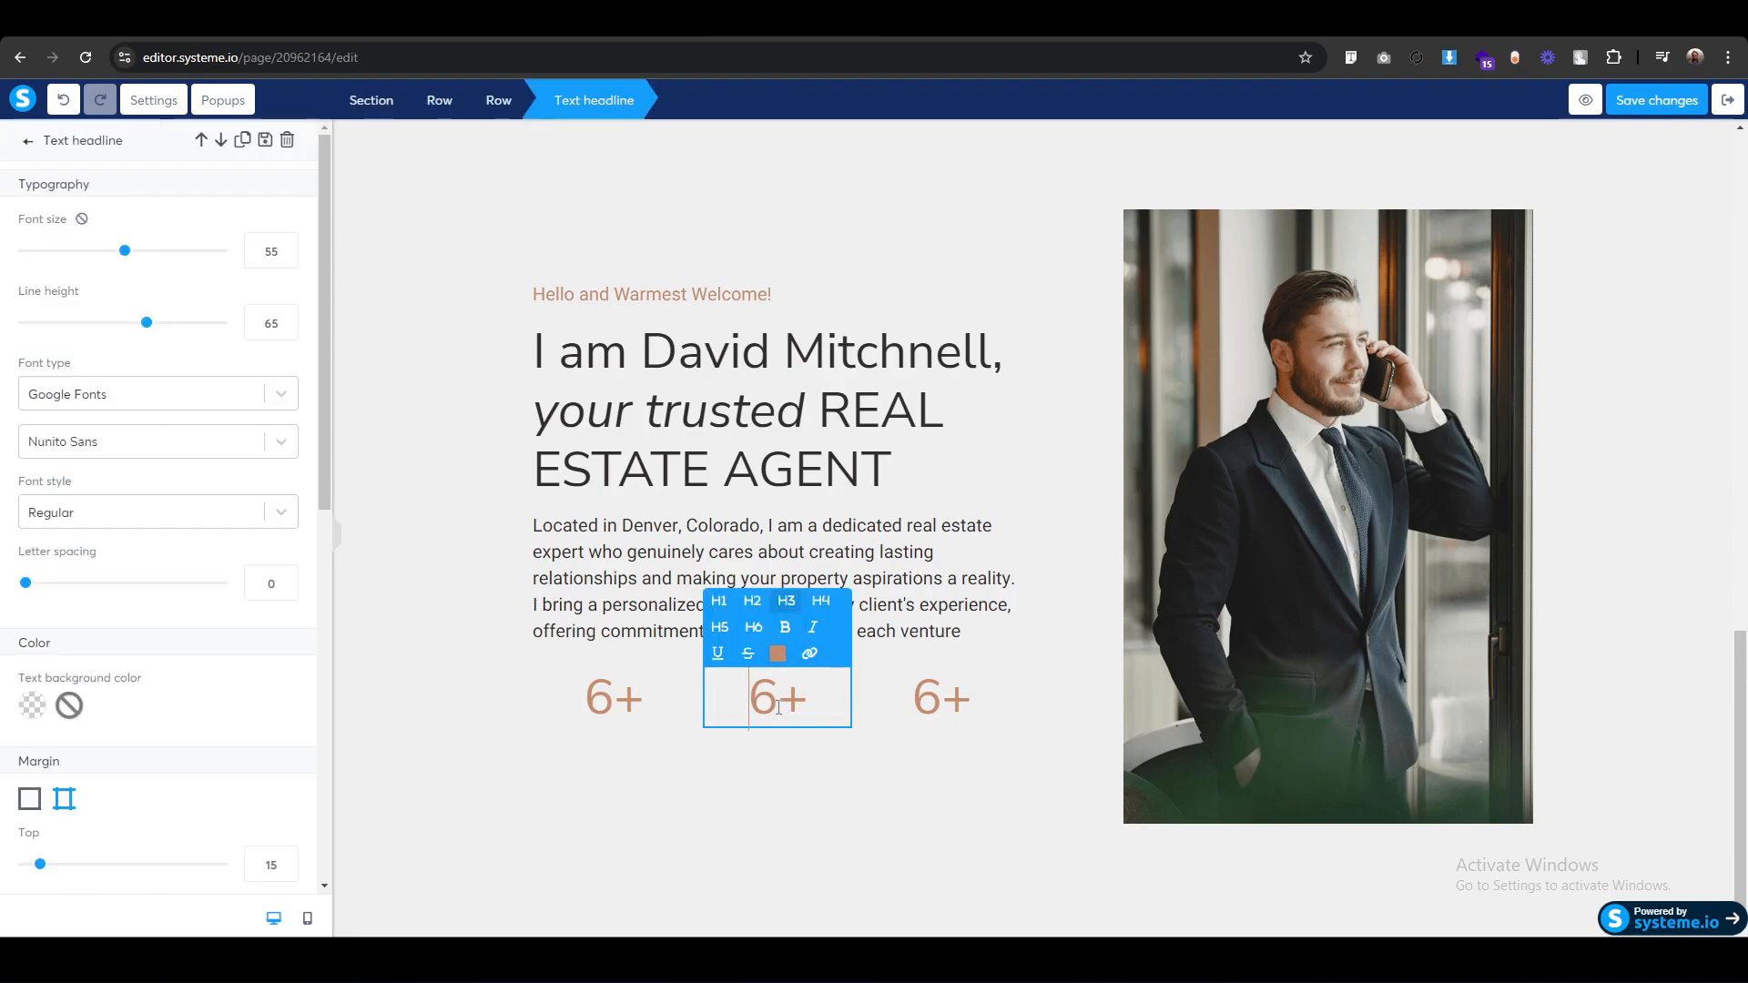
type("2k")
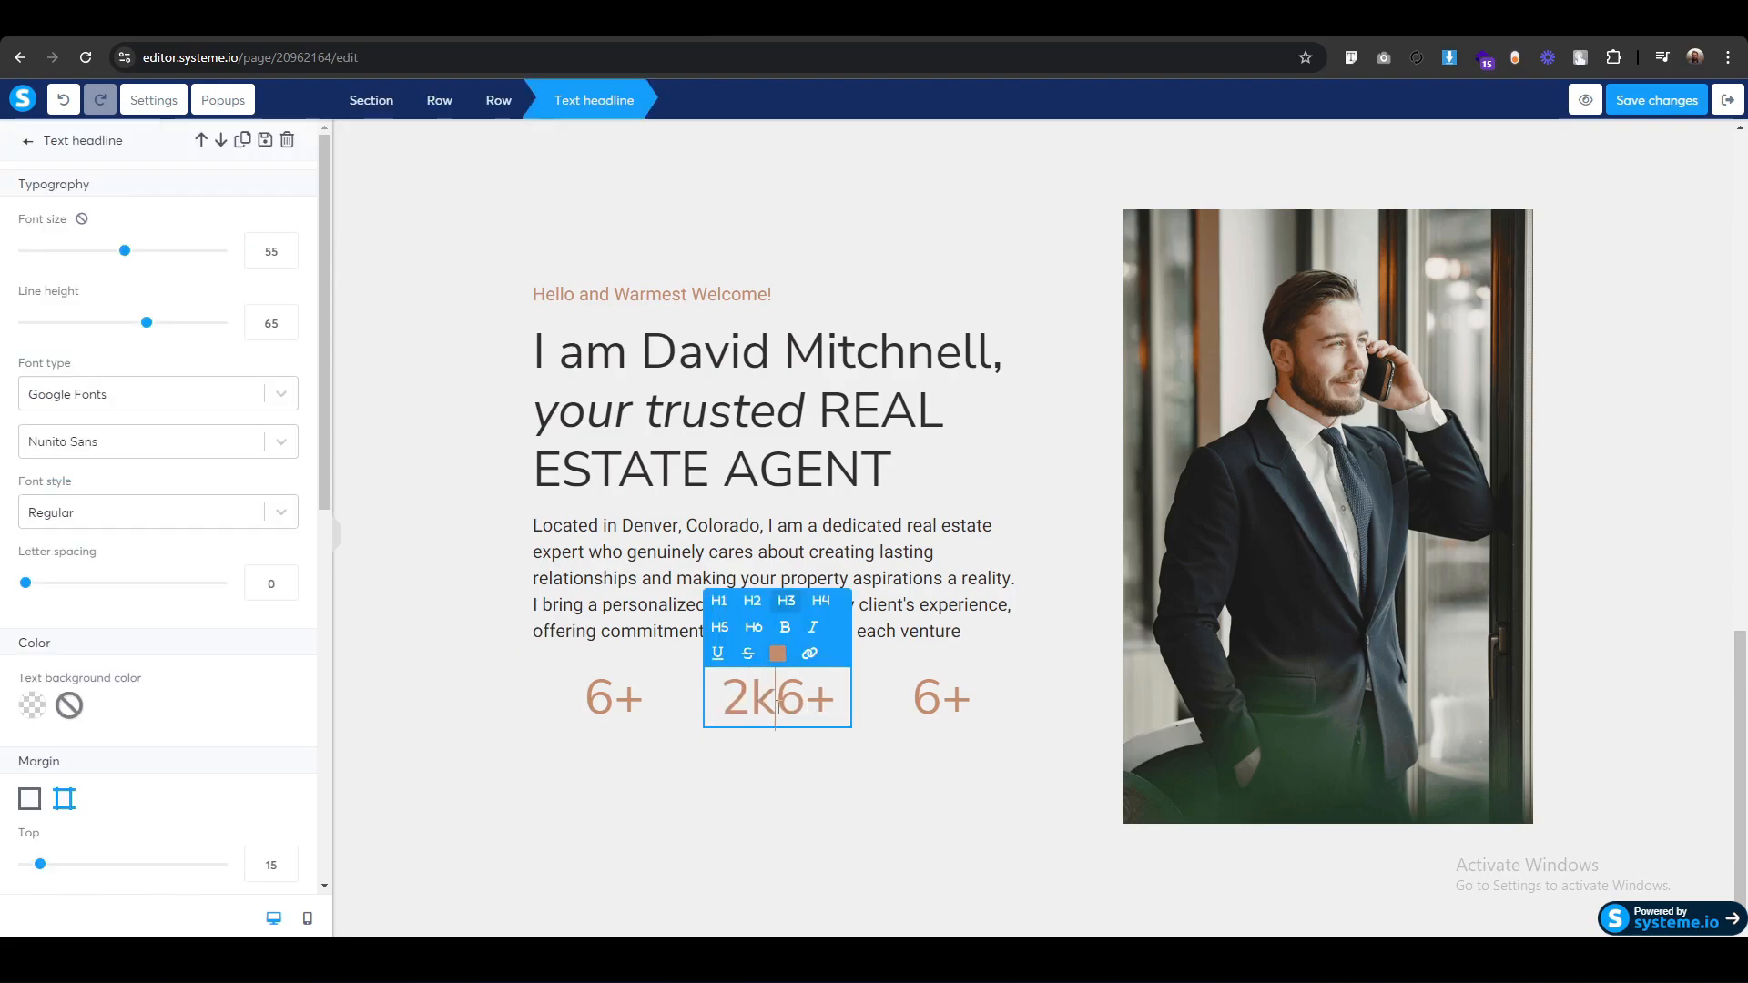
key("shift+Right")
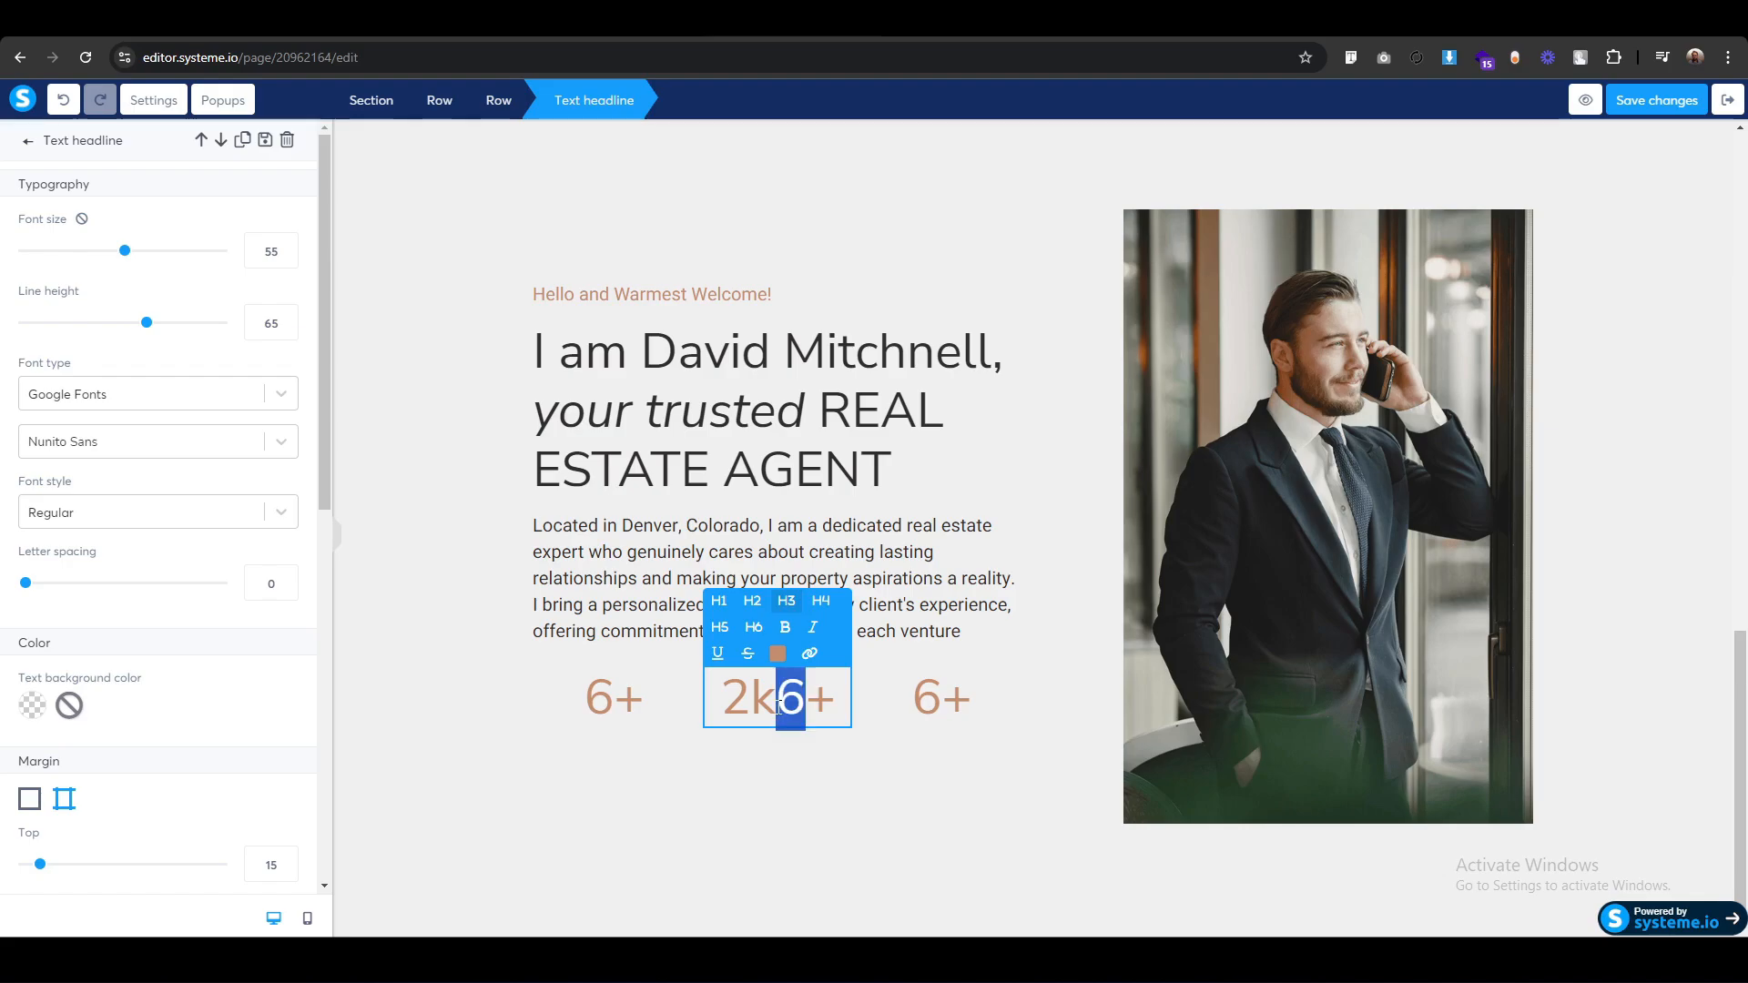
key("BackSpace")
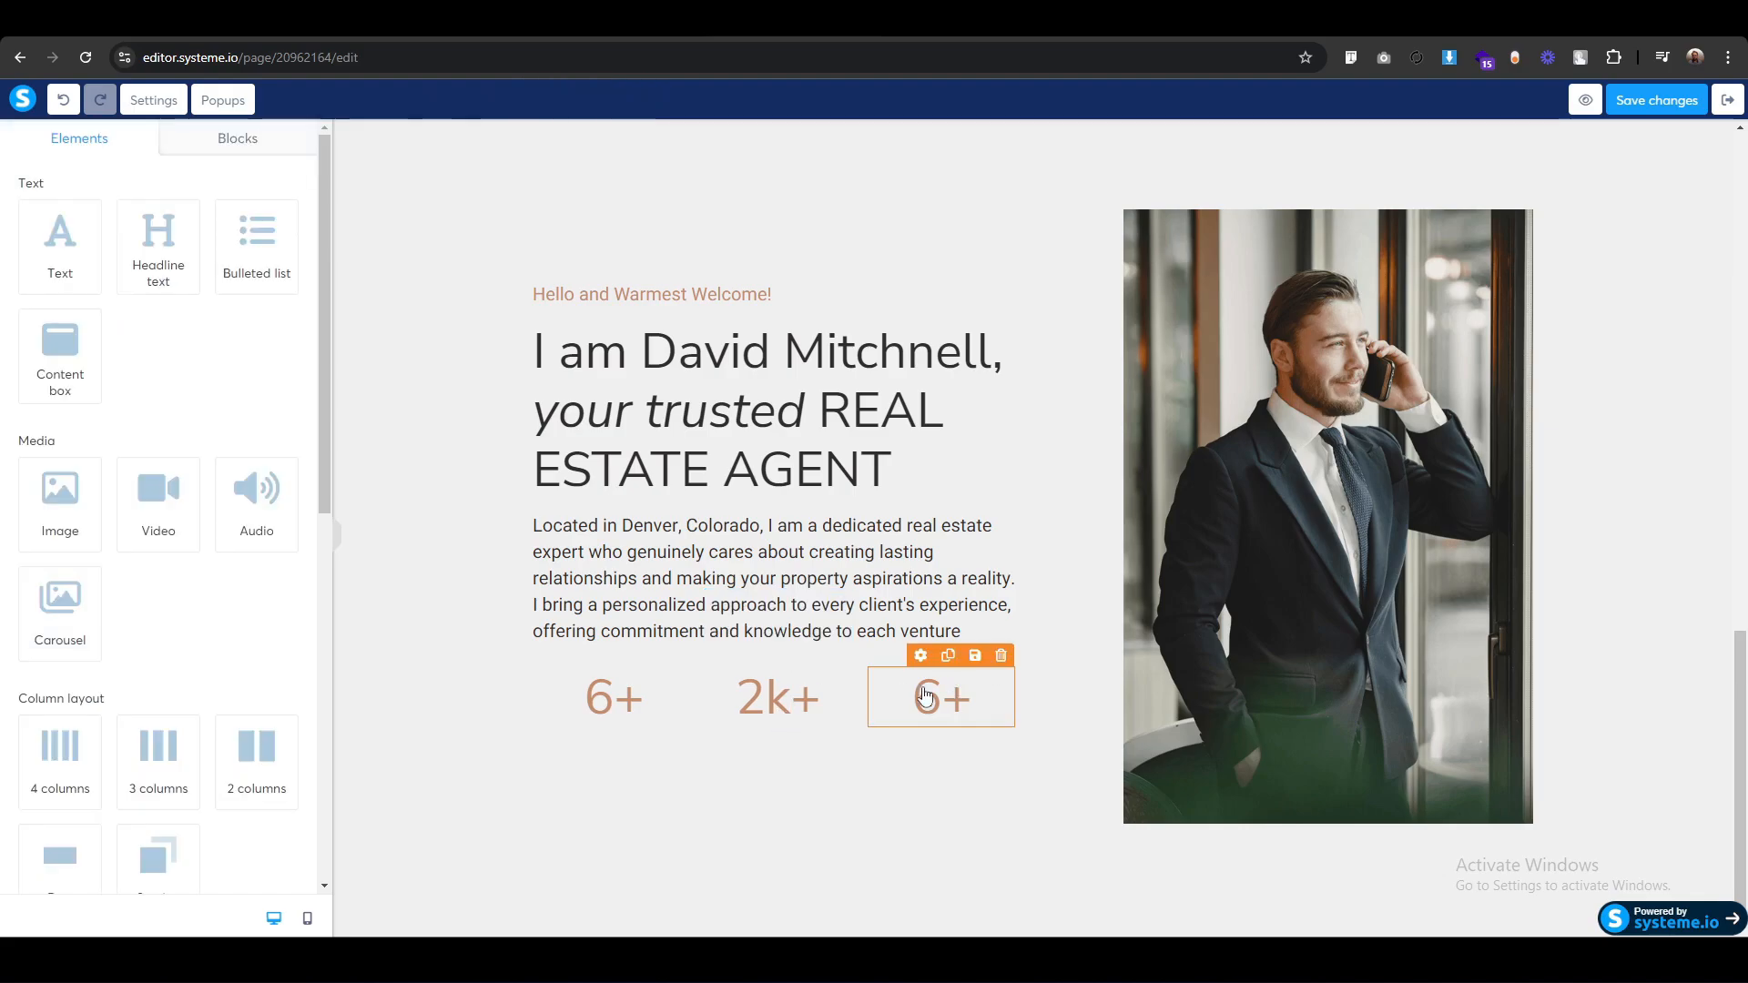
Change the headline in the third statistics column to "100%".
left_click(914, 694)
type("100")
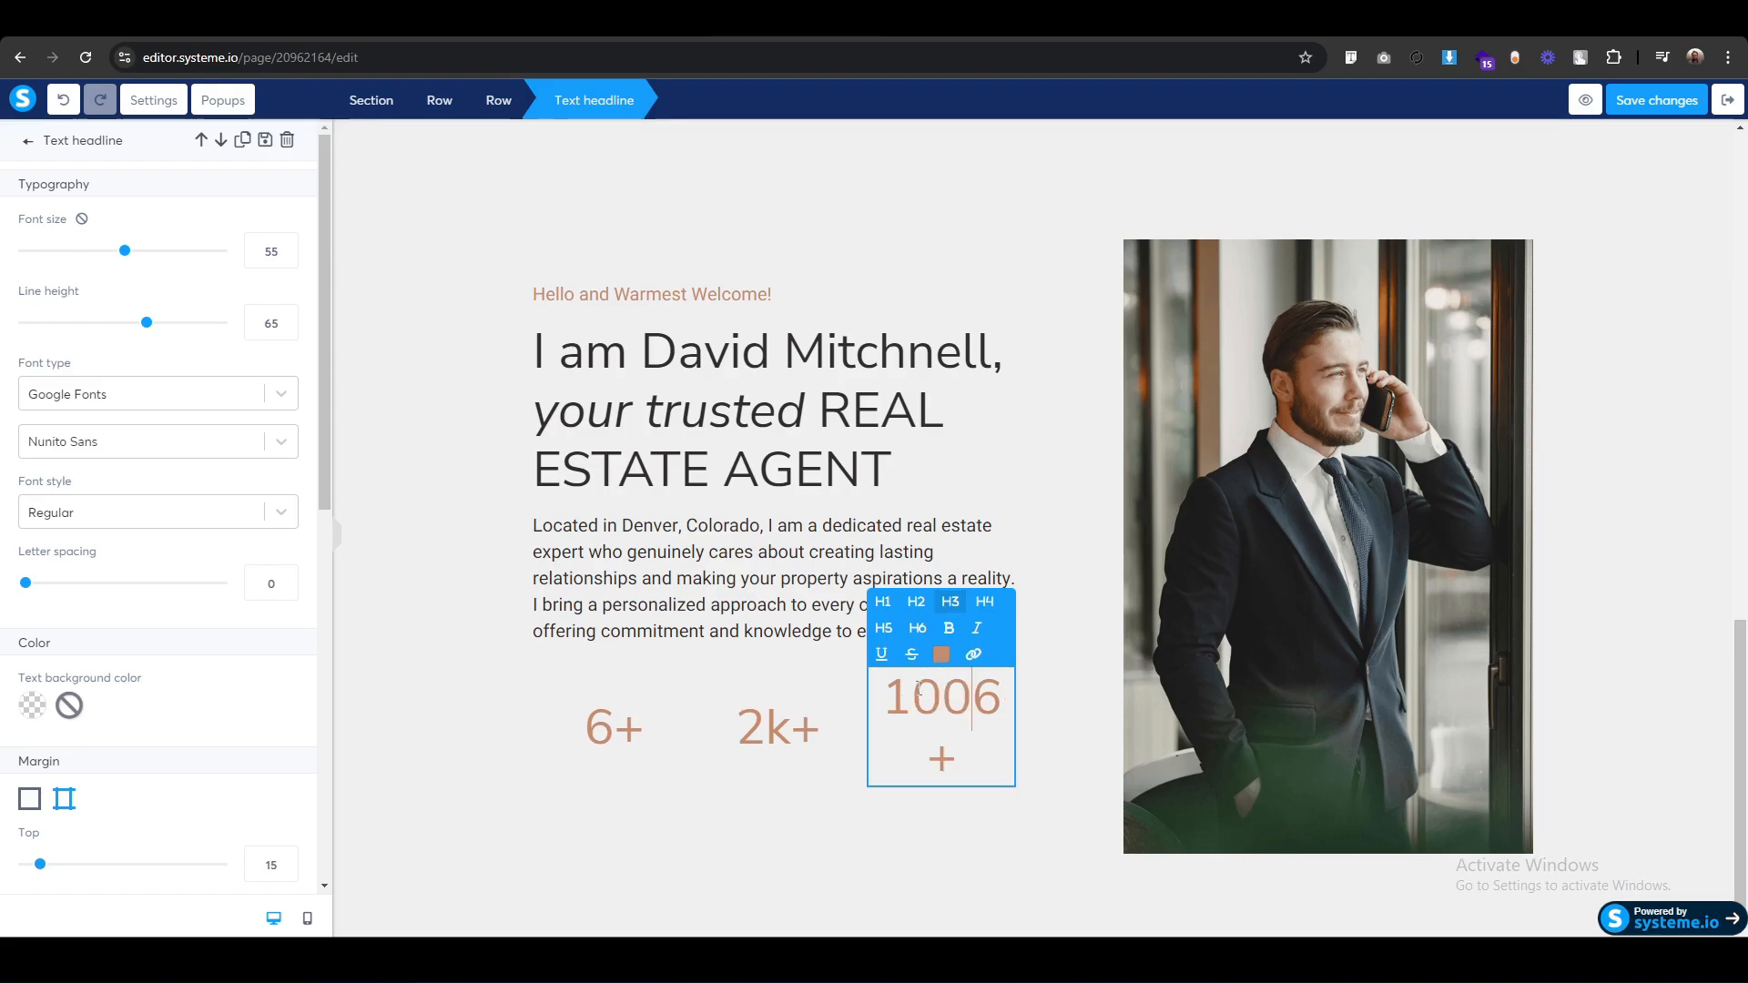
type("%")
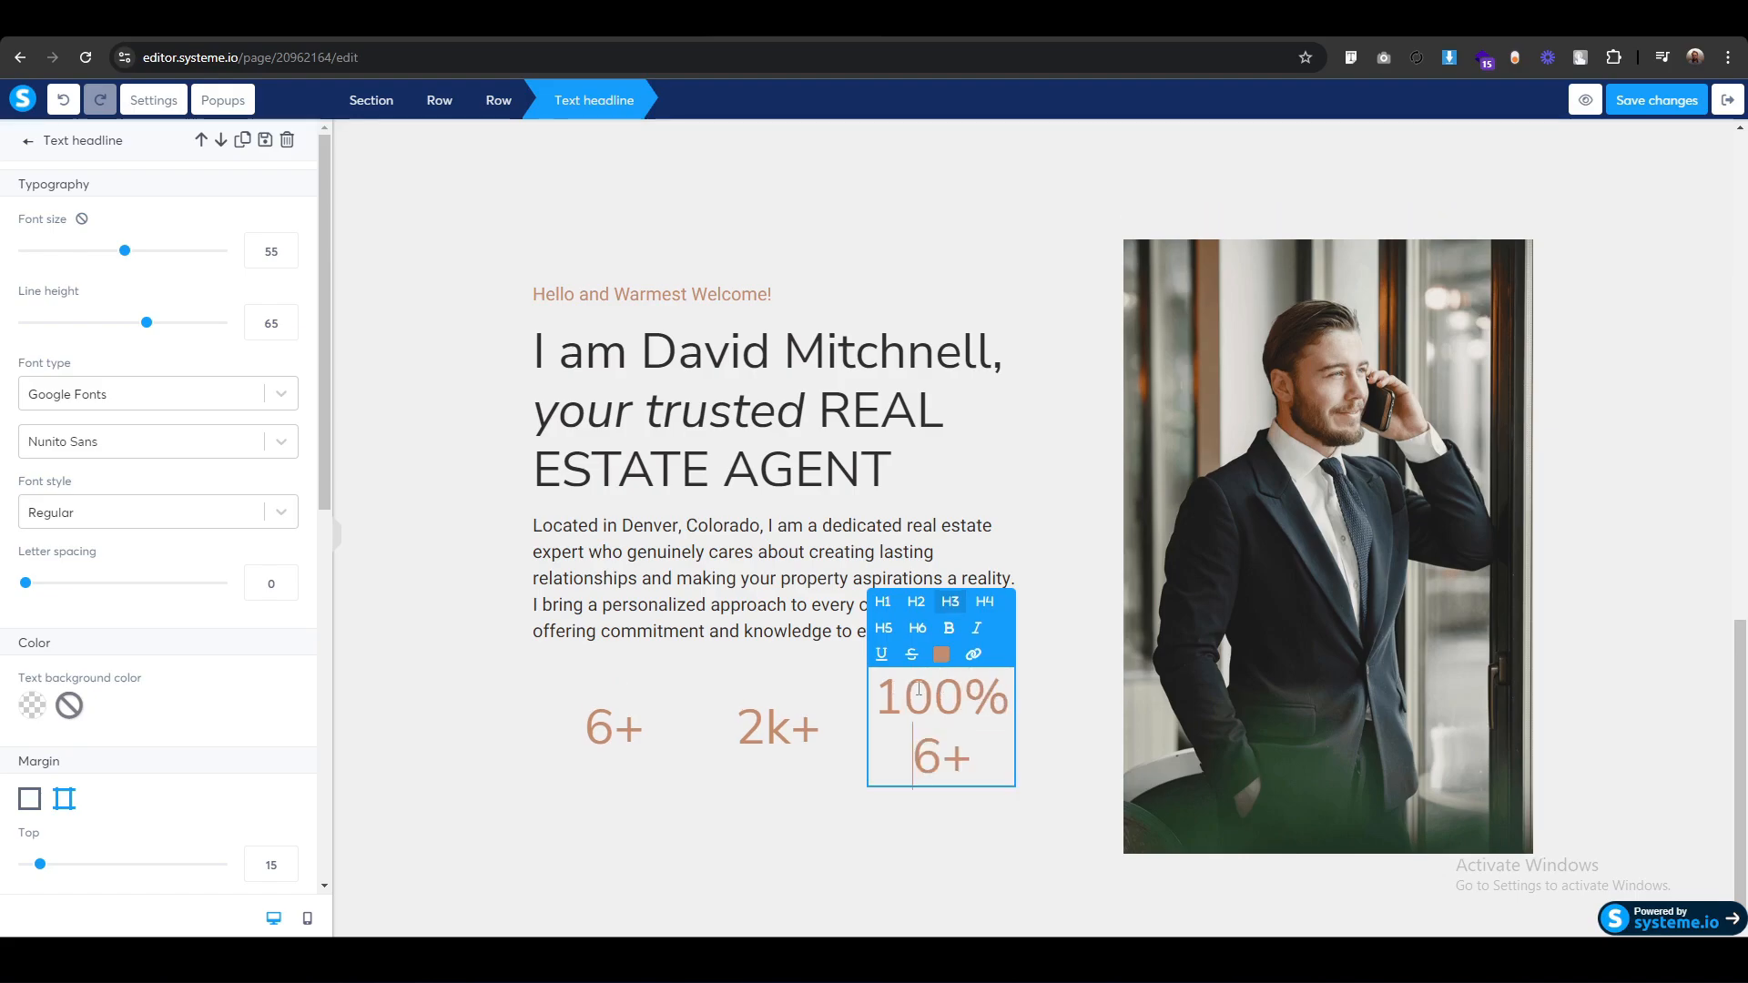
key("shift+Right")
key("shift+Right")
key("BackSpace")
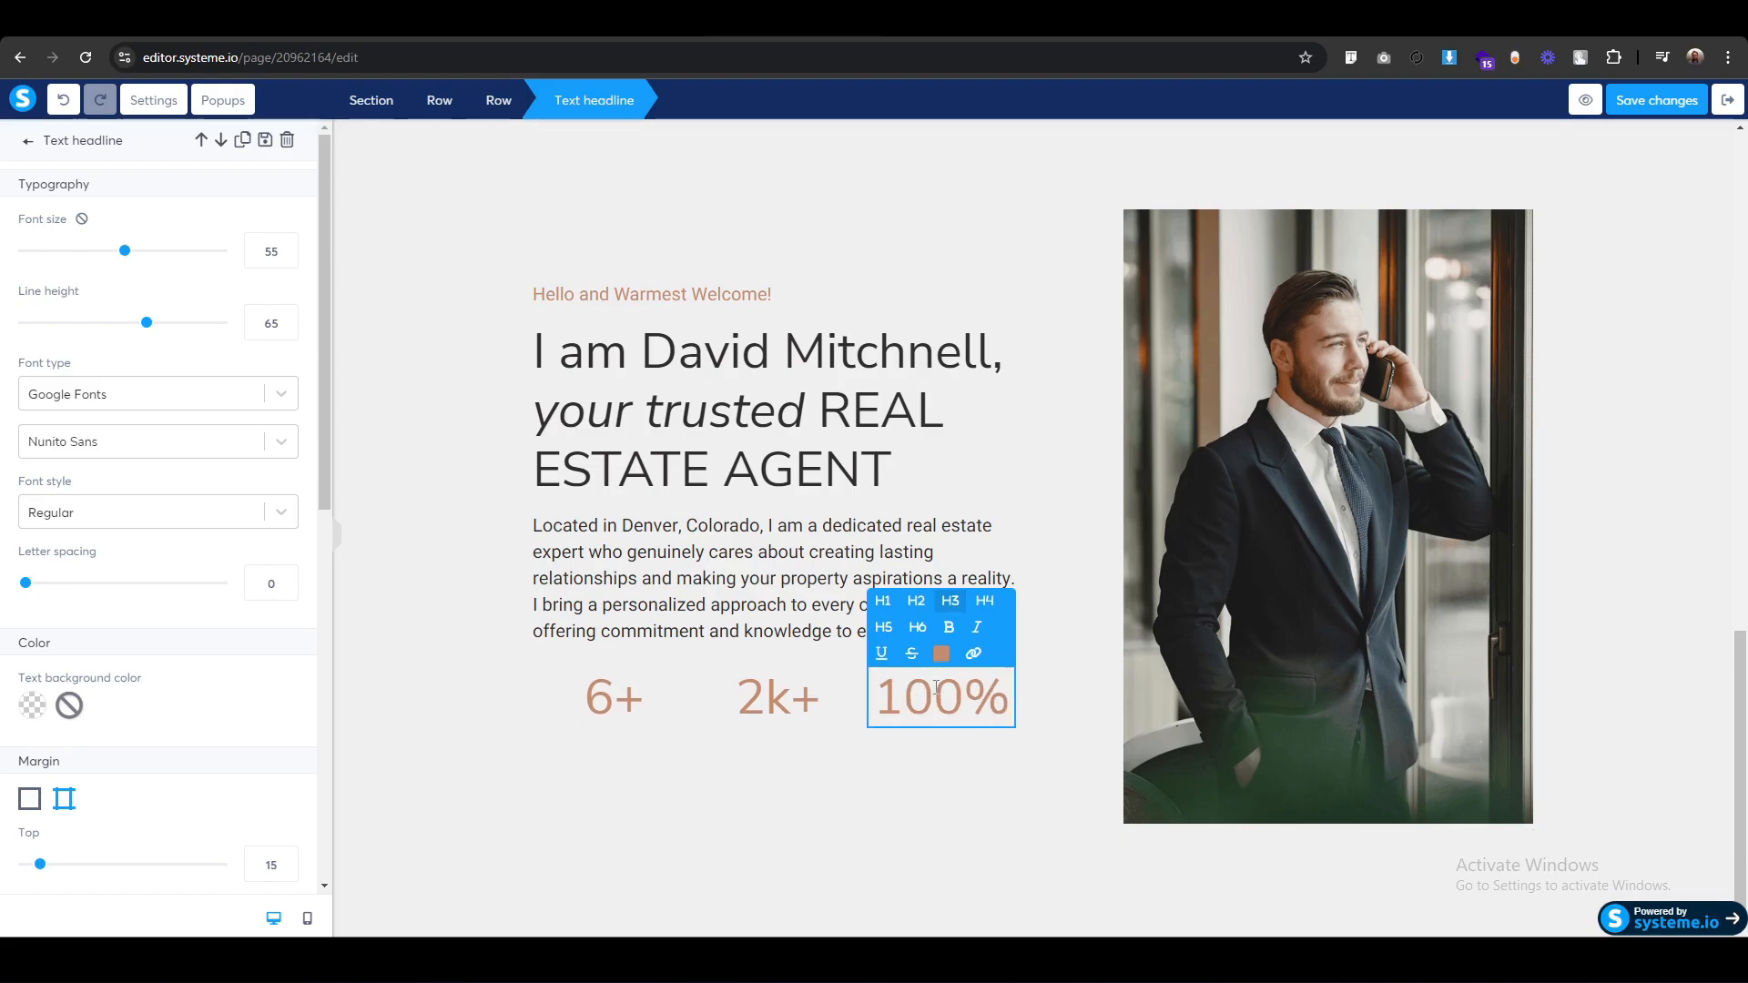
left_click(457, 761)
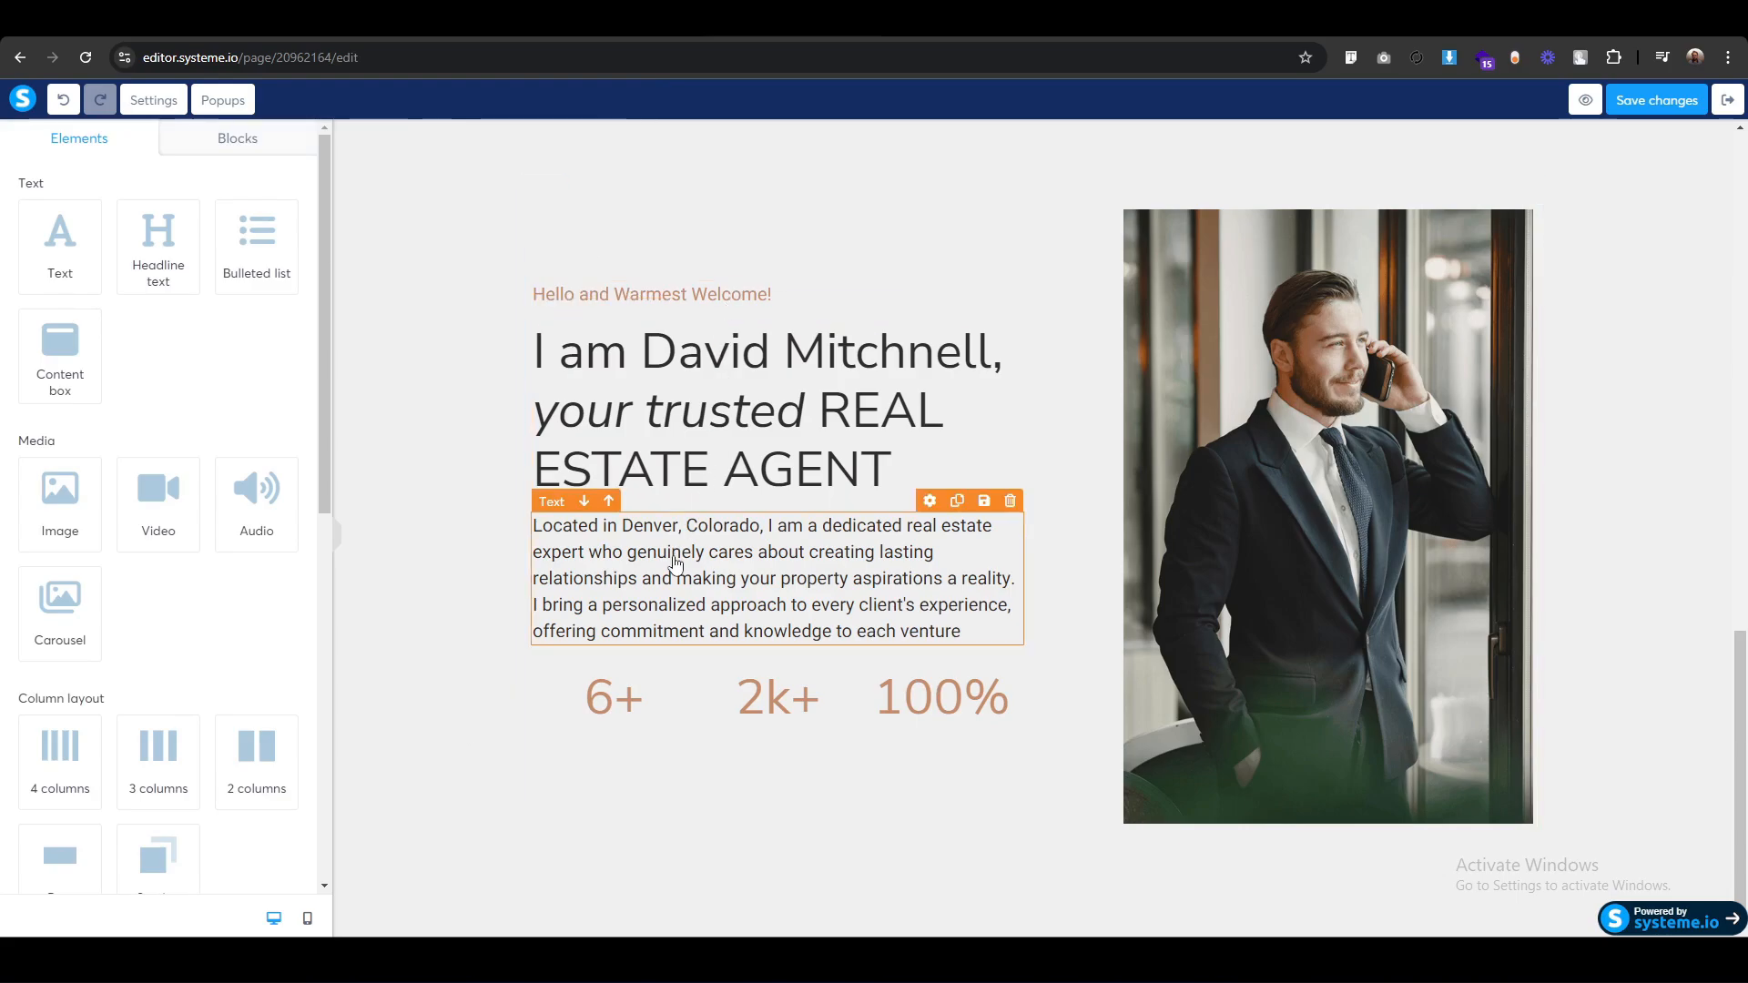
Duplicate the introduction paragraph beneath "6+" and replace its text with "YEARS OF experience" copied from the finished reference page.
left_click(956, 503)
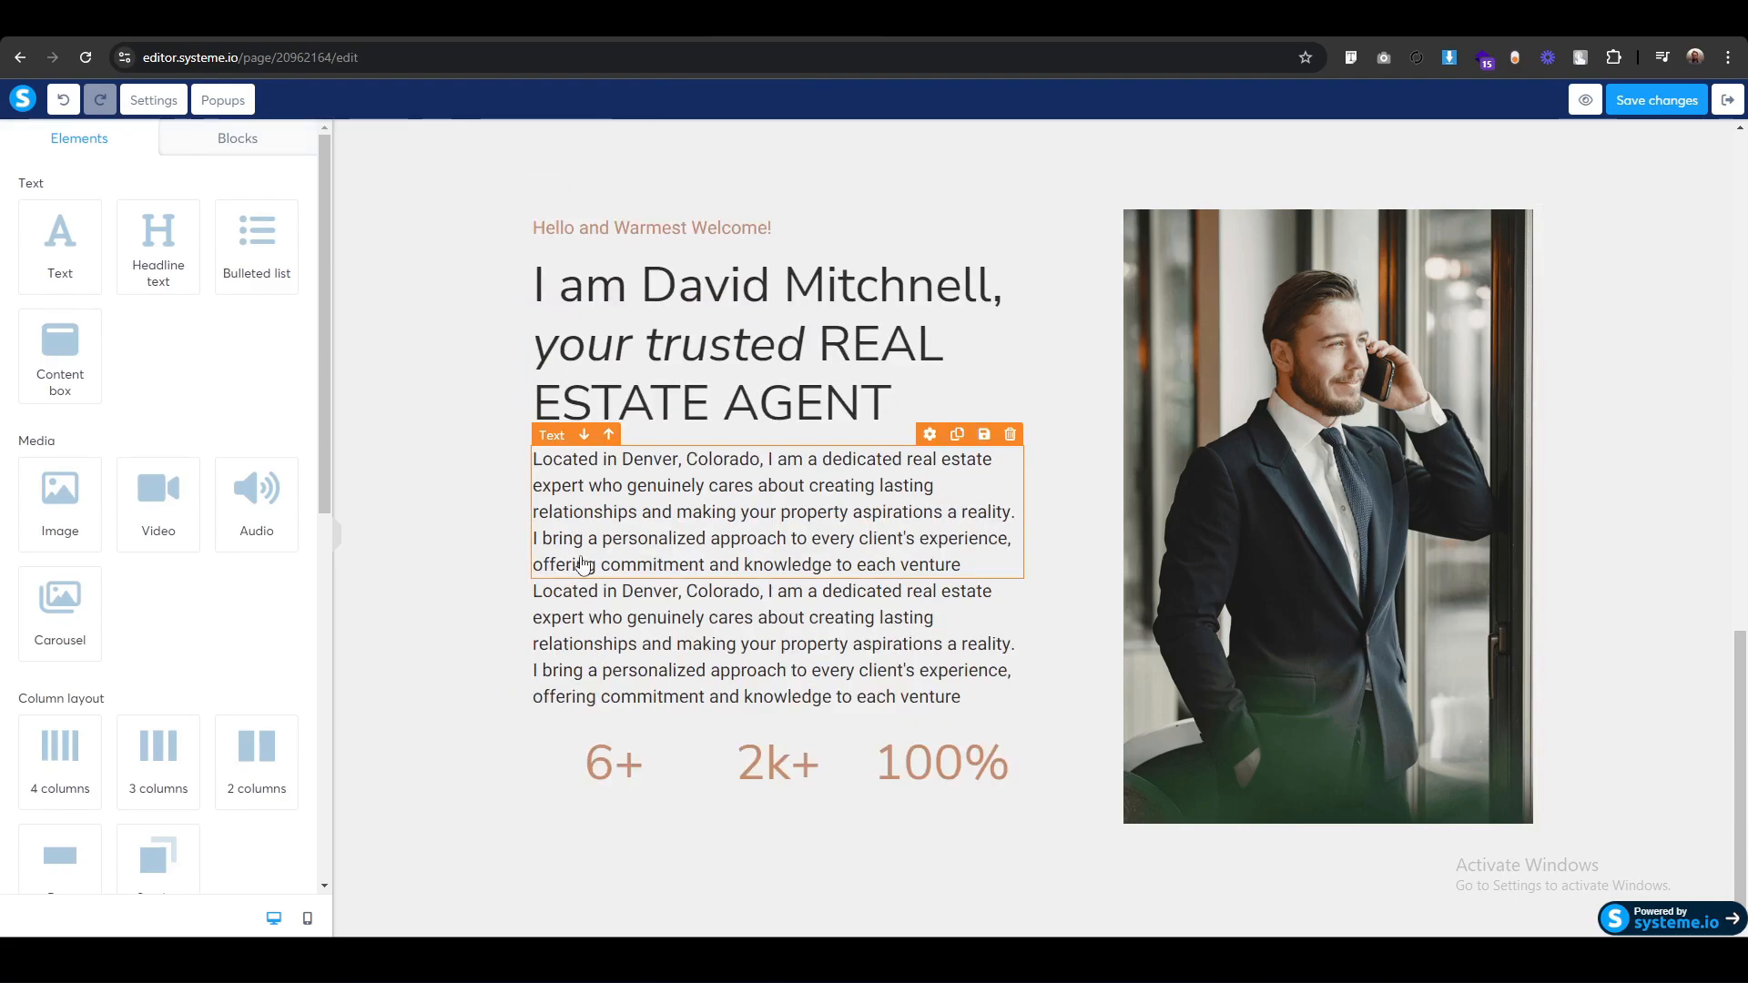
left_click_drag(551, 570, 642, 791)
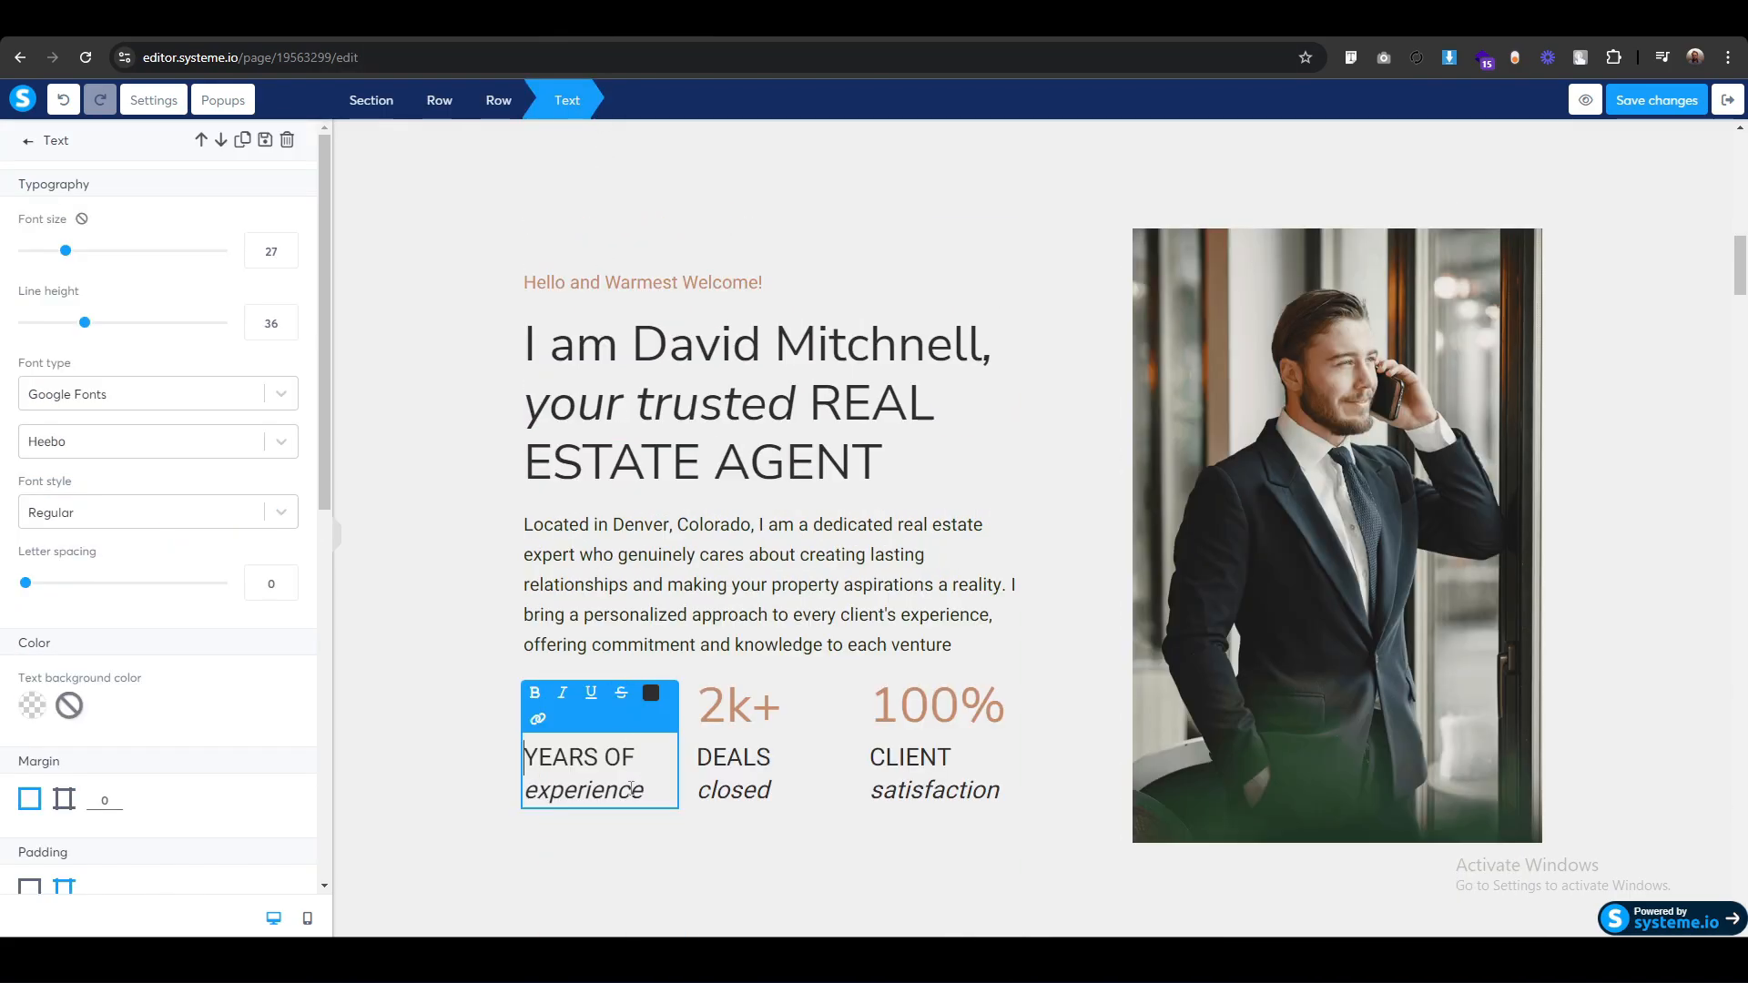
triple_click(631, 789)
key("ctrl+c")
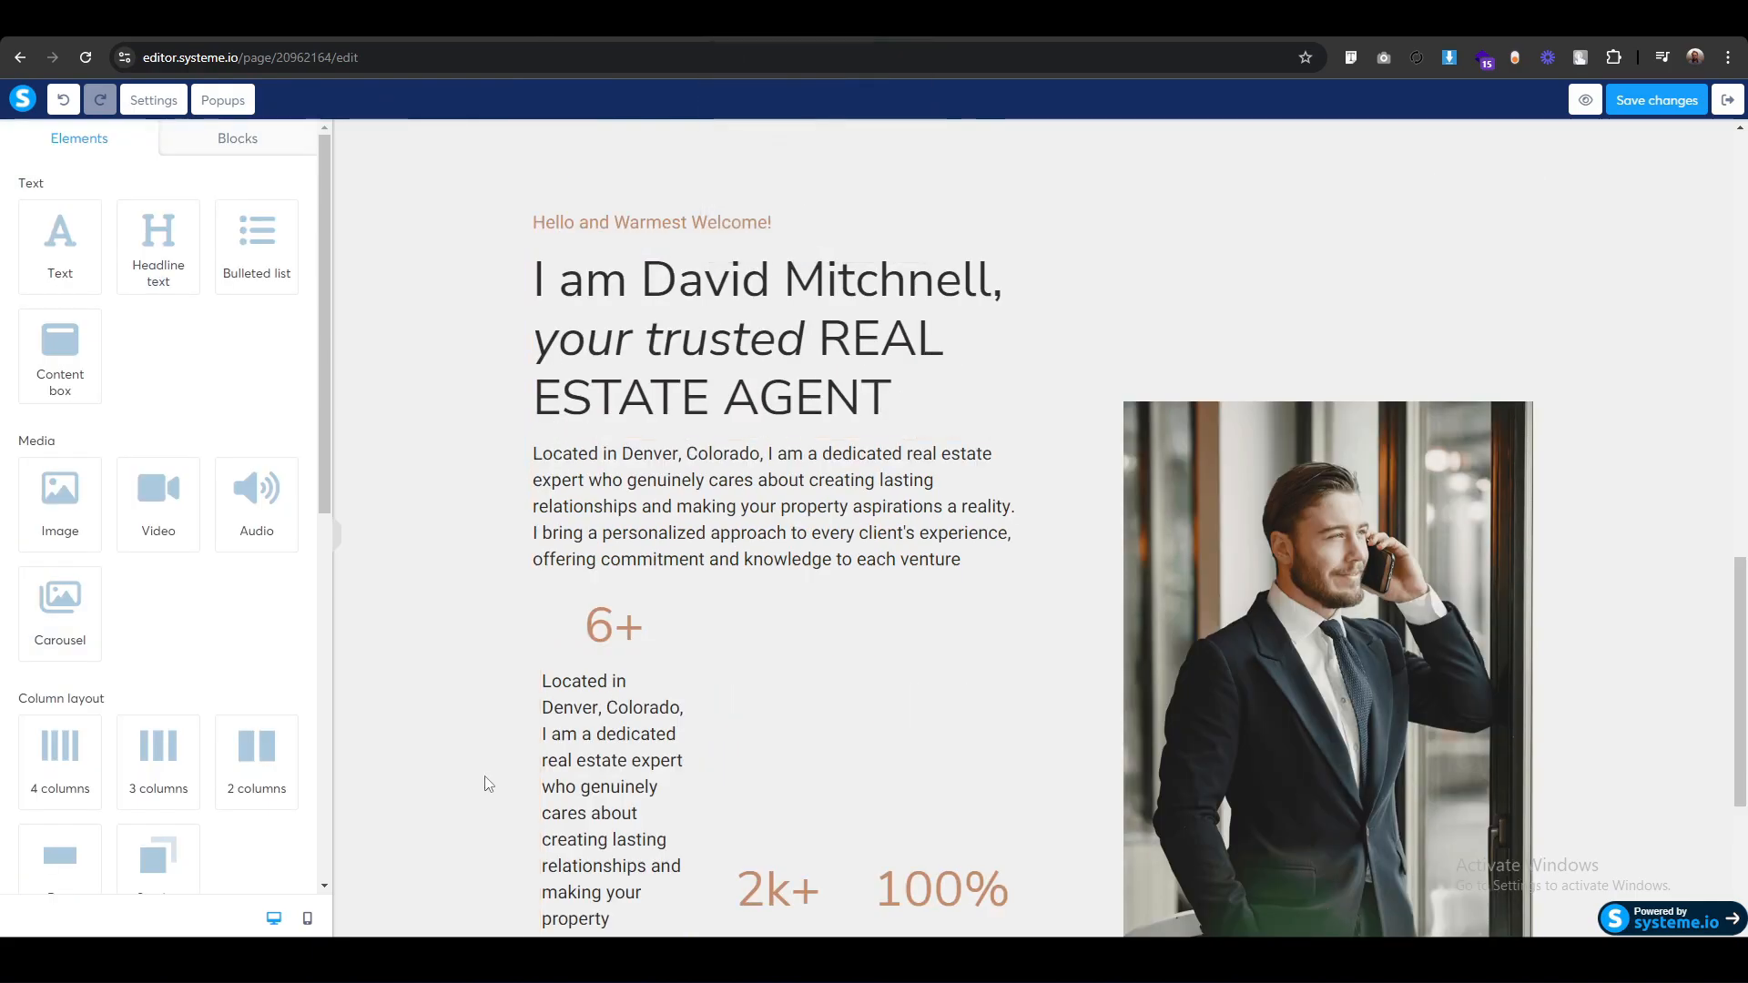
left_click(596, 783)
scroll(601, 778, "down", 3)
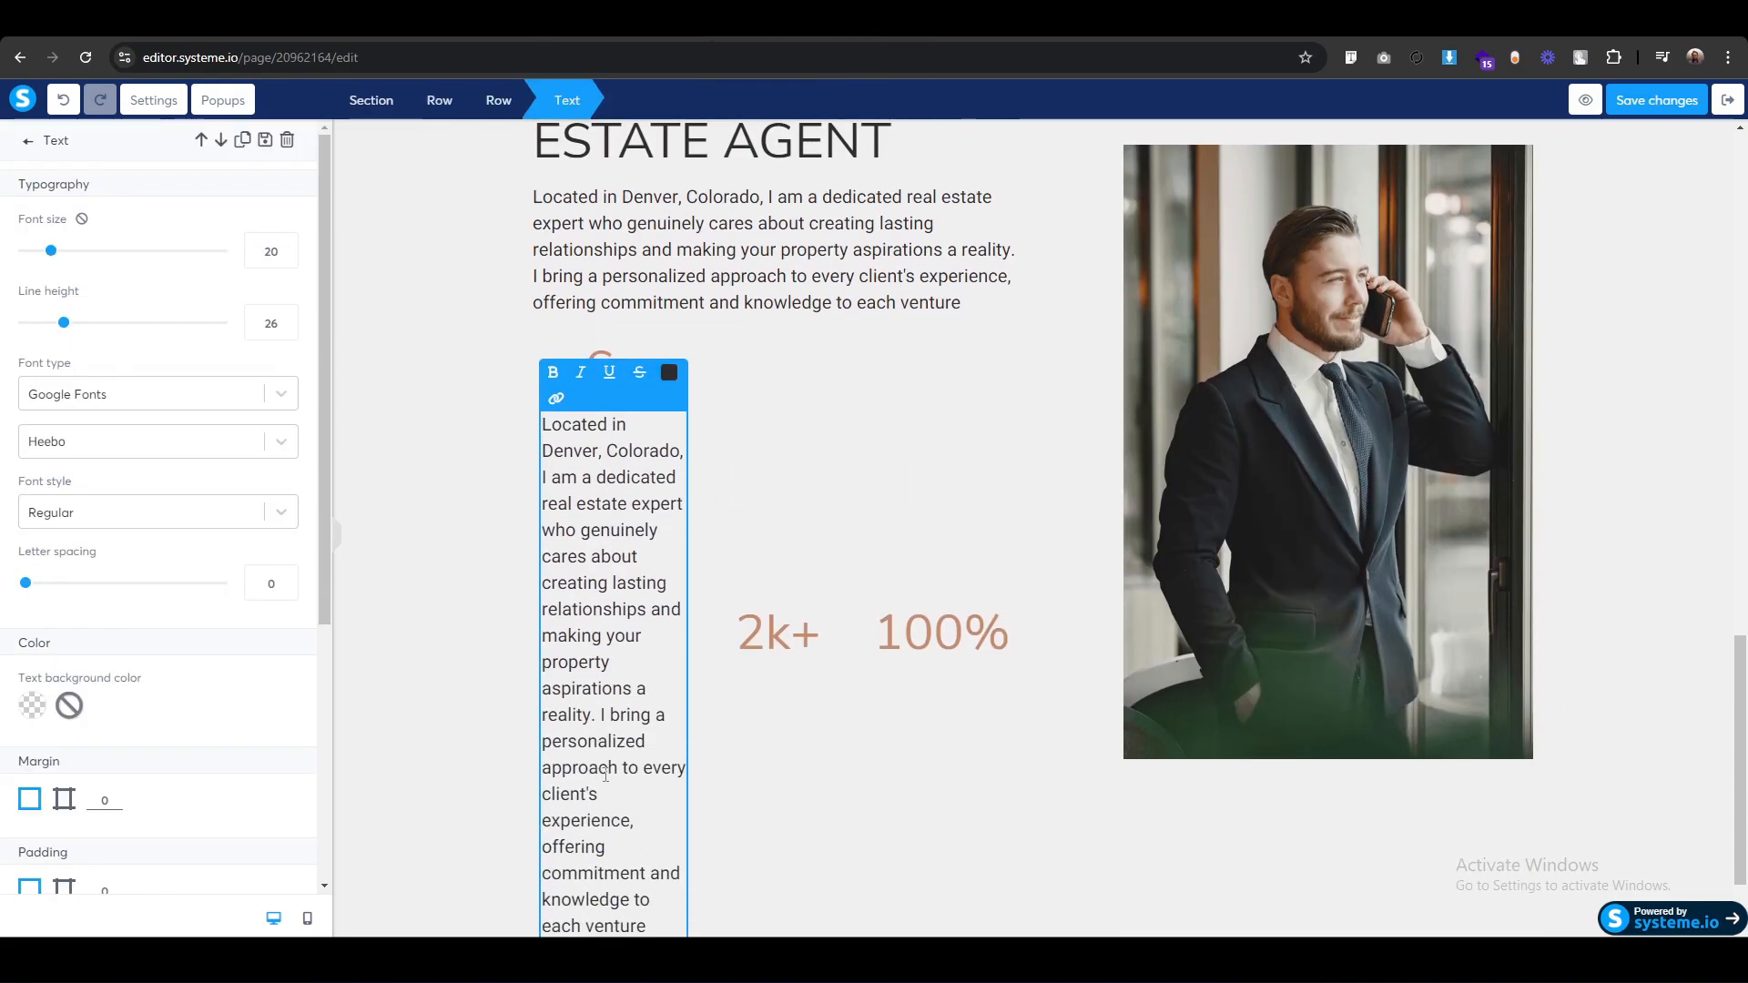
triple_click(644, 504)
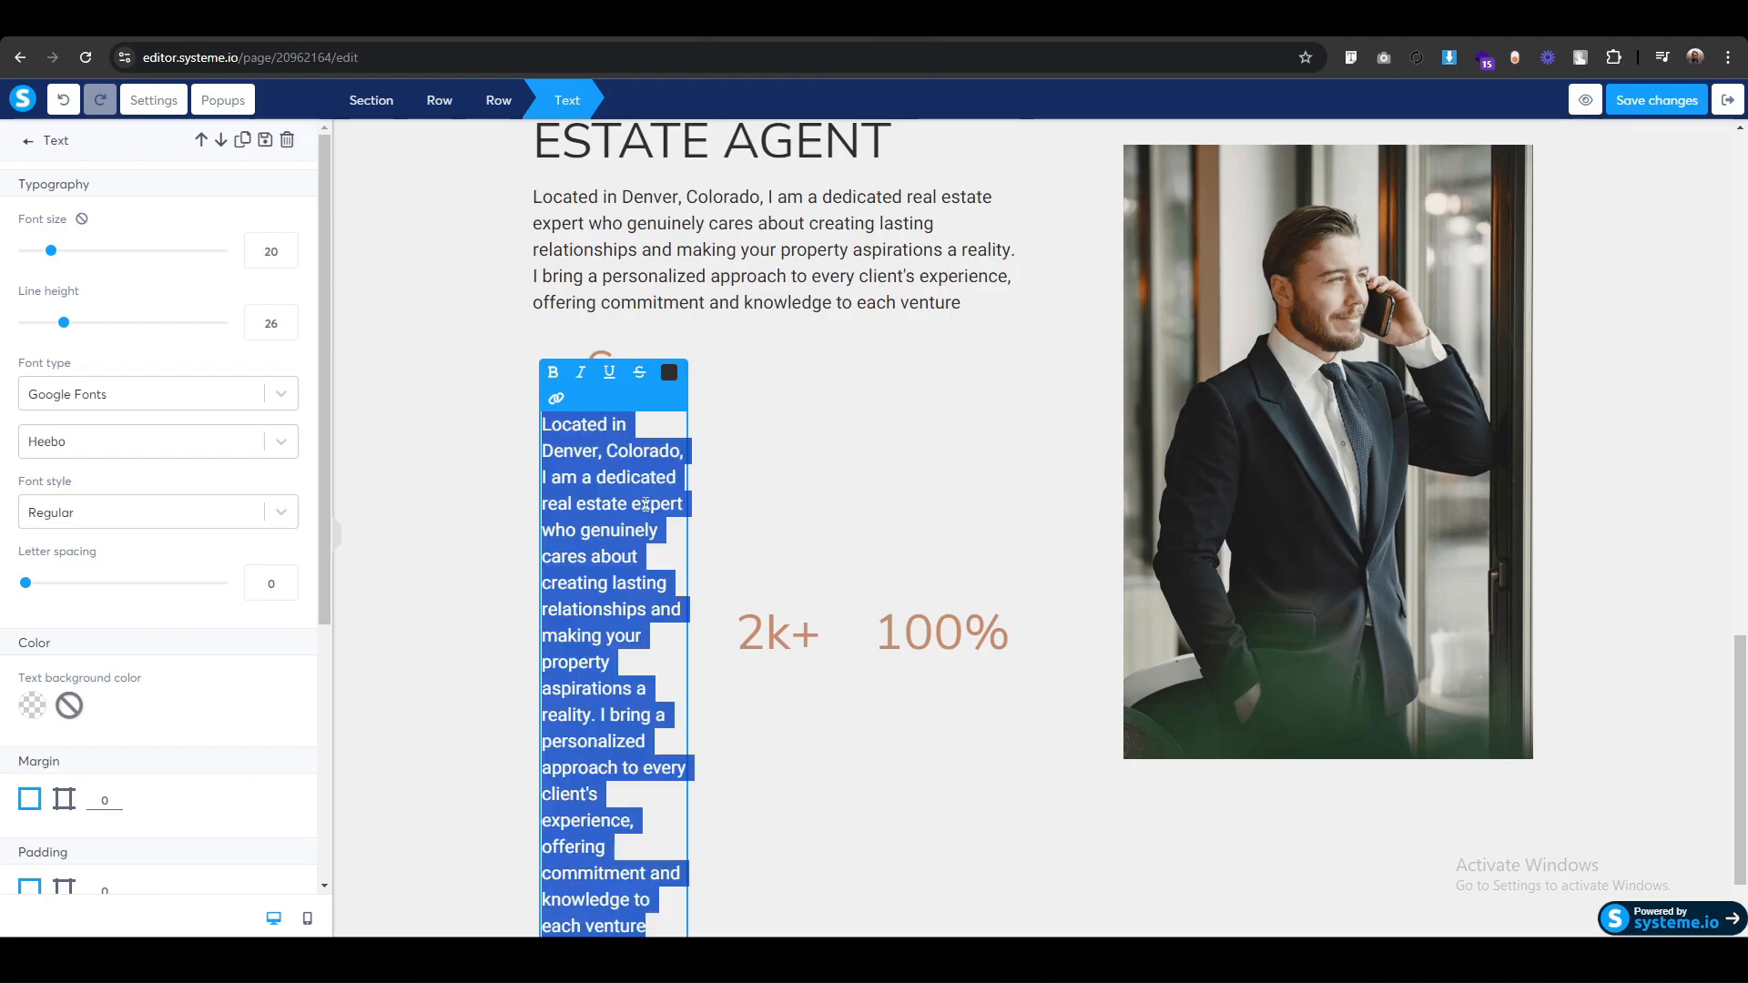
key("ctrl+v")
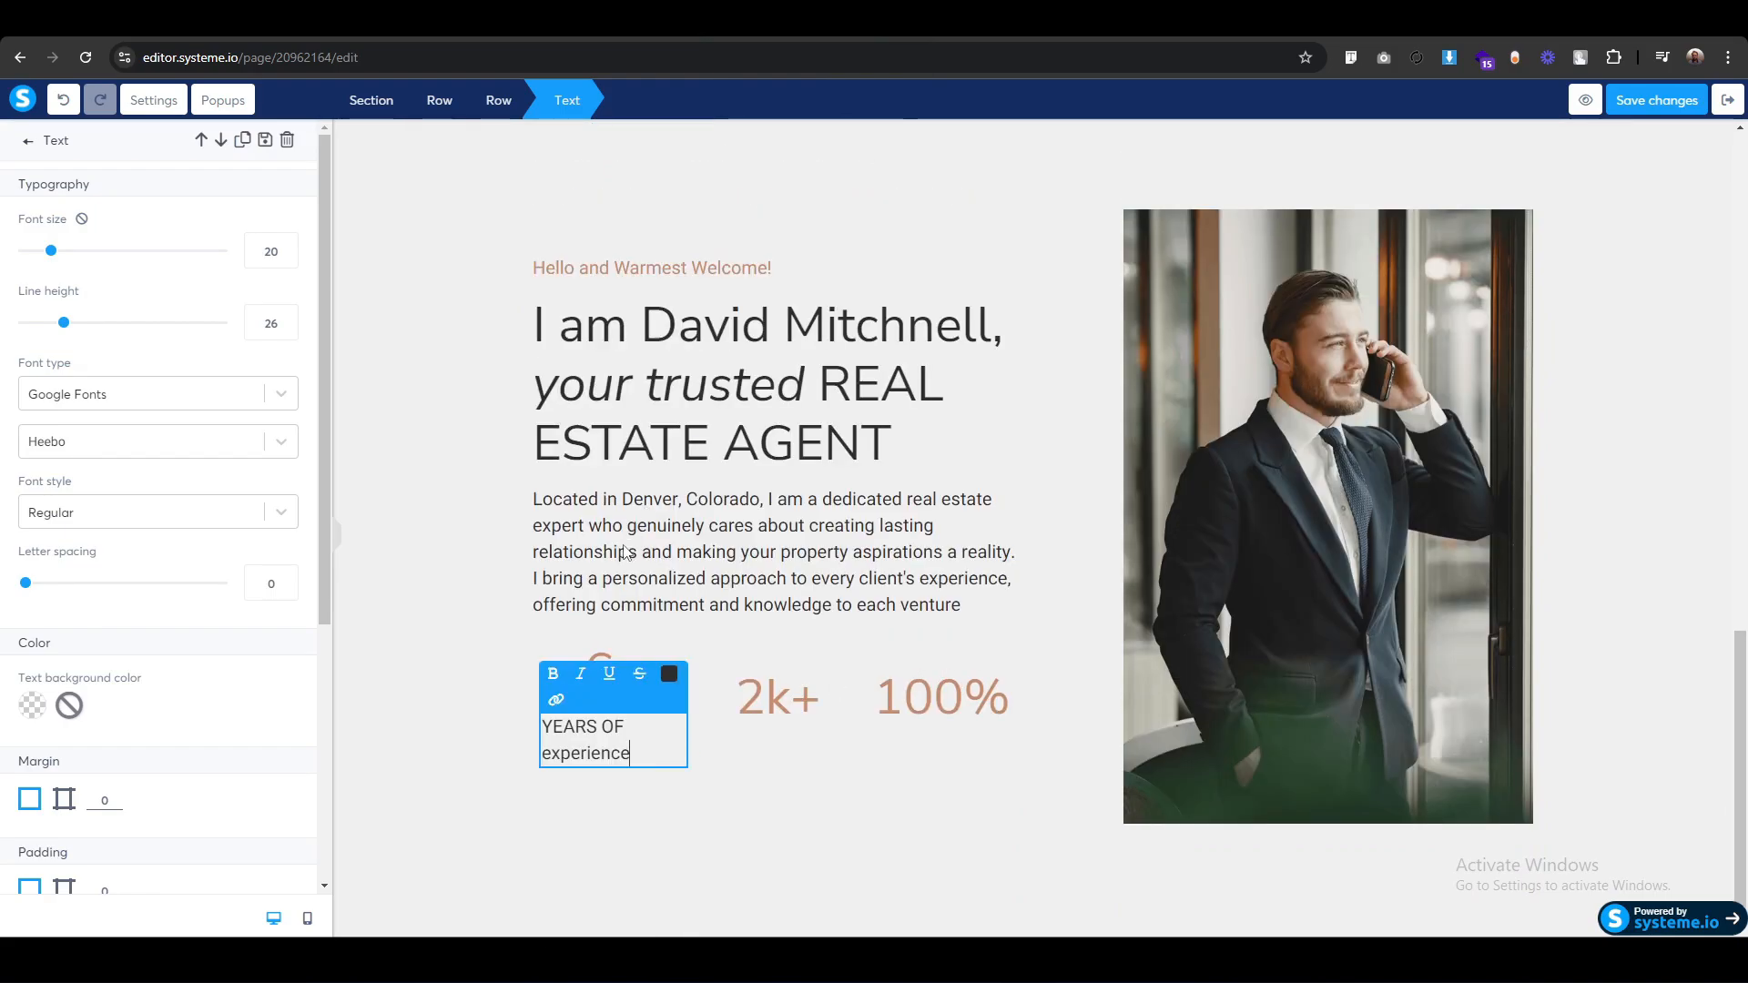
Set the font size of the "YEARS OF experience" label to 27.
key("ctrl+a")
left_click(273, 251)
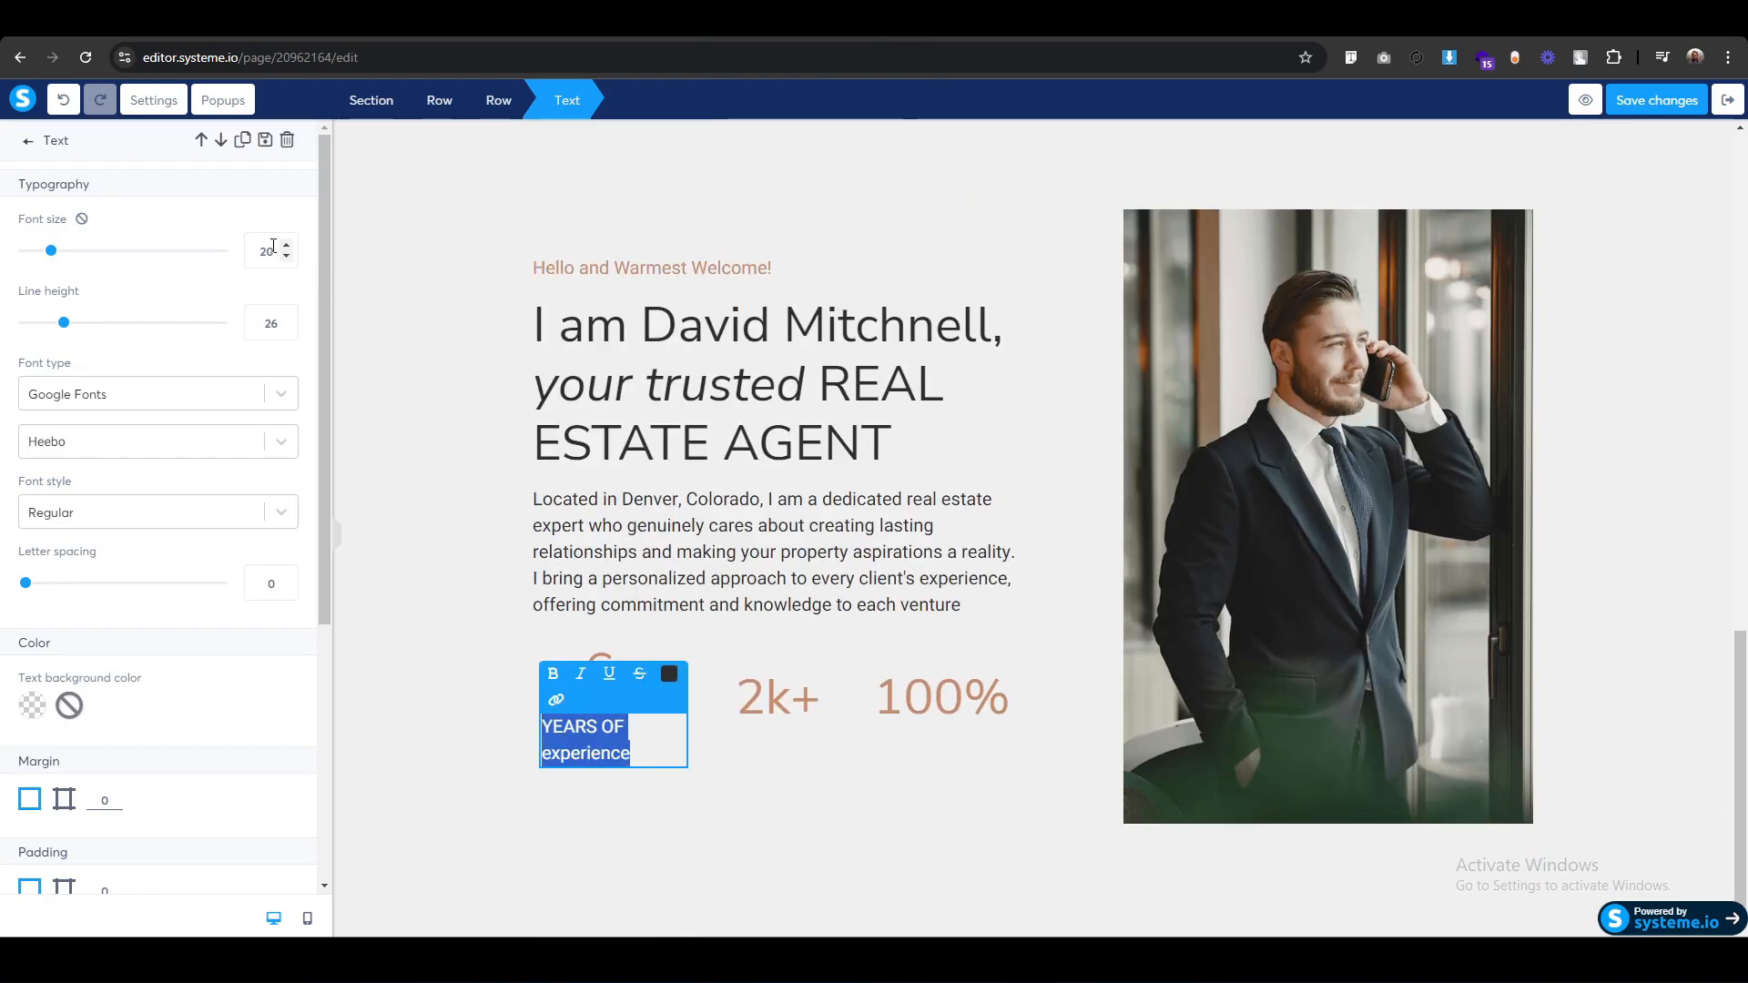
key("Up")
key("Up")
key("Up")
key("Up")
key("Up")
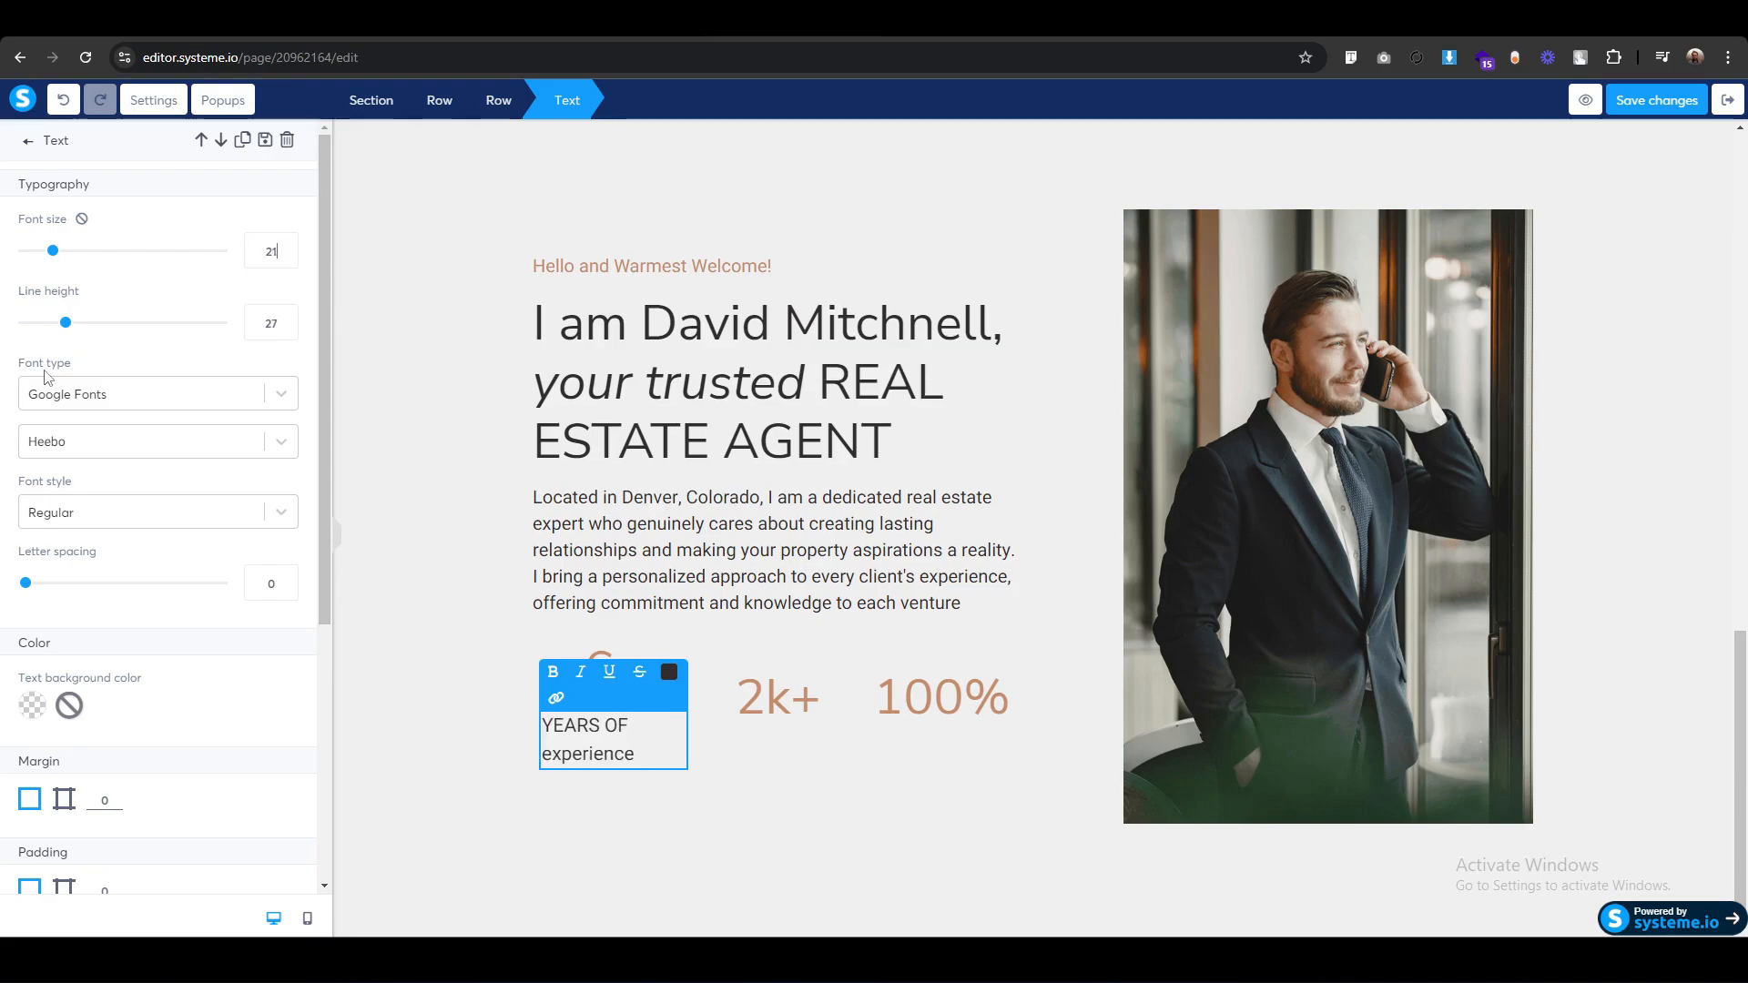
key("Up")
key("Up")
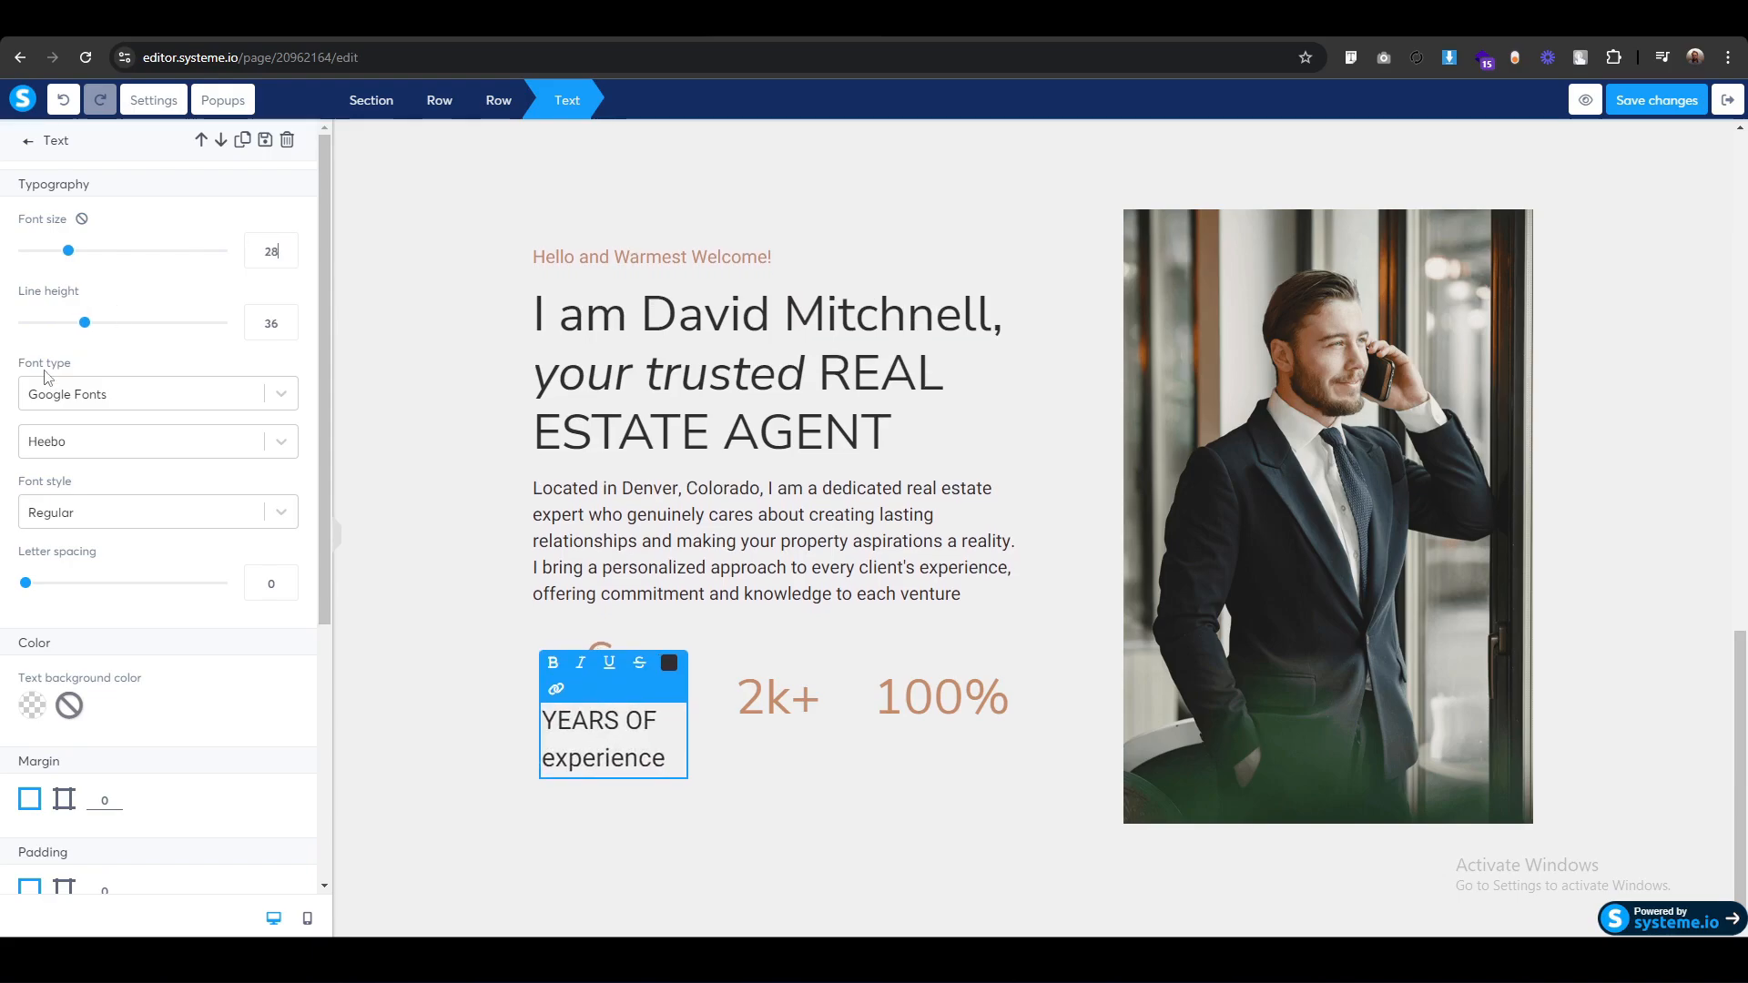
left_click(453, 752)
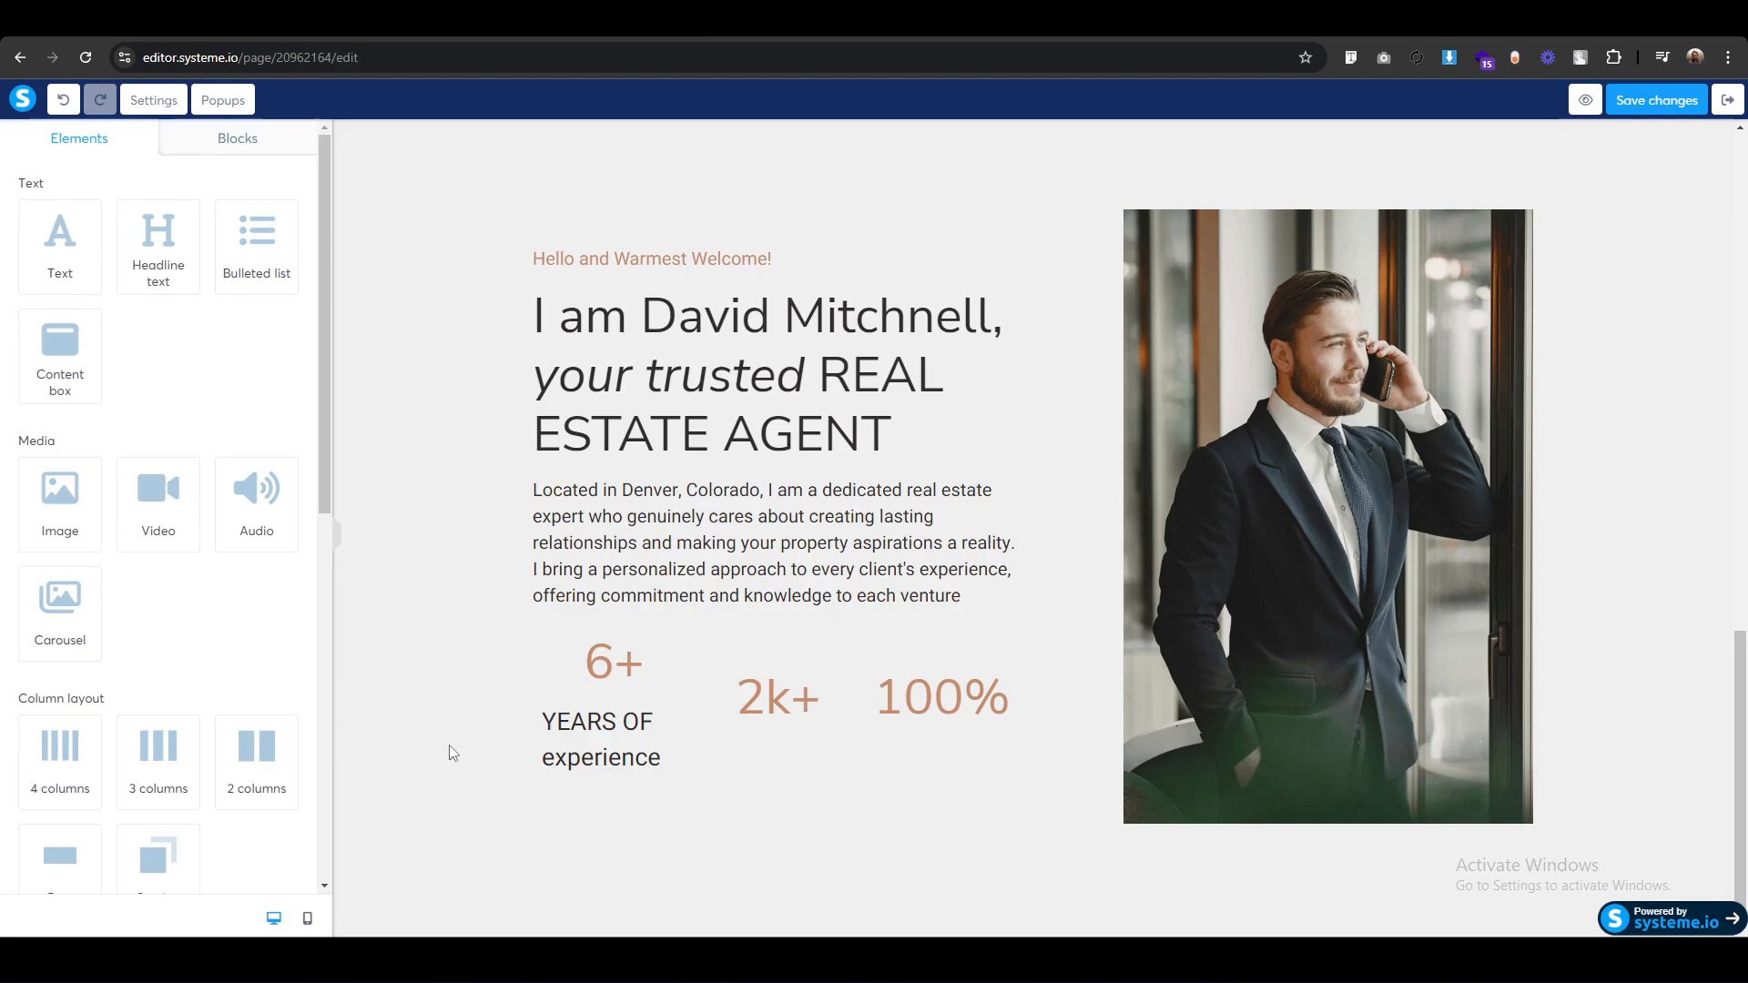
Duplicate the "YEARS OF experience" label twice and place the copies beneath "2k+" and "100%".
mouse_move(595, 713)
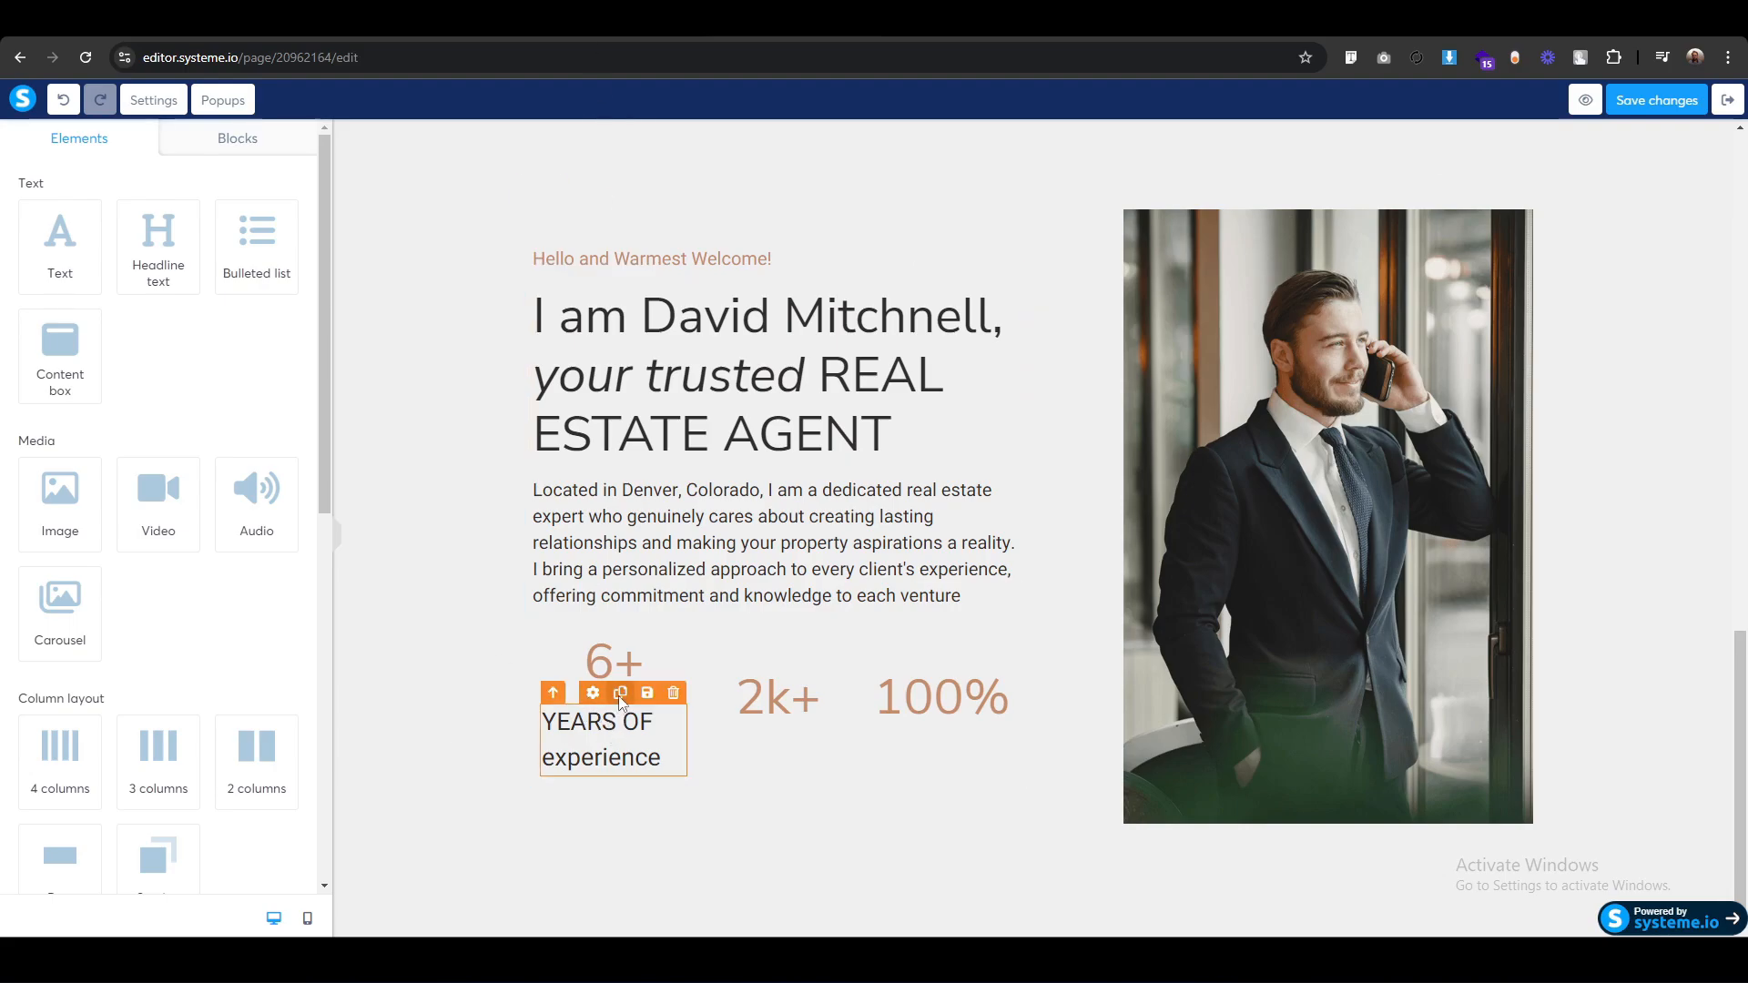
left_click(621, 695)
left_click(619, 657)
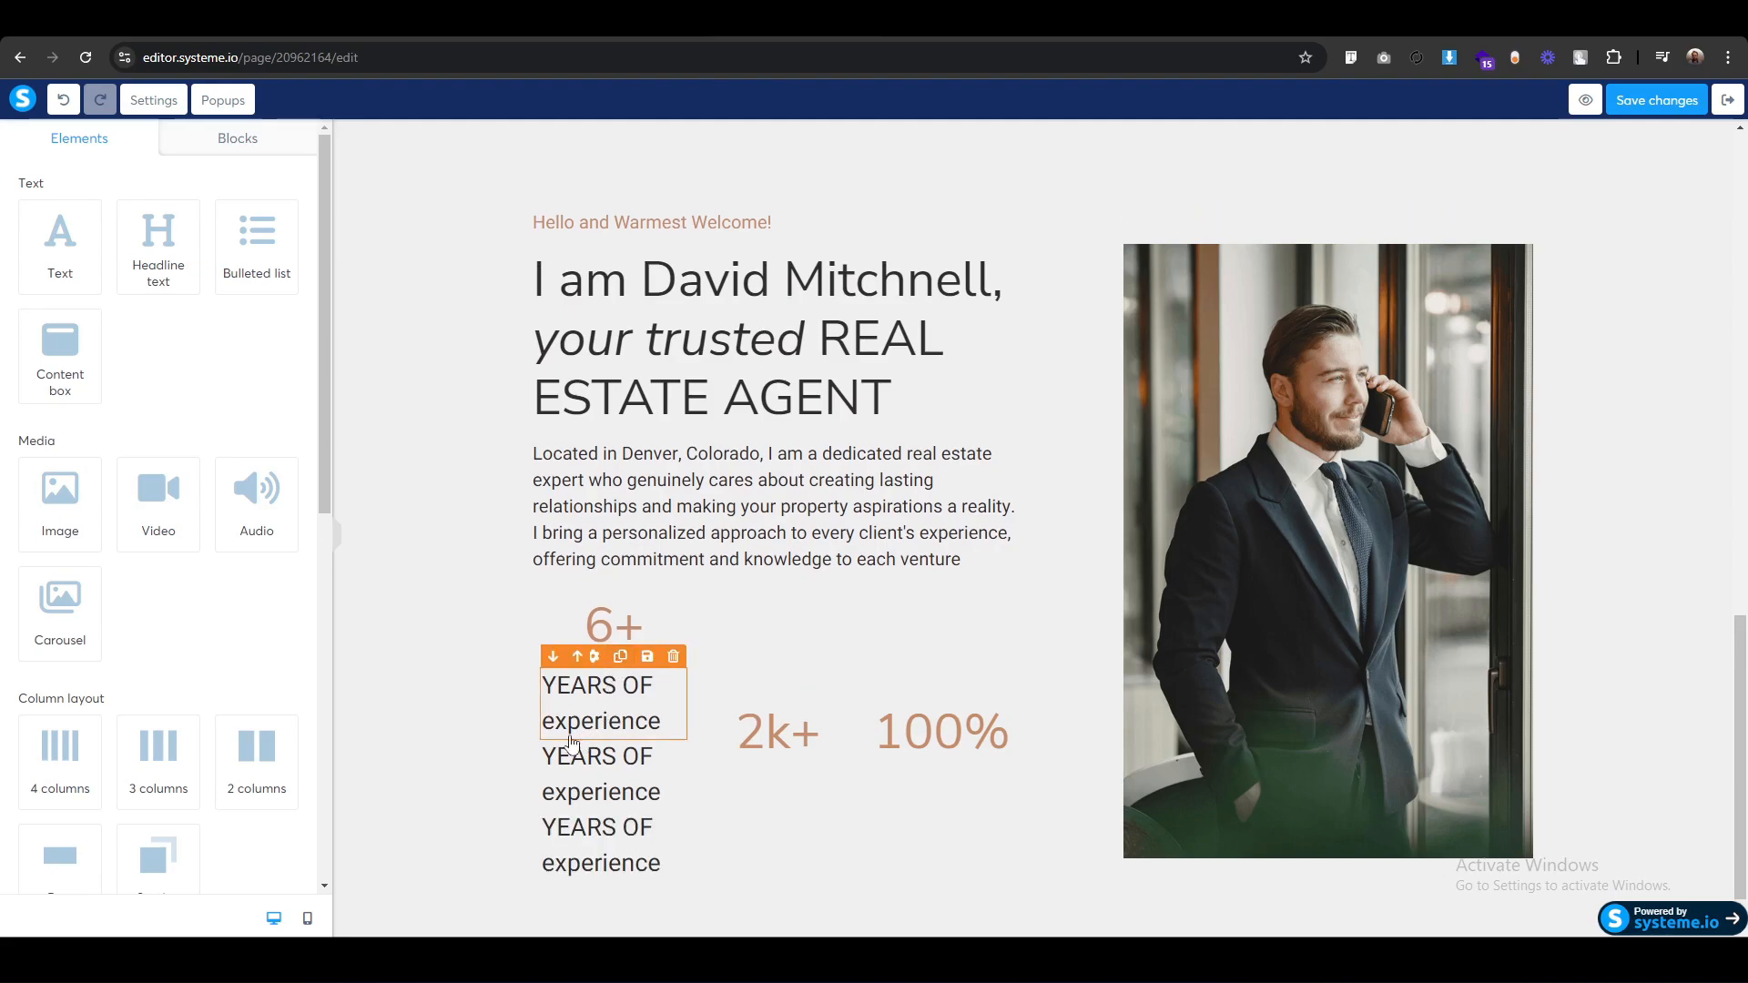
left_click_drag(571, 742, 801, 752)
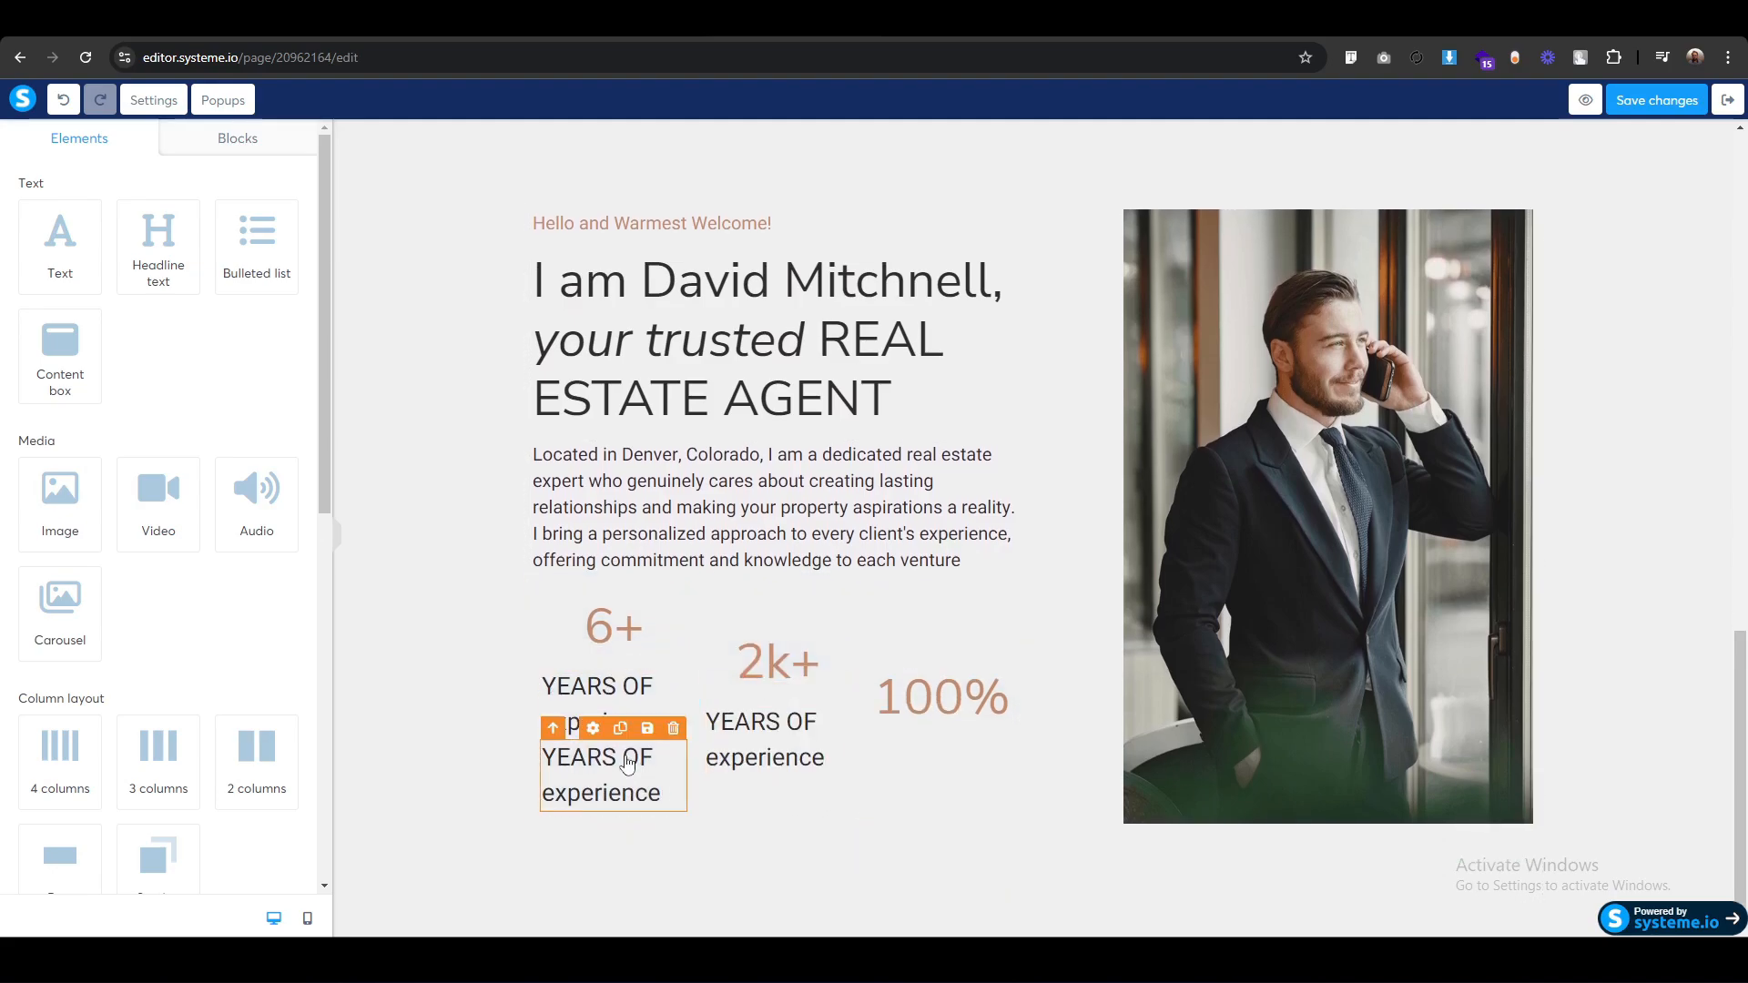
left_click_drag(628, 763, 948, 728)
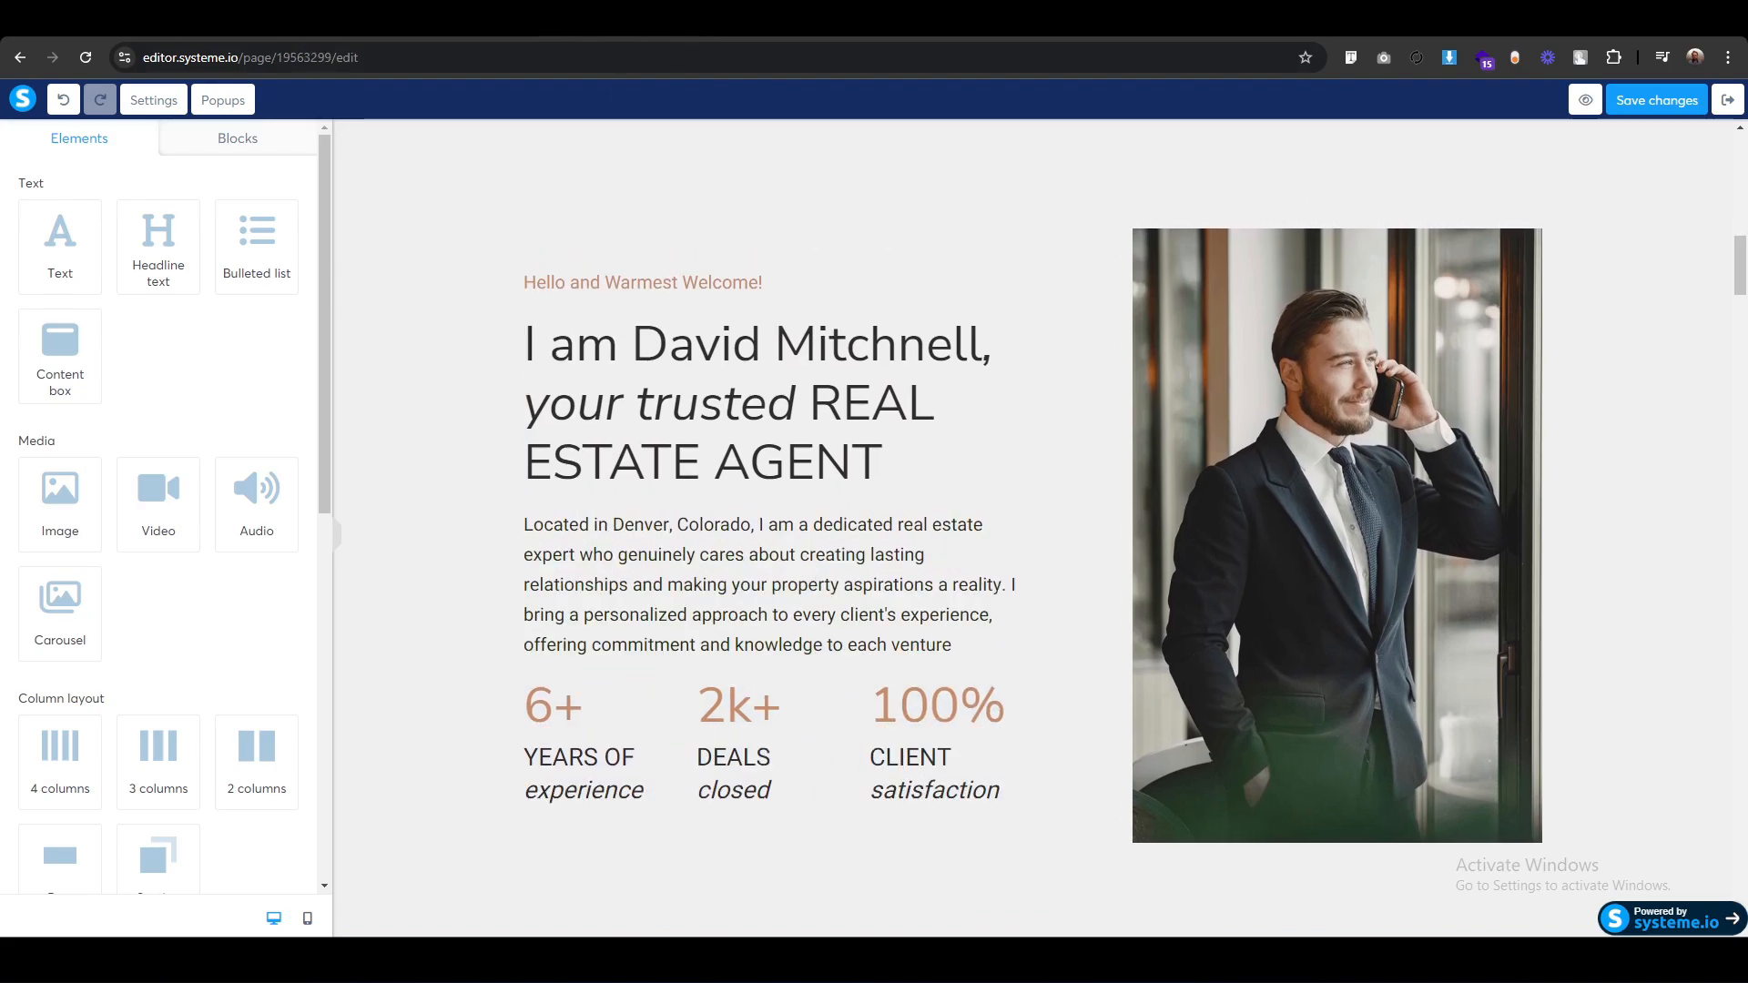
Replace the label beneath "2k+" with "DEALS closed" copied from the finished reference page.
triple_click(743, 760)
key("ctrl+c")
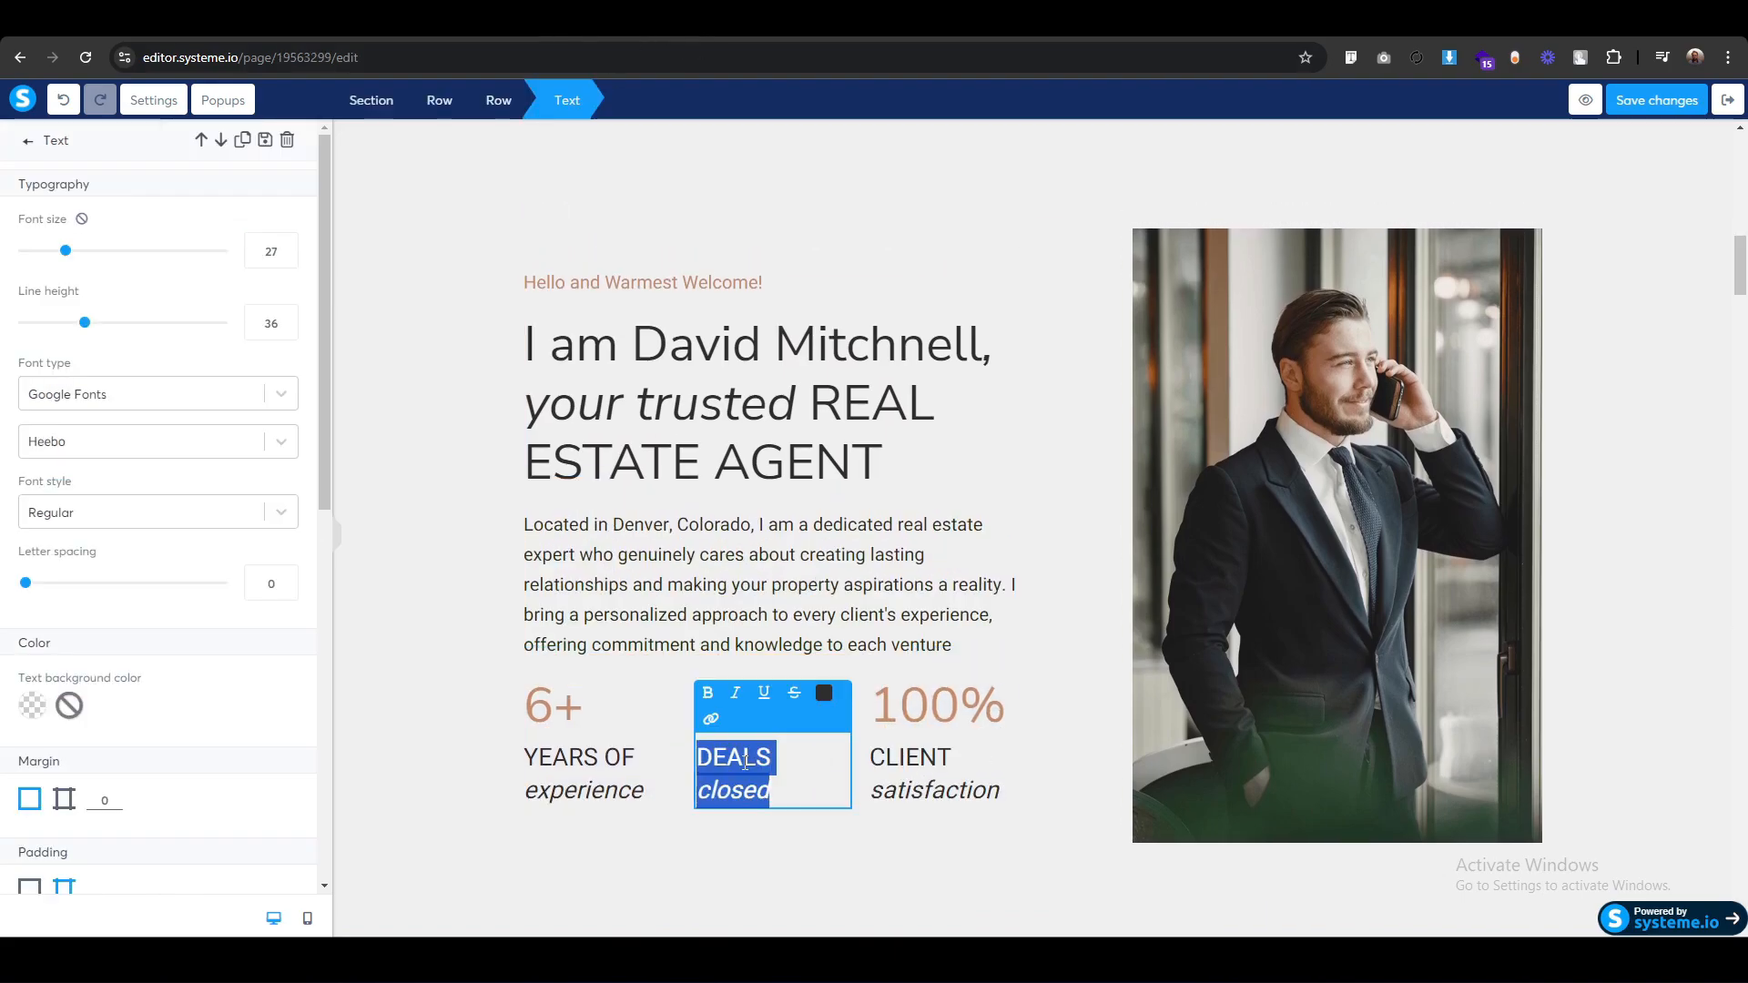
double_click(794, 759)
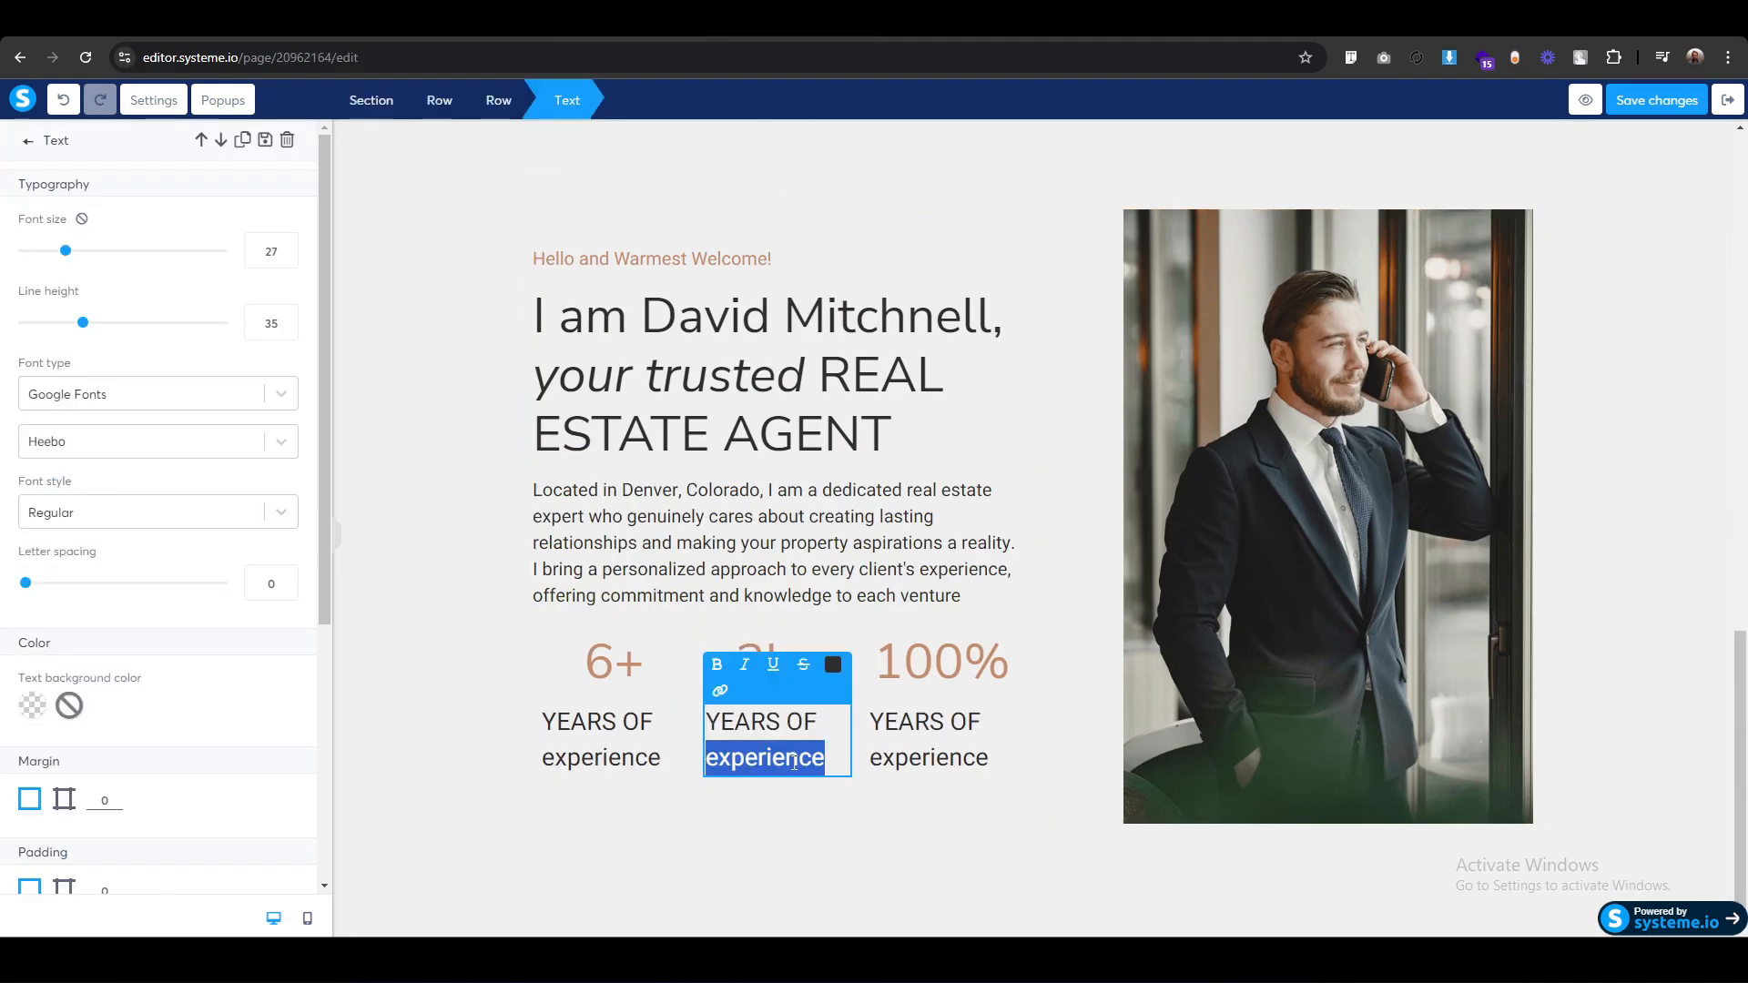
triple_click(794, 759)
key("ctrl+v")
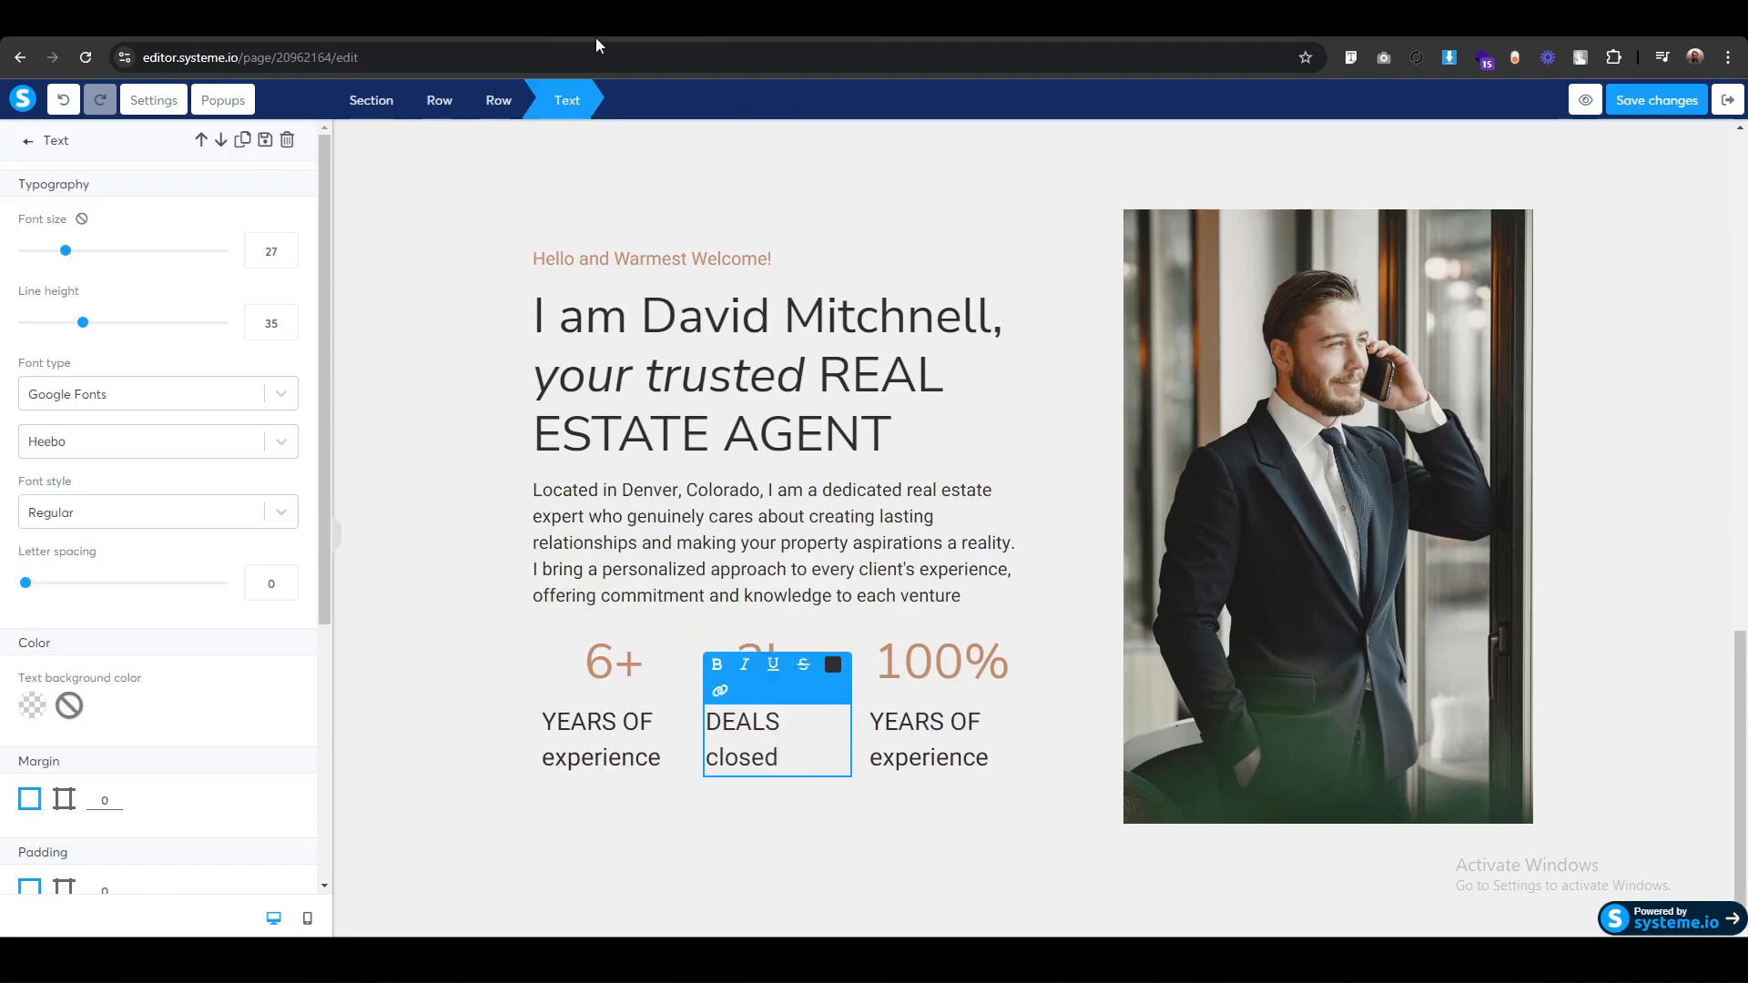
Replace the label beneath "100%" with "CLIENT satisfaction" copied from the finished reference page.
left_click(639, 26)
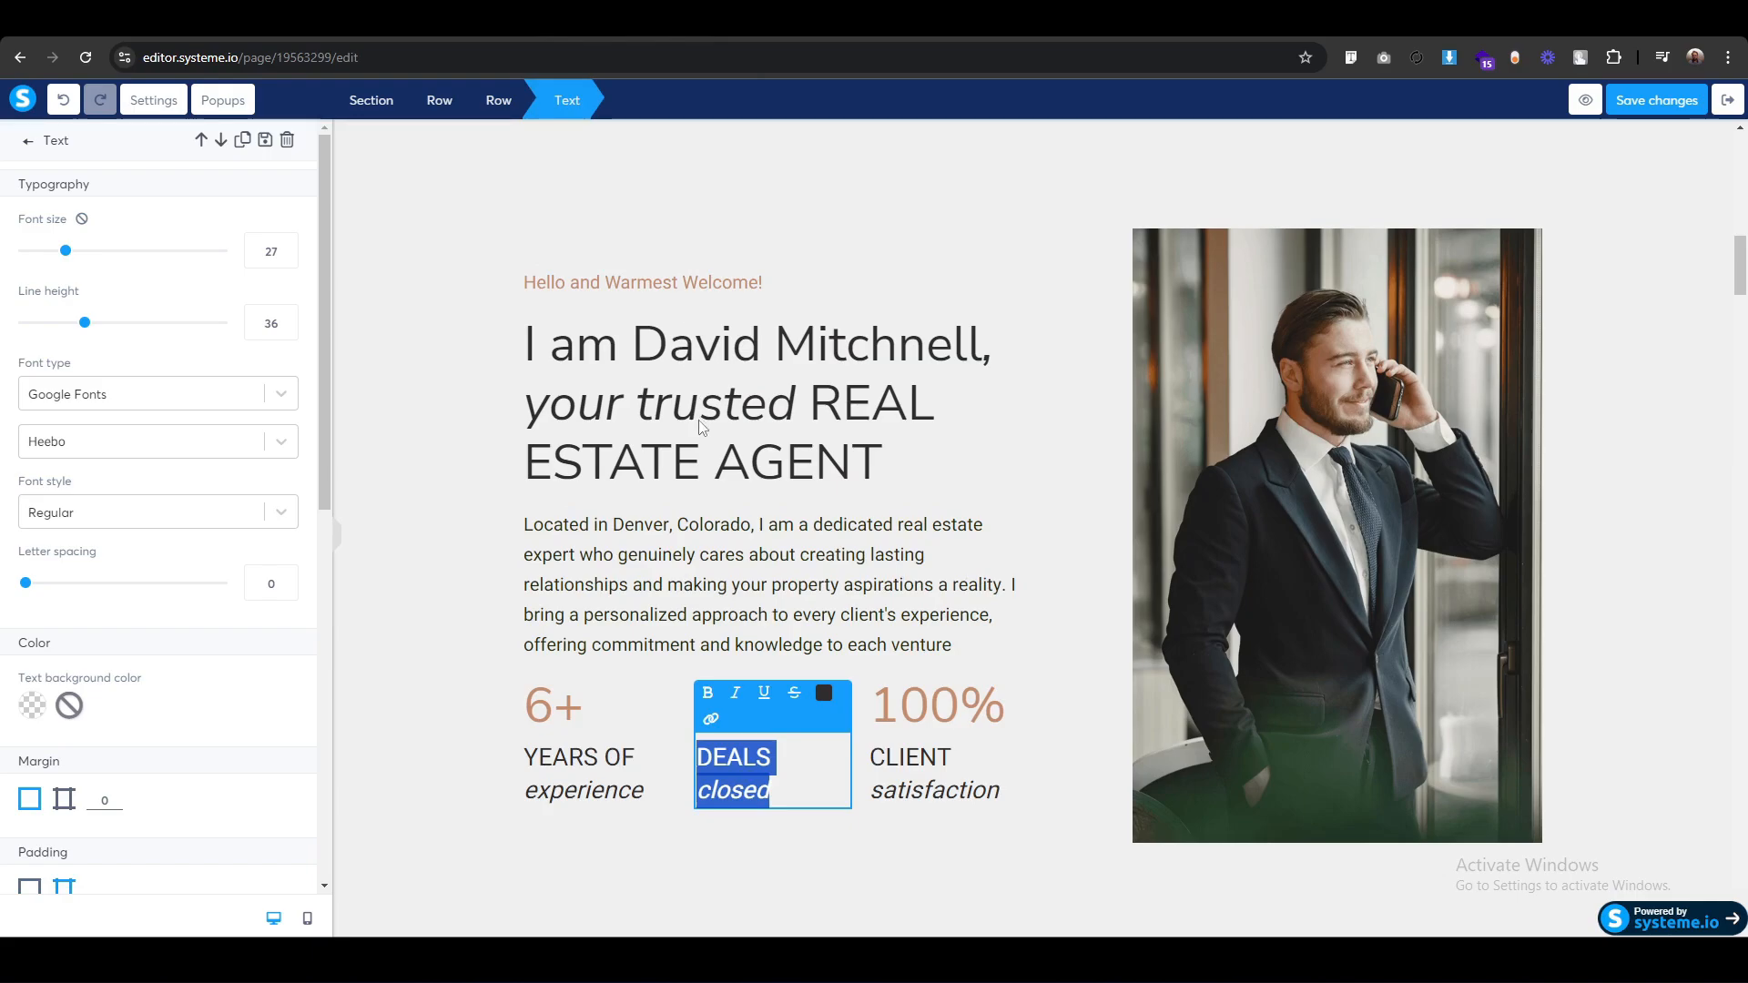
triple_click(949, 789)
key("ctrl+c")
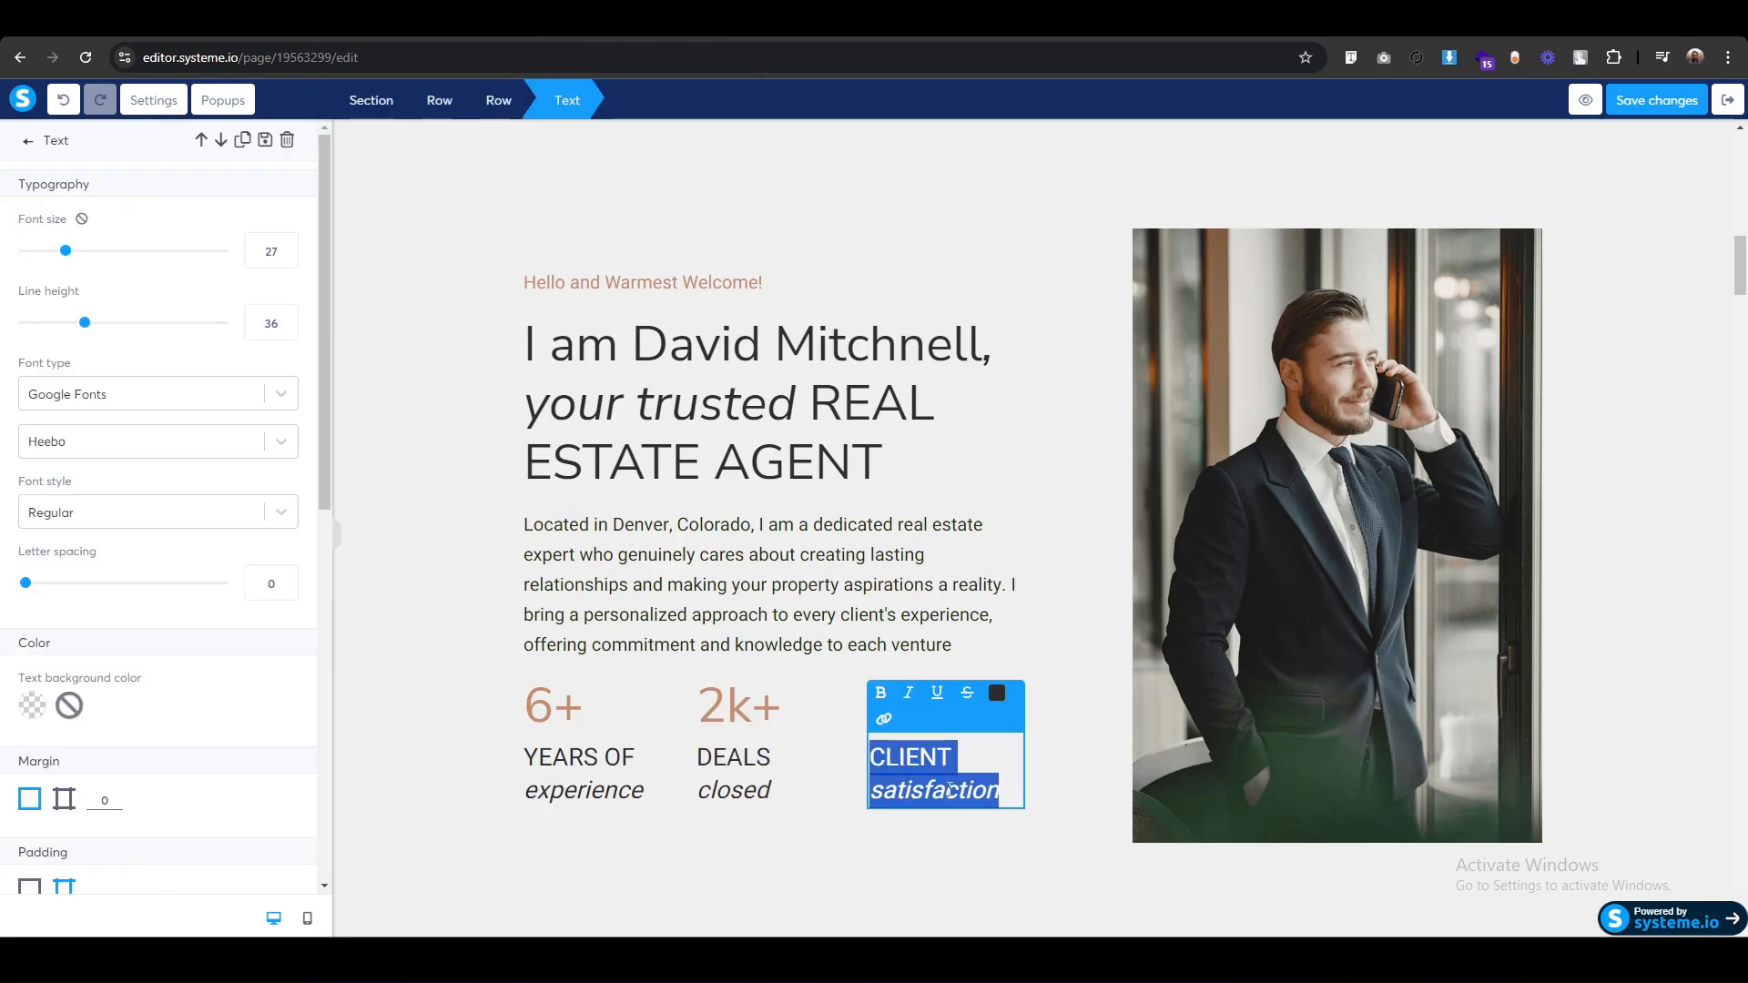
key("ctrl+Tab")
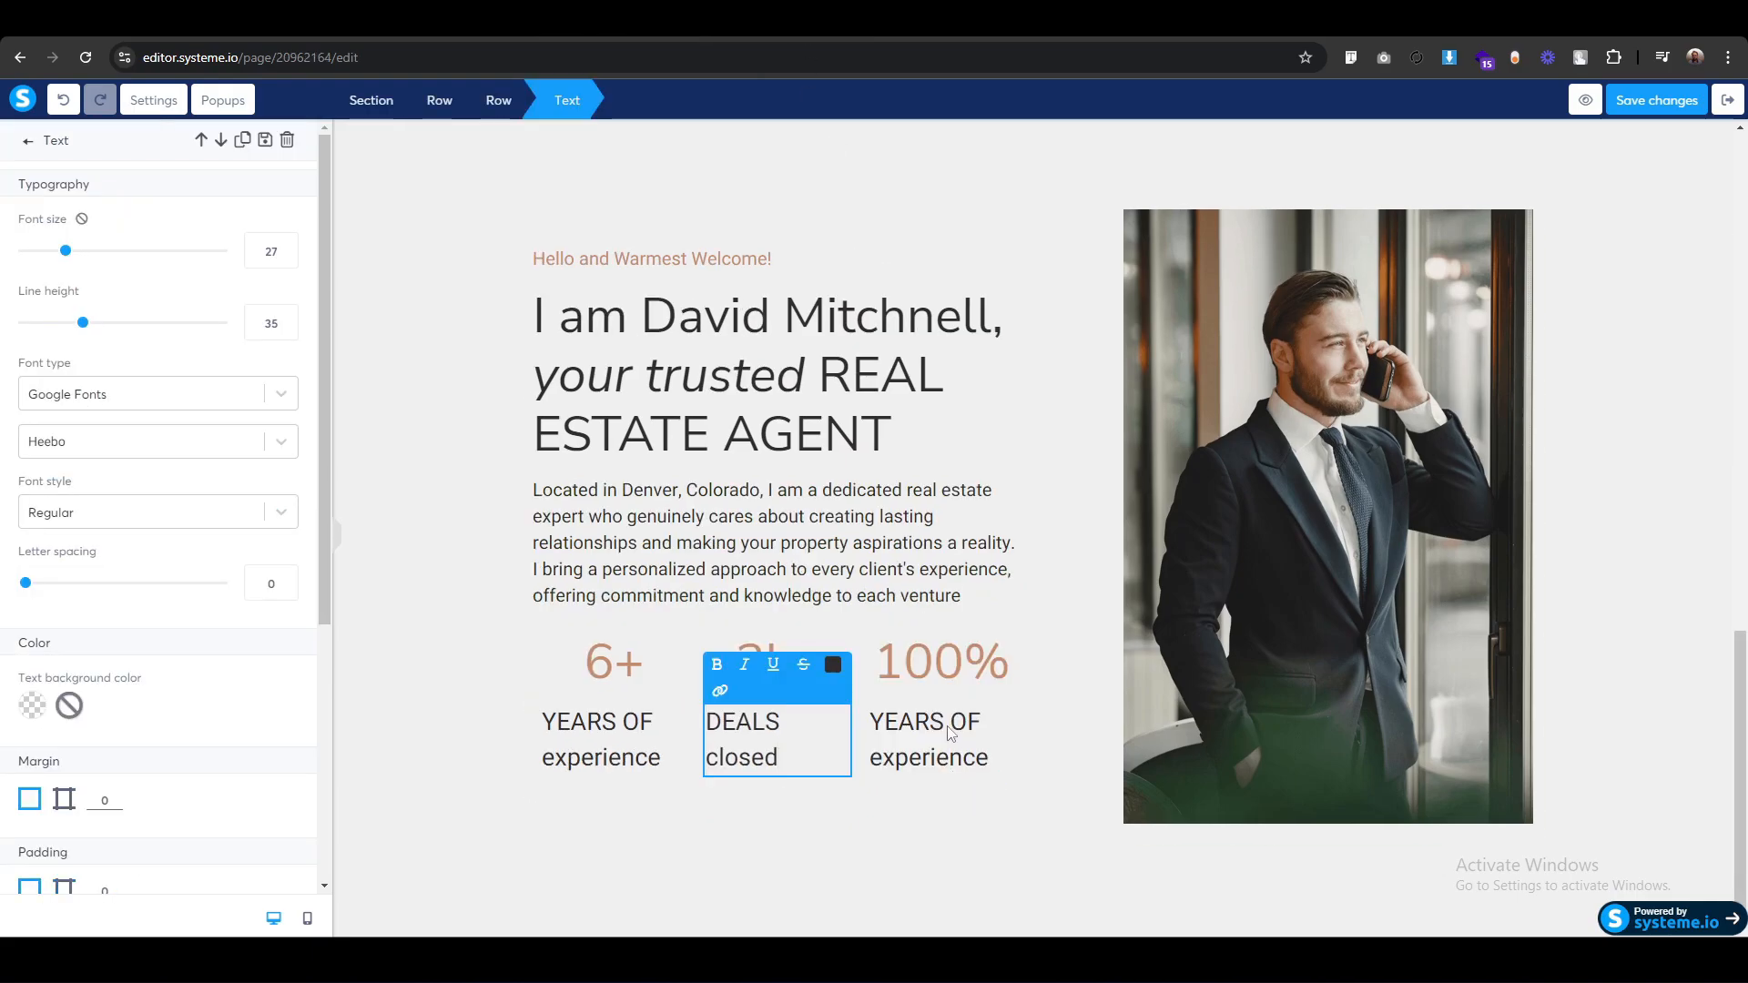
left_click(950, 733)
triple_click(947, 740)
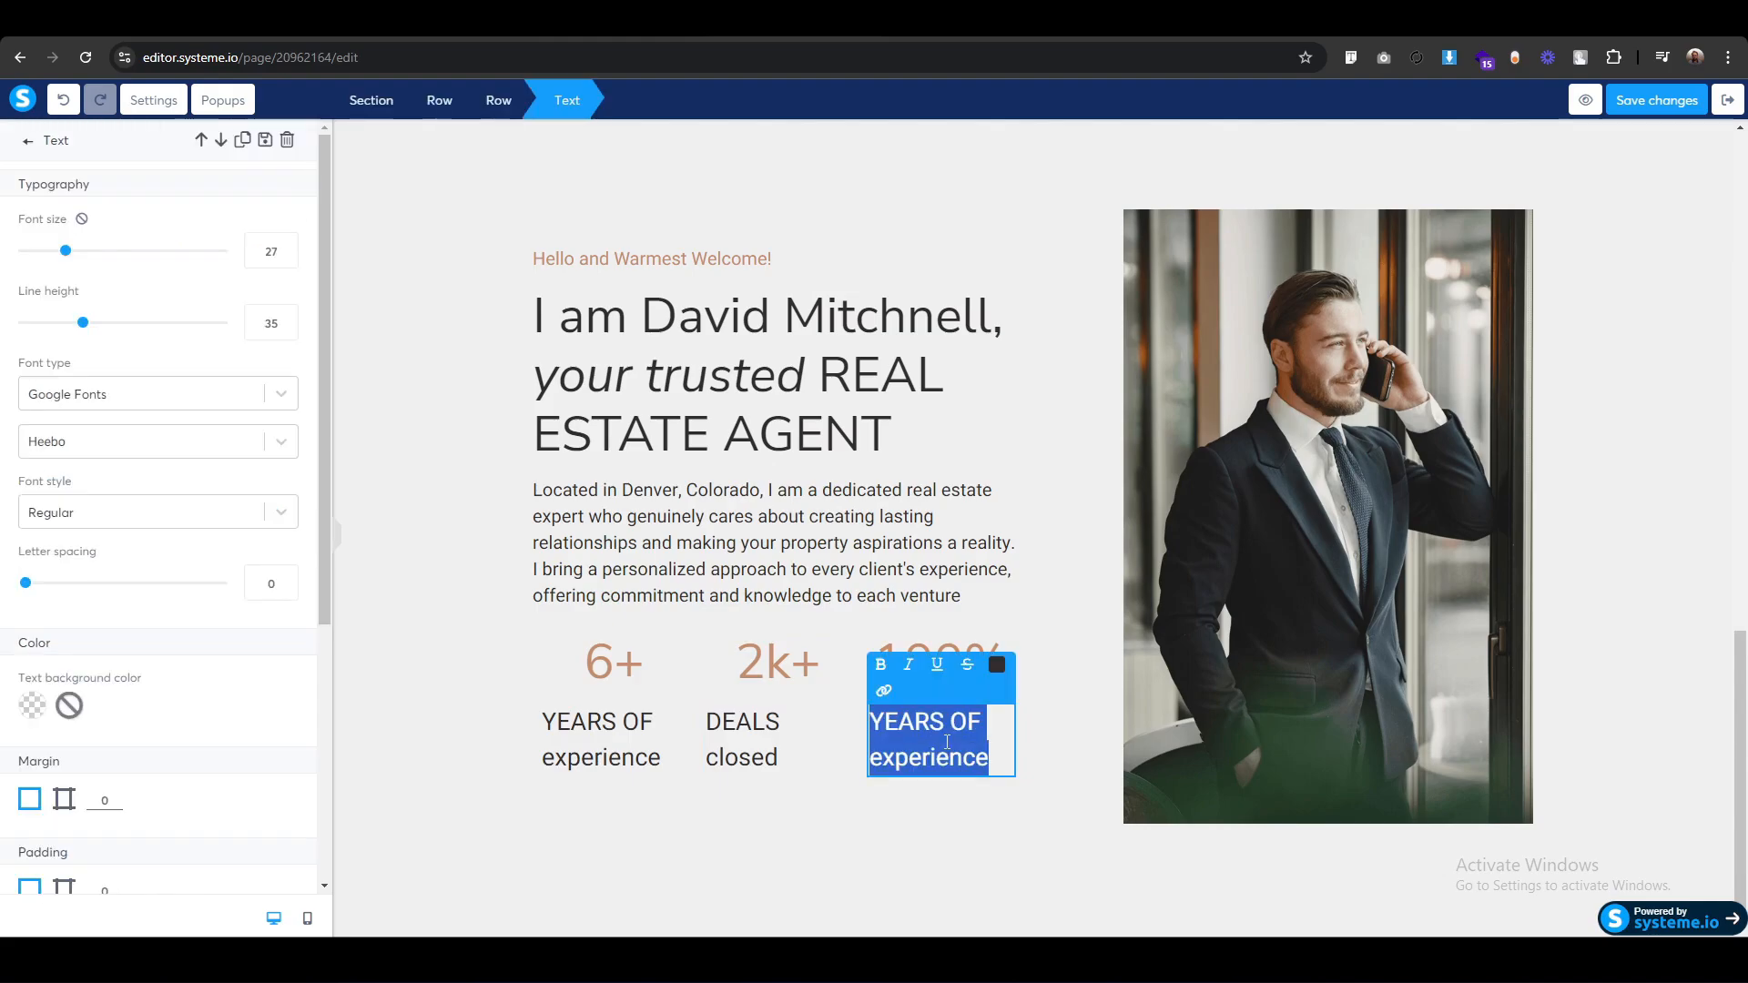
key("ctrl+v")
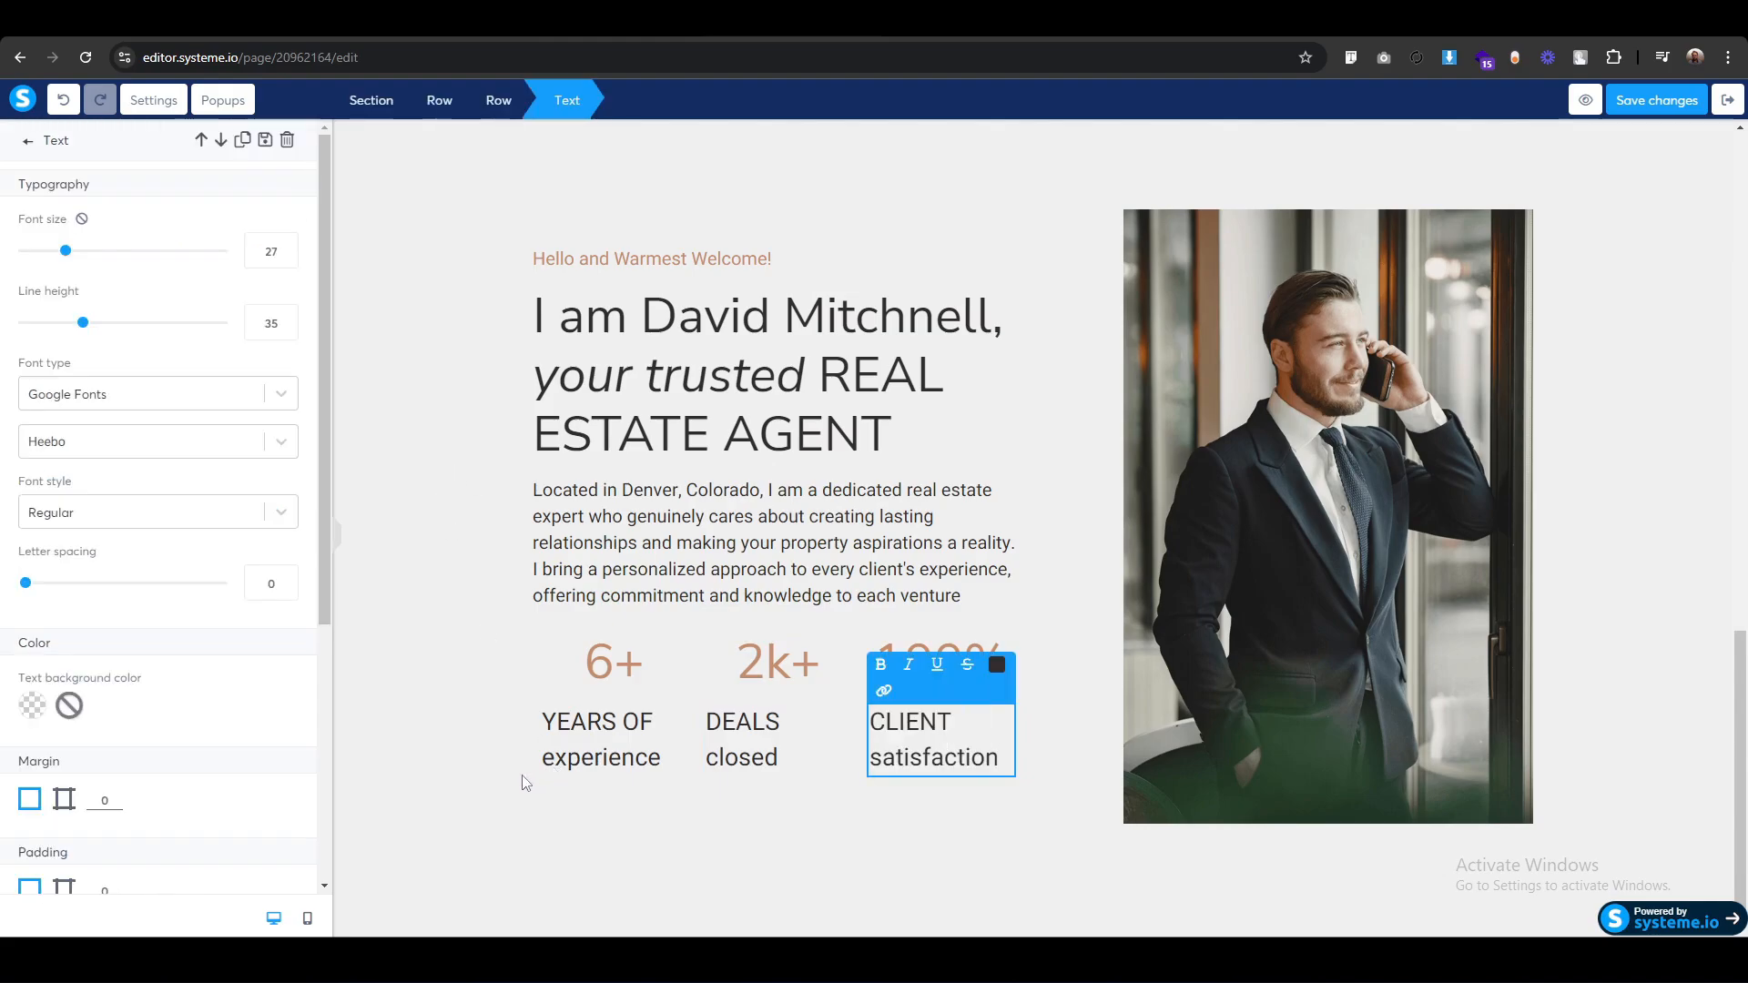
left_click(433, 758)
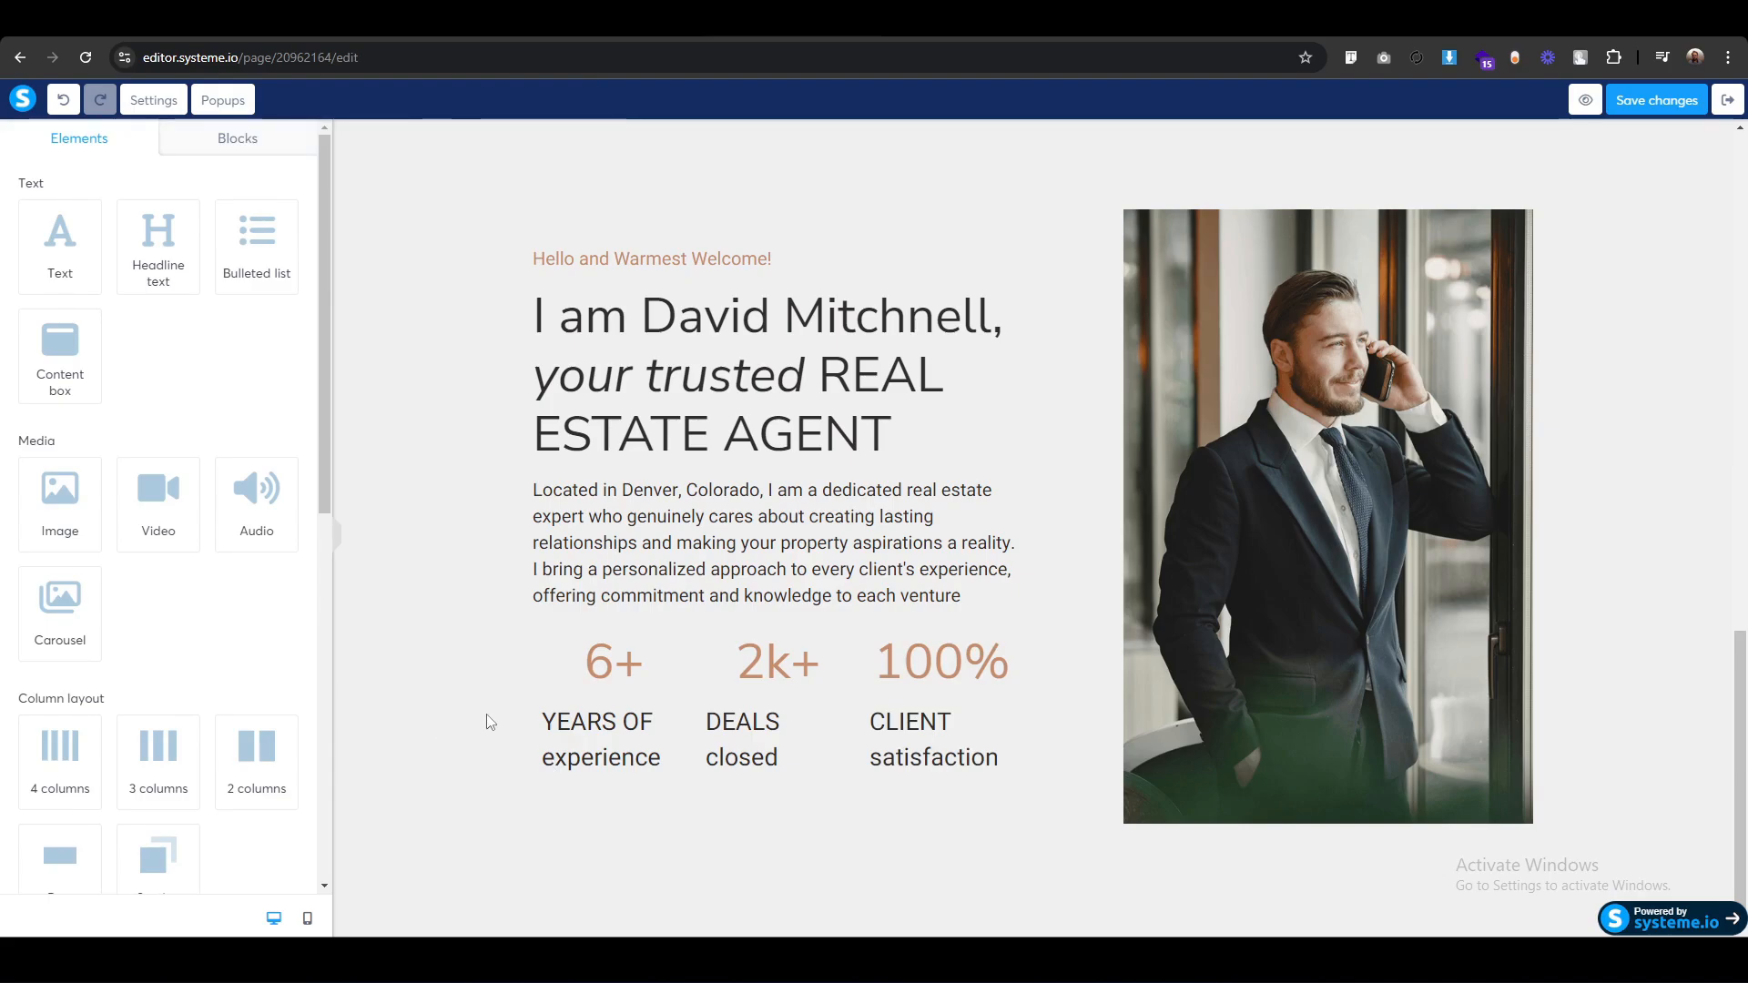
Left-align the "6+" statistic headline.
left_click(539, 662)
left_click(588, 669)
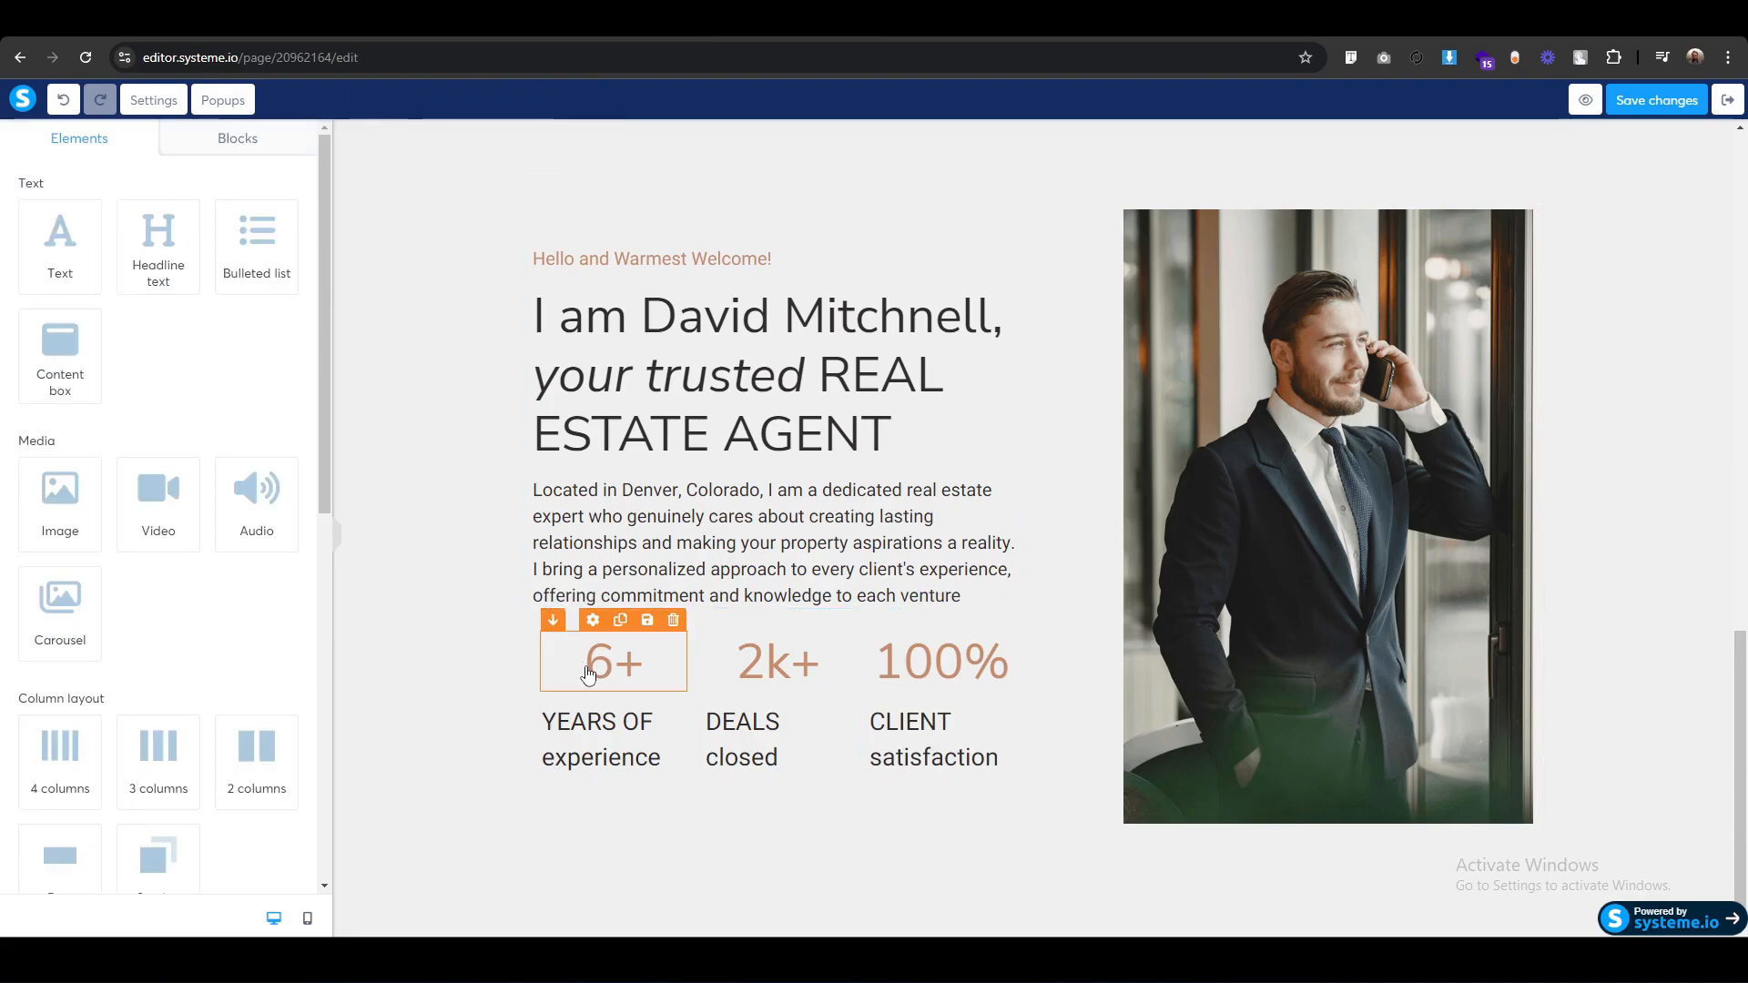
left_click(587, 670)
scroll(88, 724, "down", 8)
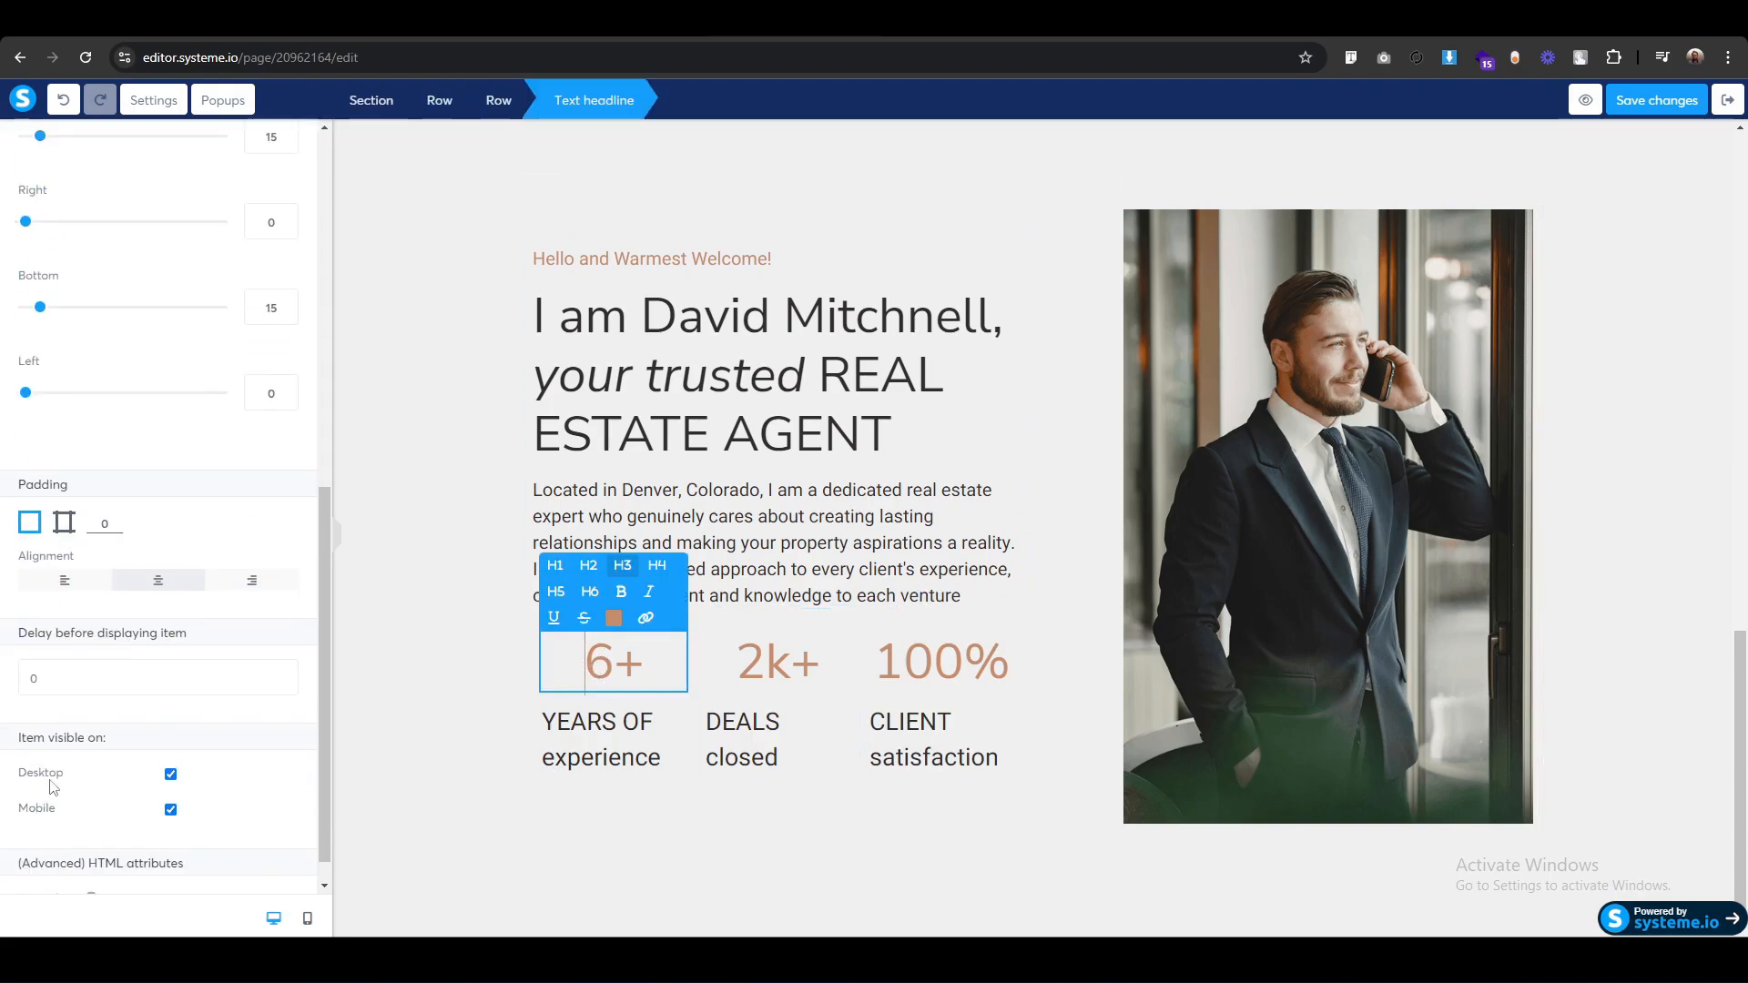
left_click(80, 587)
Left-align the "2k+" statistic headline.
left_click(760, 661)
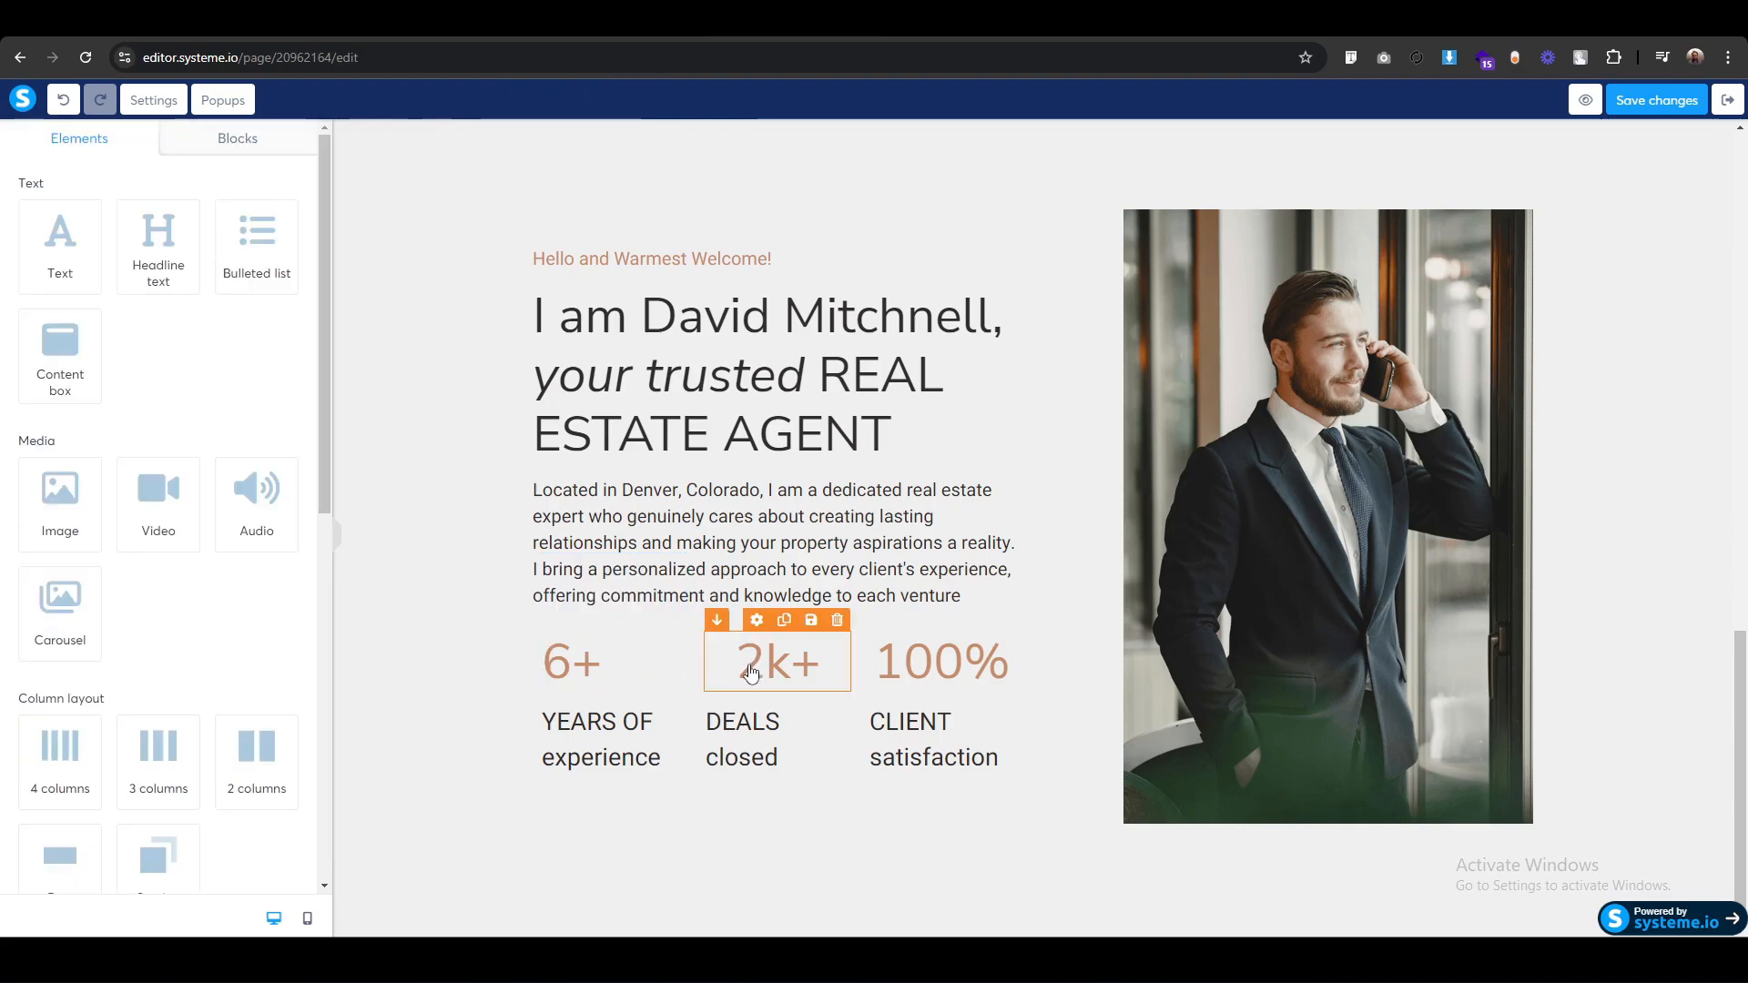
left_click(789, 661)
scroll(101, 773, "down", 5)
scroll(77, 778, "down", 3)
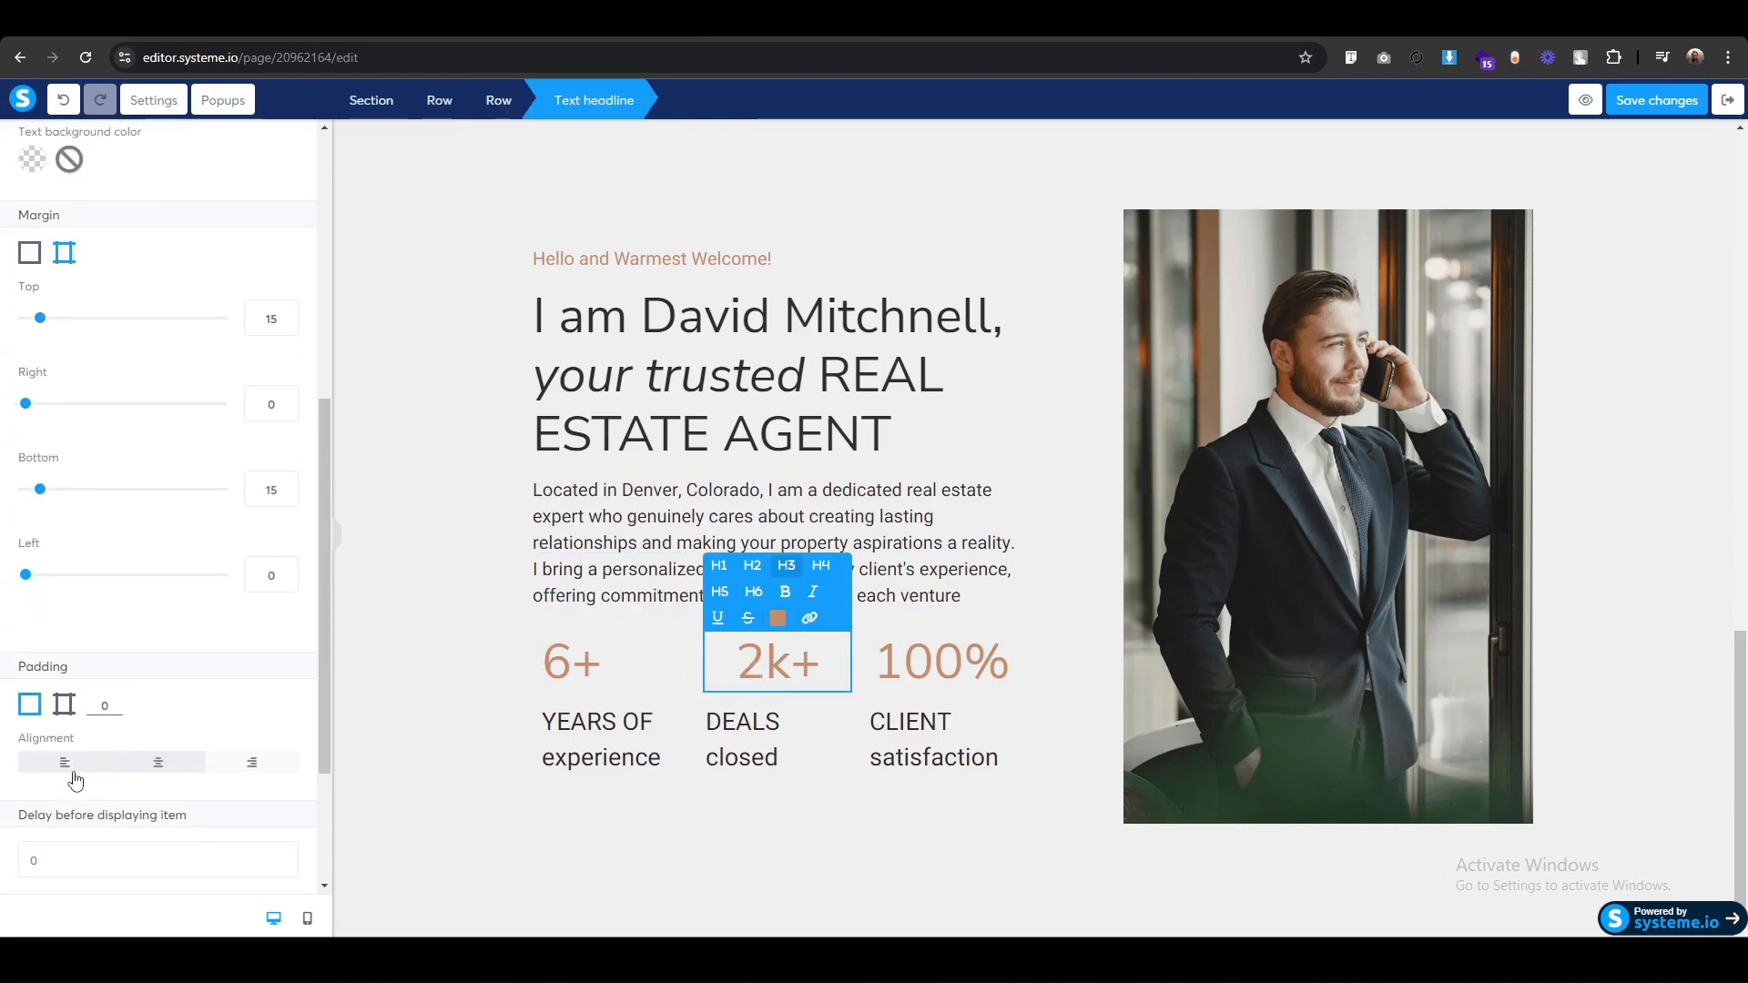
left_click(81, 774)
Left-align the "100%" statistic headline.
left_click(915, 661)
left_click(915, 662)
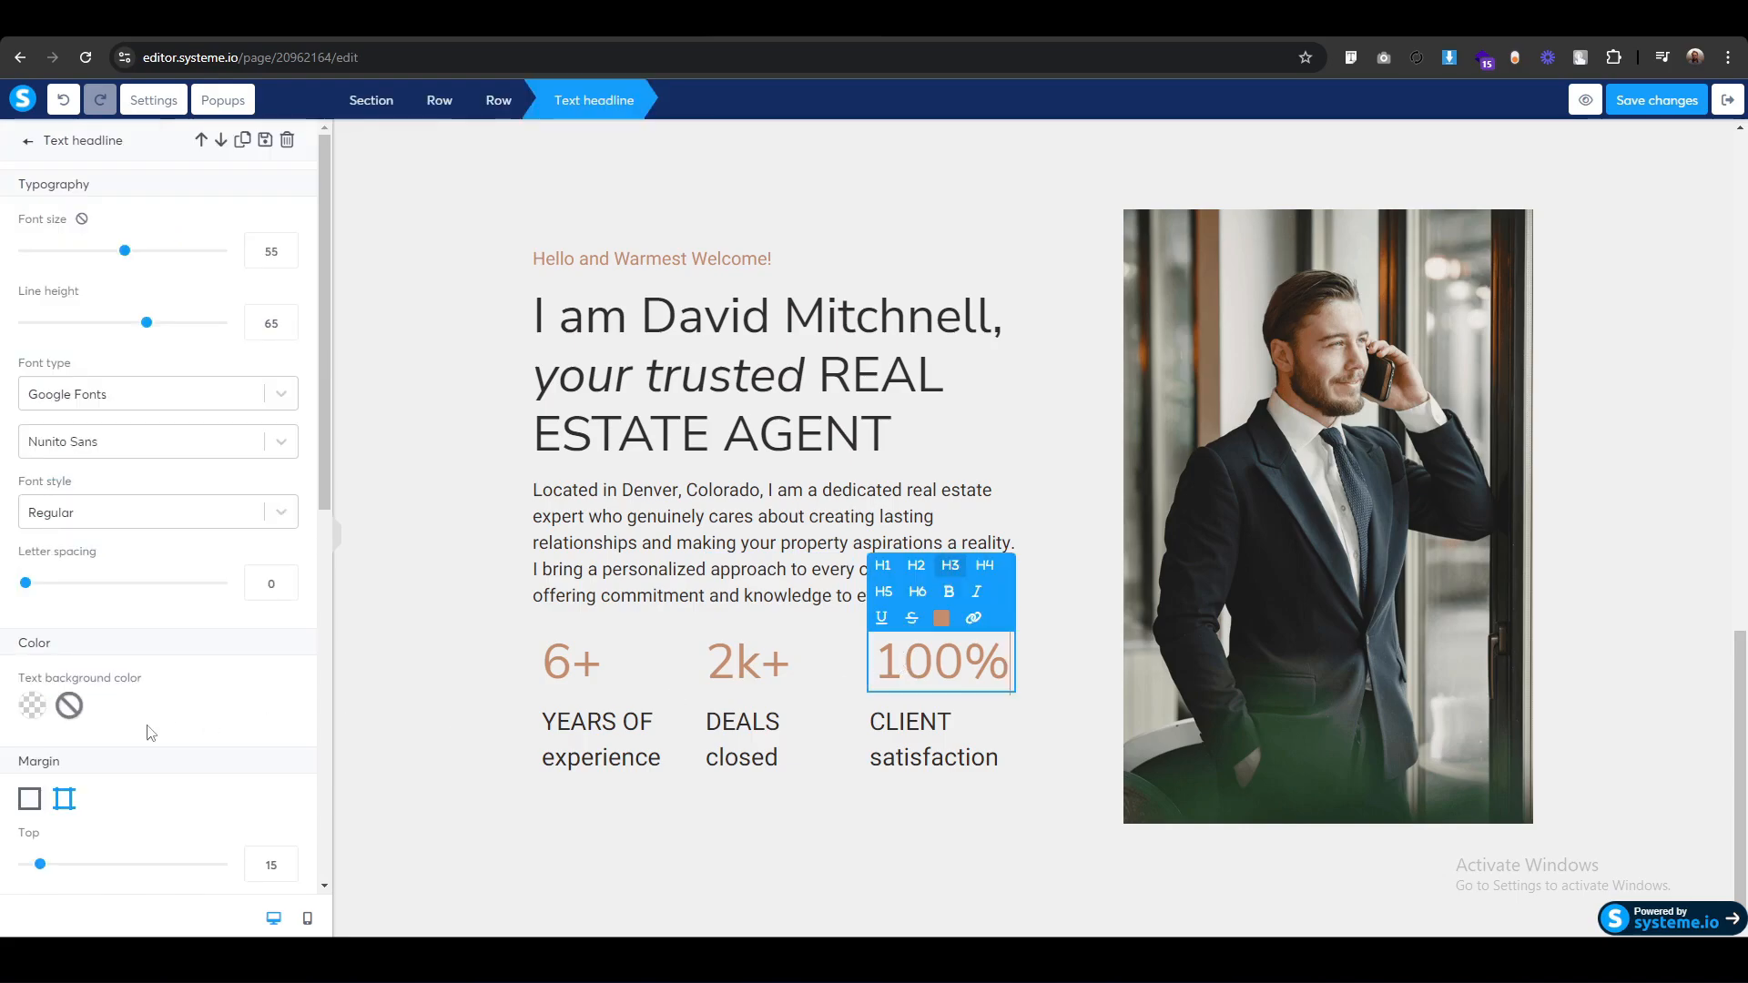
scroll(54, 792, "down", 5)
left_click(58, 856)
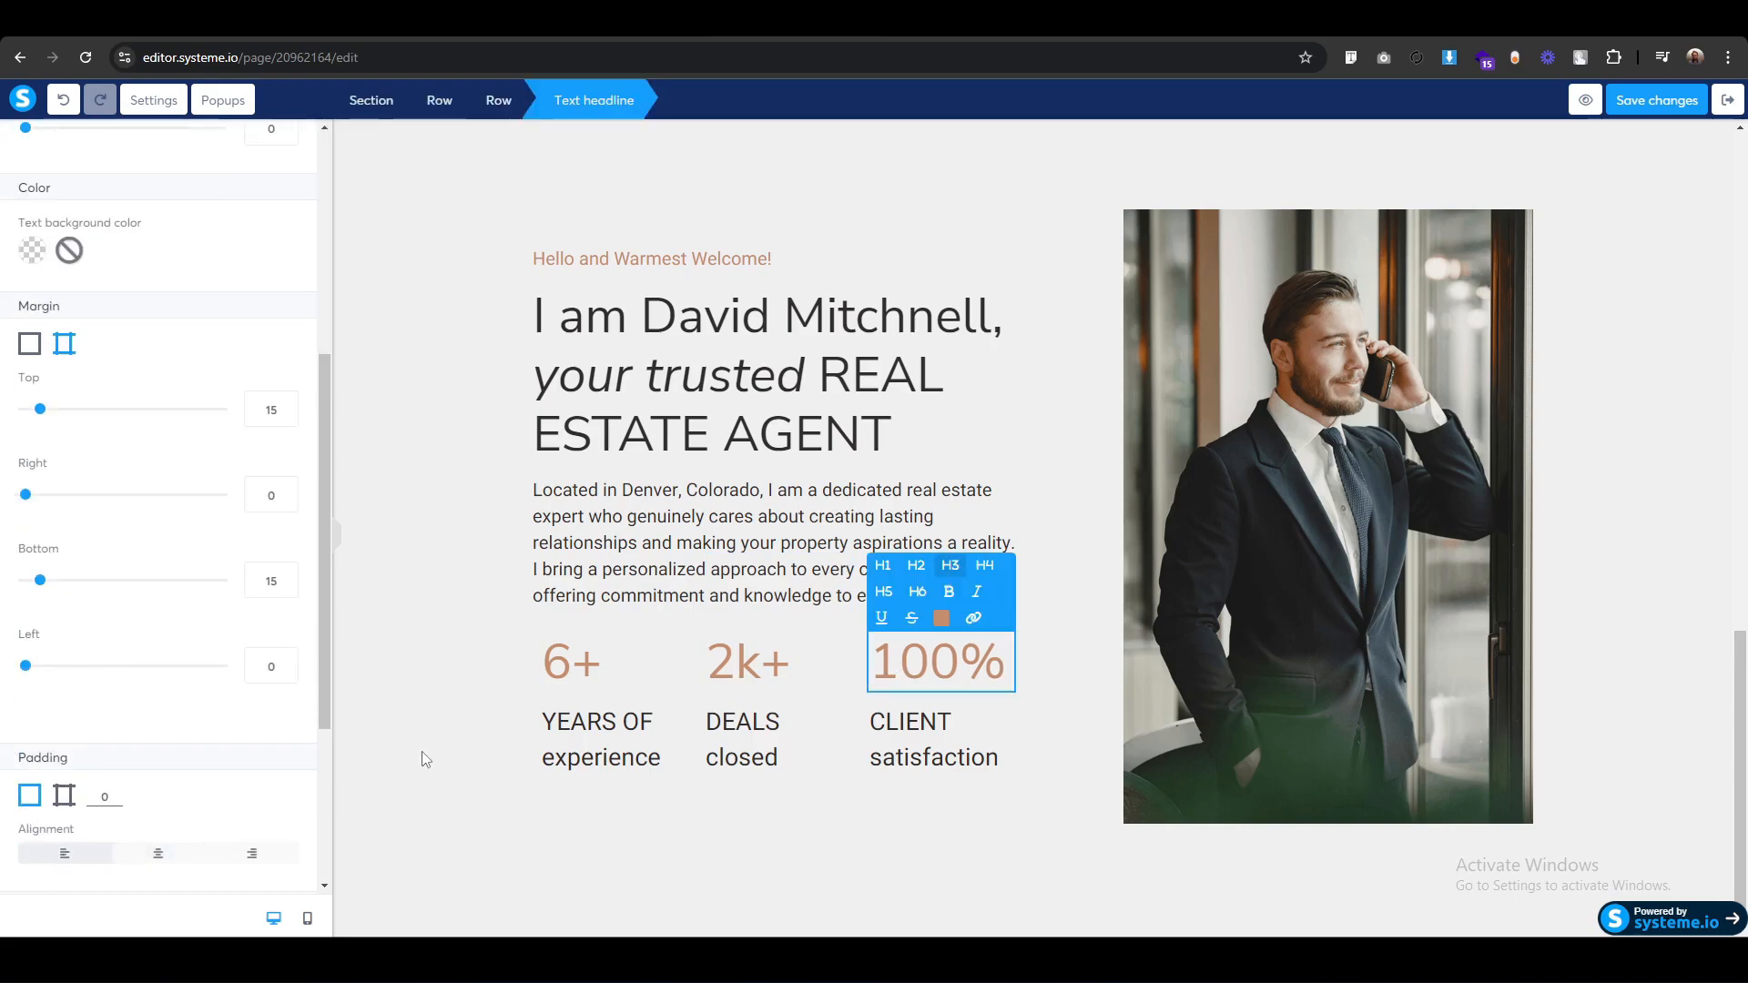
left_click(445, 745)
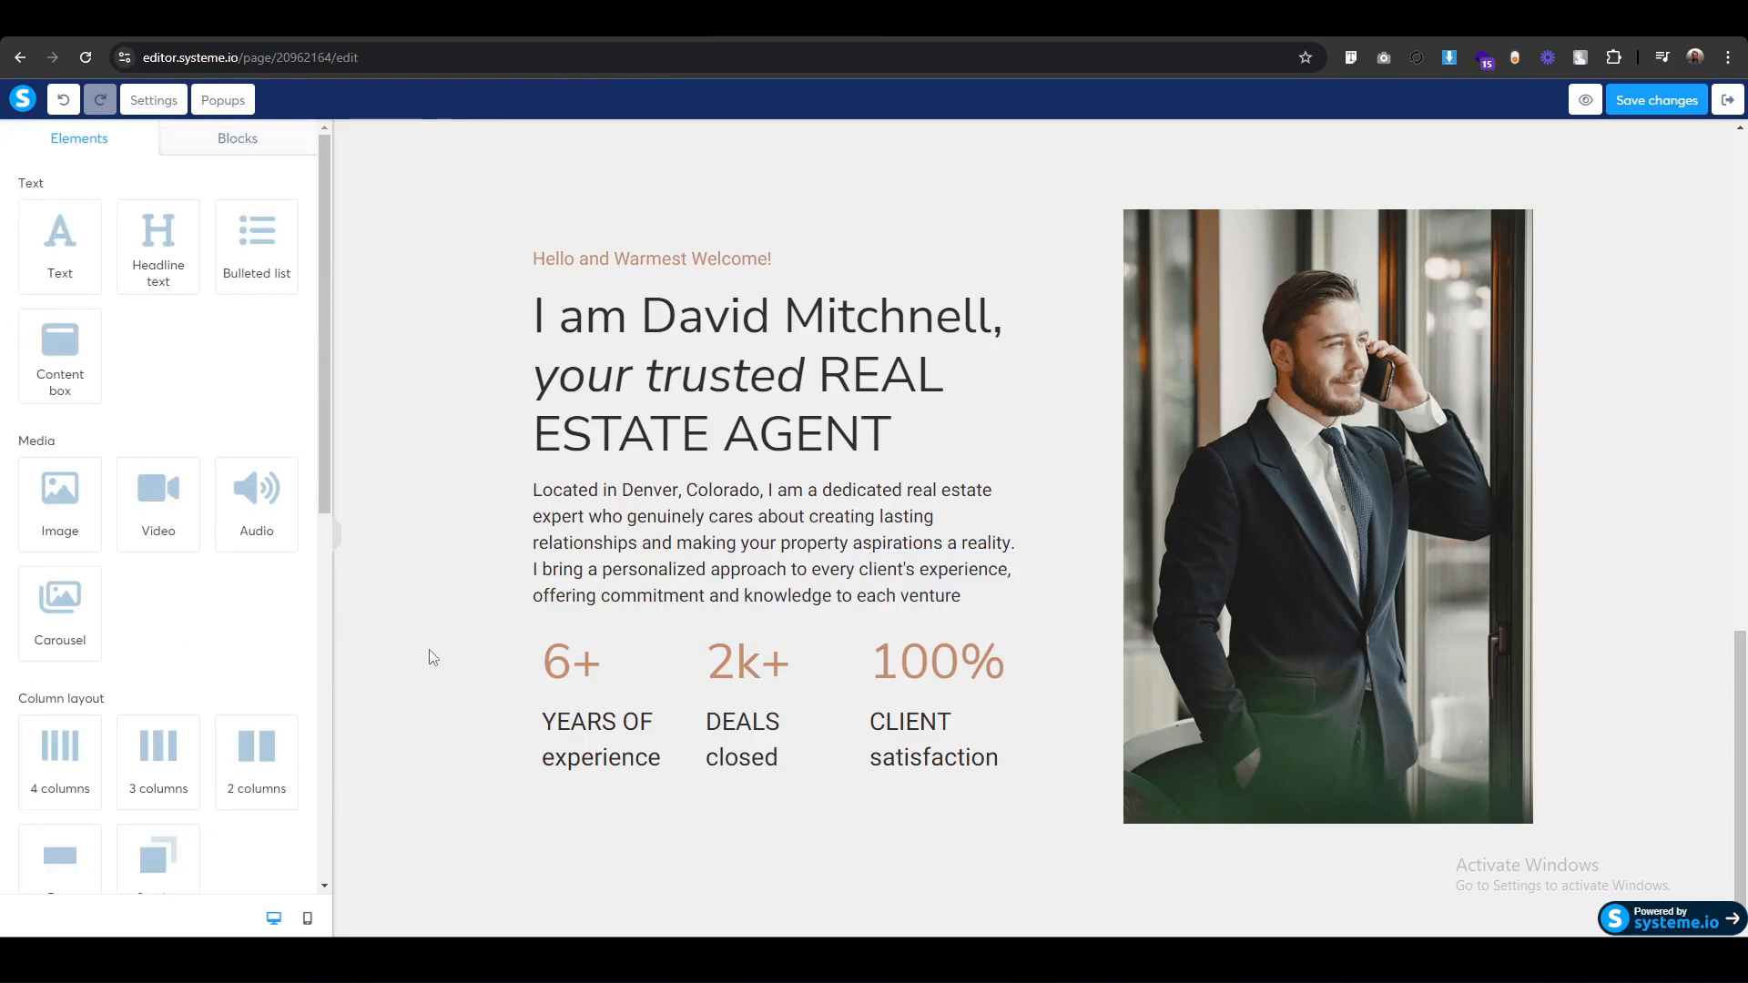
Set the top padding of the "Located in Denver, Colorado" paragraph to 20, using individual side padding.
left_click(552, 496)
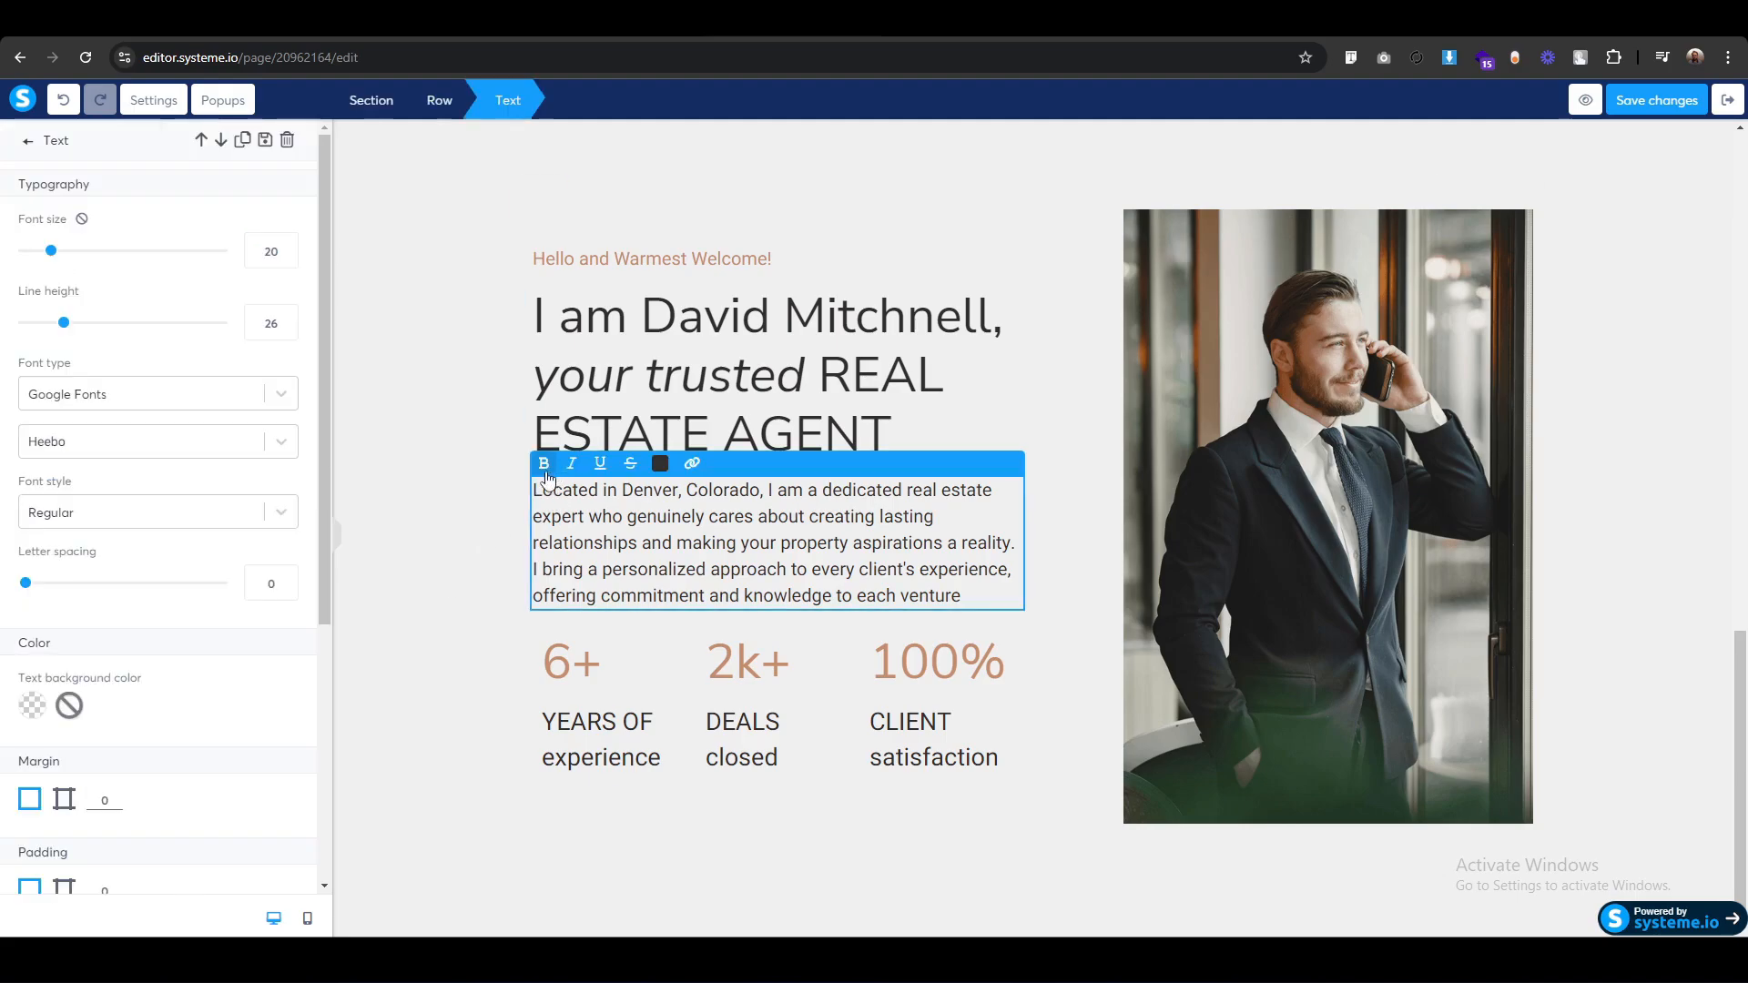
scroll(187, 692, "down", 2)
scroll(183, 695, "down", 2)
left_click(63, 617)
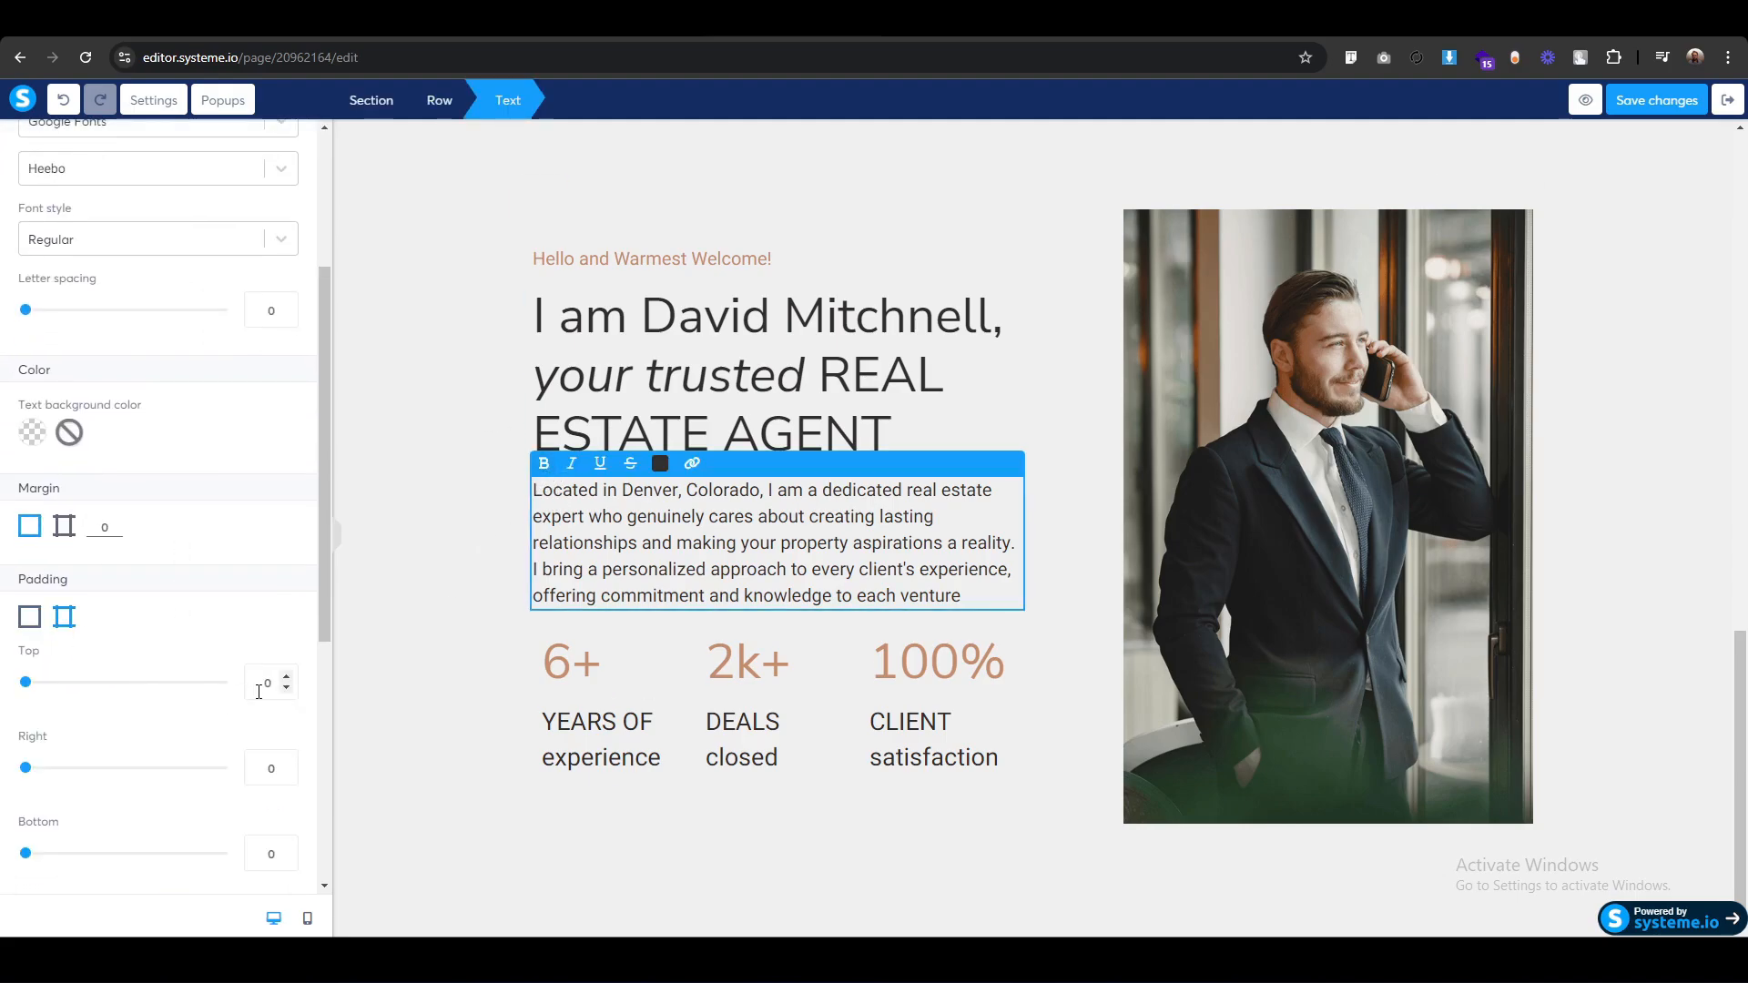
left_click(256, 692)
type("2")
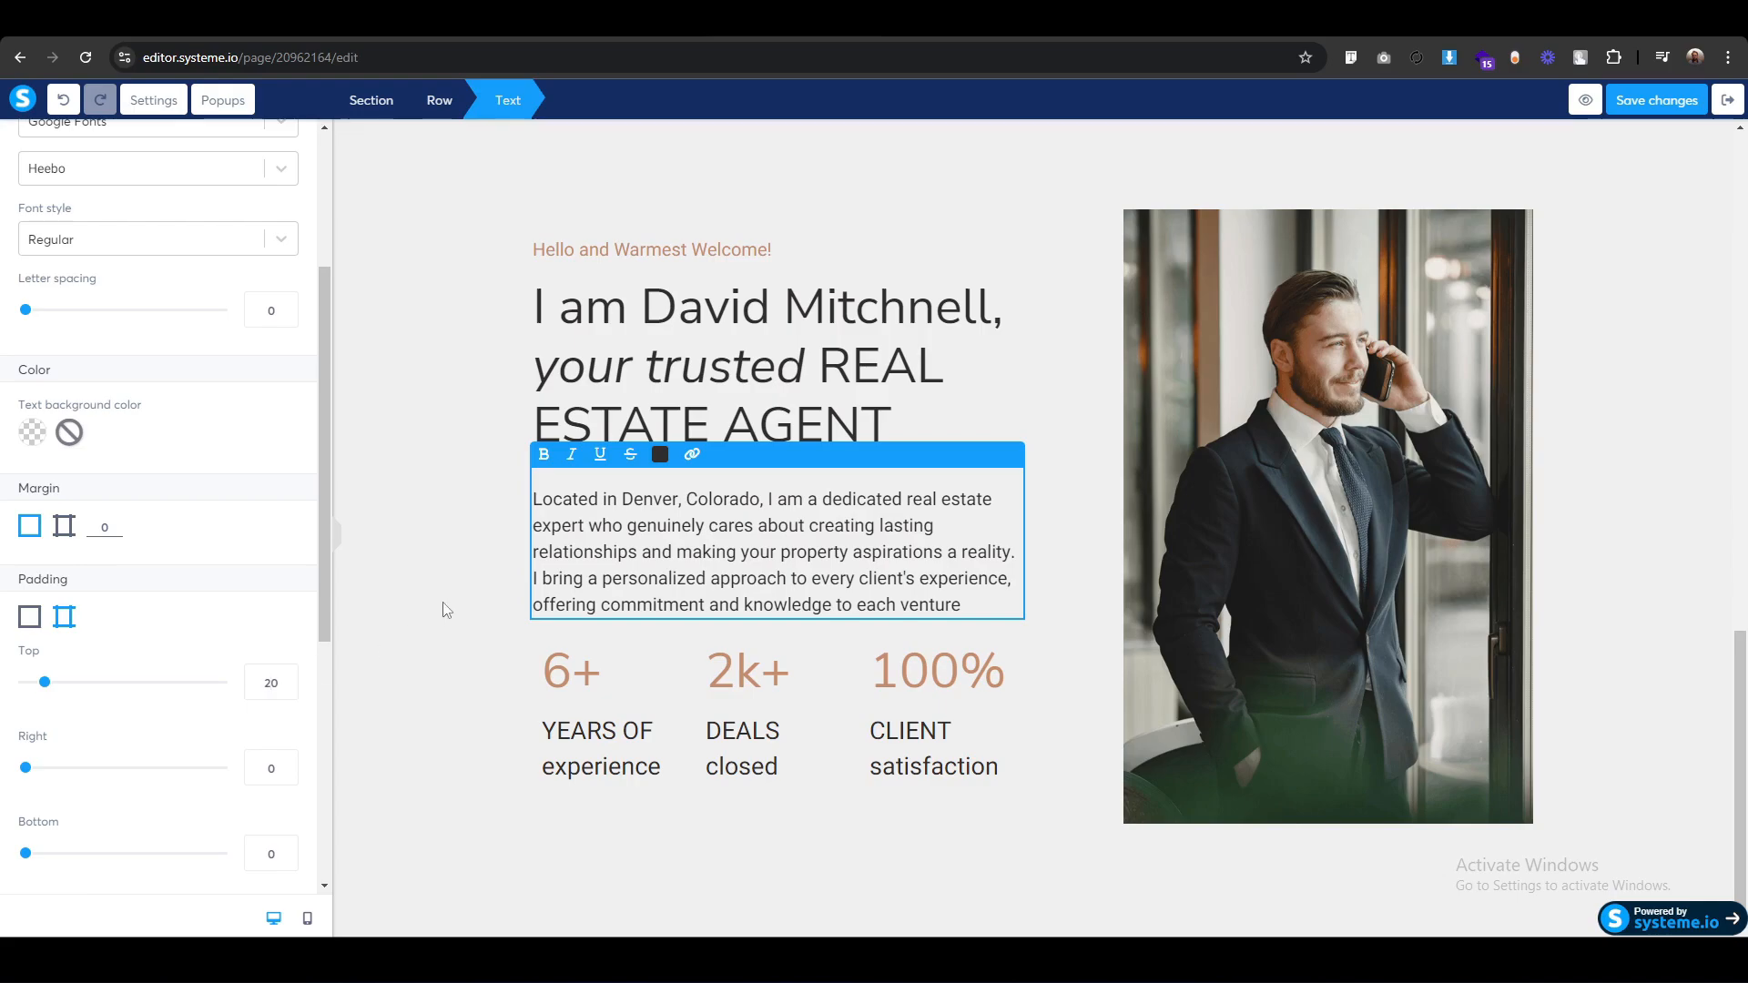
Italicize the word "experience" in the label beneath "6+".
left_click(668, 770)
left_click_drag(668, 769, 541, 771)
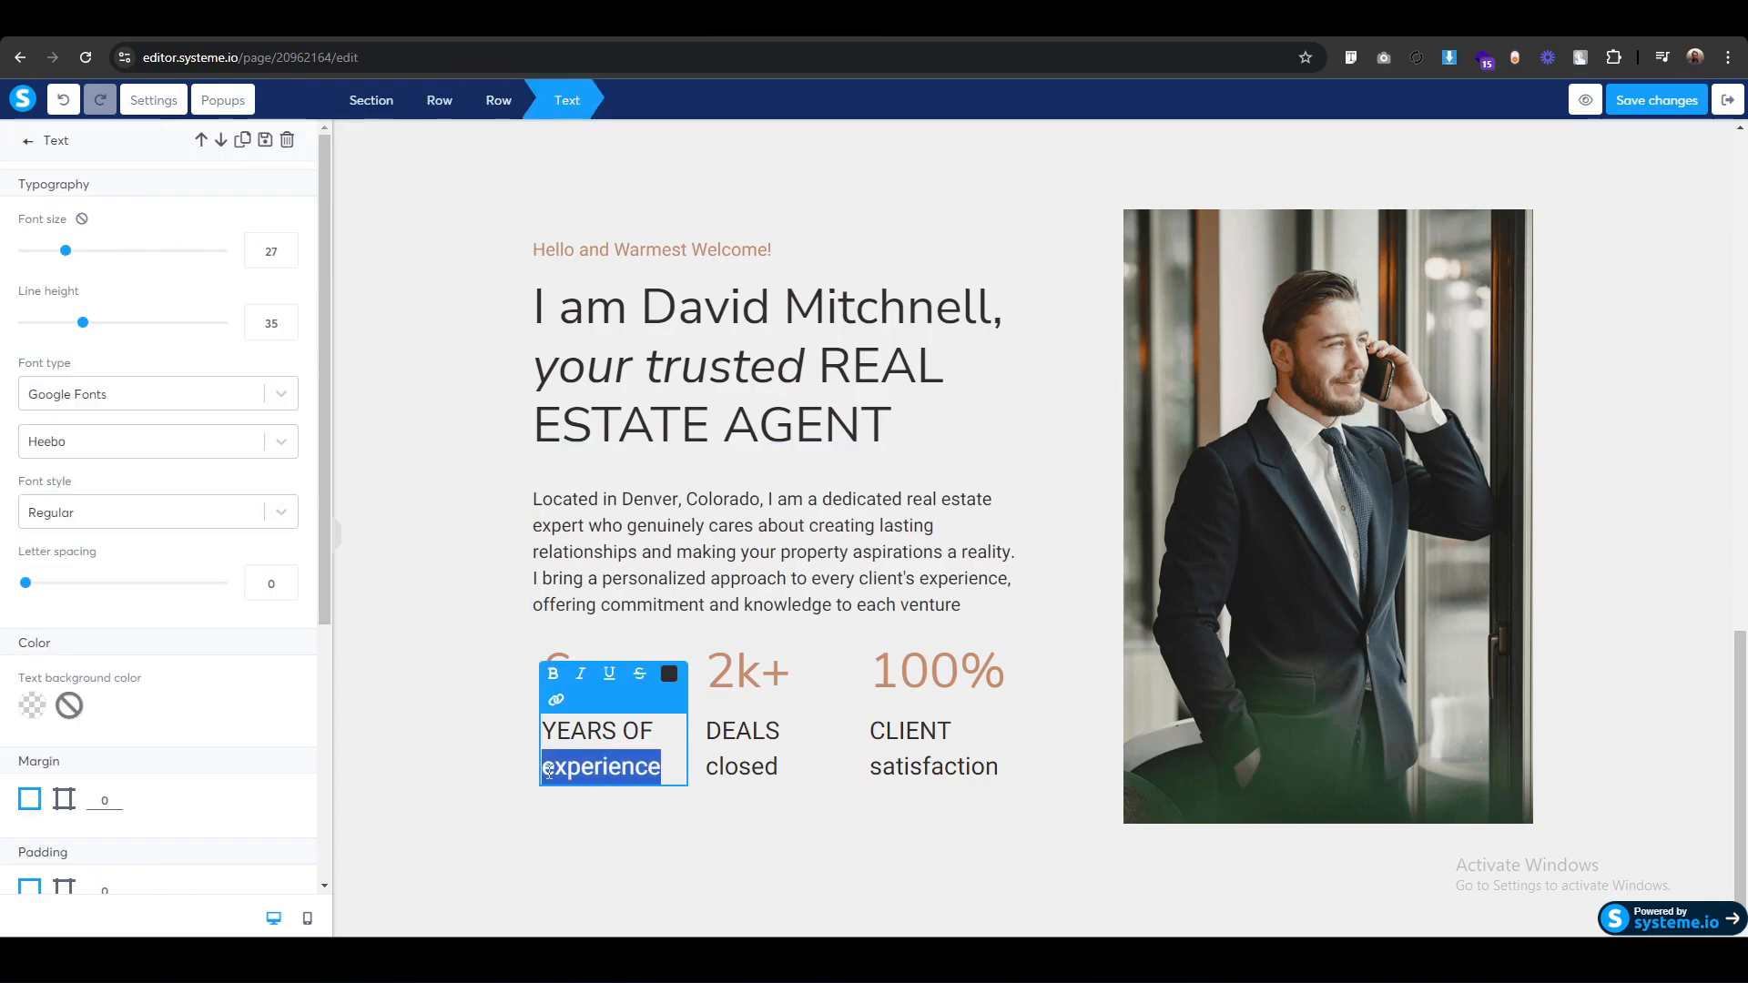
left_click(581, 674)
left_click(800, 779)
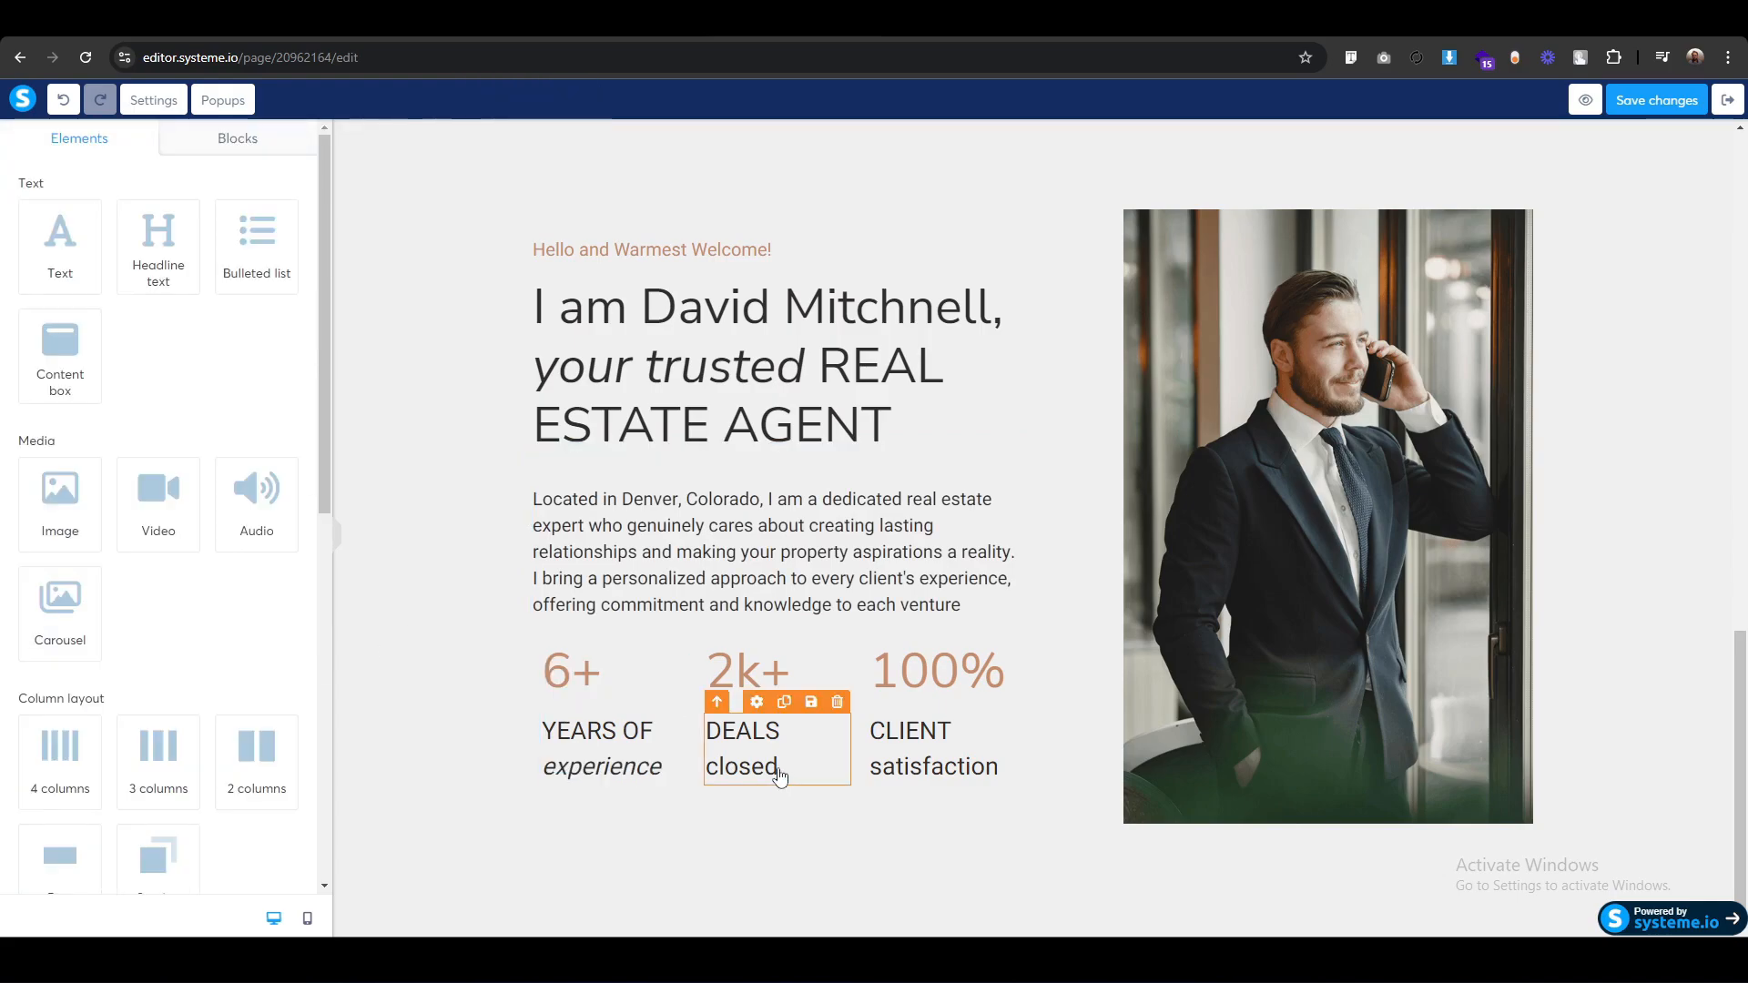
Italicize the word "closed" in the label beneath "2k+".
left_click(789, 767)
left_click_drag(788, 766, 704, 772)
left_click(747, 676)
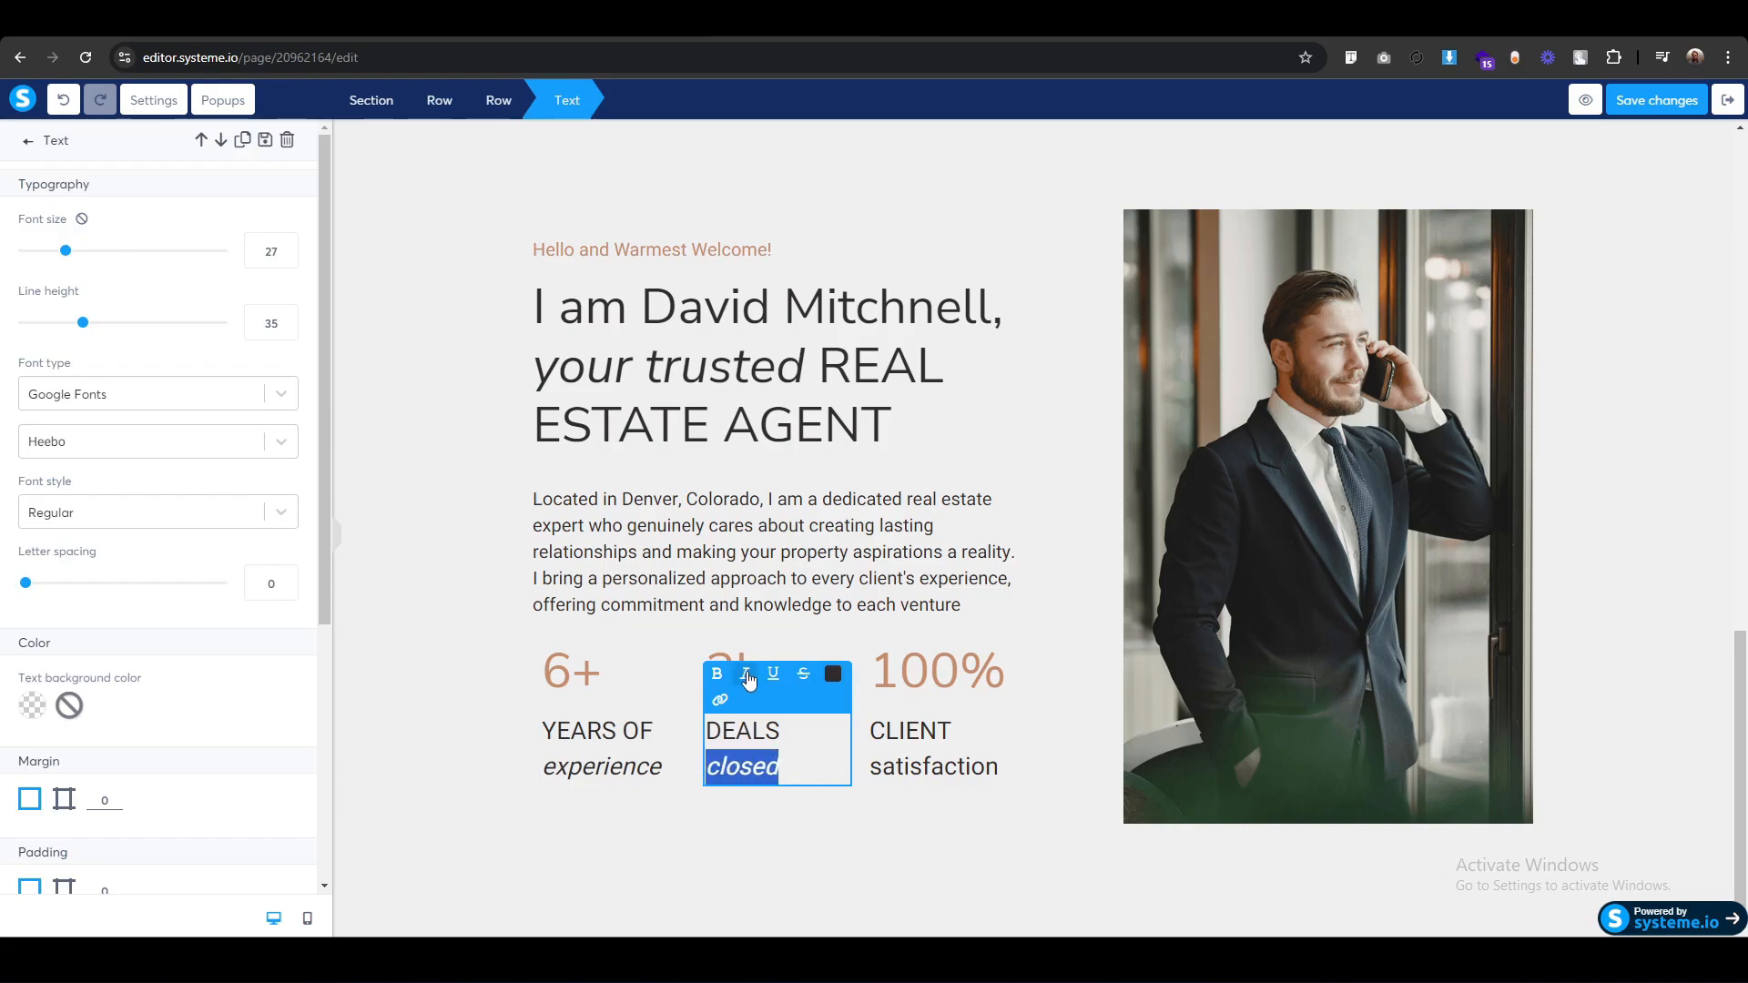
Italicize the word "satisfaction" in the label beneath "100%".
left_click(996, 769)
left_click(1002, 767)
left_click_drag(1001, 769, 851, 770)
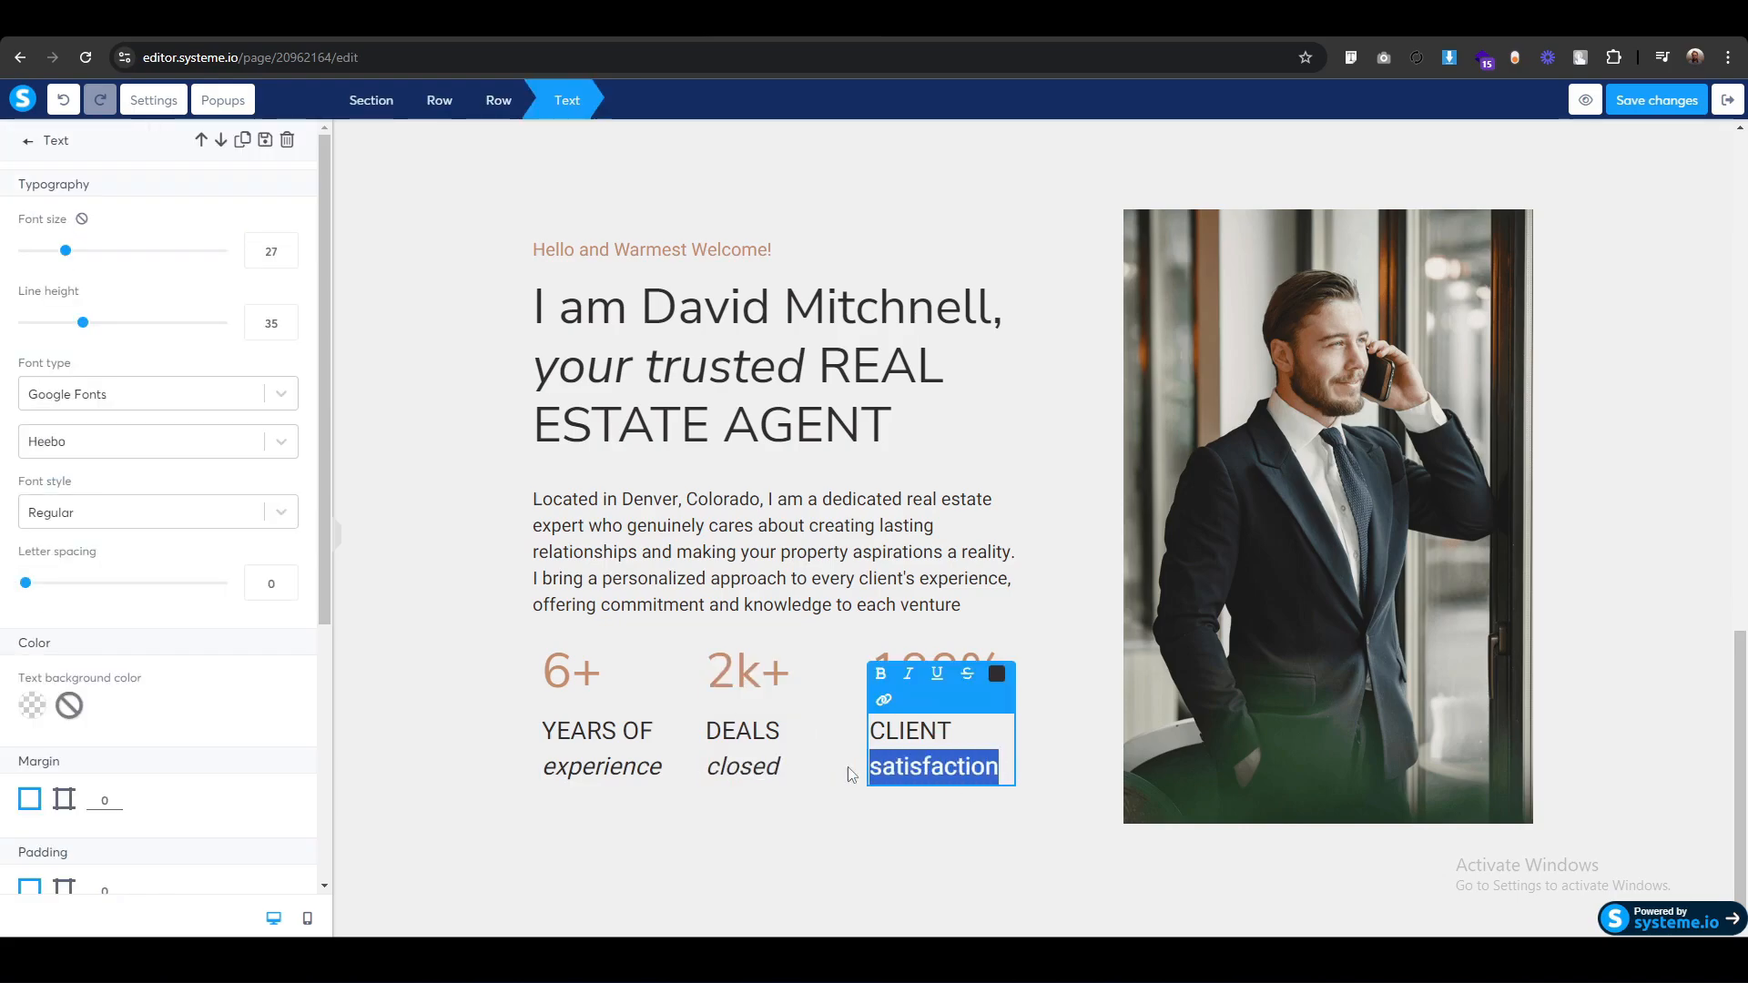
left_click(909, 674)
left_click(526, 418)
Review the agent introduction section on desktop, switch to the mobile view and examine how its text, statistics and photo stack.
scroll(460, 676, "up", 3)
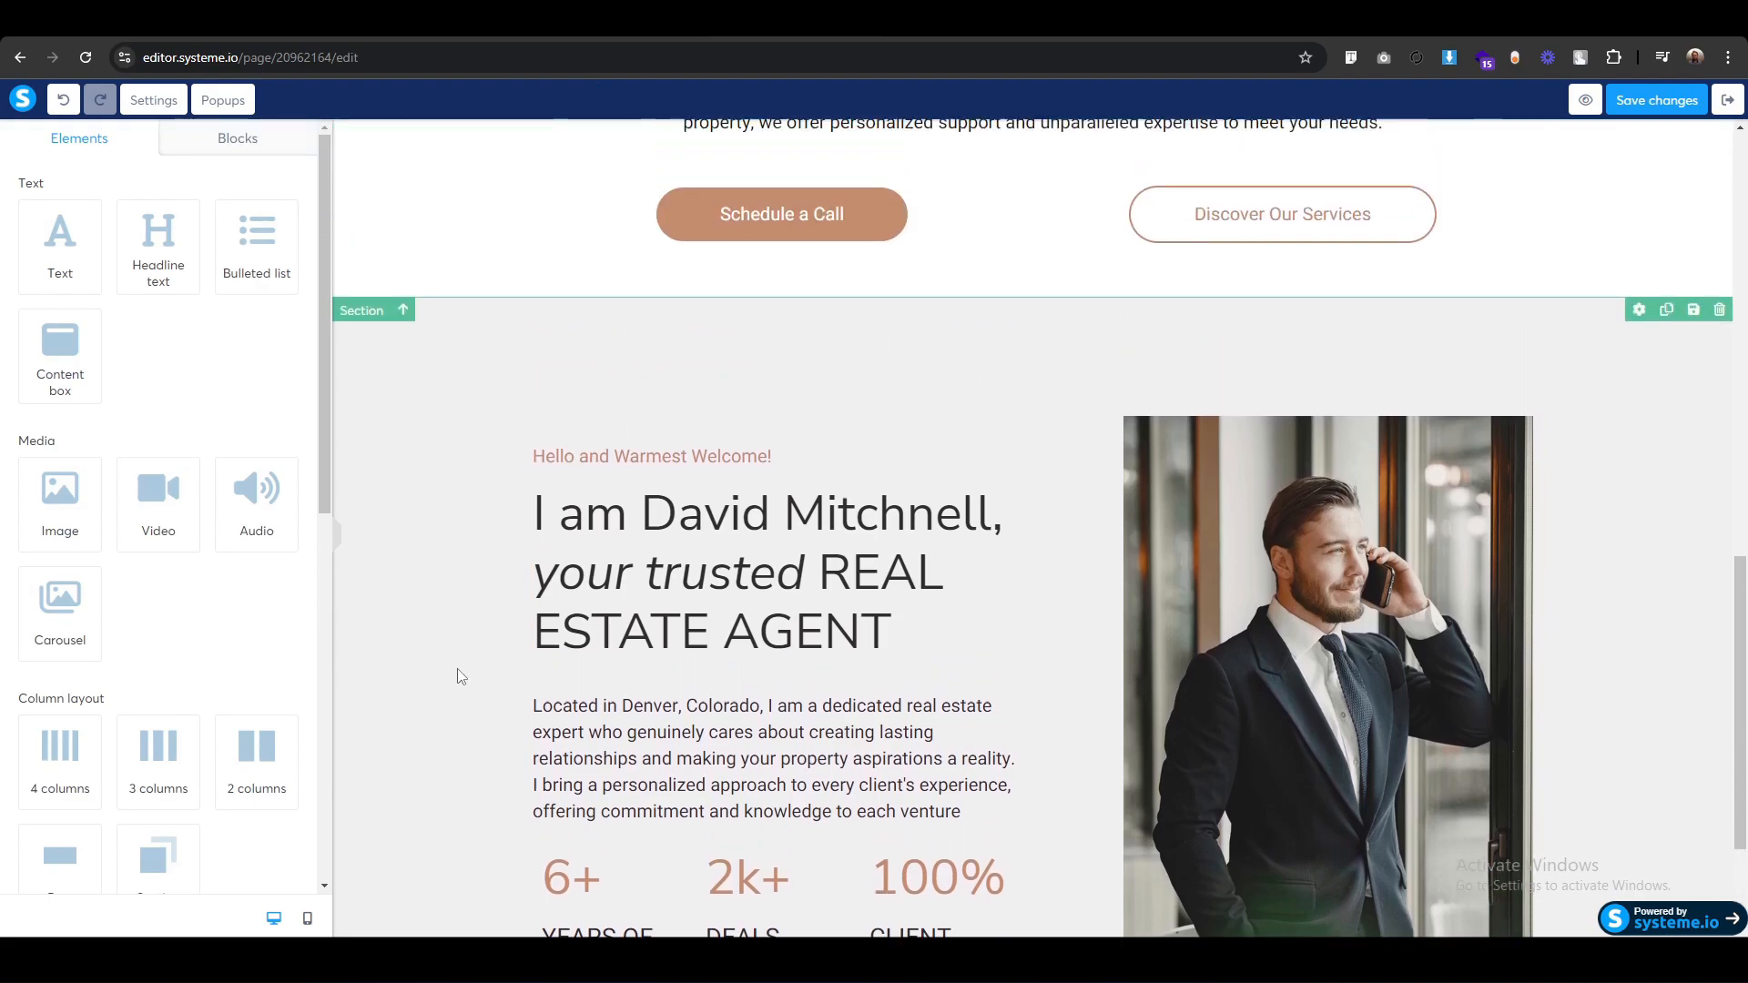
scroll(460, 676, "down", 3)
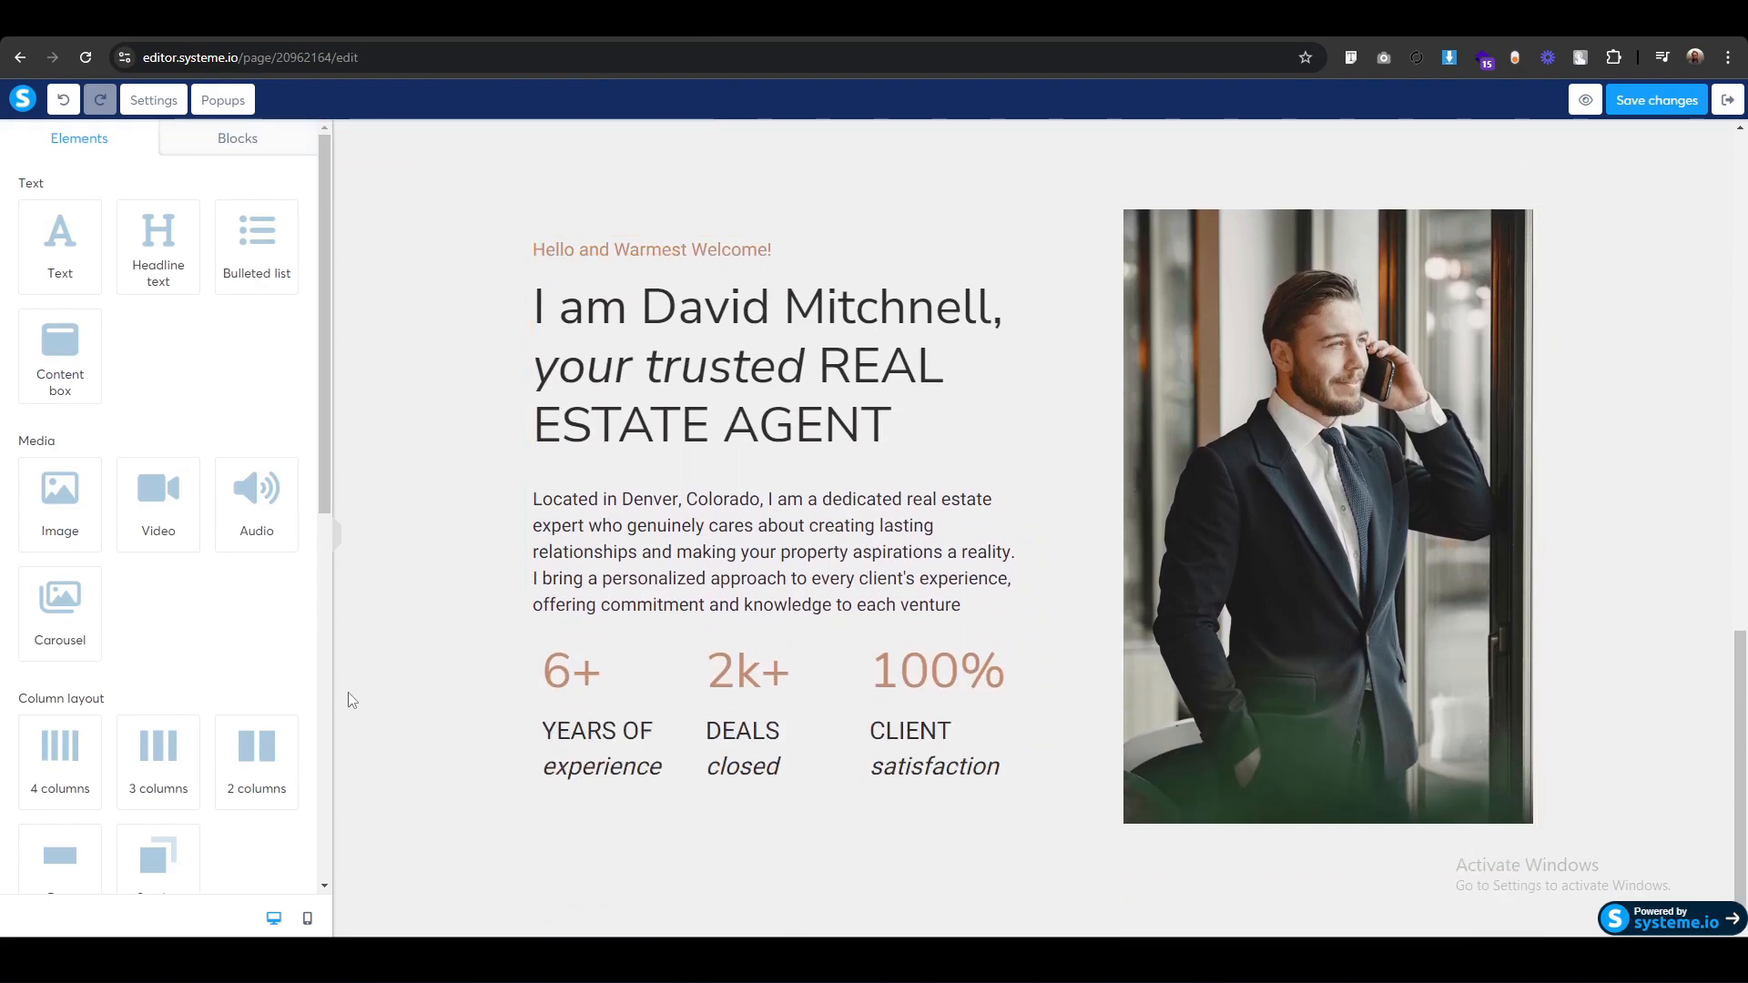
left_click(306, 918)
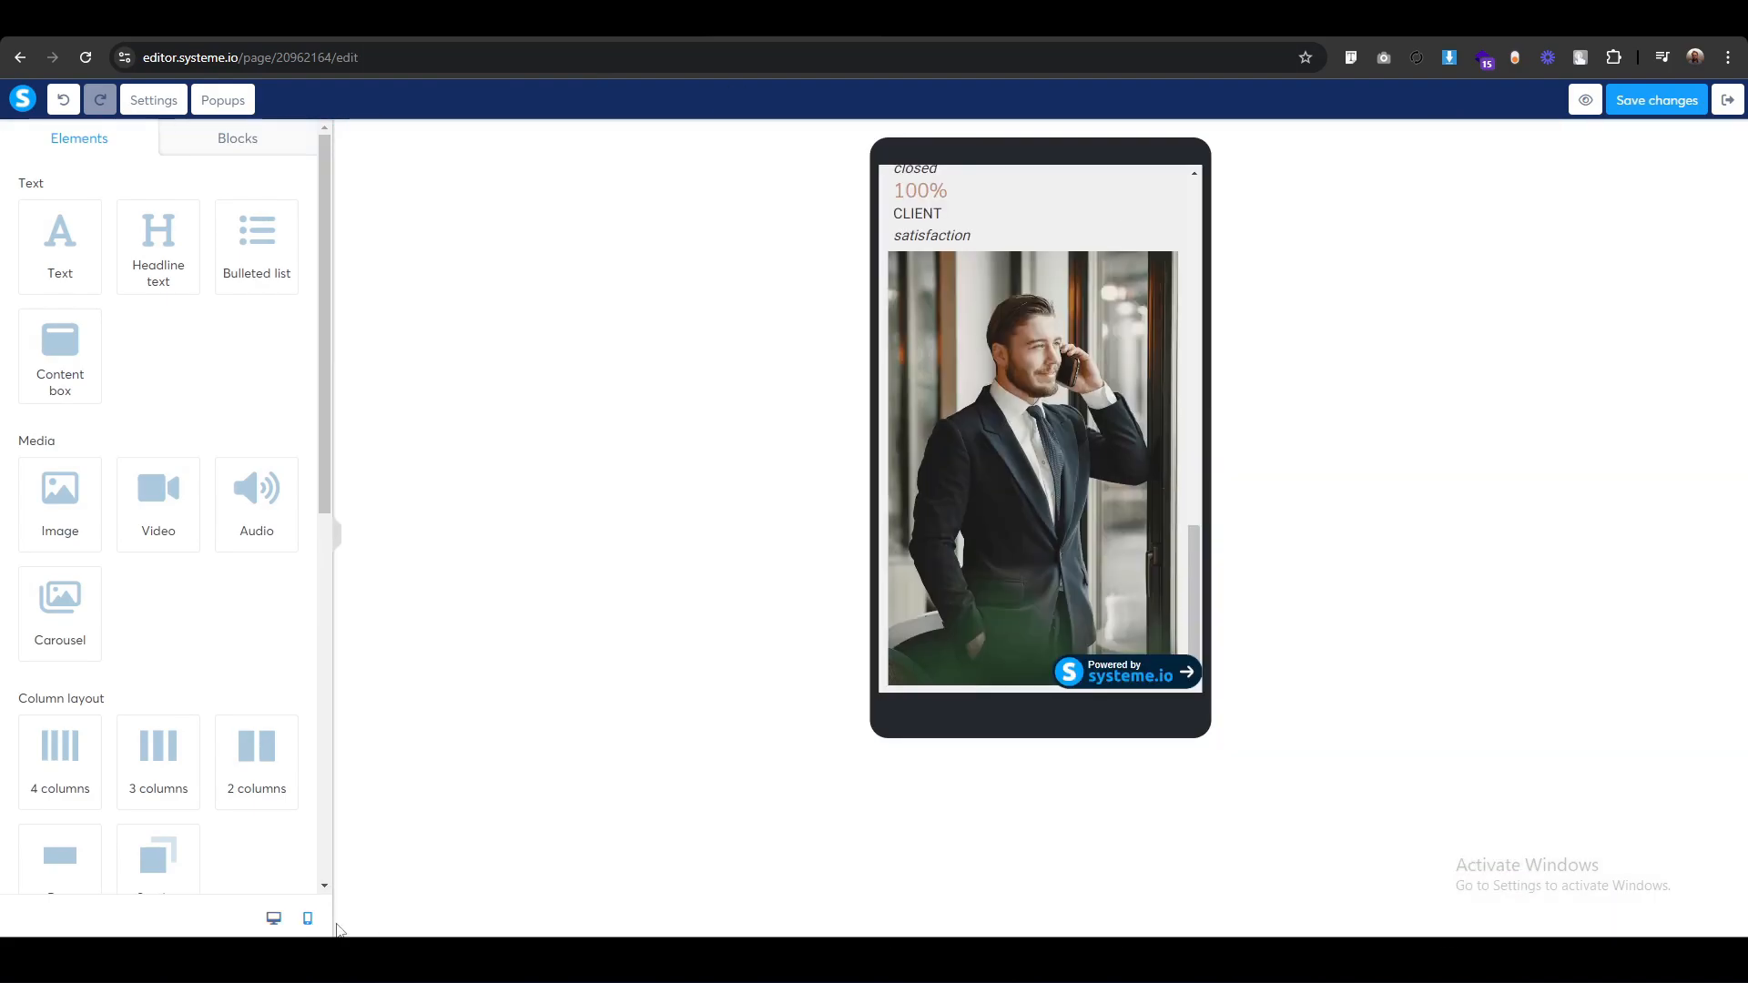
scroll(1056, 583, "up", 5)
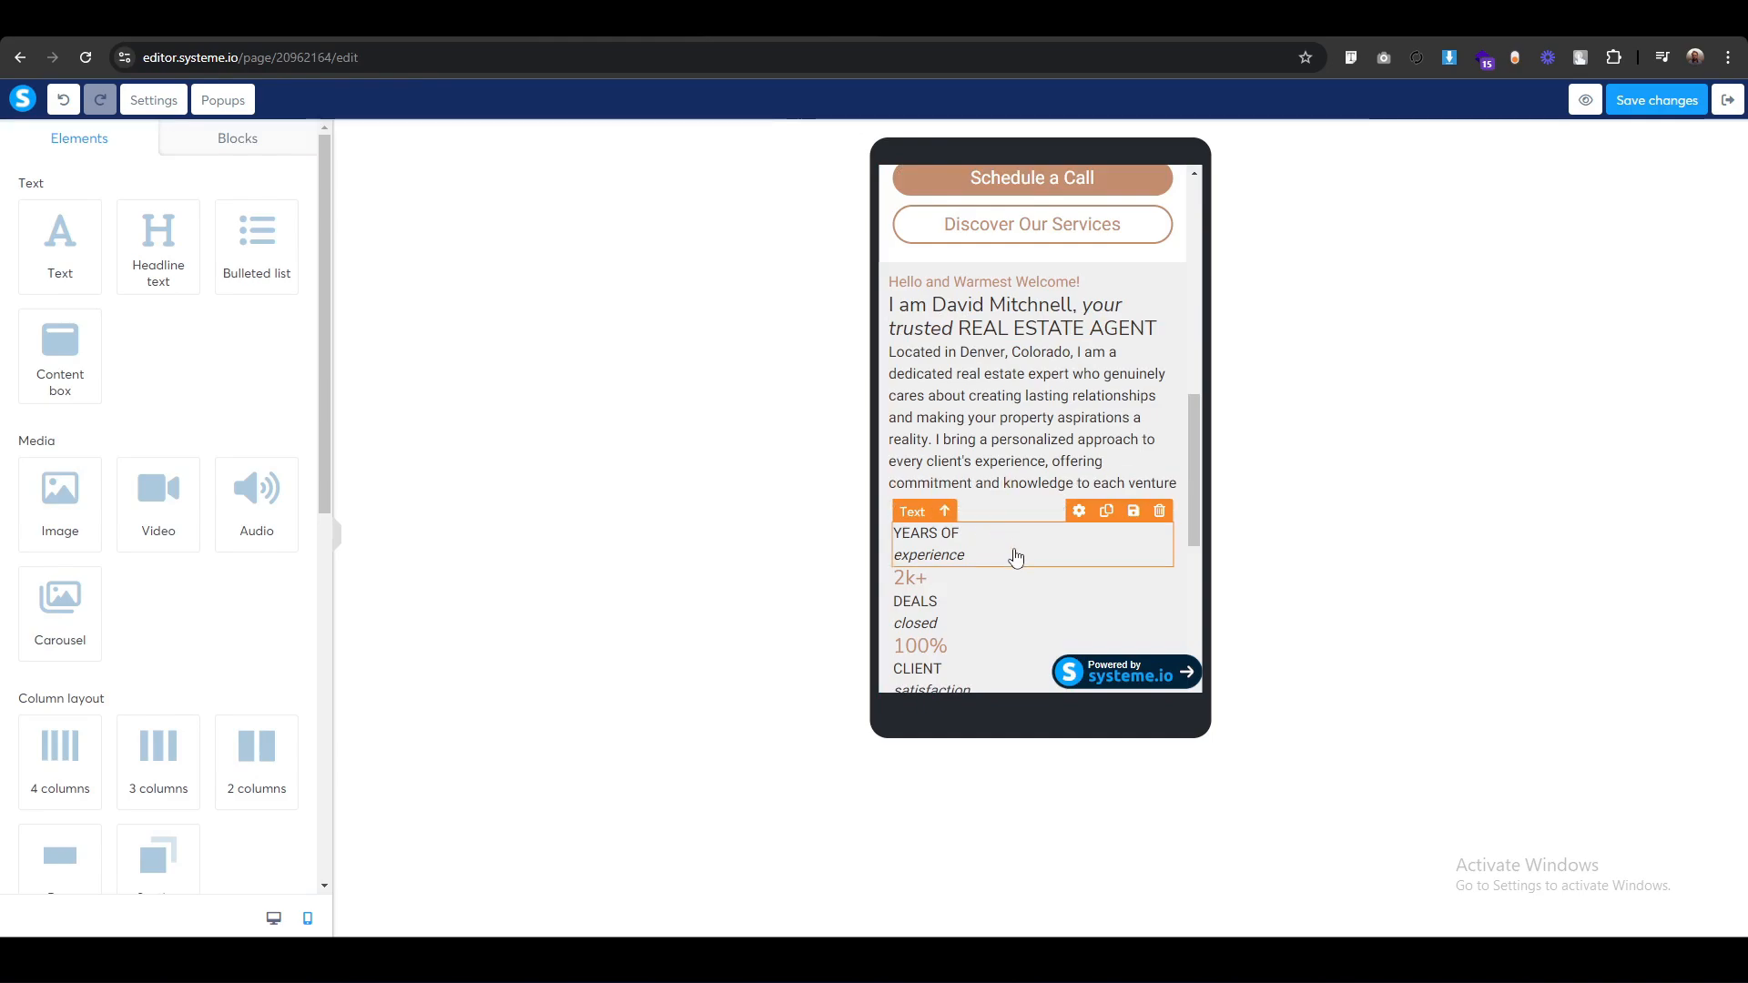
scroll(1010, 553, "down", 2)
scroll(1004, 568, "down", 1)
scroll(999, 570, "up", 2)
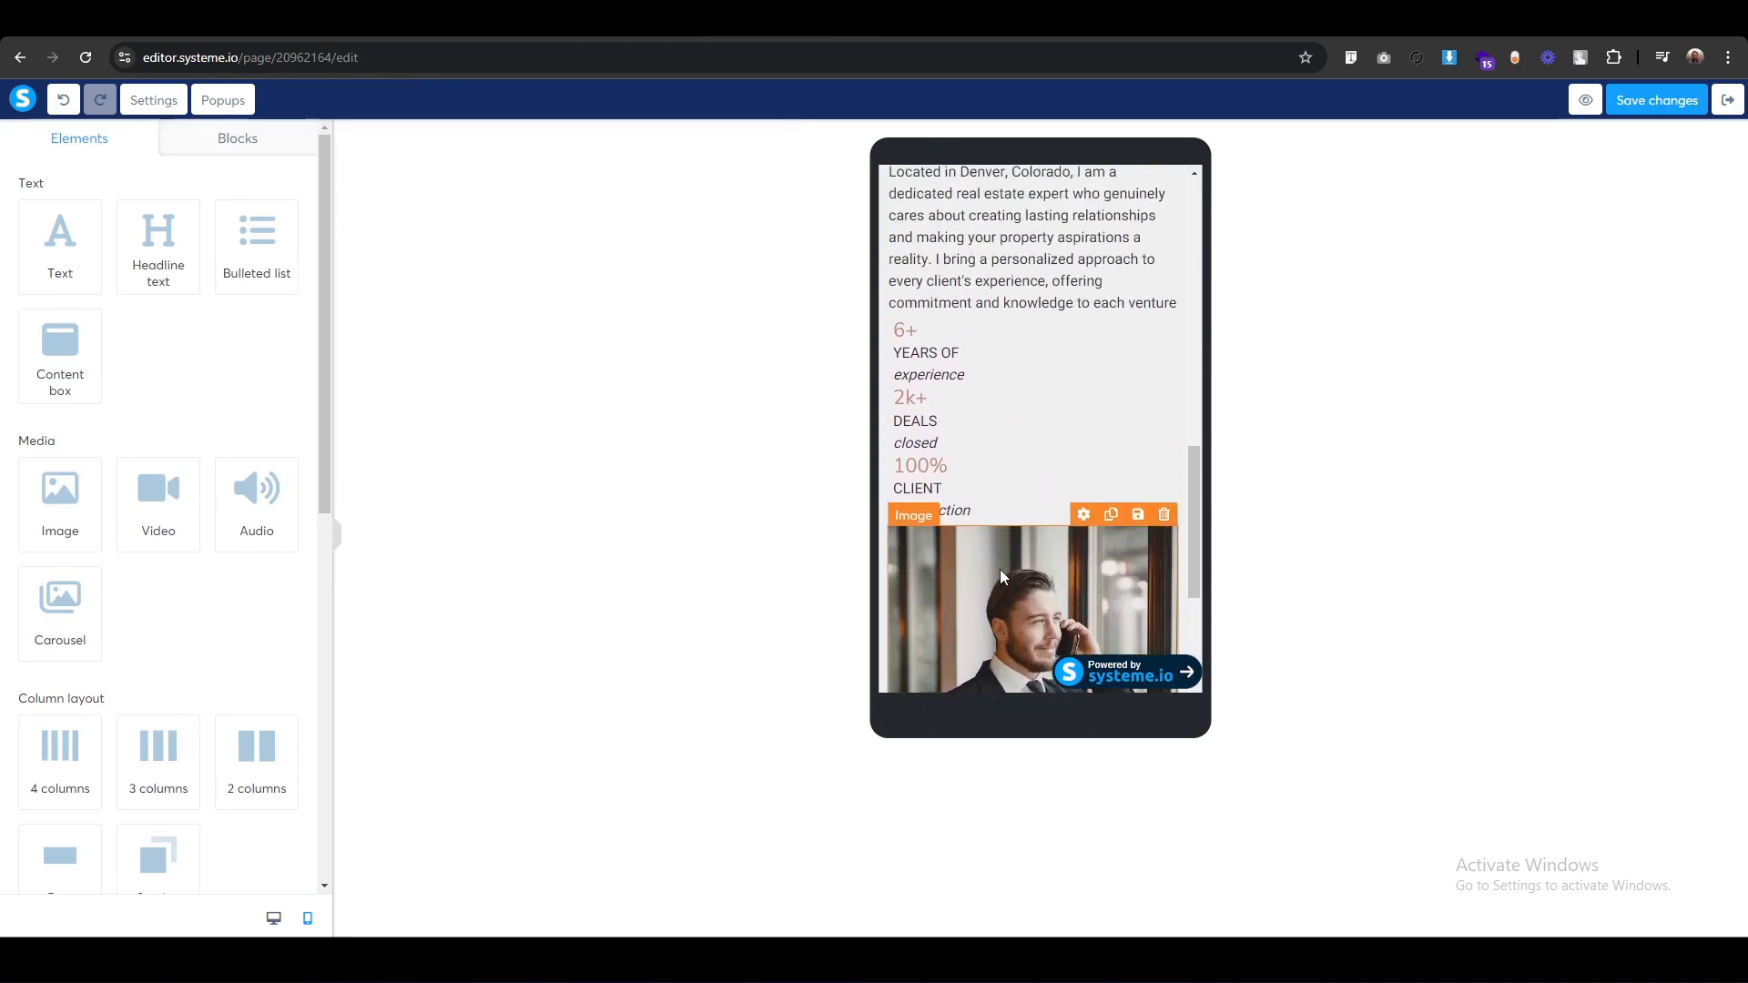
scroll(965, 546, "down", 1)
scroll(975, 577, "up", 2)
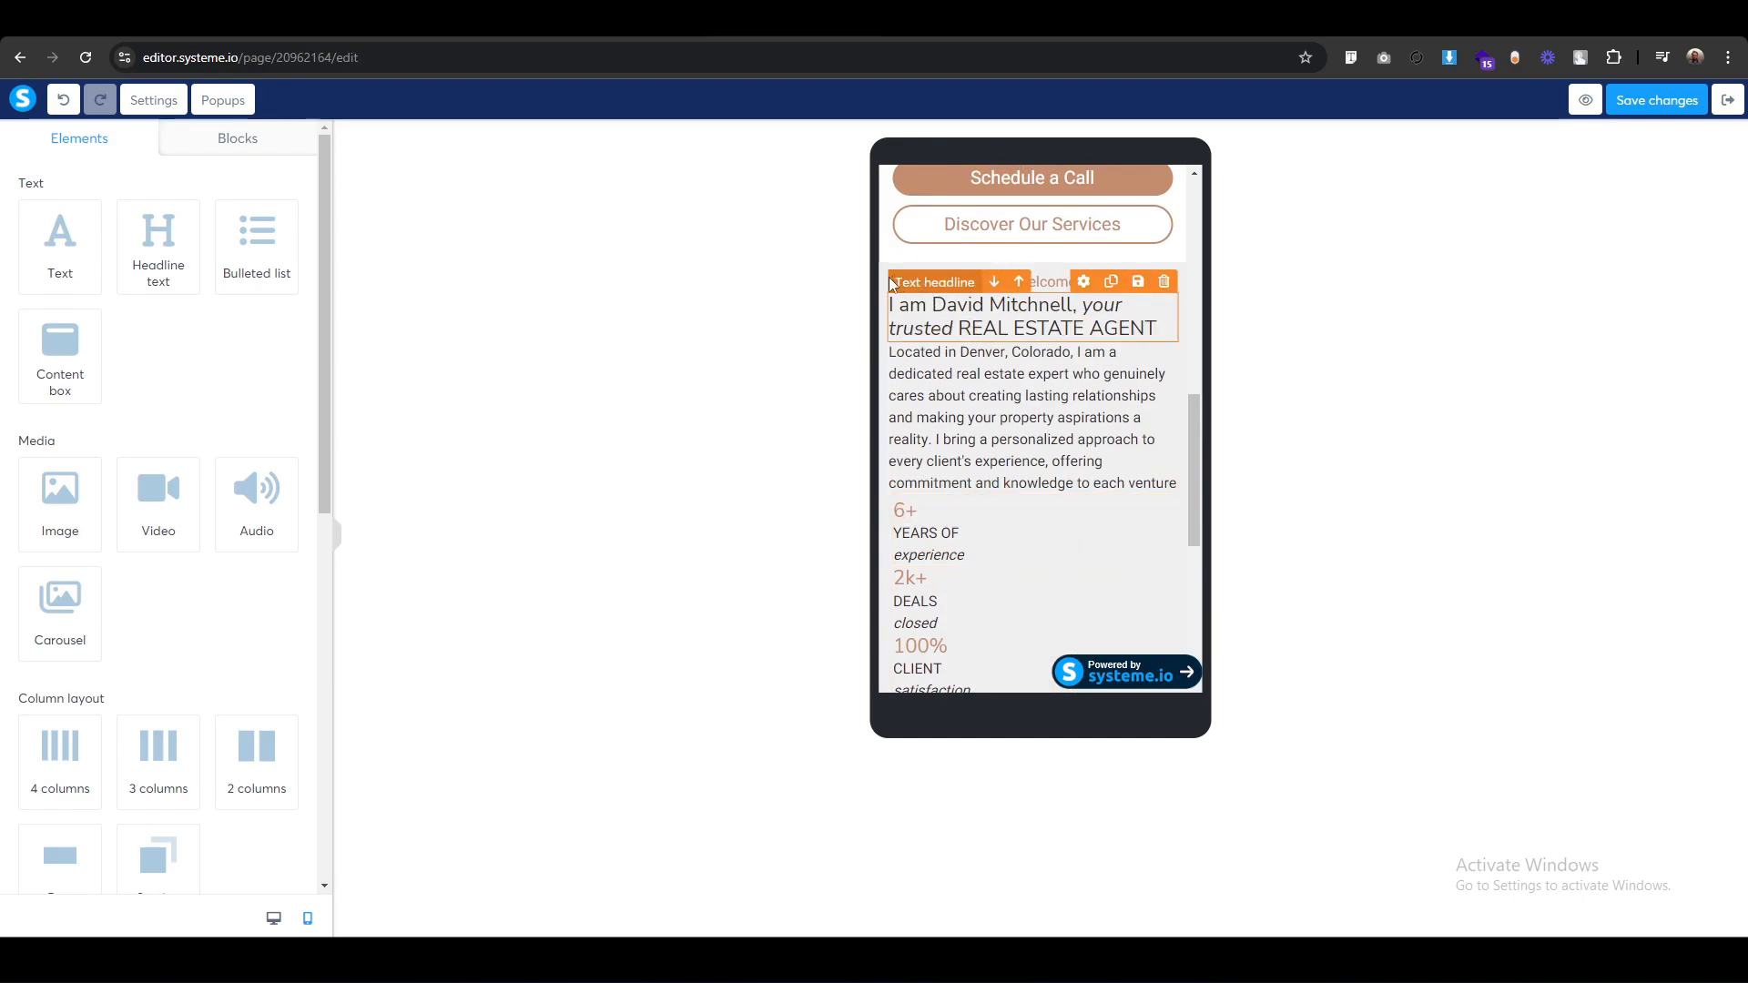
Reverse the column order on mobile devices for the row holding the agent's text and photo.
left_click(940, 291)
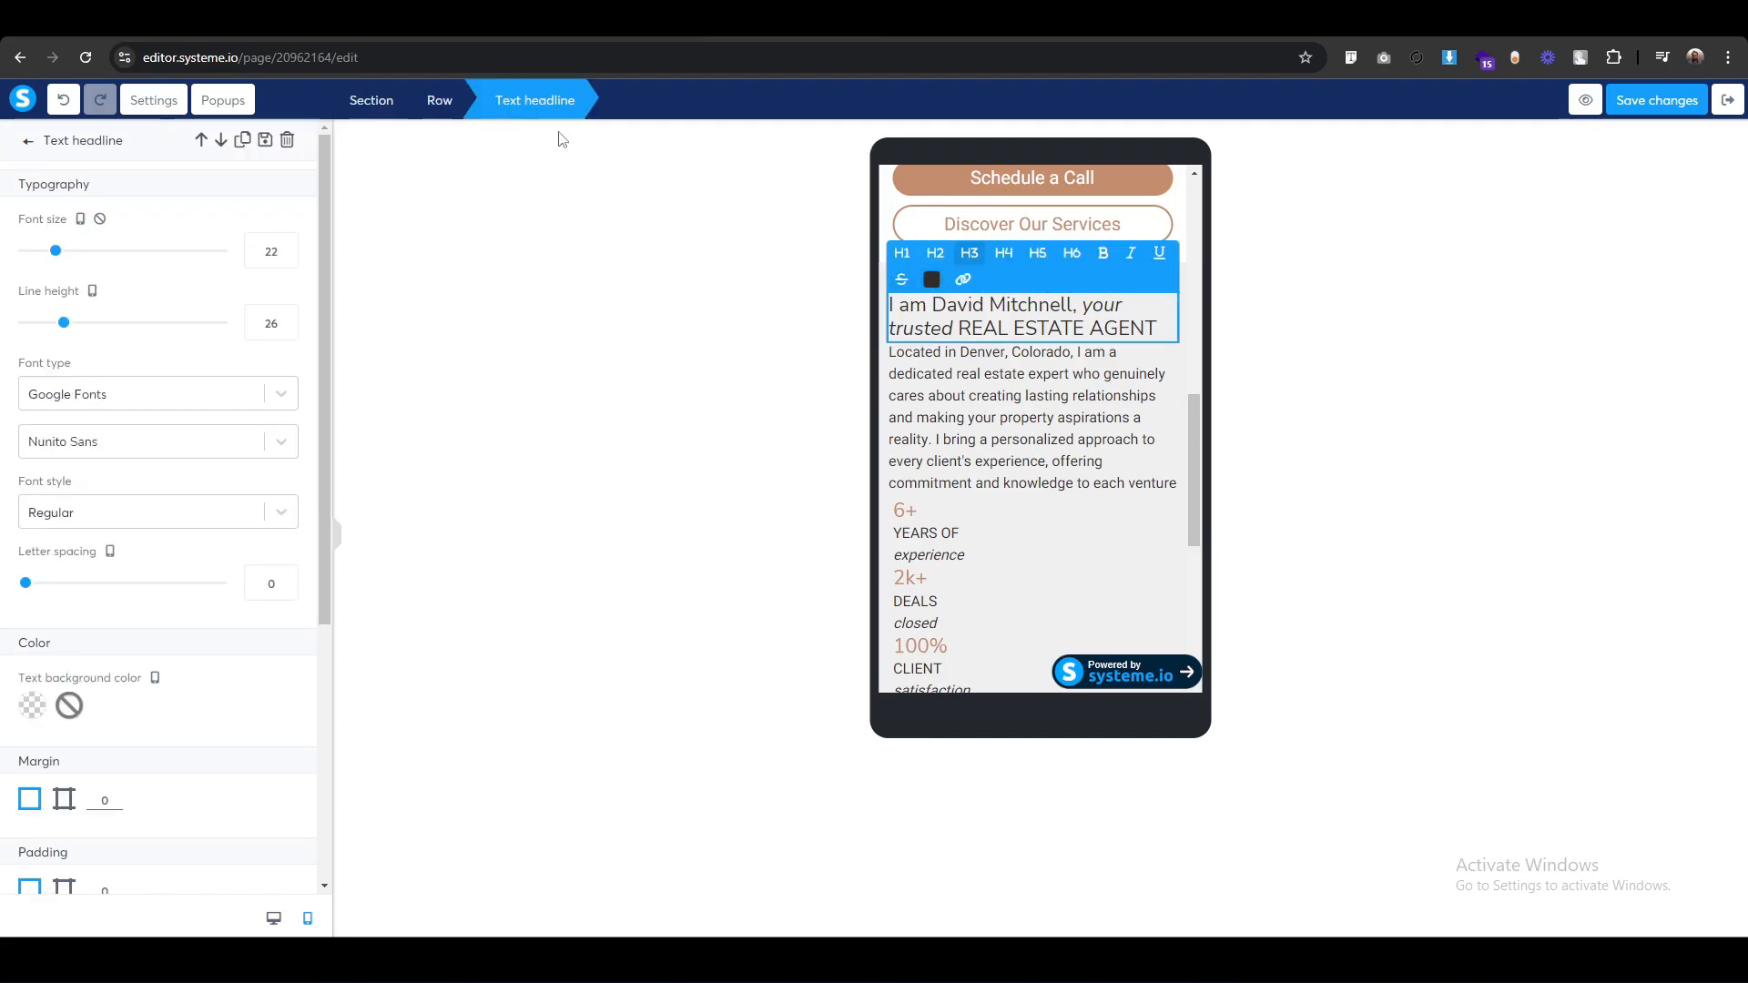
left_click(441, 100)
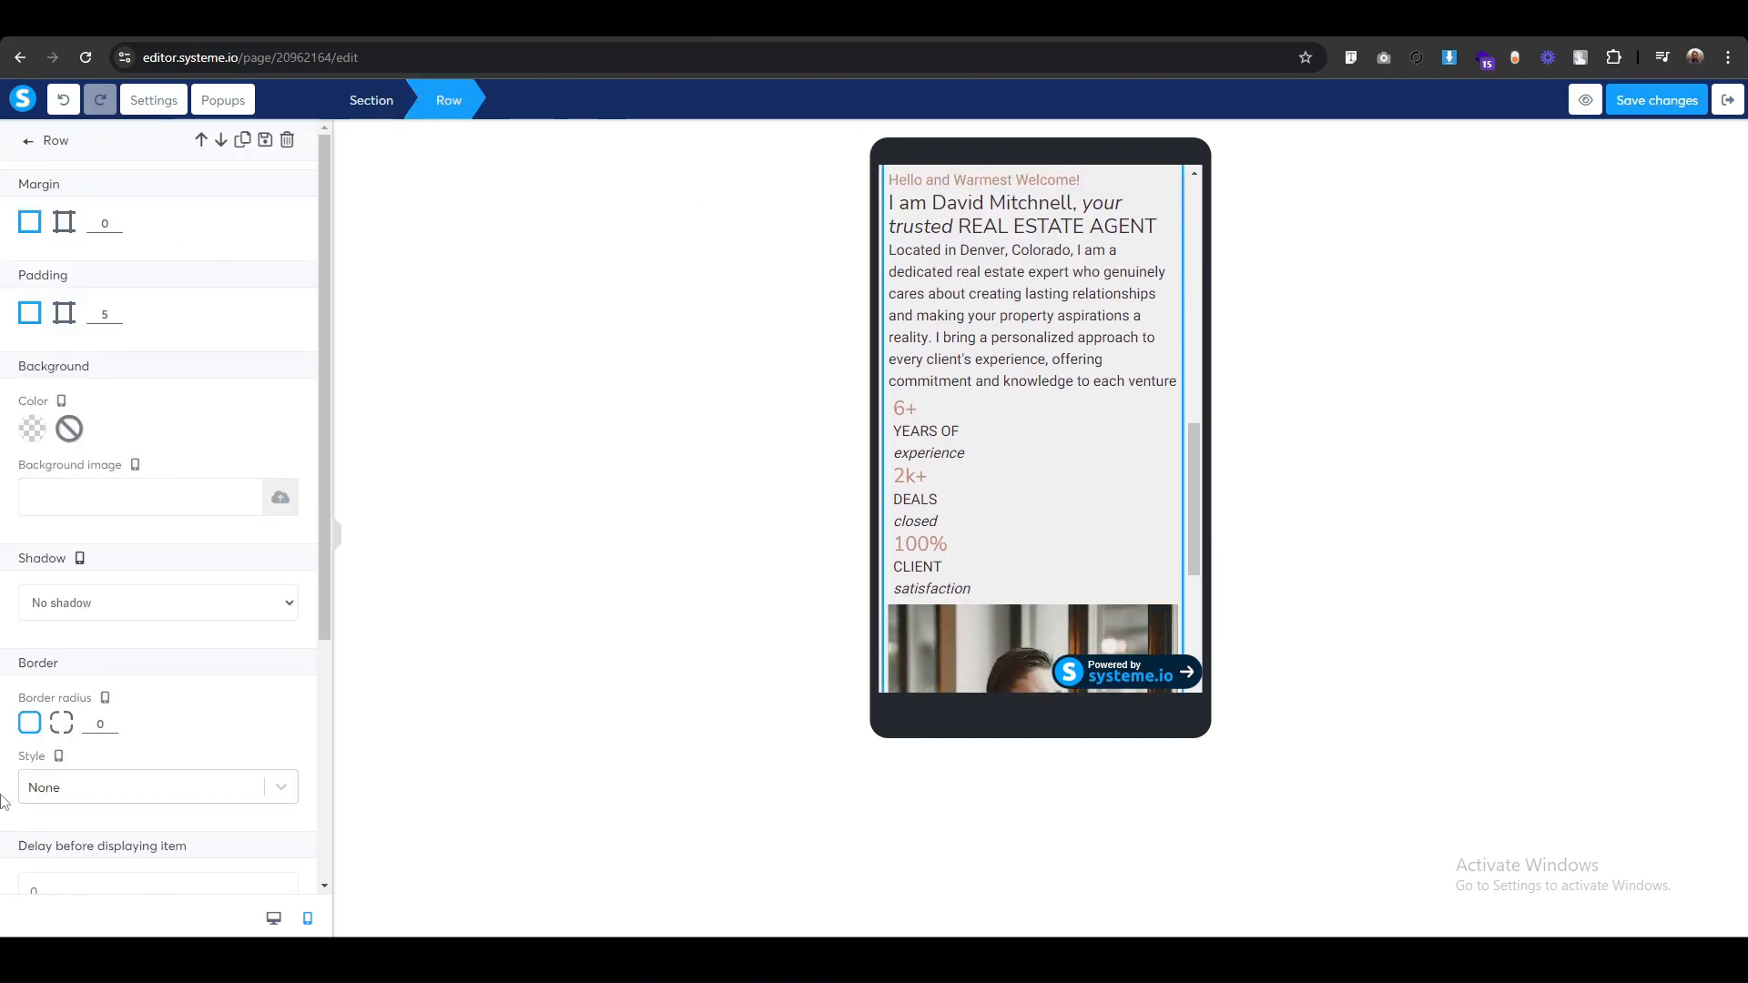
scroll(4, 803, "down", 4)
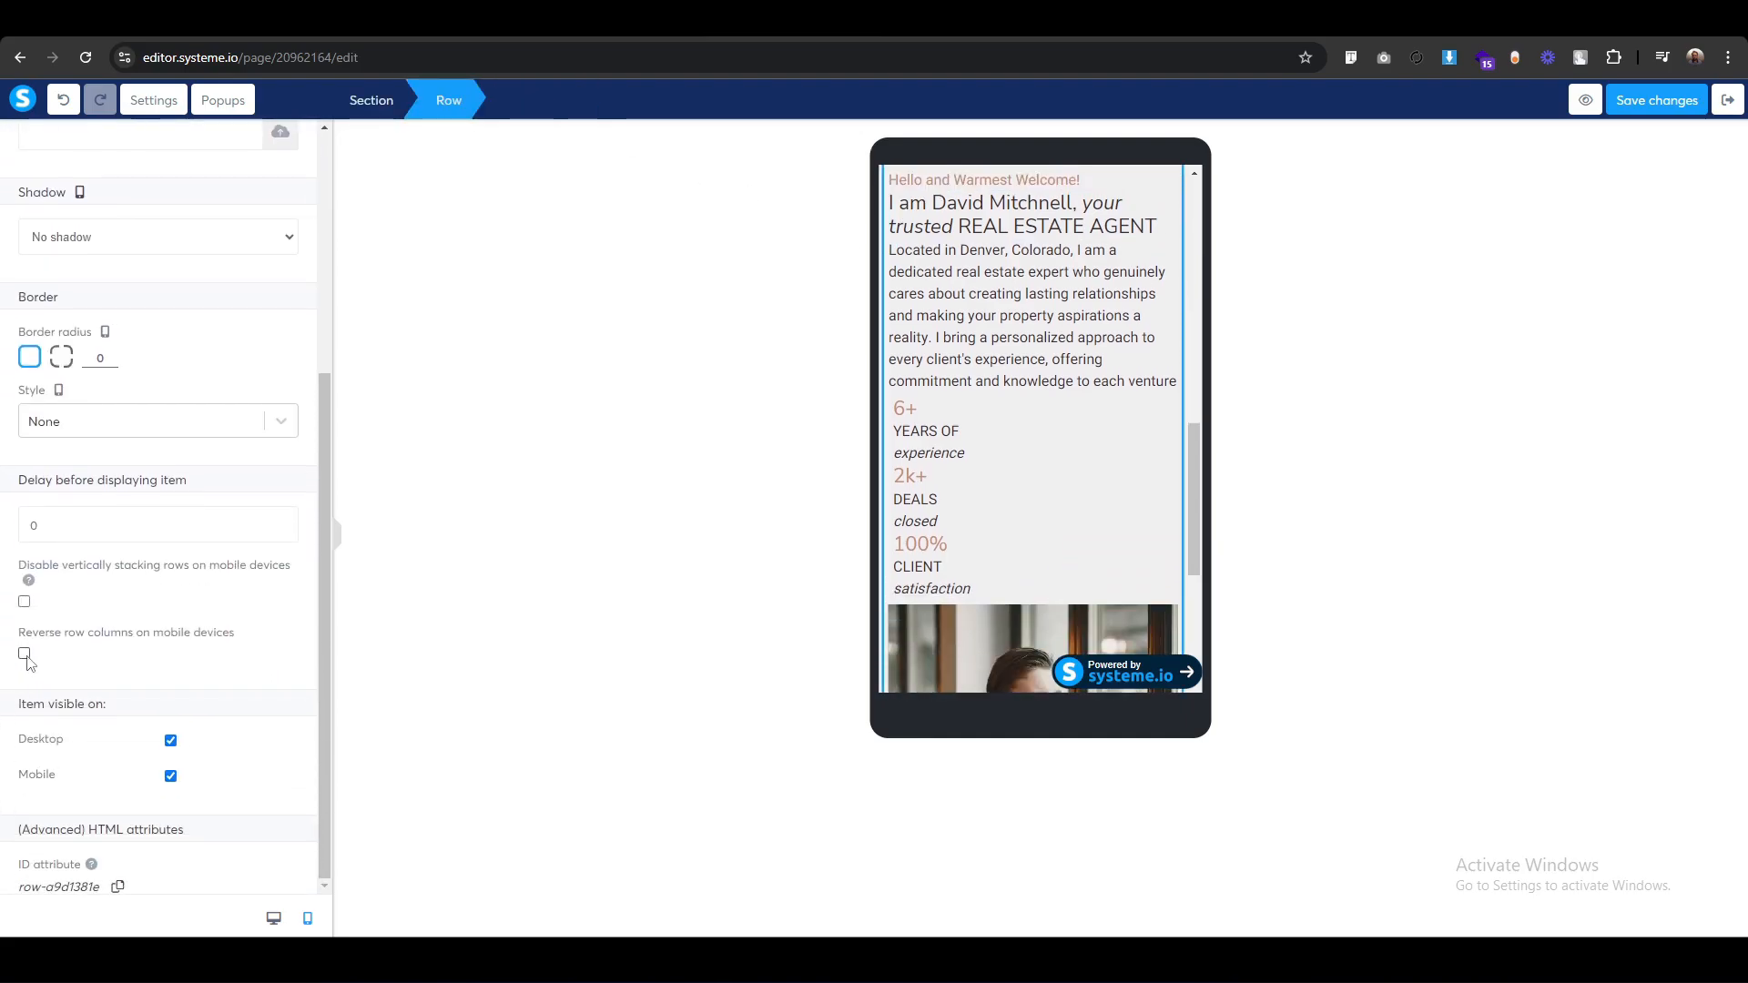
left_click(24, 654)
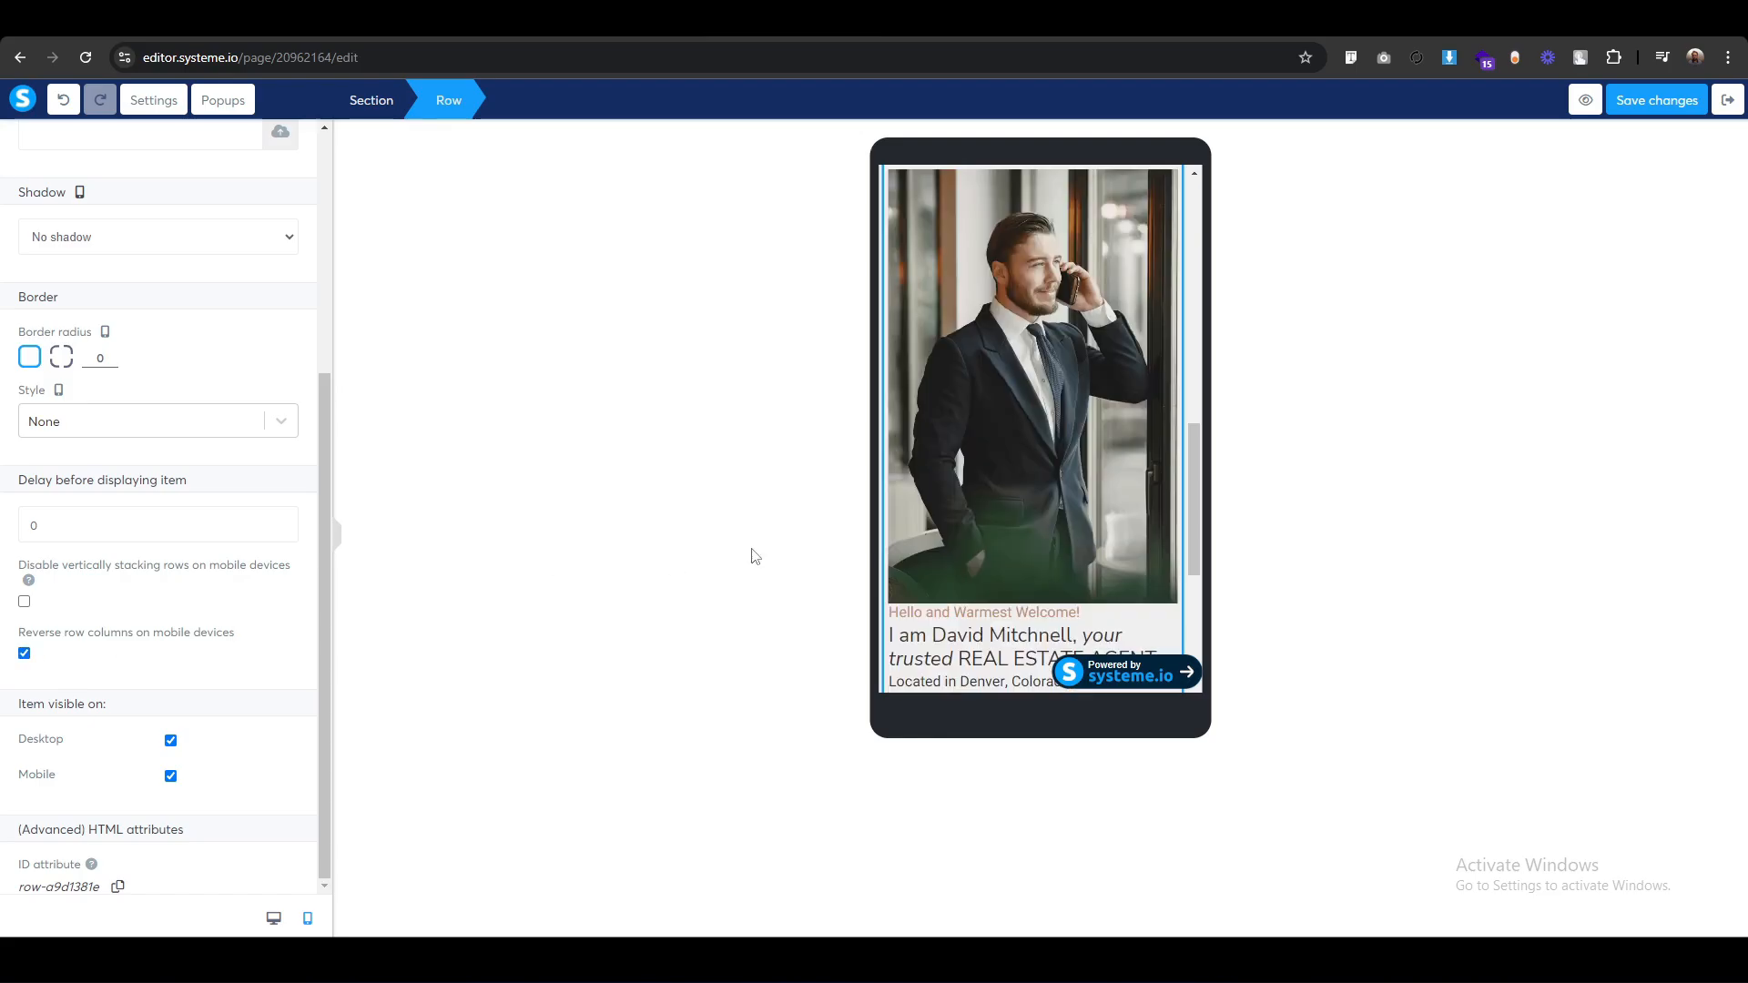
left_click(789, 553)
Set the mobile top padding of the agent introduction section to 30, using individual side padding.
scroll(1107, 533, "up", 2)
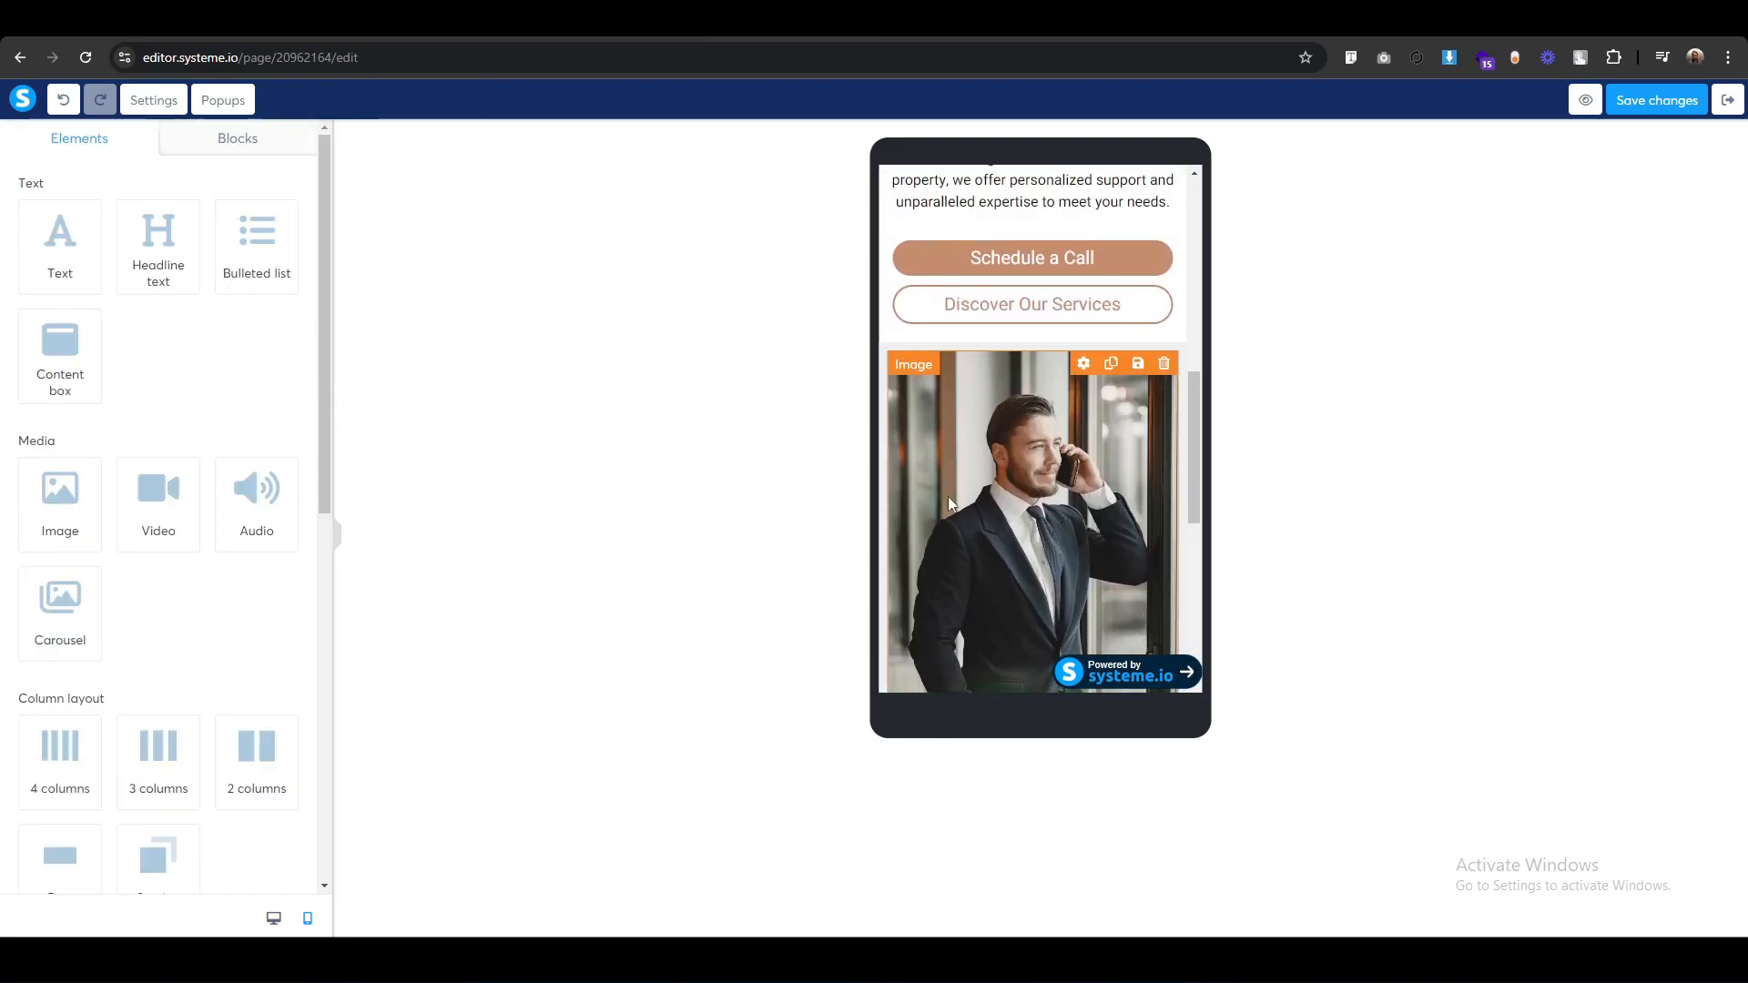
left_click(897, 337)
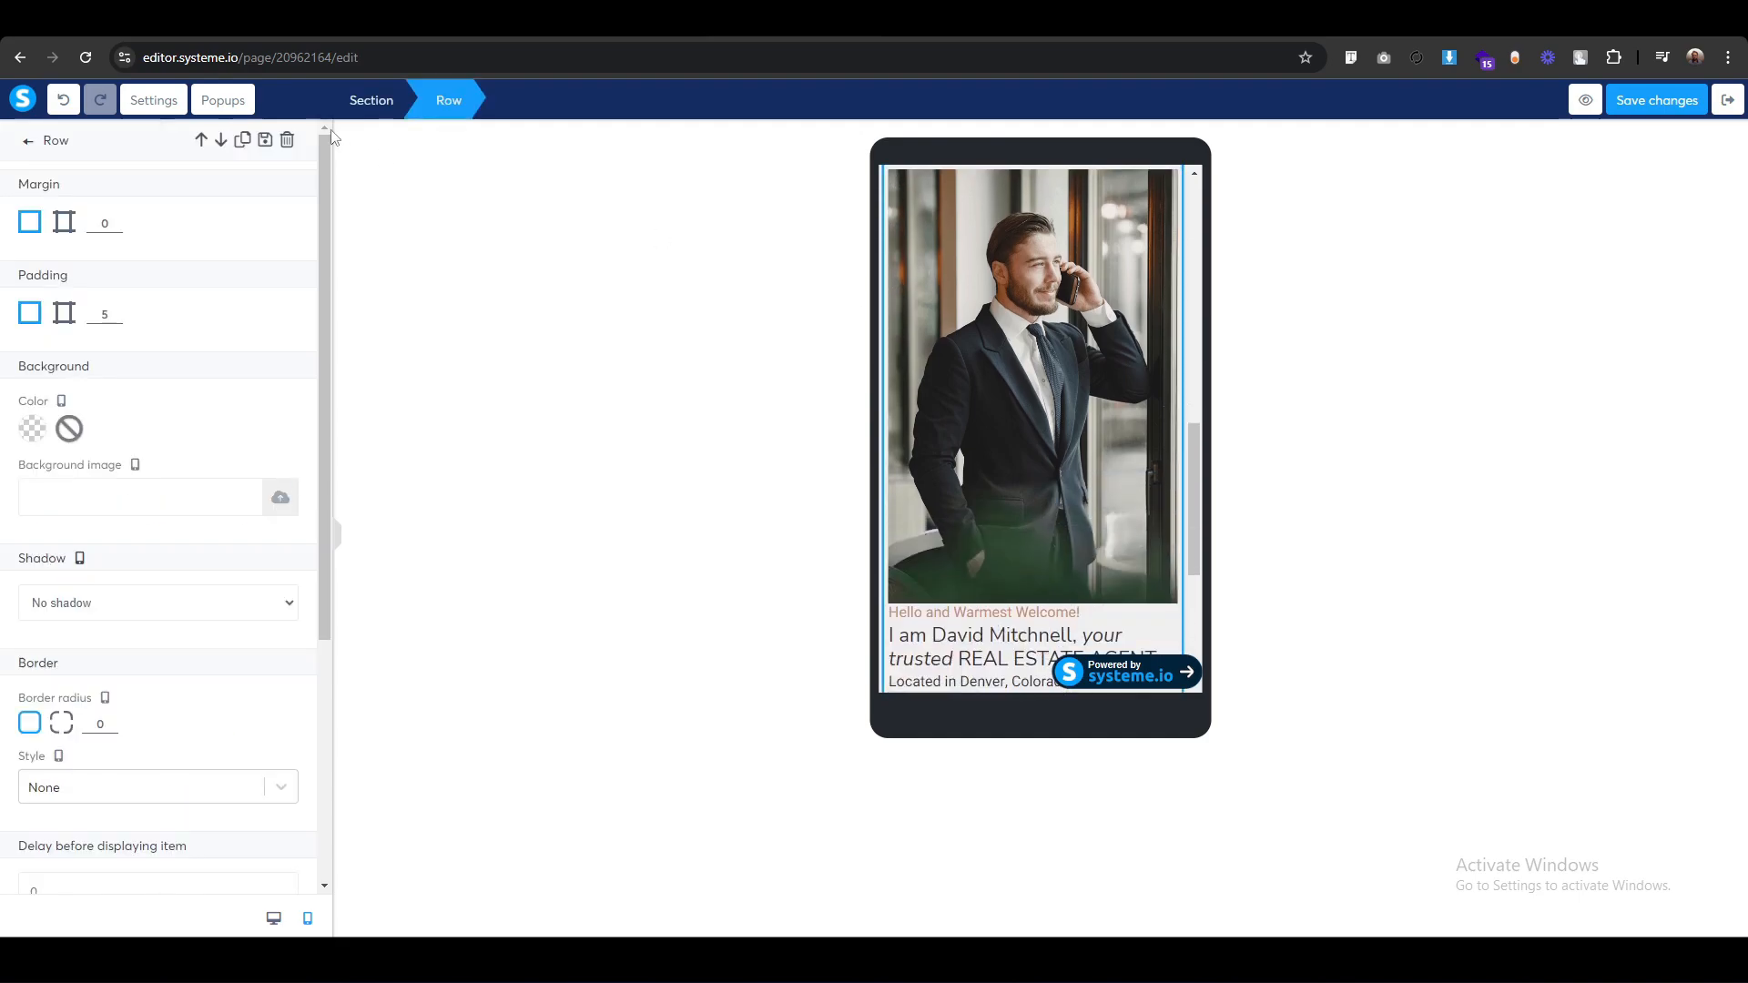
left_click(371, 102)
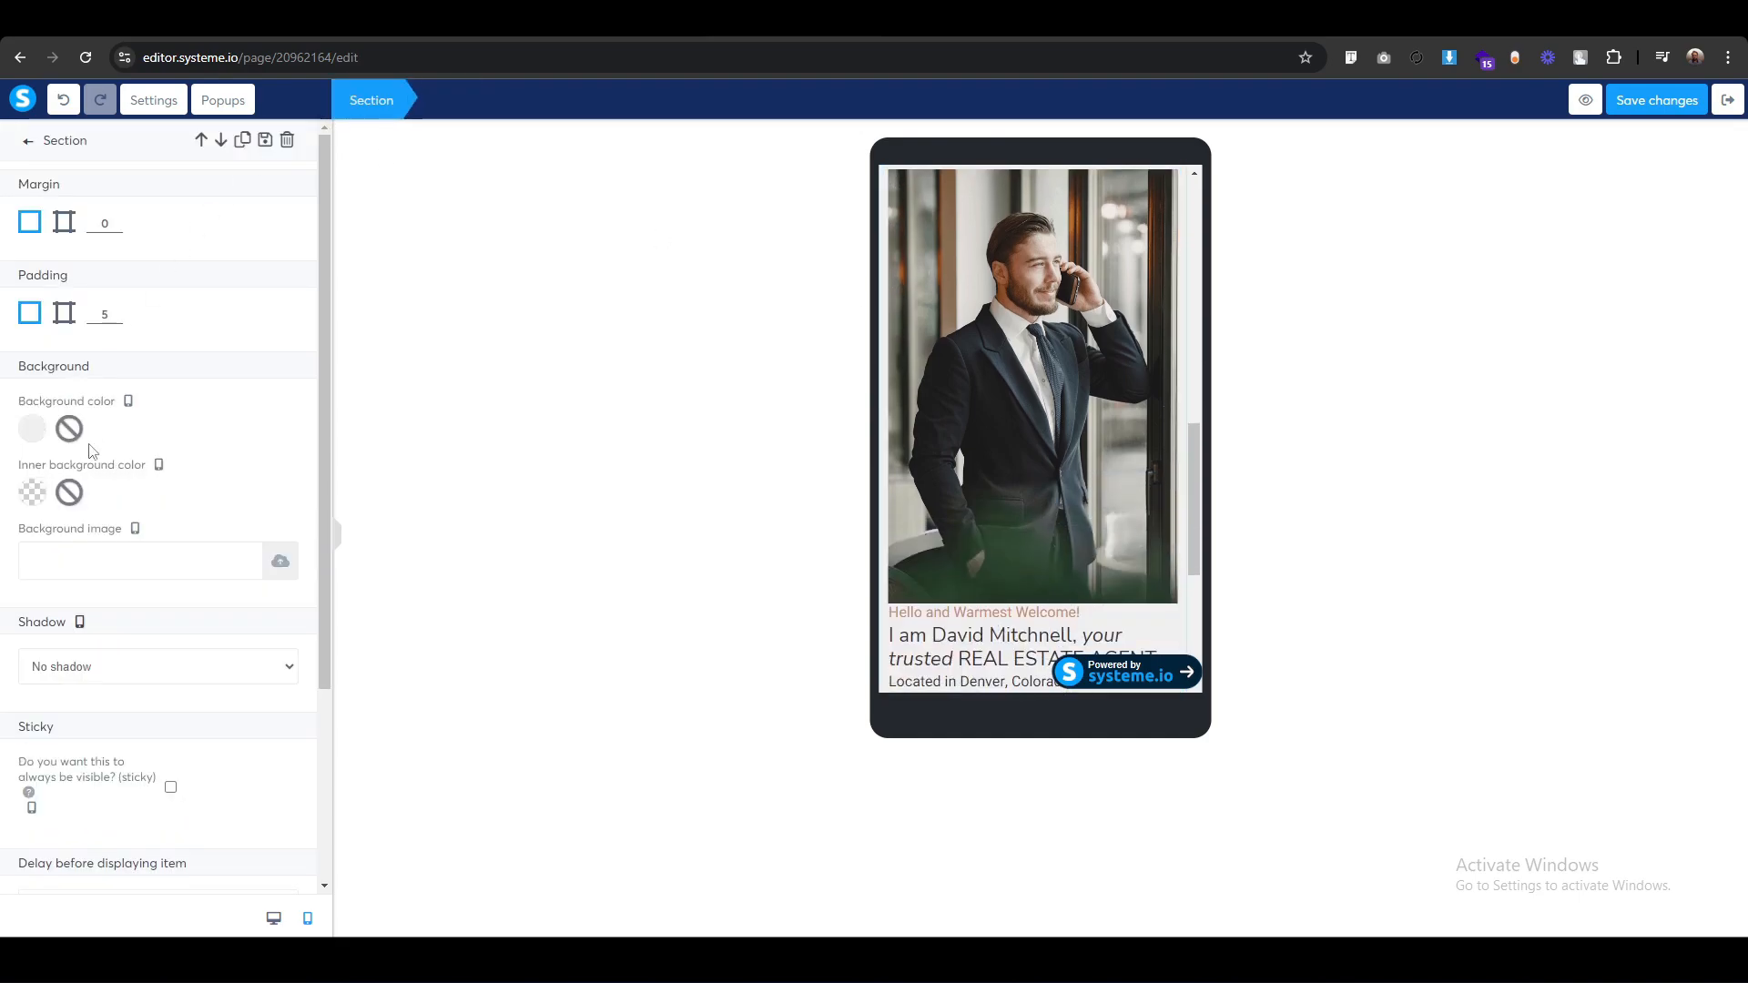
left_click(65, 313)
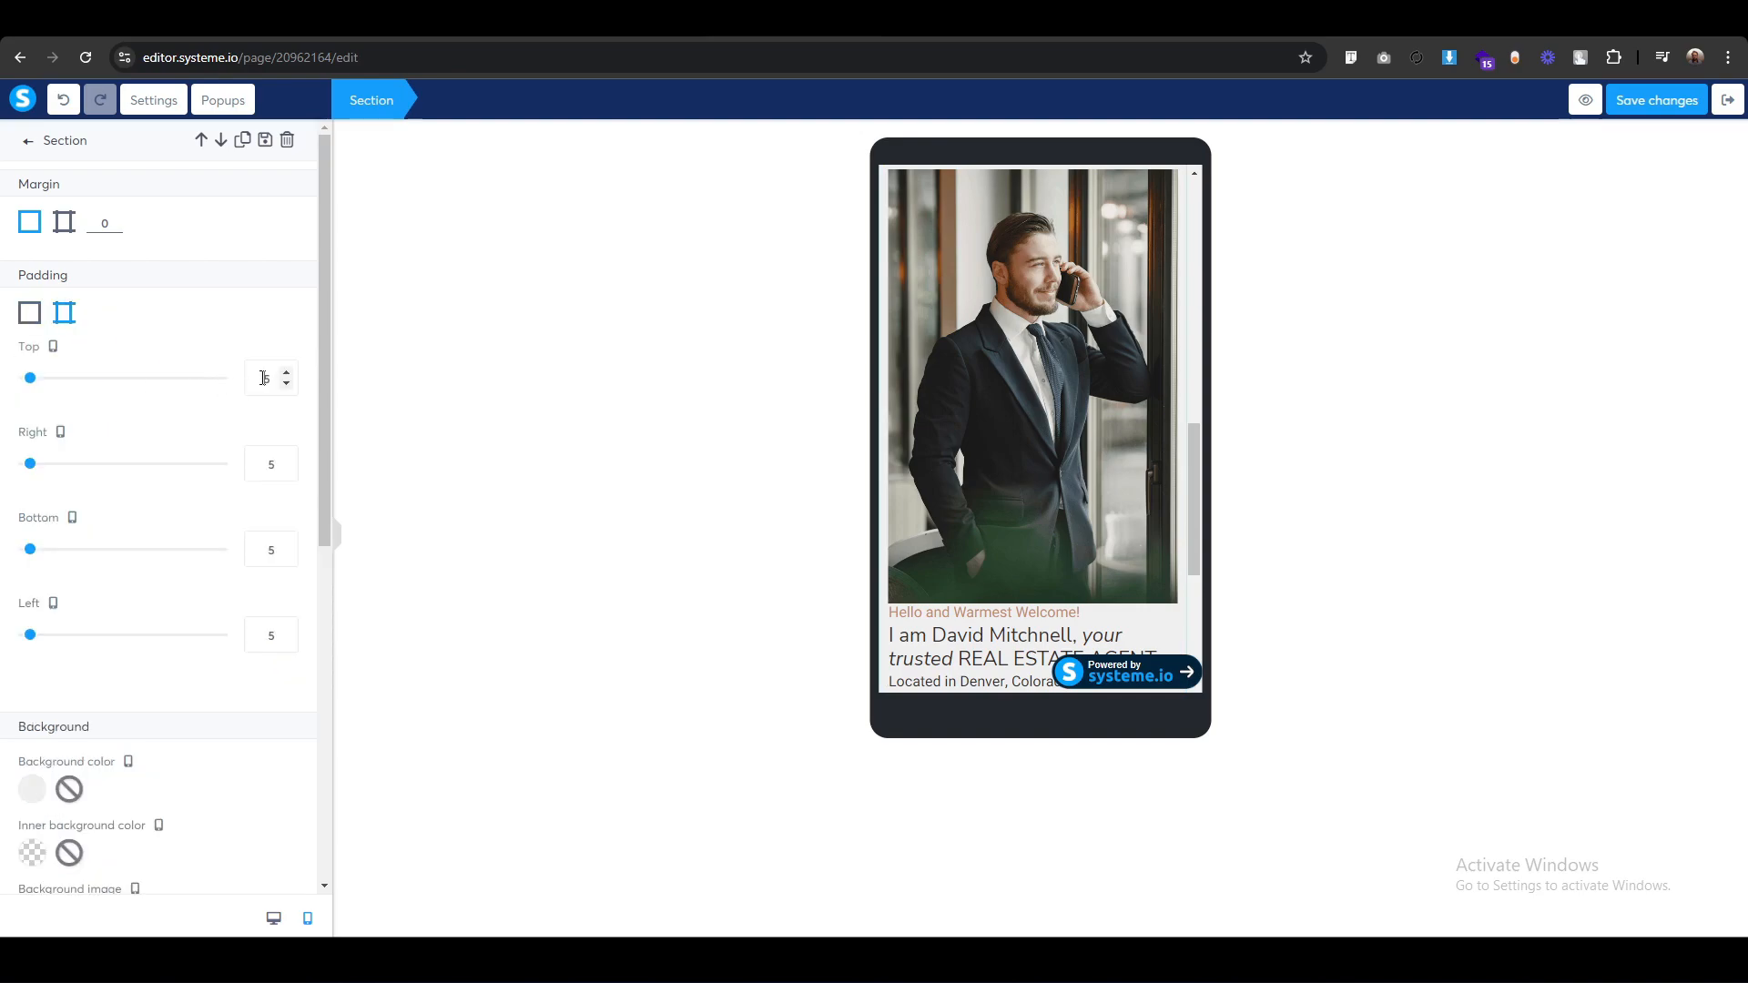
type("30")
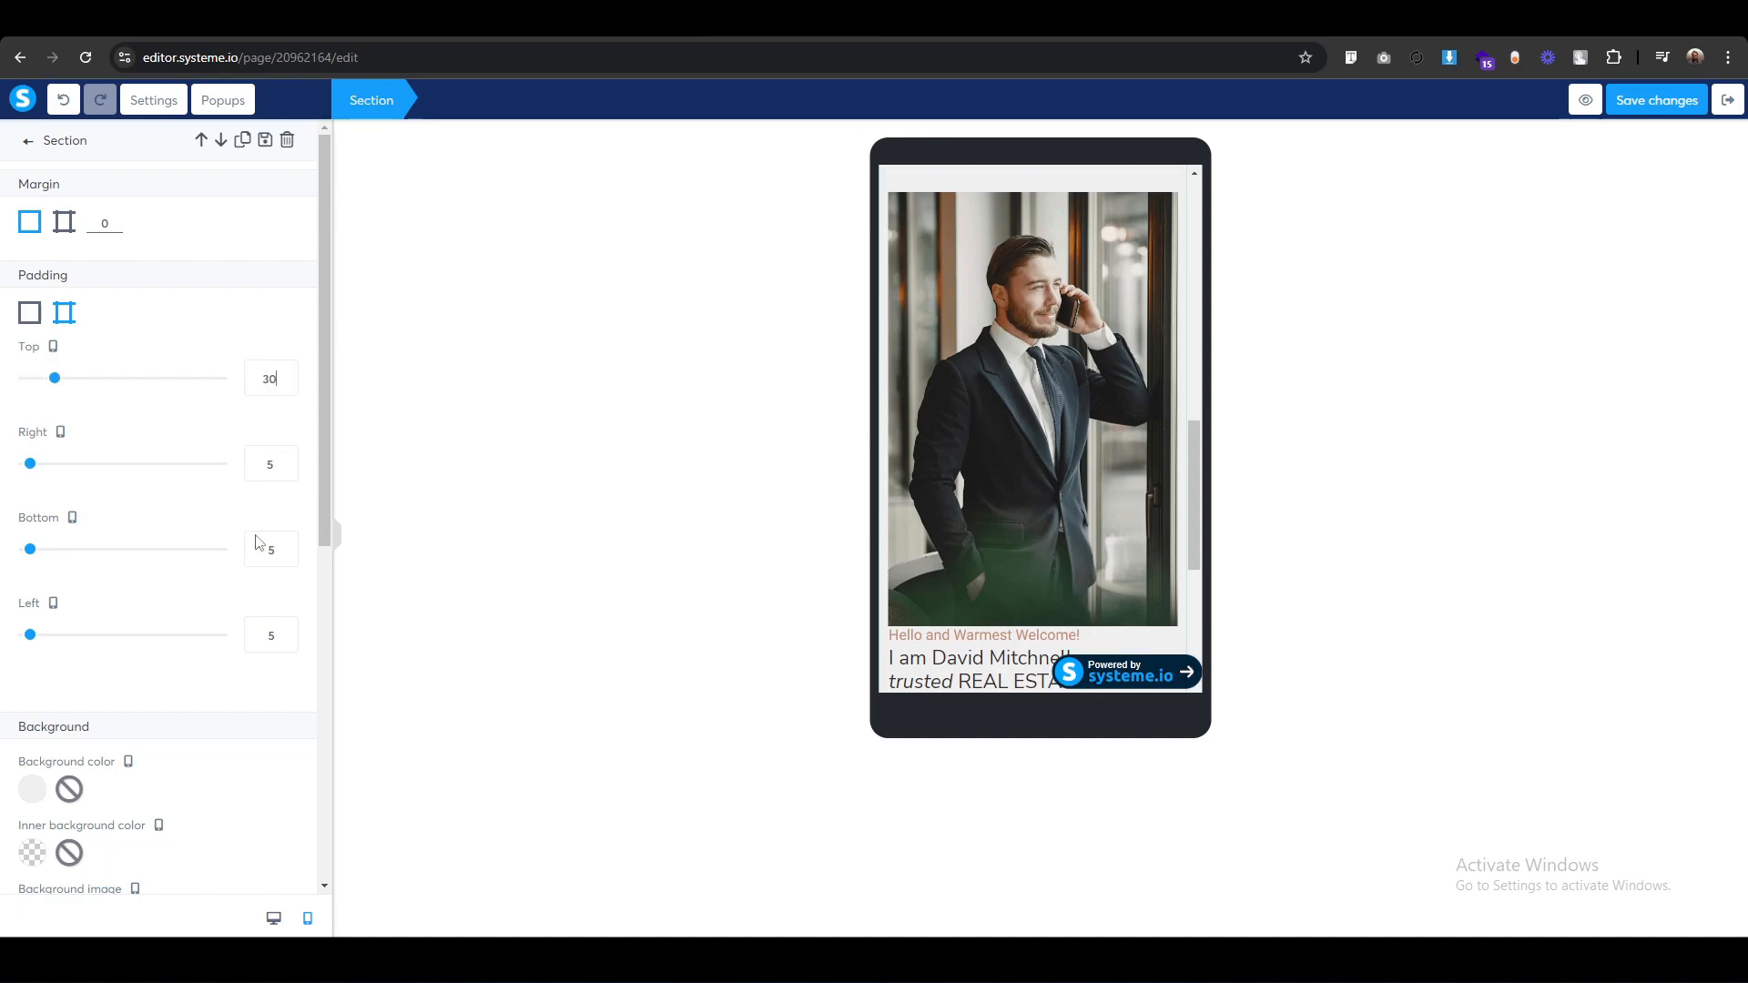
left_click(745, 400)
scroll(1033, 445, "up", 2)
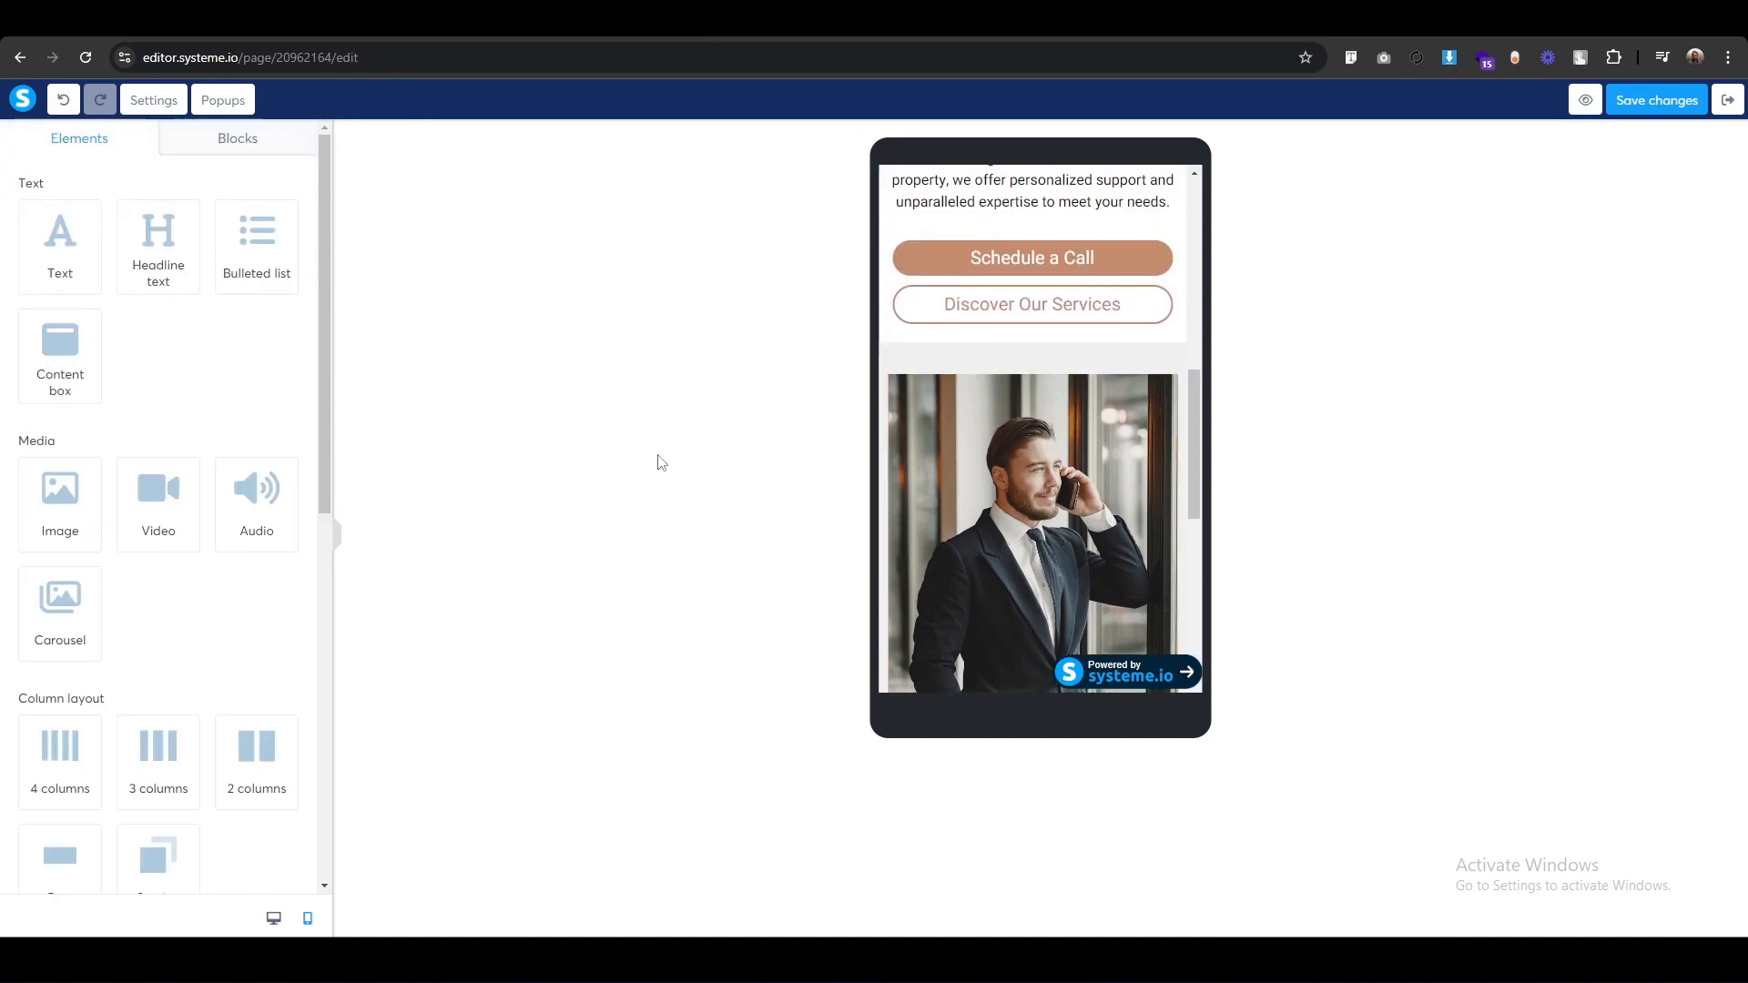
Set both the top and bottom mobile padding of the agent introduction section to 75.
left_click(896, 344)
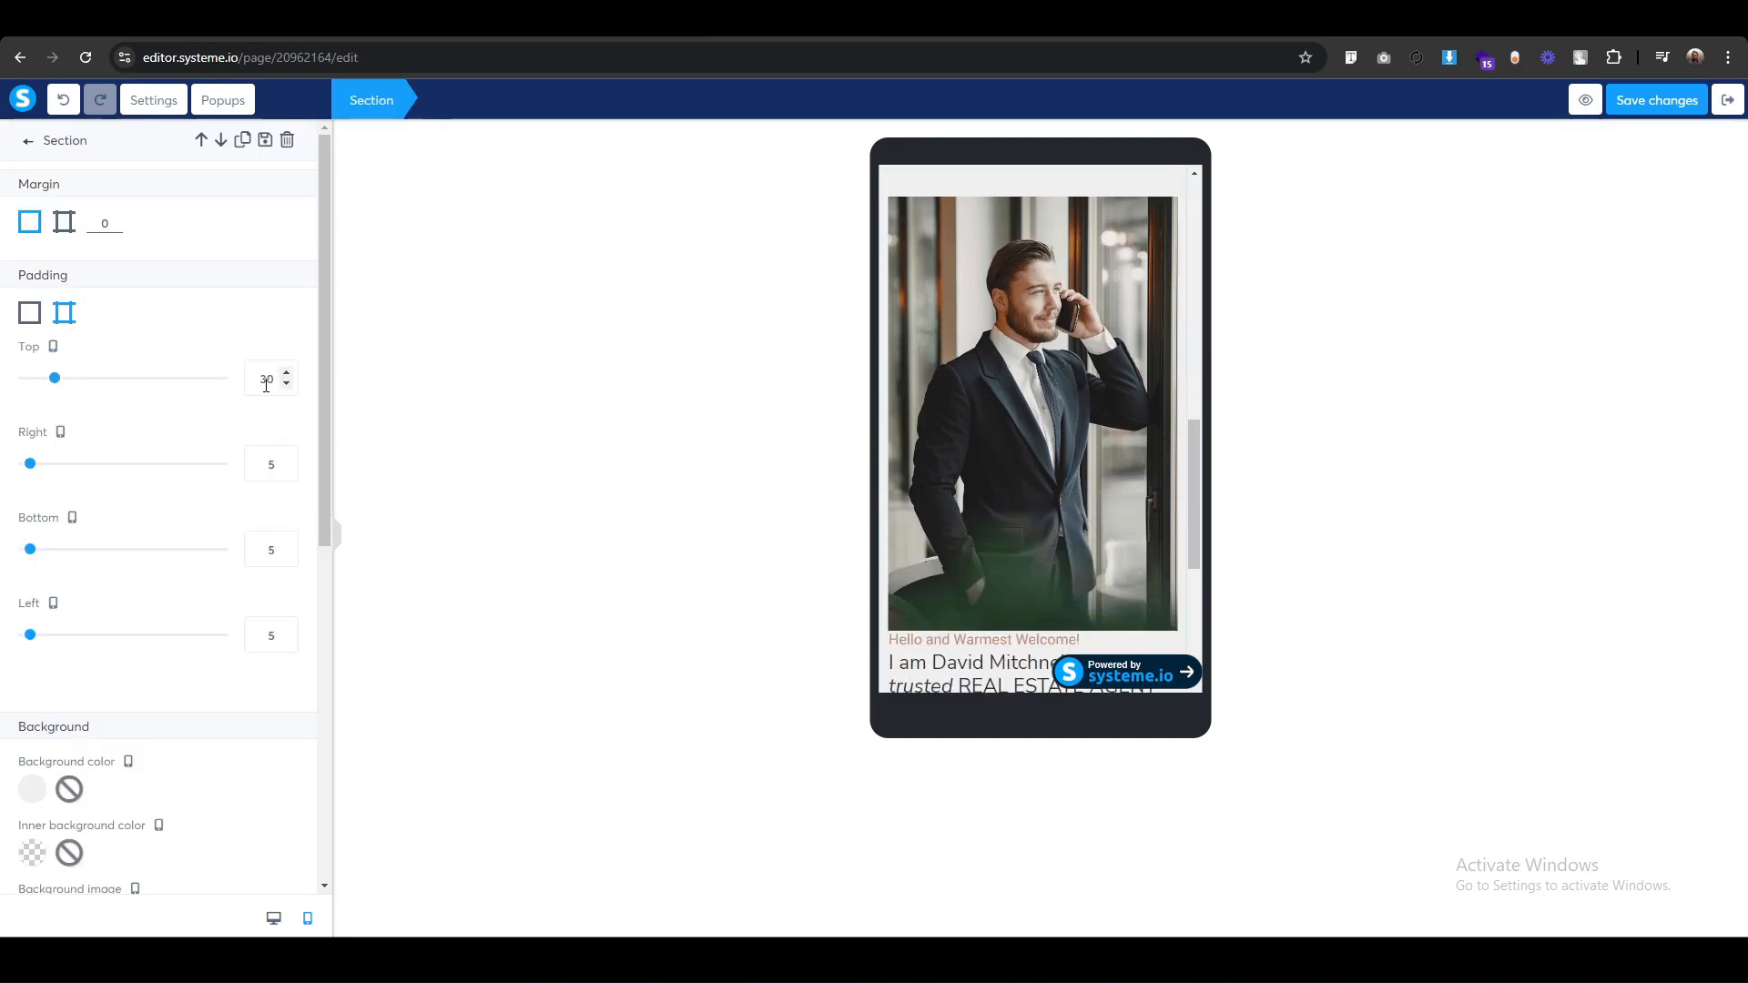
left_click_drag(271, 379, 233, 392)
type("6")
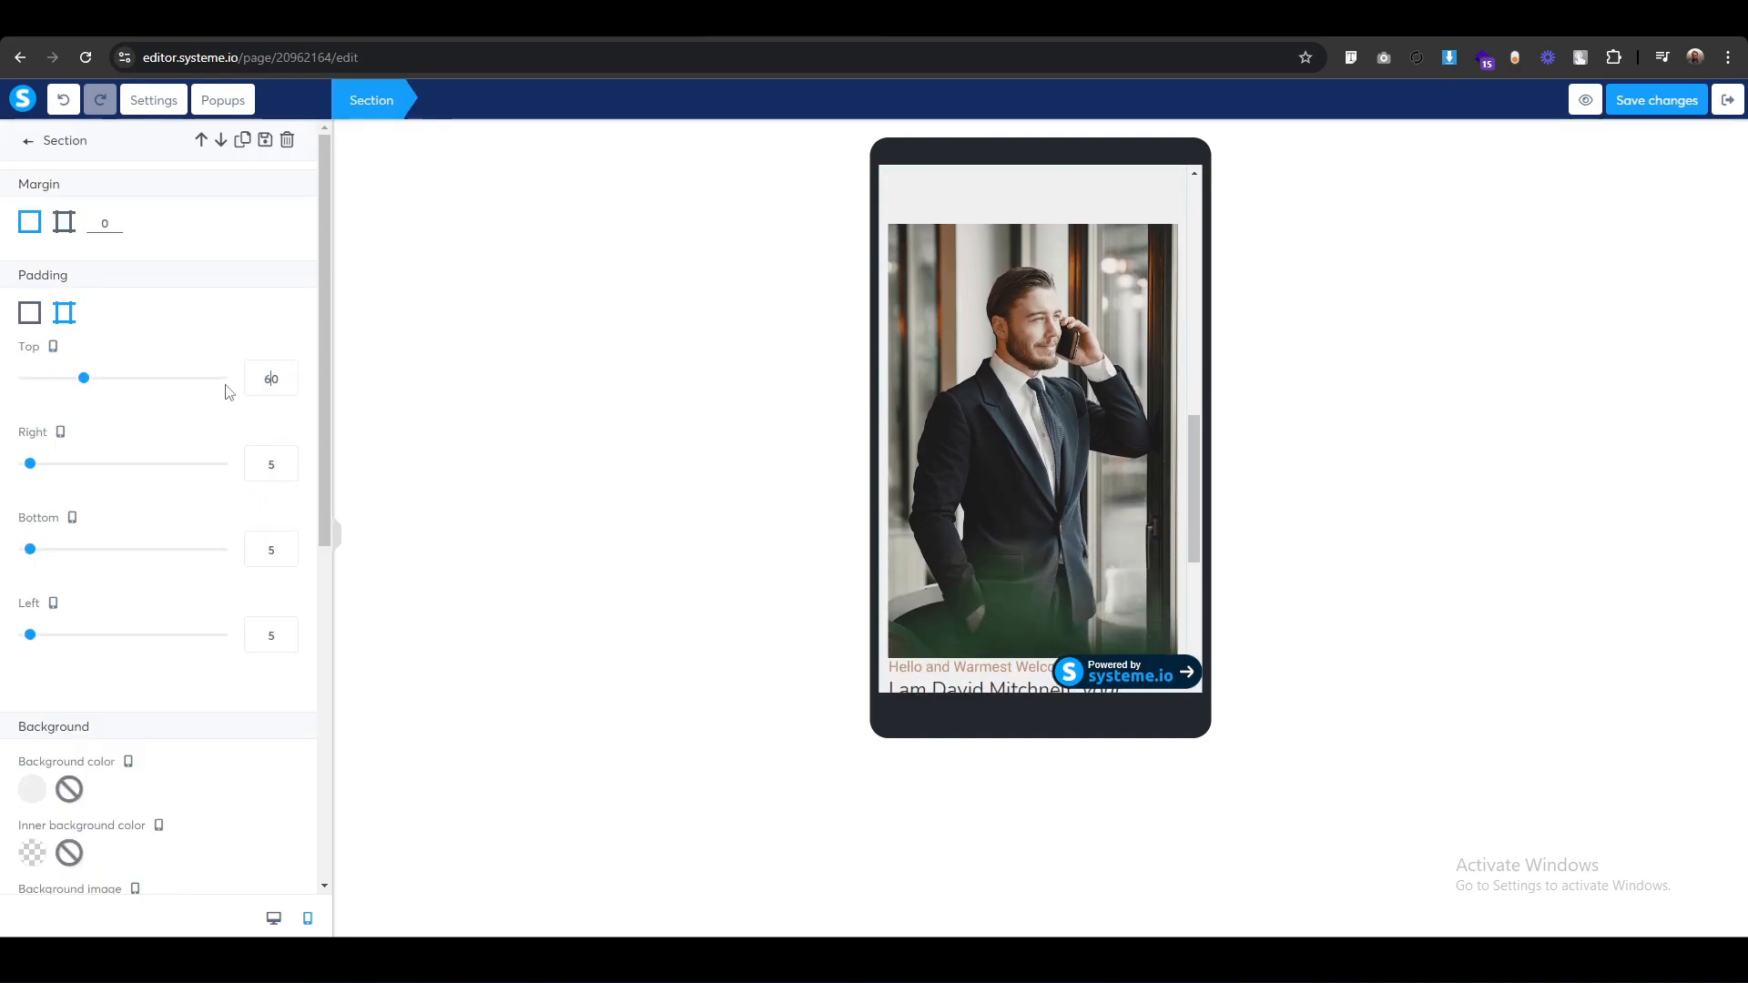
double_click(270, 379)
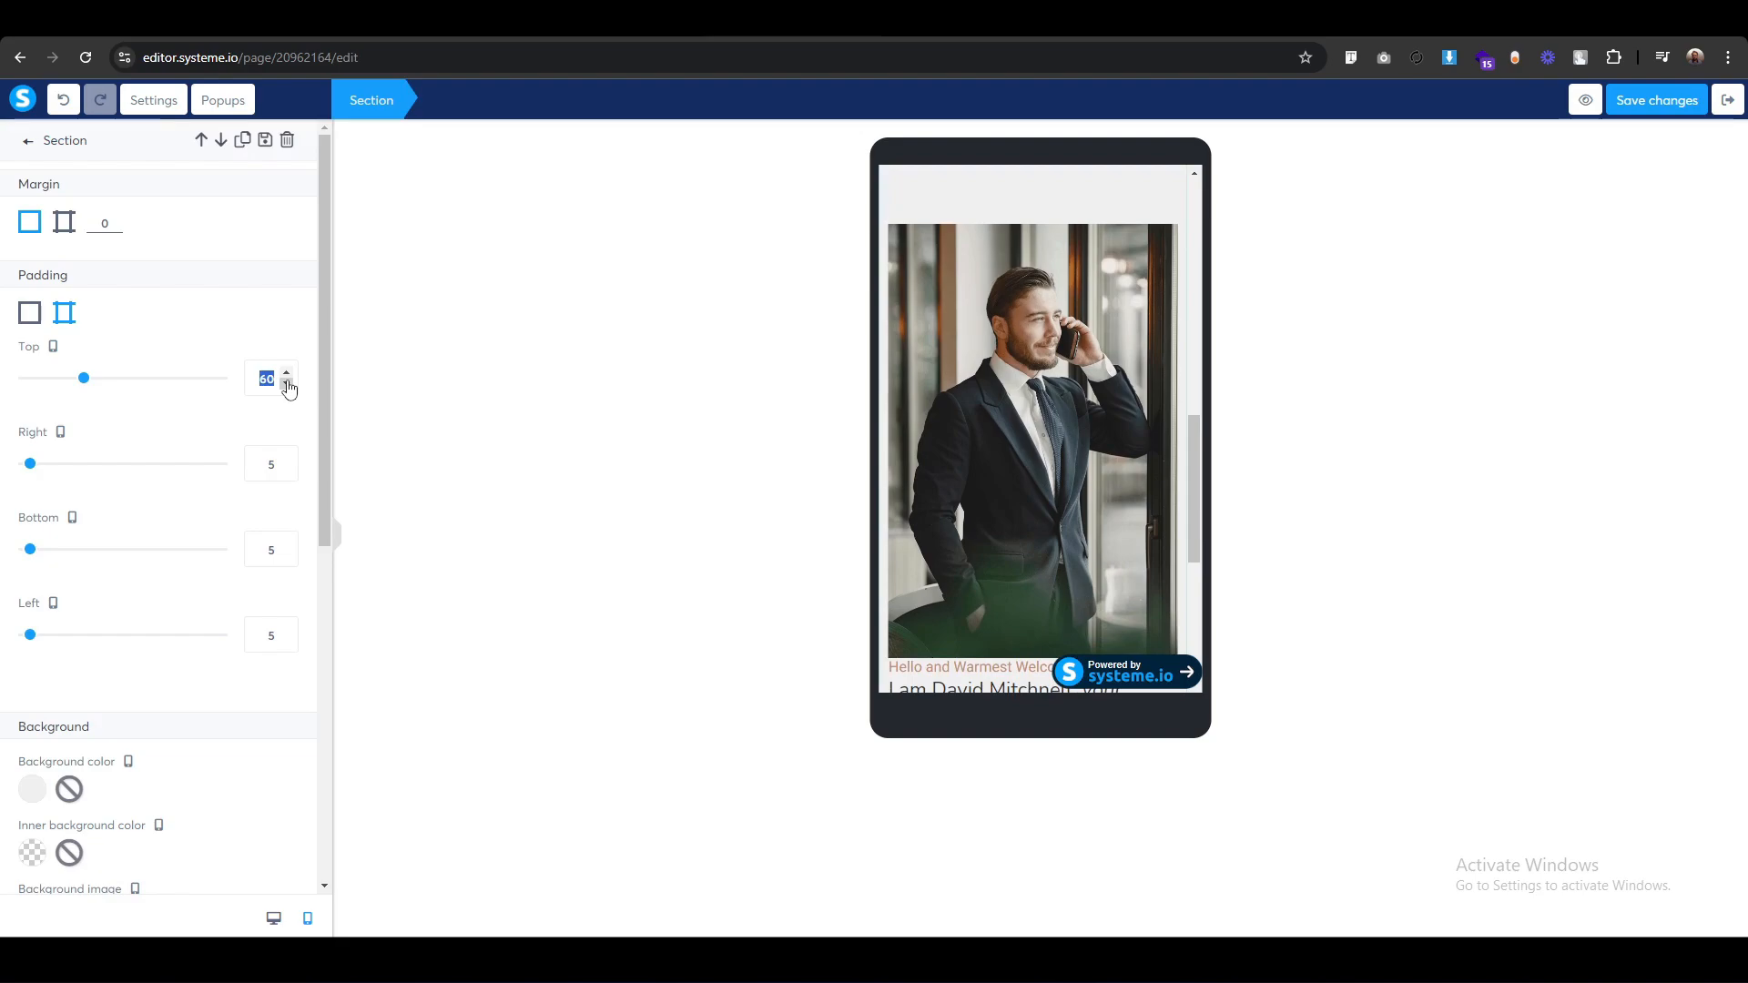
type("75")
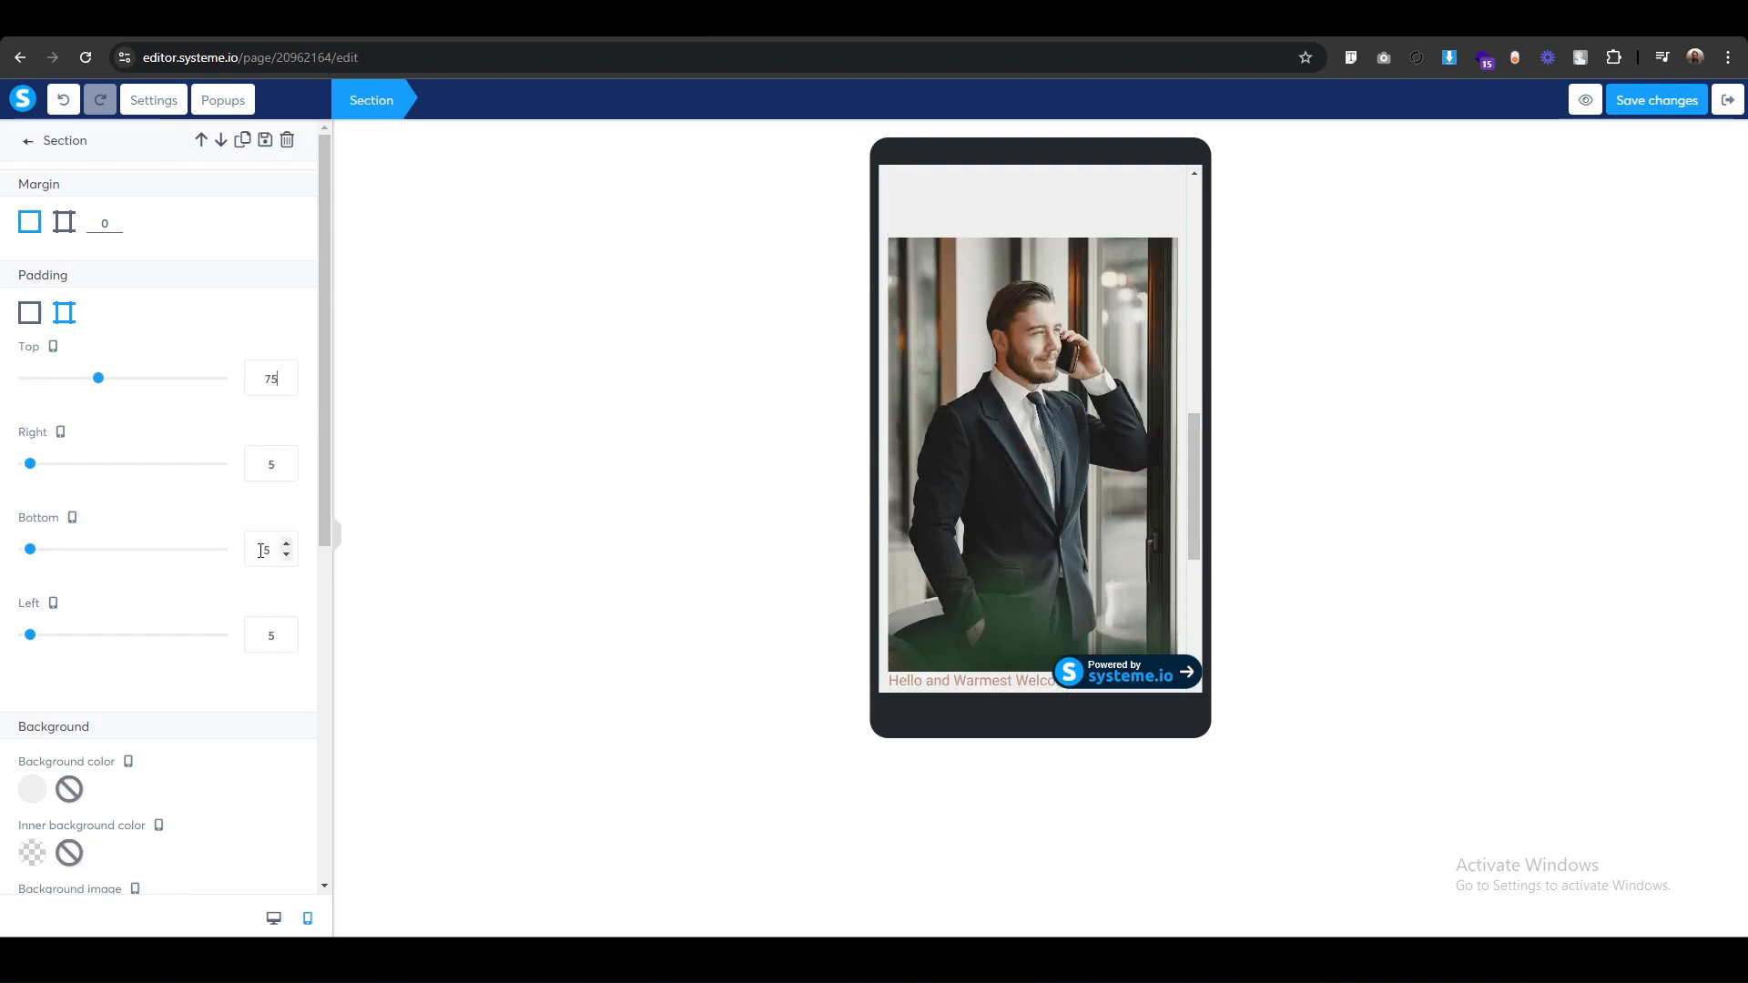
double_click(262, 550)
type("75")
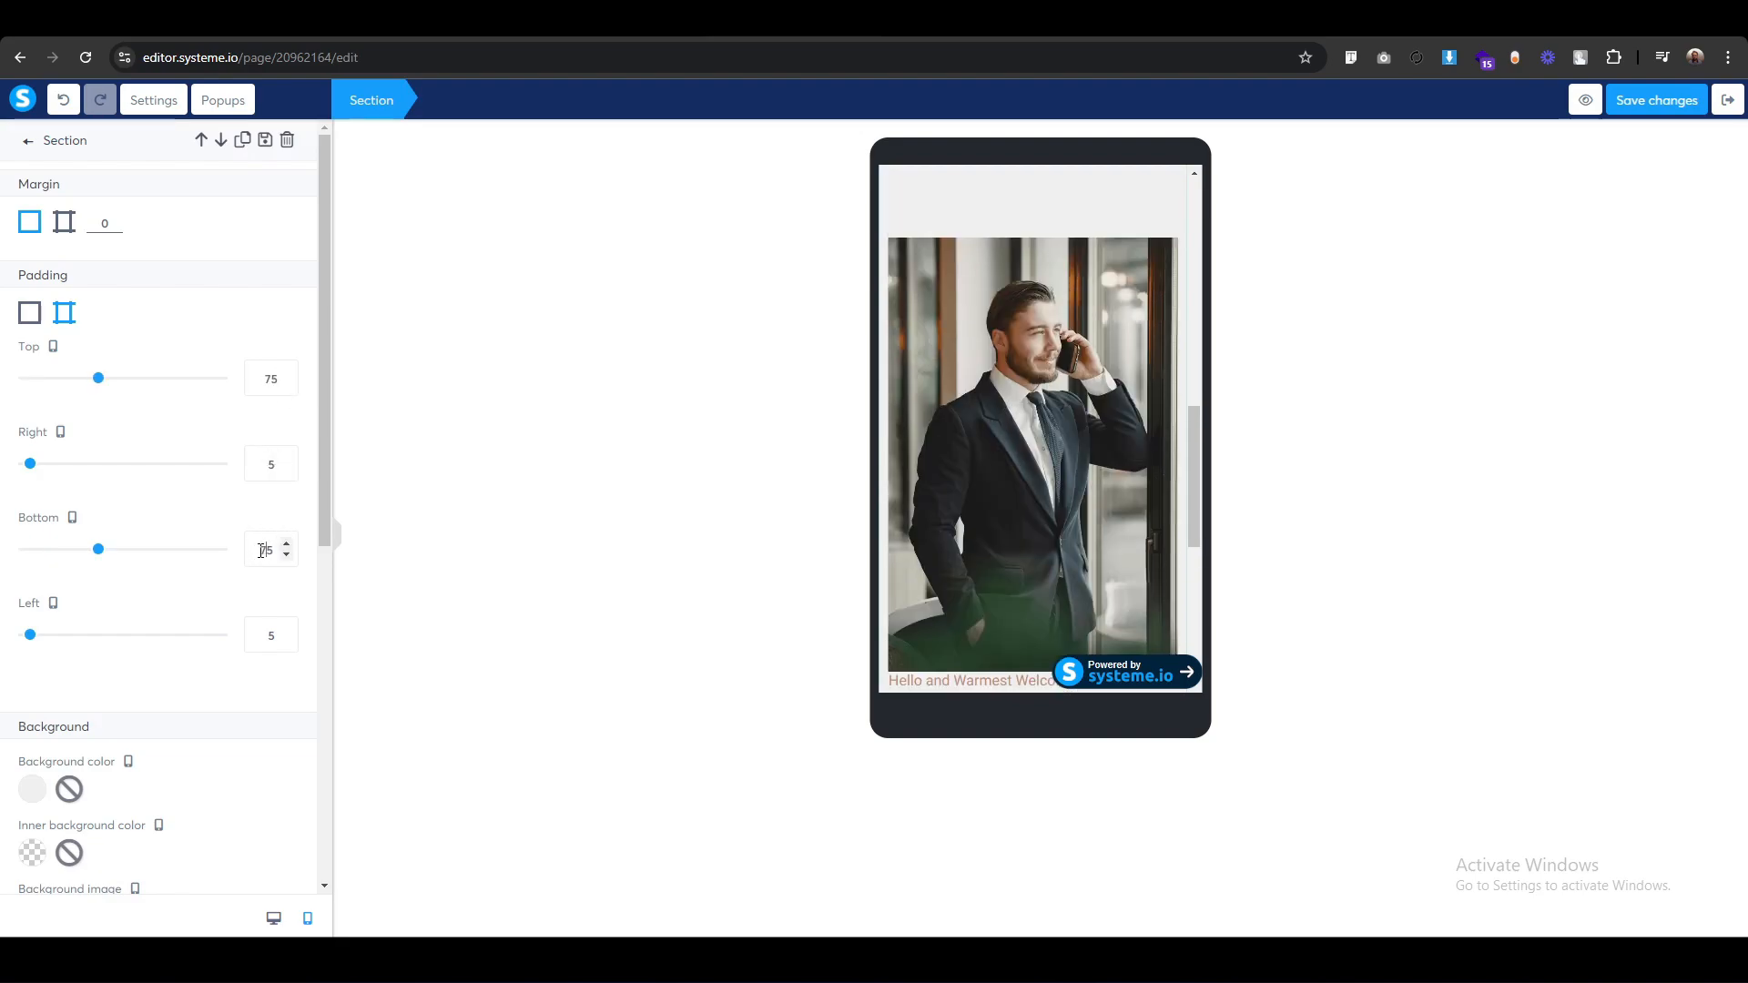
Set the mobile right and left padding of the agent introduction section to 20.
double_click(263, 467)
type("20")
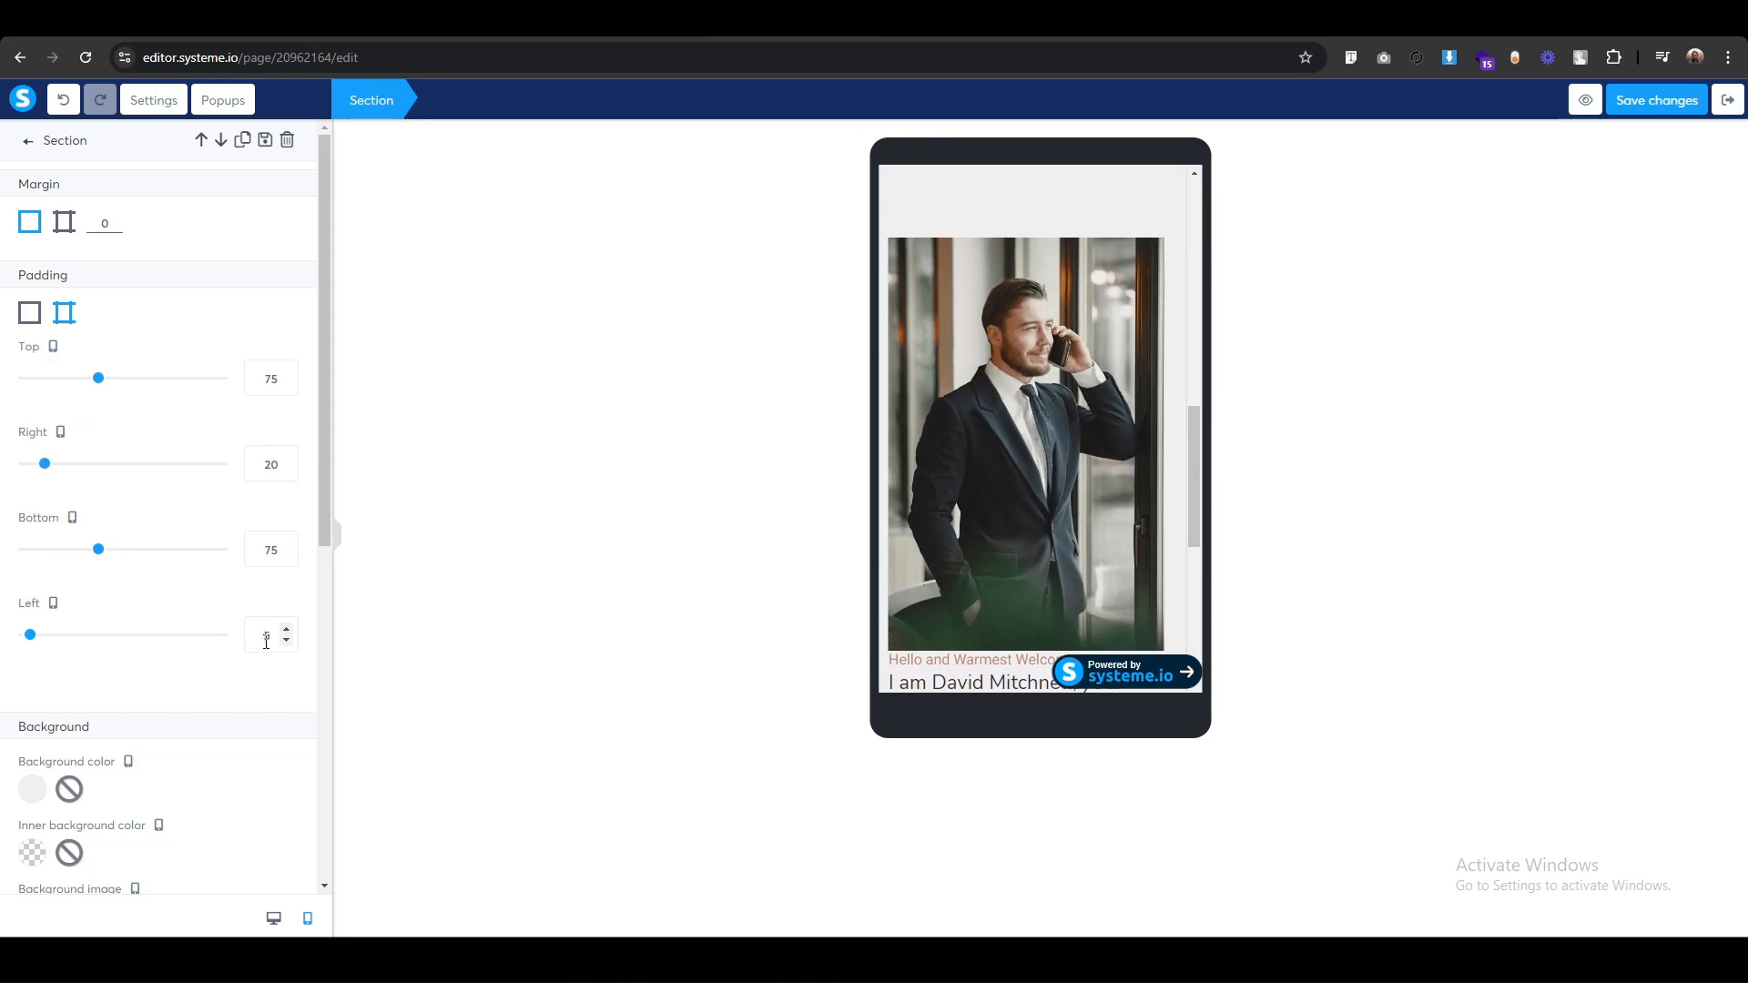
double_click(265, 640)
type("21")
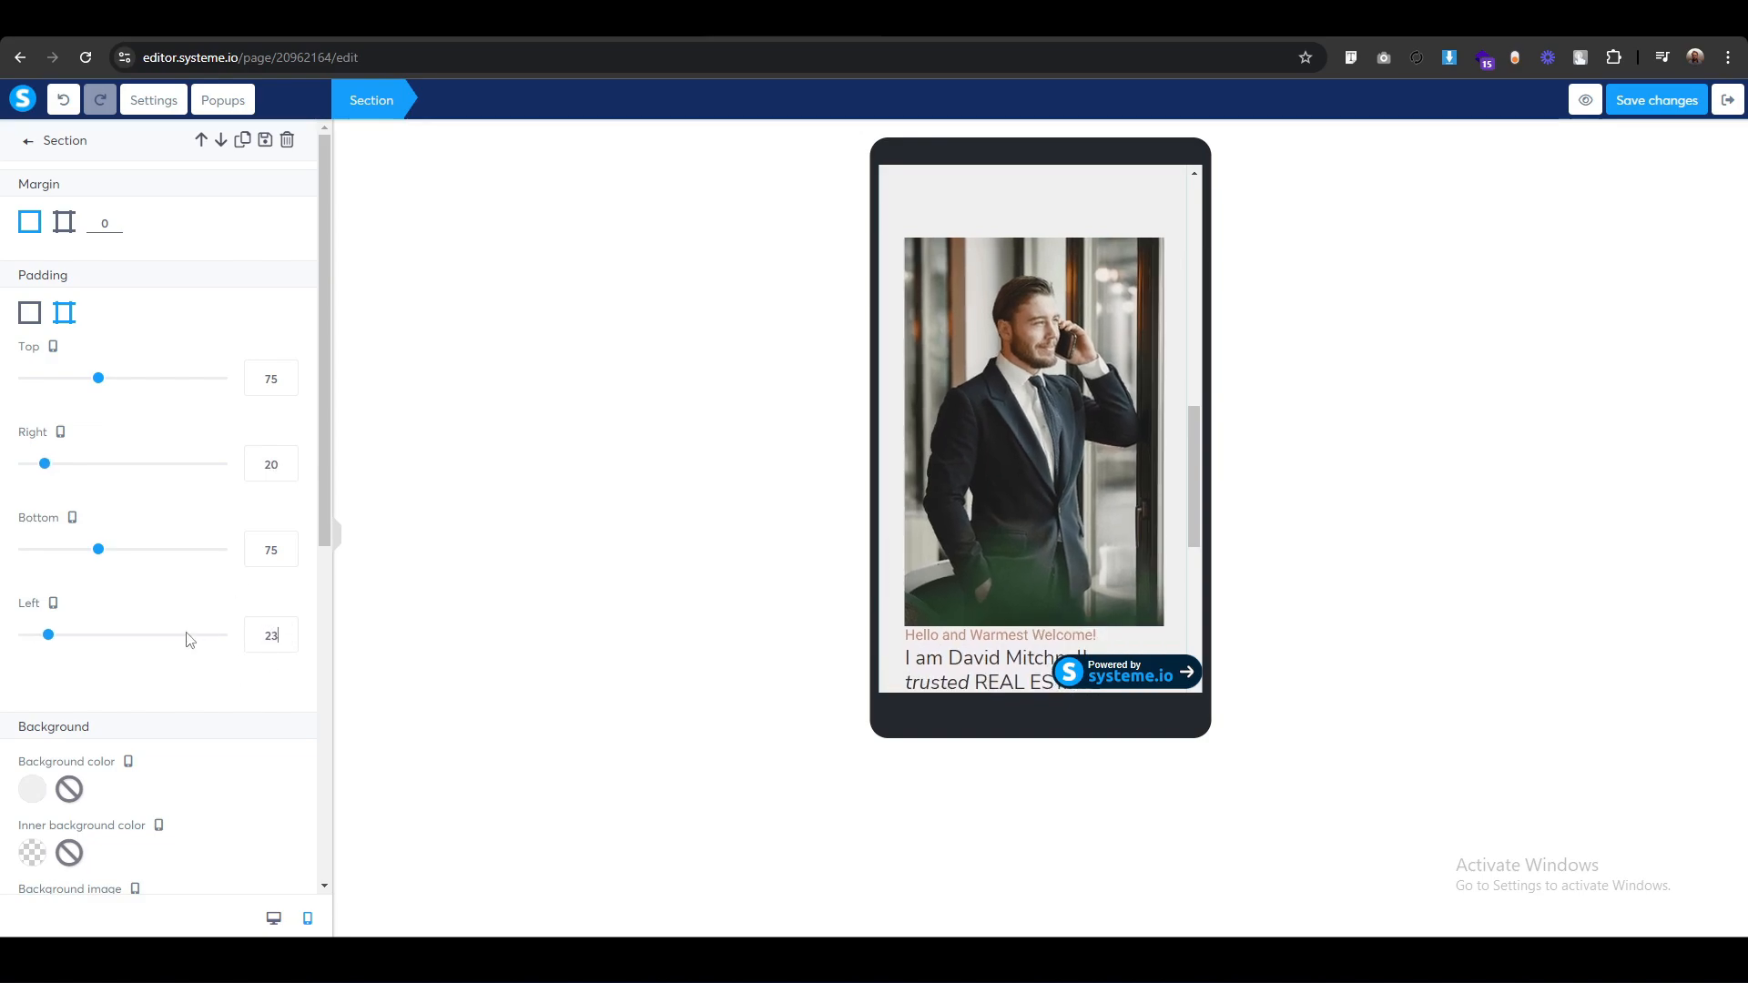
key("BackSpace")
type("0")
left_click(640, 507)
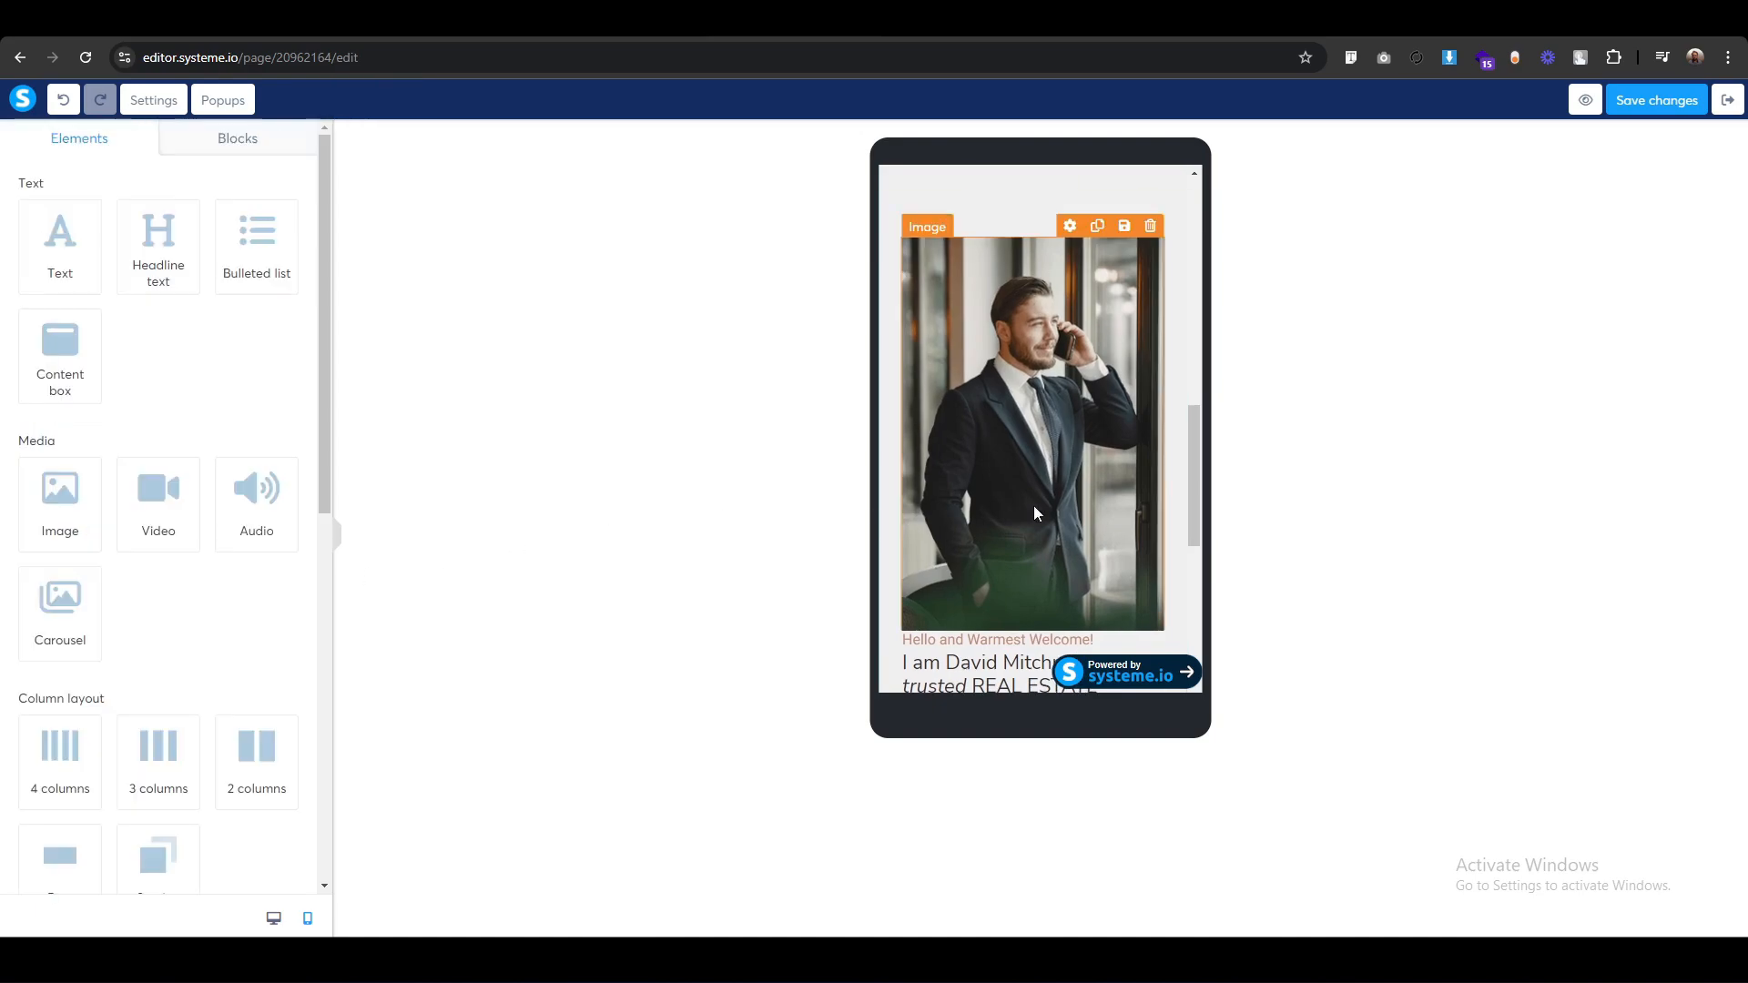
Set the mobile font size of the "Hello and Warmest Welcome!" text to 18.
scroll(1034, 505, "down", 3)
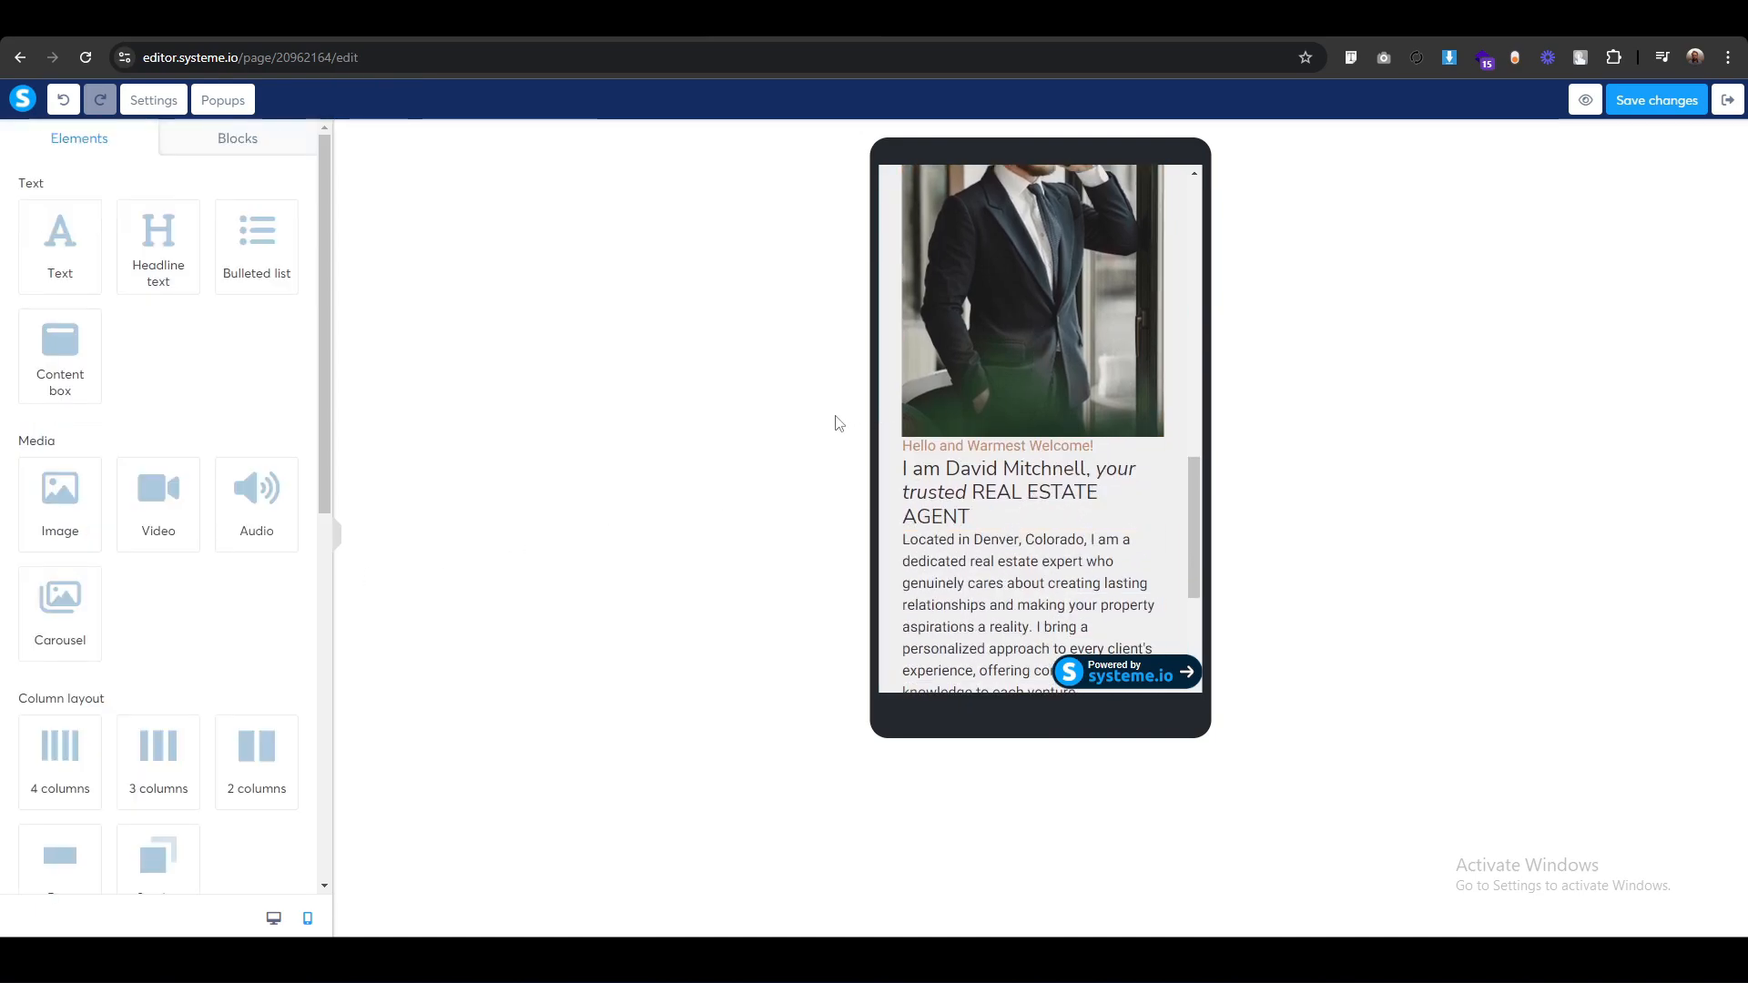
scroll(915, 435, "down", 3)
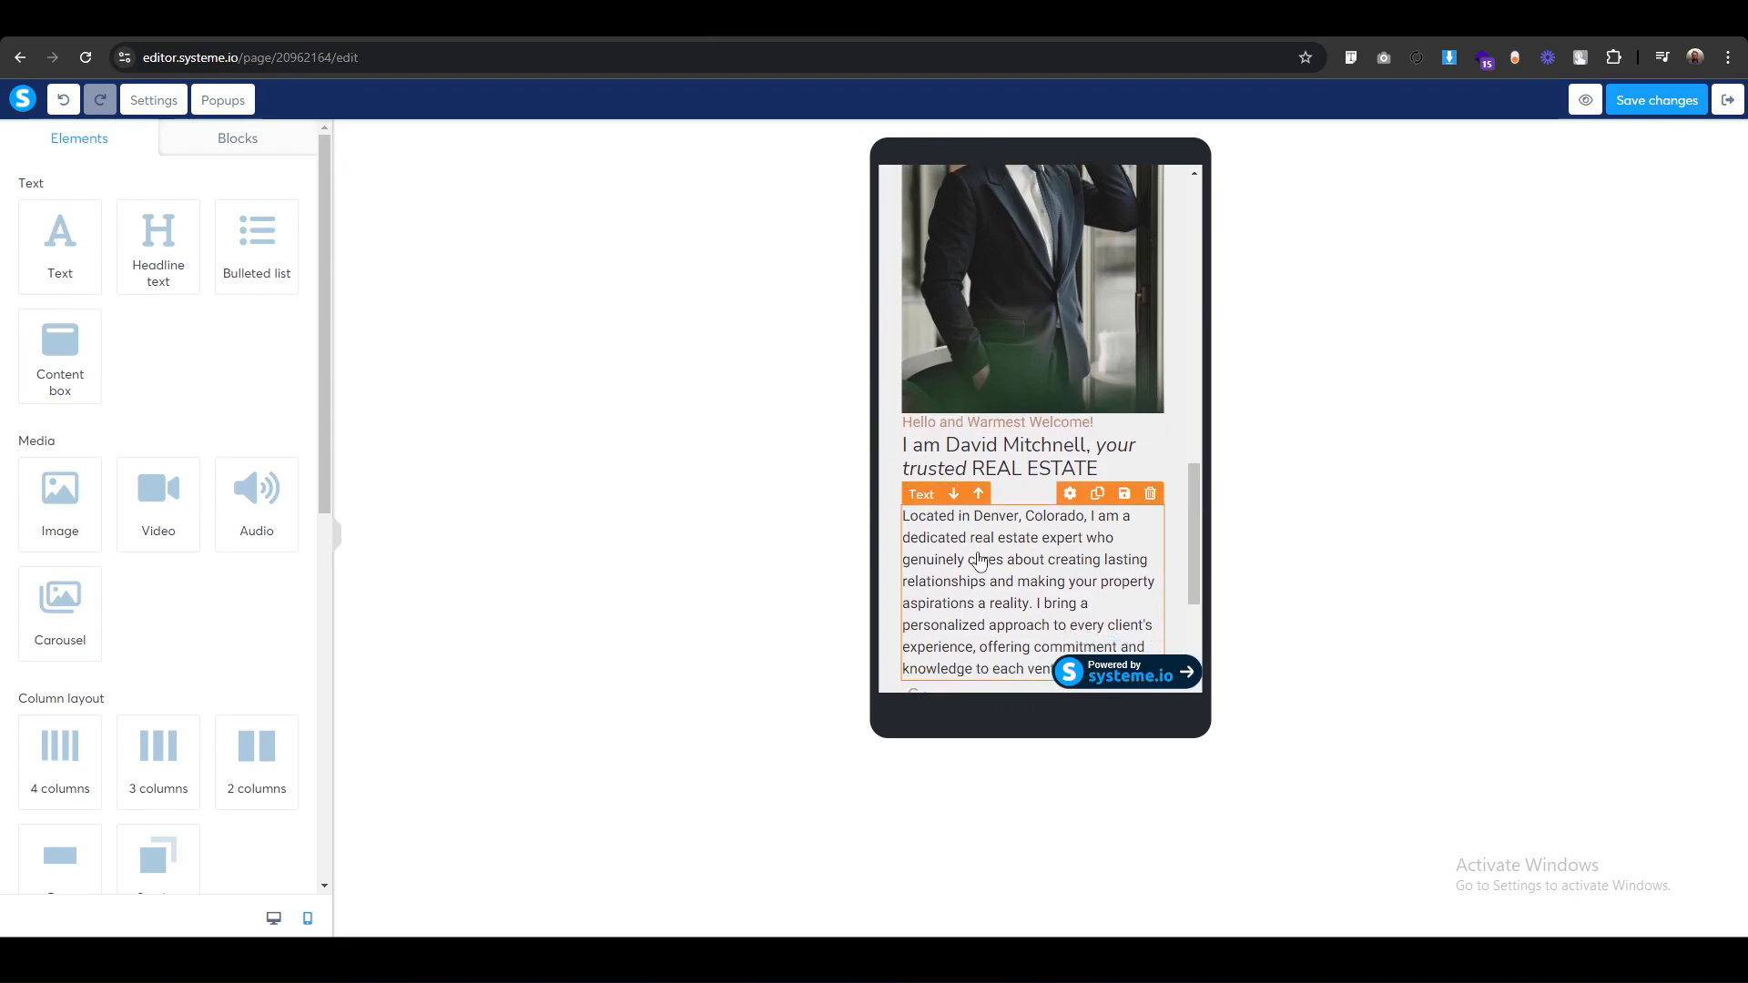
scroll(919, 432, "up", 3)
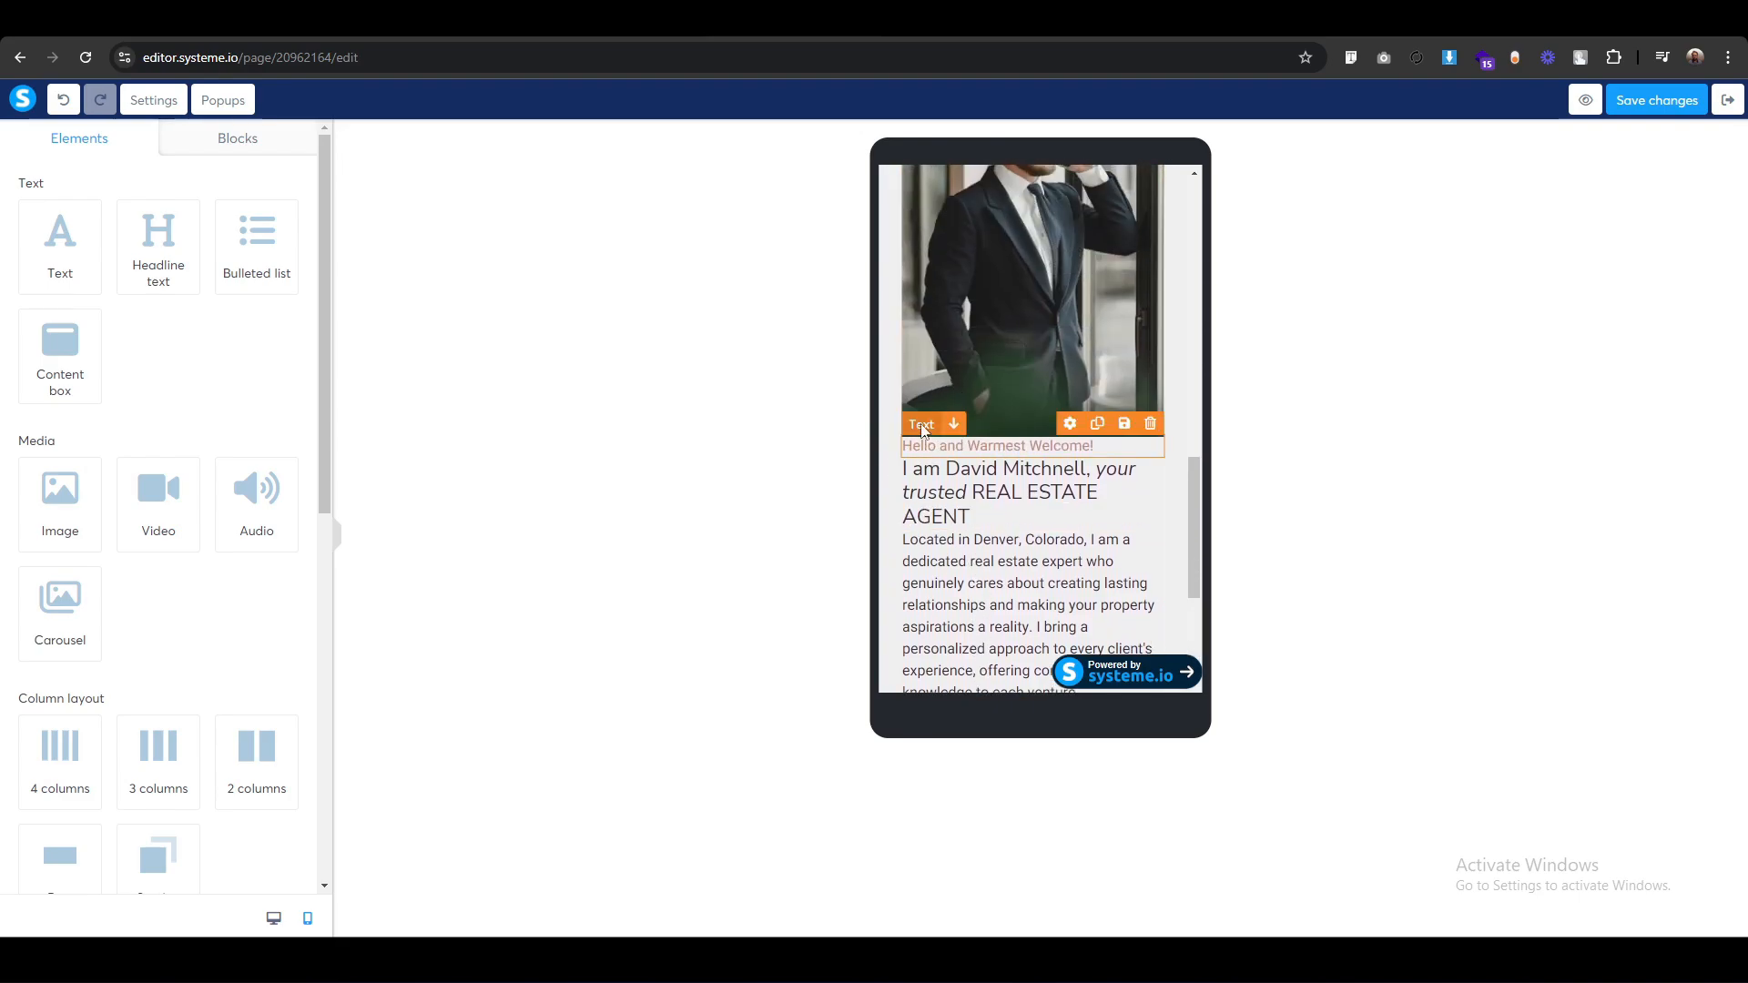
left_click(921, 432)
left_click(268, 252)
key("Up")
key("Up")
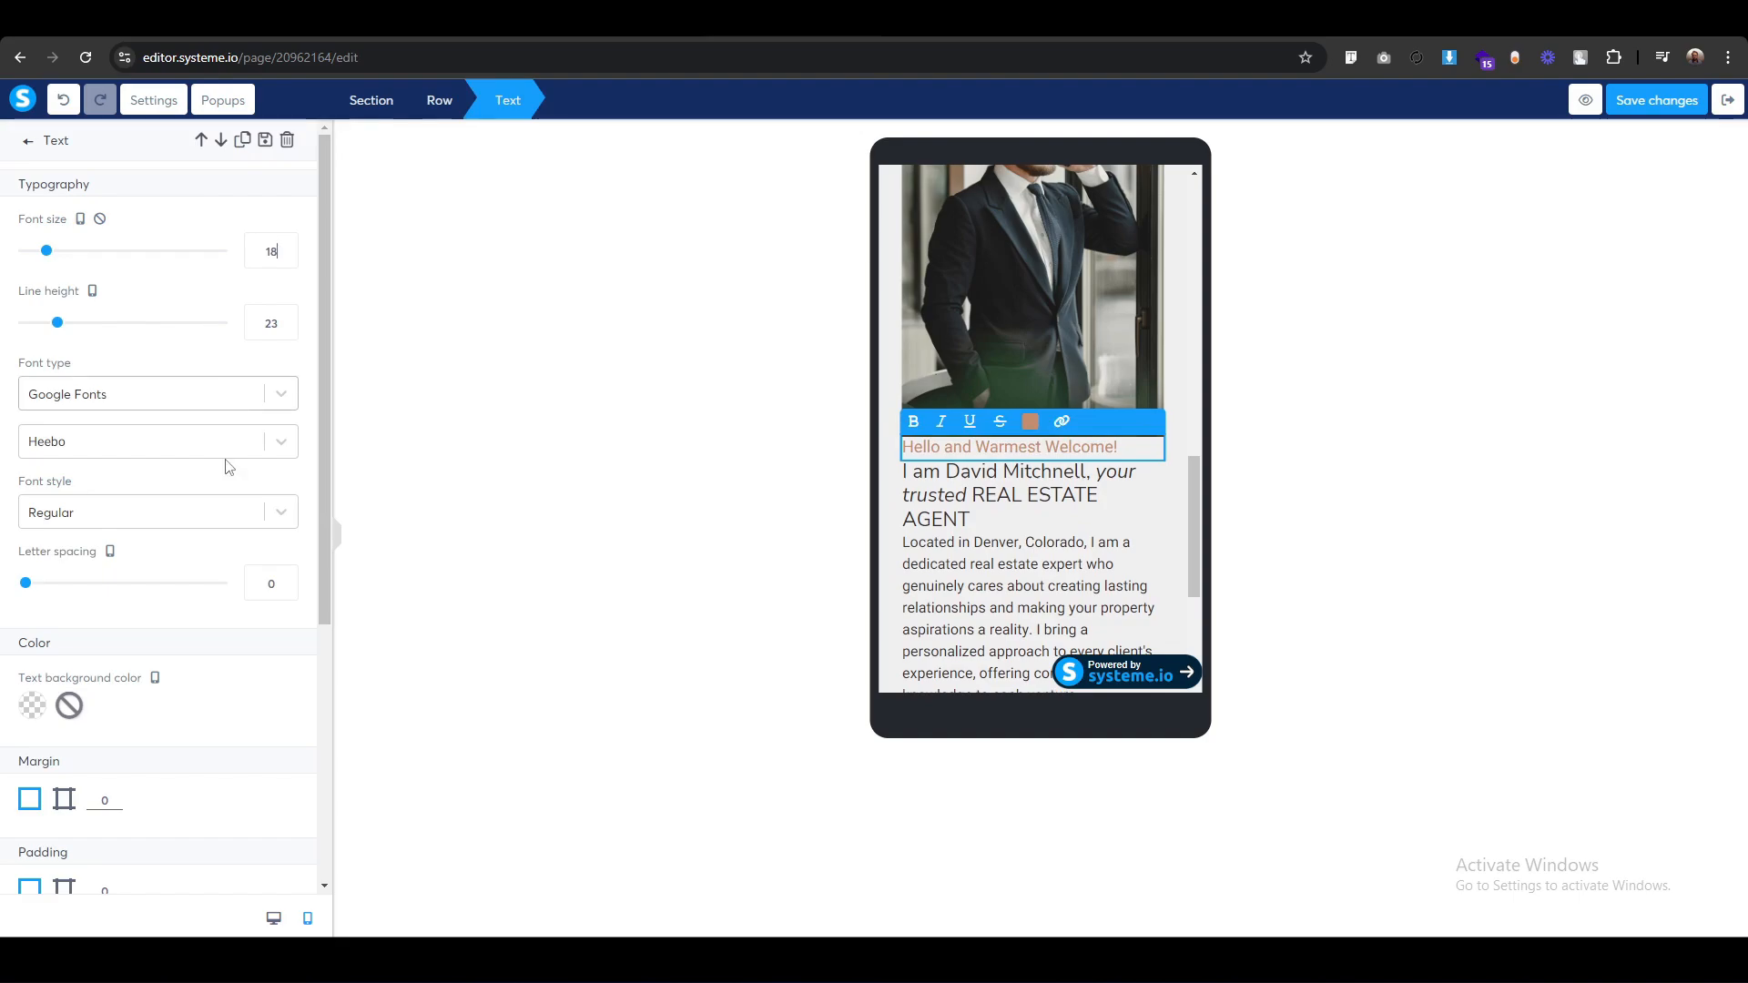
Give the "Hello and Warmest Welcome!" text individual mobile padding of 10 above and 10 below.
scroll(209, 646, "down", 3)
left_click(69, 622)
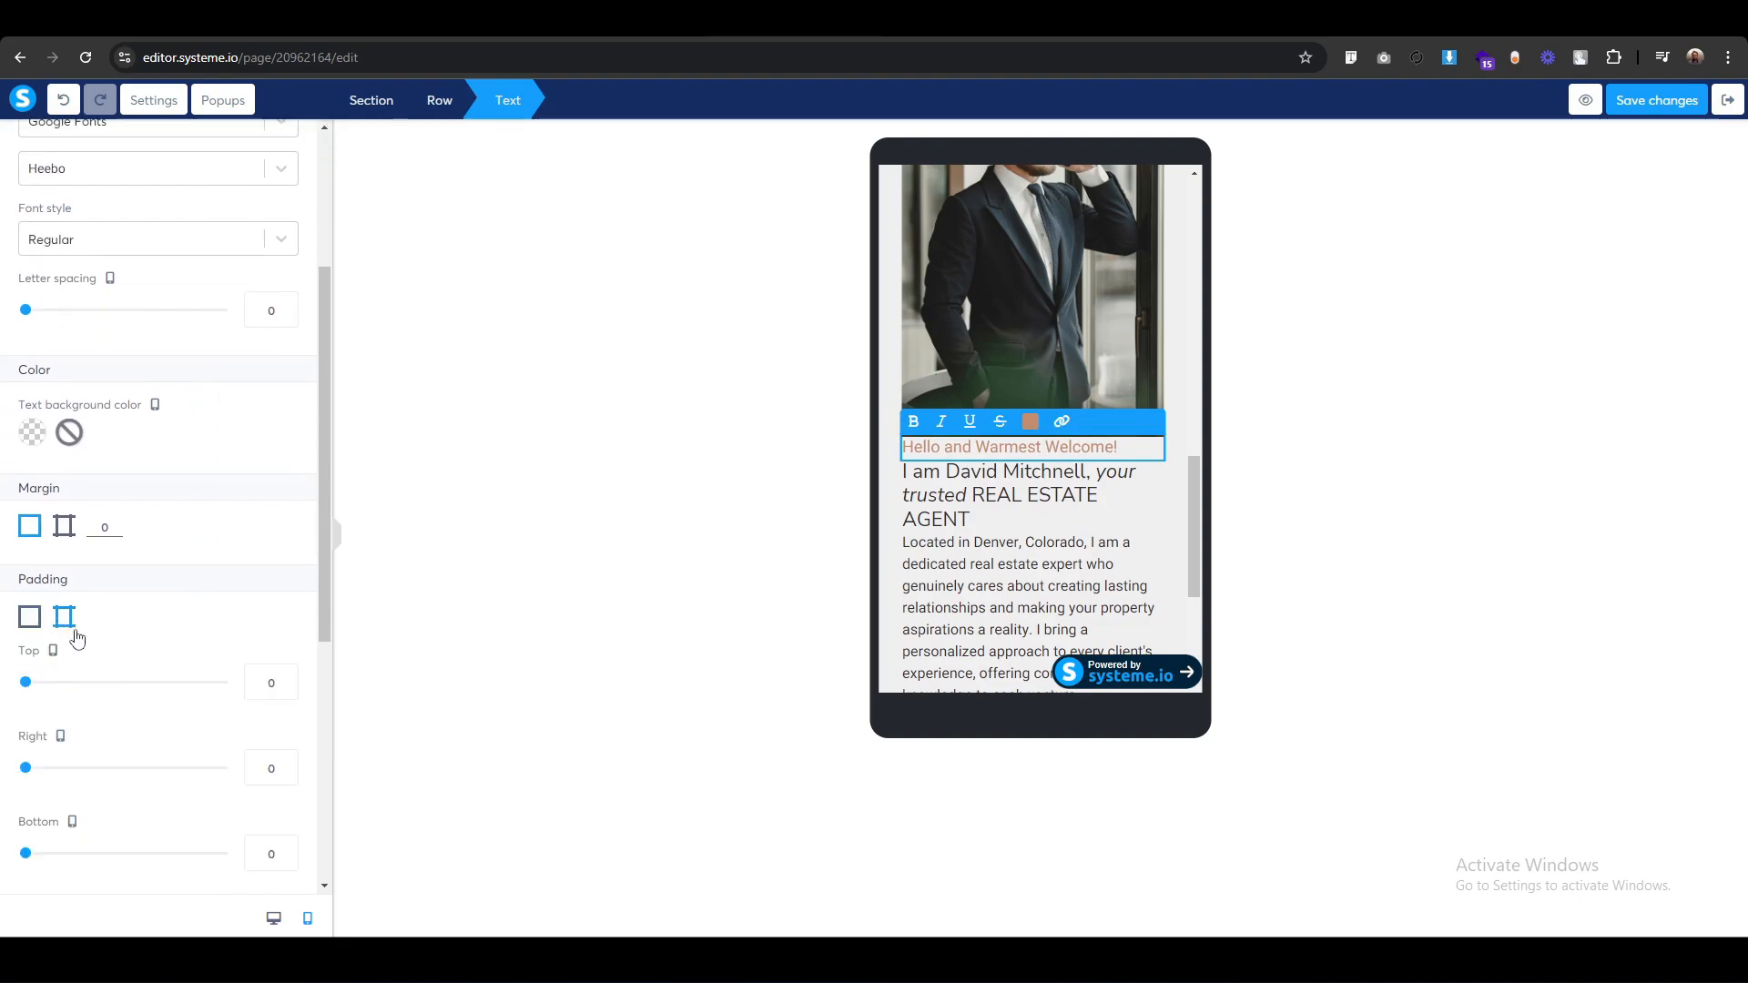
left_click(263, 685)
type("1")
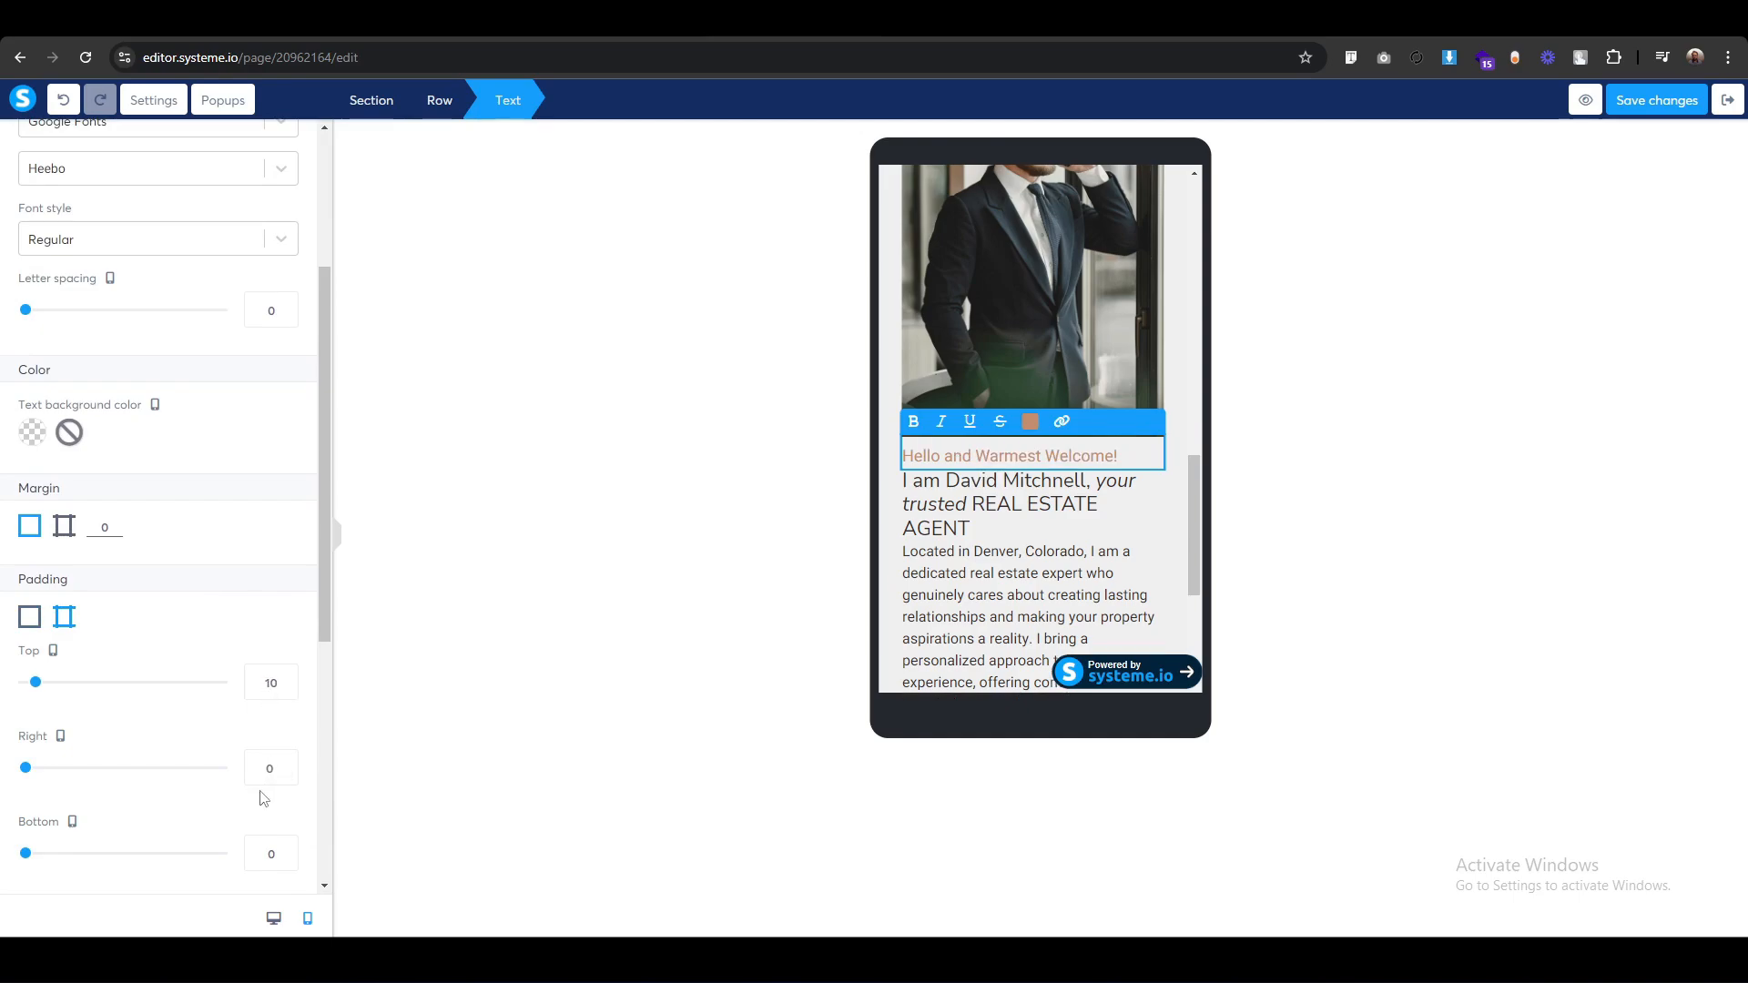
left_click(263, 853)
type("1")
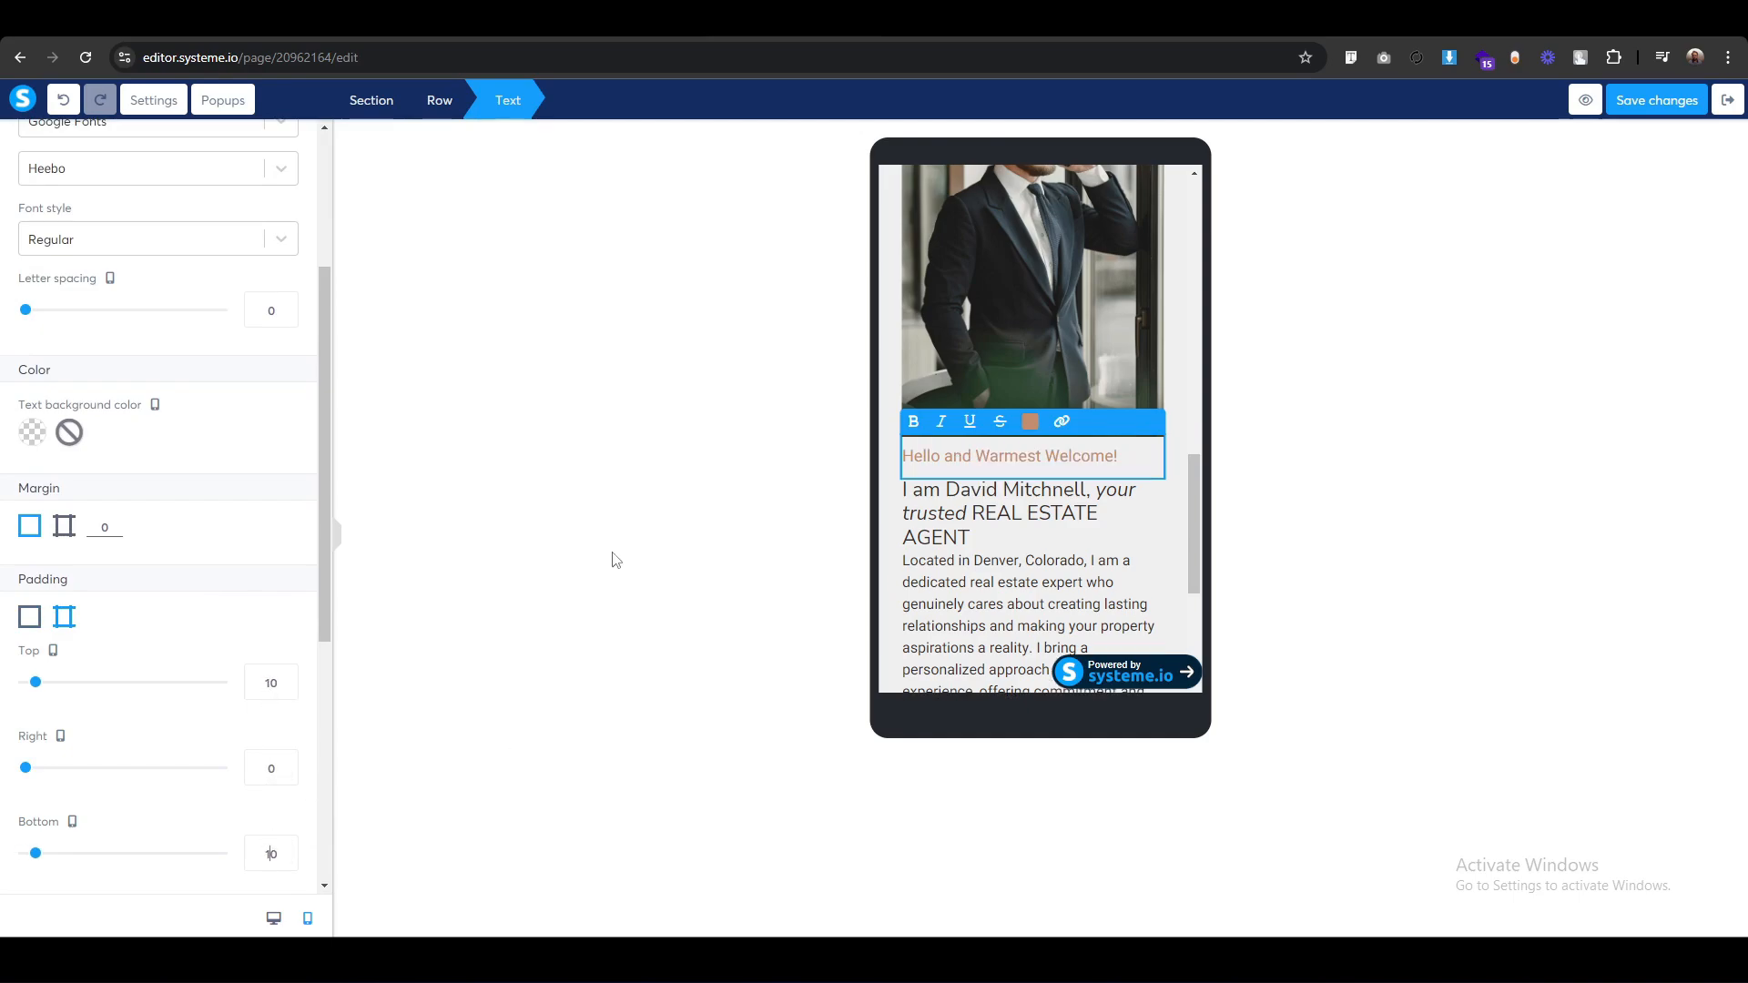
left_click(617, 560)
Set the agent name headline's mobile line height to 31 and its font size to 24.
left_click(1020, 514)
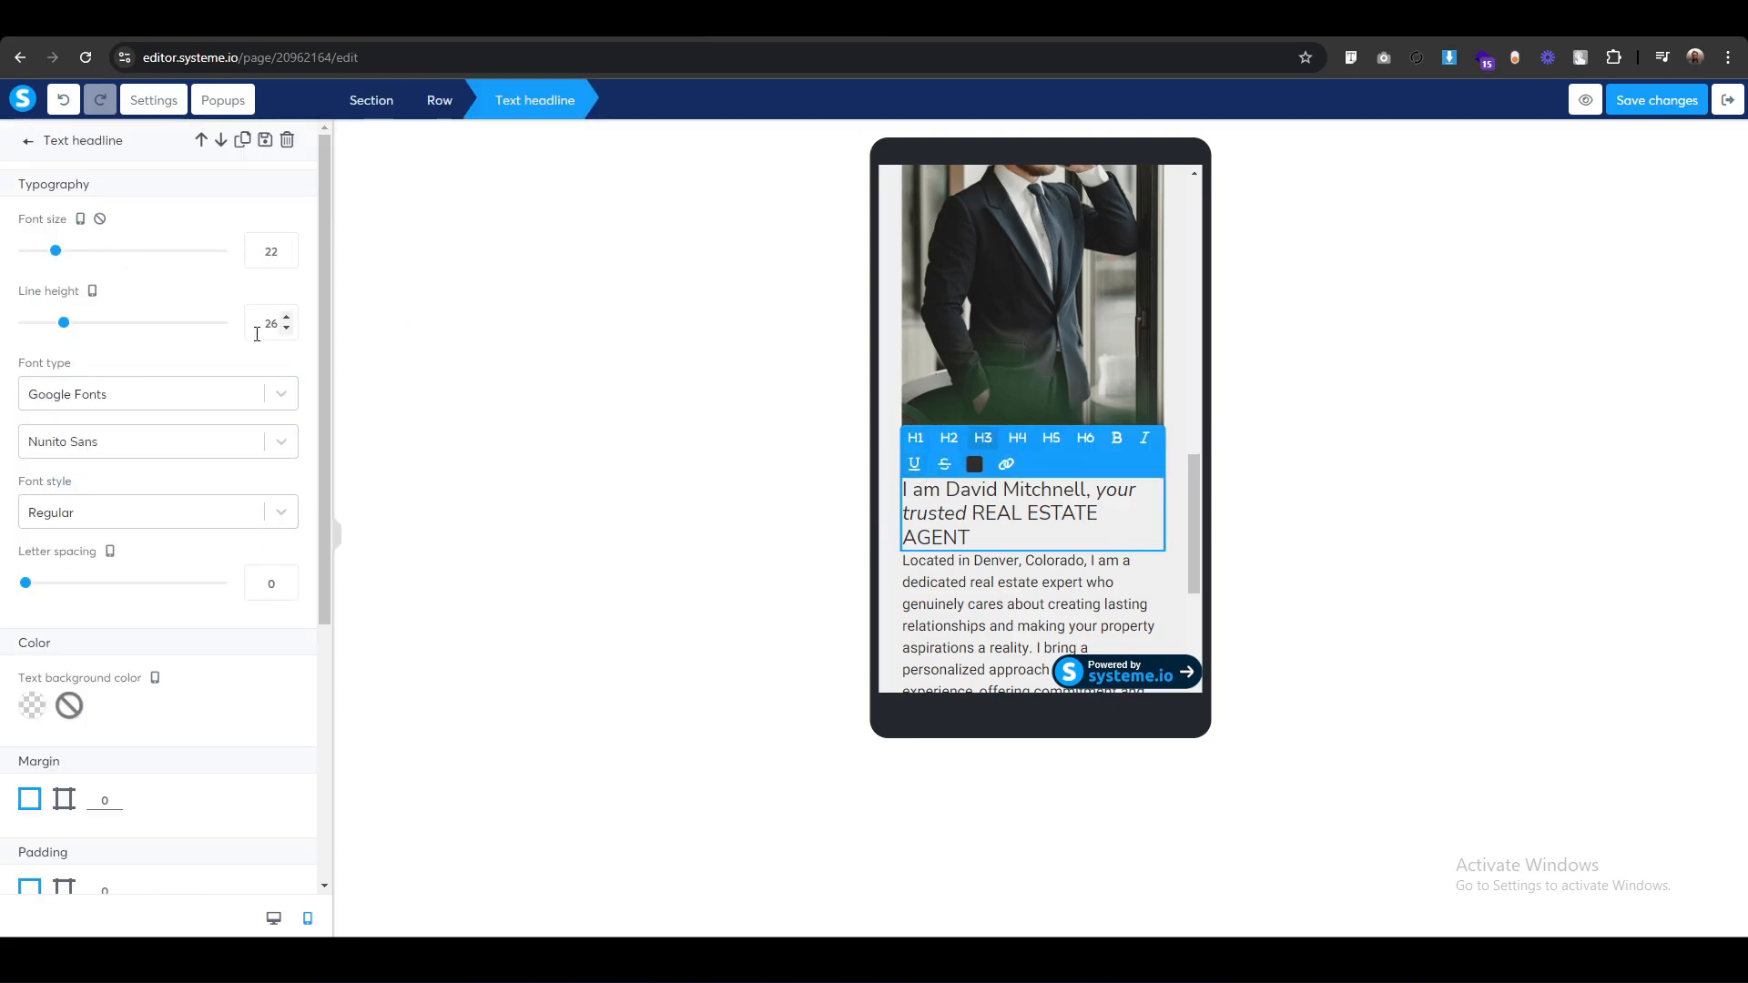
left_click_drag(276, 323, 33, 312)
key("Up")
key("Up")
key("Up")
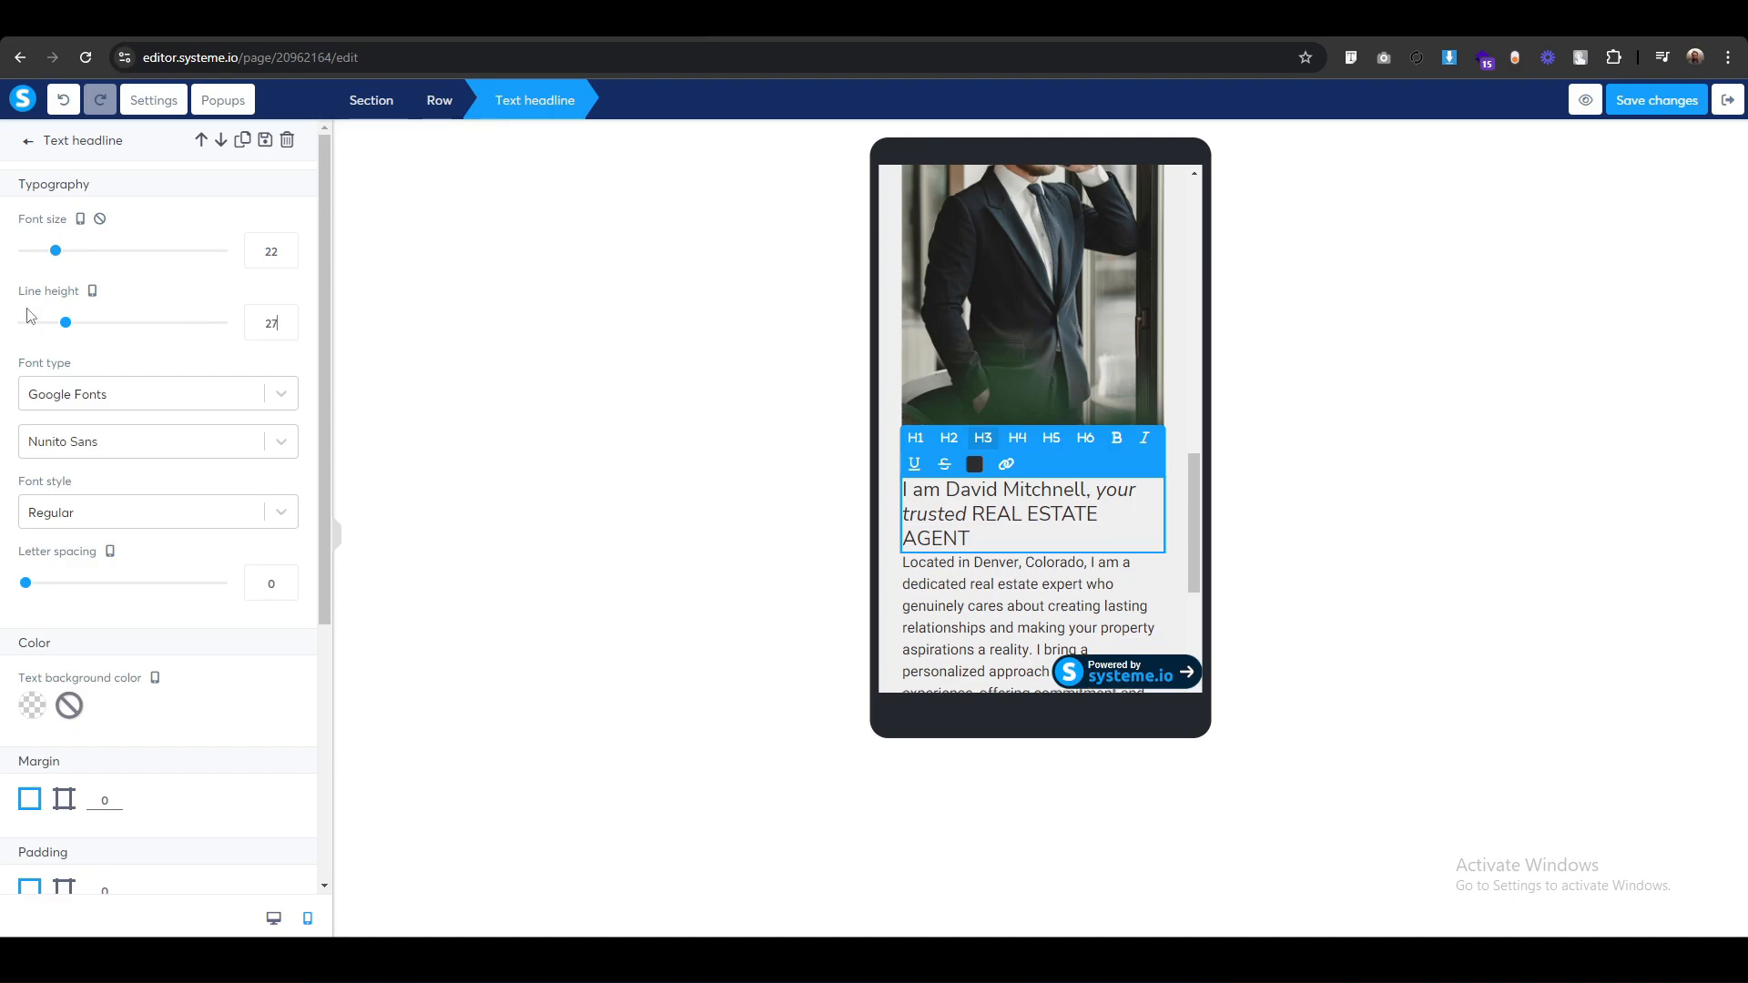
key("Up")
key("Up")
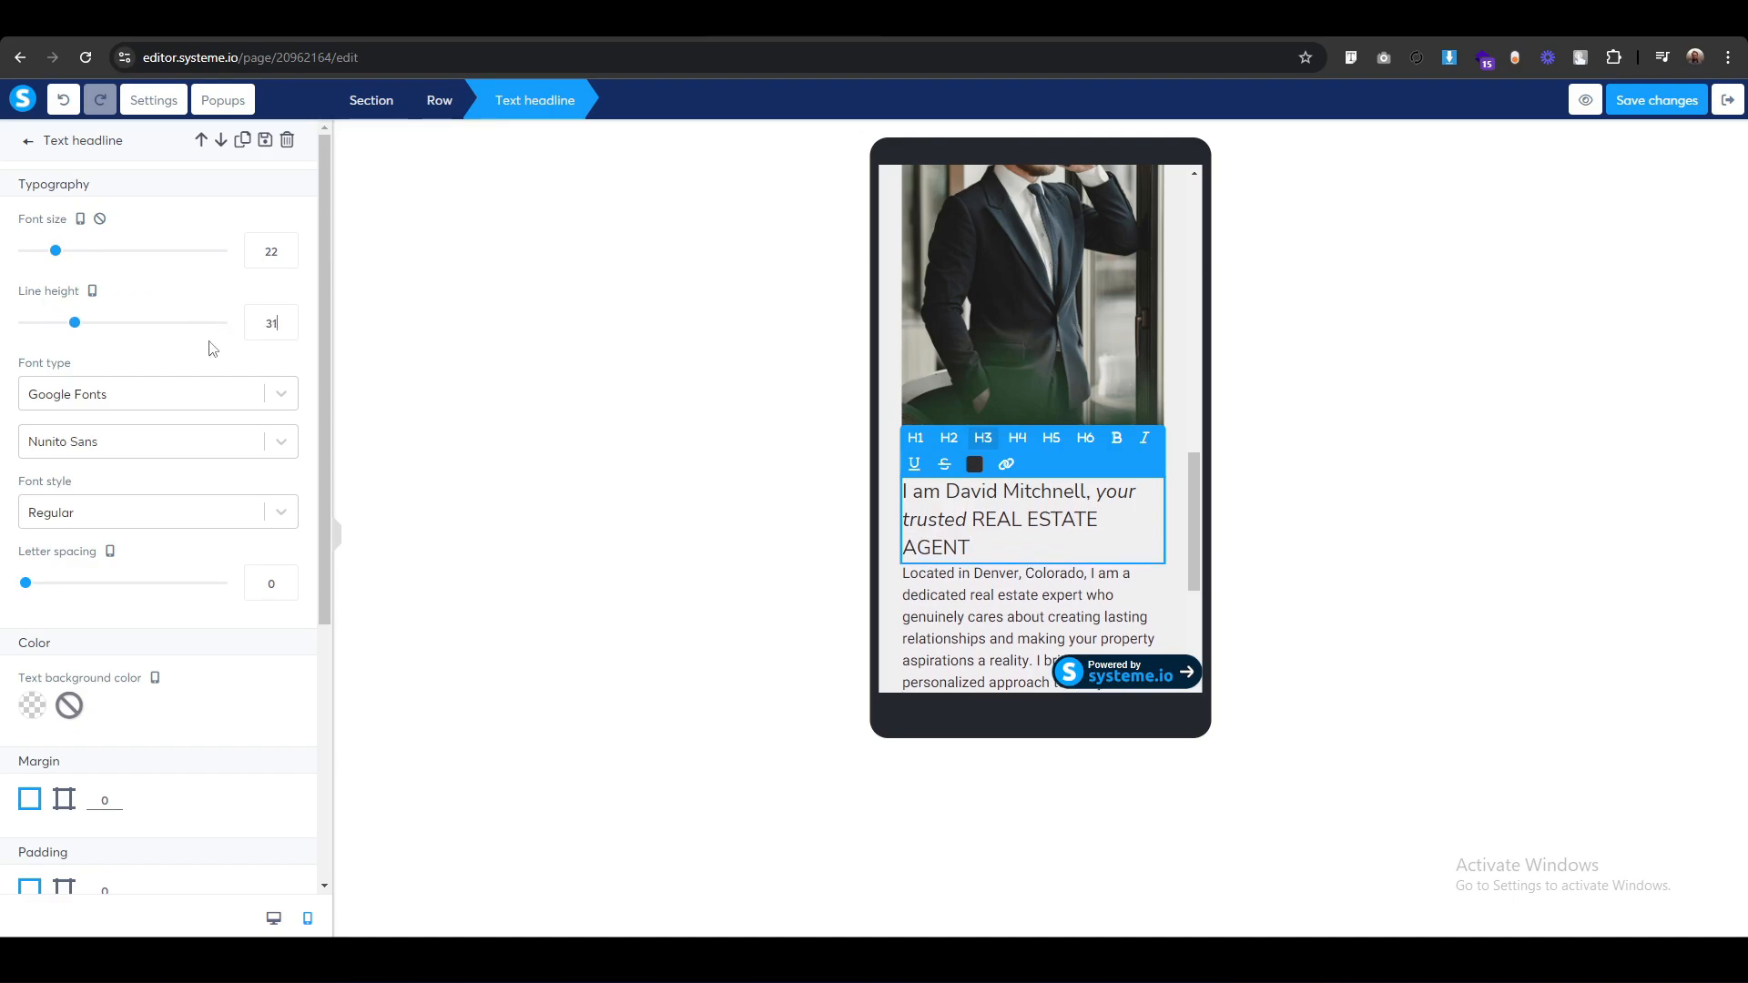
left_click(280, 251)
key("Up")
key("Up")
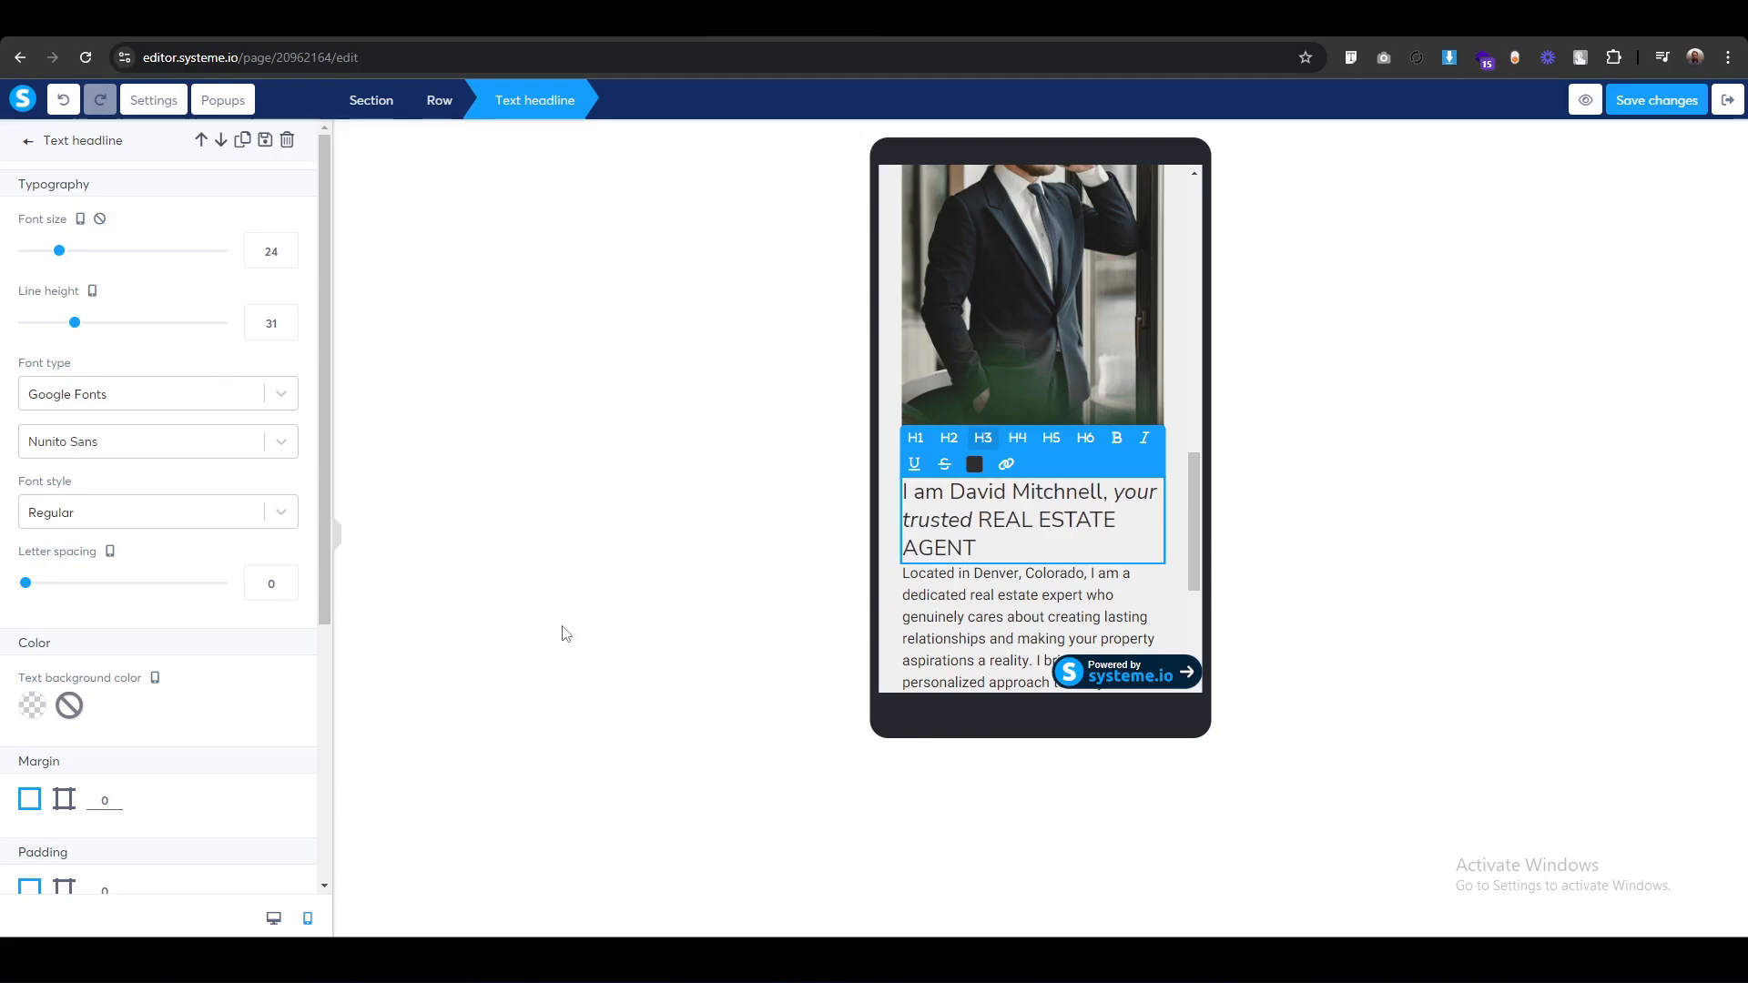
left_click(564, 634)
Set the agent description paragraph's mobile font size to 18 and its line height to 26.
left_click(915, 560)
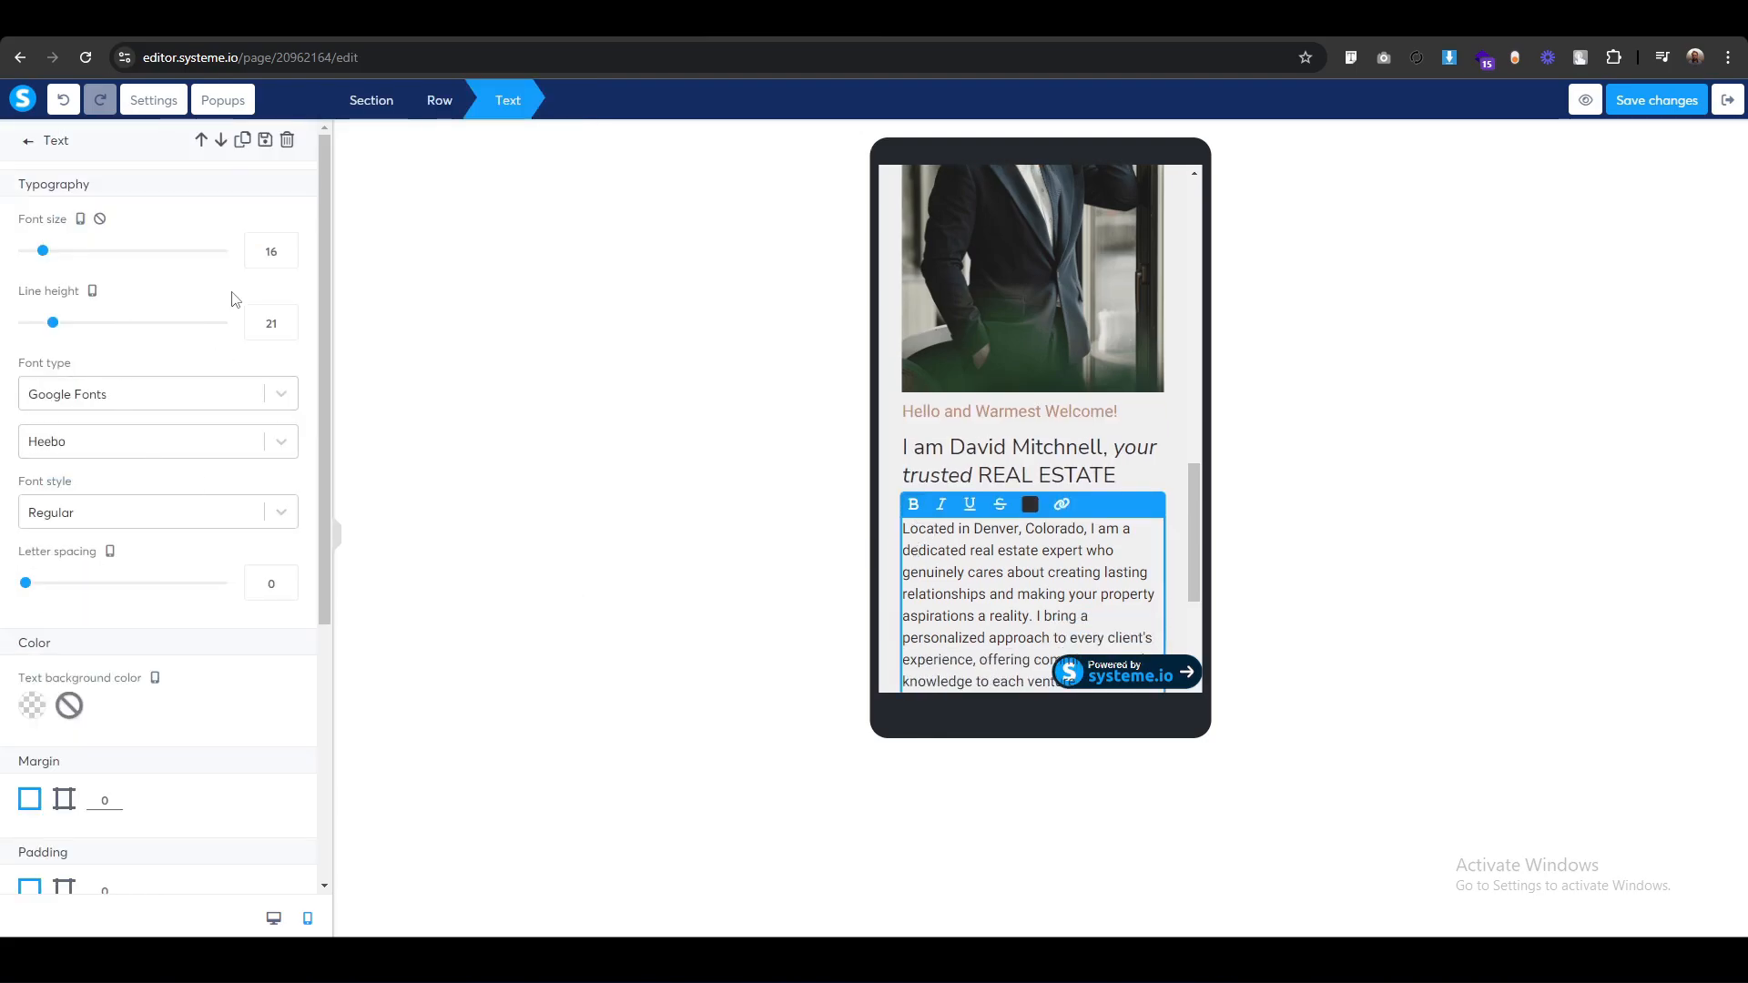
left_click(278, 252)
key("Up")
key("Up")
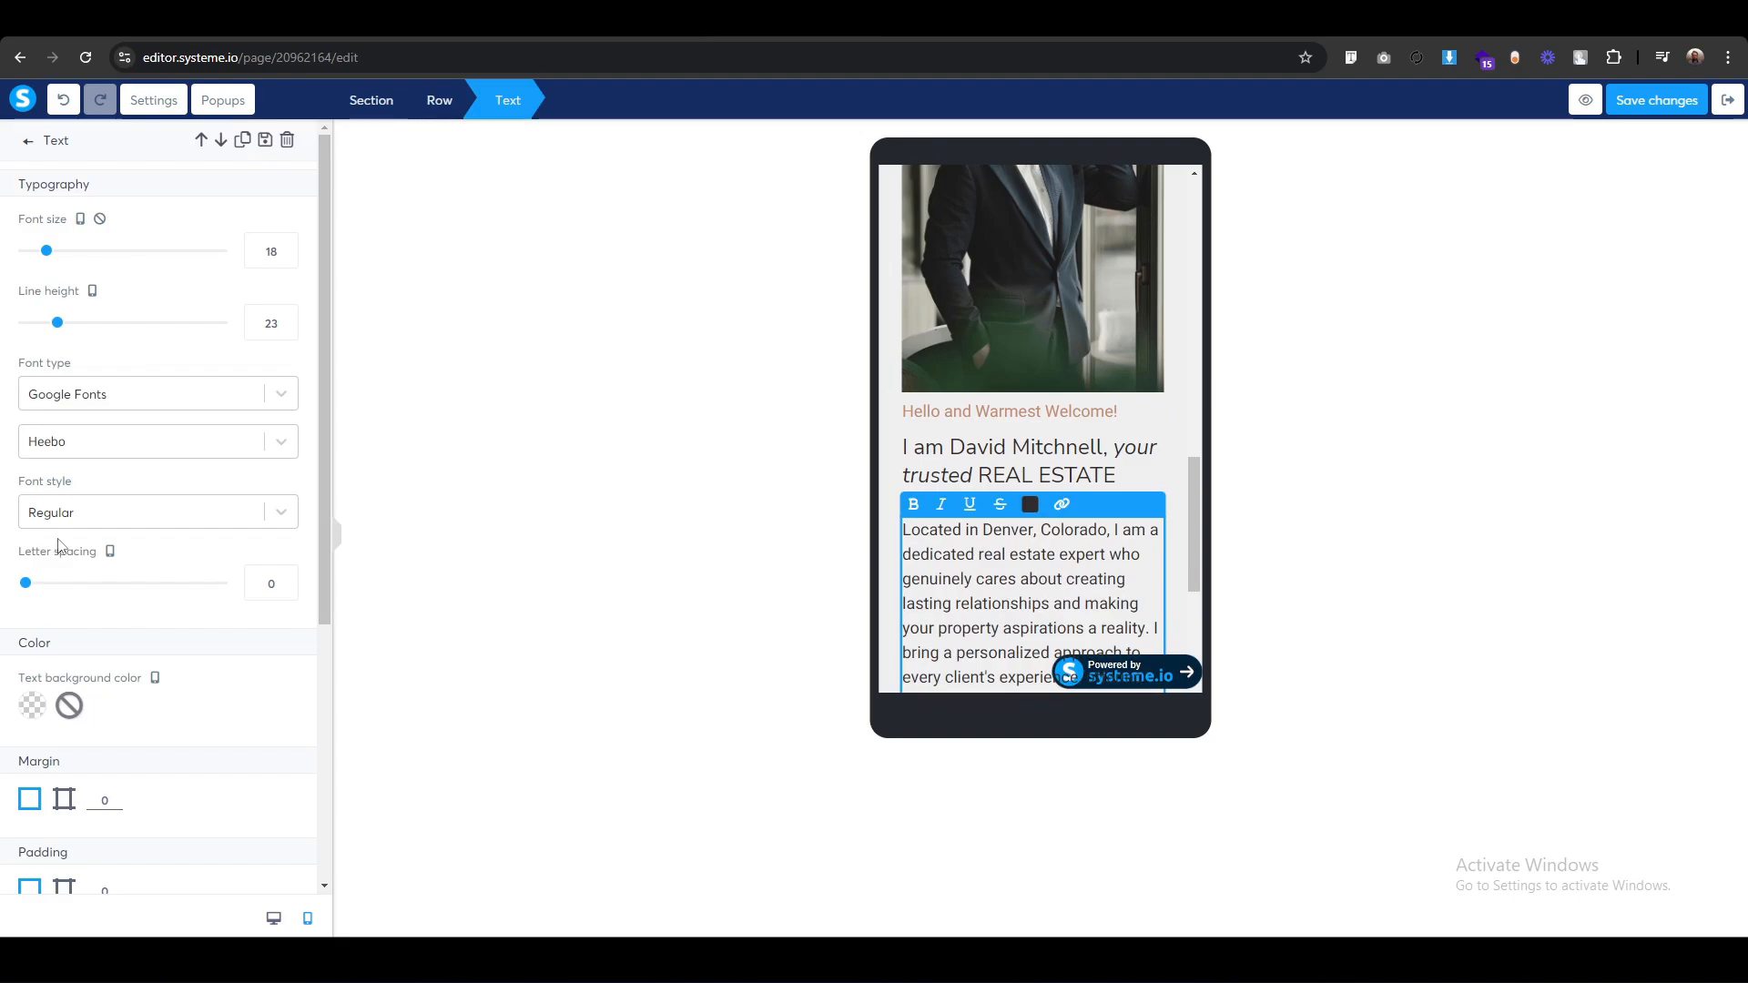
left_click(263, 324)
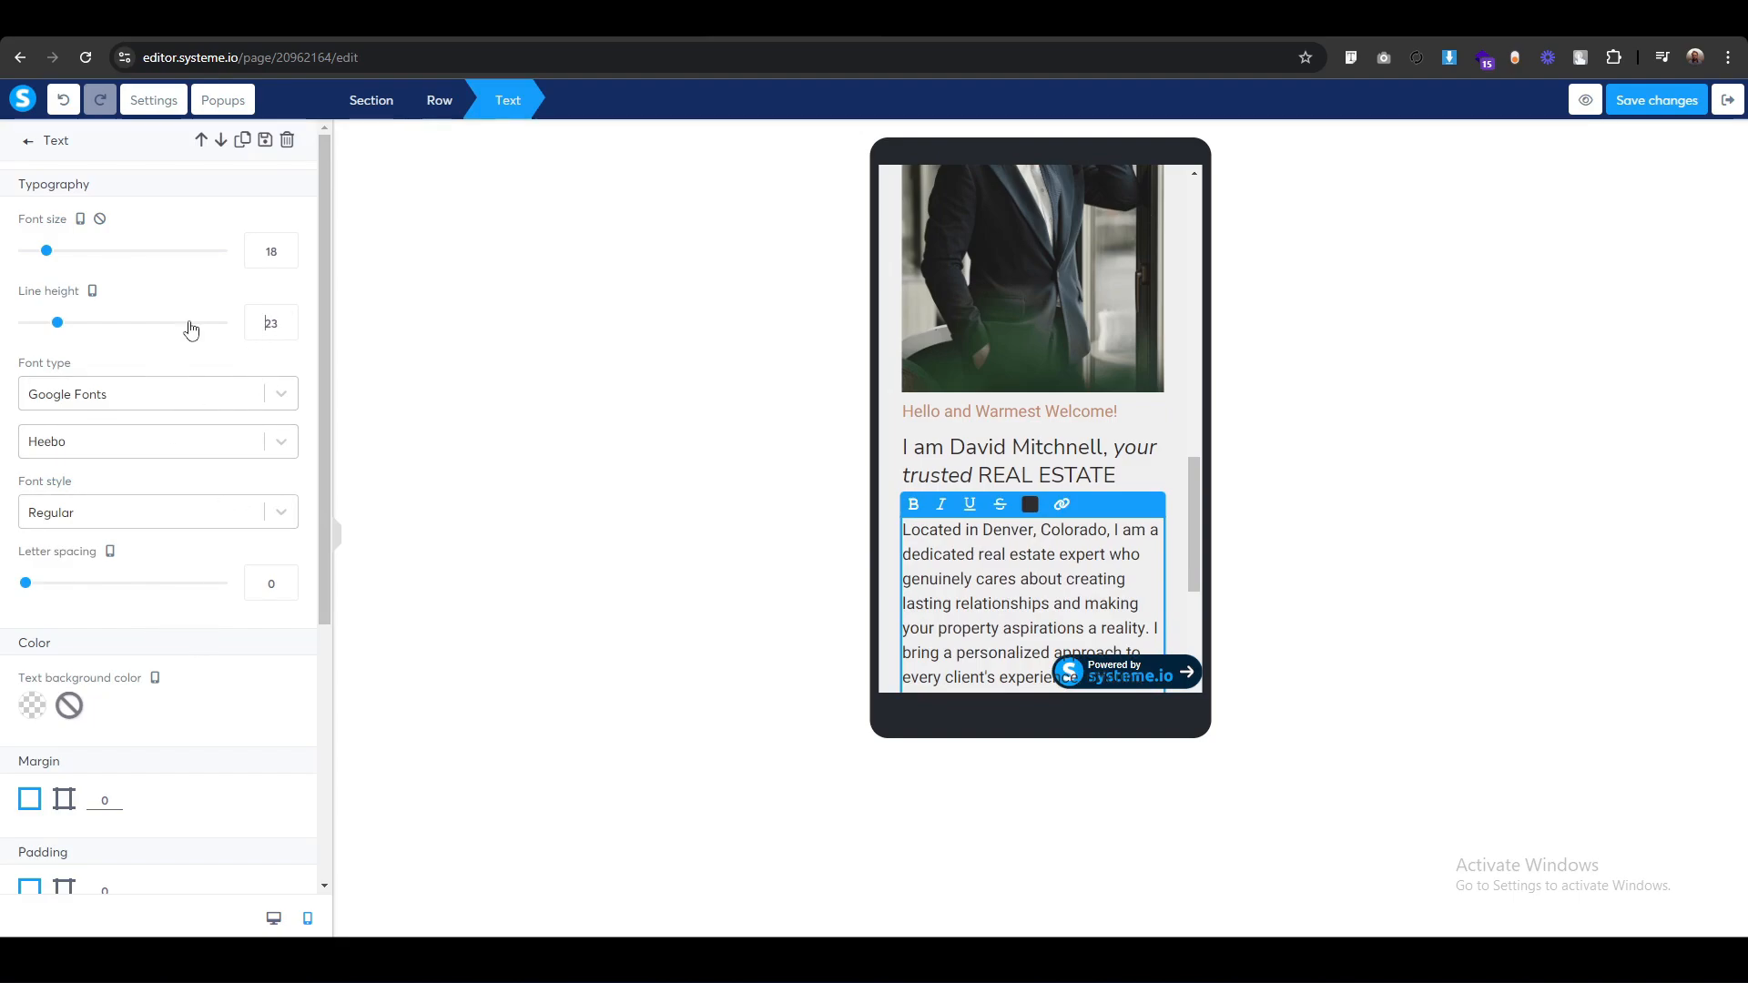
key("Up")
key("Up")
key("Up")
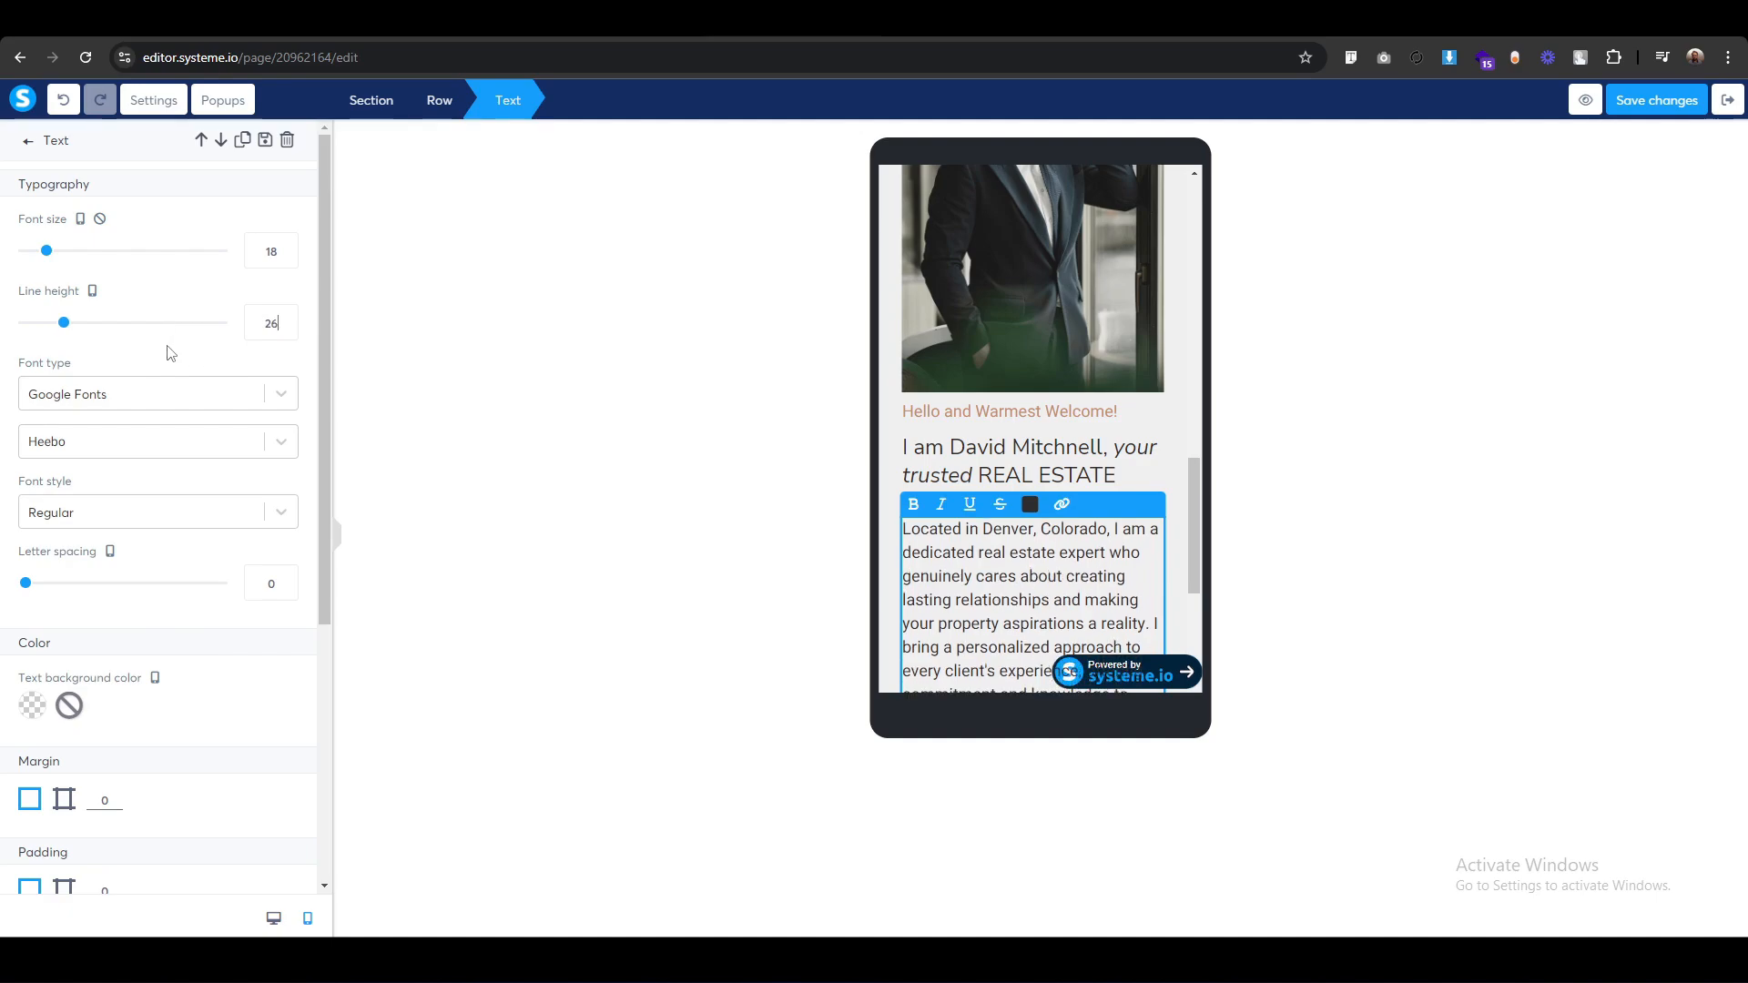
Set the agent description paragraph's mobile top padding to 10 using individual side padding, and add bottom padding too.
scroll(182, 692, "down", 3)
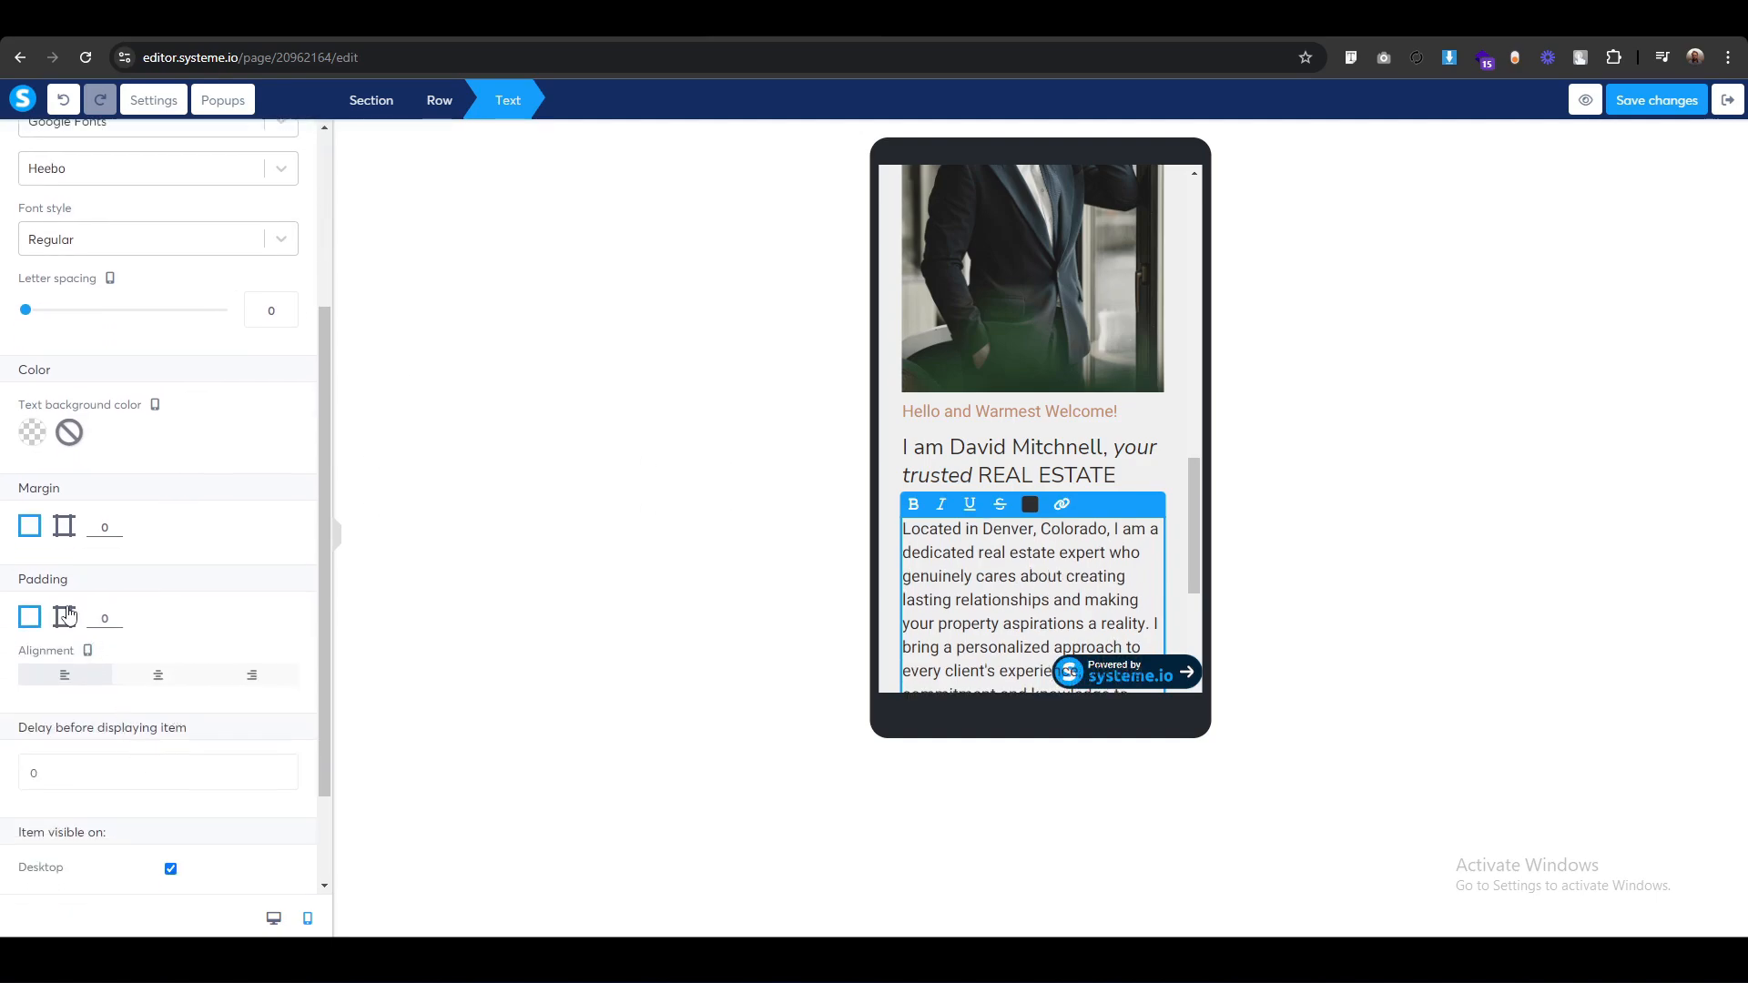
left_click(64, 618)
left_click(261, 681)
type("10")
left_click(264, 864)
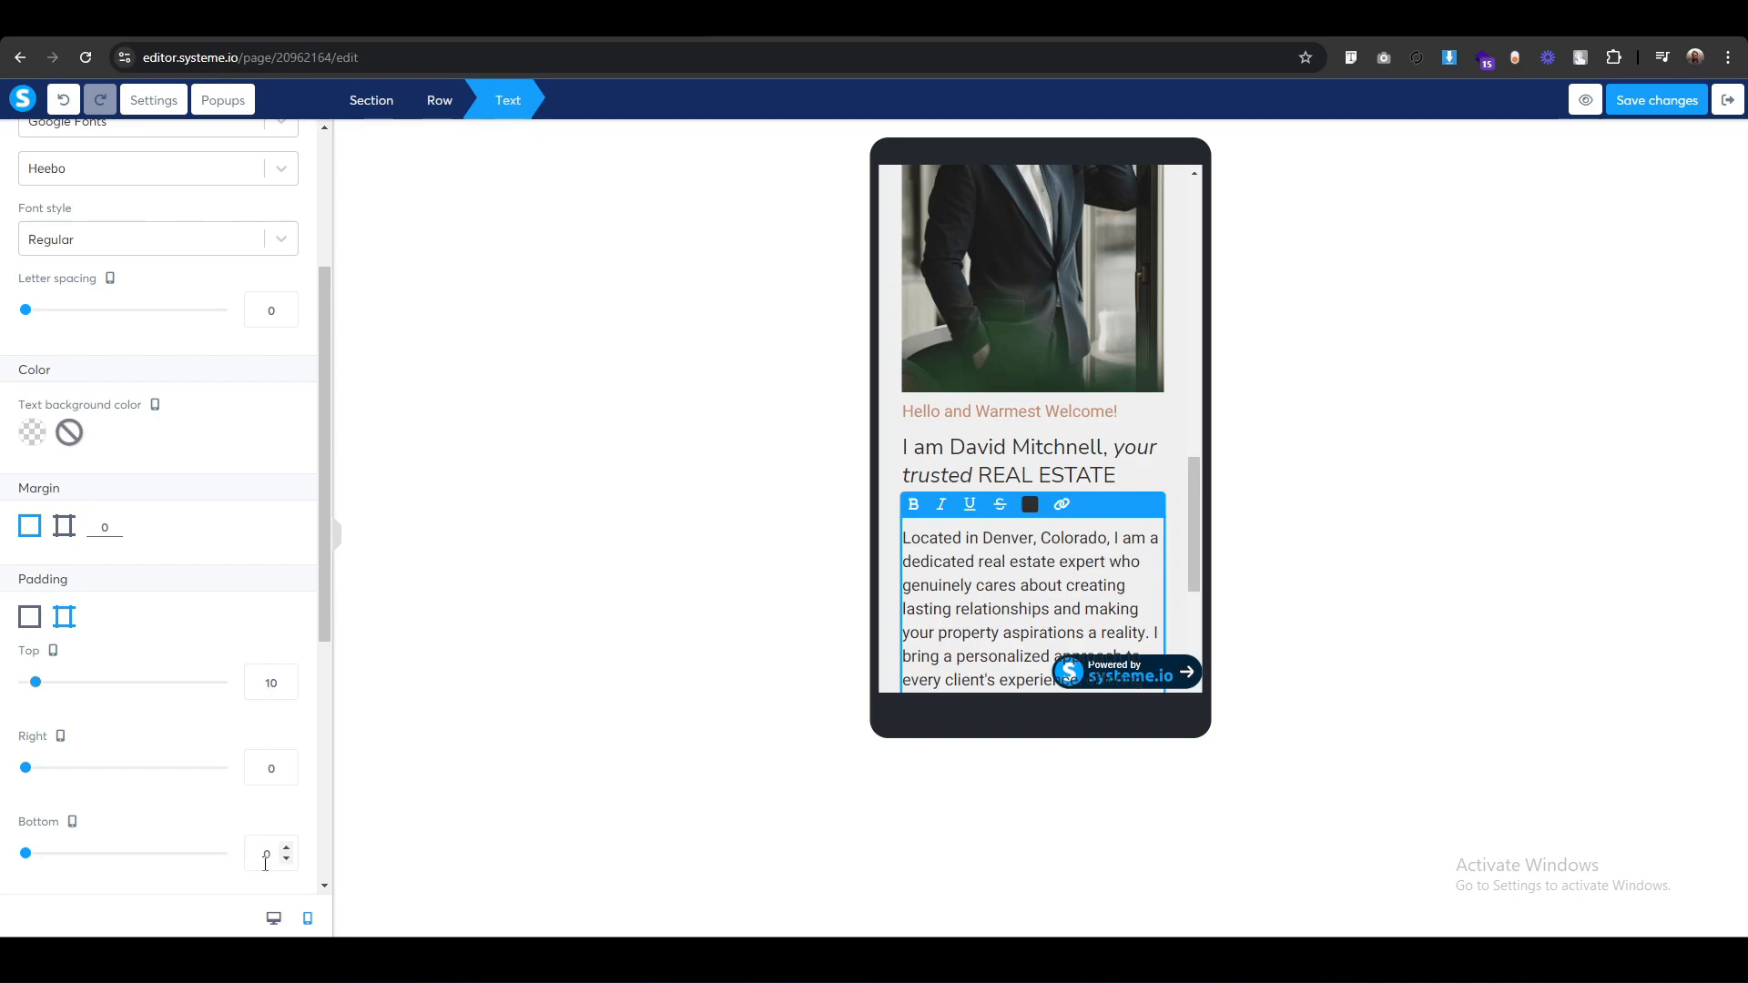
left_click(769, 581)
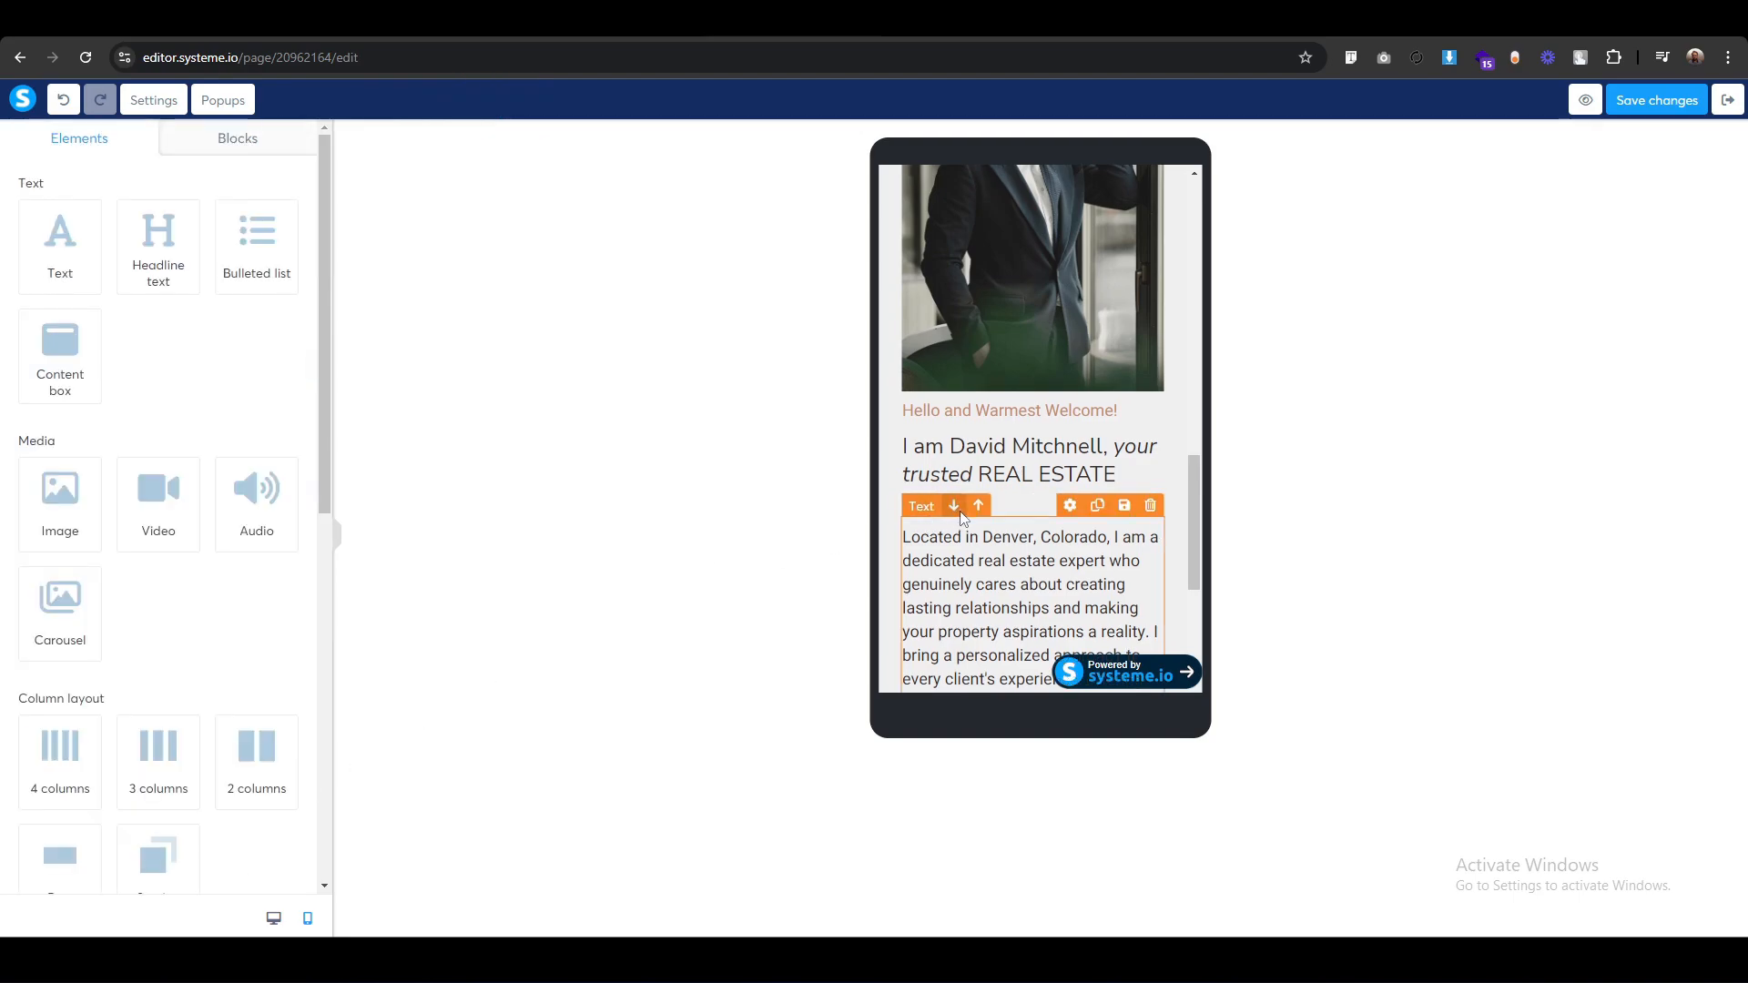
Set the "6+" statistic headline's mobile font size to 70 and its line height to 78.
scroll(940, 506, "down", 3)
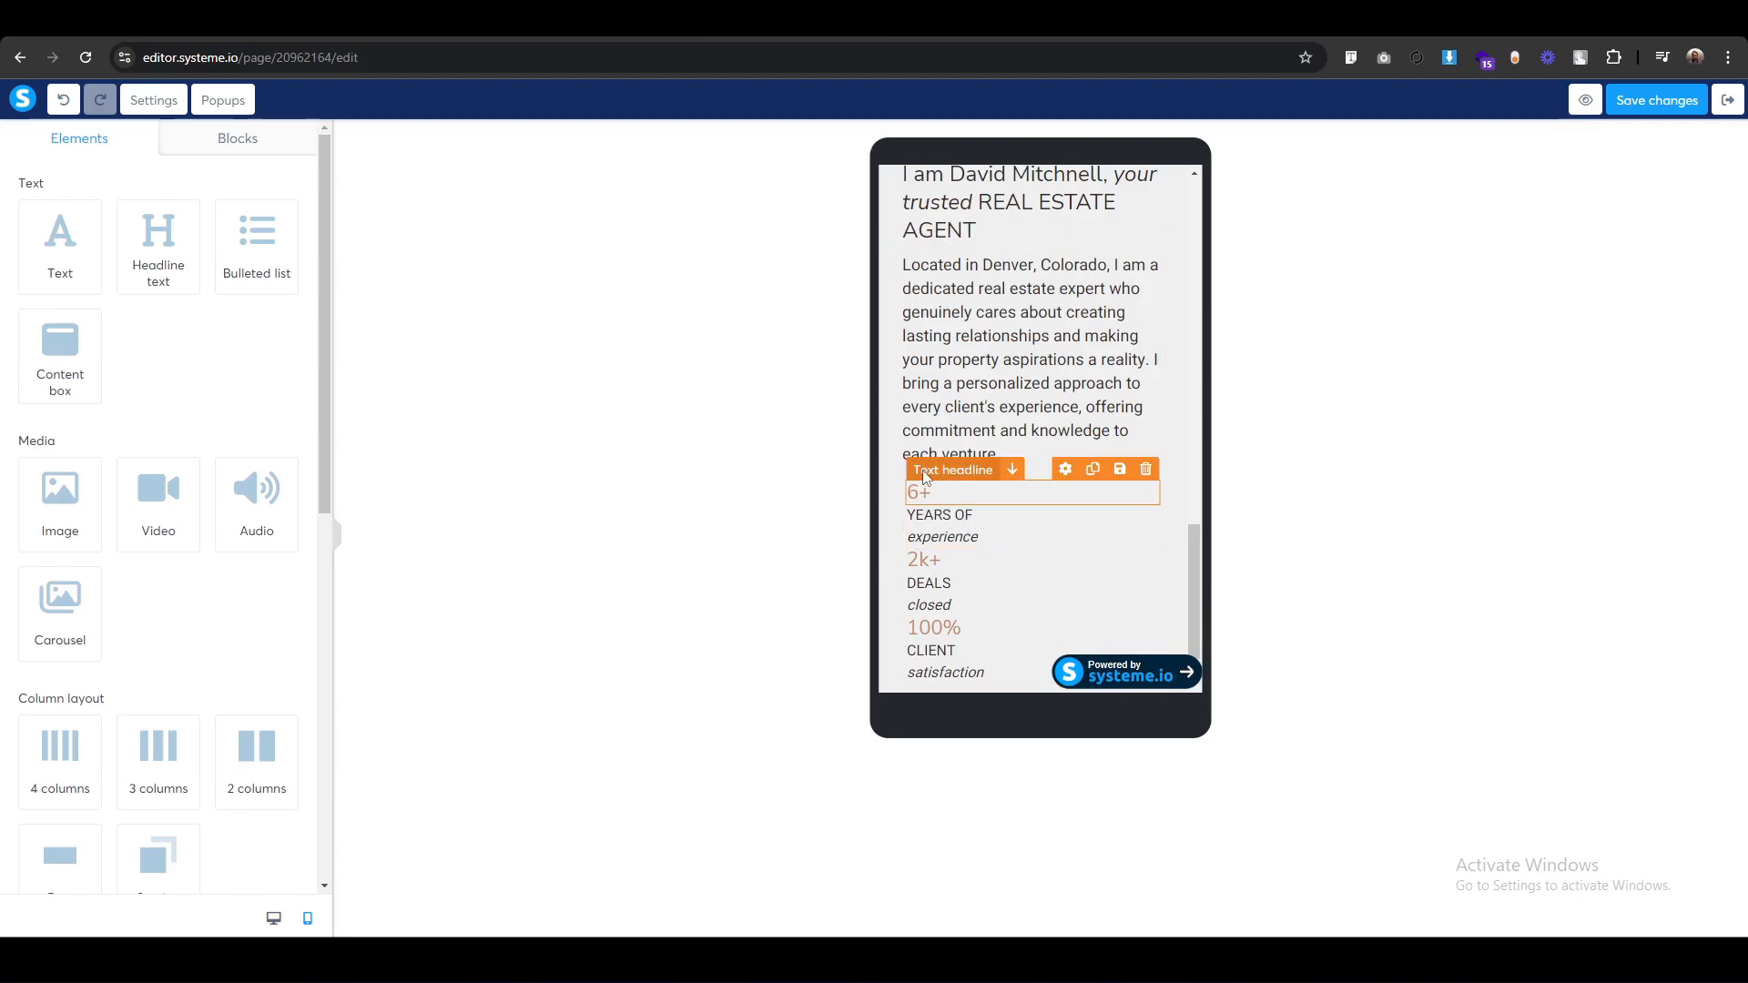
left_click(922, 492)
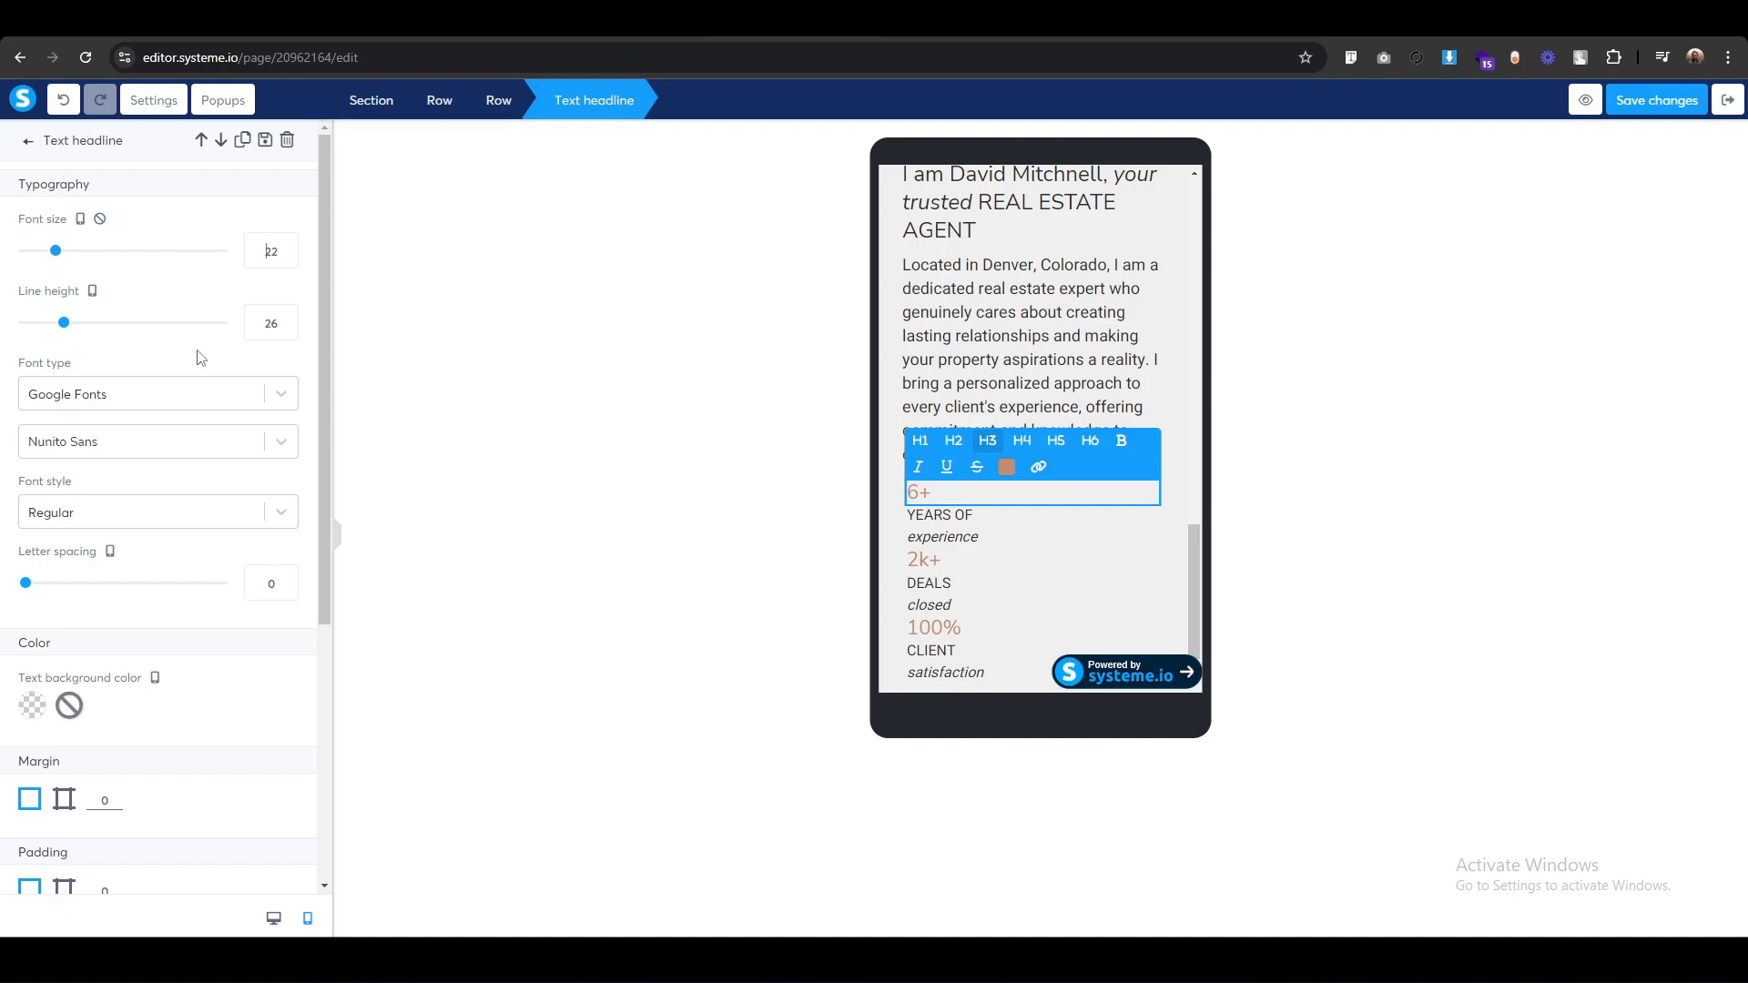
type("50")
type("70")
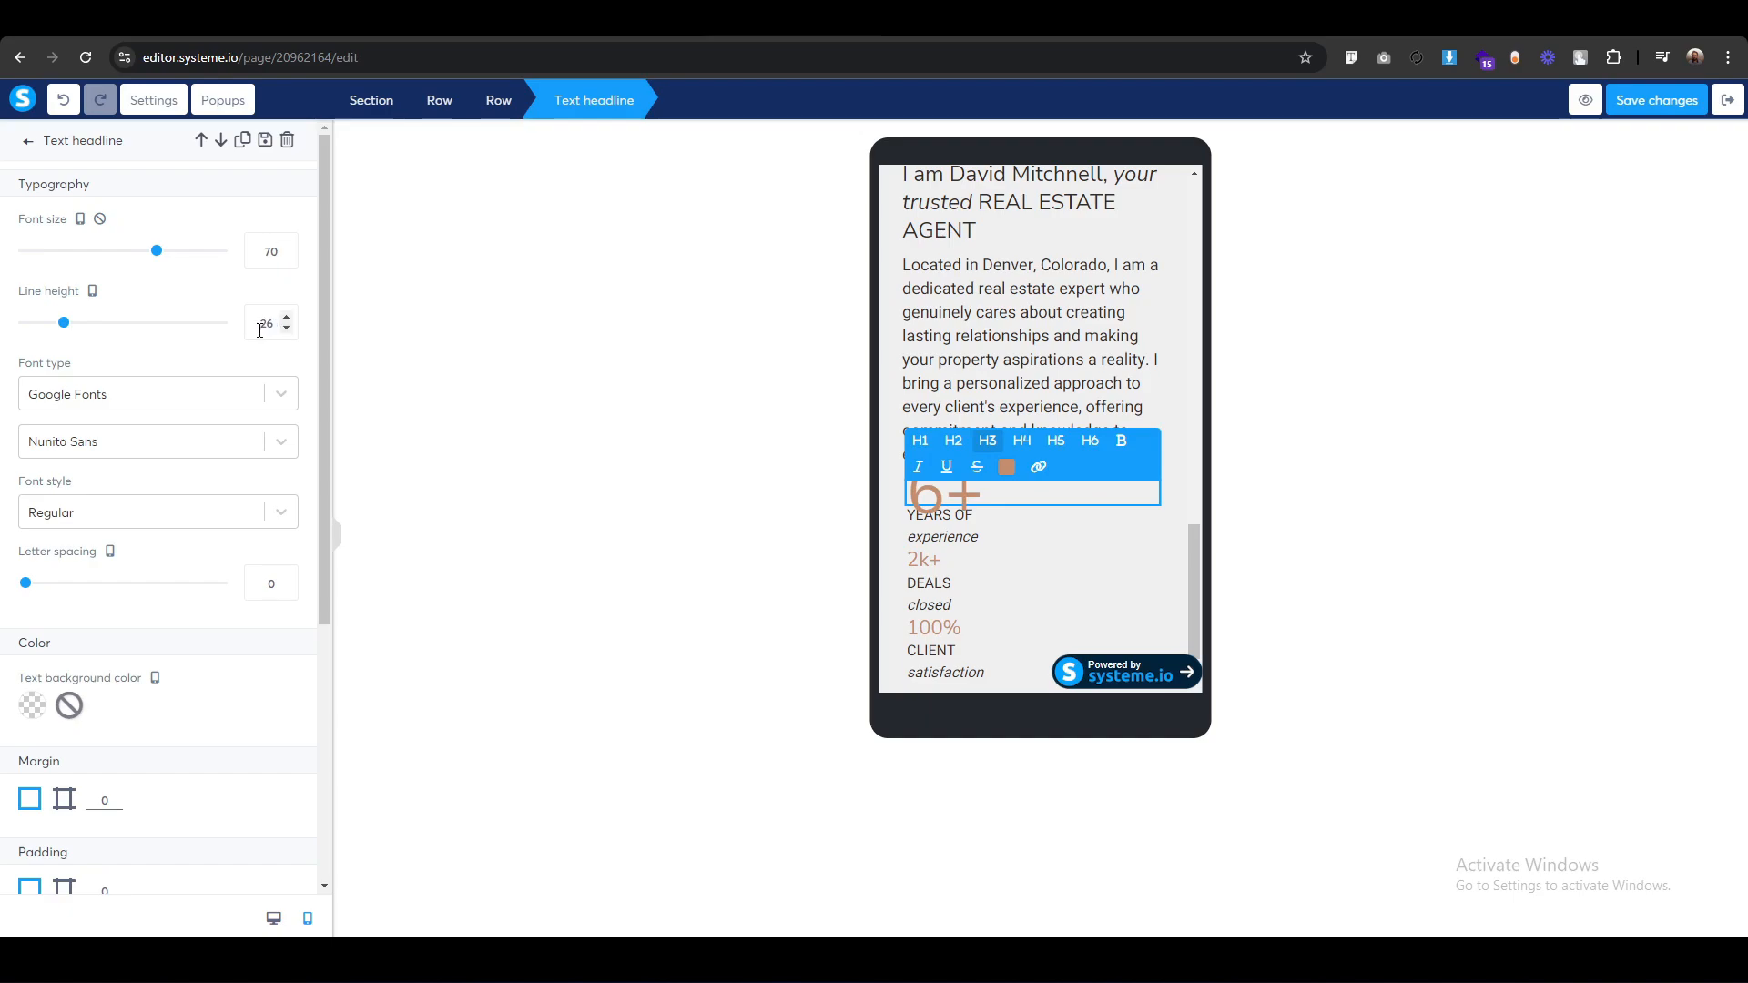
type("68")
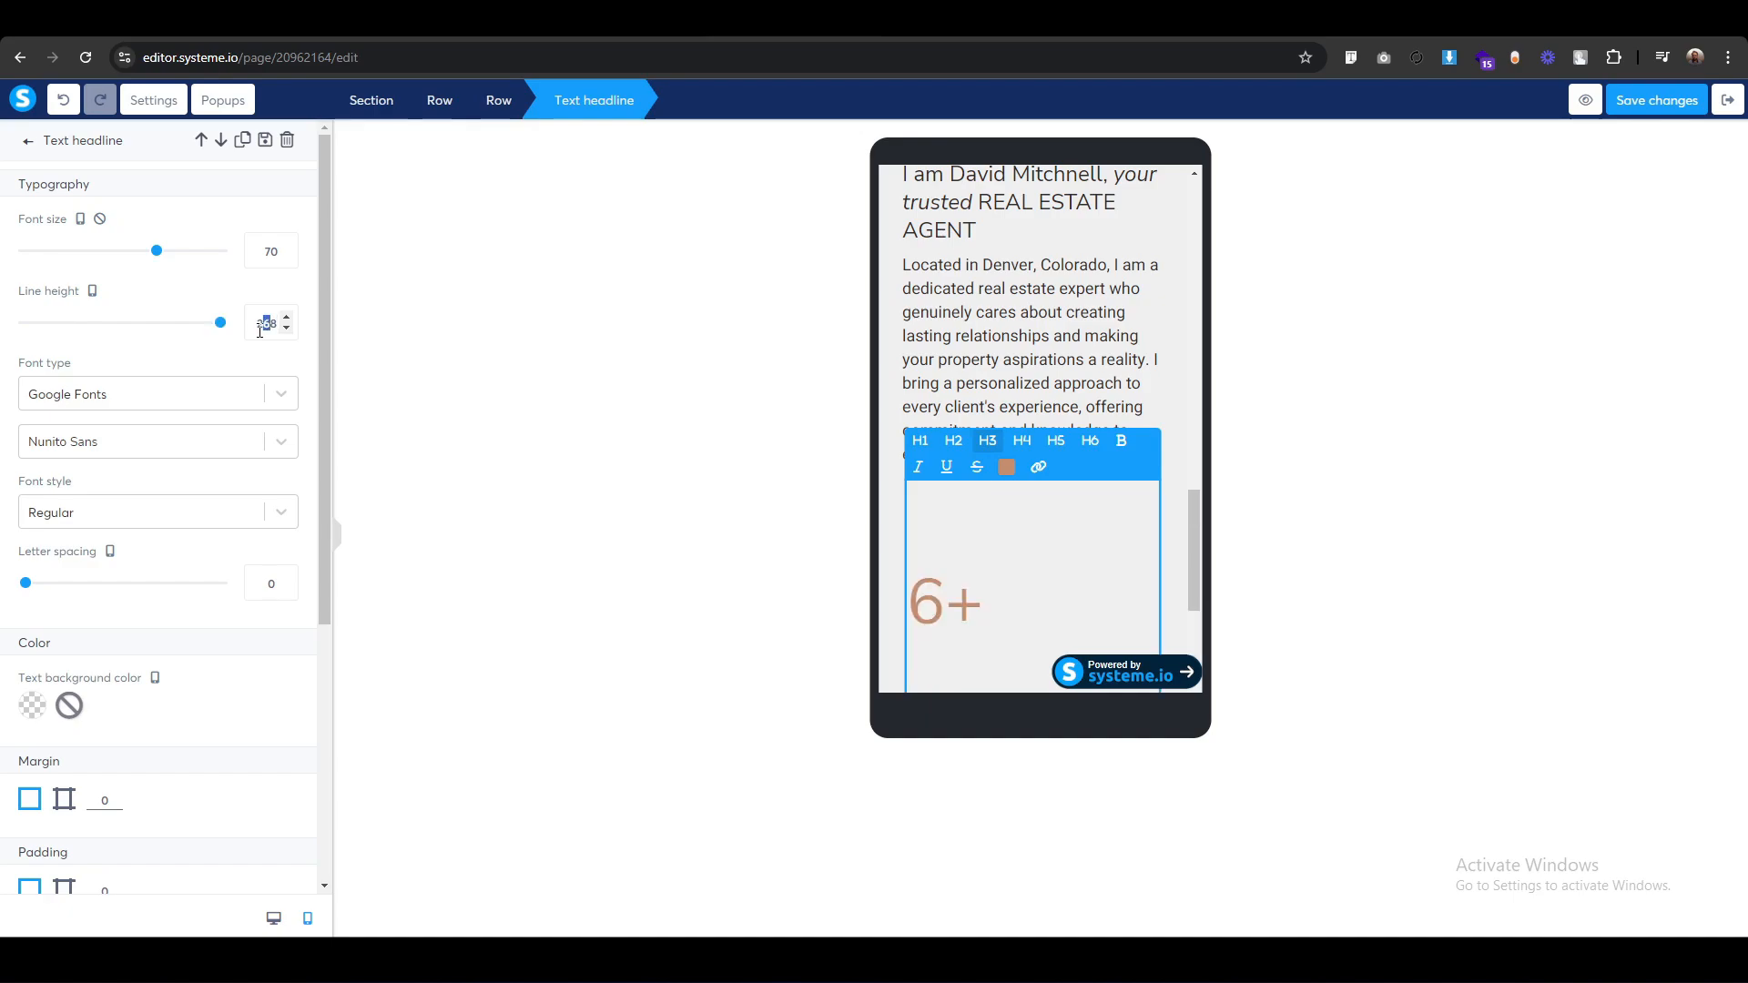
type("7")
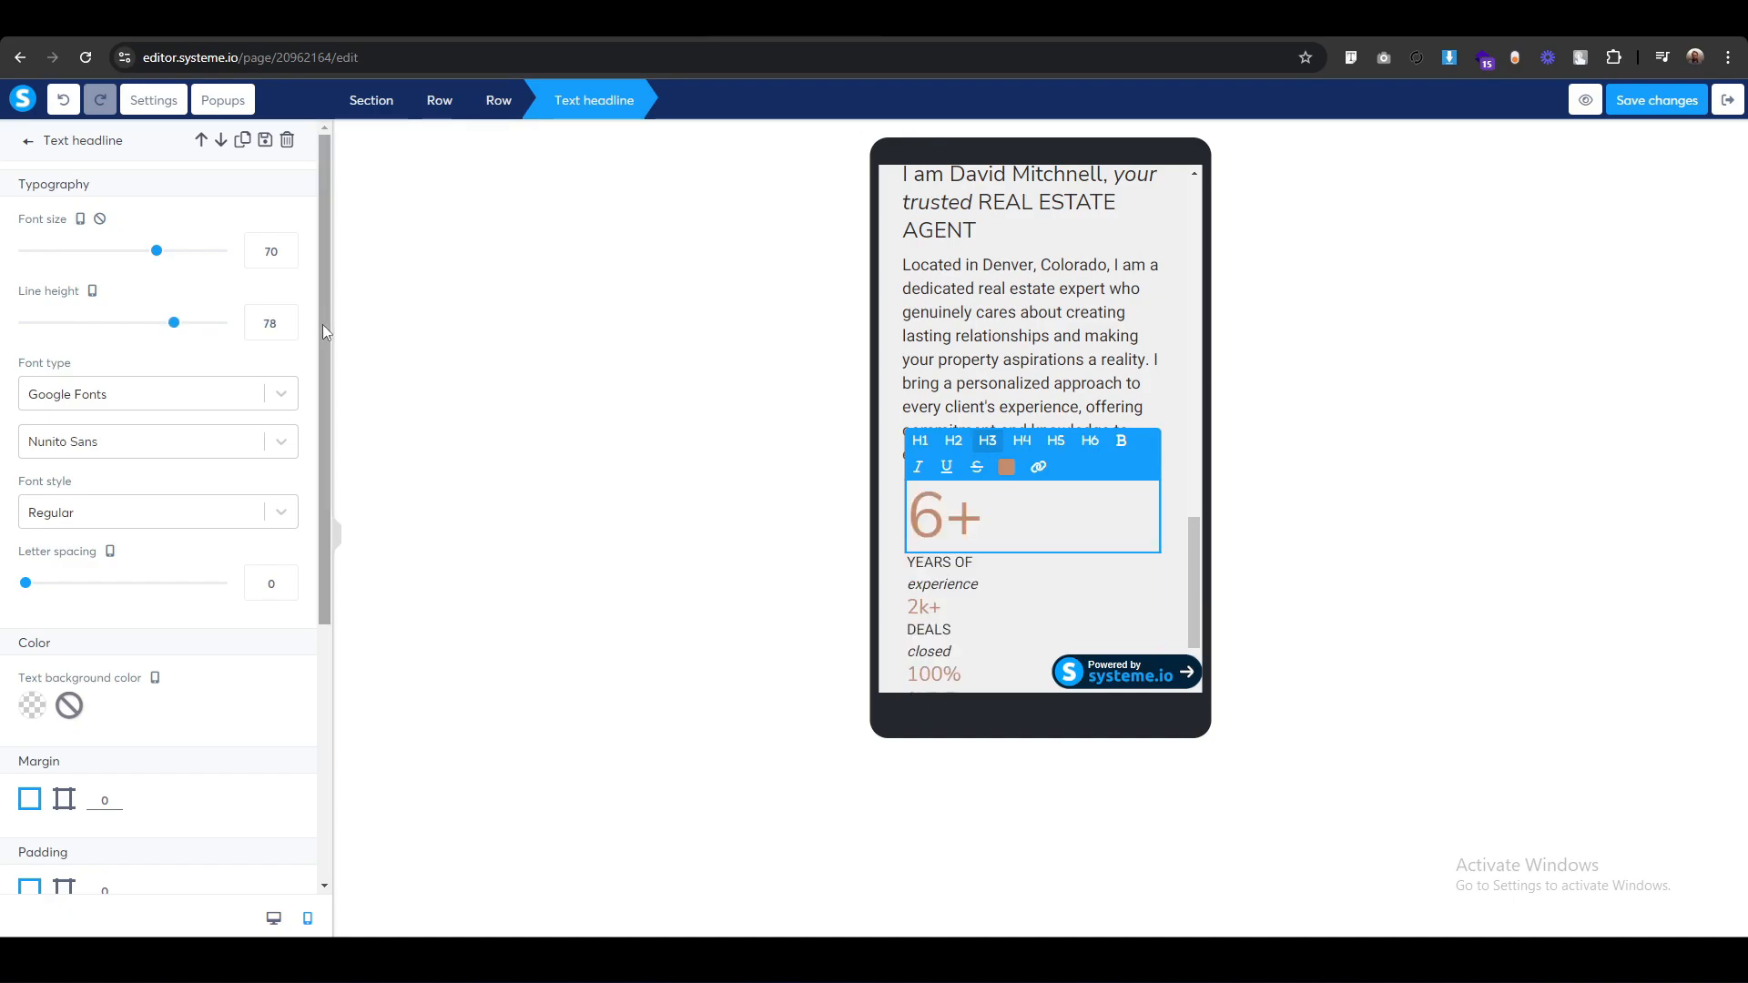
Center-align the "6+" statistic headline on mobile.
scroll(6, 709, "down", 2)
scroll(6, 709, "down", 2)
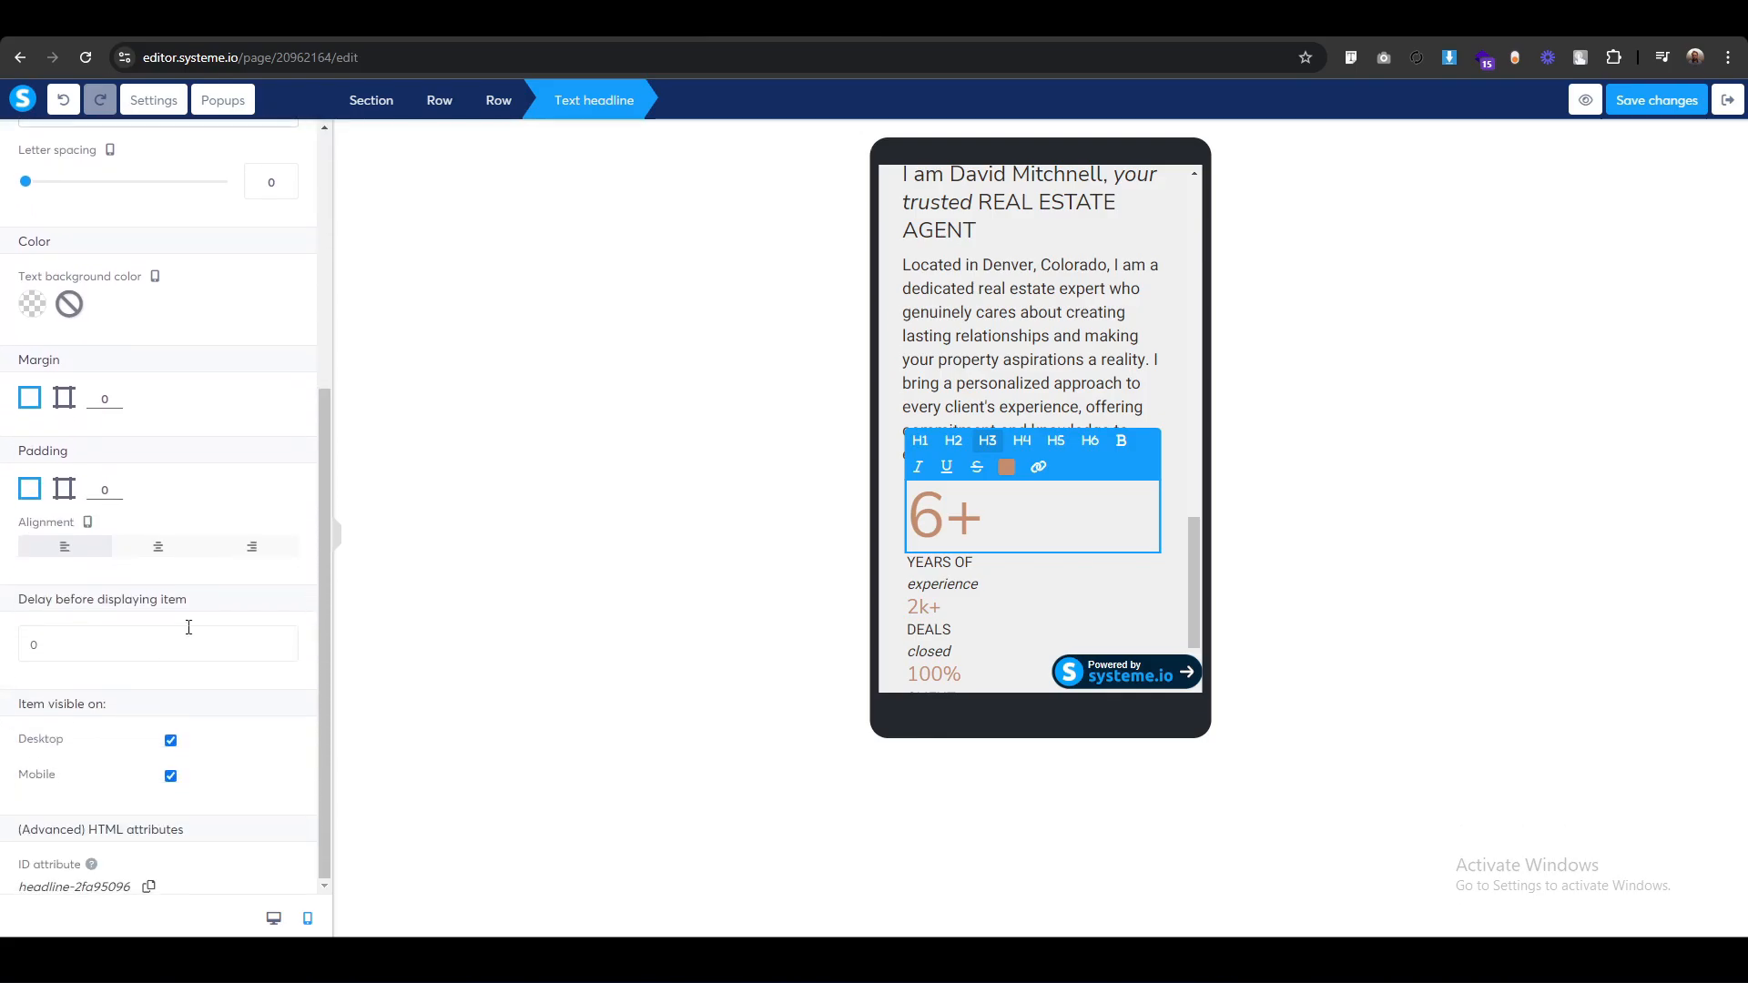
left_click(164, 547)
left_click(732, 579)
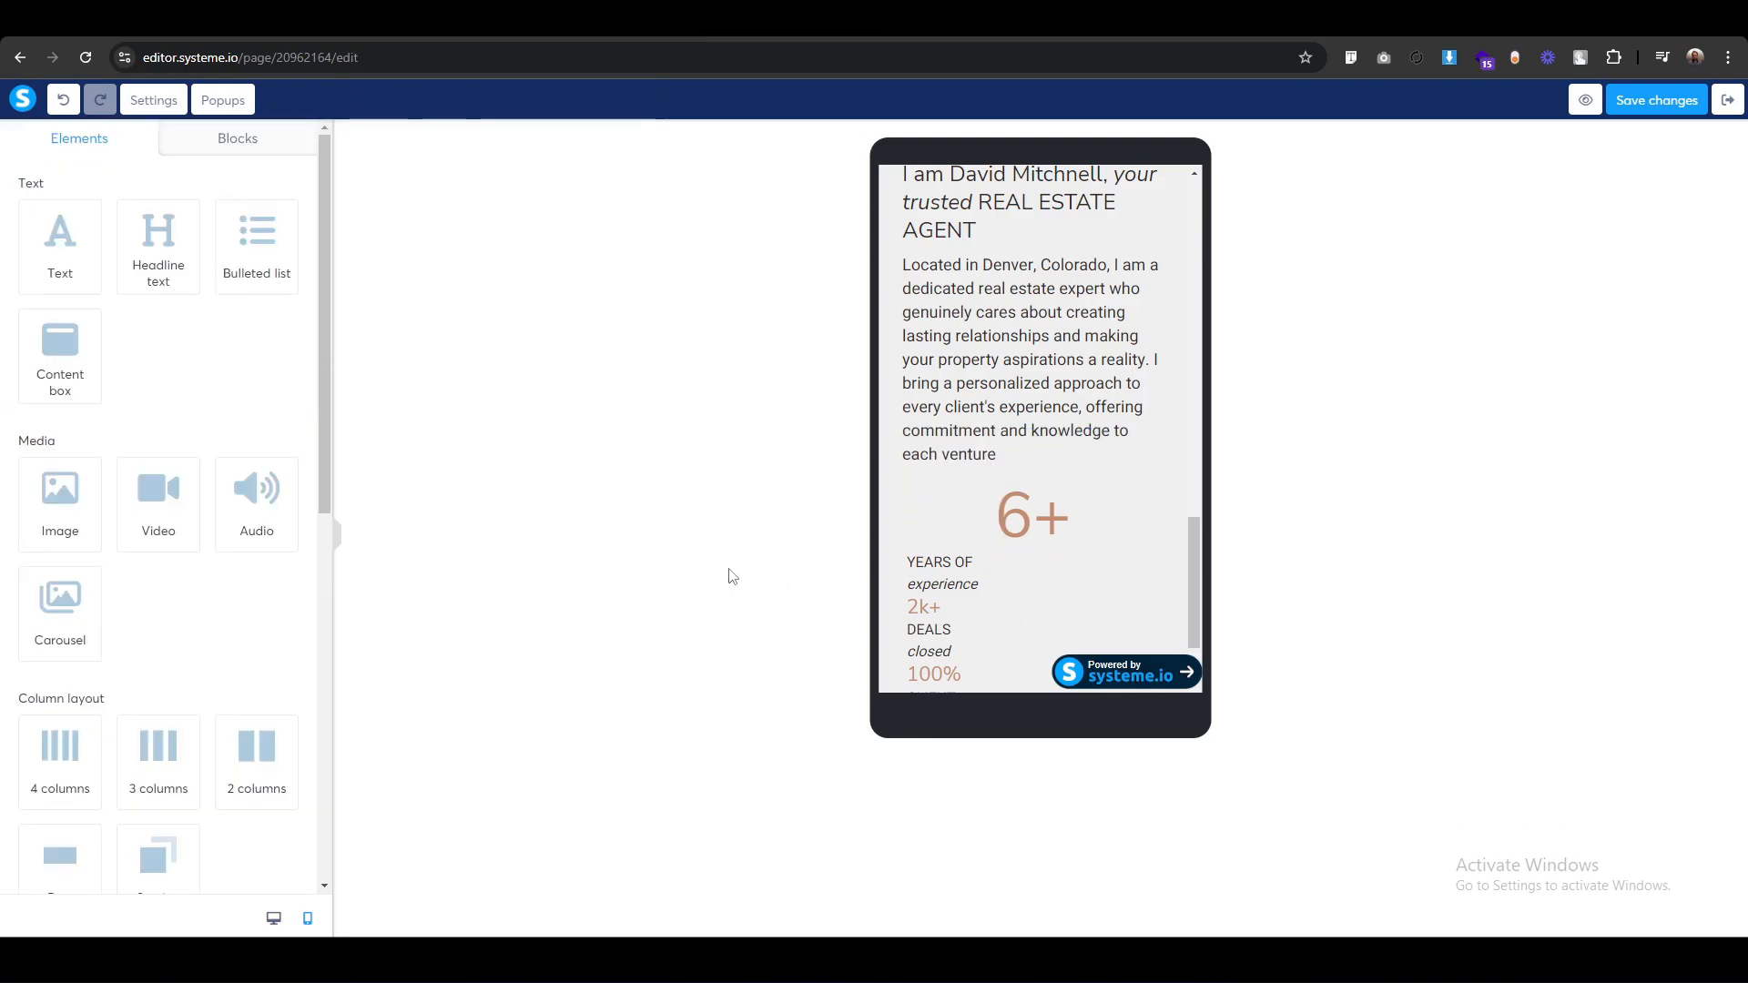
Center-align the "YEARS OF experience" text beneath the "6+" statistic on mobile.
left_click(938, 563)
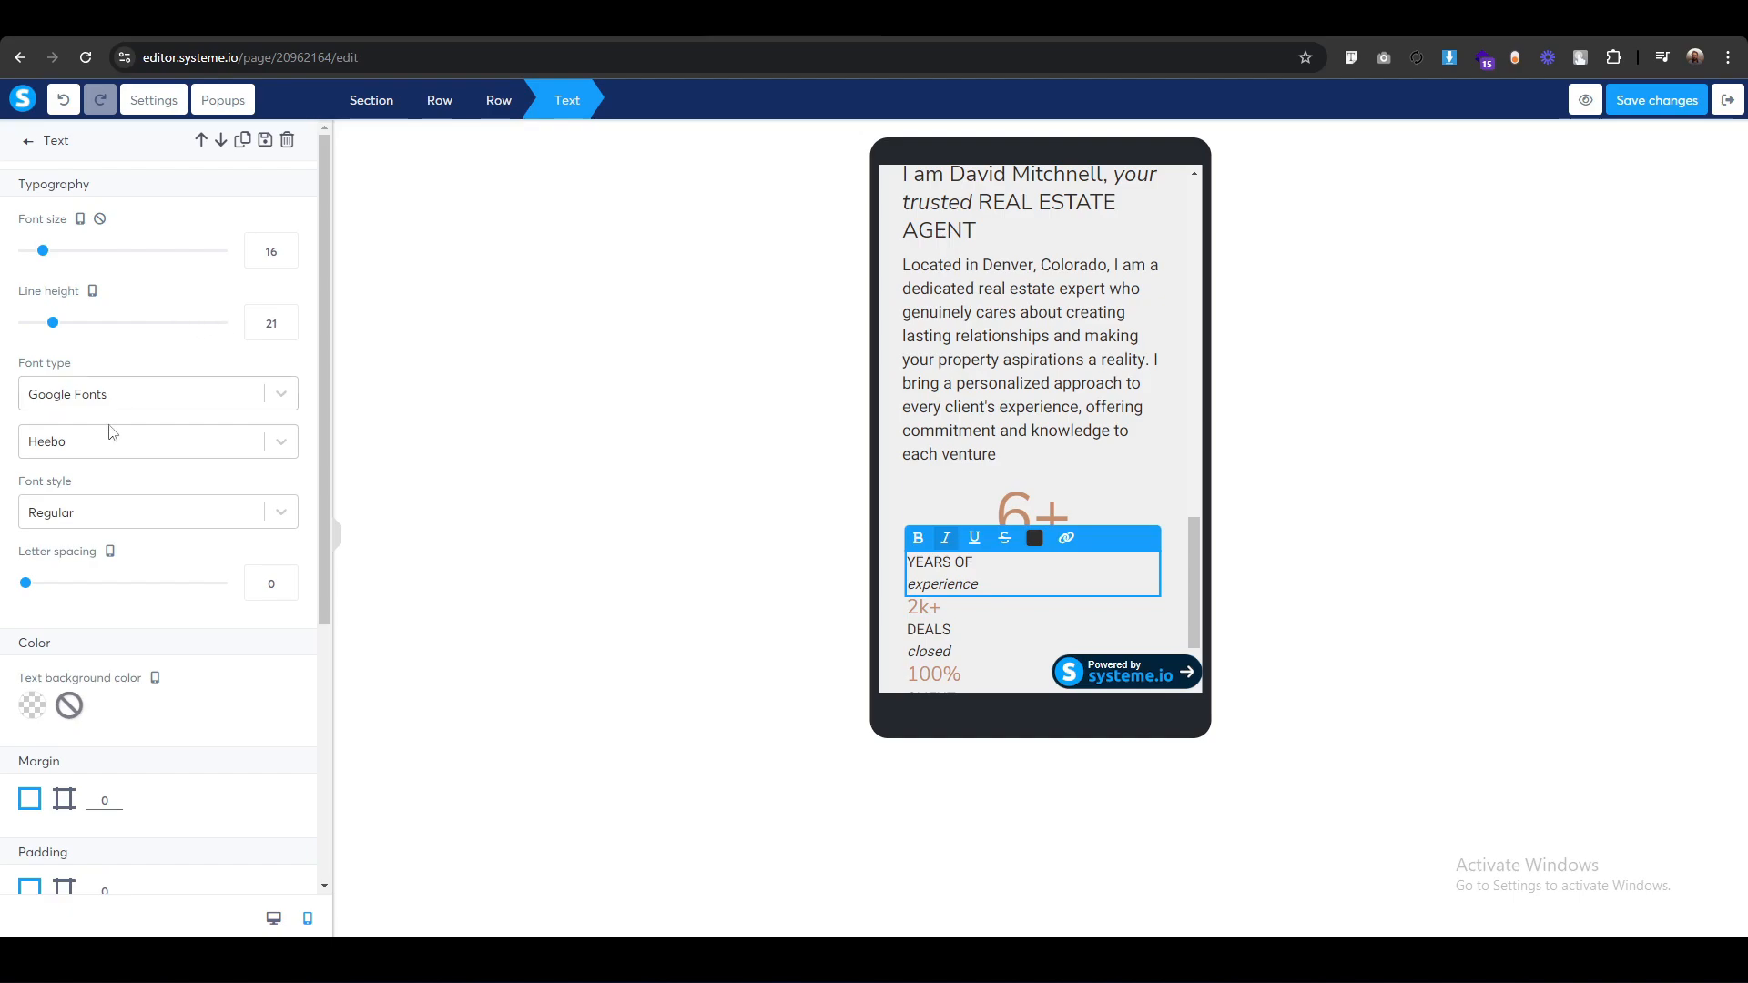
scroll(73, 619, "down", 2)
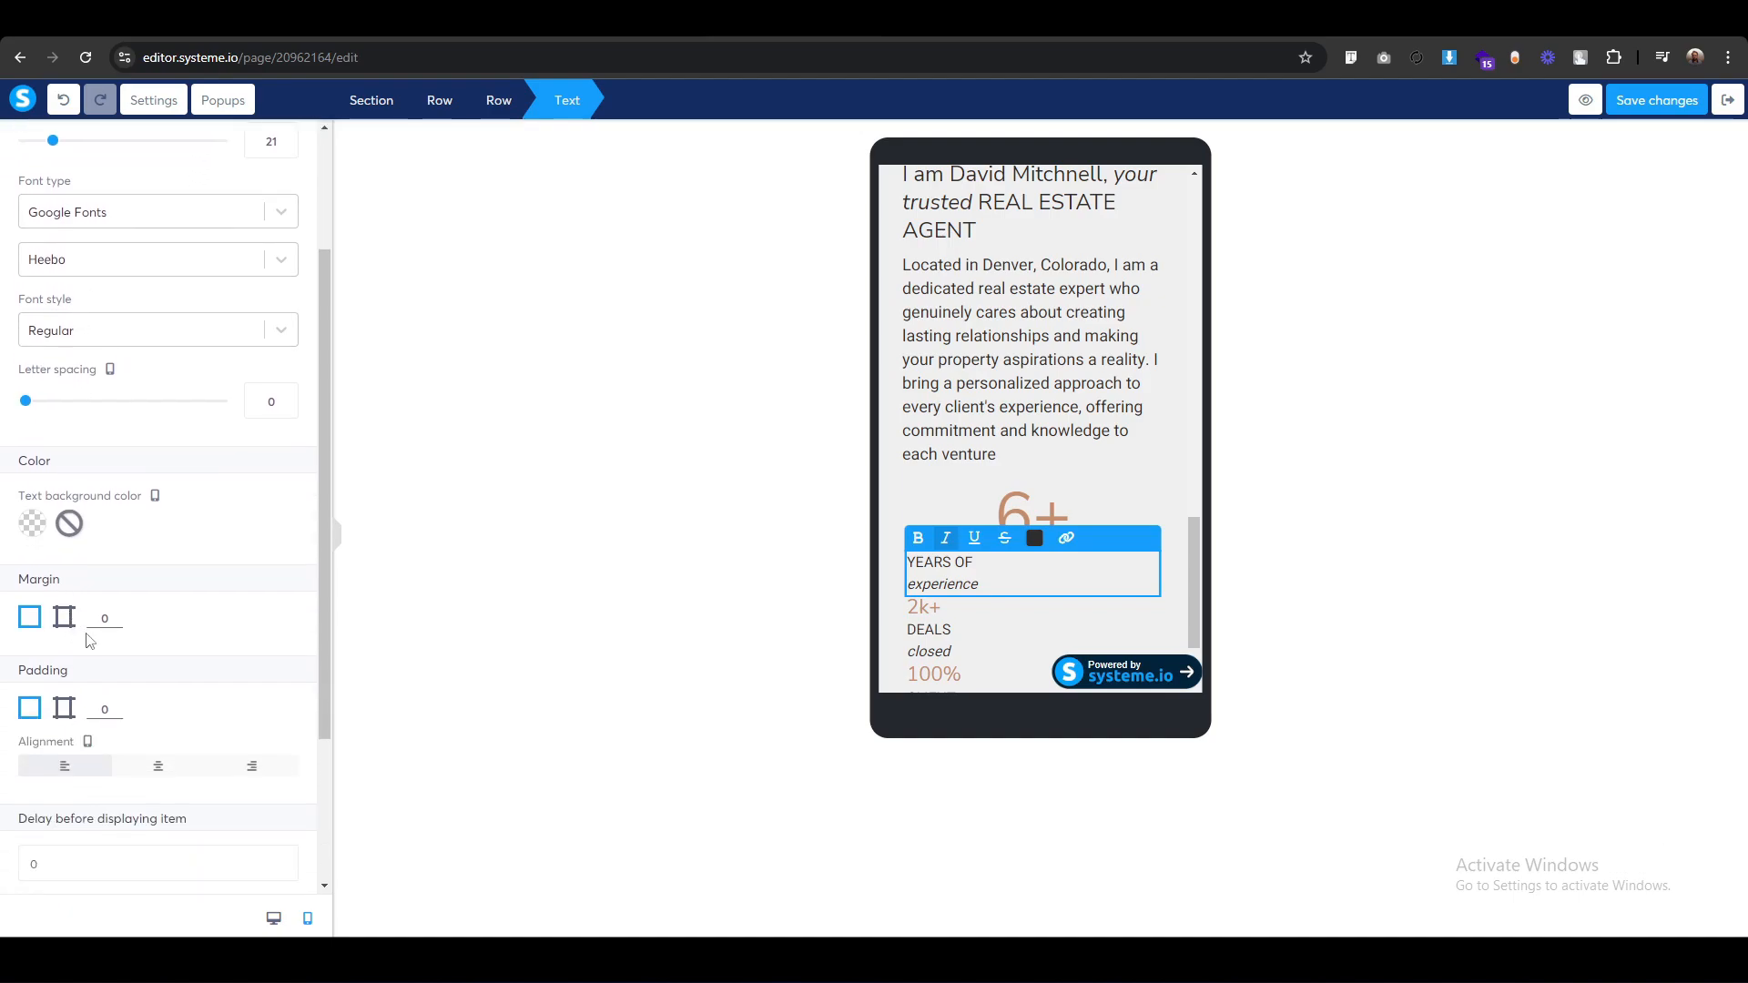
left_click(158, 766)
Set the "YEARS OF experience" text's mobile font size to 40 and its line height to 50.
scroll(216, 498, "up", 2)
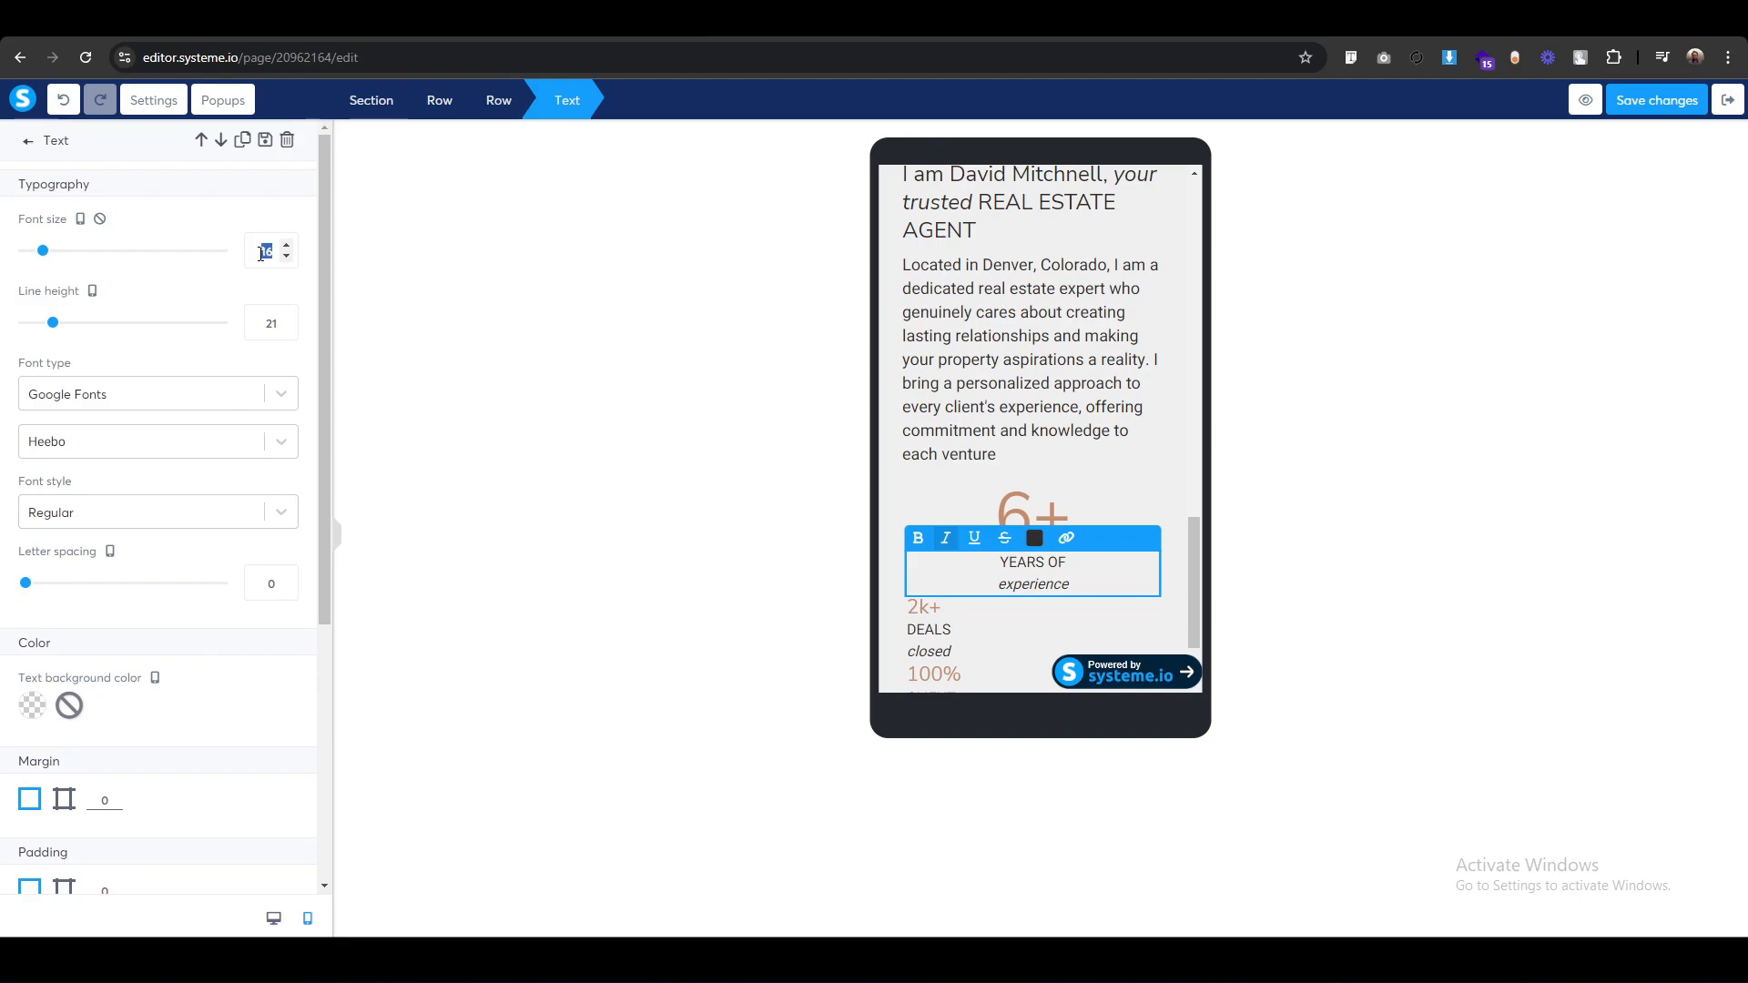
type("30")
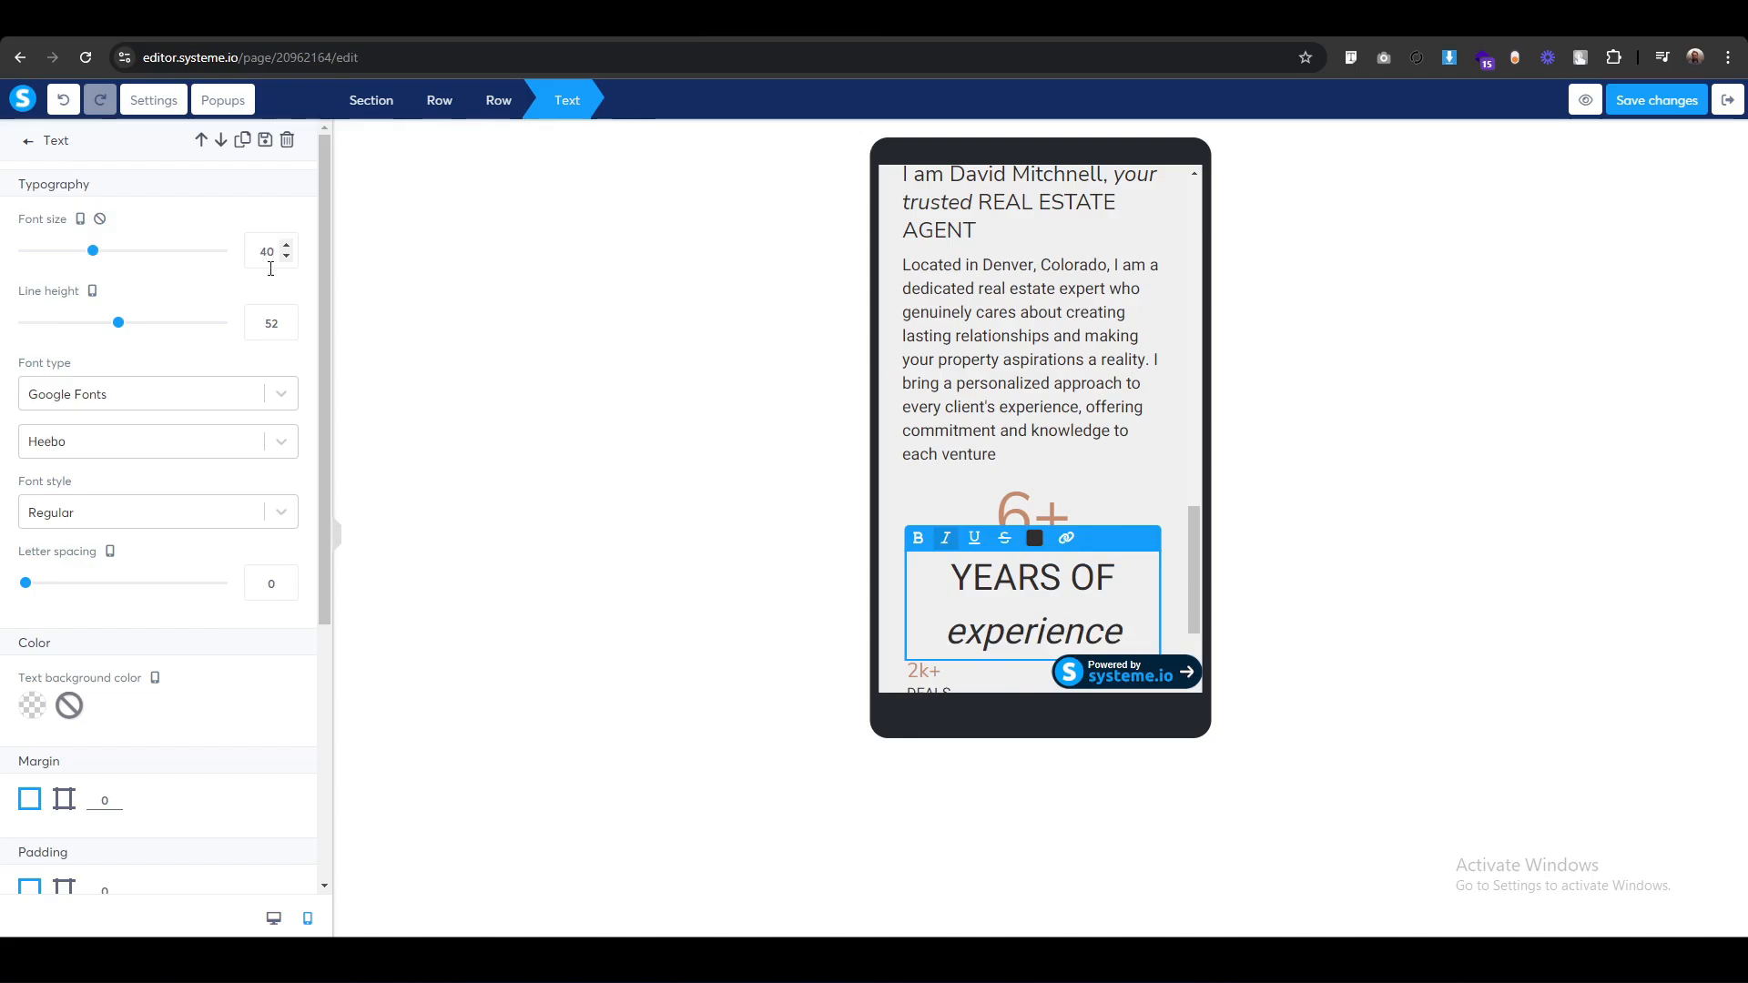
double_click(271, 324)
type("50")
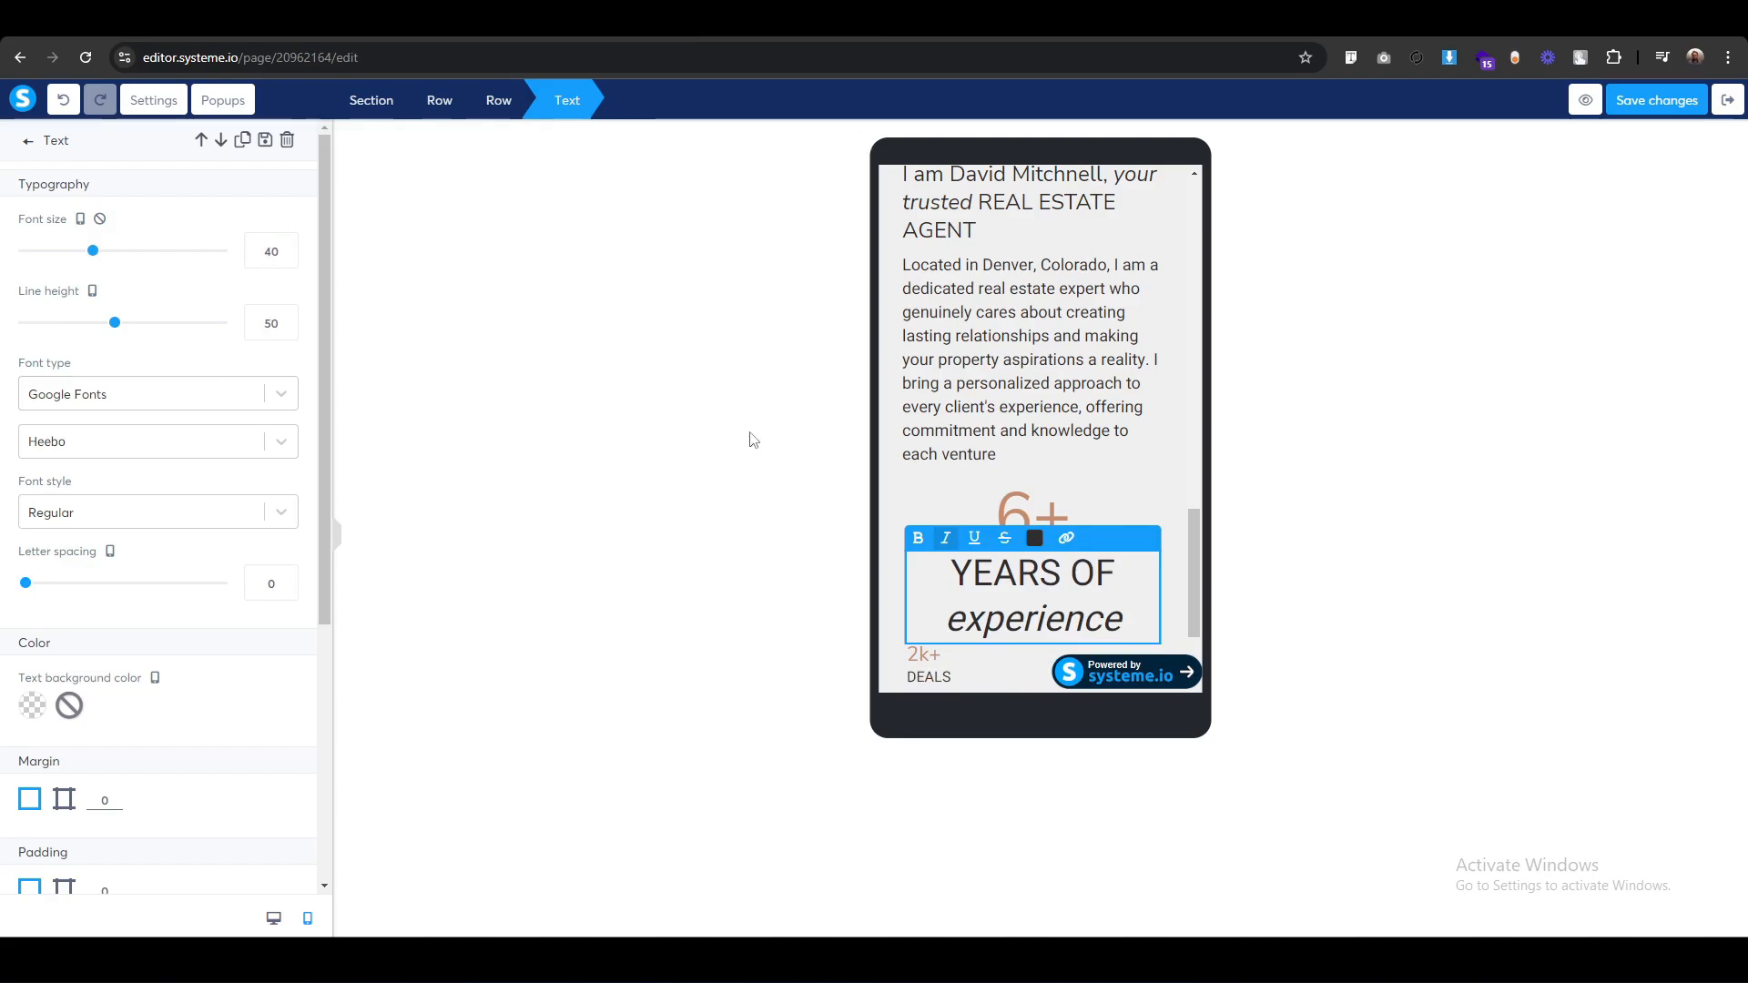
left_click(752, 440)
Increase the agent name headline's mobile font size to 30.
scroll(915, 247, "up", 1)
left_click(915, 251)
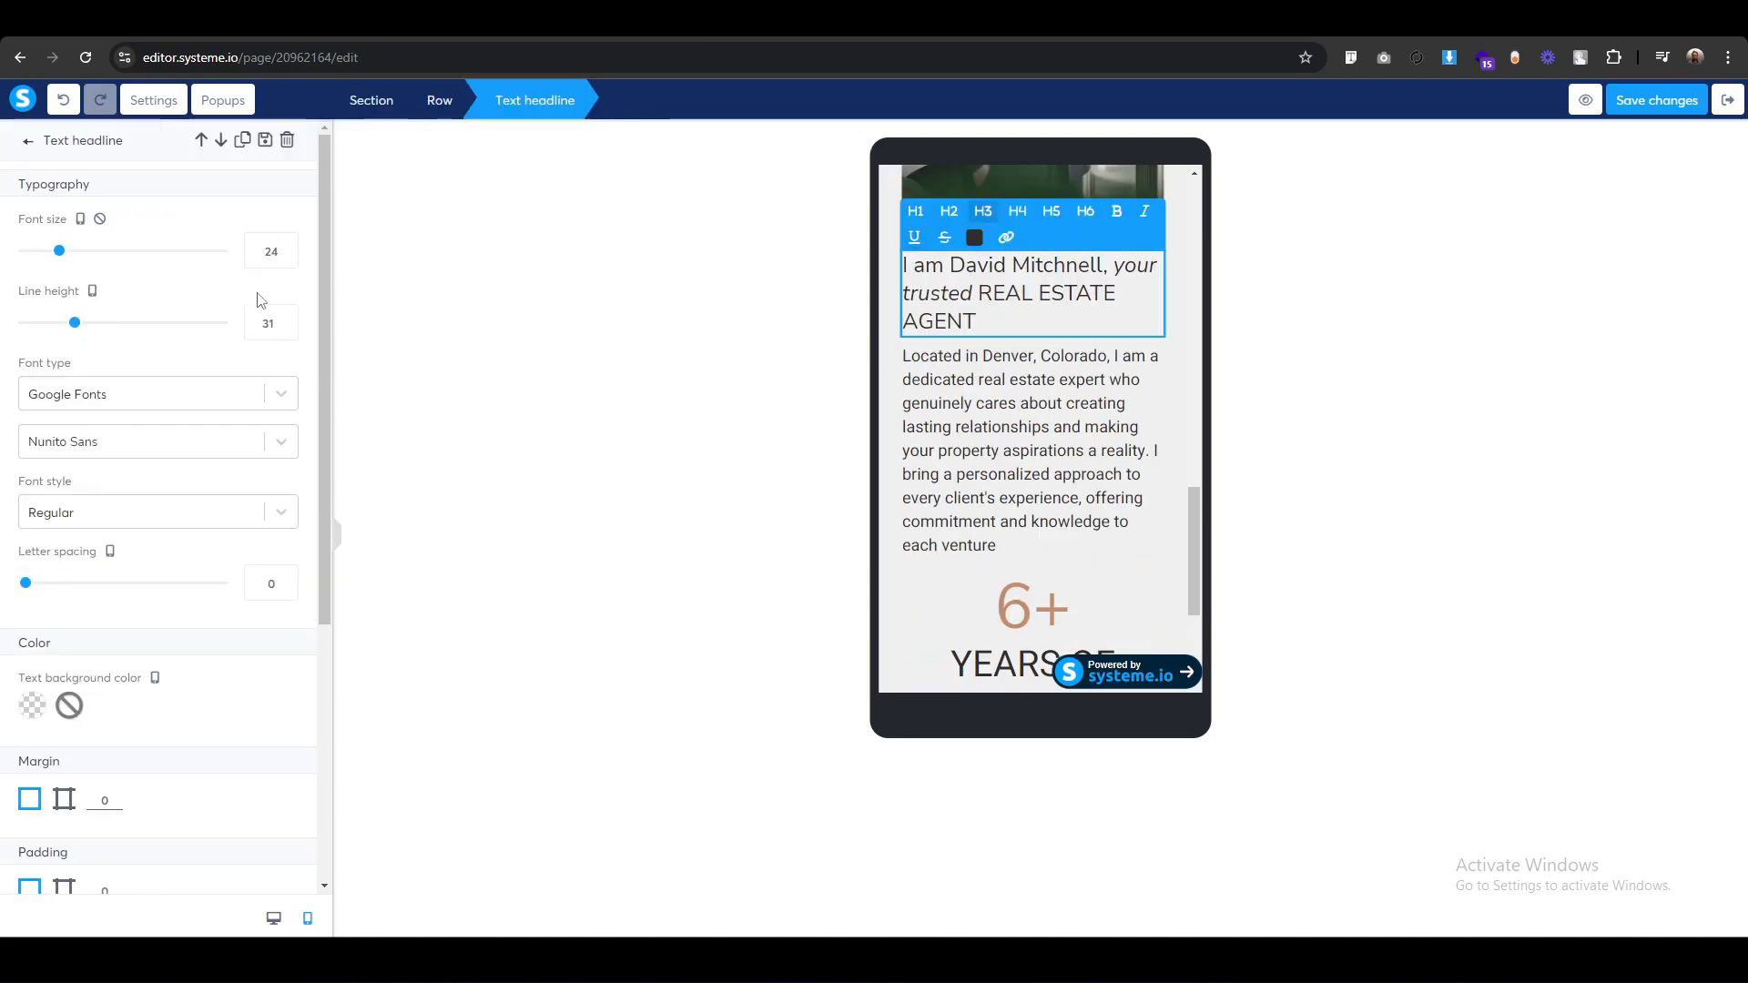
left_click(260, 254)
key("Up")
key("Up")
key("Up")
key("Up")
key("Up")
key("Up")
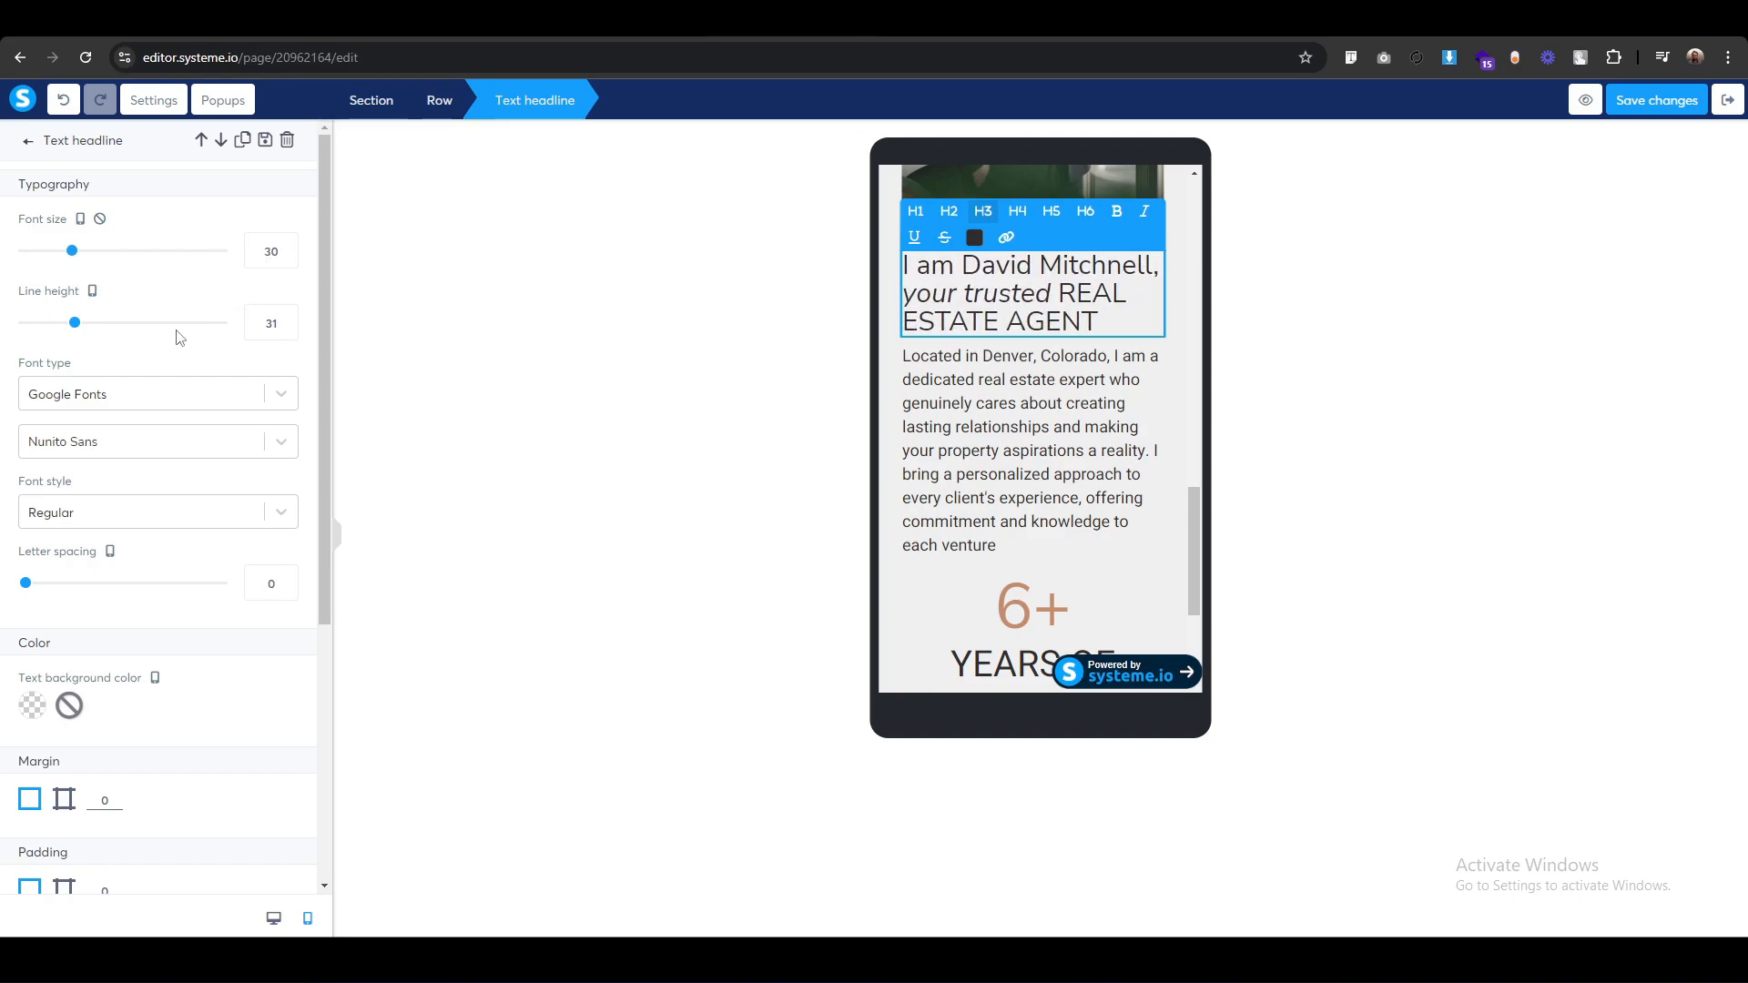
Set the agent name headline's mobile line height to 40.
left_click(266, 324)
type("8")
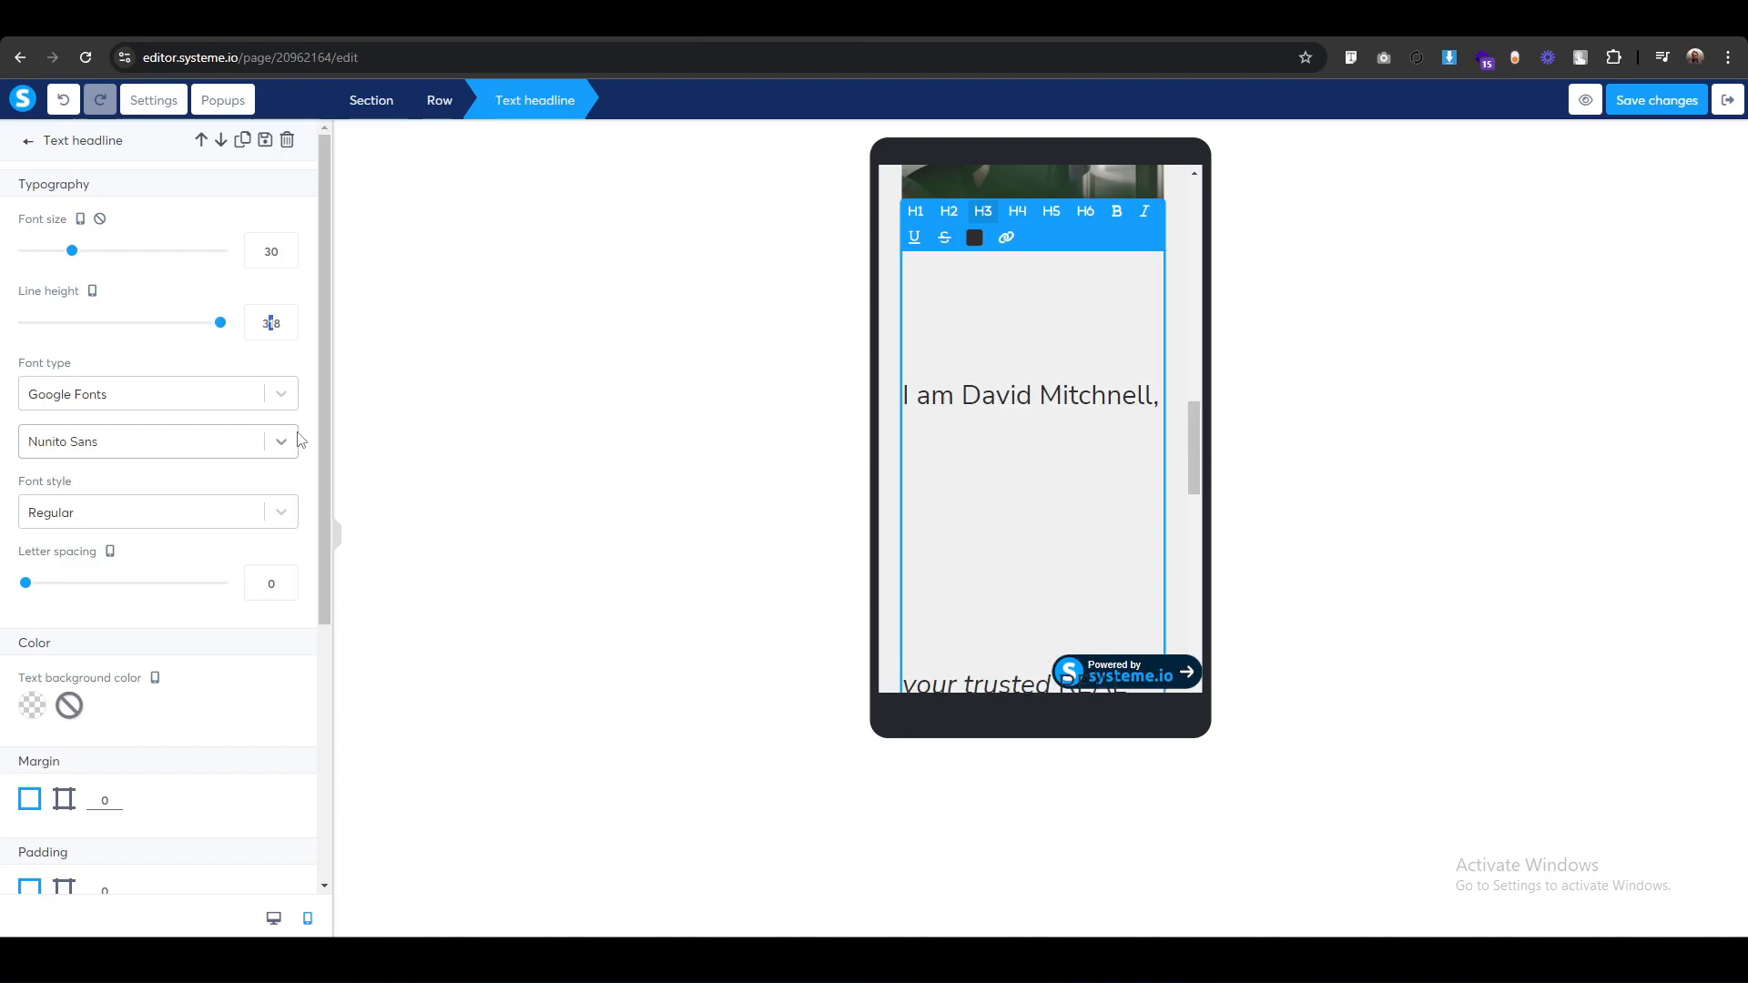
key("BackSpace")
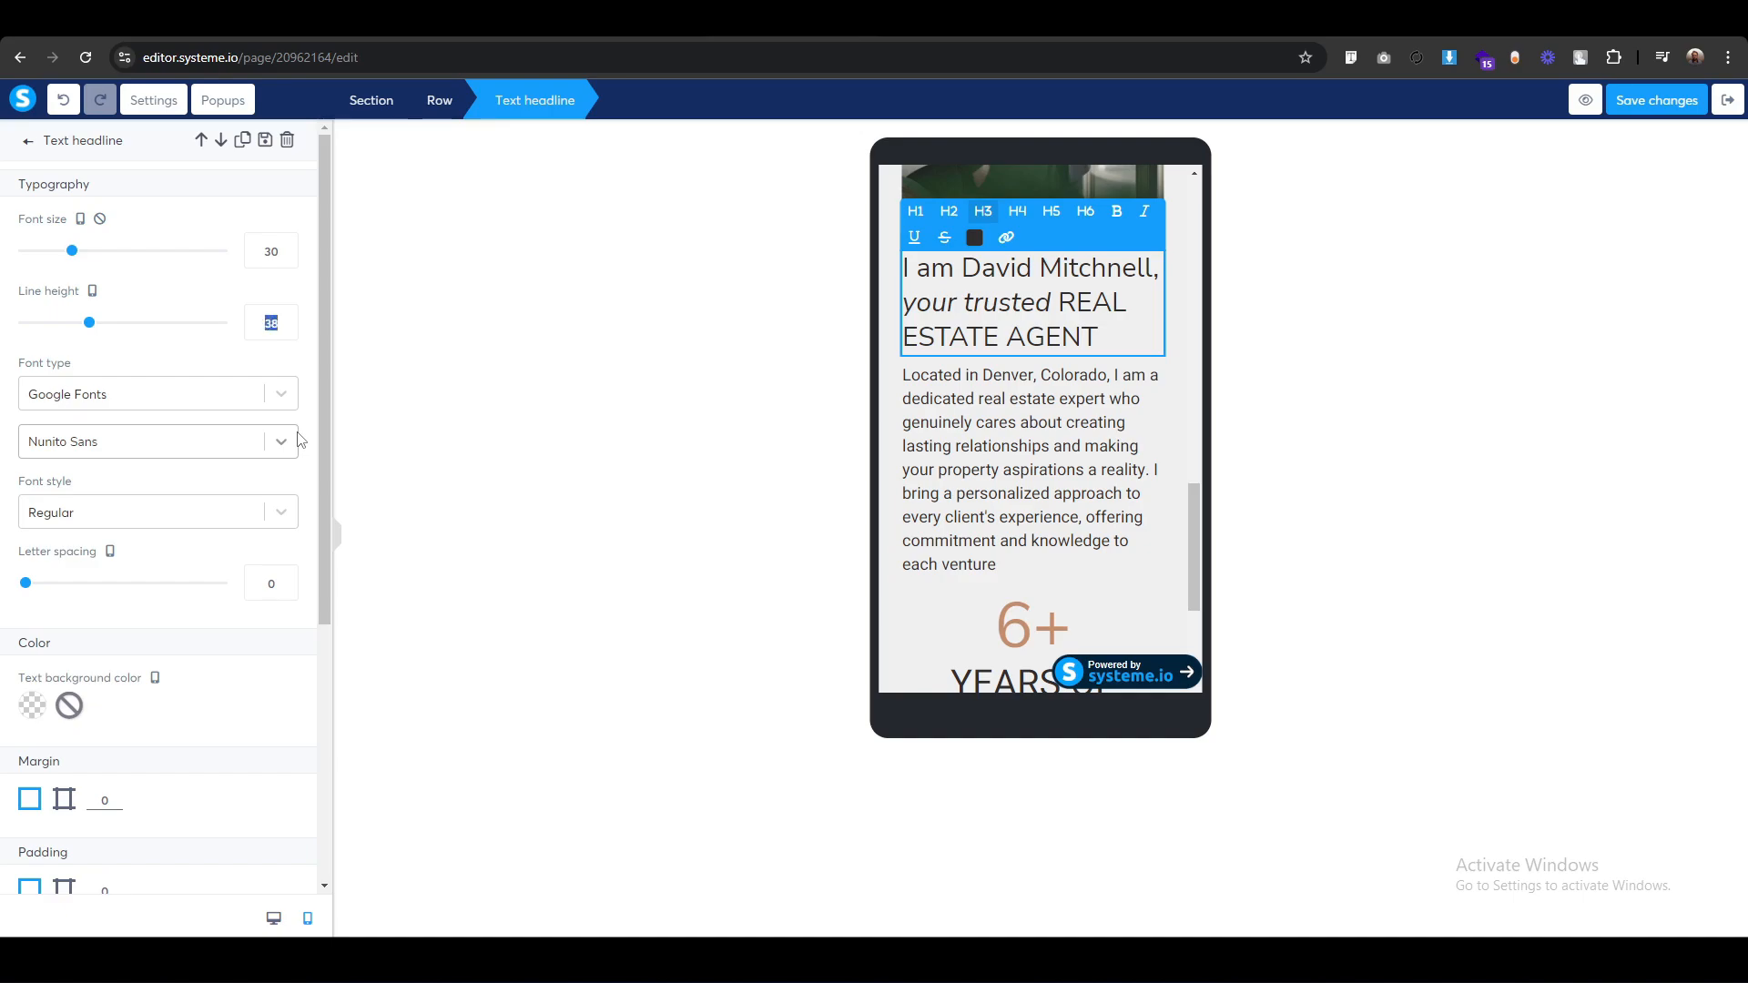
type("40")
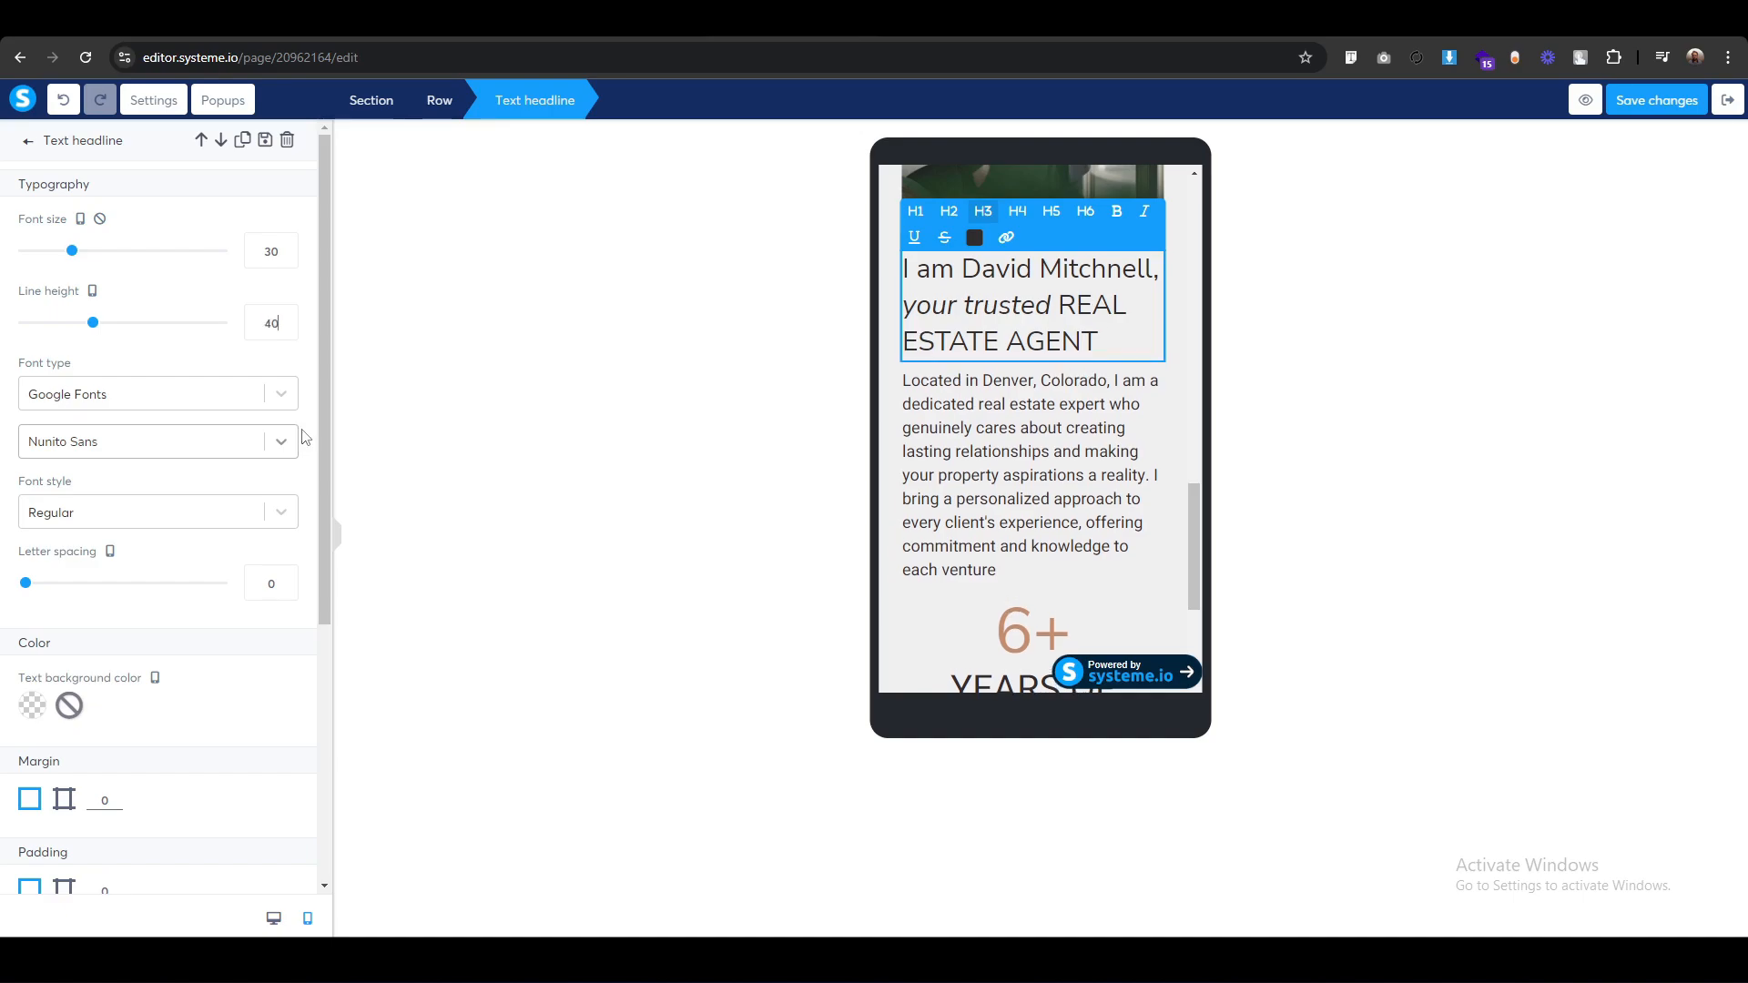
left_click(685, 533)
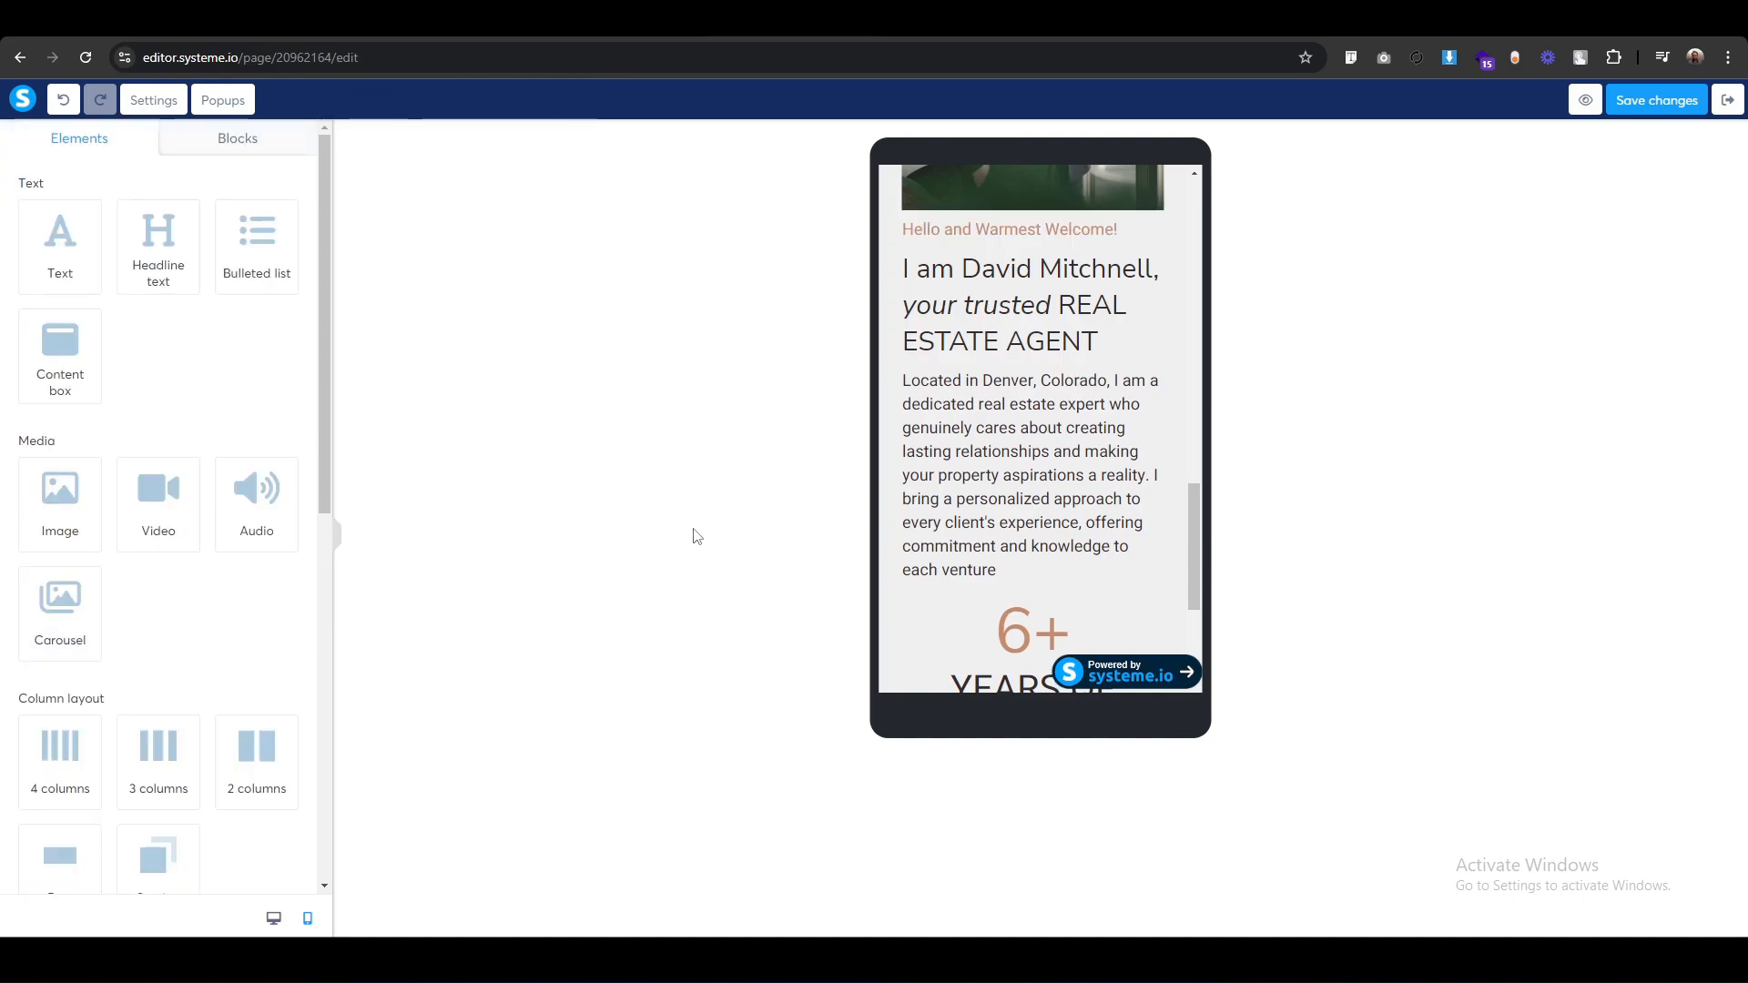
left_click(922, 581)
left_click(690, 605)
Reduce the "YEARS OF experience" text's mobile font size to 30.
scroll(937, 519, "down", 2)
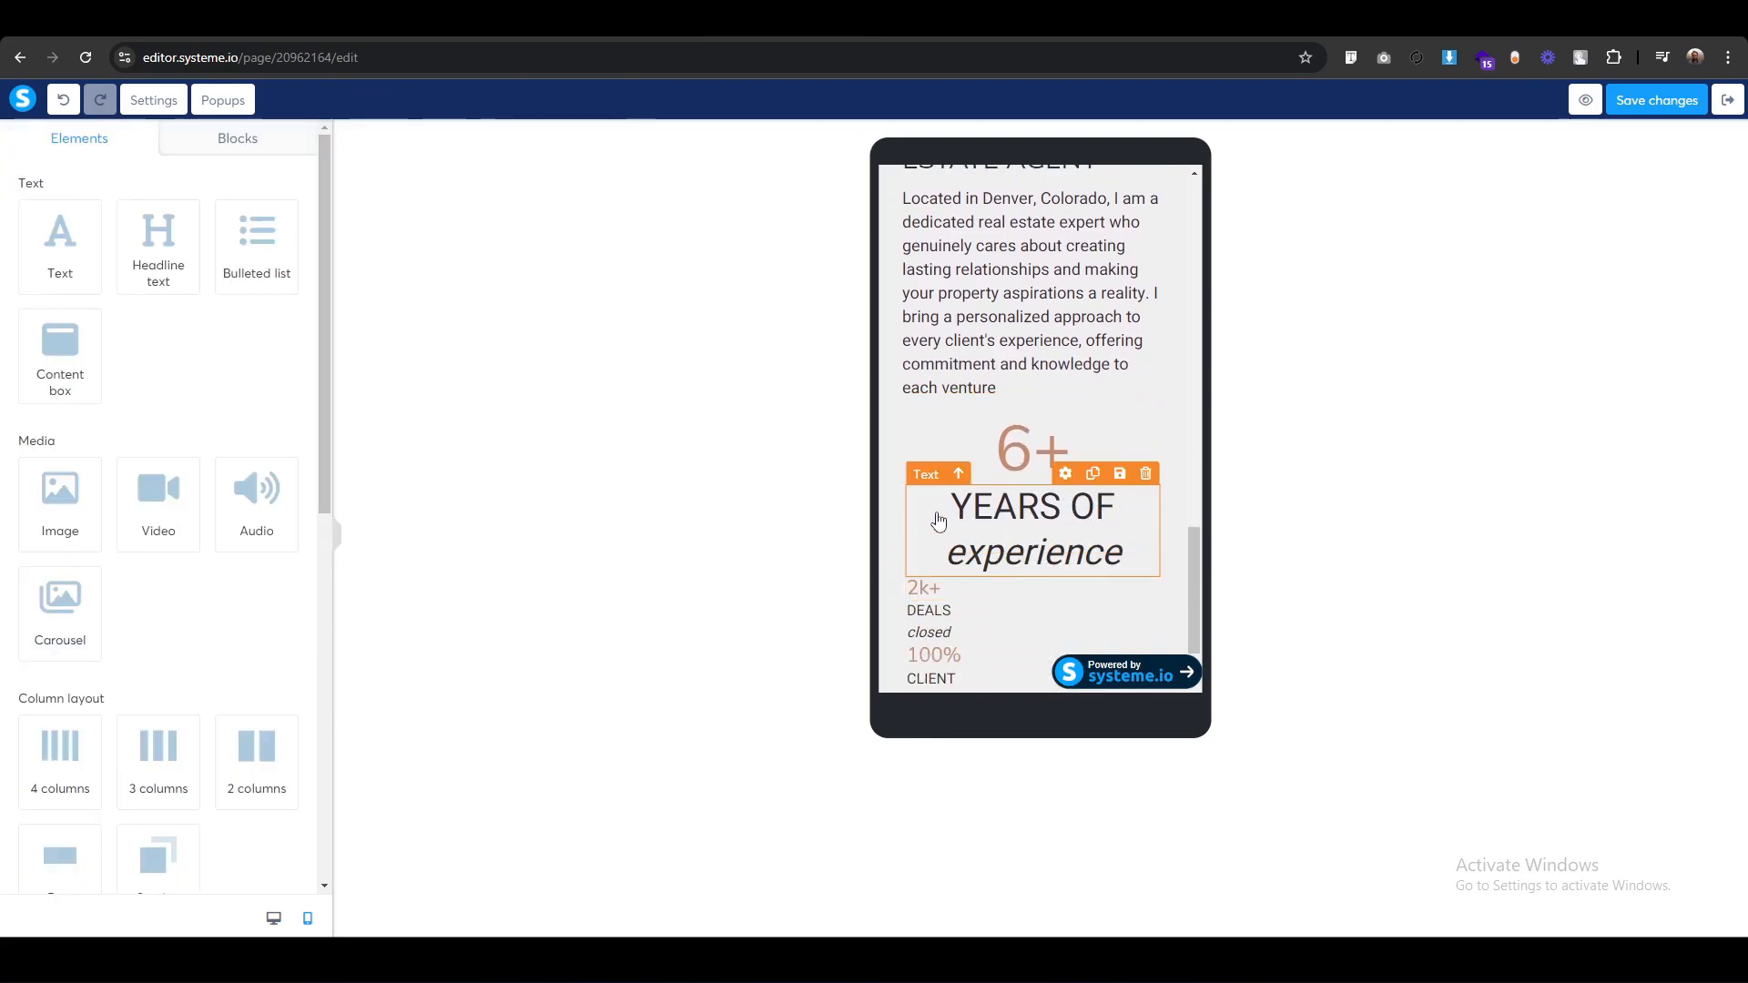
left_click(930, 487)
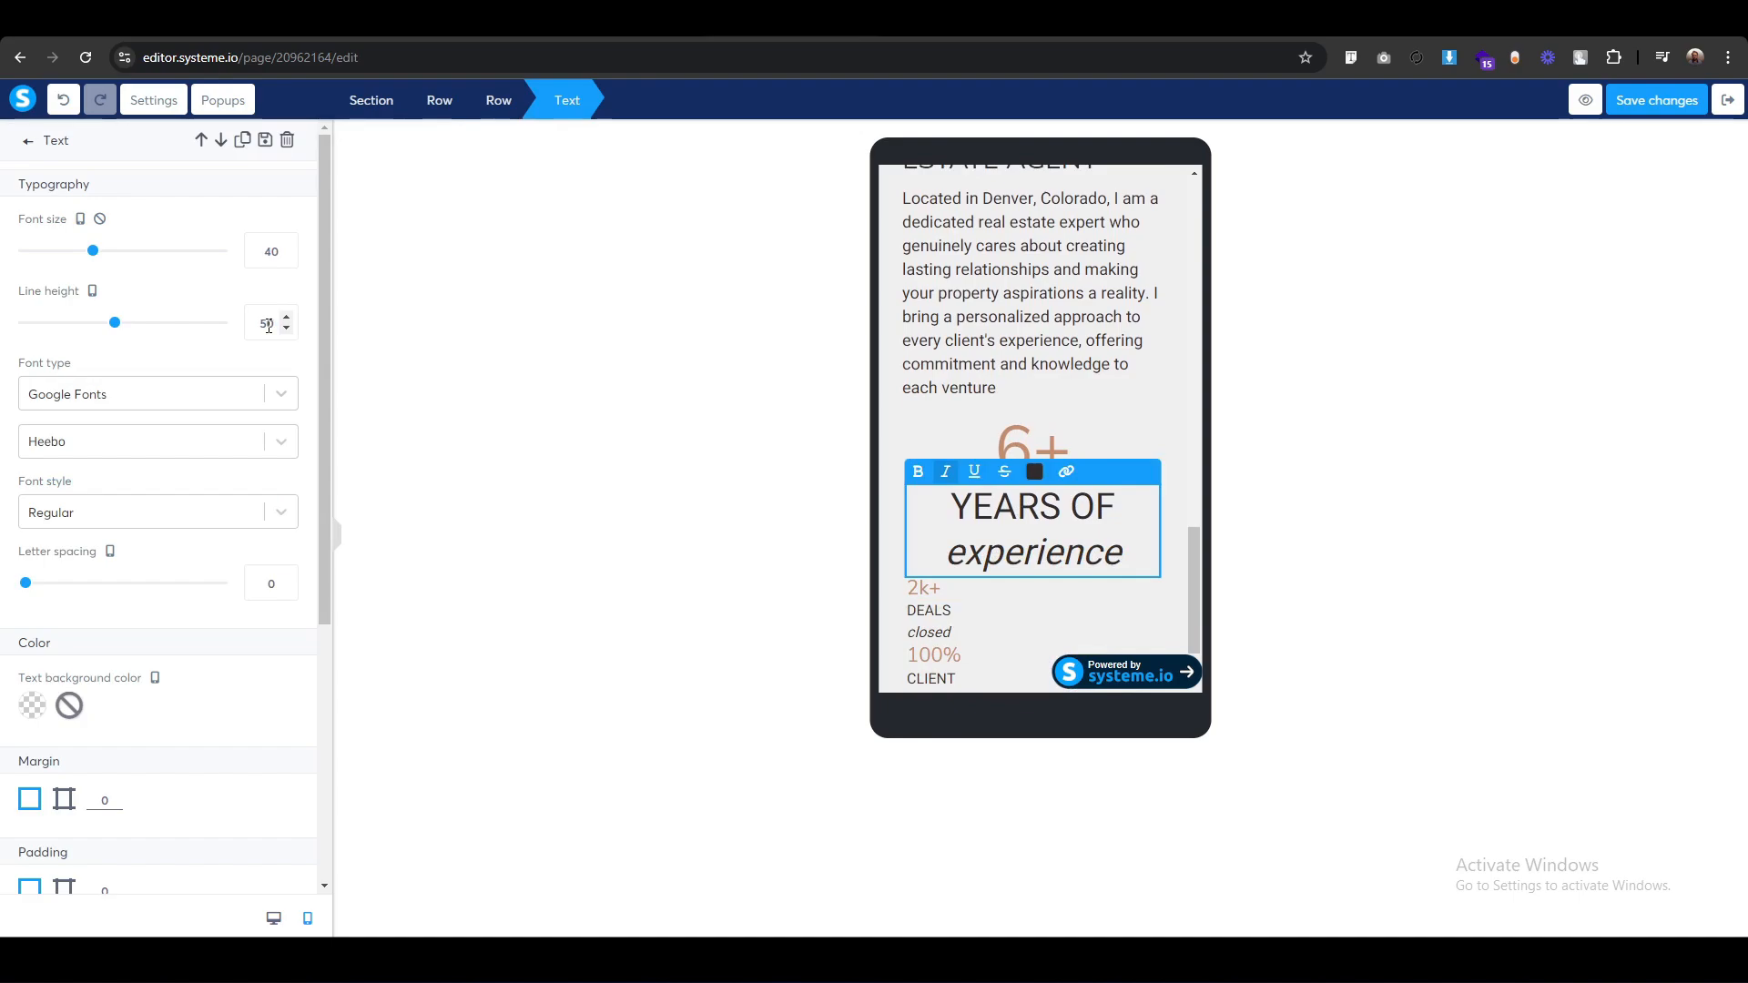
key("Down")
key("Down")
key("Down")
key("Down")
key("Down")
key("Down")
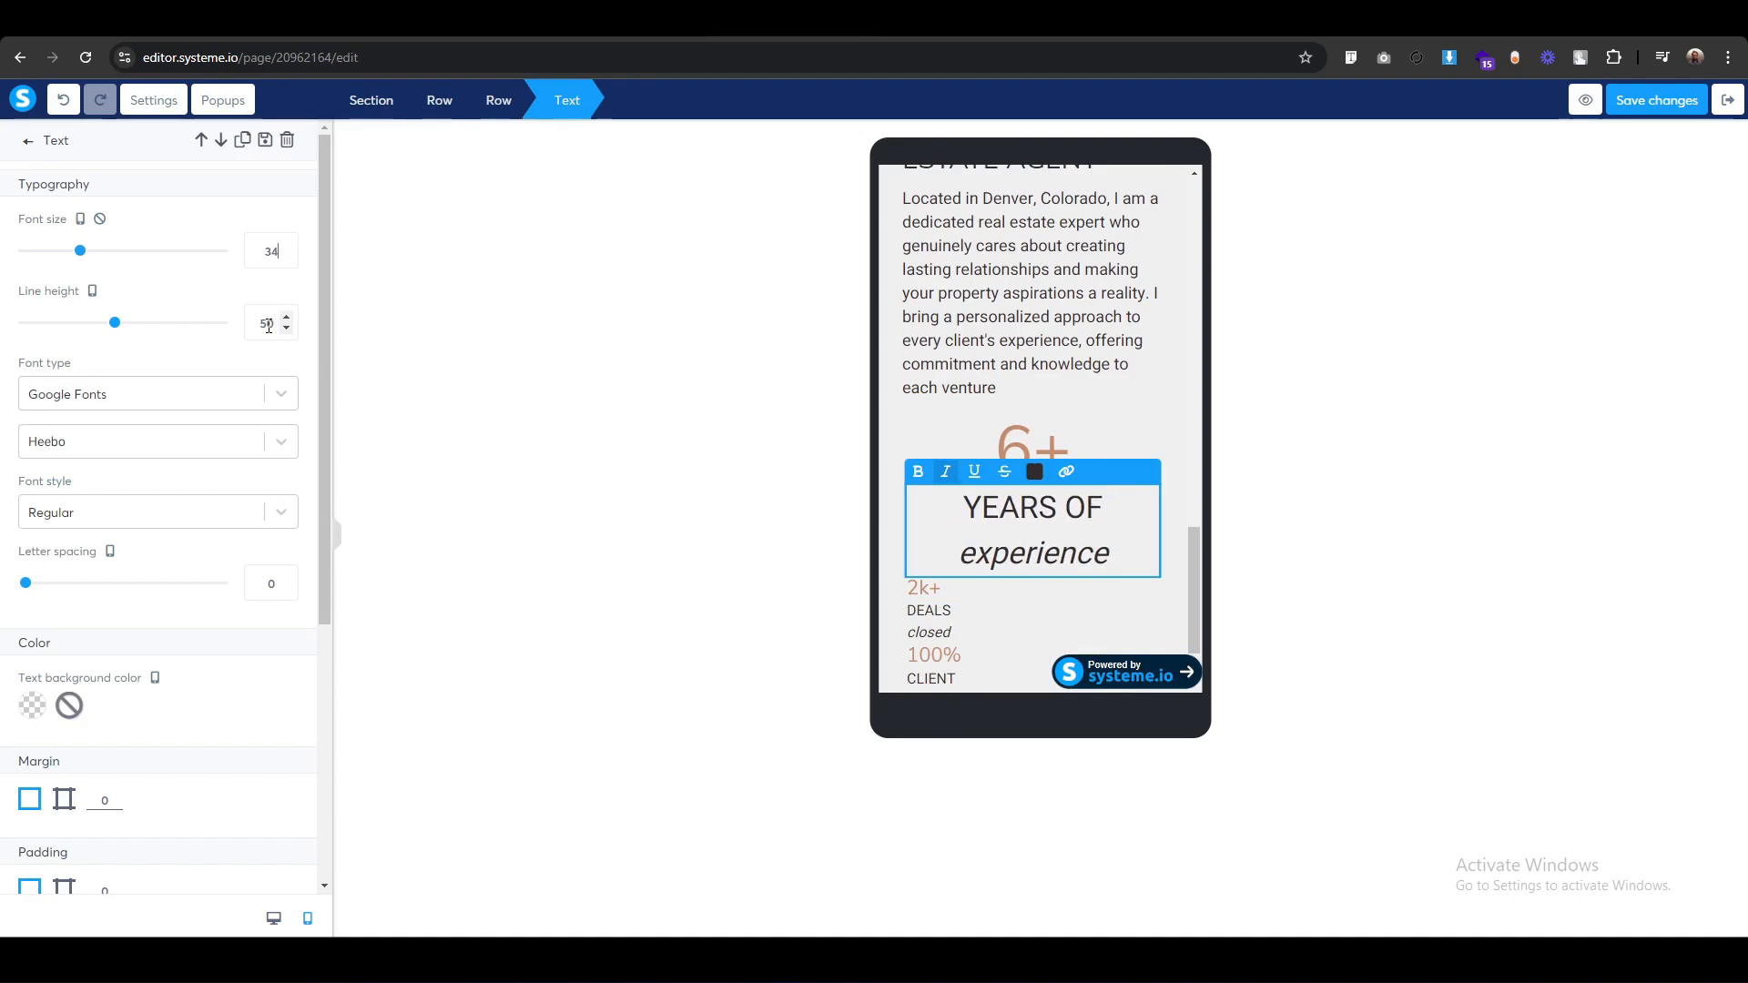
key("Down")
key("Down")
key("Down")
key("Down")
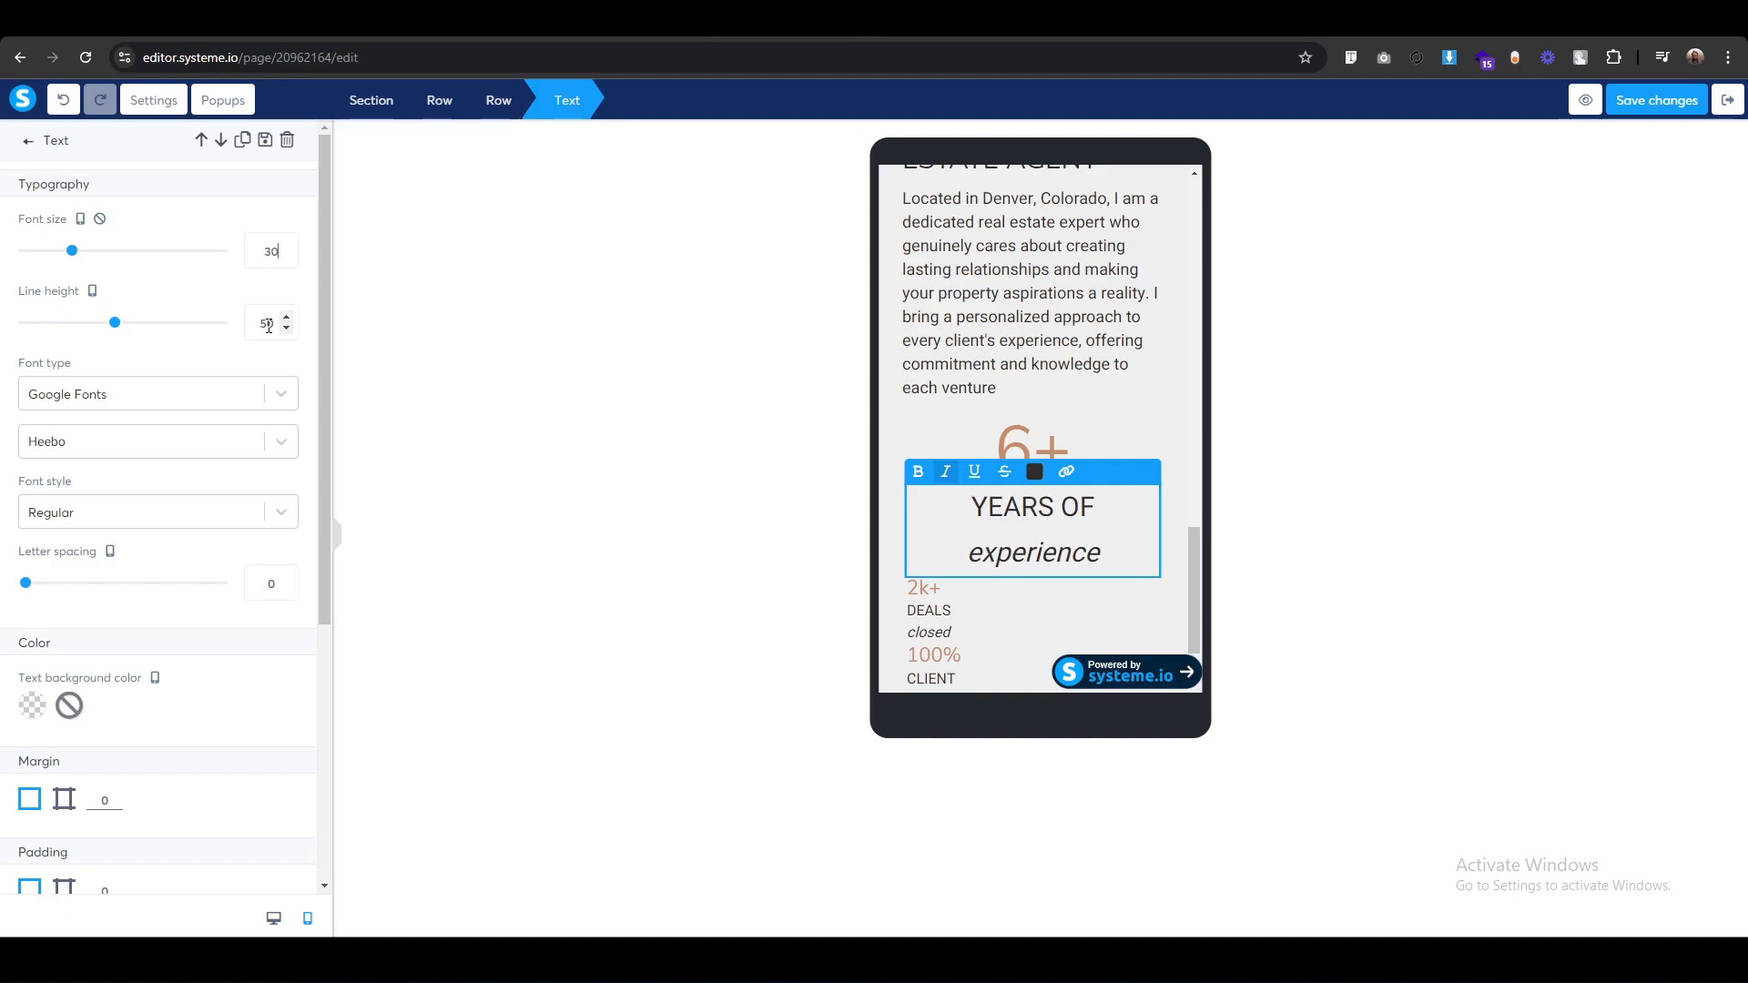
Reduce the "YEARS OF experience" text's mobile line height to 38.
left_click(264, 324)
key("Down")
key("Down")
key("Down")
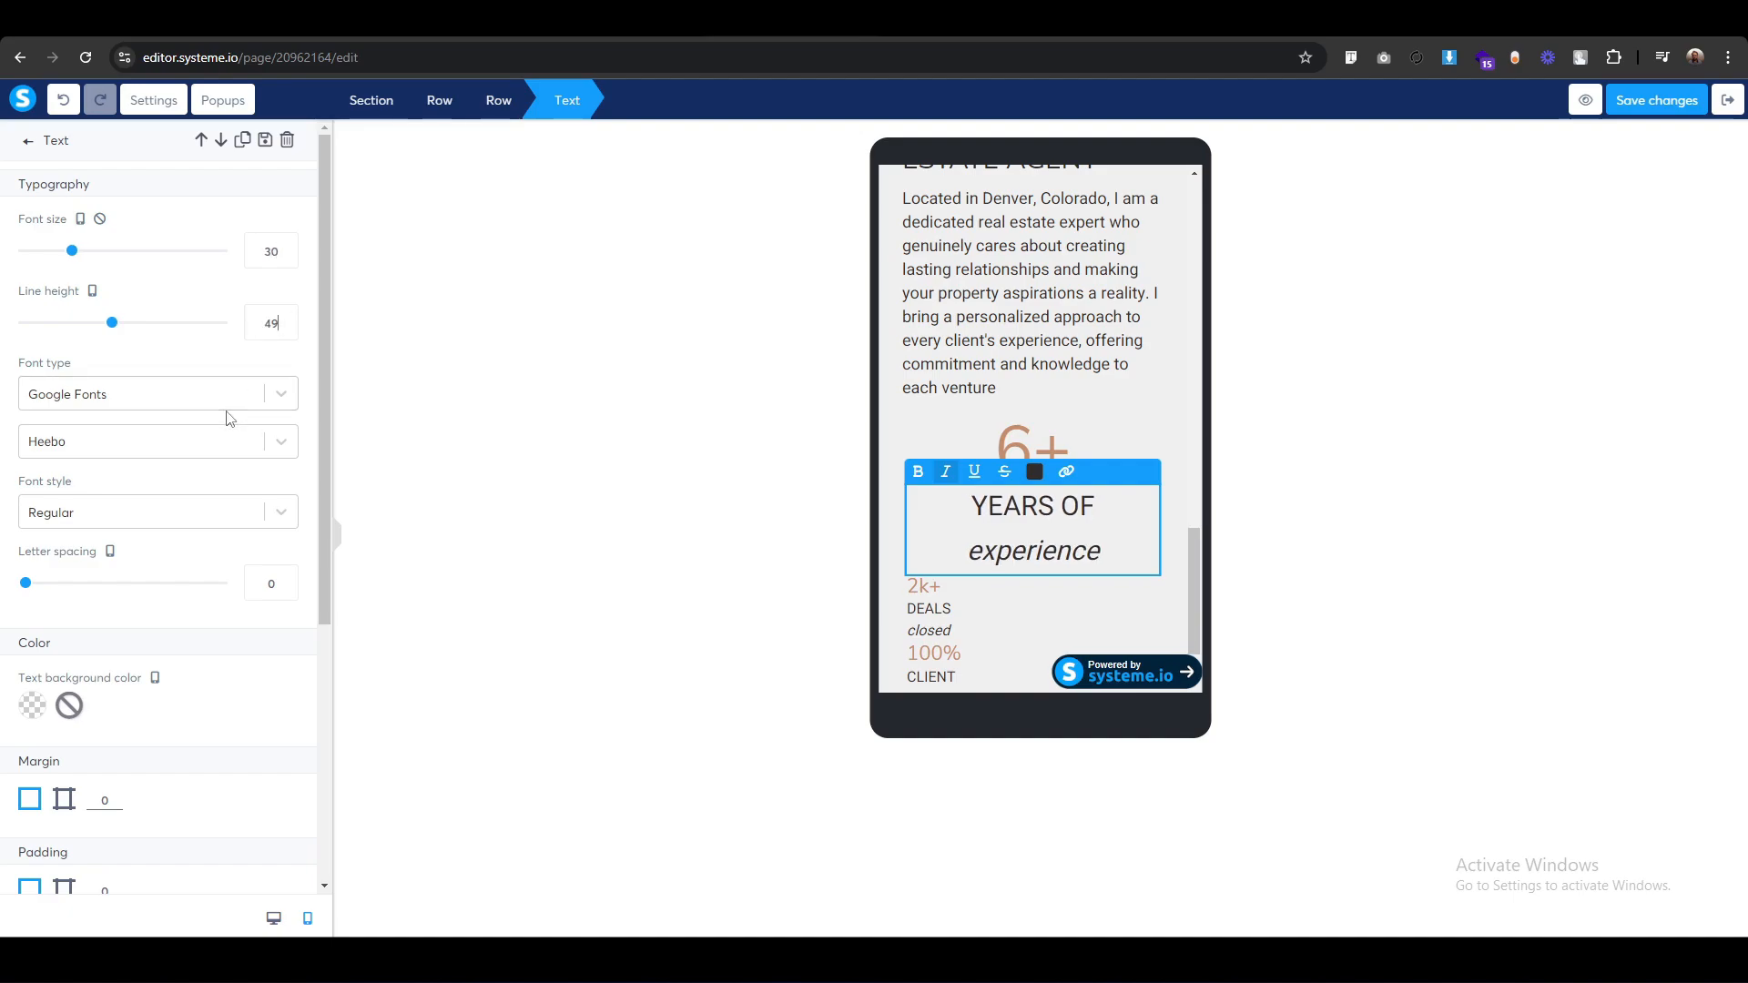
key("Down")
key("Down")
key("Down")
key("Down")
key("Down")
key("Down")
key("Down")
key("Down")
key("Down")
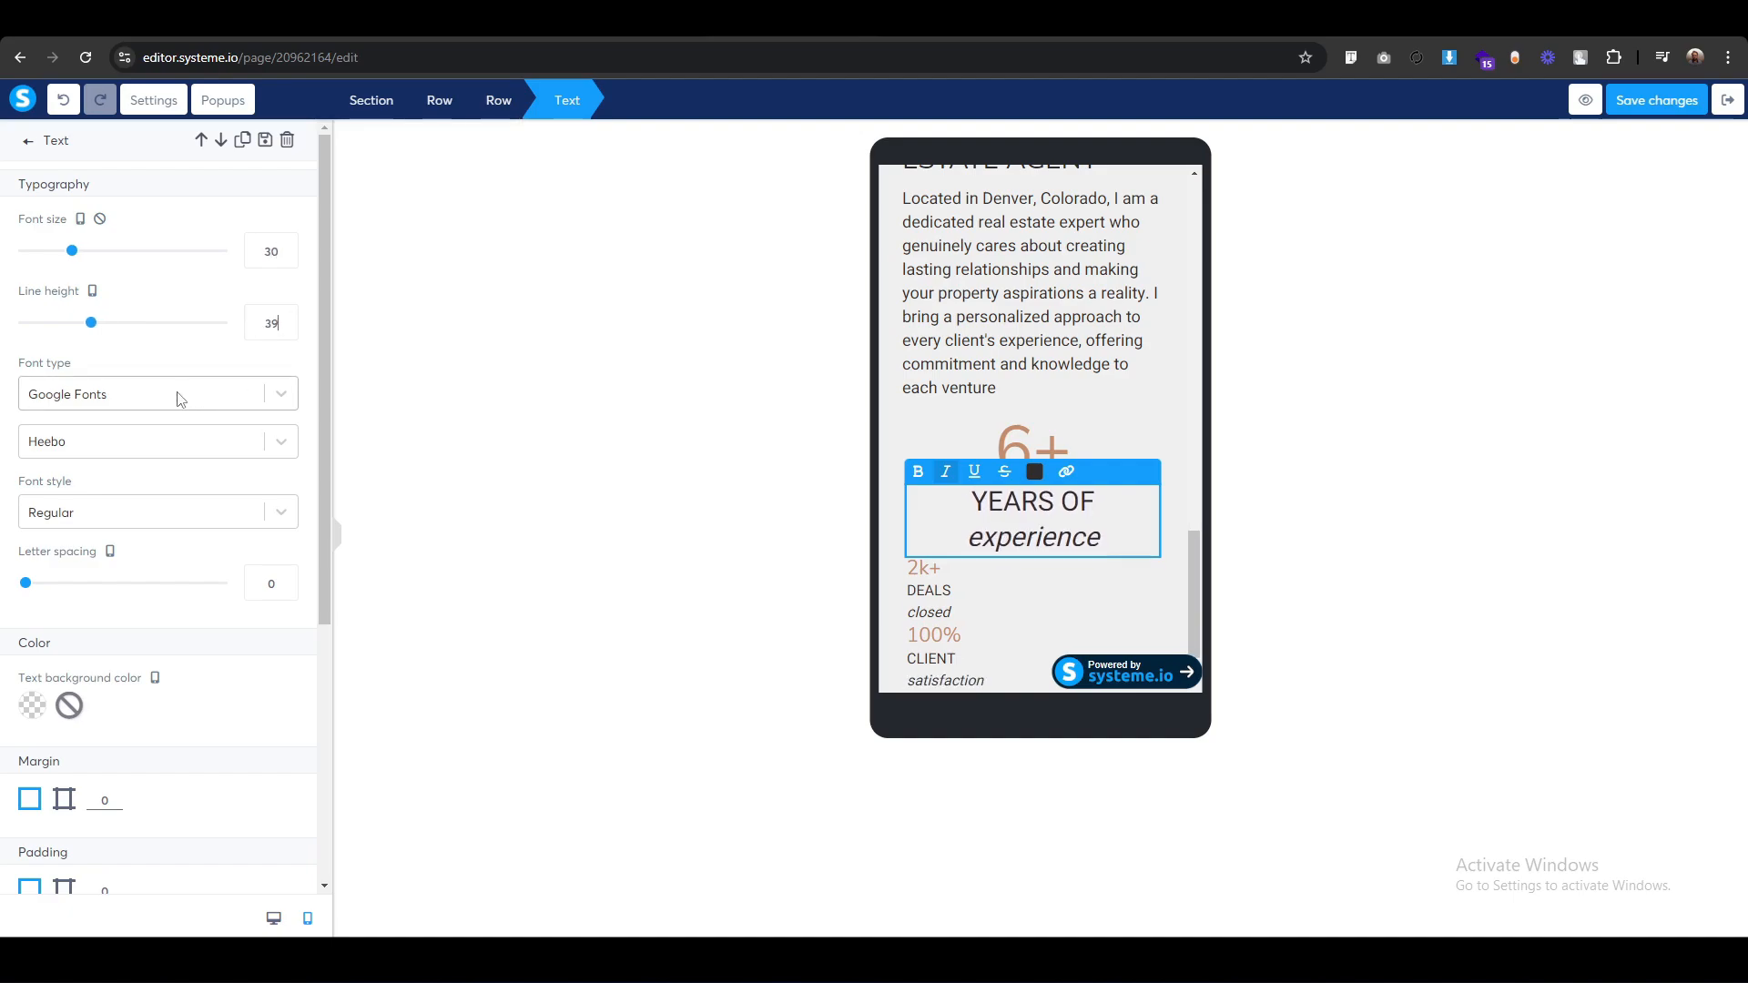
left_click(758, 457)
Set the "2k+" statistic headline's mobile font size to 70 and center-align it.
scroll(915, 510, "down", 1)
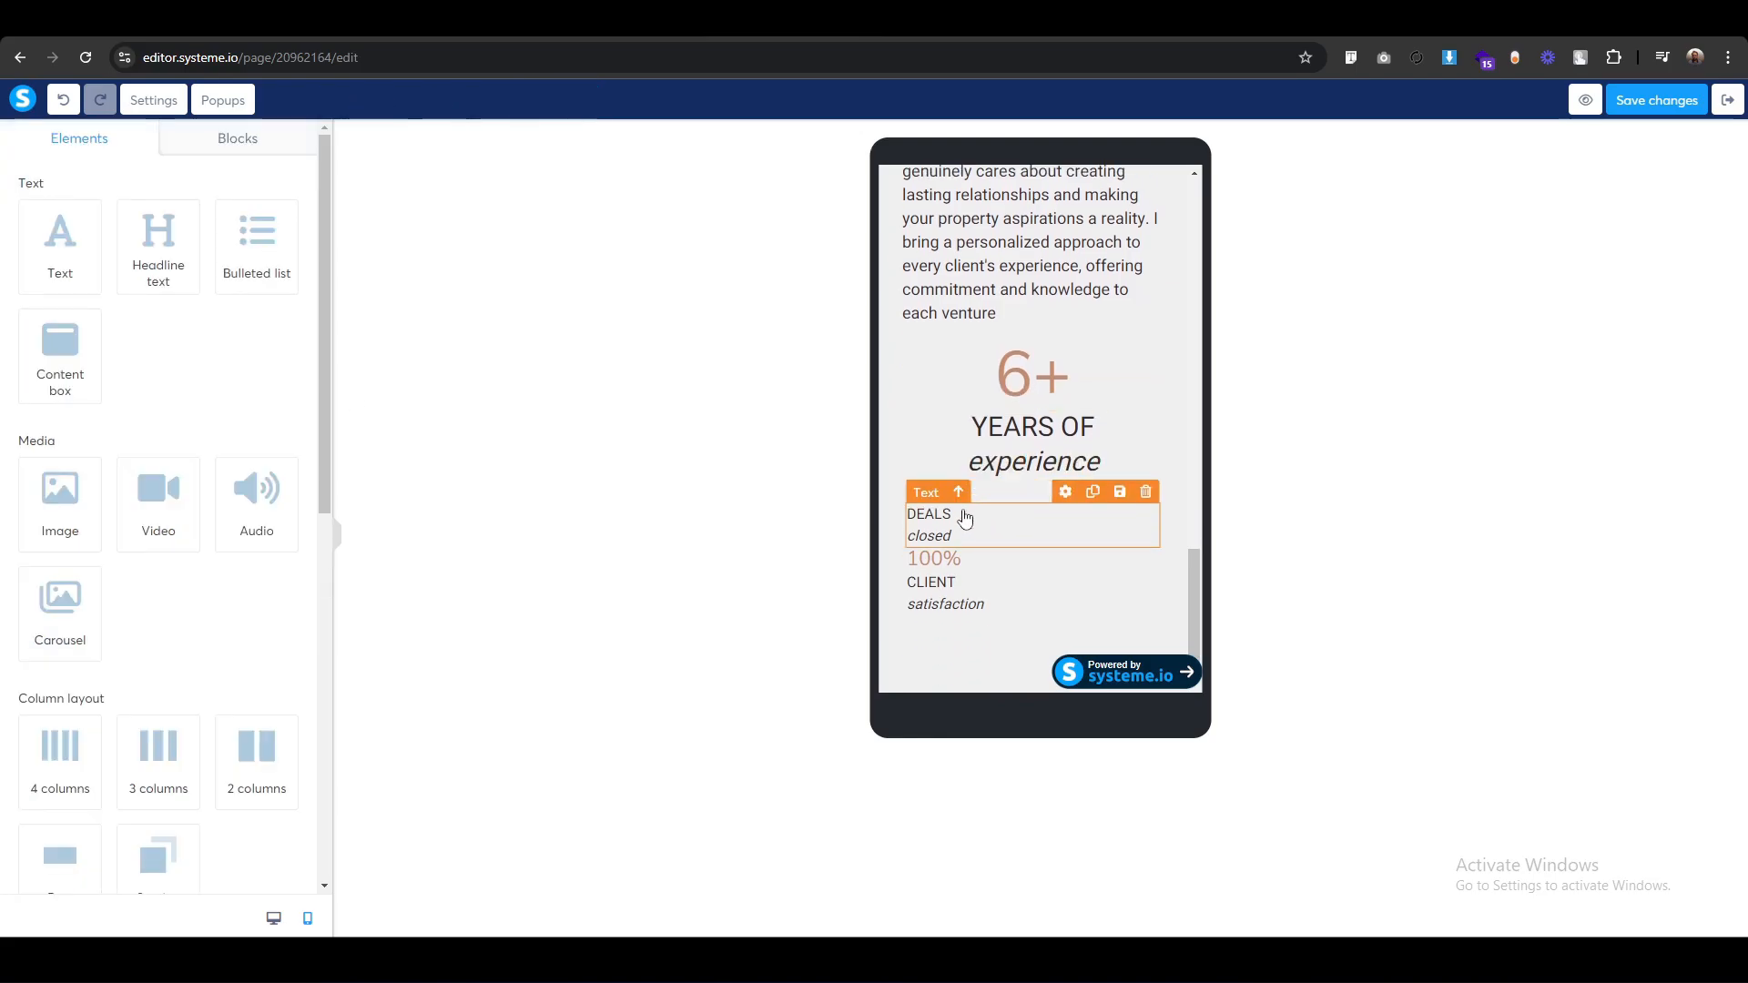
left_click(1054, 384)
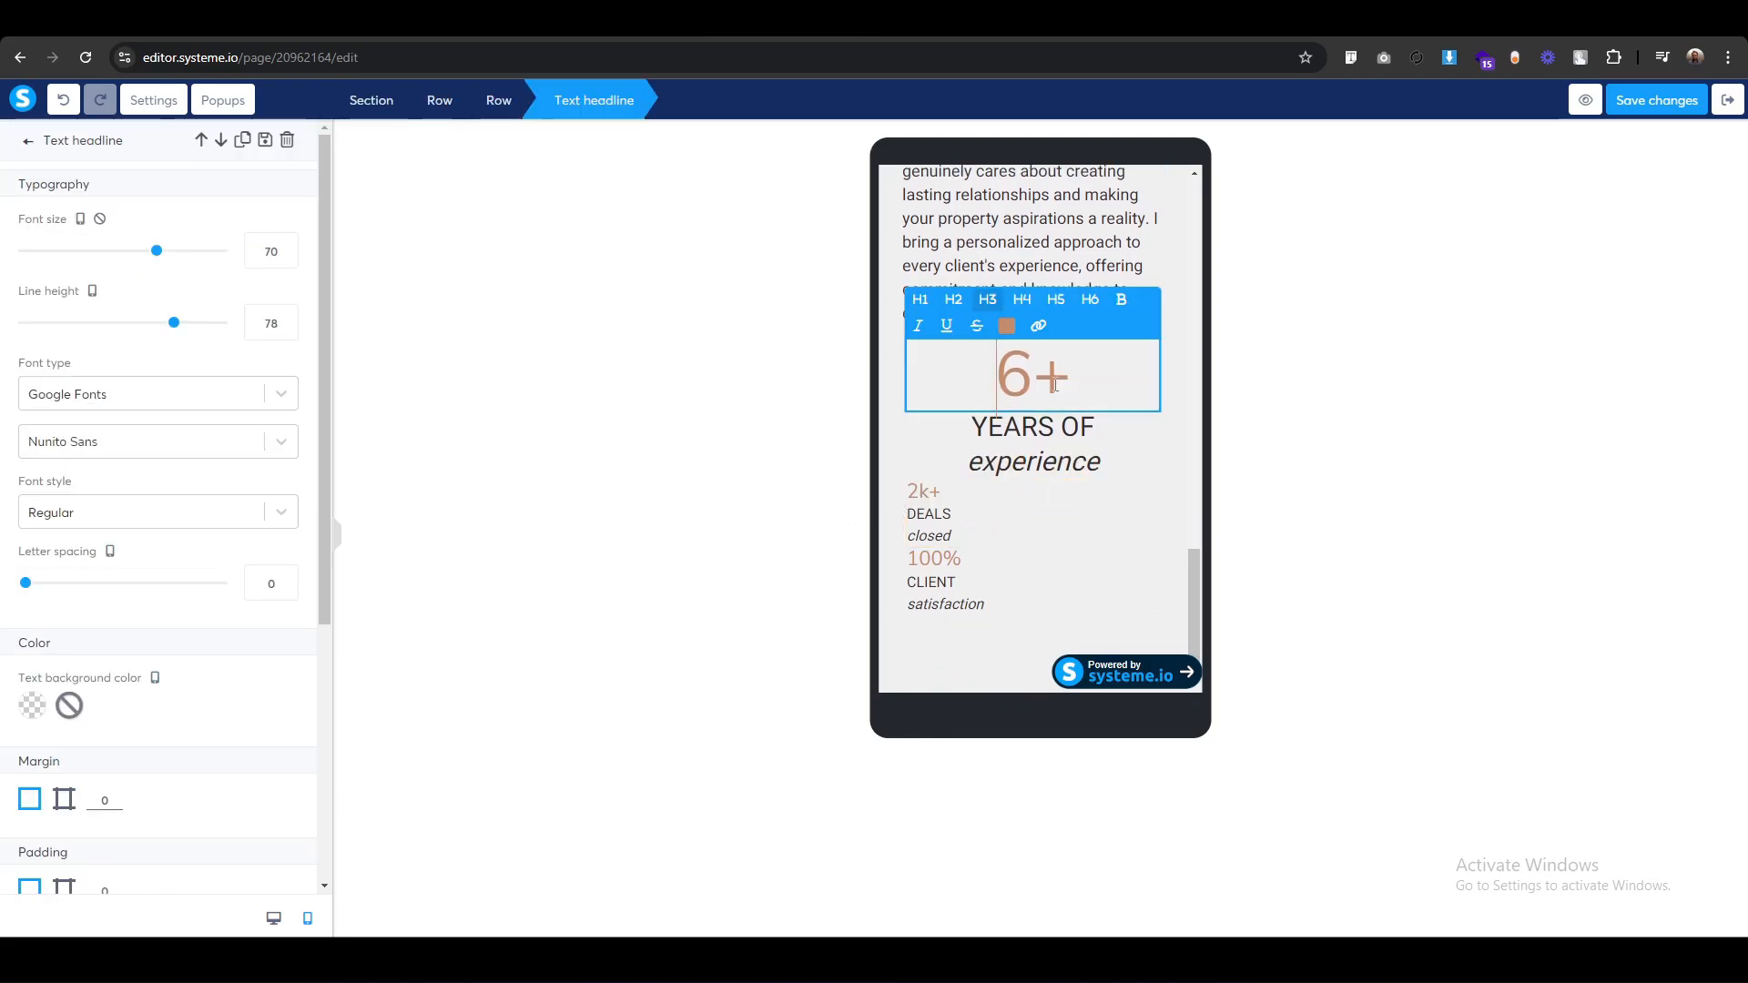
left_click(925, 515)
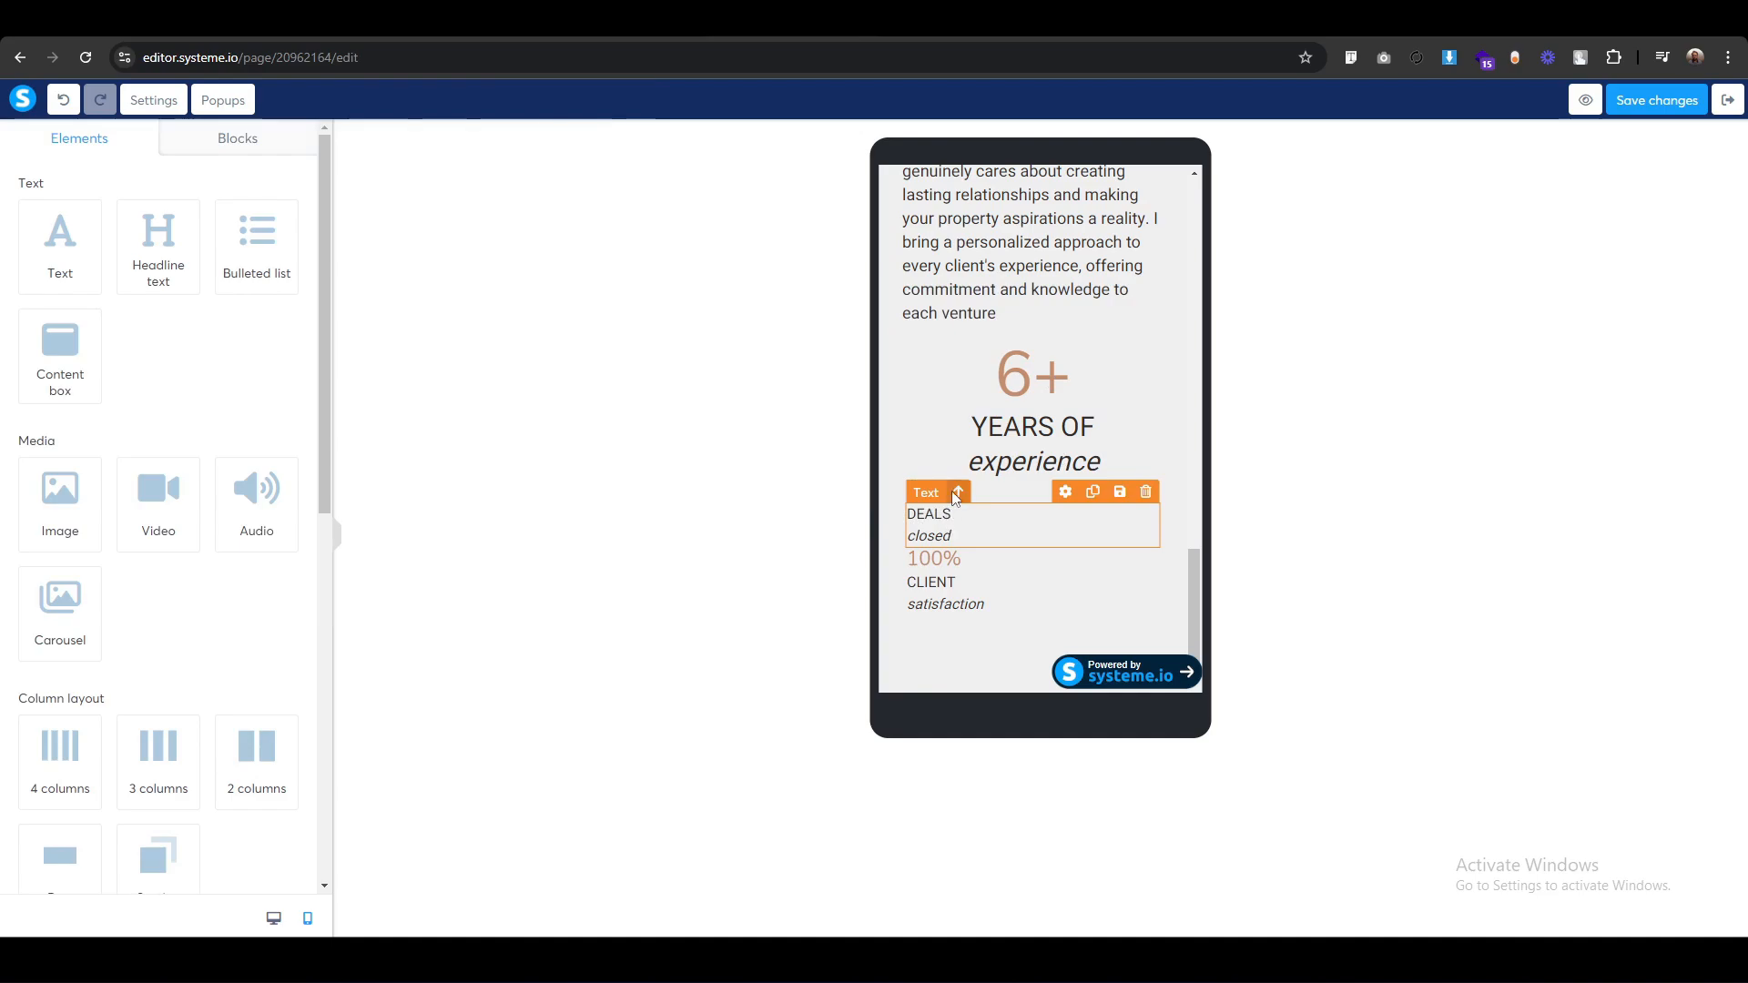
left_click(1011, 492)
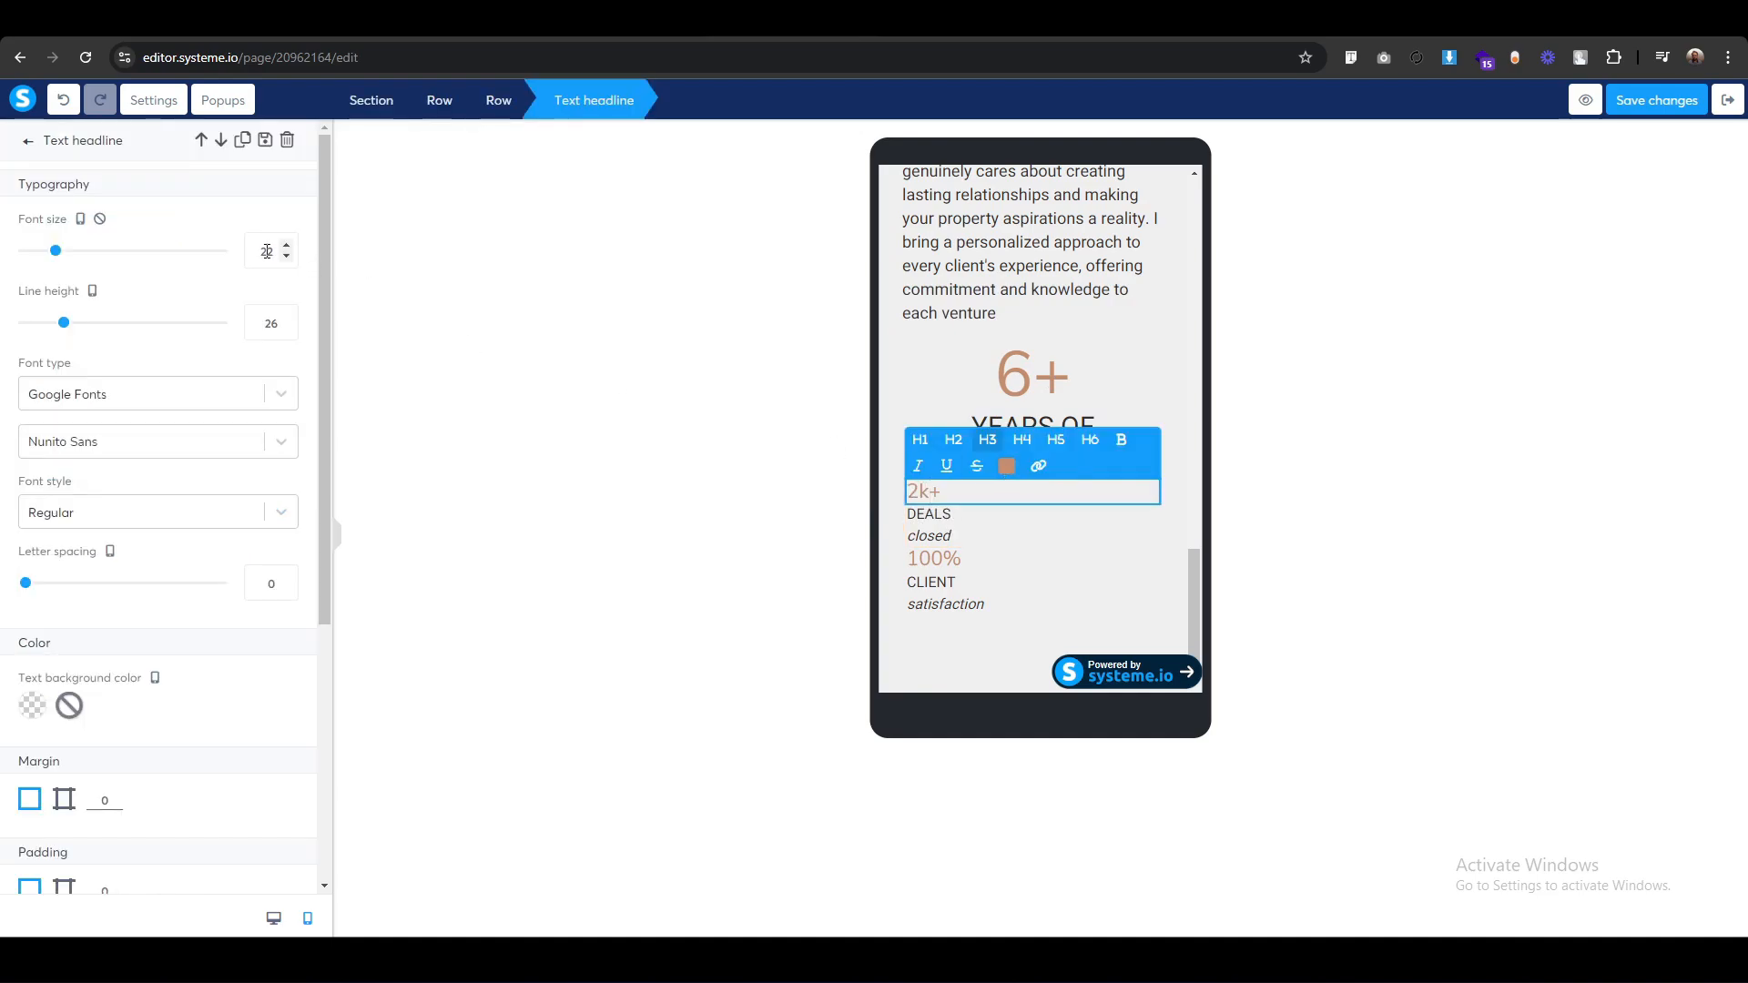
type("70")
scroll(195, 682, "down", 4)
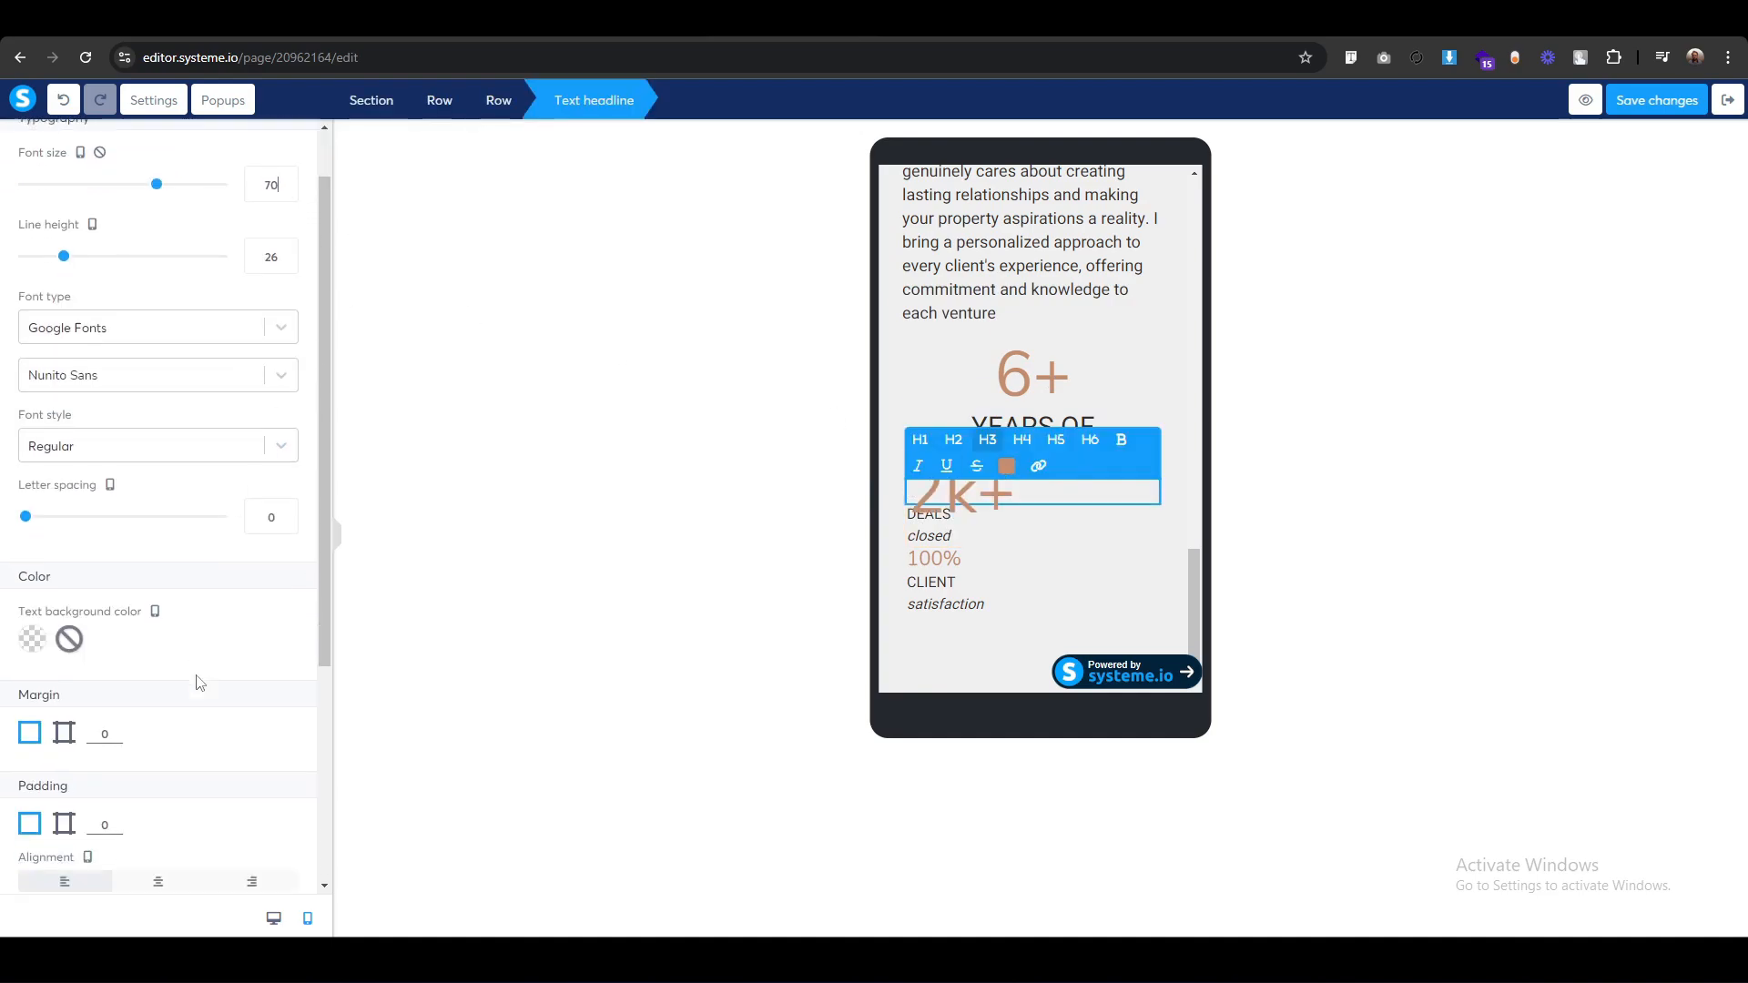
left_click(155, 584)
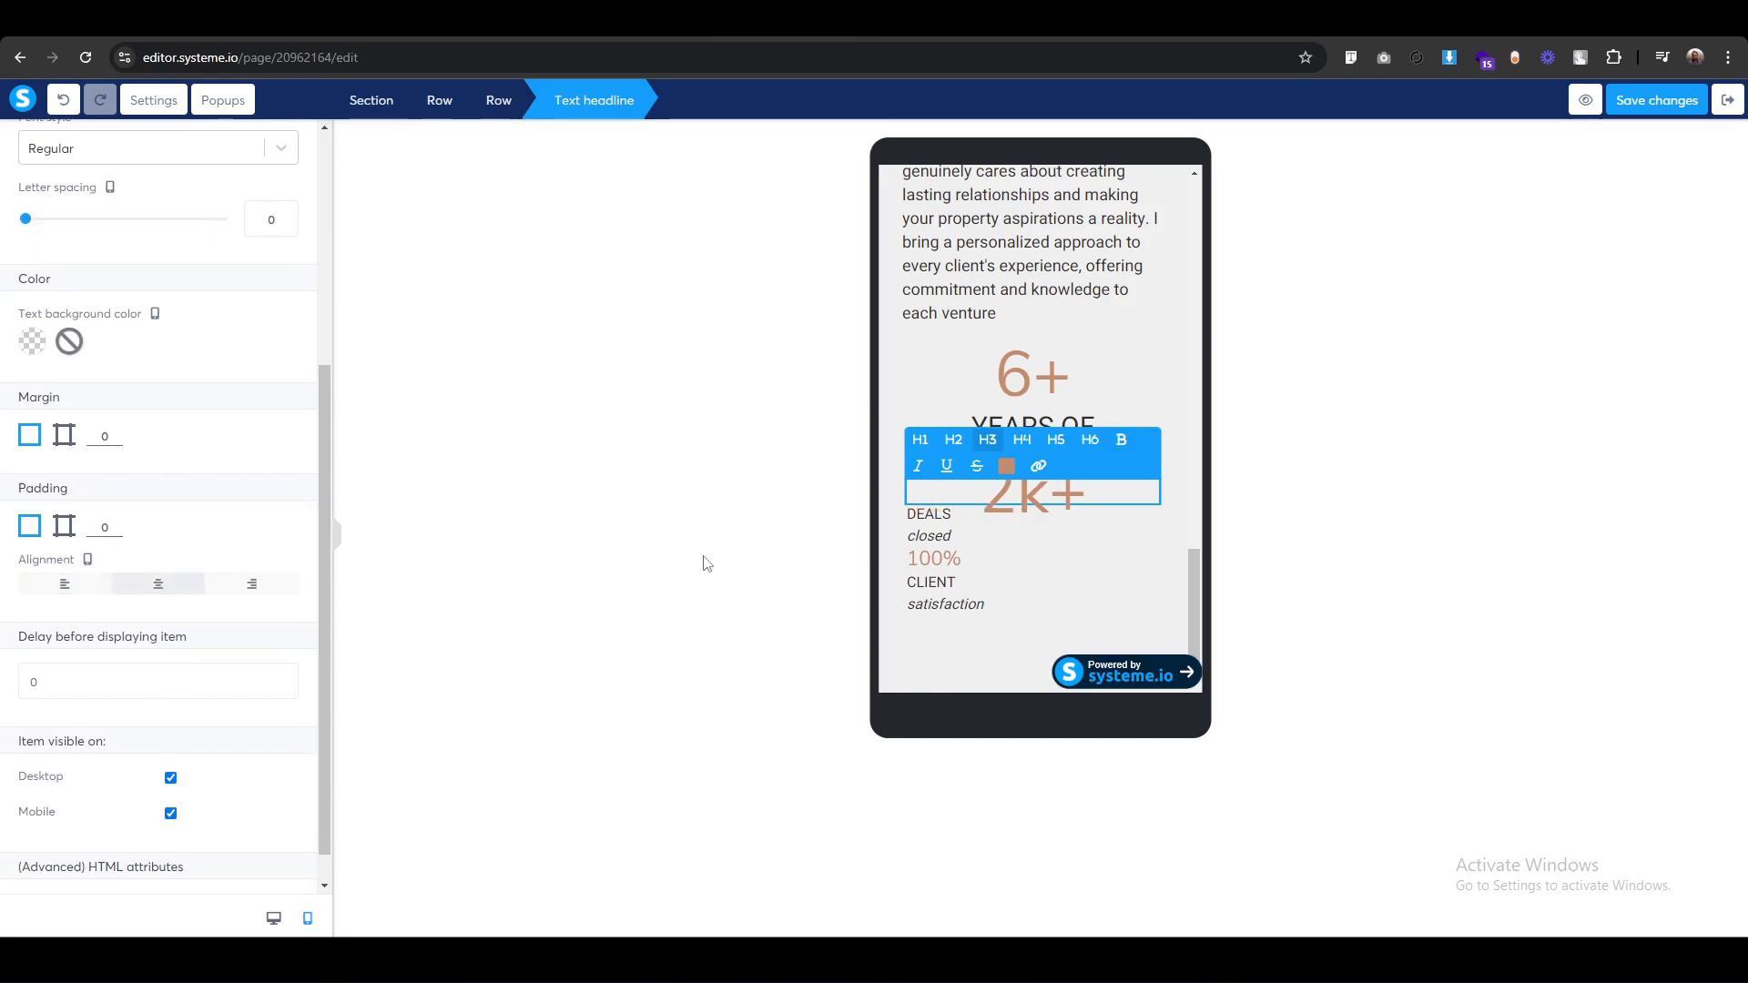
Set the "DEALS closed" text's mobile font size to 30 and its line height to 38.
left_click(925, 496)
left_click(925, 493)
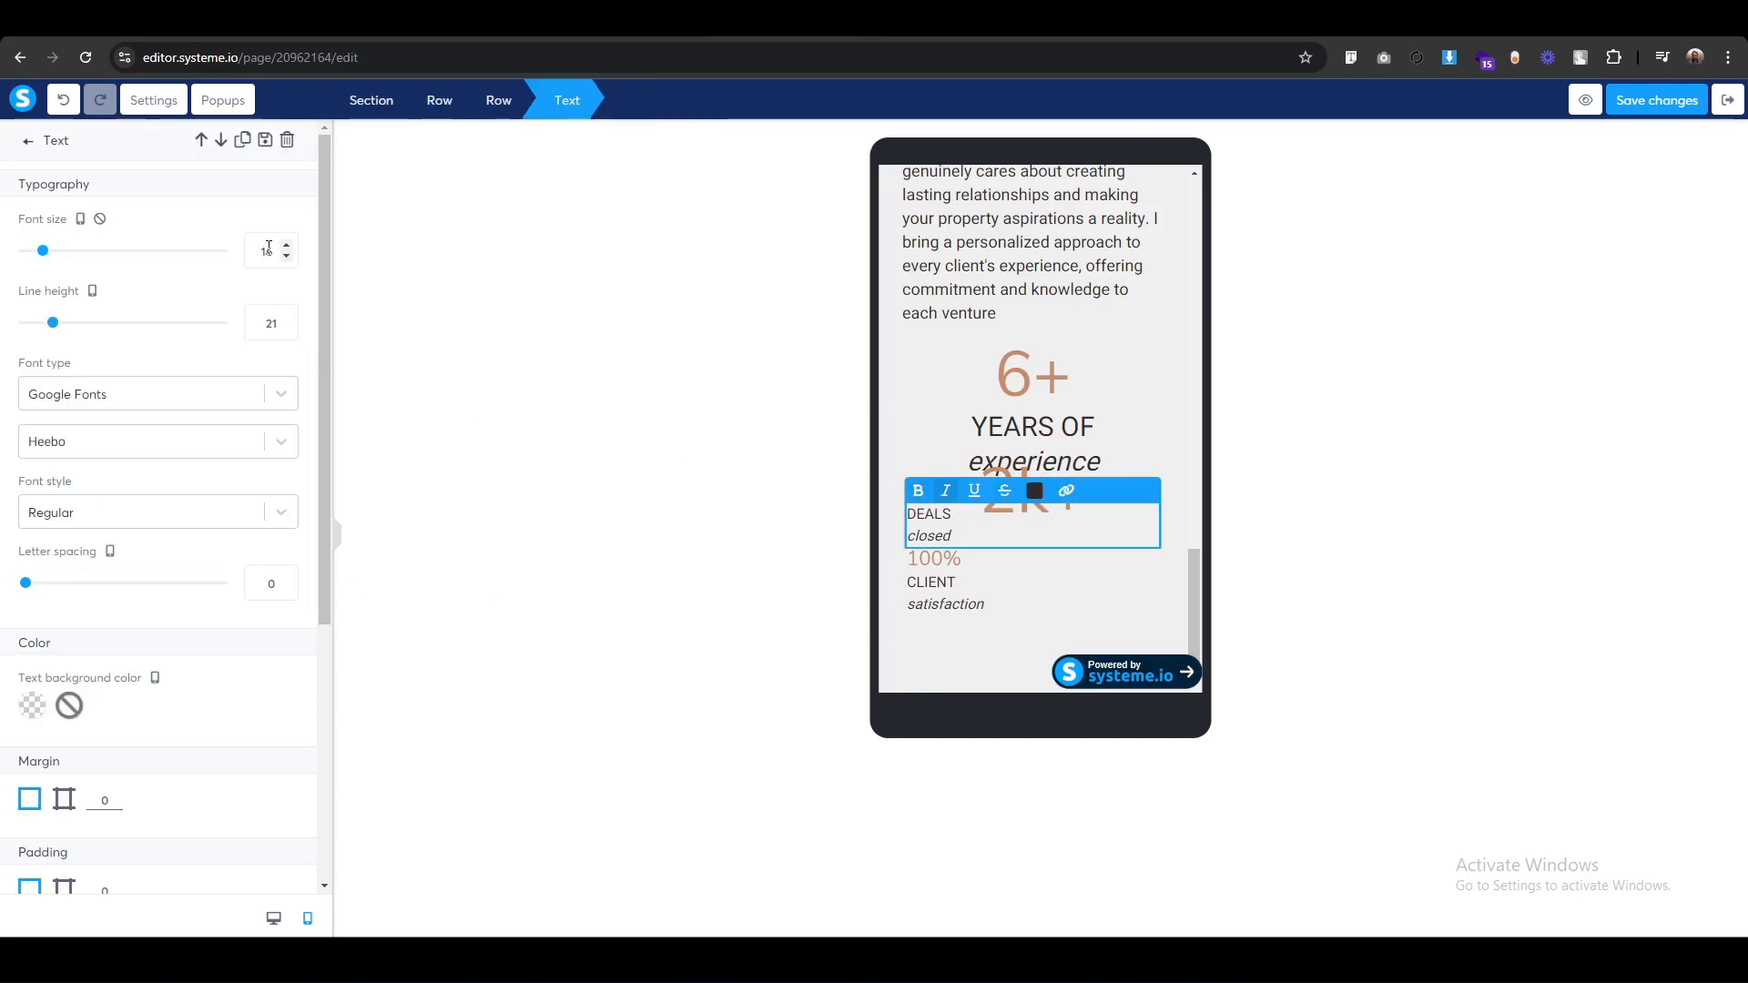
double_click(268, 250)
type("30")
double_click(271, 323)
type("30")
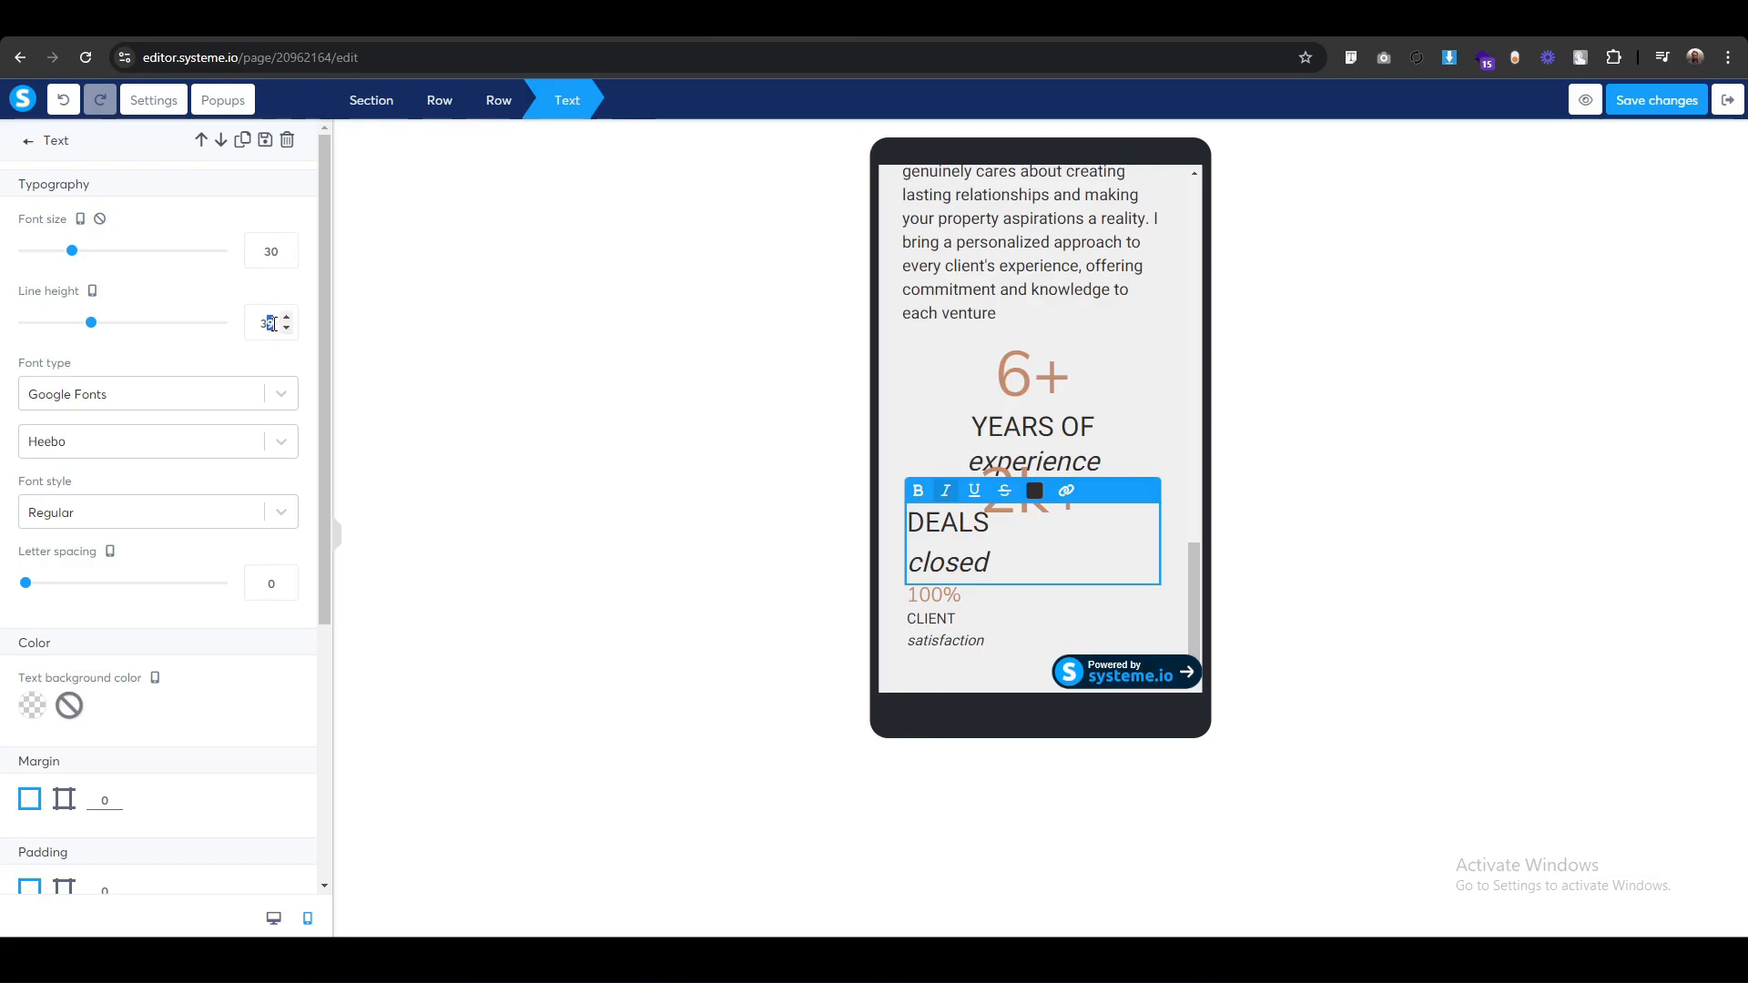
left_click(593, 453)
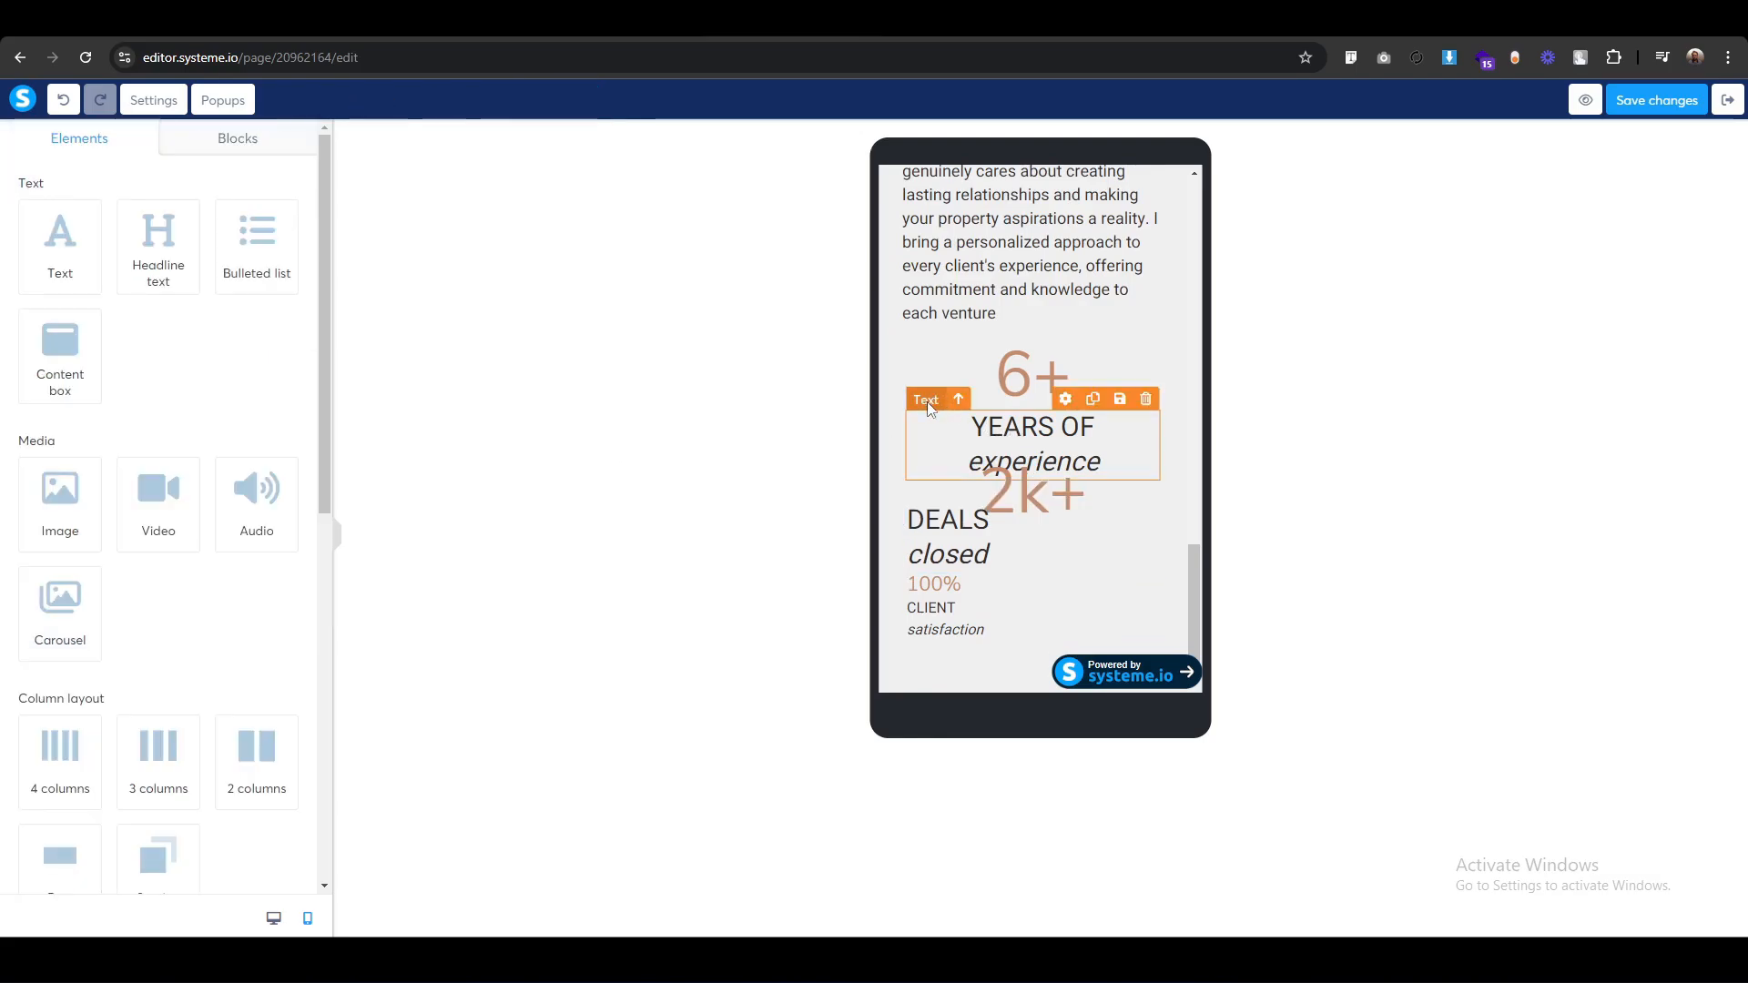
Give the "YEARS OF experience" text individual side padding on mobile, with 50 at the bottom.
left_click(929, 407)
scroll(62, 643, "down", 3)
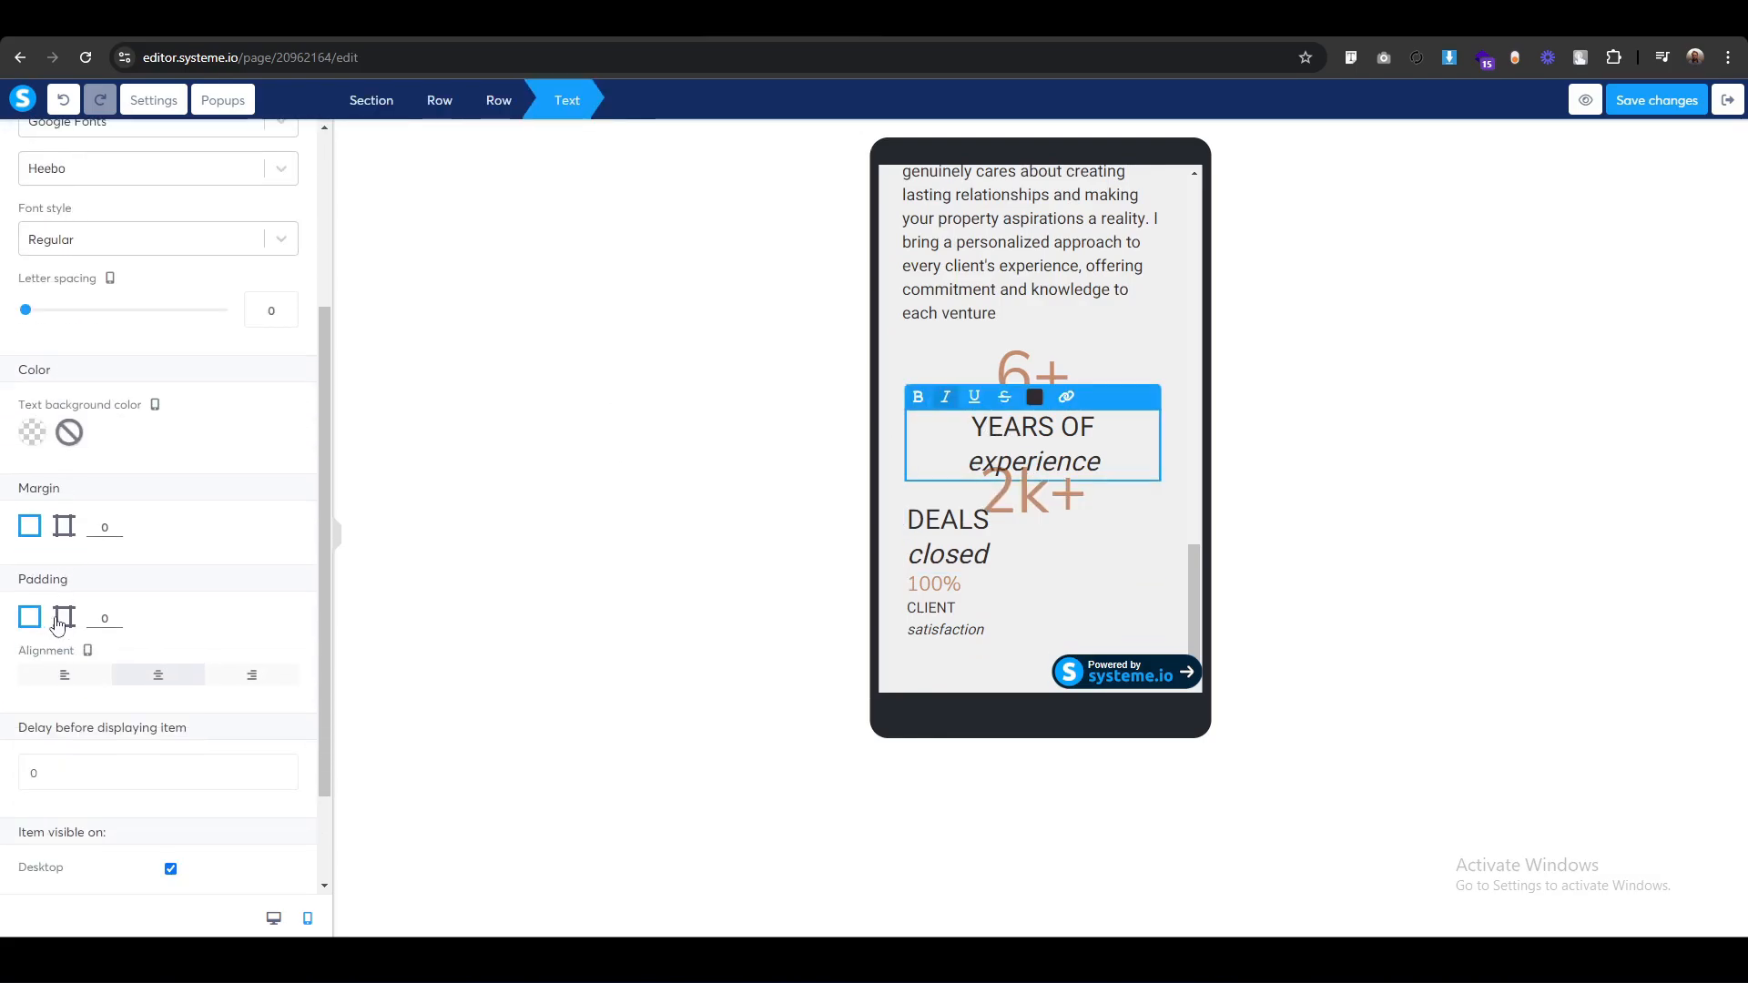
left_click(60, 619)
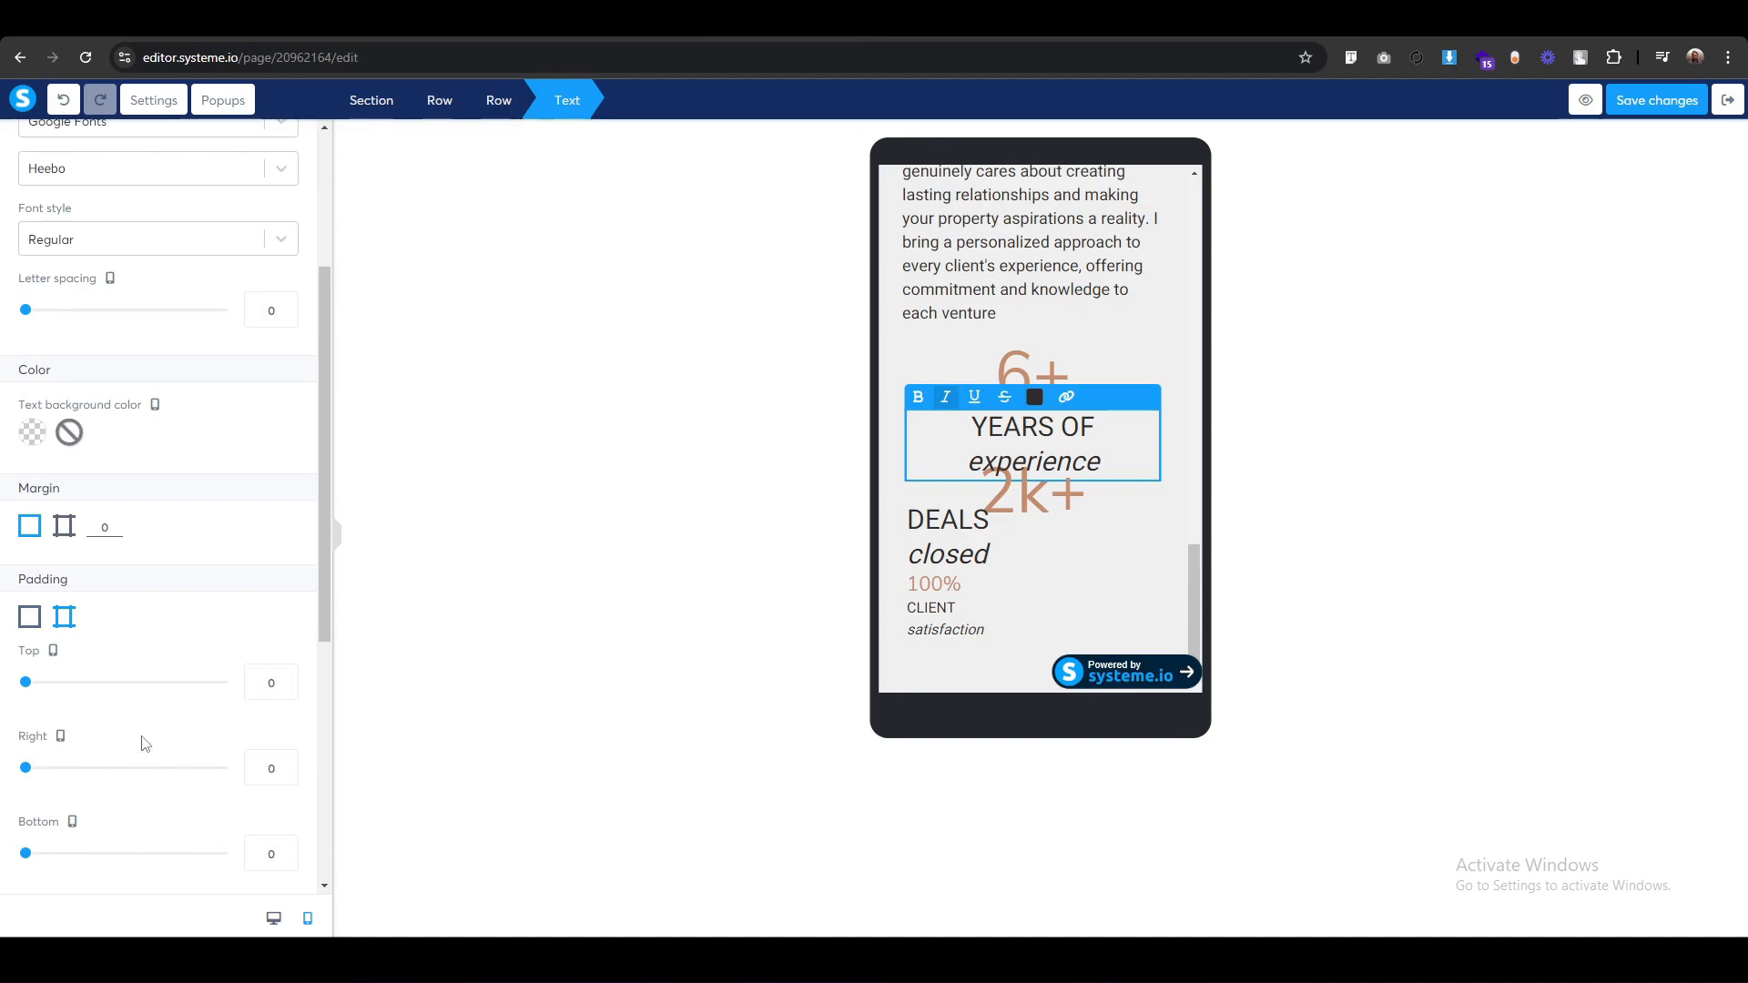
scroll(144, 744, "down", 1)
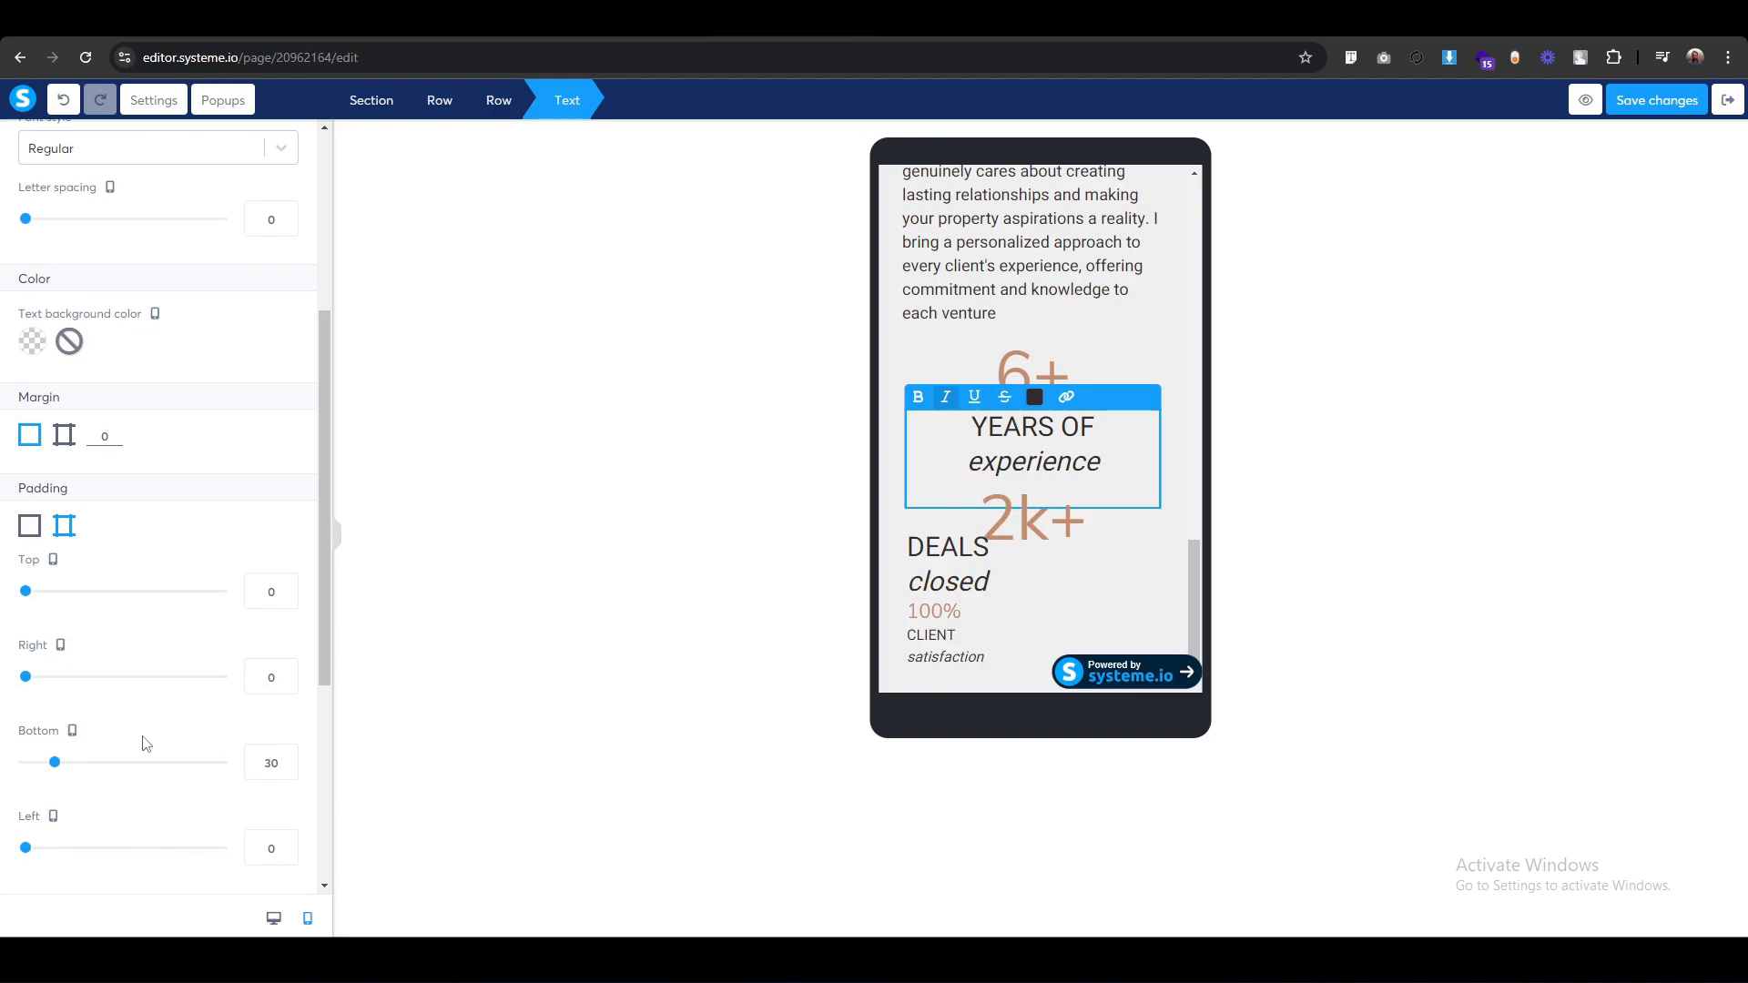
left_click(760, 610)
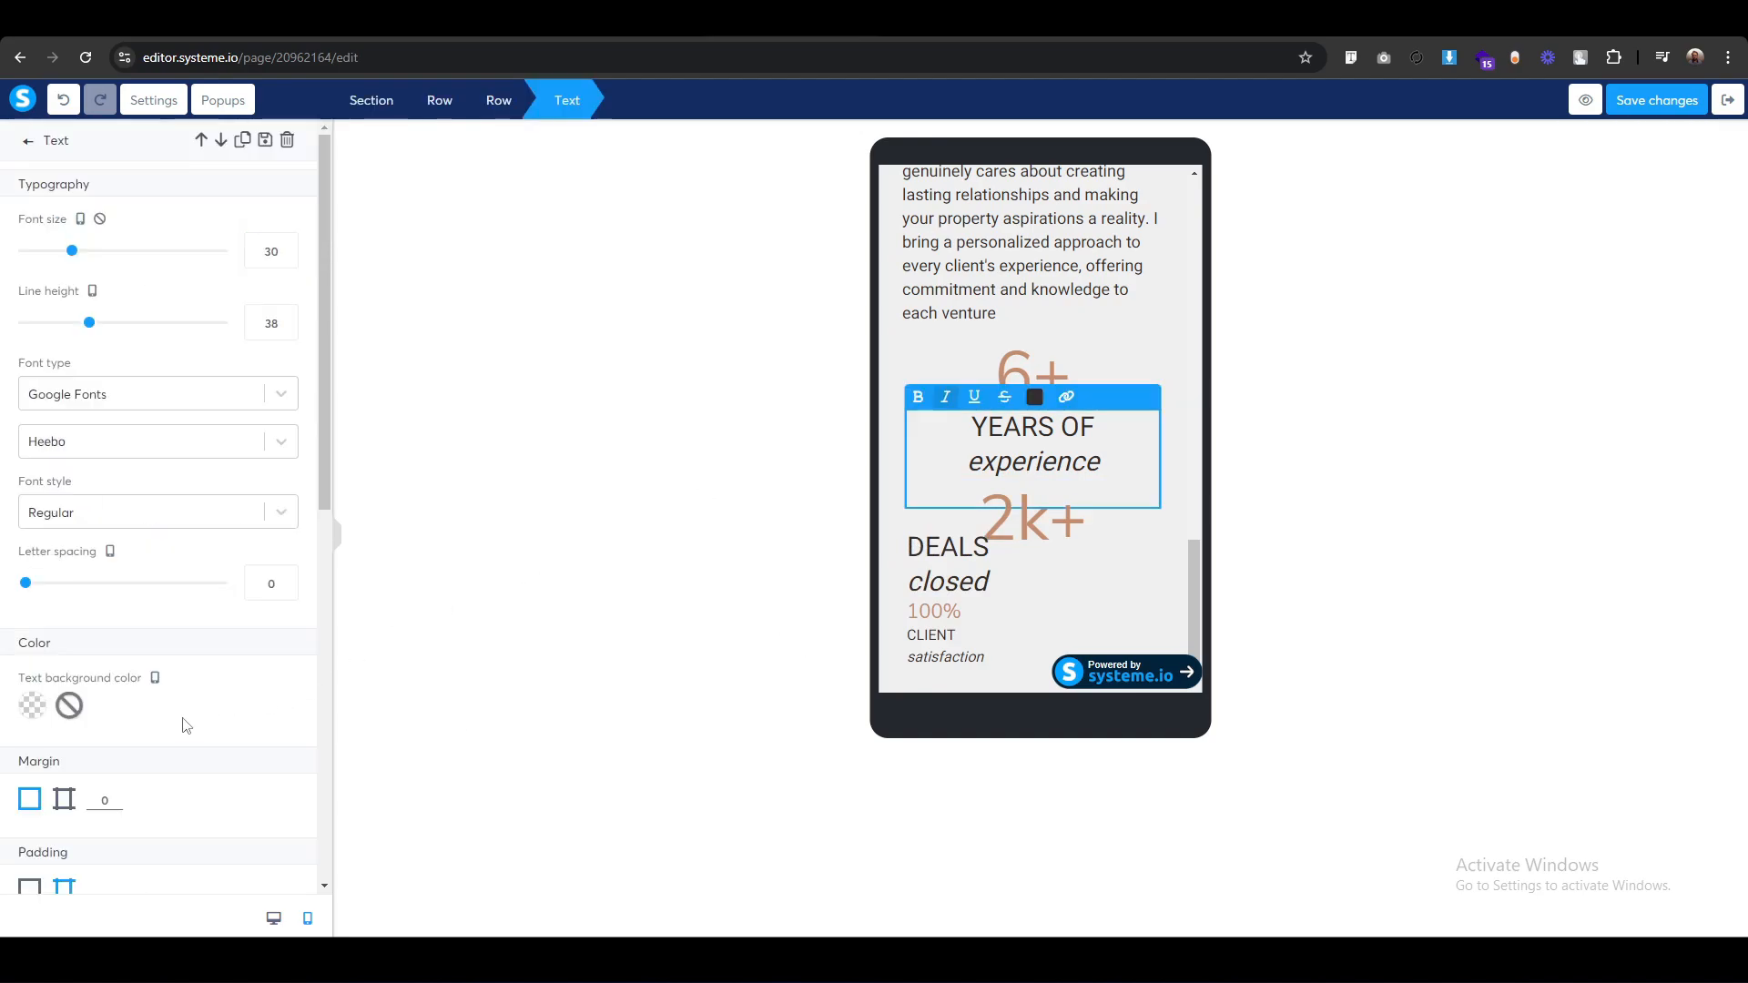
scroll(185, 729, "down", 3)
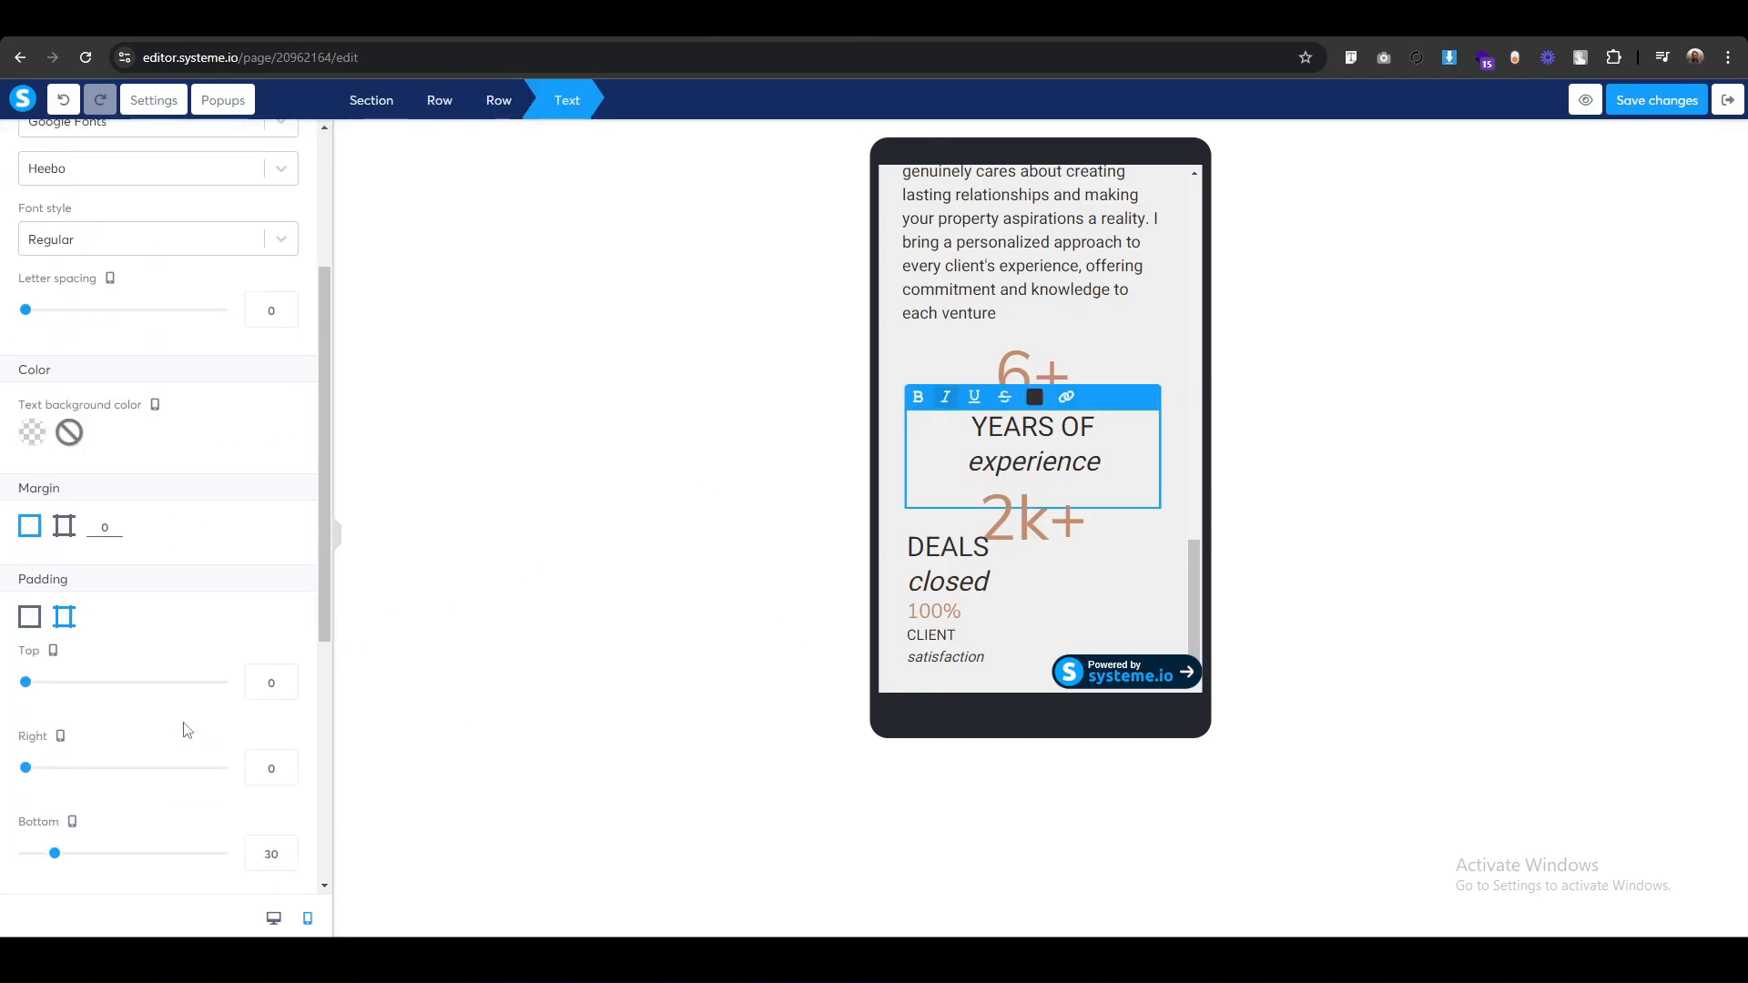
scroll(250, 748, "down", 1)
scroll(250, 748, "down", 2)
left_click_drag(273, 671, 208, 686)
type("5")
left_click(763, 589)
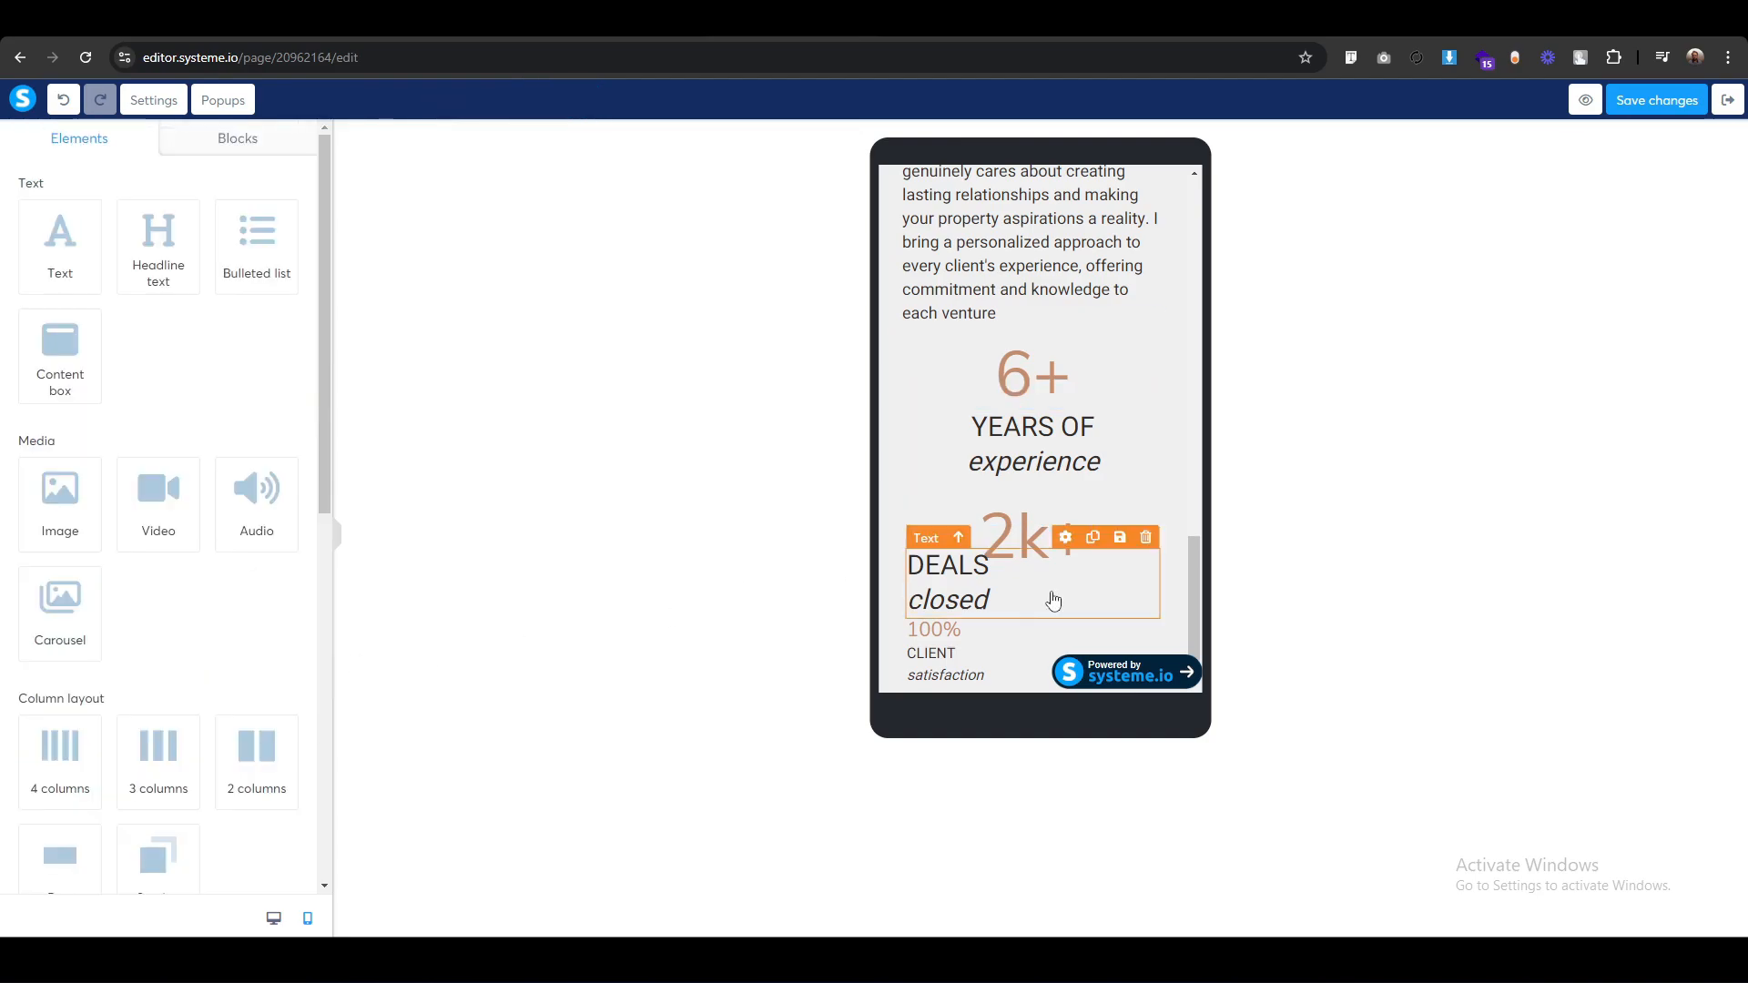
Switch the "DEALS closed" text to individual side padding on mobile and set its bottom padding to 50.
scroll(1026, 597, "down", 1)
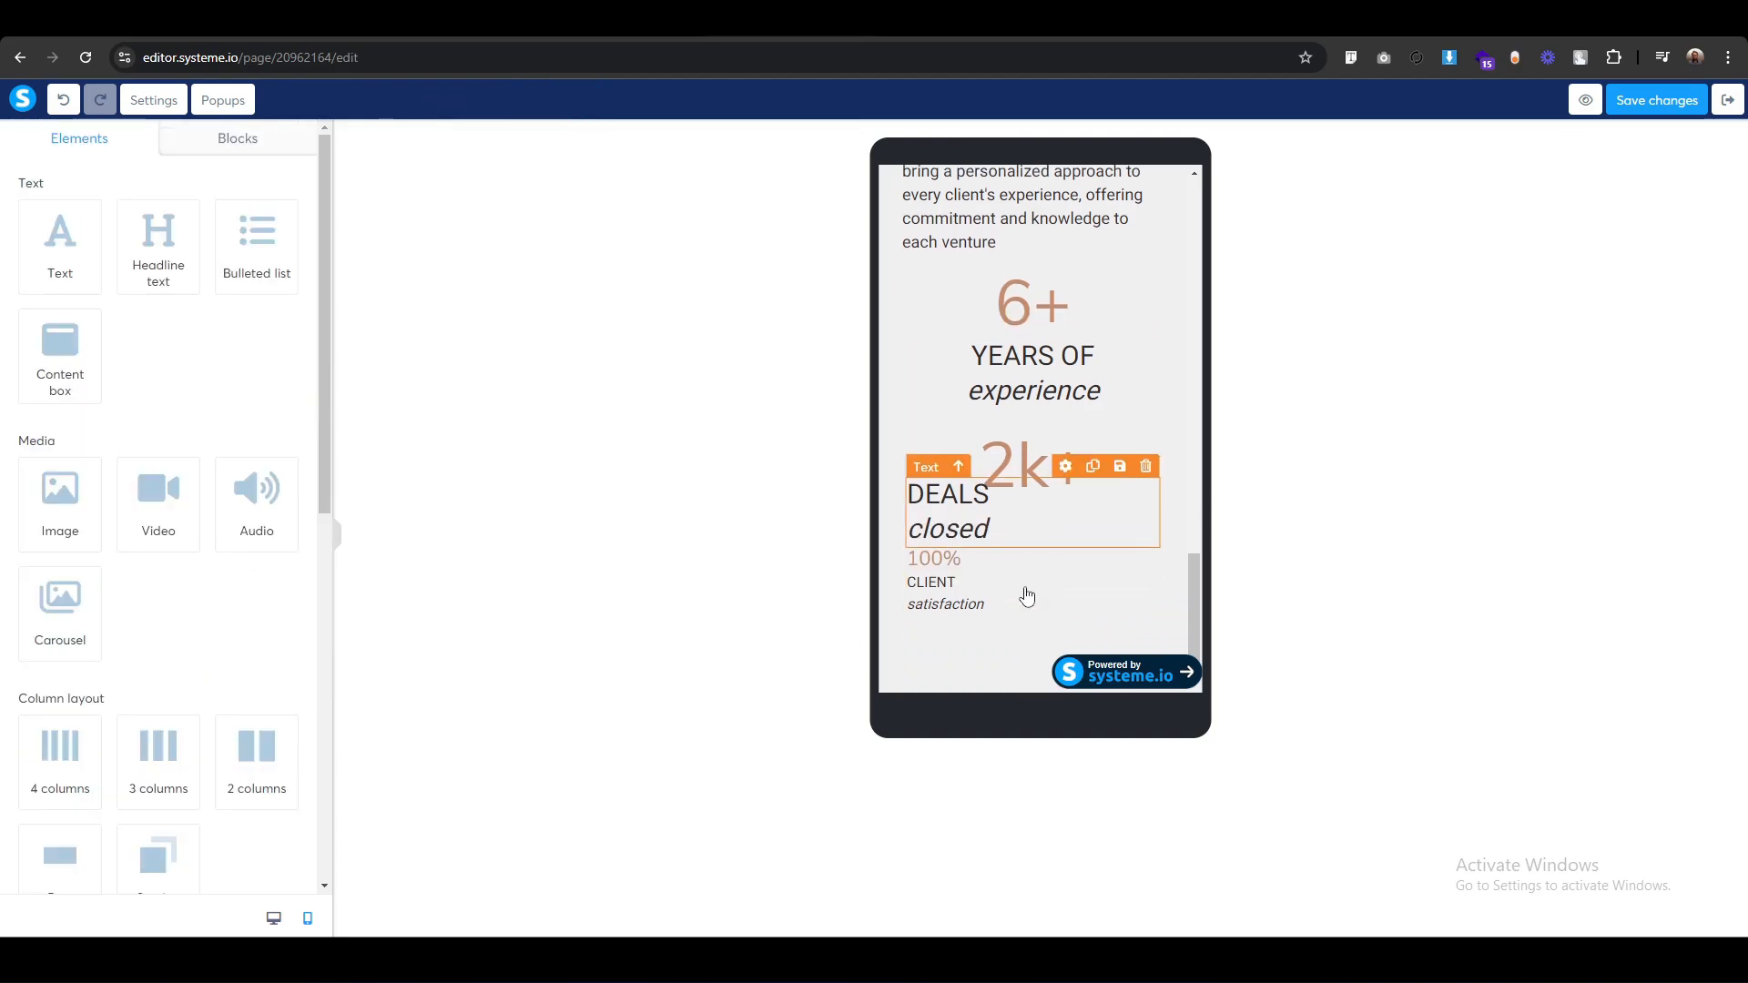
left_click(931, 468)
scroll(135, 625, "down", 3)
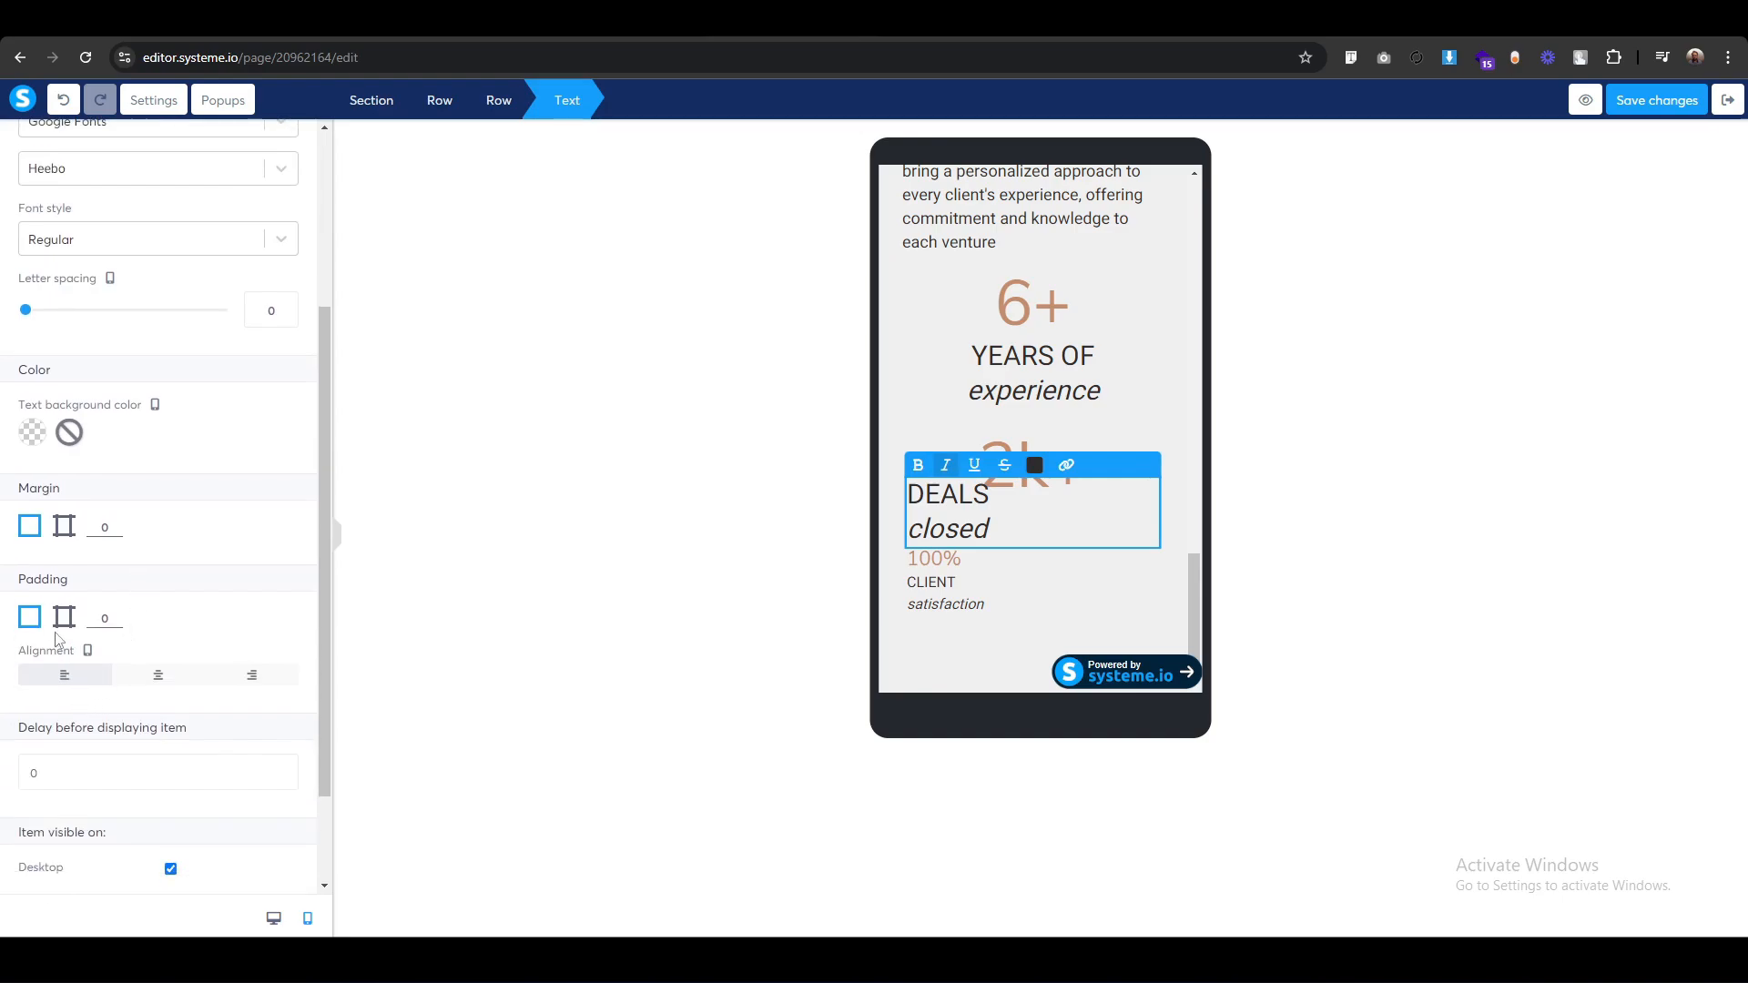
left_click(65, 619)
scroll(201, 683, "down", 1)
scroll(201, 683, "down", 2)
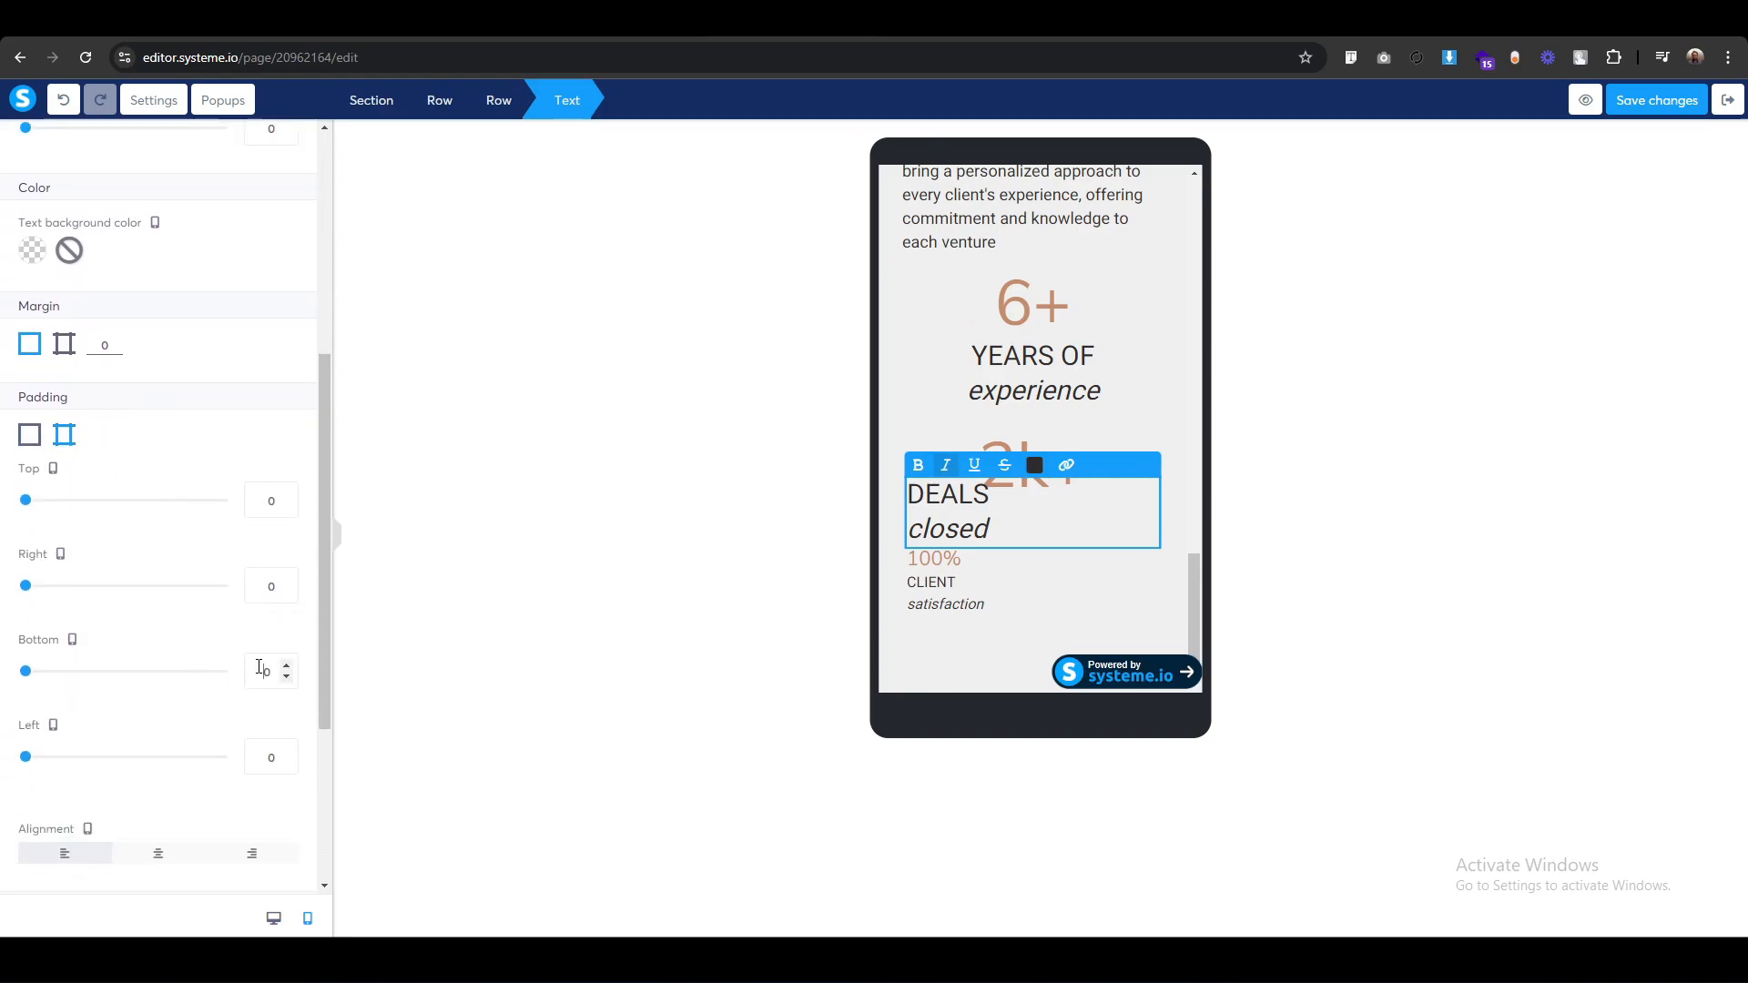
left_click(259, 669)
type("5")
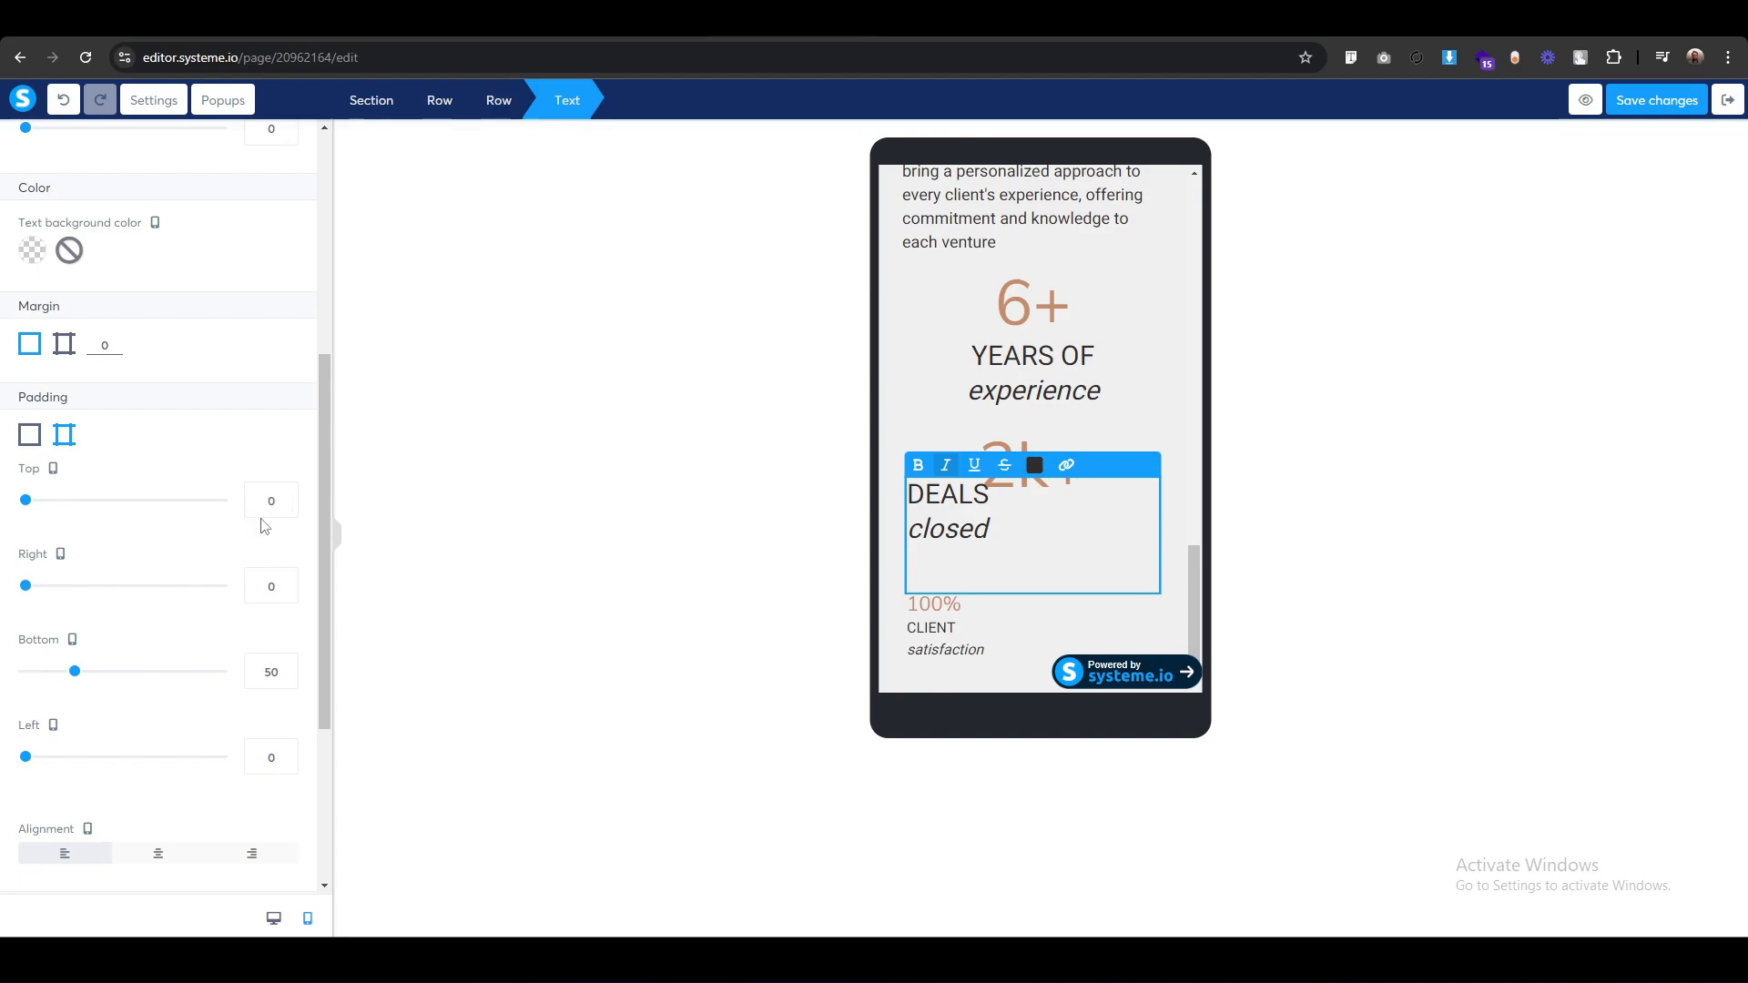
Set the "DEALS closed" text's mobile top padding to 30.
type("2")
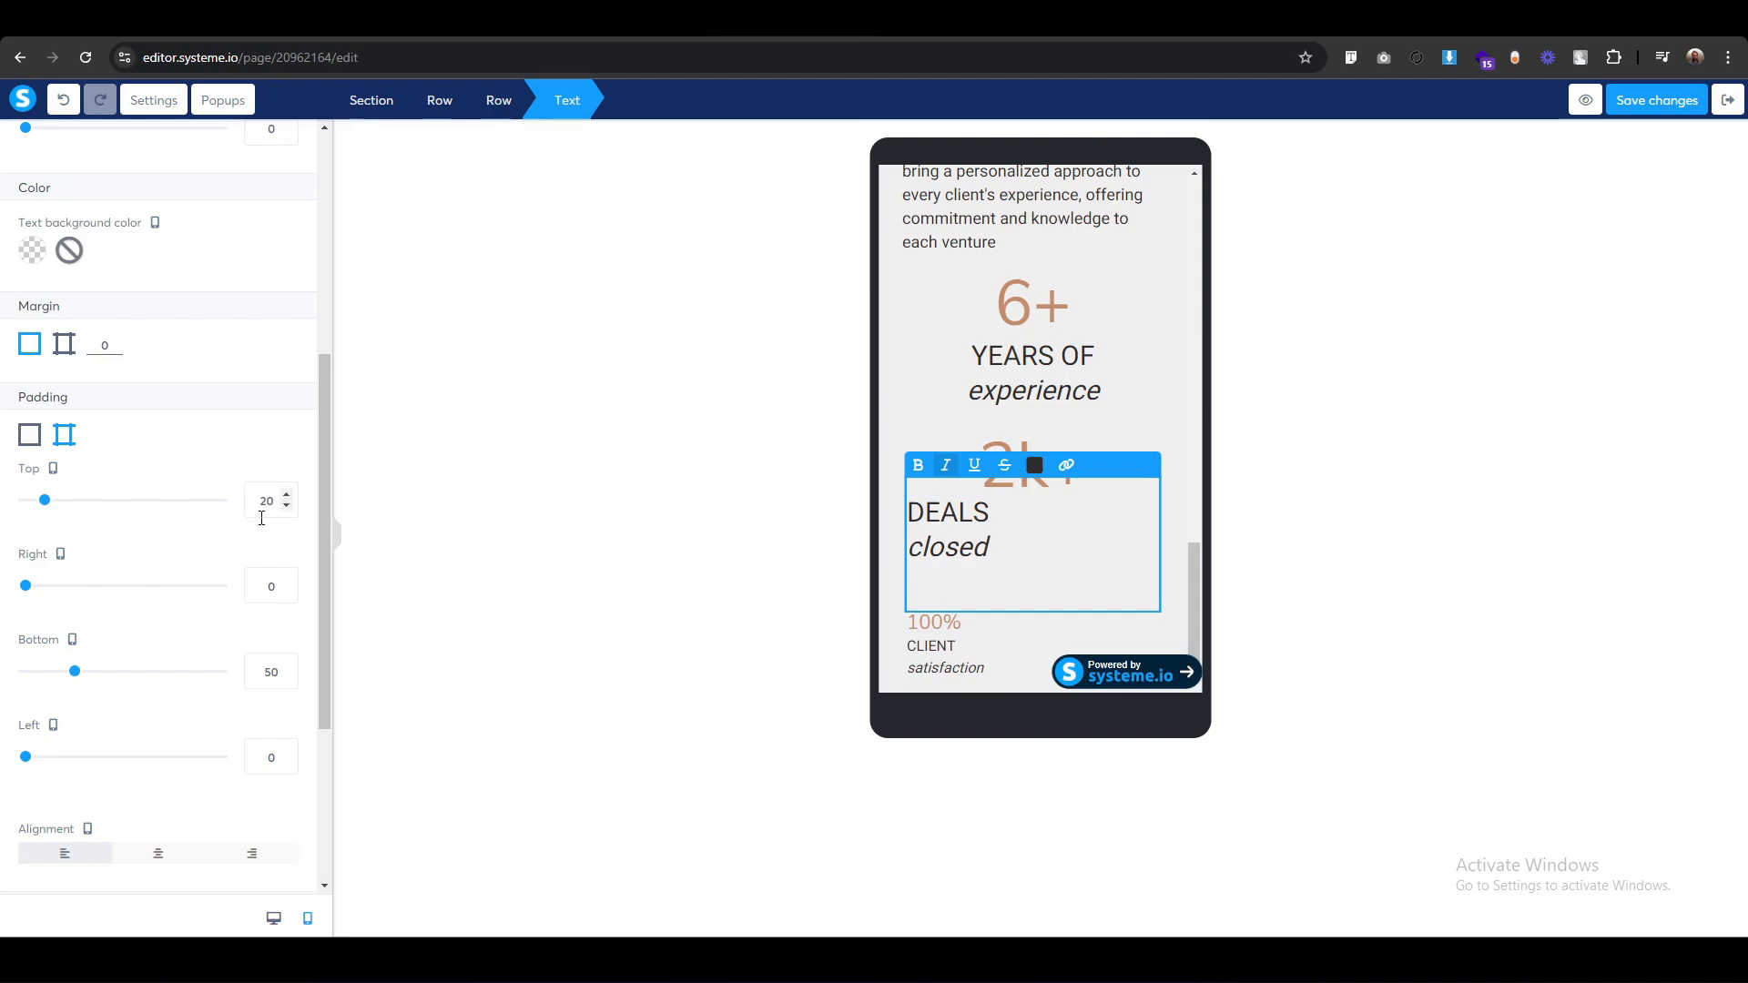
key("BackSpace")
type("3")
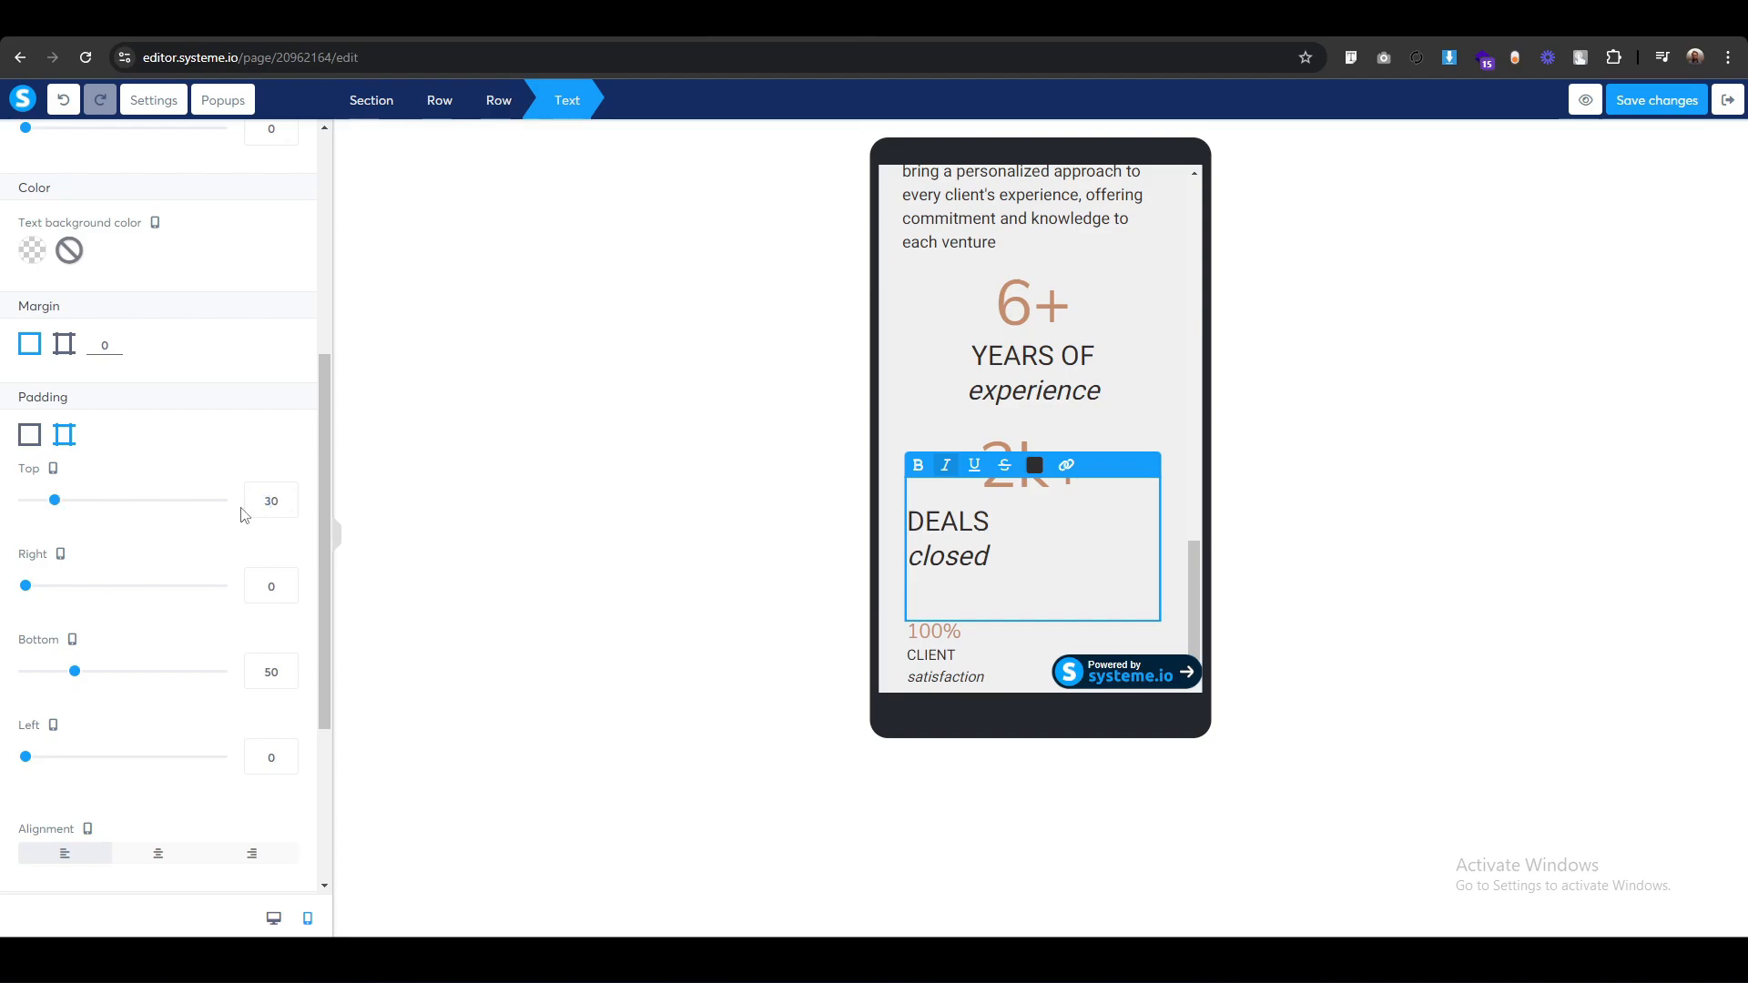
Center-align the "DEALS closed" text on mobile.
scroll(203, 597, "down", 3)
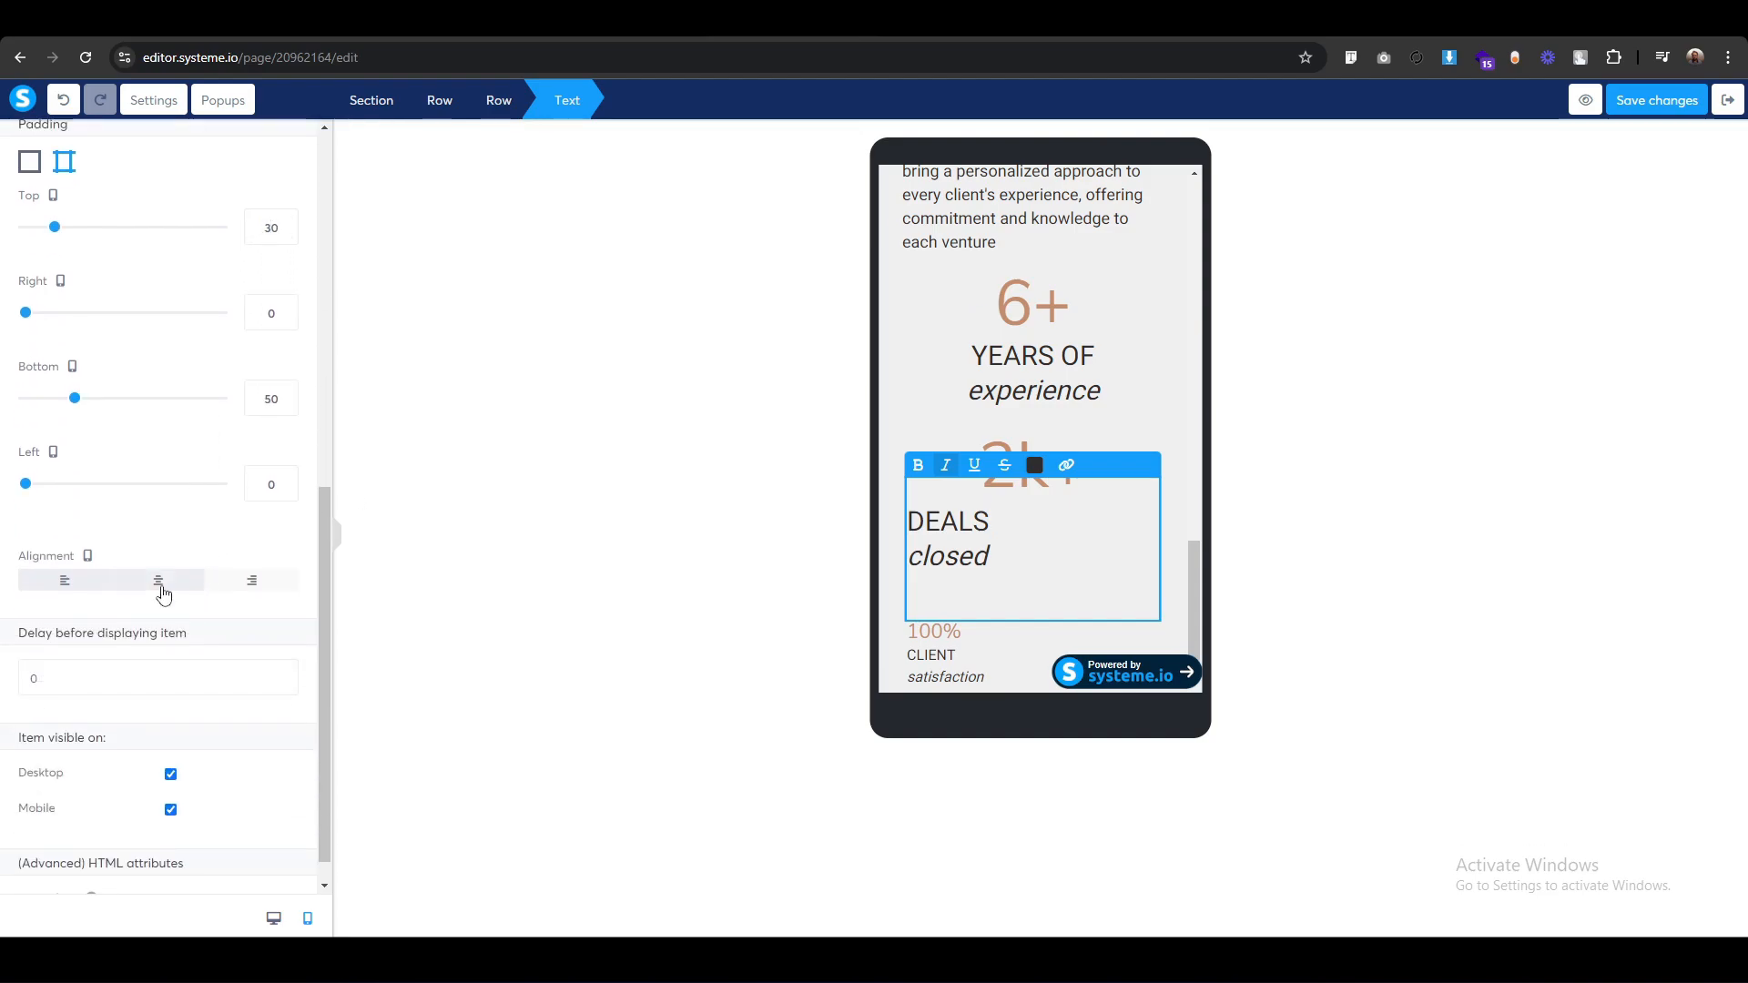
left_click(158, 585)
left_click(756, 504)
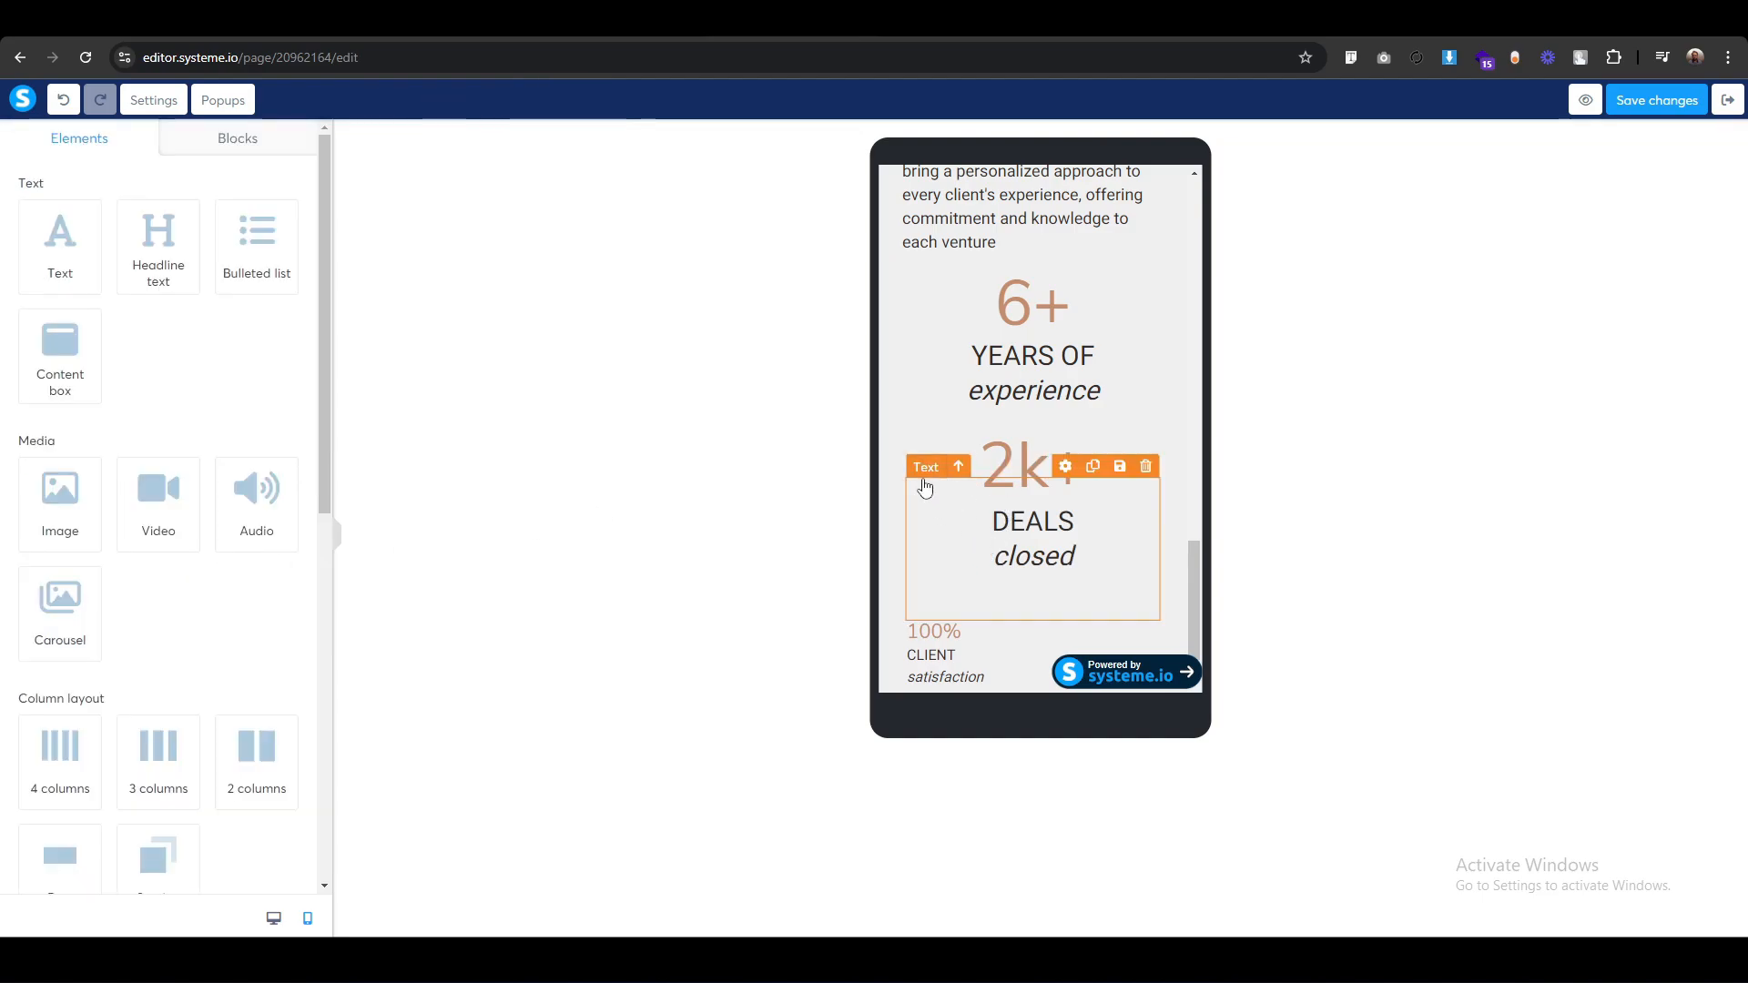
Reset the "DEALS closed" text's mobile top padding to 0.
left_click(925, 481)
scroll(227, 692, "down", 2)
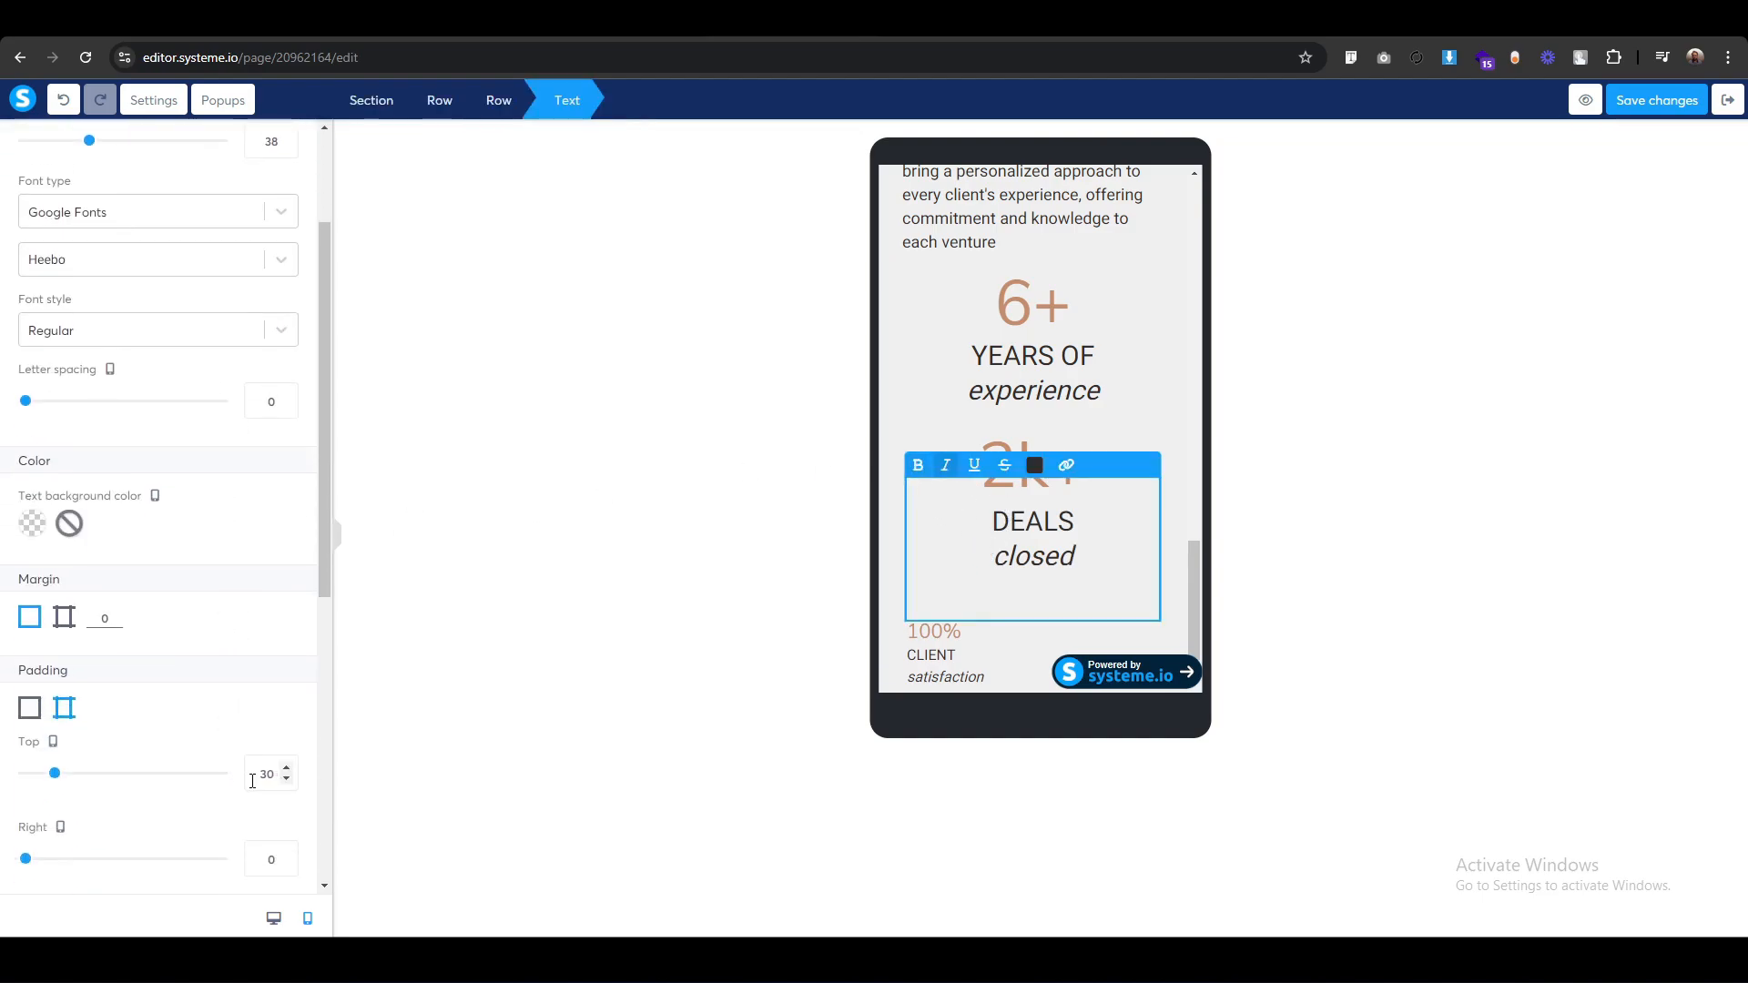
type("0")
left_click(648, 615)
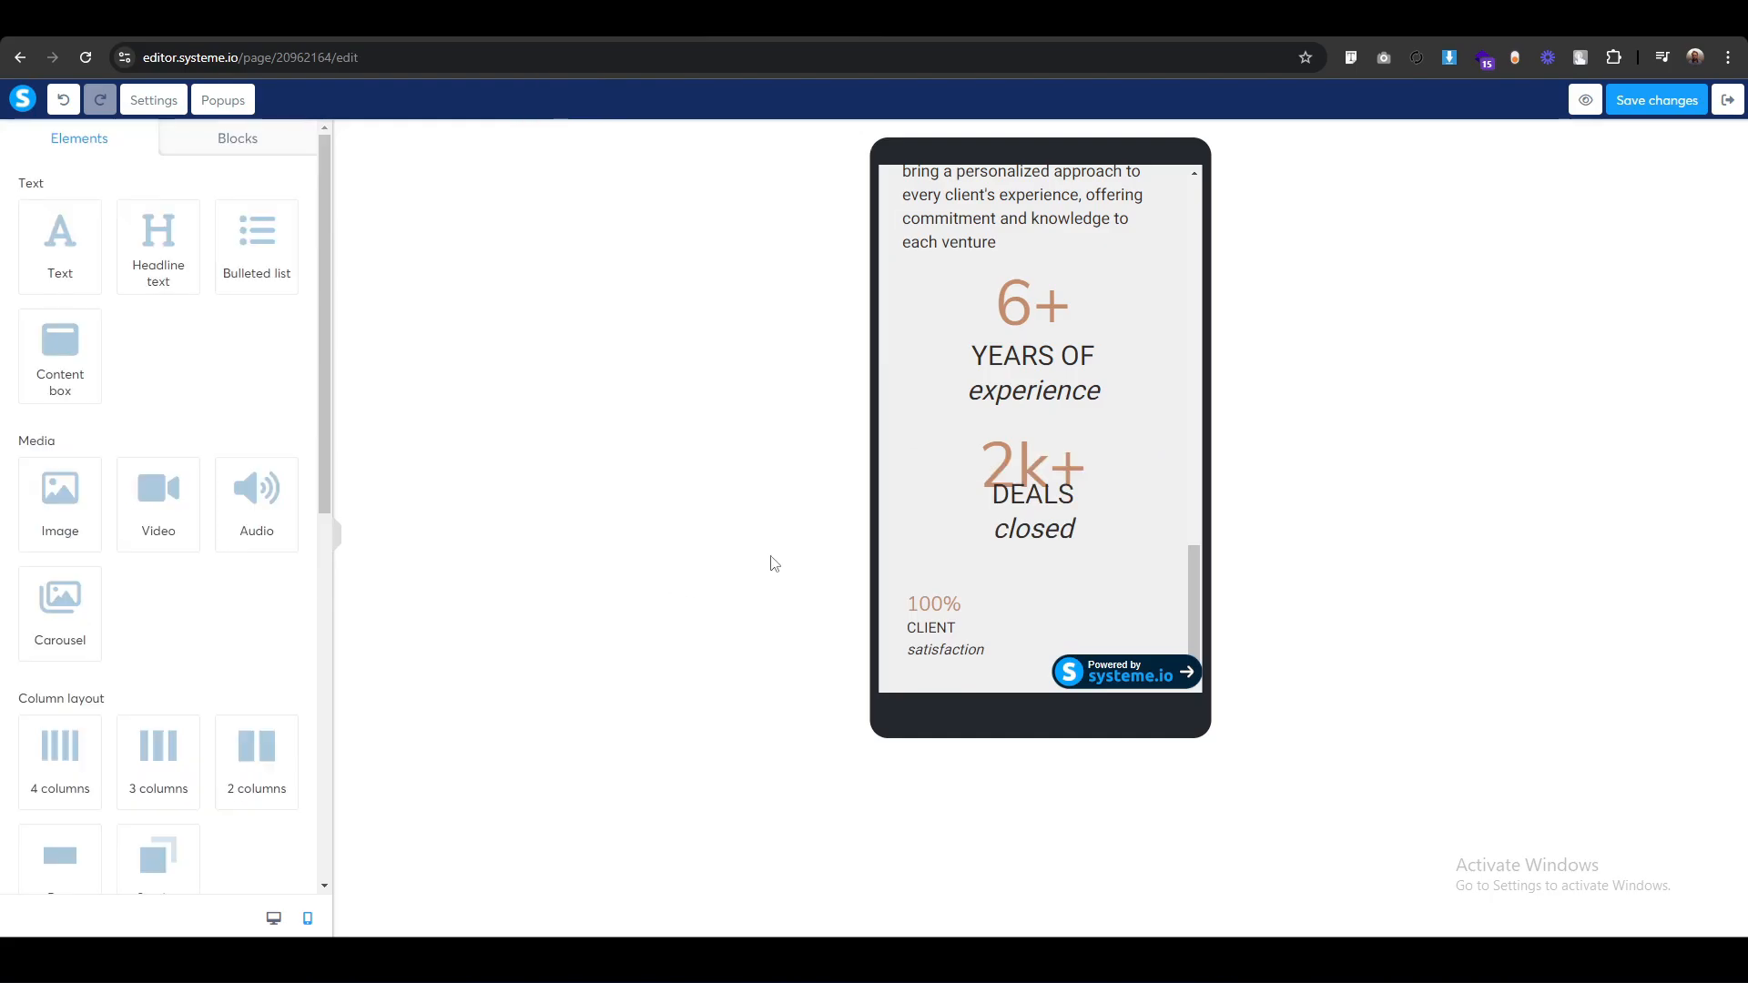
Set the mobile line height of the "2k+" headline to 78.
left_click(1007, 470)
double_click(270, 323)
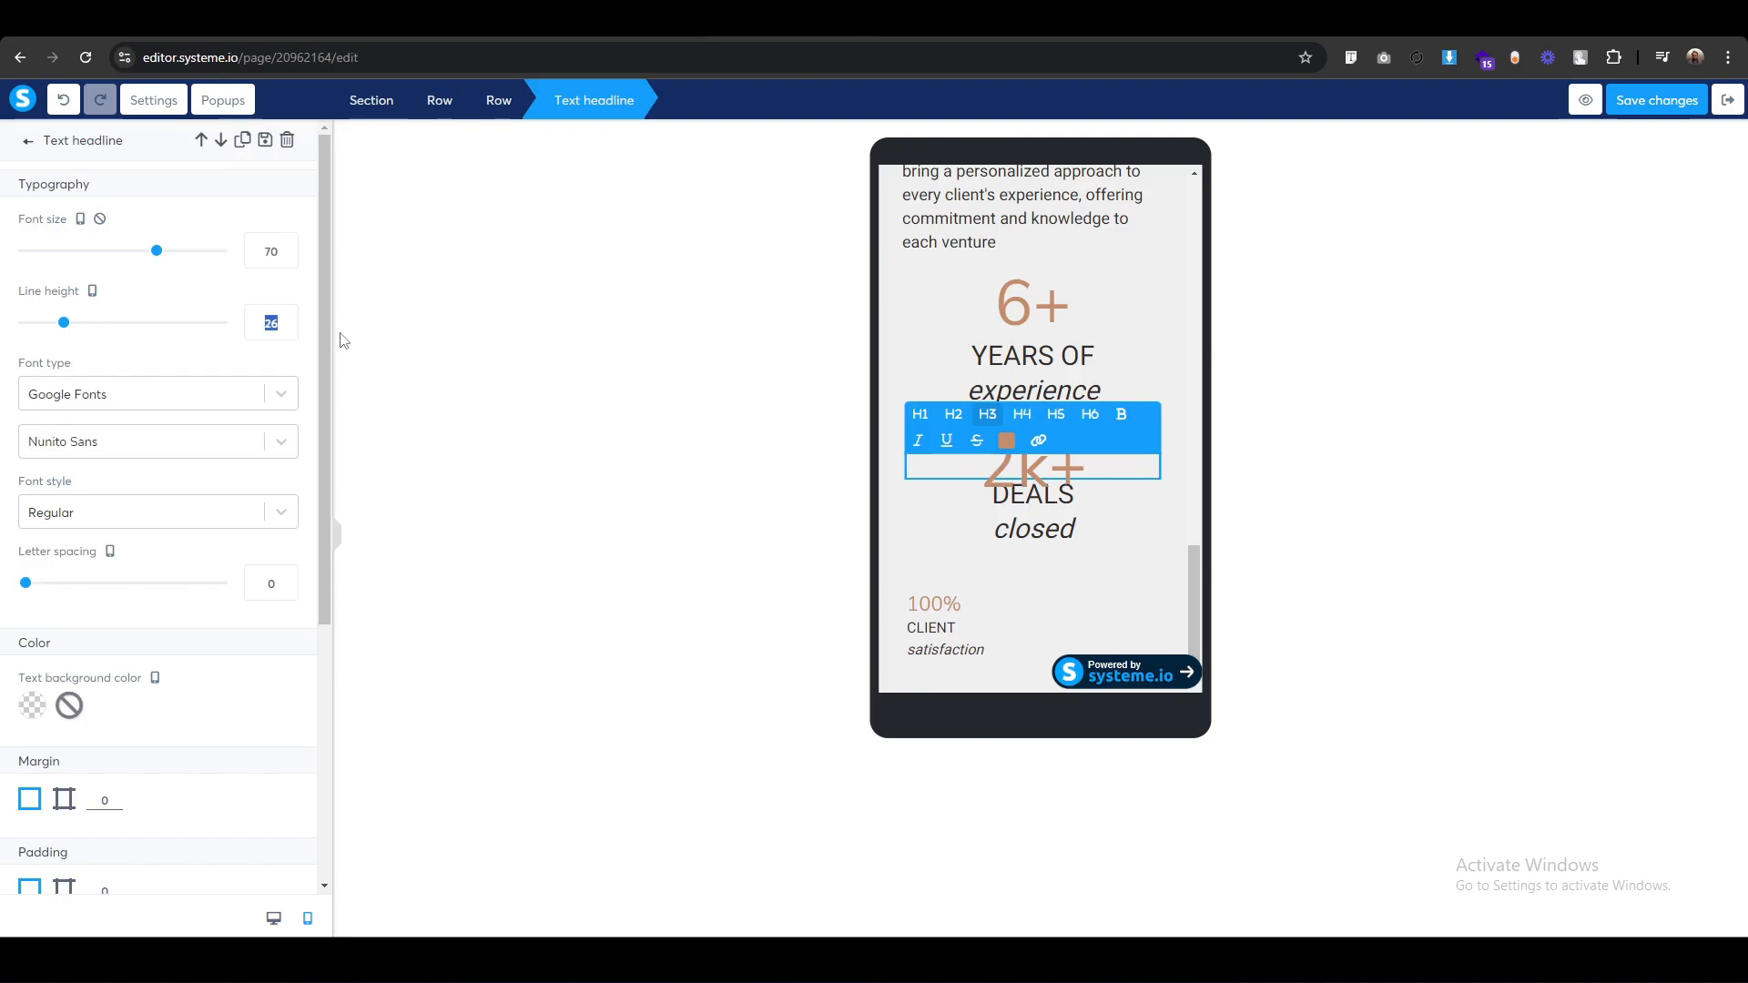
type("268")
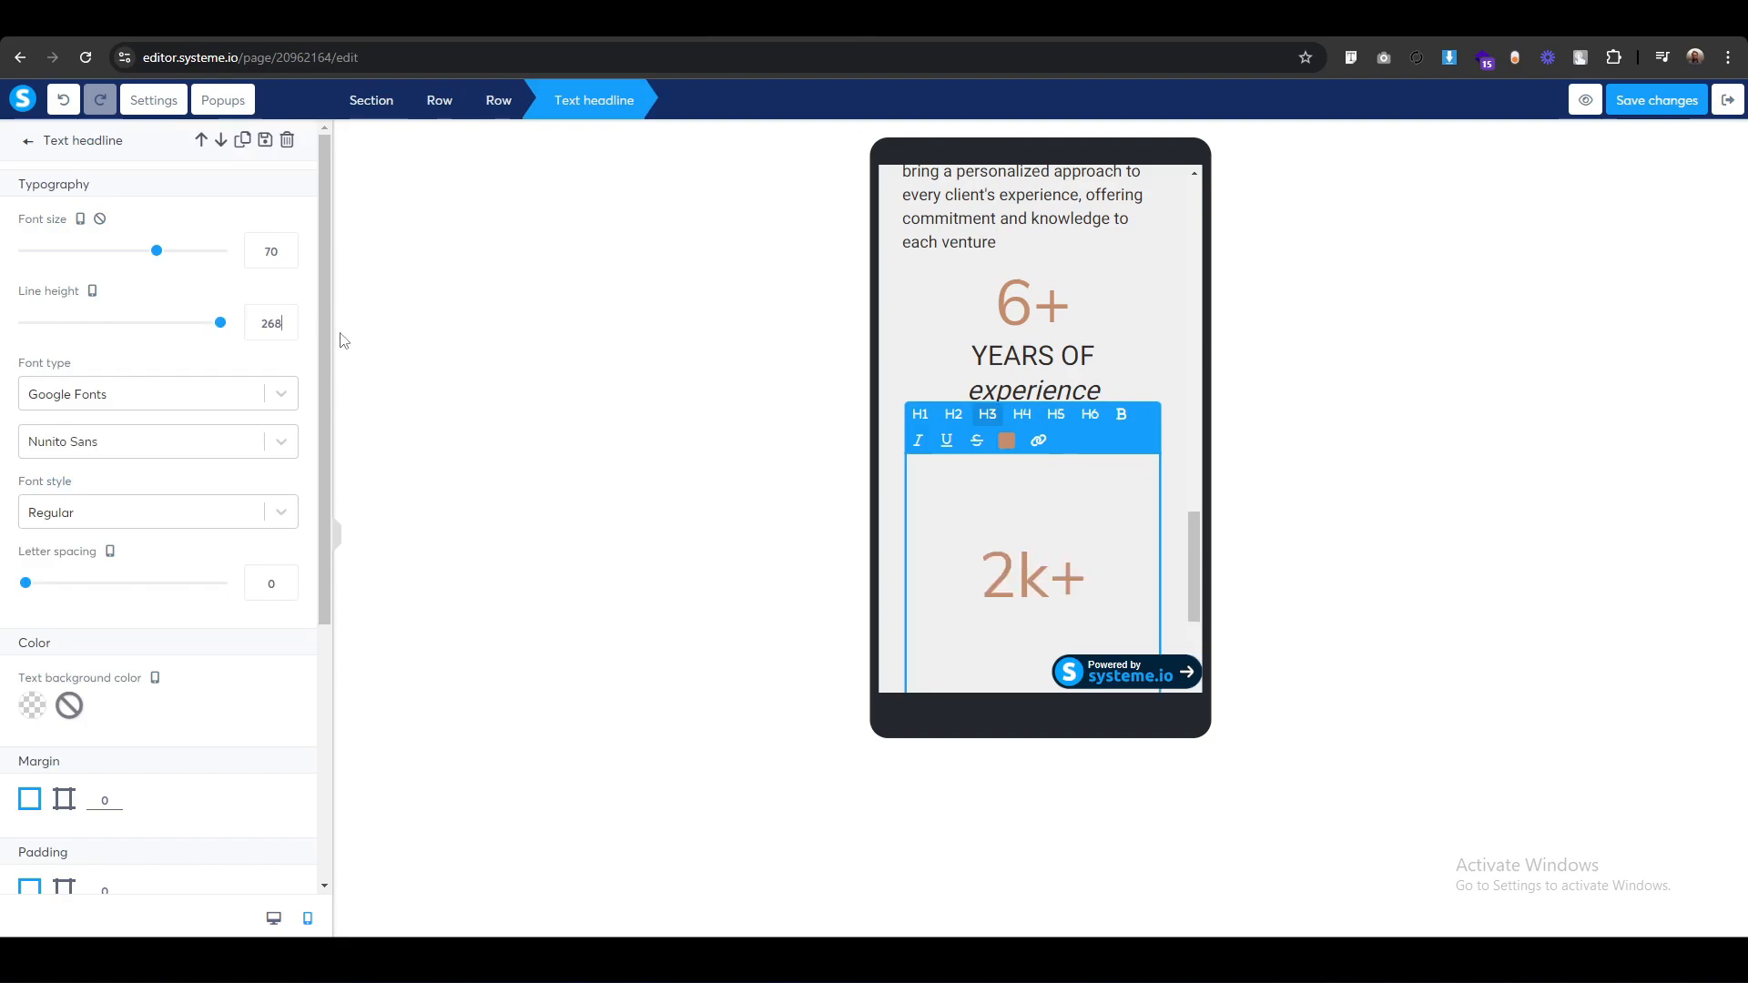
key("Left")
type("7")
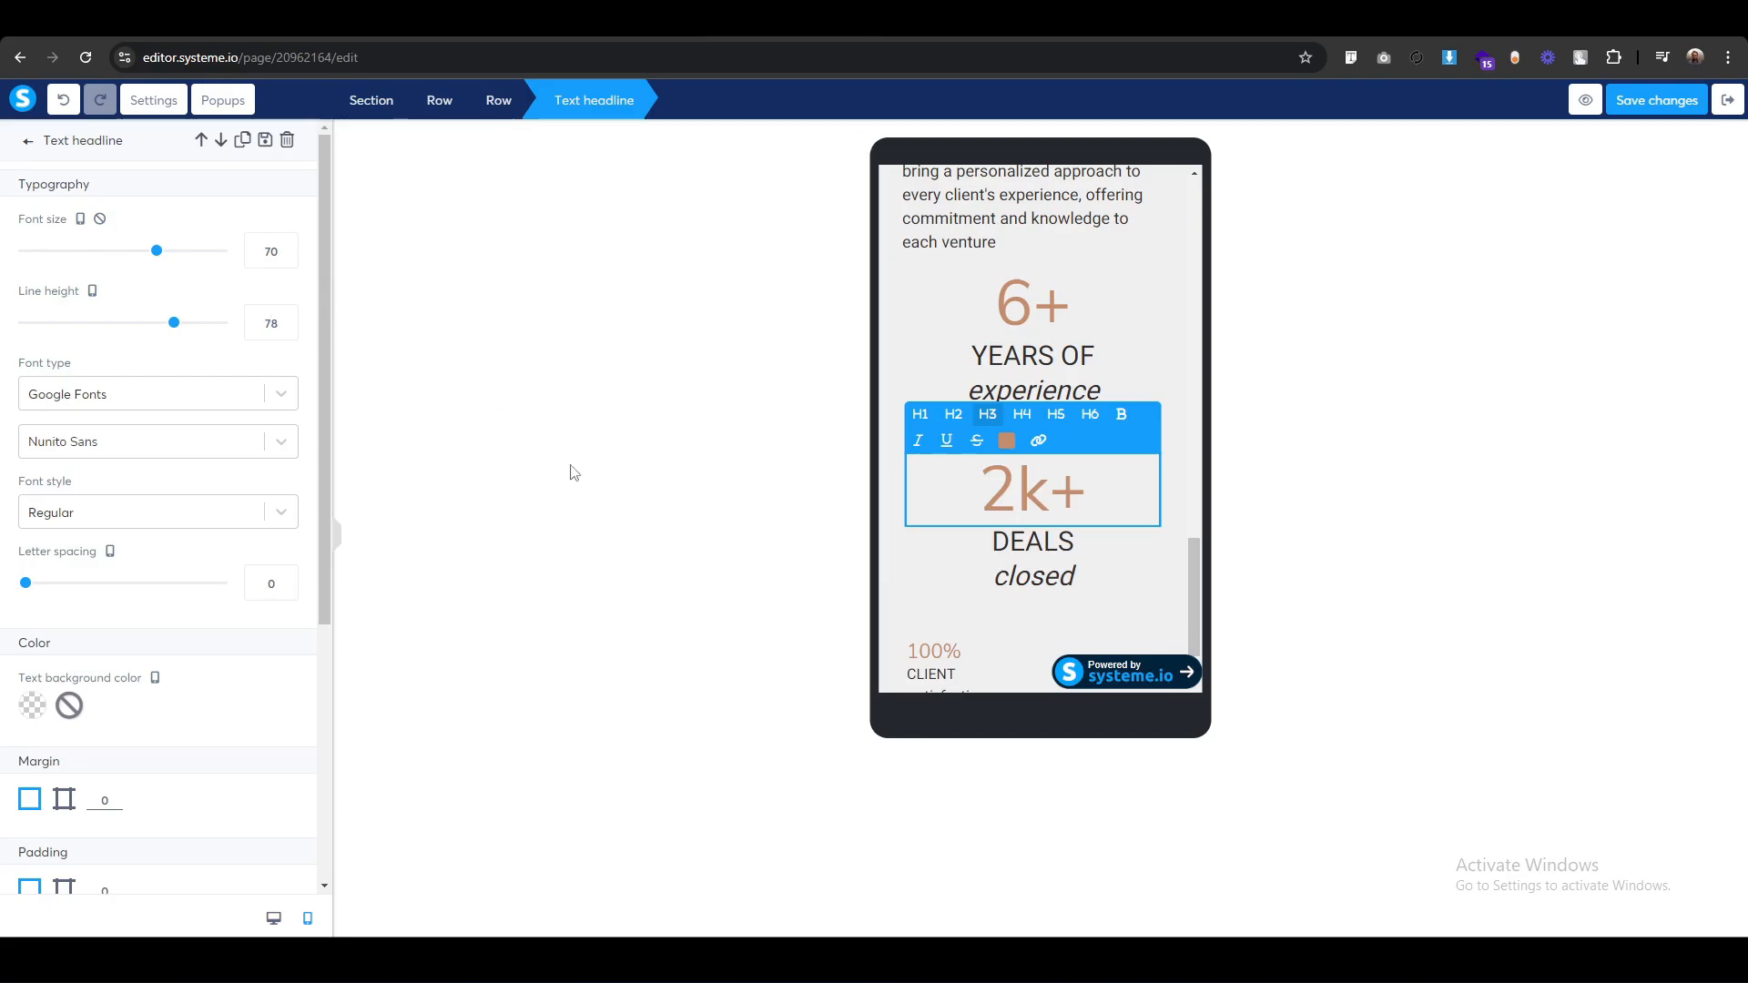
left_click(706, 563)
Set the "100%" headline's mobile font size to 70 and its line height to 78.
scroll(987, 546, "down", 1)
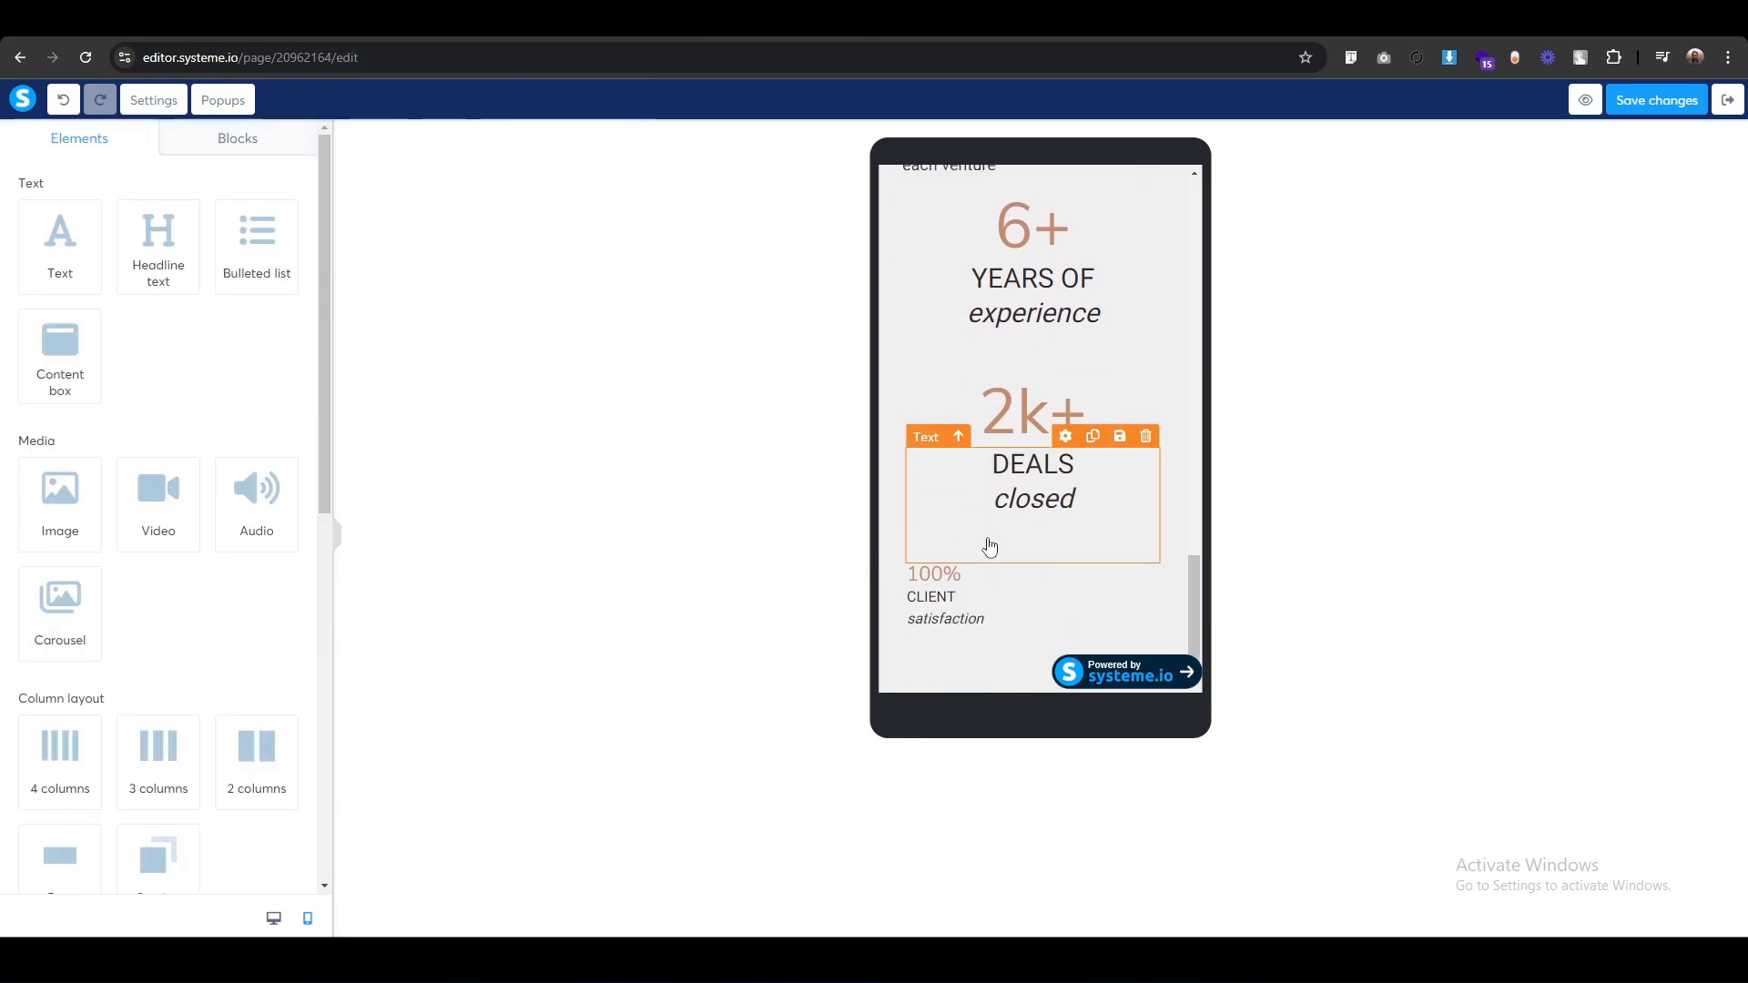
left_click(930, 559)
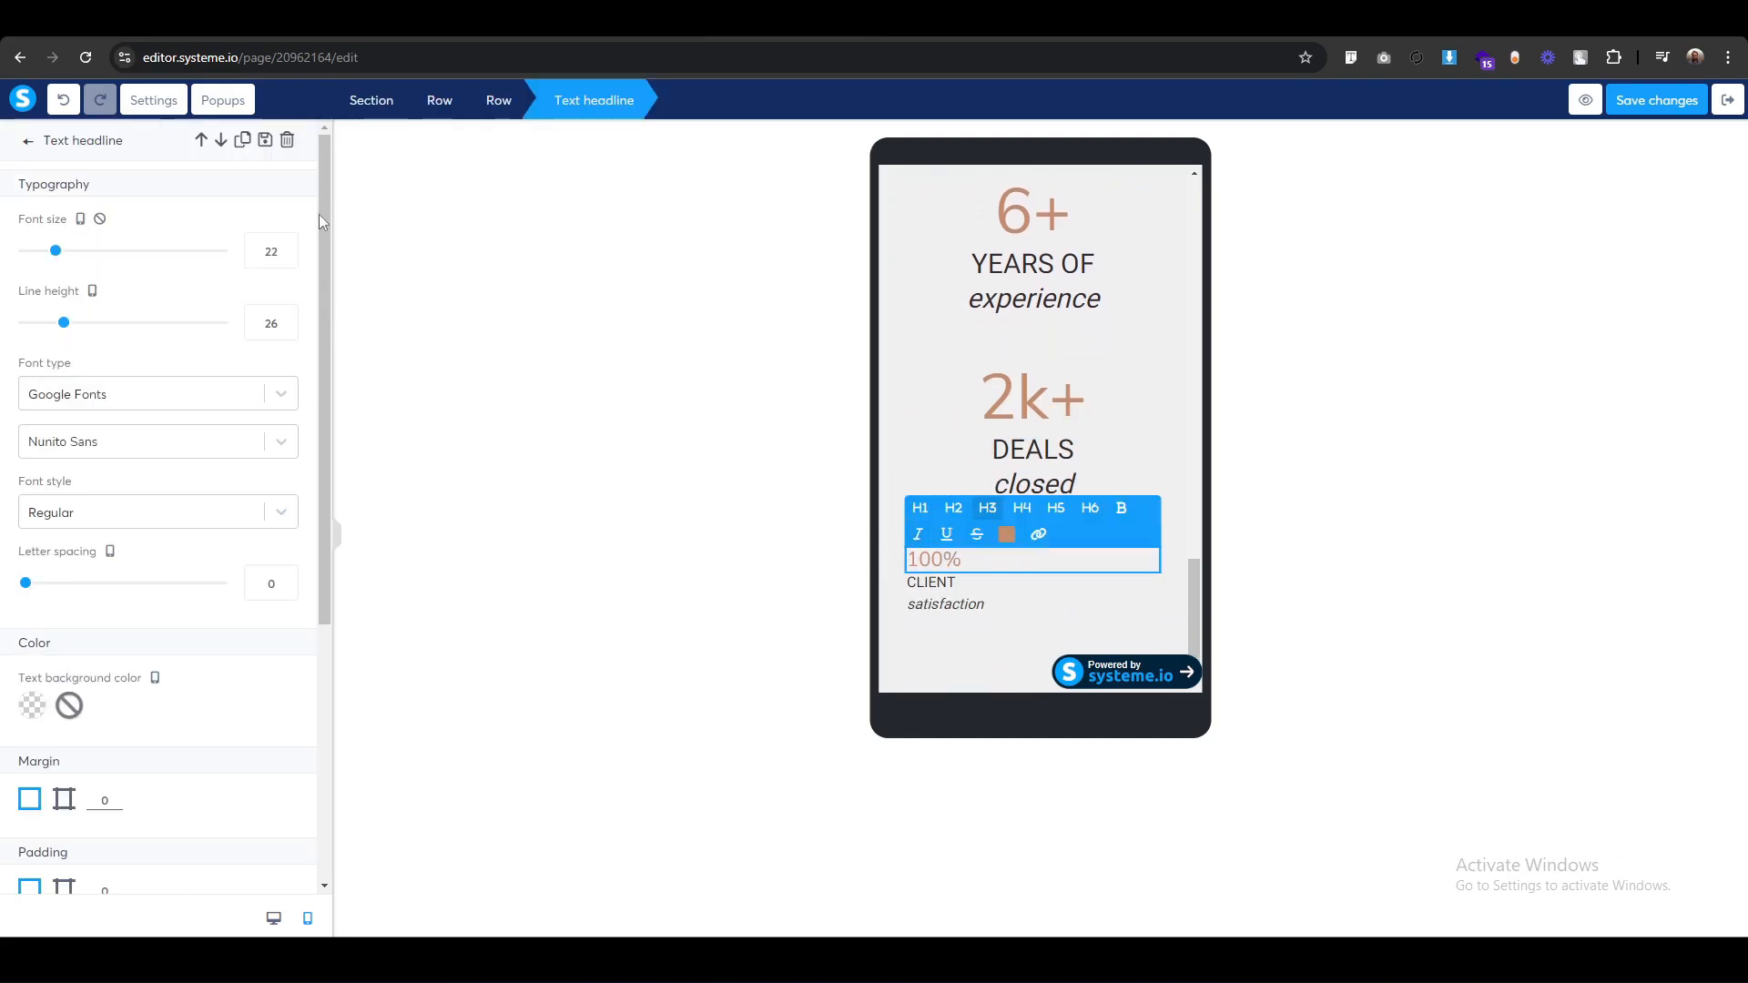
double_click(265, 252)
type("70")
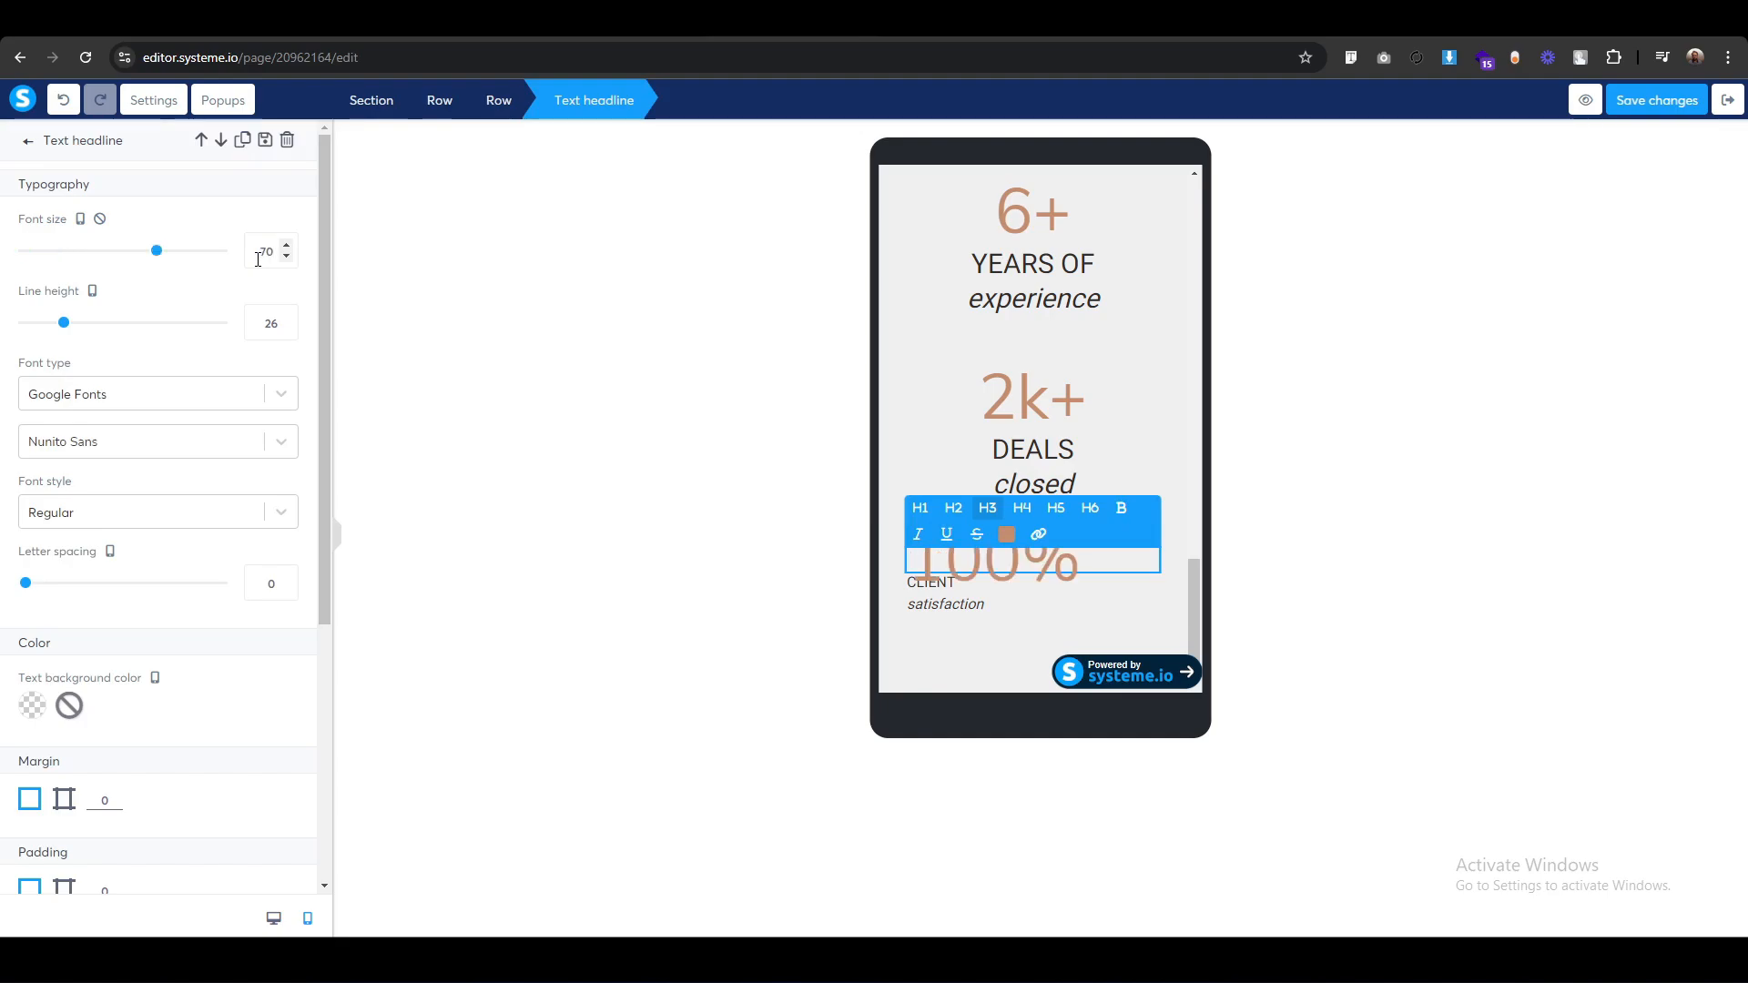
type("8")
double_click(267, 326)
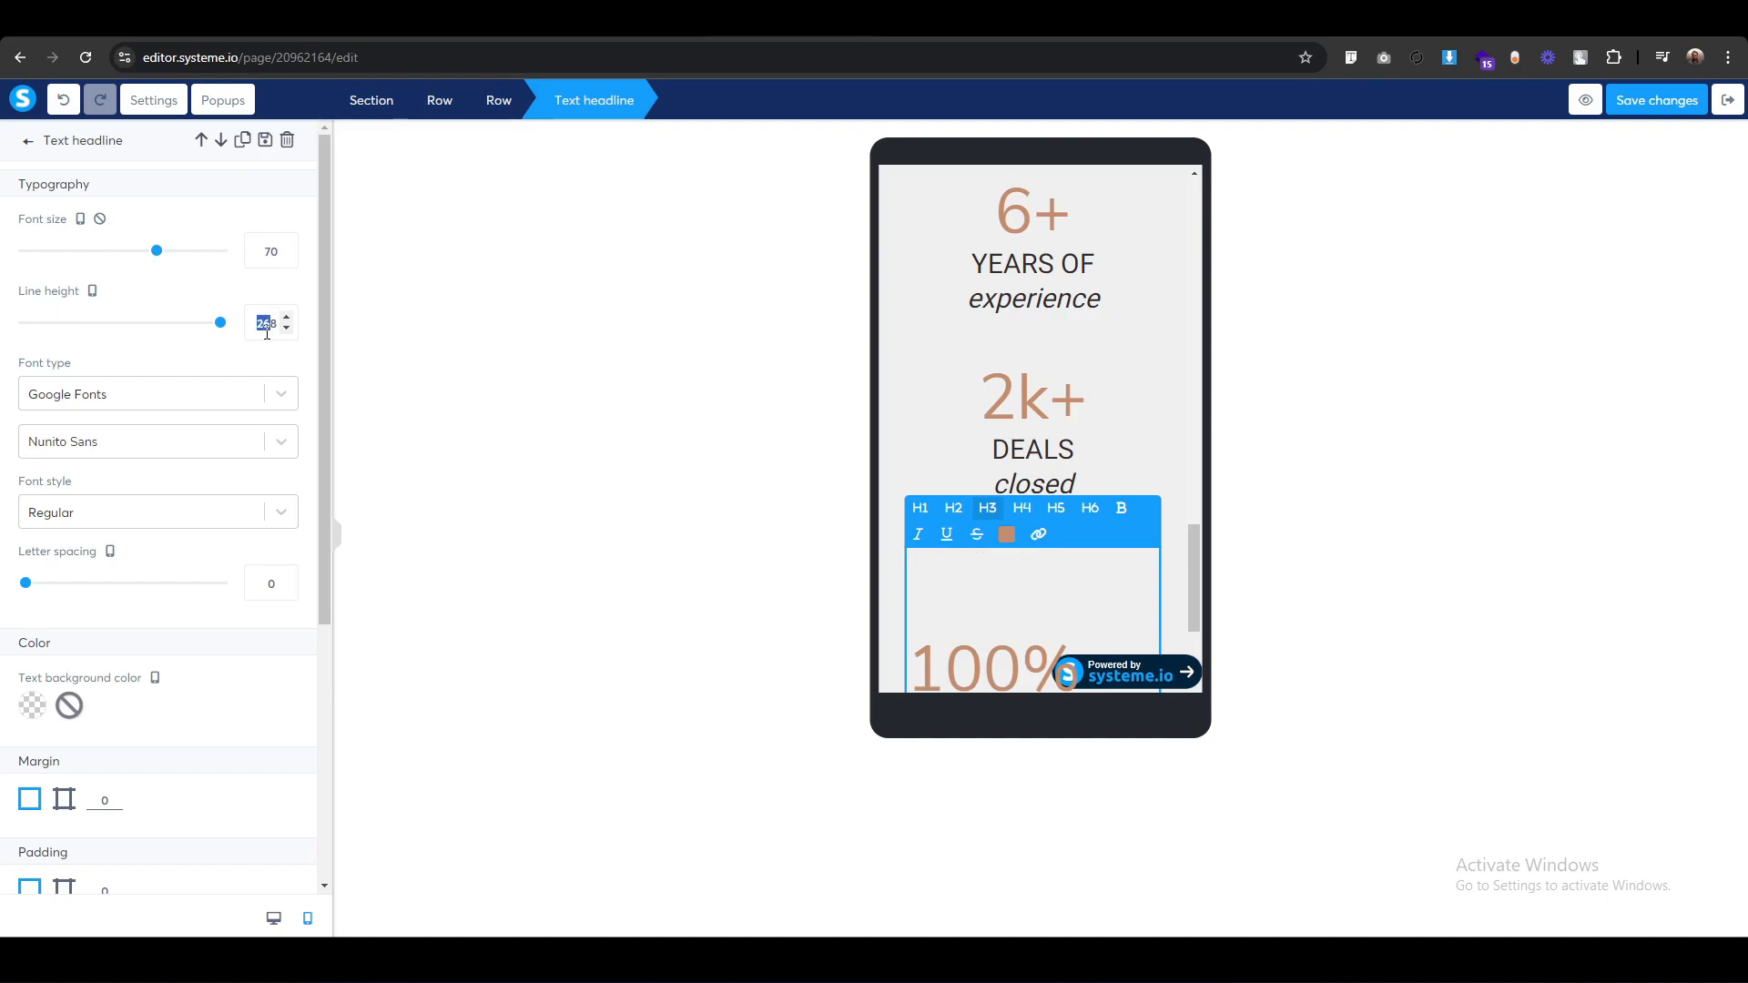
type("78")
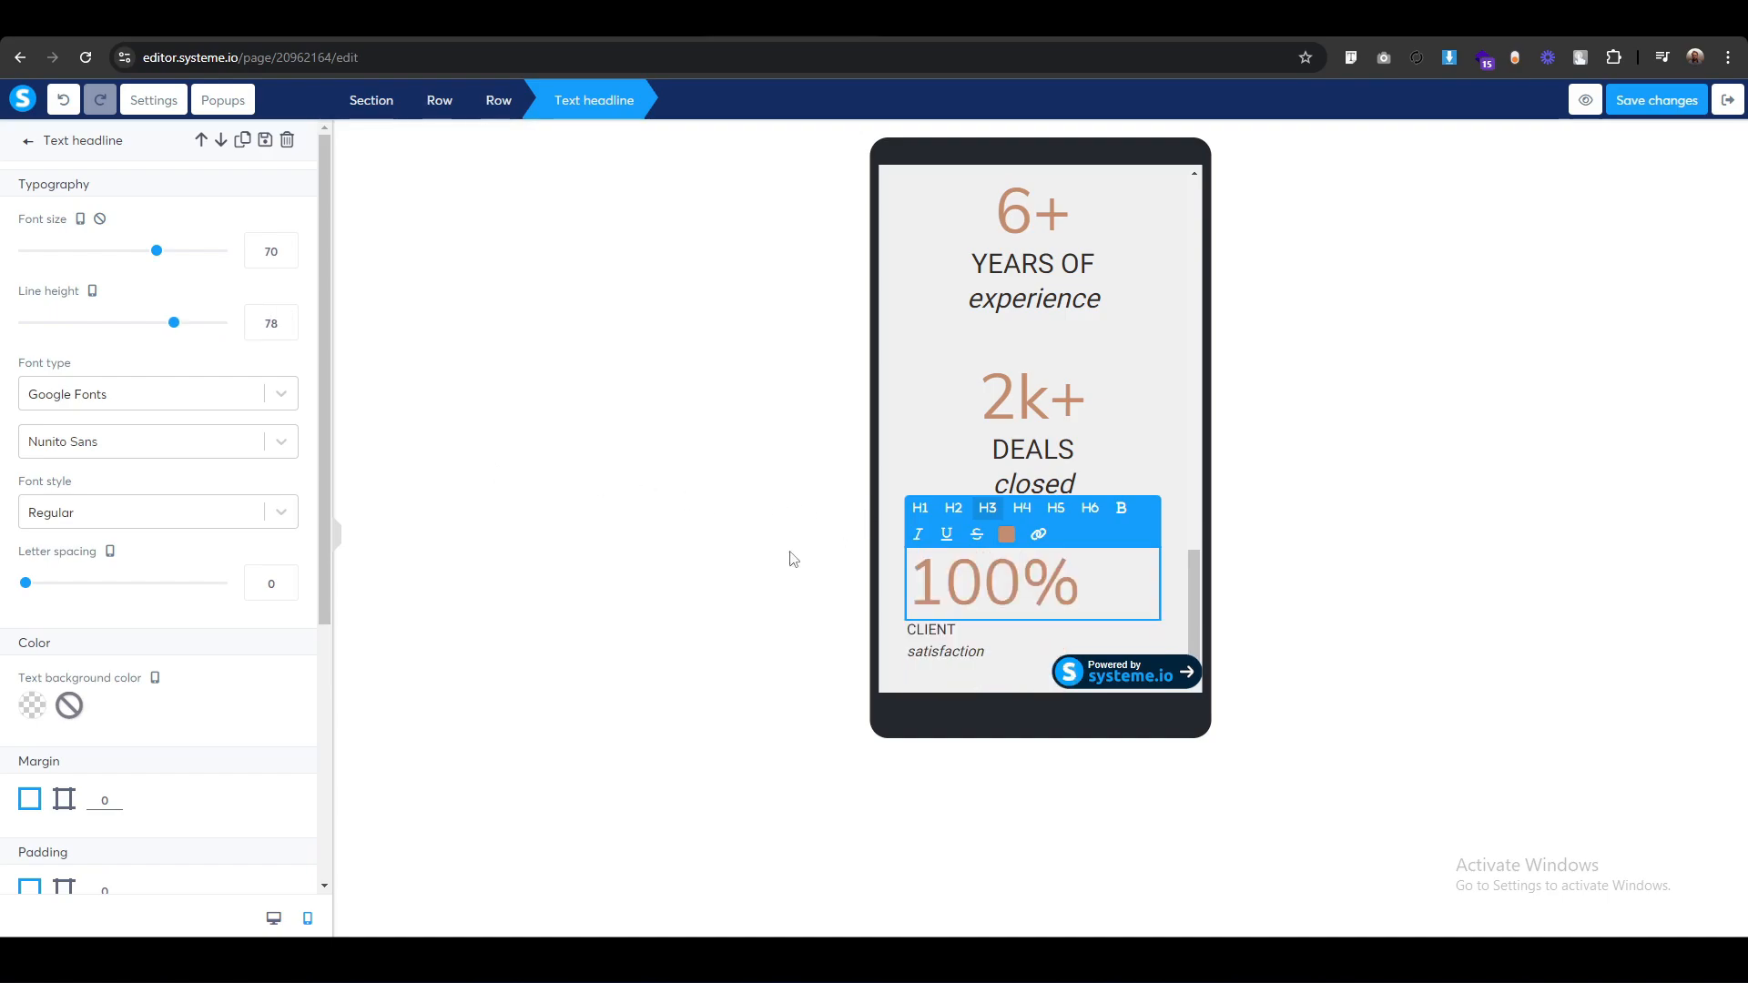
left_click(724, 607)
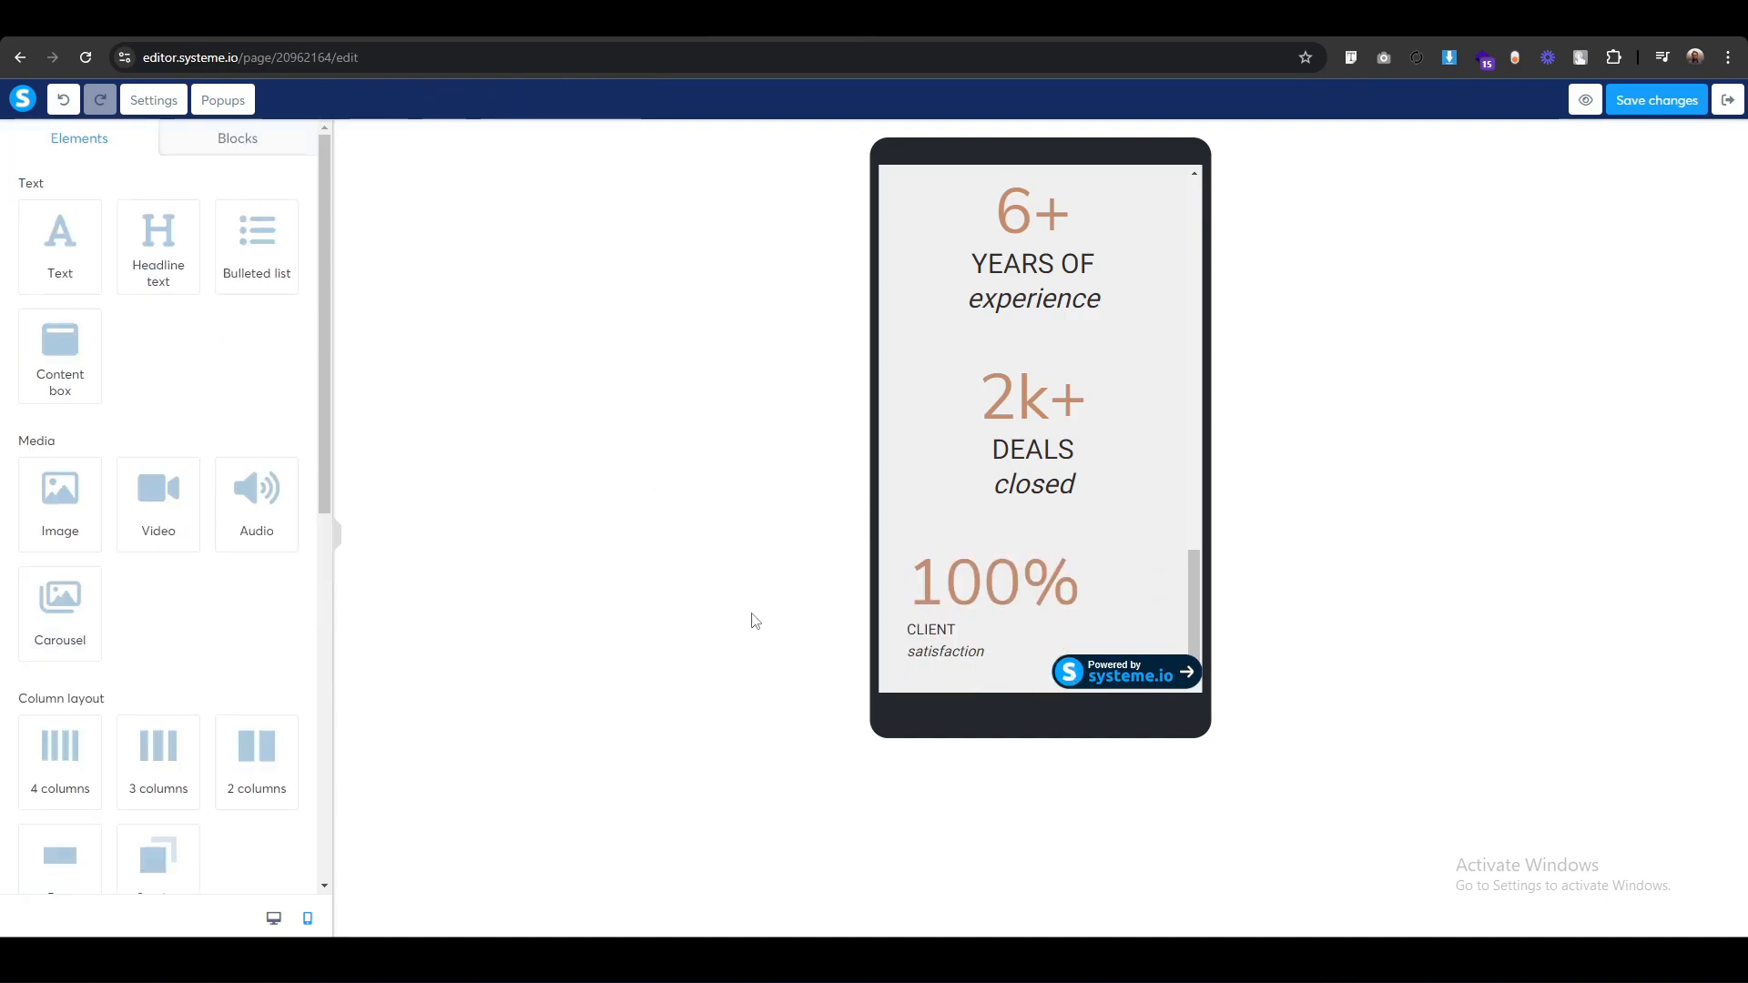
Set the "CLIENT satisfaction" text's mobile font size to 30 and line height to 38, and center-align it.
left_click(924, 633)
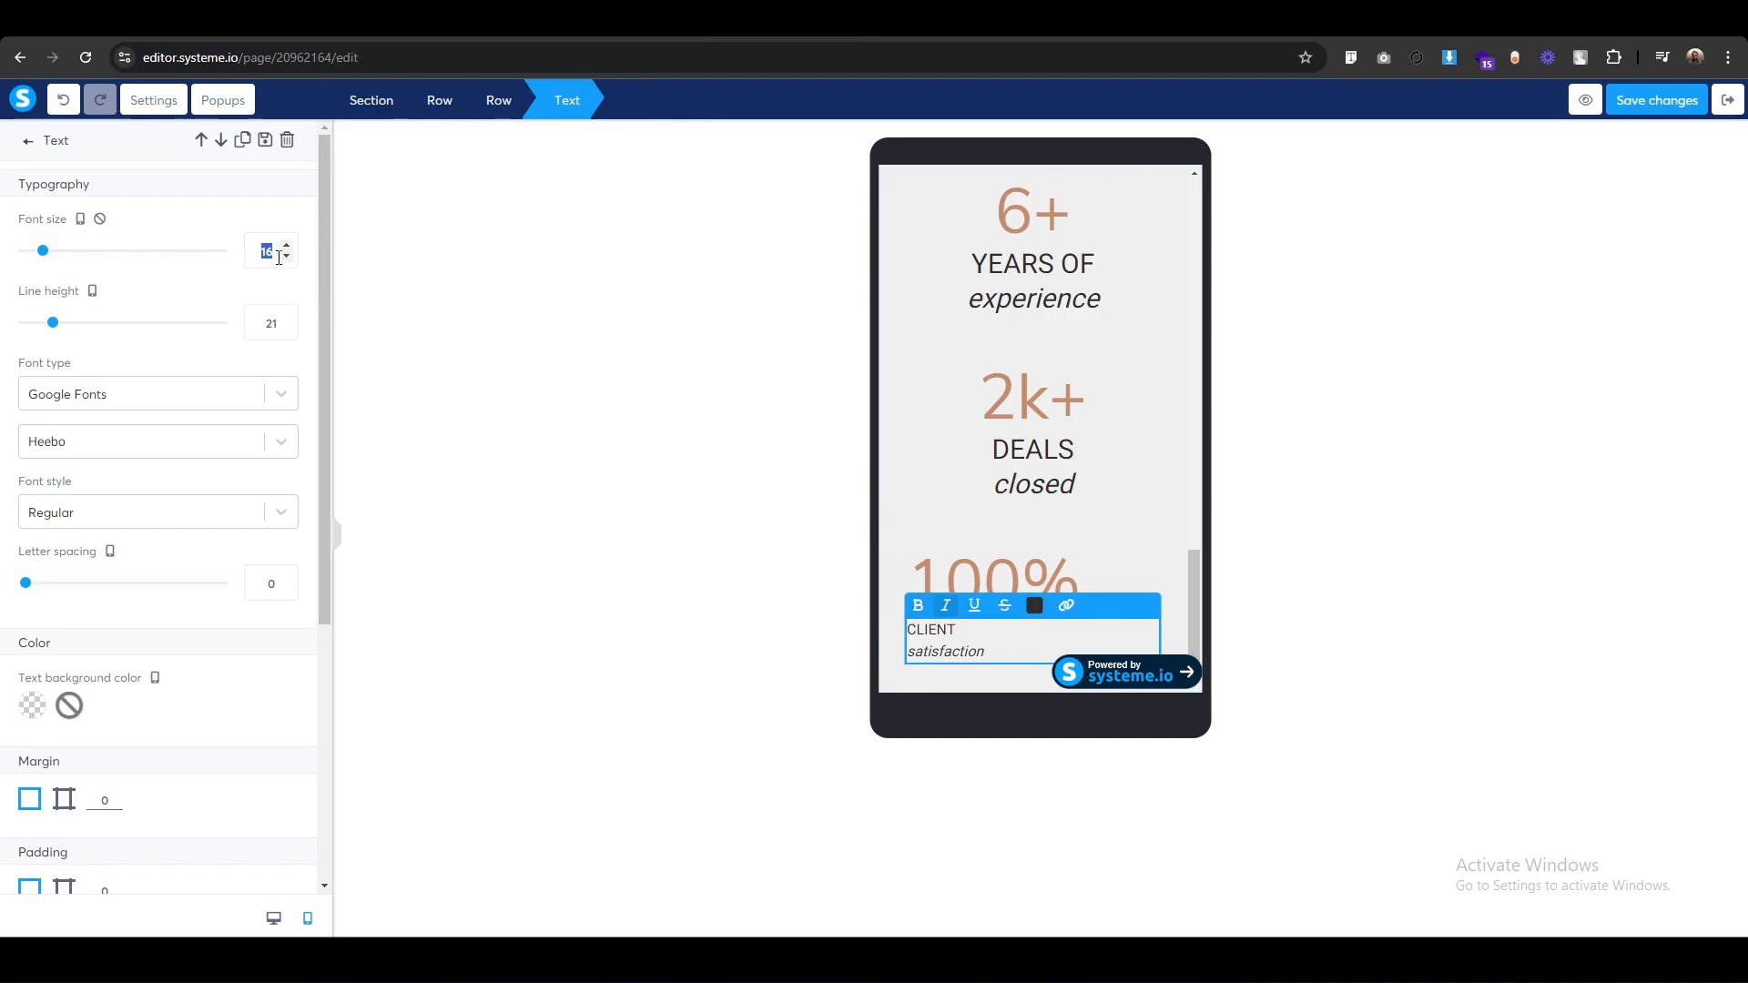
type("30")
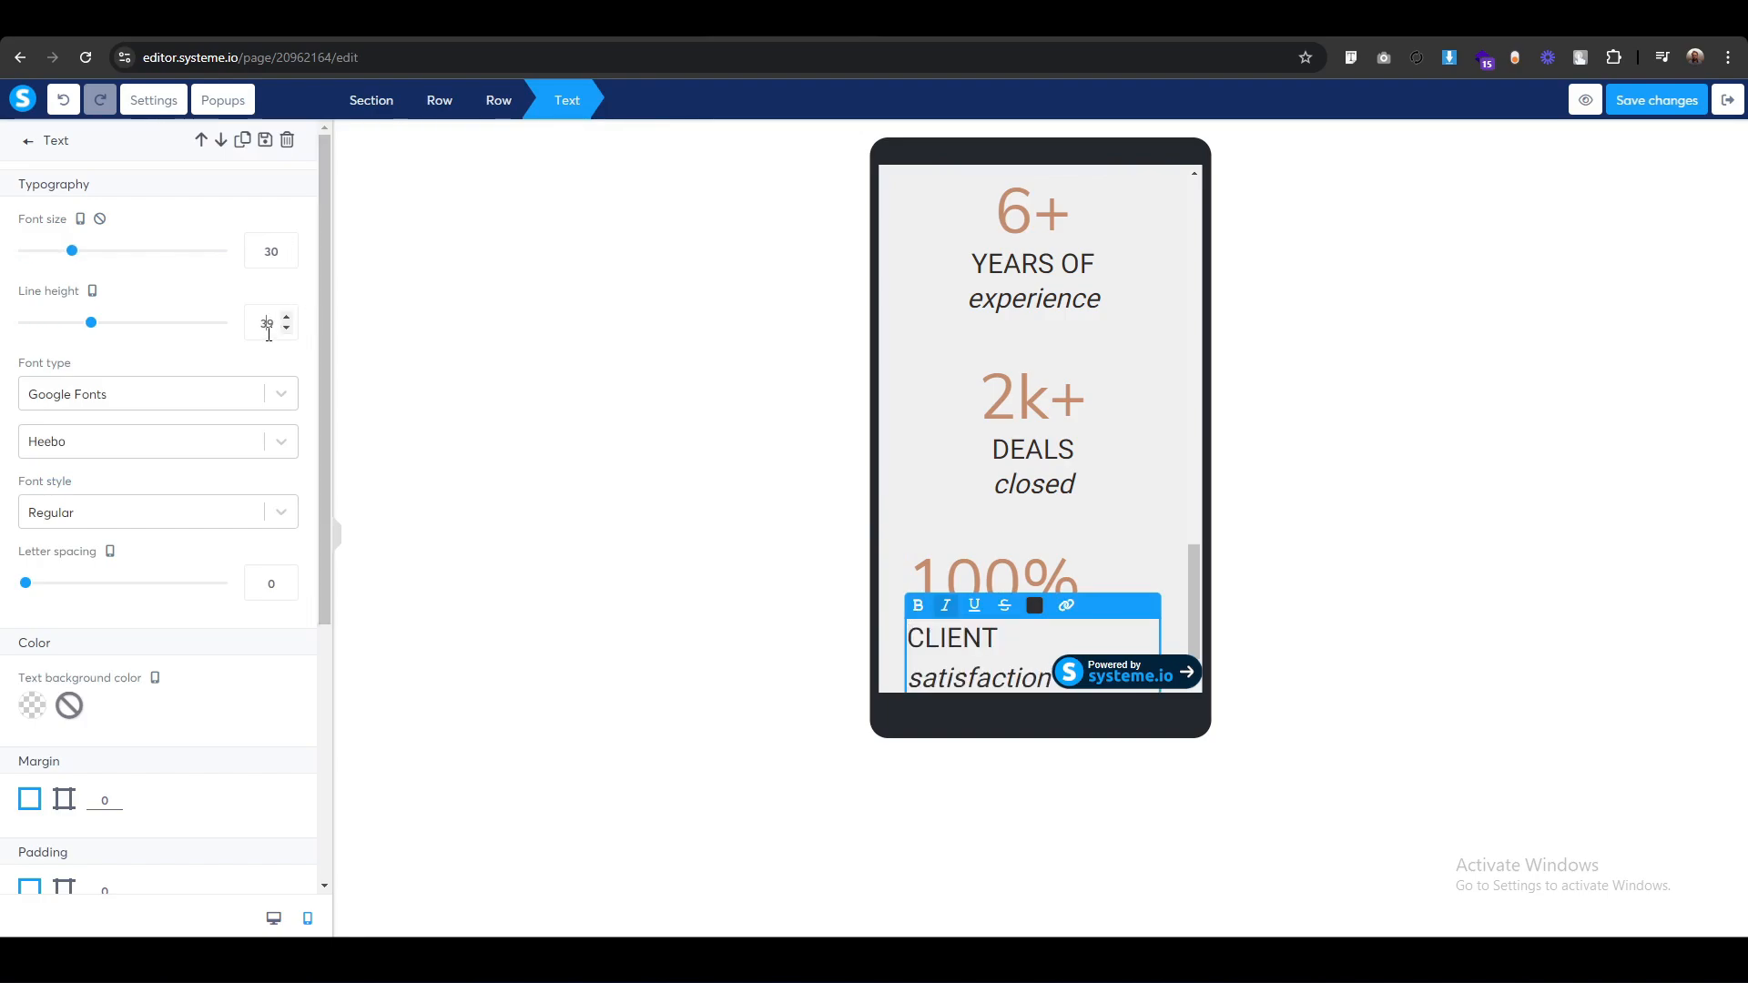
double_click(268, 334)
type("38")
scroll(154, 628, "down", 2)
left_click(159, 676)
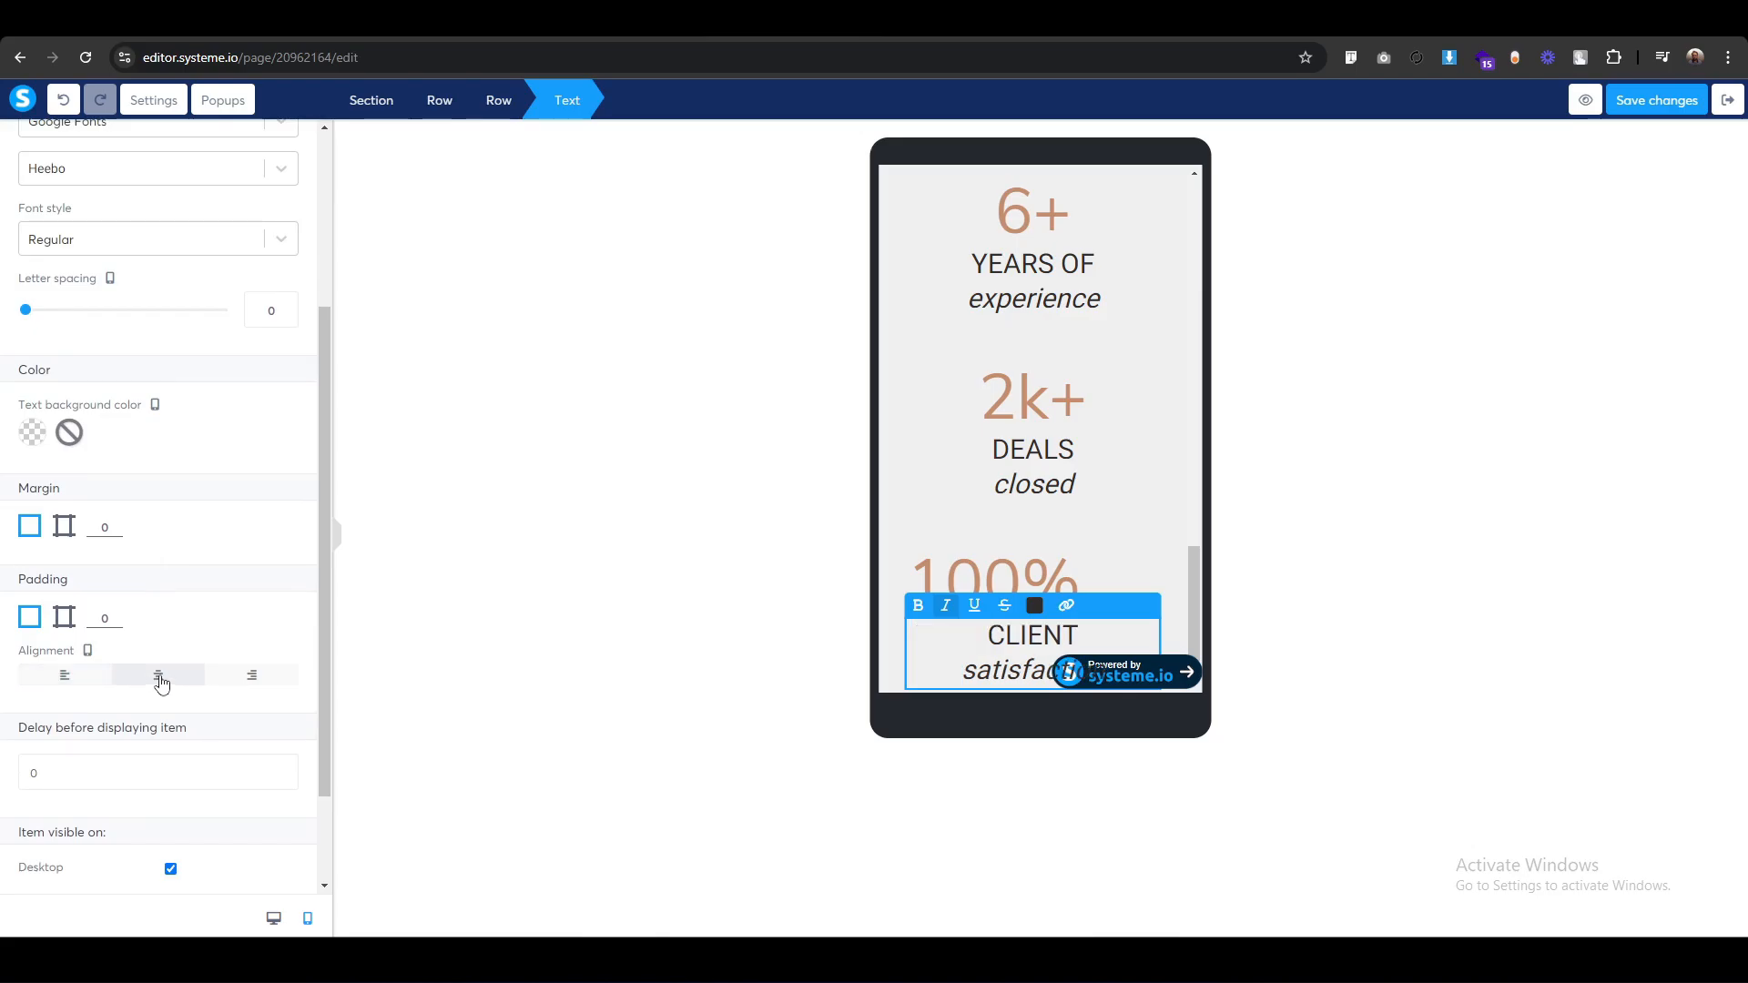
Center-align the "100%" headline on mobile.
left_click(943, 571)
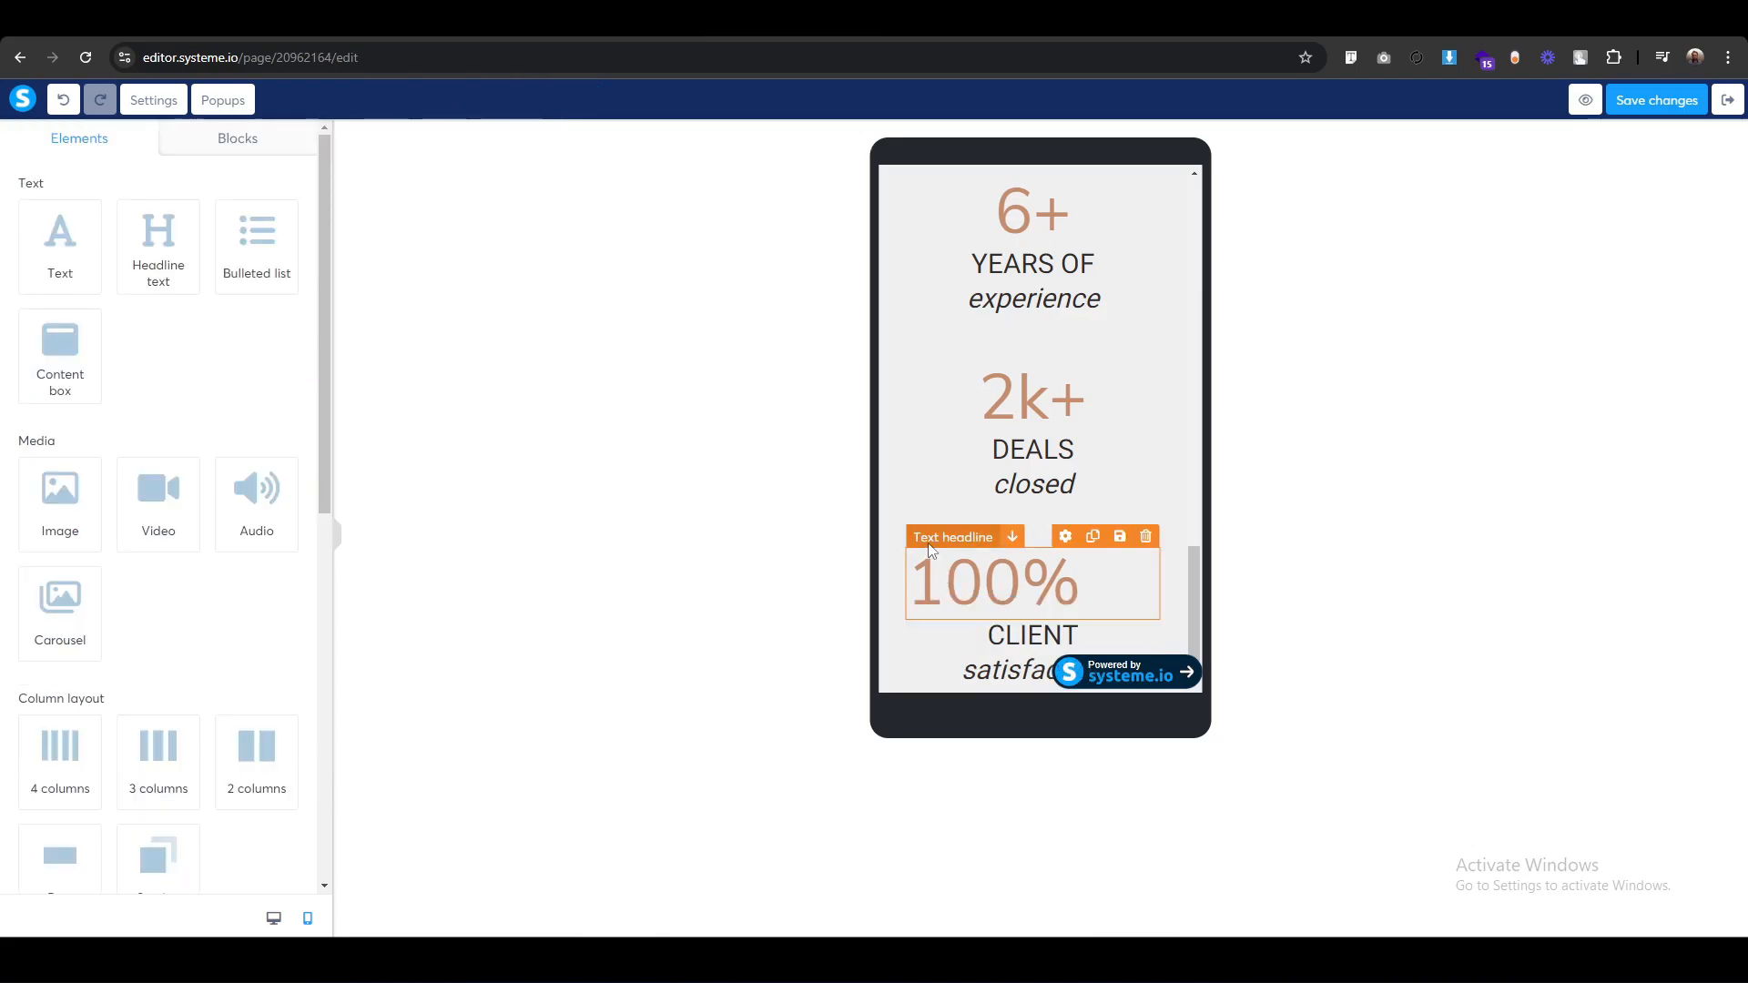
scroll(139, 637, "down", 3)
left_click(139, 770)
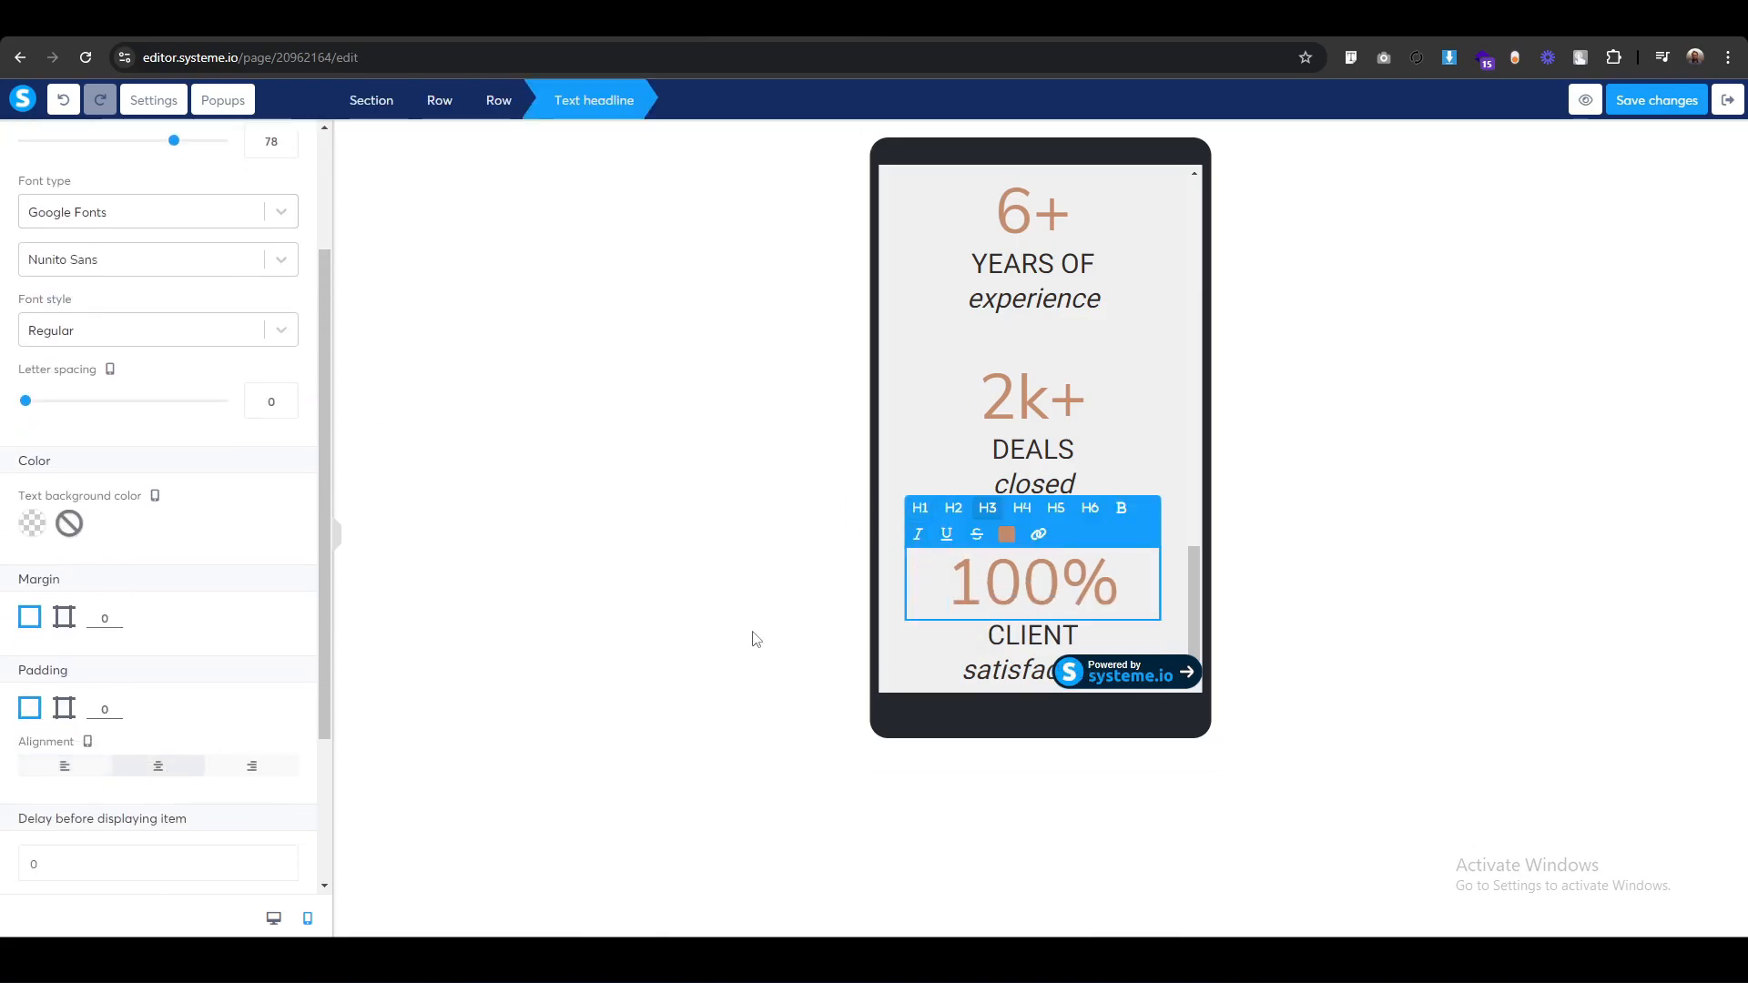
left_click(756, 633)
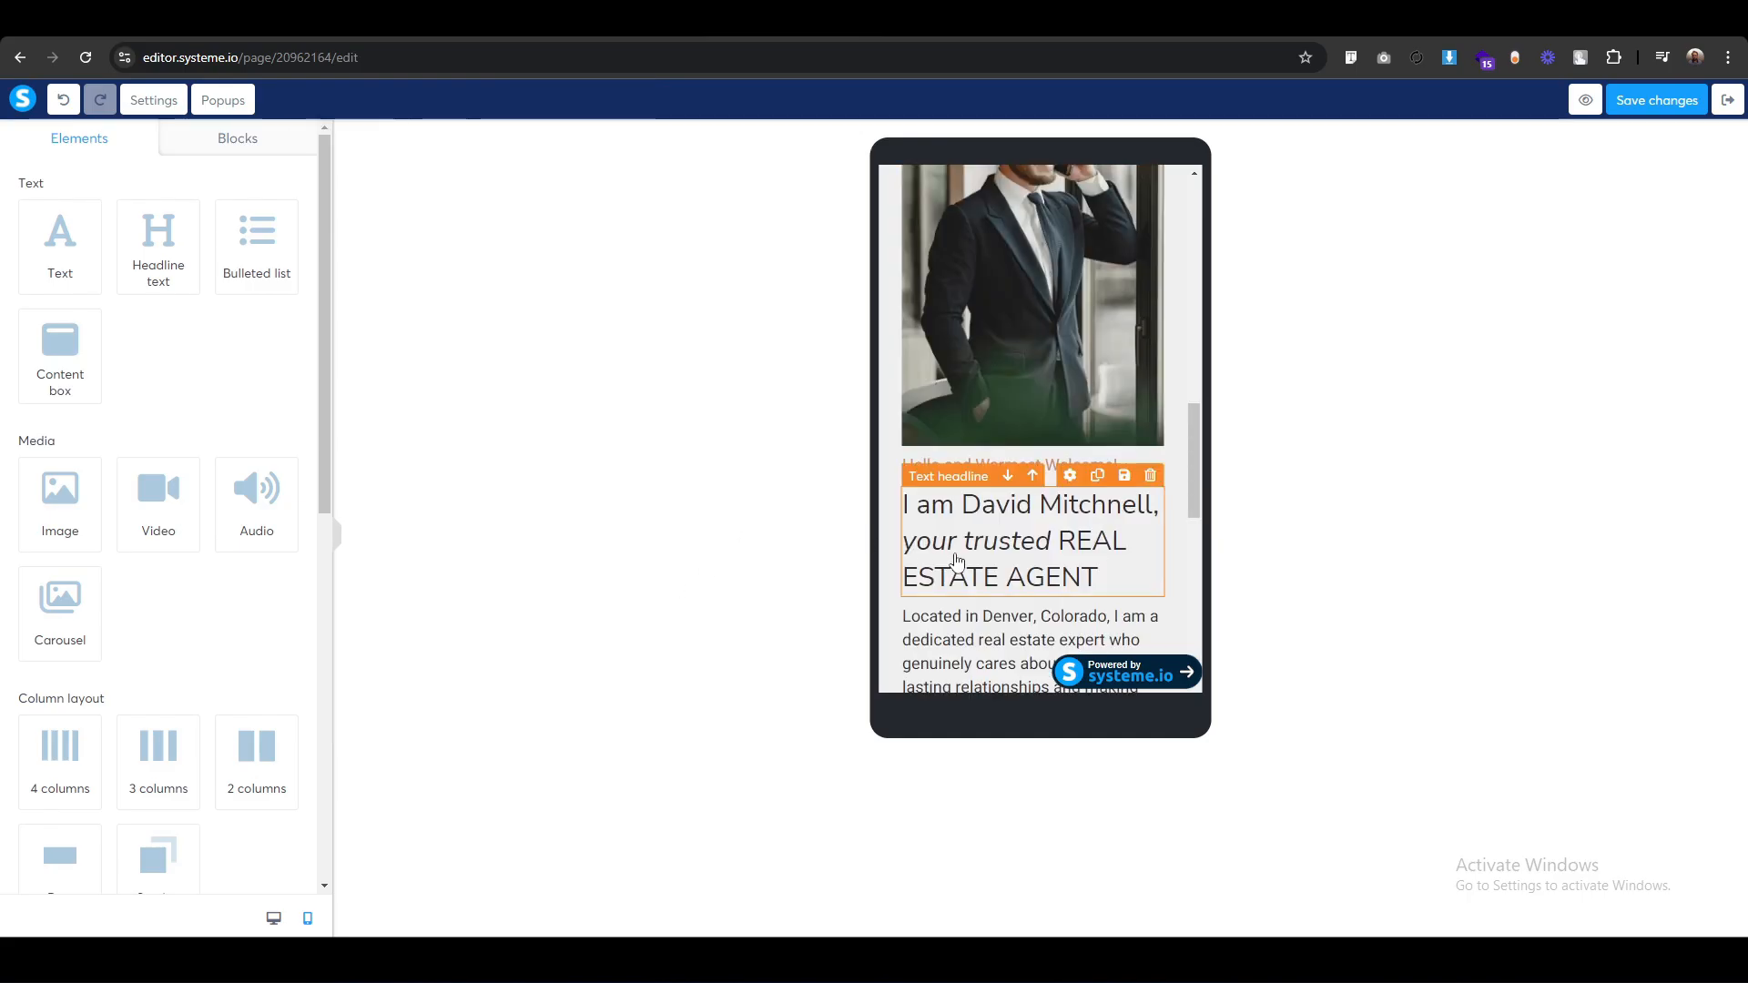
Set the "Embark on a journey" paragraph's mobile font size to 18 and its line height to 28.
scroll(998, 562, "up", 6)
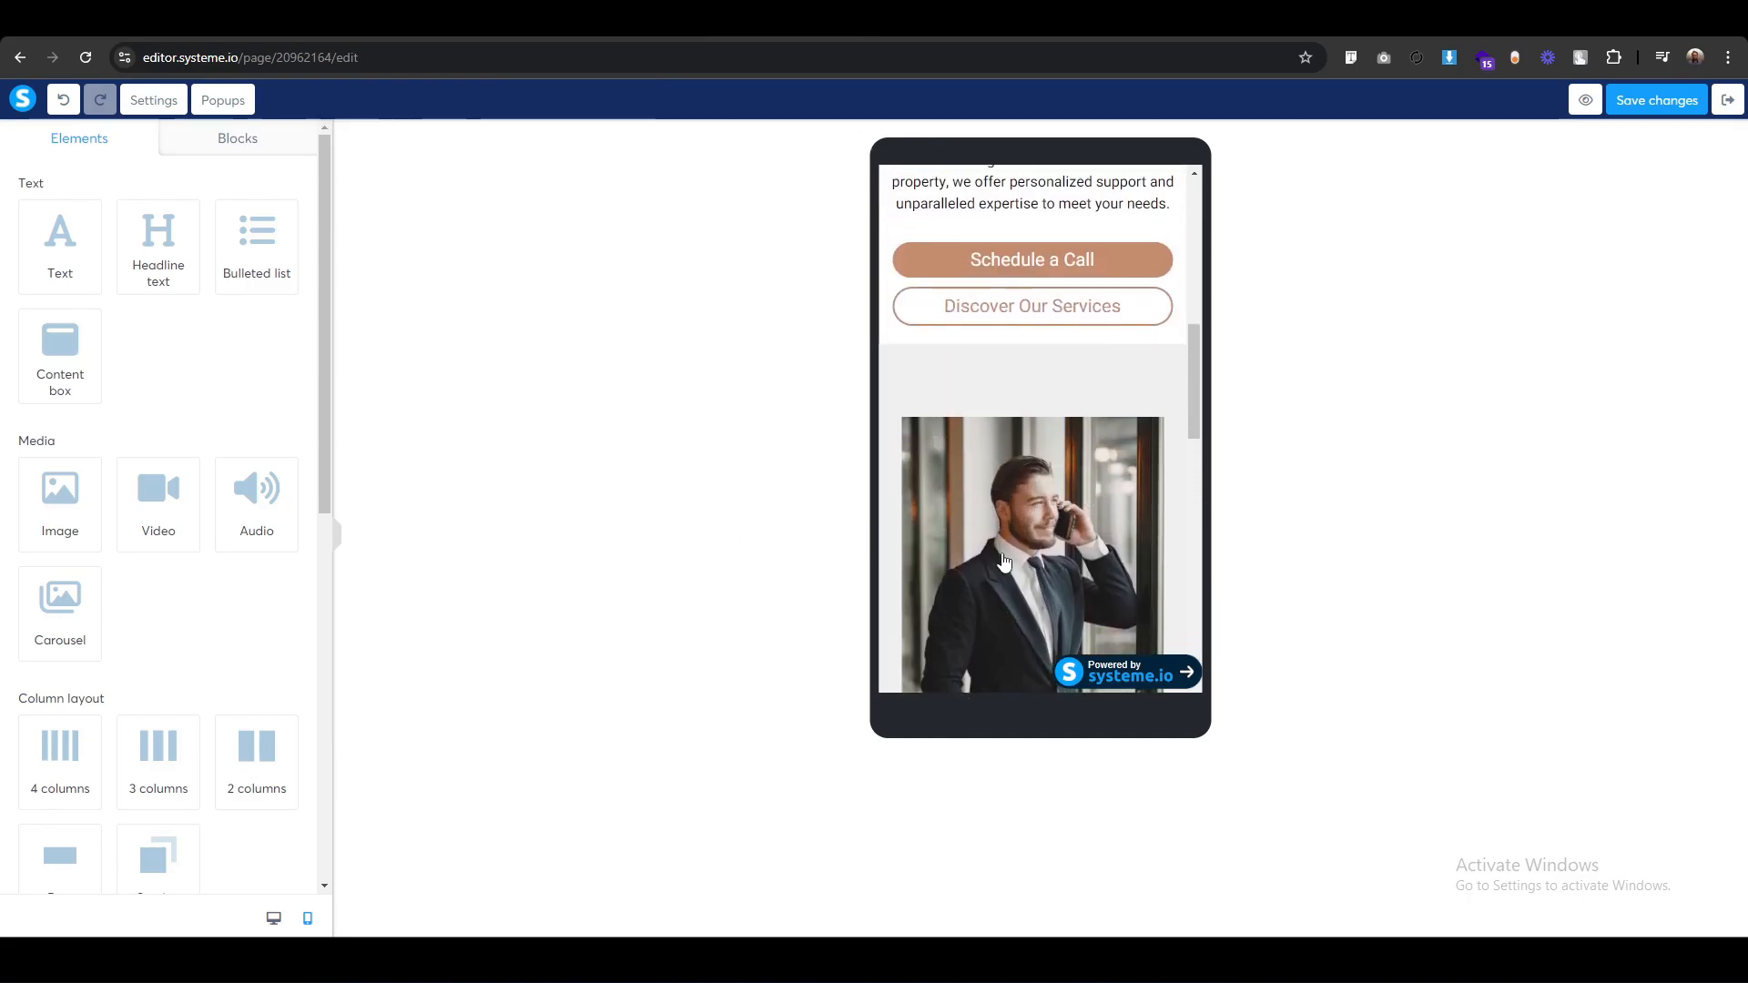
left_click(919, 208)
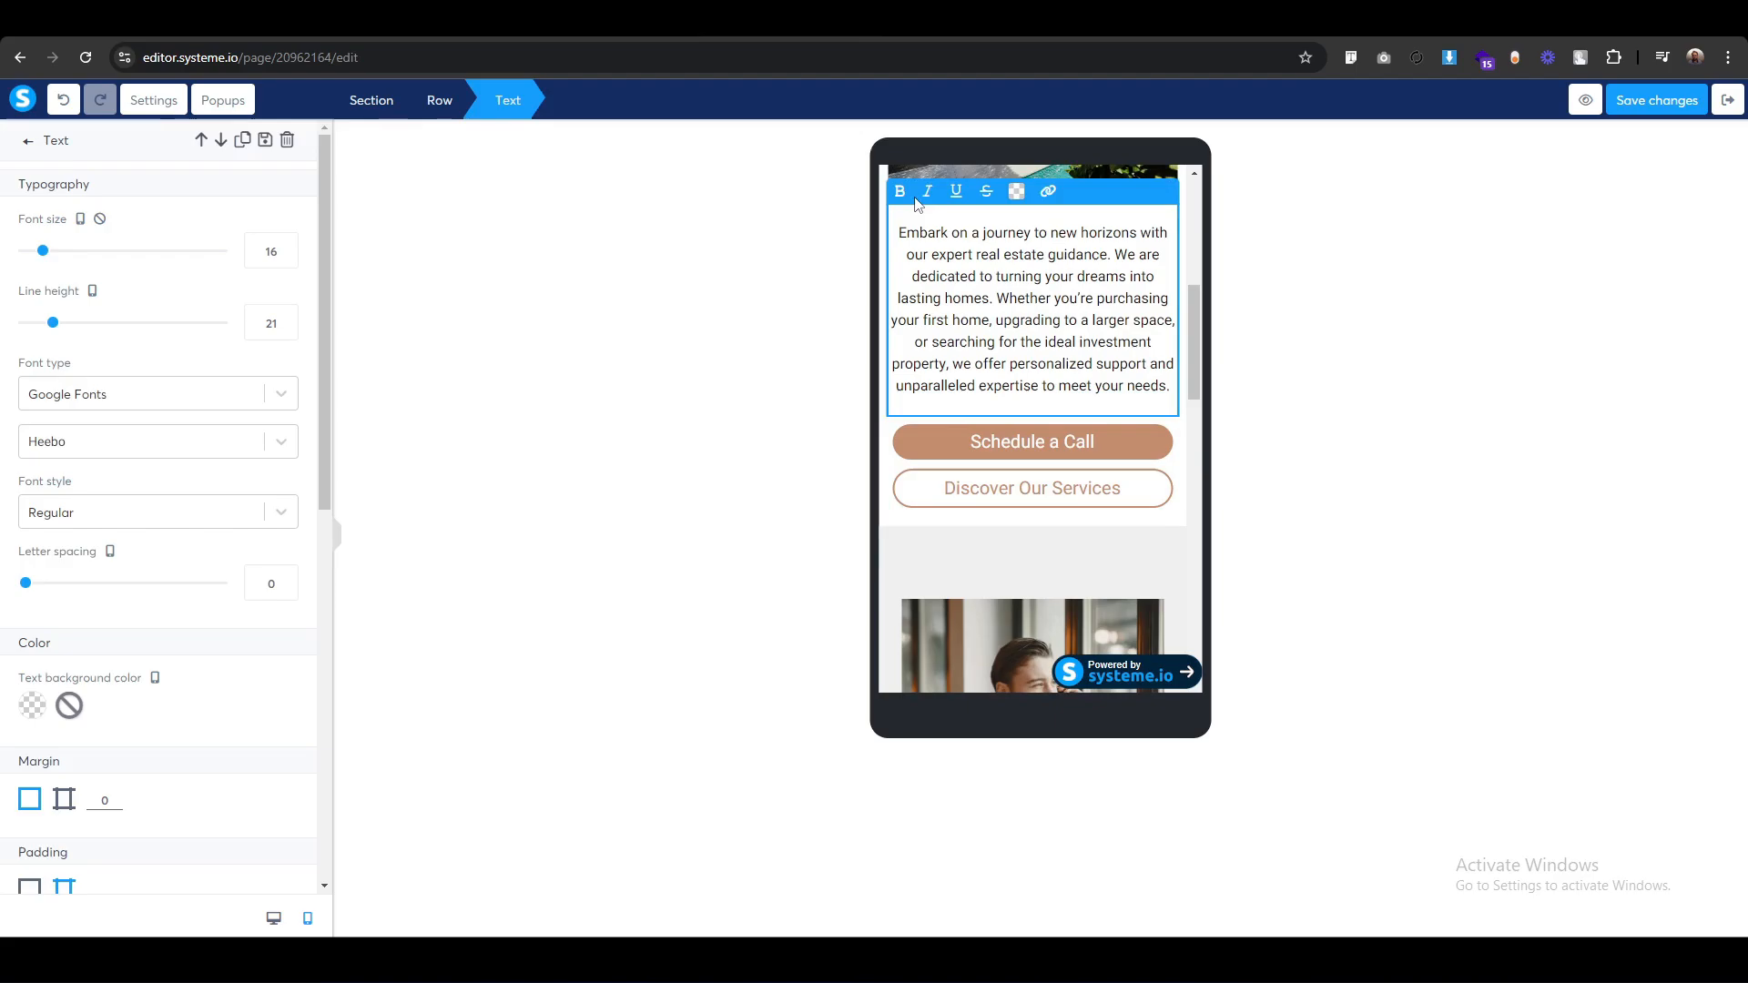
double_click(256, 259)
type("17")
key("Up")
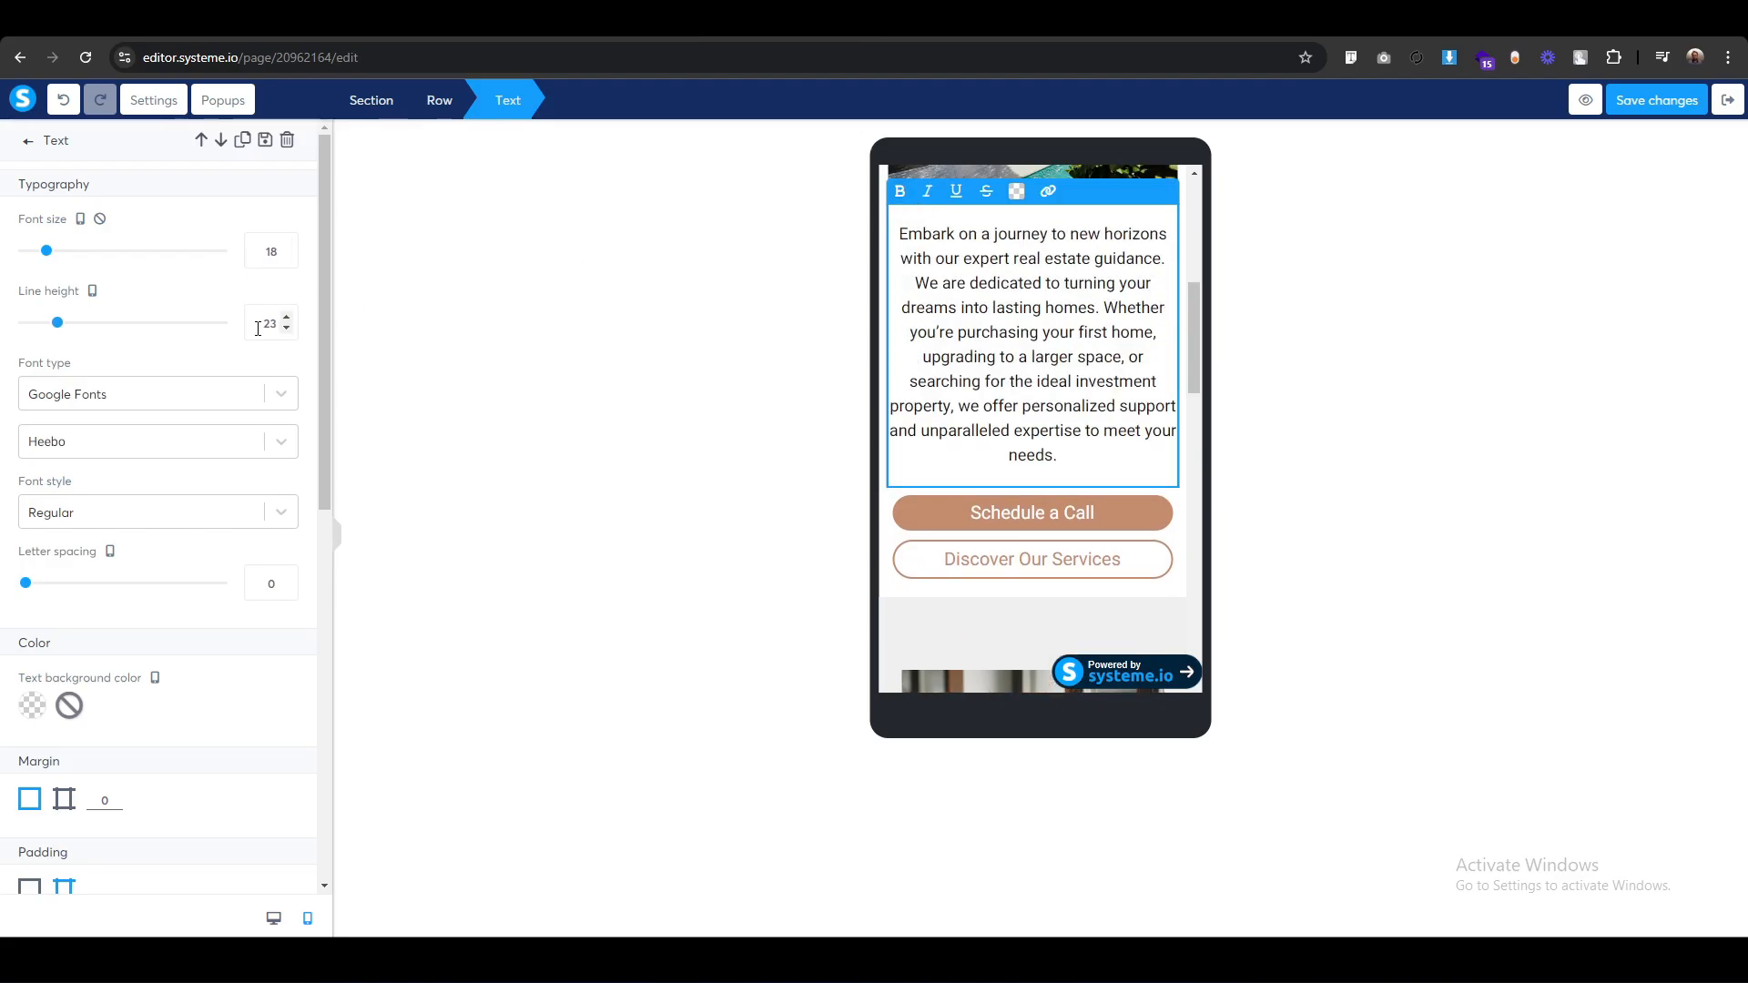
key("Up")
key("Up")
key("Up")
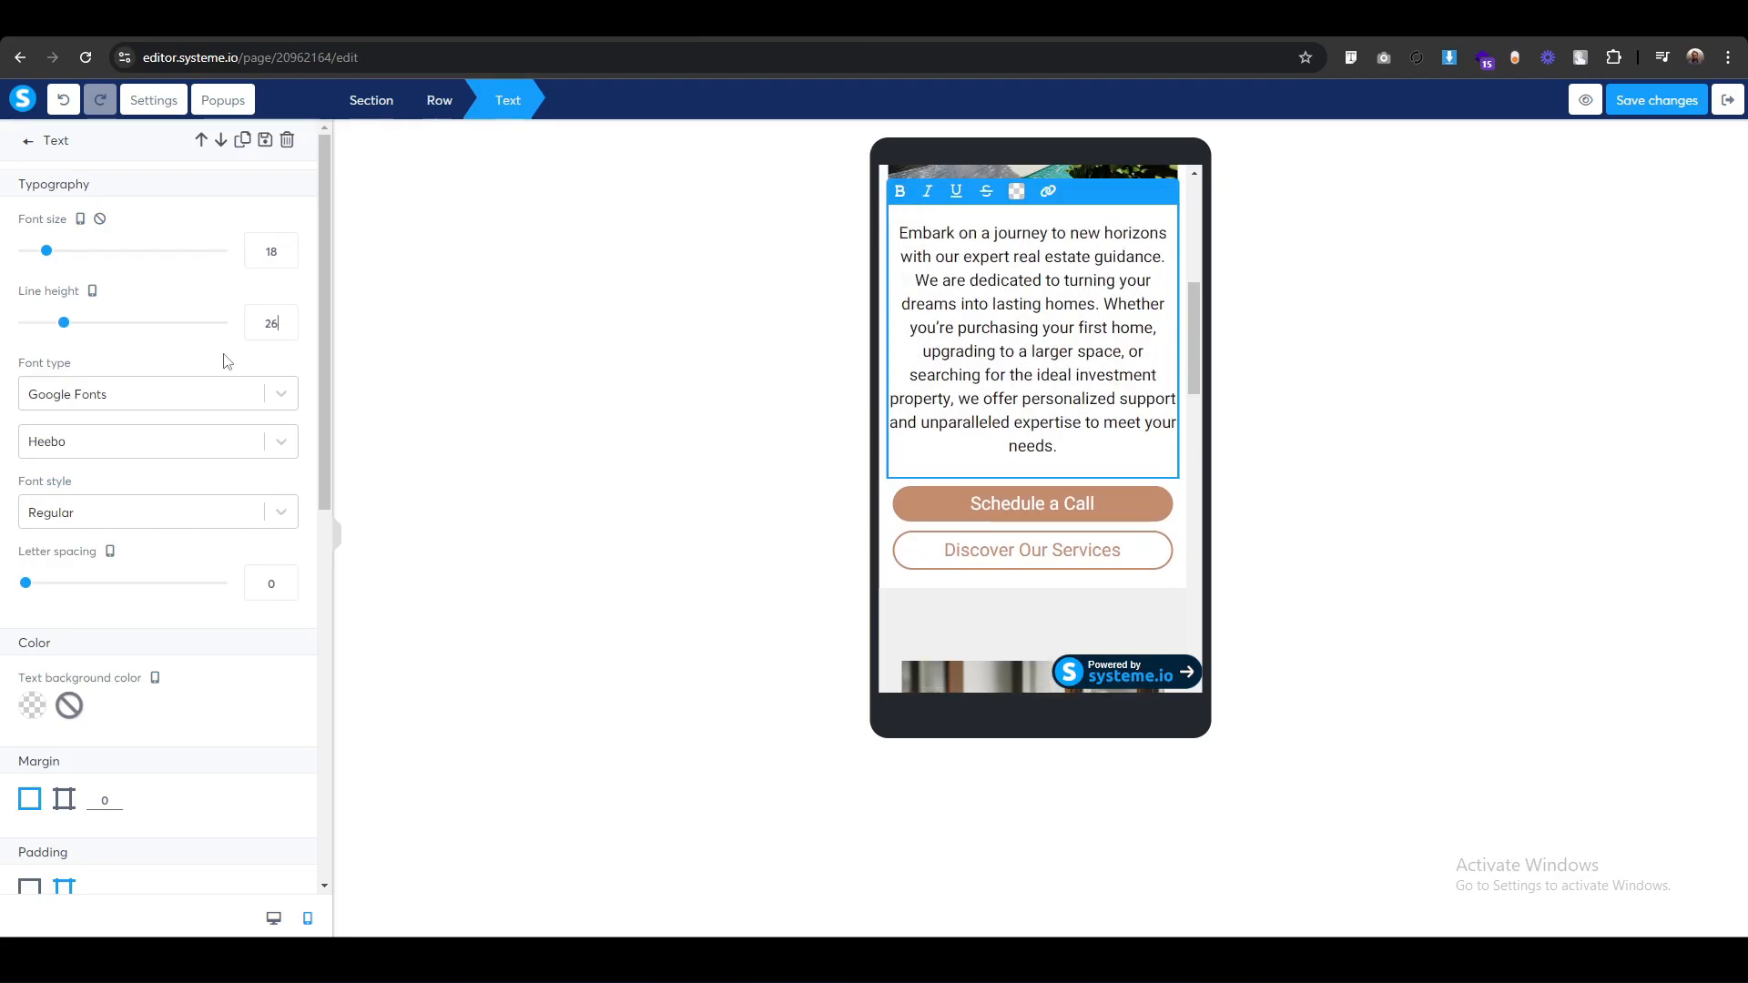
key("Up")
key("Up")
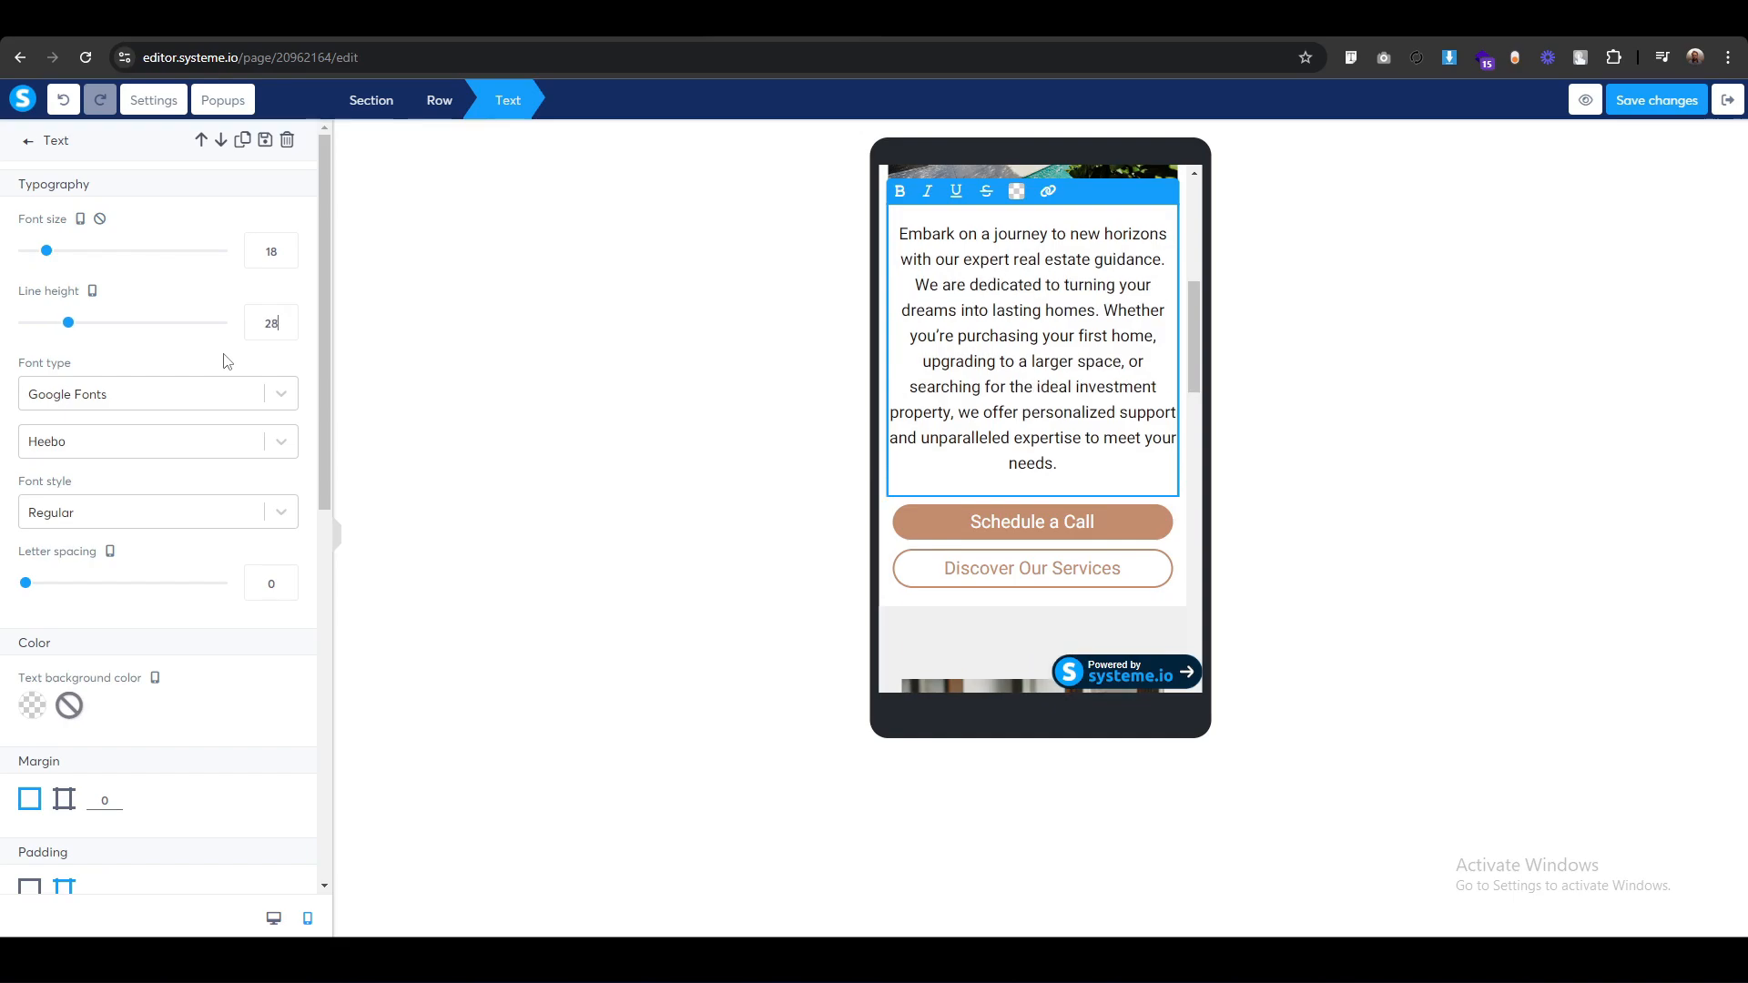
left_click(716, 429)
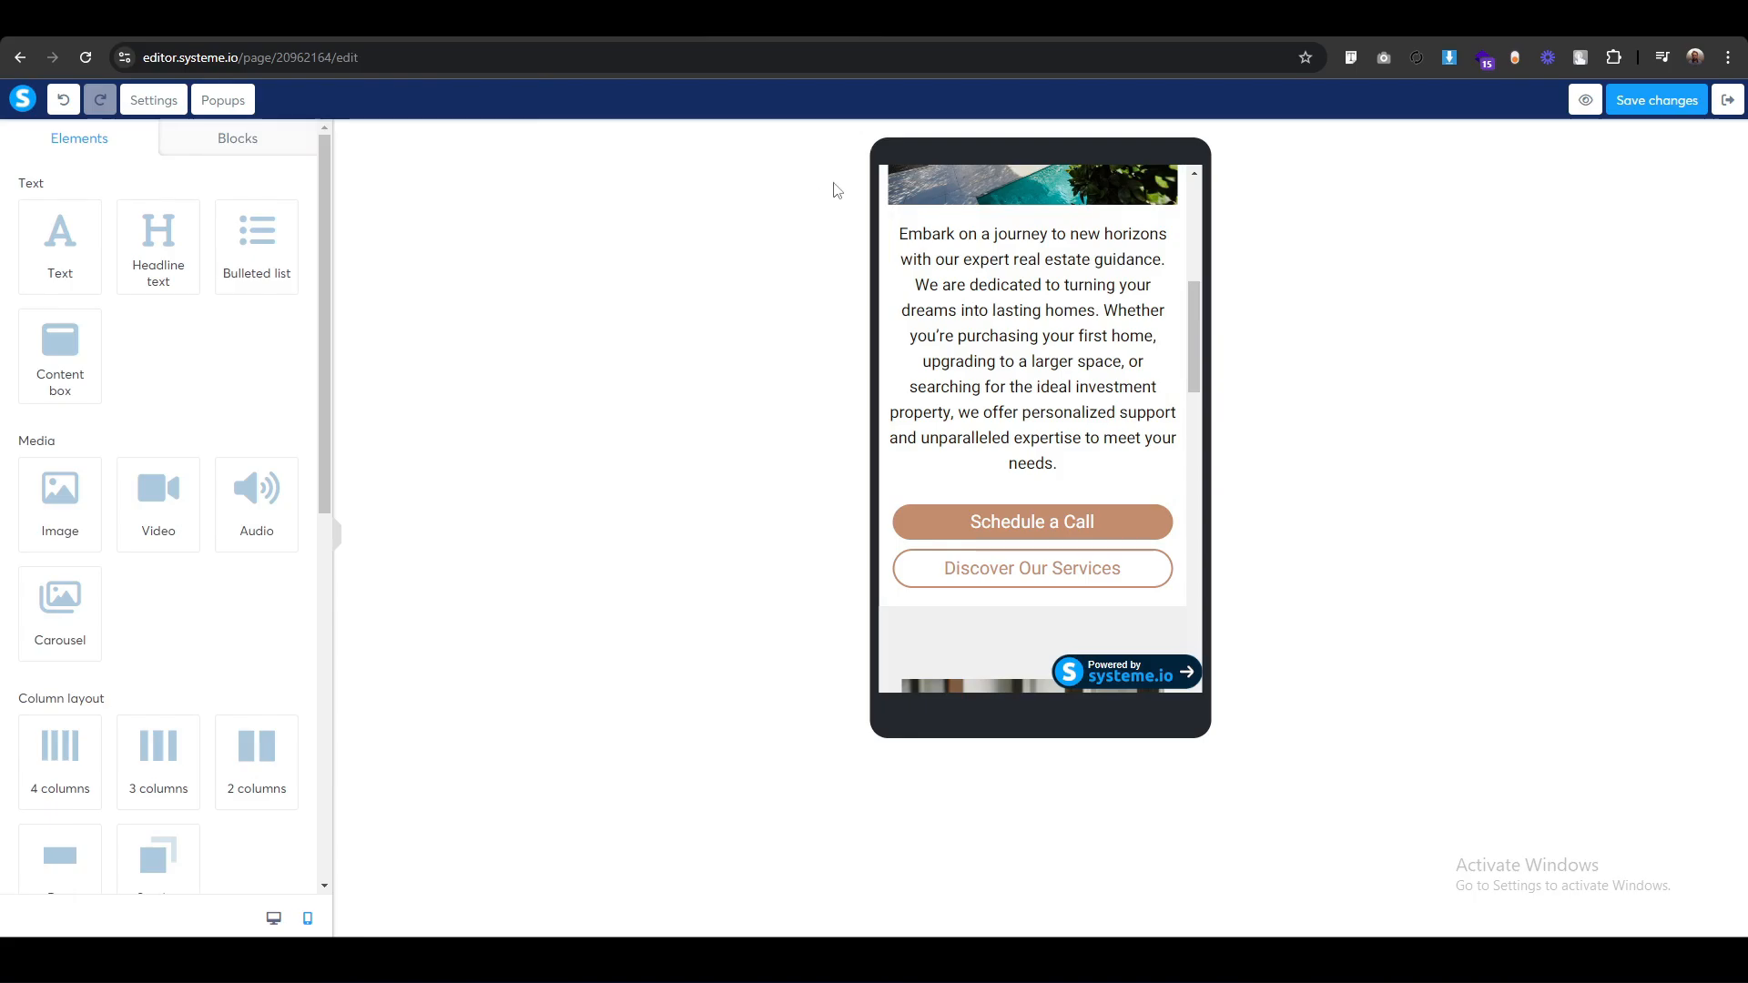
Increase the mobile top padding of the "Embark on a journey" paragraph to about 28.
left_click(908, 224)
scroll(235, 697, "down", 3)
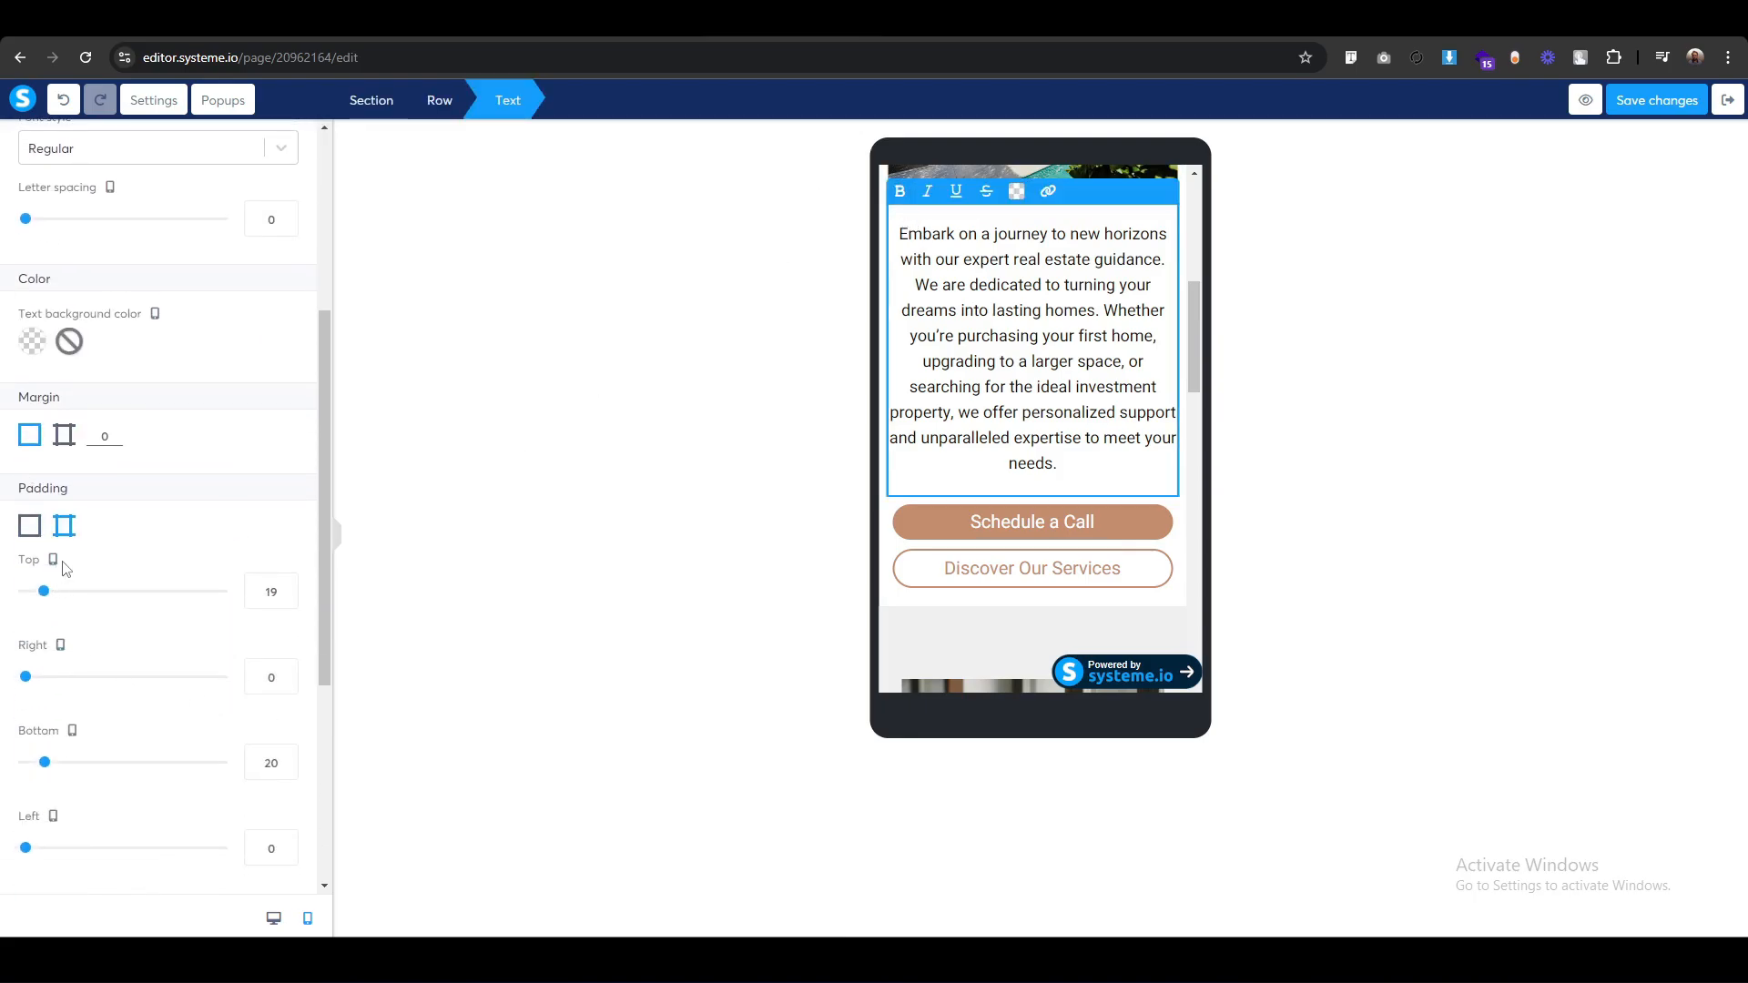
left_click(271, 591)
key("Up")
key("Up")
key("Up")
key("Up")
key("Up")
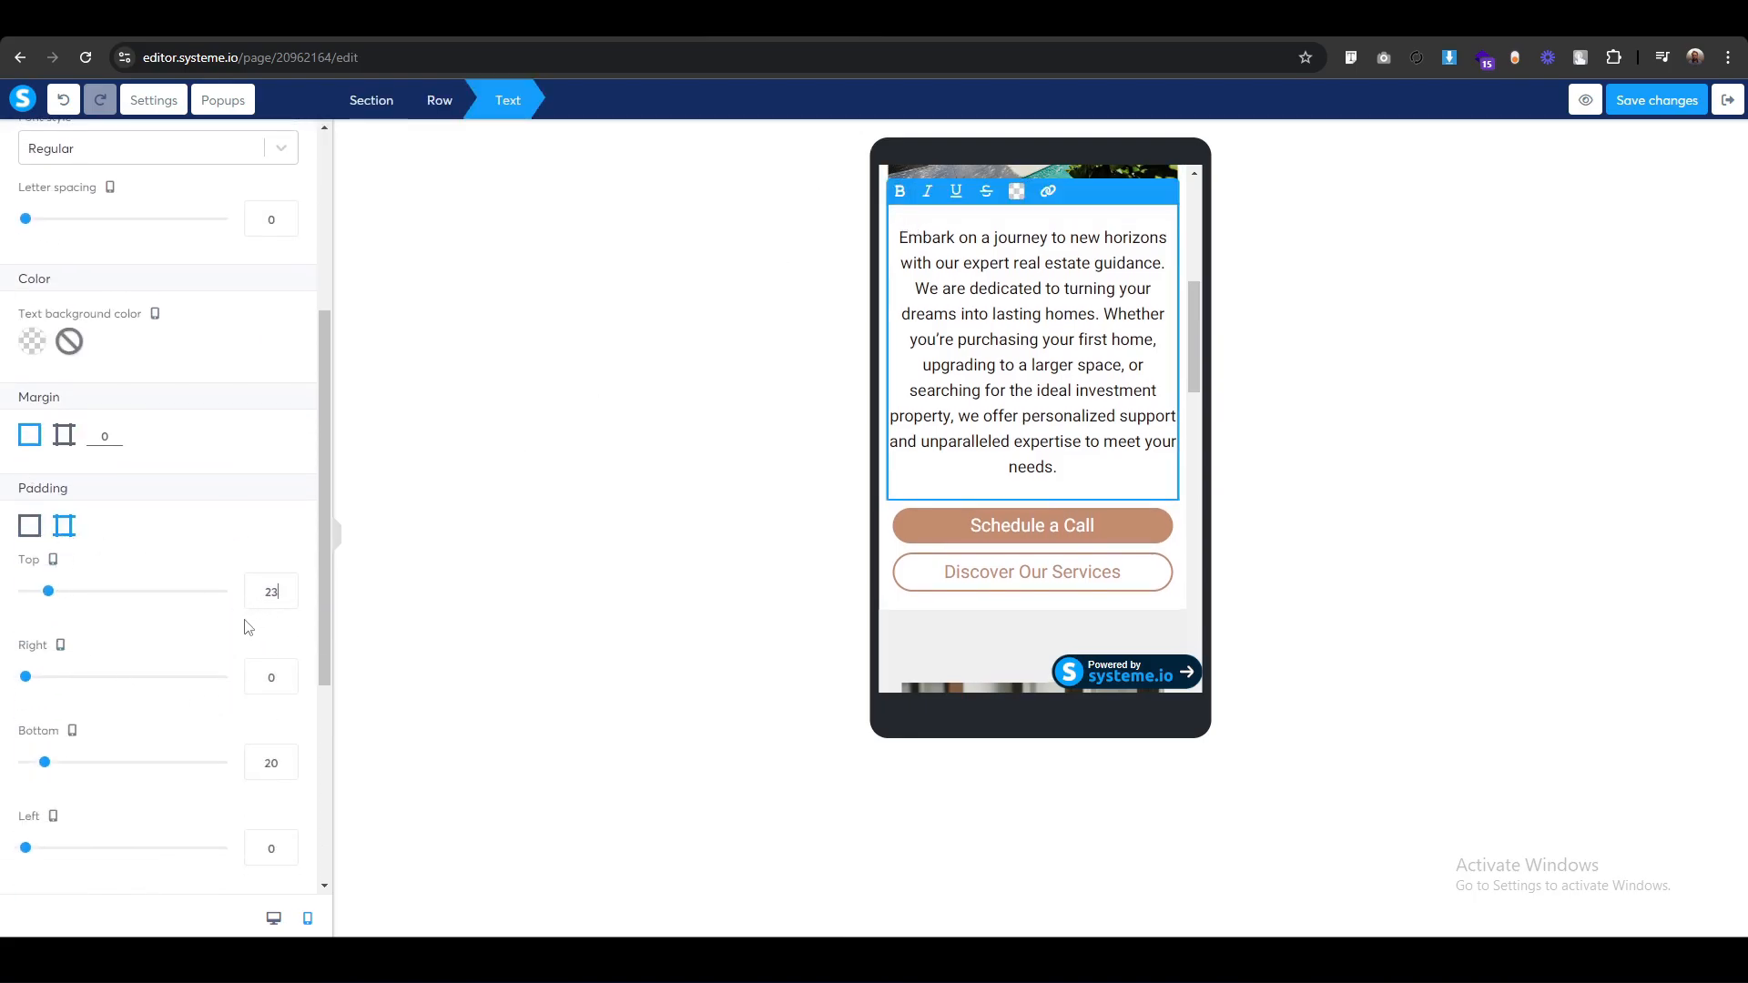
left_click(644, 489)
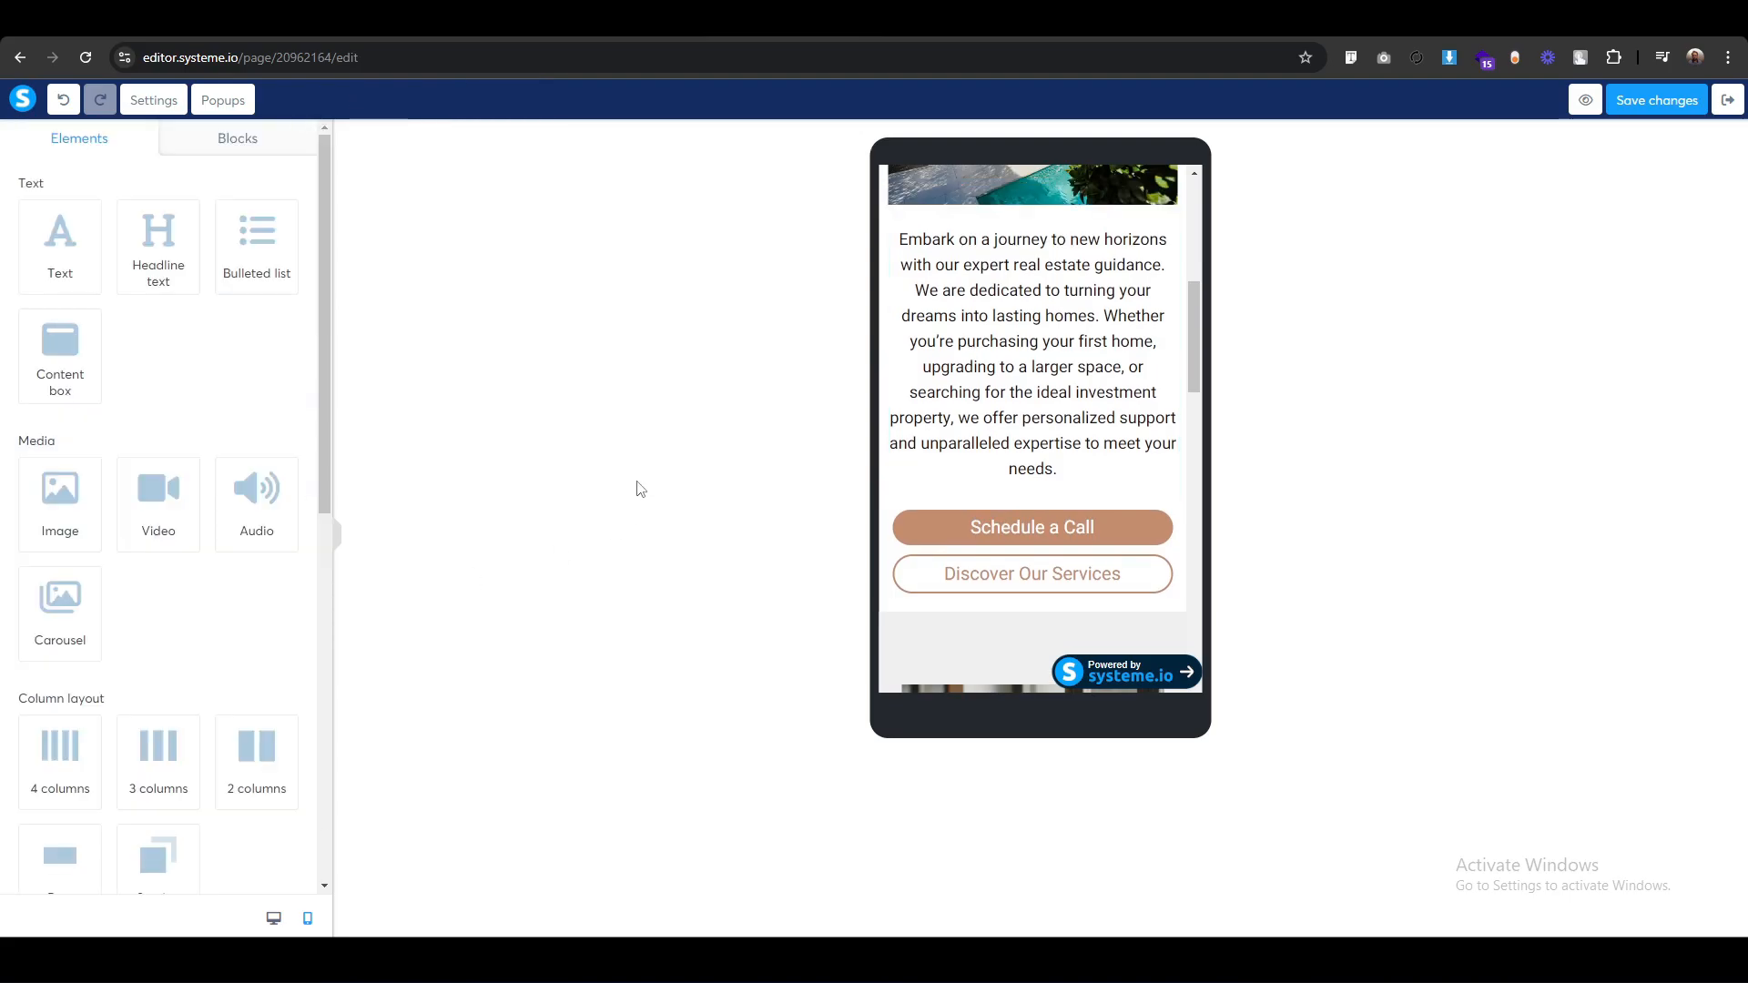
left_click(921, 219)
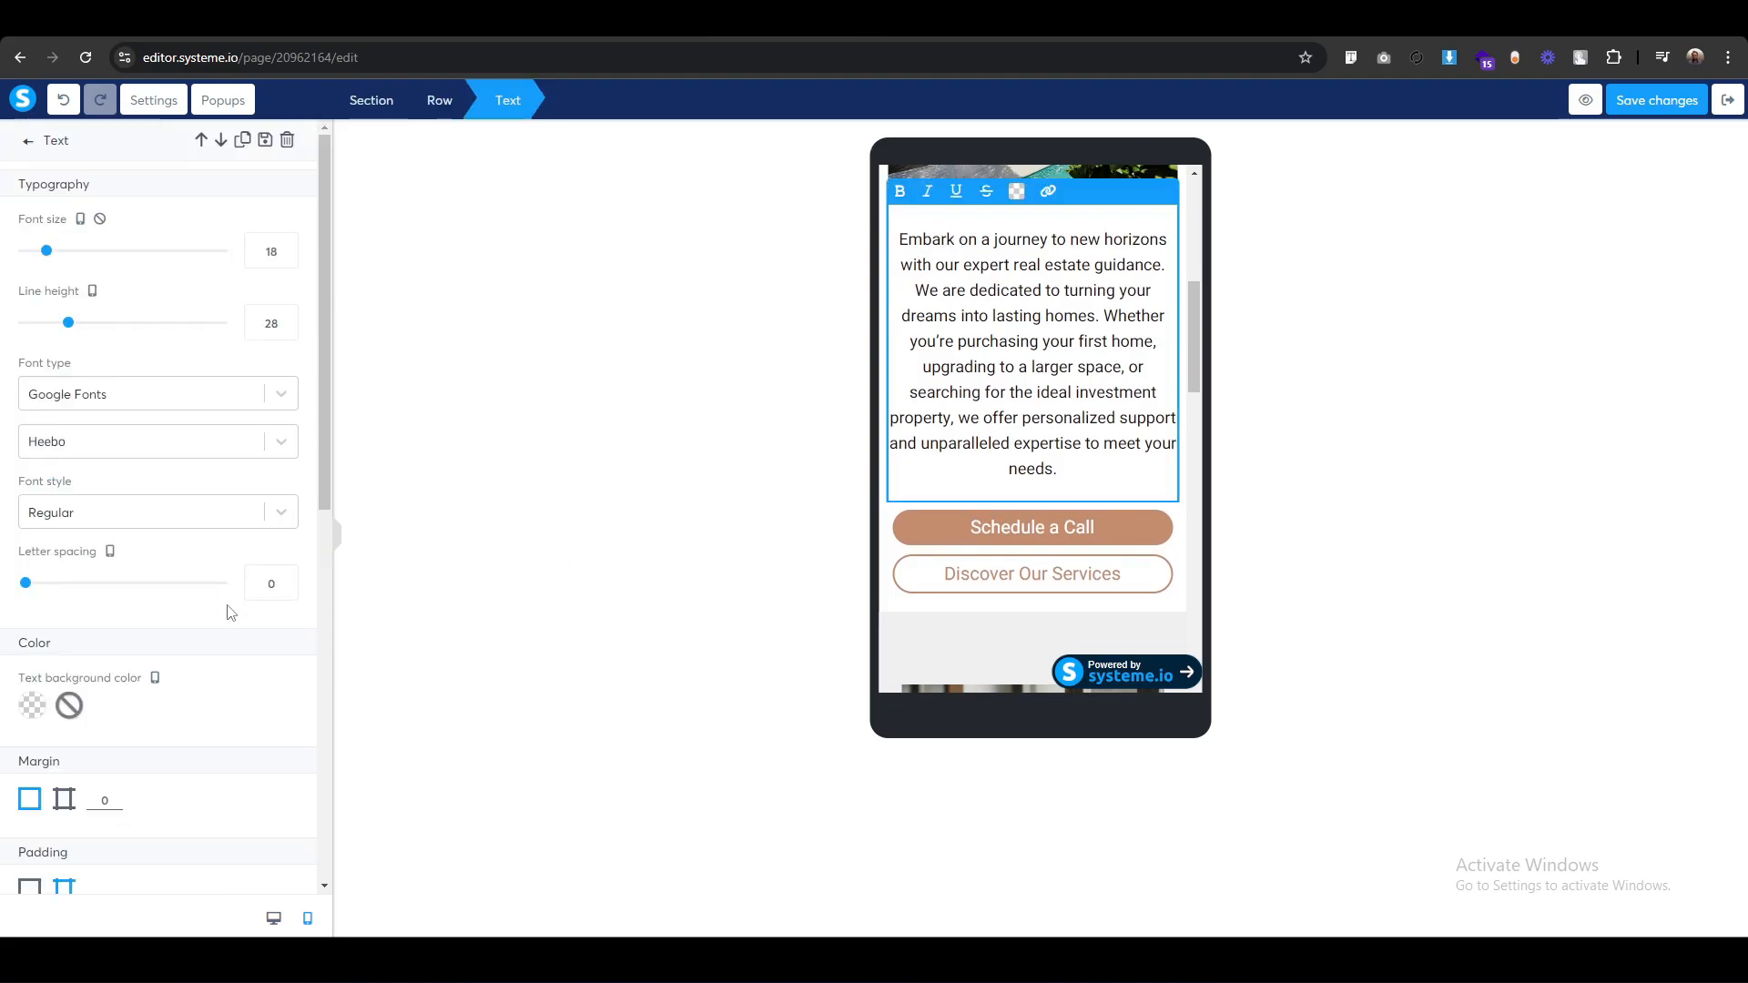
scroll(222, 738, "down", 1)
scroll(221, 737, "down", 1)
key("Up")
key("Up")
key("Up")
key("Up")
key("Up")
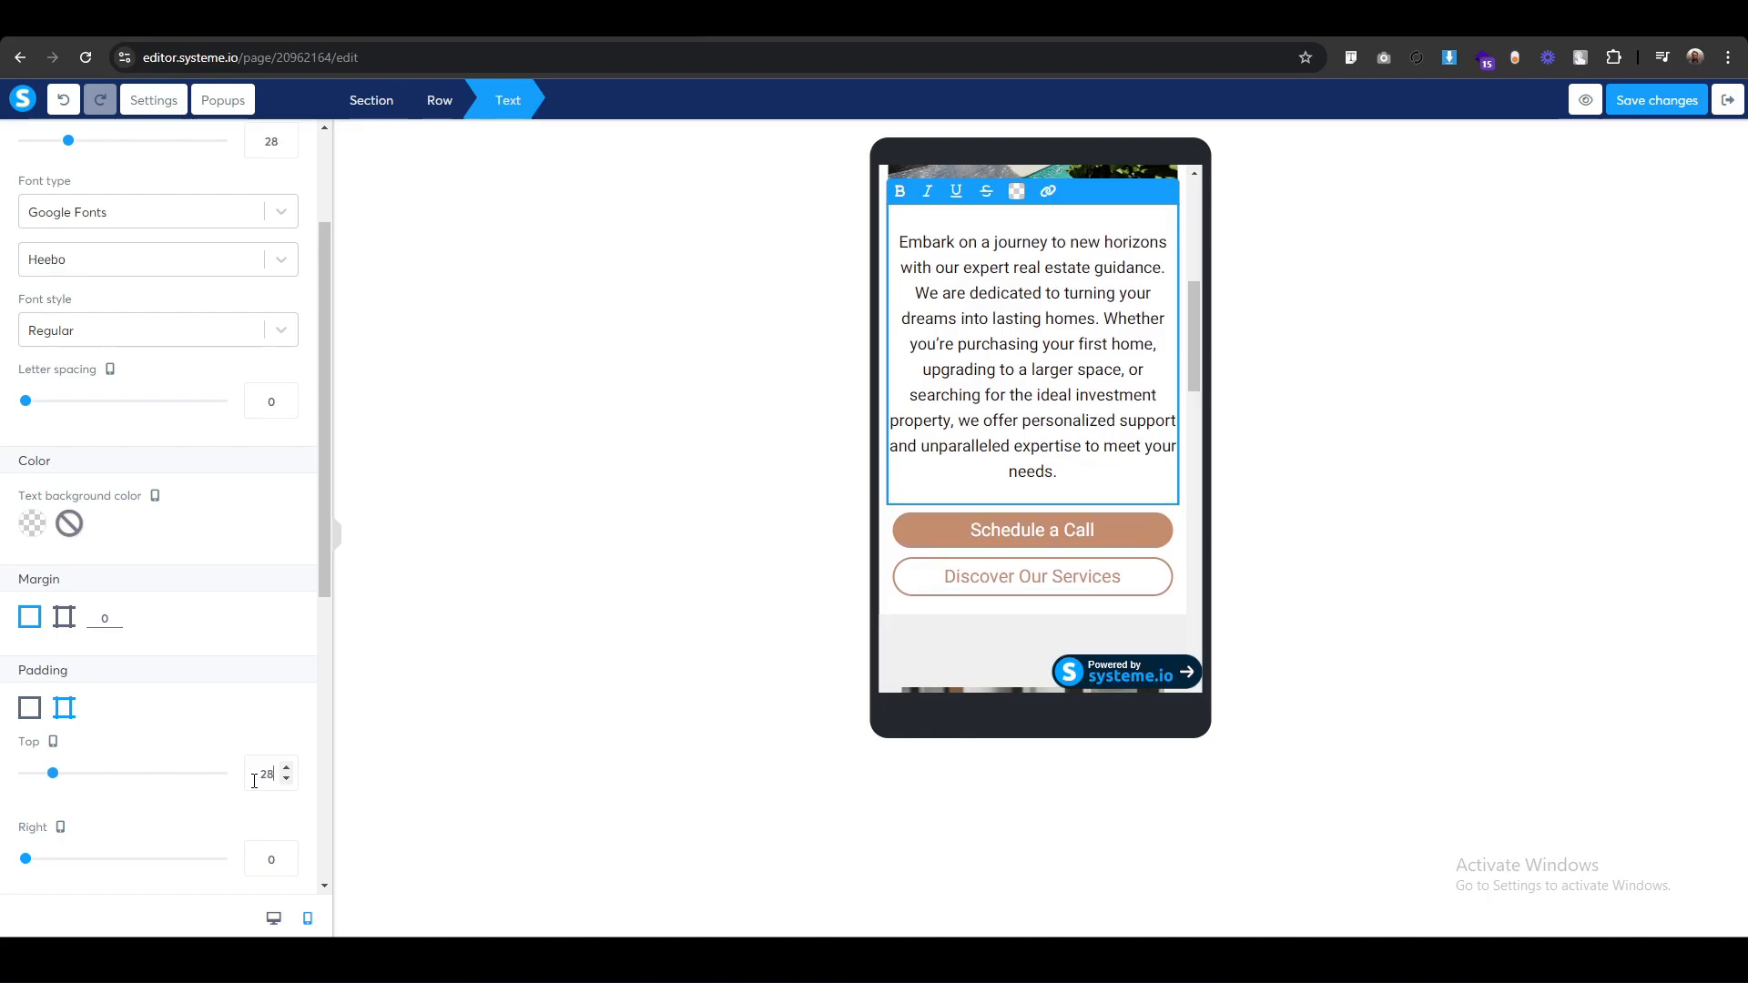
left_click(582, 480)
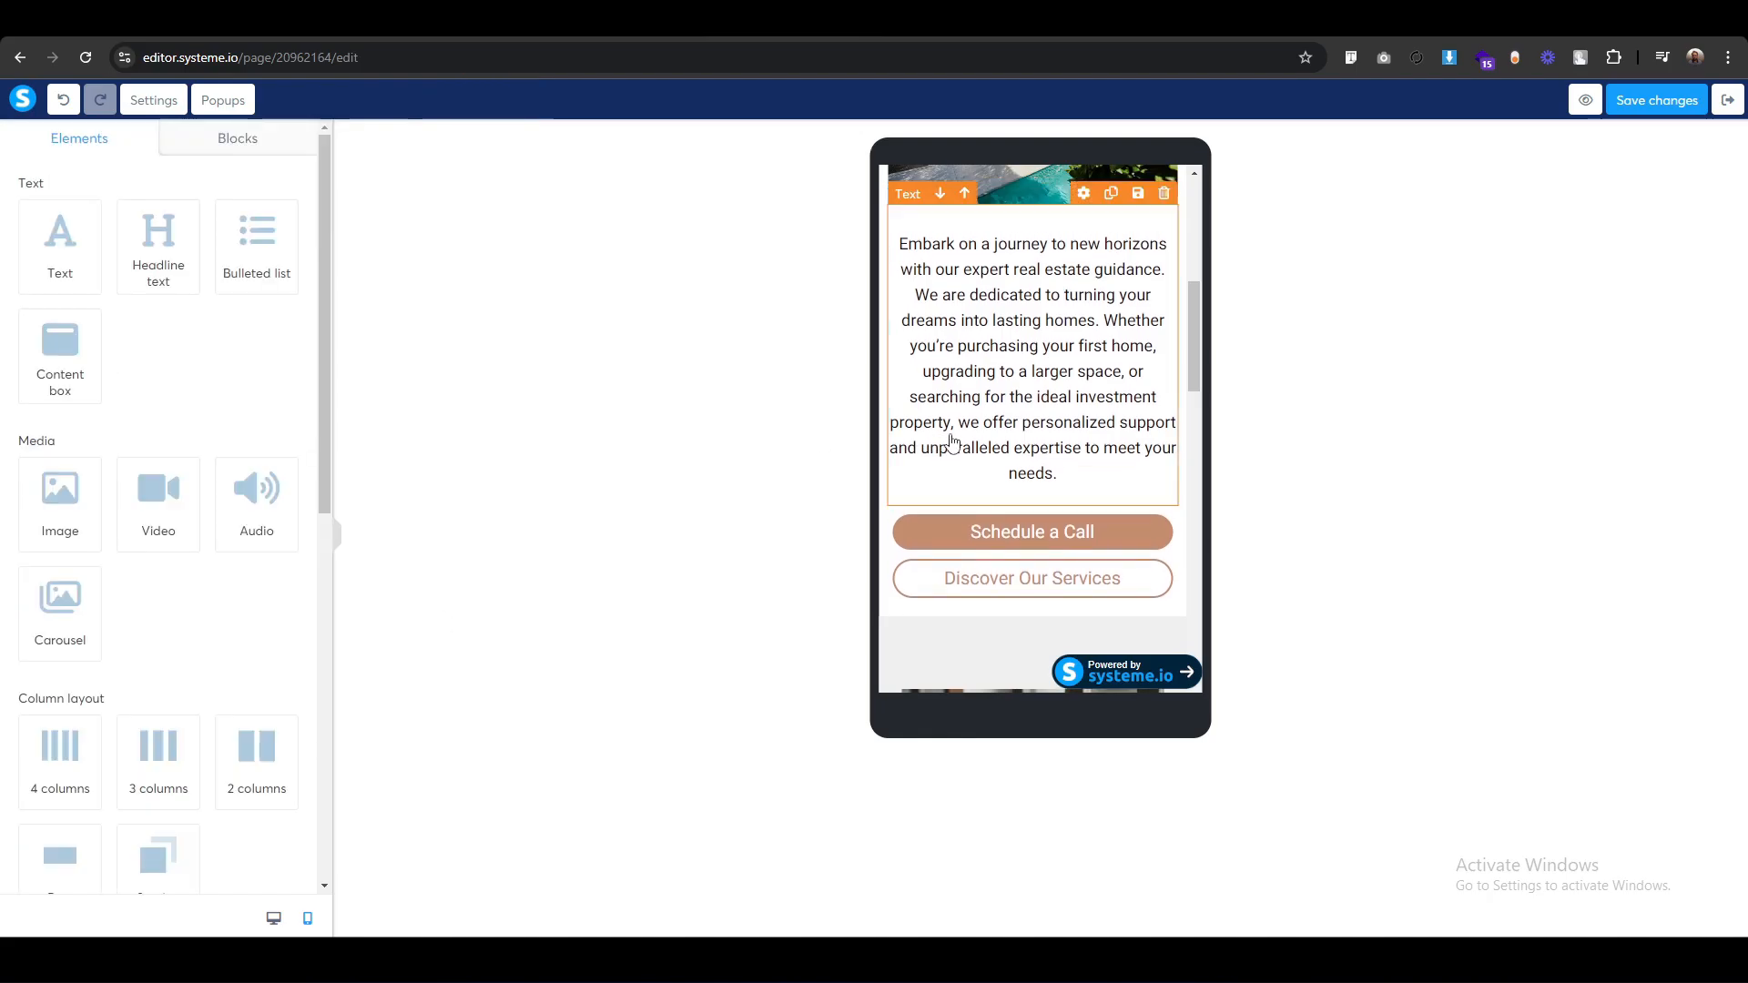
Set the mobile top padding of the "Hello and Warmest Welcome!" text to 30.
scroll(1118, 511, "down", 4)
scroll(1118, 511, "down", 4)
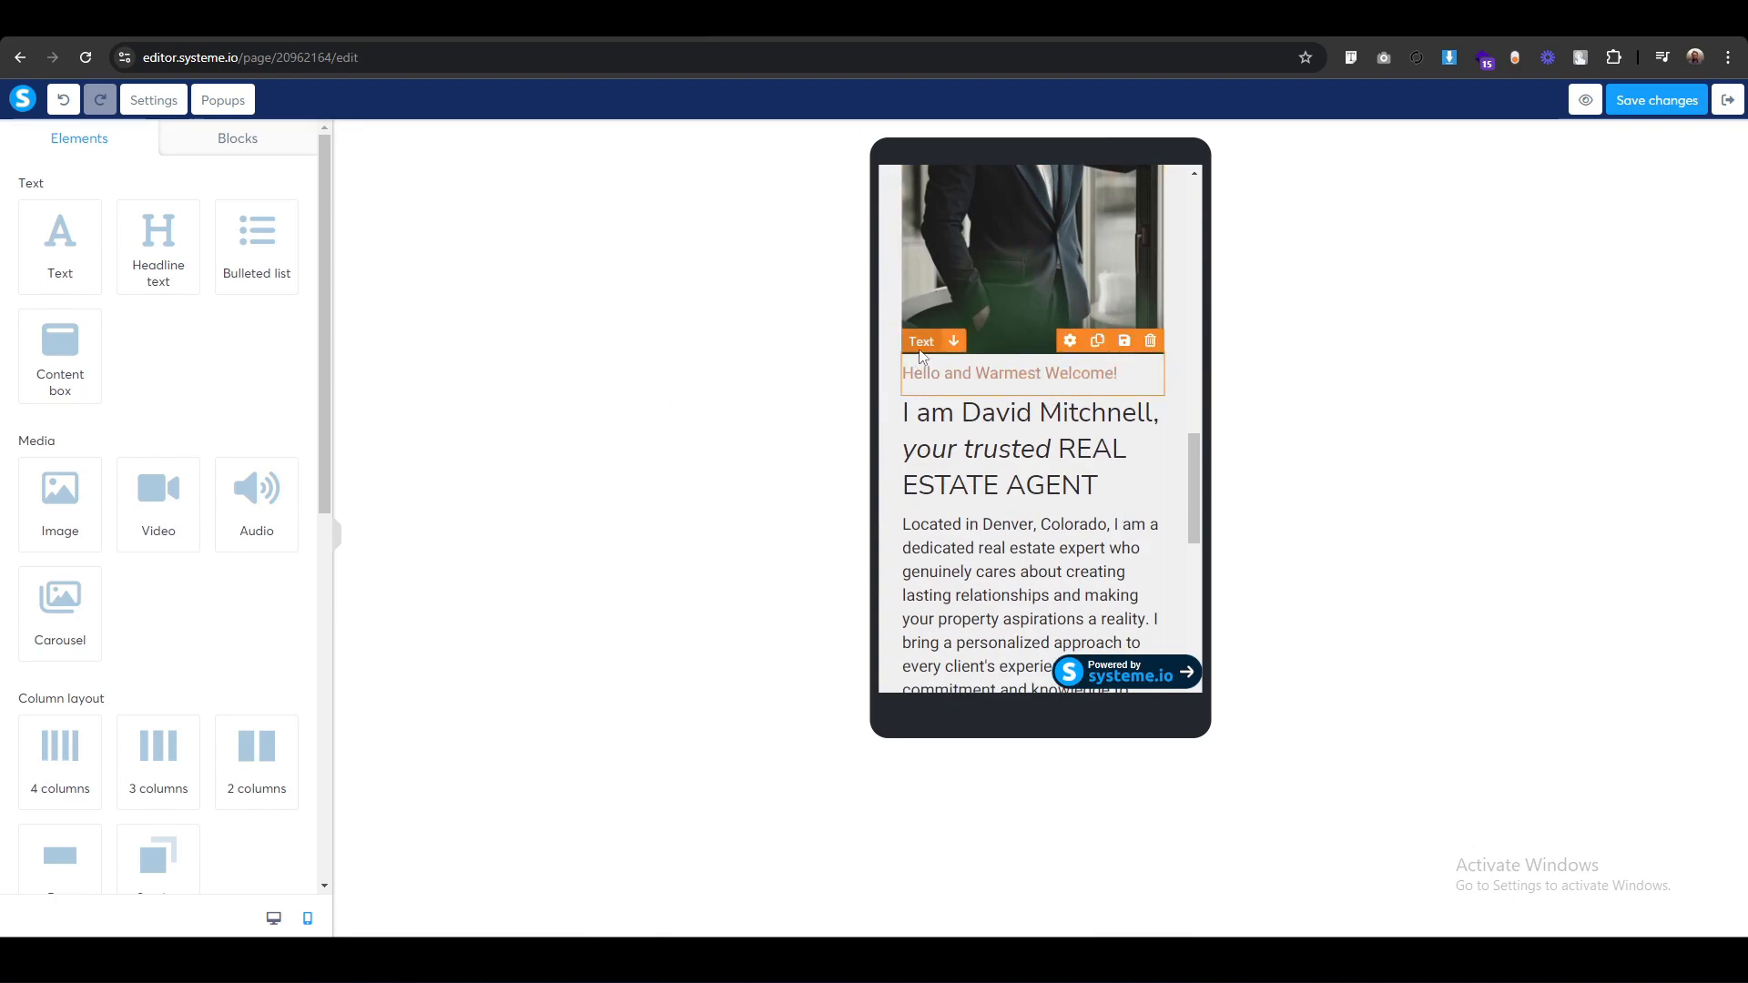
left_click(928, 384)
scroll(159, 656, "down", 3)
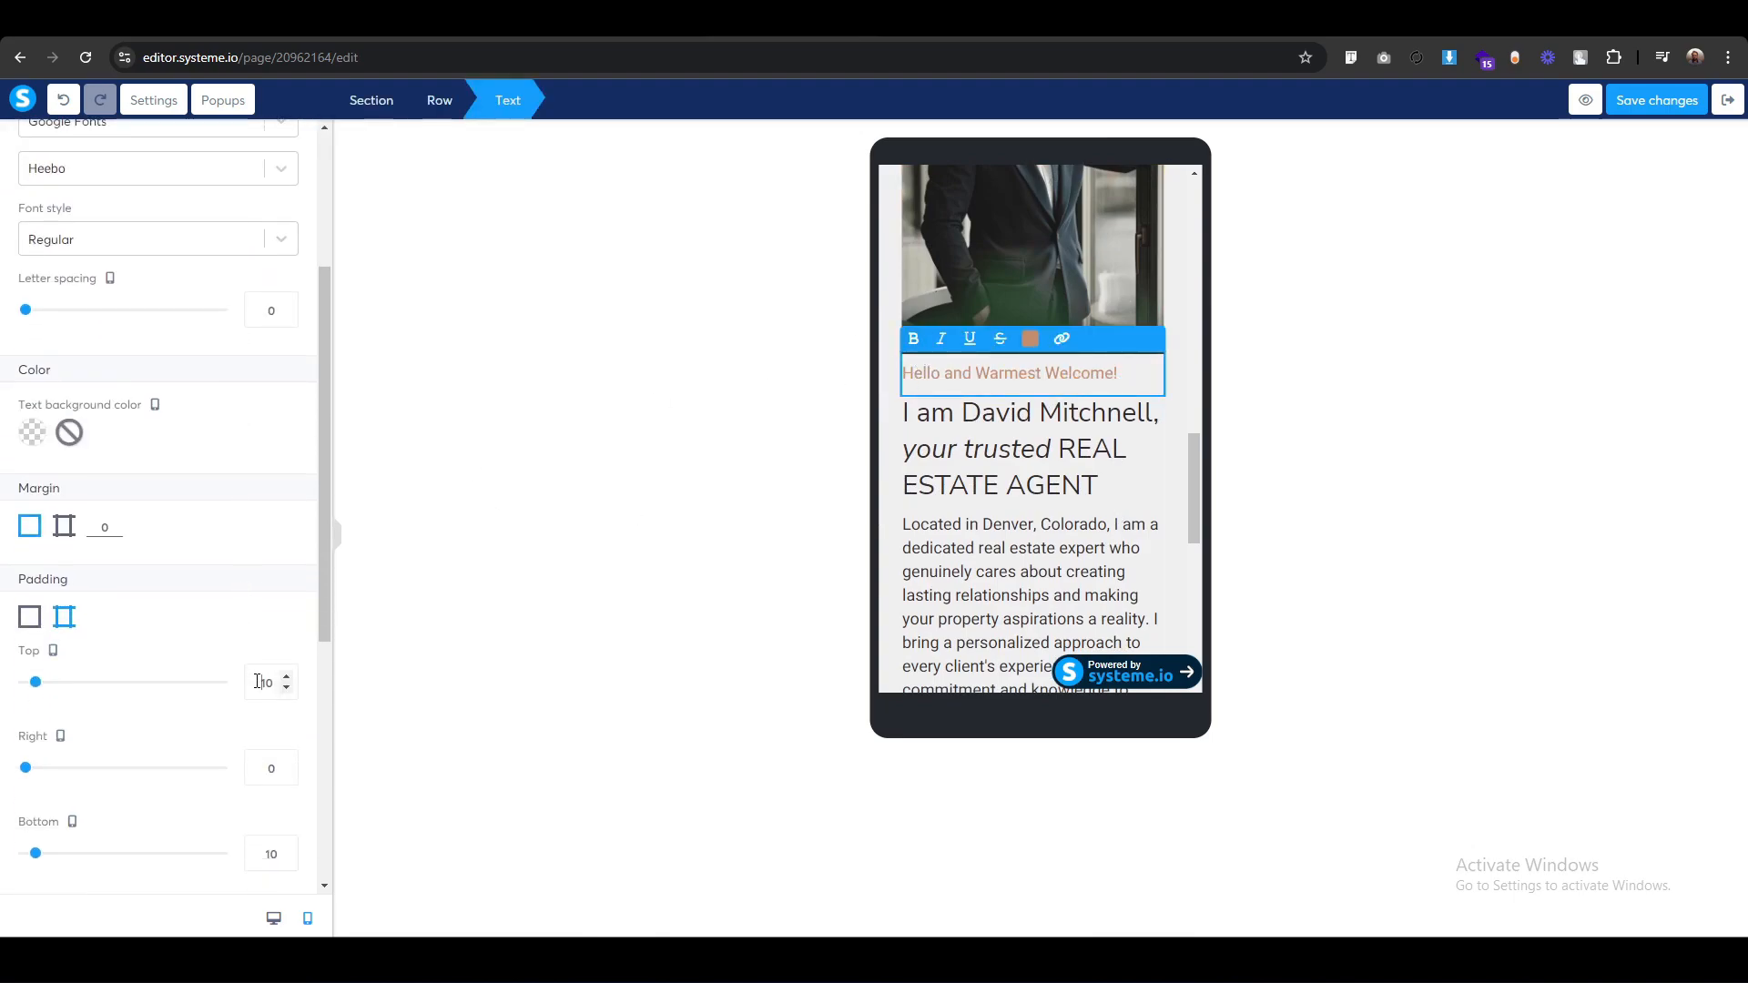
type("3")
left_click(542, 543)
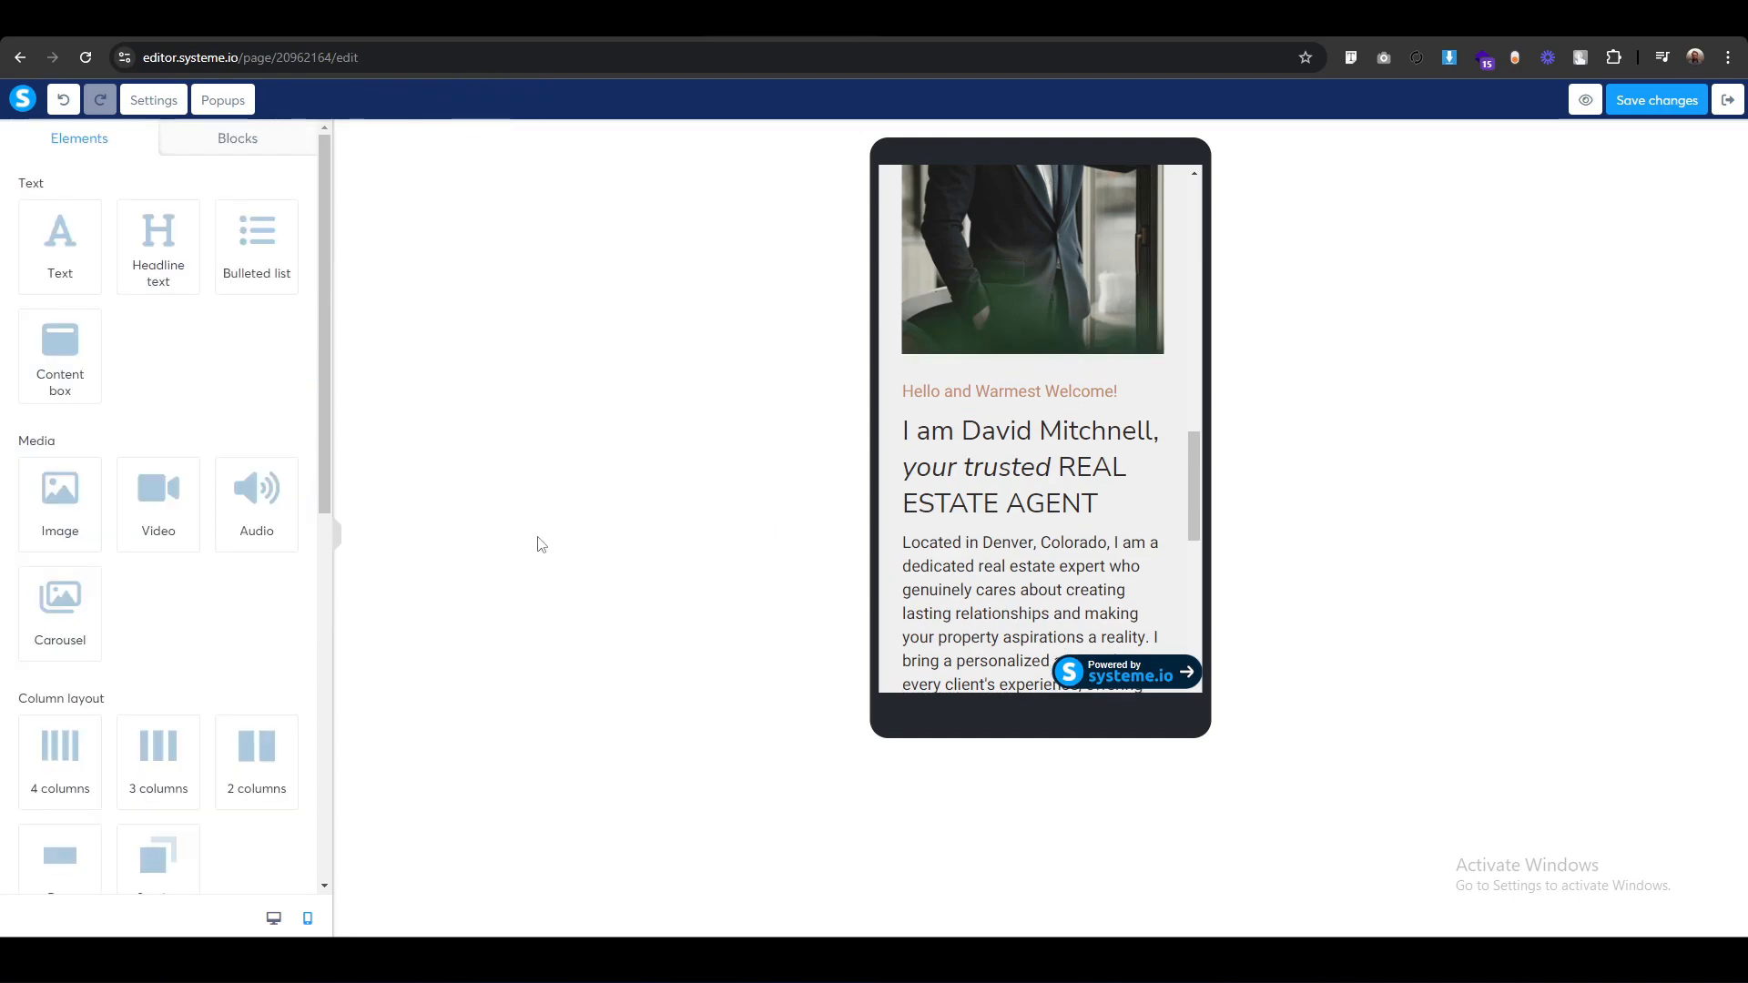
Examine the "My Services" section in the finished reference page and its preview, then return to the page being built.
scroll(1139, 488, "down", 7)
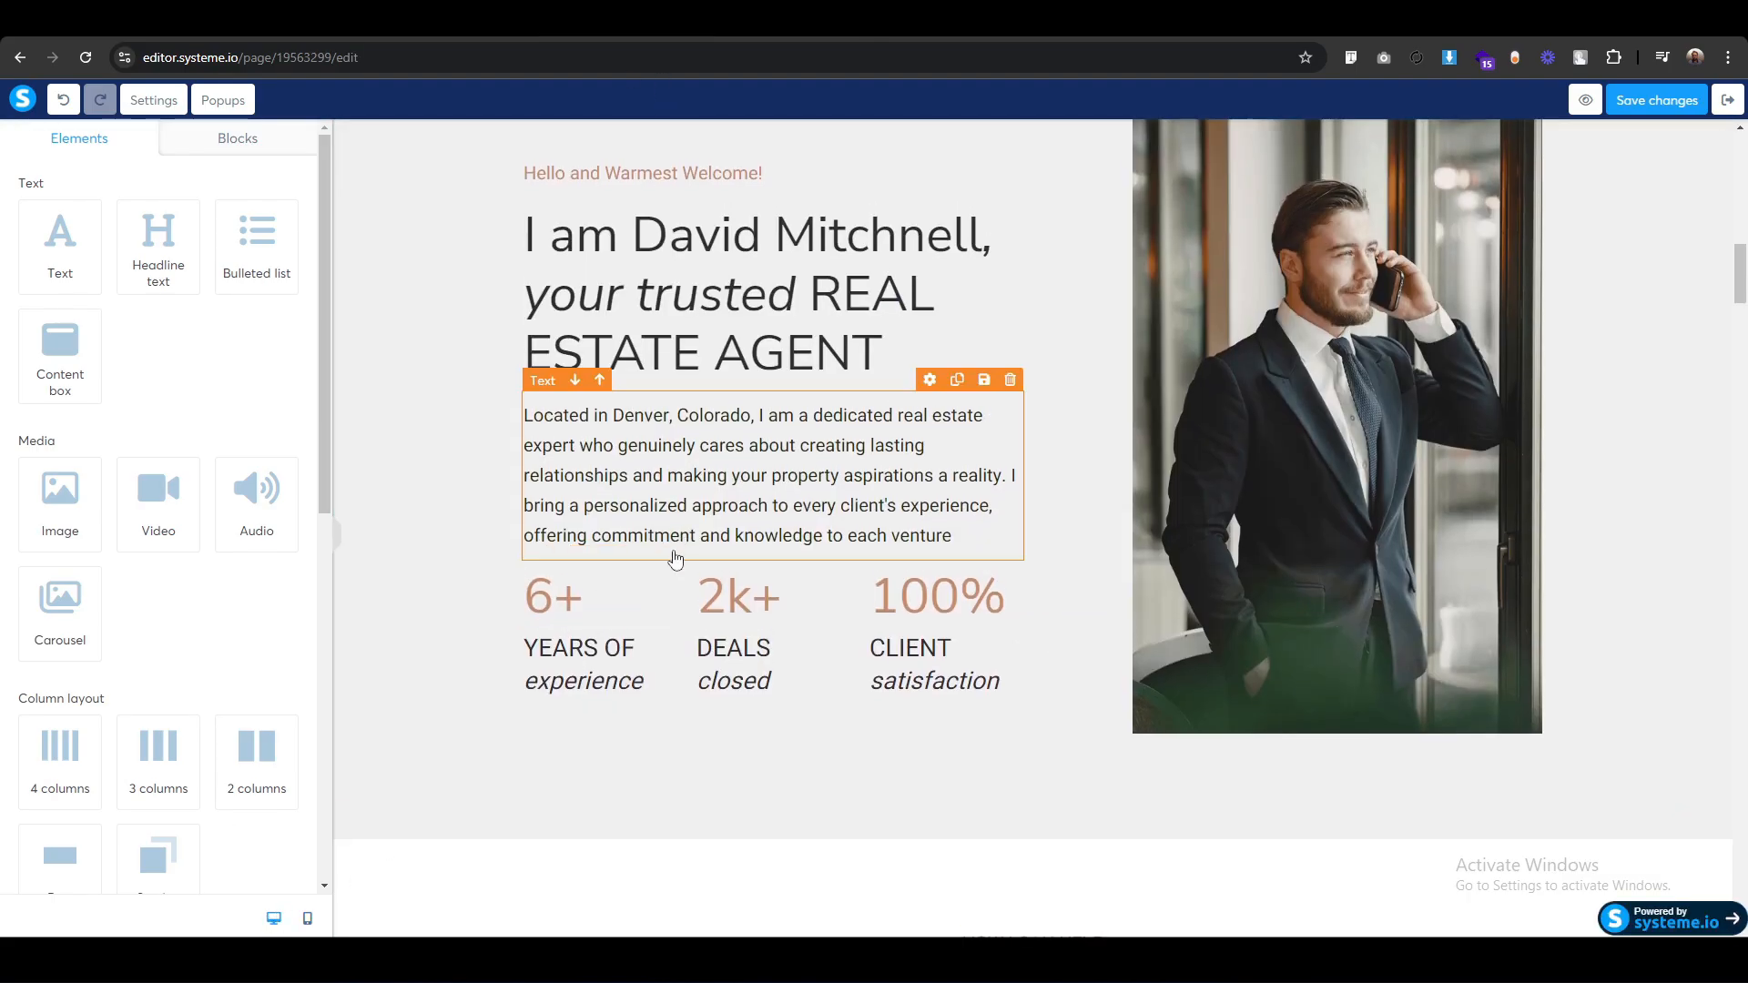
scroll(437, 637, "down", 5)
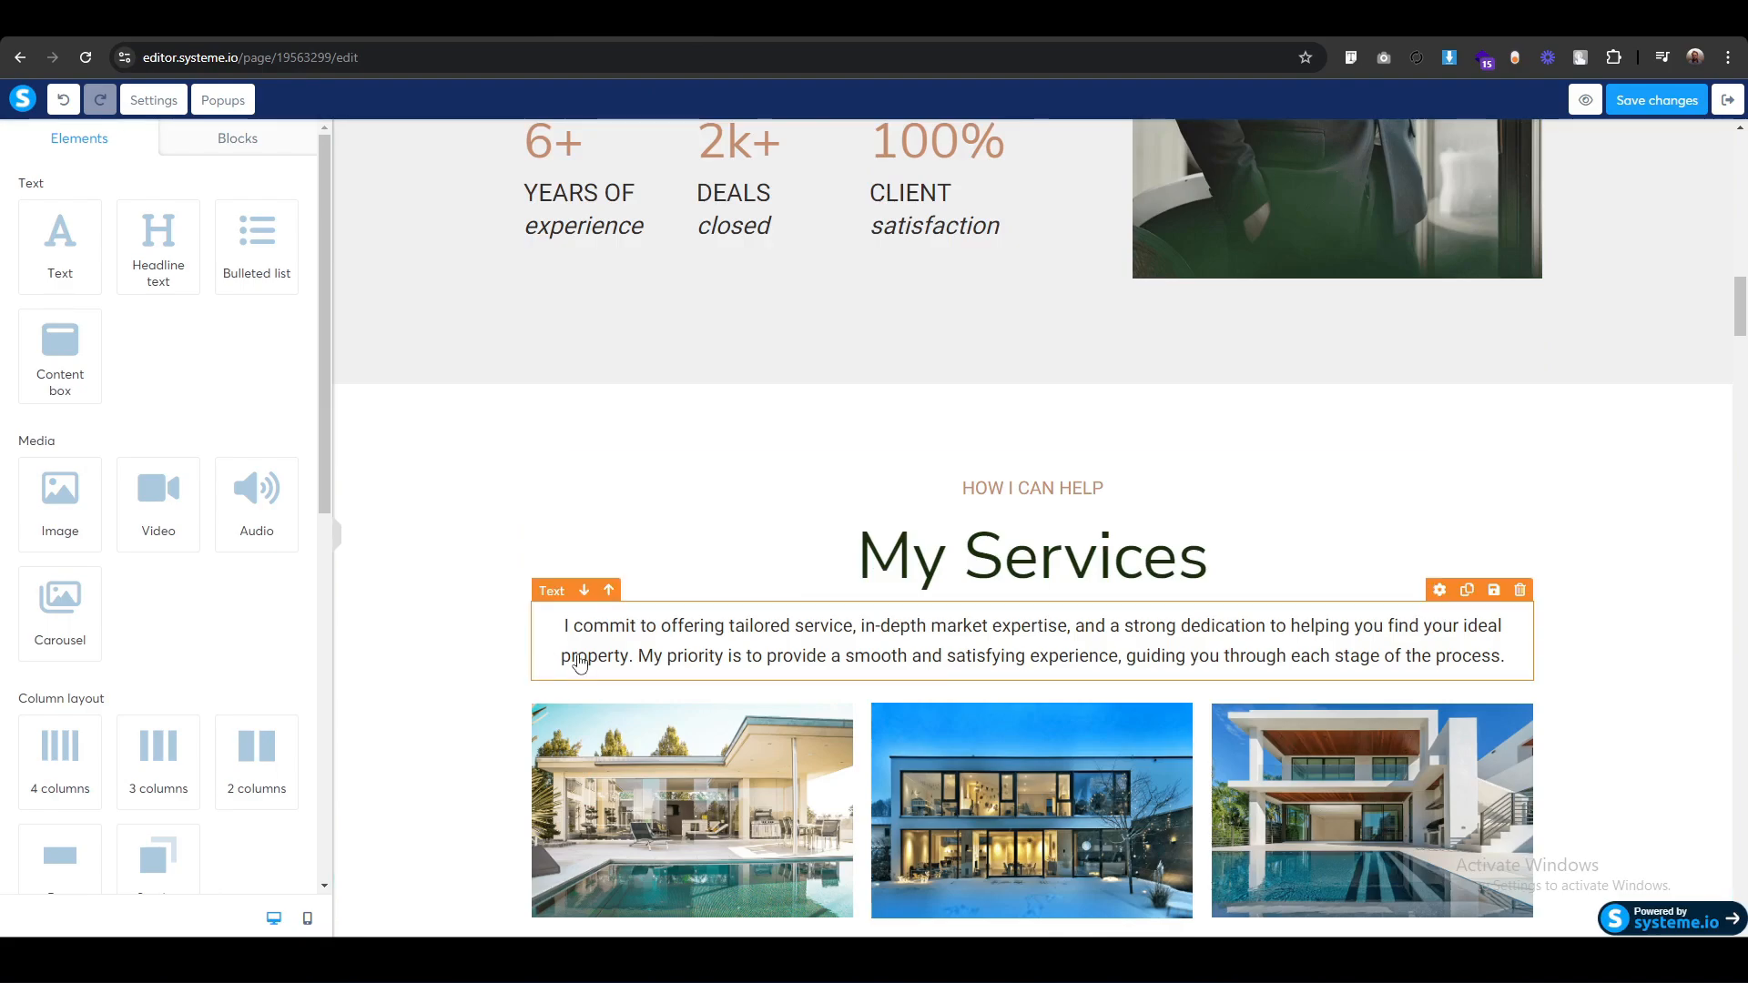
scroll(492, 676, "down", 4)
scroll(485, 680, "down", 2)
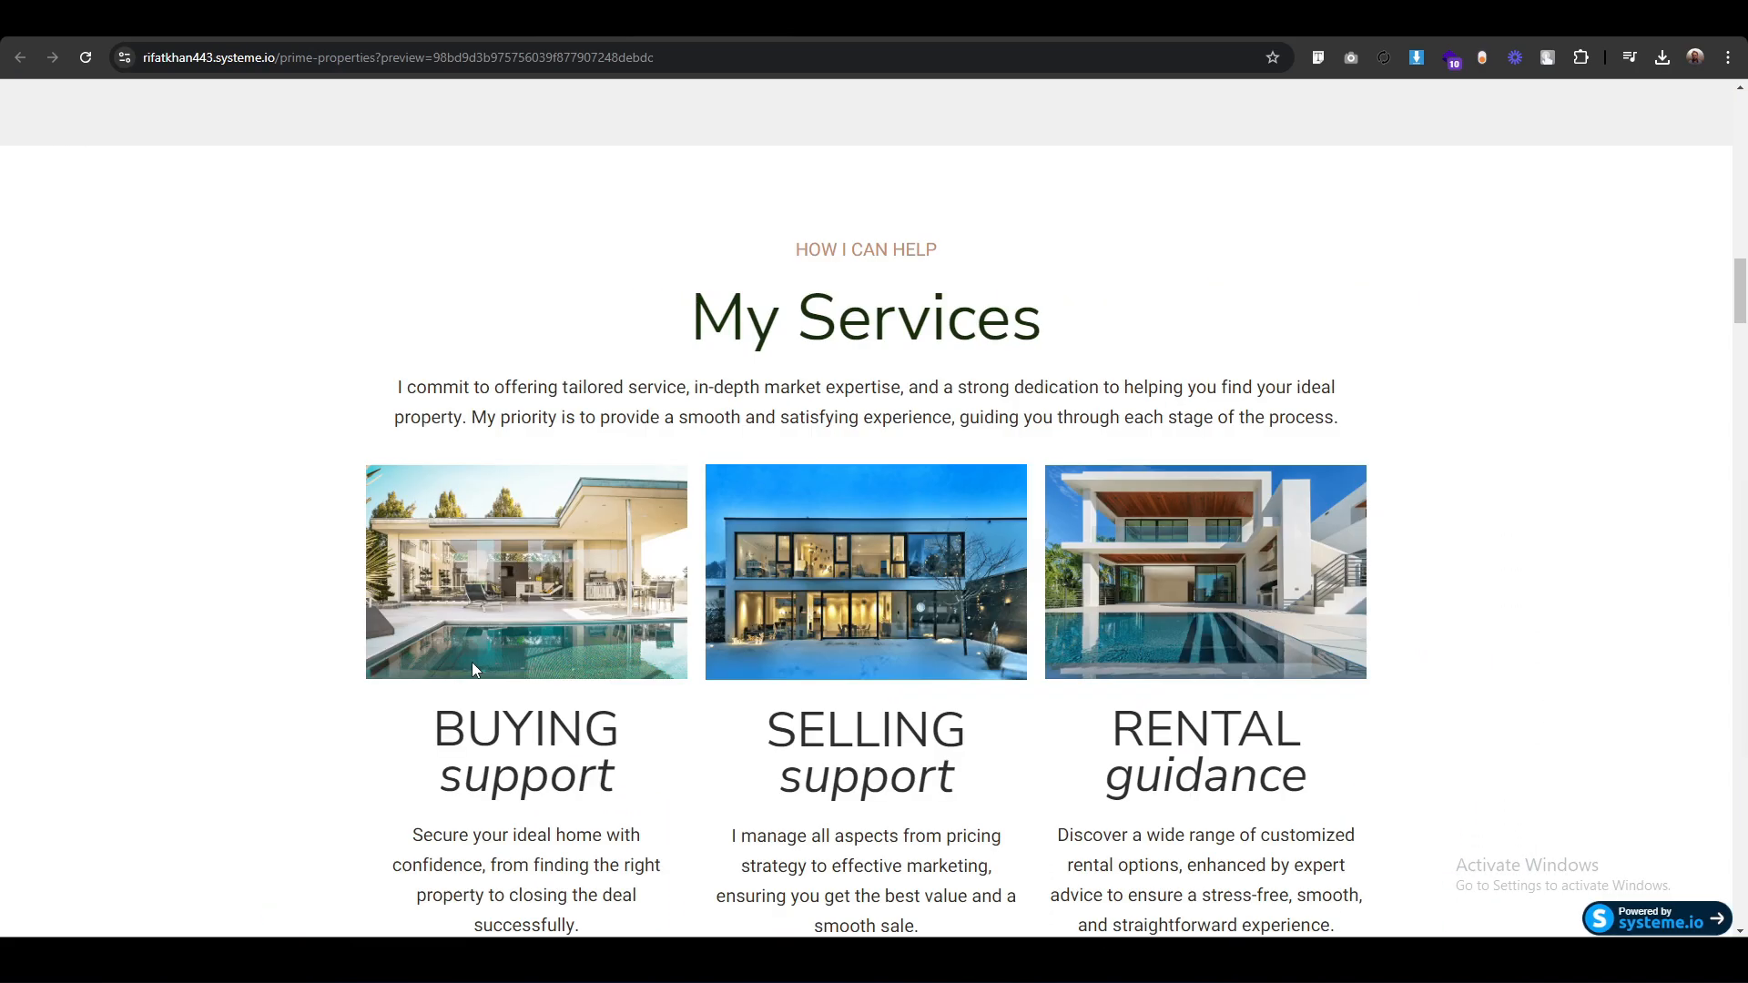
scroll(532, 660, "down", 2)
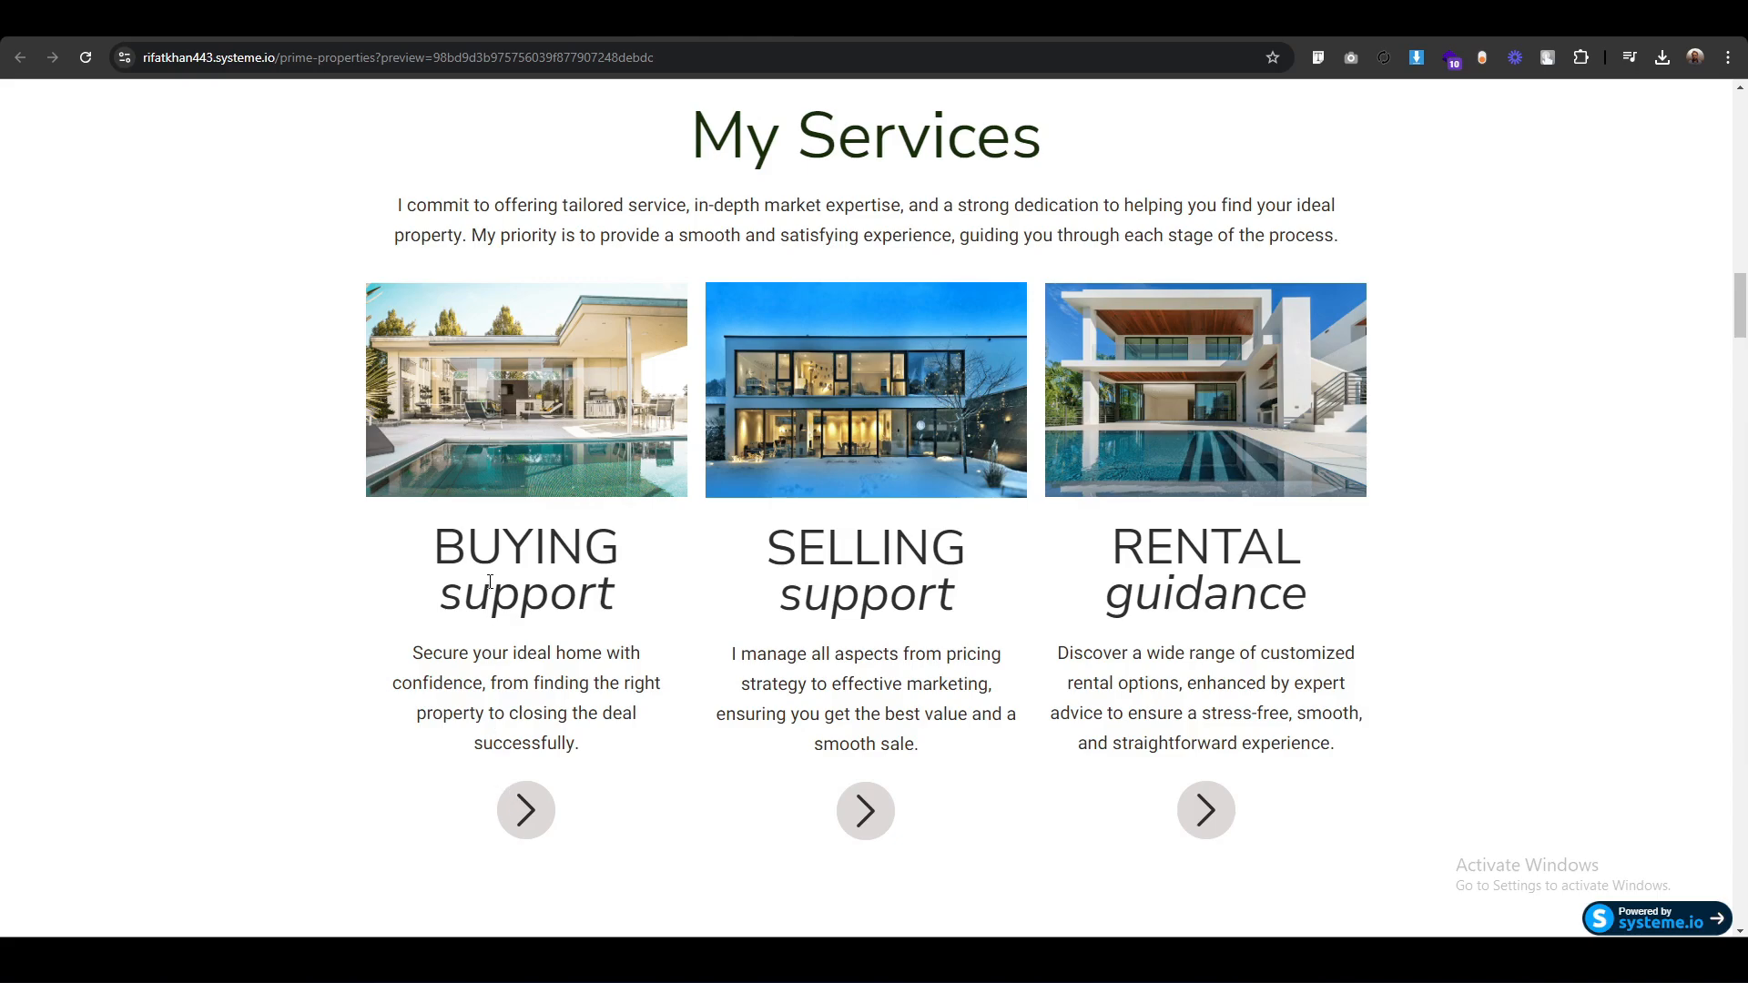
left_click(819, 18)
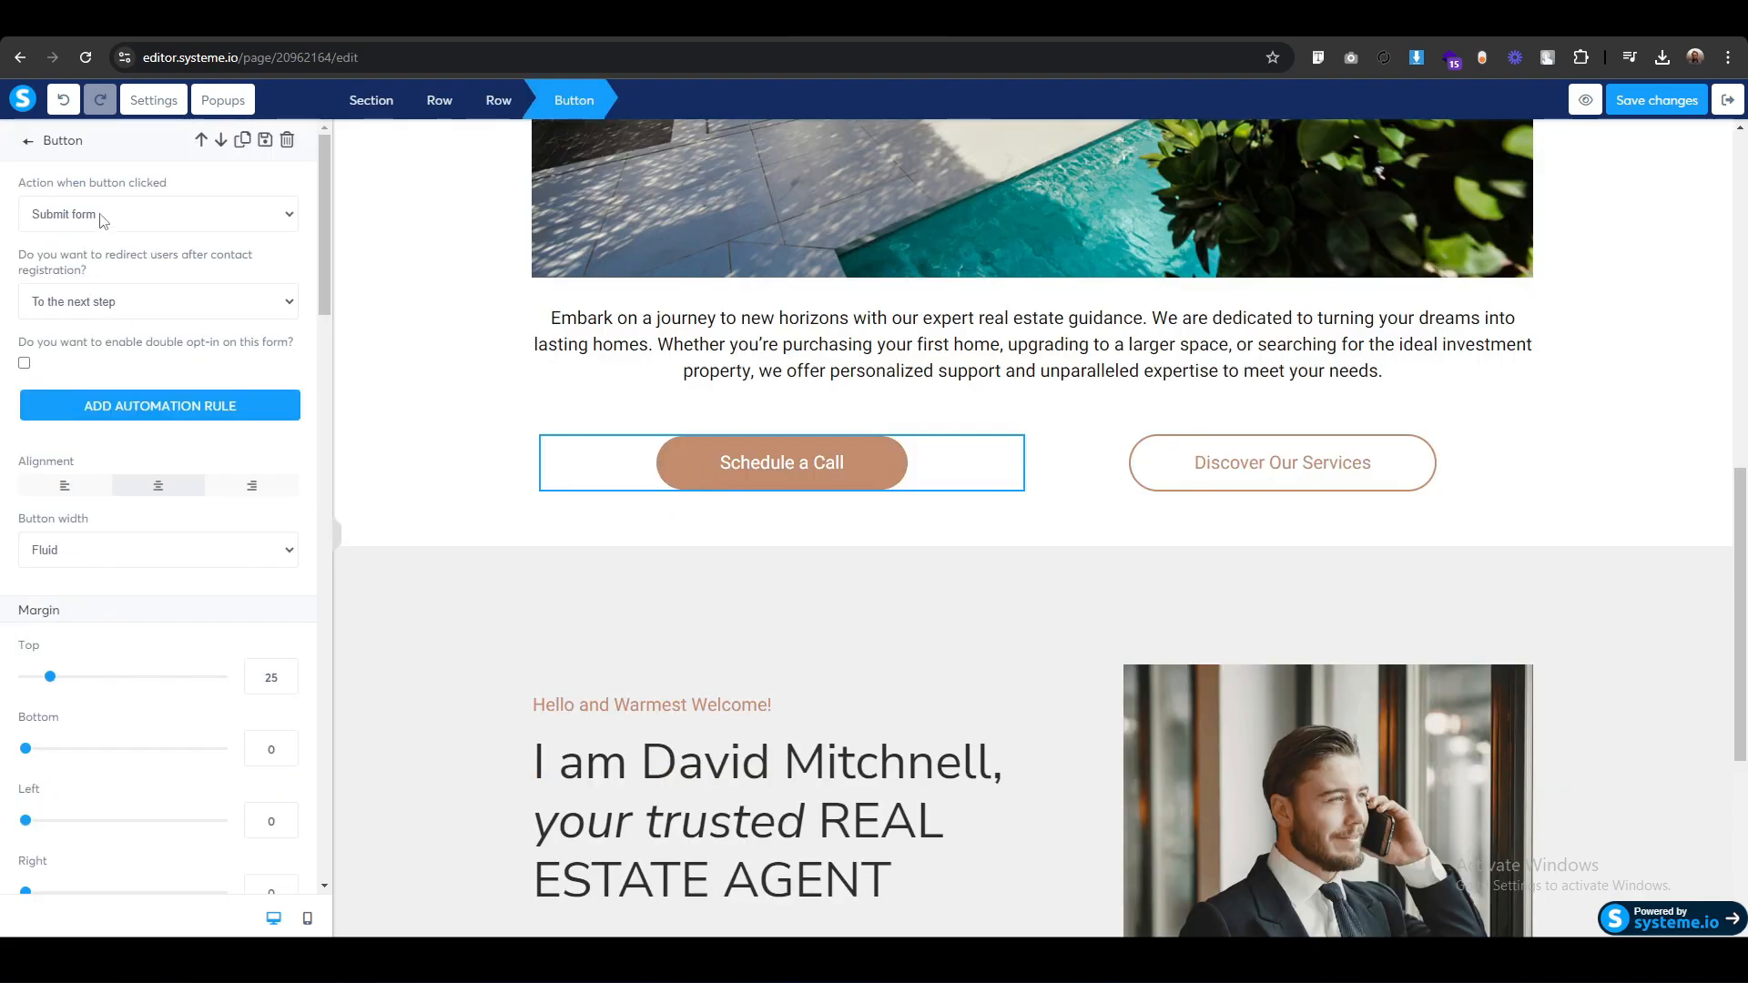
left_click(117, 214)
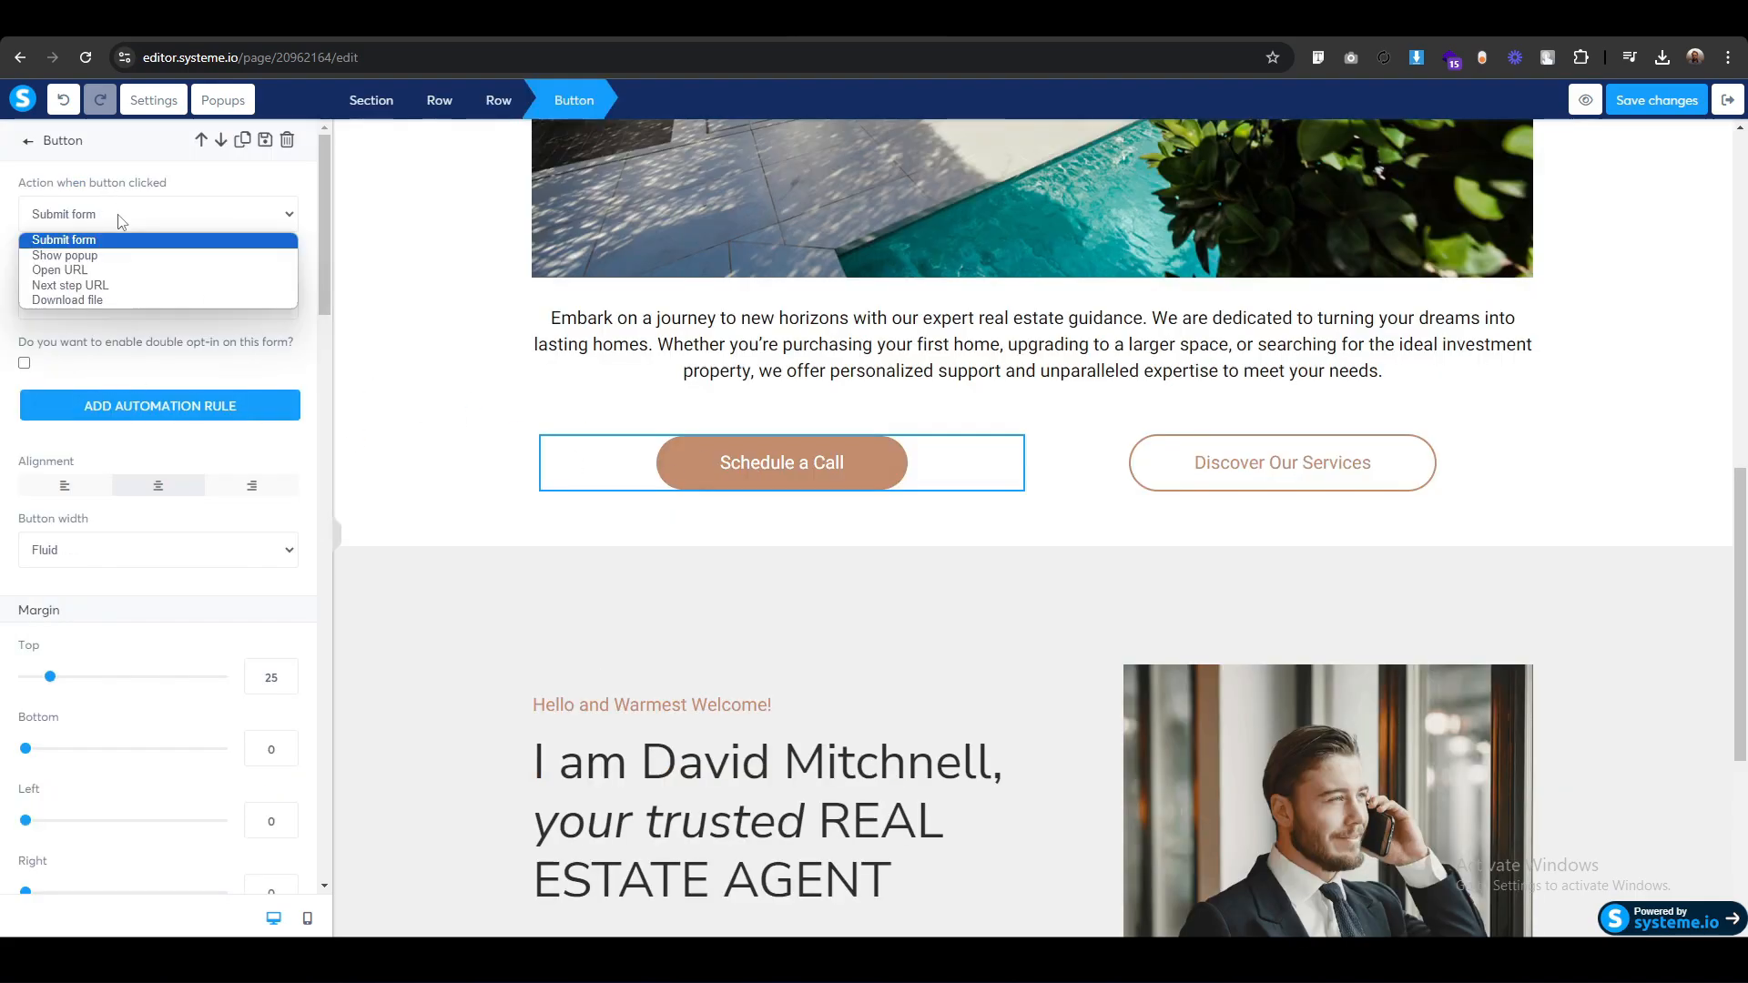
left_click(2, 246)
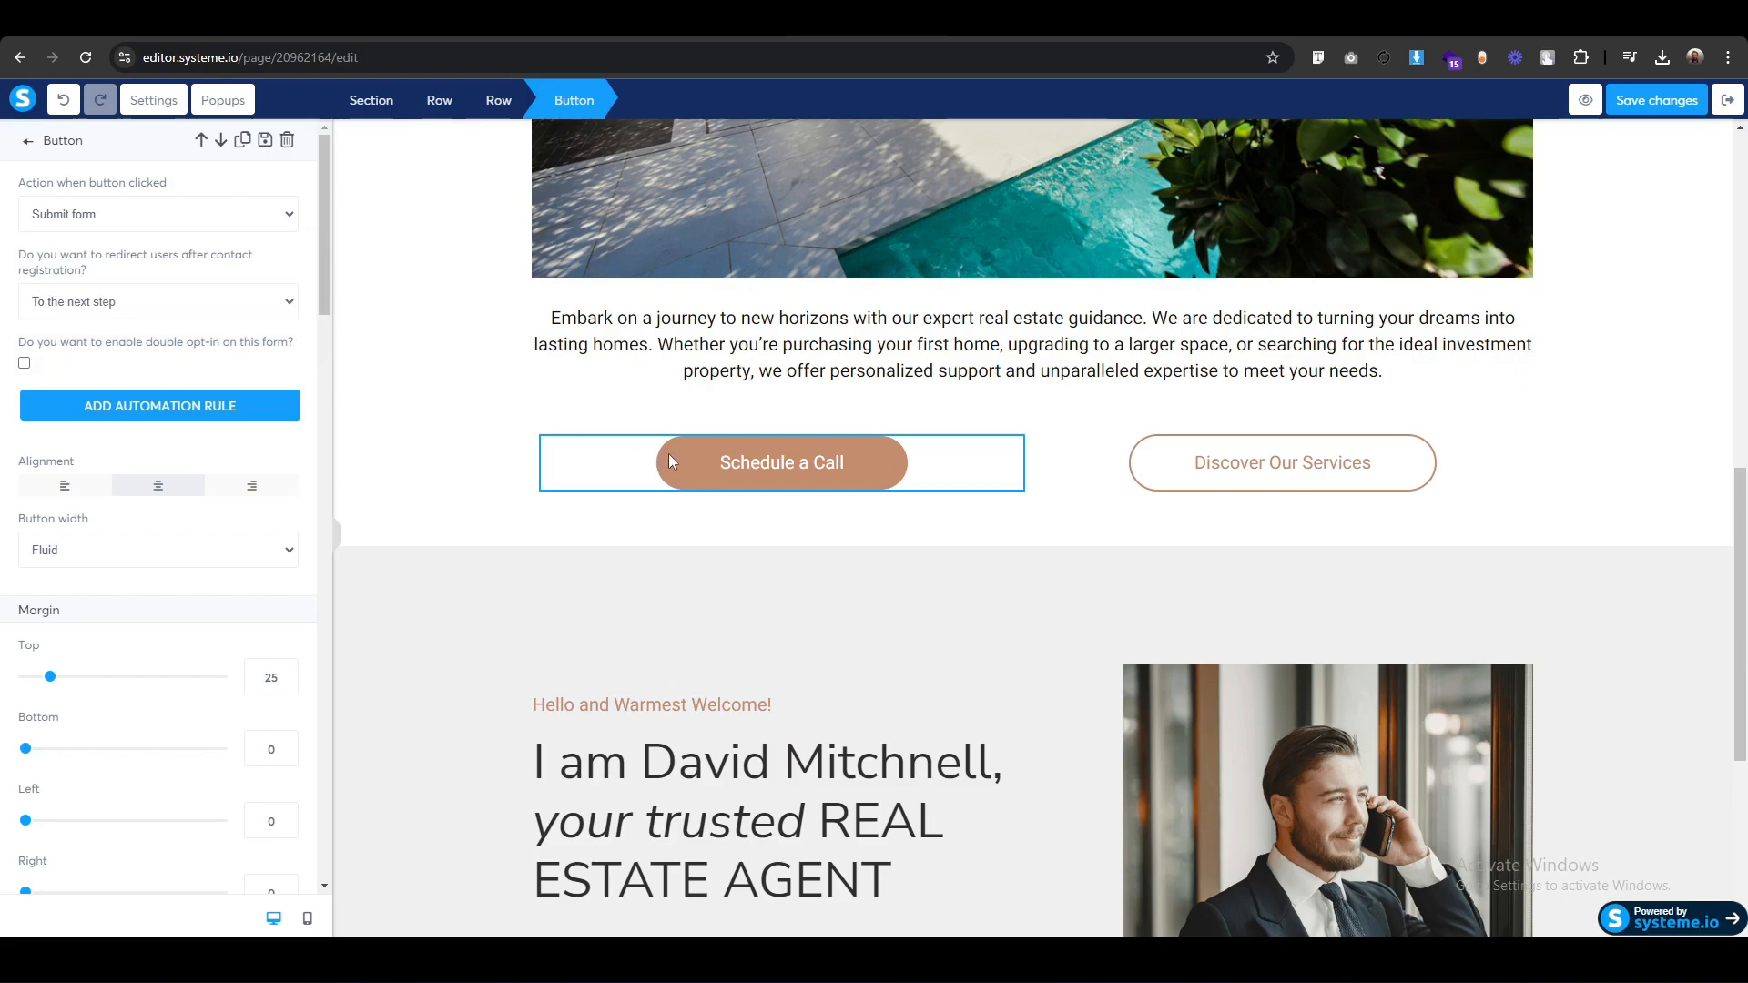
left_click(499, 480)
left_click(690, 465)
left_click(132, 219)
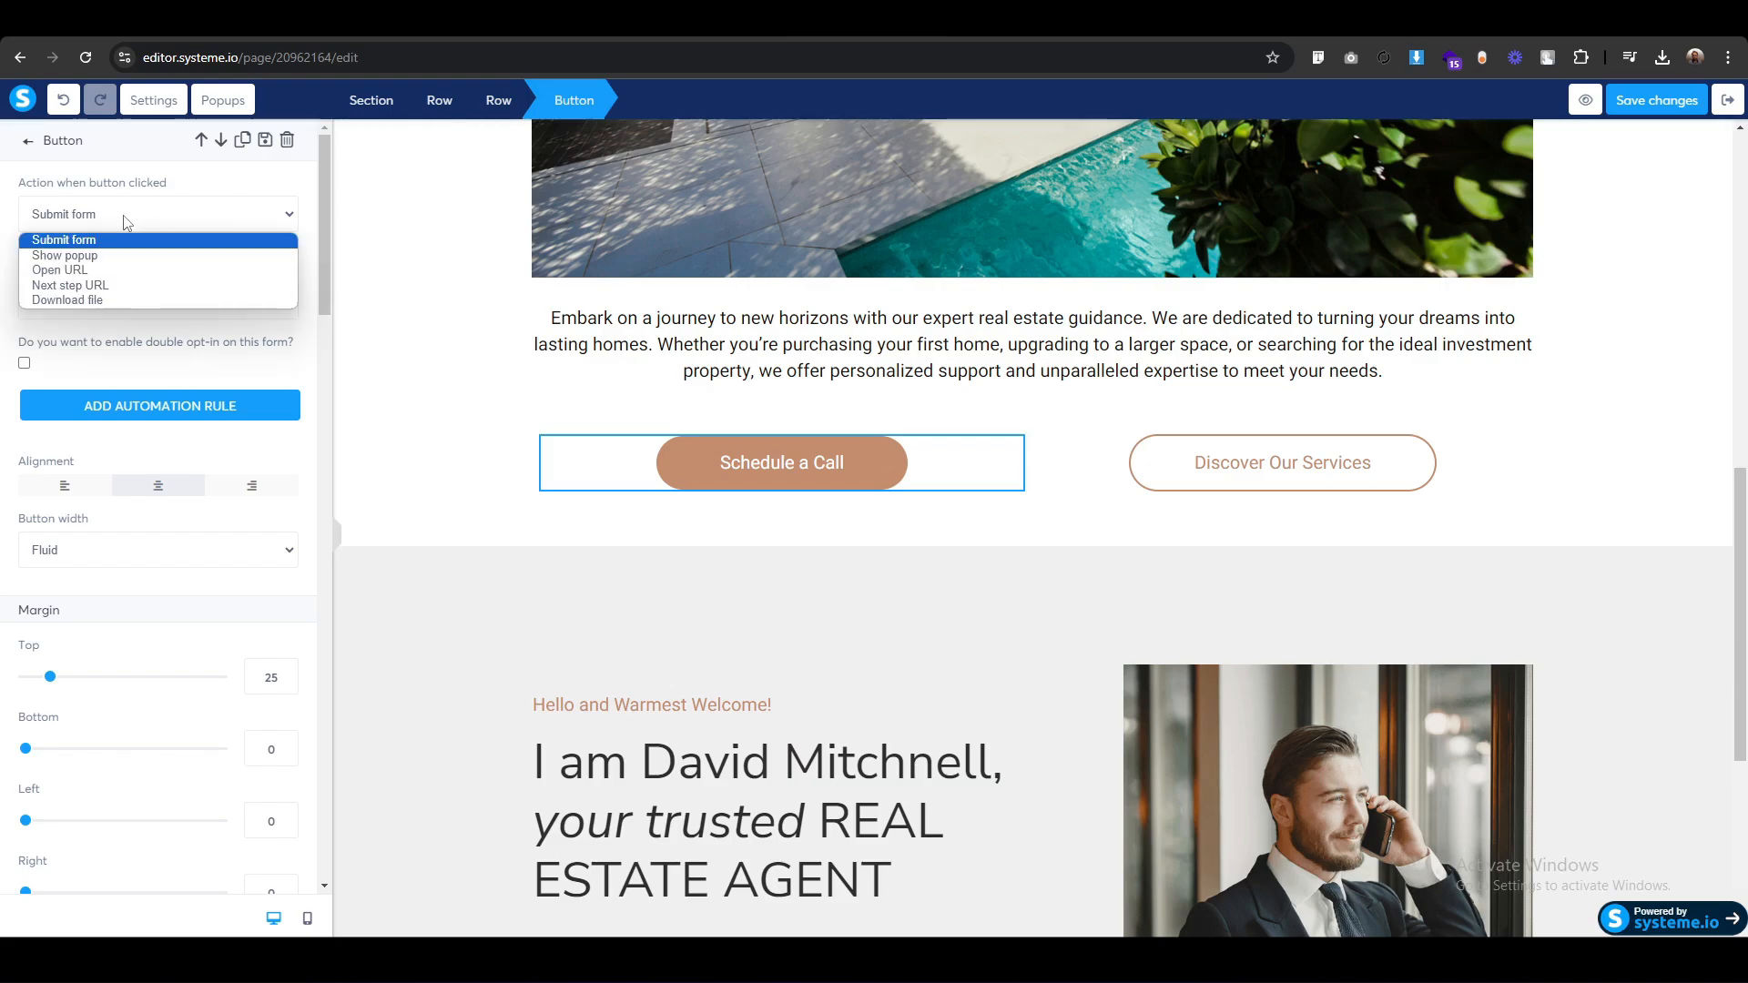
left_click(66, 271)
left_click(68, 225)
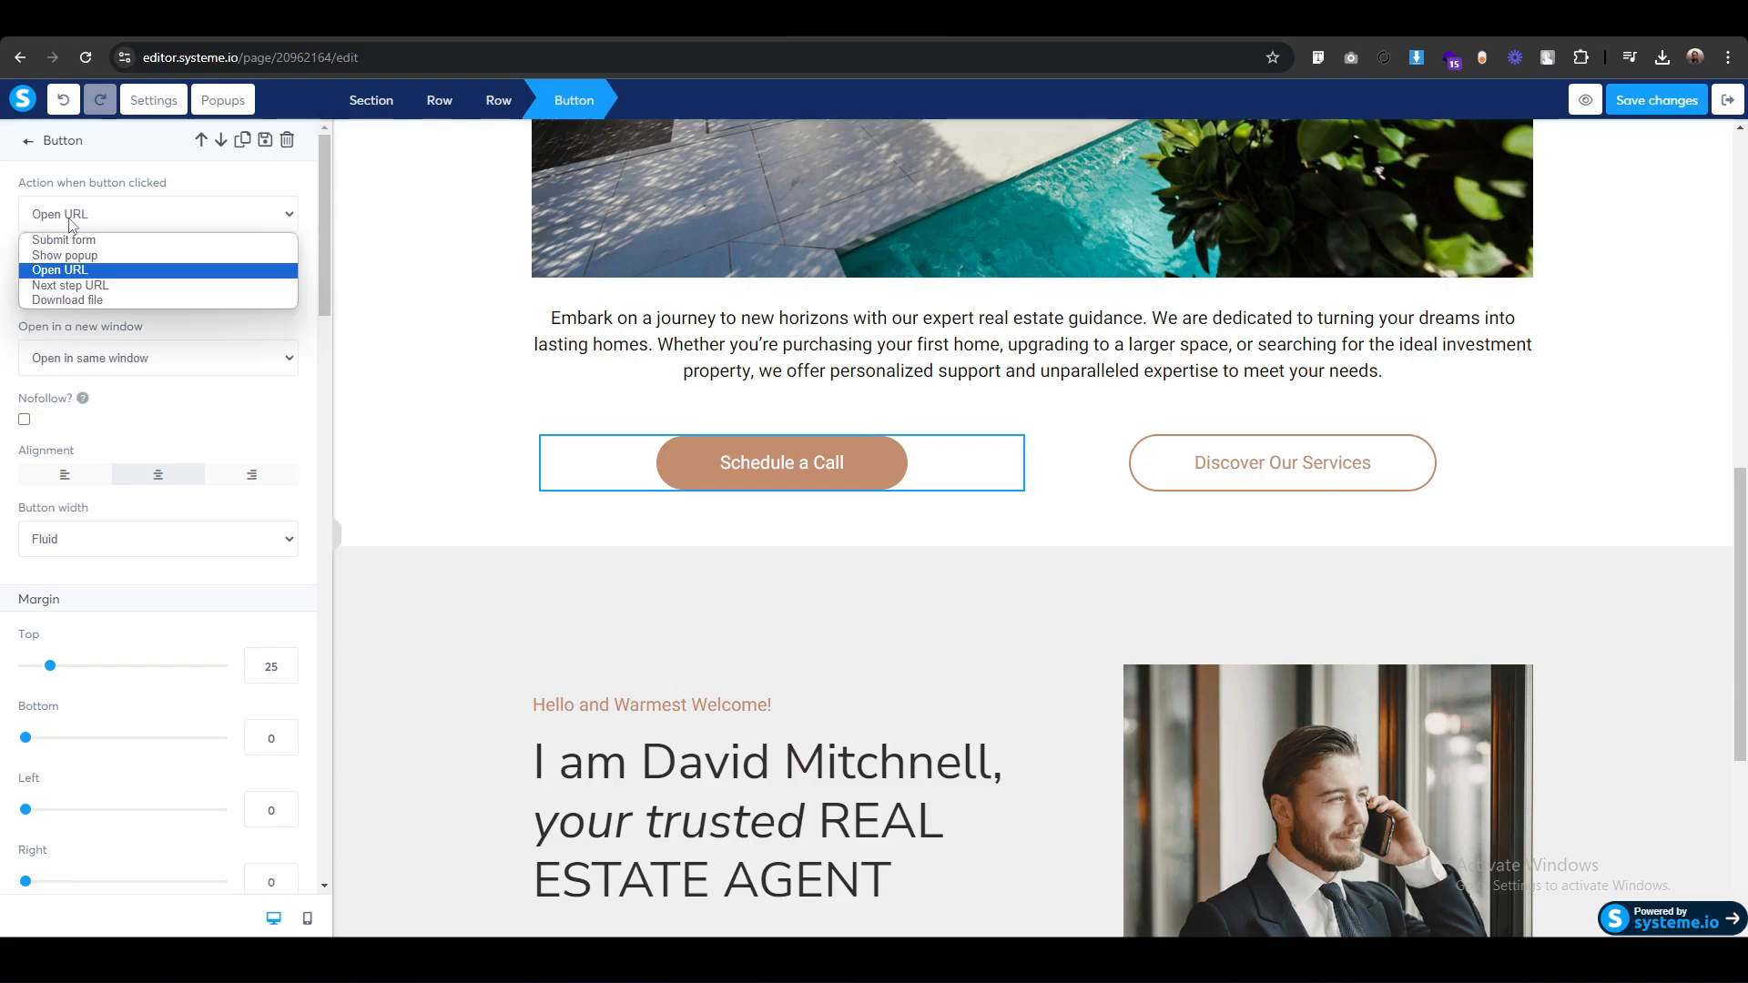
left_click(2, 220)
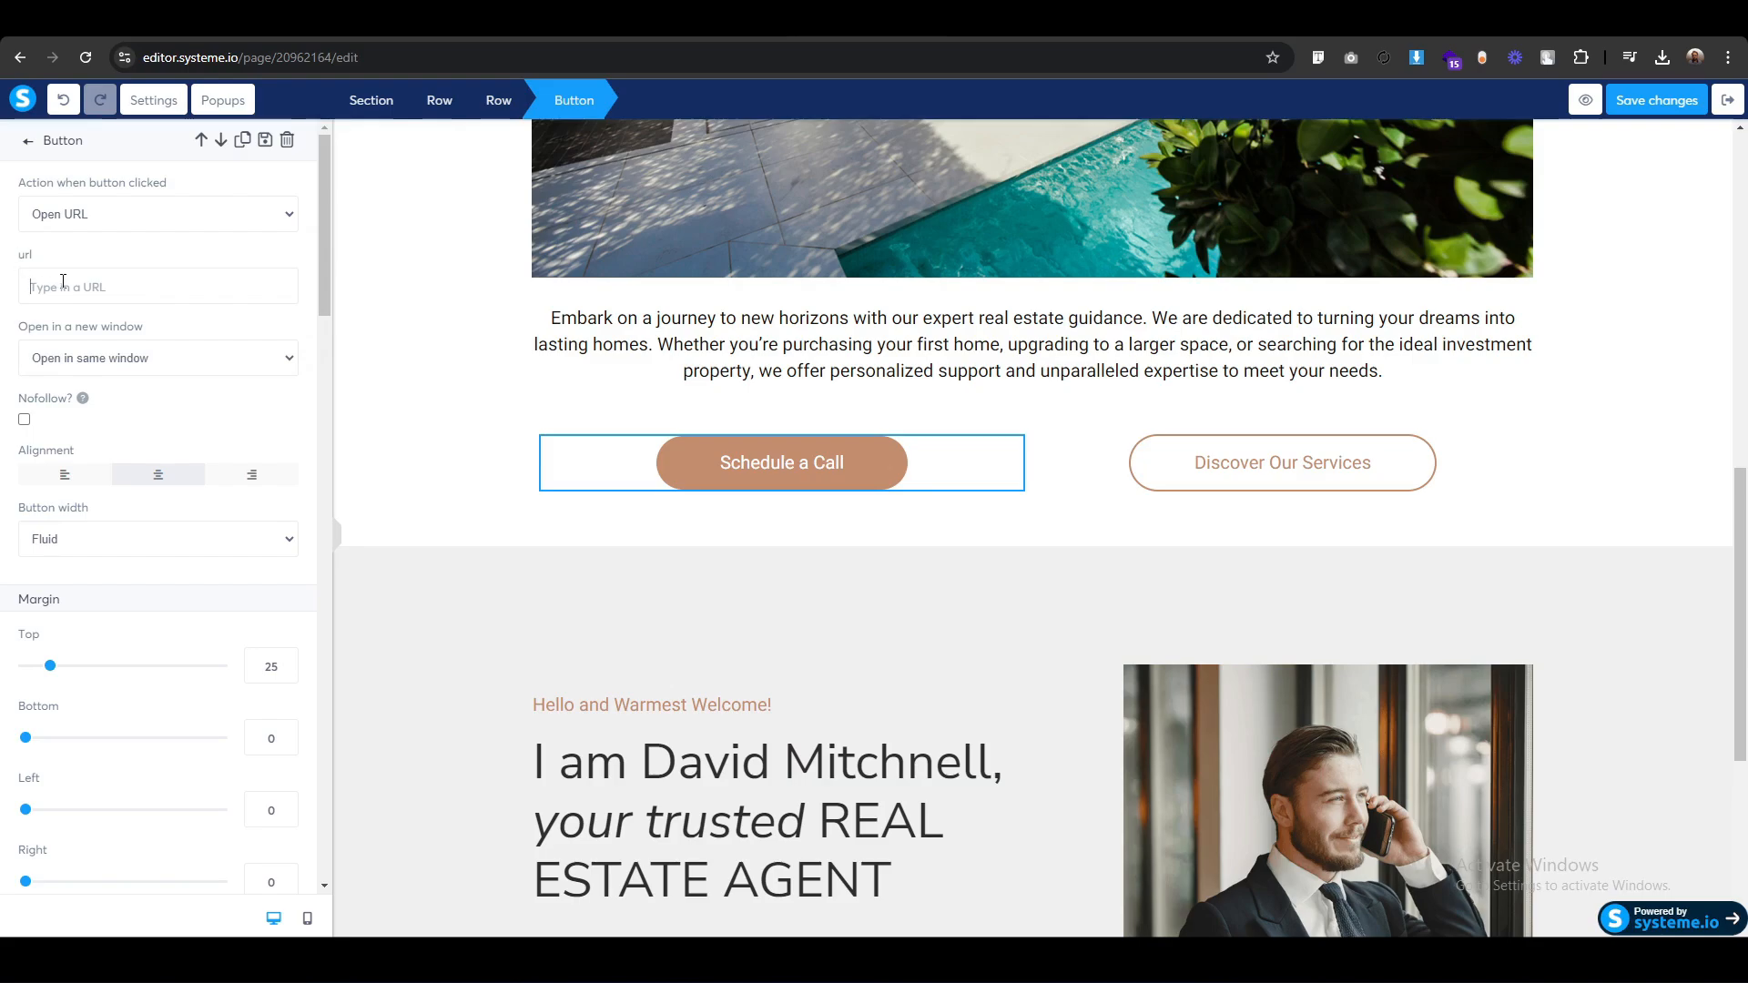
type("www.cycloto.com")
Leave the button's settings and try to save the page changes.
left_click(27, 143)
scroll(508, 600, "up", 5)
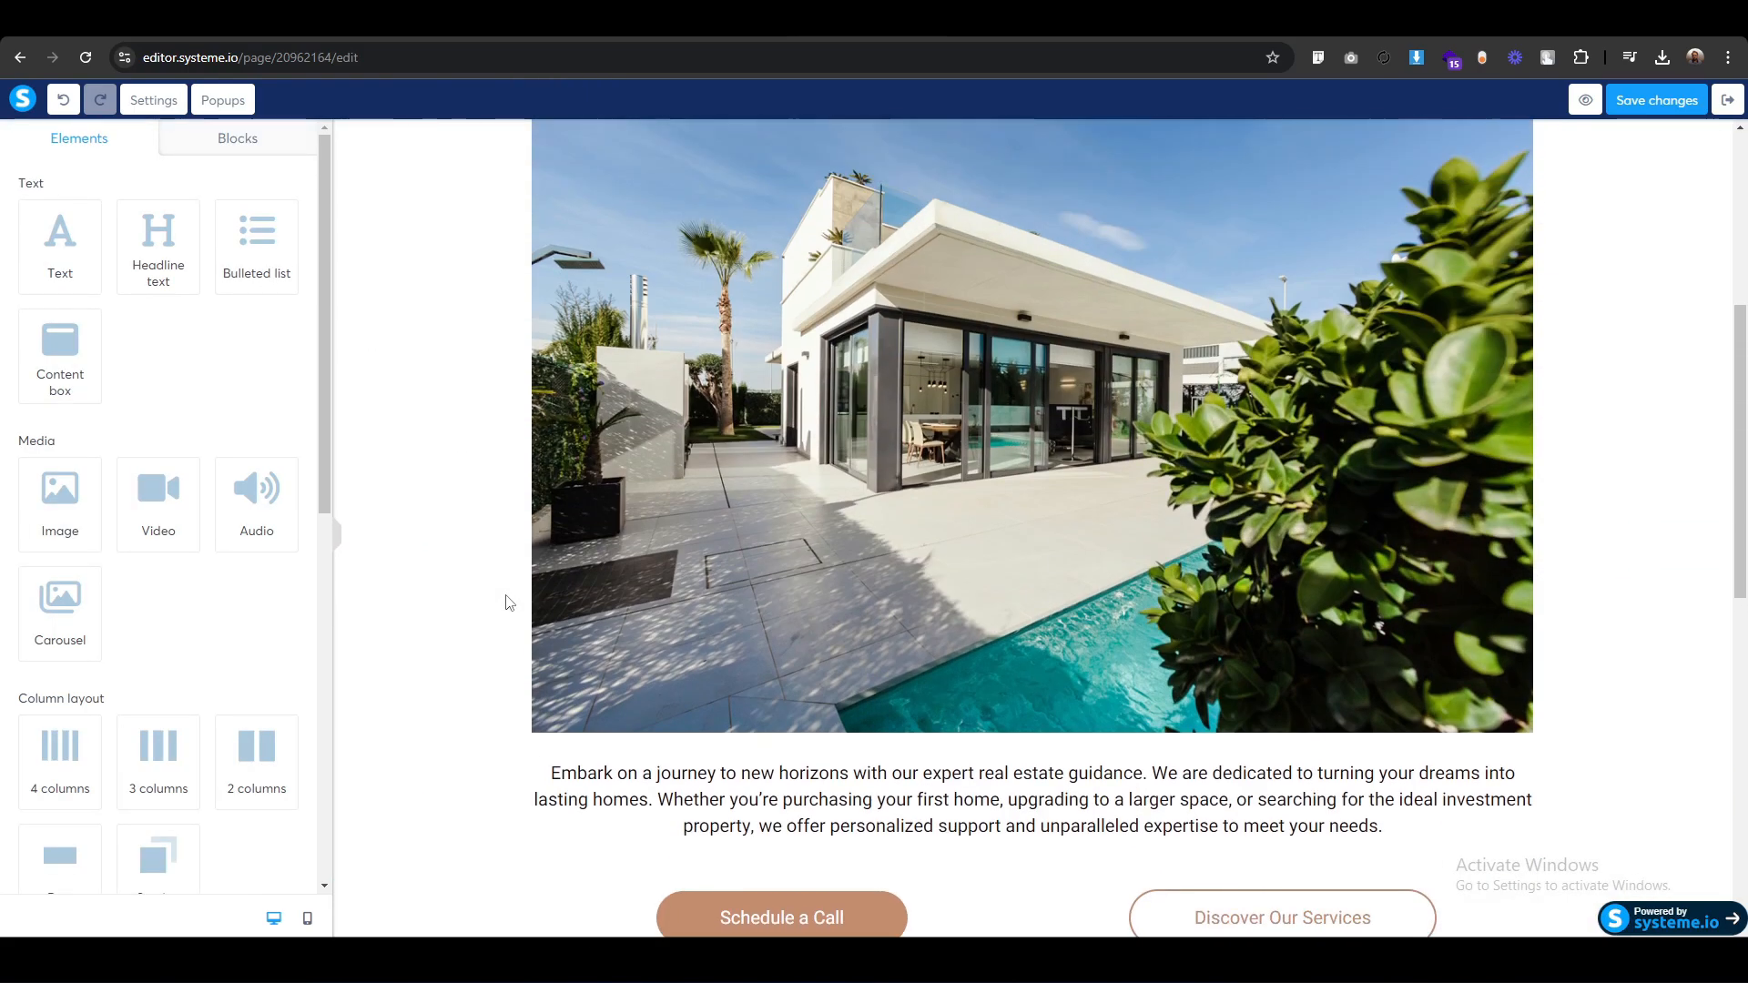
left_click(1656, 100)
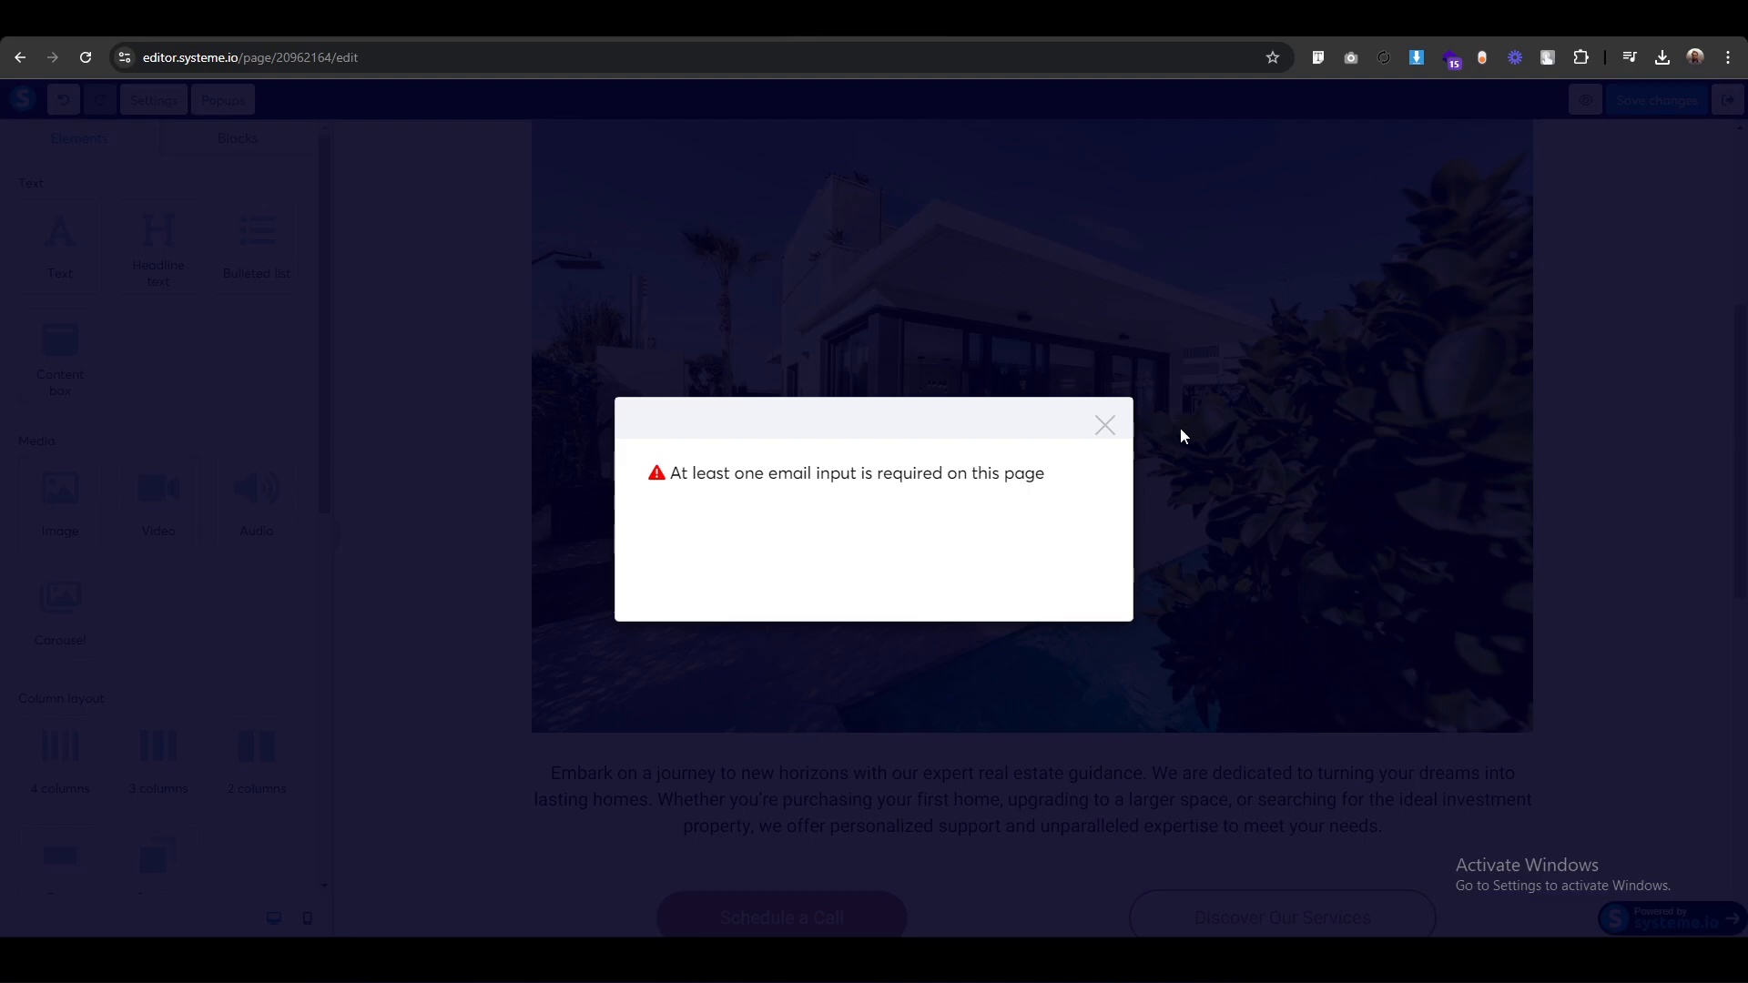
left_click(1104, 425)
Set the "Discover Our Services" button's action to Show popup and check which popups can be chosen.
scroll(1249, 669, "down", 3)
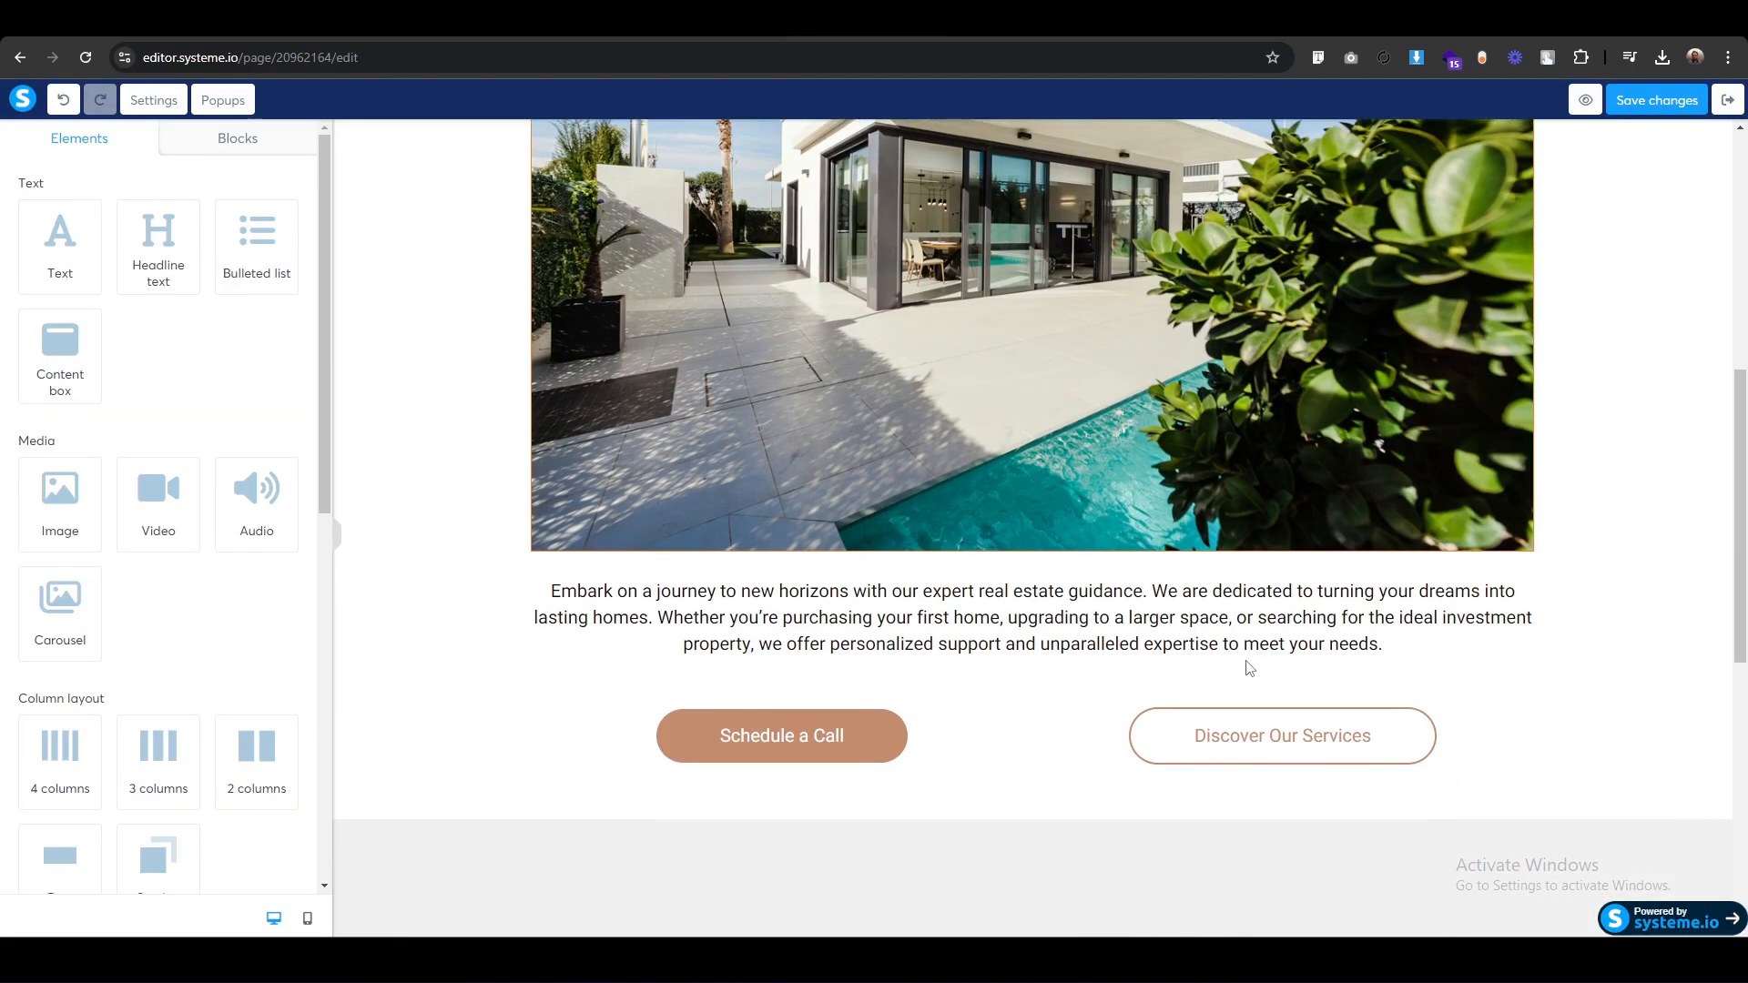
left_click(1077, 705)
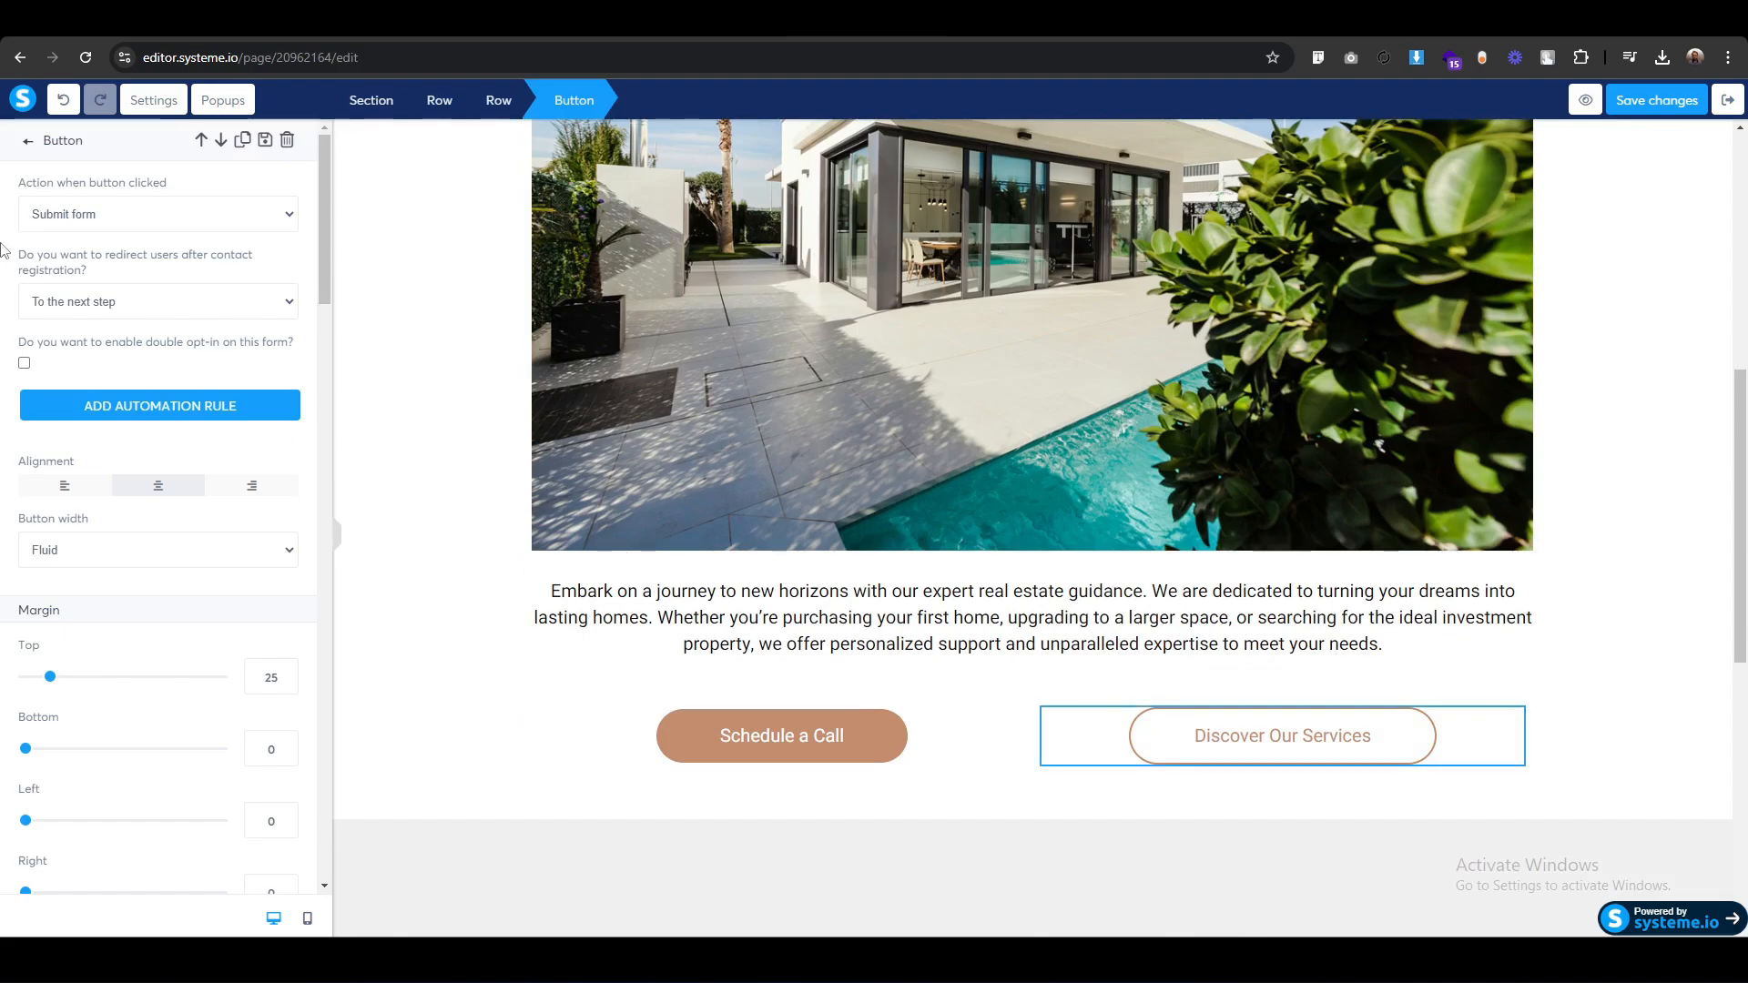
left_click(114, 222)
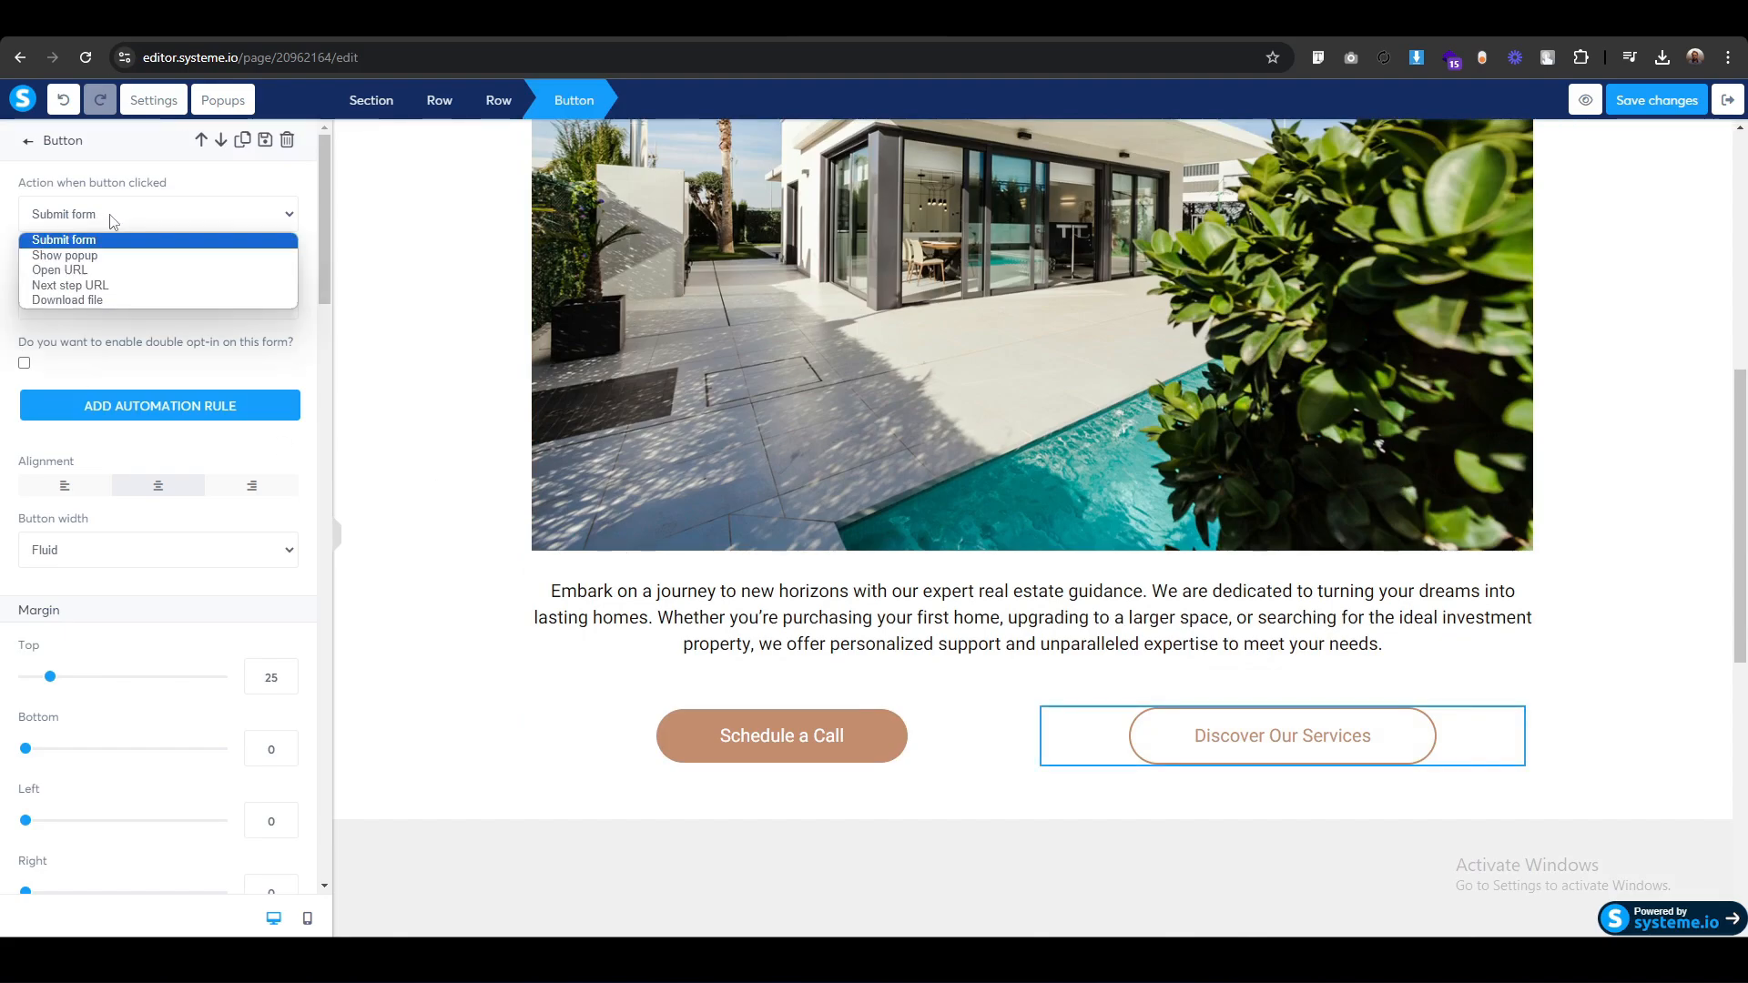
left_click(97, 257)
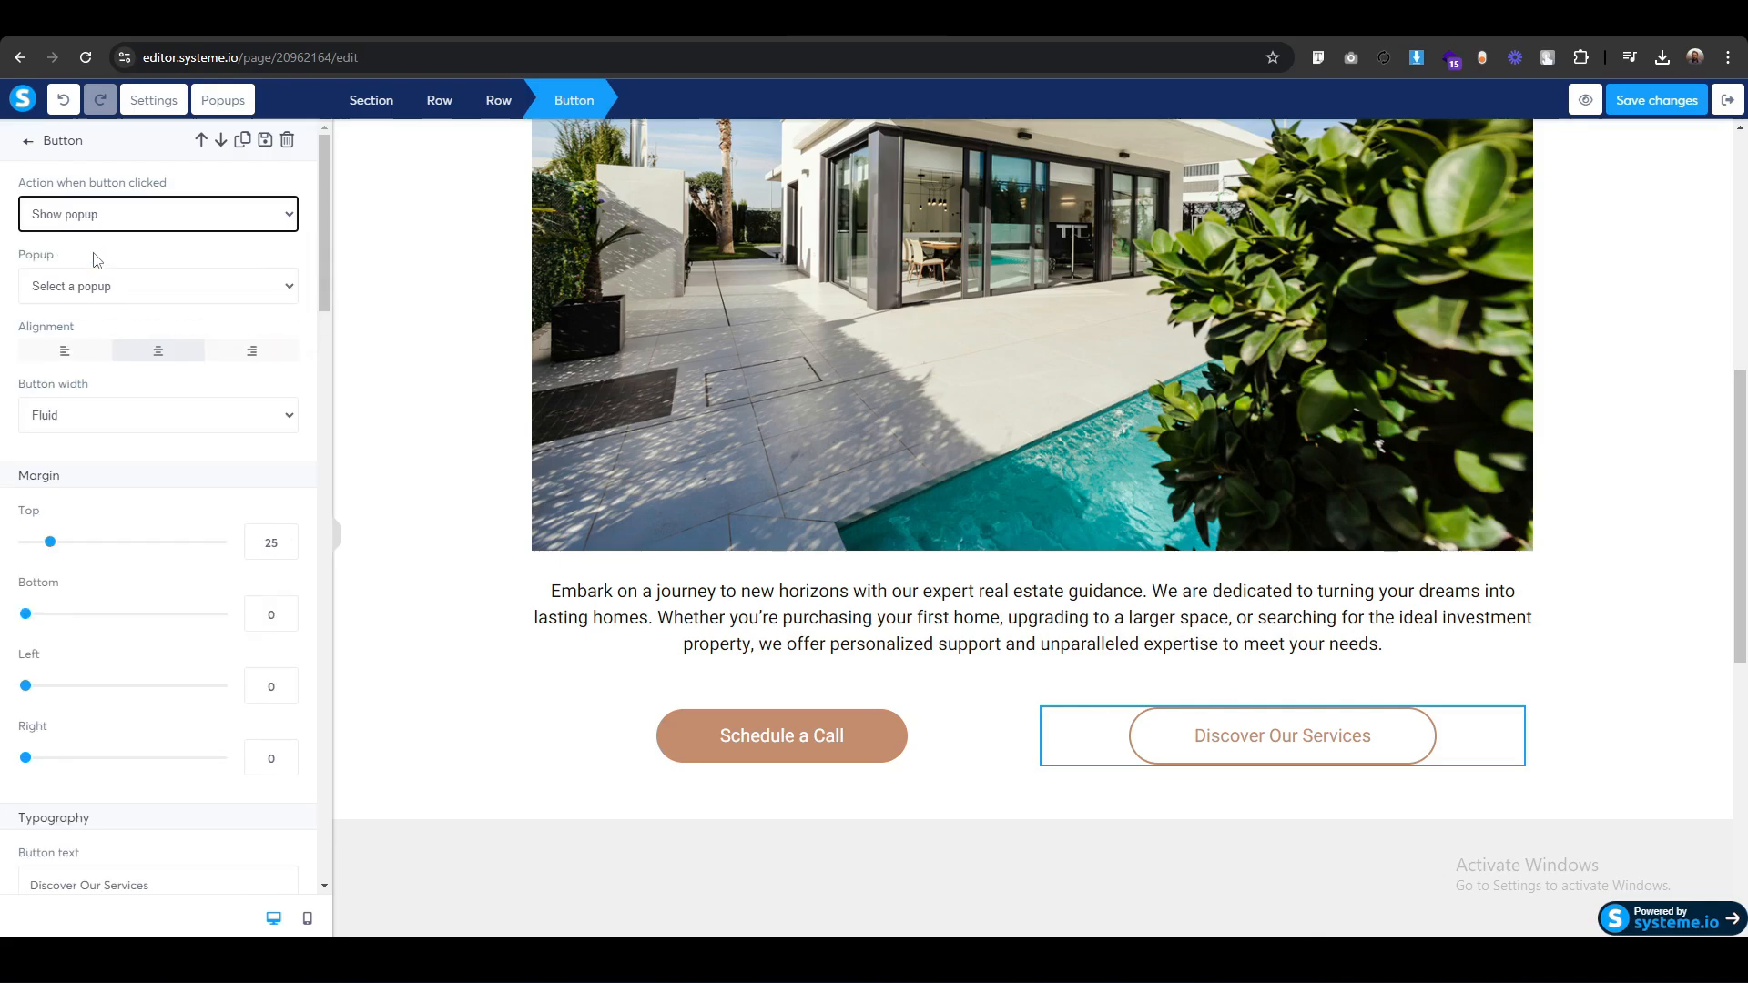
left_click(124, 294)
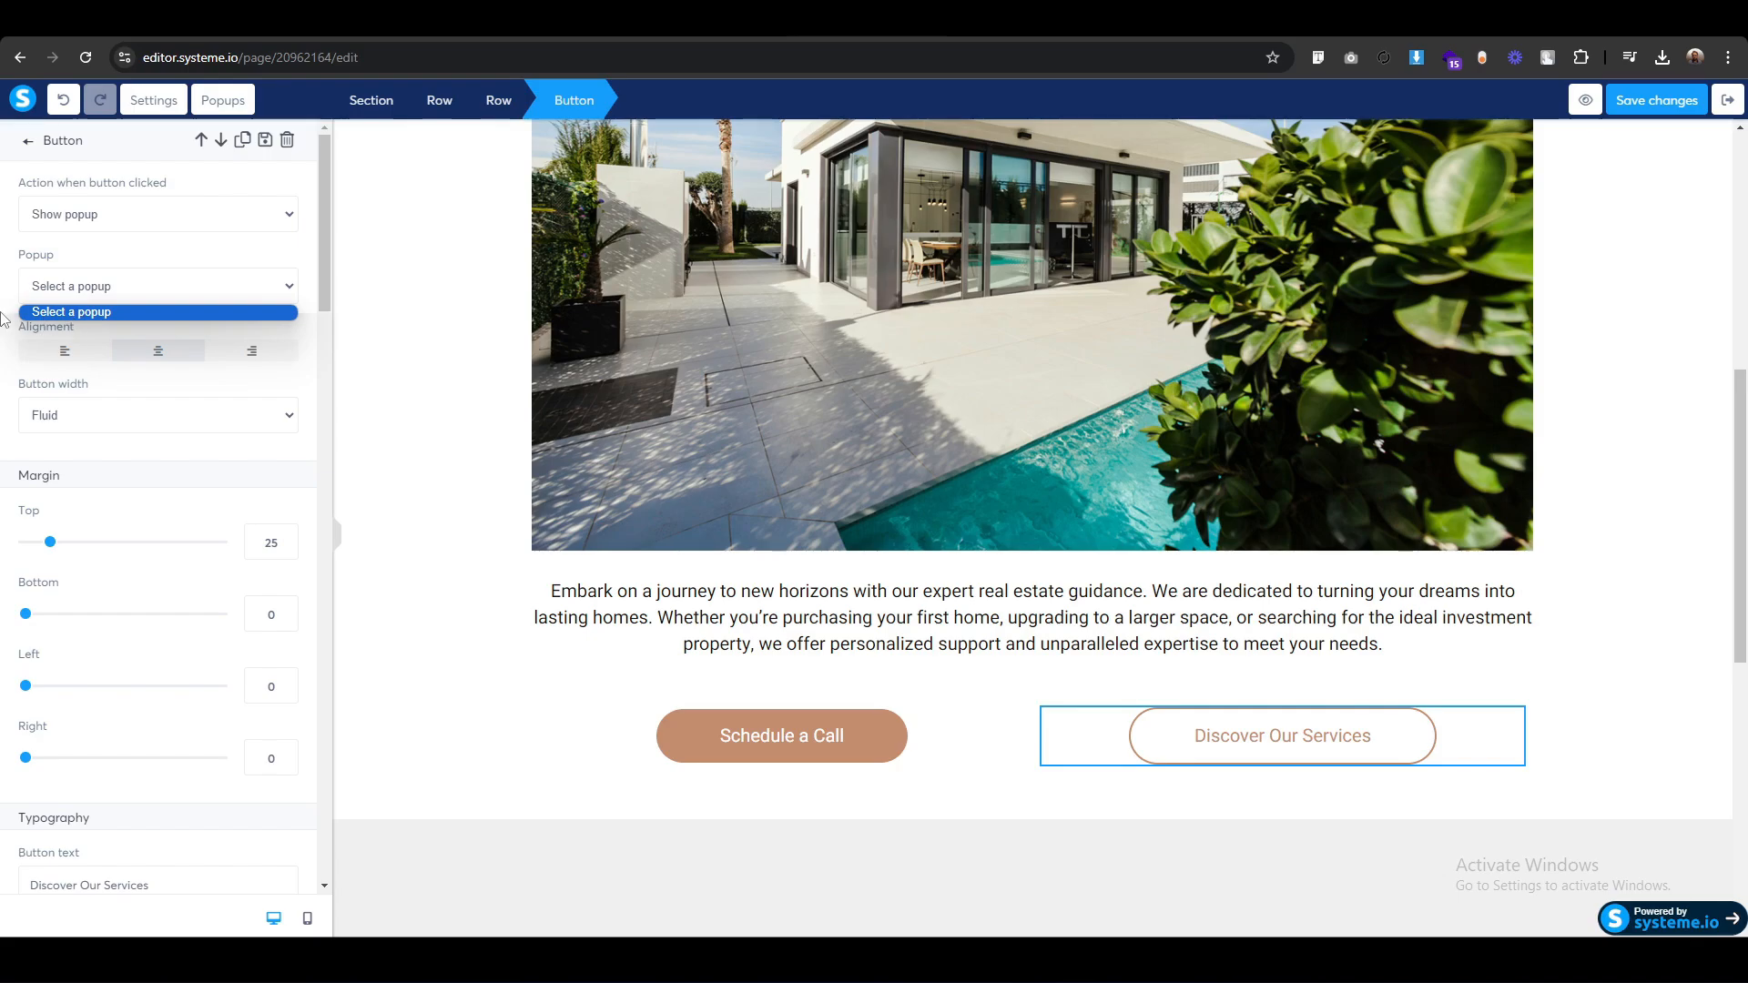
left_click(150, 250)
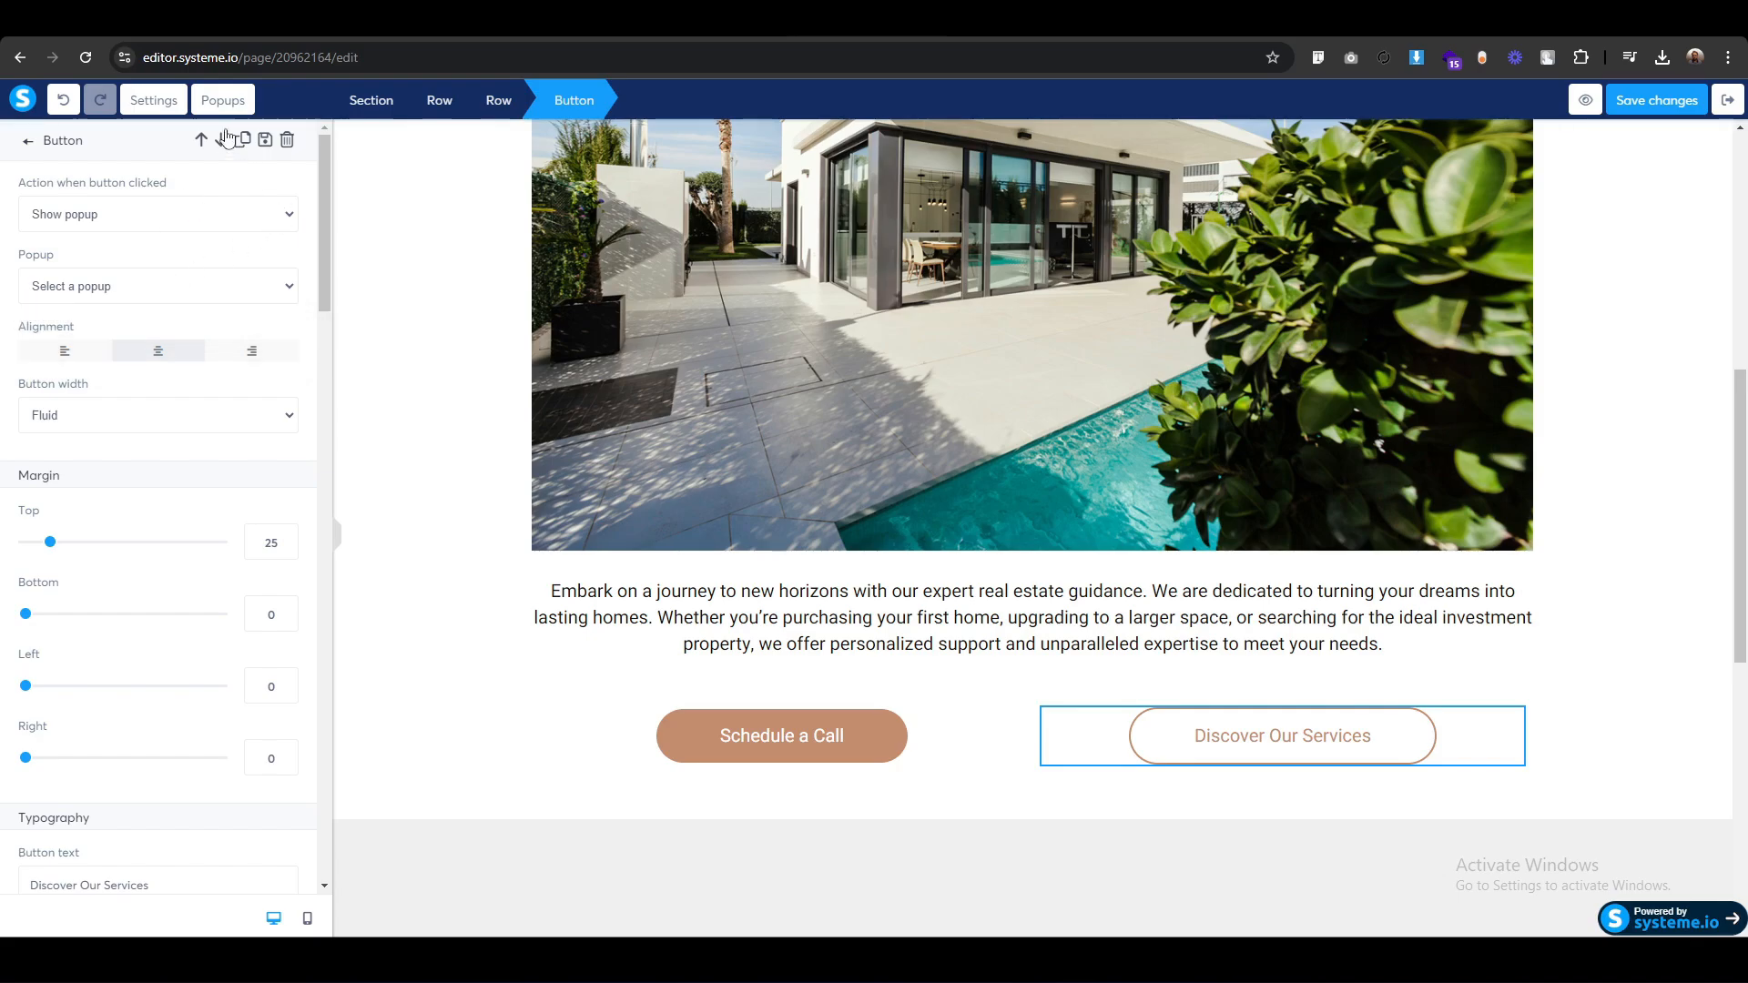
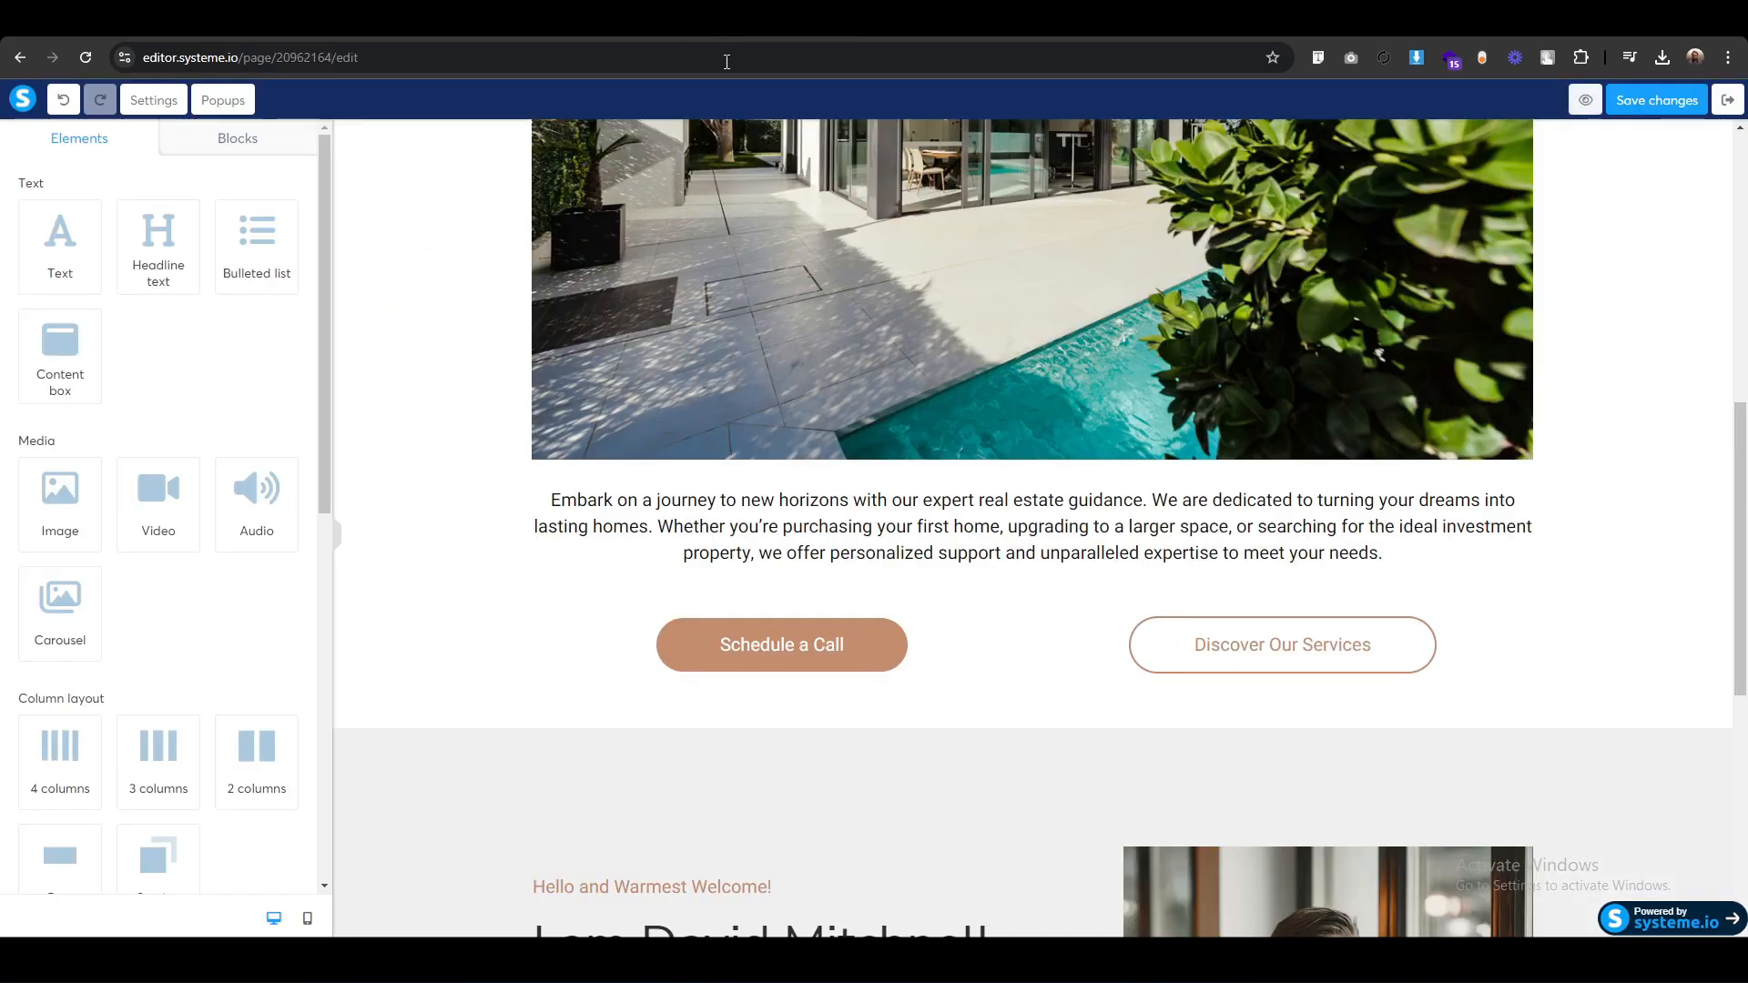
Add a new section below the agent introduction and set its content width to Wide.
scroll(525, 628, "down", 5)
scroll(525, 628, "down", 1)
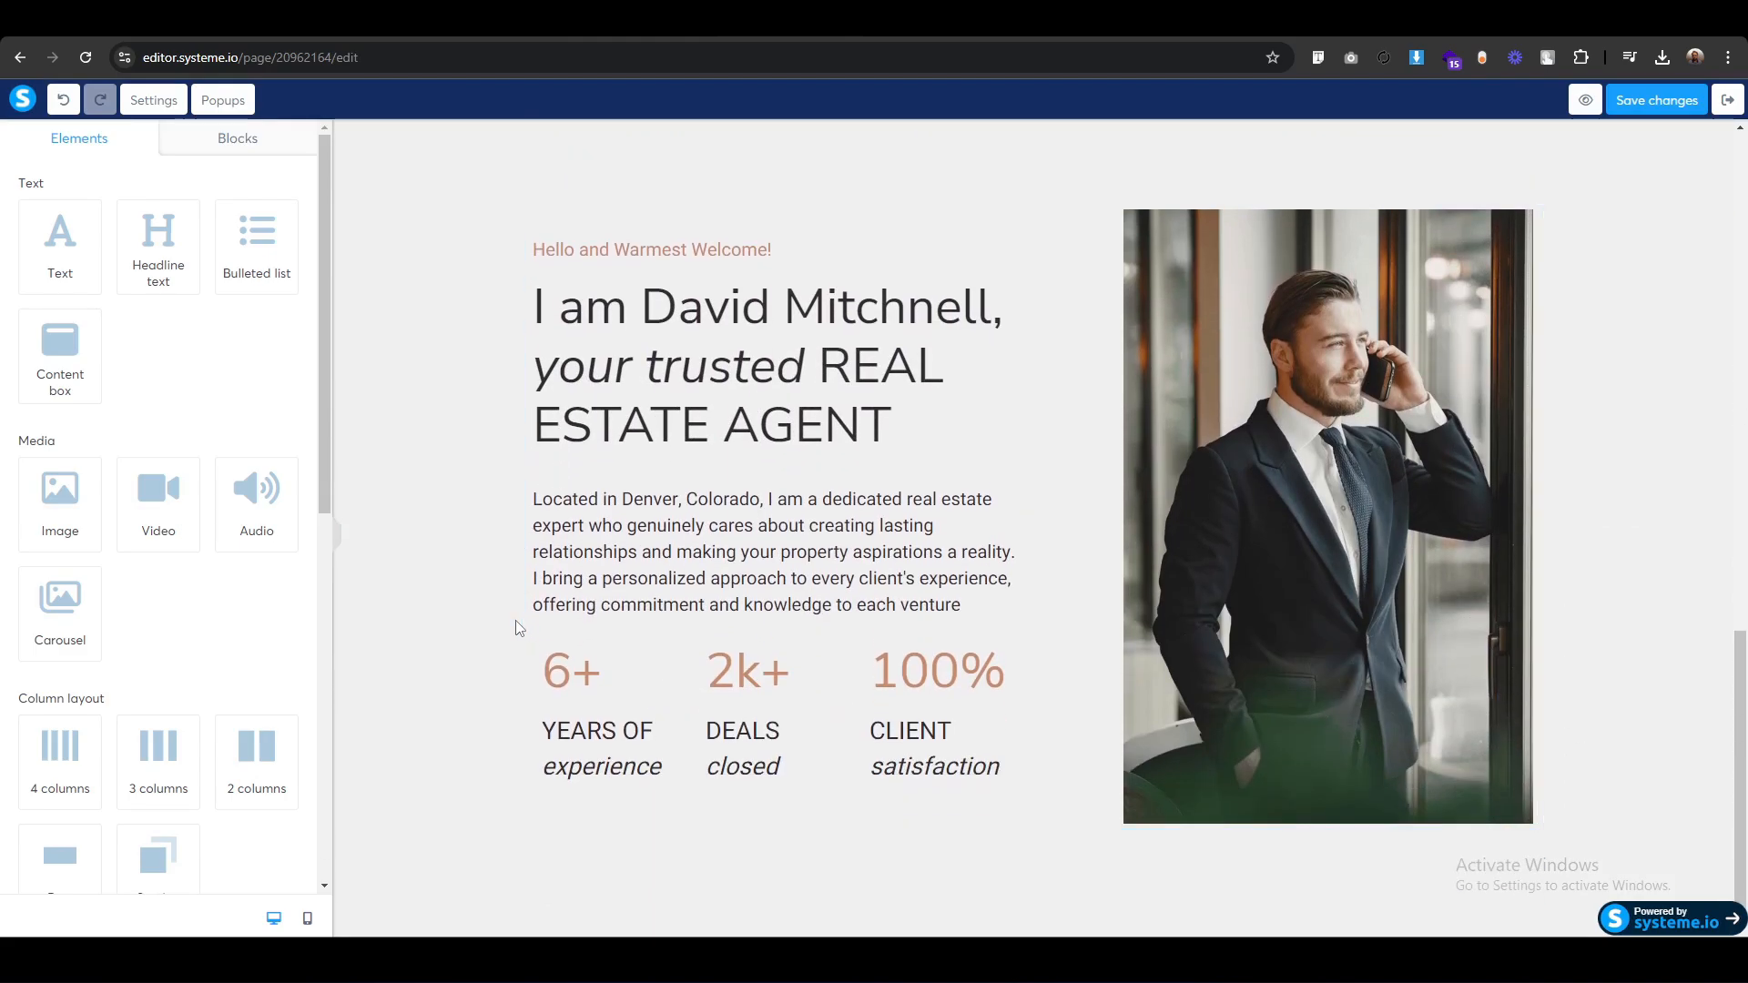
scroll(168, 848, "down", 4)
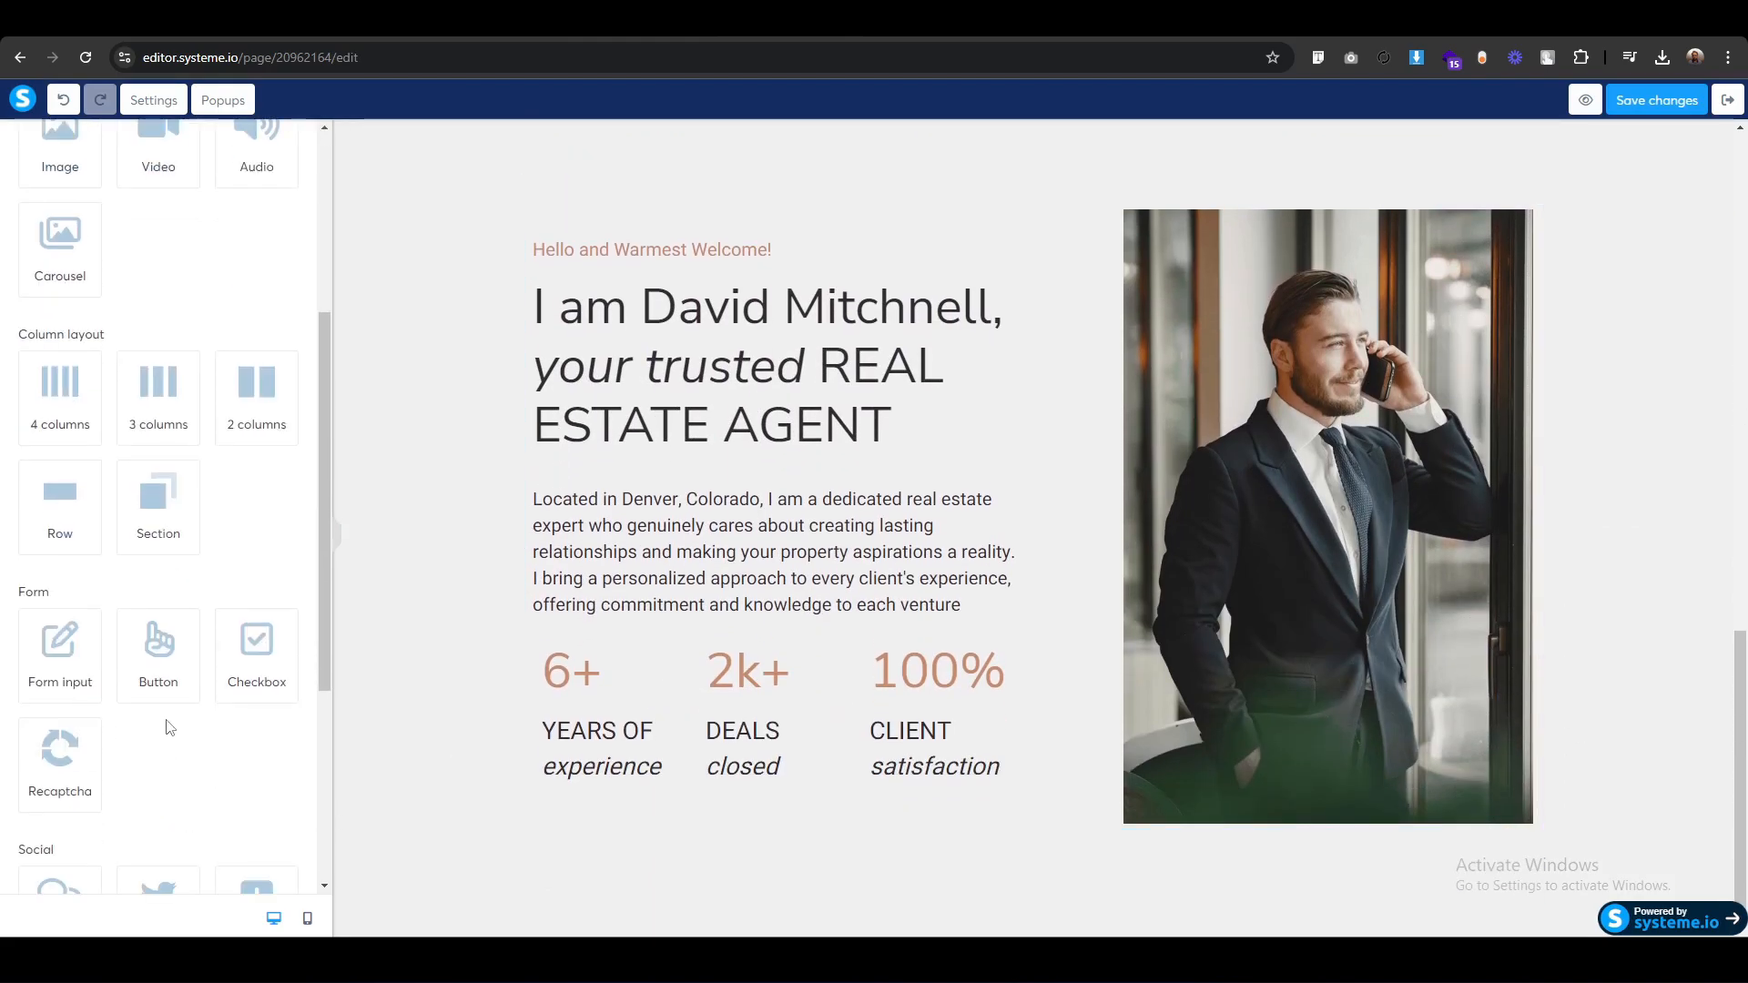
left_click_drag(163, 524, 1016, 905)
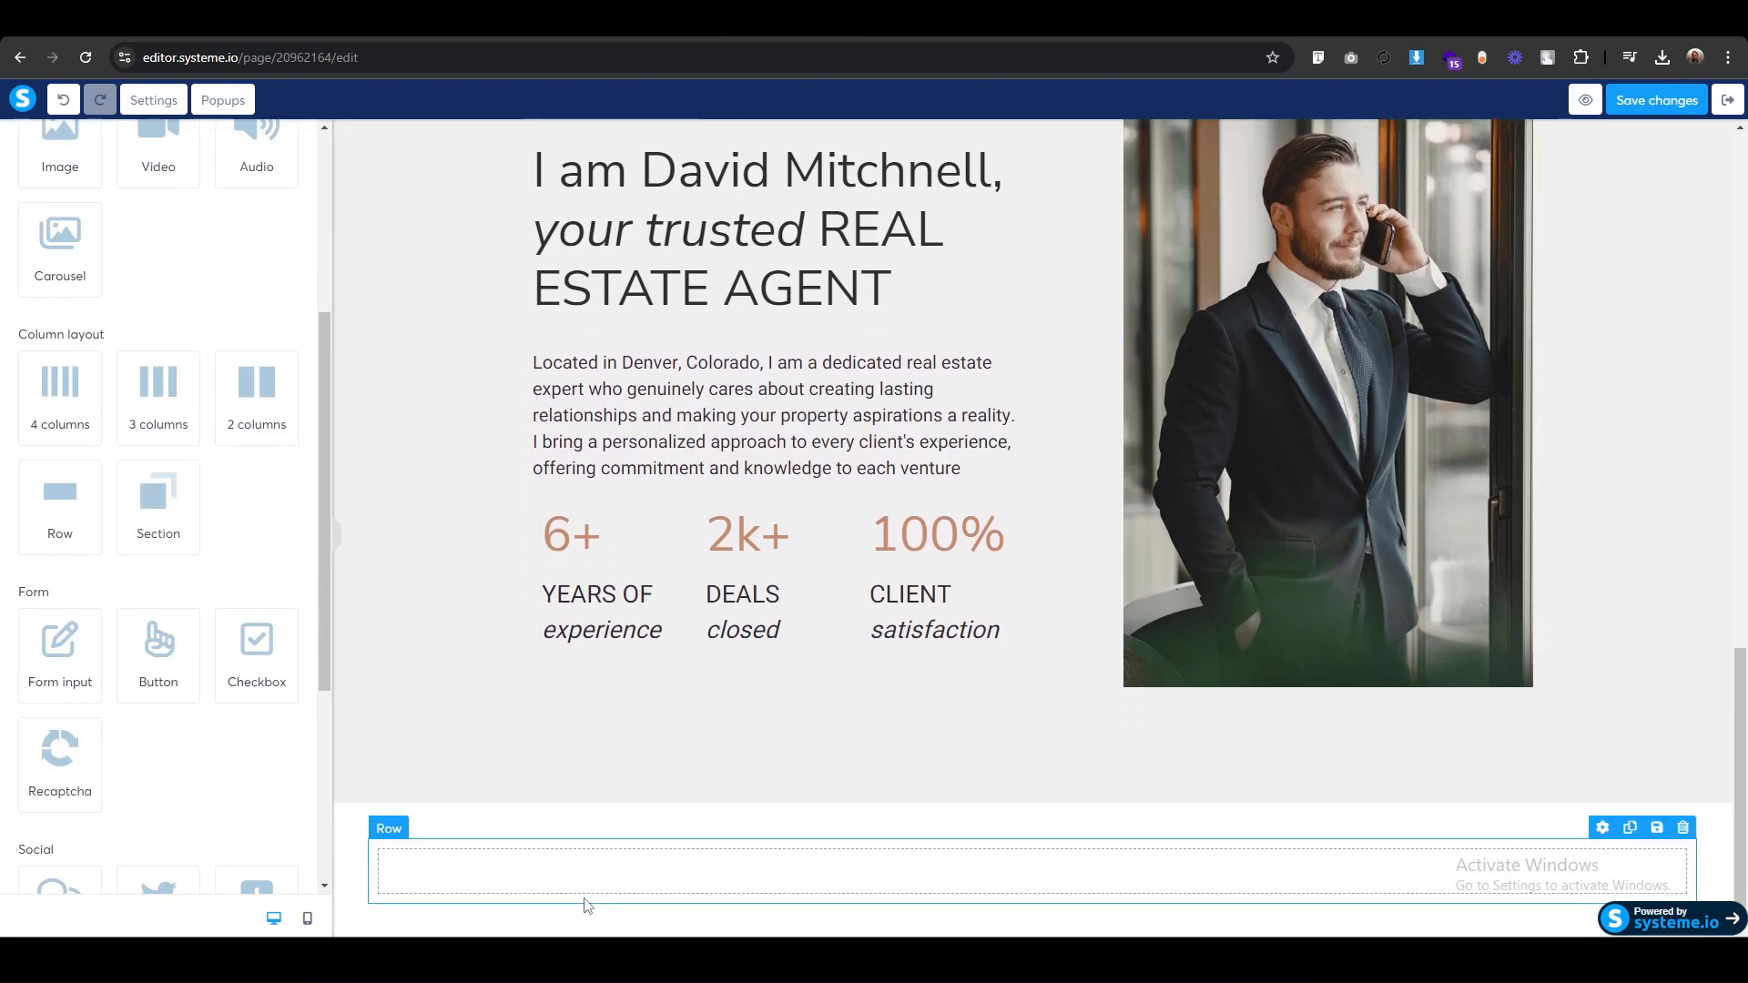
left_click(352, 807)
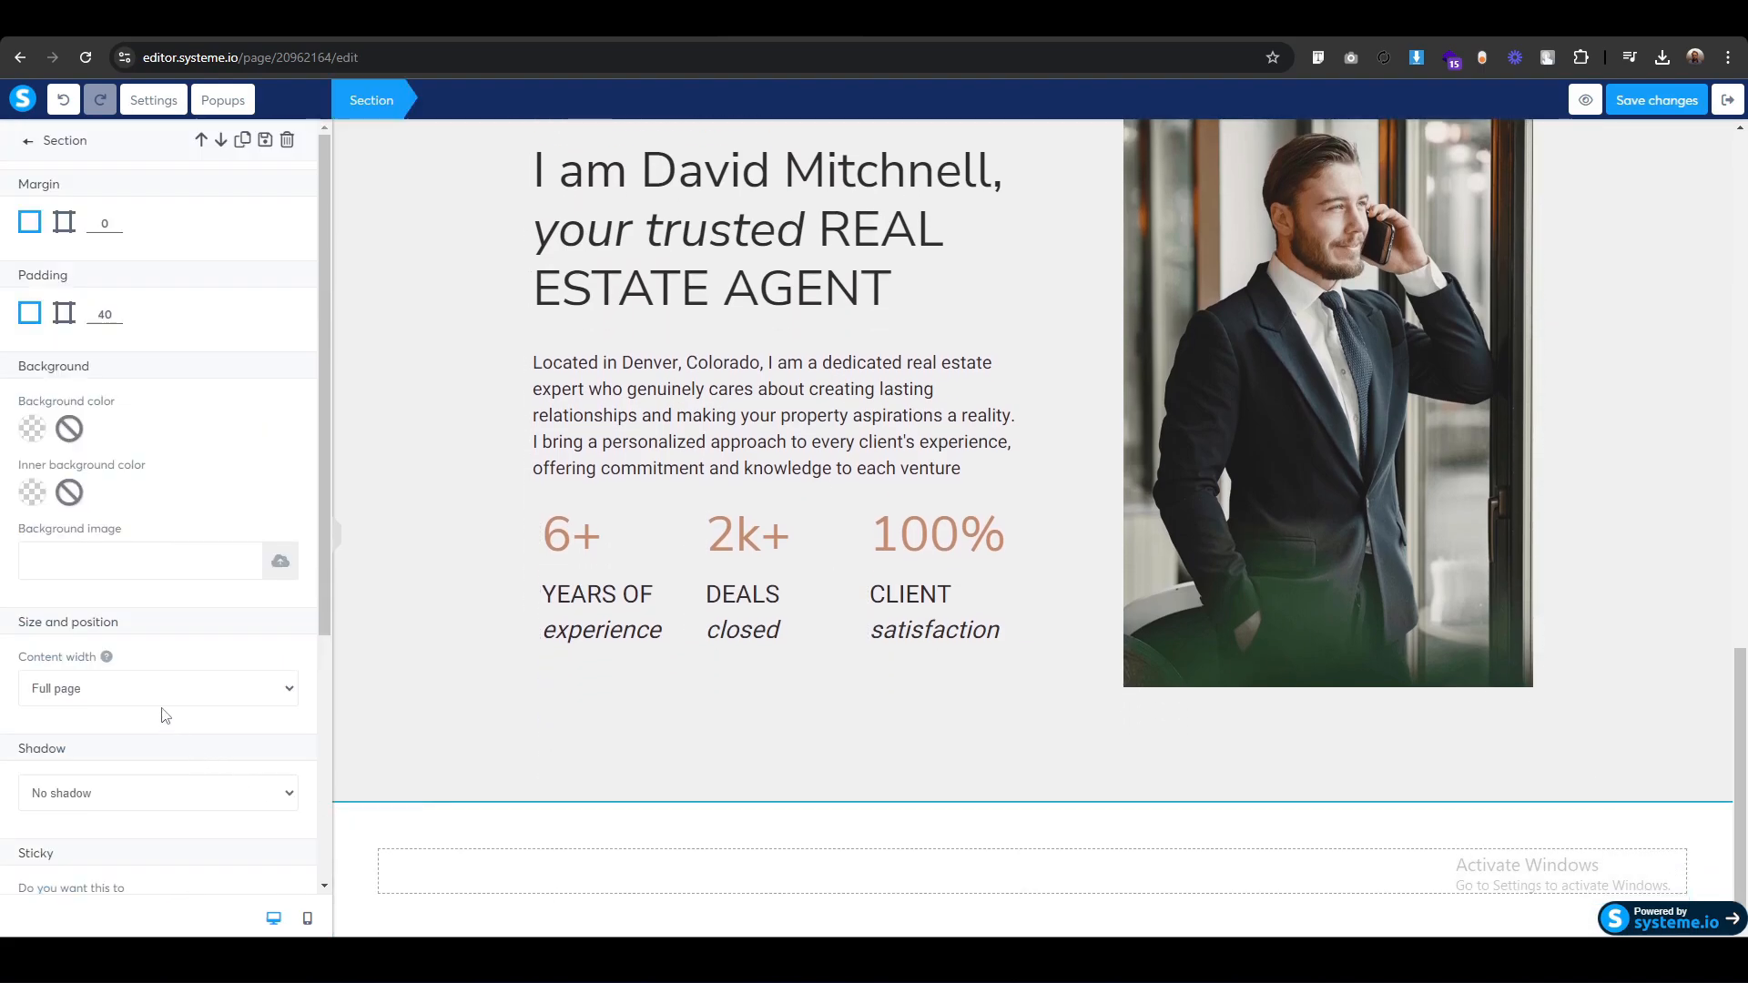
left_click(139, 692)
left_click(124, 728)
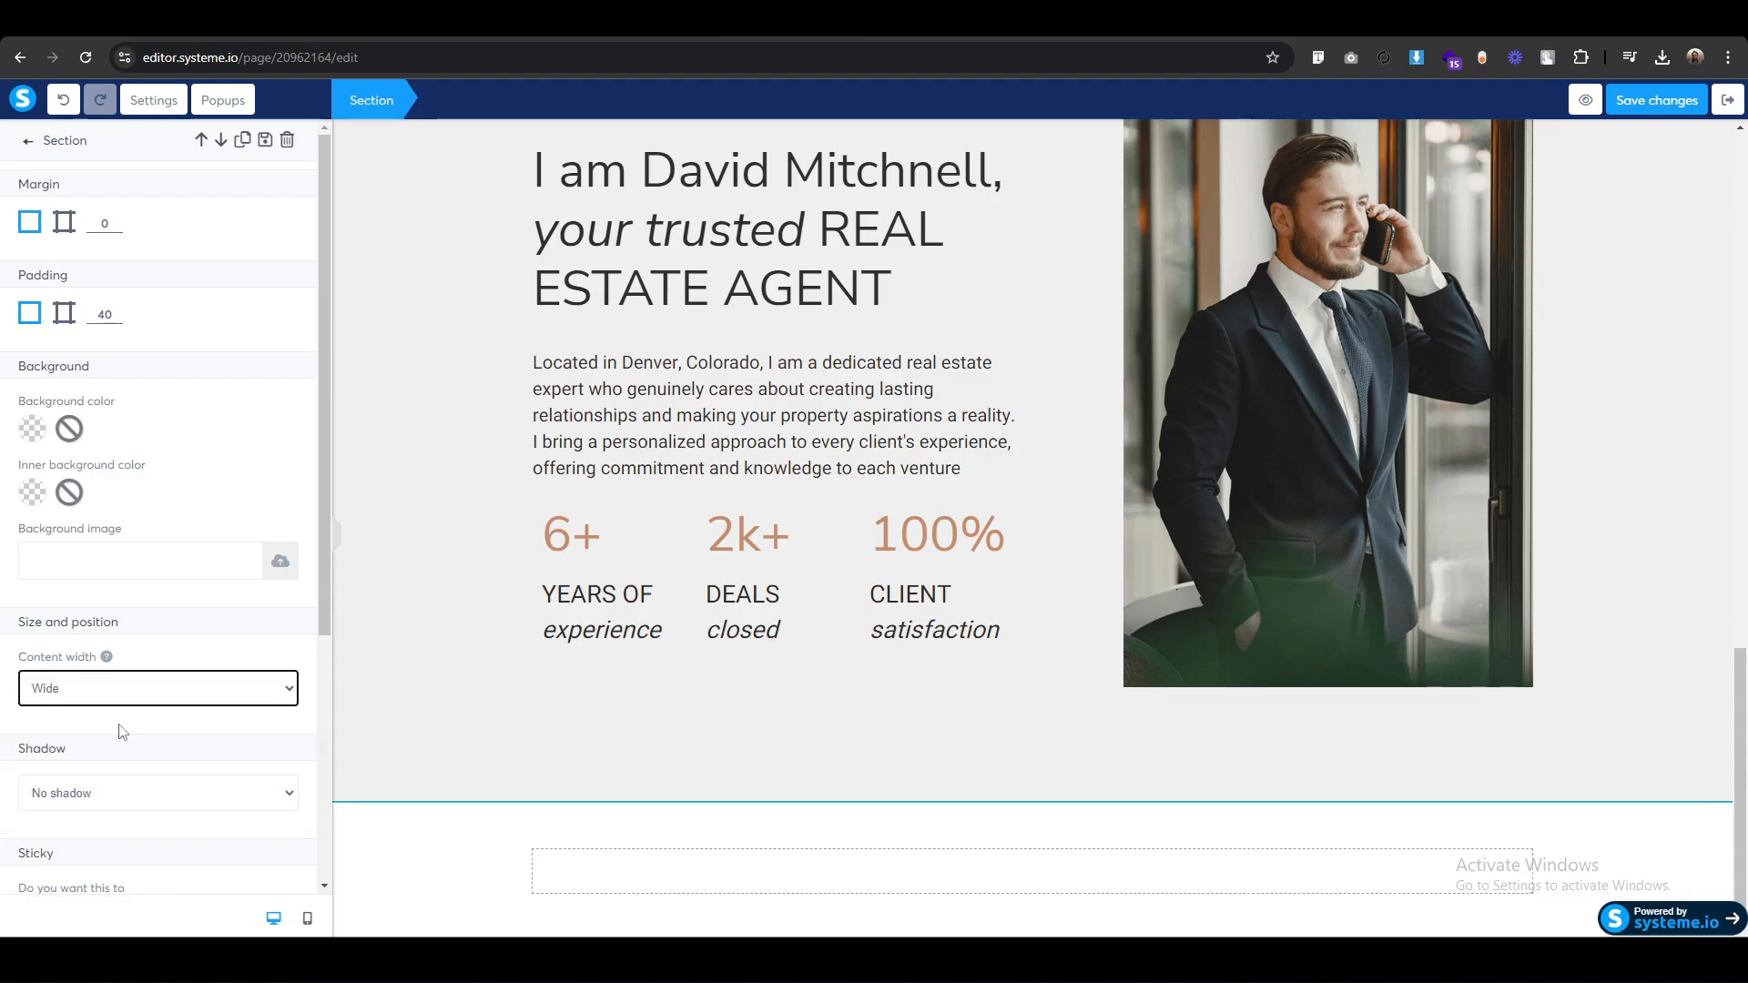
left_click(426, 724)
Duplicate the "Hello and Warmest Welcome!" text and move the copy into the new section's empty row.
scroll(409, 714, "up", 2)
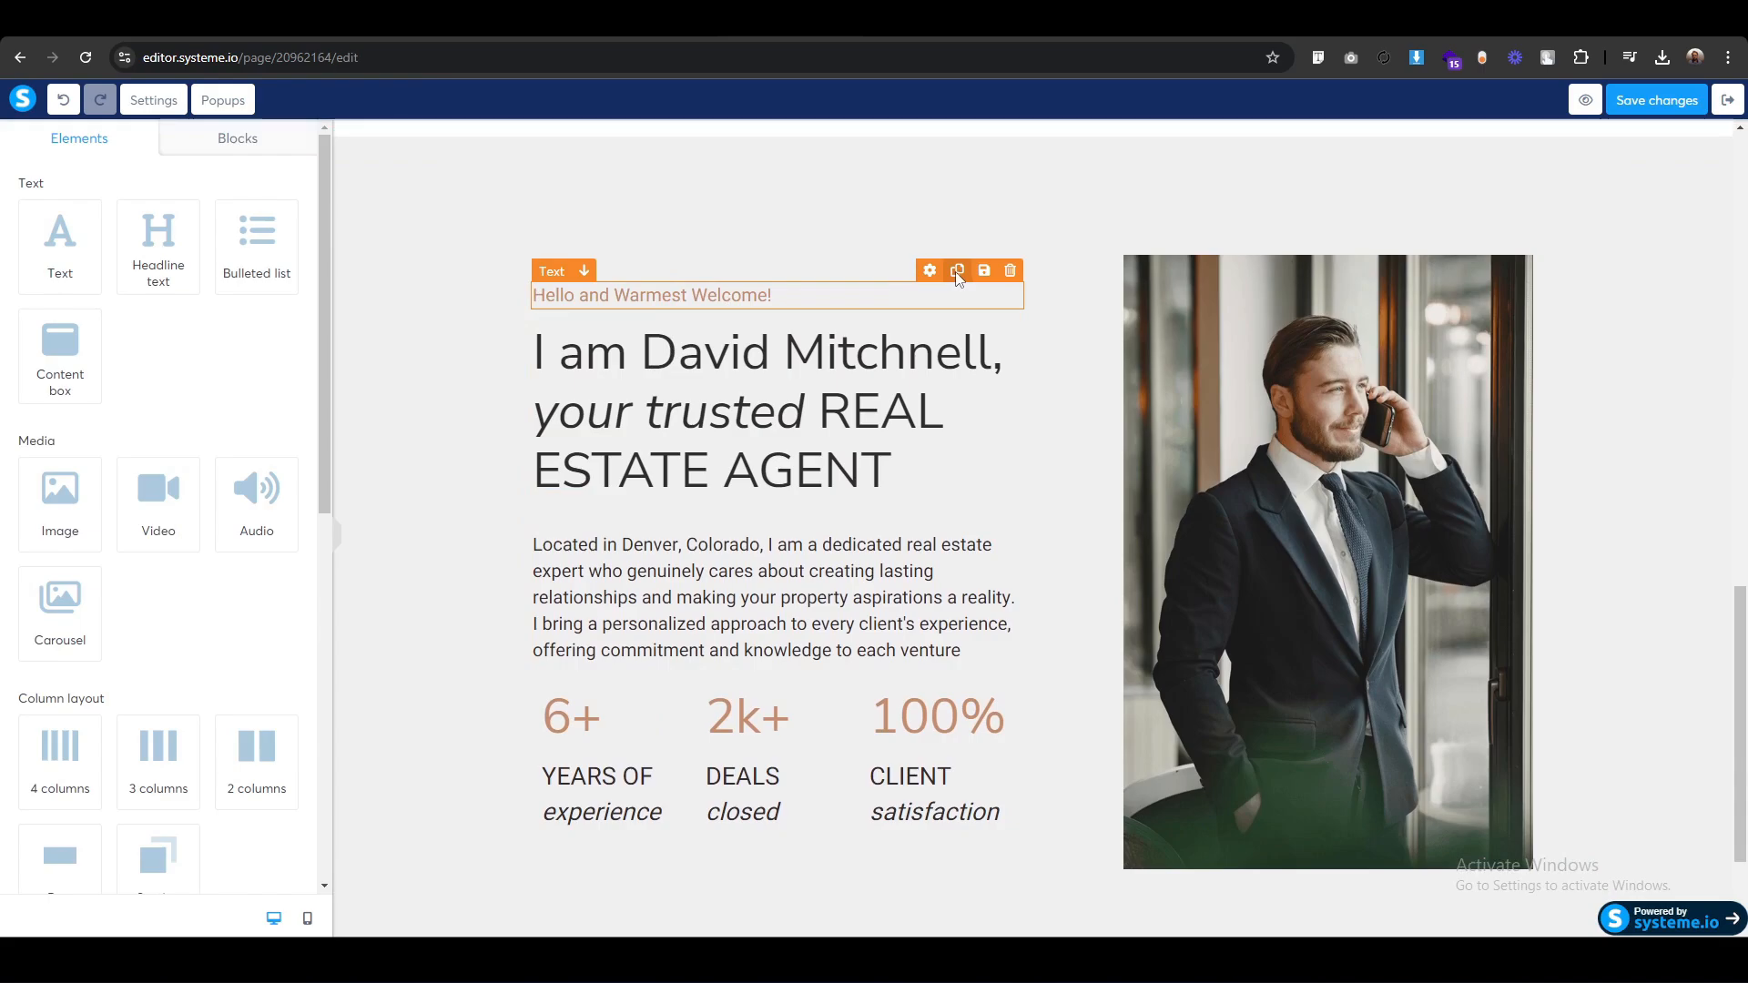
left_click(956, 272)
scroll(706, 519, "down", 2)
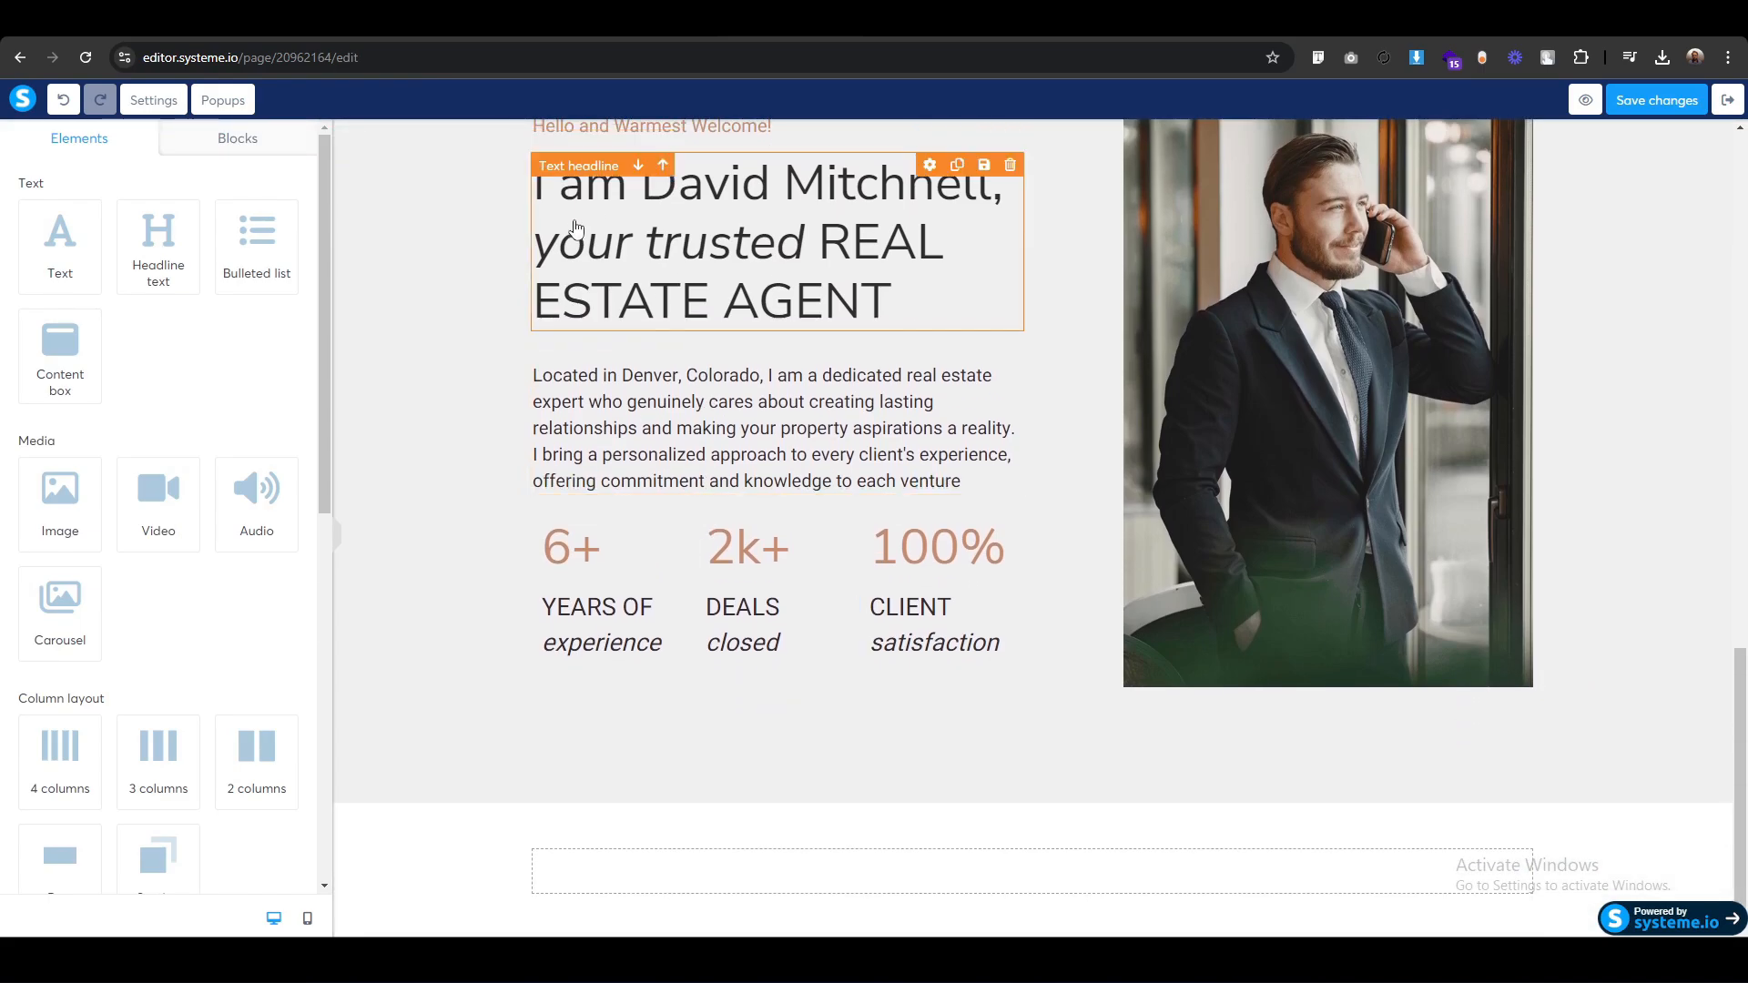
left_click_drag(561, 135, 1080, 882)
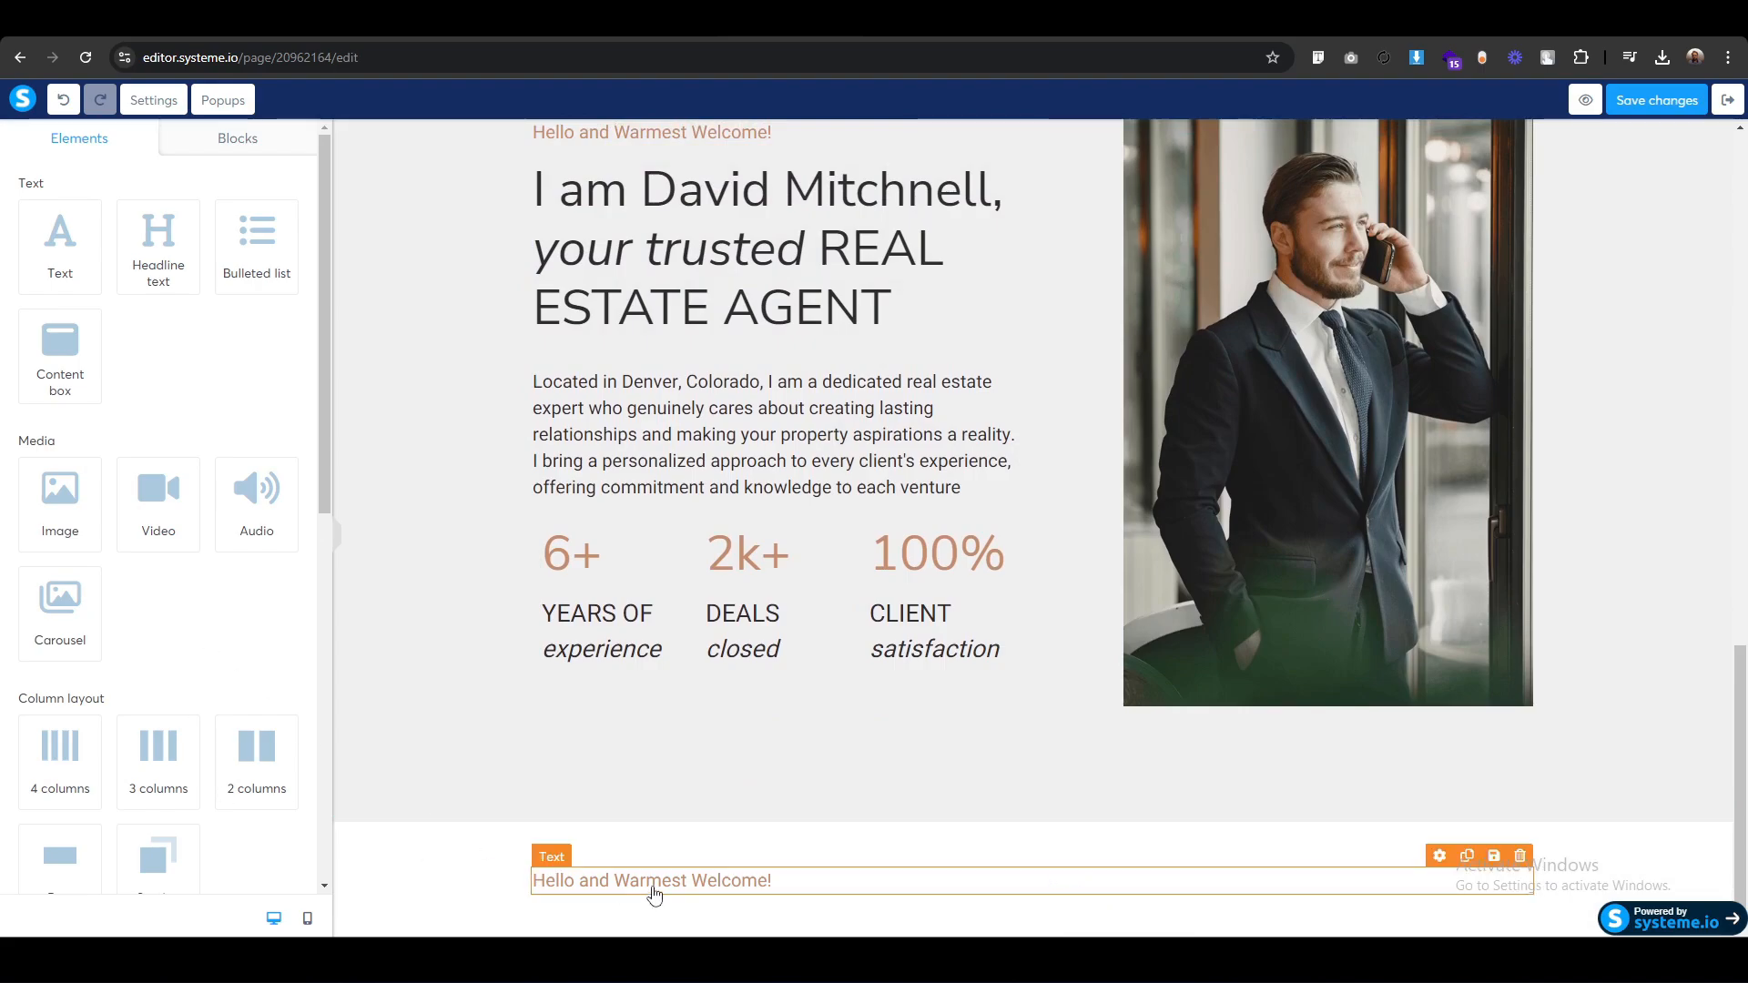
Center the copied welcome text and replace its wording with "HOW I CAN HELP" from the reference page.
left_click(547, 872)
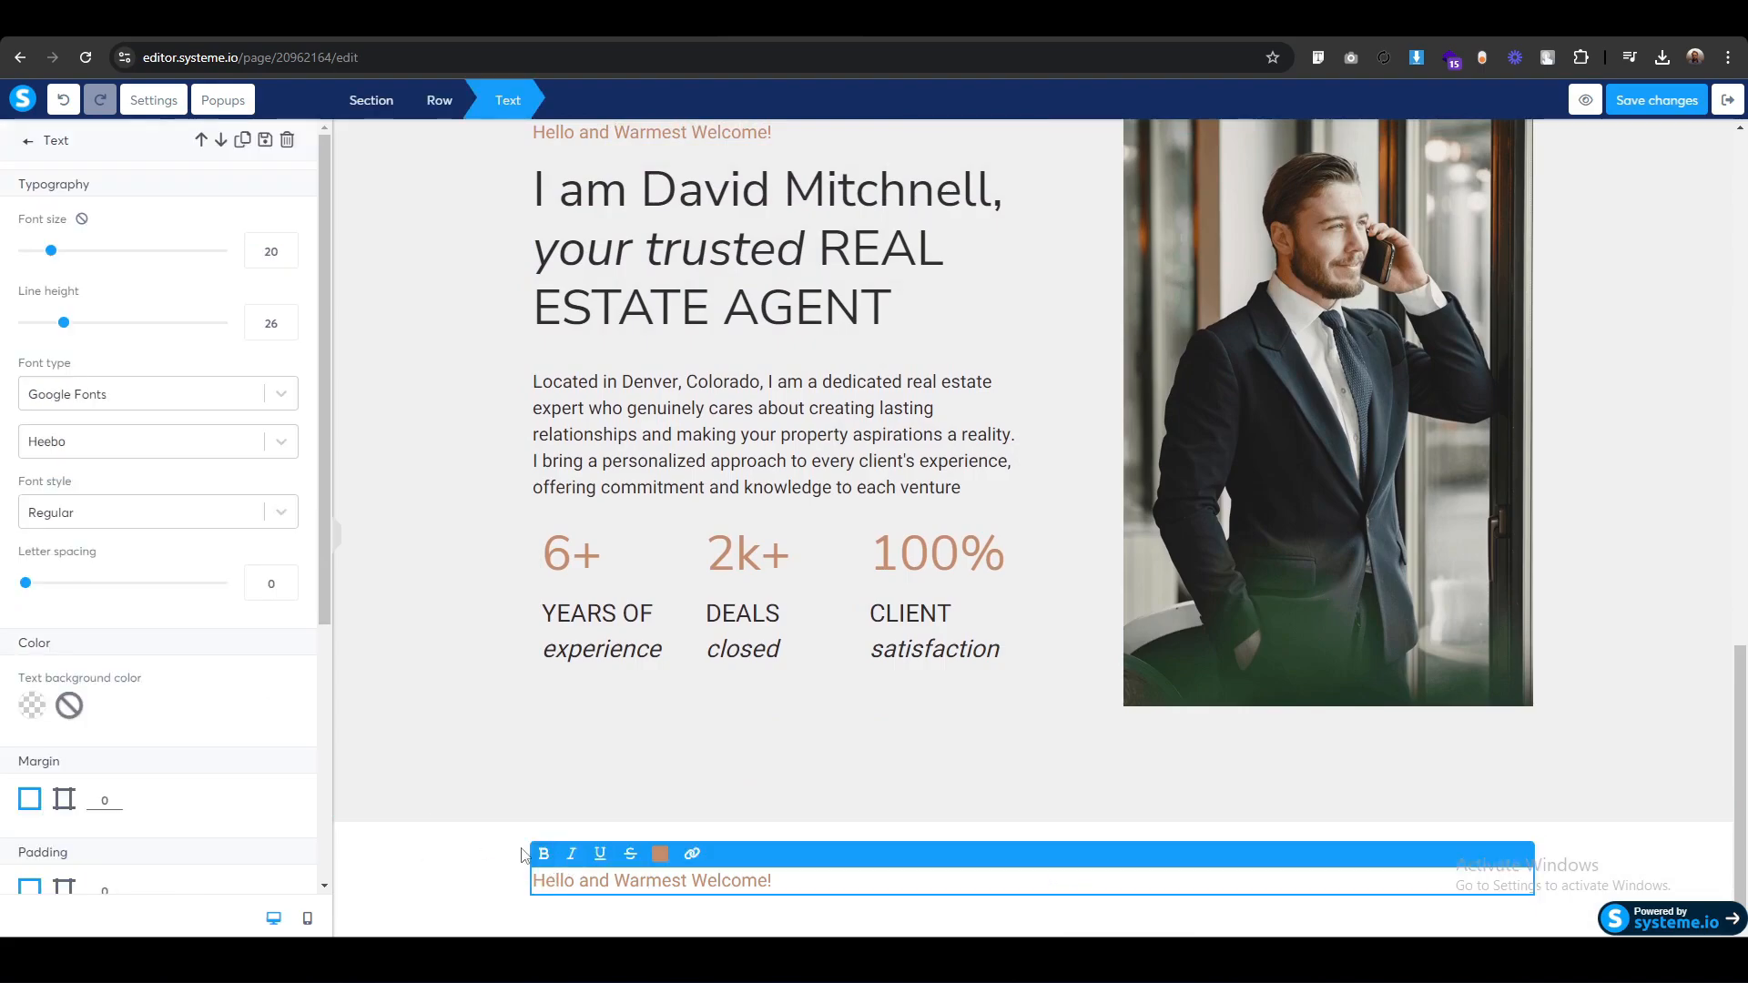
scroll(214, 750, "down", 4)
left_click(161, 590)
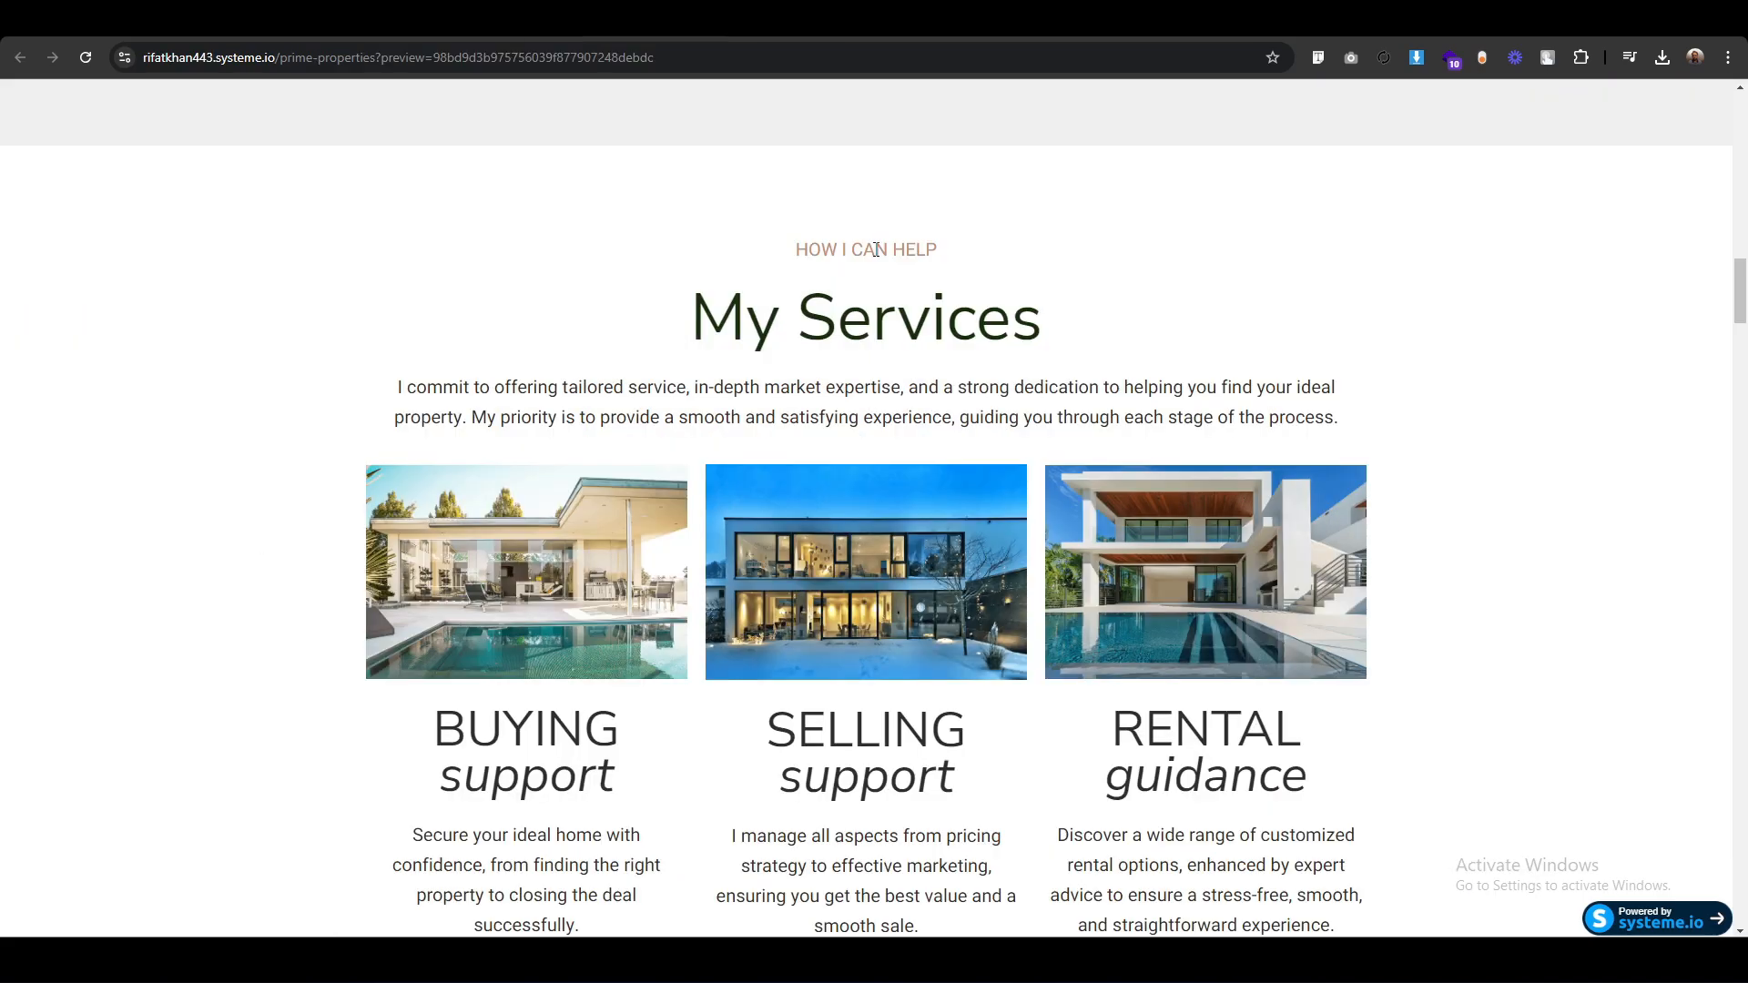
triple_click(872, 250)
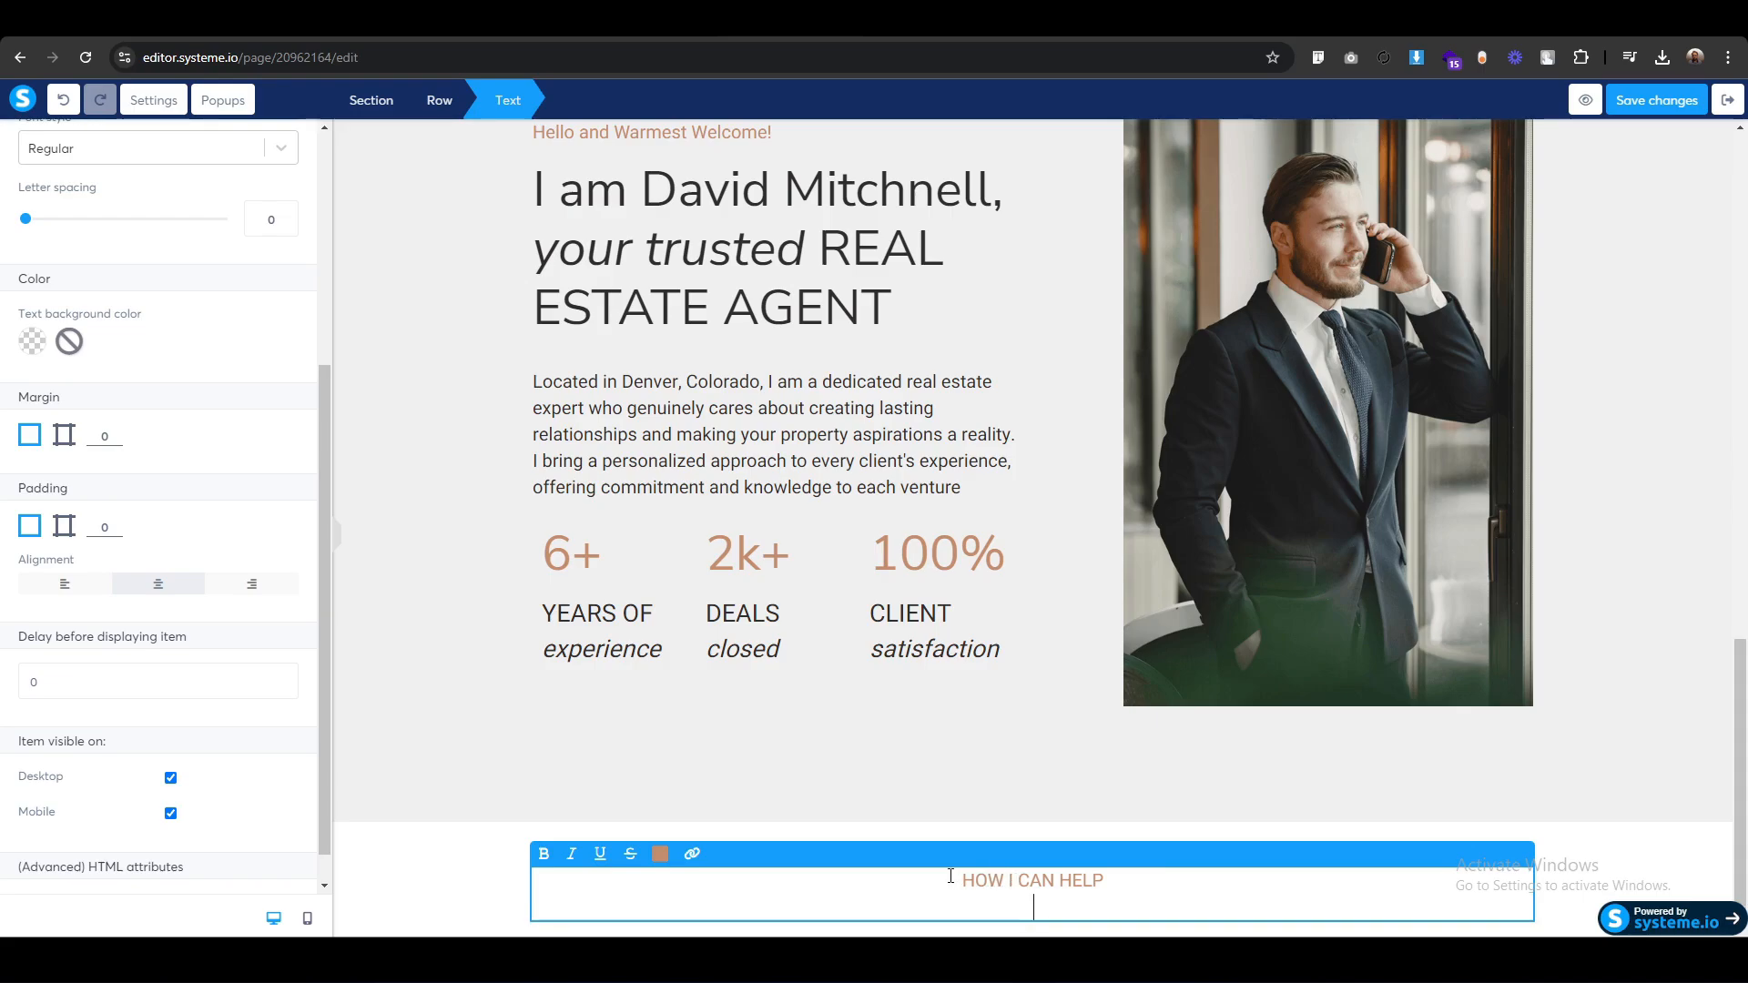
left_click(451, 876)
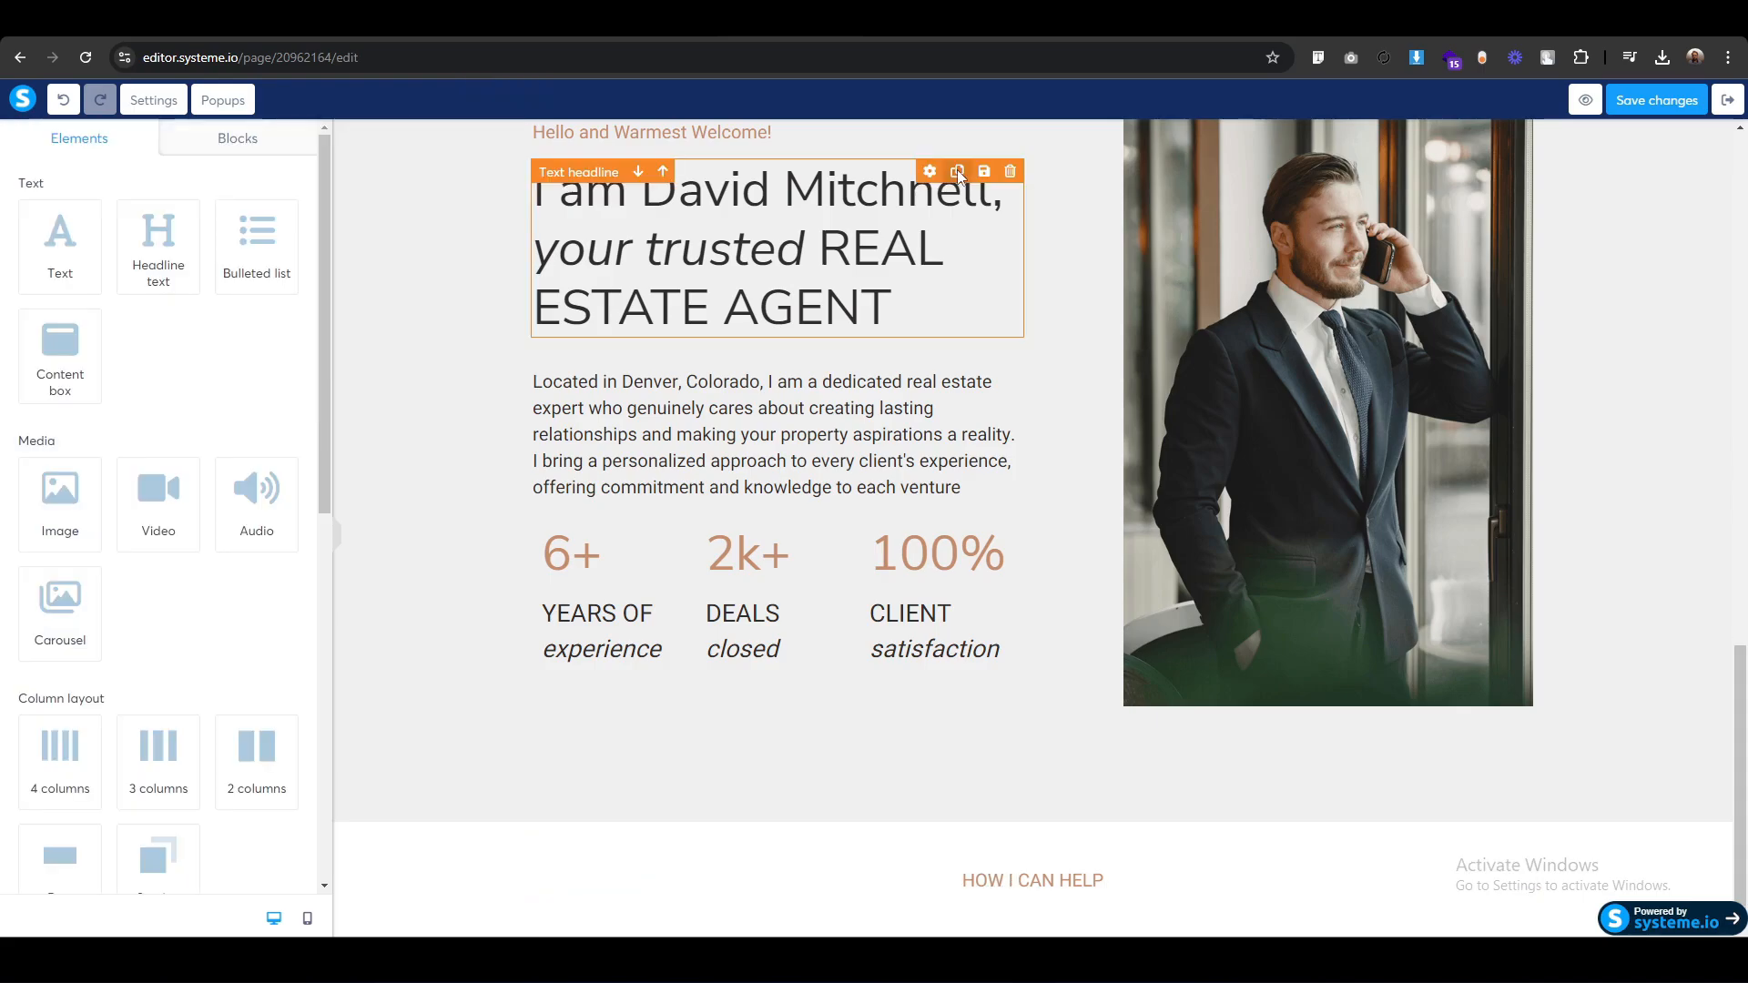
Duplicate the agent introduction headline, place the copy below "HOW I CAN HELP" and change its text to "My Services".
left_click(958, 173)
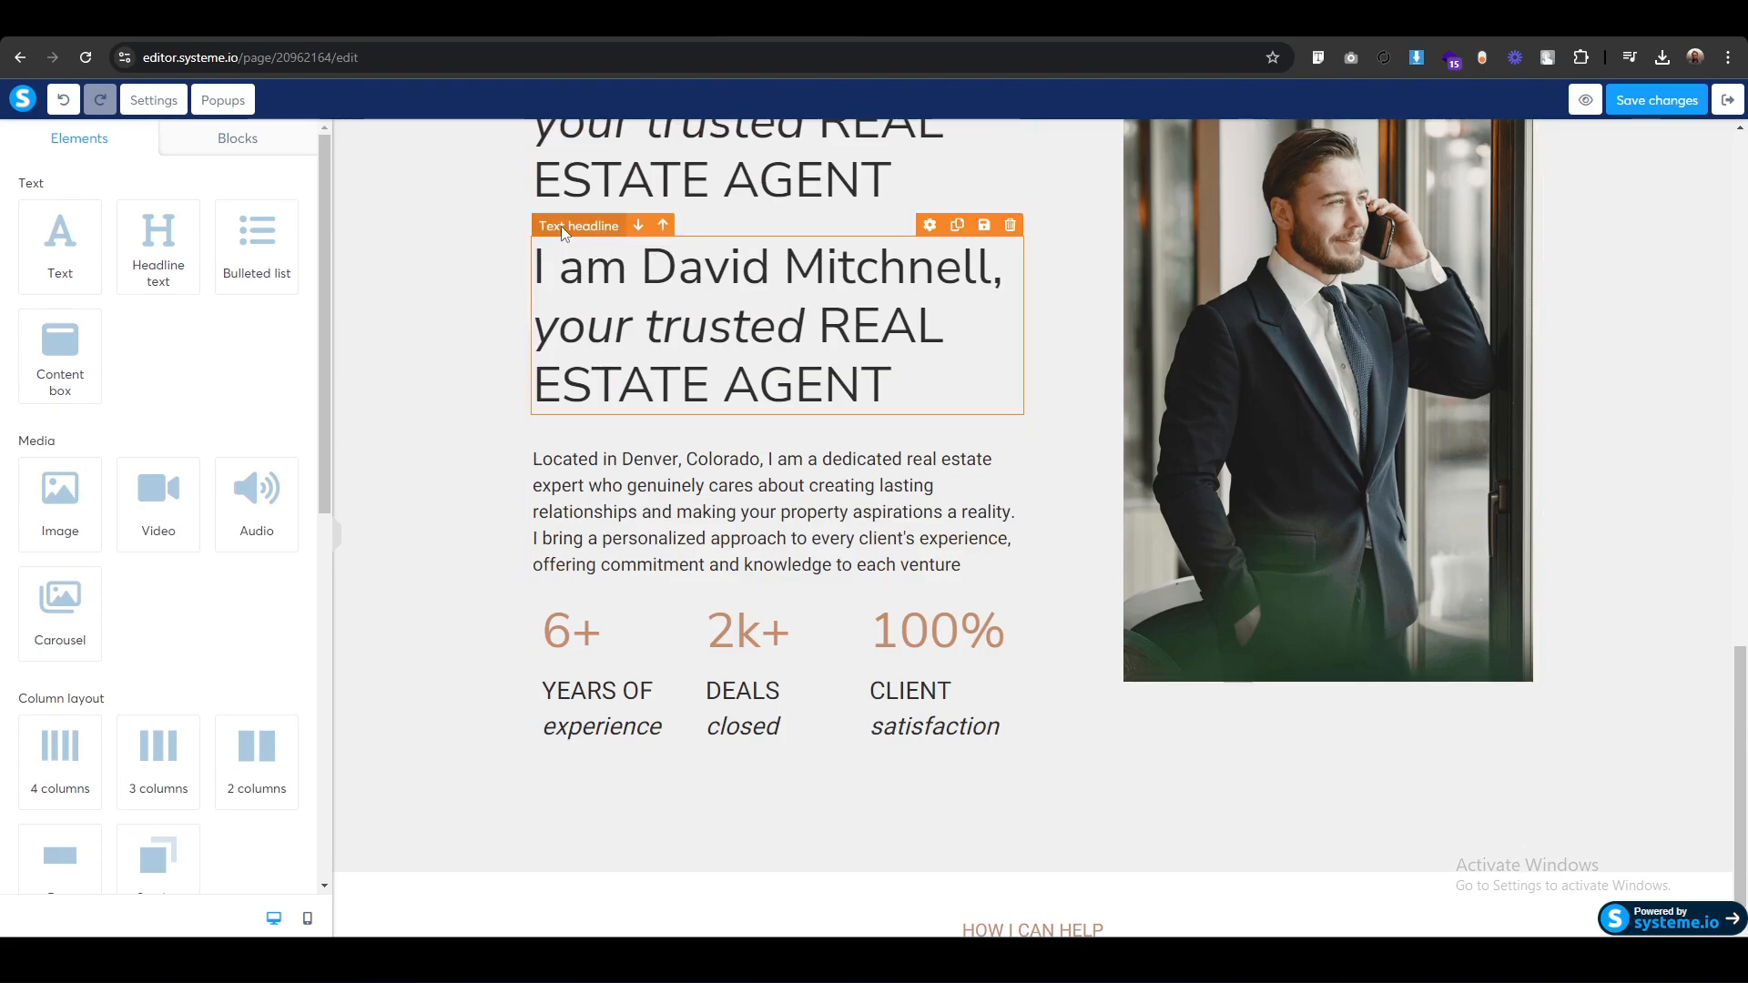
left_click_drag(561, 226, 1038, 901)
left_click(553, 789)
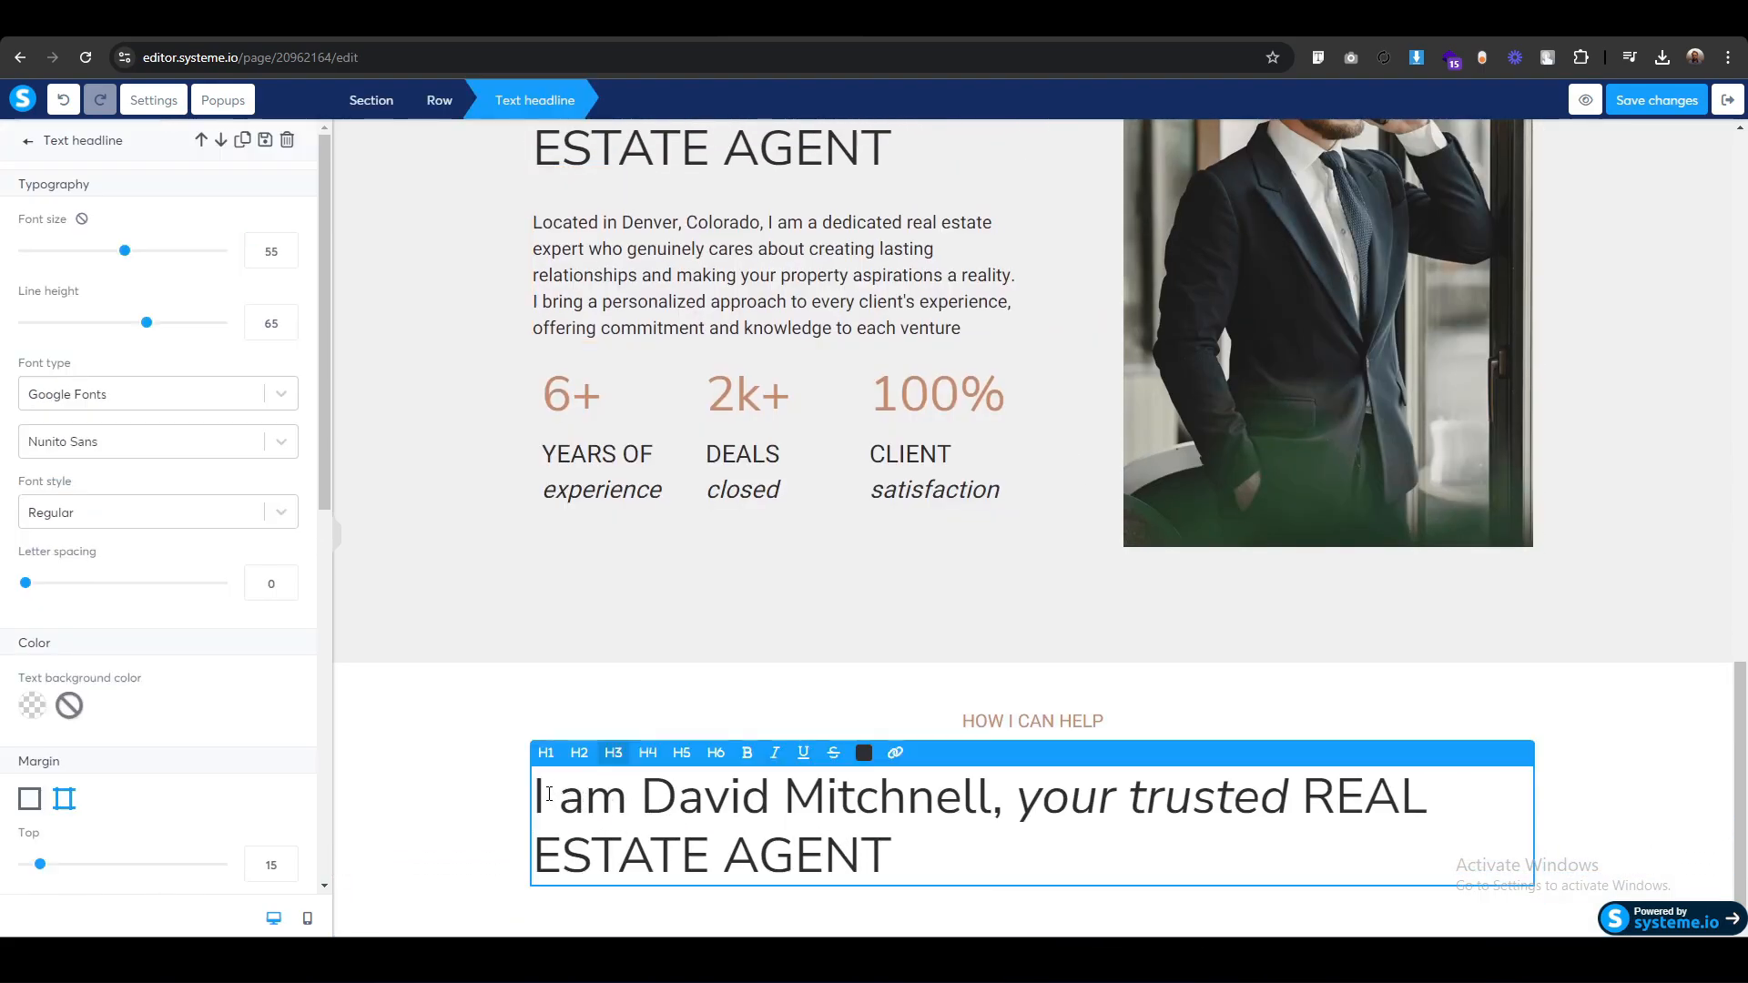
type("My Ser")
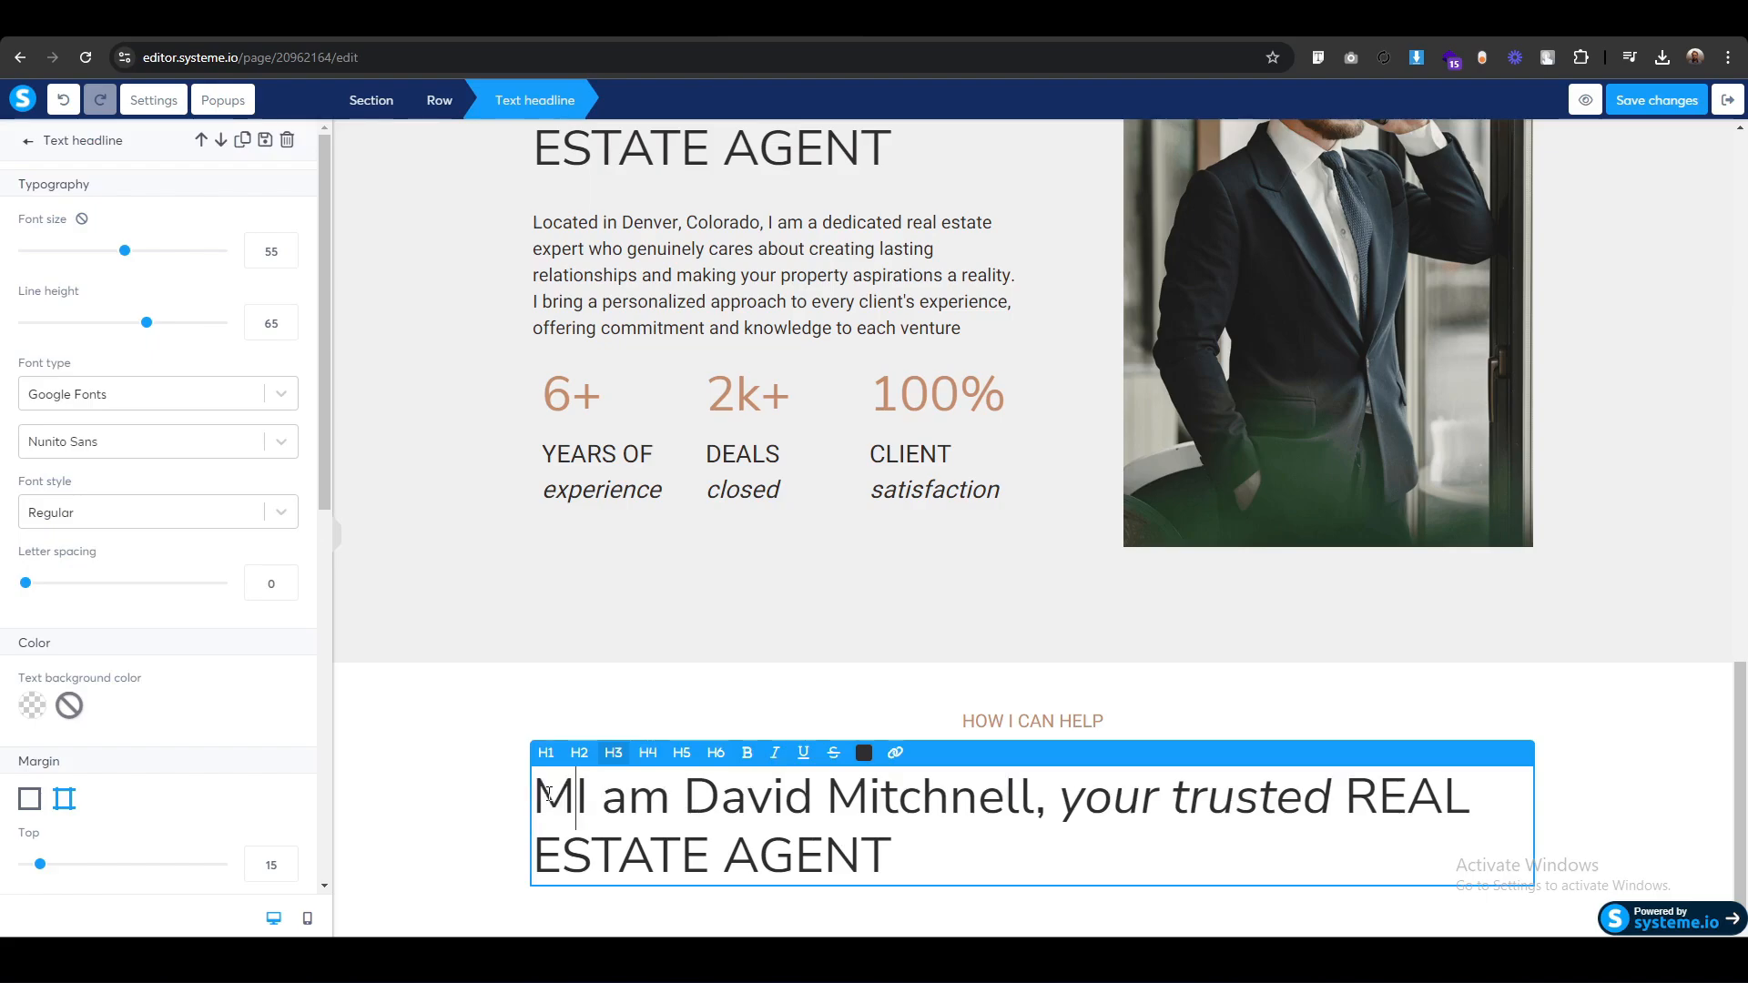
type("vices")
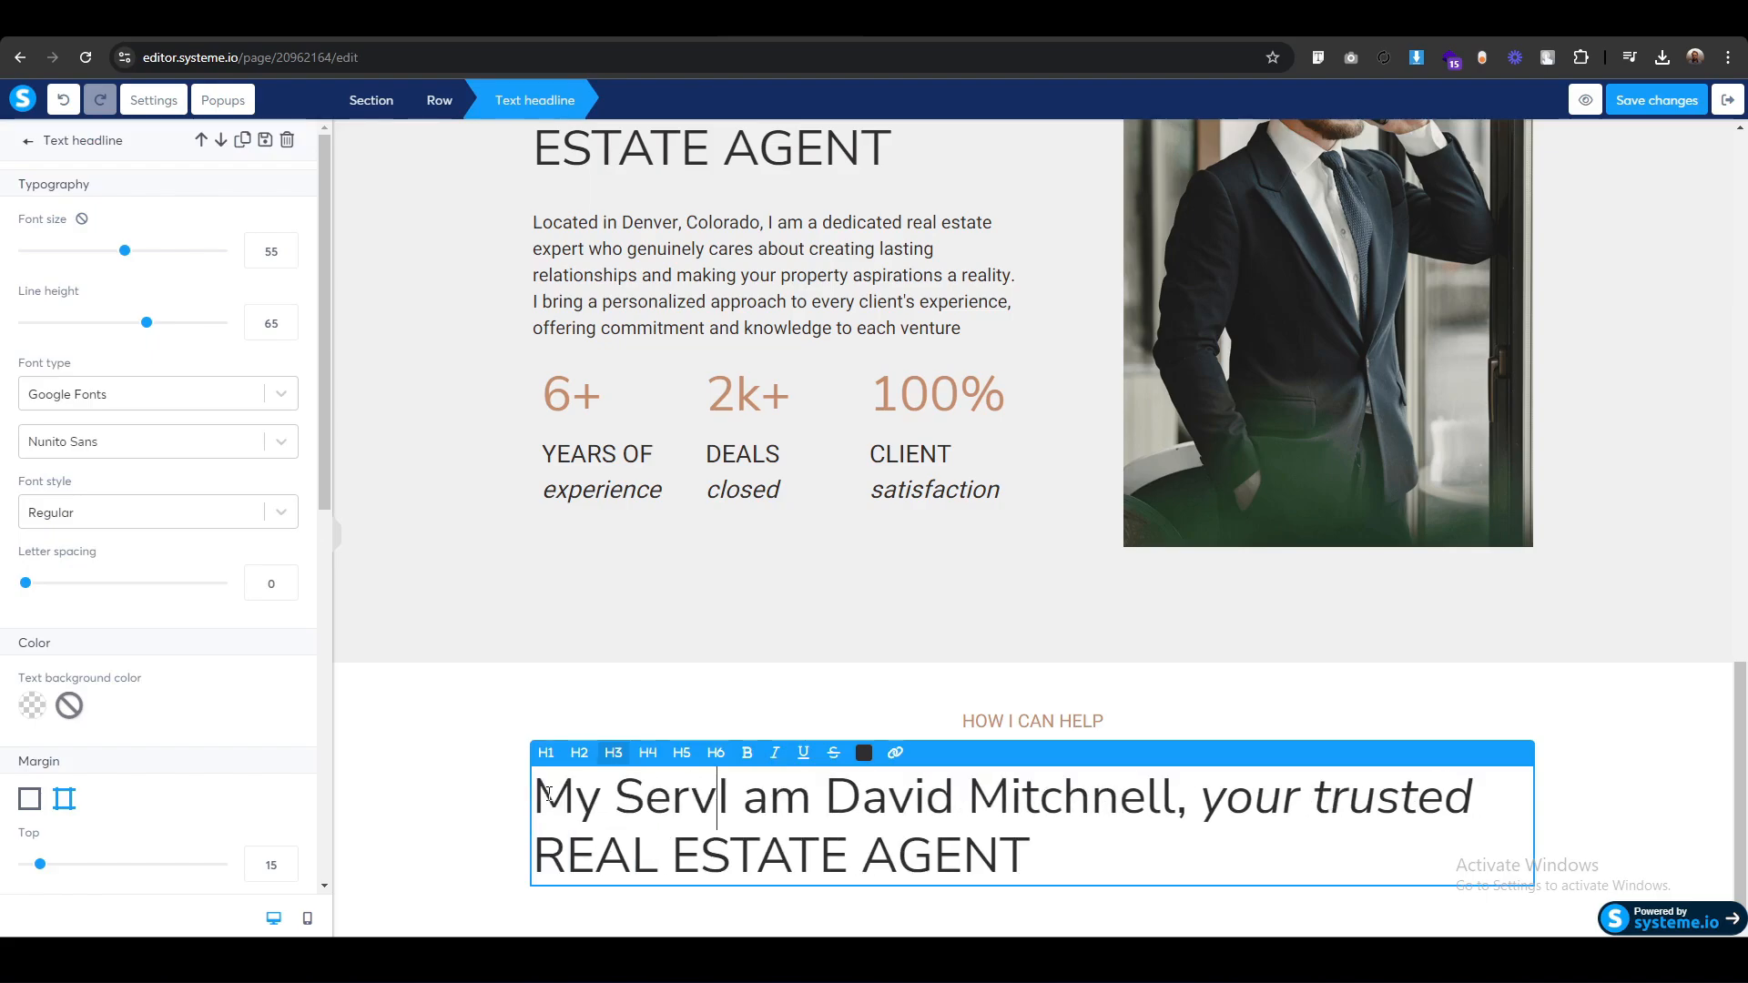
key("shift+Down")
key("shift+End")
key("BackSpace")
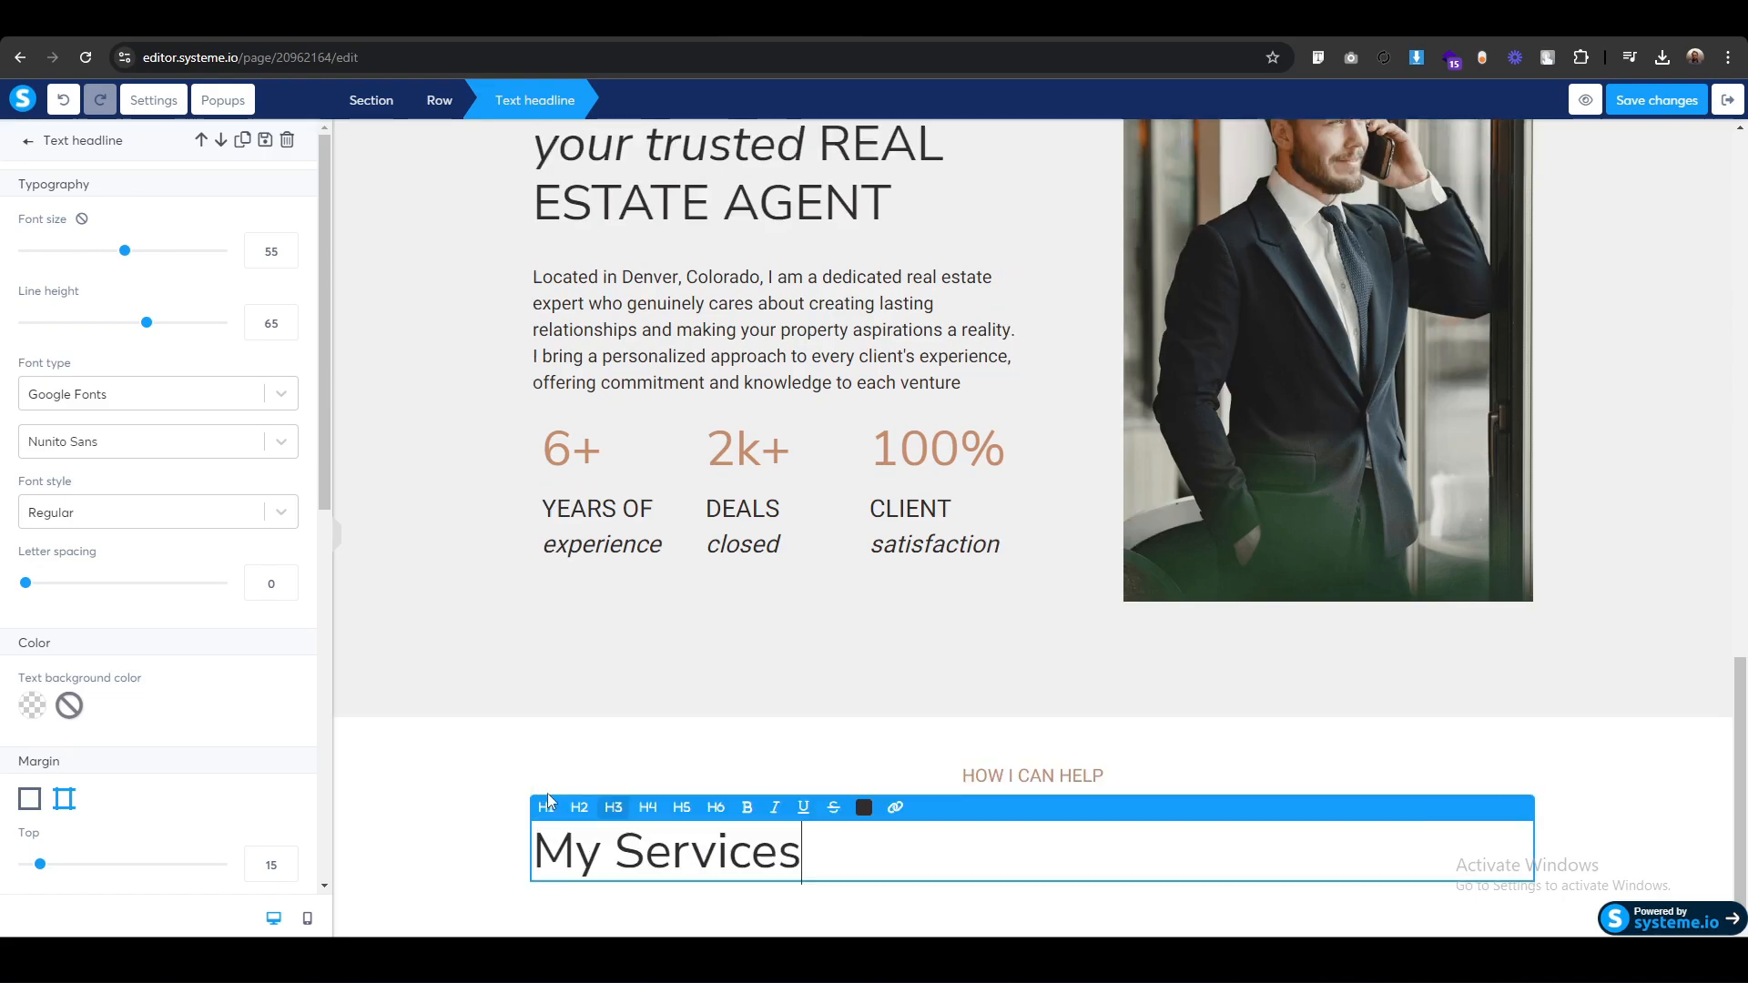
Make the "My Services" headline an H2 heading and center it.
key("ctrl+a")
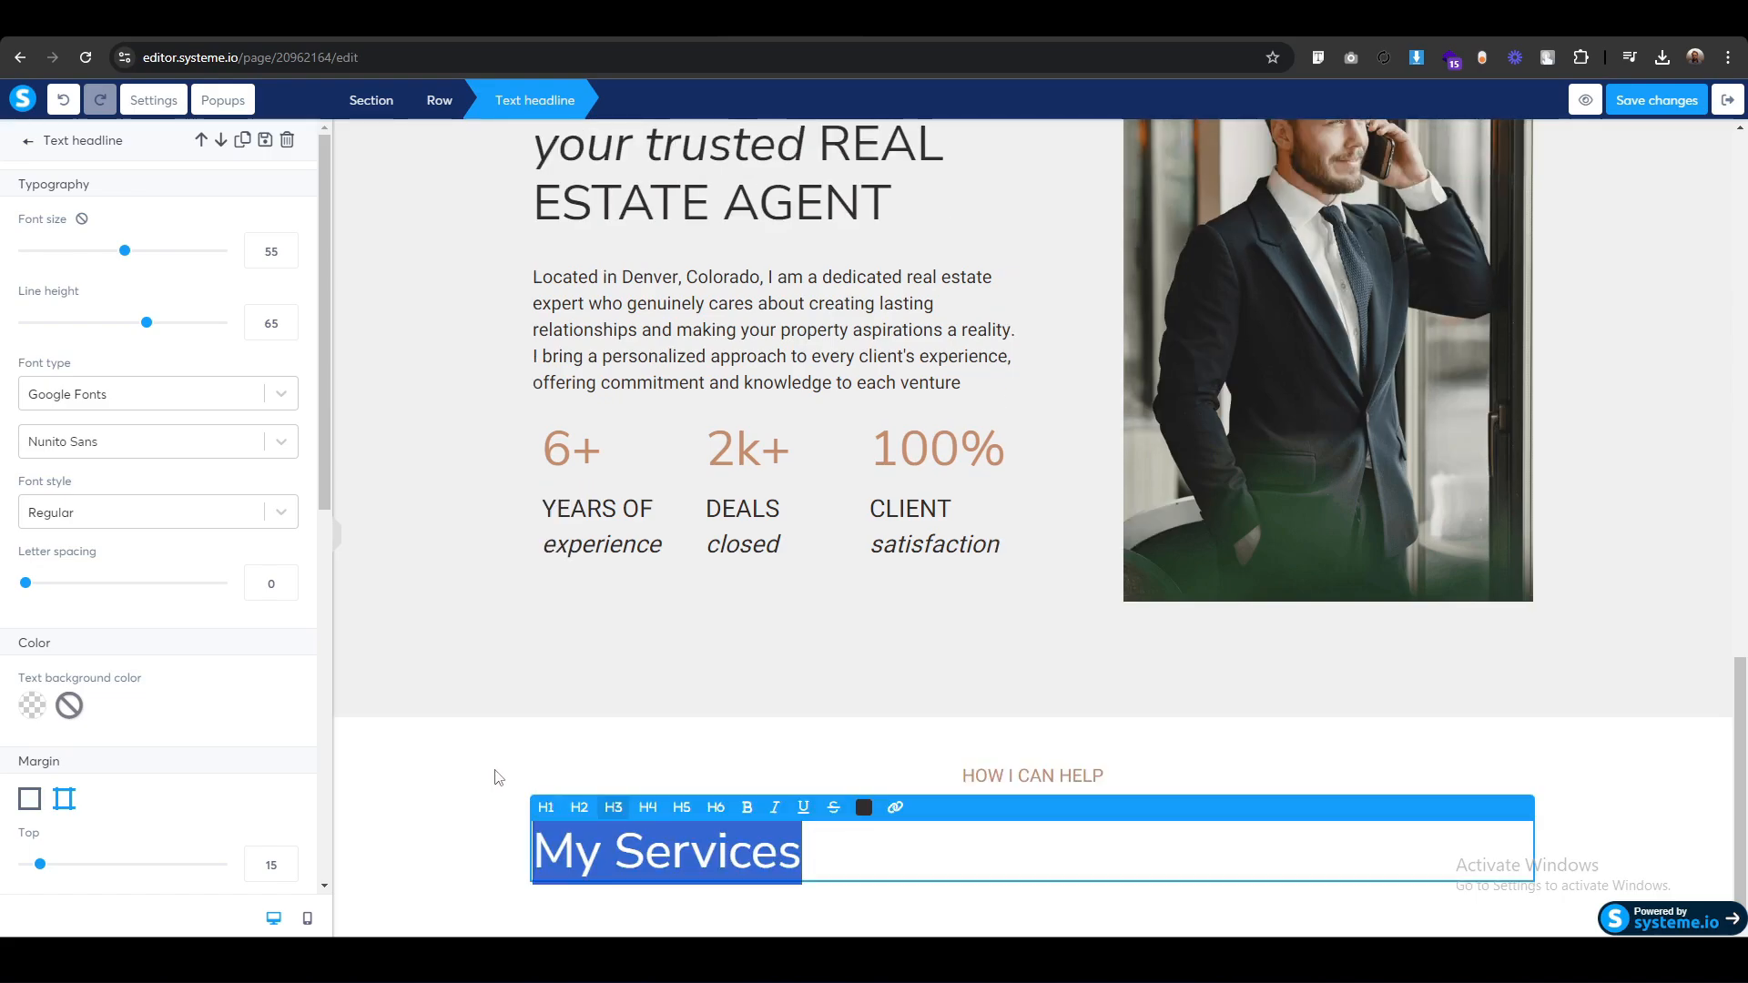
left_click(579, 807)
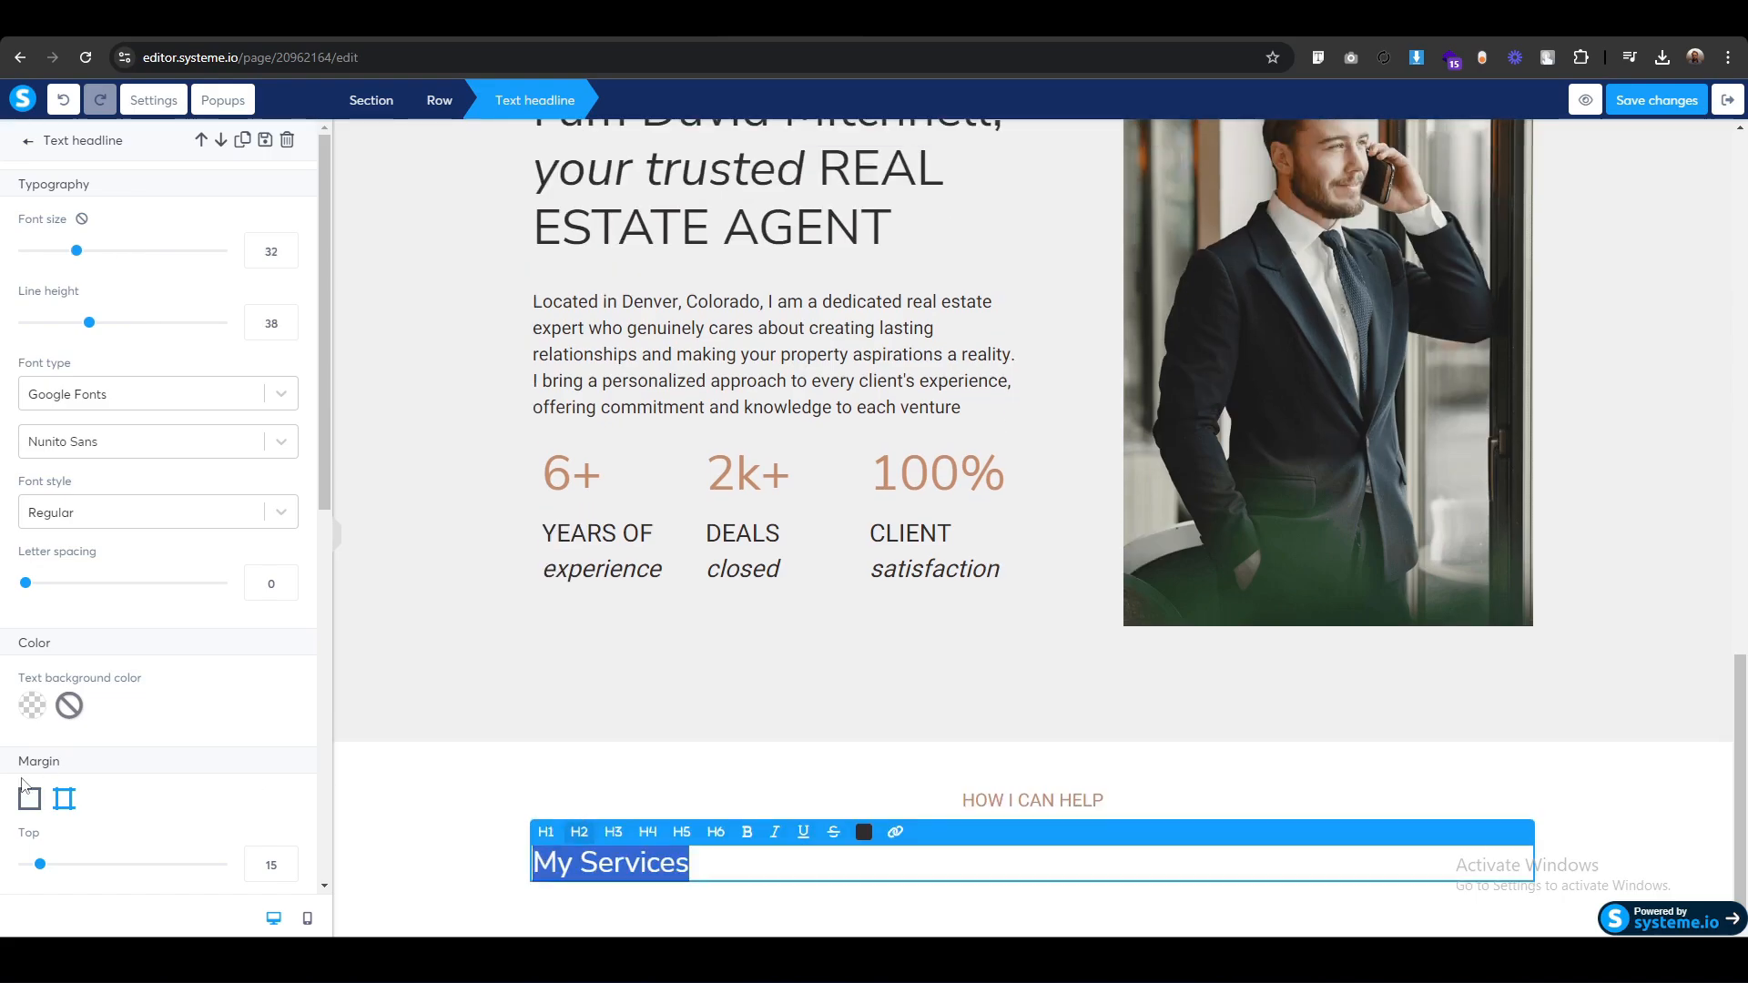
scroll(25, 785, "down", 8)
left_click(167, 590)
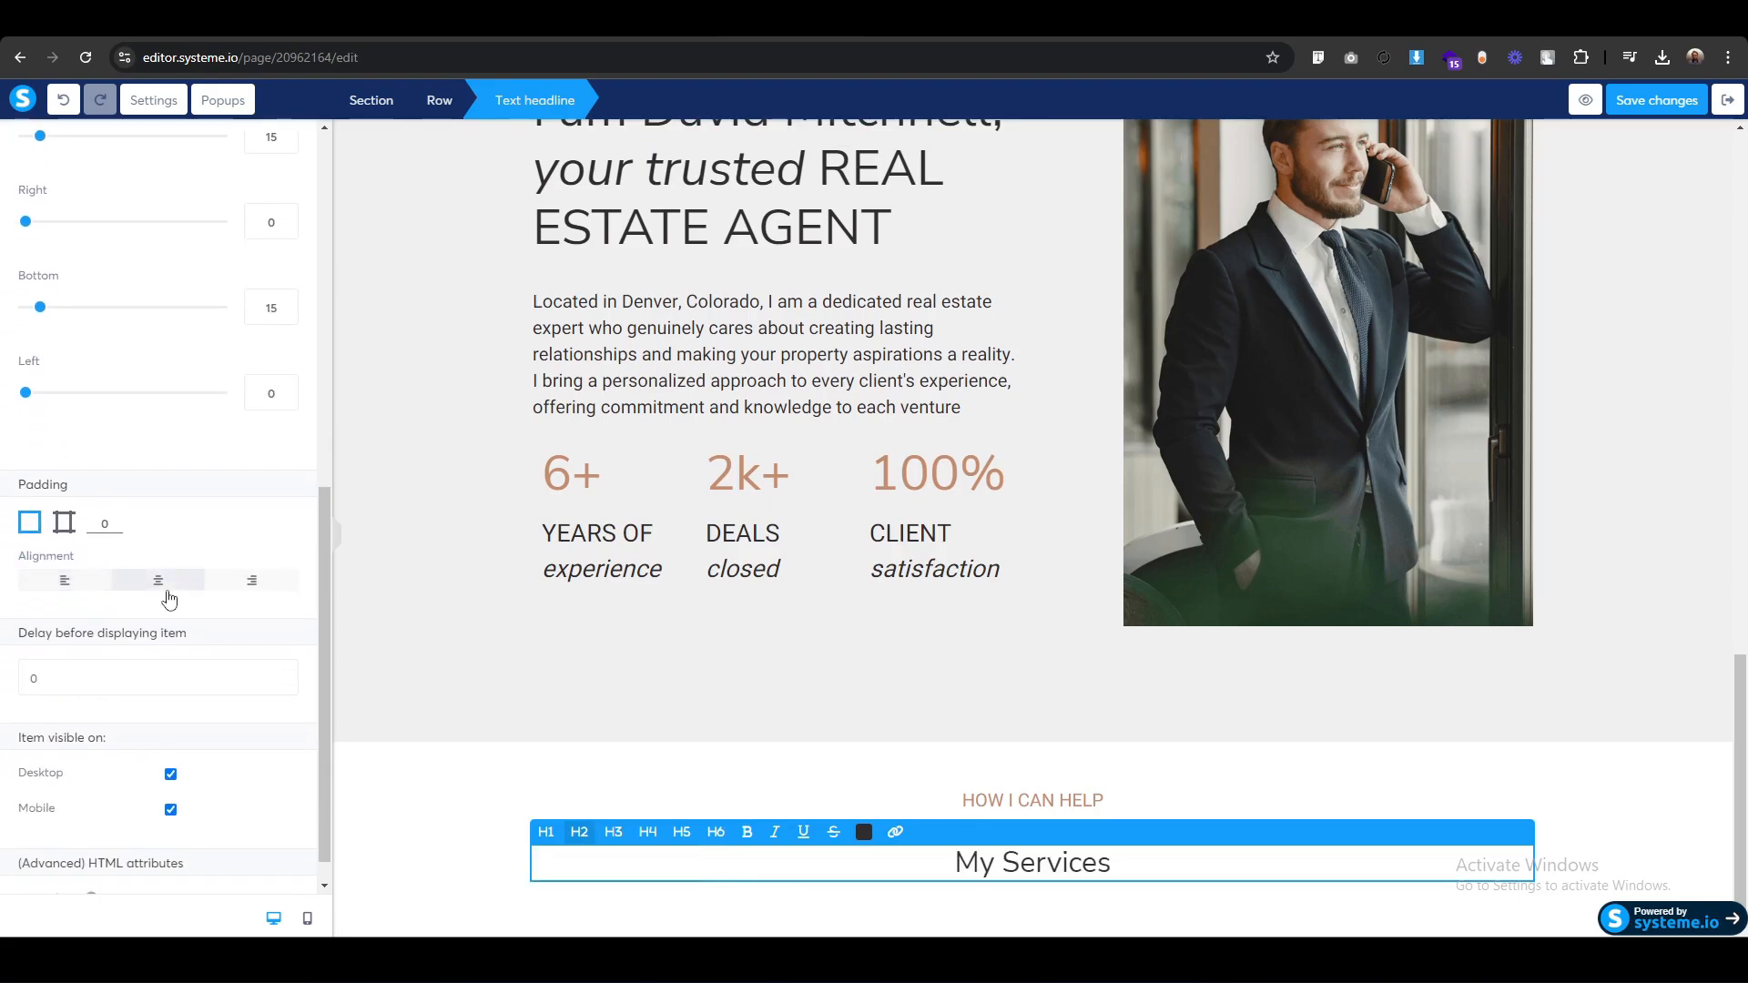
scroll(168, 598, "up", 8)
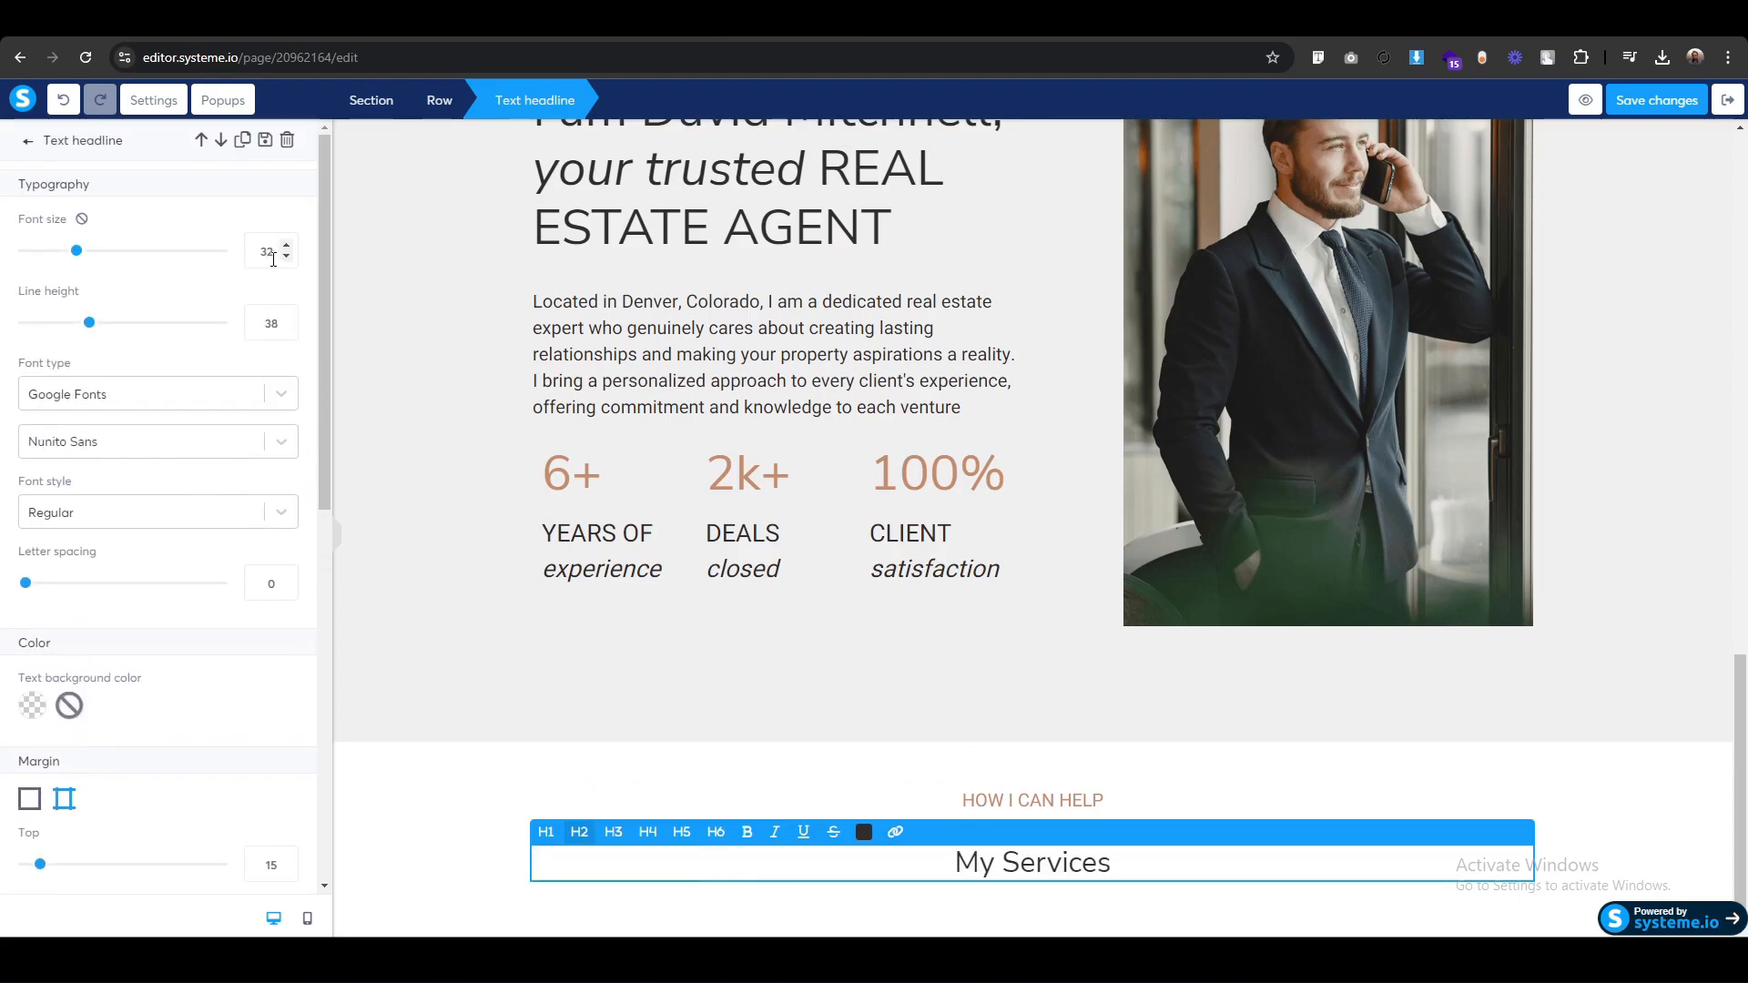
Set the "My Services" headline's font size to 72 and its line height to 80.
type("72")
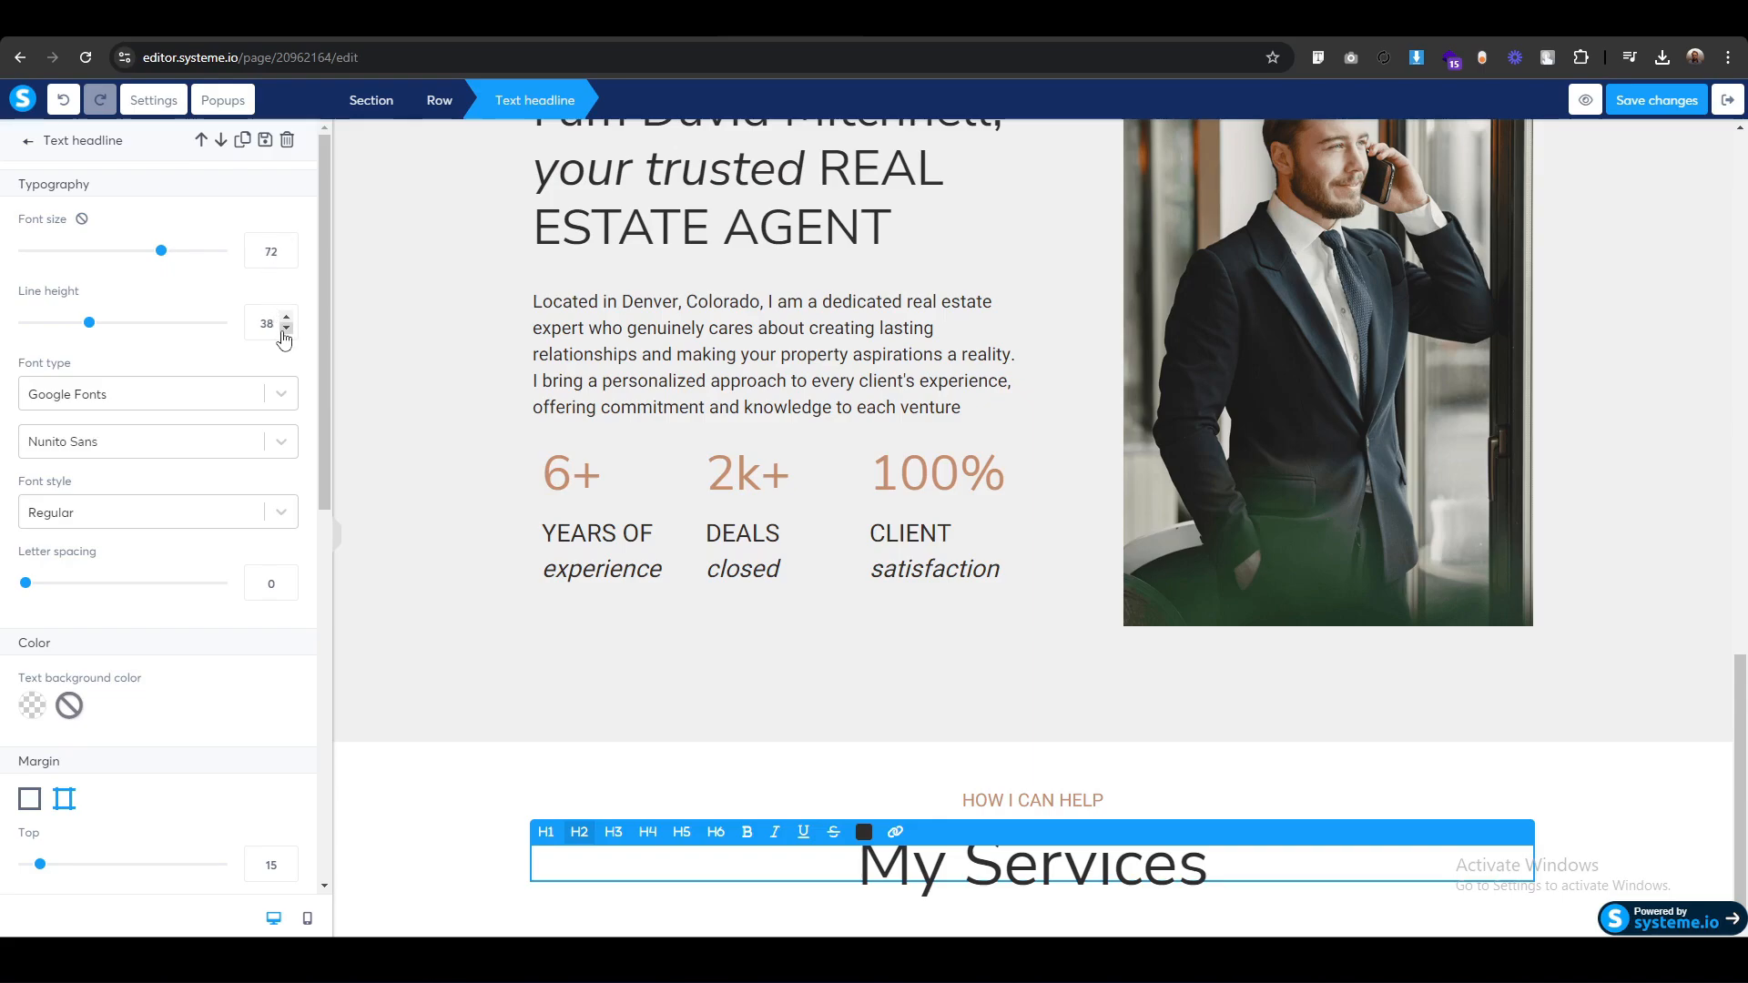
key("BackSpace")
type("0")
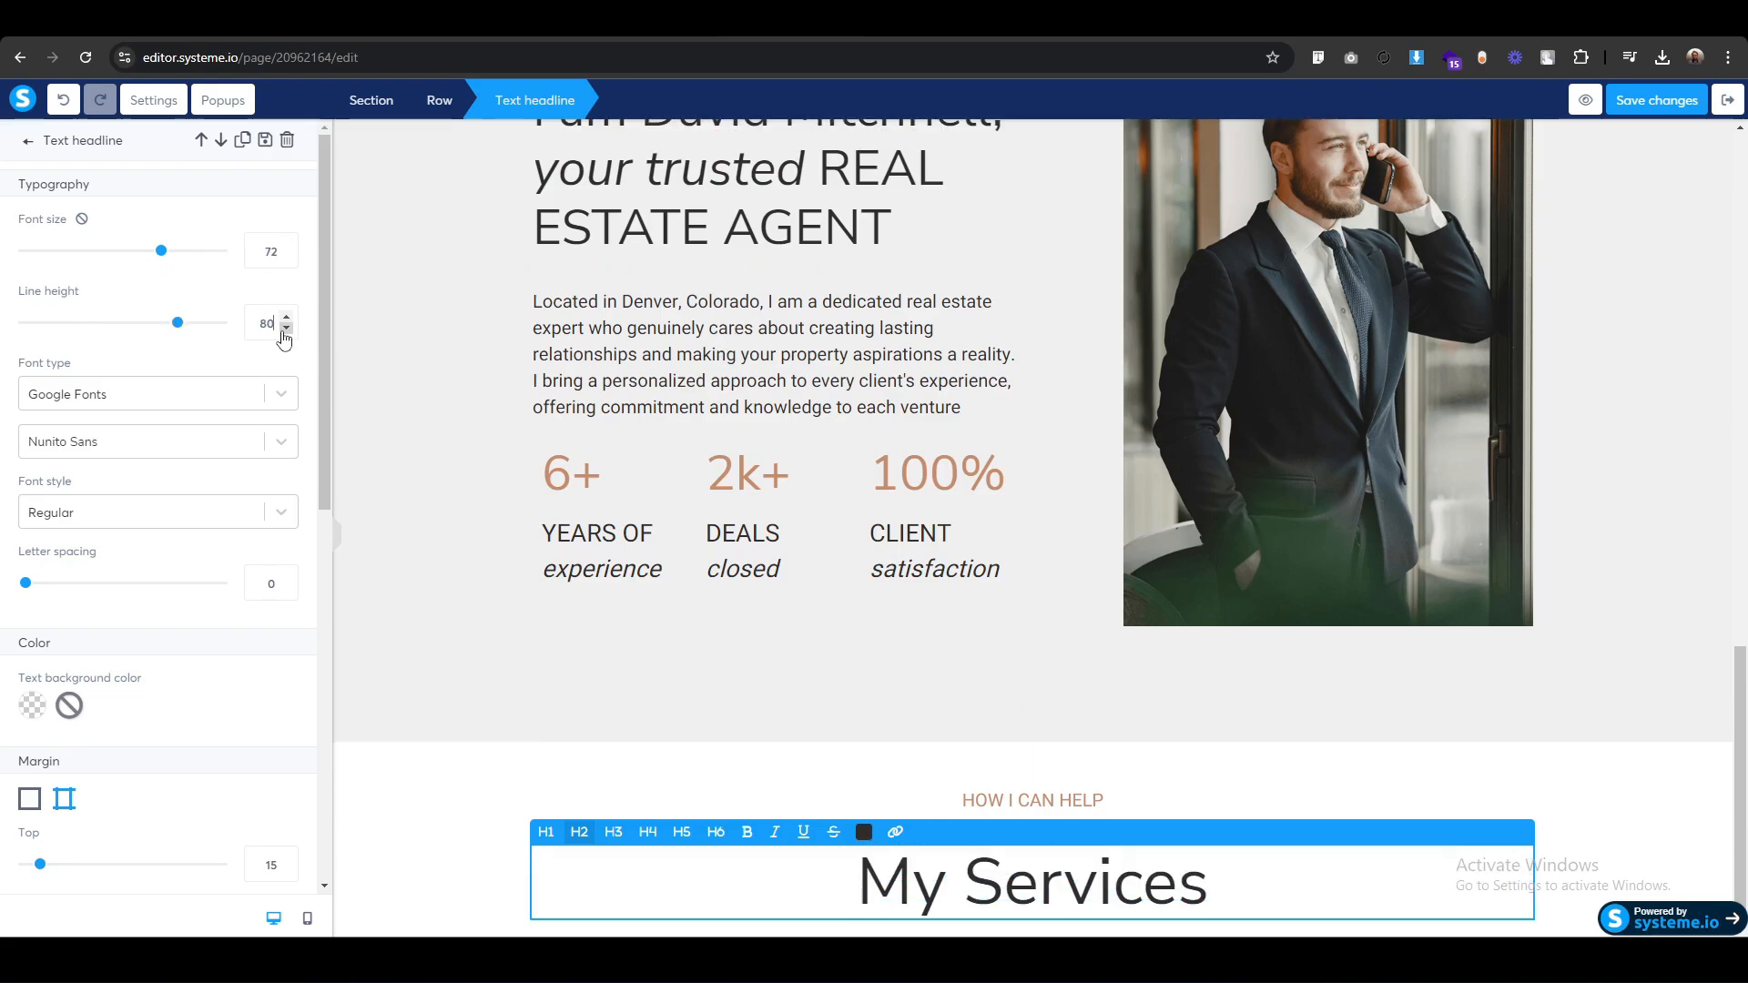
left_click(487, 851)
Duplicate the agent description paragraph and move the copy below the "My Services" headline.
scroll(459, 777, "down", 1)
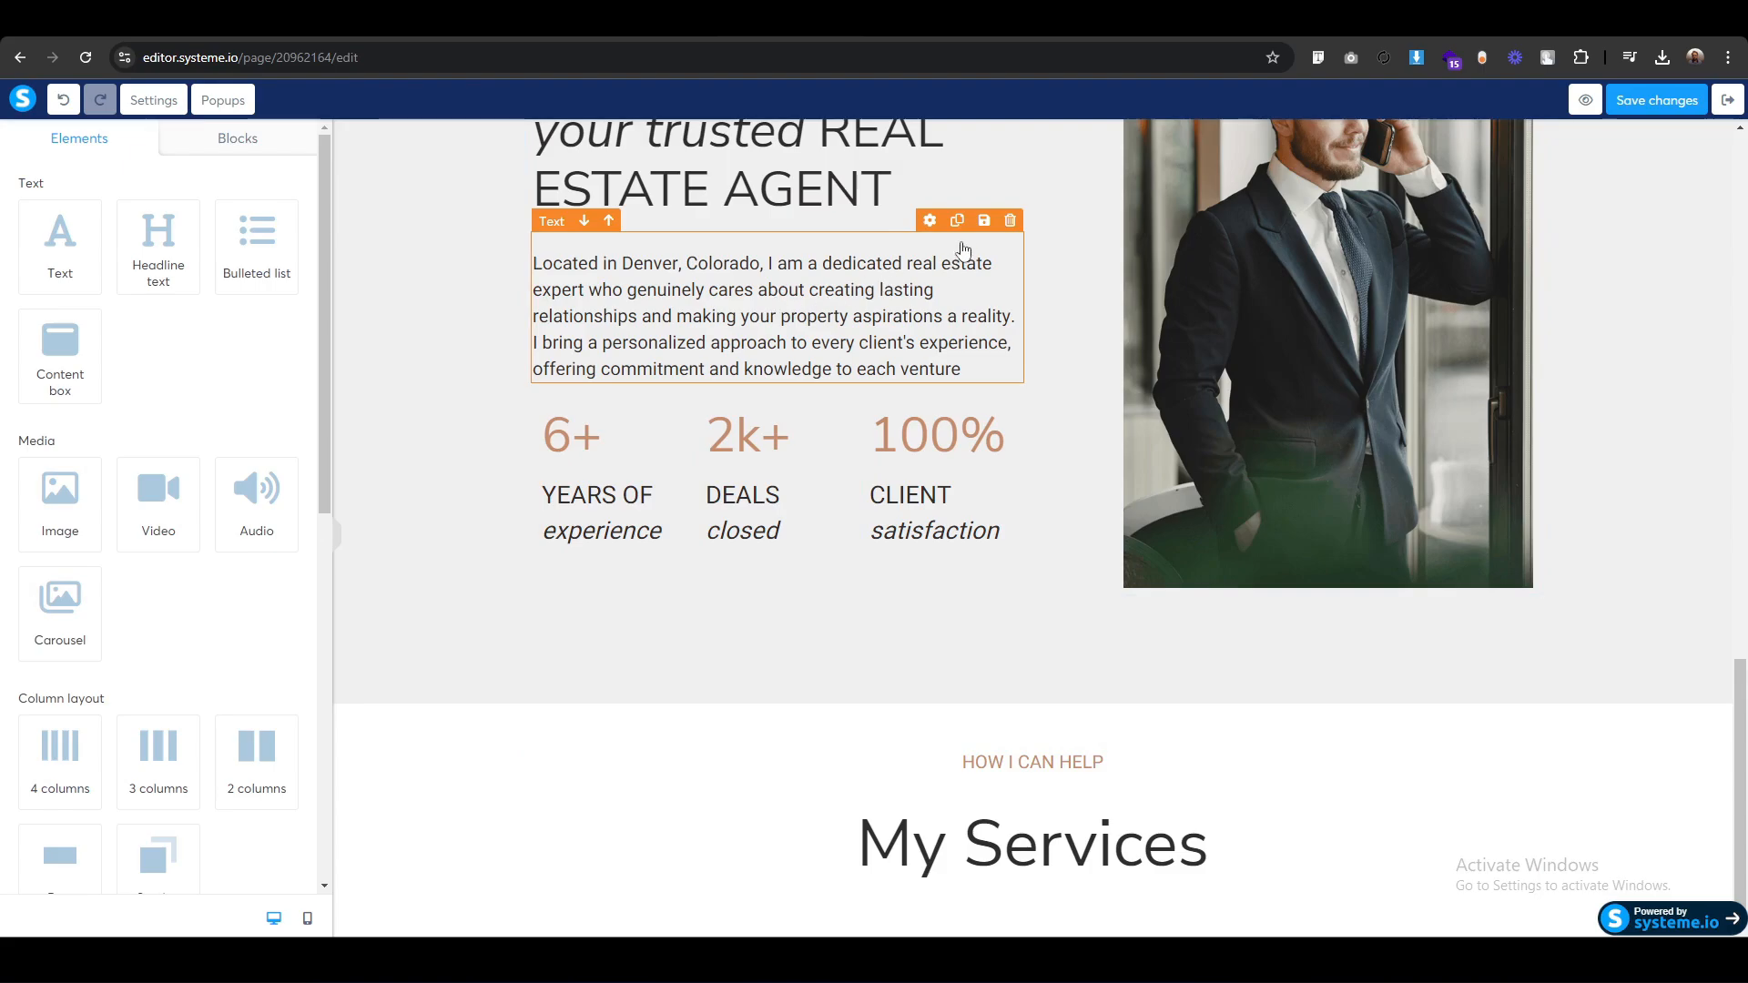
left_click(957, 221)
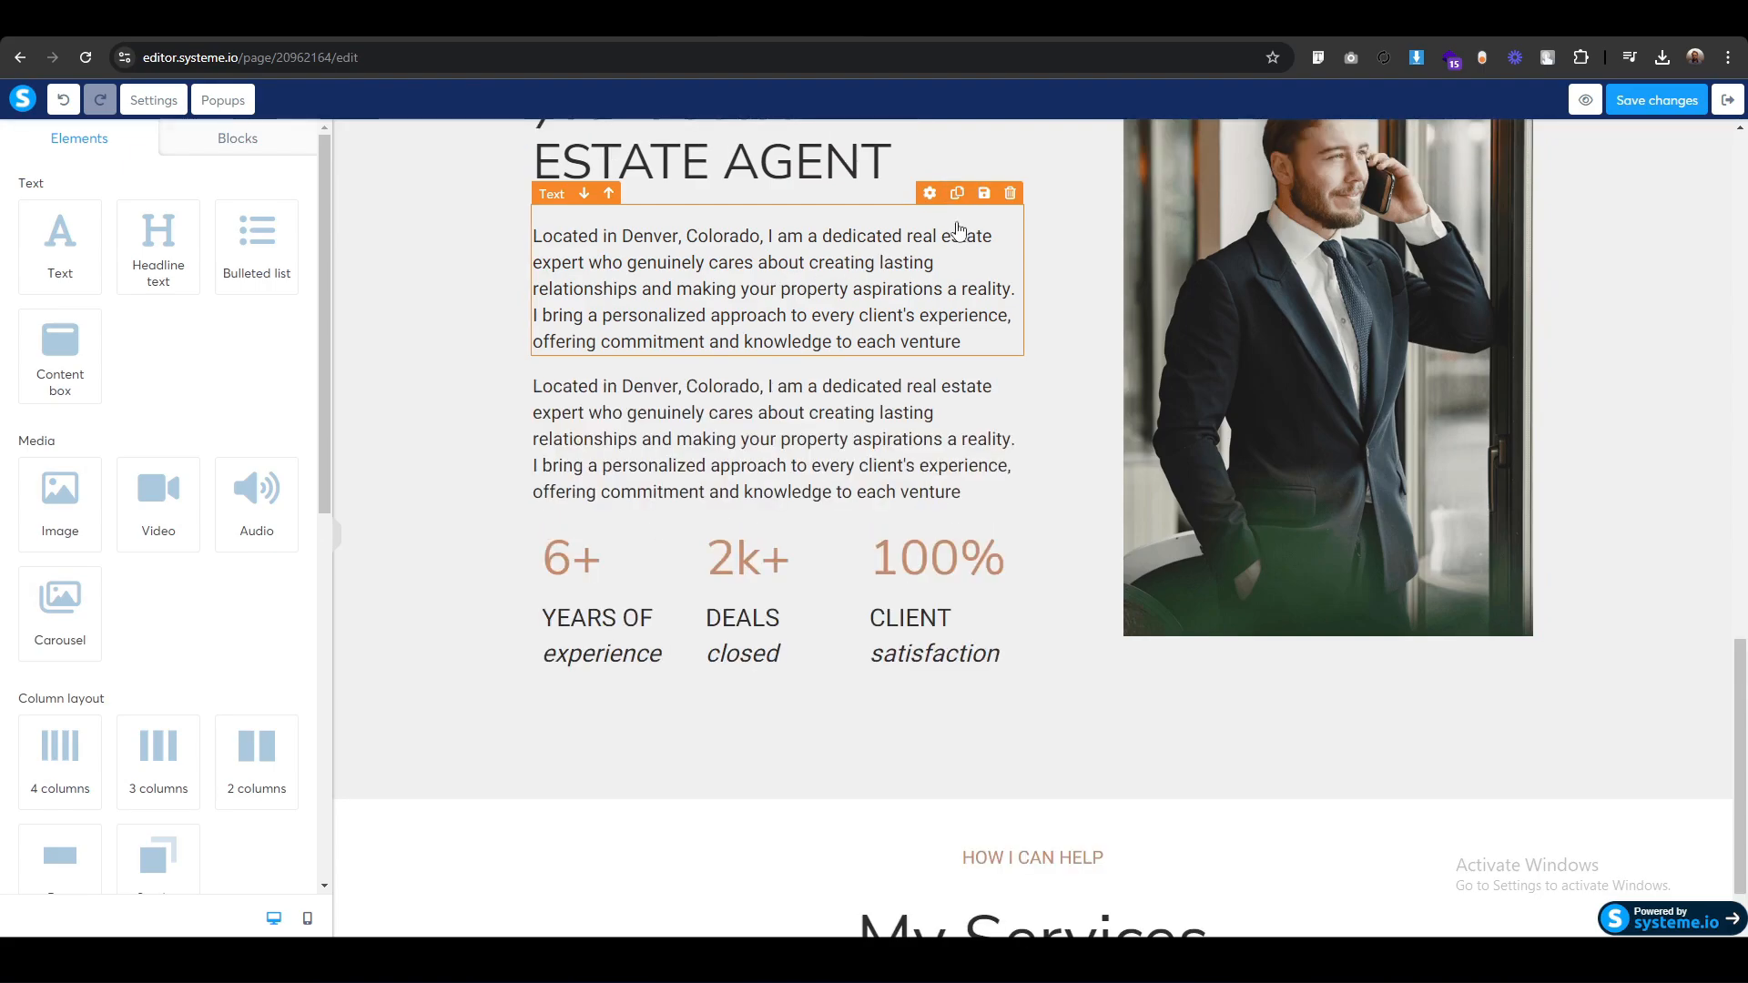
left_click_drag(555, 348, 1174, 922)
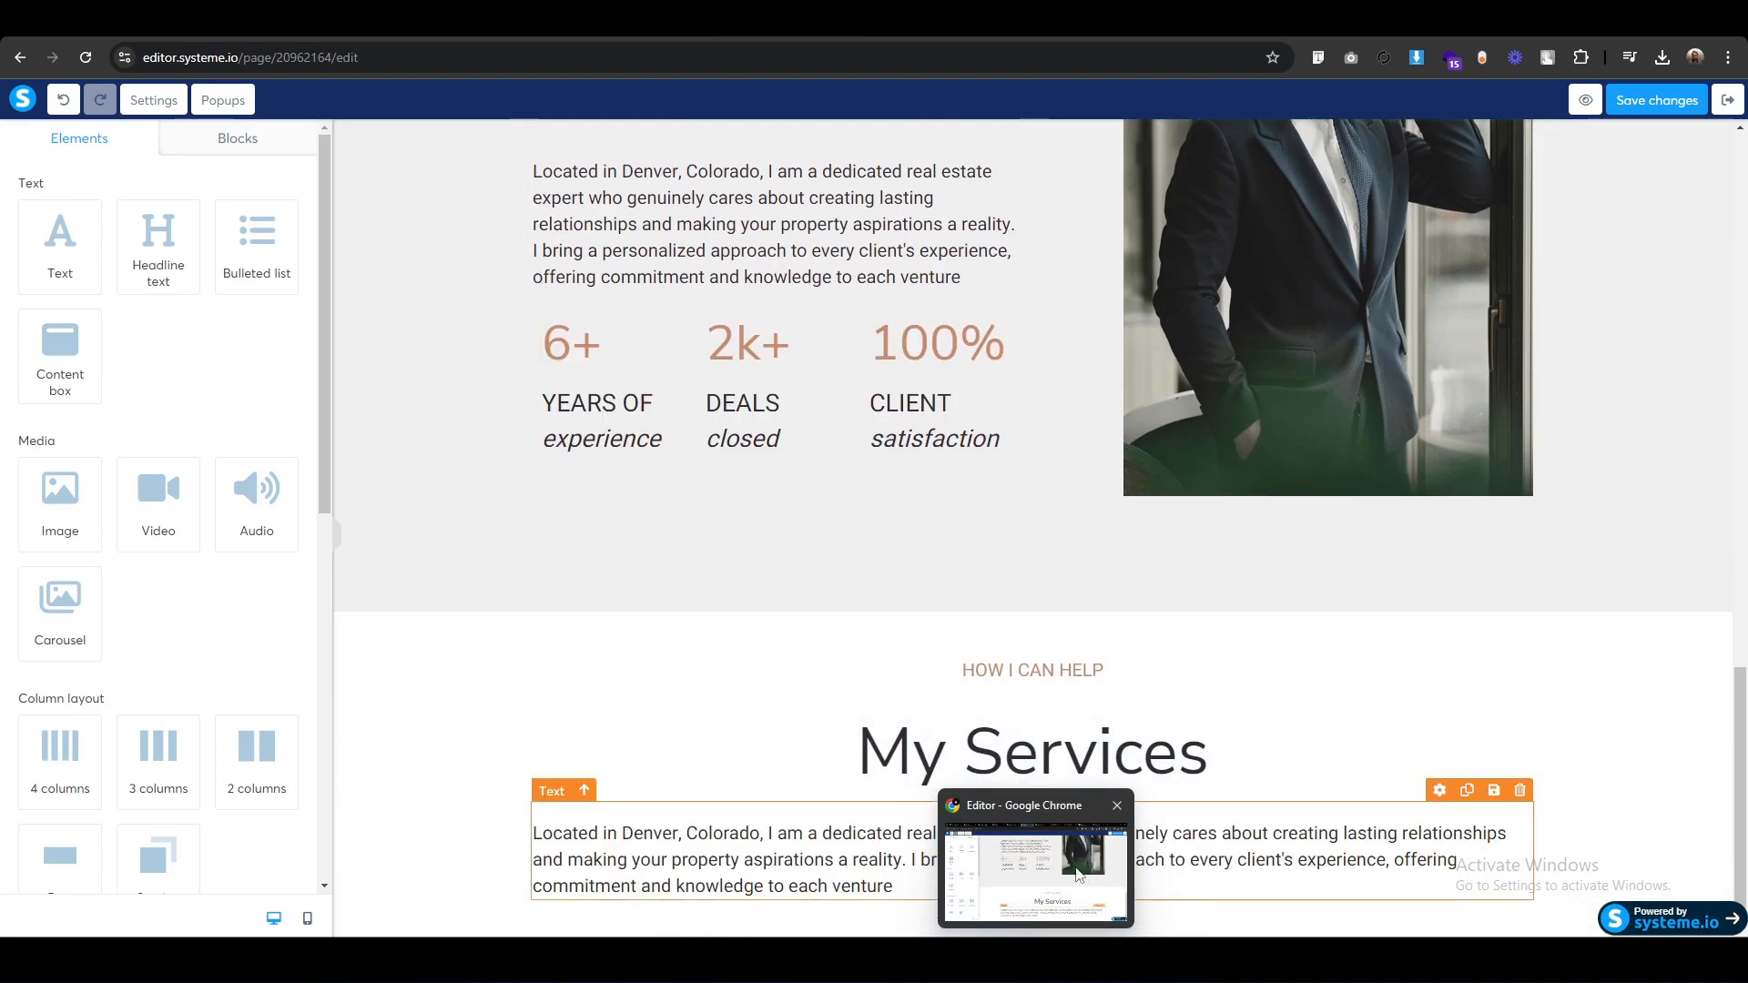
Replace the copied paragraph with the "I commit to offering tailored service" text from the reference page and remove the extra blank line.
left_click(440, 859)
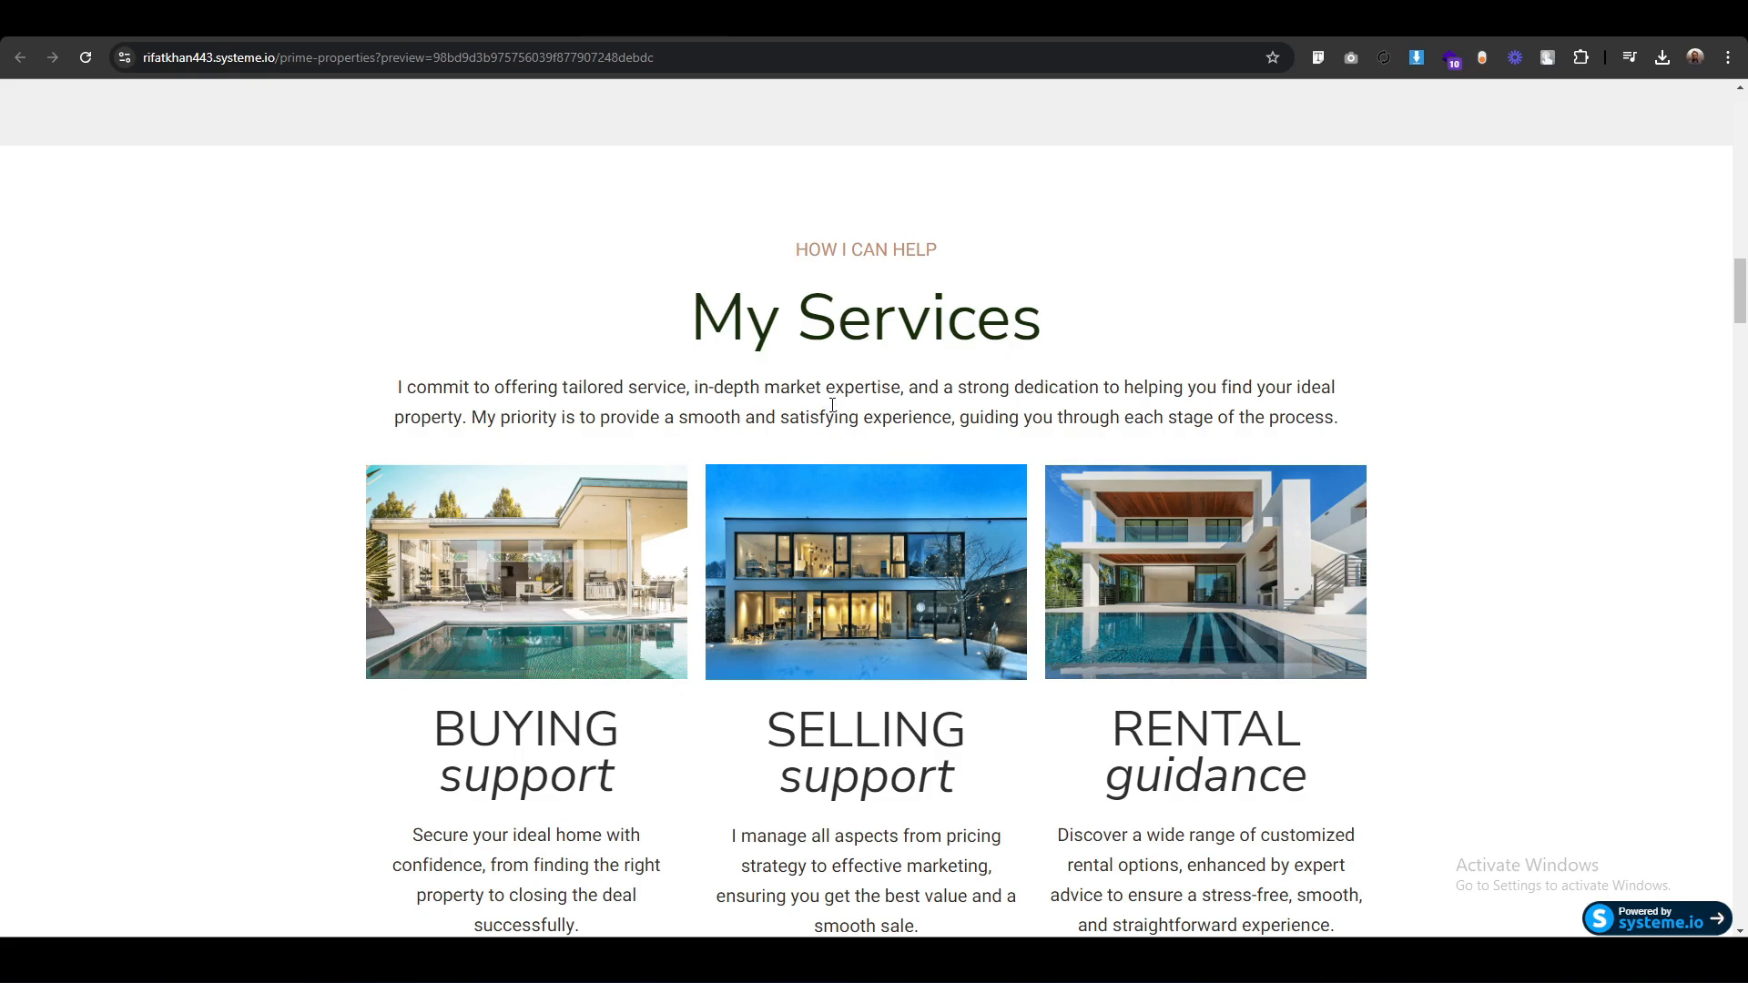
triple_click(833, 405)
key("ctrl+c")
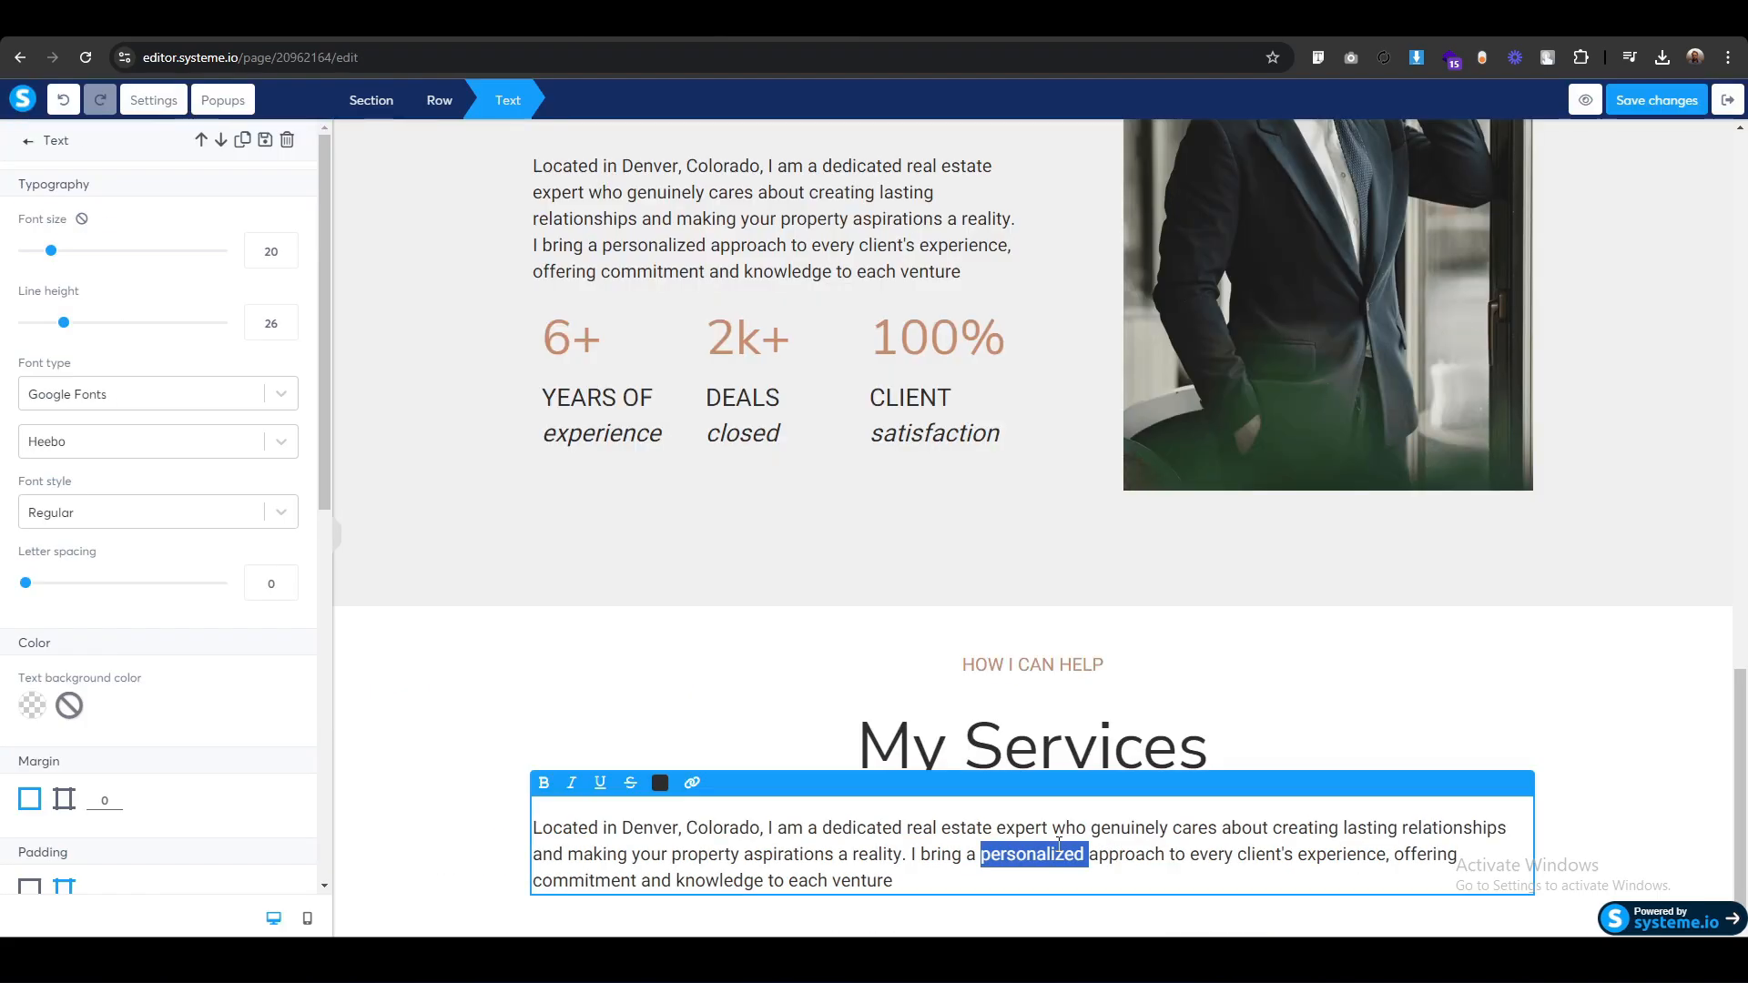
triple_click(1058, 844)
key("ctrl+v")
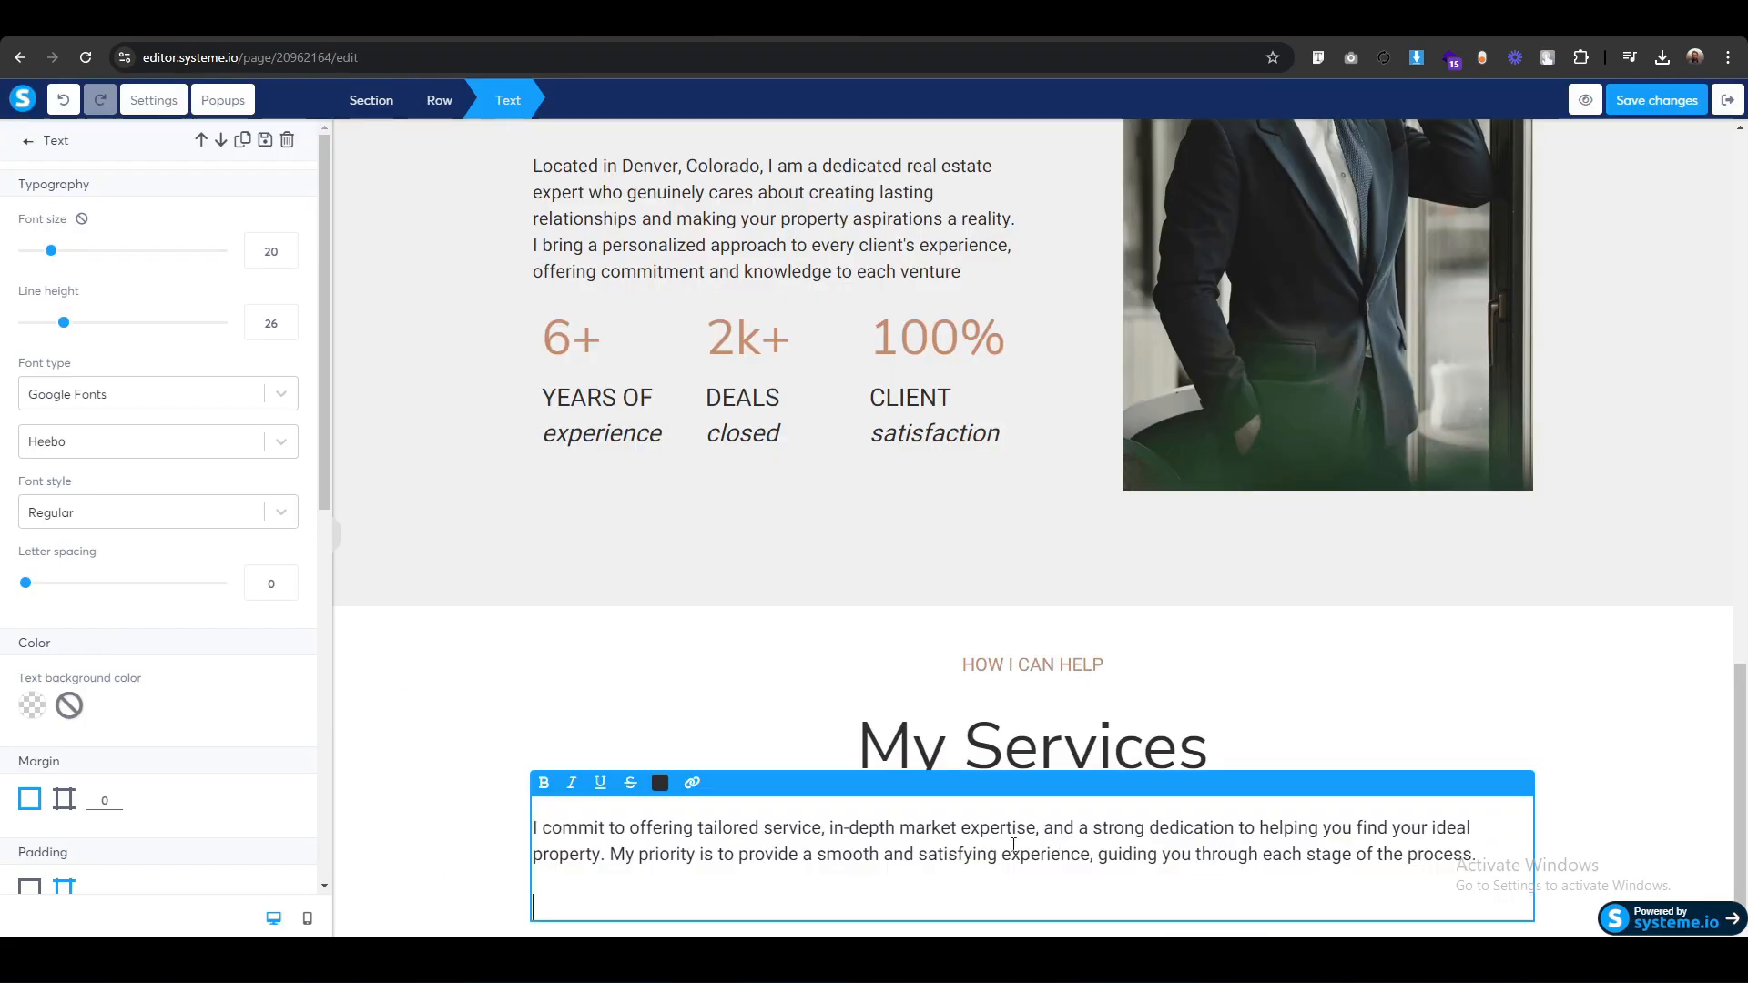
key("BackSpace")
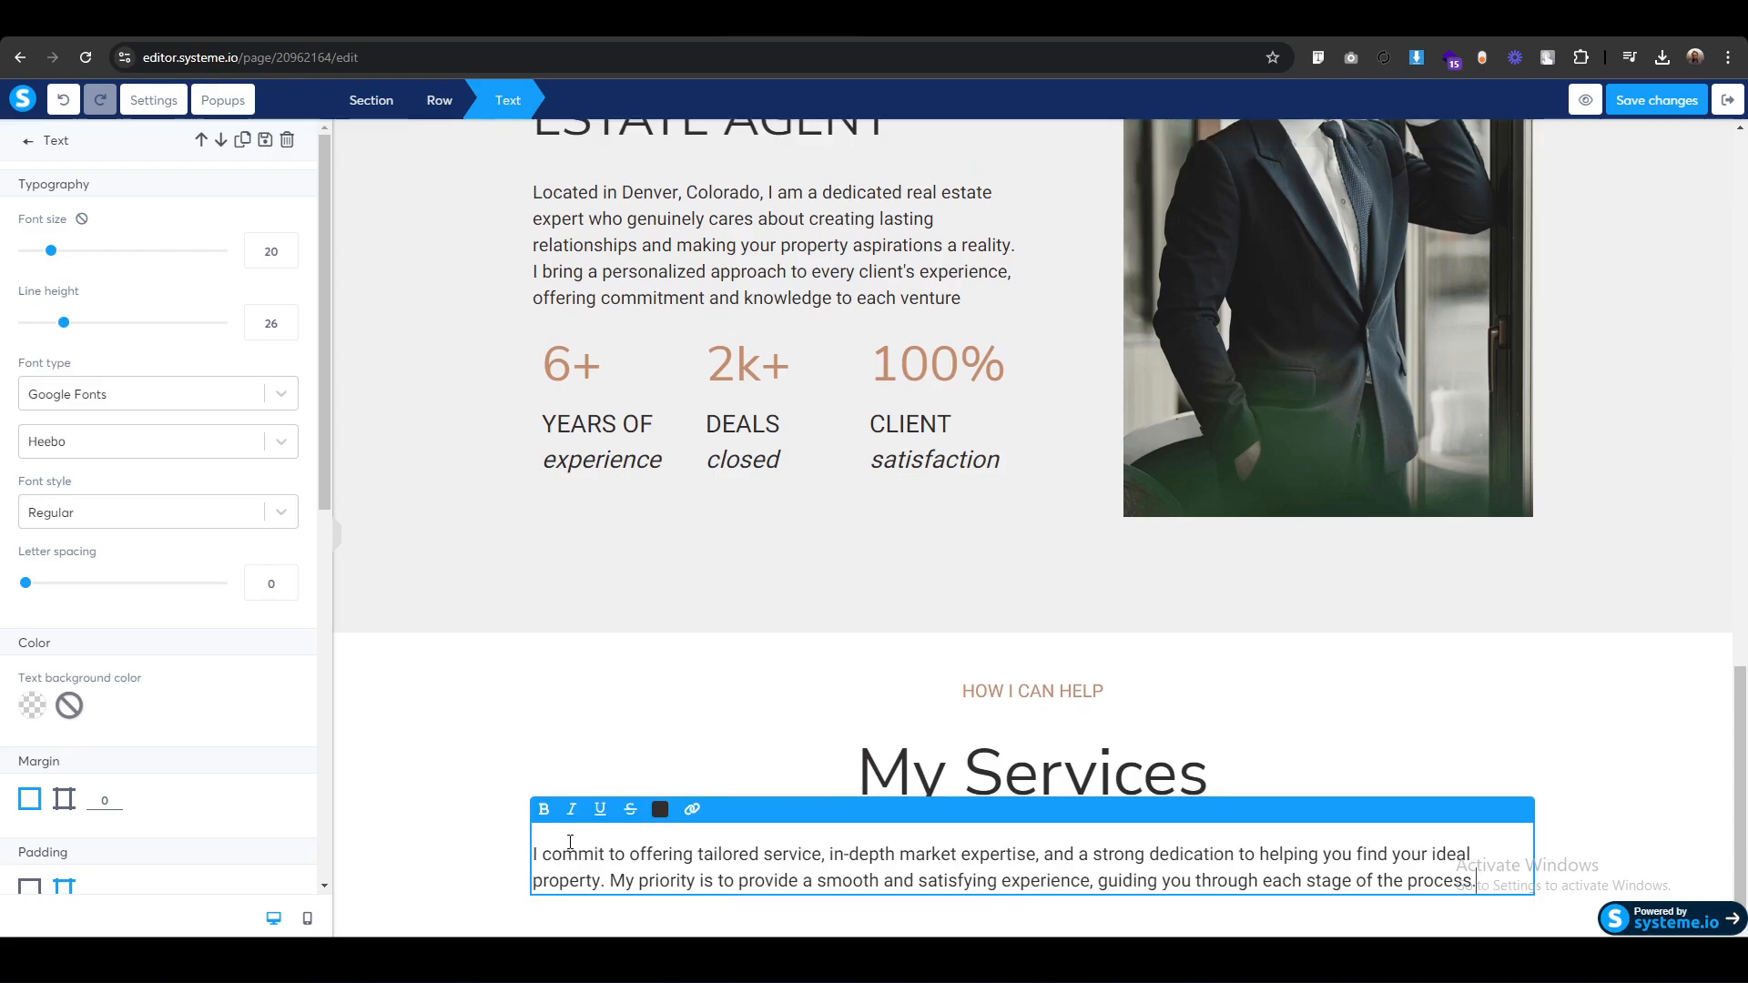
Set the top padding of the services paragraph to 0.
scroll(189, 793, "down", 3)
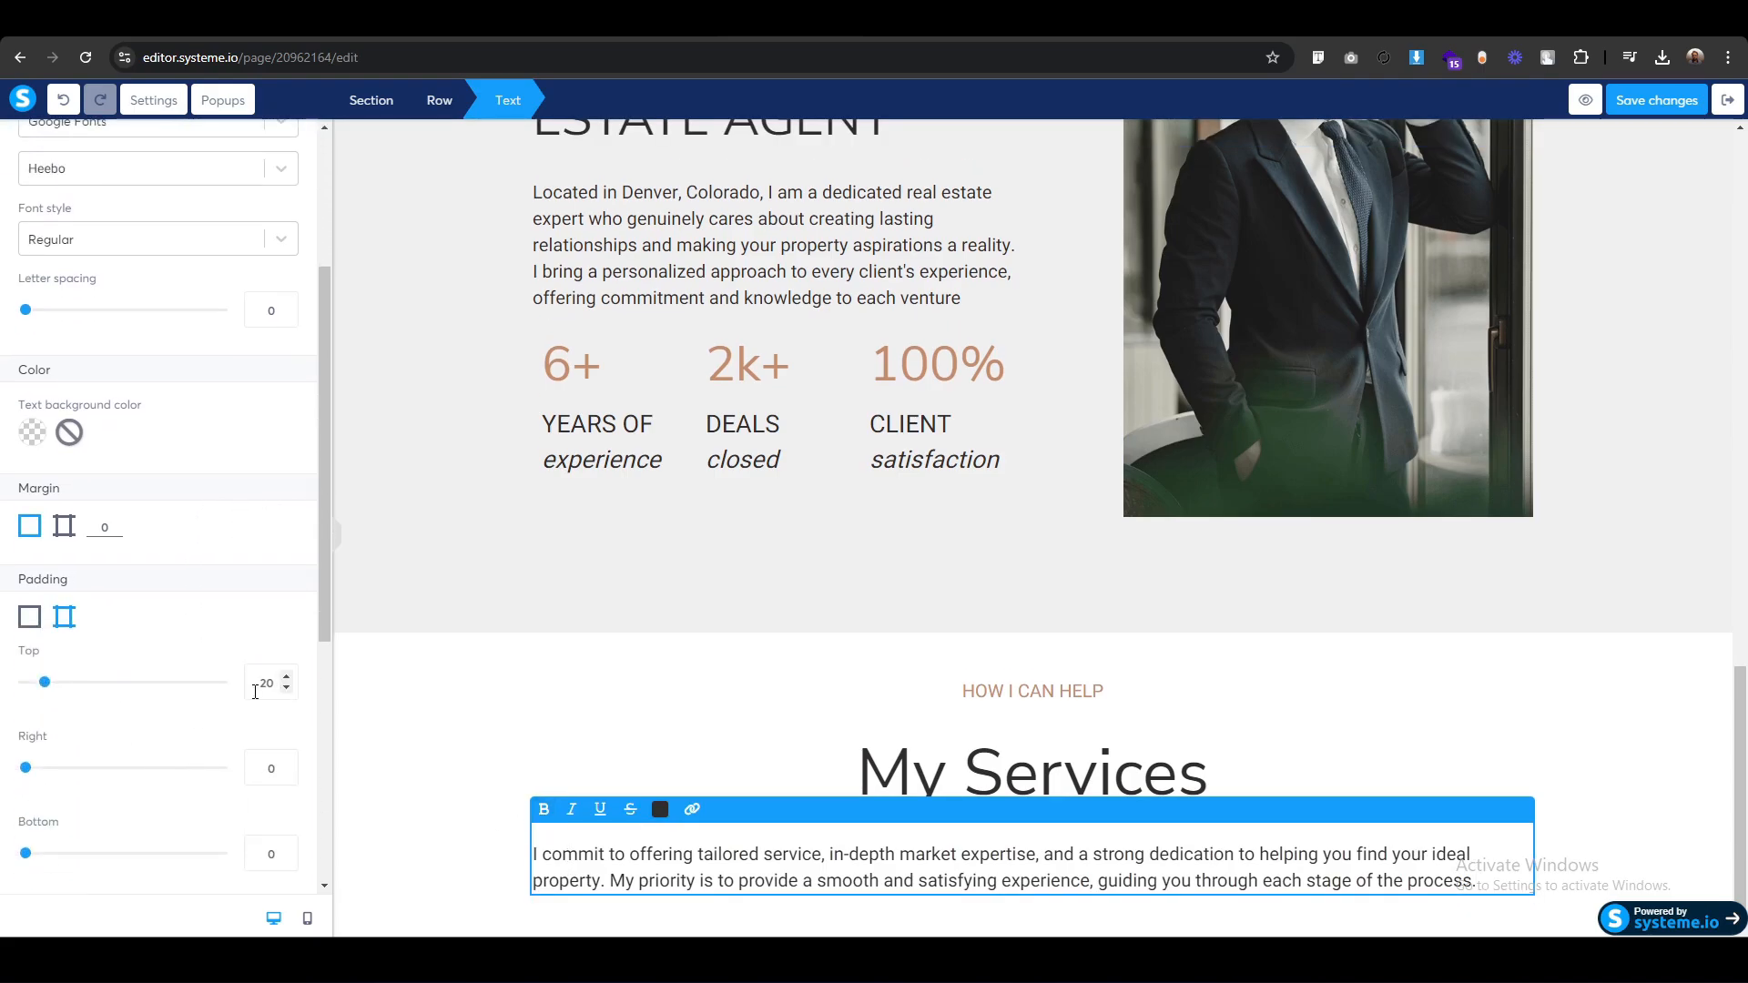
left_click_drag(261, 687, 312, 690)
type("0")
left_click(446, 824)
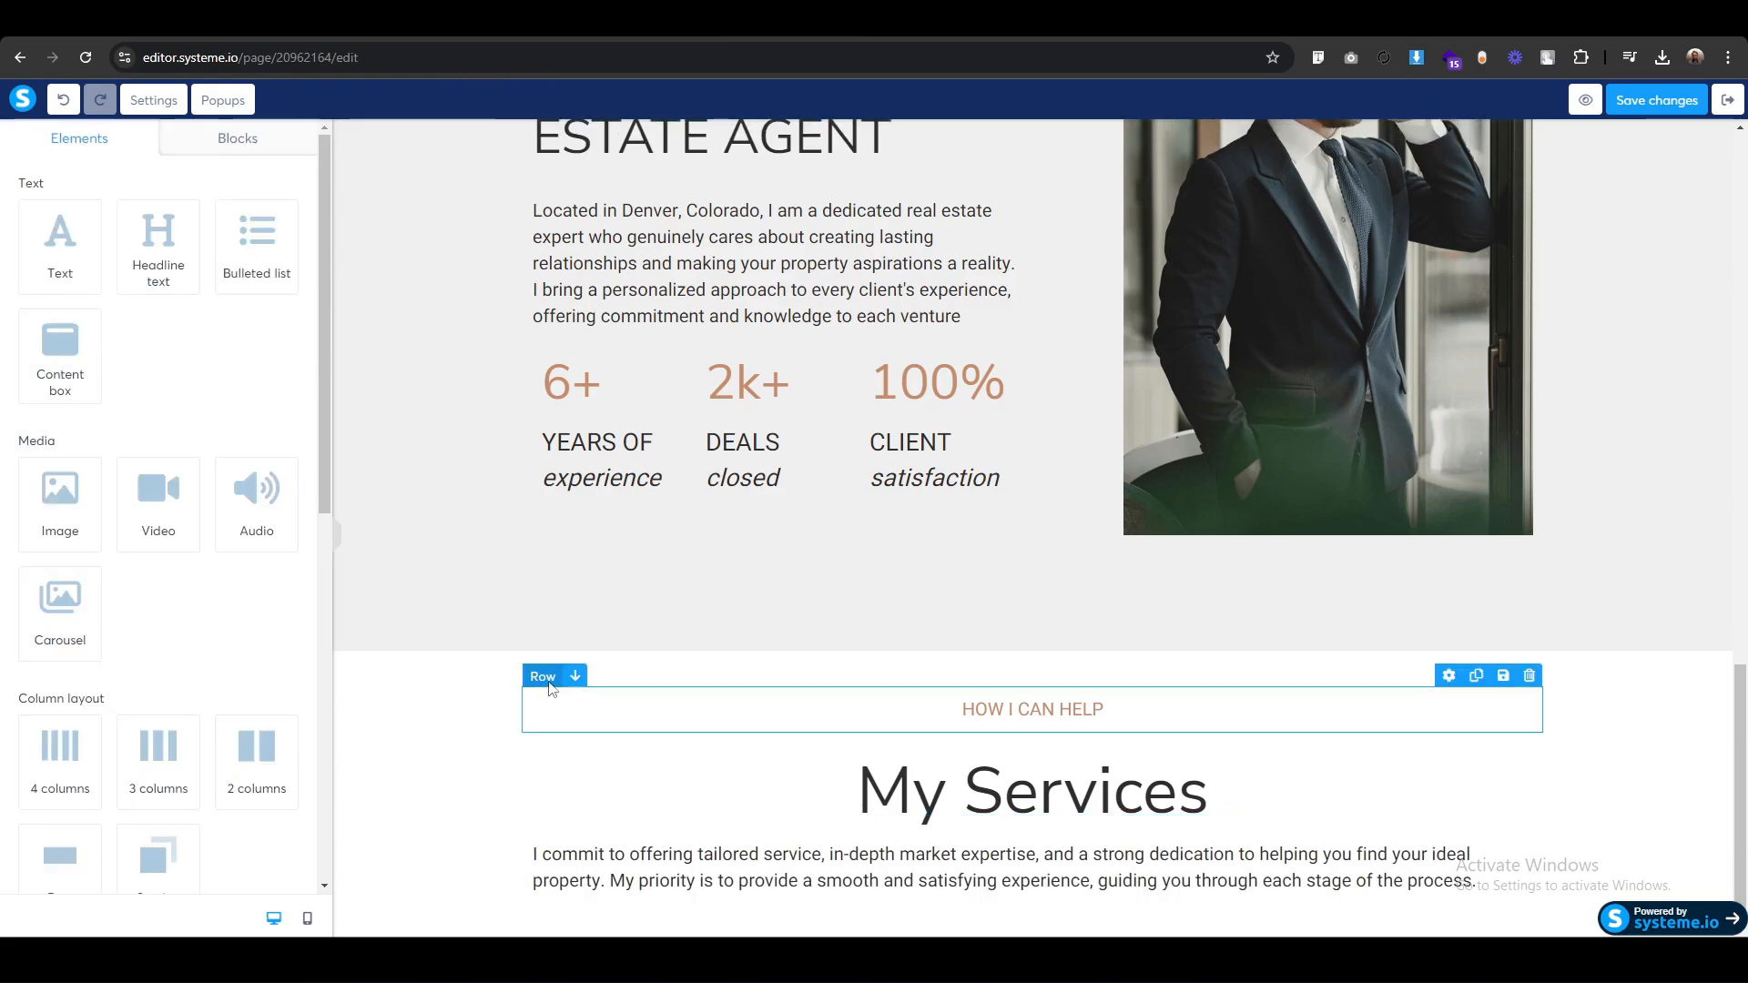
Reduce the bottom padding of the row containing "HOW I CAN HELP".
left_click(553, 692)
scroll(157, 724, "down", 3)
scroll(156, 724, "up", 5)
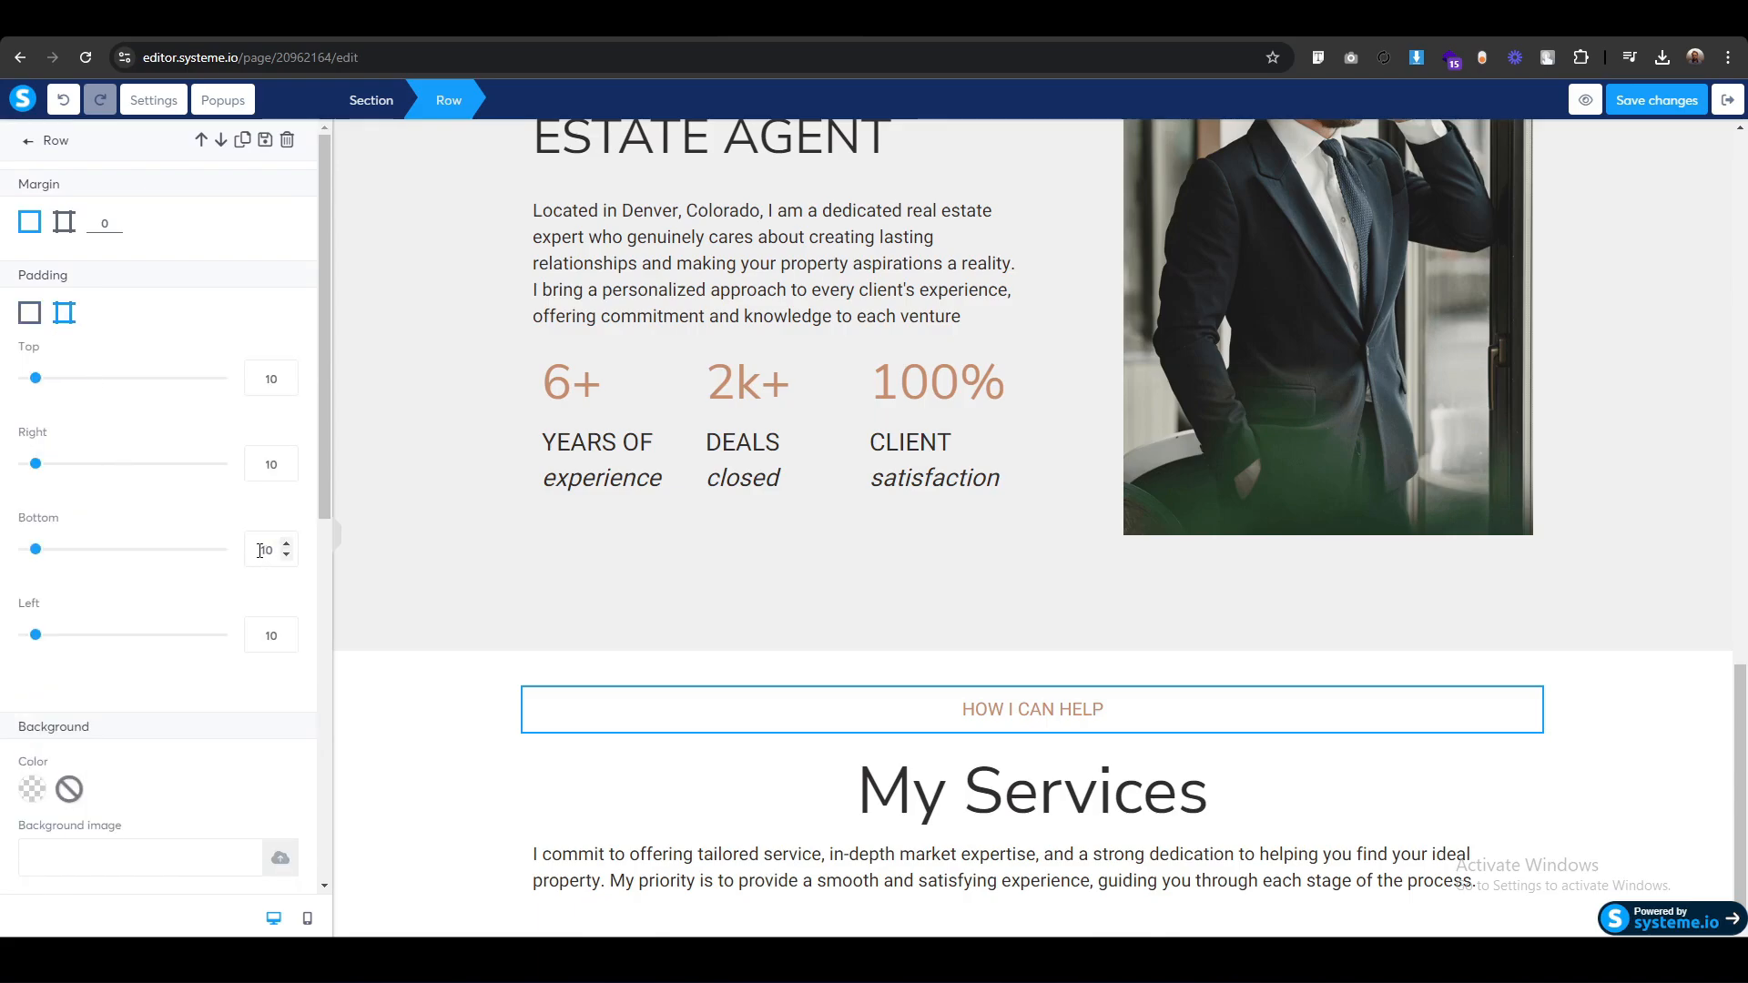
left_click(459, 794)
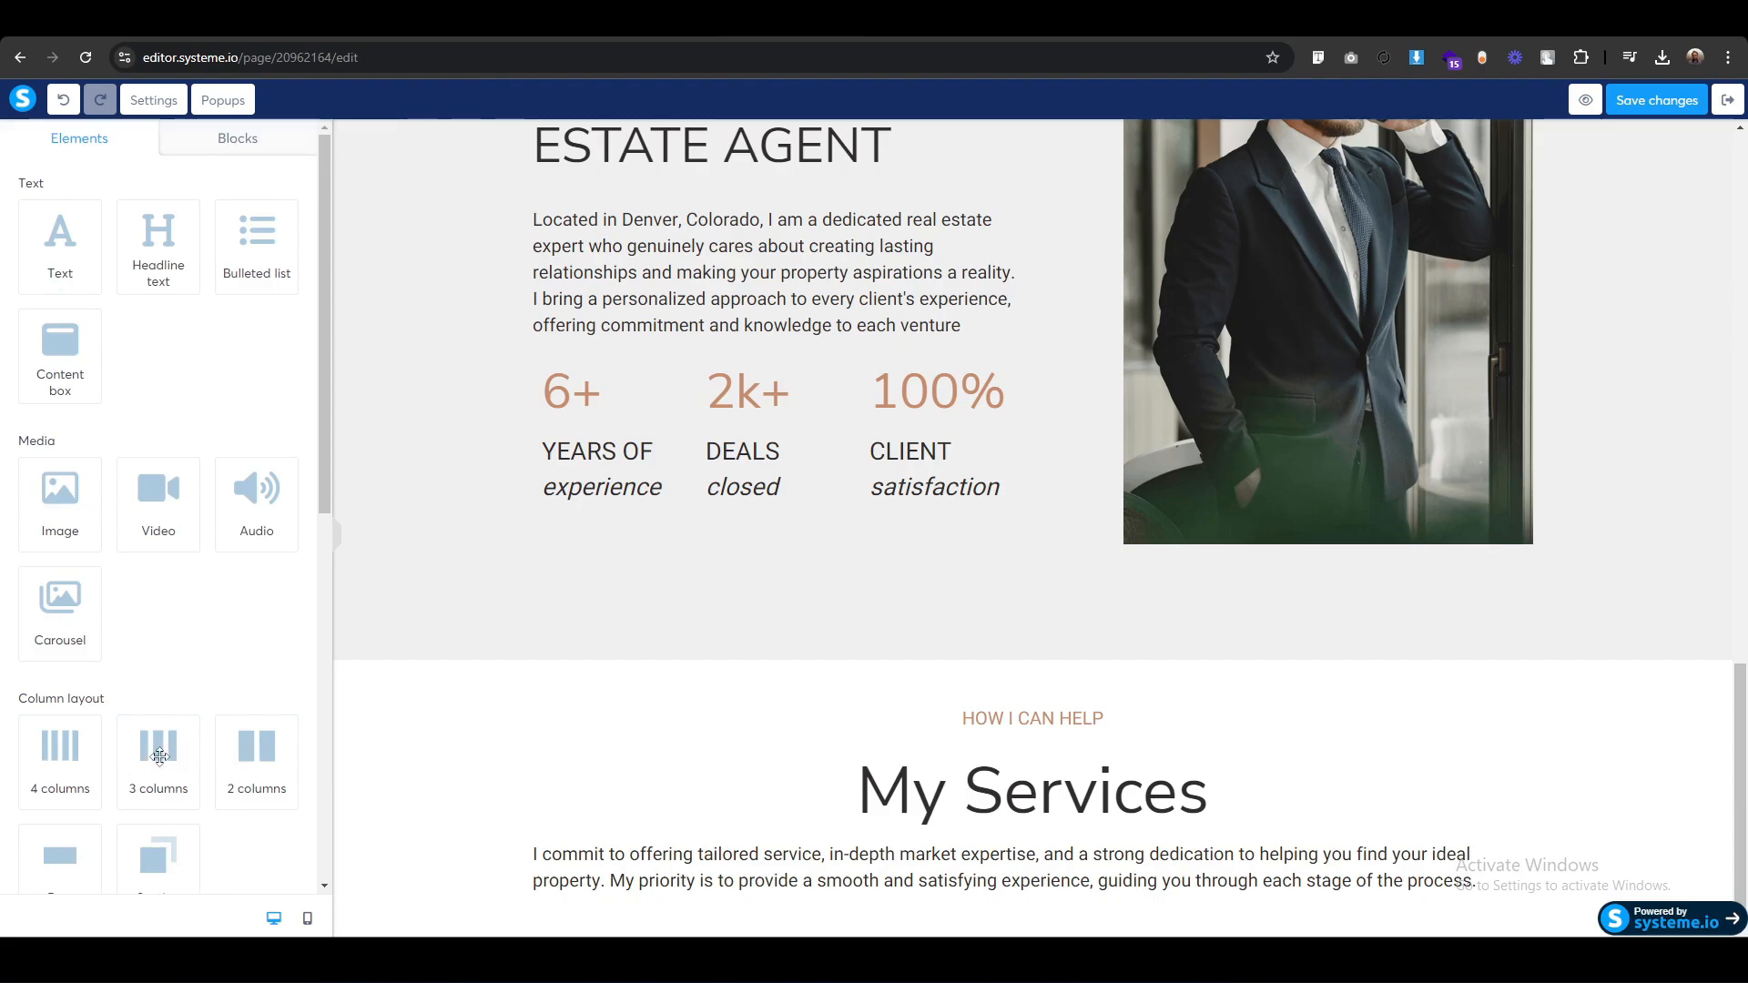
Add a three-column layout below the services paragraph and place an image element in each column, duplicating the first one.
left_click_drag(160, 755, 1163, 897)
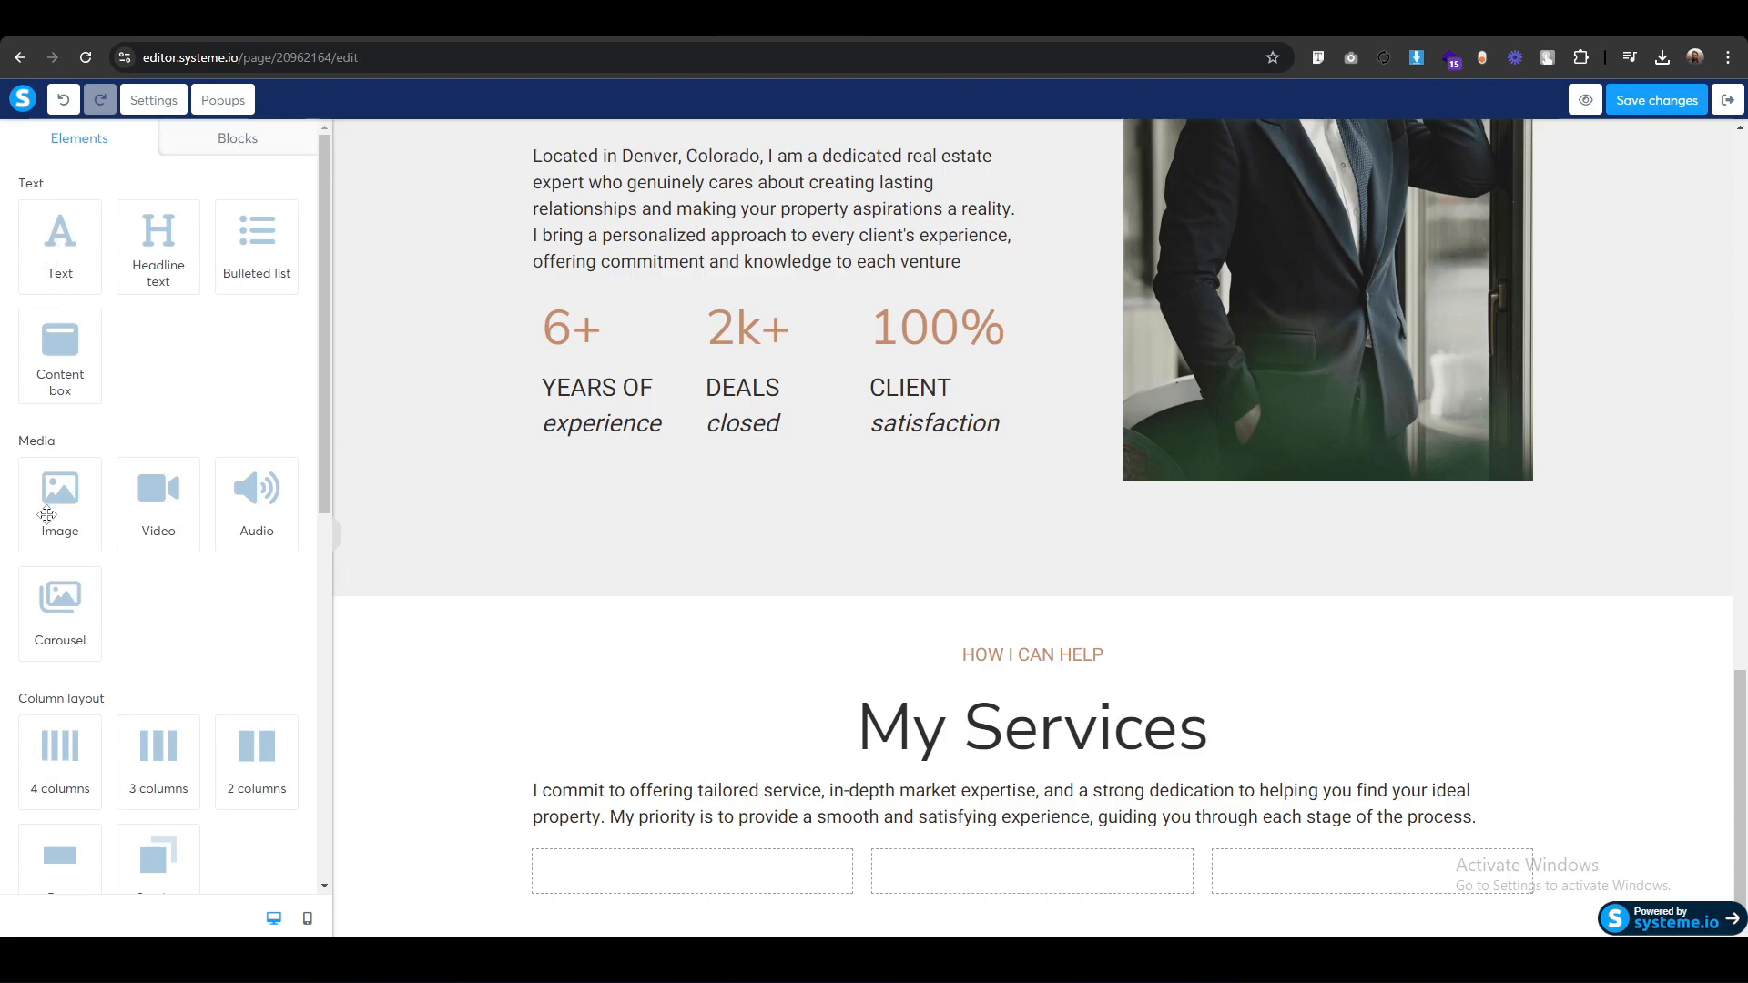
left_click_drag(46, 514, 687, 851)
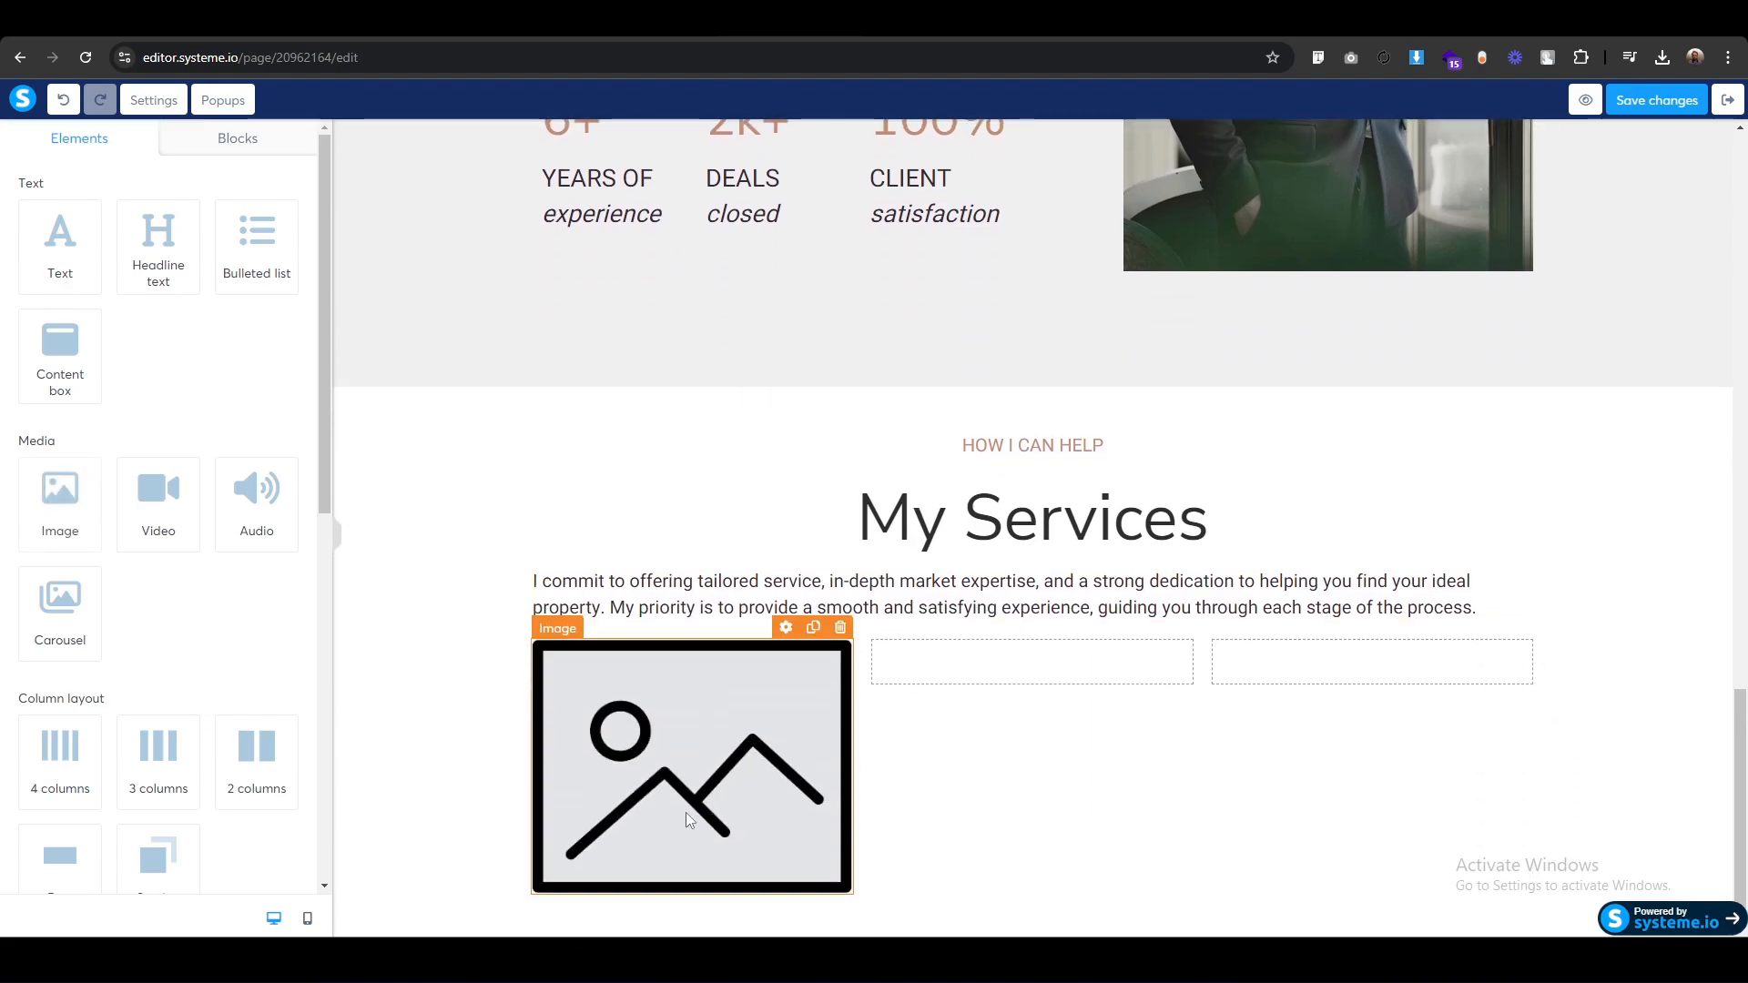
left_click(813, 628)
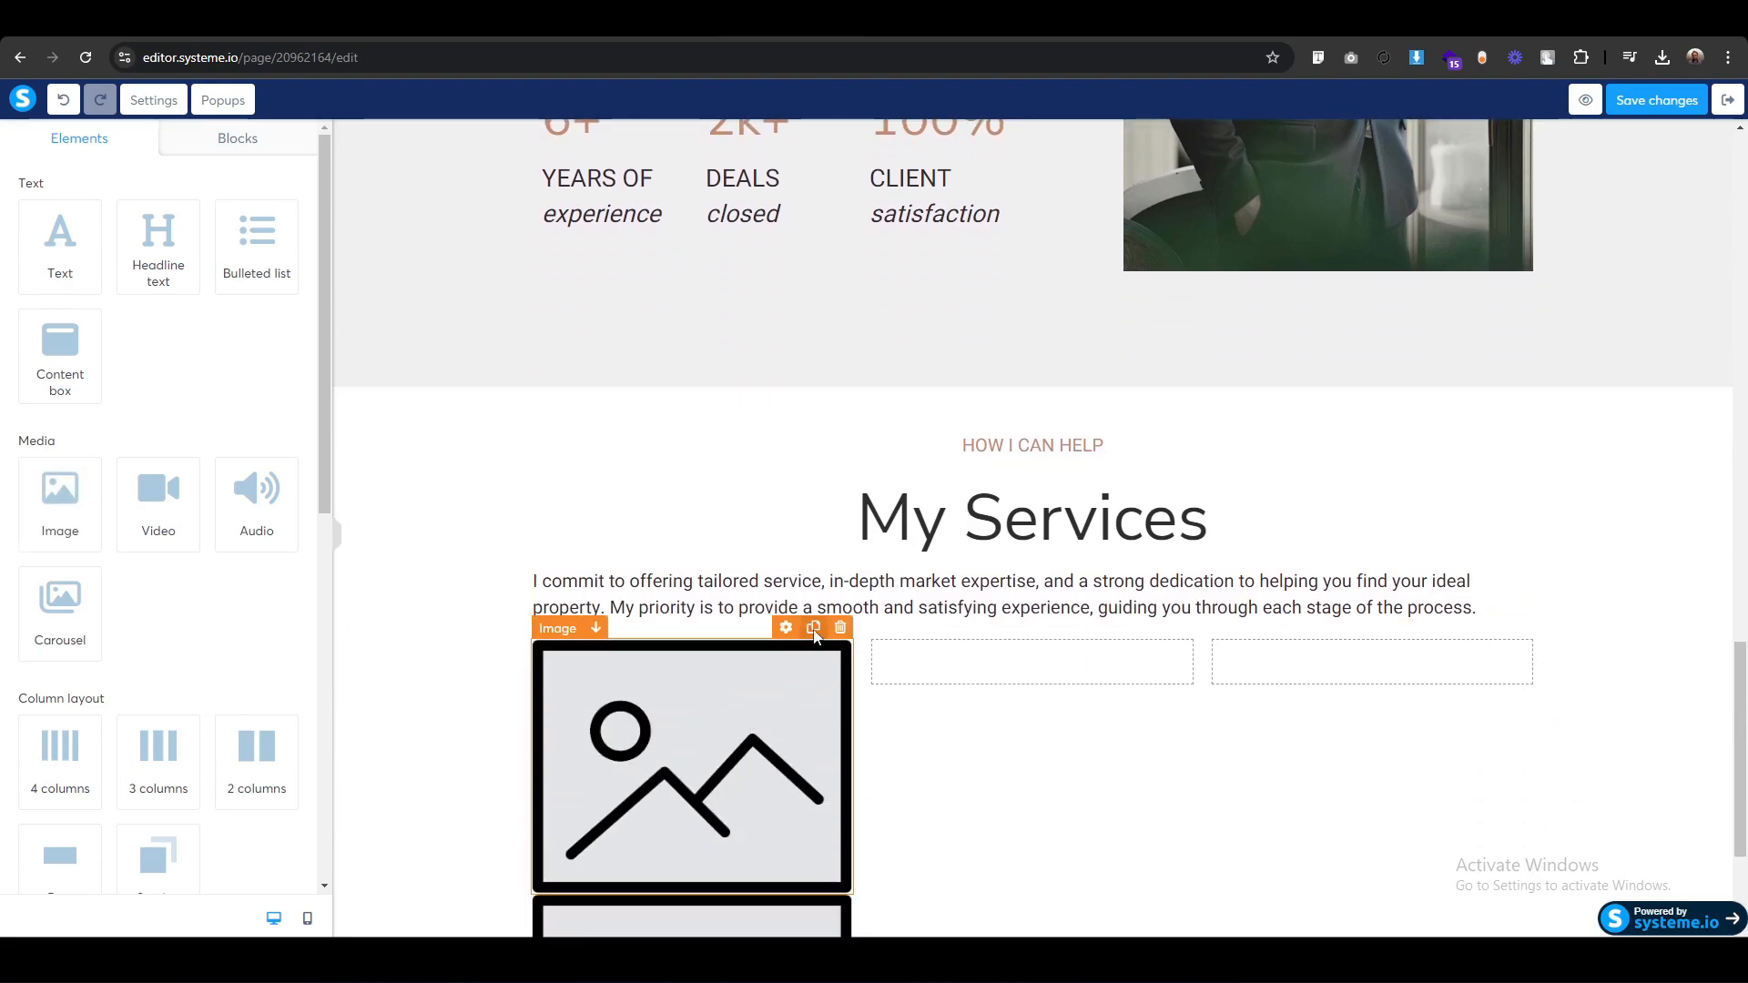
left_click_drag(557, 625, 1311, 670)
left_click_drag(561, 628, 1040, 648)
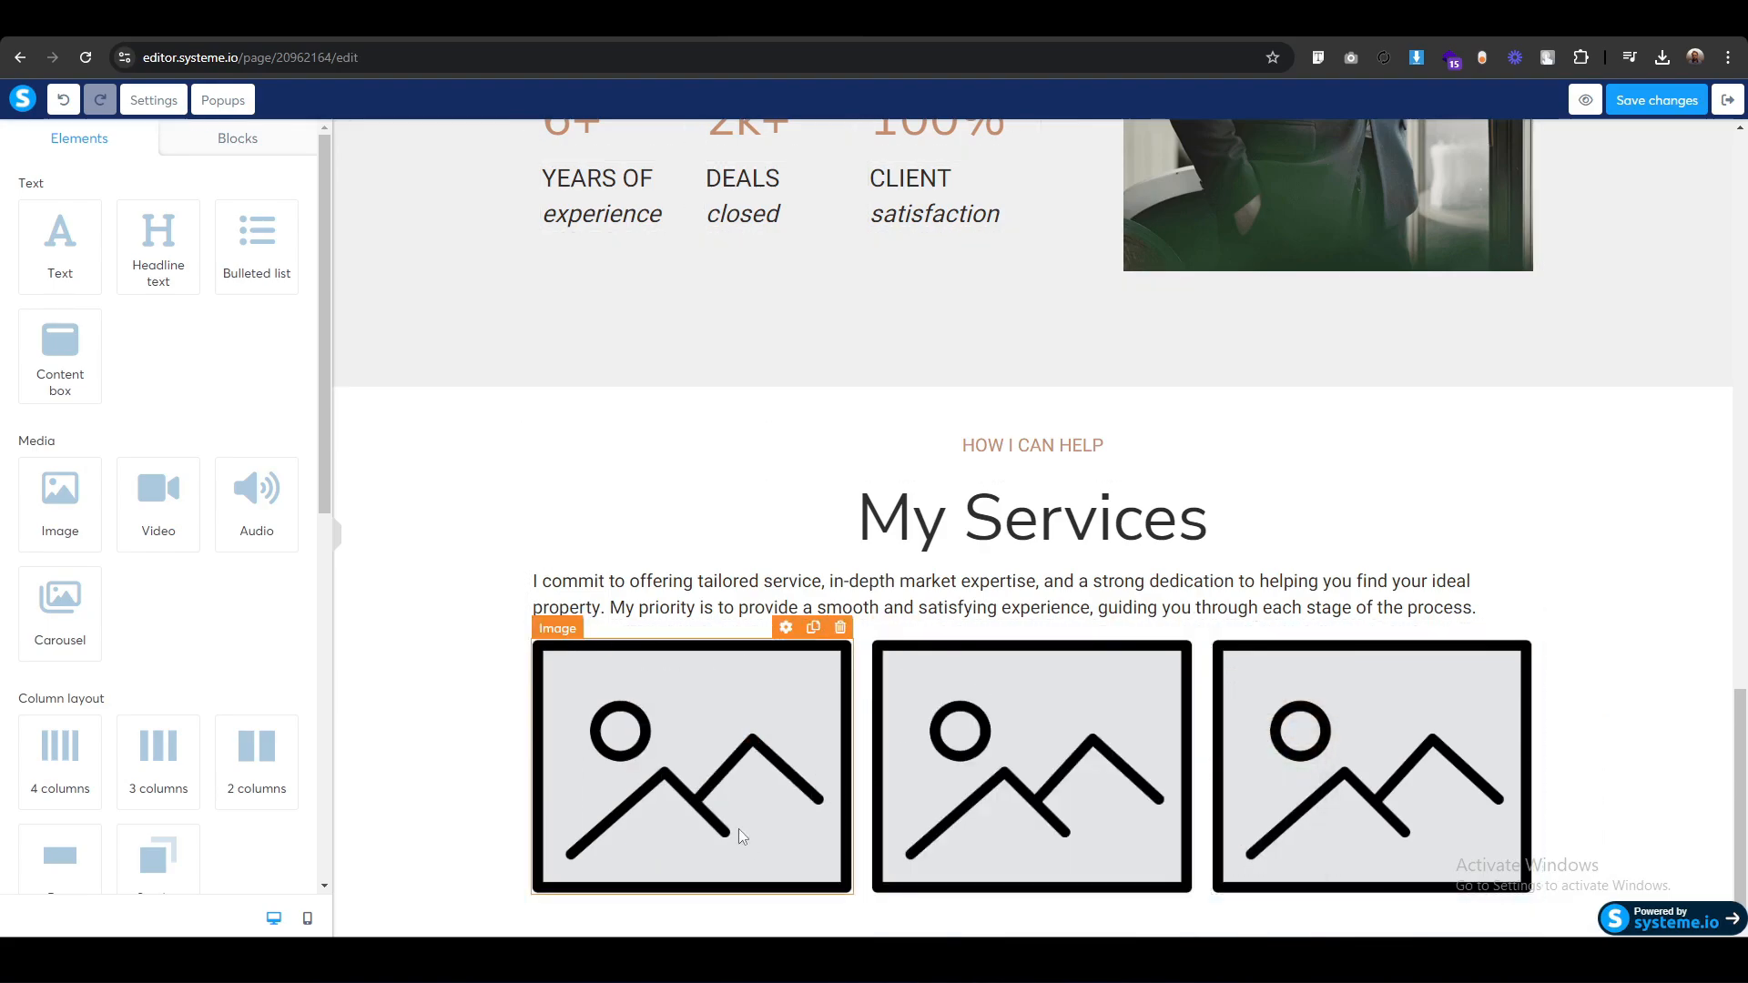
Upload "1. Buying Support.png" from the "4. My Services" folder and insert it into the first column's image.
left_click(739, 829)
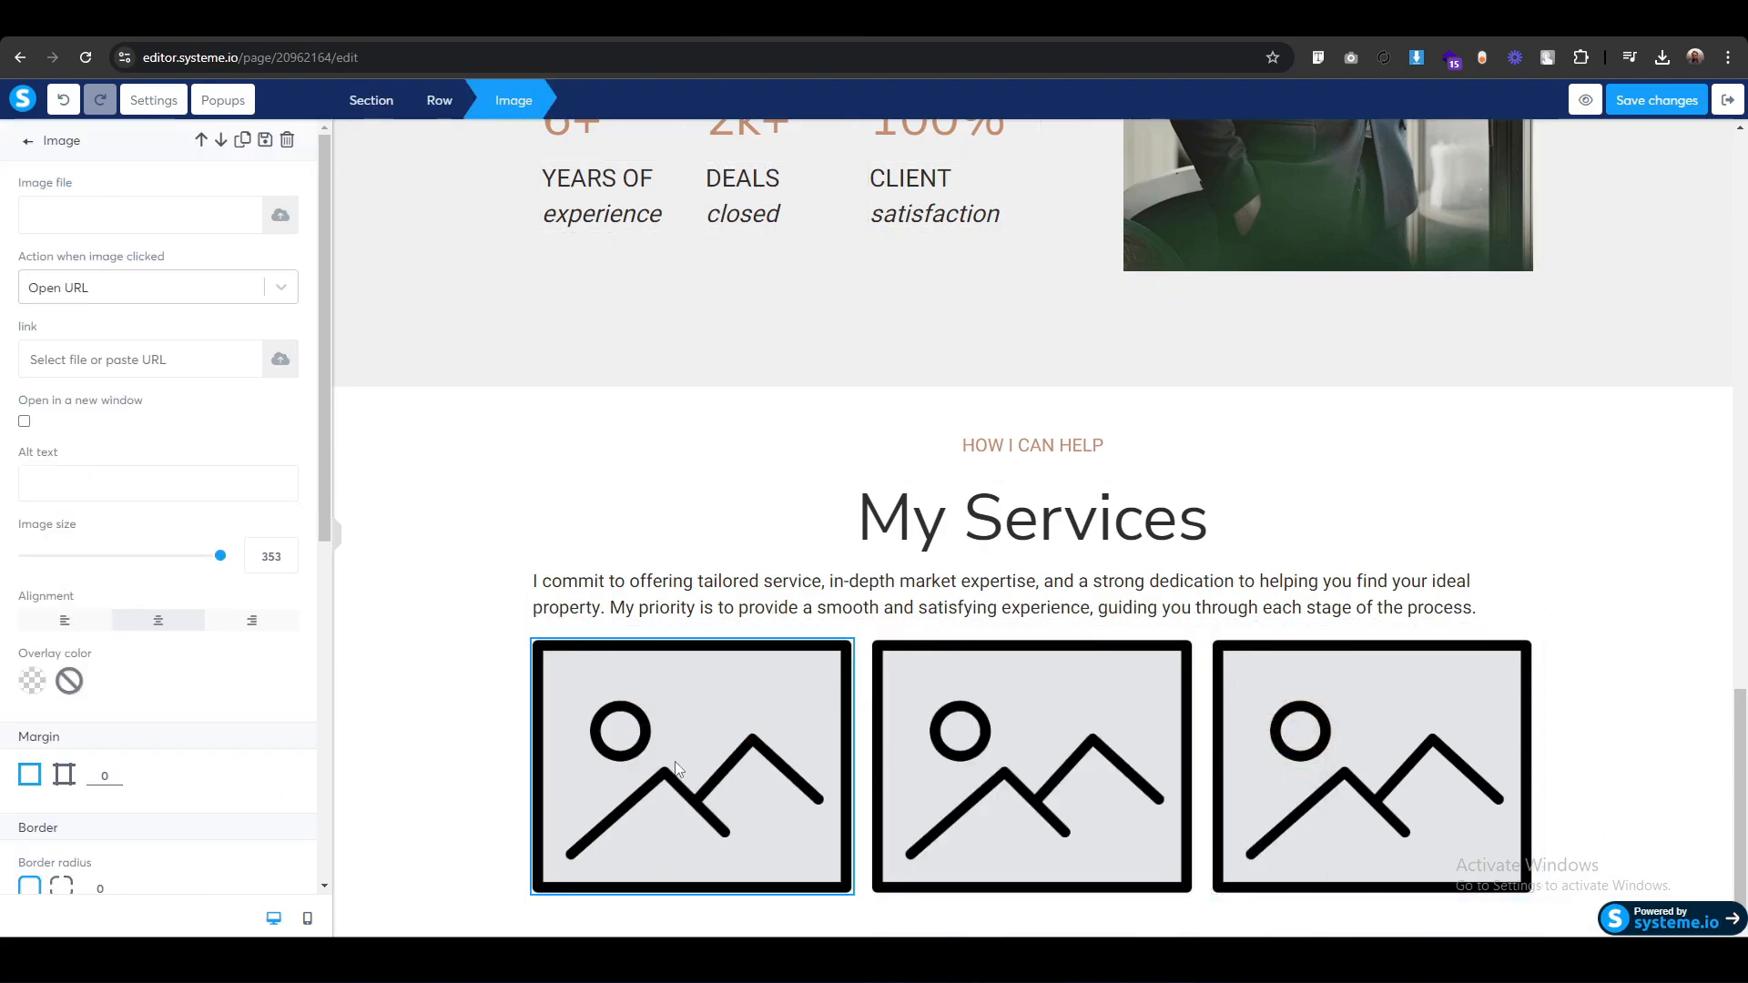
left_click(281, 217)
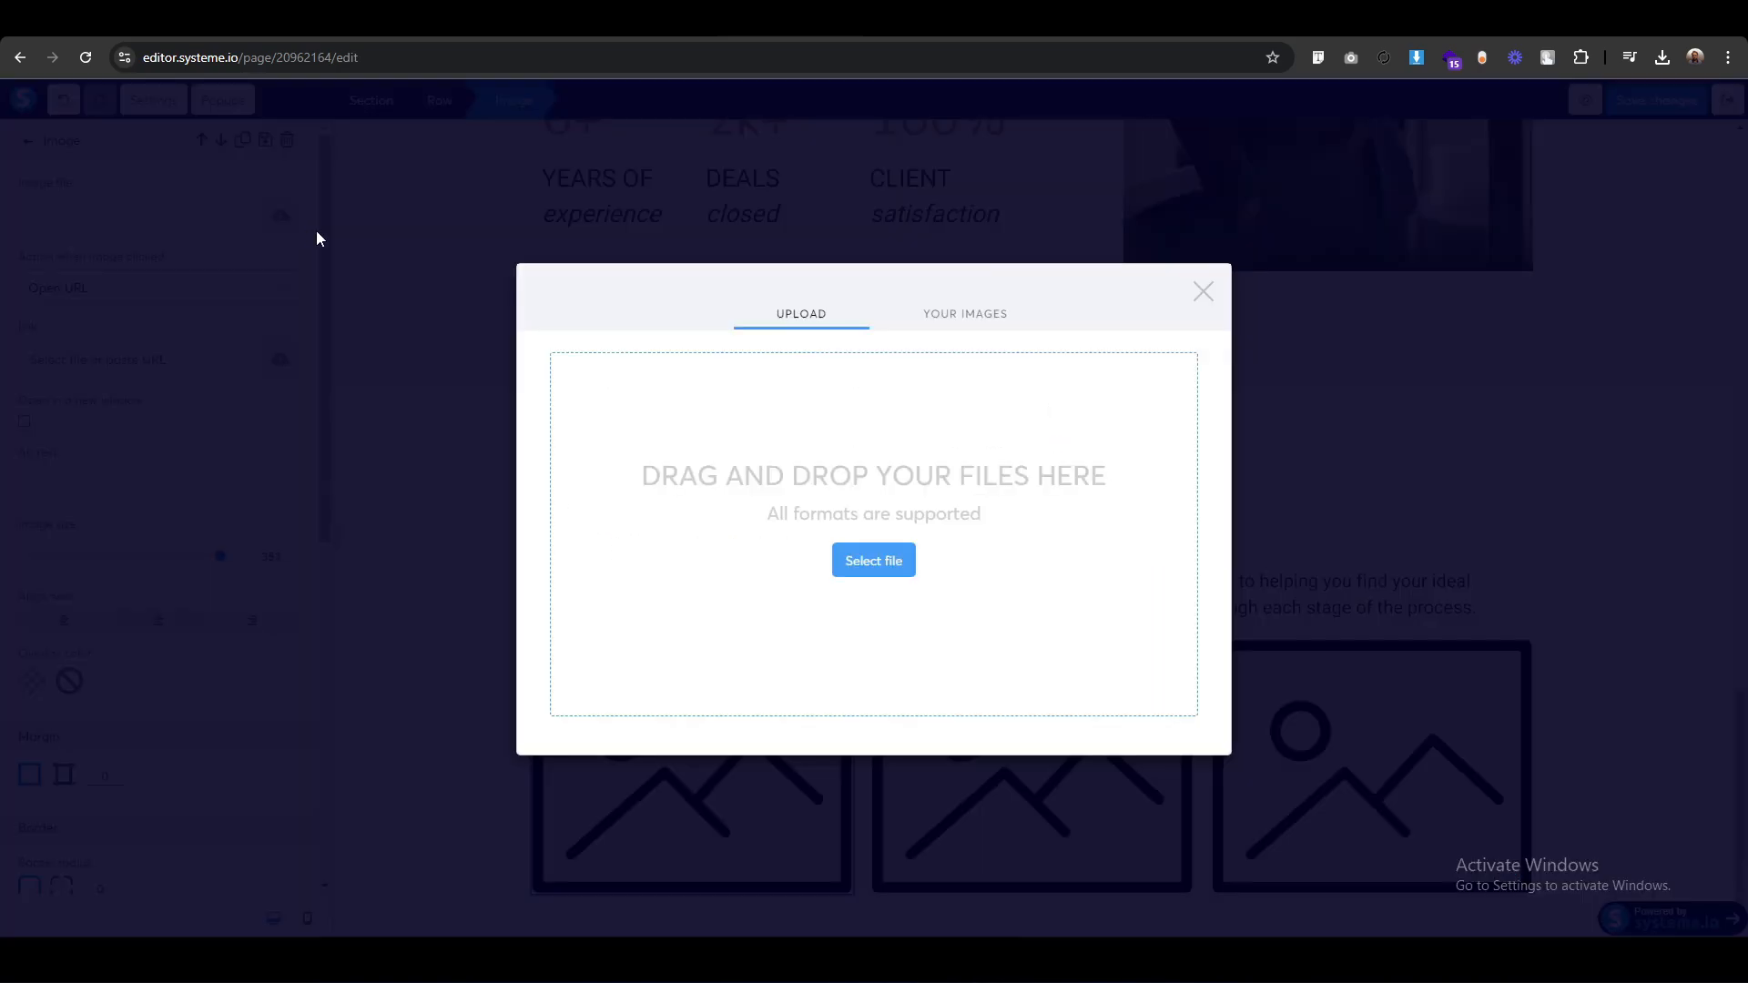
left_click(904, 569)
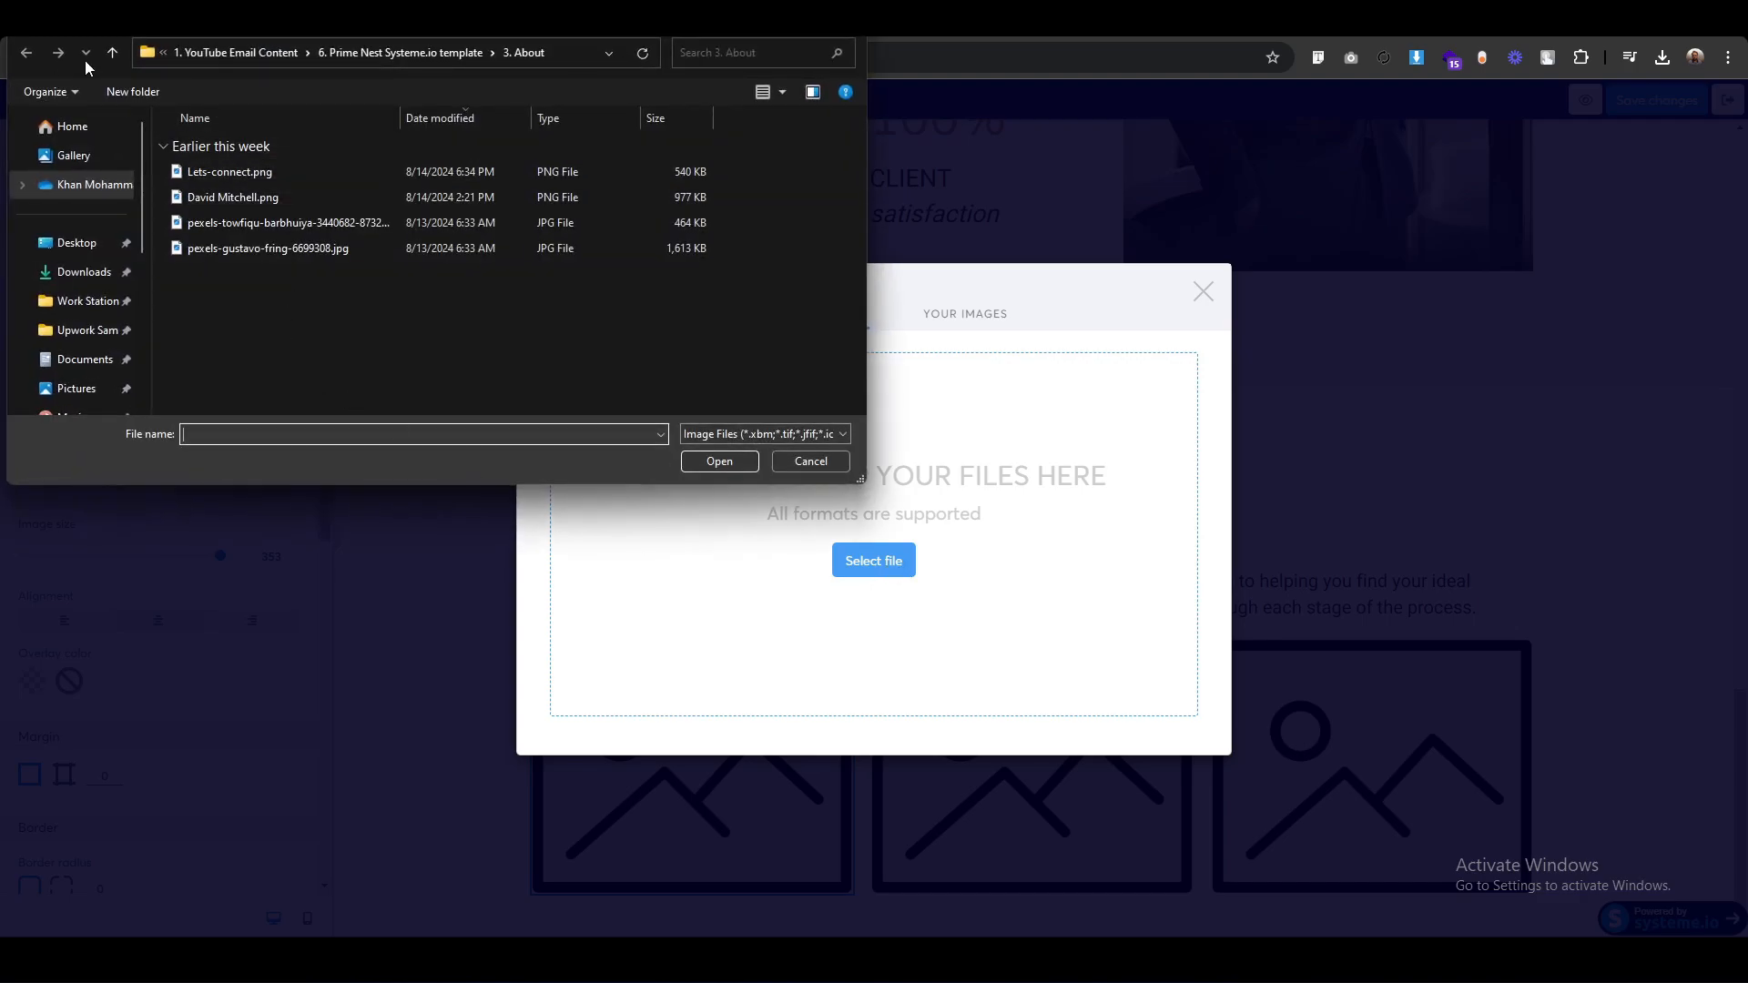
left_click(113, 55)
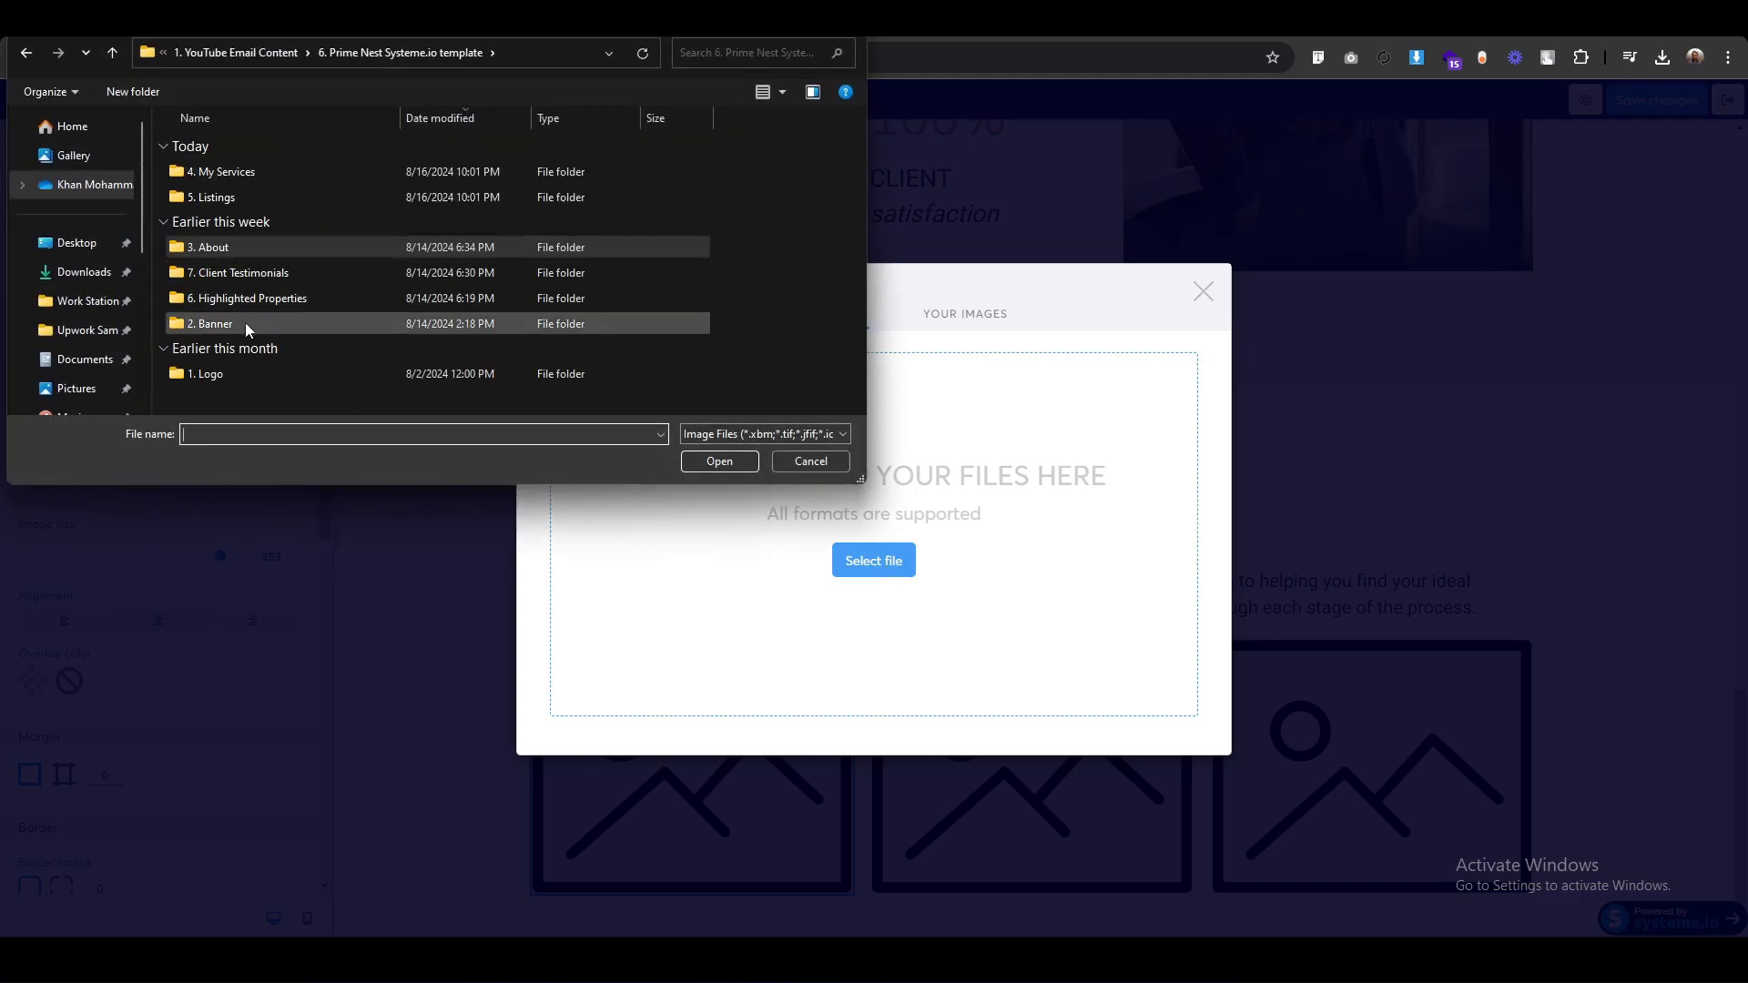
double_click(226, 174)
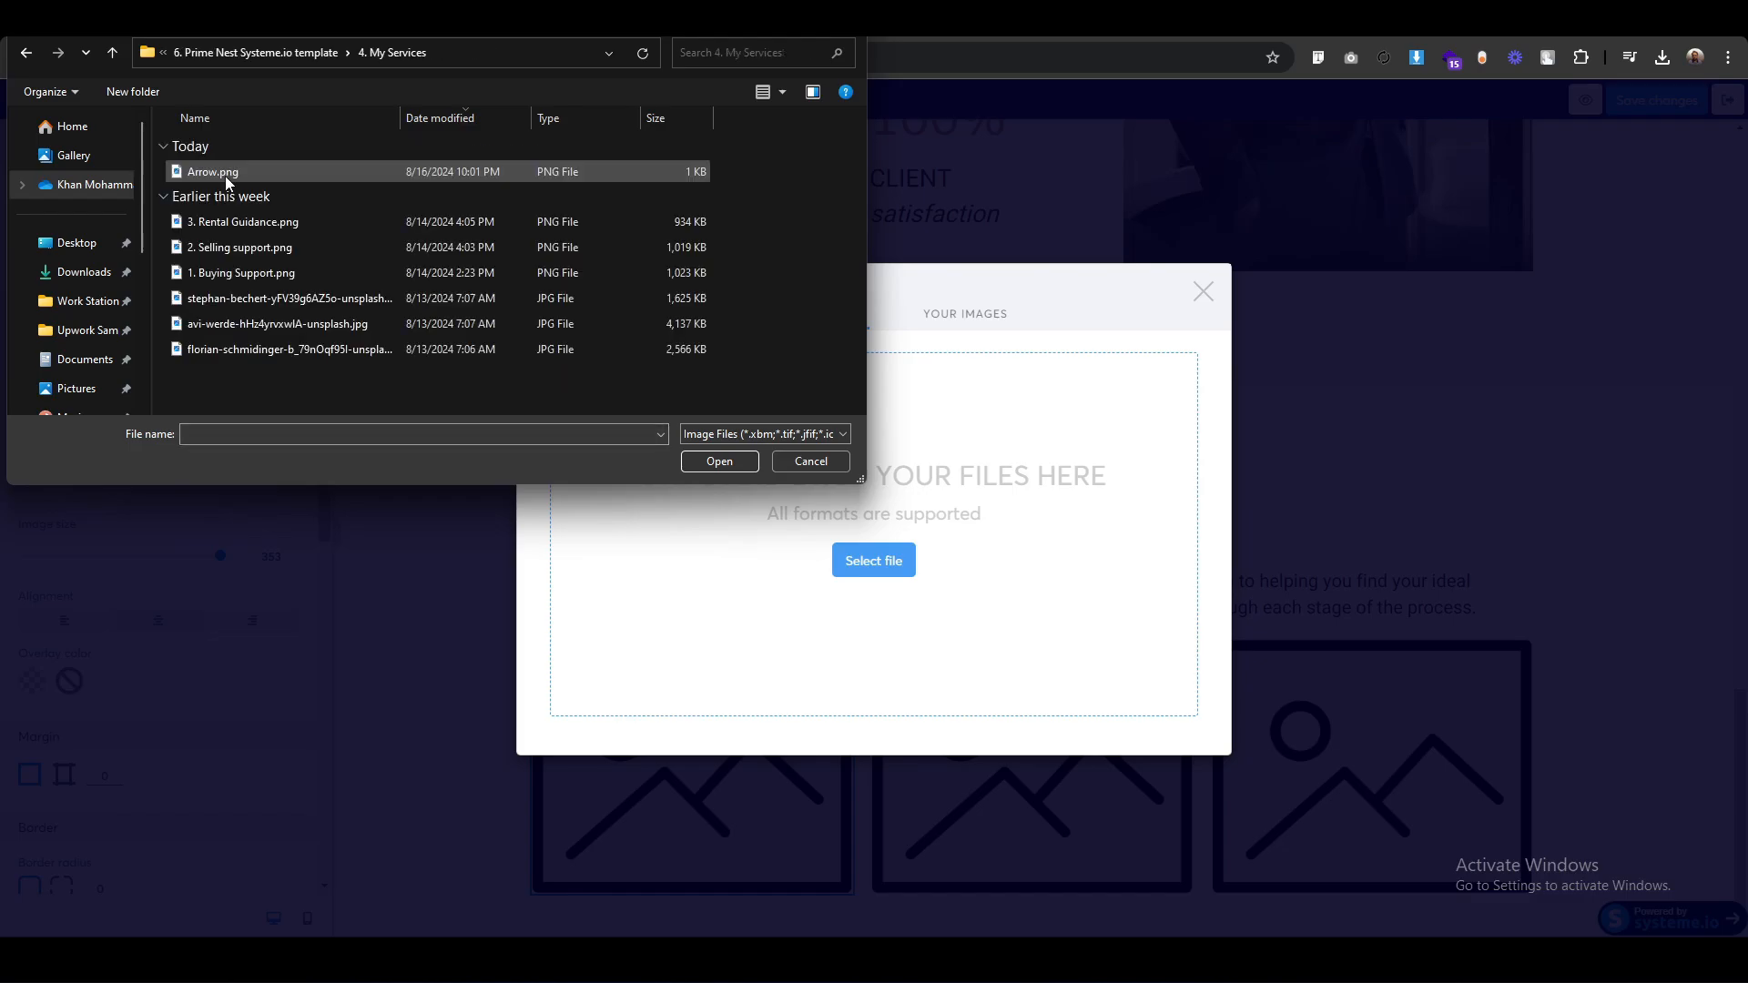
left_click(230, 273)
left_click(719, 461)
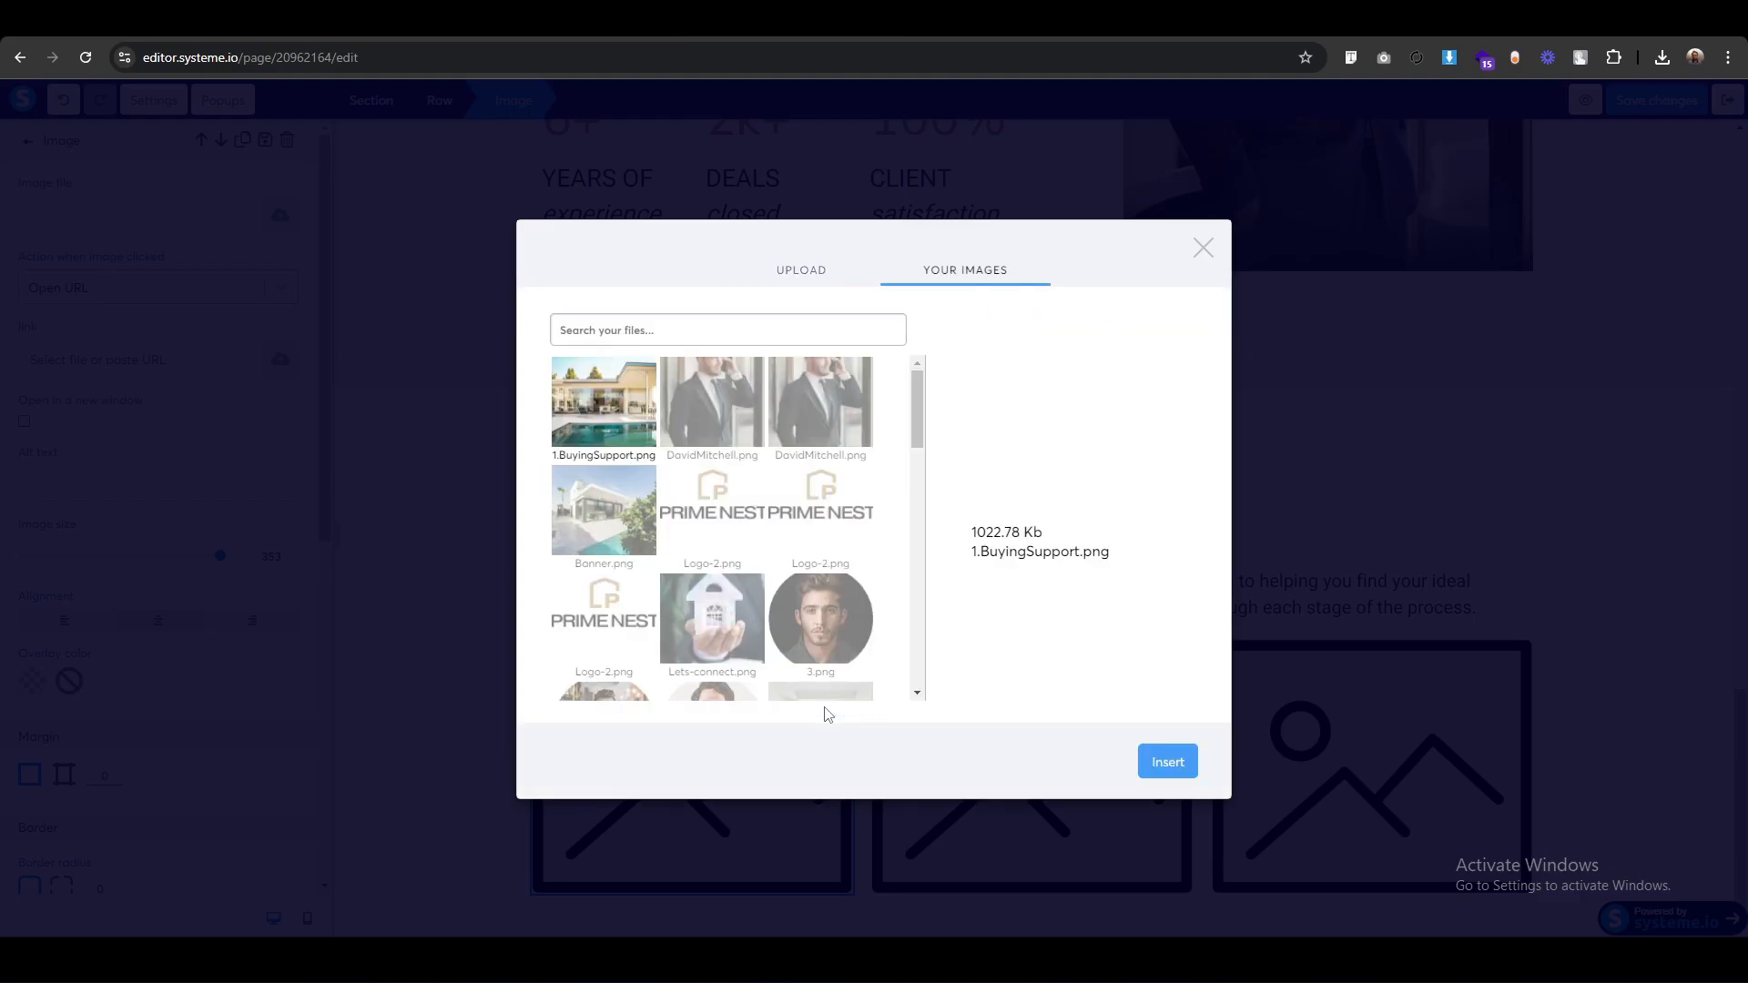
left_click(1165, 763)
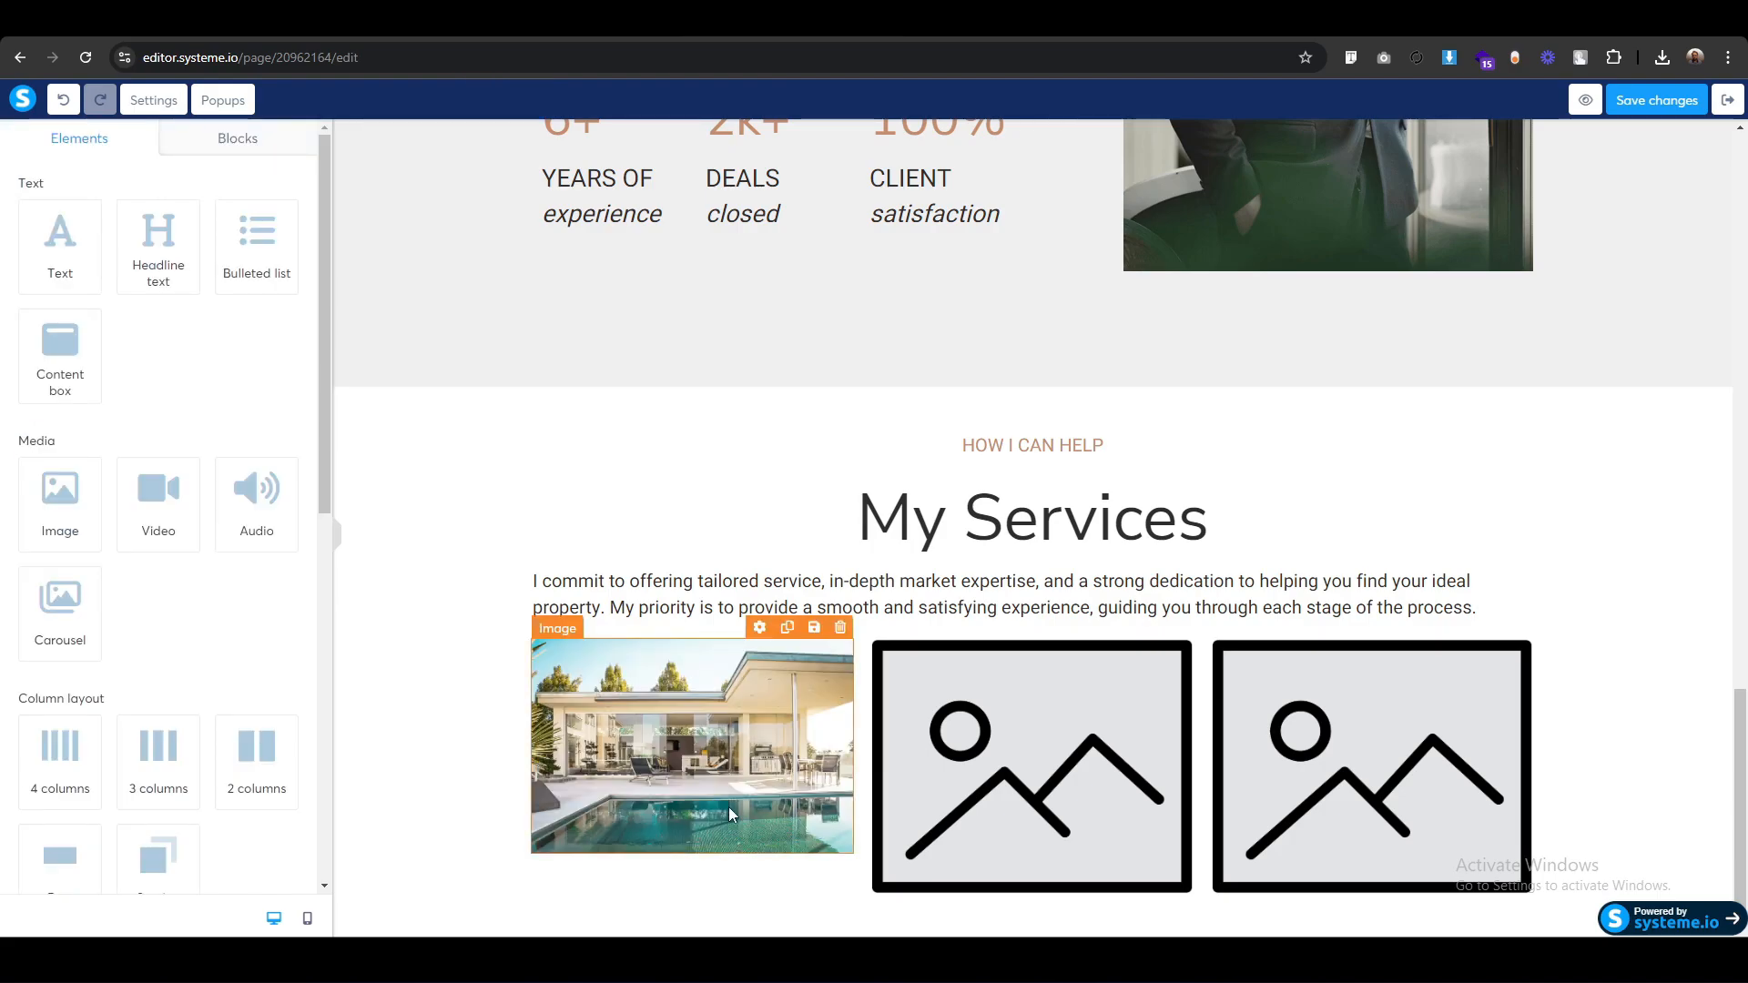
Duplicate the agent introduction headline and move the copy below the first column's image.
scroll(729, 807, "up", 5)
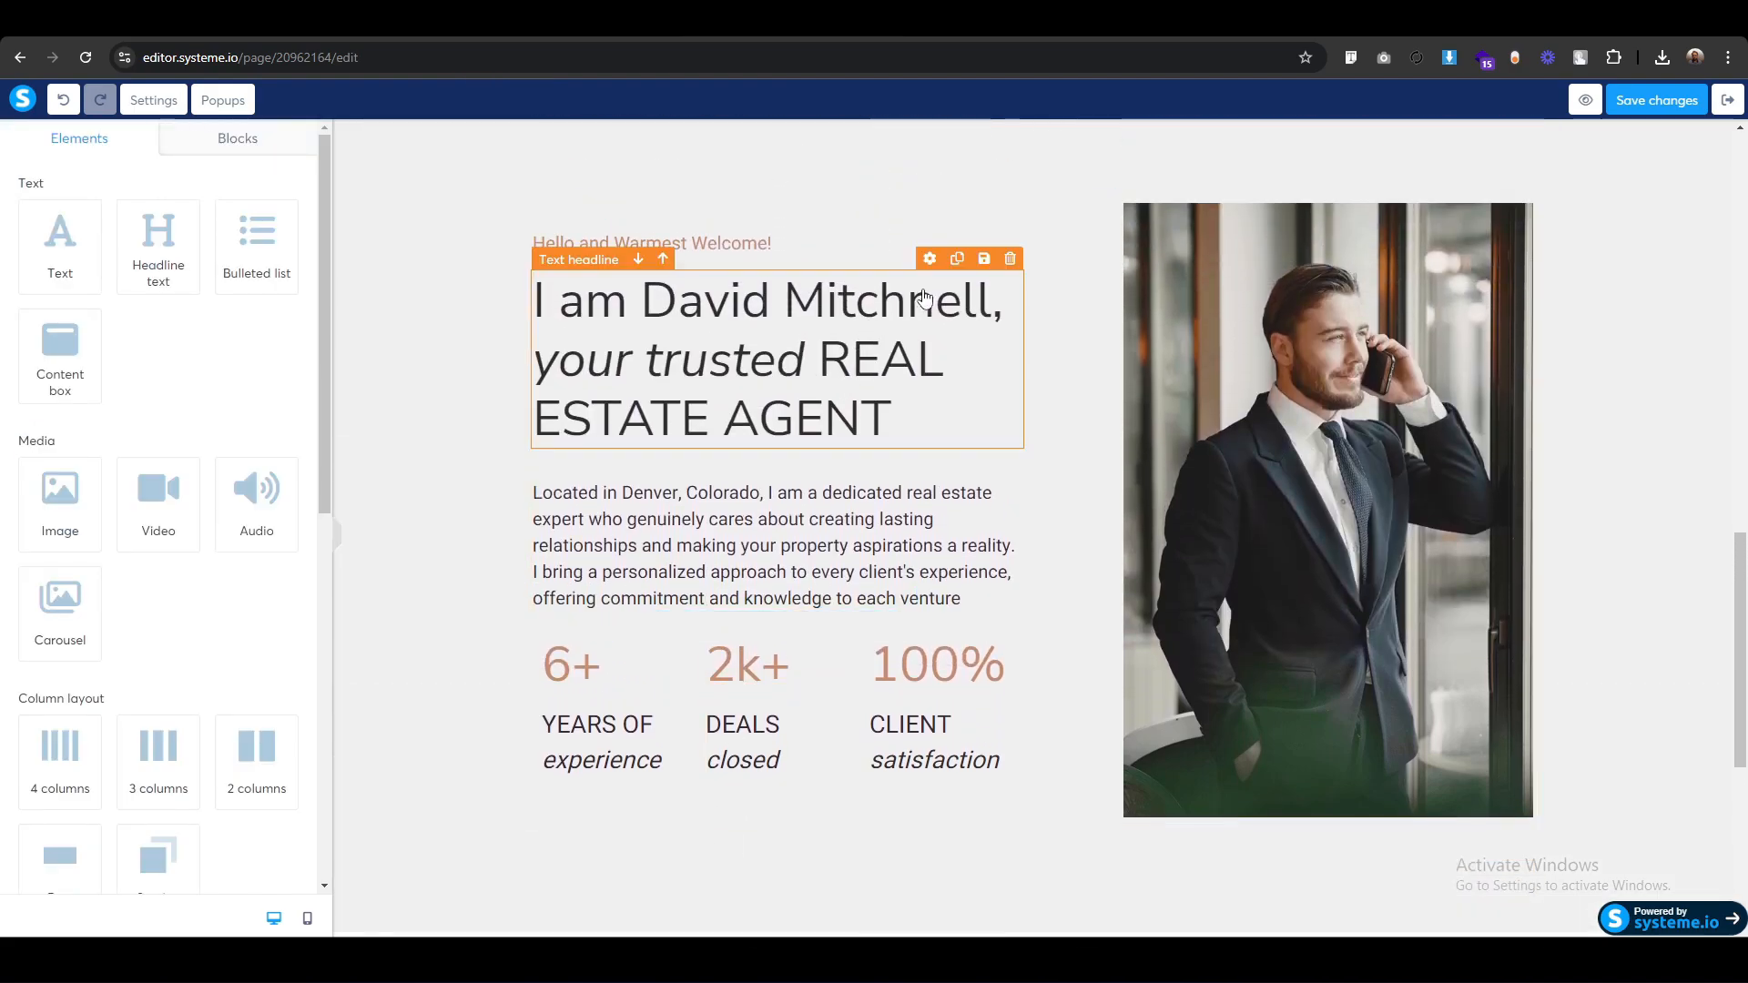
left_click(956, 260)
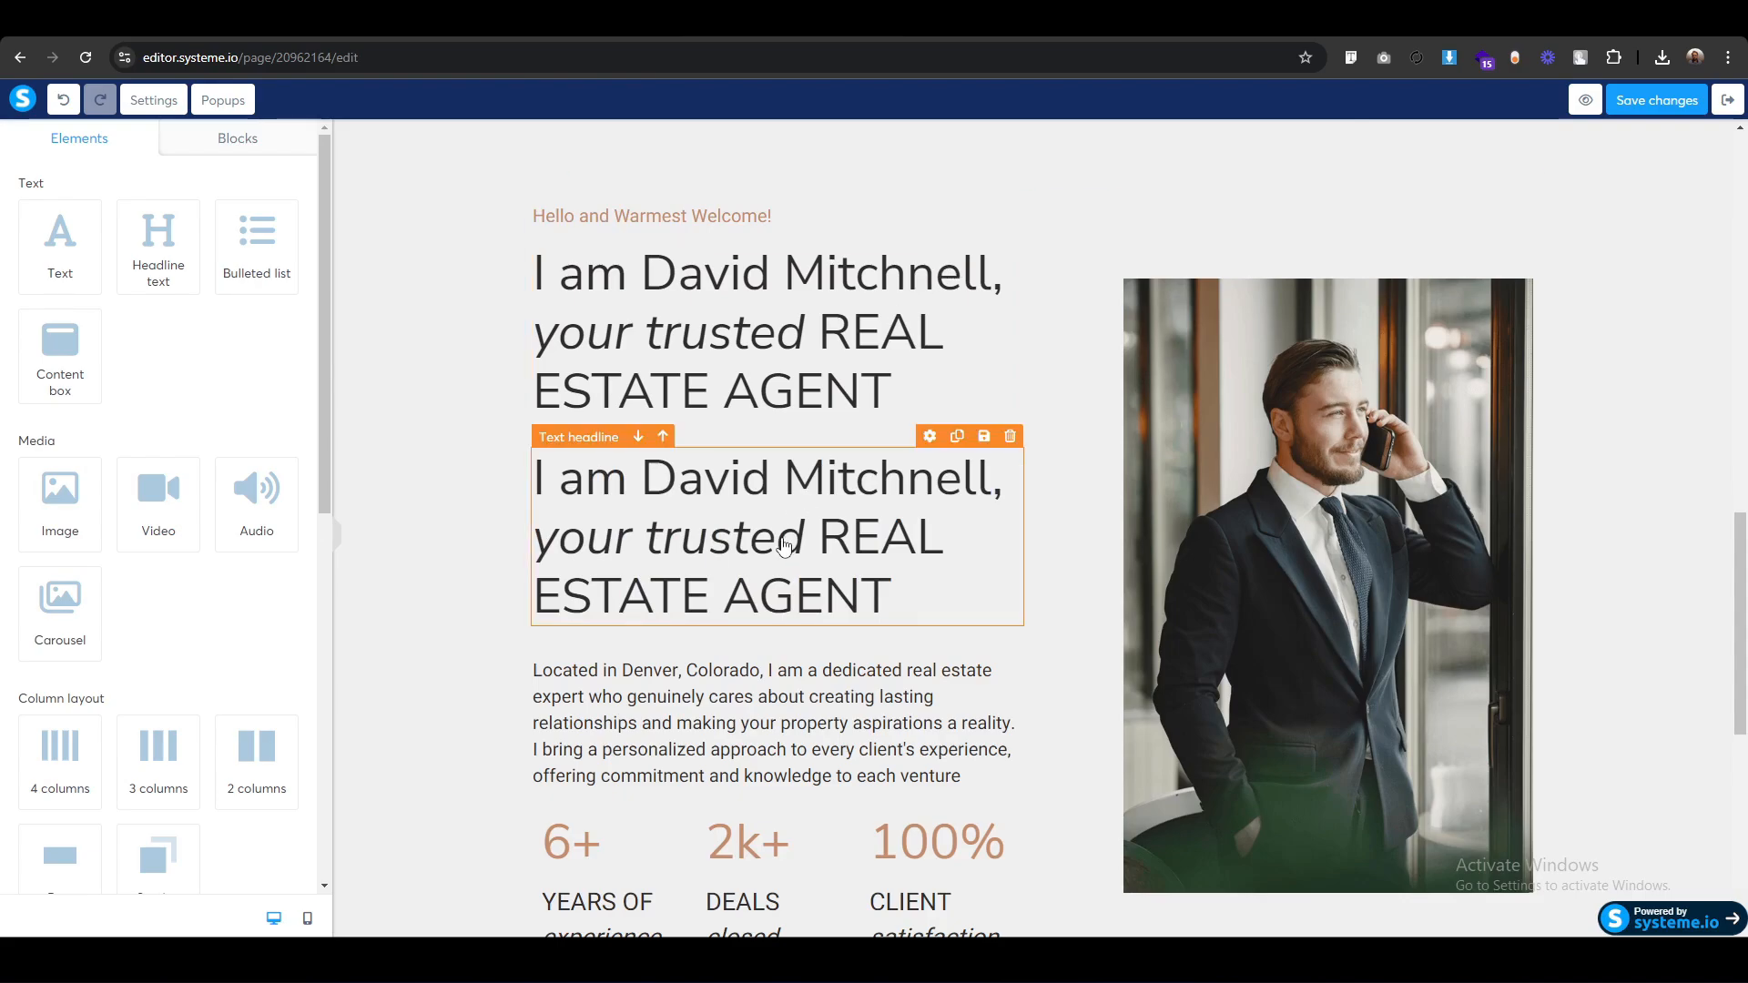
scroll(573, 264, "down", 2)
left_click_drag(573, 264, 708, 845)
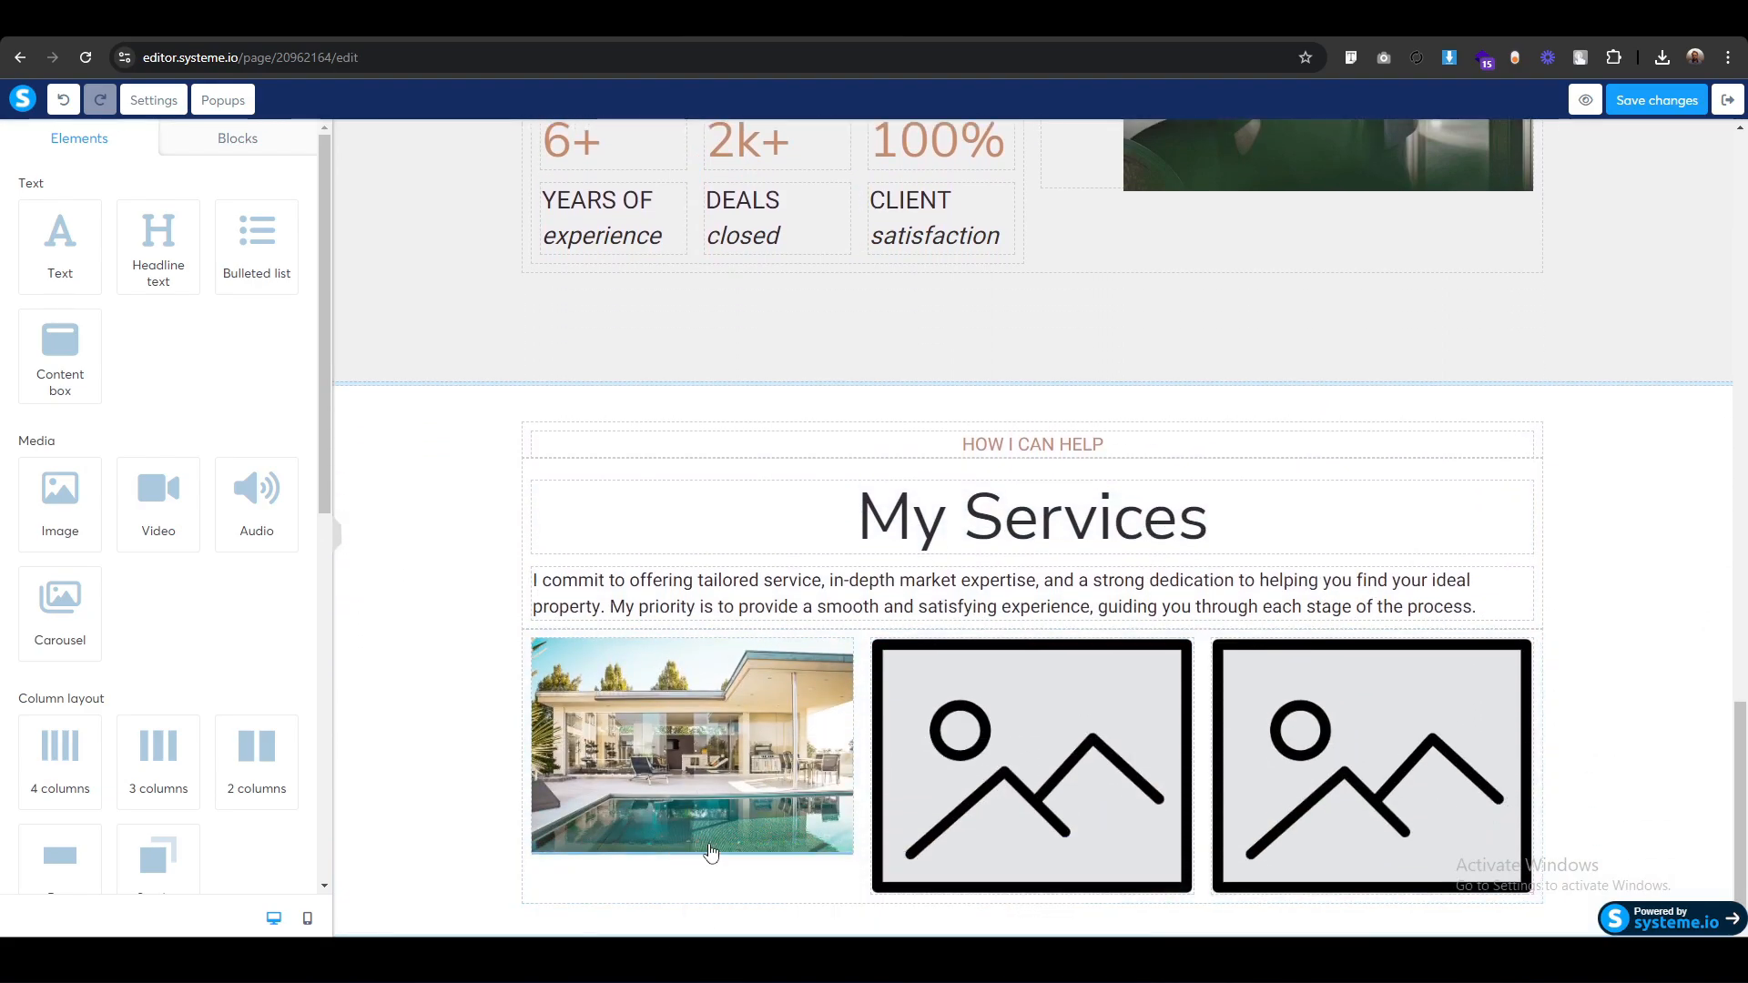
left_click(428, 763)
Change the copied headline's text to "BUYING support" and italicize "support".
triple_click(574, 696)
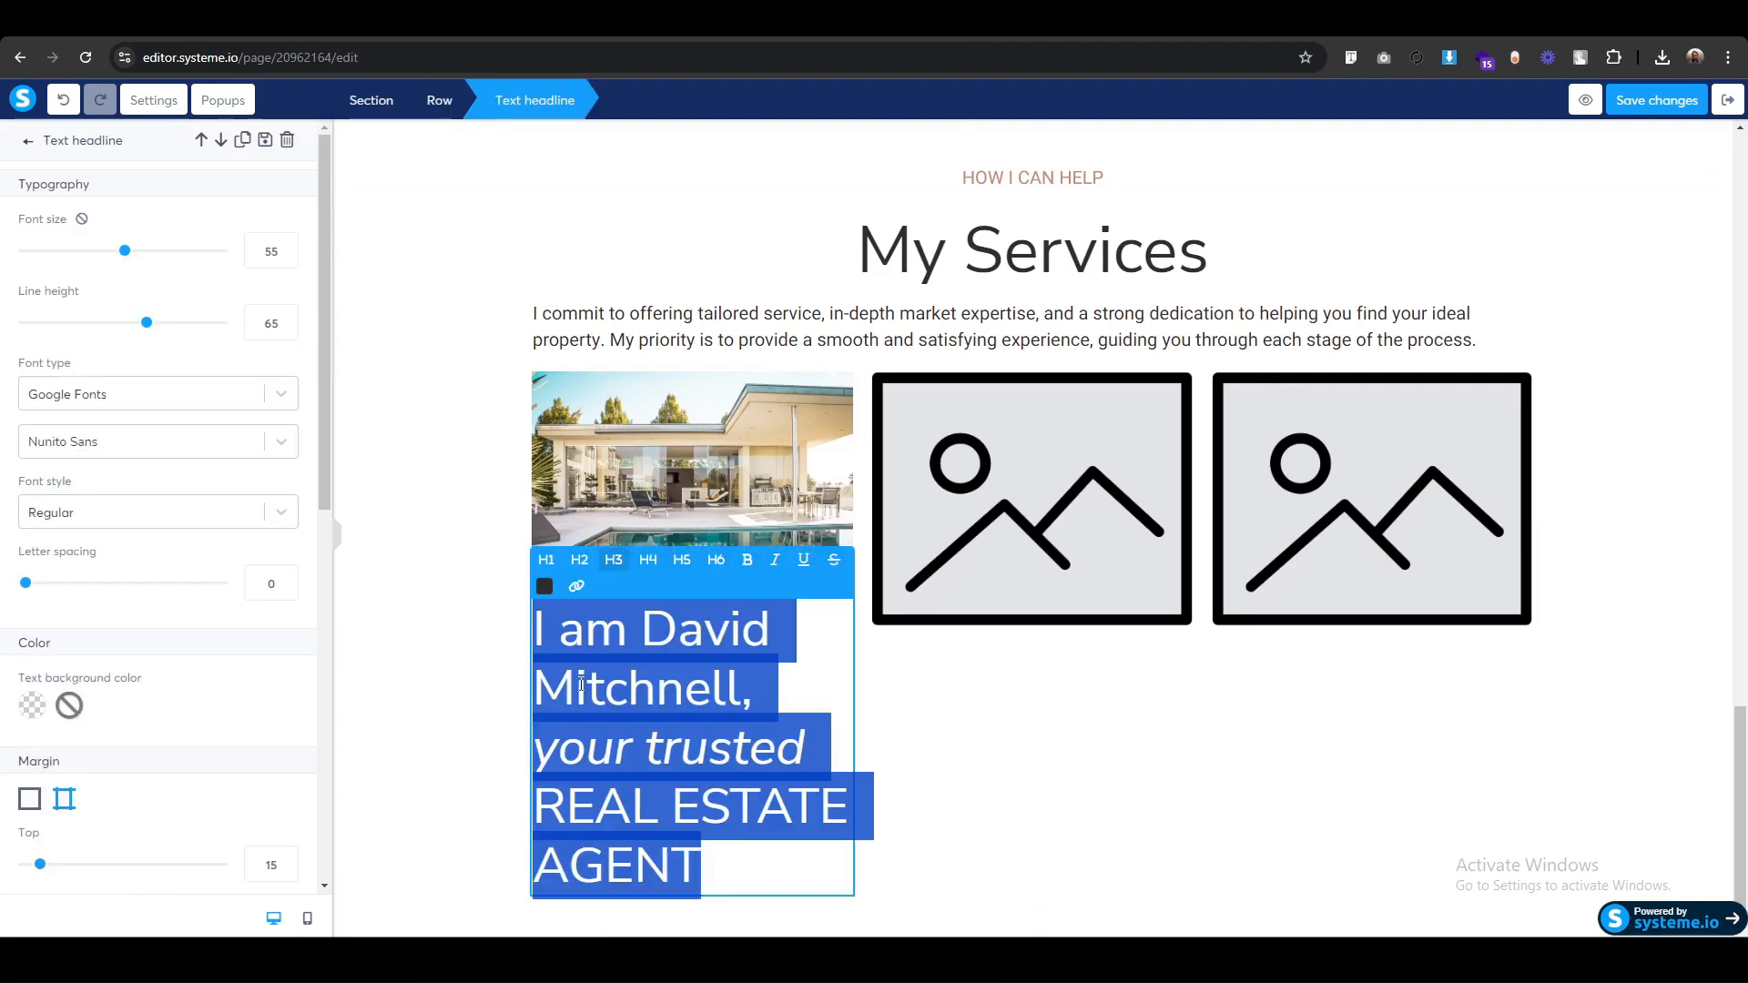
type("BUYING support")
key("ctrl+shift+Left")
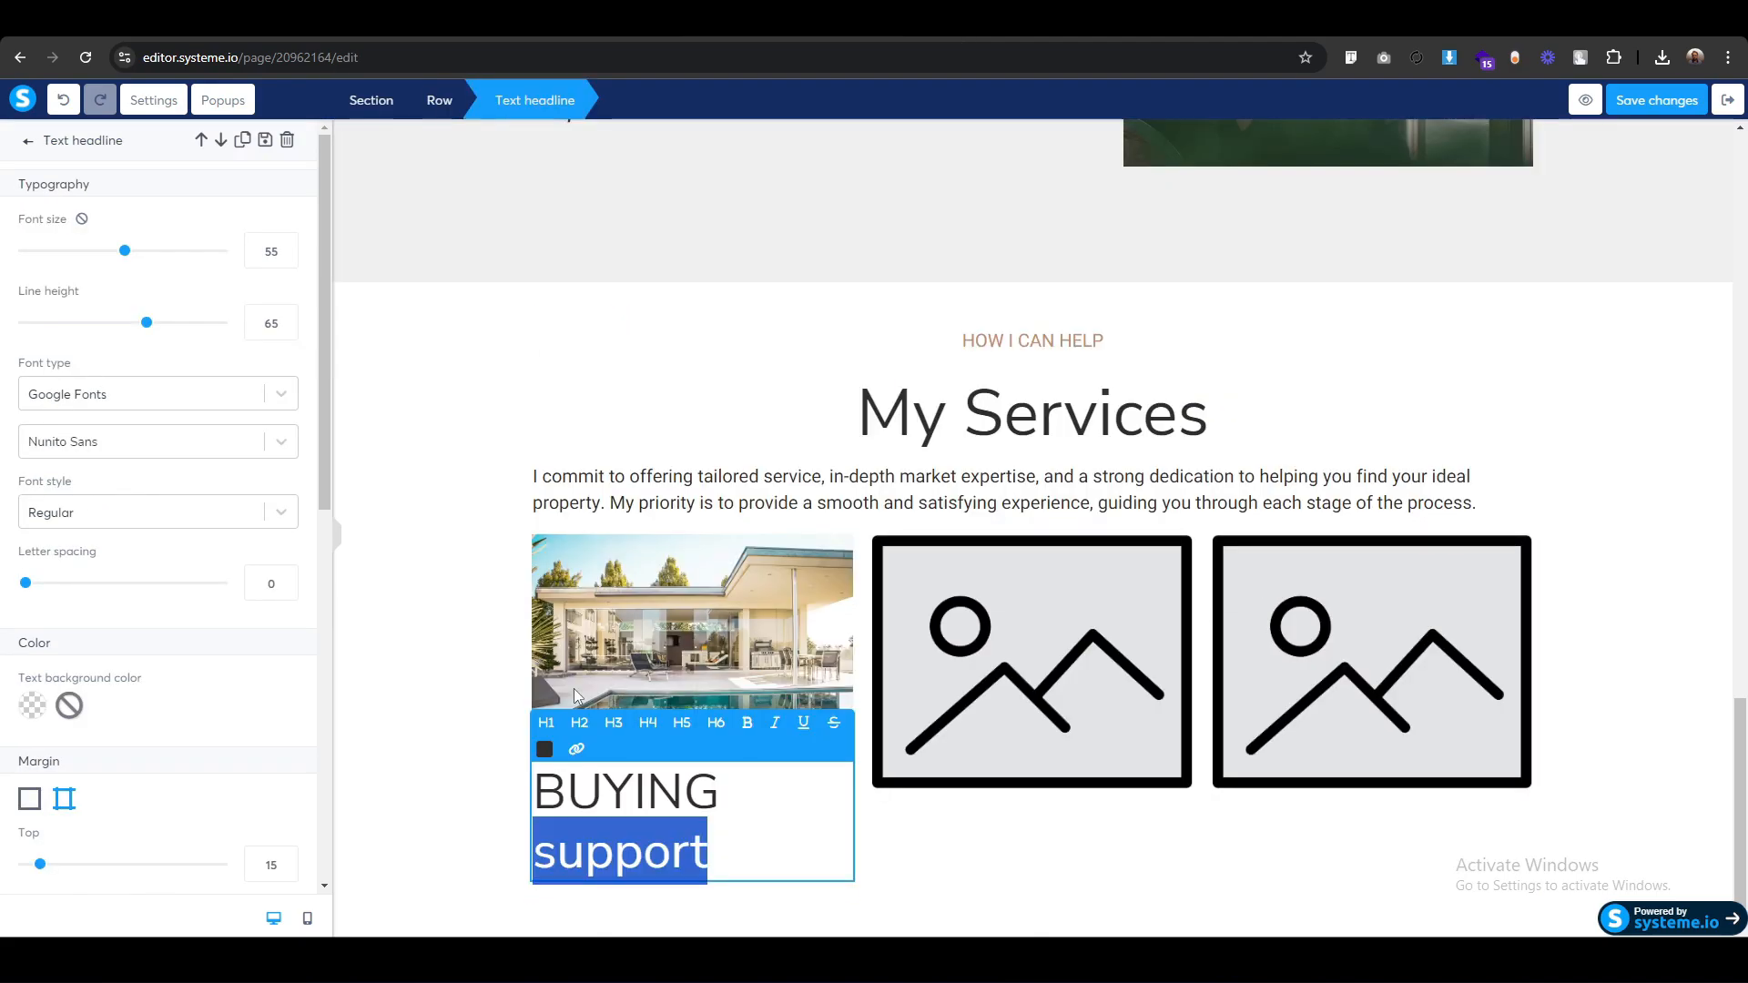
left_click(775, 722)
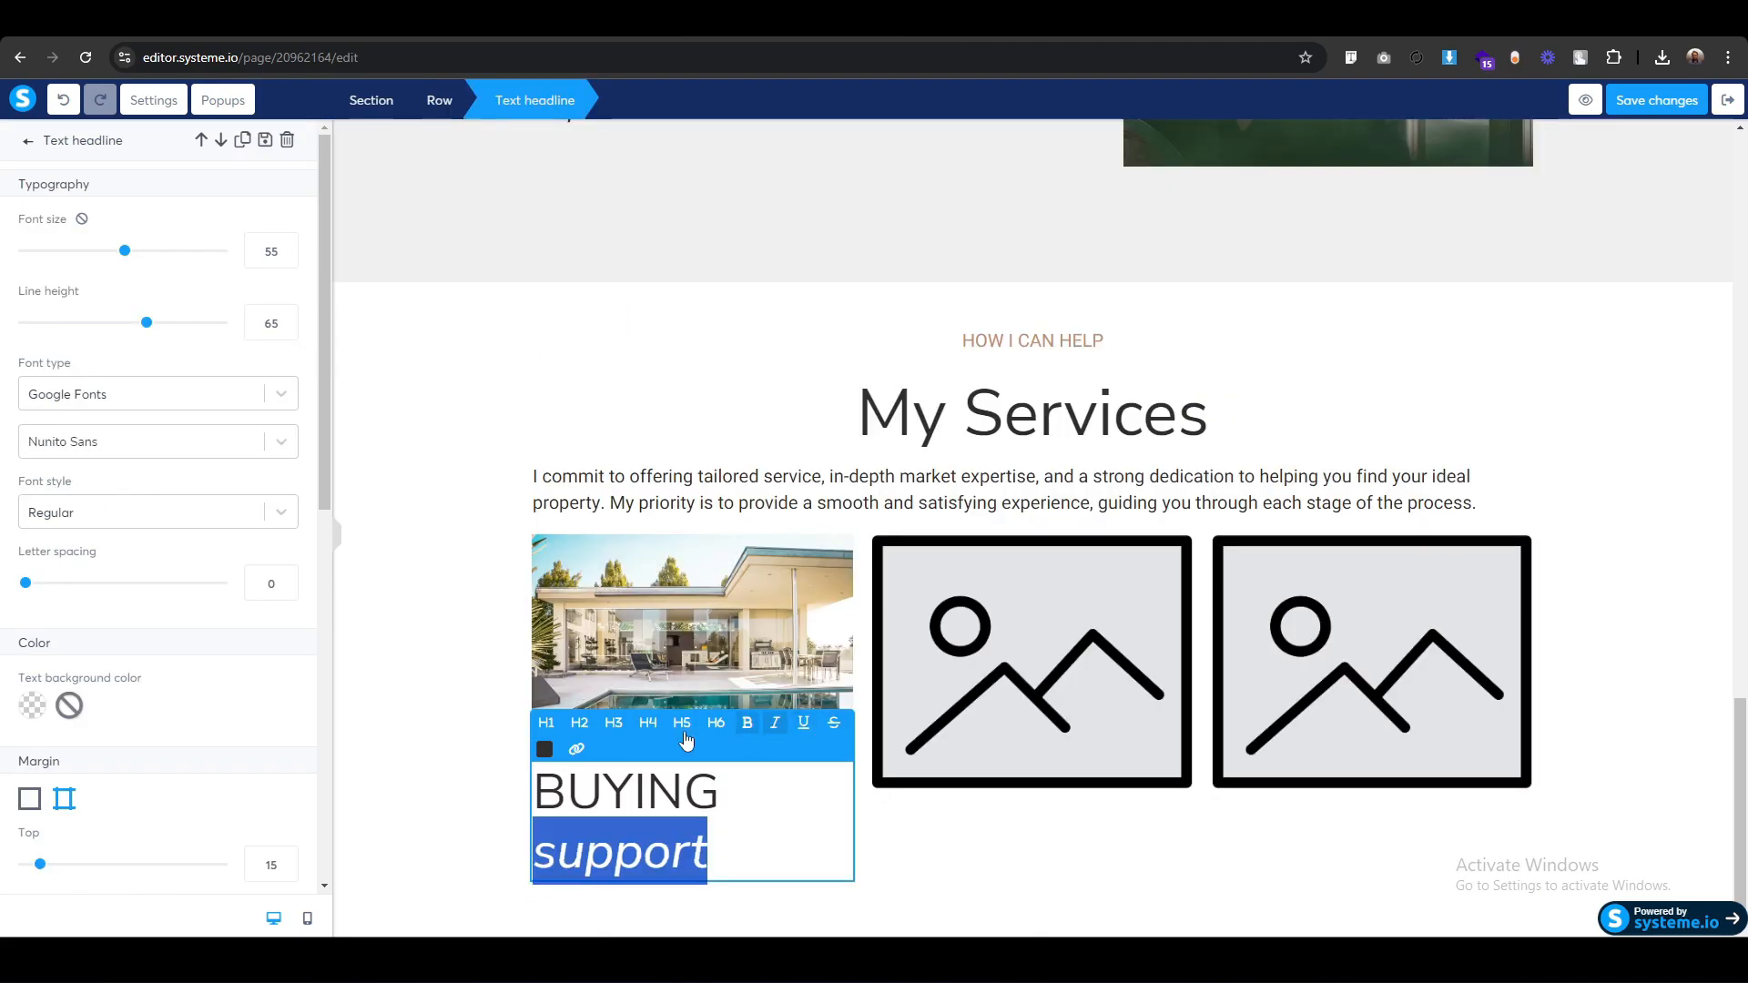
left_click(397, 721)
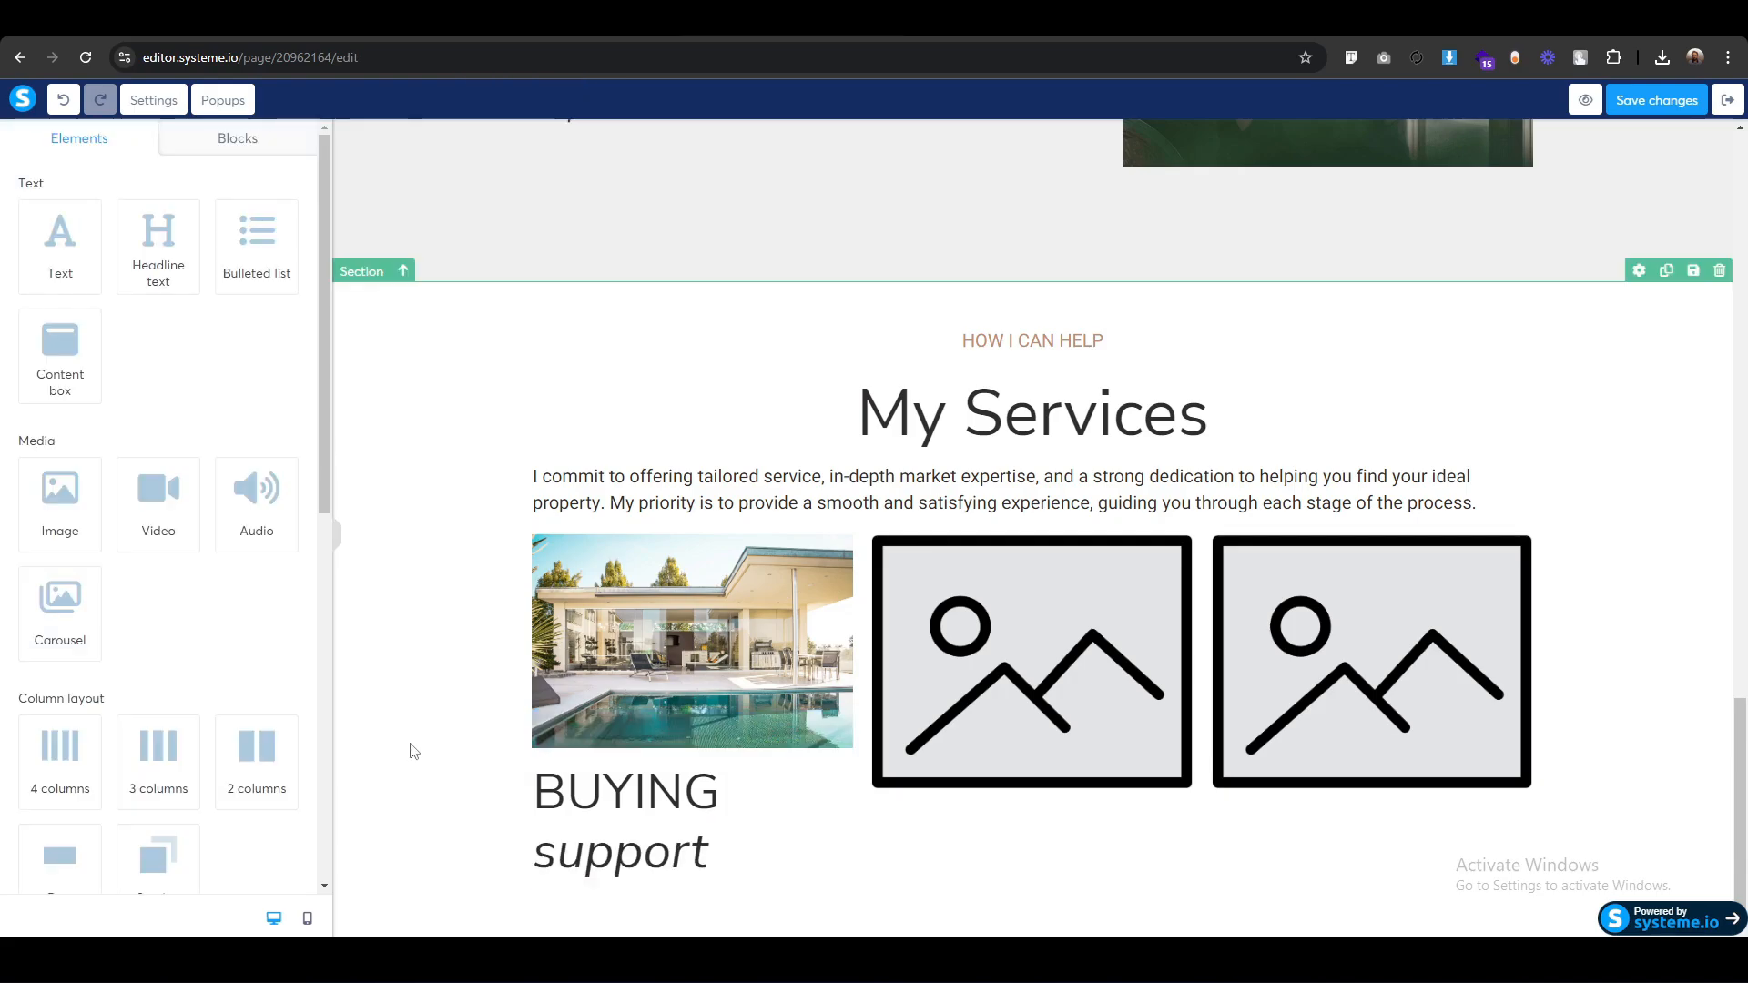
Center the "BUYING support" headline within its column.
left_click(554, 770)
scroll(223, 824, "down", 4)
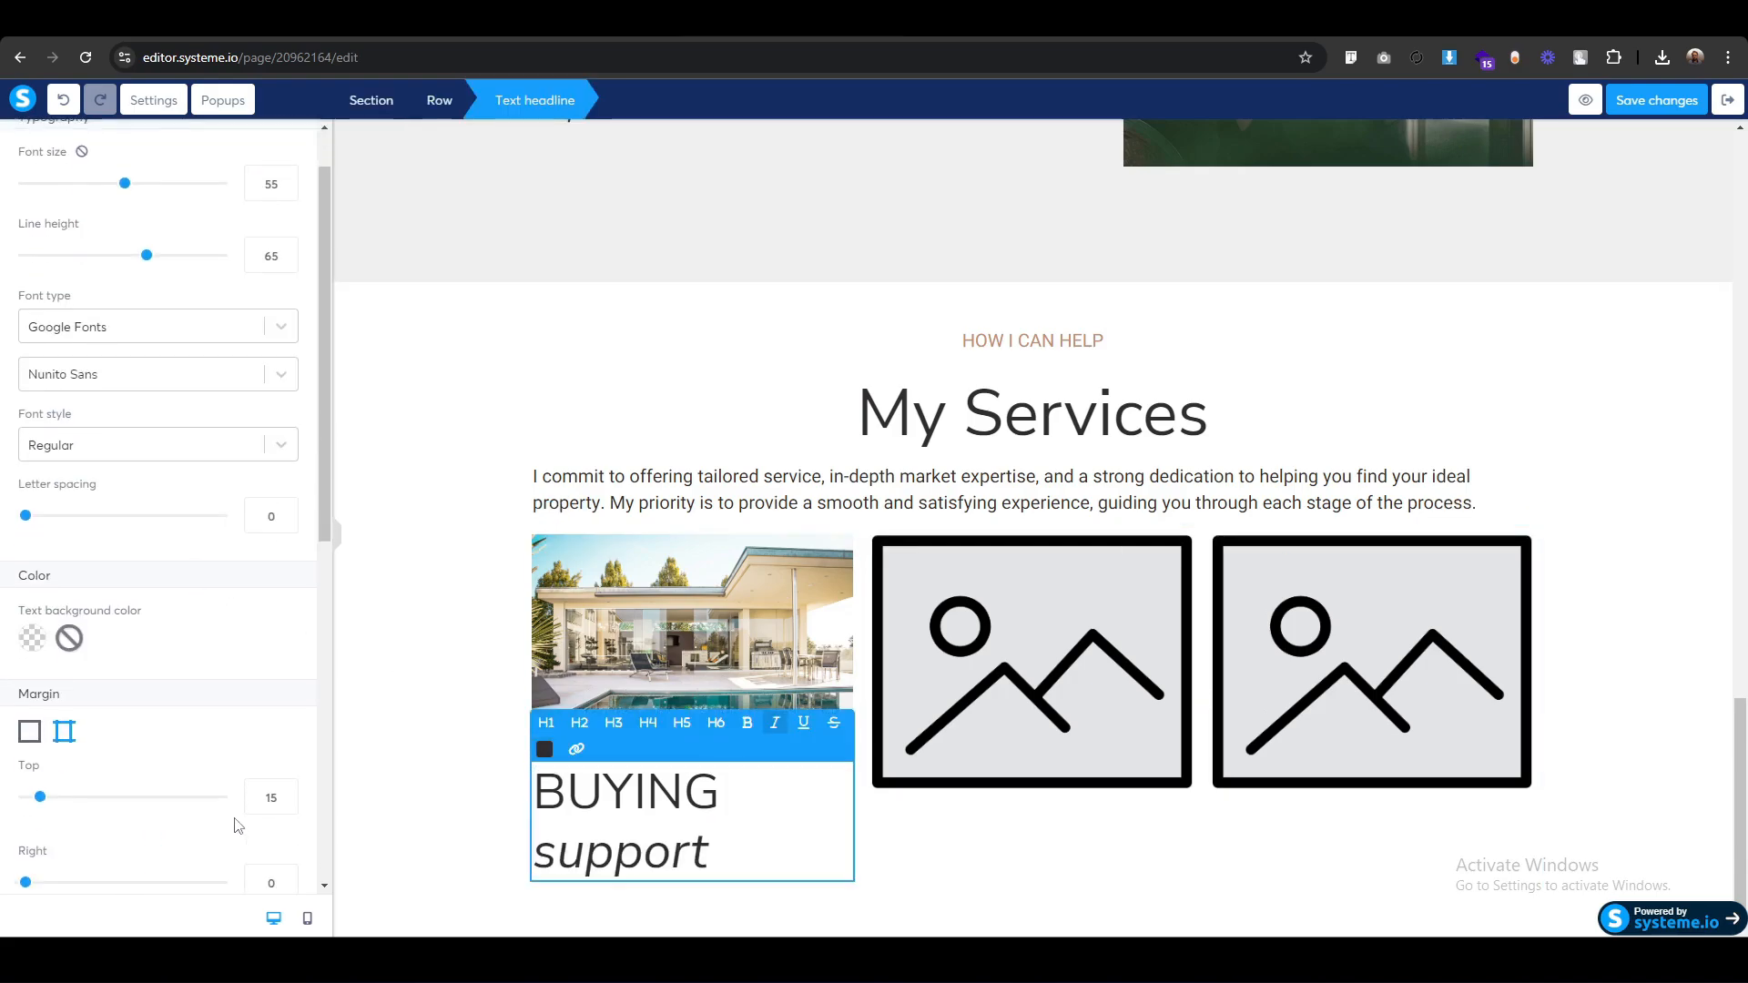
scroll(219, 781, "down", 2)
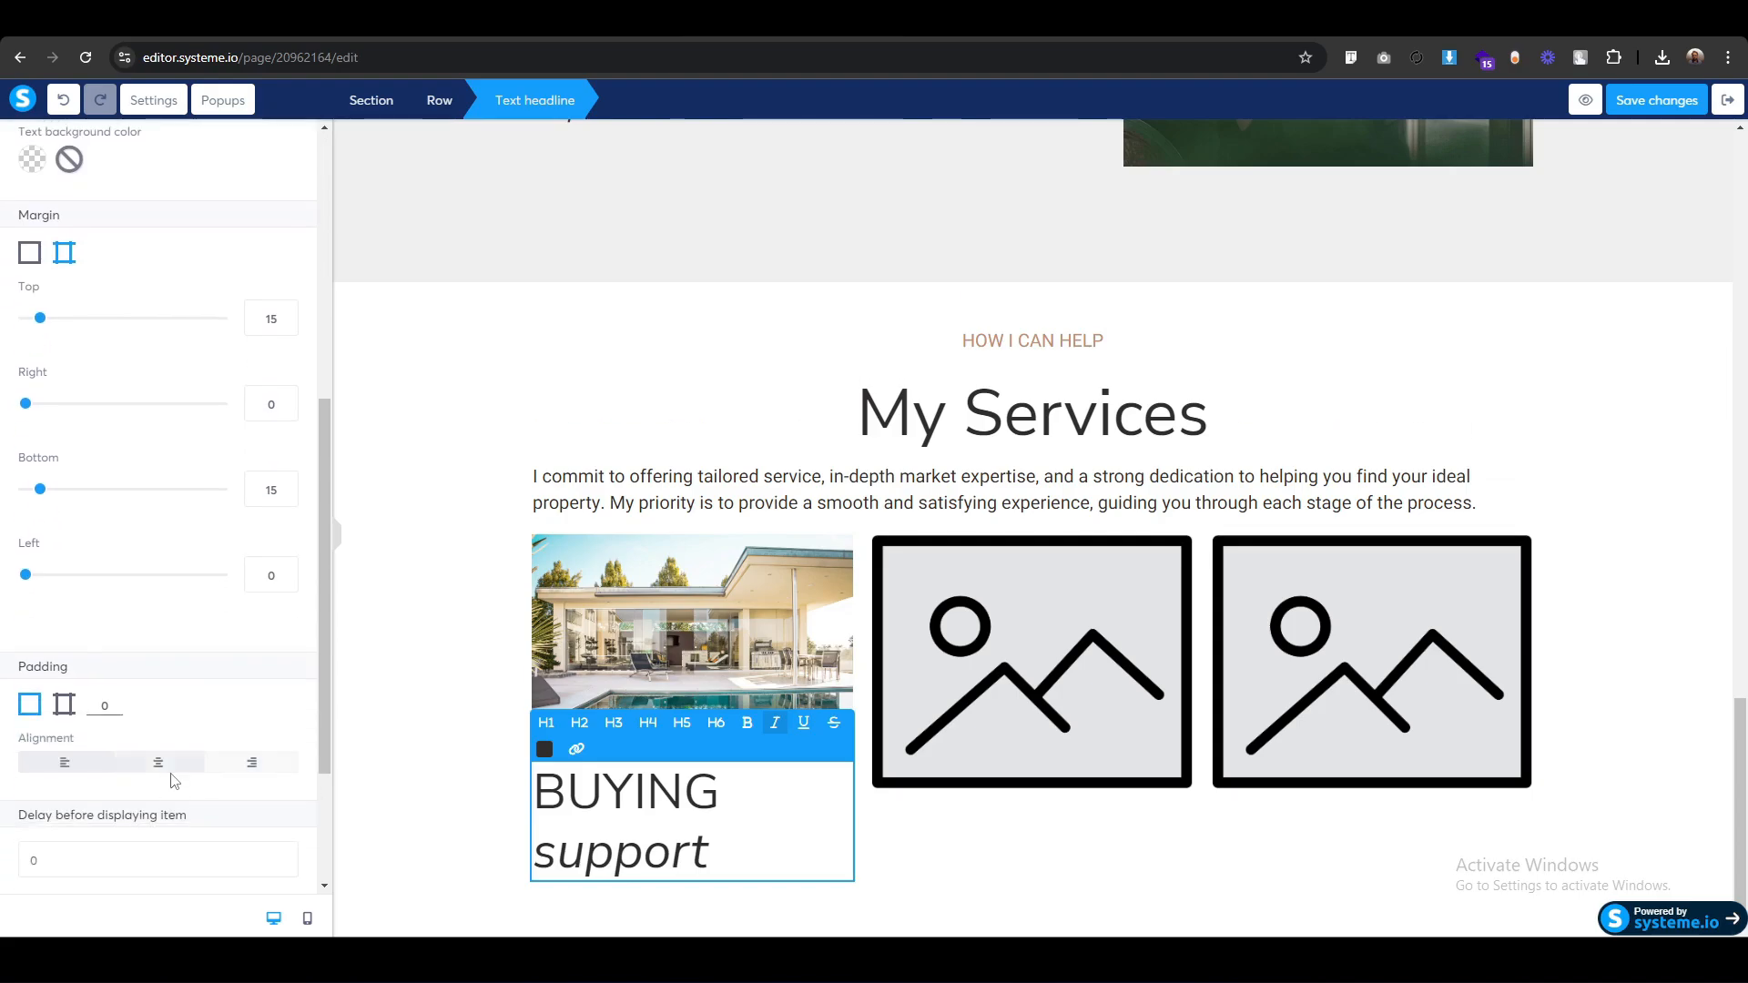
left_click(164, 768)
left_click(358, 798)
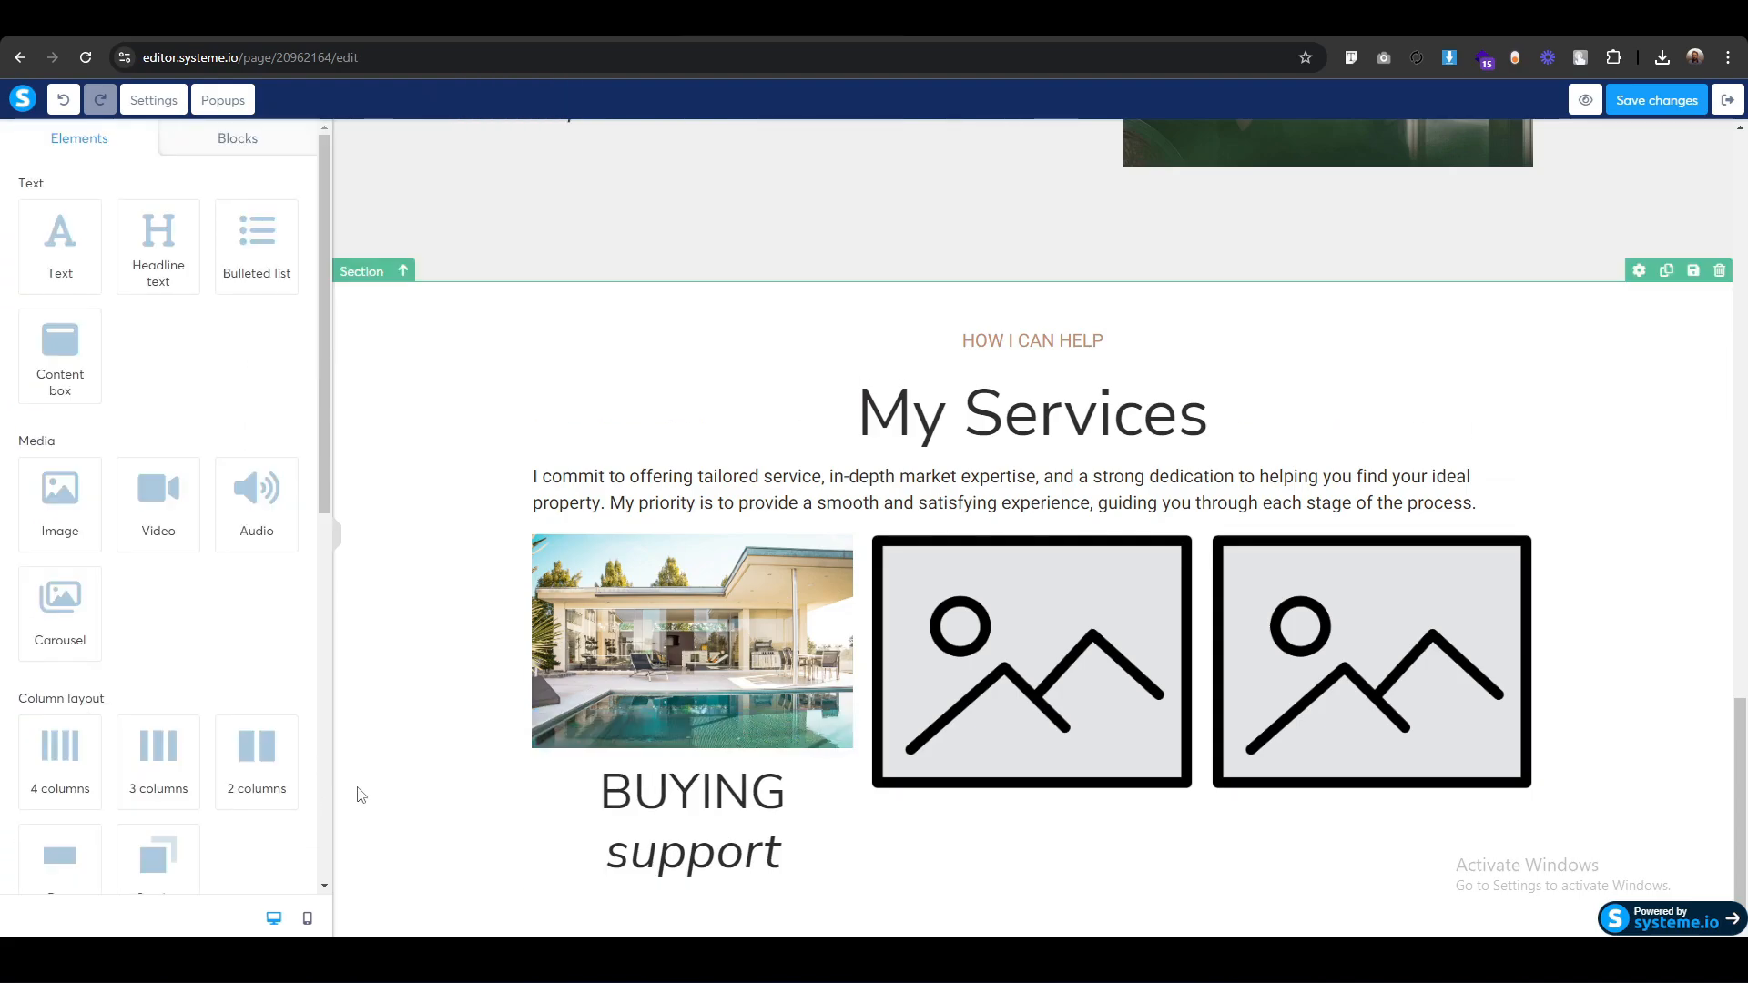
Set the line height of the "BUYING support" headline to 50.
left_click(558, 772)
left_click(496, 735)
left_click(627, 815)
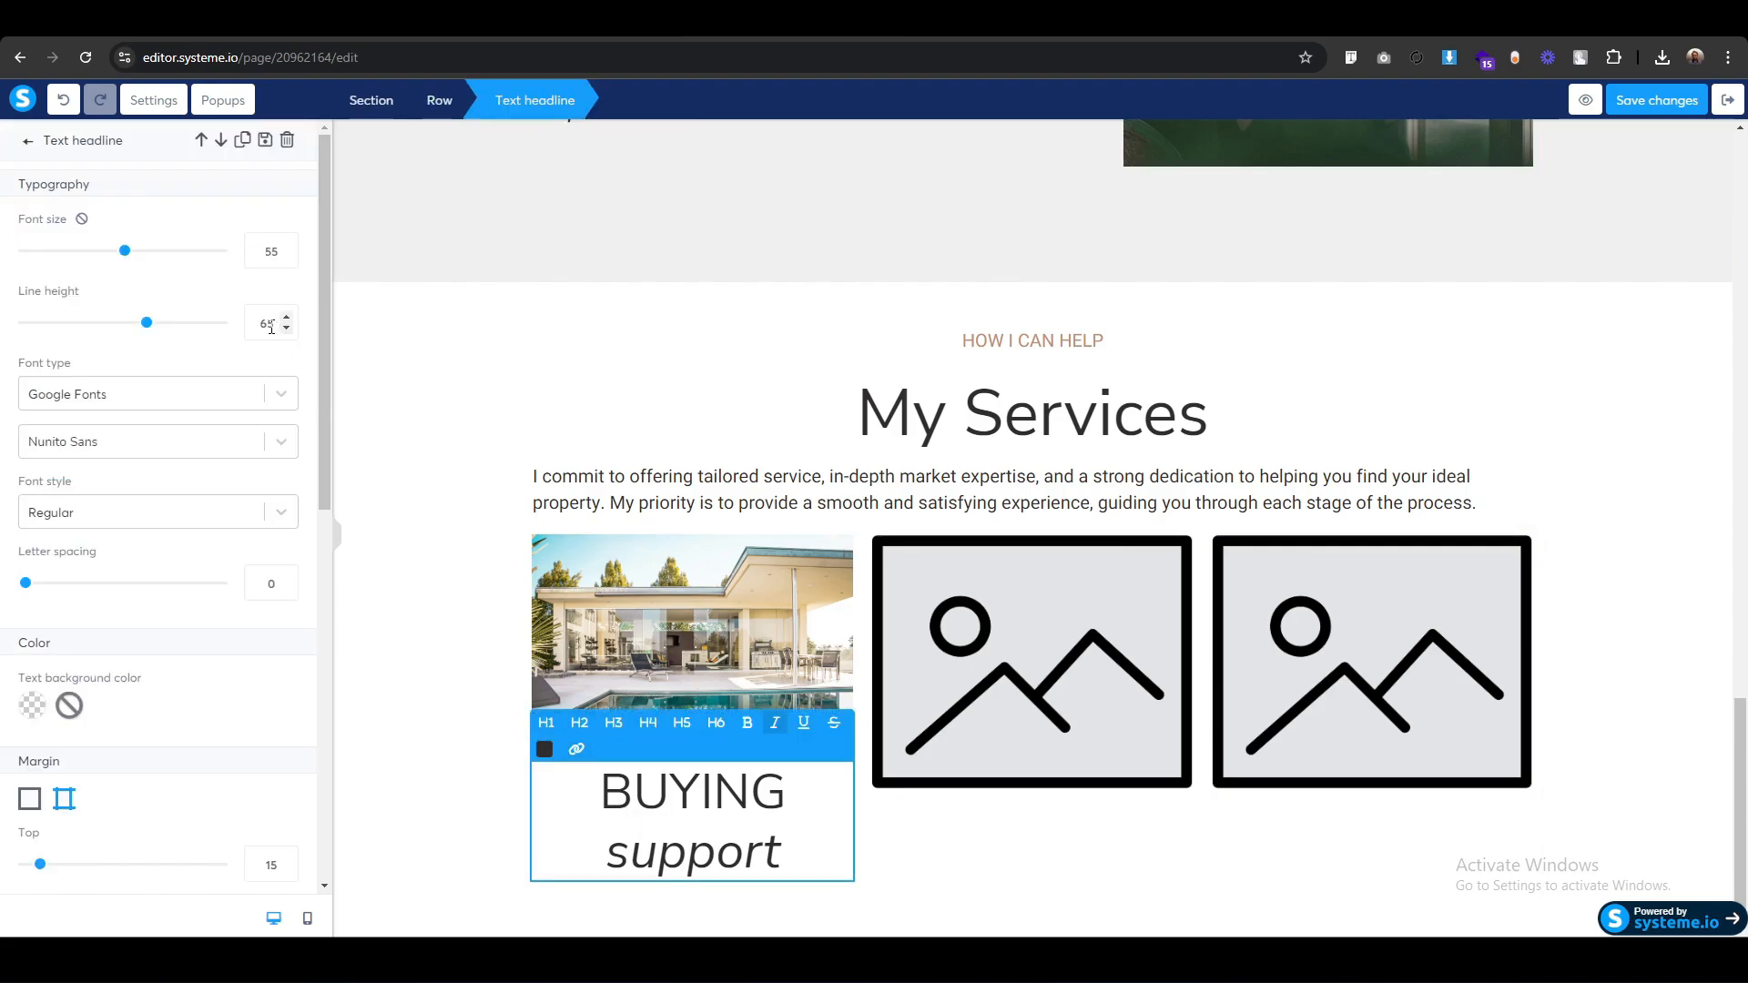
left_click_drag(271, 328, 236, 332)
type("56")
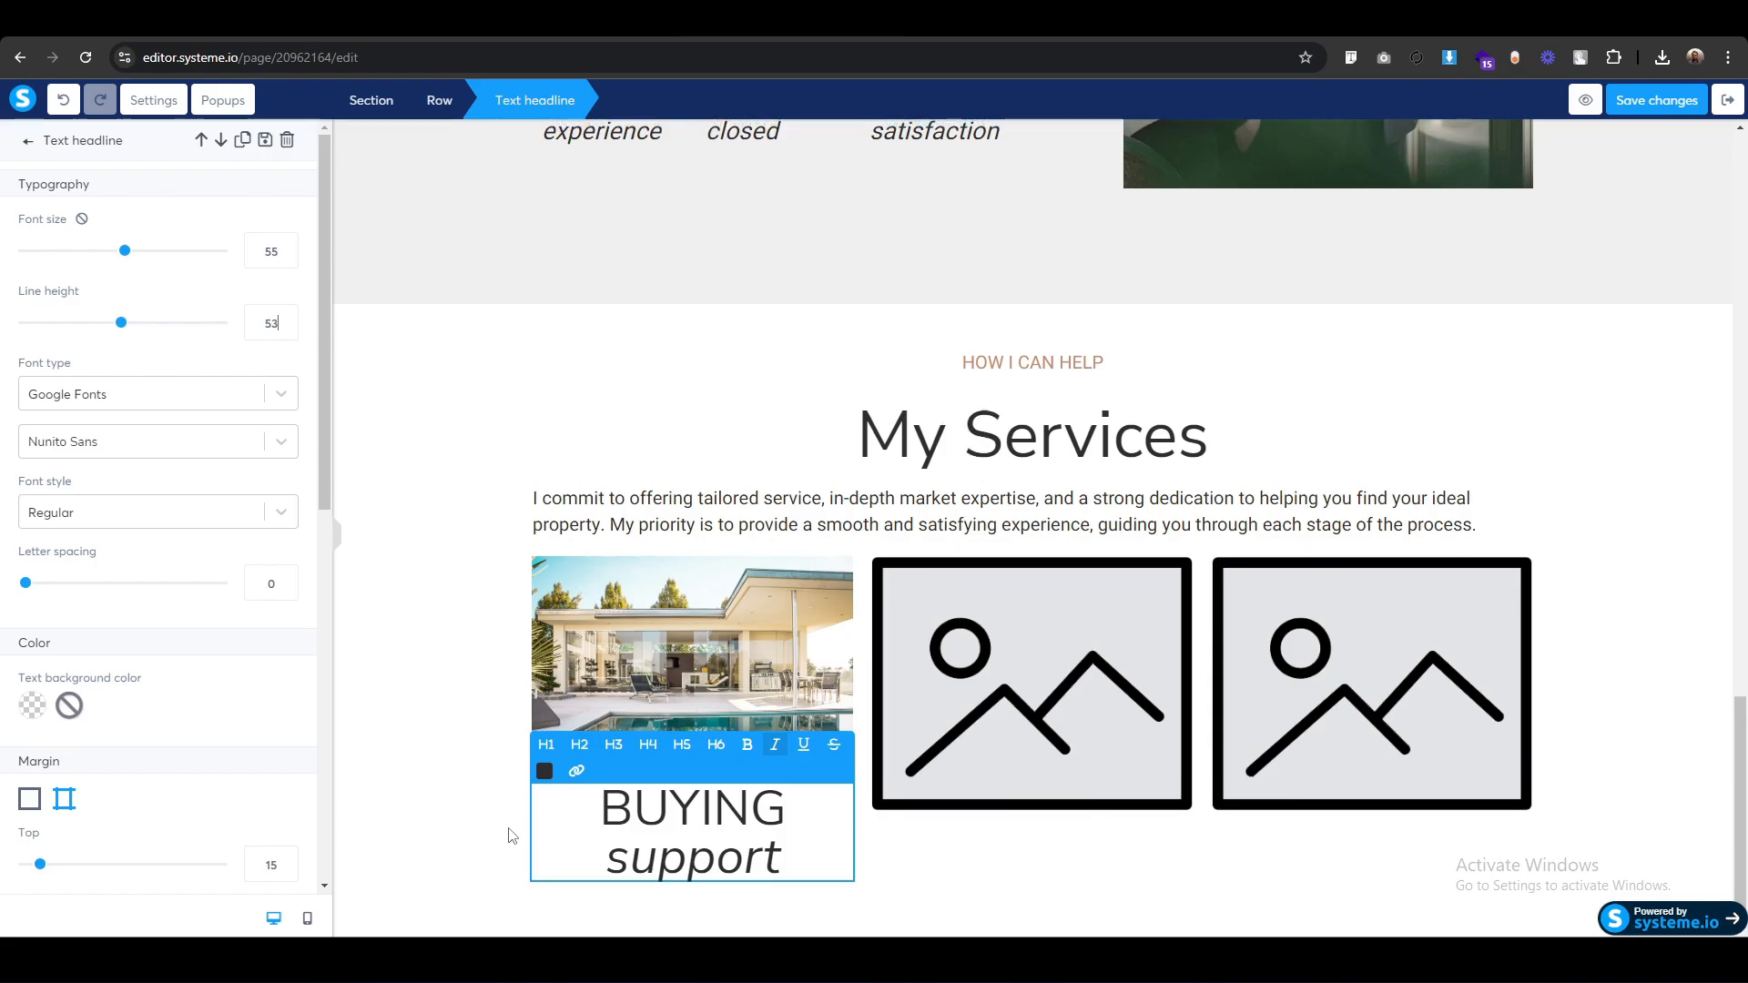
key("Escape")
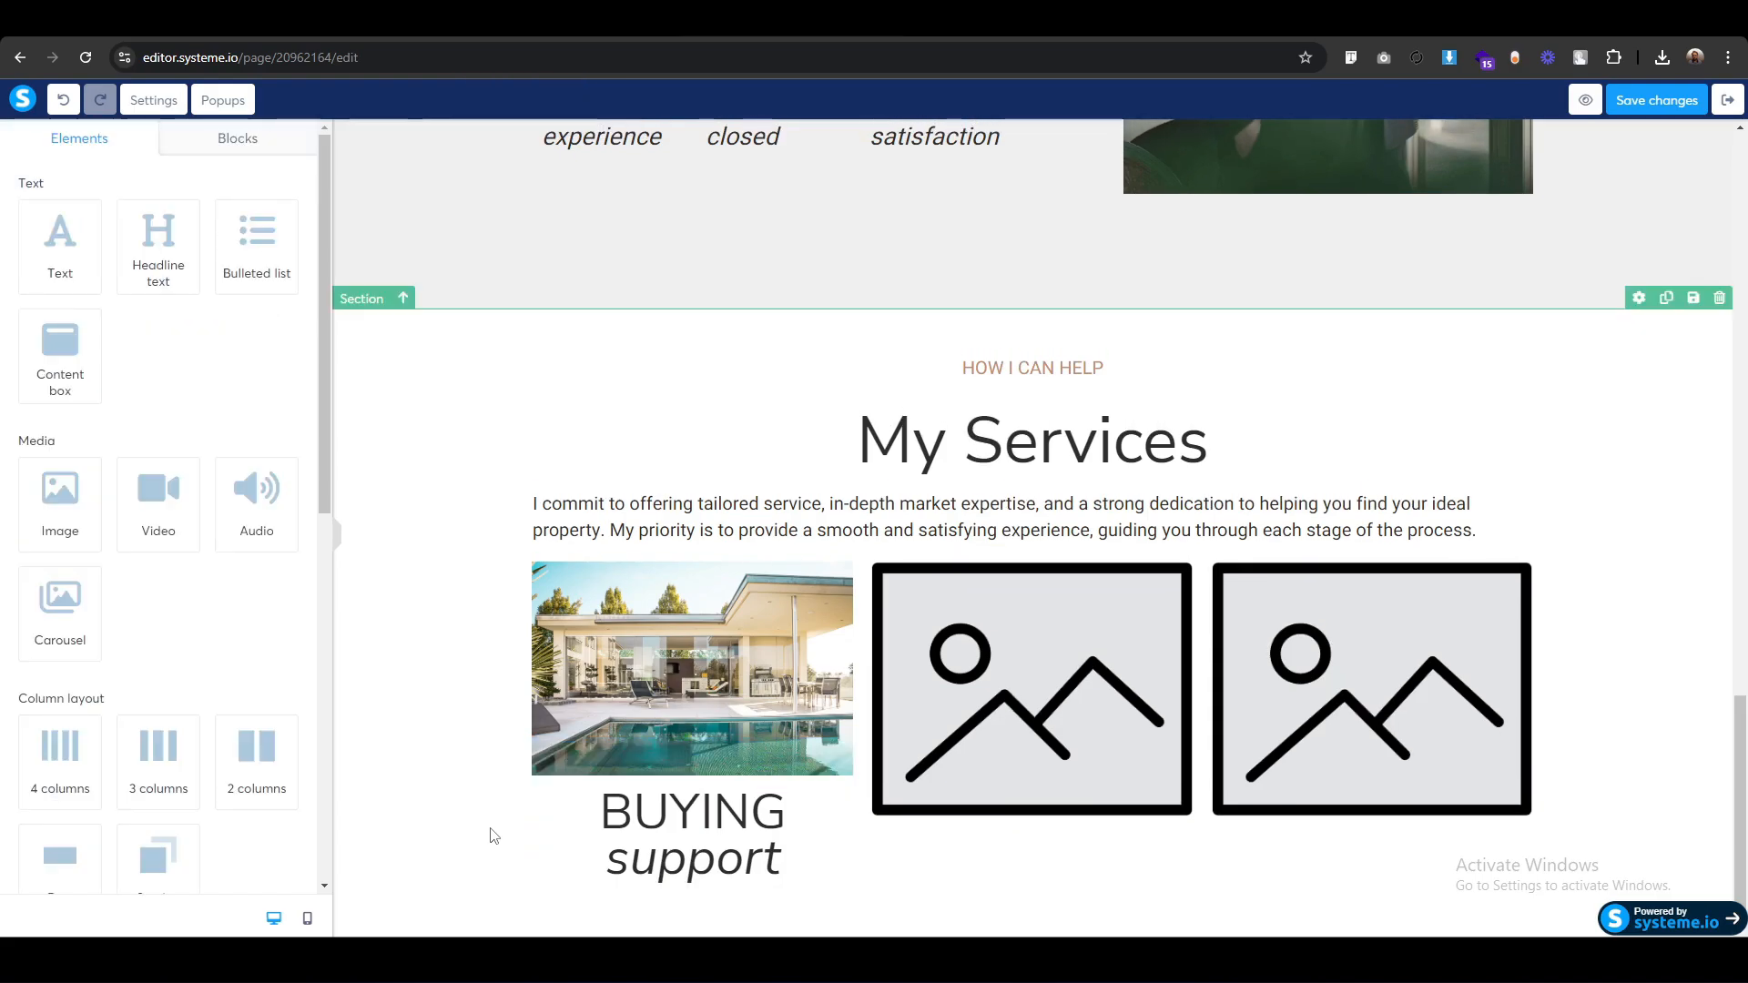
Raise the top margin of the "BUYING support" headline to 30.
left_click(581, 835)
scroll(174, 721, "down", 3)
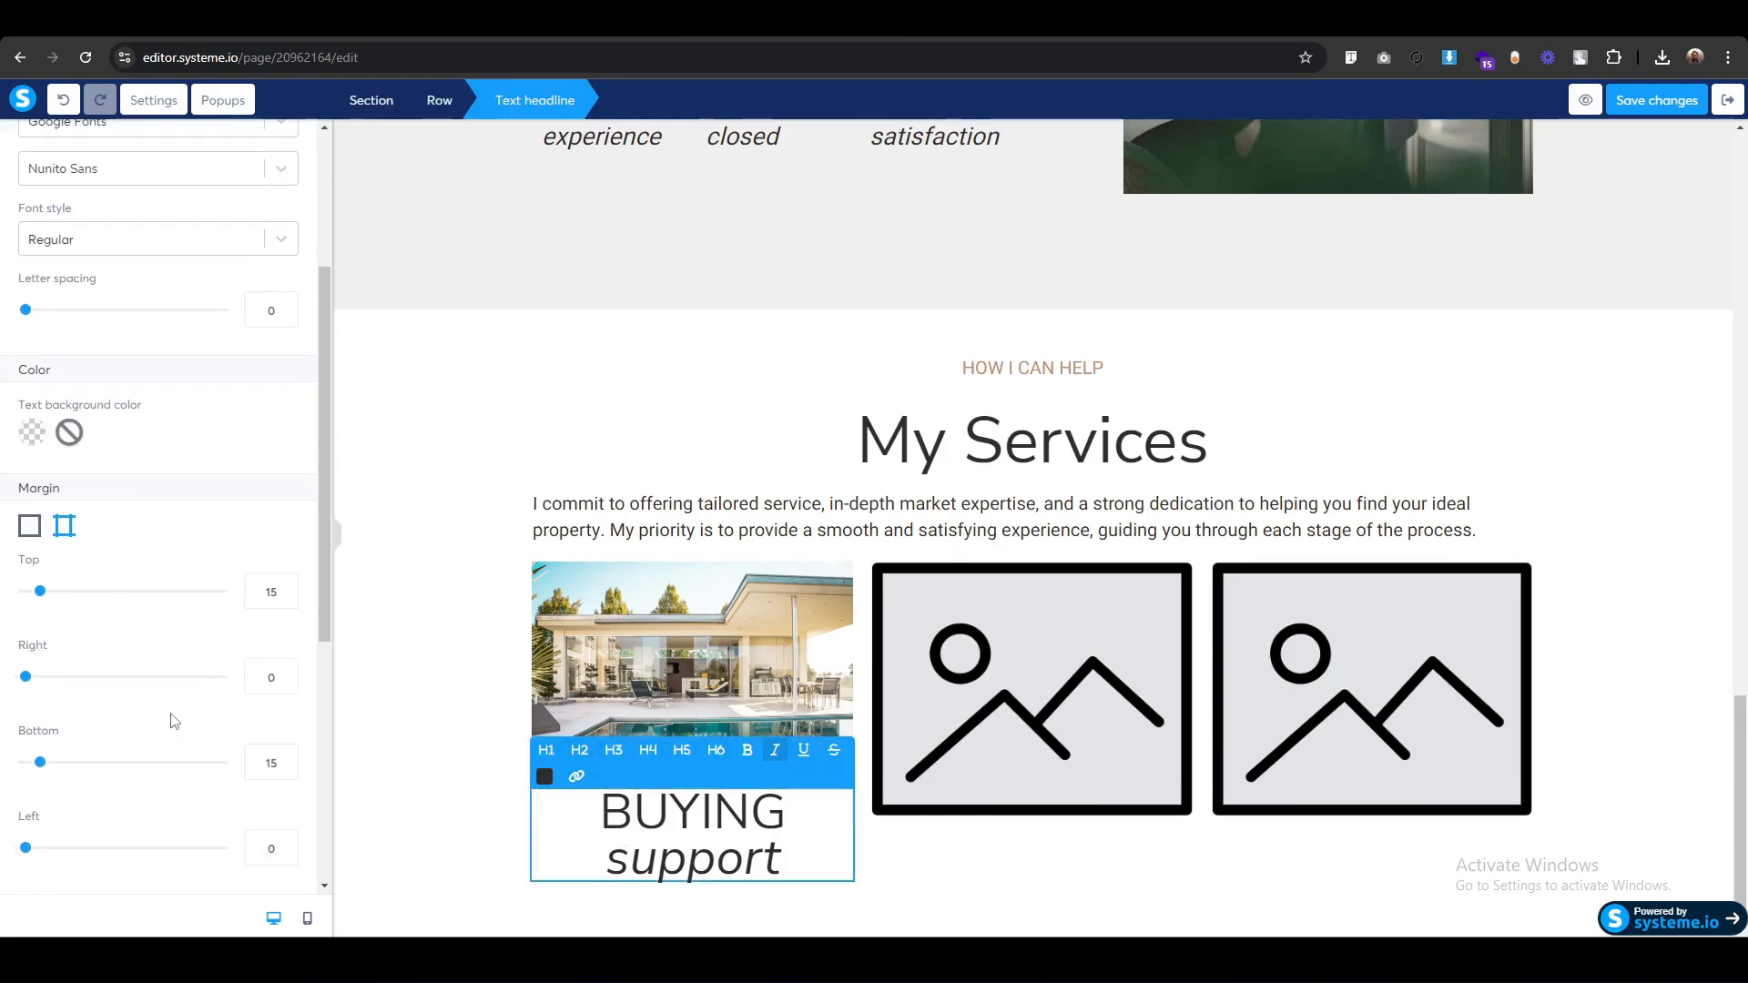
left_click(247, 594)
key("Up")
key("Up")
key("Up")
key("Up")
key("Up")
key("Up")
key("Up")
key("Up")
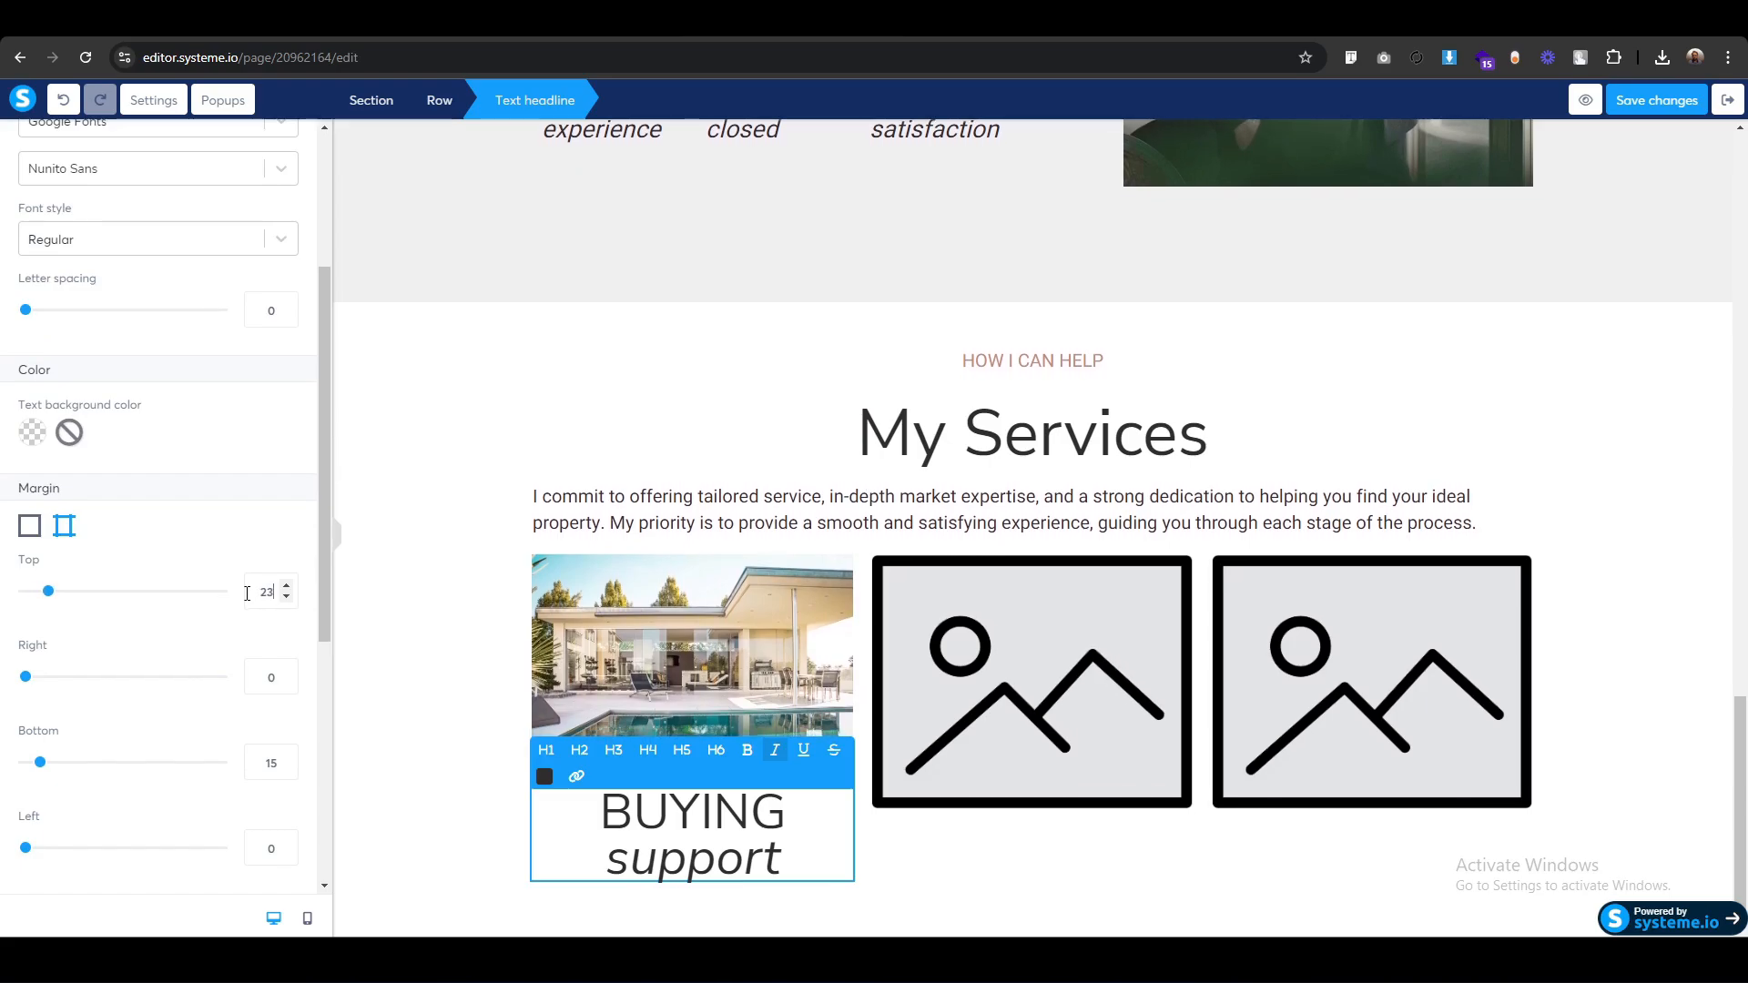
key("Up")
key("Up")
key("Up")
key("Up")
key("Up")
key("Up")
key("Up")
left_click(412, 675)
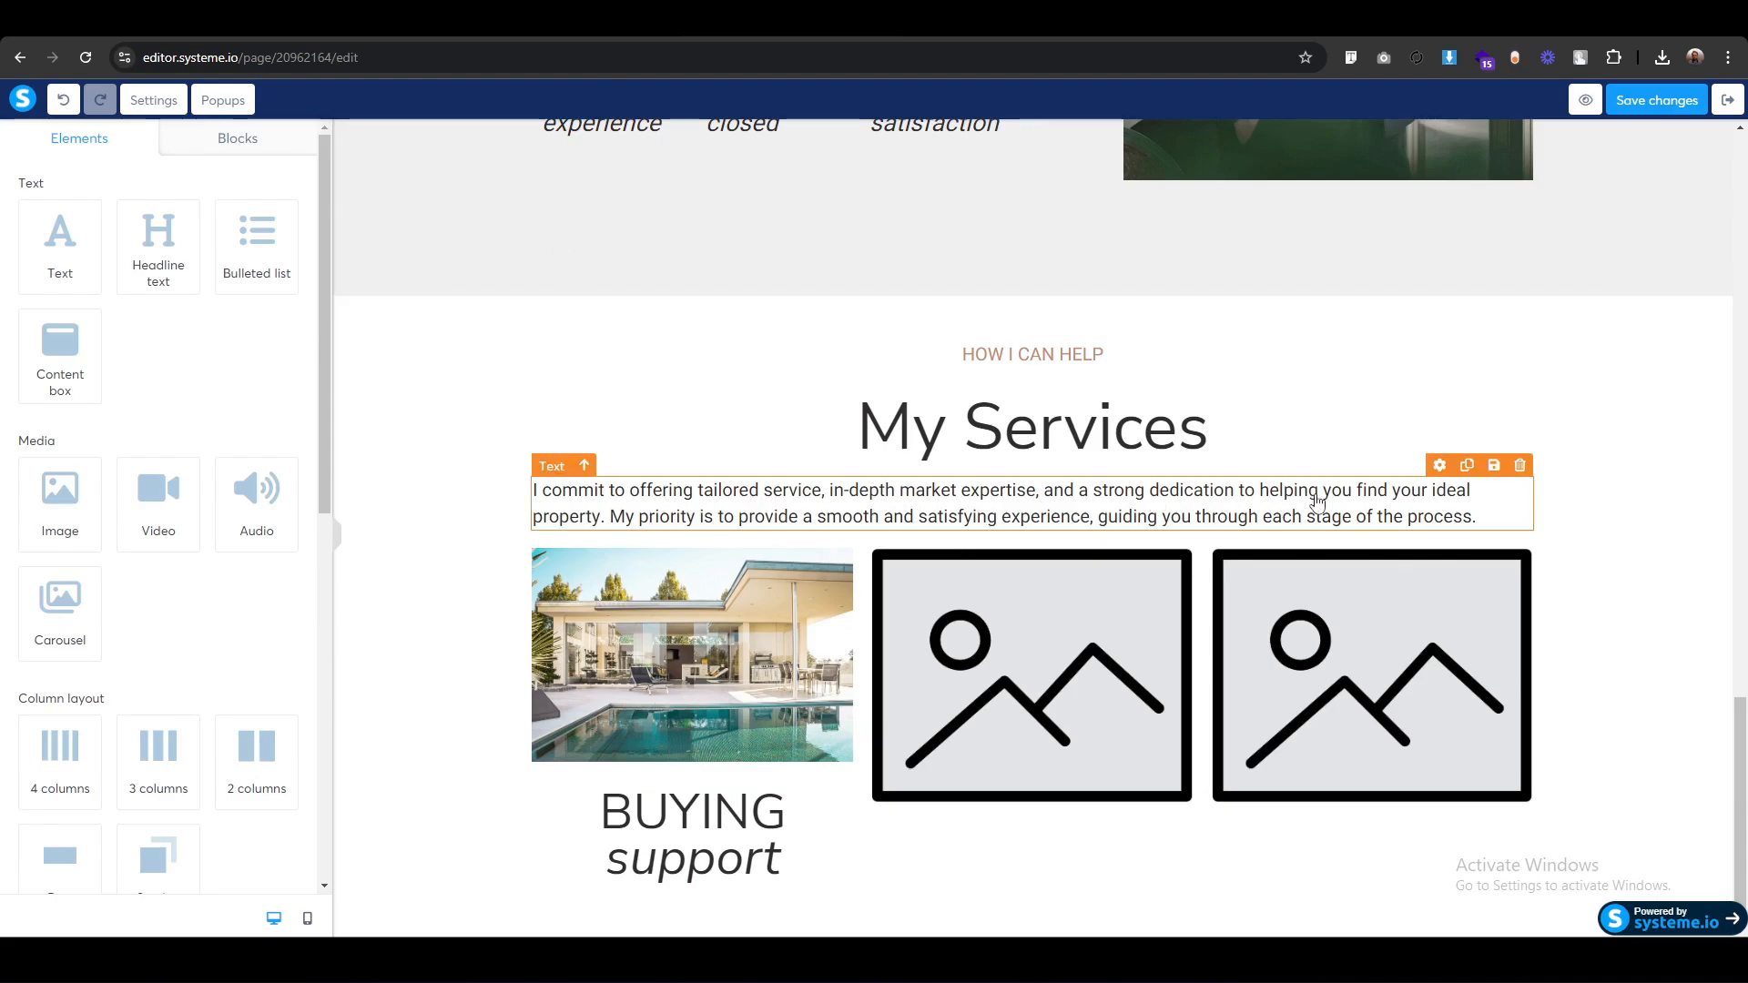
Duplicate the My Services description below the "BUYING support" headline and replace the copy's text with the buying support paragraph from the reference page.
left_click(1467, 466)
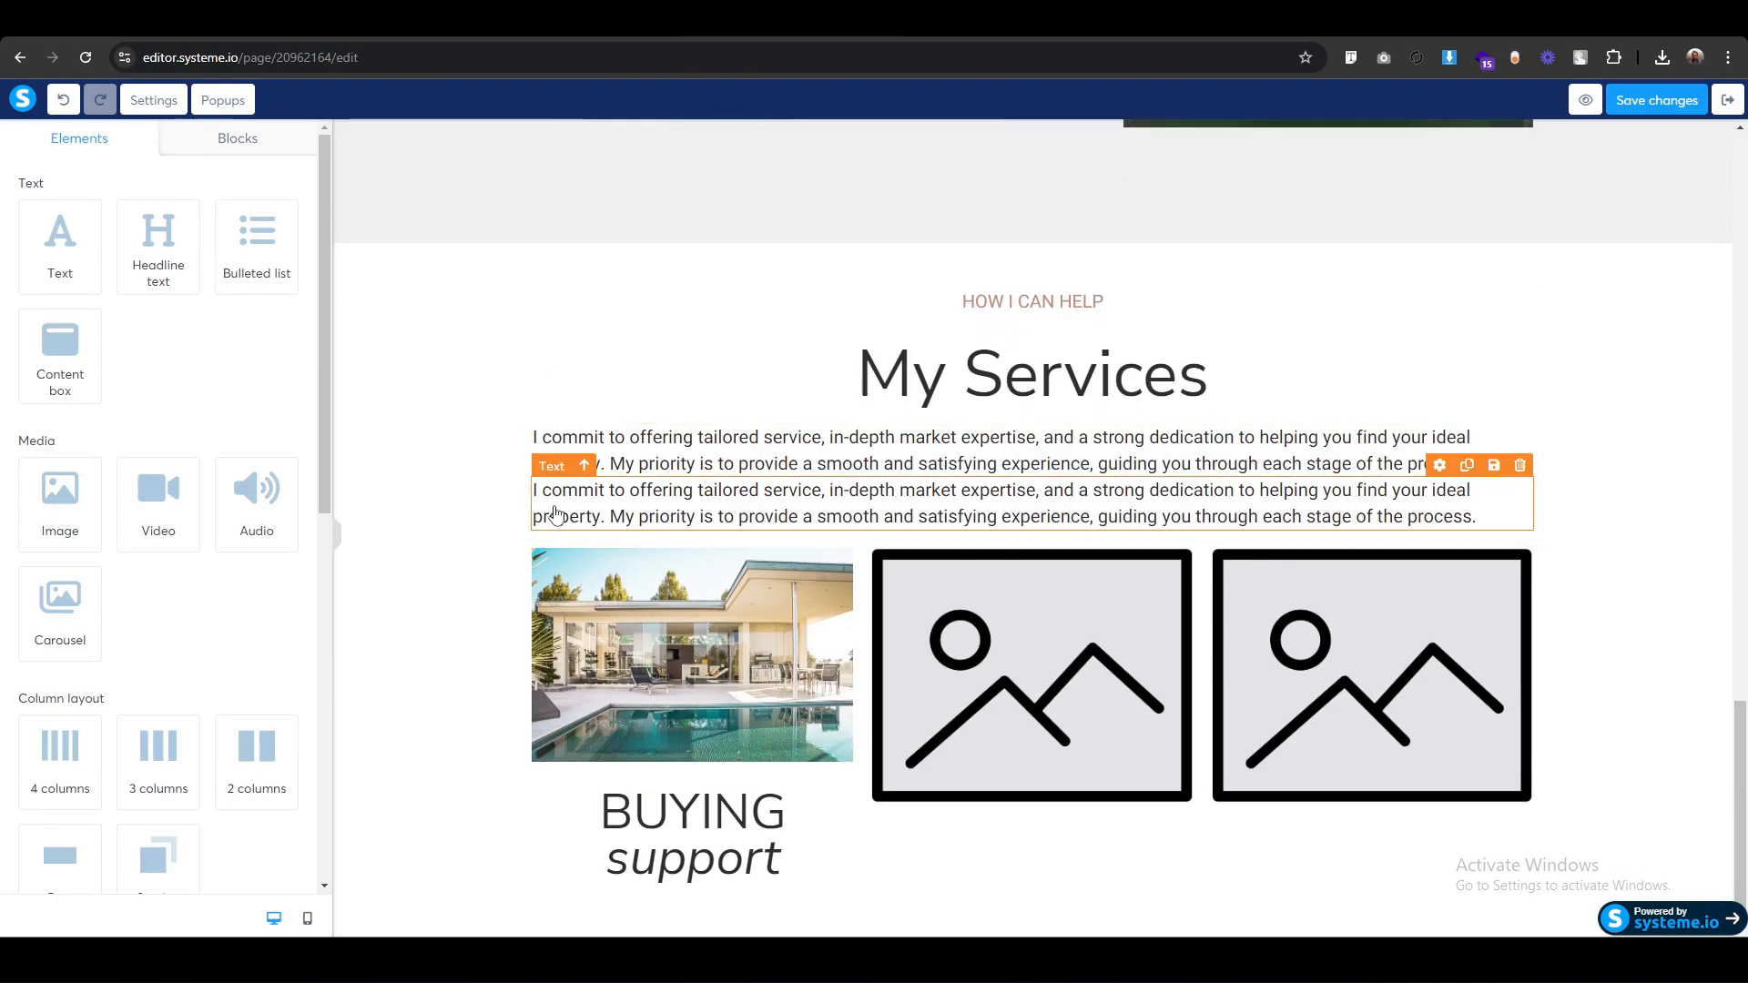
left_click_drag(550, 508, 698, 875)
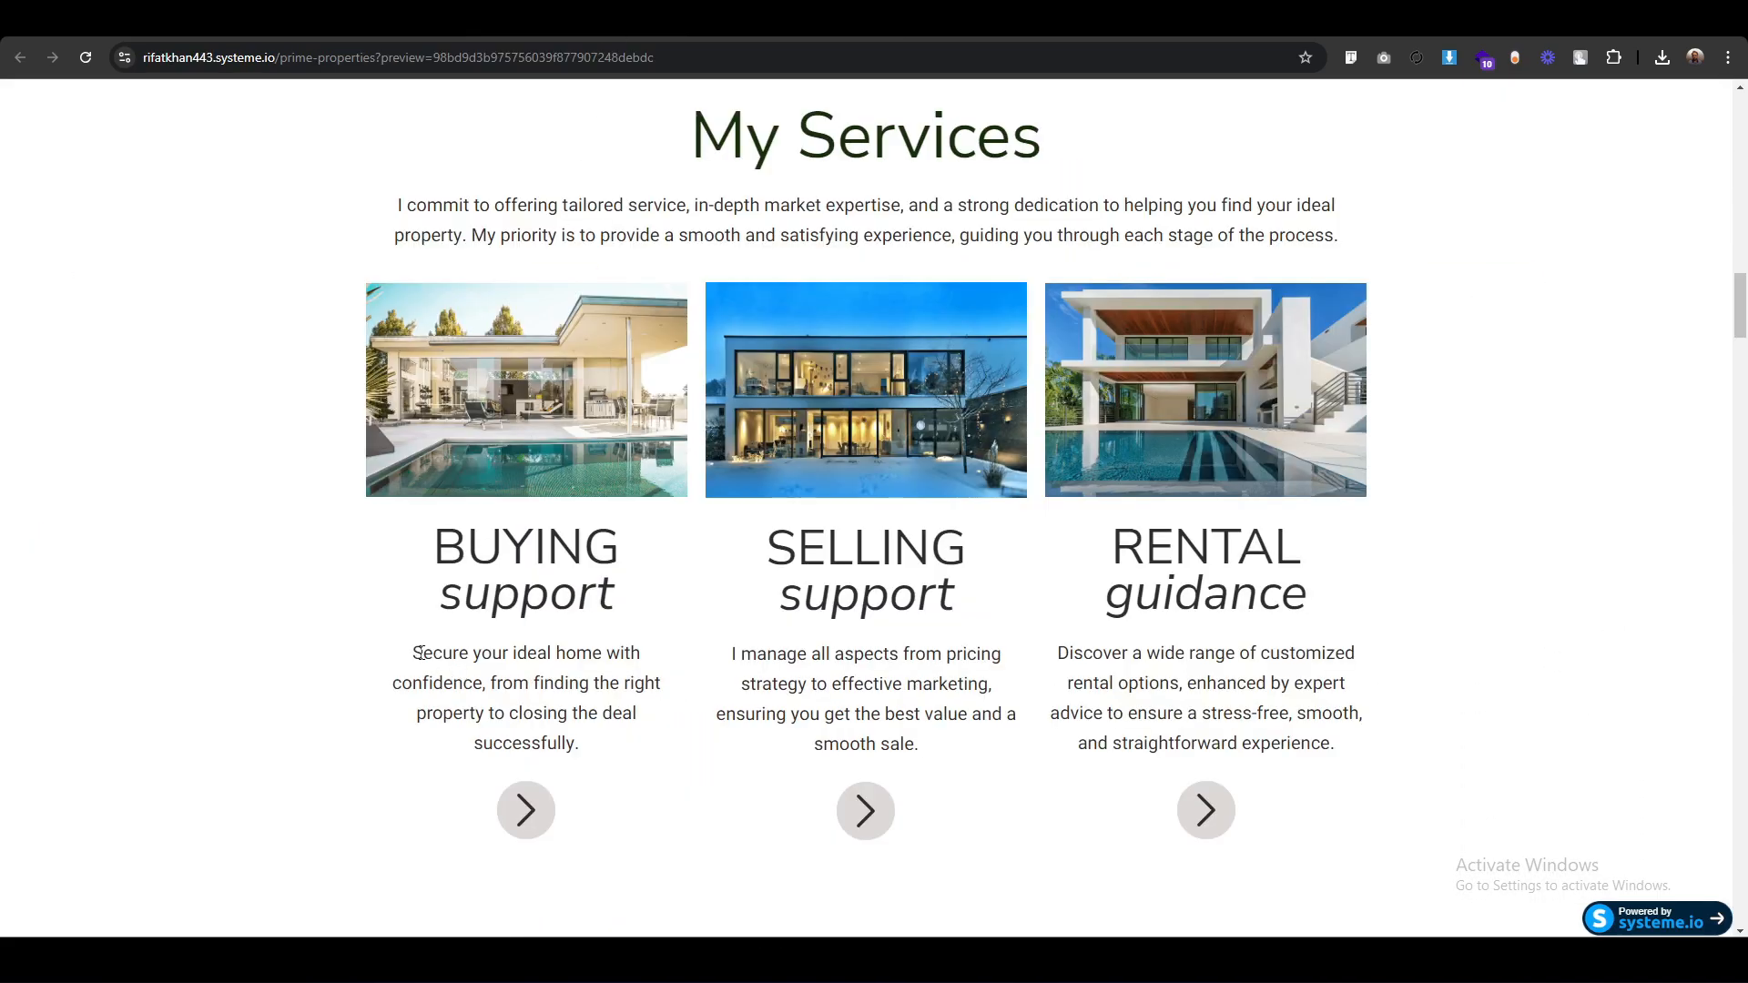
left_click_drag(459, 666, 671, 764)
key("ctrl+c")
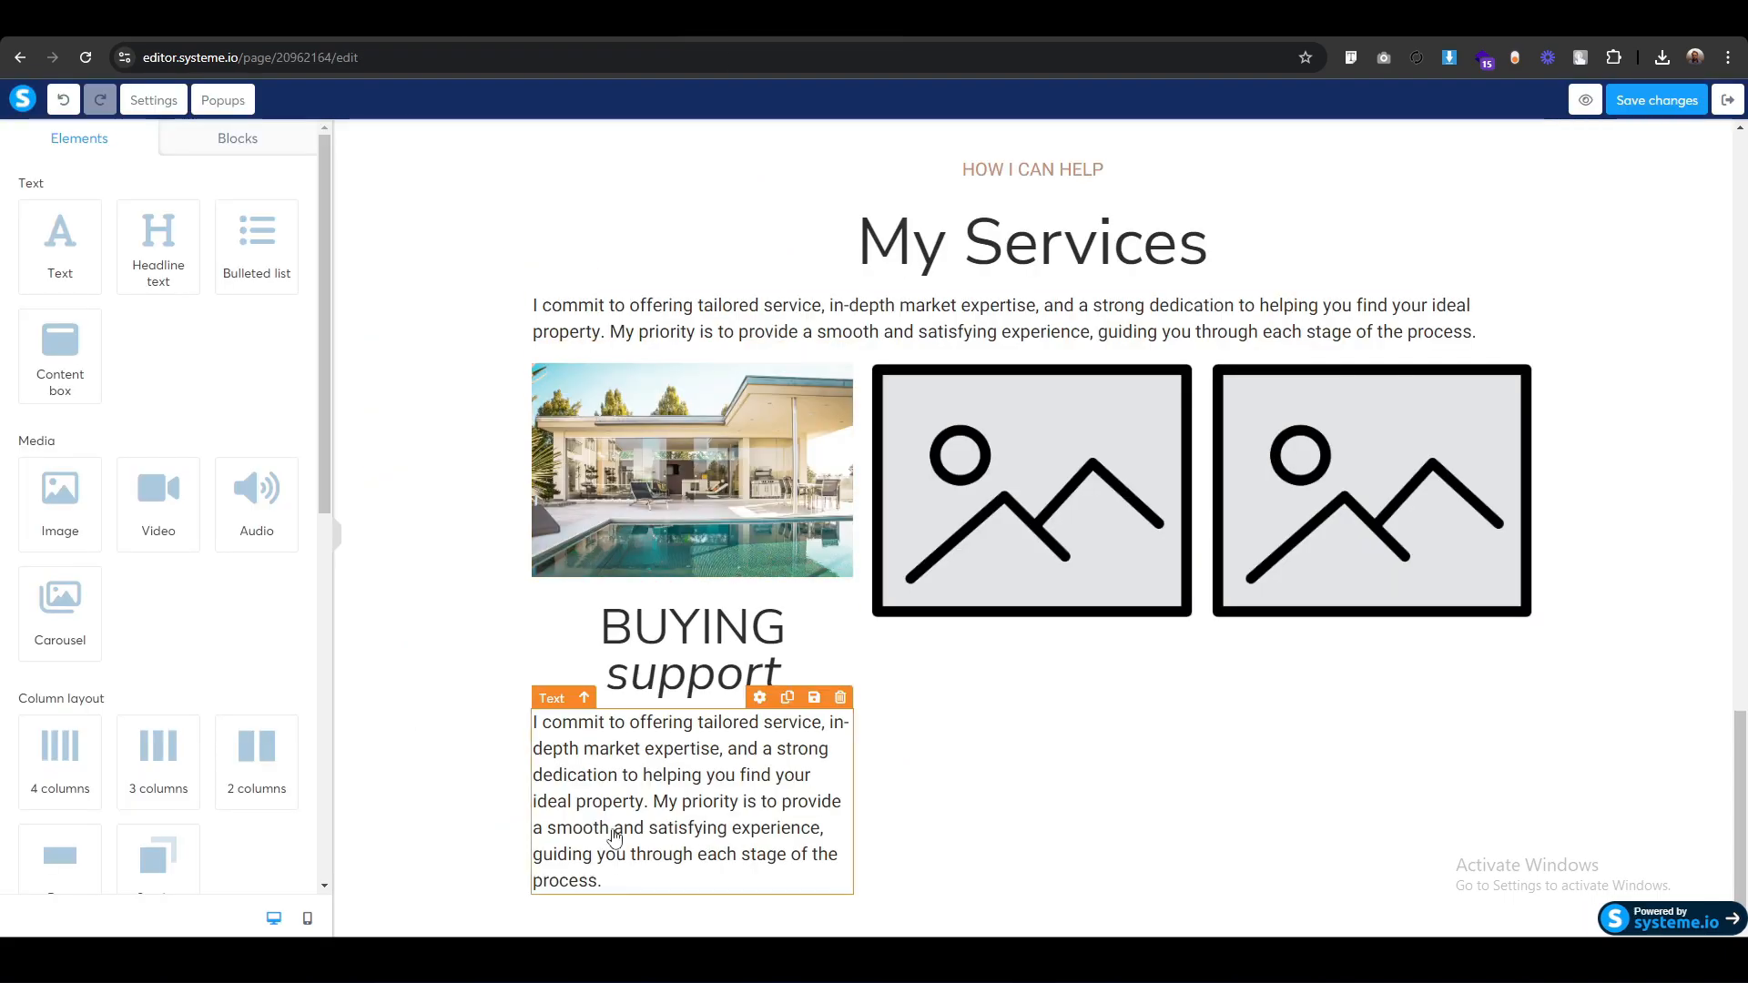
double_click(614, 831)
key("ctrl+a")
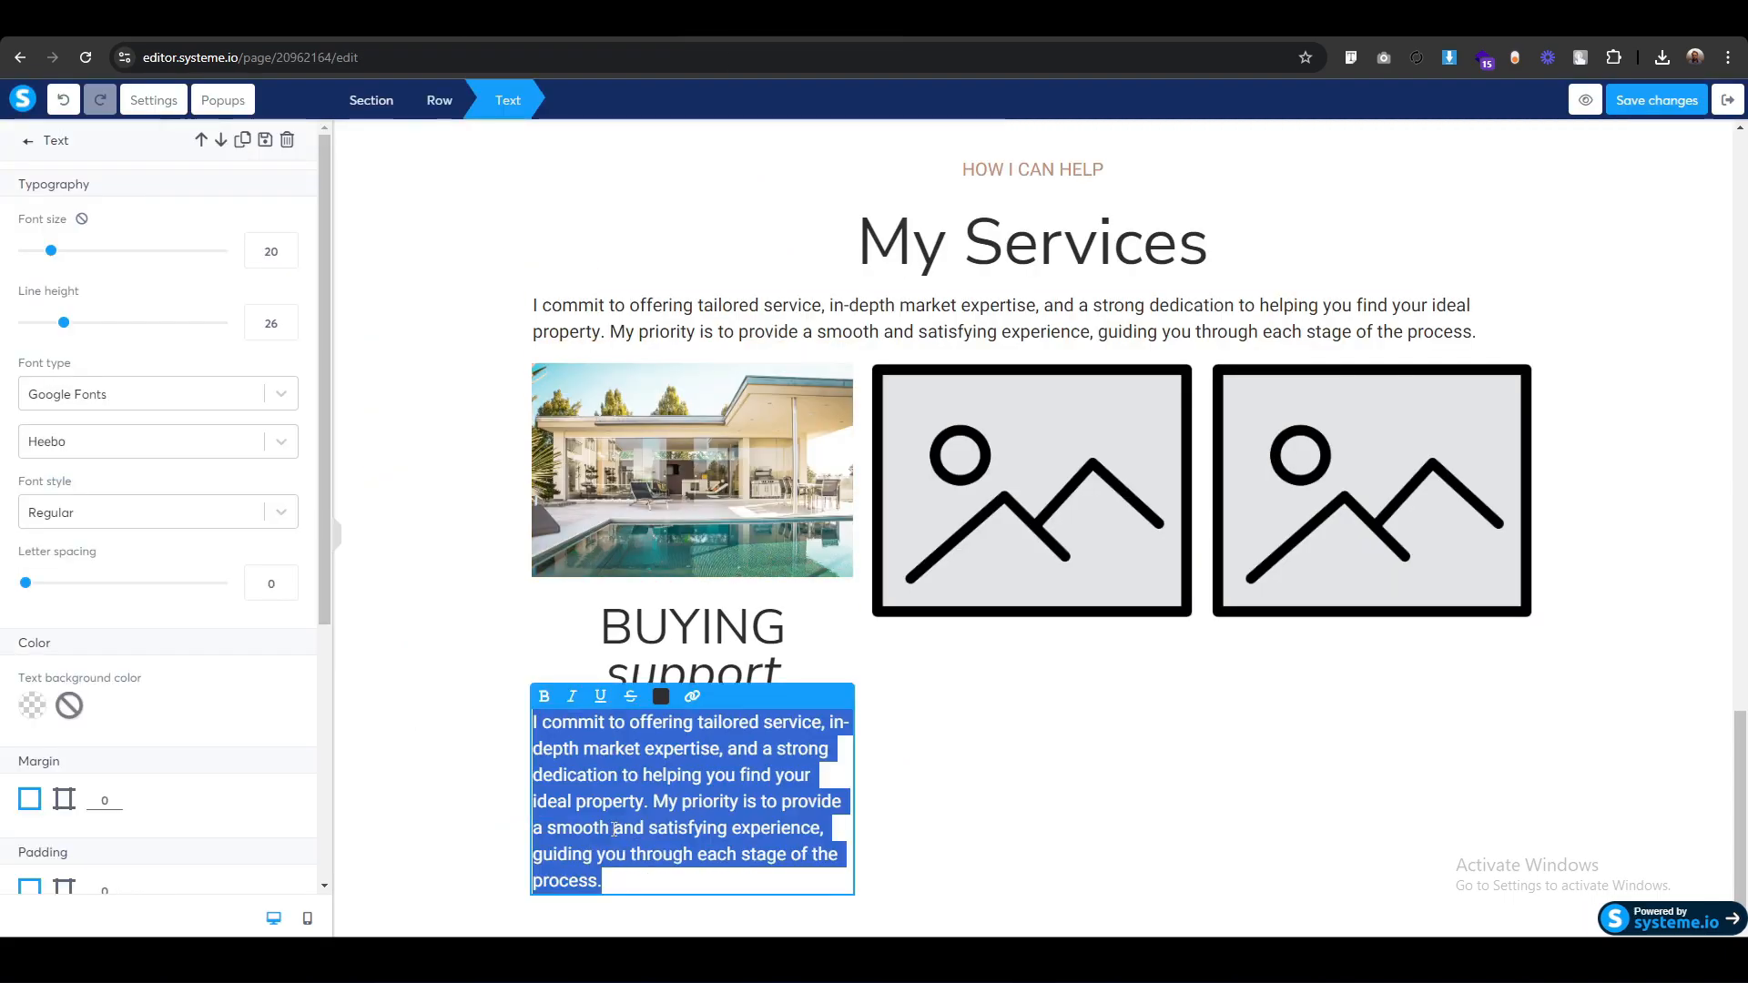
key("ctrl+v")
left_click(785, 128)
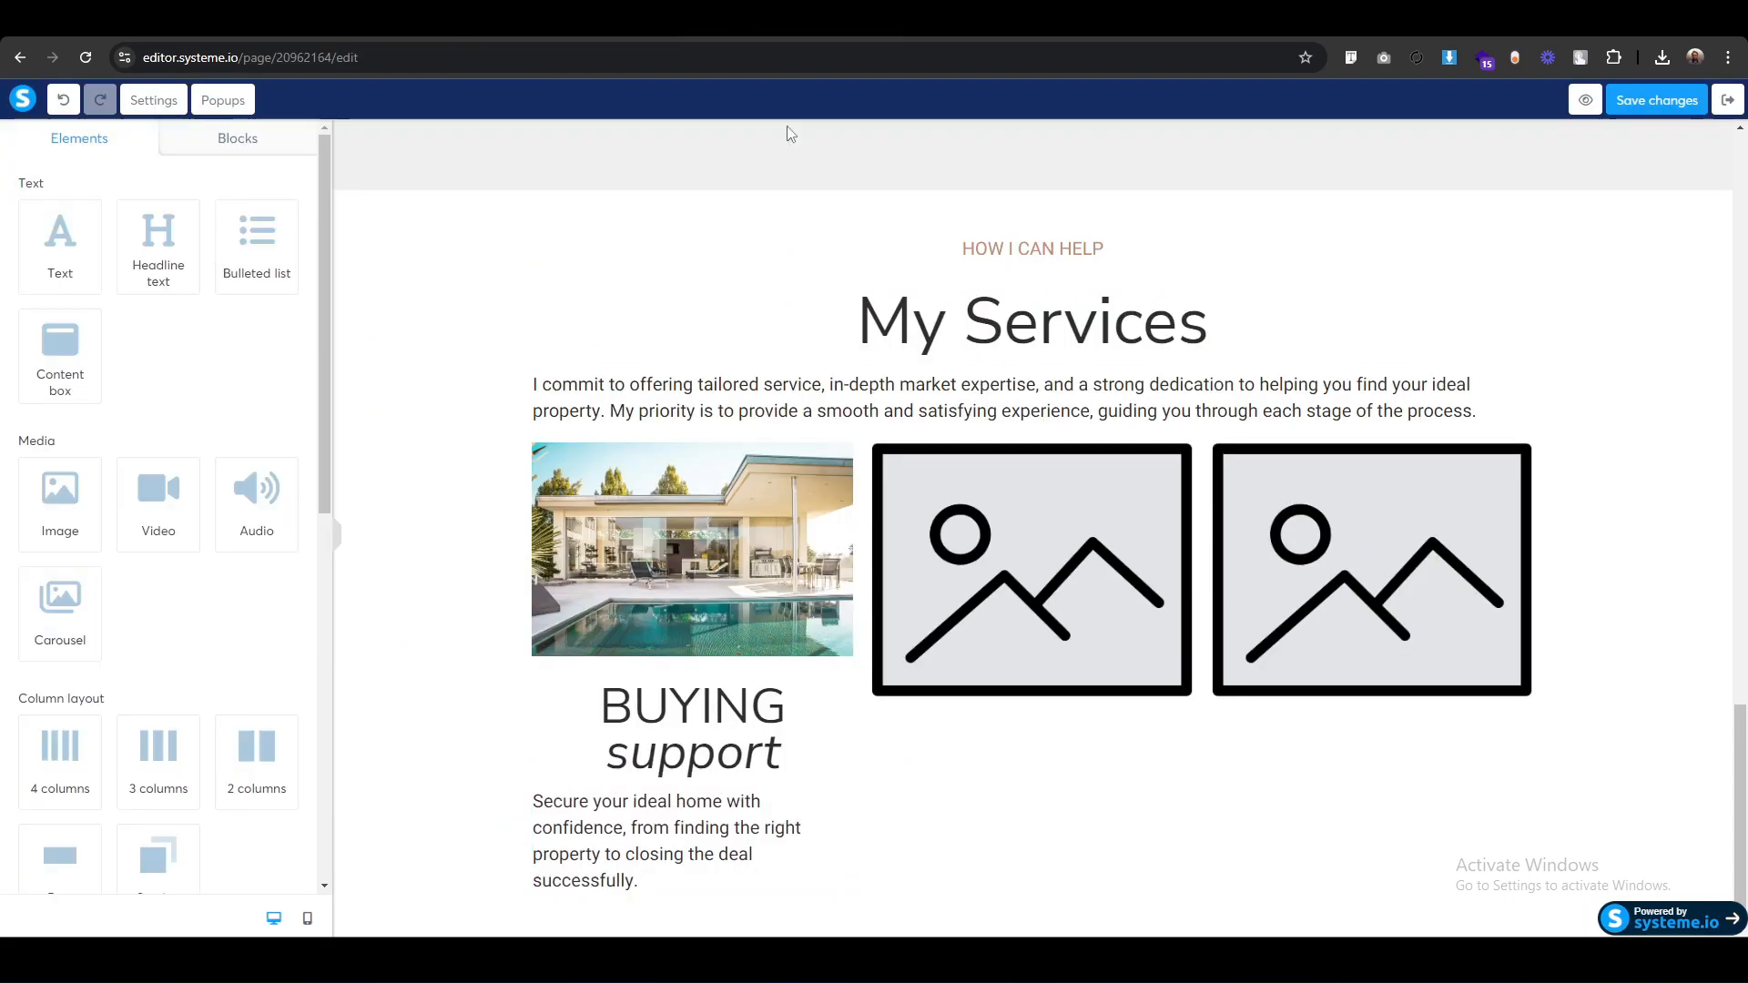
Center the "Secure your ideal home" paragraph in the first column.
left_click(646, 849)
key("ctrl+a")
scroll(72, 701, "down", 4)
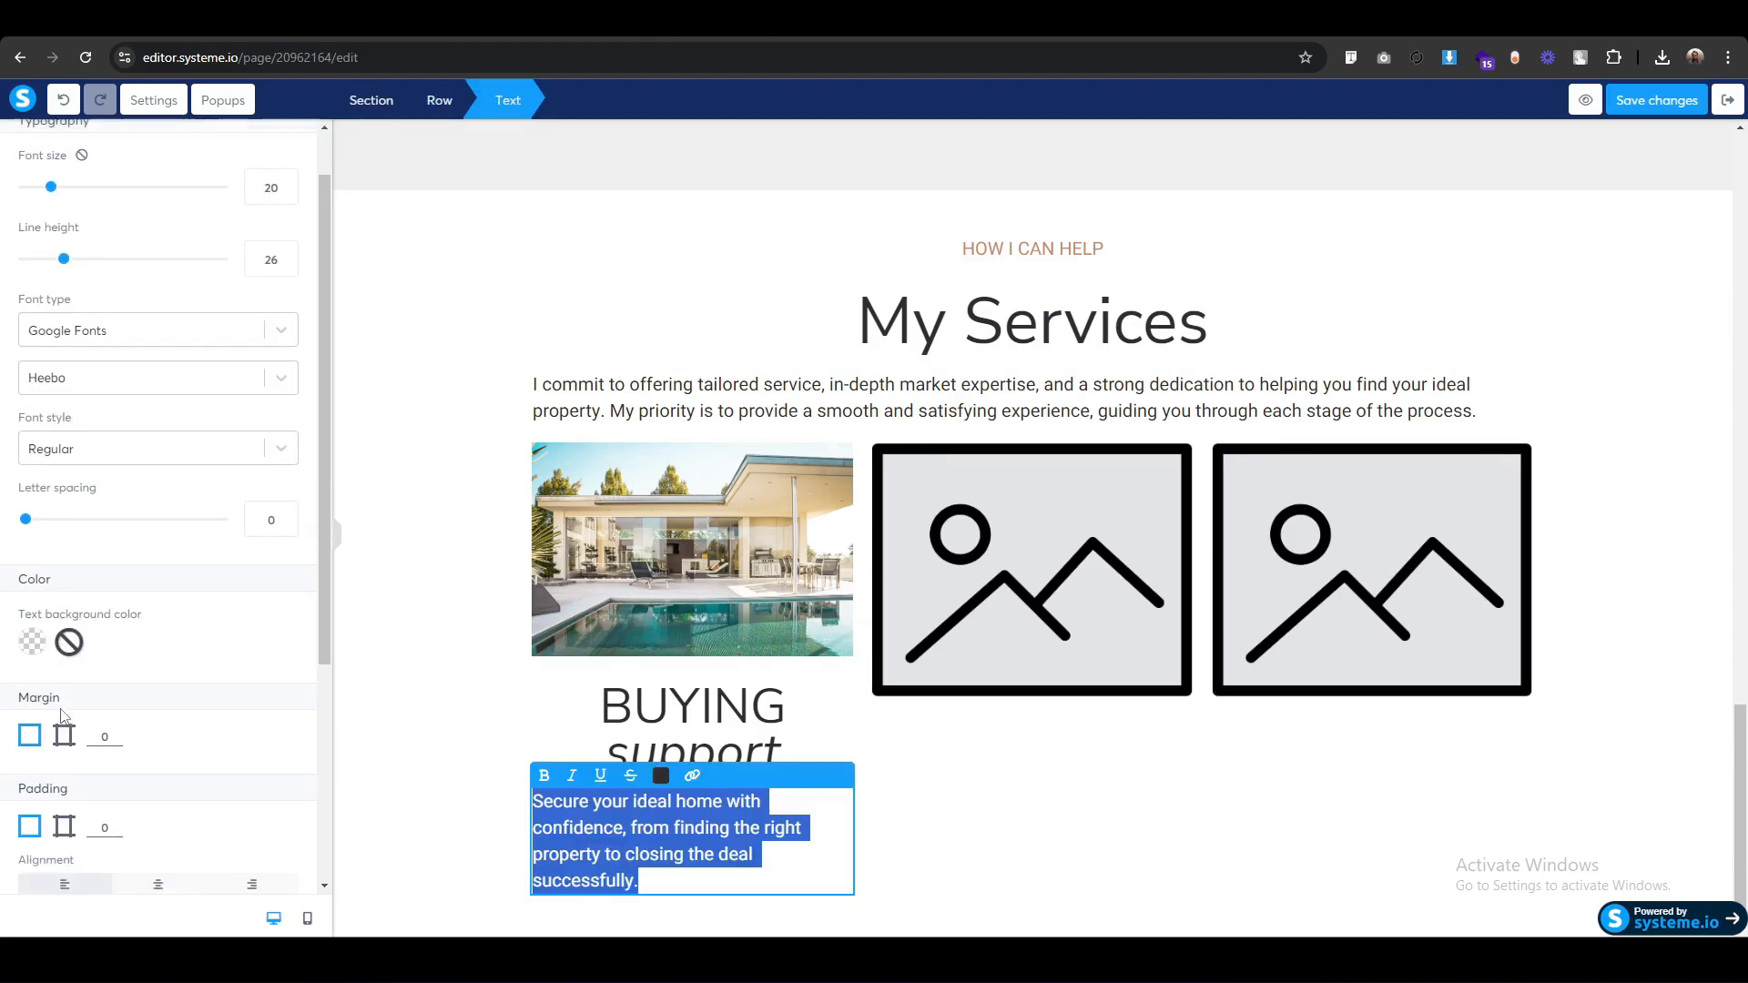
left_click(153, 584)
left_click(406, 845)
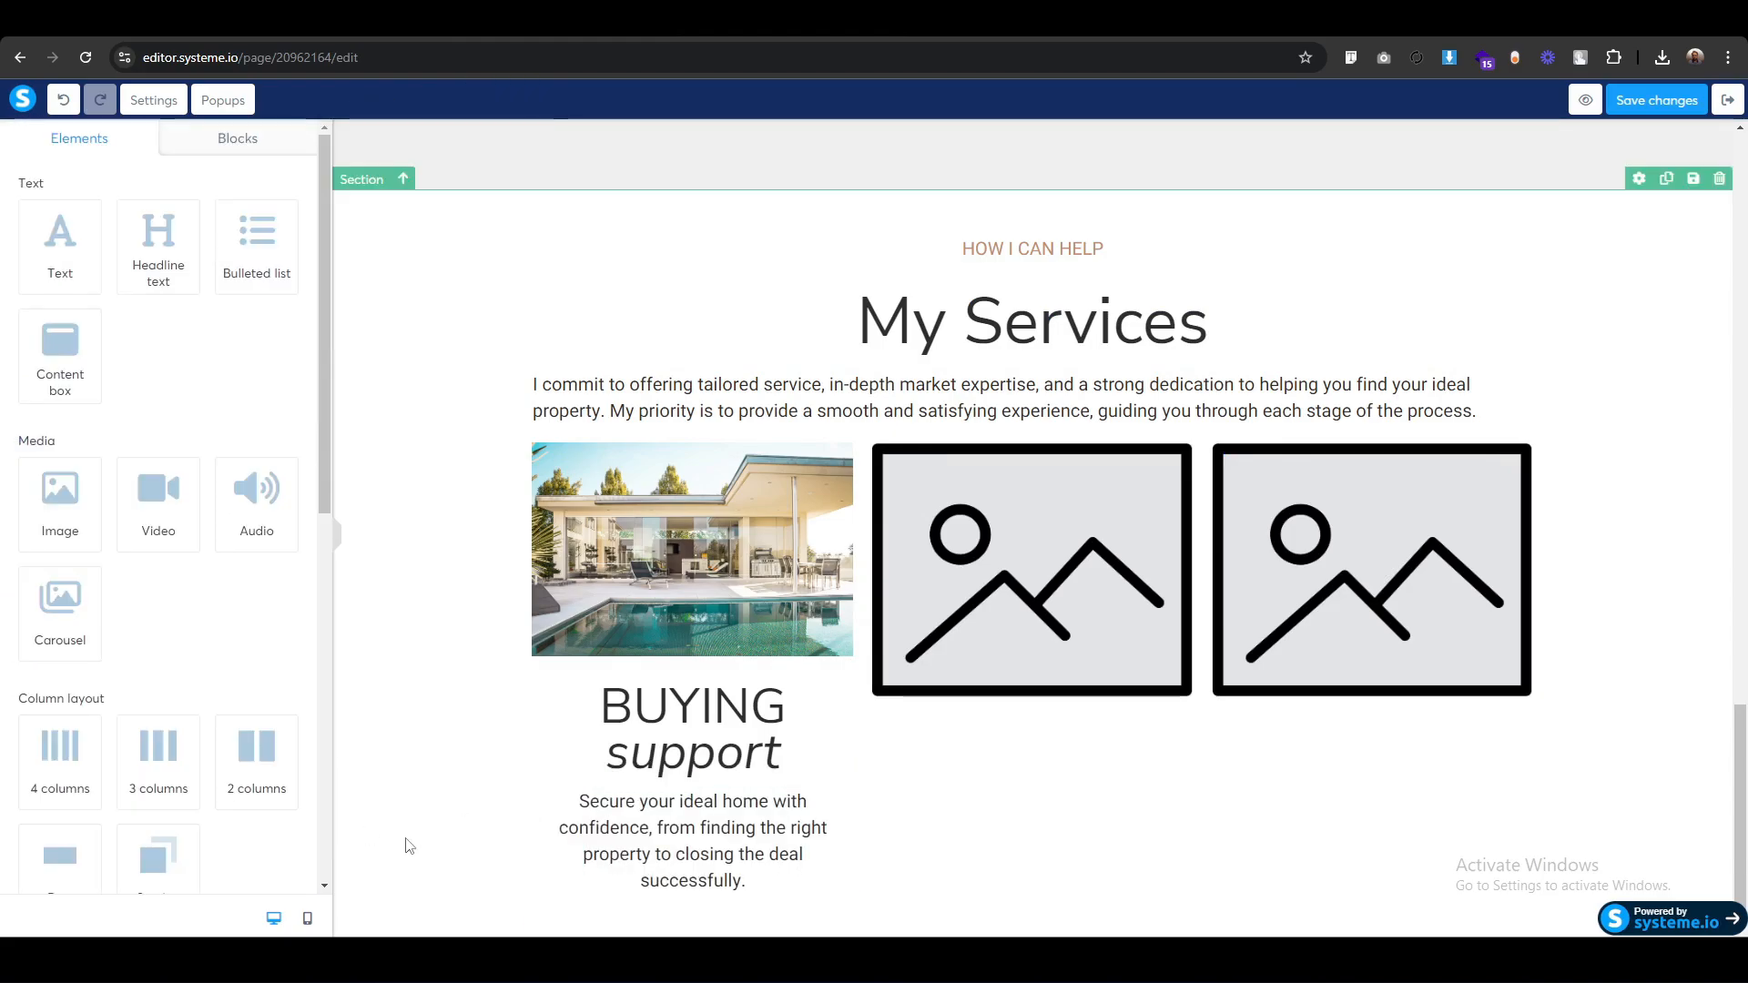
Give the "Secure your ideal home" paragraph individual side padding with a top value of 20.
scroll(109, 728, "down", 3)
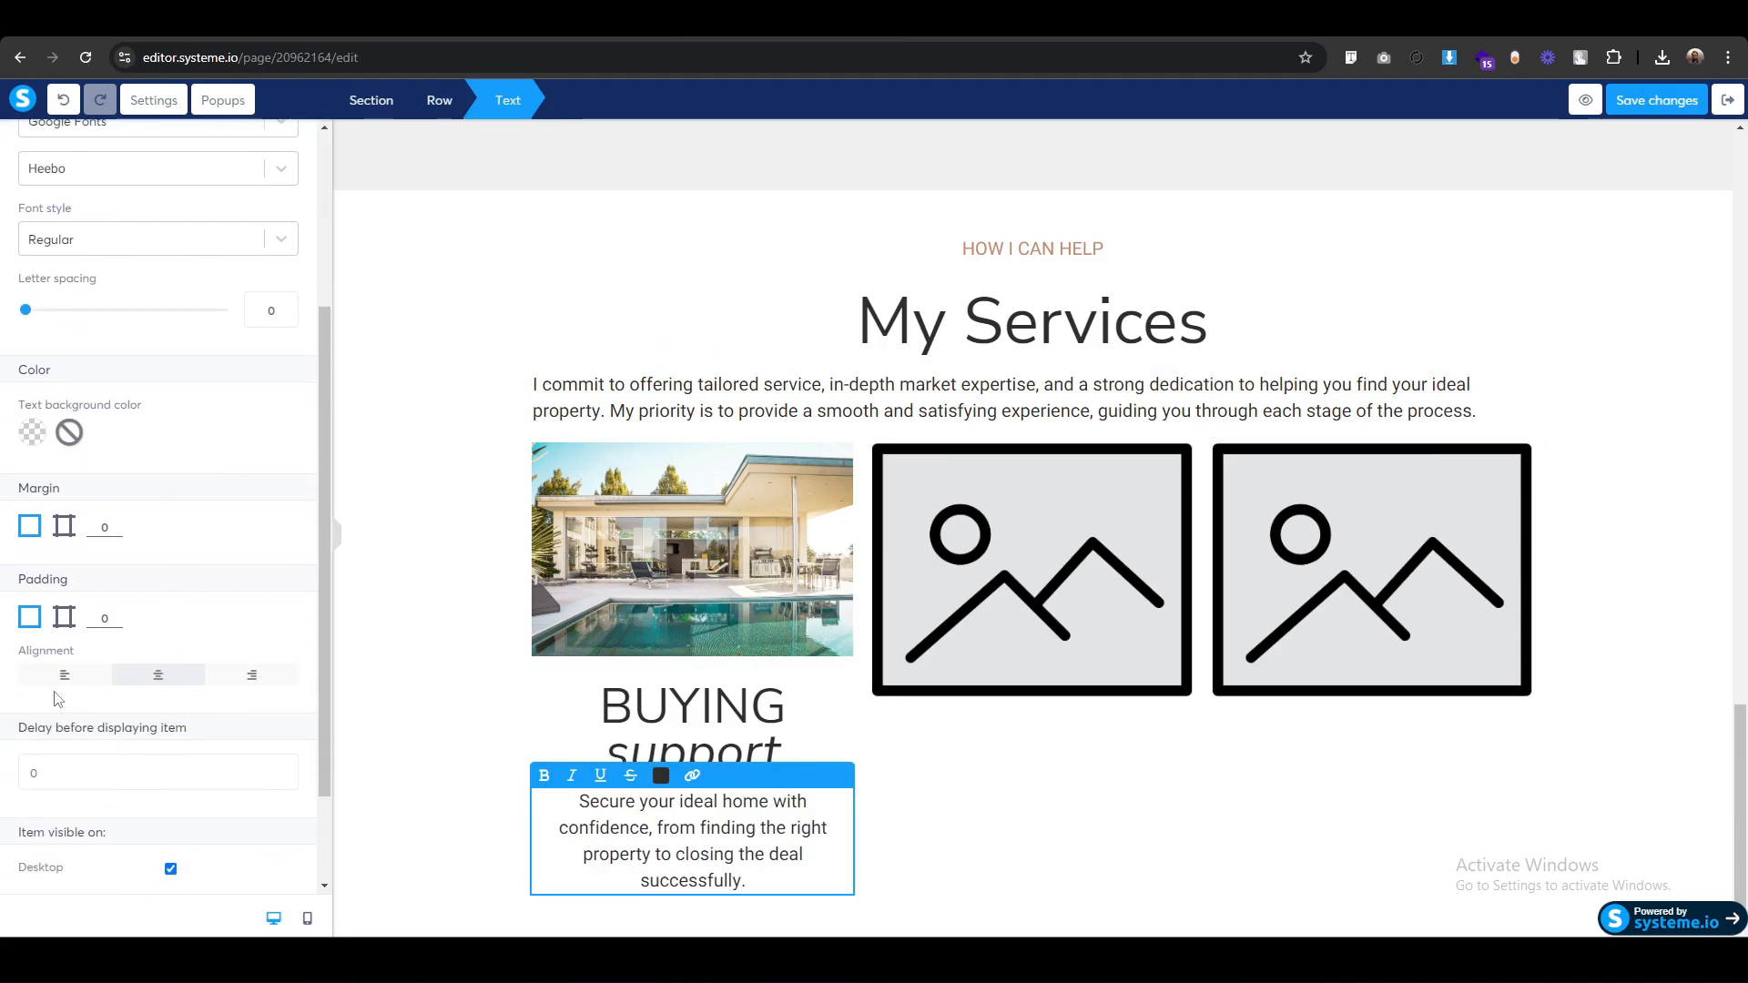
left_click(63, 619)
left_click(260, 687)
type("20")
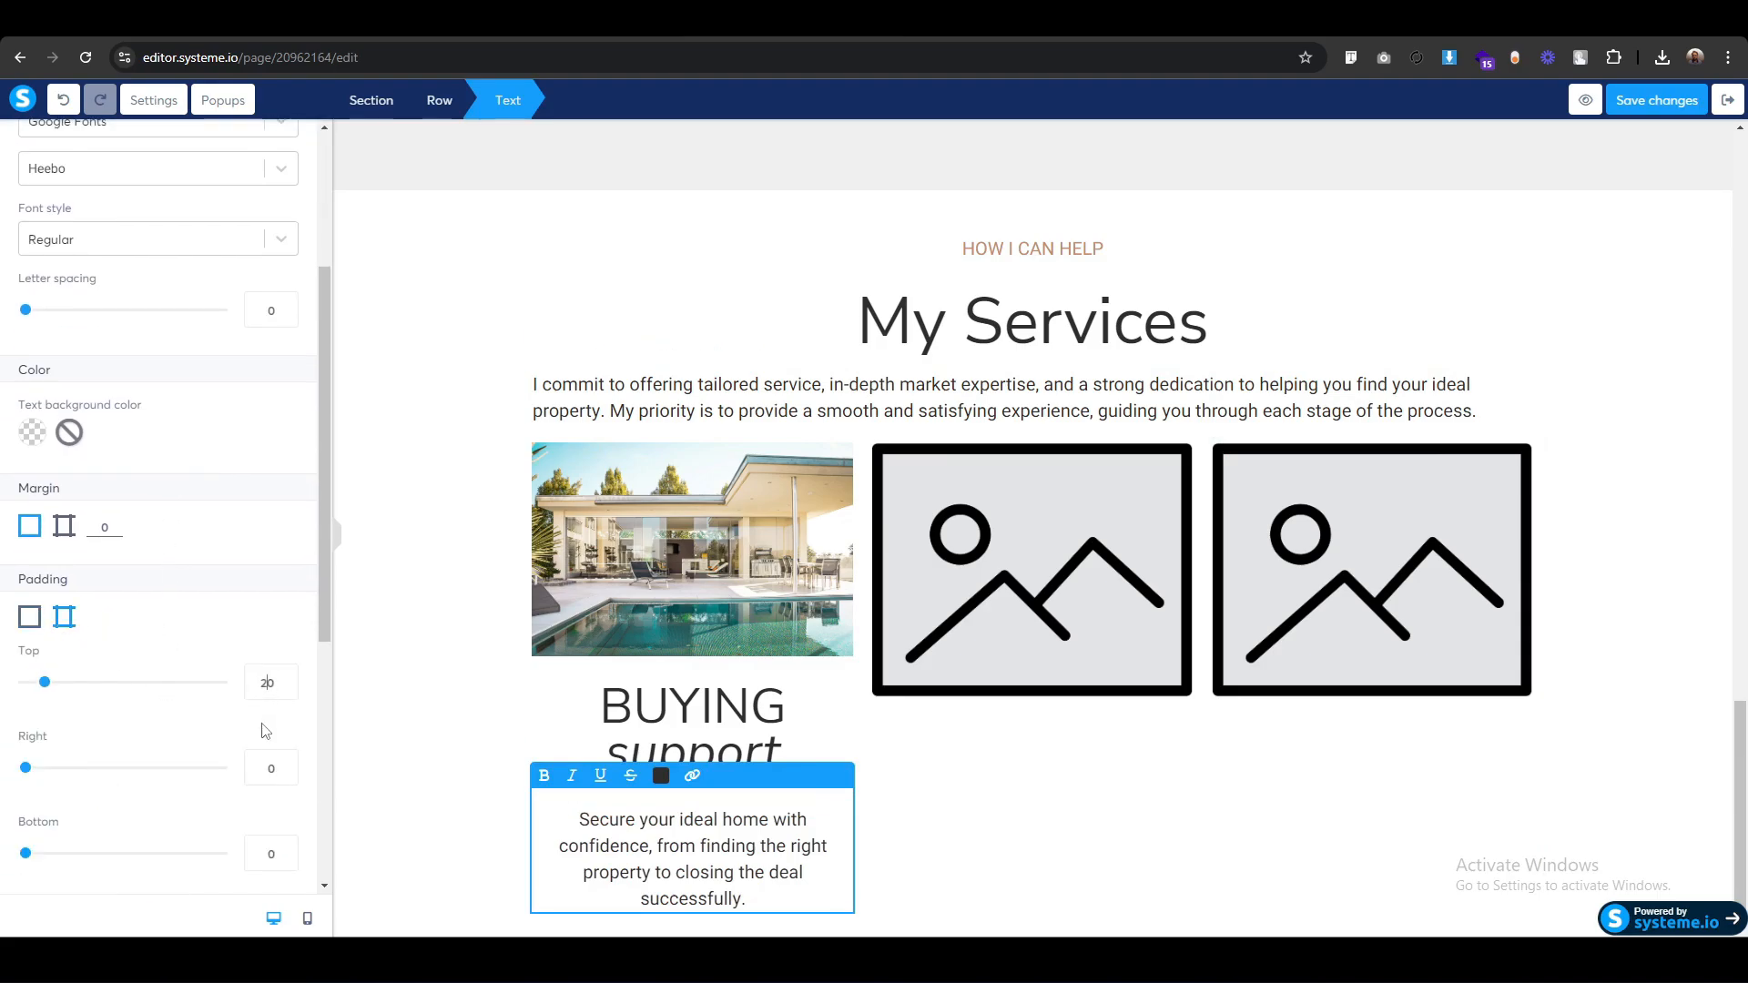
left_click(425, 799)
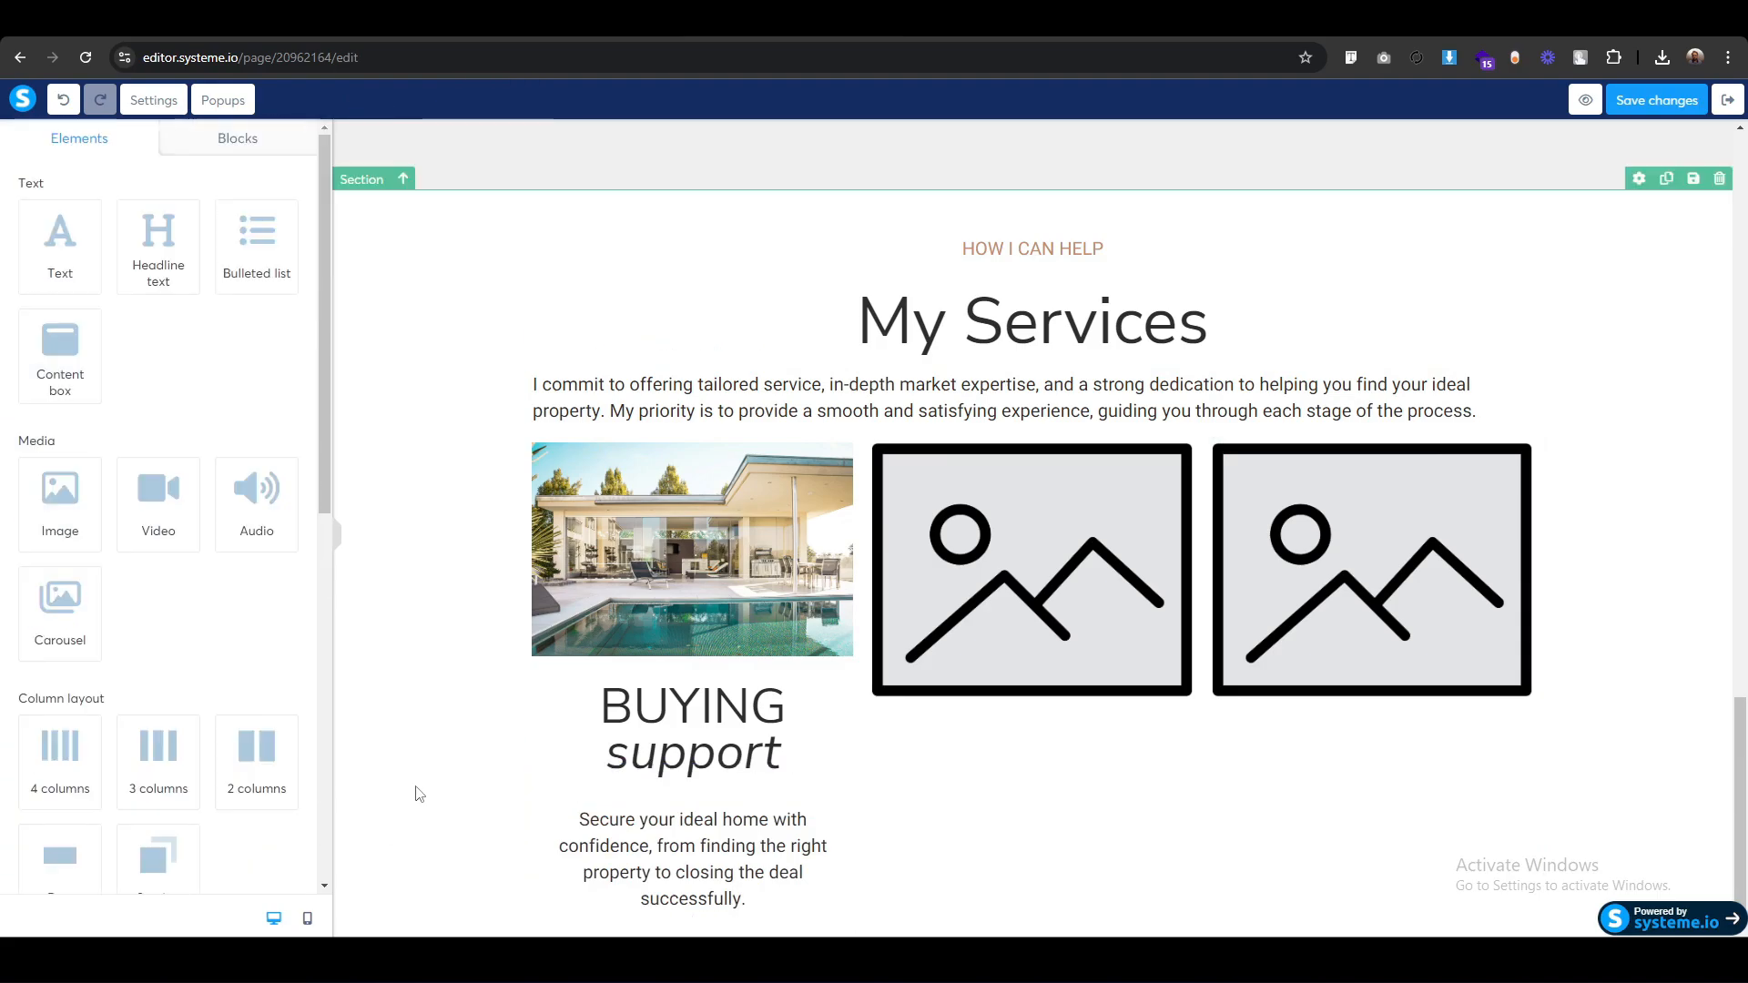
Set the top margin of the "BUYING support" headline to 40.
left_click(560, 648)
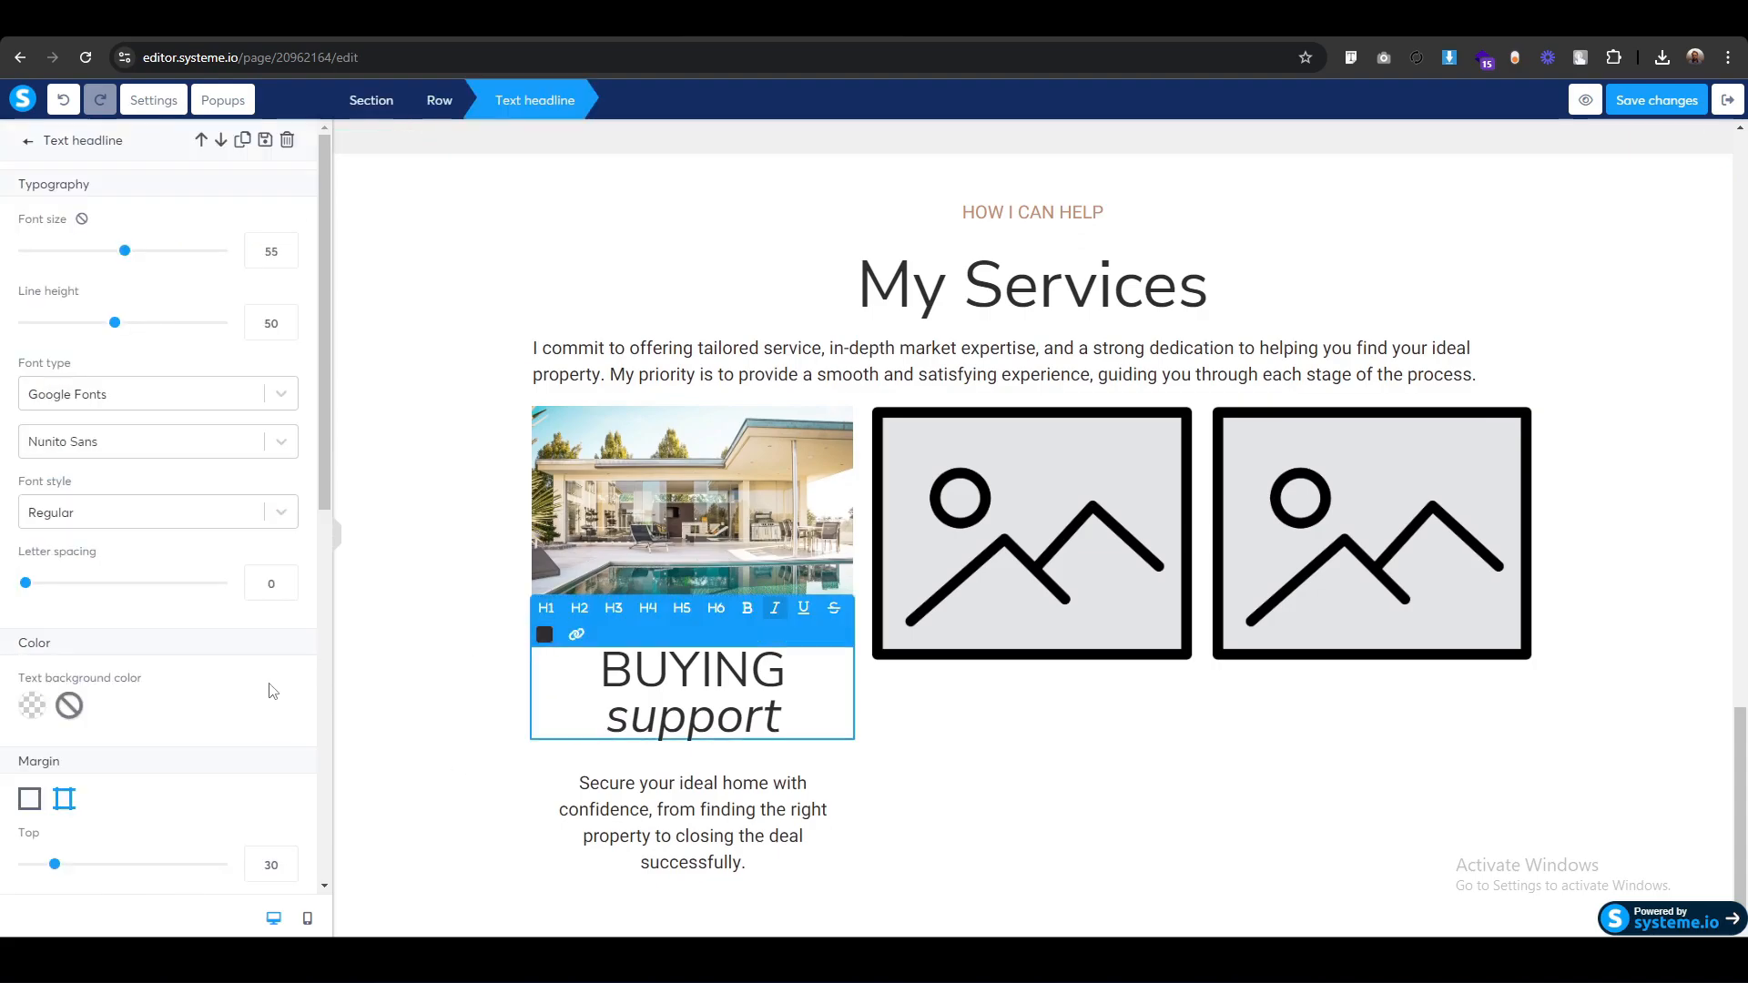
scroll(271, 706, "down", 3)
left_click_drag(273, 686, 225, 691)
type("4")
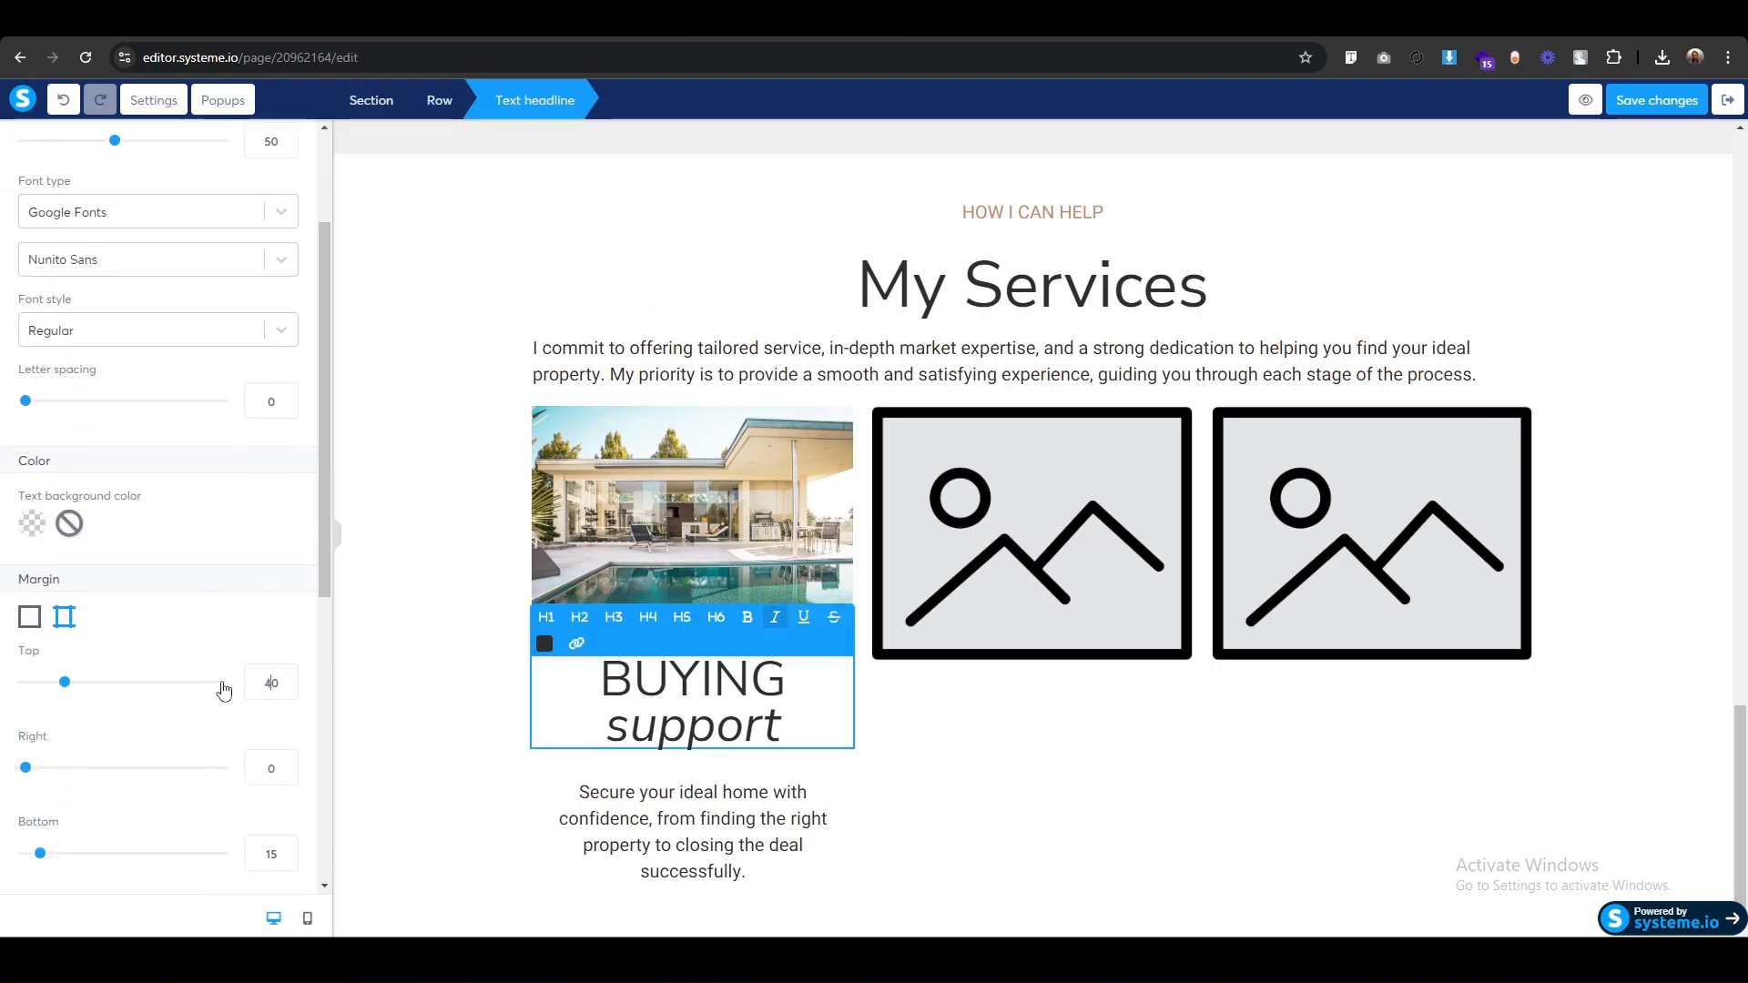
left_click(420, 747)
Add an image element below the first column's paragraph and upload and insert "Arrow.png" from the "4. My Services" folder.
left_click_drag(60, 505, 719, 869)
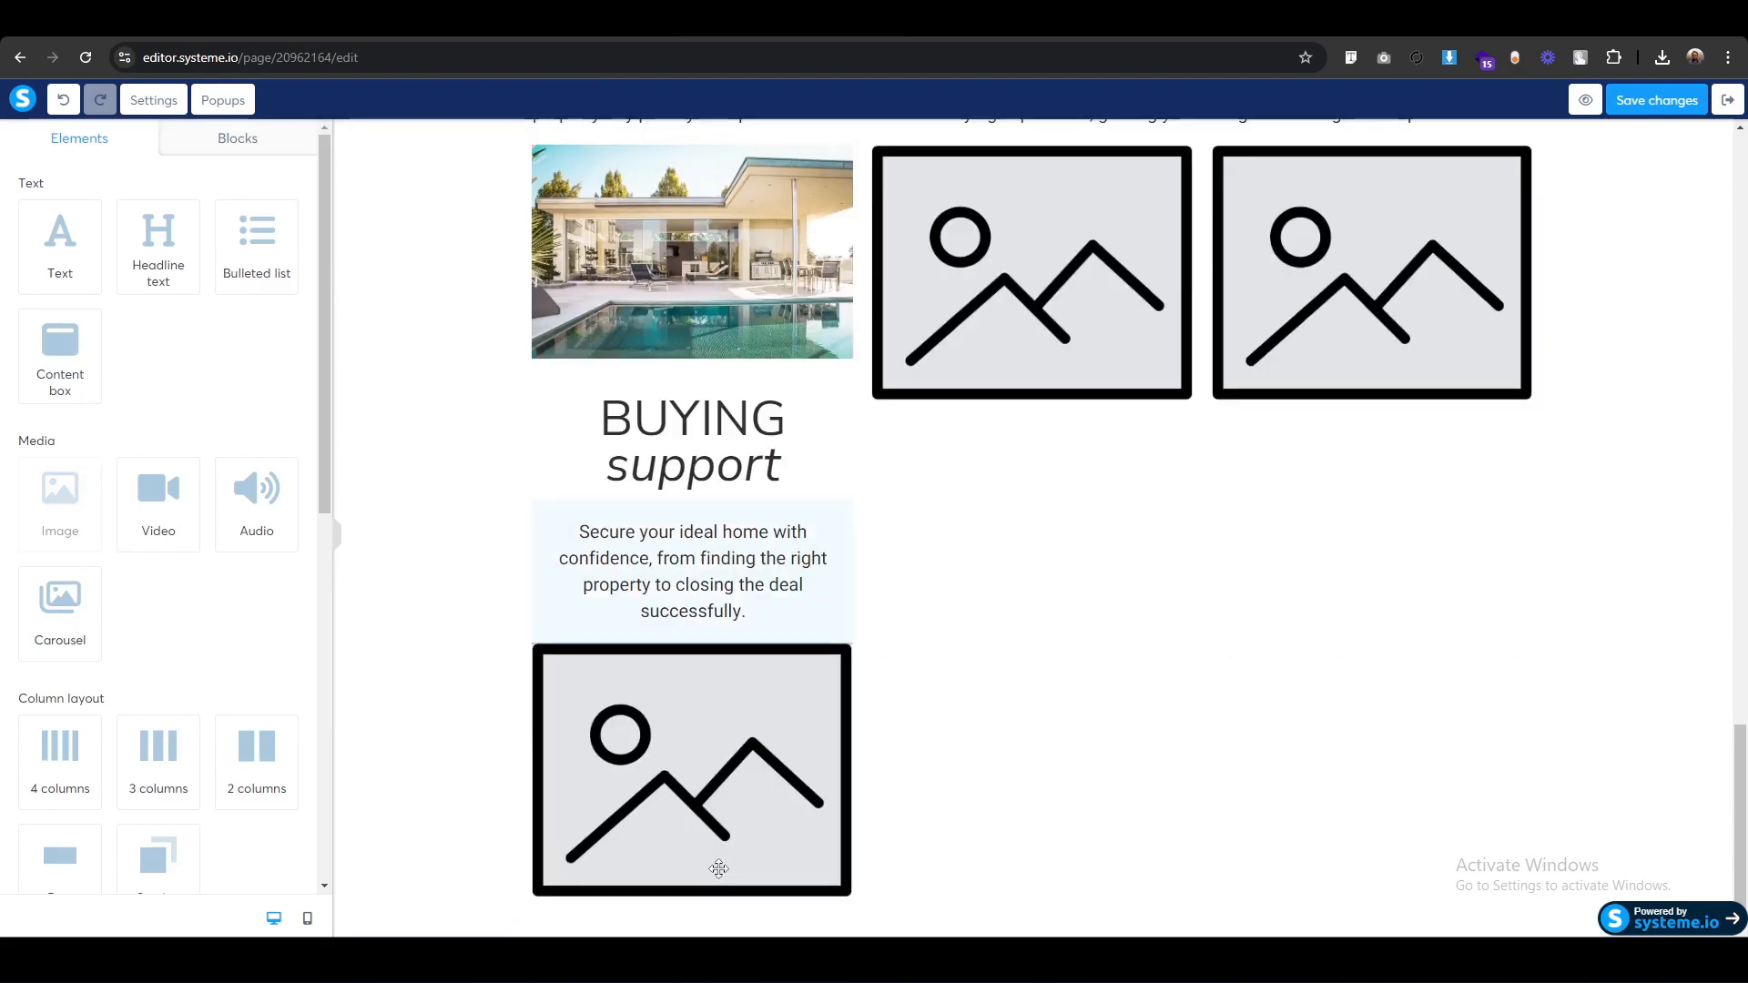
left_click(652, 739)
left_click(275, 219)
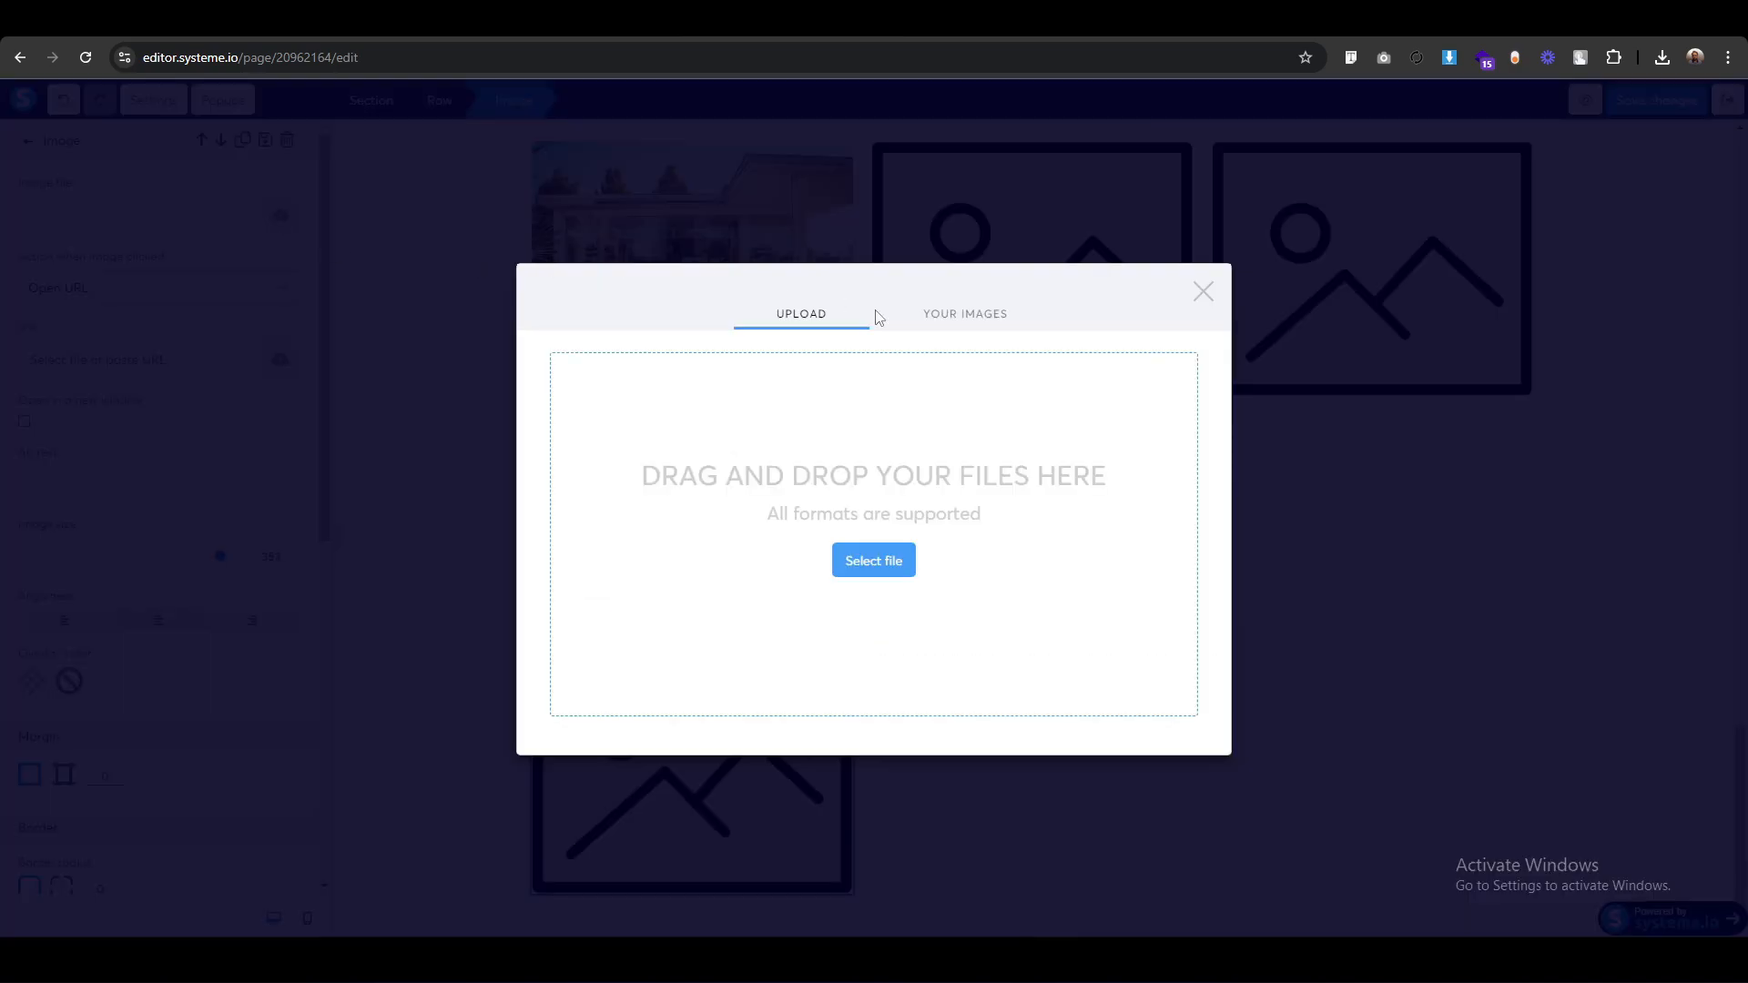
left_click(874, 561)
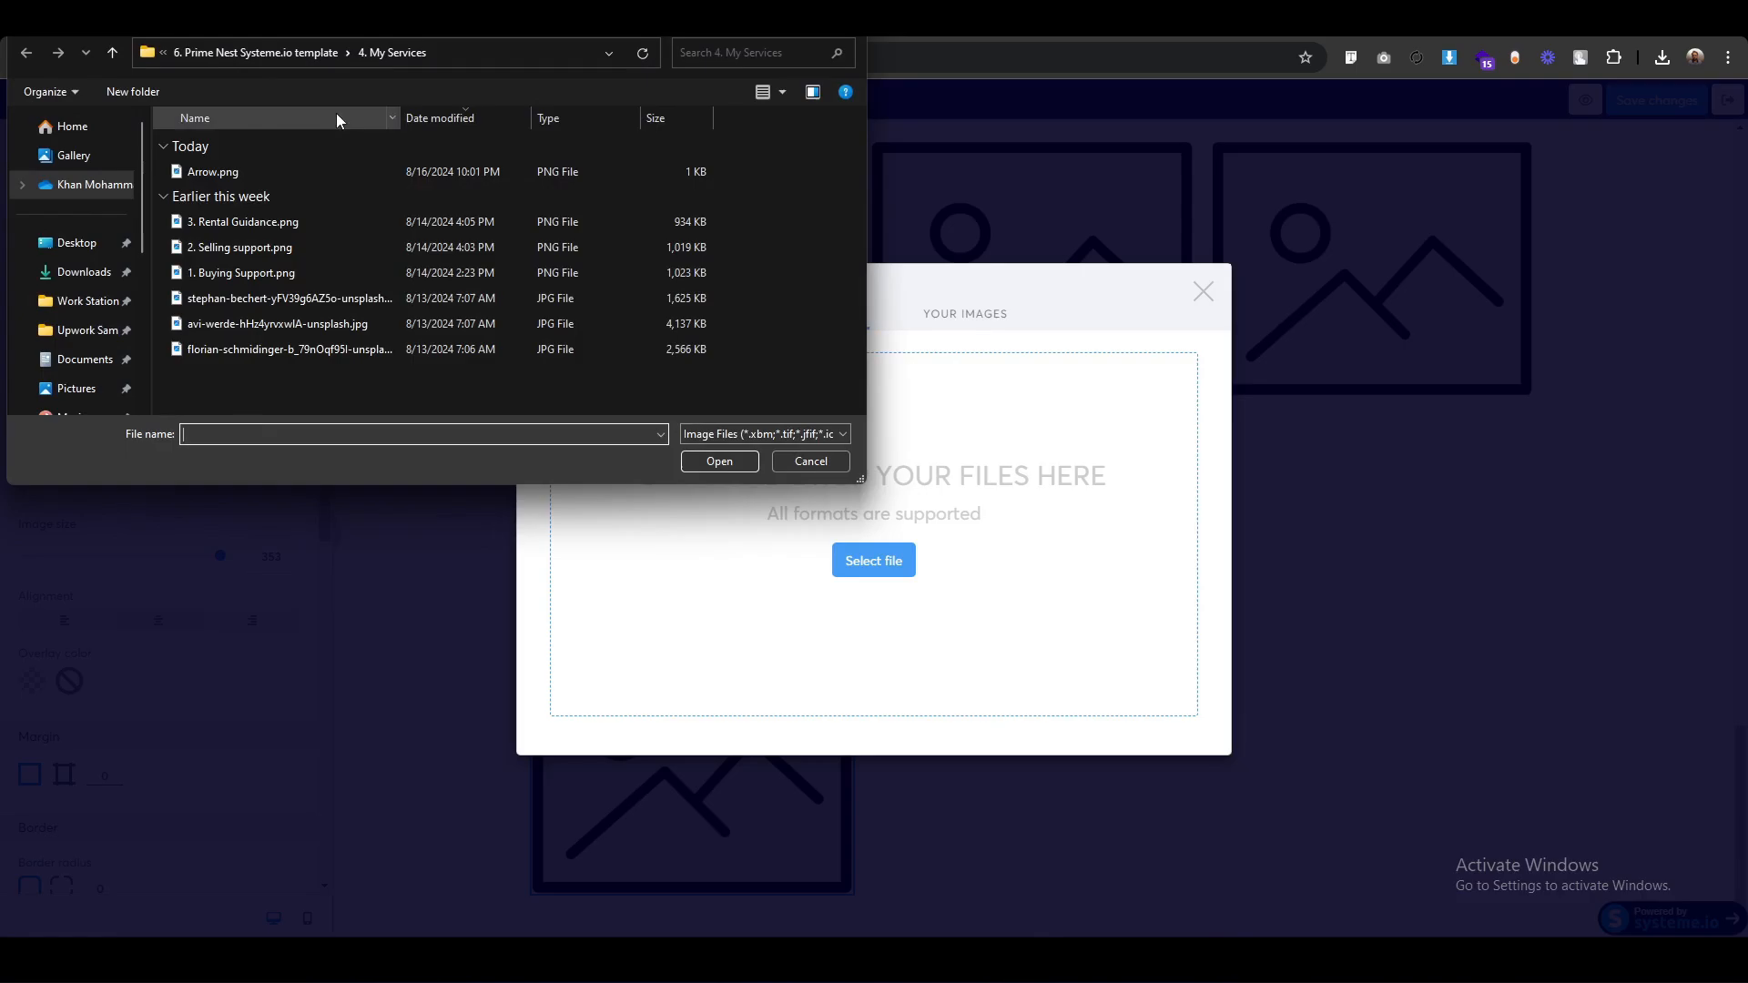
left_click(213, 172)
left_click(699, 465)
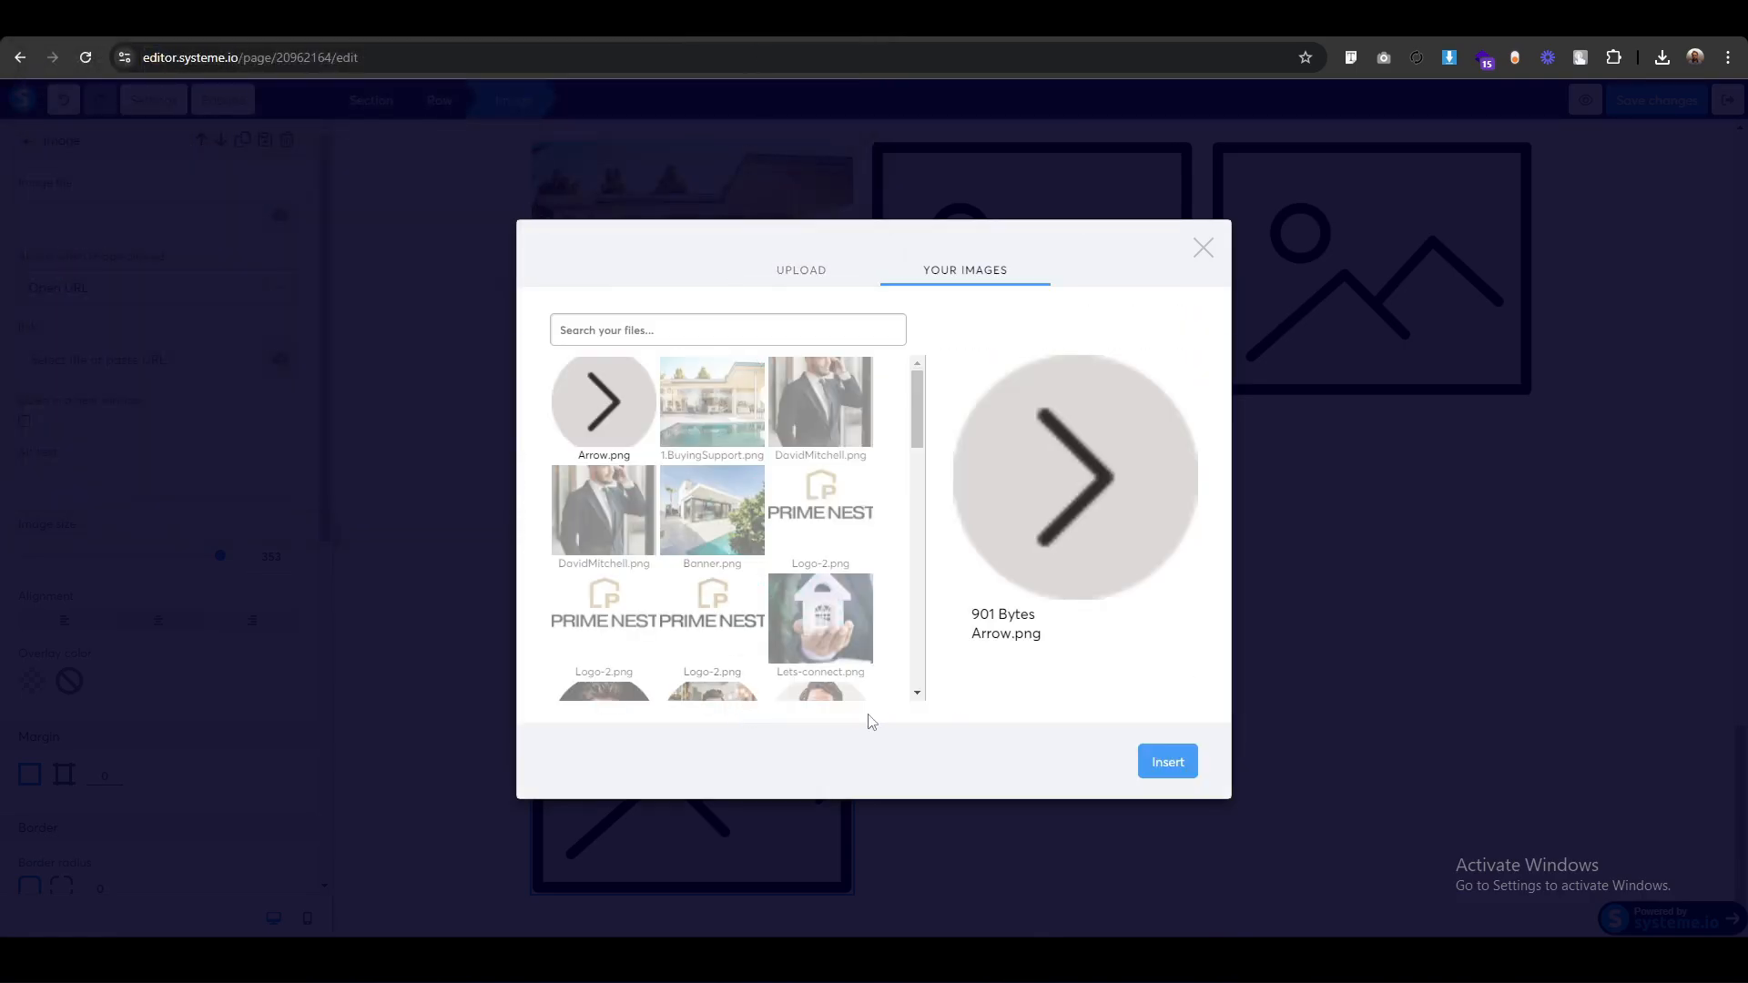
left_click(1157, 763)
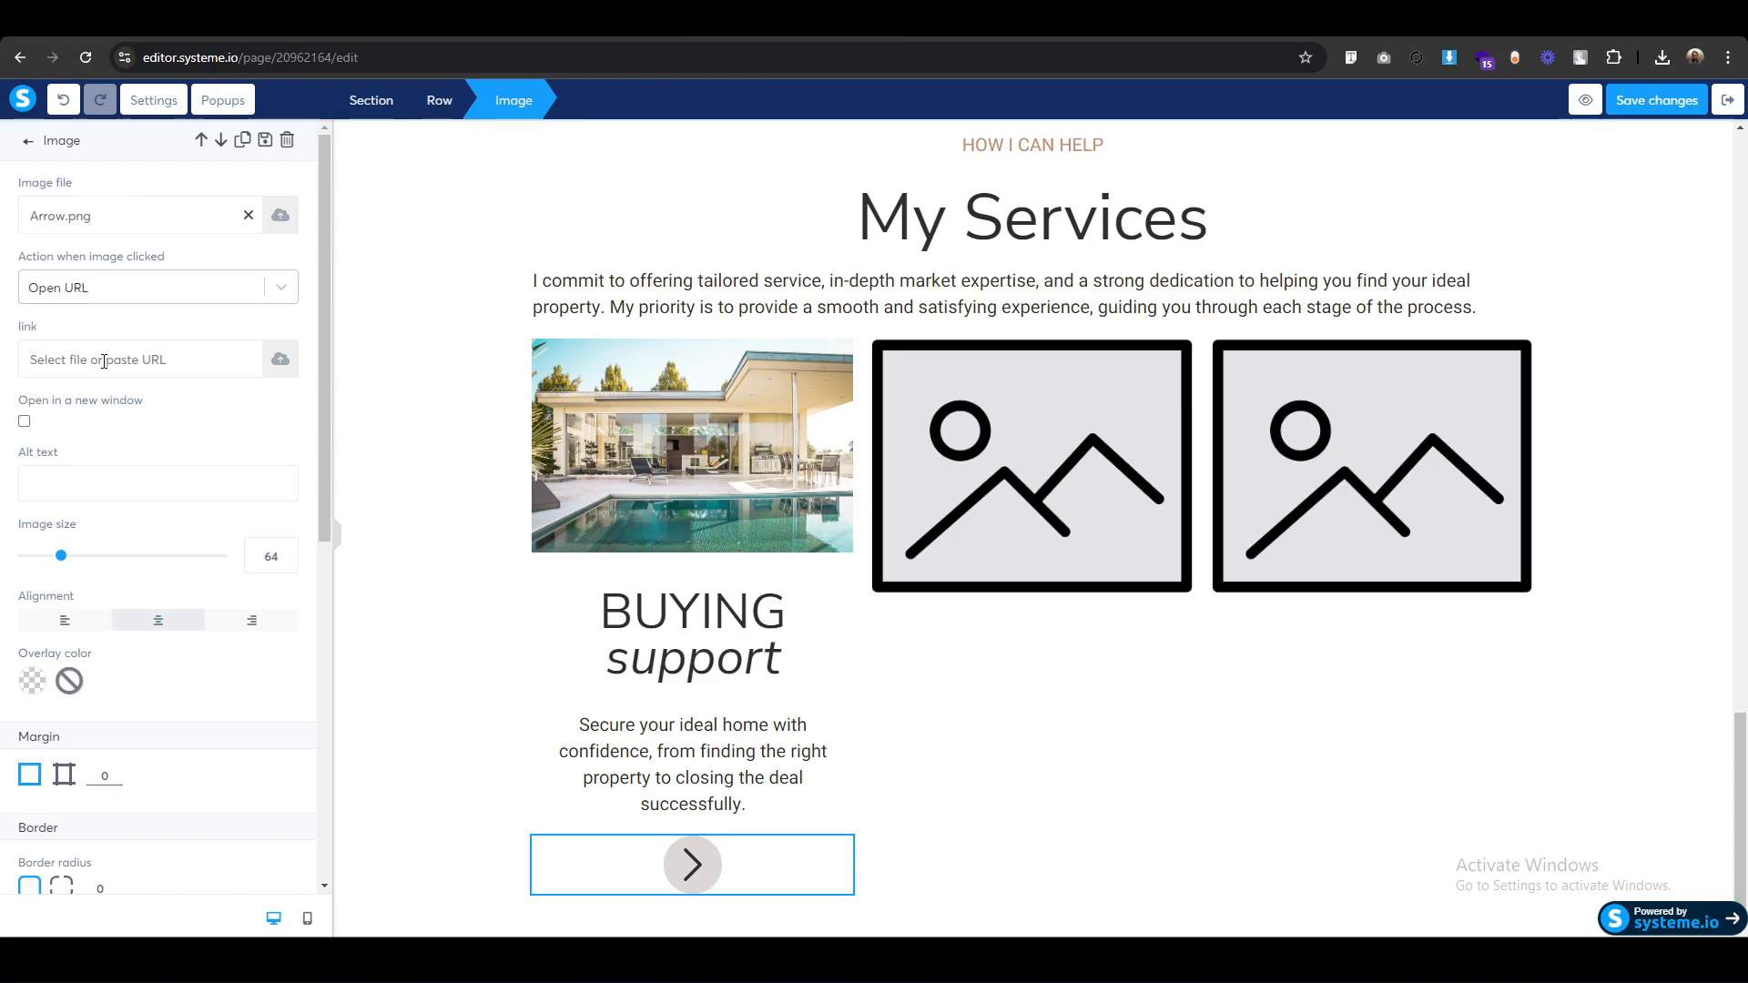
type("www.google.com")
left_click(29, 146)
left_click(1645, 102)
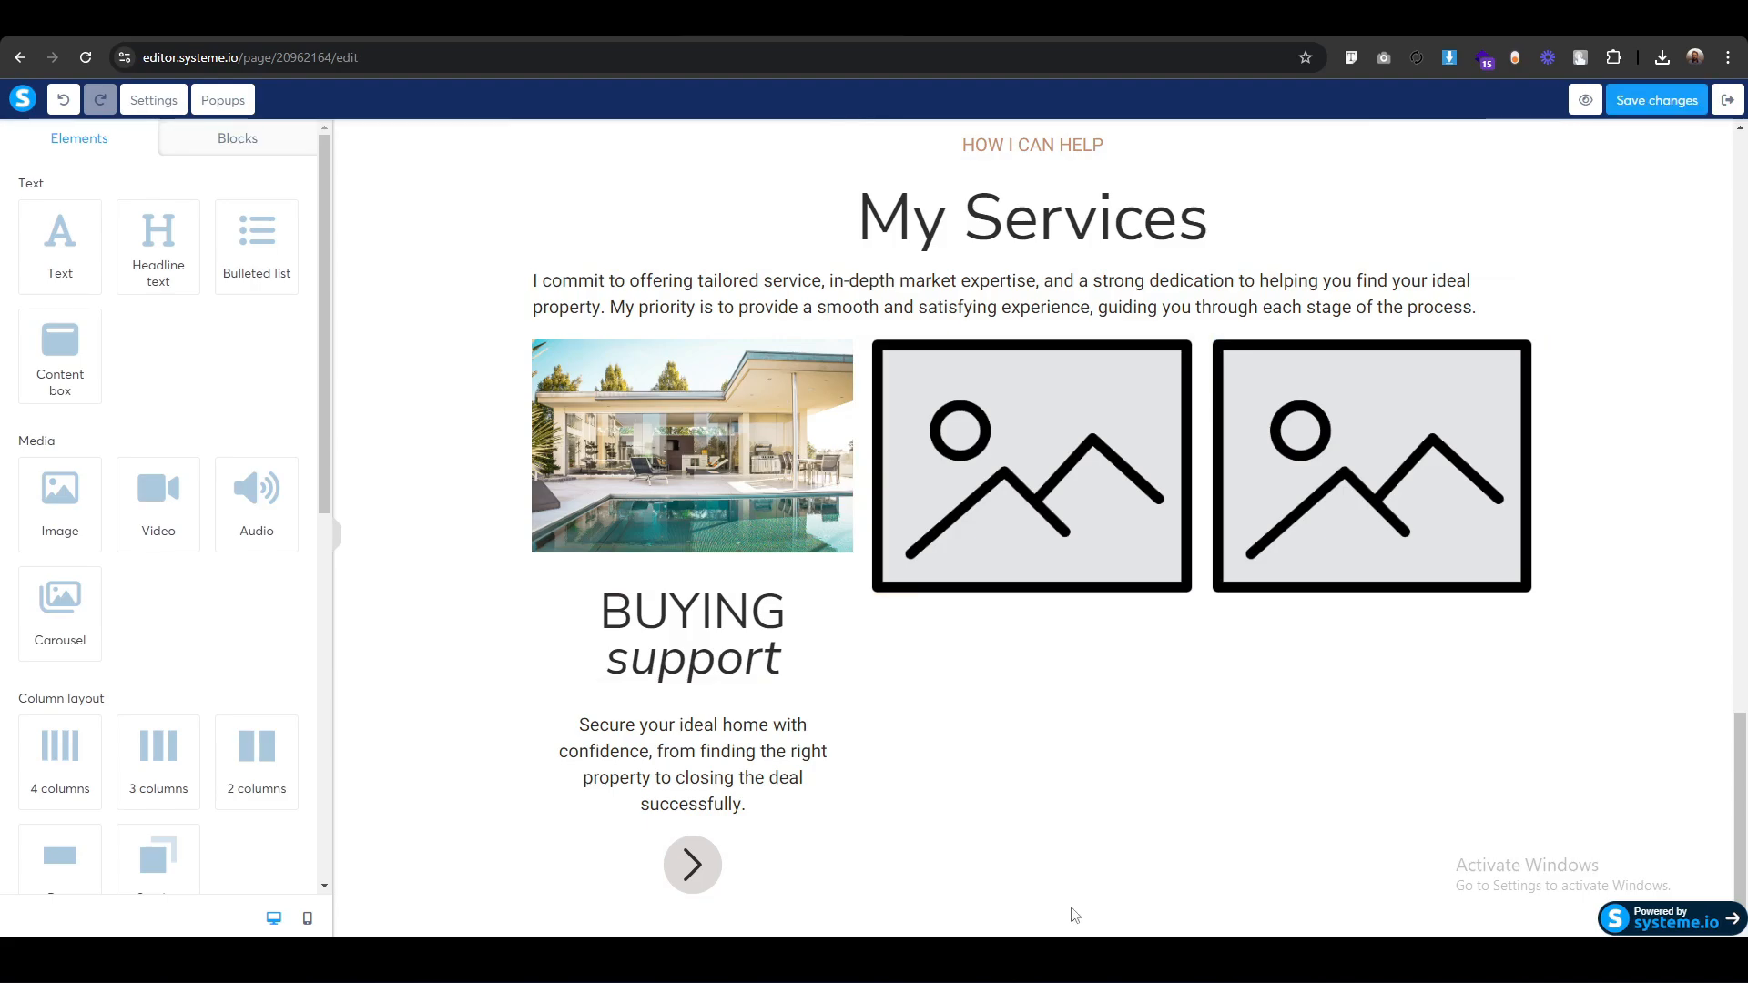
Preview the page, test the arrow image's link in the My Services section, and return to the editor.
left_click(1586, 102)
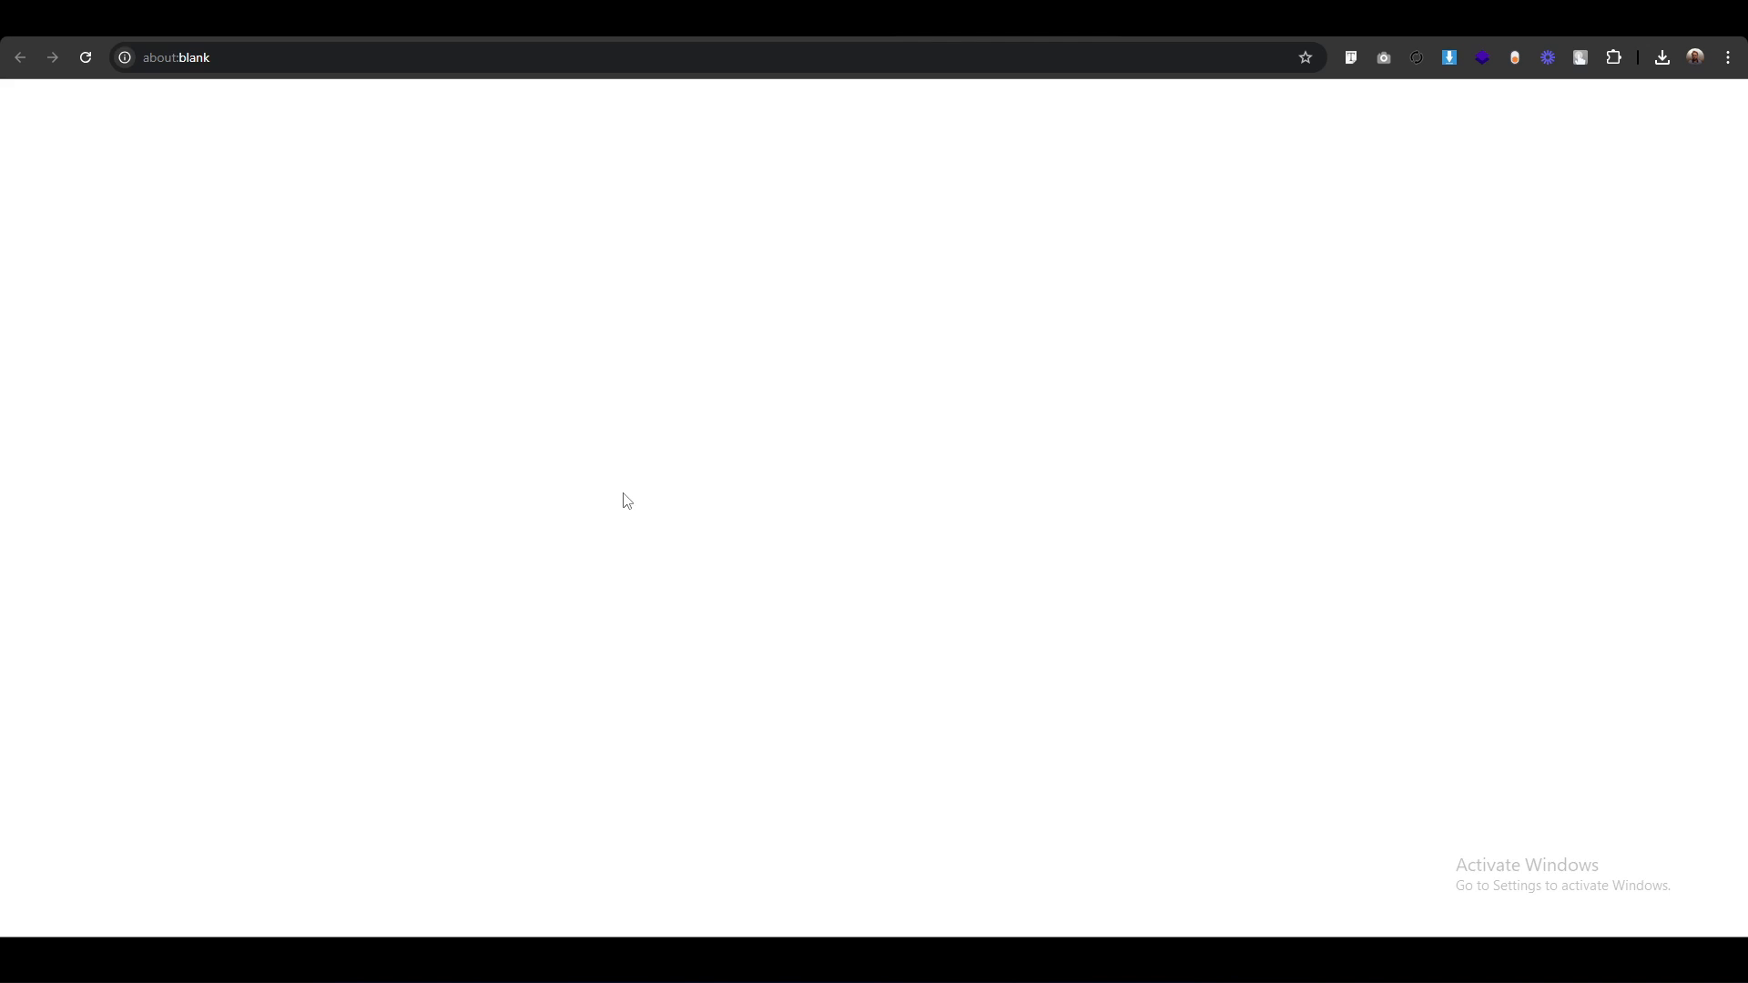
scroll(476, 682, "down", 20)
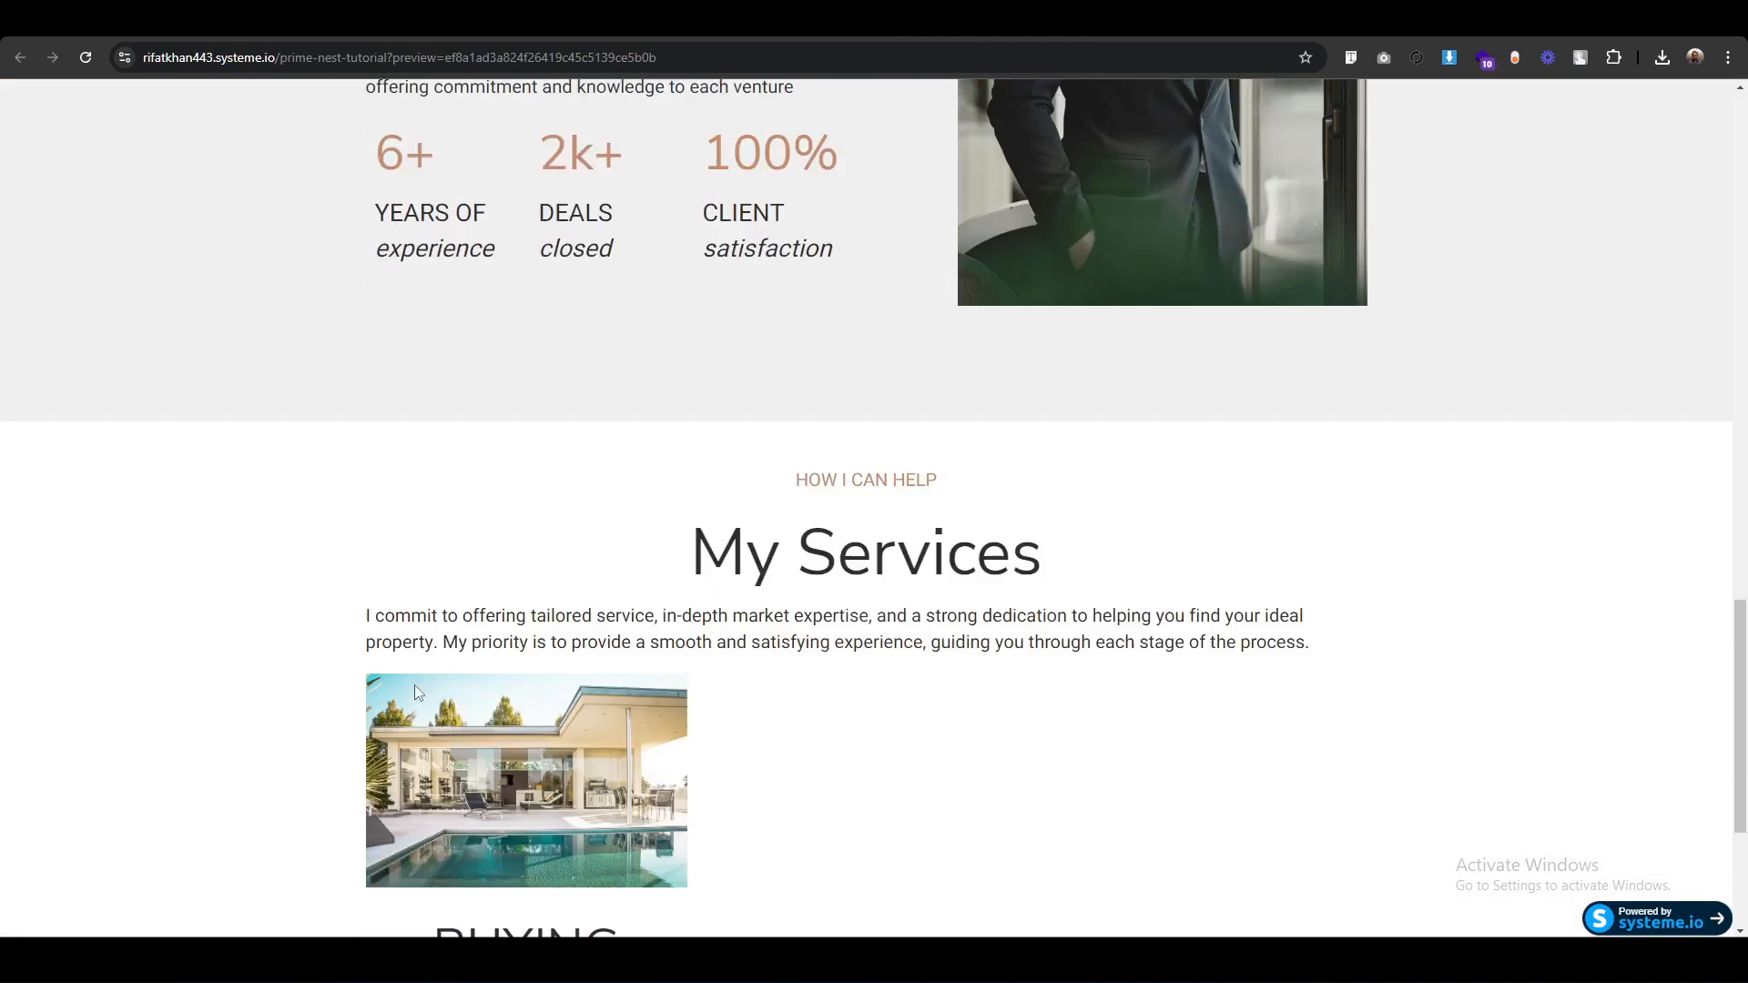
scroll(417, 693, "down", 4)
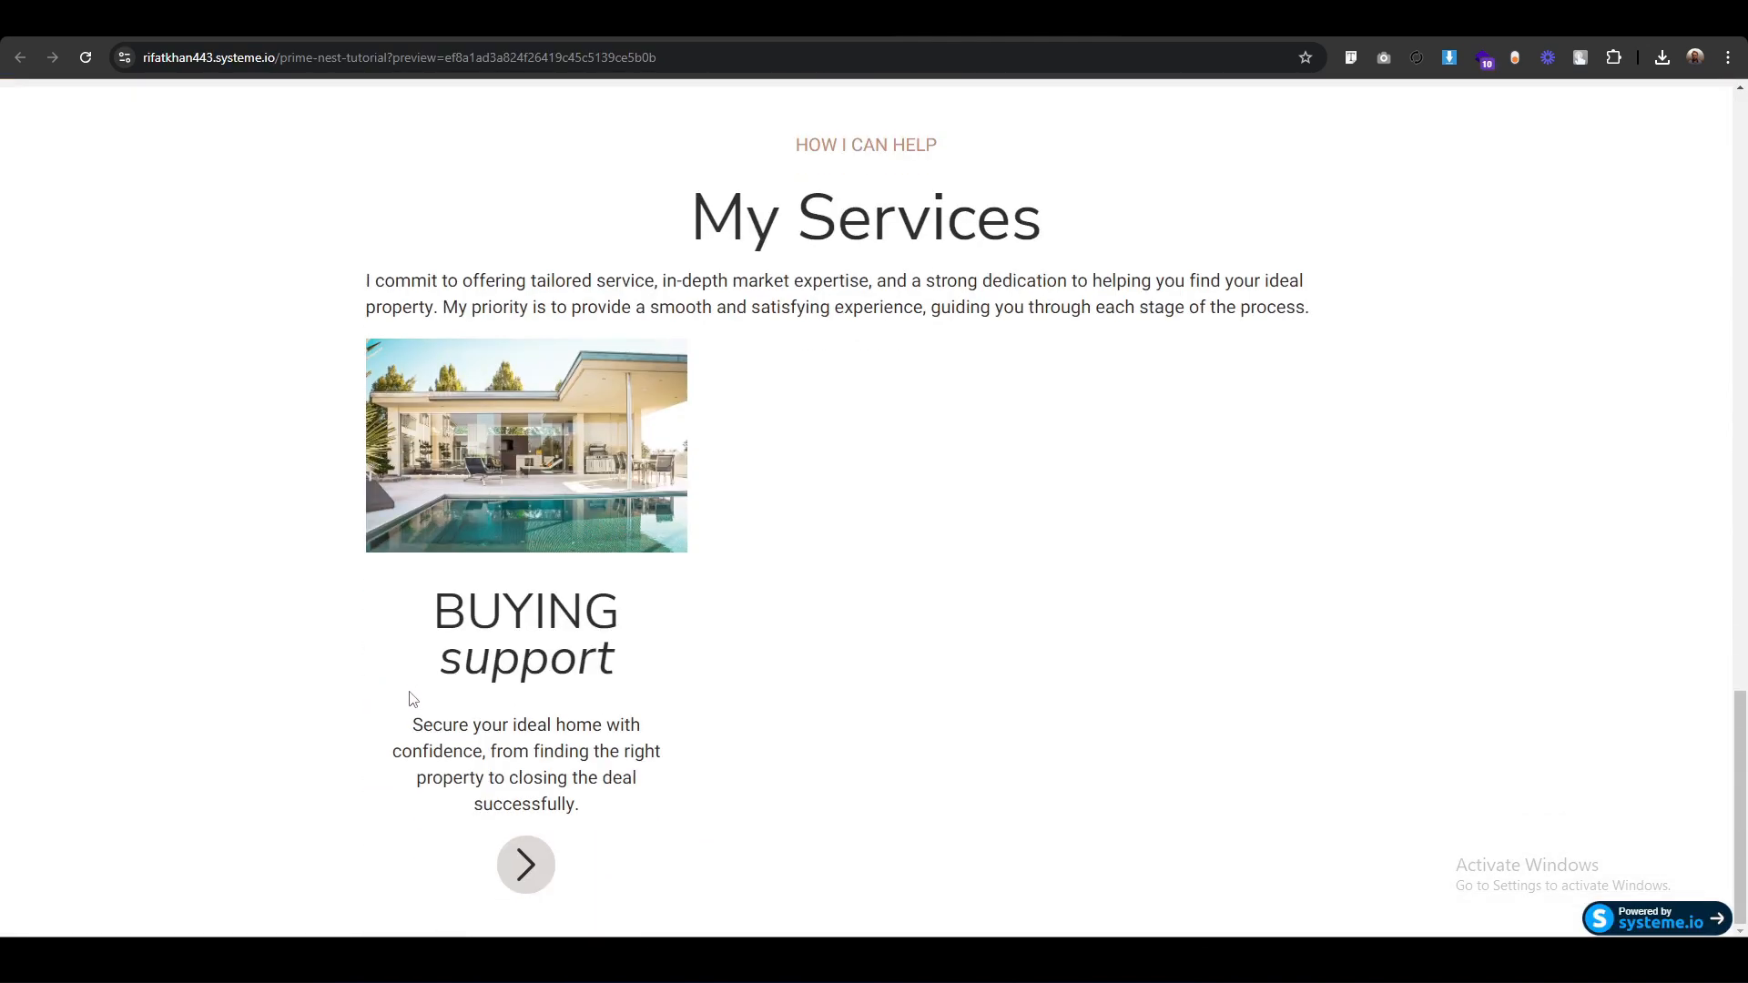
left_click(526, 881)
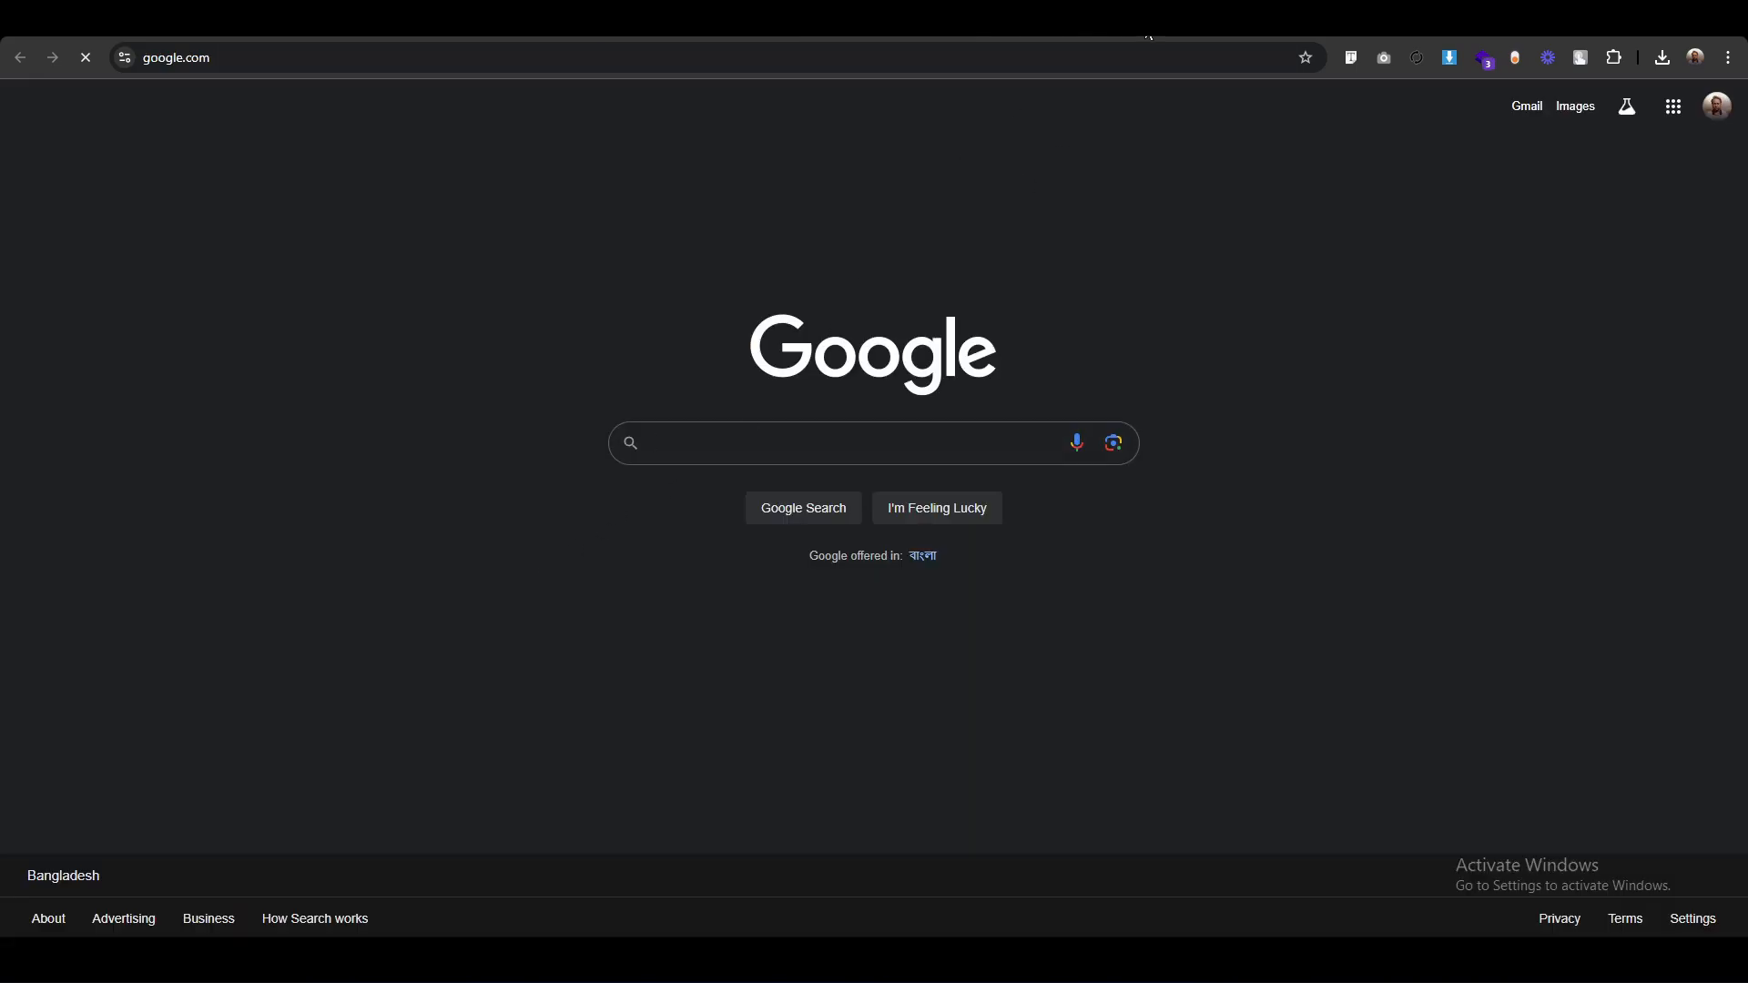
left_click(1144, 25)
left_click(1144, 24)
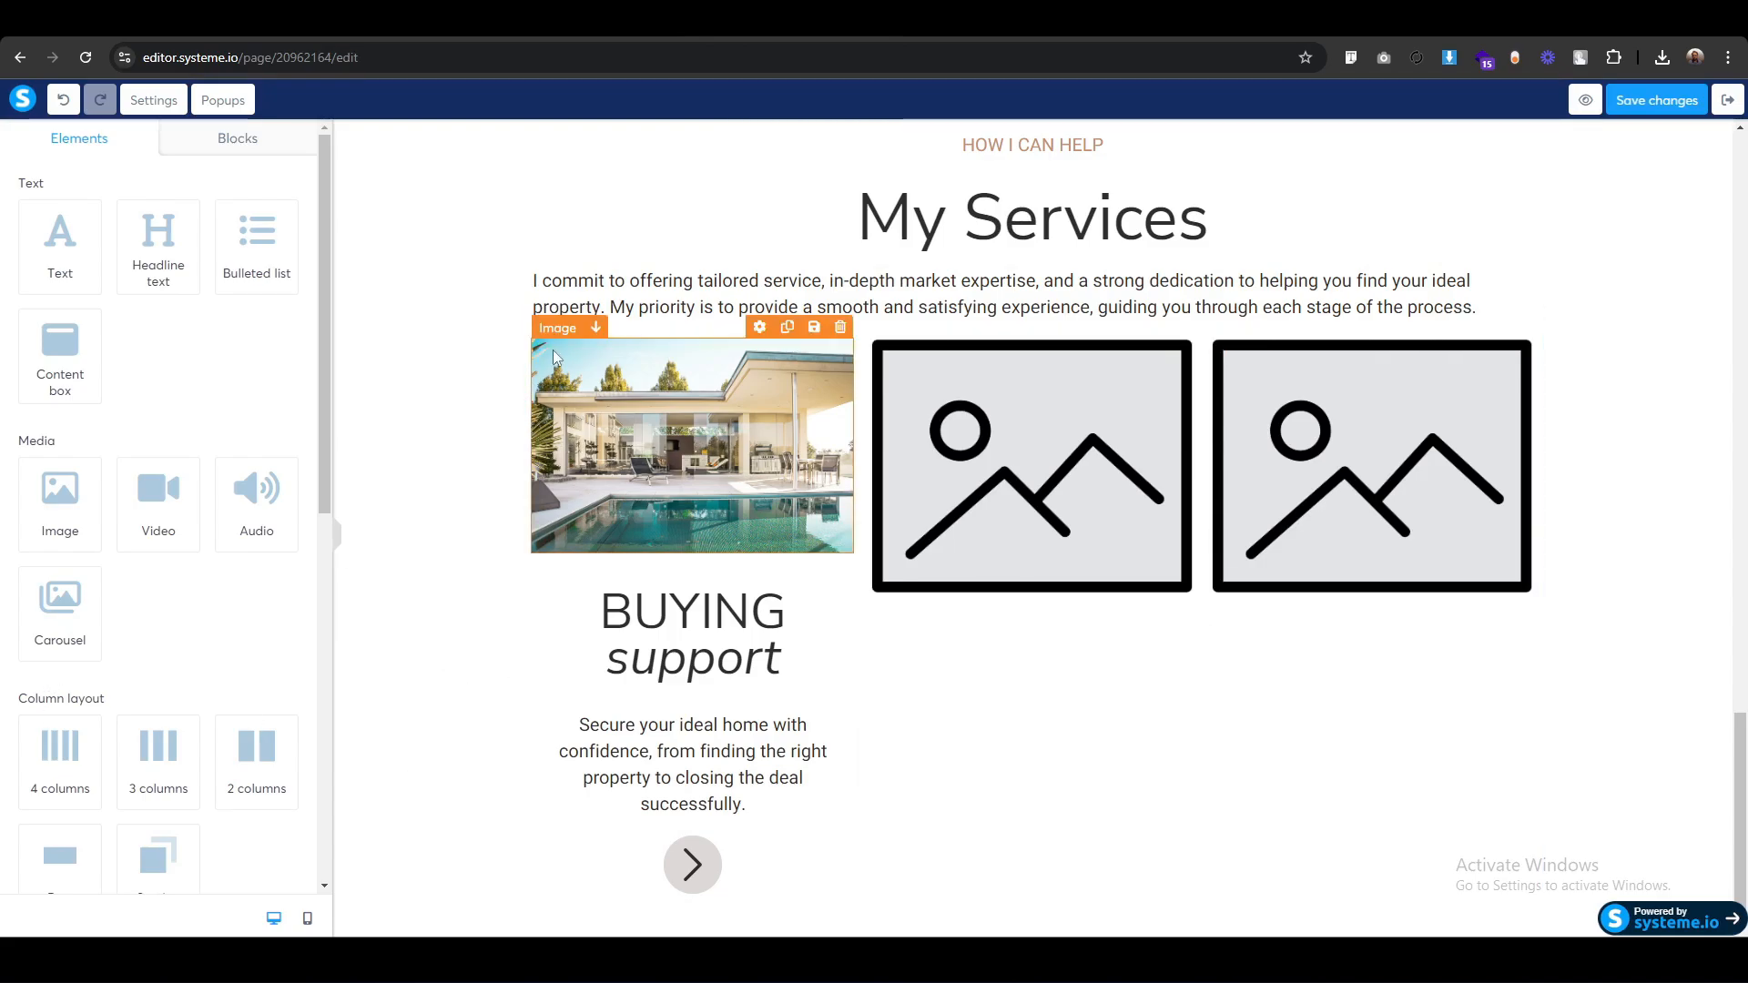
Give the My Services description individual side padding with a bottom value of 30.
left_click(552, 273)
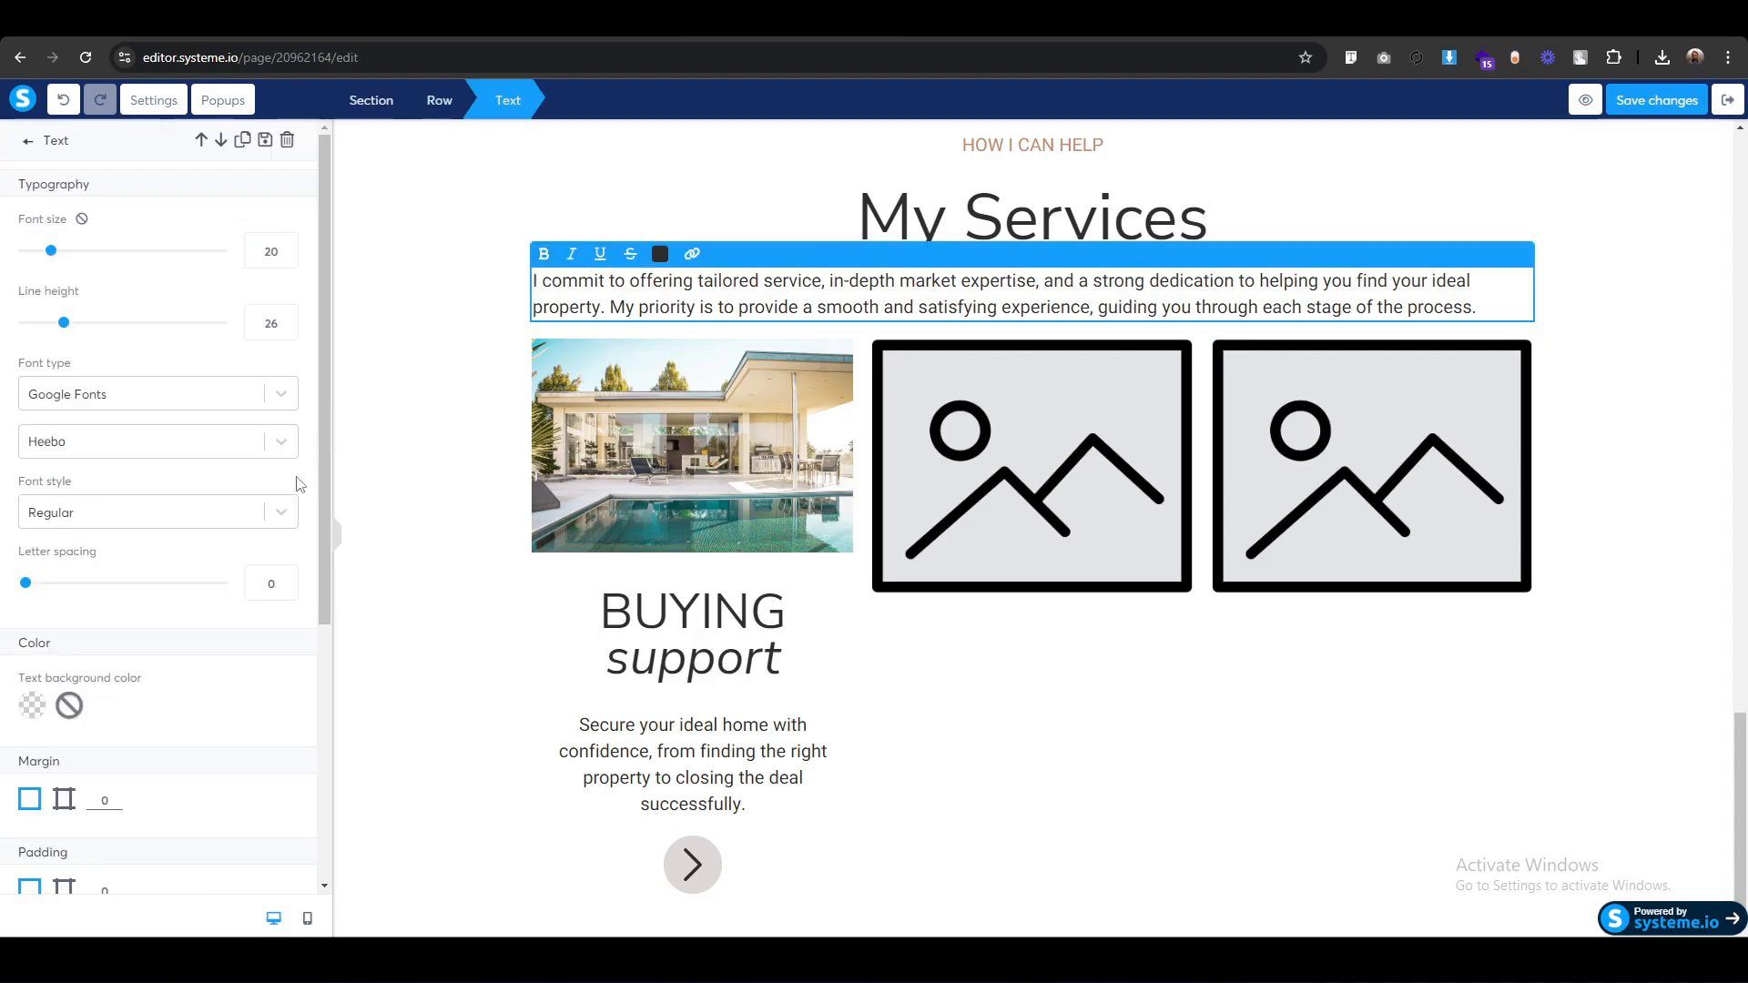
scroll(205, 737, "down", 3)
left_click(63, 616)
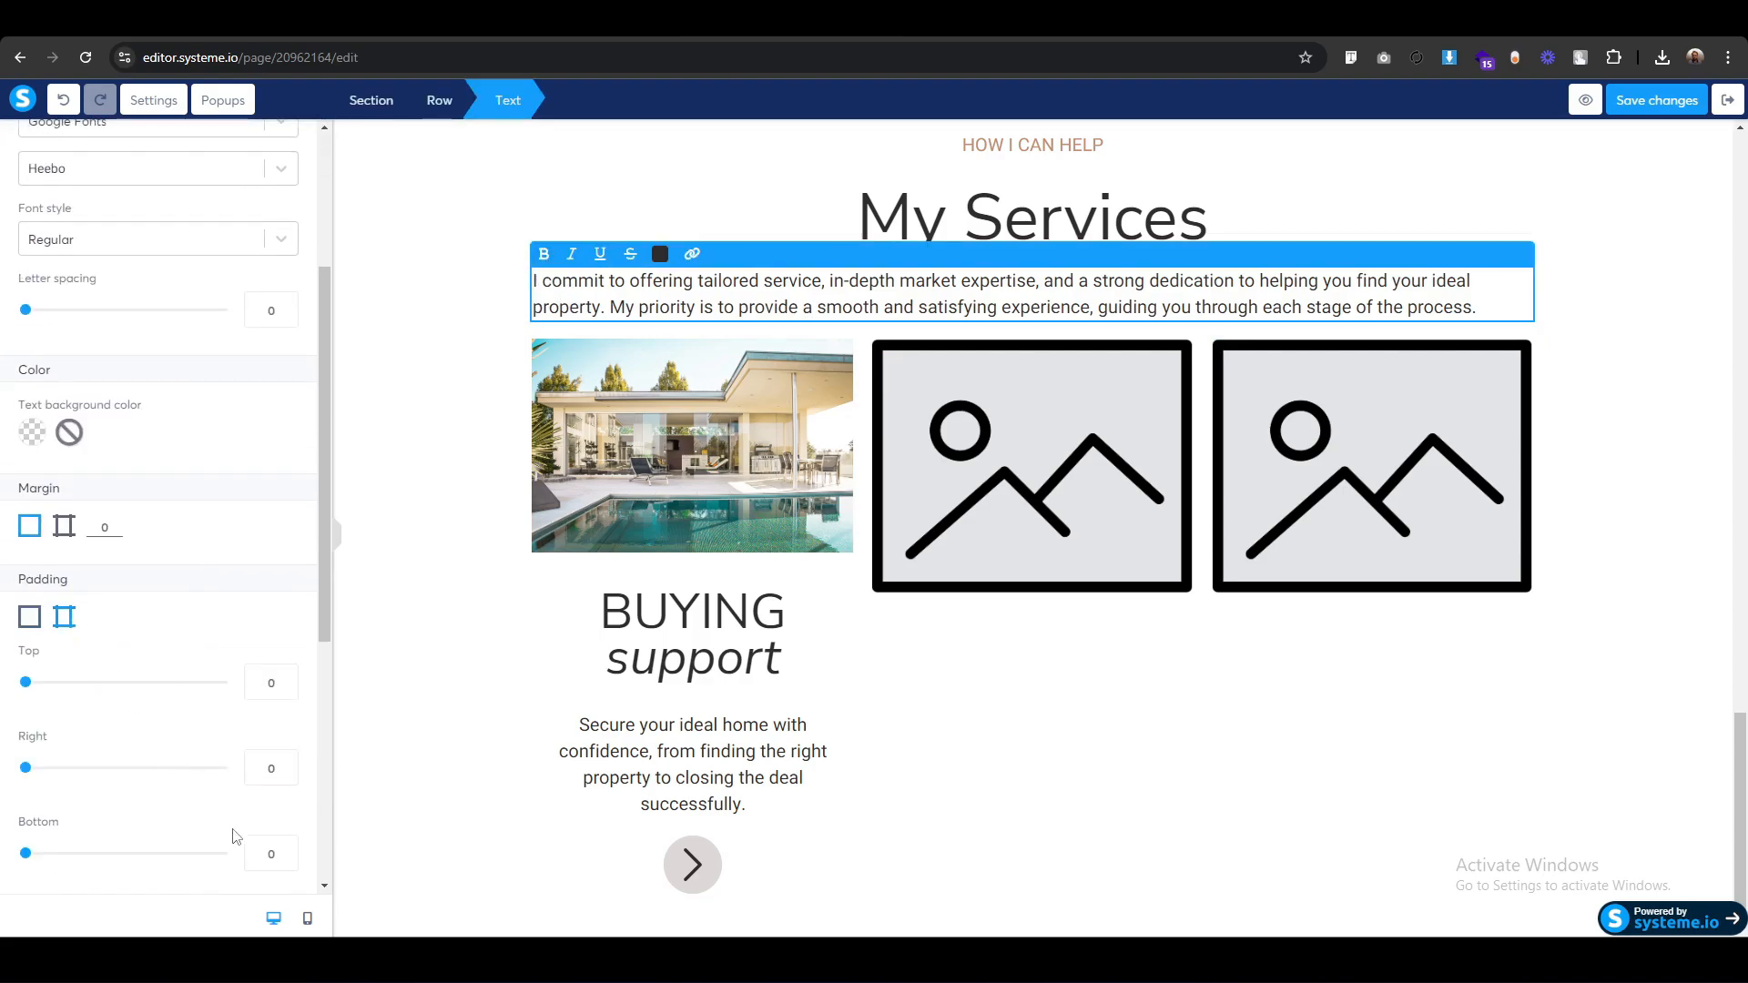
scroll(234, 833, "down", 1)
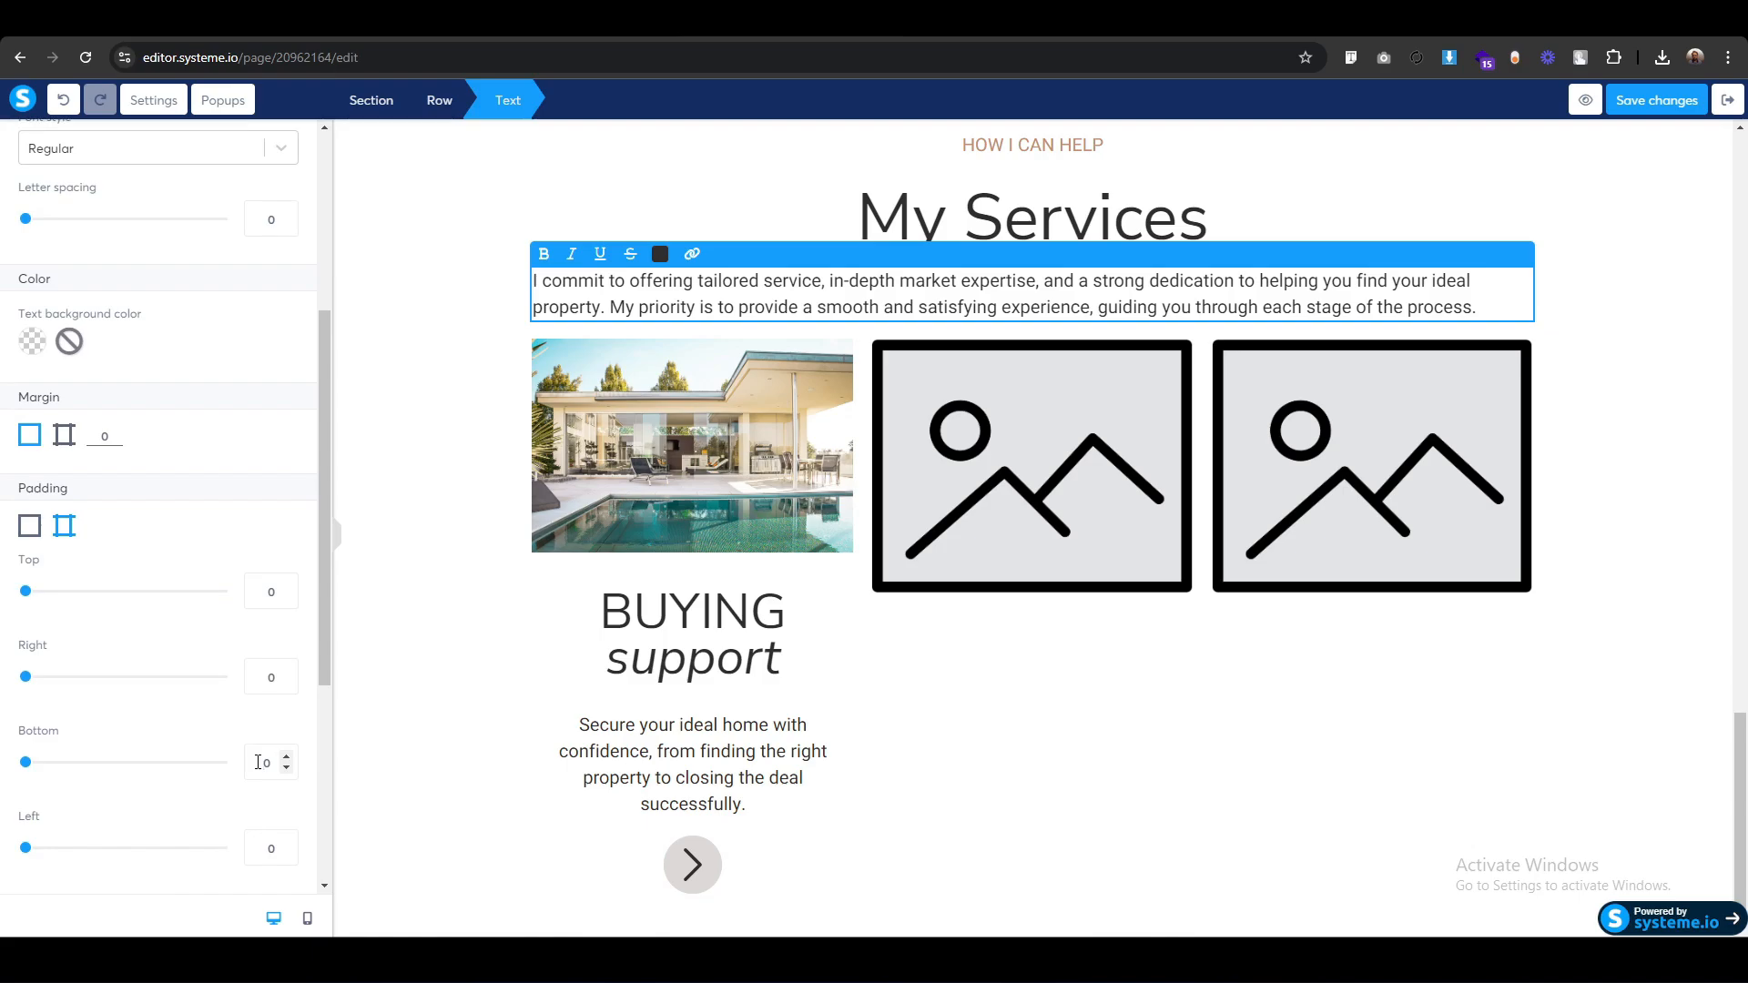
type("3")
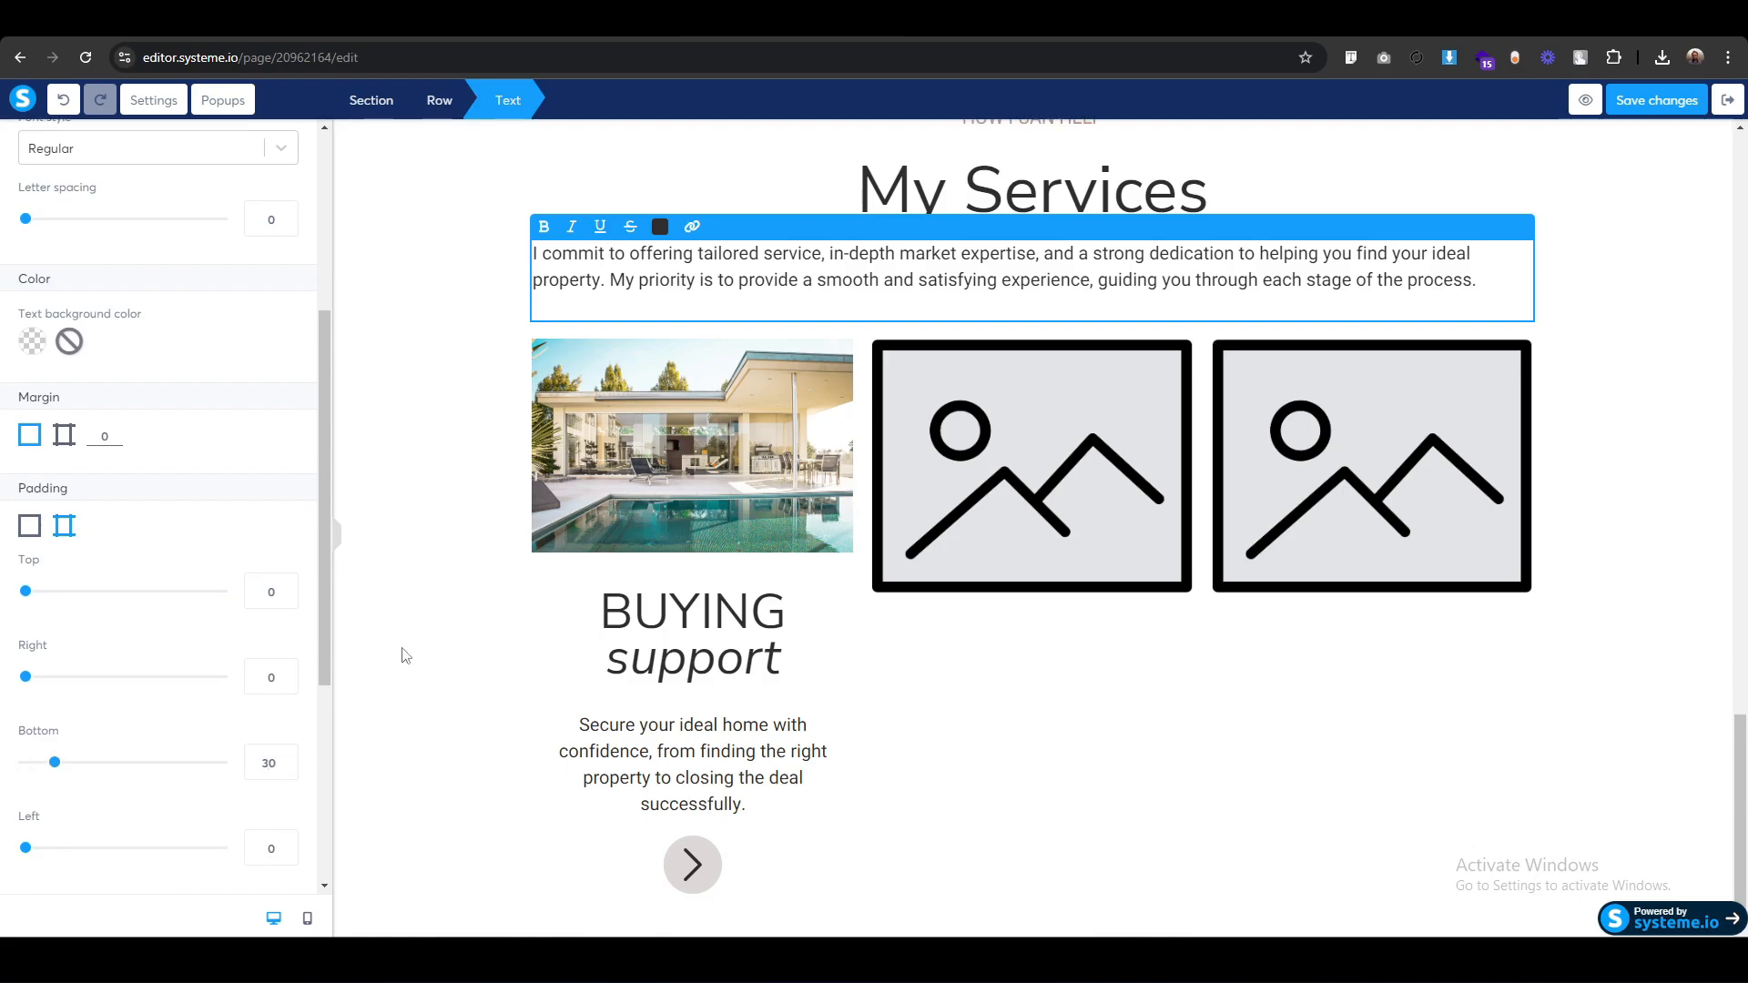
left_click(448, 573)
Set the top padding of the My Services description text to 20.
scroll(400, 681, "up", 1)
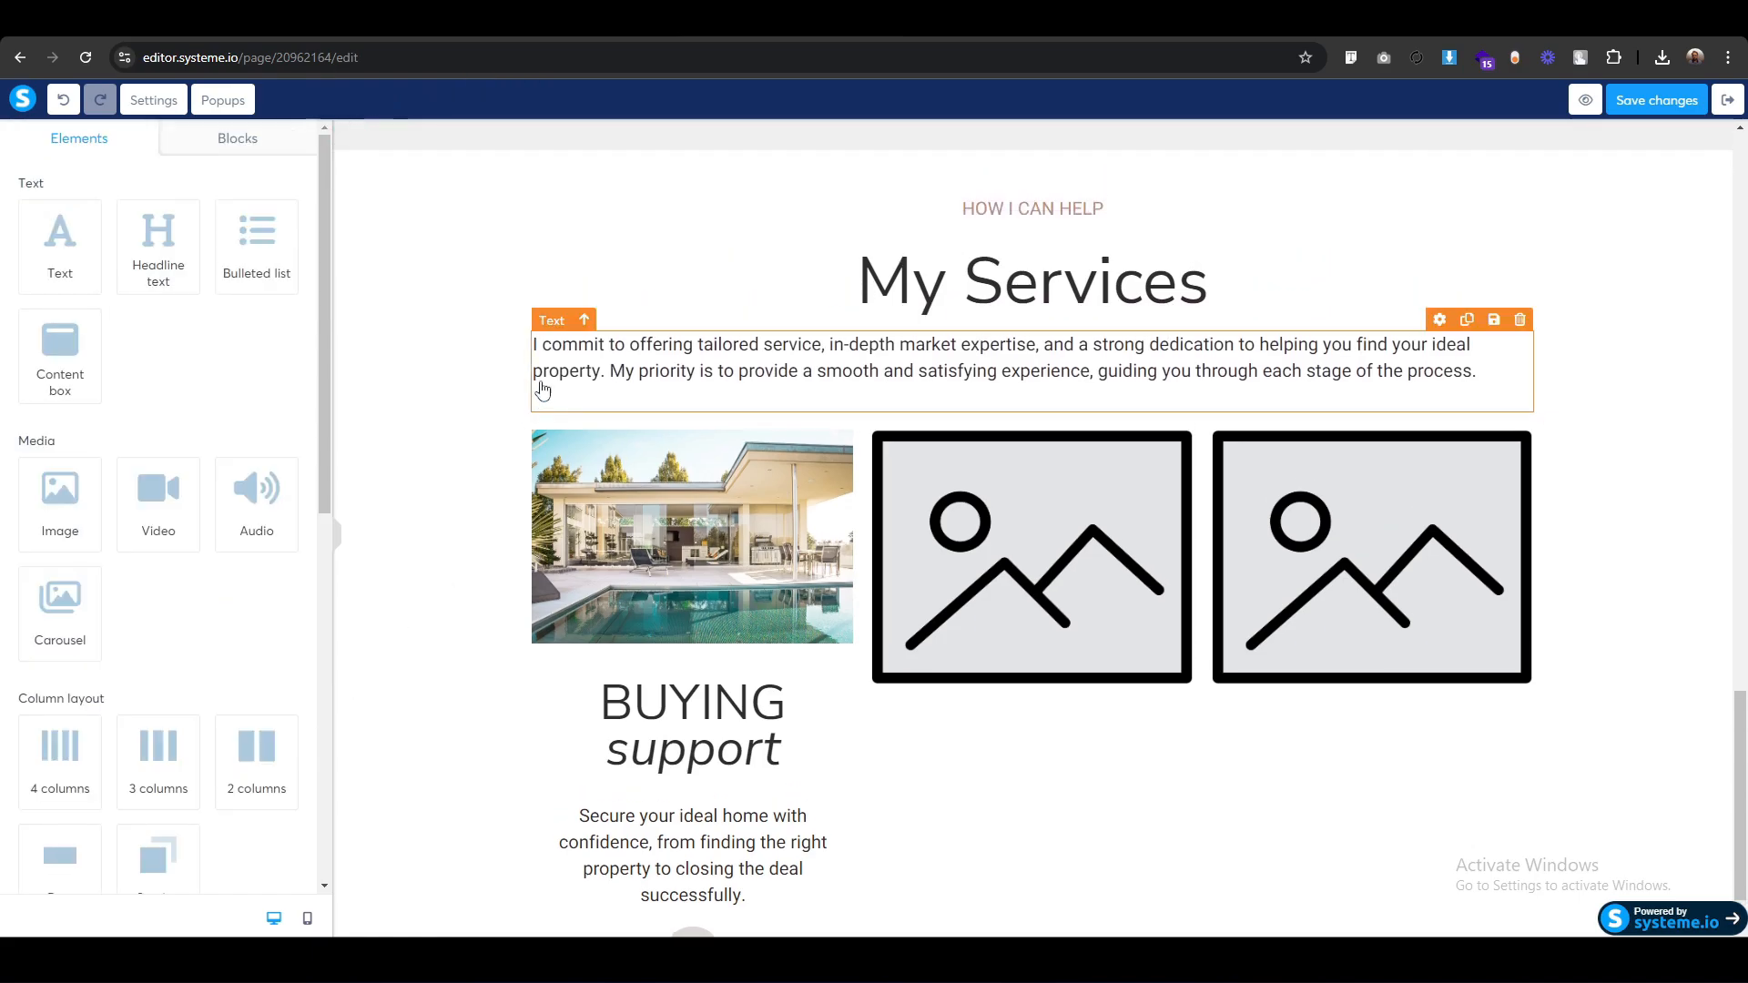
left_click(545, 337)
scroll(209, 774, "down", 3)
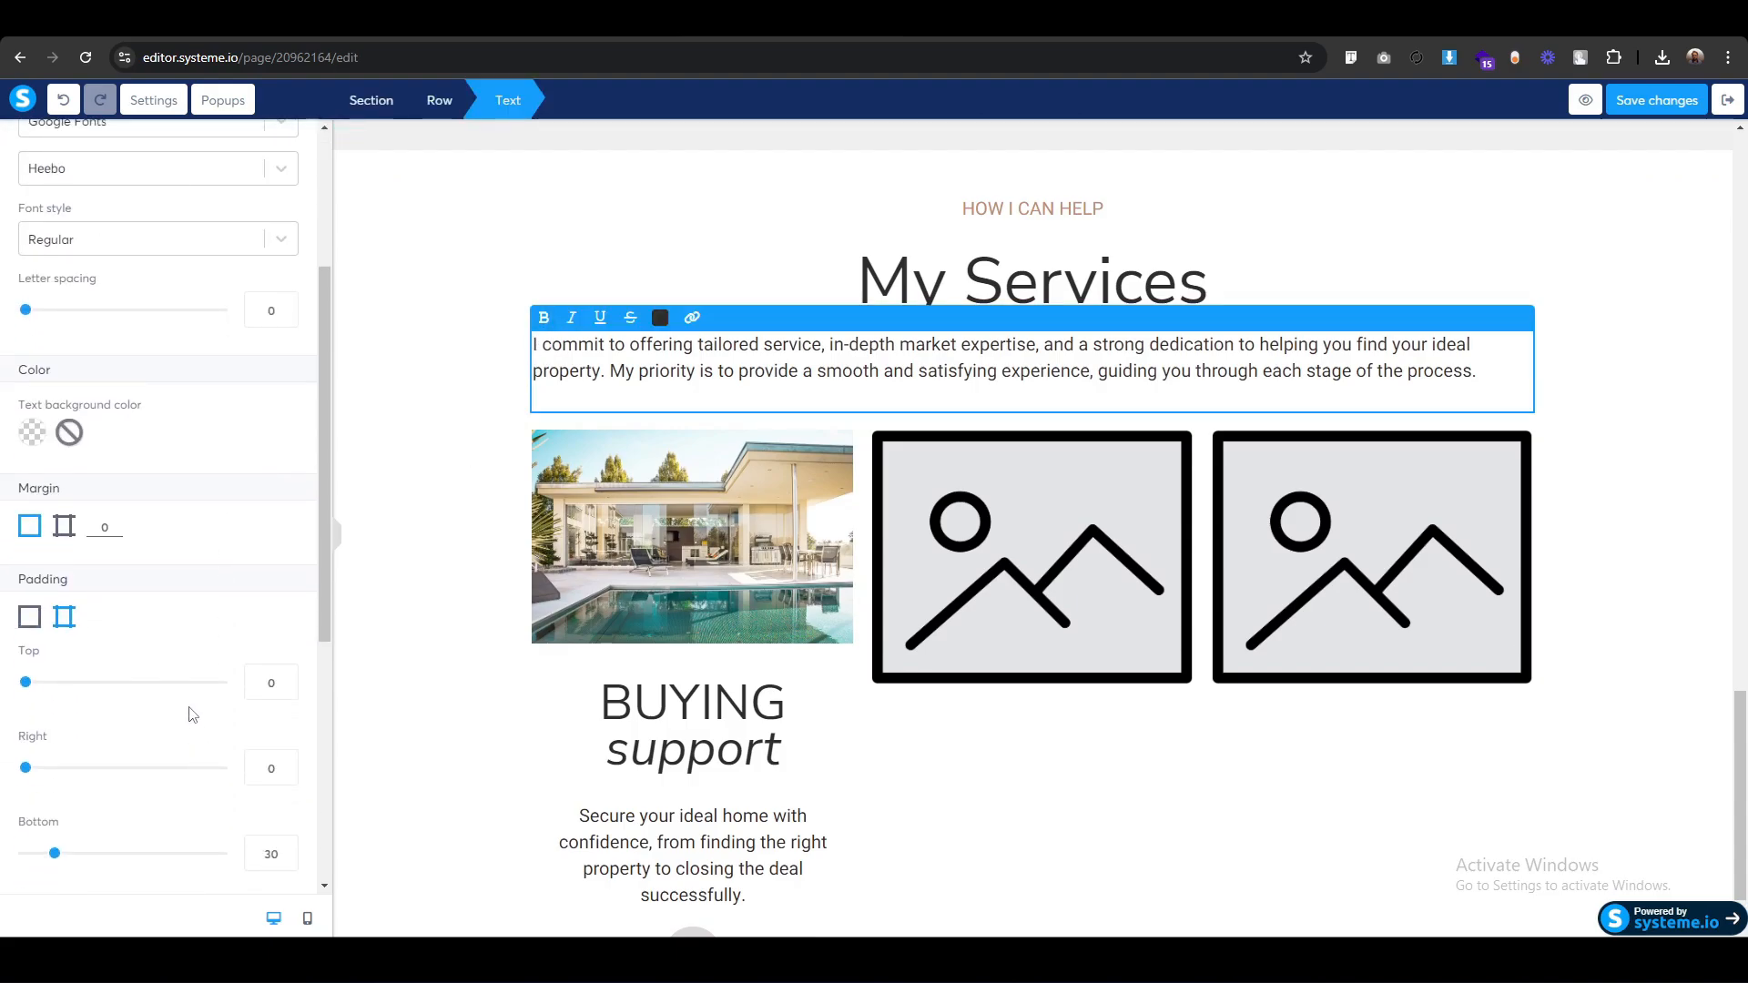
left_click(257, 686)
type("2")
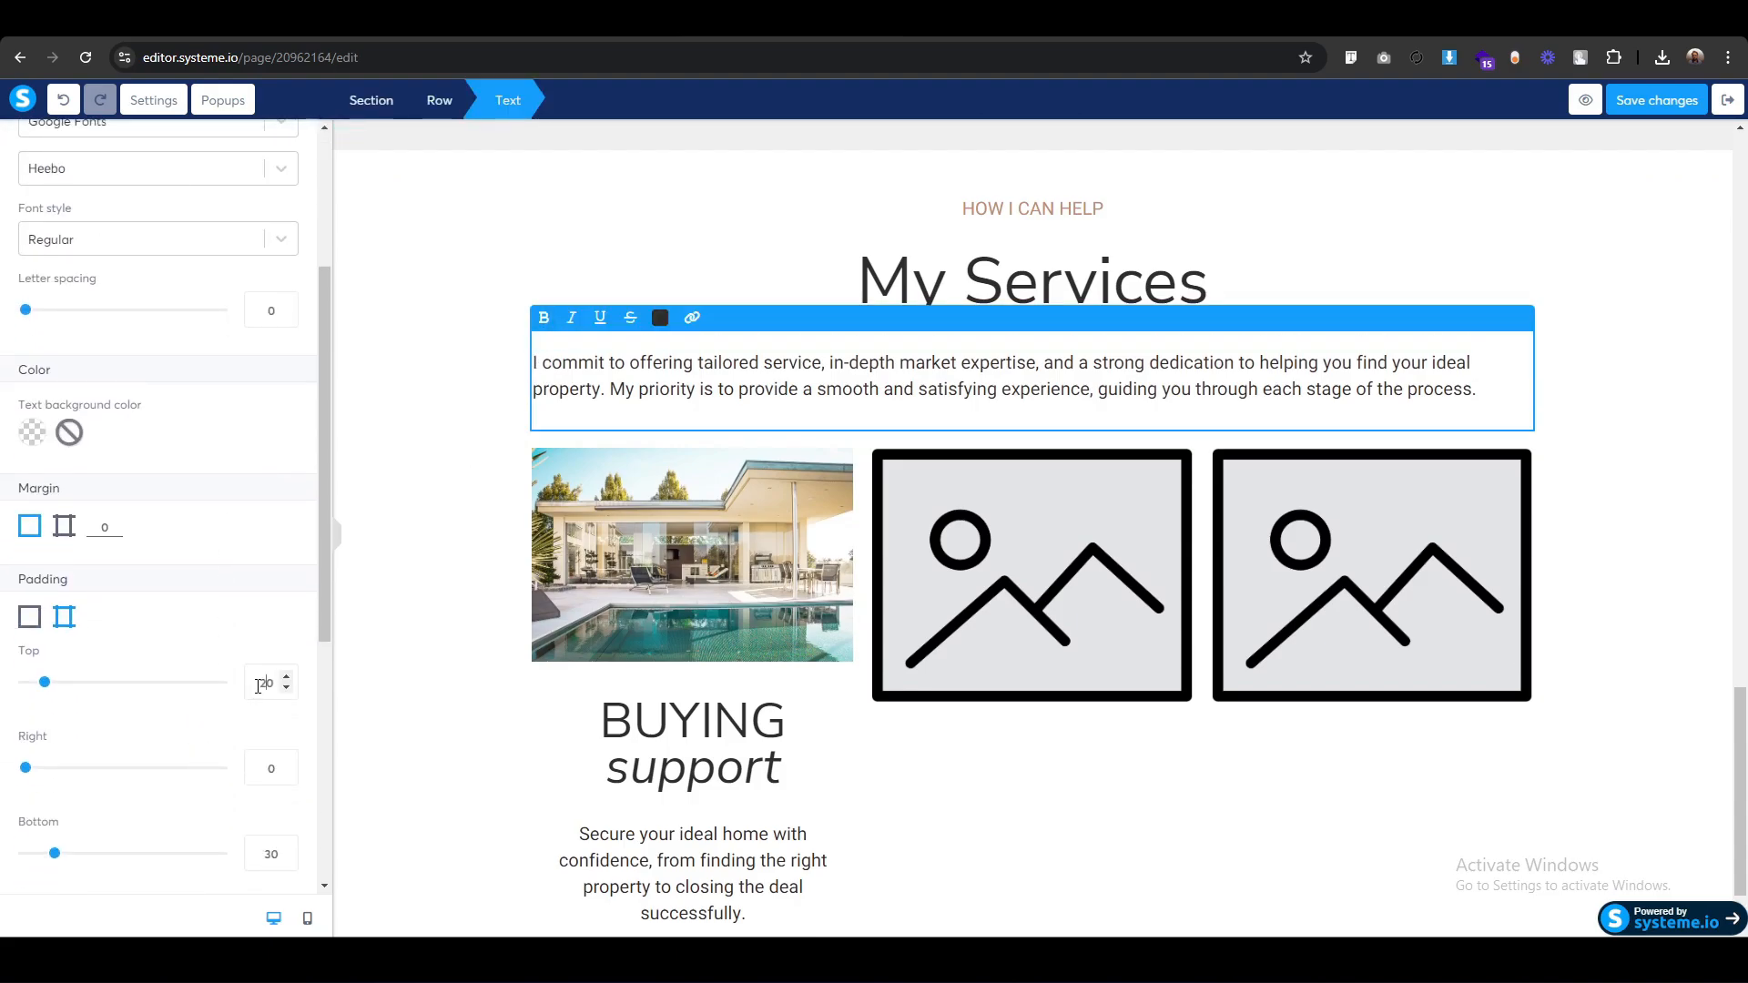
left_click(406, 550)
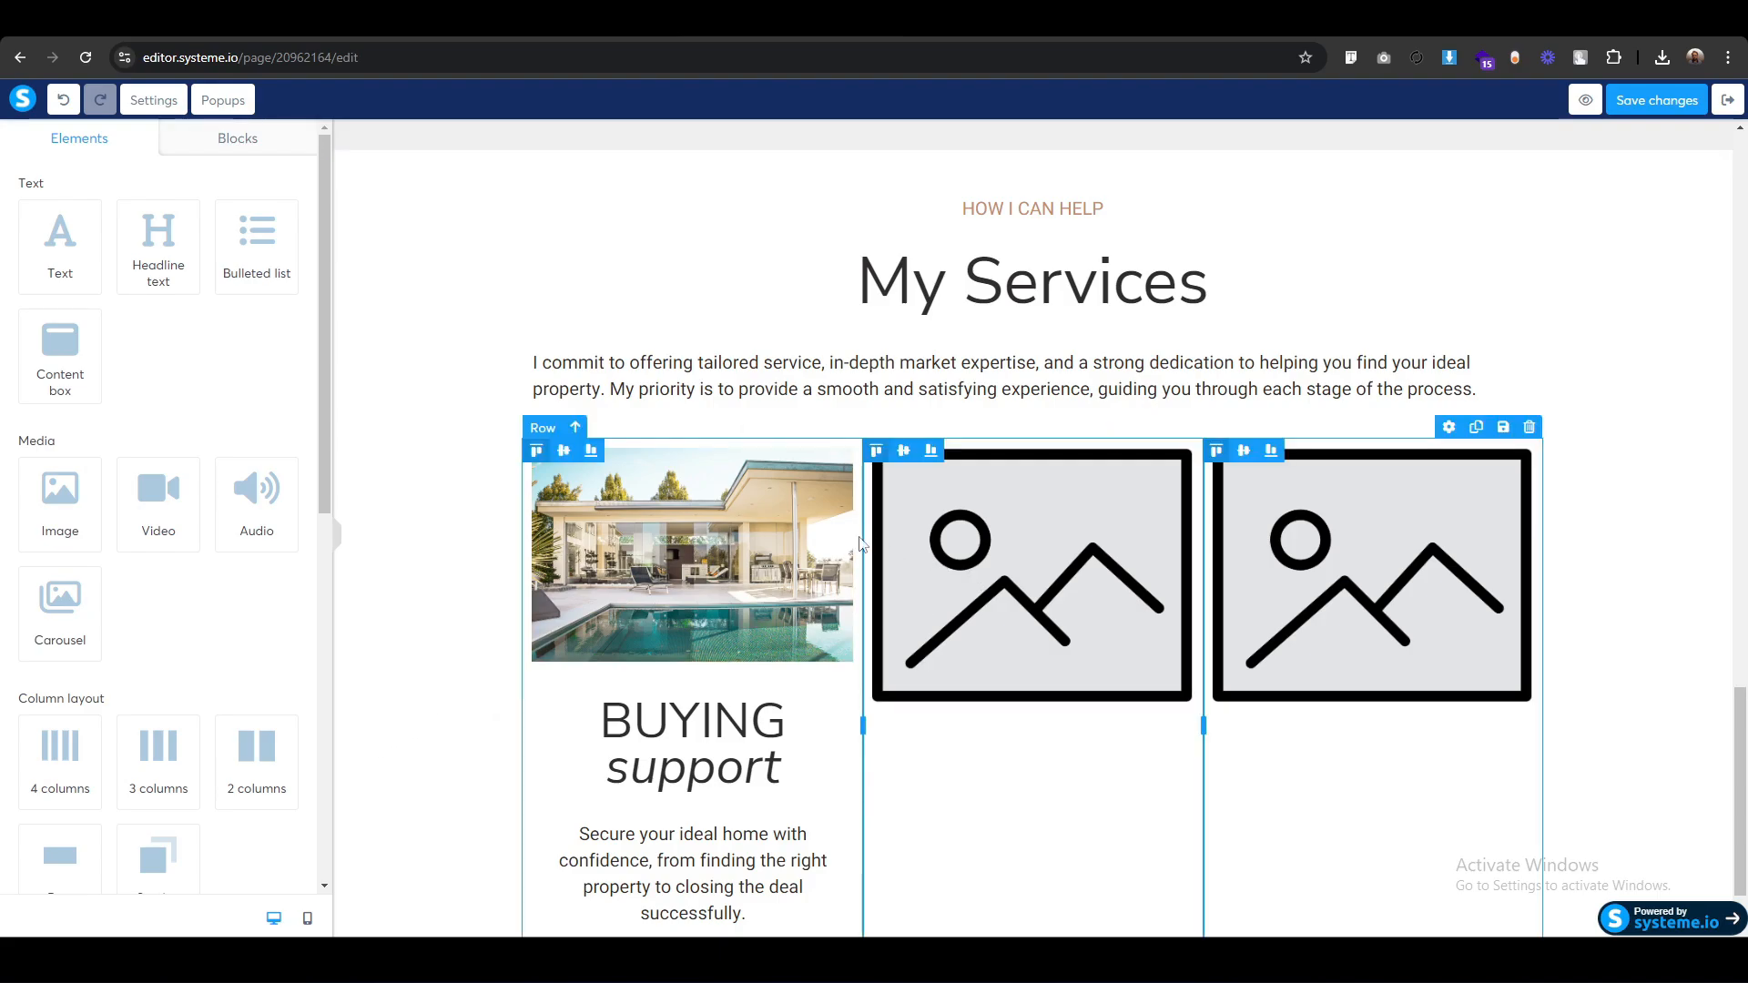
Vertically center the content of the second and third columns in the services row, and switch to the mobile layout.
left_click(903, 452)
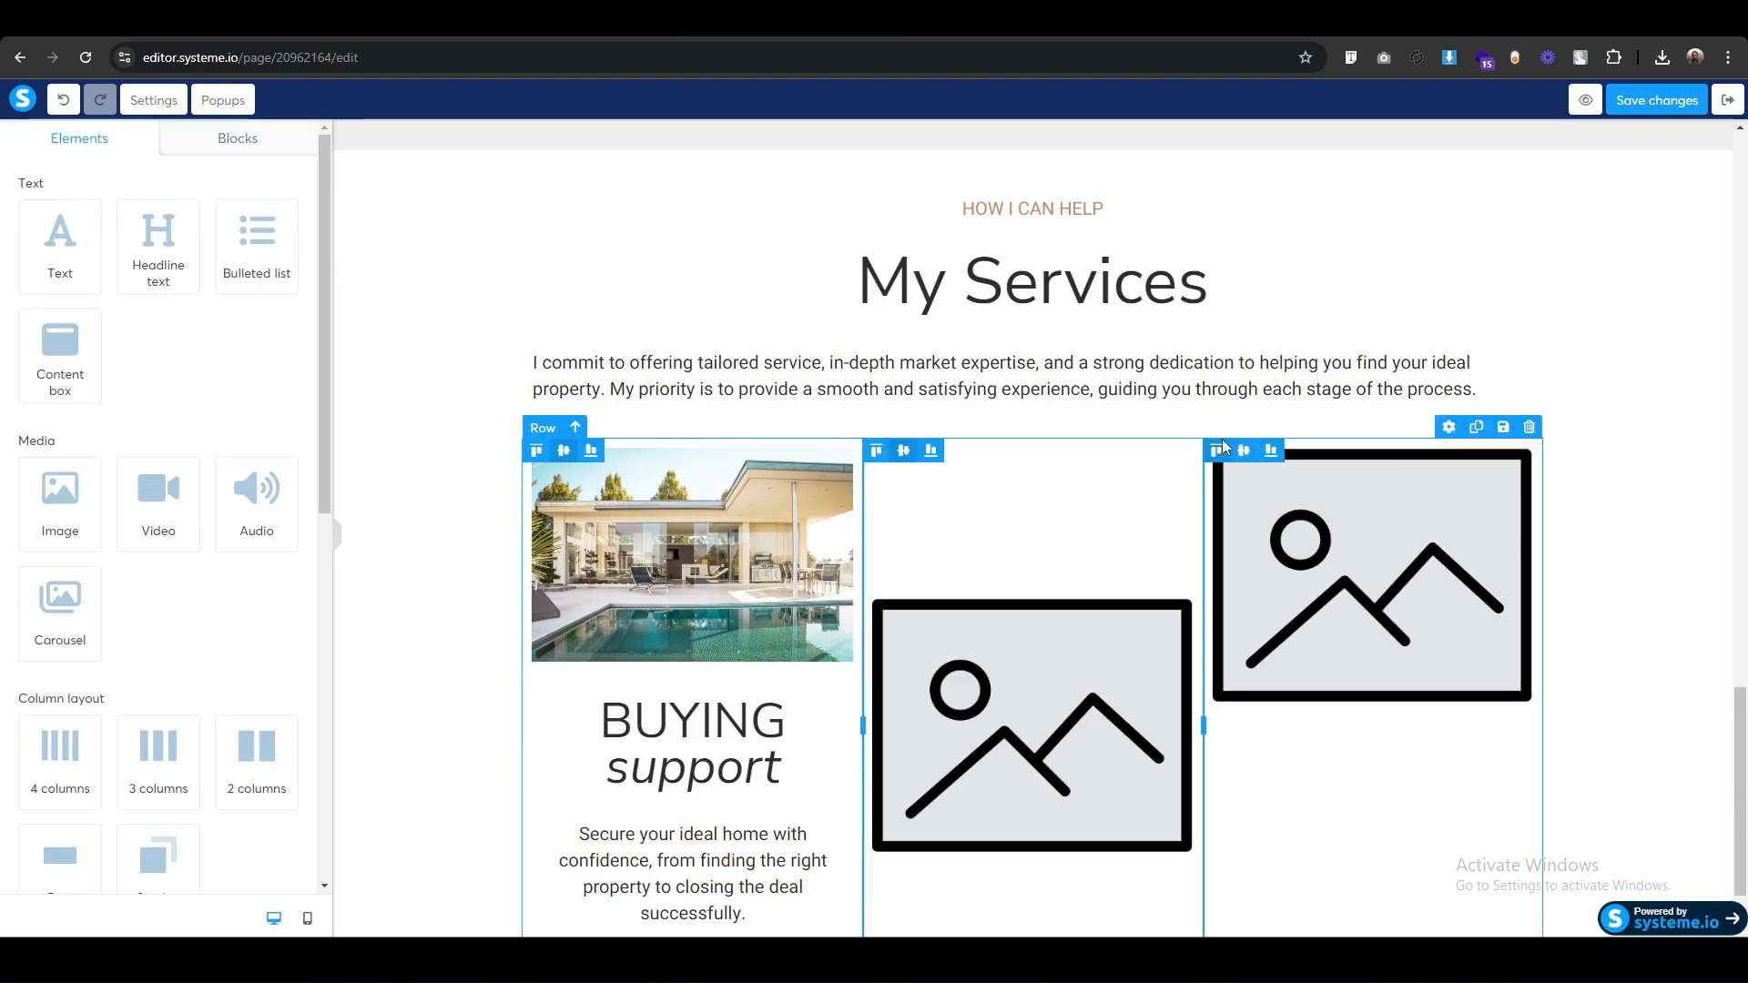
left_click(1244, 451)
left_click(308, 917)
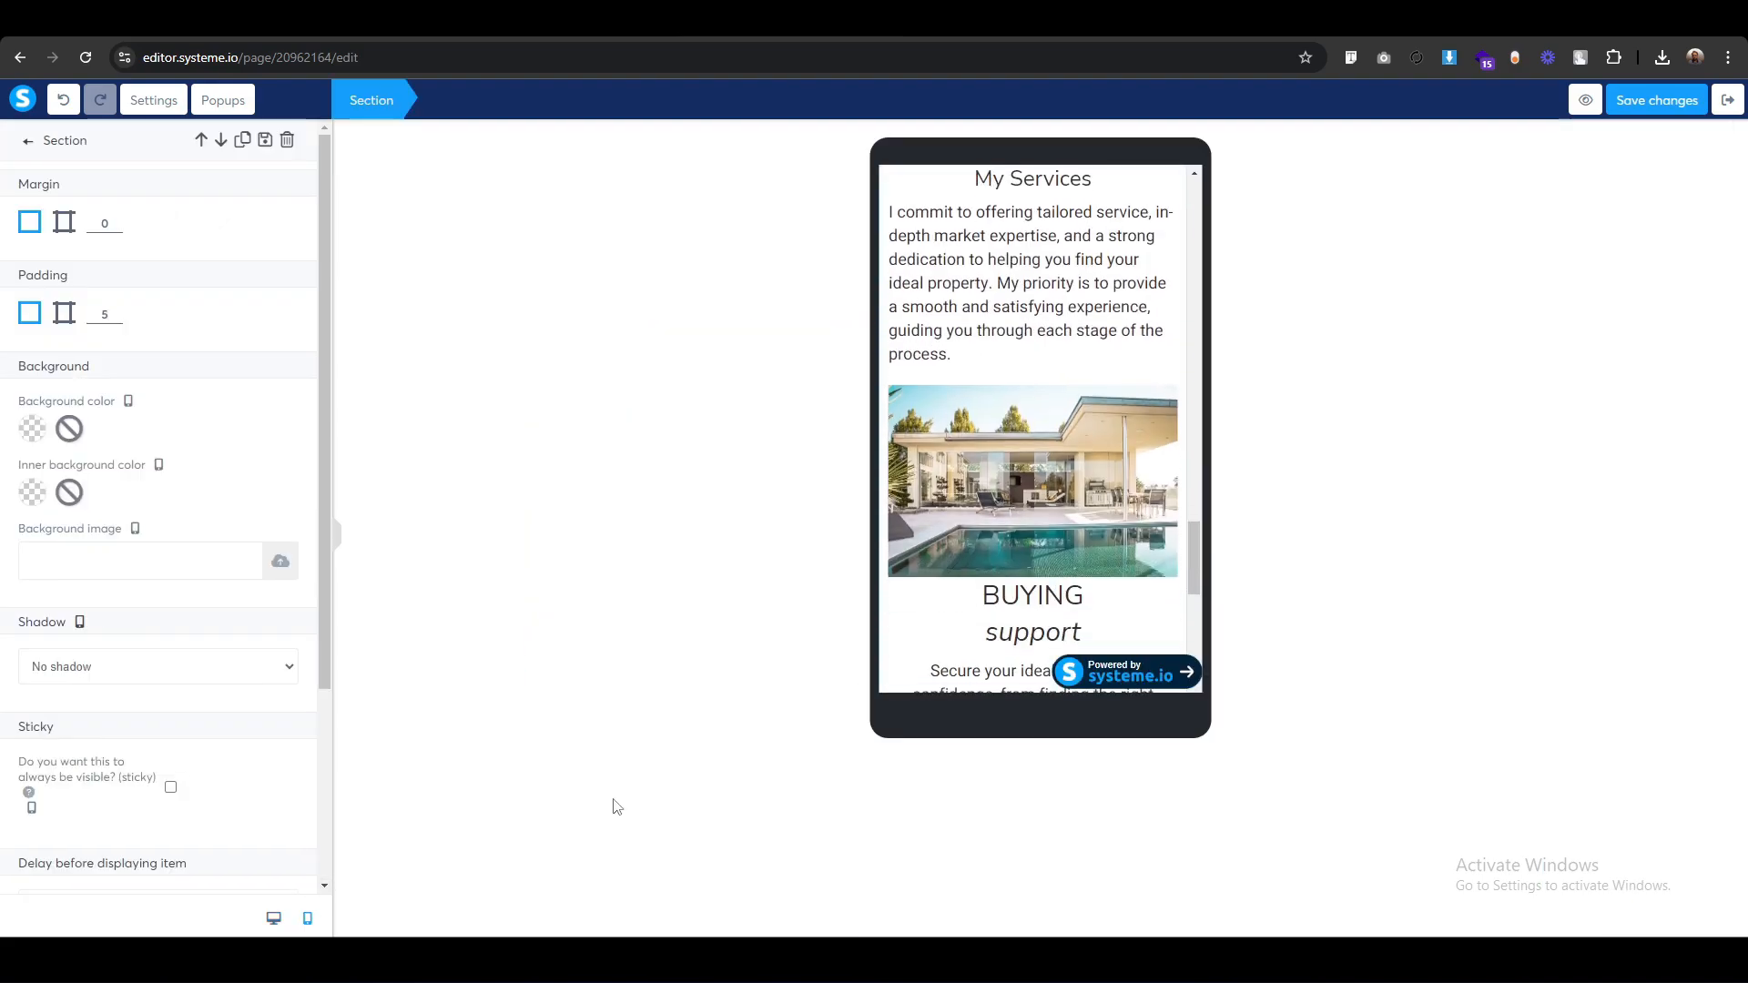
Set the "My Services" headline's mobile font size to 40 and its line height to 48.
left_click(653, 524)
scroll(637, 510, "up", 3)
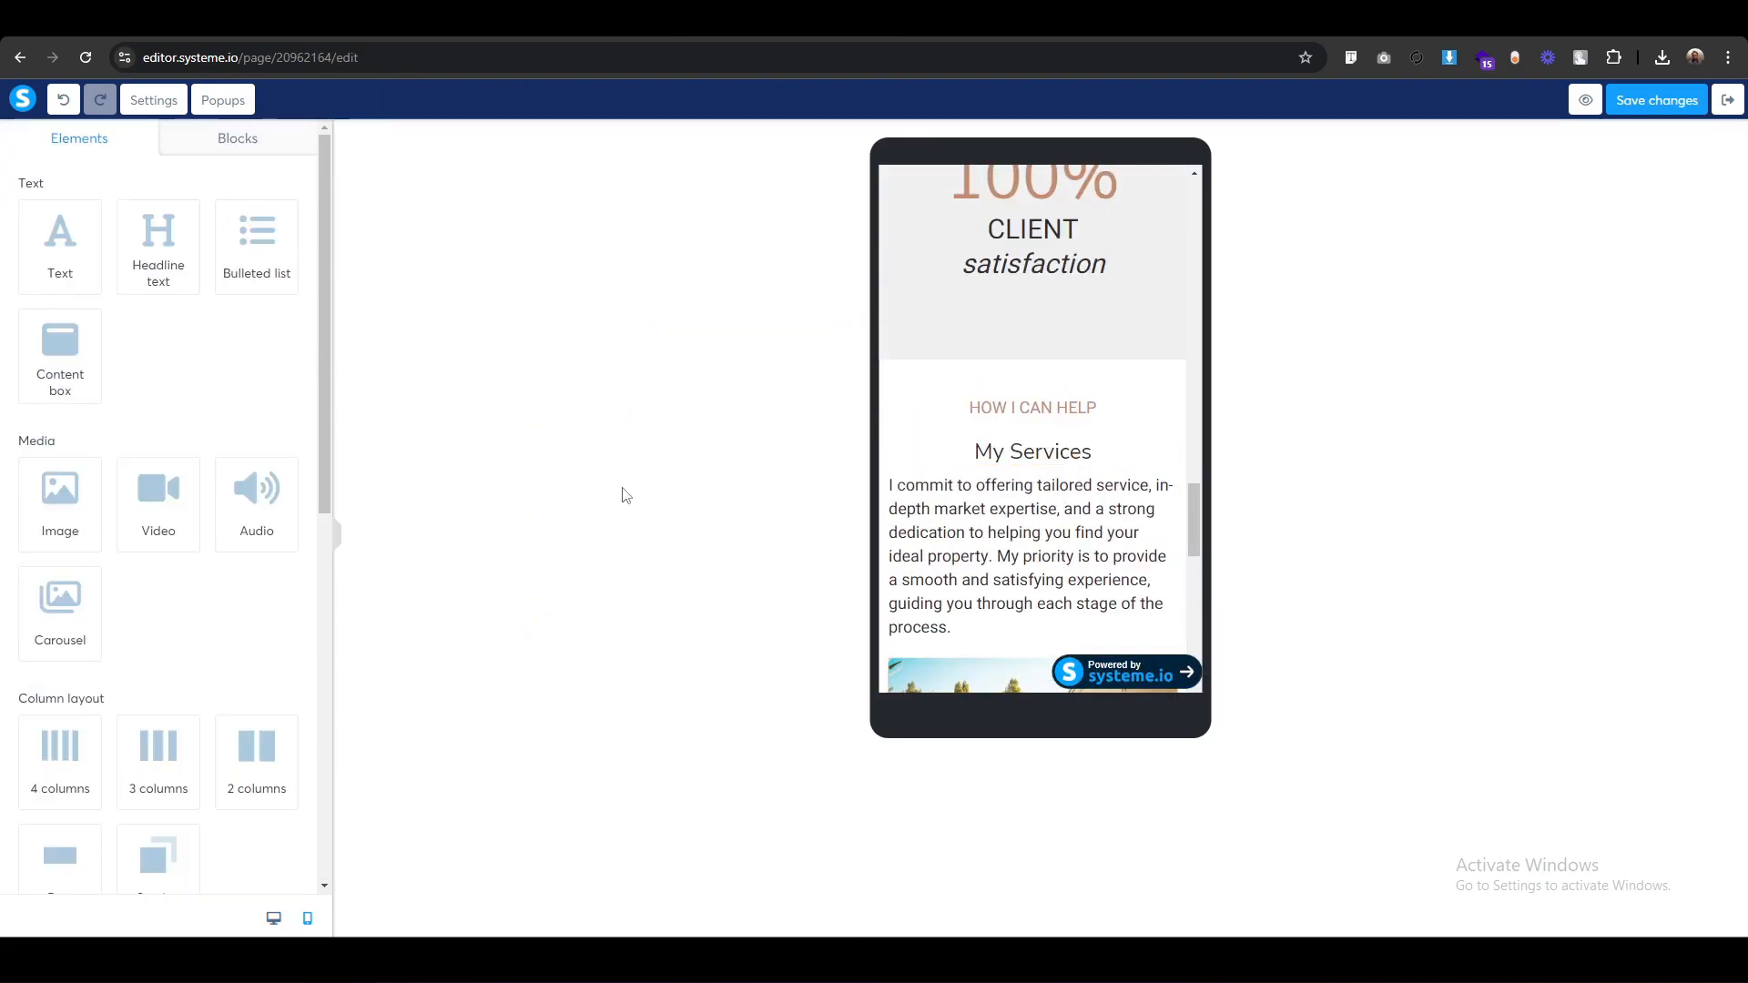
left_click(1003, 460)
left_click(564, 461)
triple_click(1060, 454)
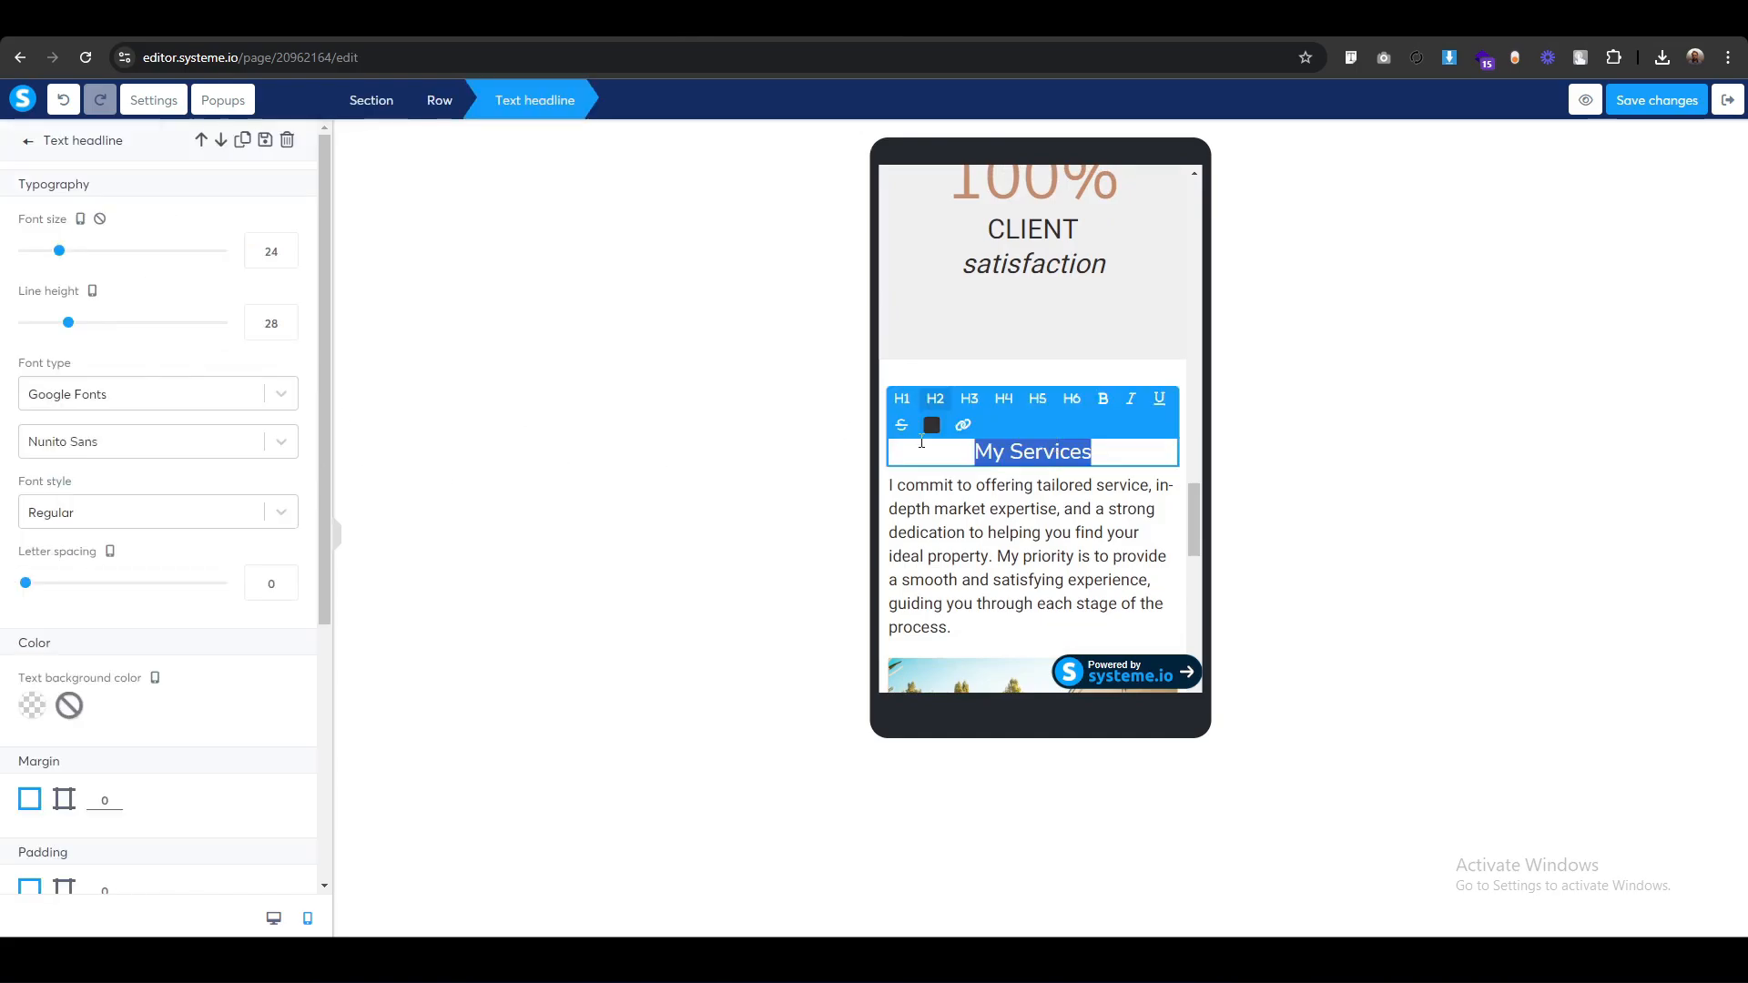
left_click(276, 246)
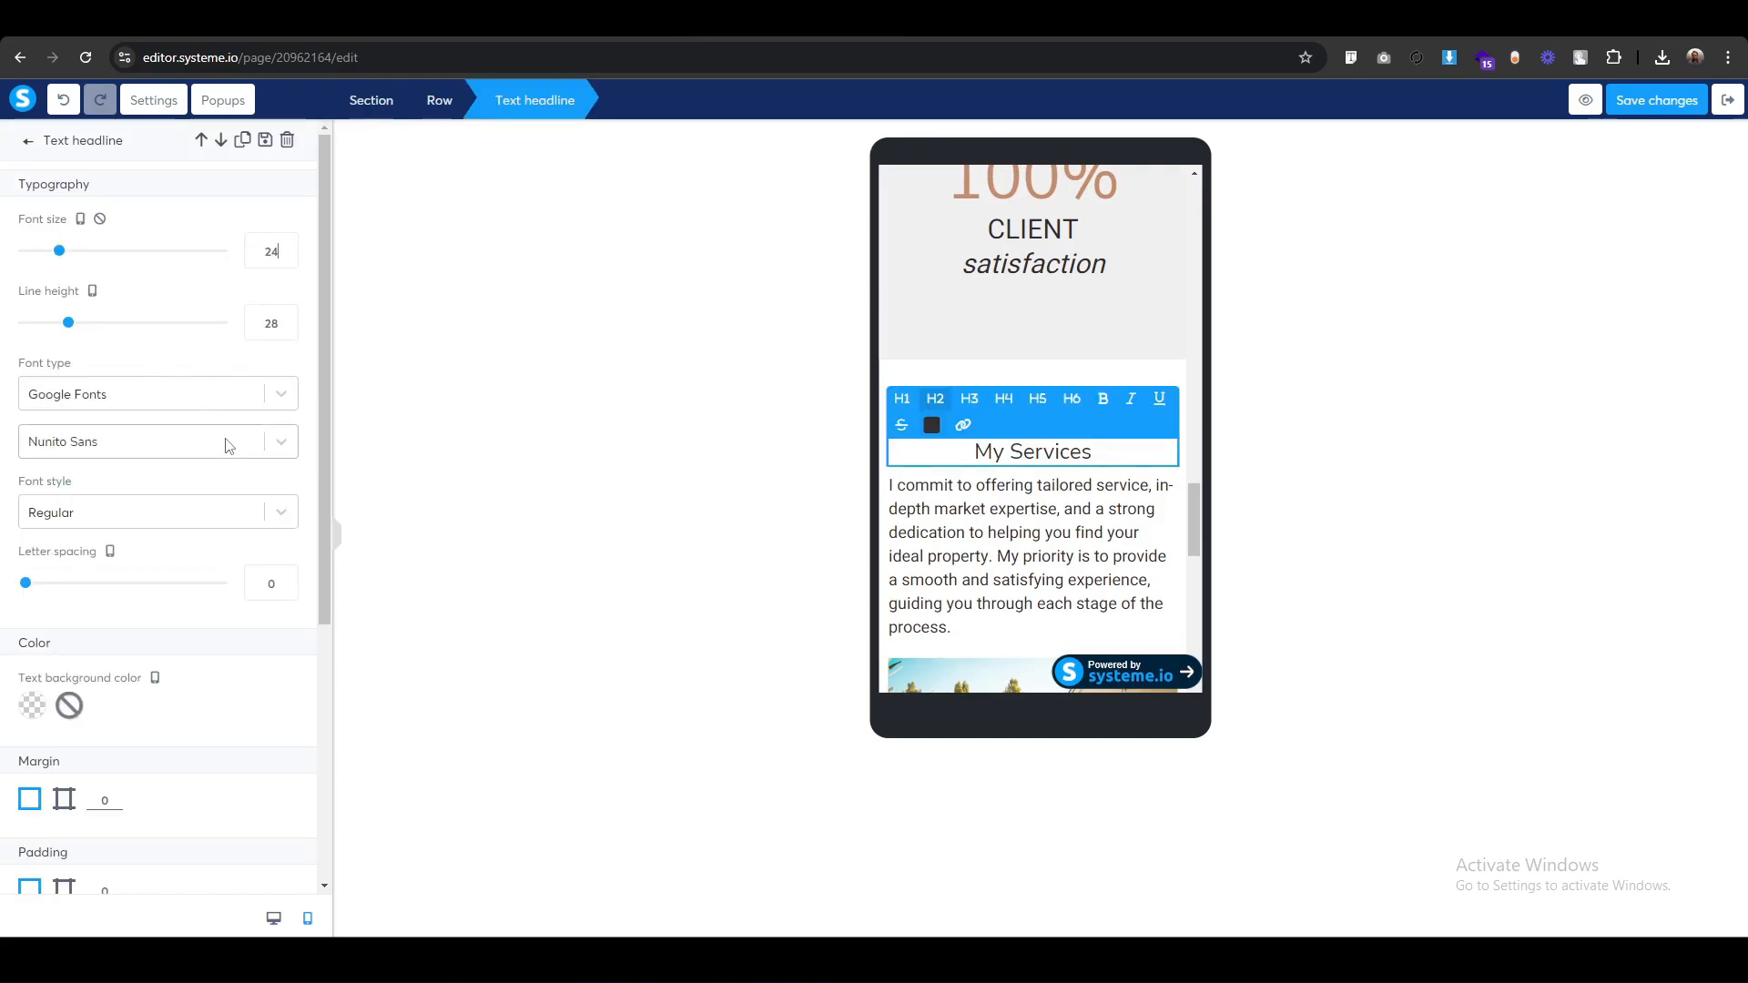
key("BackSpace")
key("BackSpace")
type("40")
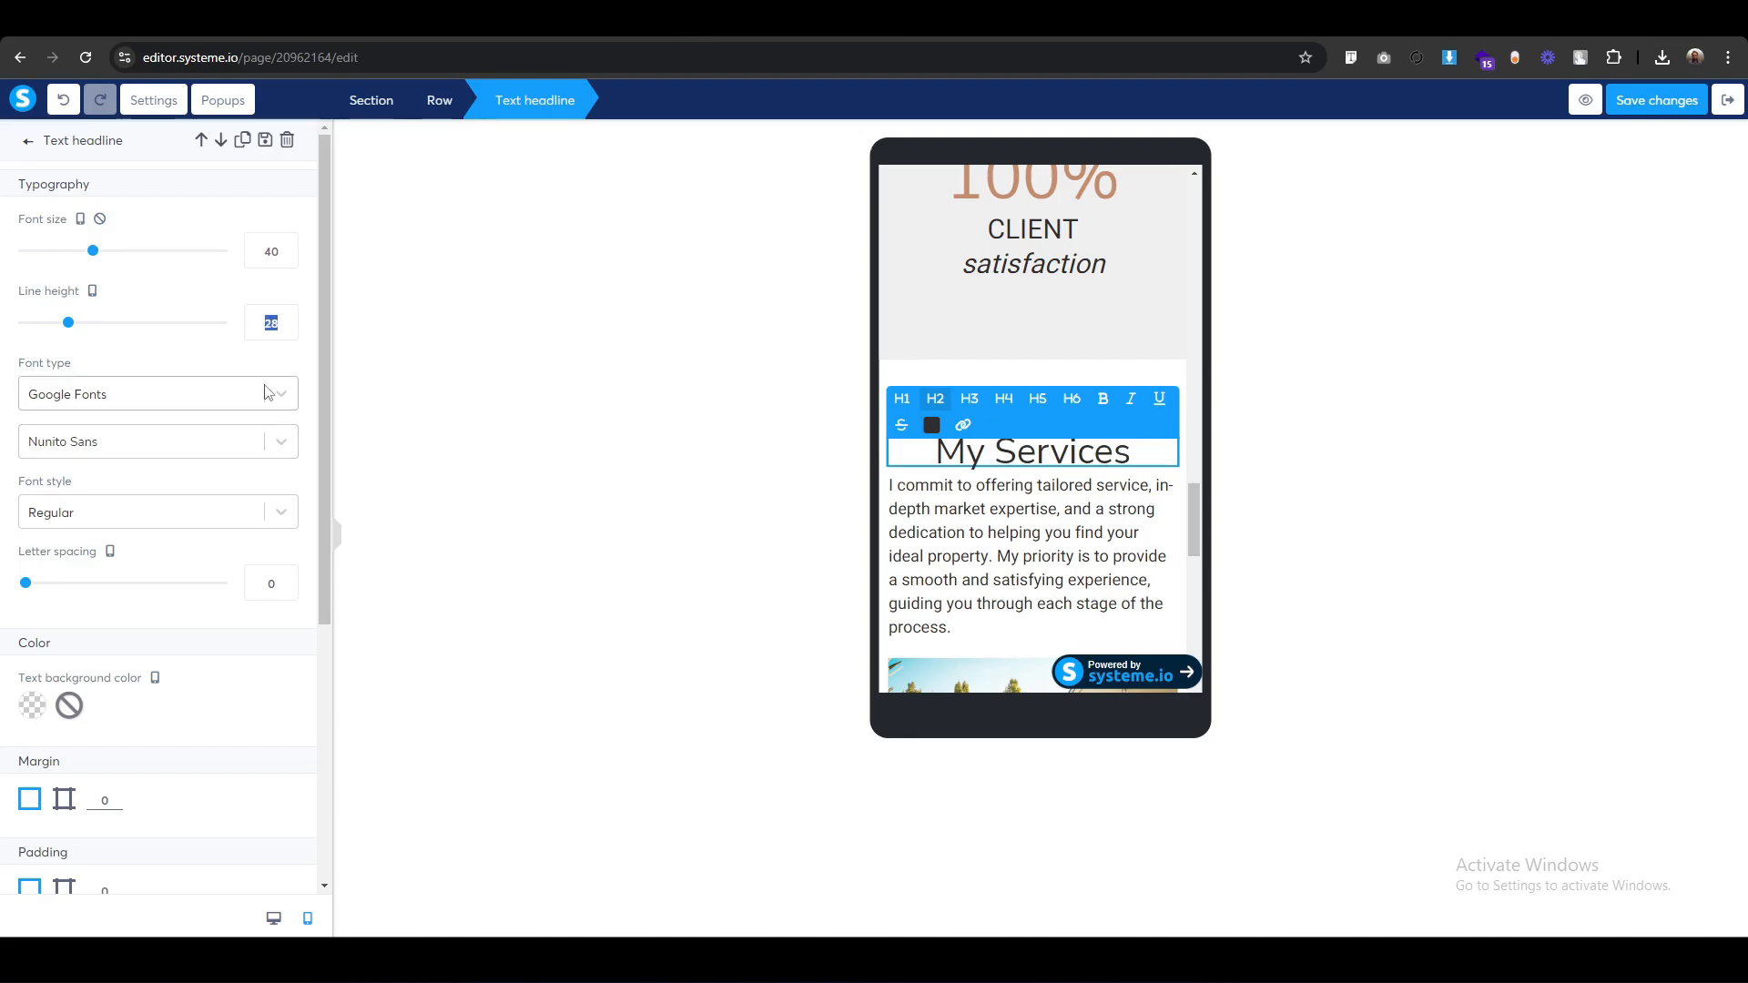
type("8")
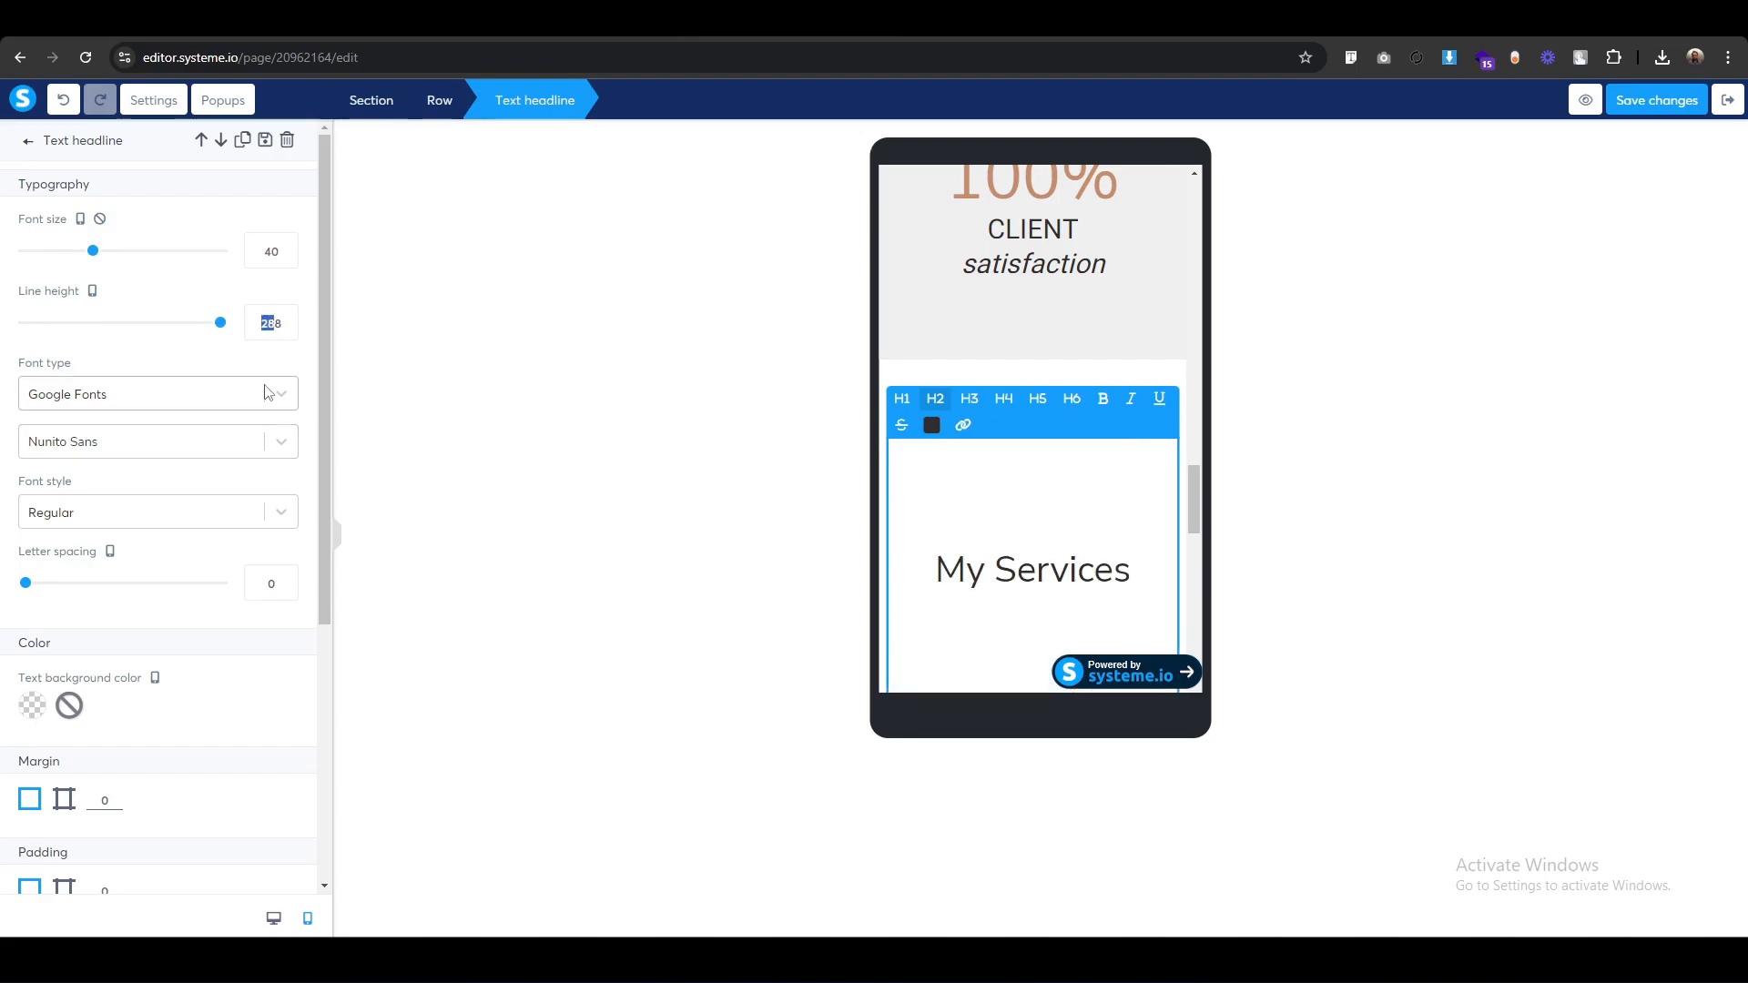
type("48")
left_click(697, 474)
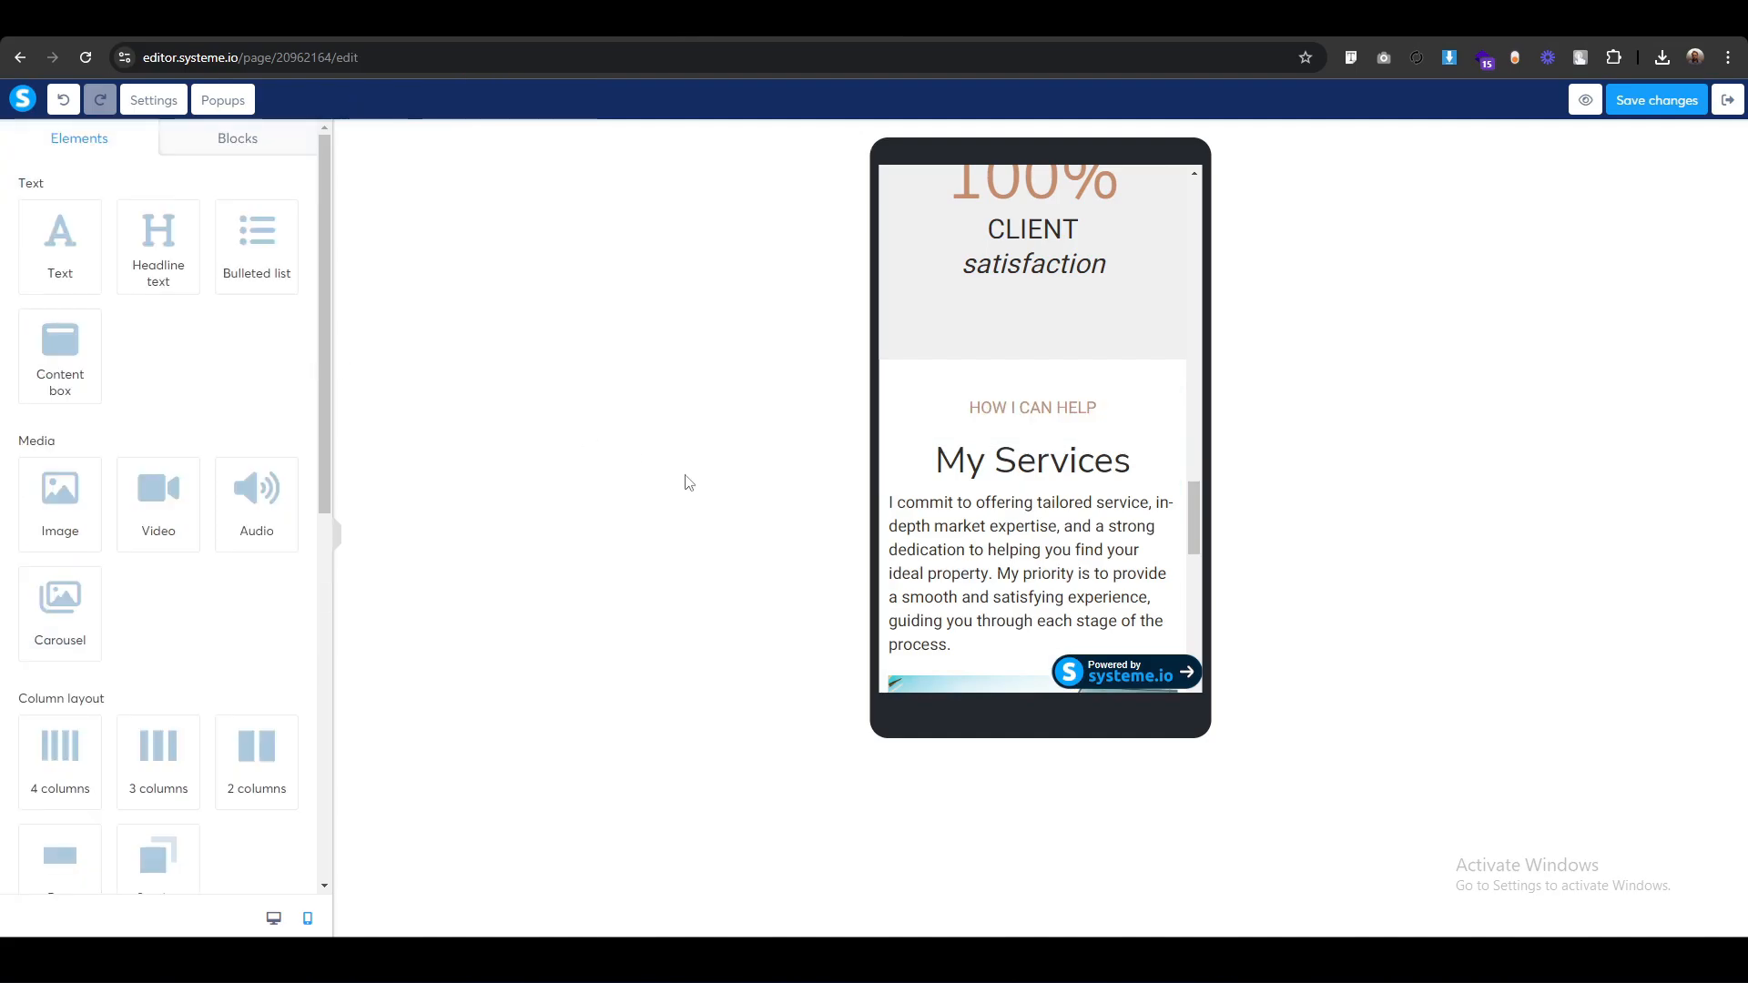
Increase the top padding of the My Services description in the mobile layout.
scroll(861, 312, "down", 1)
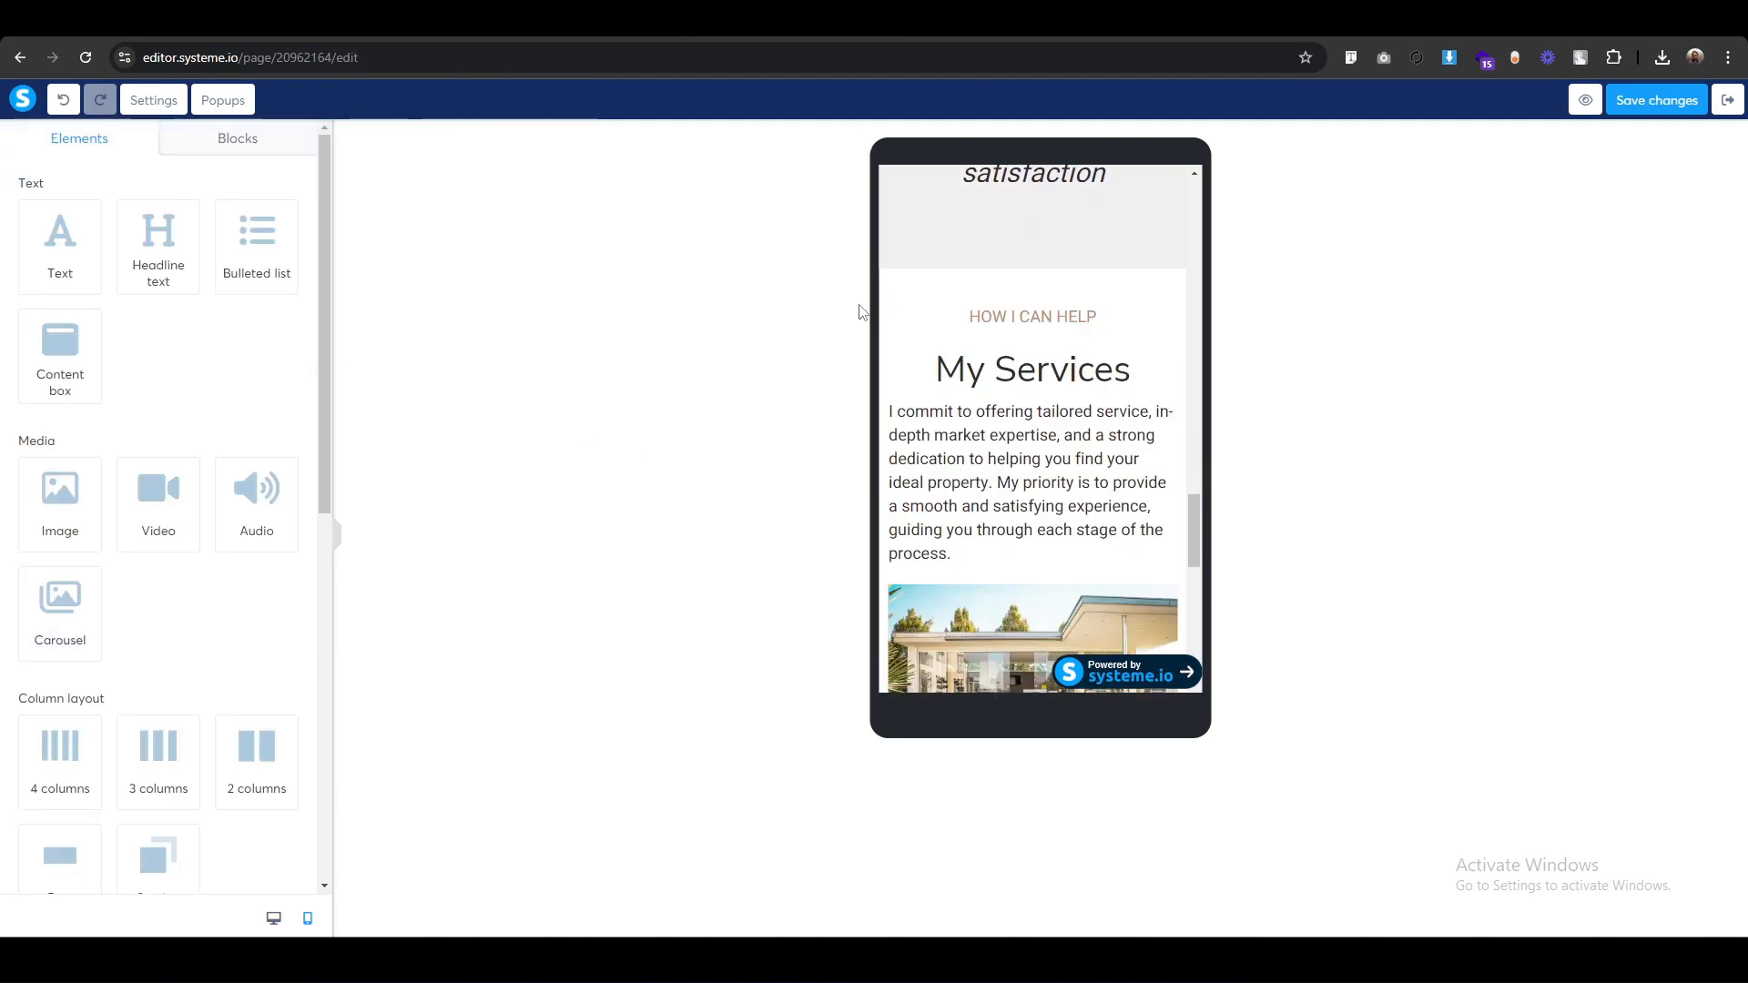
left_click(900, 391)
scroll(172, 783, "down", 5)
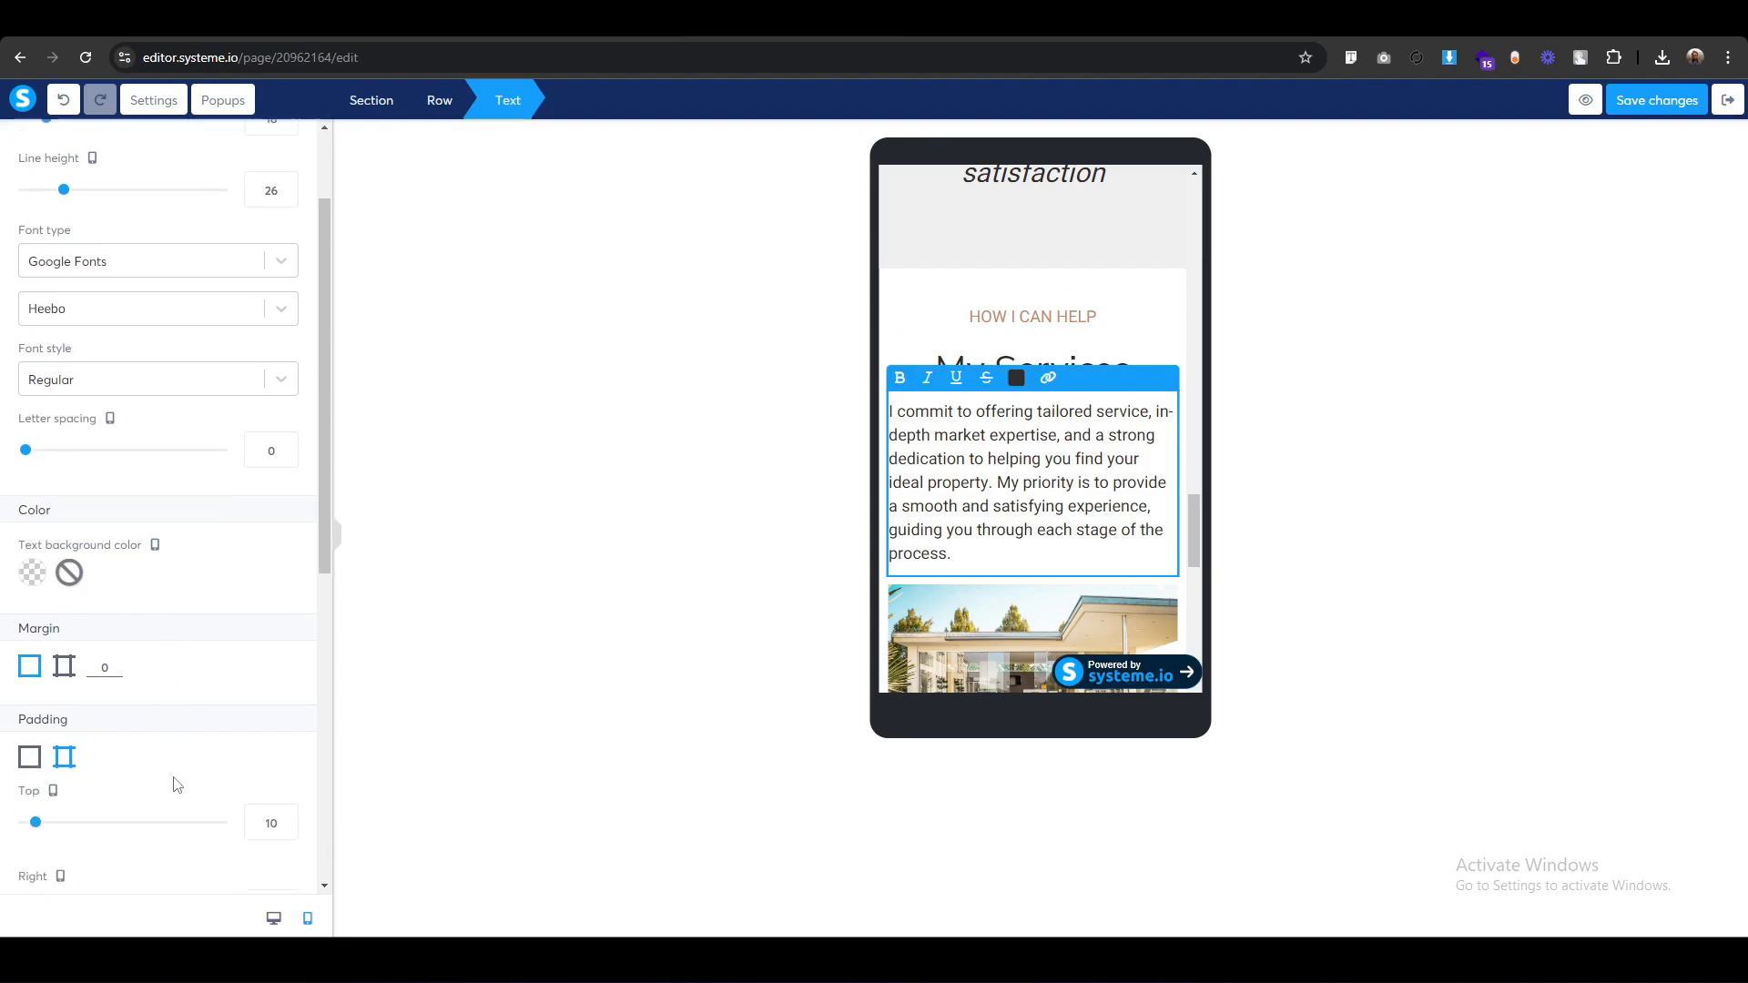
left_click(253, 772)
key("Up")
key("Up")
key("Up")
key("Up")
key("Up")
key("Up")
key("Up")
key("Up")
key("Up")
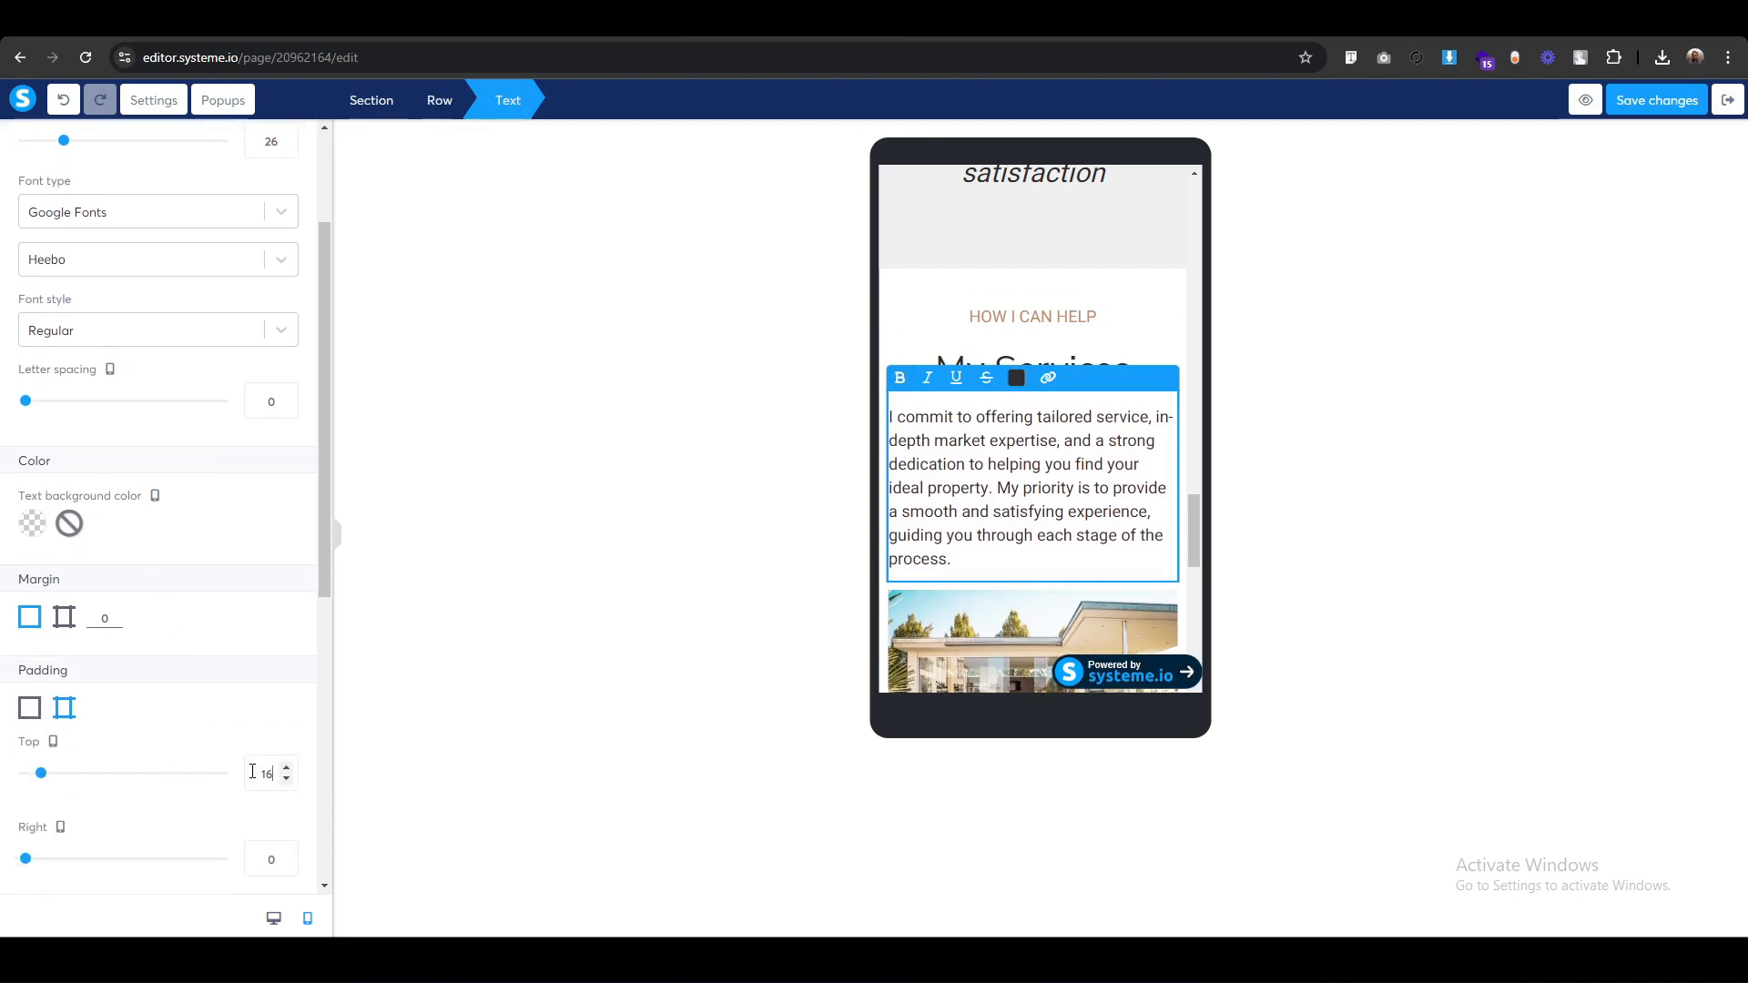
left_click(499, 672)
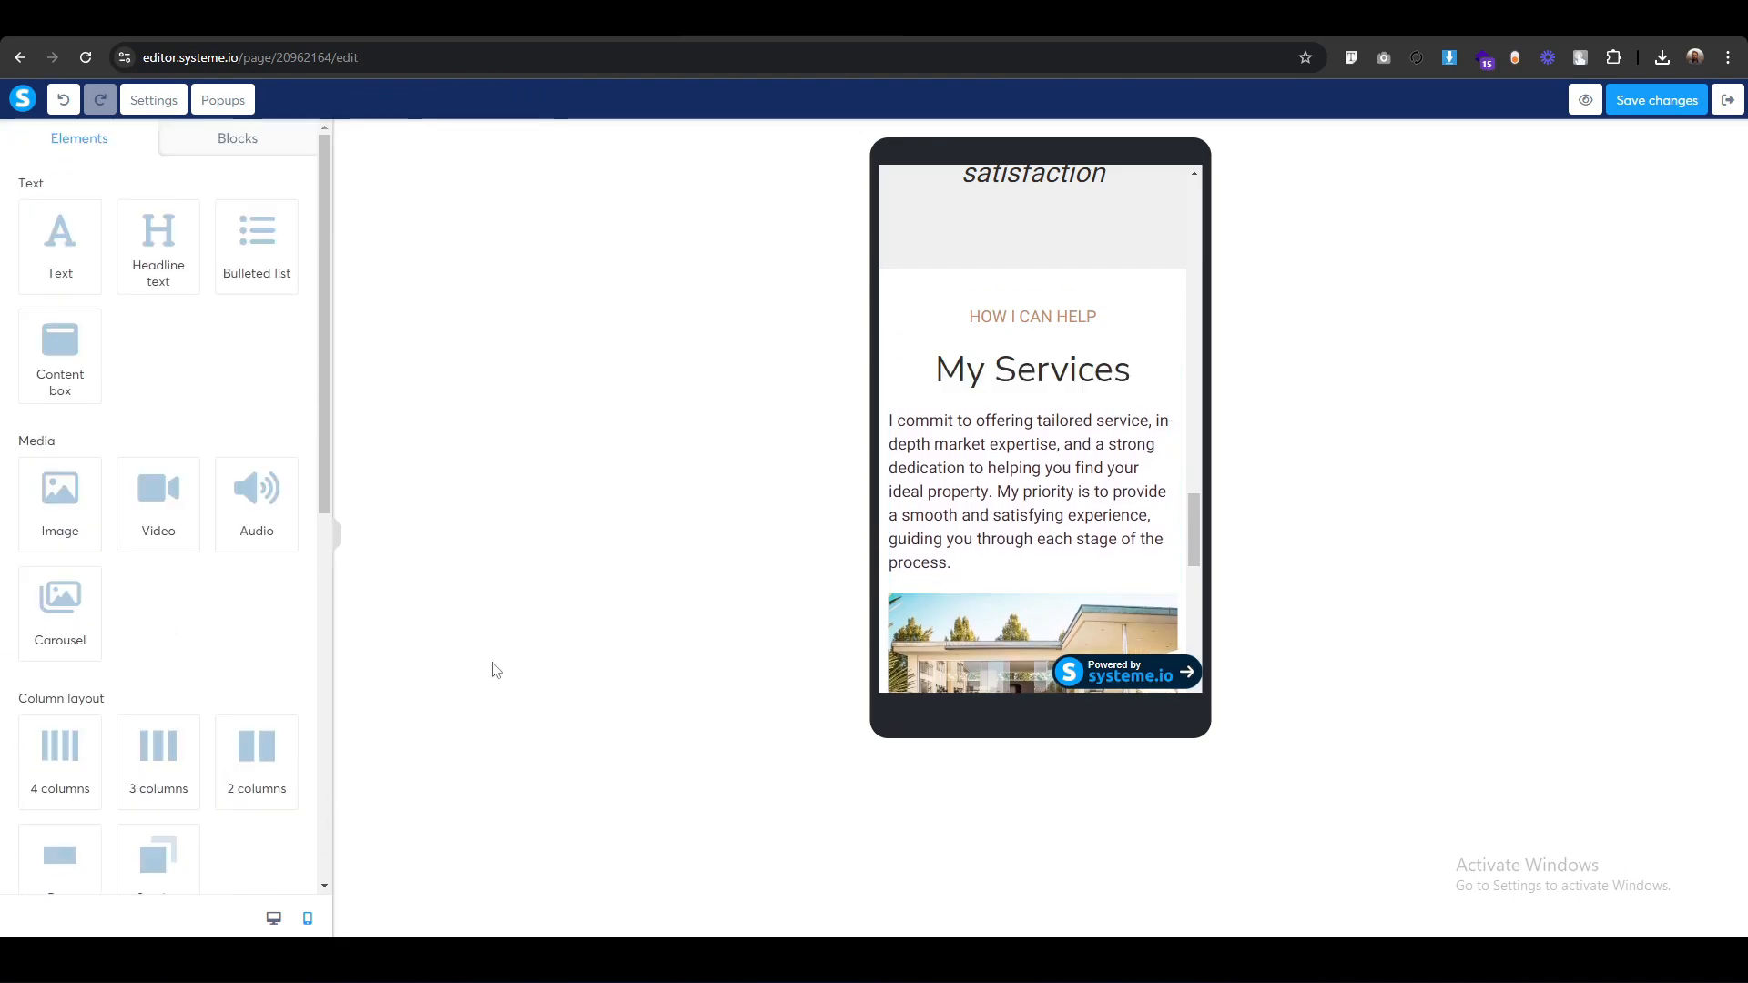
Give the My Services section individual side padding on mobile, with right and bottom values of 15.
left_click(885, 271)
scroll(885, 271, "down", 1)
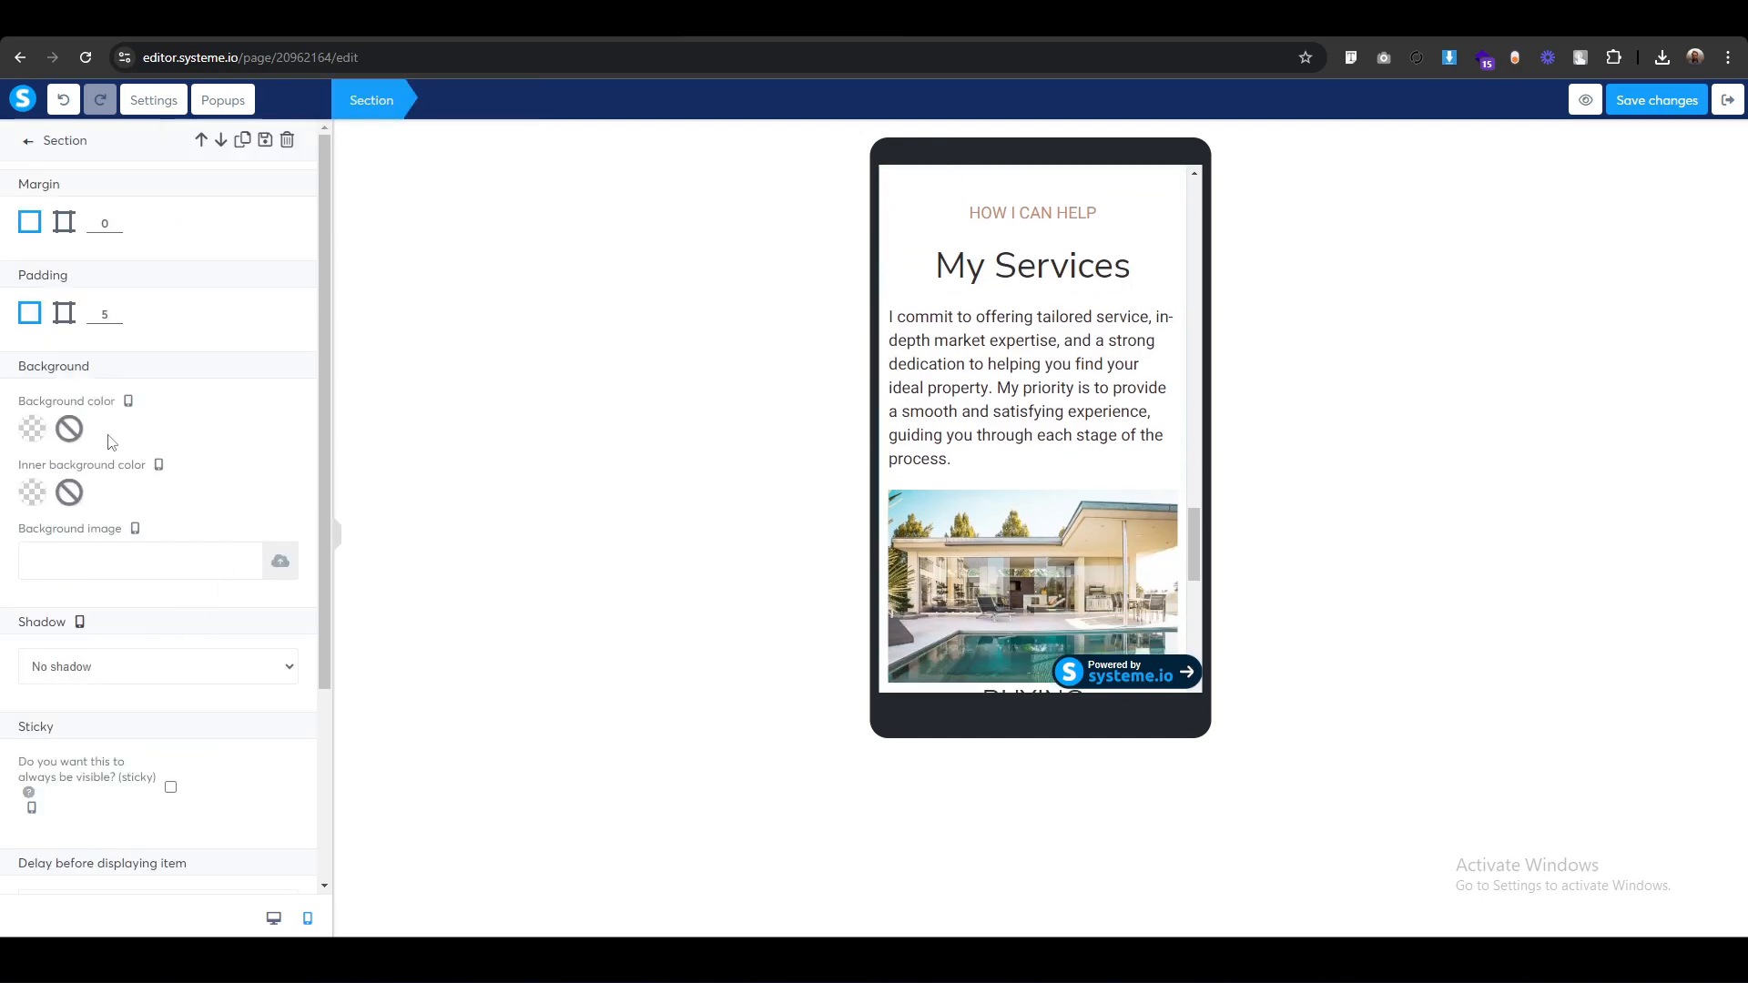
left_click(64, 312)
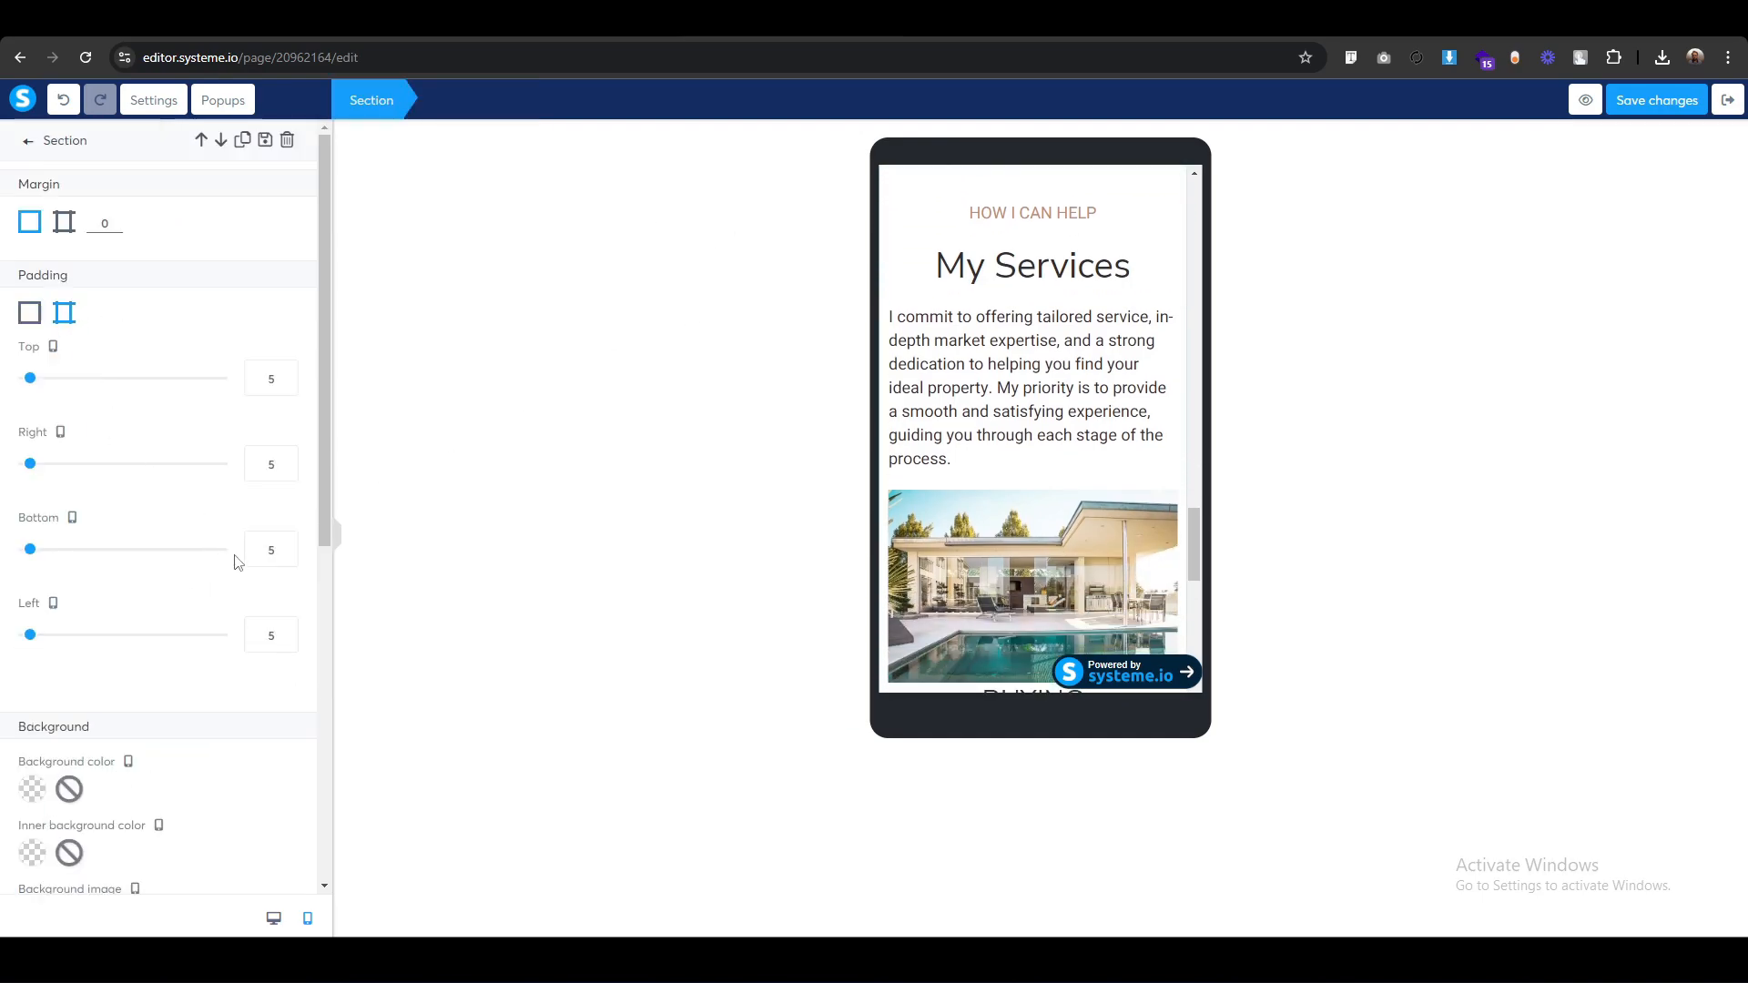
left_click(263, 473)
type("1")
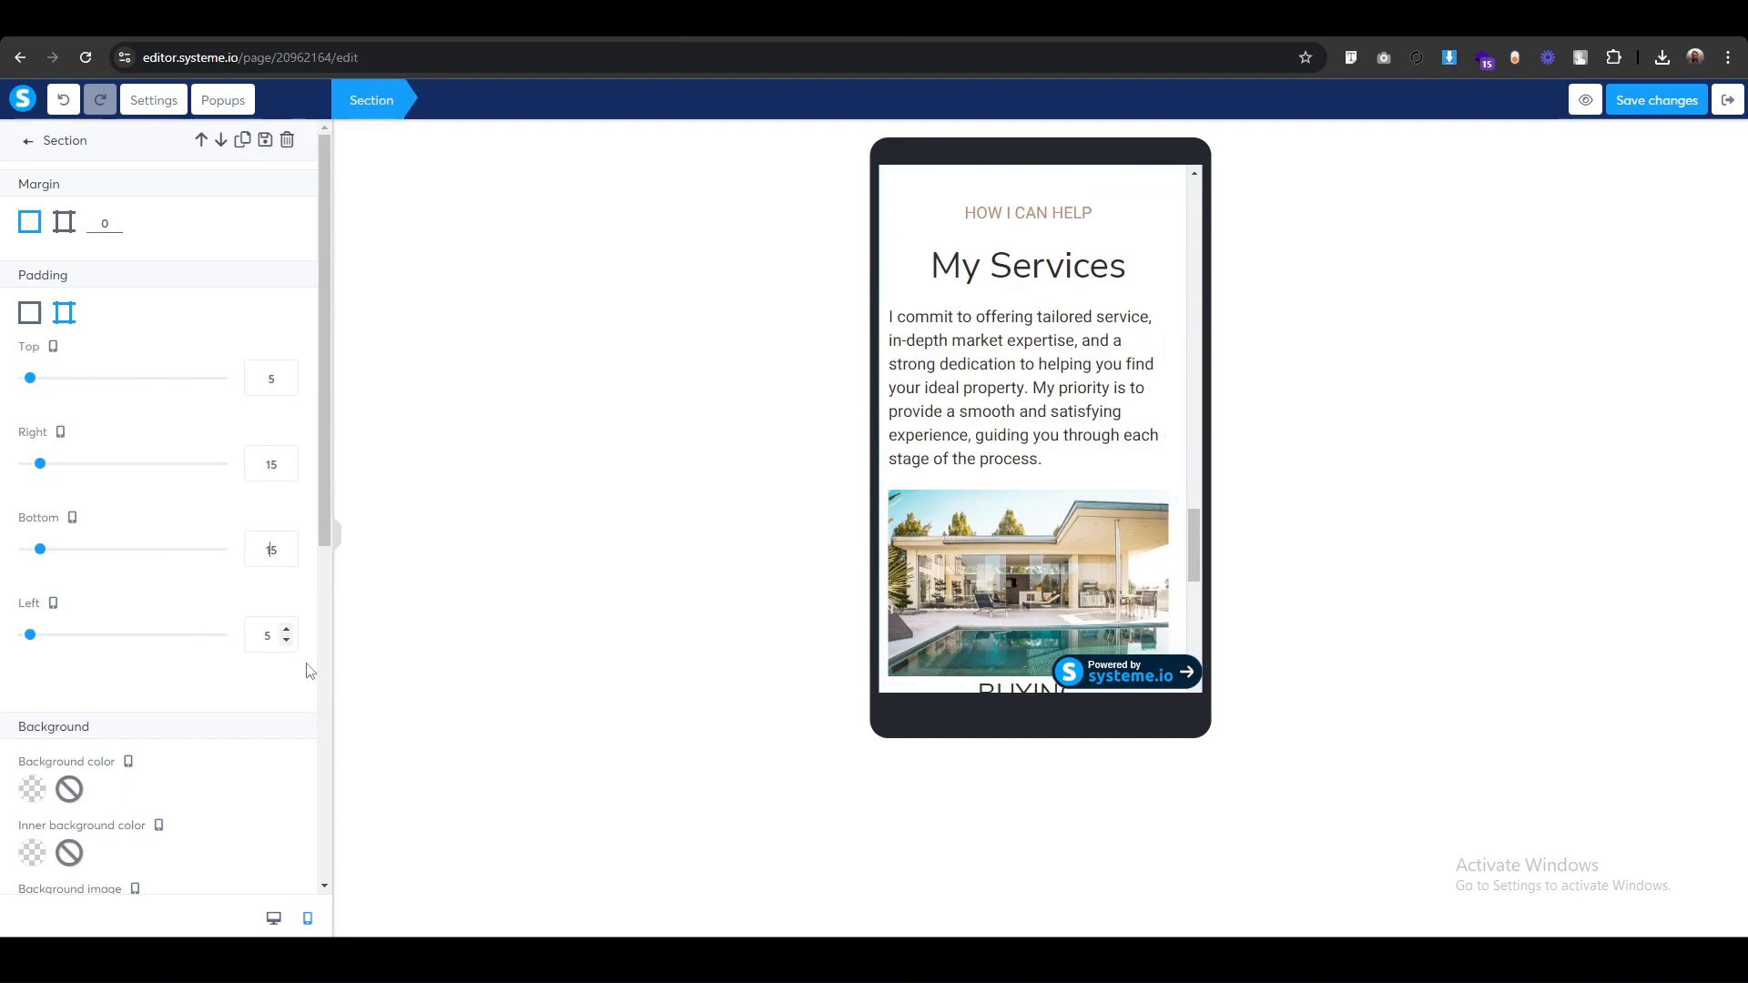
left_click(518, 655)
Check the mobile padding values of the section containing the agent's photo.
scroll(1029, 585, "up", 10)
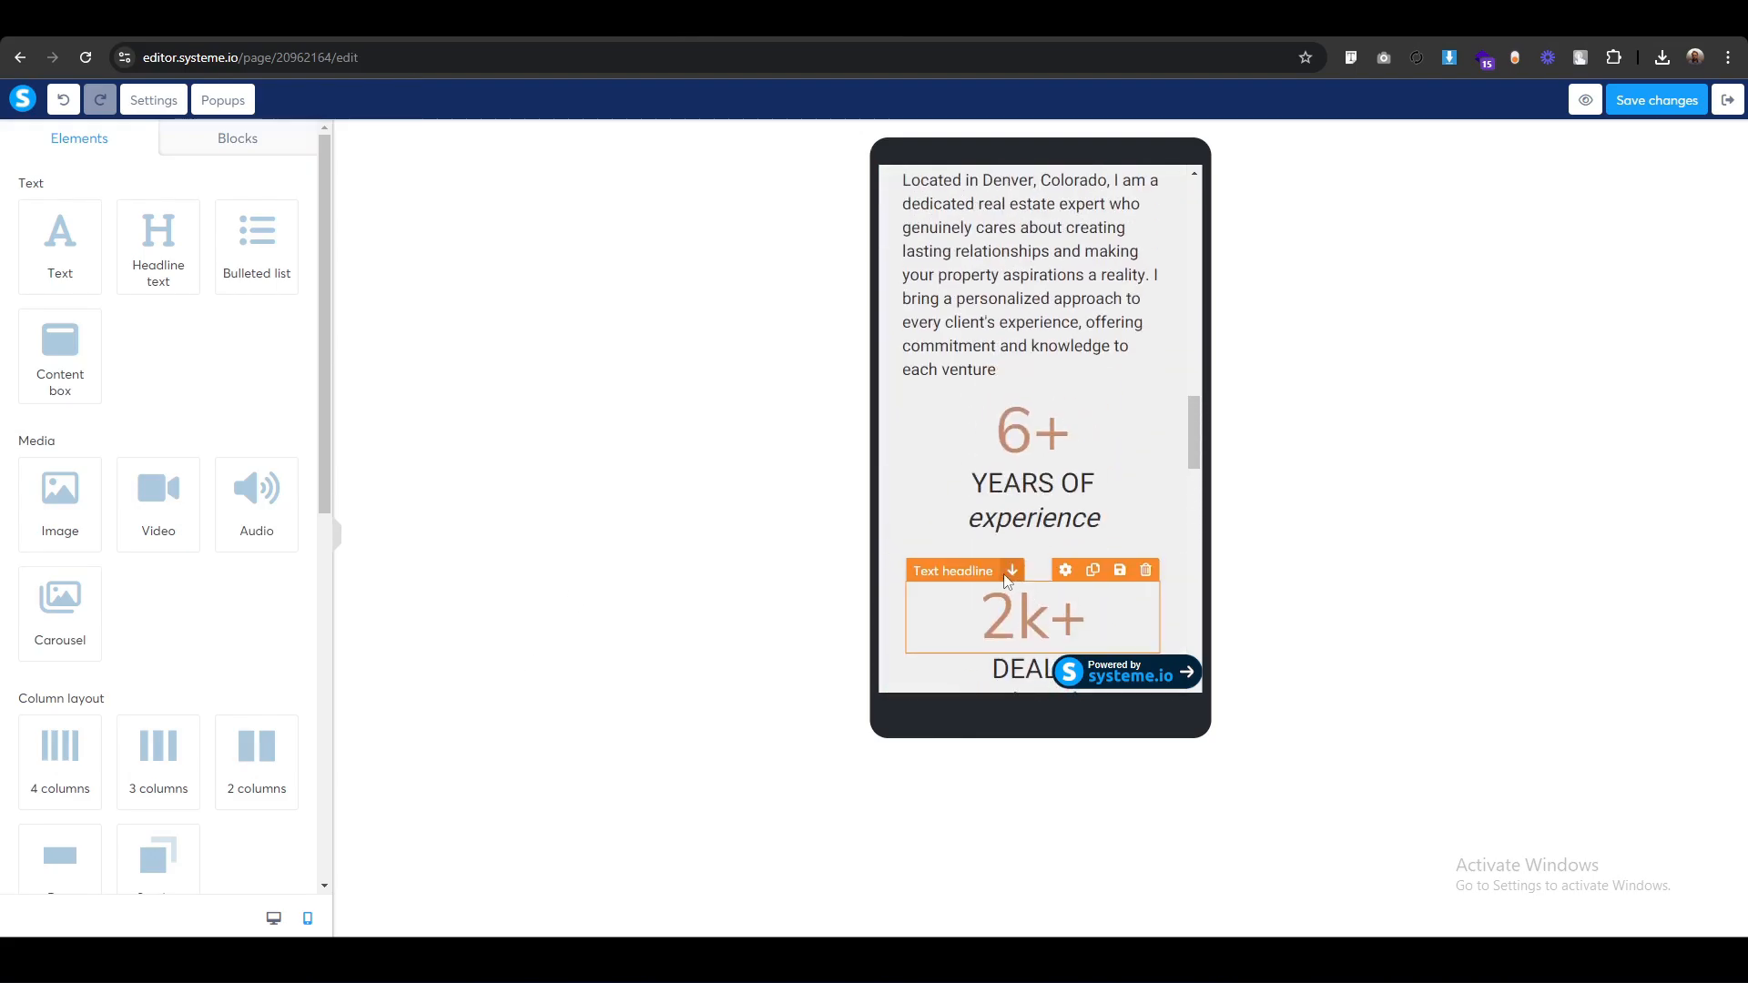
scroll(918, 515, "up", 5)
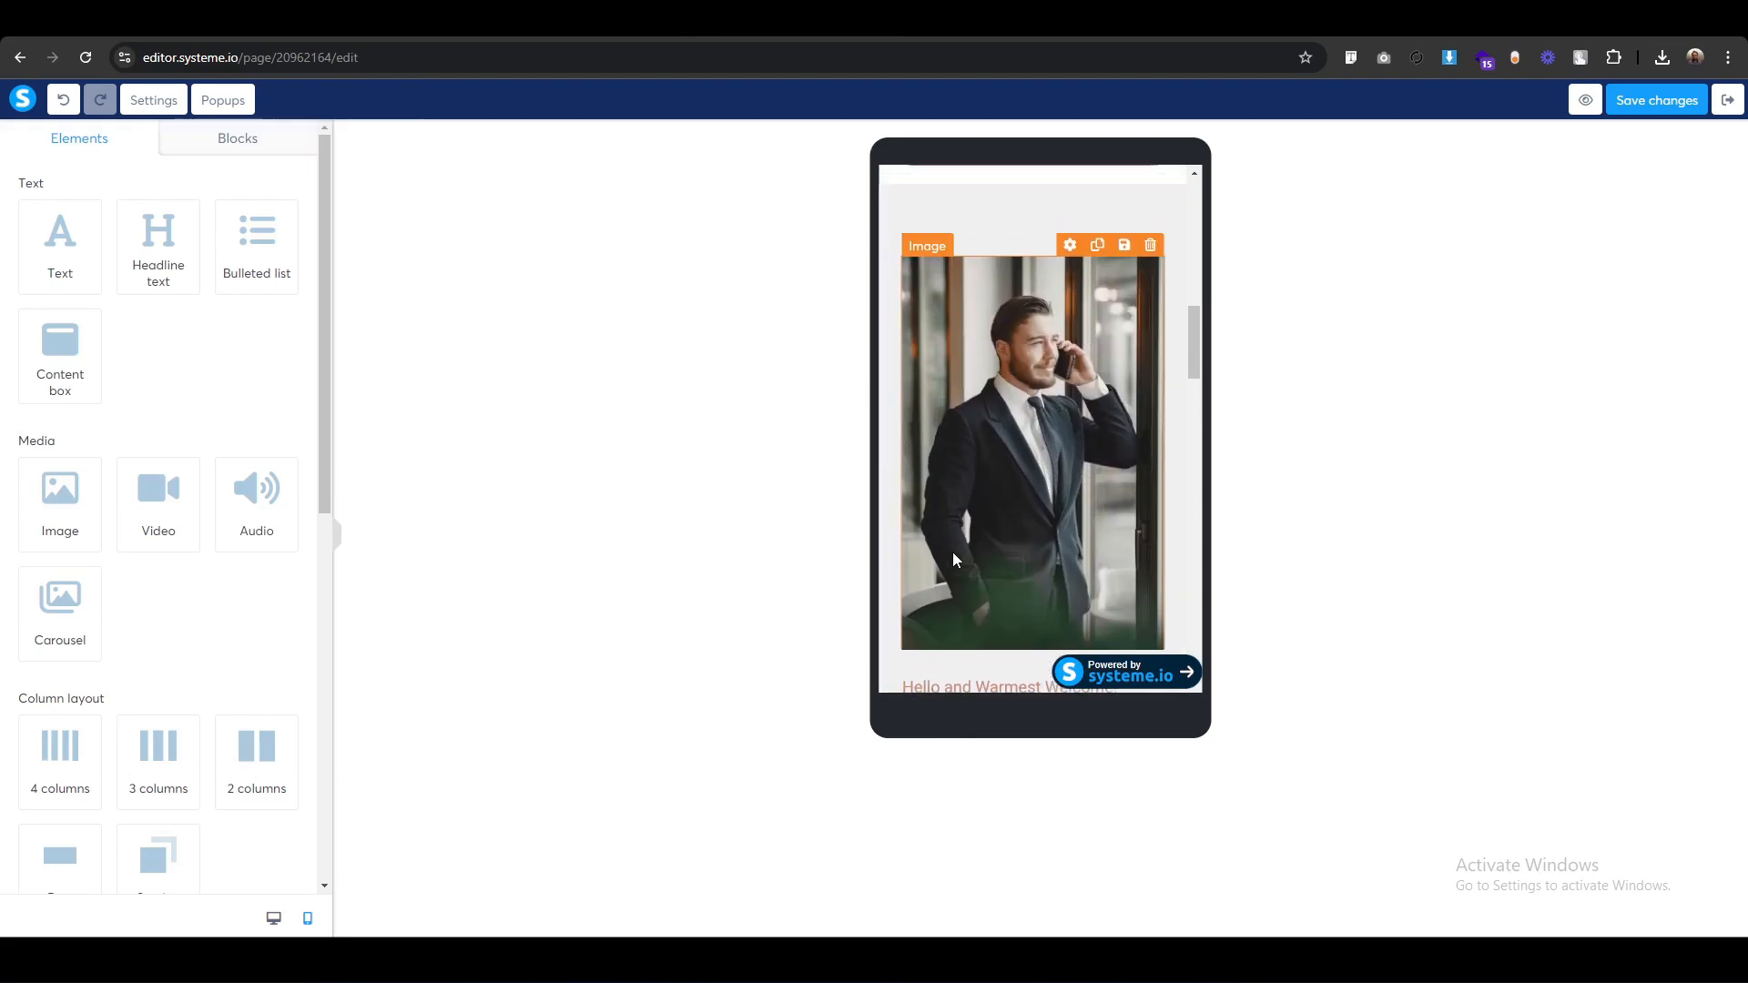
left_click(897, 358)
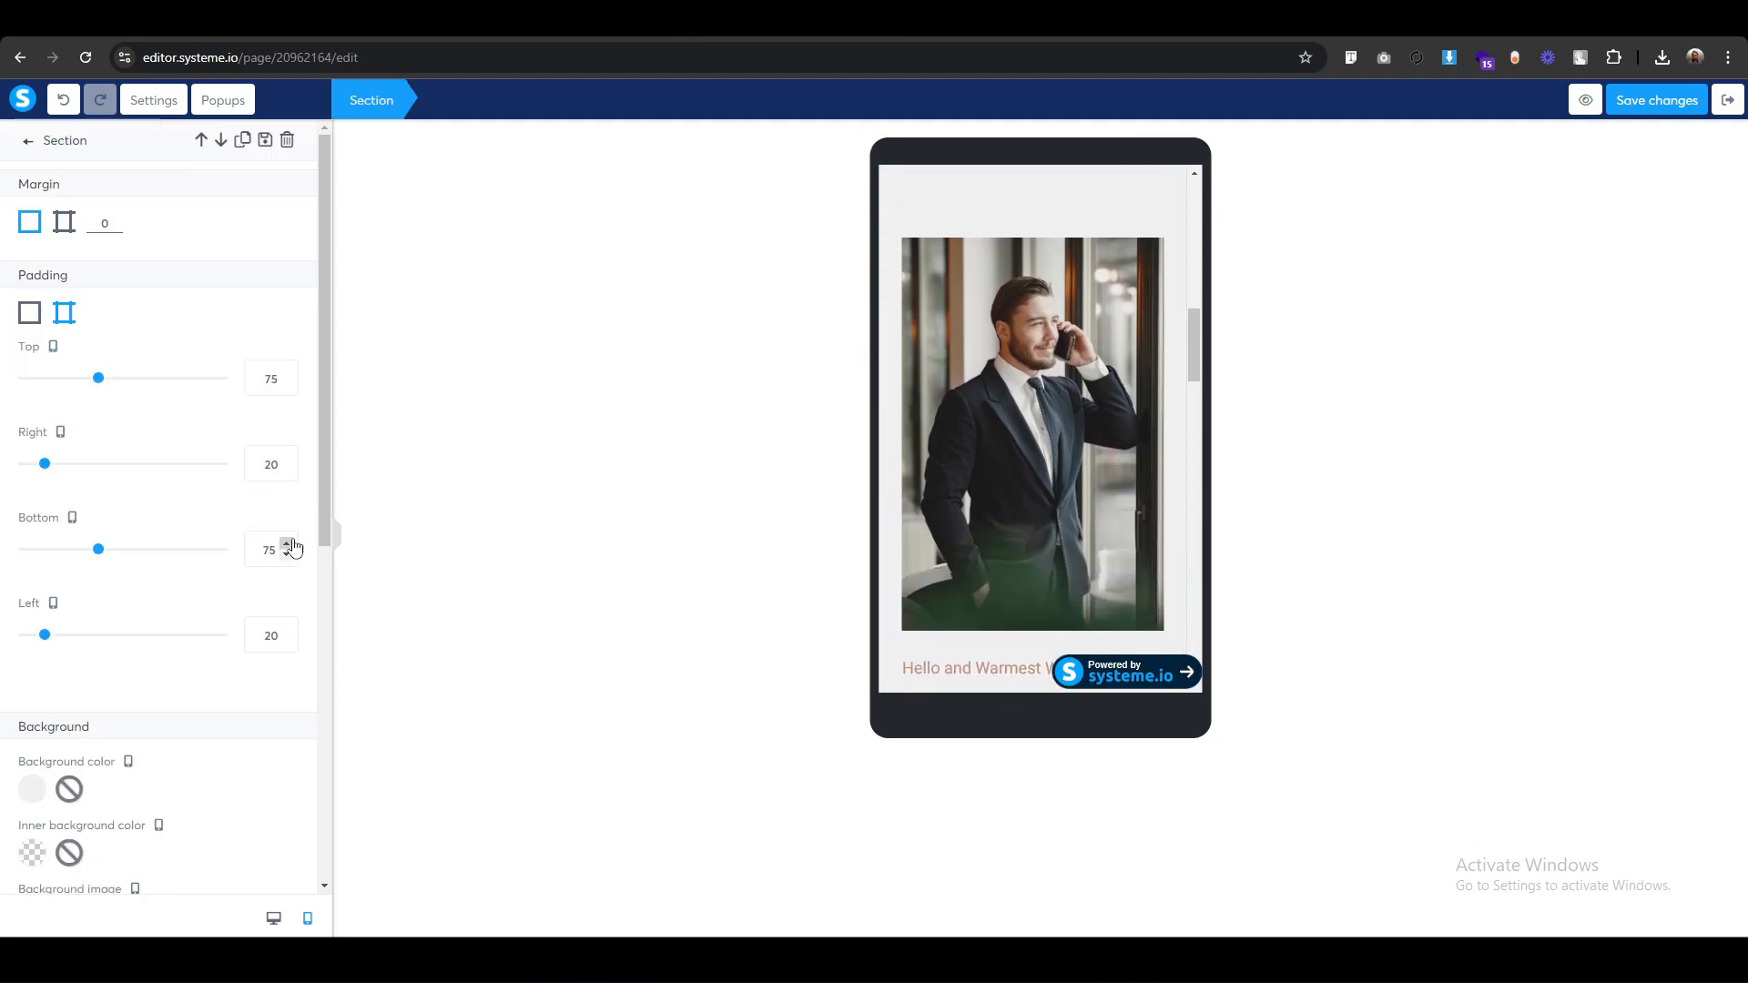
left_click(734, 521)
Set the My Services section's mobile padding to 0 at the bottom and 20 on the left and right.
scroll(1020, 456, "down", 12)
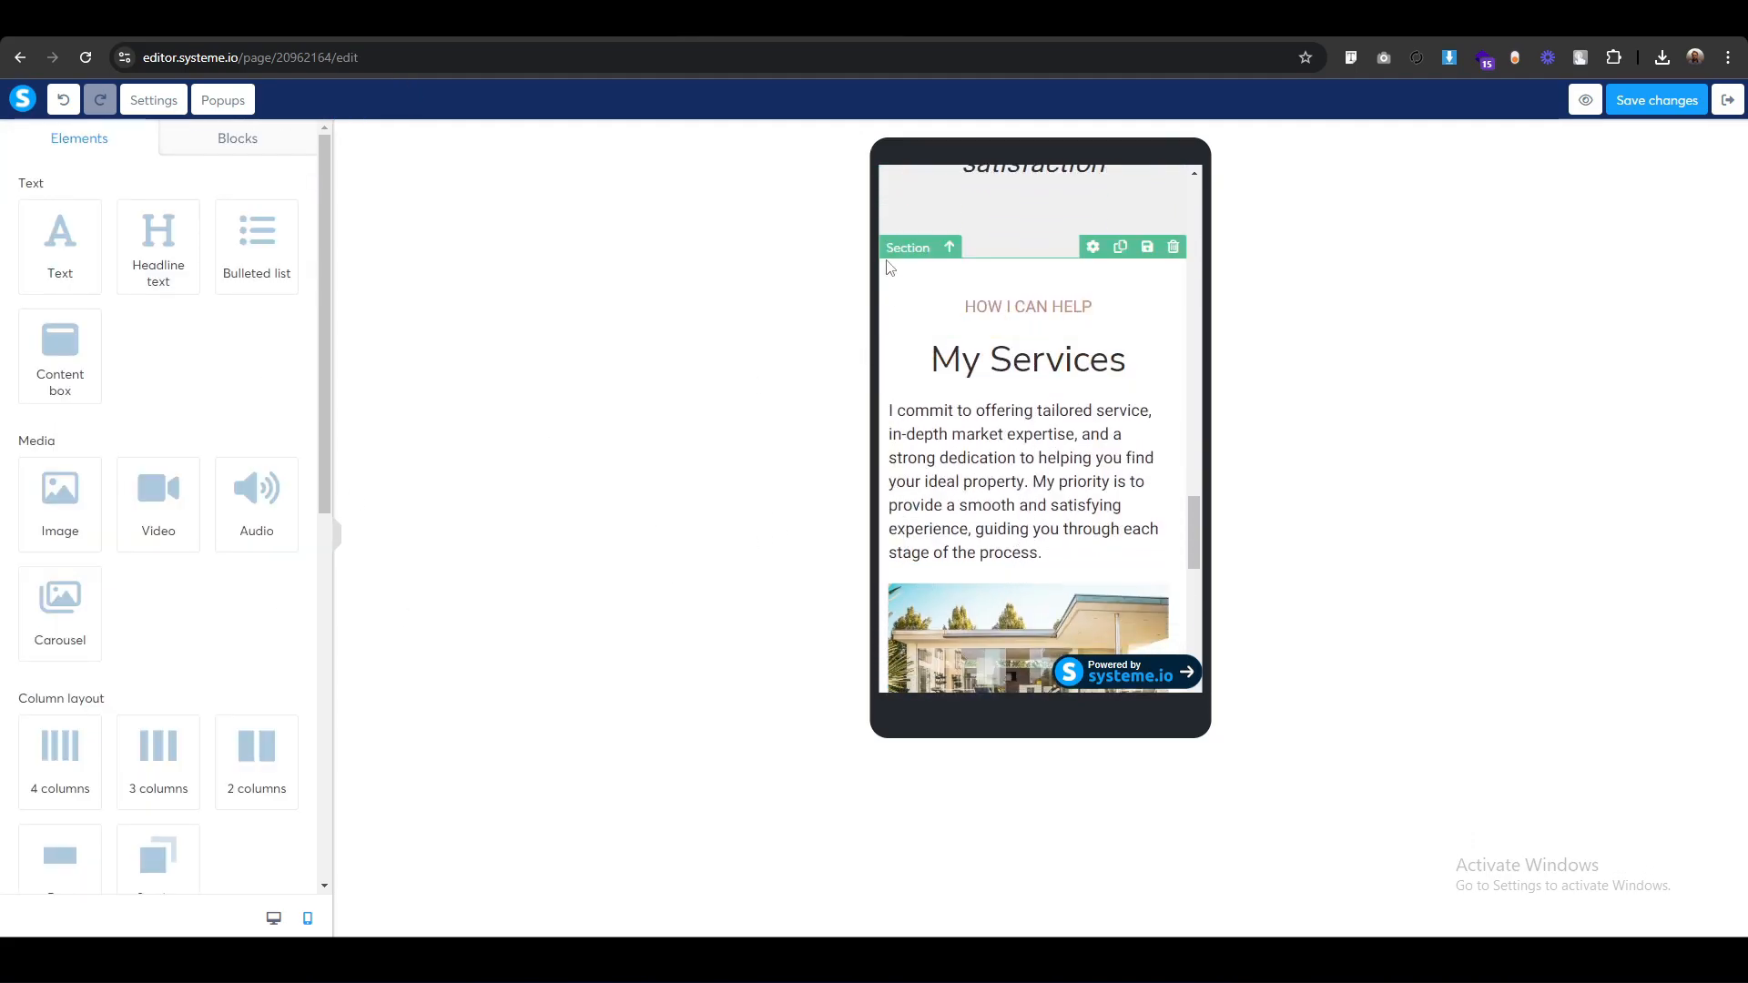
left_click(892, 250)
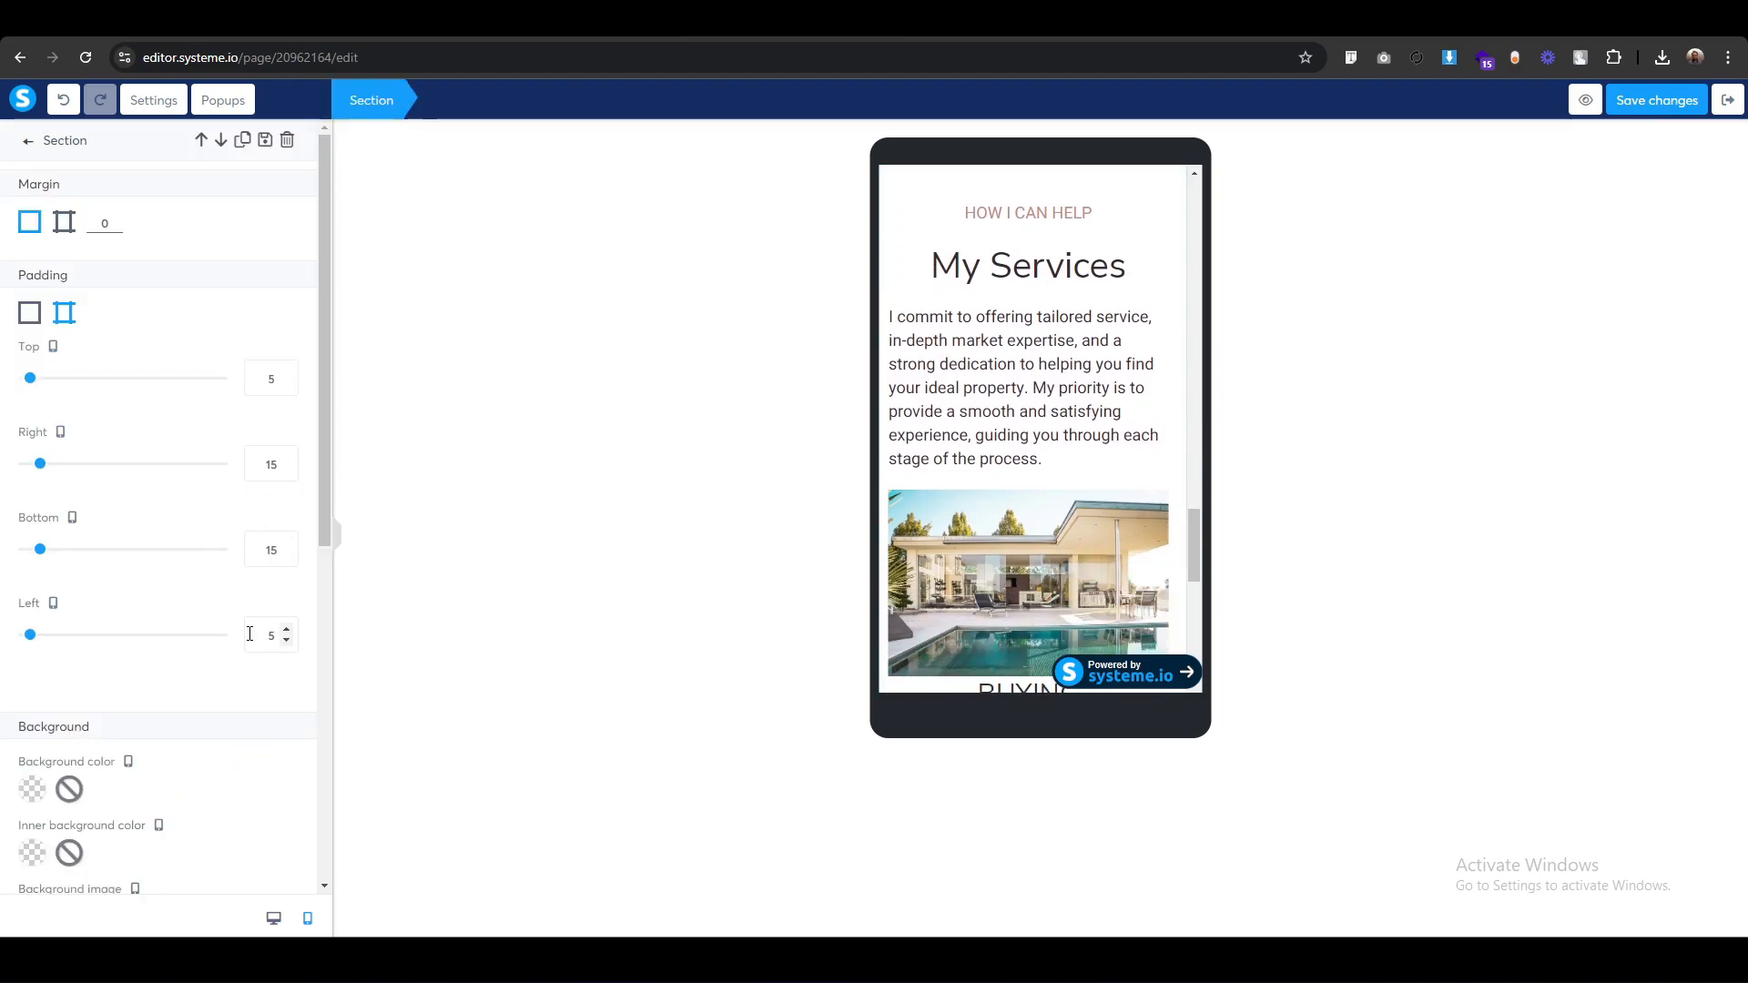
double_click(264, 550)
type("0")
key("Up")
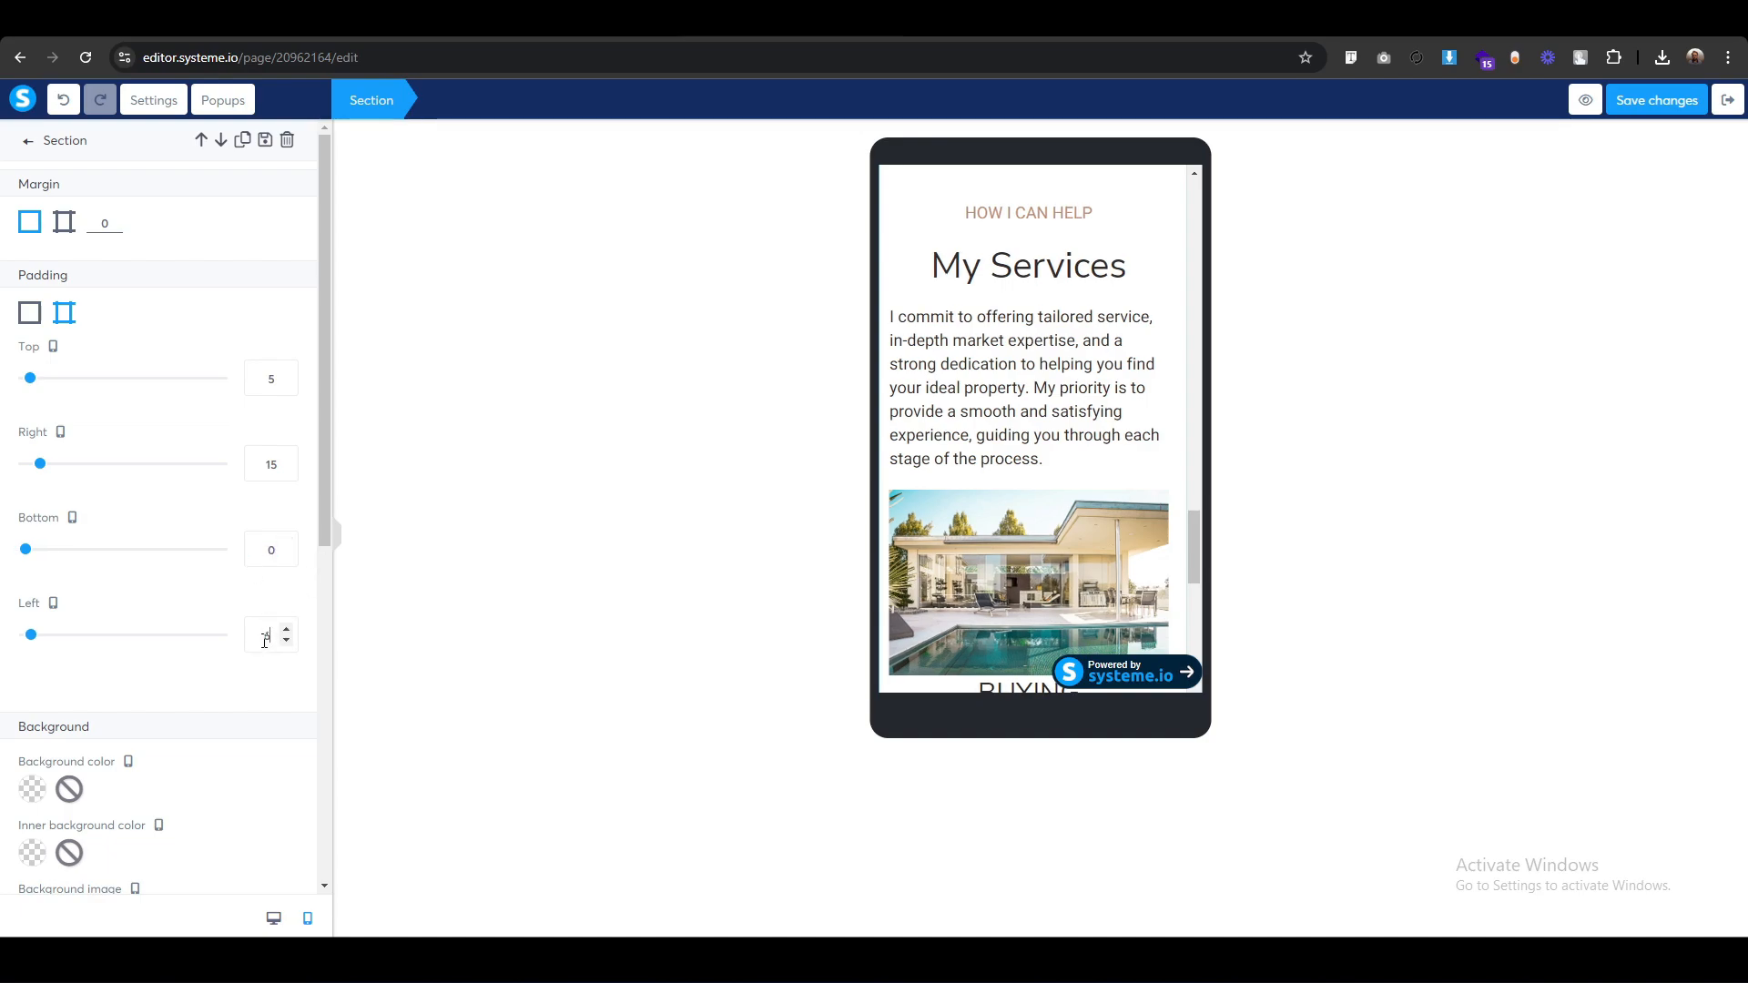
double_click(264, 640)
type("20")
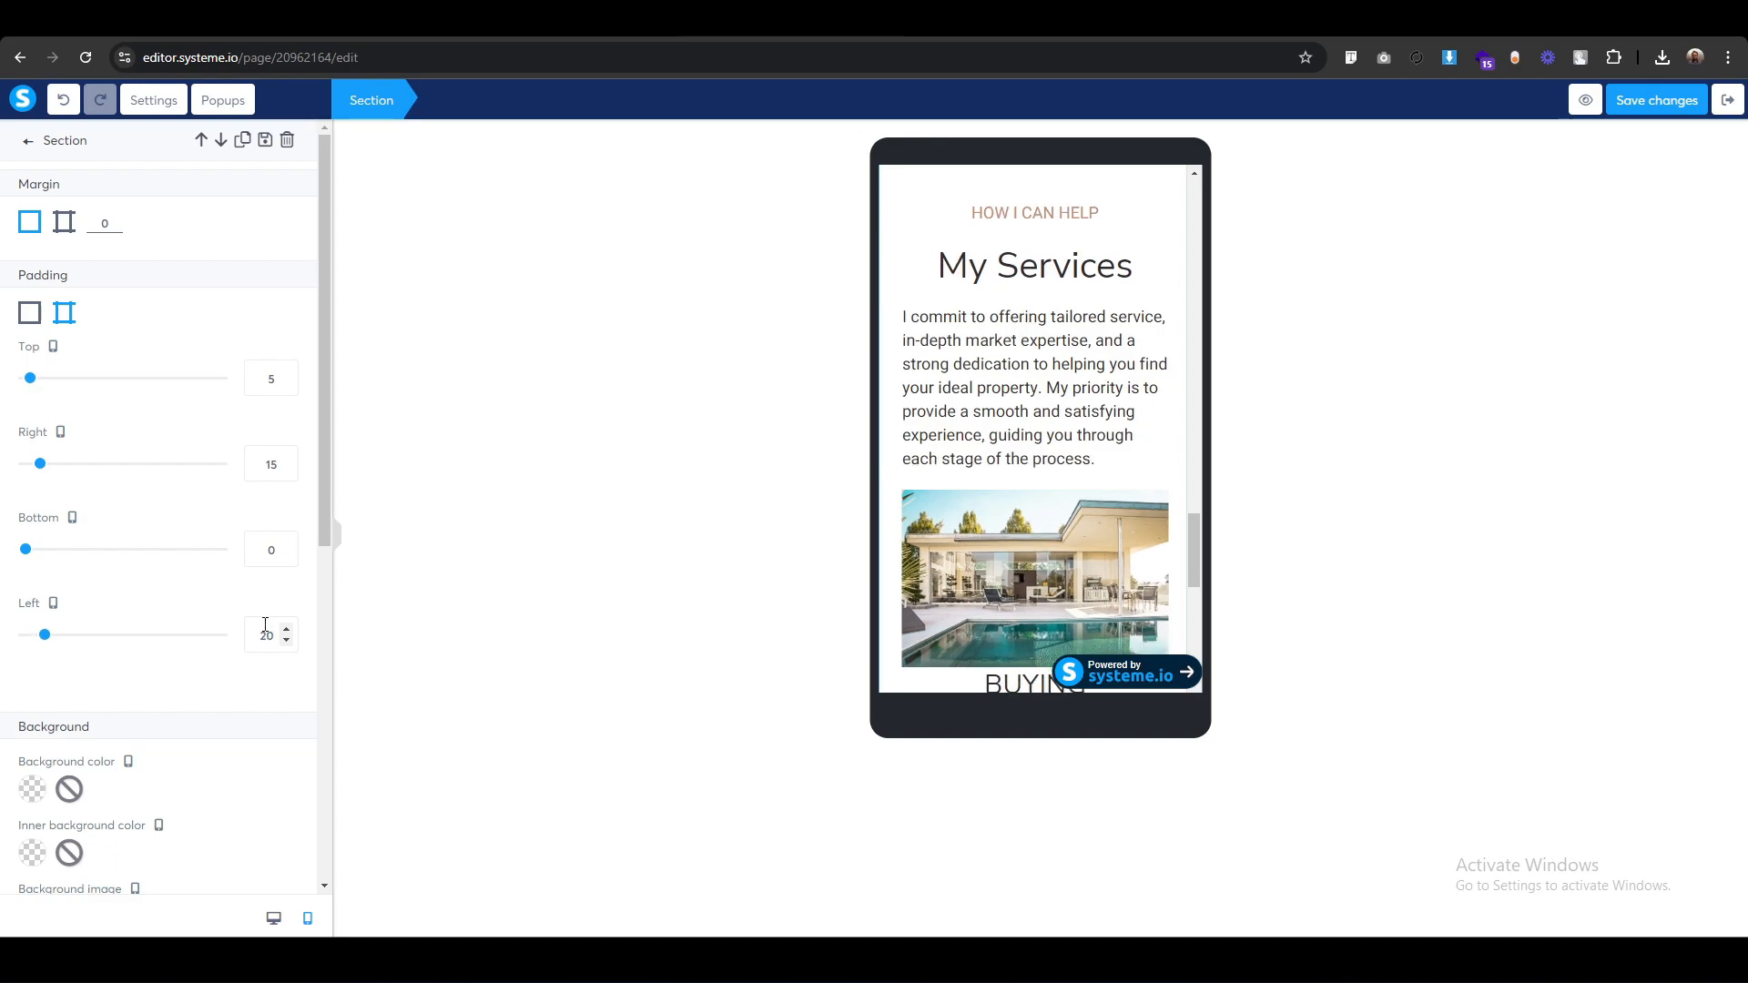
double_click(264, 465)
type("20")
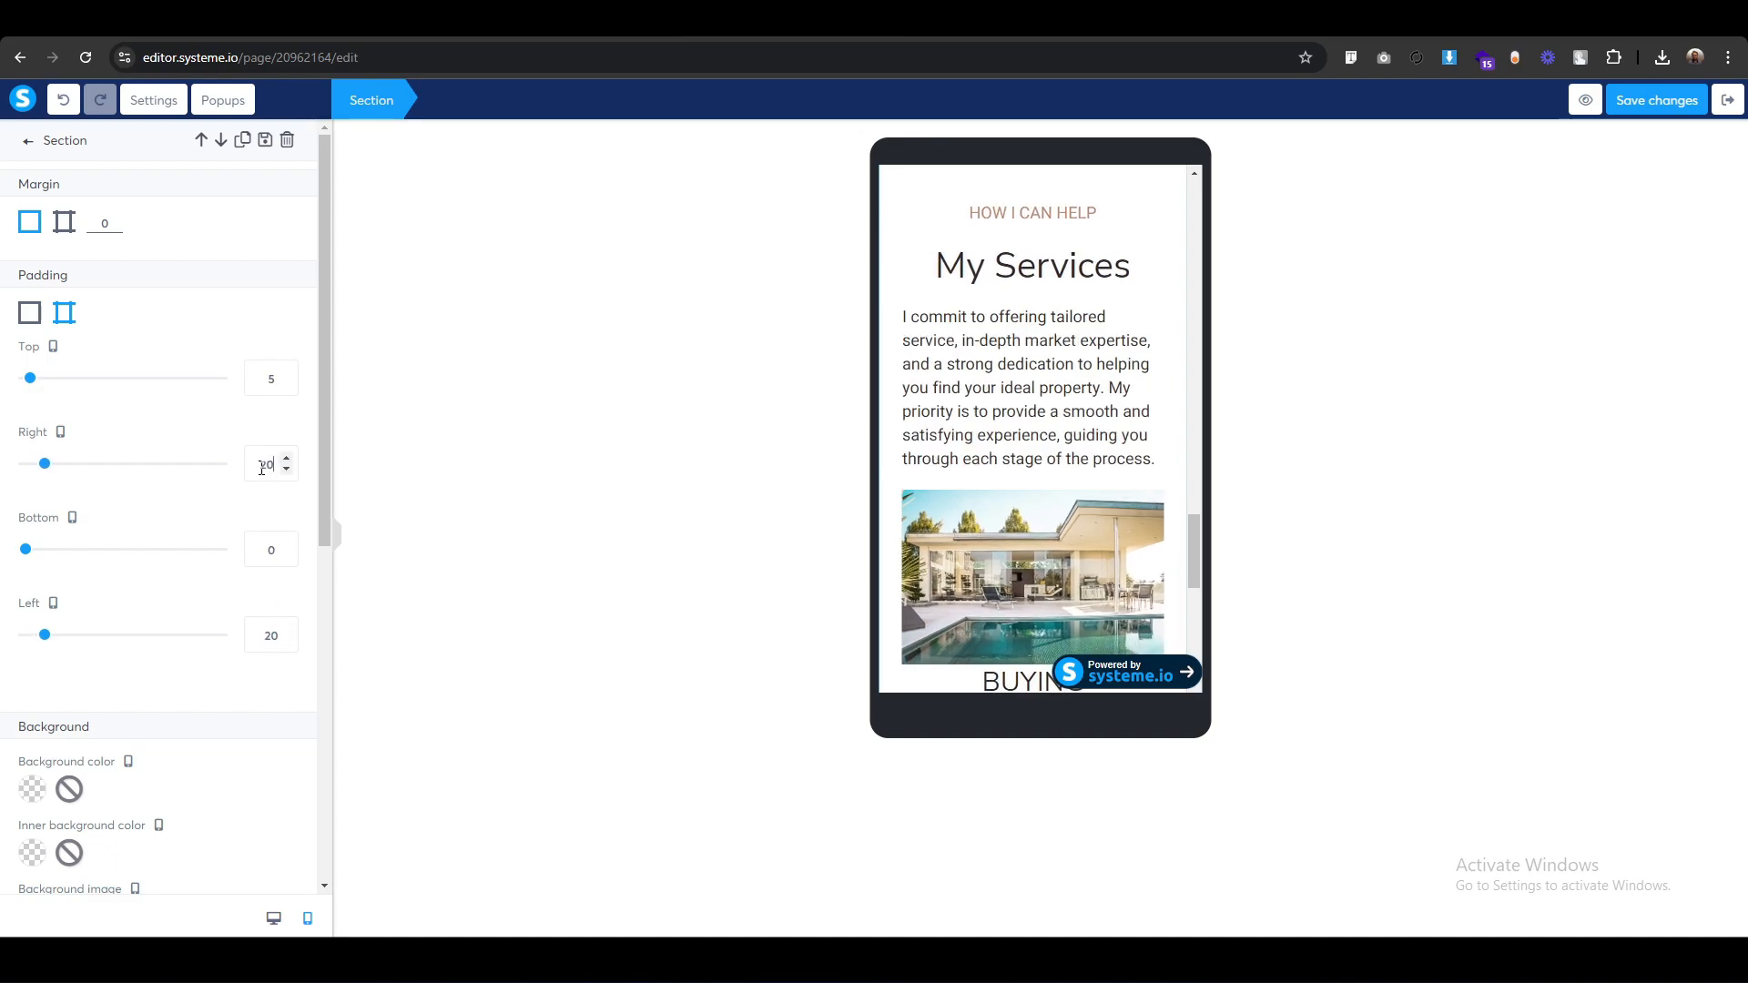
left_click(585, 507)
Increase the "My Services" headline's mobile font size to 50.
scroll(1078, 577, "up", 3)
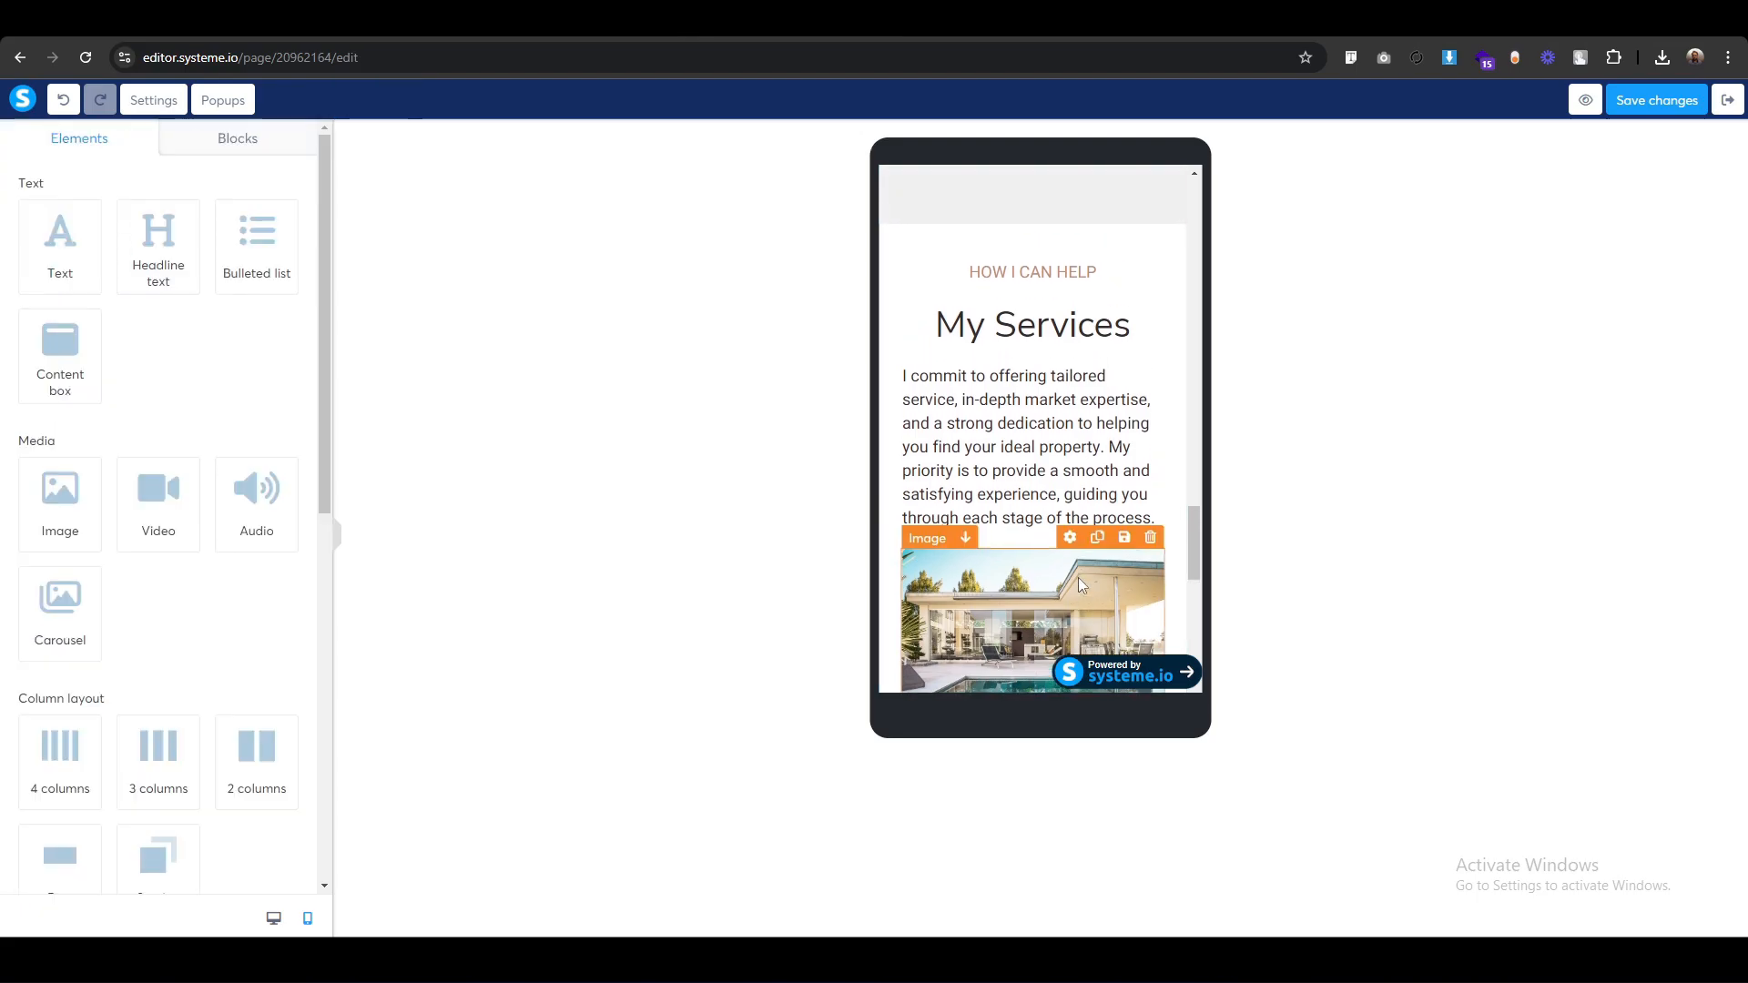
scroll(1011, 513, "down", 1)
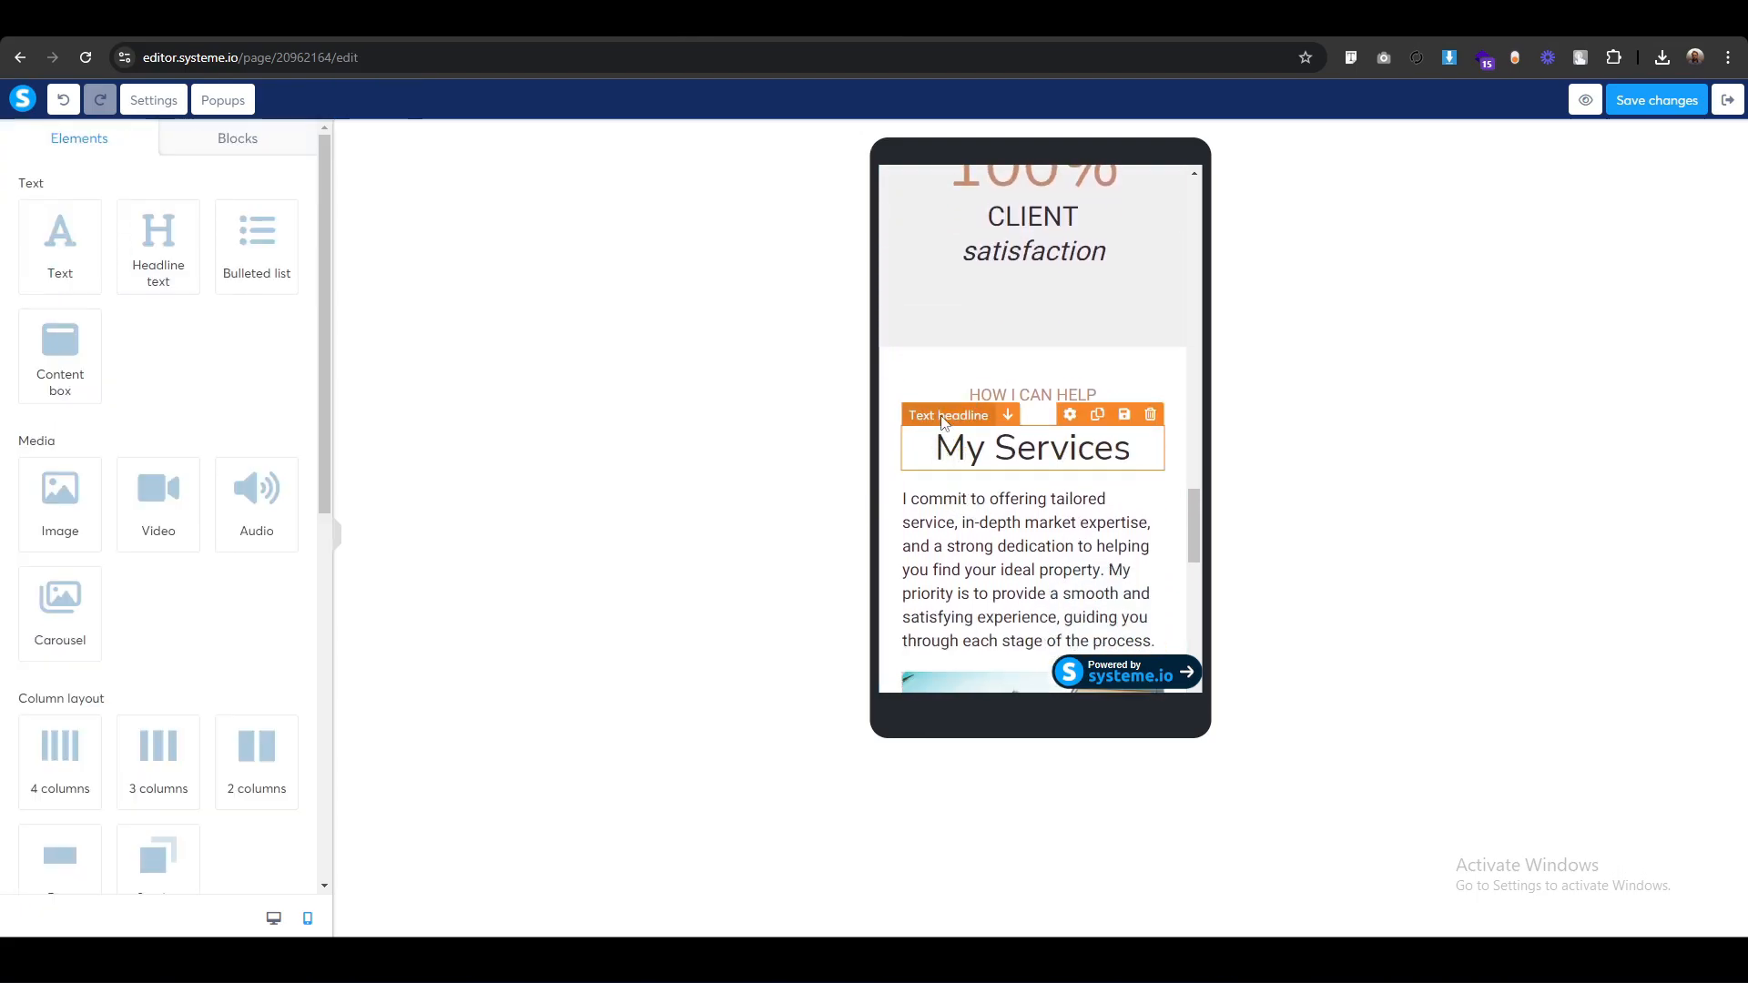
left_click(1011, 448)
left_click(257, 254)
key("Up")
key("Up")
key("Up")
key("Up")
key("Up")
key("Up")
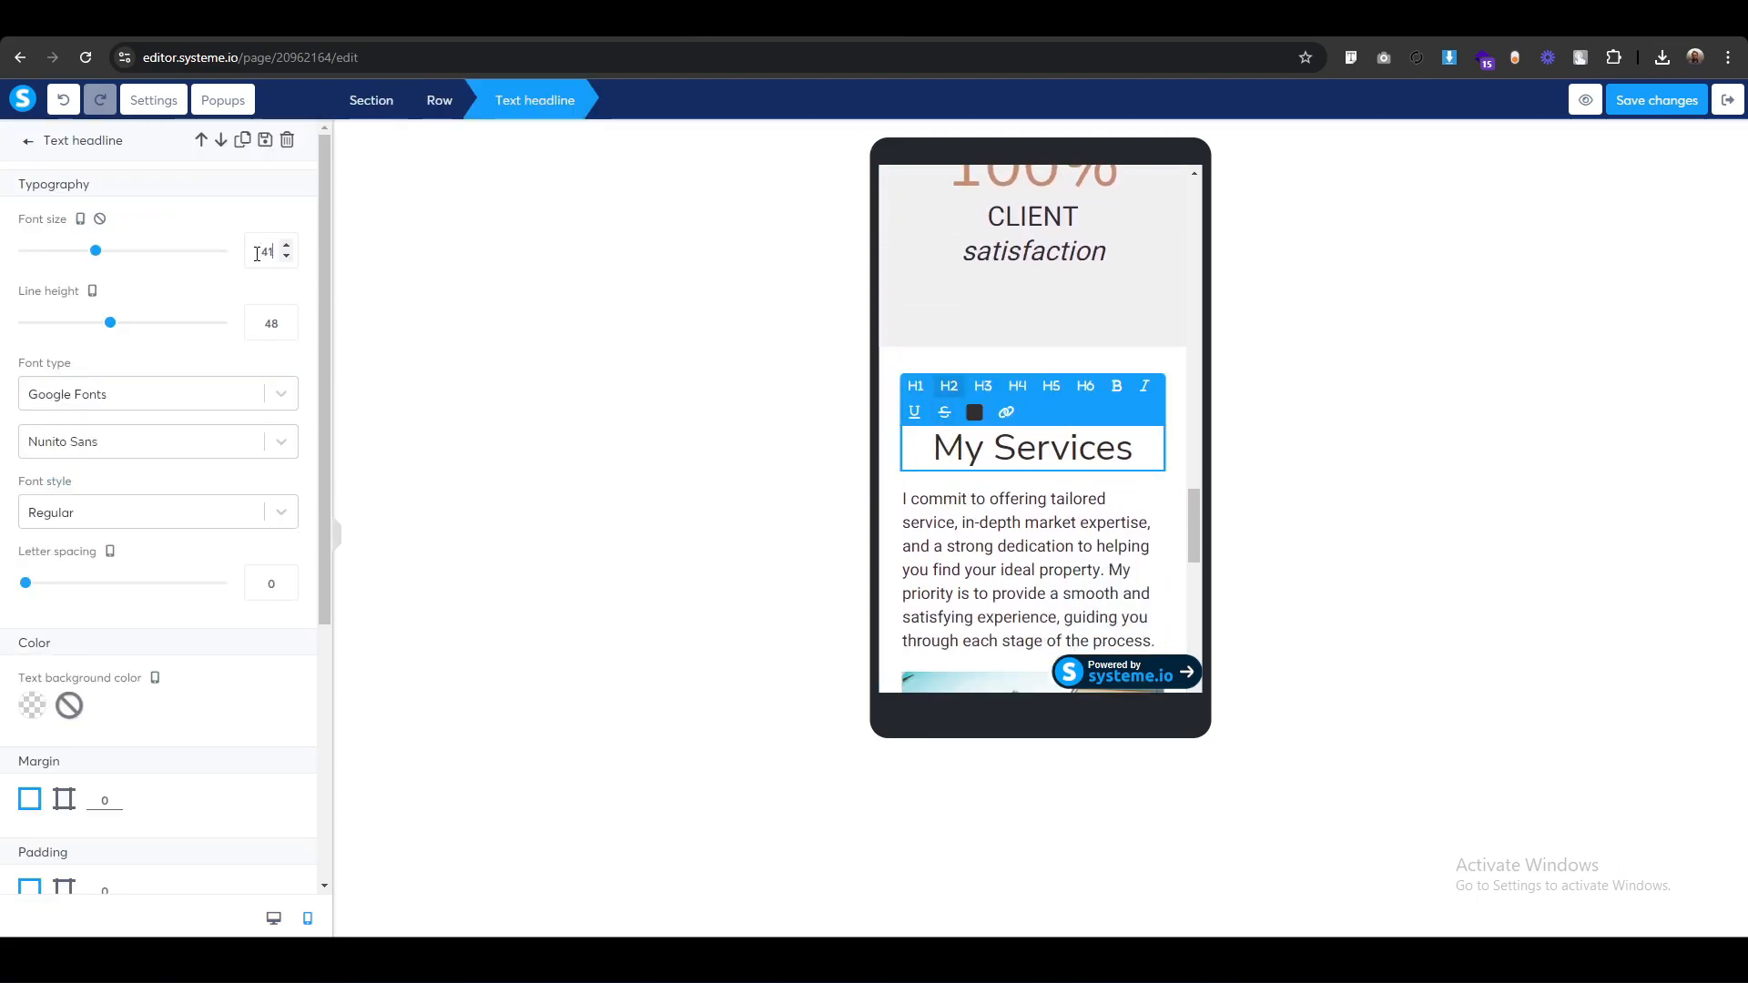
key("Up")
key("Up")
key("Up")
key("Up")
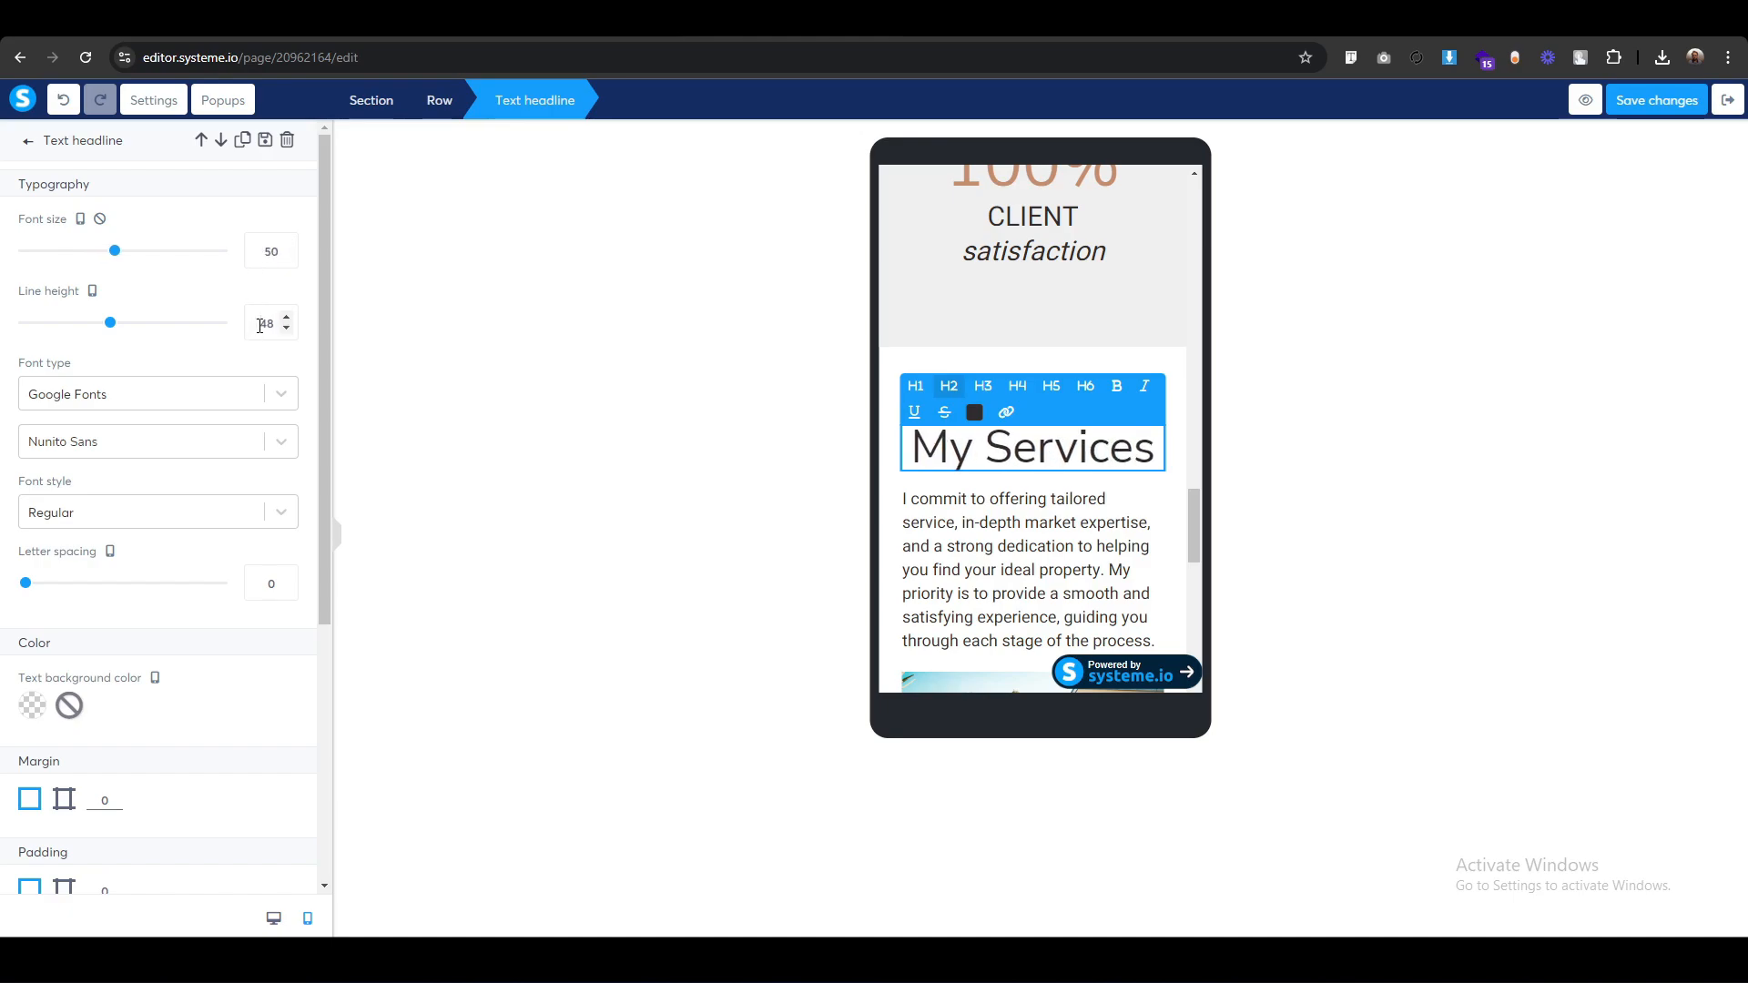
Increase the "My Services" headline's mobile line height to 58.
left_click(260, 326)
key("Up")
key("Up")
key("Up")
key("Up")
key("Up")
key("Up")
key("Up")
key("Up")
key("Up")
key("Up")
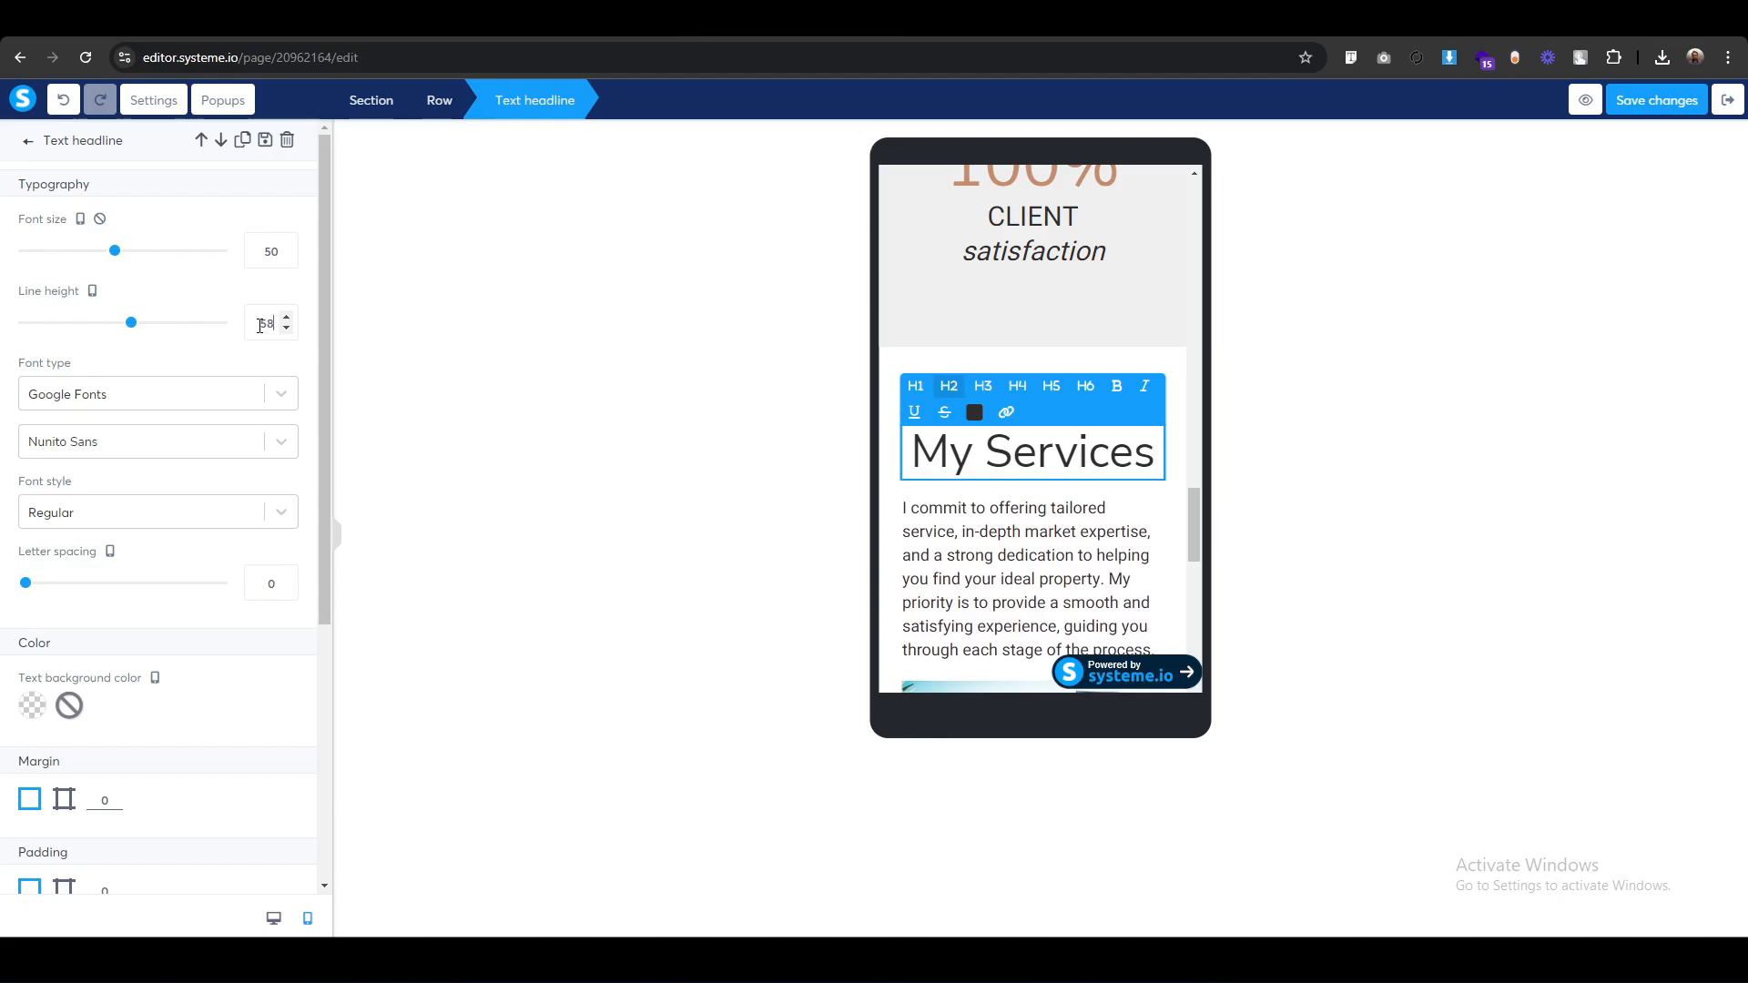
left_click(570, 394)
Increase the "BUYING support" headline's mobile font size to 45.
scroll(1036, 537, "down", 4)
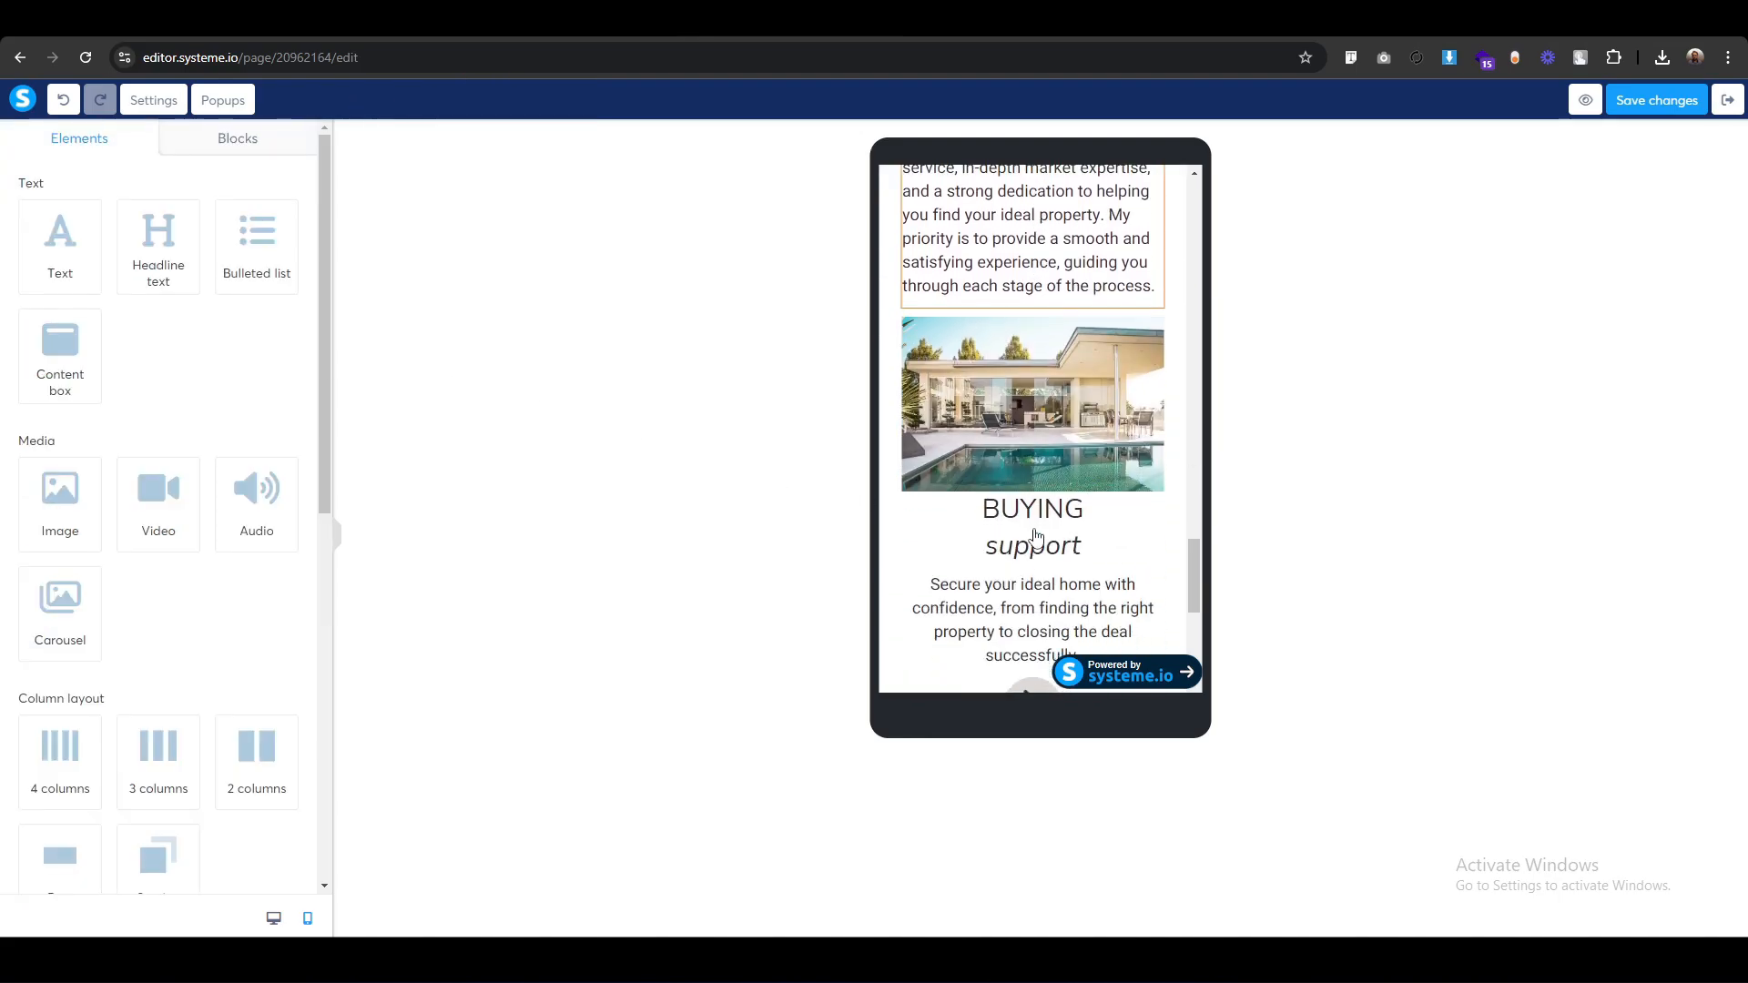
left_click(1035, 537)
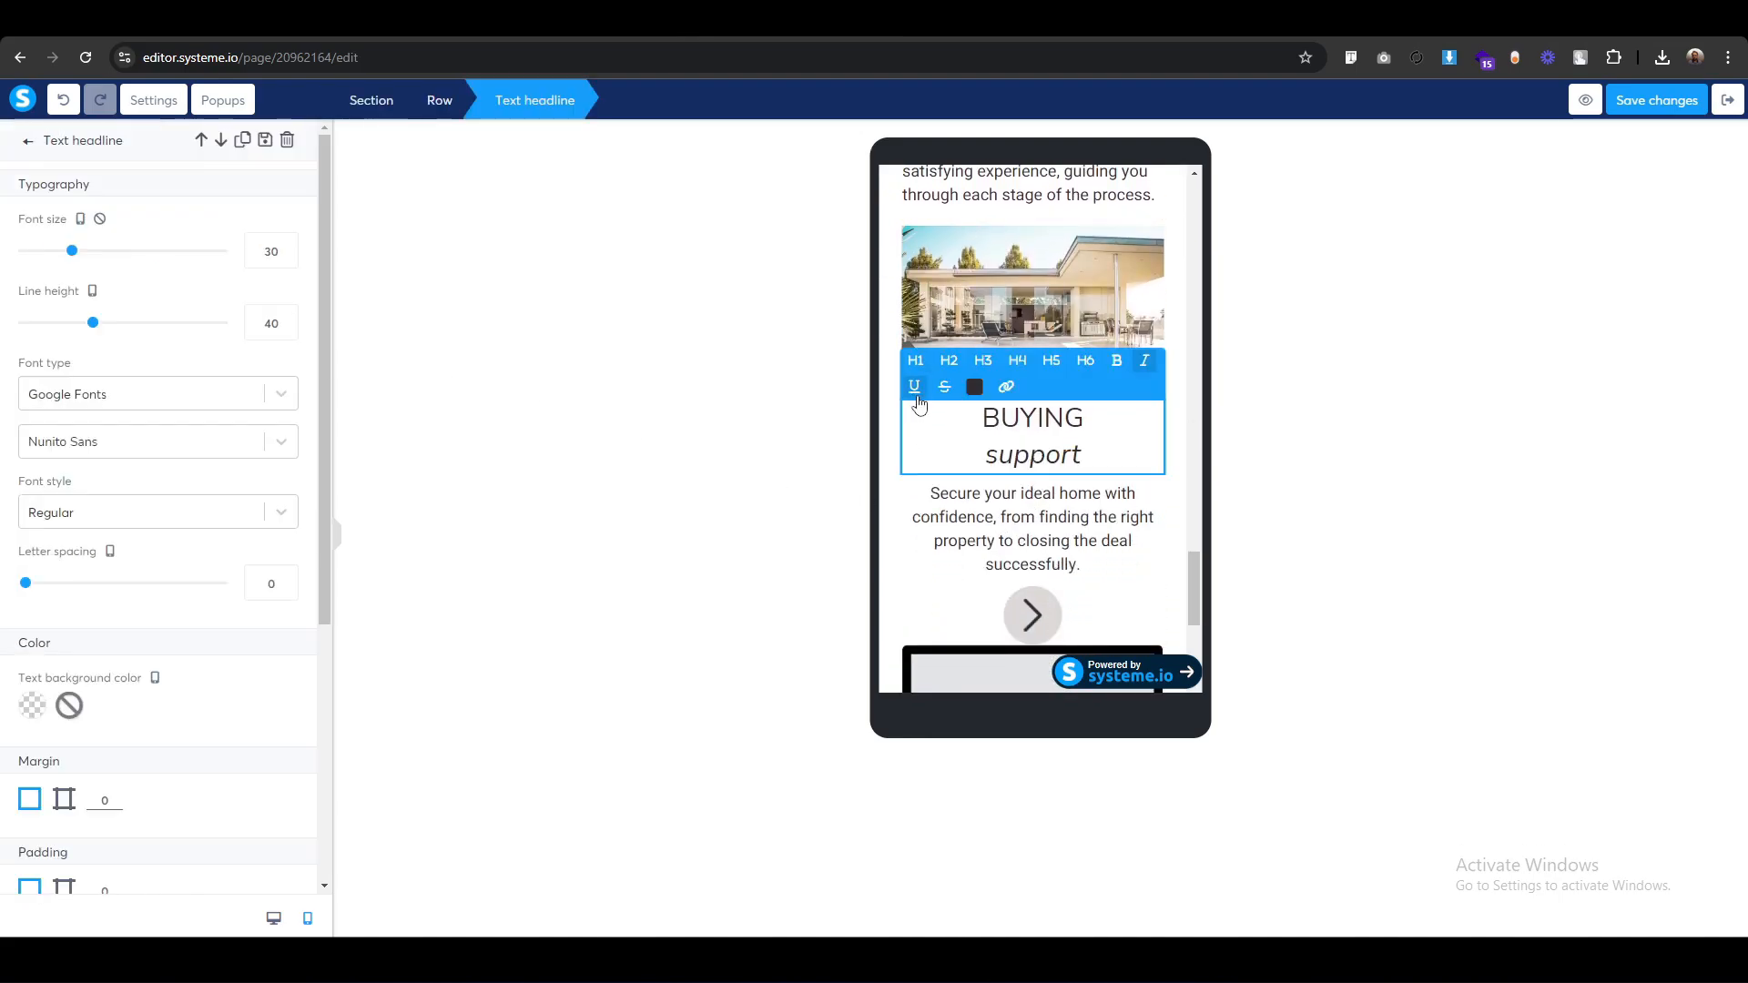
key("Up")
key("Up")
key("Up")
key("Up")
key("Up")
key("Up")
key("Up")
key("Up")
key("Up")
key("Up")
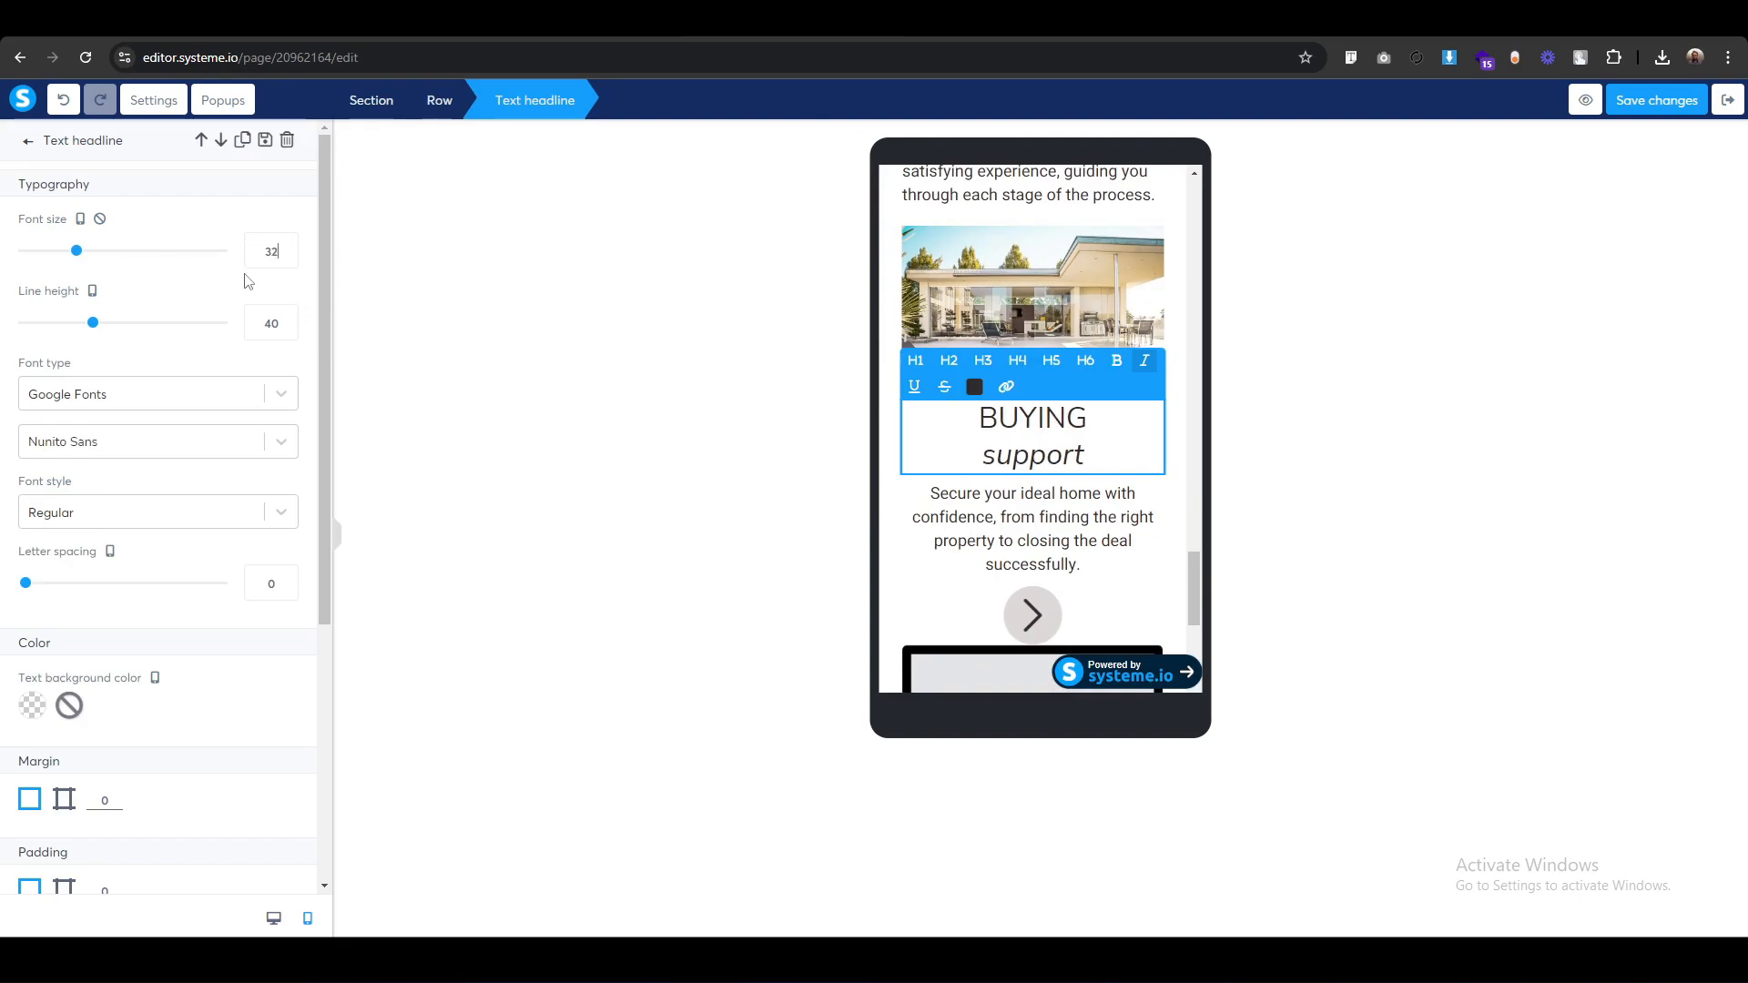
key("Up")
key("Up")
key("Up")
key("Up")
key("Up")
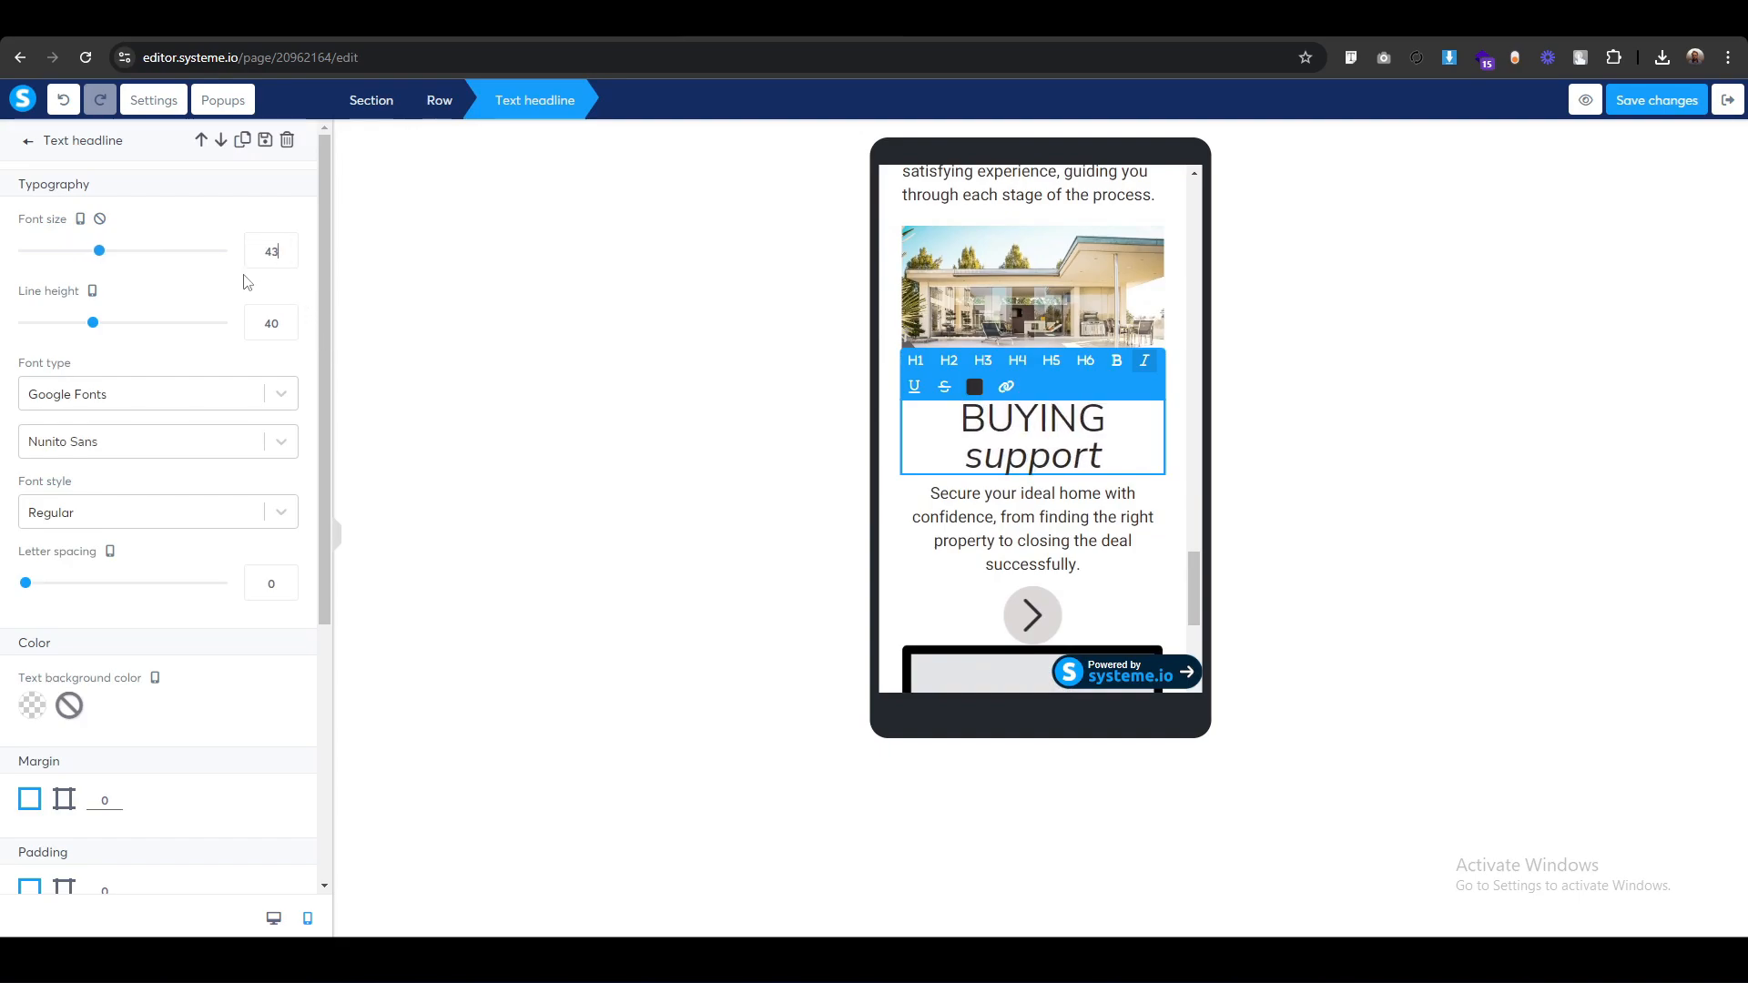
Increase the "BUYING support" headline's mobile line height to 48.
left_click(256, 330)
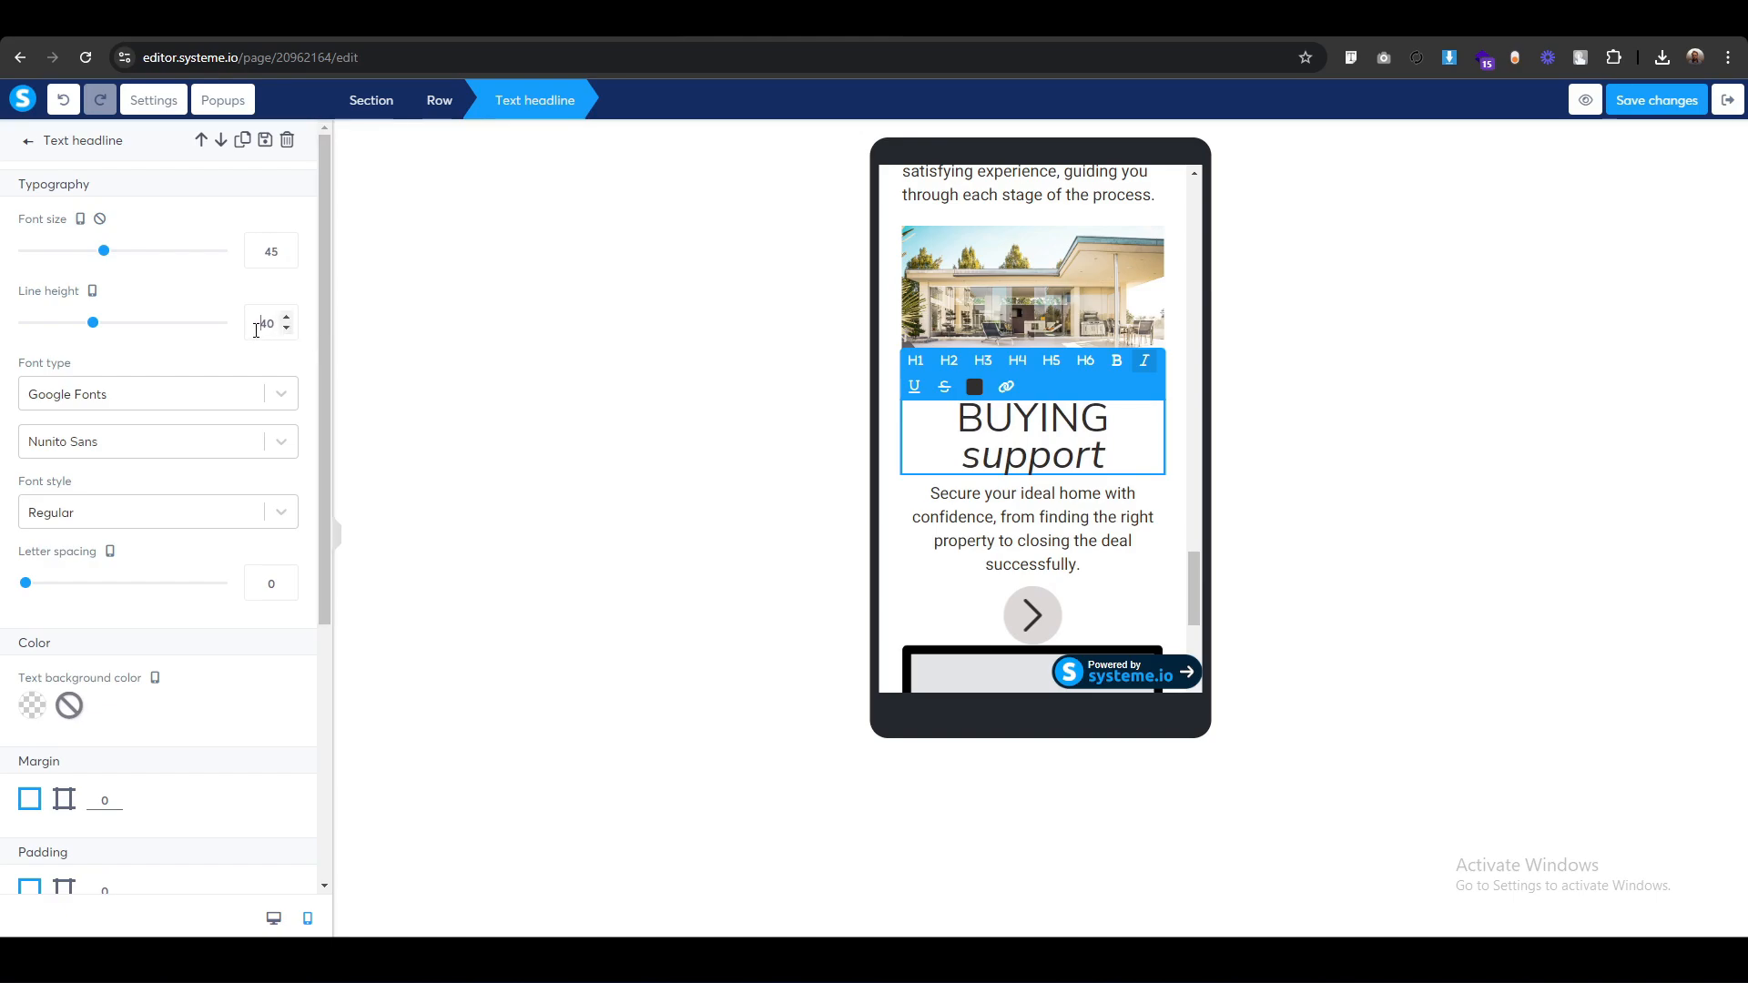
key("Up")
key("Up")
key("Up")
key("Up")
key("Up")
key("Up")
key("Up")
key("Up")
key("Up")
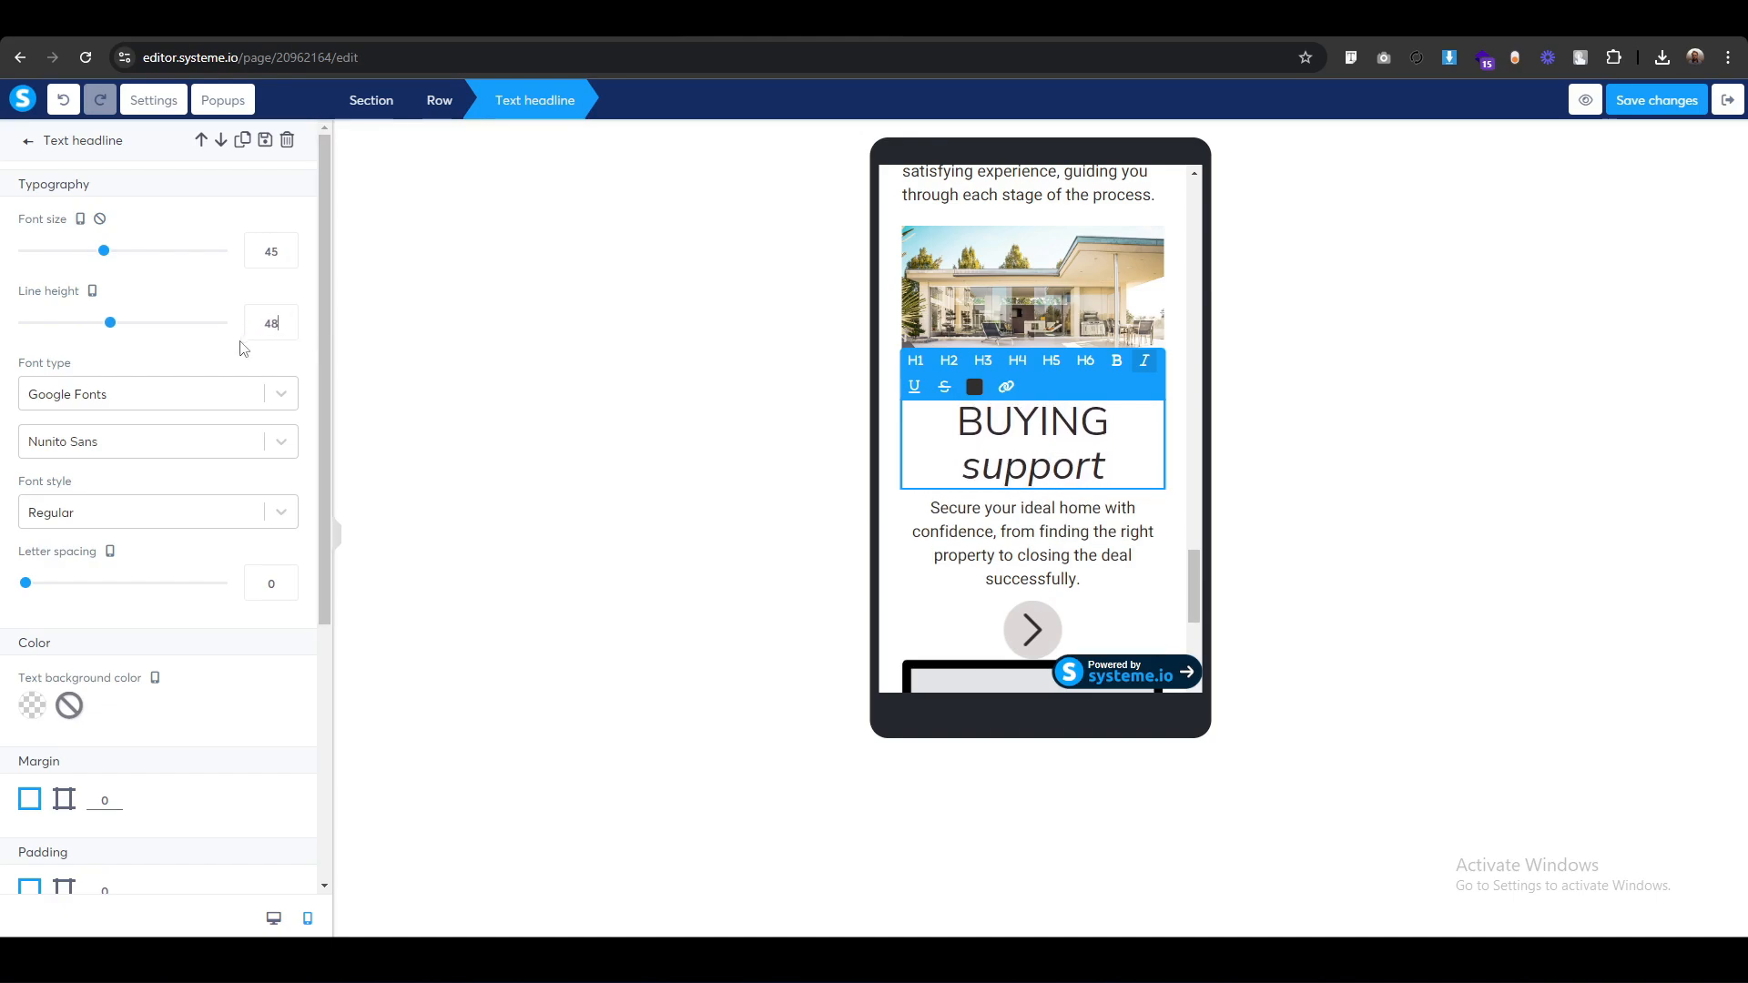
left_click(694, 542)
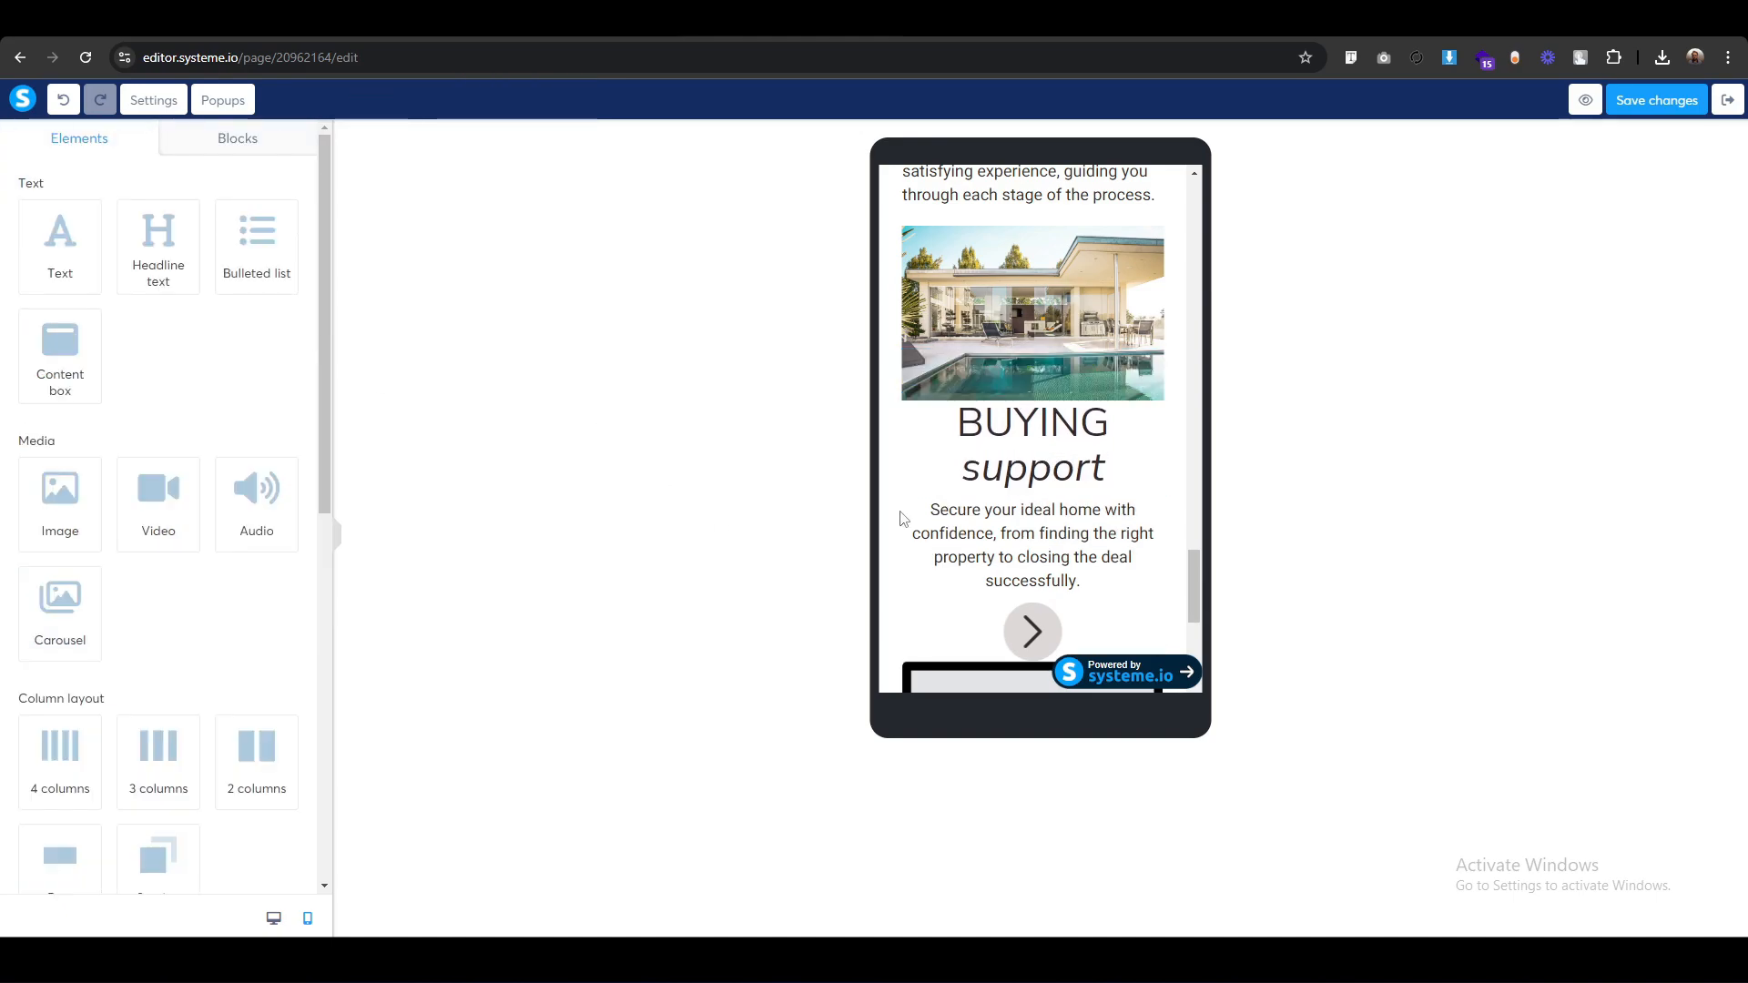
scroll(901, 519, "down", 2)
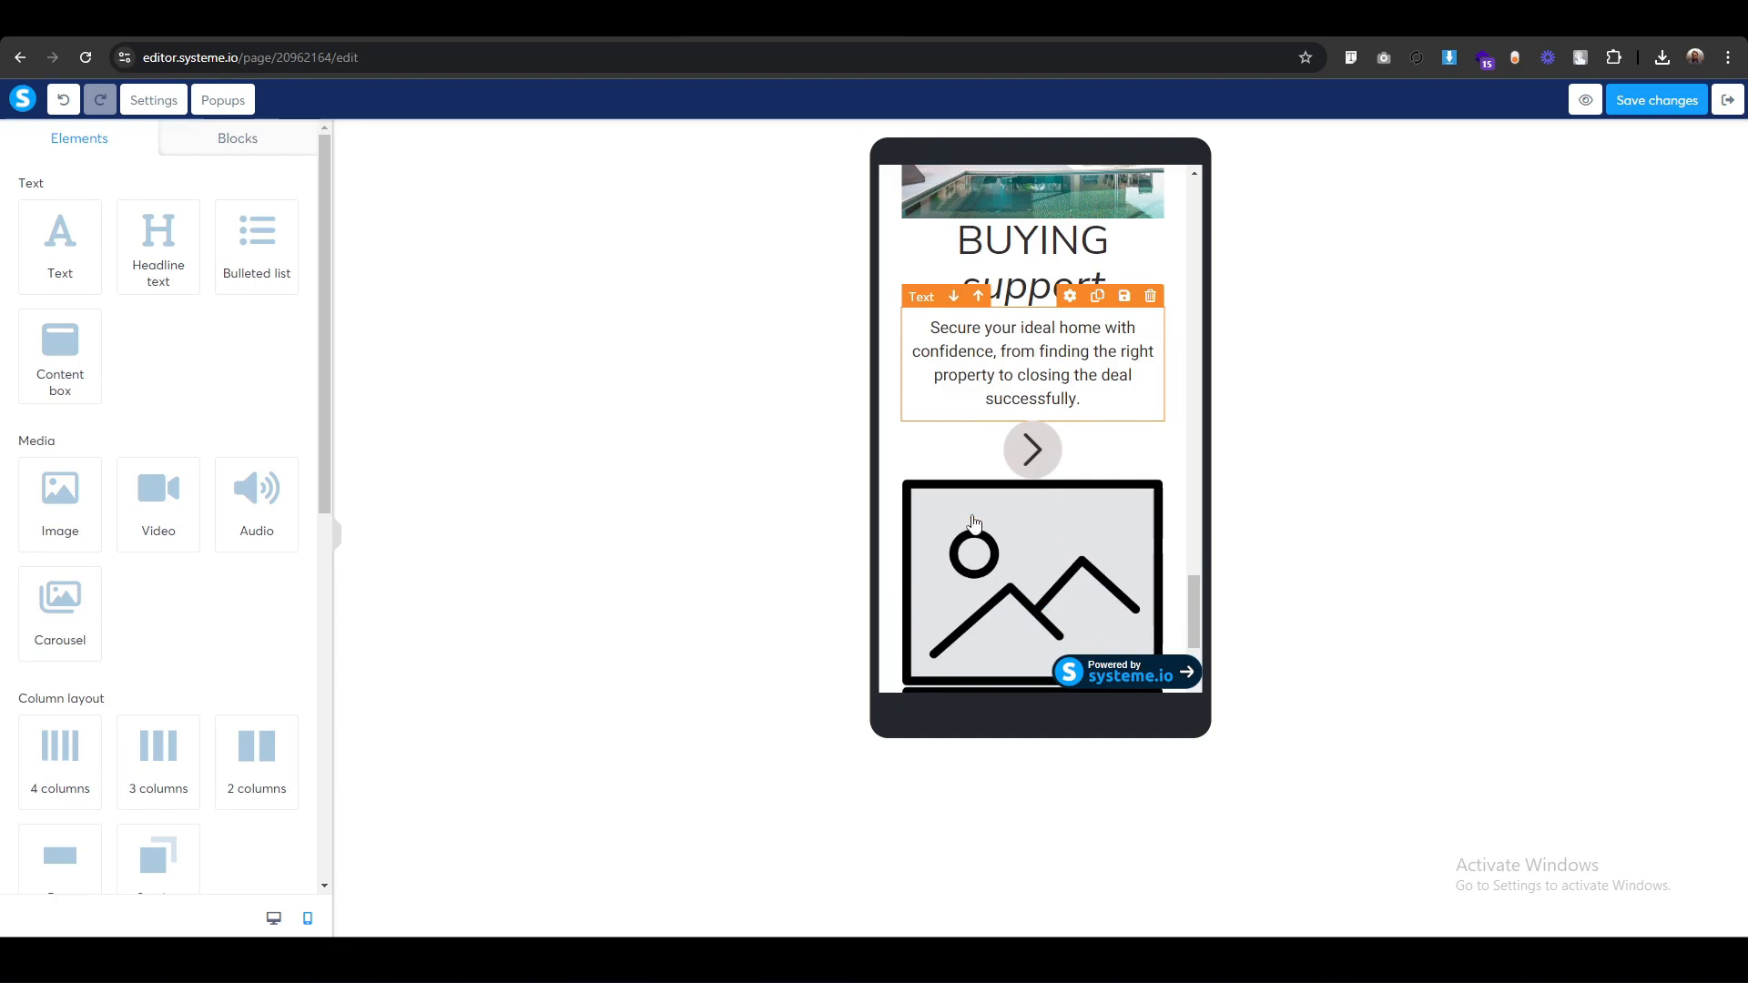
left_click(933, 314)
scroll(237, 678, "down", 3)
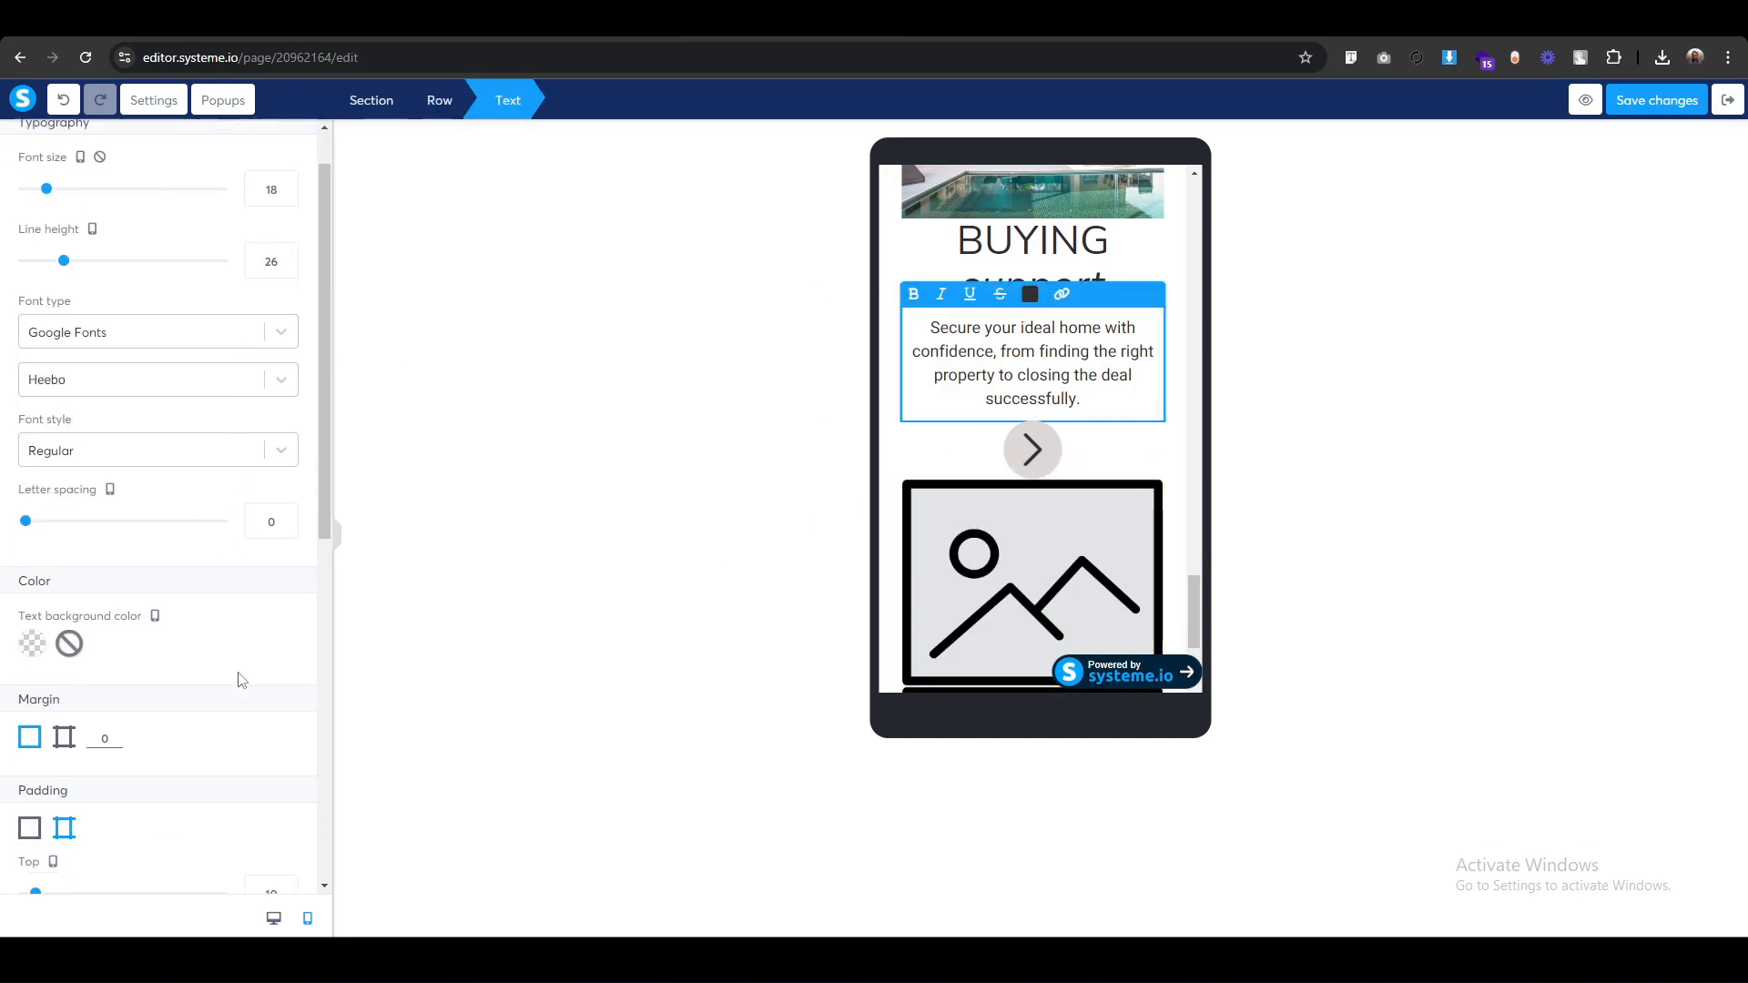
left_click(823, 414)
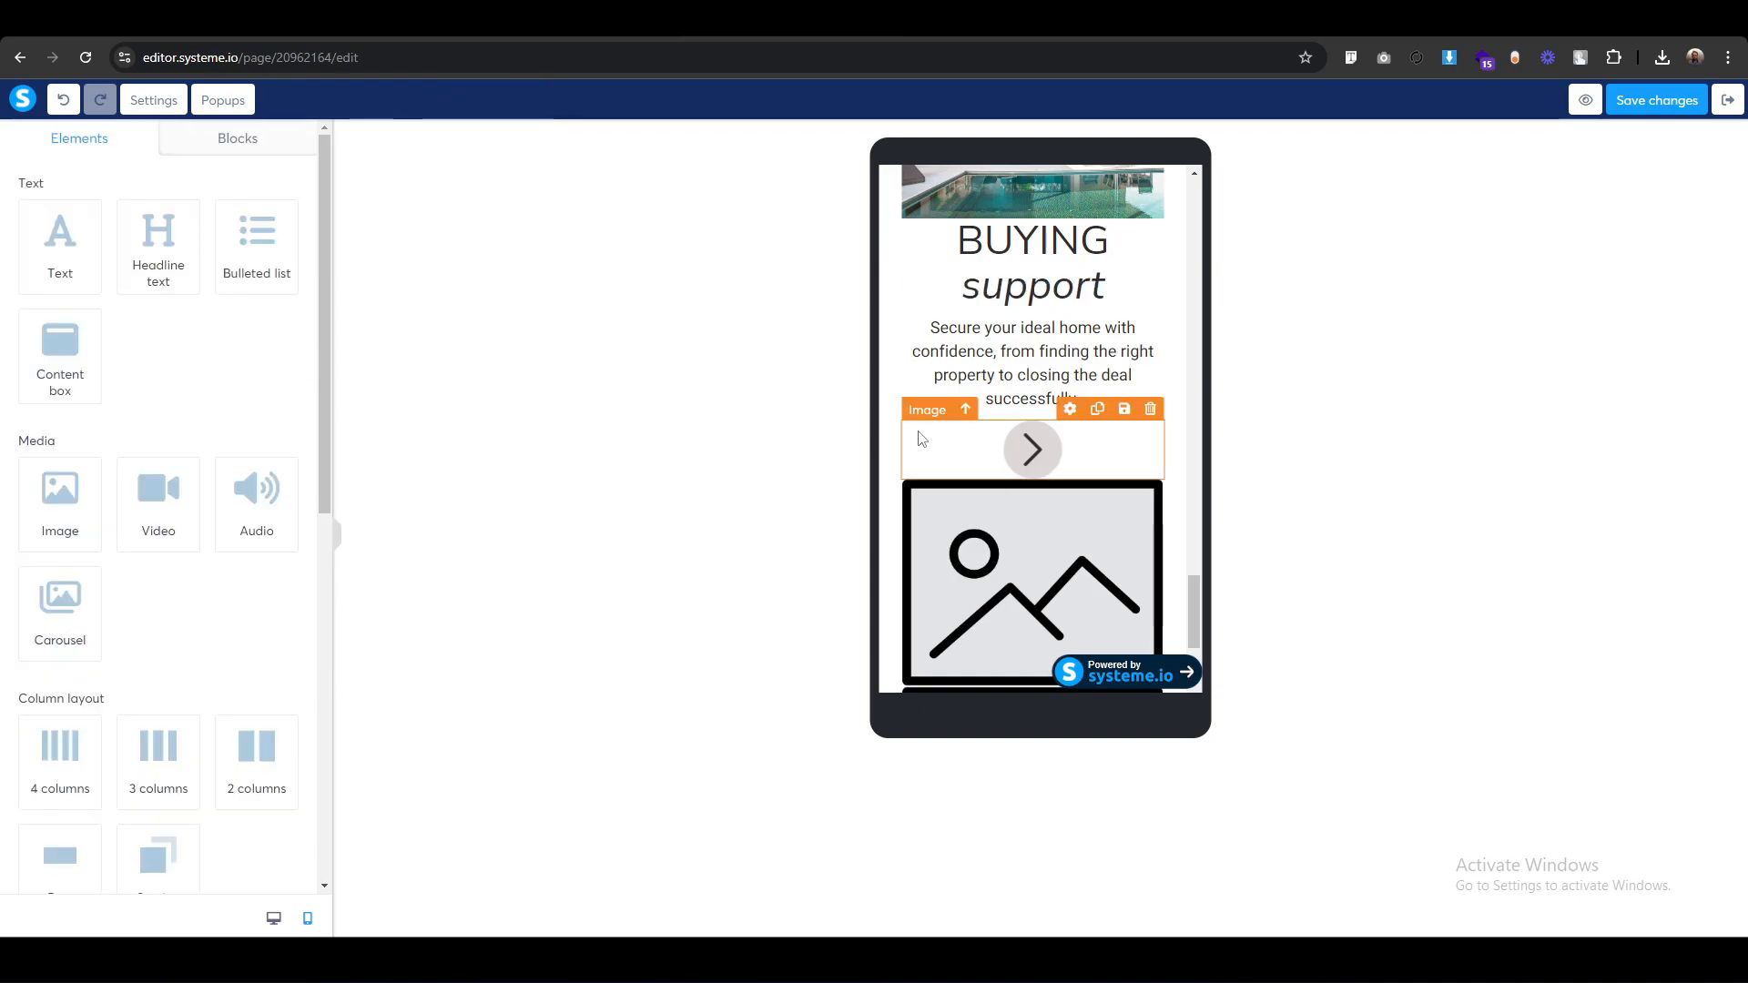
Give the arrow image separate mobile margins, increasing the top margin and setting the bottom margin to 20.
left_click(932, 431)
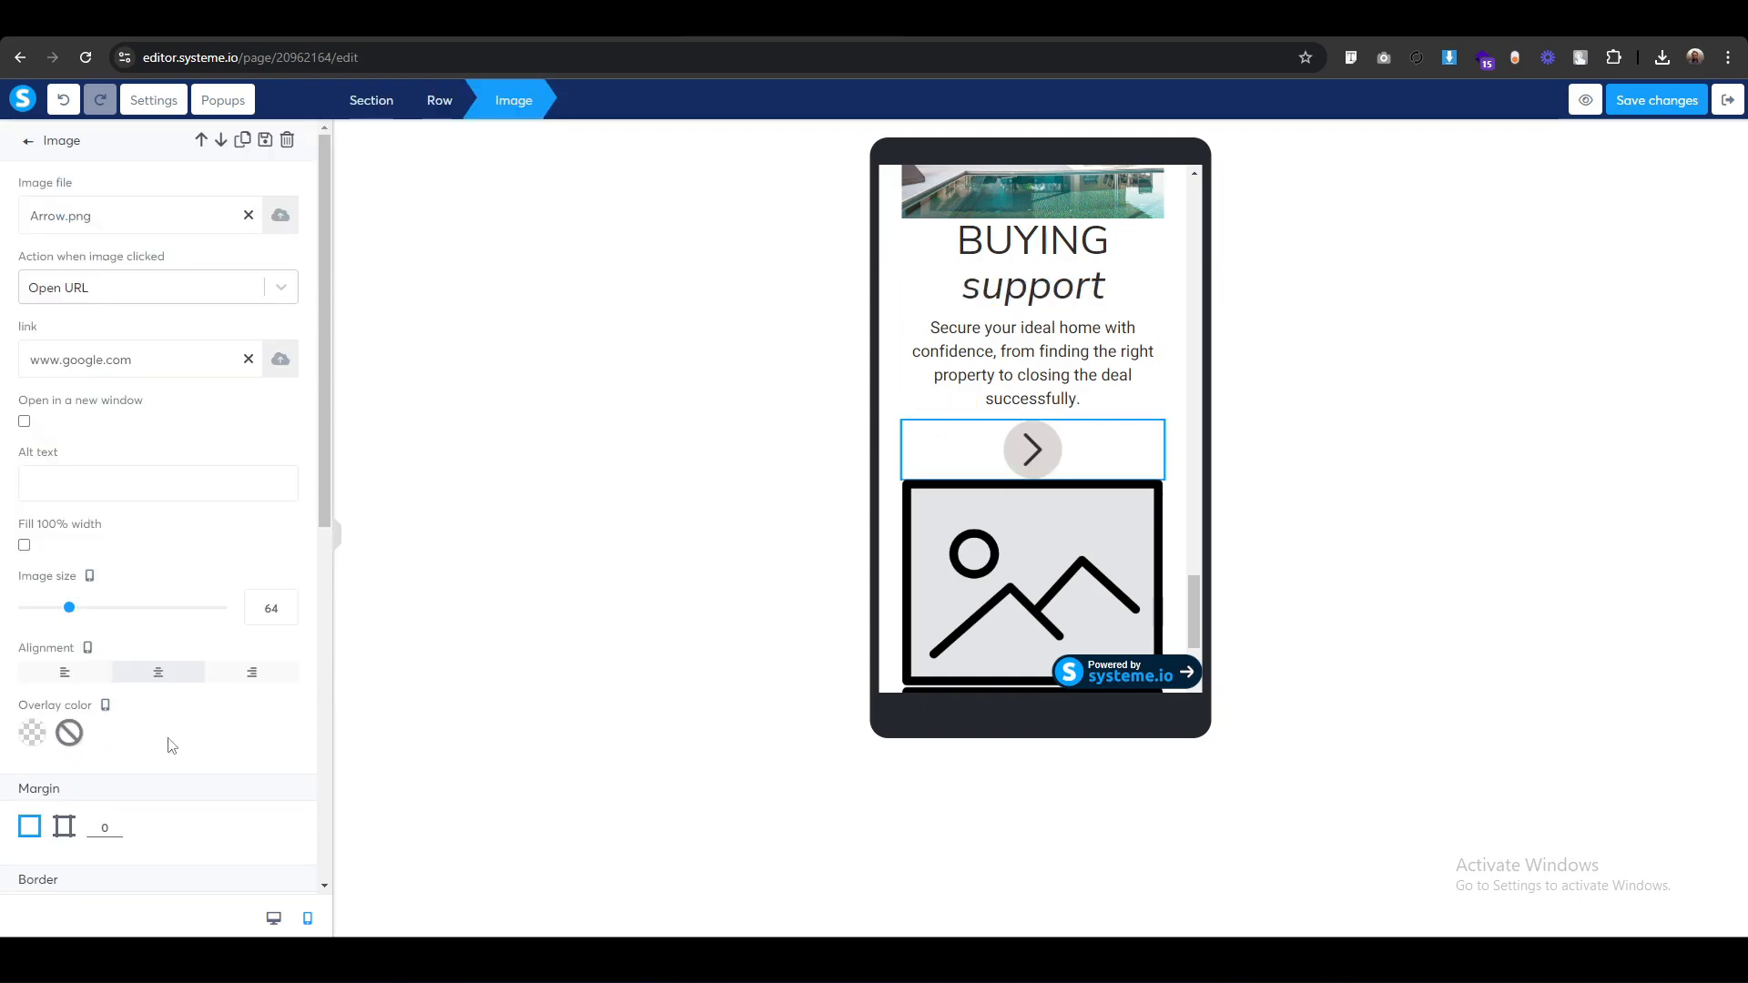
scroll(163, 741, "down", 5)
left_click(62, 554)
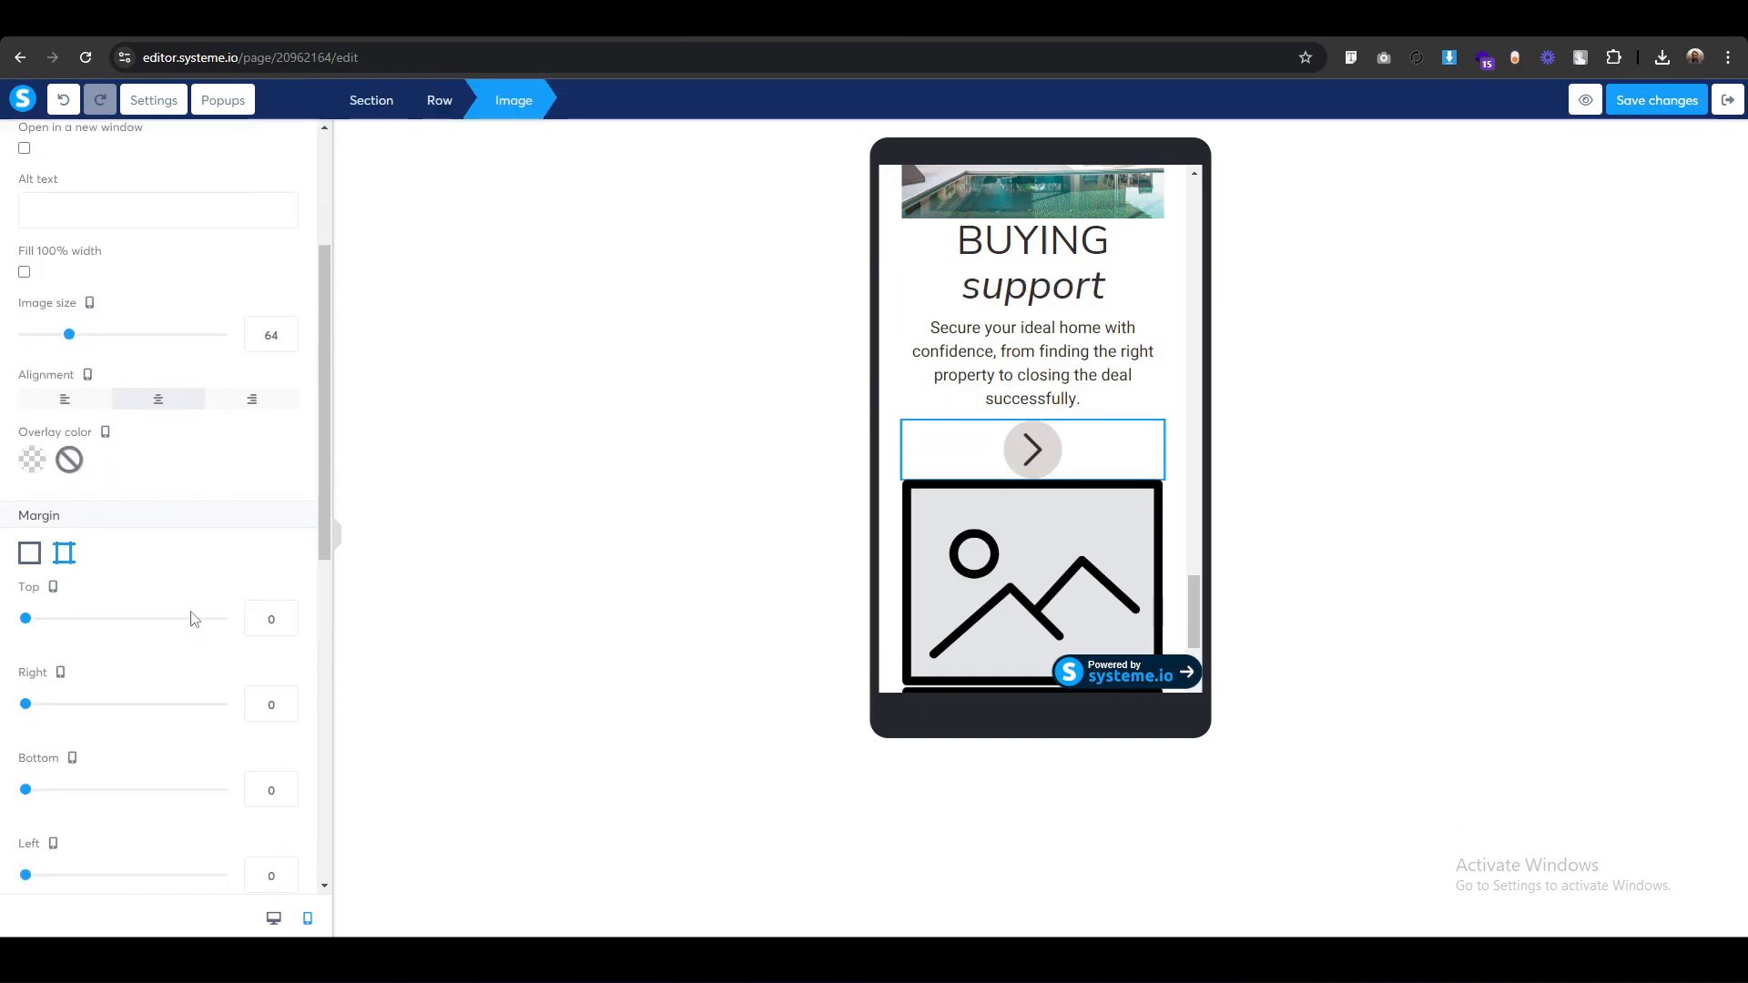
left_click(258, 619)
type("1")
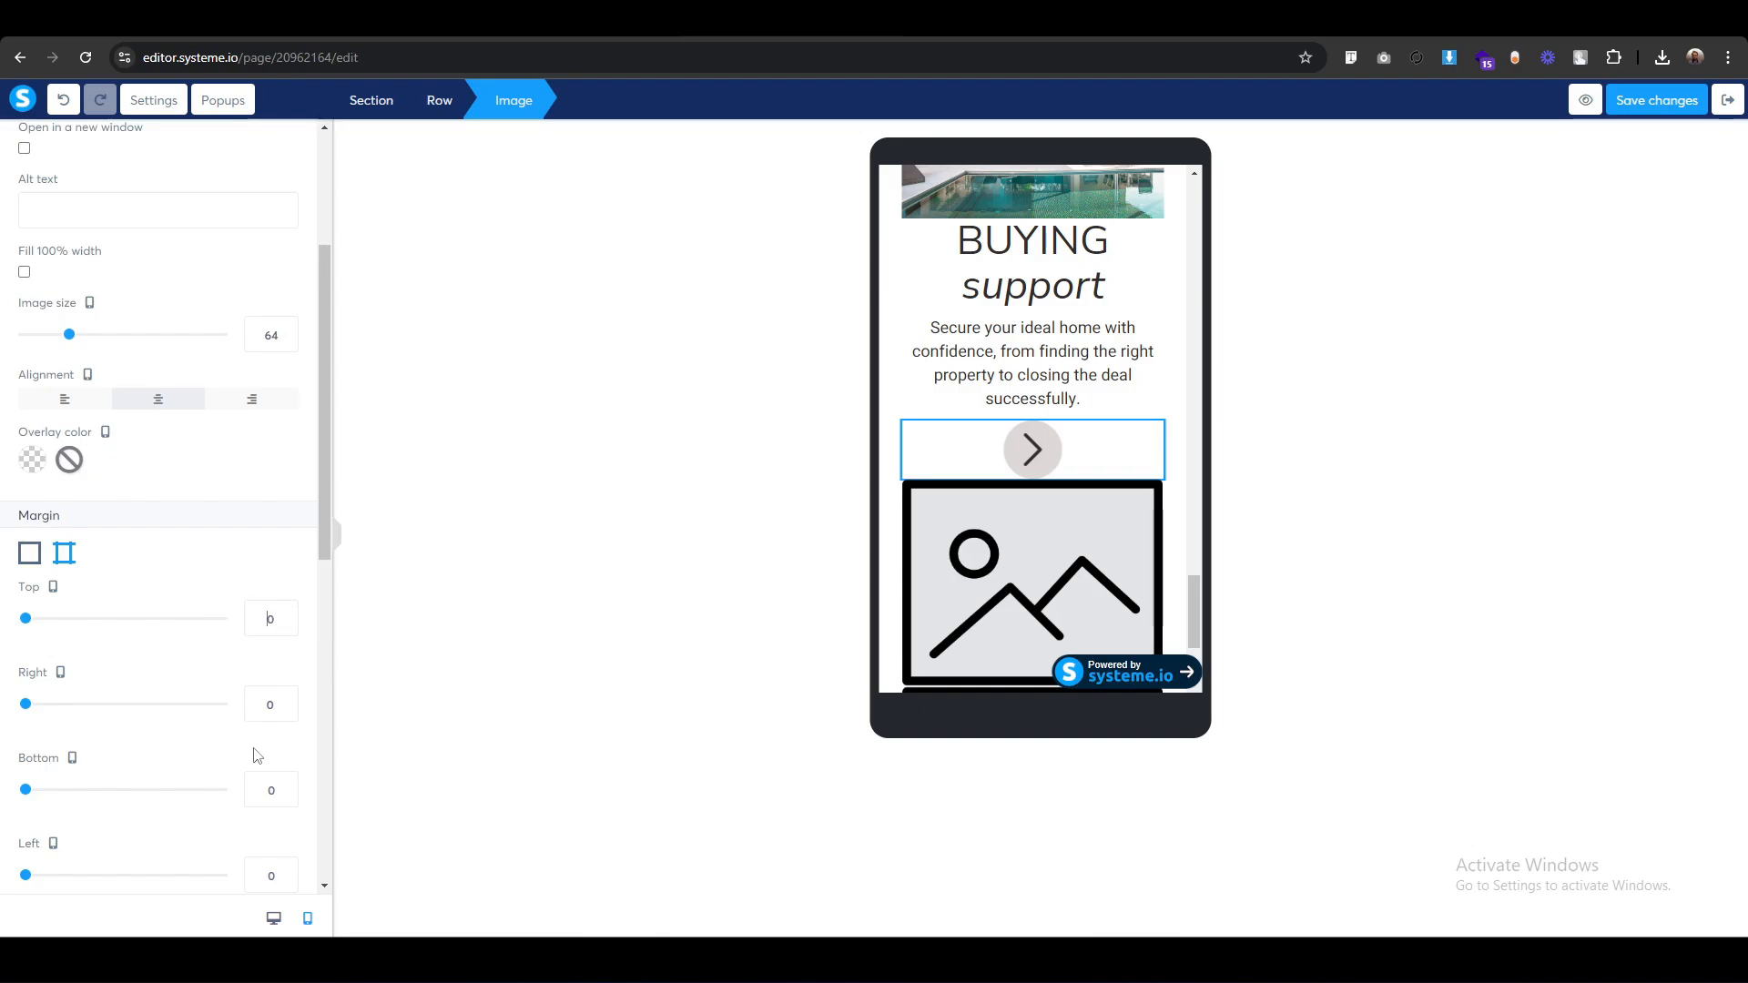
left_click(257, 790)
type("1")
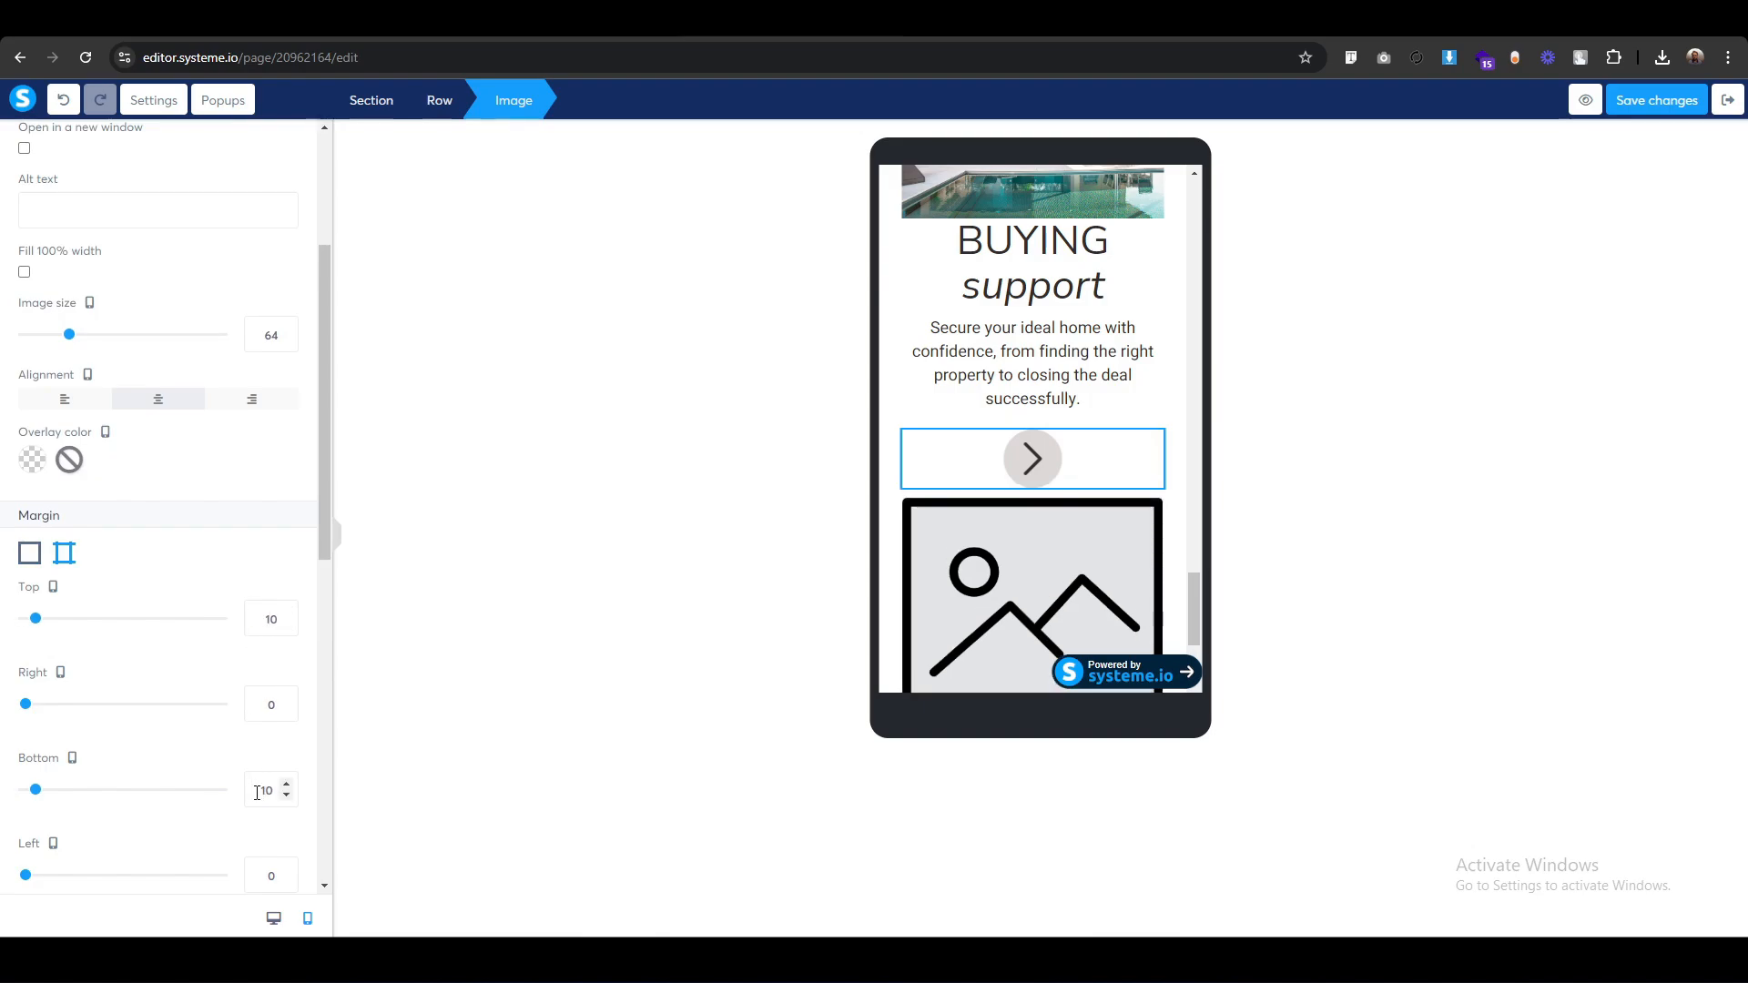
key("BackSpace")
type("2")
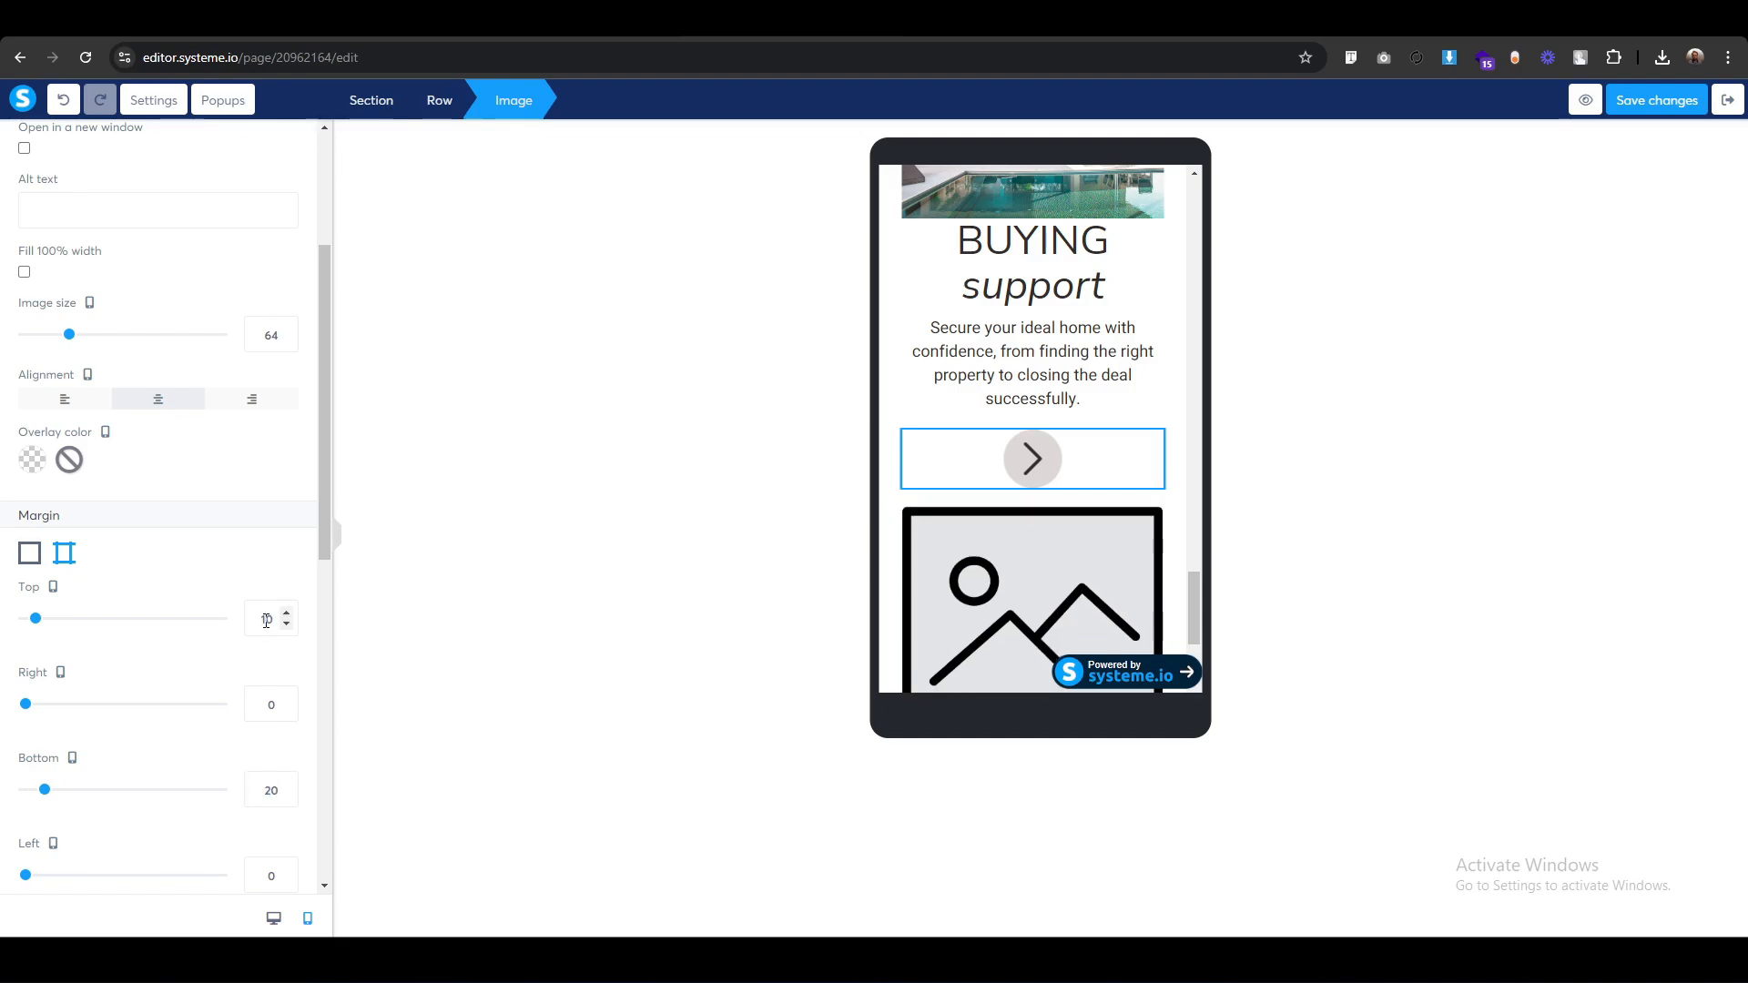
left_click(519, 580)
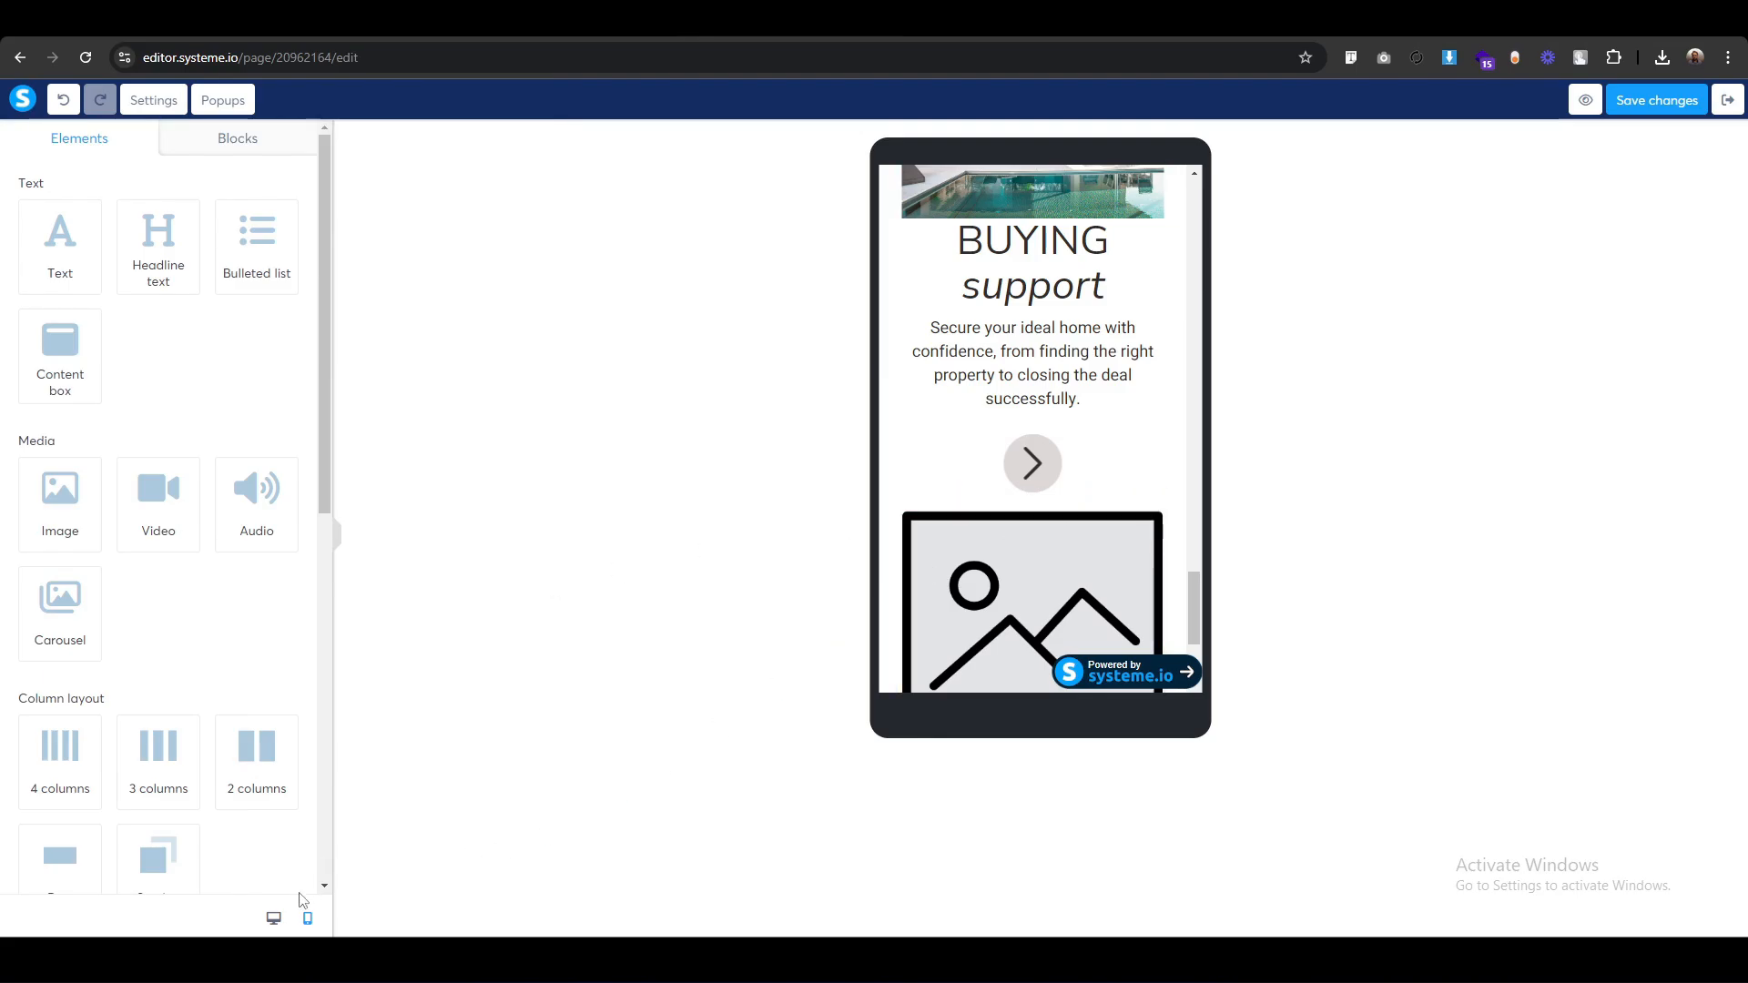
Switch to the desktop view and upload "2. Selling support.png" into the middle image placeholder under My Services.
left_click(273, 918)
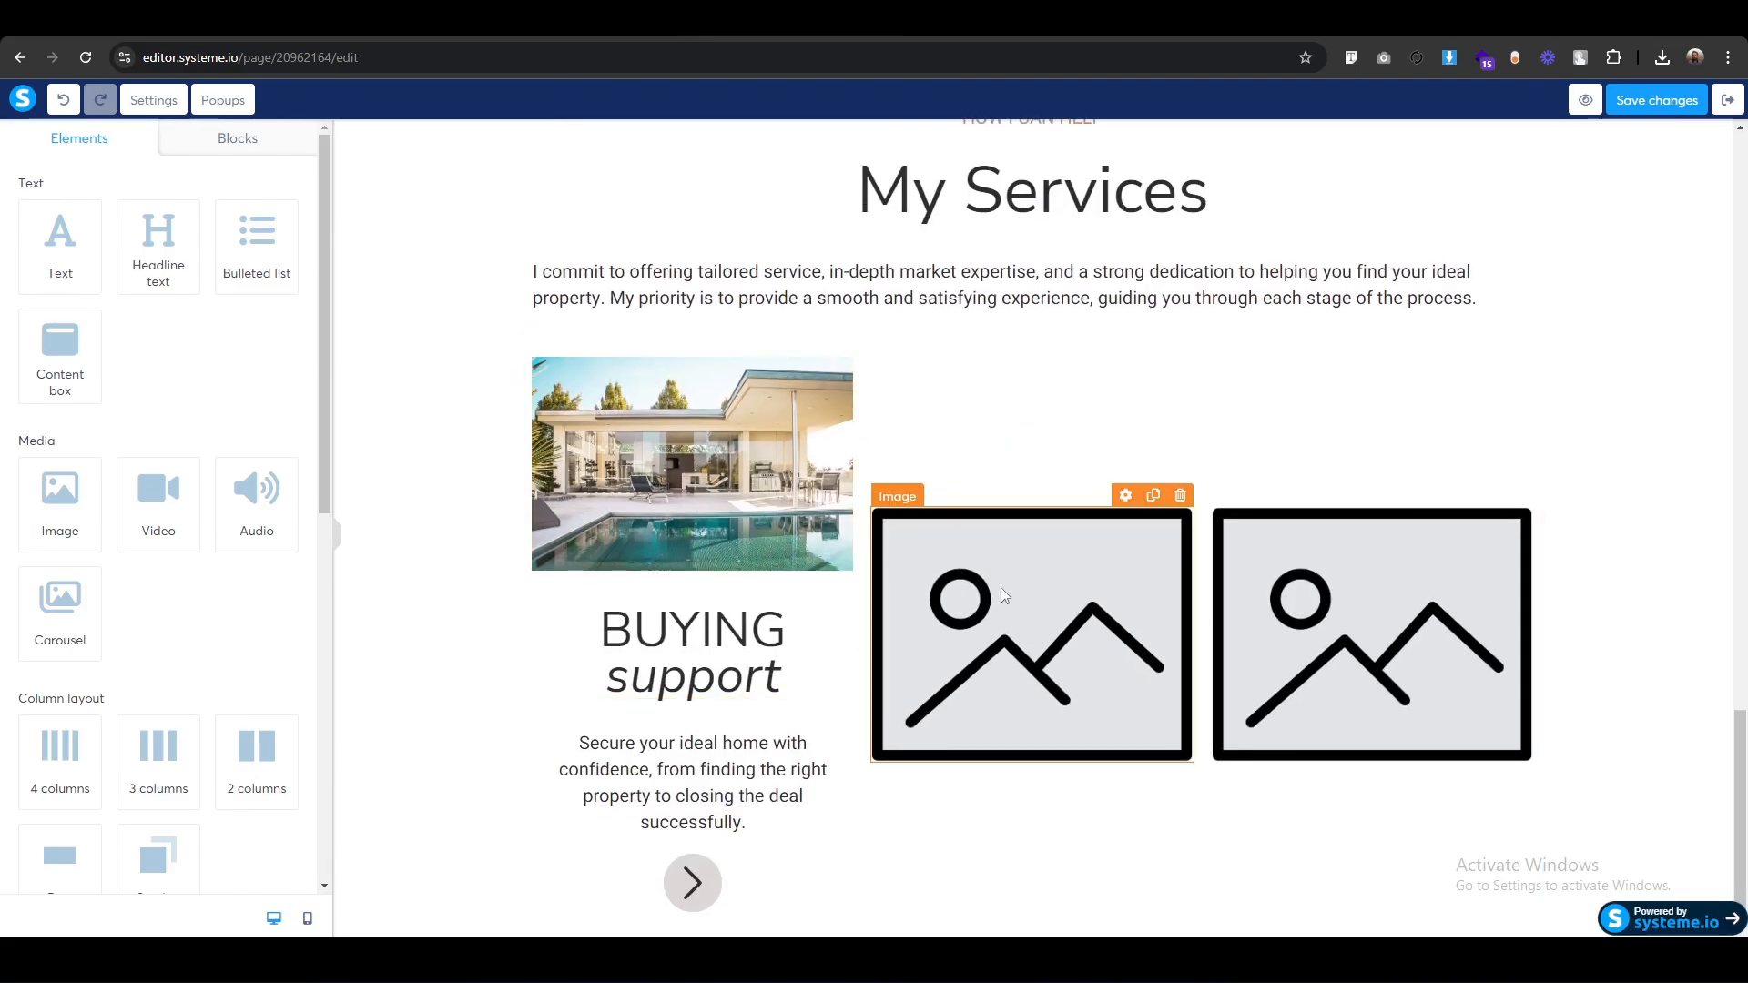
left_click(1002, 588)
left_click(284, 216)
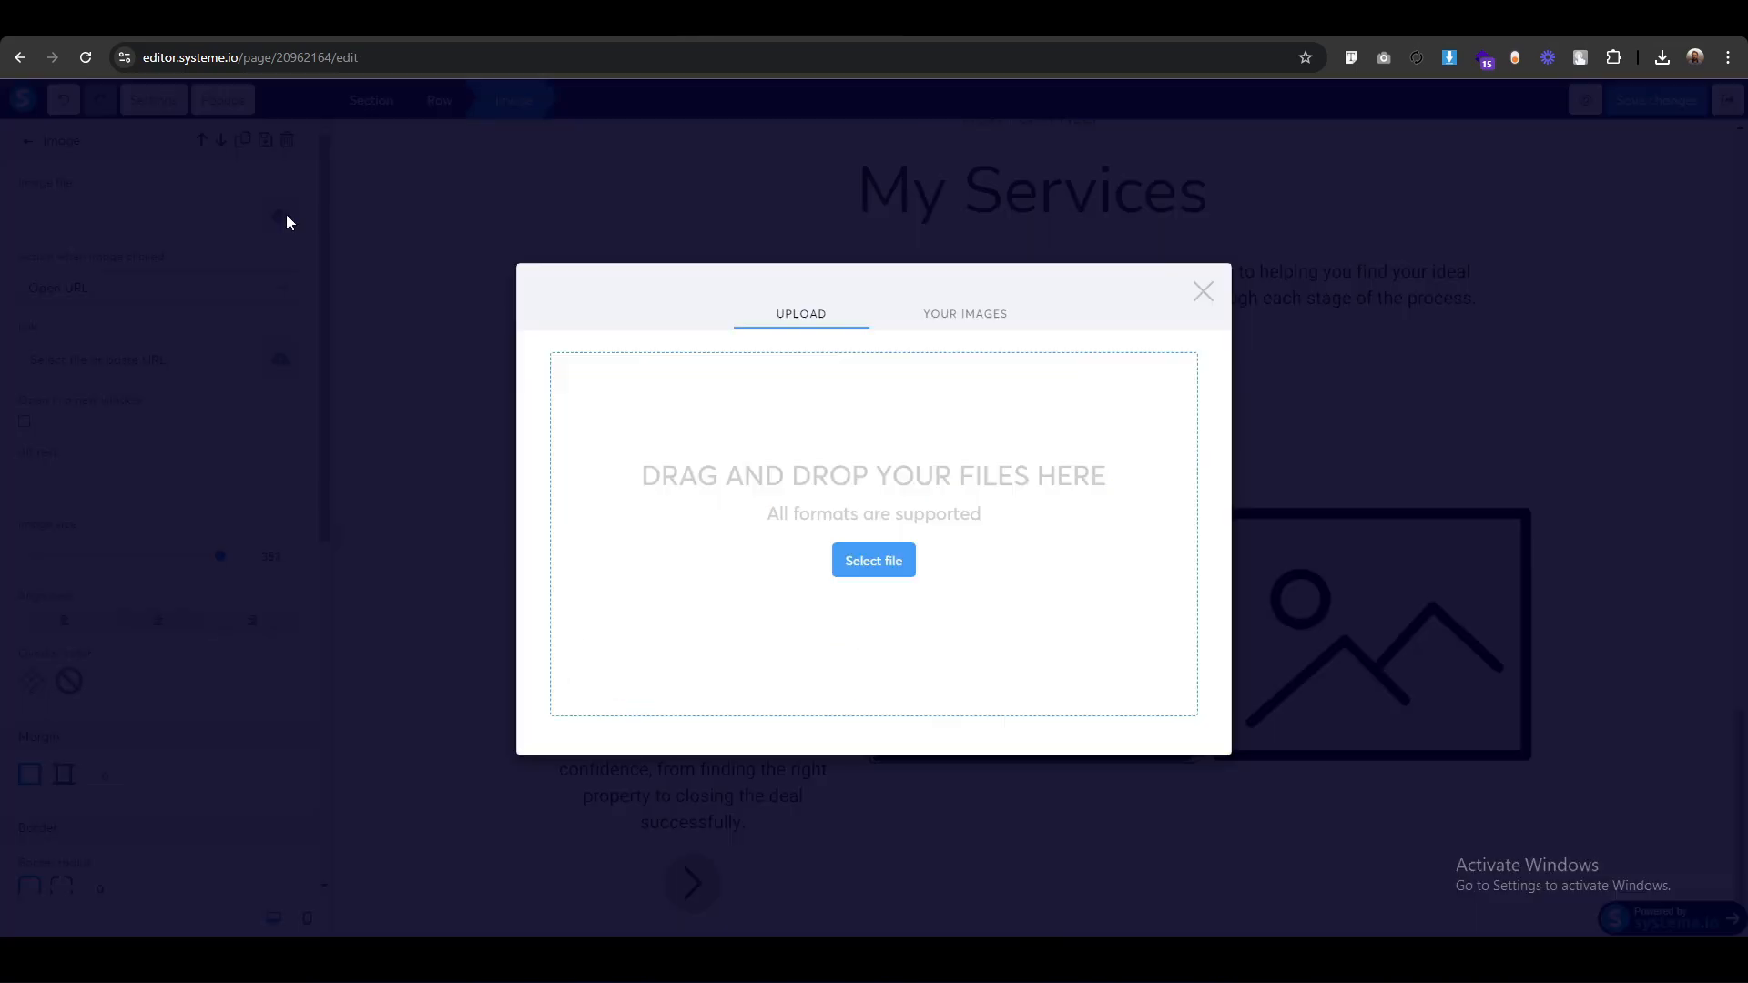
left_click(899, 576)
left_click(239, 248)
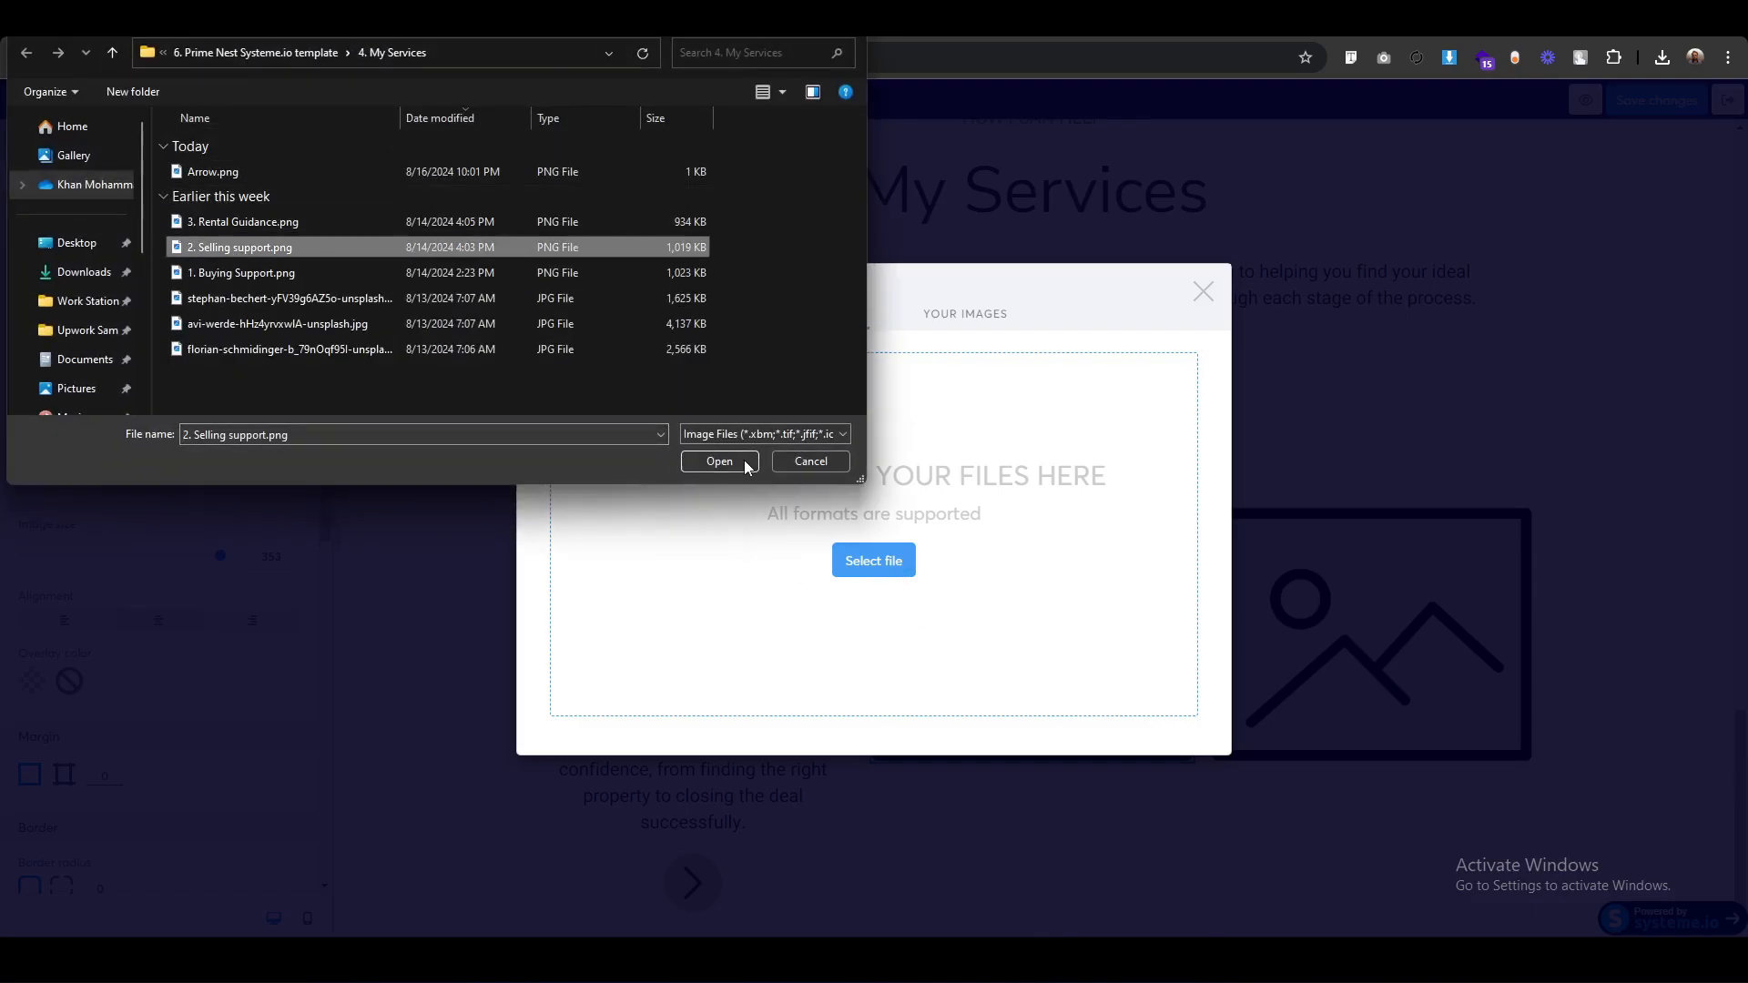
left_click(719, 461)
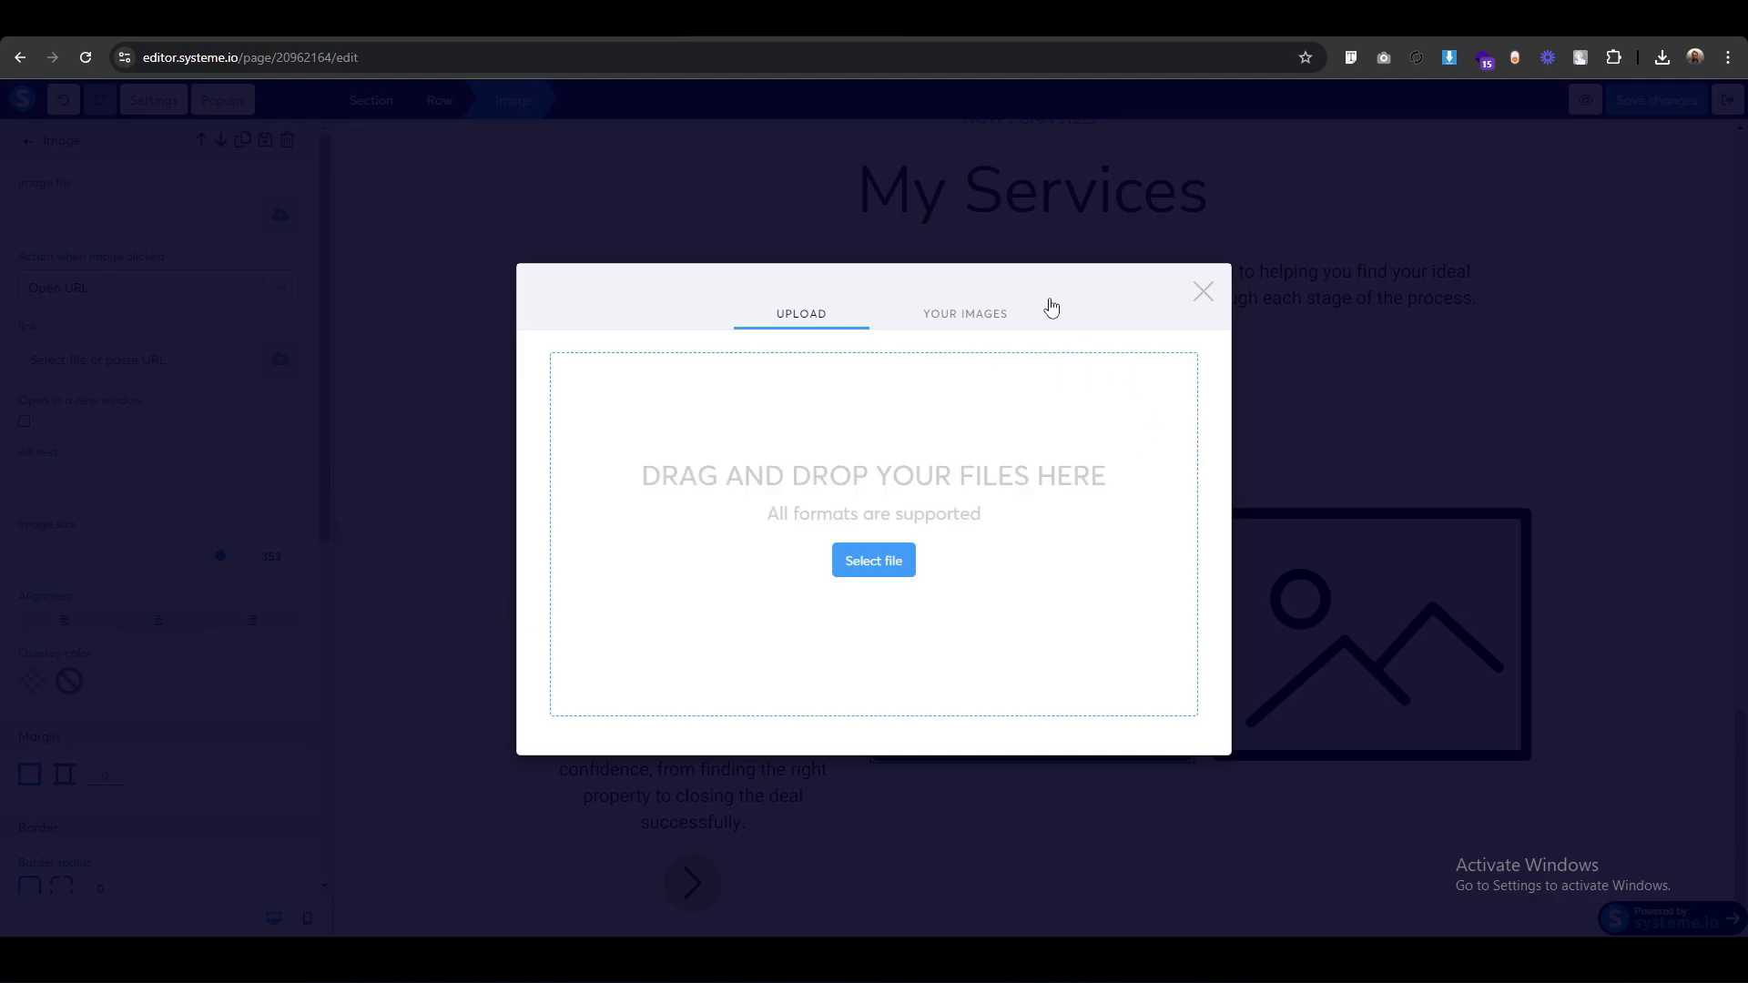
left_click(970, 323)
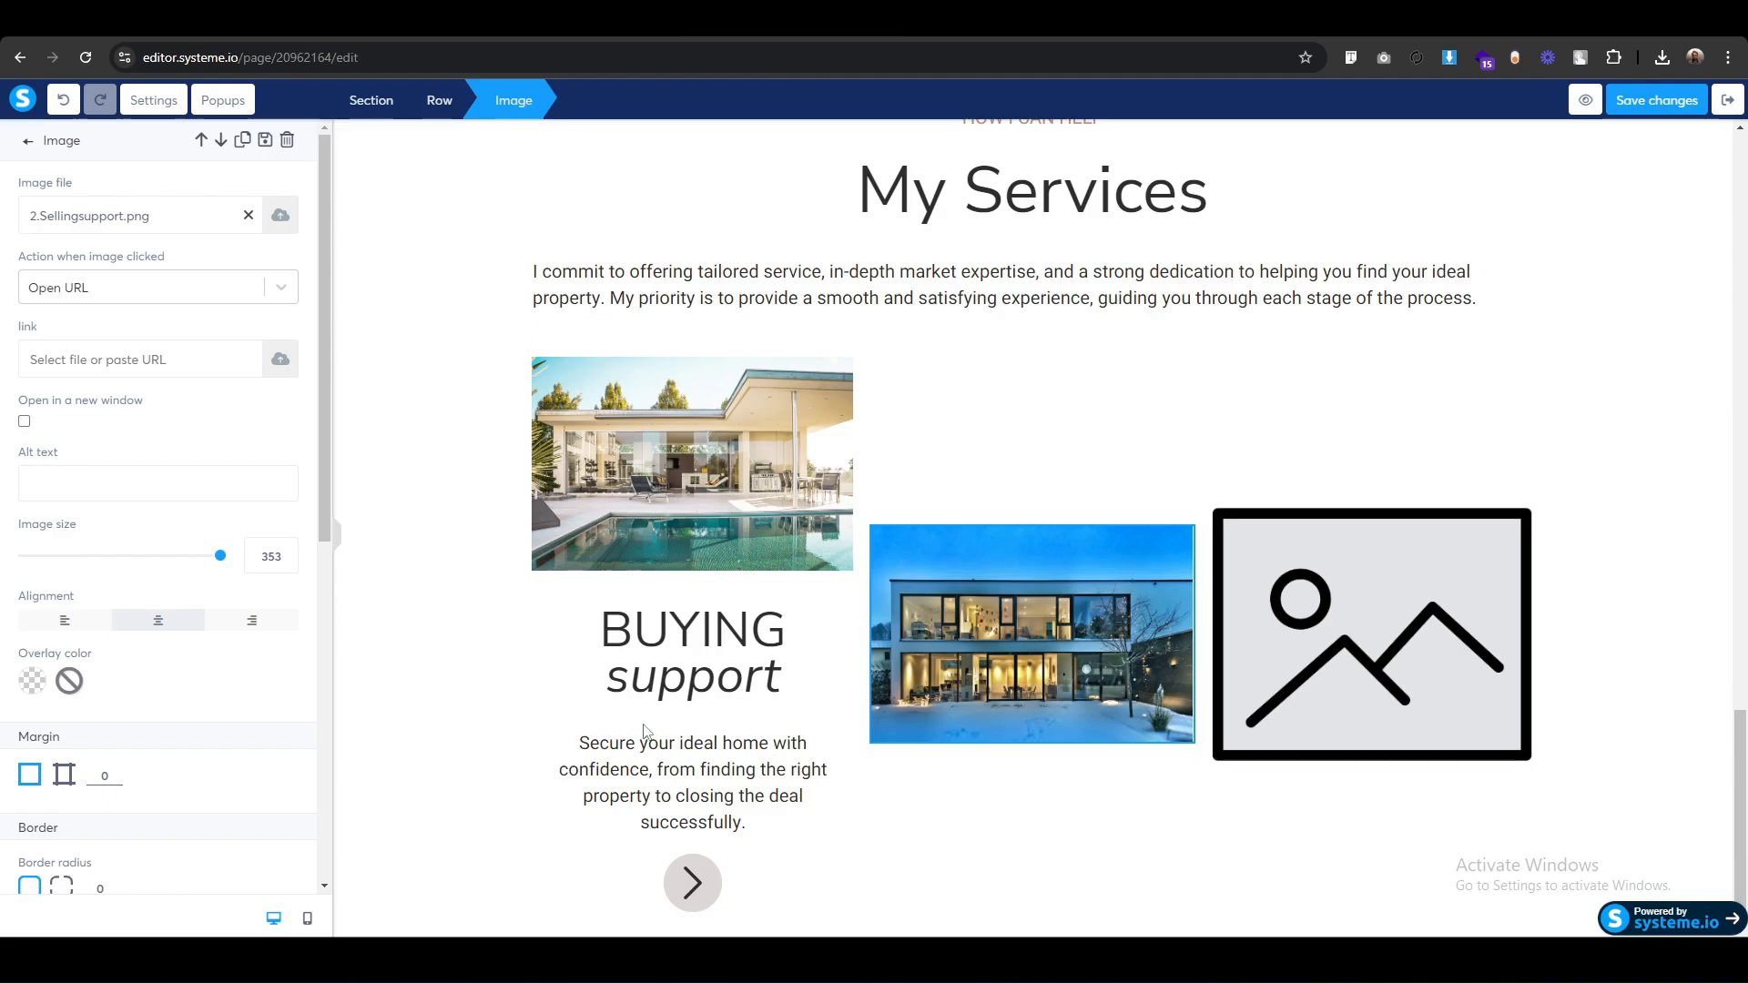
Upload "3. Rental Guidance.png" and insert it into the third column's image placeholder.
left_click(1335, 671)
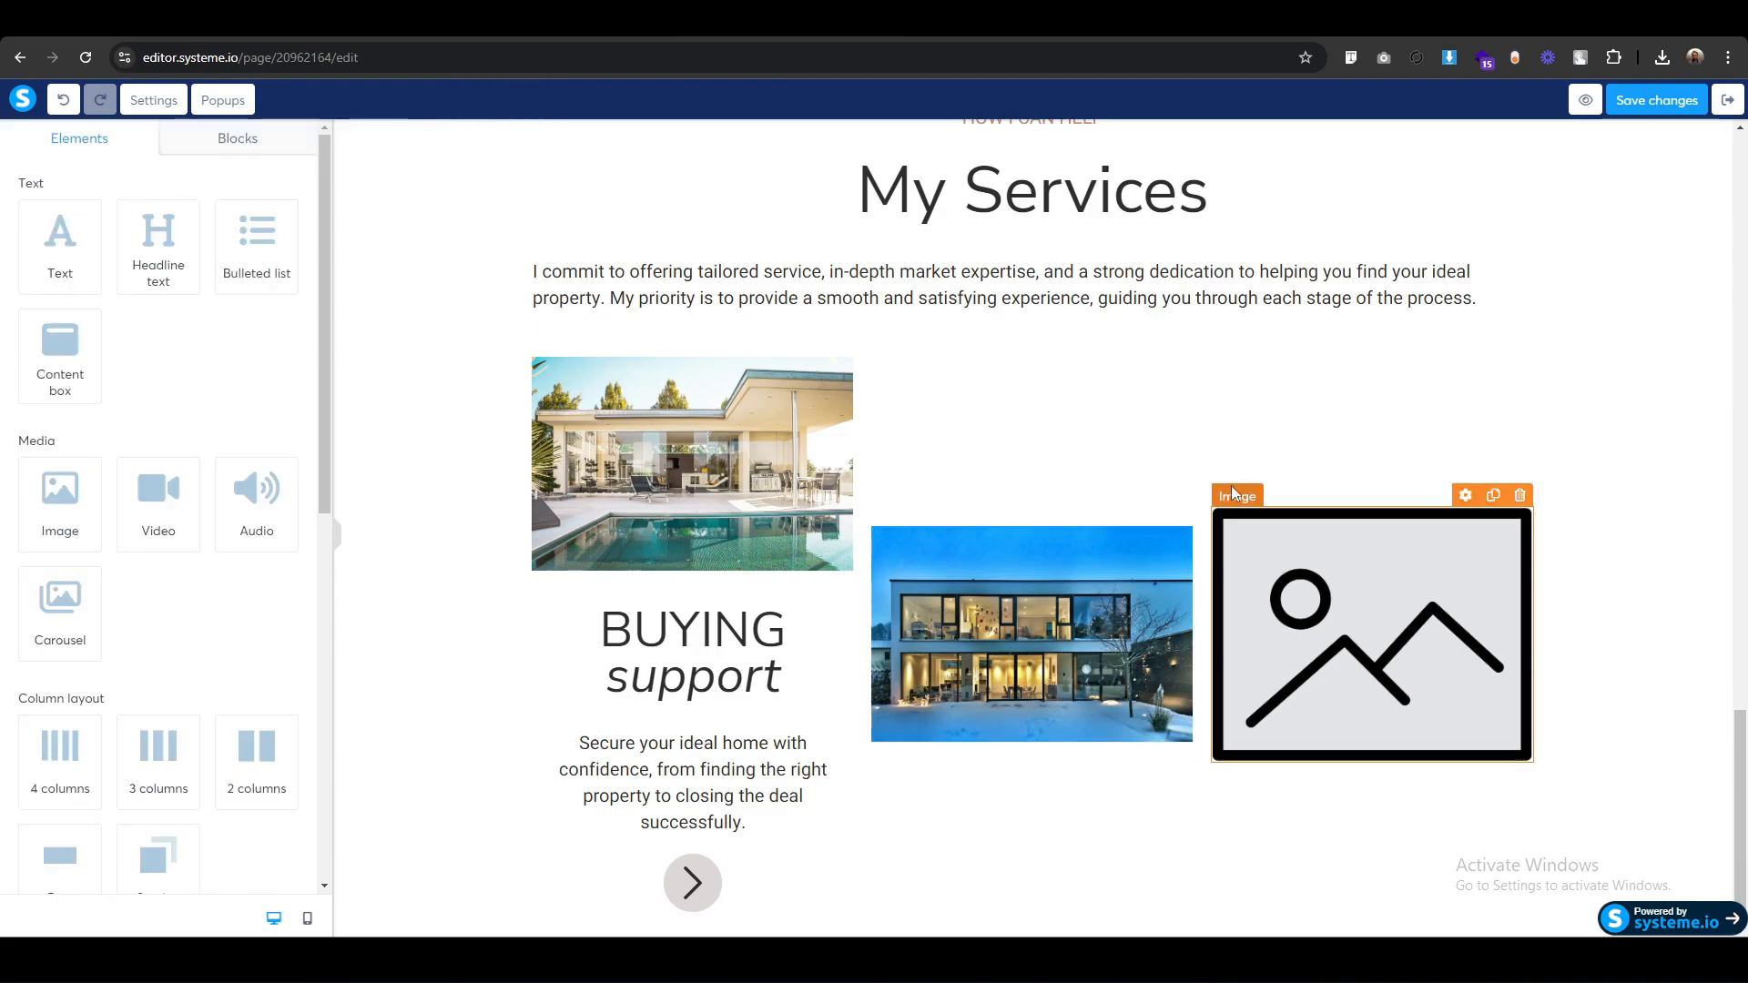
left_click(281, 217)
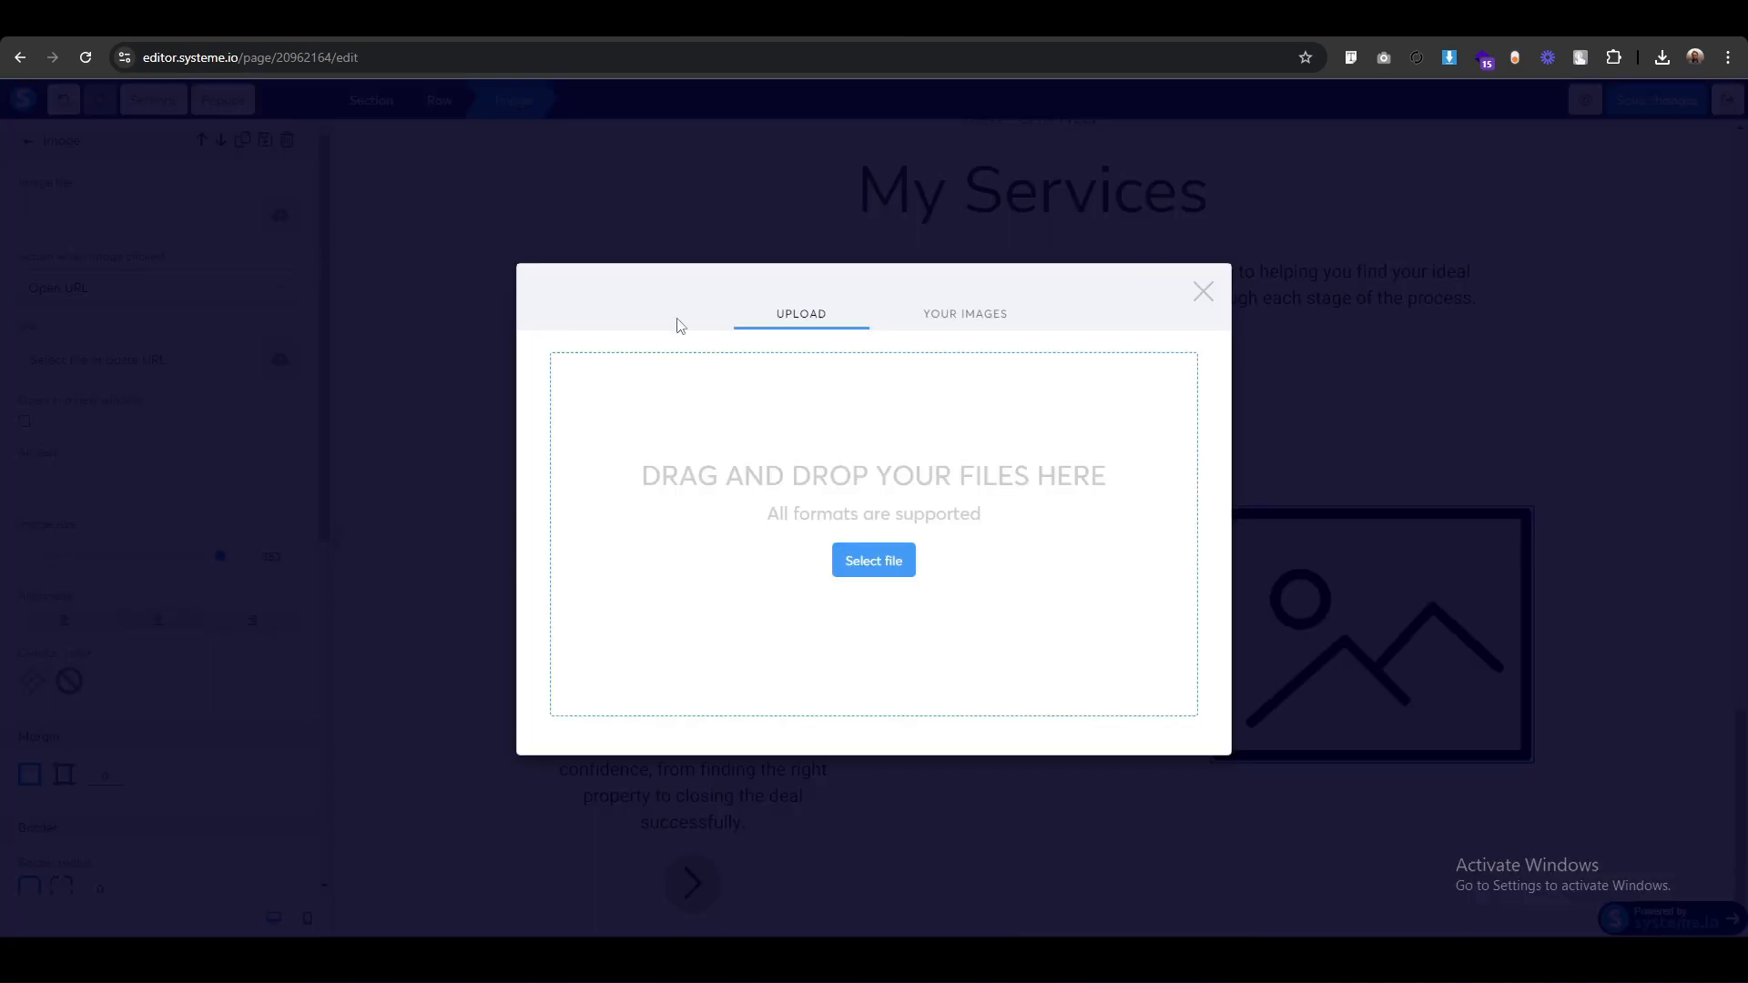
left_click(873, 561)
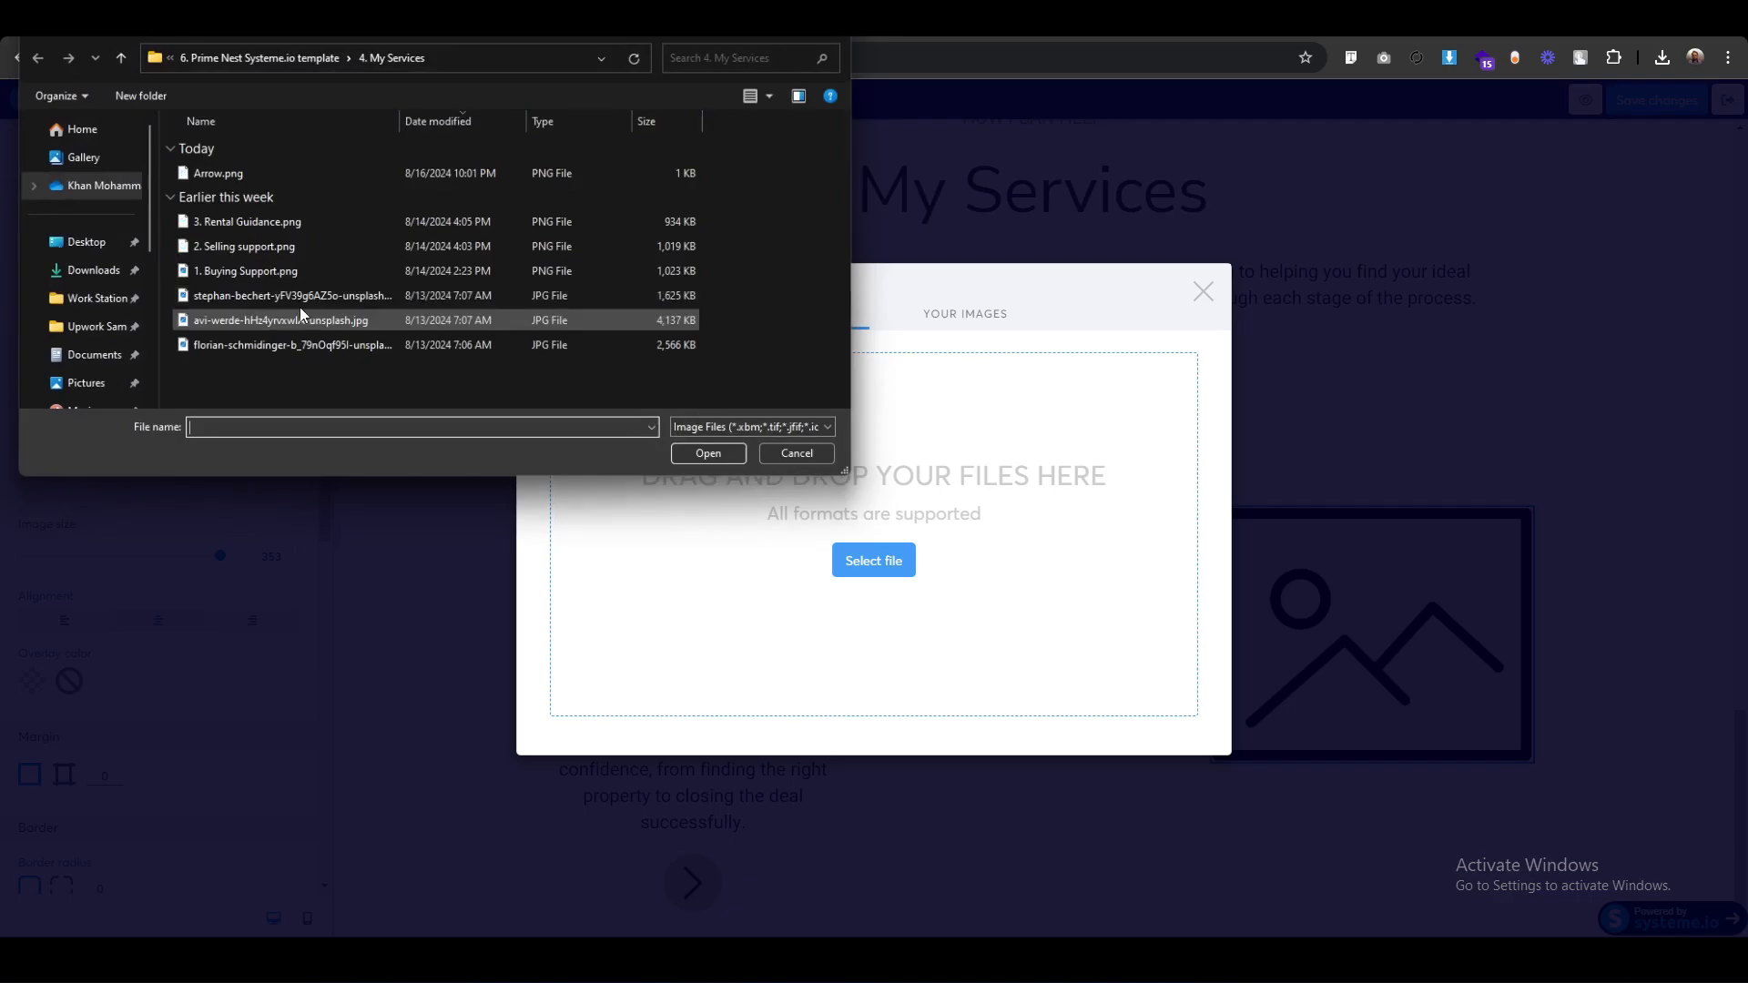
left_click(212, 227)
left_click(719, 461)
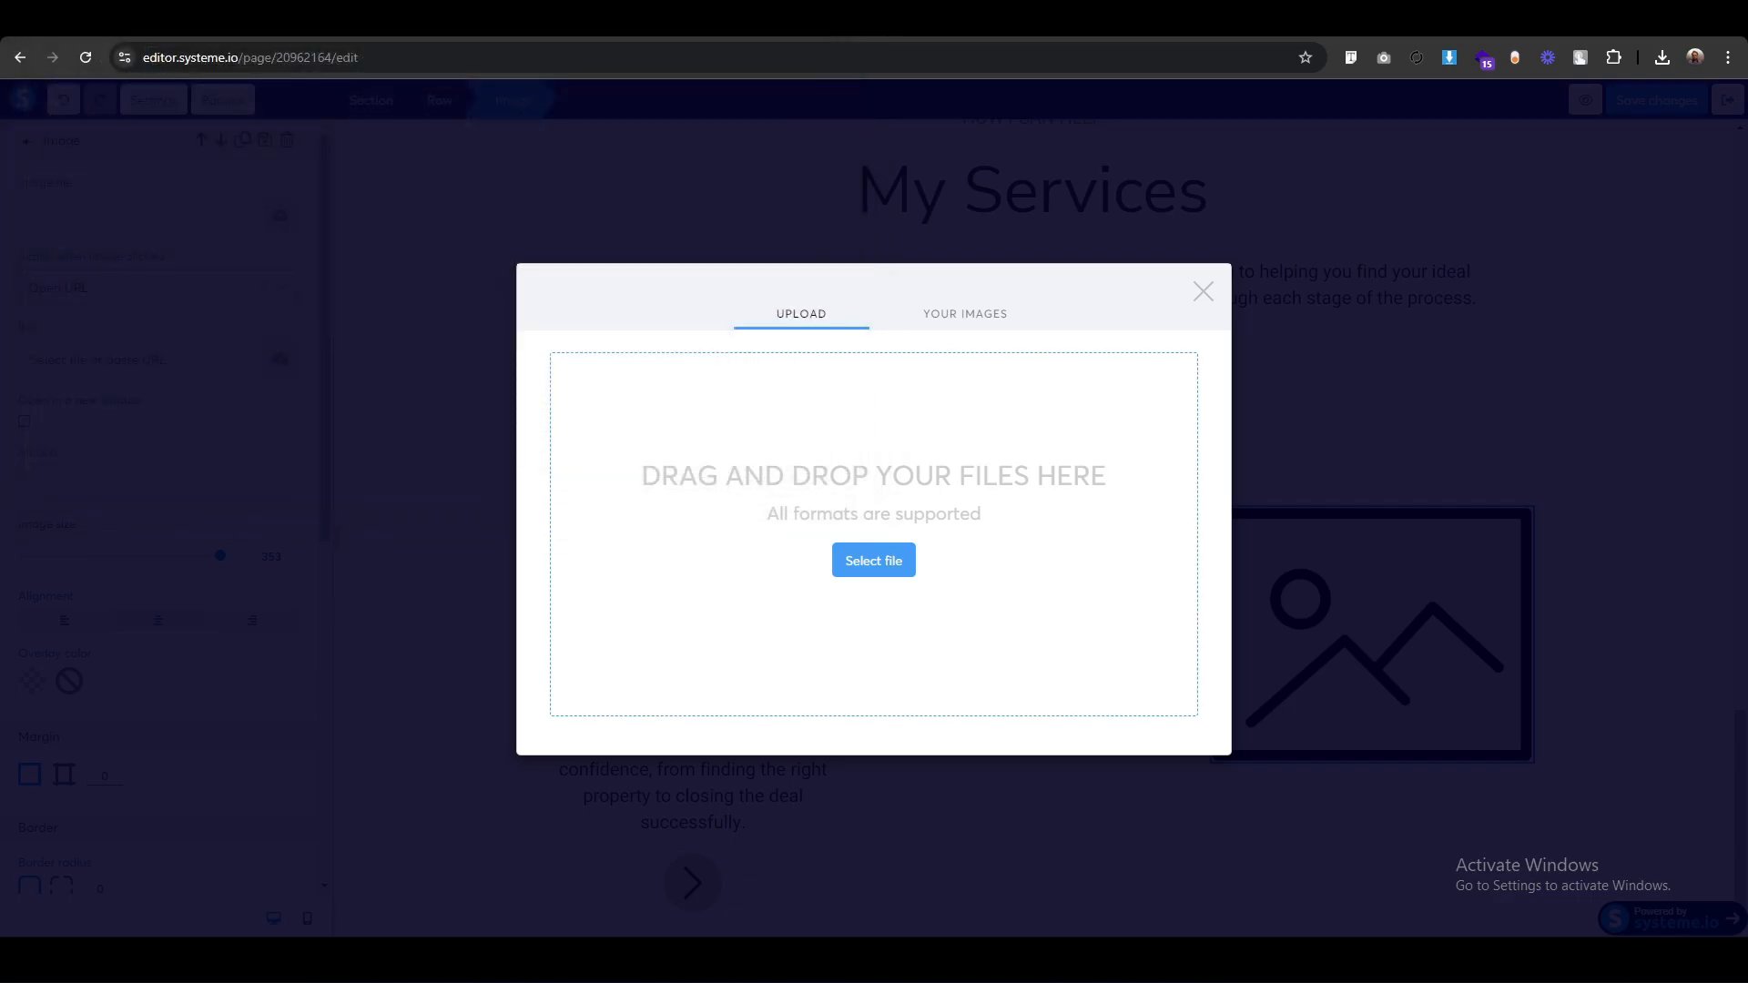
left_click(958, 323)
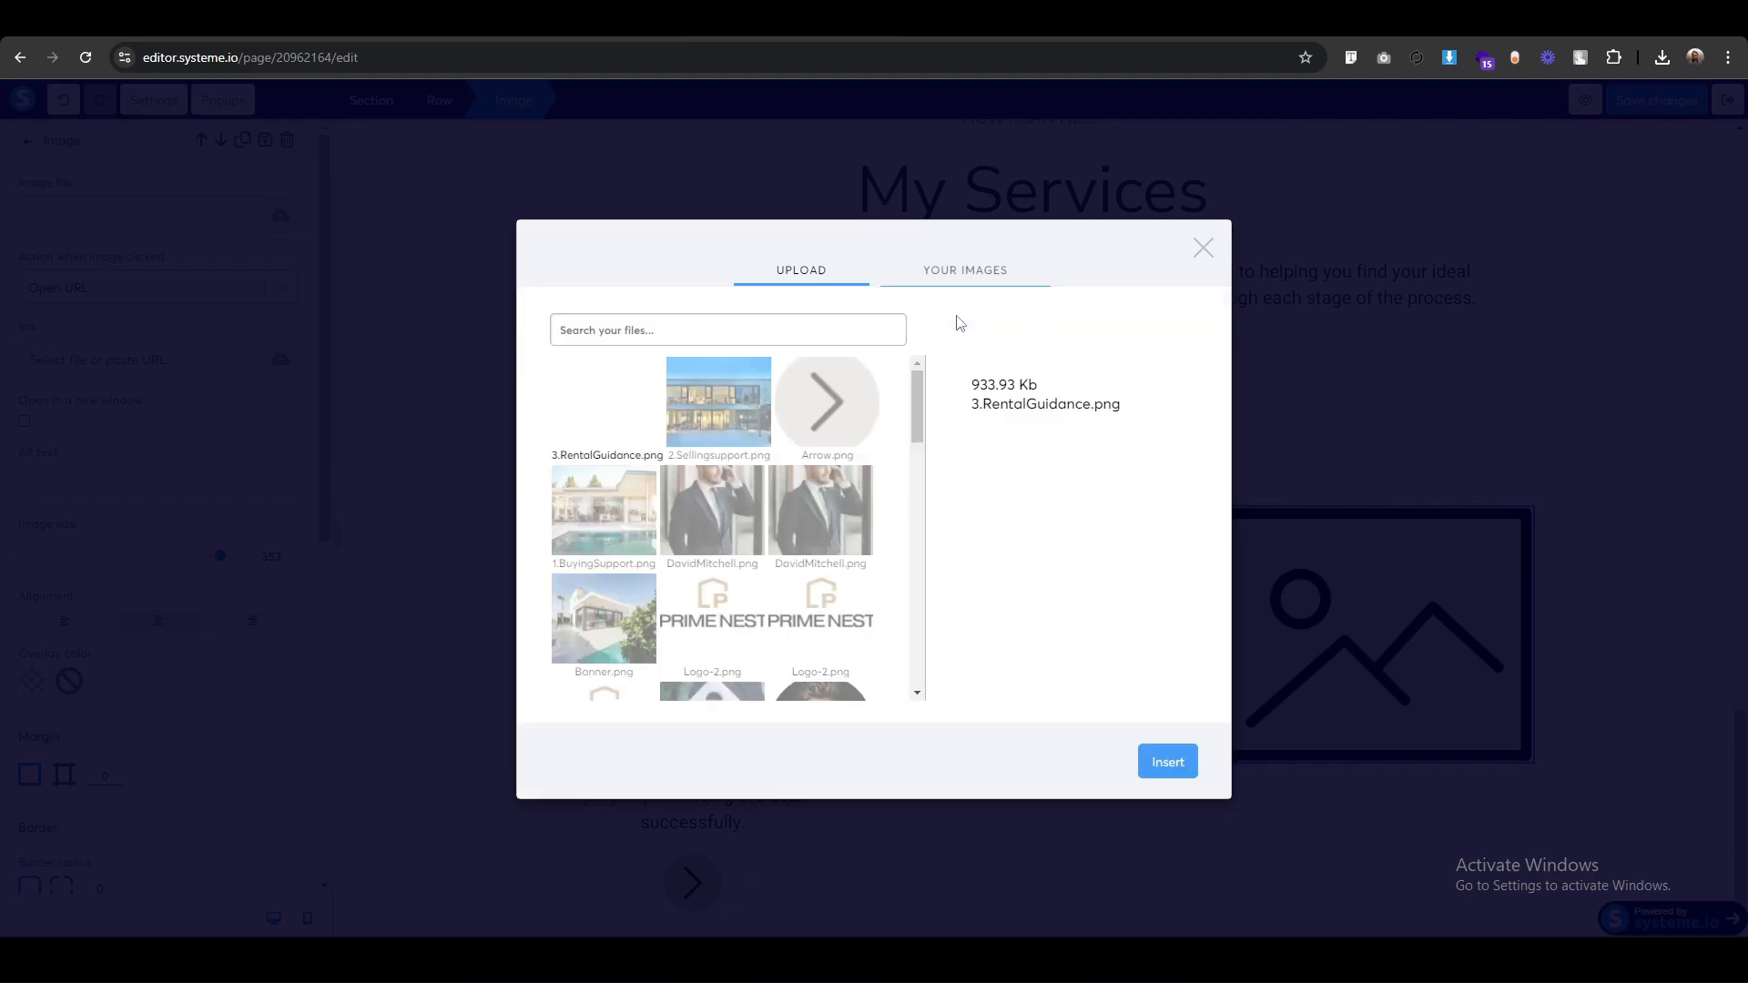
left_click(1164, 758)
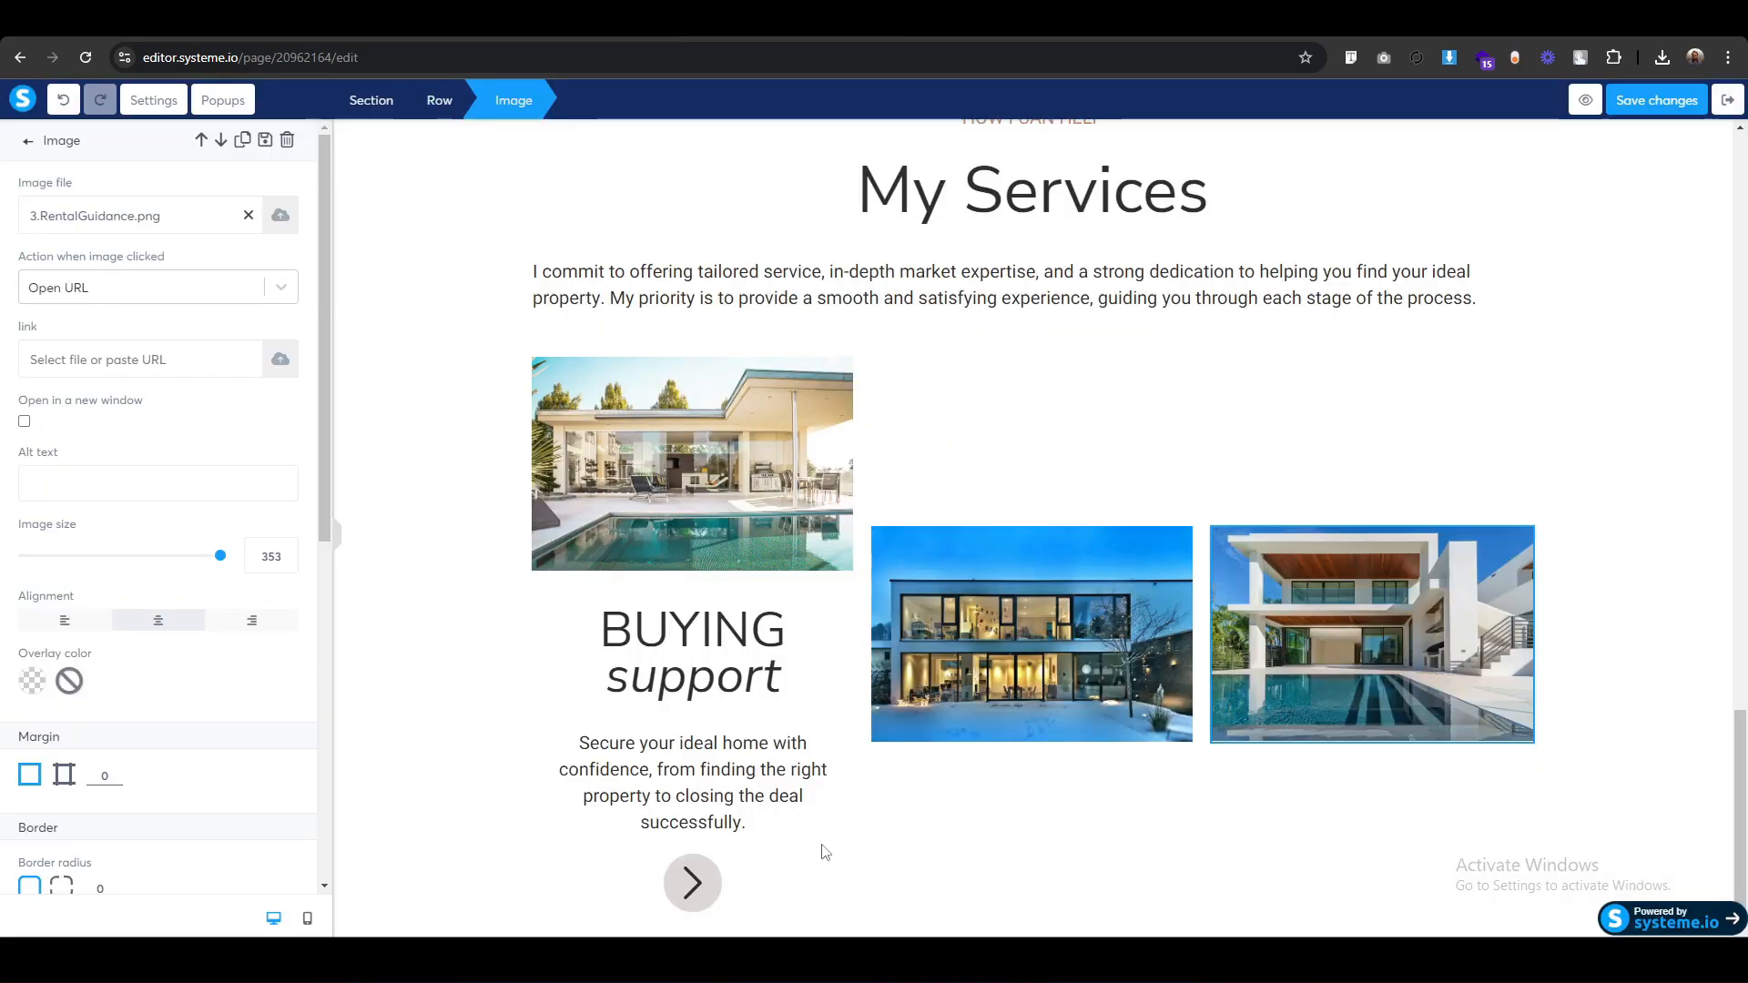
Duplicate the "BUYING support" headline twice and place the copies beneath the second and third column images.
left_click(724, 646)
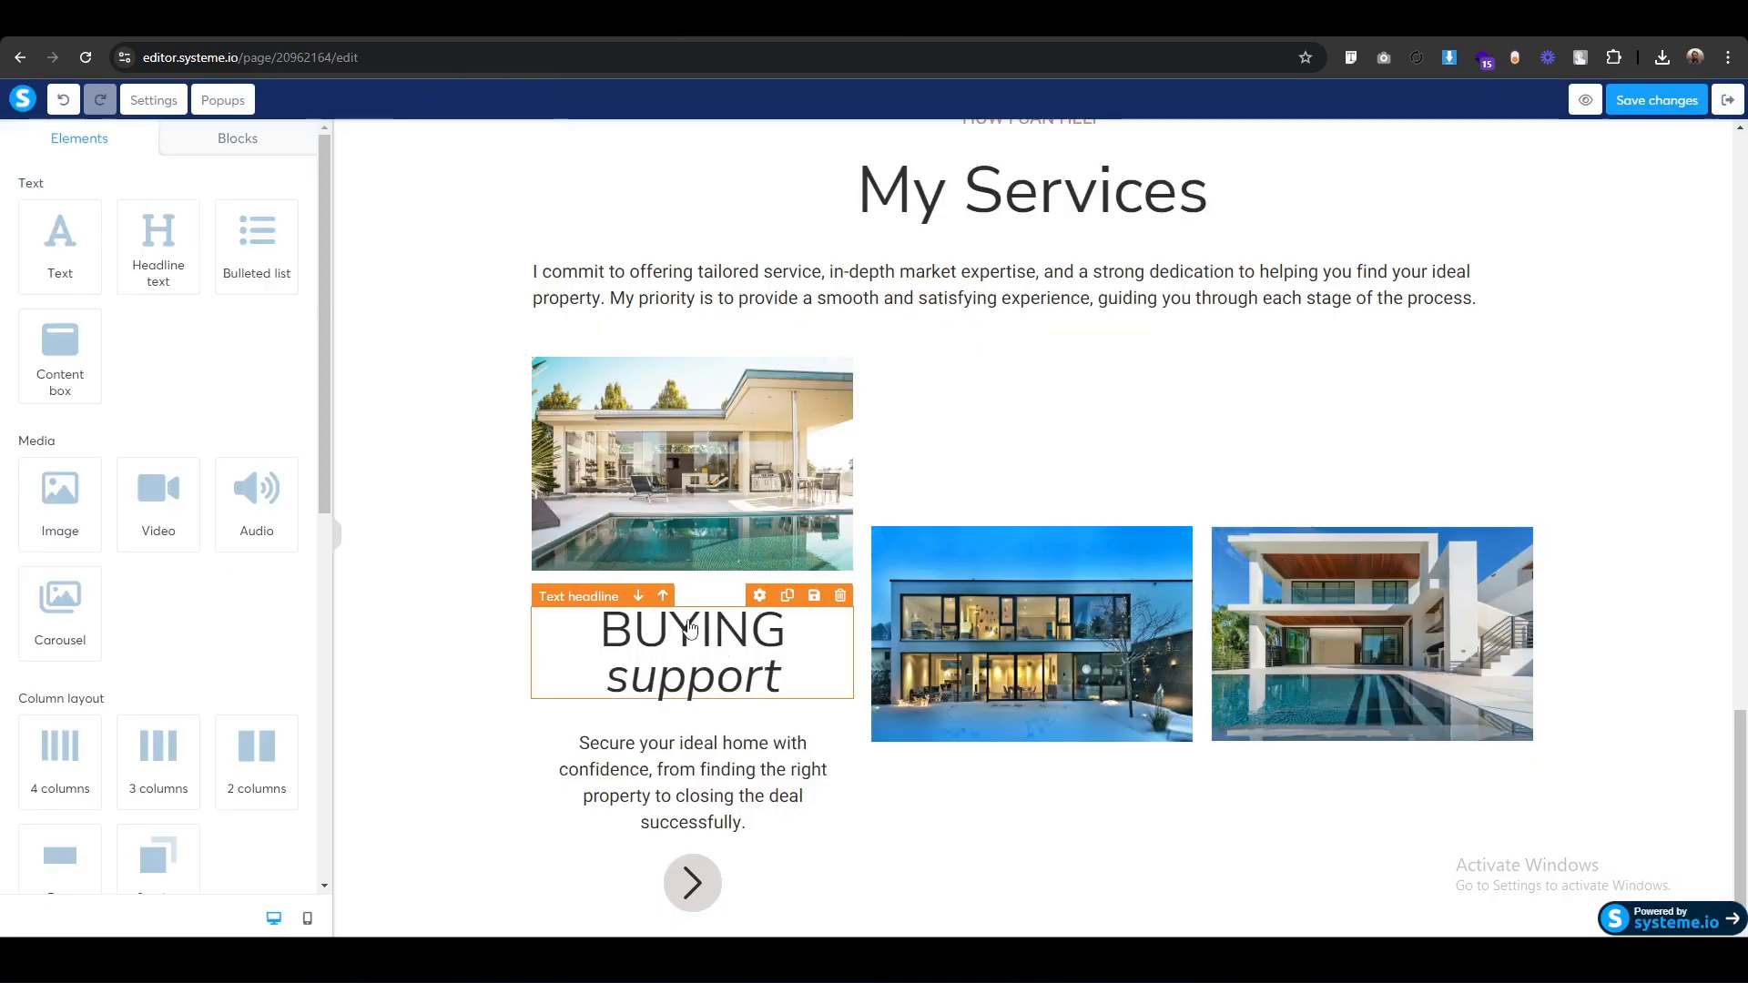
left_click(787, 596)
left_click(787, 596)
scroll(781, 769, "down", 3)
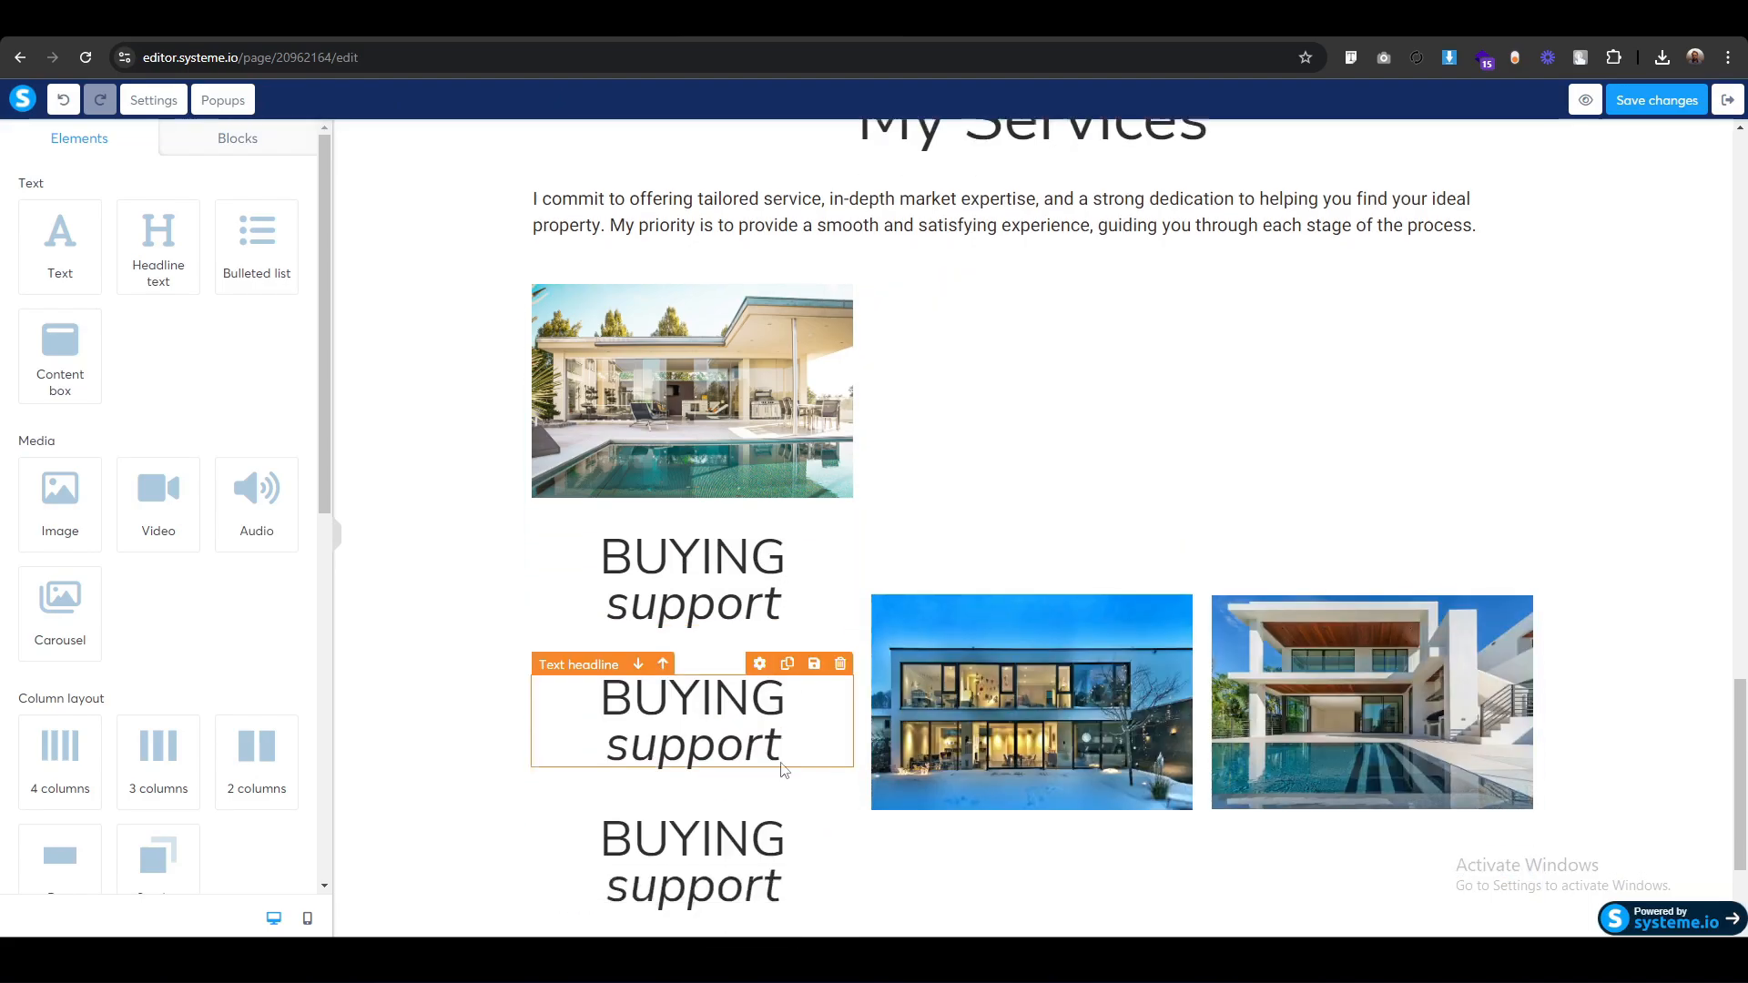
left_click_drag(564, 308, 1129, 637)
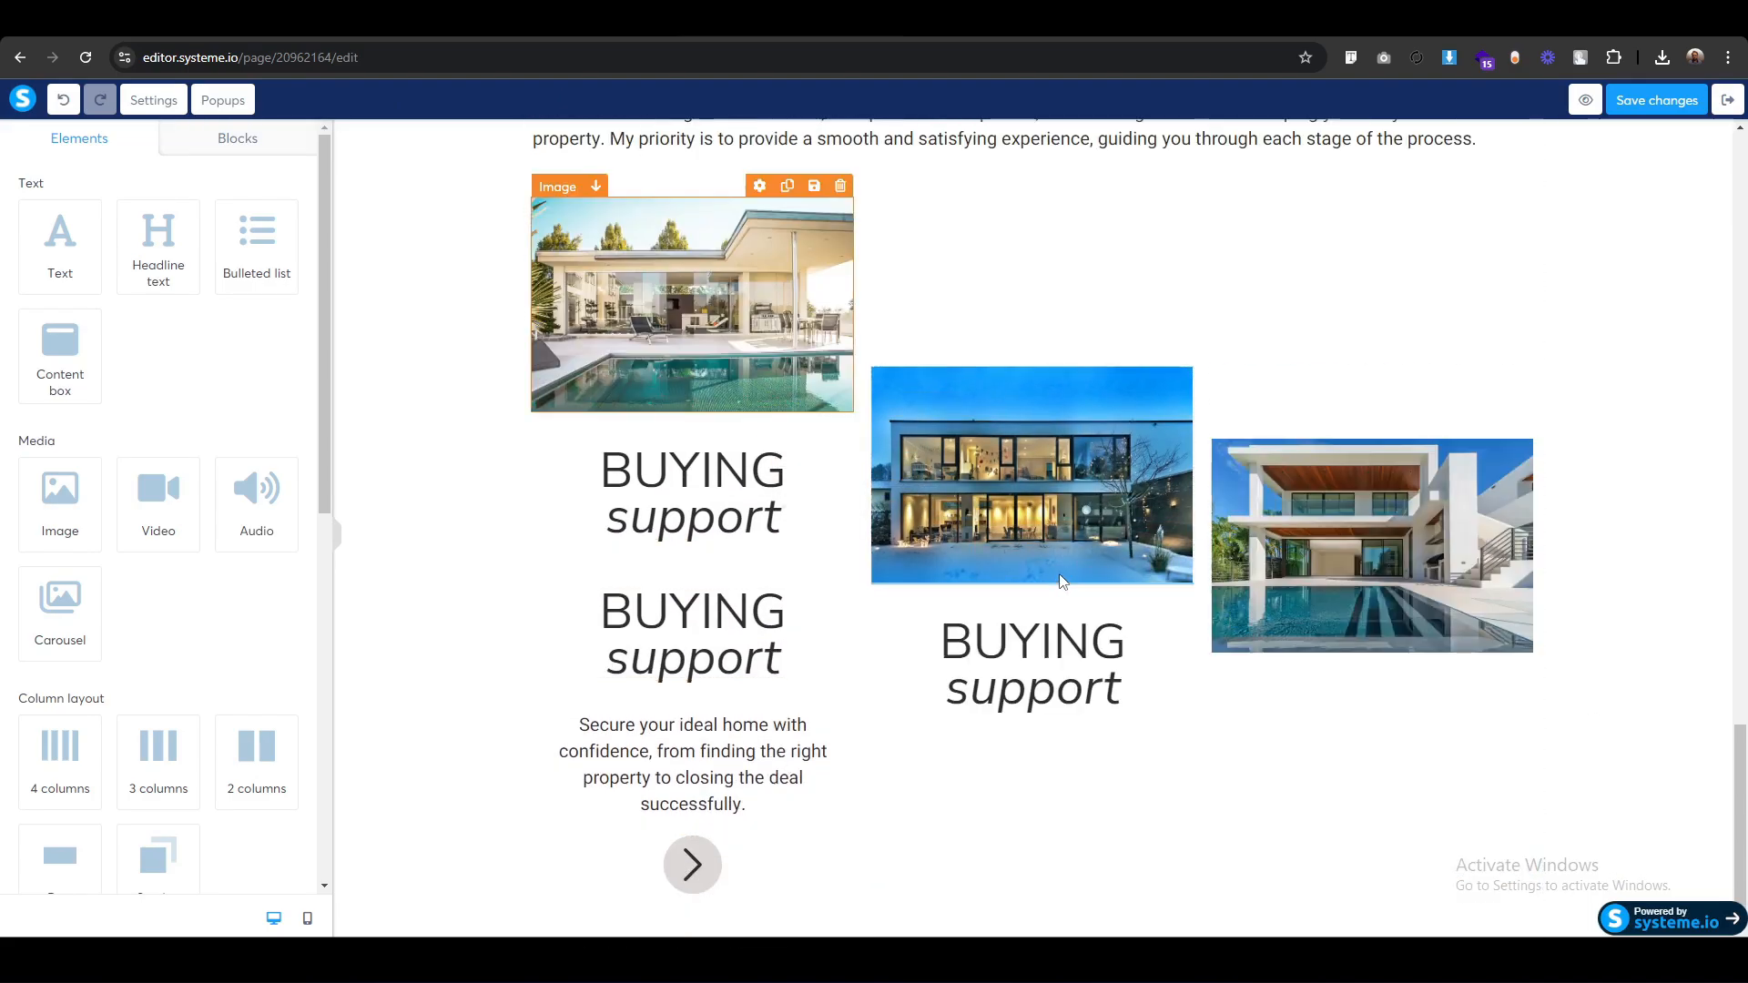
left_click_drag(568, 442, 1447, 719)
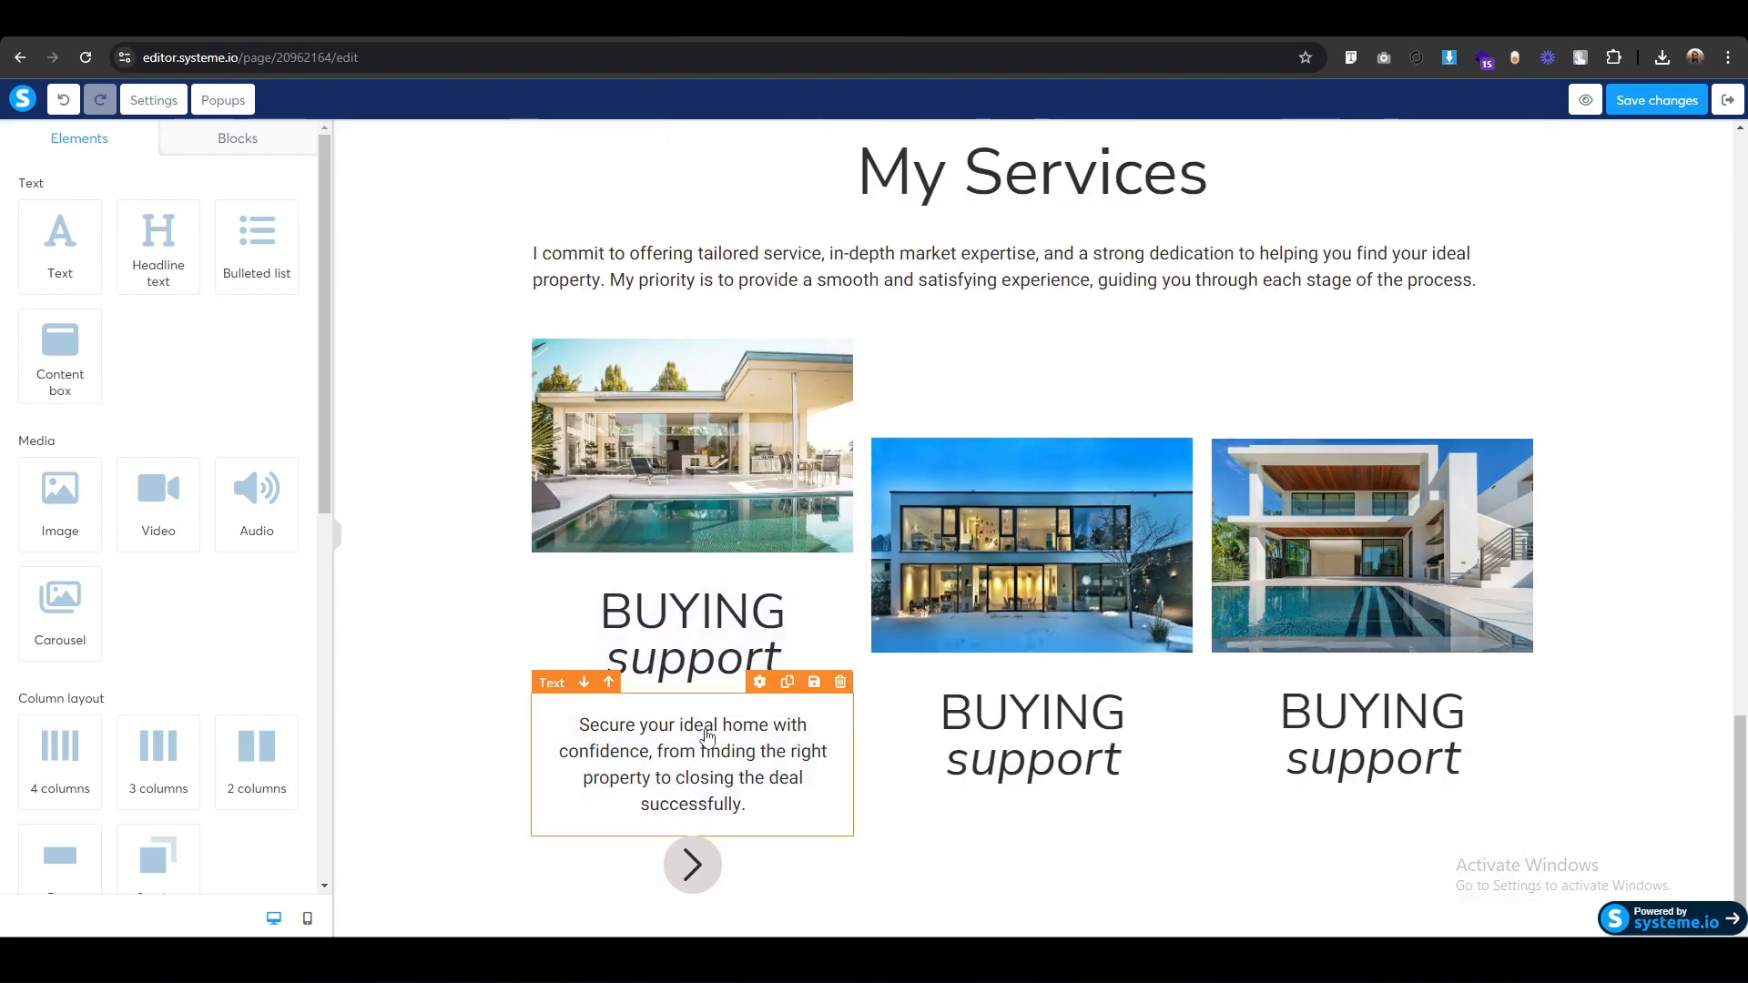
Duplicate the first column's description text twice and place the copies below the second and third column headlines.
left_click(788, 681)
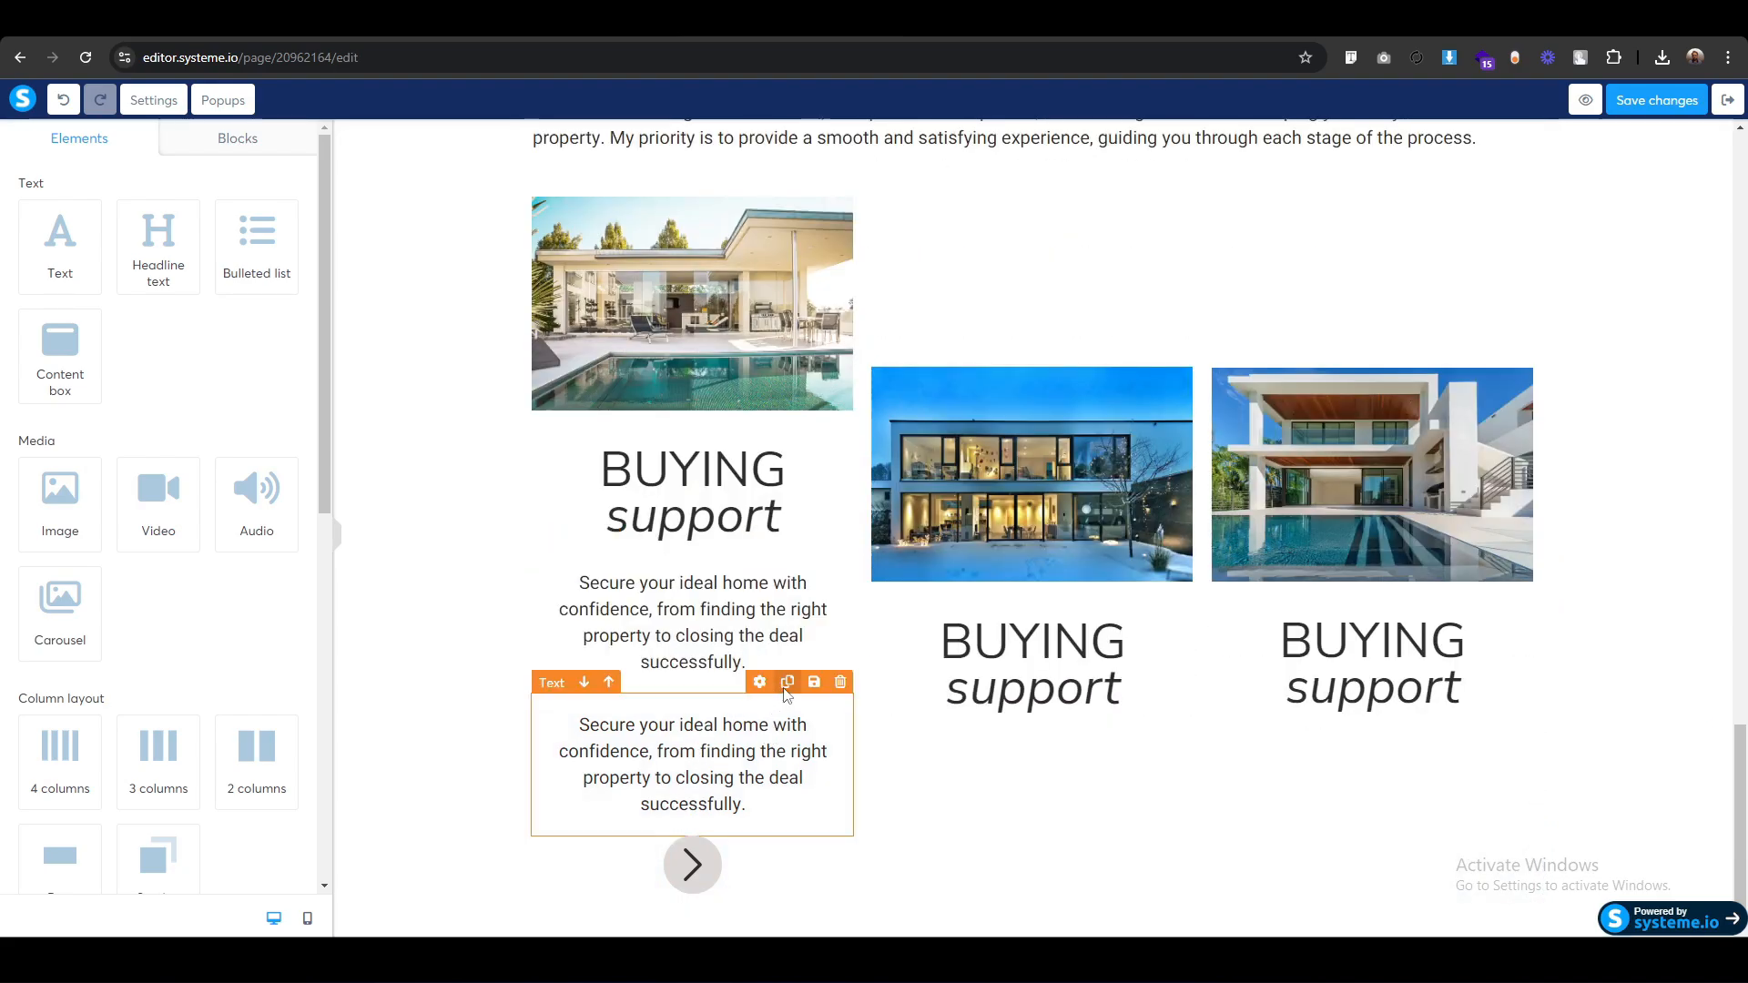
left_click(787, 682)
left_click_drag(555, 543, 1029, 638)
left_click_drag(555, 542, 1366, 720)
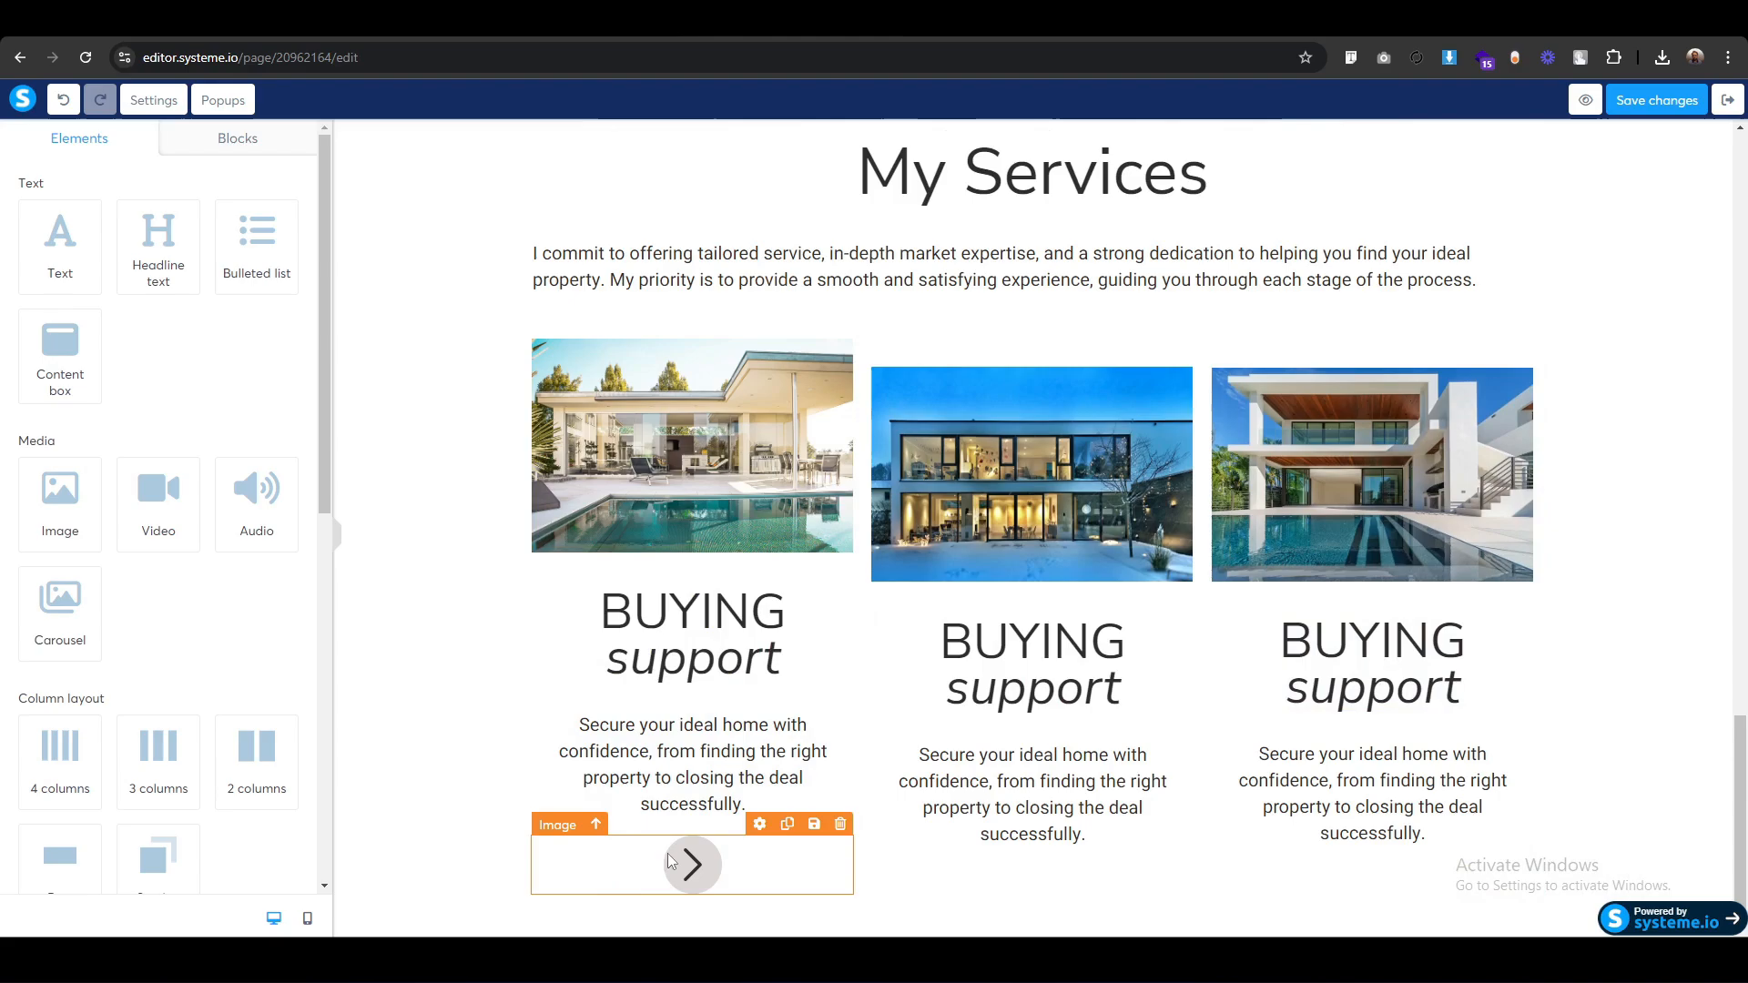
Duplicate the arrow image twice and place one copy below the description in each of the other two columns.
left_click(787, 824)
left_click(787, 766)
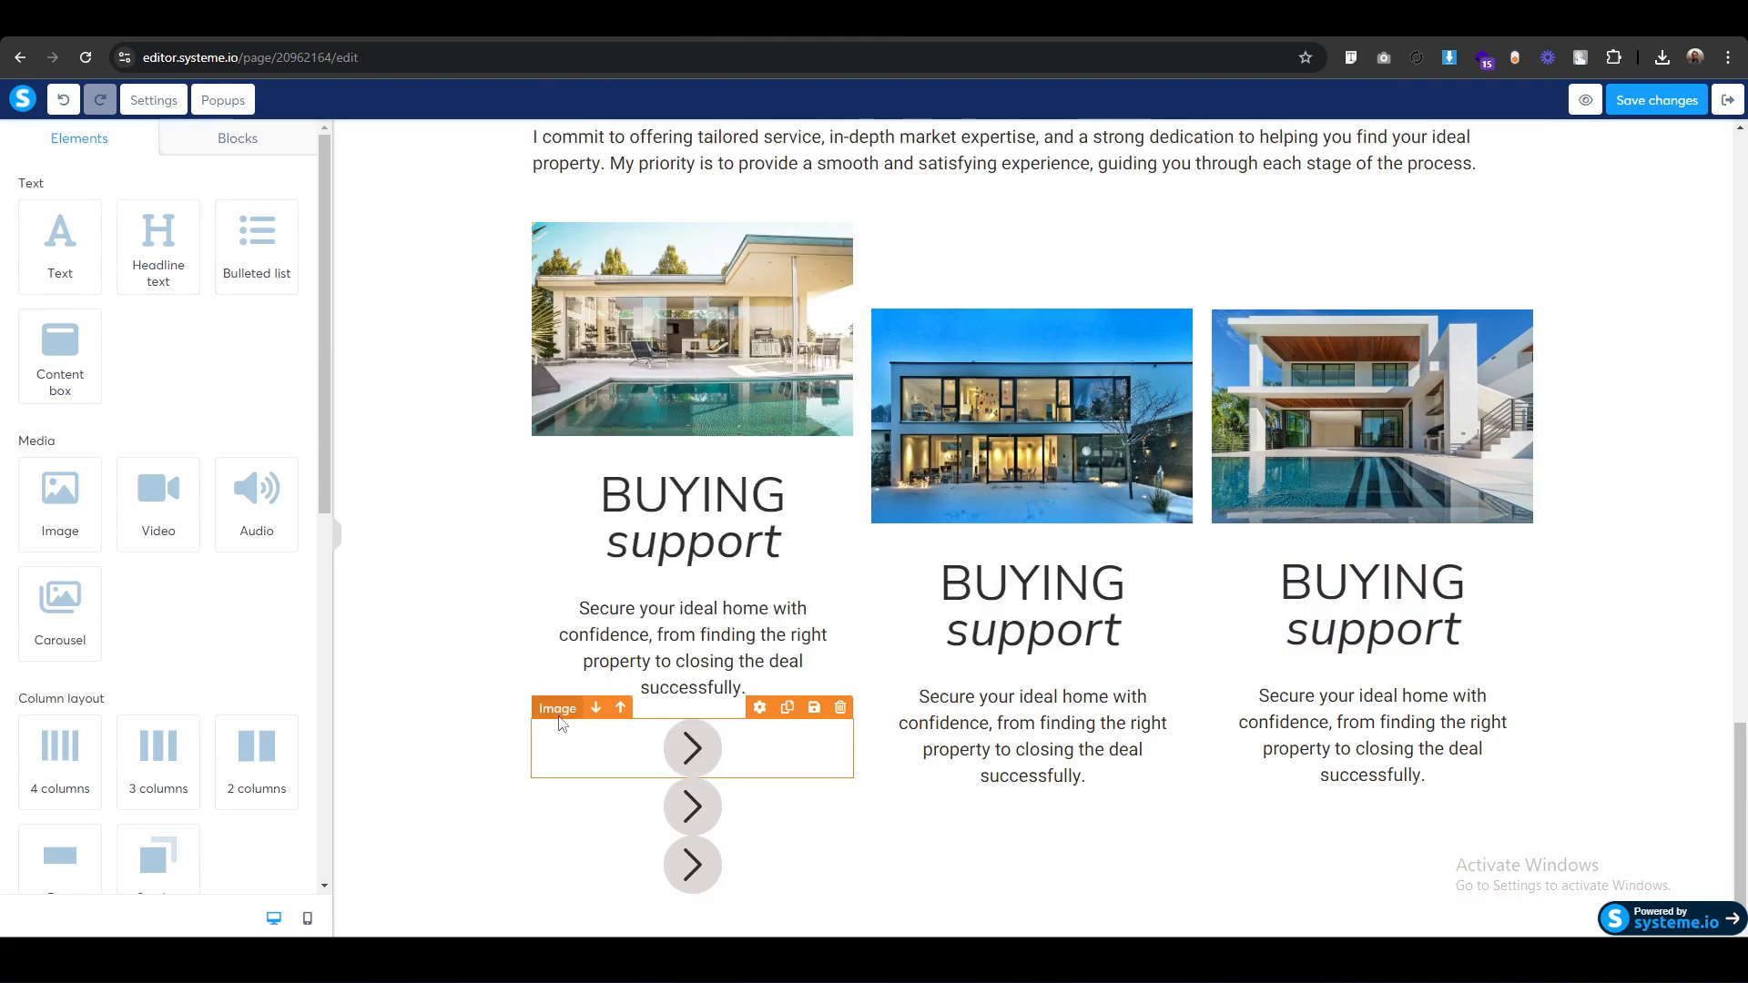
left_click_drag(559, 721, 1129, 833)
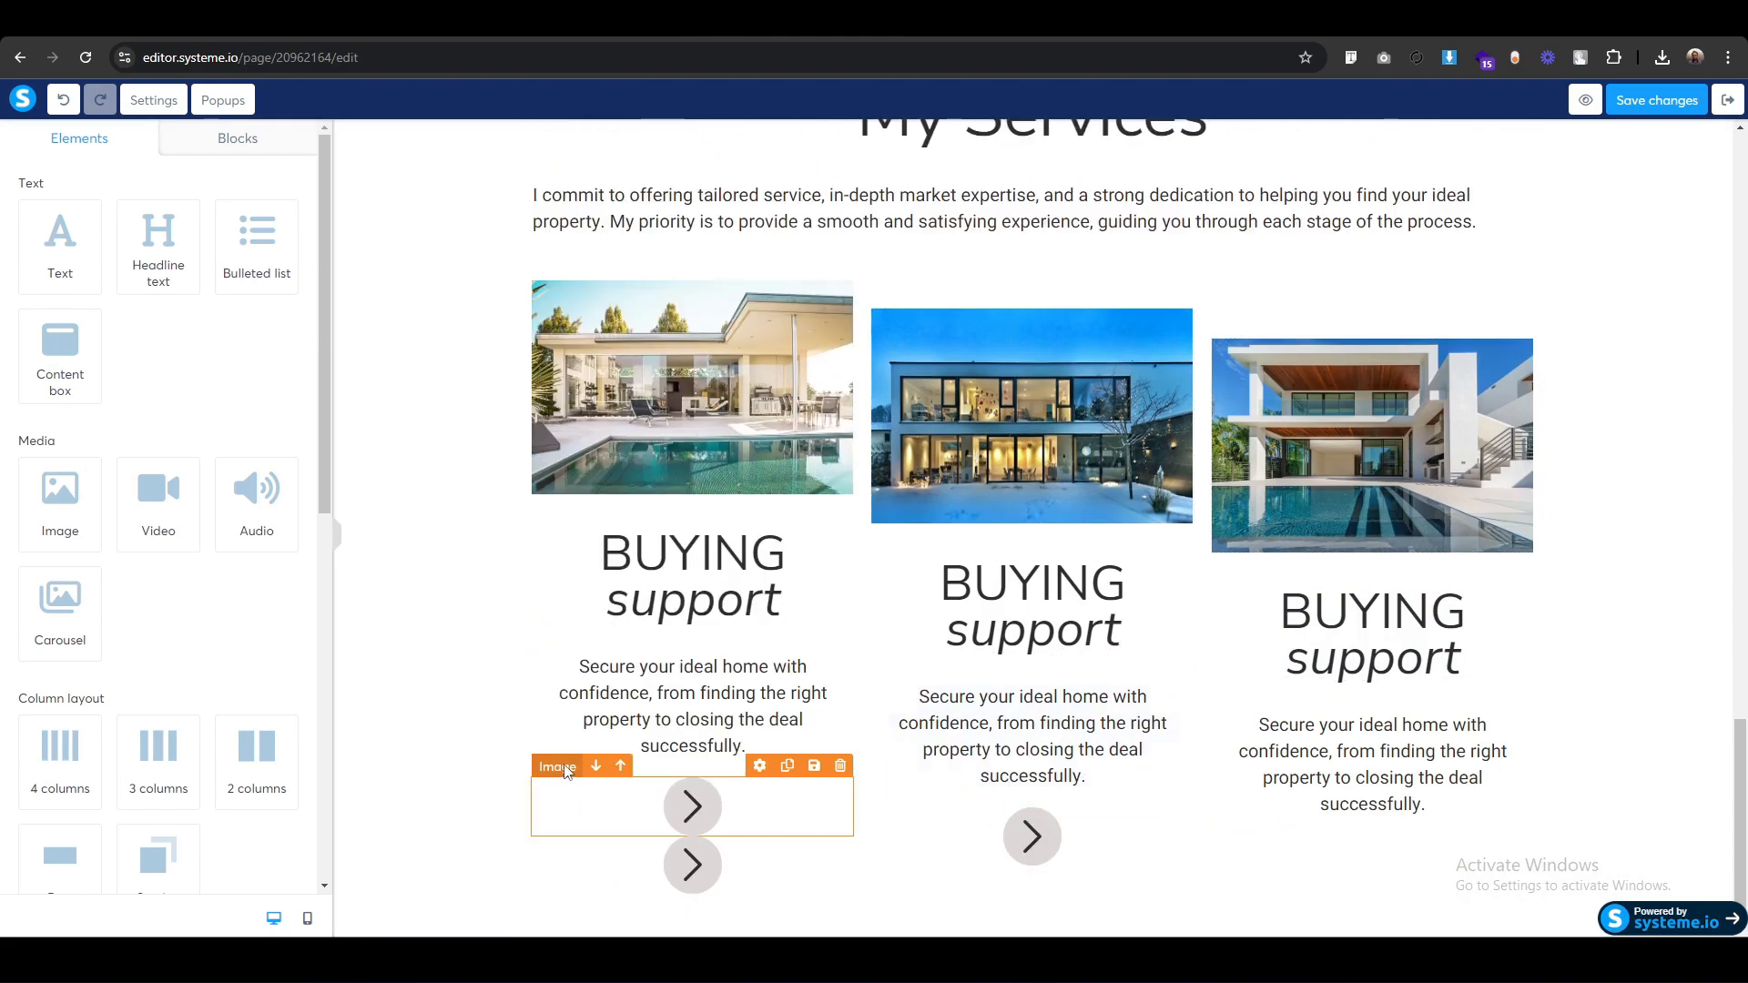
left_click_drag(560, 787, 1370, 824)
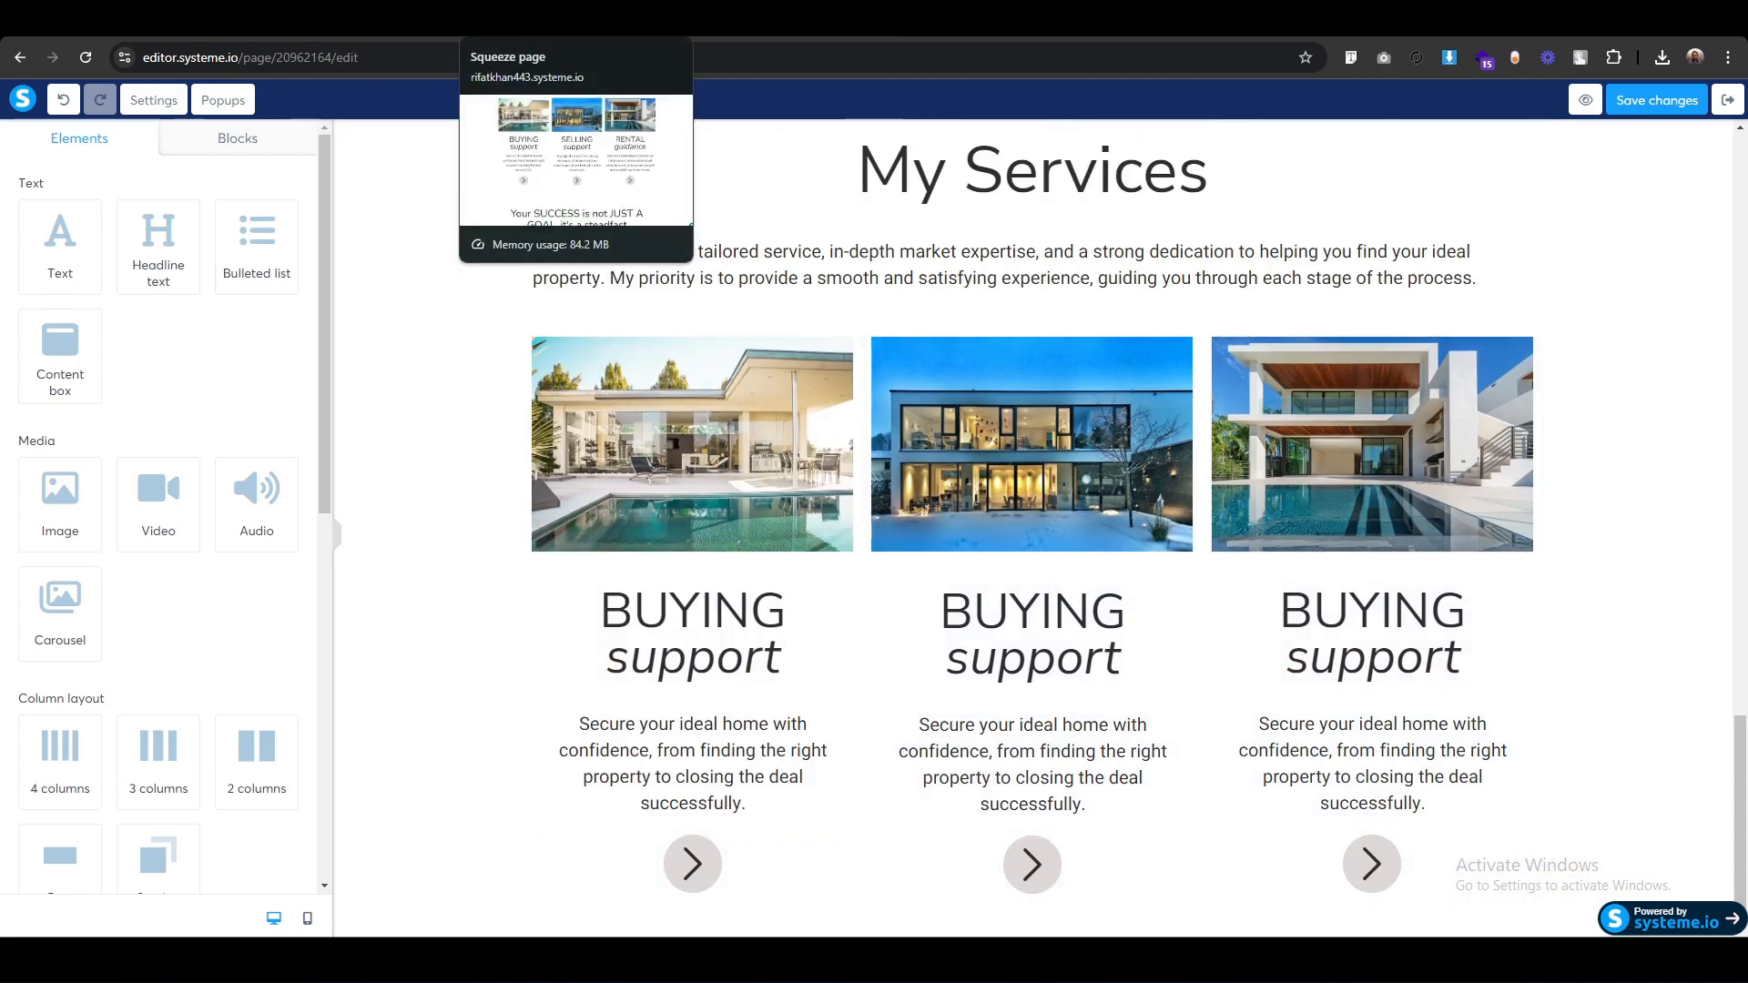
Copy "SELLING" from the reference preview page and replace "BUYING" with it in the middle column's headline.
left_click(547, 23)
double_click(881, 376)
key("ctrl+c")
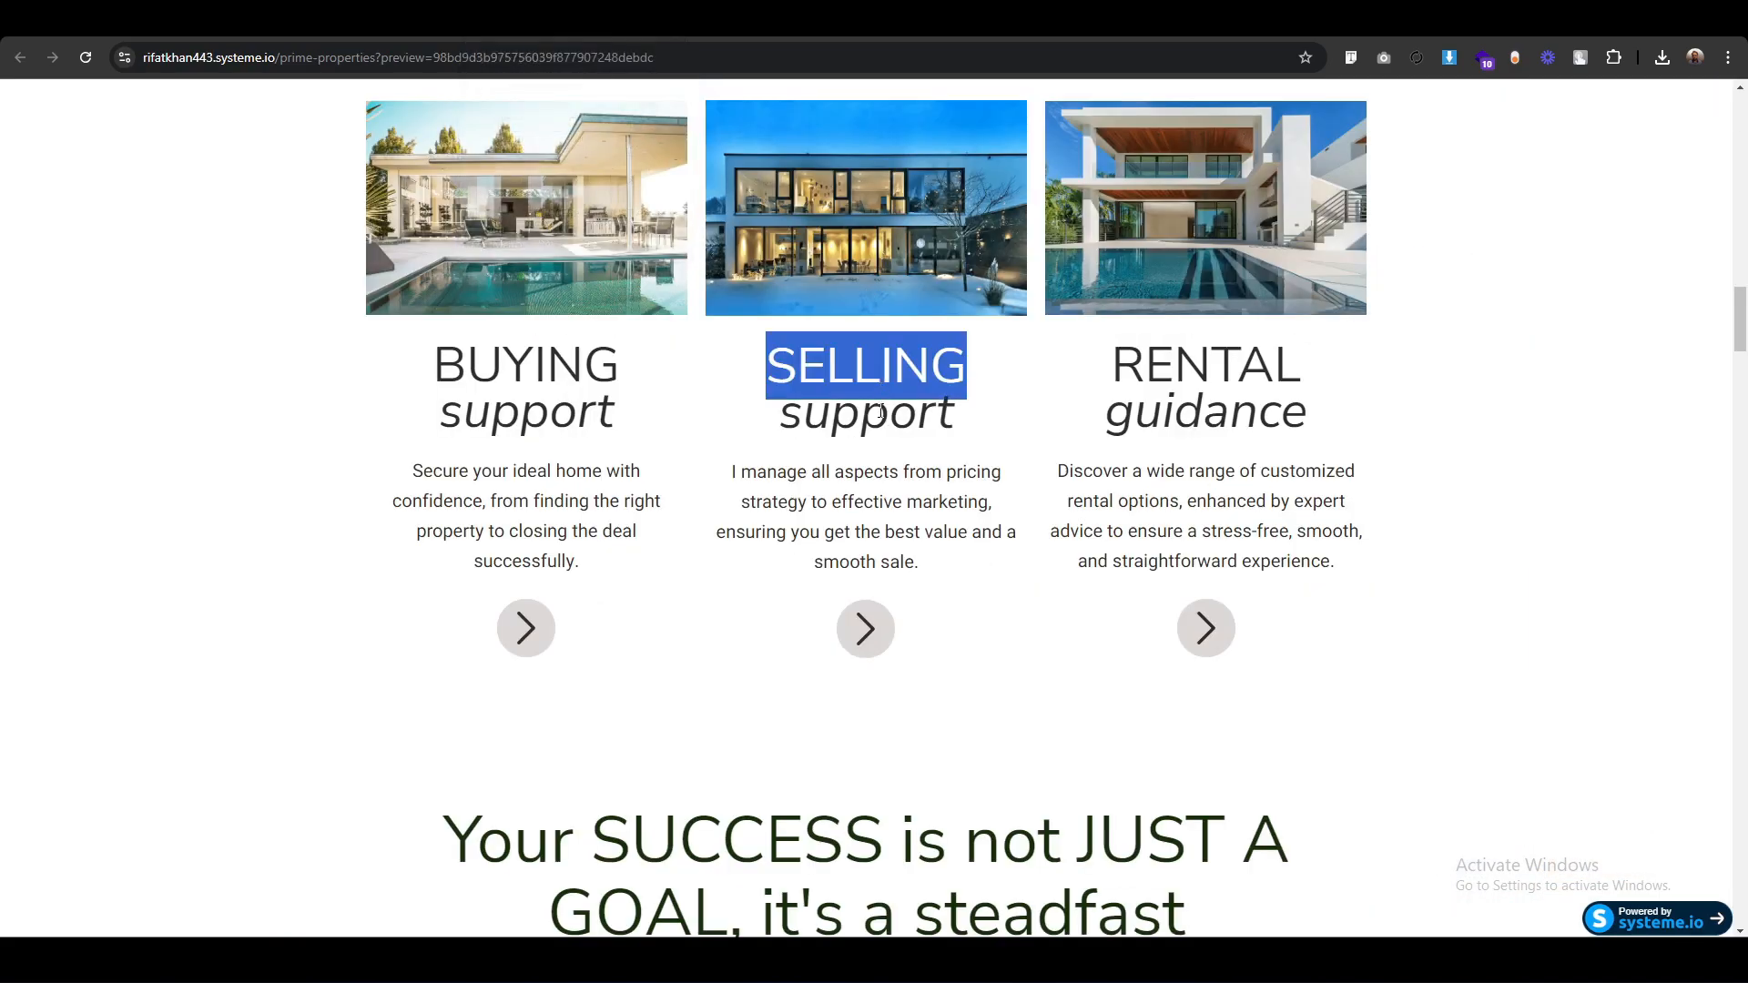
left_click(364, 22)
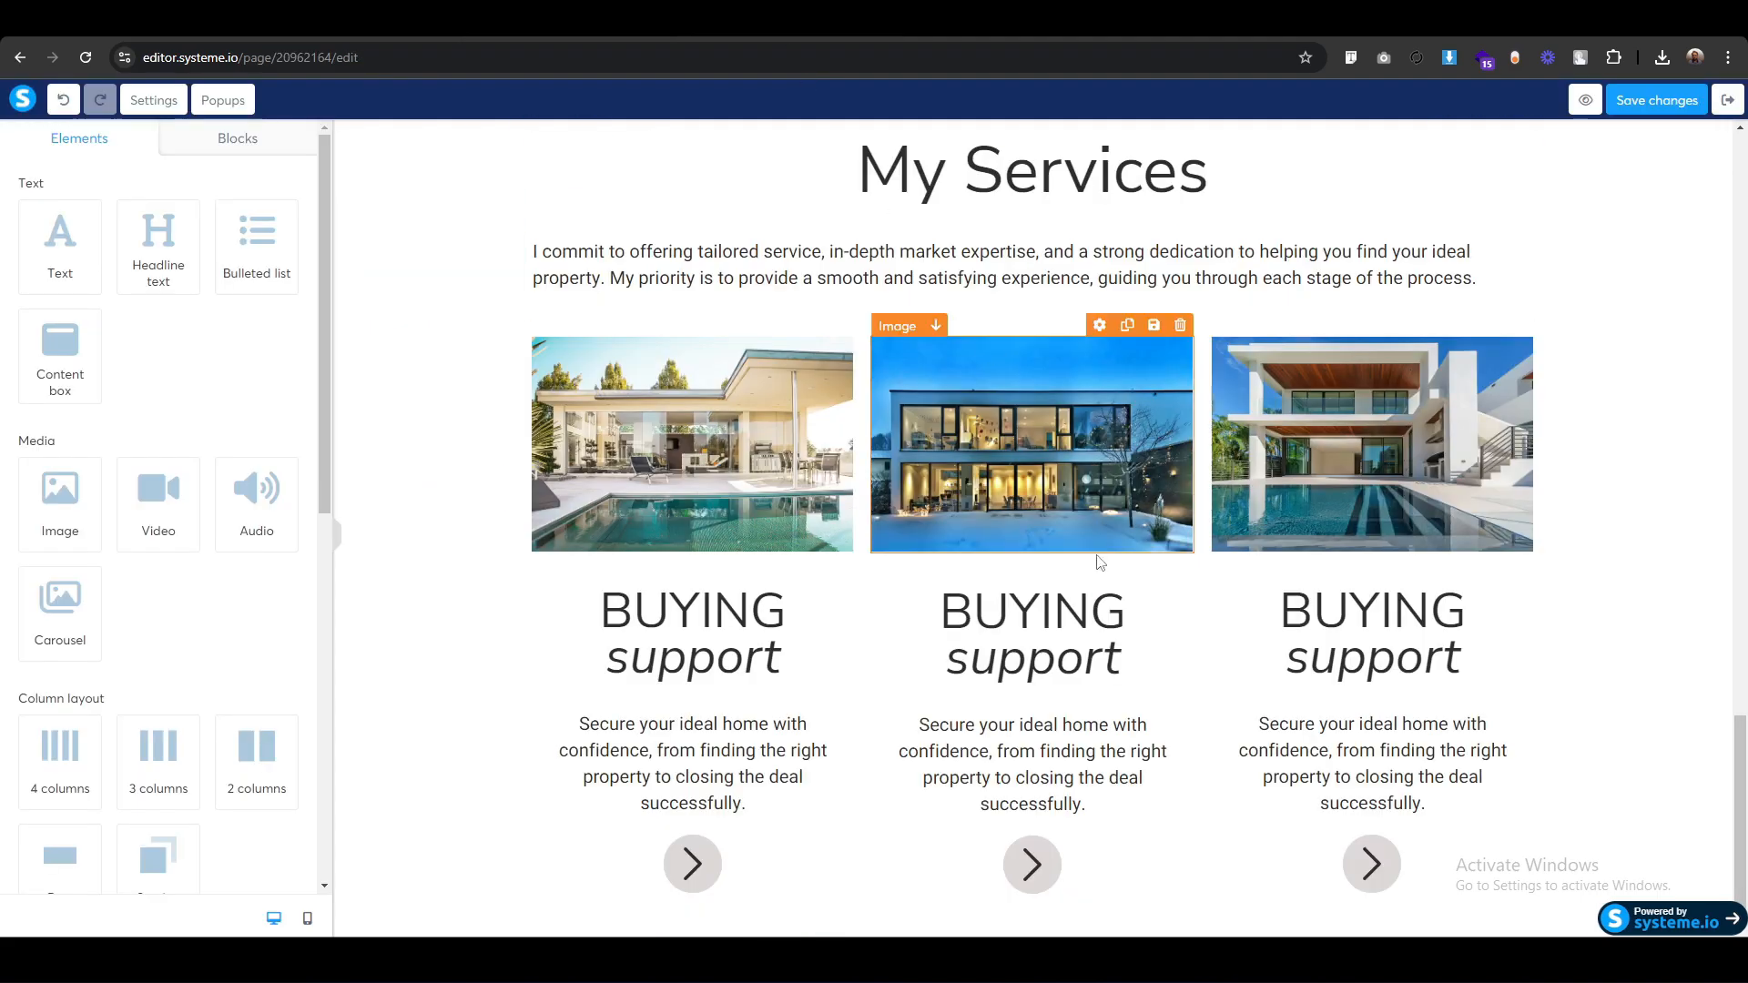
left_click(1120, 606)
left_click_drag(1128, 618, 922, 607)
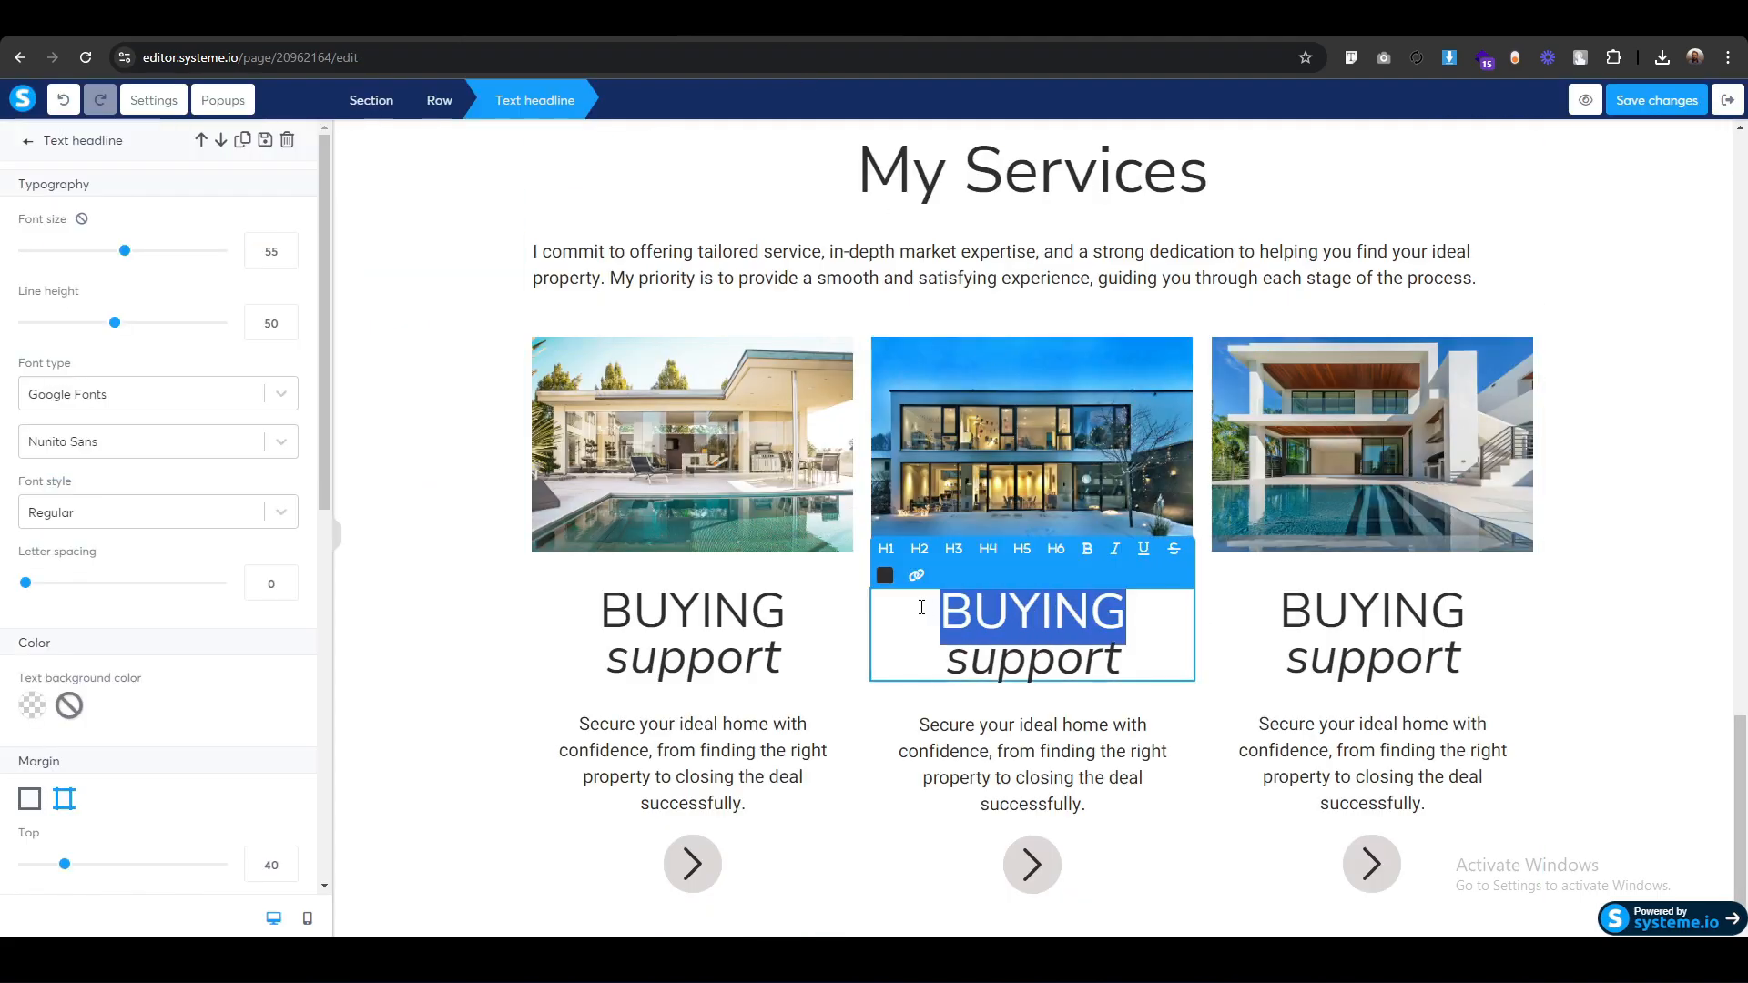
key("ctrl+v")
key("BackSpace")
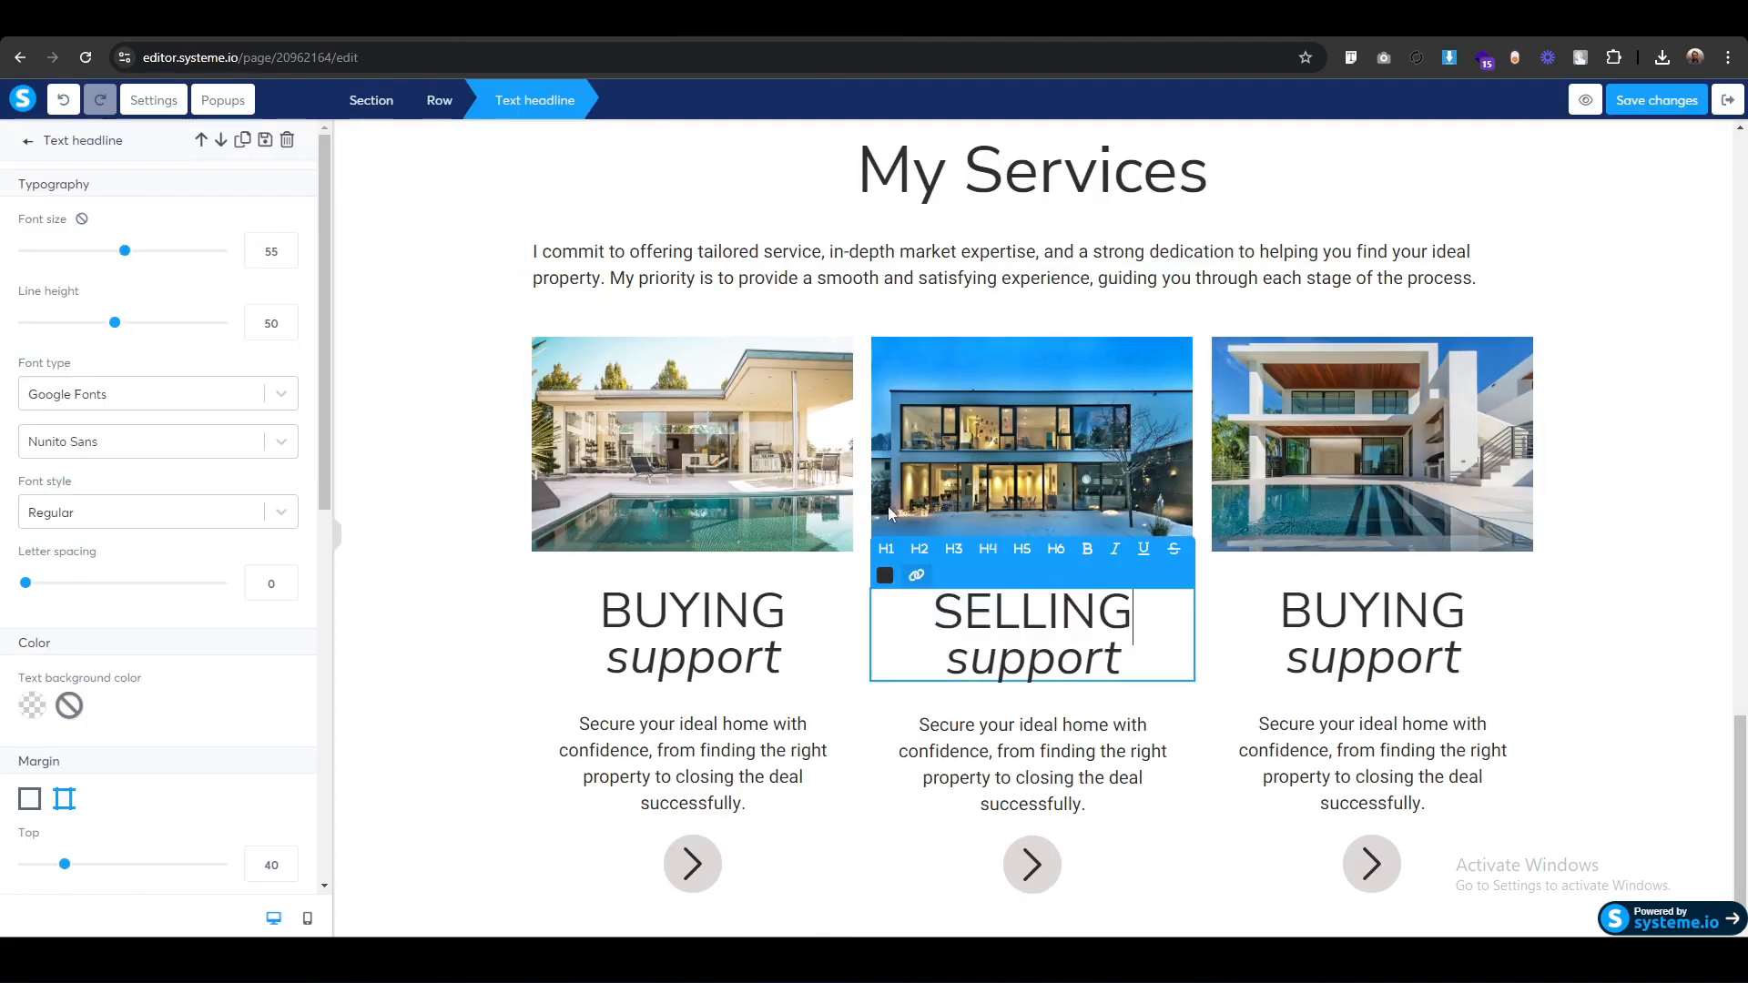
Replace the third column's headline with "RENTAL guidance" copied from the reference preview page, and italicize "guidance".
left_click(583, 22)
left_click_drag(1112, 364, 1319, 425)
key("ctrl+c")
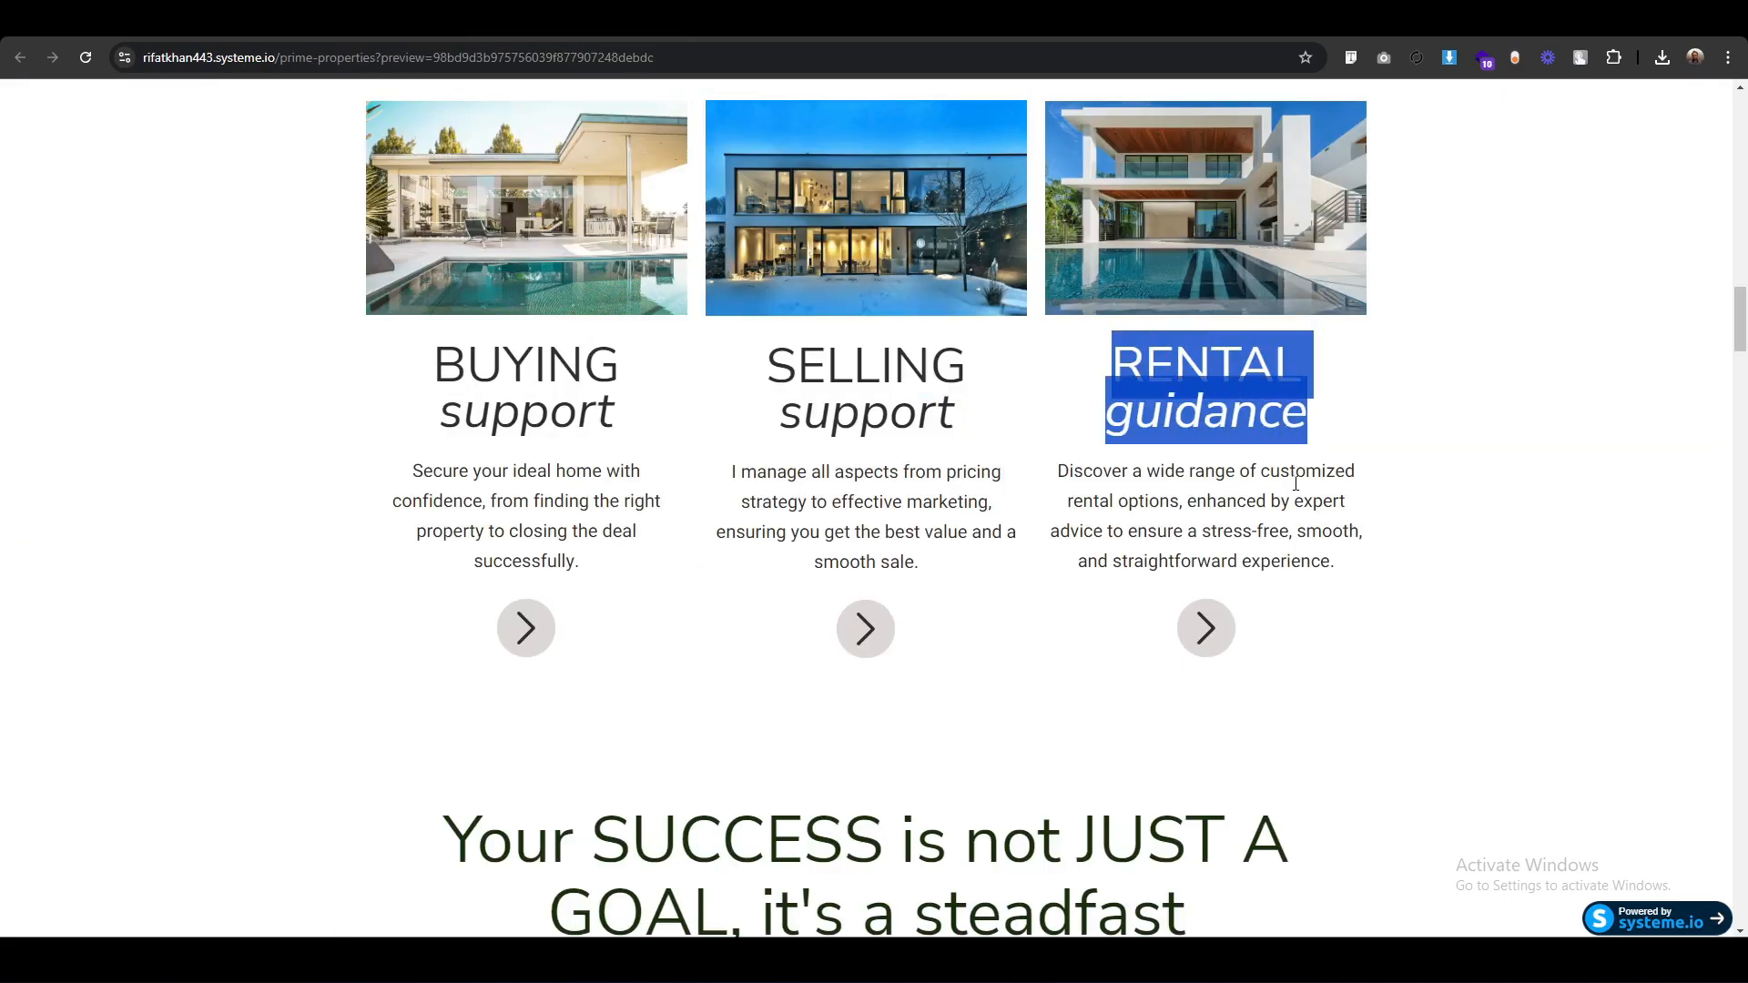
left_click(583, 20)
double_click(1322, 606)
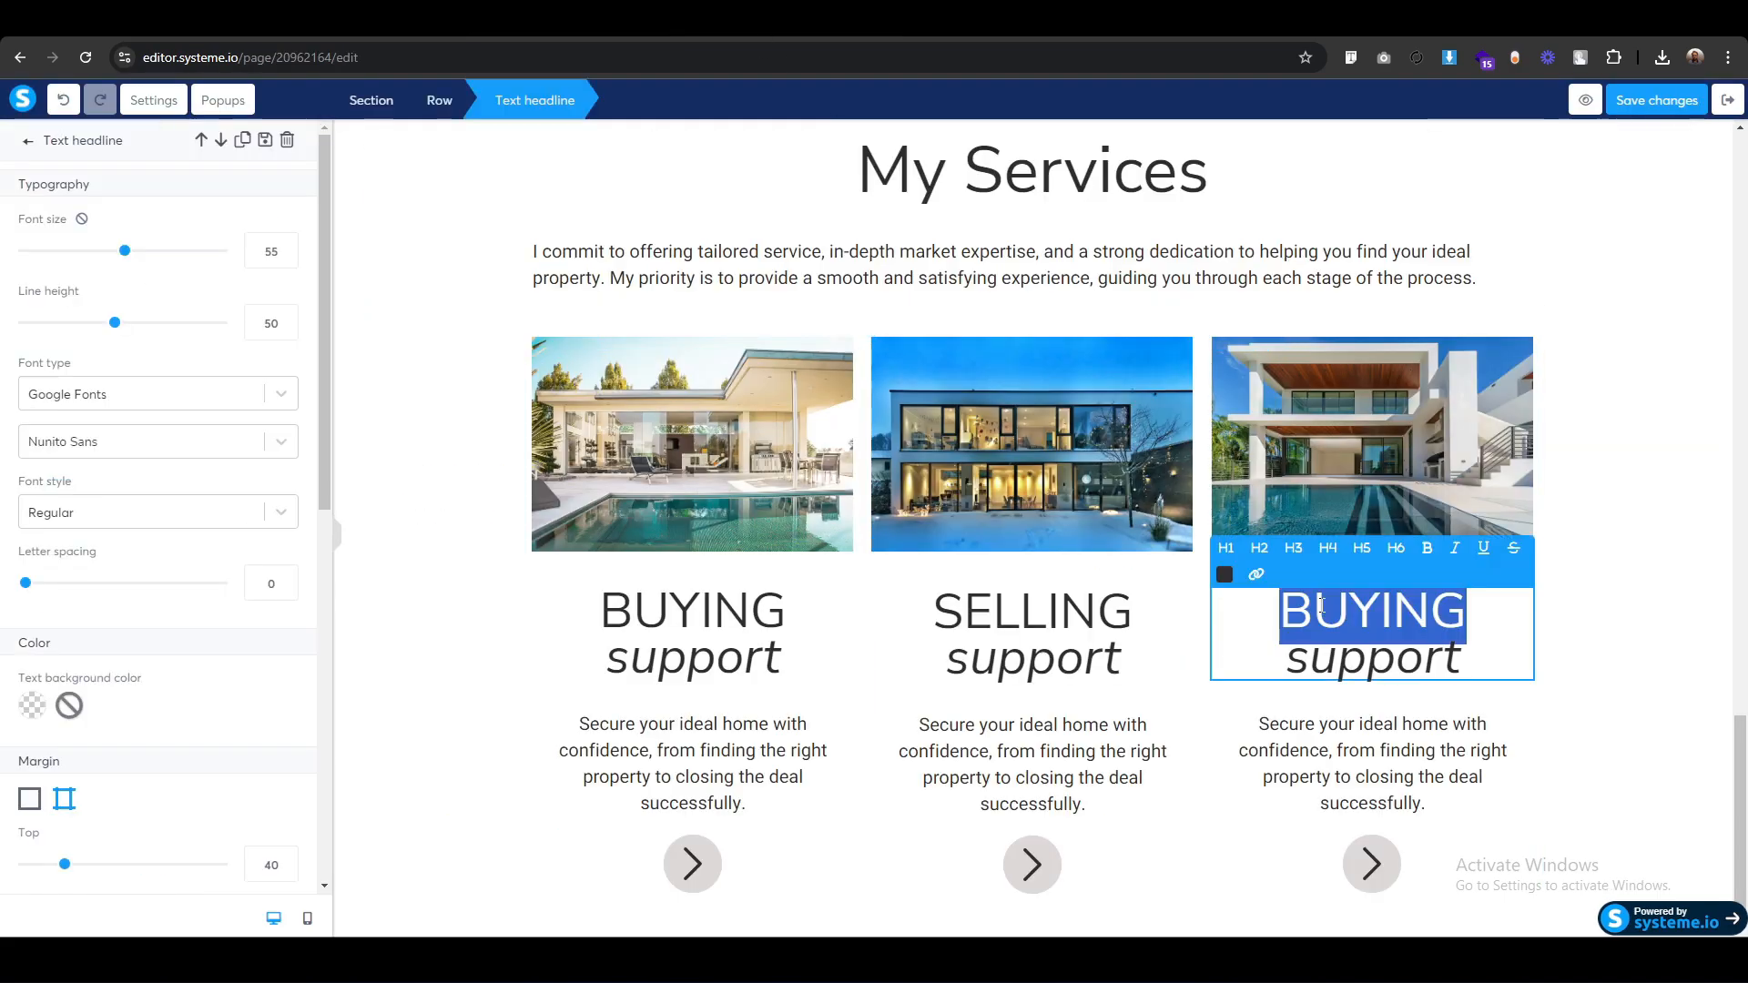
triple_click(1285, 625)
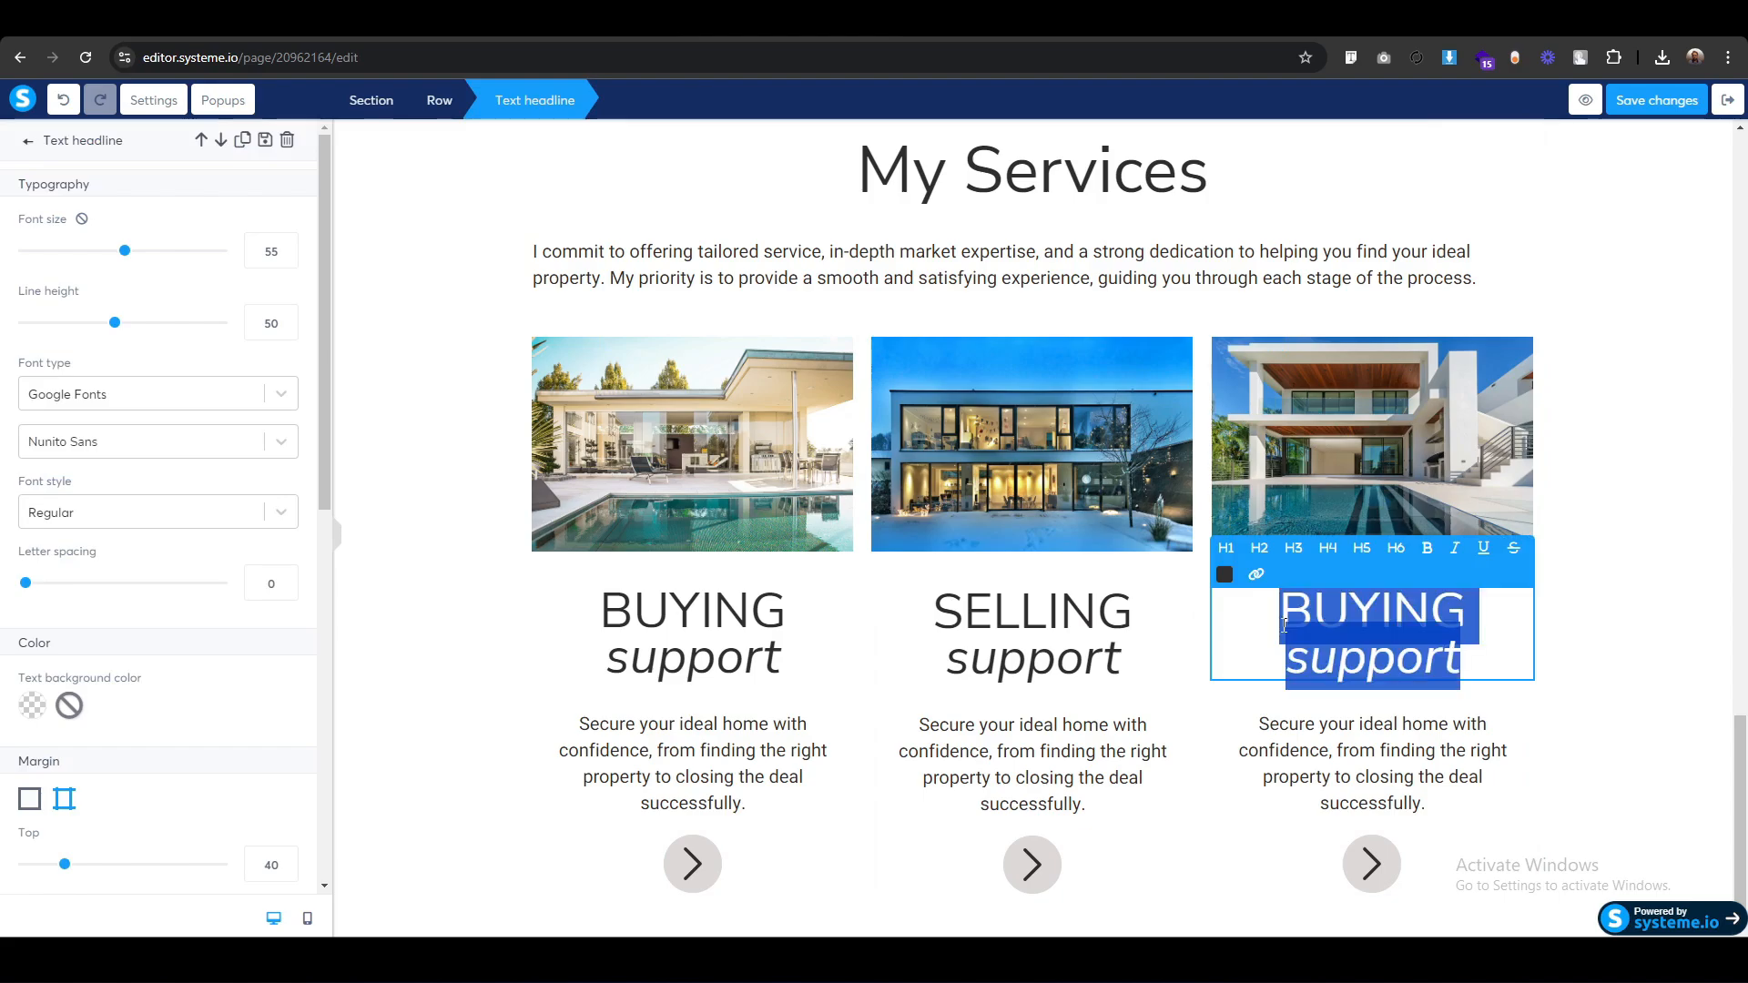
key("ctrl+v")
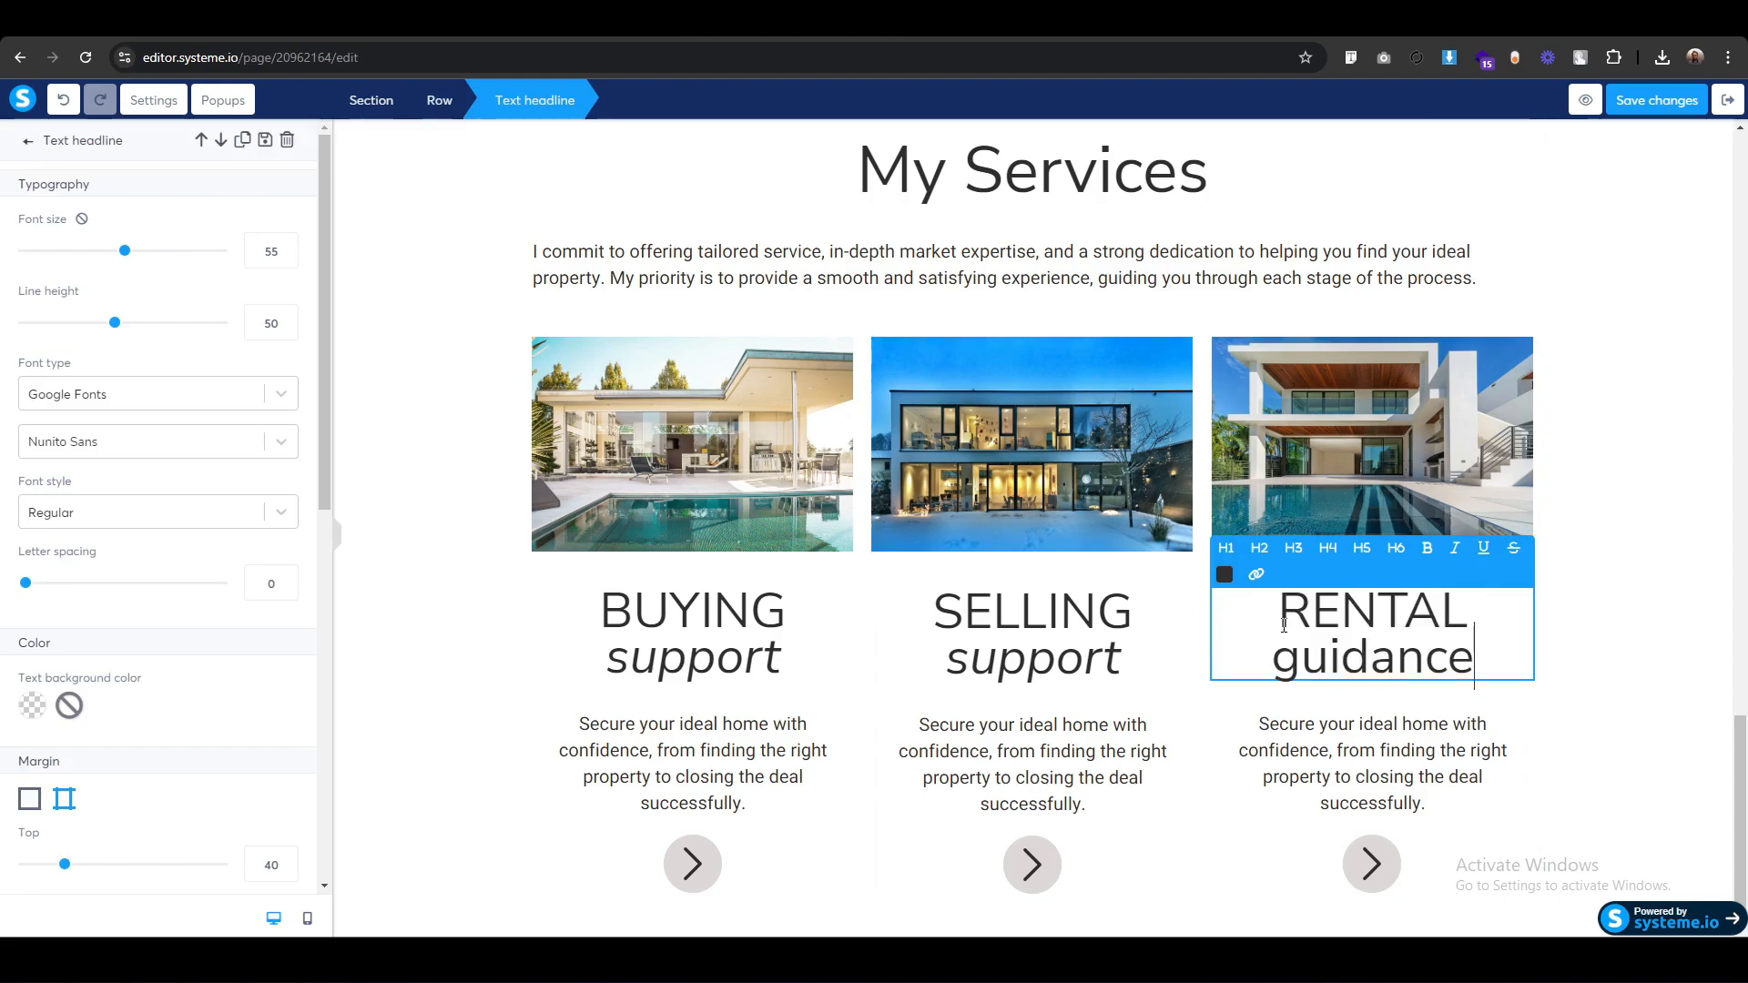
key("ctrl+shift+Left")
left_click(1457, 549)
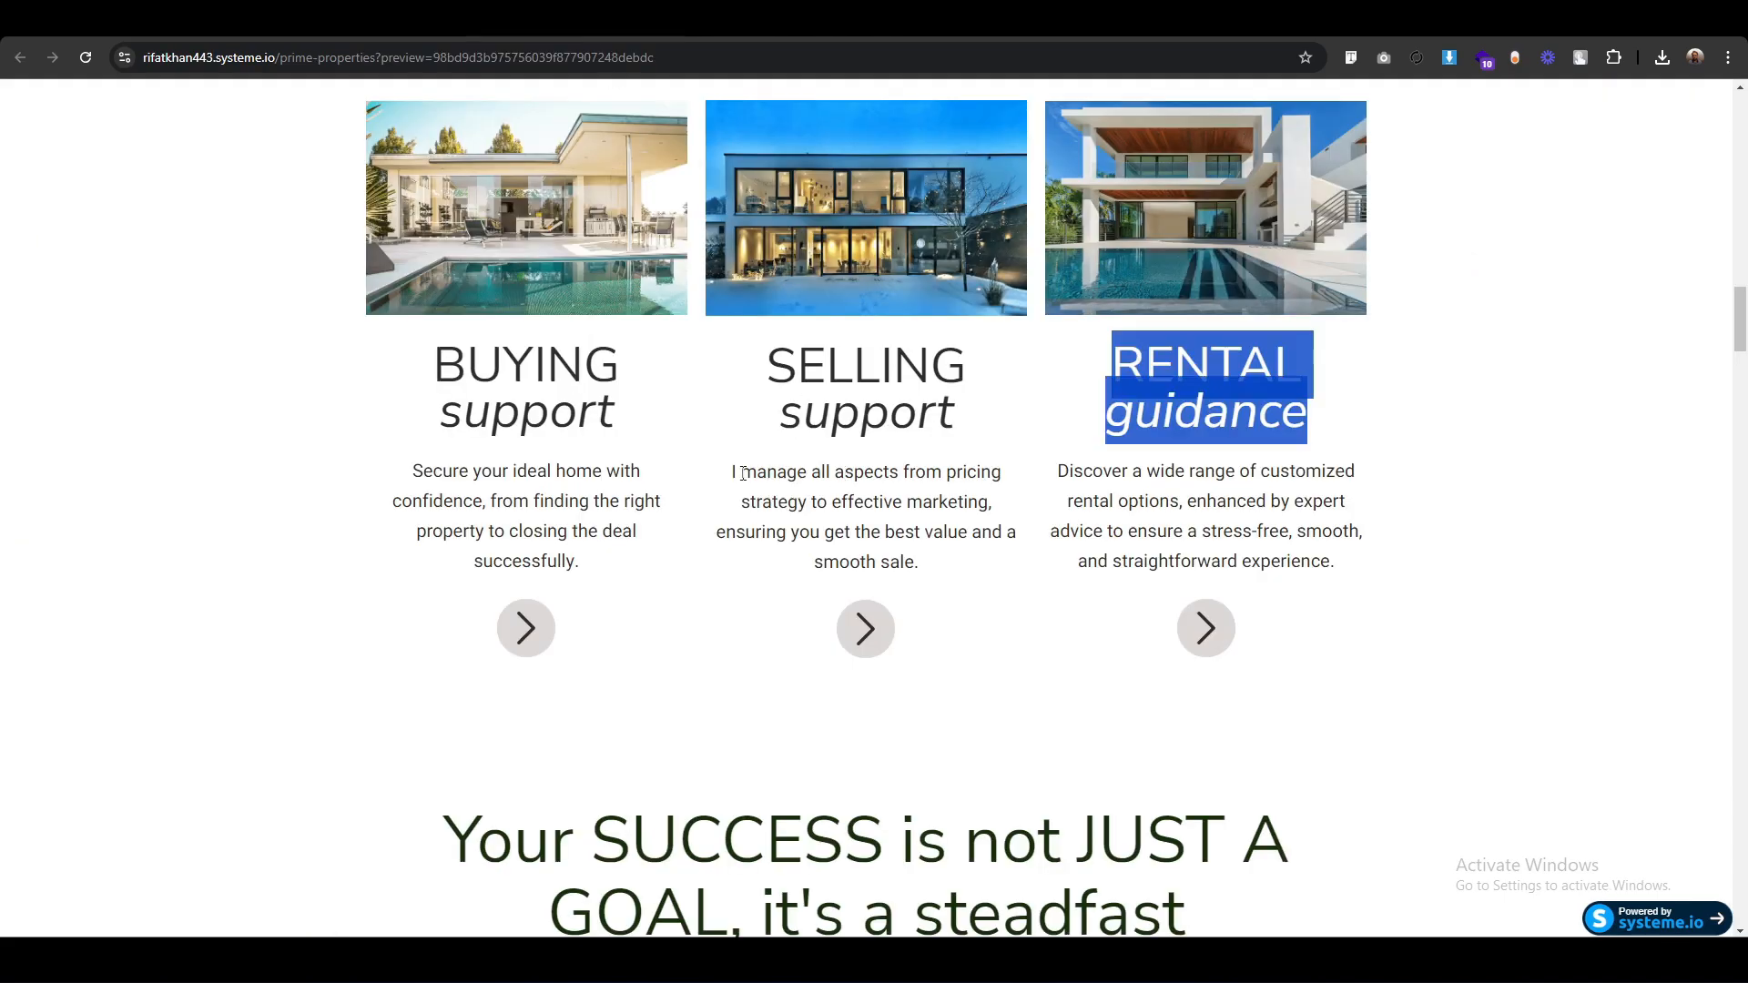
Copy the "SELLING support" description from the reference preview page and replace the middle column's description with it.
left_click_drag(735, 473, 998, 567)
key("ctrl+c")
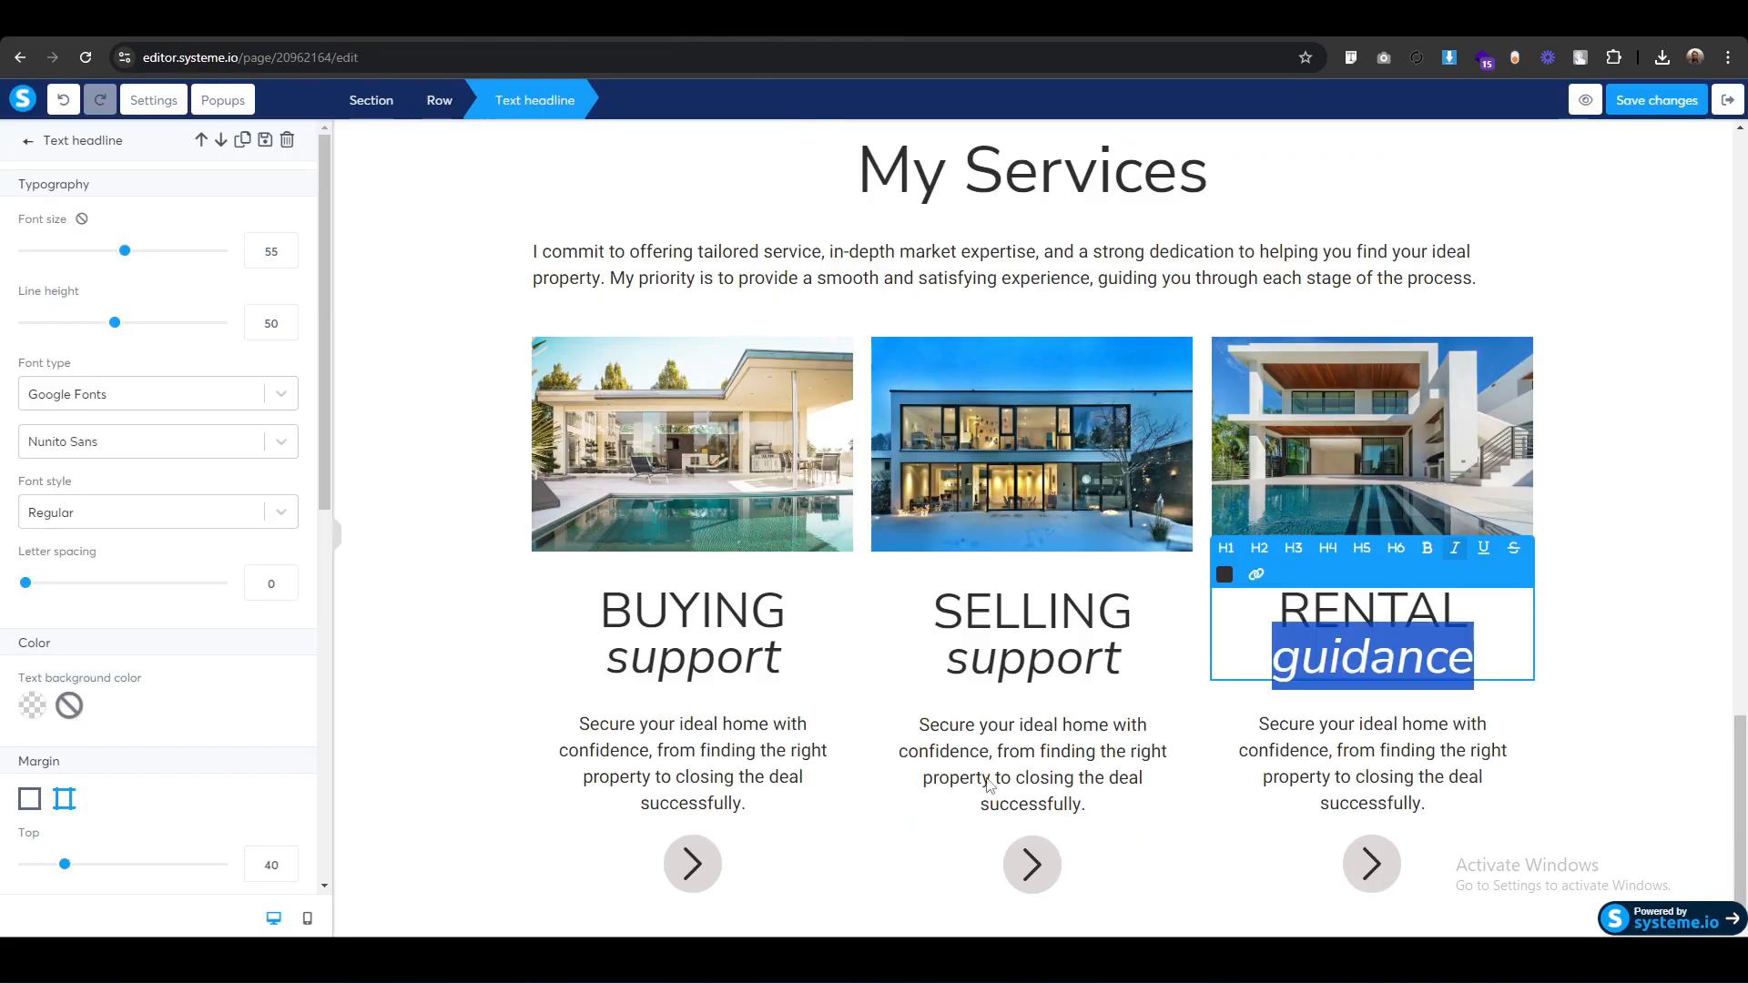
left_click(988, 781)
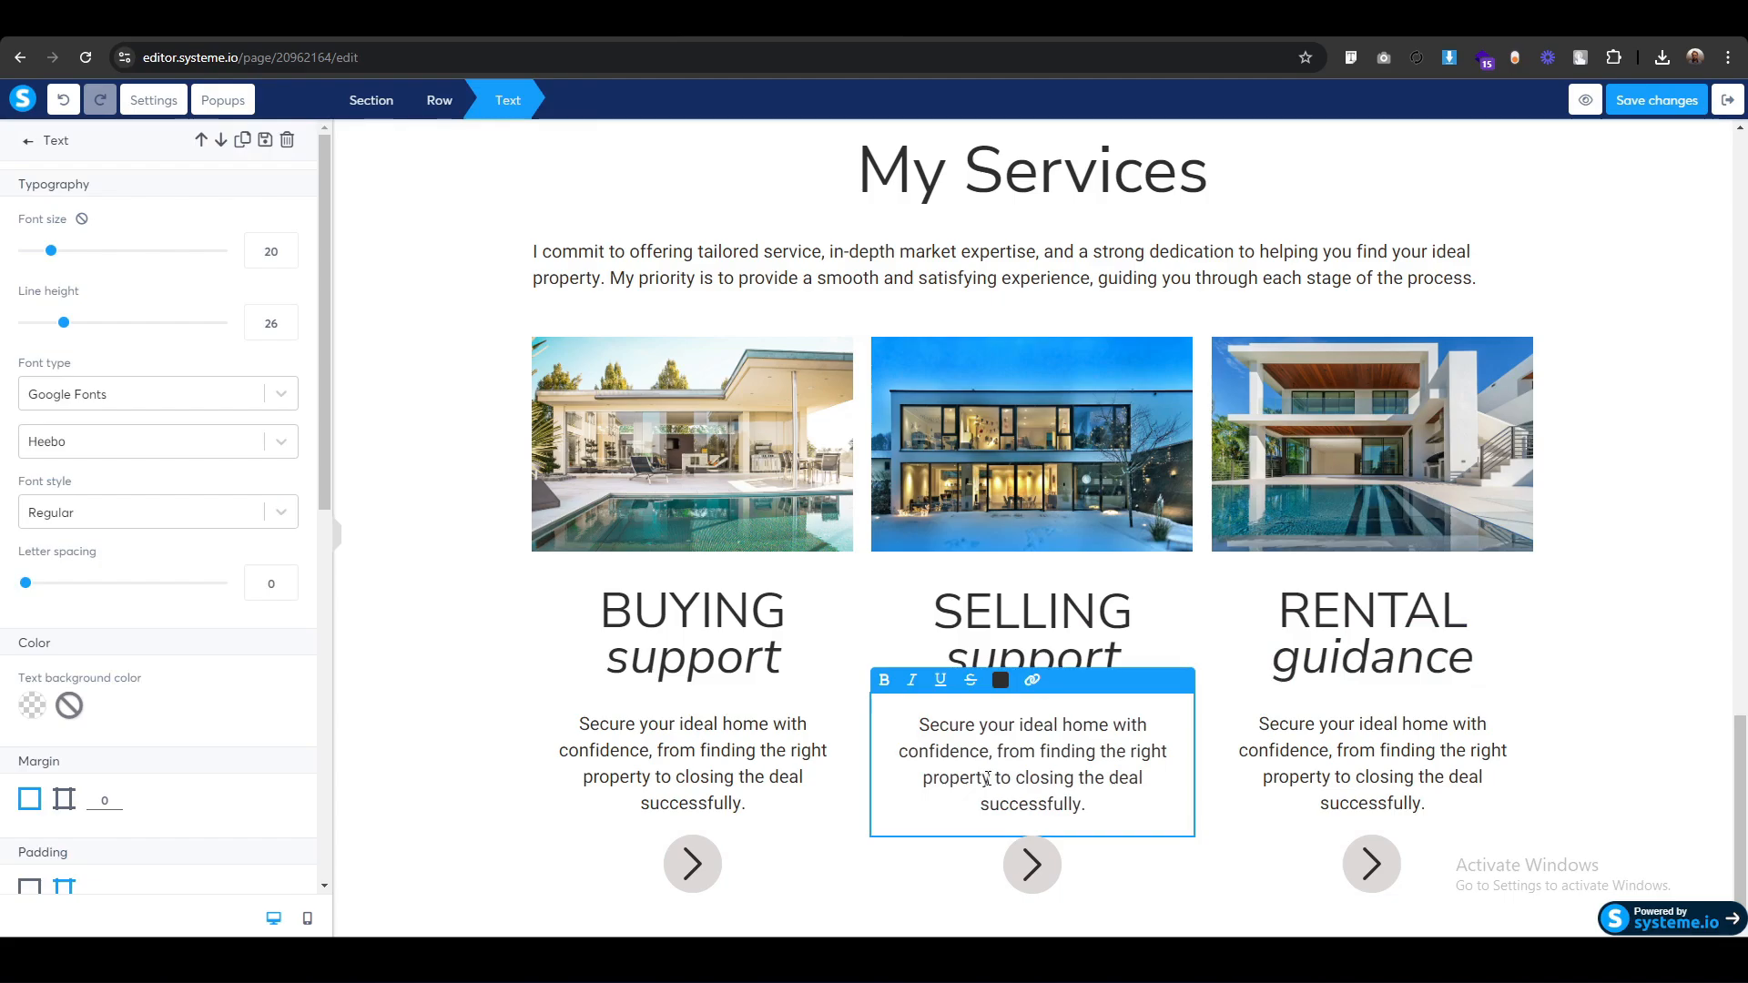
key("ctrl+a")
key("ctrl+v")
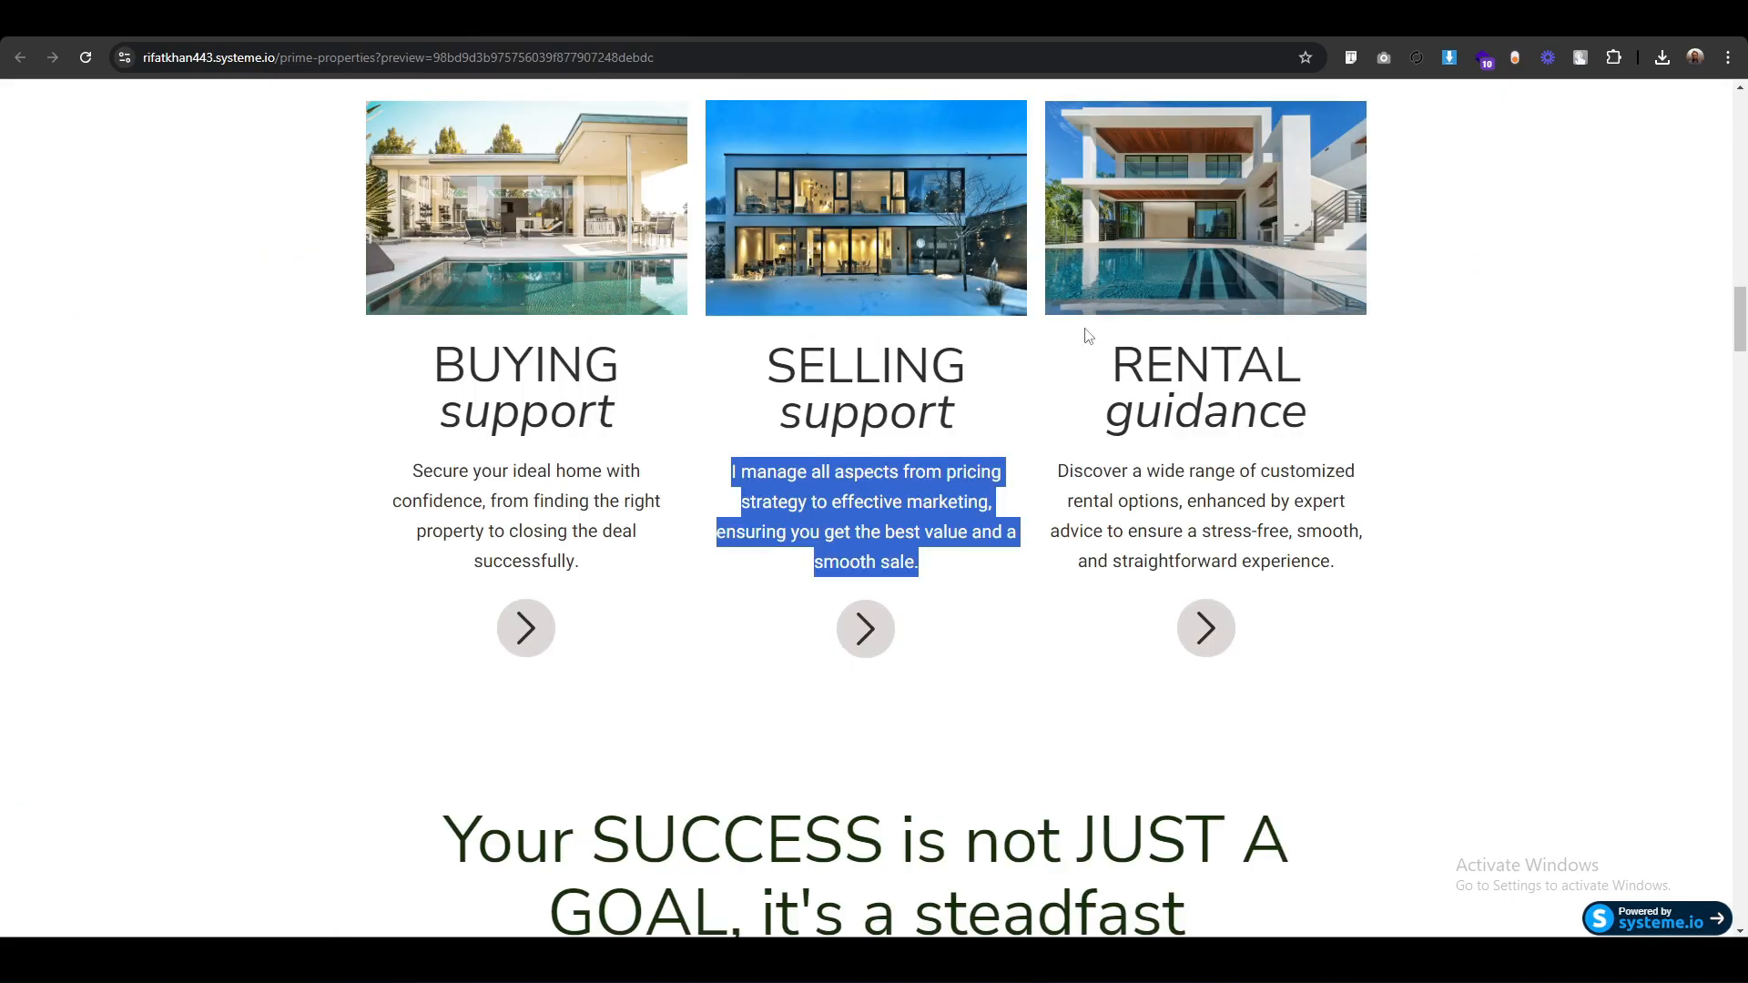
Copy the "RENTAL guidance" description from the reference preview page and replace the third column's description with it.
left_click_drag(1056, 471, 1367, 576)
key("ctrl+c")
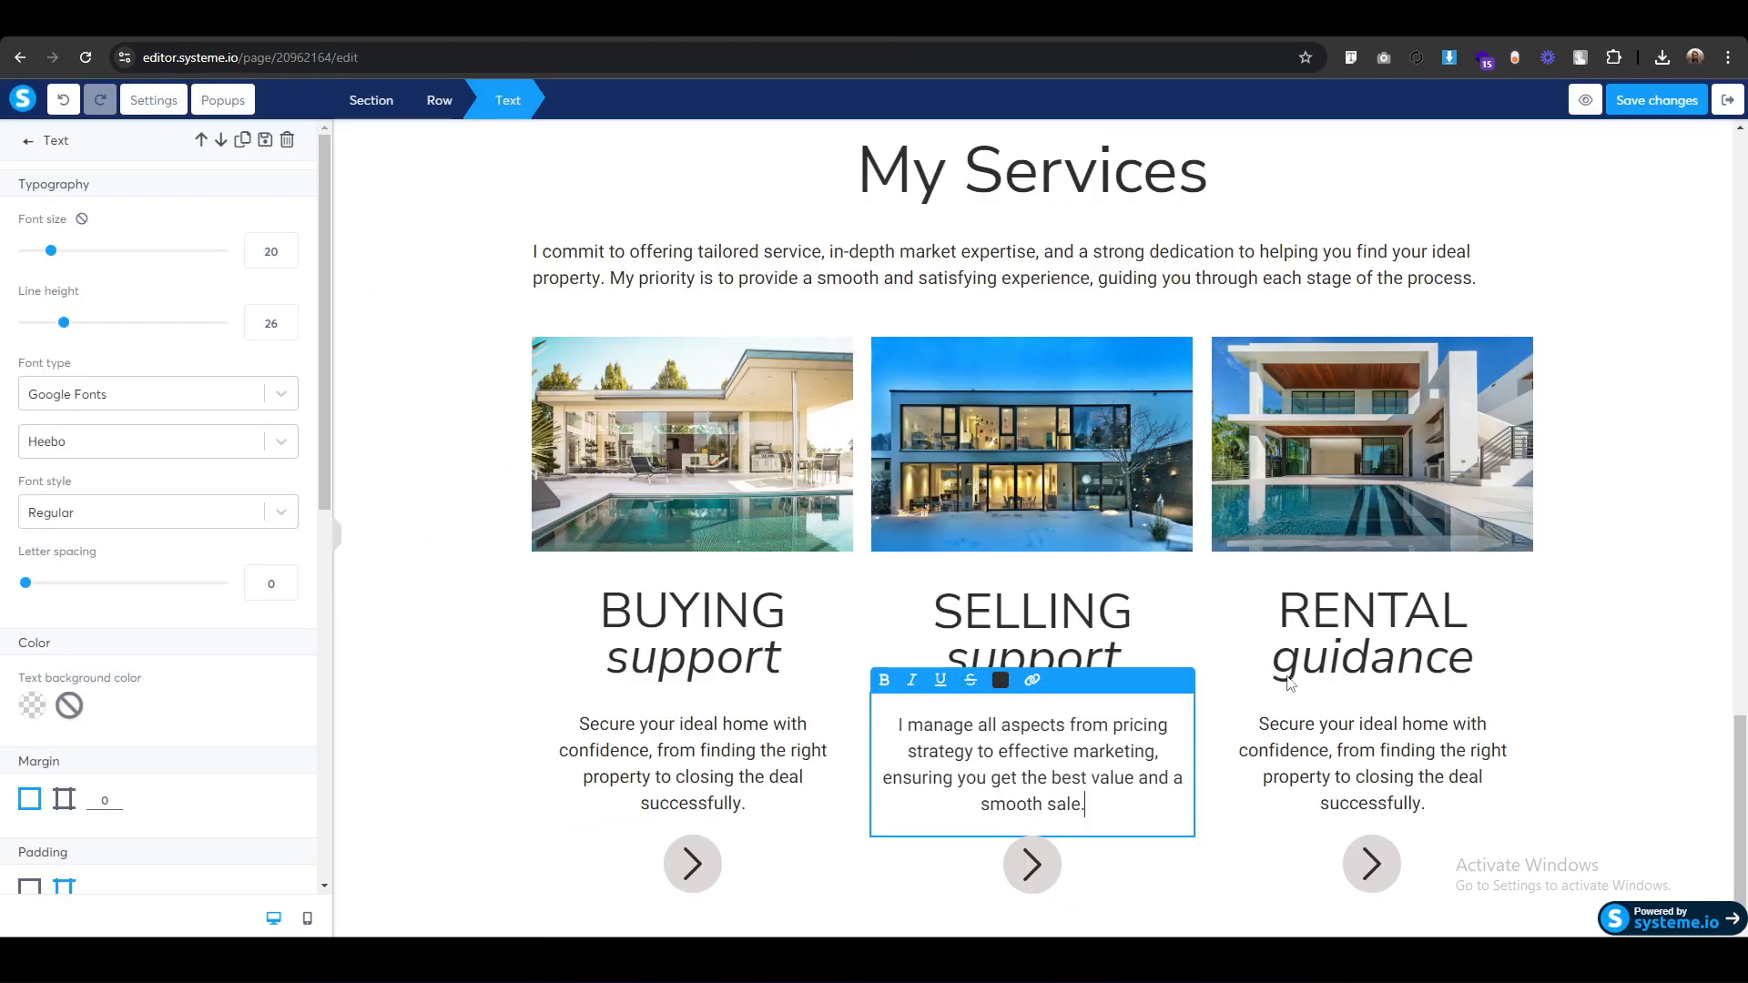
left_click(1344, 767)
key("ctrl+a")
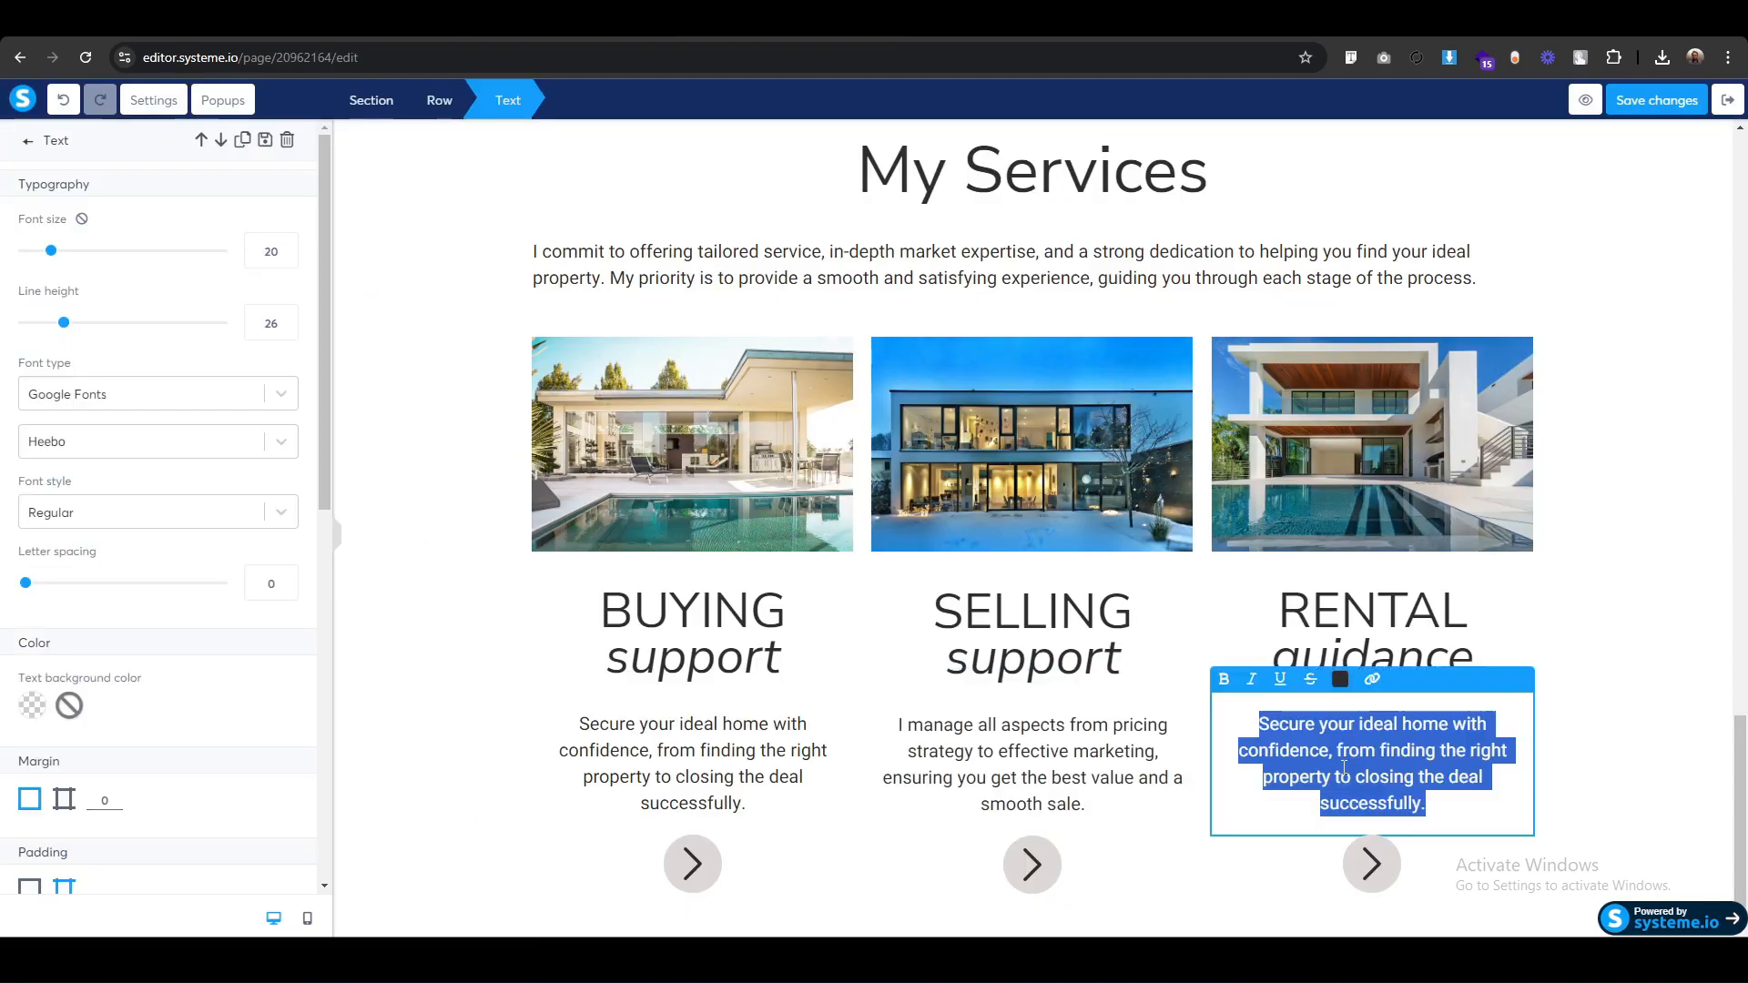
key("ctrl+v")
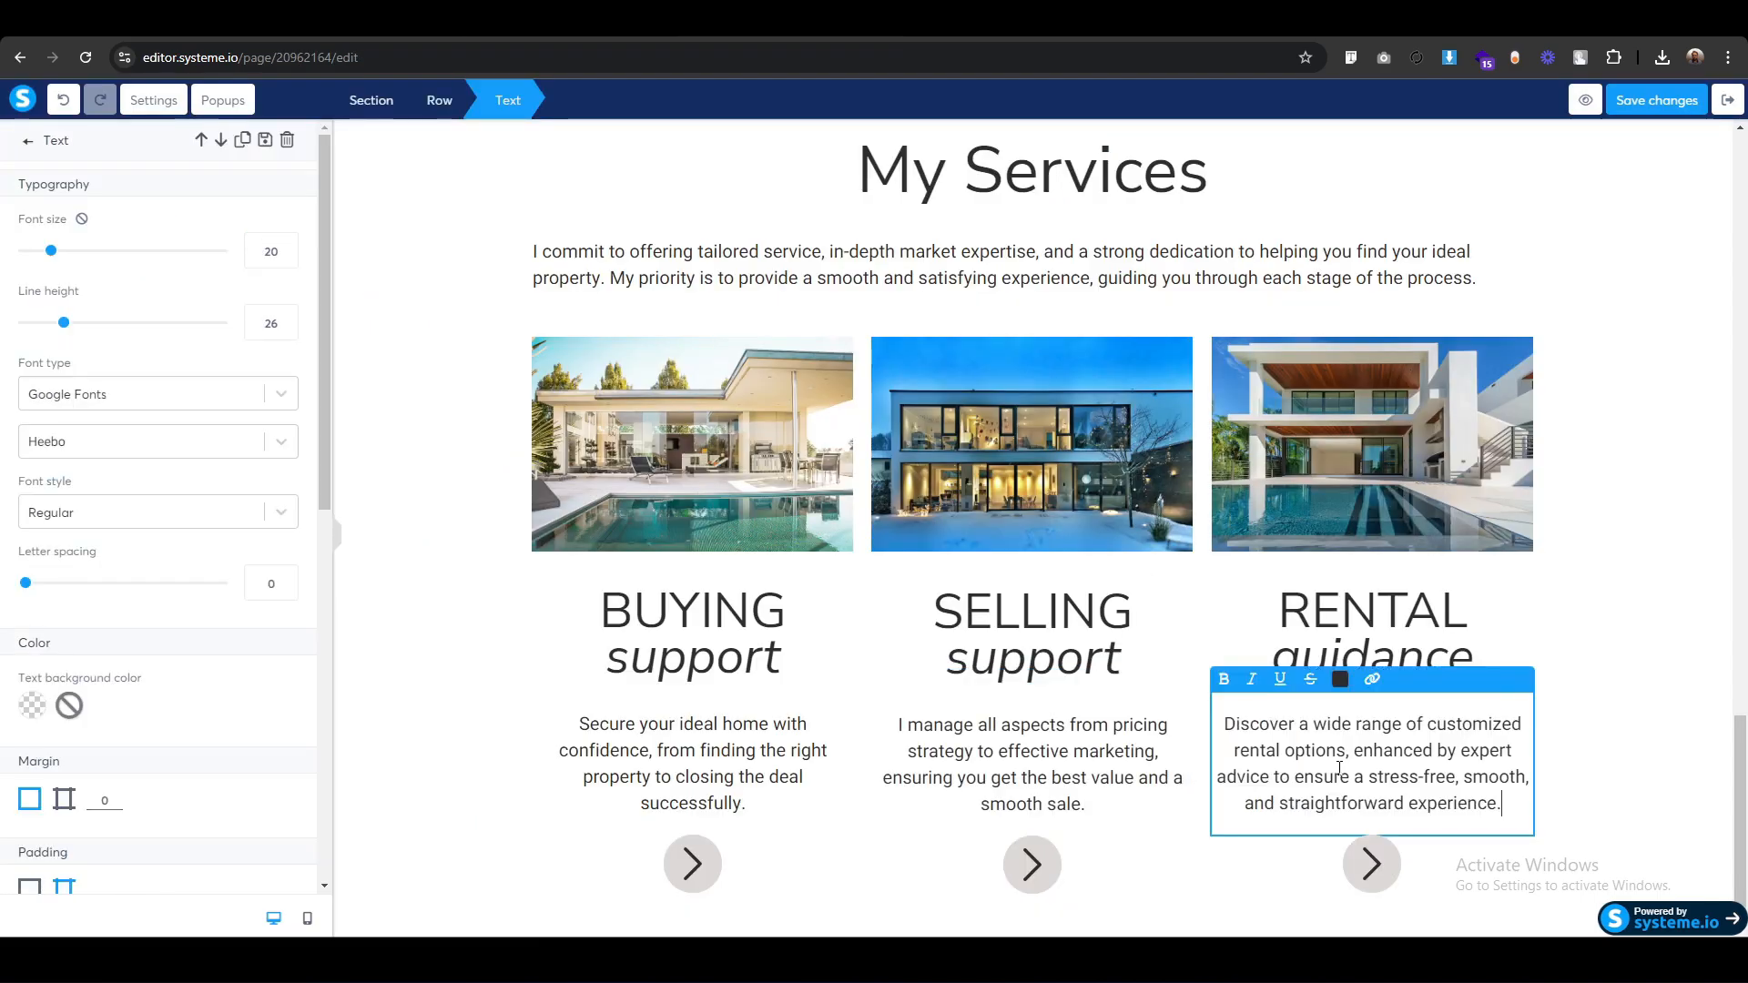
left_click(451, 789)
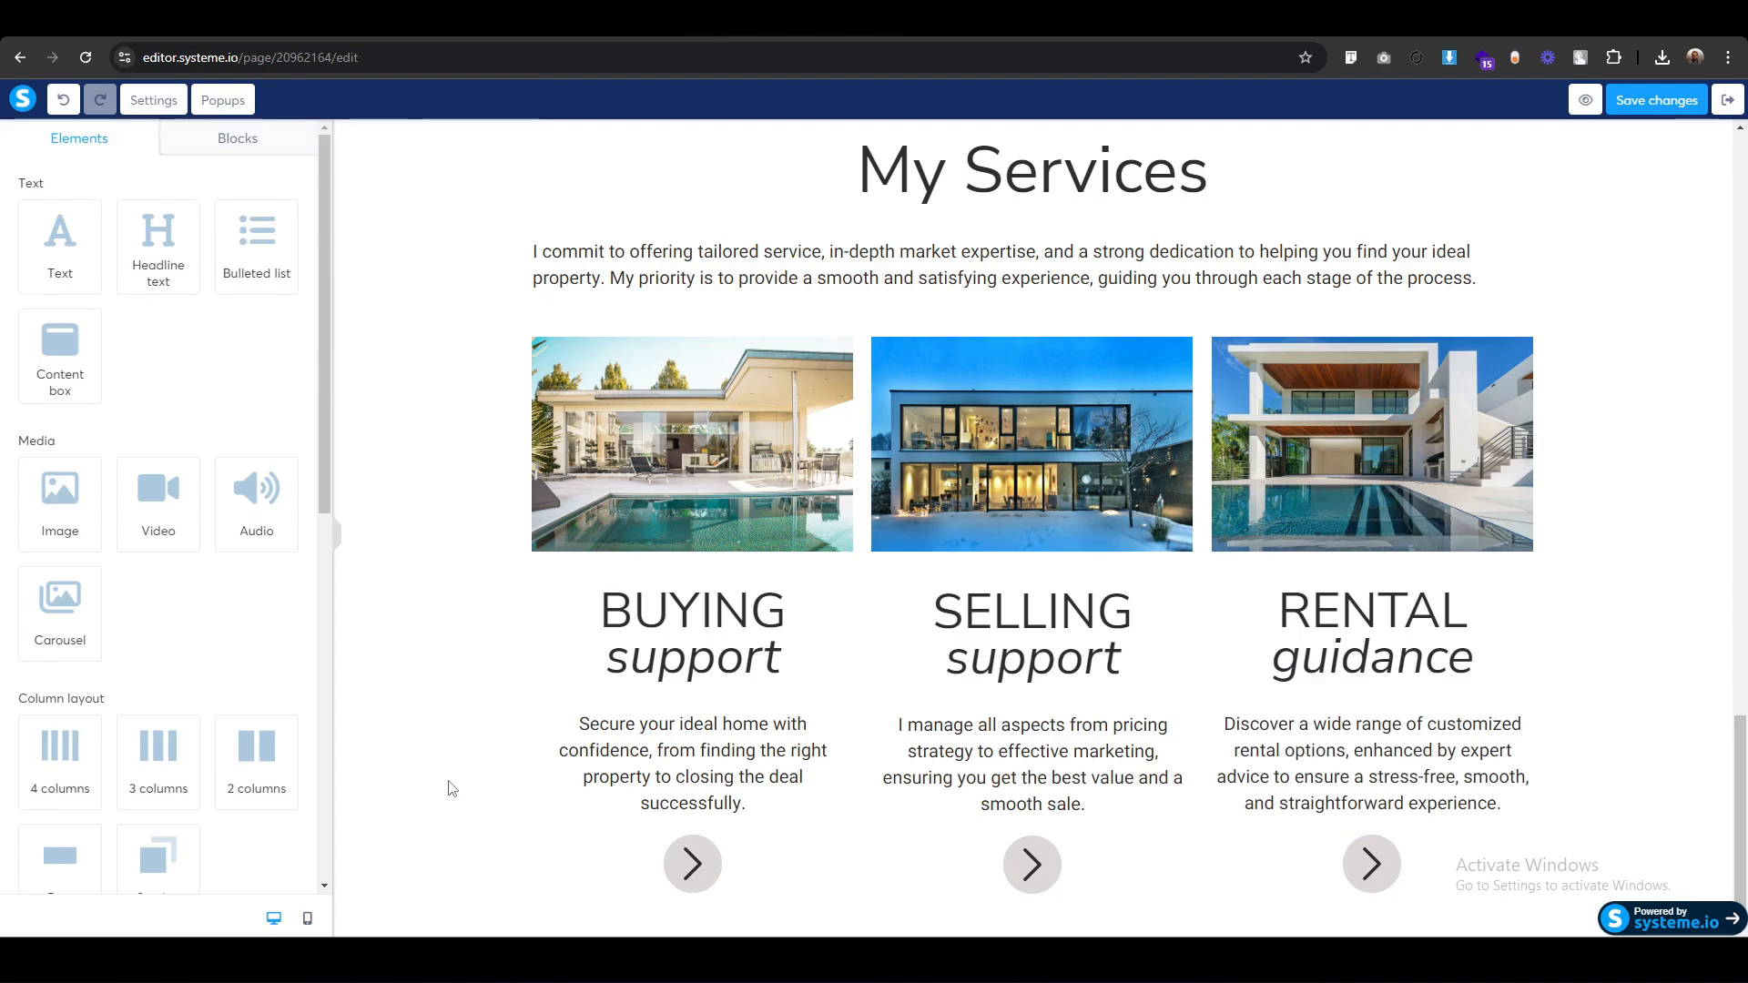
Switch the editor to mobile view and examine the spacing of images, headlines and descriptions in the My Services section.
left_click(307, 919)
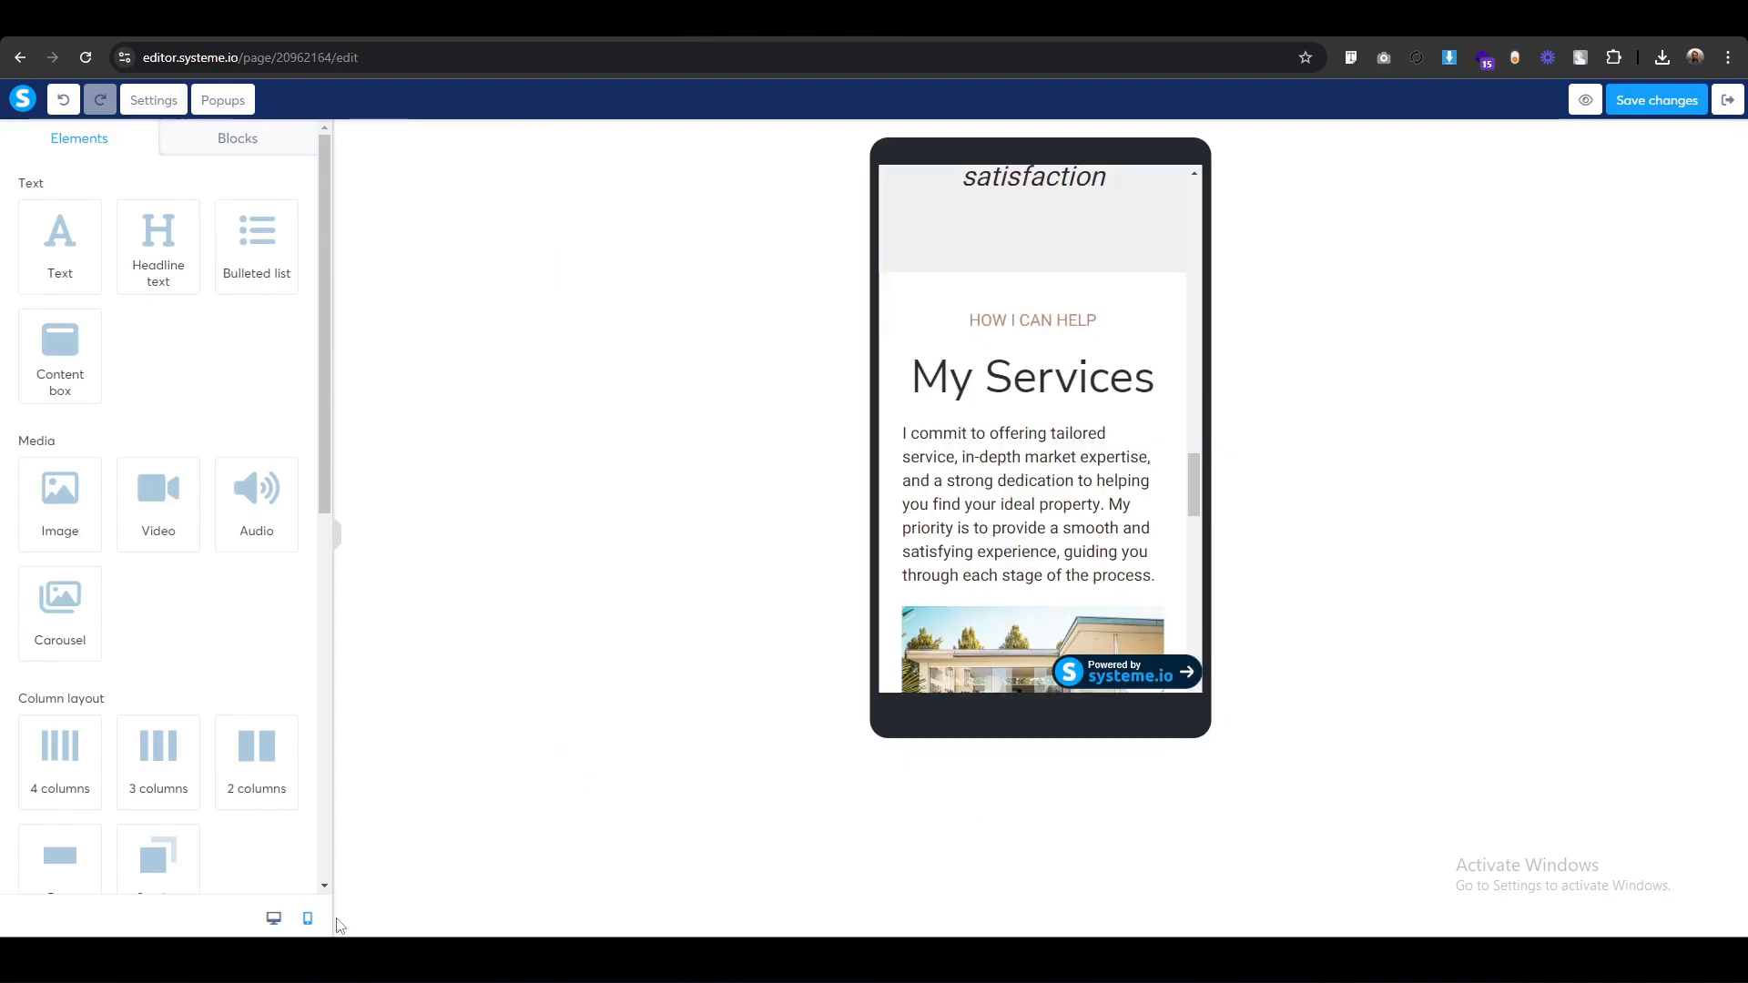
scroll(1037, 510, "down", 4)
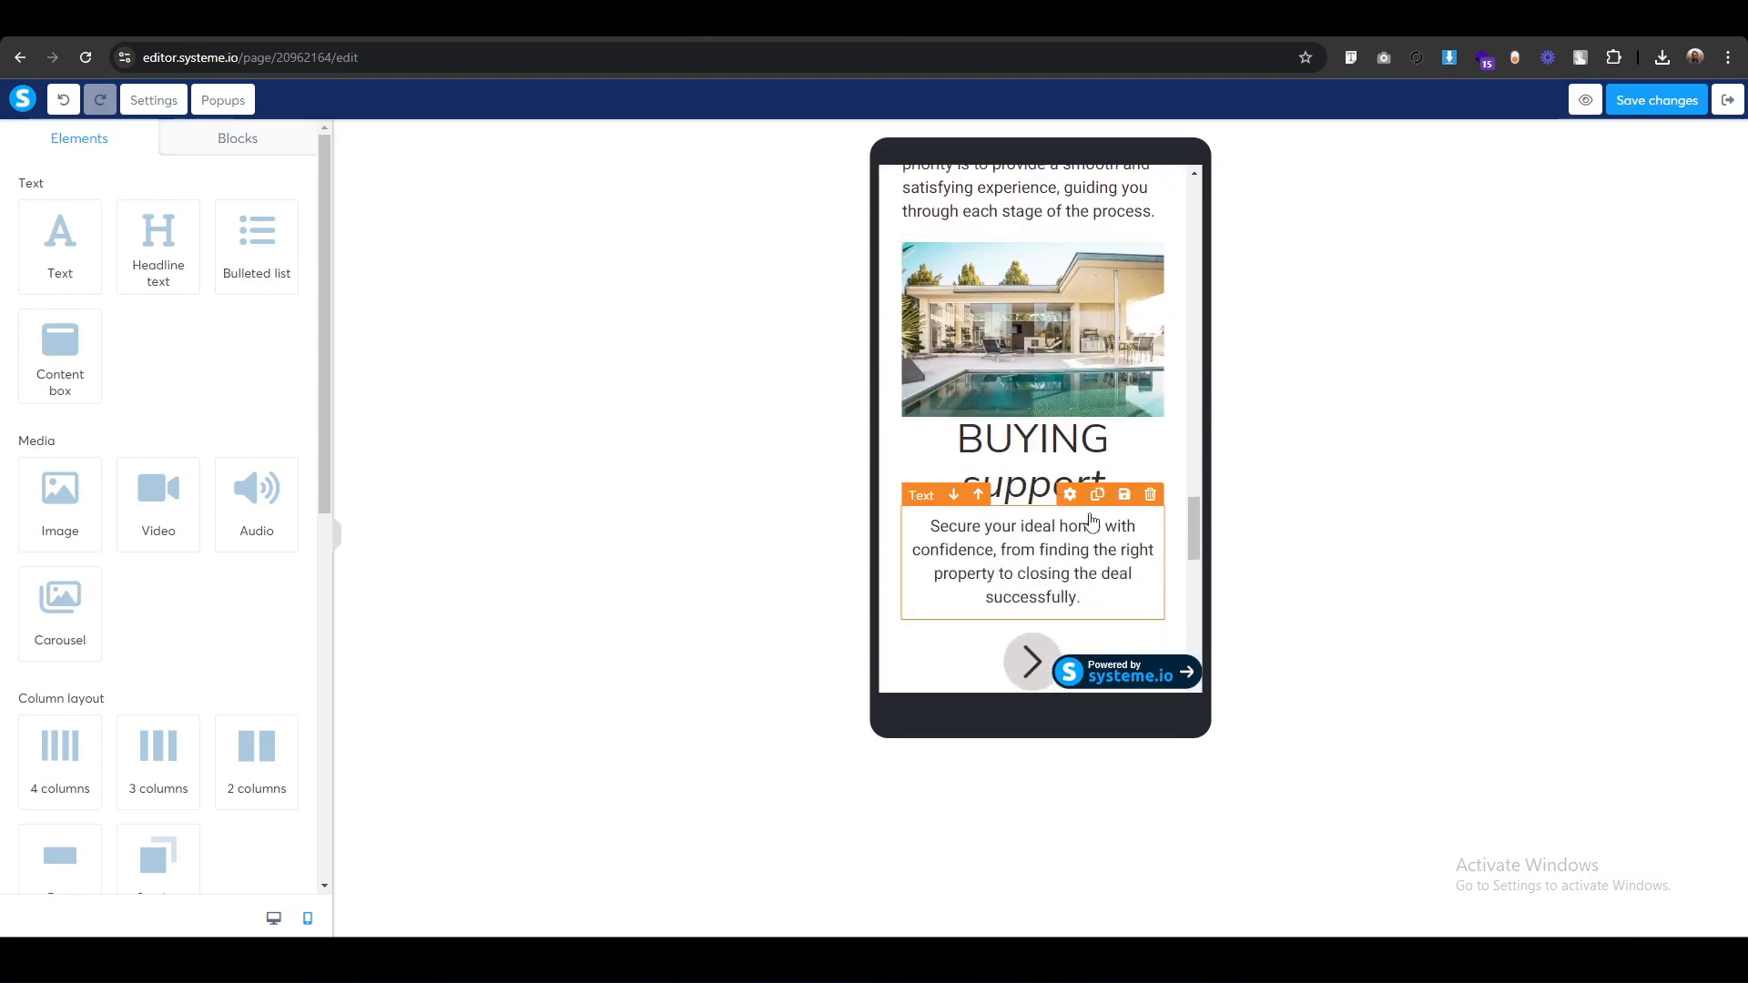
scroll(1047, 510, "down", 4)
scroll(979, 500, "down", 2)
scroll(979, 500, "down", 4)
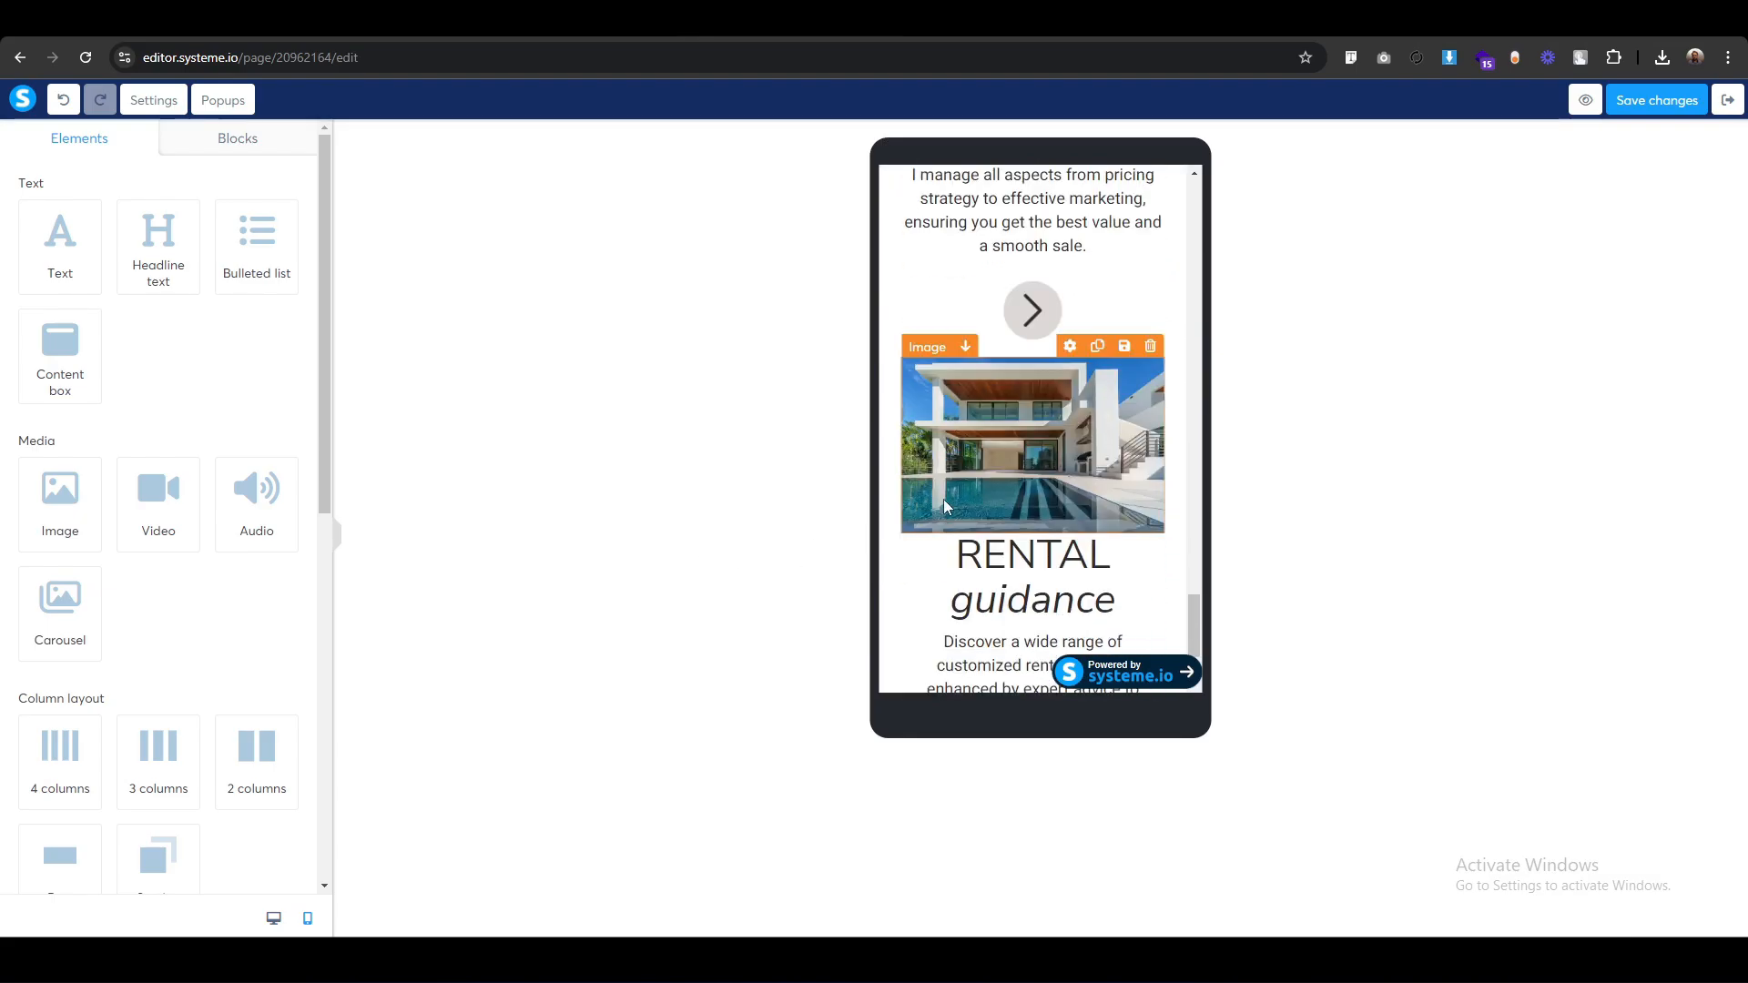
scroll(902, 566, "down", 2)
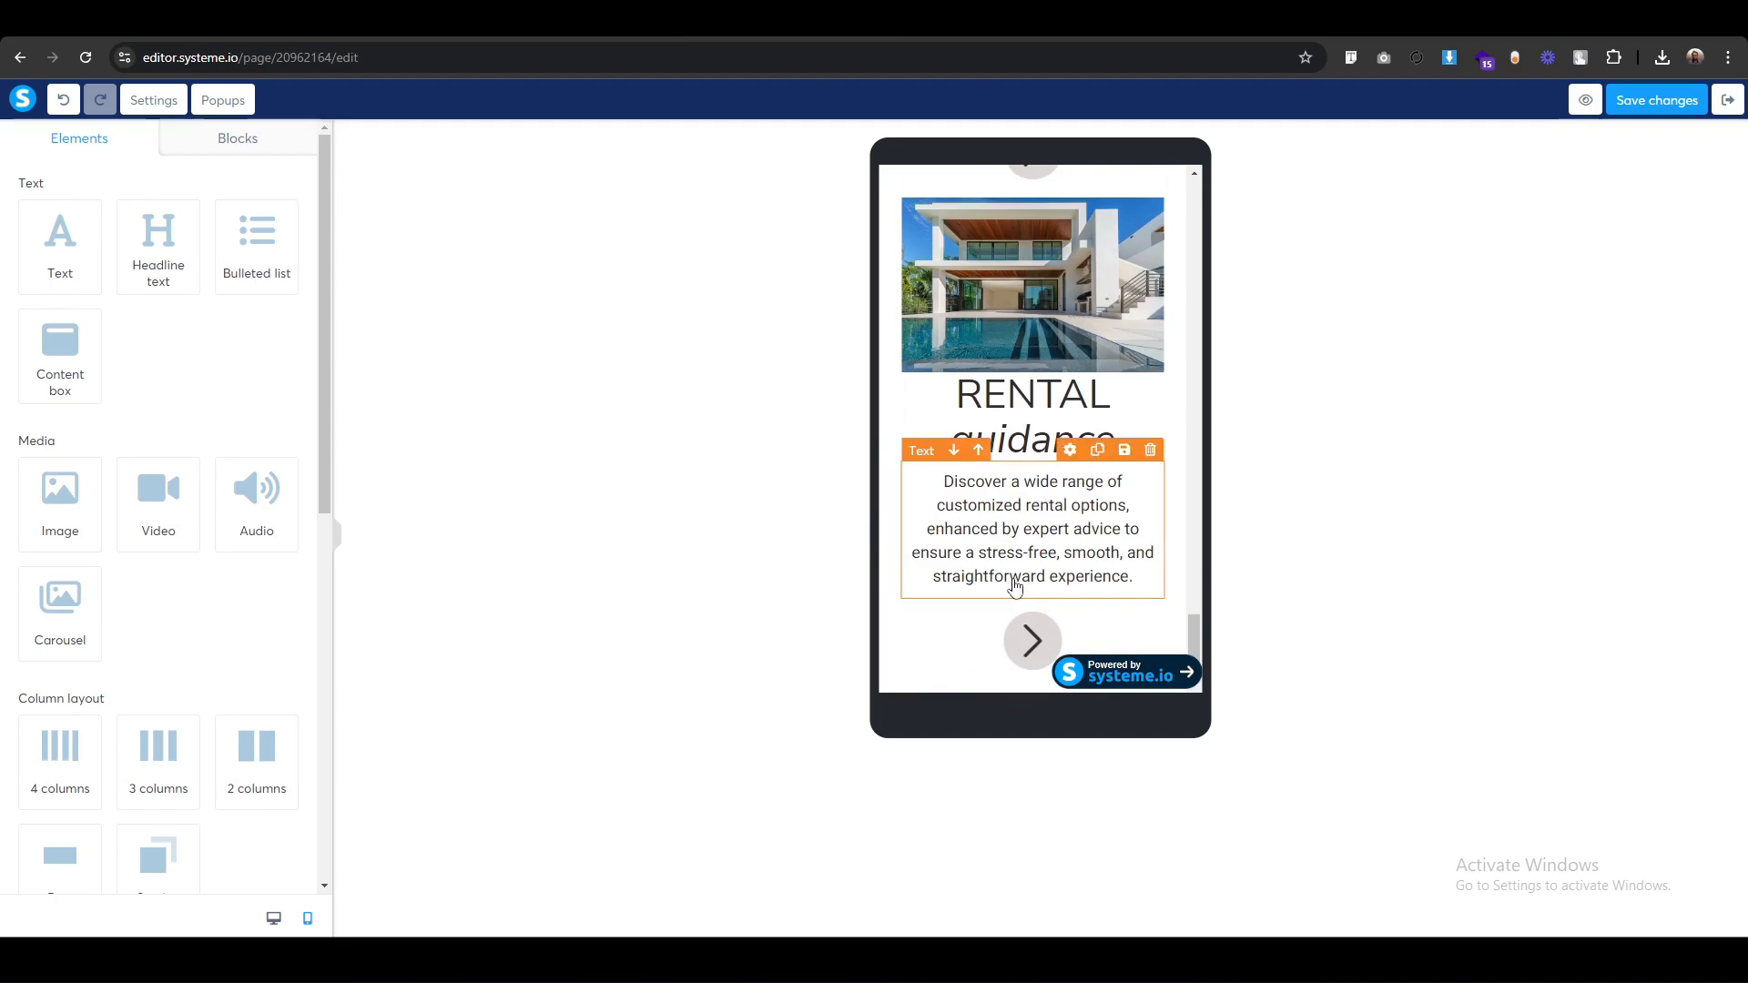
scroll(1008, 578, "up", 8)
scroll(1017, 589, "up", 3)
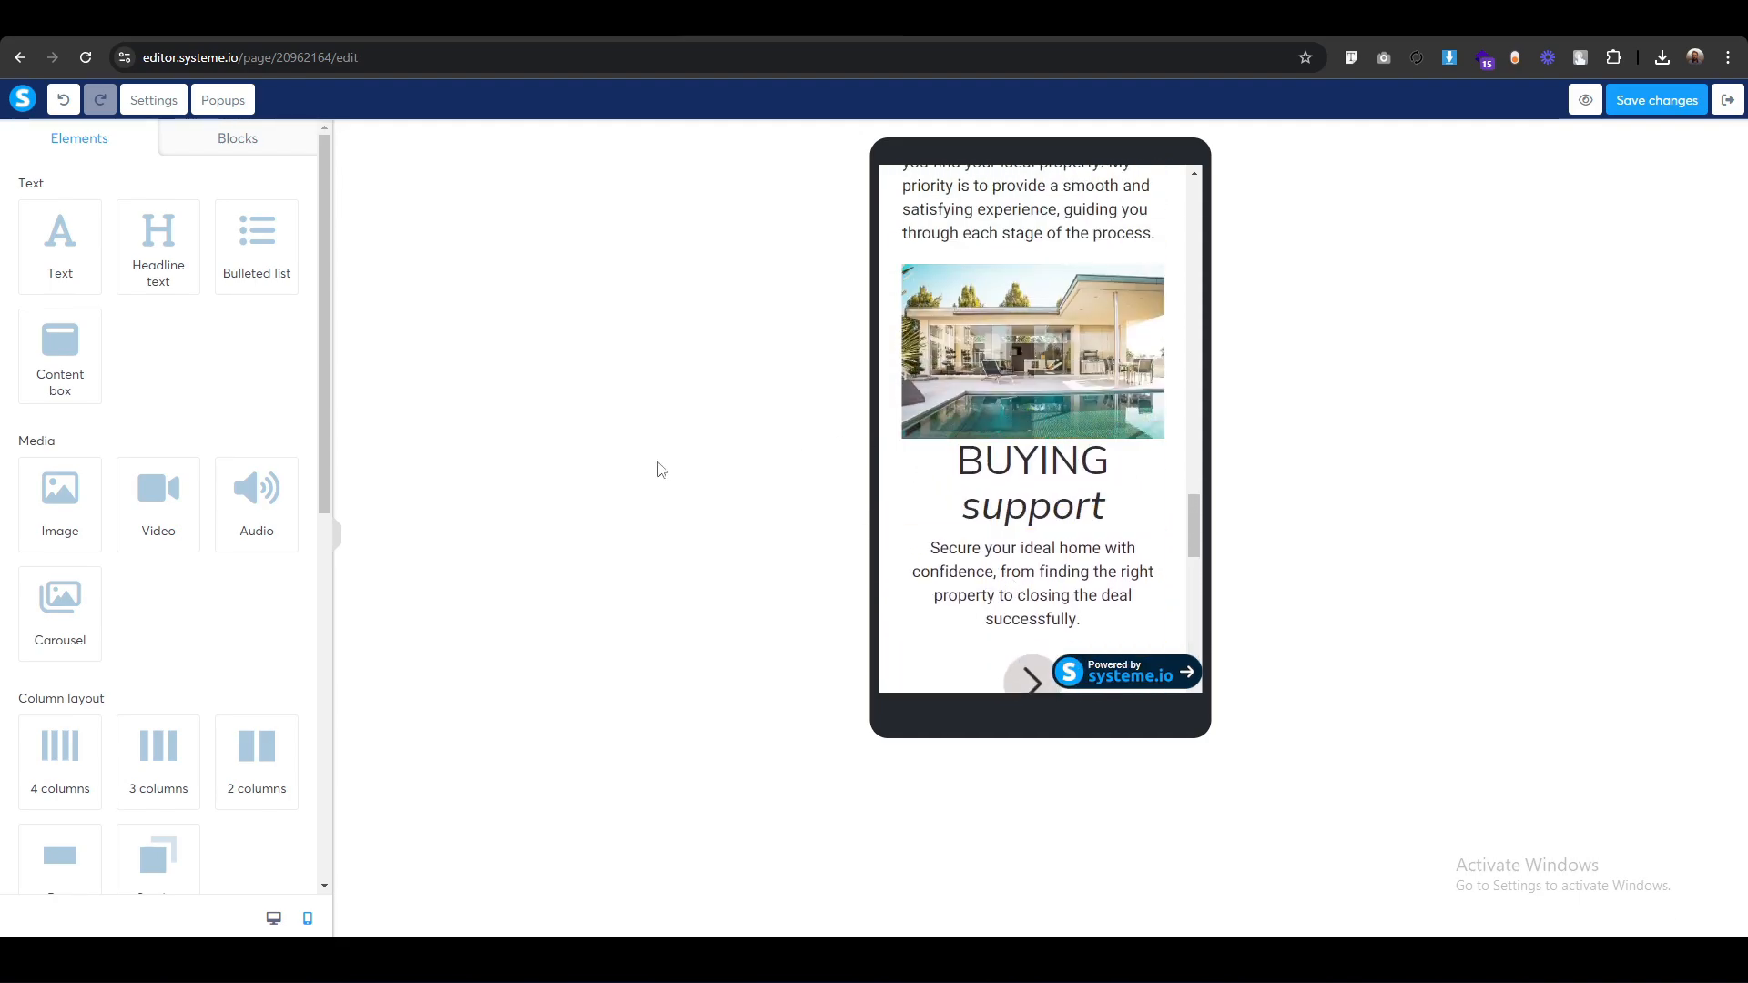
Give the "BUYING support" headline individual padding per side in mobile view, with a top padding of 20.
left_click(920, 440)
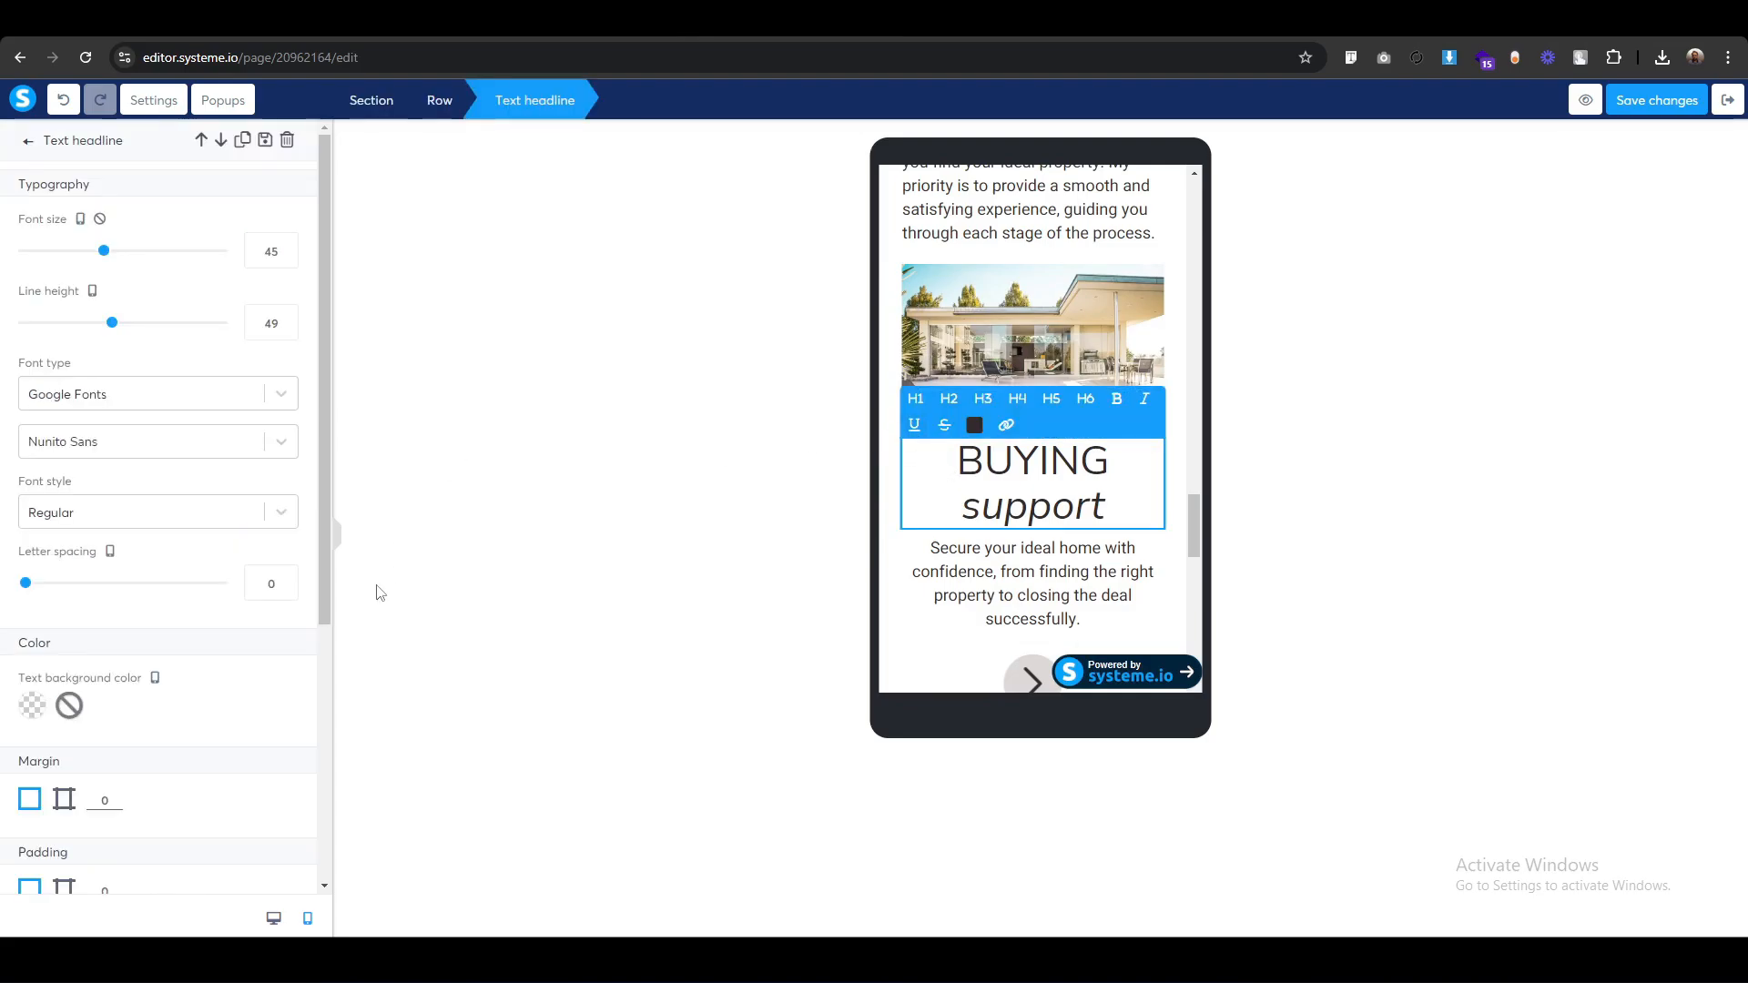
scroll(91, 616, "down", 3)
left_click(64, 618)
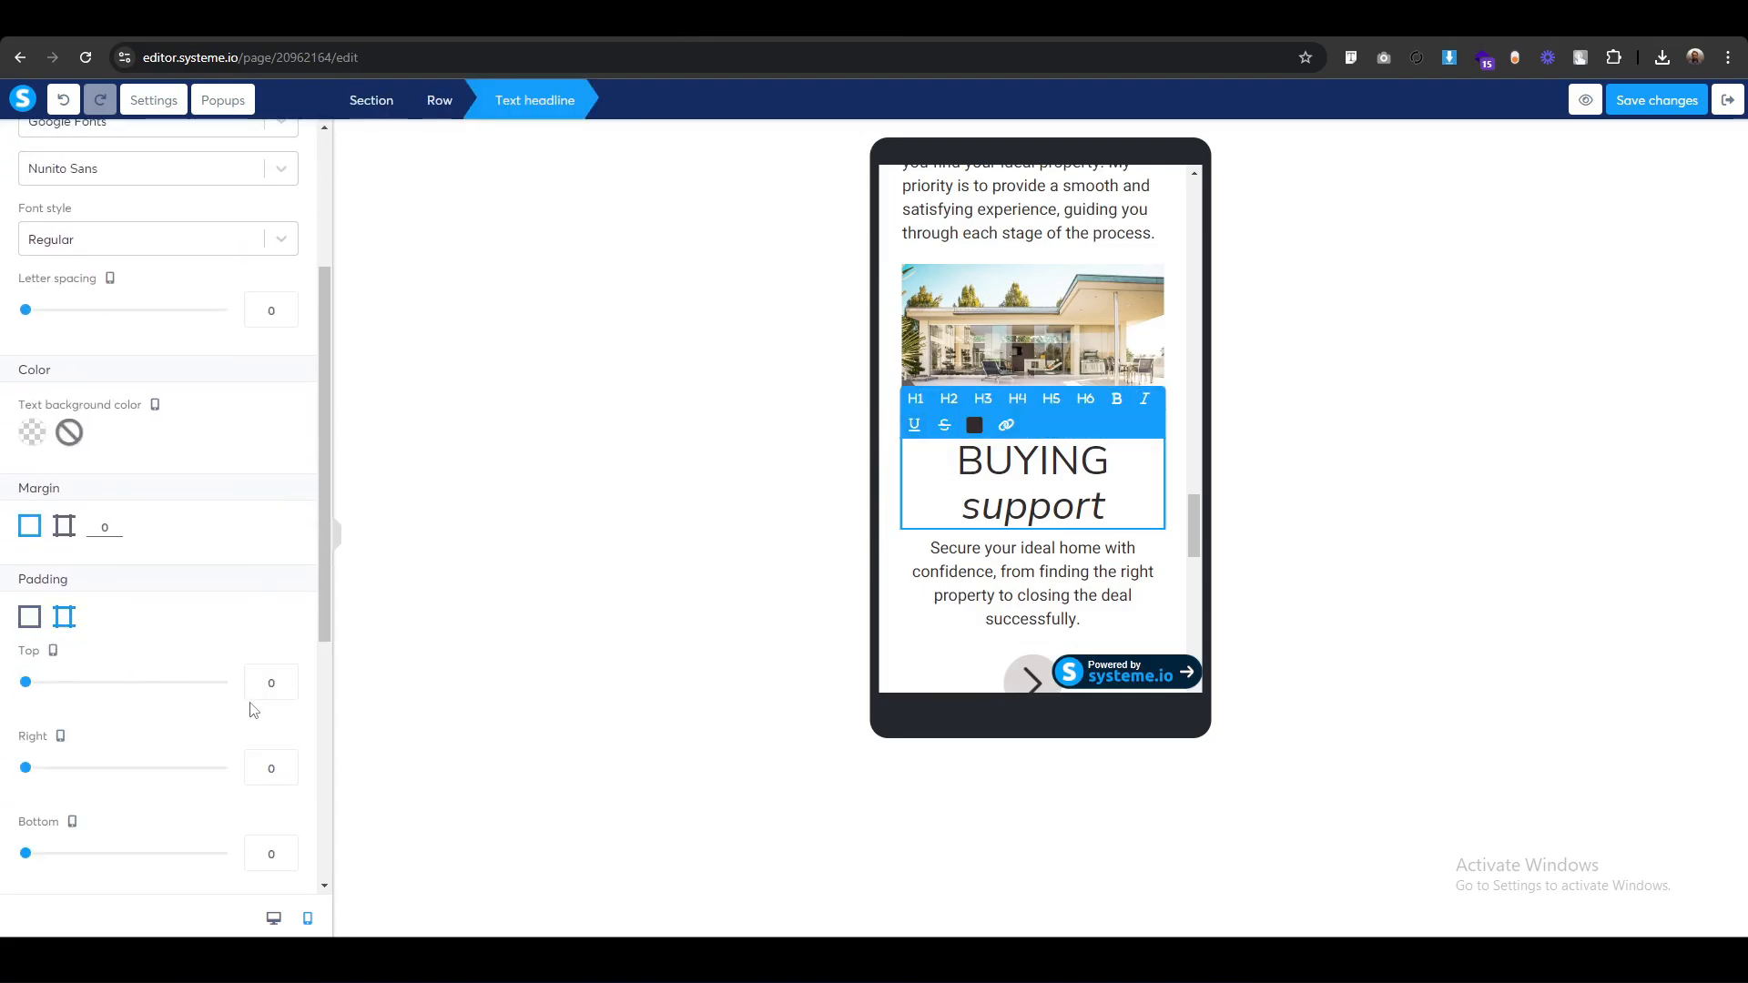
left_click(250, 685)
type("2")
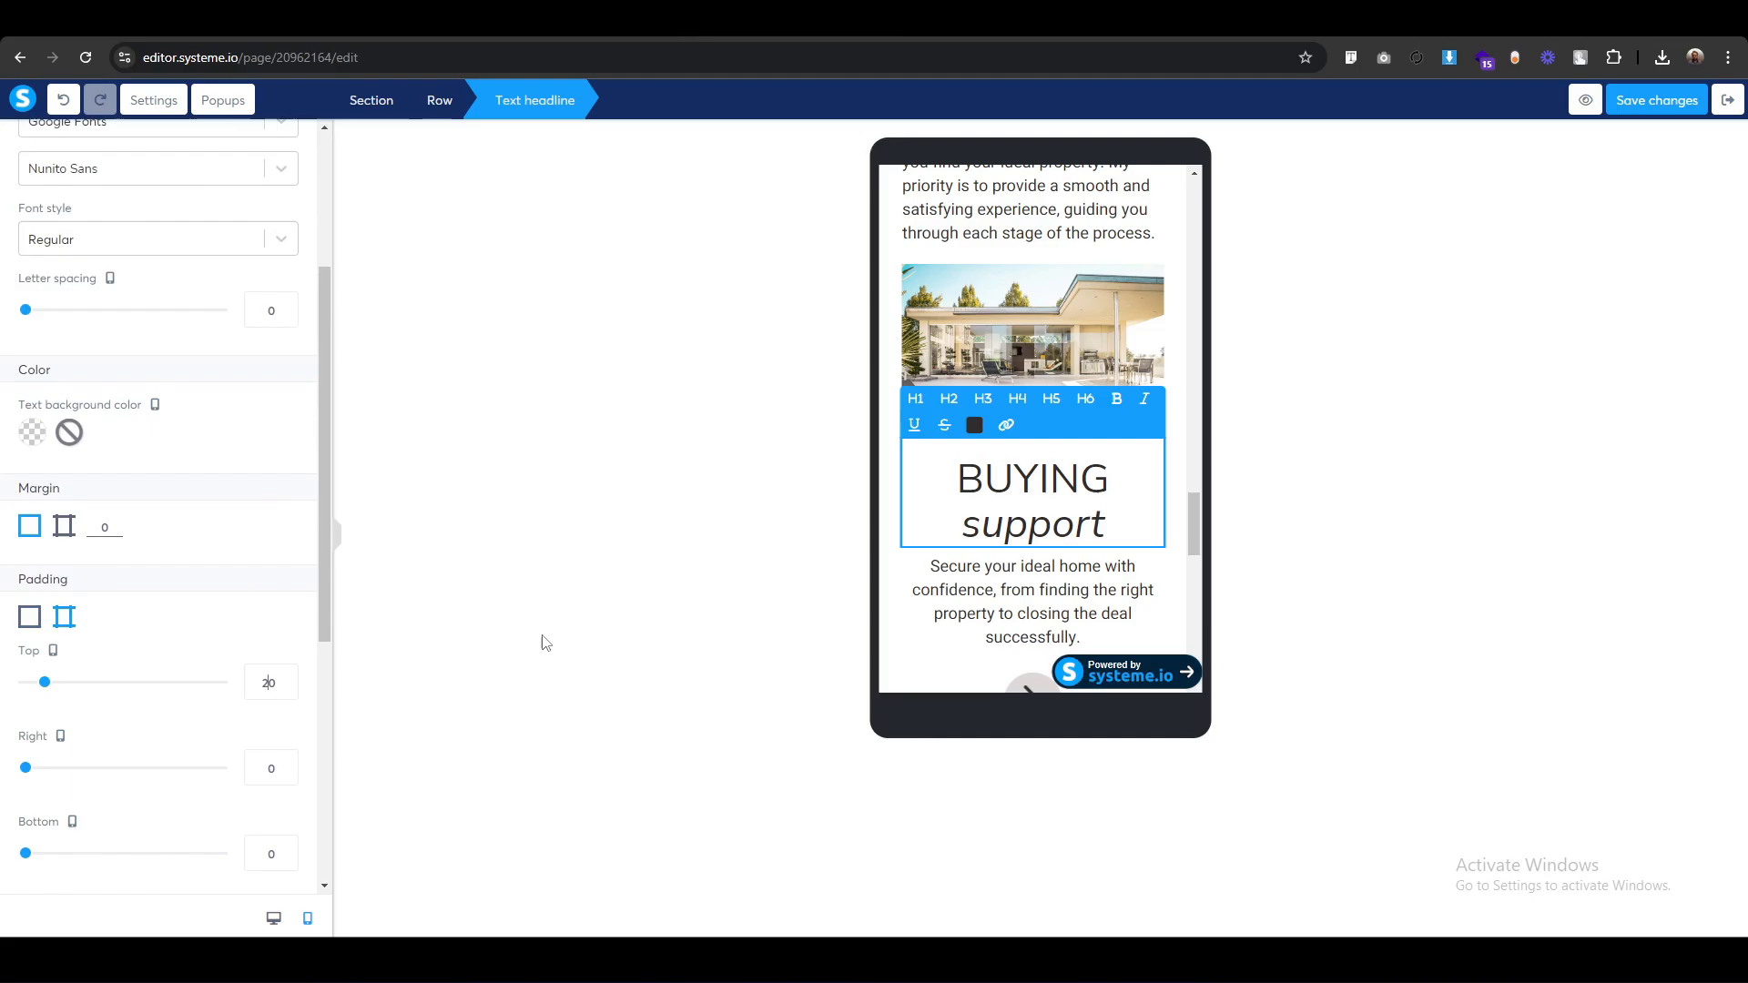
left_click(734, 557)
Increase the bottom padding of the "BUYING support" headline in mobile view.
left_click(942, 451)
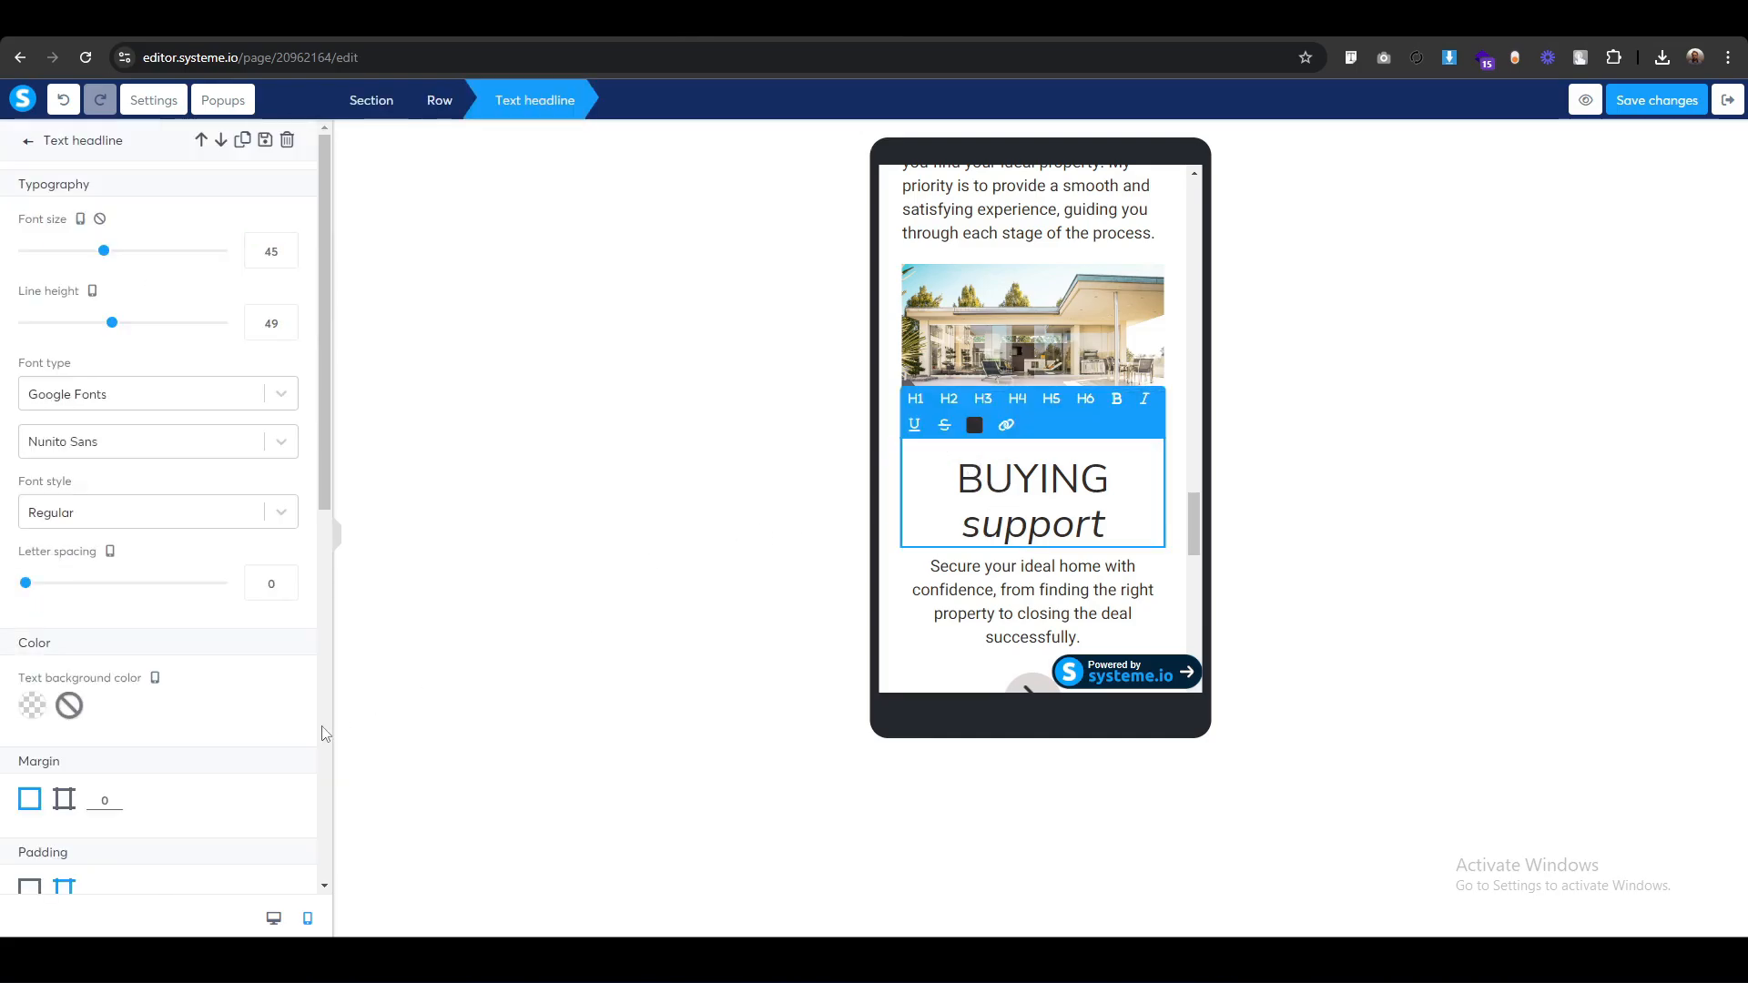
scroll(273, 758, "down", 5)
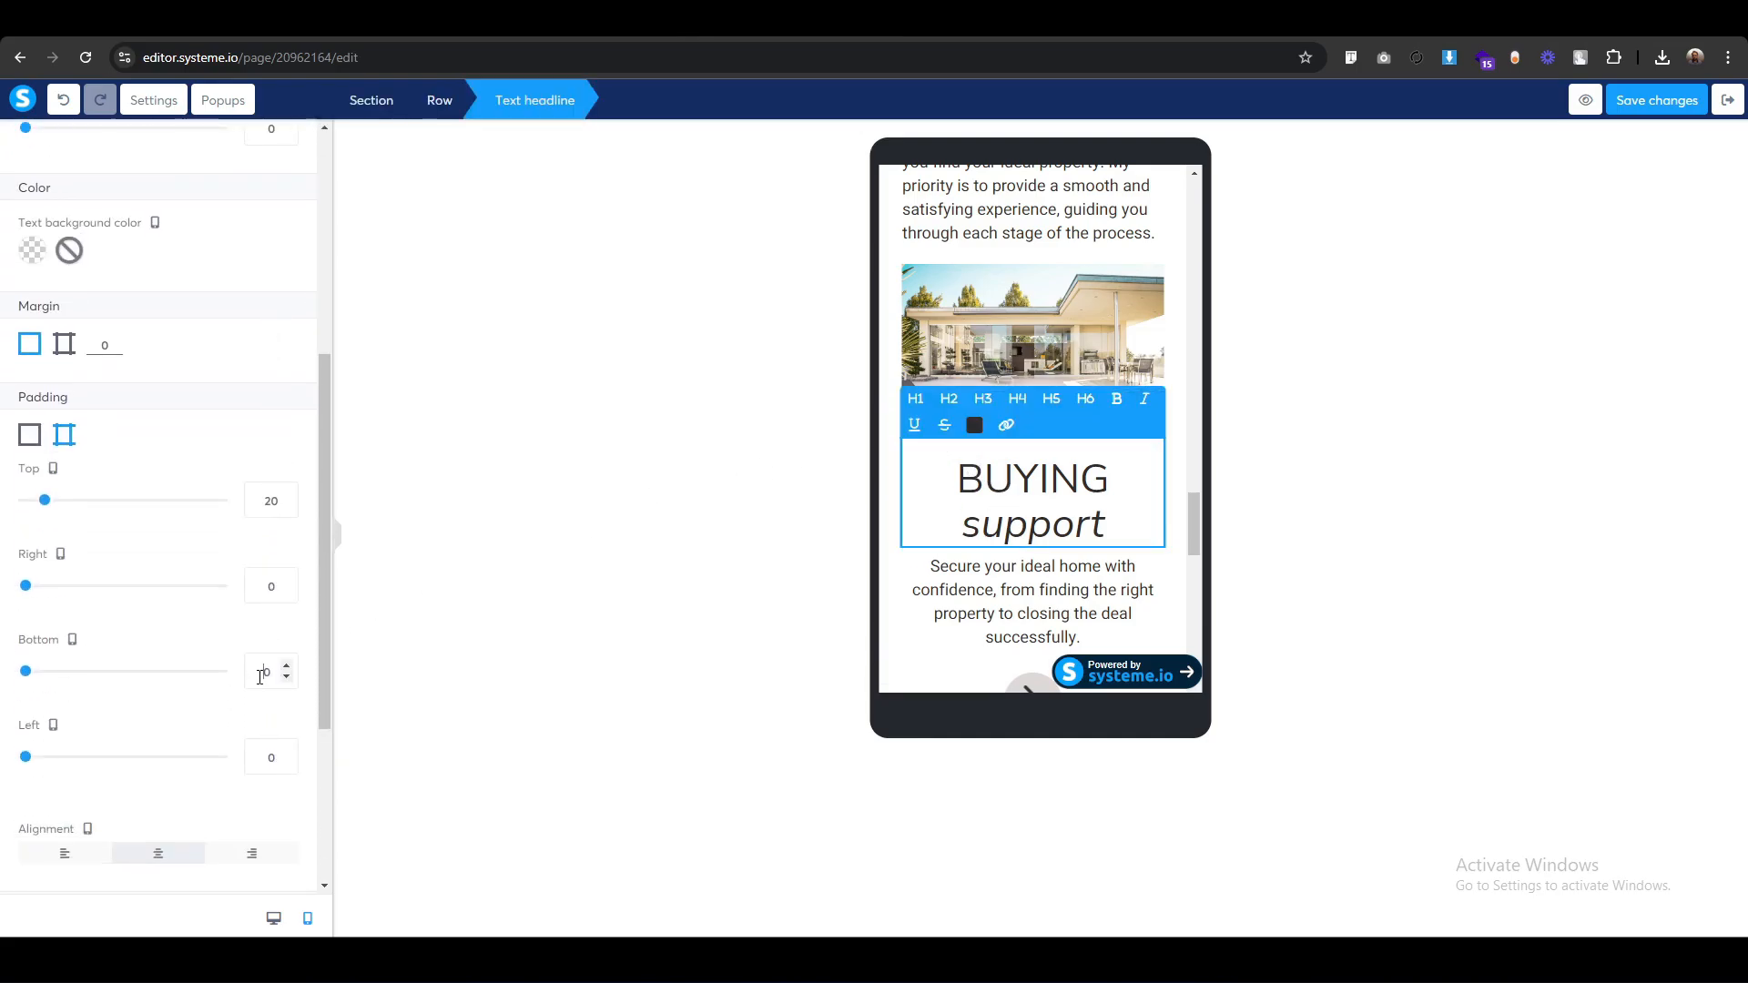
left_click(628, 608)
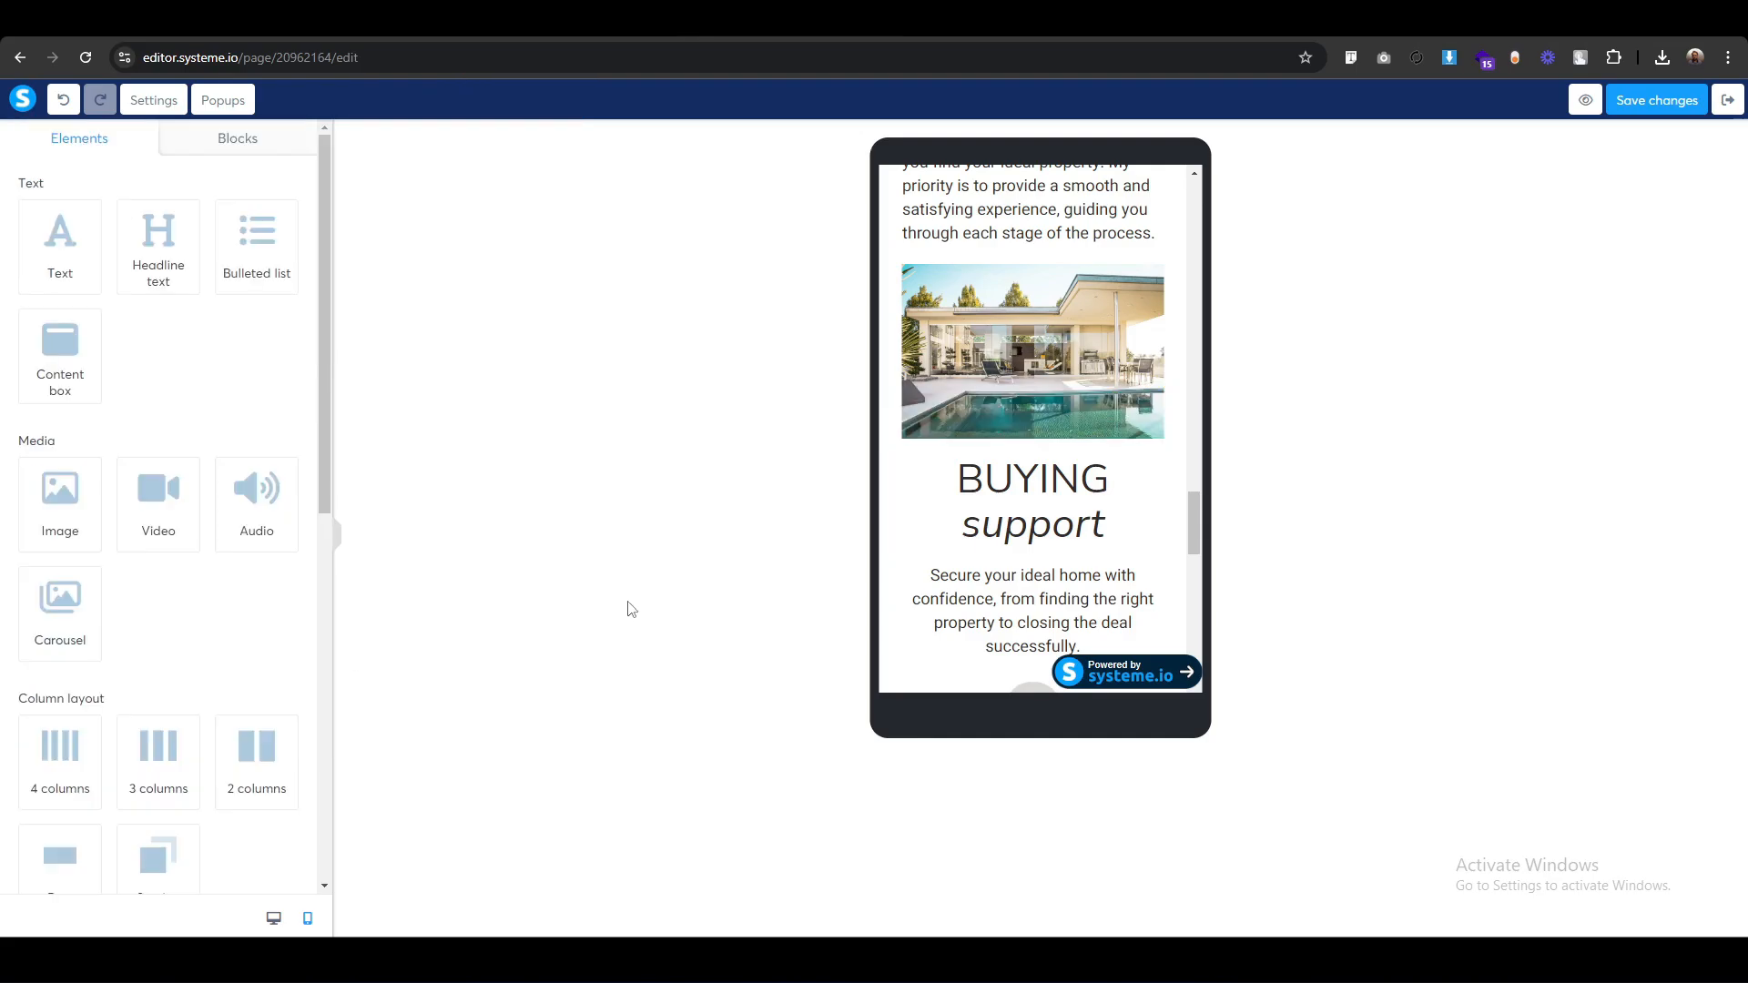
Raise the mobile top padding of the "BUYING support" headline to 25.
left_click(935, 442)
scroll(274, 770, "down", 2)
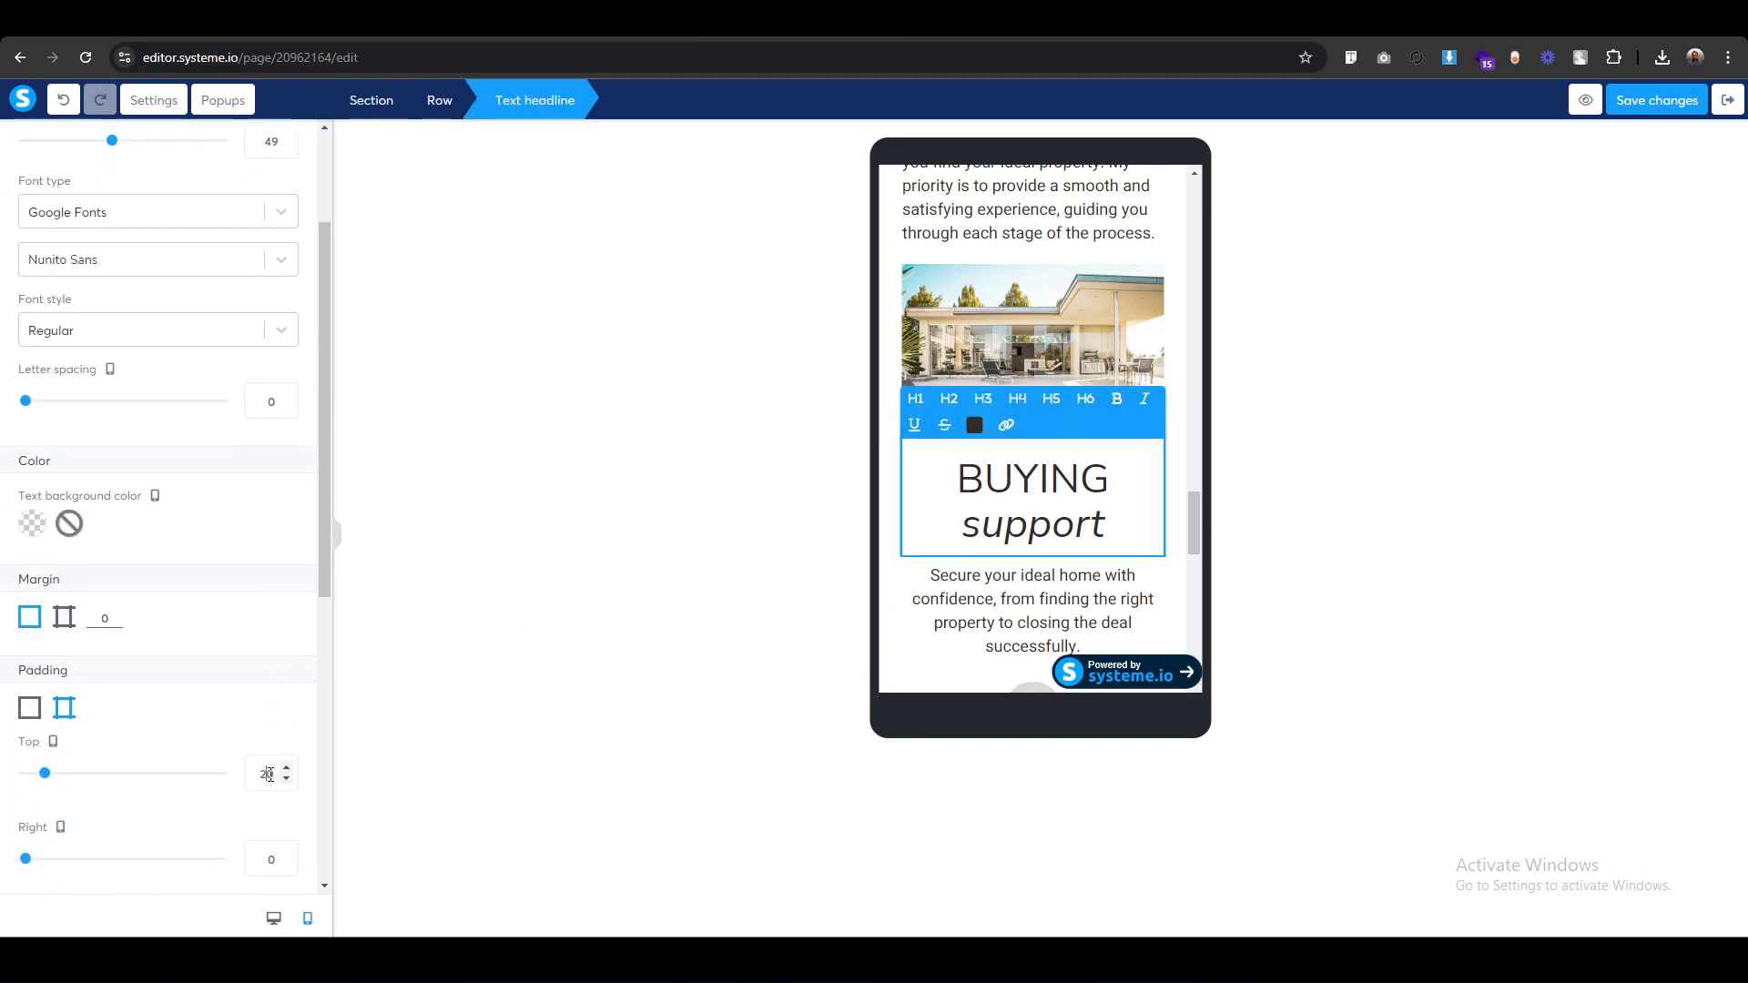
key("Up")
key("Up")
key("Up")
key("Up")
key("Up")
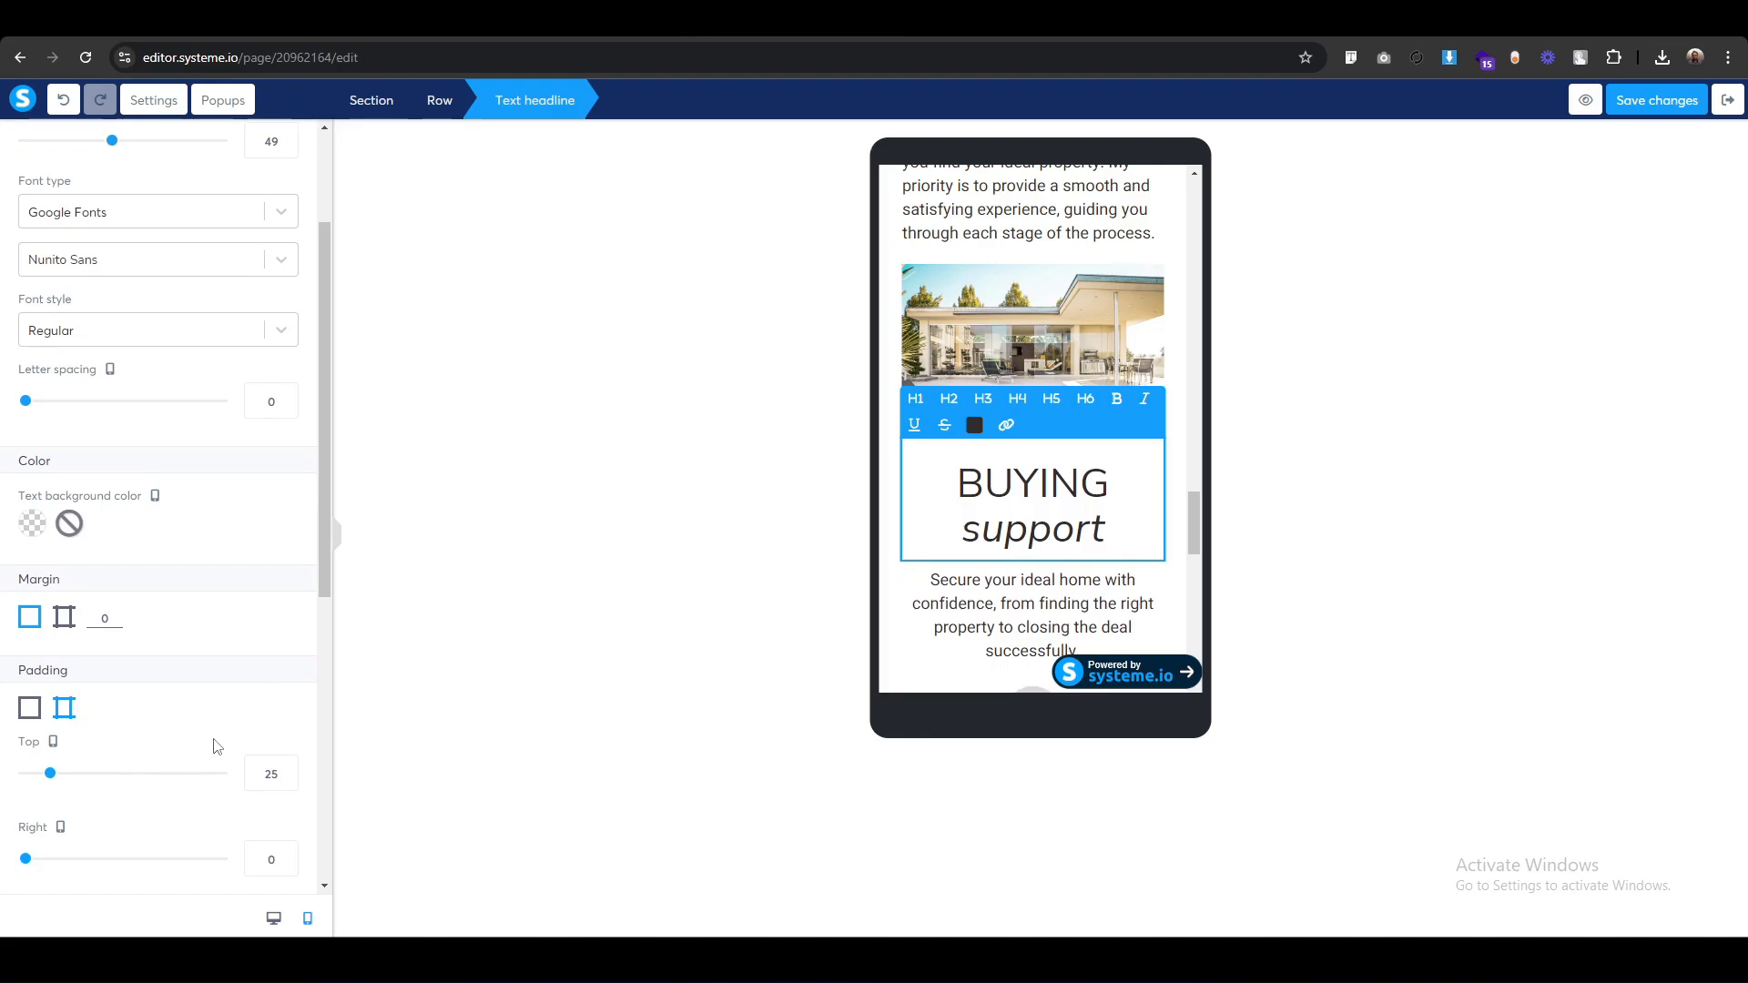
left_click(694, 611)
Give the "SELLING support" headline individual padding per side in mobile view, with a top padding of 25.
scroll(996, 461, "down", 5)
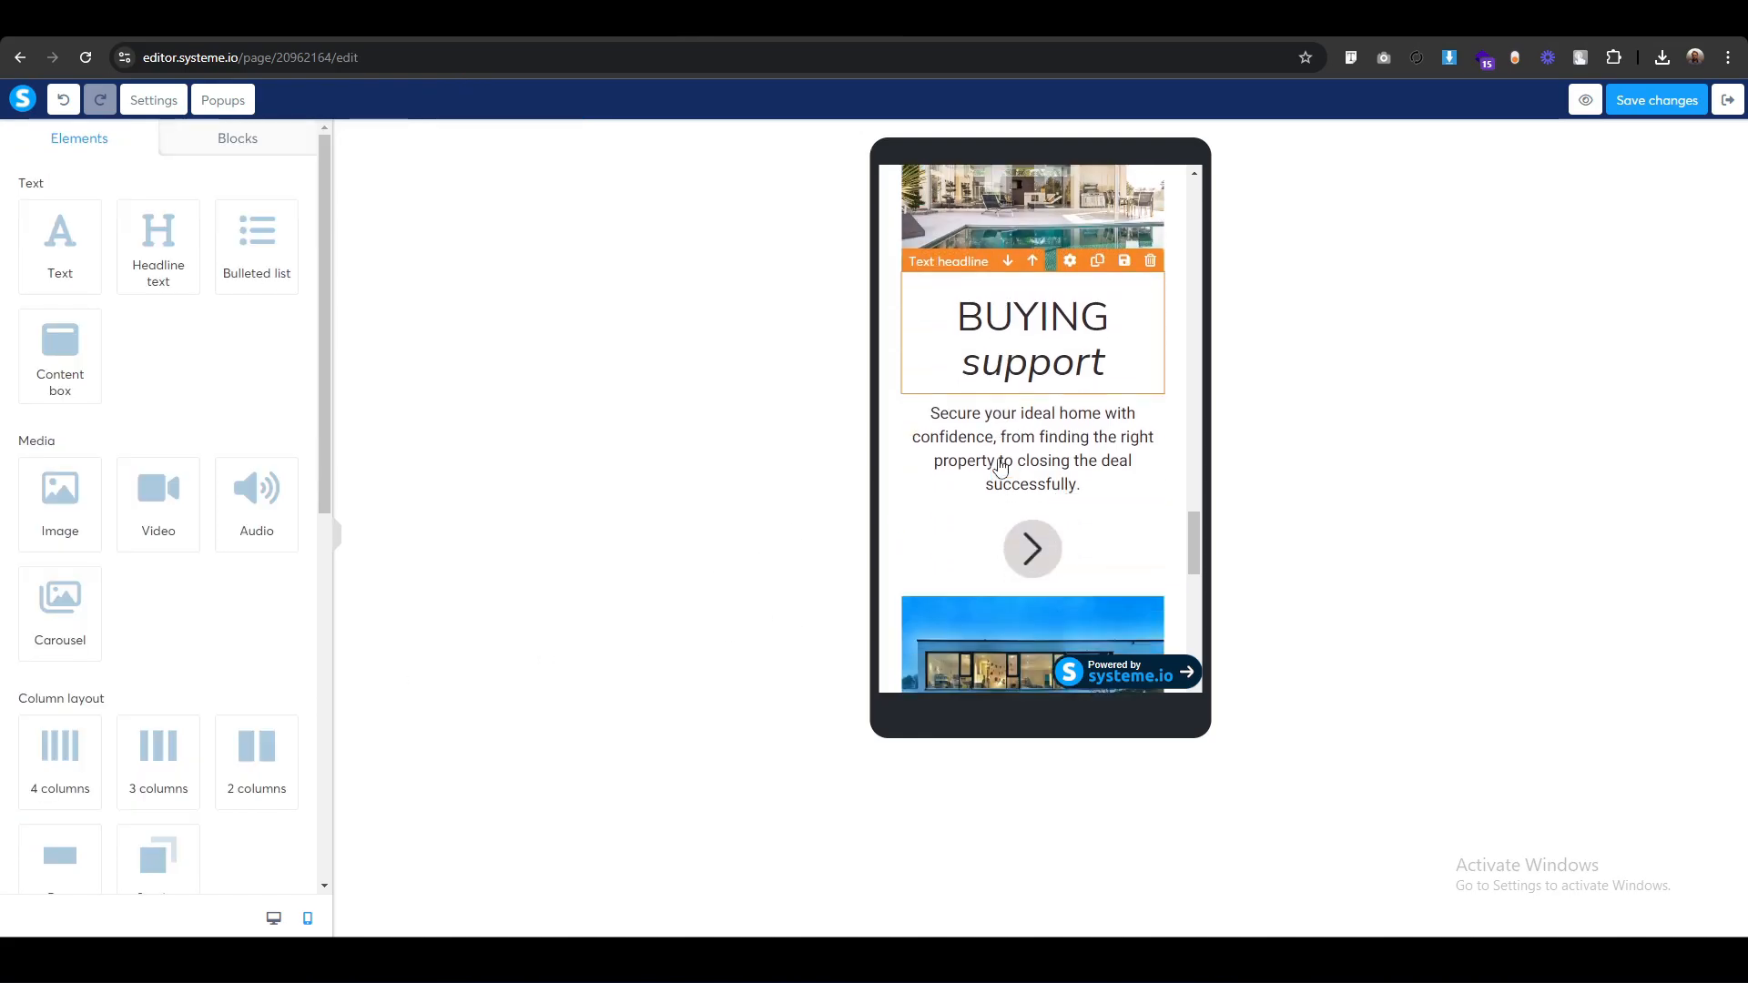
scroll(920, 503, "up", 2)
scroll(1047, 465, "down", 3)
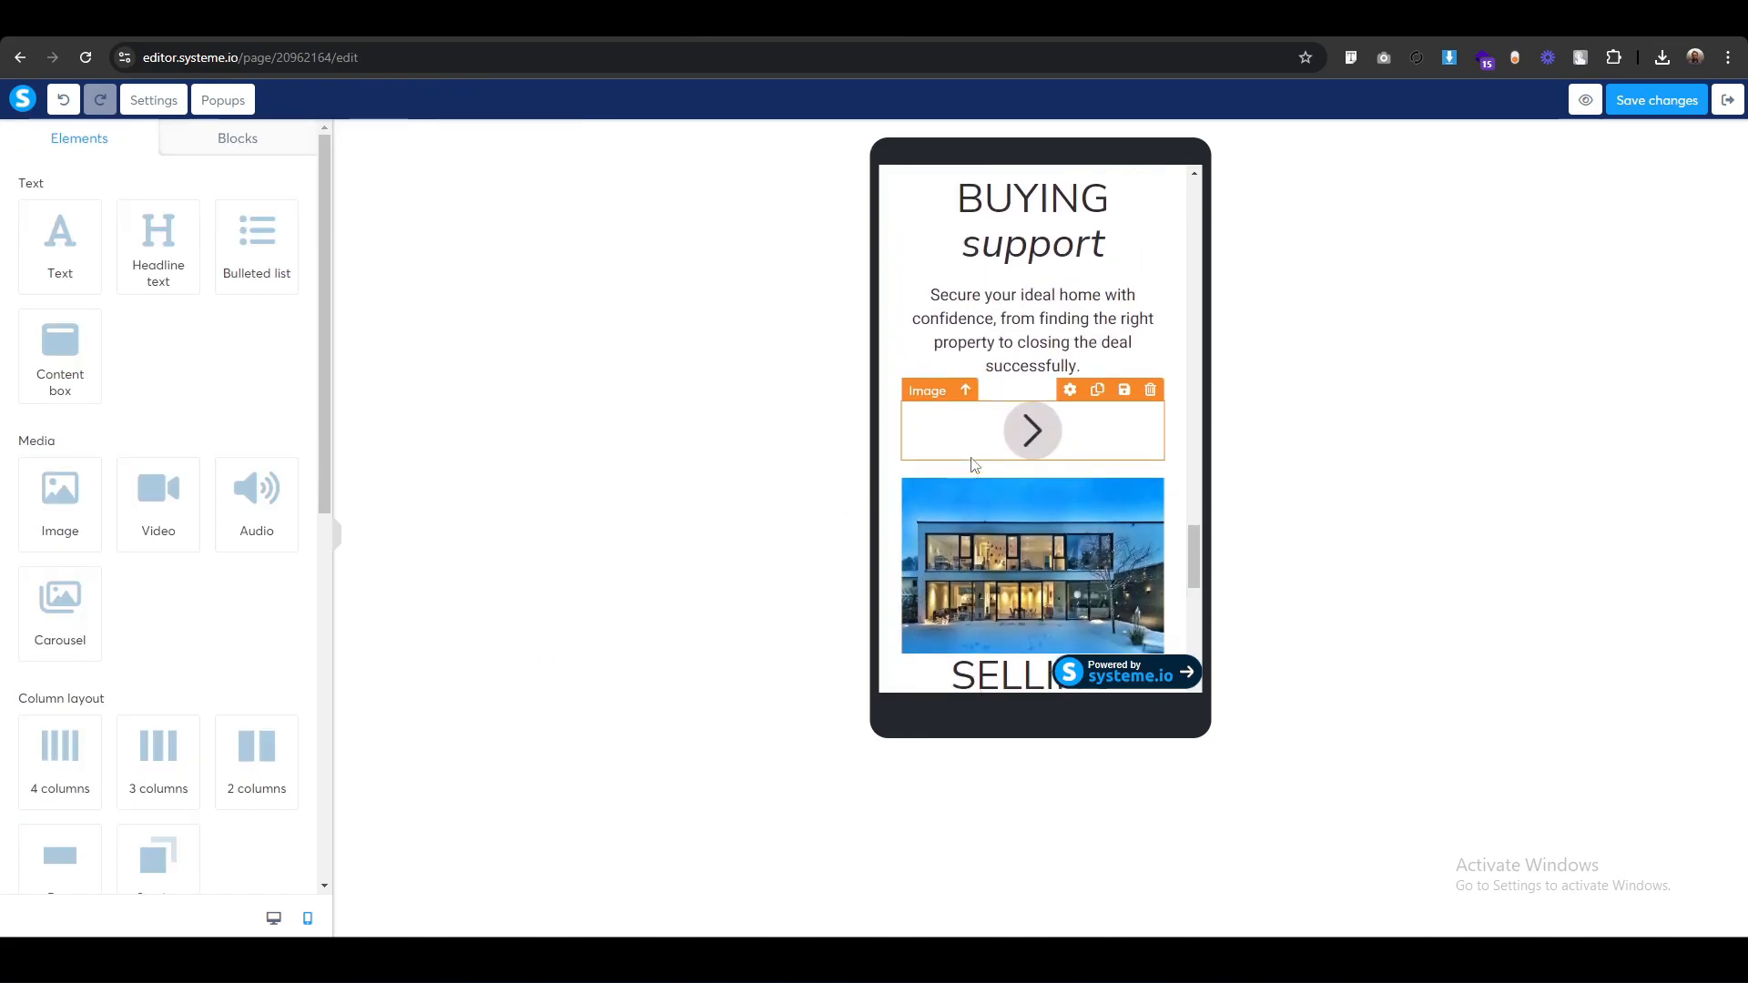
left_click(905, 407)
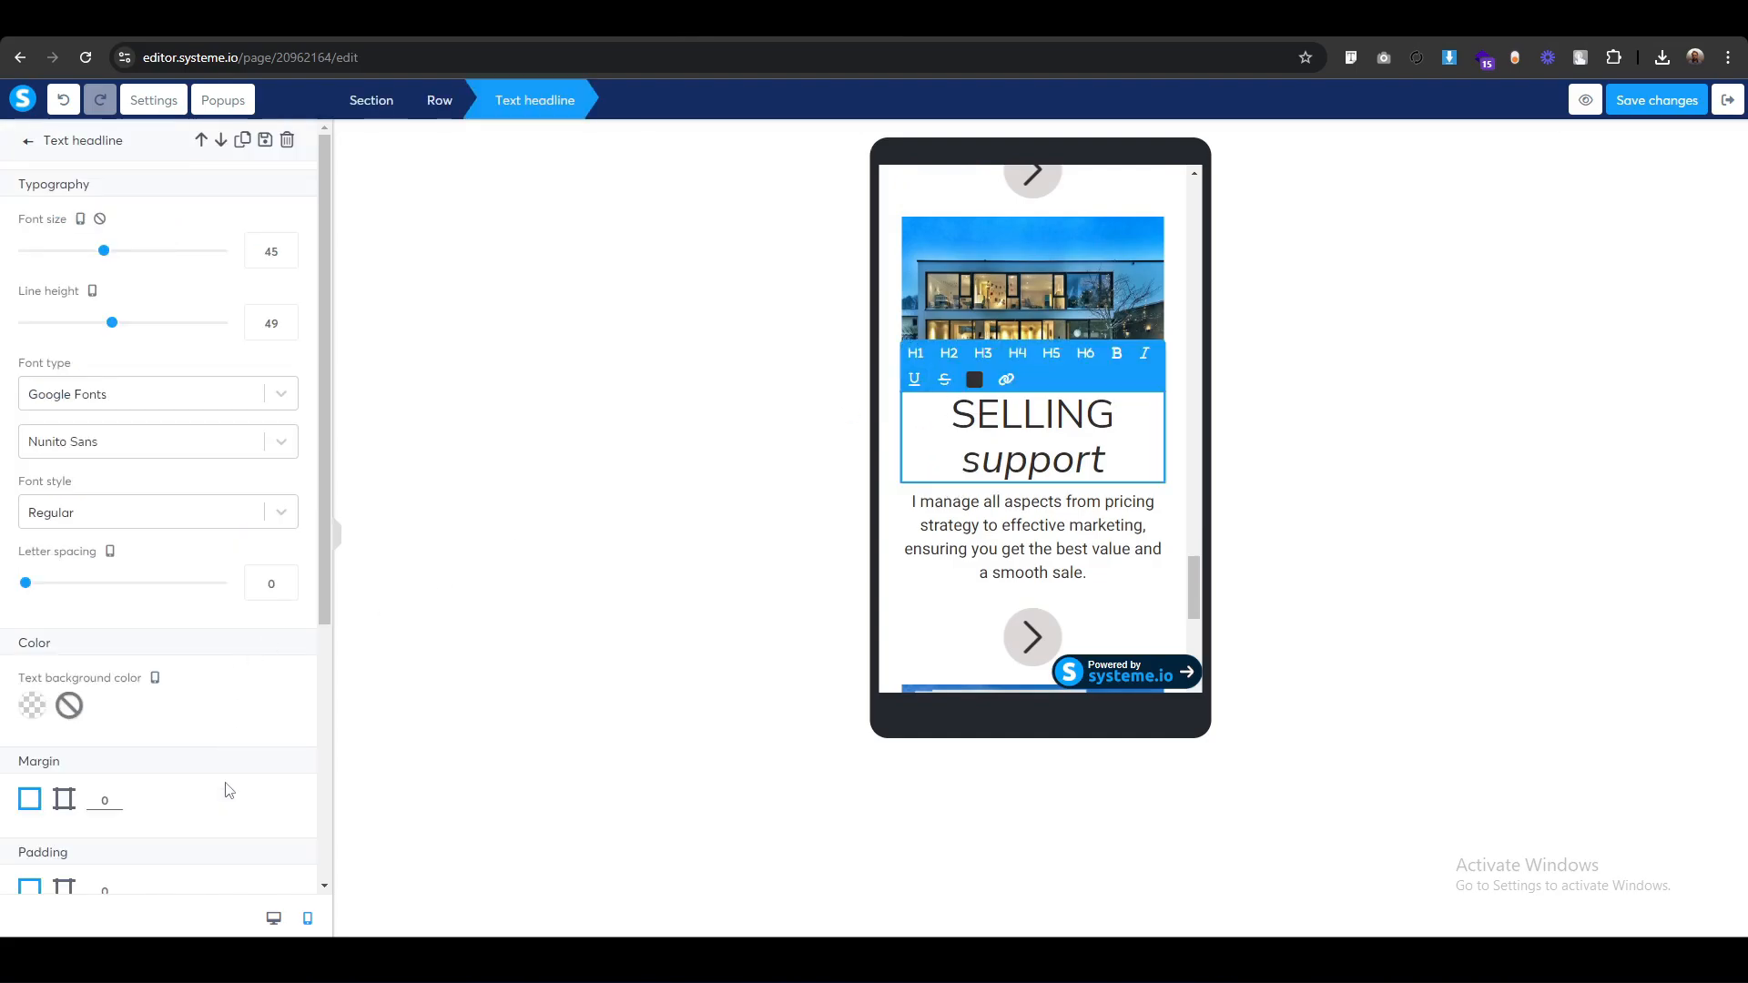
scroll(229, 790, "down", 3)
left_click(64, 616)
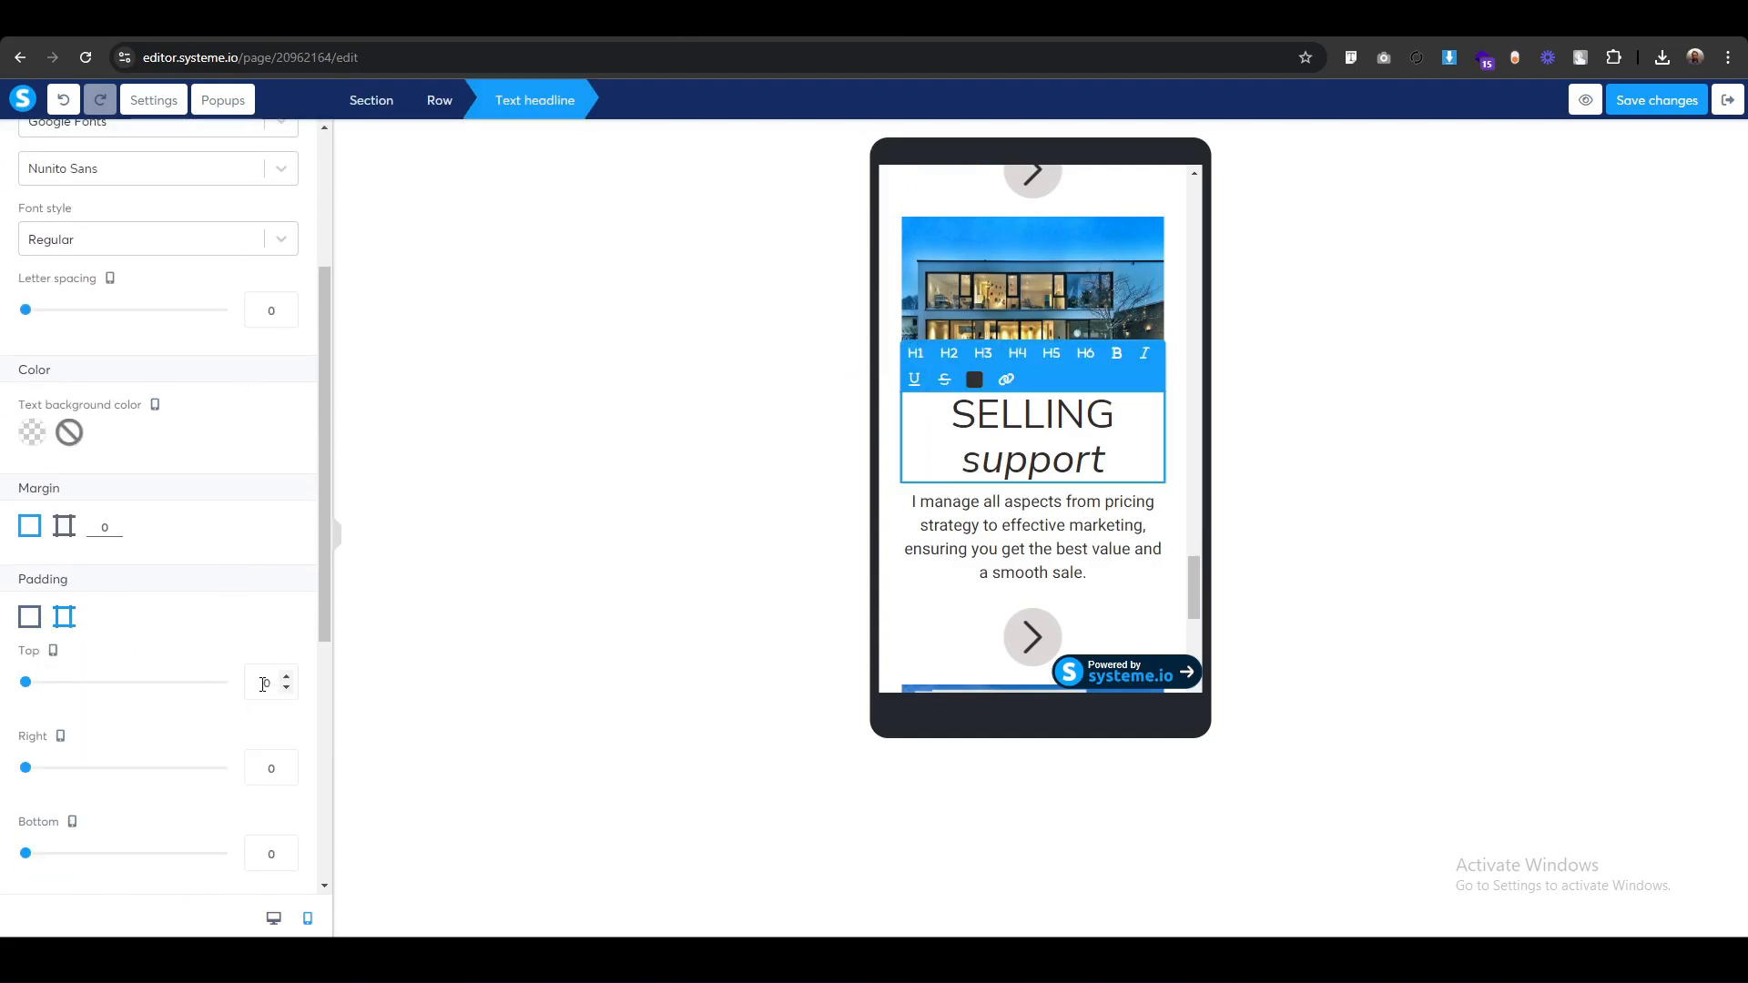
type("25")
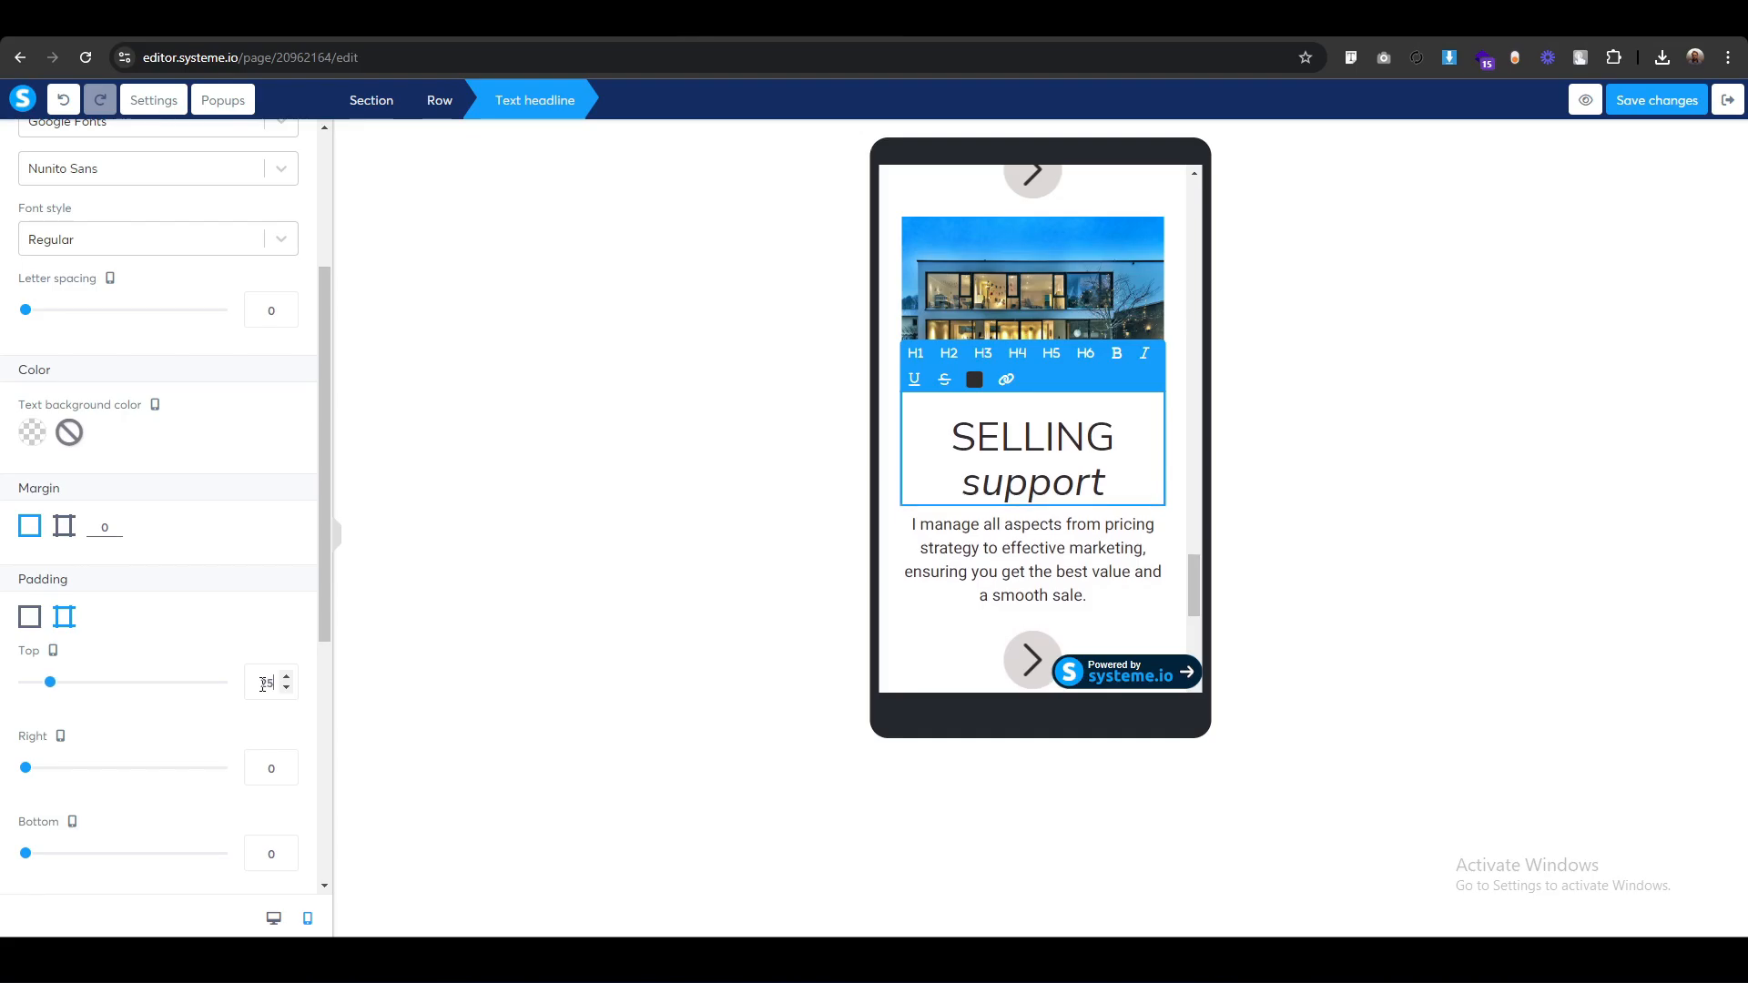
left_click(704, 574)
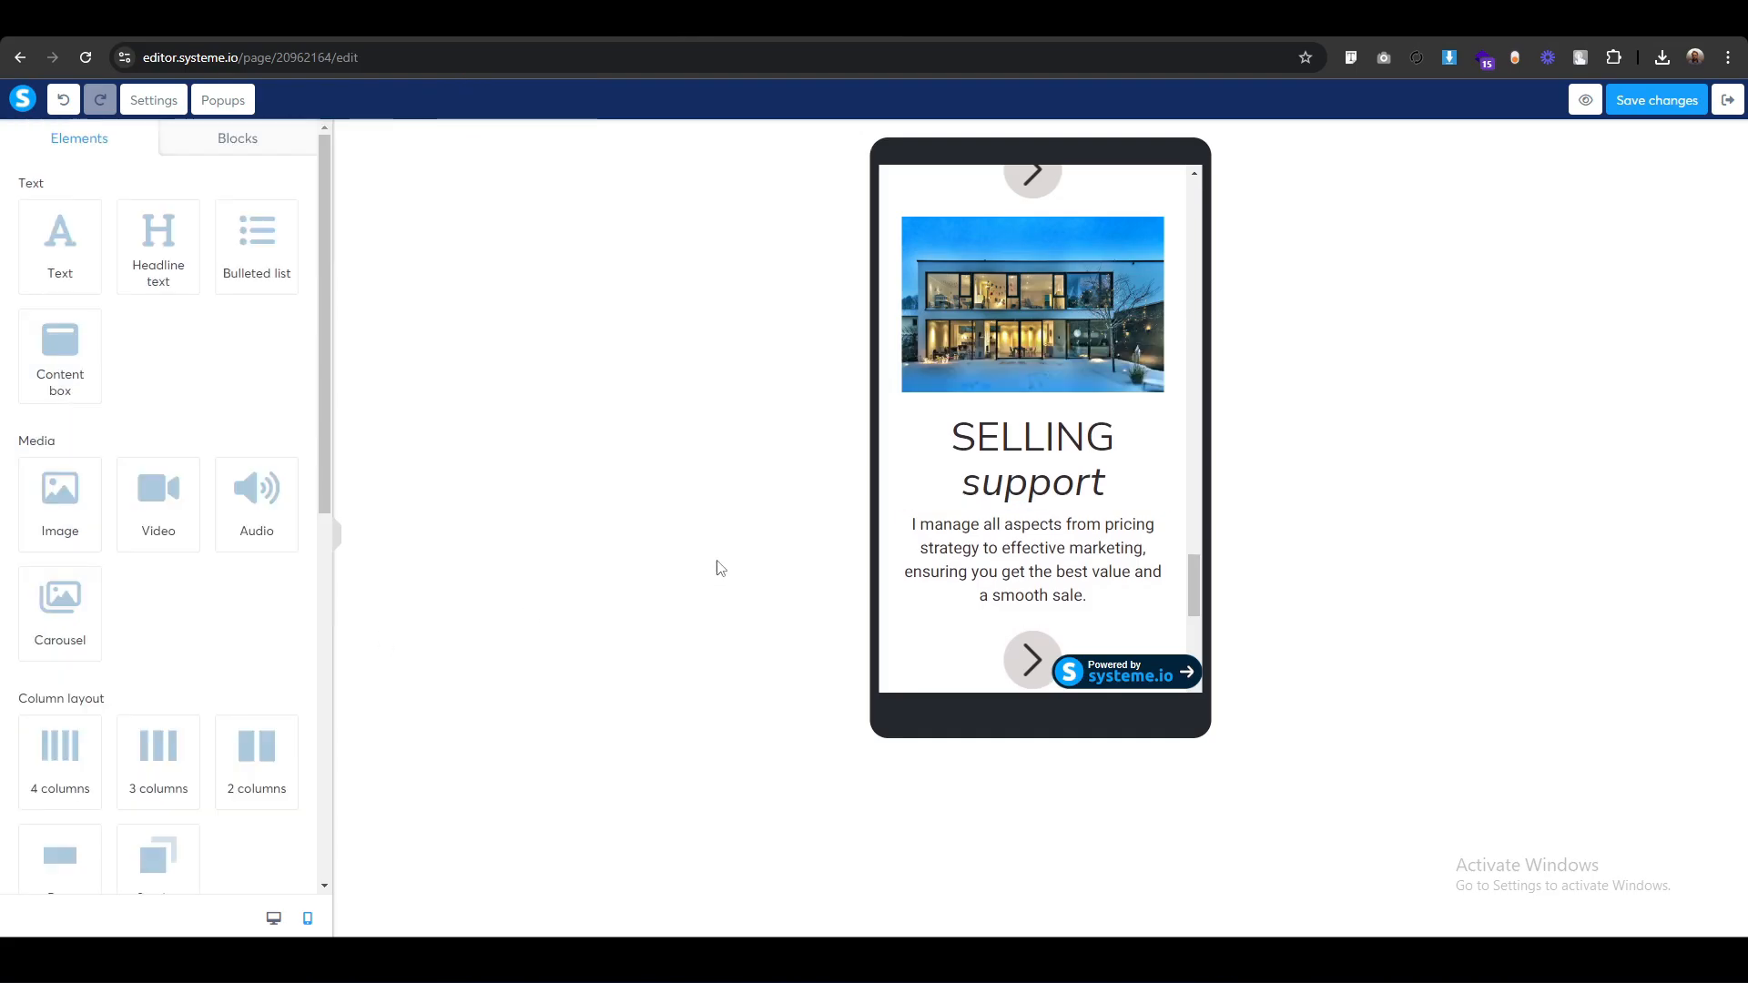
Give the "RENTAL guidance" headline individual padding per side in mobile view, with a top padding of 25.
scroll(925, 513, "down", 4)
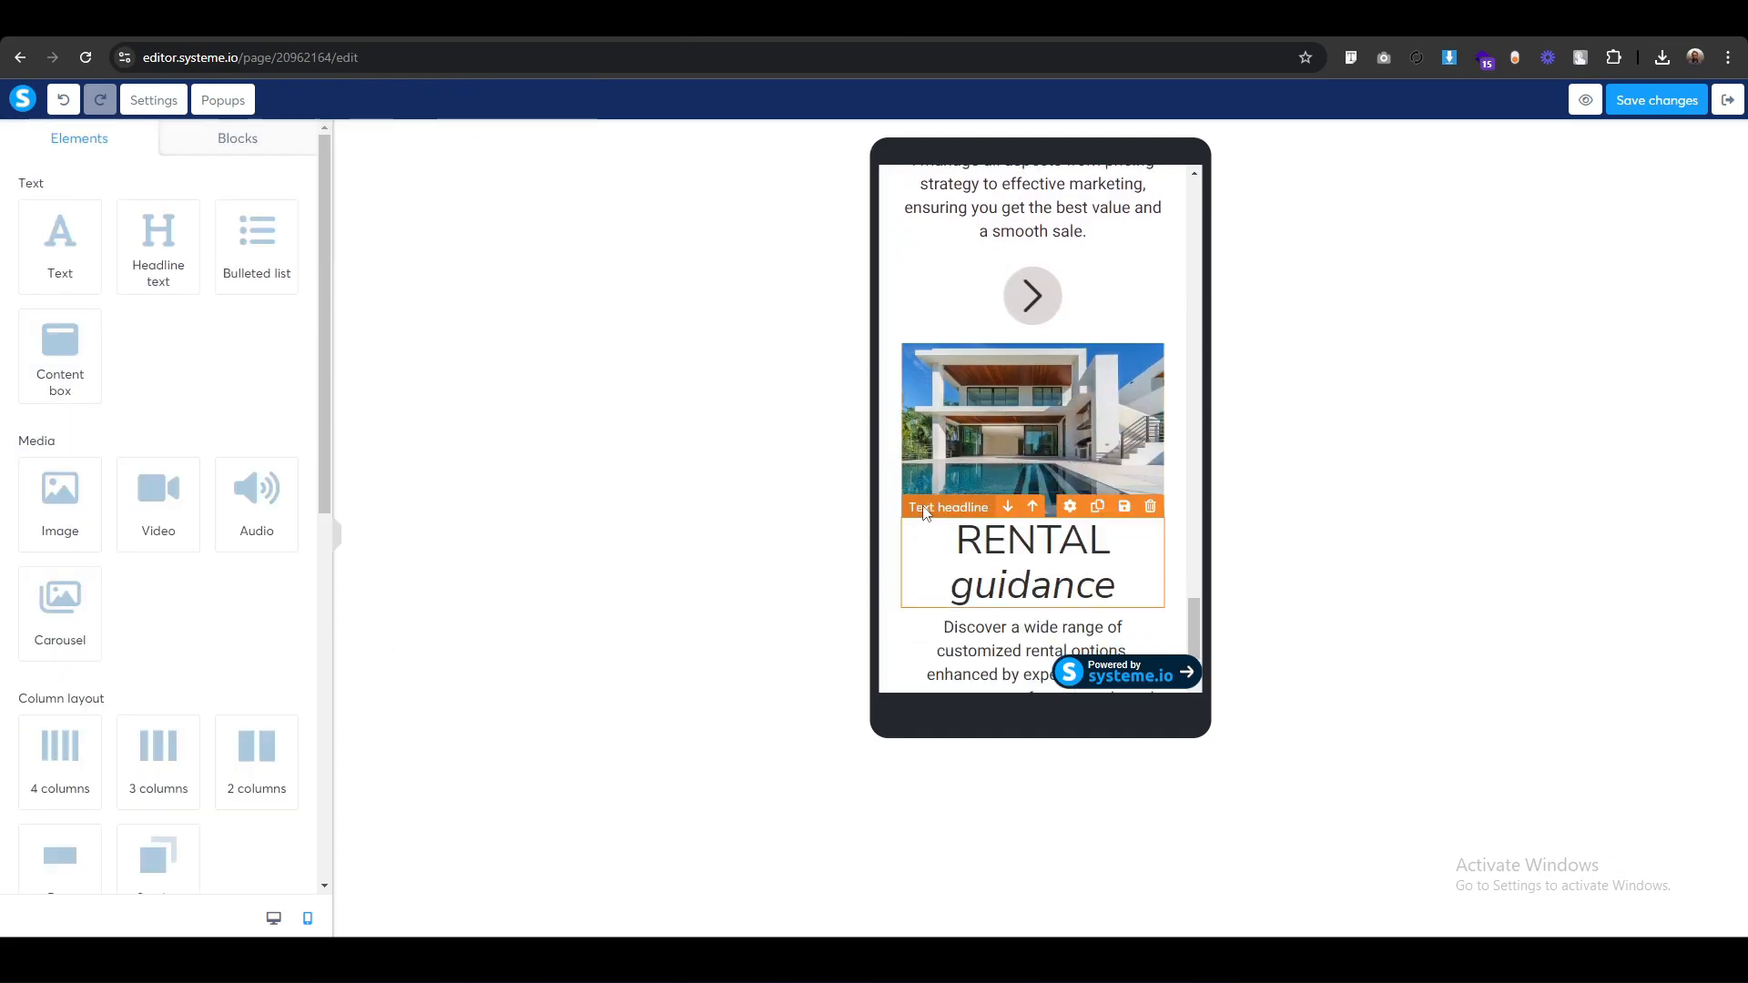
left_click(925, 512)
scroll(89, 640, "down", 6)
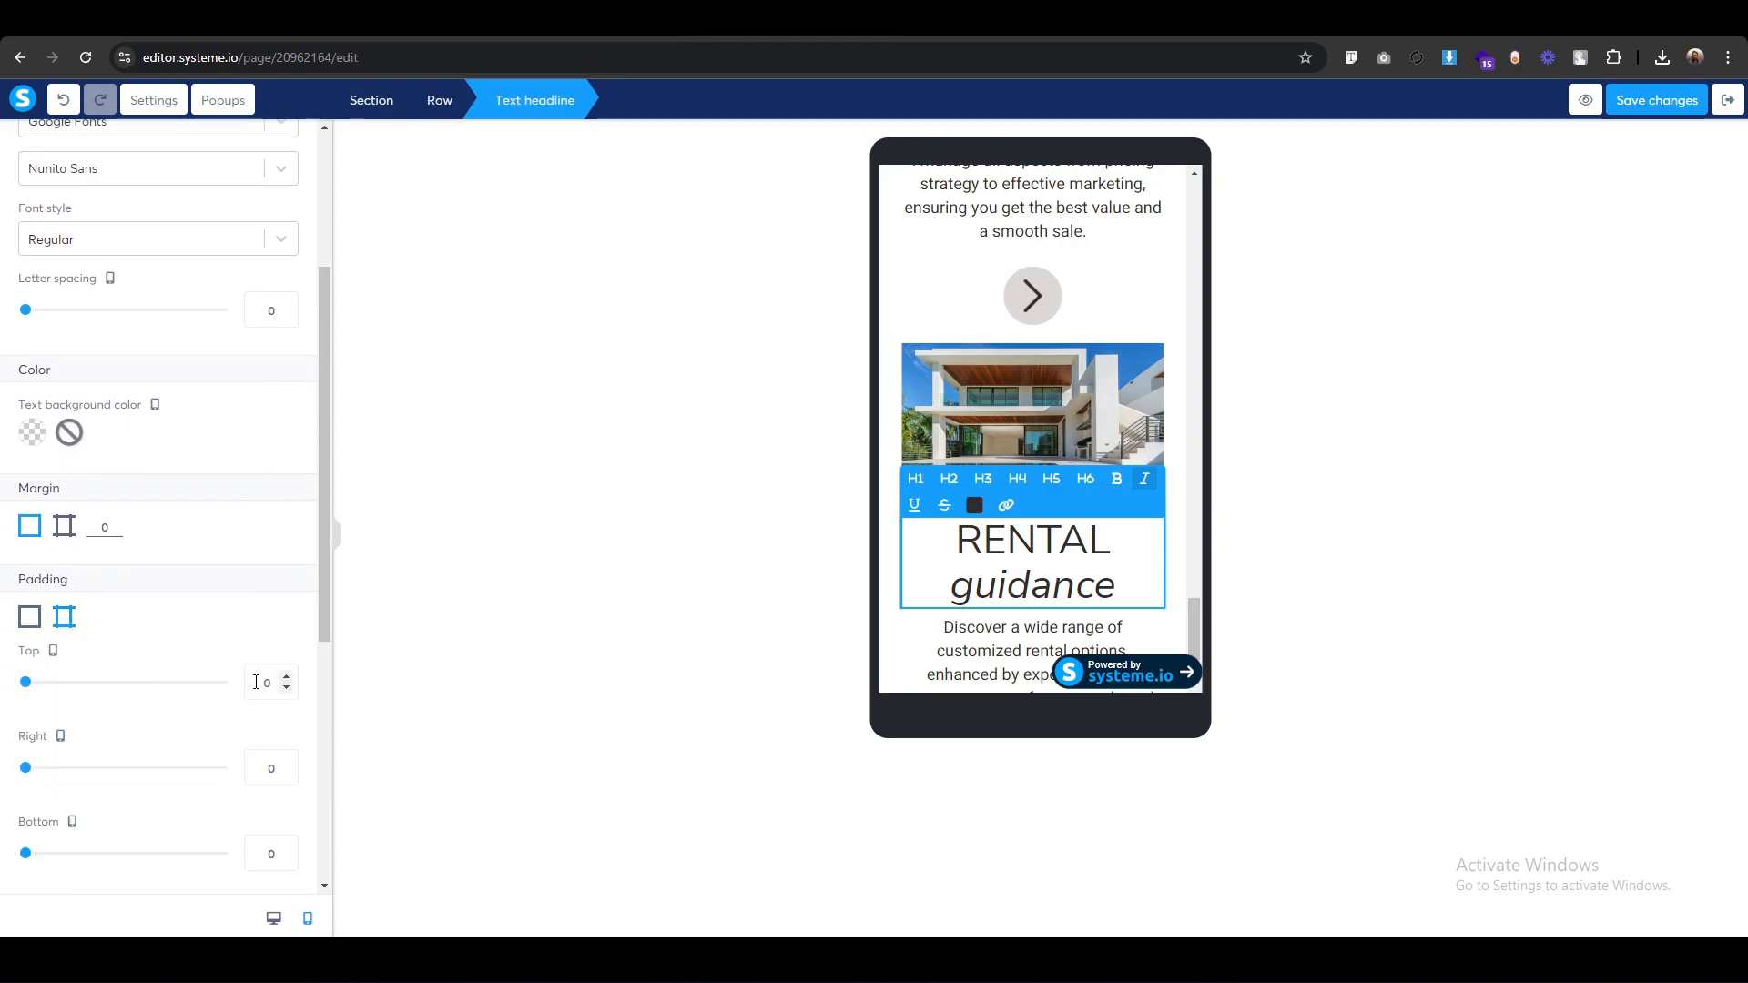
type("25")
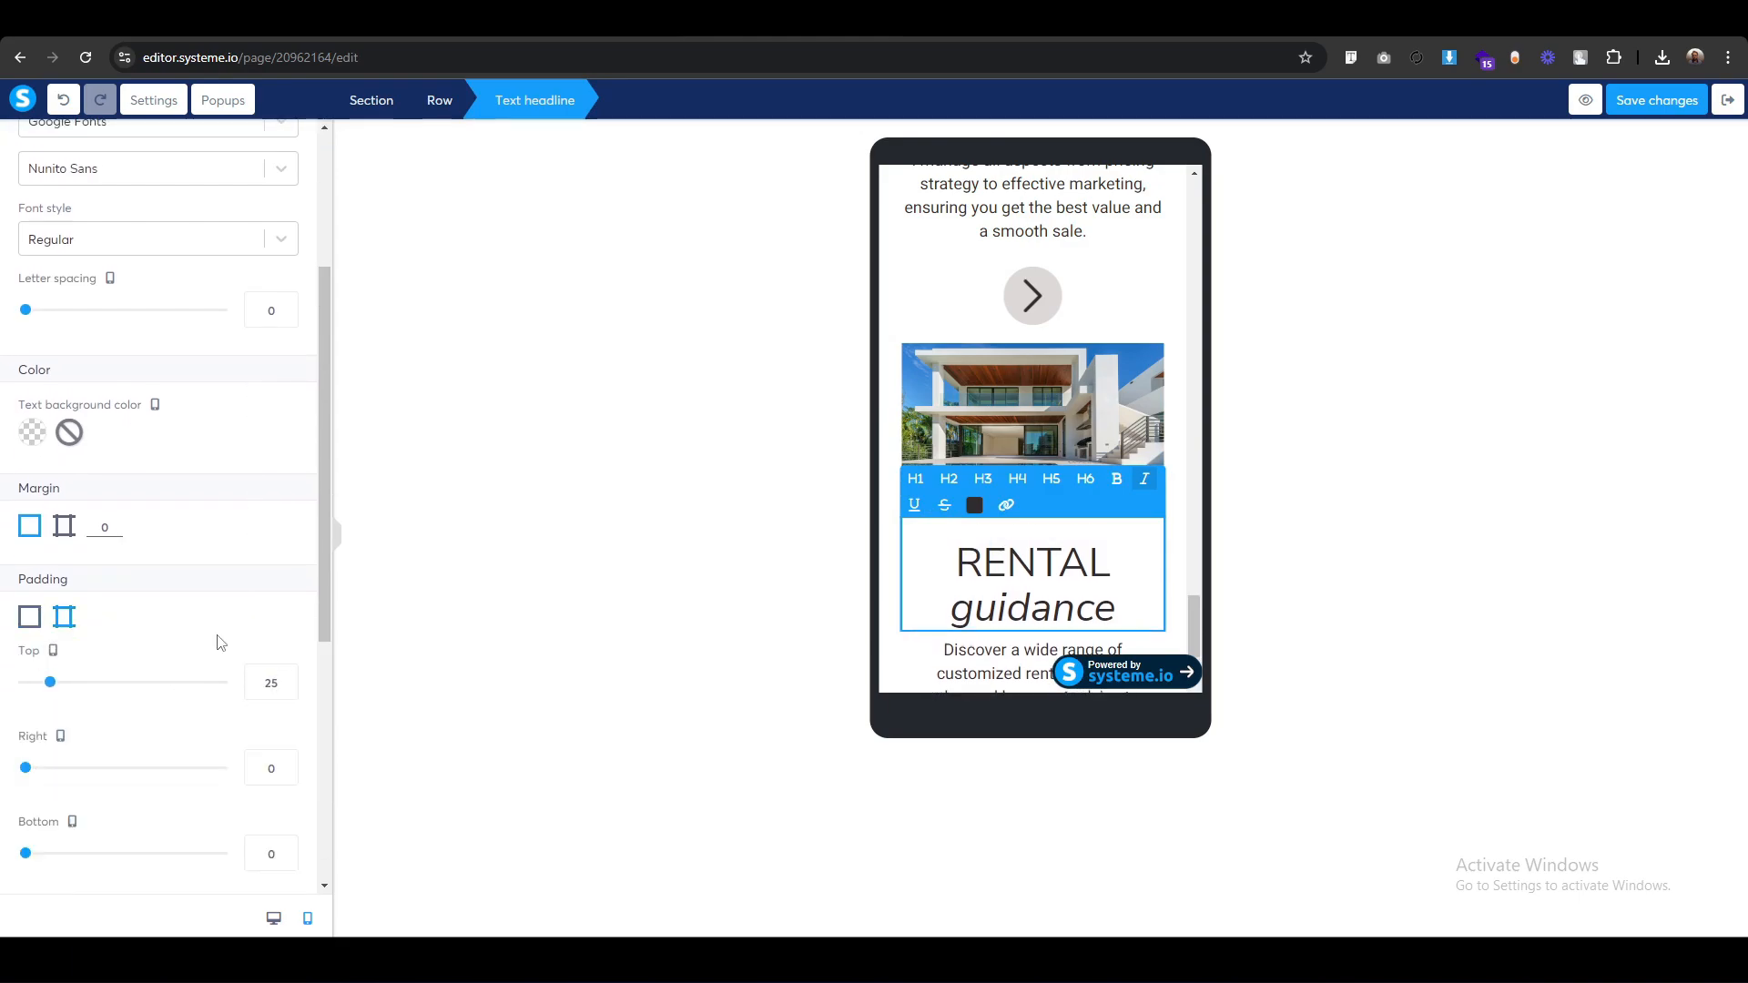
left_click(608, 608)
scroll(1092, 558, "up", 4)
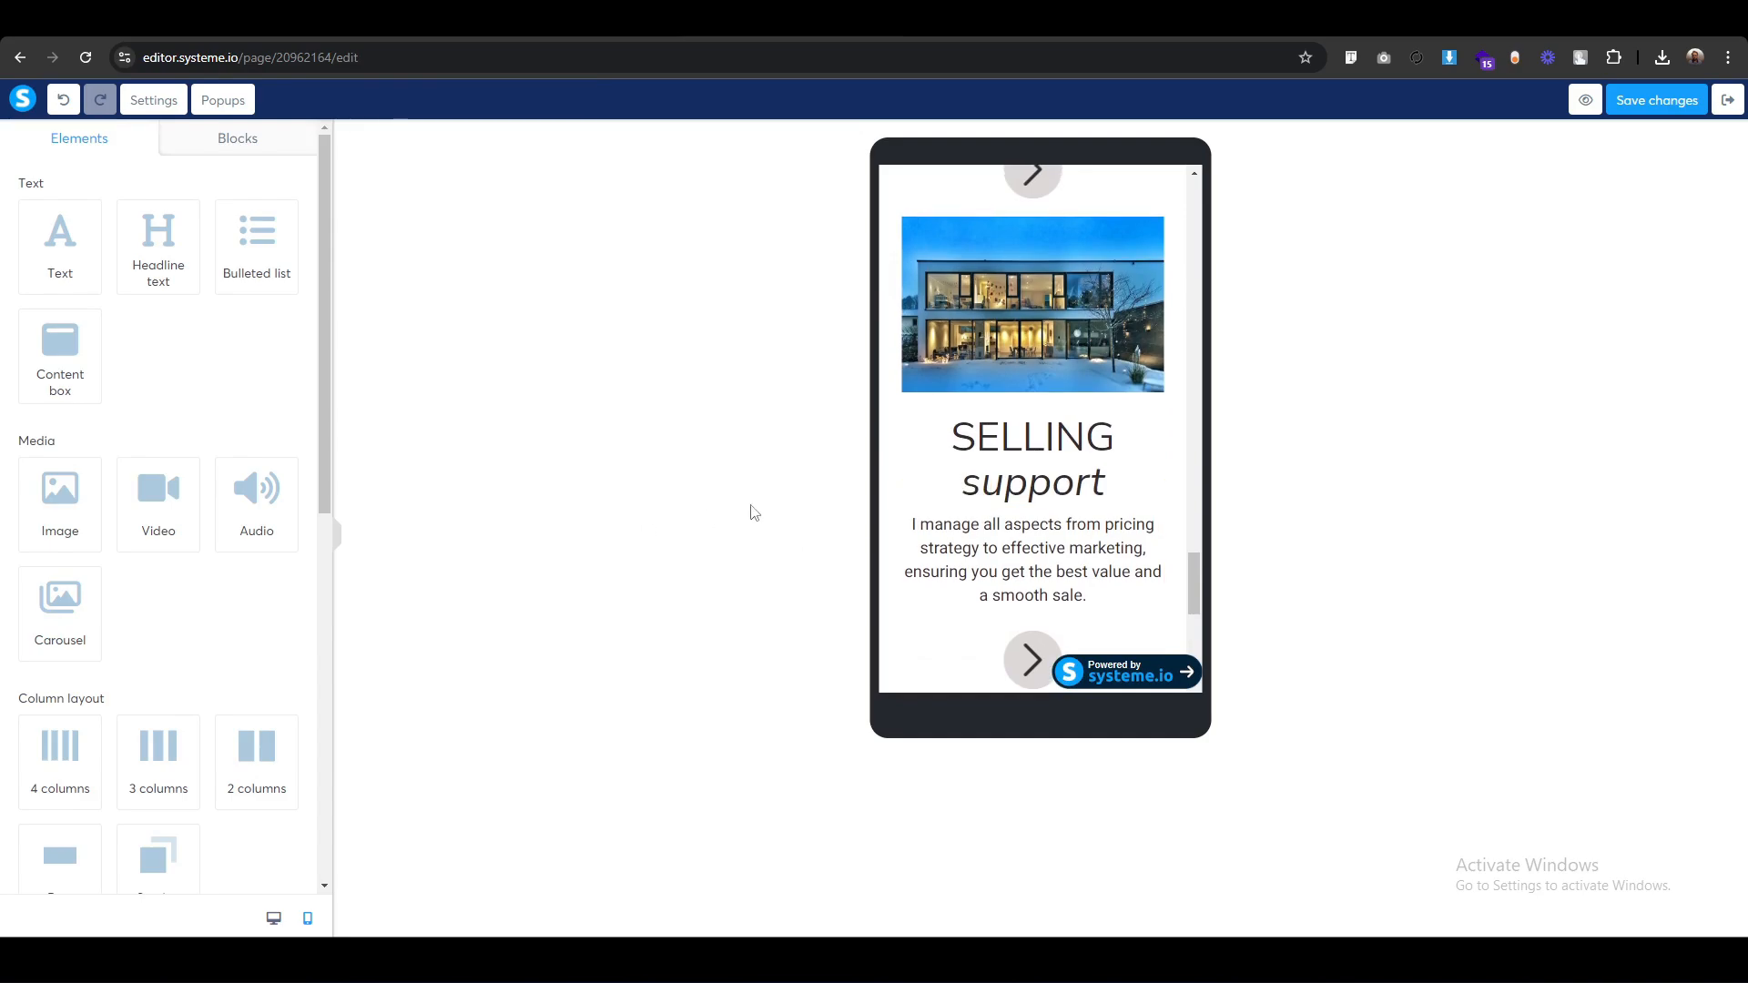
Increase the mobile bottom margin of the arrow image below the "BUYING support" text.
scroll(1025, 529, "up", 3)
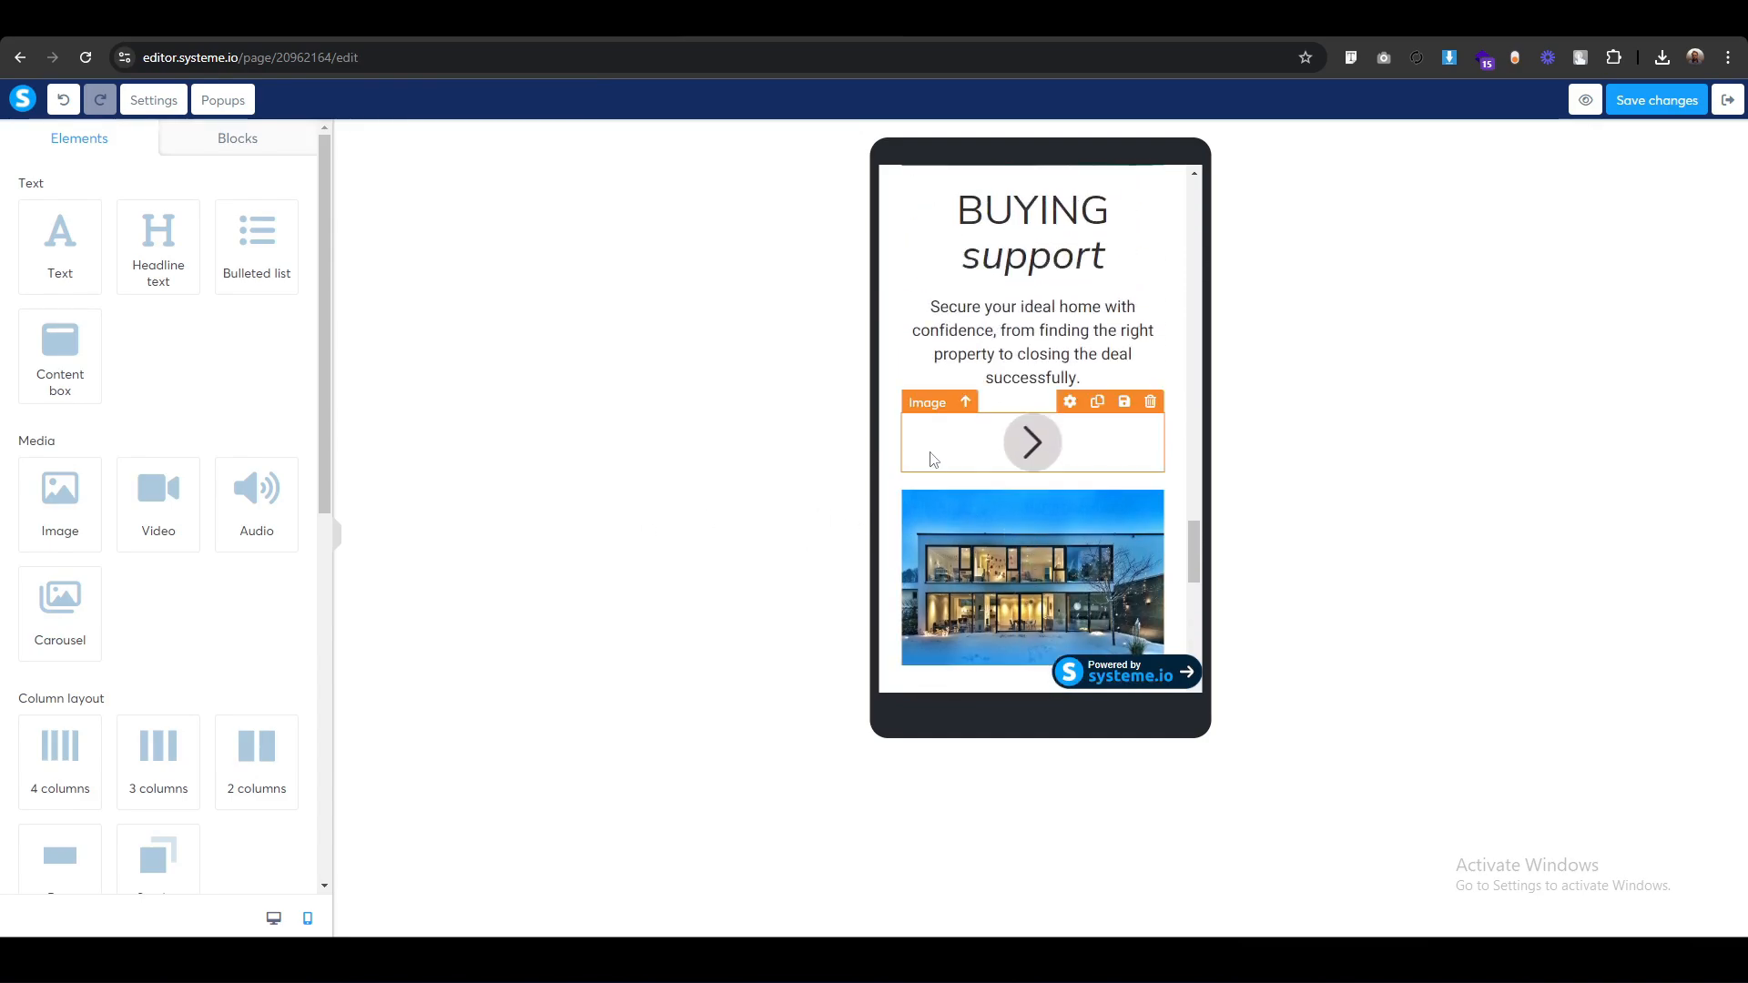
left_click(922, 415)
scroll(95, 722, "down", 3)
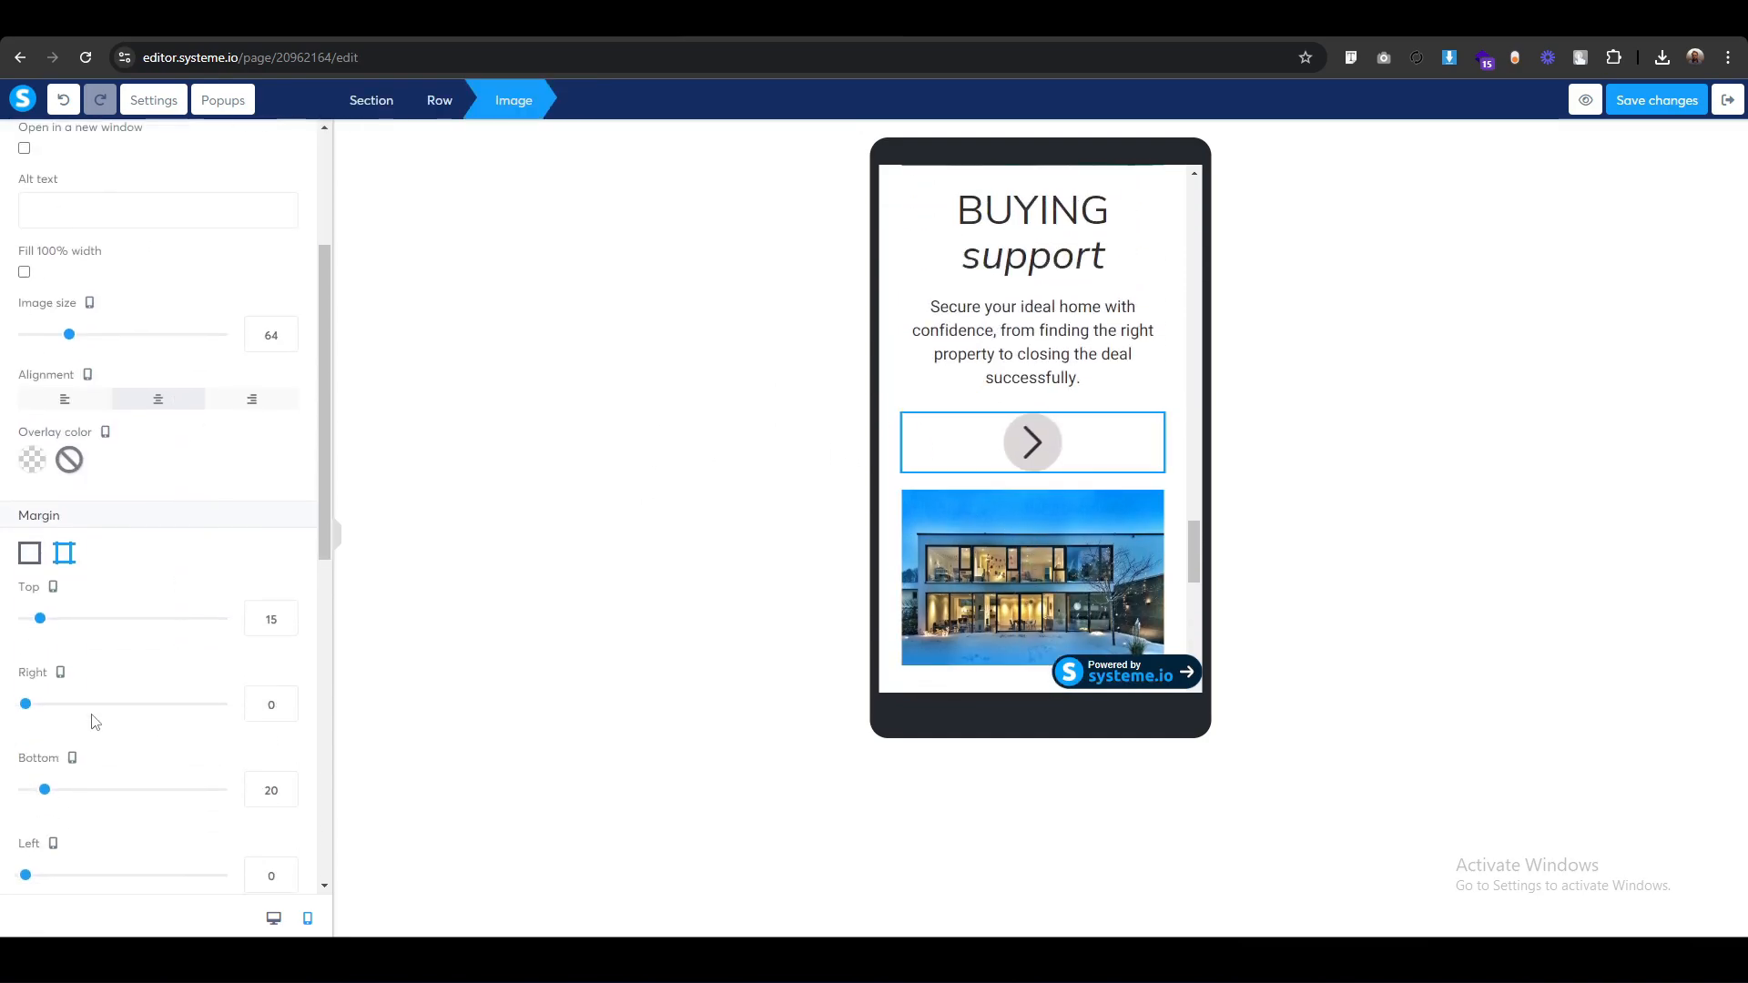
scroll(186, 725, "down", 2)
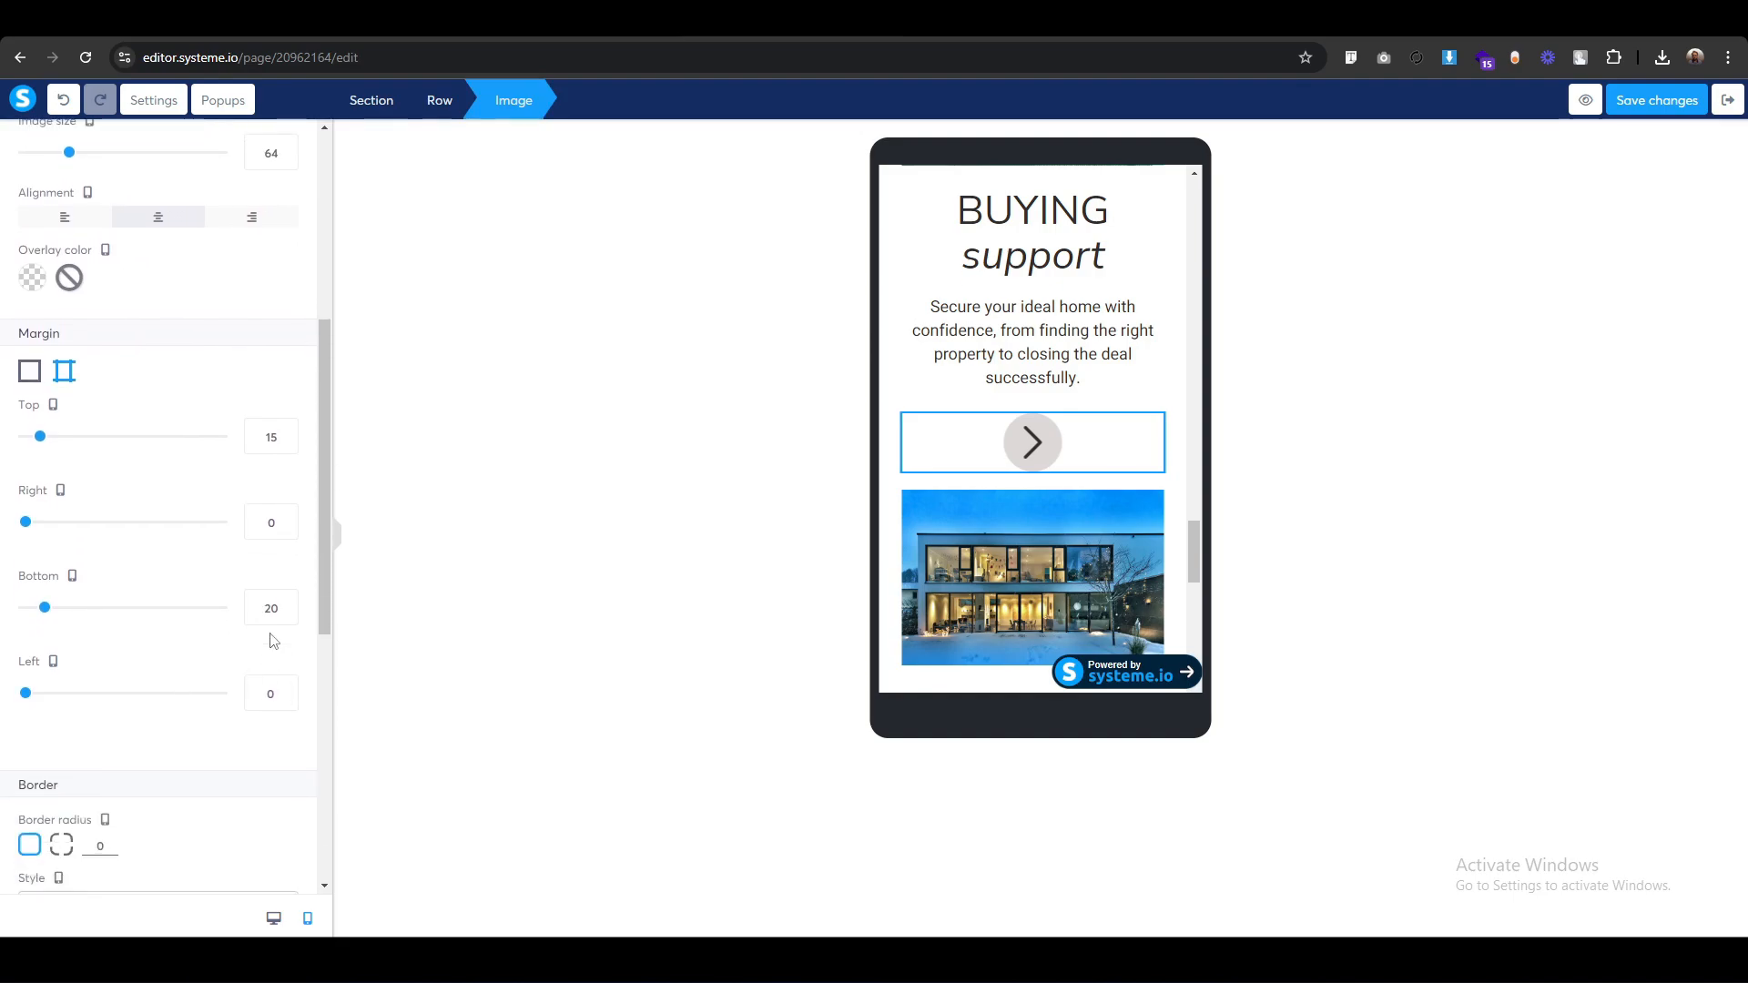
left_click_drag(266, 608, 215, 618)
left_click(649, 531)
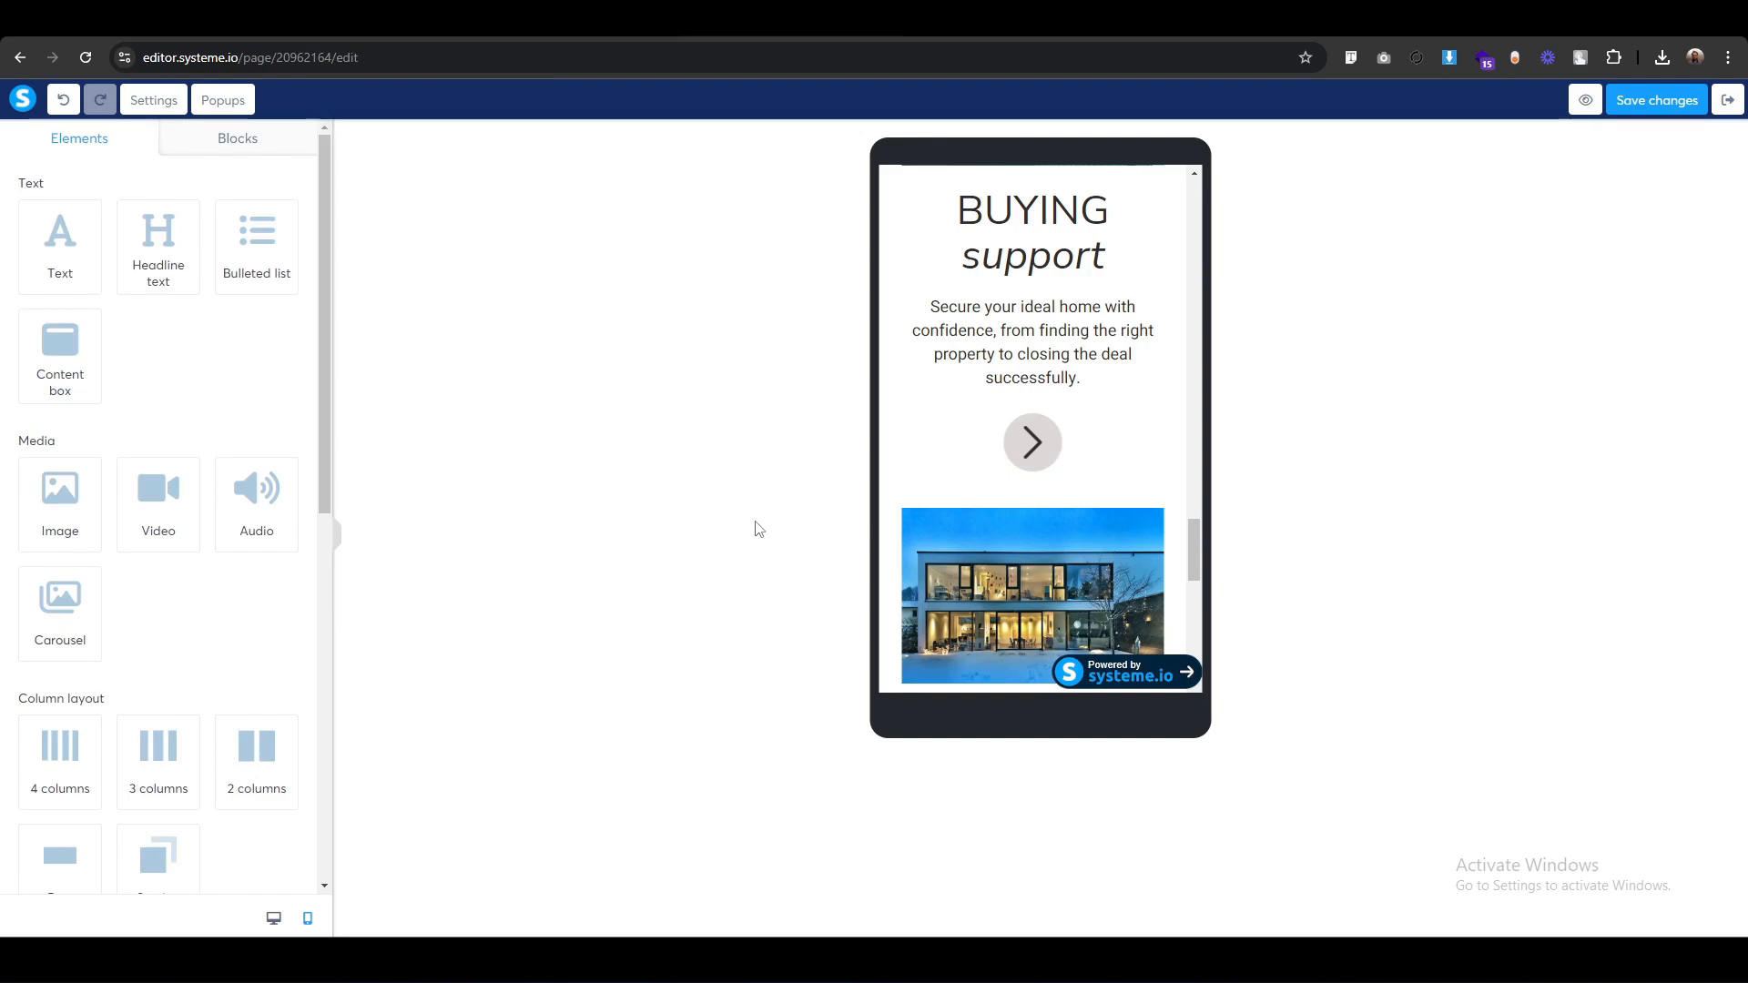
Set the mobile bottom margin of the arrow image below the "SELLING support" text to 40.
scroll(974, 520, "down", 3)
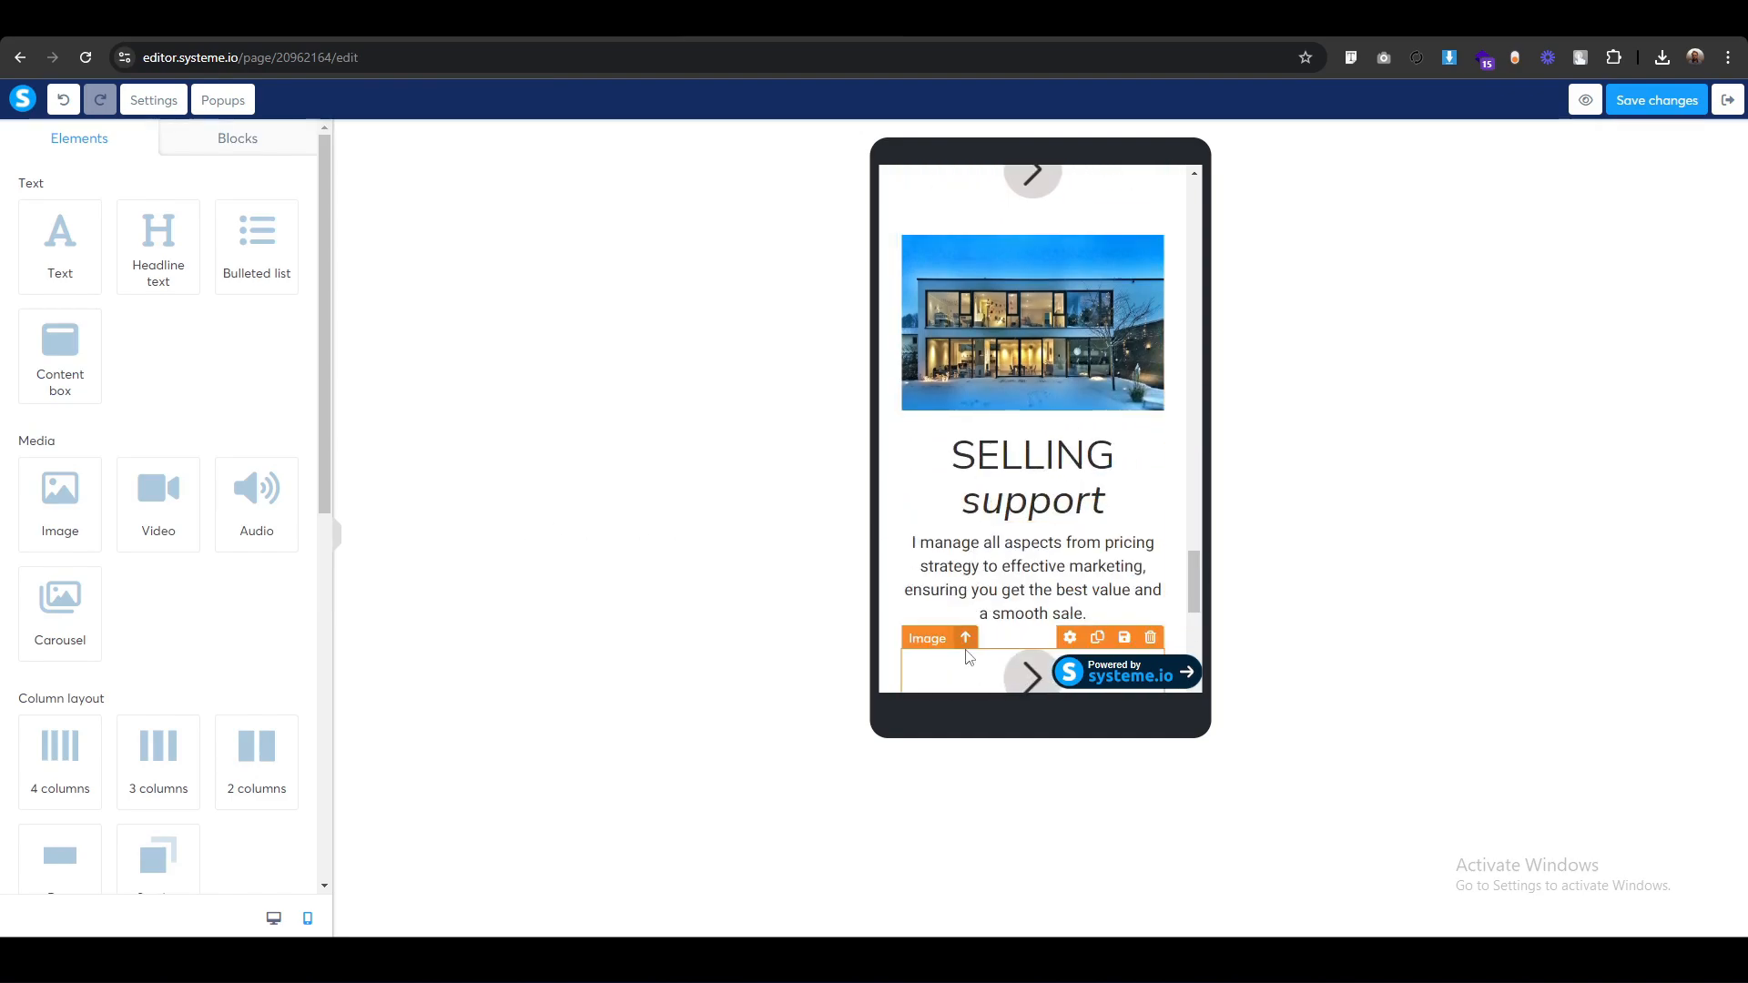
scroll(968, 657, "down", 1)
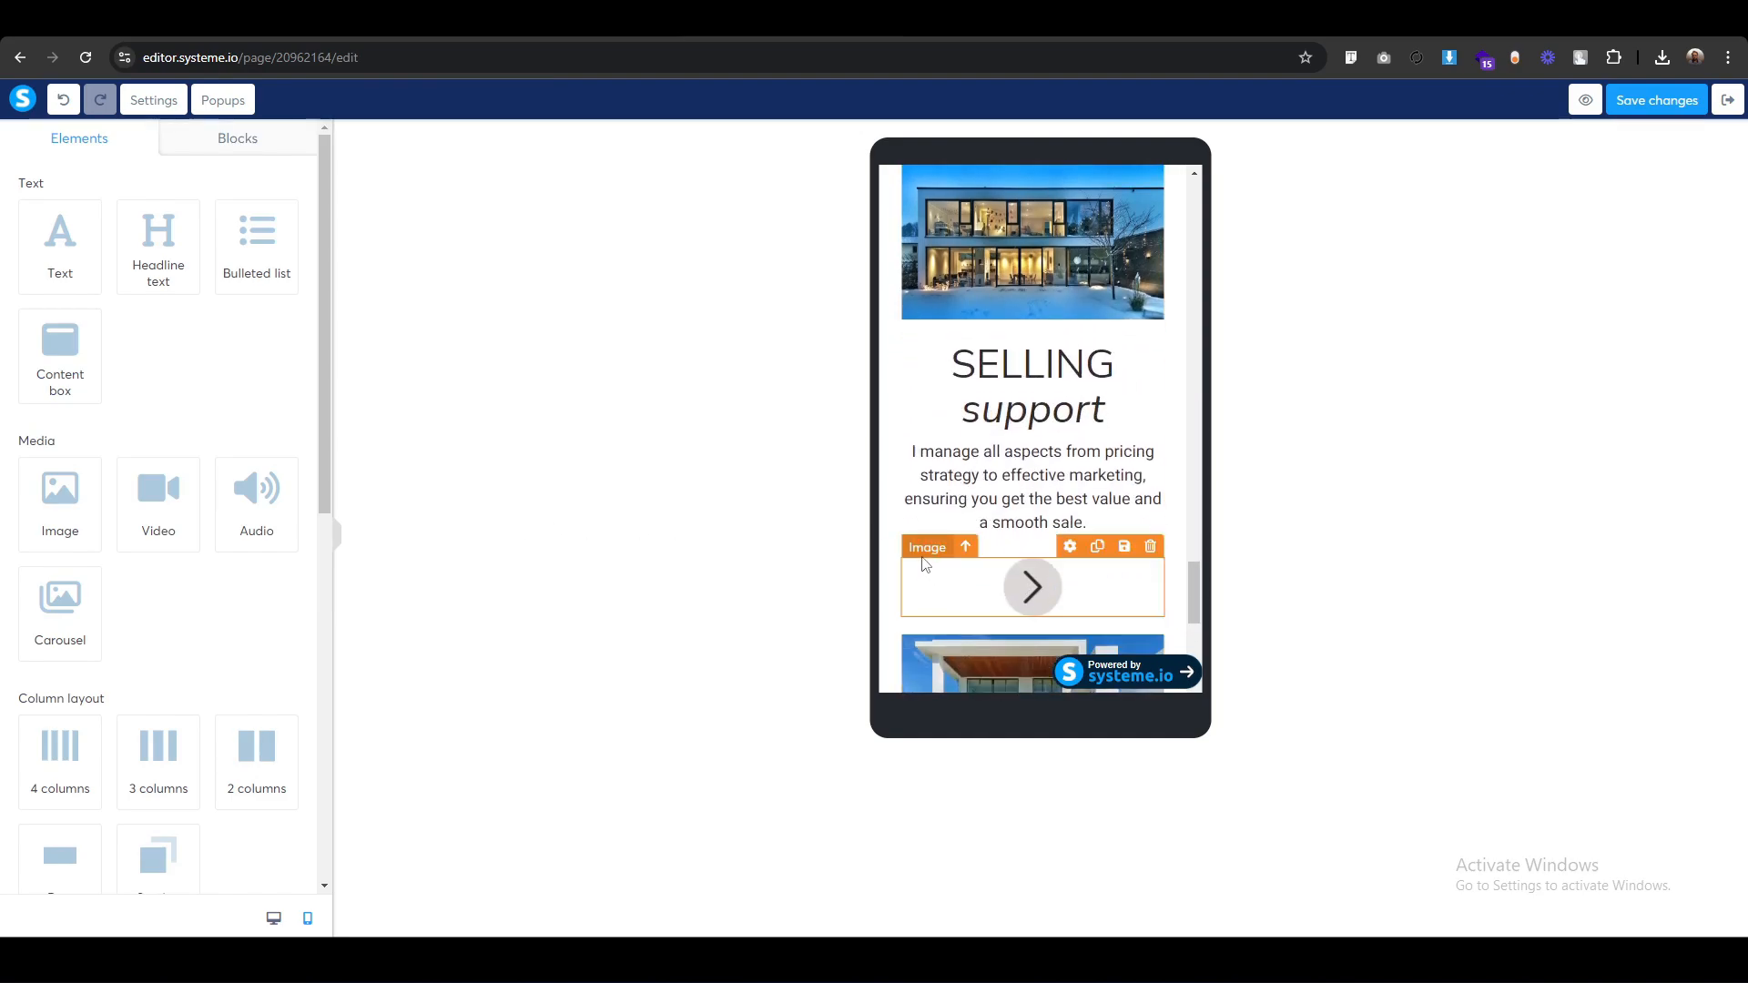
left_click(965, 582)
scroll(235, 660, "down", 3)
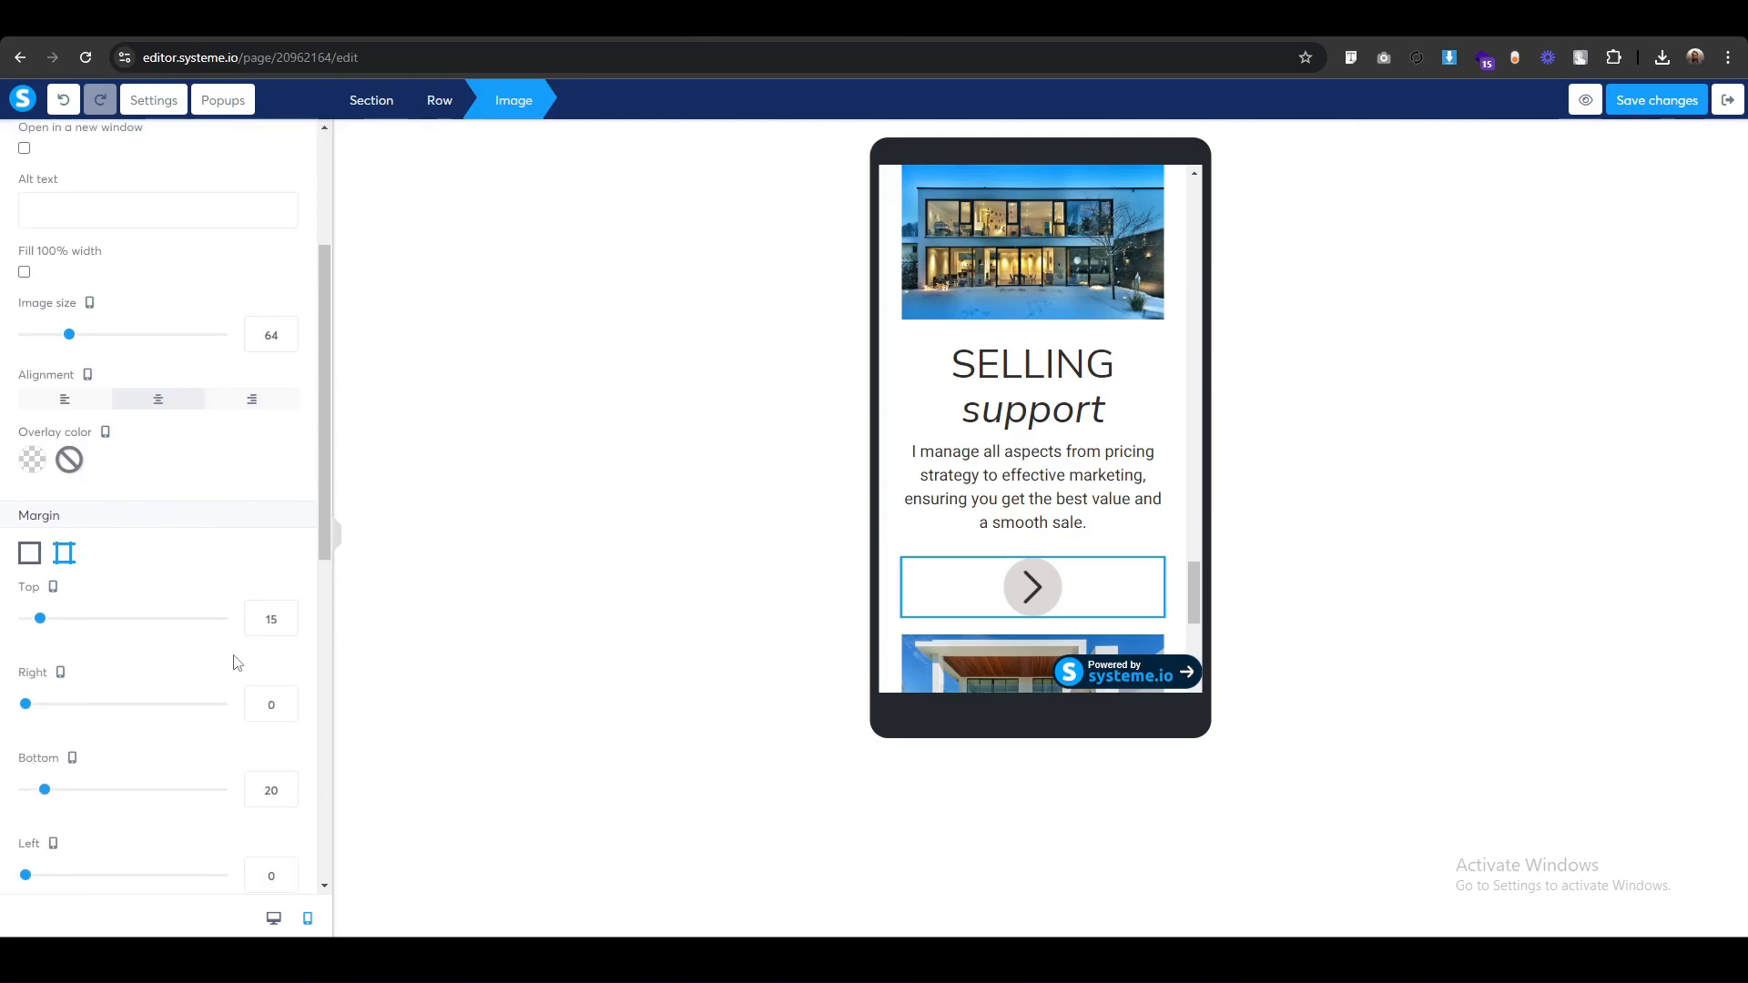
scroll(255, 736, "down", 1)
left_click_drag(267, 705, 212, 712)
type("4")
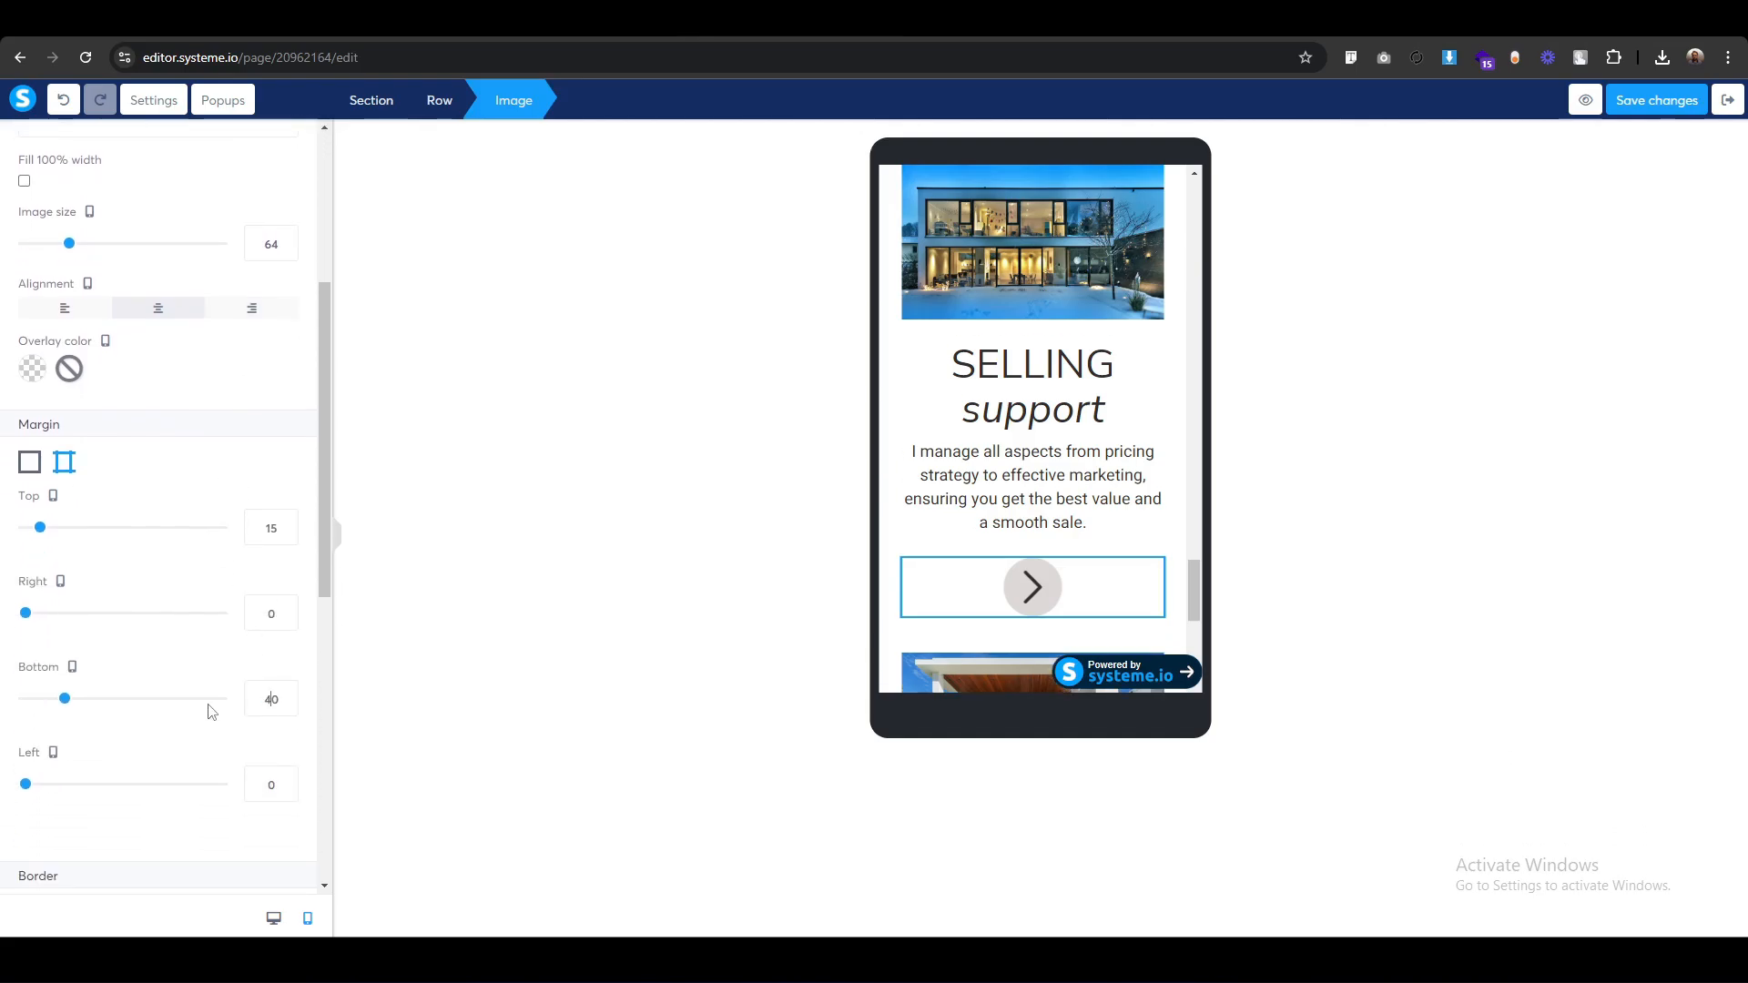
left_click(806, 542)
Set the mobile bottom margin of the arrow image below the "RENTAL guidance" text to 40.
scroll(1085, 550, "down", 4)
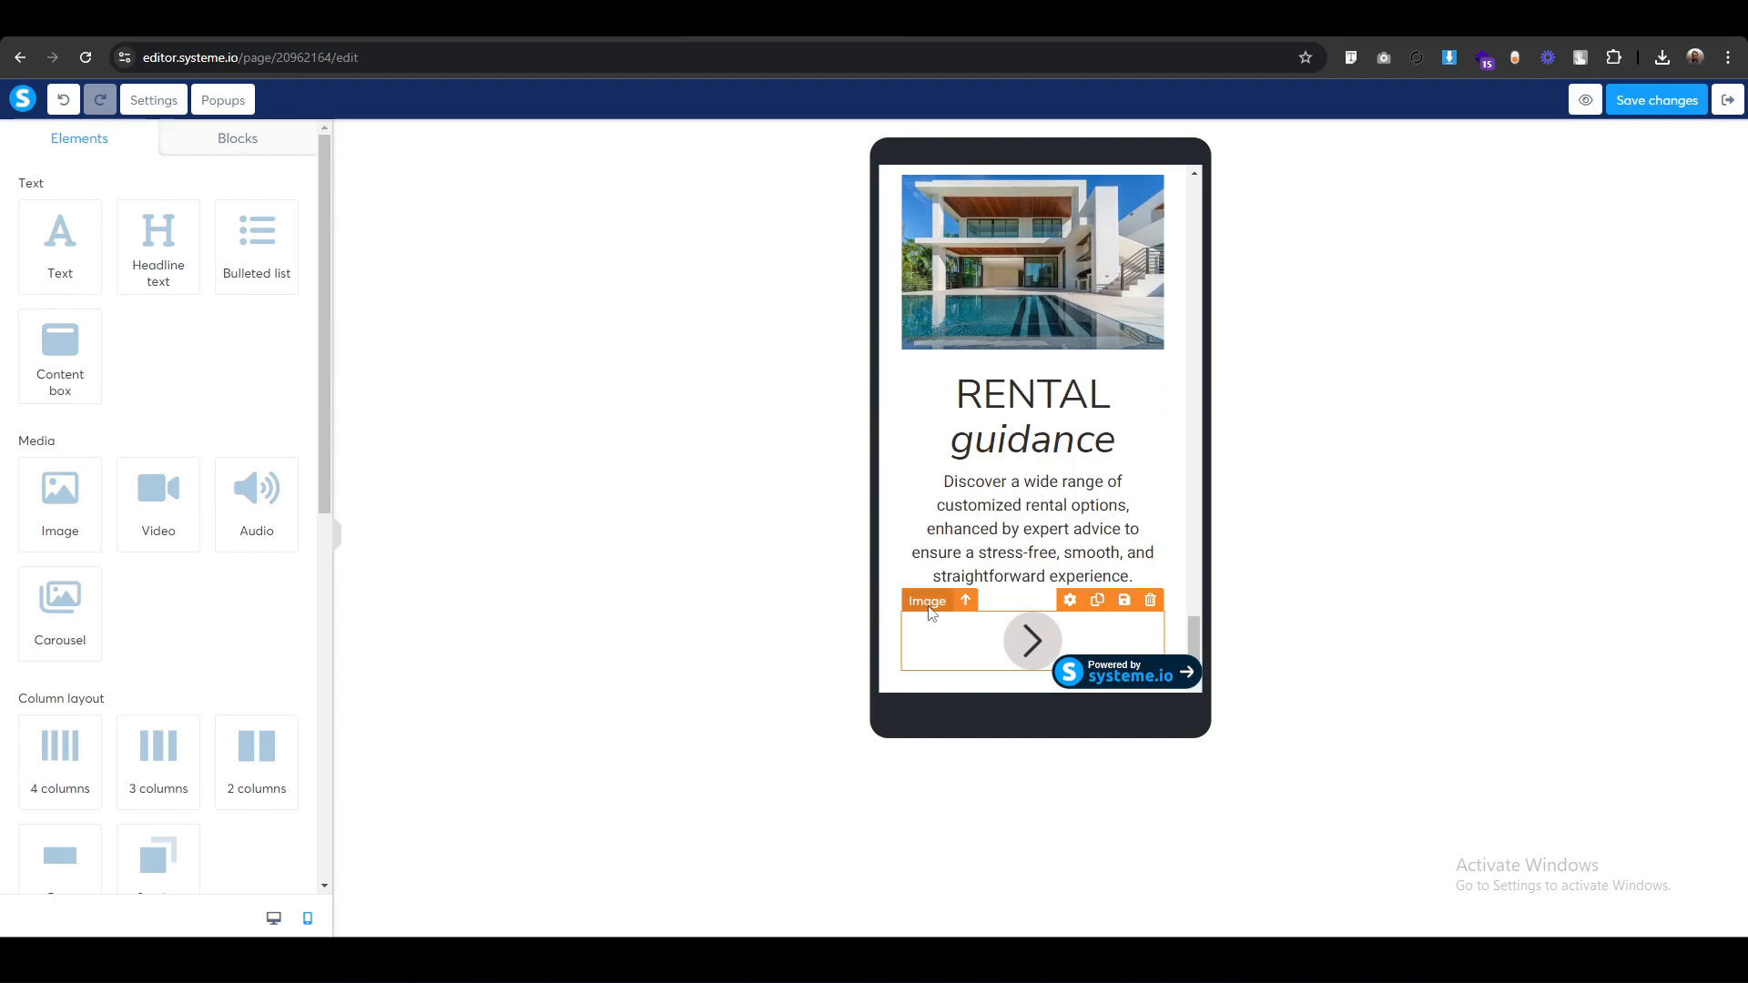
left_click(931, 613)
scroll(264, 619, "down", 4)
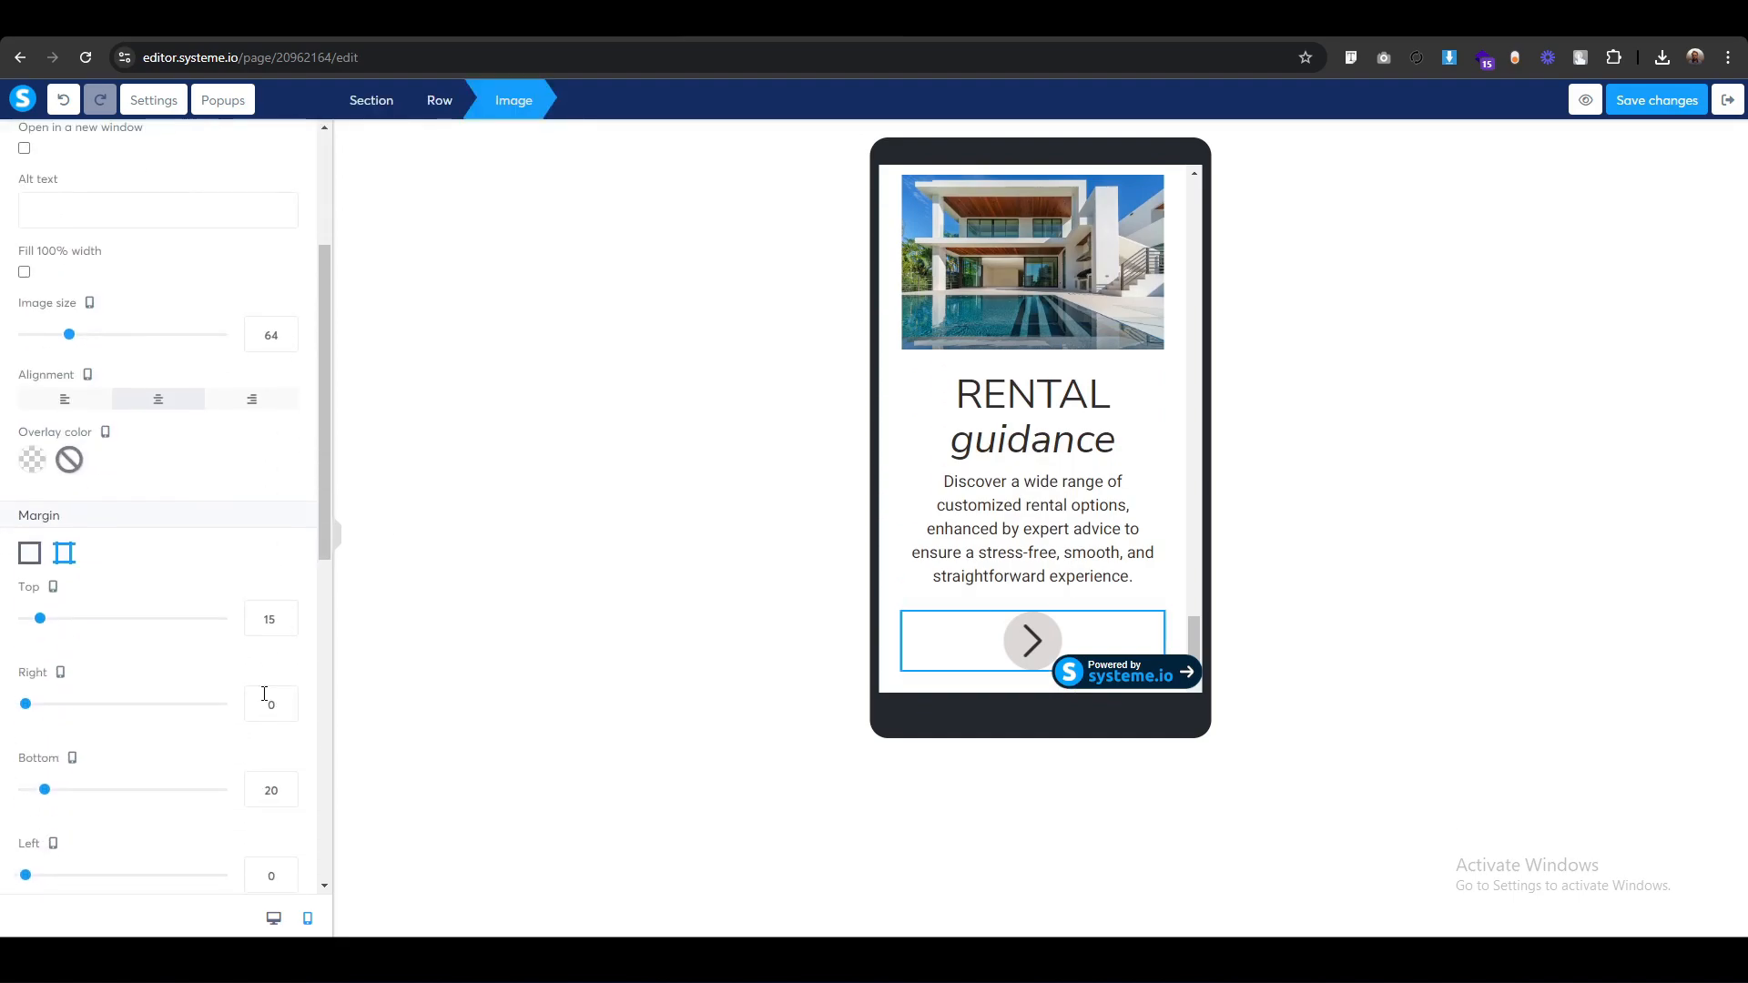
left_click(262, 790)
type("4")
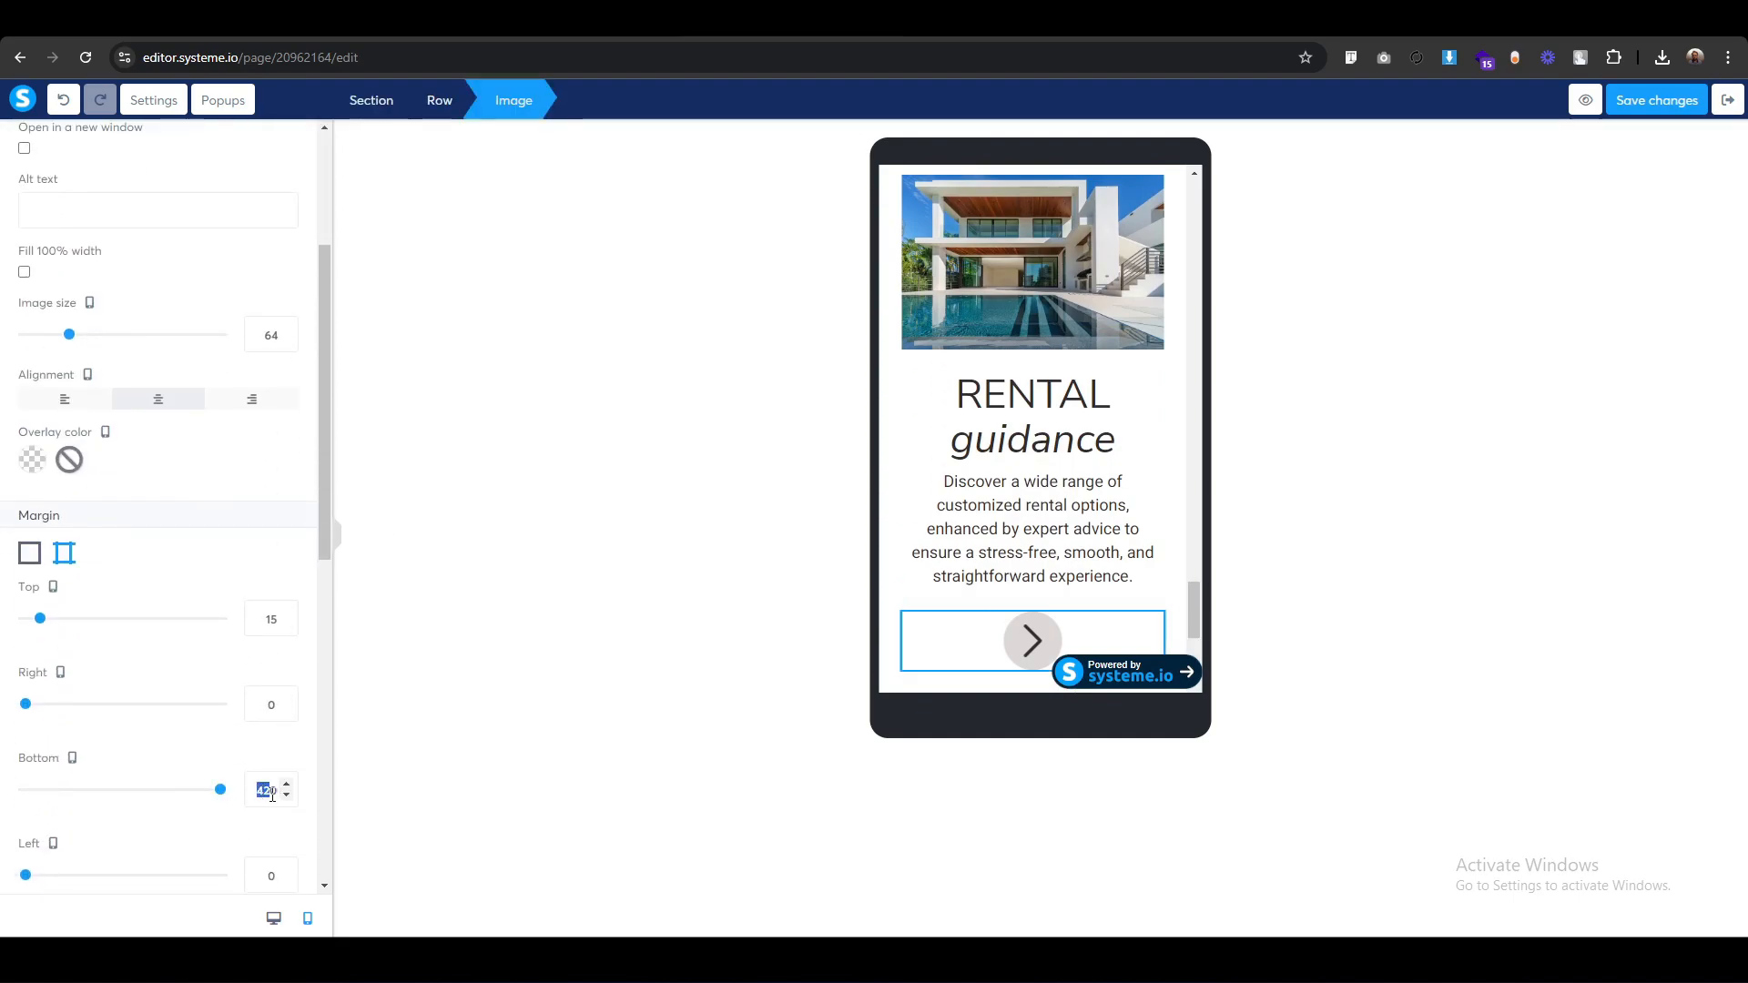
type("40")
left_click(754, 545)
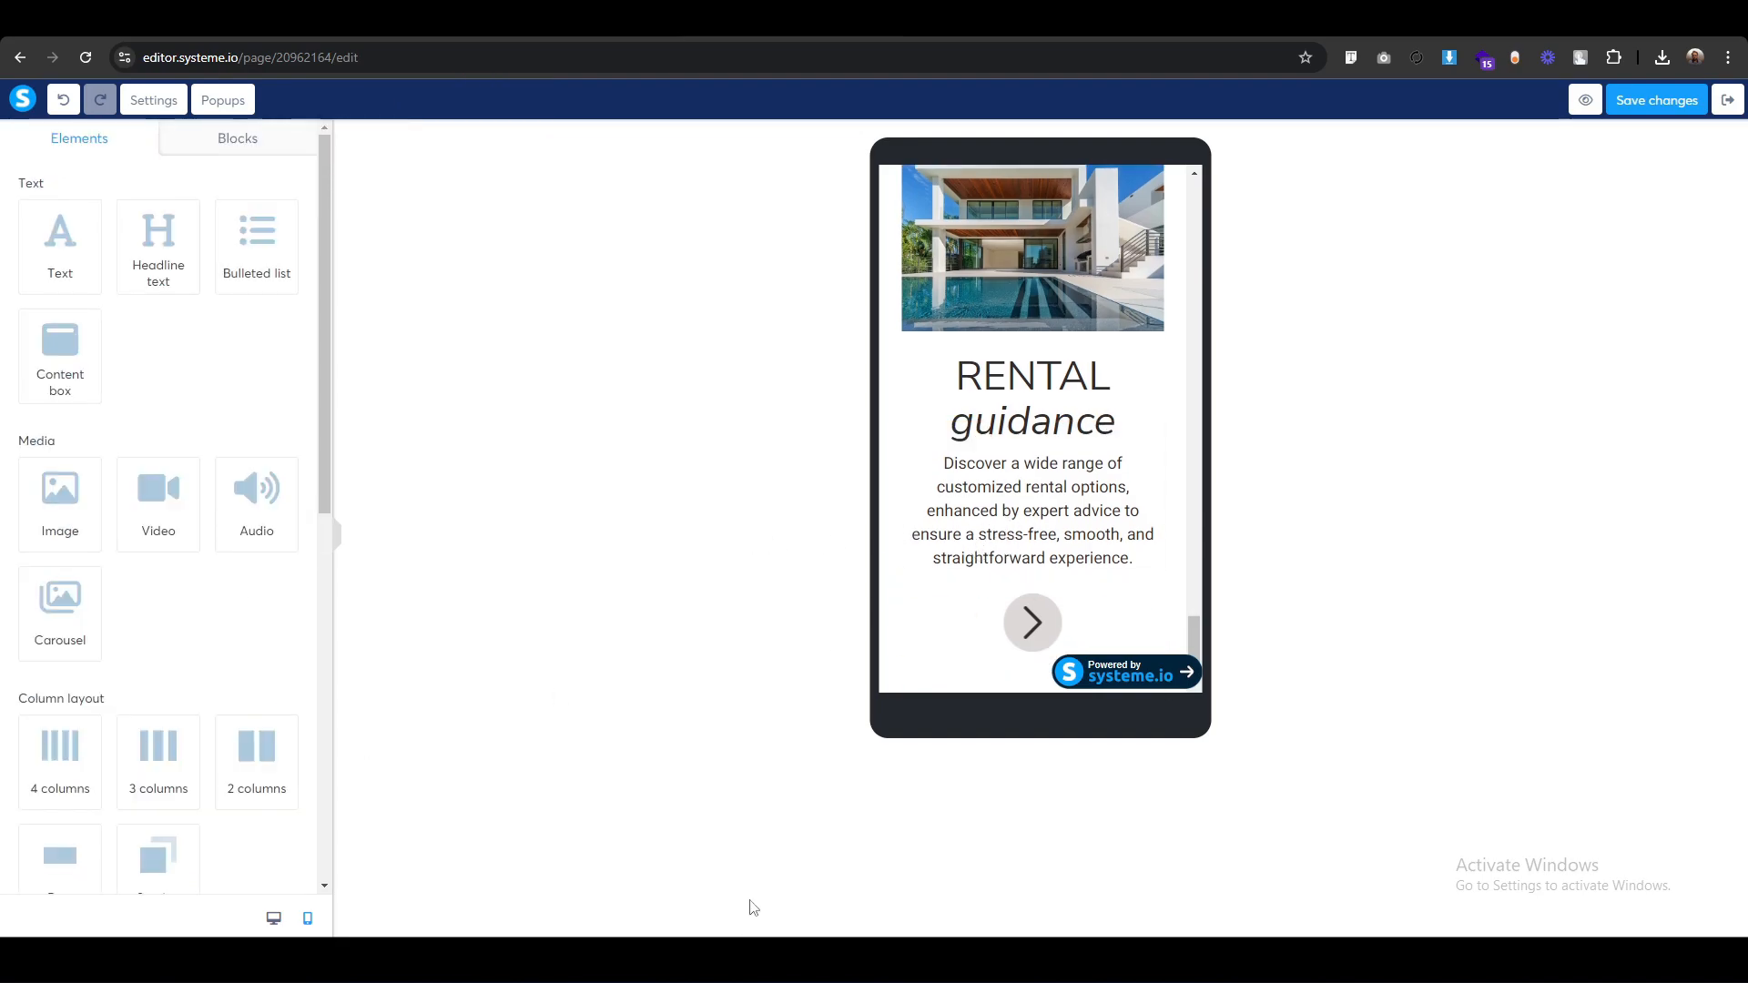
Check the mobile spacing of the services columns, switch back to desktop view and save the page.
scroll(1003, 535, "up", 10)
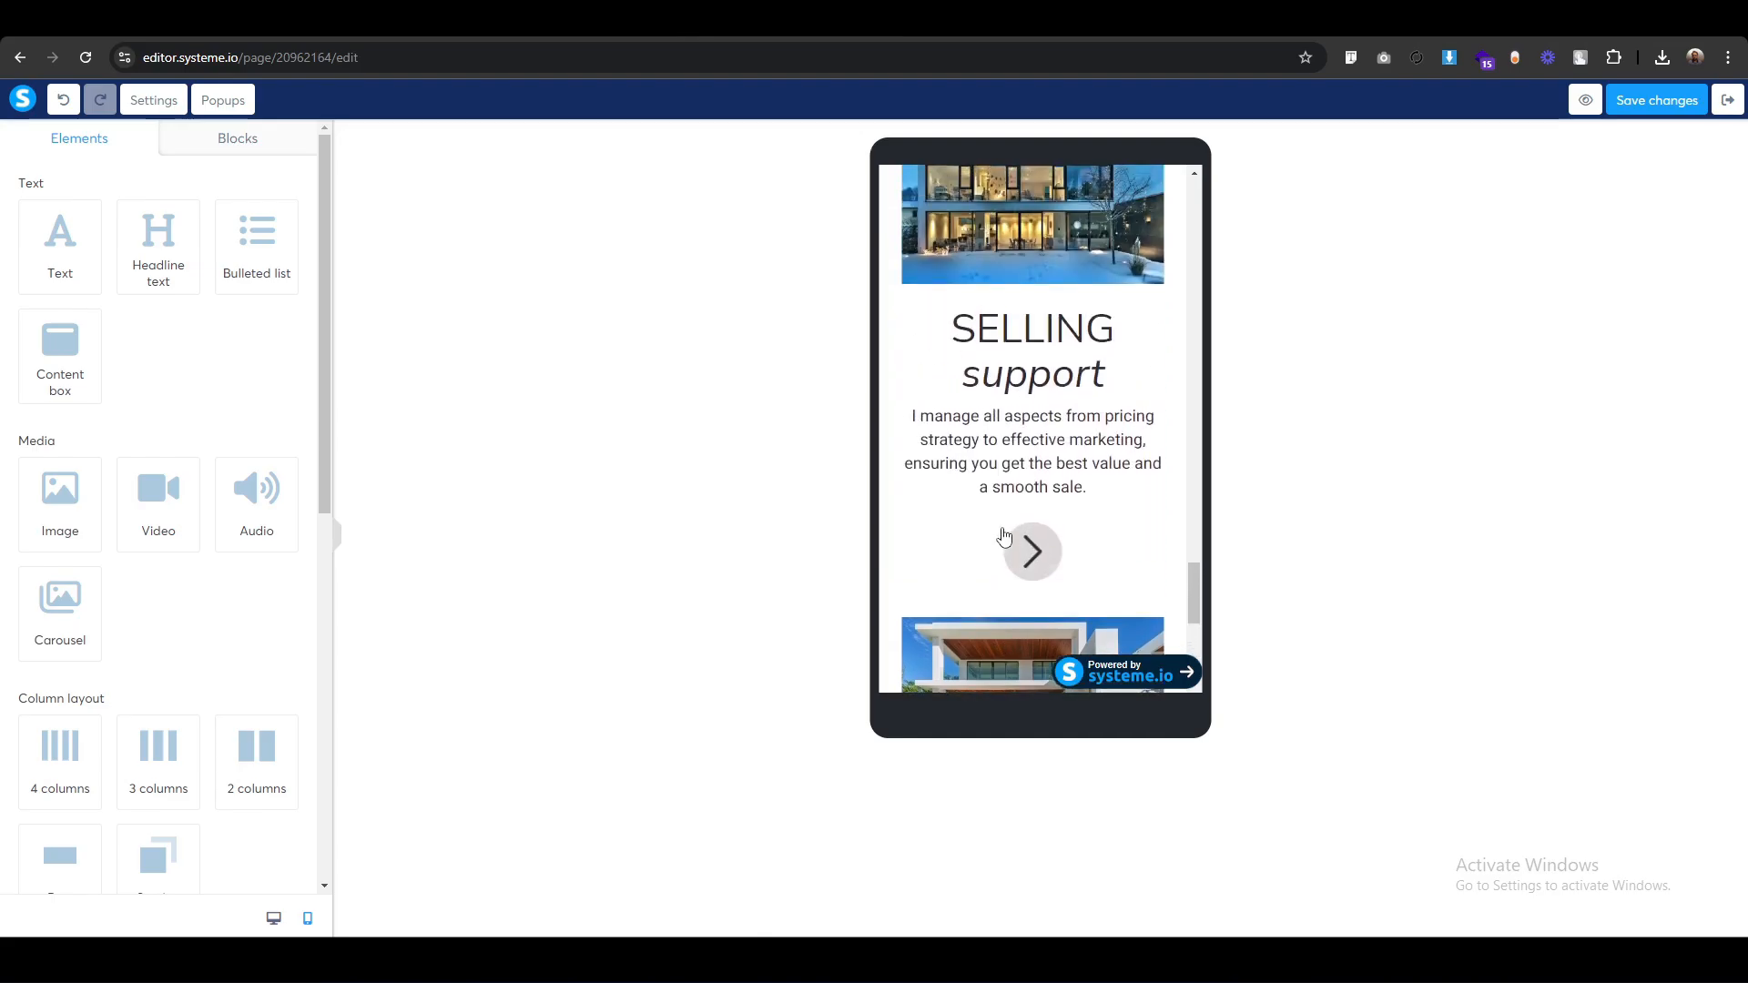
scroll(1003, 535, "up", 5)
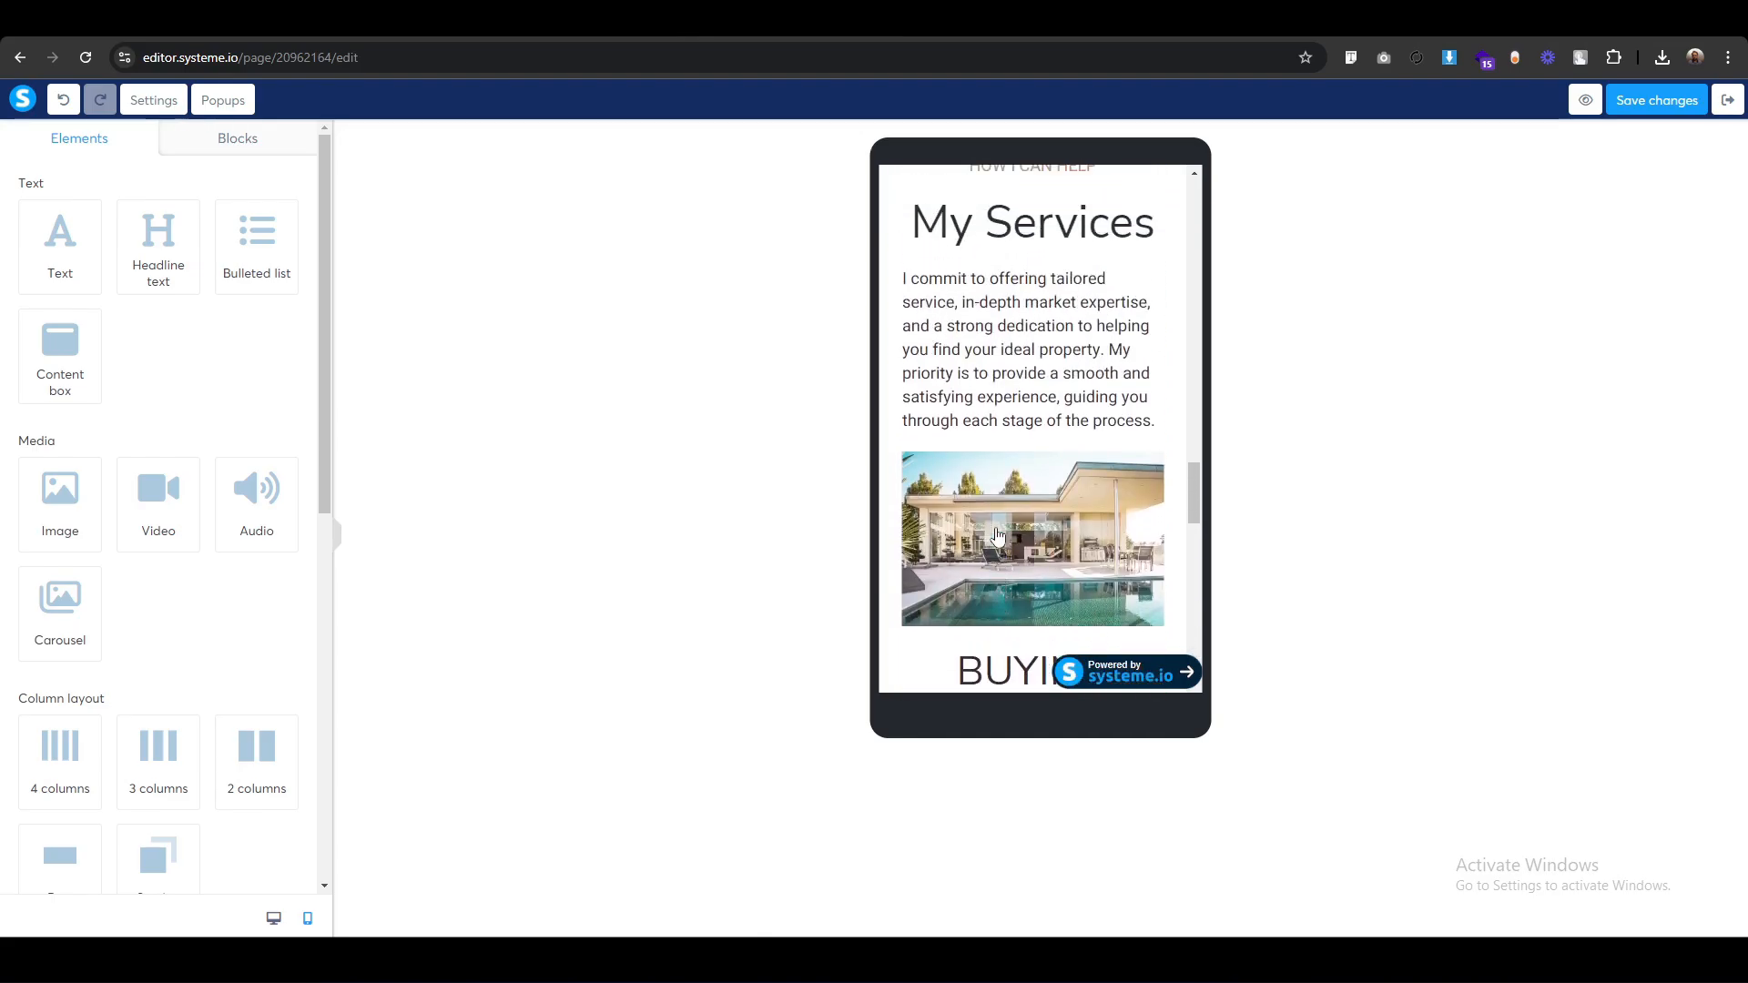
left_click(273, 919)
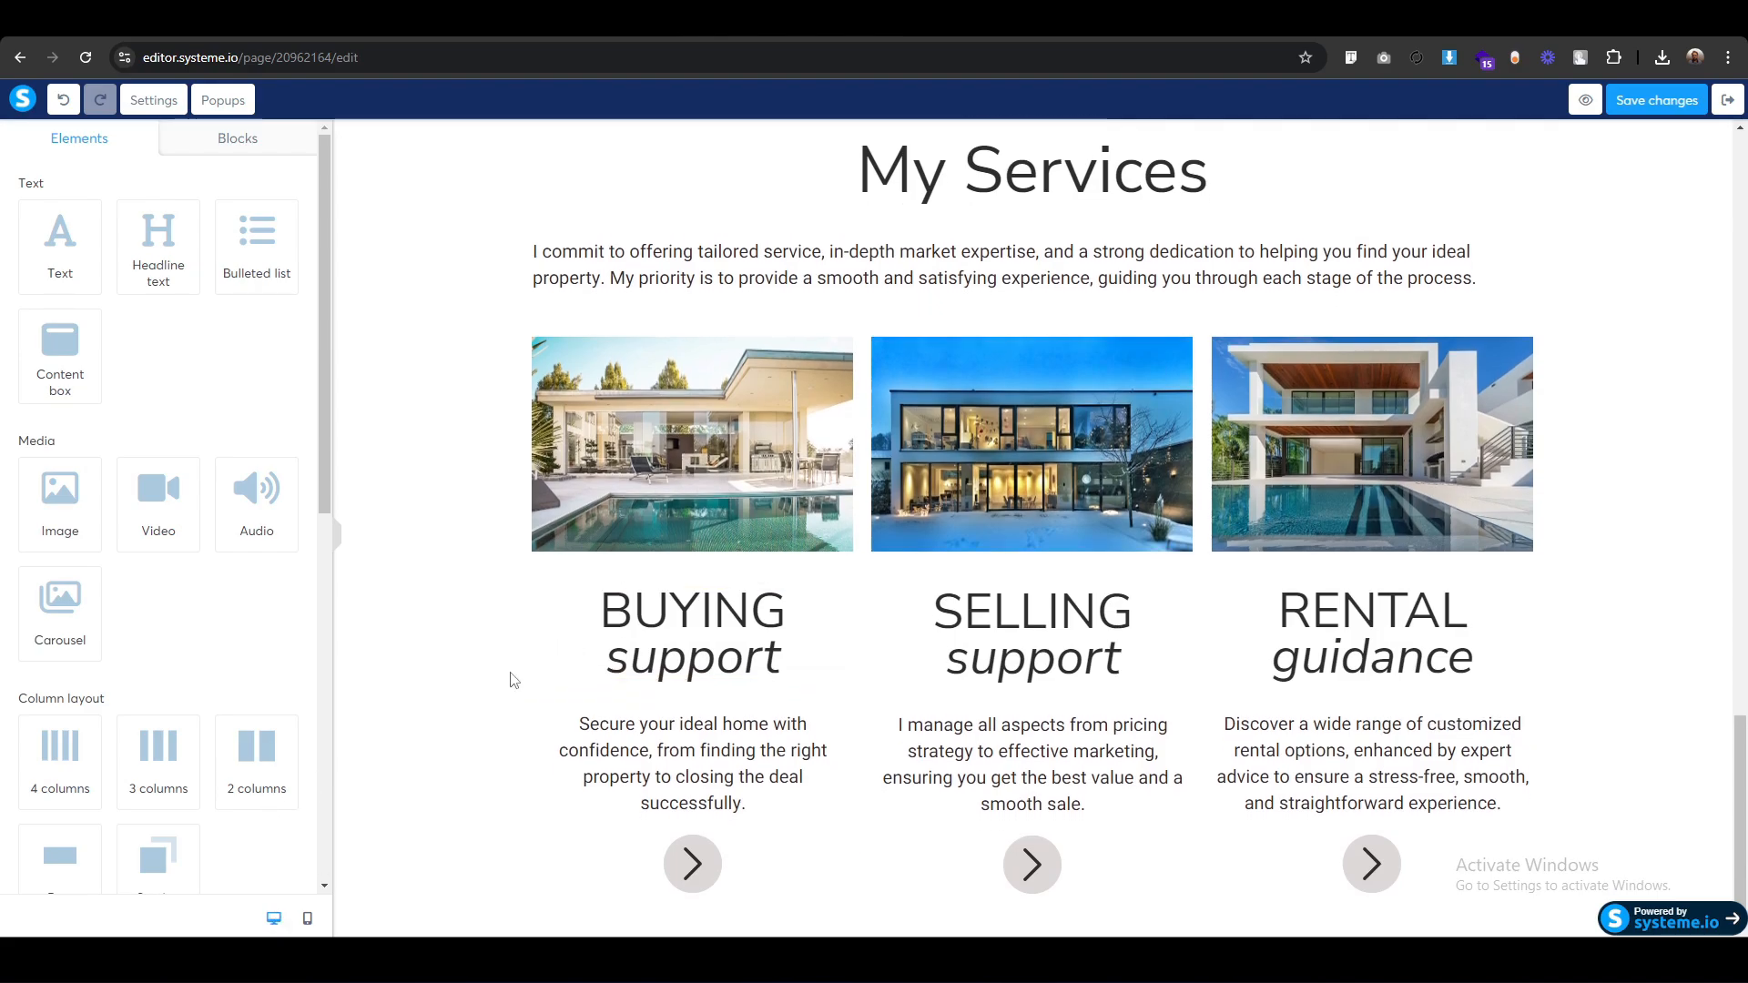
left_click(1655, 108)
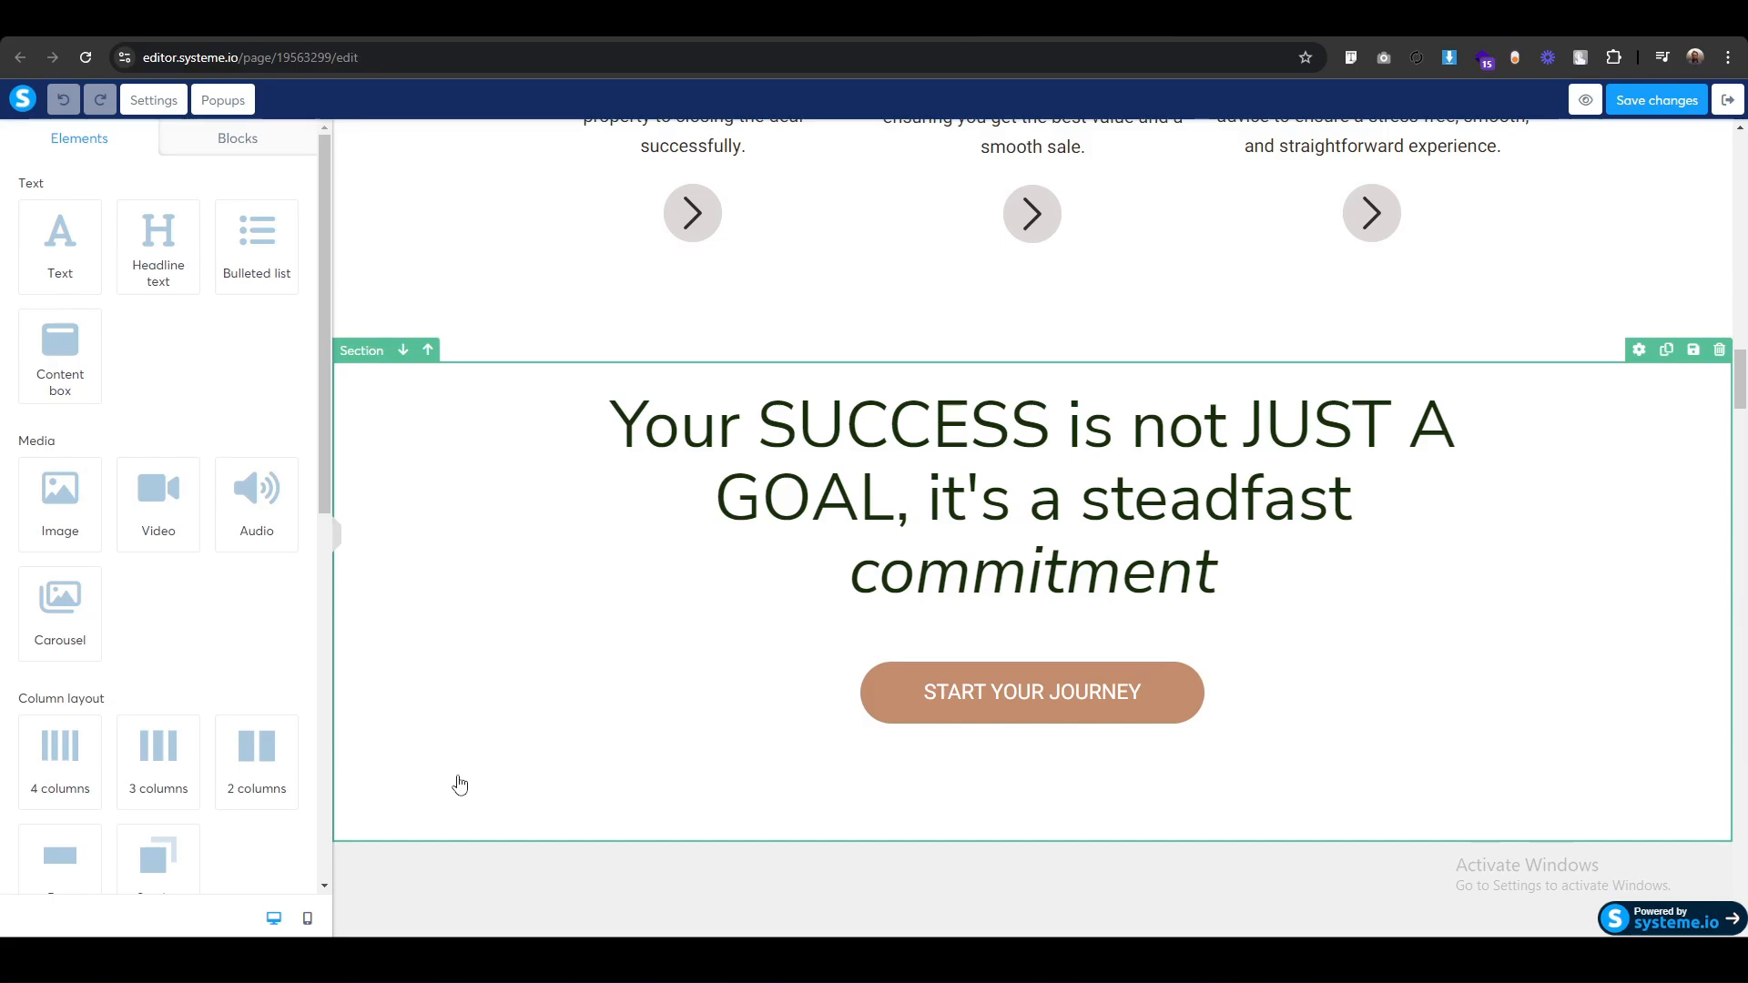
Add a new section below the My Services section and delete the empty row inside it.
scroll(615, 783, "up", 10)
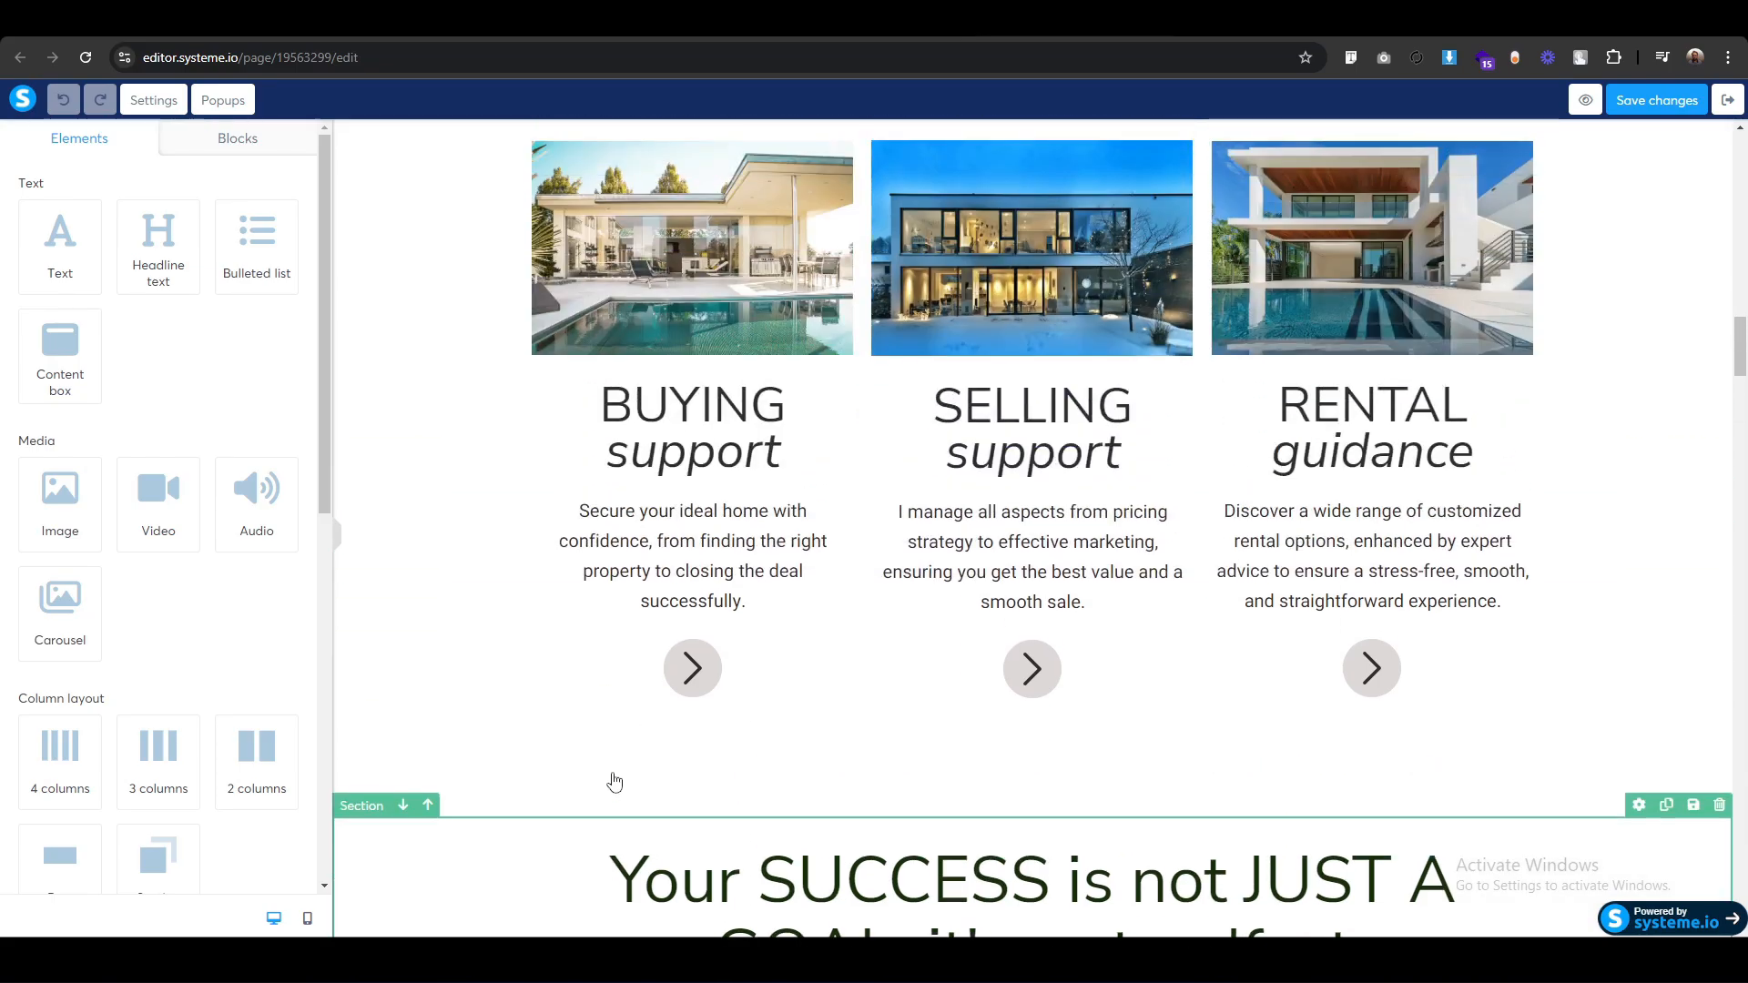
scroll(929, 714, "up", 15)
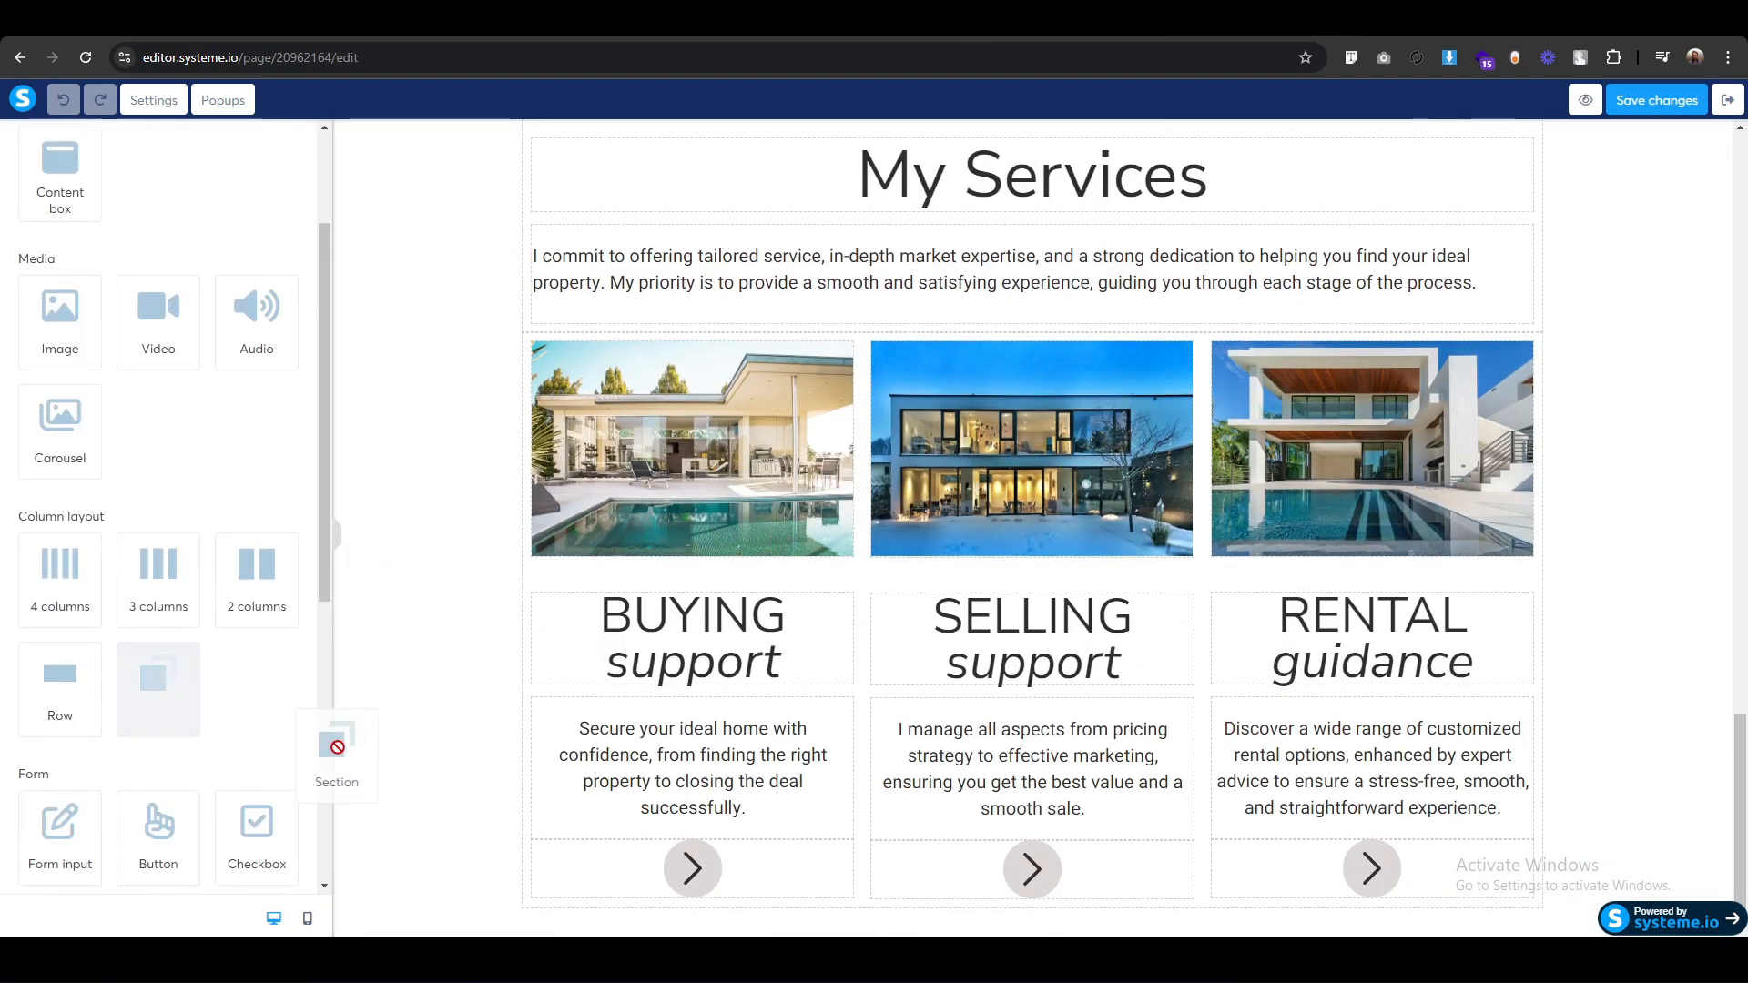
left_click_drag(332, 742, 1088, 924)
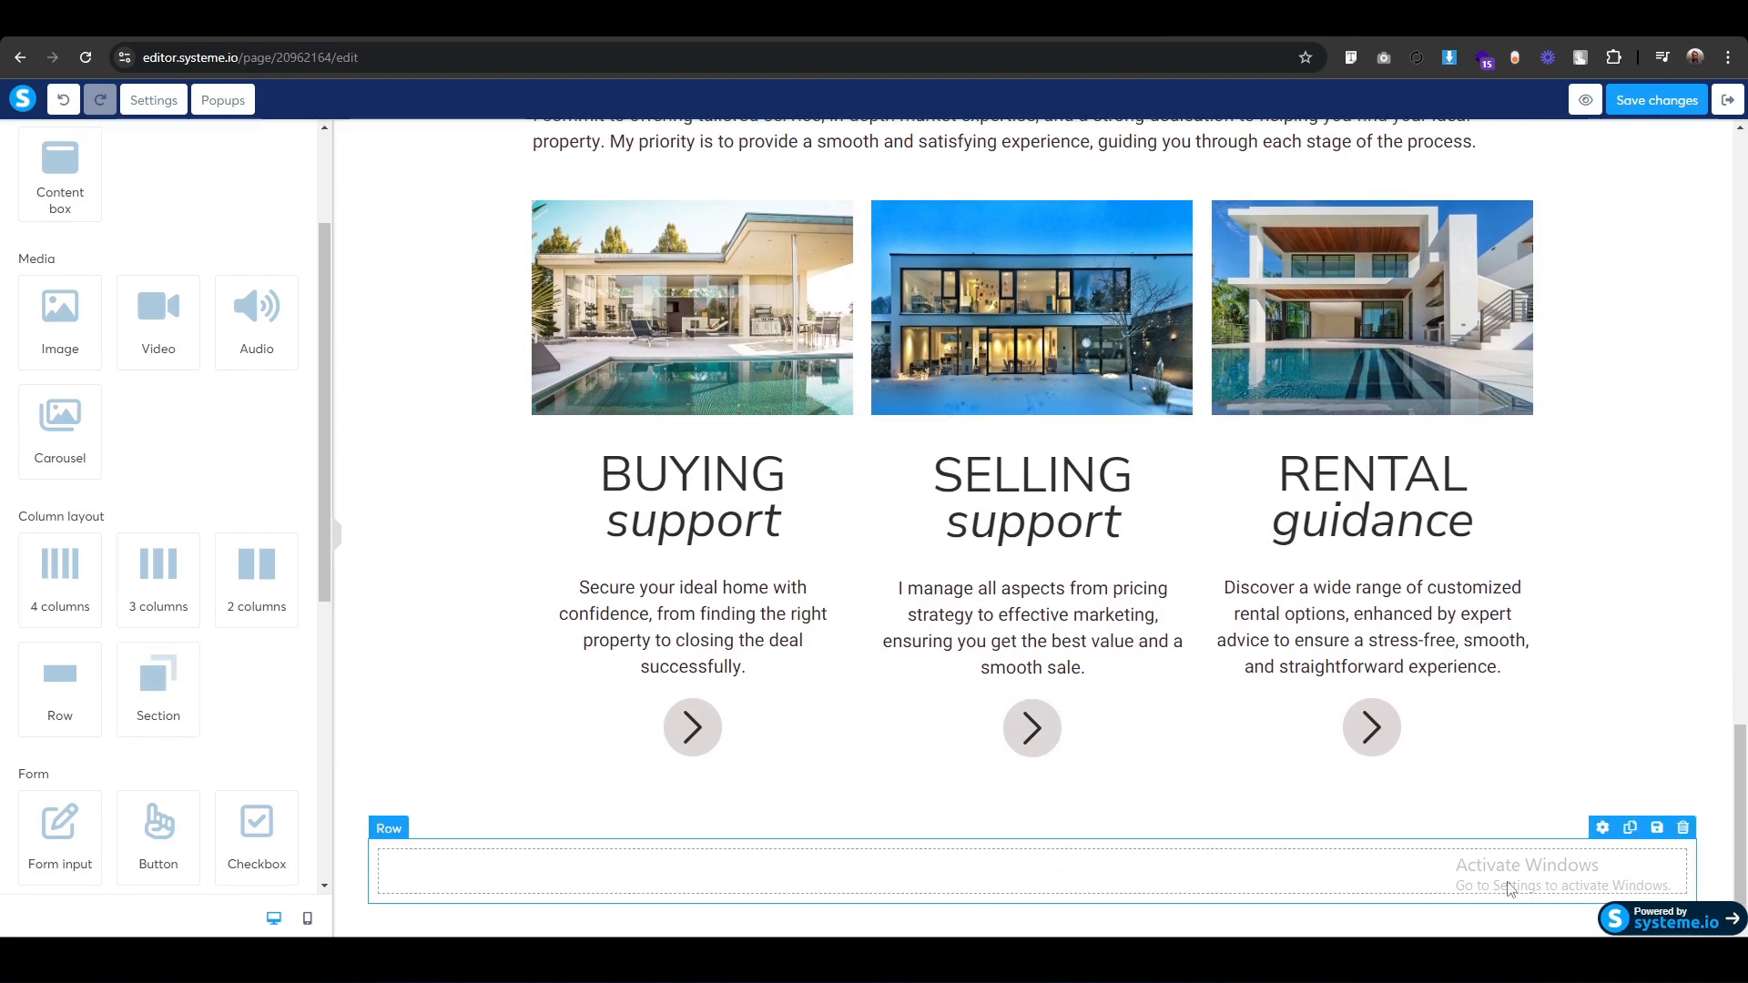
left_click(1683, 829)
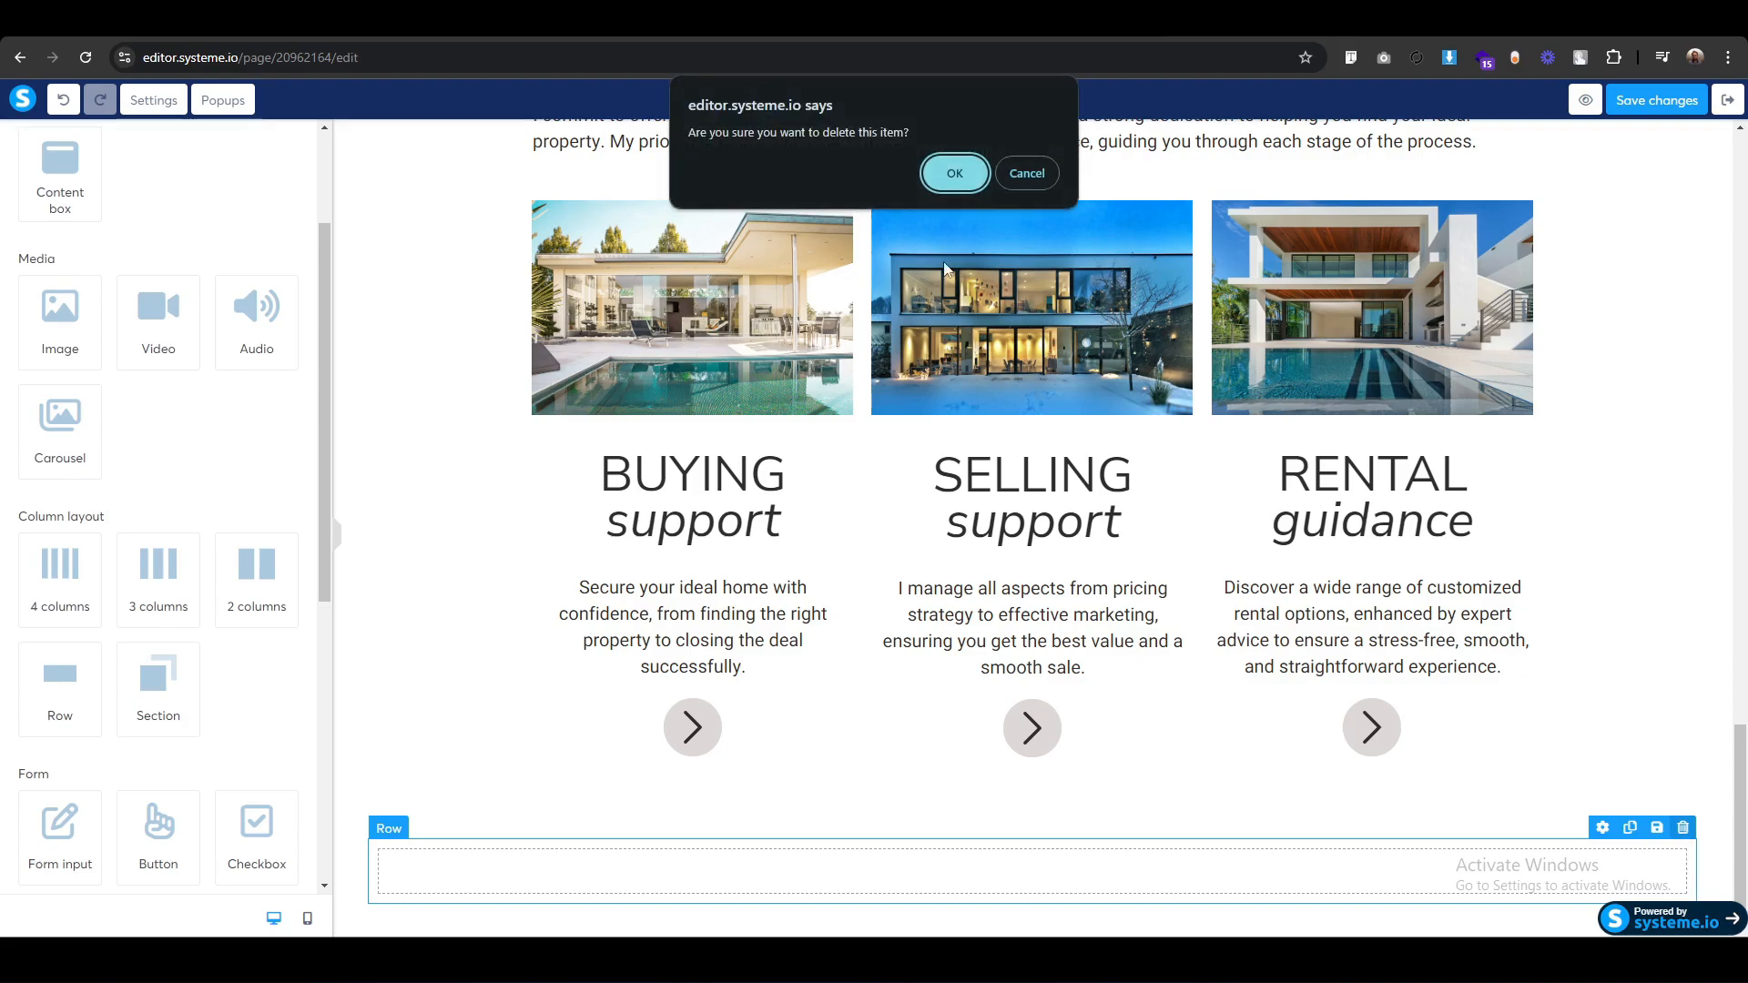
left_click(953, 173)
Duplicate the "My Services" headline and move the copy into the new section at the end of the page.
scroll(1001, 546, "up", 5)
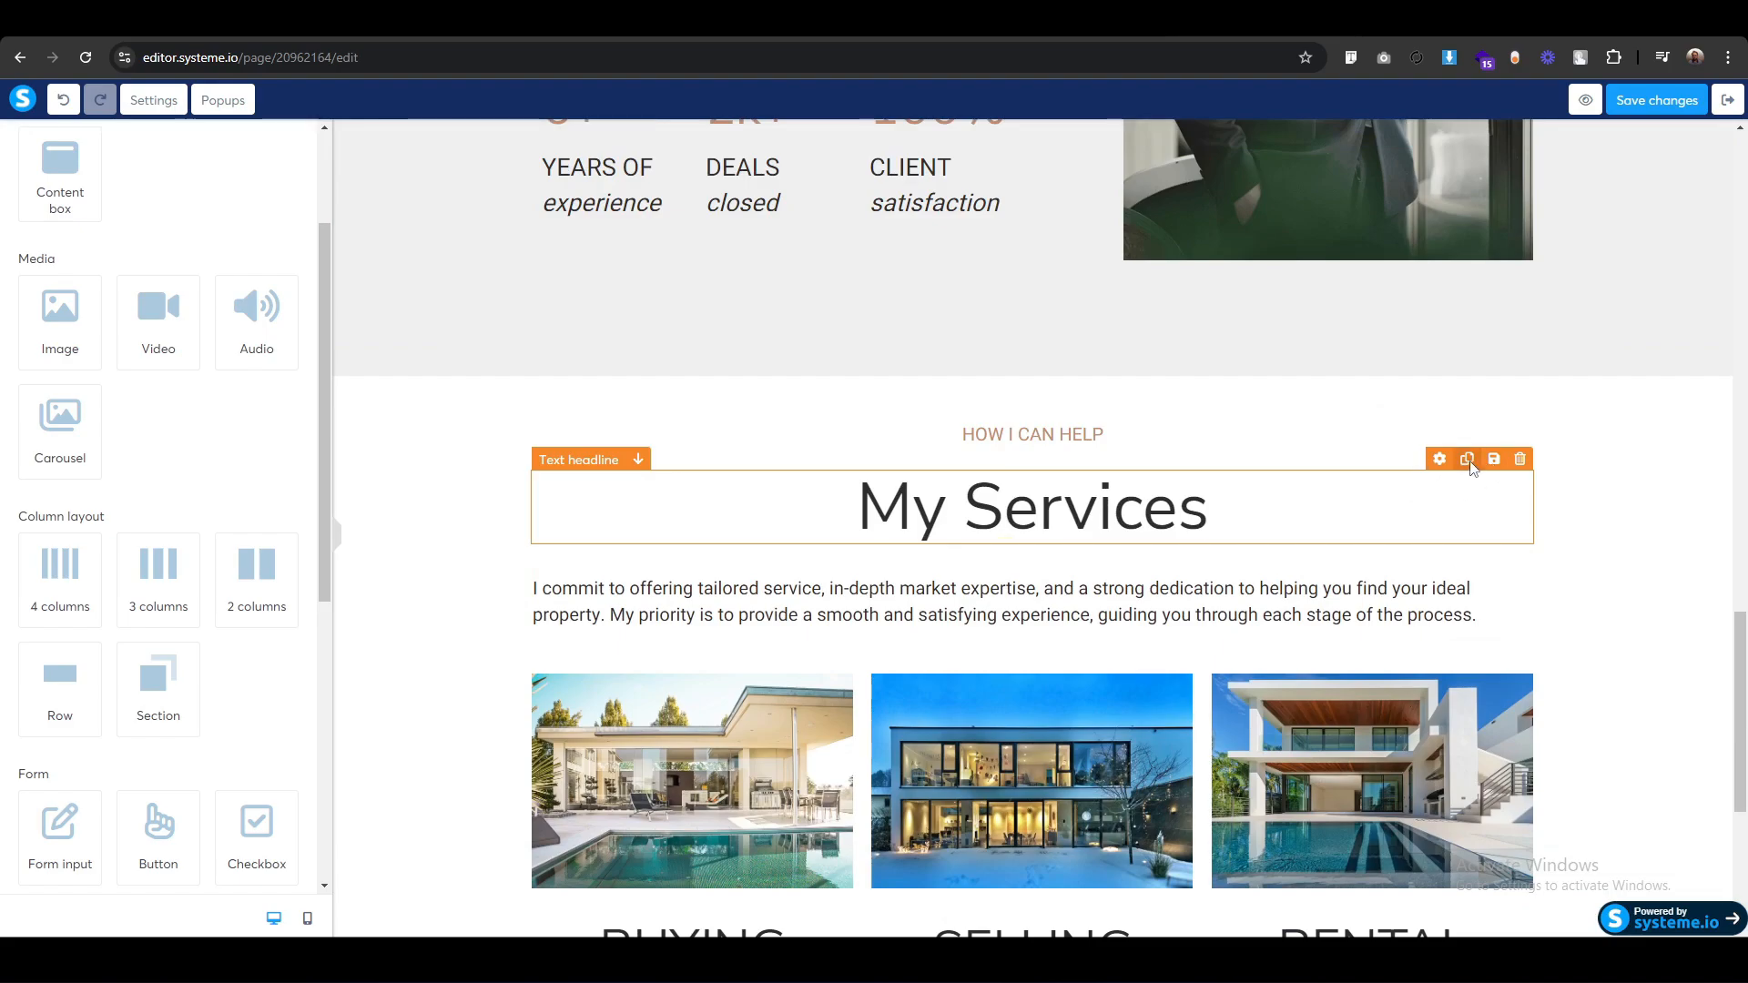
left_click(1468, 460)
scroll(768, 371, "down", 2)
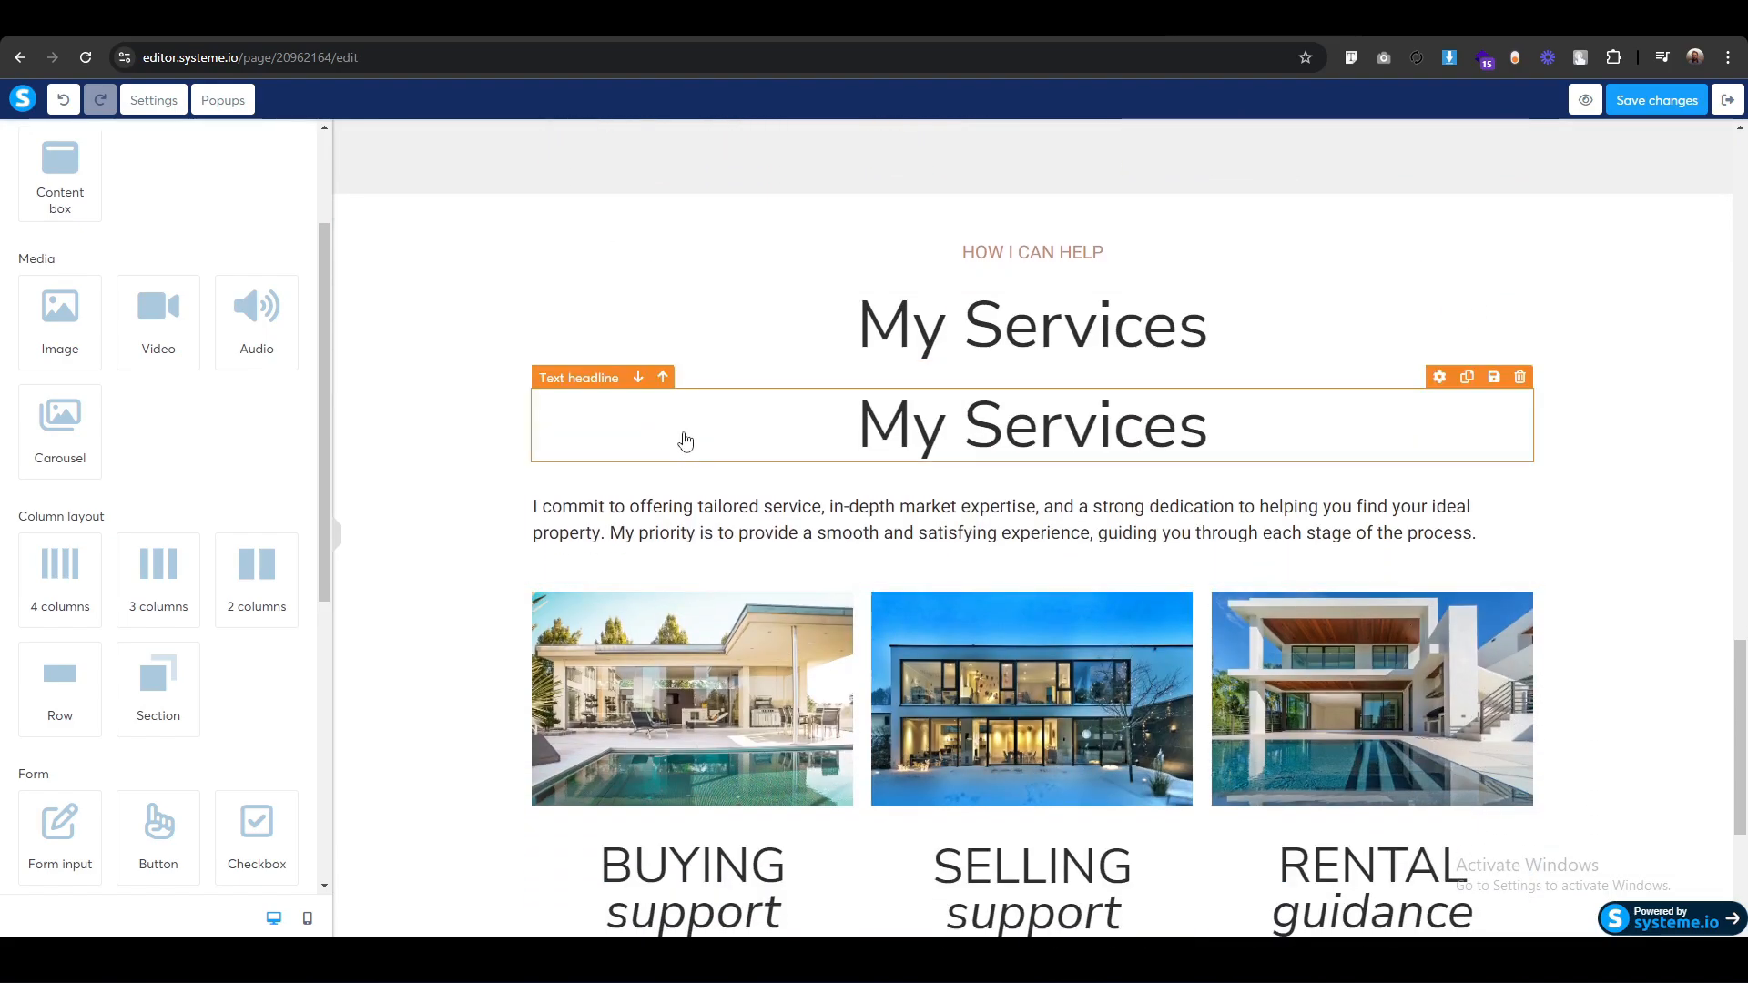
left_click_drag(589, 384, 1035, 904)
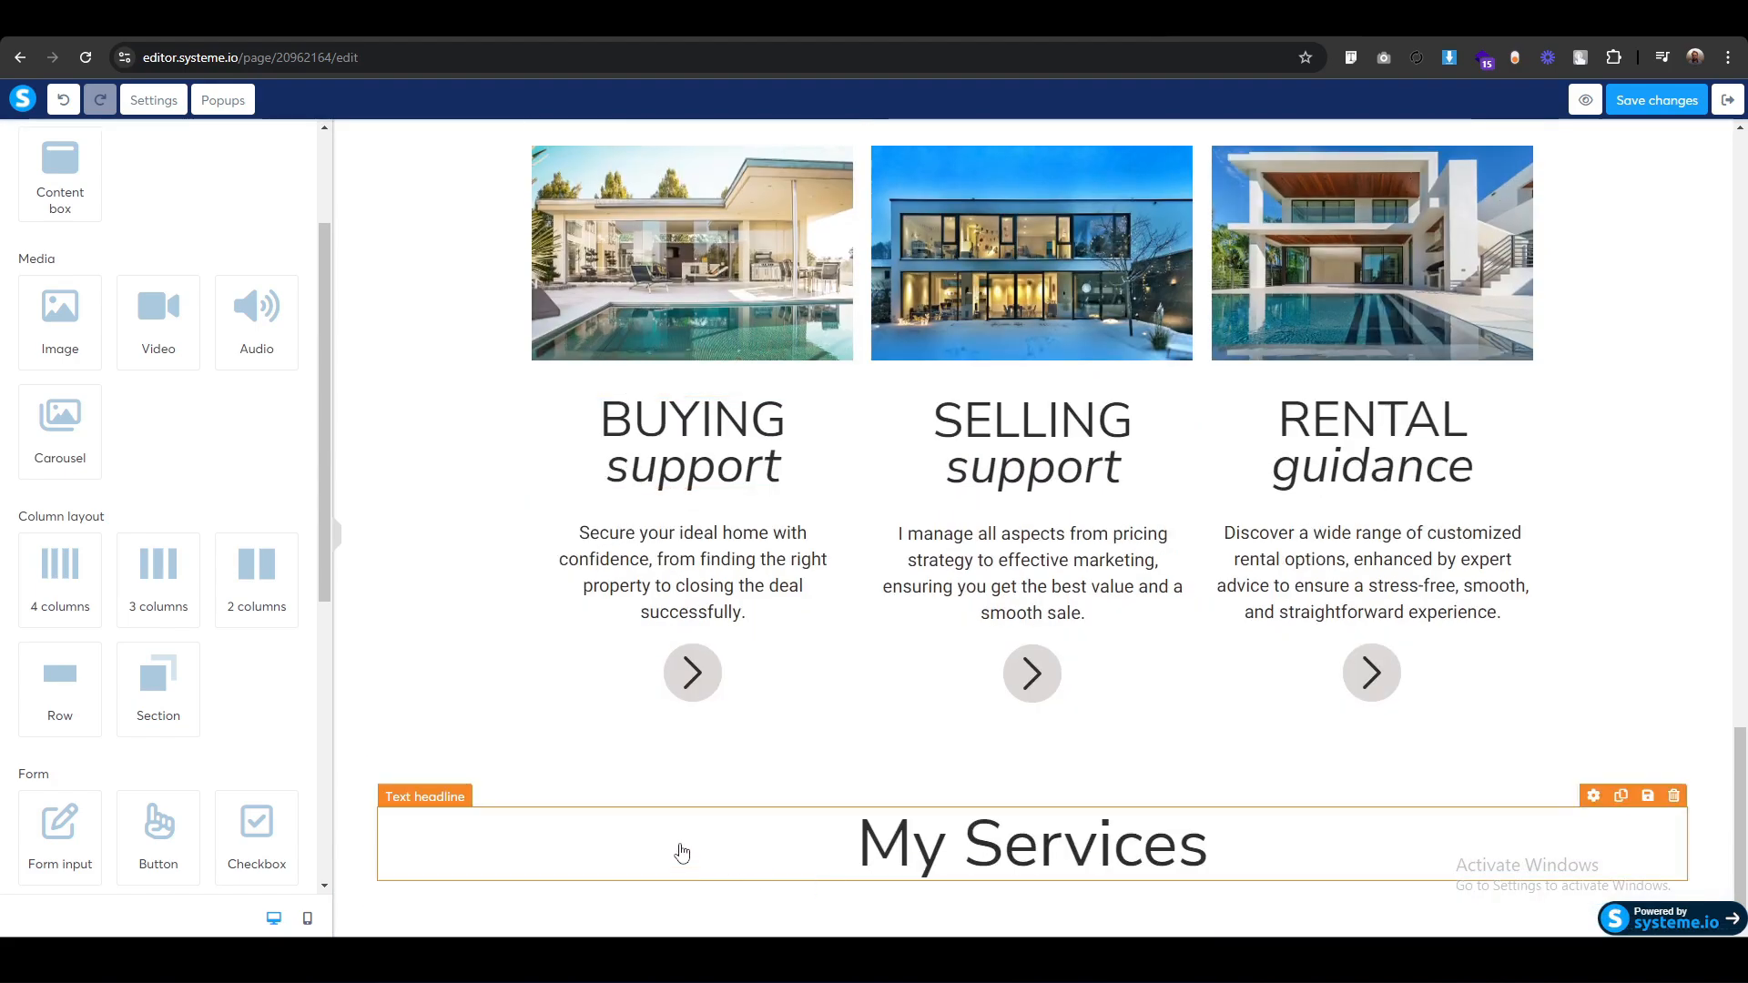
Duplicate the "Schedule a Call" button and move the copy below the headline in the new section.
scroll(687, 847, "up", 6)
scroll(687, 846, "up", 11)
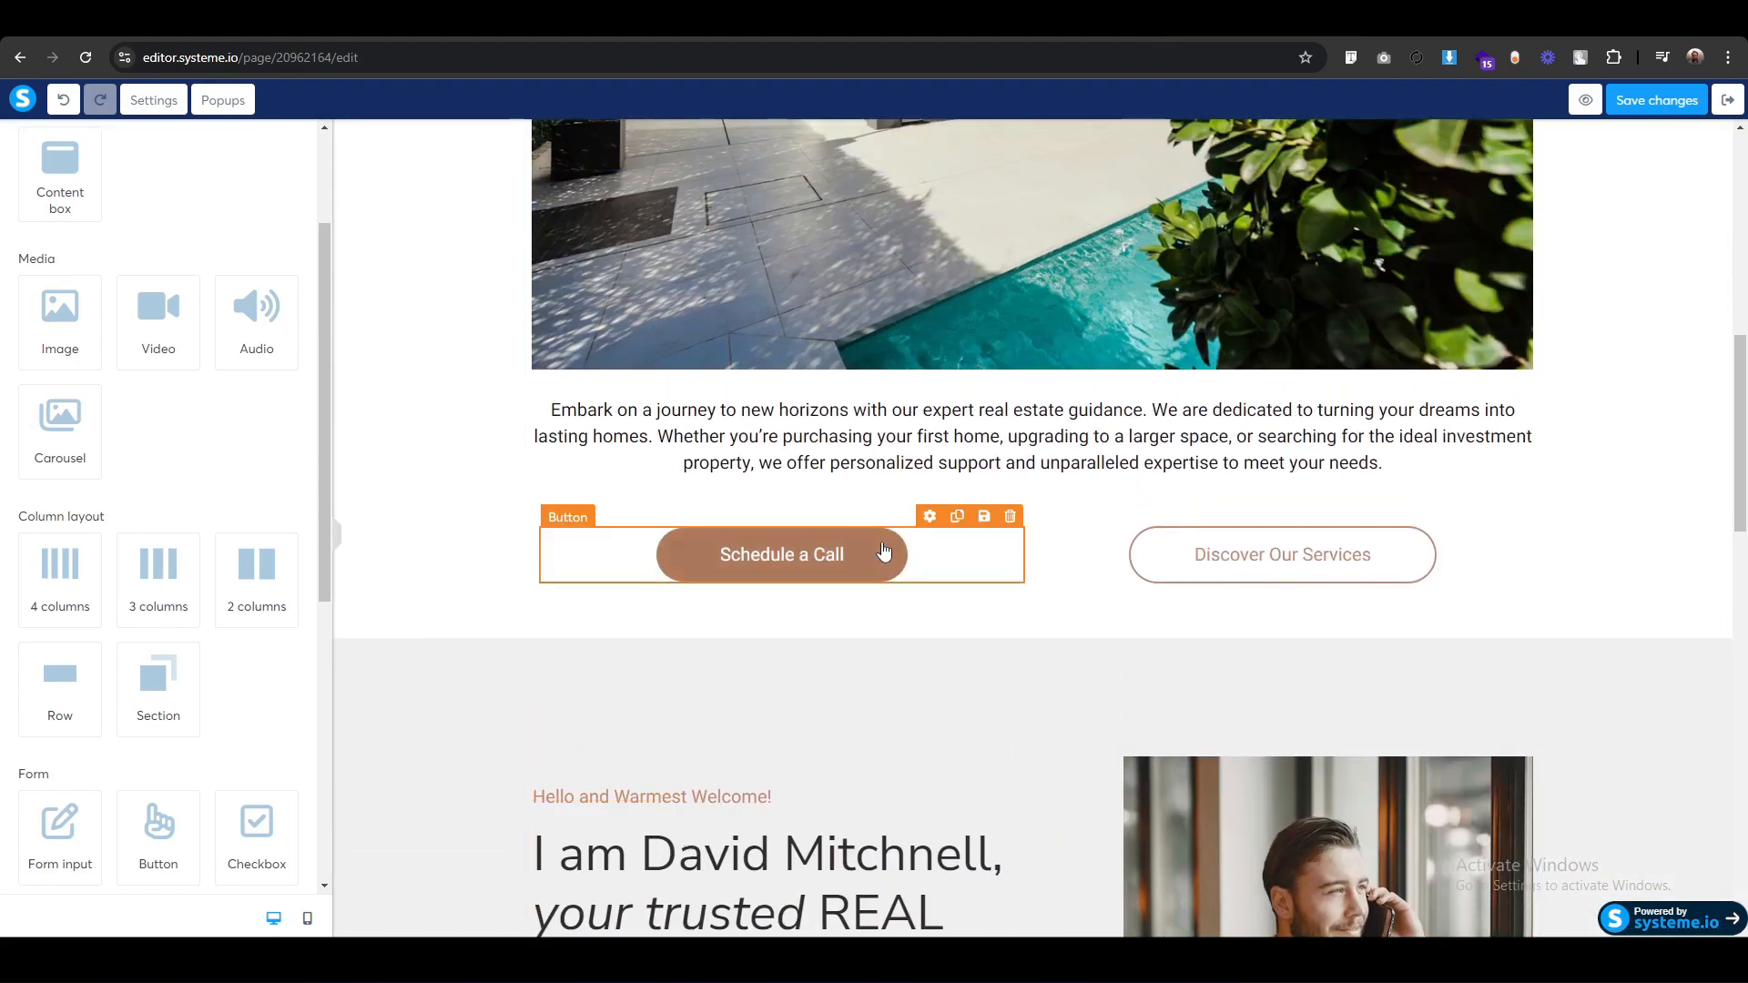
left_click(958, 517)
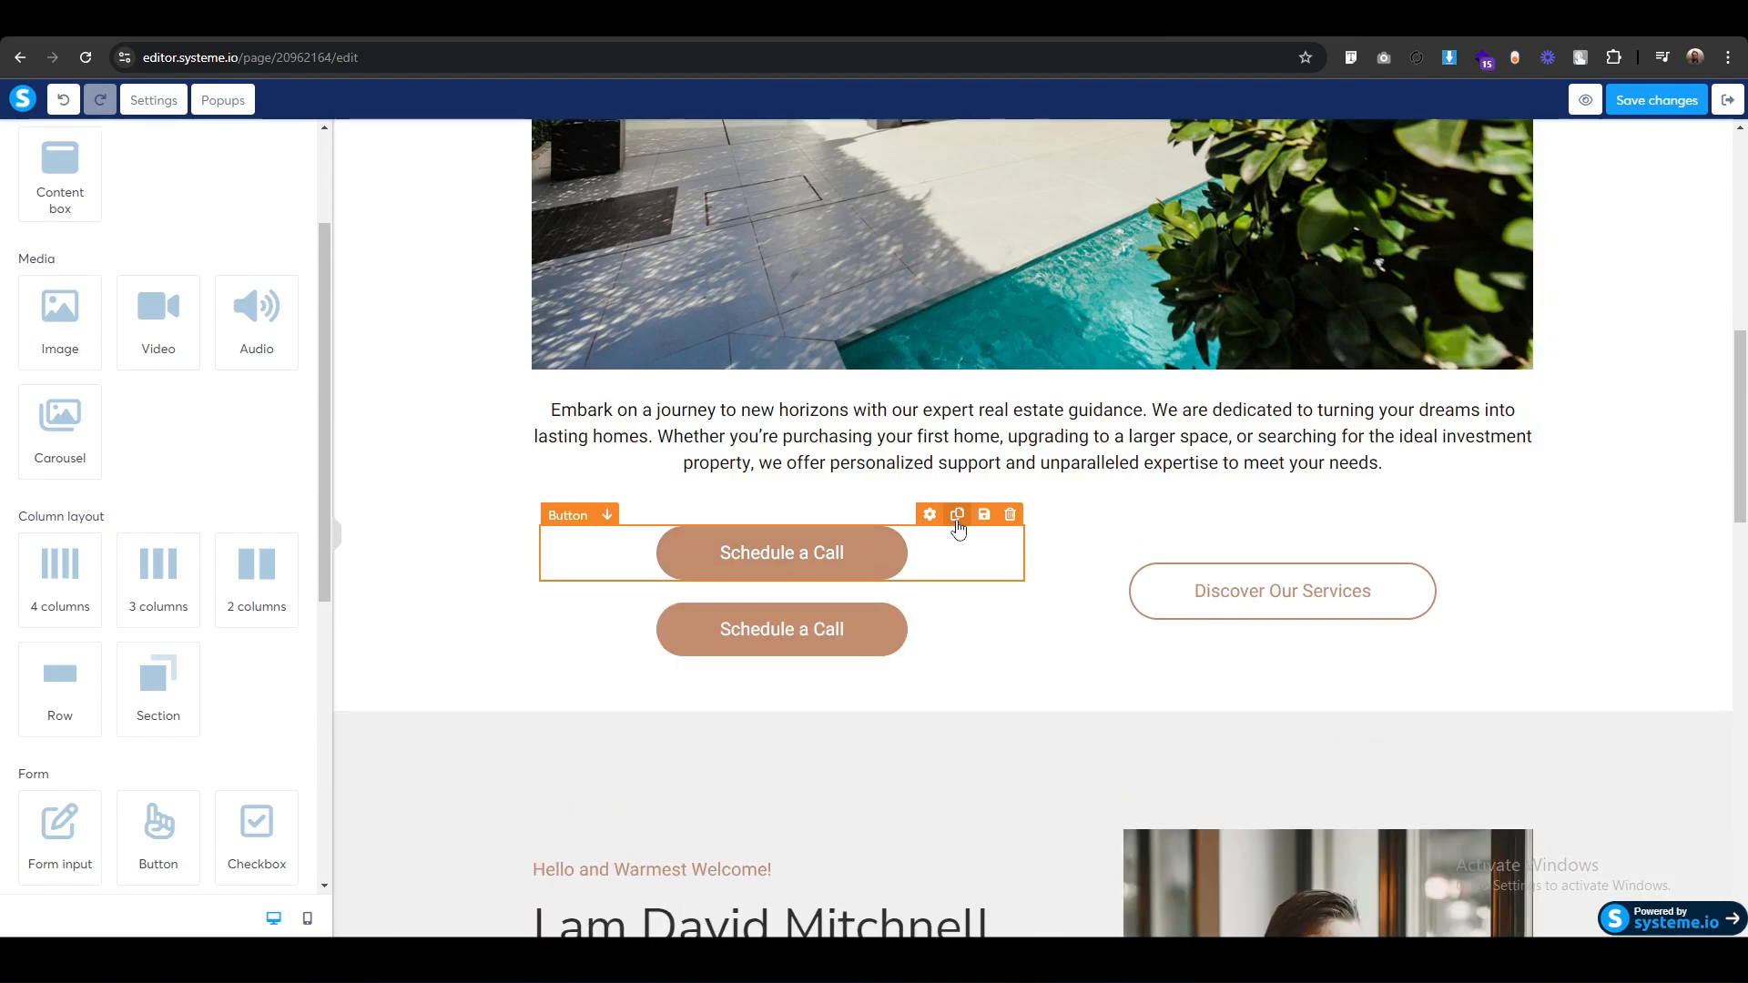
scroll(1032, 528, "down", 9)
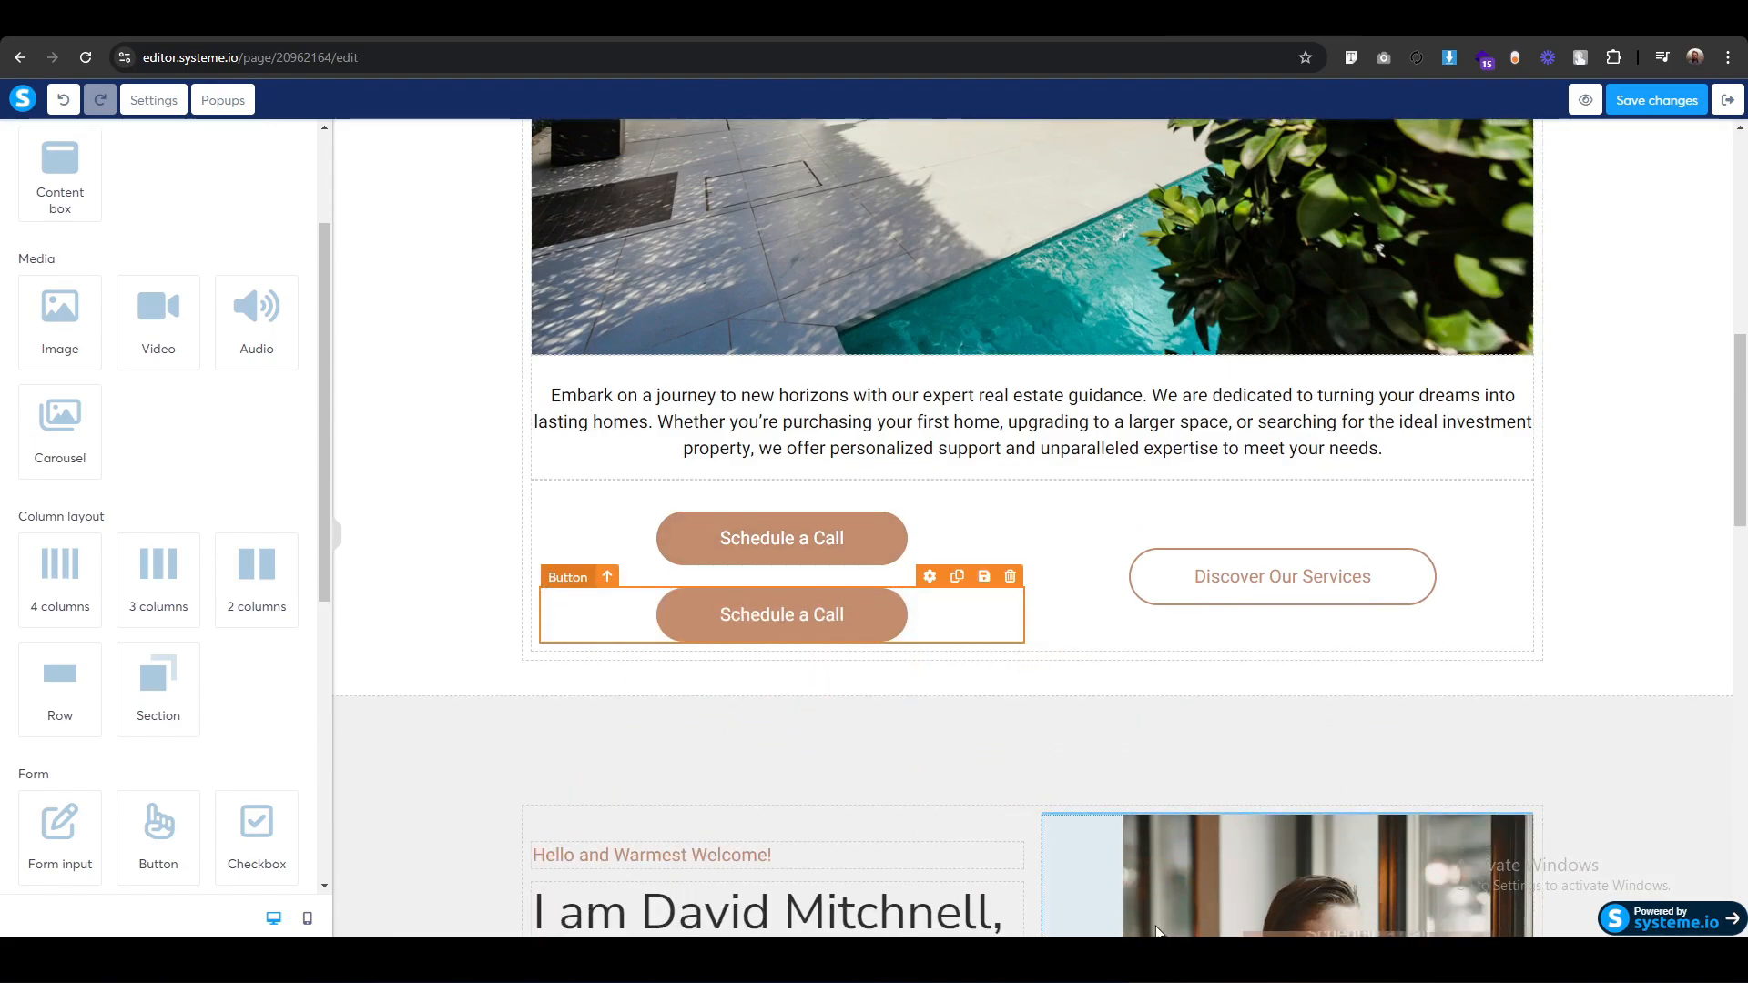
scroll(1104, 874, "down", 9)
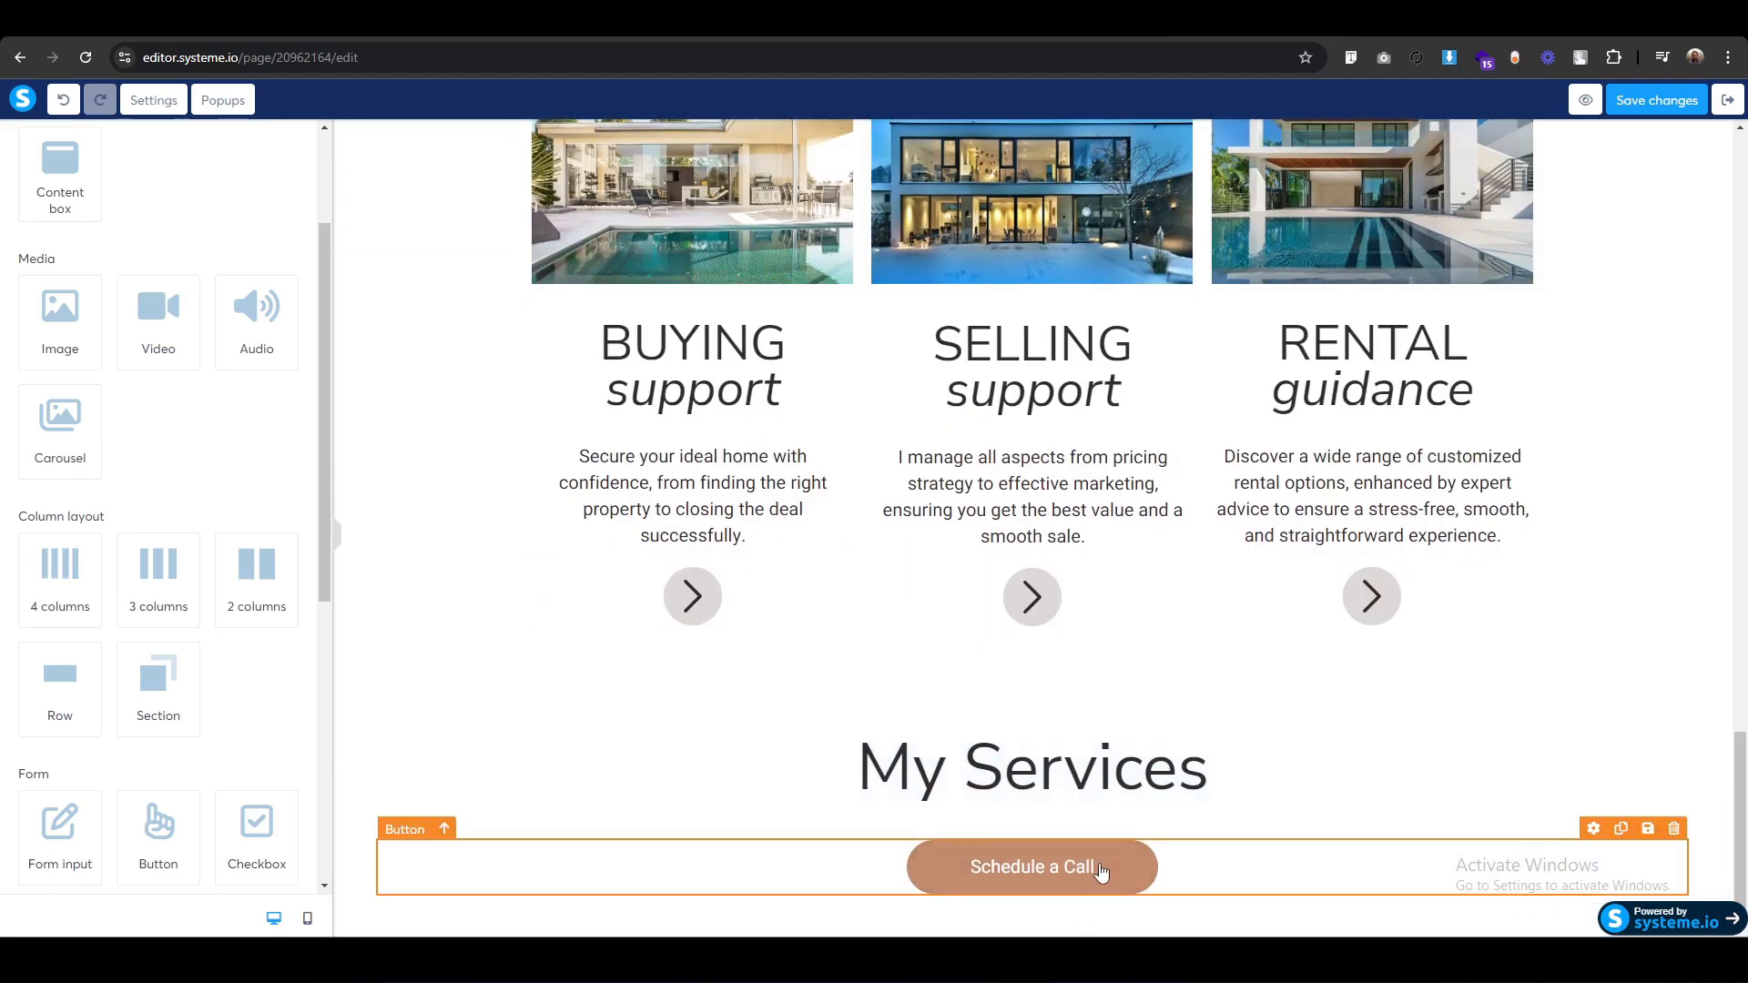
Replace the new section's headline with "Your SUCCESS is not JUST A GOAL, it's a steadfast commitment" copied from the reference page.
left_click(879, 788)
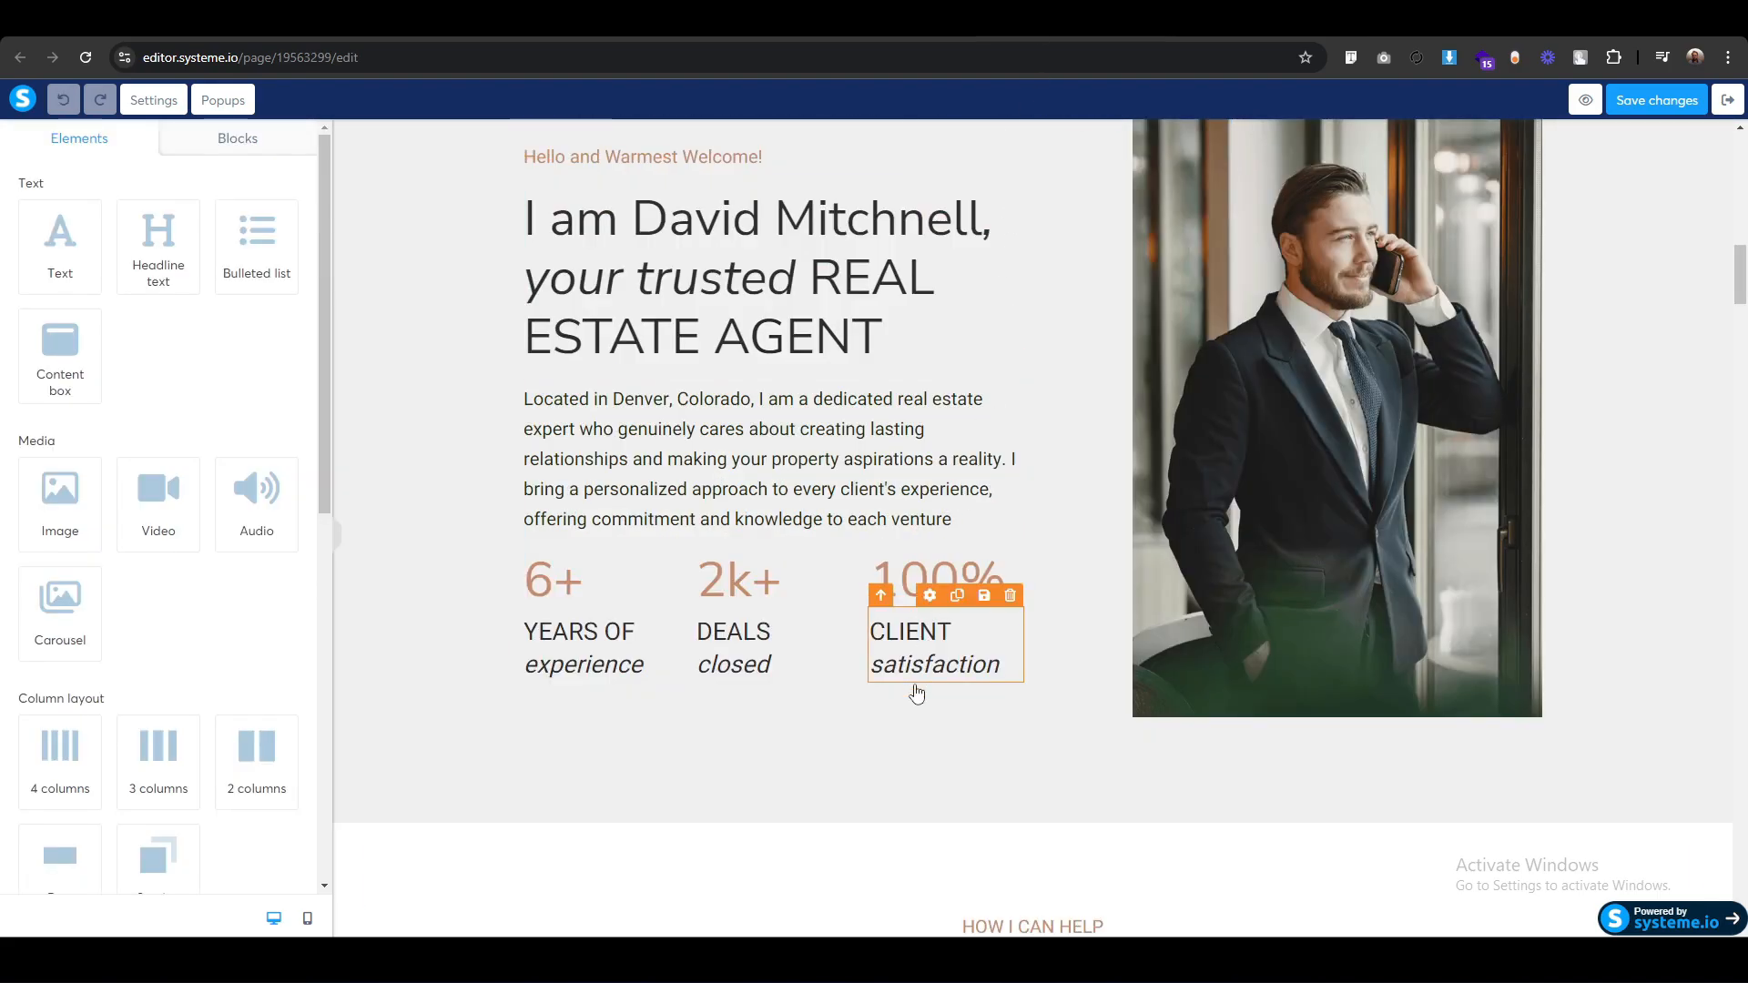
scroll(889, 692, "down", 12)
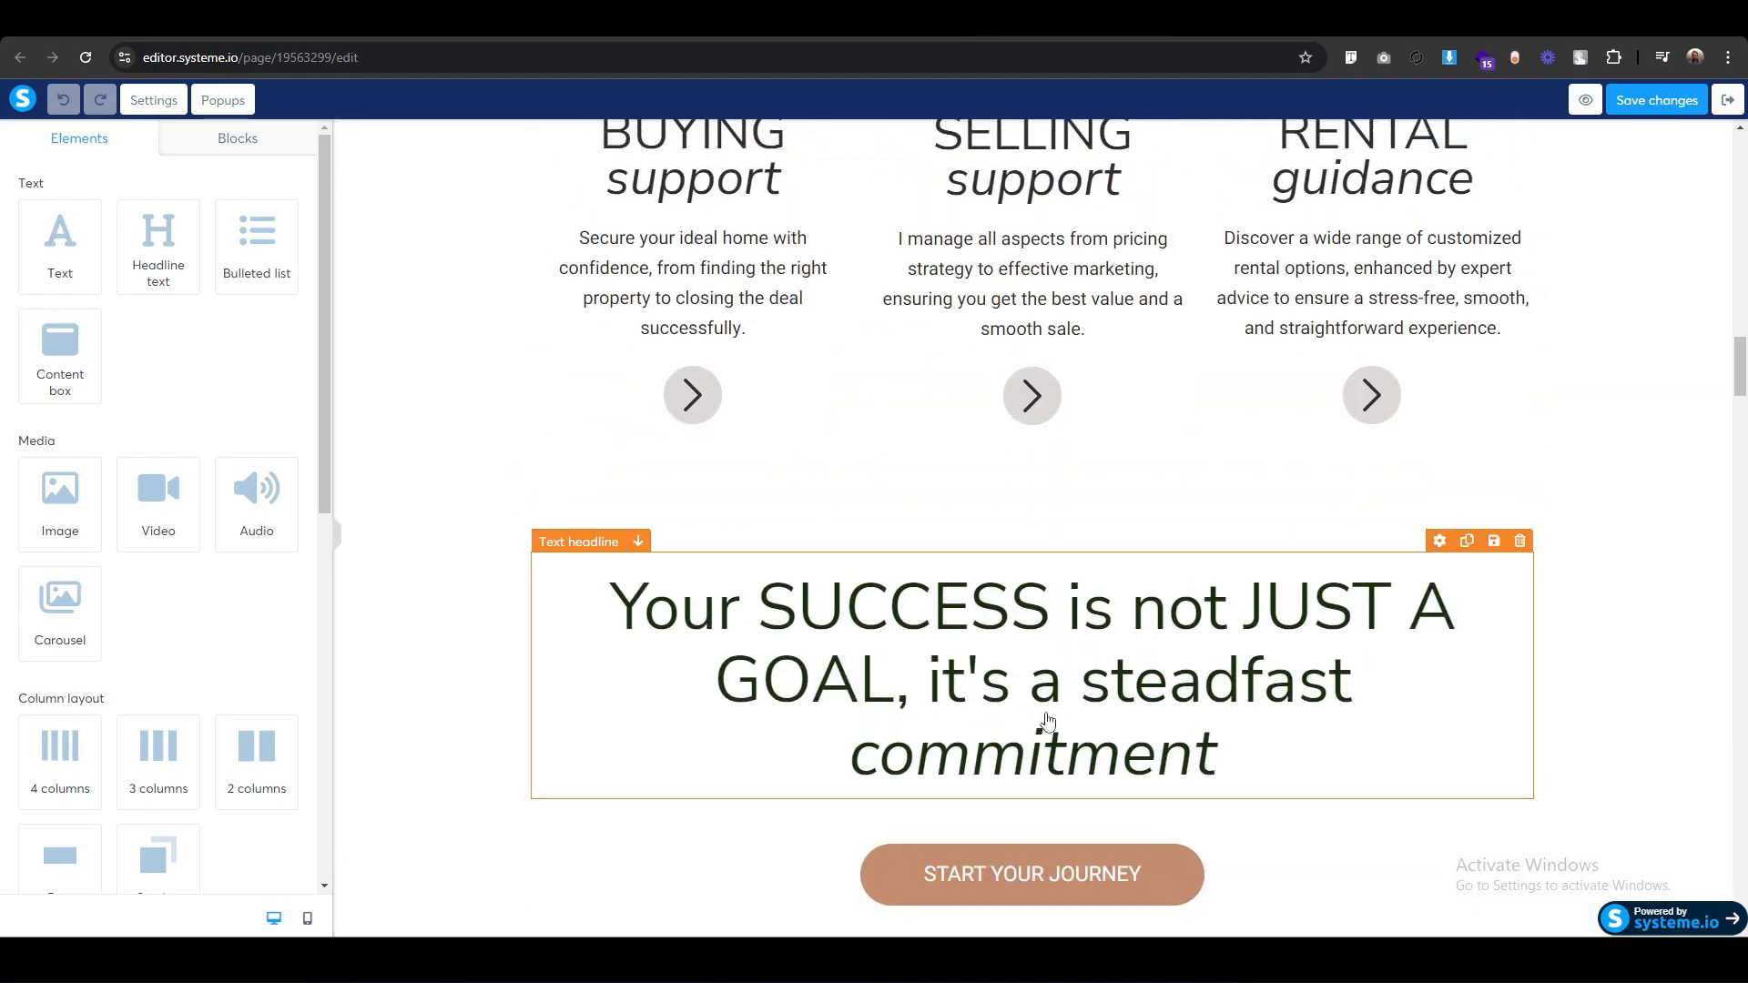
double_click(1047, 724)
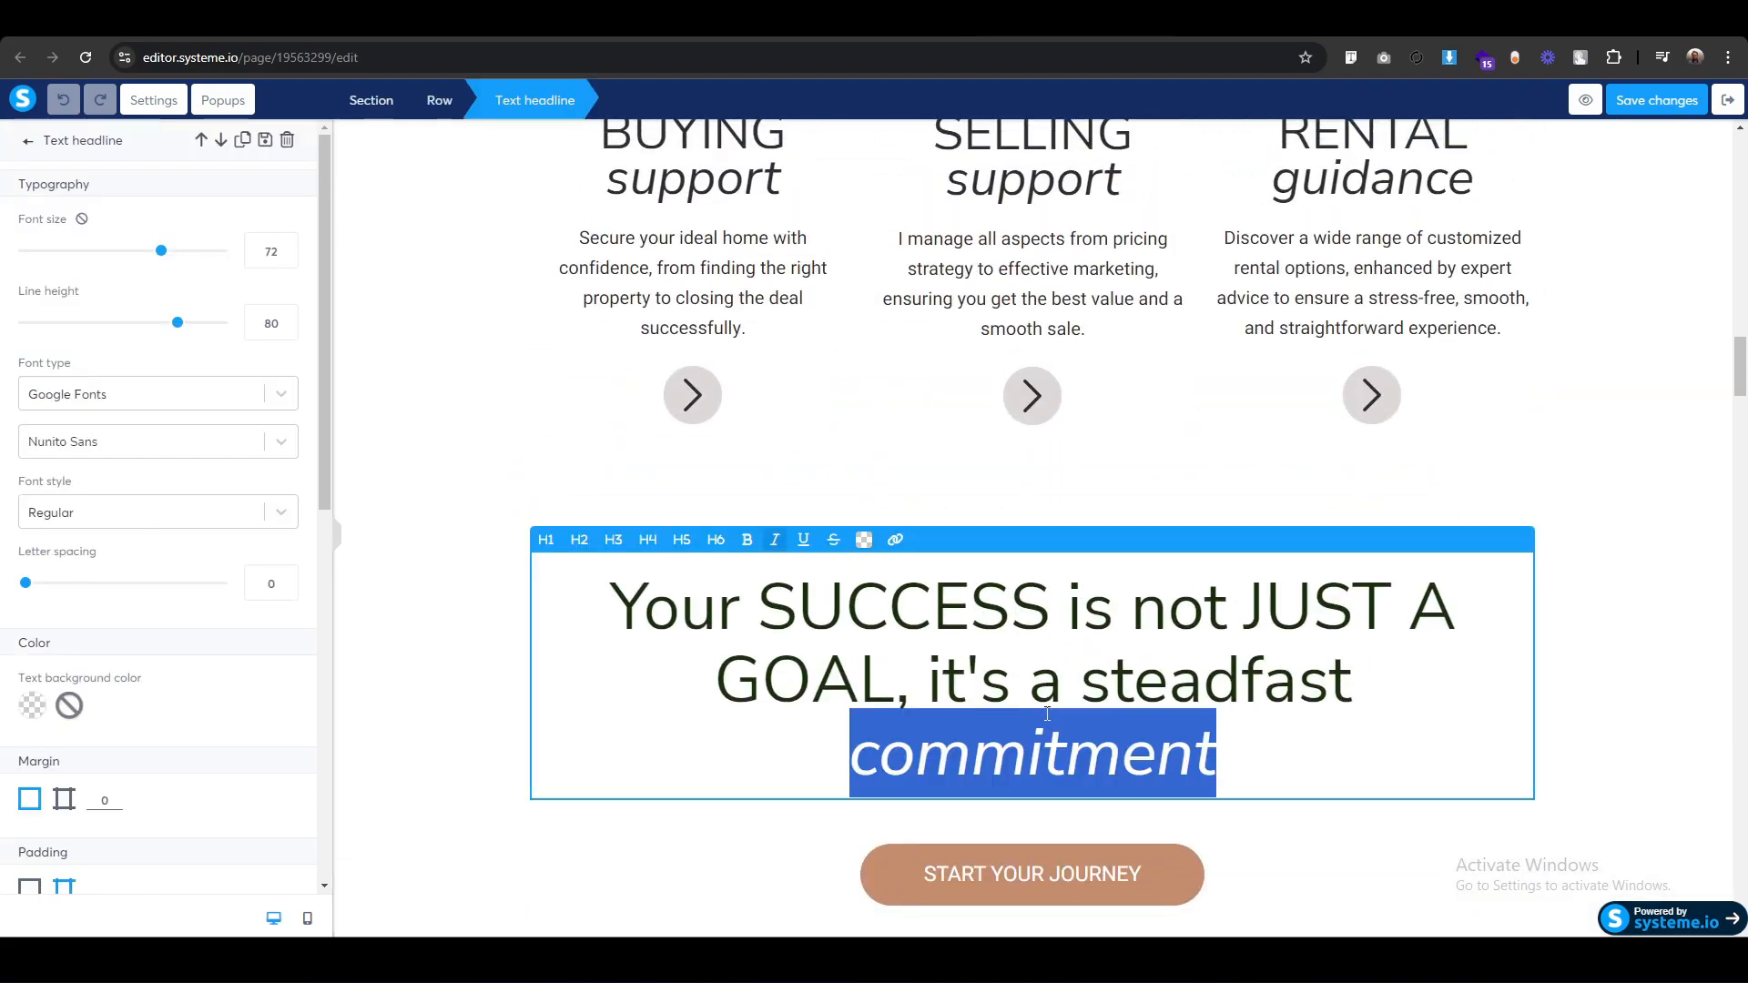
triple_click(1047, 715)
key("ctrl+c")
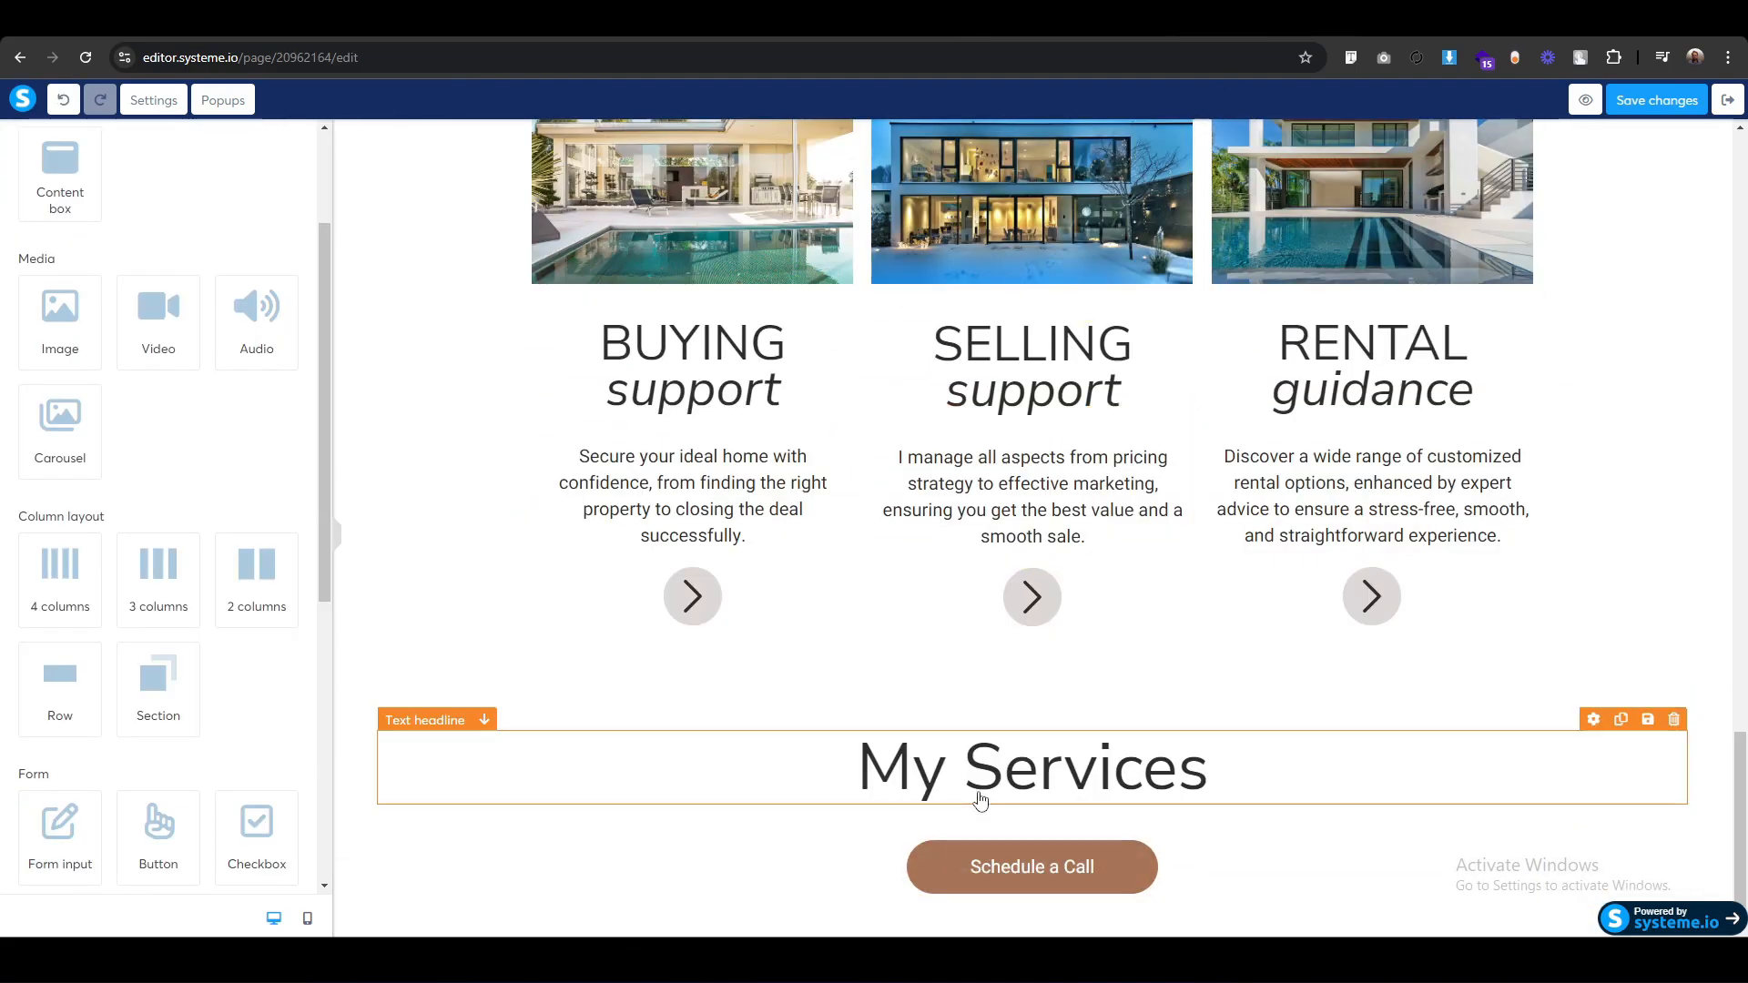
left_click(849, 776)
key("ctrl+a")
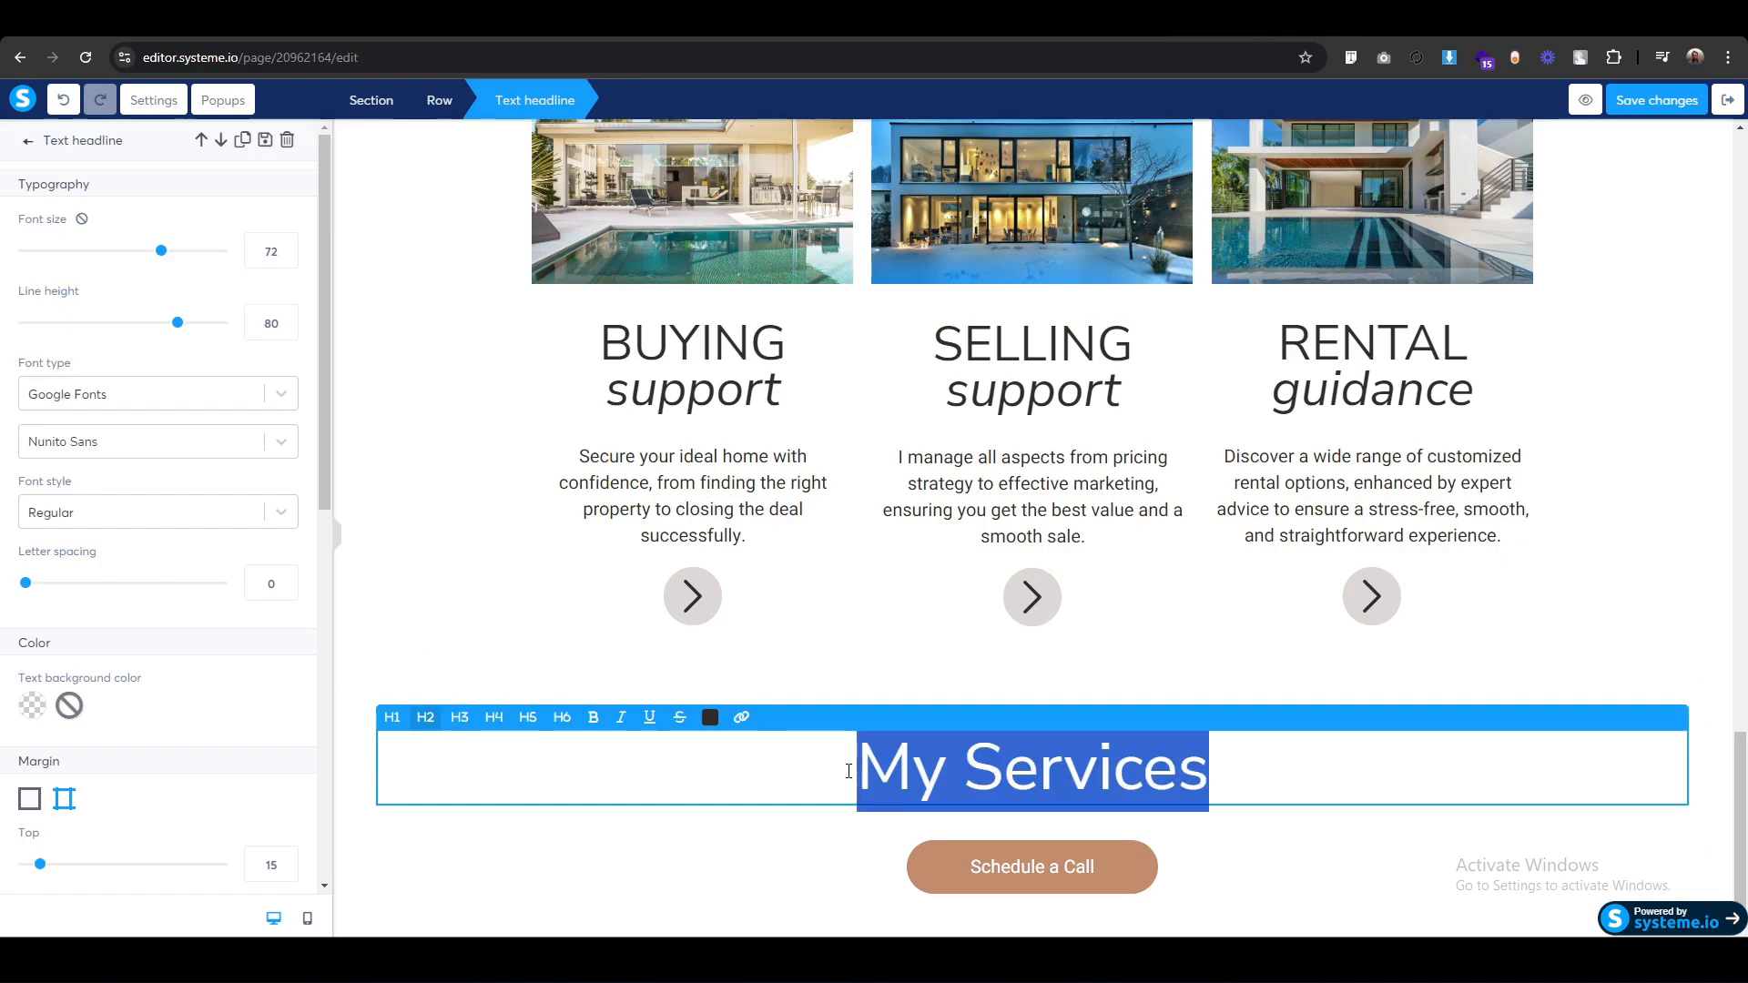
key("ctrl+v")
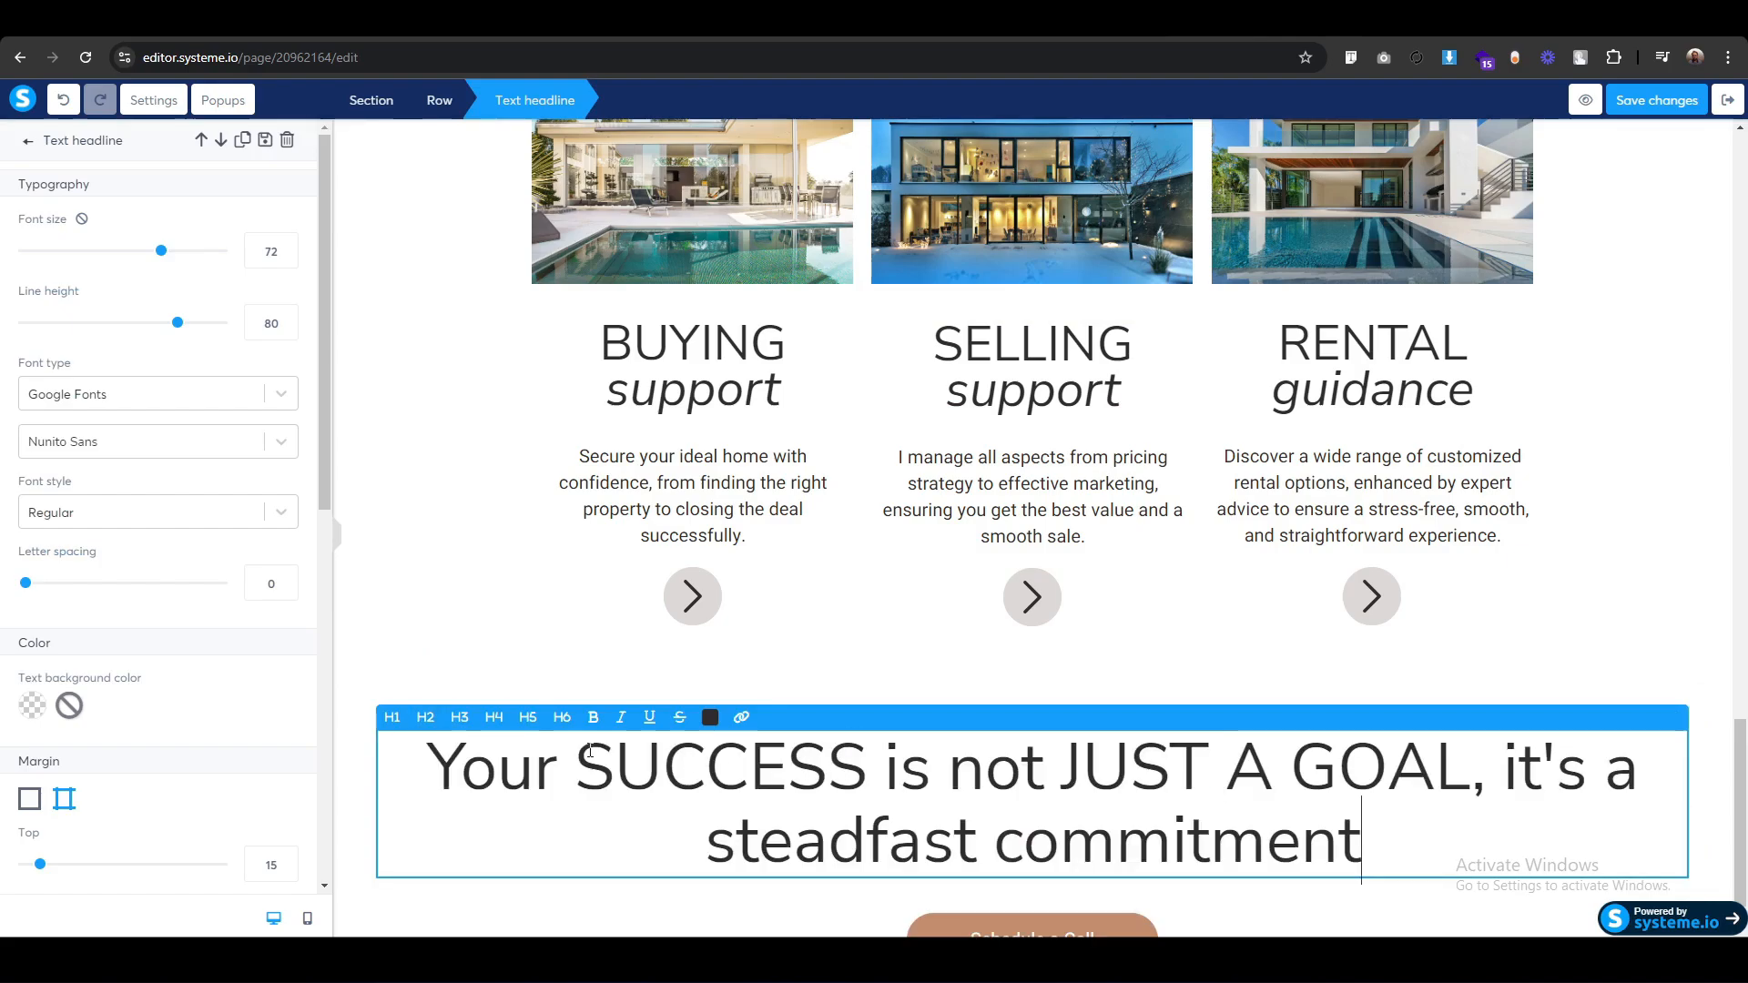
Set the content width of the new "Your SUCCESS" section to Wide.
left_click(366, 705)
left_click(361, 665)
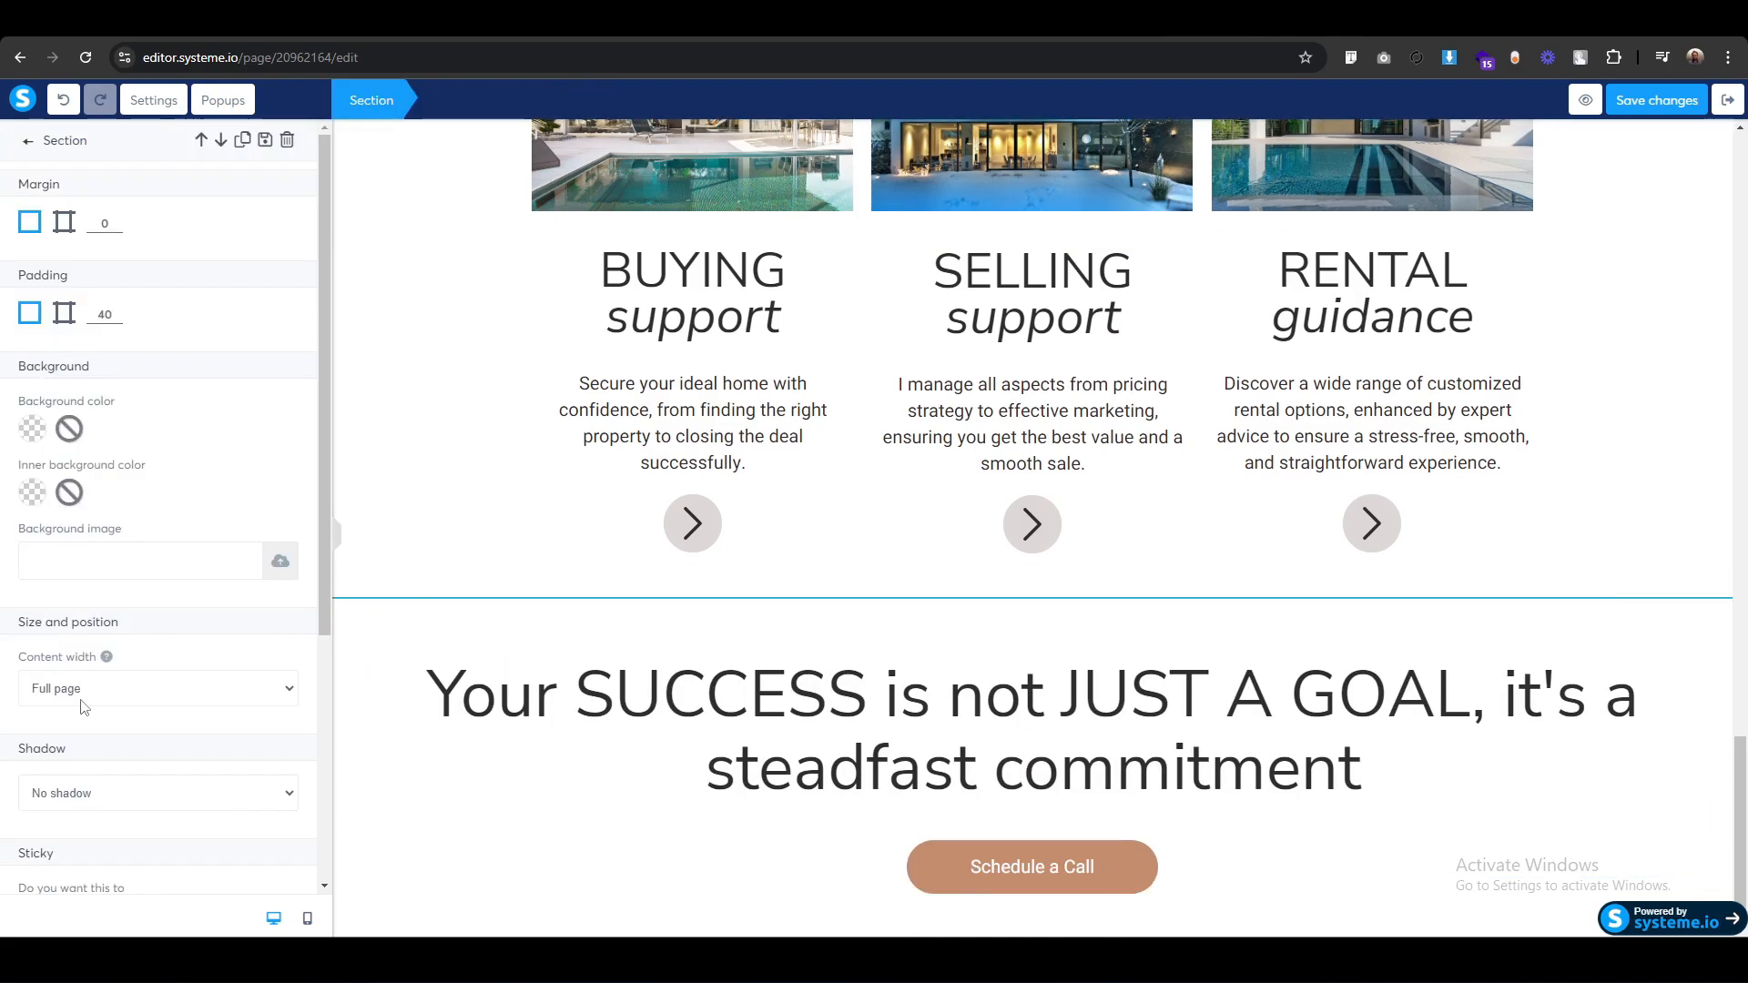
left_click(111, 699)
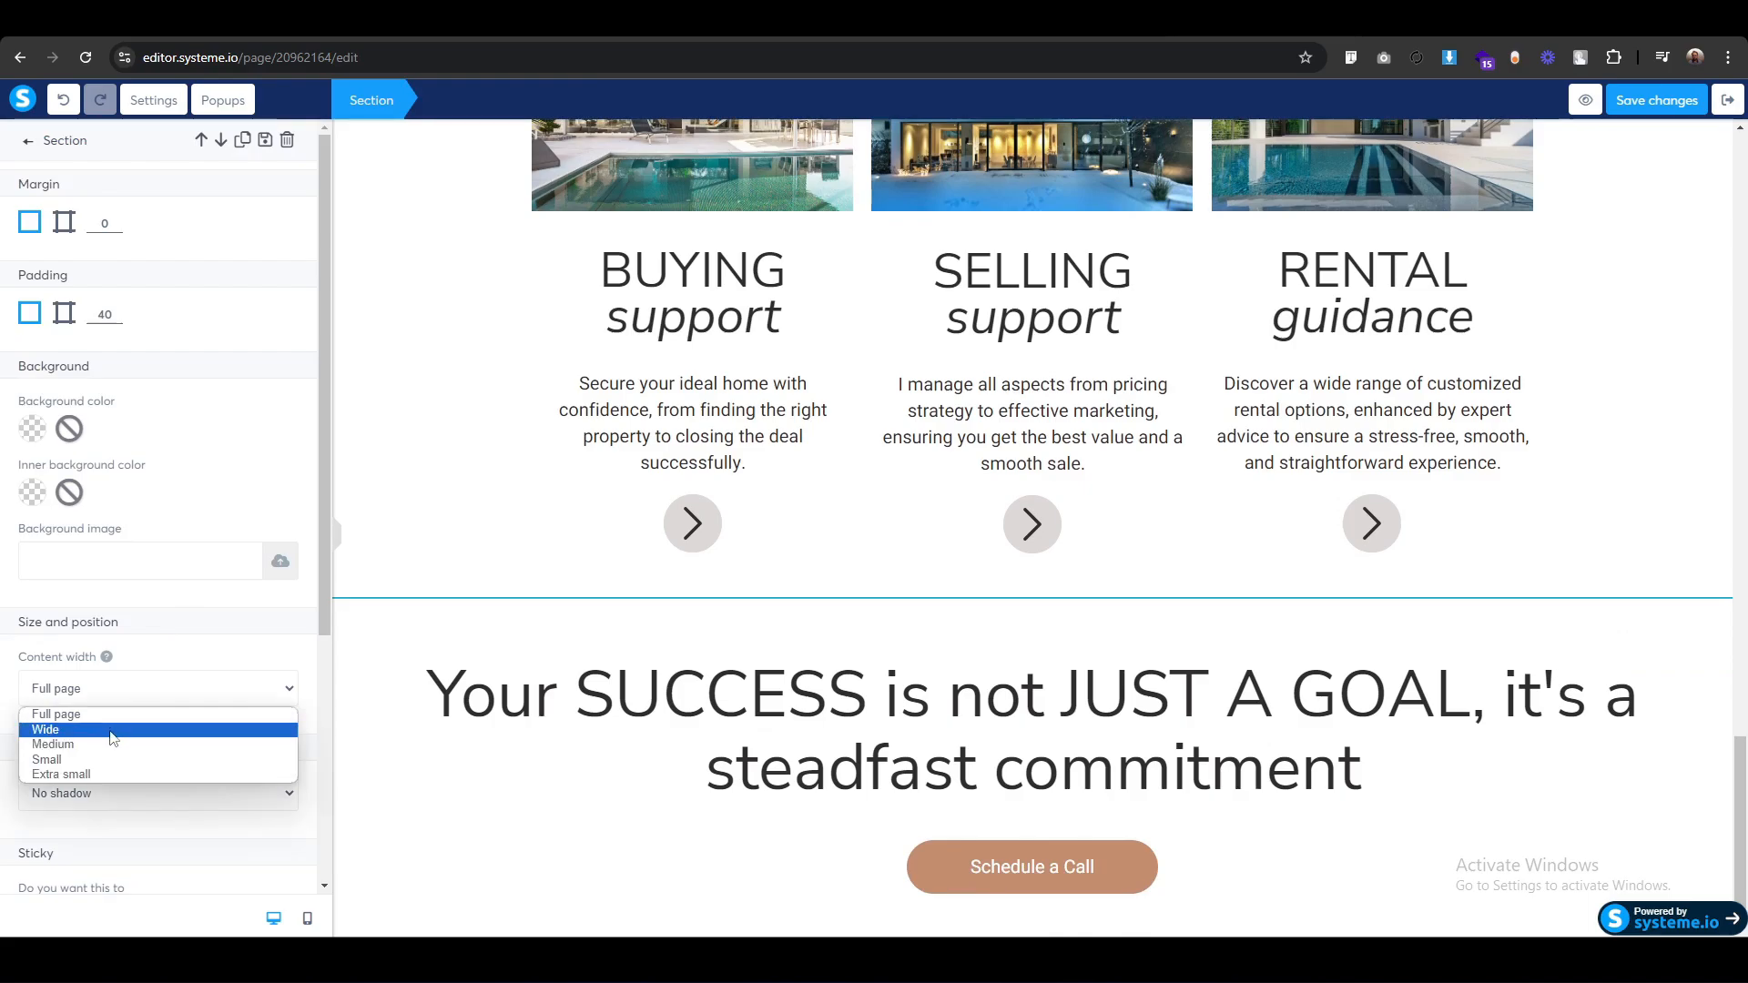
left_click(113, 737)
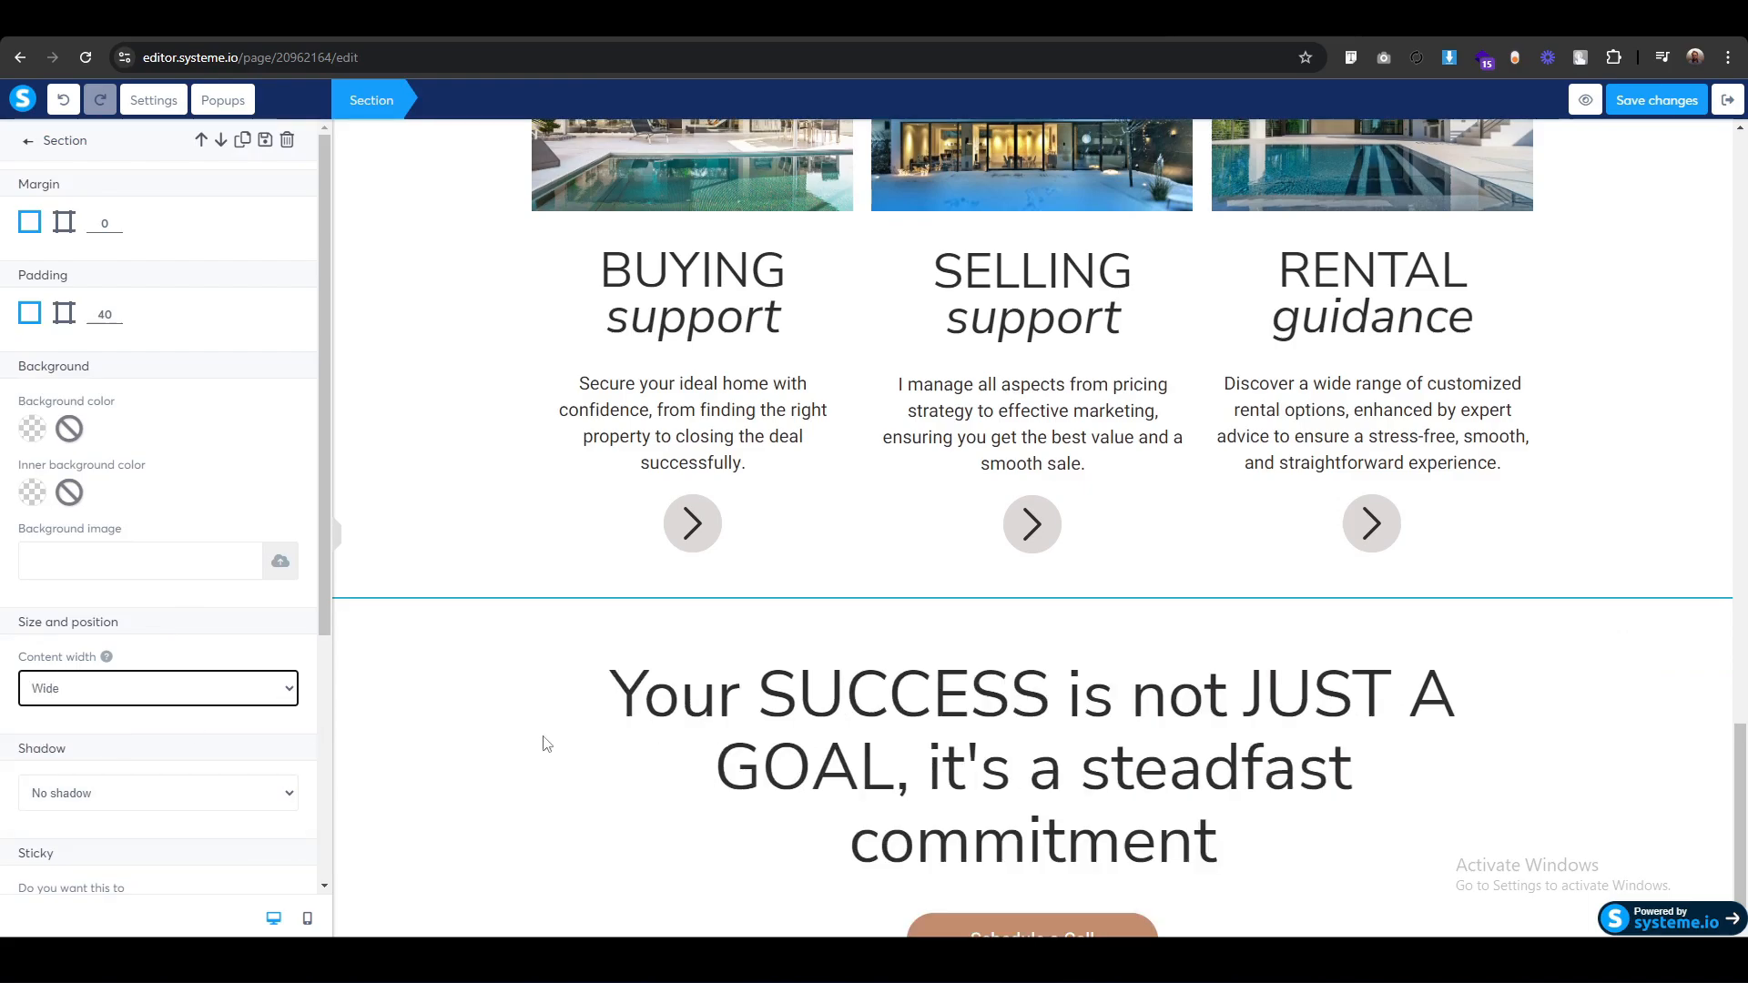
left_click(503, 763)
Change the text of the button below the "Your SUCCESS" headline to "Start Your Journey".
scroll(504, 763, "down", 1)
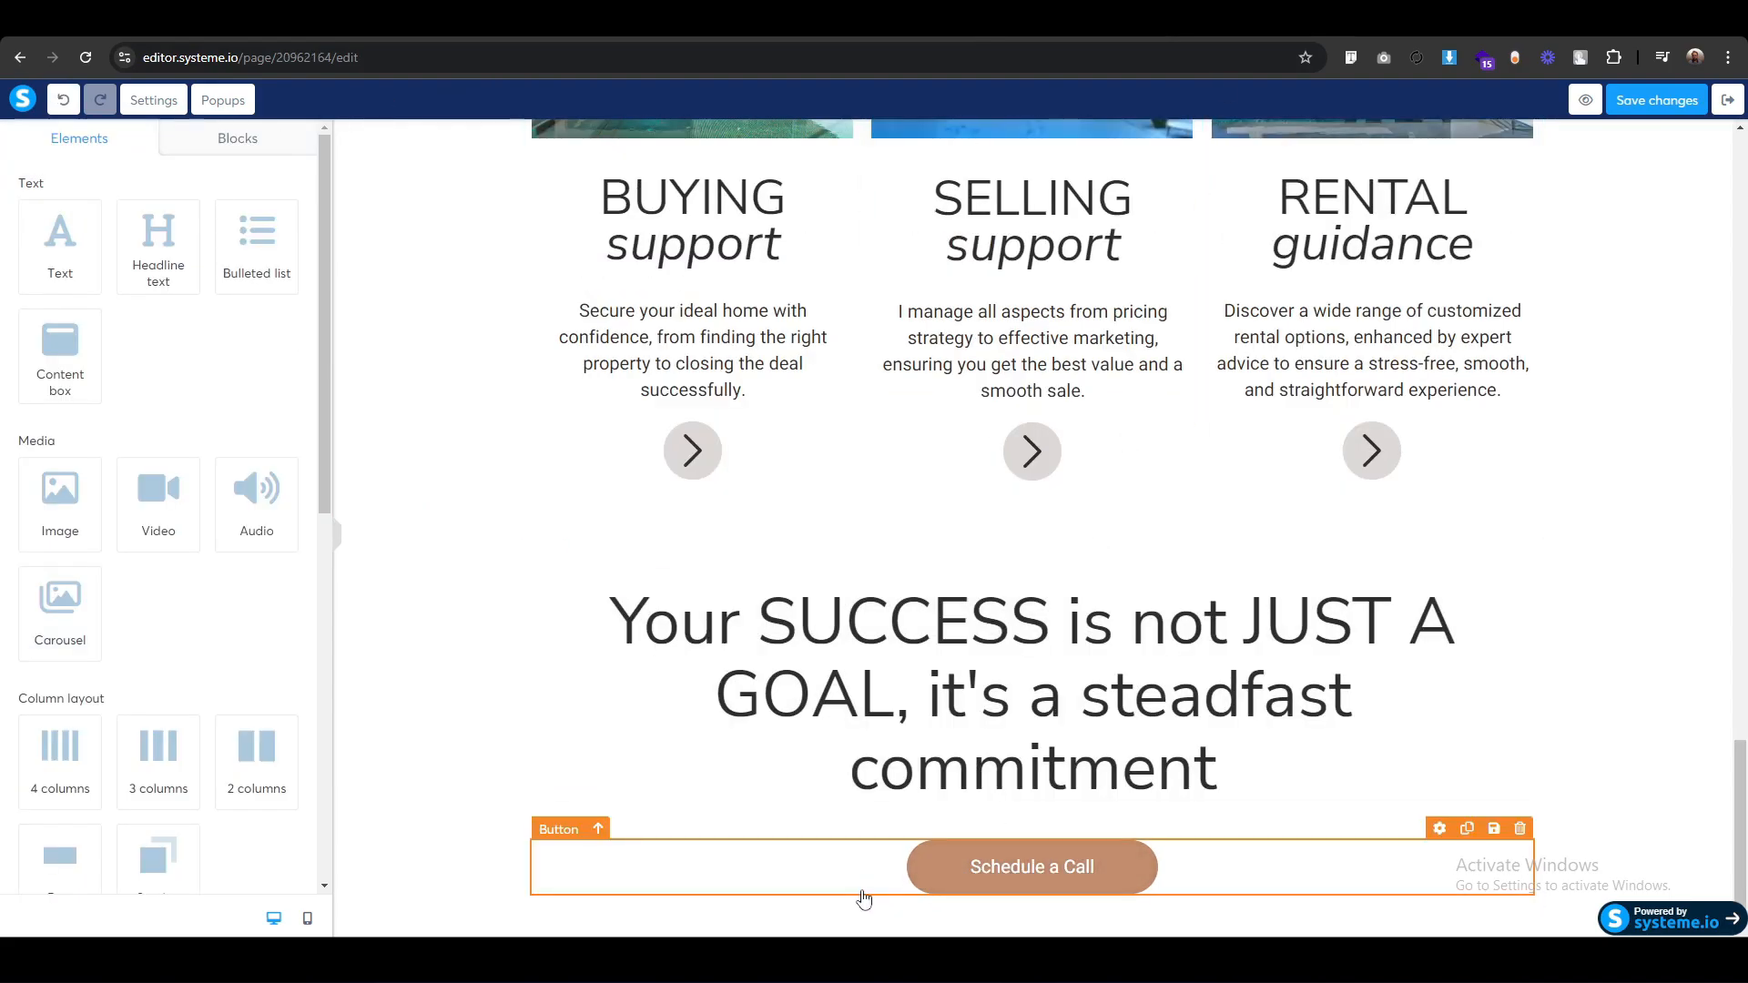
left_click(989, 879)
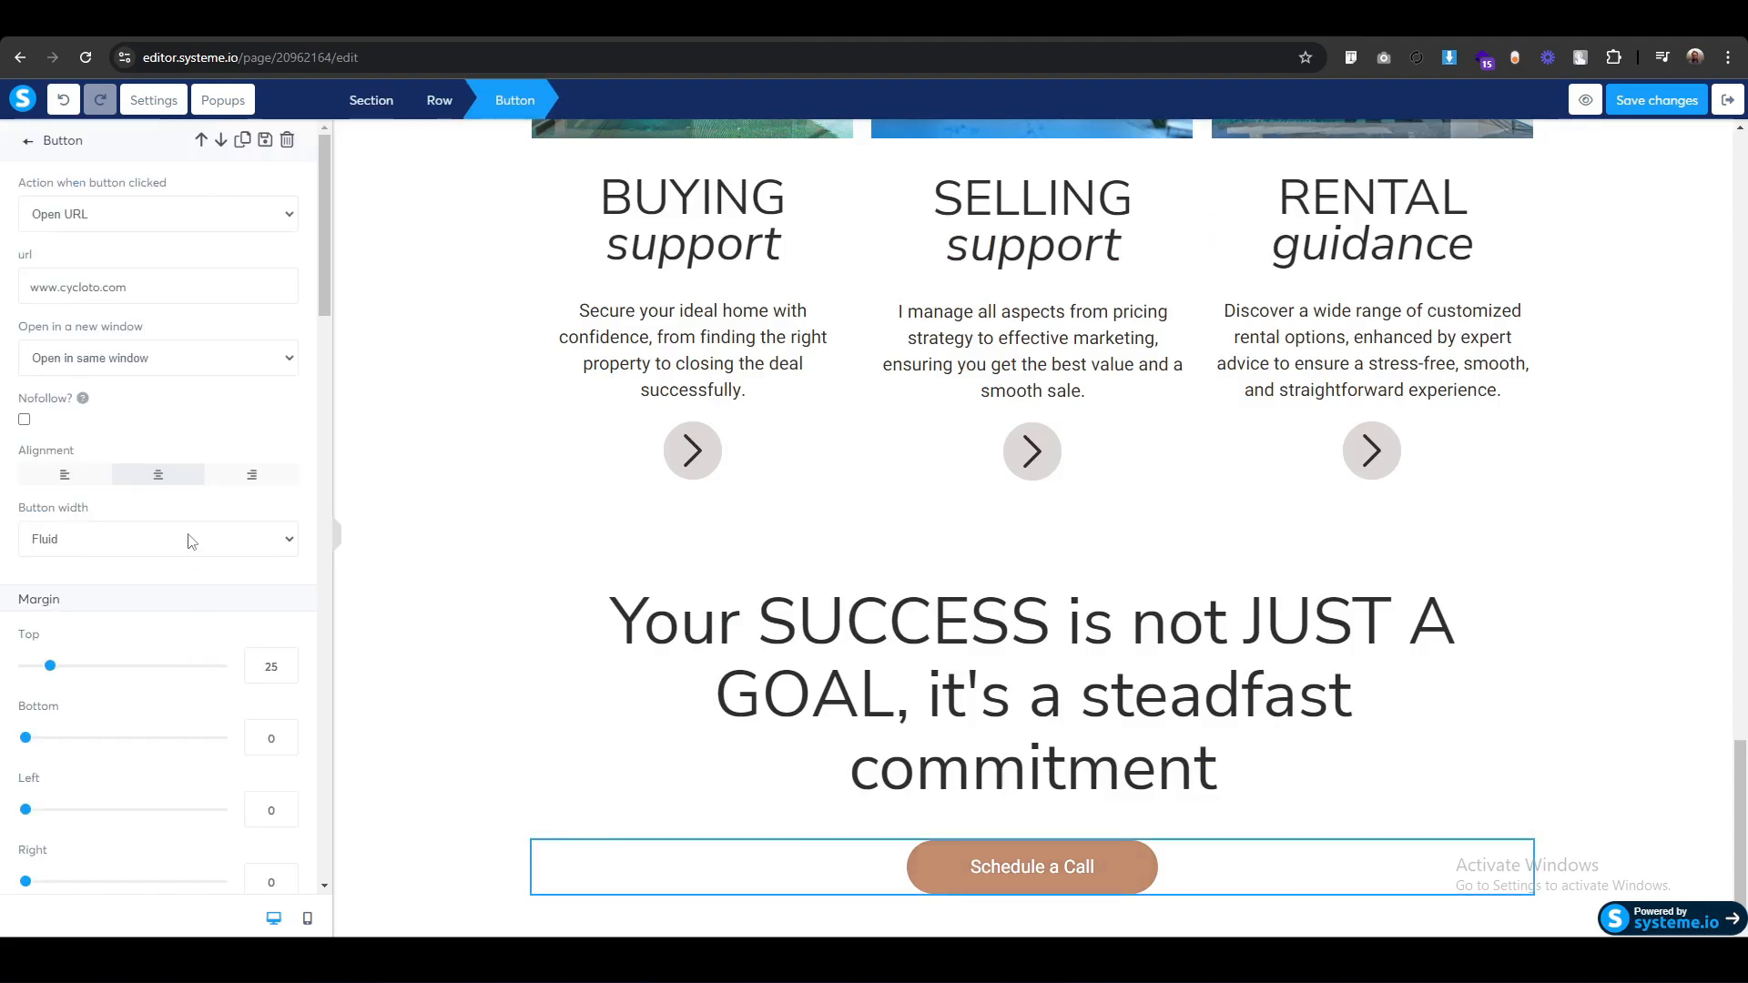
scroll(115, 758, "down", 3)
key("ctrl+a")
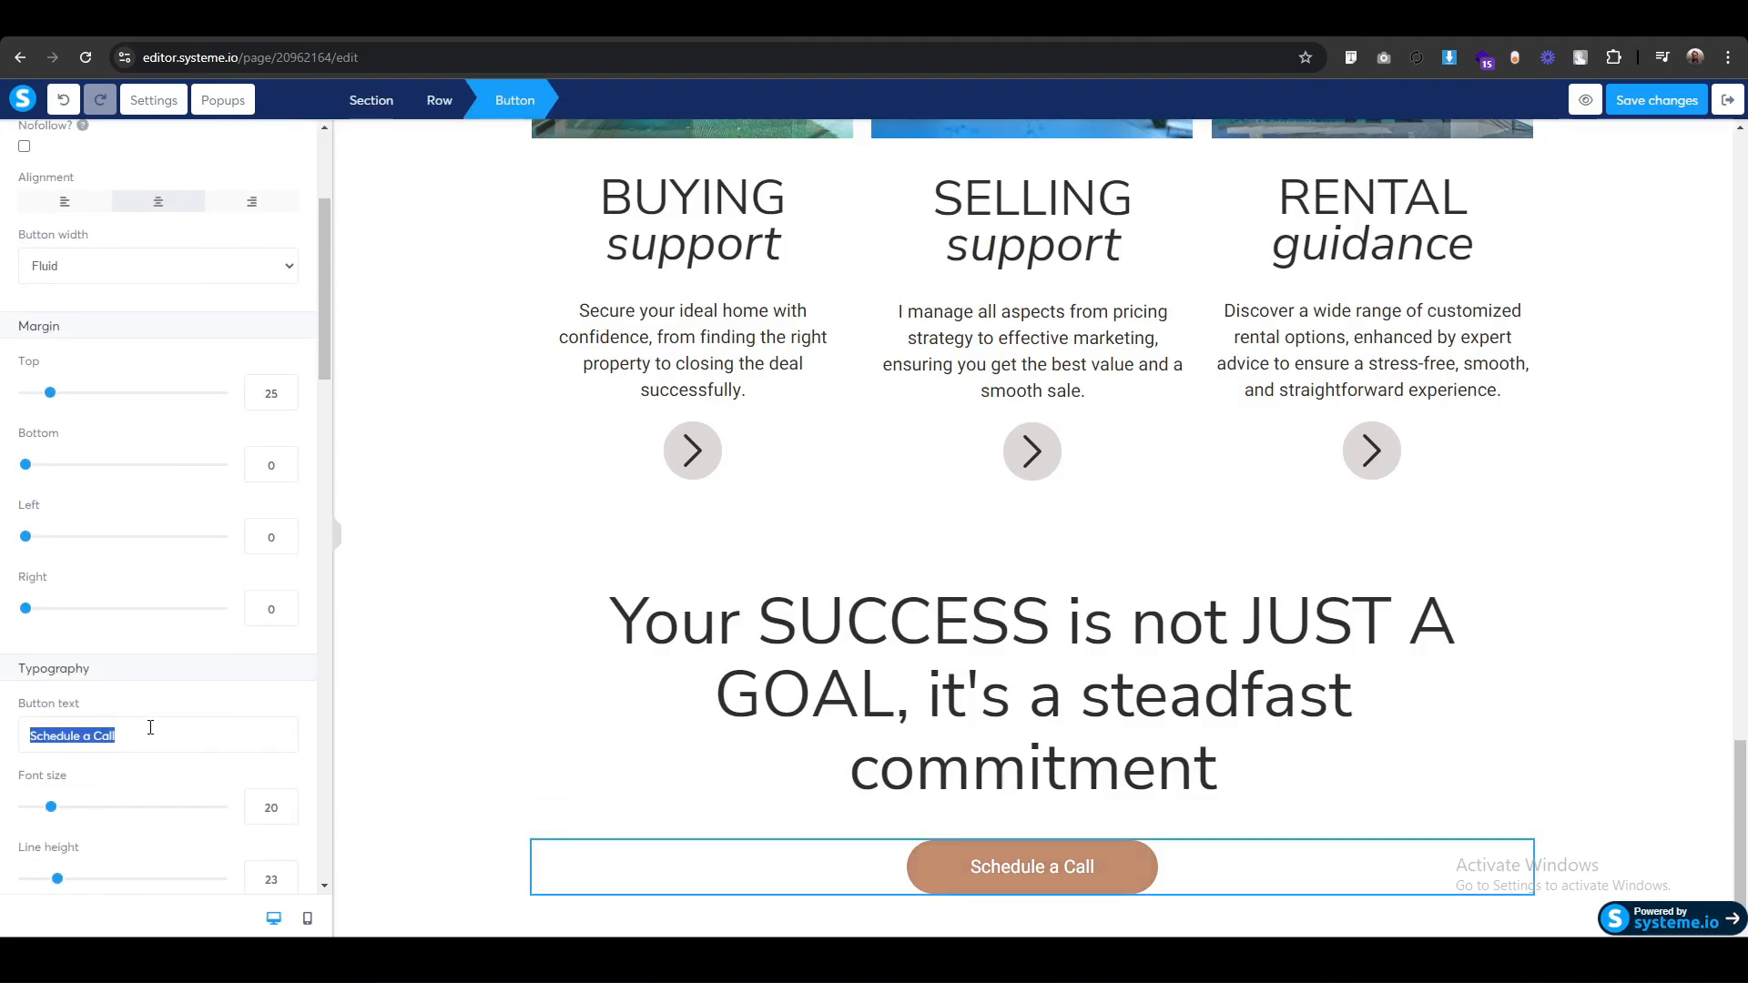
type("Start")
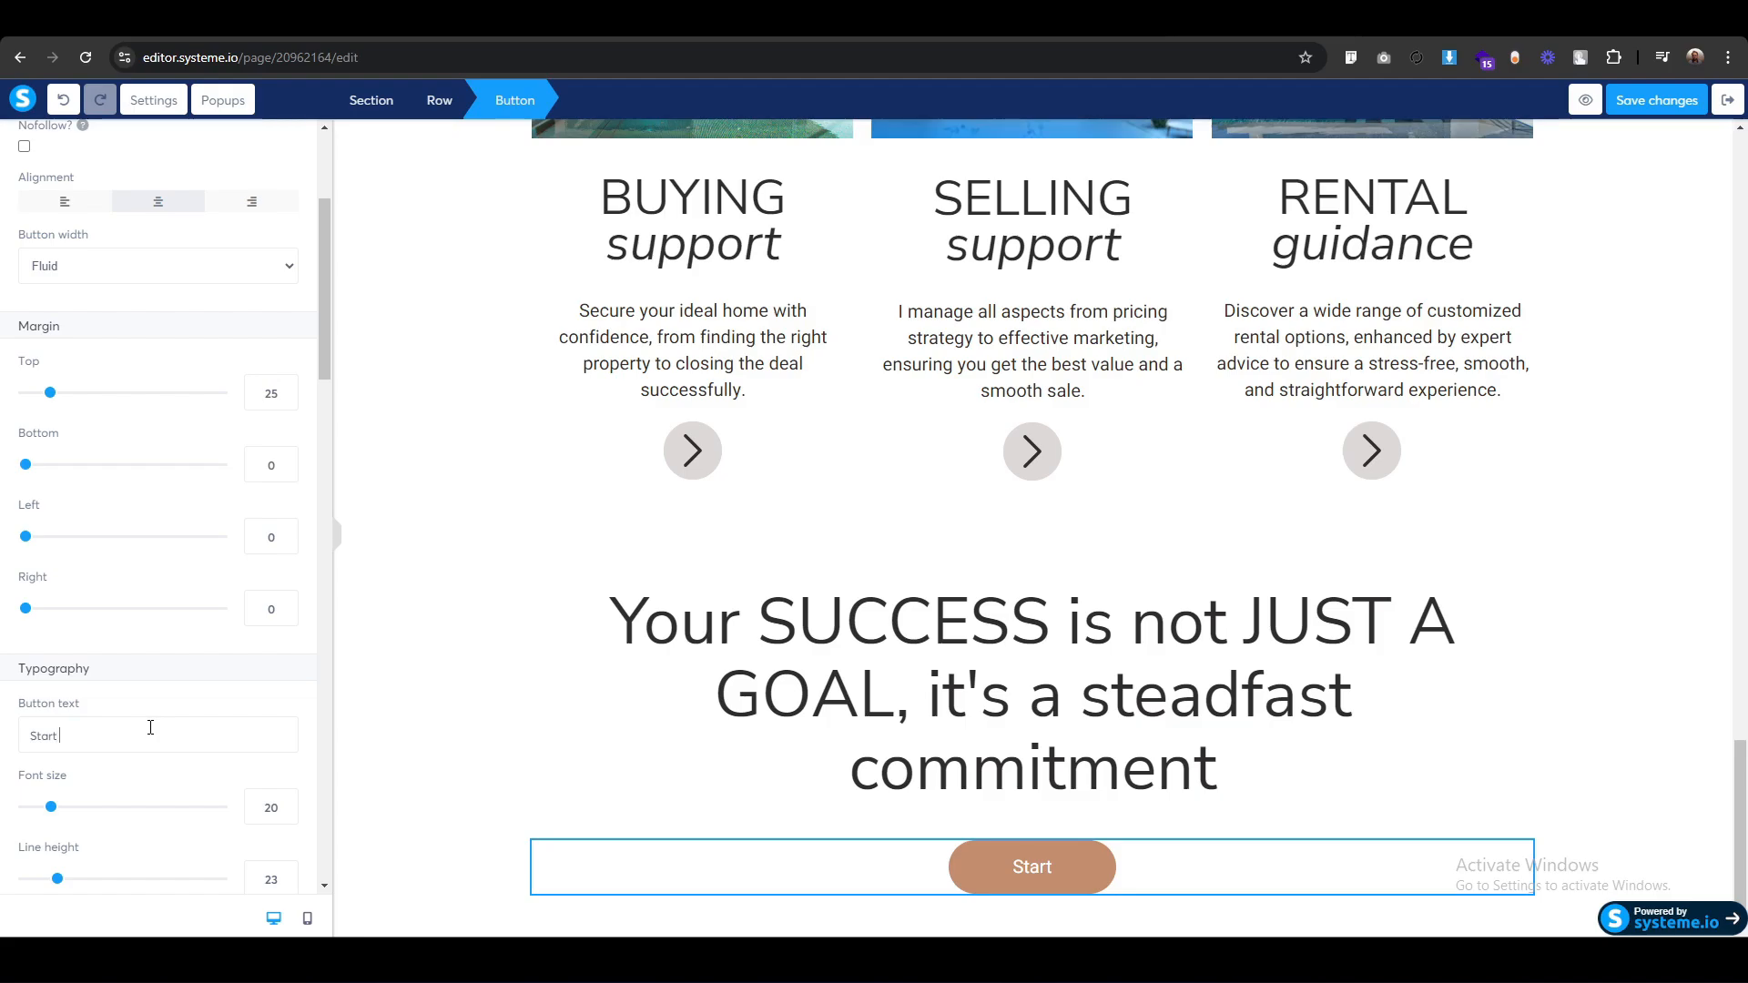
type(" Your Journey")
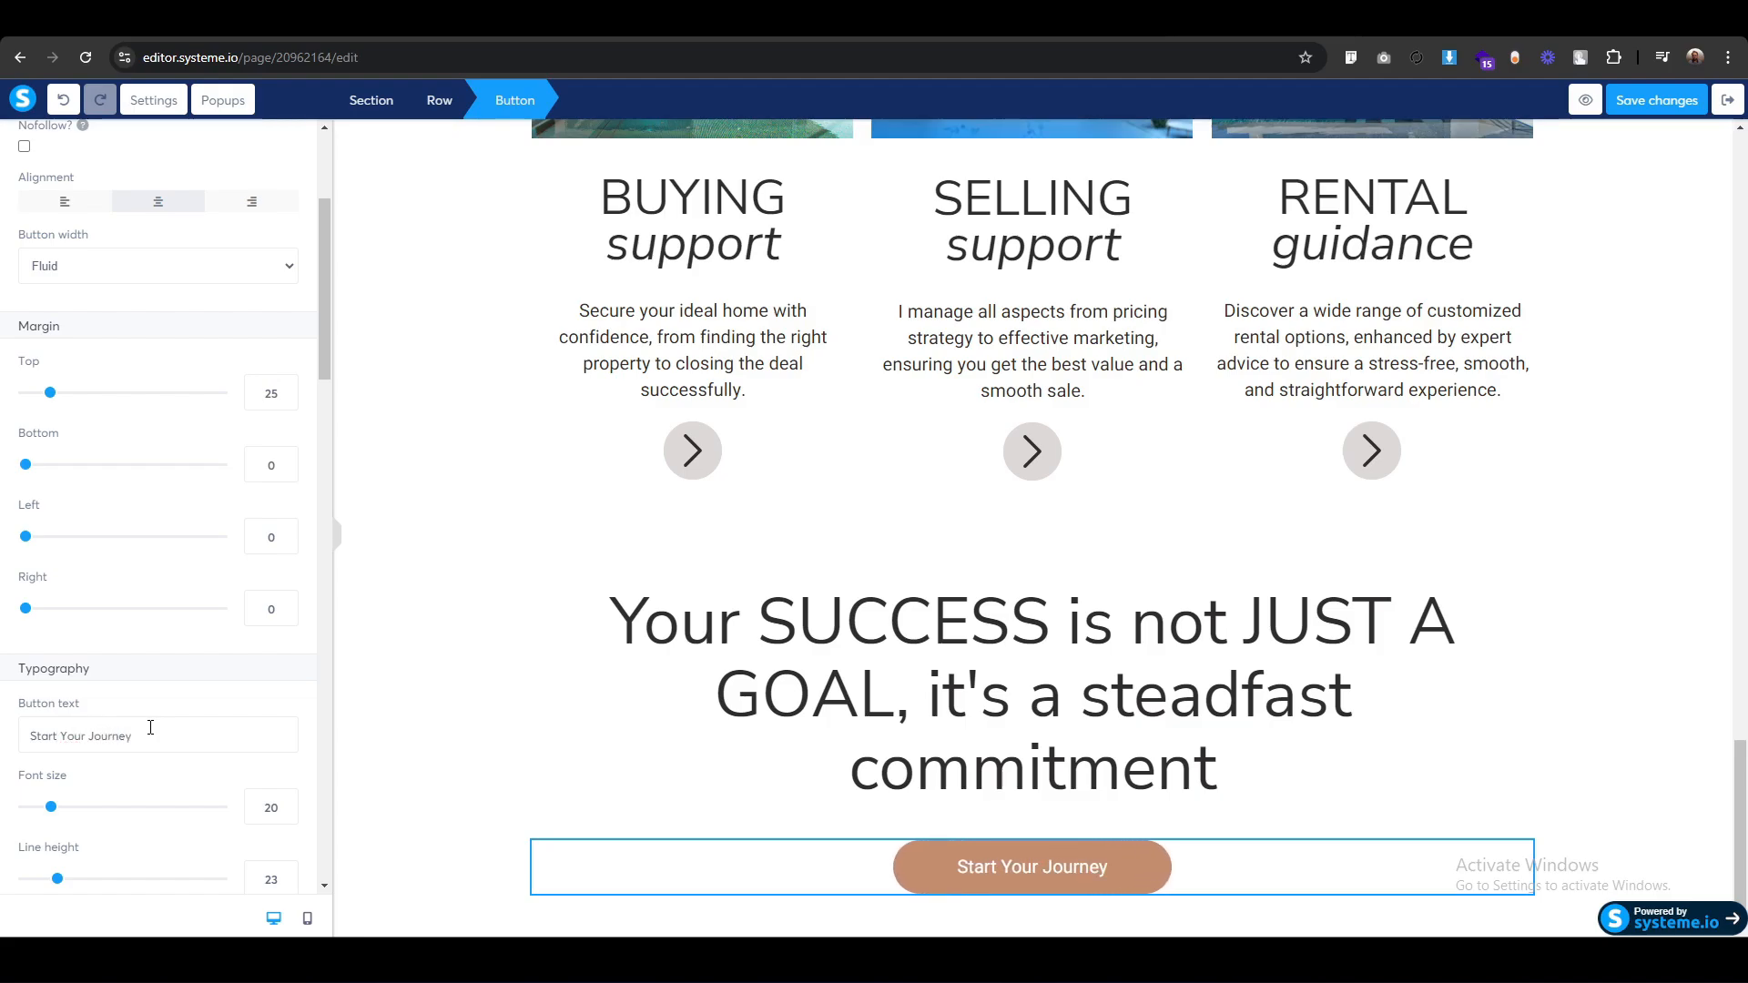
left_click(429, 770)
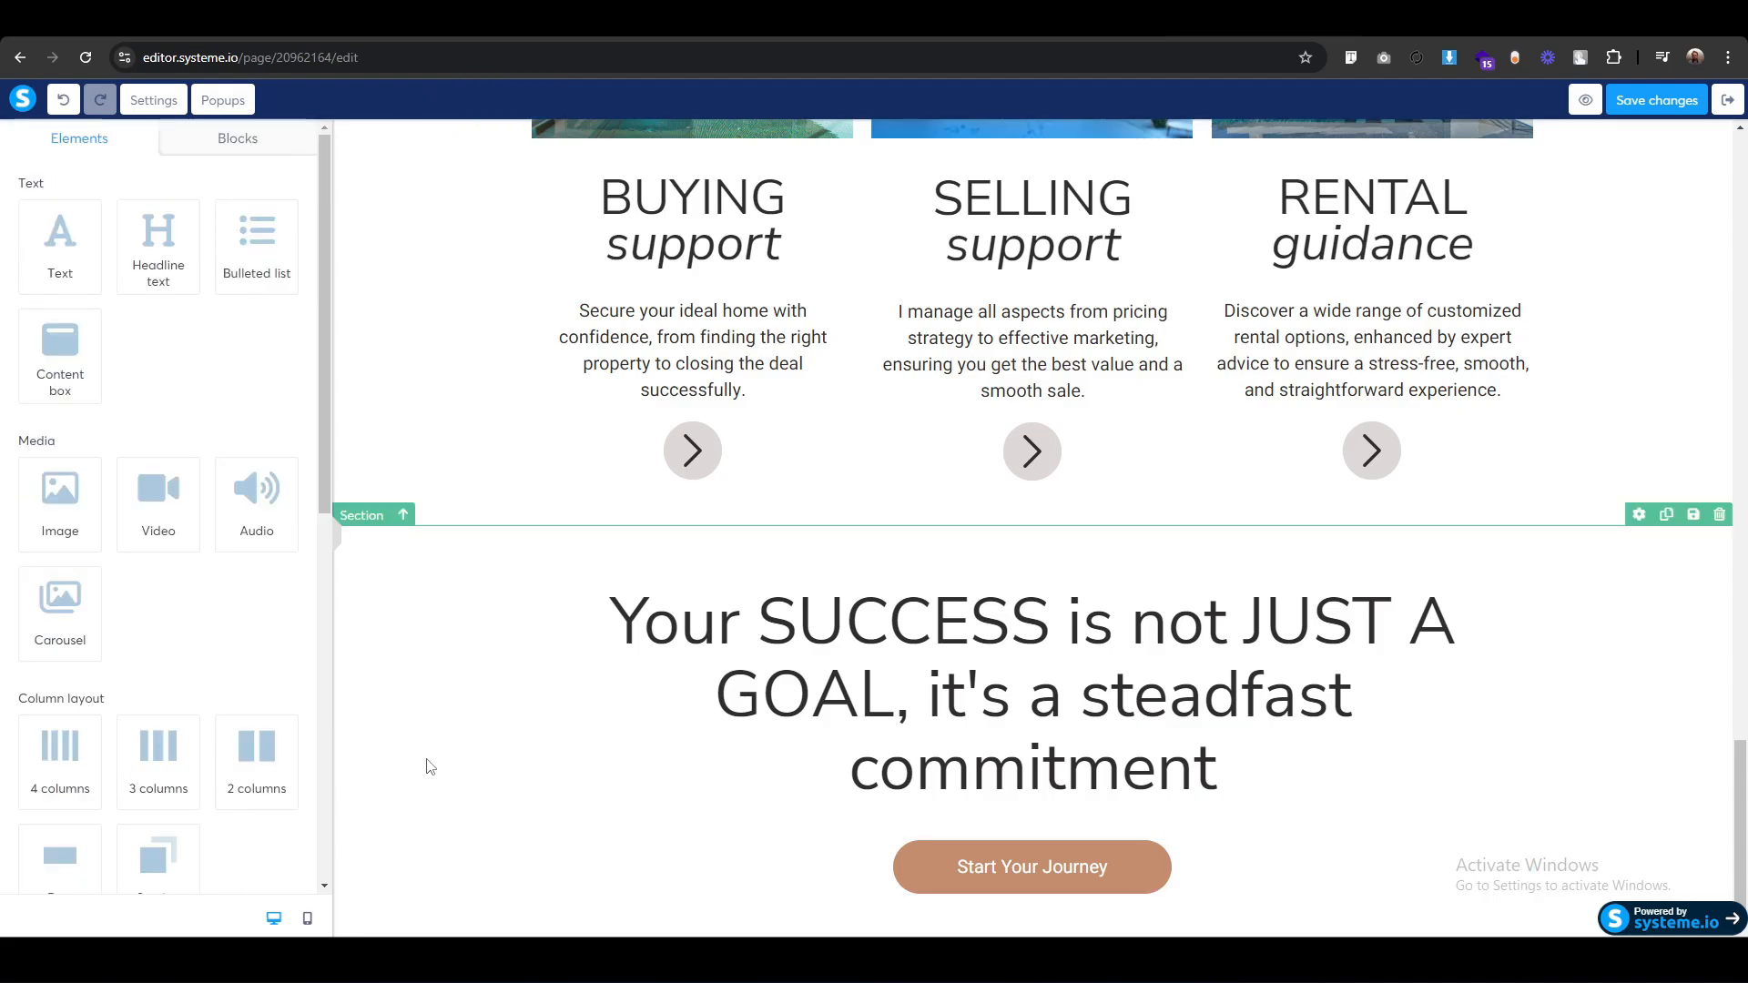
Switch to the mobile layout and set the "Your SUCCESS" headline's font size to 38.
left_click(308, 918)
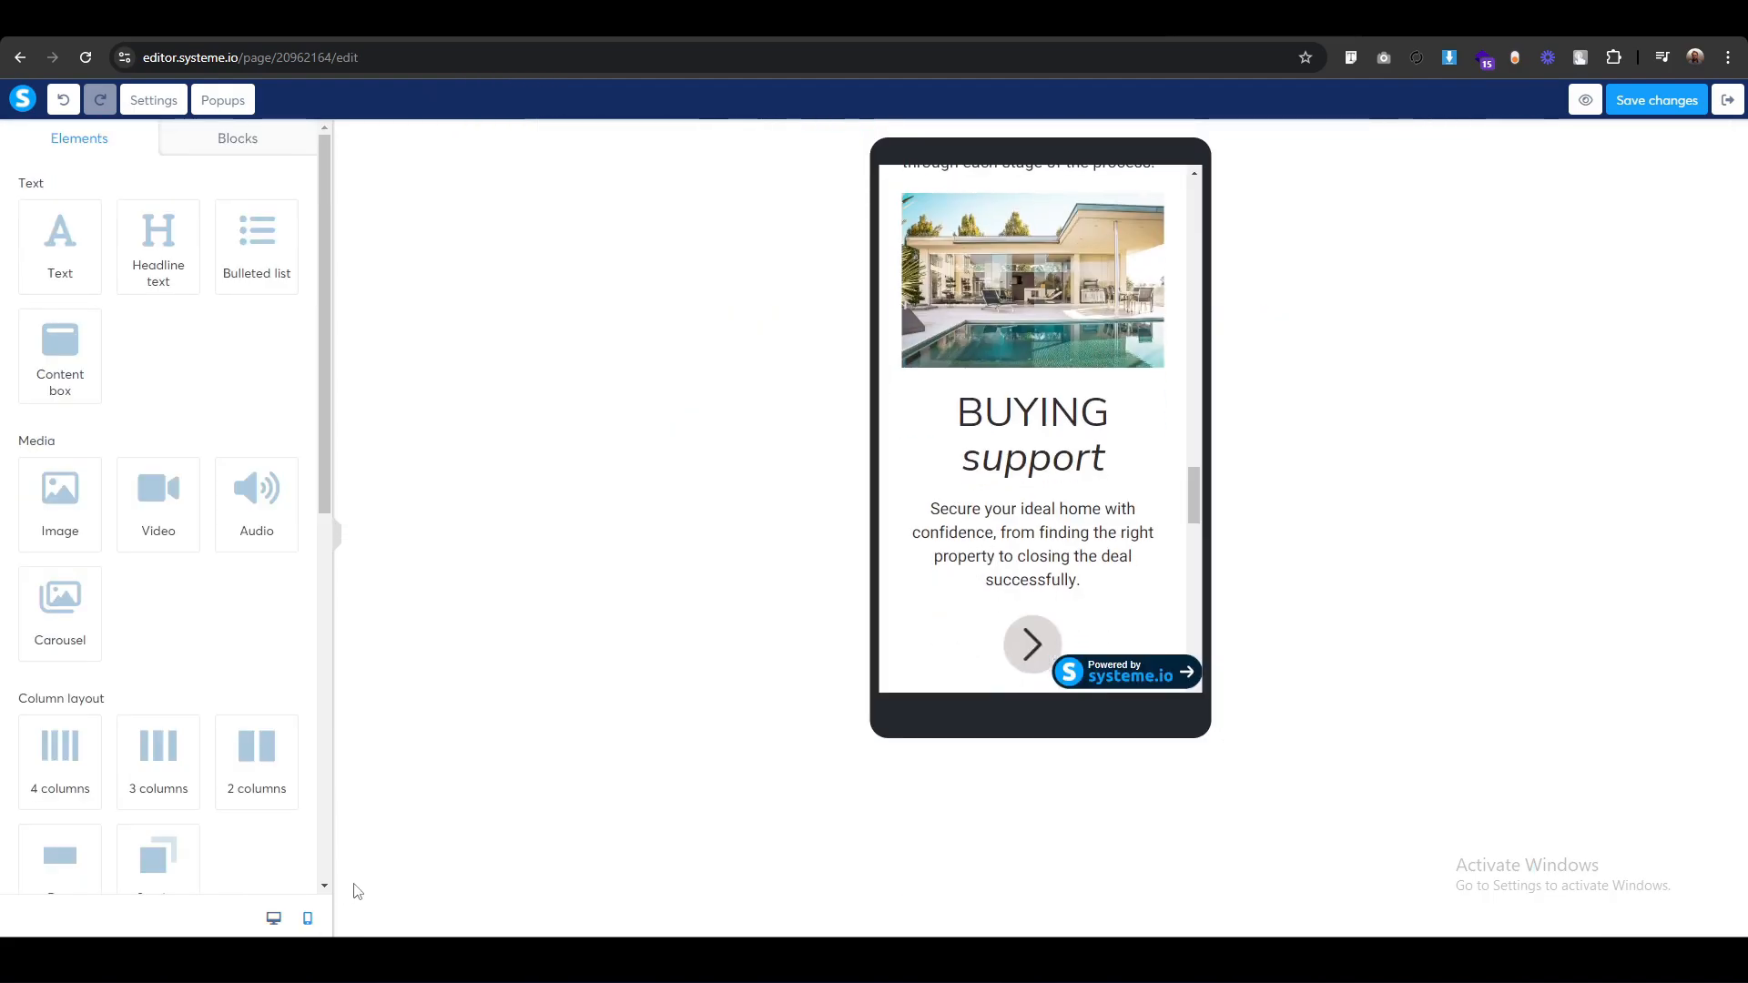
scroll(934, 557, "down", 5)
scroll(931, 557, "down", 6)
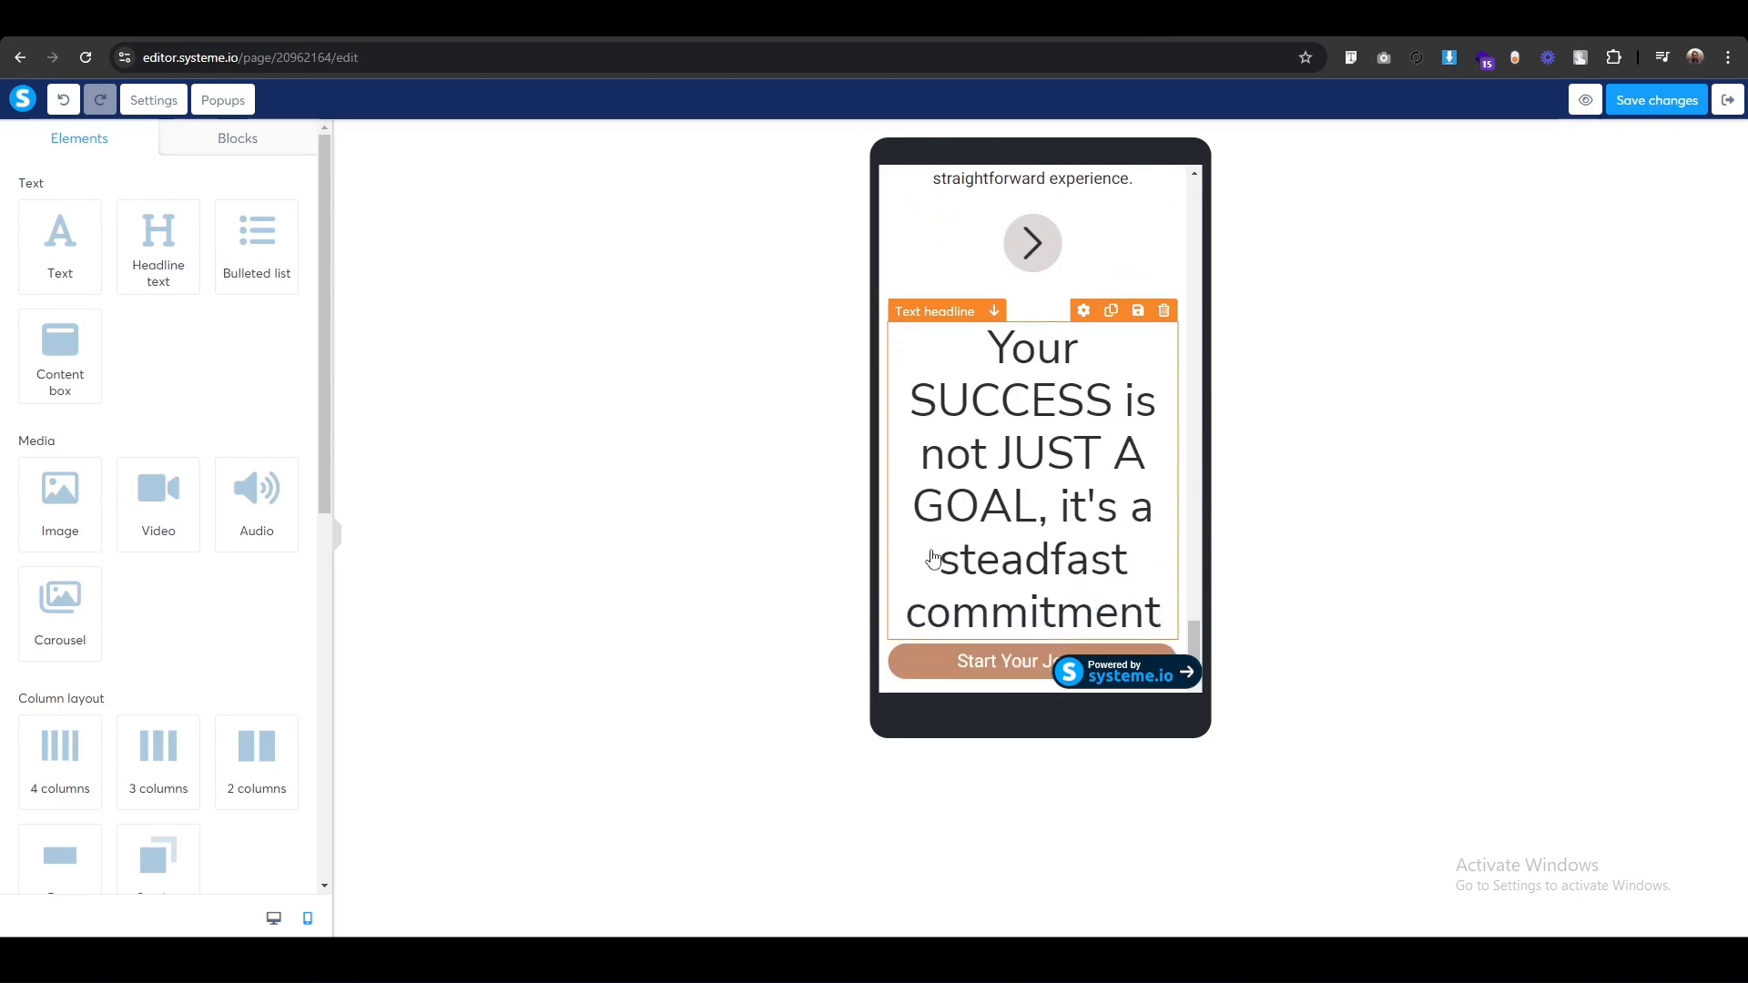
left_click(926, 320)
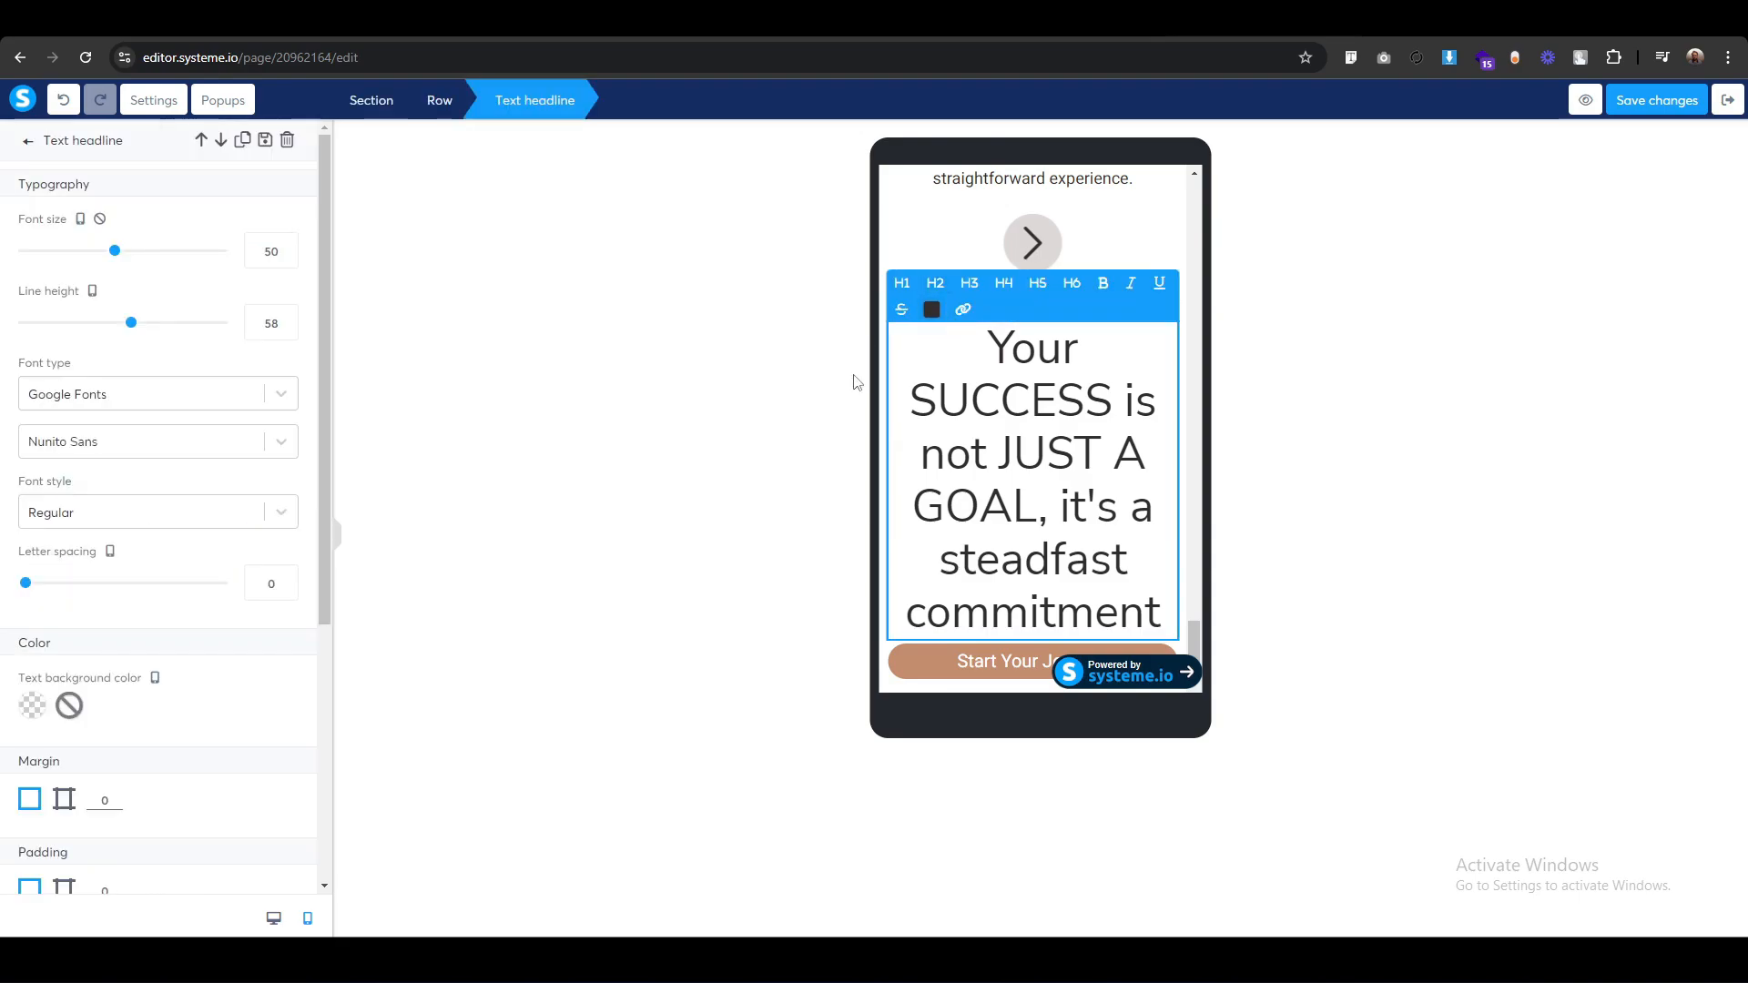
double_click(265, 251)
type("48")
key("BackSpace")
key("BackSpace")
type("38")
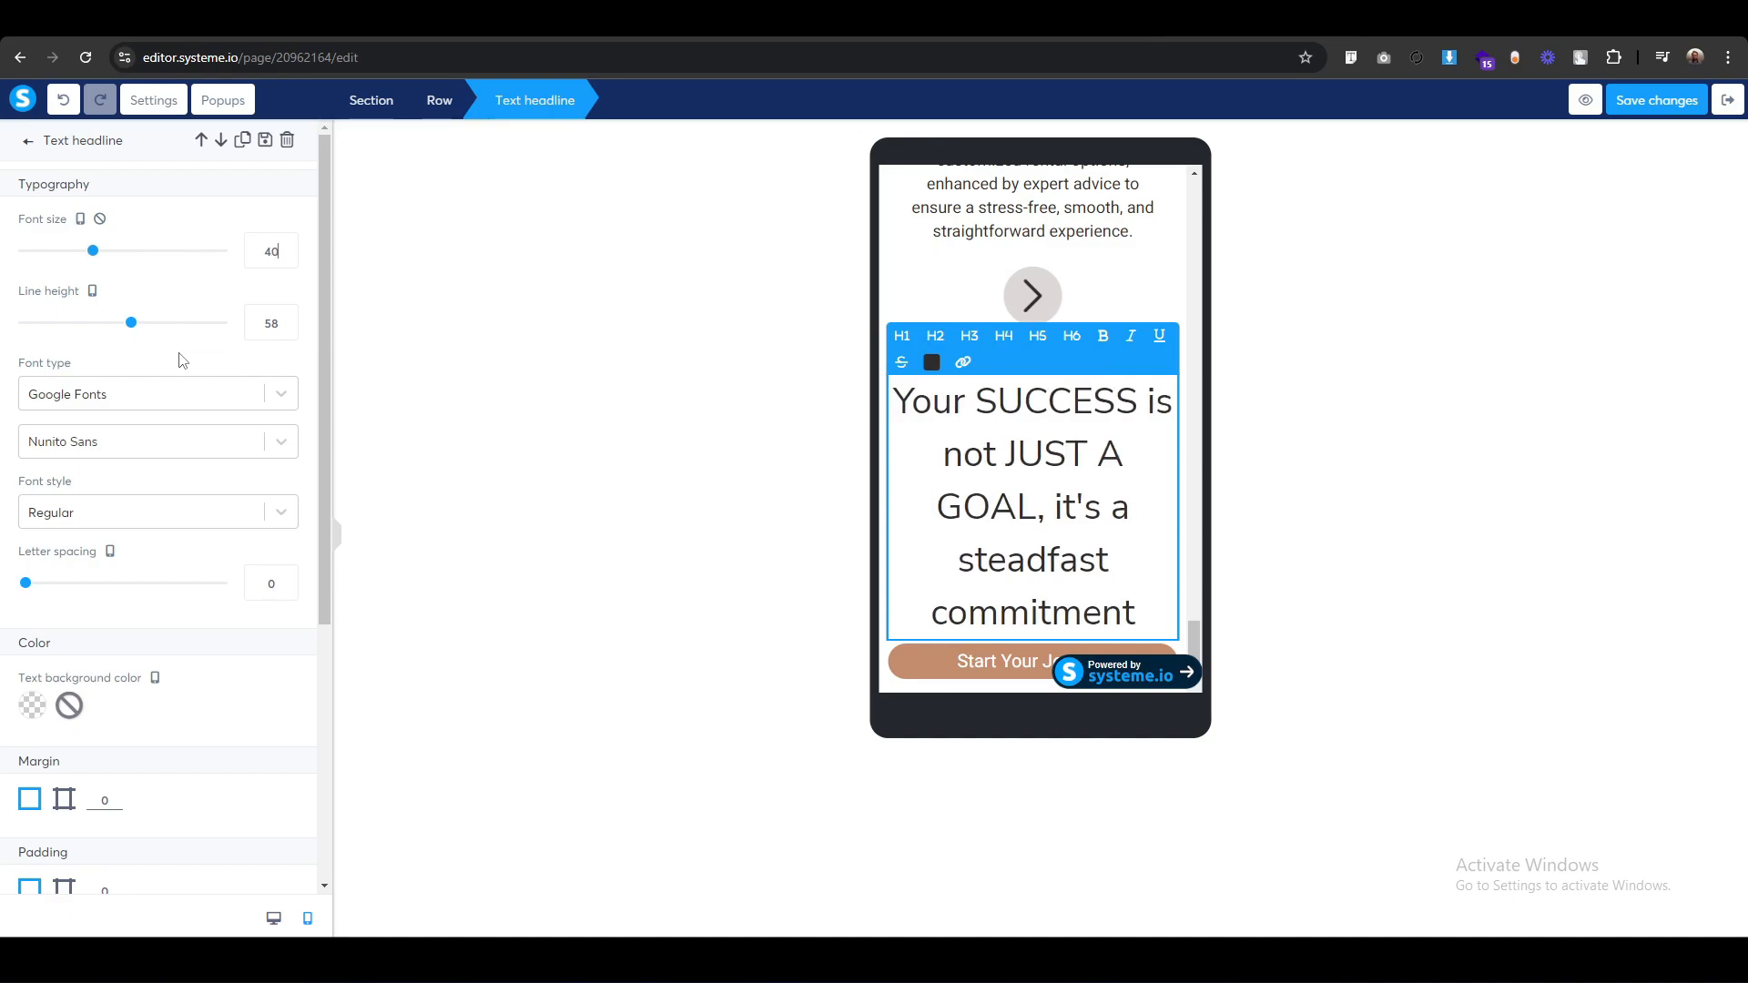
Set the mobile line height of the "Your SUCCESS" headline to 48.
left_click(264, 323)
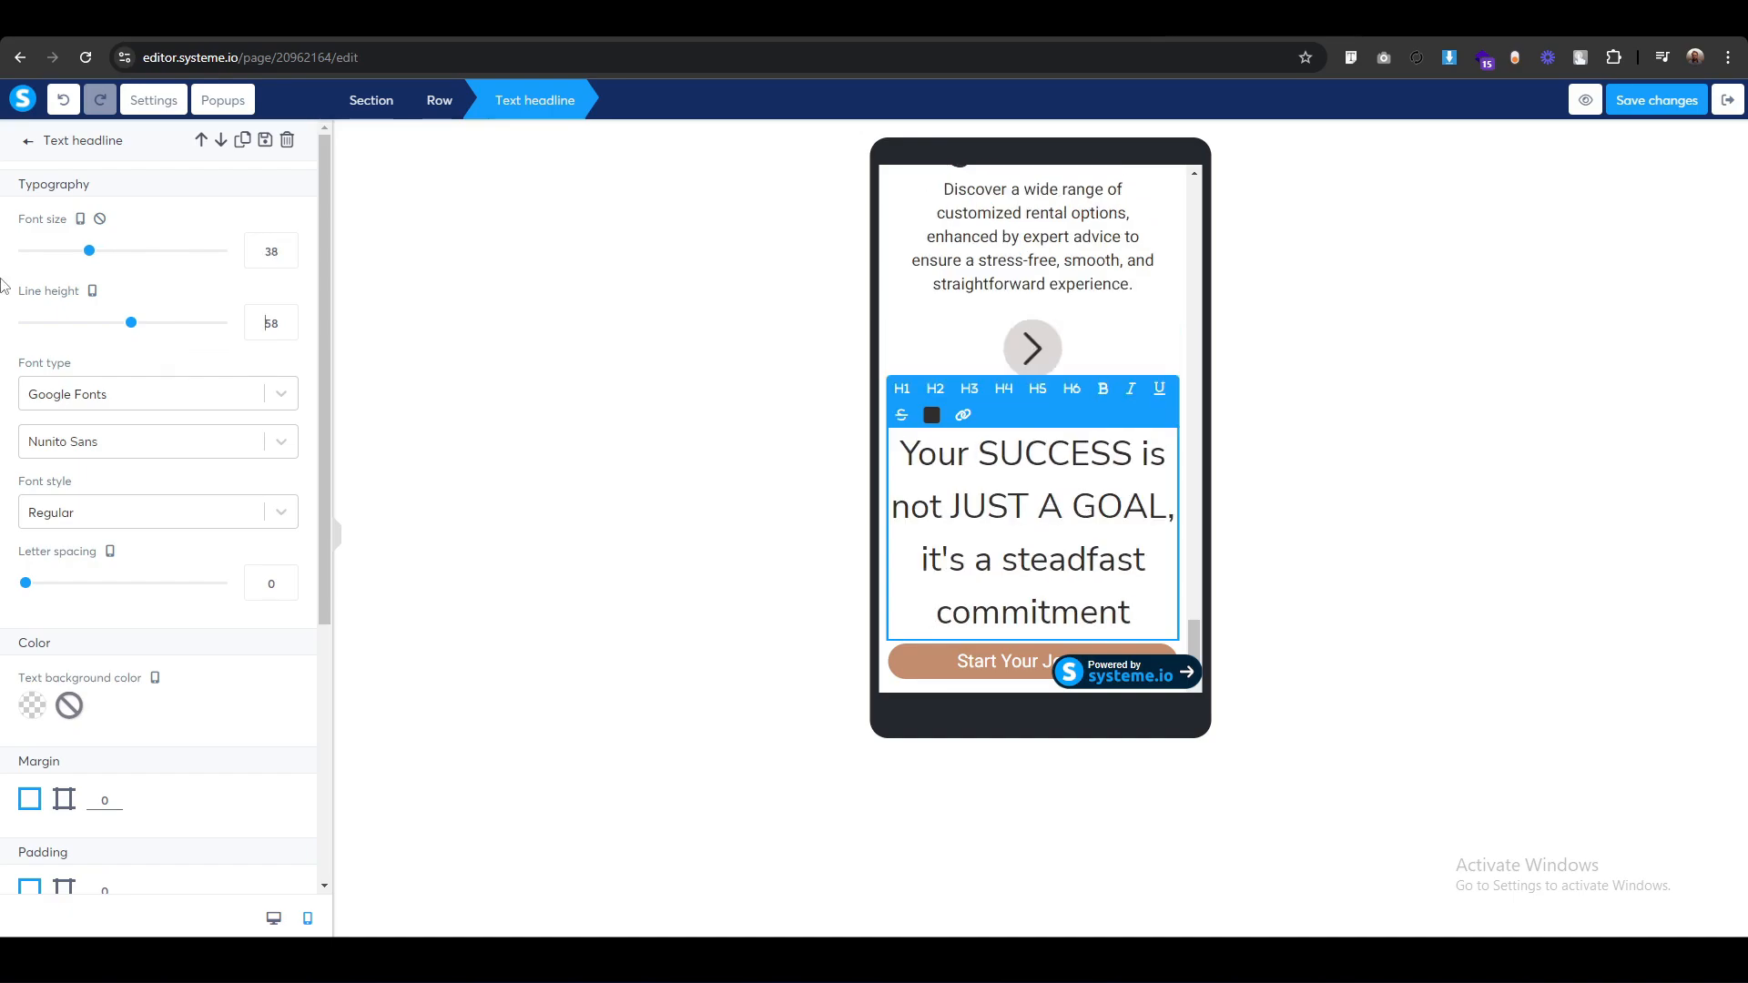
key("BackSpace")
key("BackSpace")
type("50")
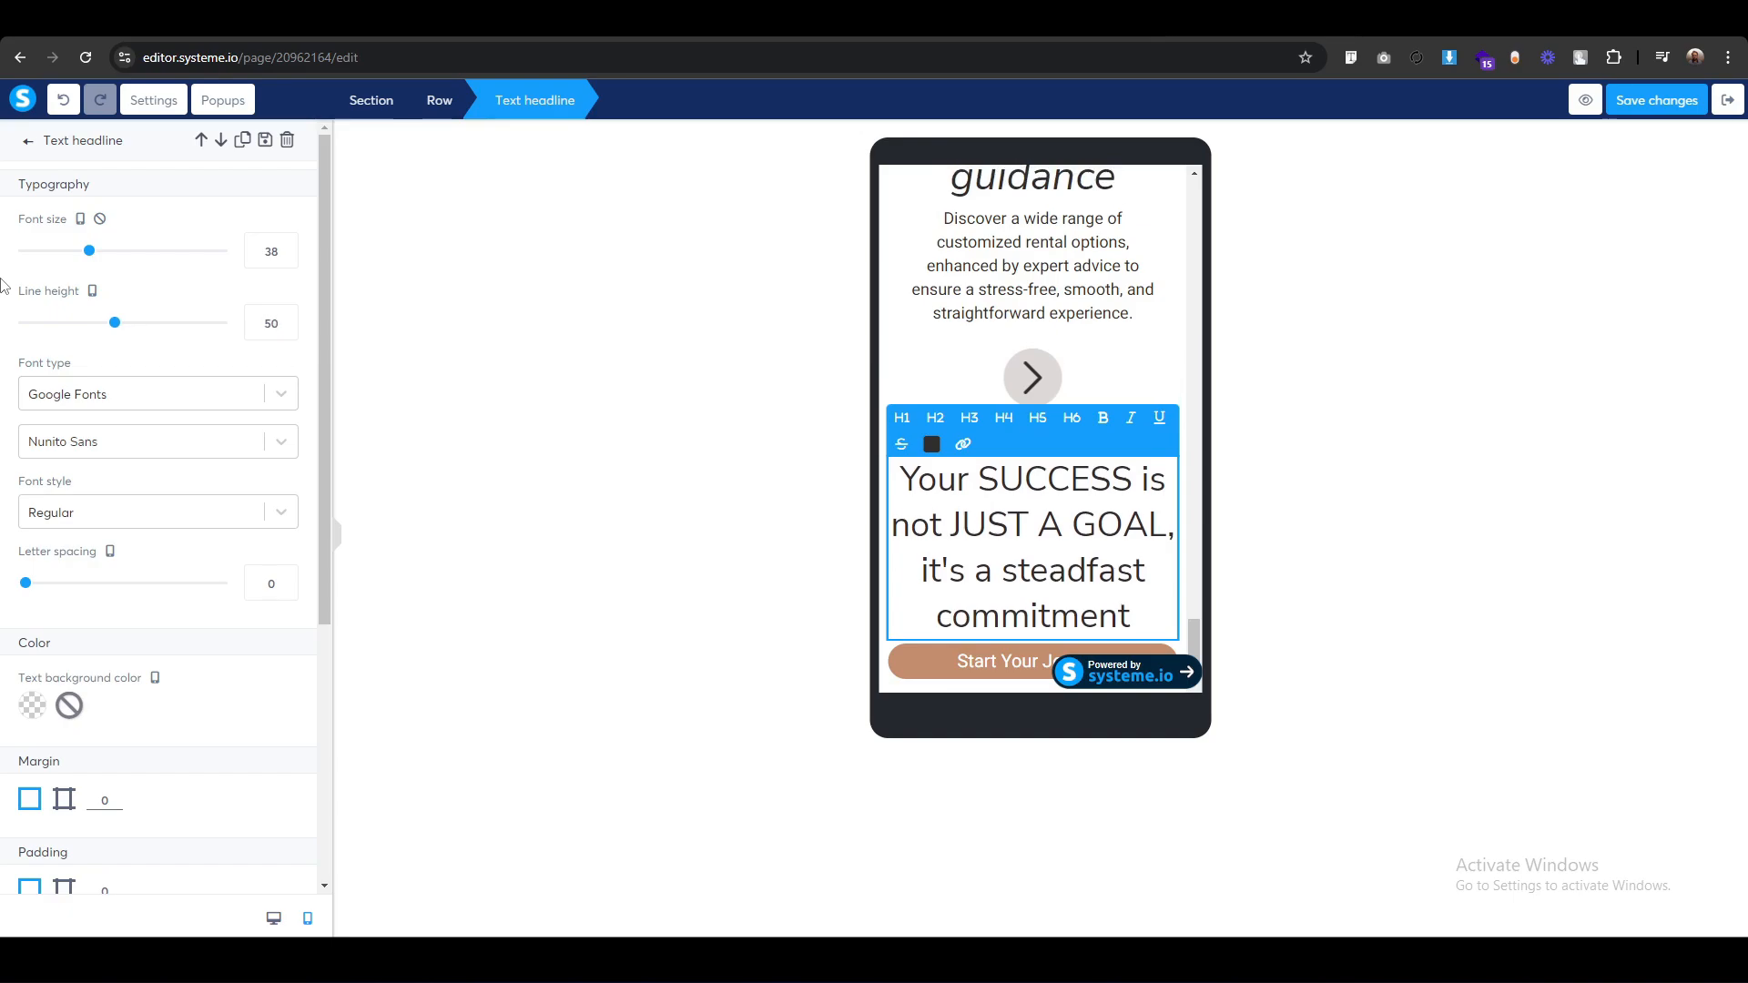
key("BackSpace")
key("BackSpace")
type("46")
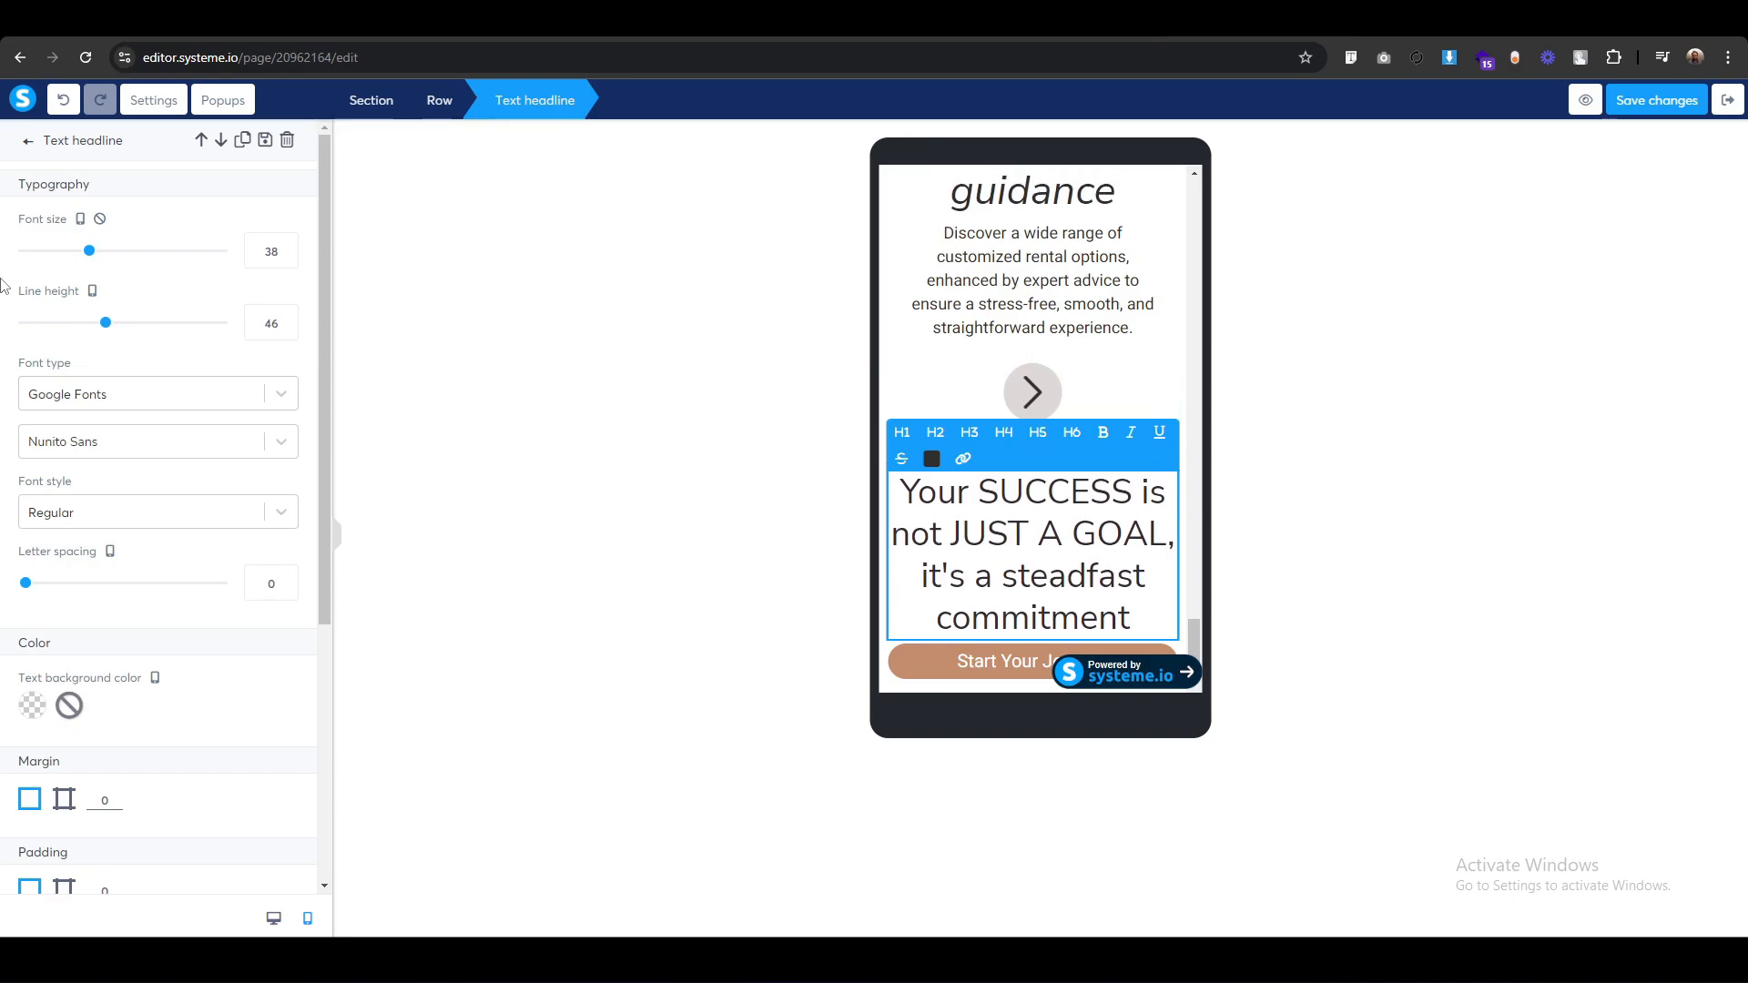
key("Up")
key("Up")
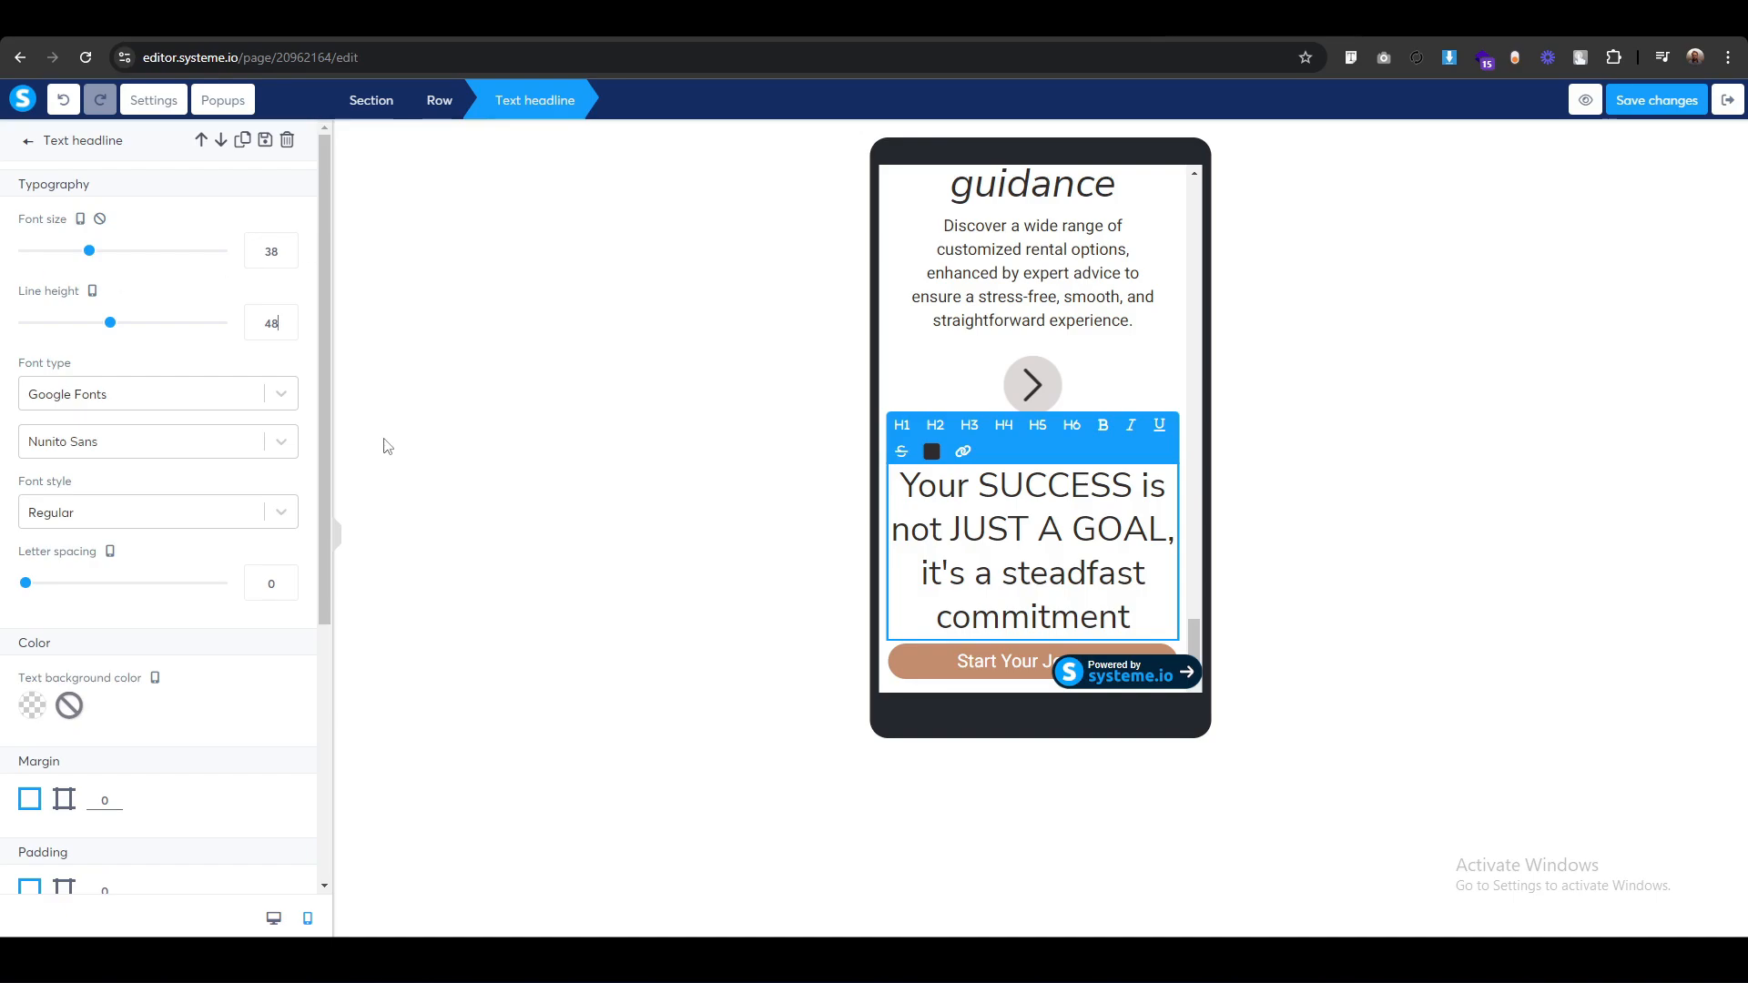
left_click(626, 488)
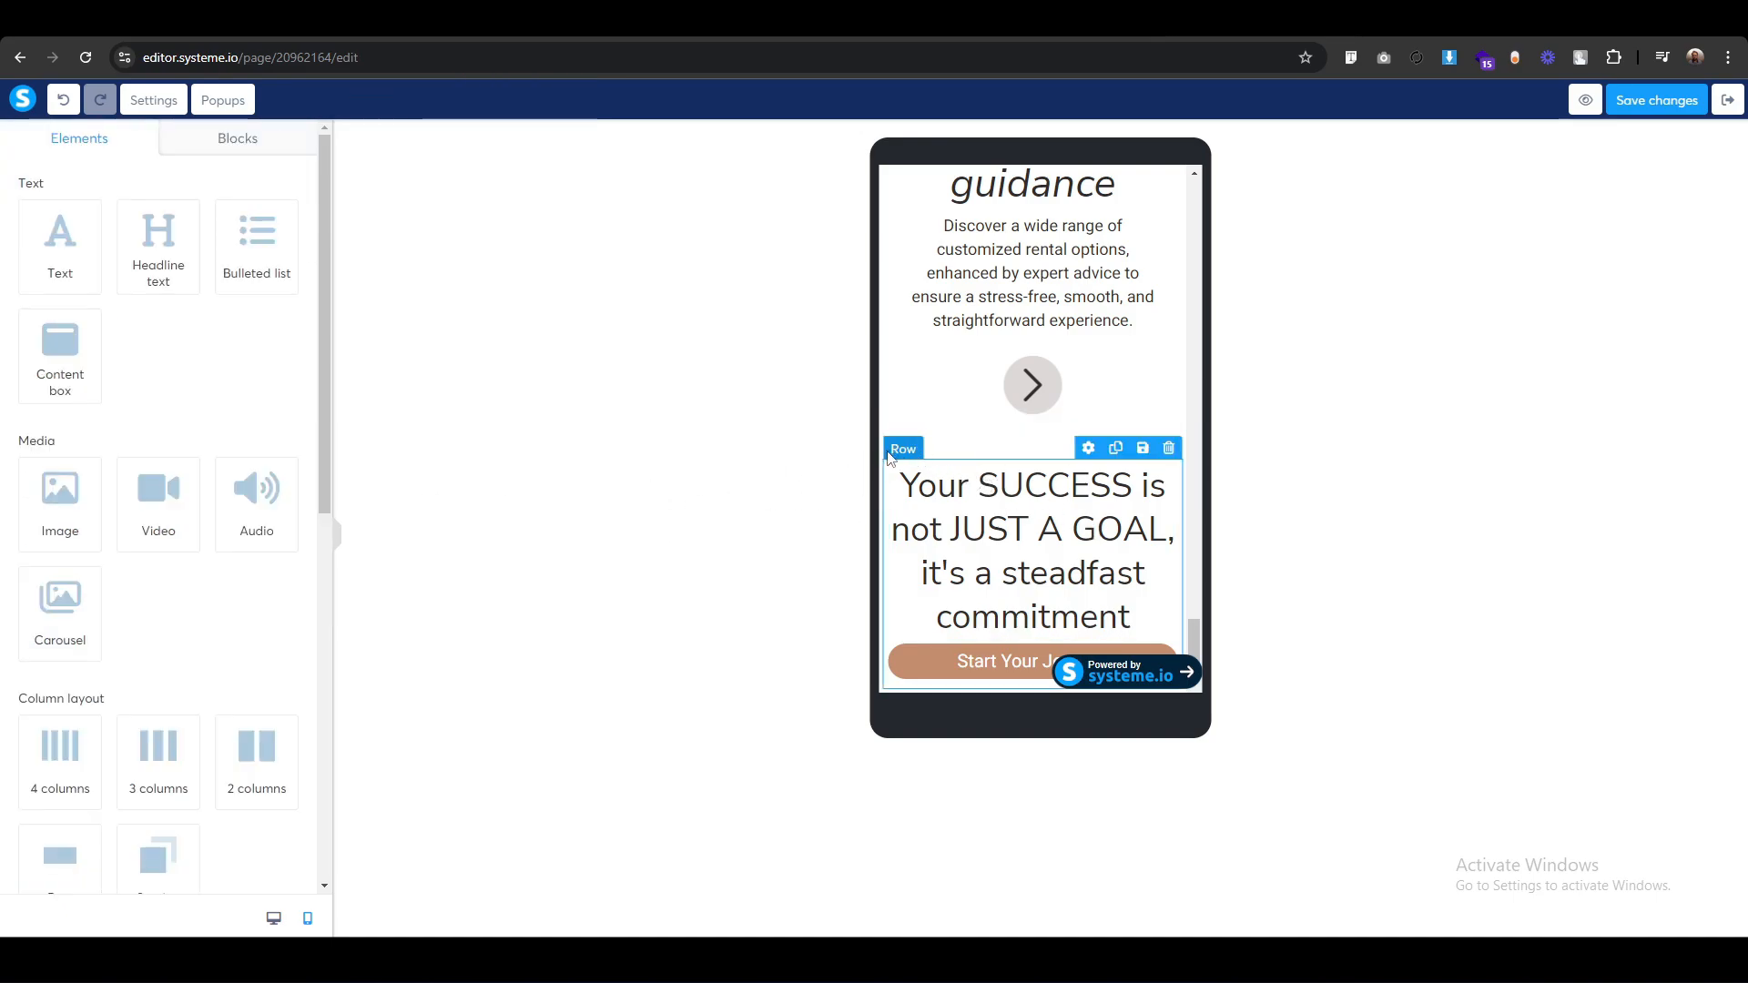
Give the "Your SUCCESS" headline separate padding per side on mobile, with 20 at the bottom.
left_click(904, 458)
scroll(239, 710, "down", 3)
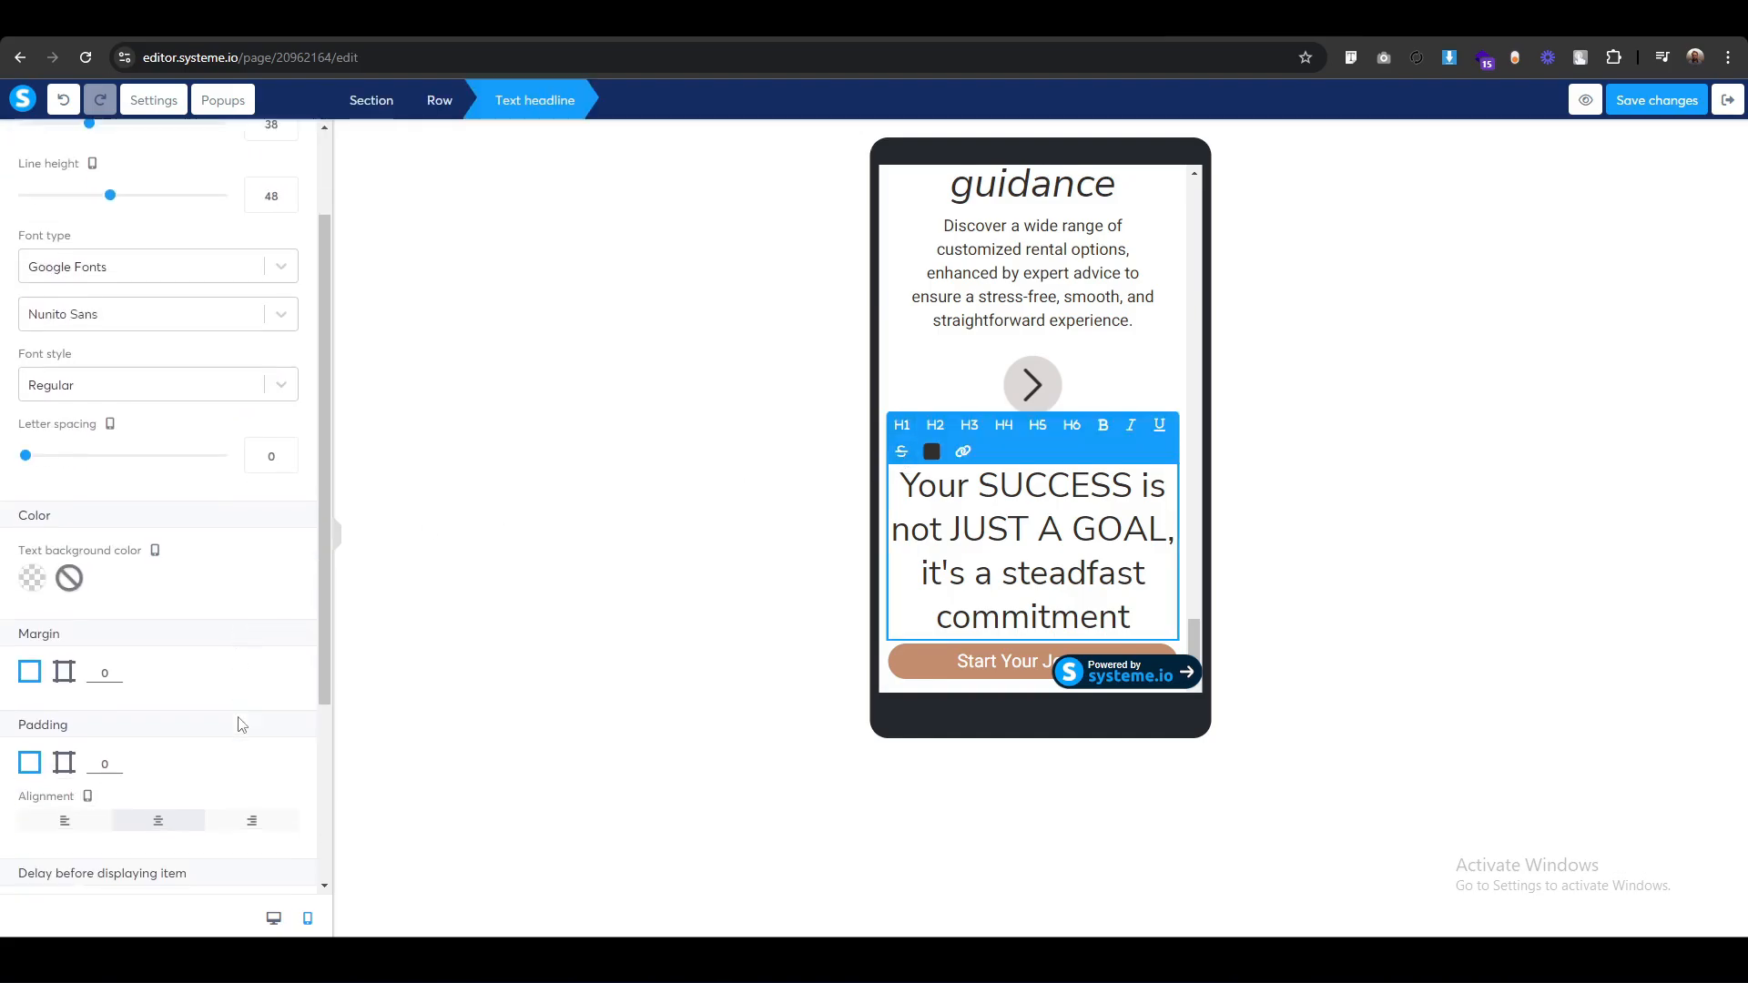
left_click(64, 530)
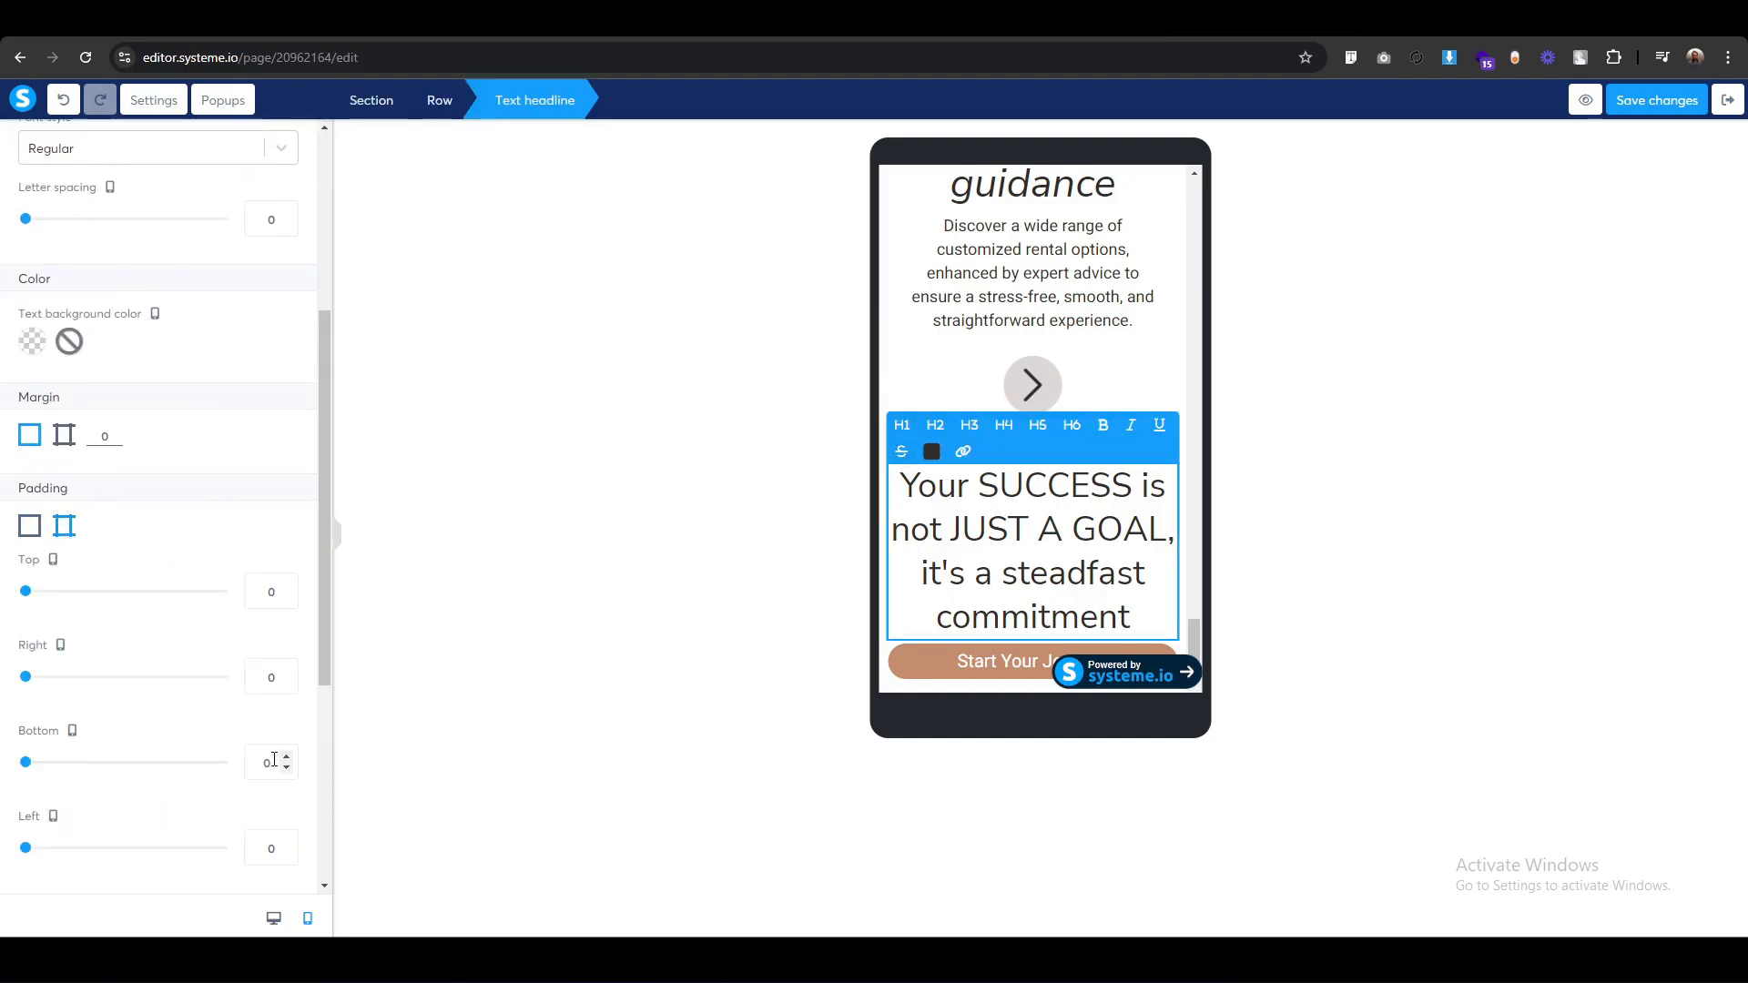
left_click(263, 761)
type("2")
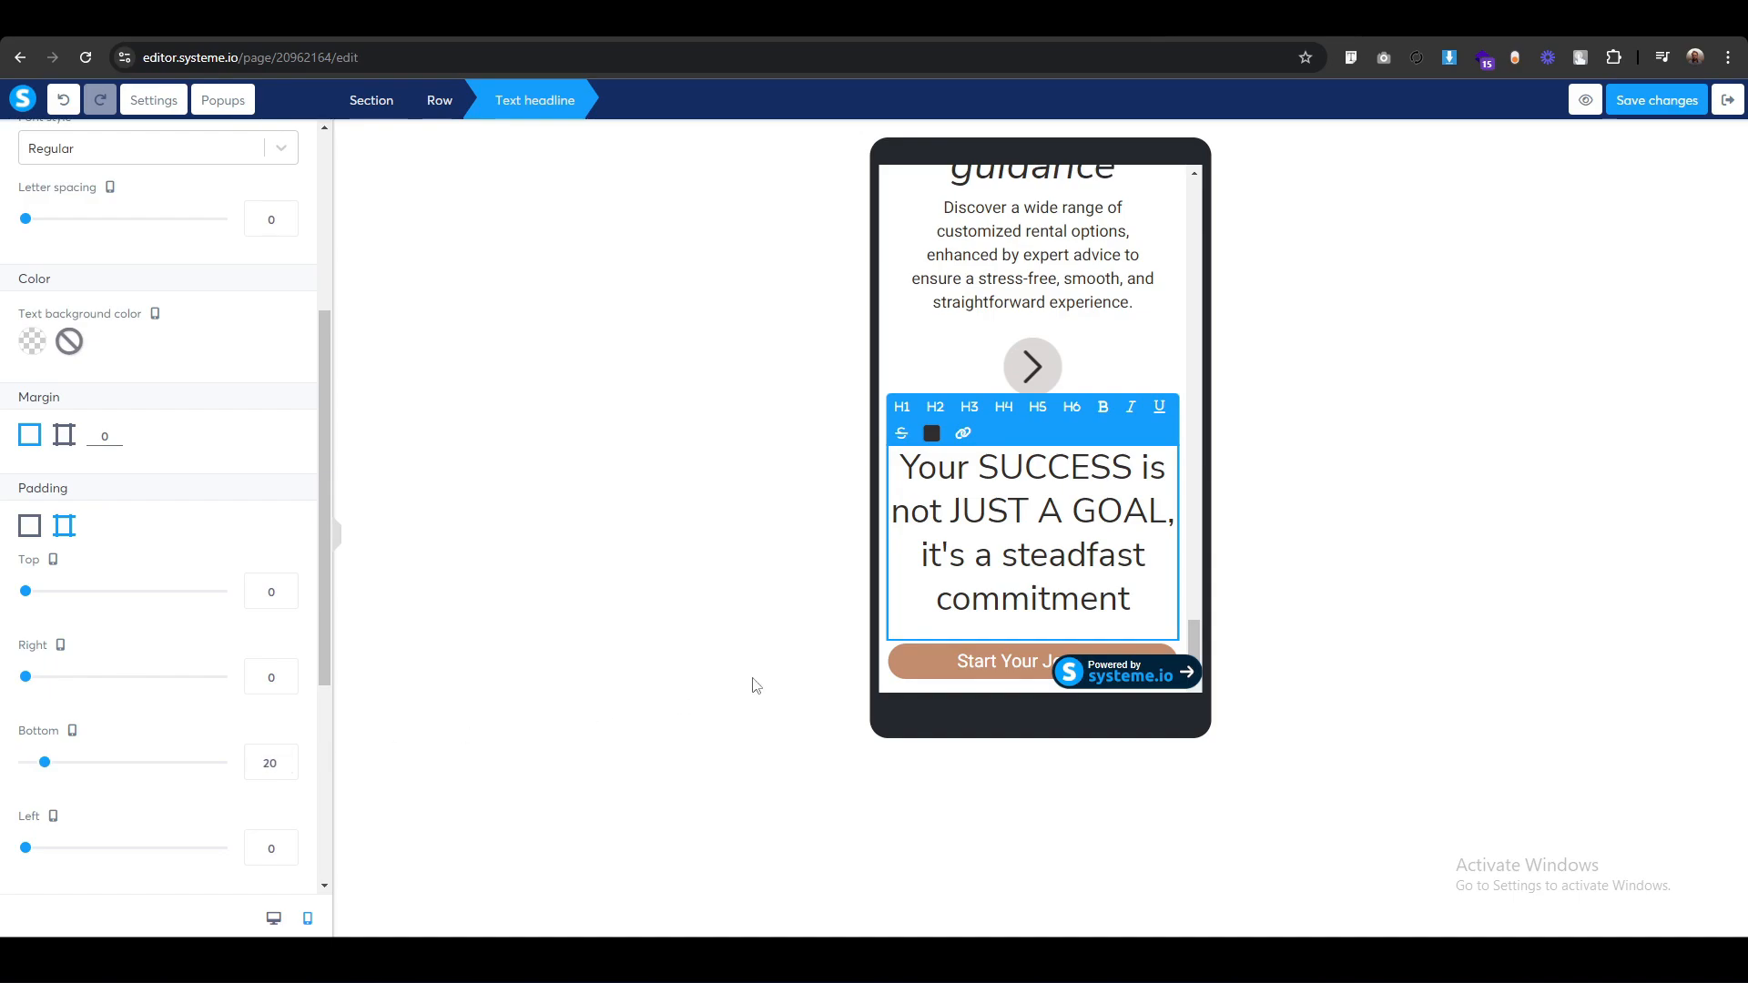
left_click(699, 599)
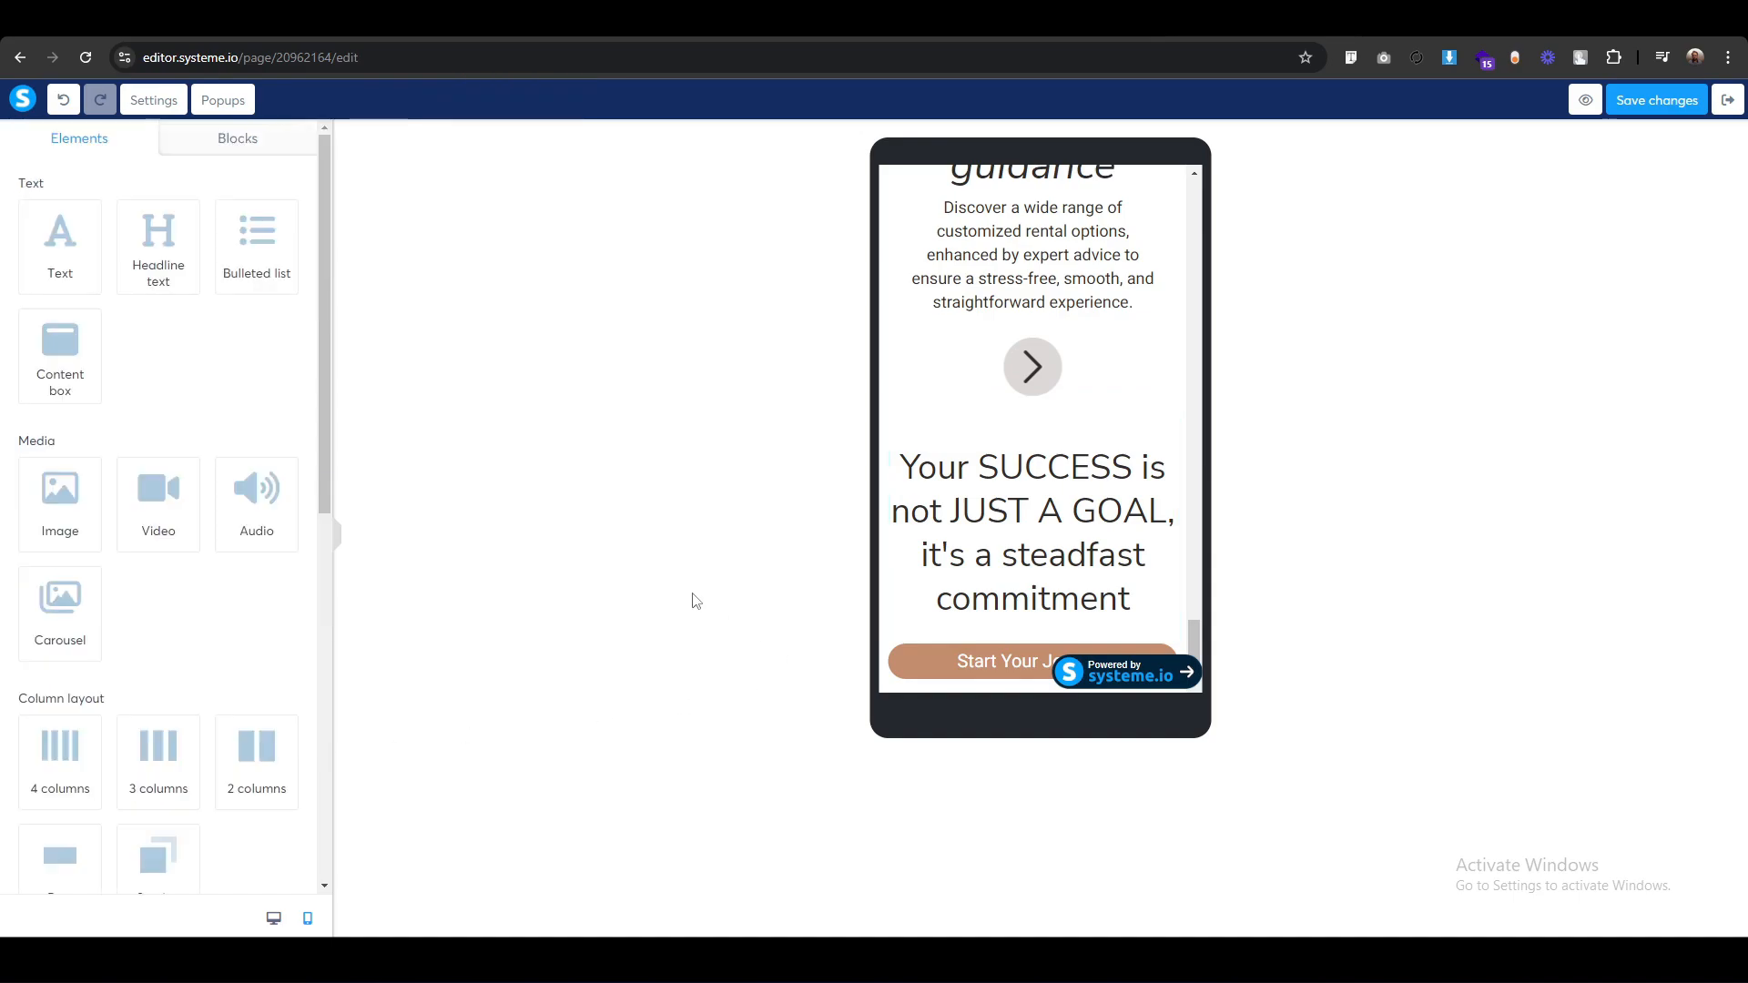
Set the "Start Your Journey" button's top and bottom padding to 10 in the mobile layout.
left_click(919, 642)
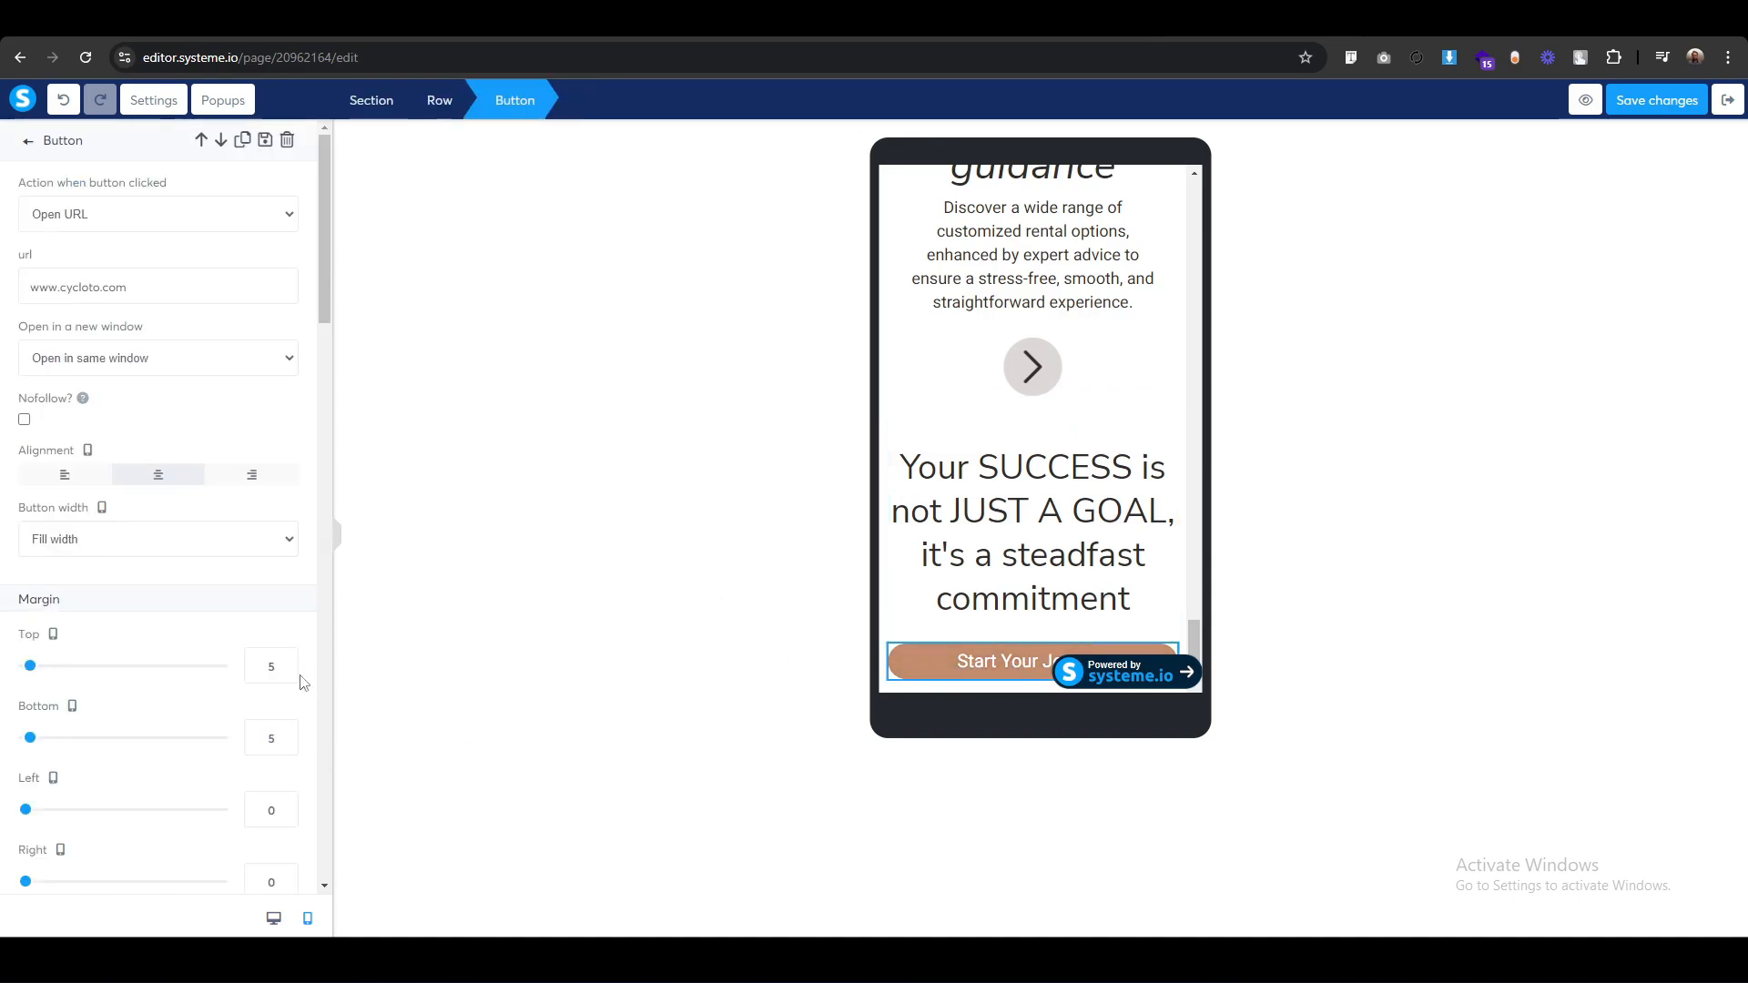
scroll(229, 719, "down", 3)
scroll(229, 719, "down", 10)
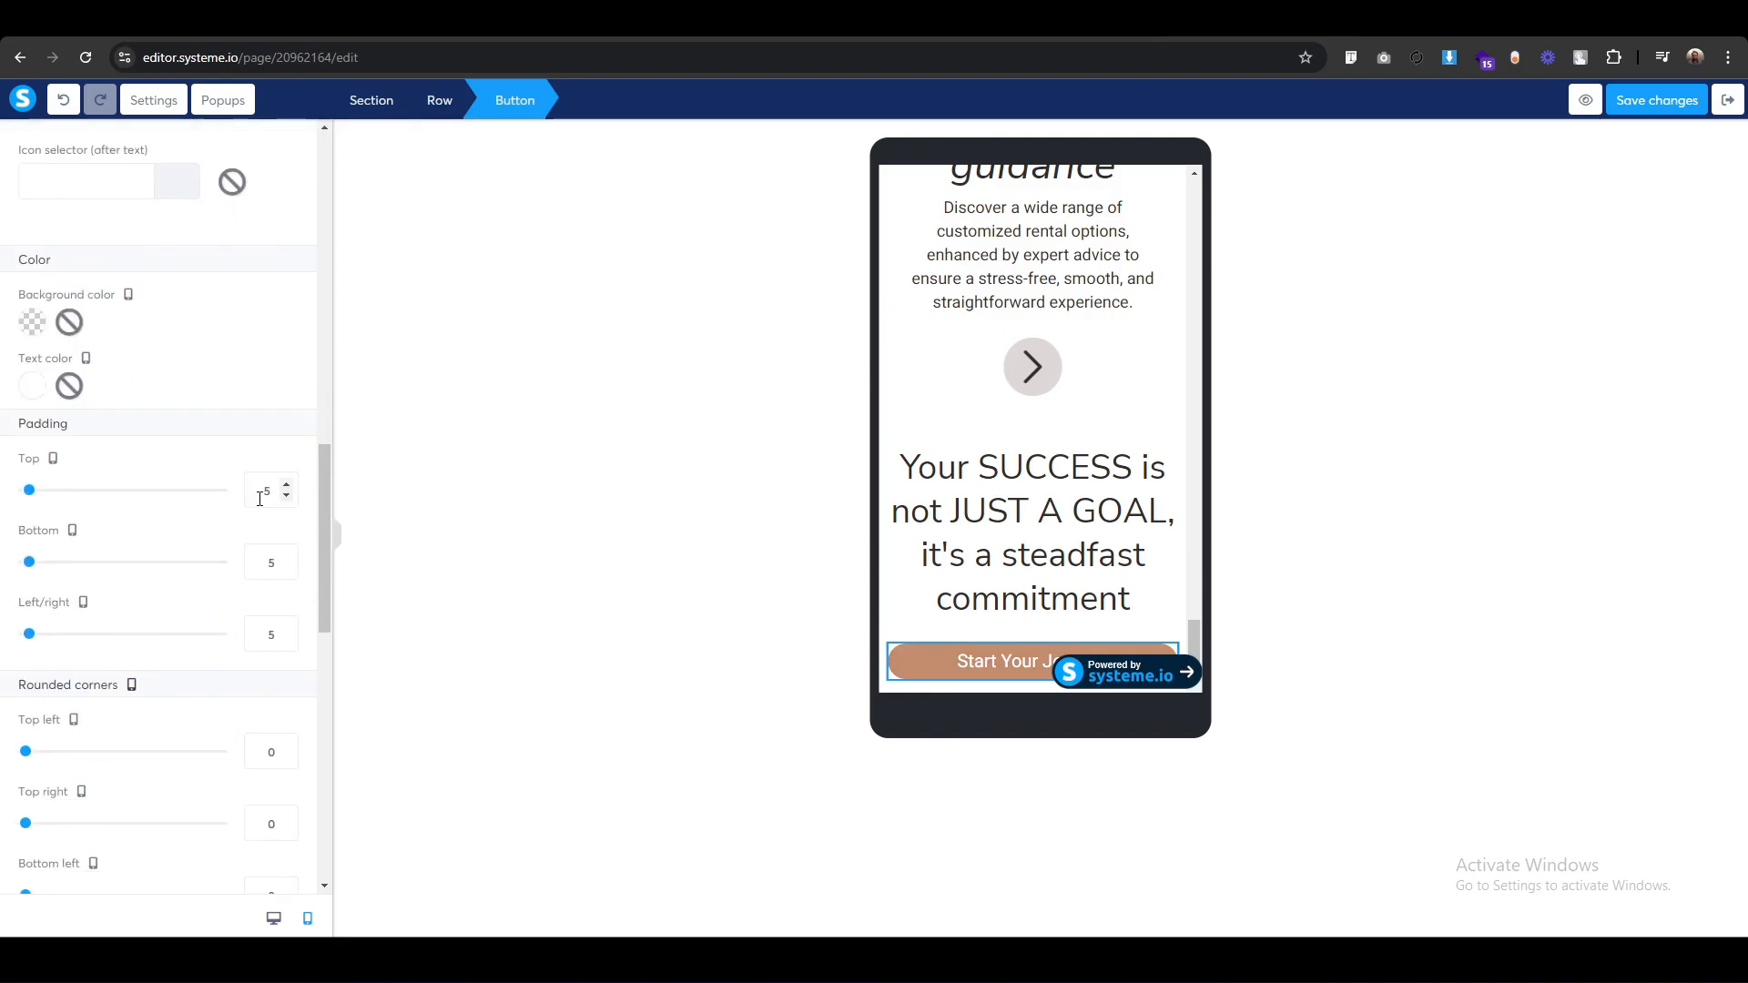
type("1")
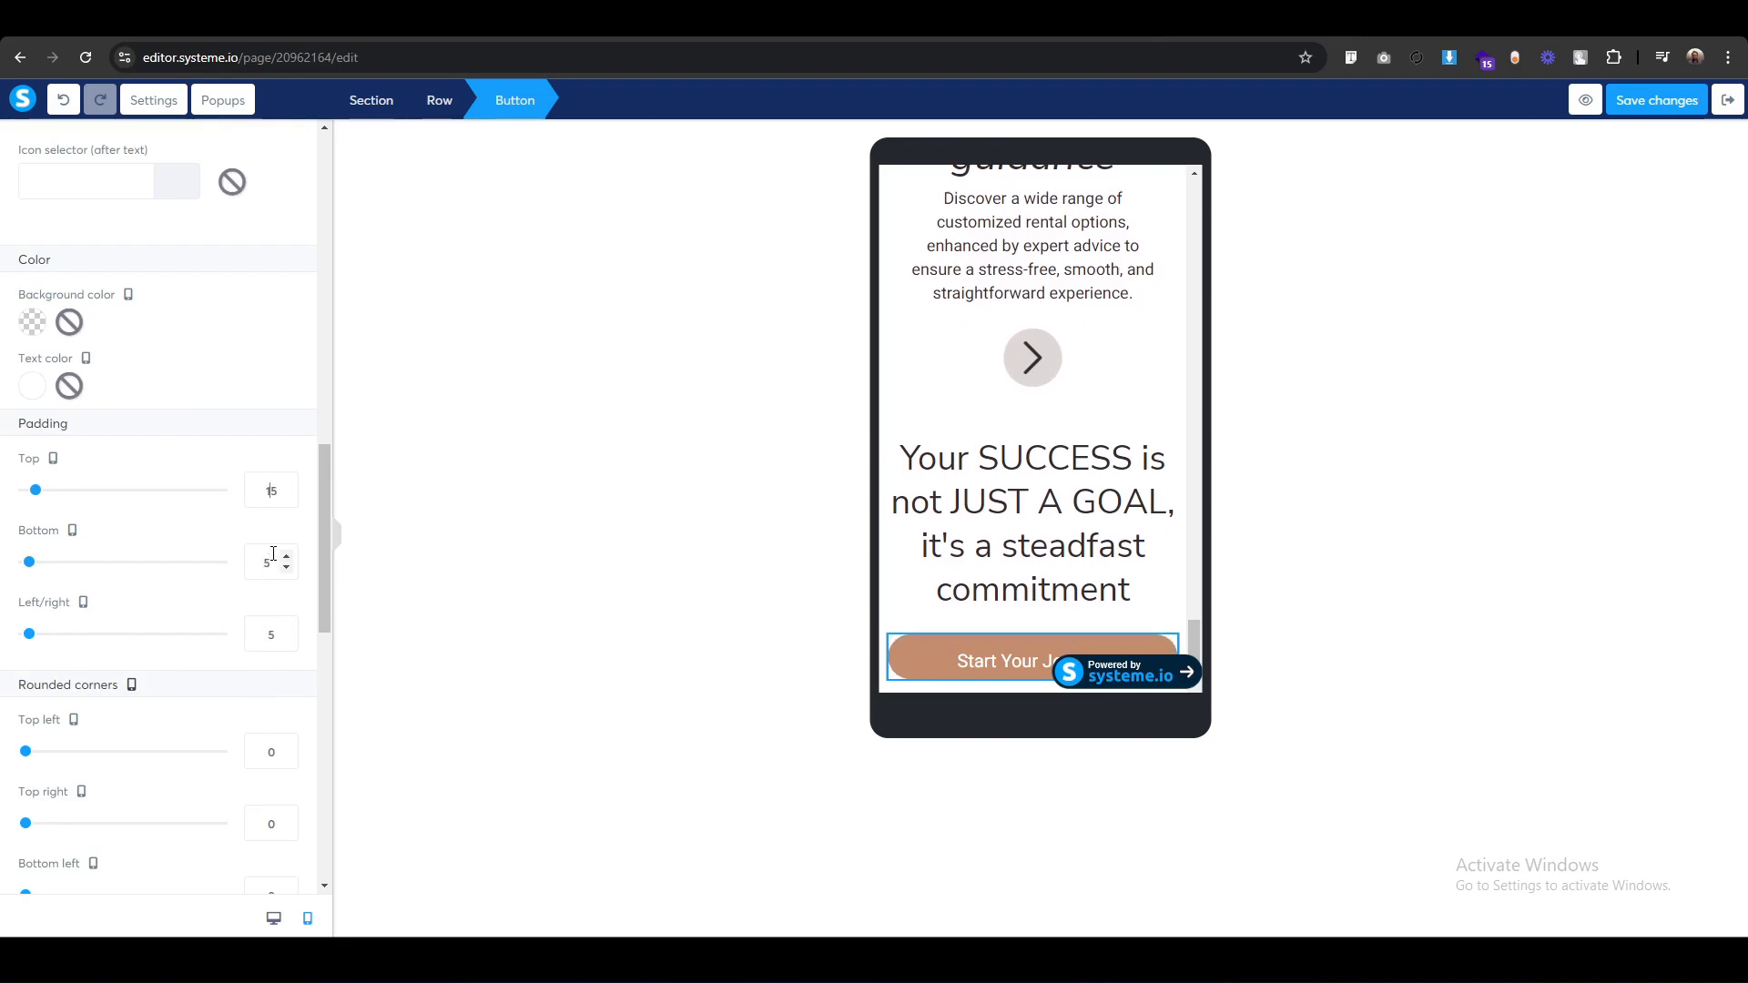
key("Delete")
type("0")
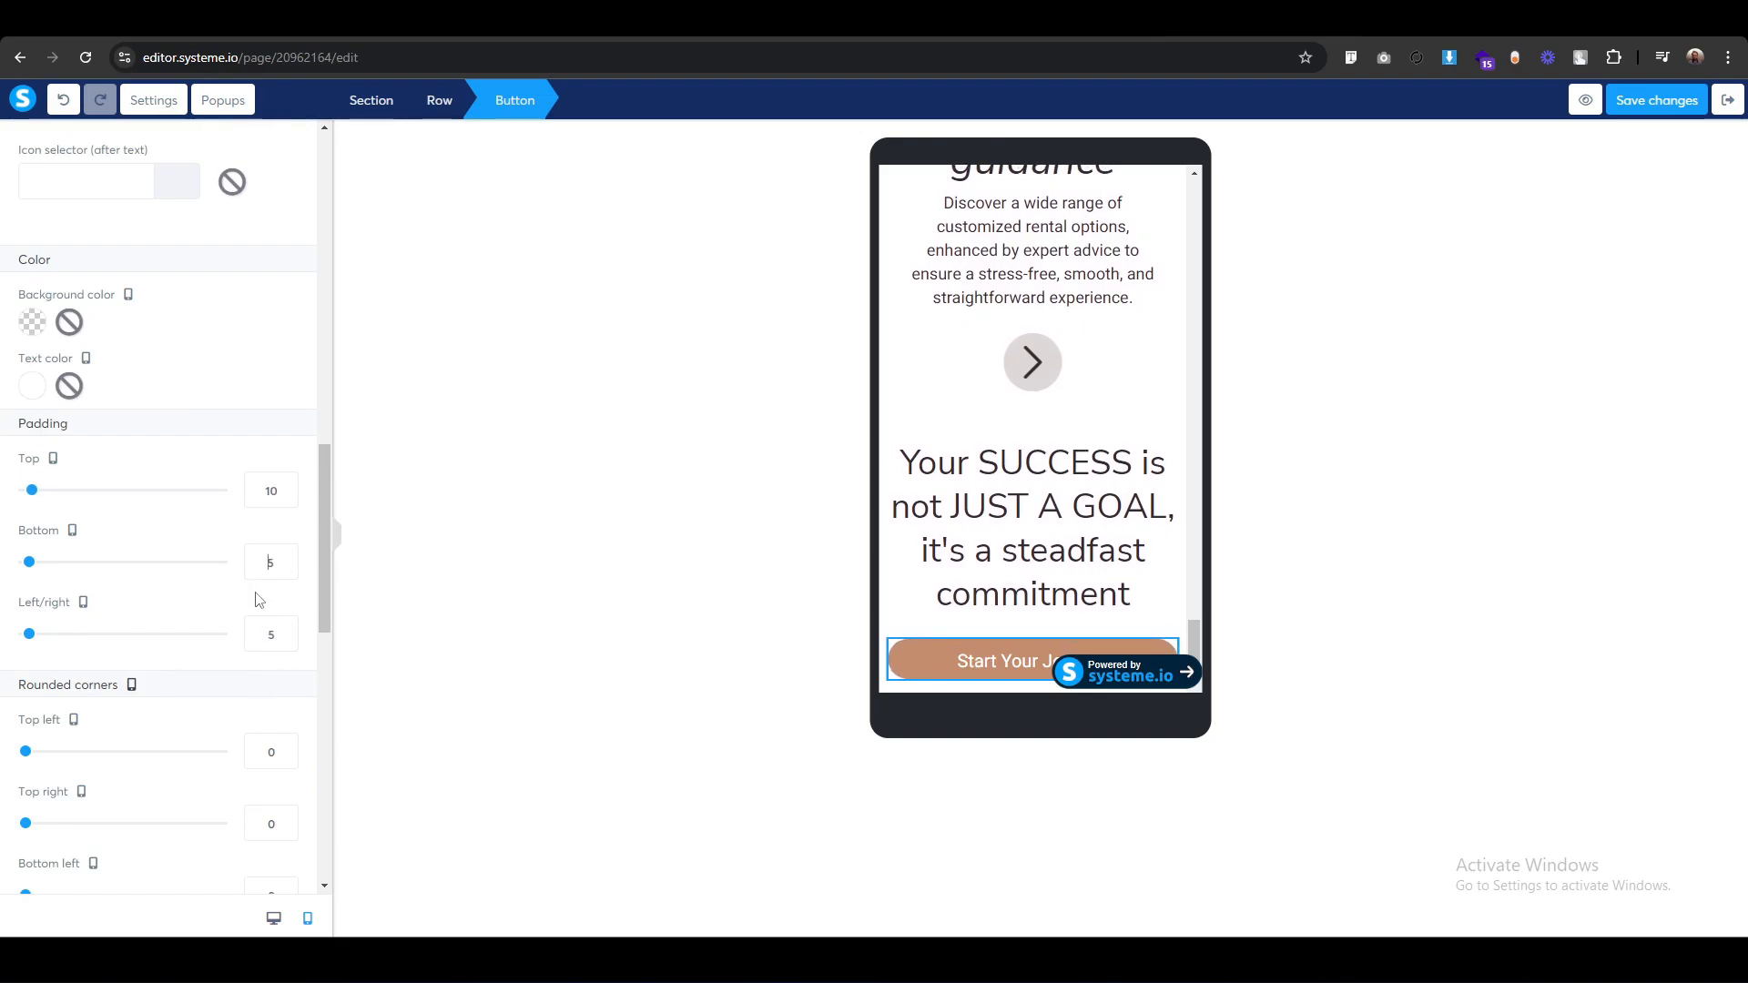
type("1")
key("Delete")
type("0")
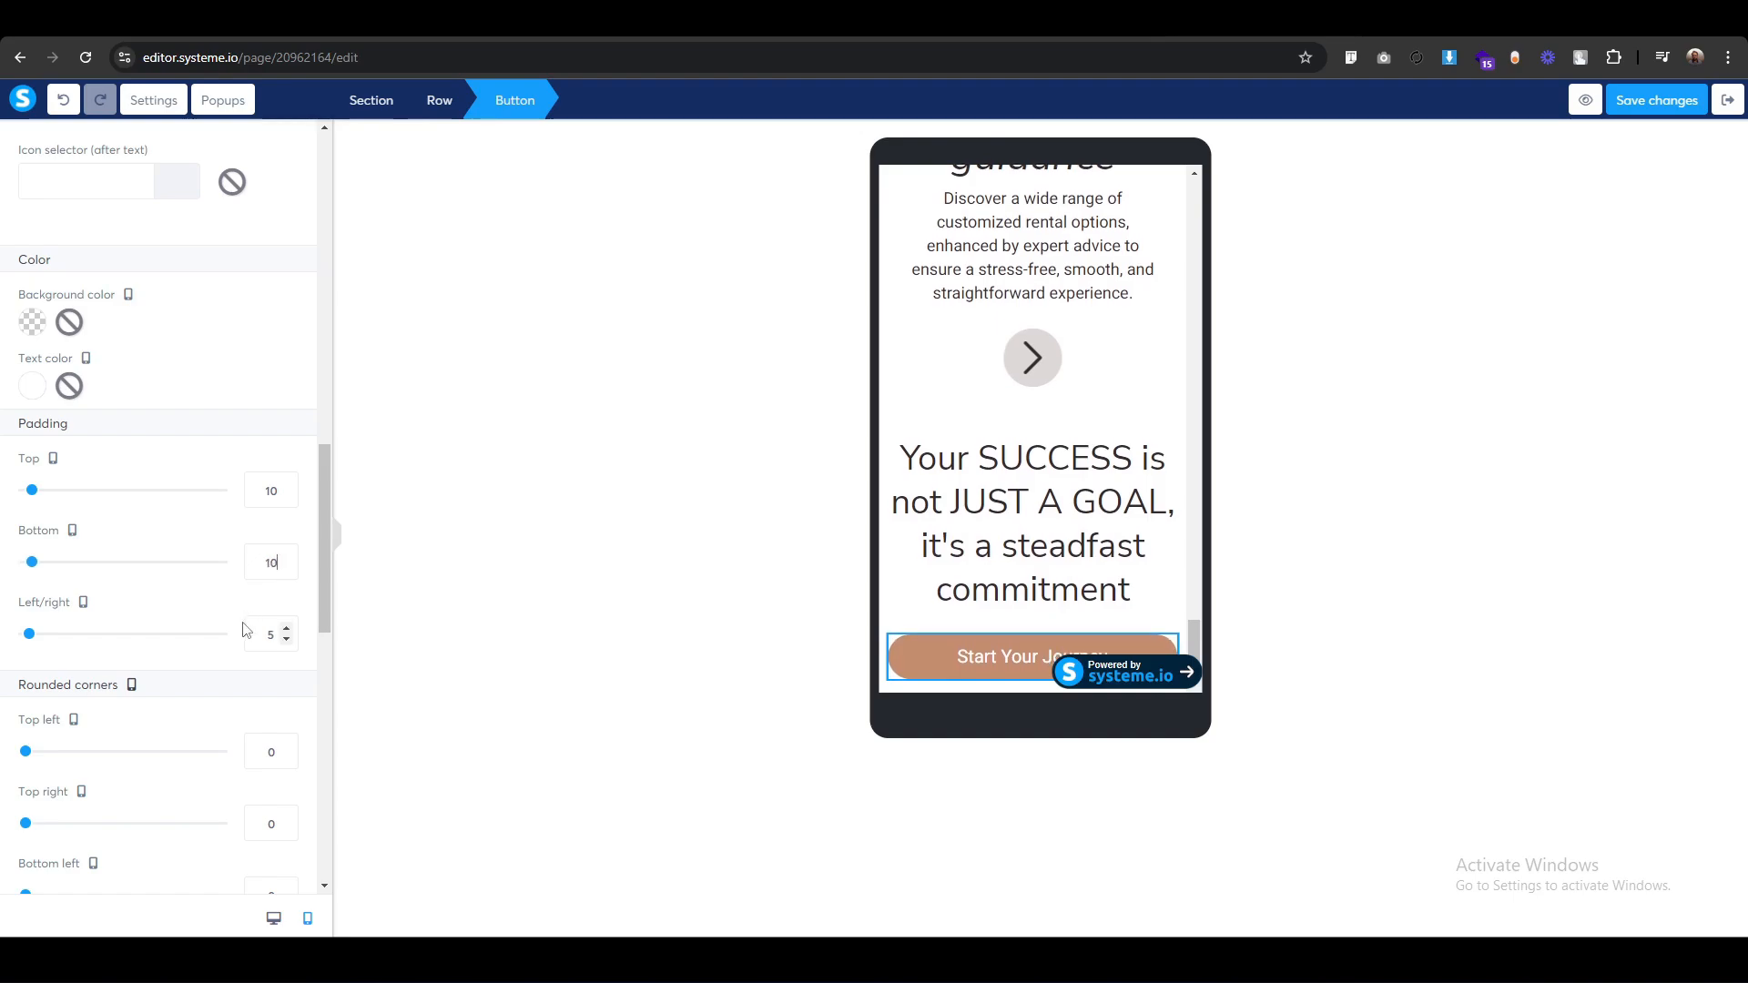
left_click(681, 613)
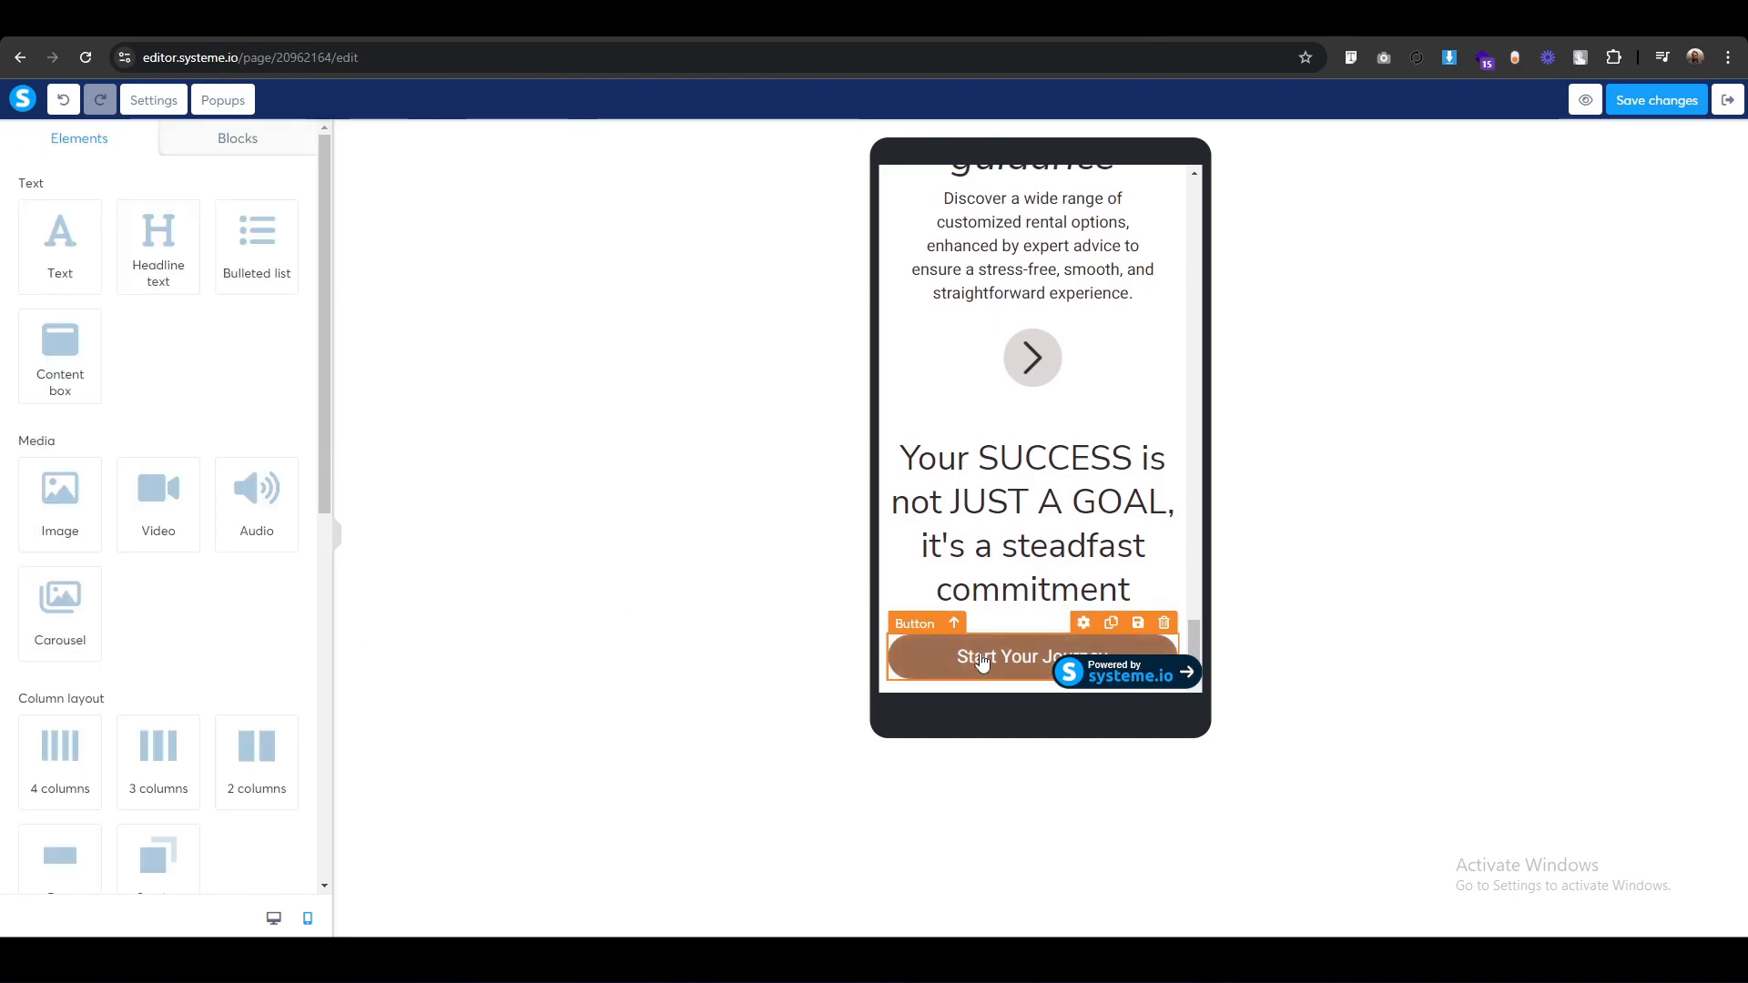
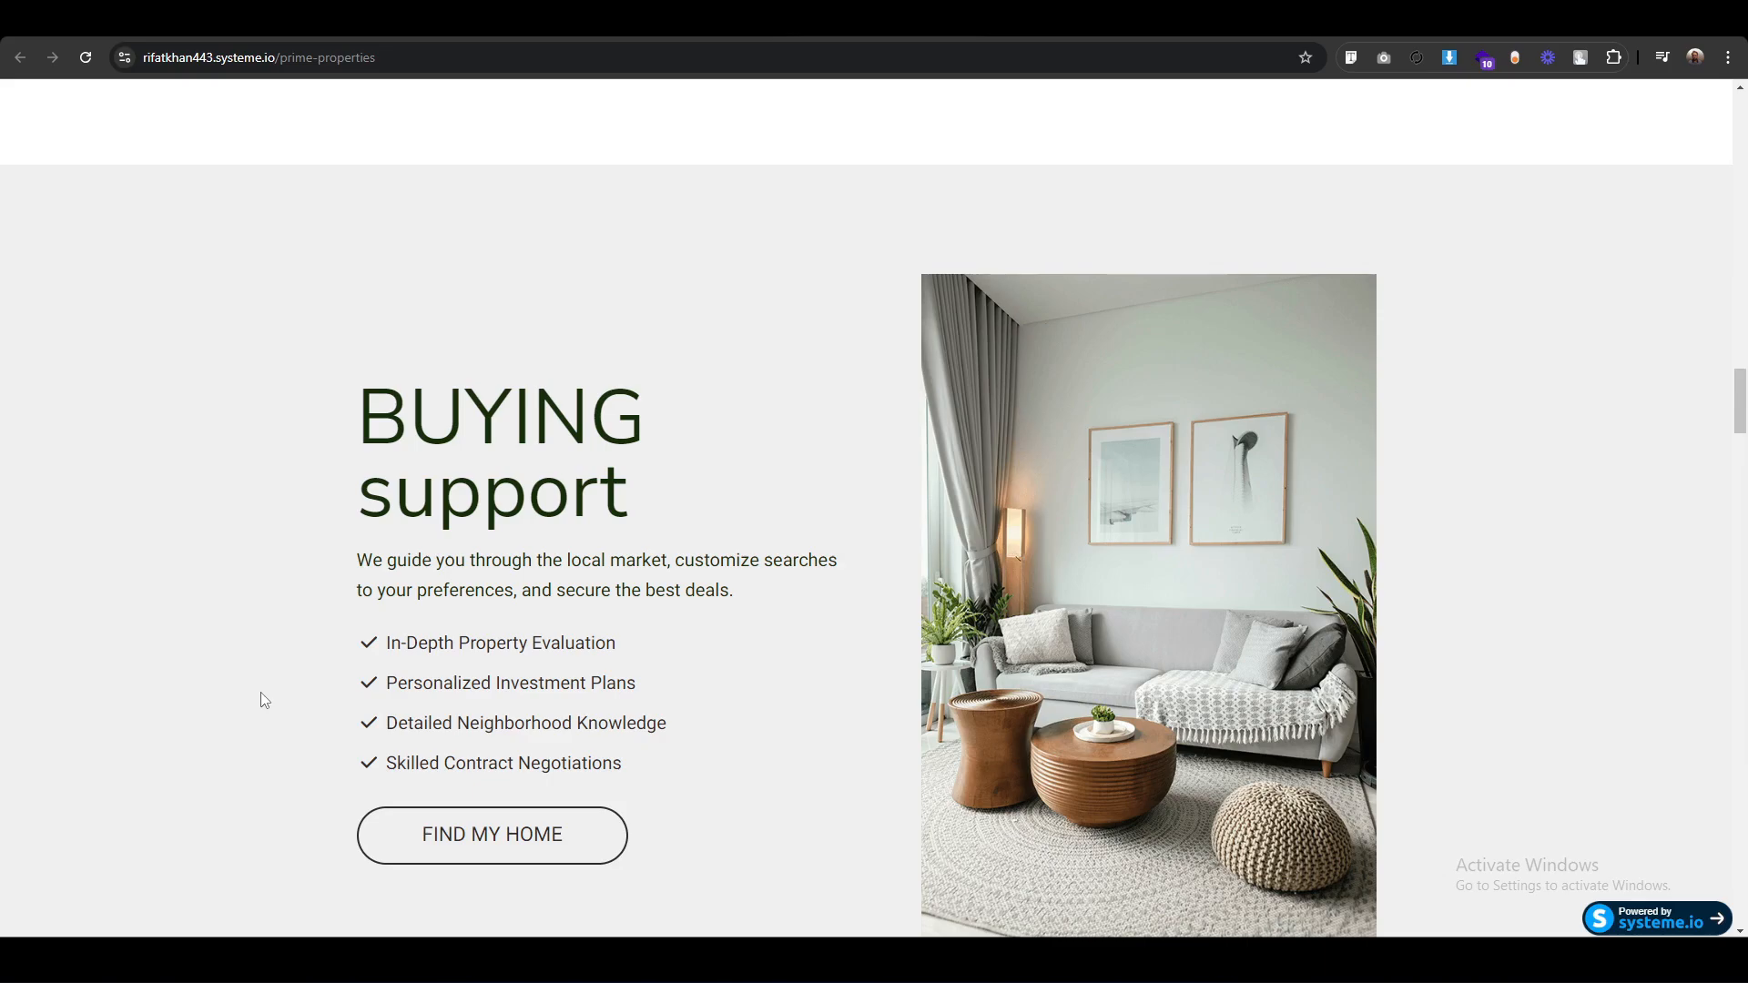
Examine the layout of the Buying support, Selling support and Renting guidance sections on the reference page.
scroll(264, 699, "down", 7)
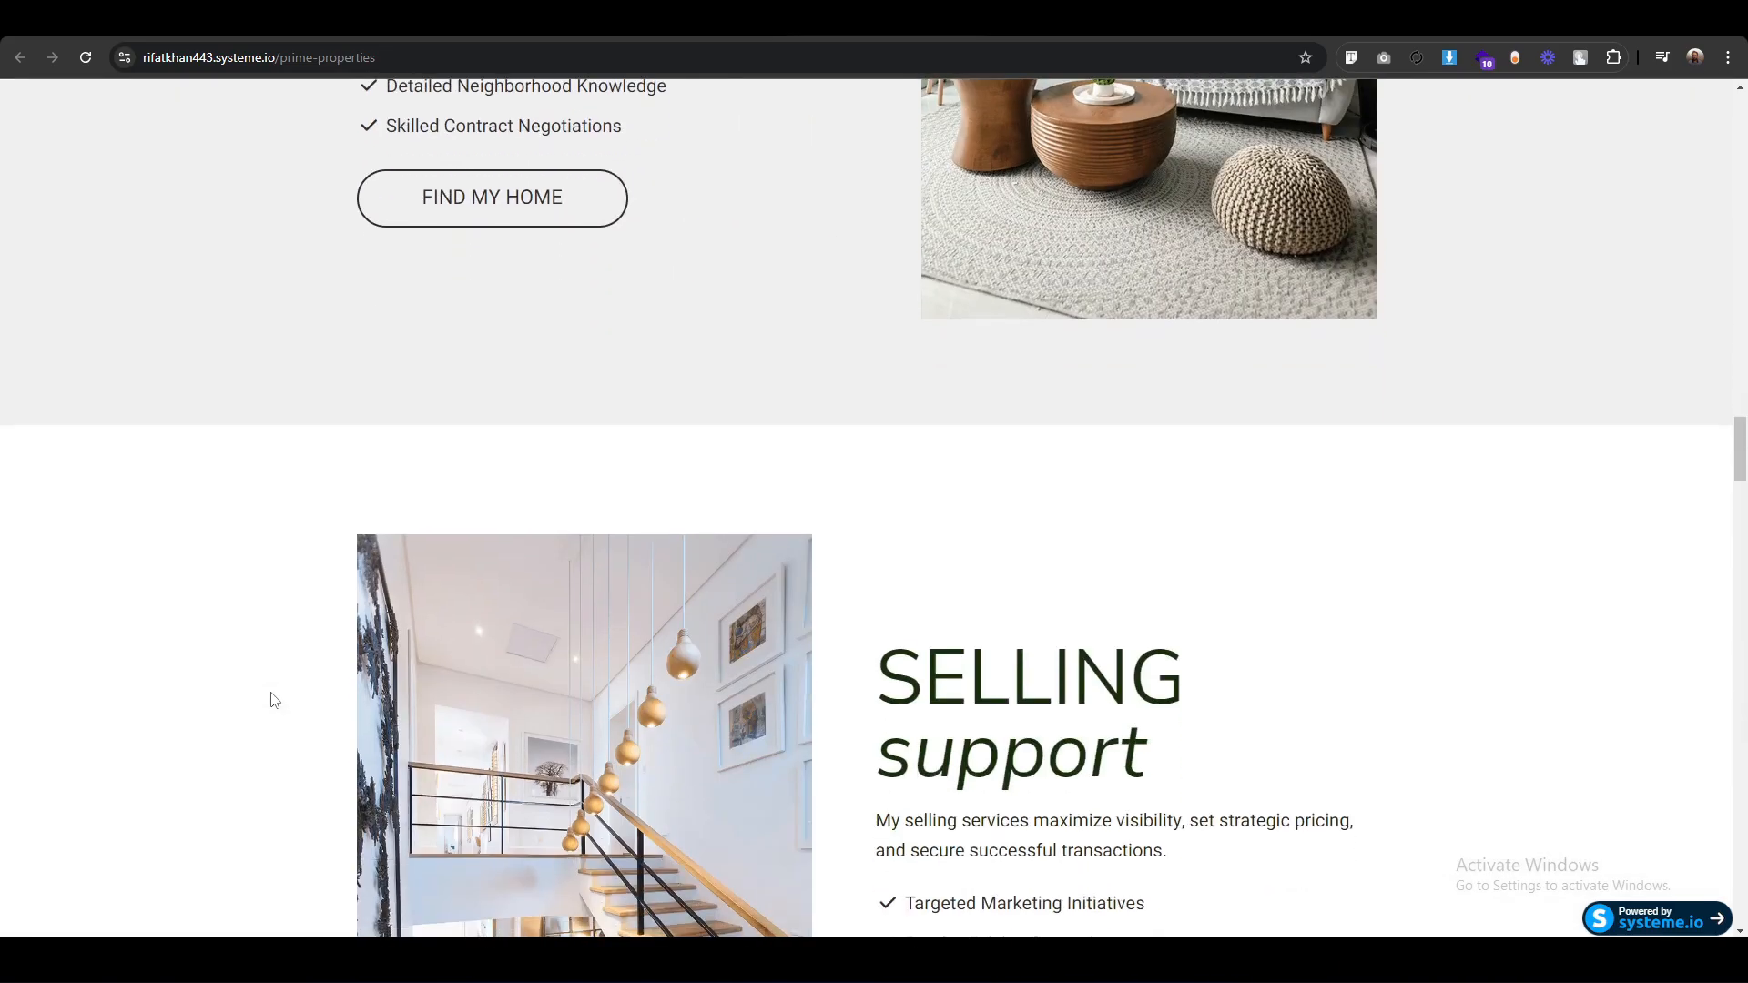
scroll(273, 699, "down", 10)
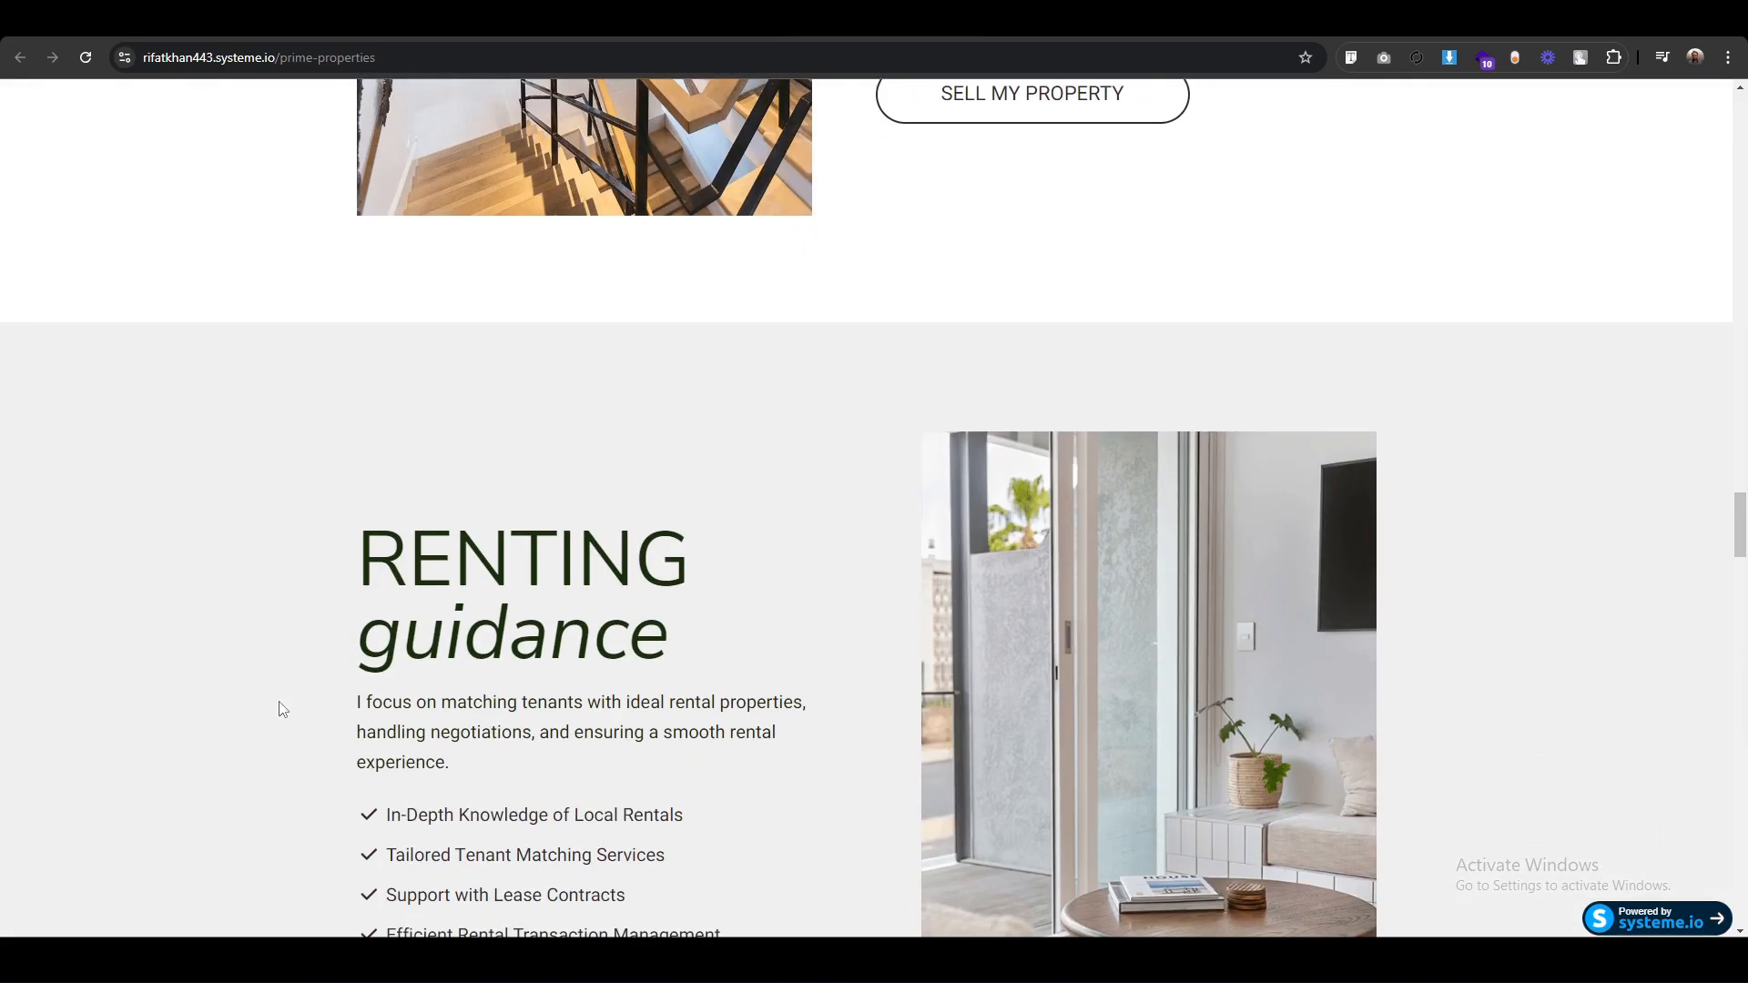
scroll(909, 722, "up", 2)
scroll(912, 726, "down", 2)
scroll(653, 734, "up", 9)
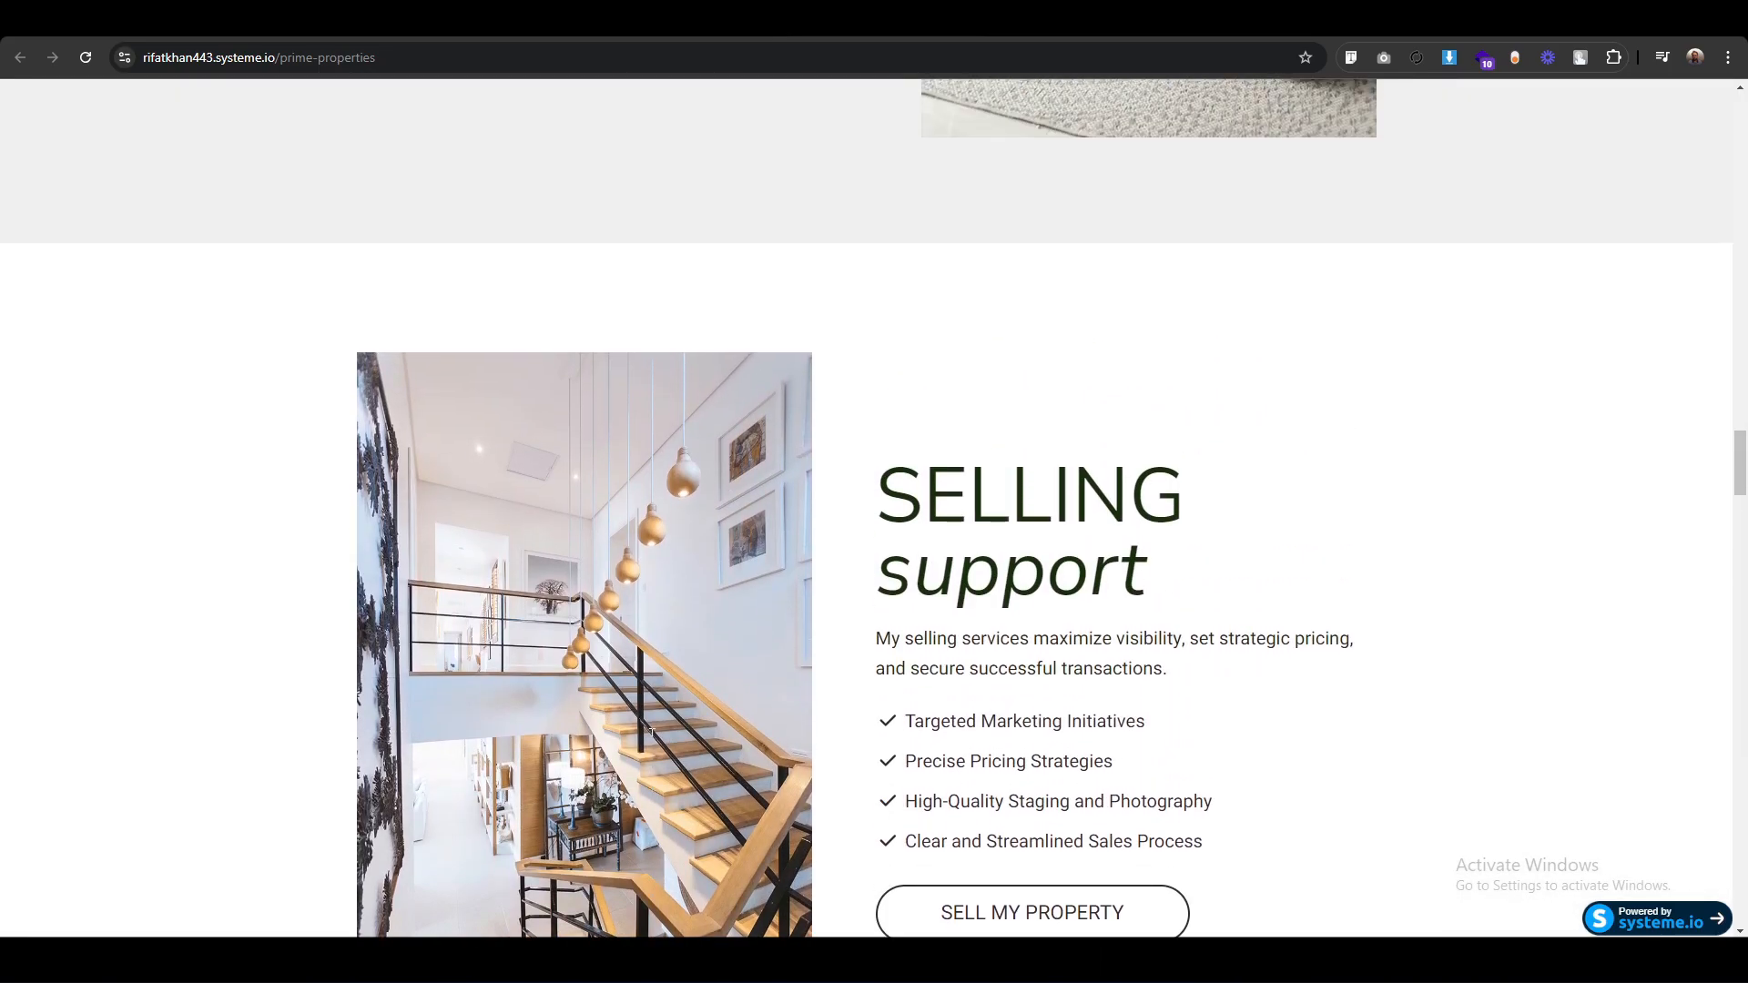
scroll(652, 734, "up", 2)
scroll(652, 736, "up", 3)
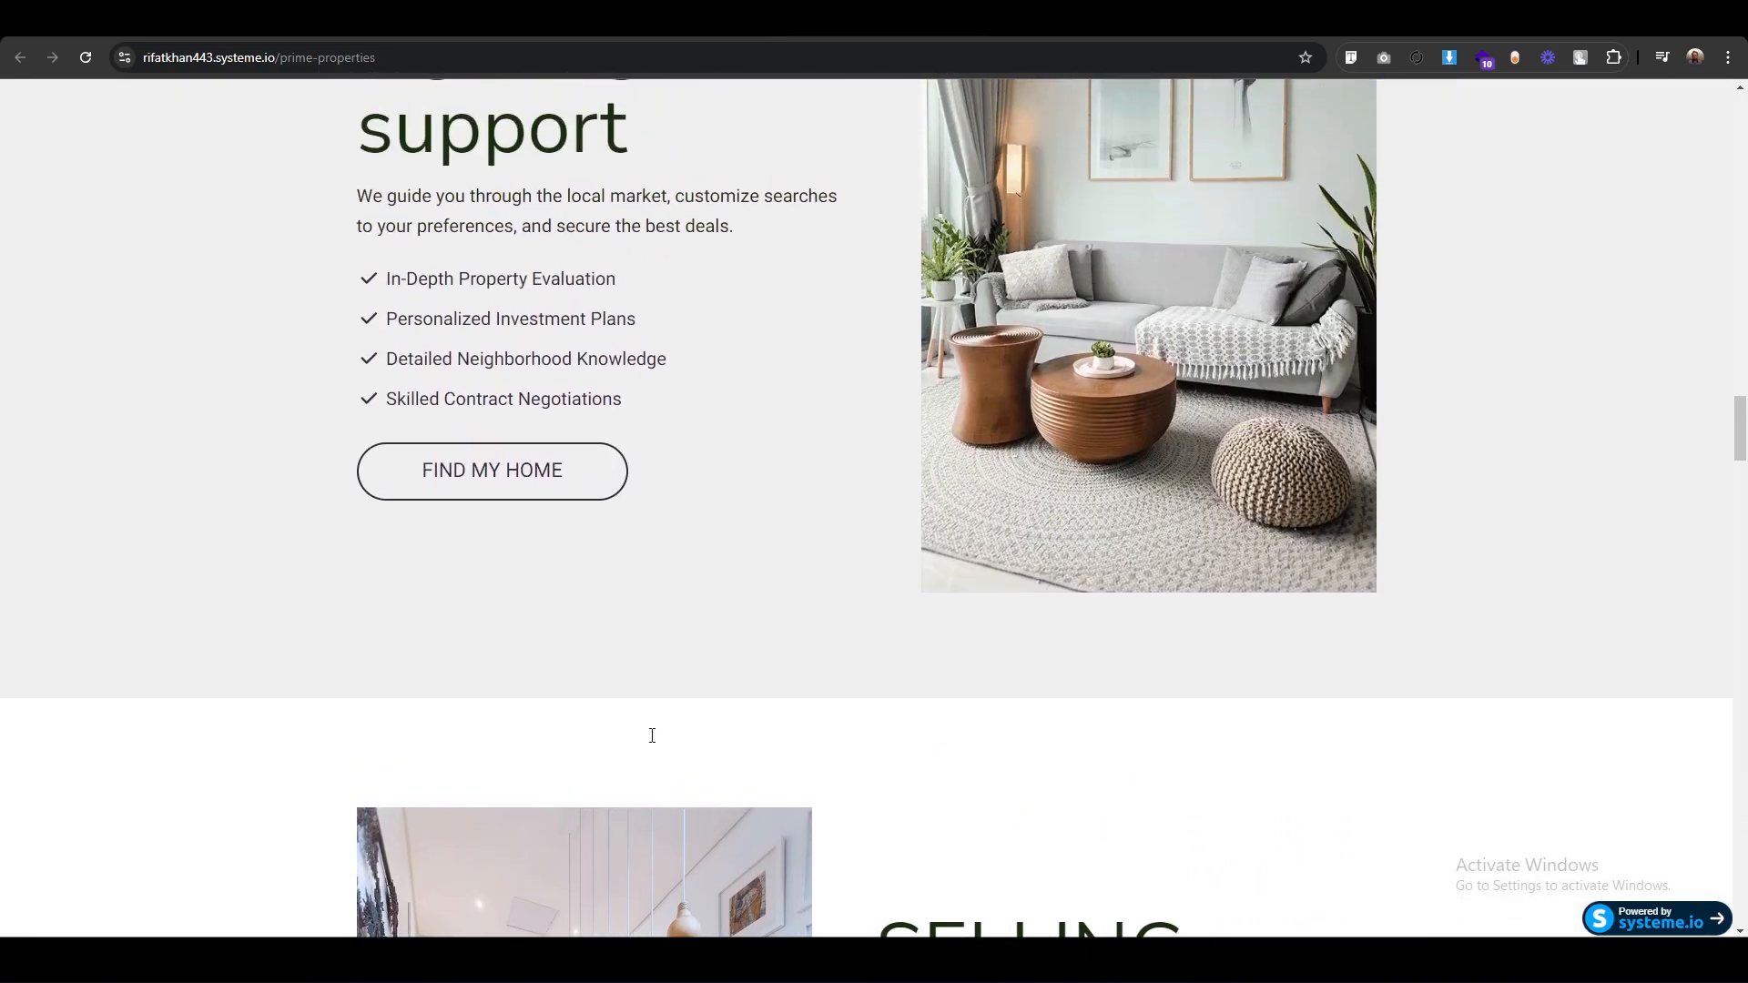
scroll(652, 736, "down", 5)
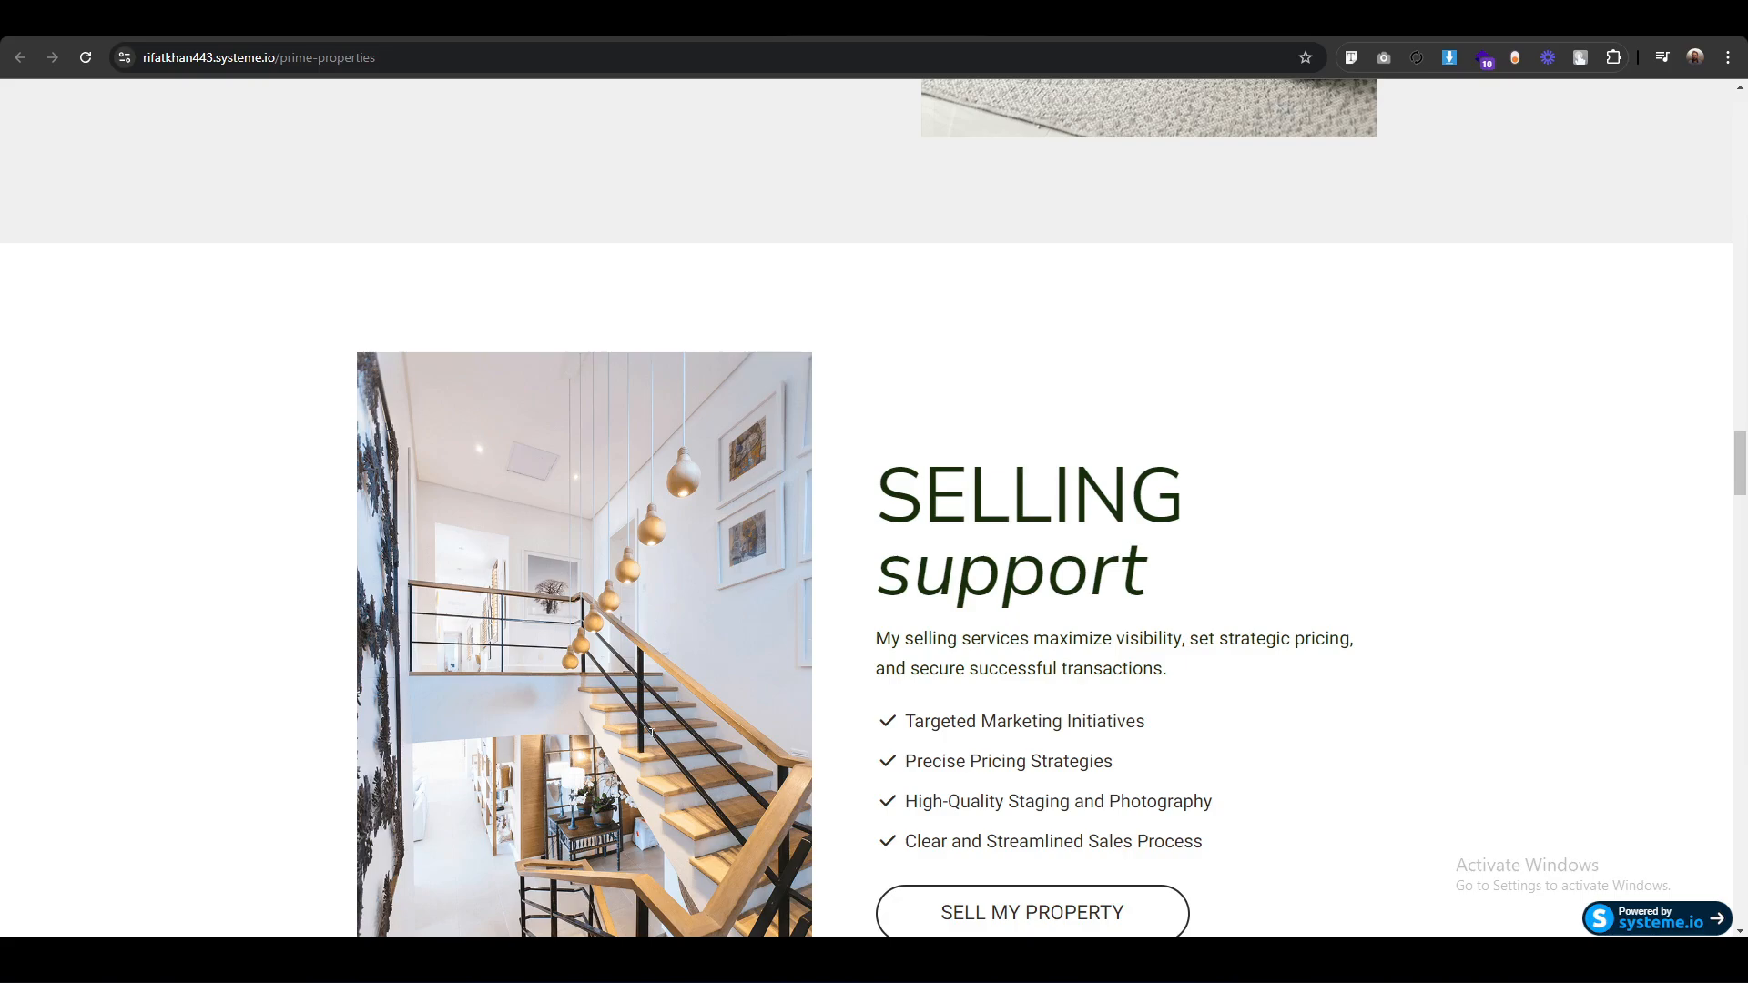
scroll(652, 734, "up", 7)
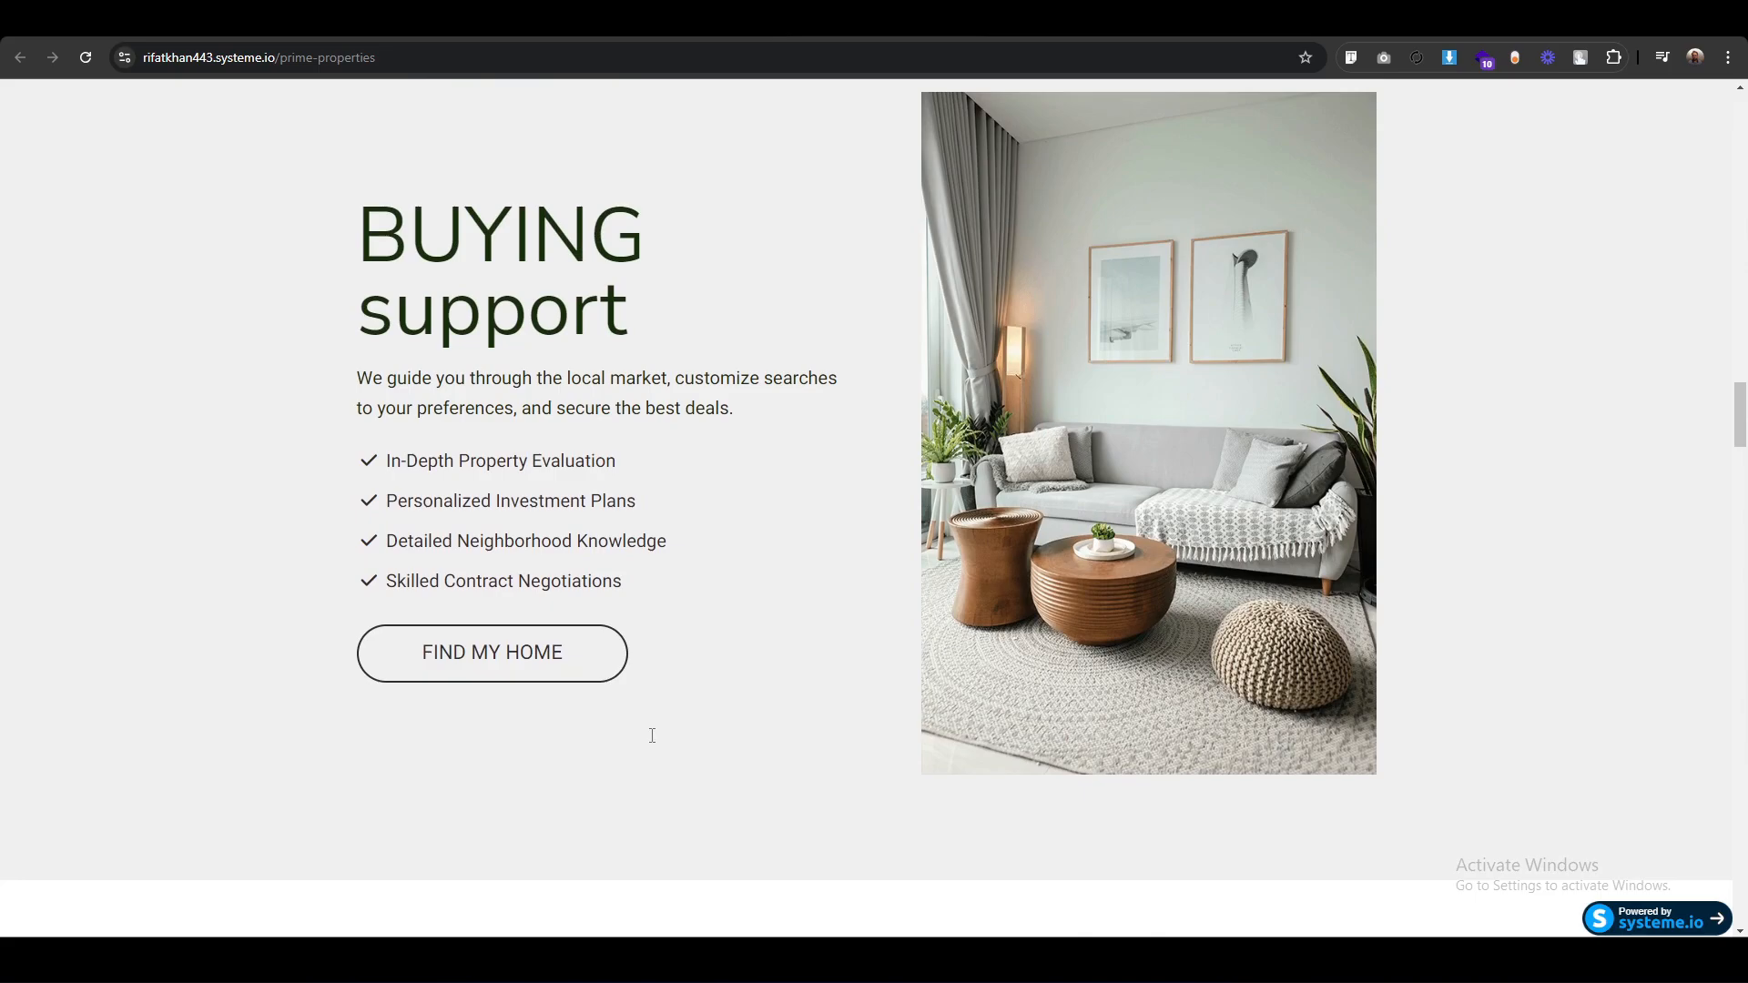
Examine the Selling support section's image, text, checklist and button arrangement on the reference page.
scroll(798, 645, "down", 5)
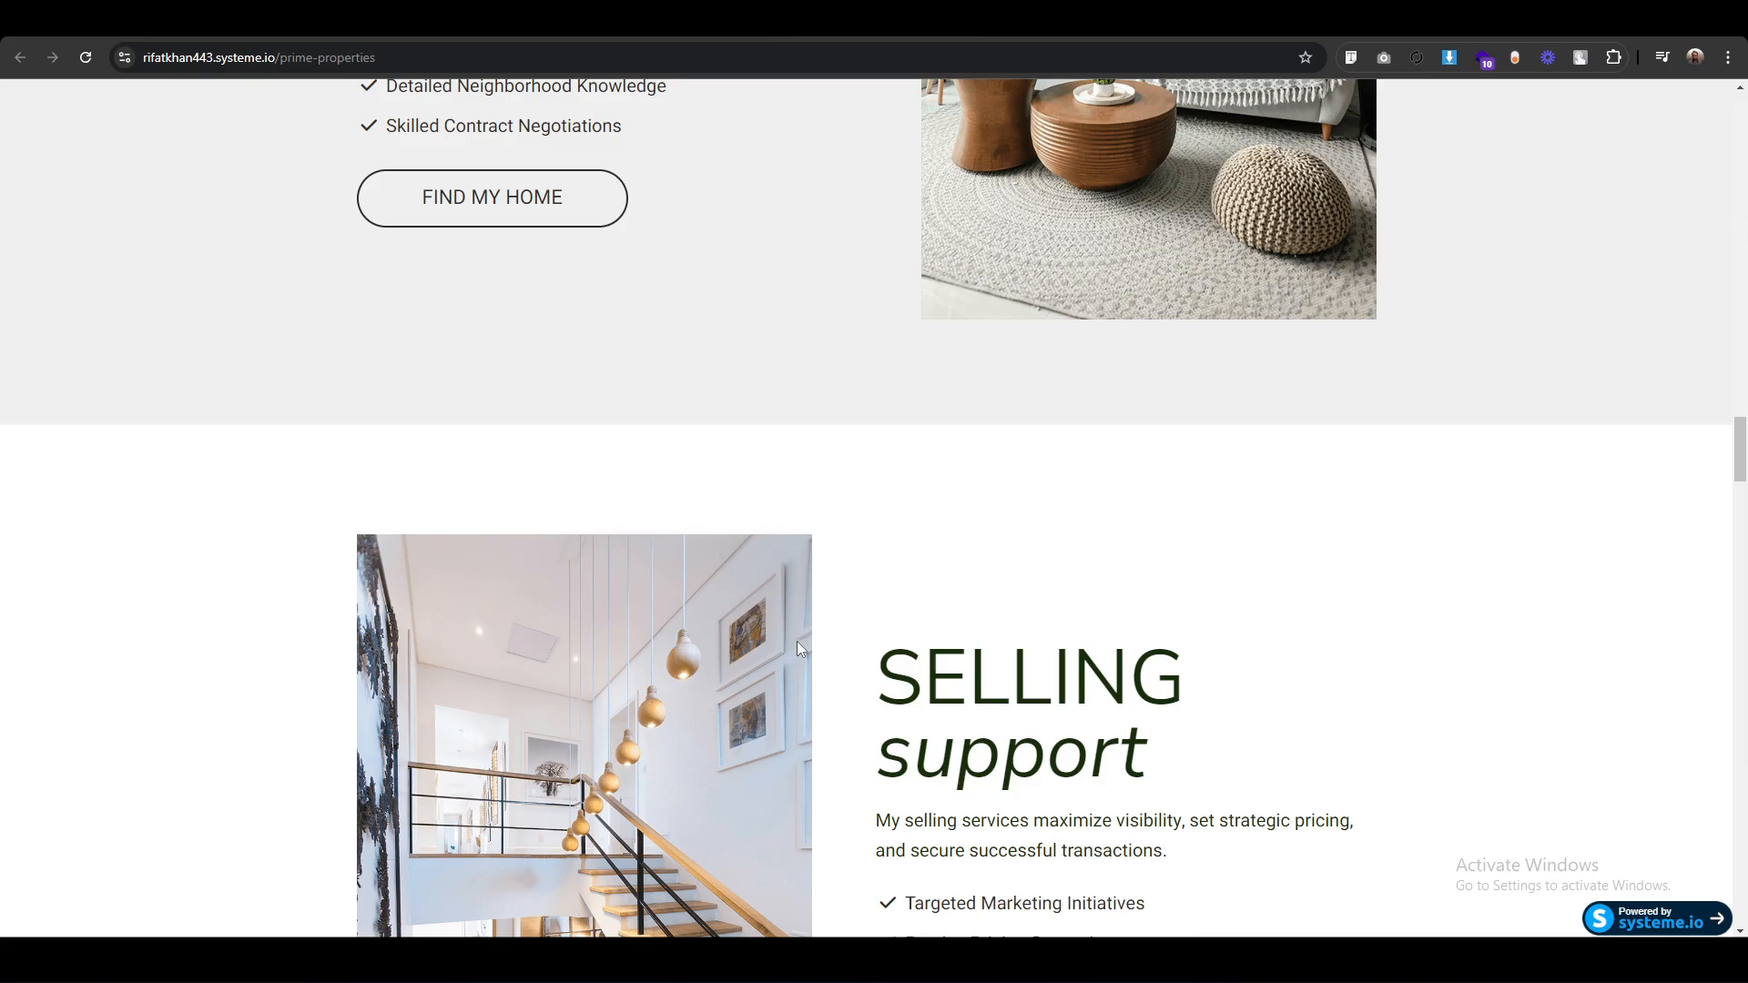
scroll(798, 647, "down", 2)
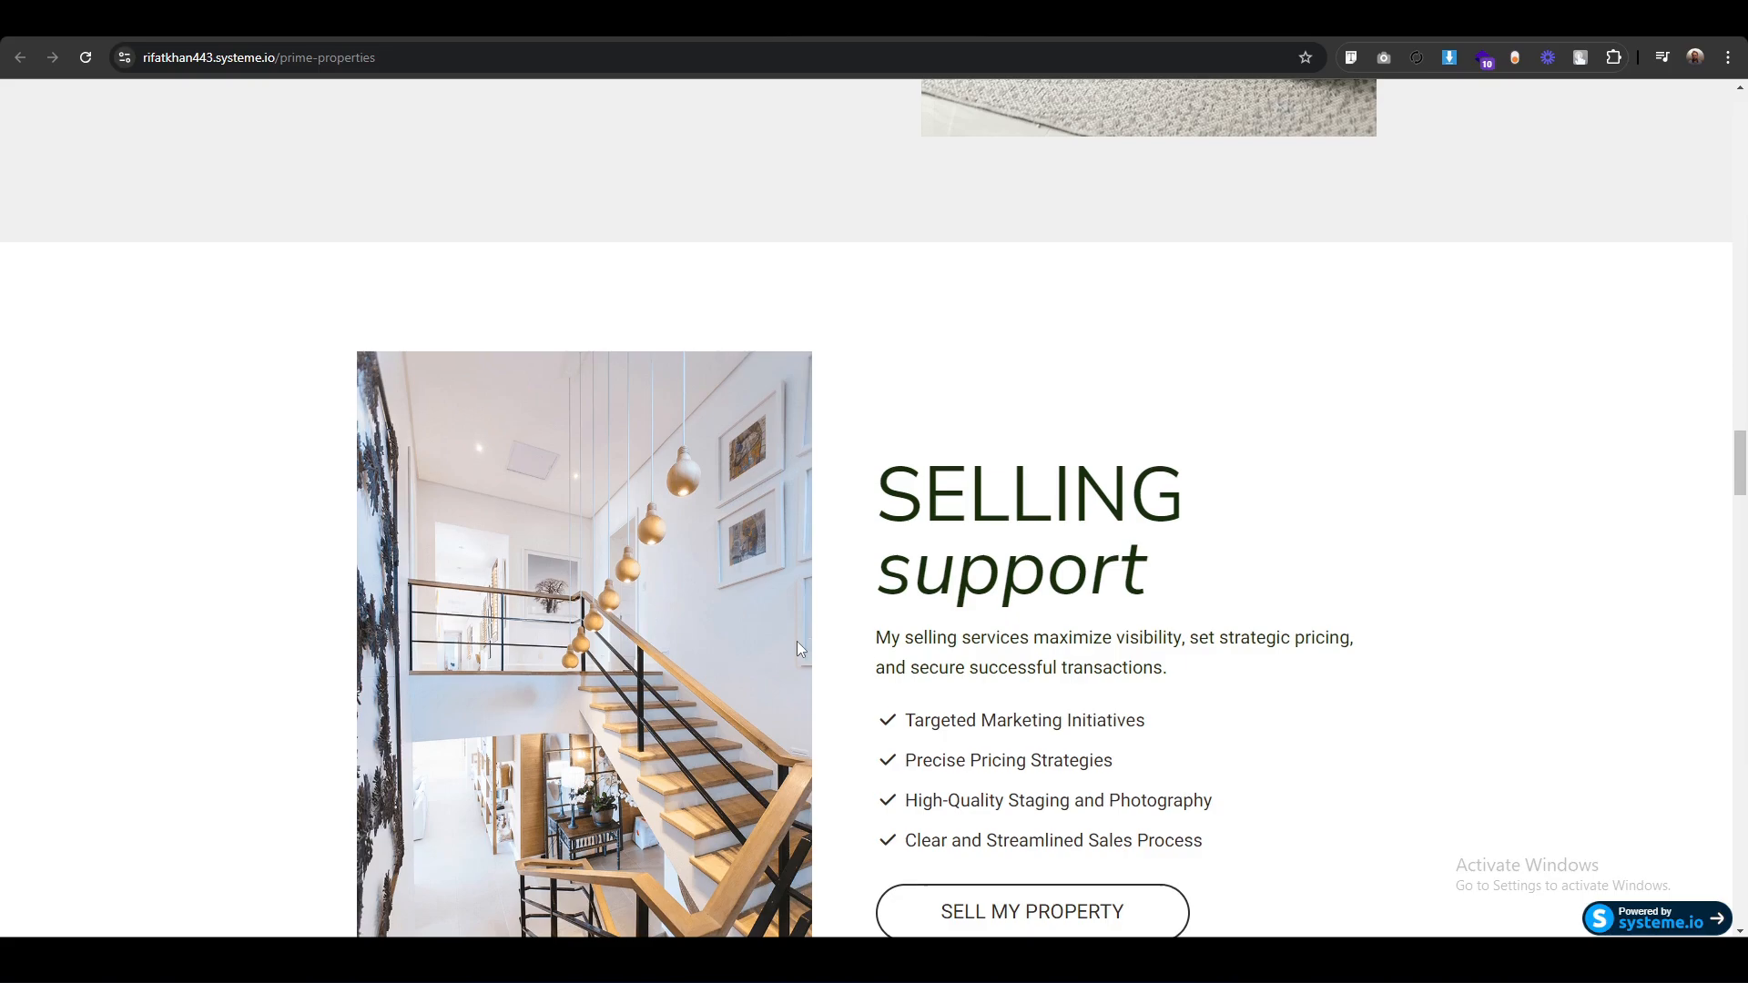
scroll(798, 649, "down", 4)
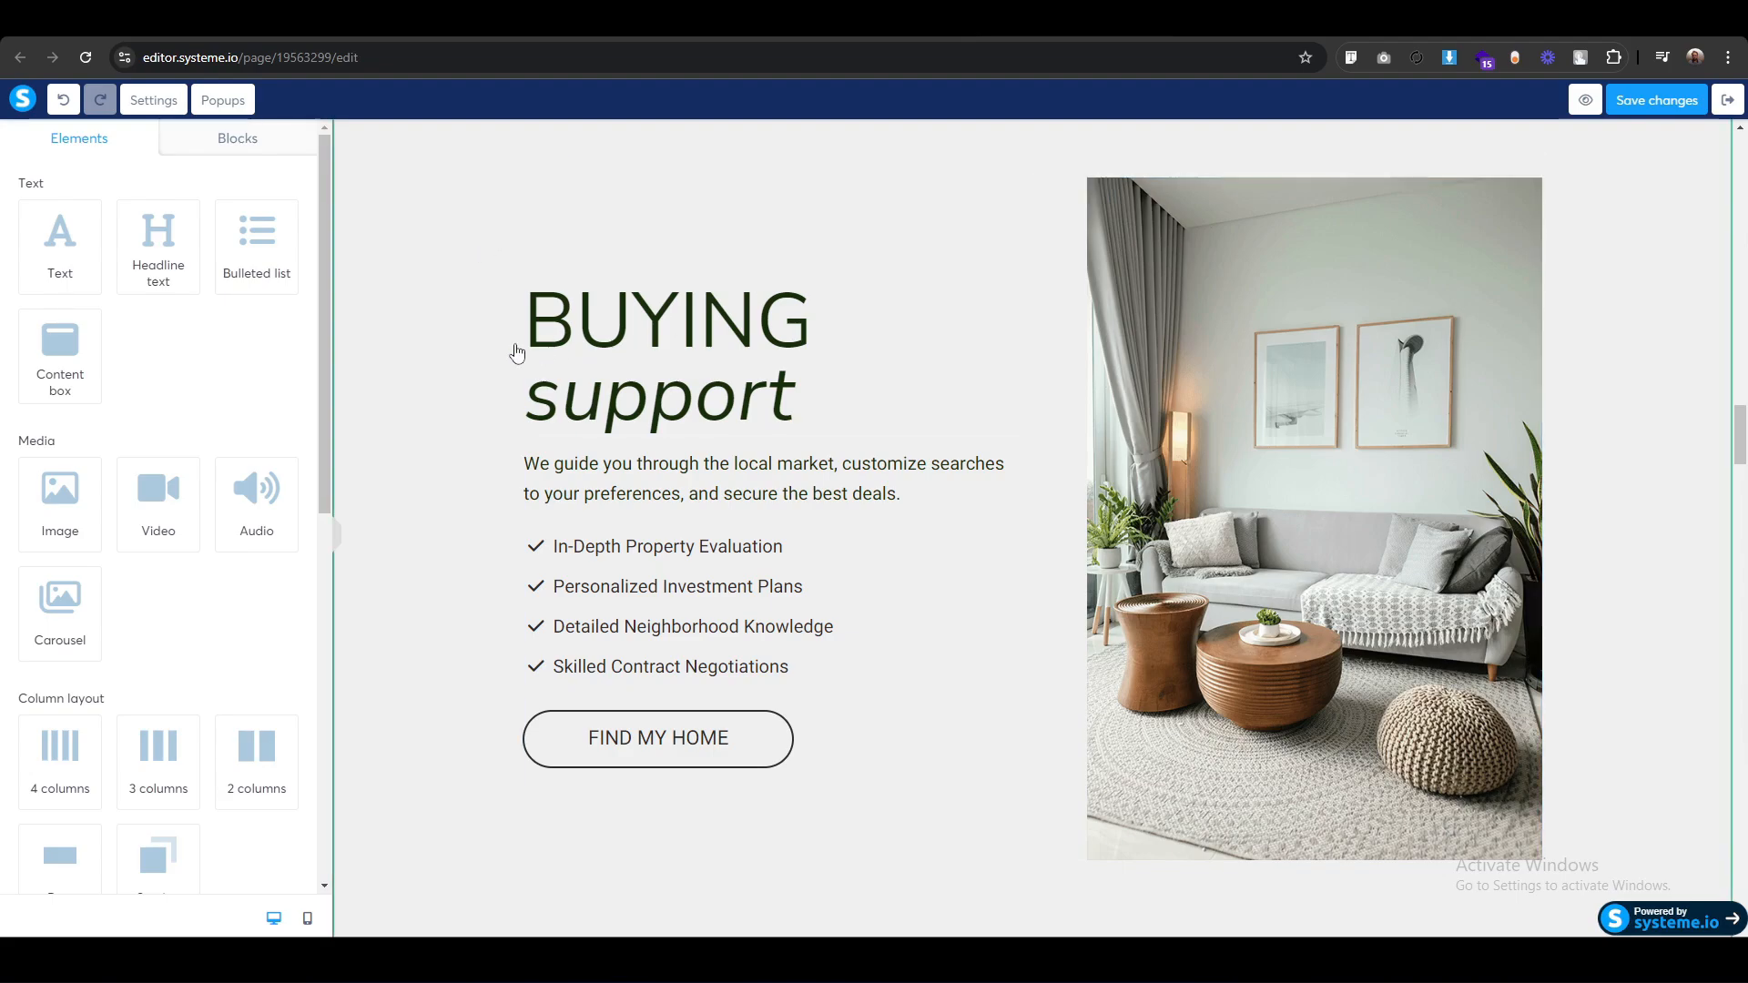
Check the reference Buying support section's padding and content width in the editor, and select its background colour code for copying.
scroll(414, 491, "up", 2)
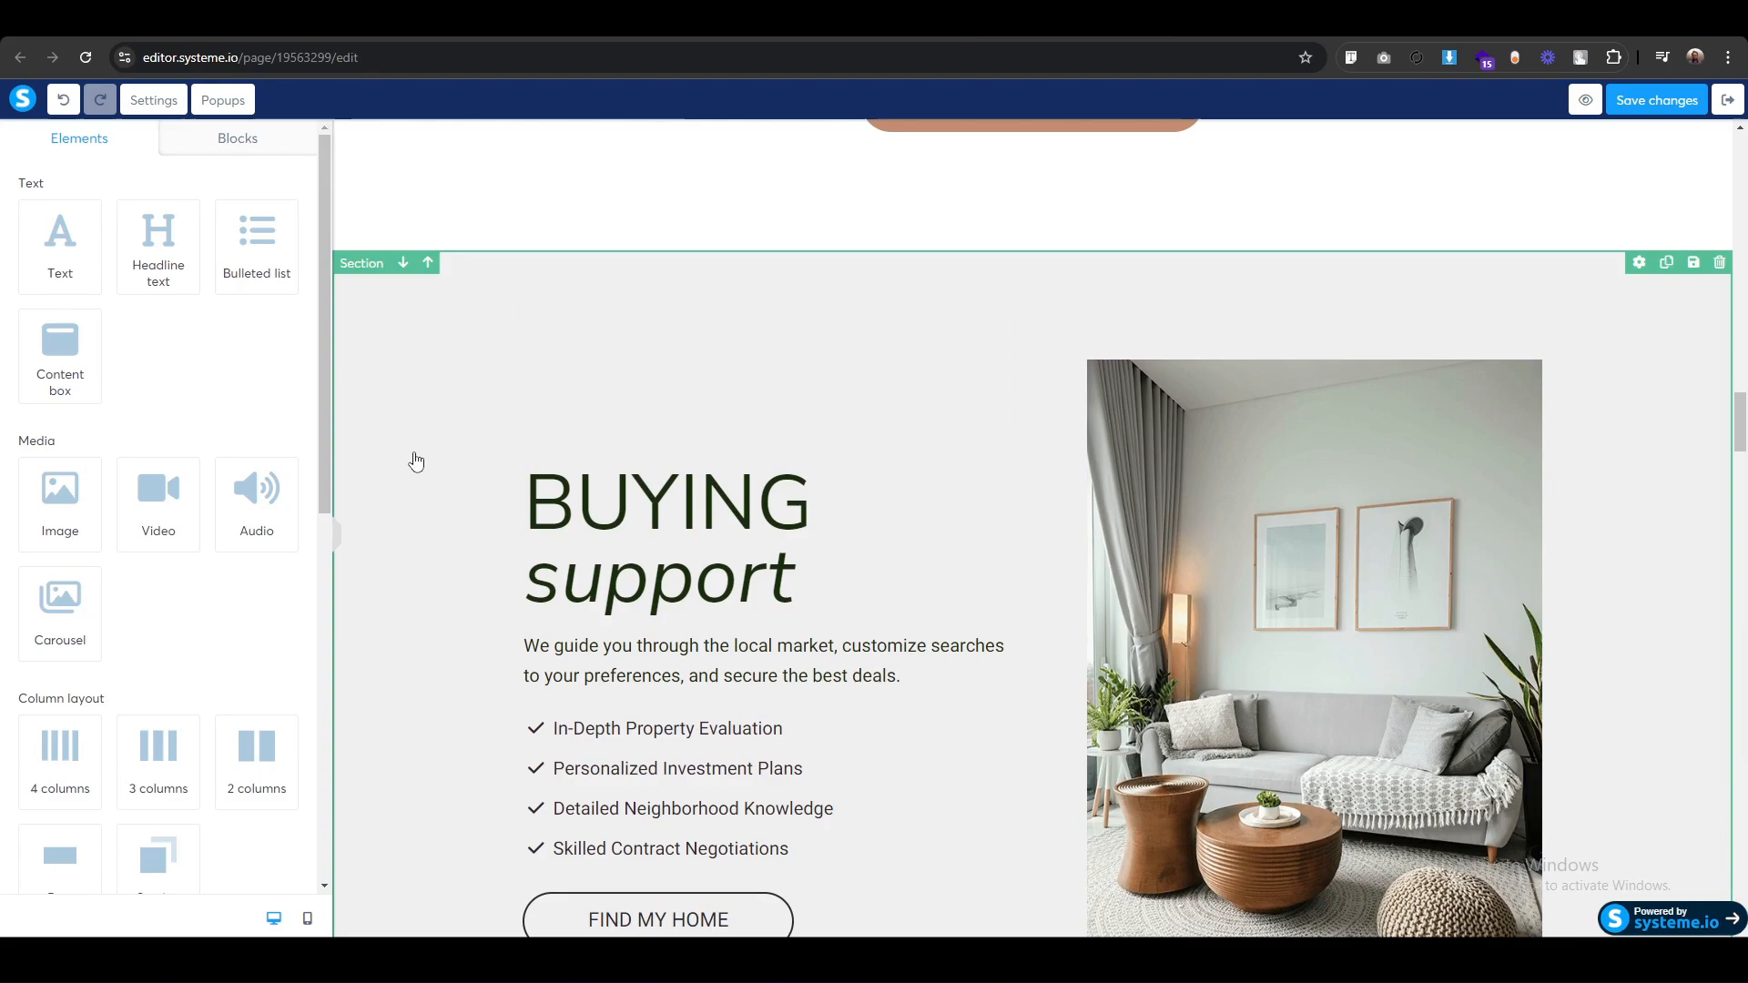
left_click(357, 266)
scroll(107, 719, "down", 6)
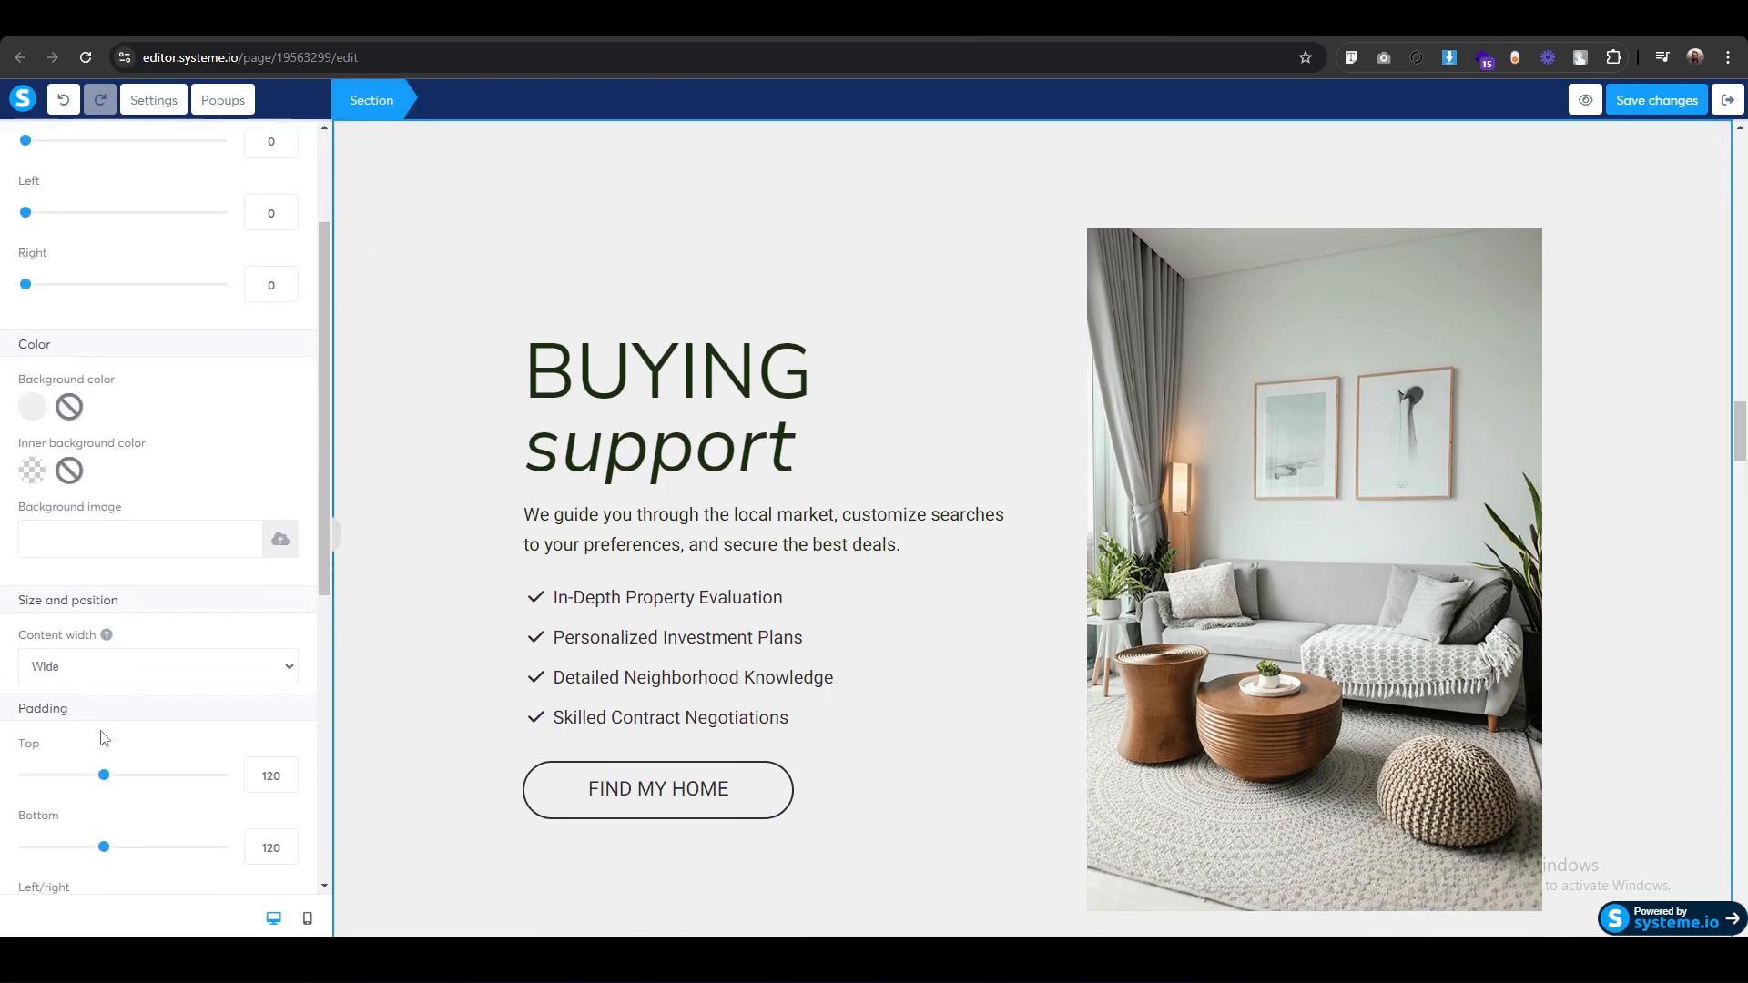
scroll(101, 687, "up", 6)
scroll(101, 685, "up", 1)
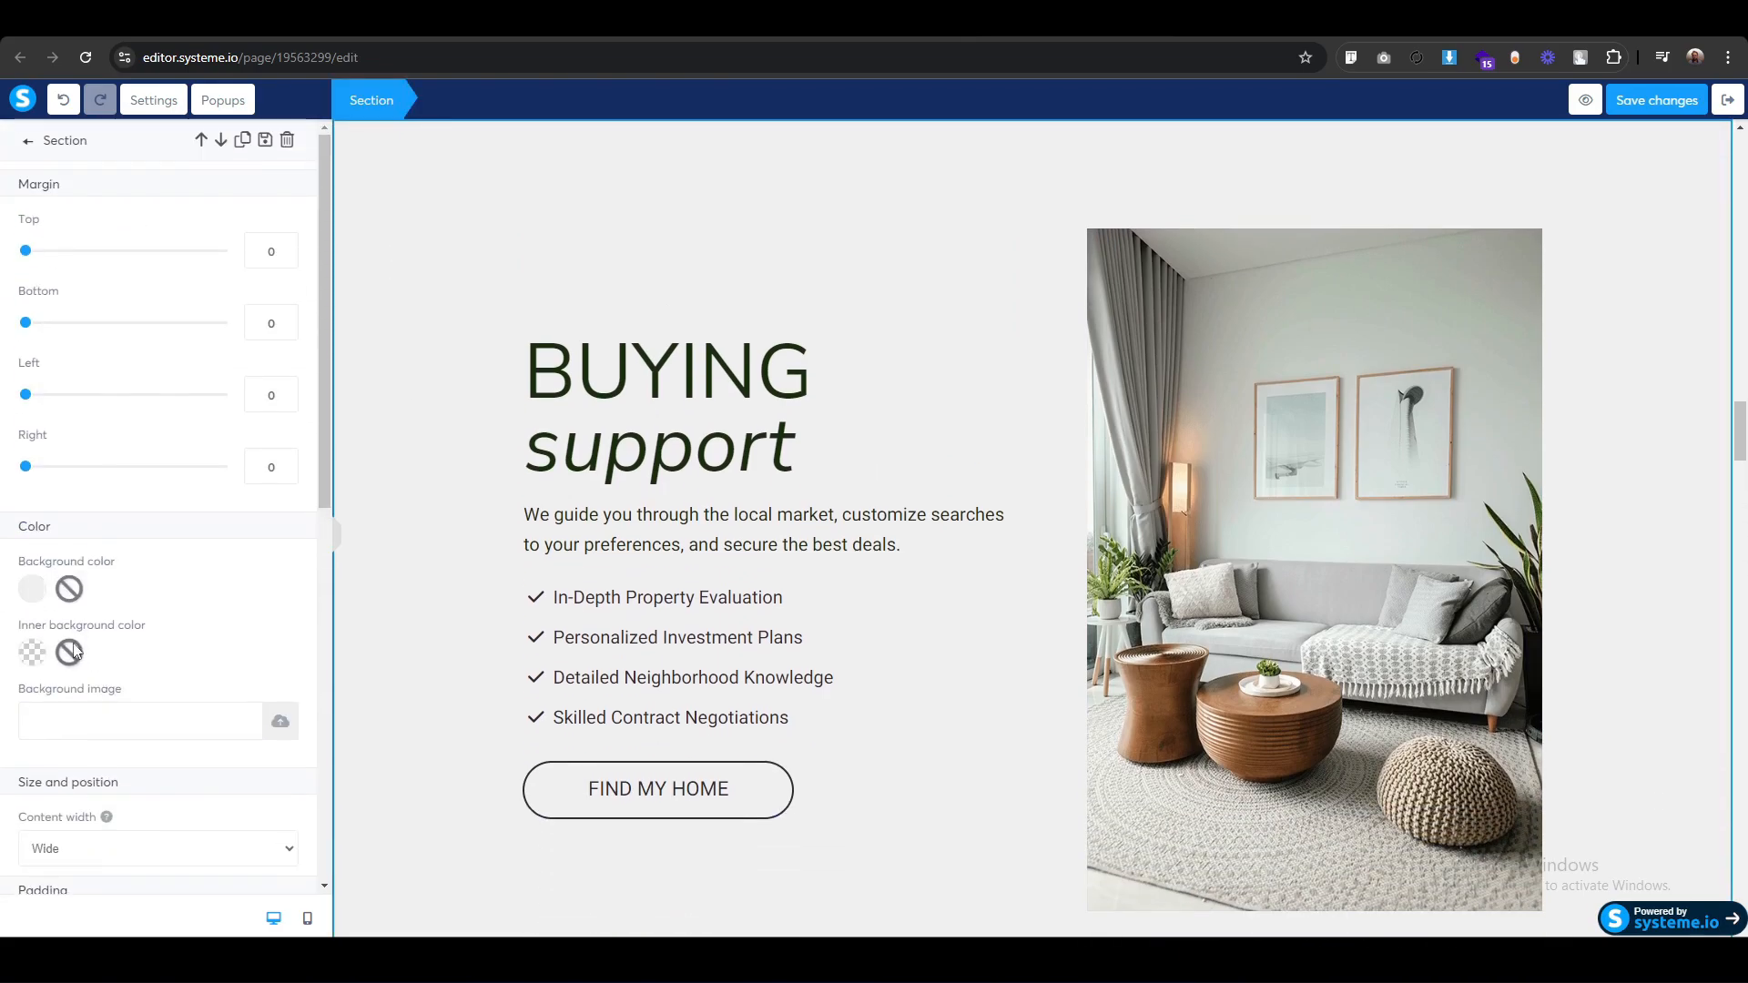
left_click(34, 592)
key("ctrl+a")
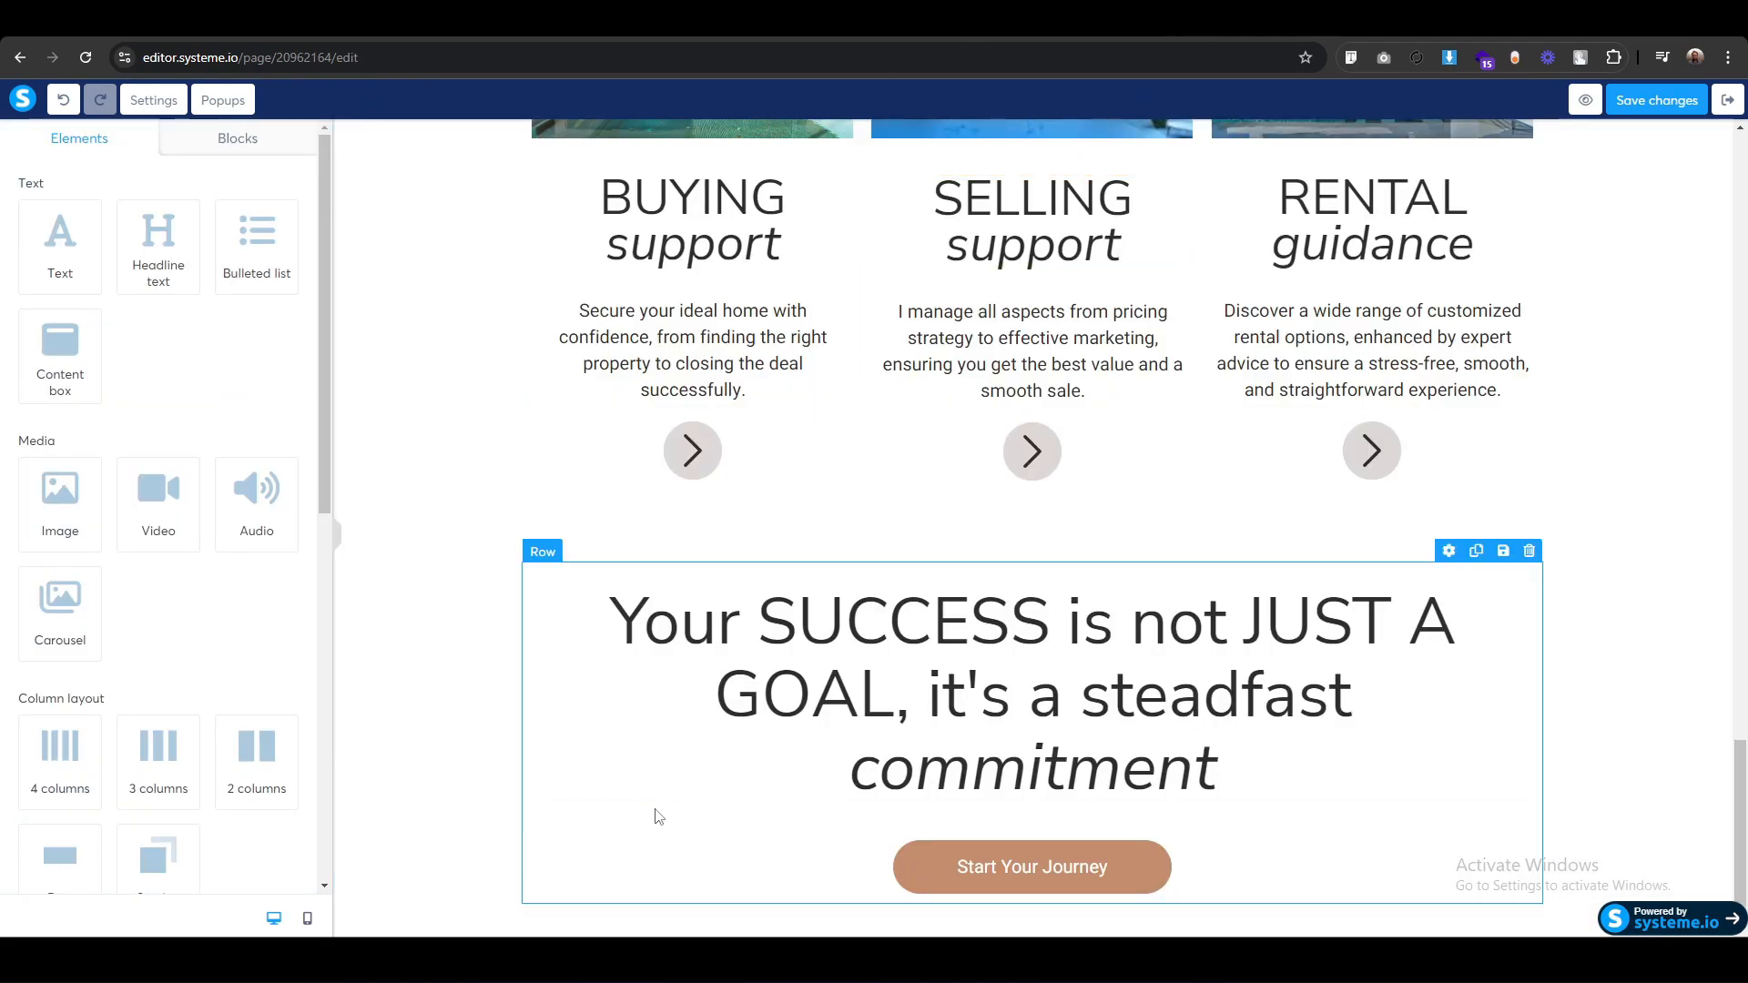
Add a new section below the "Your SUCCESS" call-to-action and set its background colour to F1F0F0.
left_click_drag(162, 858, 1029, 926)
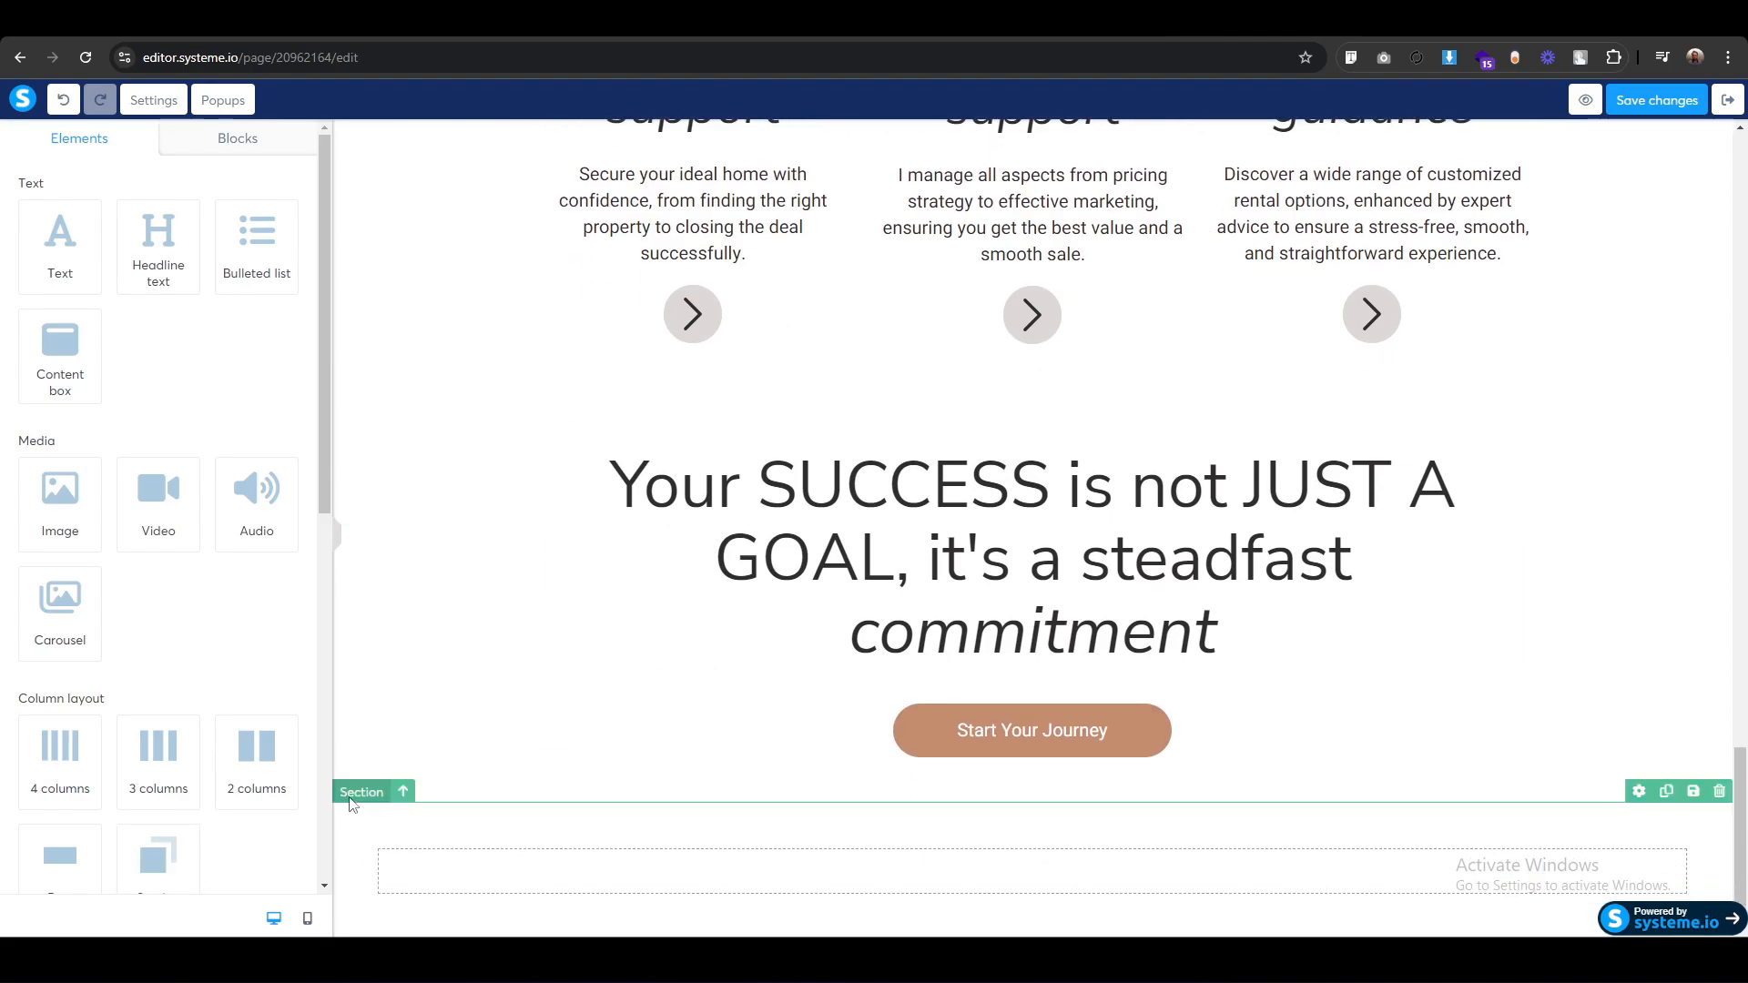
left_click(357, 791)
left_click(37, 434)
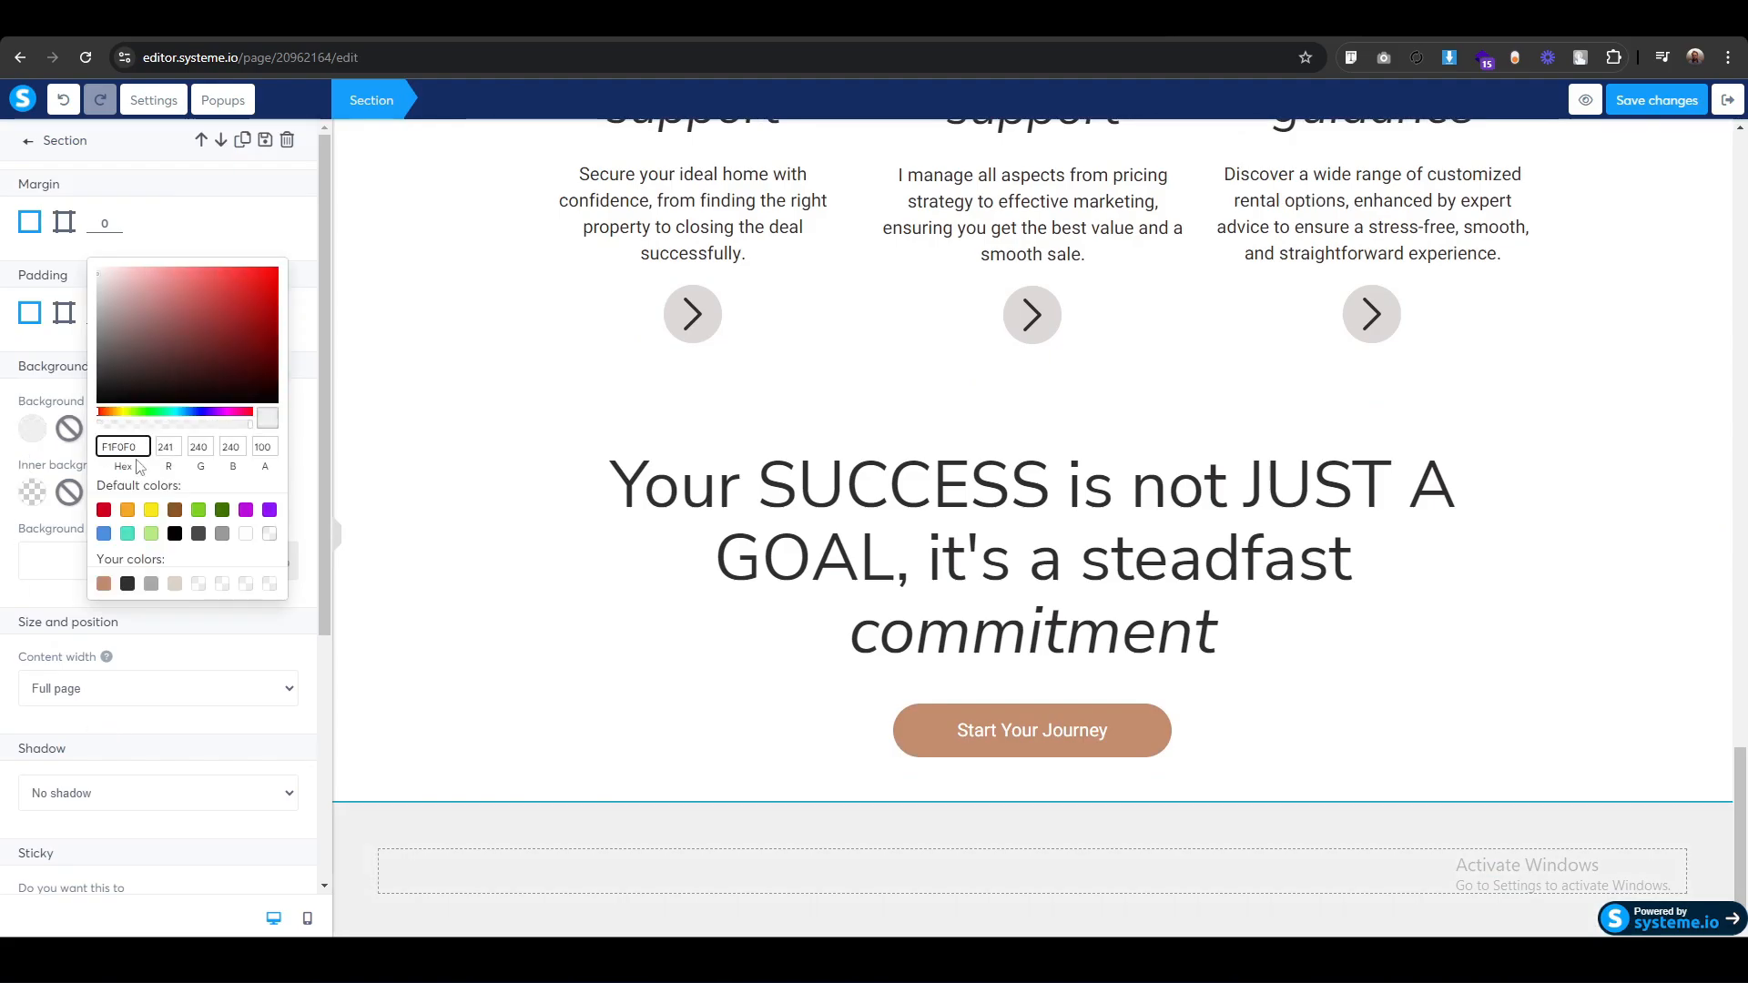
left_click(644, 854)
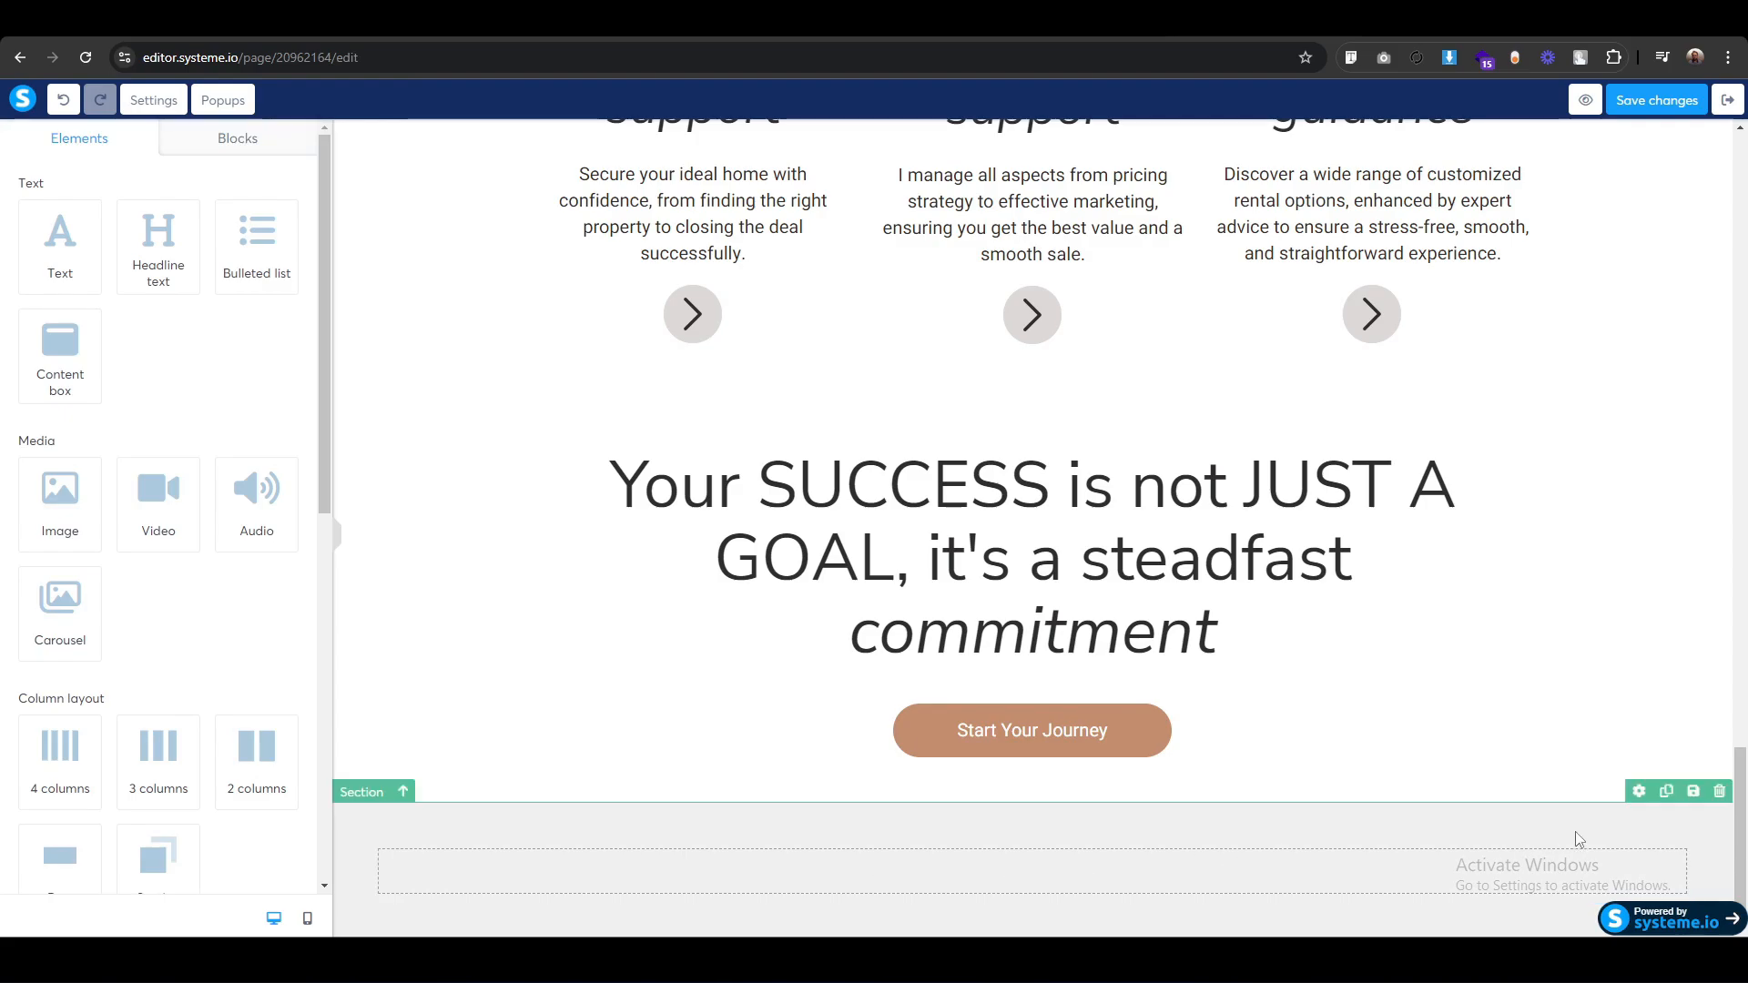
Replace the new grey section's default row with a two-column row.
left_click(1684, 828)
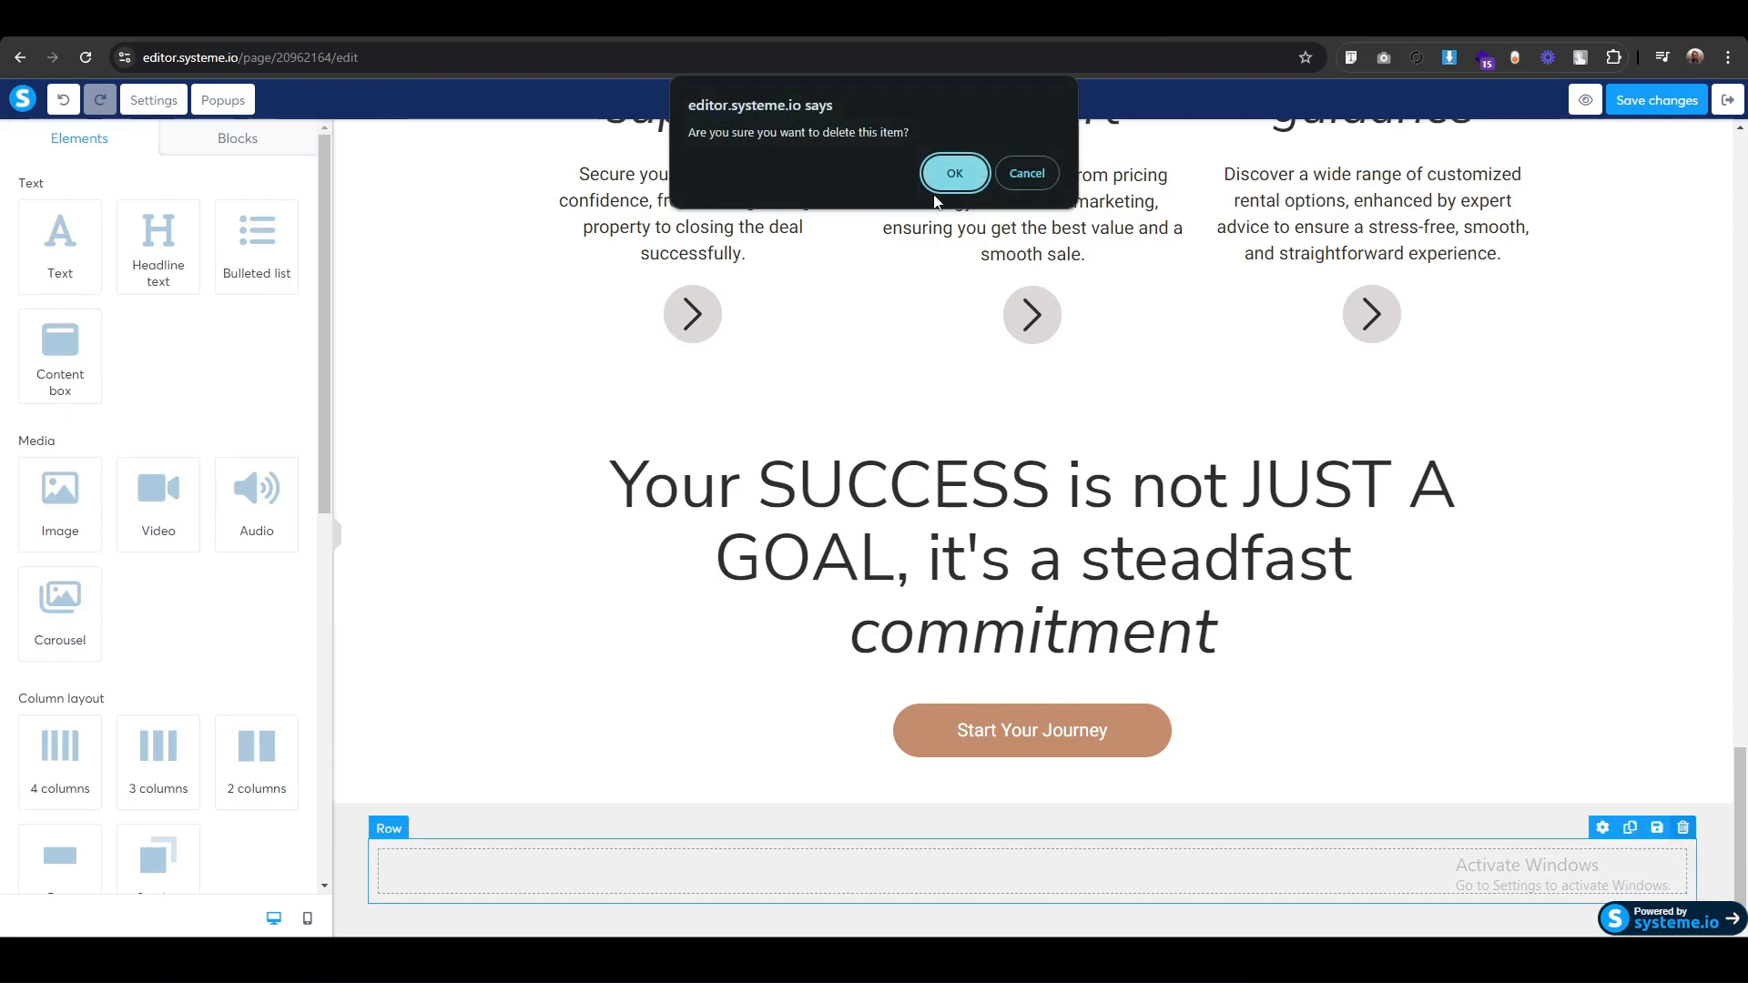
left_click(954, 173)
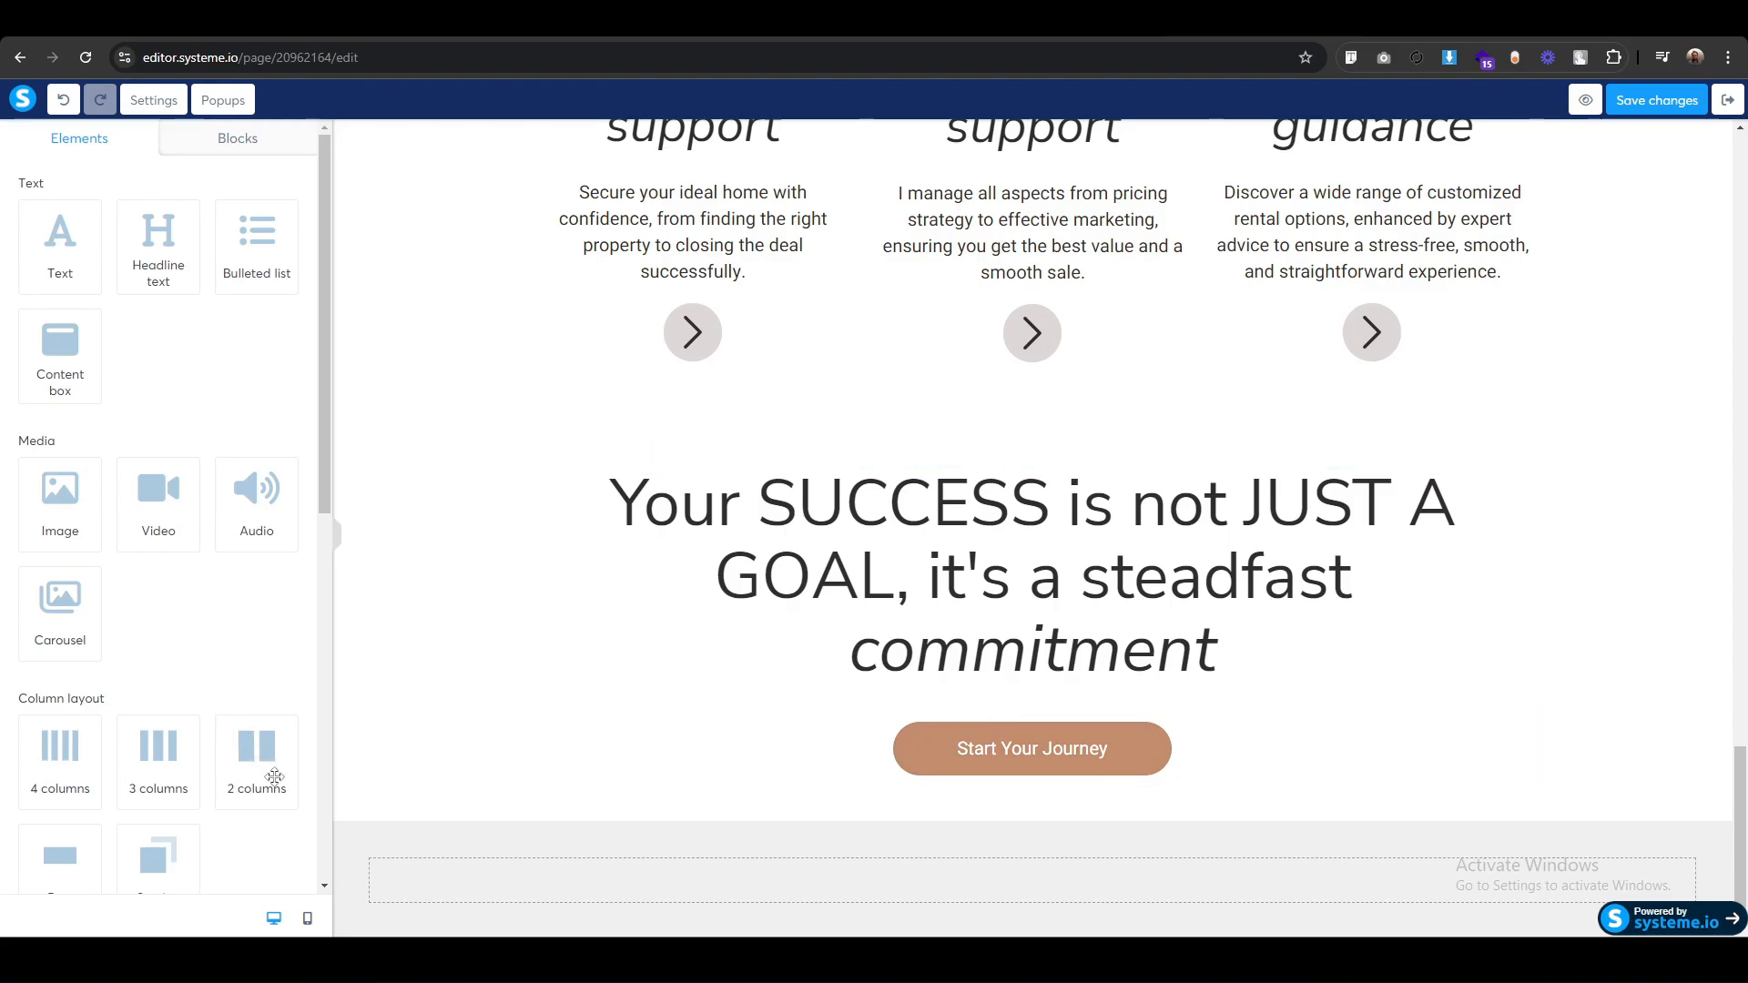
left_click_drag(266, 769, 1023, 868)
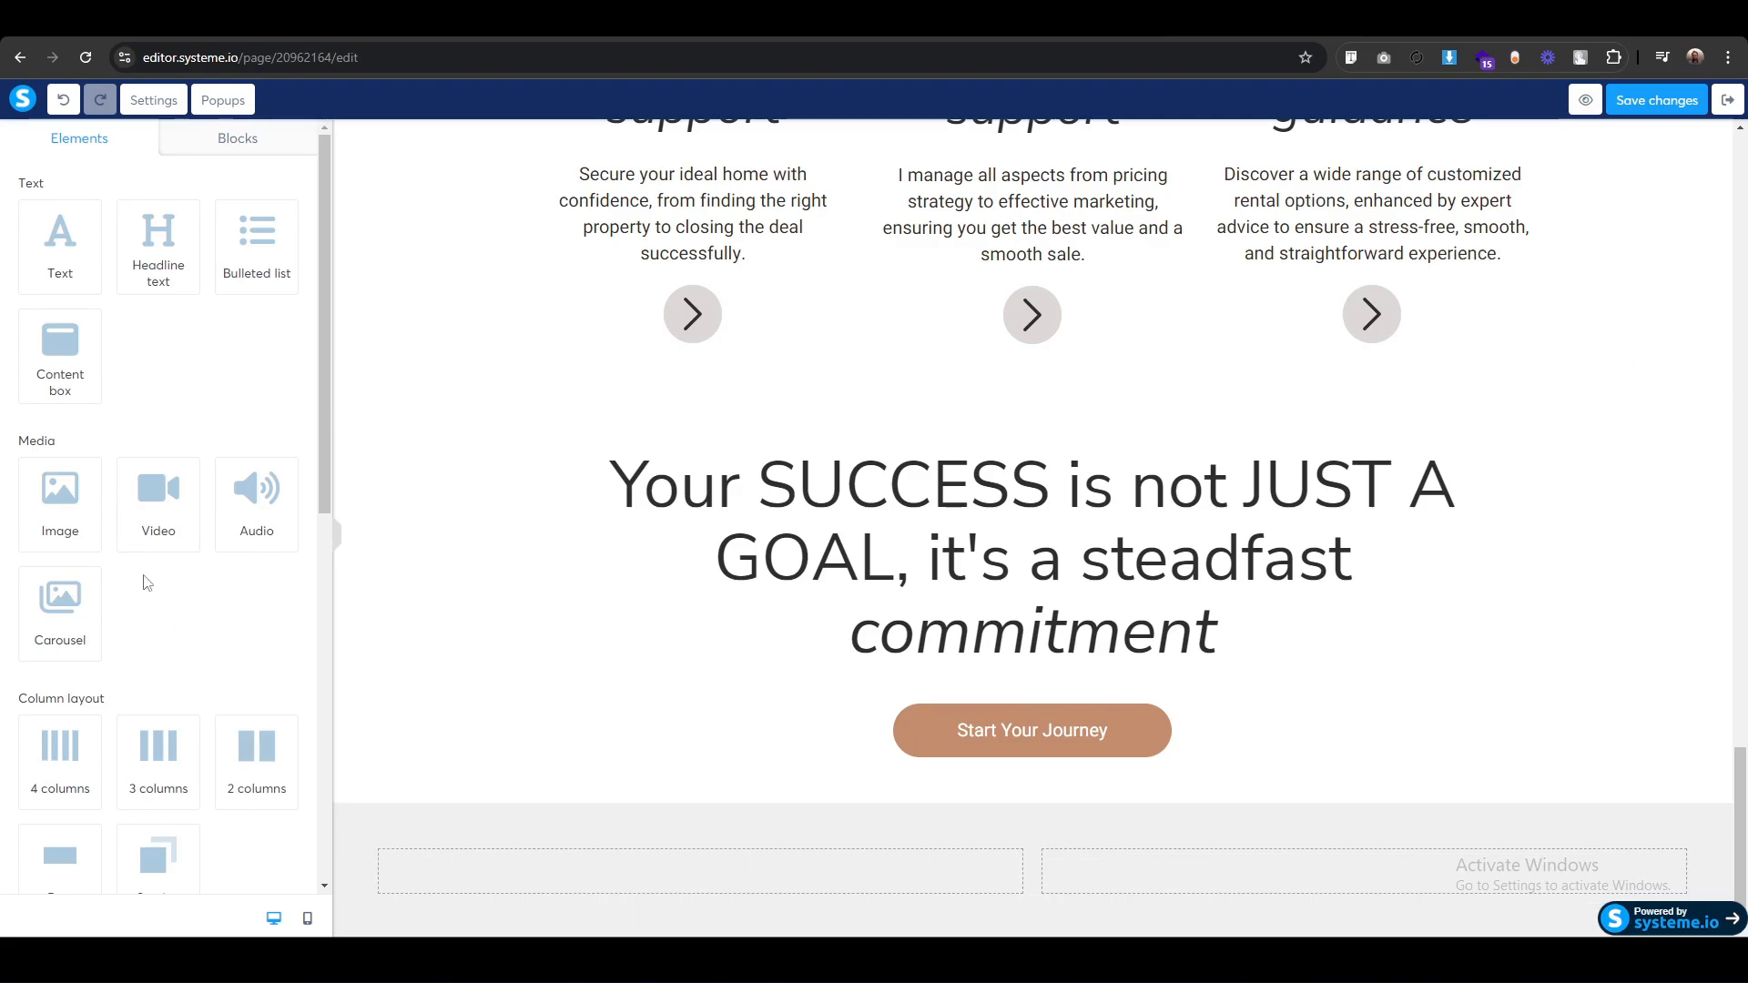
Add an image element in the second column and insert "1. Buying support.png" from the "5. Listings" folder.
left_click_drag(60, 506, 1299, 879)
left_click(1354, 731)
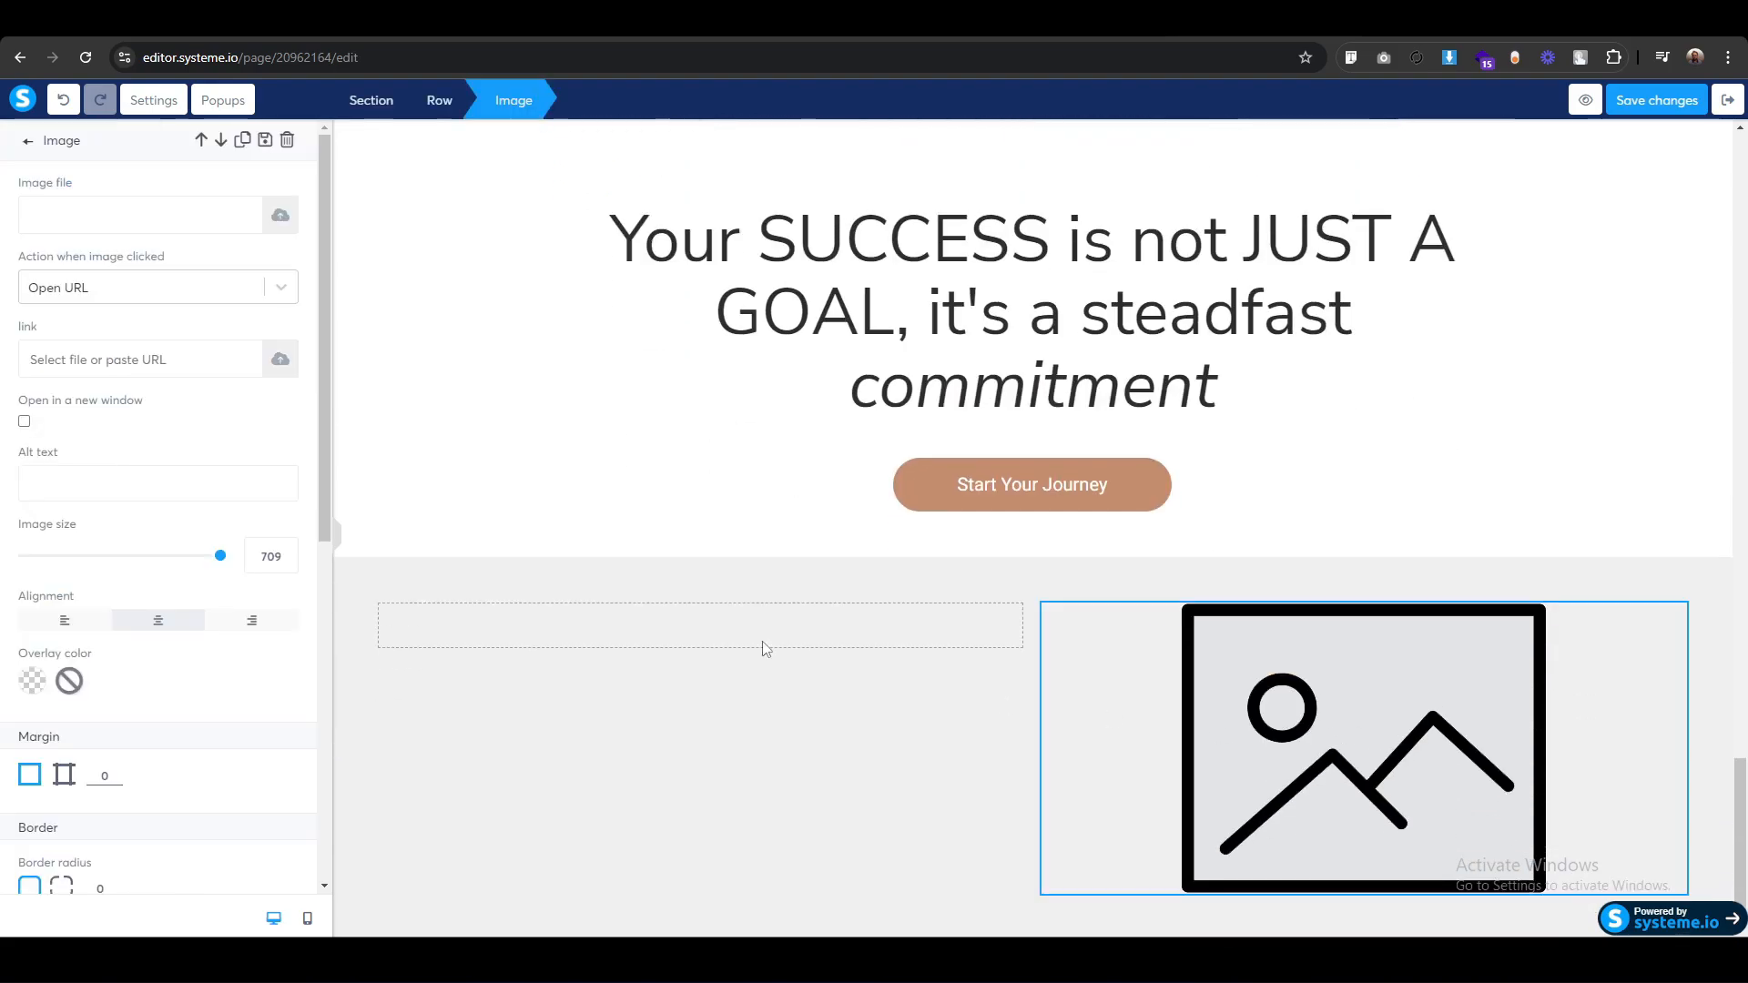
left_click(280, 217)
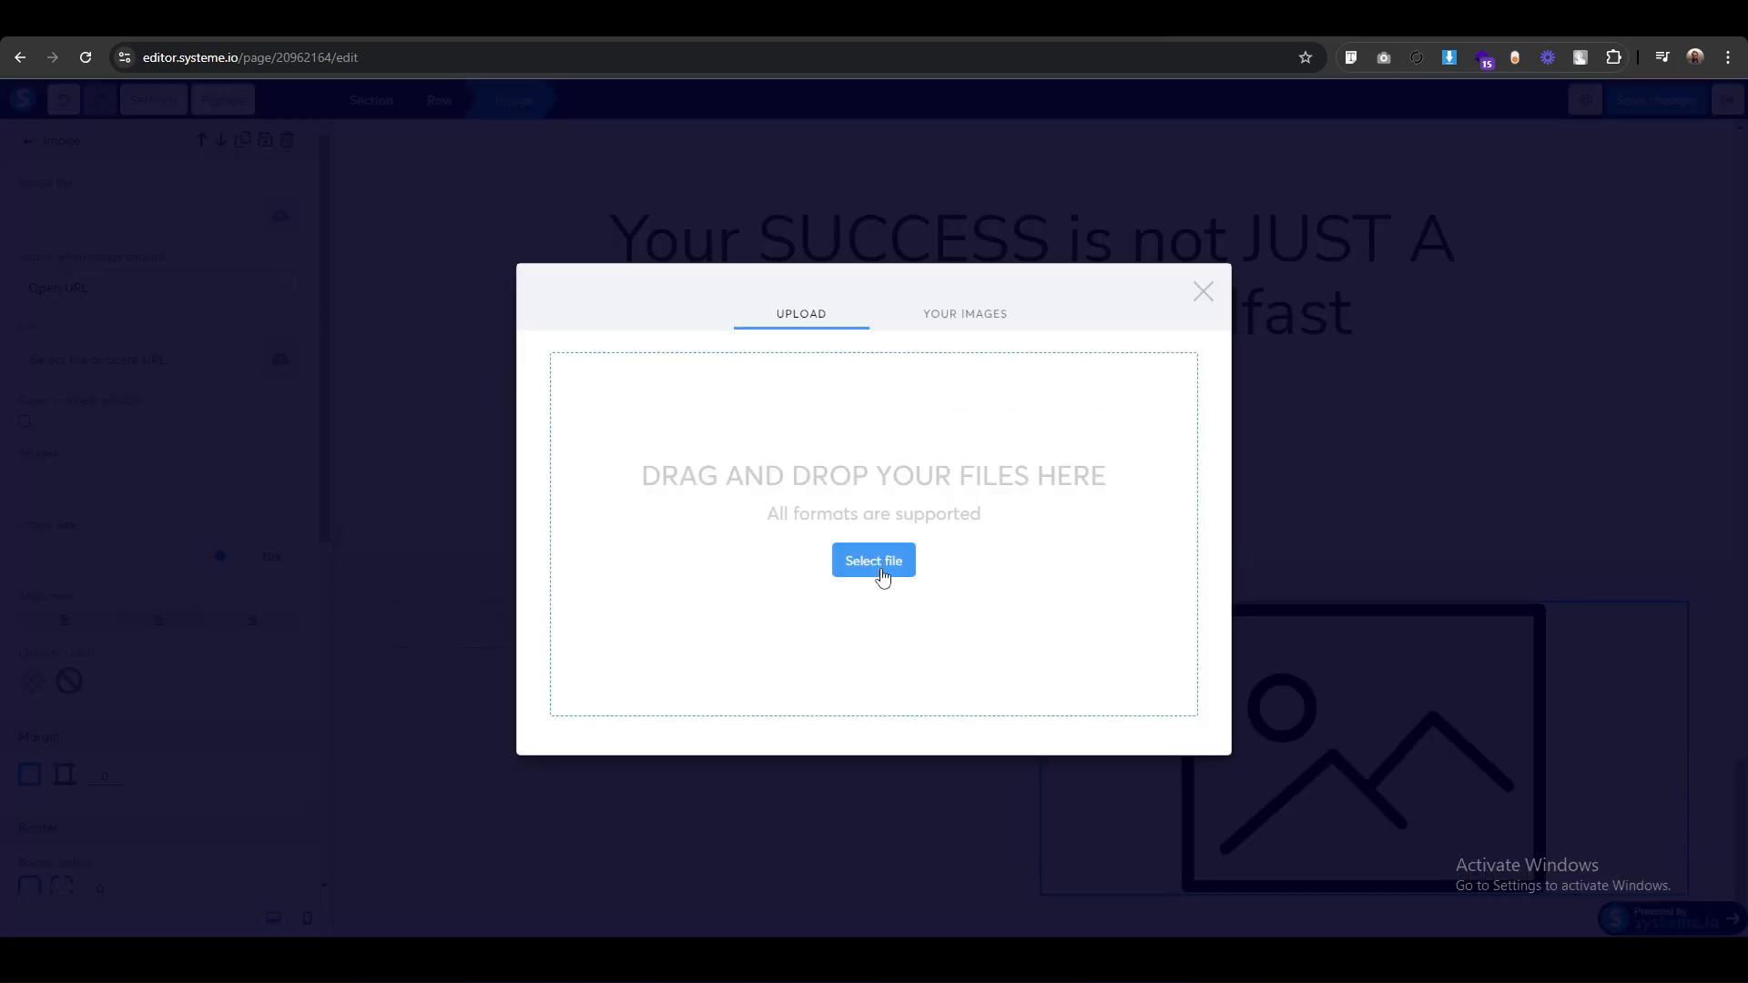
left_click(844, 558)
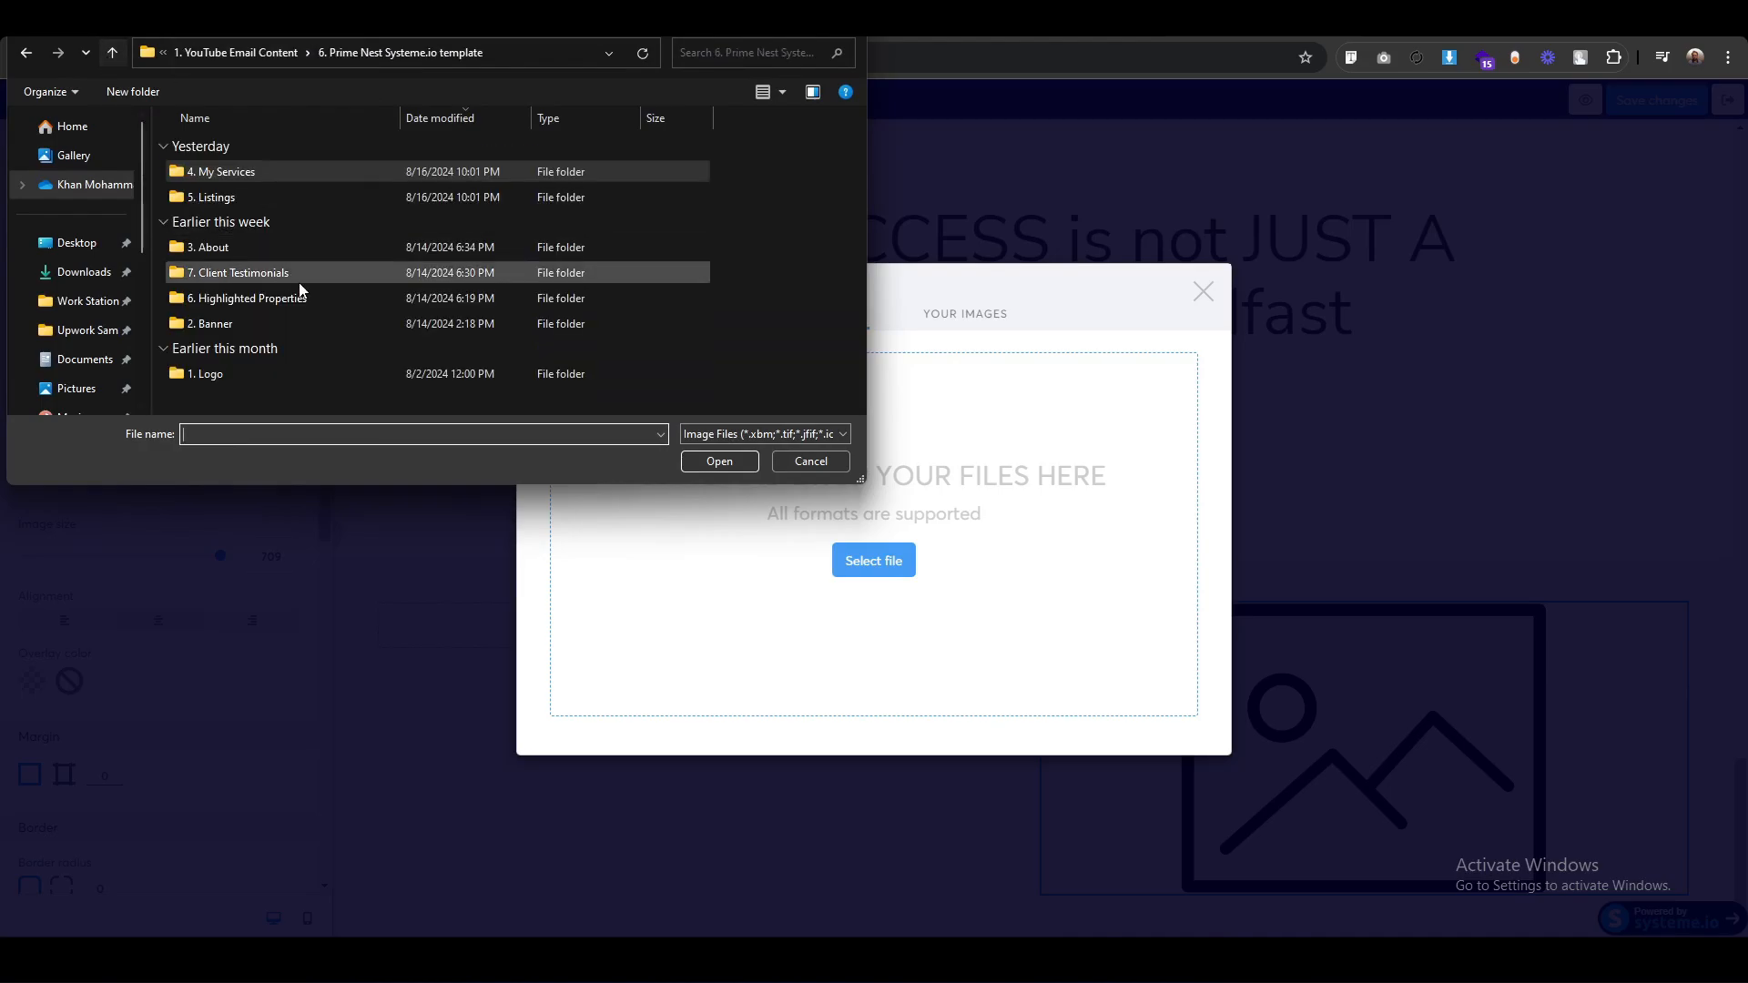
double_click(238, 199)
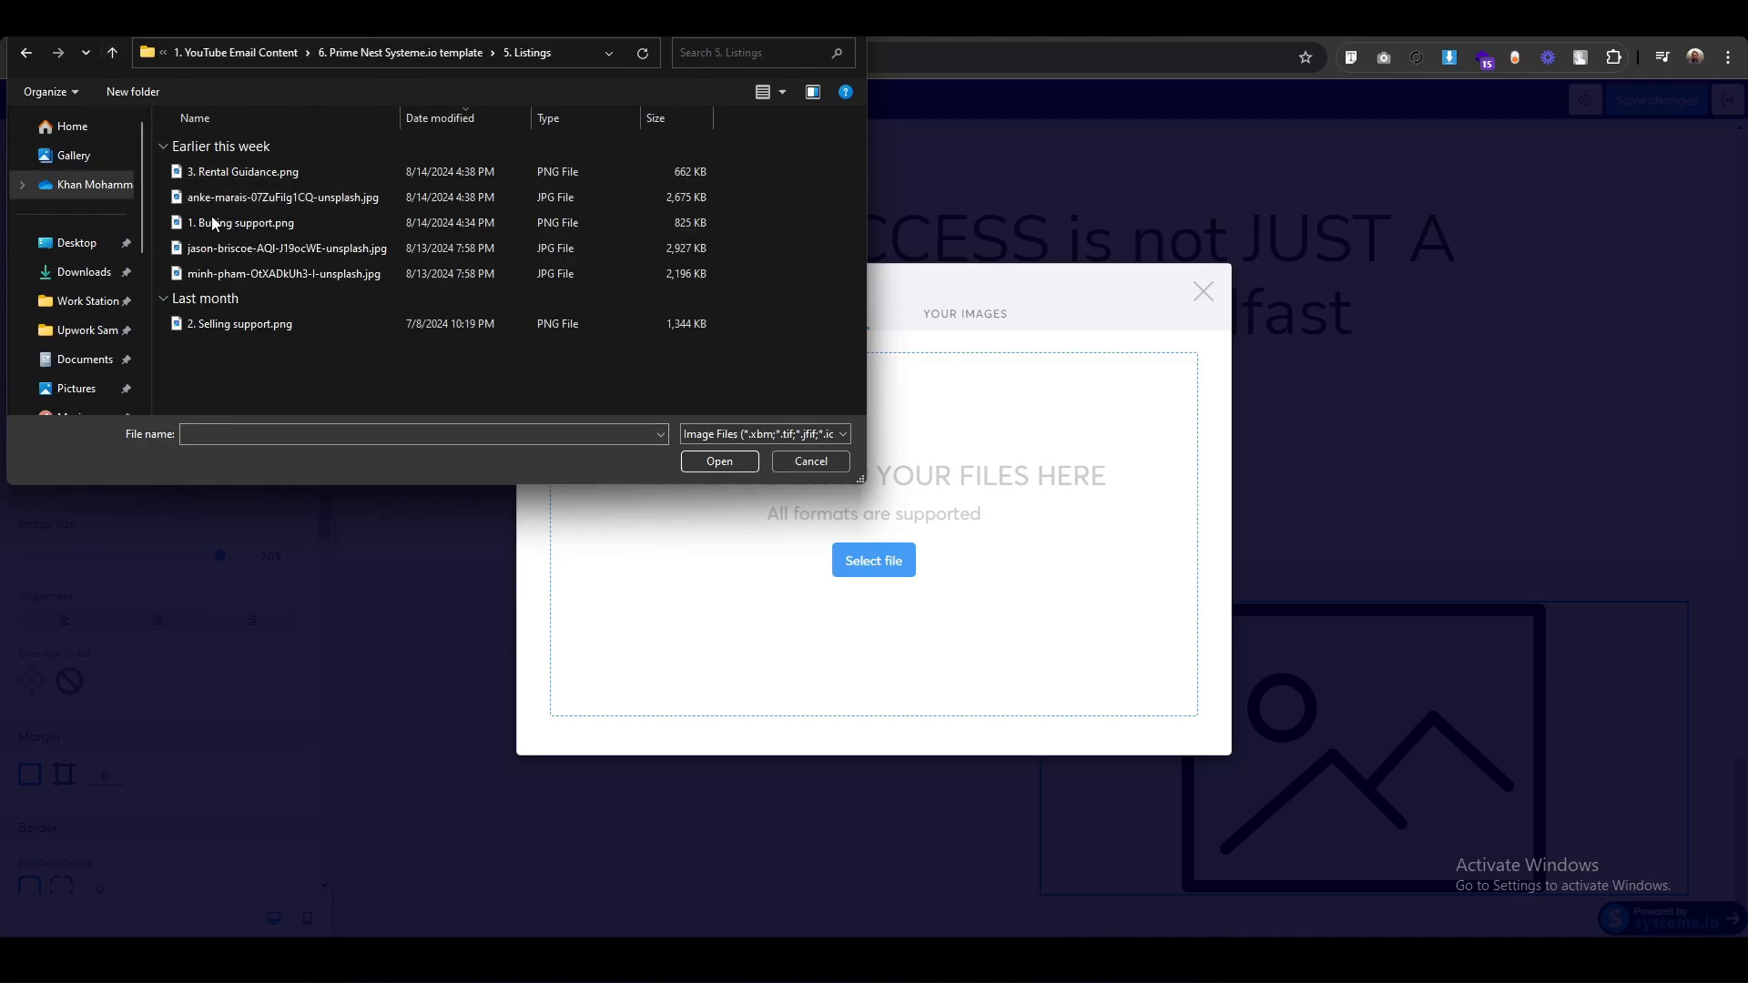
left_click(214, 224)
left_click(719, 461)
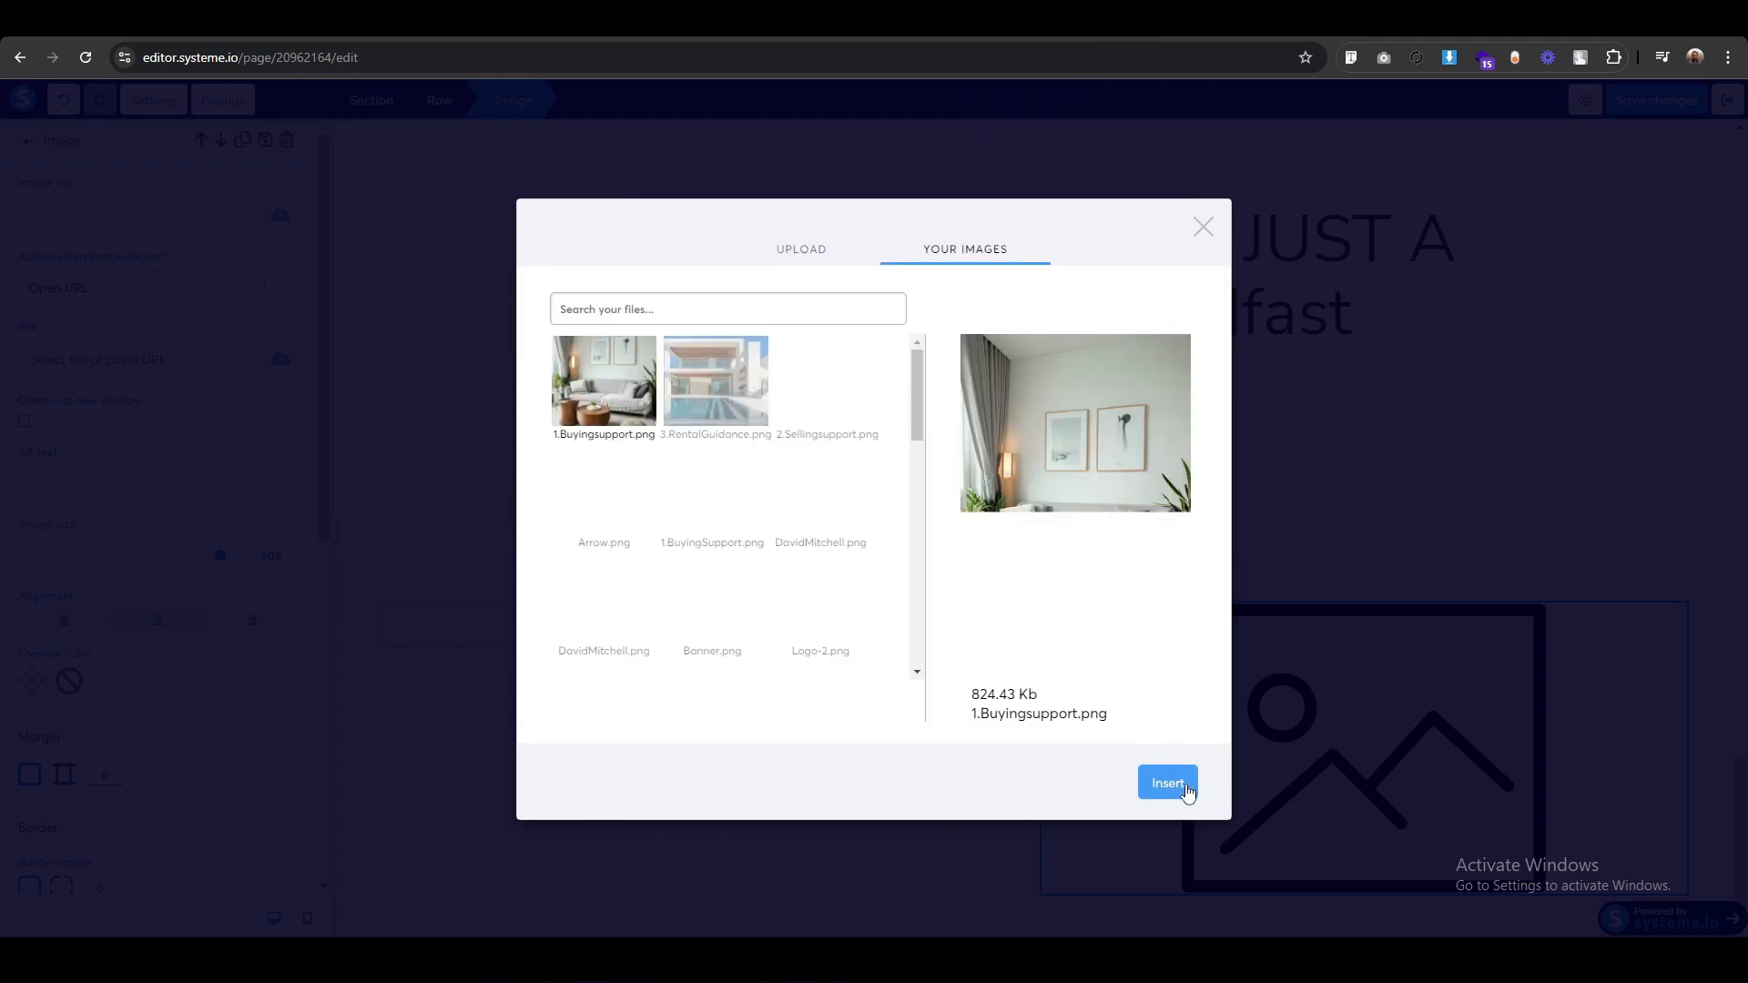
left_click(1174, 785)
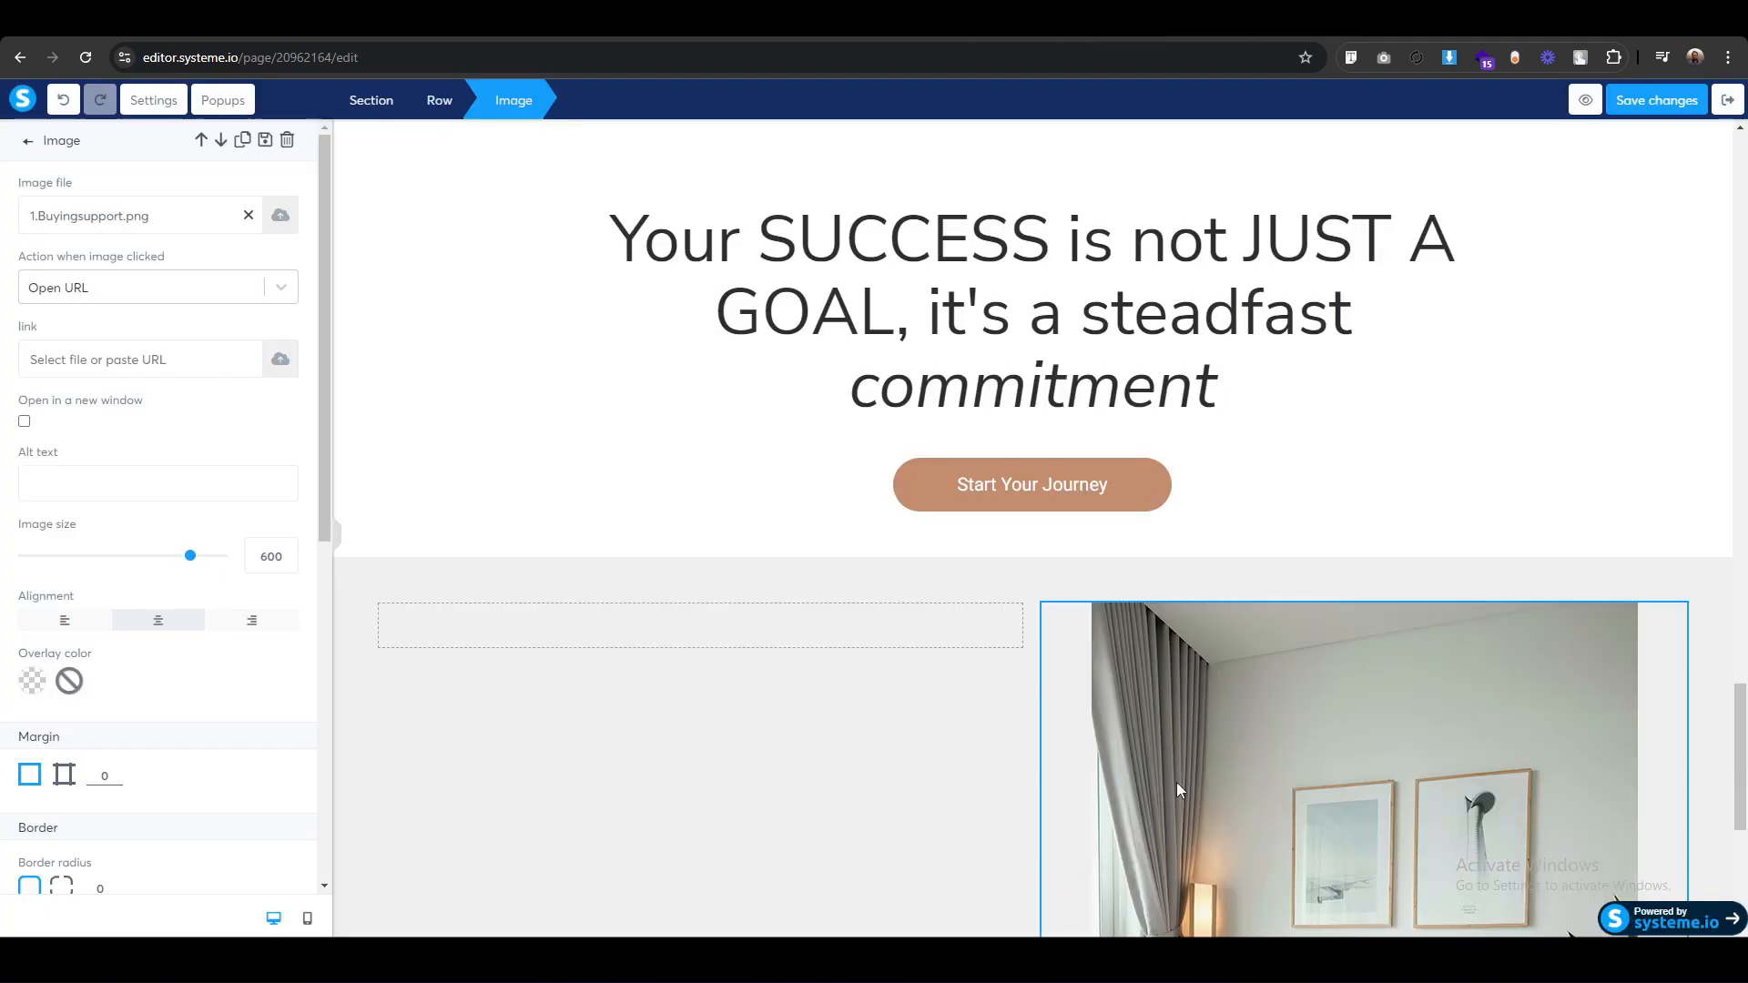
Set the Buying support image size to 500 and align it to the right of its column.
scroll(1474, 720, "down", 5)
left_click(1371, 630)
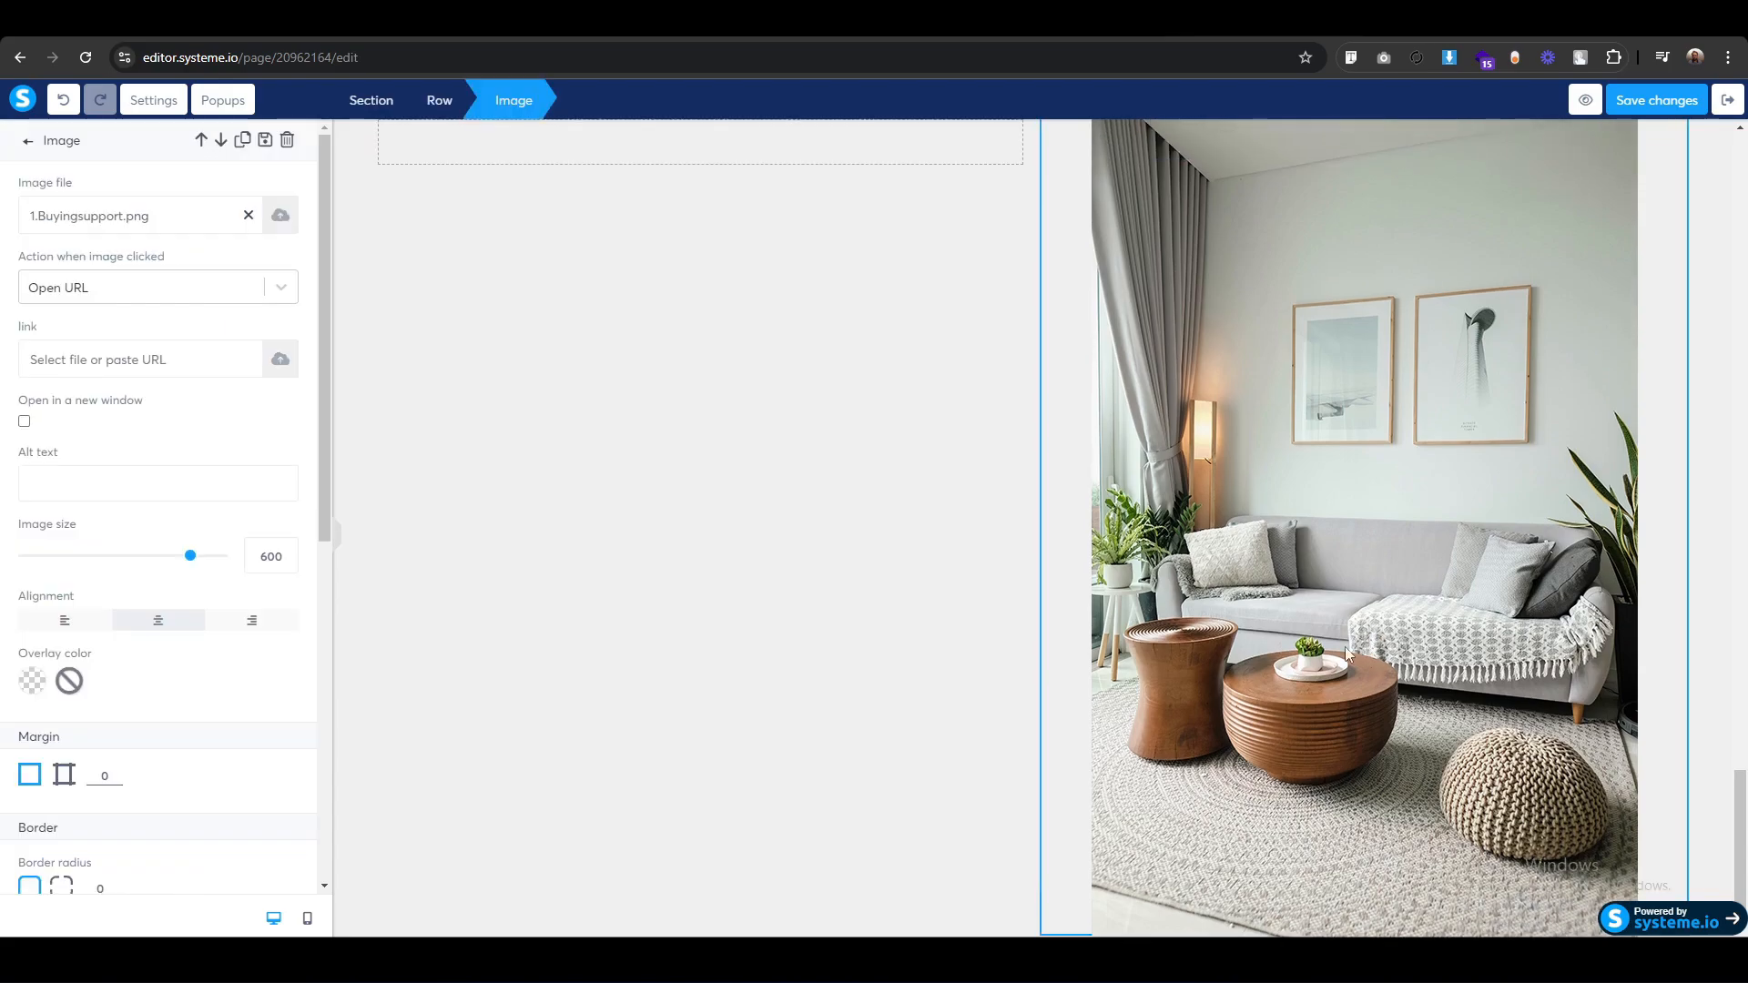
left_click_drag(262, 560, 227, 566)
type("5")
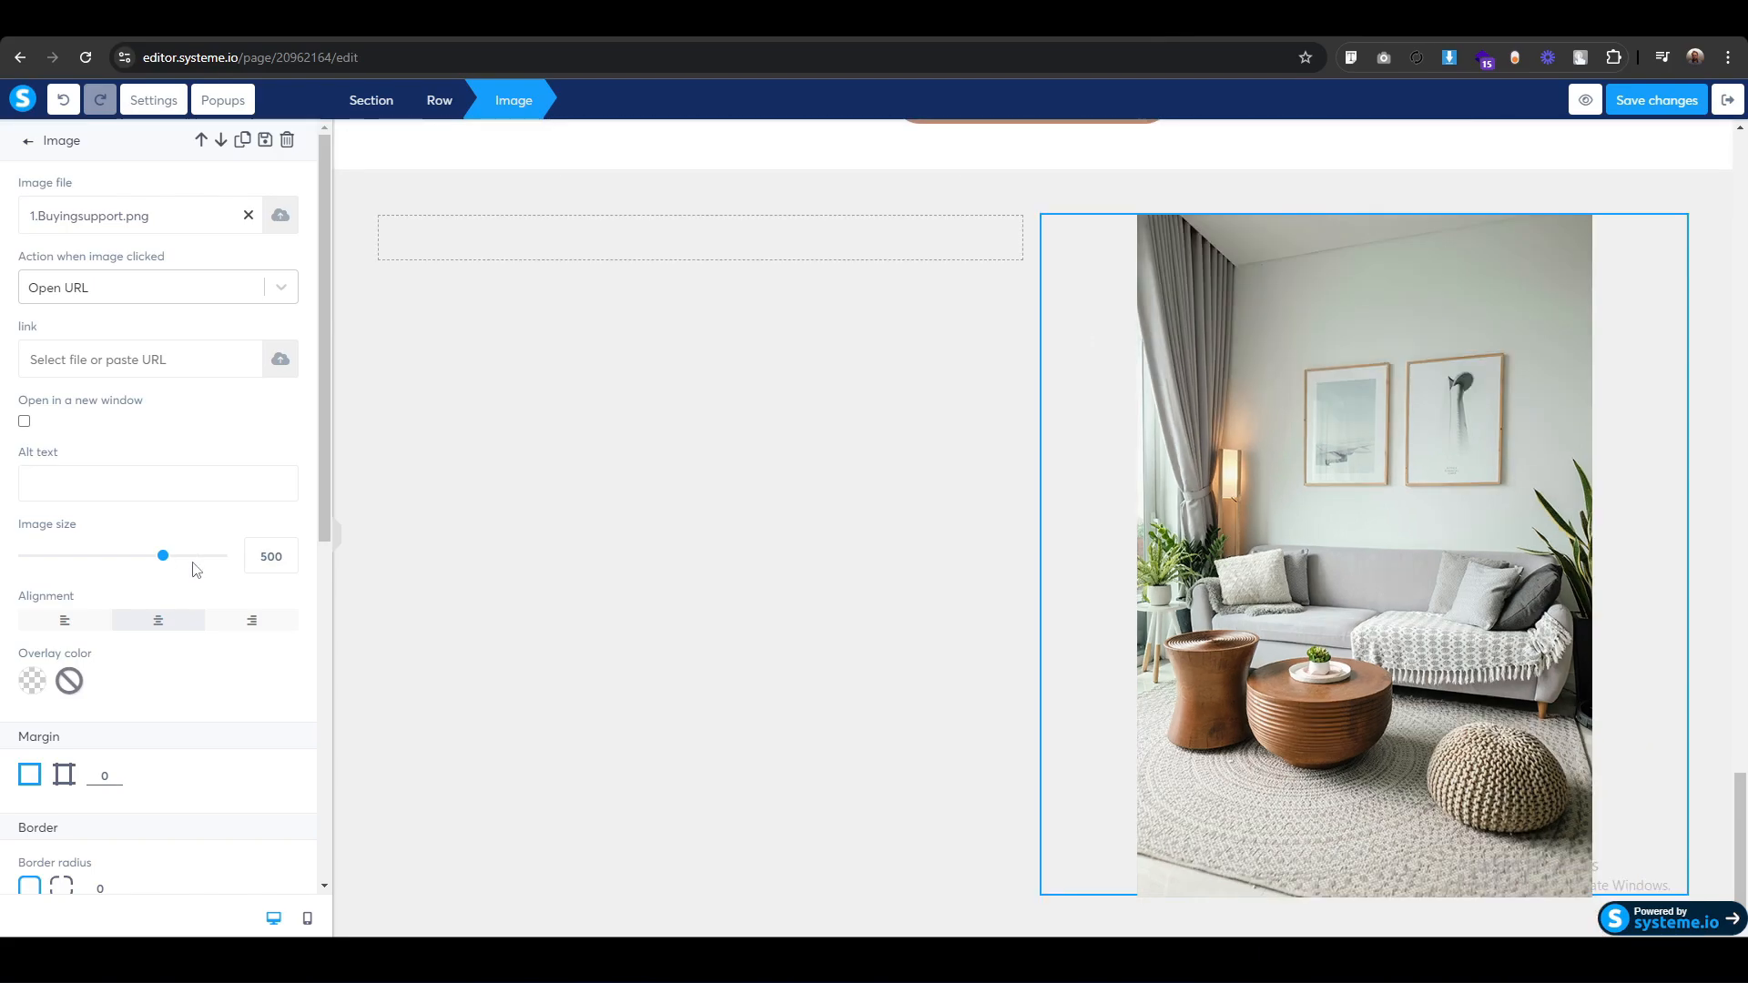
left_click(269, 624)
Set the content width of the grey Buying support section to Wide.
left_click(356, 266)
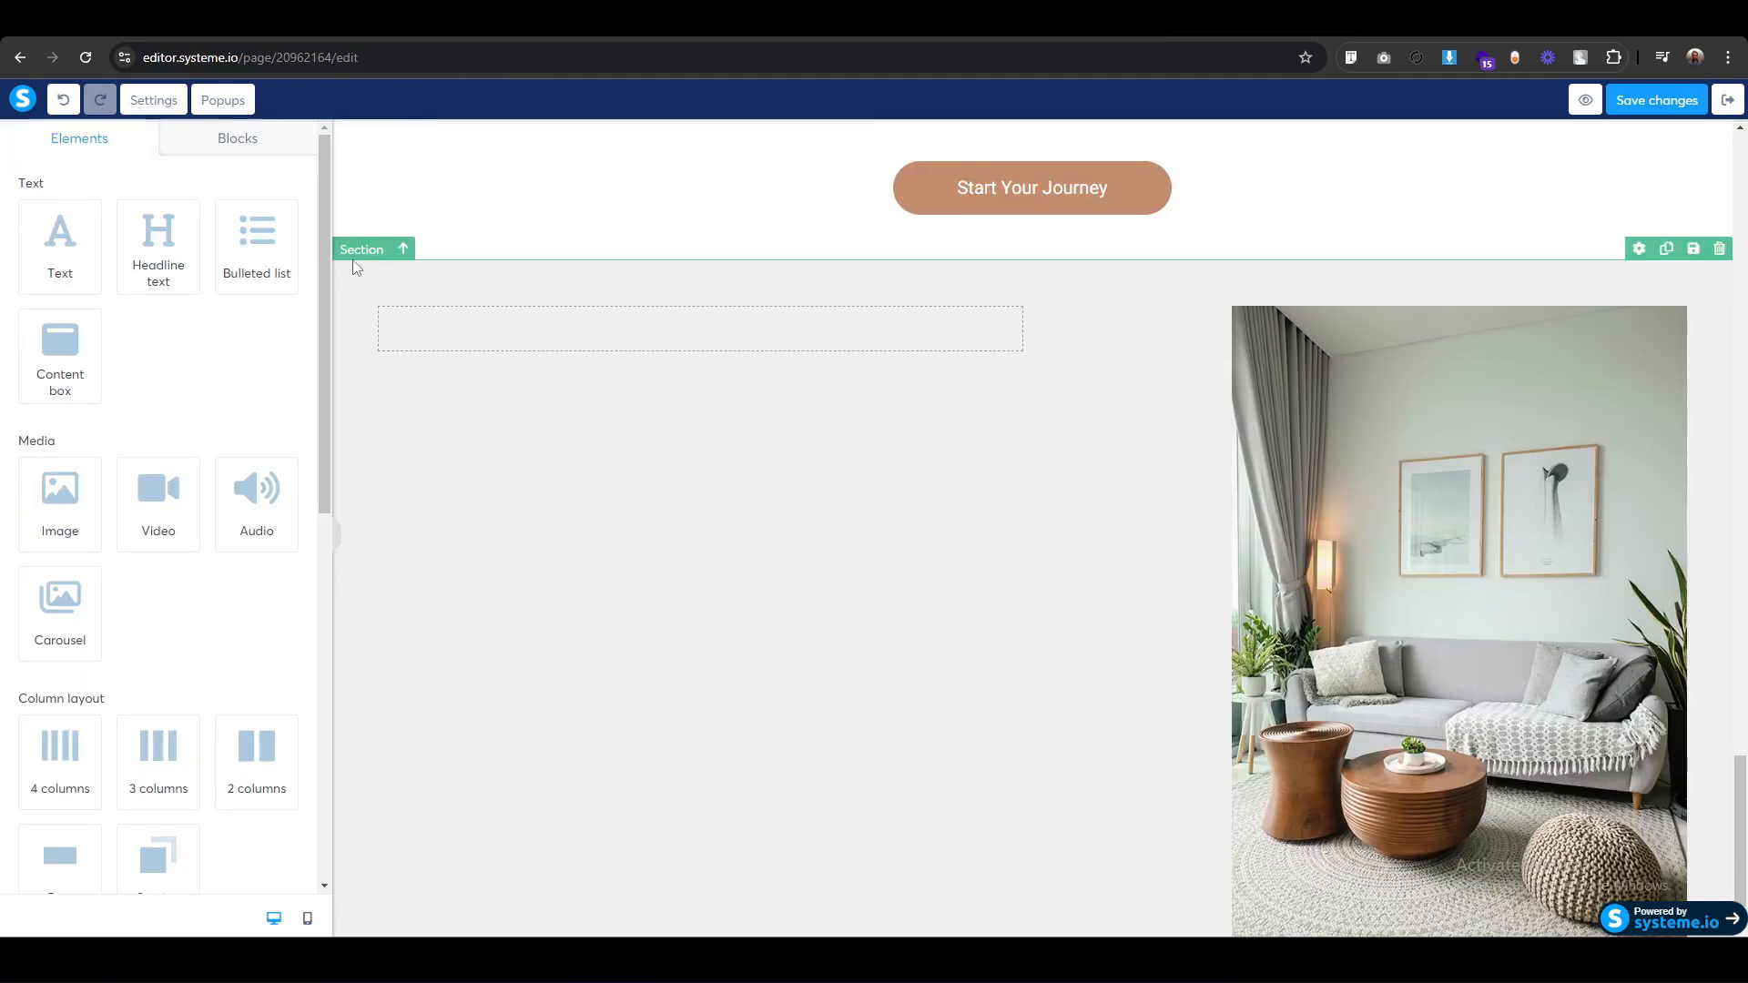
left_click(357, 265)
scroll(350, 273, "down", 1)
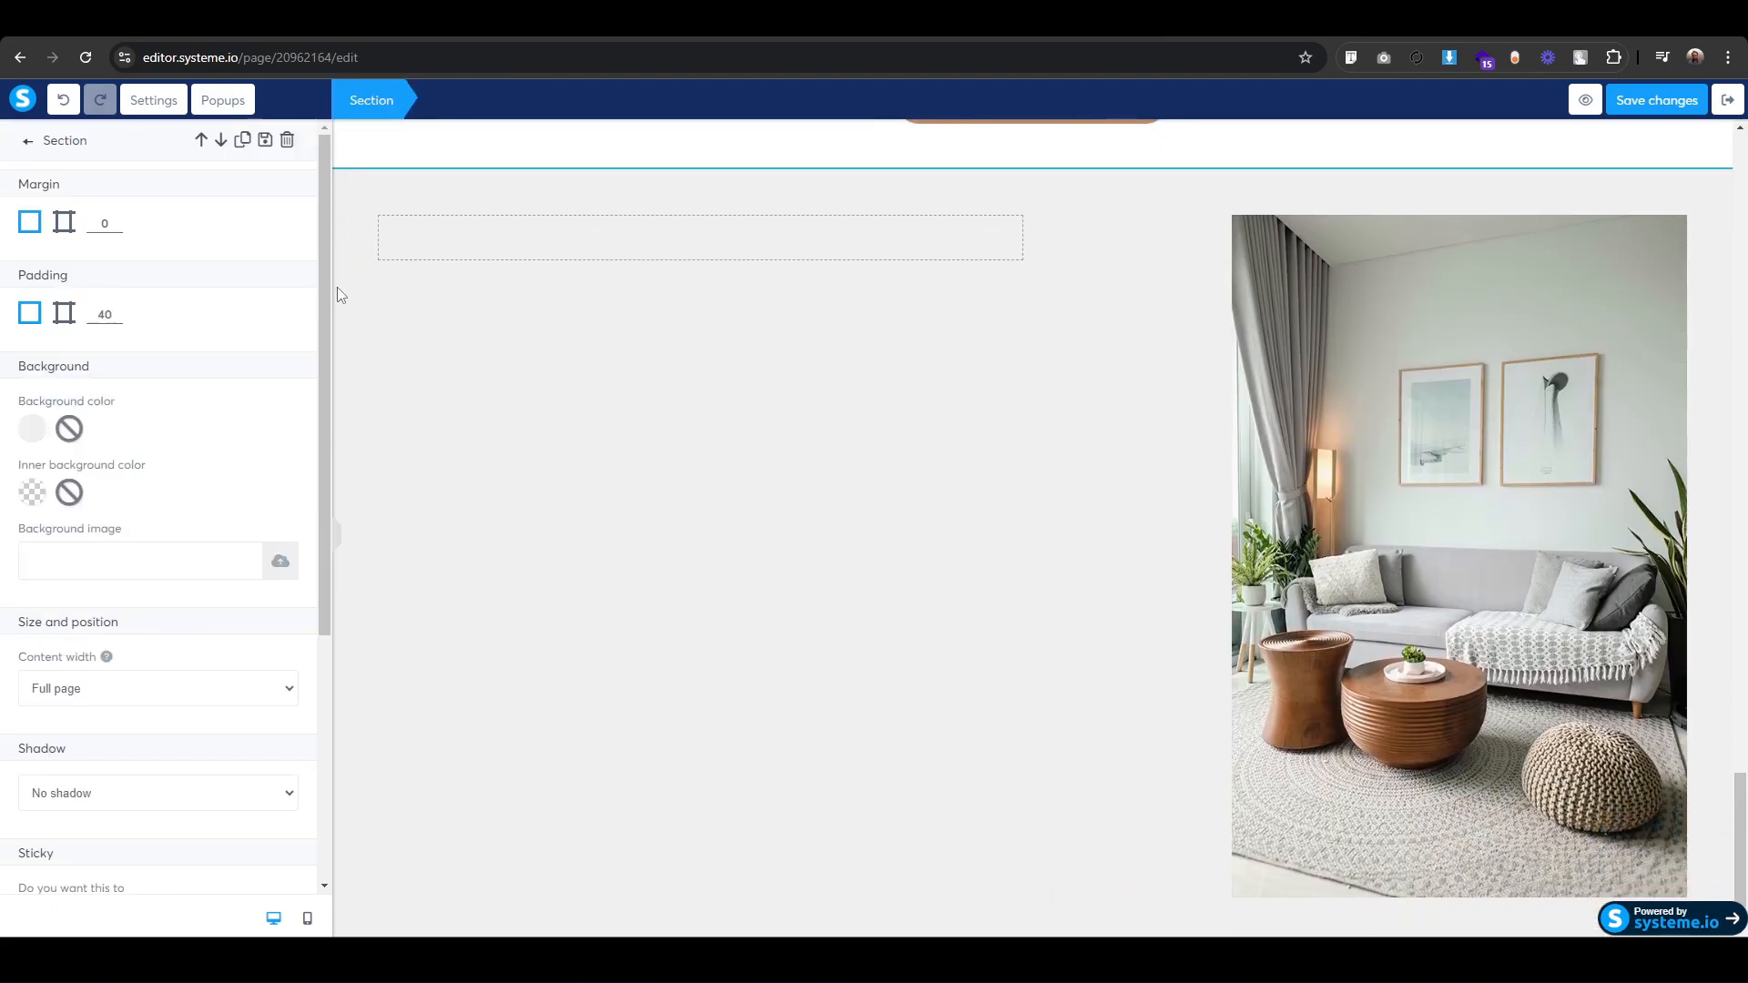
left_click(110, 707)
left_click(121, 730)
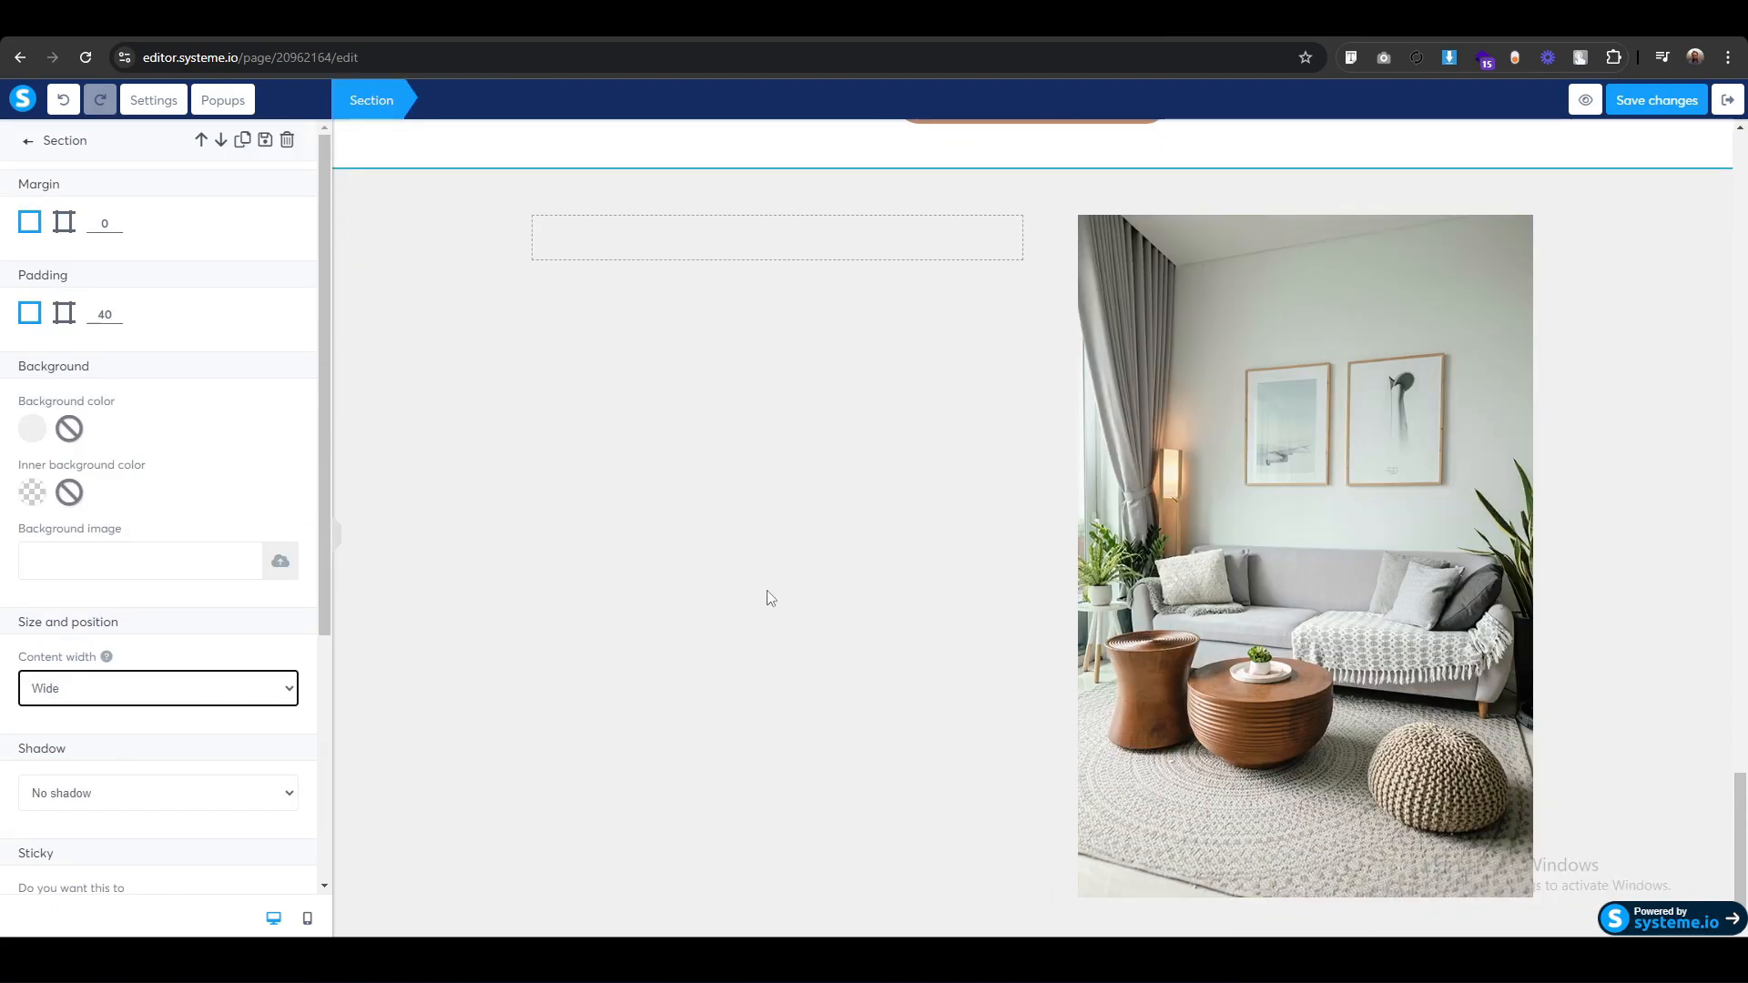
left_click(707, 594)
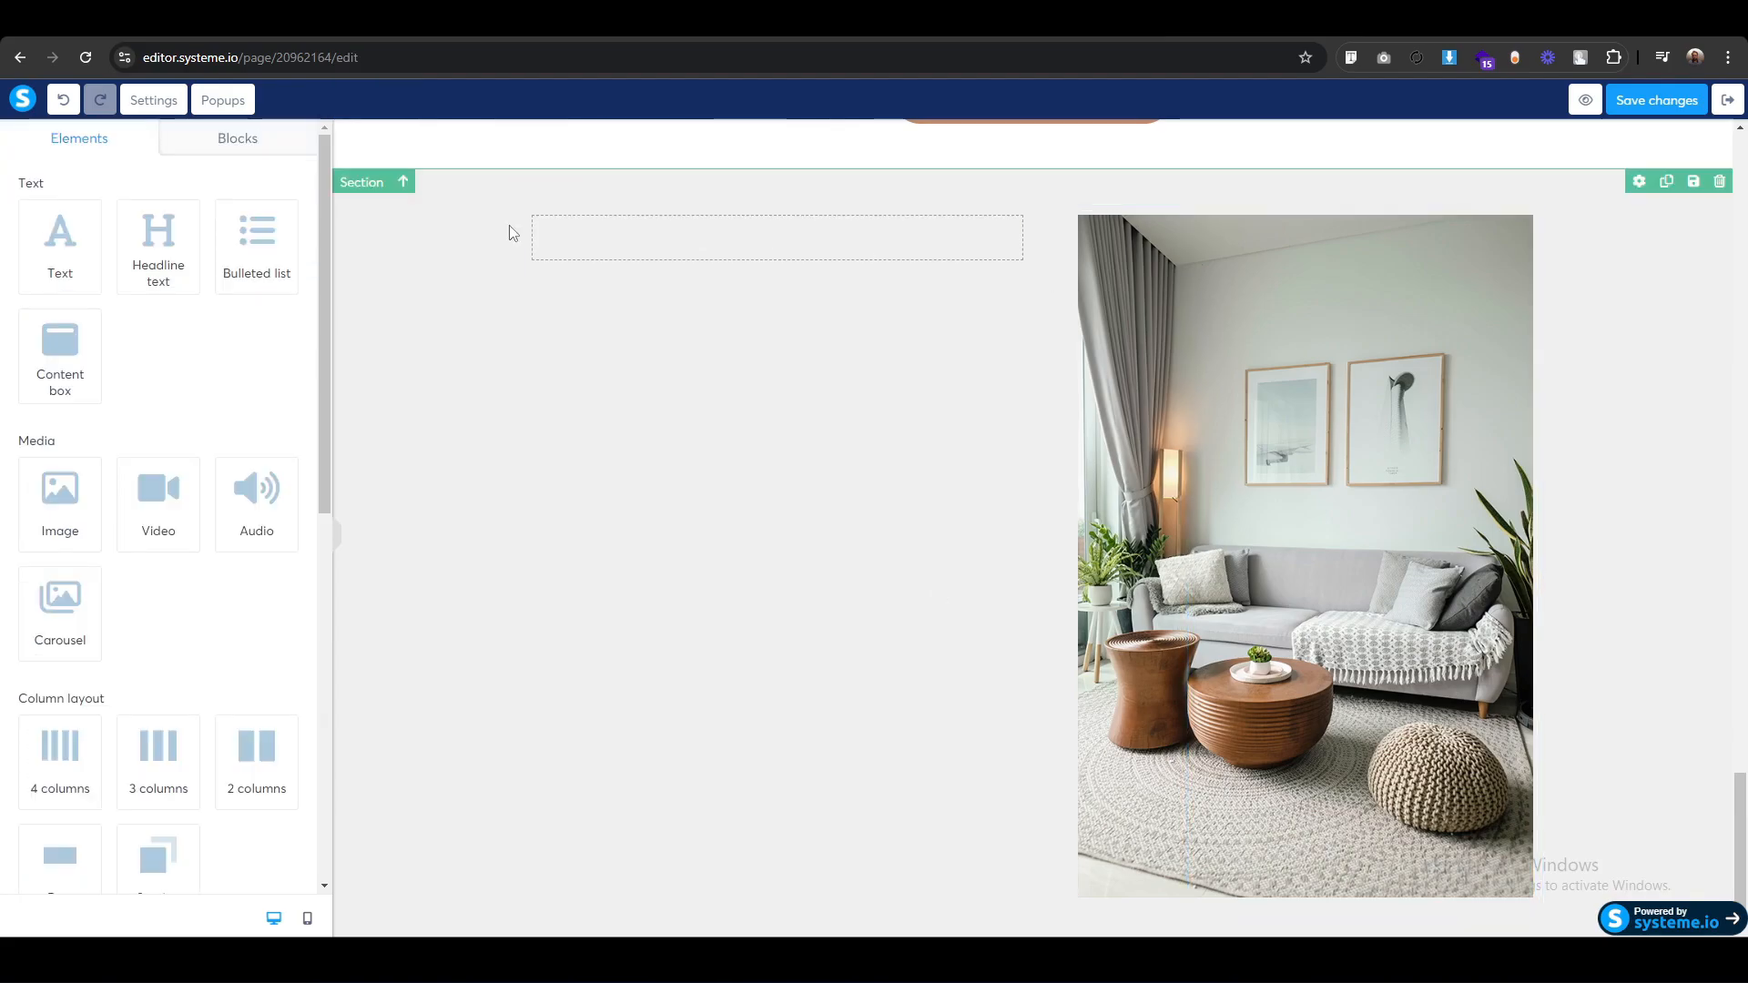
Give the grey section separate padding per side, with 120 at the top and bottom.
scroll(446, 230, "up", 3)
left_click(362, 341)
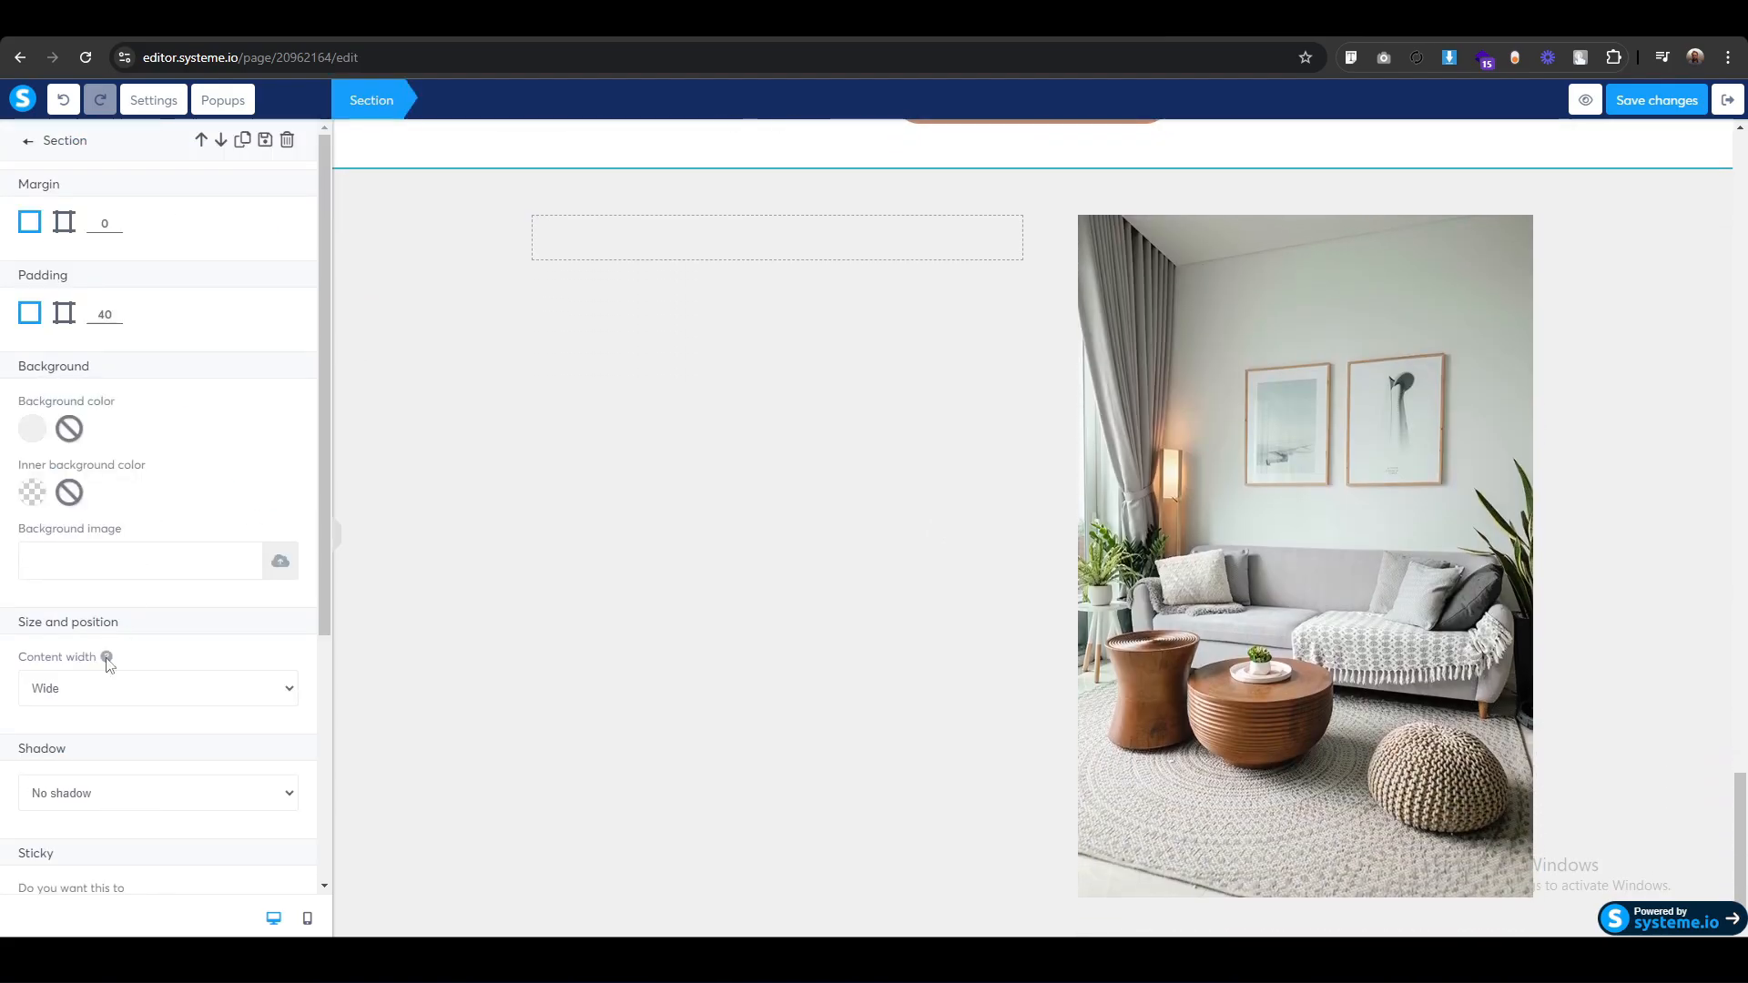
left_click(63, 312)
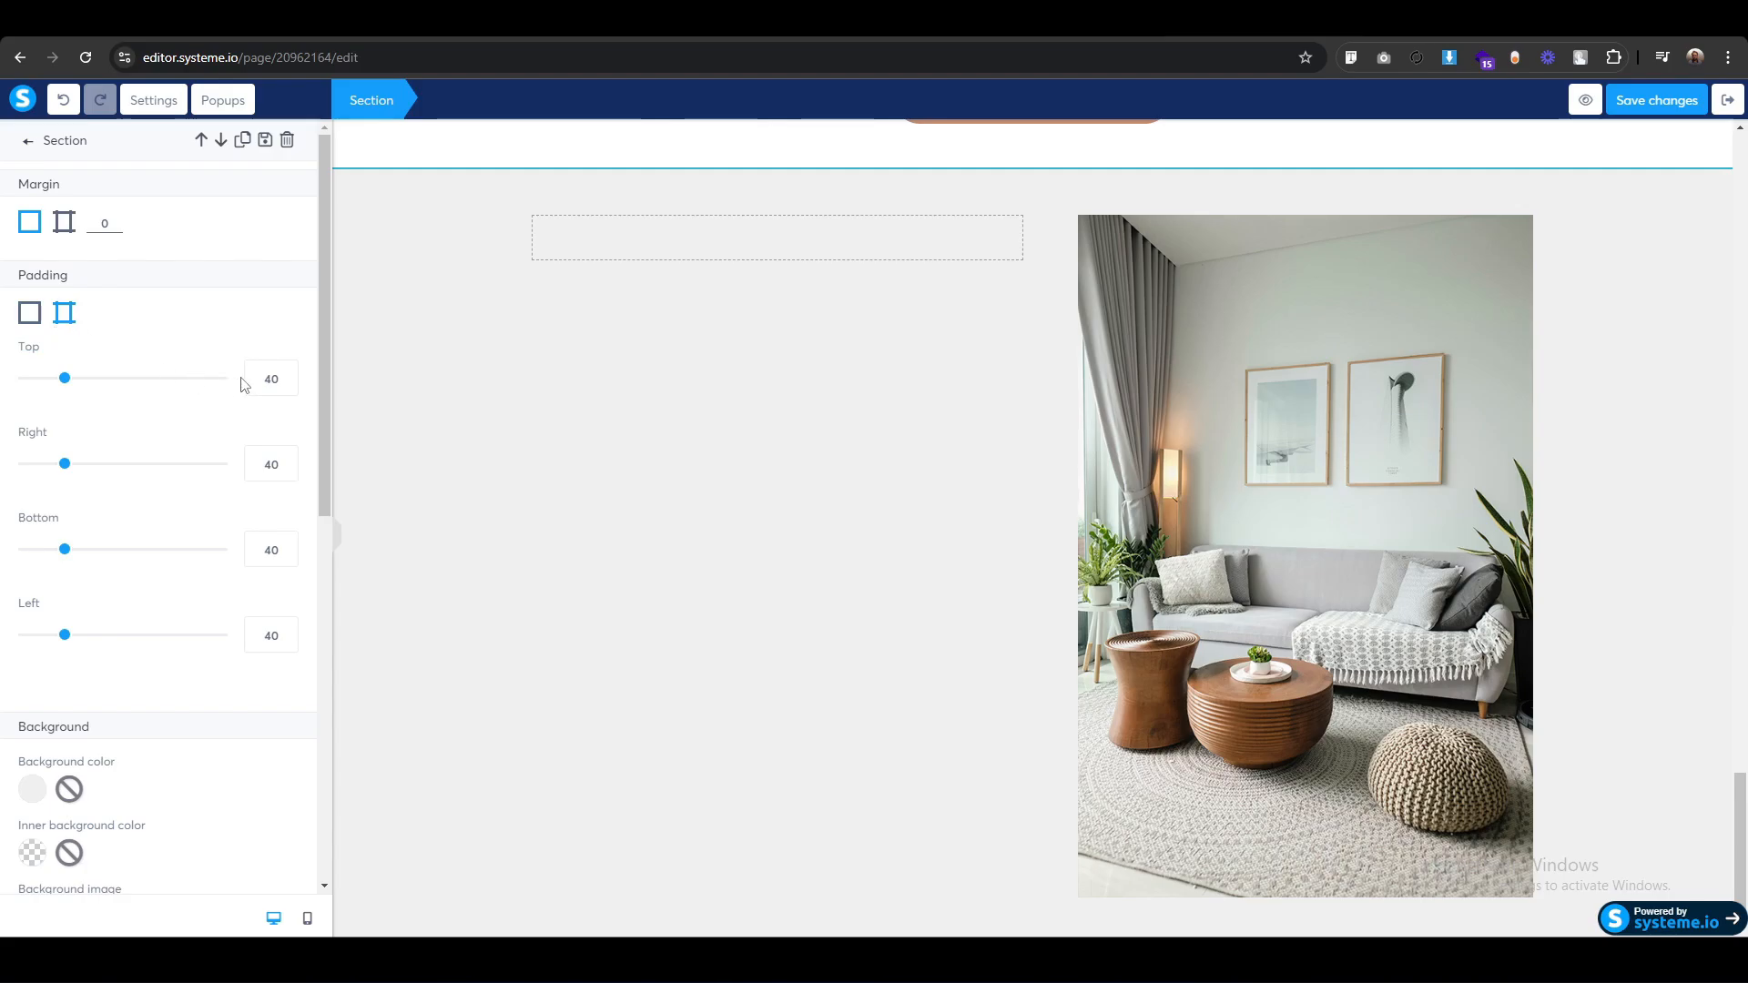
left_click_drag(266, 375, 244, 382)
type("12")
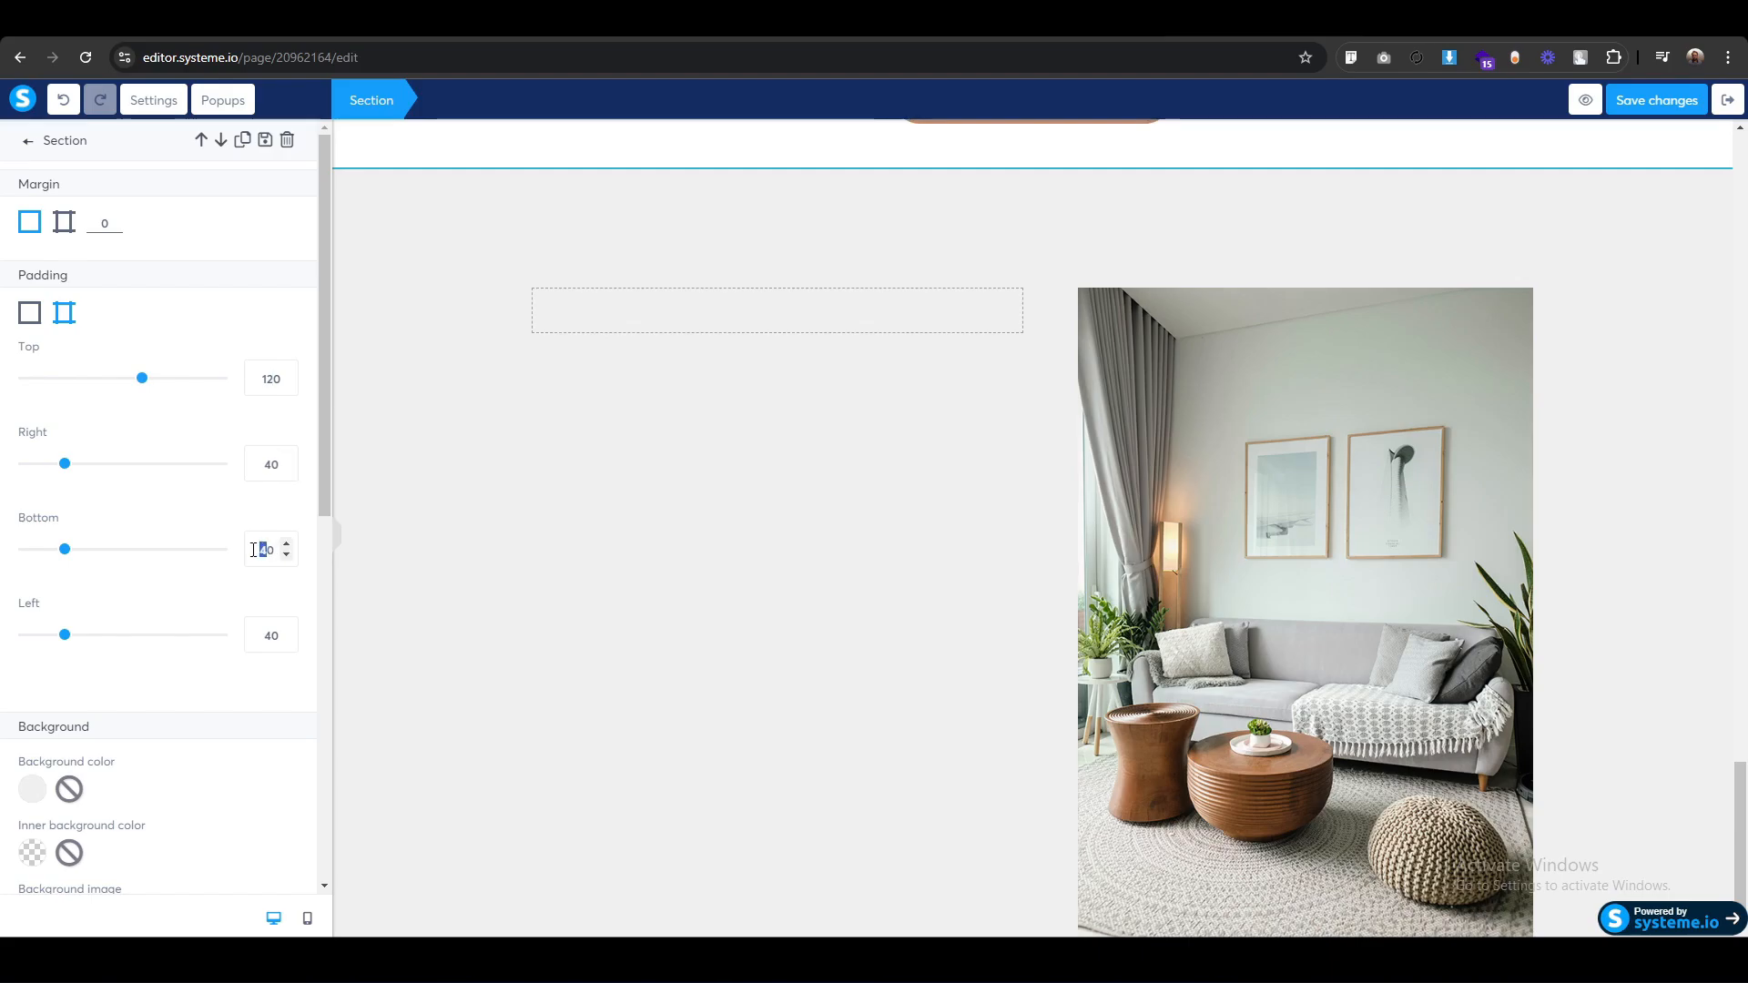
type("12")
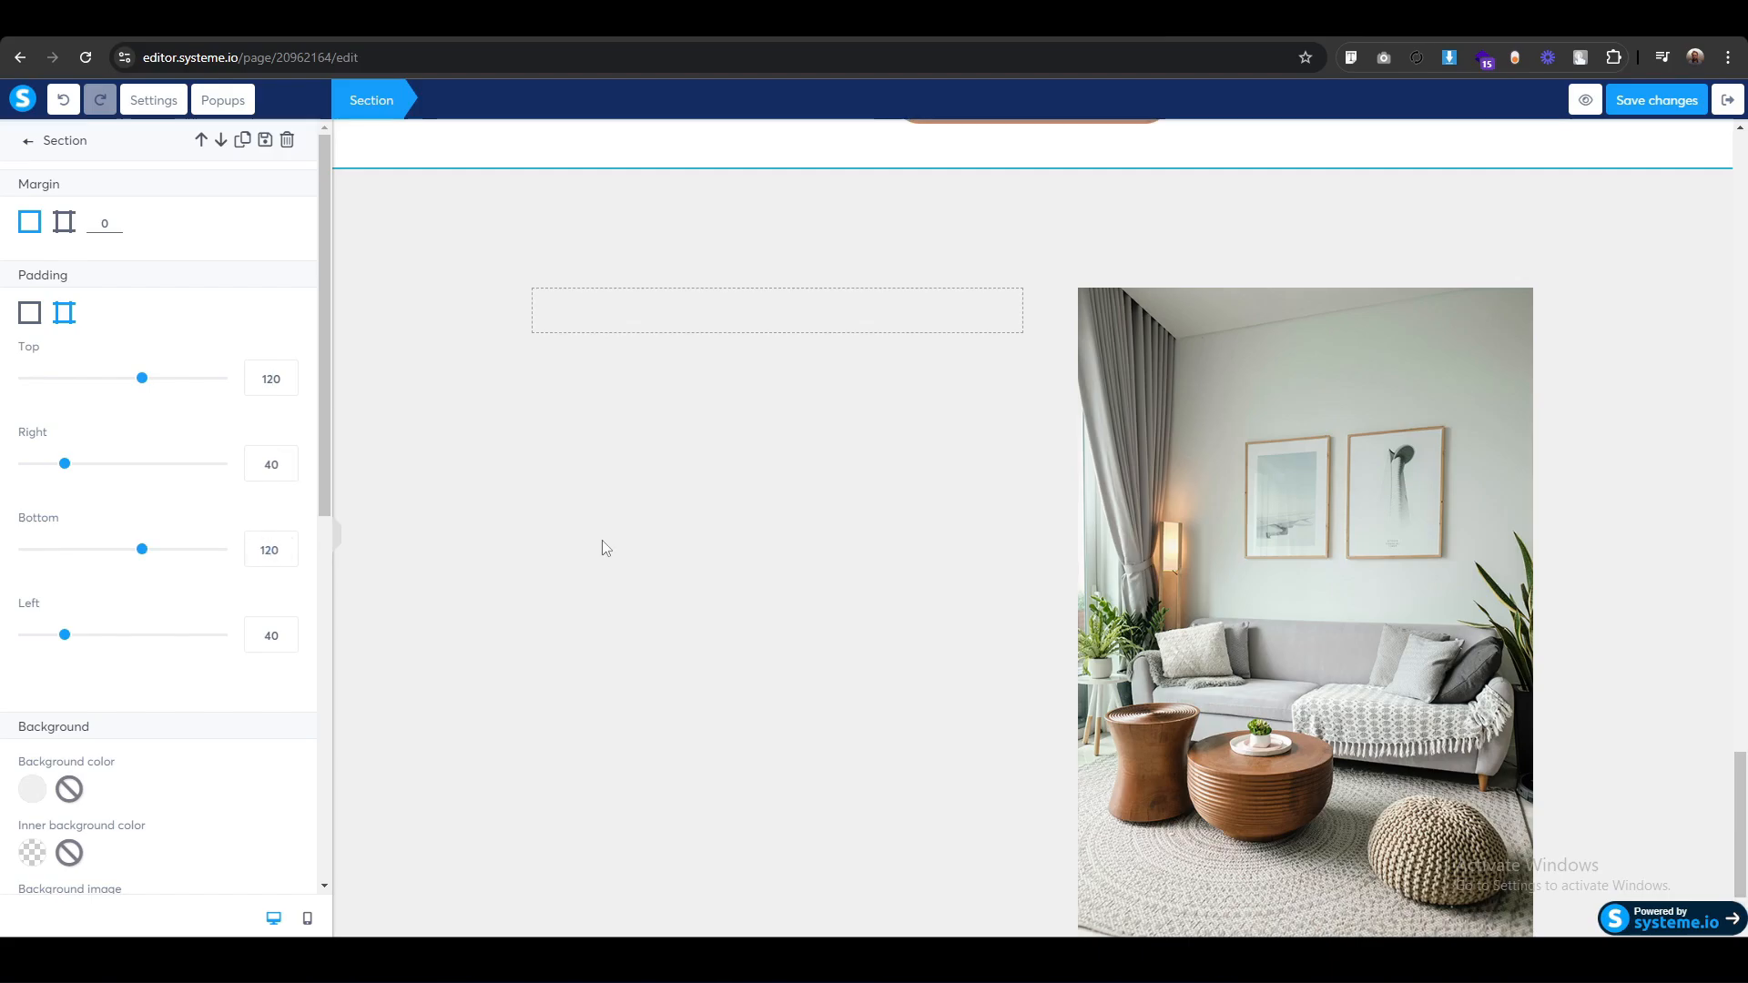
Vertically centre the empty first column next to the Buying support image.
left_click(430, 507)
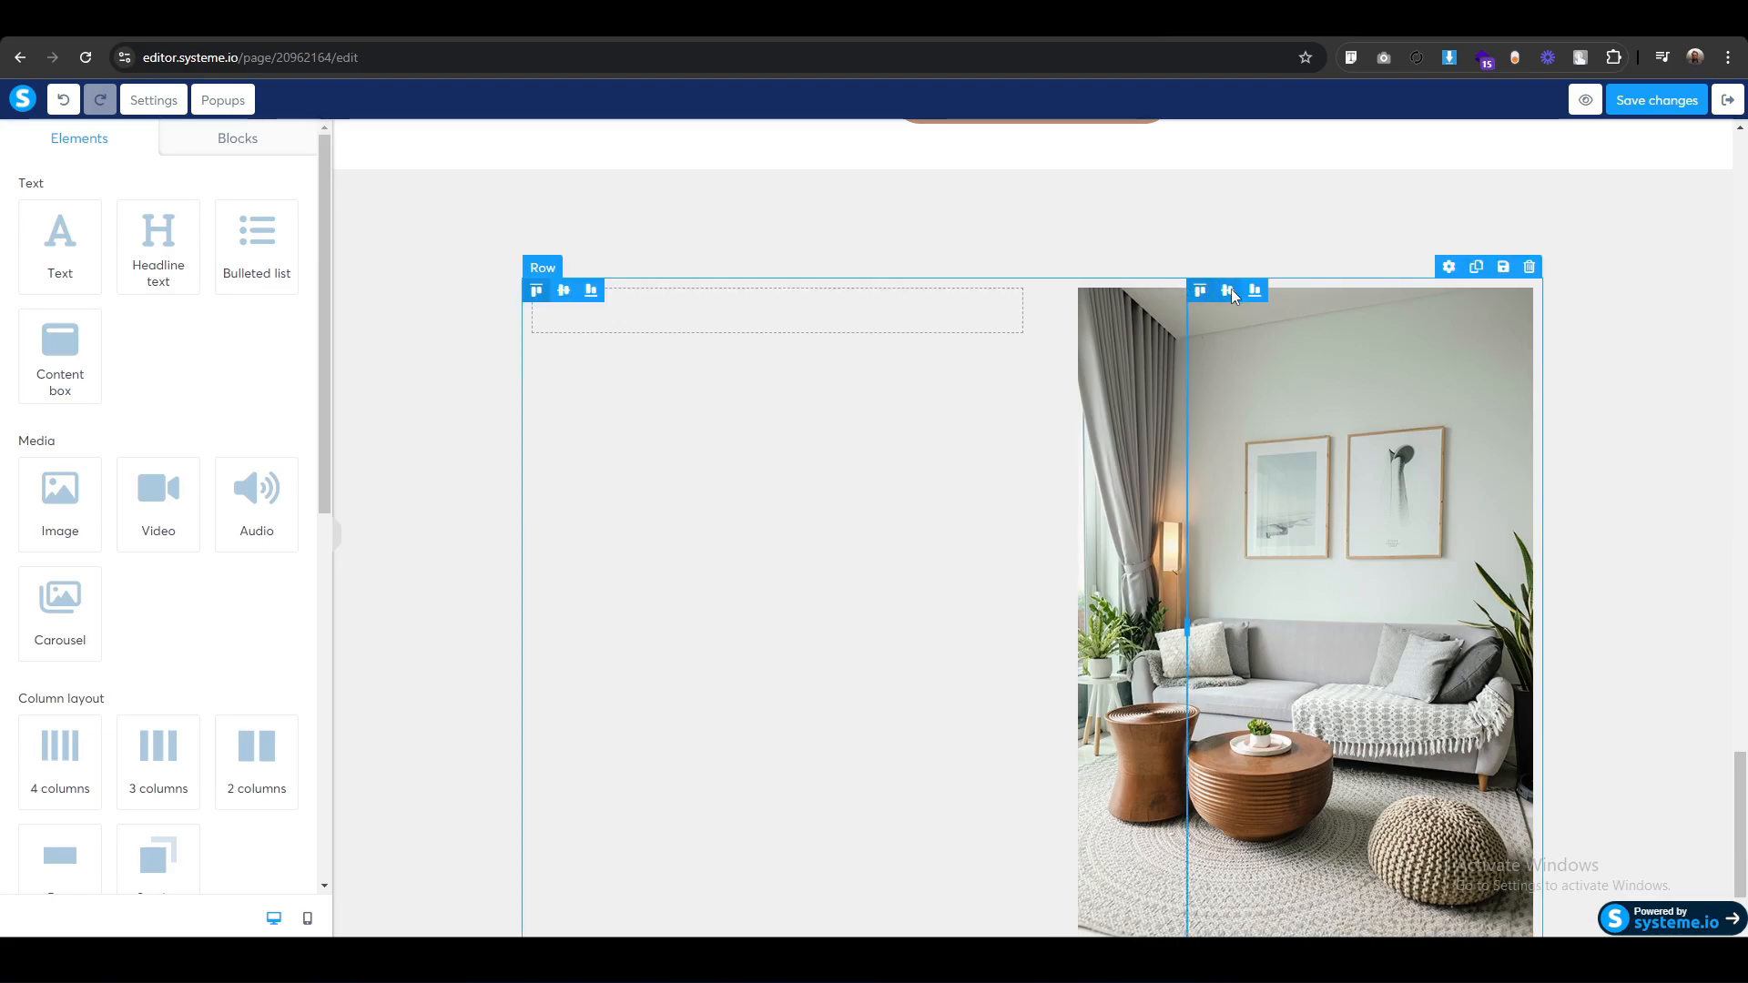
left_click(563, 291)
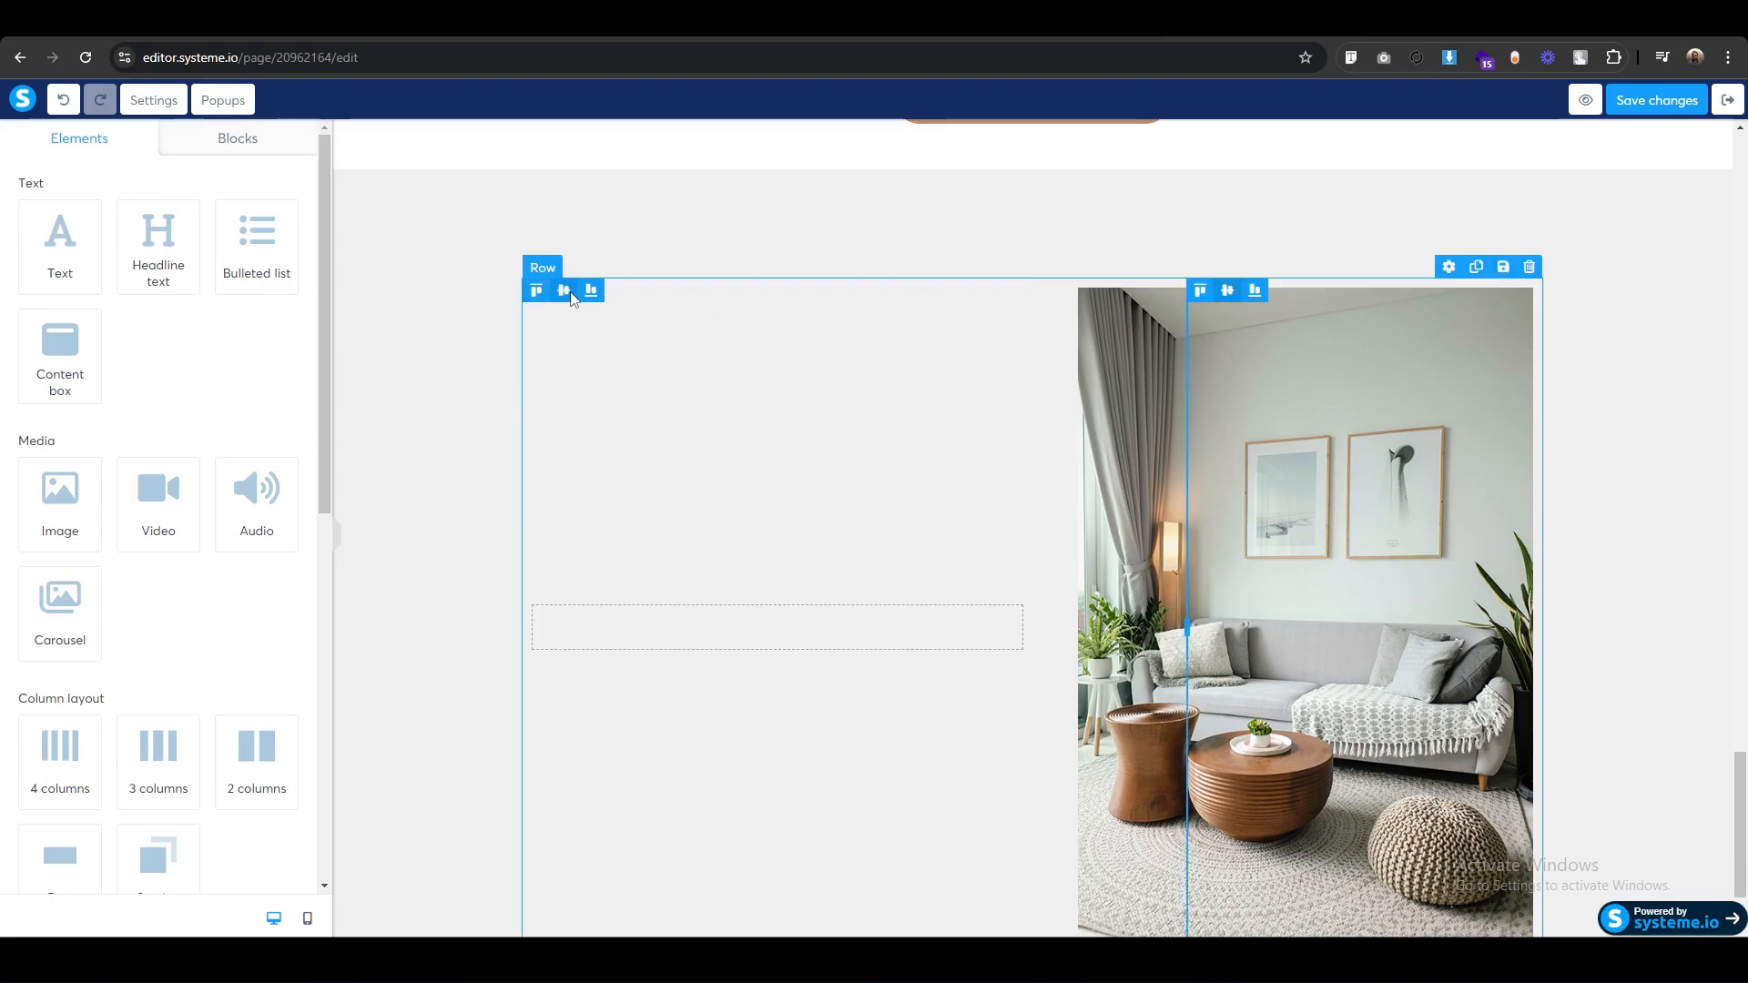
left_click(433, 682)
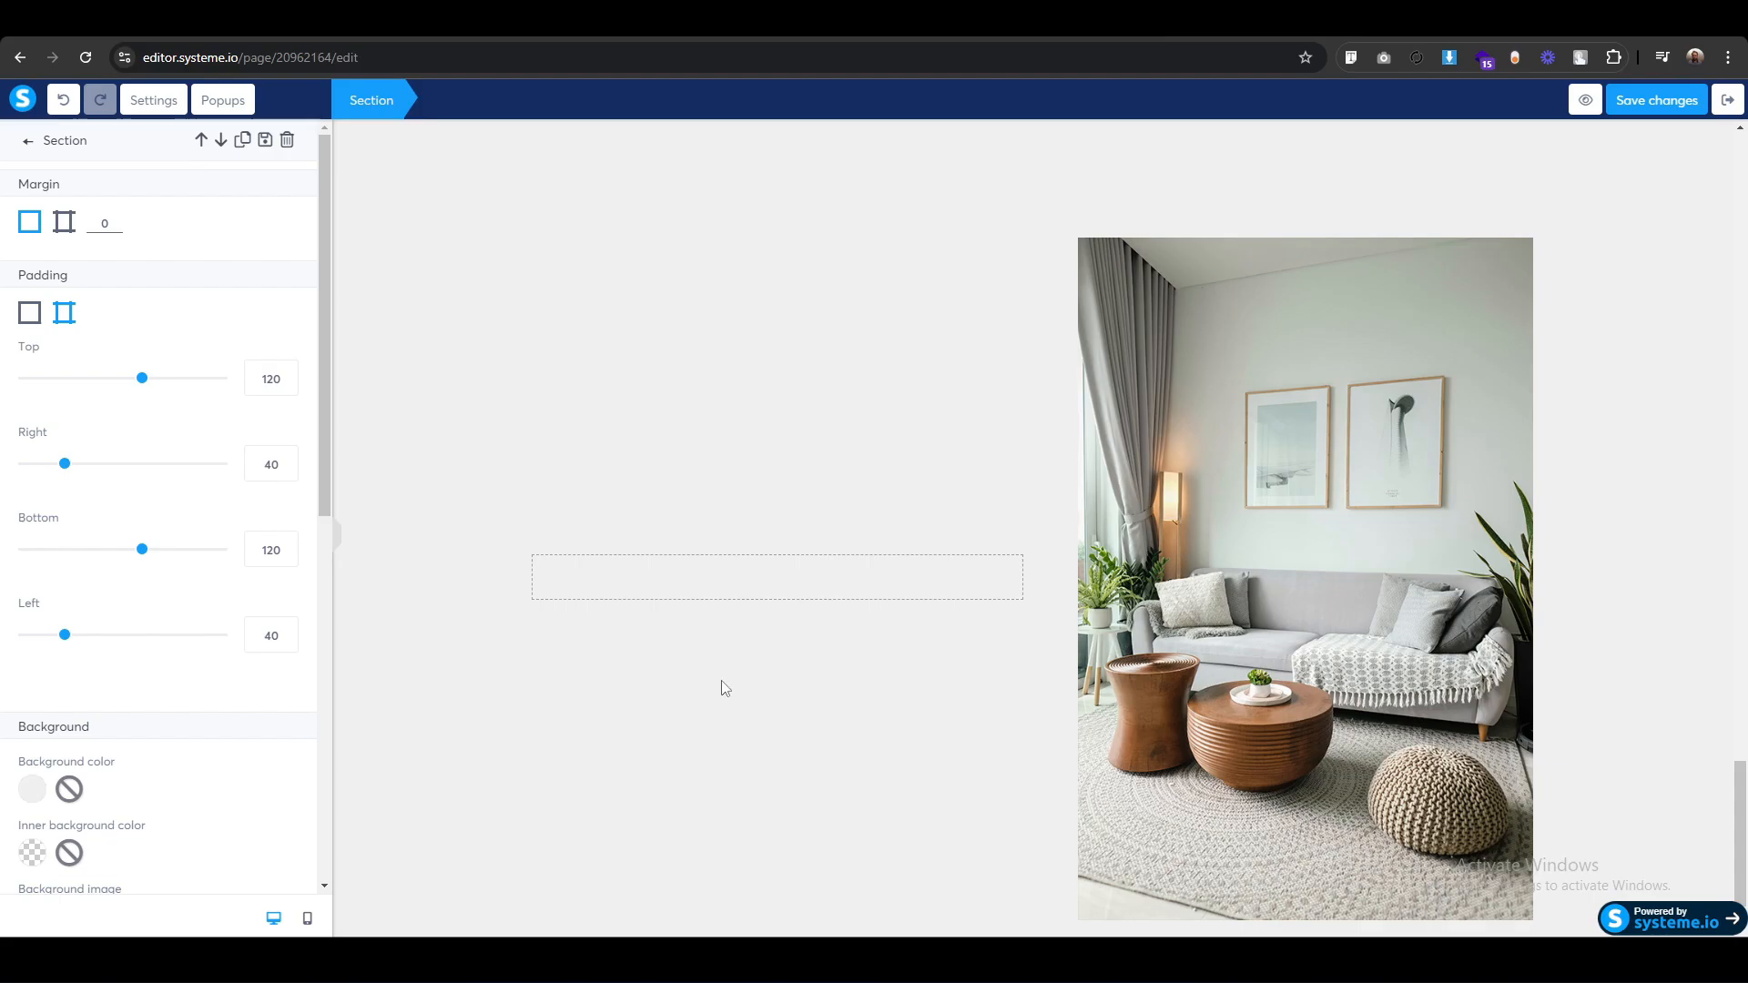
Duplicate the "Your SUCCESS" headline in the call-to-action row.
scroll(921, 725, "up", 10)
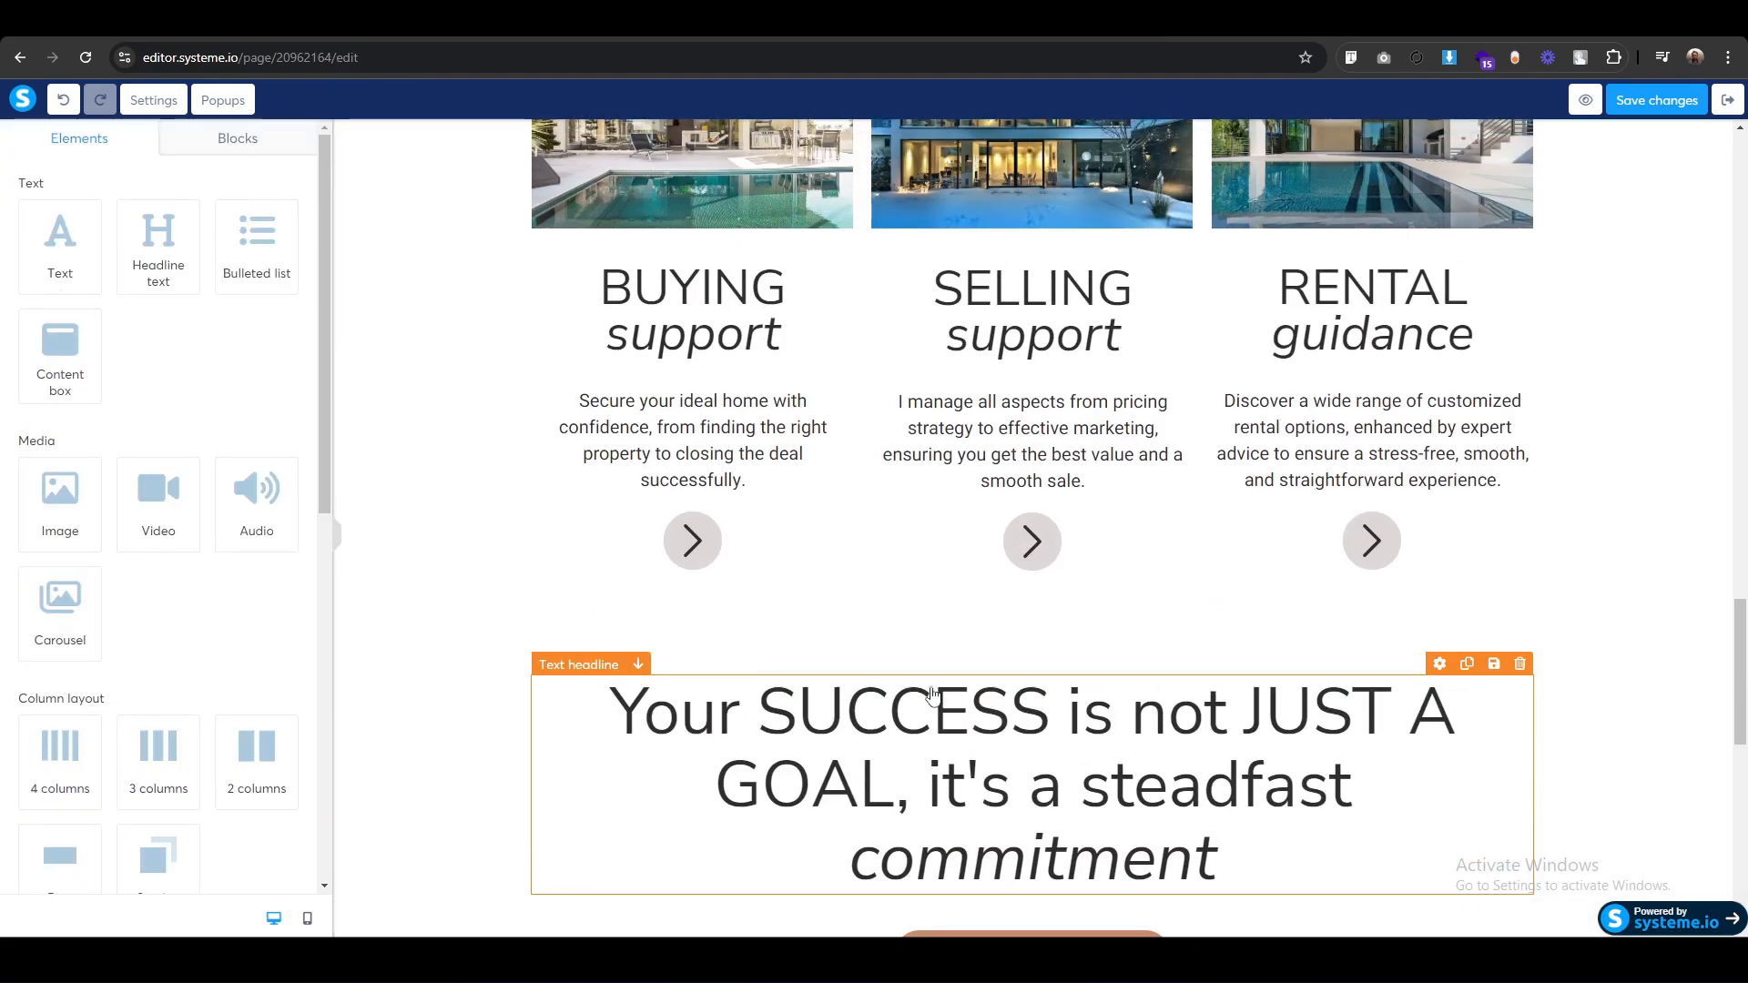
scroll(1066, 795, "down", 4)
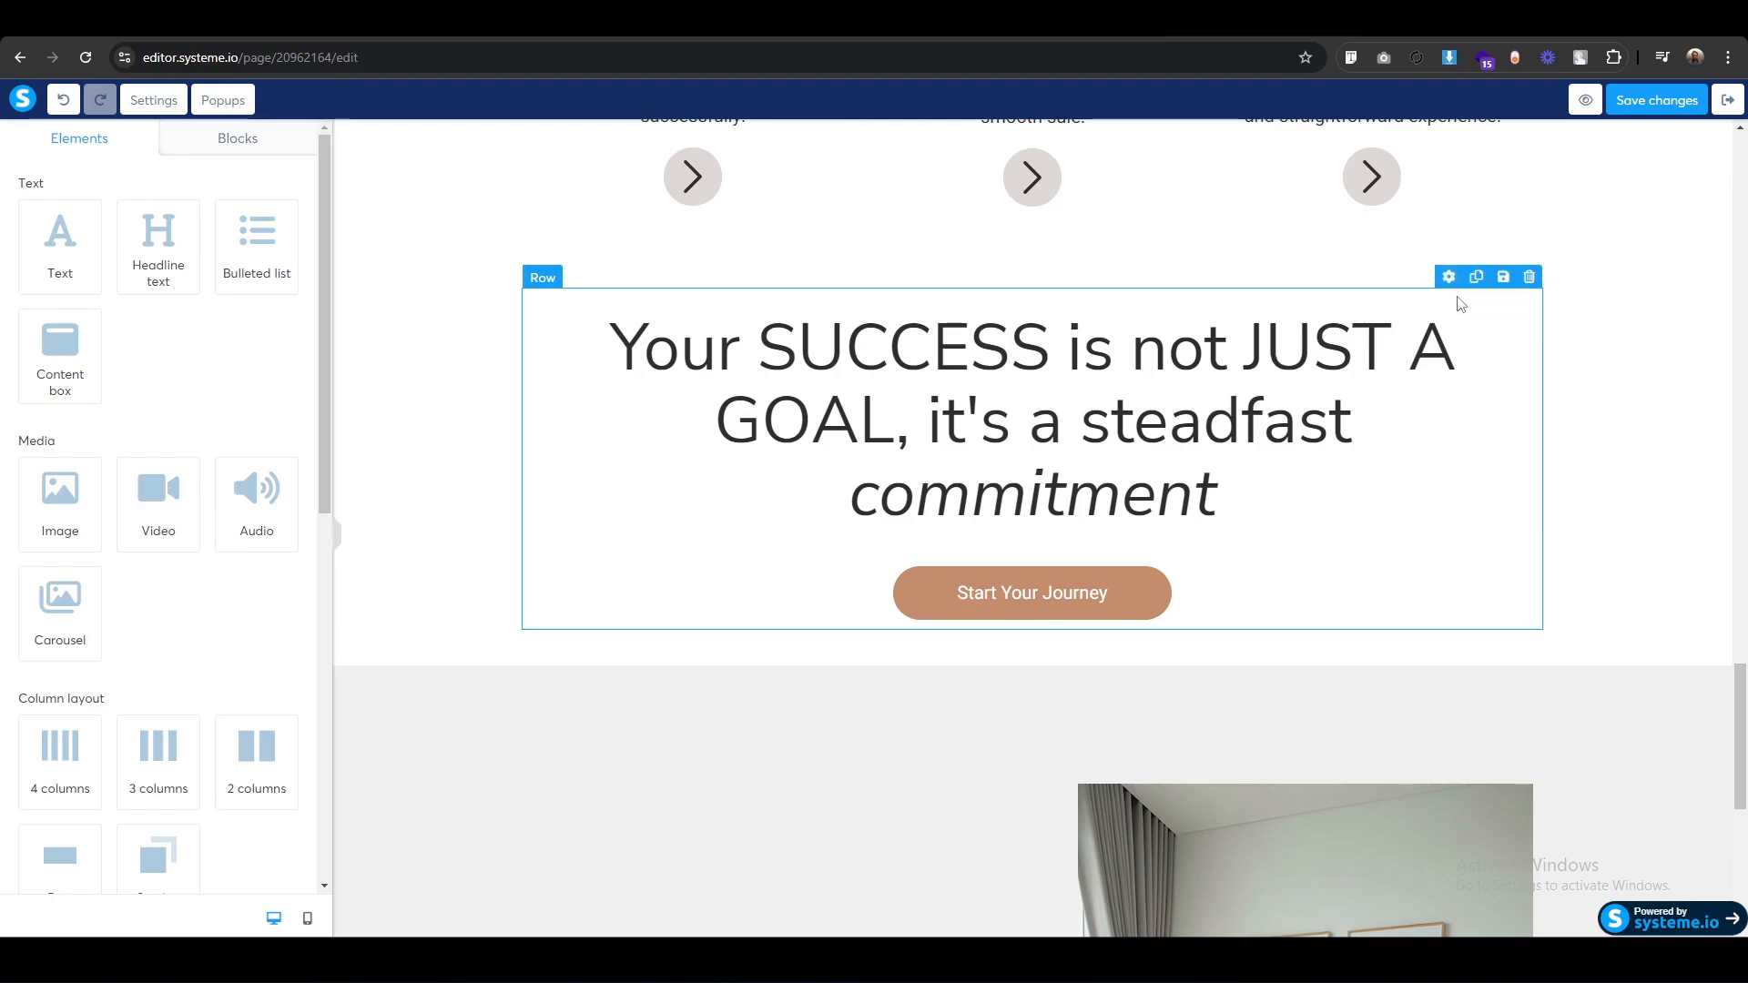
left_click(1465, 300)
scroll(1463, 331, "down", 3)
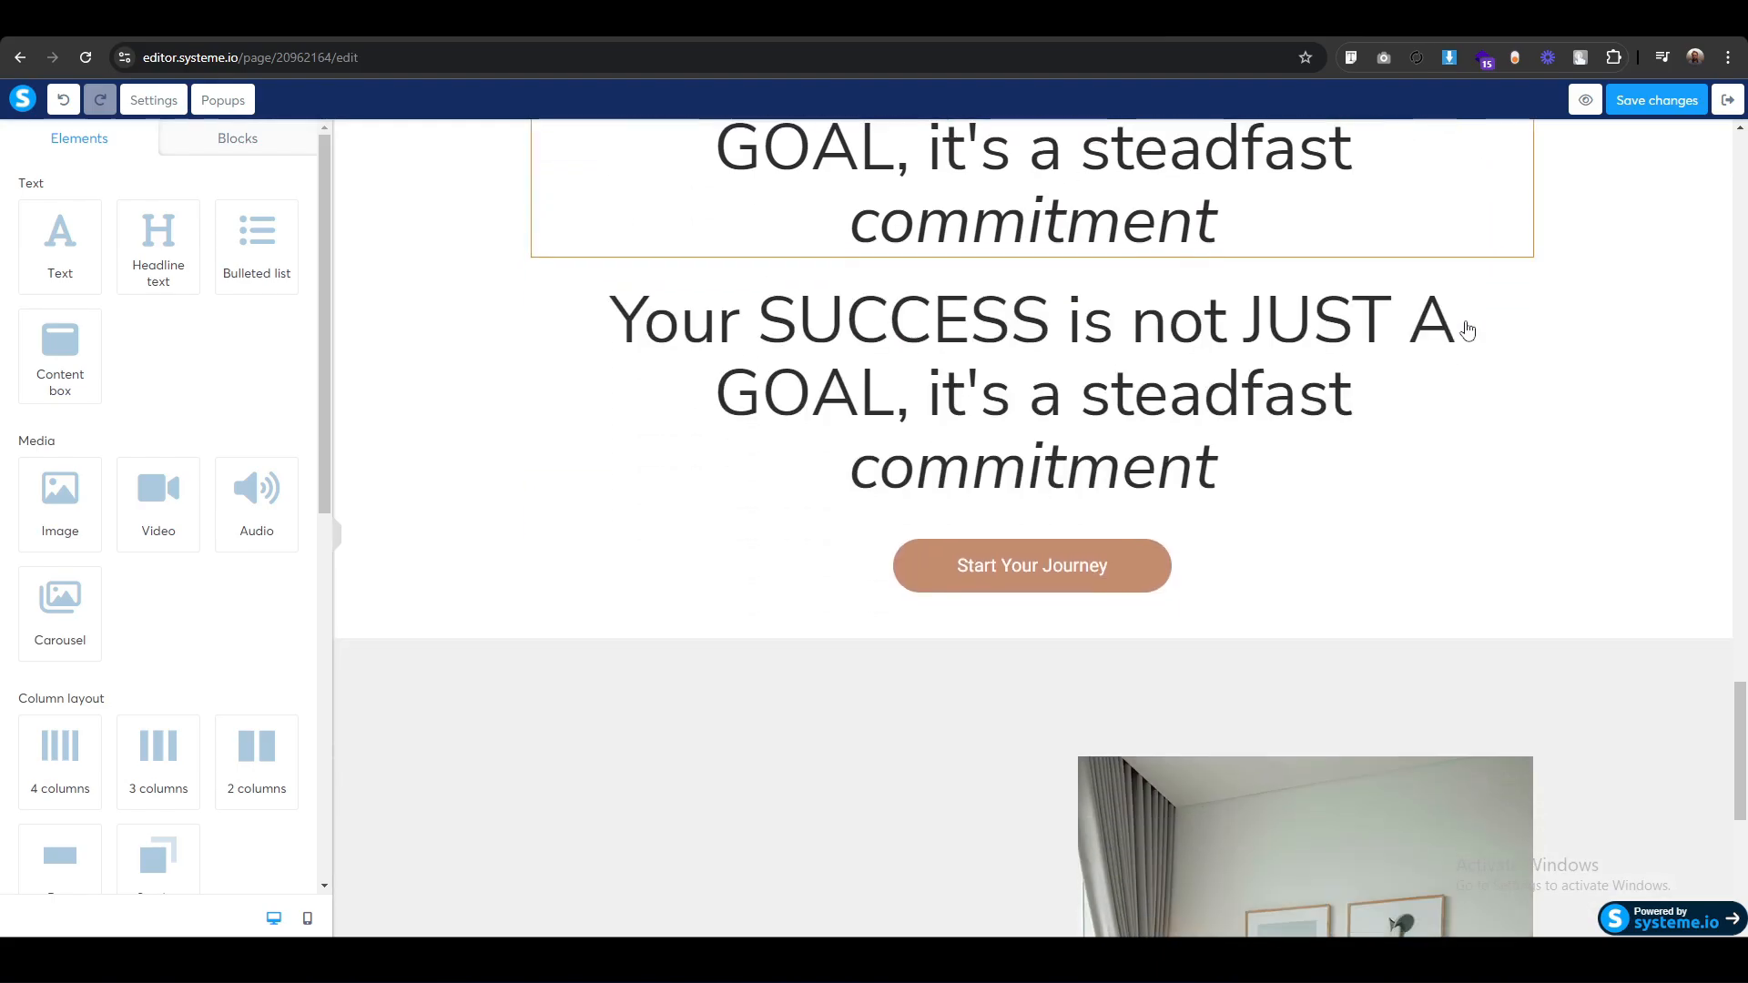
Move the duplicated "Your SUCCESS" headline into the empty first column of the grey section, beside the living room image.
scroll(659, 304, "down", 2)
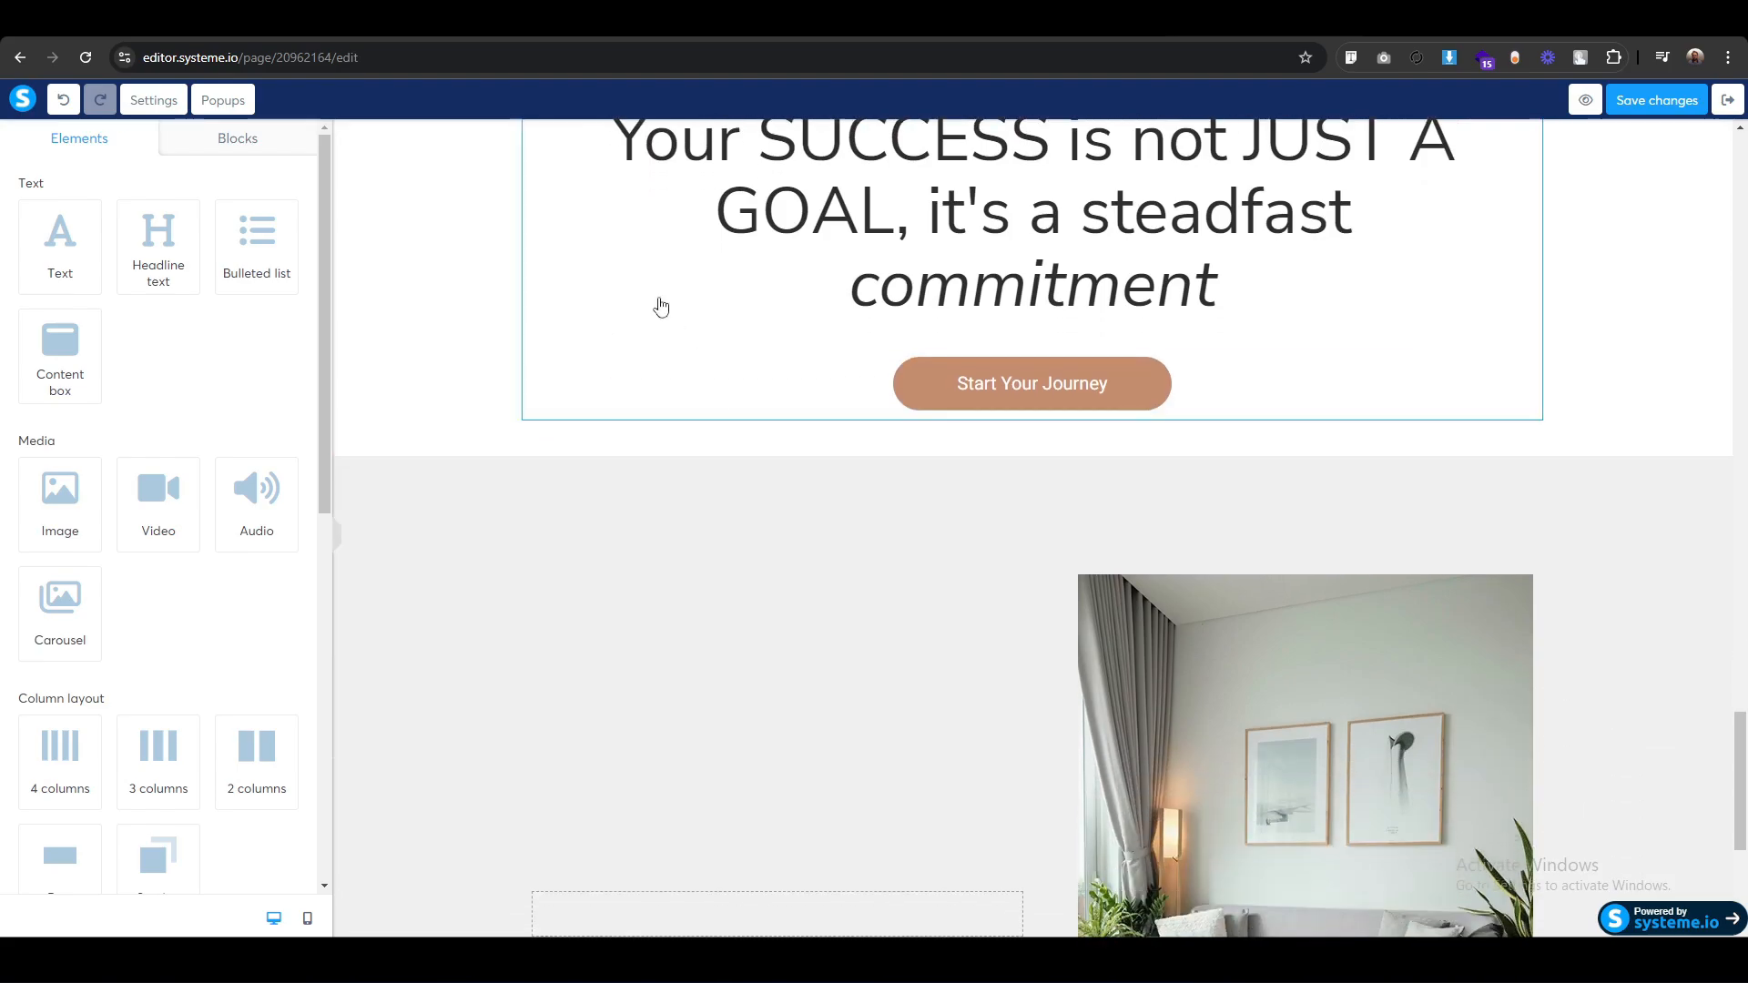
left_click_drag(593, 128, 809, 915)
scroll(845, 756, "up", 9)
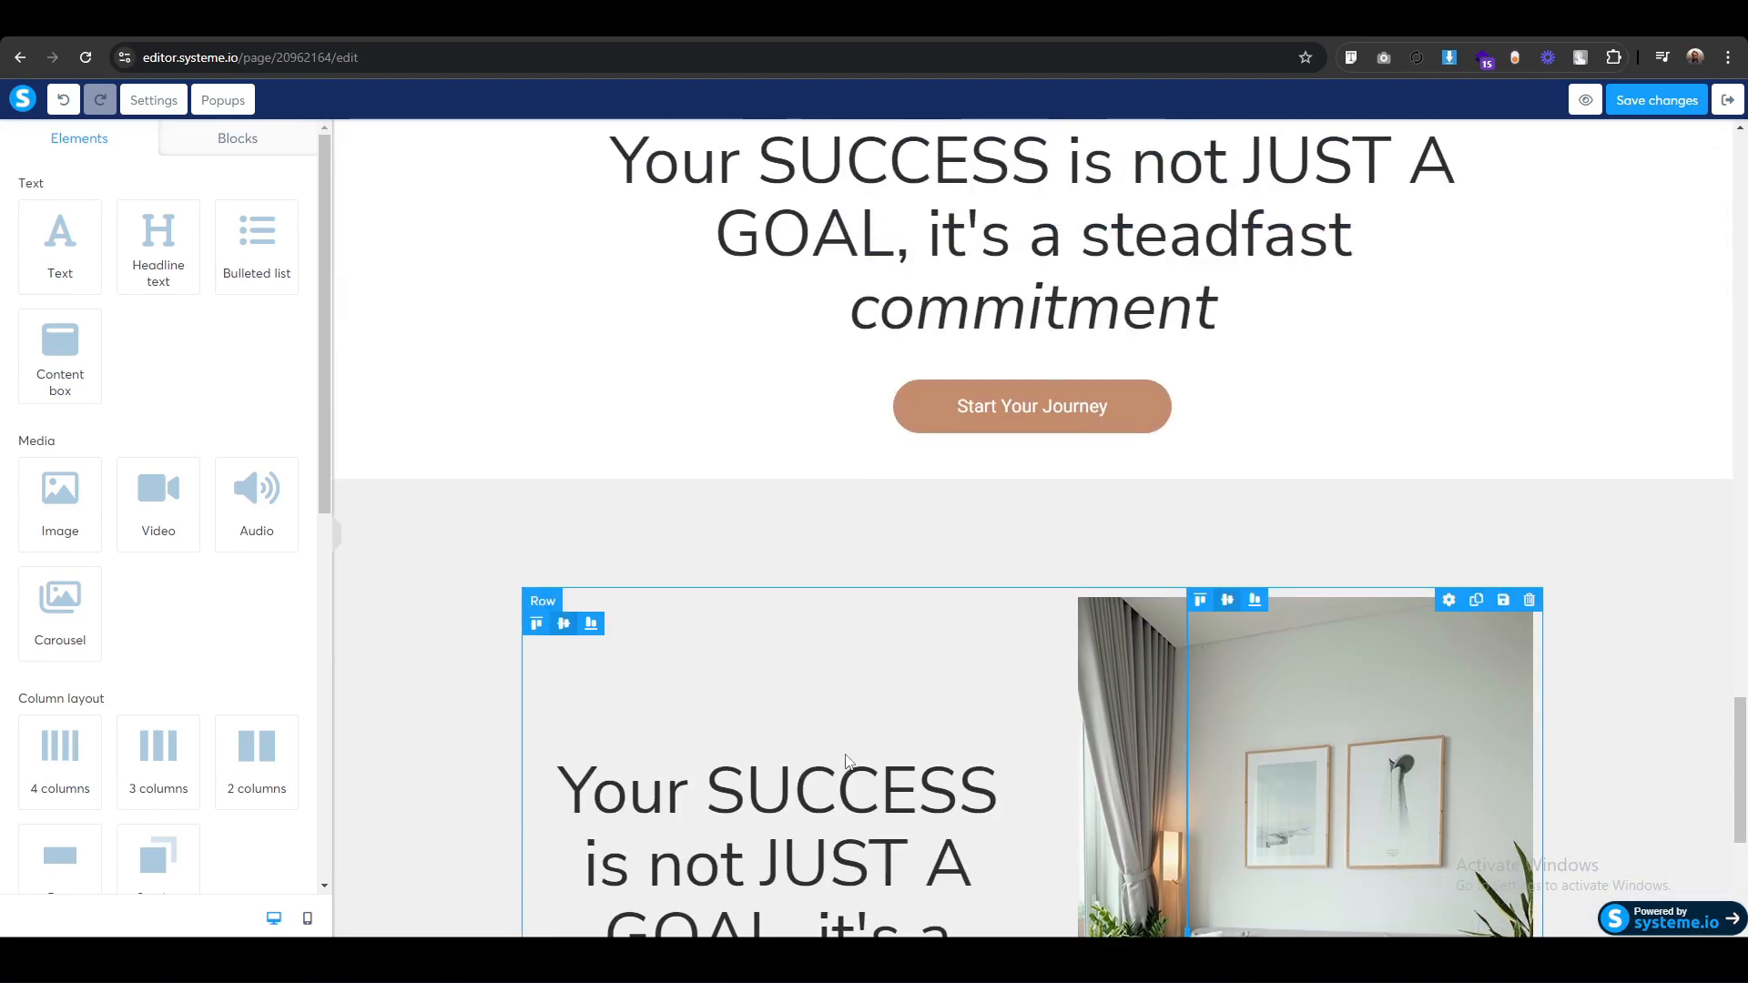
Duplicate the description text of the Buying support card and move the copy below the headline in the grey section.
scroll(847, 763, "up", 1)
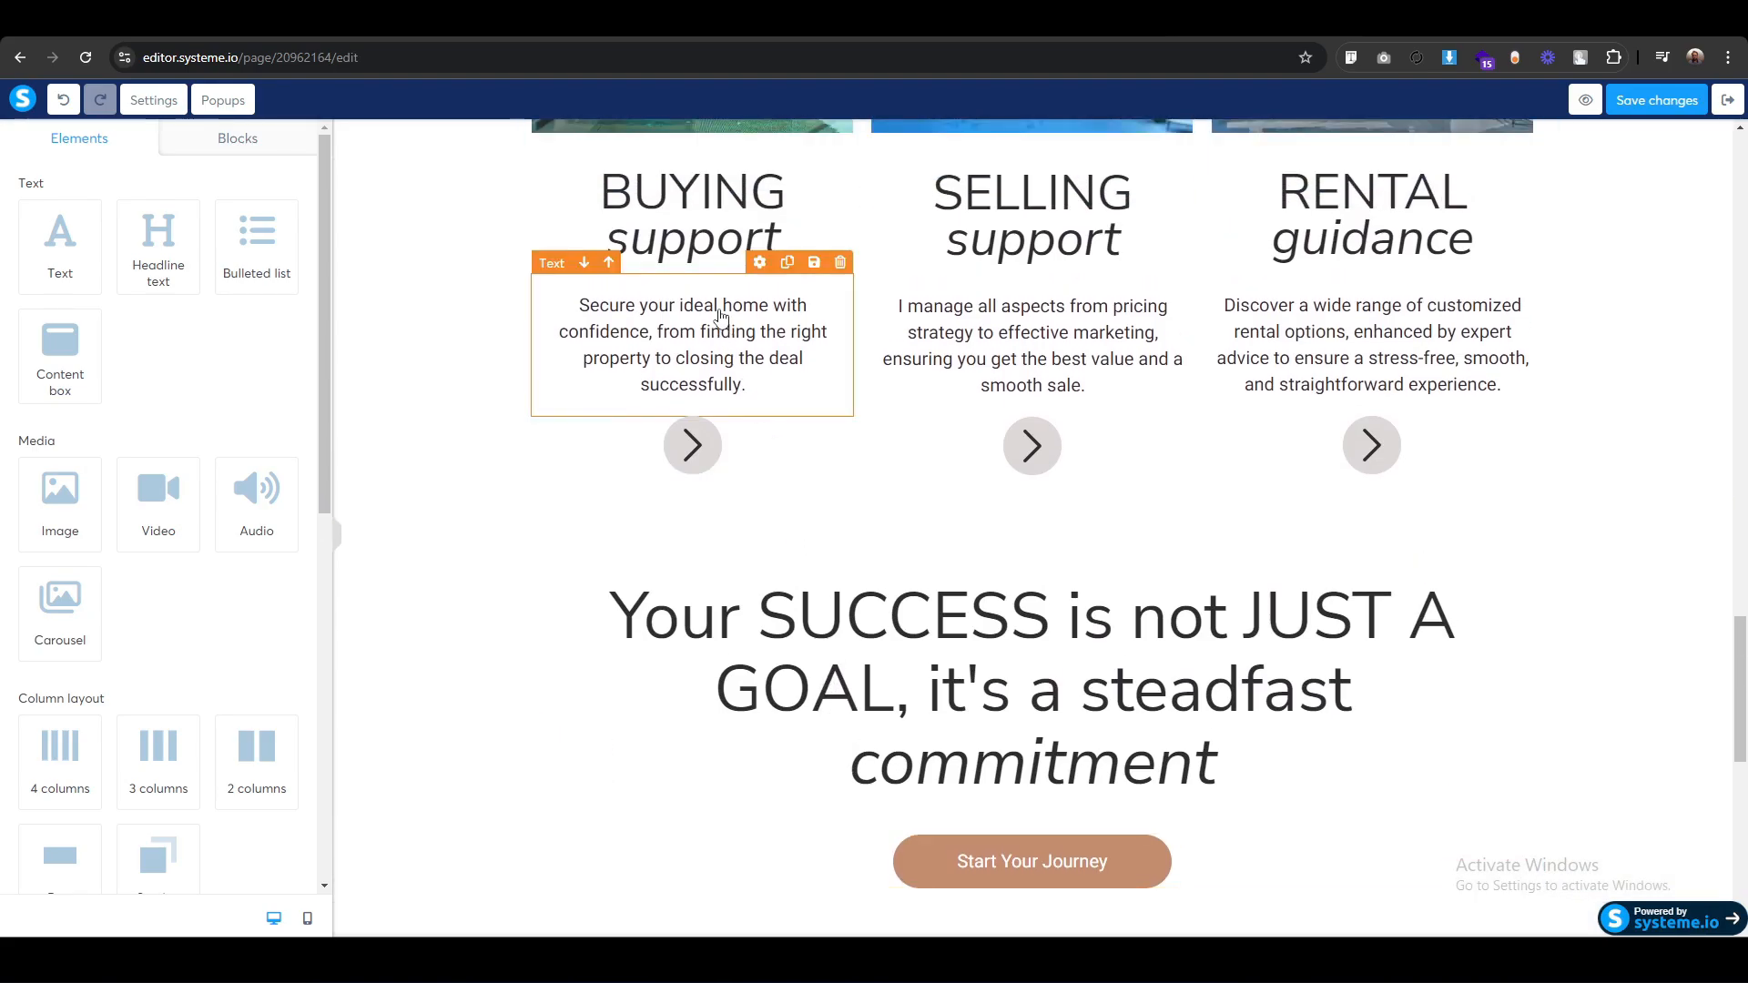
left_click(788, 267)
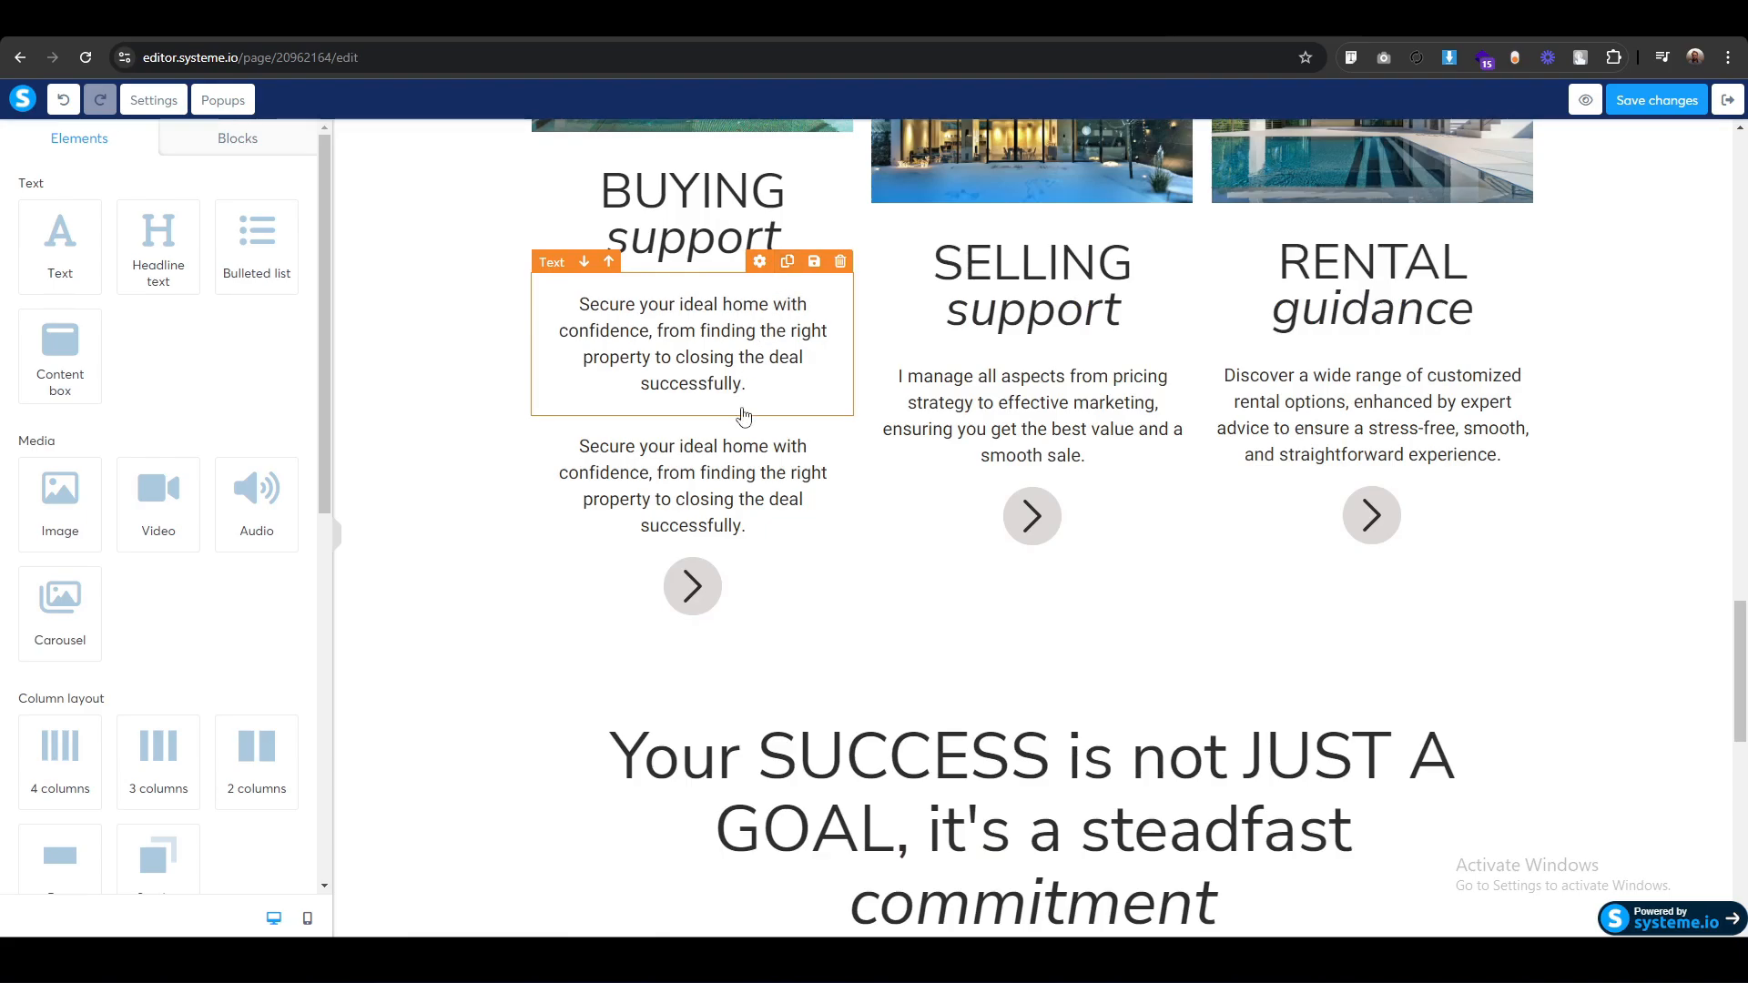
left_click_drag(550, 409, 785, 773)
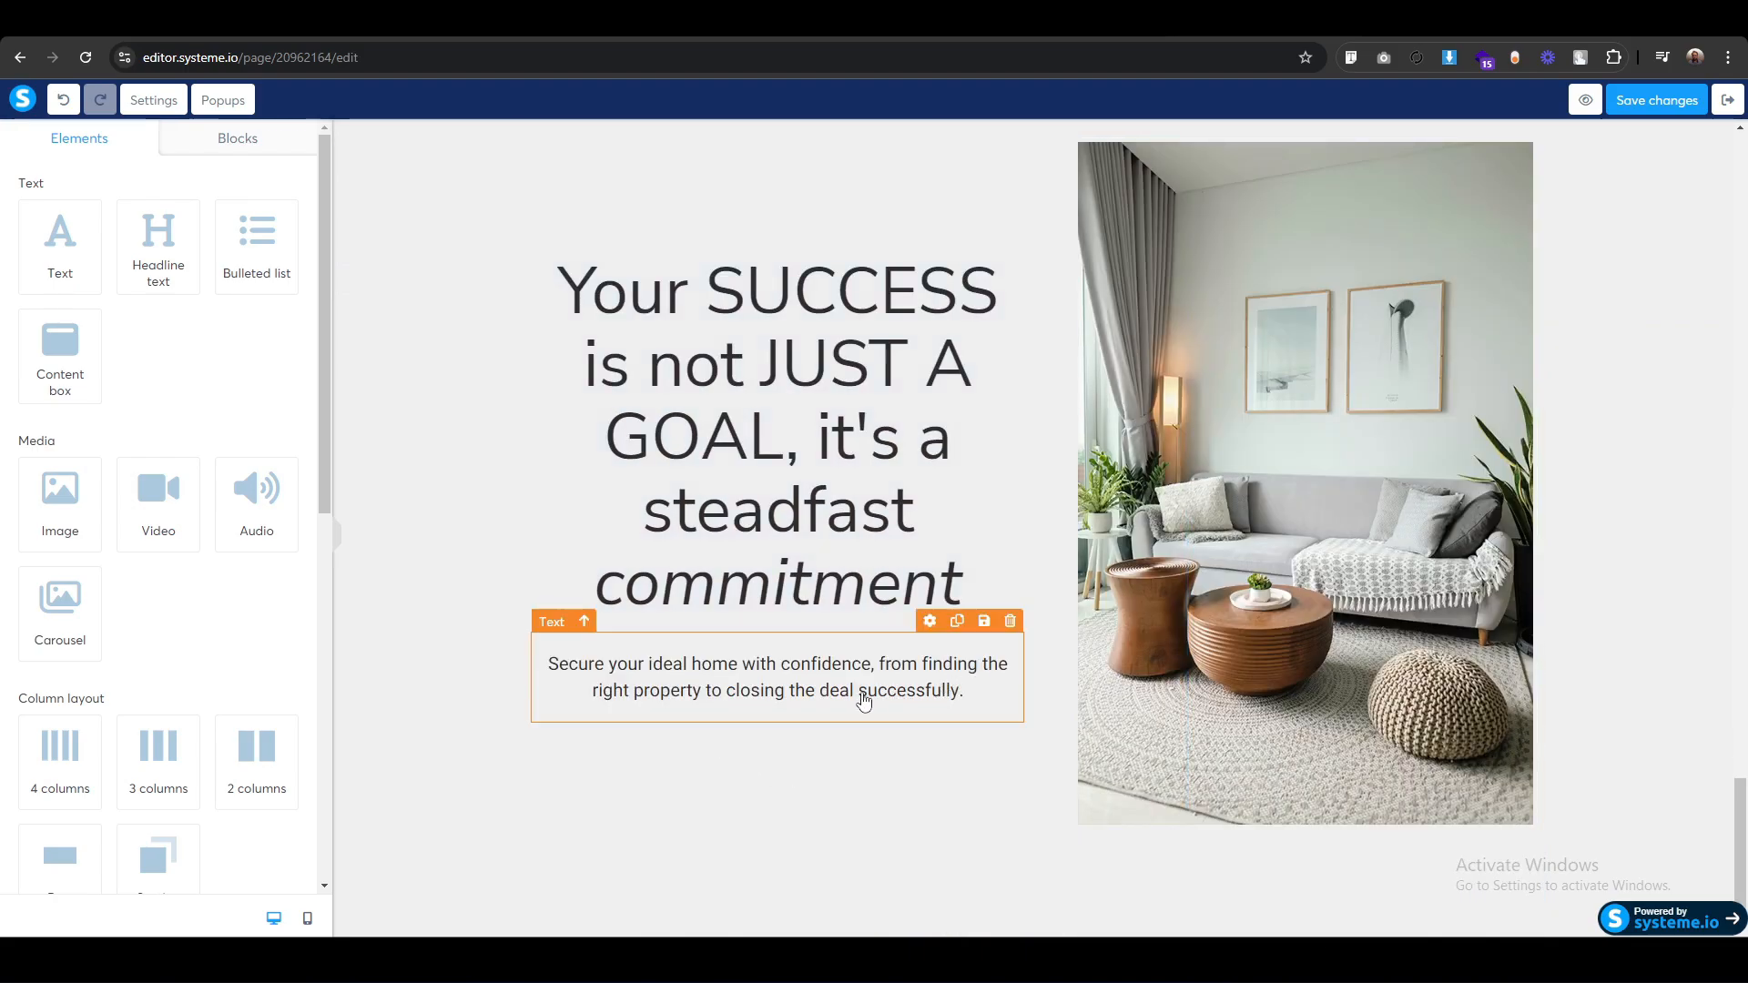
Duplicate the "Start Your Journey" button and move the copy below the description text in the grey section.
scroll(449, 722, "up", 5)
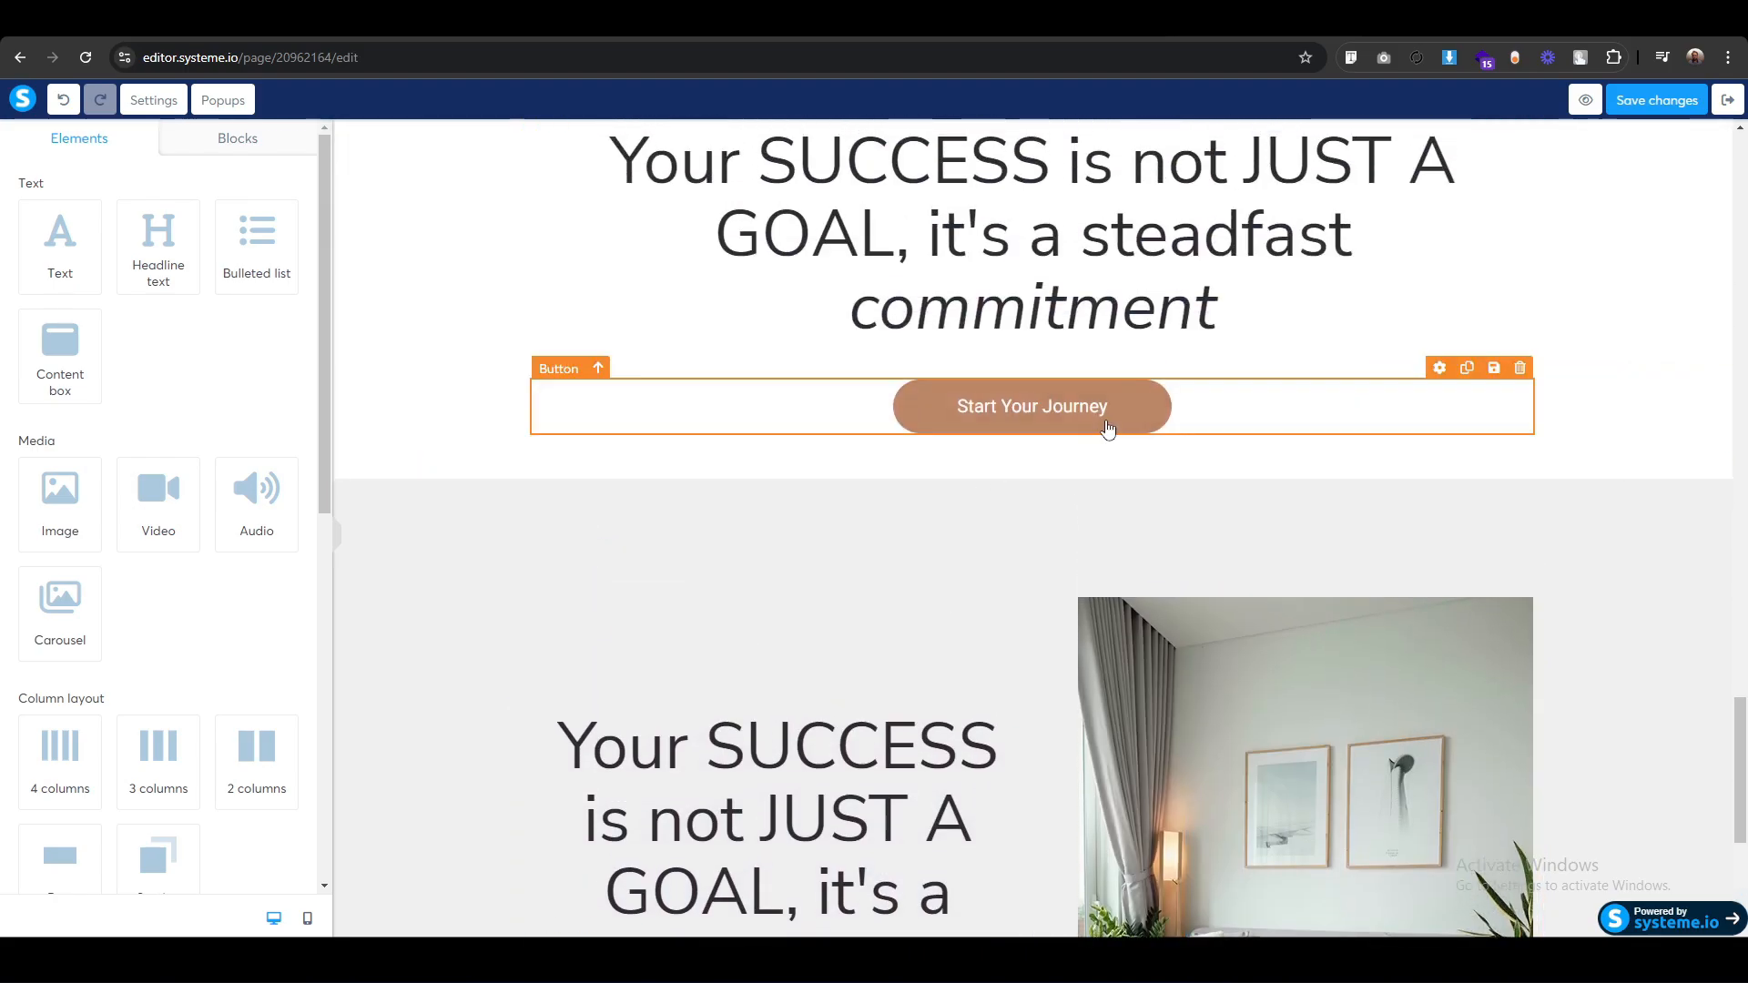
left_click(1467, 368)
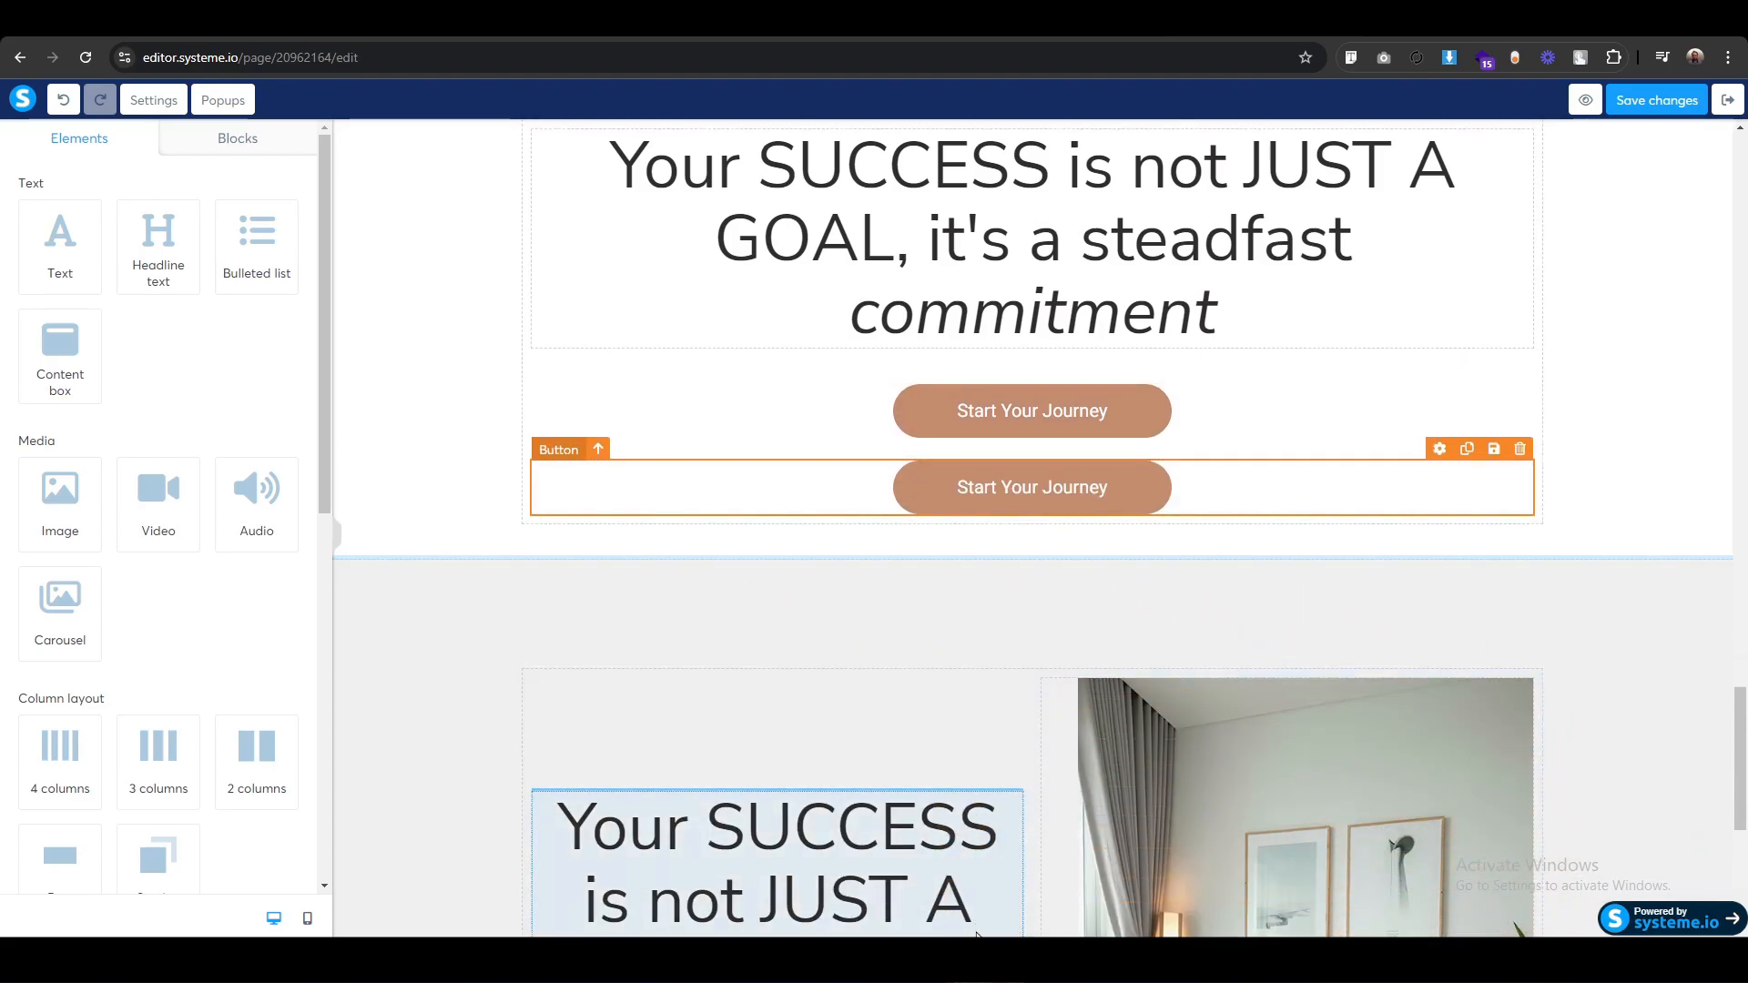
scroll(975, 920, "down", 1)
left_click_drag(976, 916, 762, 919)
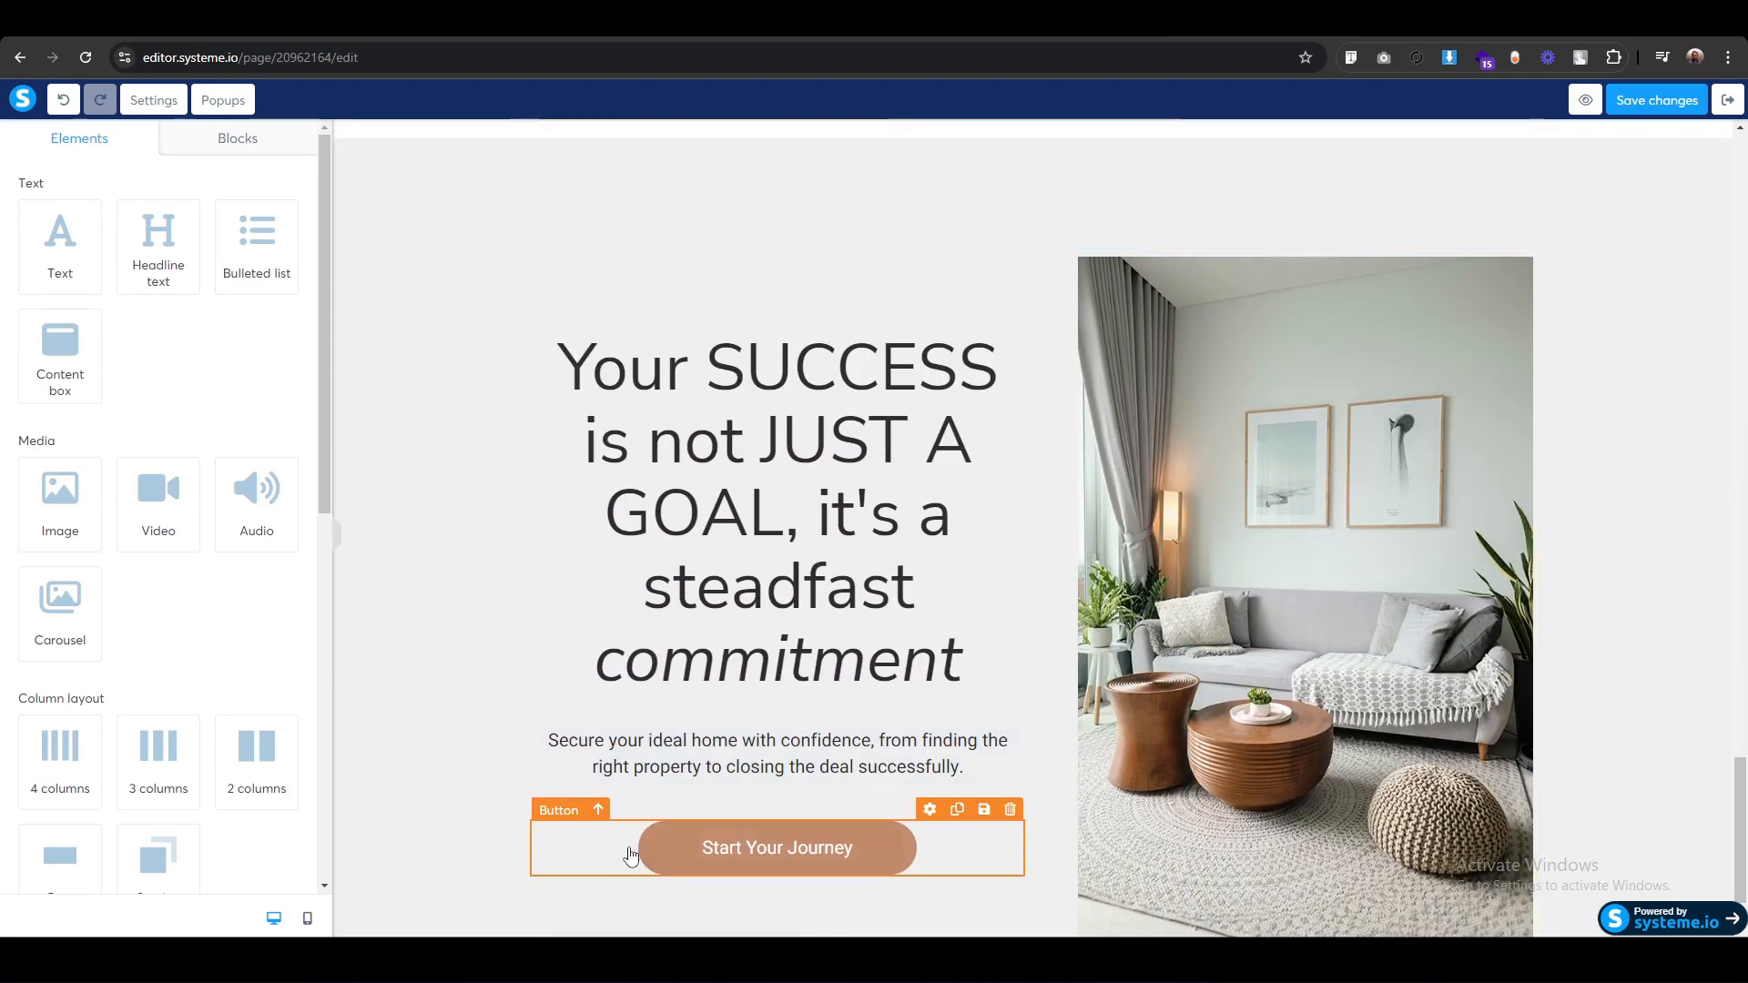
scroll(616, 799, "down", 1)
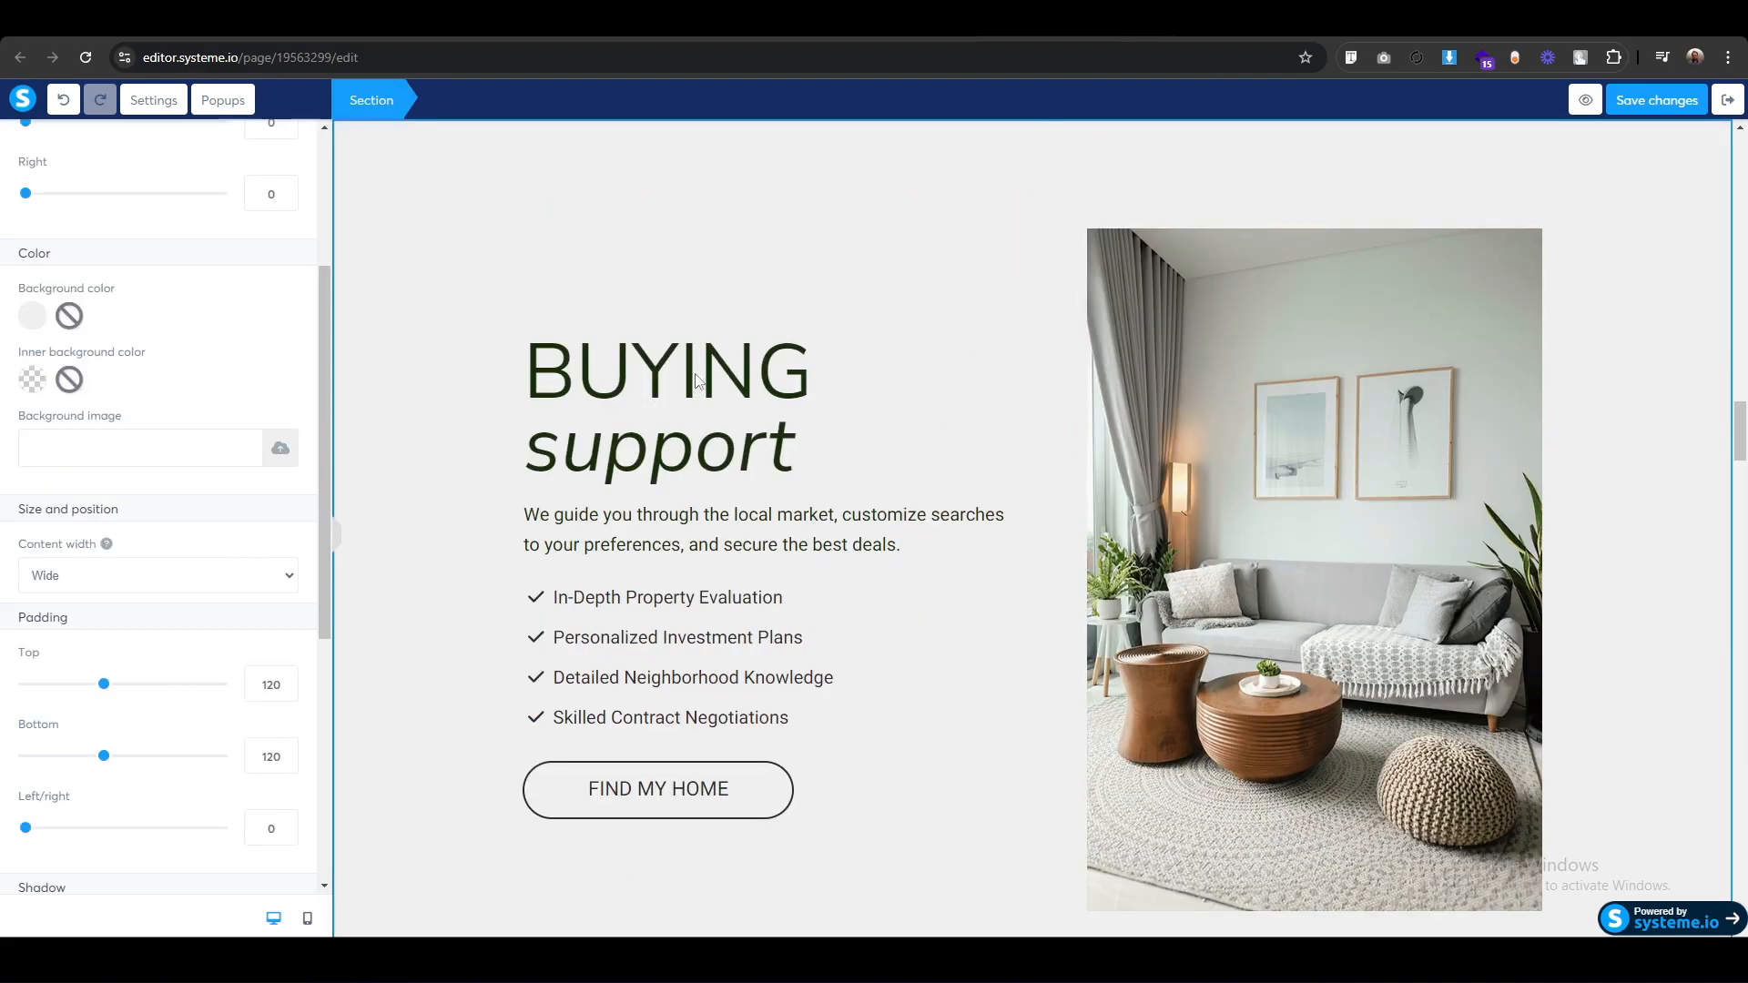
Replace the grey section's headline with "BUYING support", copied from the reference page.
triple_click(688, 442)
key("ctrl+c")
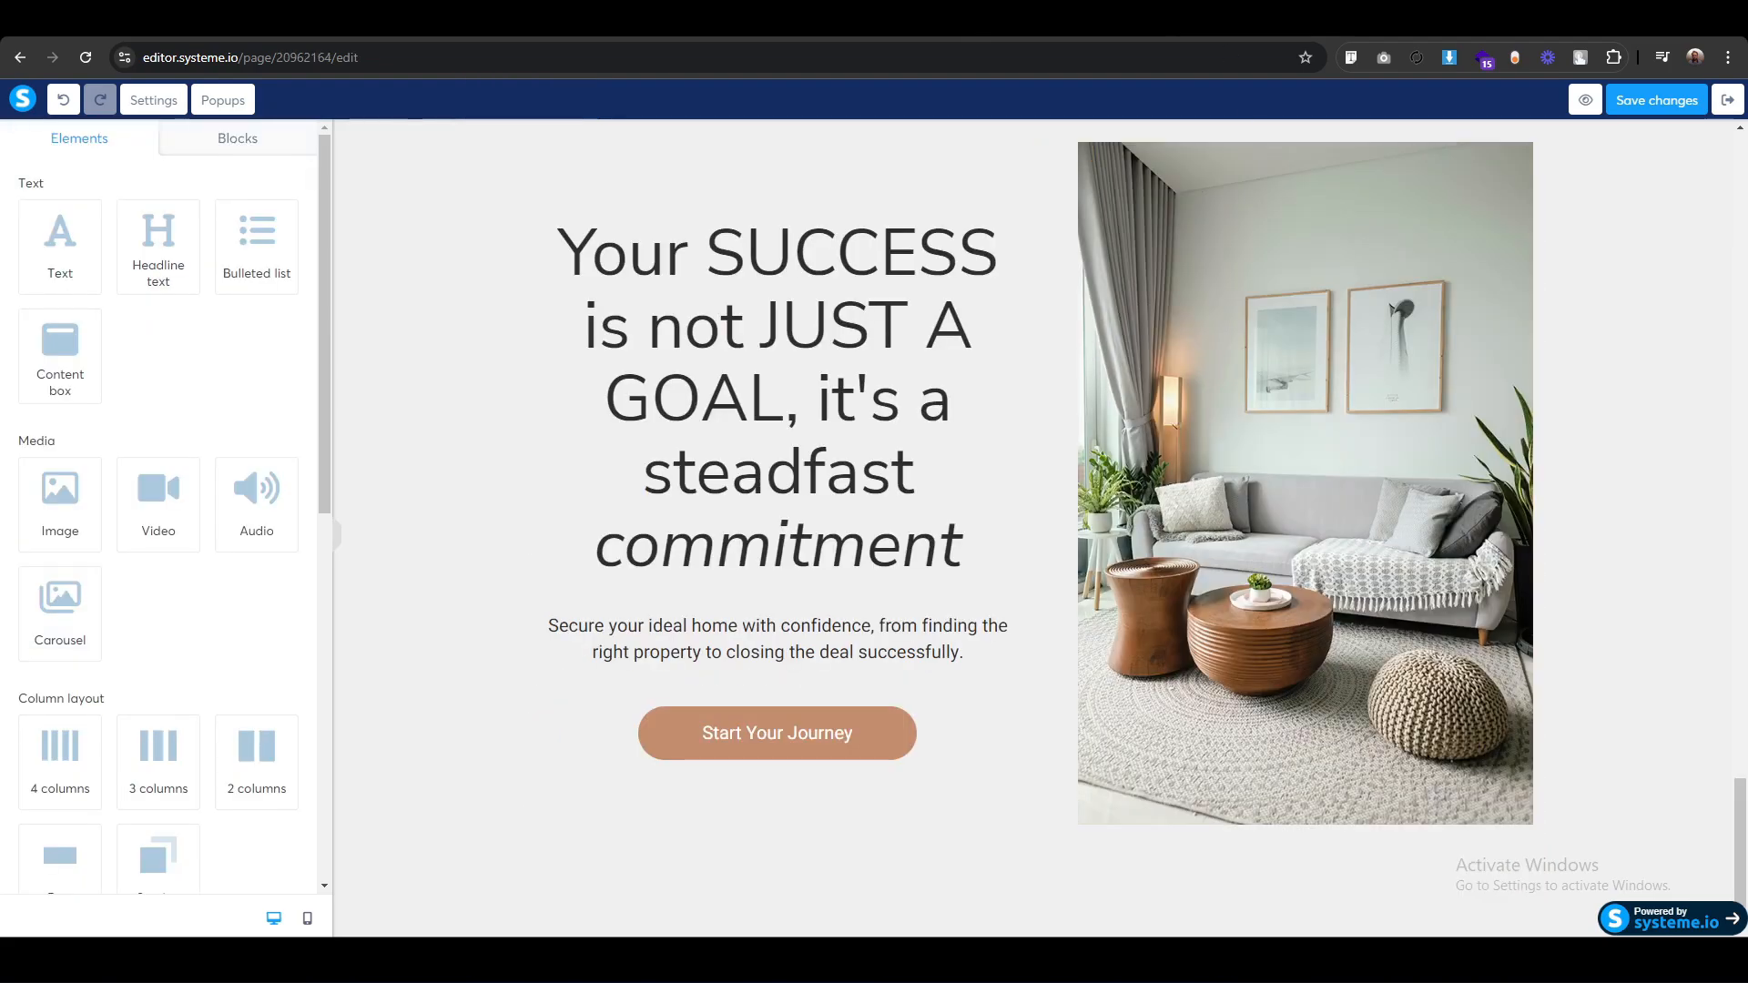
left_click(559, 253)
key("ctrl+v")
key("shift+Down")
key("shift+Down")
key("shift+Down")
key("shift+Down")
key("shift+Down")
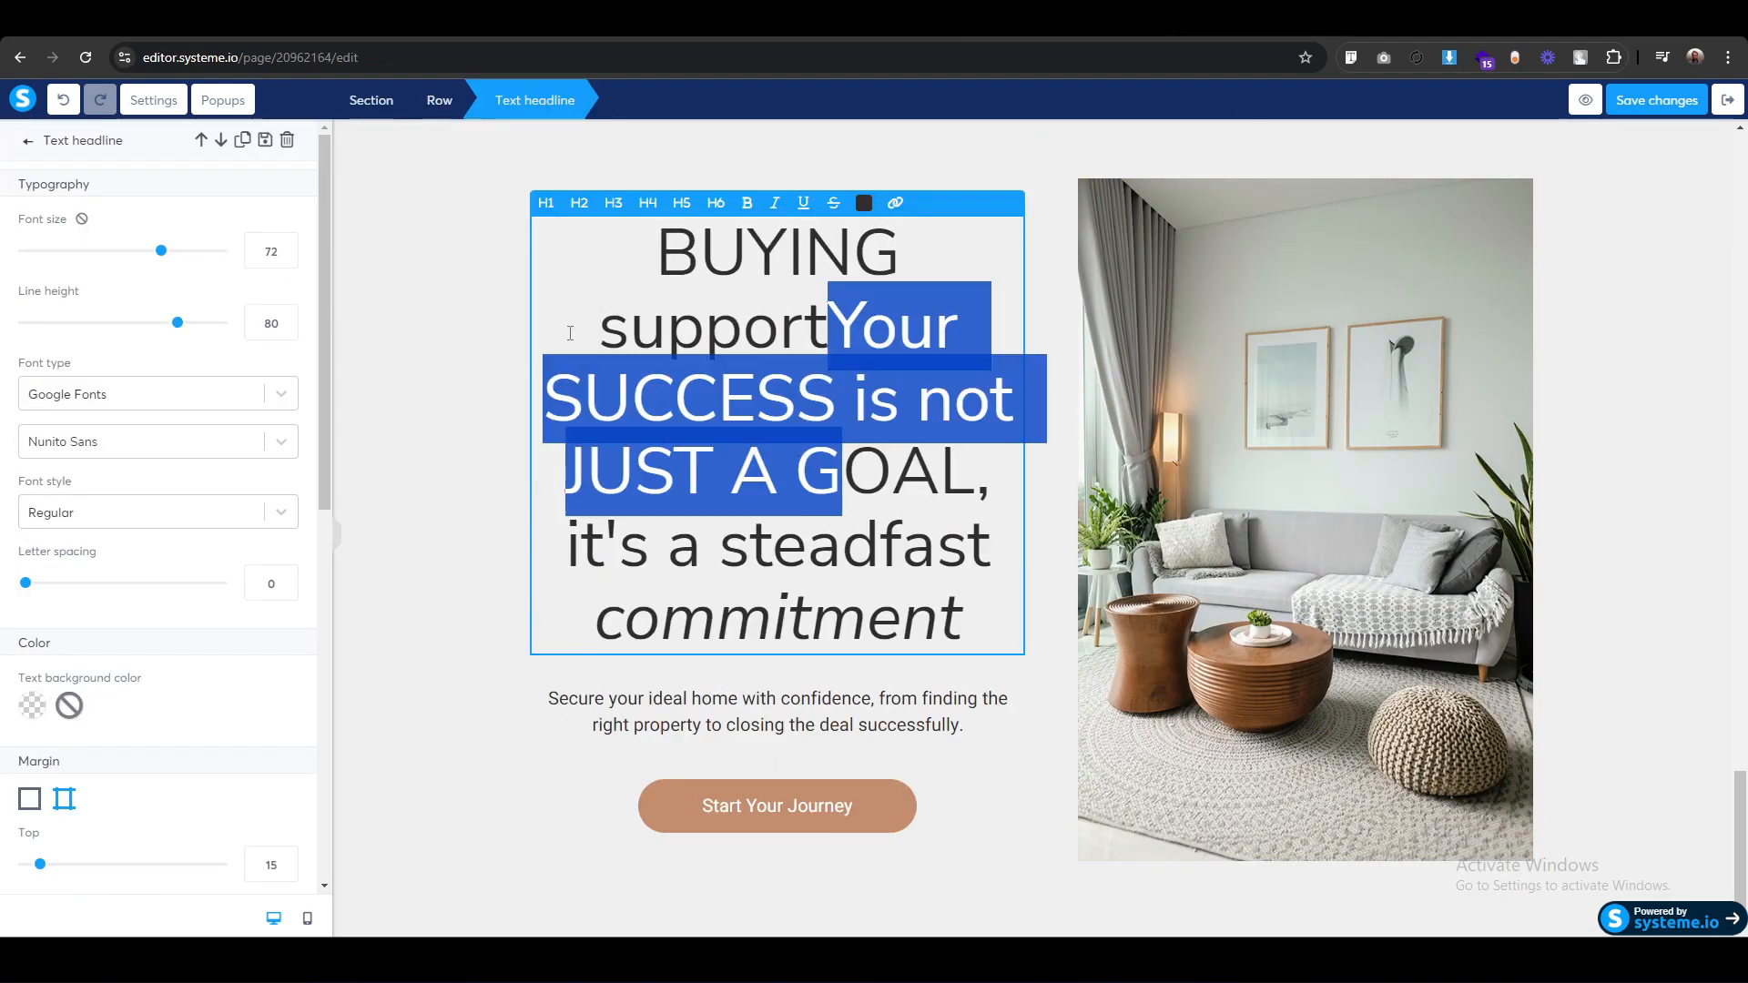
key("BackSpace")
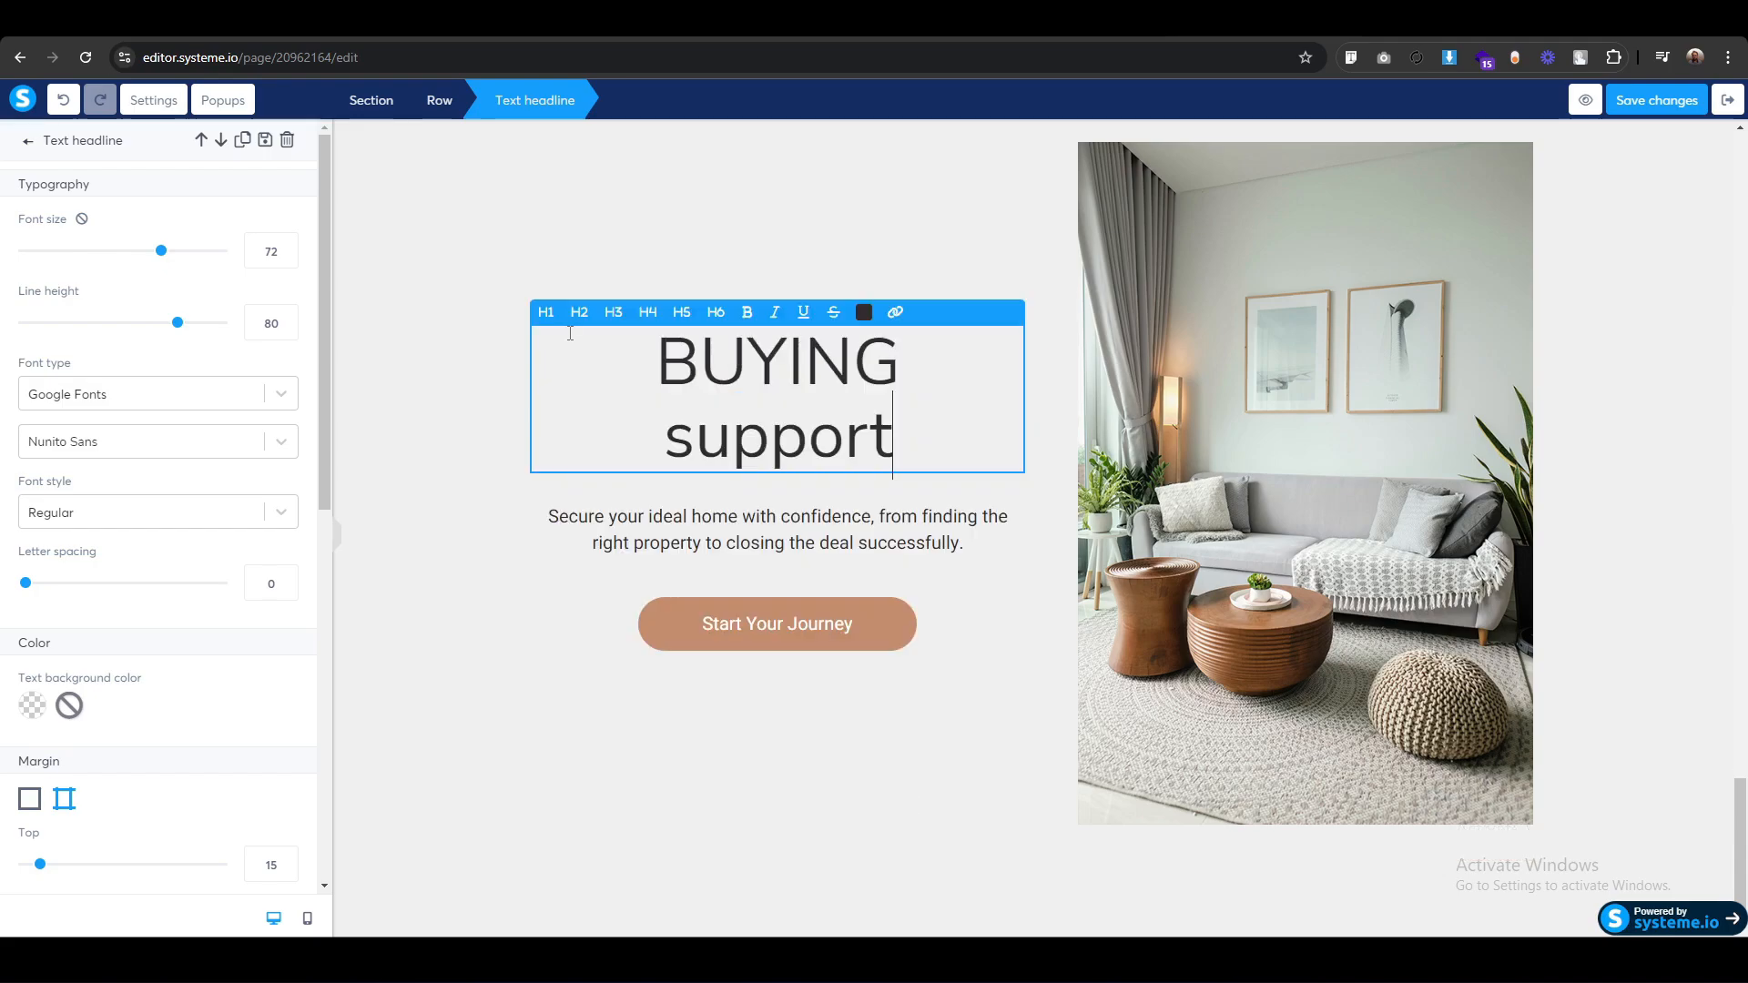
Italicize the word "support" in the grey section's headline and left-align the headline.
key("shift+Home")
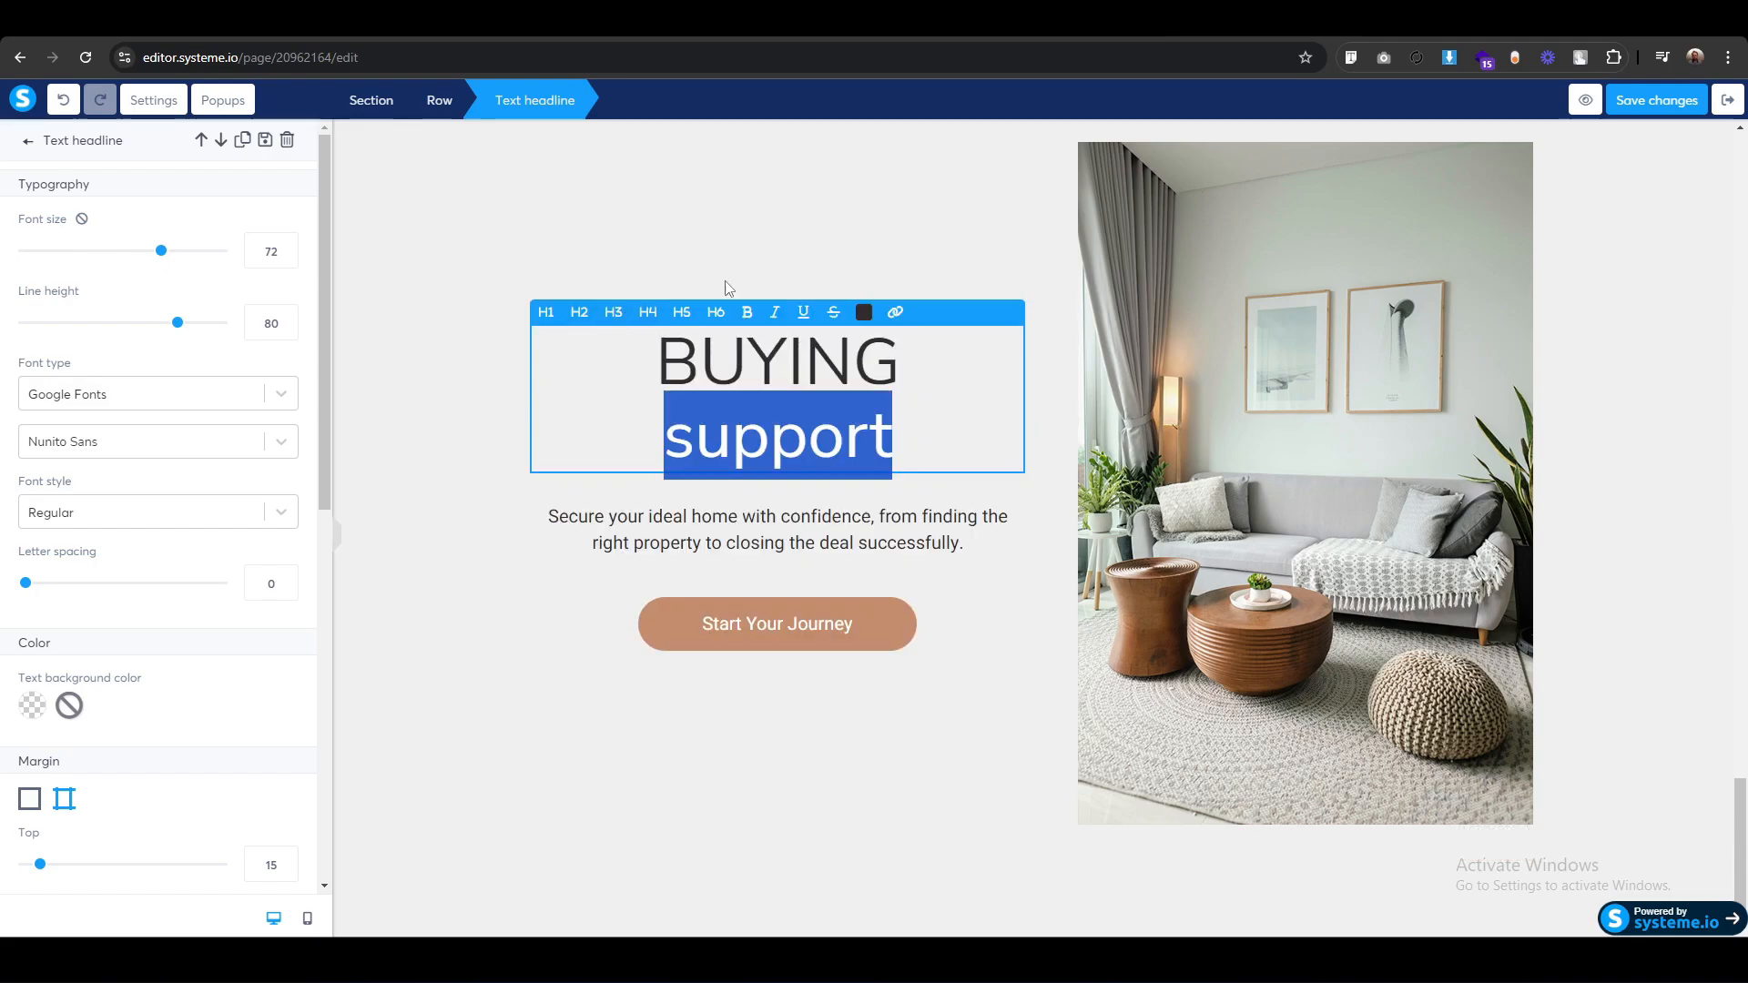
left_click(781, 313)
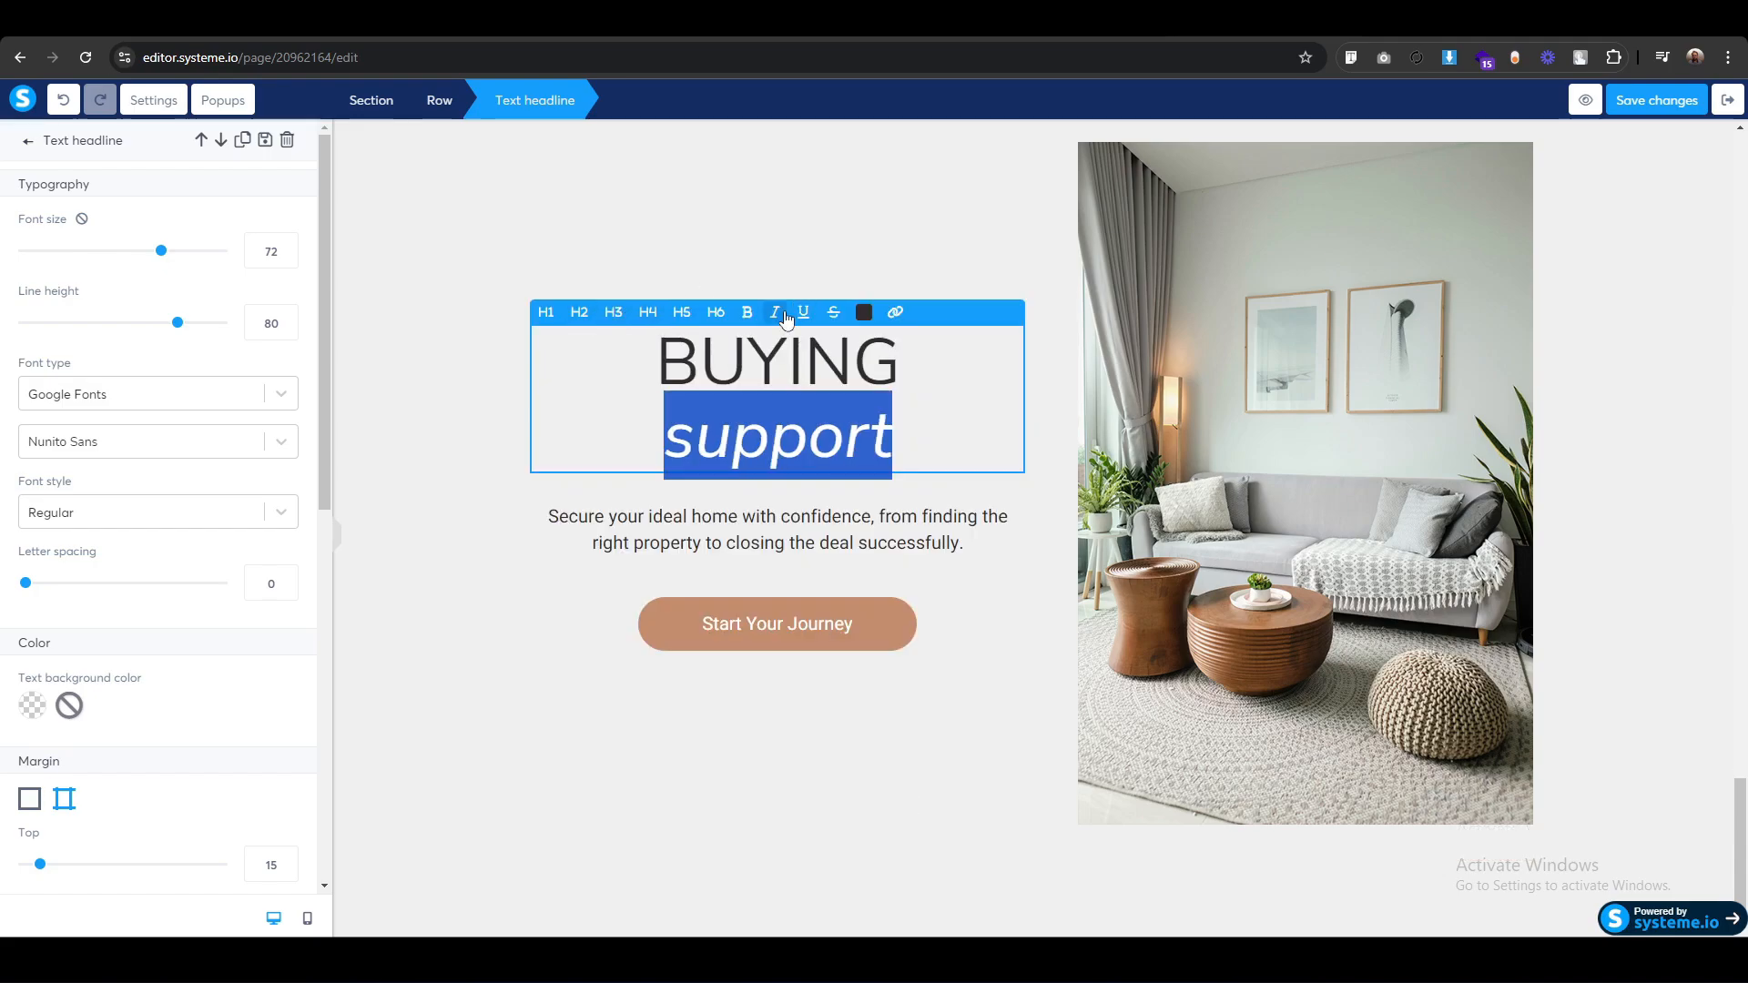
left_click(180, 662)
scroll(55, 801, "down", 7)
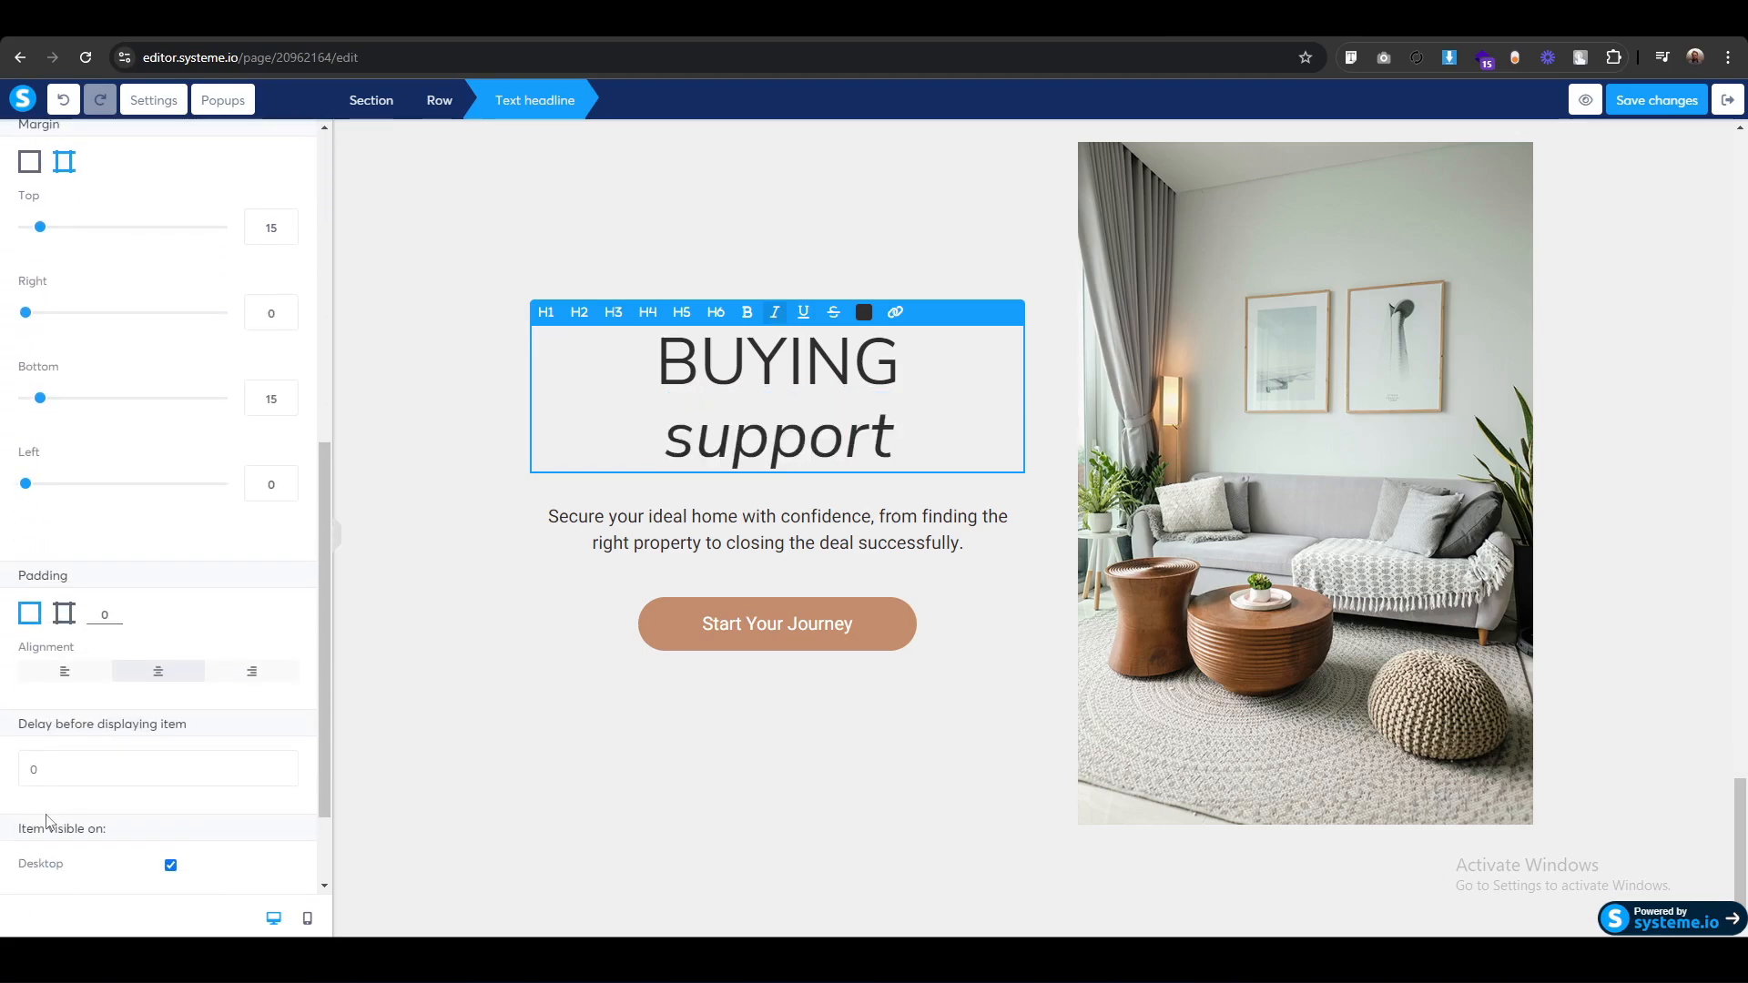
left_click(65, 672)
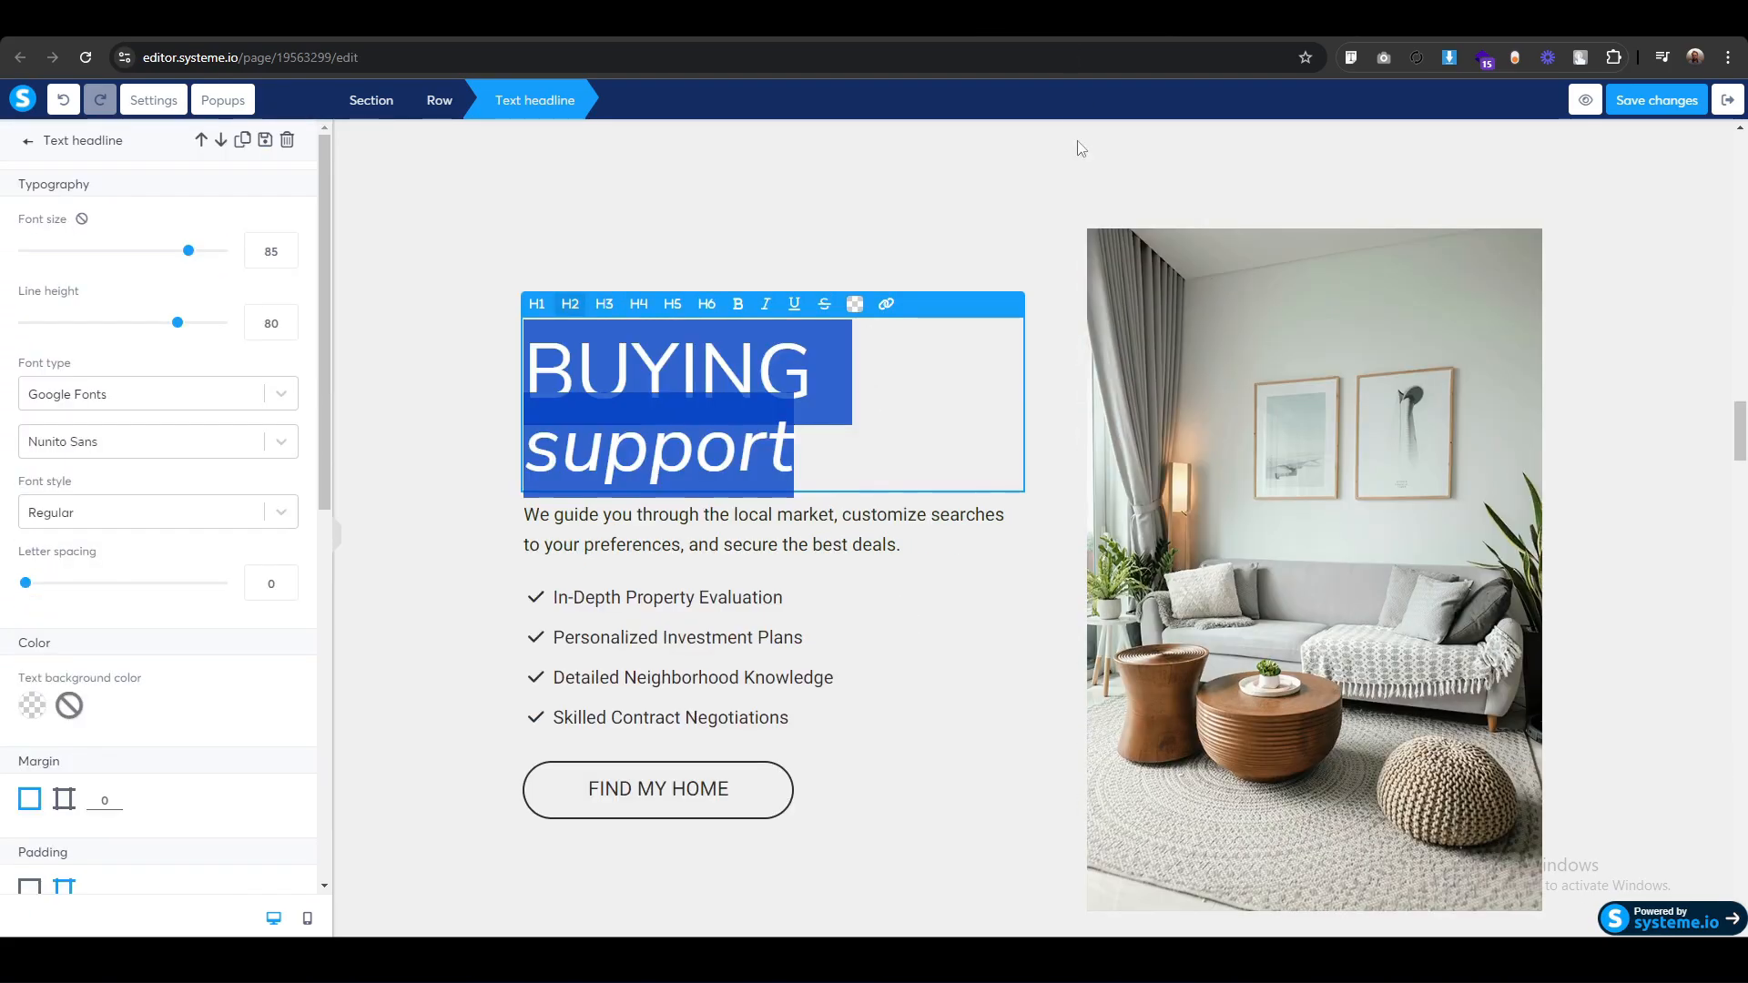
Replace the description below the headline with the reference page's paragraph beginning "We guide you through the local market".
left_click(694, 525)
triple_click(692, 519)
key("ctrl+c")
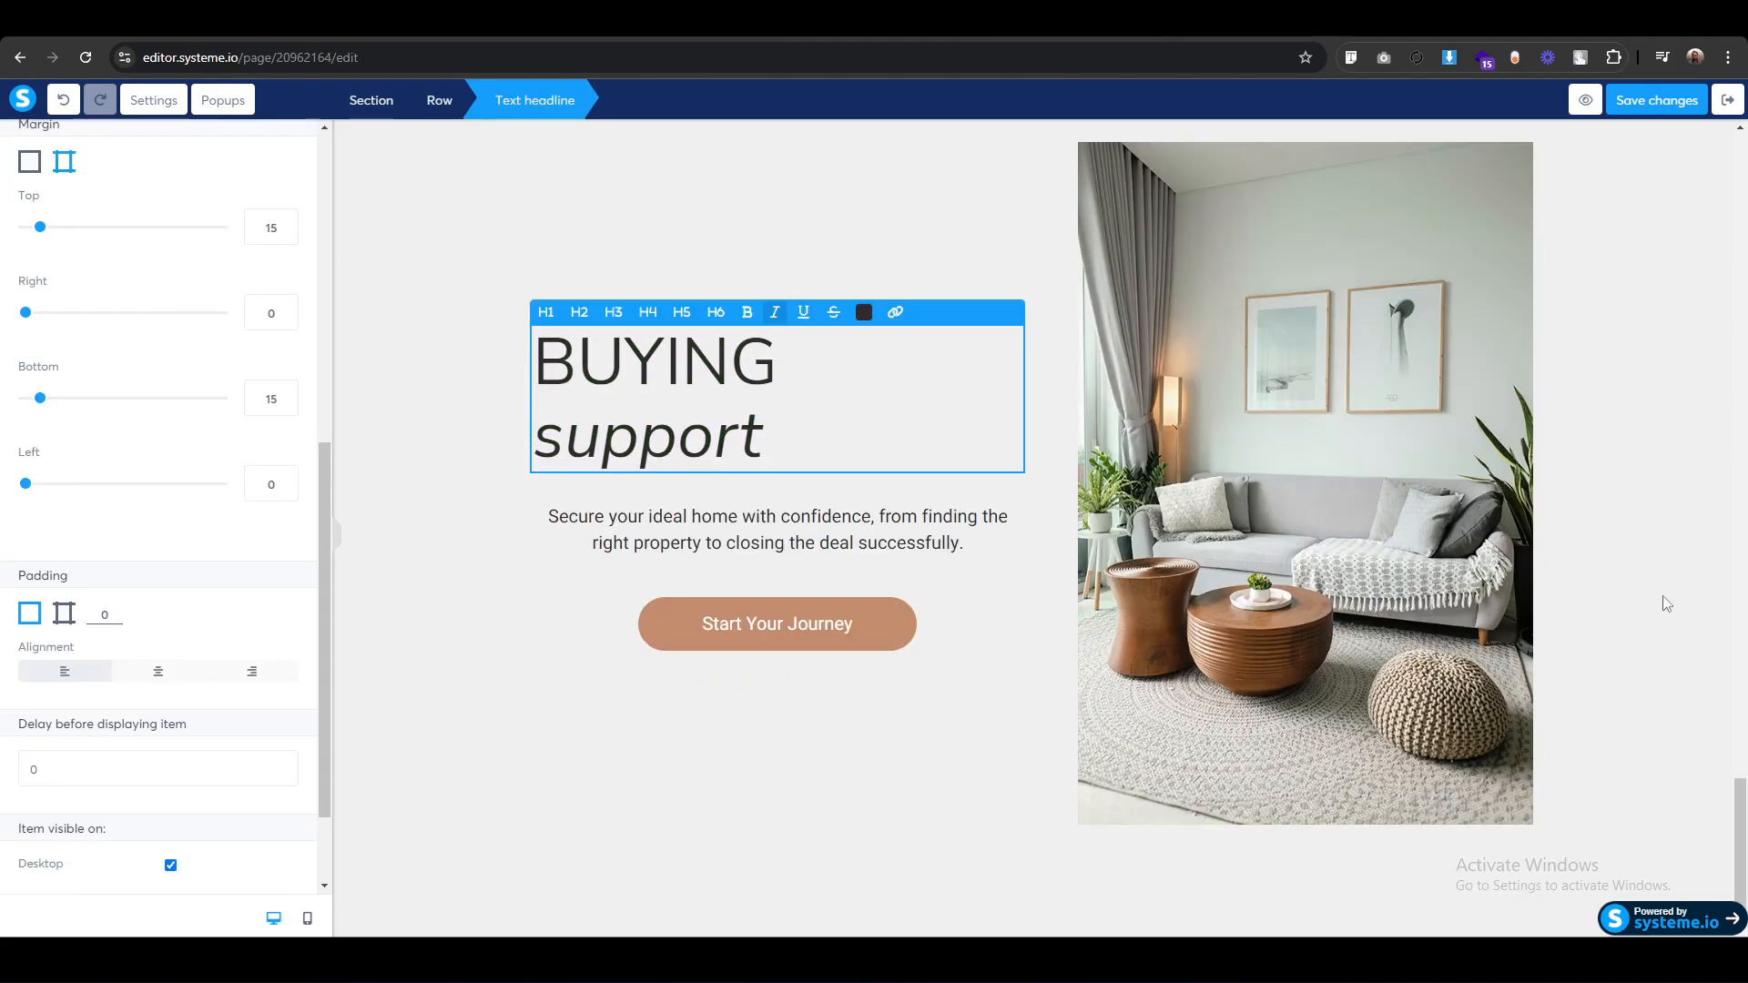
triple_click(678, 537)
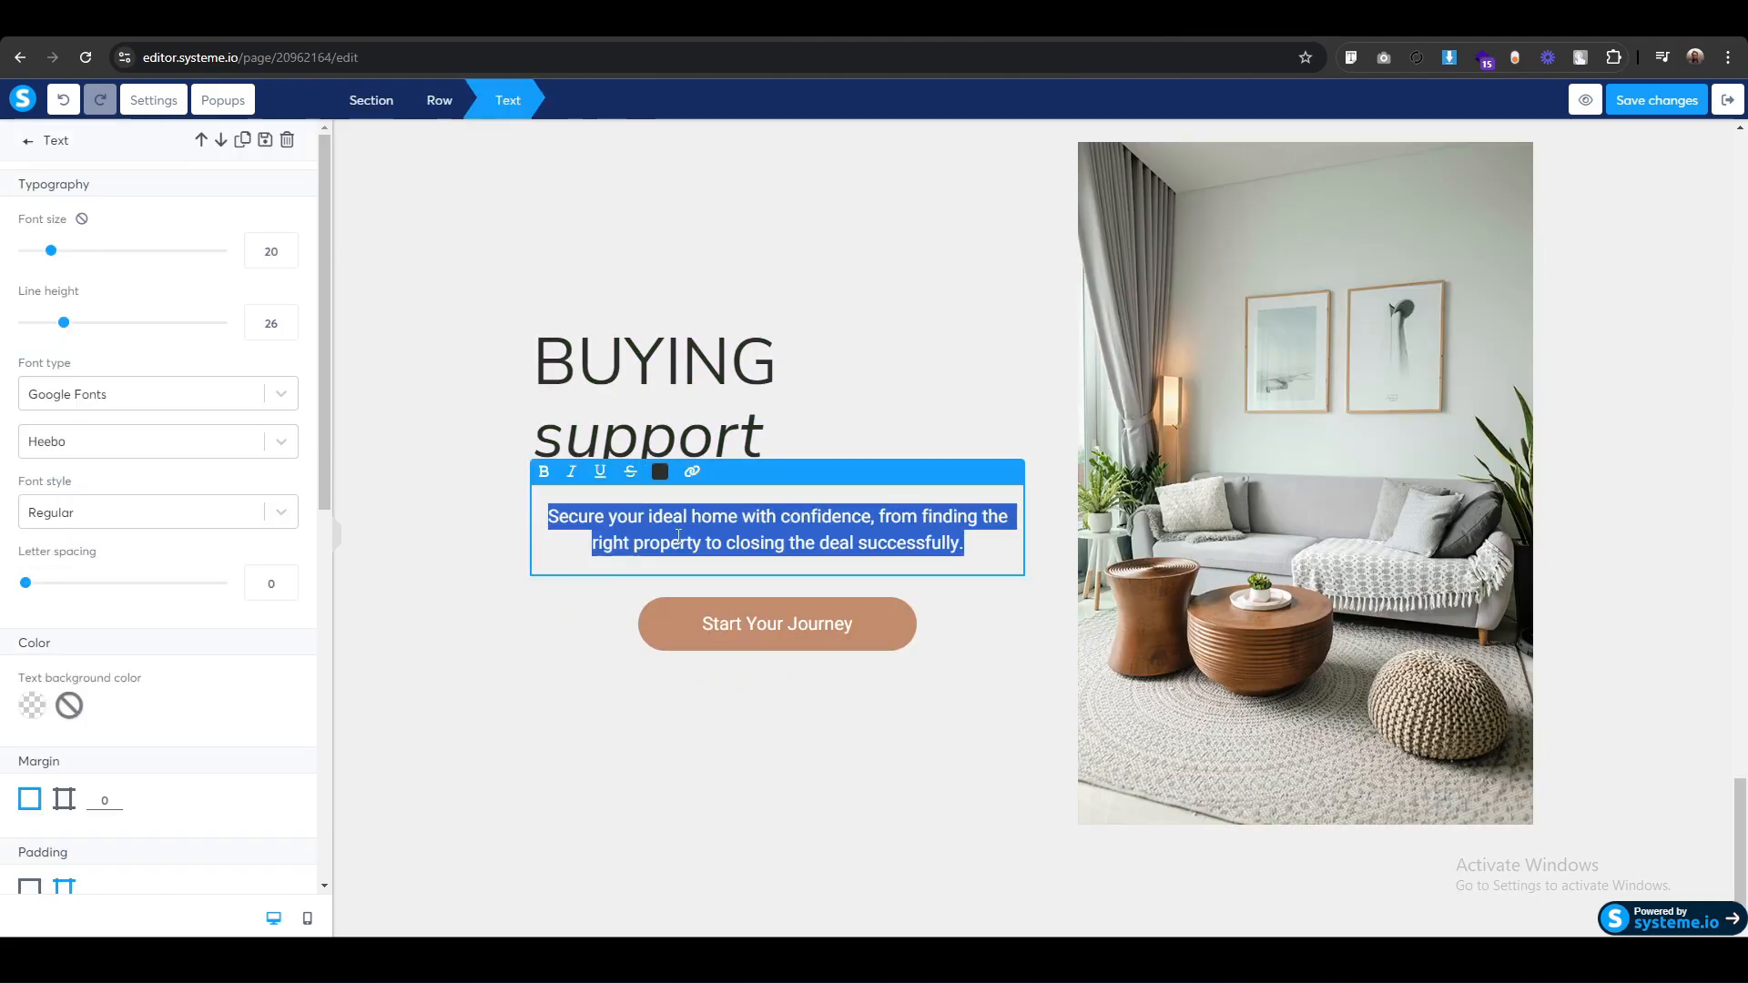
key("ctrl+v")
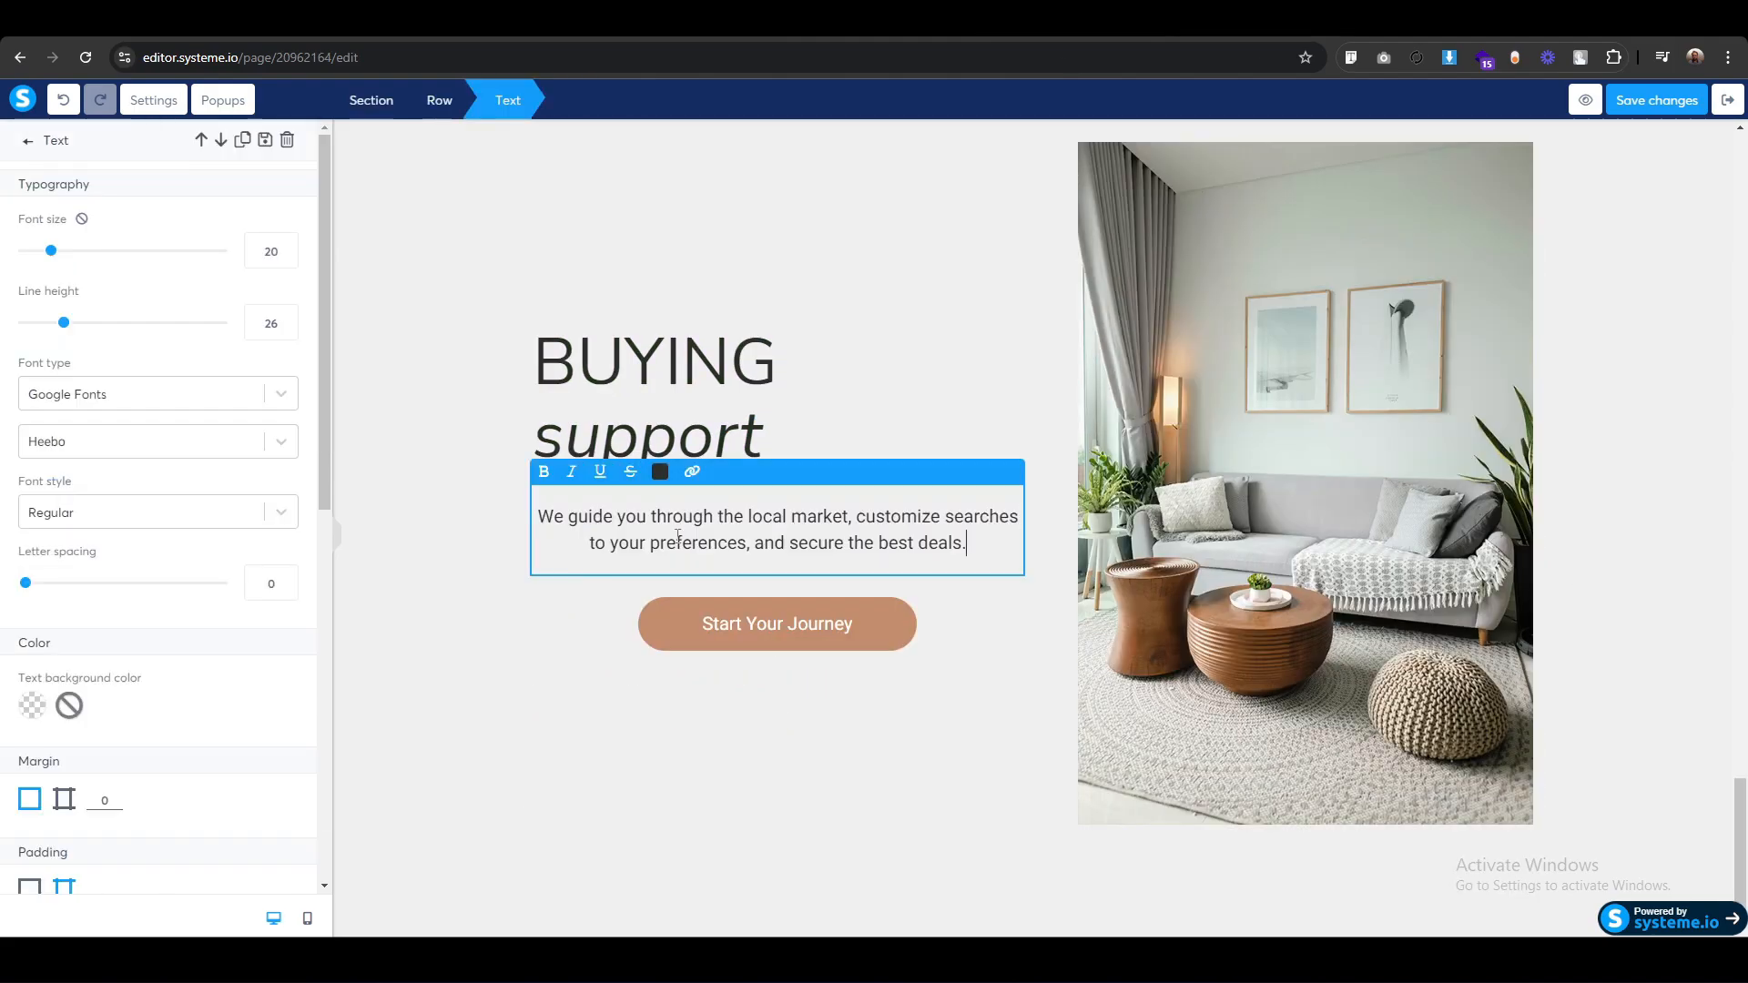
Left-align the description paragraph below the BUYING support headline.
triple_click(678, 537)
scroll(14, 783, "down", 5)
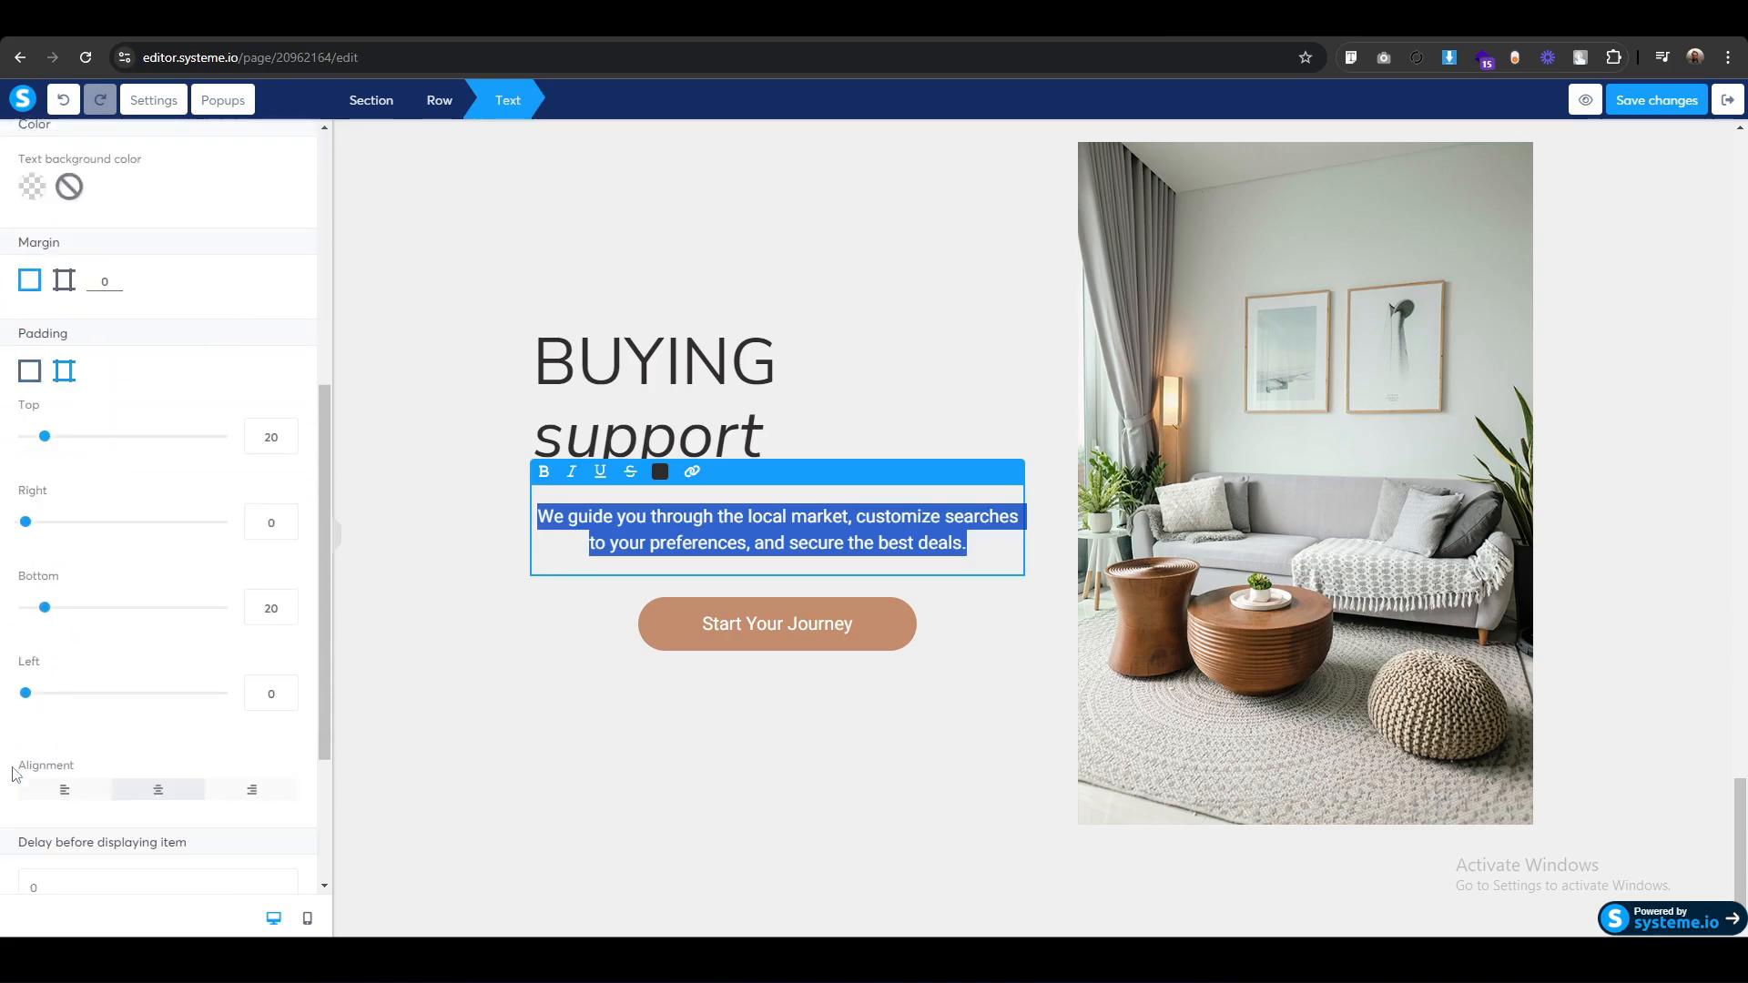
scroll(14, 774, "down", 2)
left_click(57, 675)
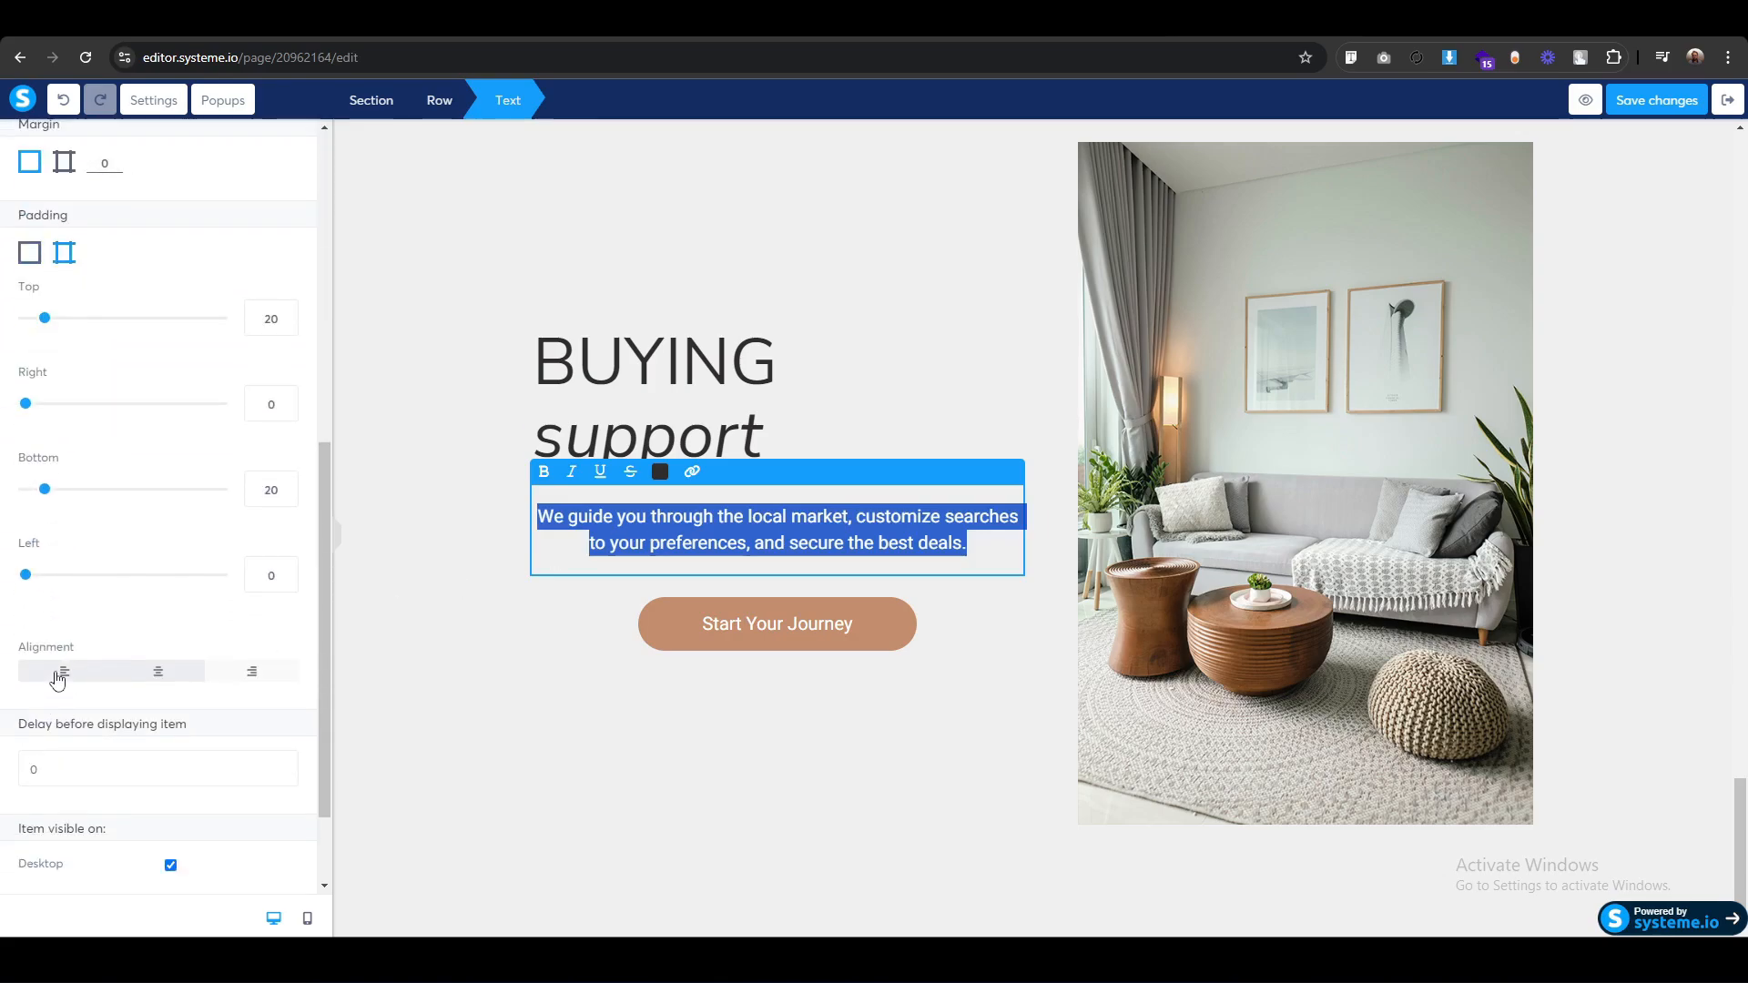
left_click(411, 674)
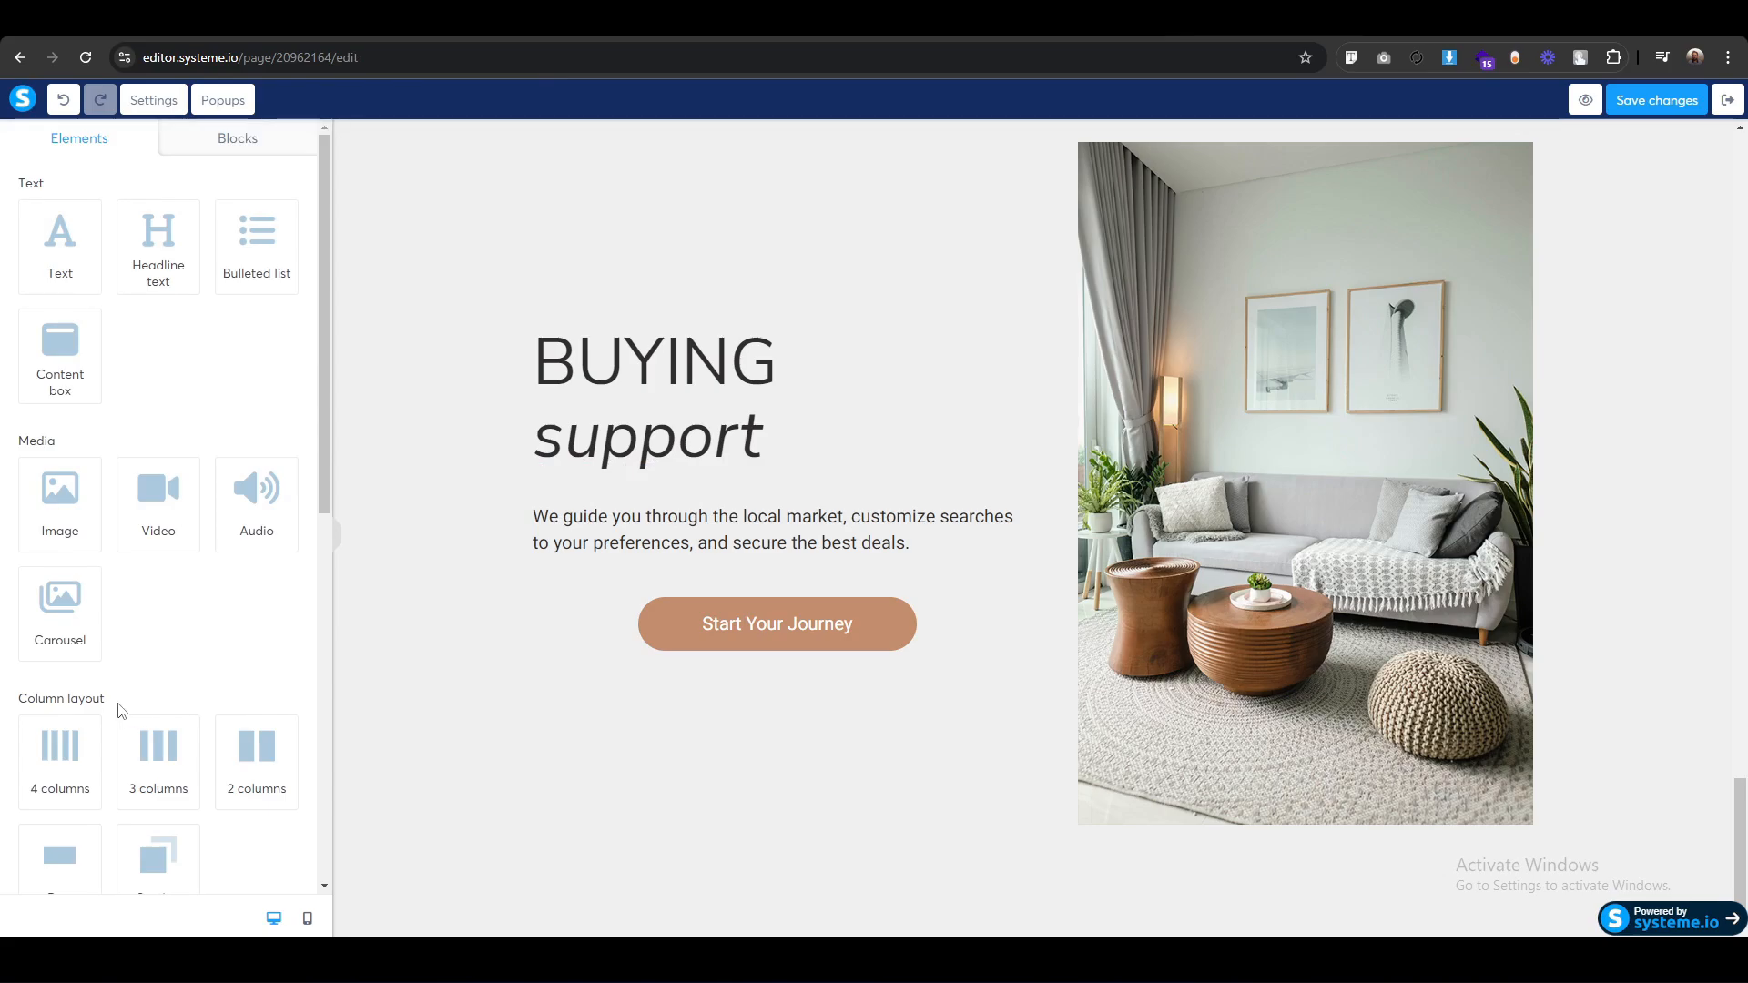
Insert a bulleted list between the description paragraph and the "Start Your Journey" button.
scroll(218, 753, "down", 5)
scroll(219, 753, "up", 5)
left_click_drag(258, 258, 751, 565)
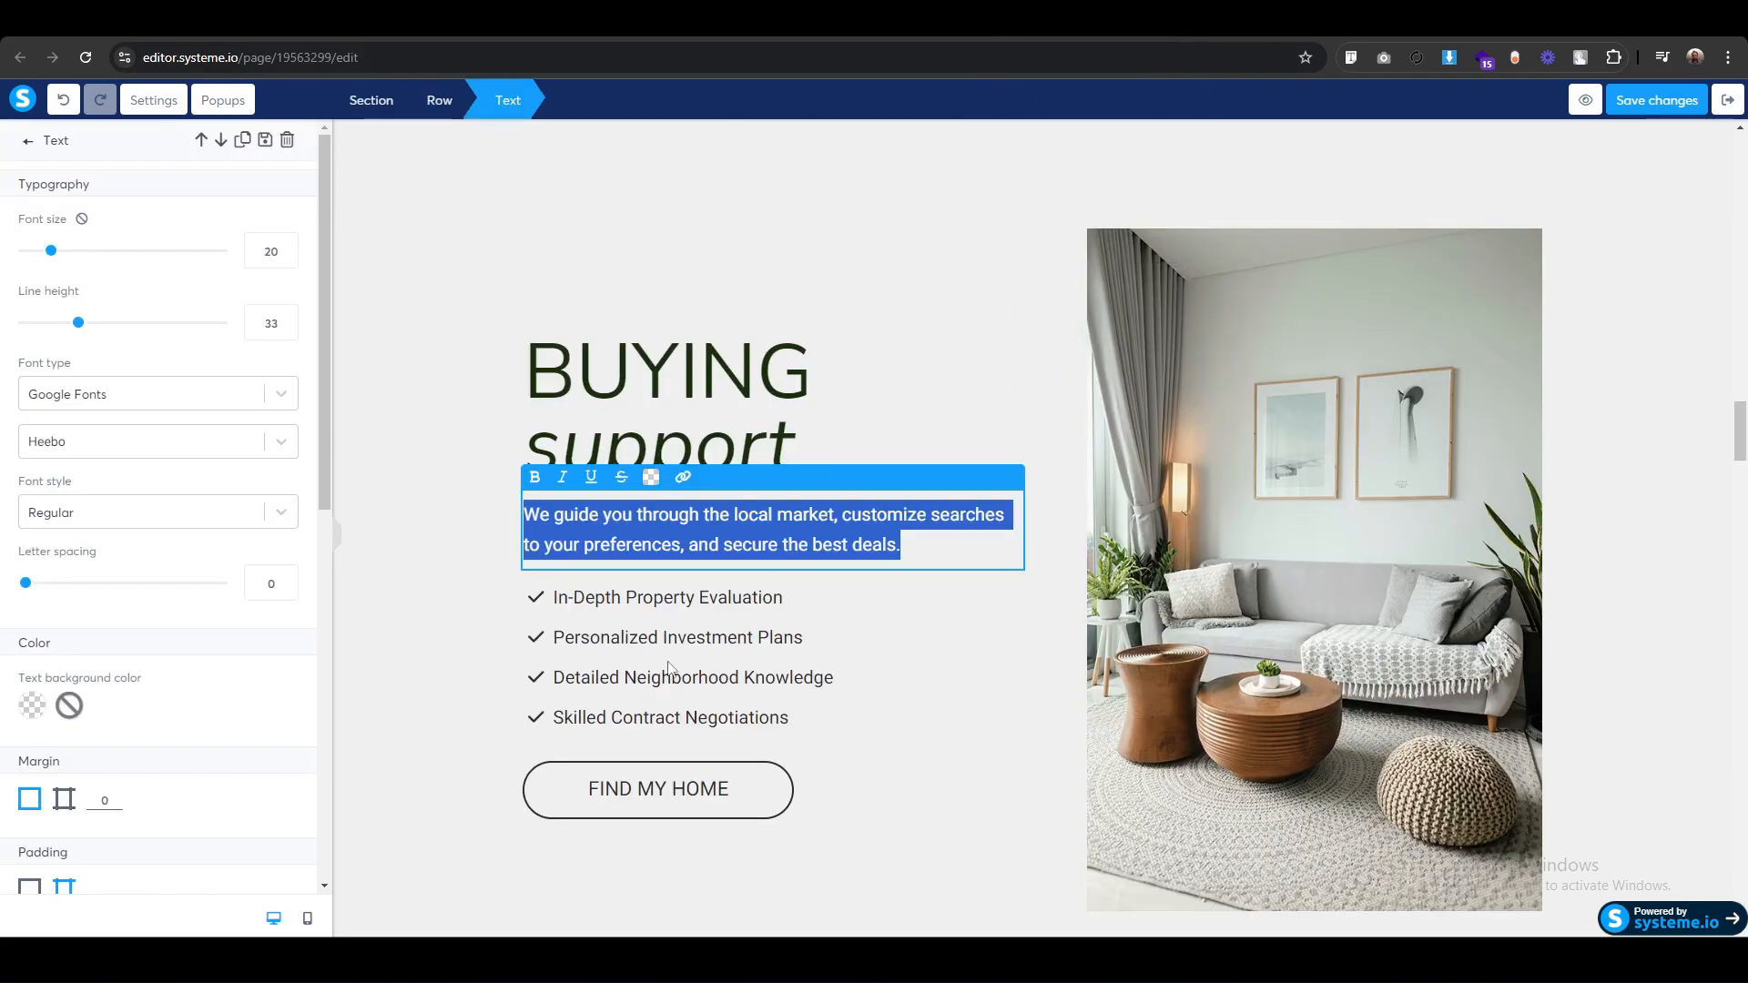
Replace the first bullet's placeholder with "In-Depth Property Evaluation", copied from the reference page's list.
triple_click(651, 601)
key("ctrl+c")
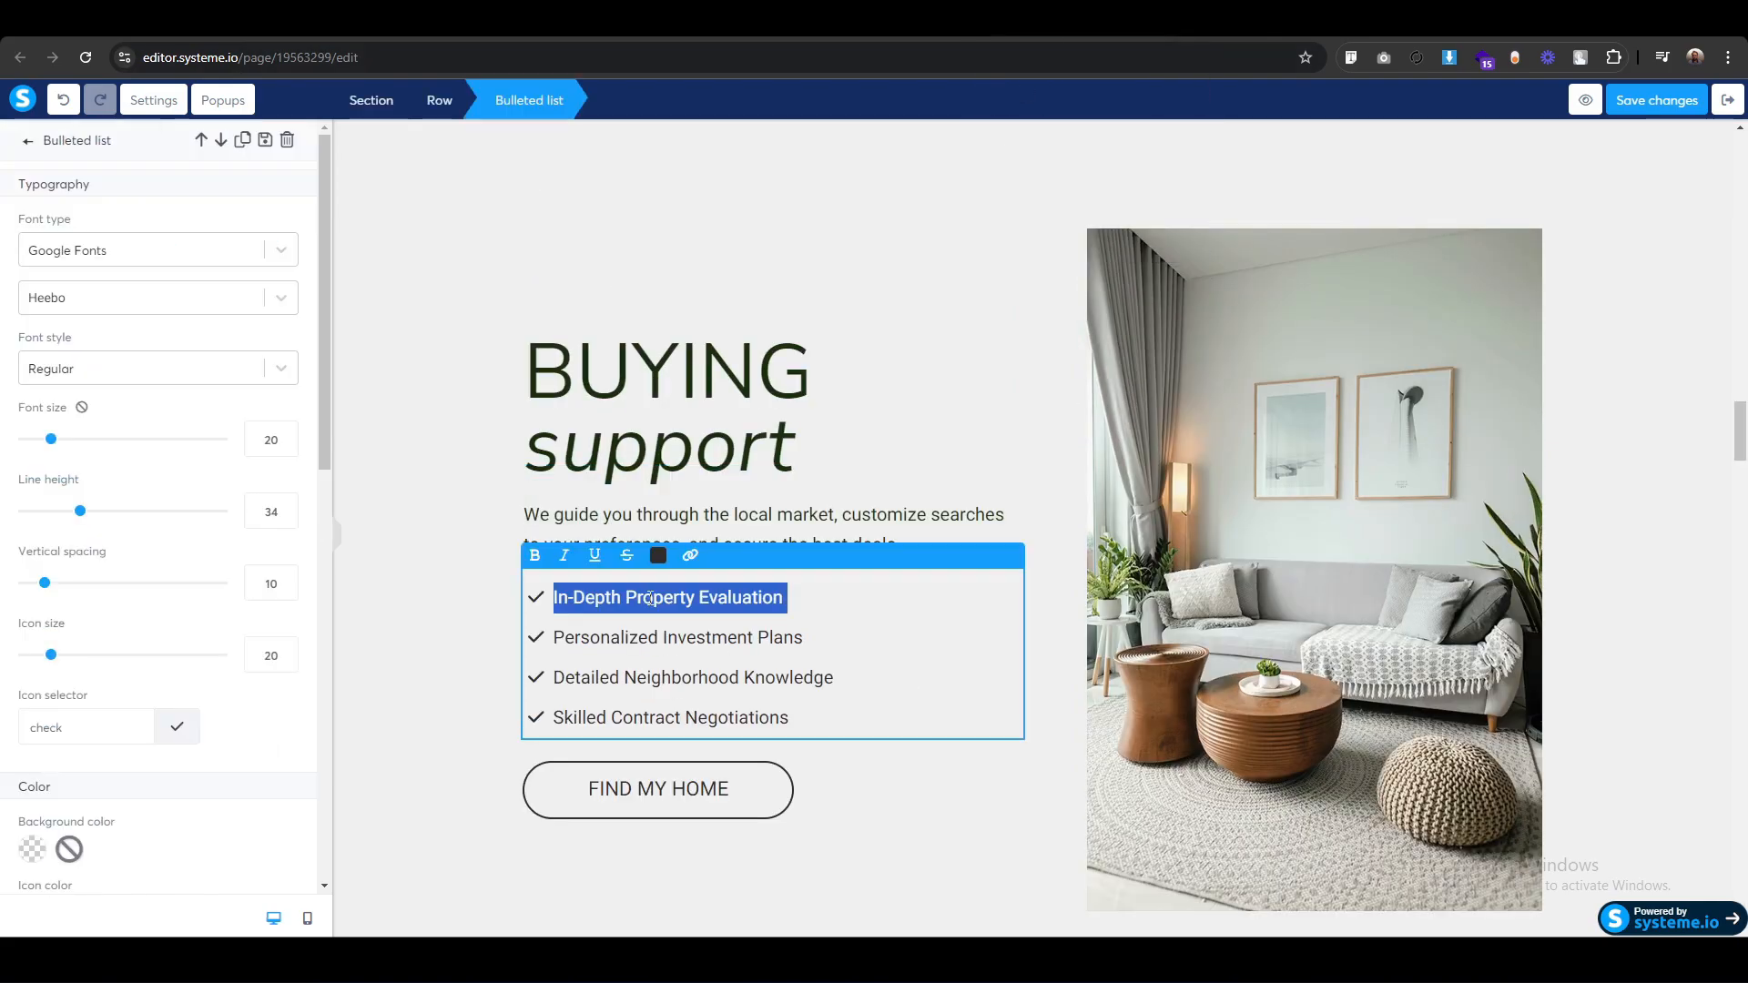
key("ctrl+a")
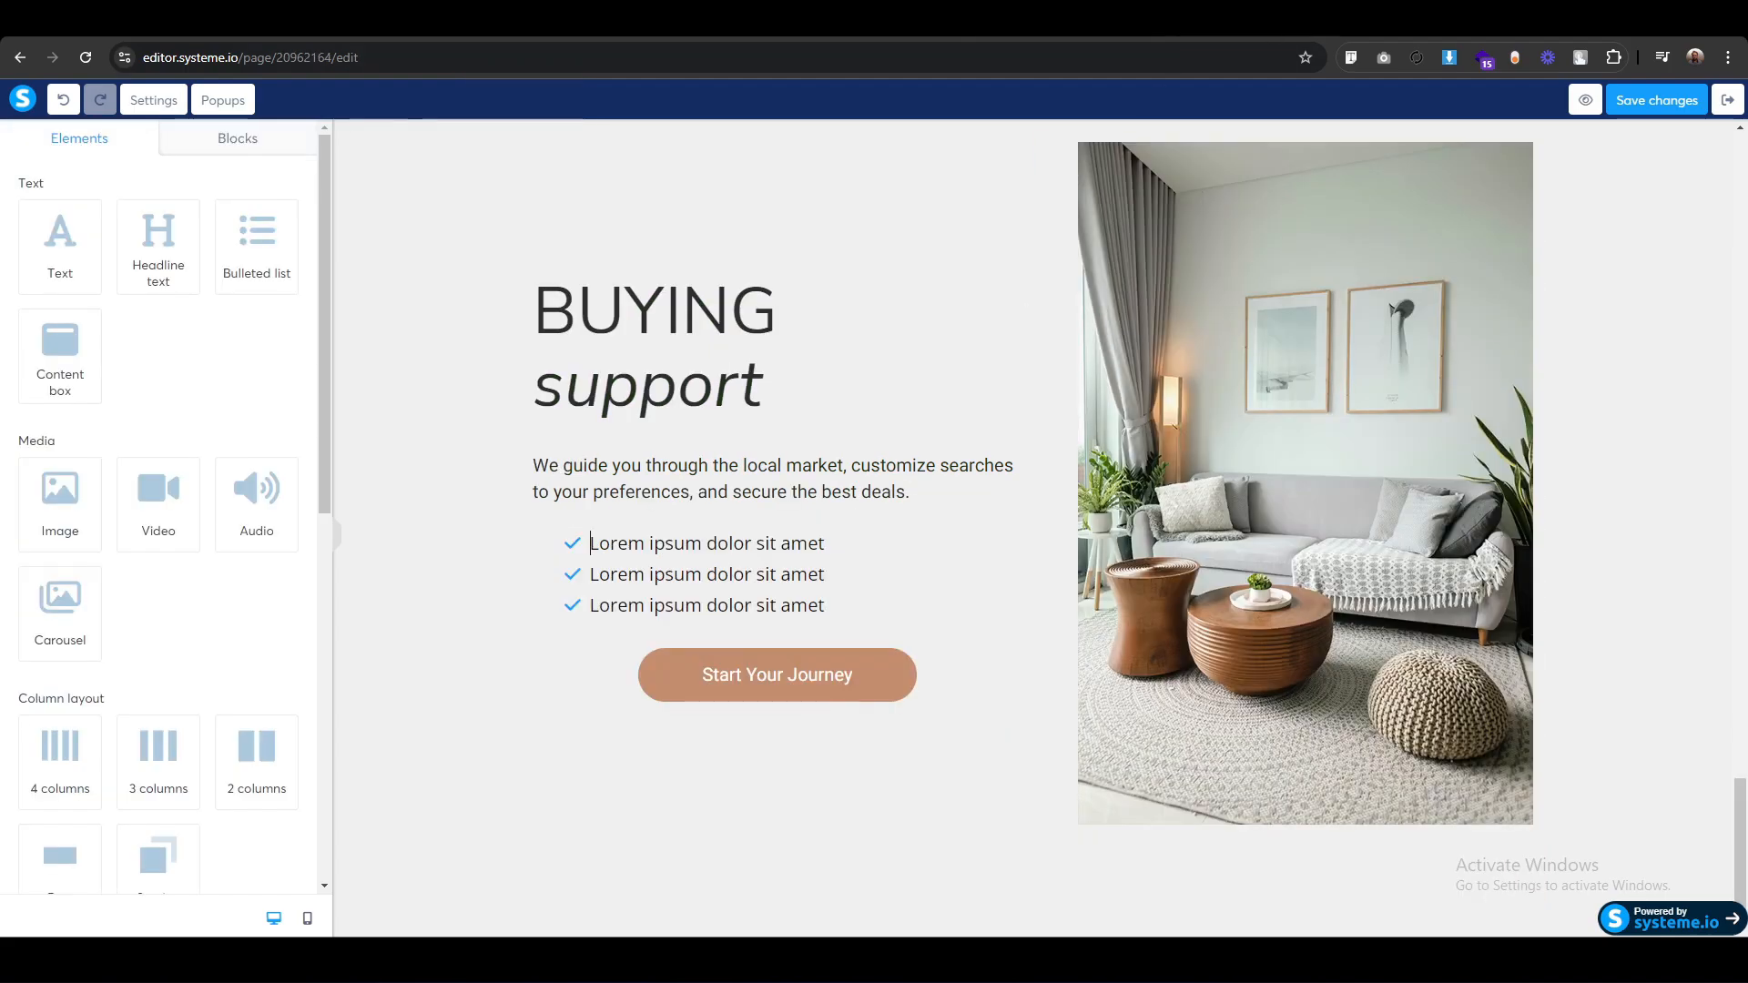
triple_click(692, 543)
key("ctrl+v")
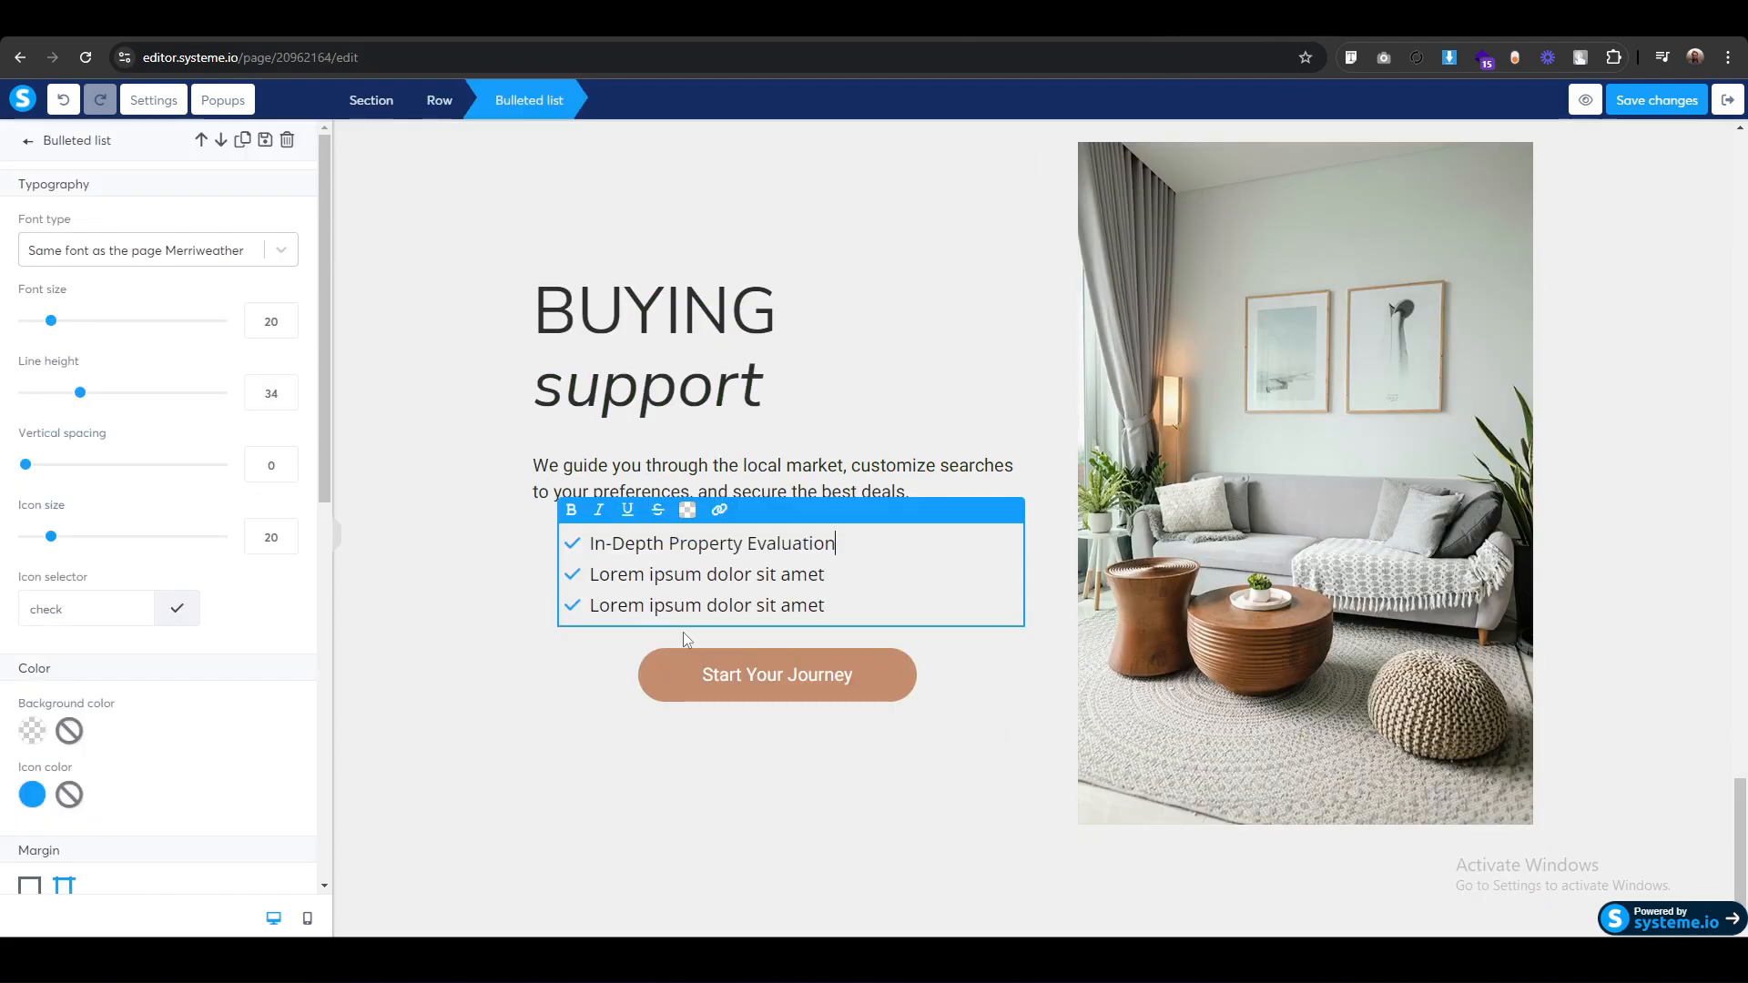
Replace the second bullet's placeholder text with "Personalized Investment Plans".
key("Down")
key("ctrl+shift+Left")
key("ctrl+shift+Left")
key("ctrl+shift+Left")
key("ctrl+shift+Left")
key("ctrl+shift+Left")
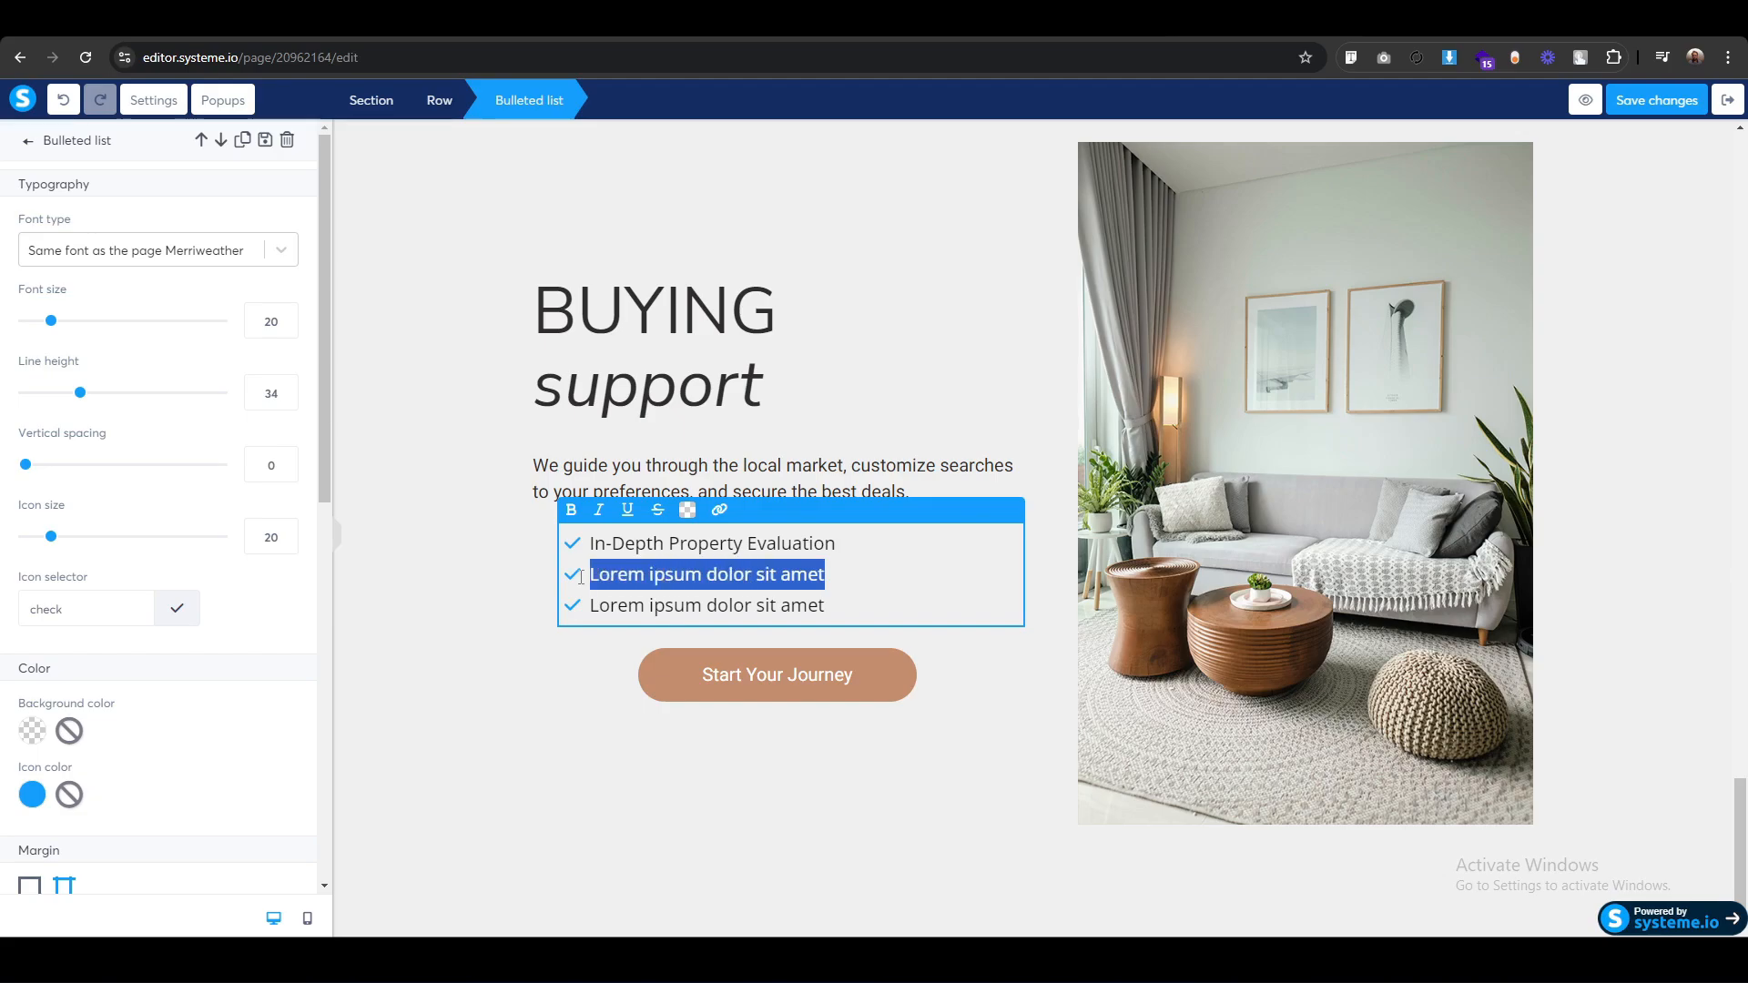
type("Personalized Investment Plans")
Change the third bullet to "Detailed Neighborhood Knowledge" and add a fourth bullet reading "Skilled Contract Negotiations".
left_click_drag(838, 605, 592, 614)
type("Detailed Neighborhood Knowledge")
key("Return")
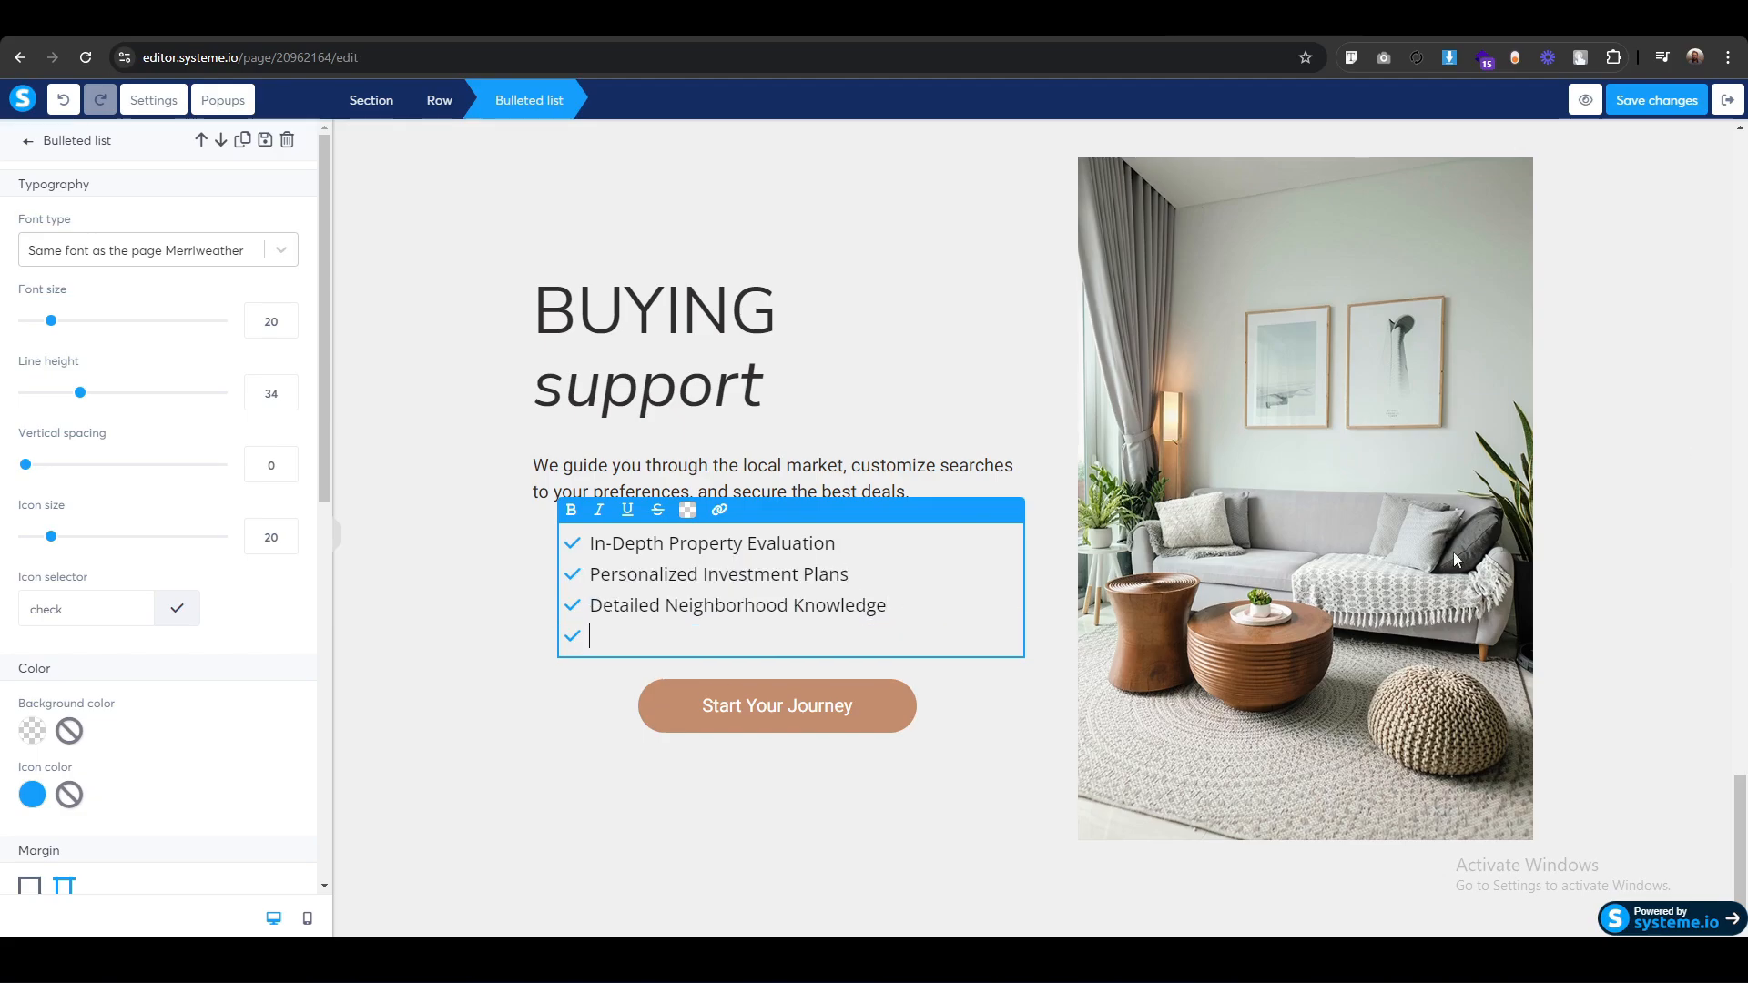
type("Skilled Contract Negotiations")
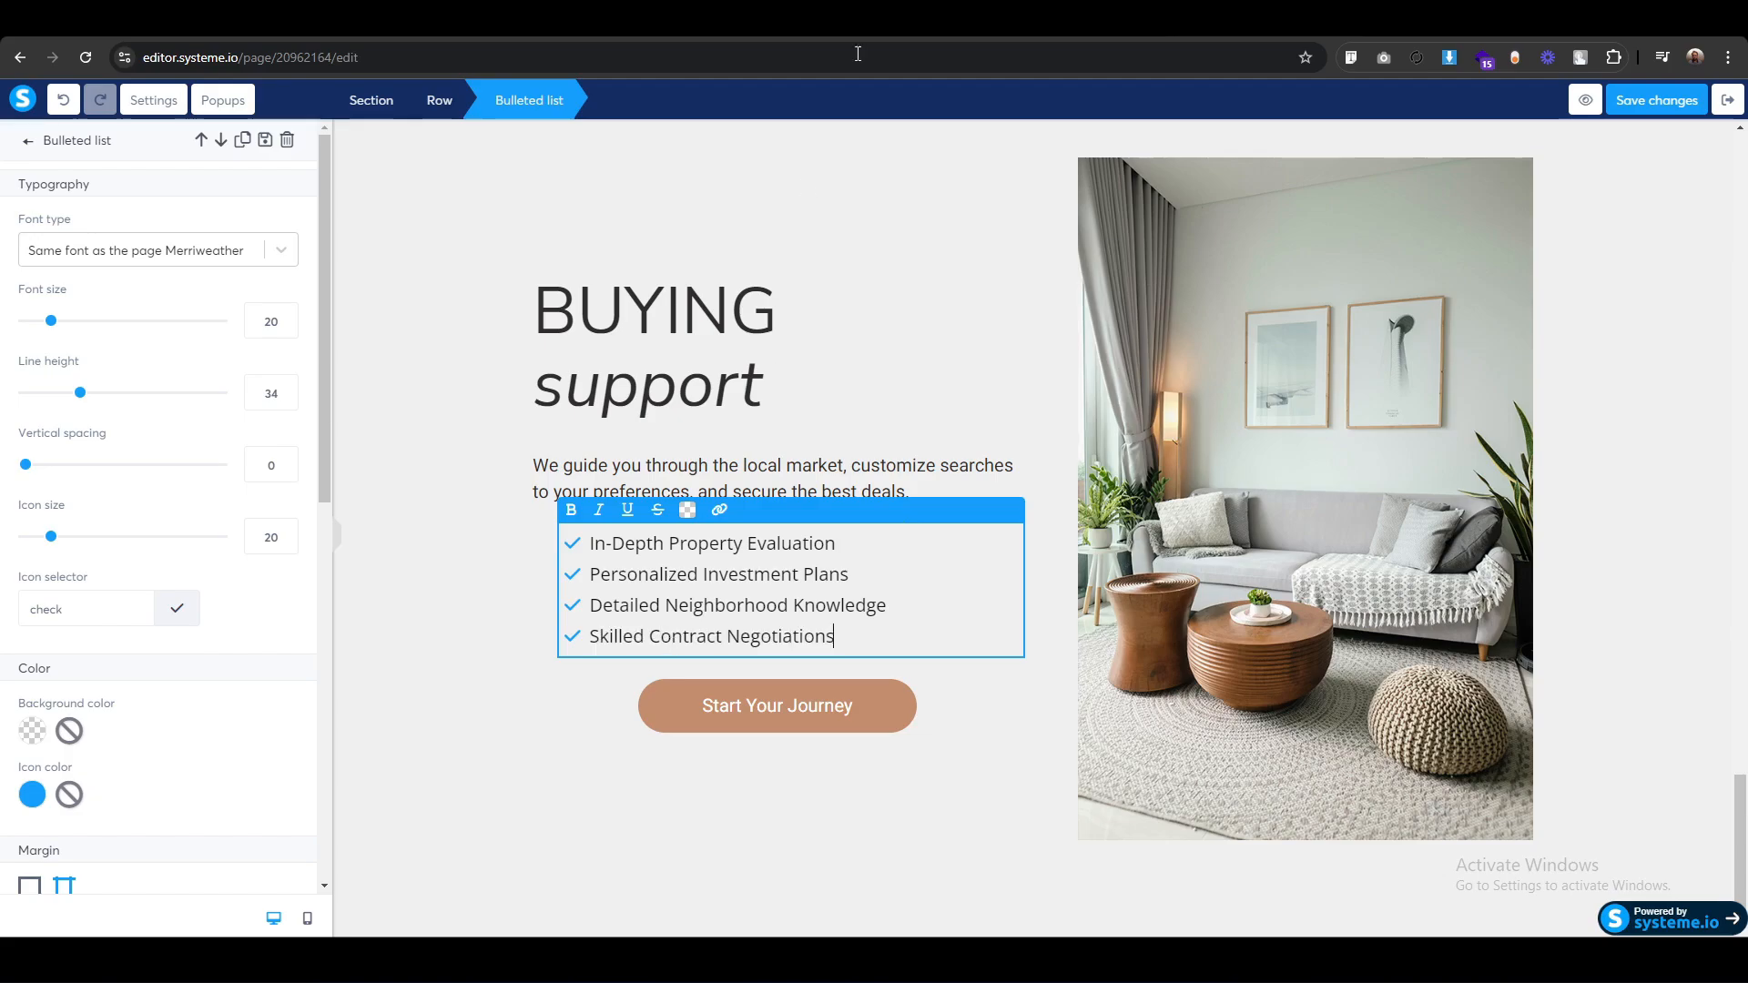
left_click(445, 456)
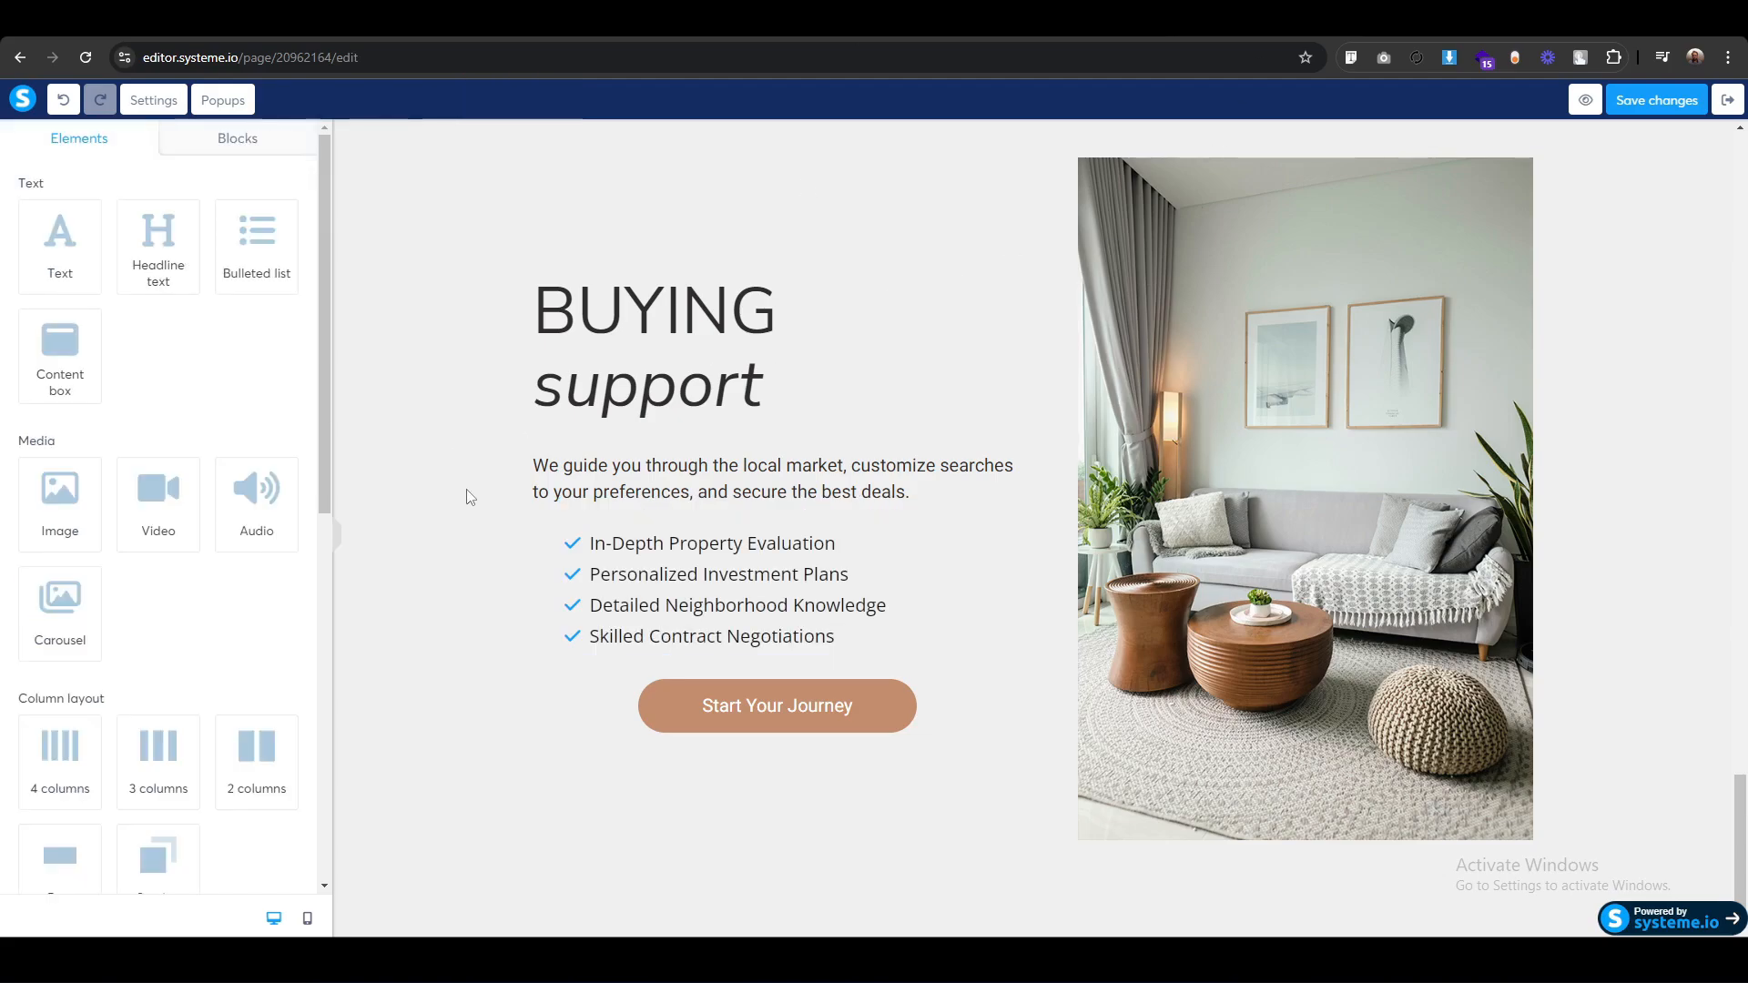
Set the icon color of the bulleted list's check marks to hex 302D2D.
left_click(598, 526)
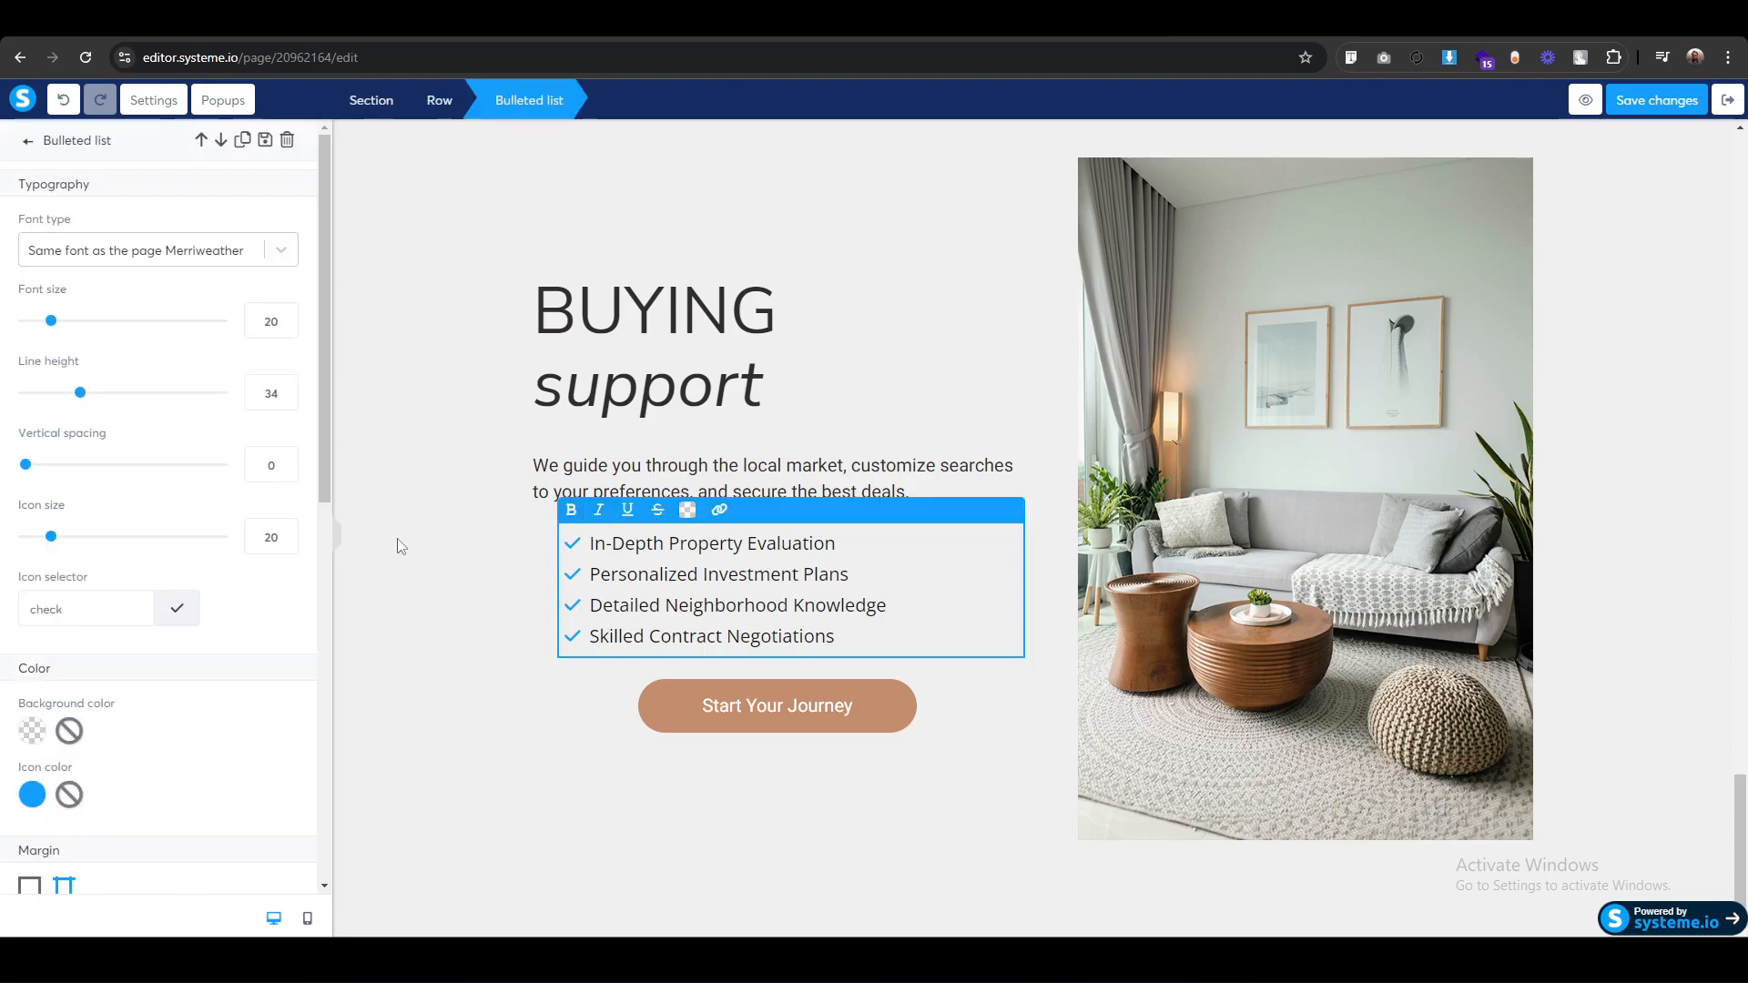
left_click(31, 795)
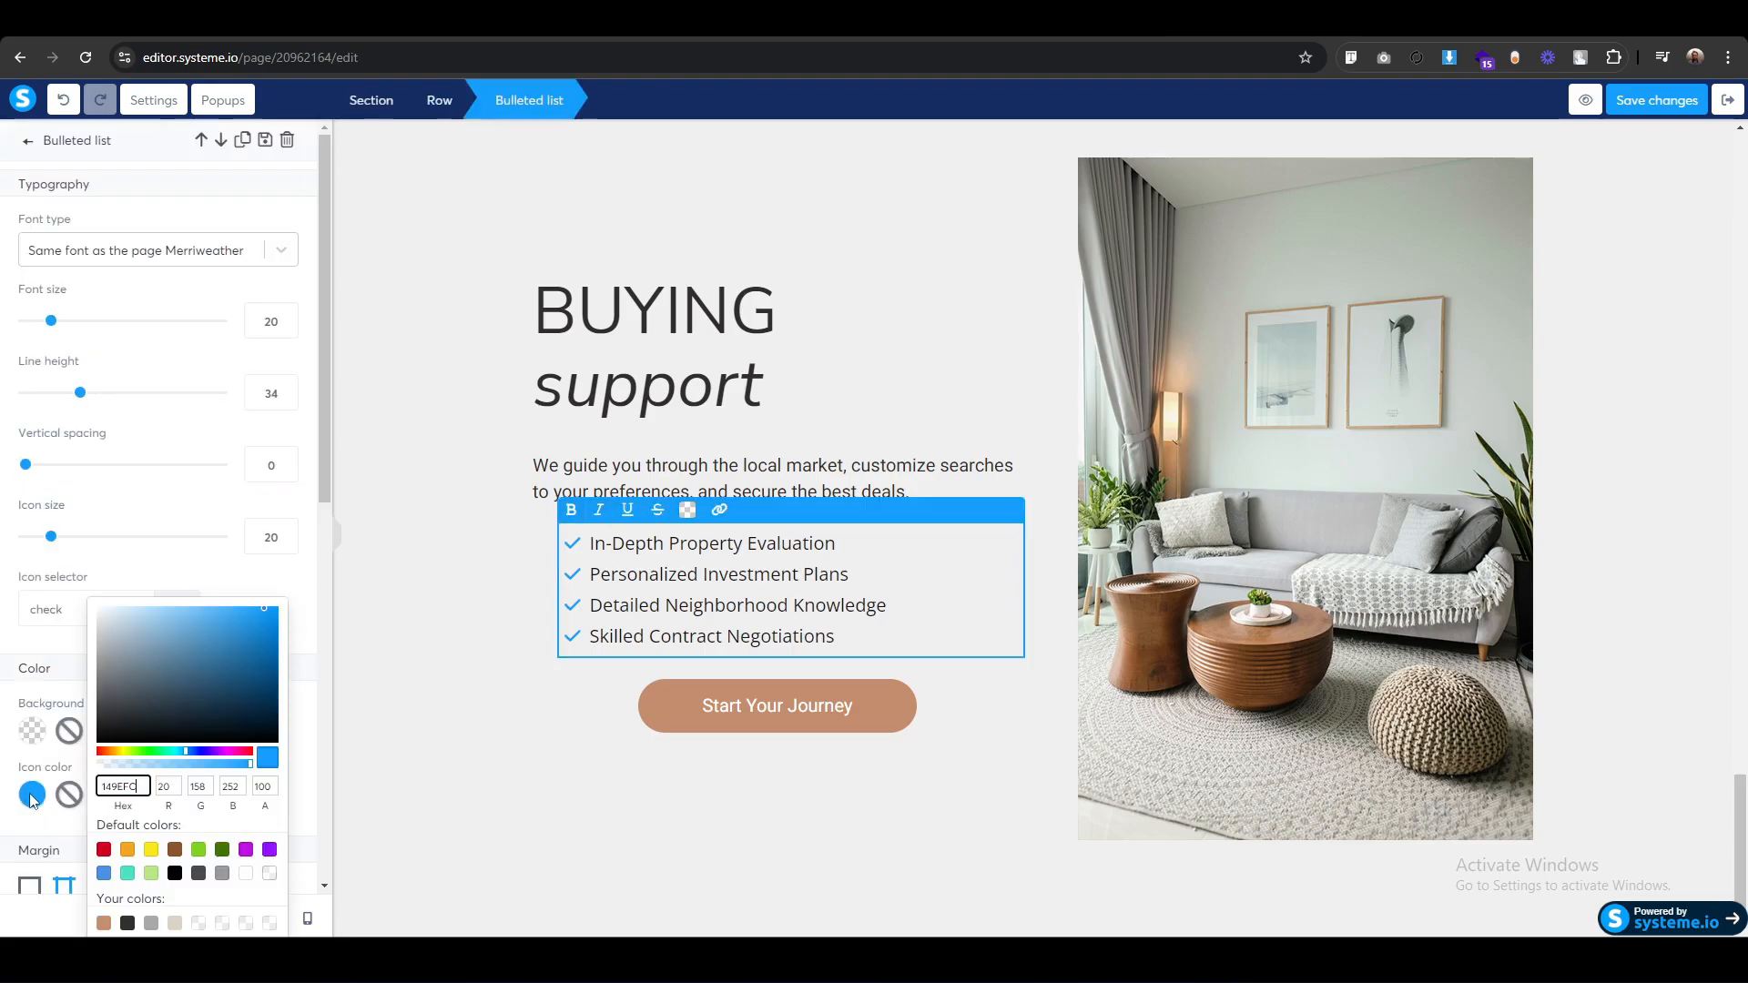
double_click(101, 781)
type("302D2D")
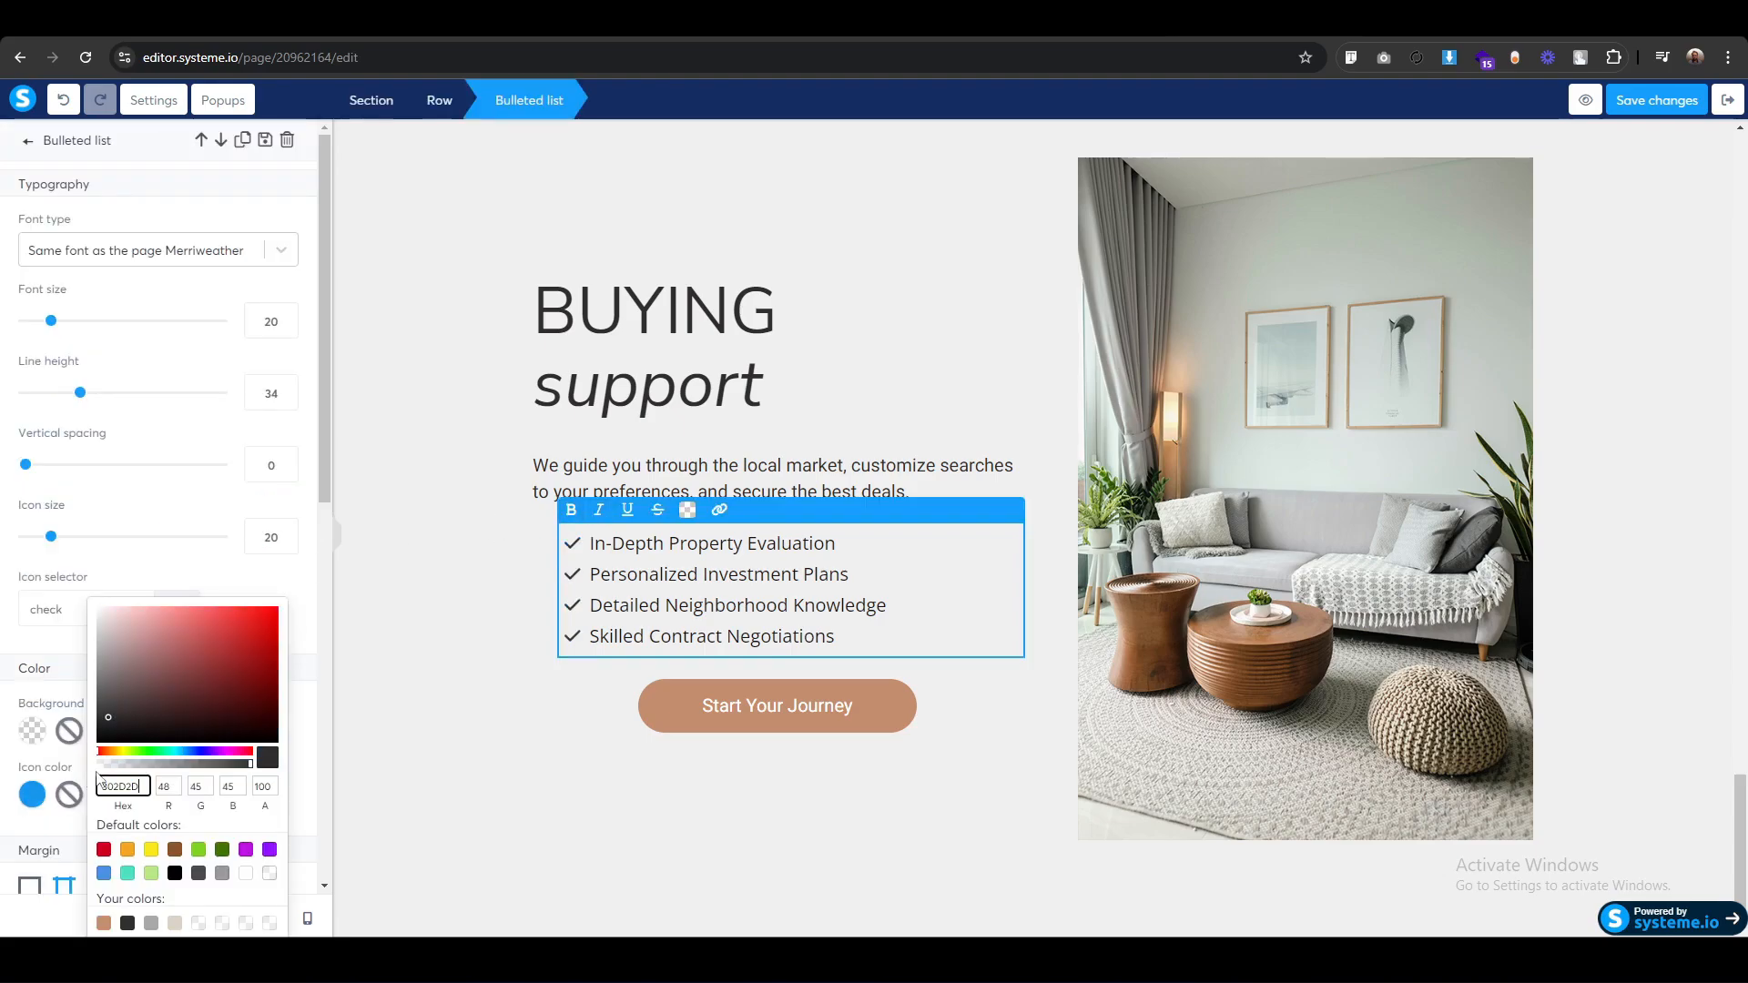
left_click(3, 754)
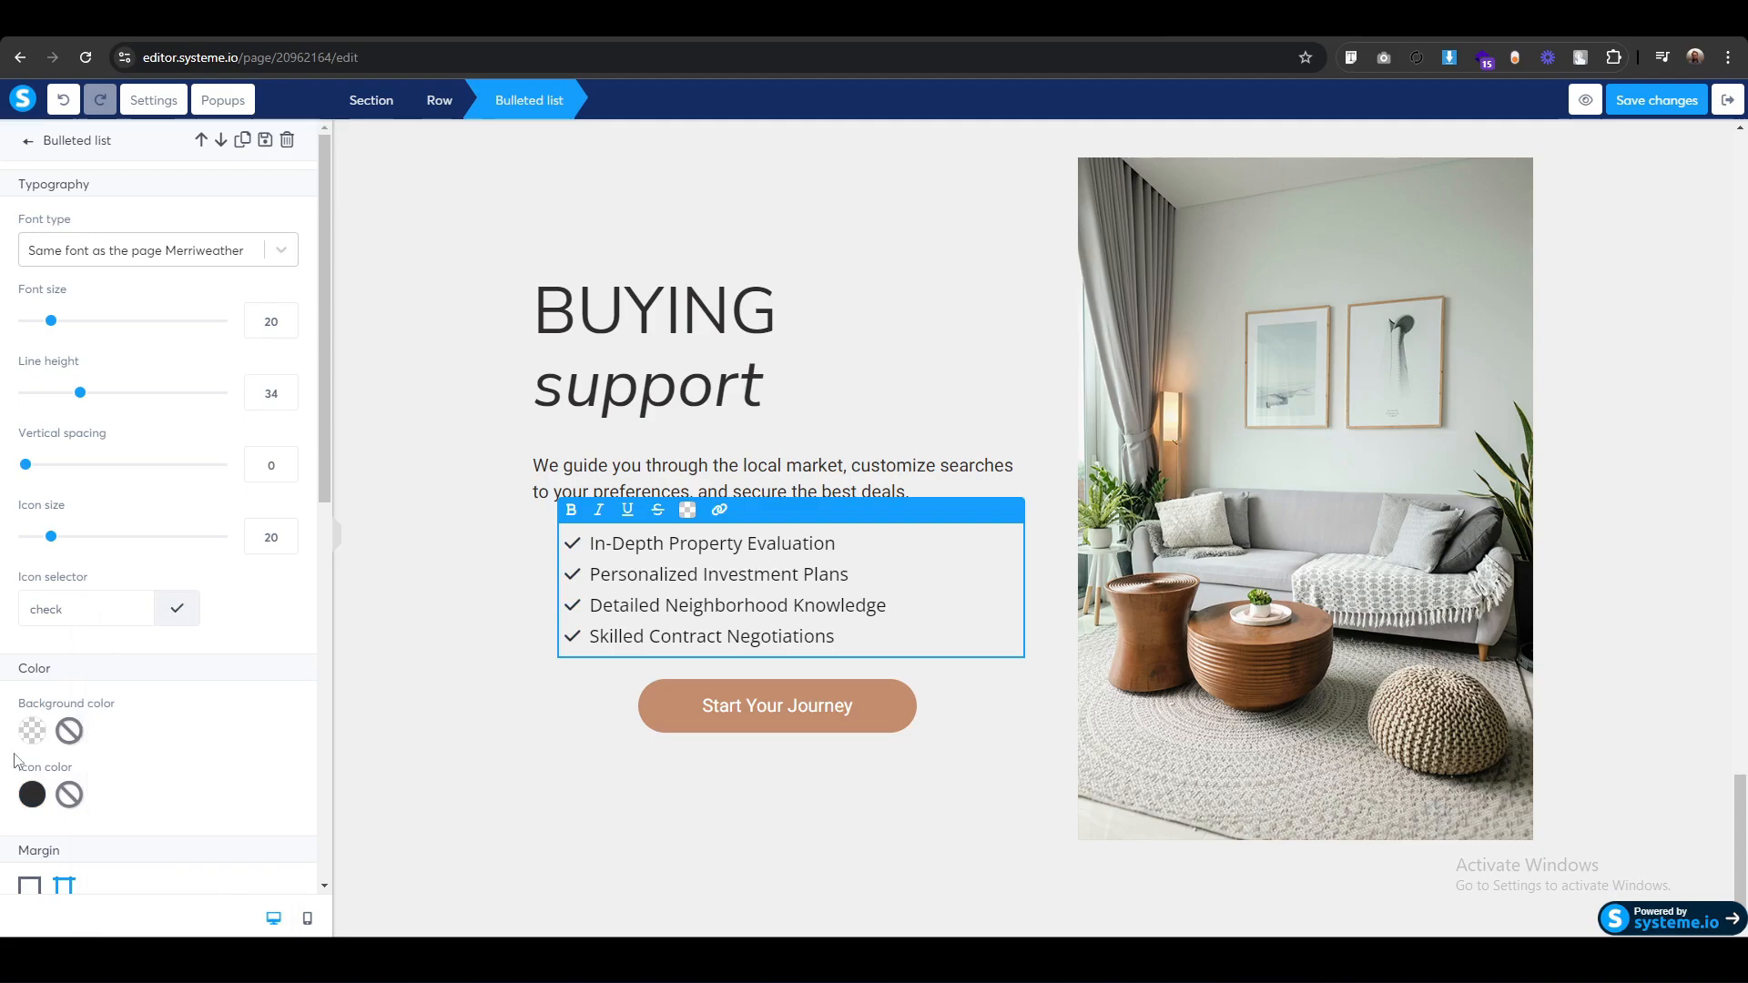
scroll(130, 765, "down", 7)
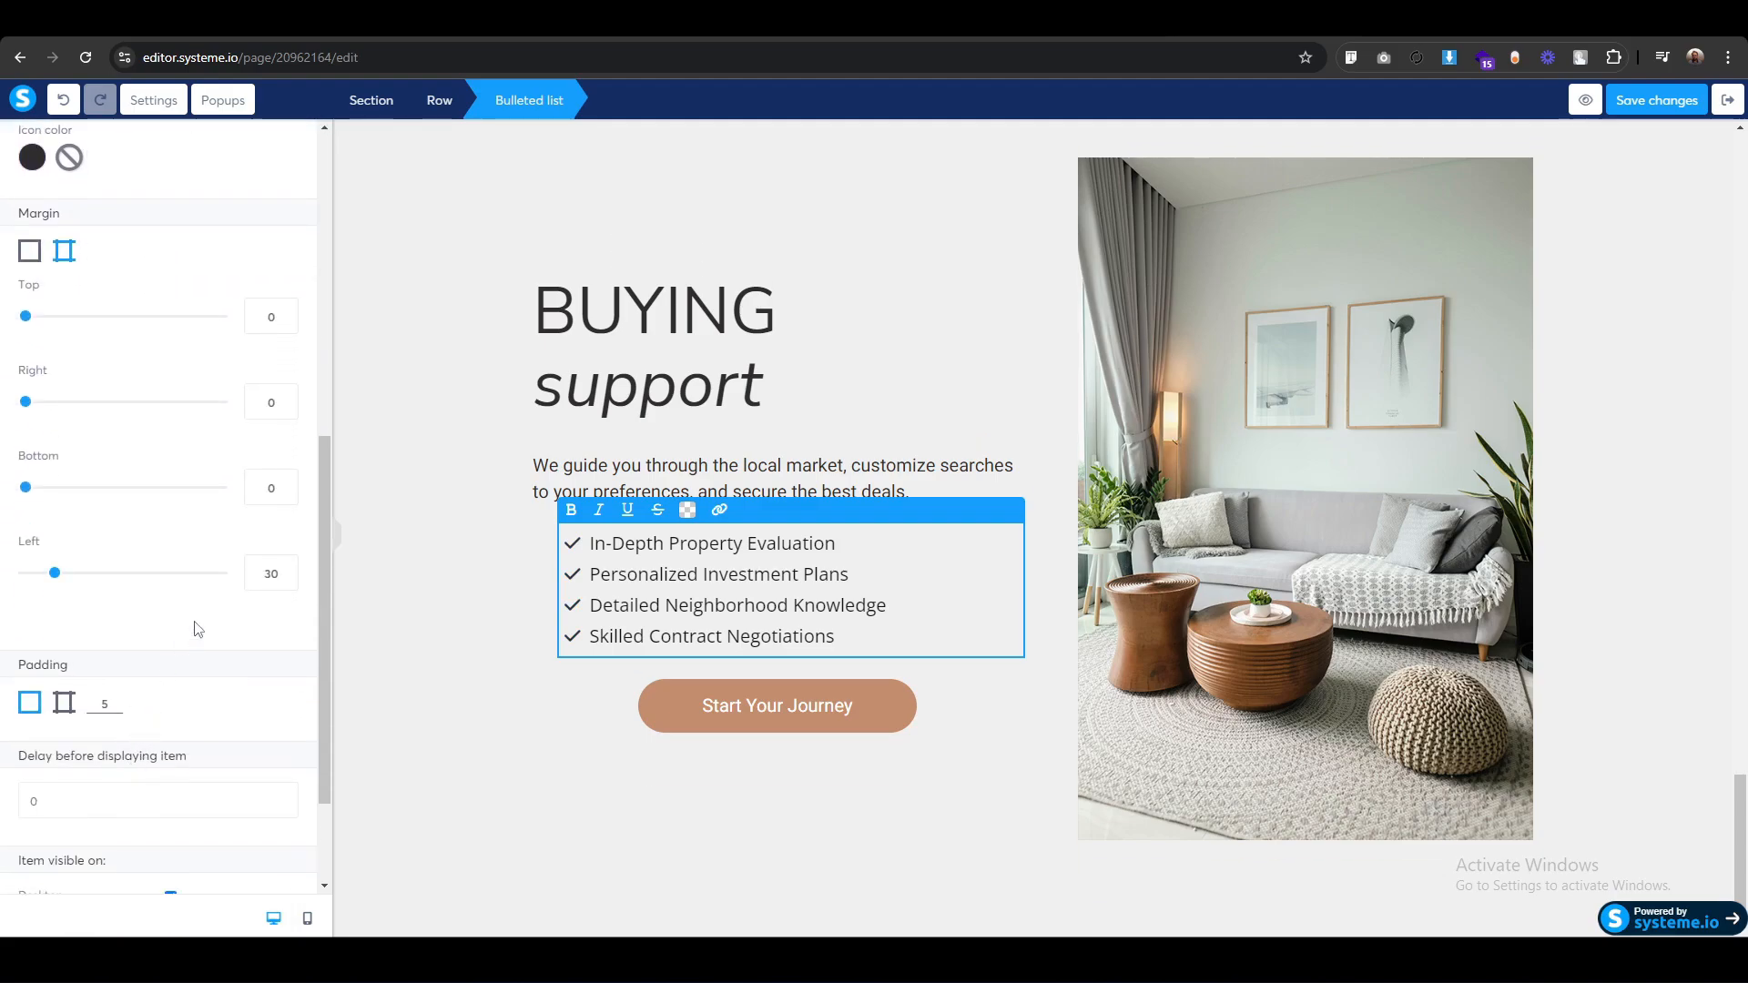
Set the bulleted list's left margin to 0 and its font to the Google font Heebo.
double_click(271, 571)
type("0")
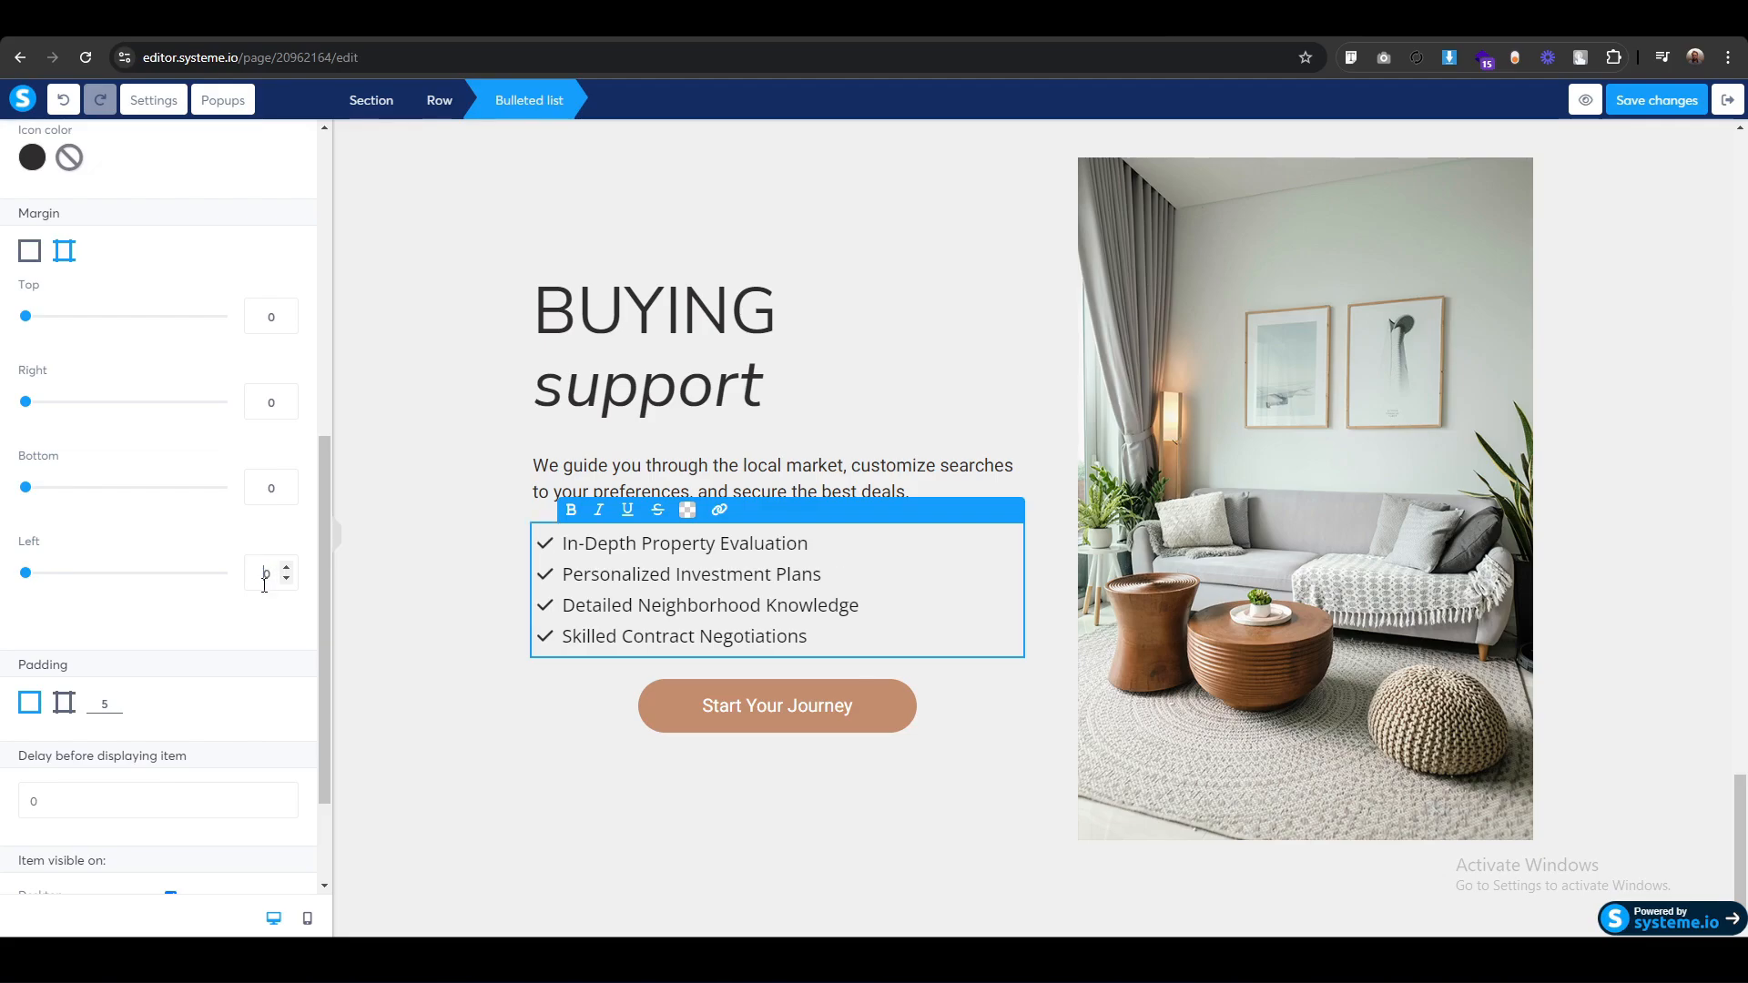
scroll(3, 698, "up", 7)
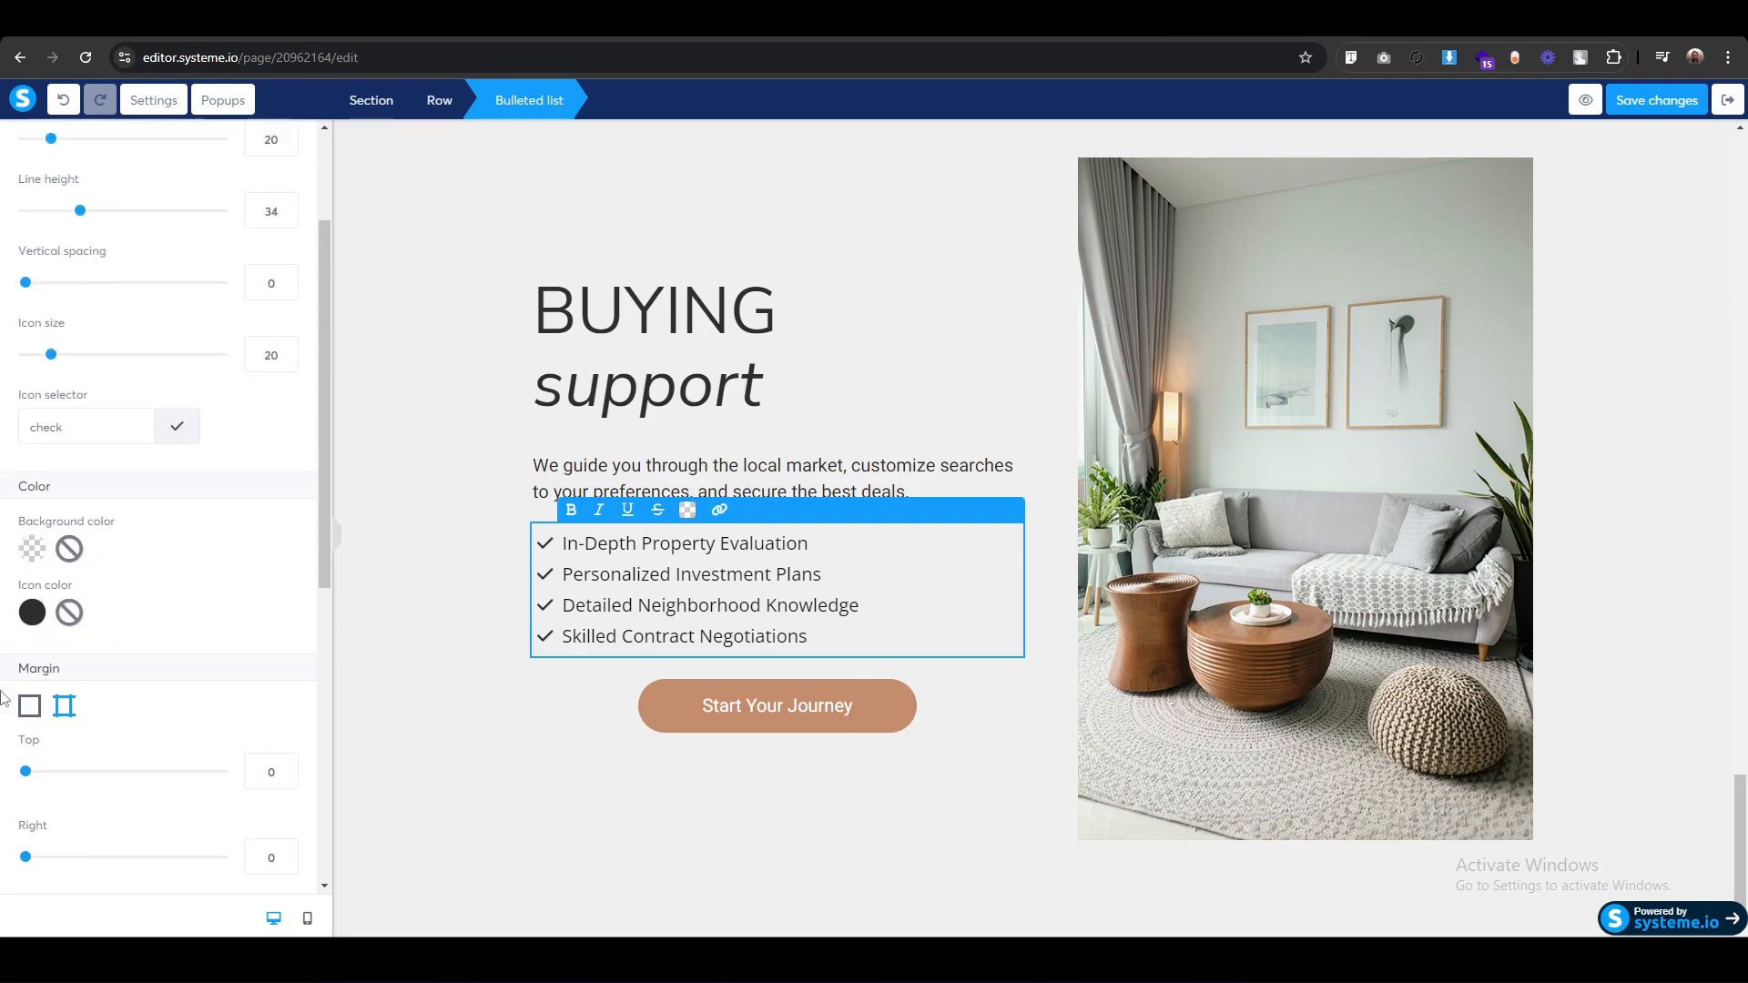
left_click(125, 252)
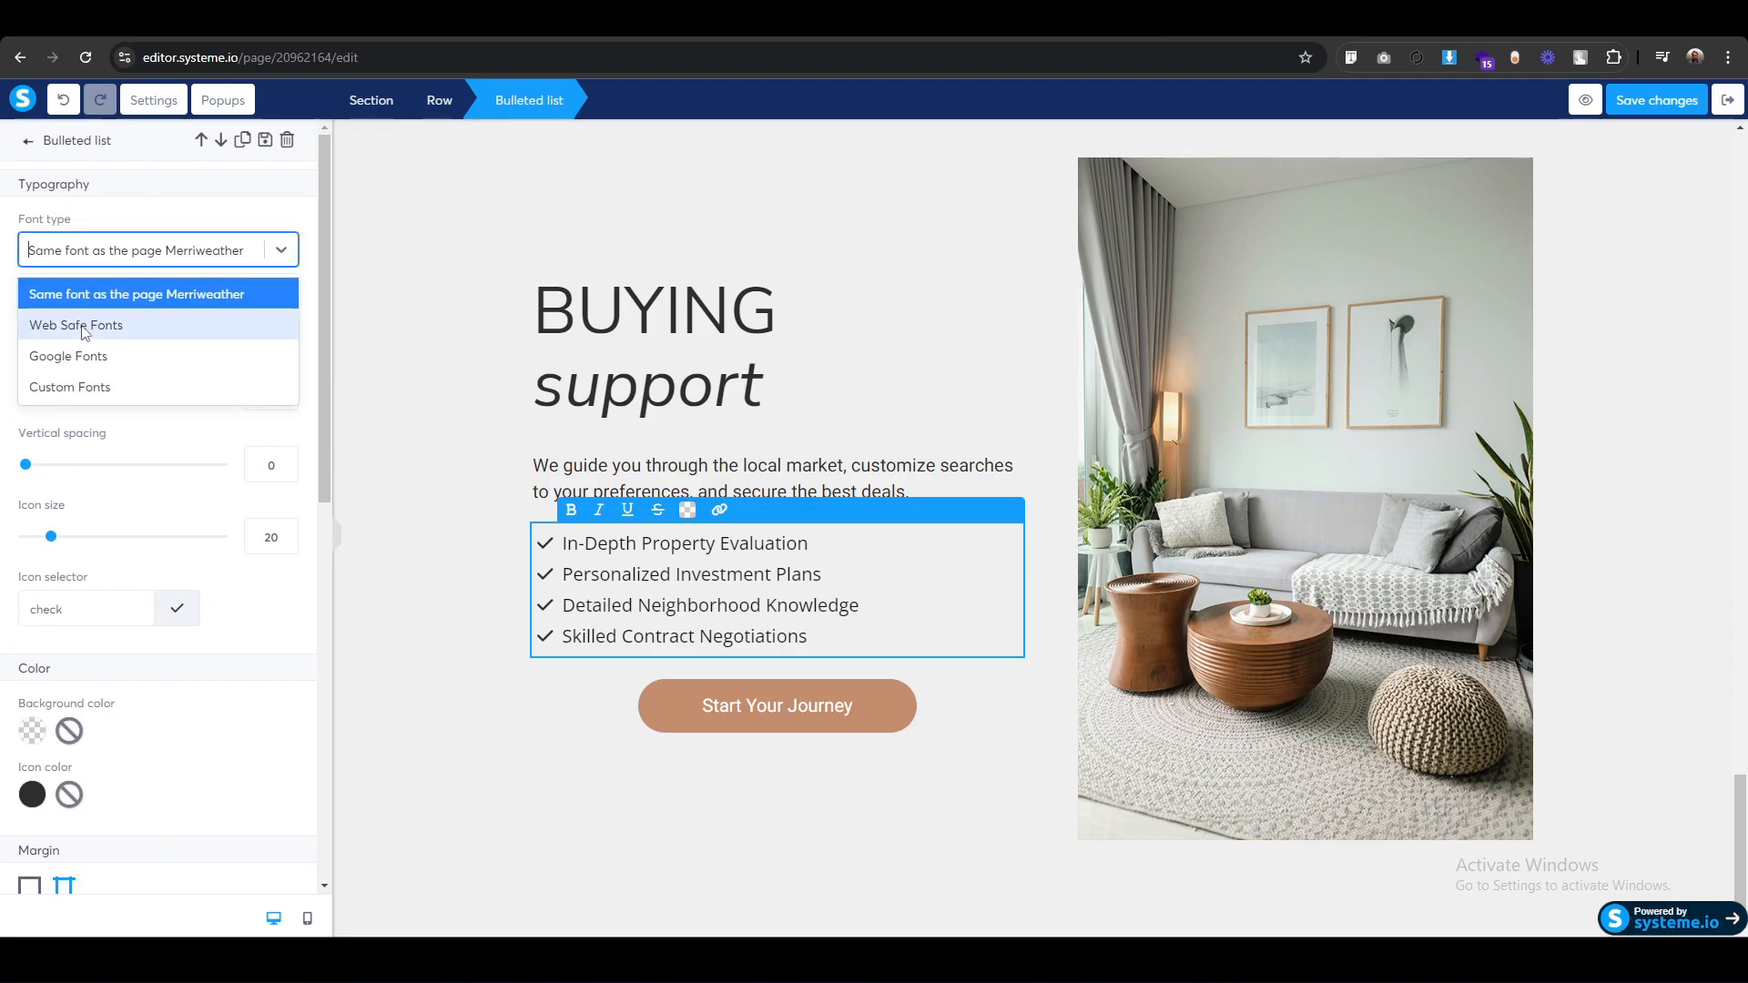
left_click(64, 355)
left_click(87, 298)
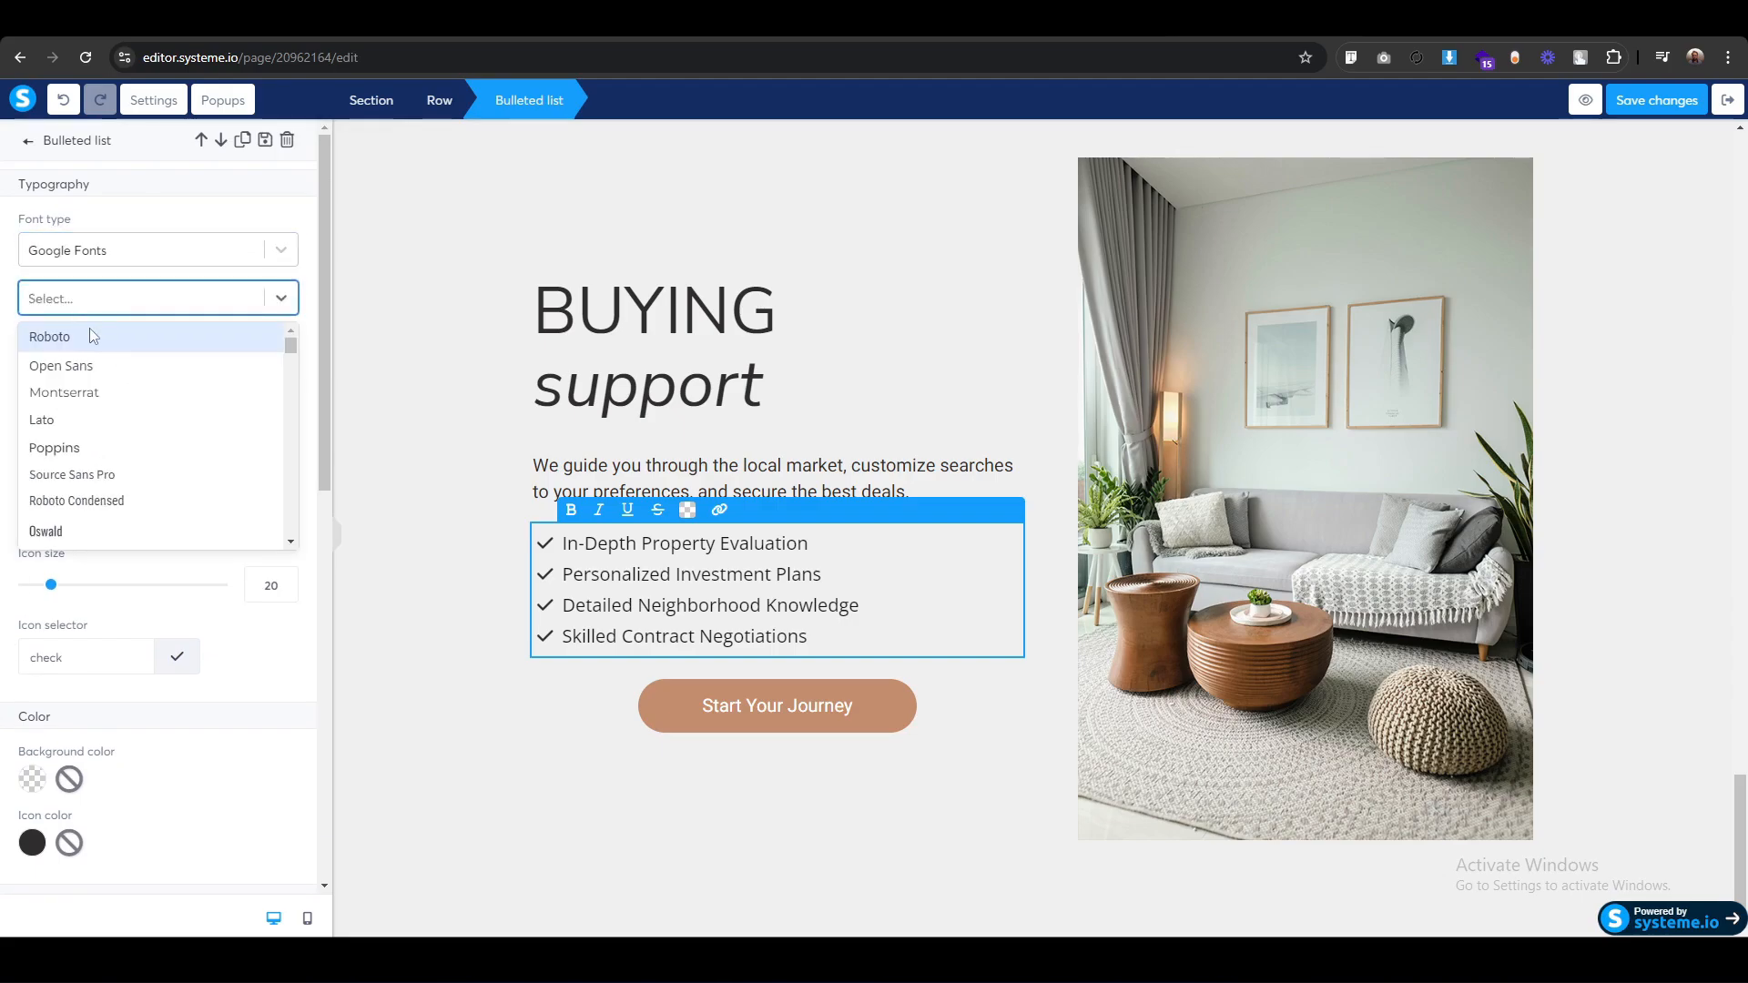
type("Hee")
left_click(90, 334)
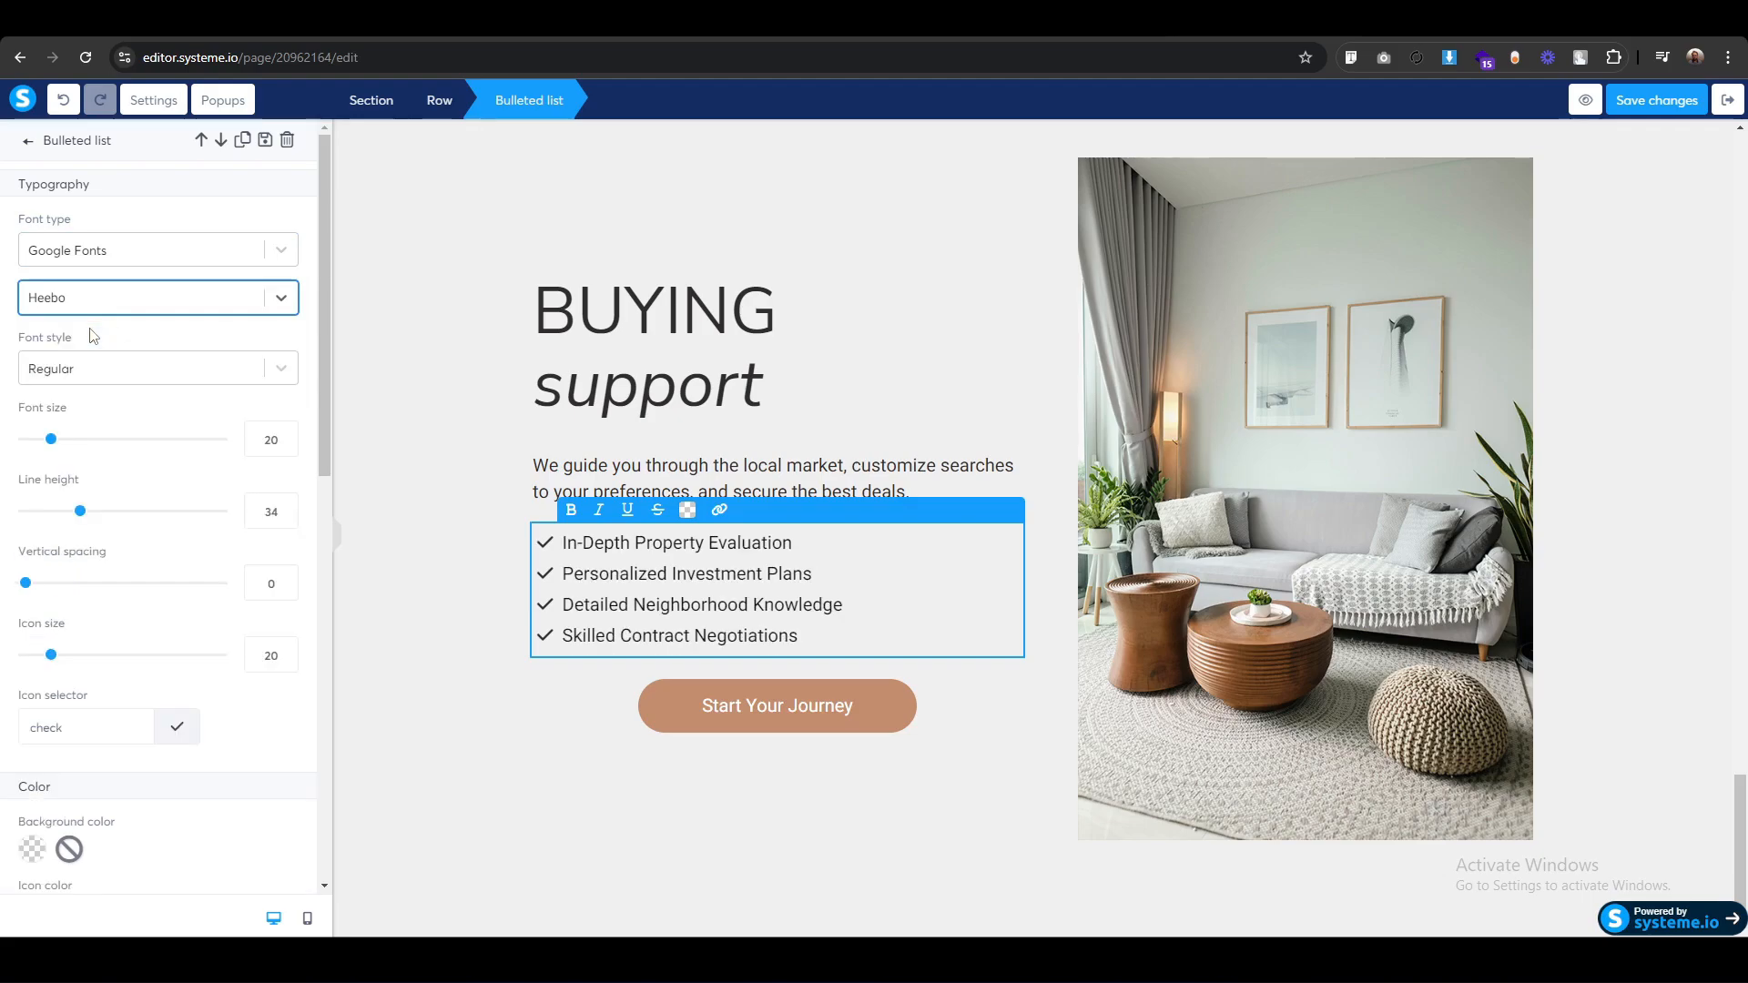
Set the vertical spacing between the items of the bulleted list to 10.
left_click(753, 607)
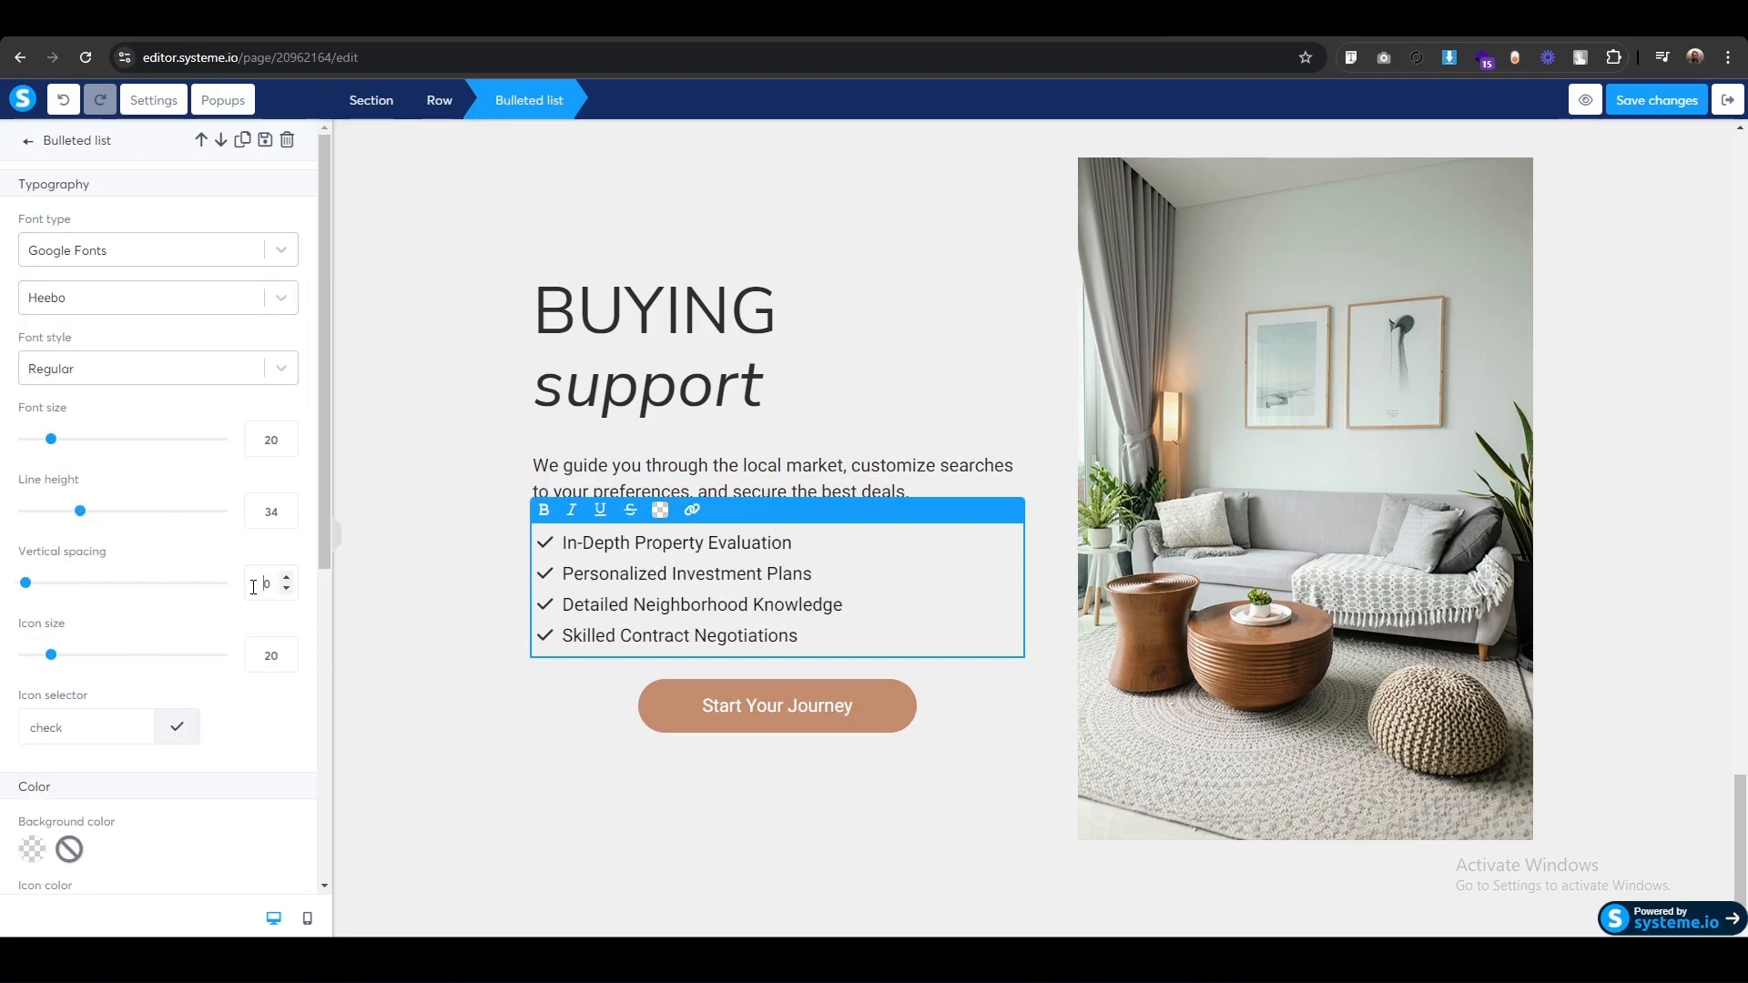
type("1")
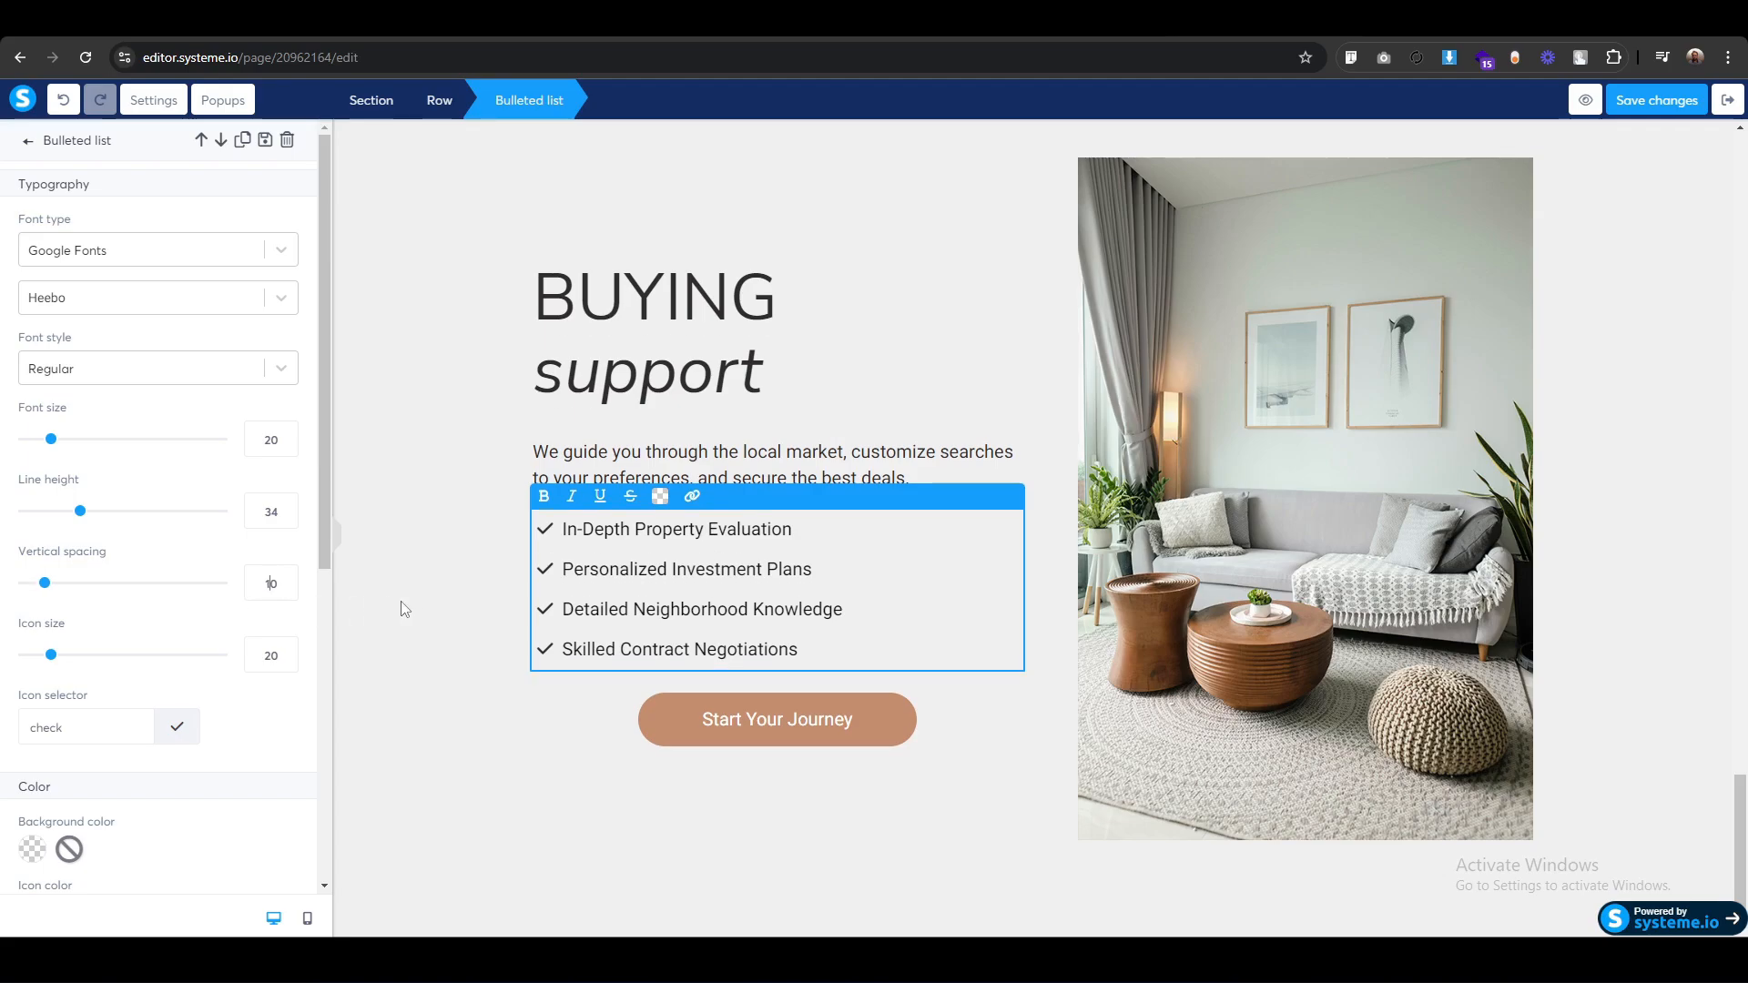
left_click(401, 600)
Set the top and bottom padding of the paragraph under the "BUYING support" headline to 10 each.
left_click(728, 464)
scroll(234, 679, "down", 3)
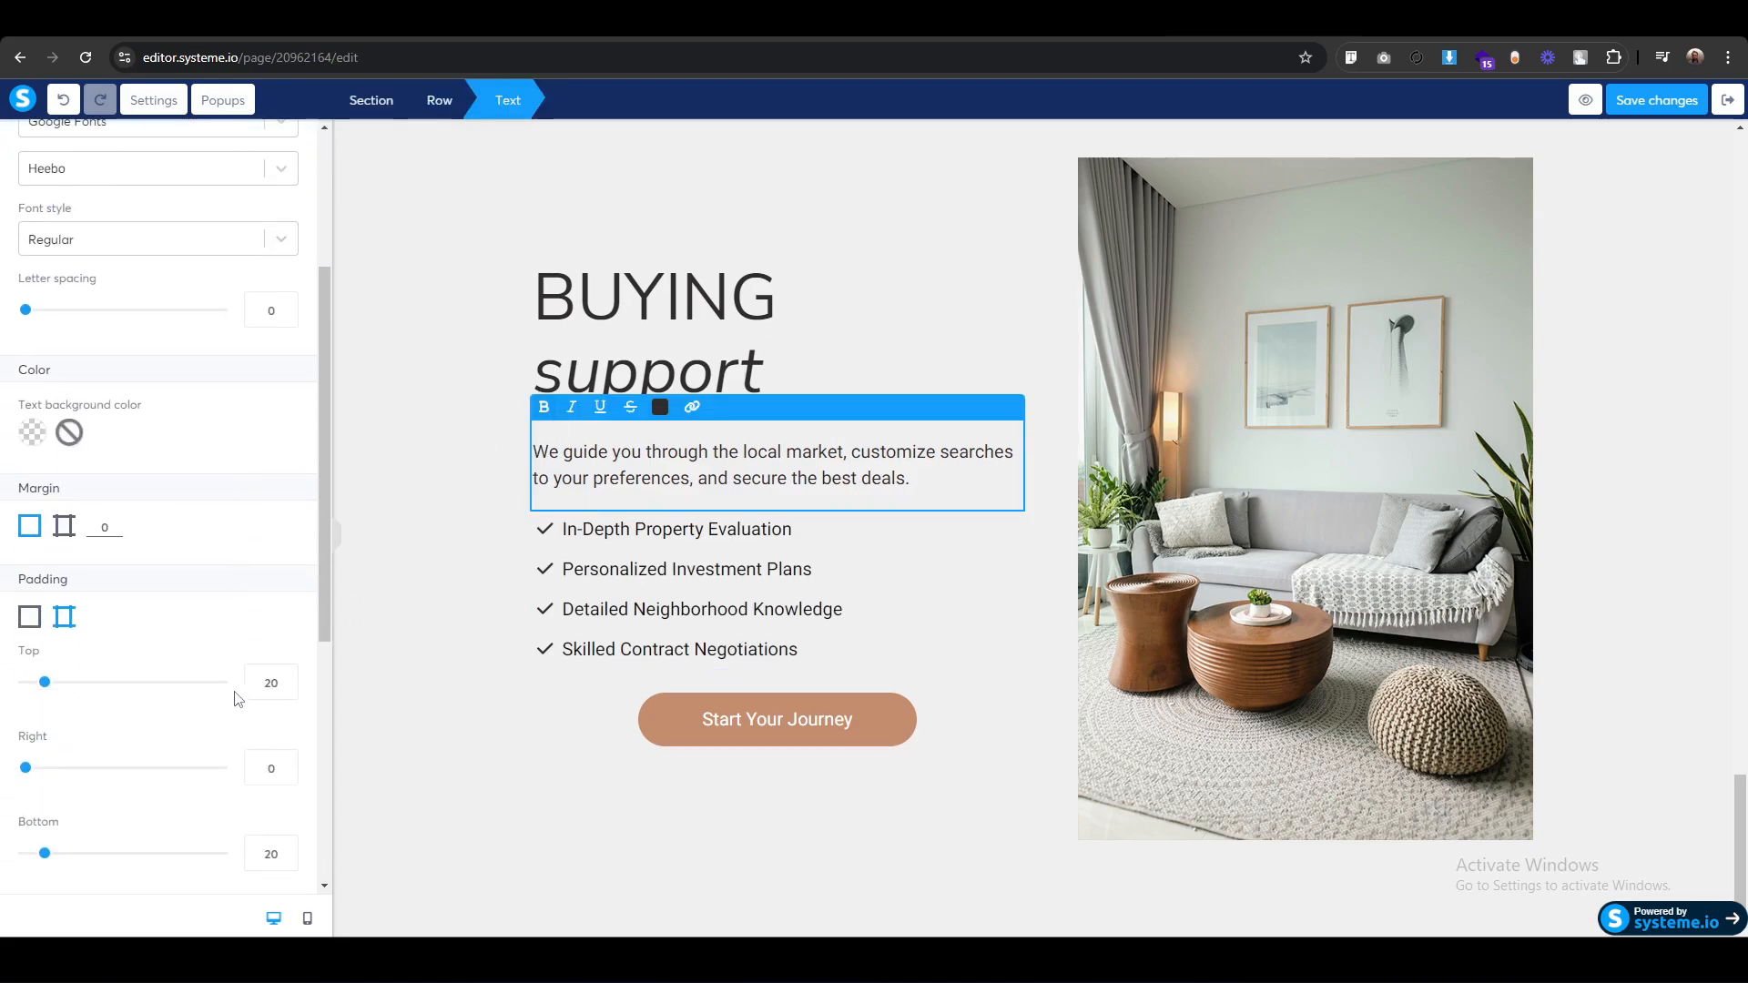
left_click_drag(271, 683, 219, 694)
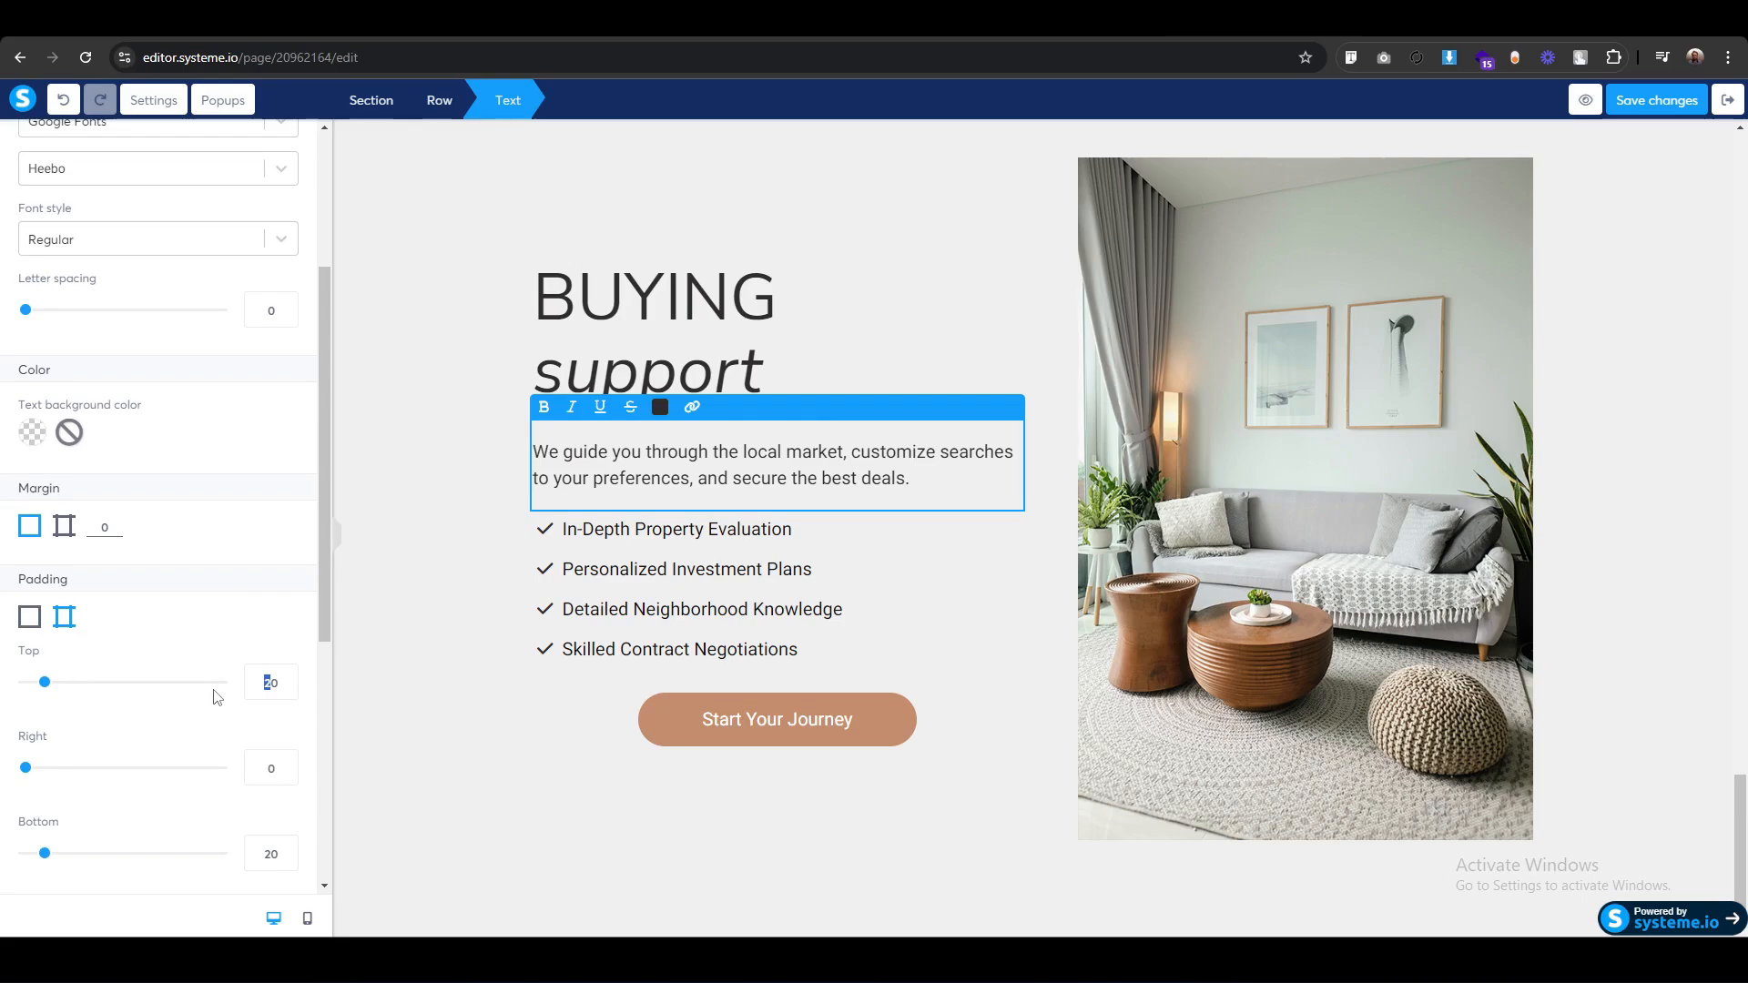
type("1")
left_click_drag(262, 858, 176, 858)
type("1")
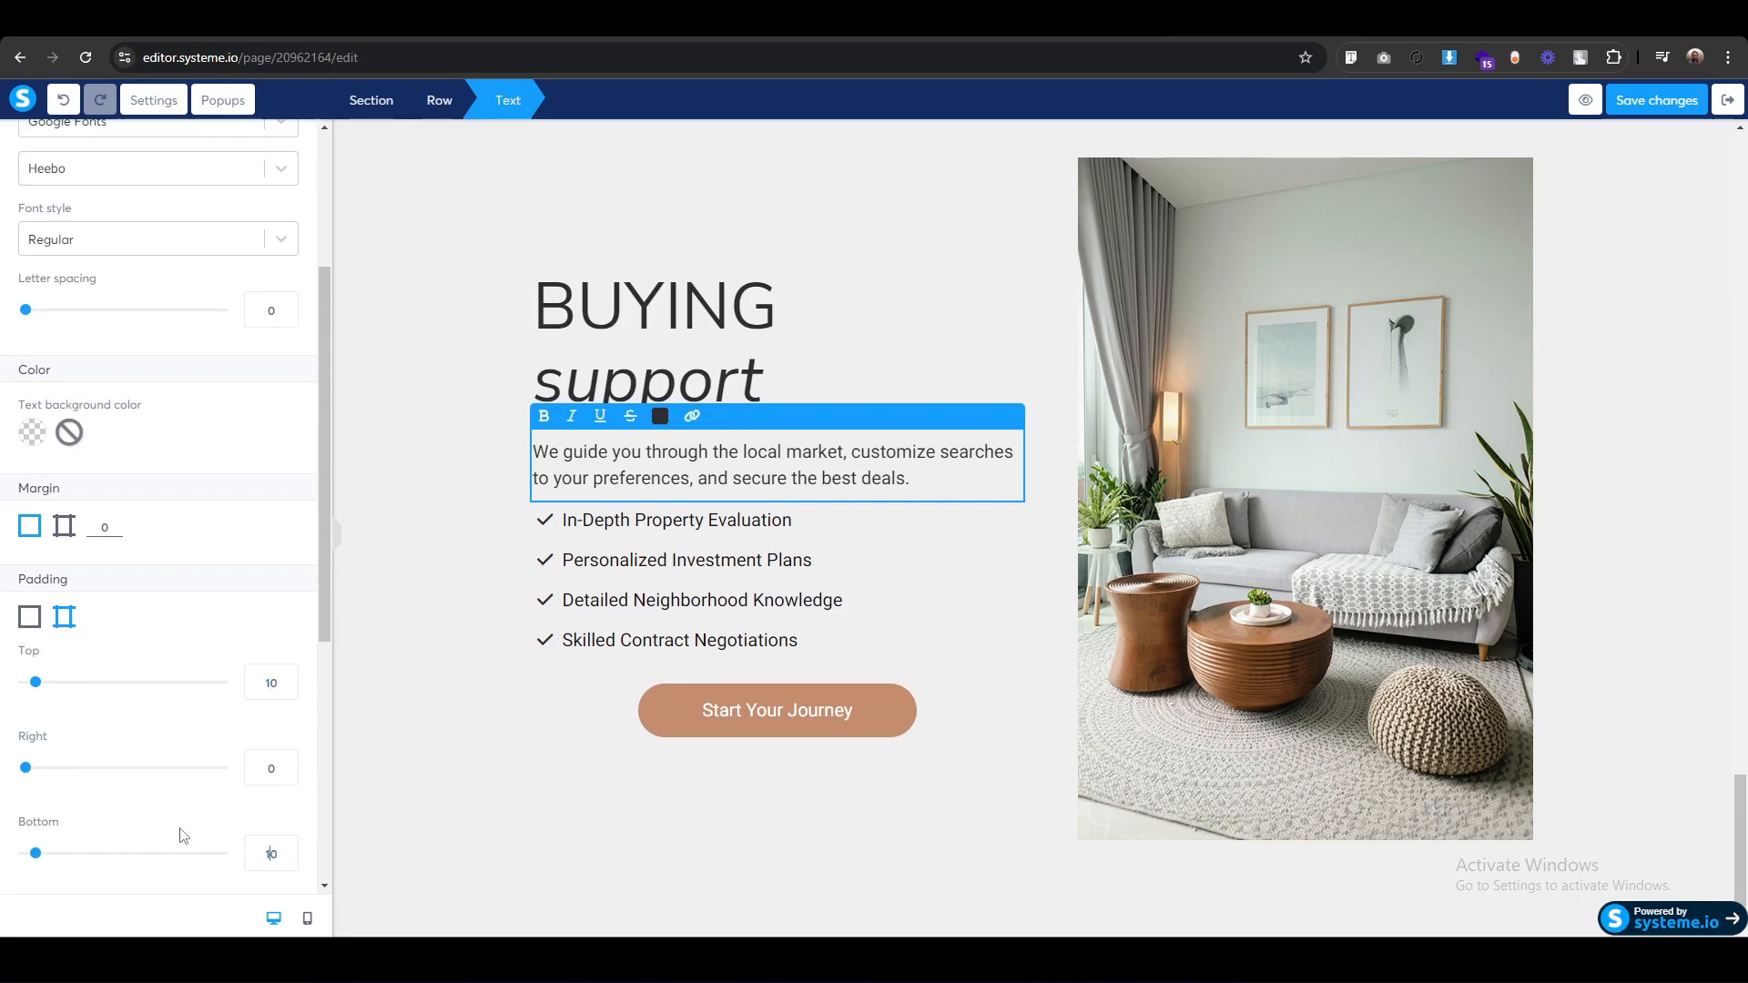
left_click(398, 668)
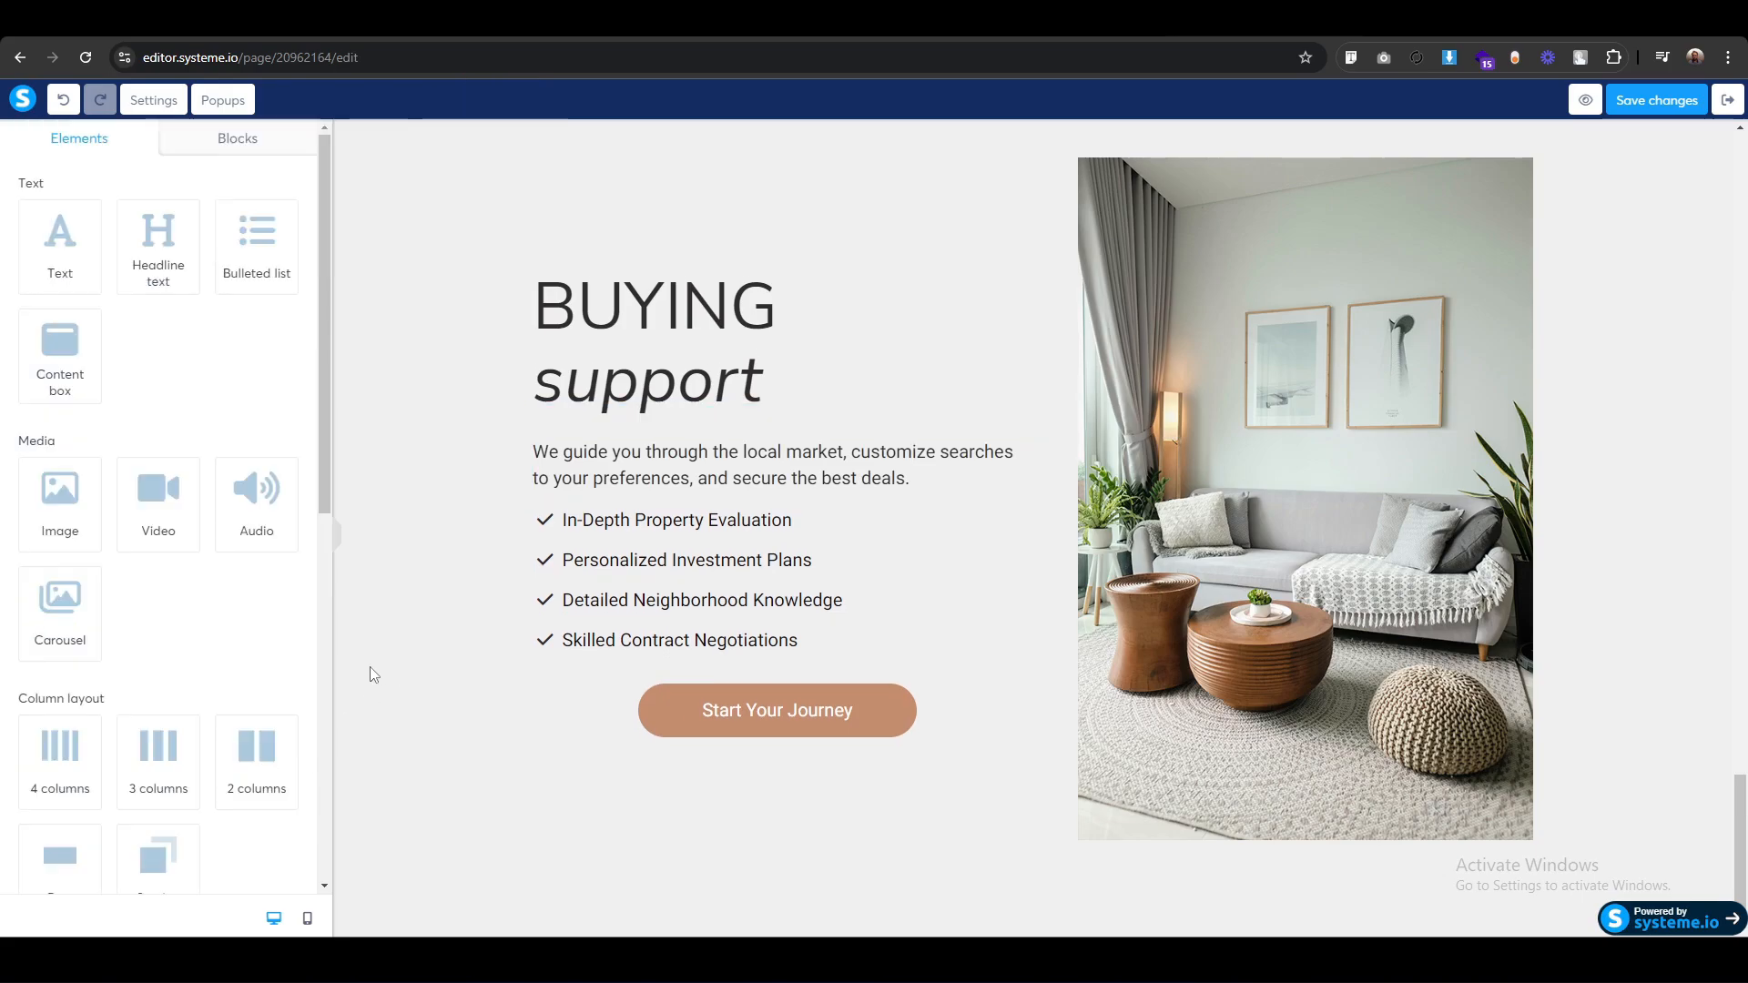
Left-align the "Start Your Journey" button below the list and remove its background color.
left_click(548, 677)
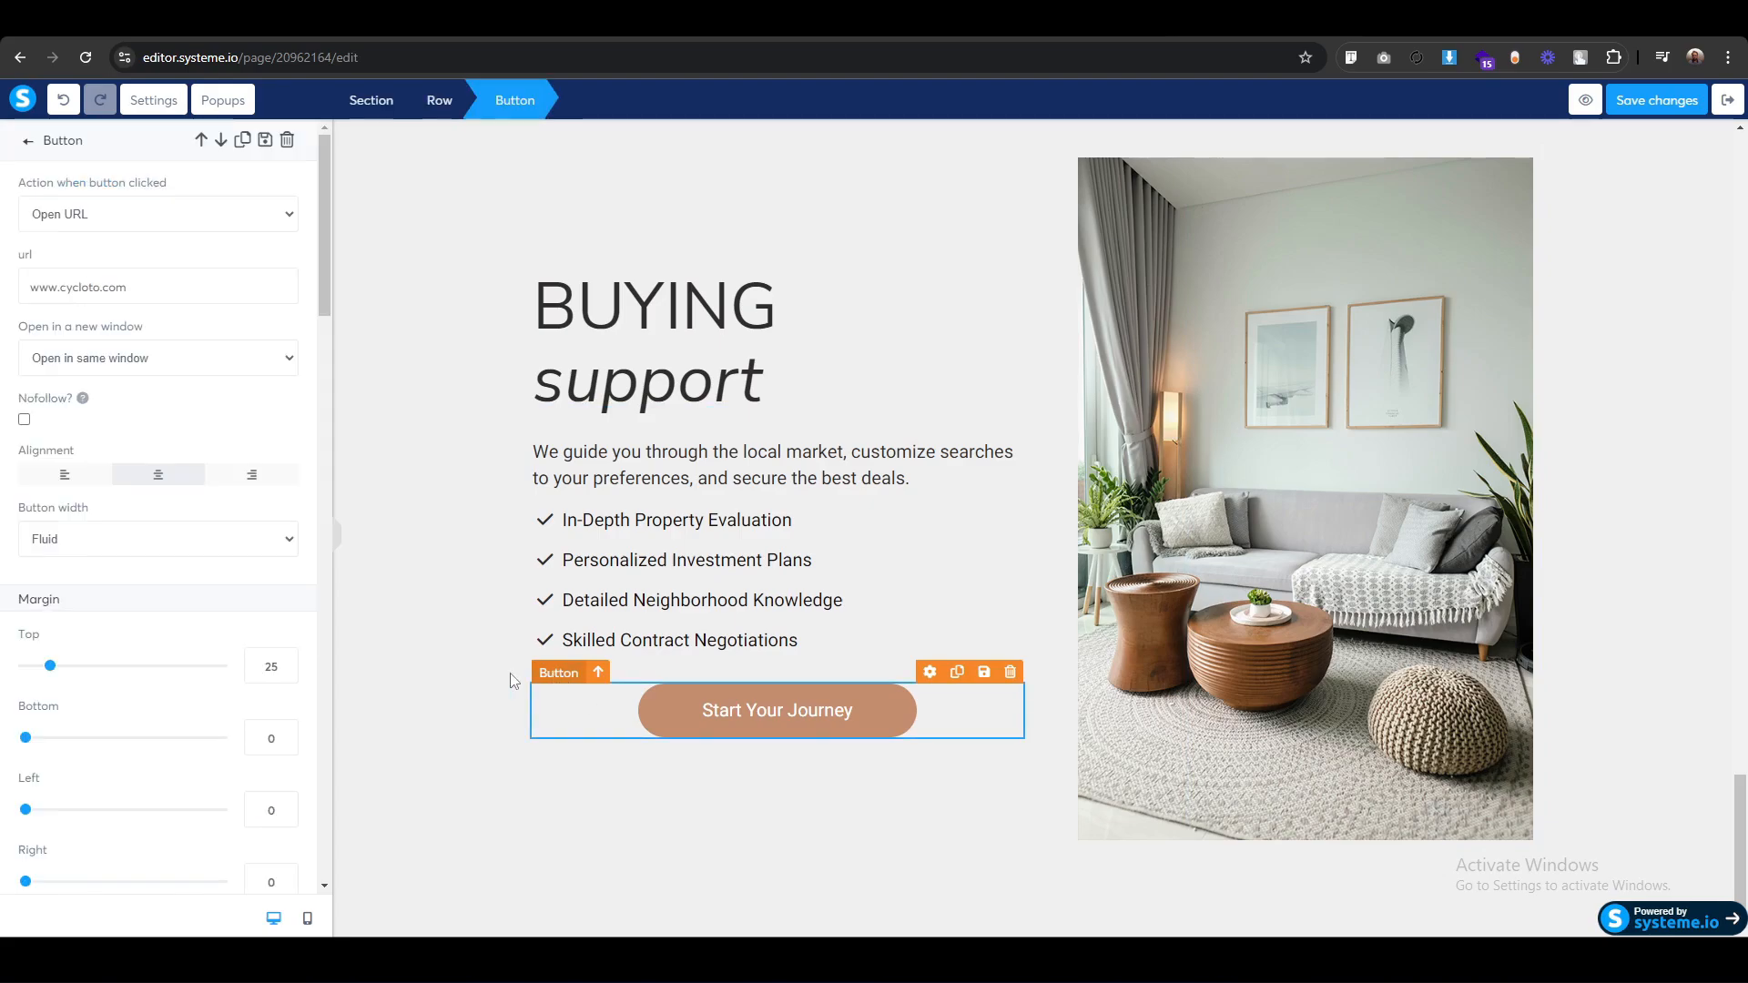
left_click(64, 477)
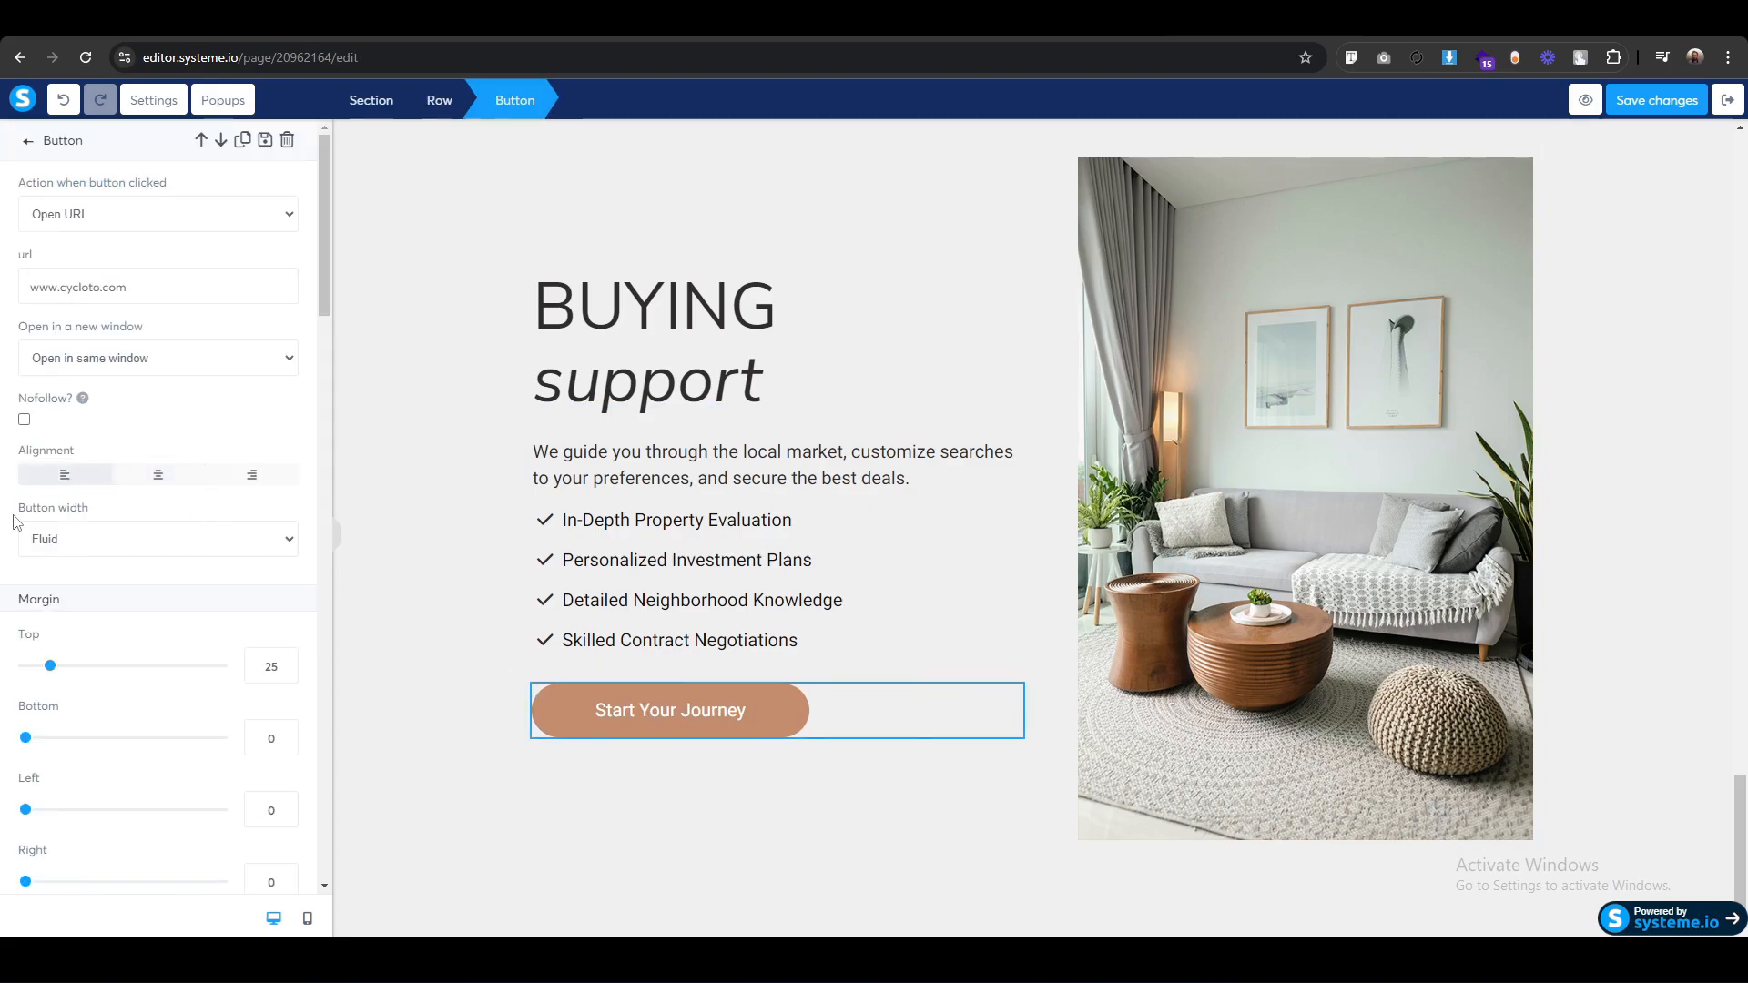
scroll(13, 665, "down", 4)
scroll(11, 663, "down", 4)
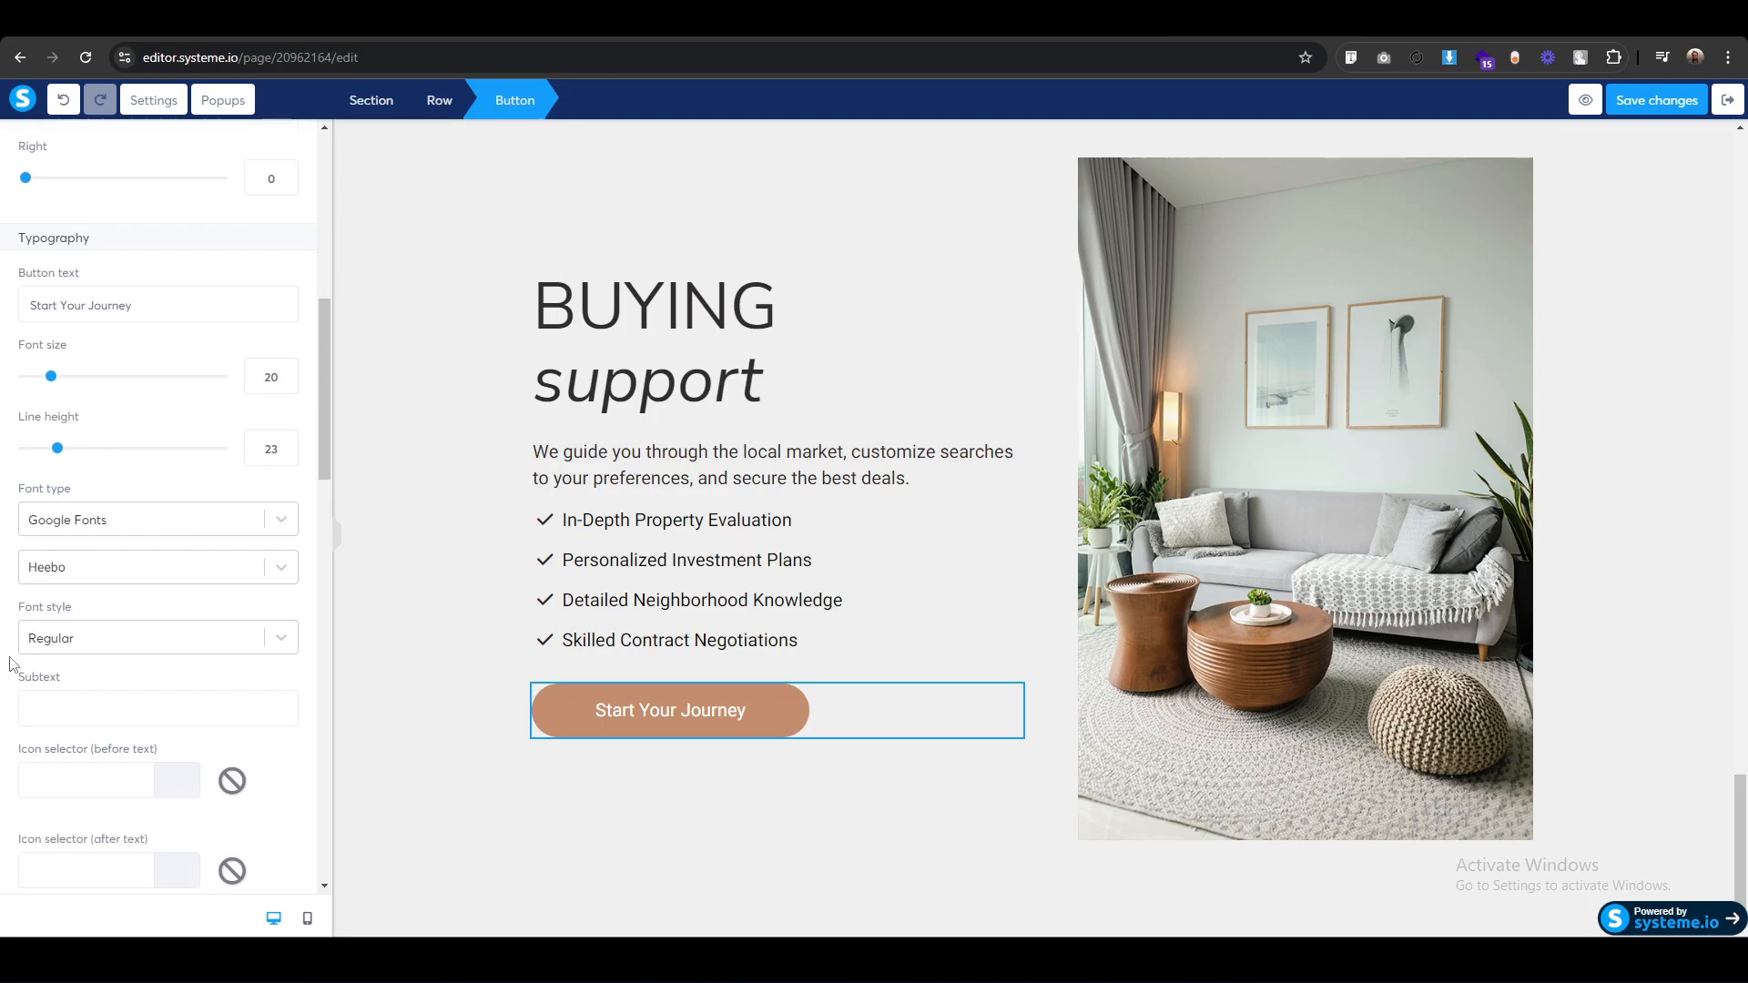
scroll(11, 664, "down", 1)
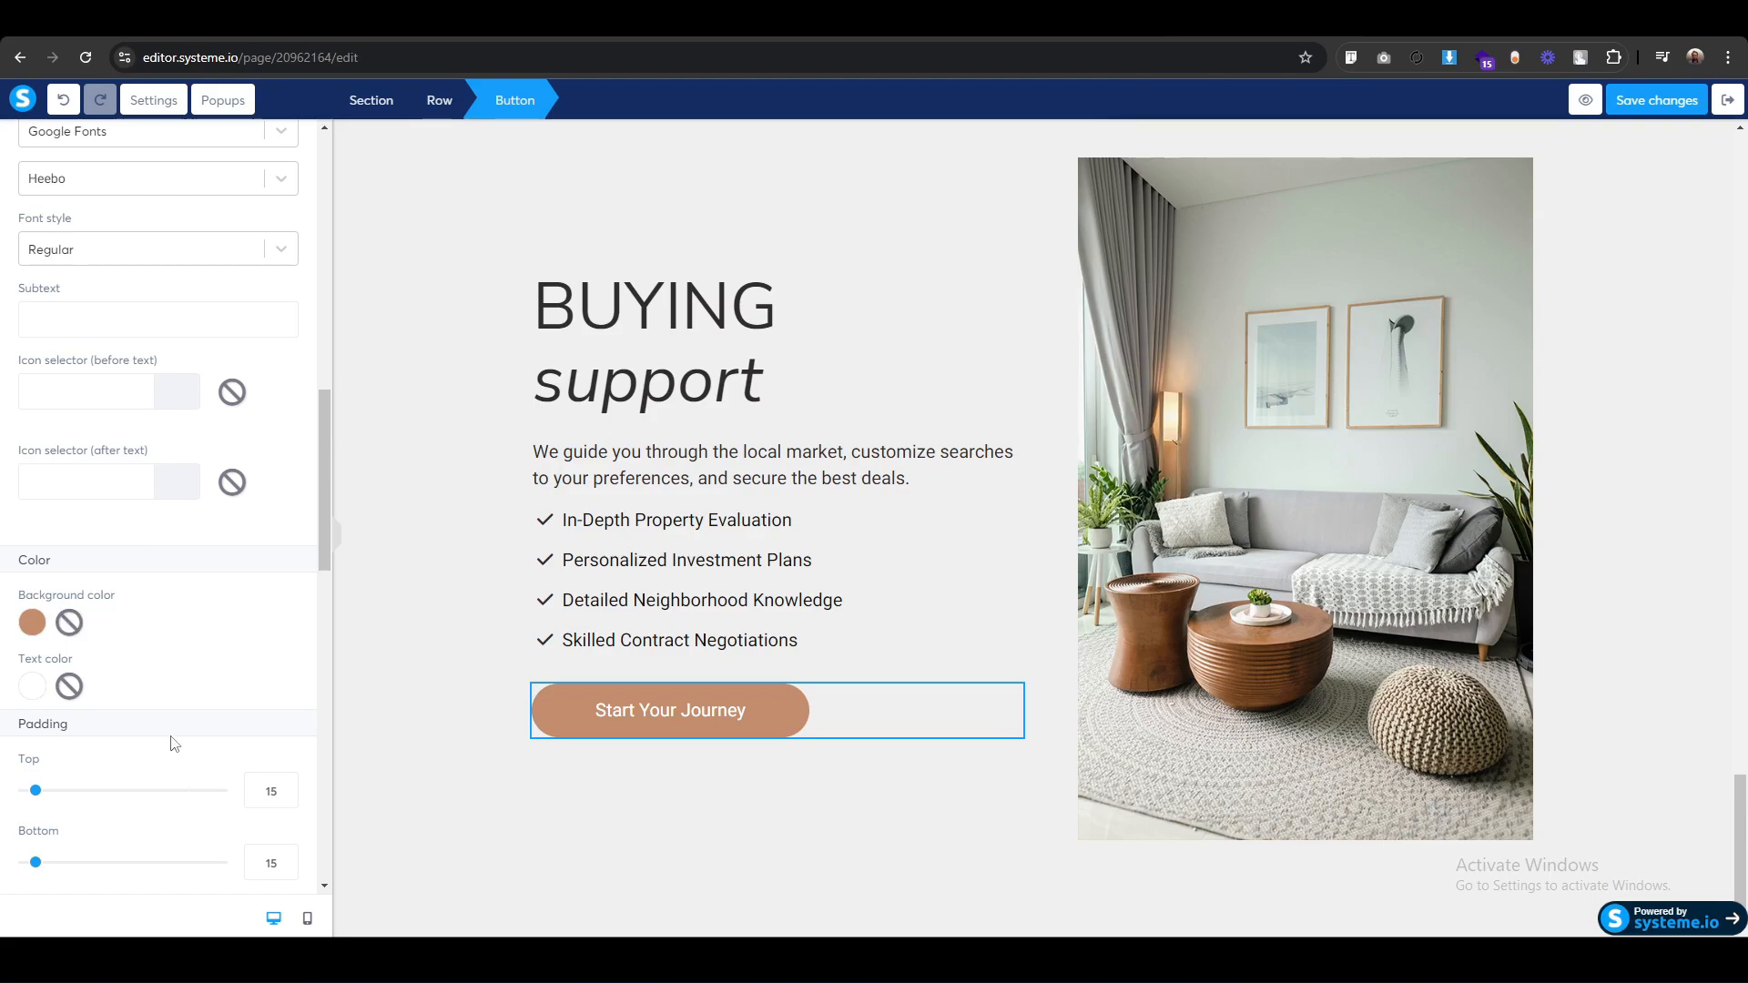
left_click(69, 622)
Set the "Start Your Journey" button's text color to the saved dark color 302D2D.
left_click(33, 687)
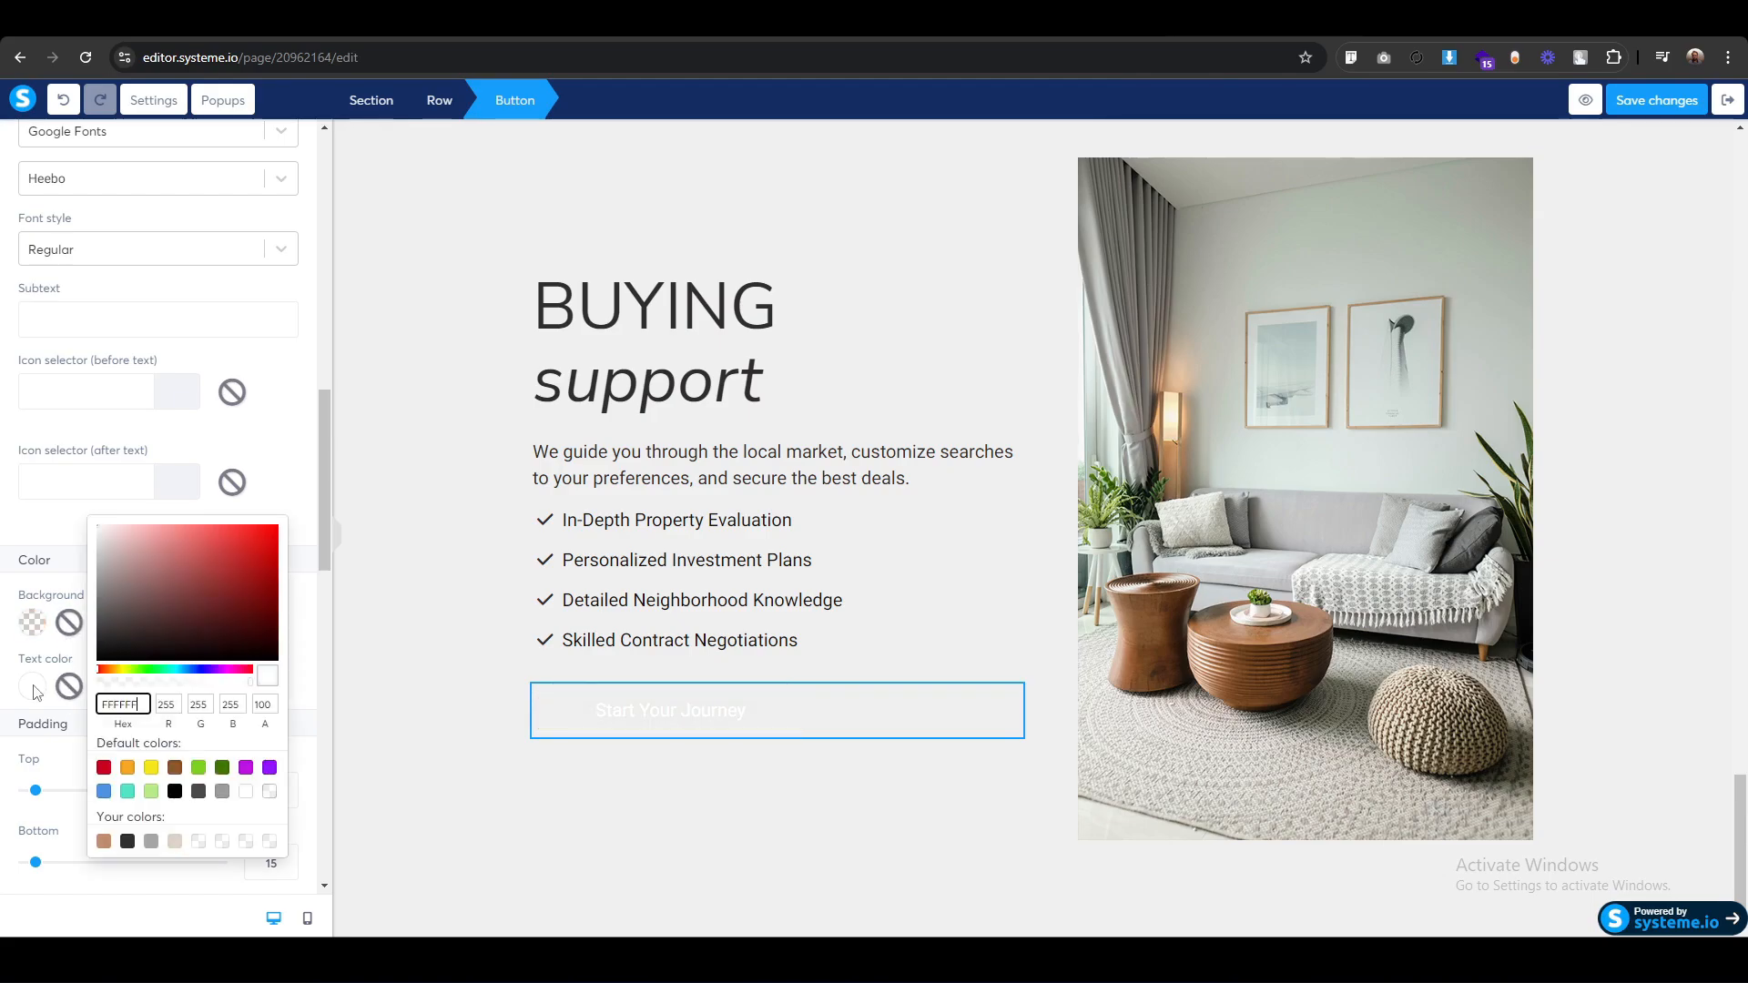
key("ctrl+a")
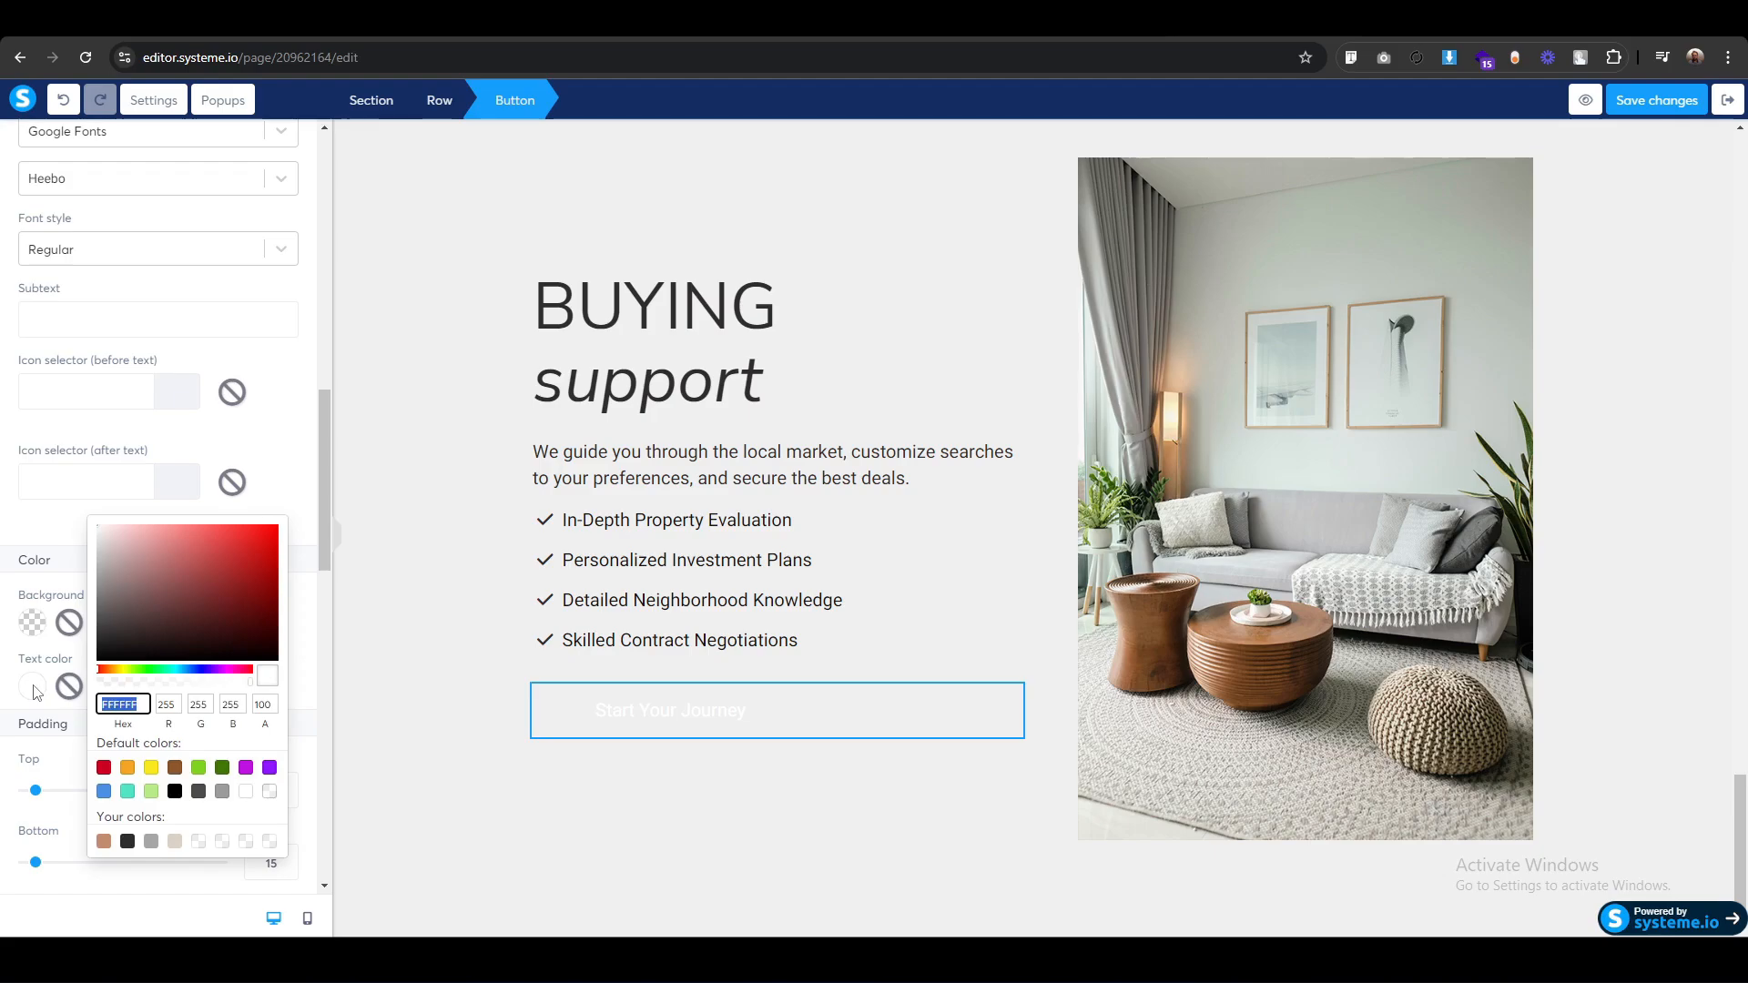
left_click(131, 853)
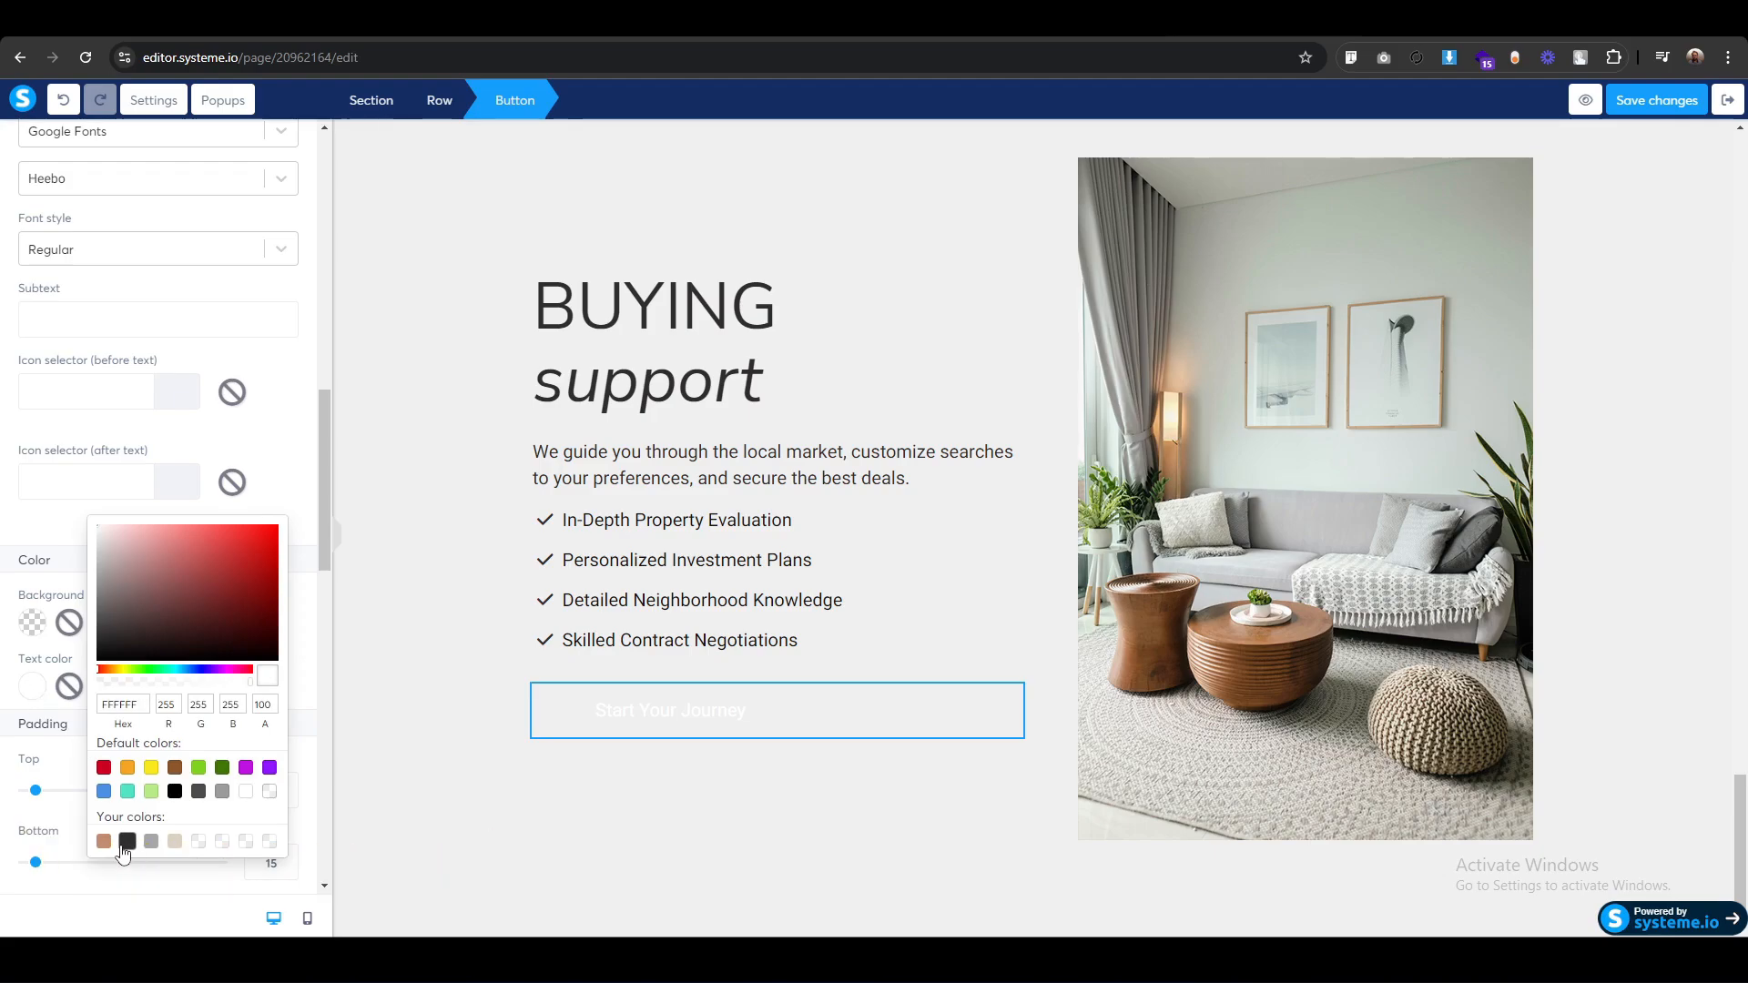
left_click(124, 845)
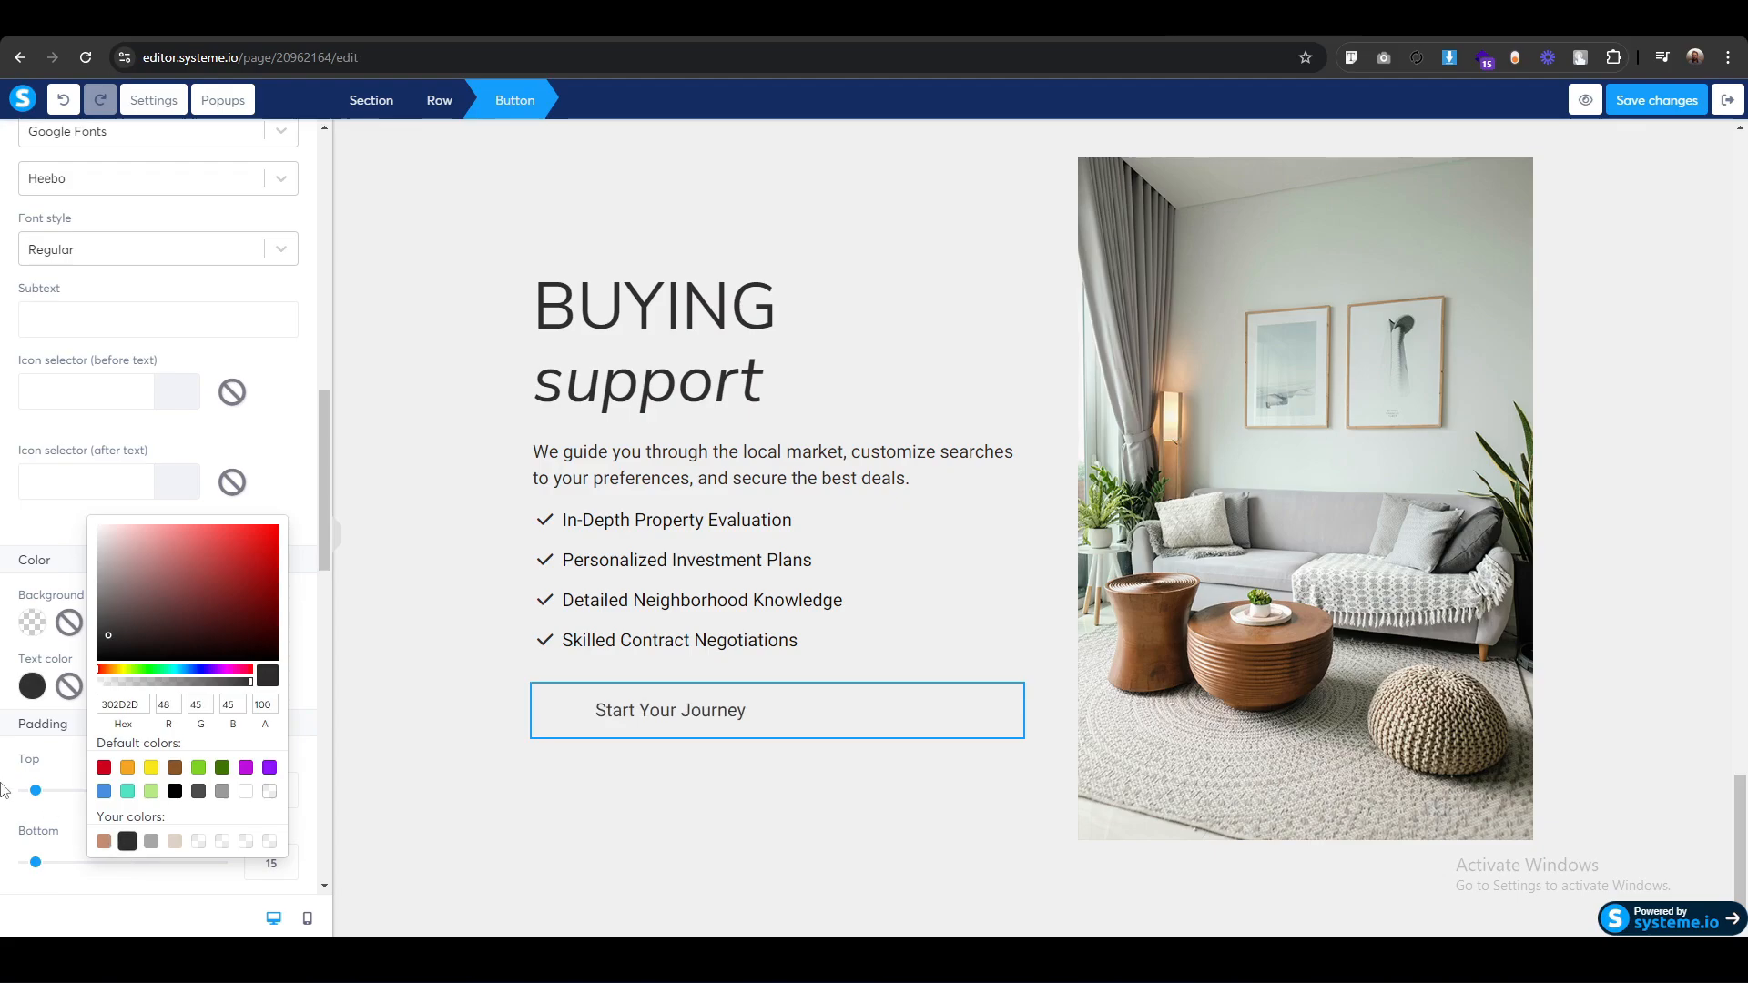
left_click(31, 717)
Give the "Start Your Journey" button a solid full border with a size of 2px.
scroll(25, 724, "down", 6)
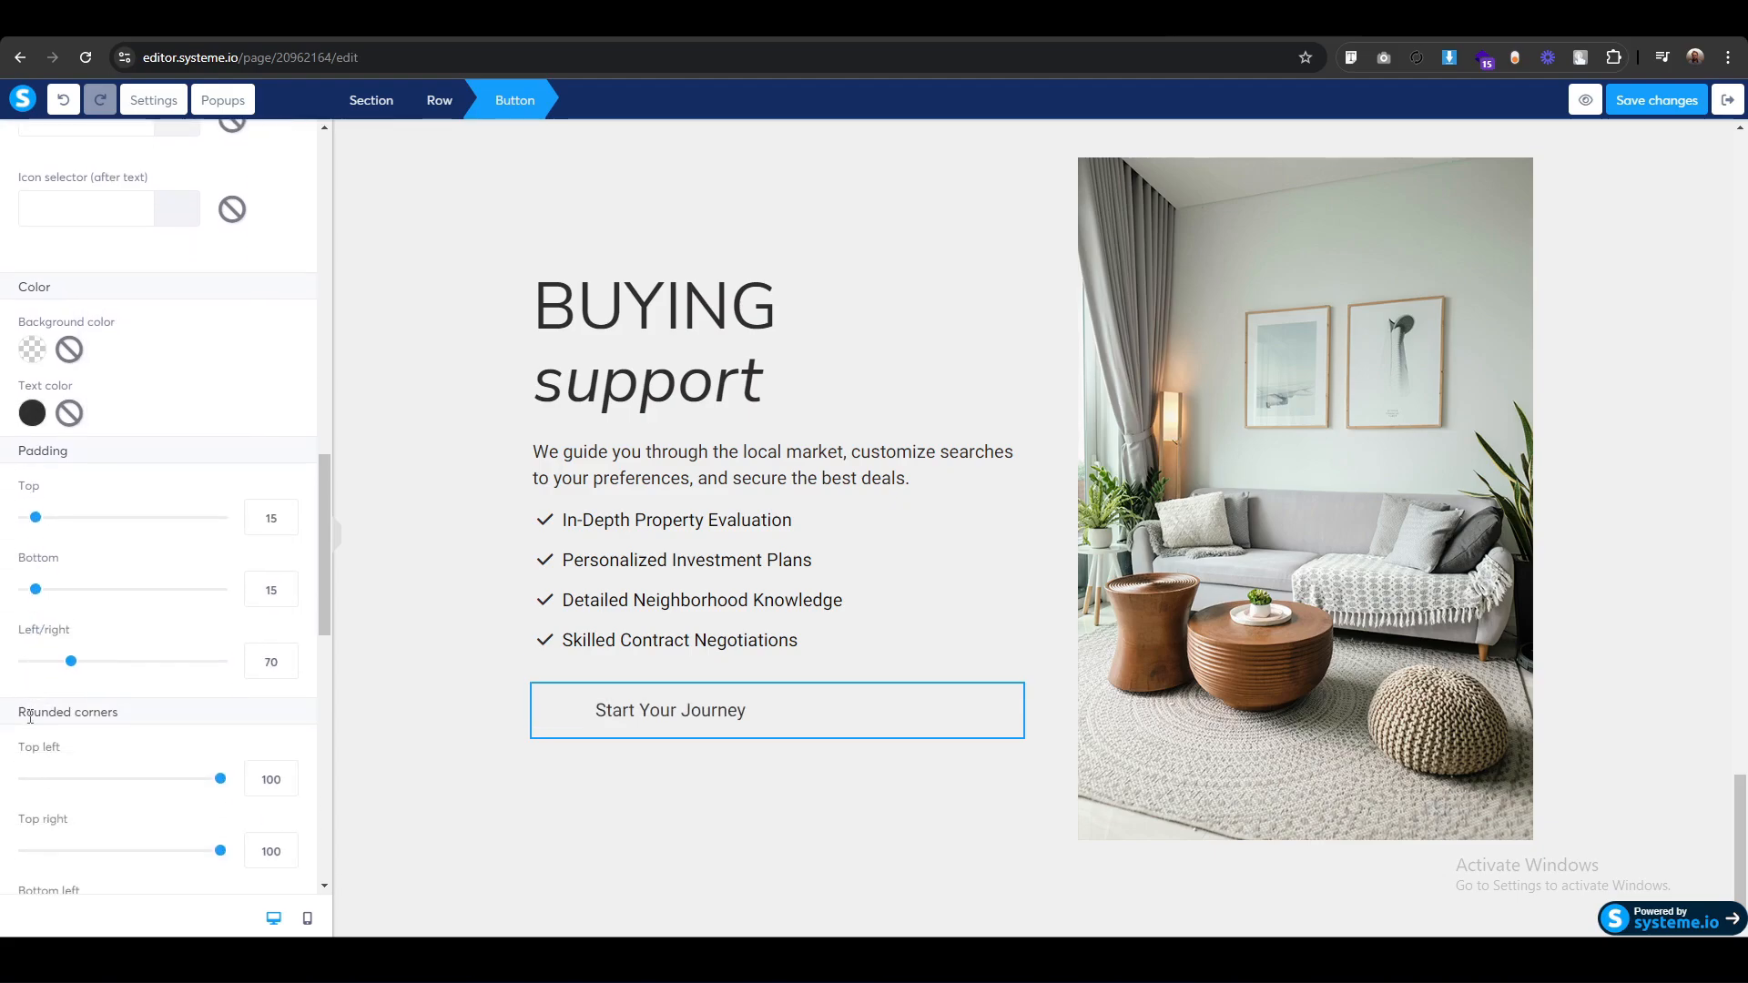
scroll(16, 732, "down", 4)
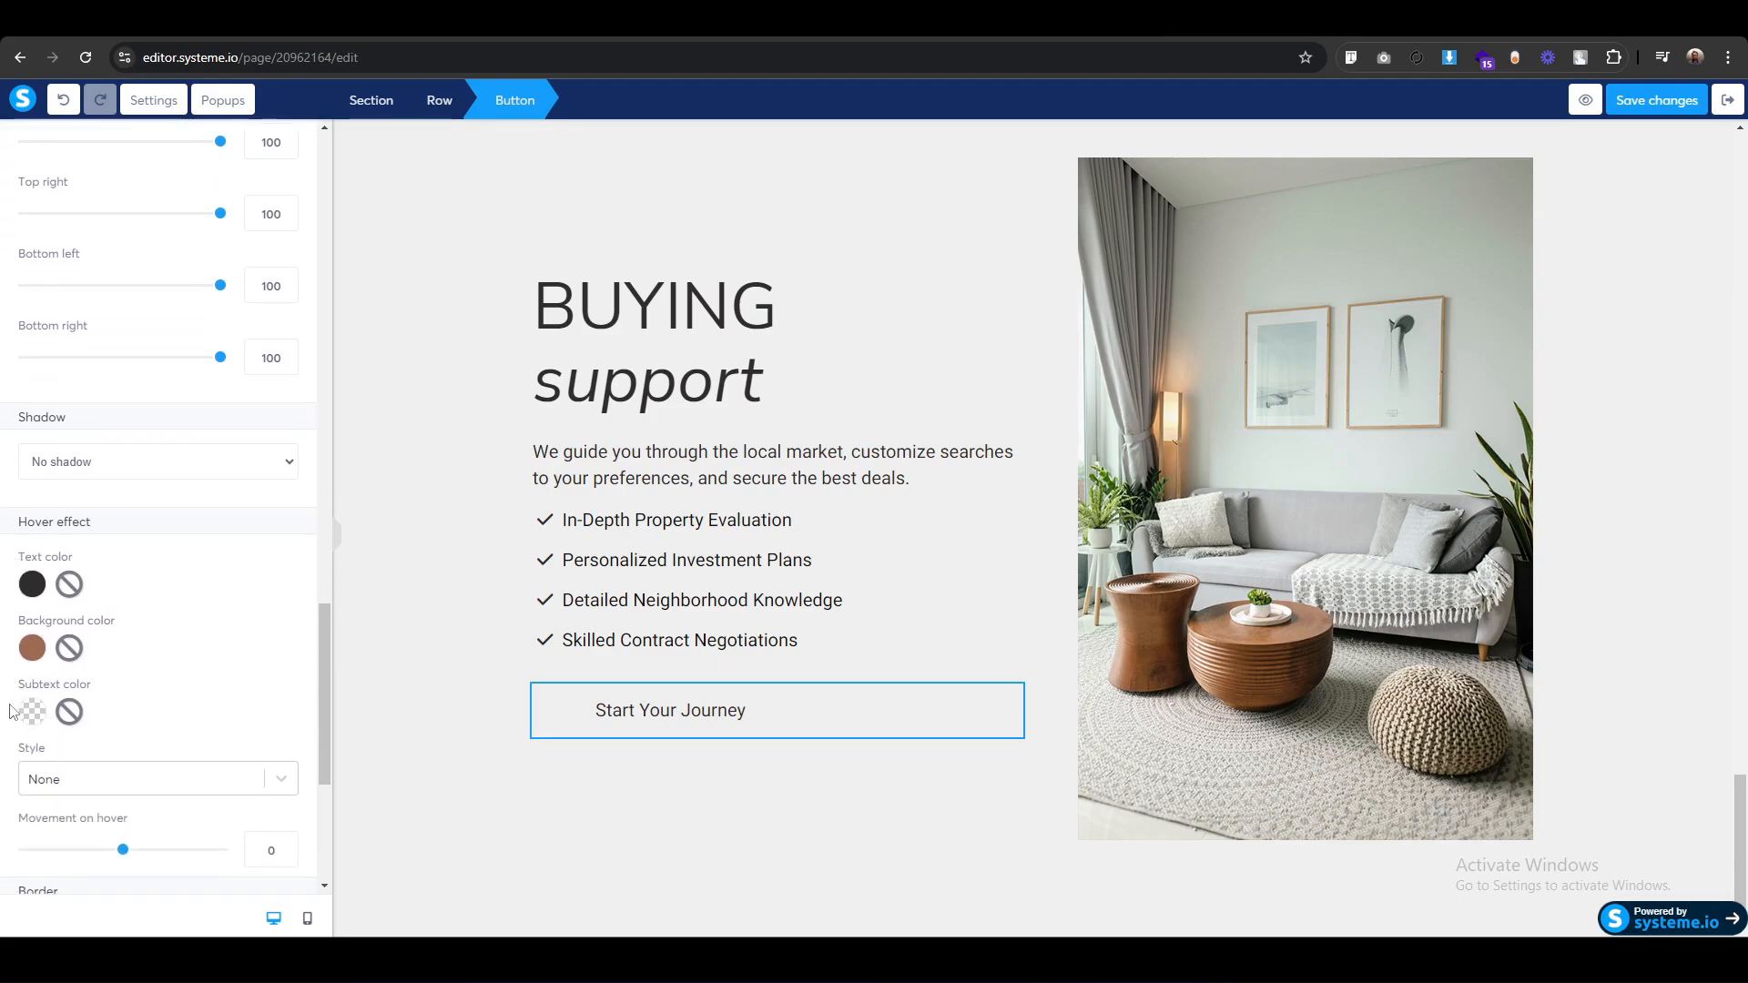
scroll(7, 701, "down", 2)
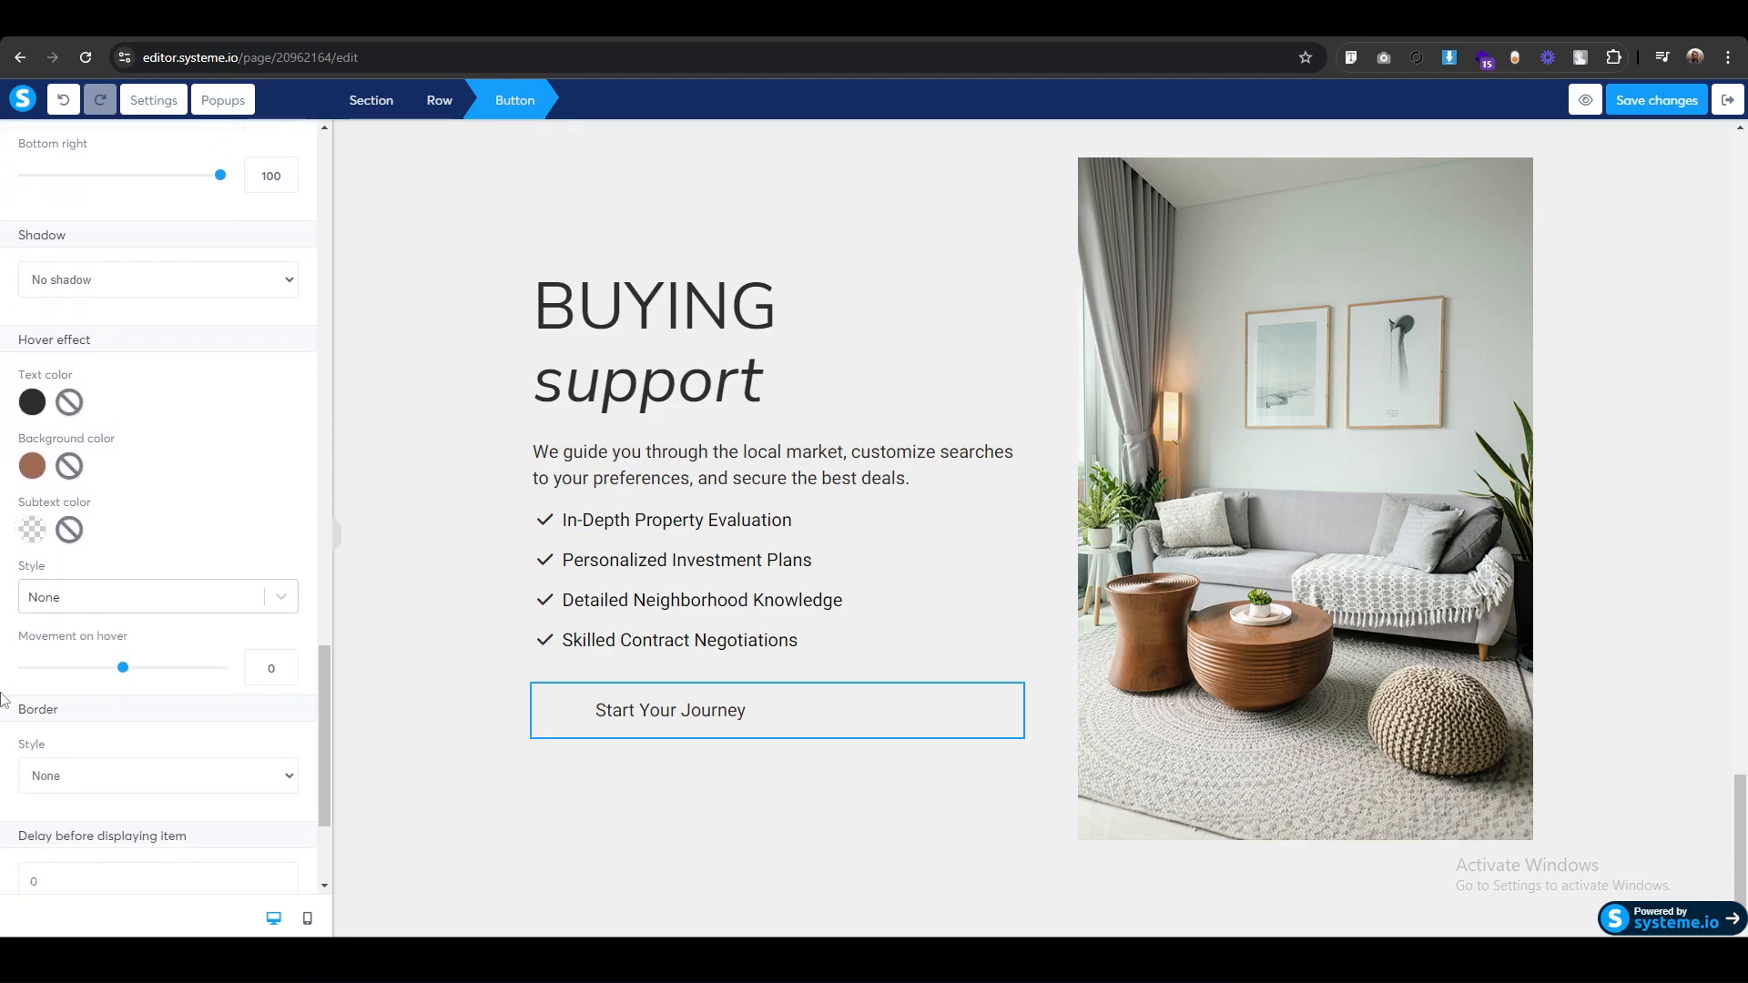
scroll(45, 637, "down", 2)
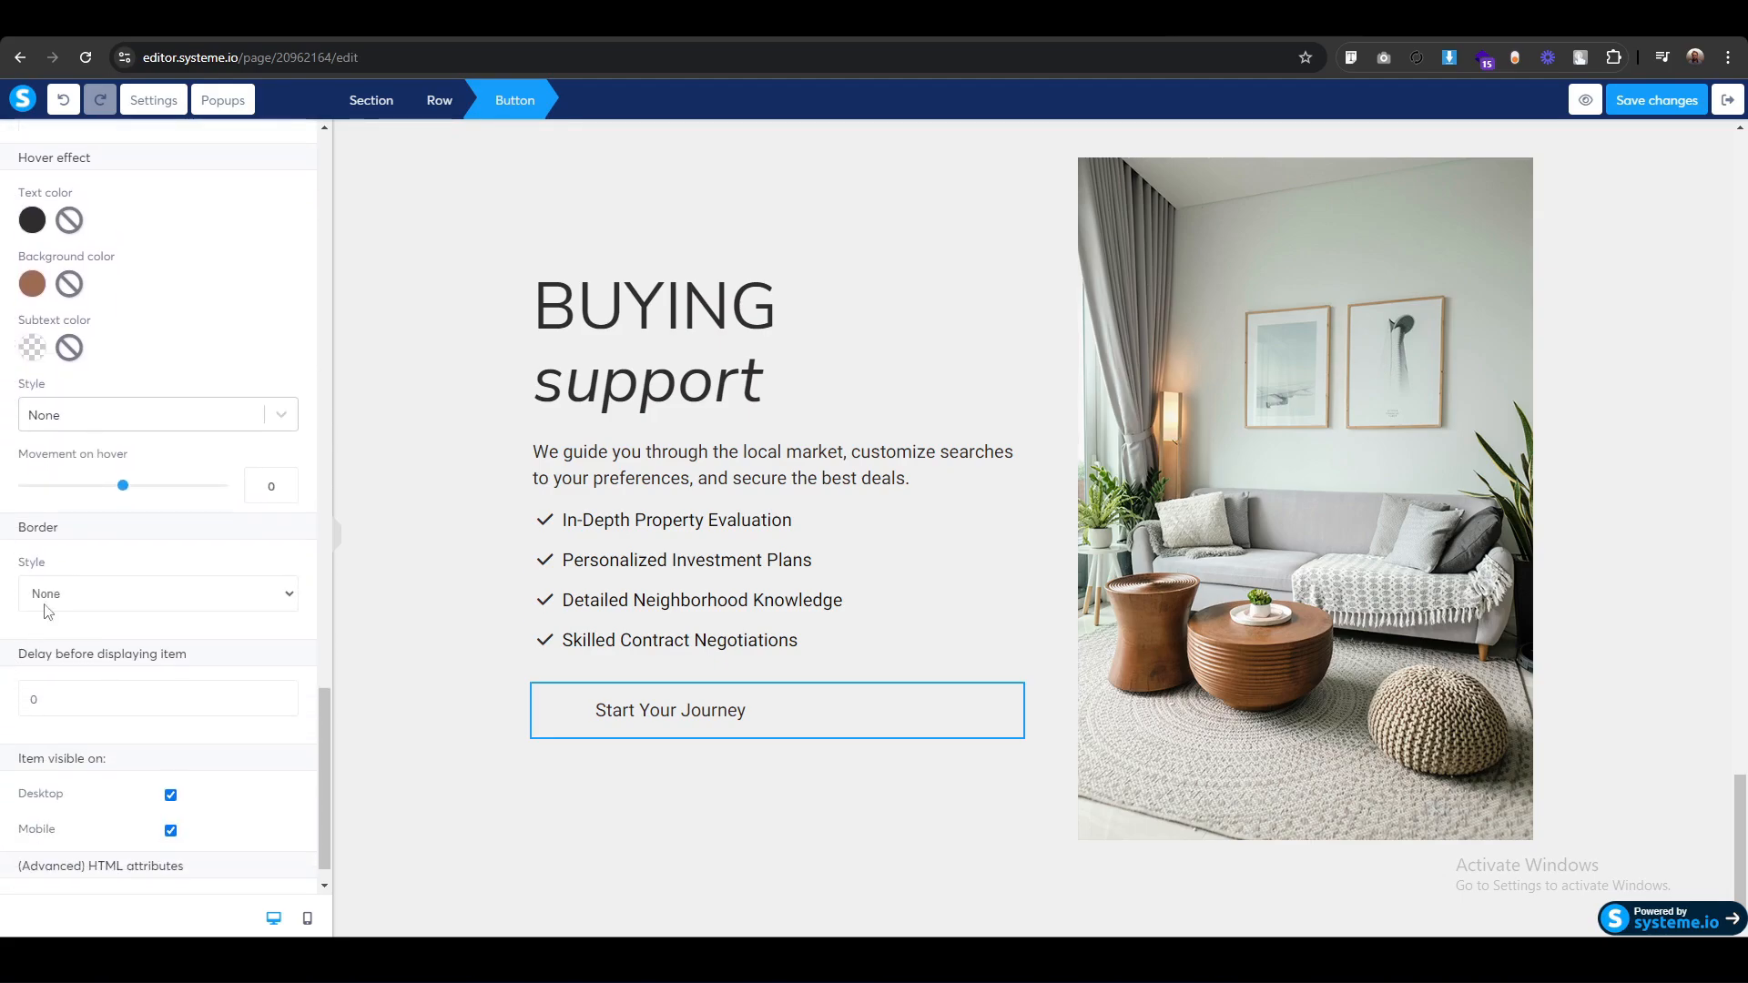
left_click(52, 596)
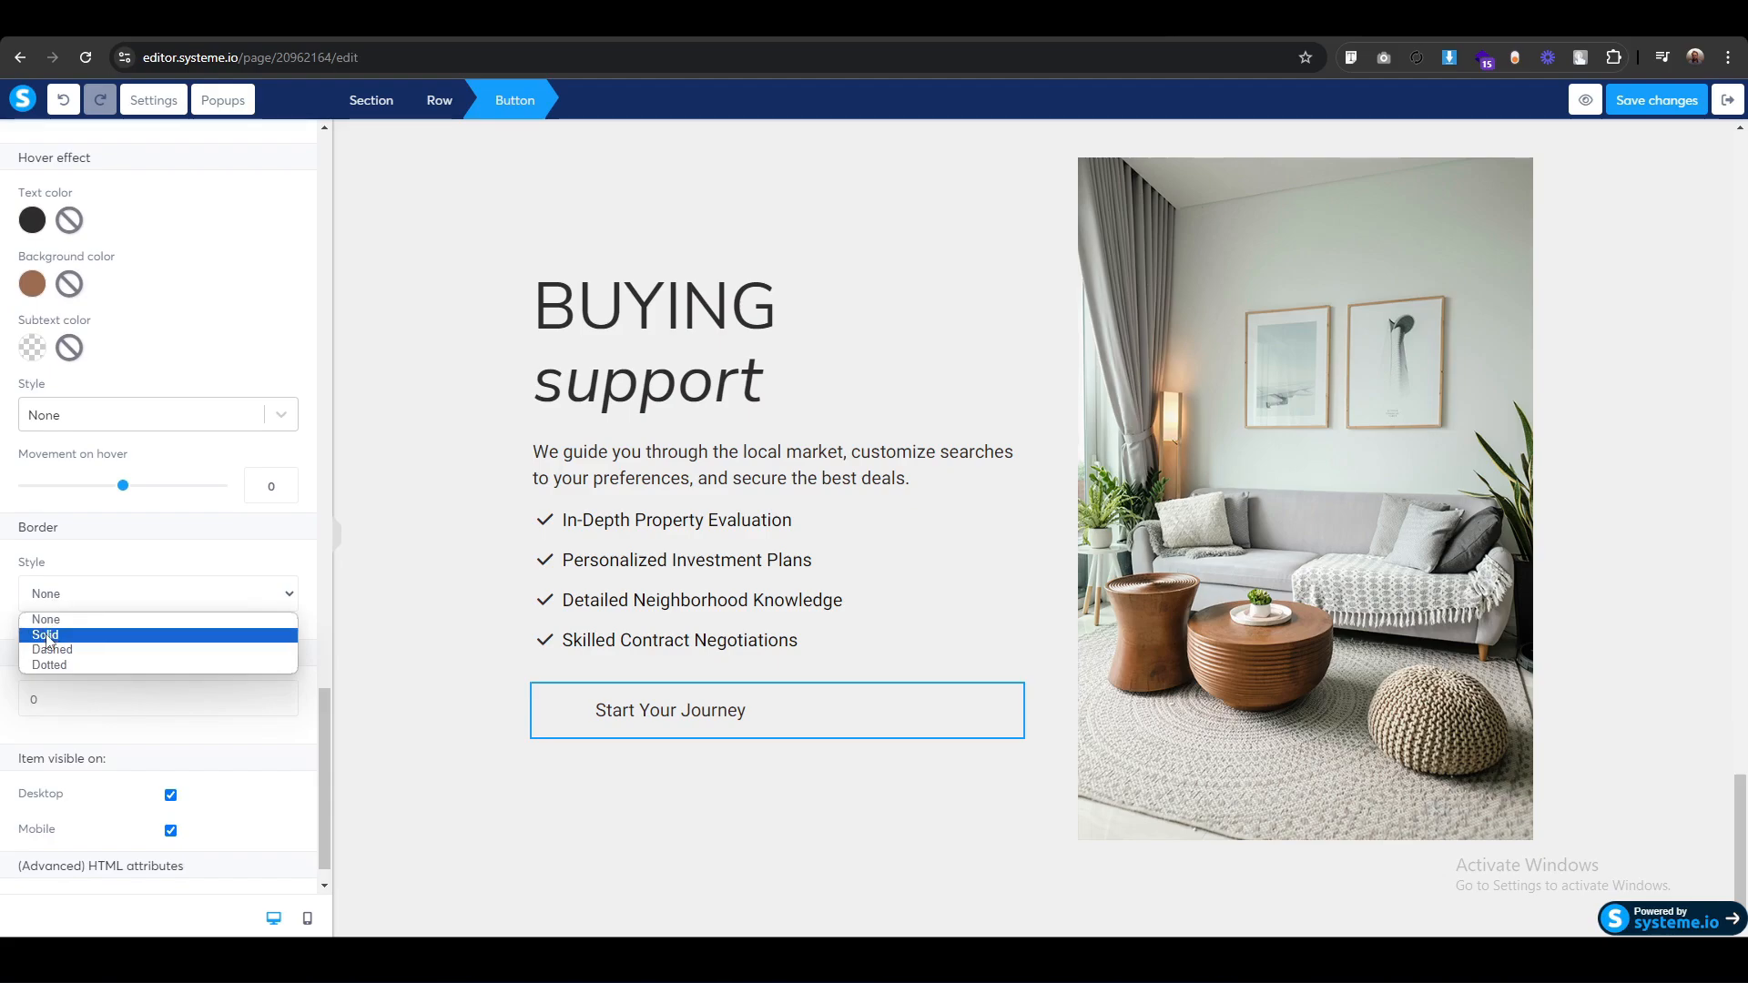
left_click(46, 637)
left_click(82, 733)
left_click(85, 756)
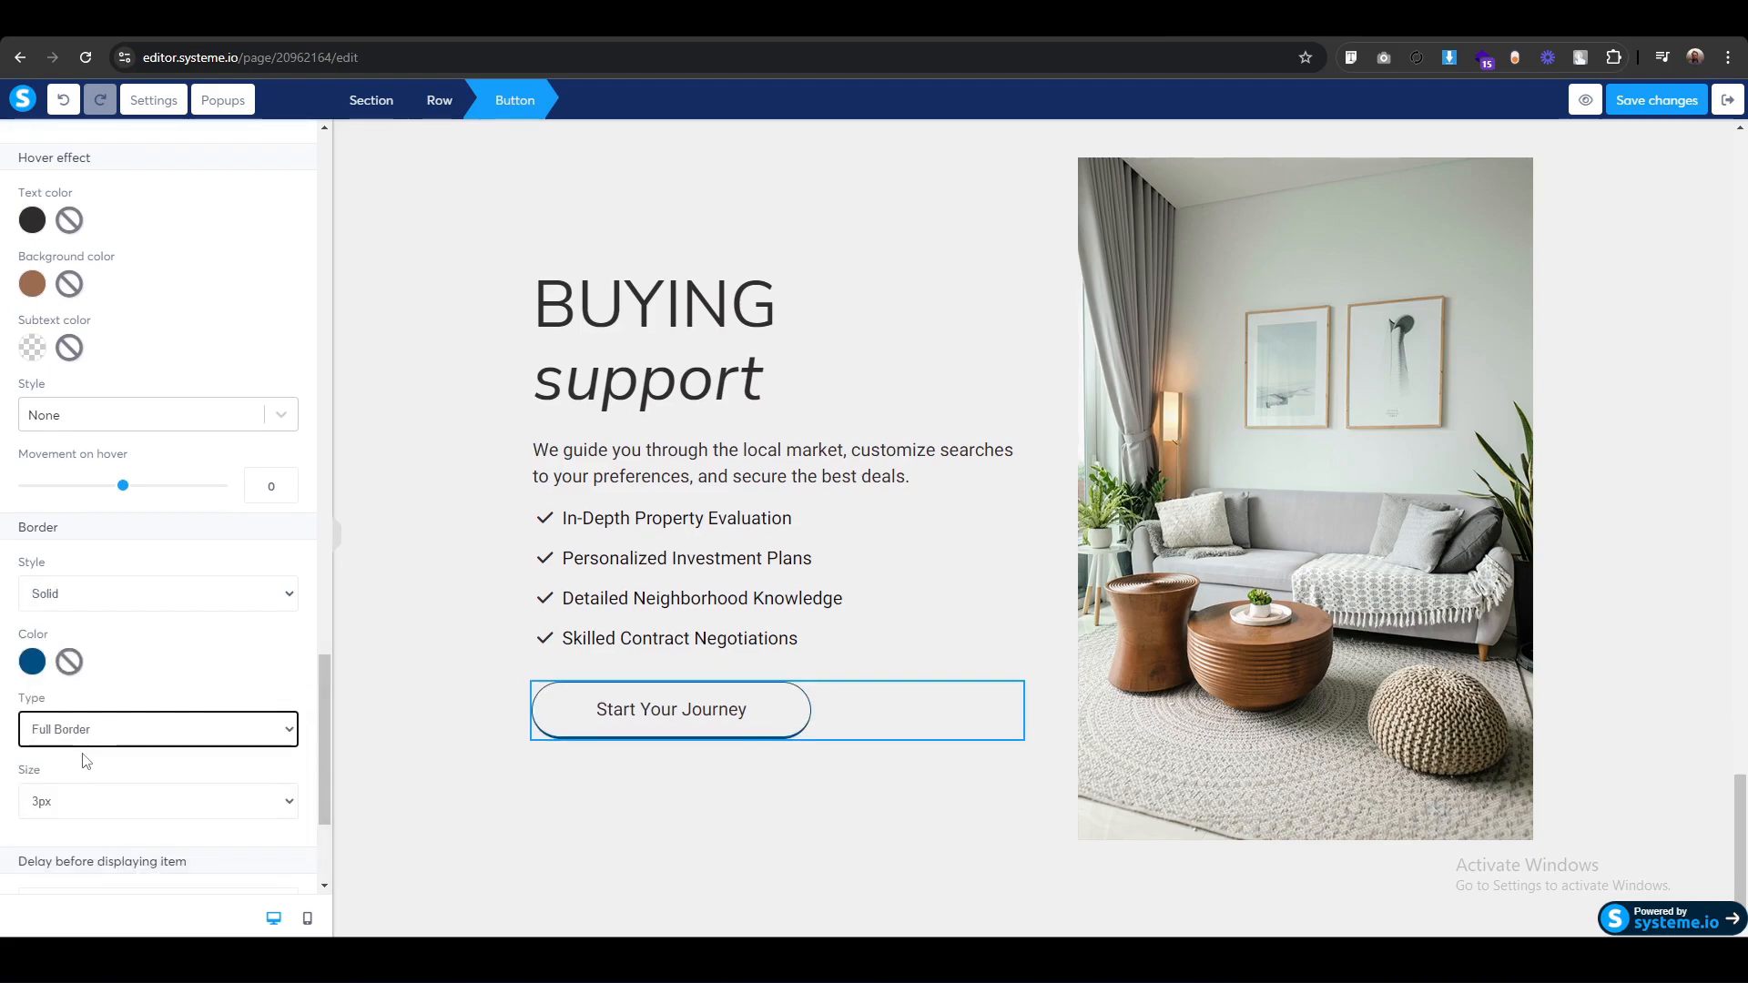
left_click(57, 805)
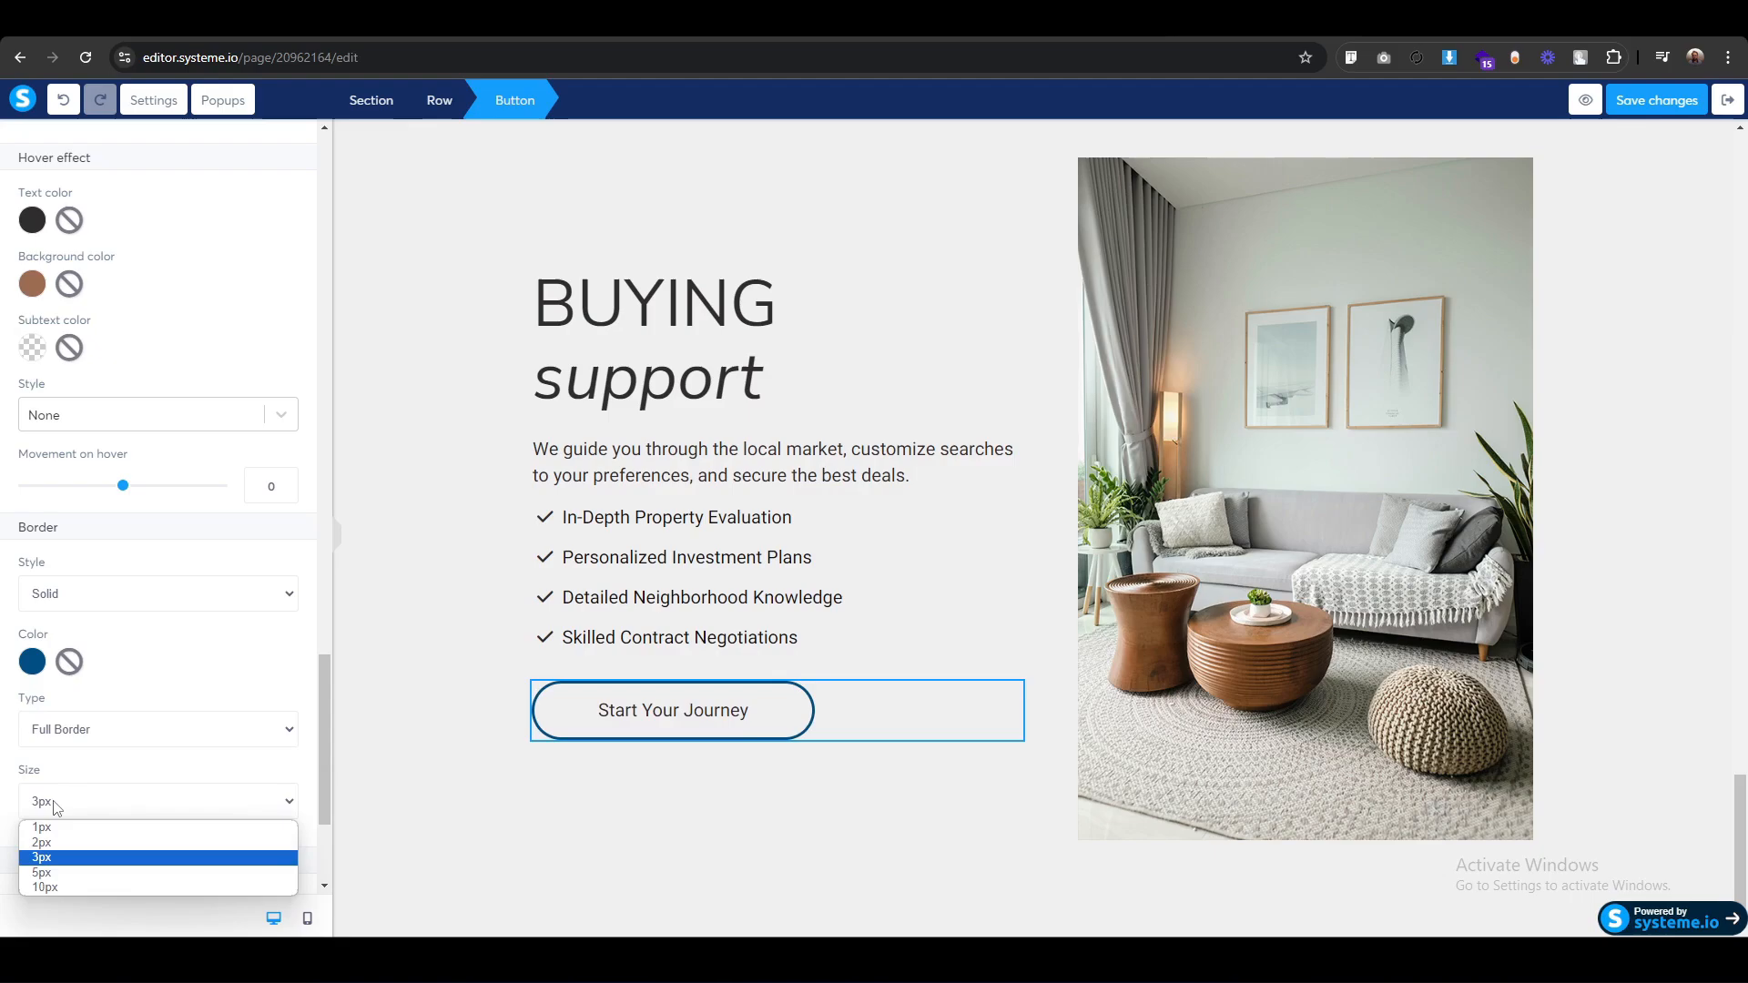
left_click(64, 854)
Set the button's border color to hex 302D2D.
left_click(32, 665)
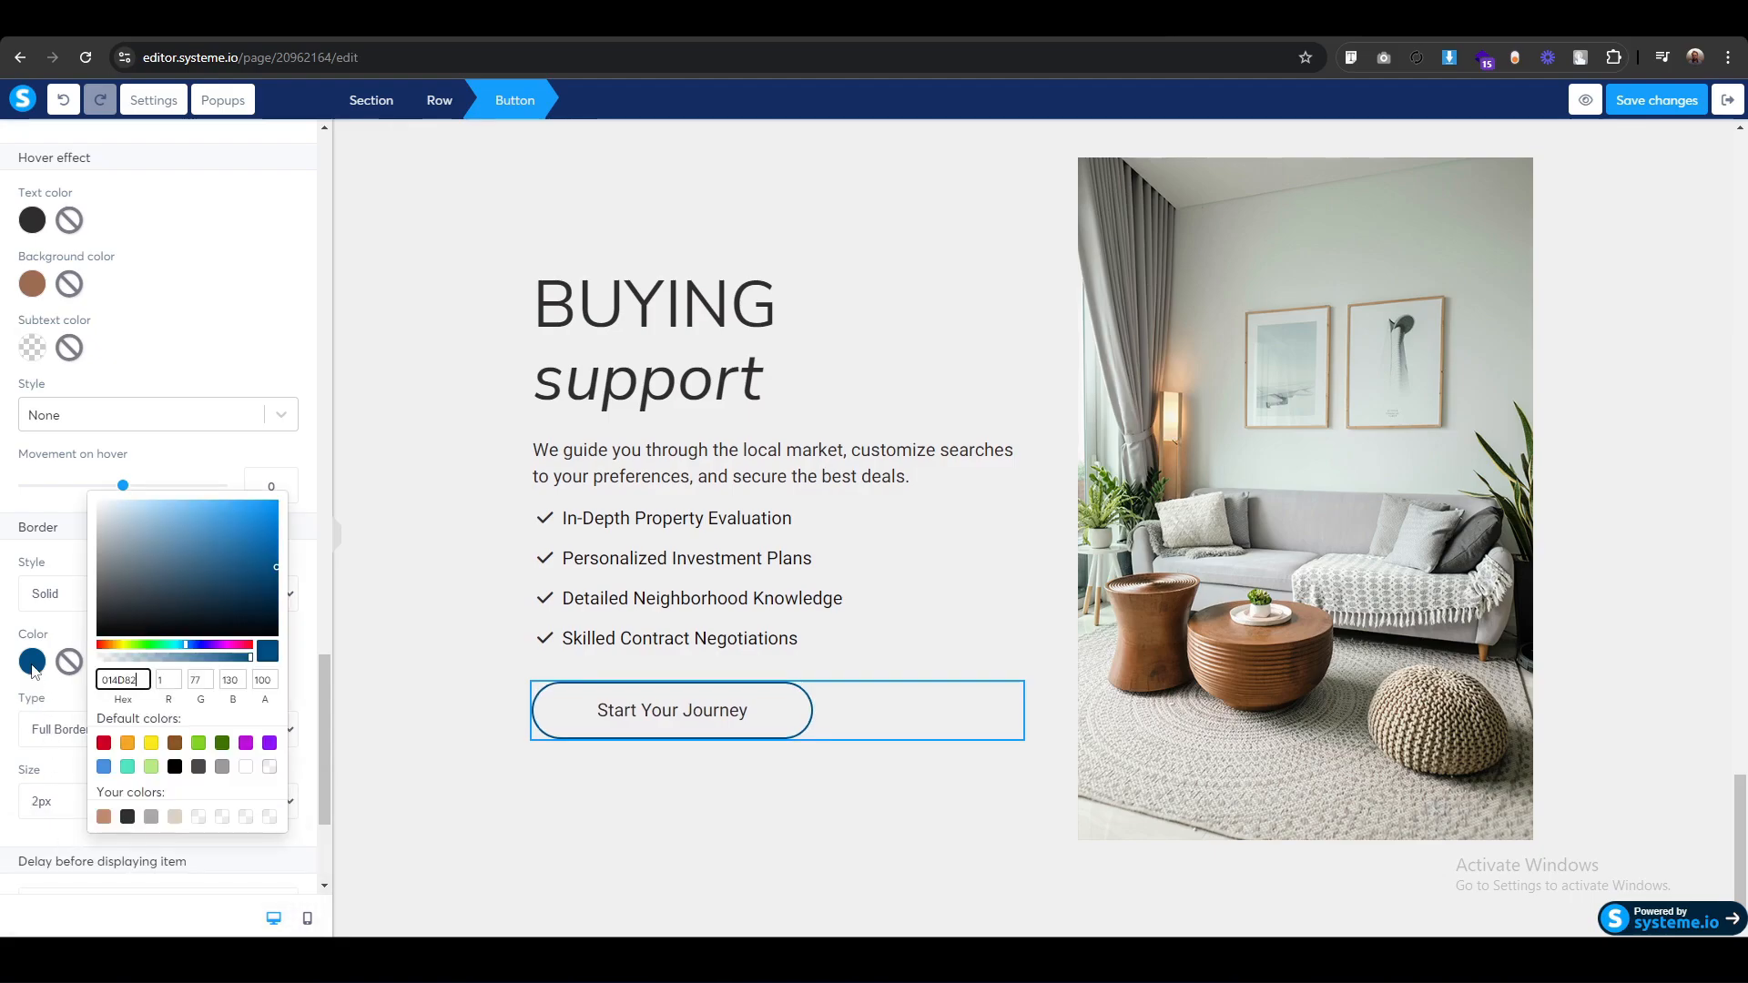
key("ctrl+a")
key("ctrl+v")
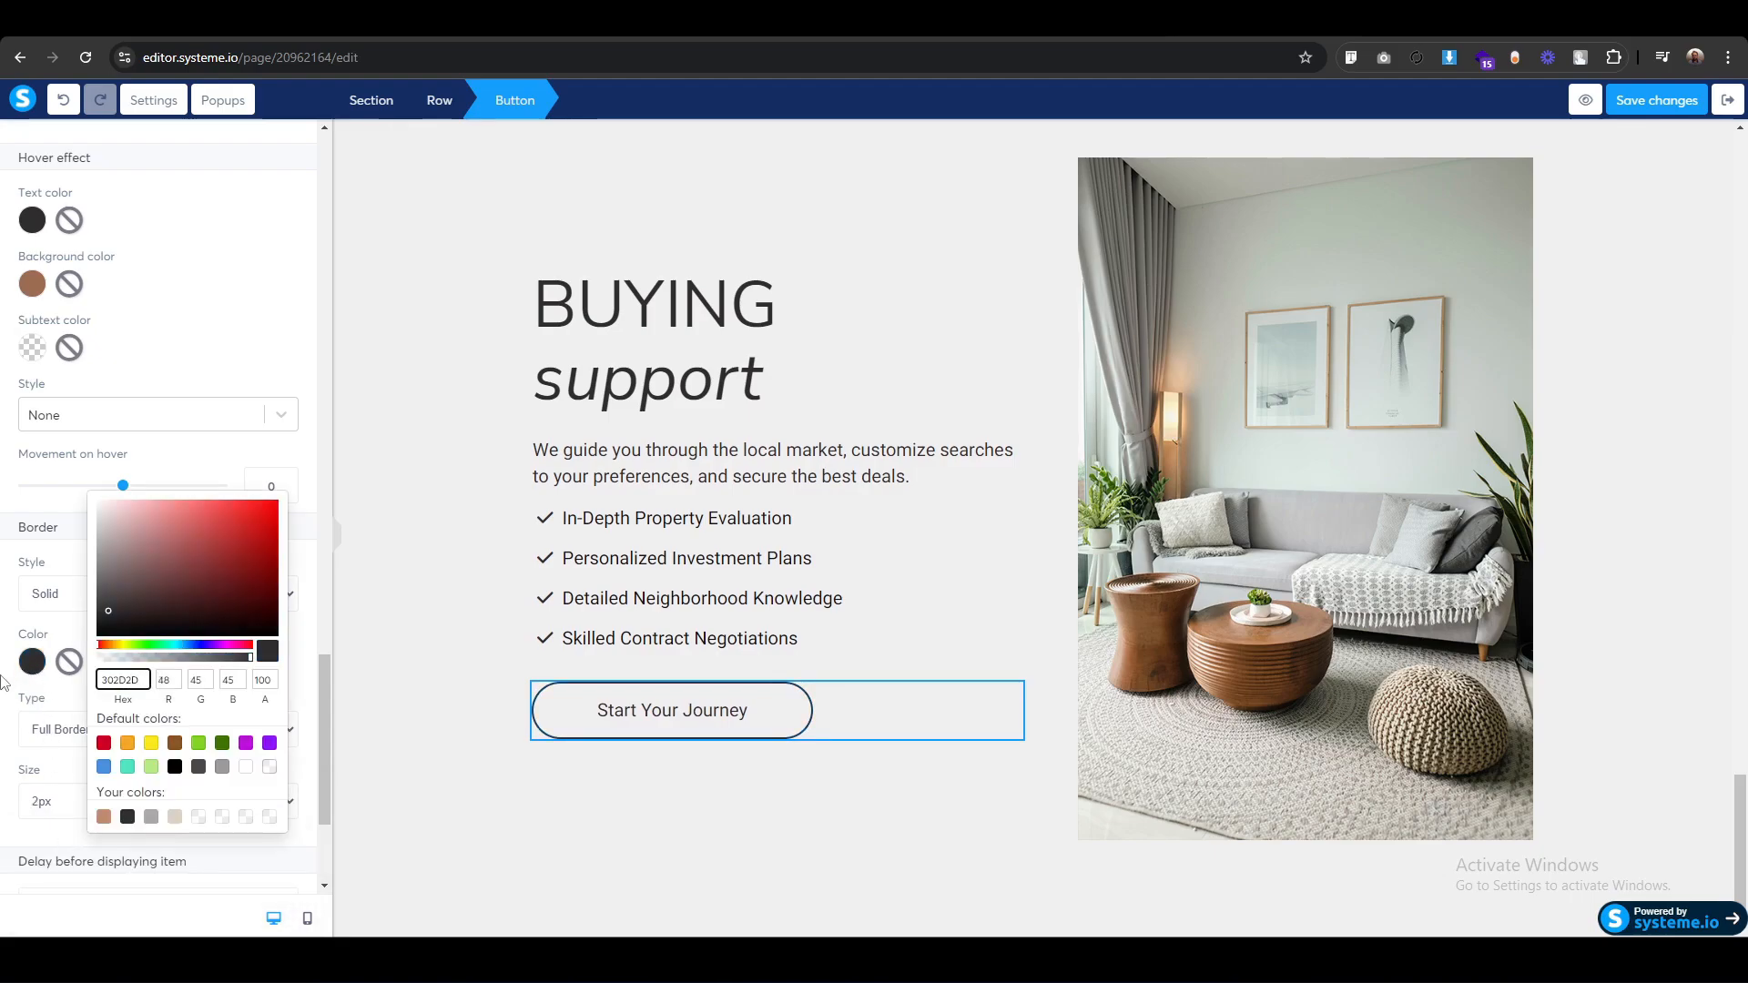
left_click(4, 683)
Change the button text from "Start Your Journey" to "FIND MY HOME".
scroll(129, 733, "up", 15)
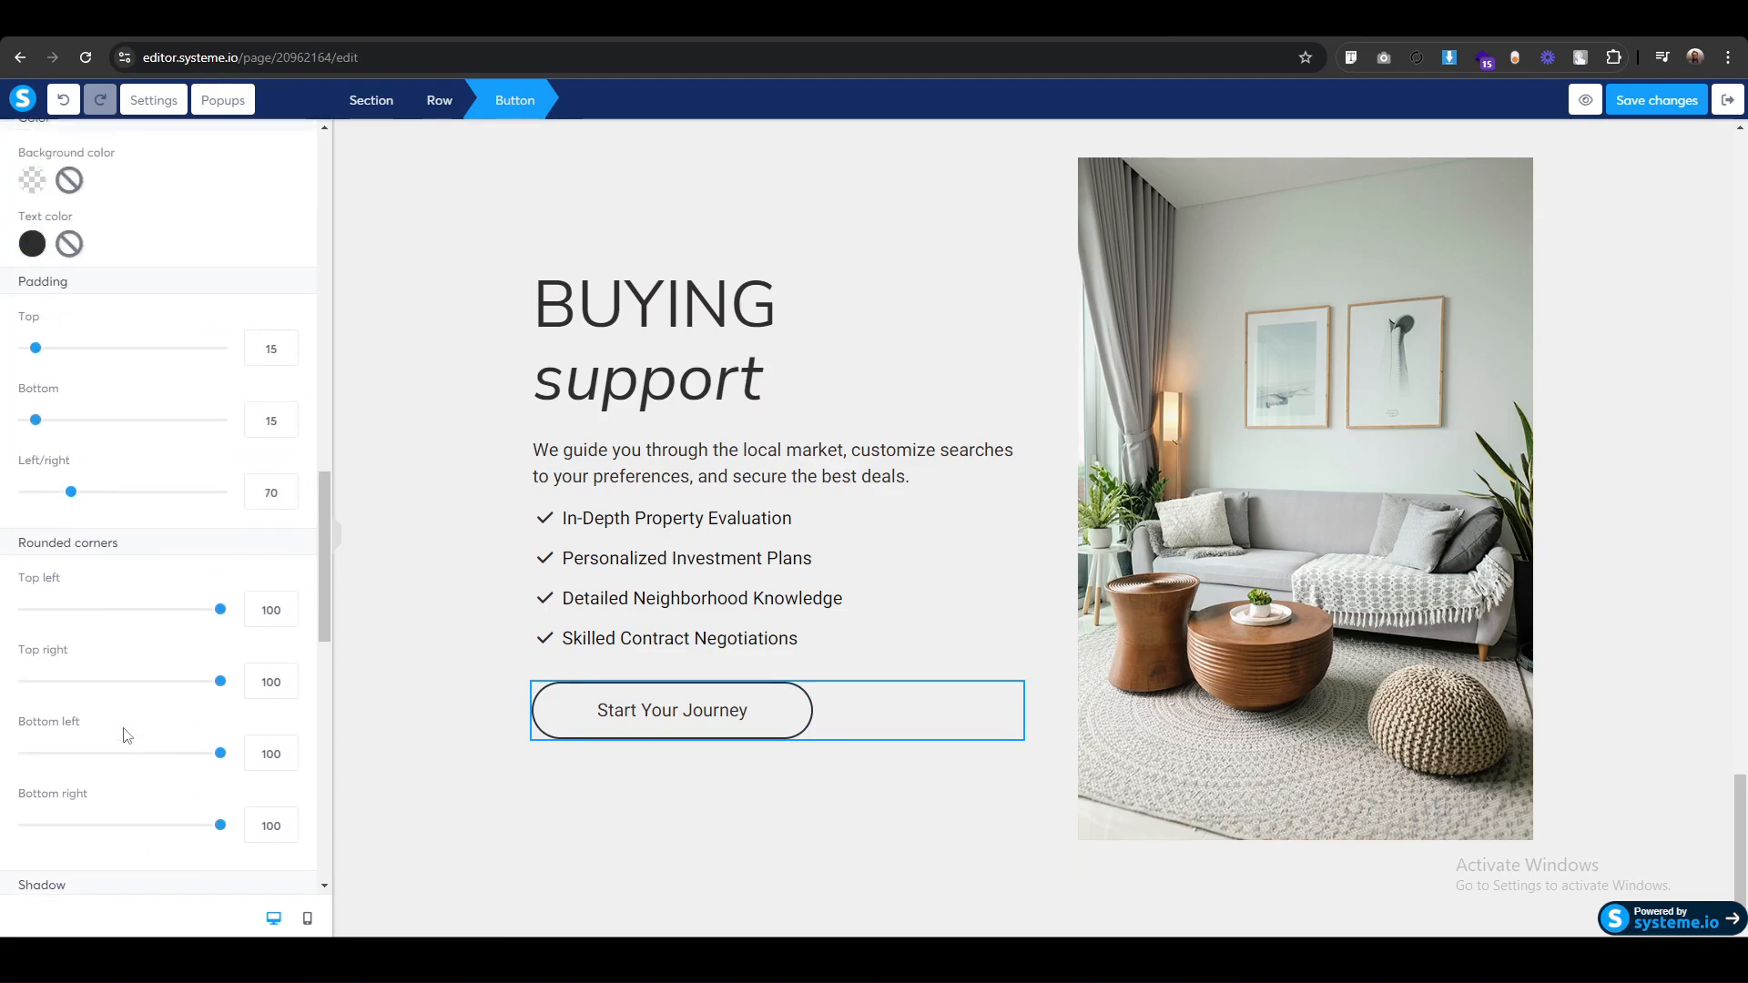
scroll(127, 734, "up", 4)
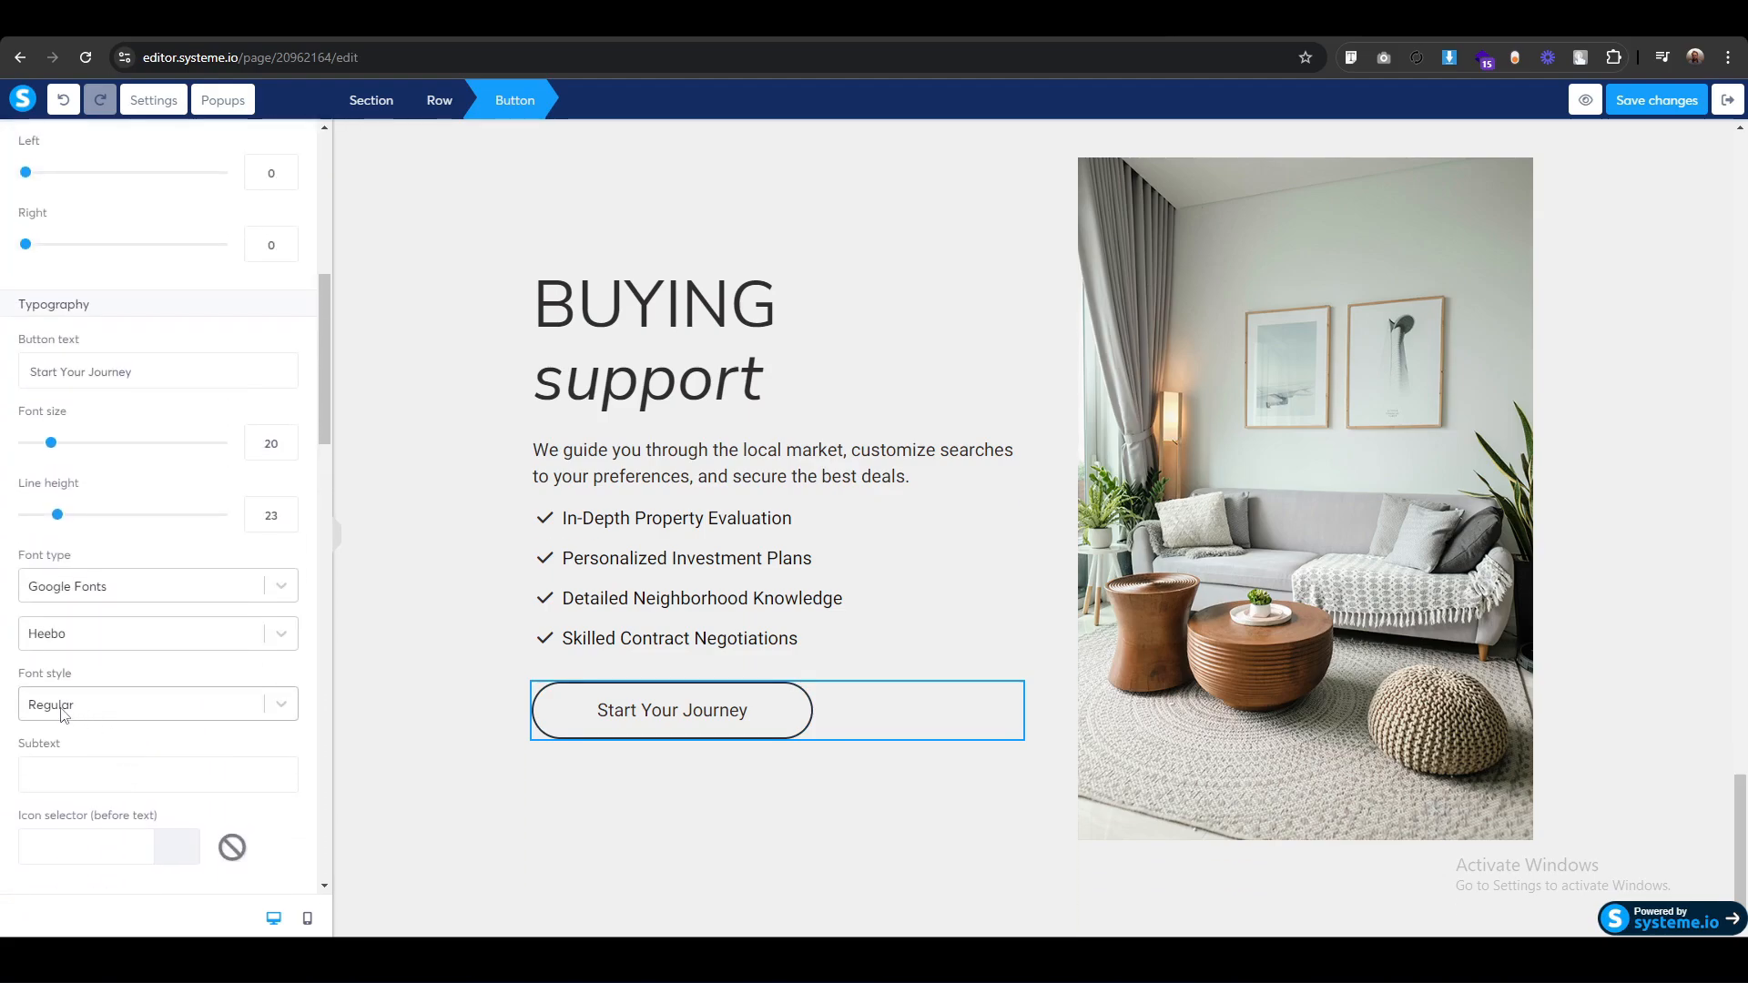
key("ctrl+a")
type("FIND MY")
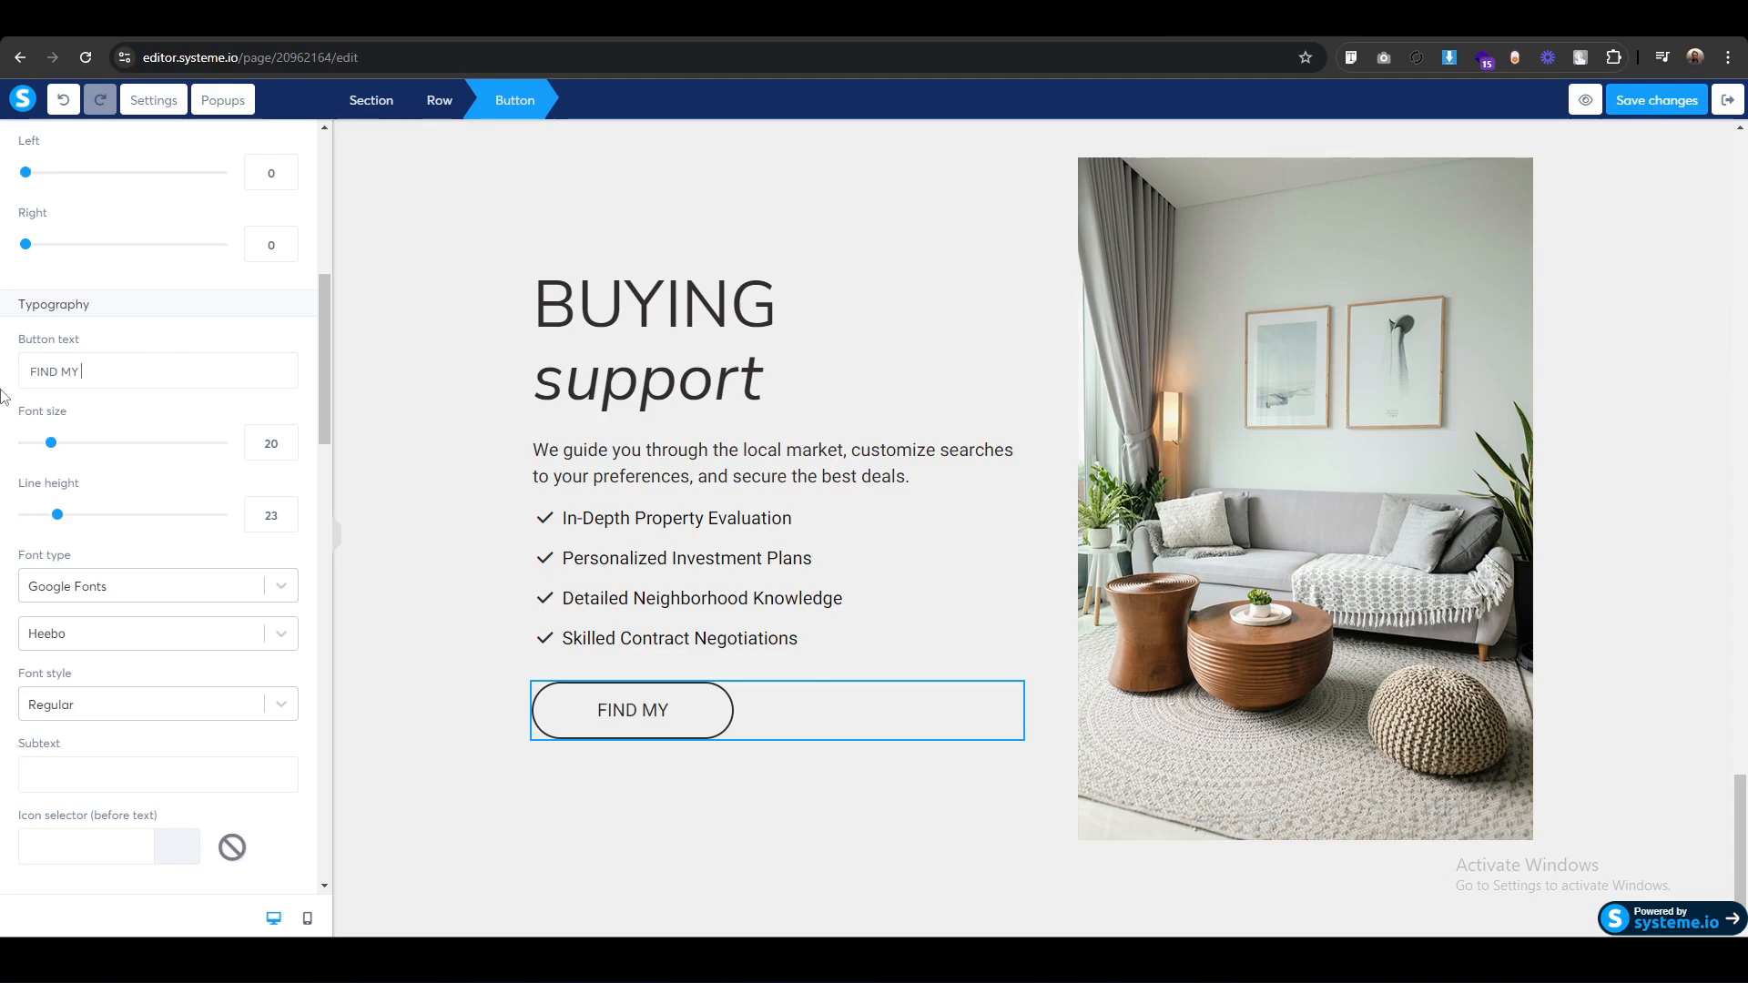
type(" HOME")
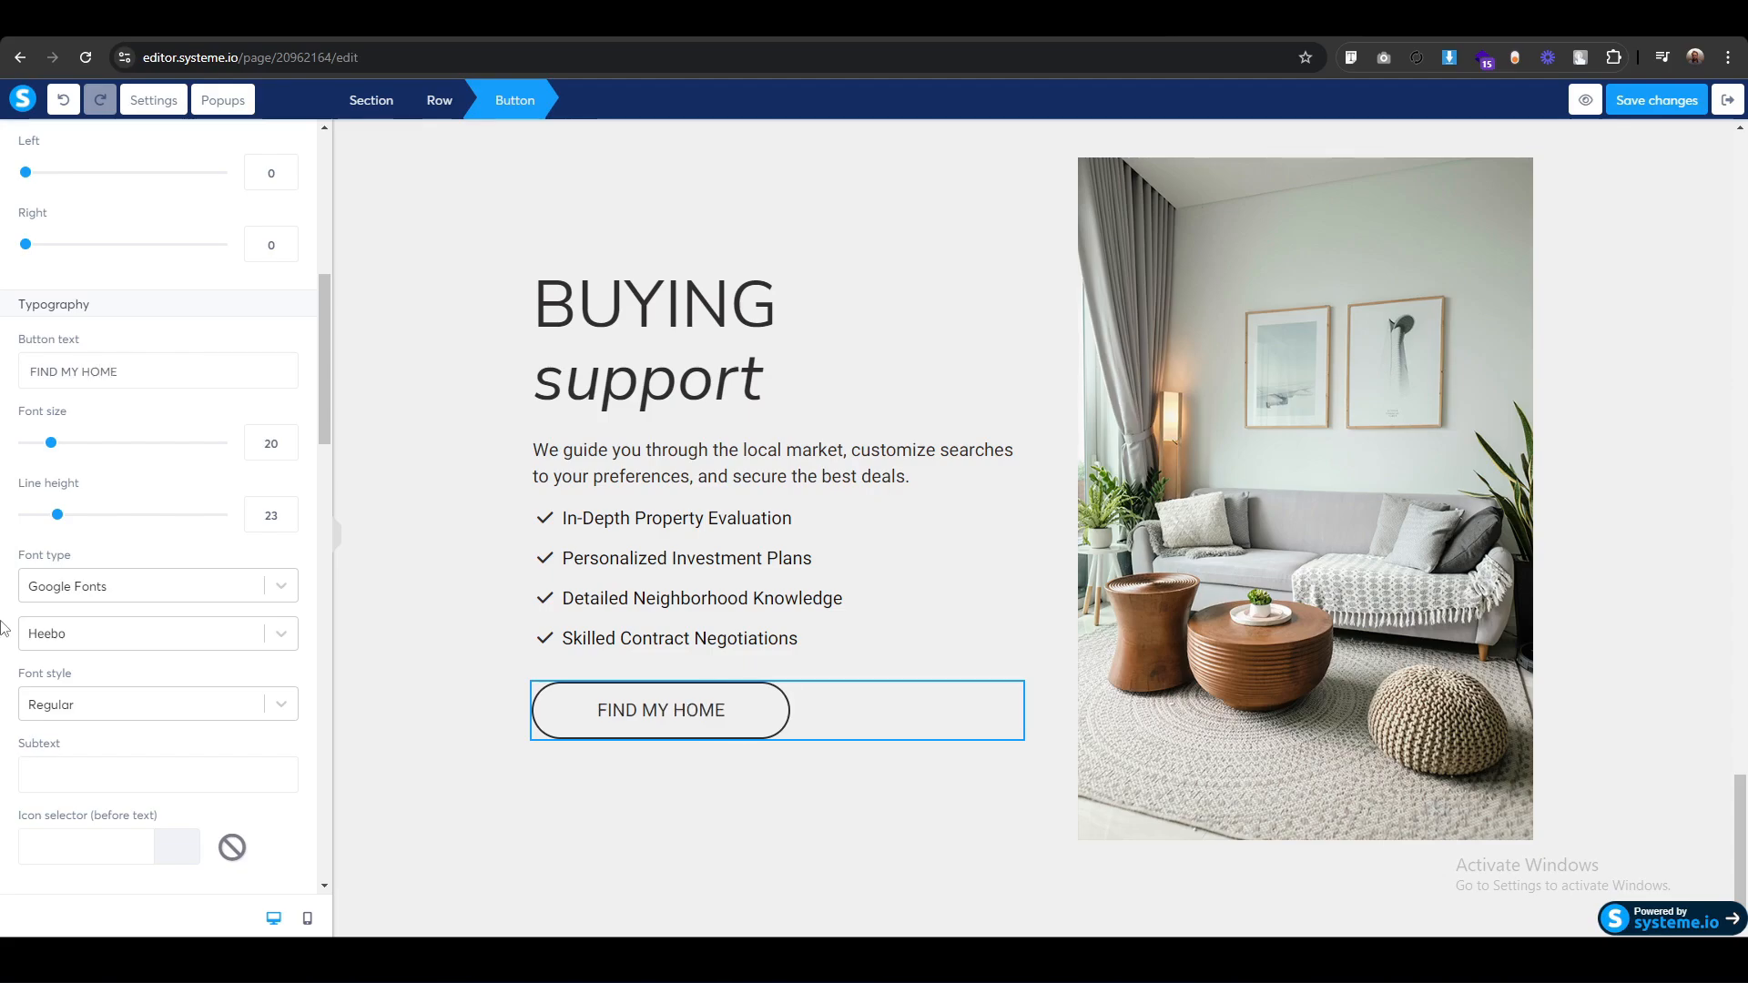
scroll(1, 629, "up", 10)
left_click(512, 767)
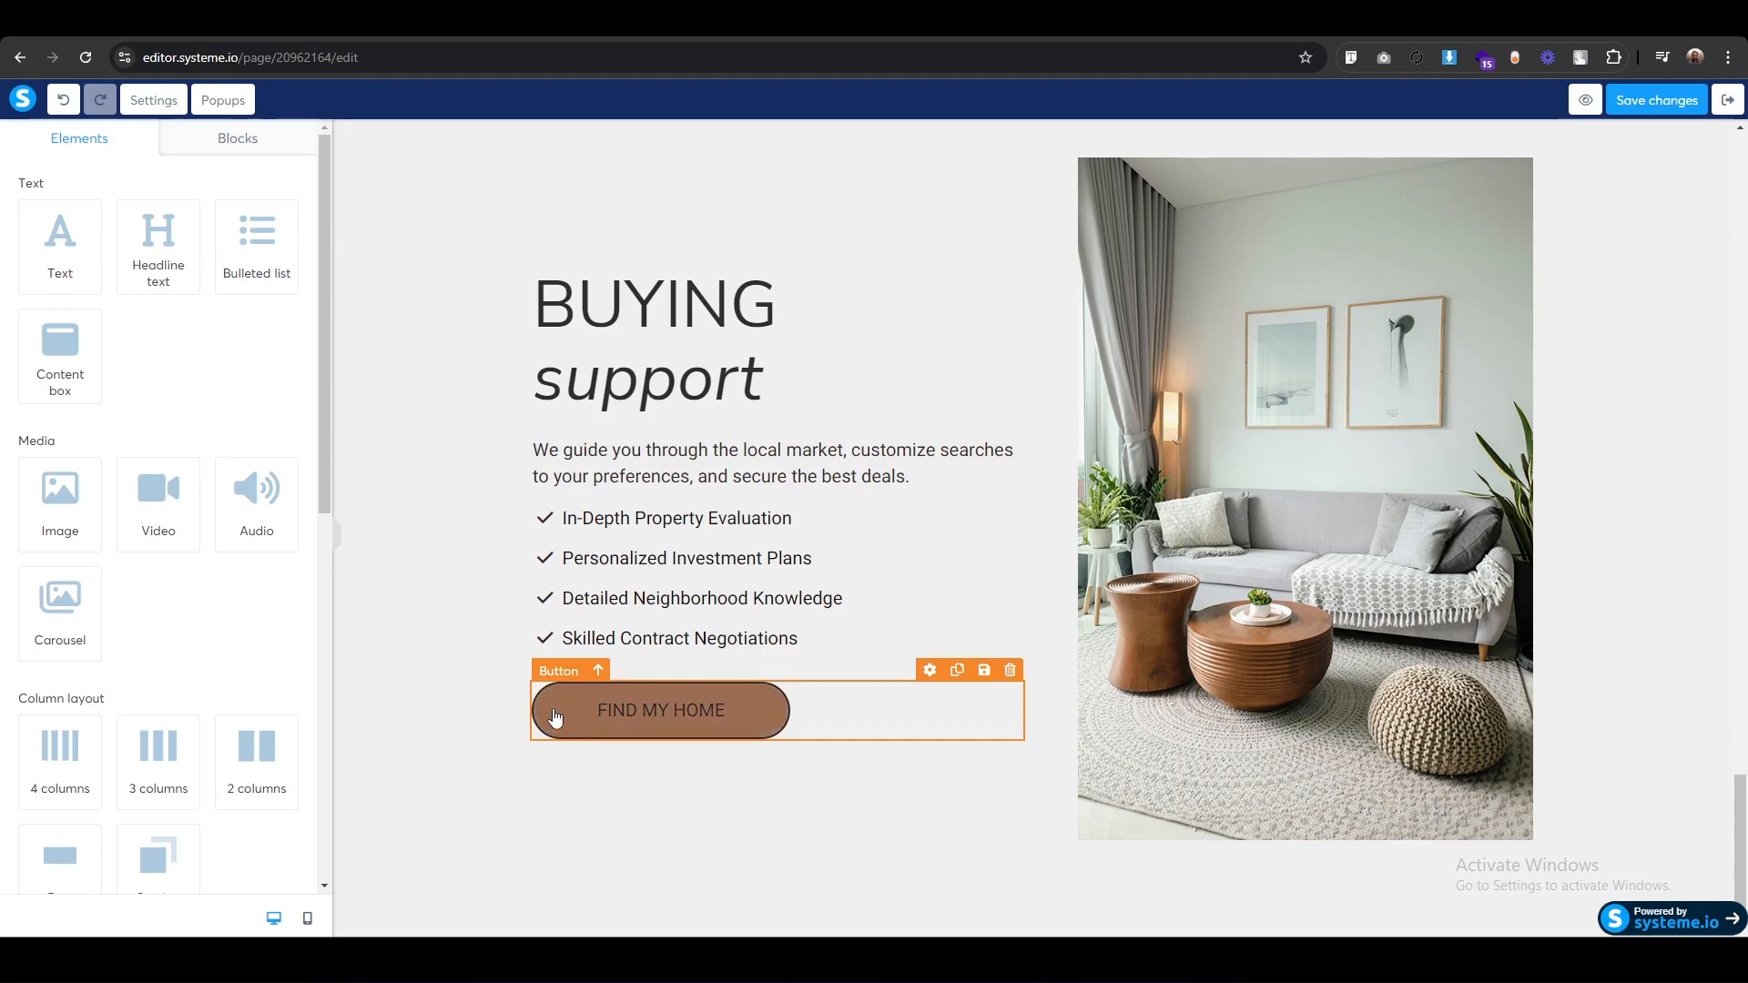
Clear the FIND MY HOME button's hover text color and hover background color.
left_click(548, 685)
scroll(9, 806, "down", 14)
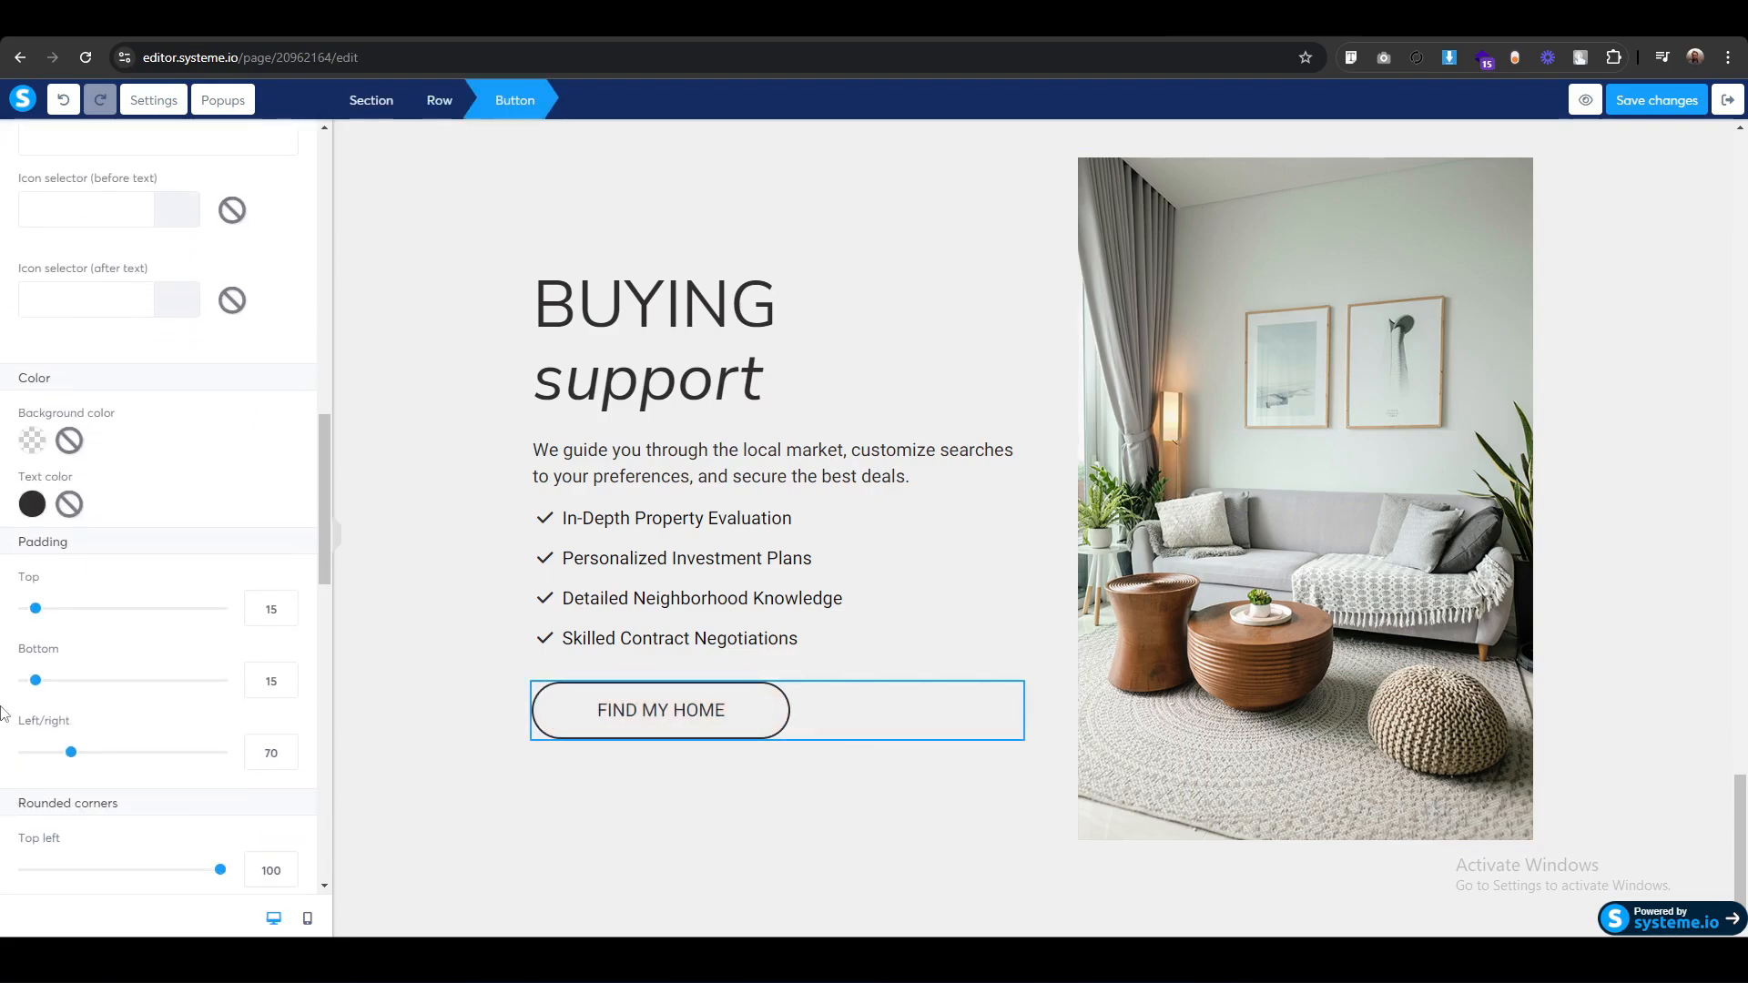
scroll(3, 710, "down", 8)
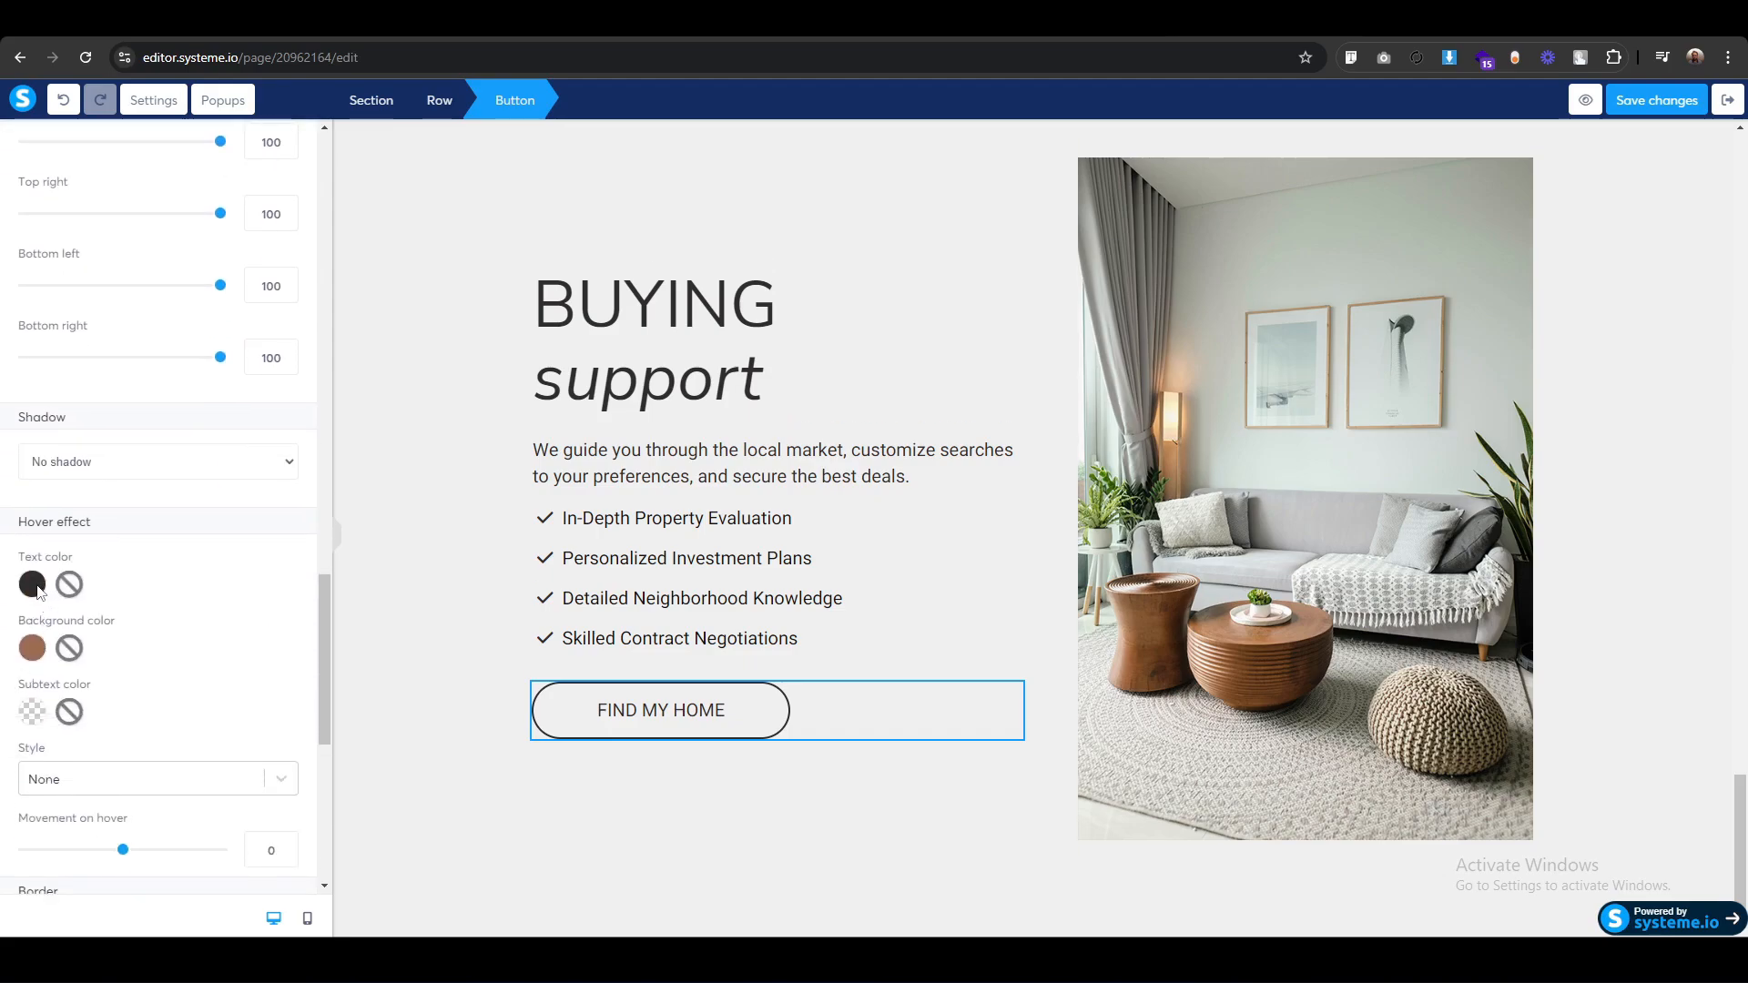
left_click(69, 585)
left_click(69, 648)
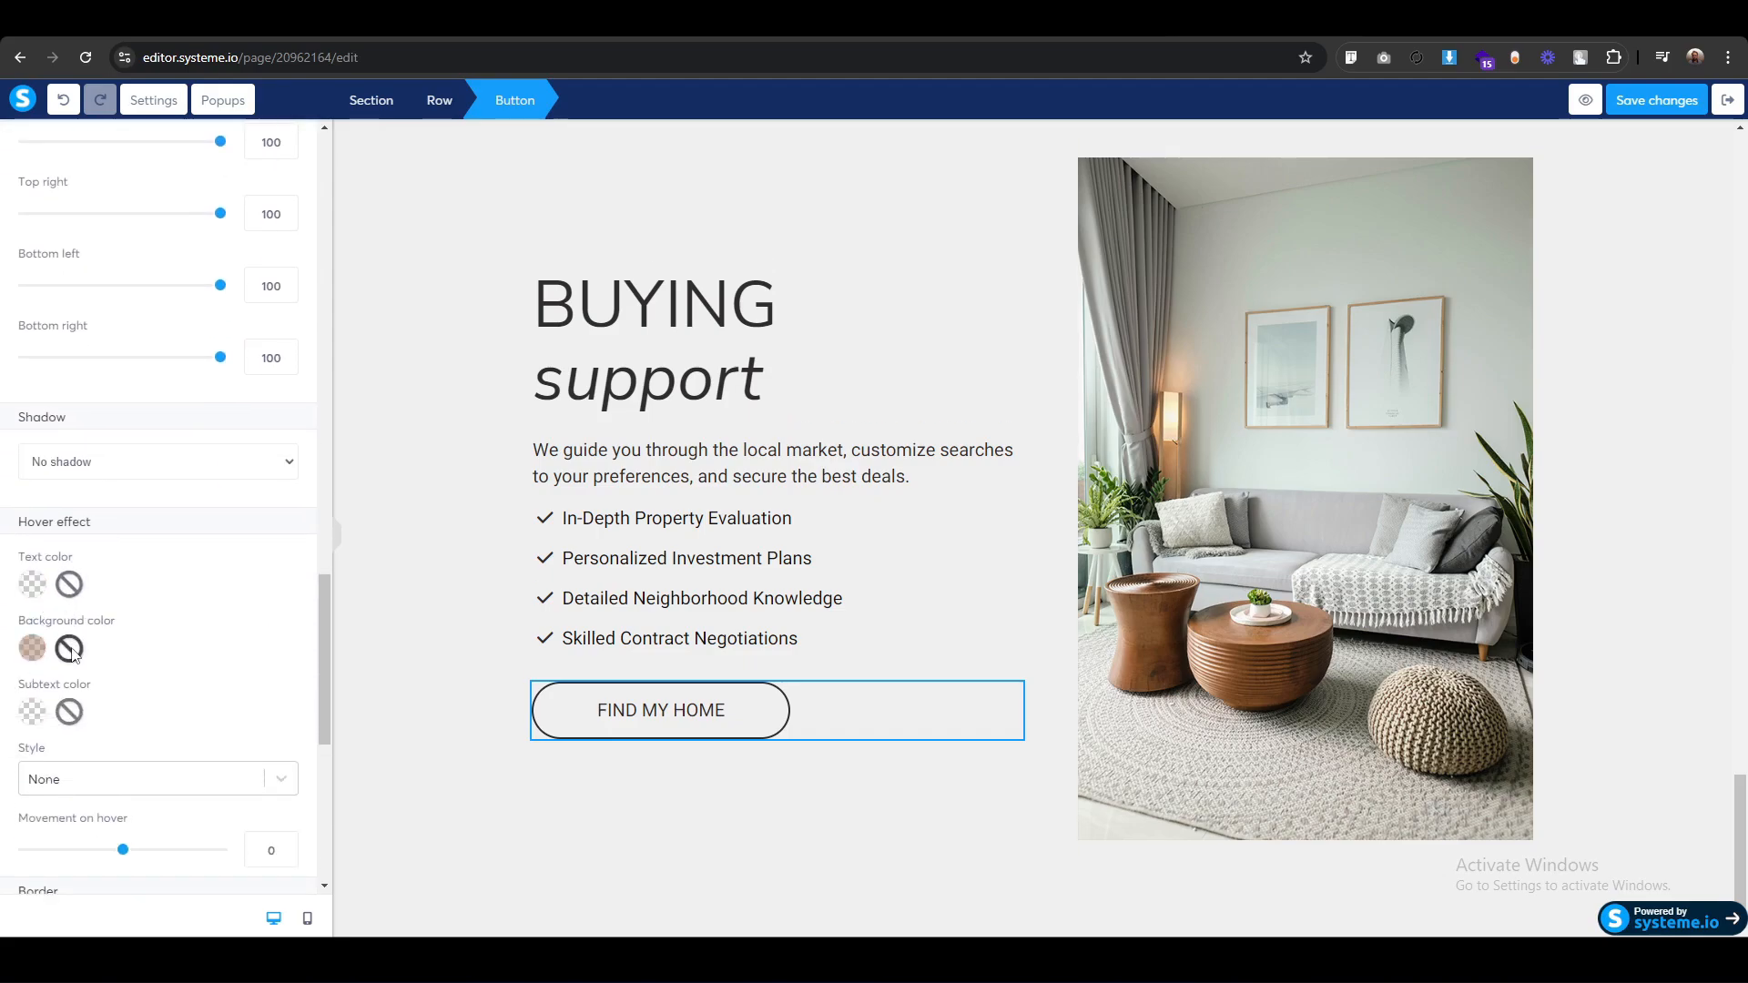
left_click(434, 800)
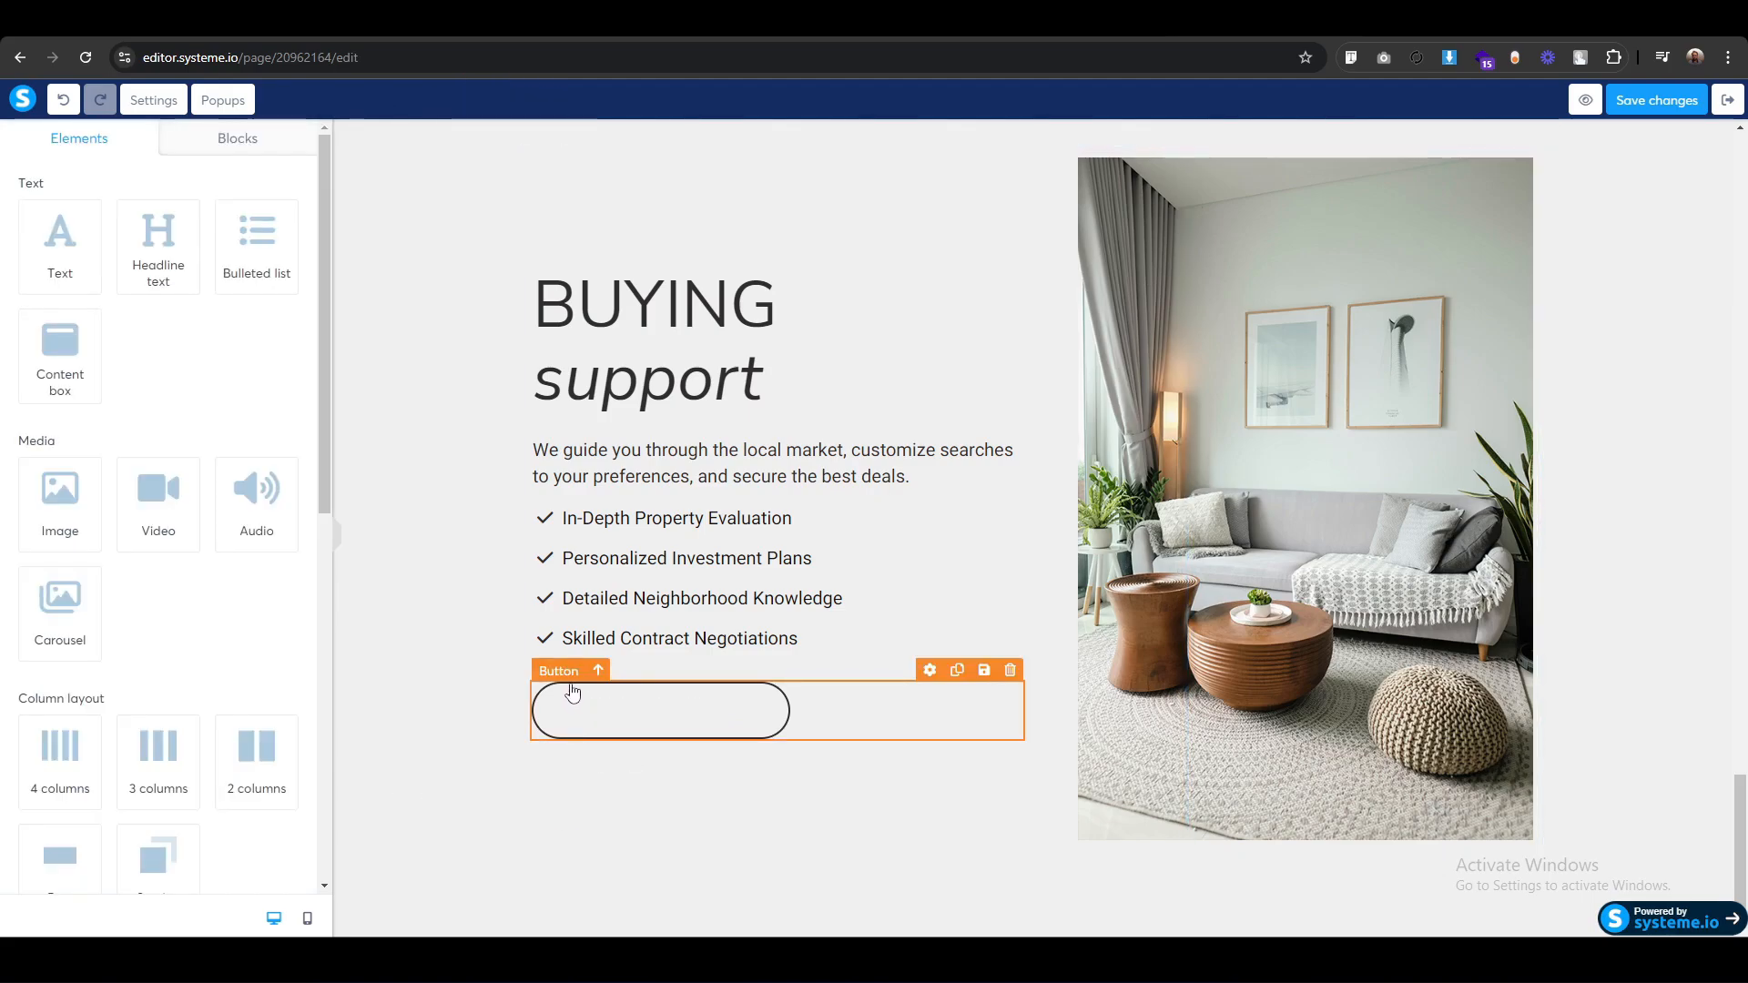
Set the FIND MY HOME button's hover text color to the saved dark color 302D2D.
left_click(583, 719)
scroll(91, 546, "down", 10)
scroll(4, 684, "down", 5)
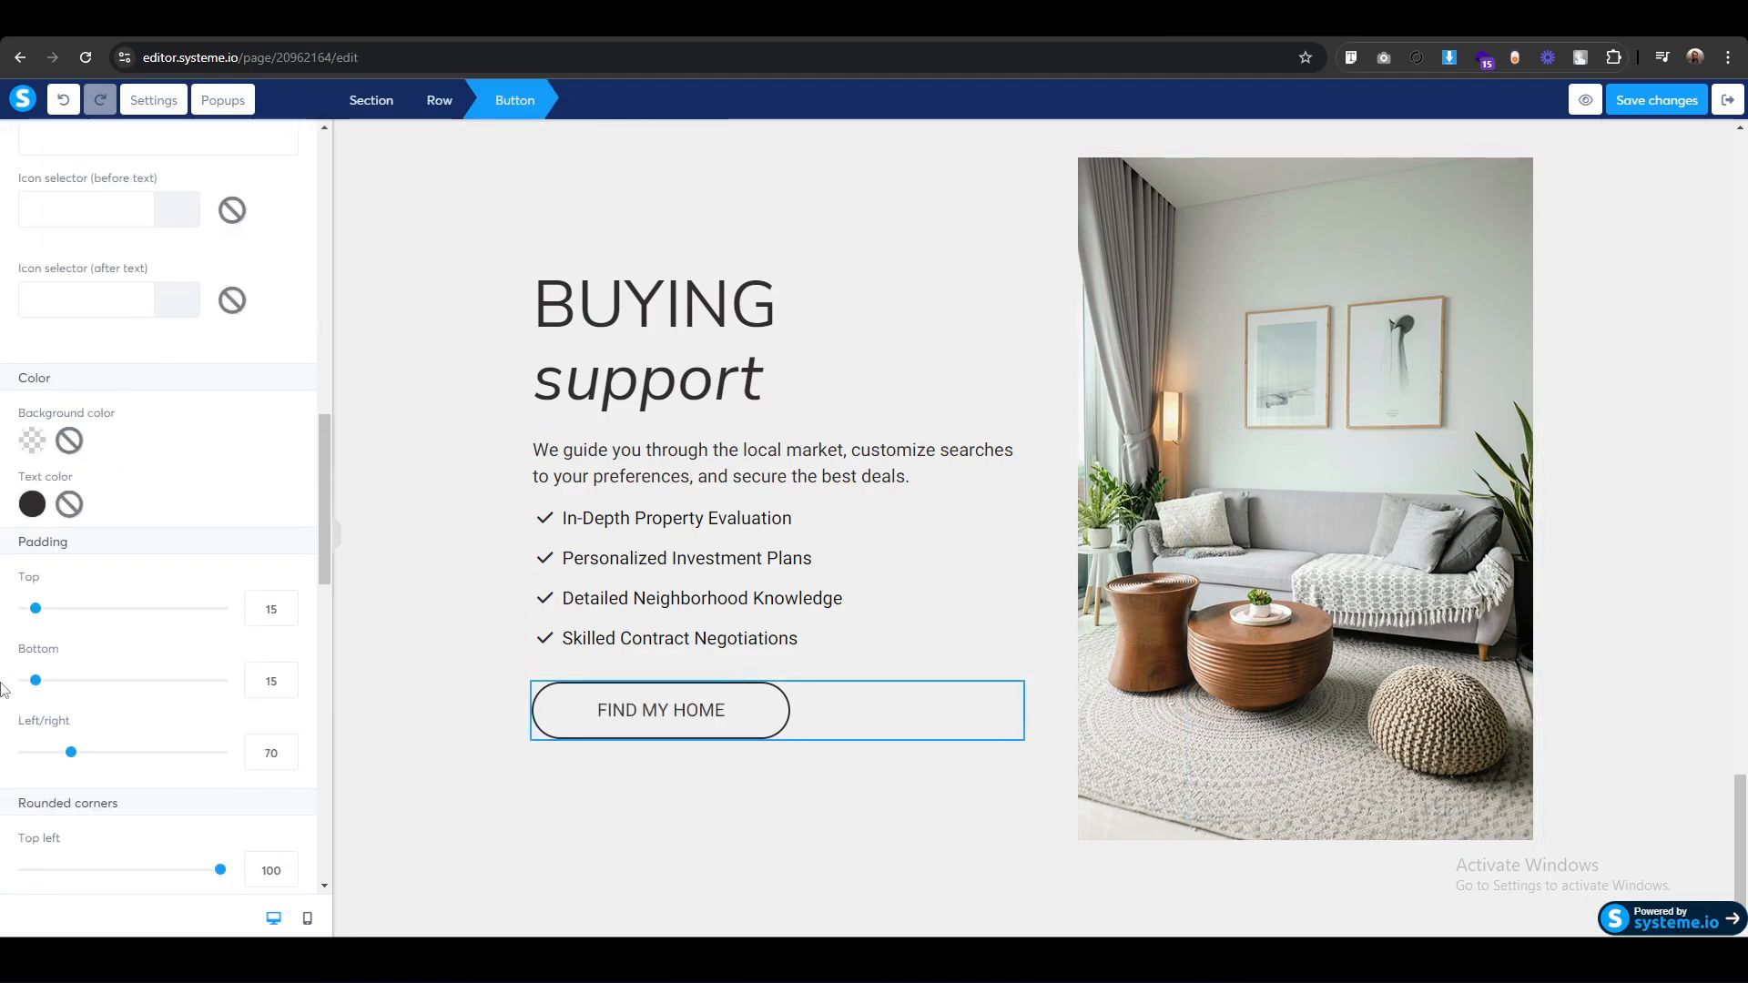
scroll(52, 533, "down", 8)
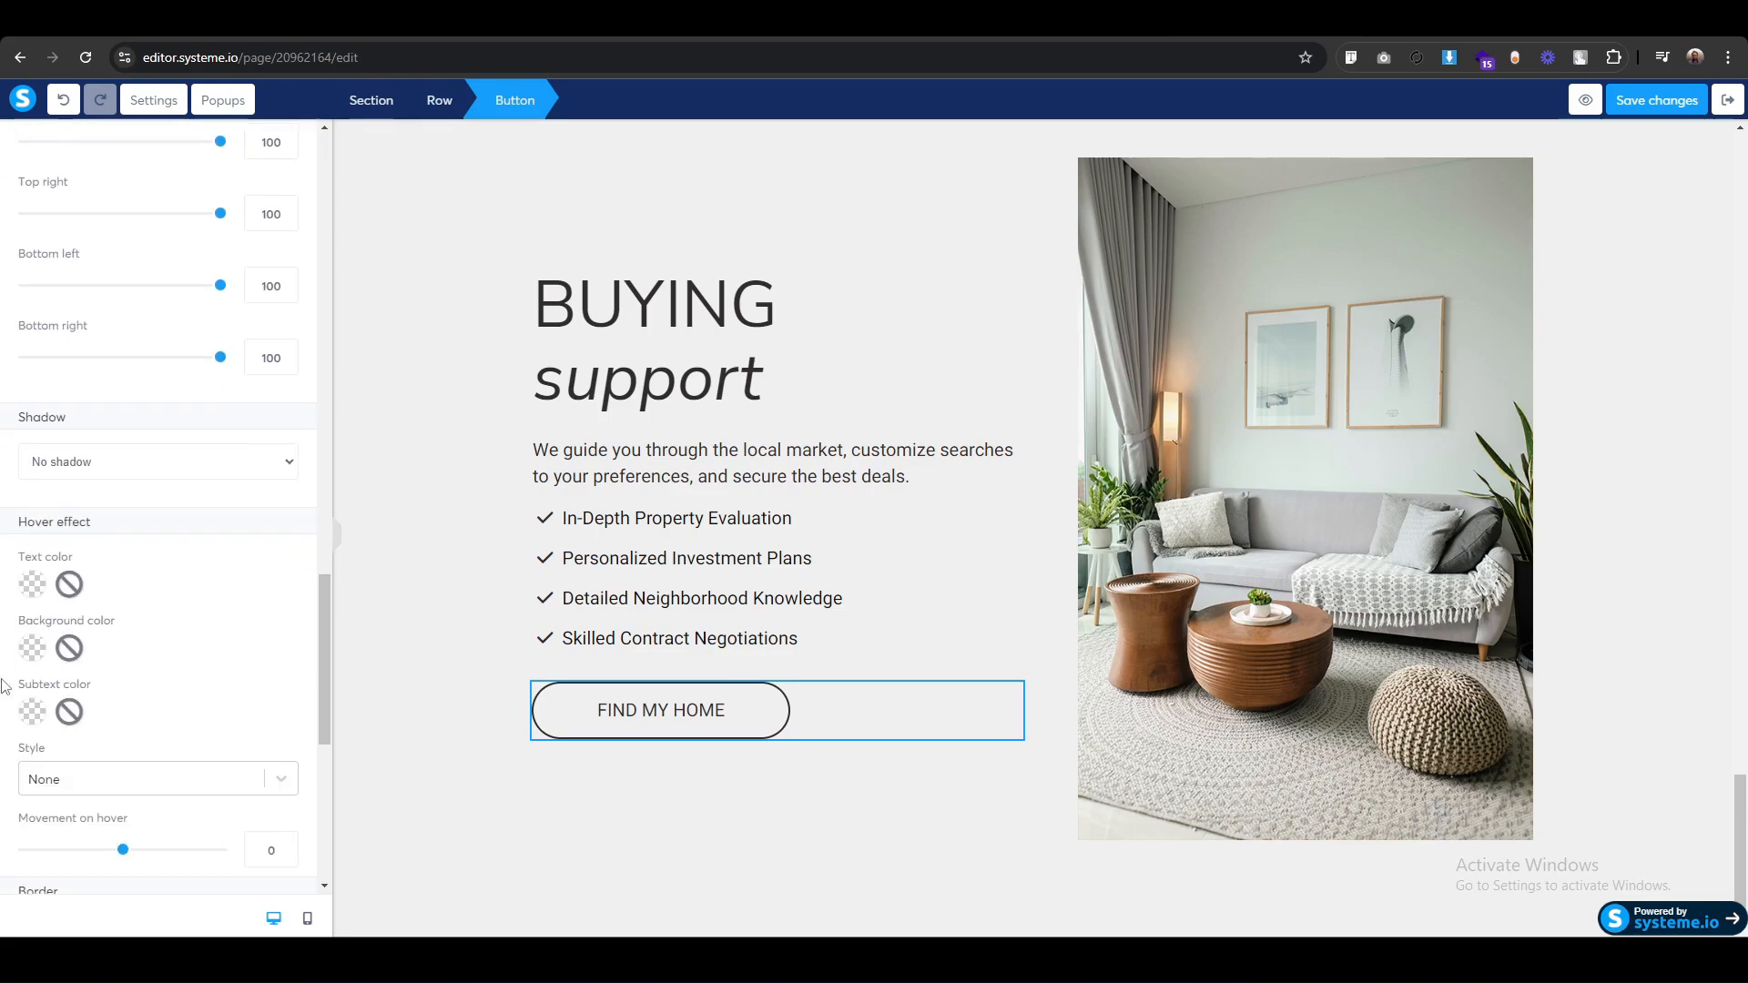
left_click(37, 589)
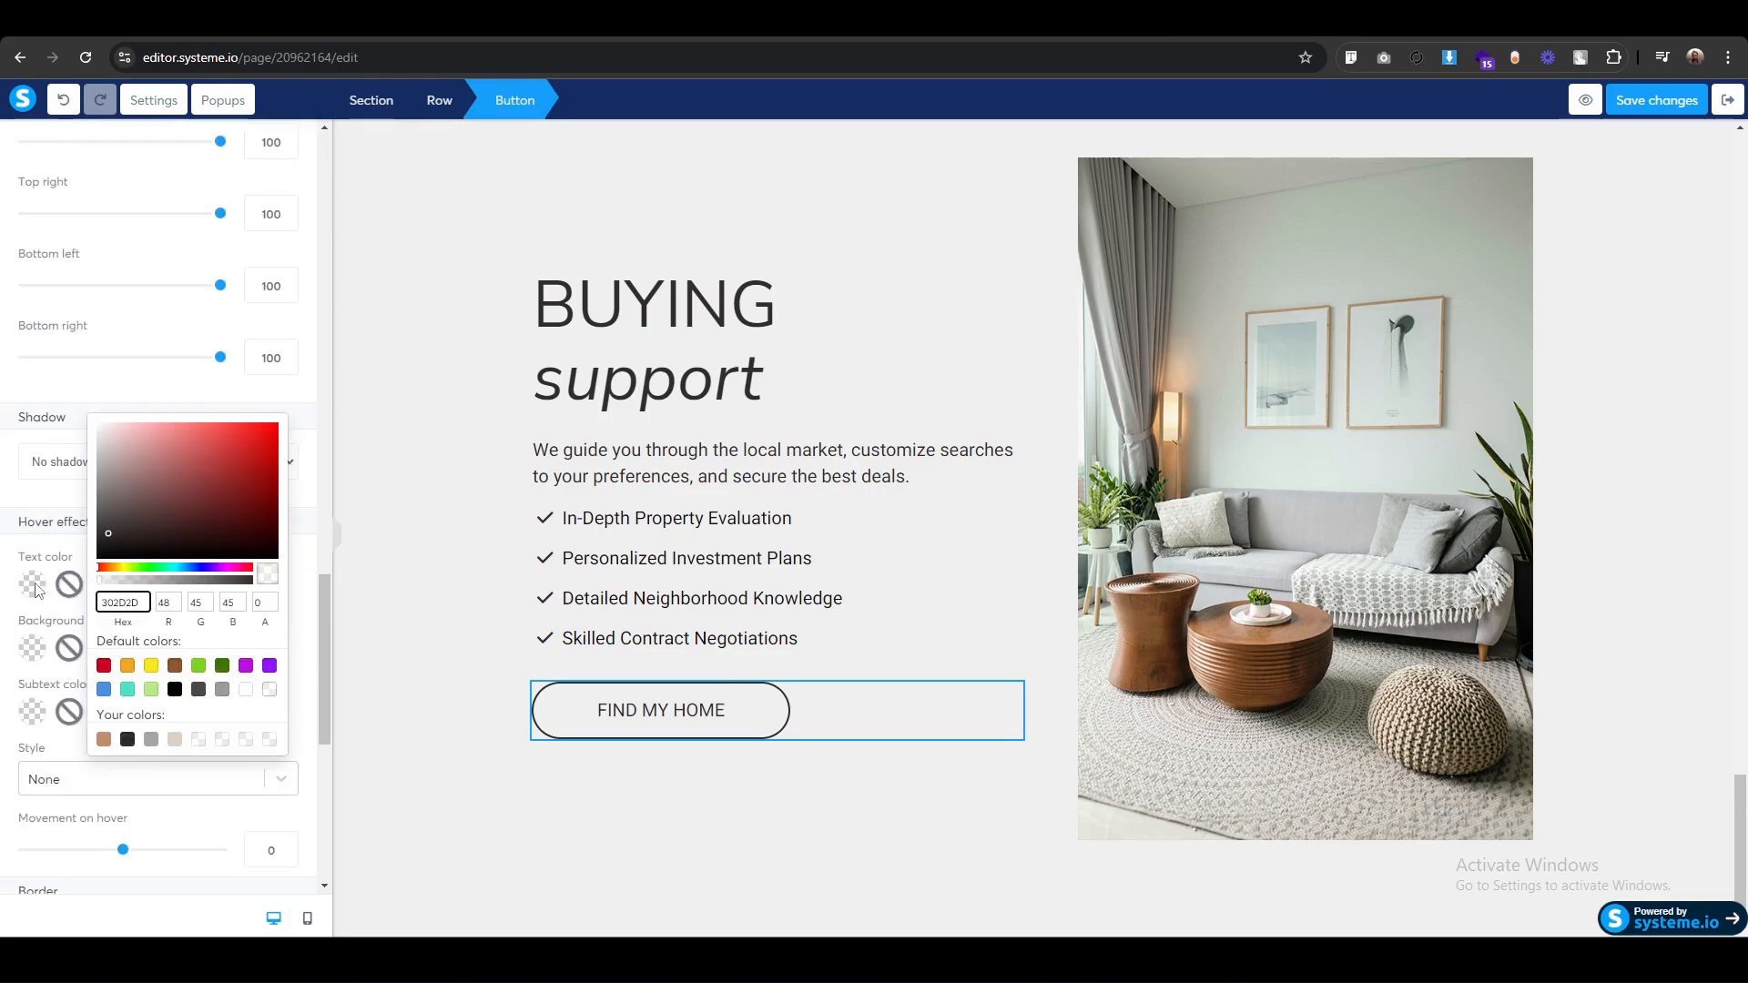
left_click(129, 740)
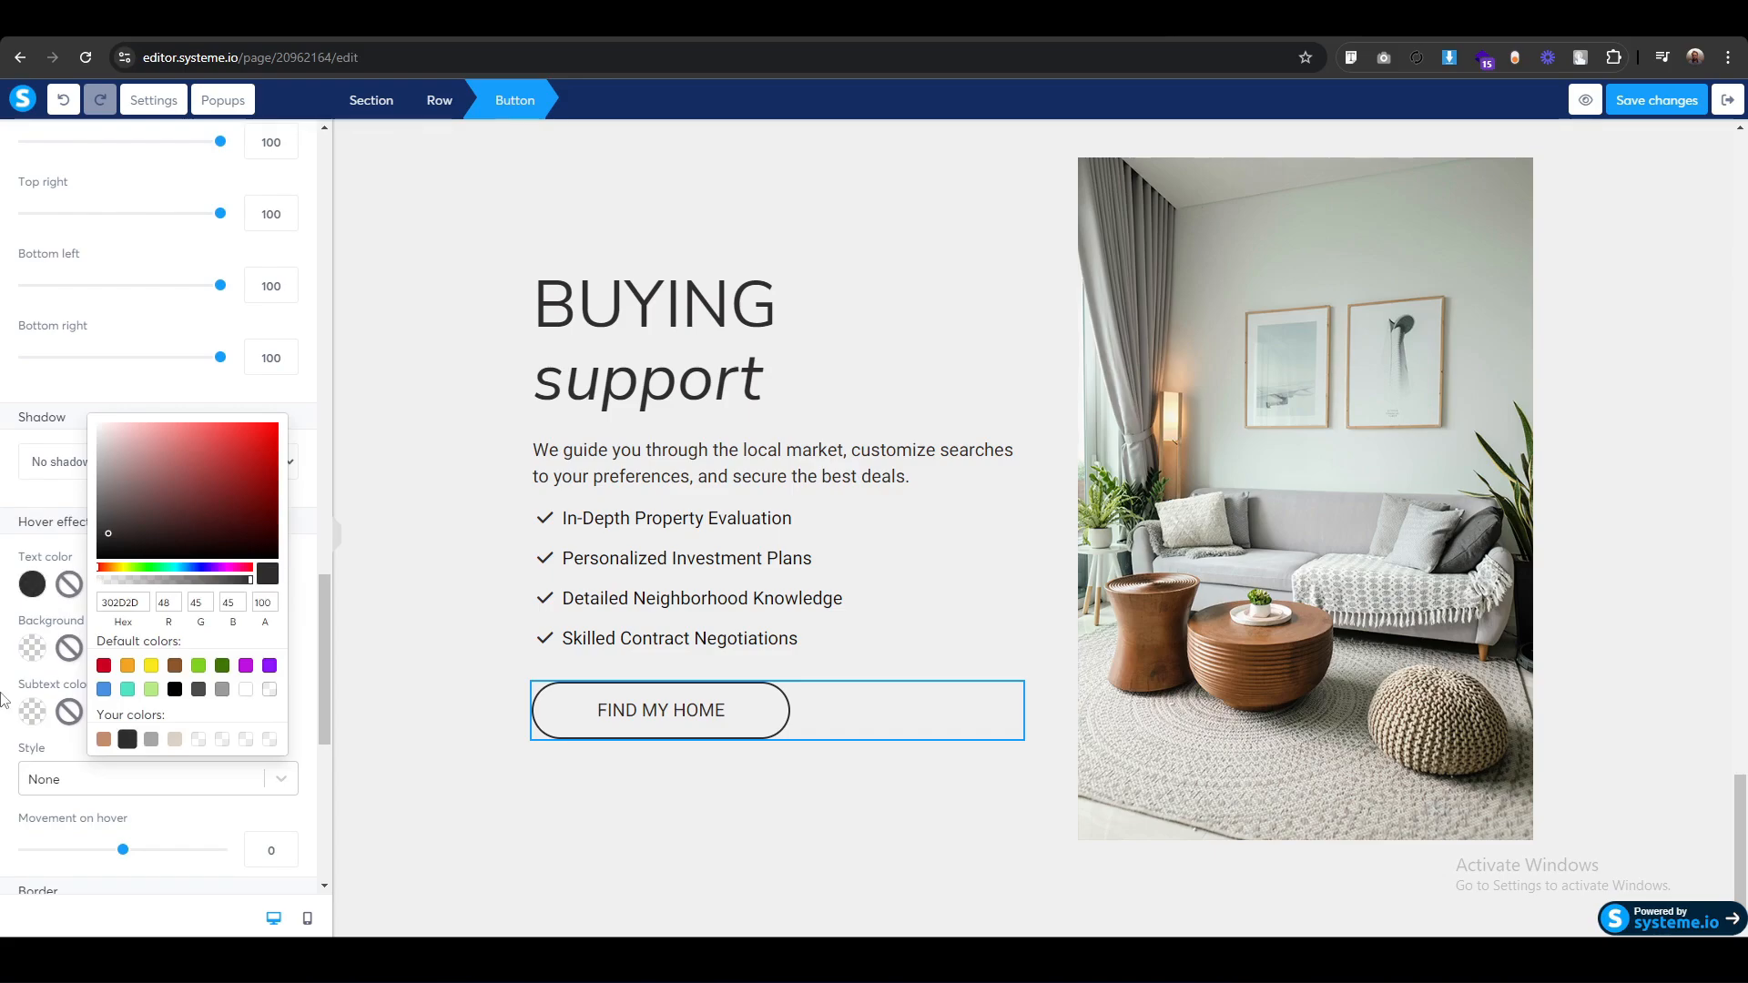
left_click(519, 822)
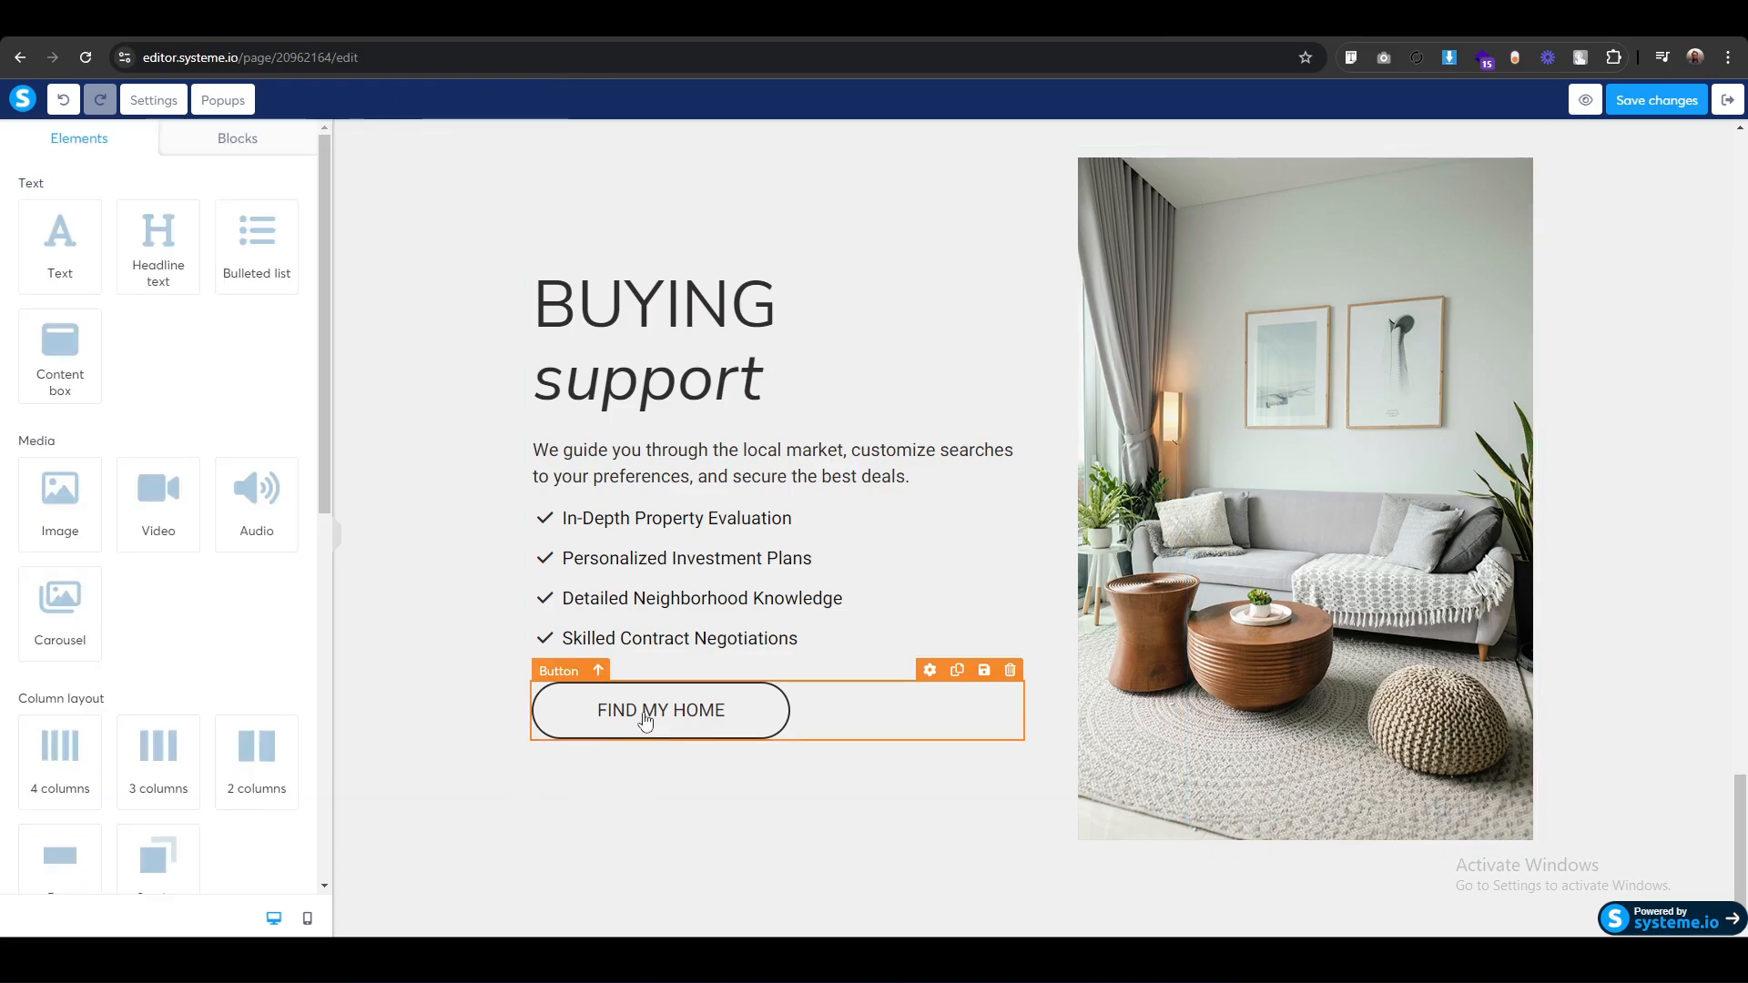
Give the FIND MY HOME button a Zoom hover style with a Grow value of 2.
left_click(573, 709)
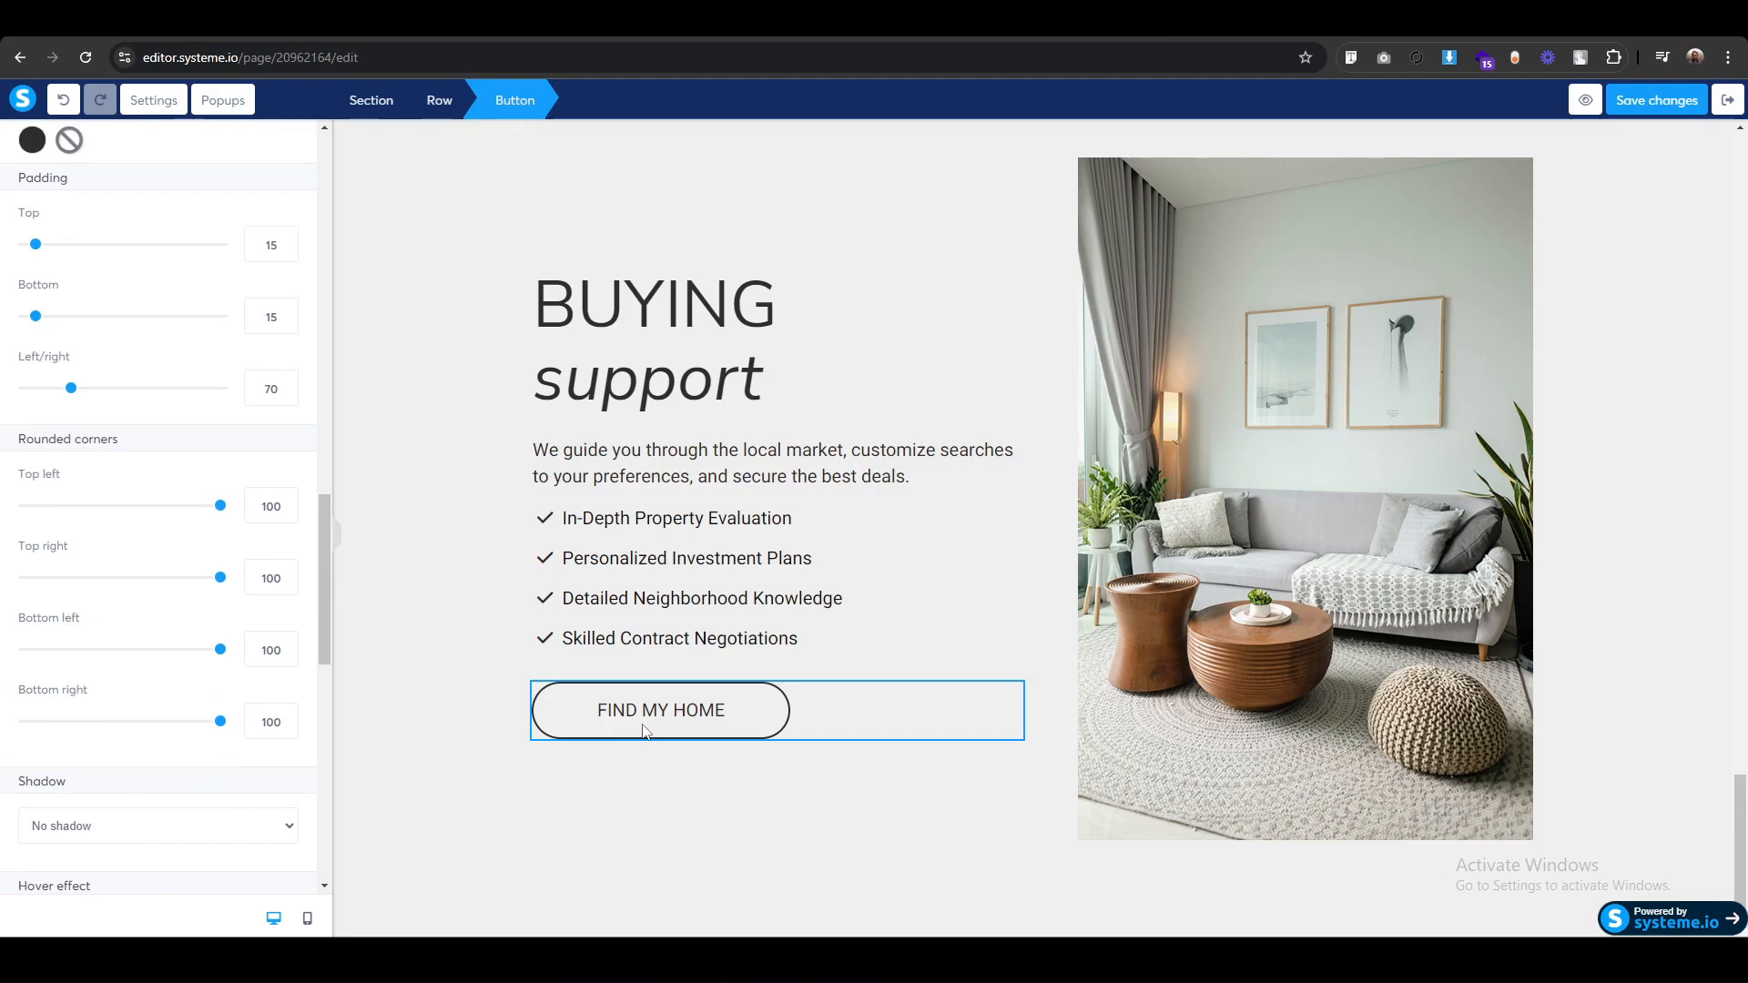
scroll(82, 769, "down", 10)
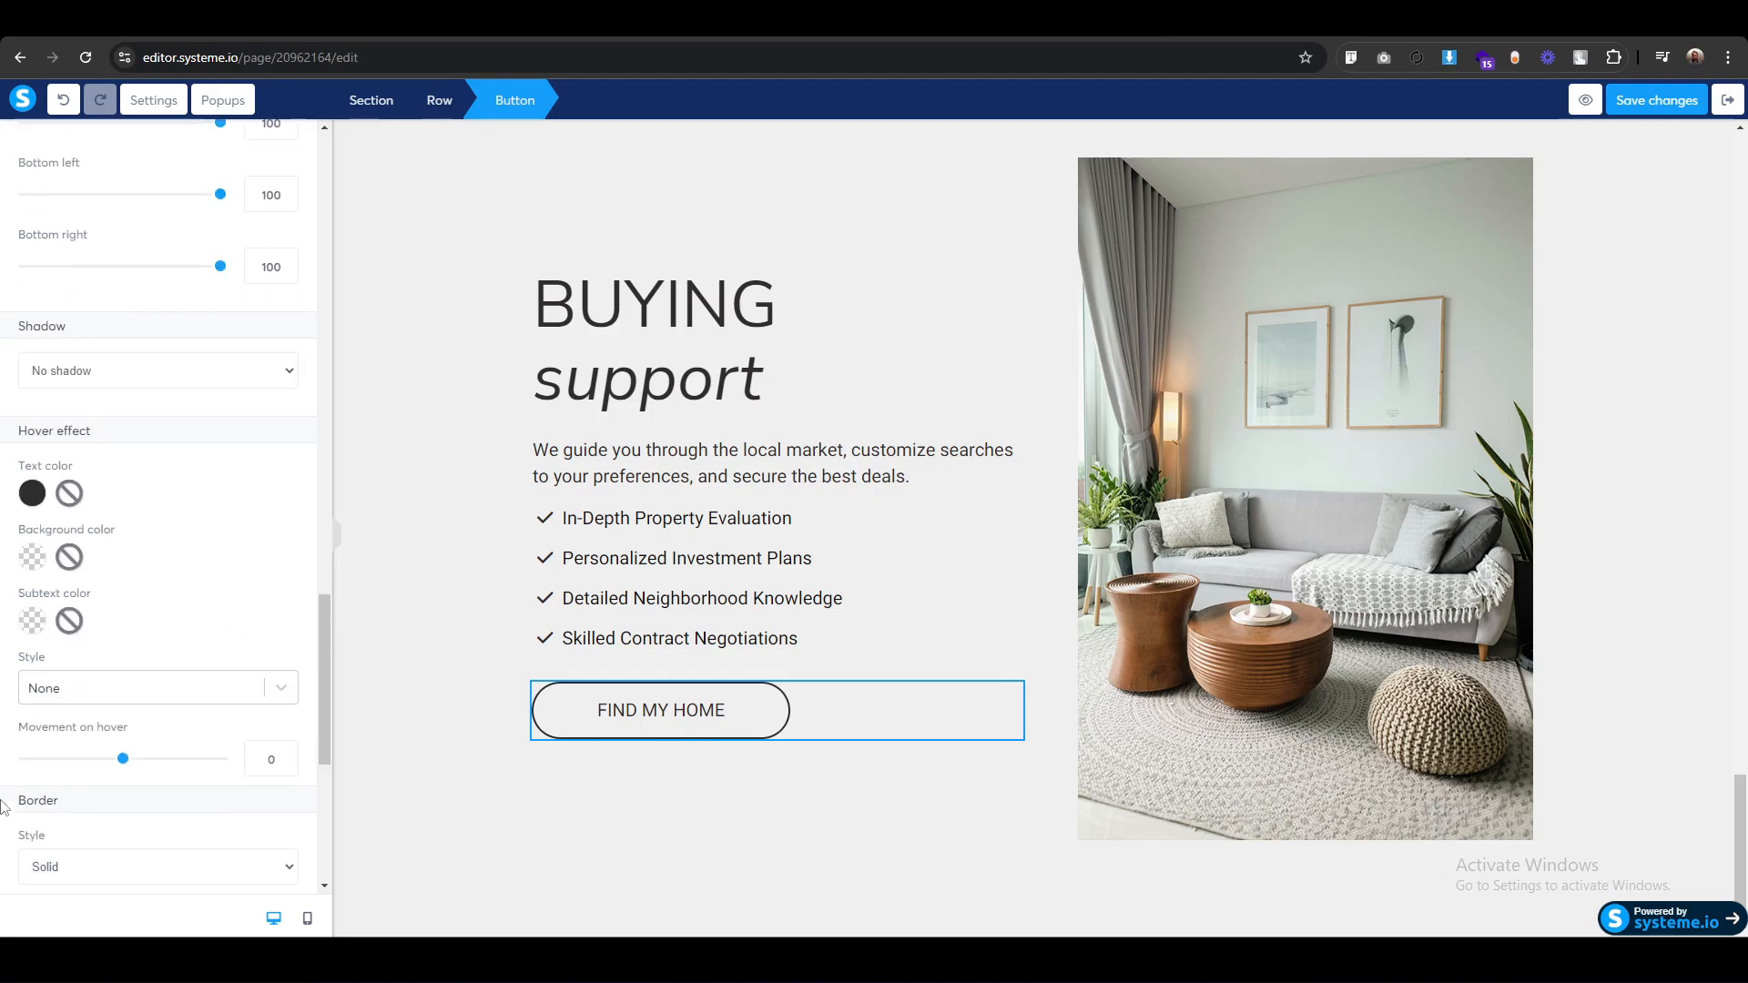
scroll(3, 710, "up", 2)
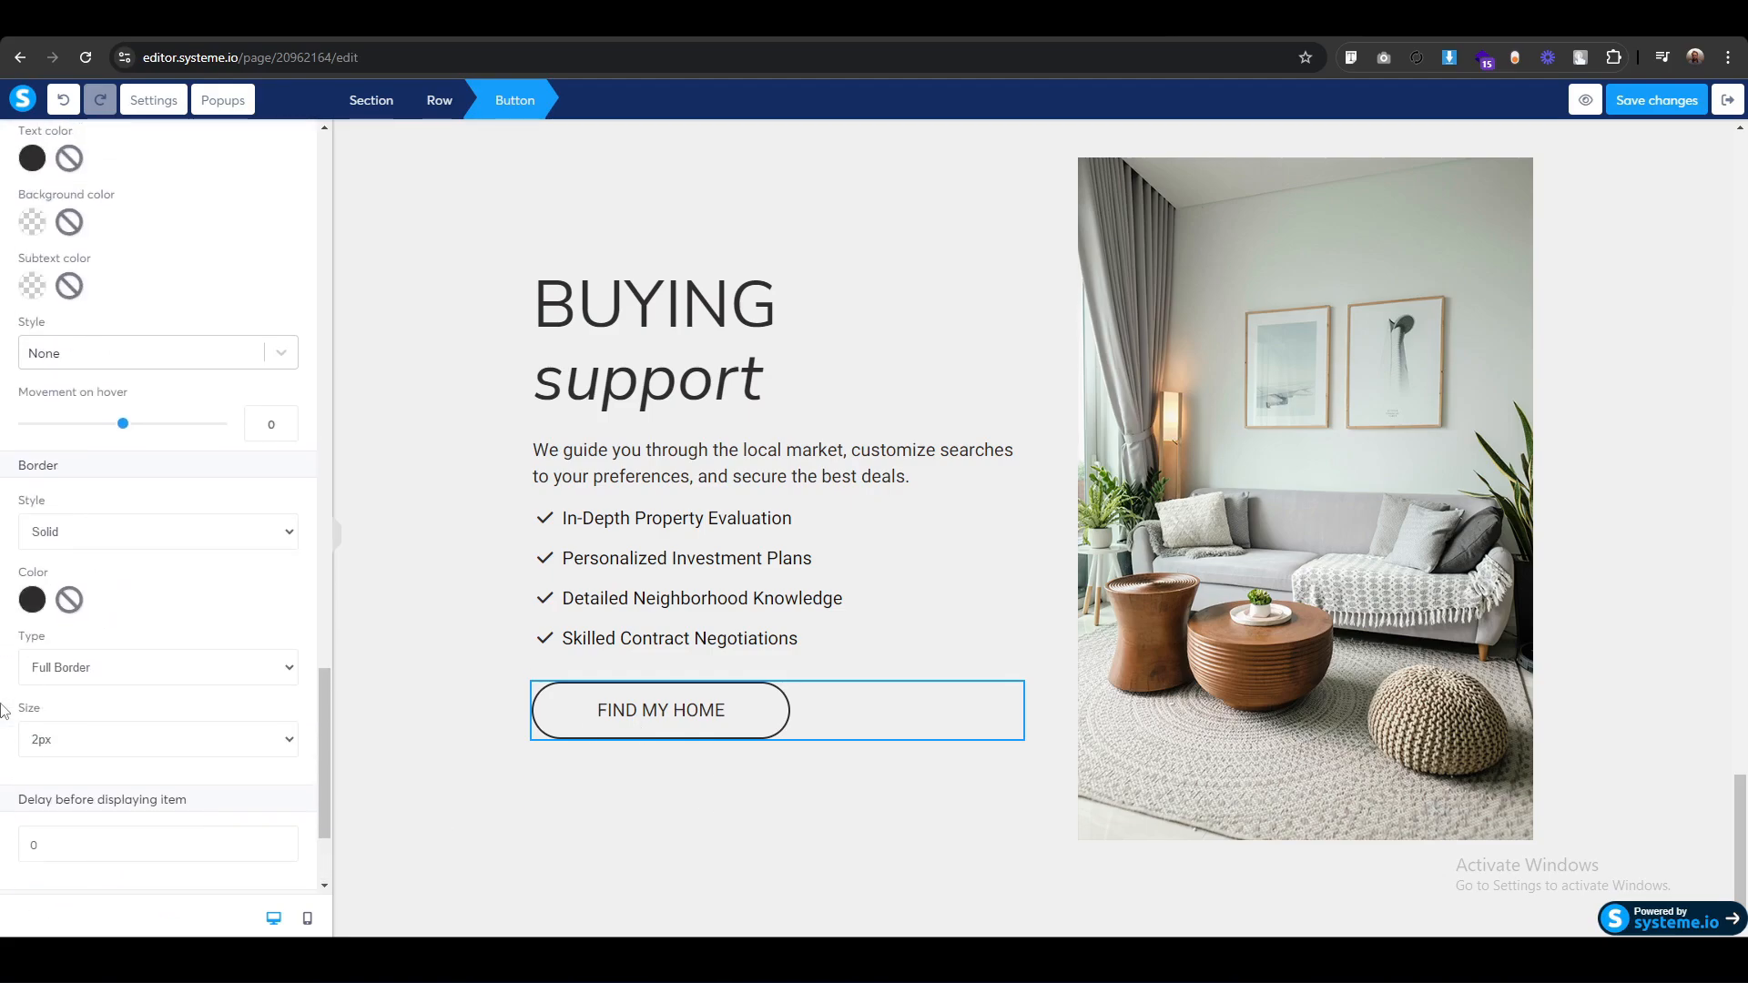
scroll(5, 720, "down", 2)
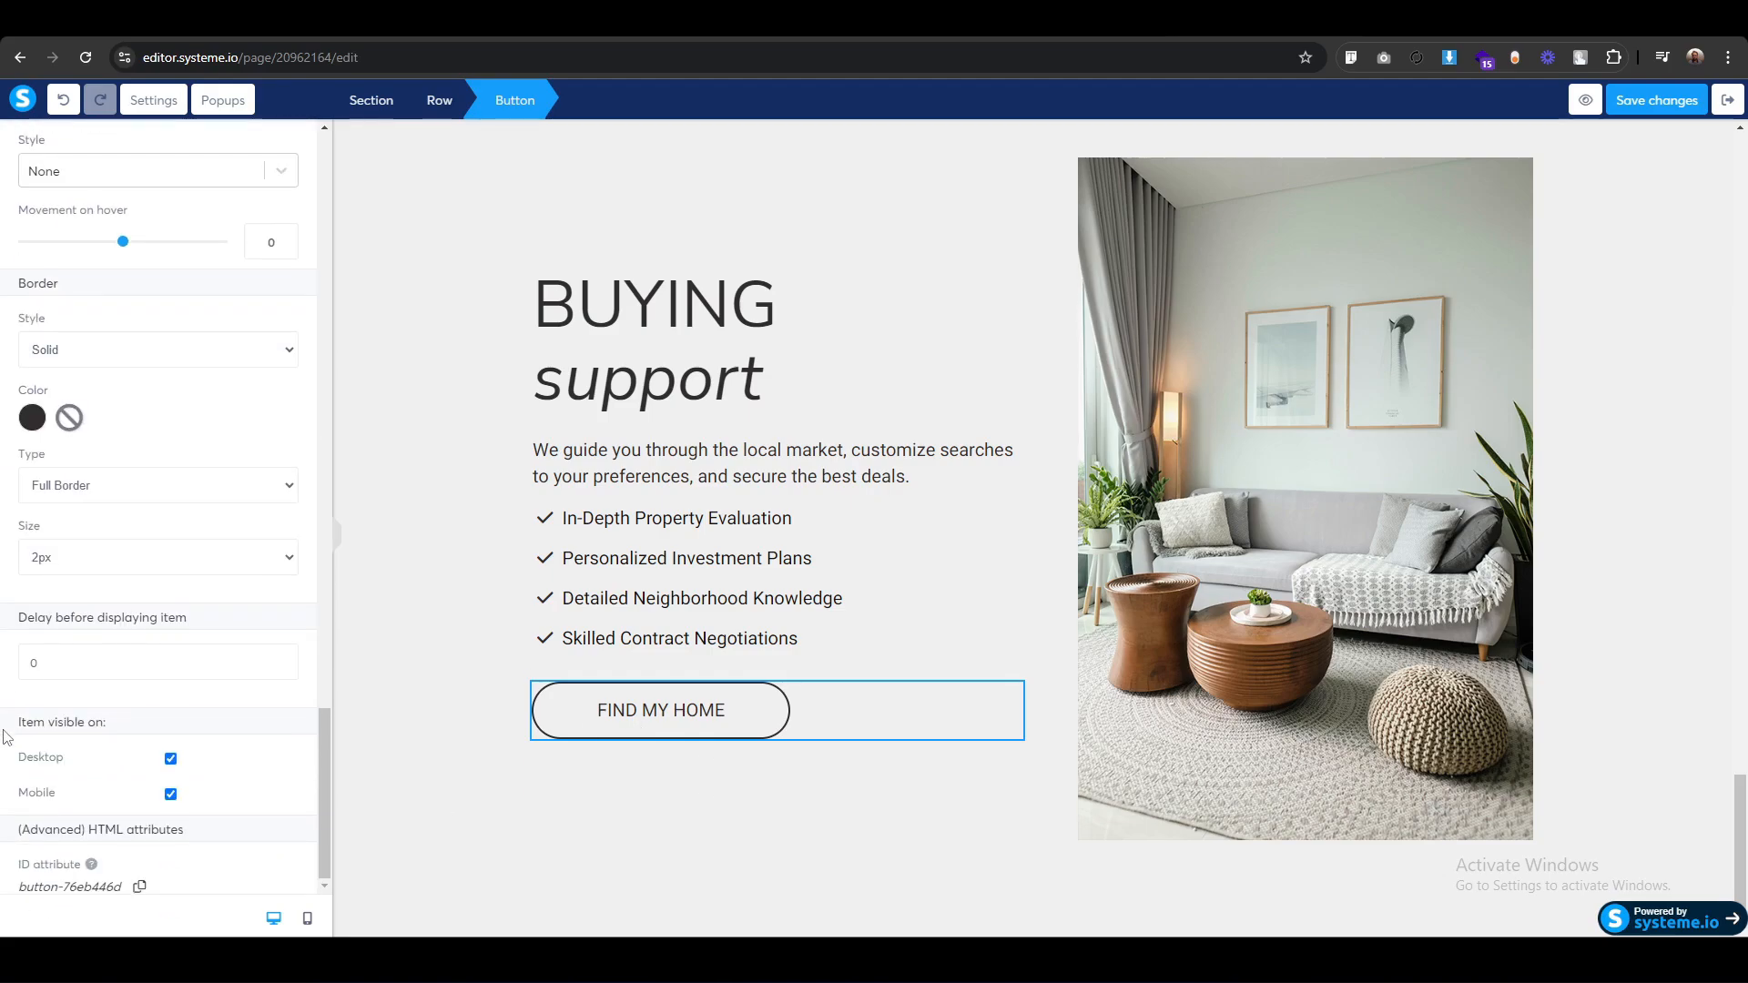
scroll(122, 510, "up", 4)
left_click(118, 539)
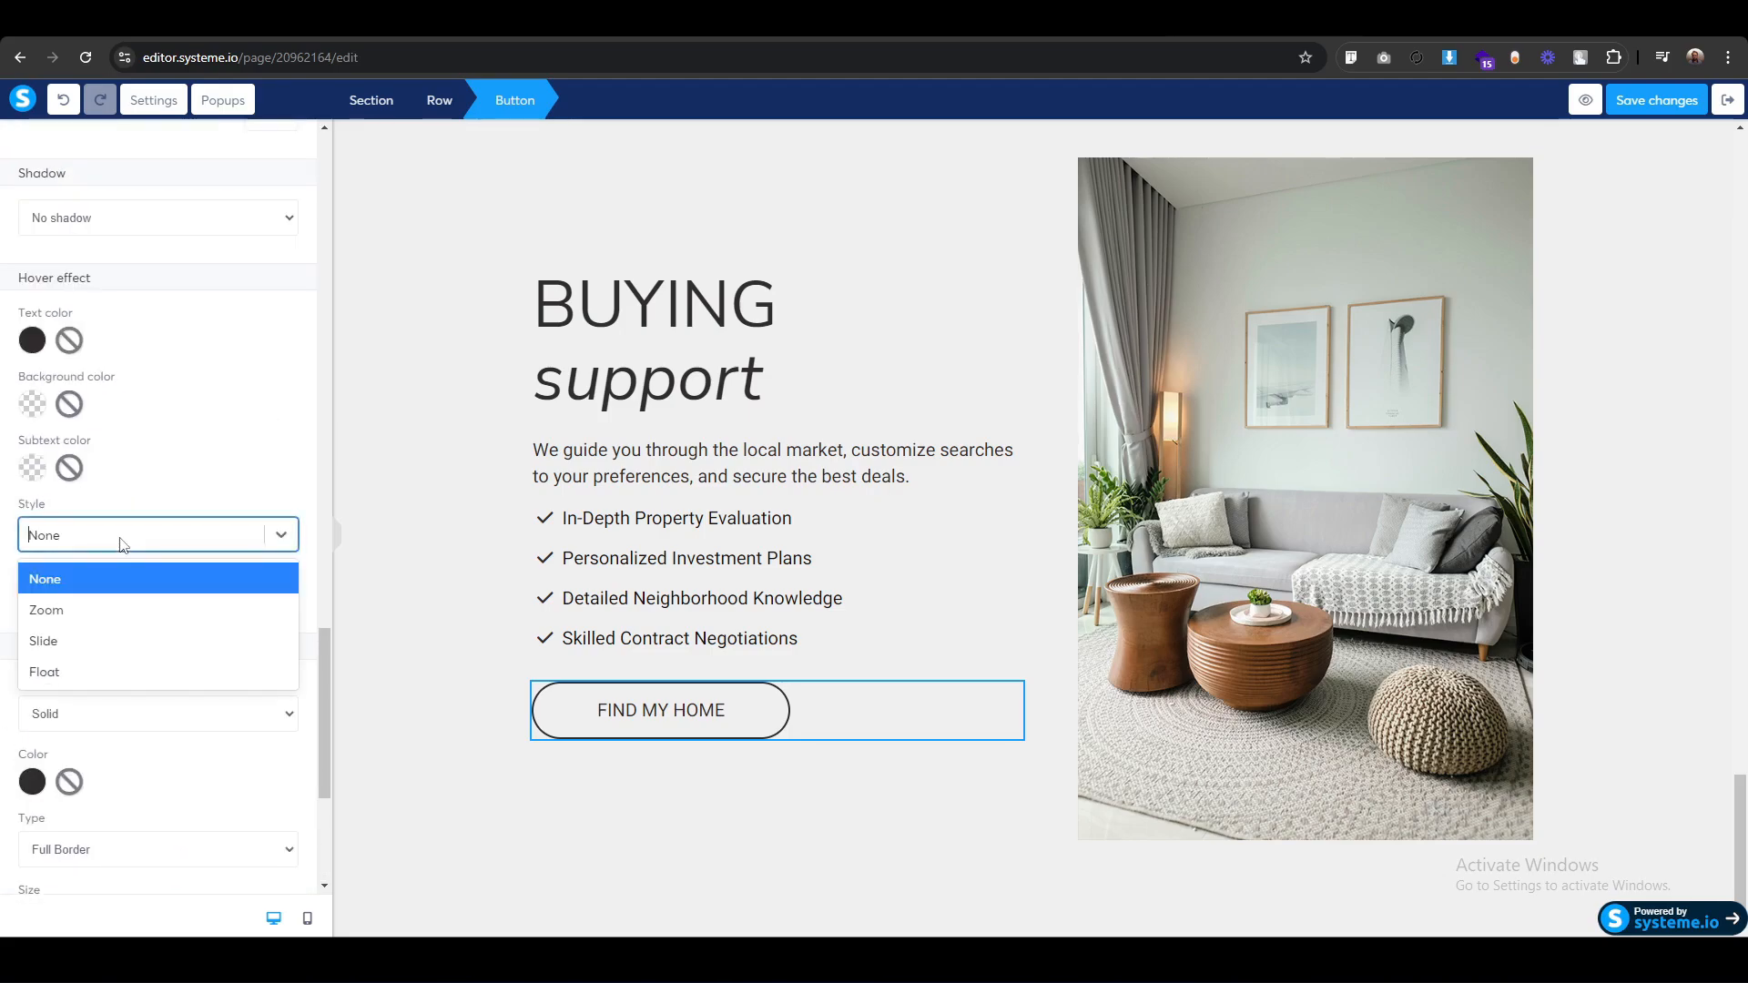
left_click(58, 608)
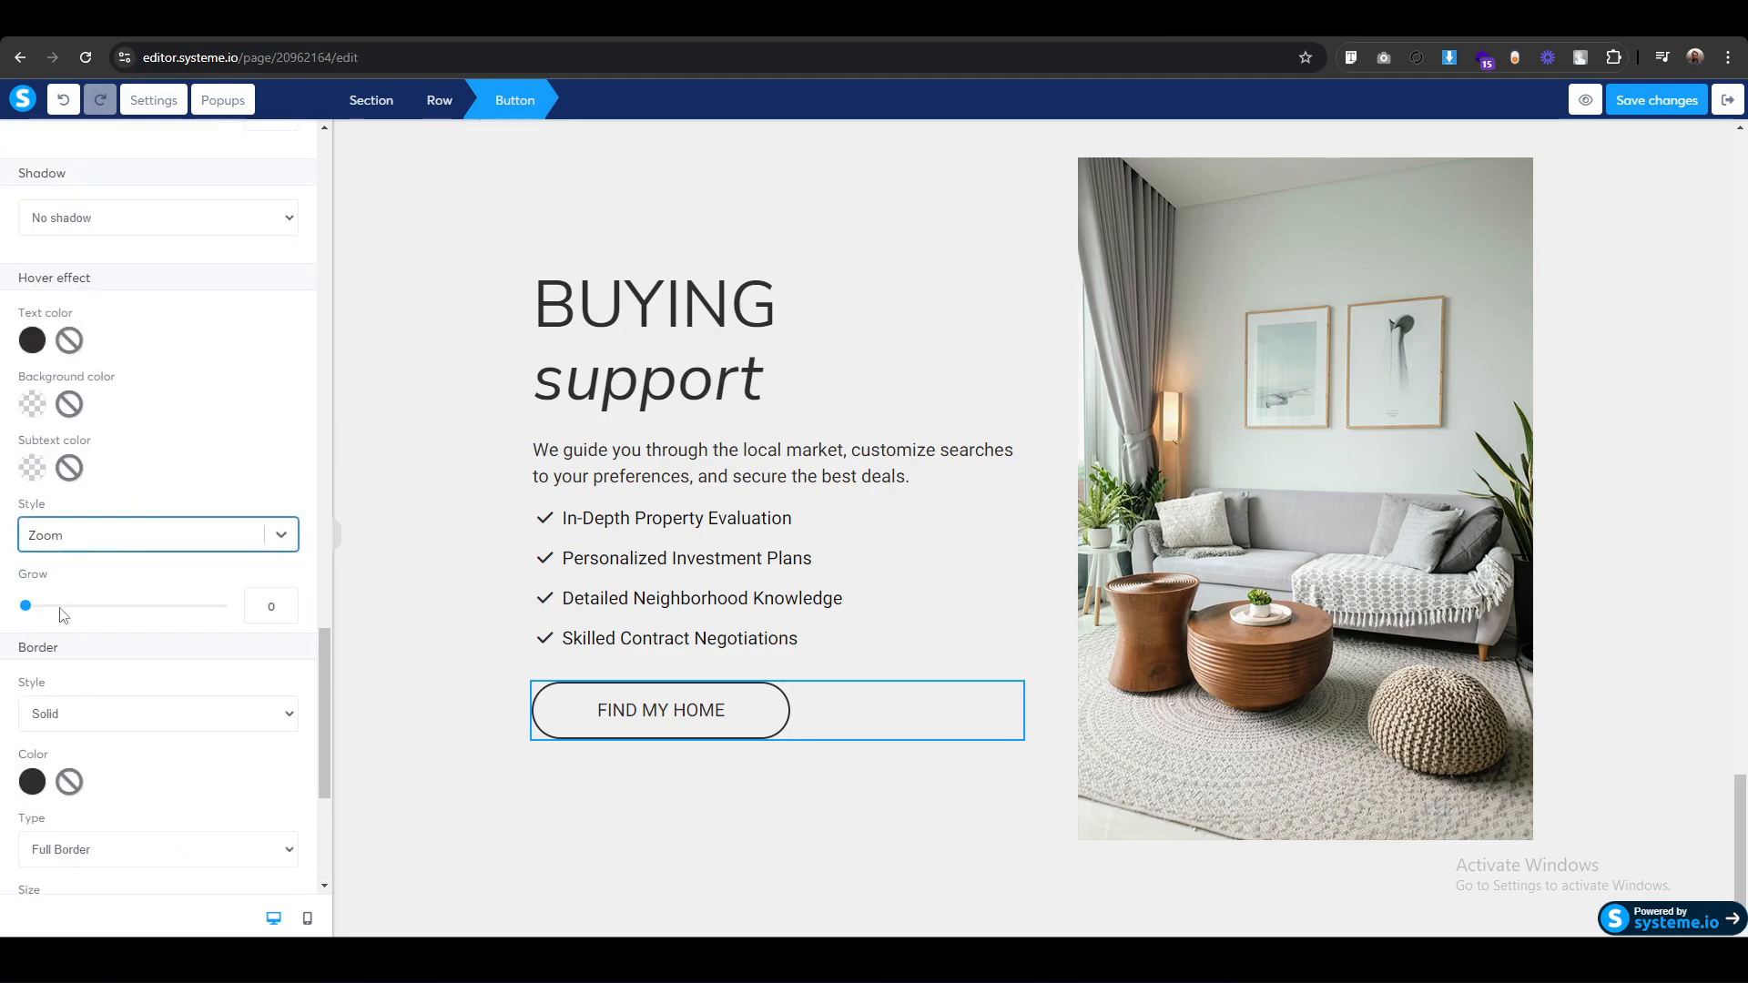
left_click(262, 610)
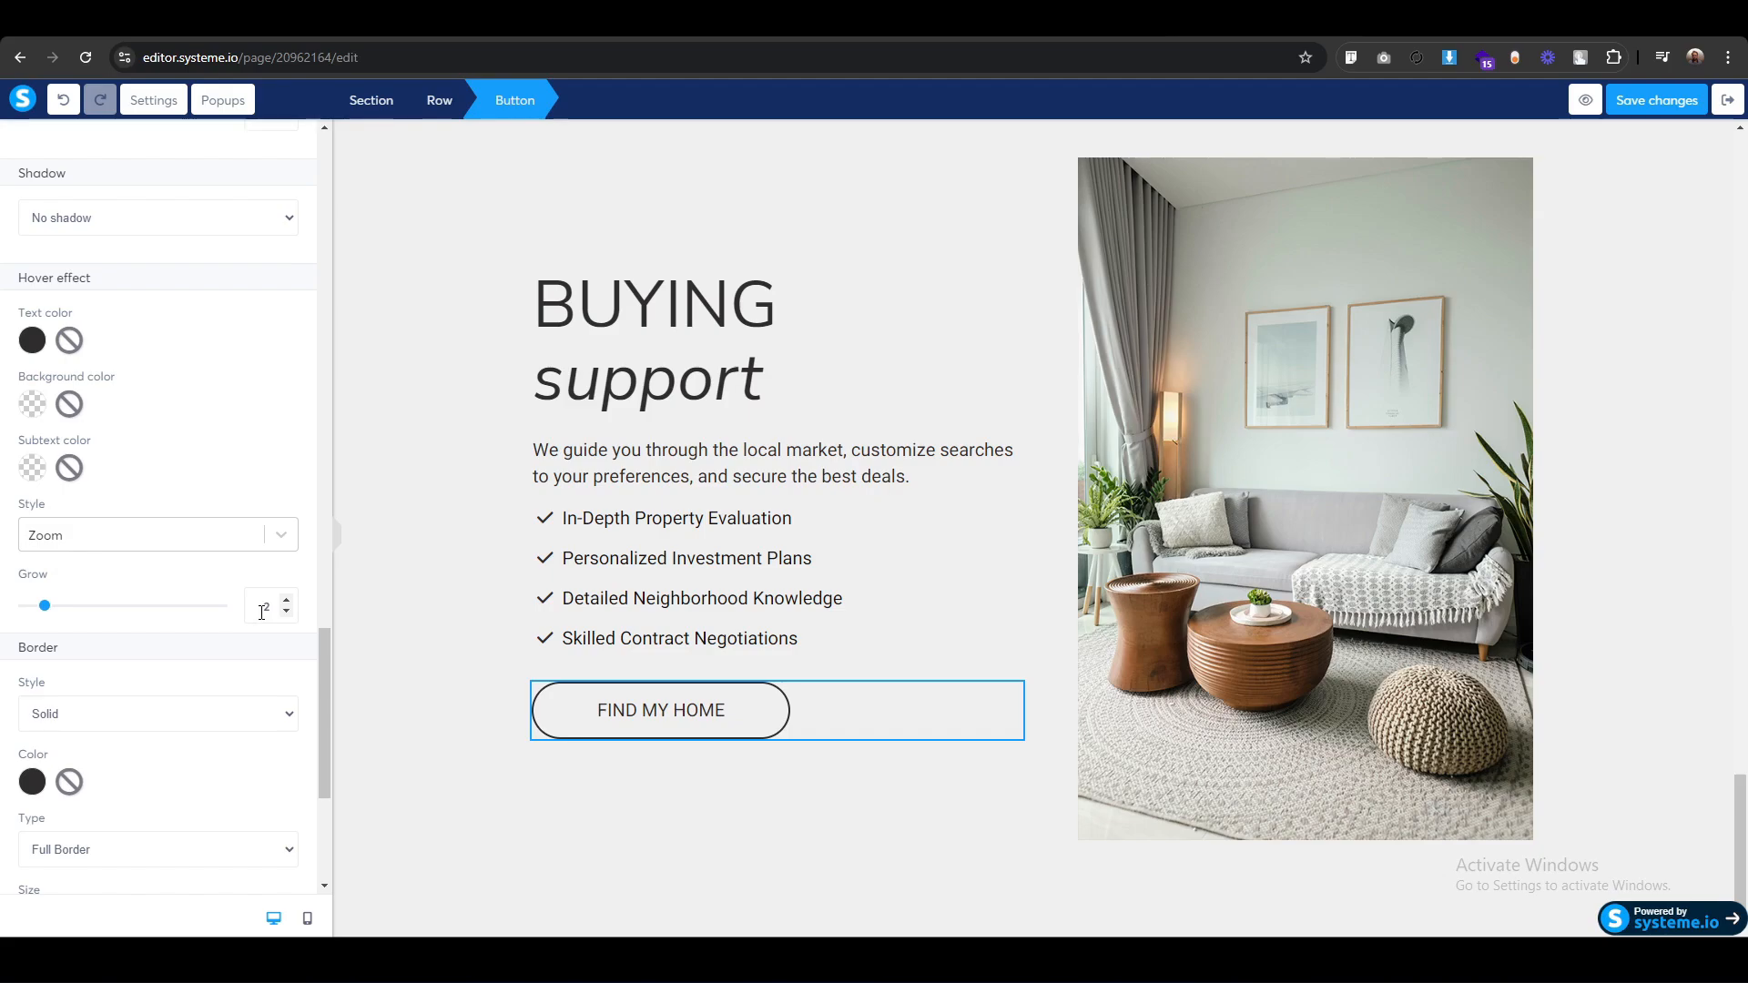
left_click(549, 841)
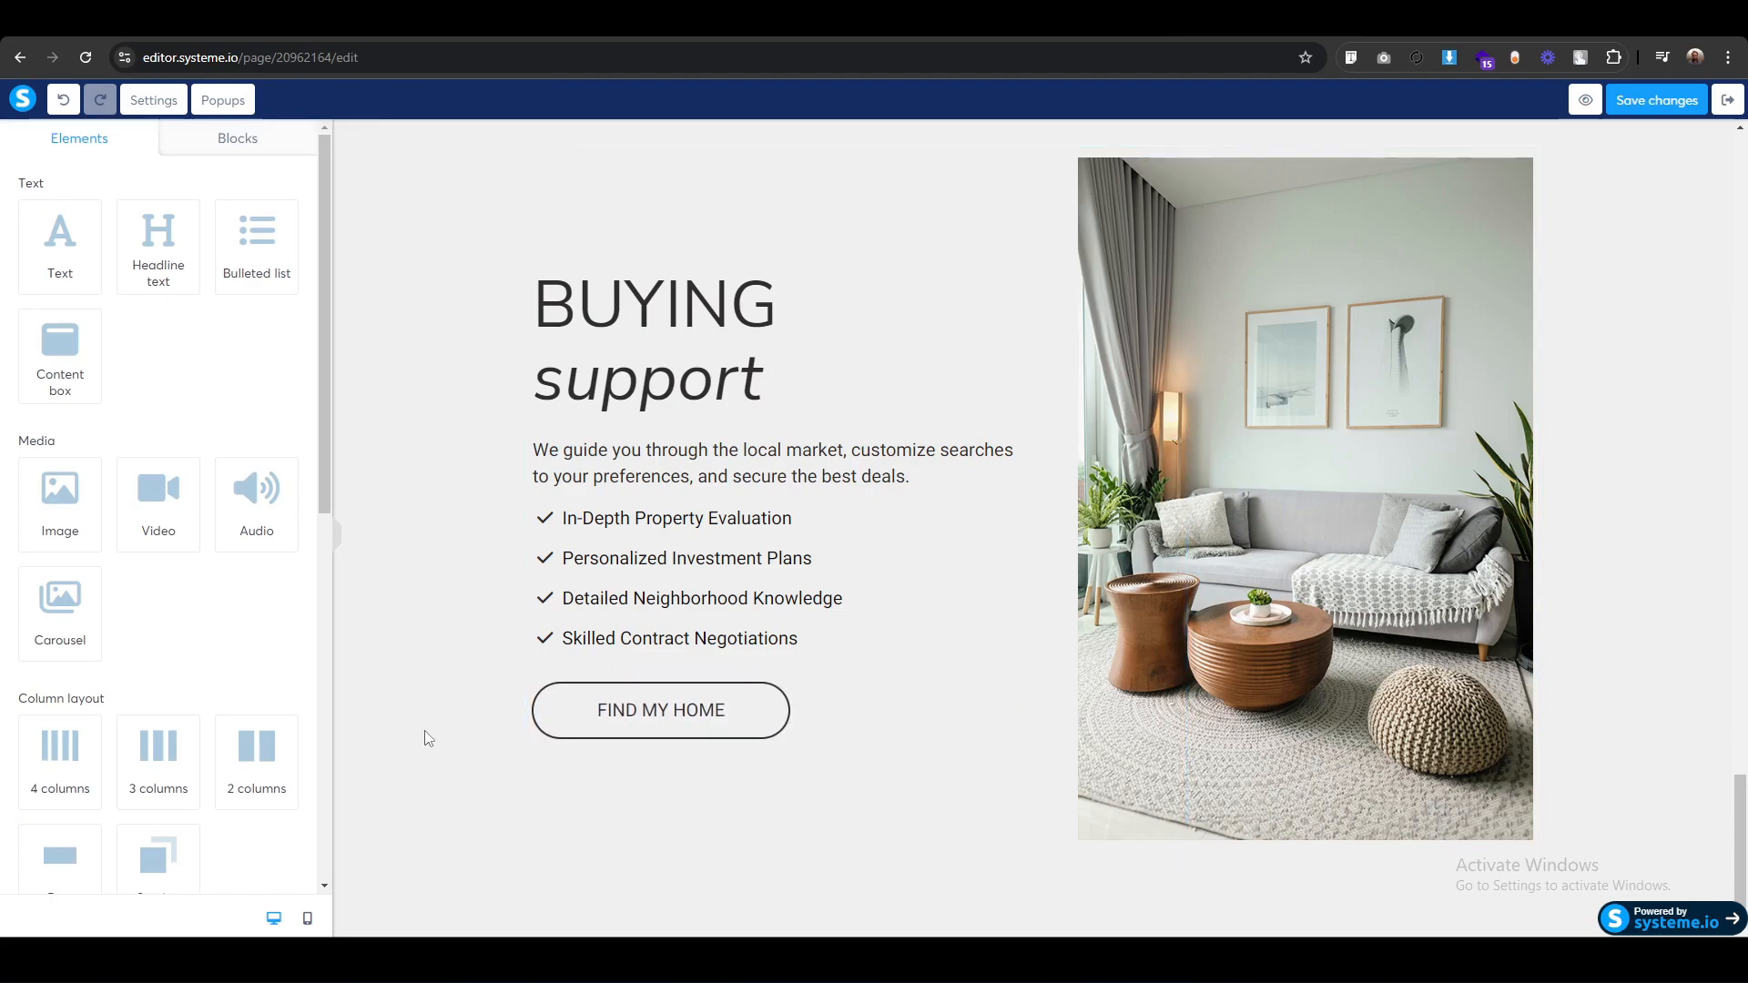
Switch to the mobile view and reverse the Buying support row's columns on mobile devices.
left_click(308, 919)
scroll(933, 609, "down", 10)
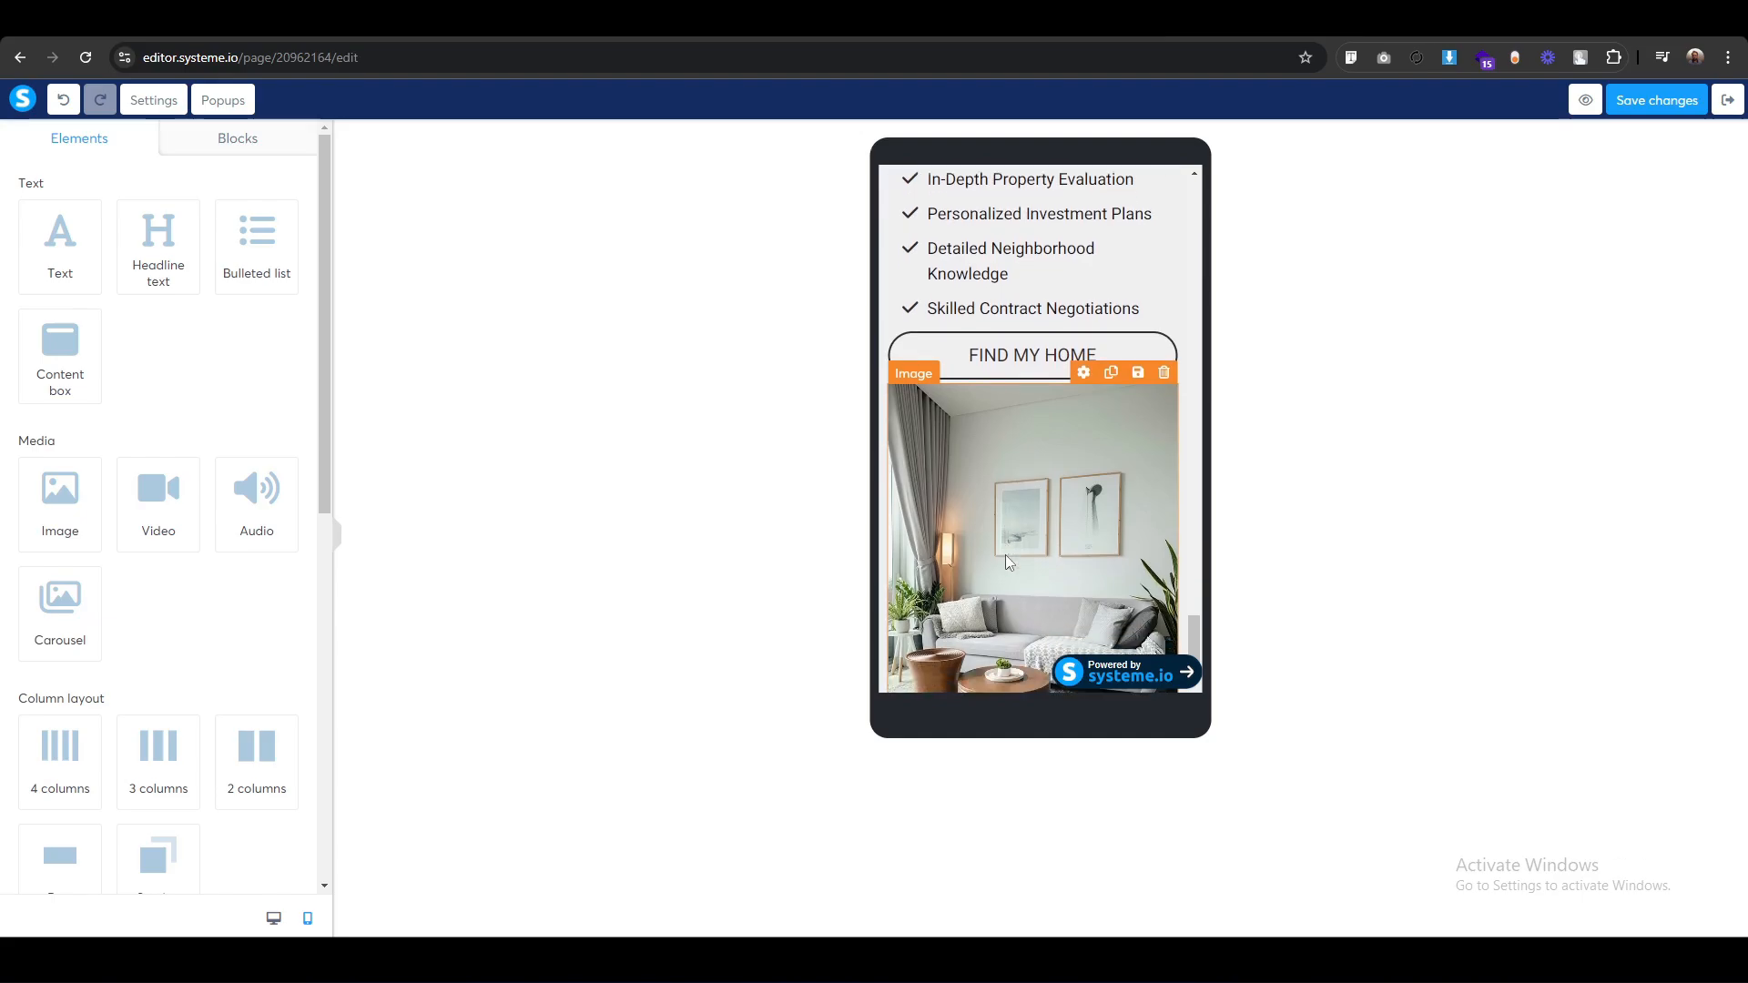
scroll(1002, 556, "up", 8)
scroll(1003, 556, "down", 3)
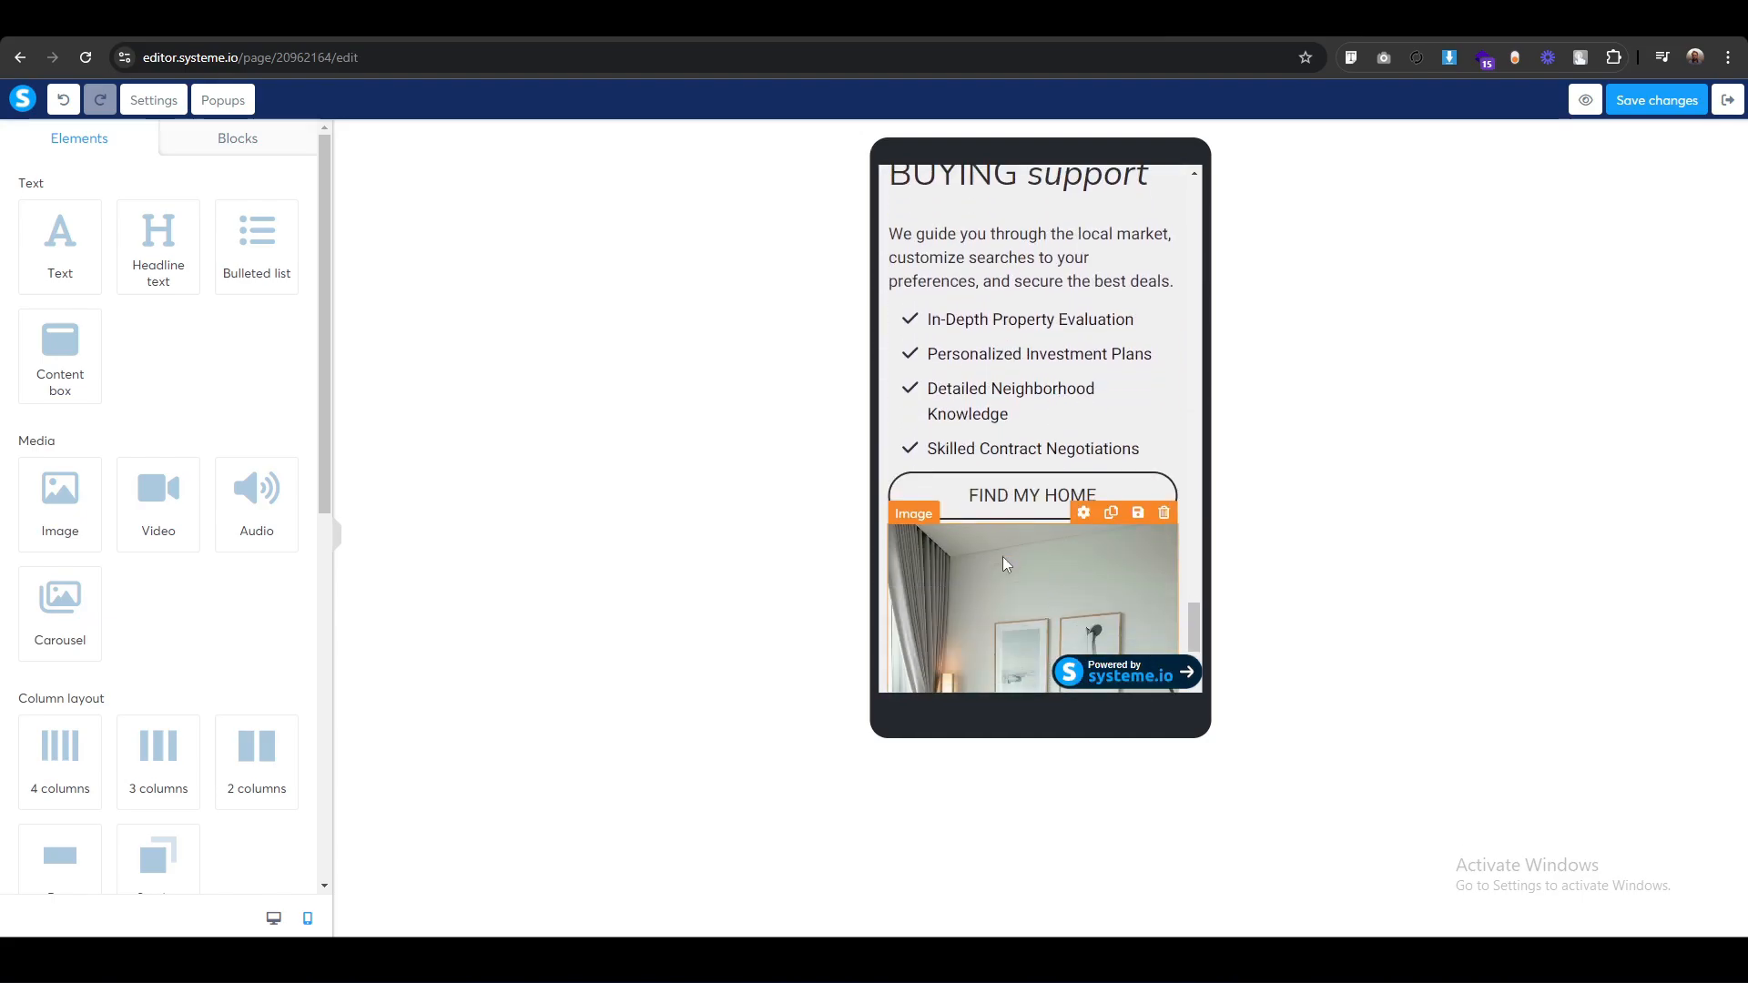
scroll(1038, 560, "up", 3)
scroll(1038, 565, "down", 5)
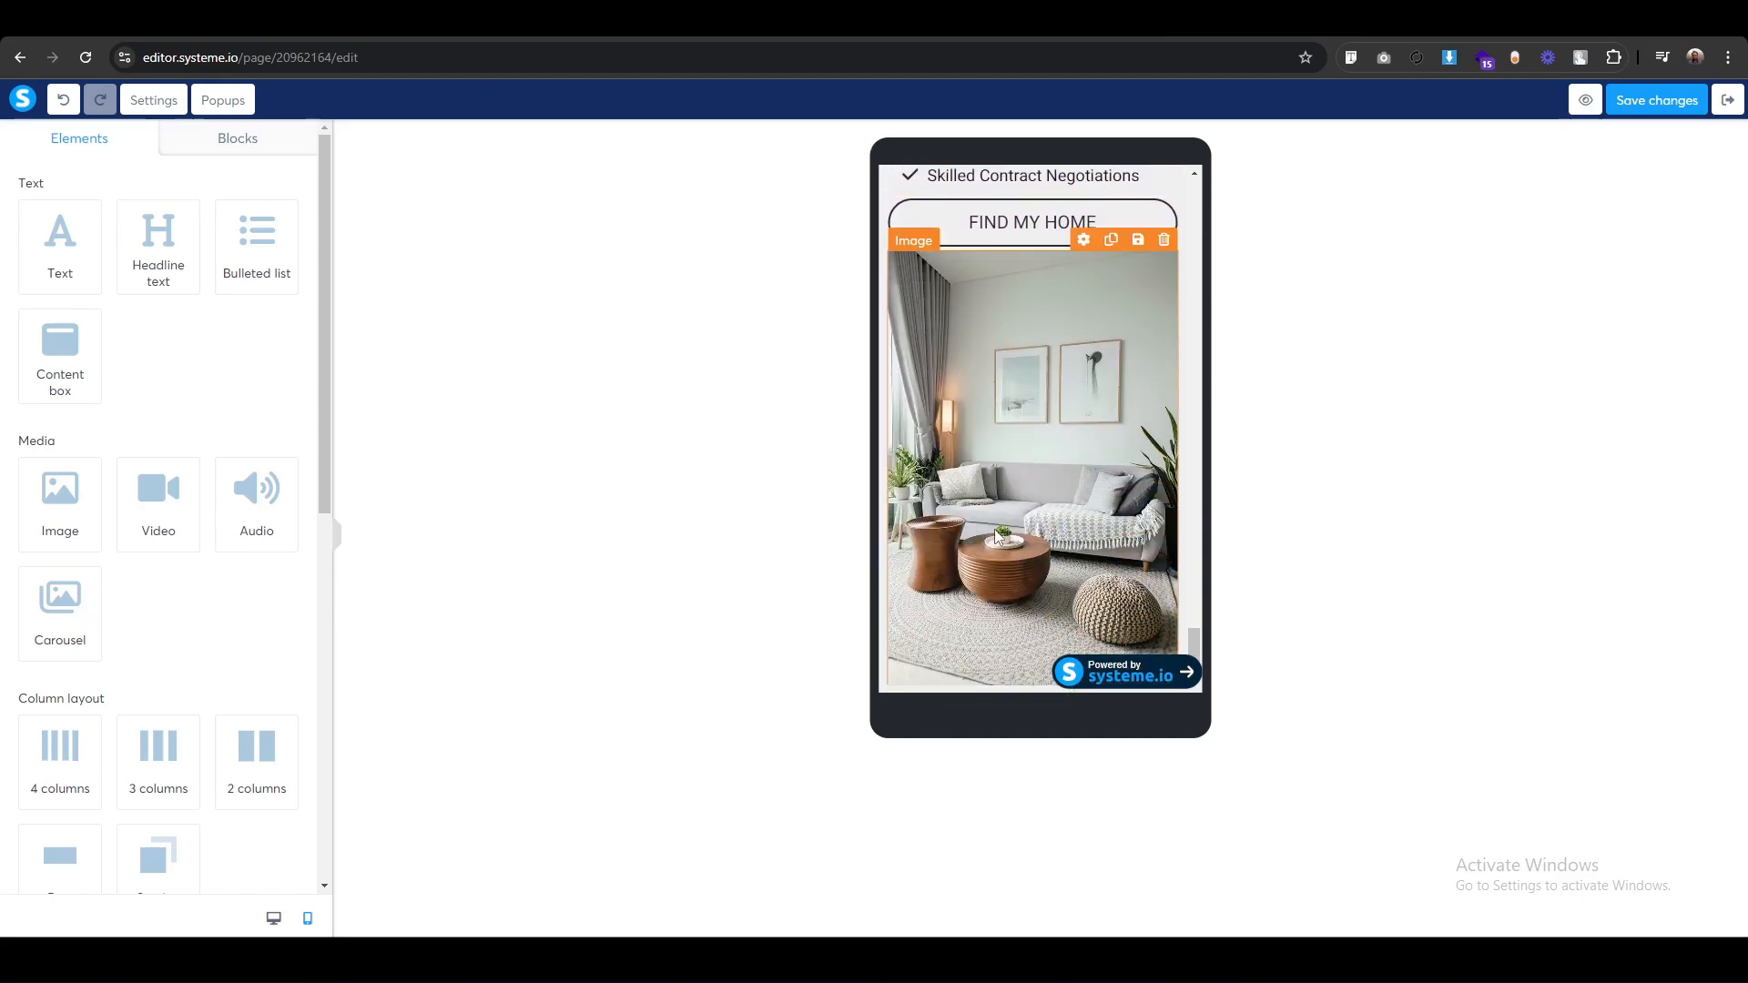
scroll(990, 561, "up", 4)
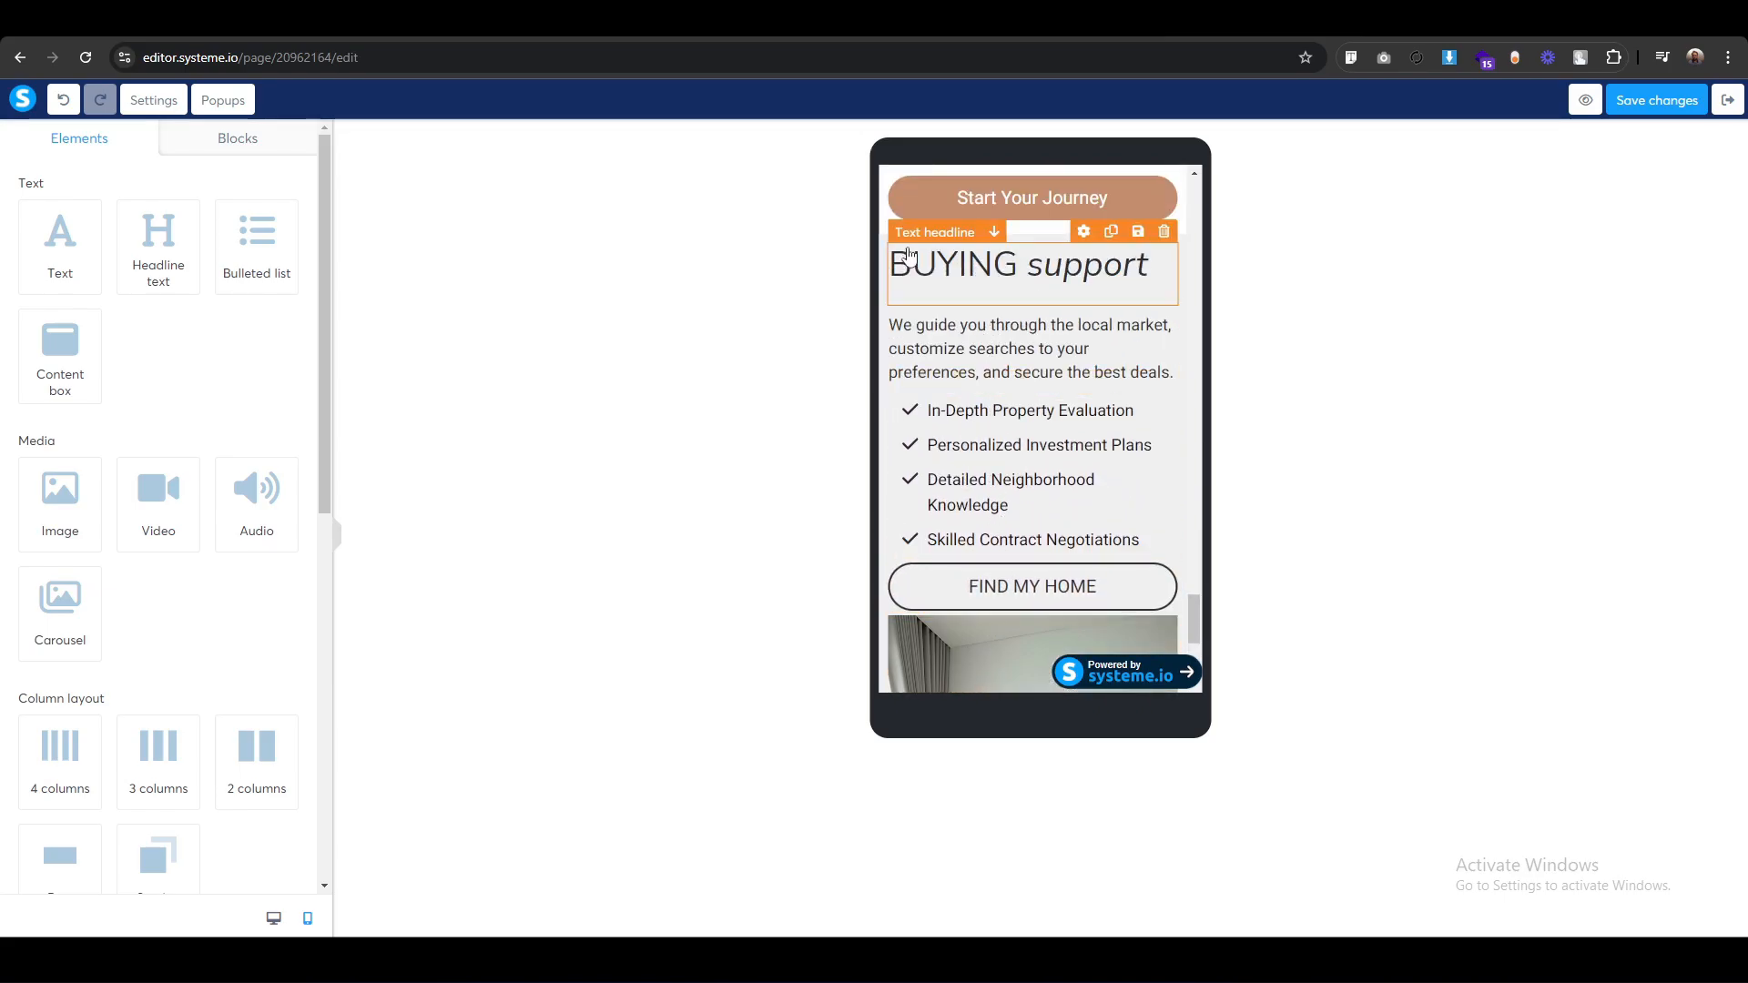
left_click(998, 288)
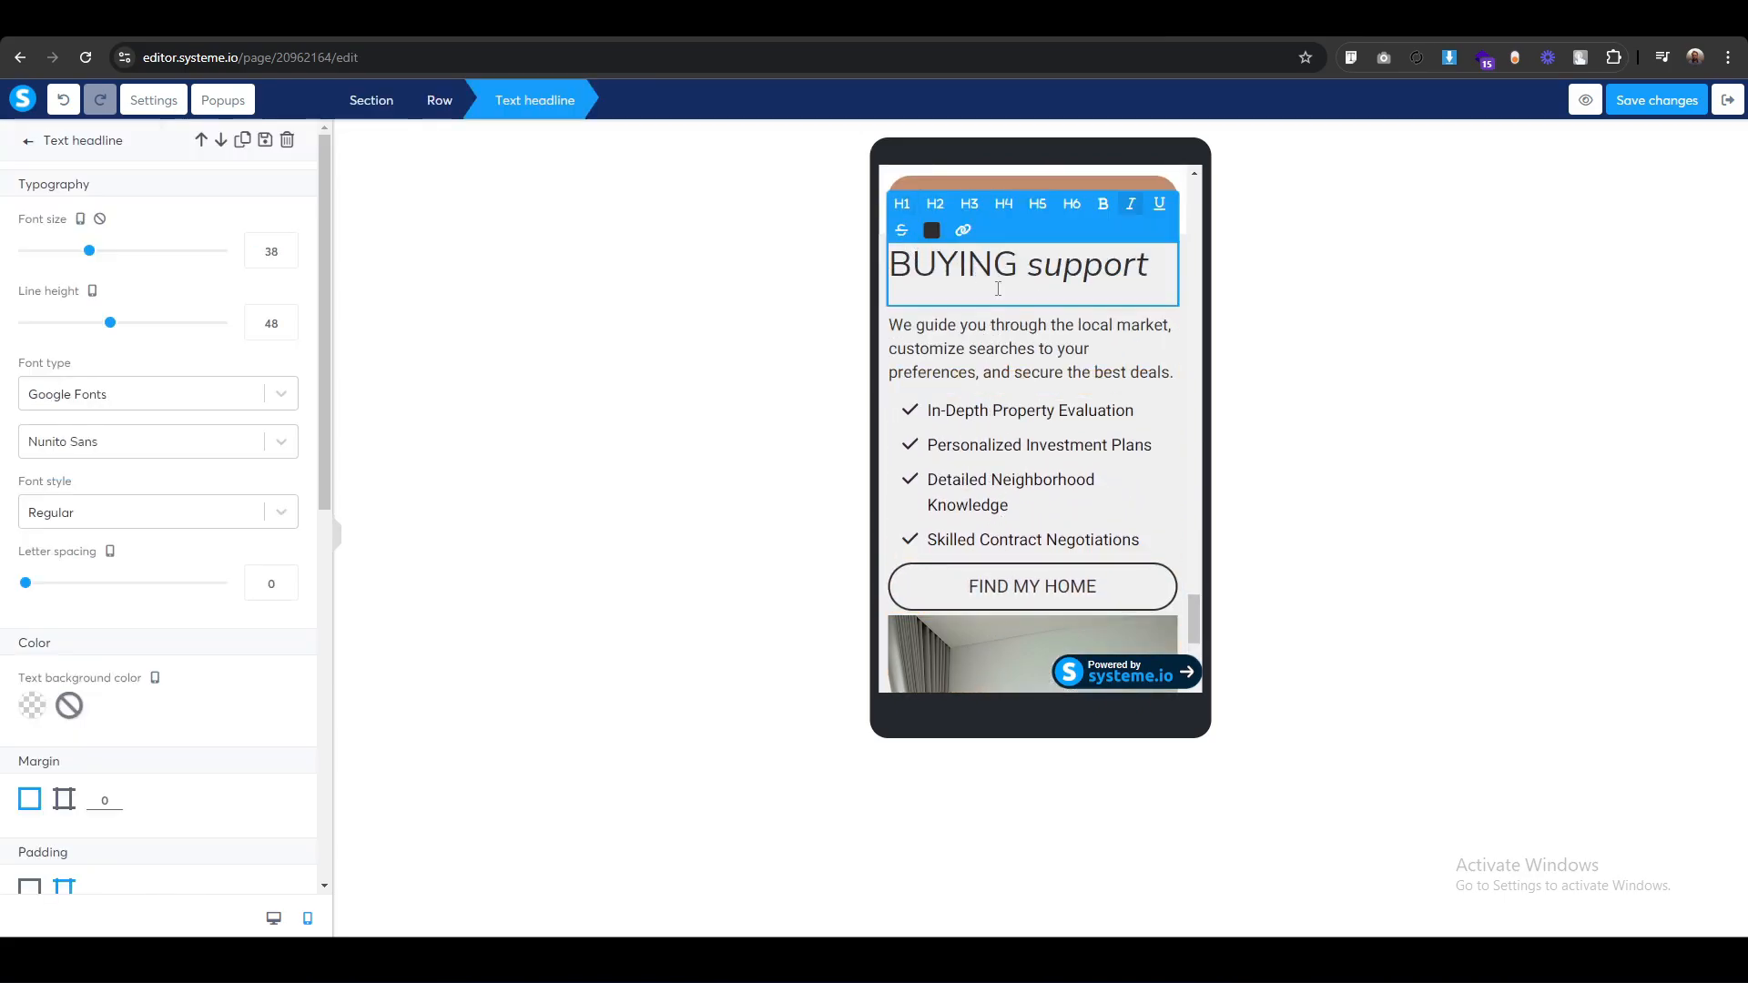
left_click(442, 100)
scroll(163, 645, "down", 4)
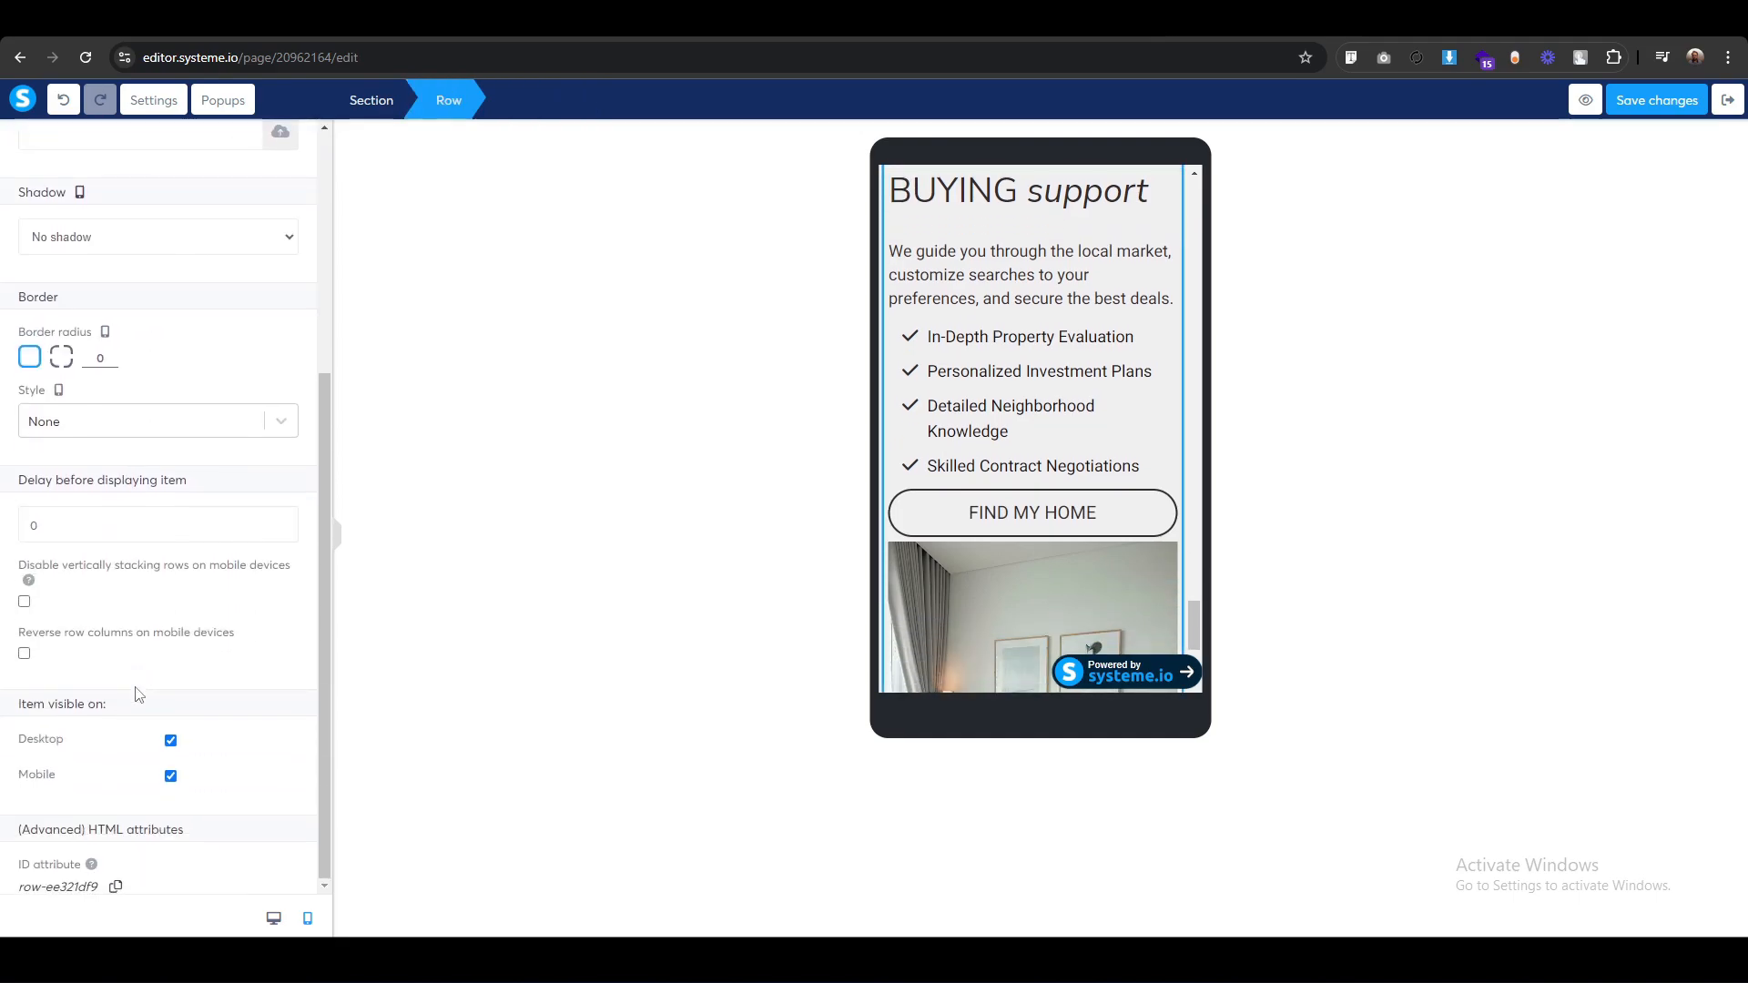
left_click(25, 654)
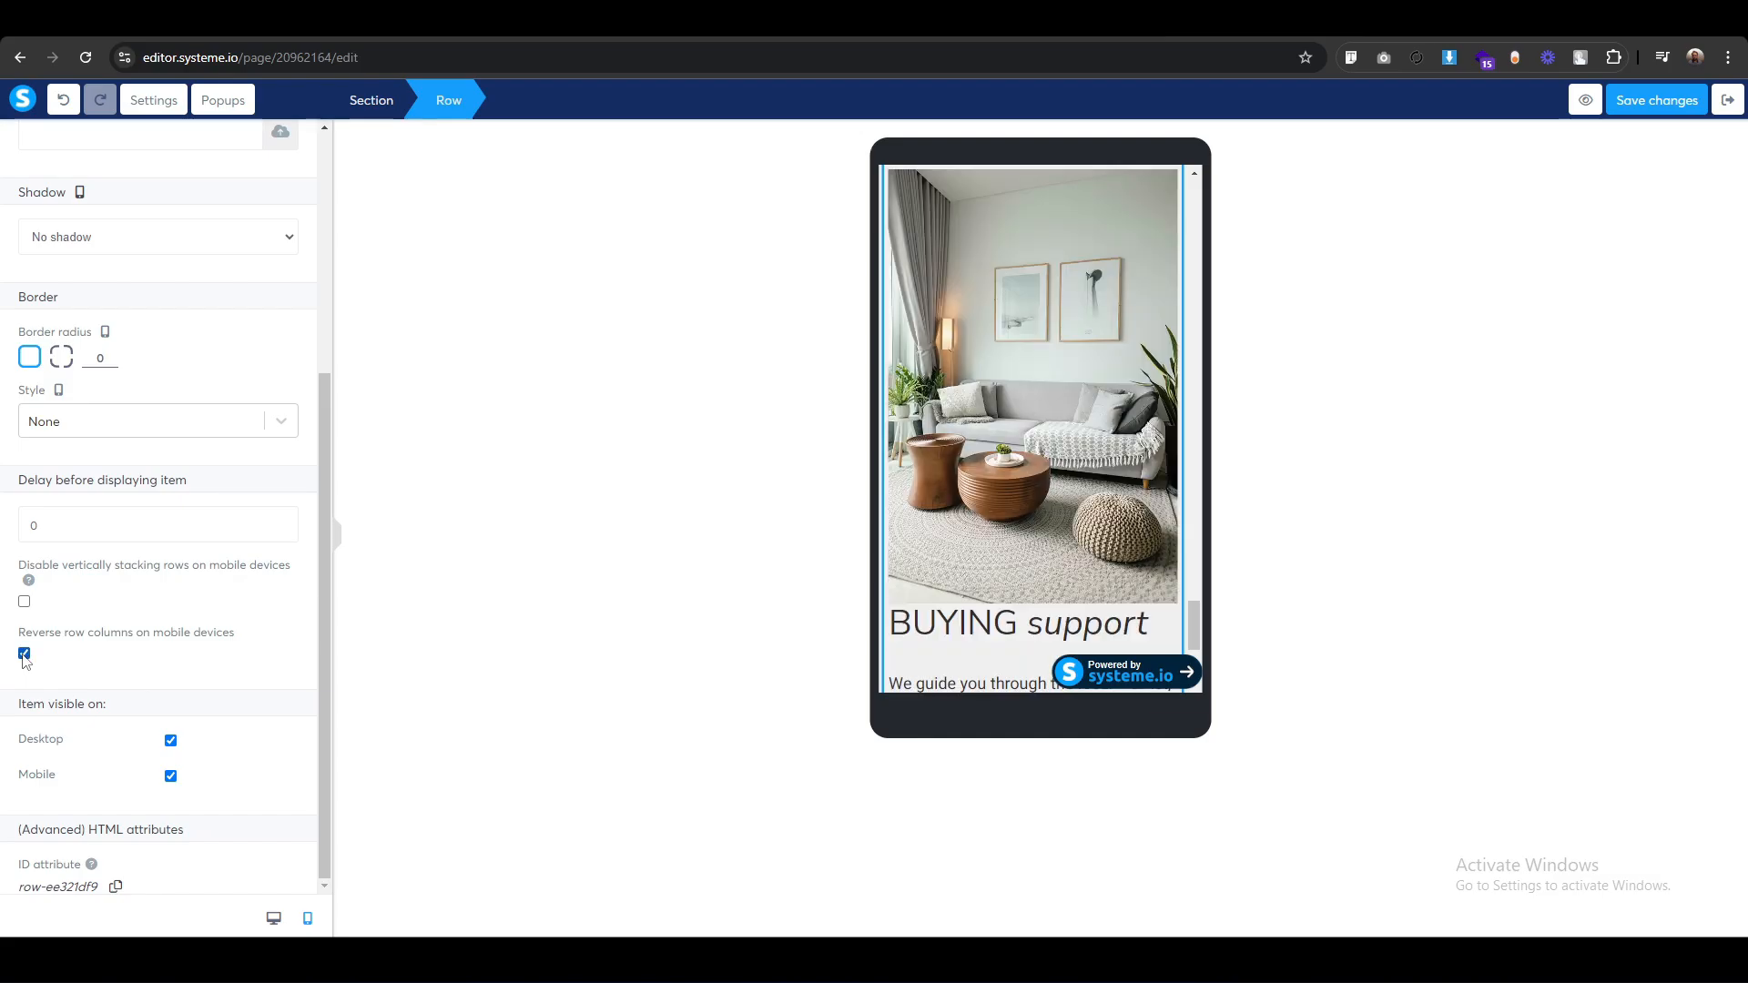
left_click(714, 547)
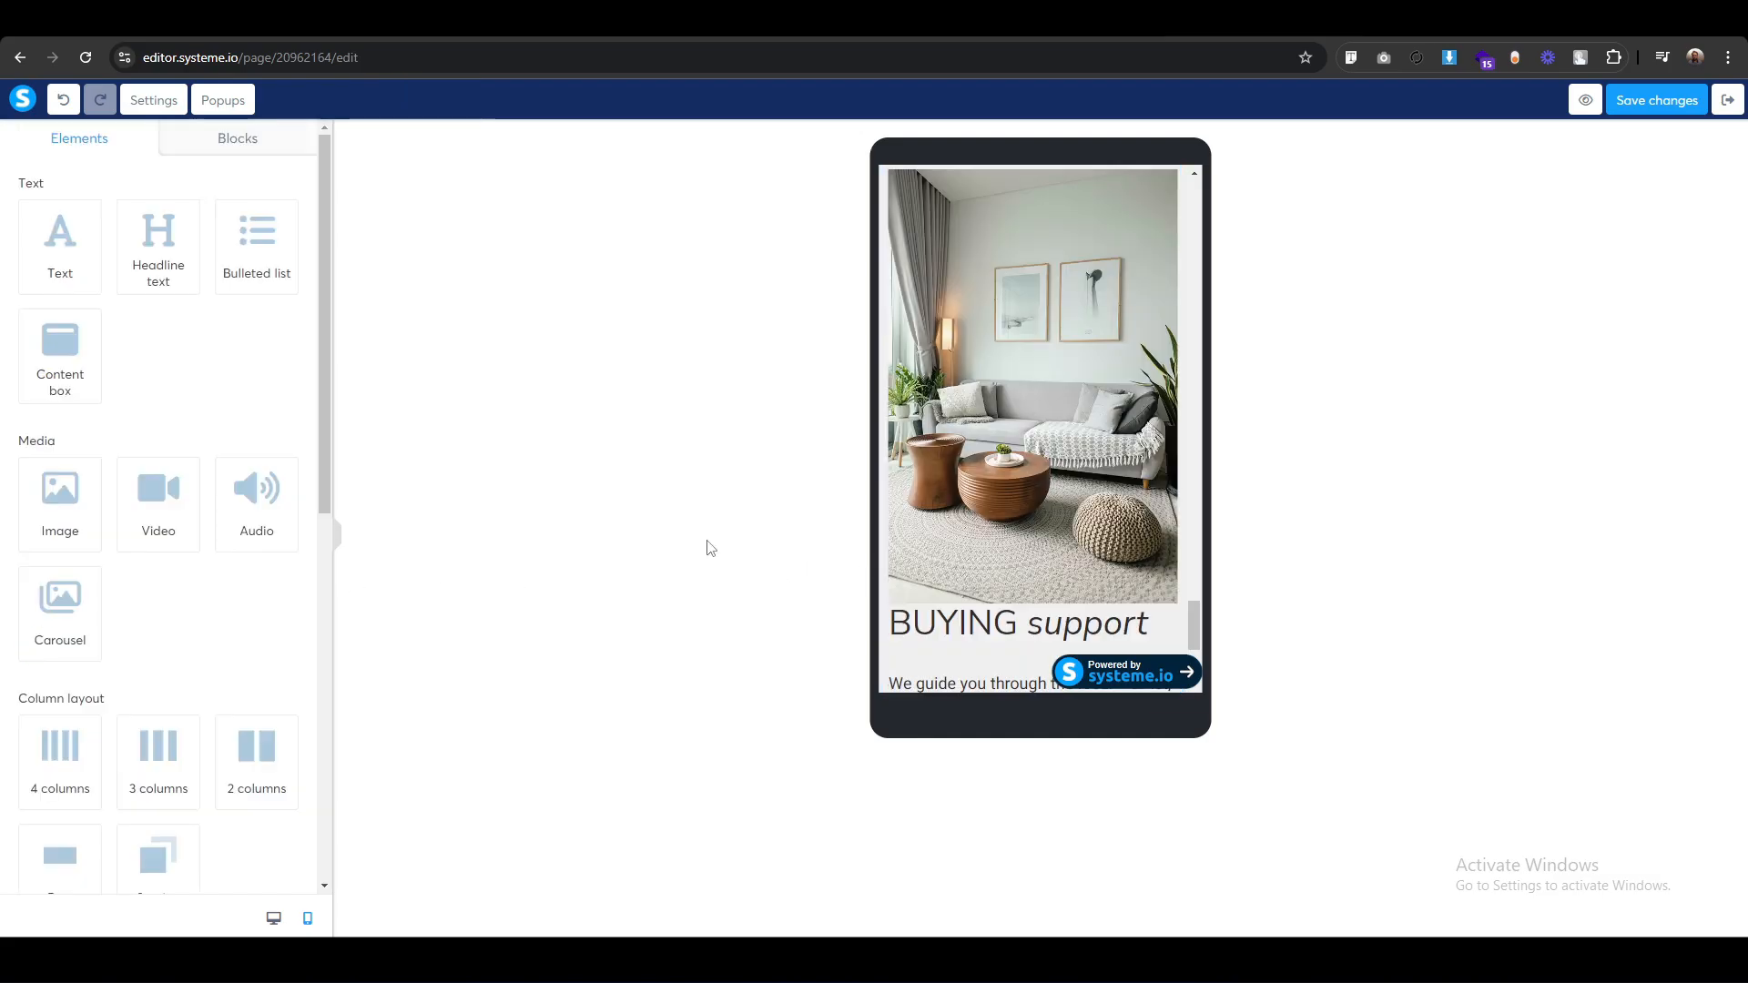
Set the Buying support section's top and bottom padding to 75 in the mobile view.
scroll(1026, 538, "up", 4)
left_click(901, 435)
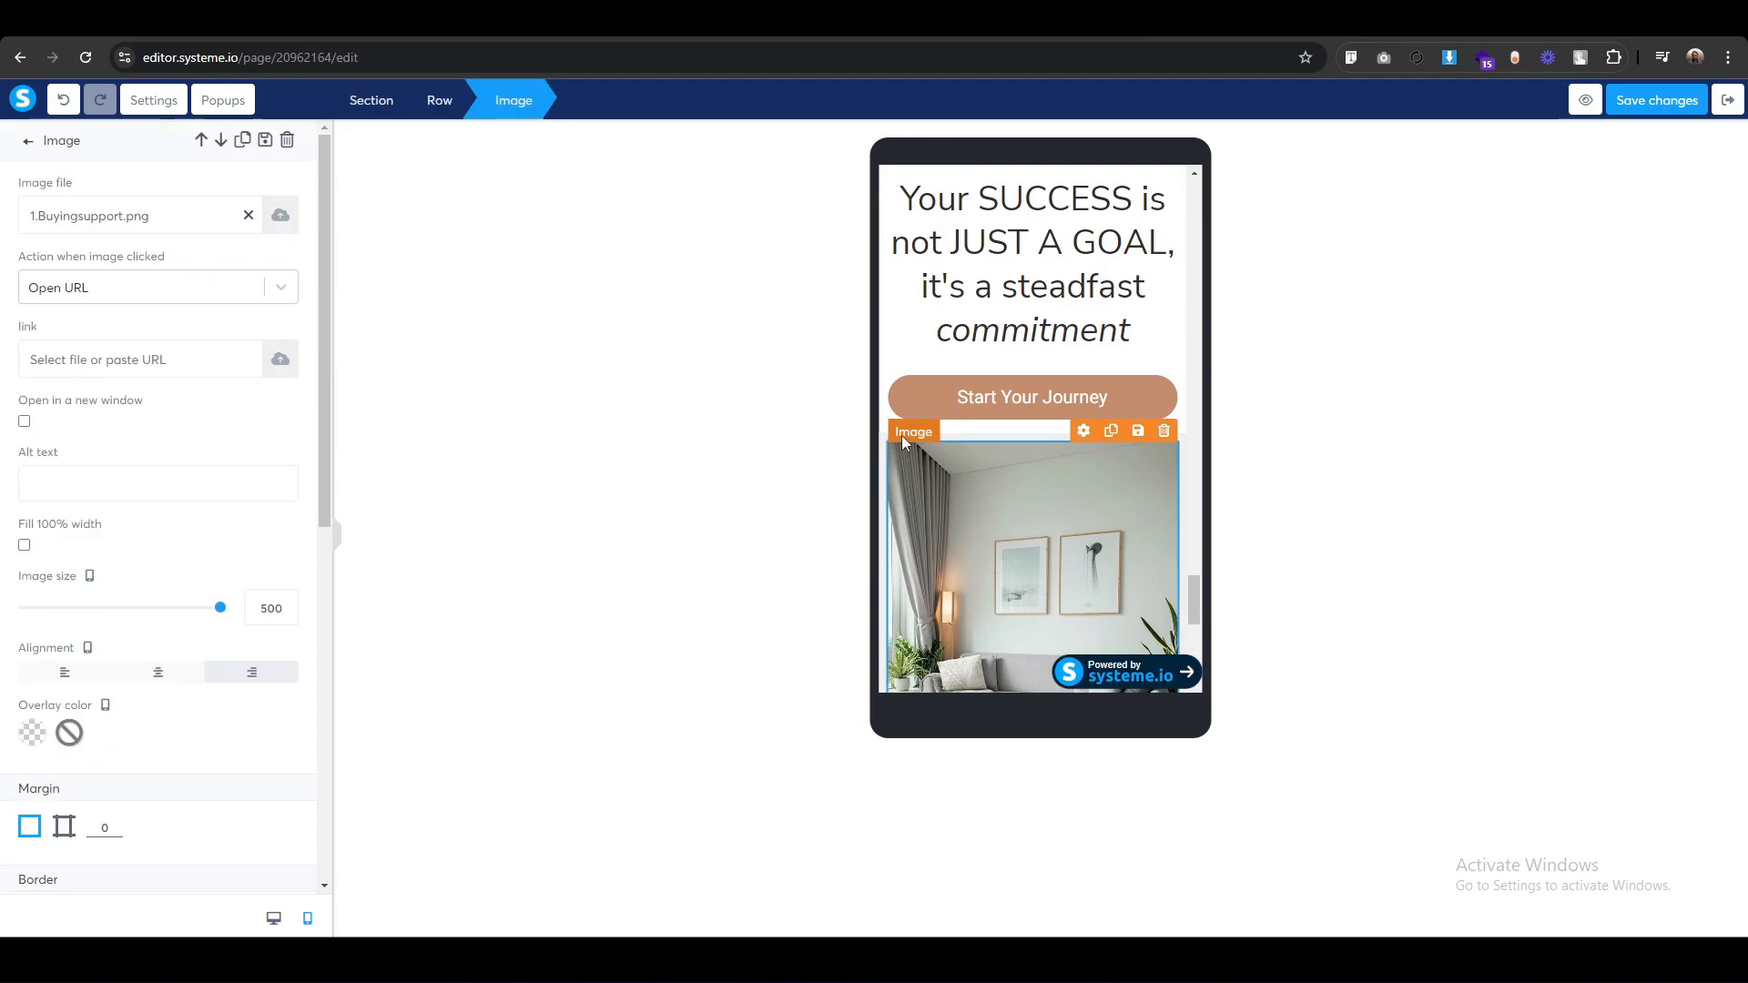
left_click(363, 108)
left_click(64, 314)
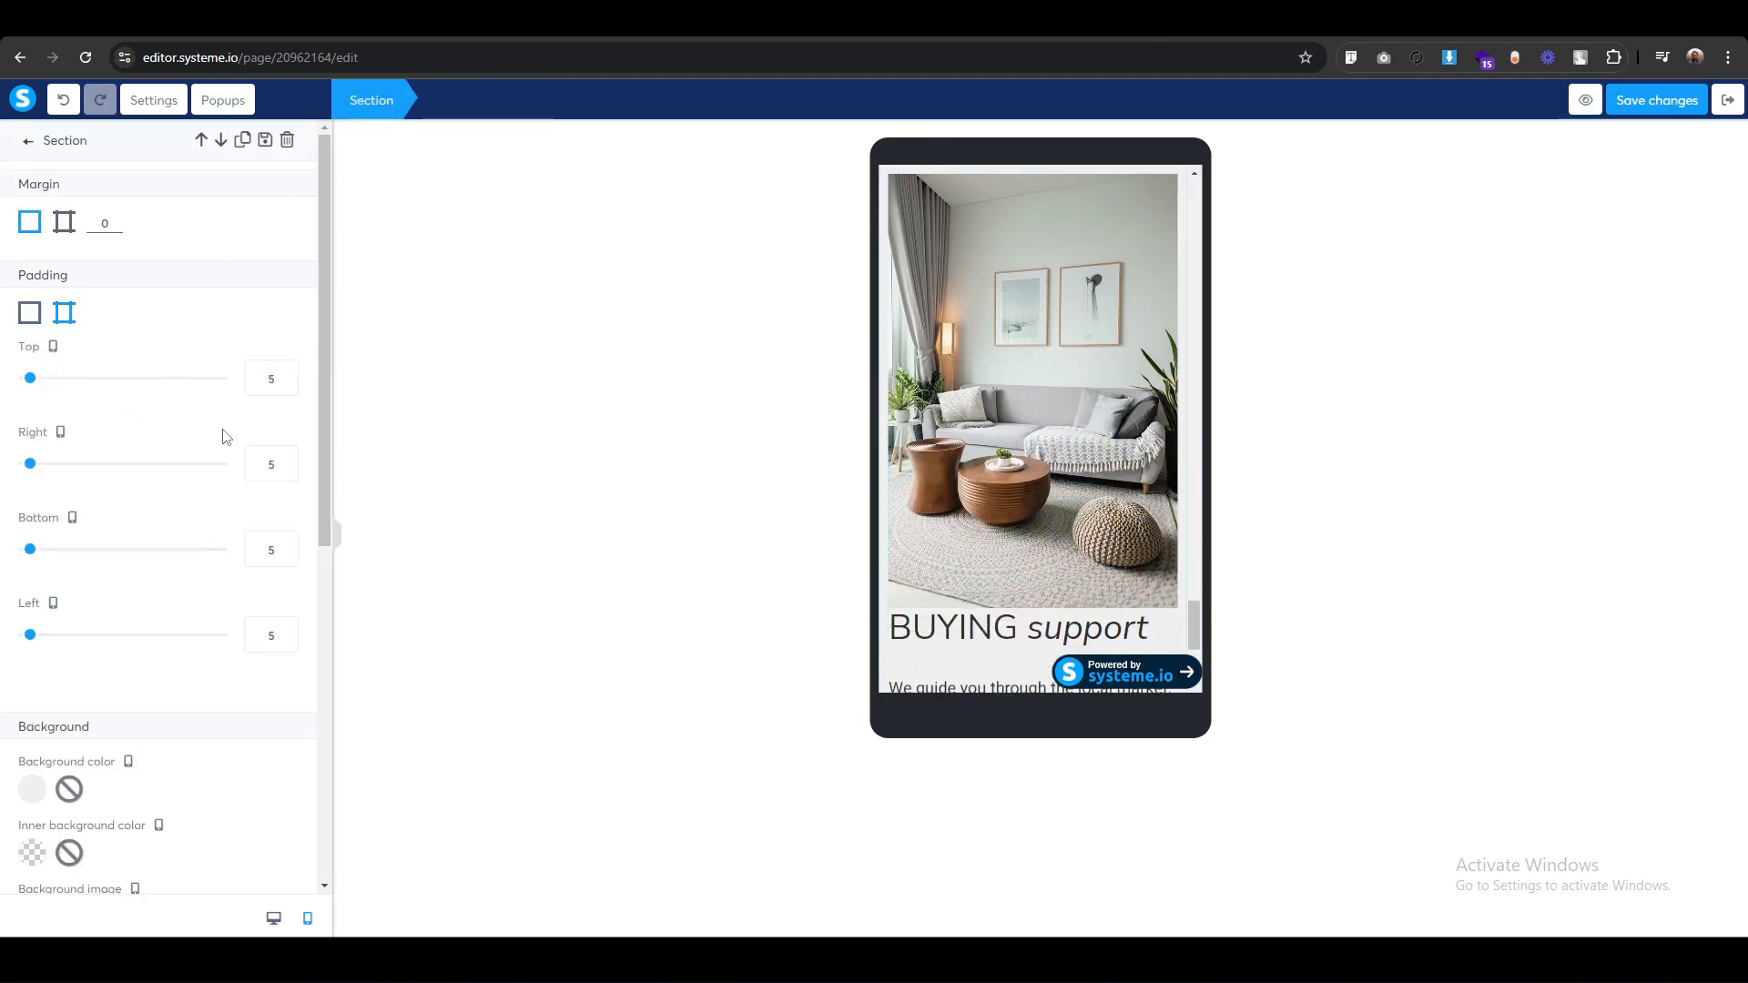
left_click(264, 375)
type("7")
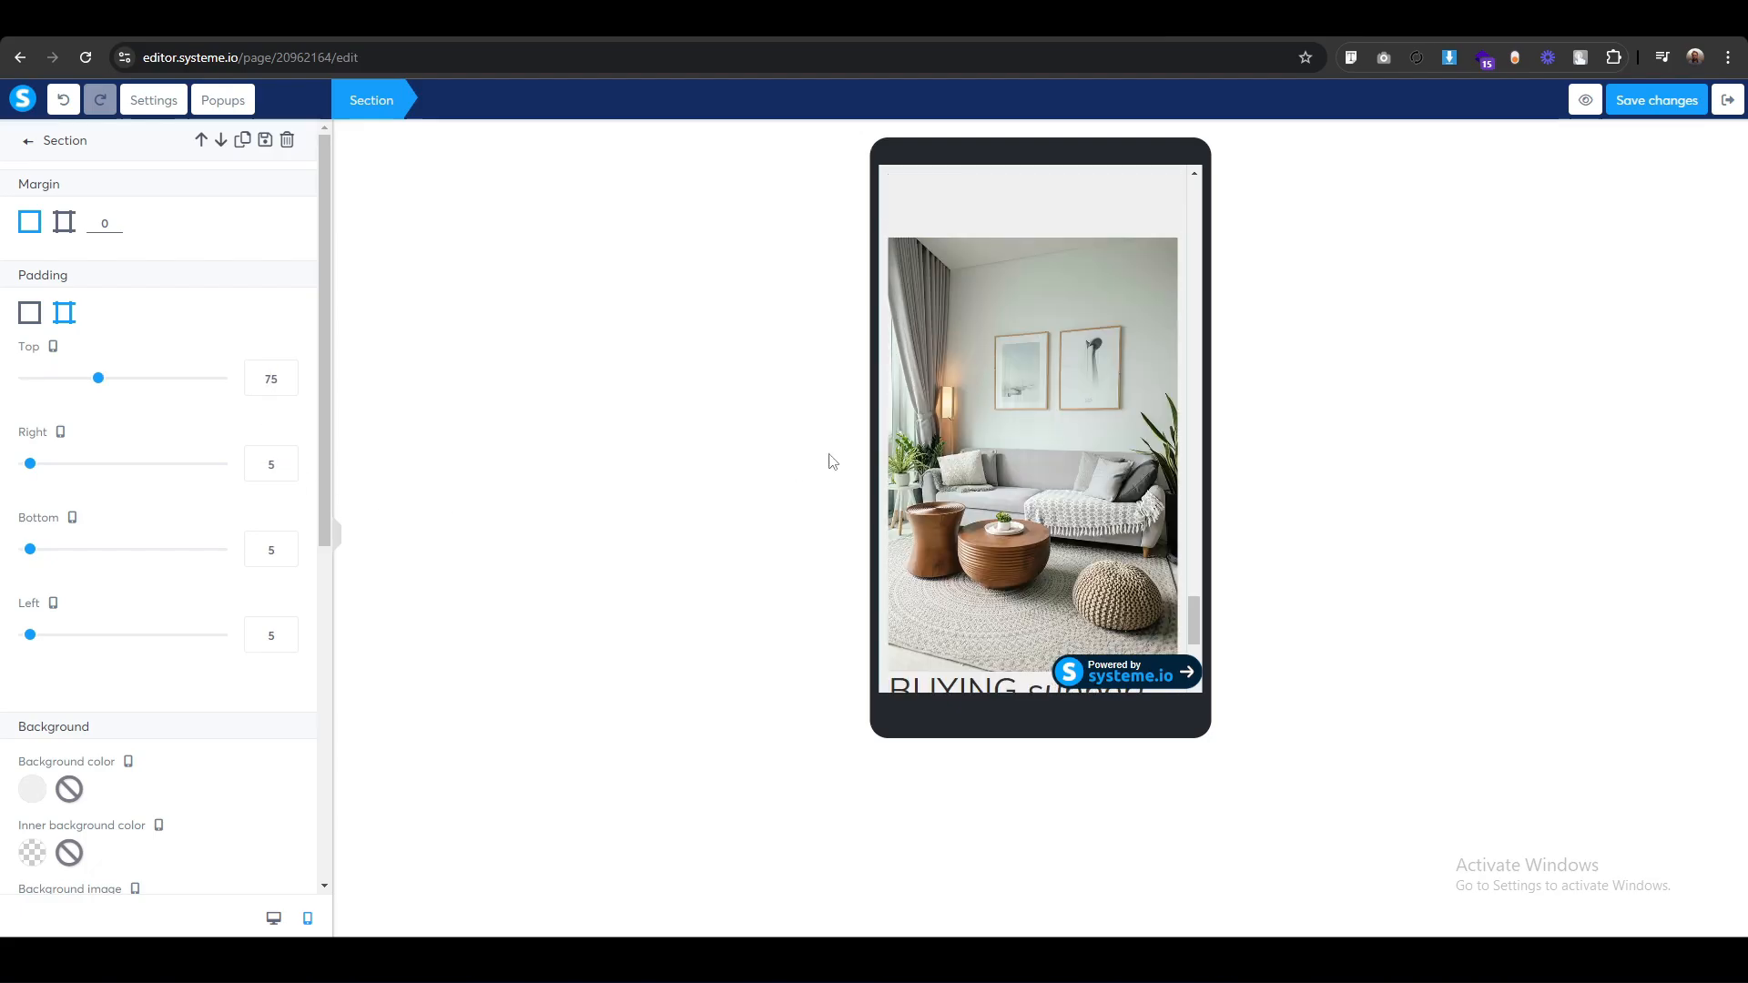
left_click(274, 549)
type("7")
Set the Buying support section's right and left padding to 15 in the mobile view.
left_click(263, 465)
type("1")
left_click(259, 635)
type("1")
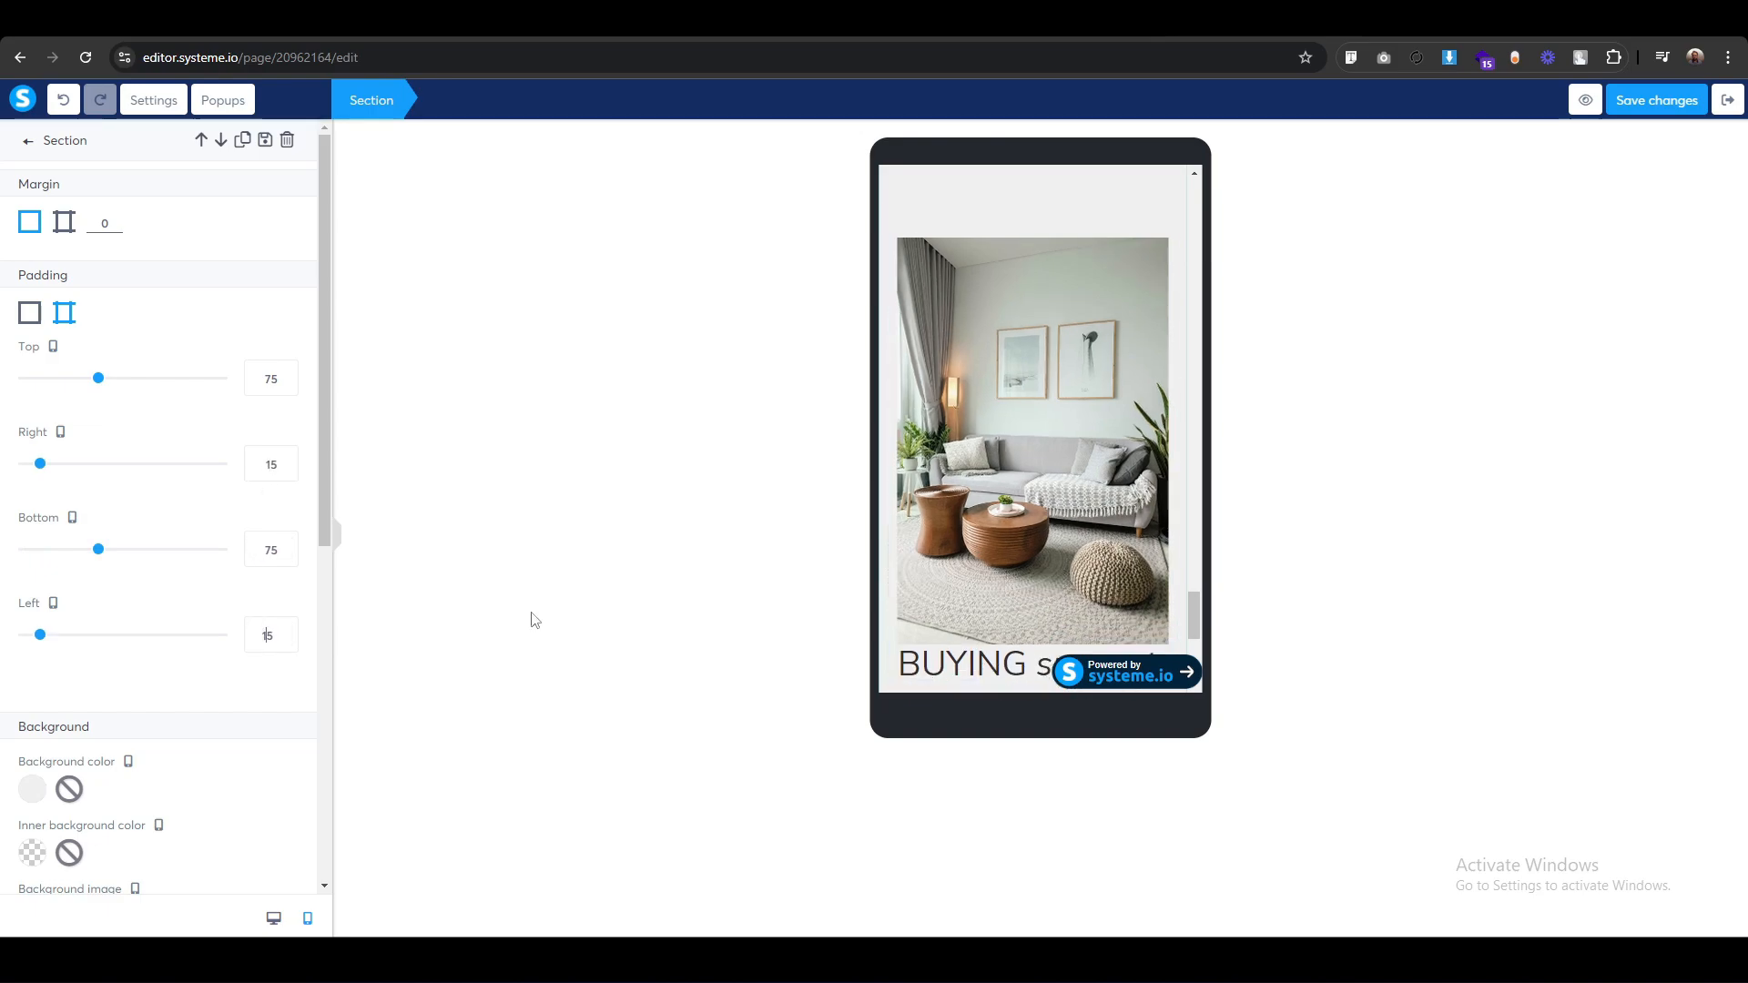
left_click(662, 498)
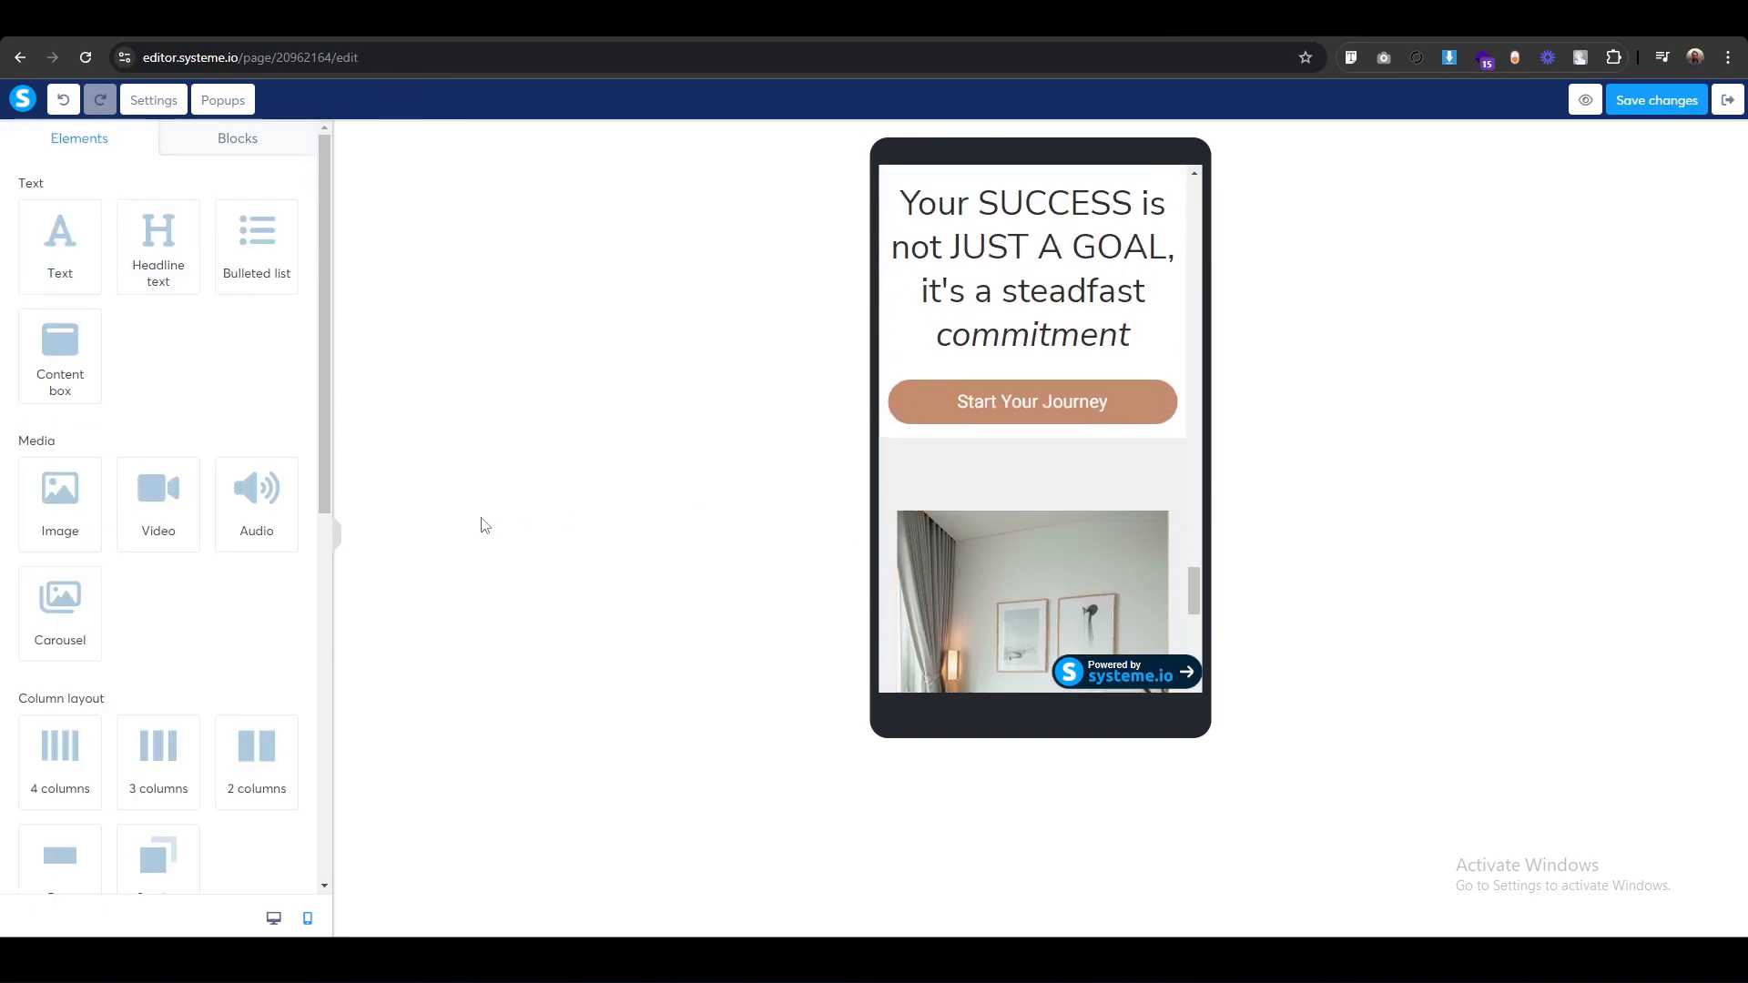
Set the bottom padding of the "Your SUCCESS is not JUST A GOAL" section to 55 in the mobile view.
scroll(938, 510, "up", 4)
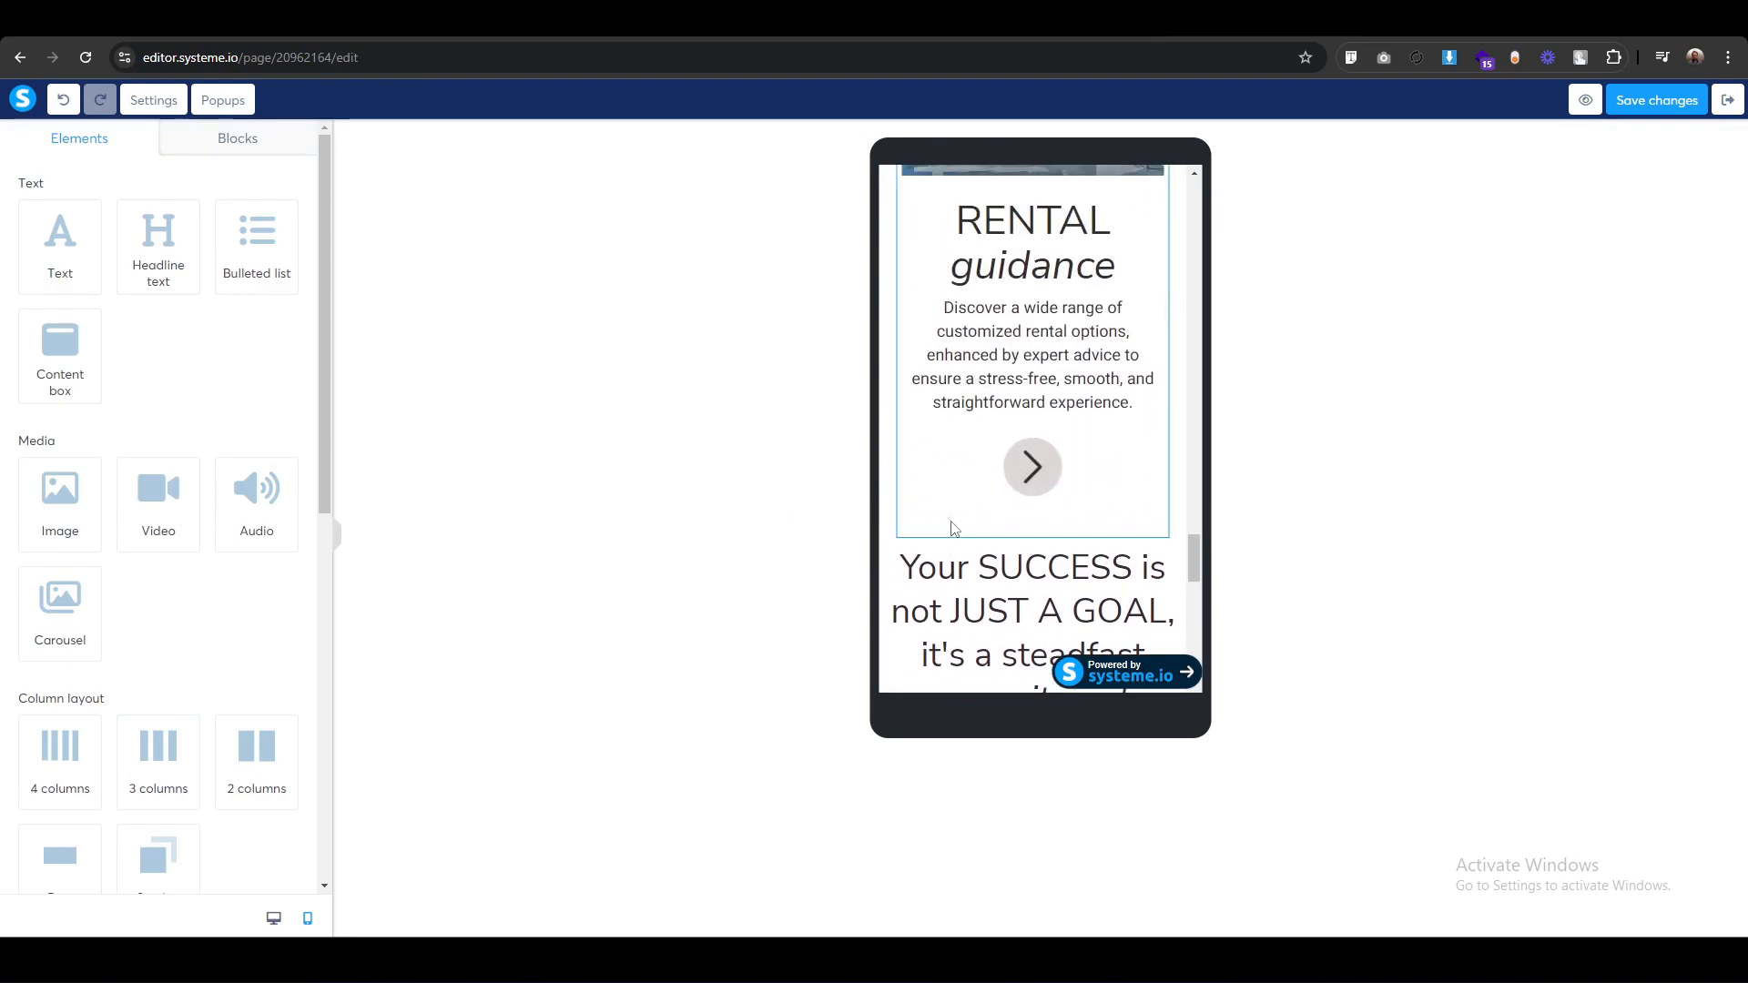
scroll(904, 509, "down", 2)
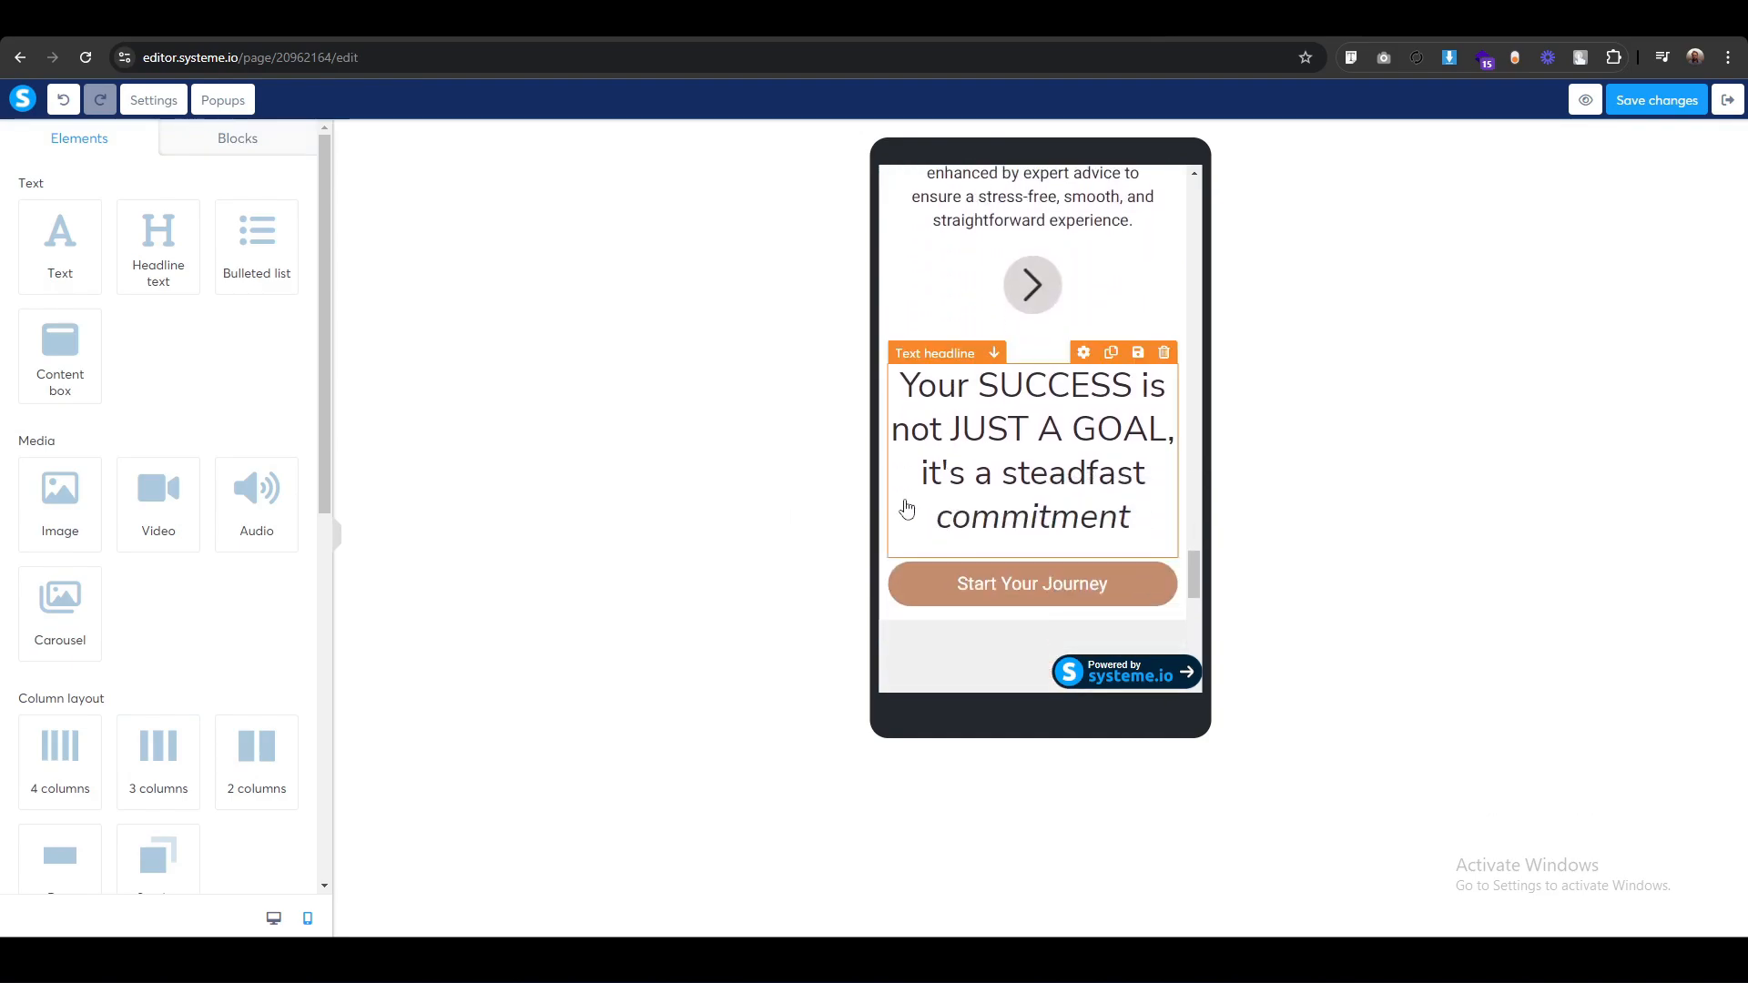
left_click(892, 624)
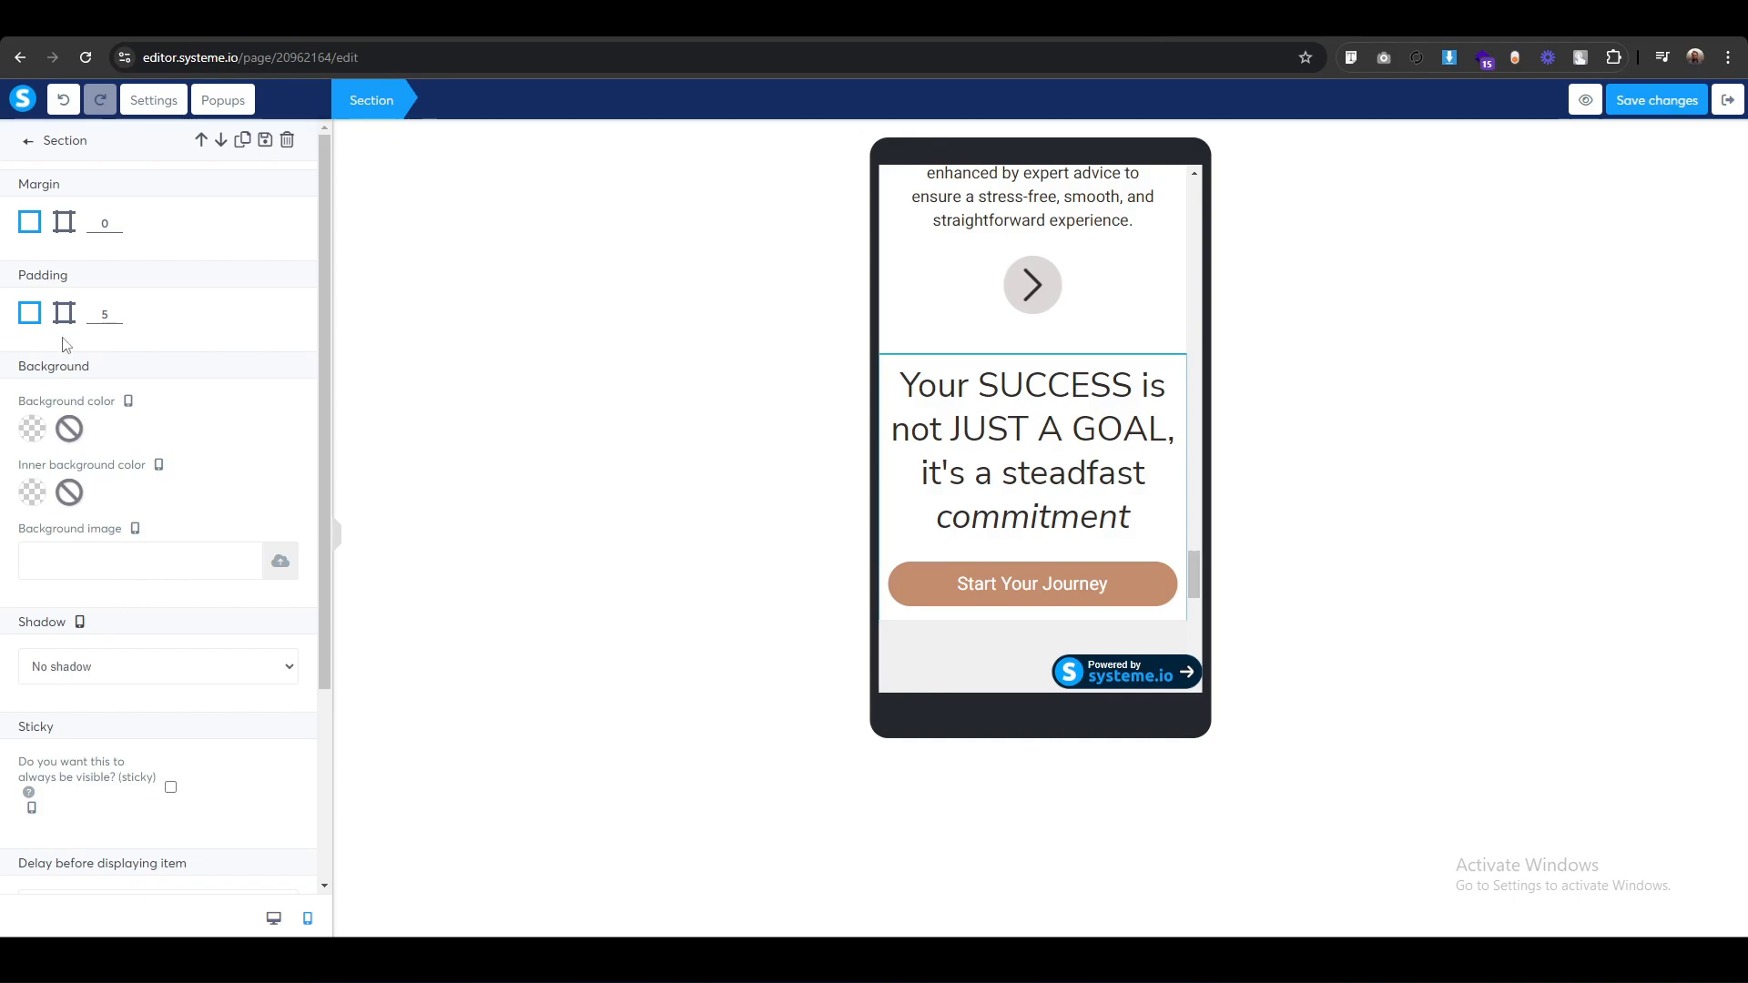
left_click(64, 312)
left_click(267, 550)
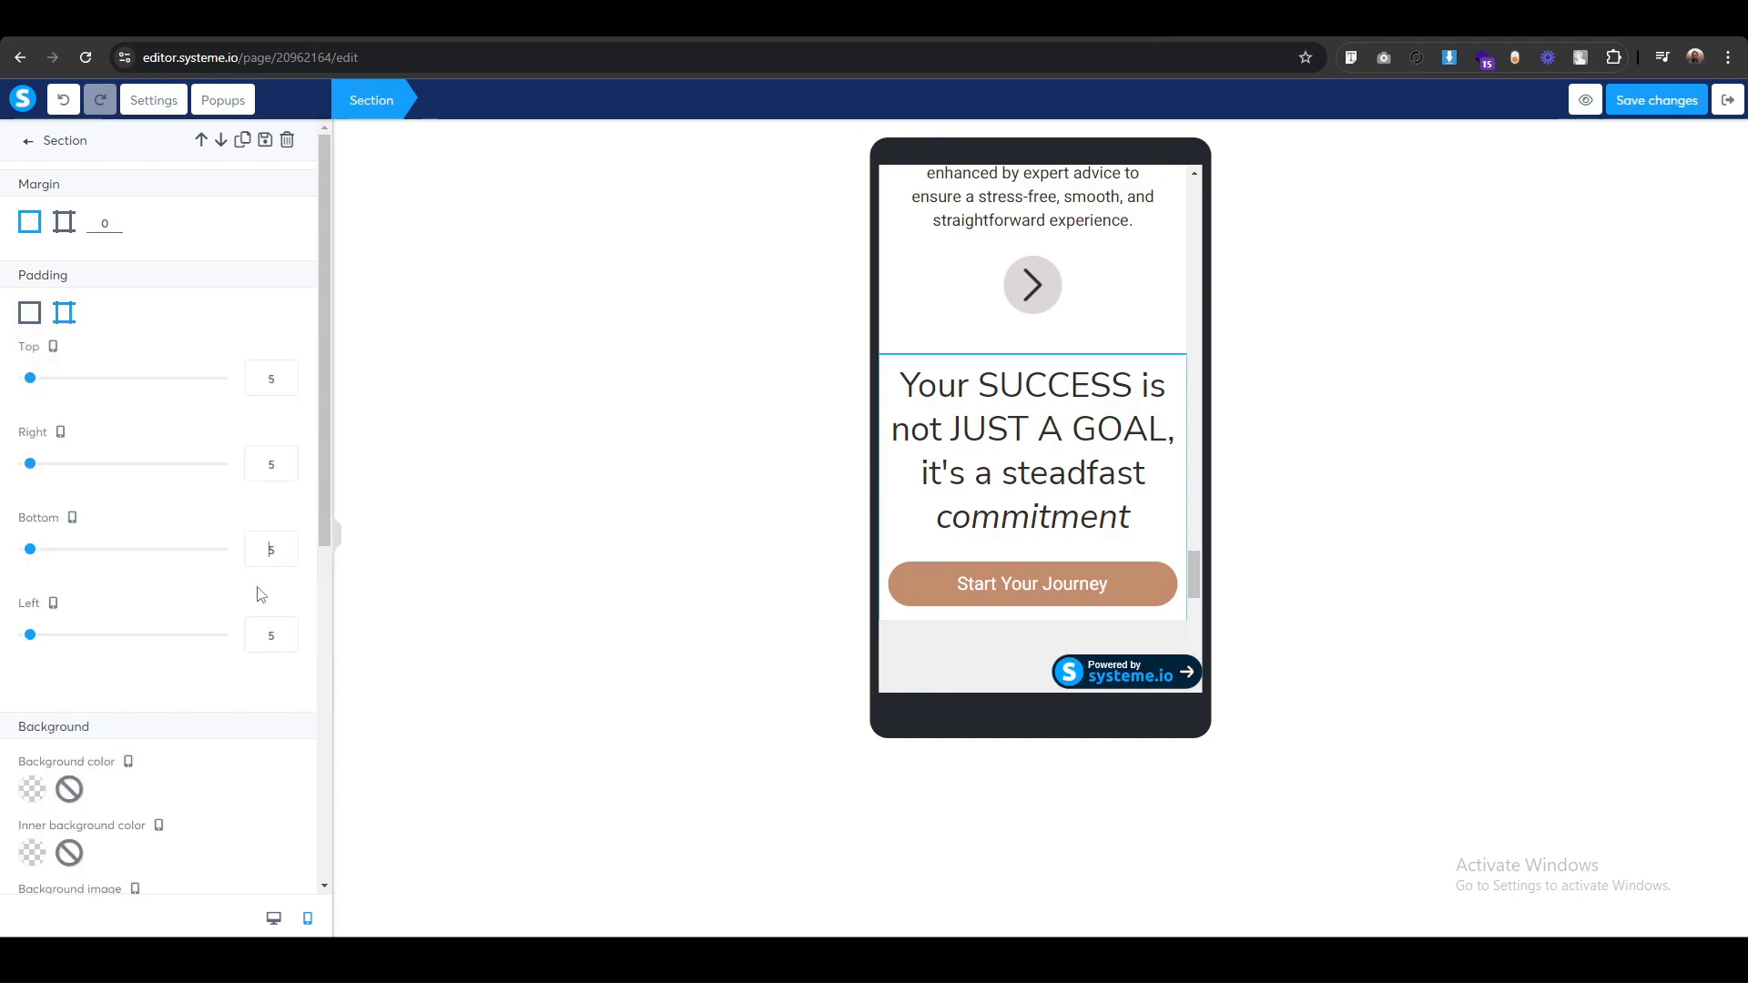
type("5")
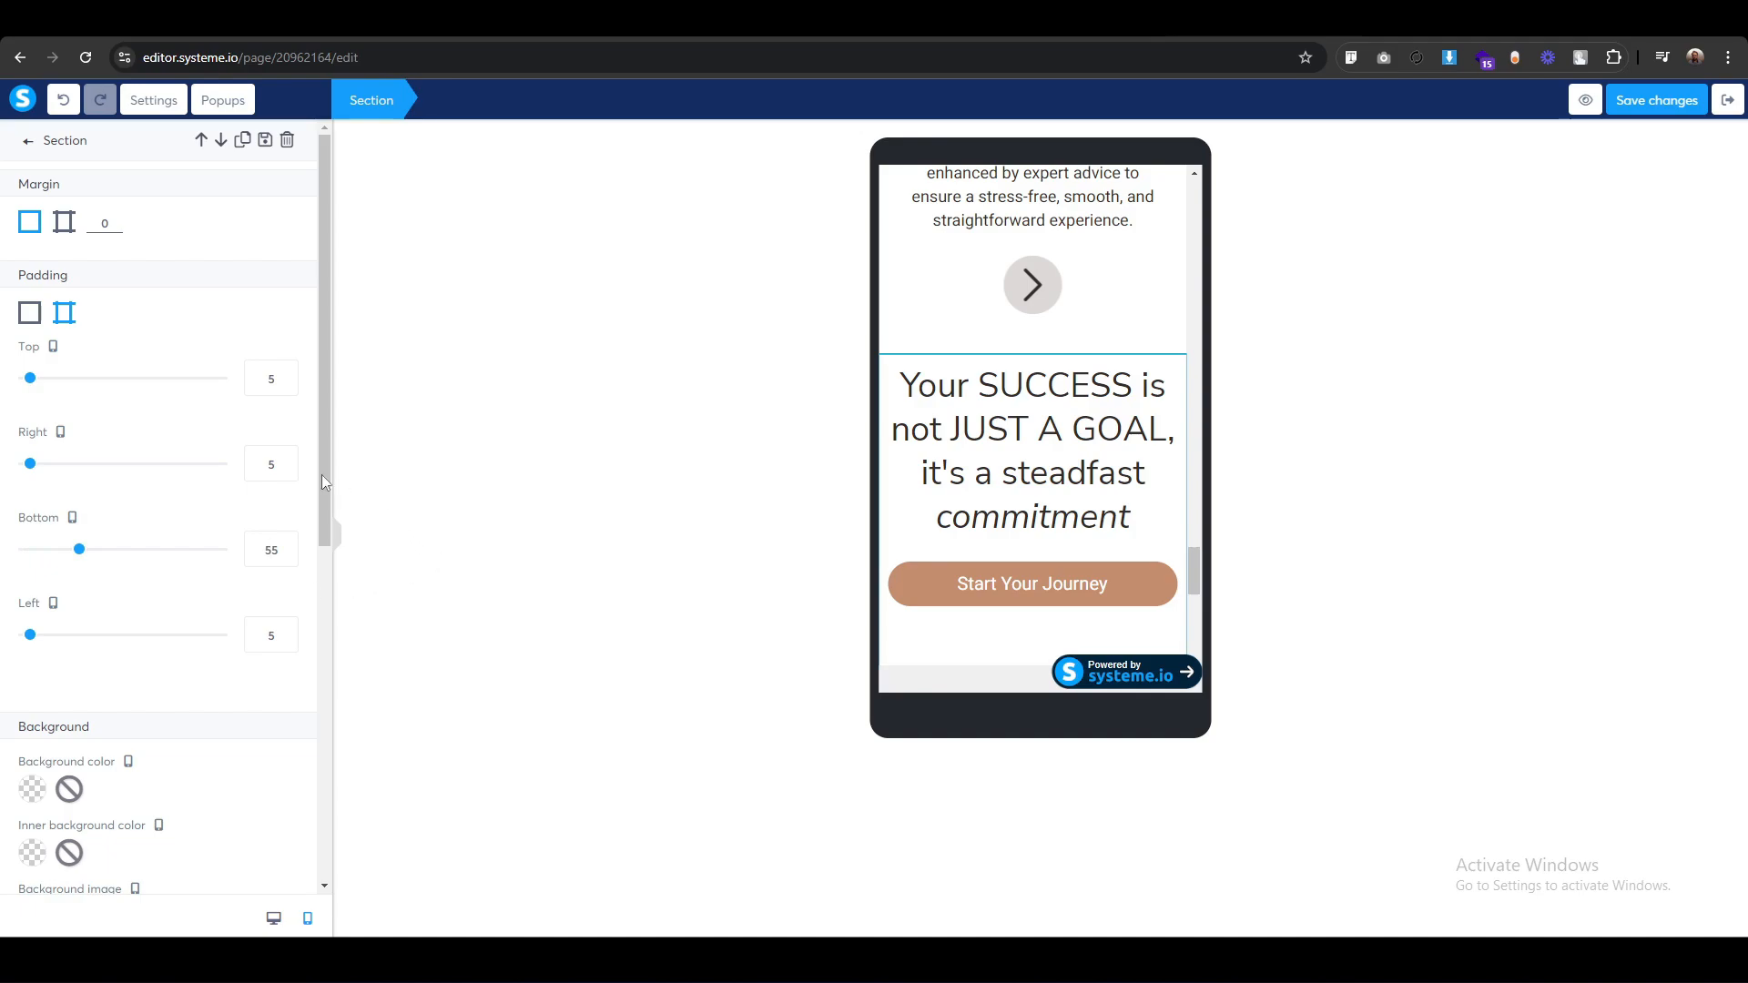
Set the top padding of the "Your SUCCESS is not JUST A GOAL" section to 55 in the mobile view.
left_click(259, 377)
type("5")
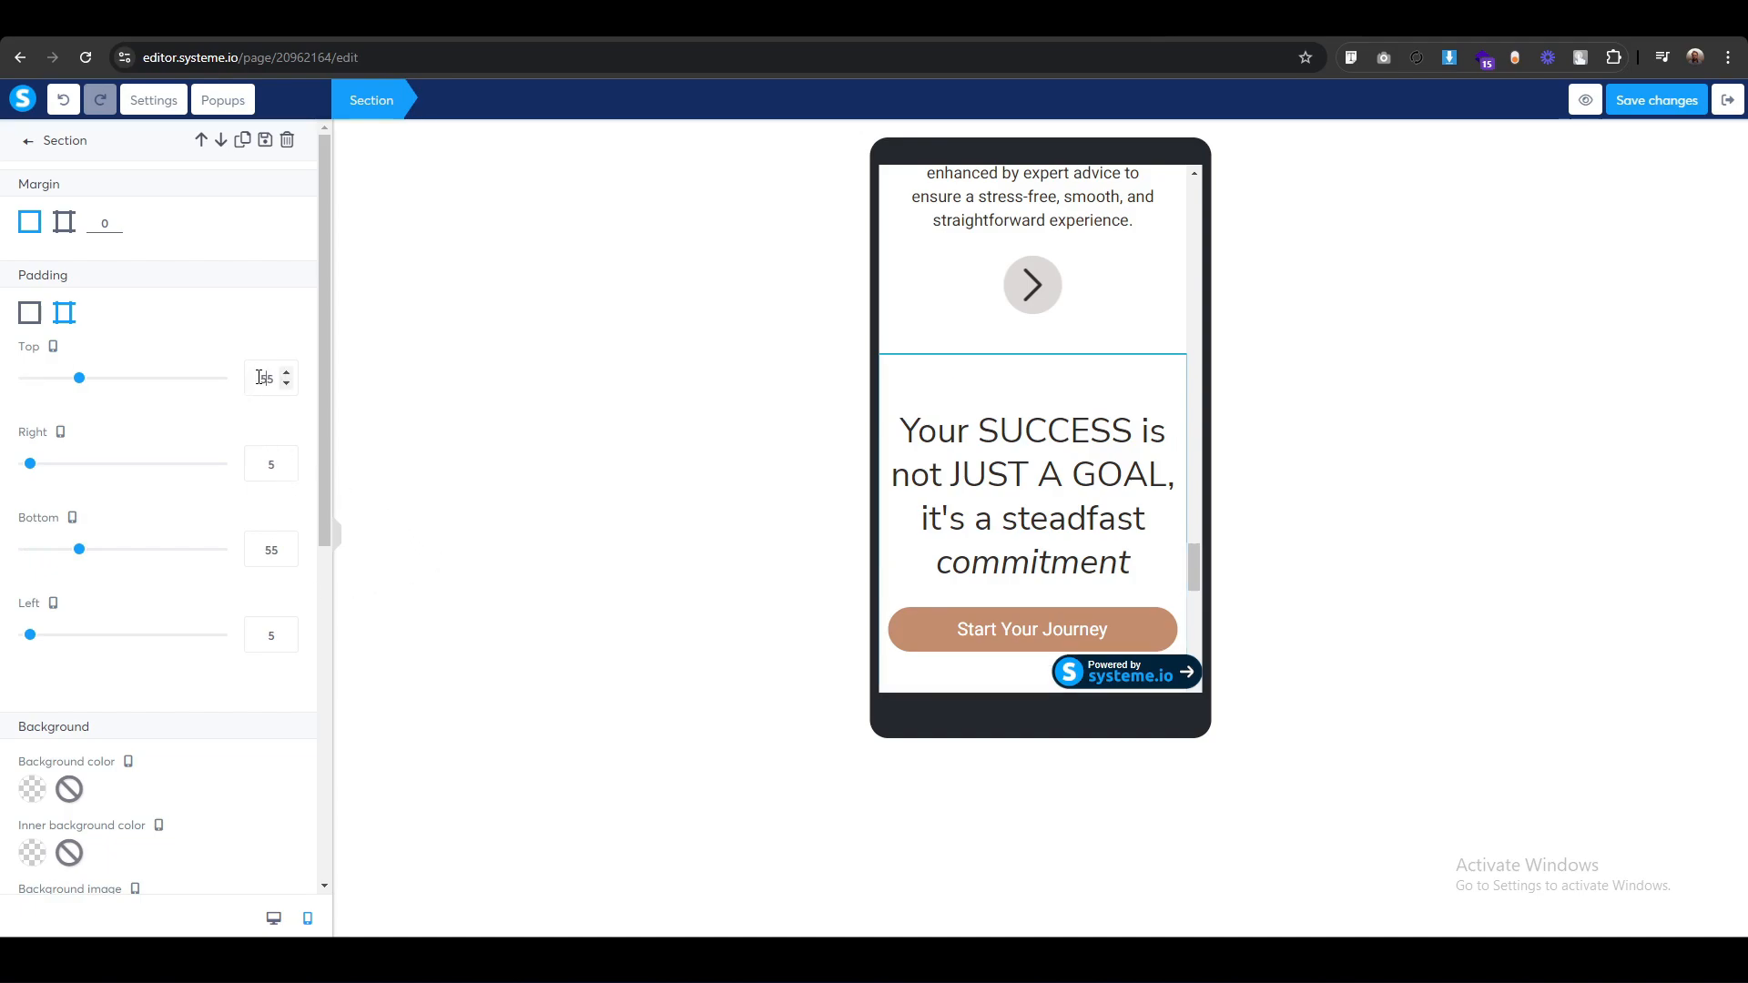
left_click(683, 485)
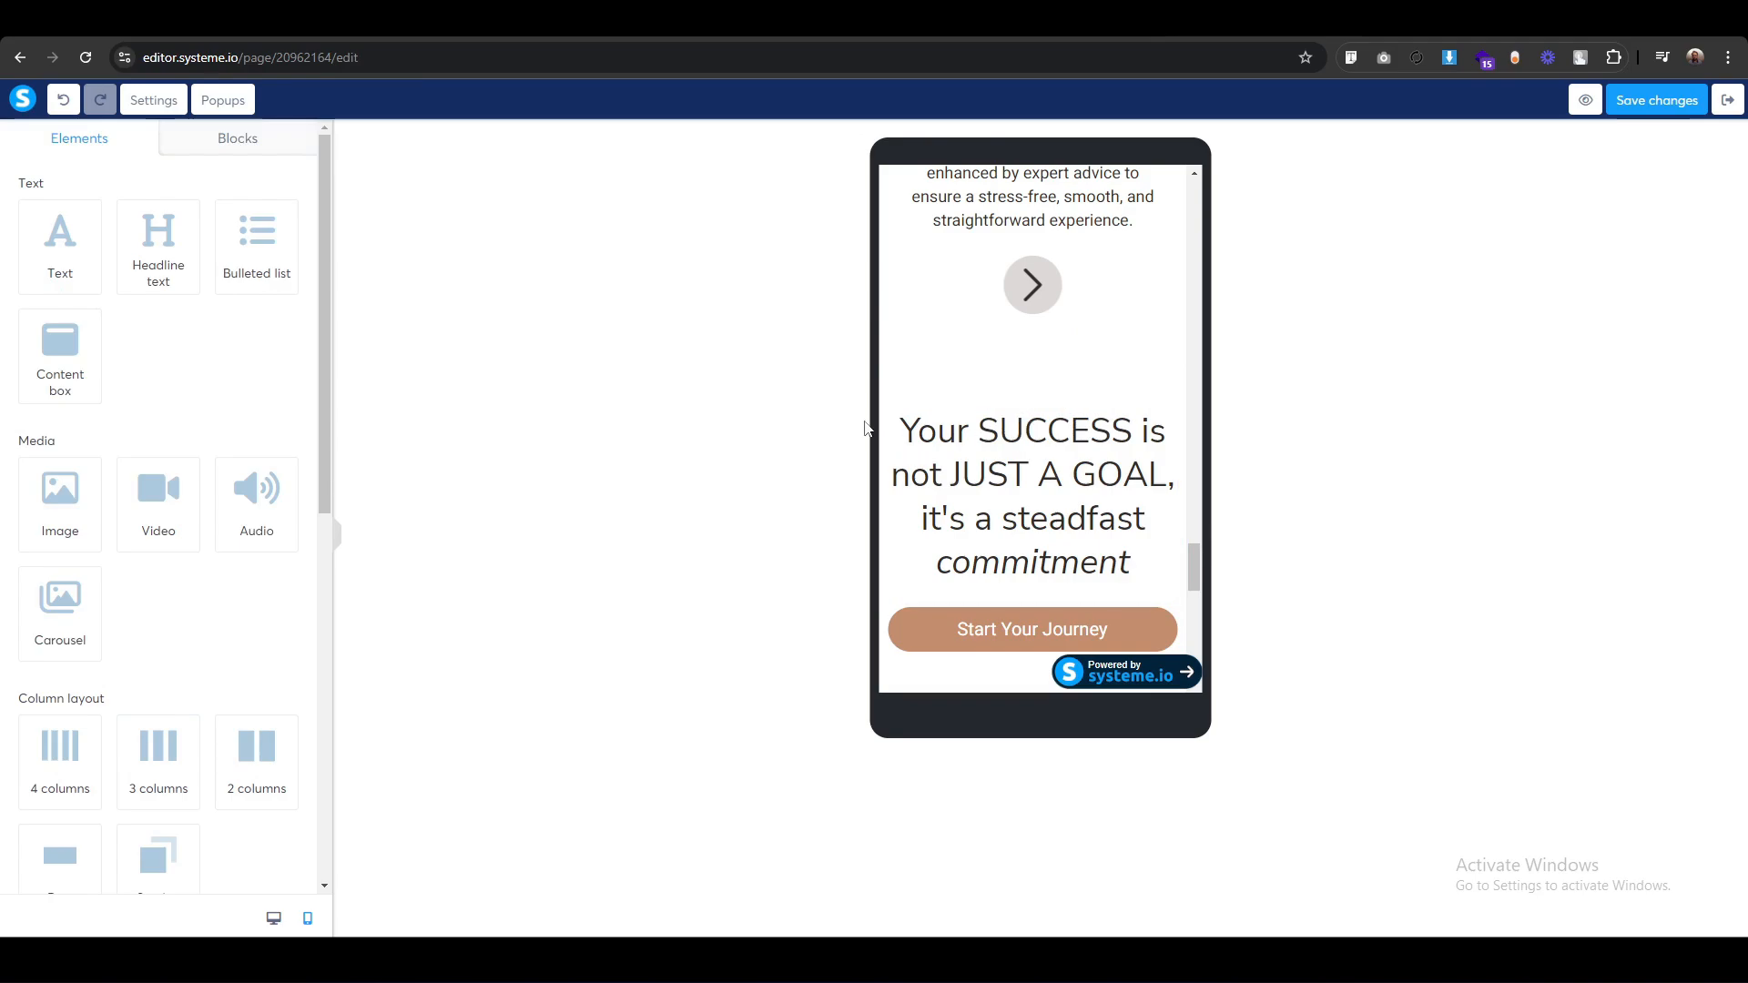
Set the right and left padding of the "Your SUCCESS is not JUST A GOAL" section to 15.
left_click(895, 683)
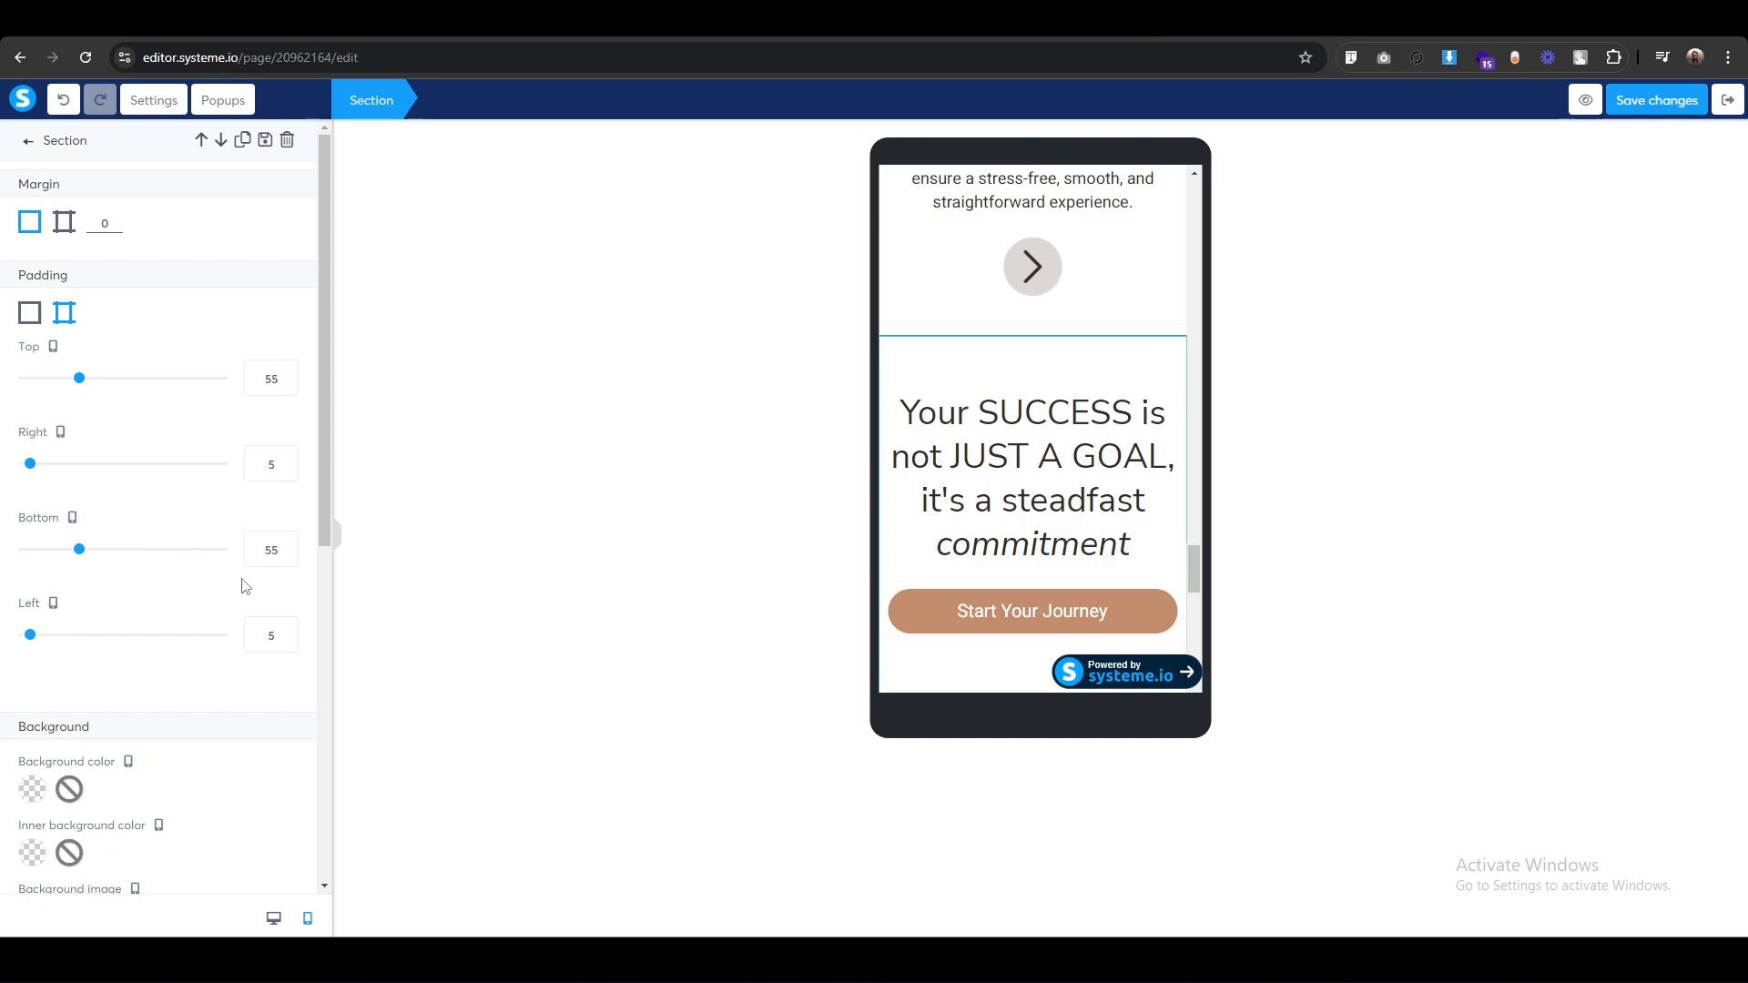
type("1")
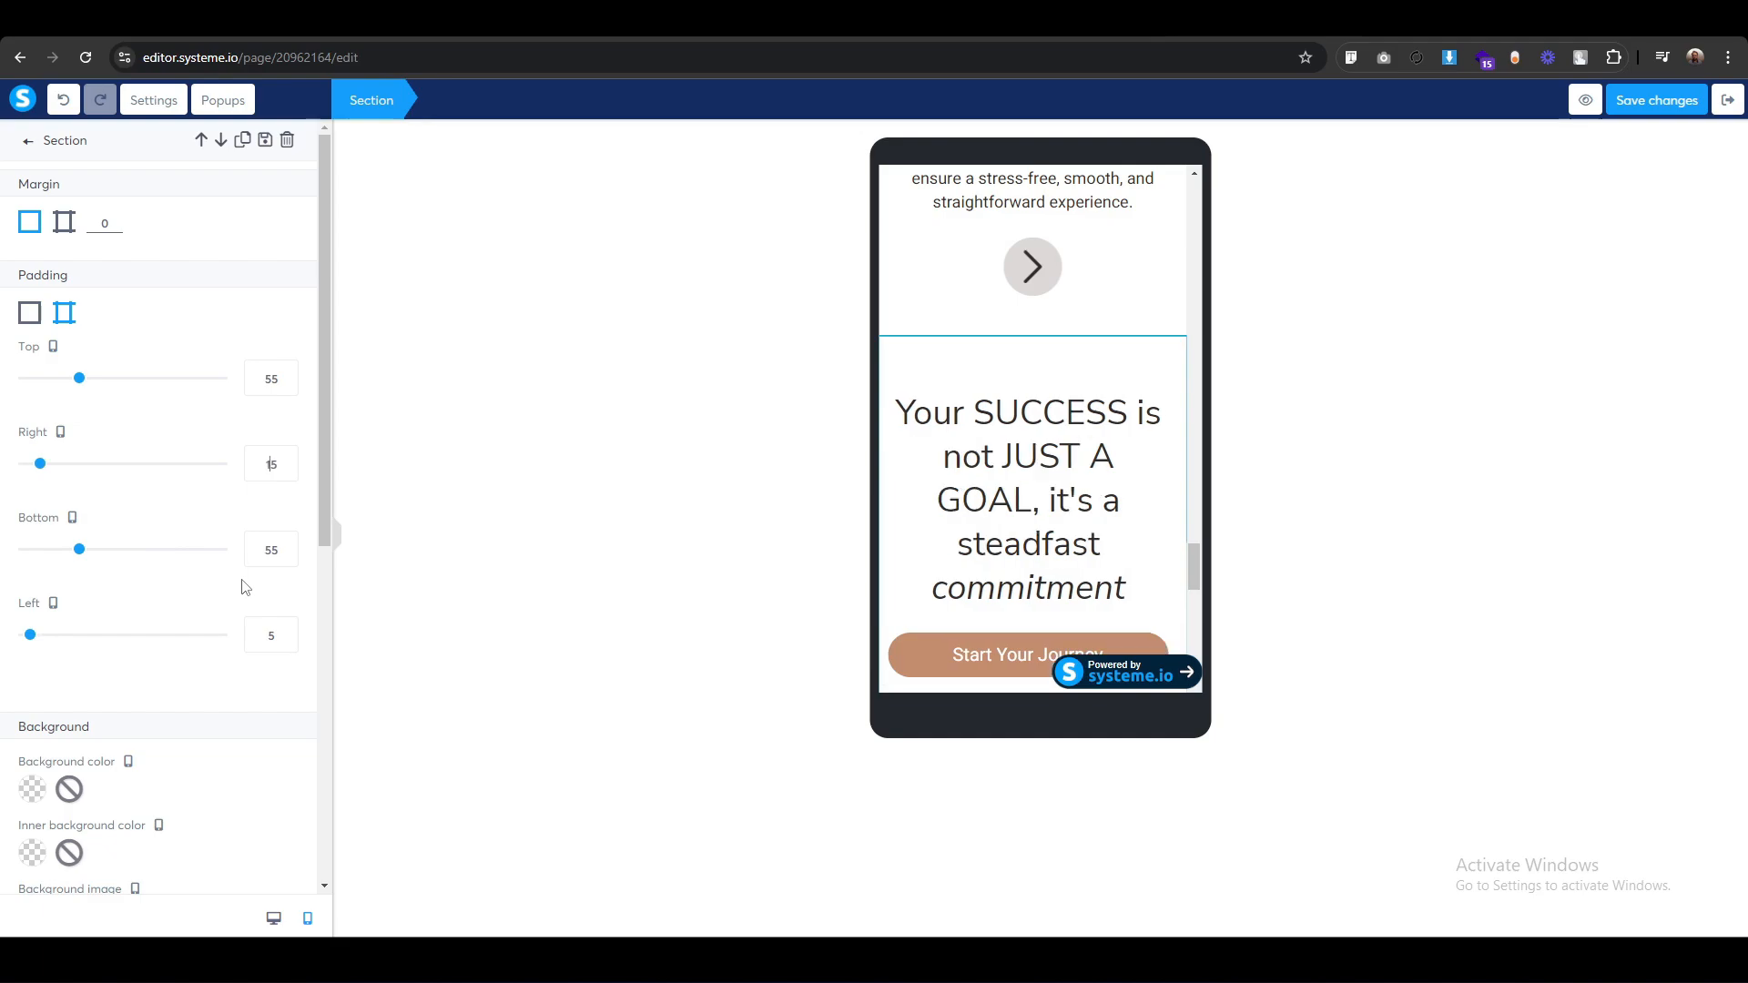
left_click(263, 635)
type("15")
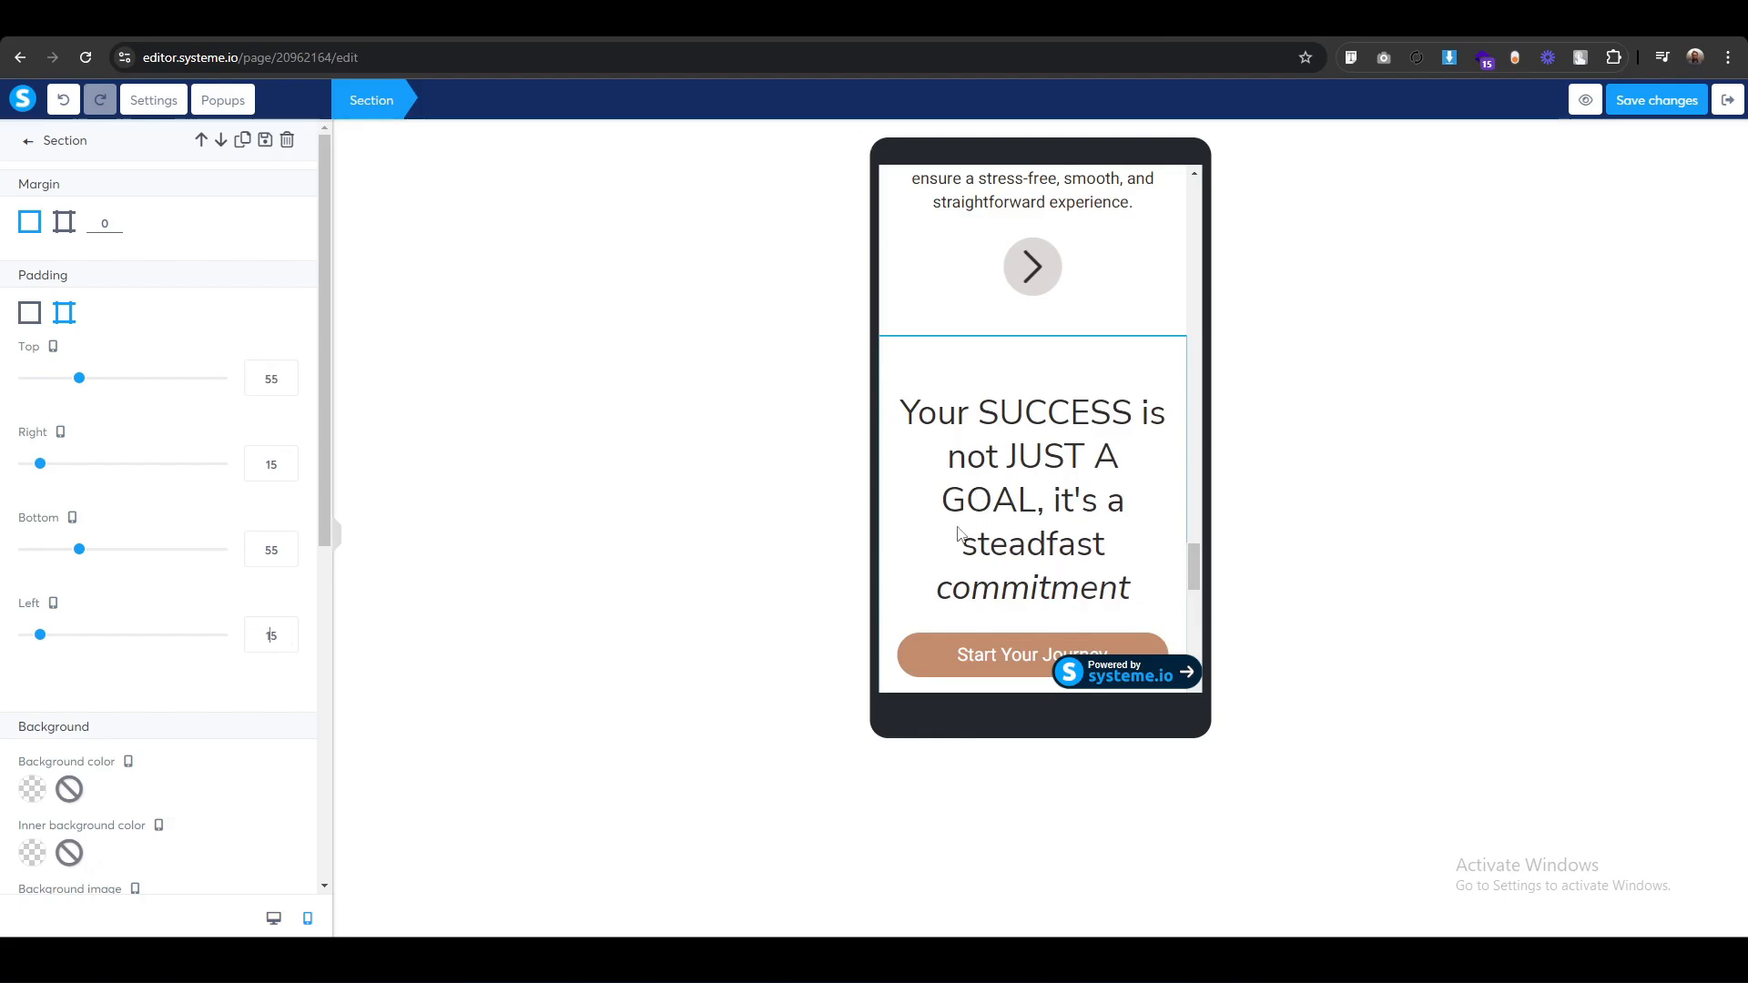
Set the font size of the "Your SUCCESS is not JUST A GOAL" headline to 35 in the mobile view.
left_click(955, 435)
left_click(955, 435)
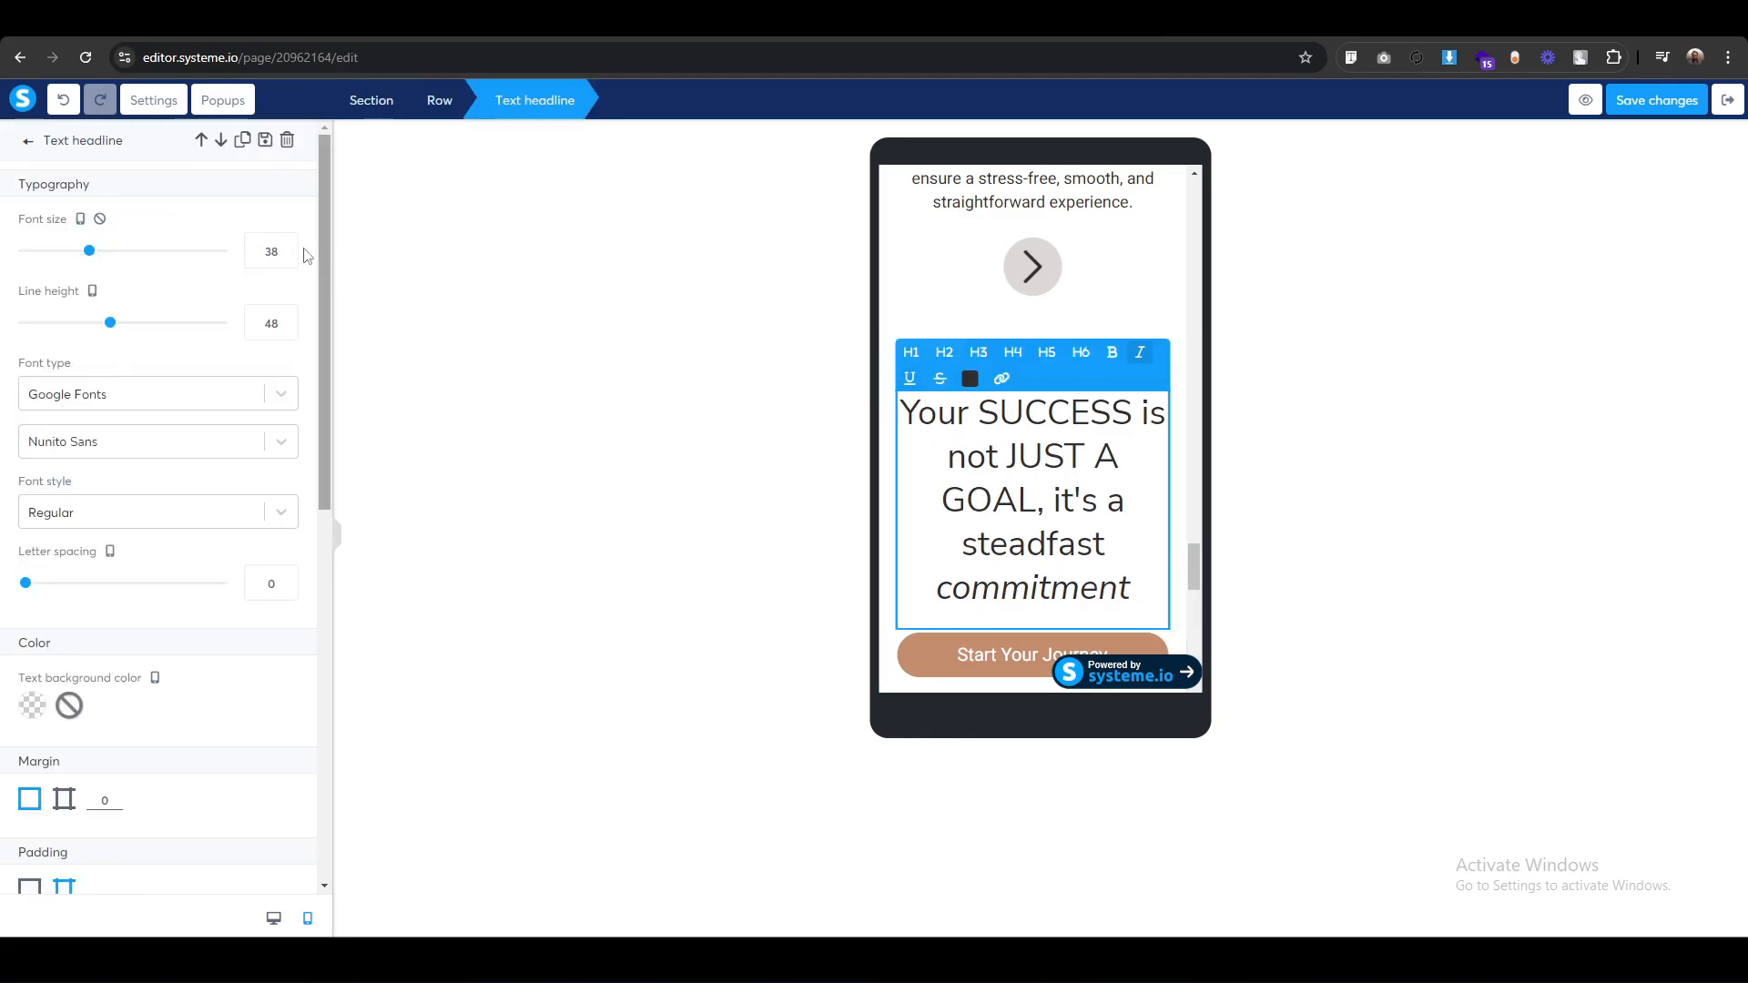
double_click(263, 252)
type("35")
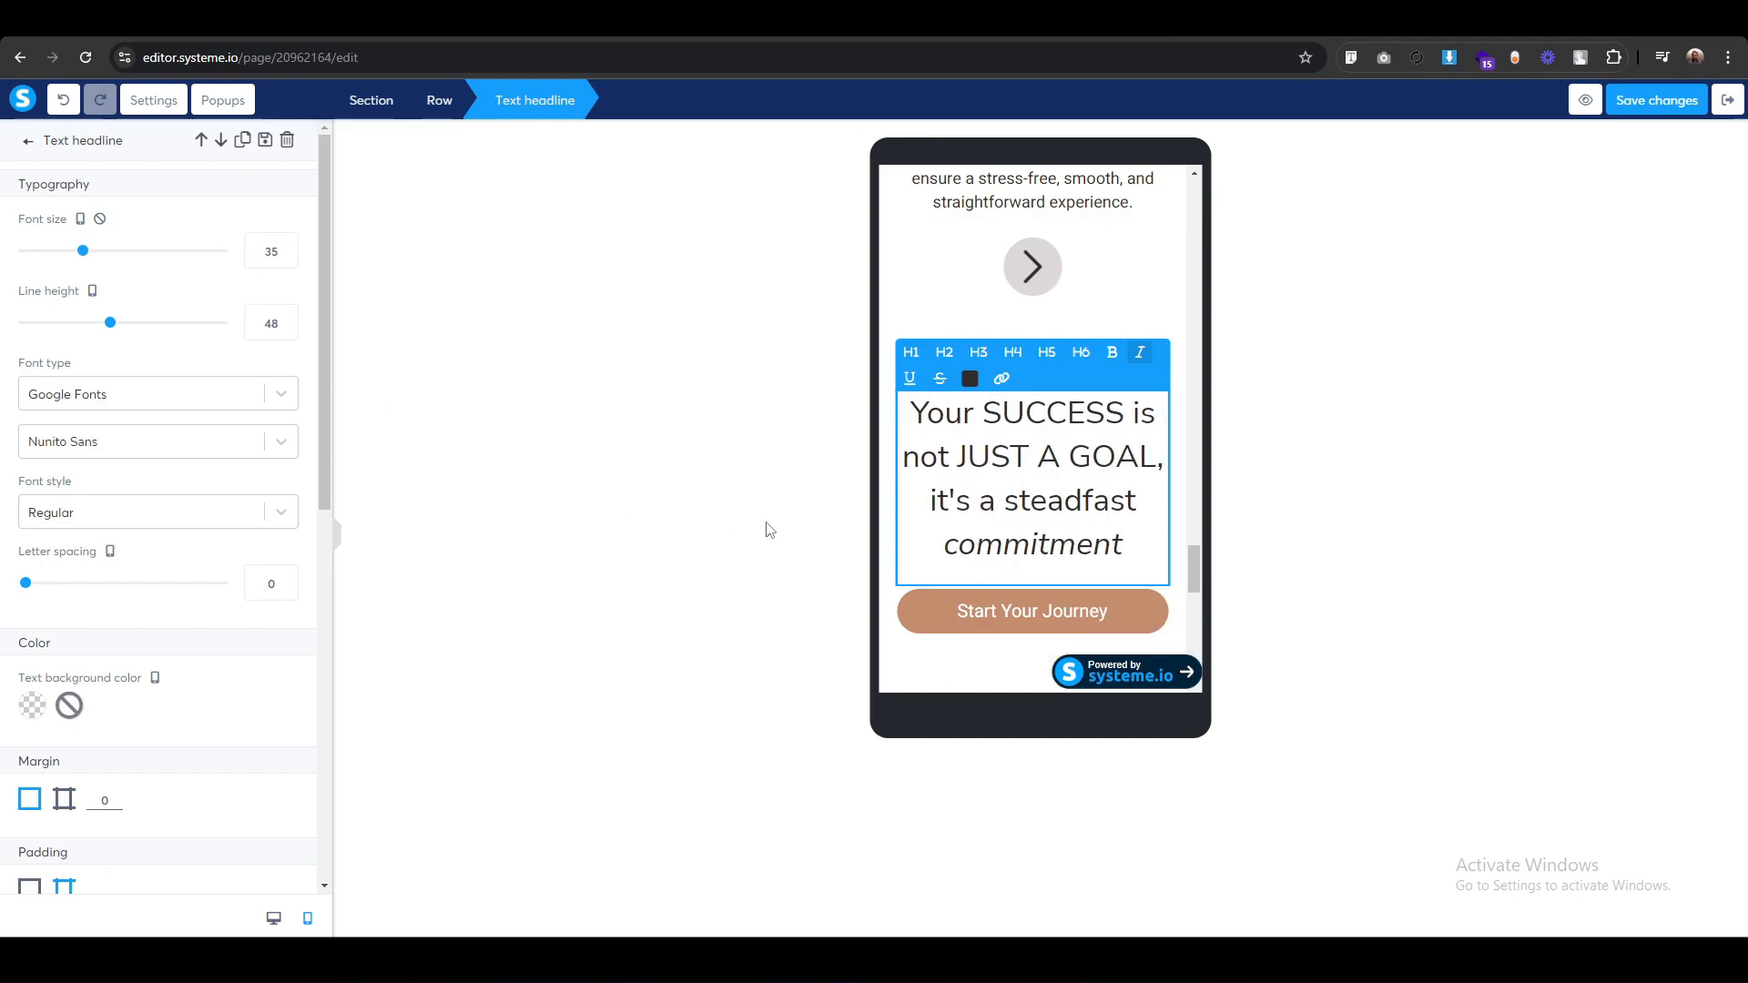
left_click(769, 530)
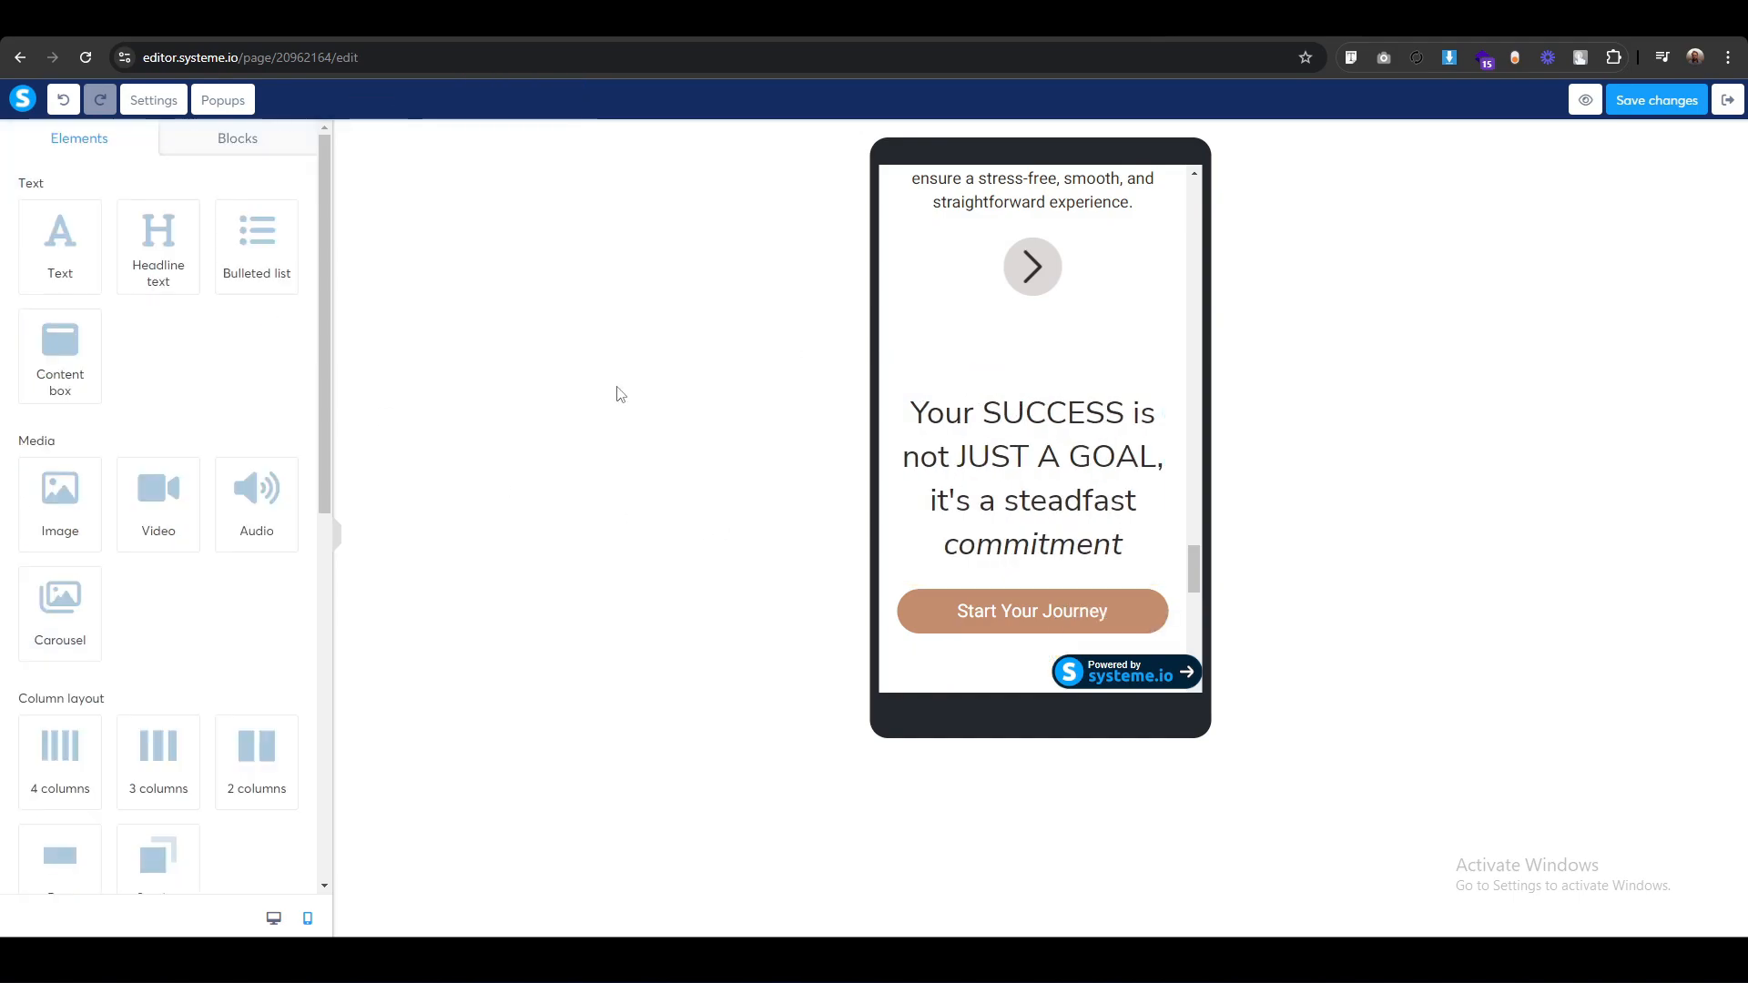
Set the "BUYING support" headline's font size to 45 in the mobile view.
scroll(1005, 422, "down", 3)
scroll(1005, 422, "down", 6)
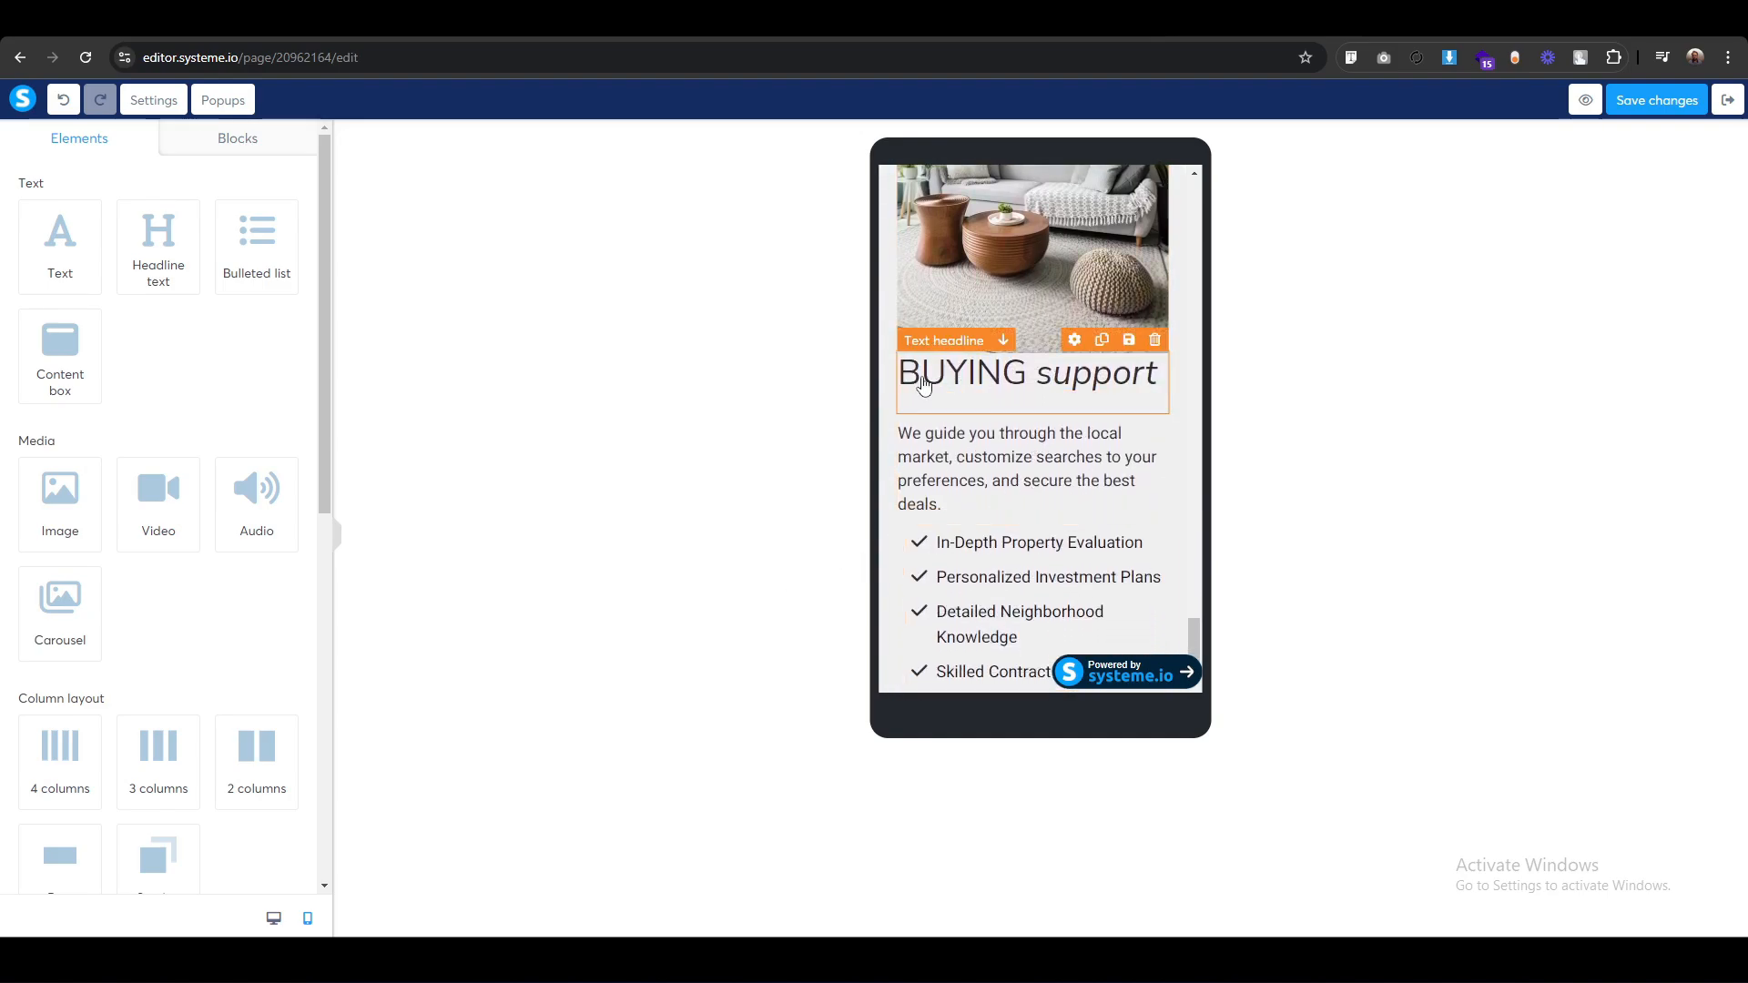
left_click(929, 357)
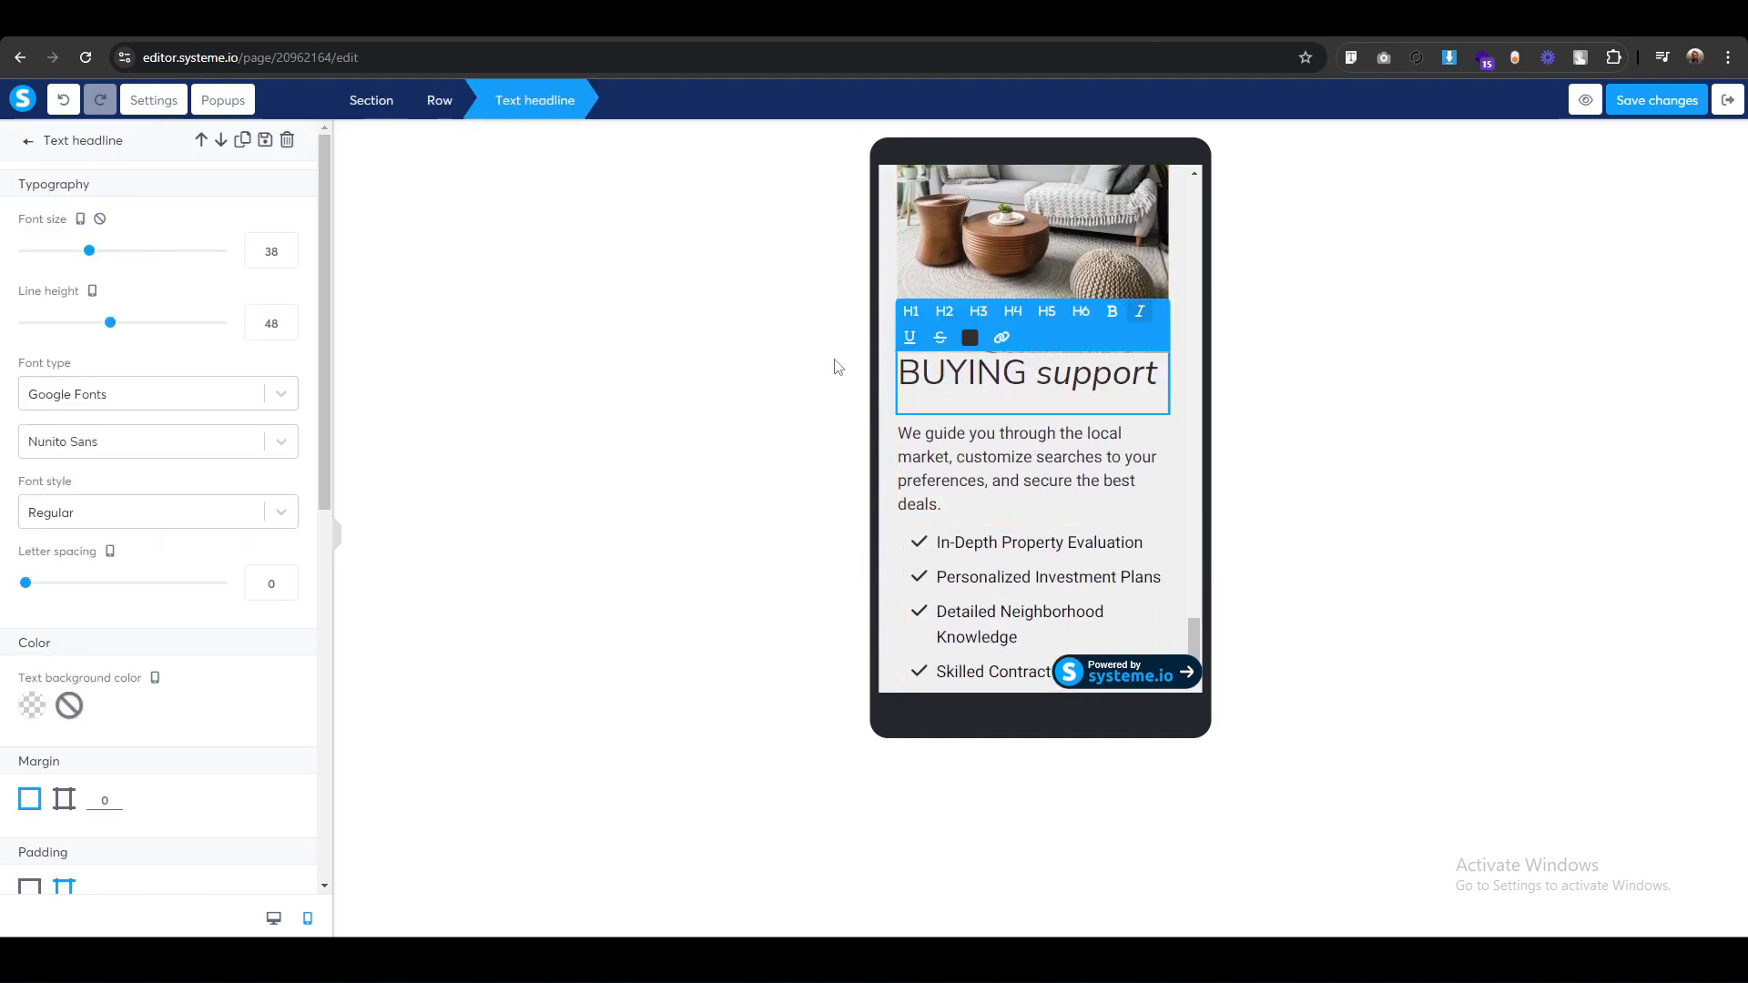
double_click(258, 254)
key("Up")
key("Up")
key("Up")
key("Up")
key("Up")
key("Up")
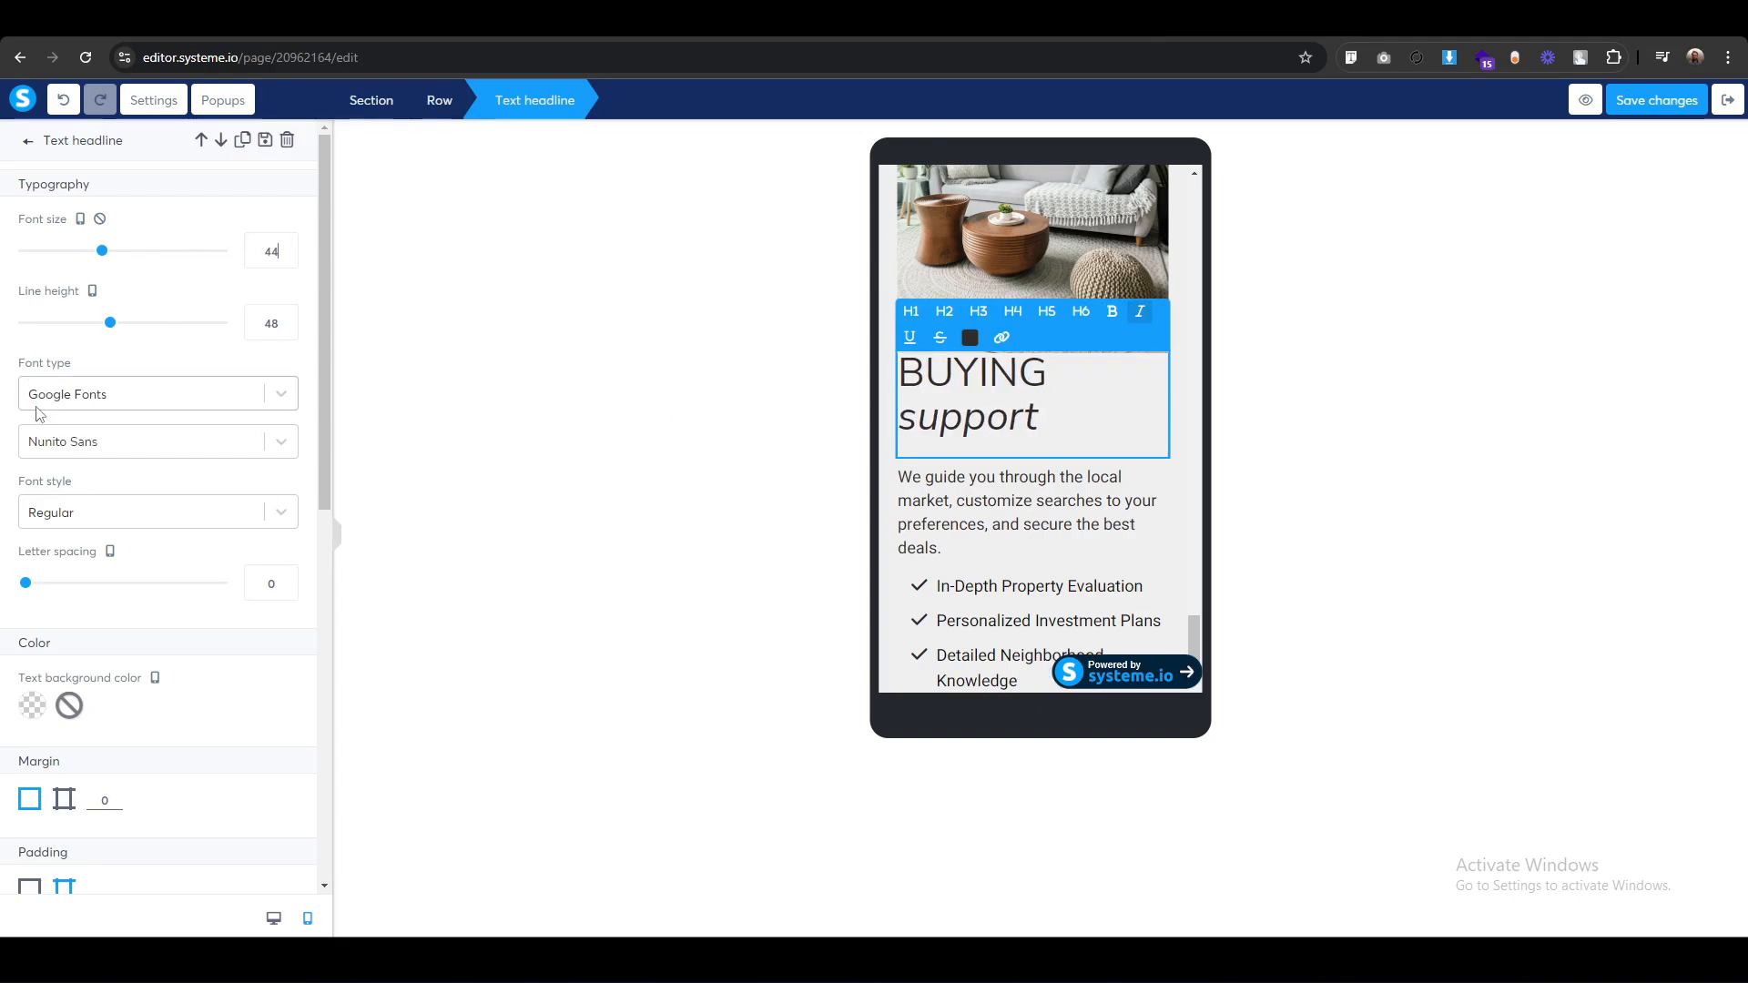
key("Up")
Set the "BUYING support" headline's line height to 55.
double_click(264, 322)
type("50")
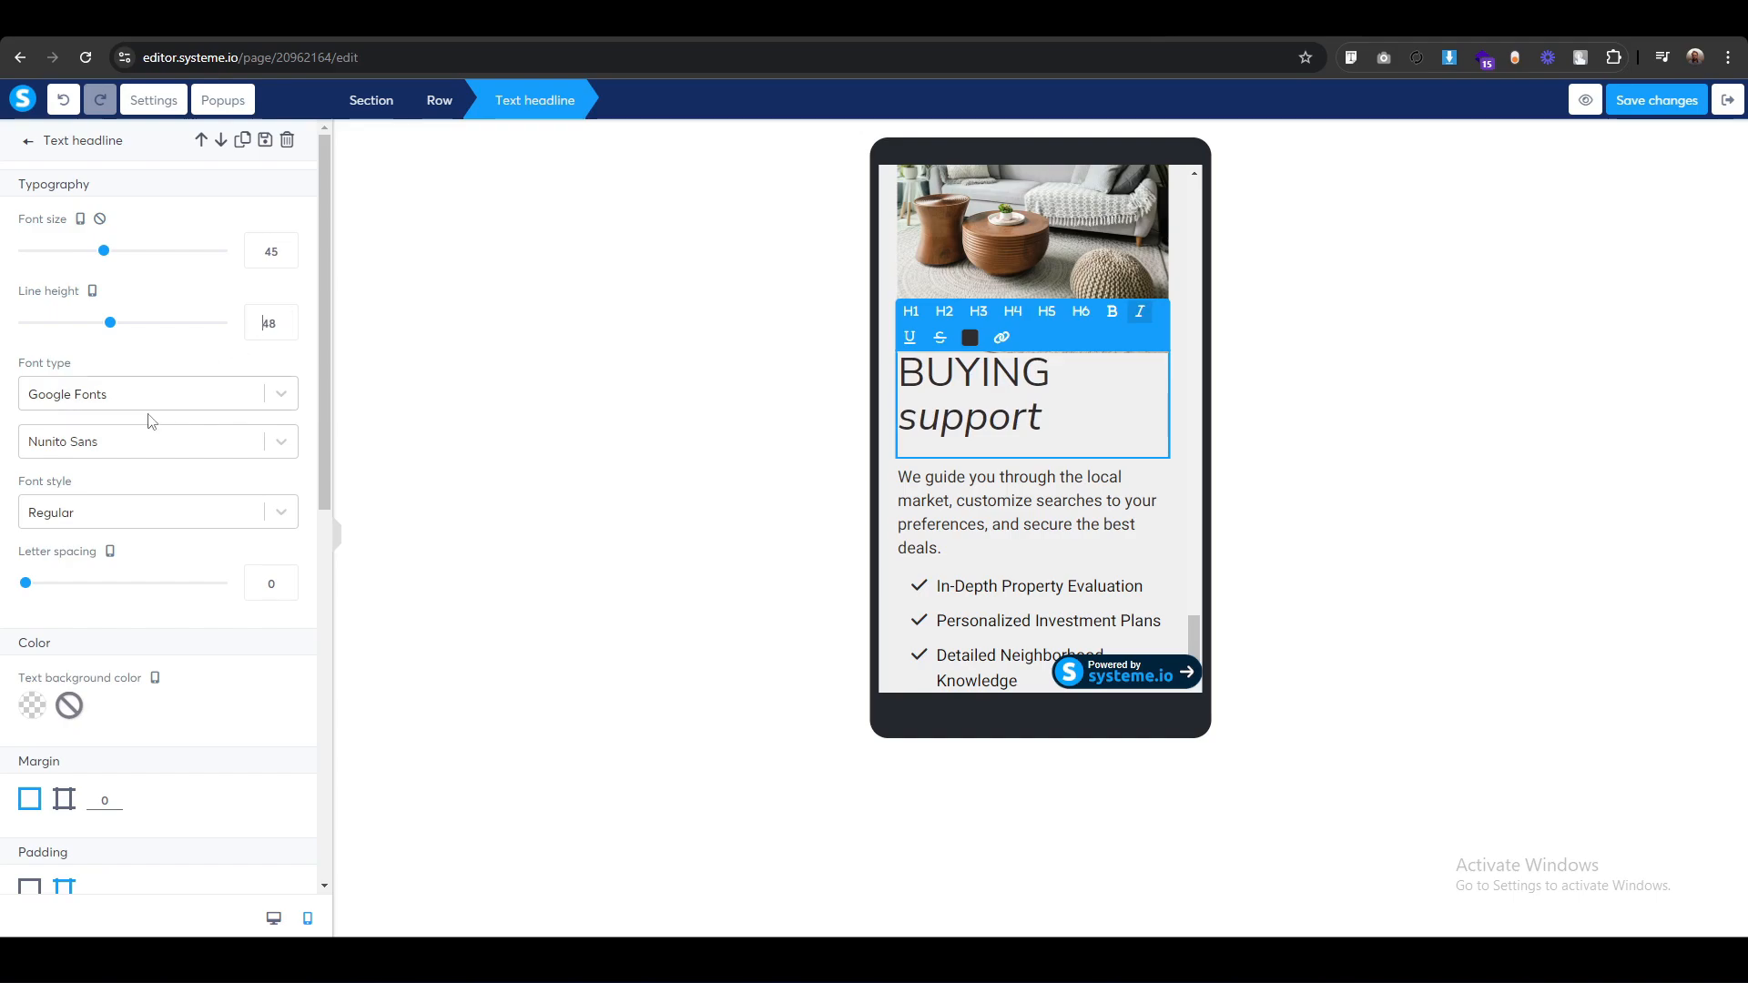
key("Up")
key("Up")
key("Up")
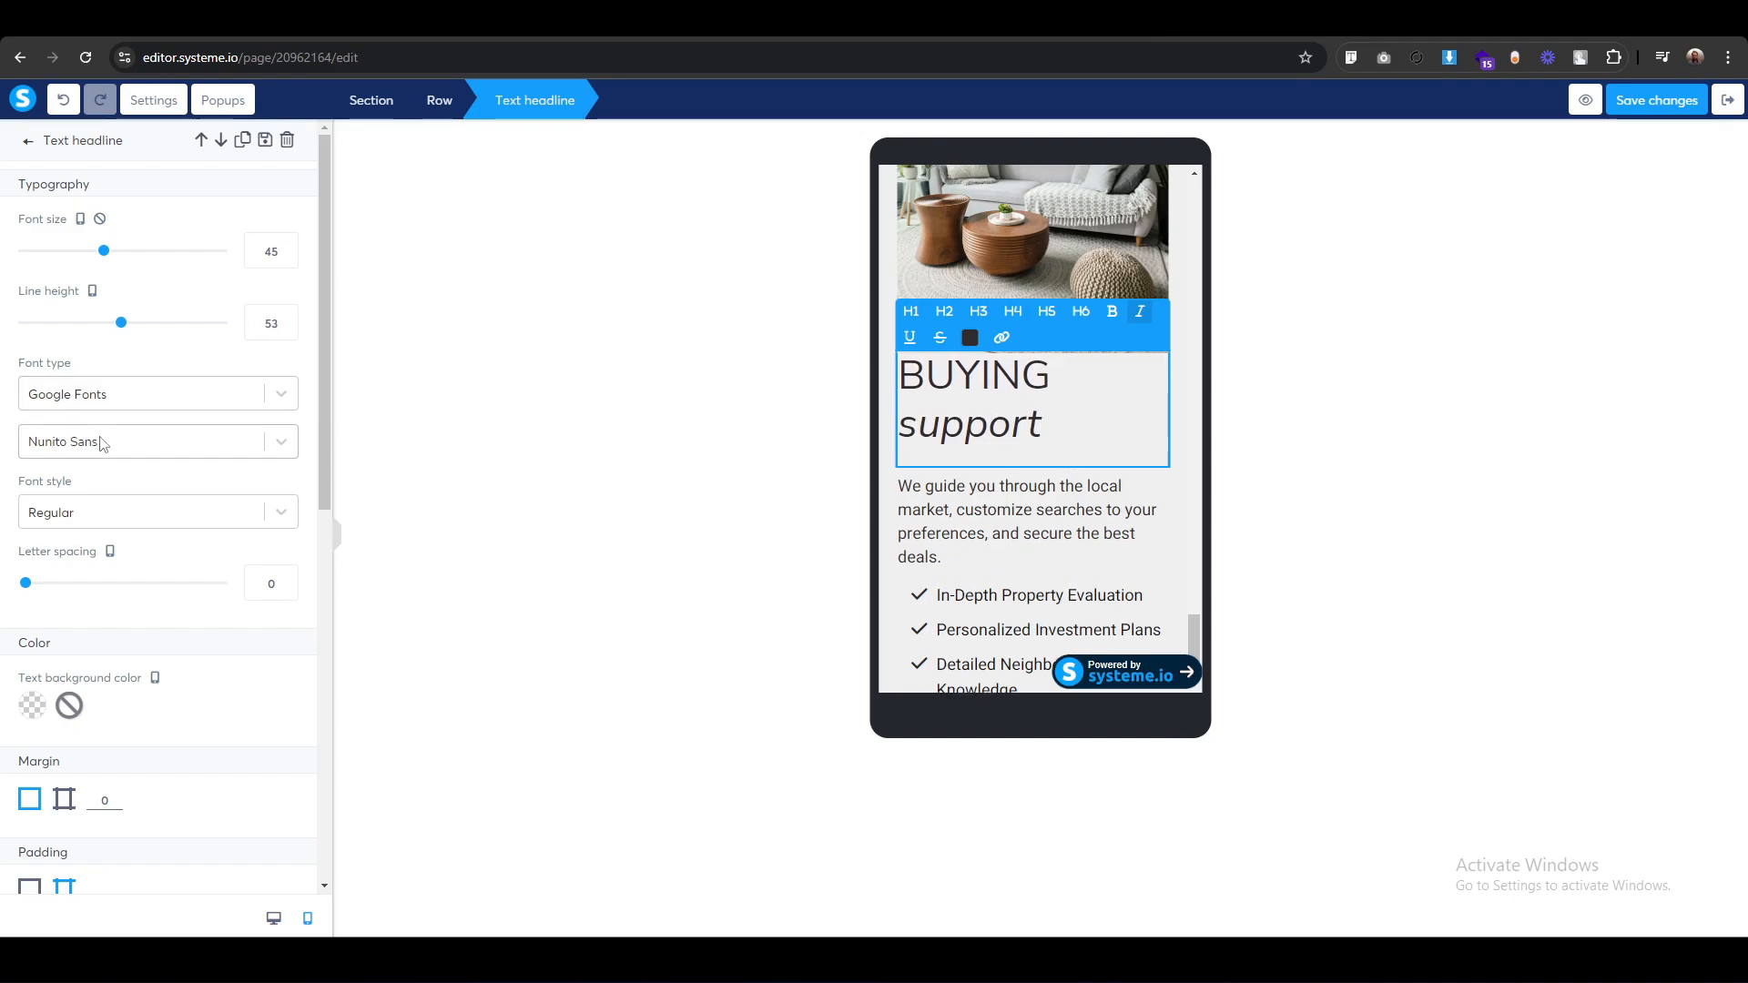
key("Up")
key("Up")
Center the "BUYING support" headline and set its top padding to 20.
scroll(109, 642, "down", 8)
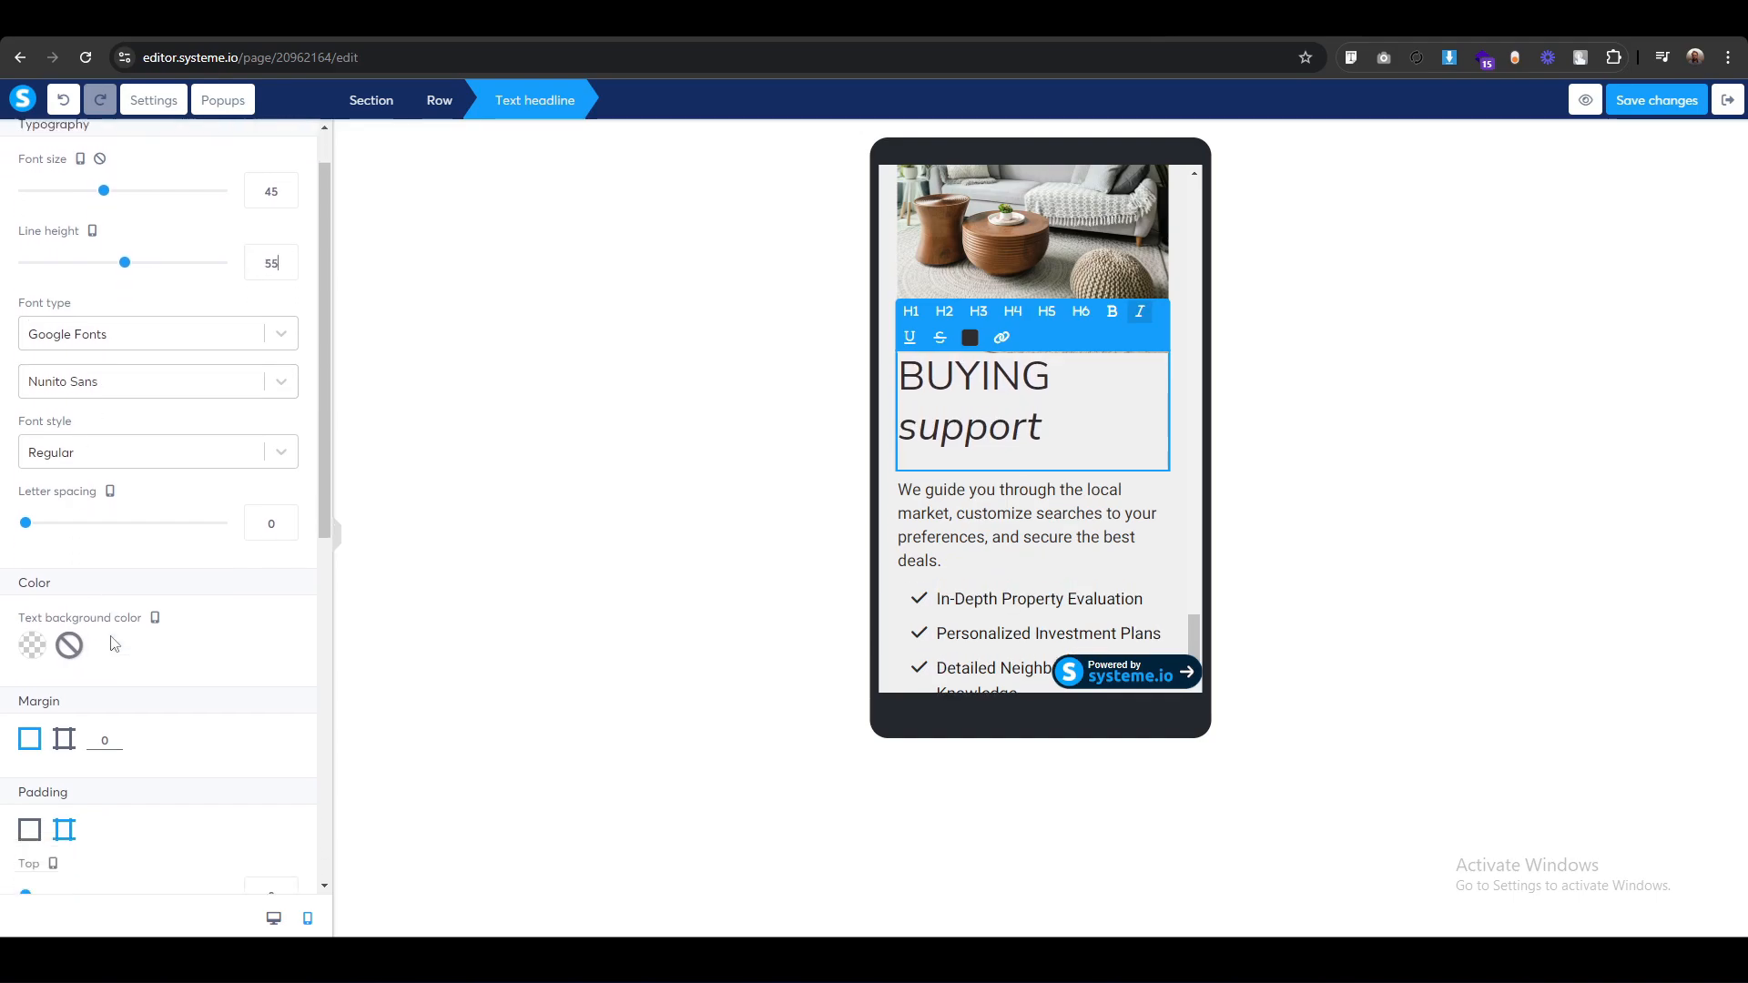
left_click(160, 549)
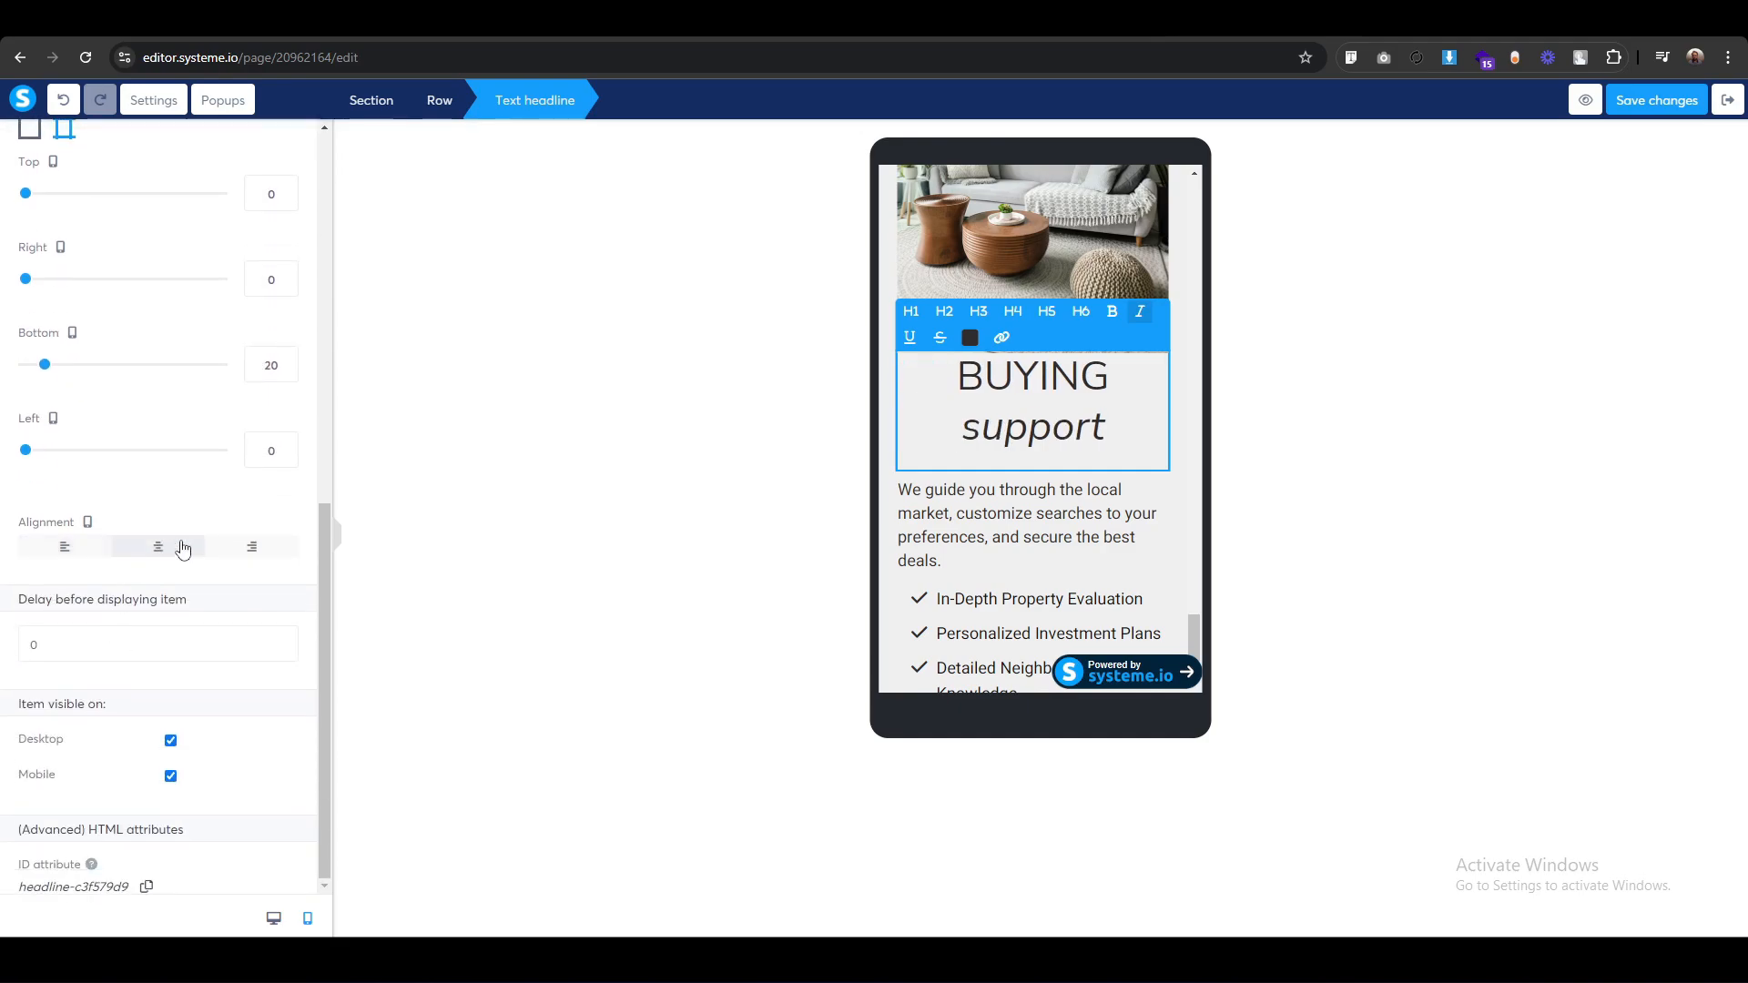
scroll(173, 703, "up", 3)
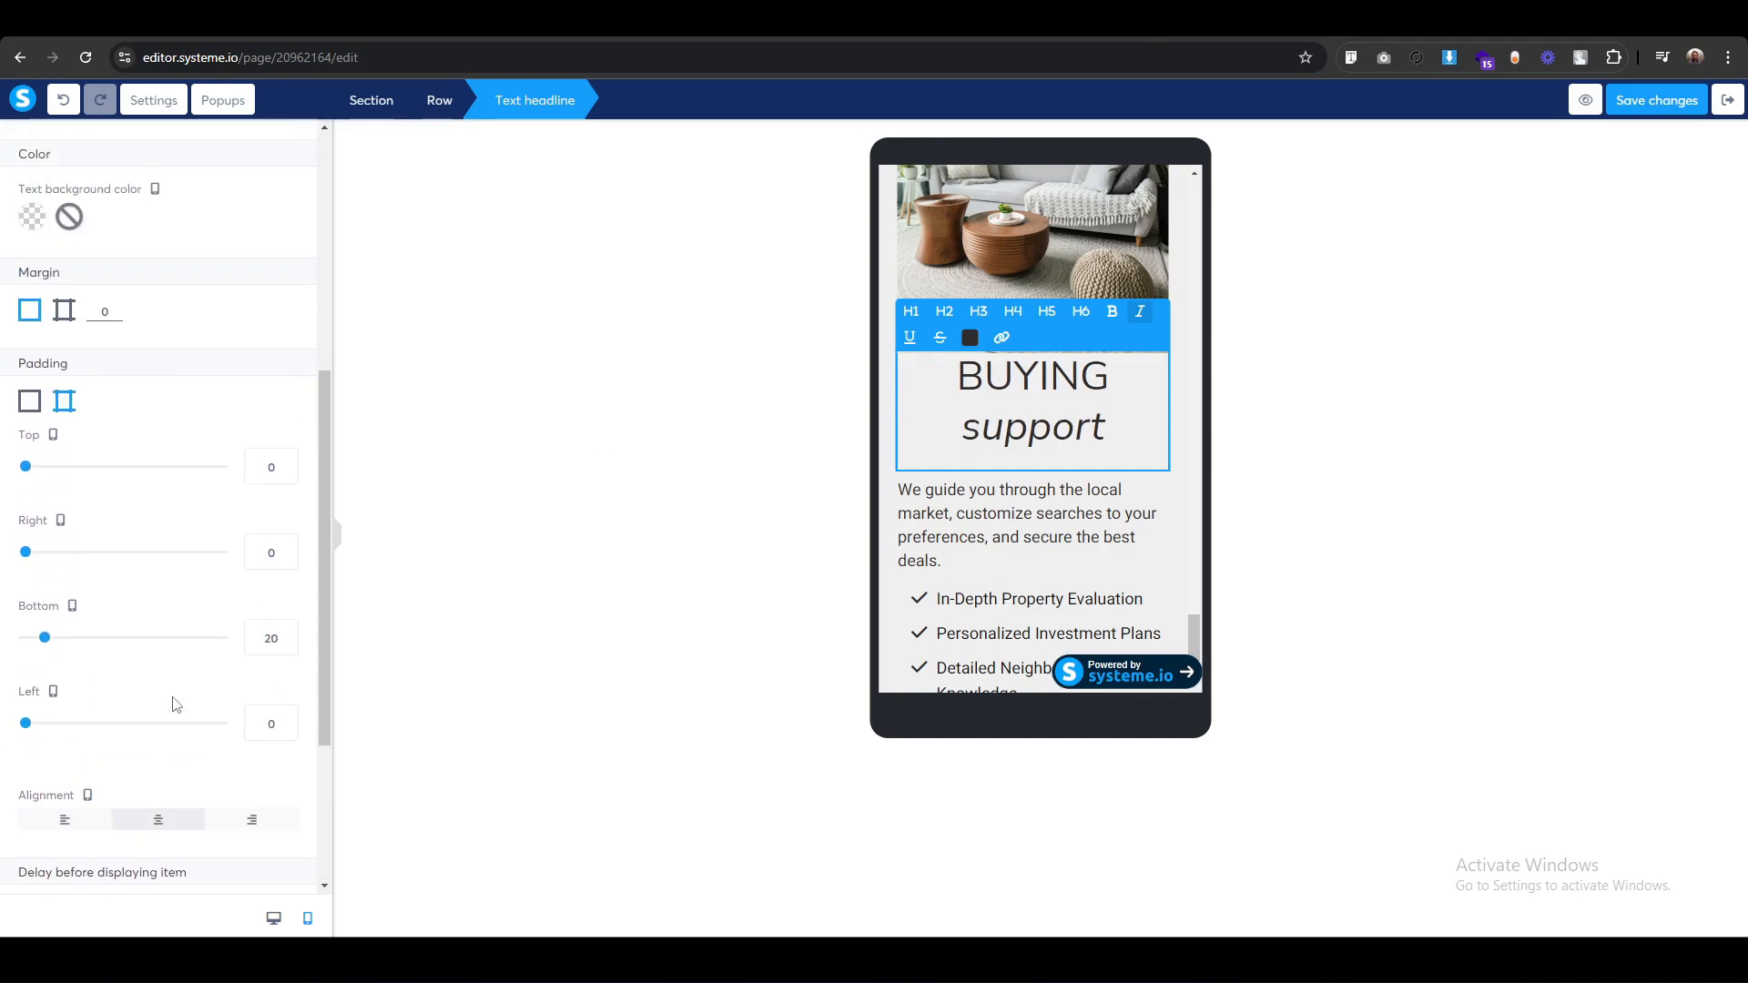
left_click(263, 465)
type("2")
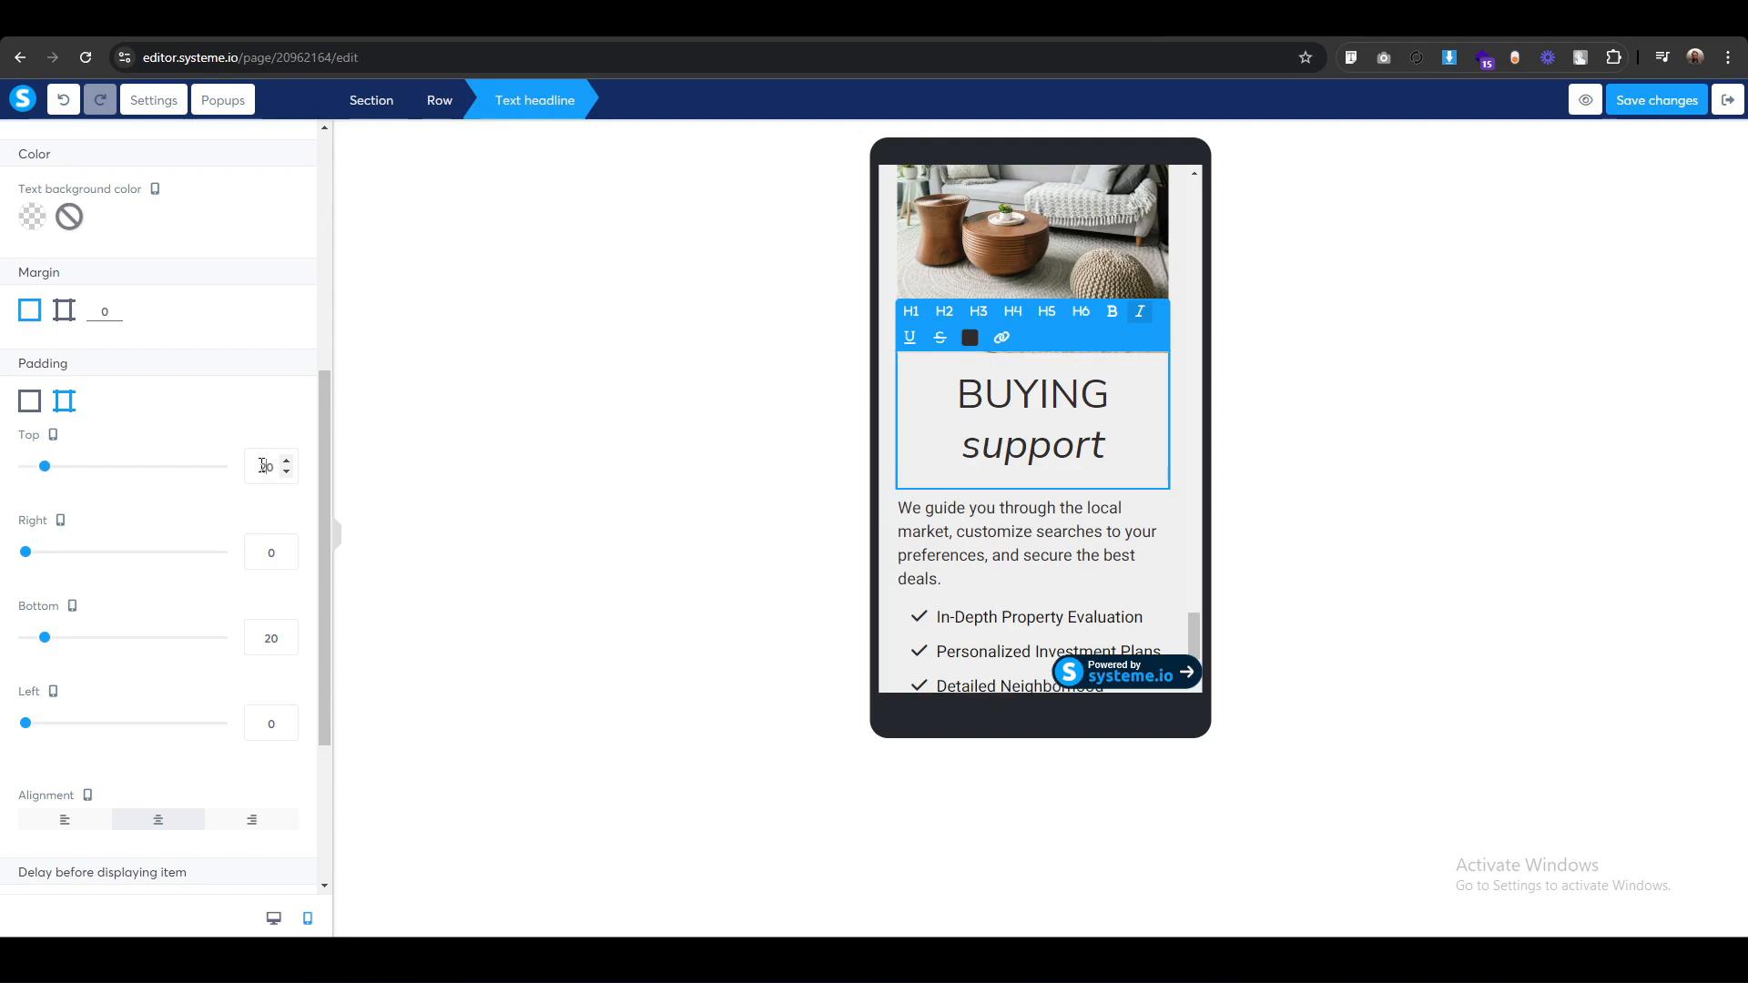
left_click(672, 619)
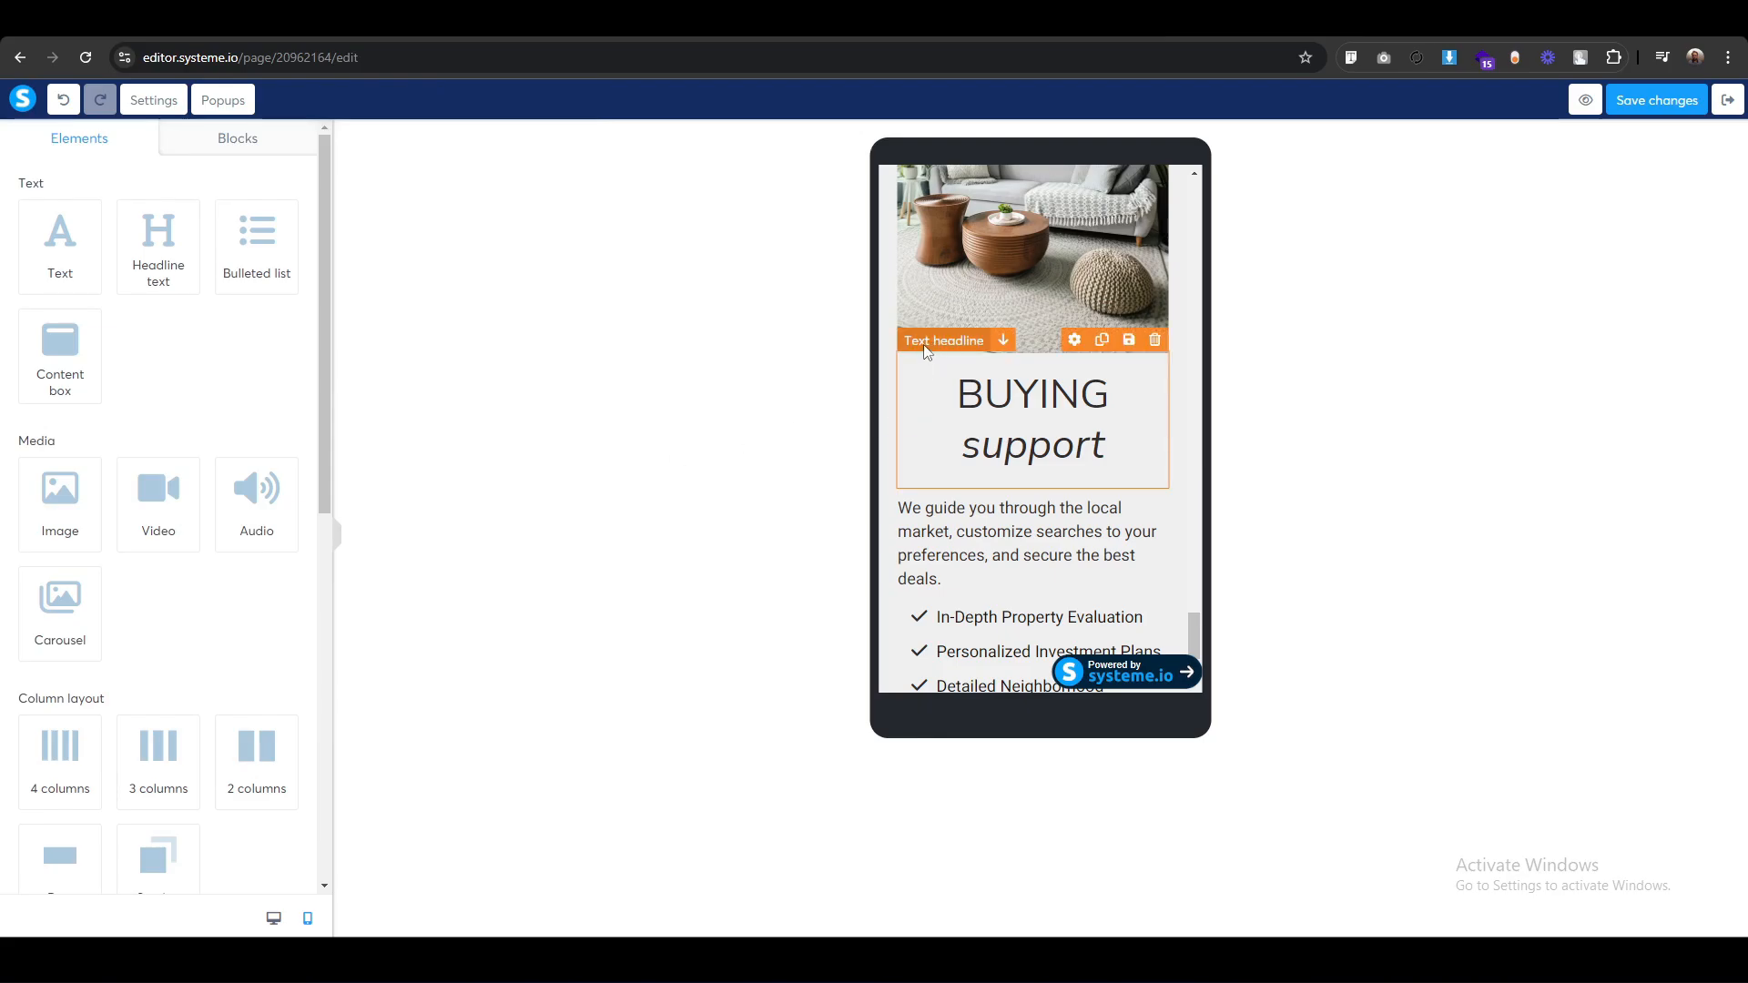
Try a top padding of 40 on the "BUYING support" headline, and settle on 30.
left_click(926, 352)
scroll(175, 741, "down", 3)
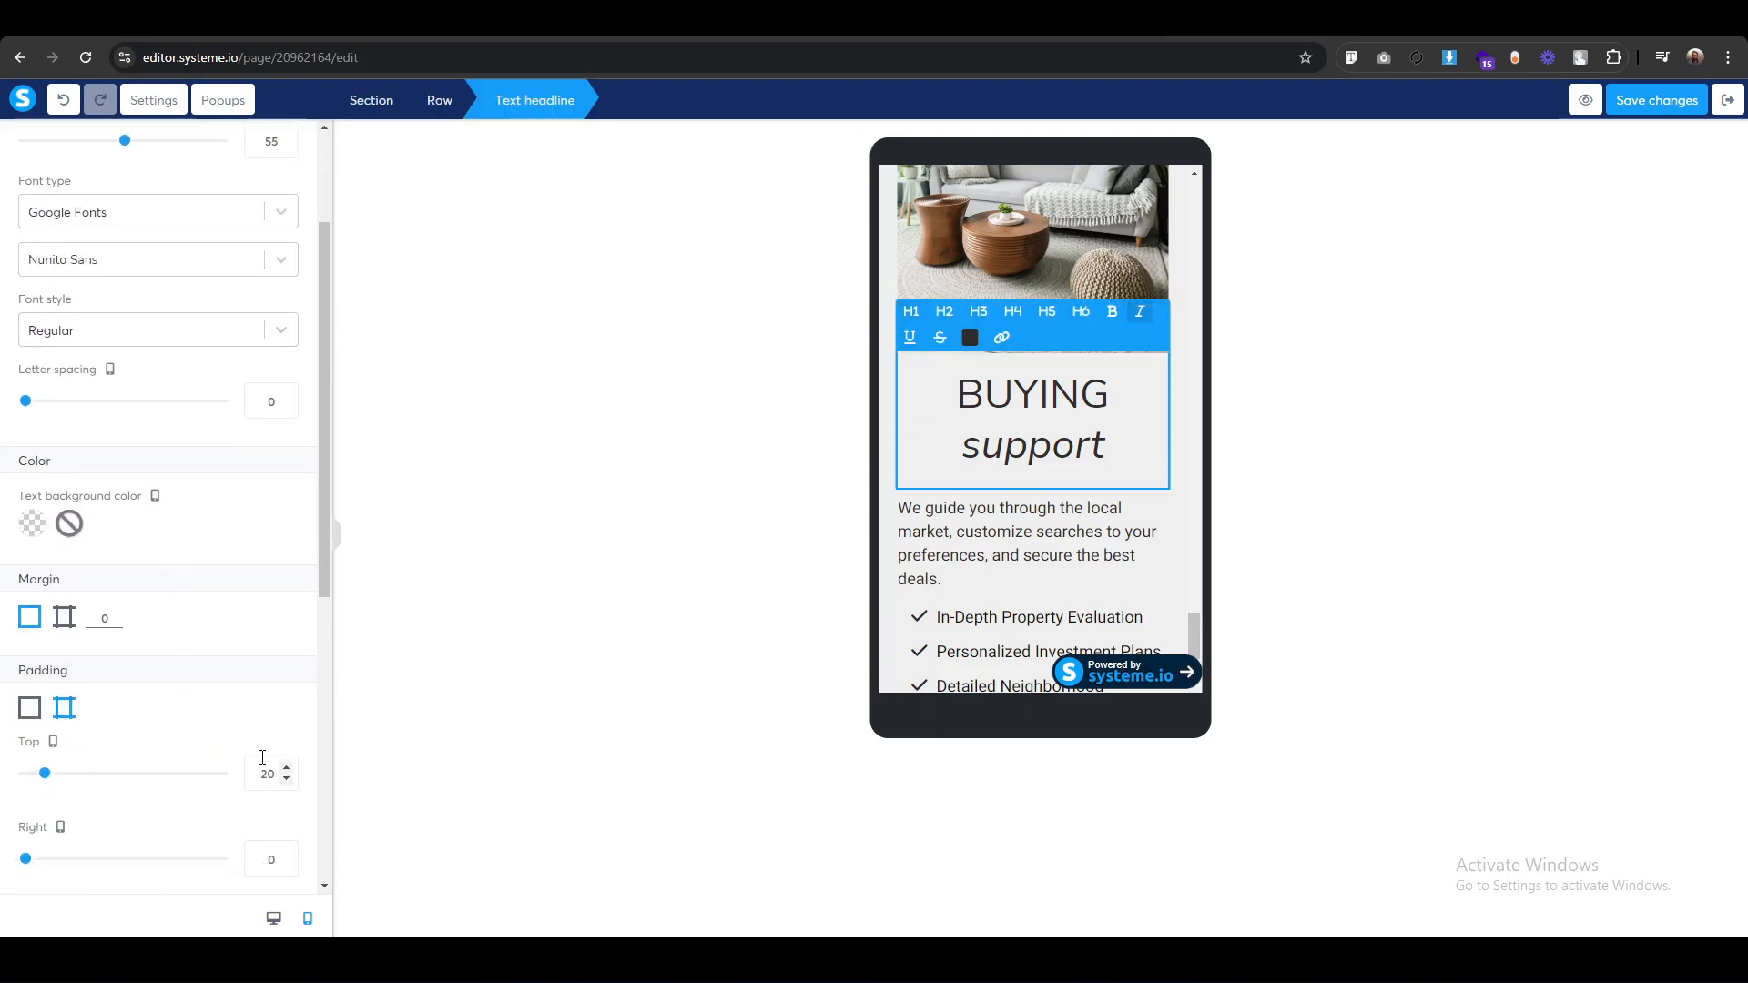
left_click_drag(270, 774, 235, 784)
type("4")
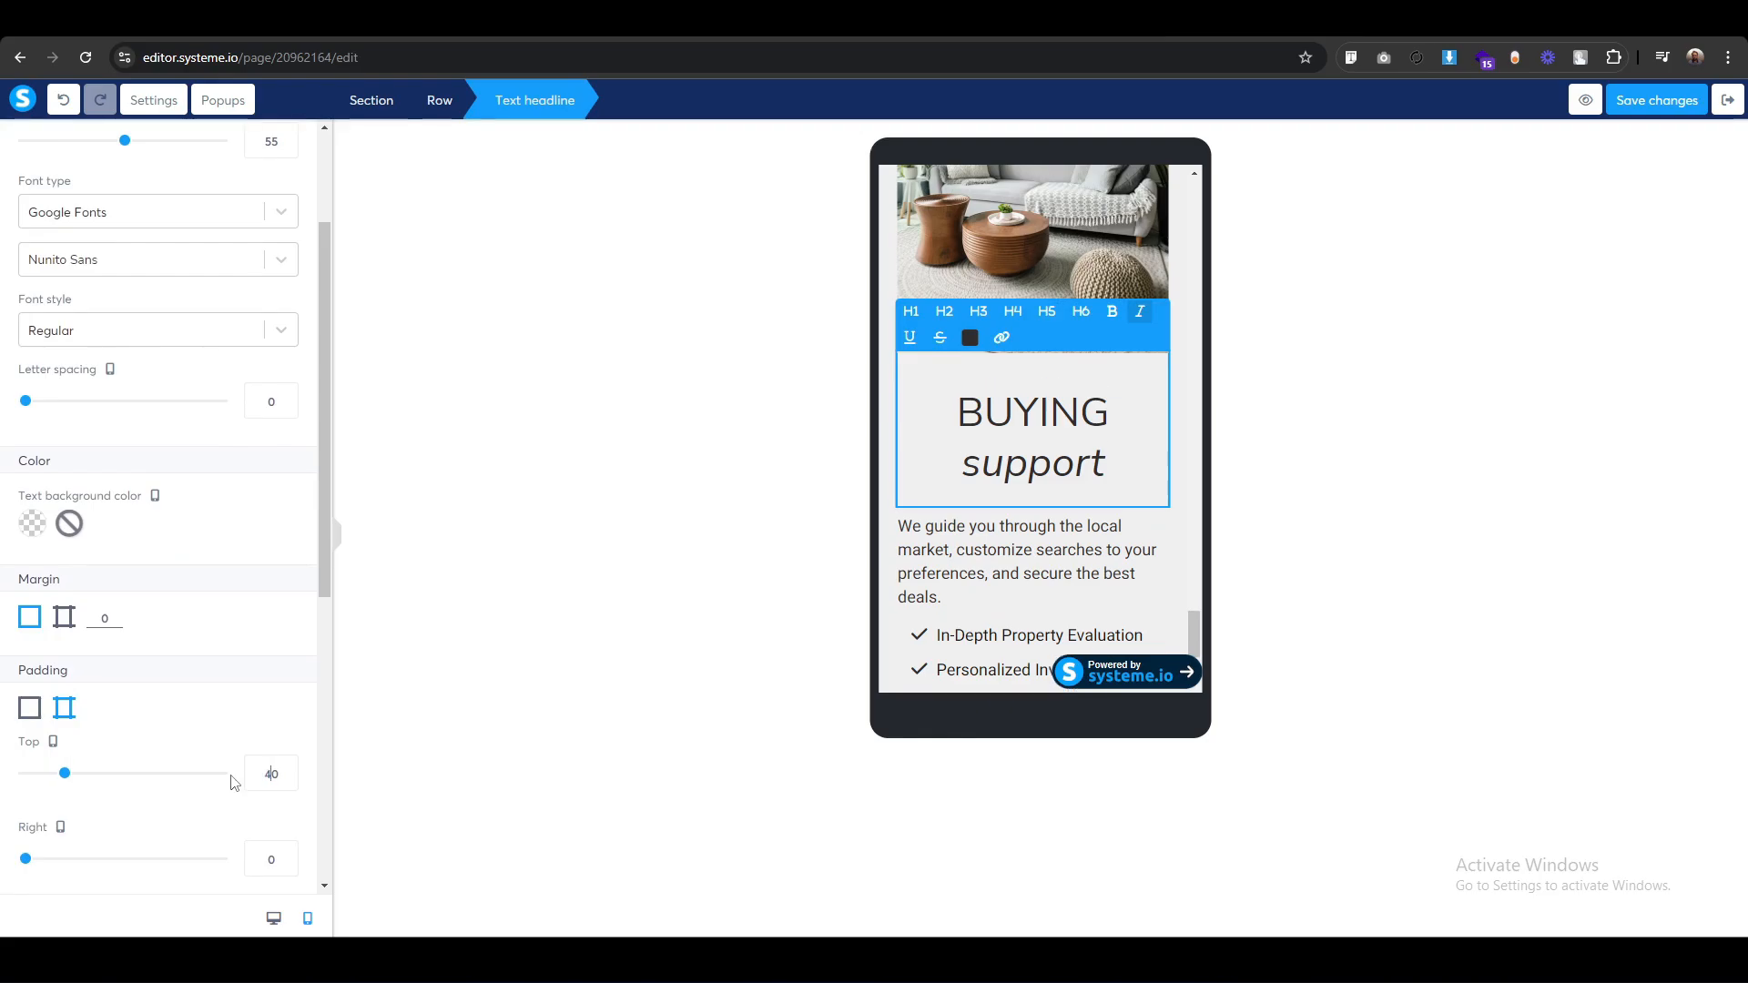
key("BackSpace")
type("3")
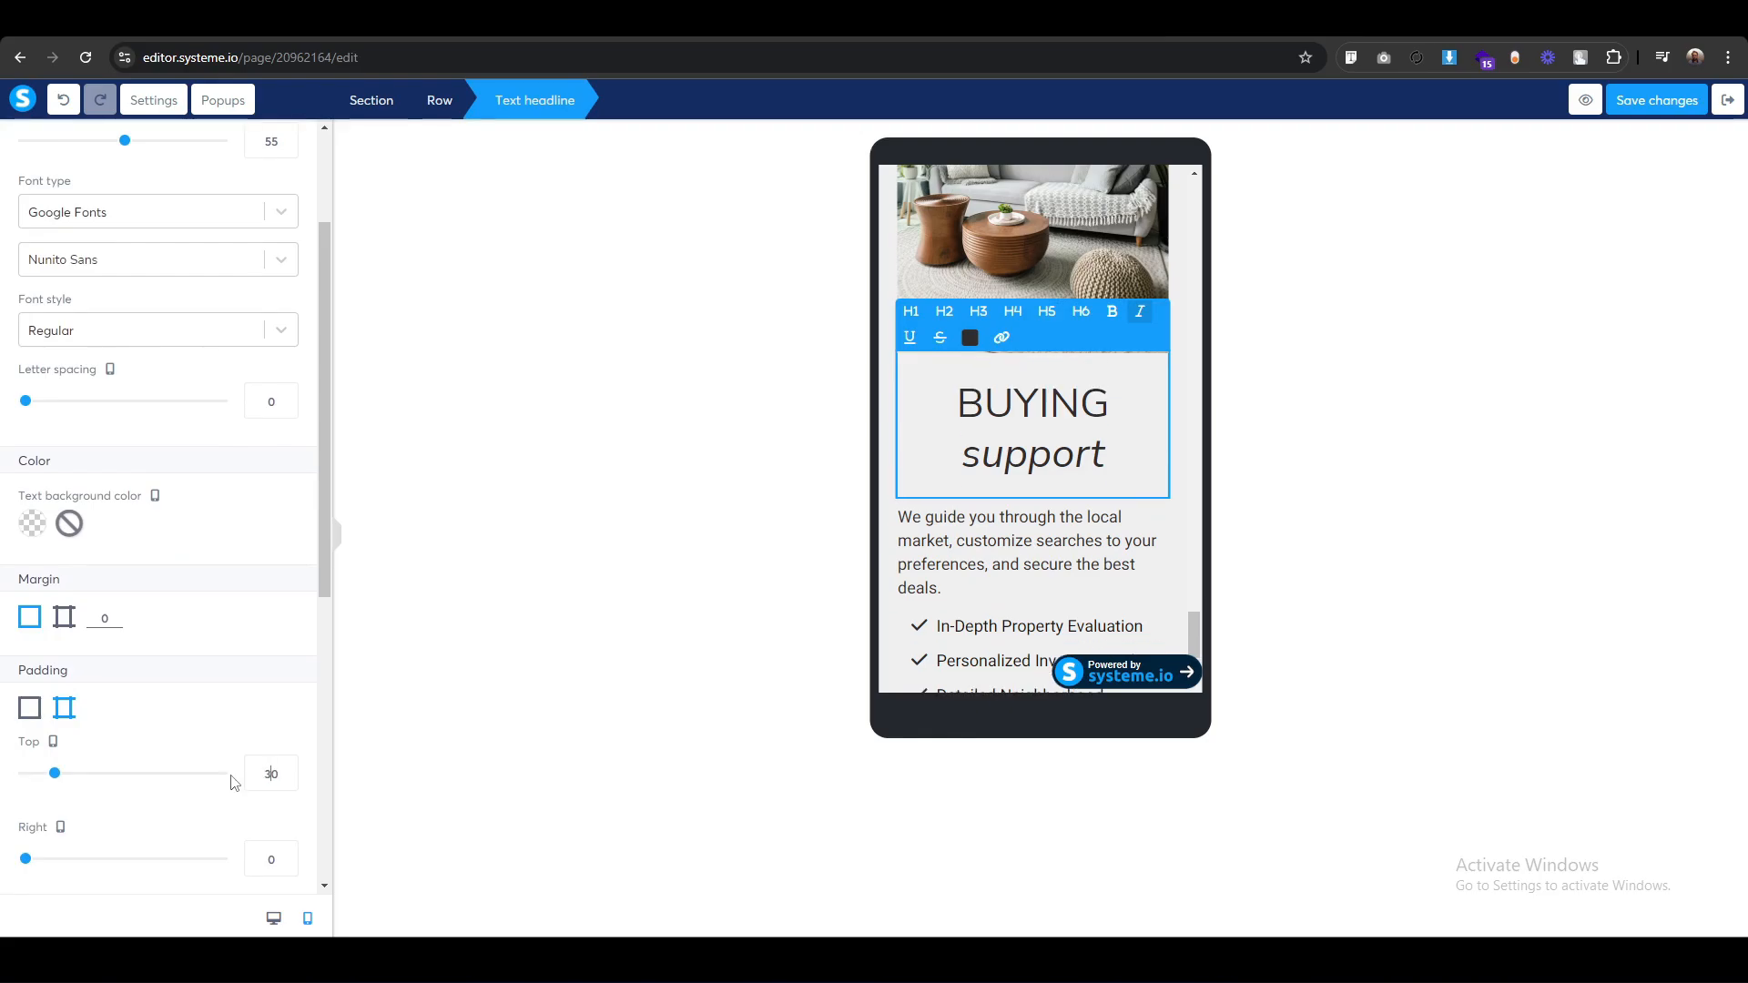
left_click(796, 534)
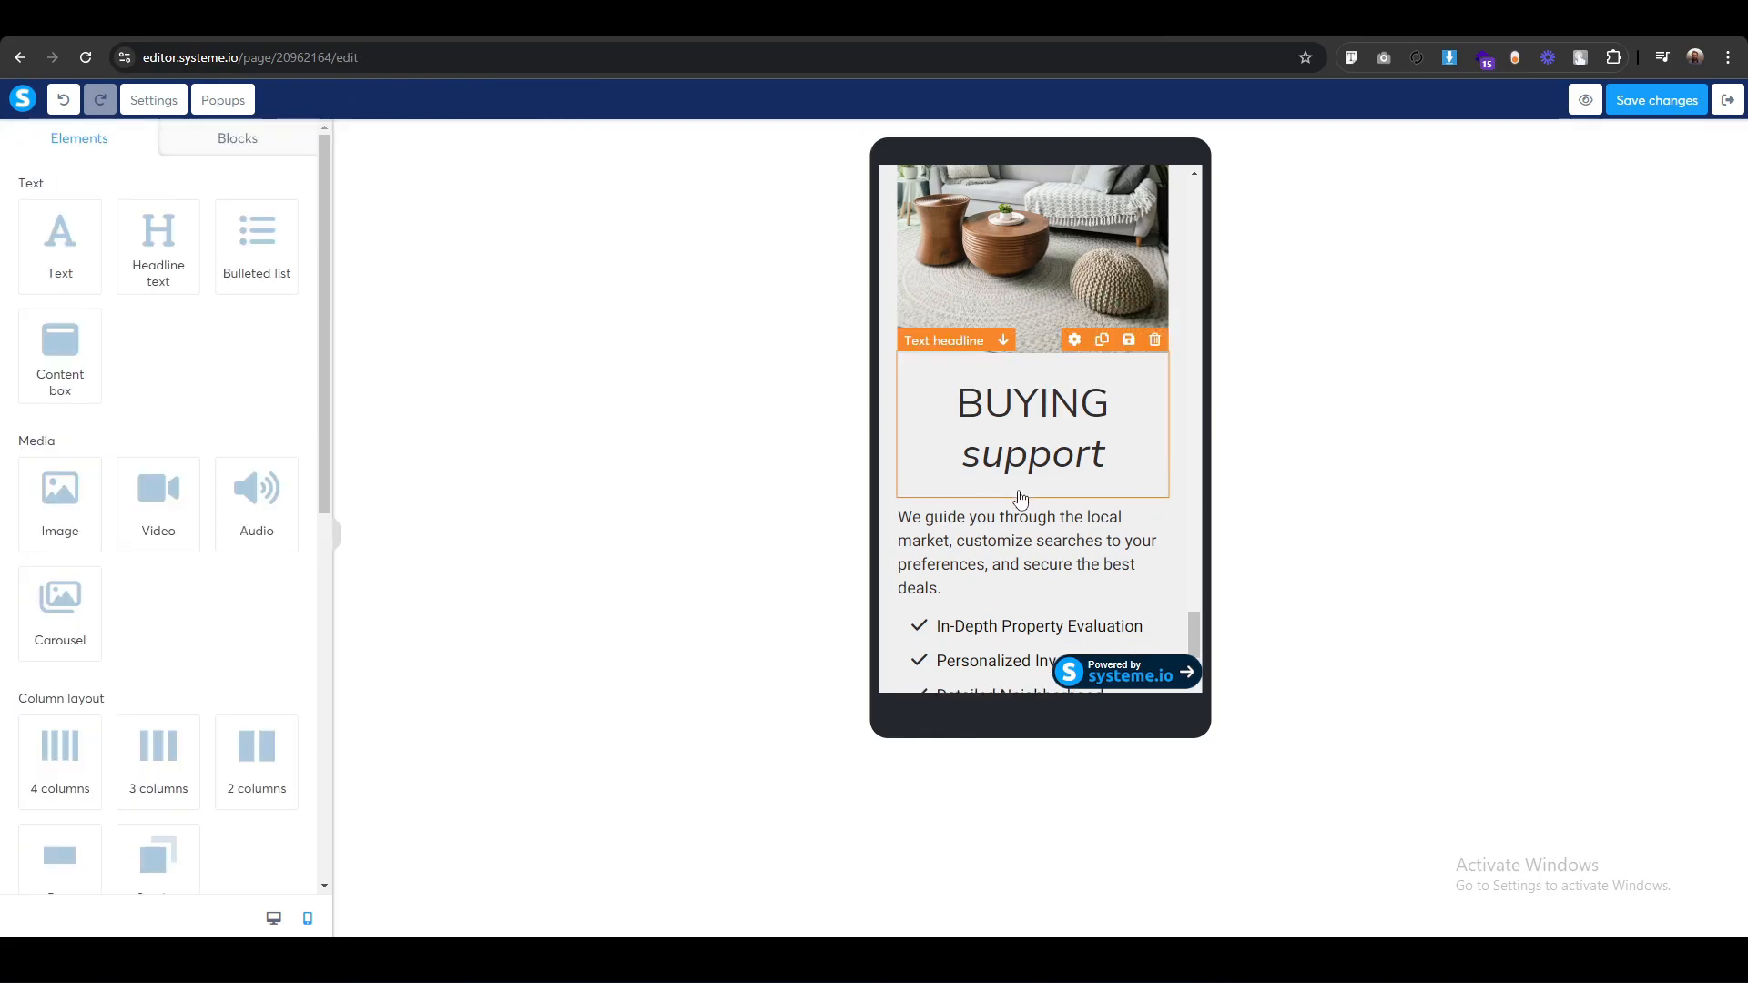
Set the top padding of the paragraph under the "BUYING support" headline to 0.
left_click(883, 504)
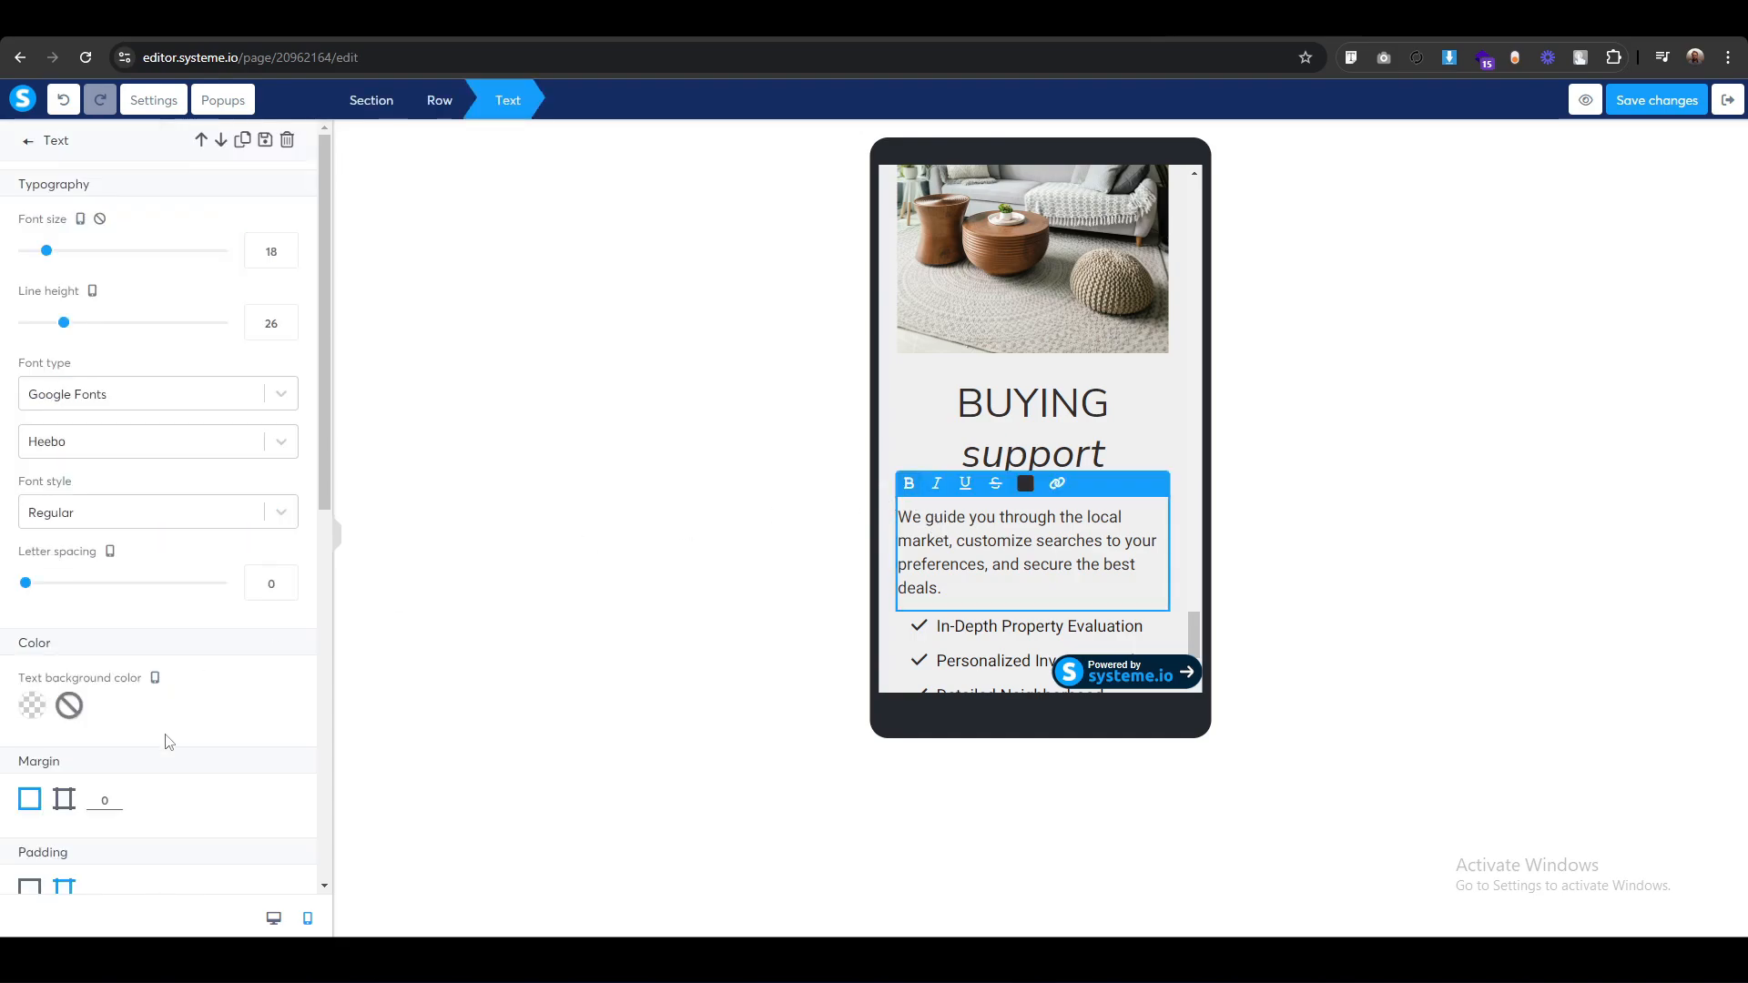
scroll(169, 742, "down", 3)
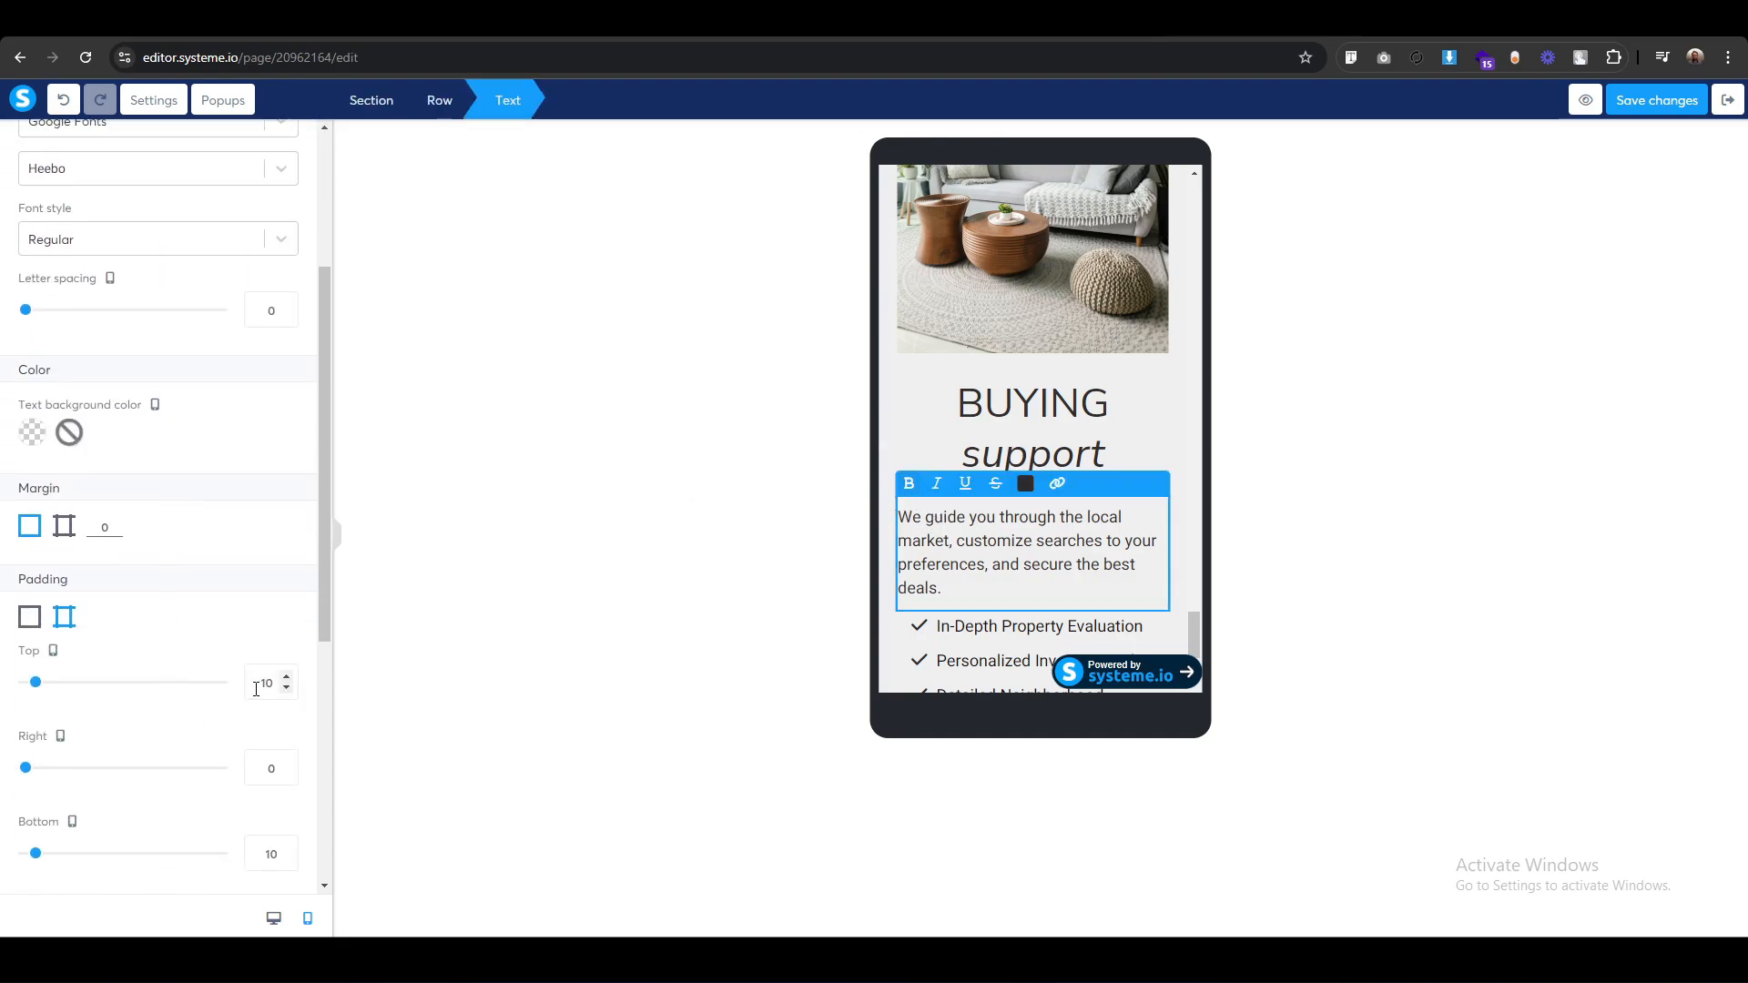
type("0")
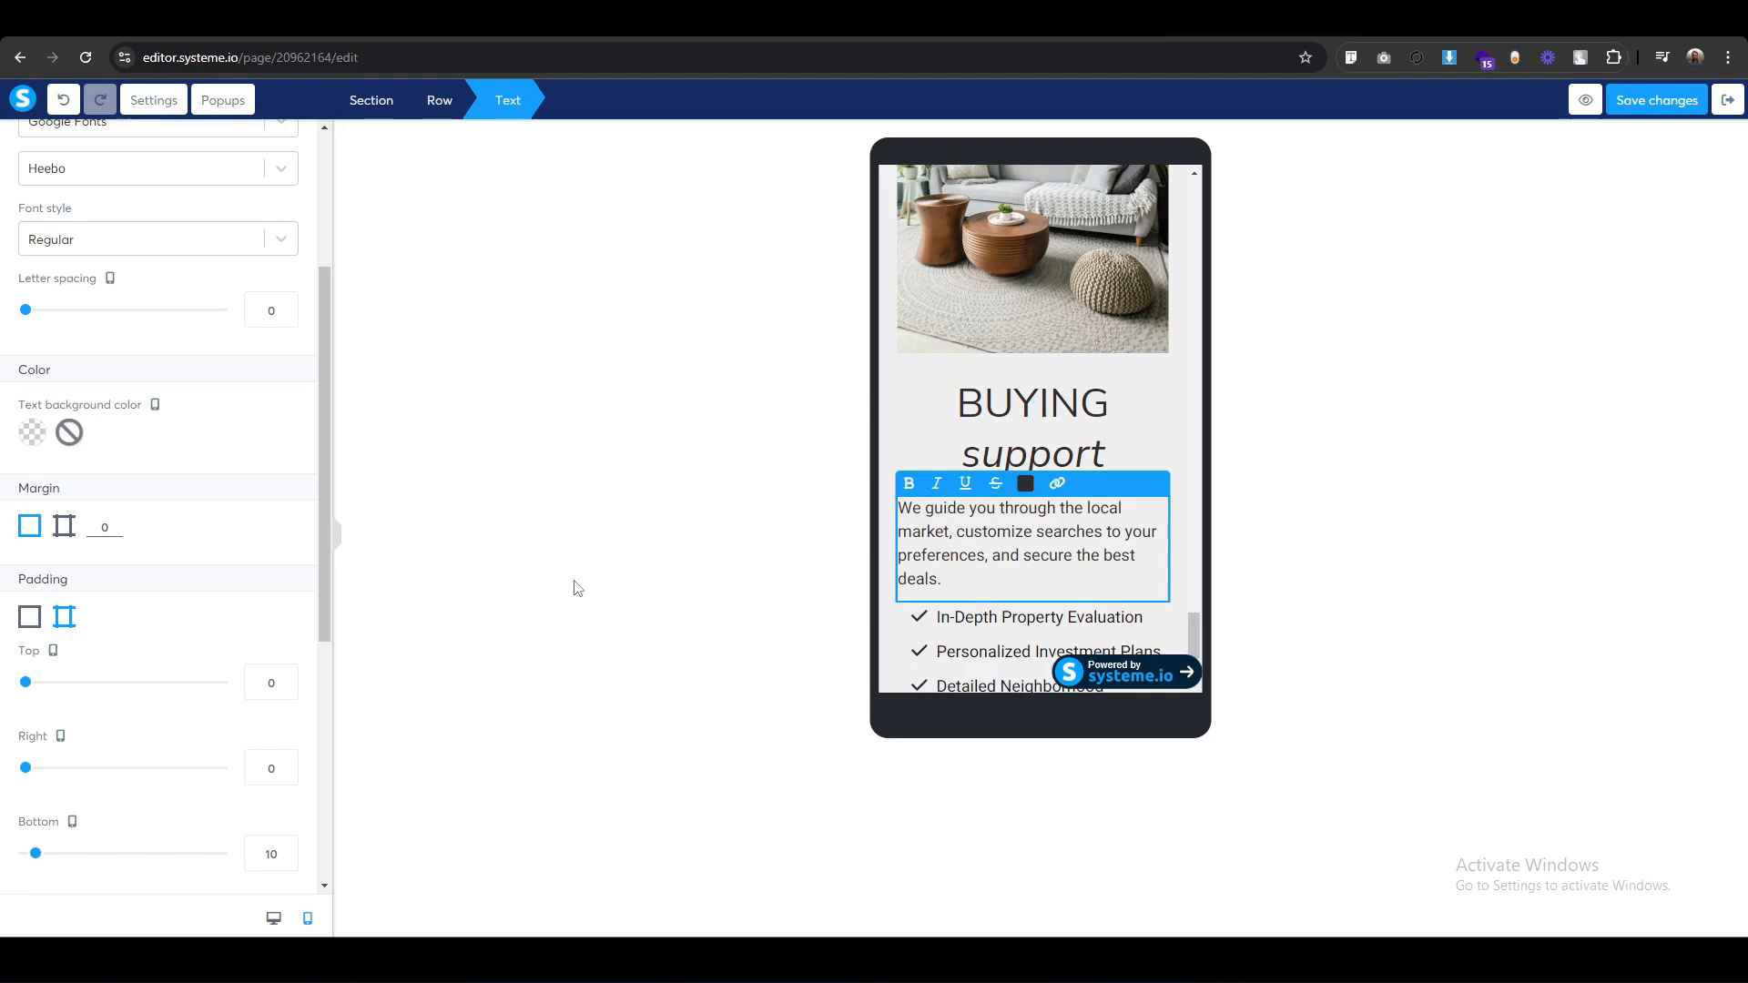
left_click(569, 587)
Set the line height of the "We guide you through the local market" paragraph to 30.
scroll(1002, 579, "down", 1)
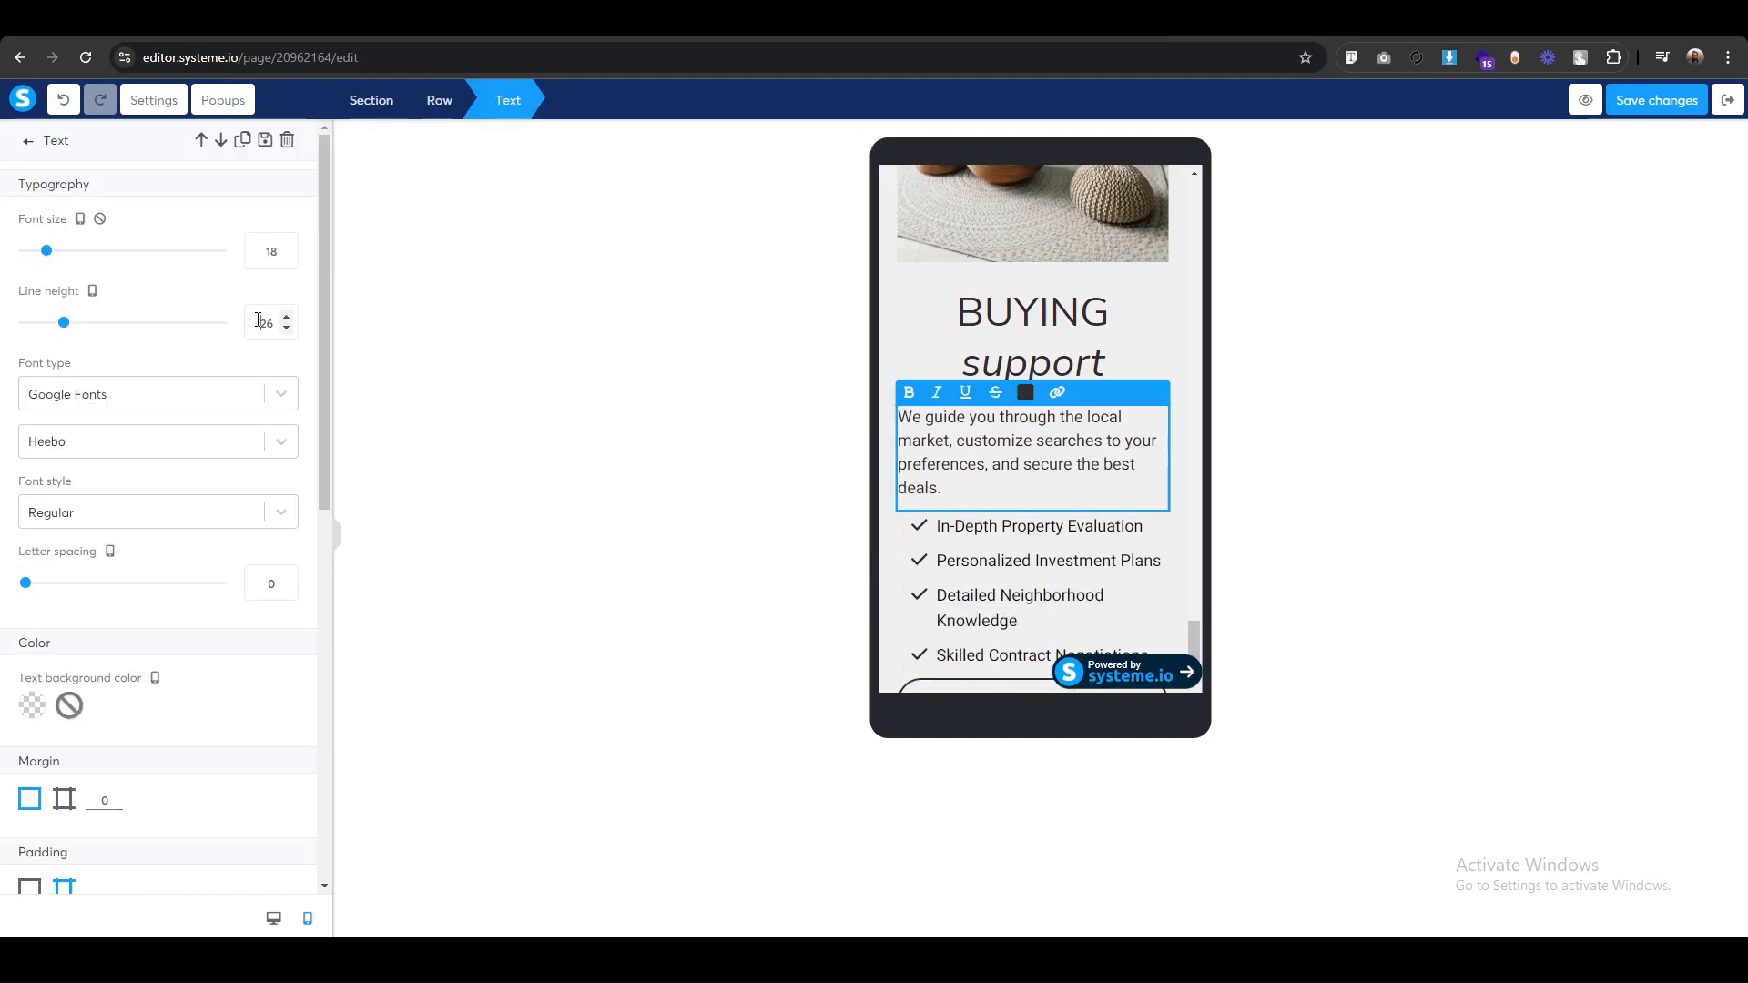
key("Up")
key("Up")
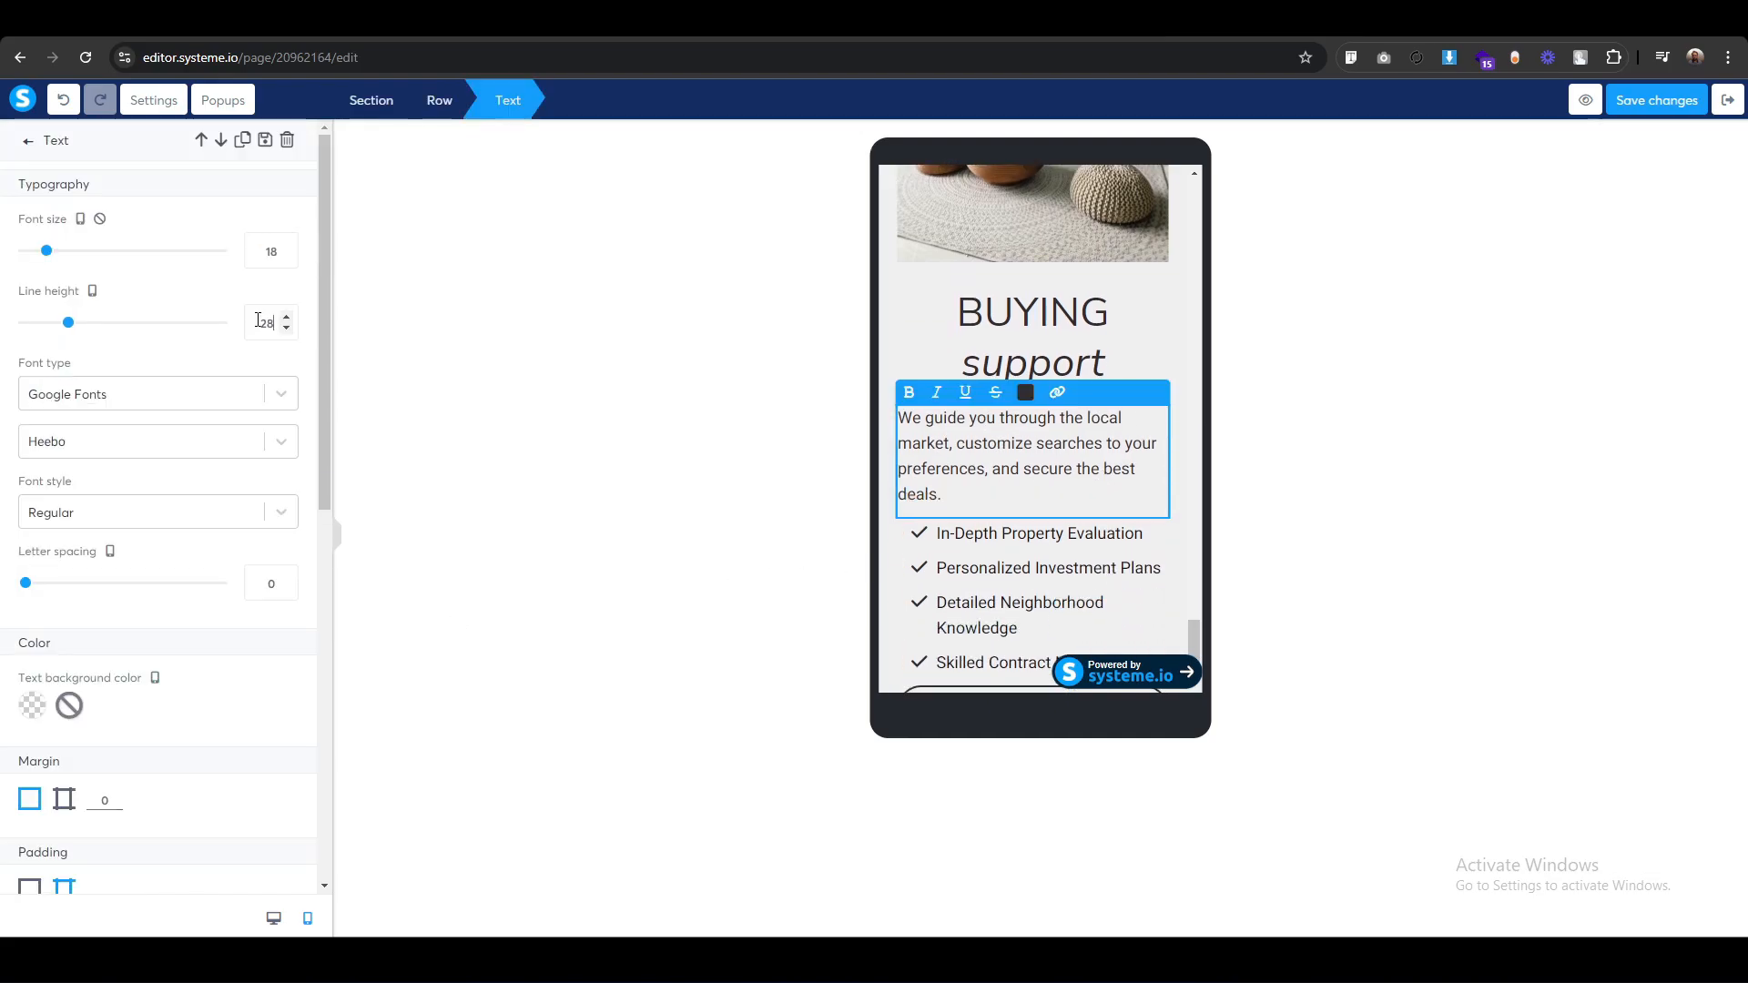
key("Up")
key("Up")
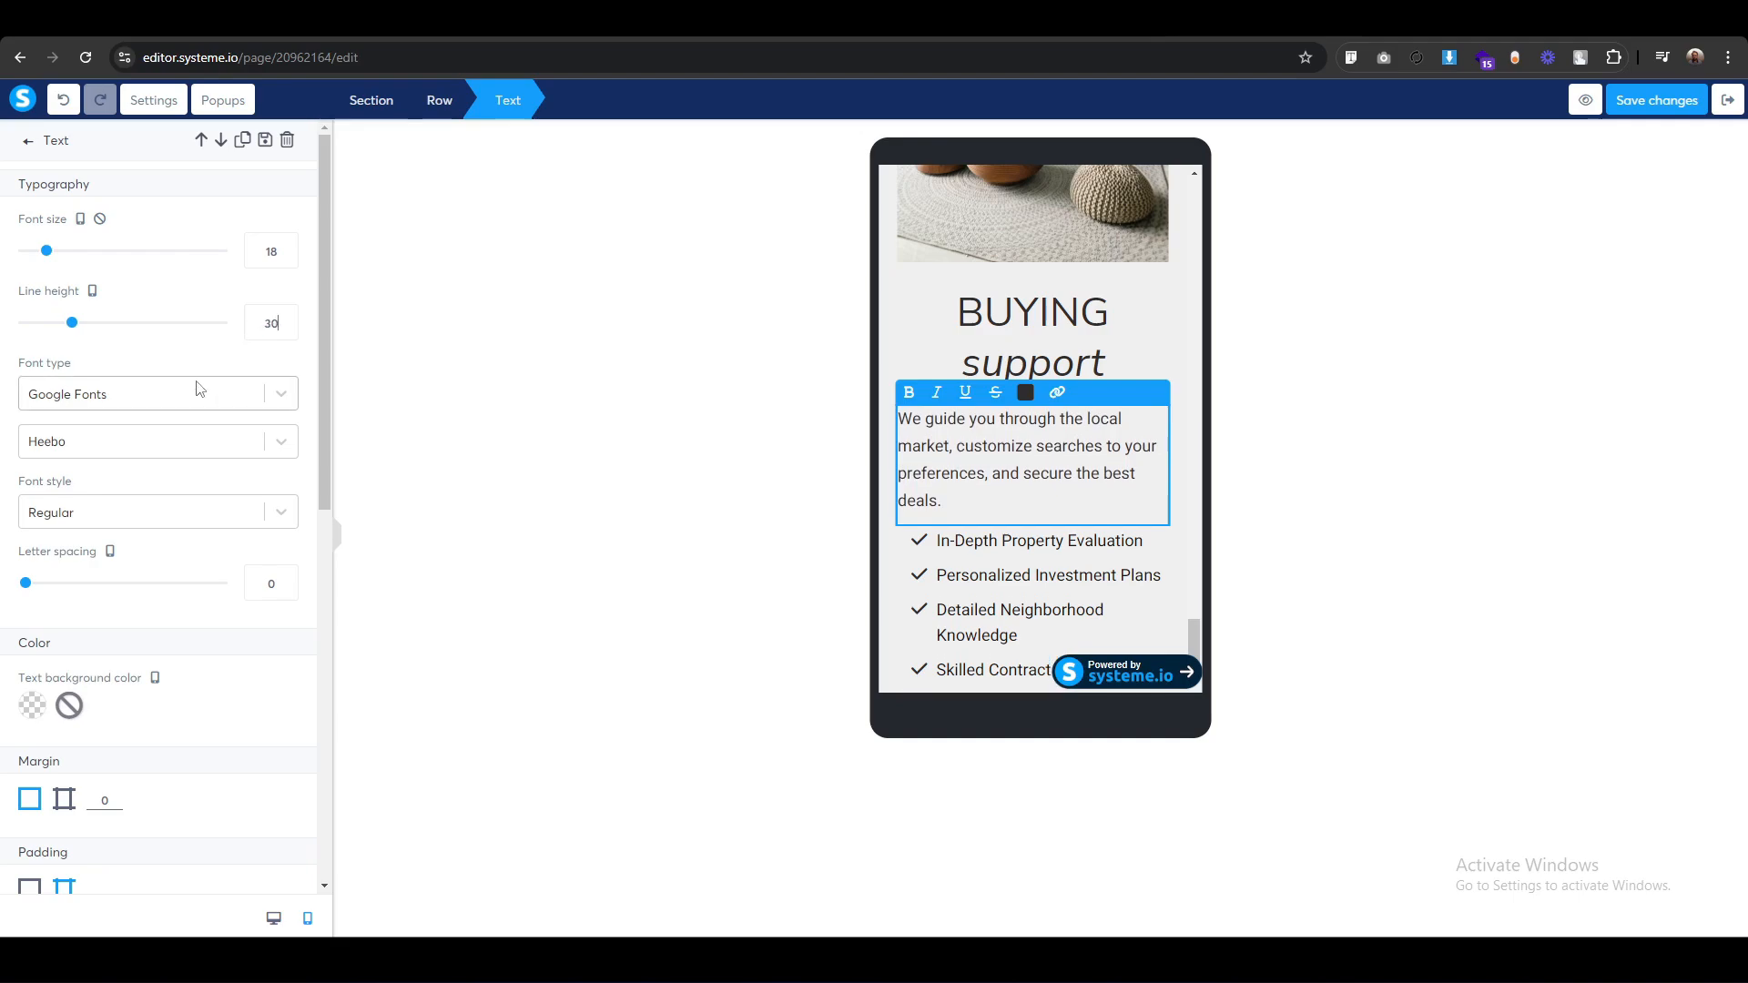
left_click(616, 459)
Set the left margin of the Buying support bulleted list to 0 in the mobile view.
scroll(1072, 495, "down", 2)
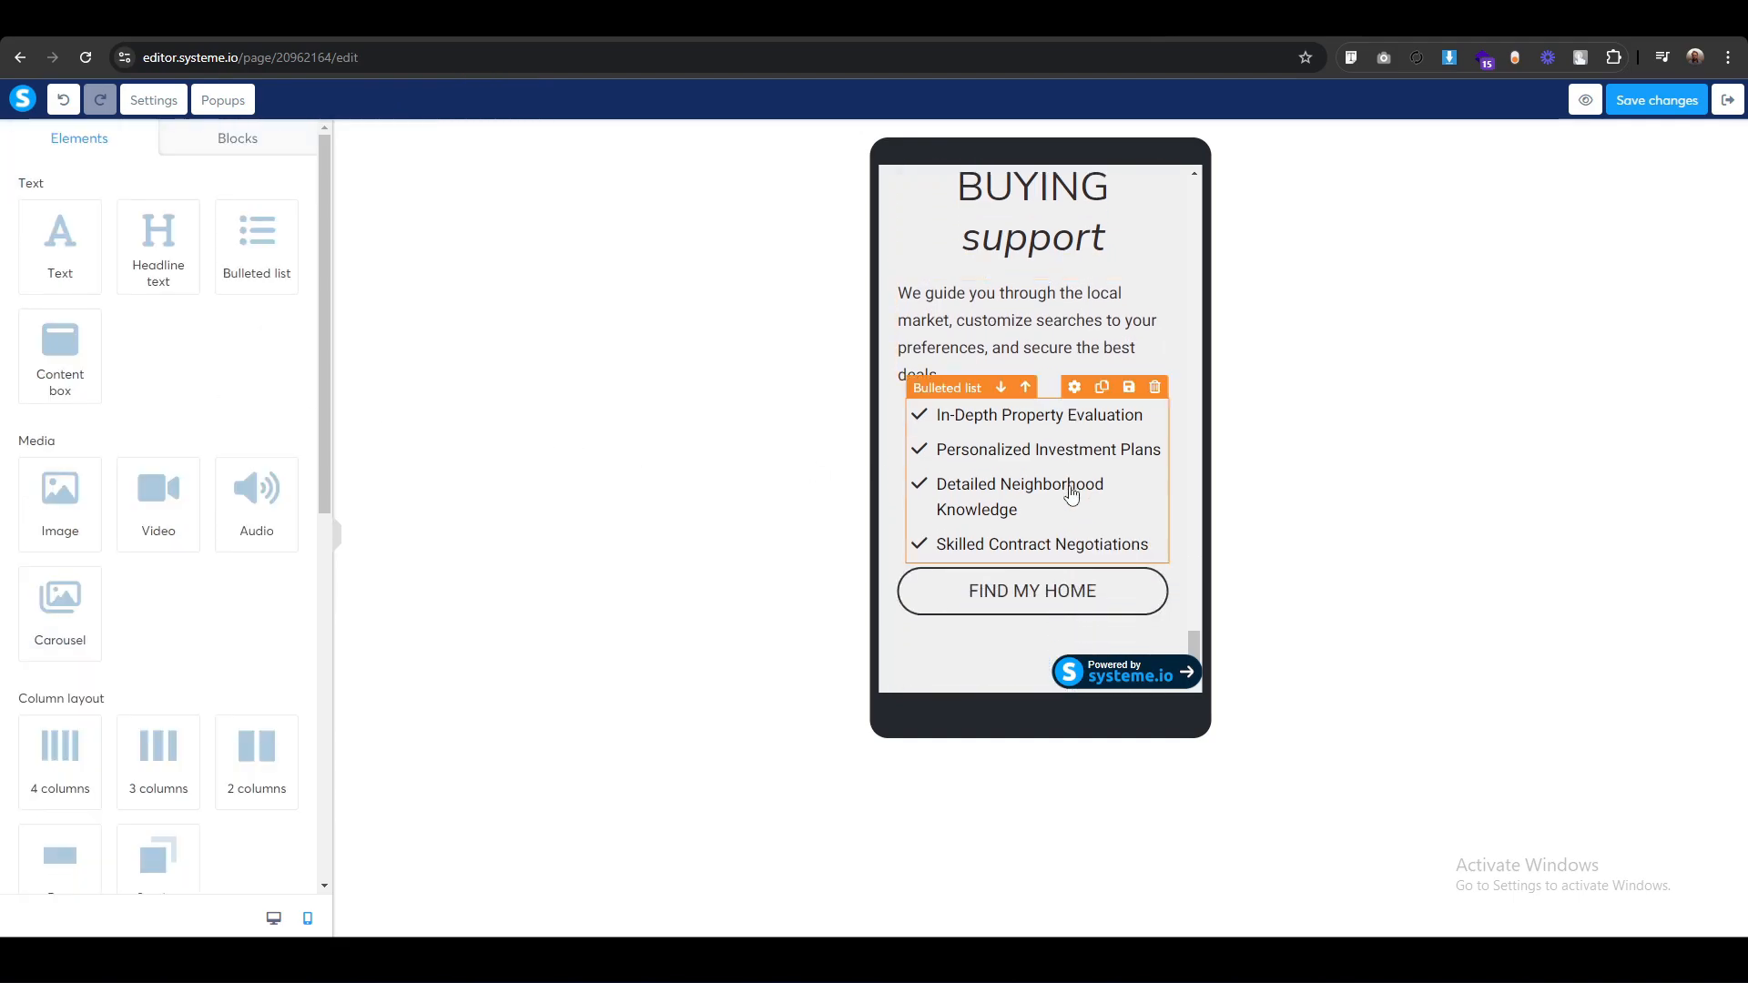
left_click(921, 401)
scroll(152, 659, "down", 5)
scroll(151, 658, "down", 3)
scroll(150, 656, "up", 2)
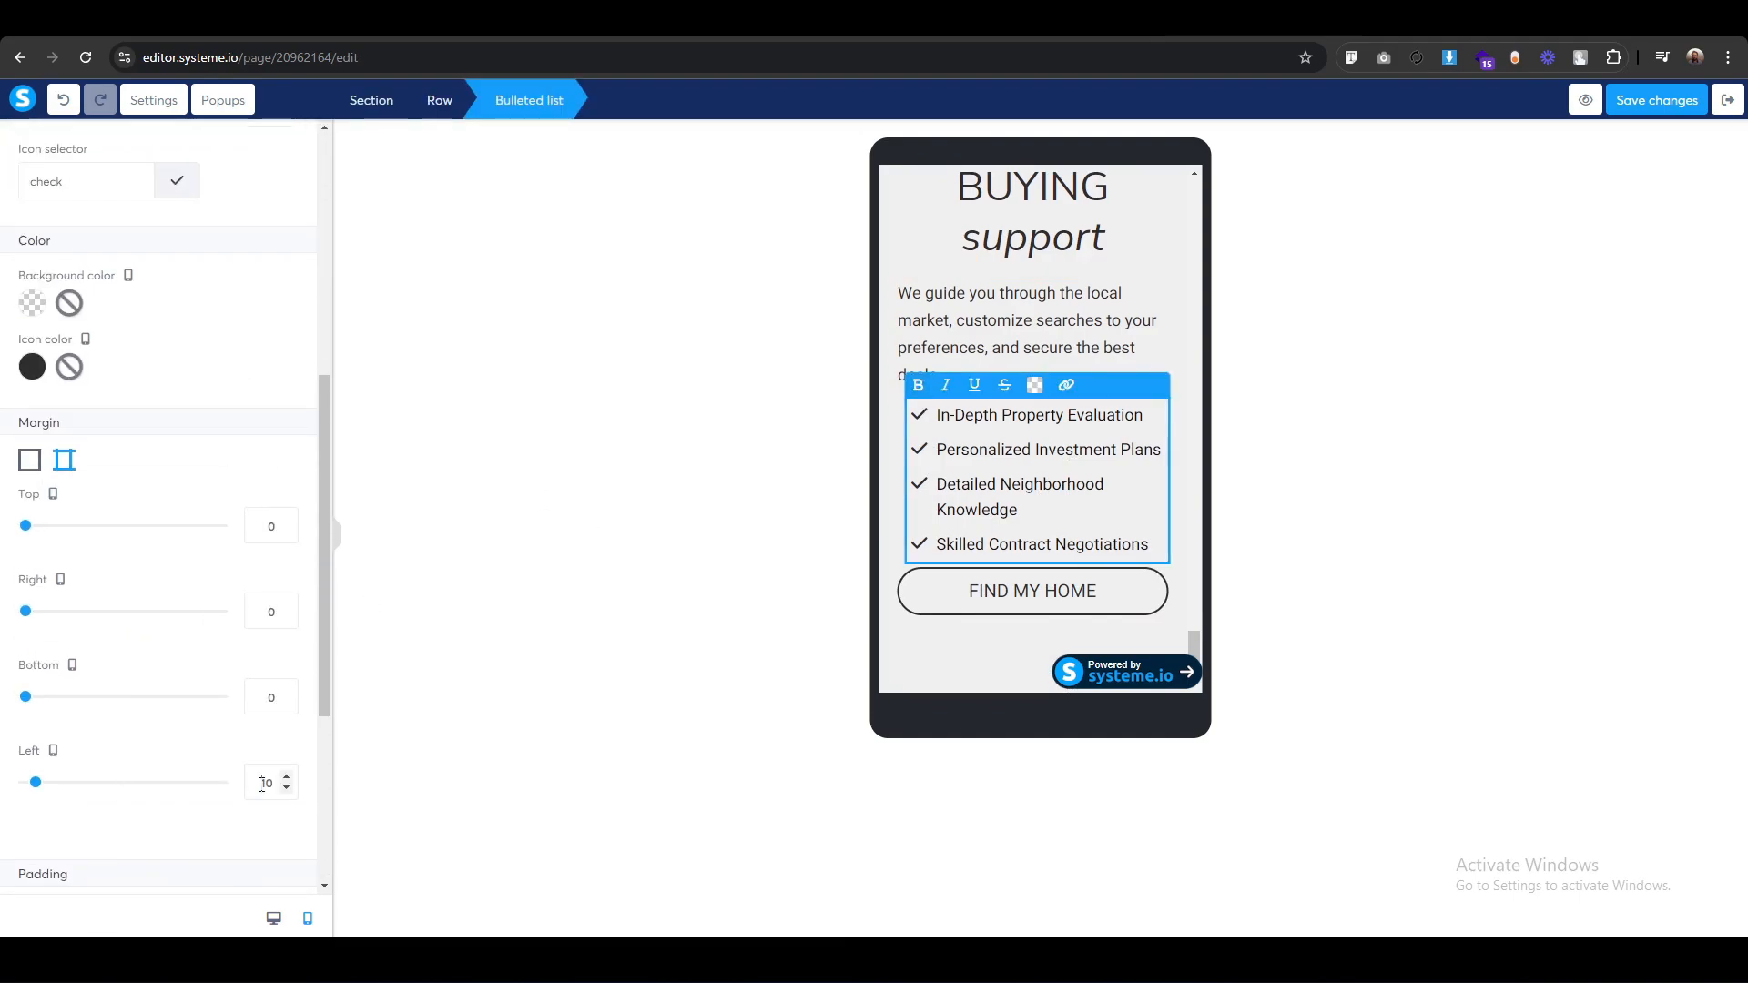
left_click_drag(262, 783, 304, 786)
type("0")
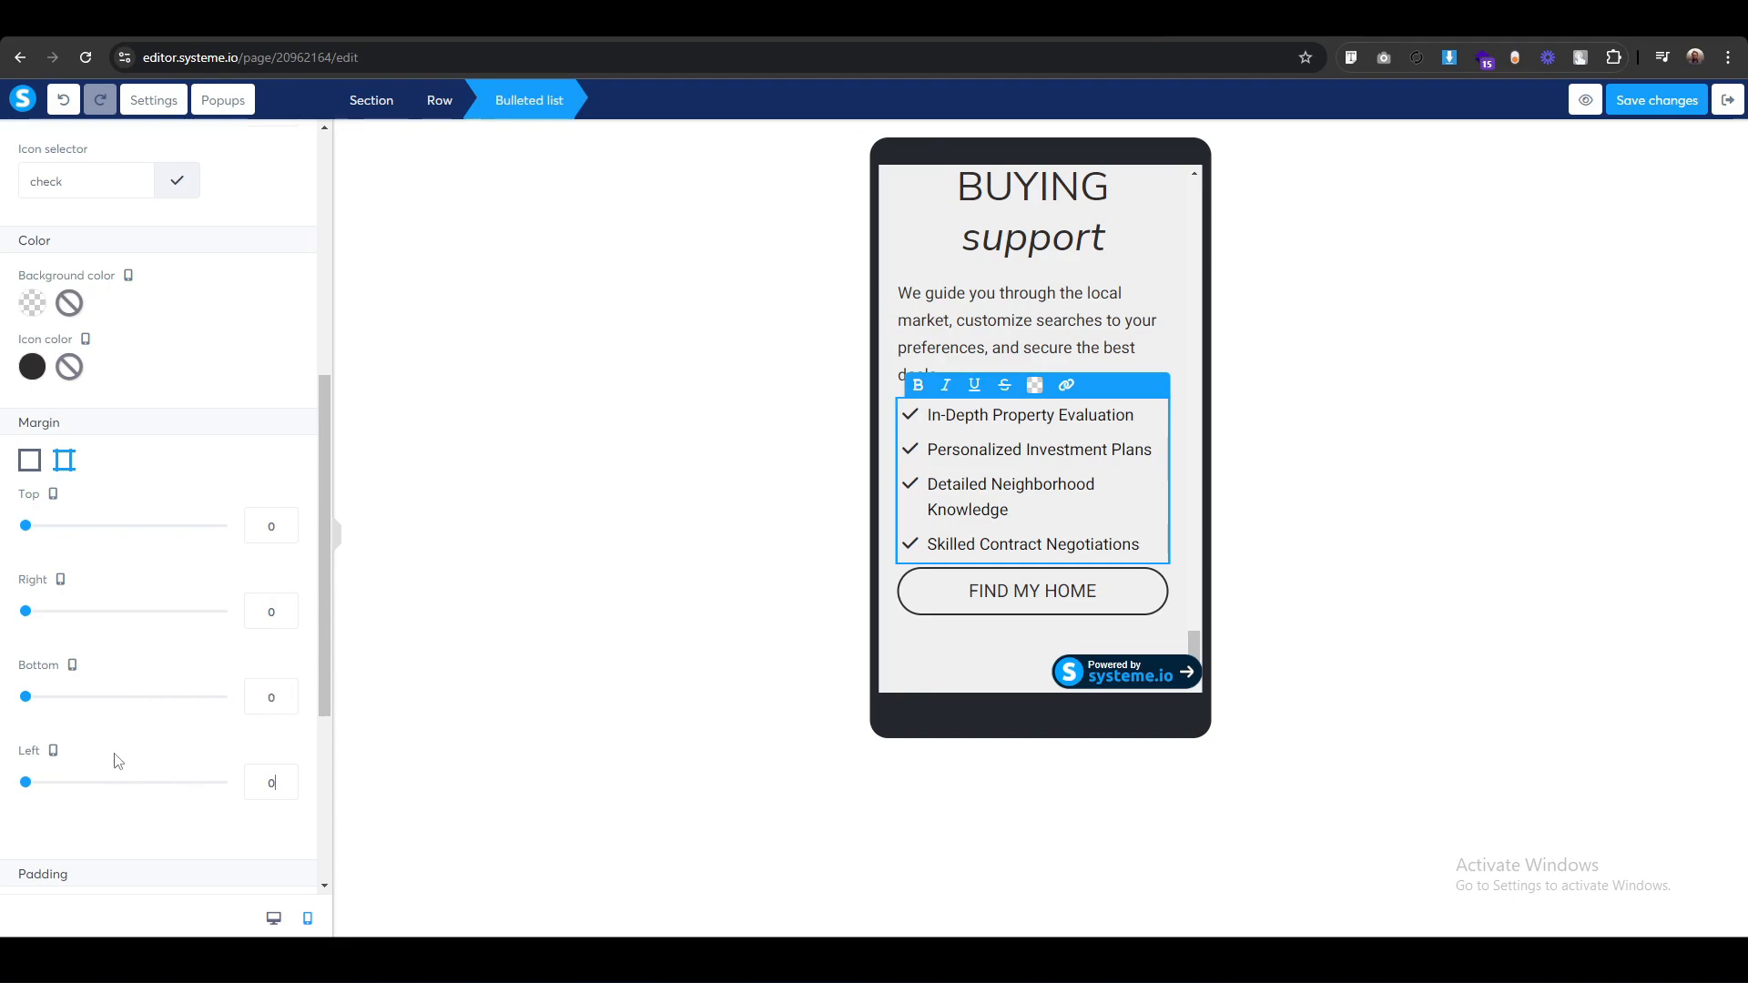
left_click(685, 604)
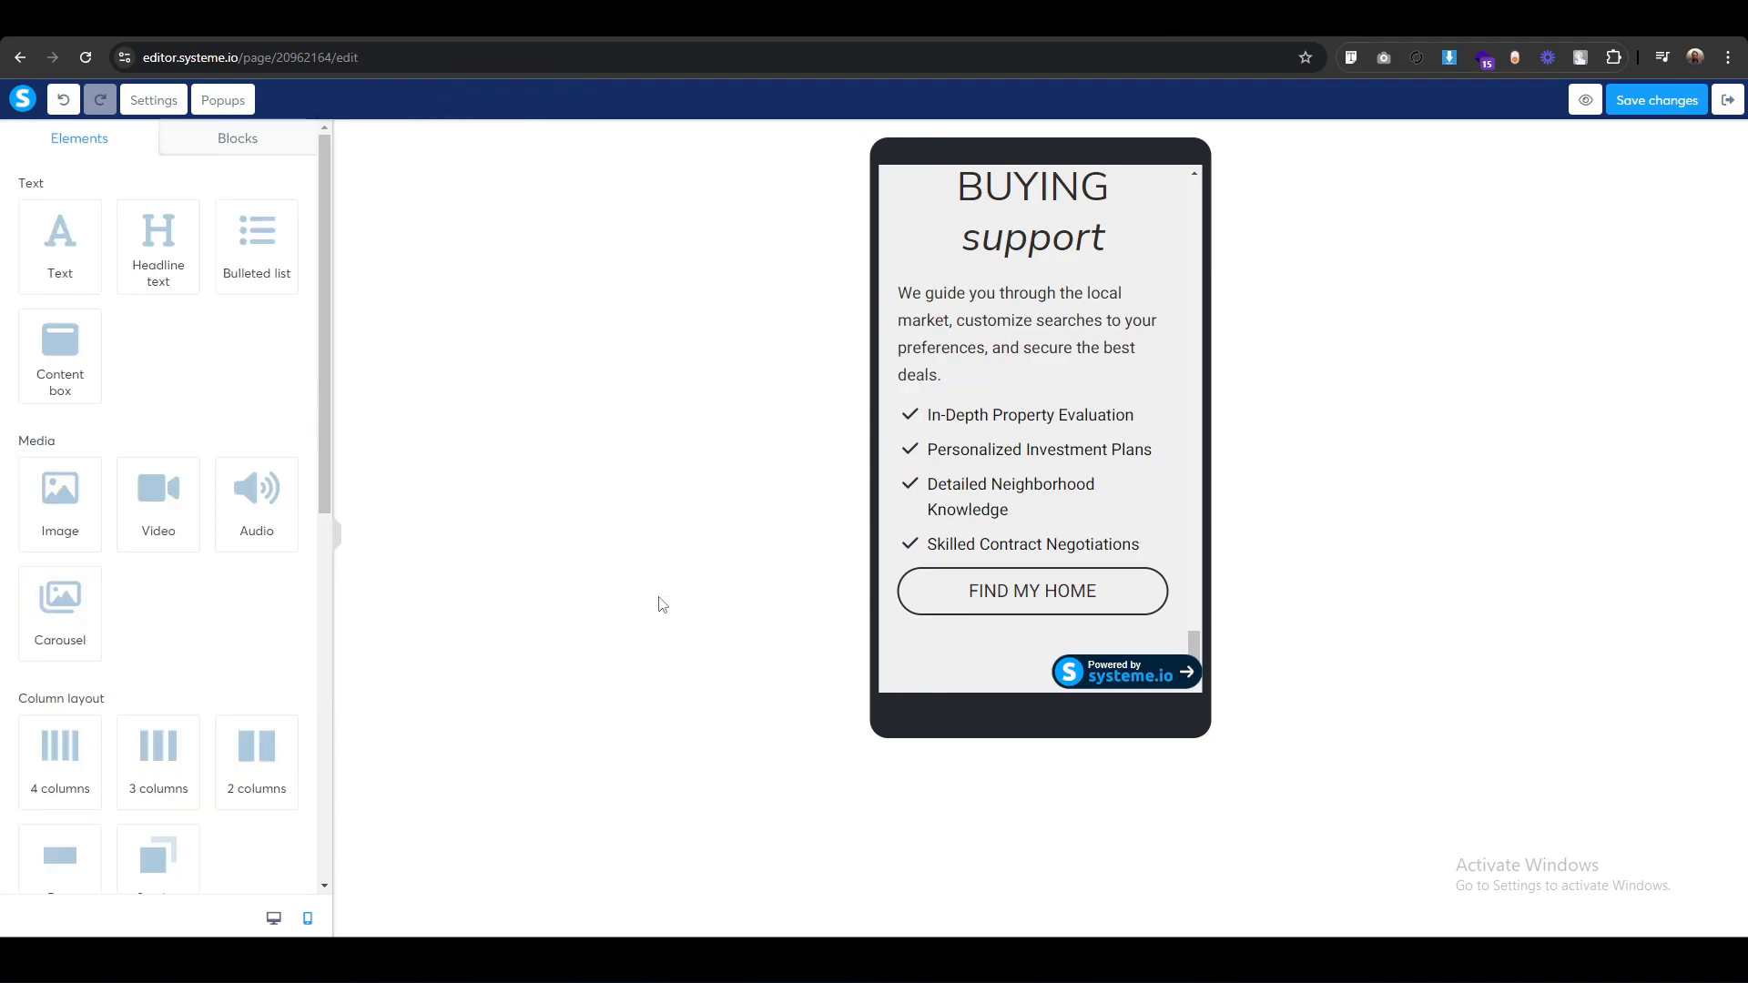
Switch the Buying support bulleted list to individual side padding, with 10 at the top and bottom.
left_click(915, 401)
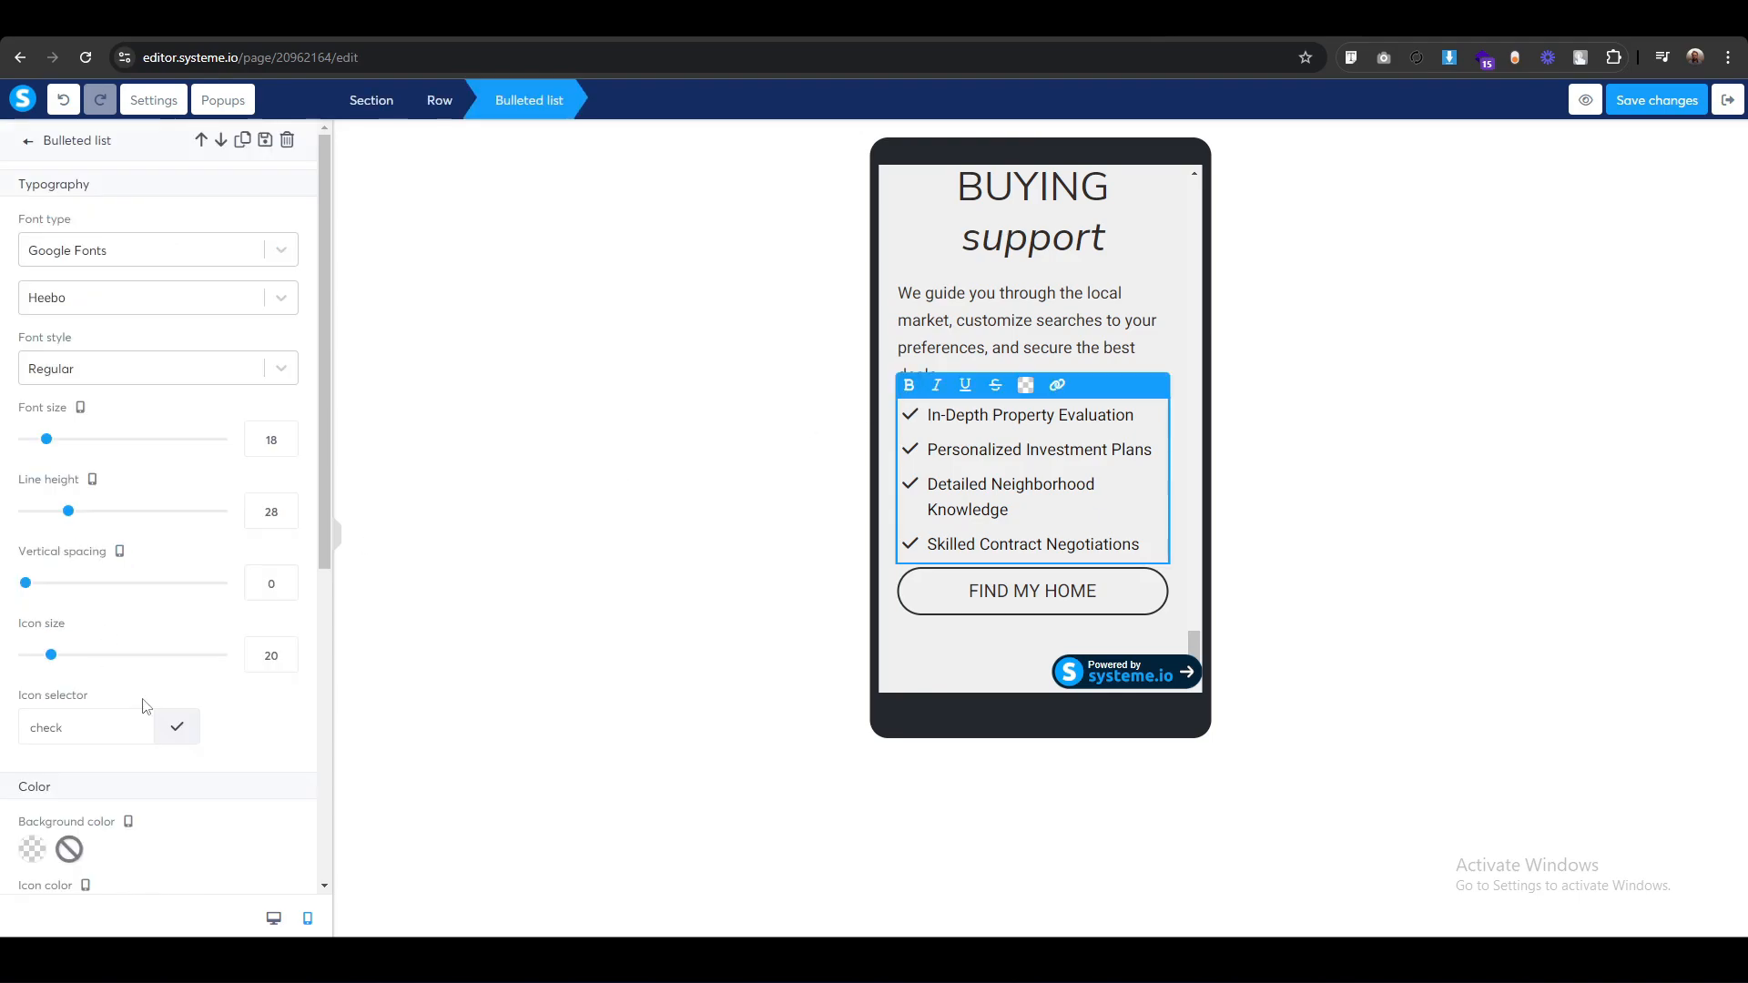
scroll(146, 710, "down", 6)
left_click(63, 546)
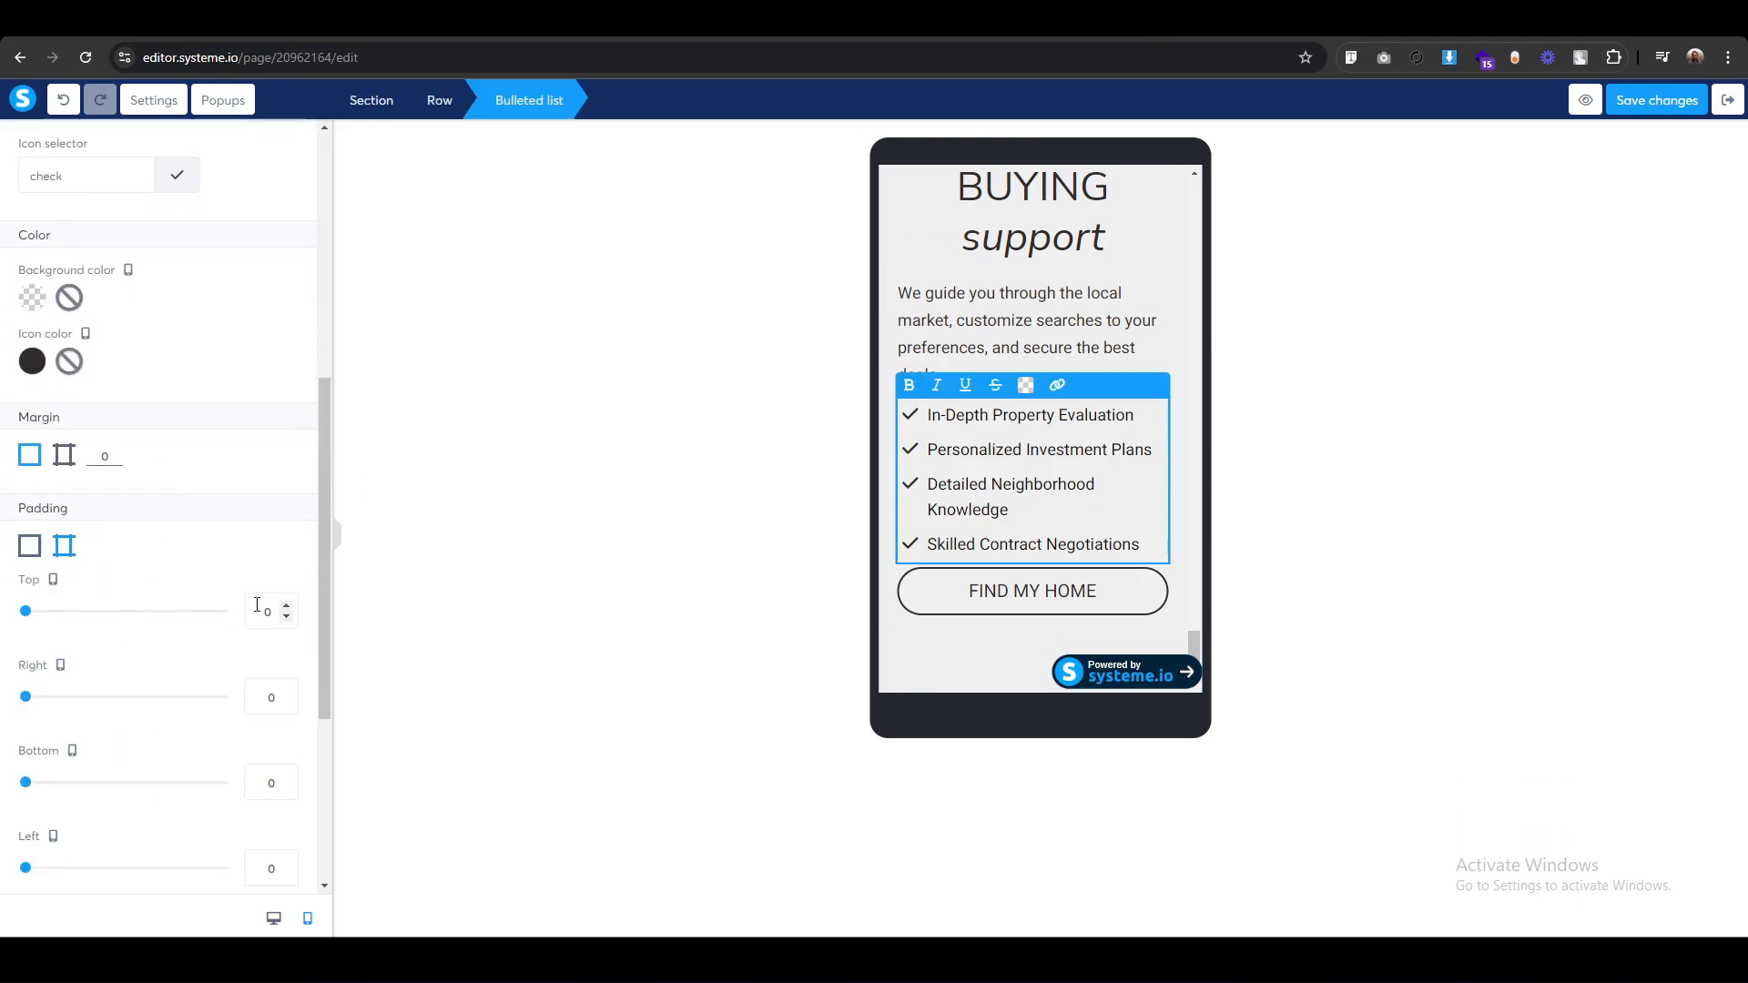
type("1")
left_click(264, 783)
type("1")
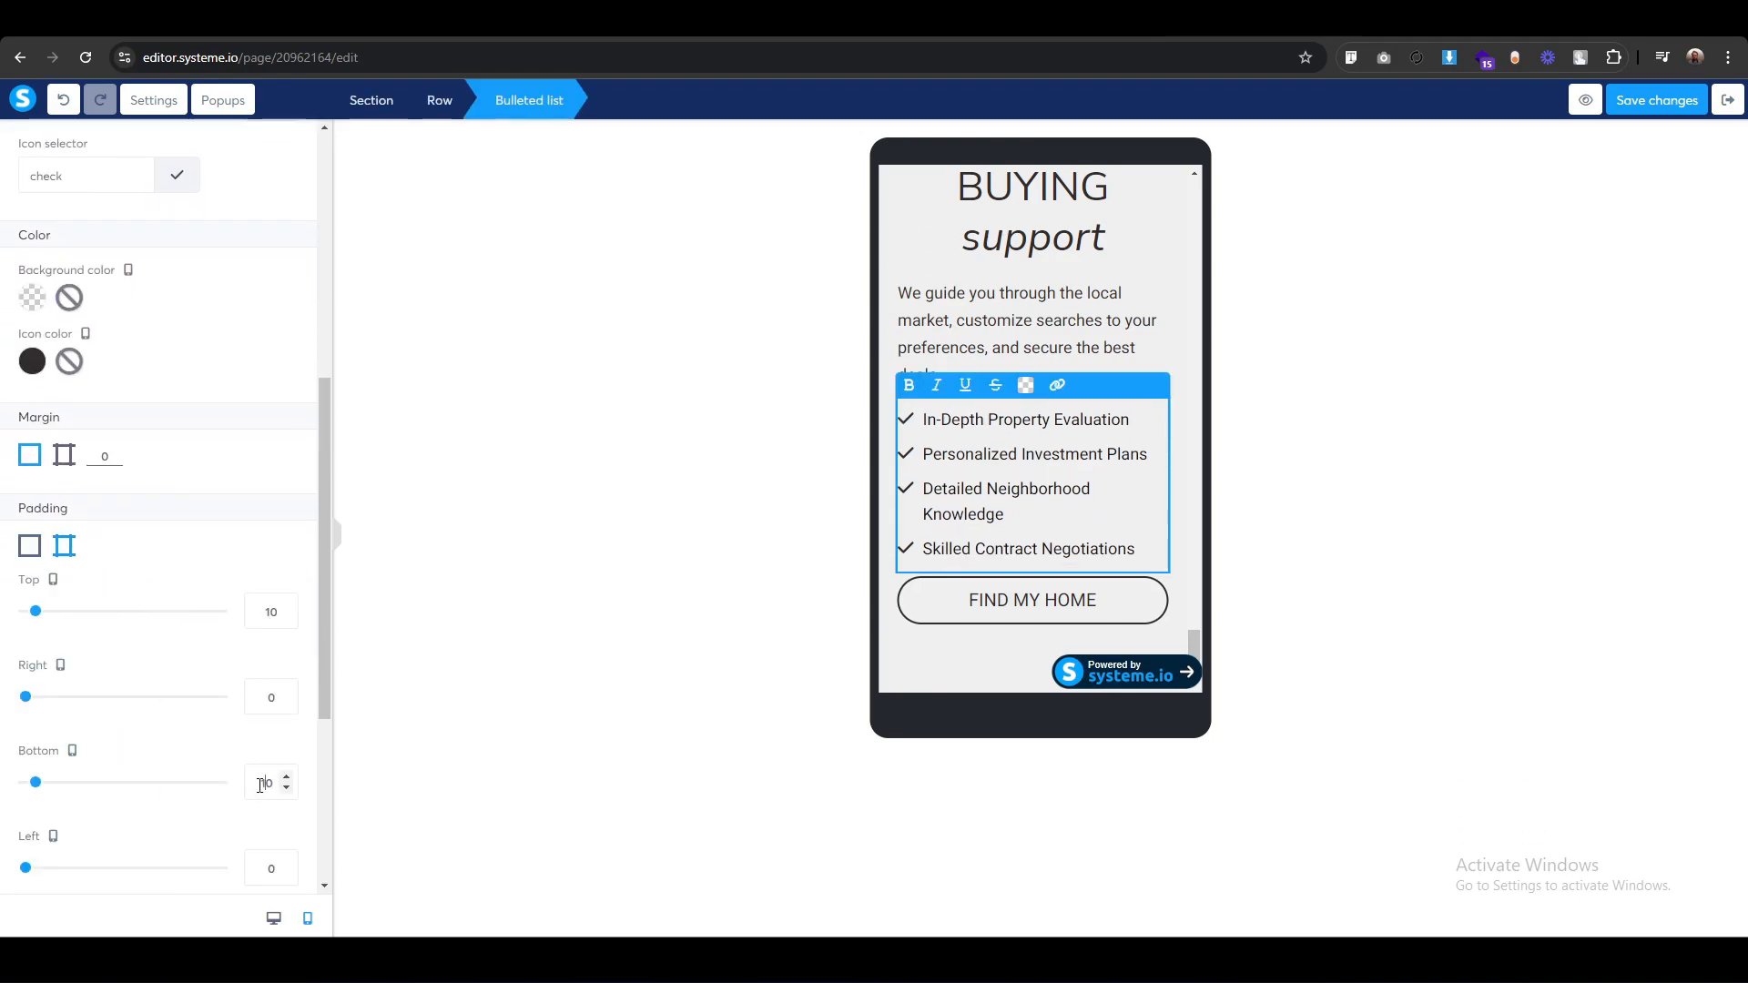
Set the bottom padding of the Buying support bulleted list to 30 in the mobile view.
left_click(698, 579)
left_click(924, 407)
scroll(184, 735, "down", 6)
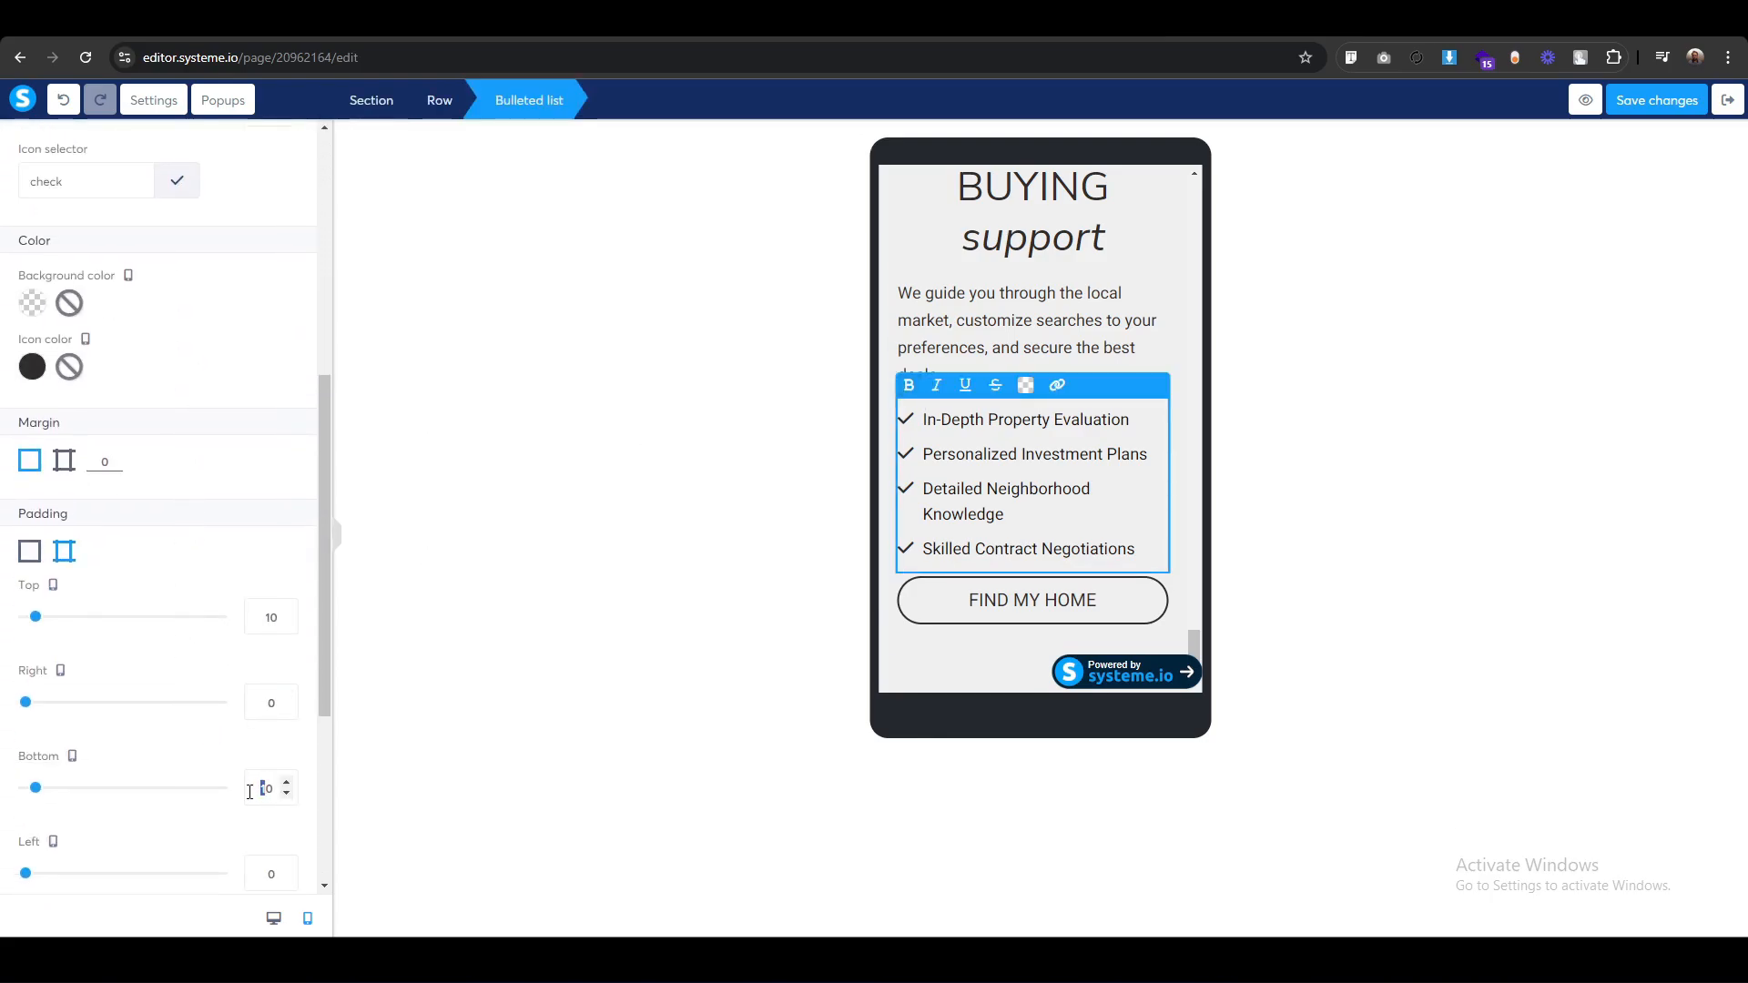
type("2")
left_click(694, 583)
left_click(913, 407)
scroll(240, 742, "down", 1)
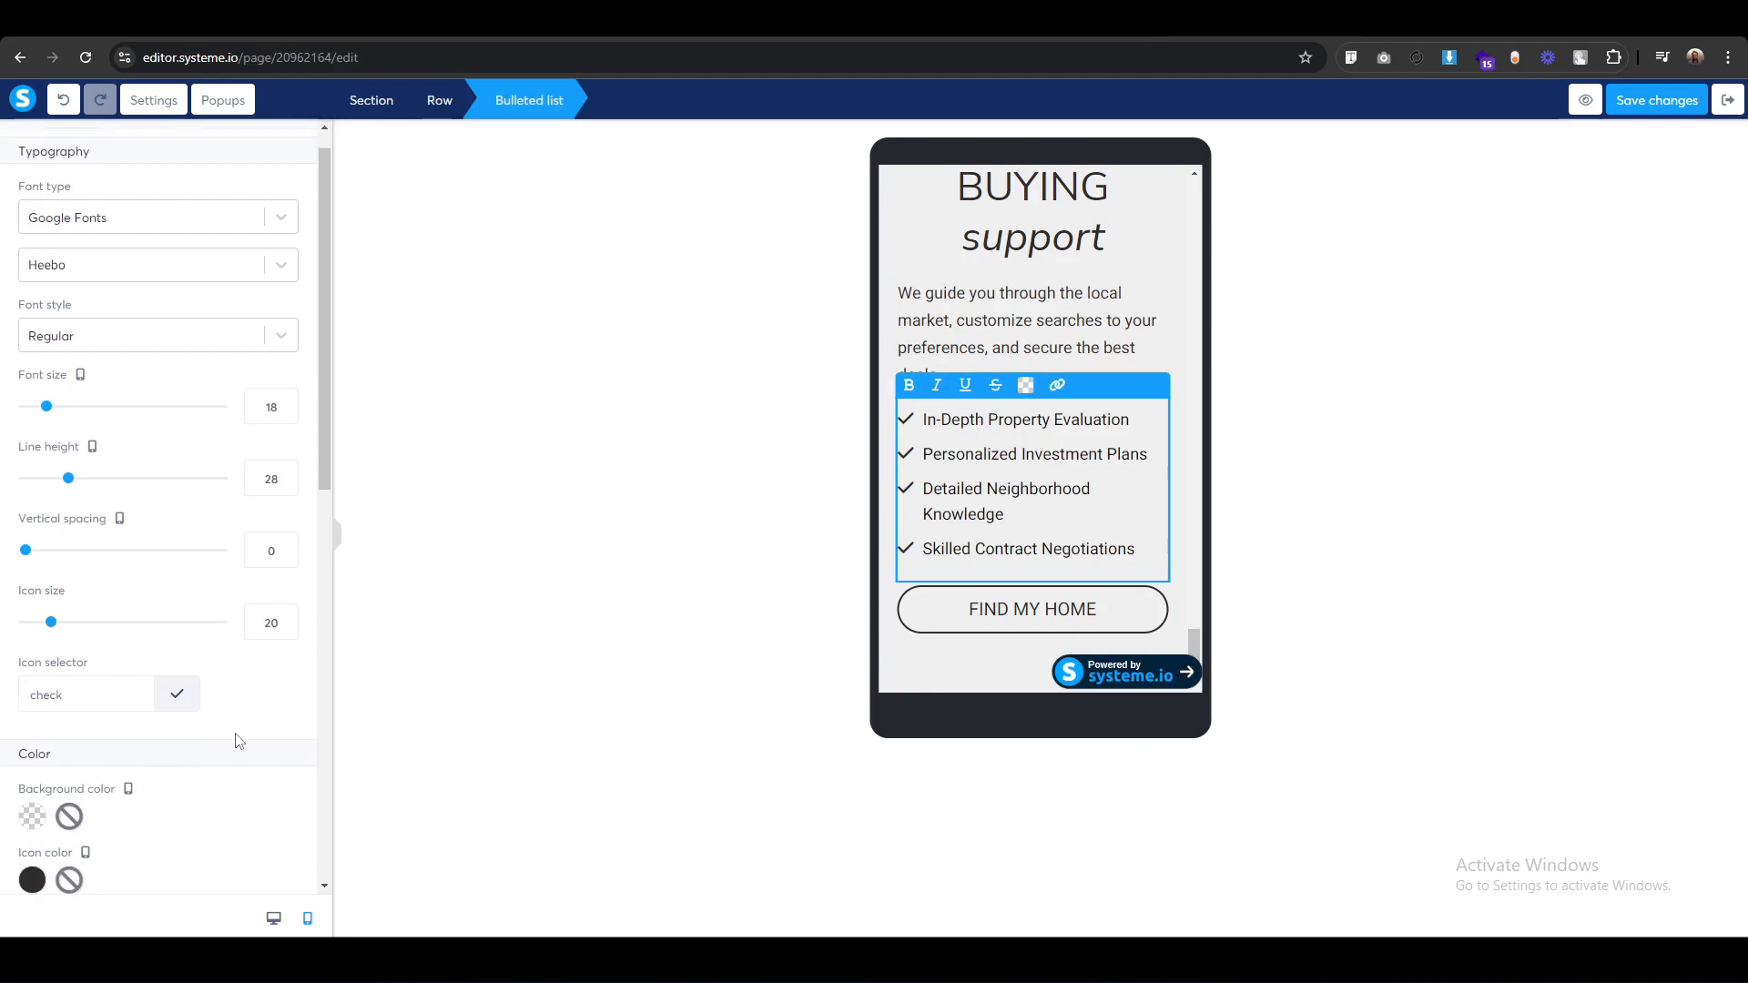
scroll(239, 742, "down", 6)
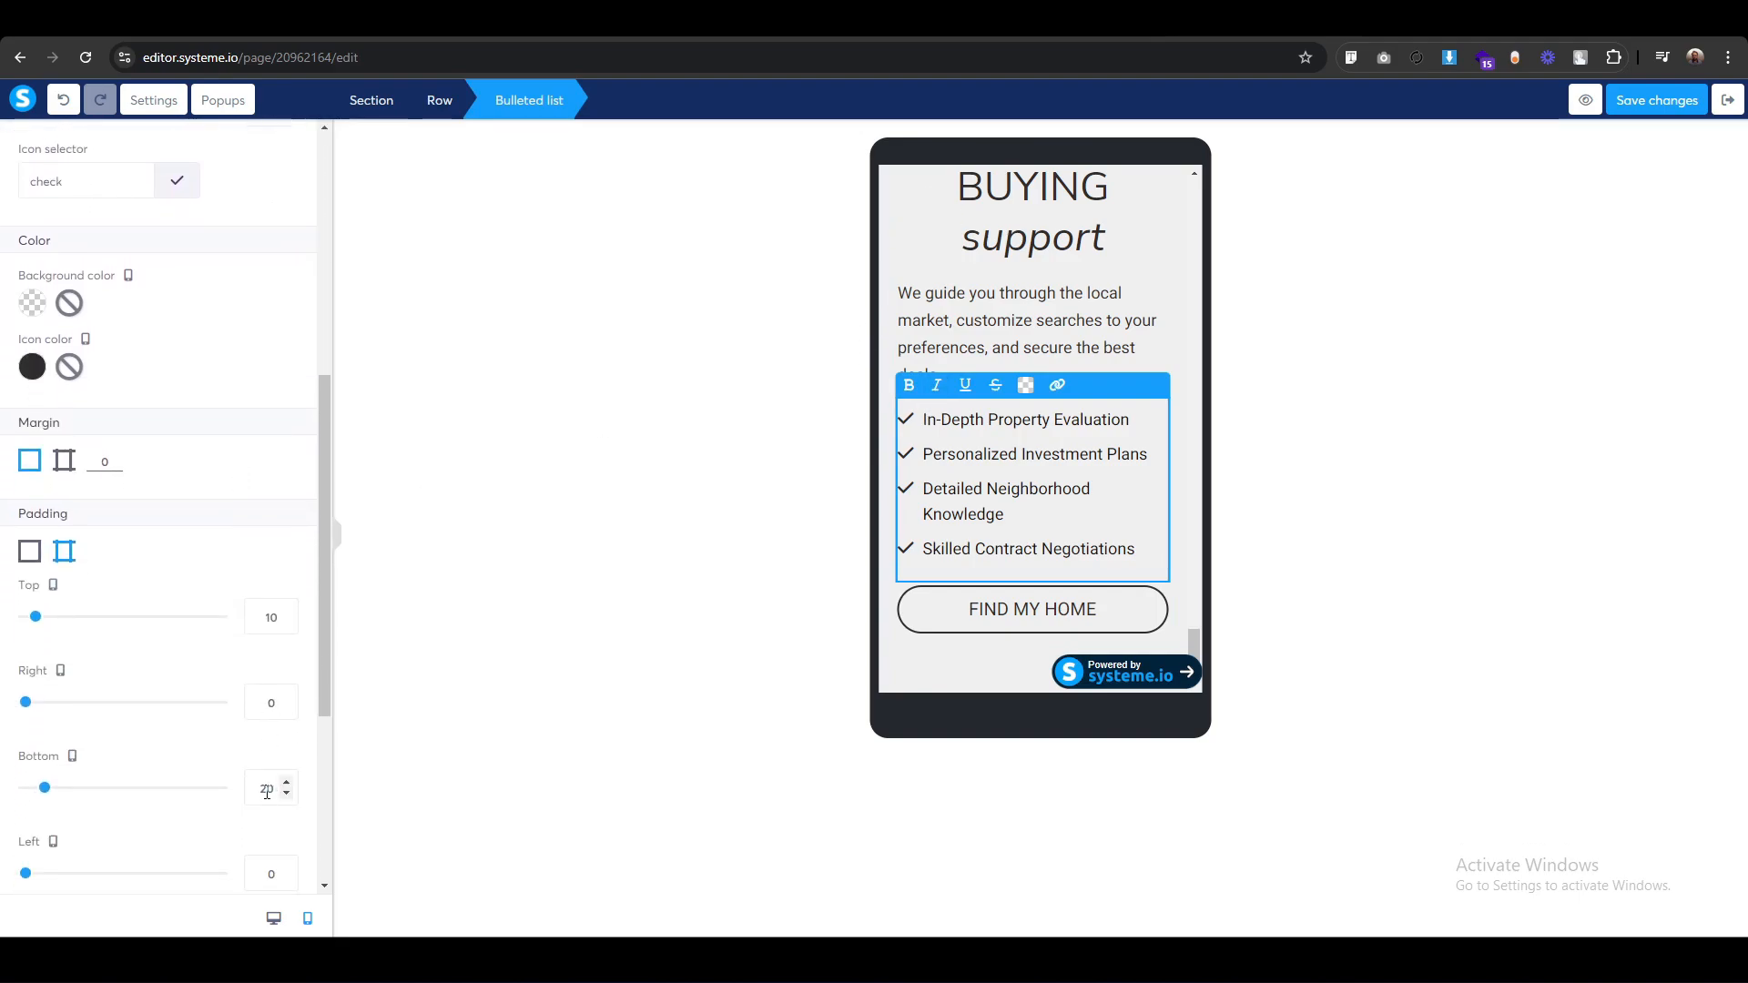
left_click_drag(267, 793, 220, 801)
type("3")
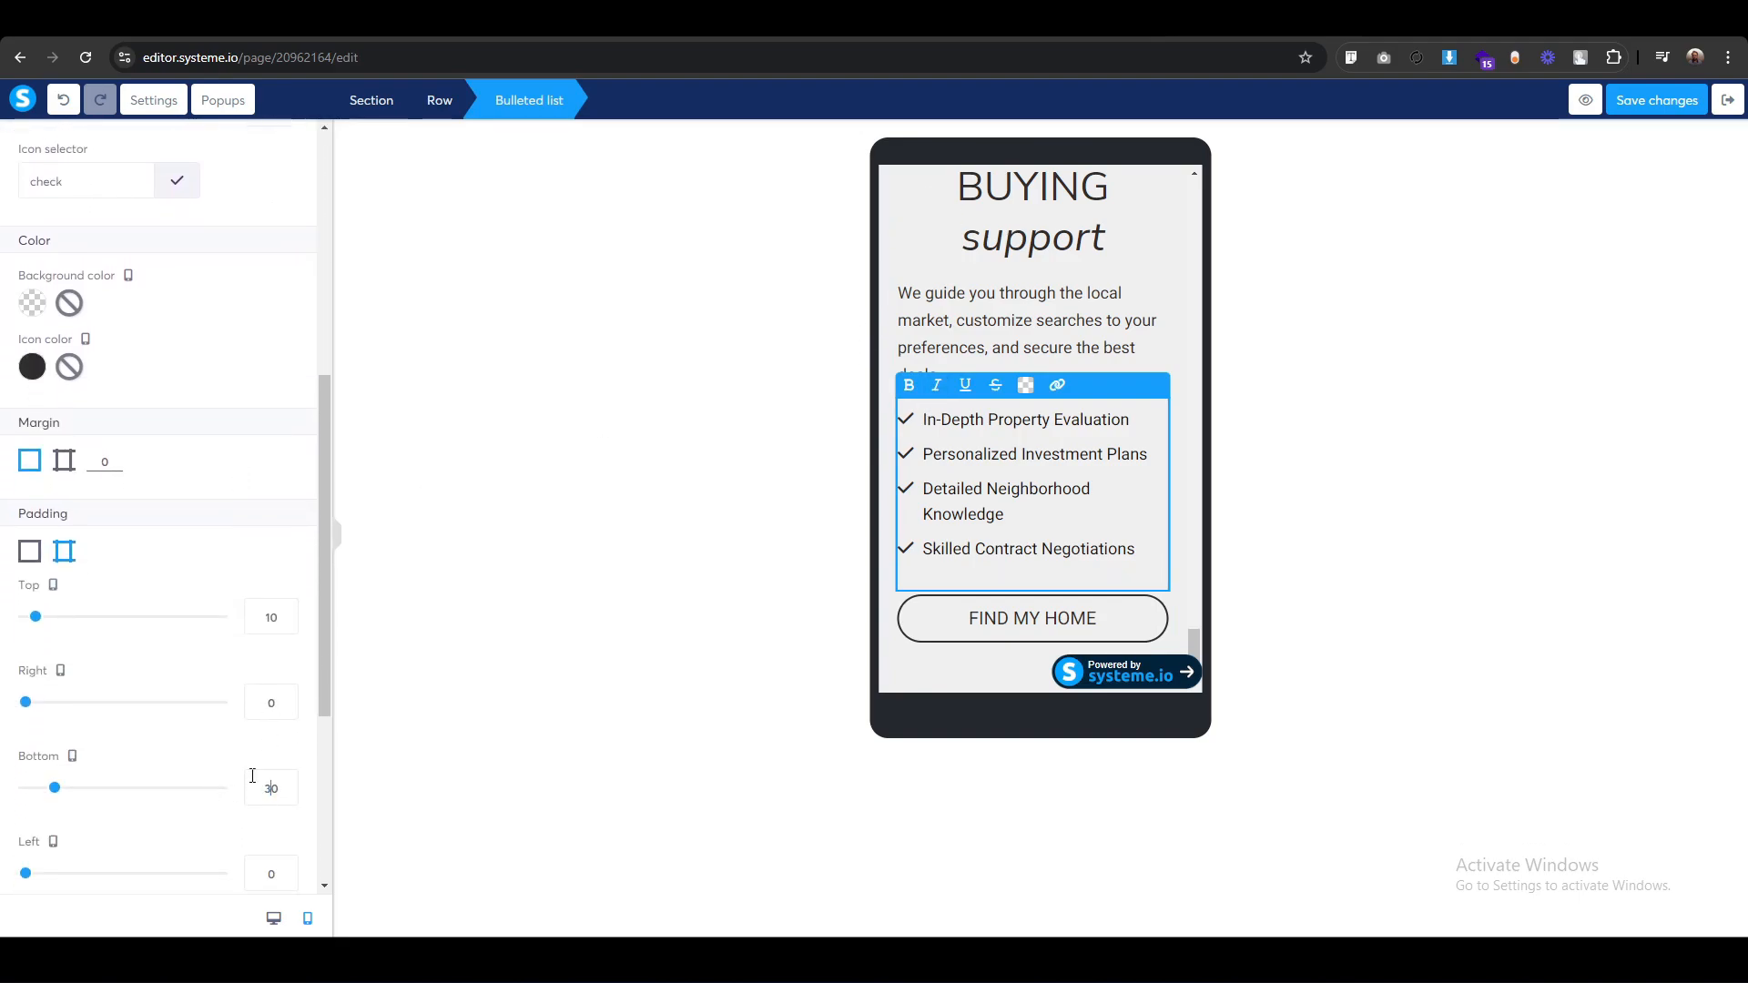
left_click(612, 623)
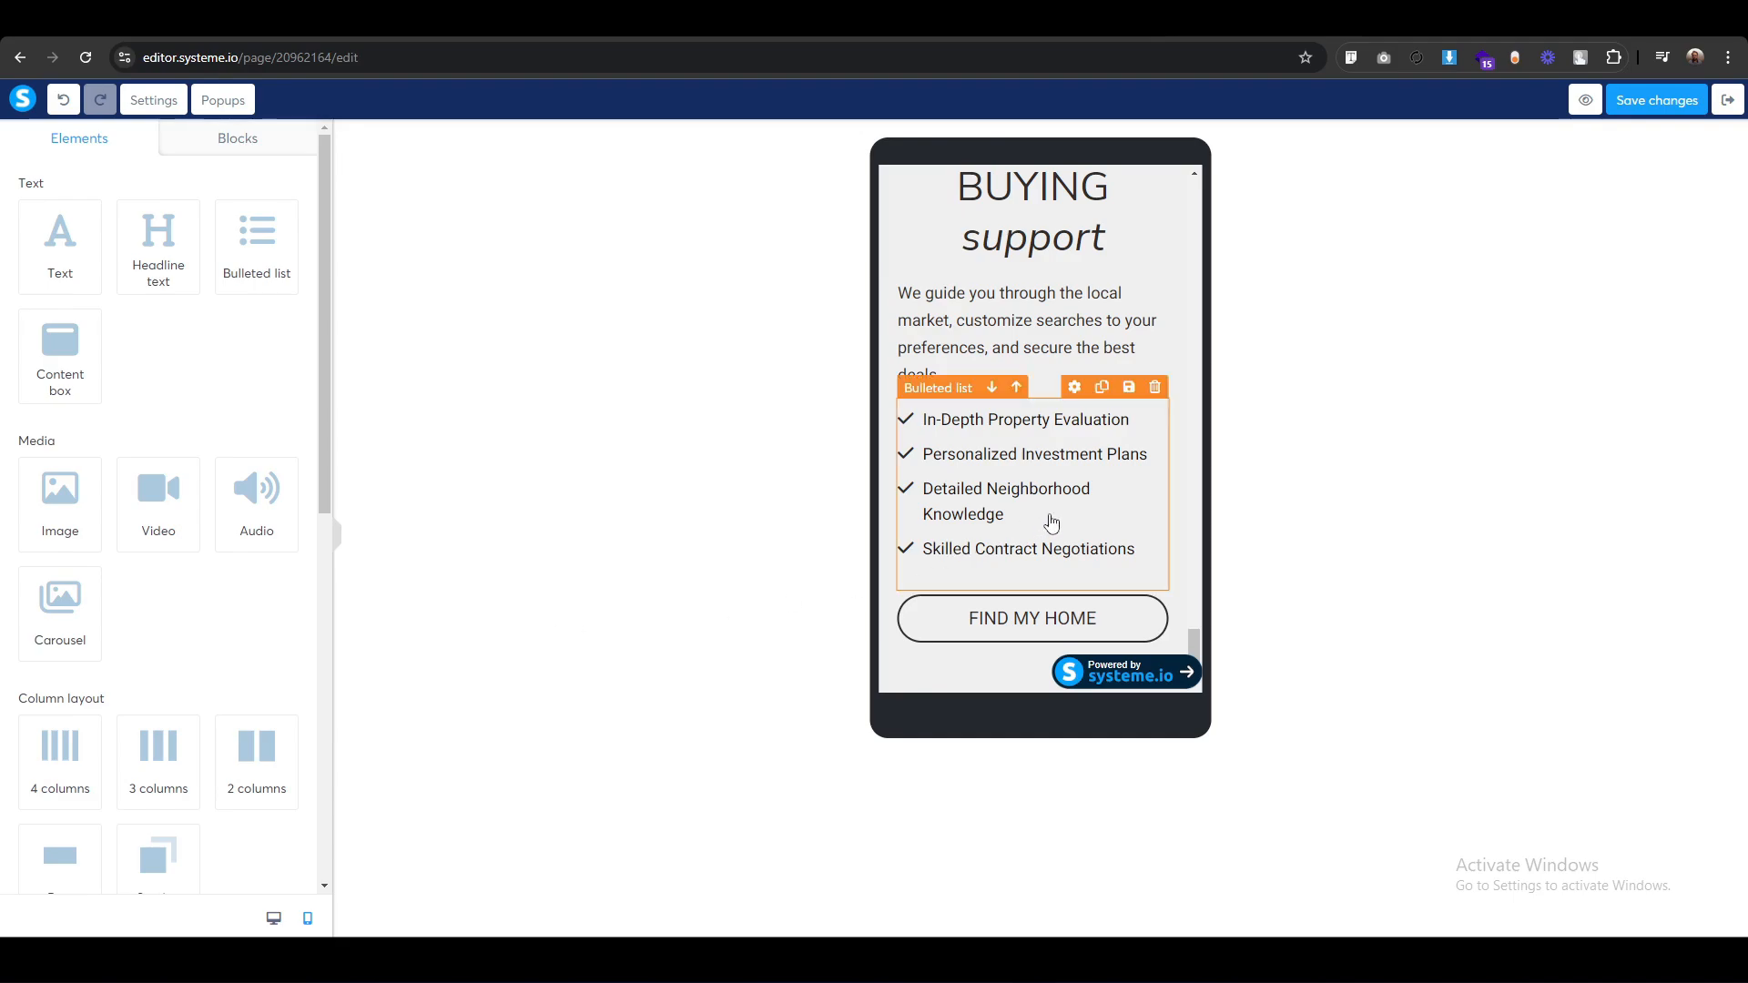
Return to the desktop view and duplicate the Buying support section twice.
scroll(1046, 519, "up", 3)
scroll(1038, 428, "down", 3)
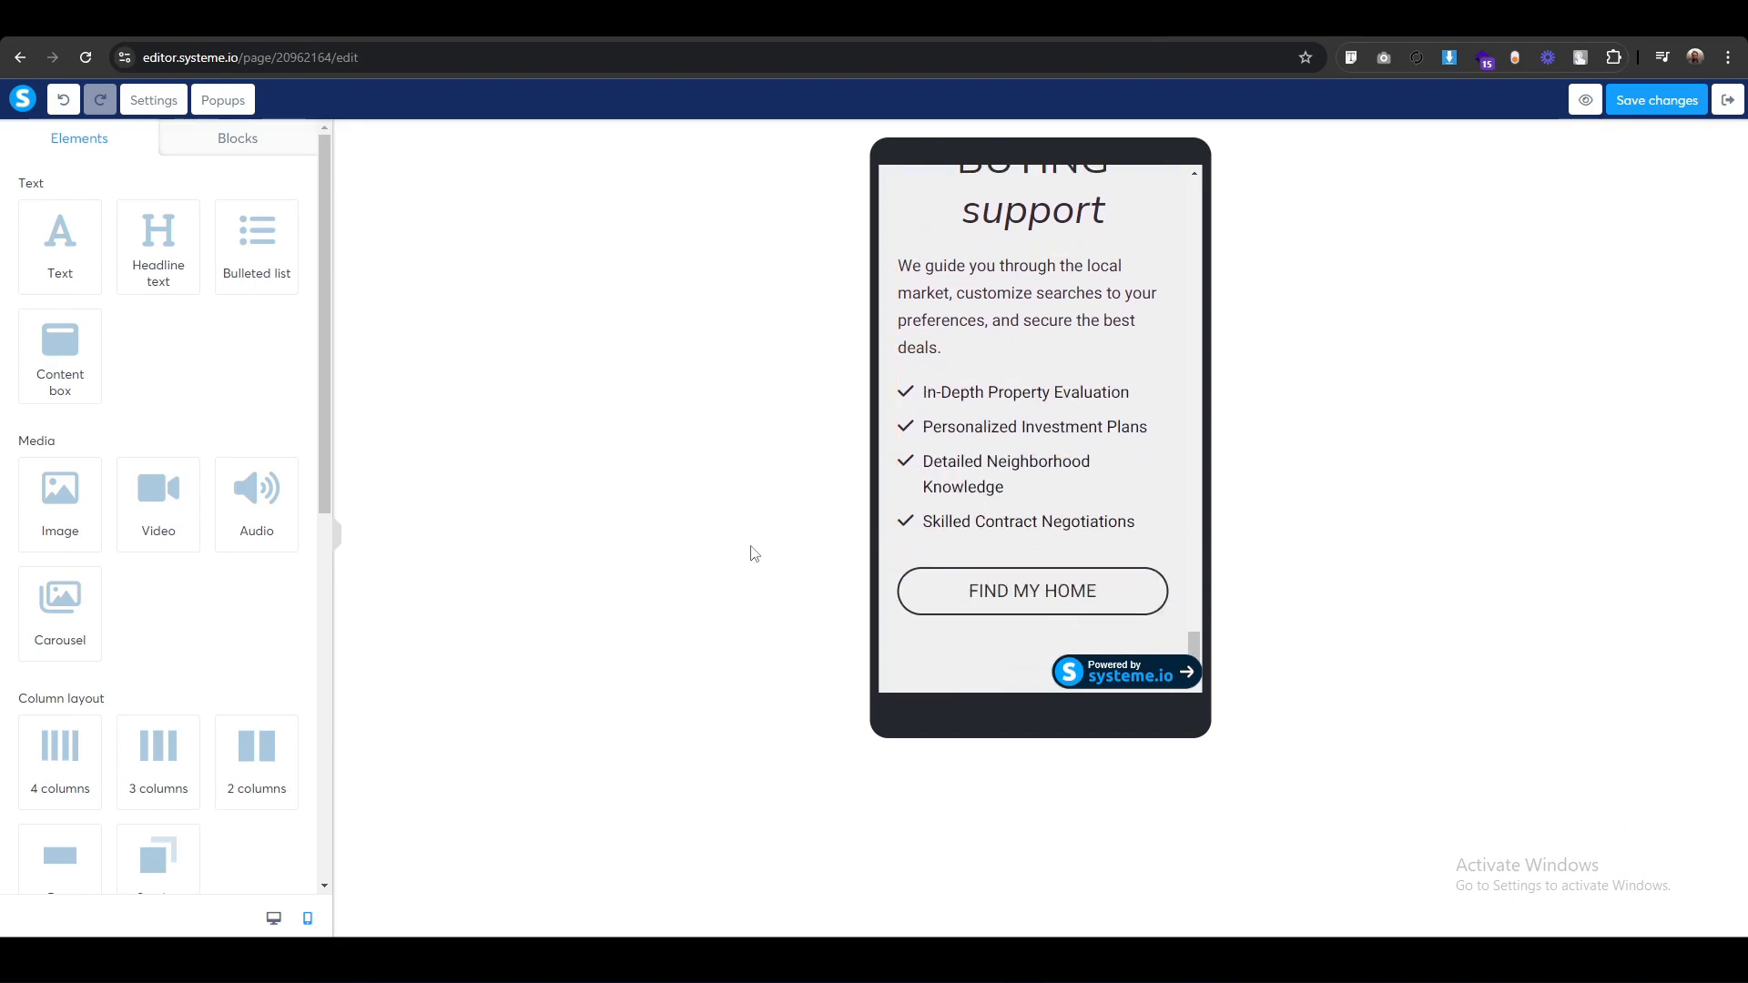
scroll(915, 537, "up", 3)
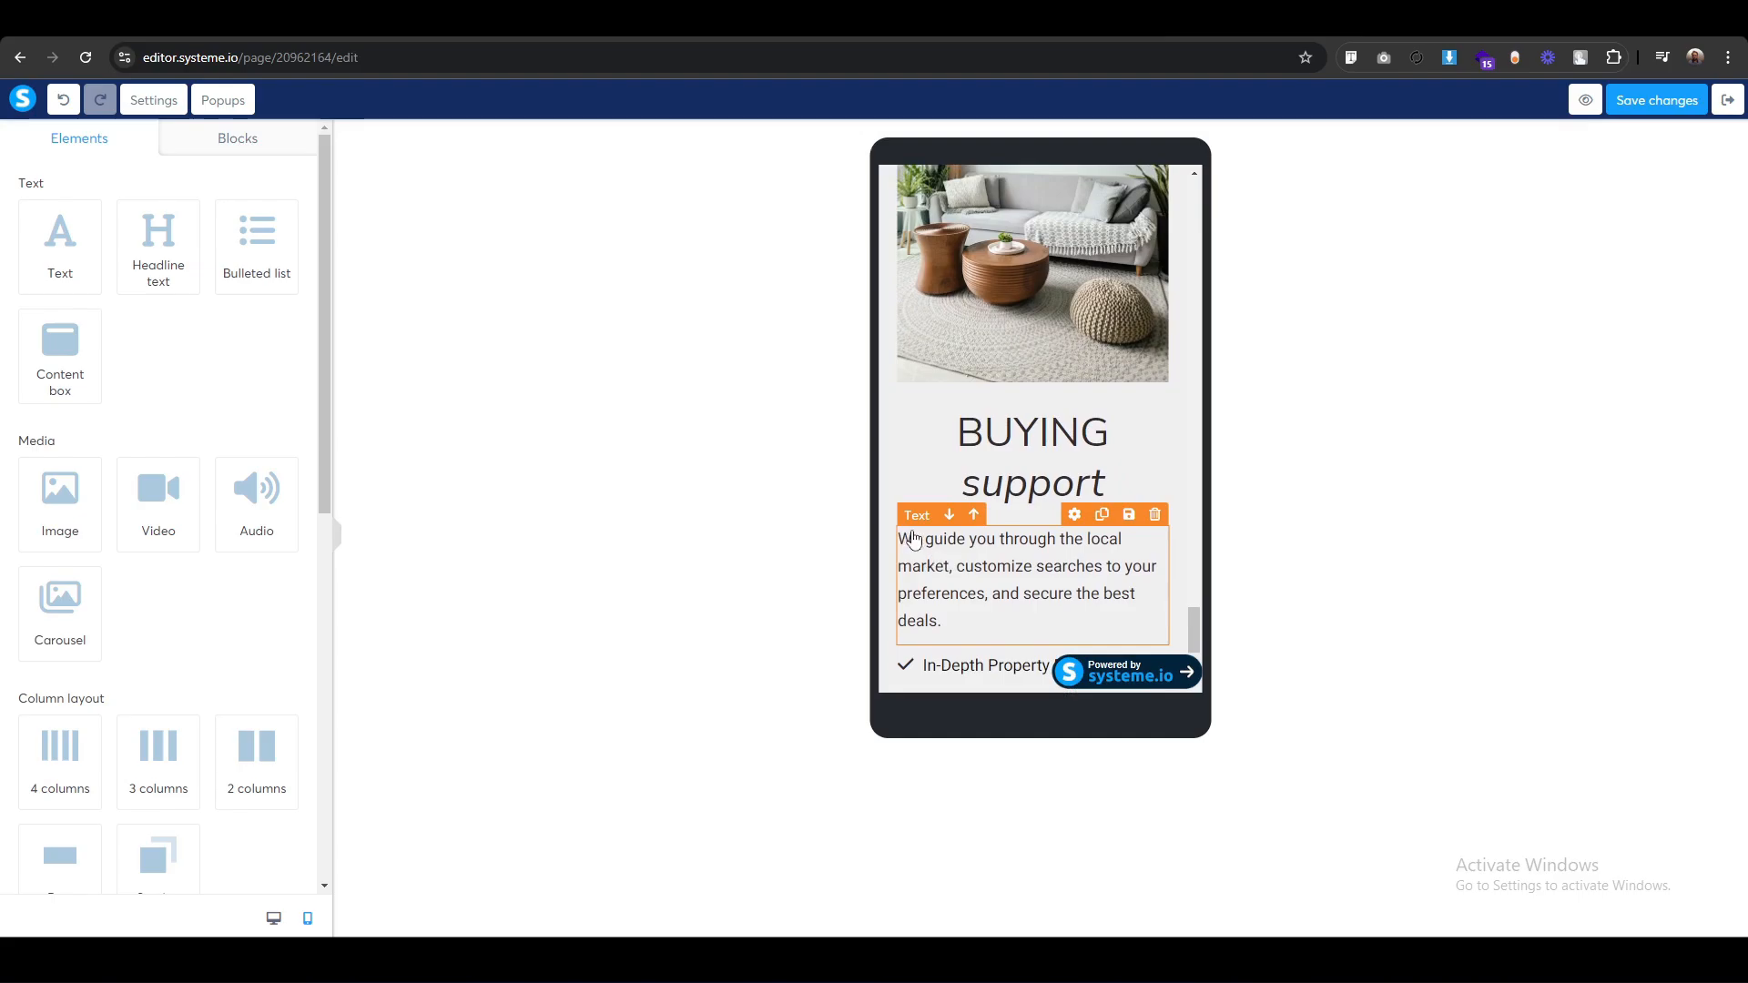
scroll(1021, 524, "up", 1)
scroll(1021, 523, "up", 2)
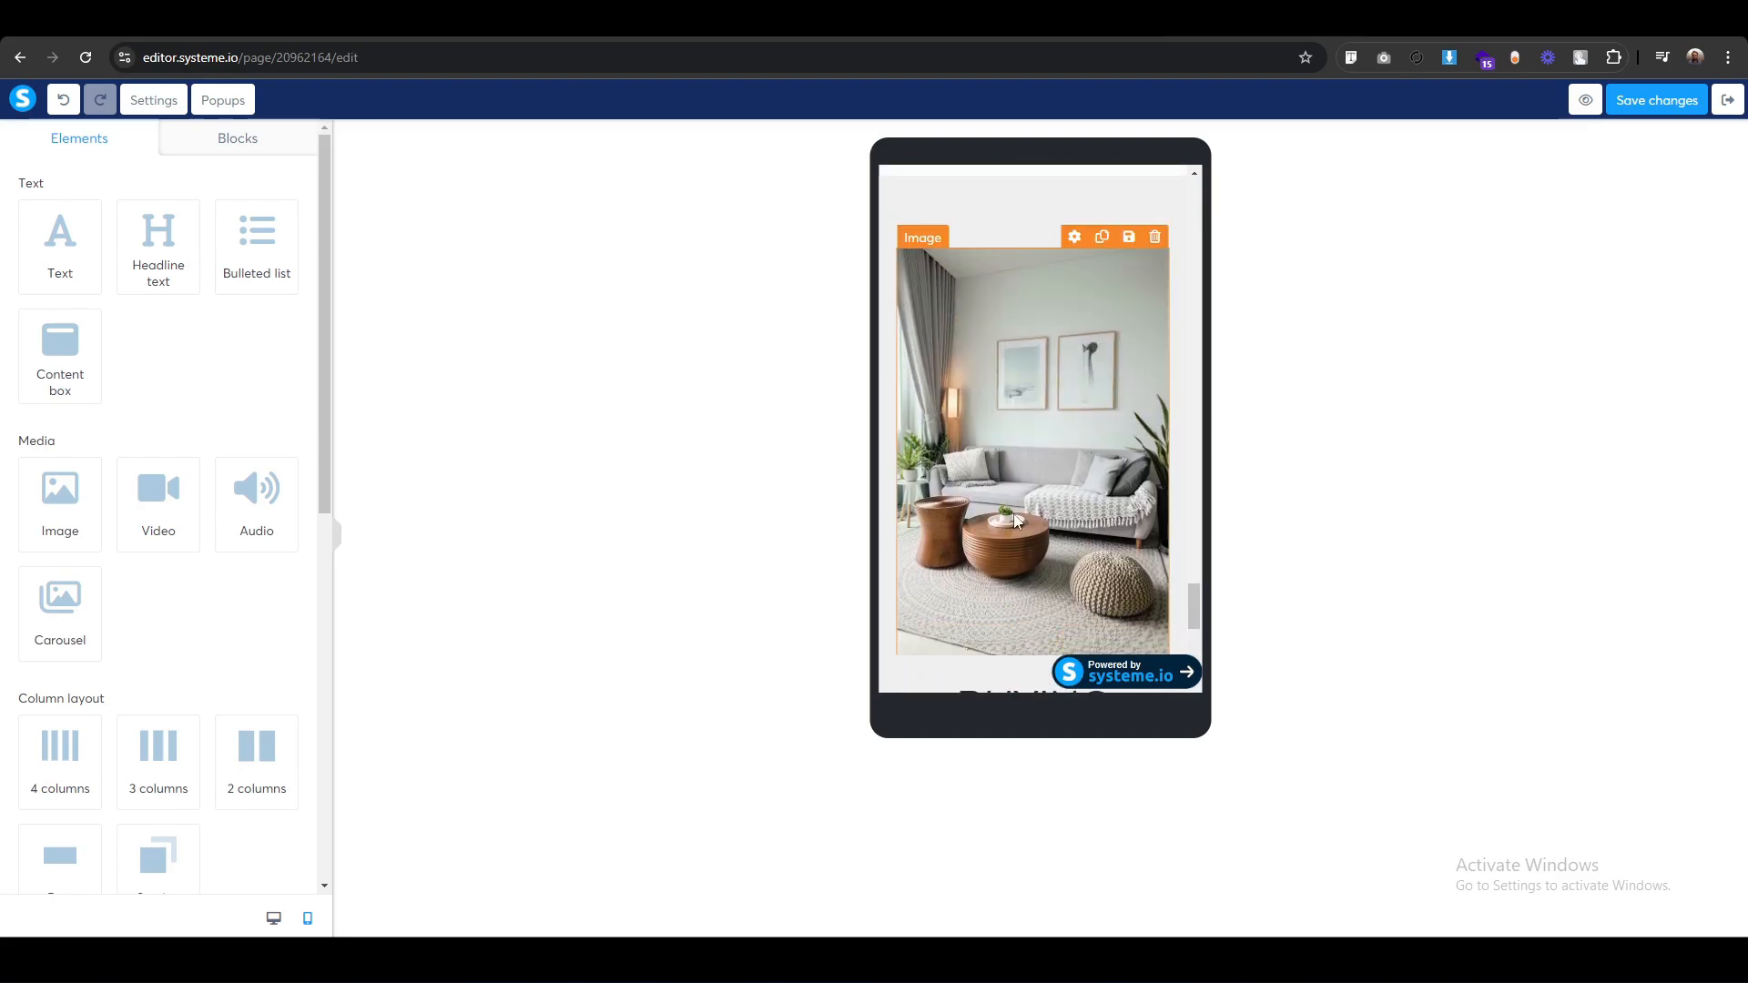
left_click(273, 918)
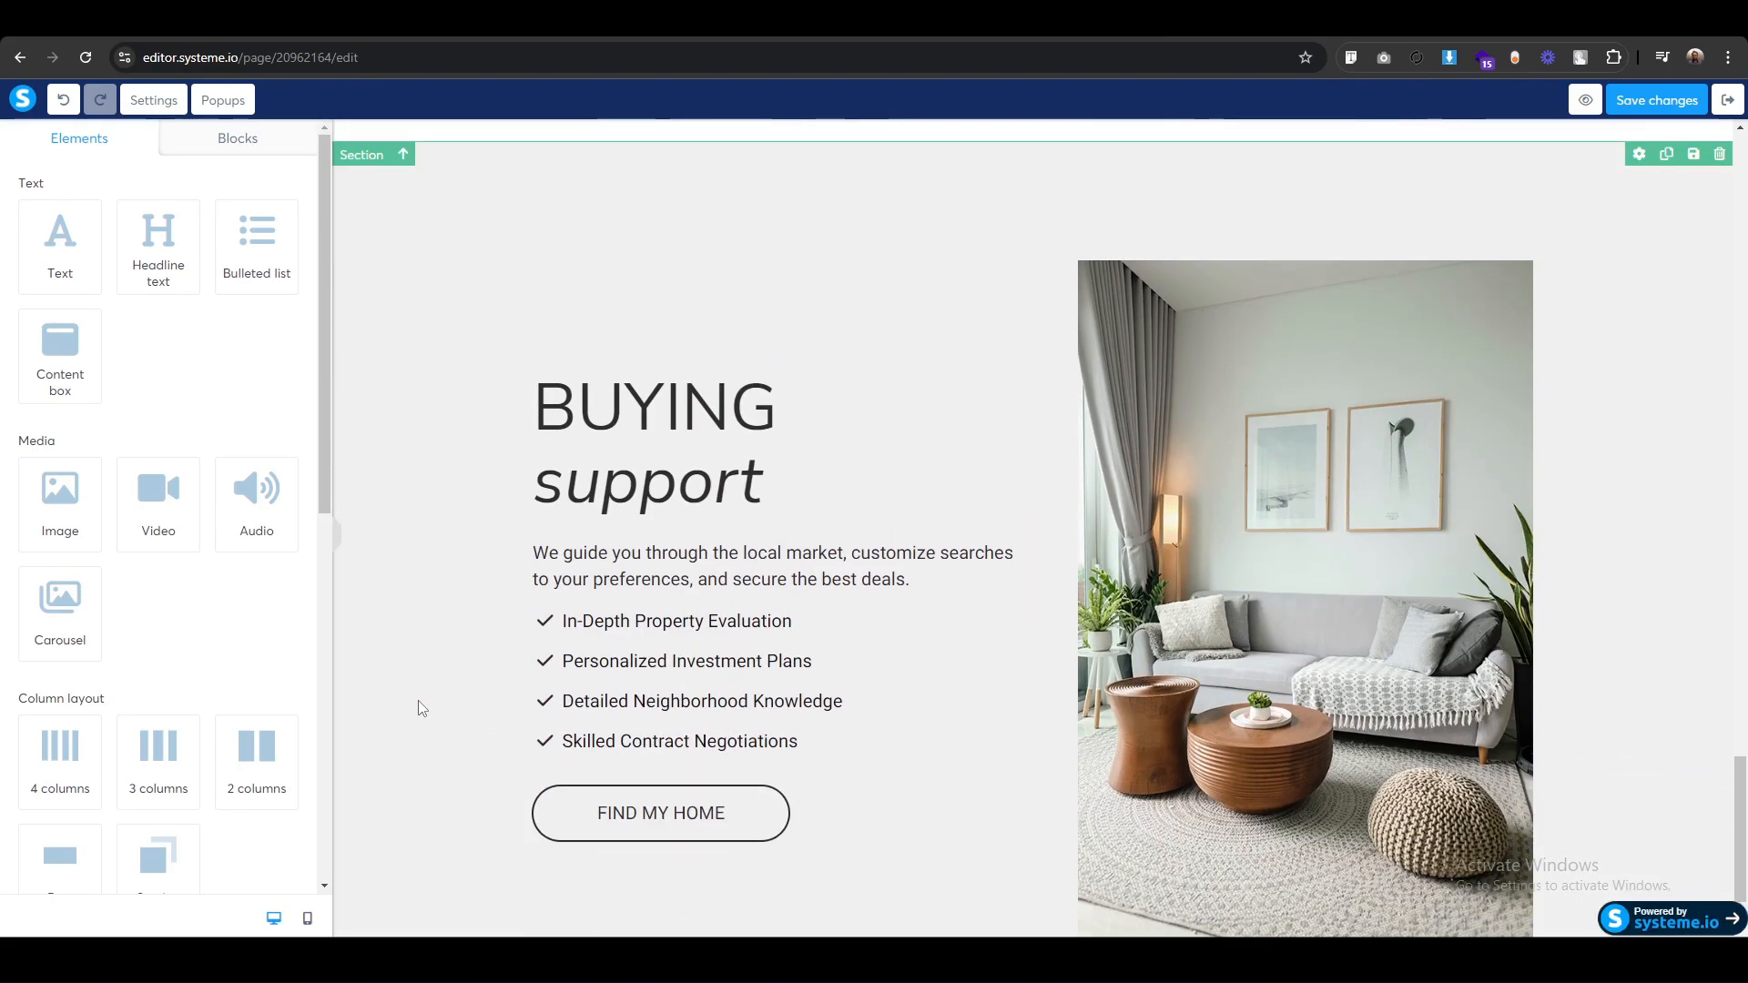
scroll(417, 709, "up", 3)
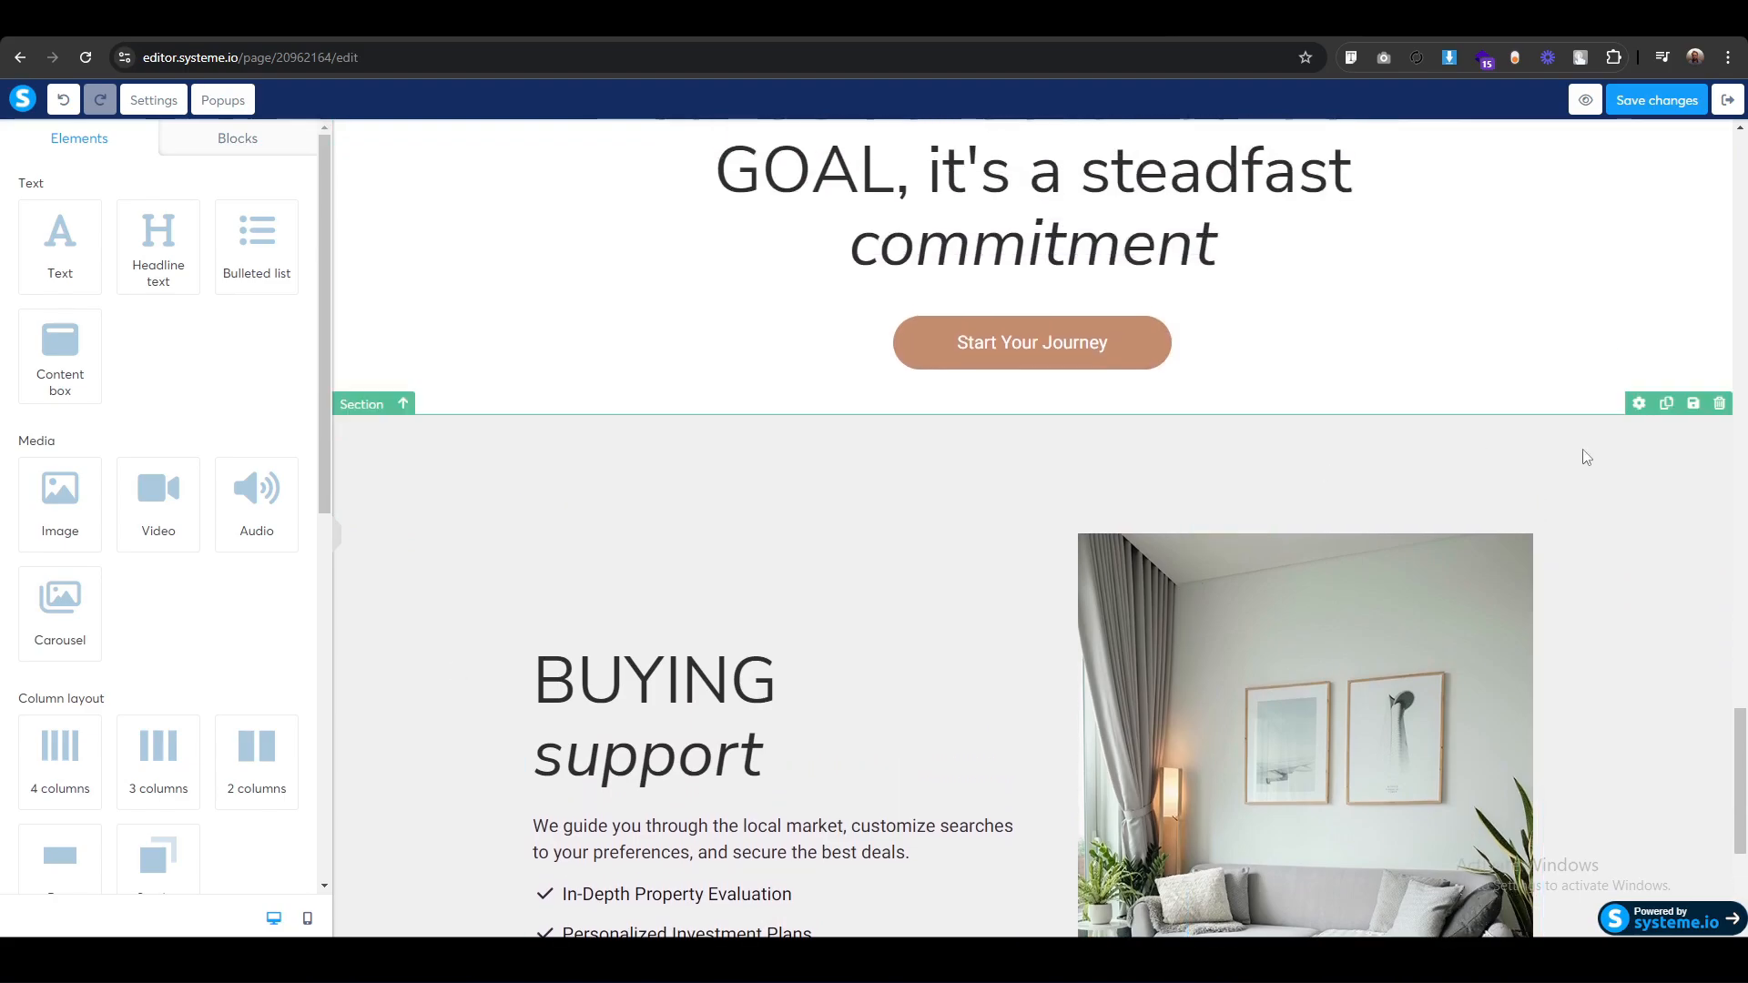
left_click(1667, 403)
left_click(1667, 403)
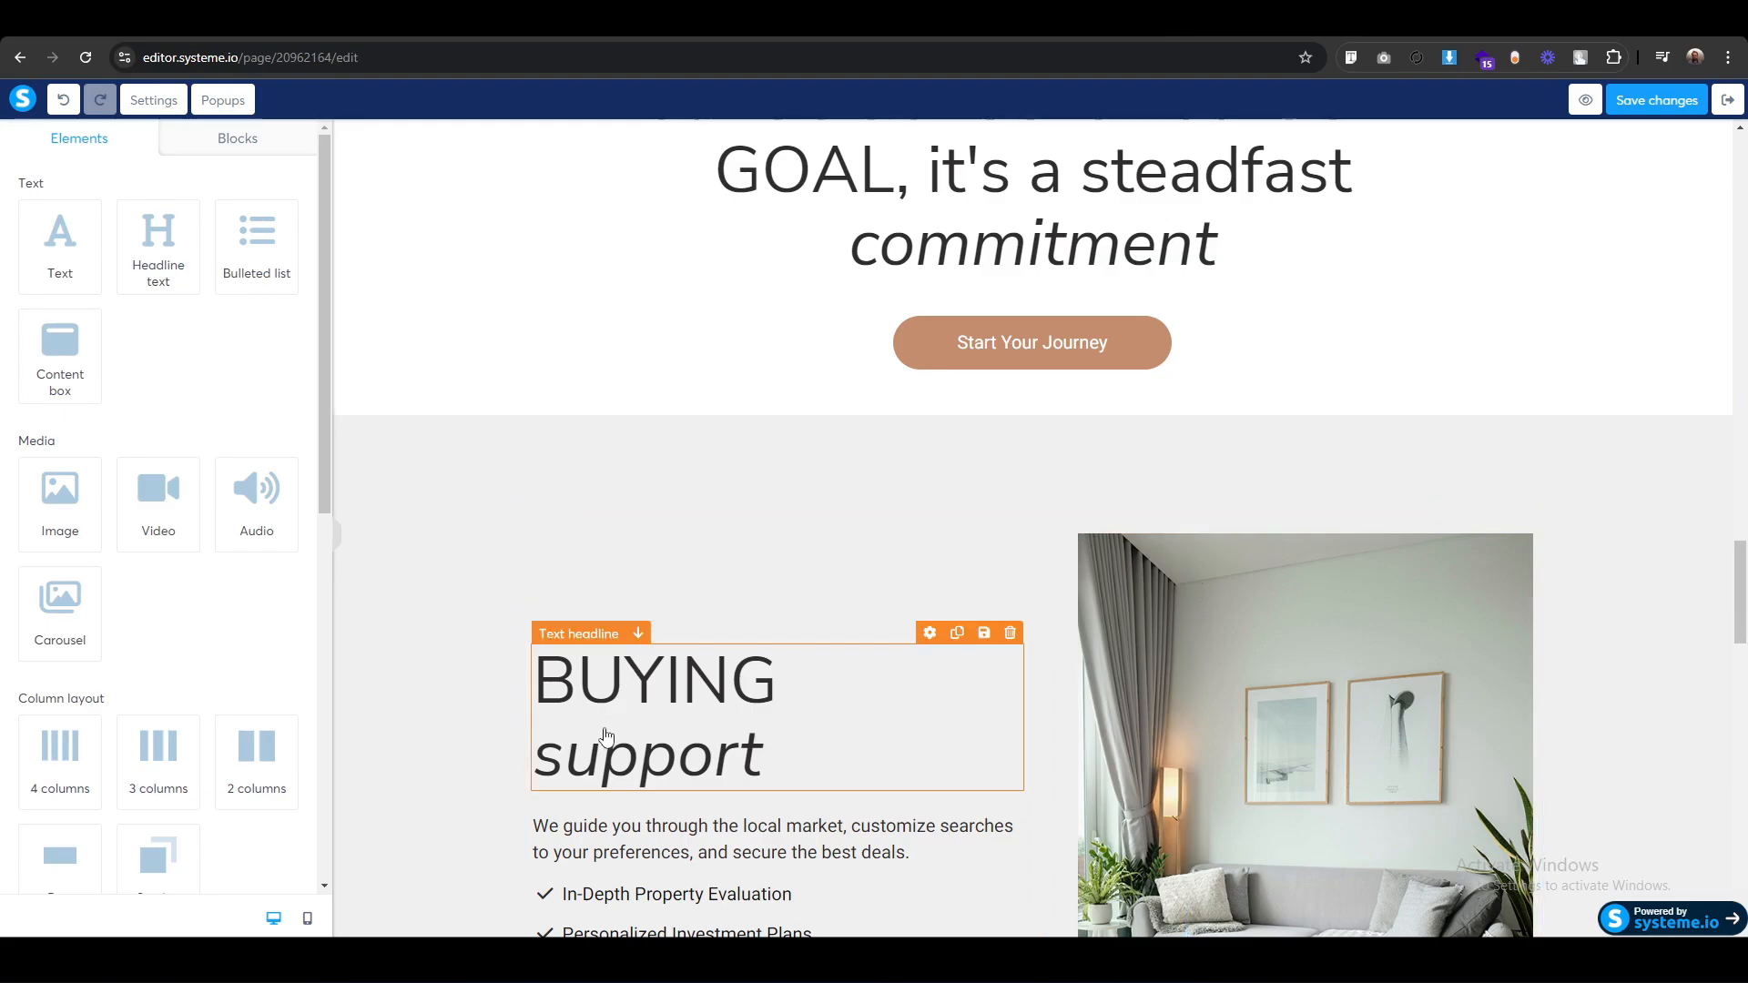
Change the background color of the first duplicated Buying support section to white.
scroll(447, 709, "down", 6)
scroll(447, 710, "down", 4)
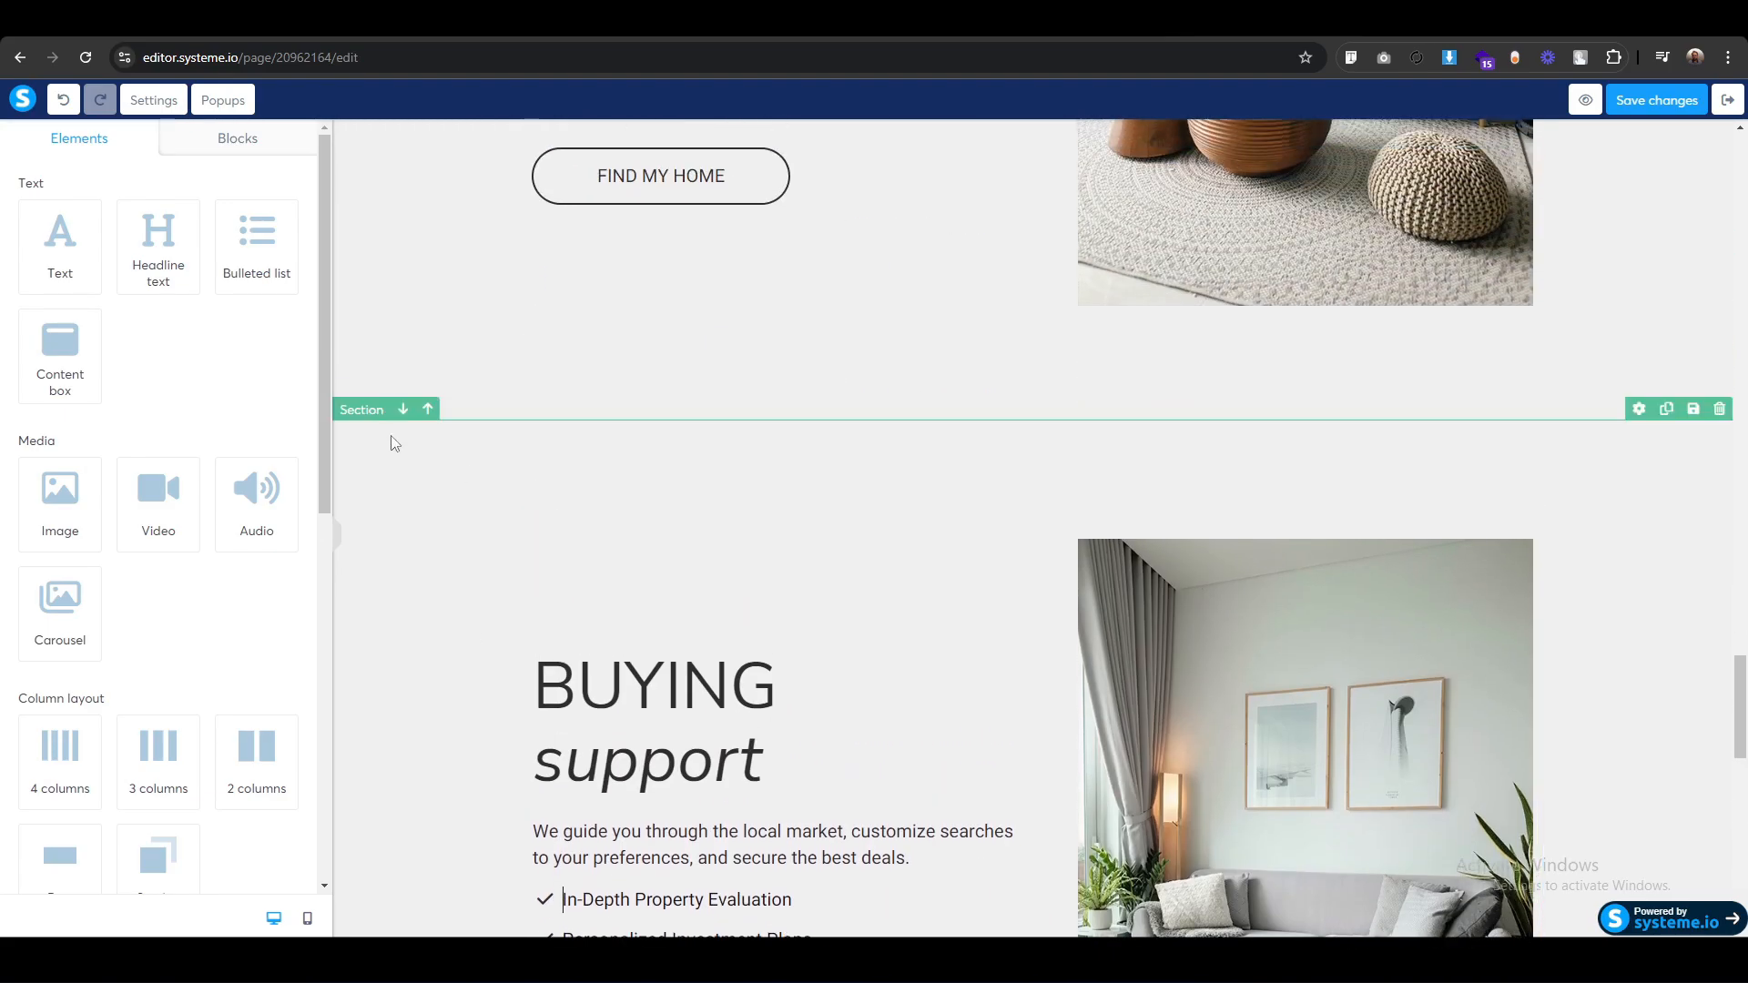
left_click(375, 428)
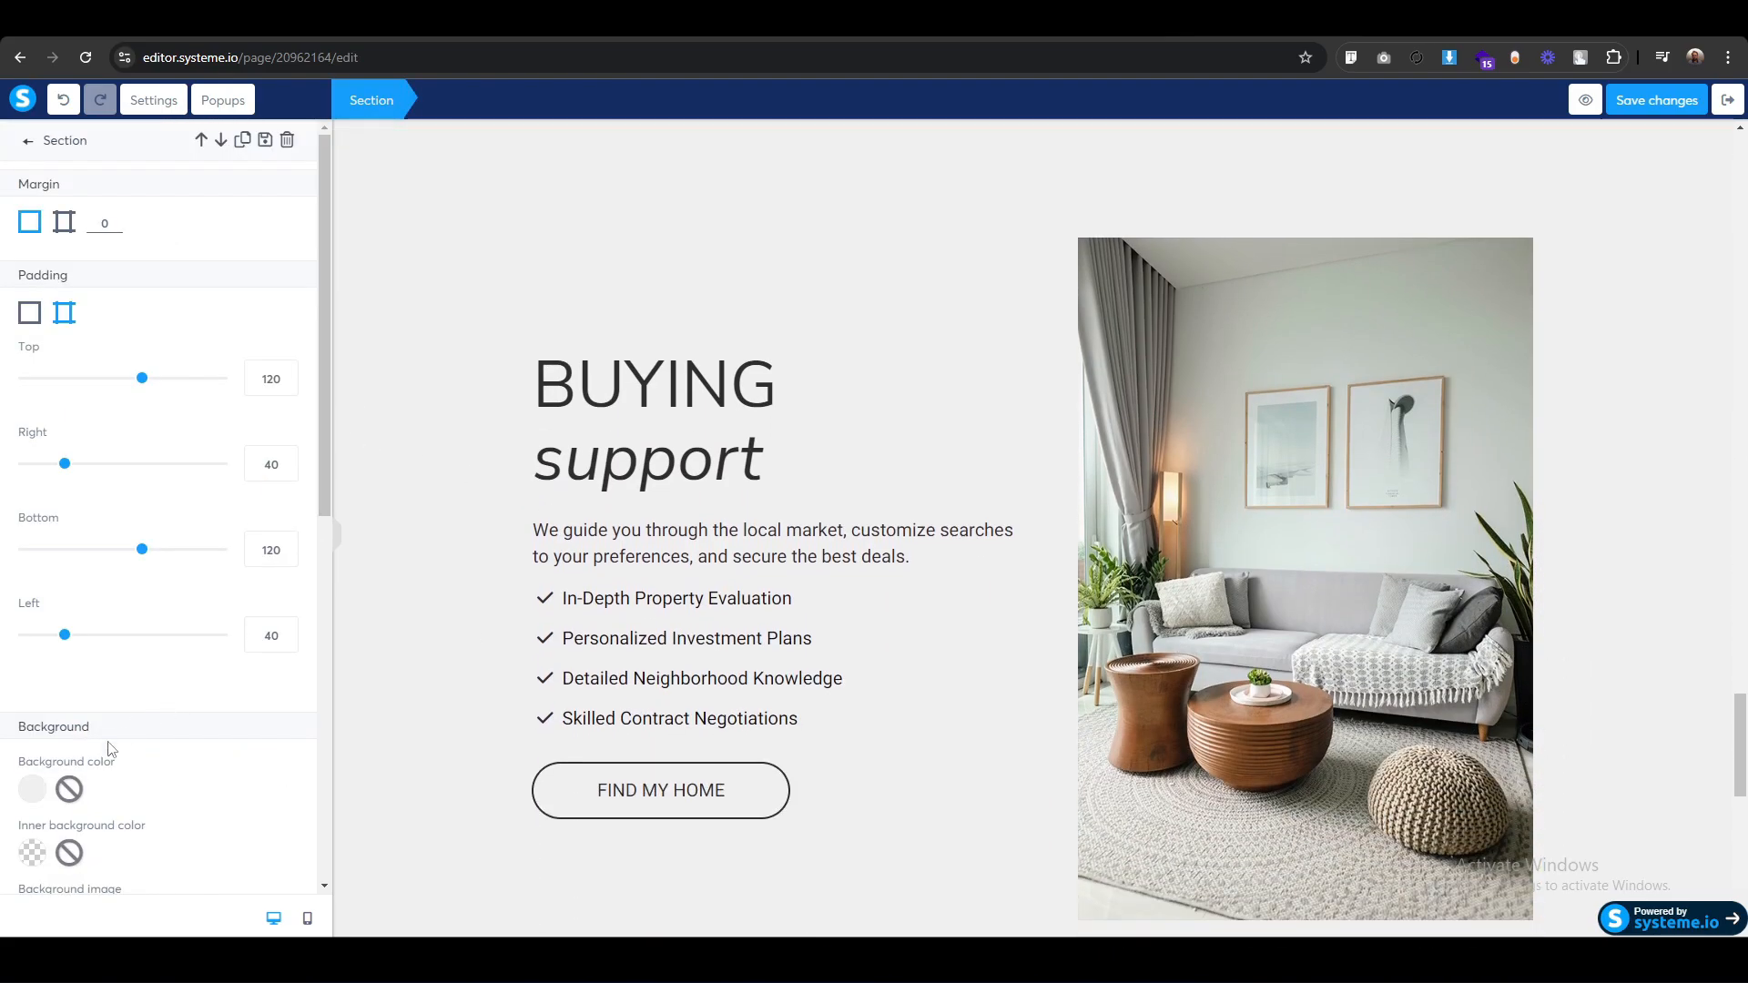
left_click(34, 790)
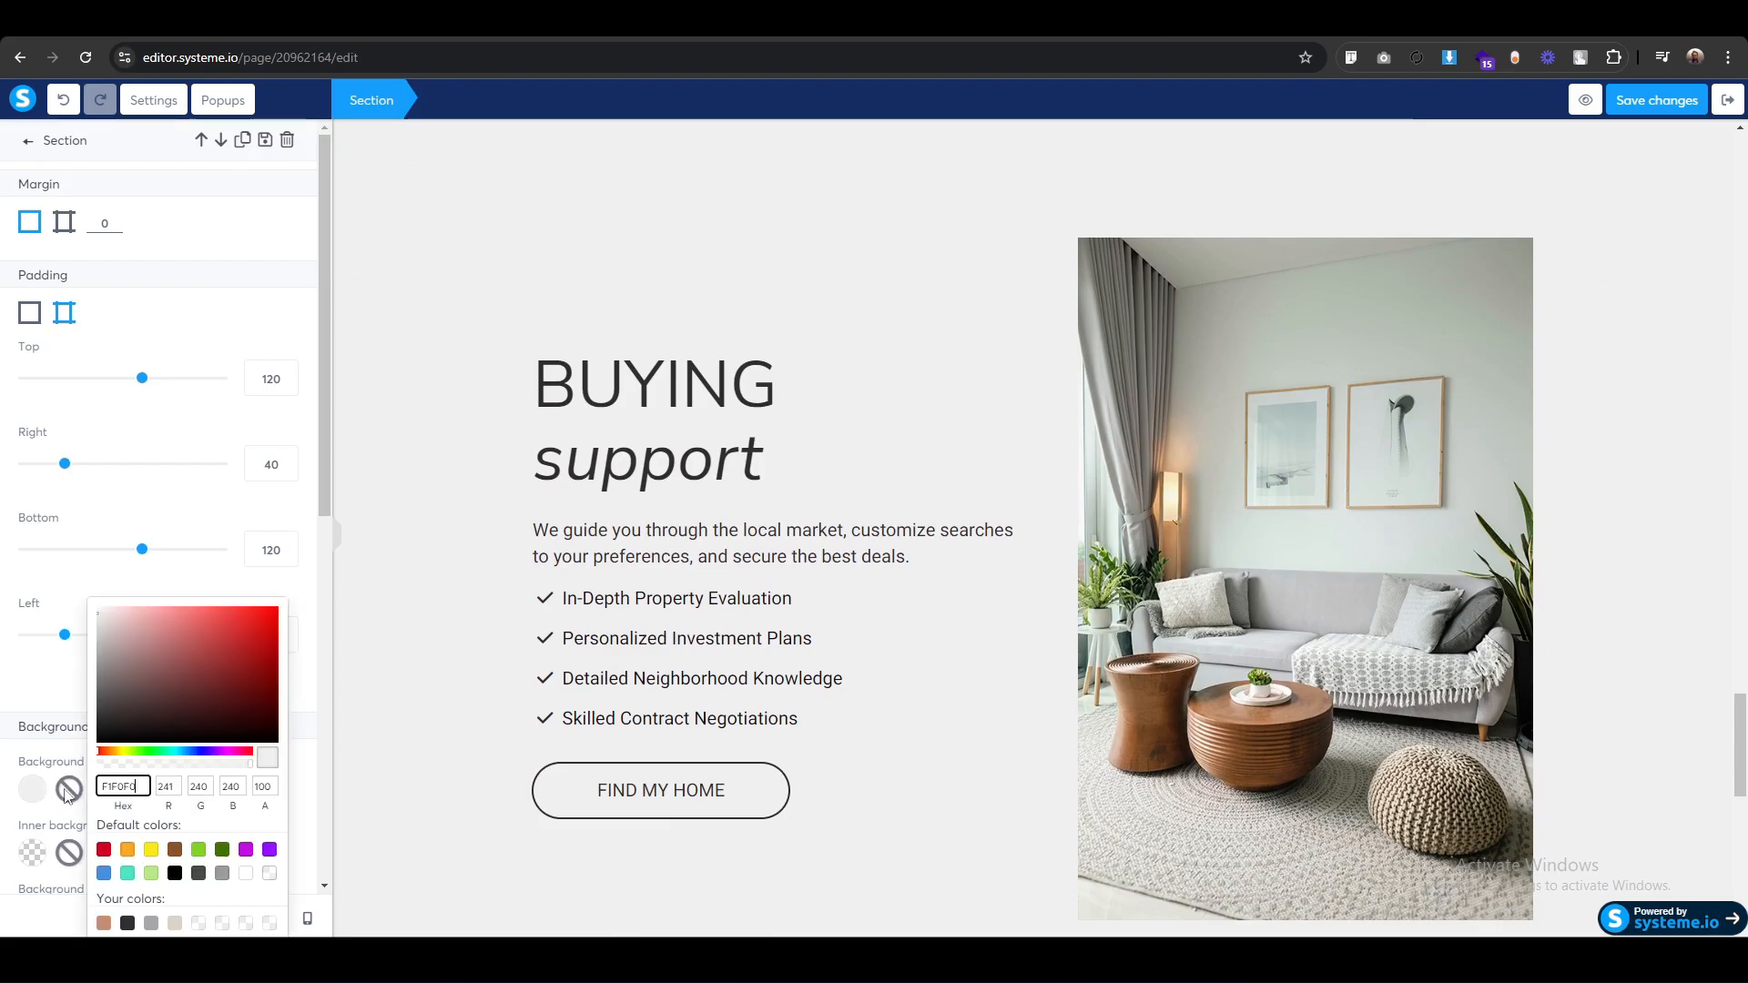
left_click(247, 874)
left_click(384, 583)
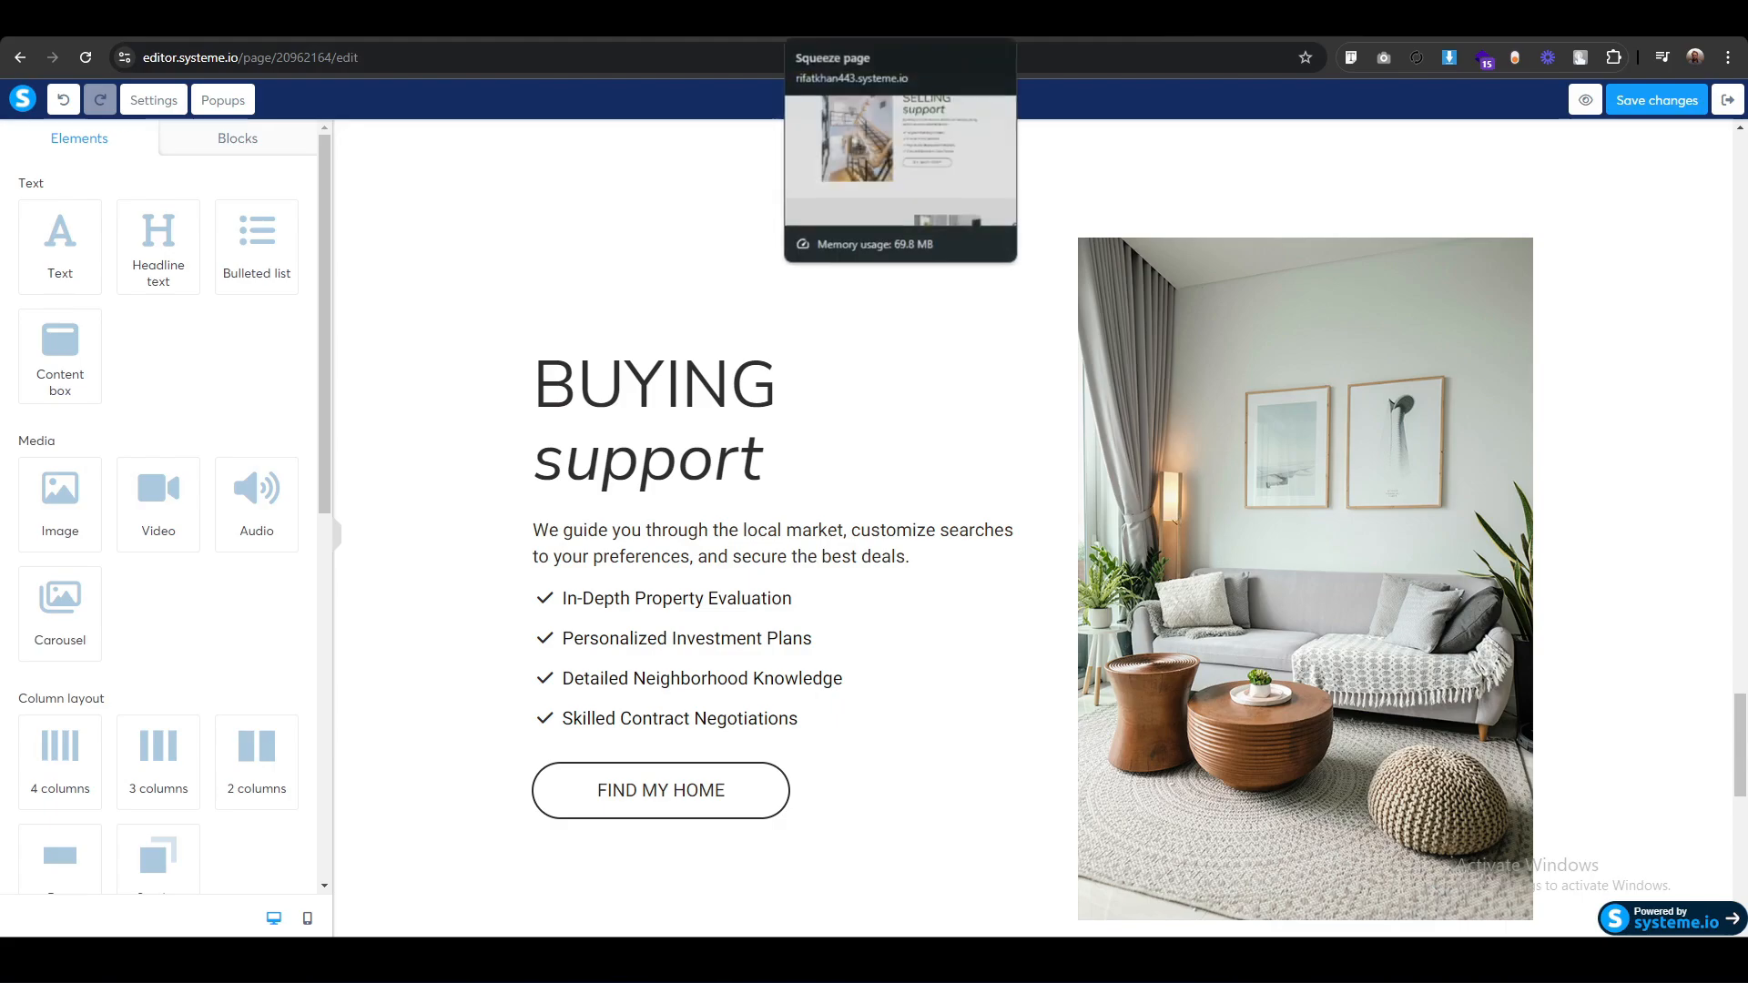
Examine the Selling support and Renting guidance layouts on the reference page and compare them with the duplicated white section.
left_click(805, 22)
scroll(714, 787, "down", 7)
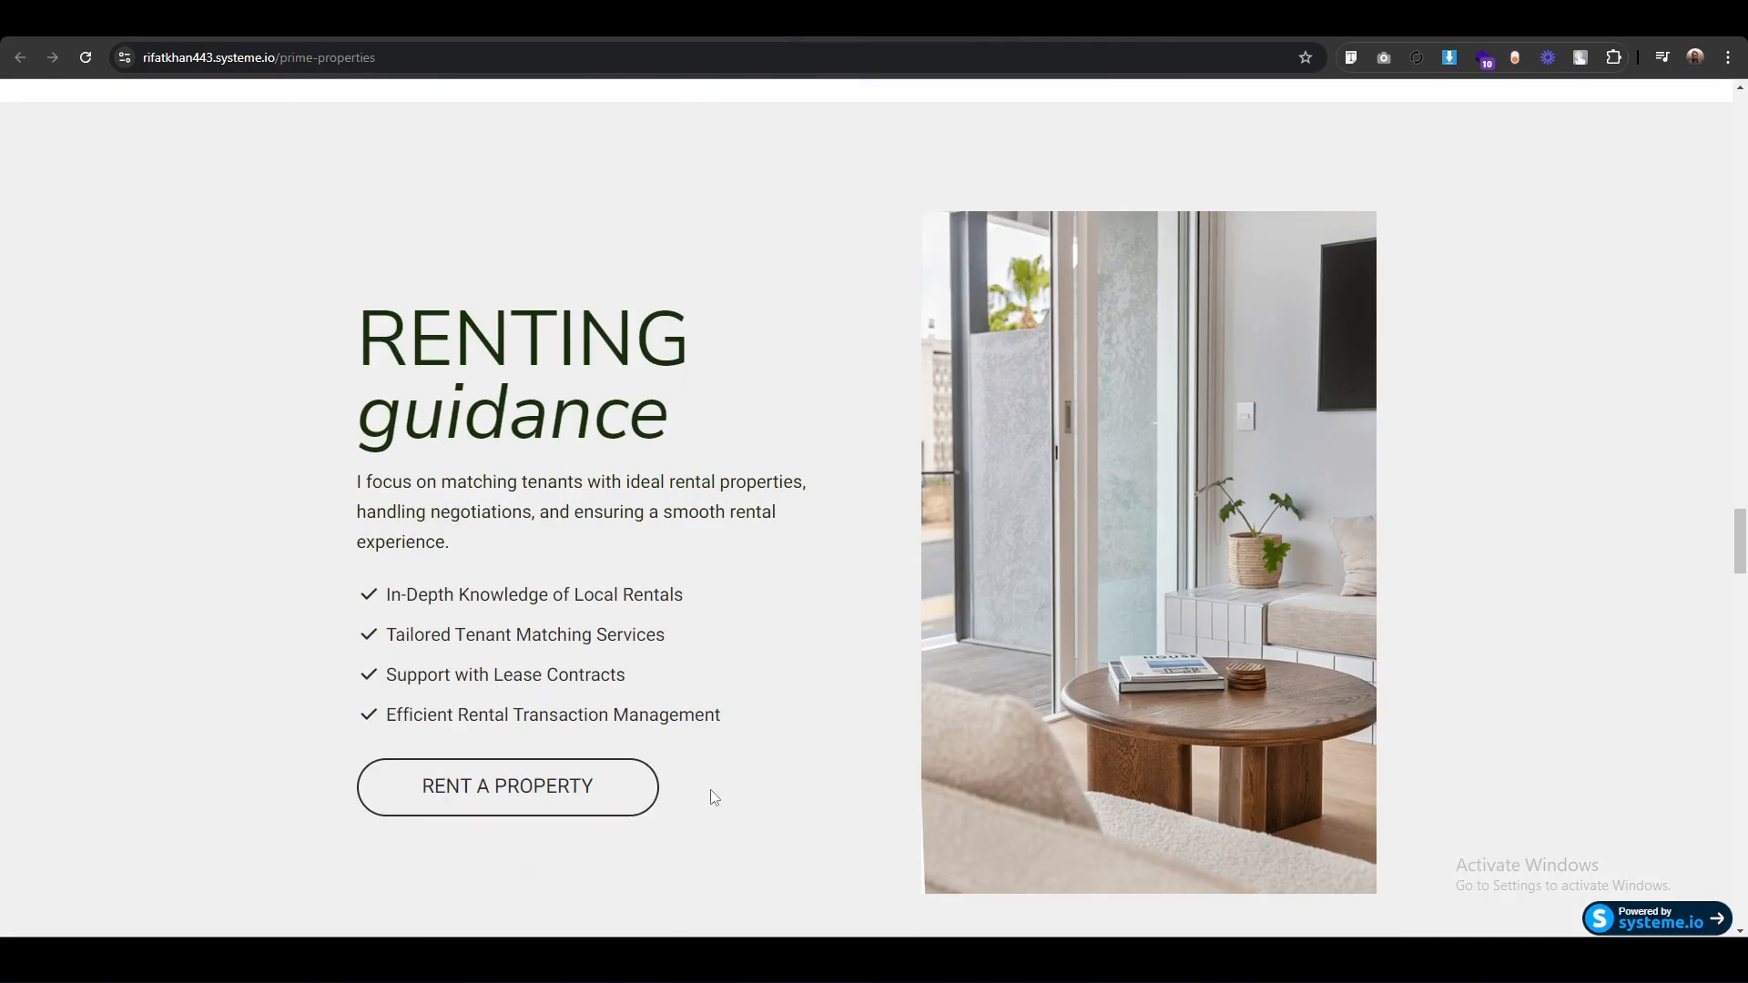
scroll(711, 796, "up", 11)
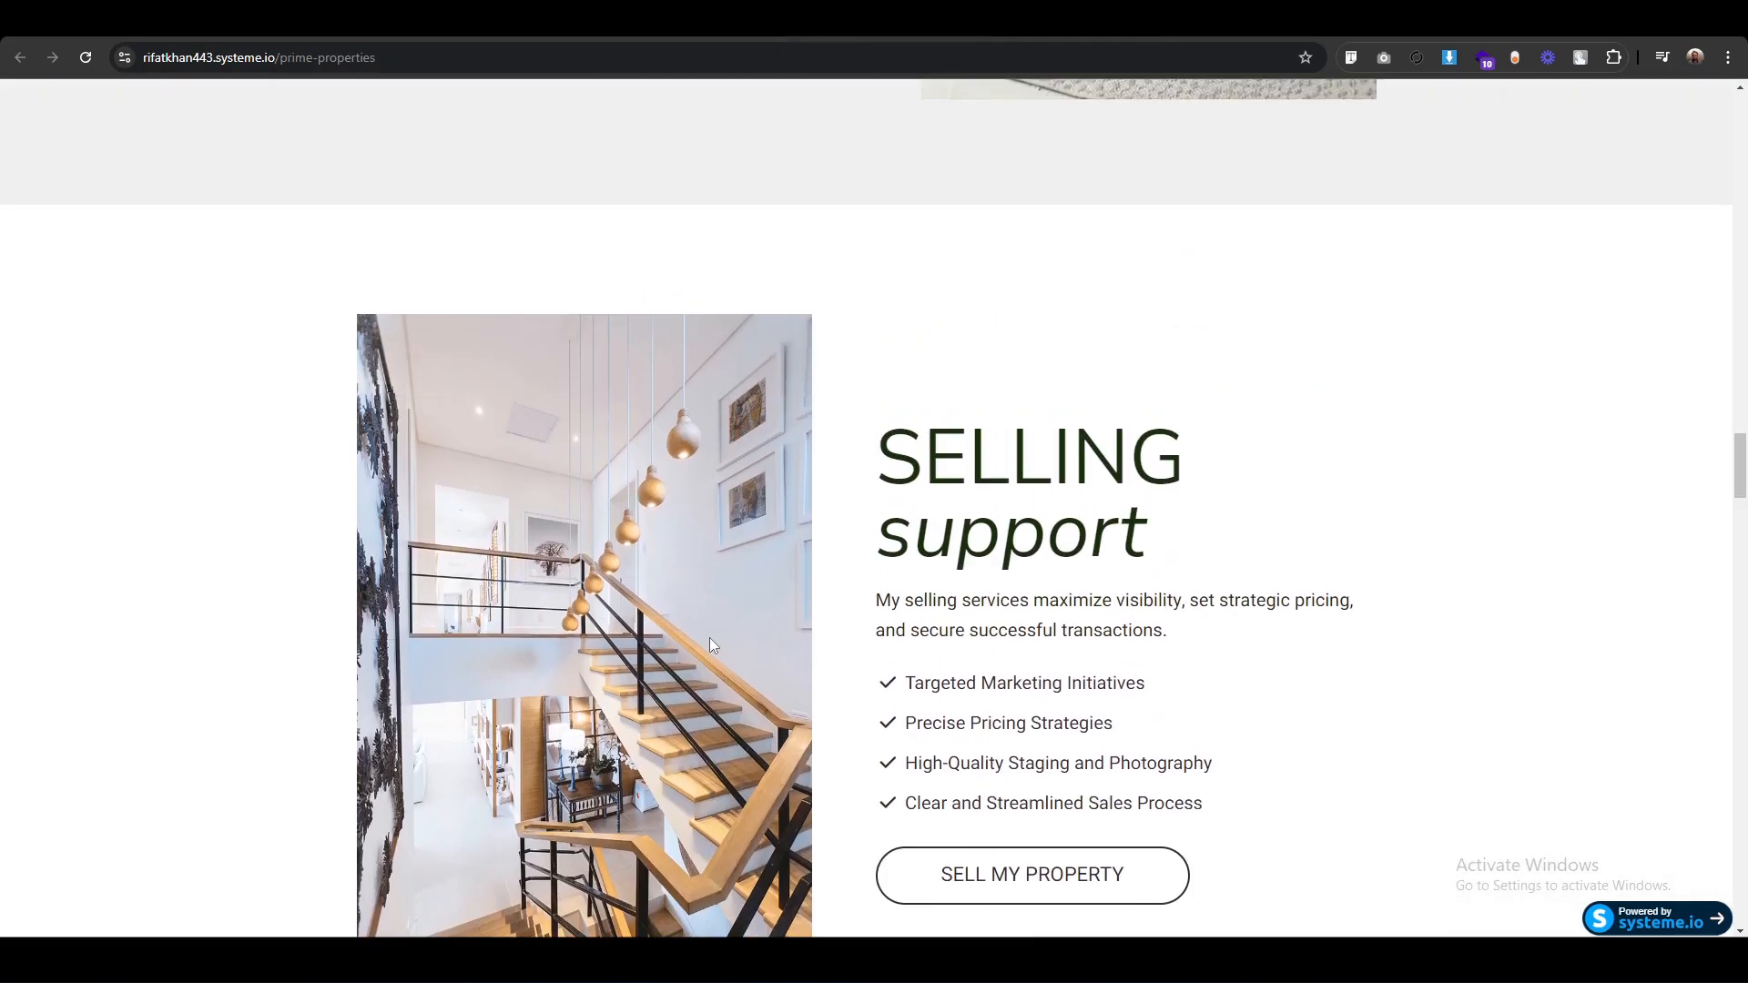
scroll(709, 638, "down", 2)
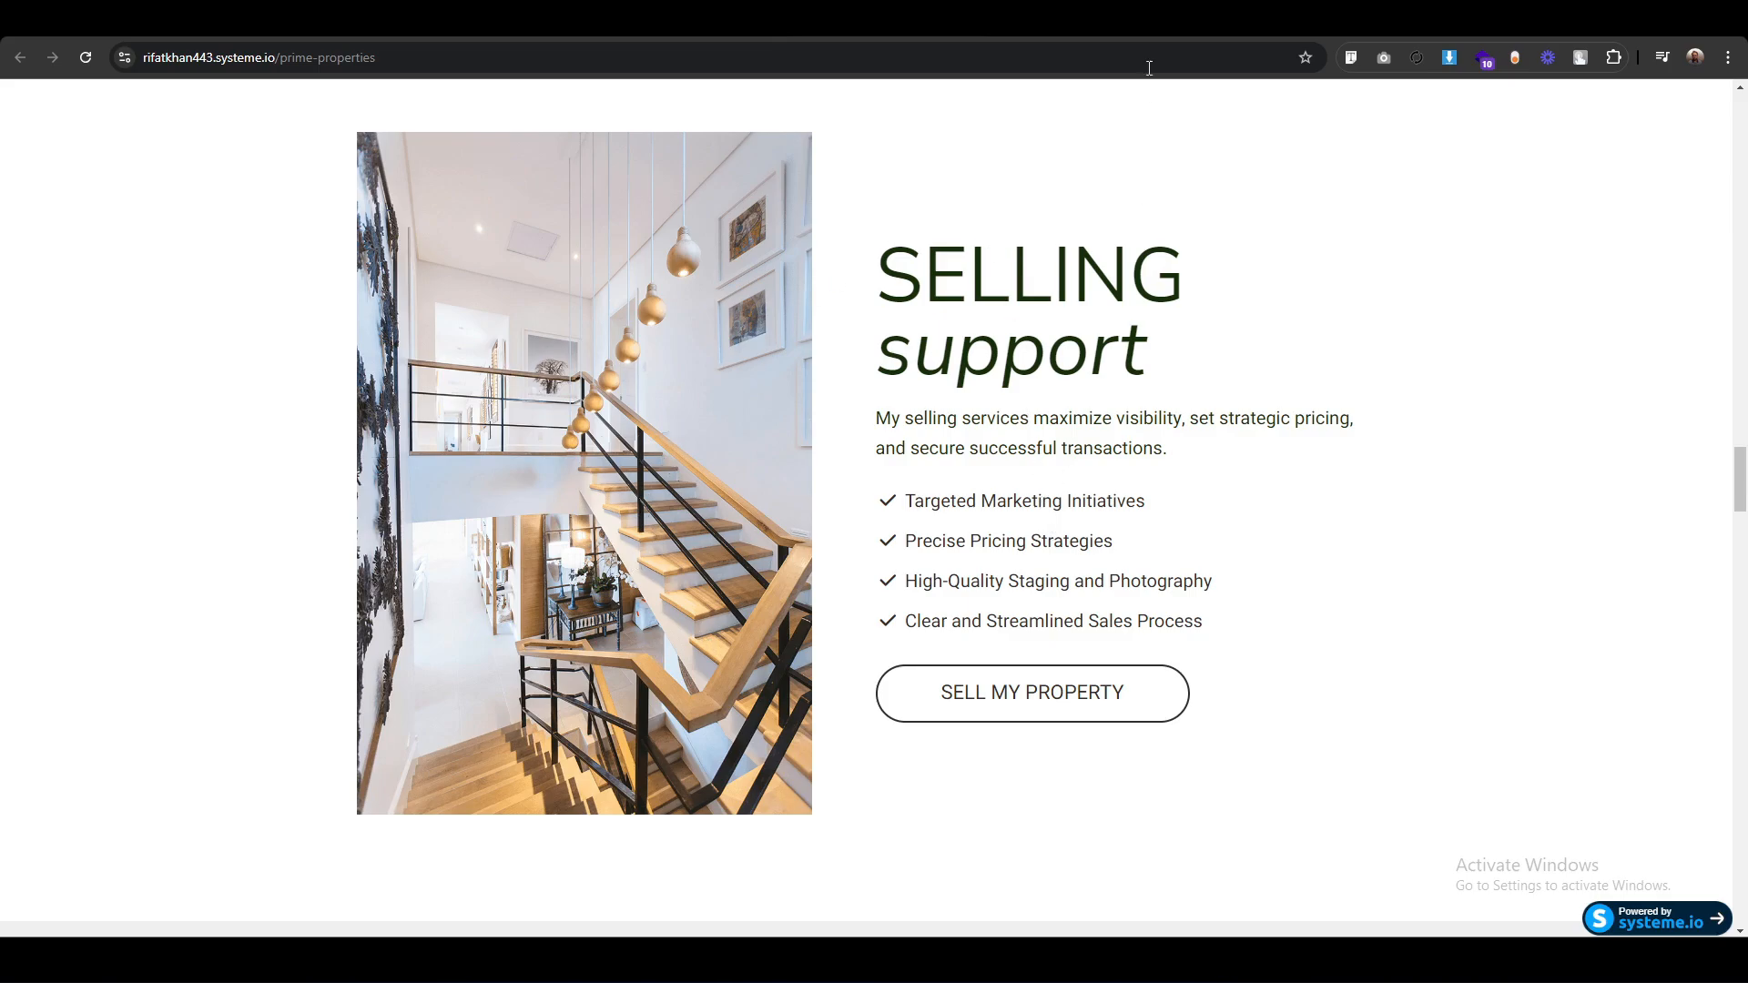
left_click(1151, 22)
scroll(1100, 603, "up", 3)
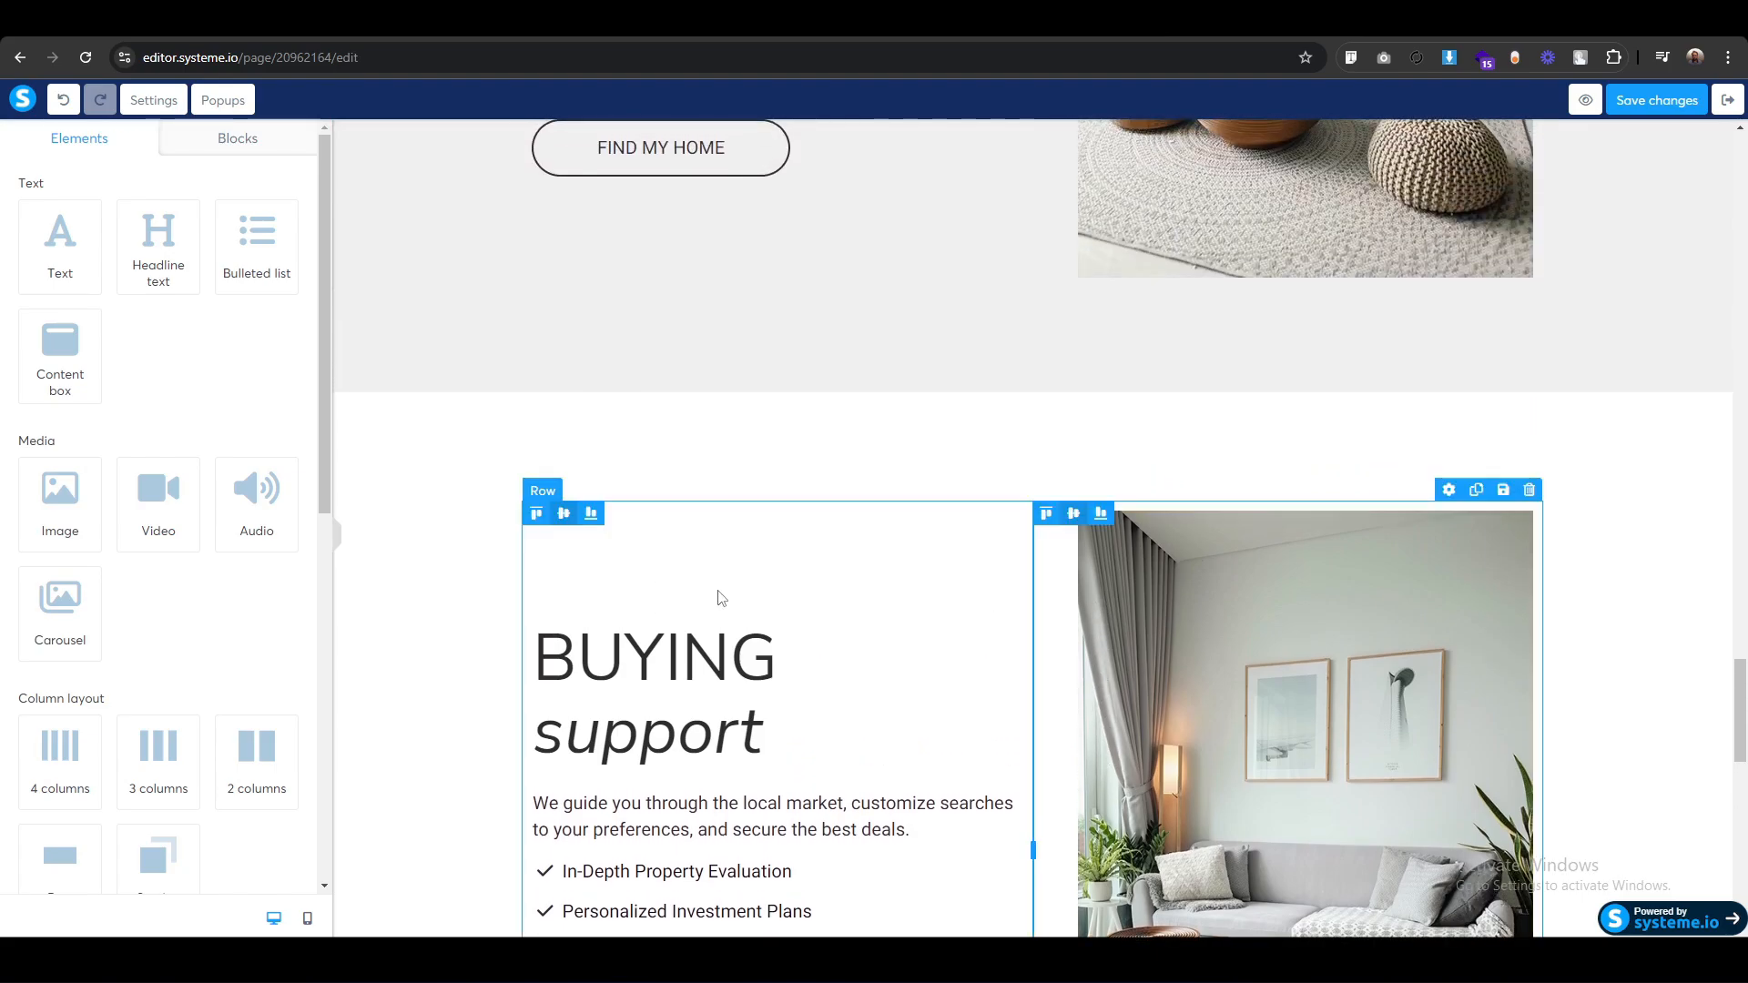
scroll(719, 610, "up", 3)
scroll(714, 636, "down", 8)
scroll(714, 636, "up", 3)
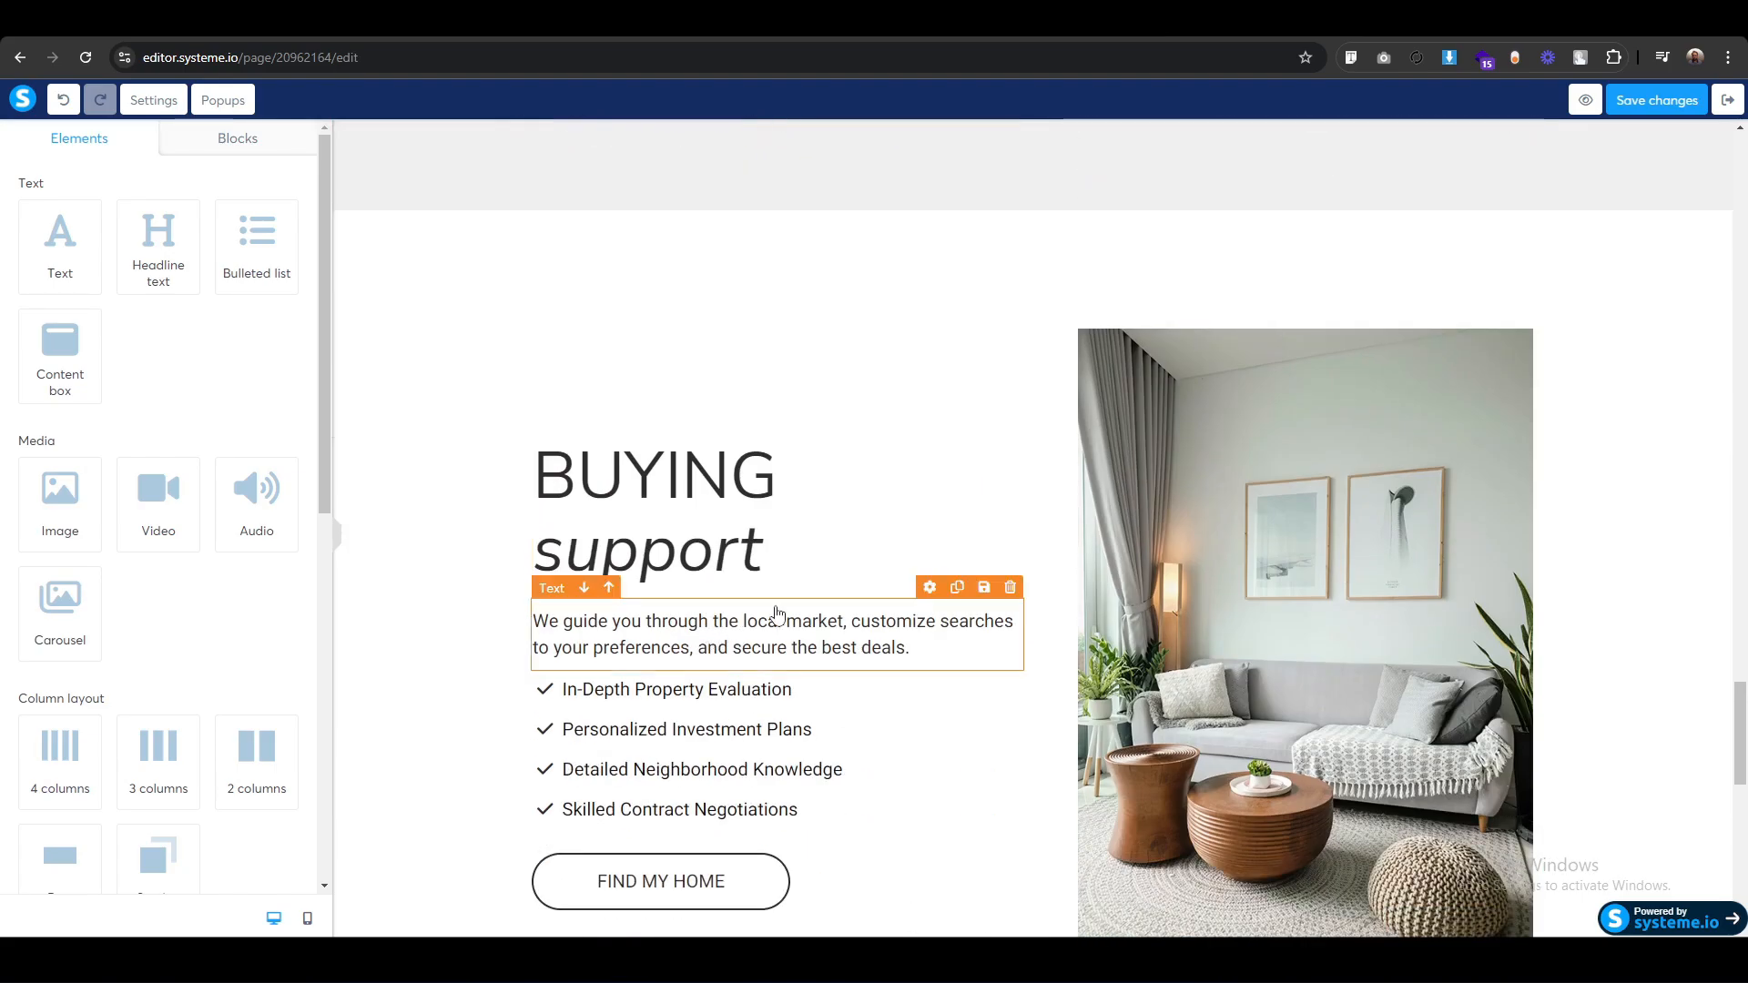
Move the living room image of the white section into the left column, above the headline.
left_click(1144, 359)
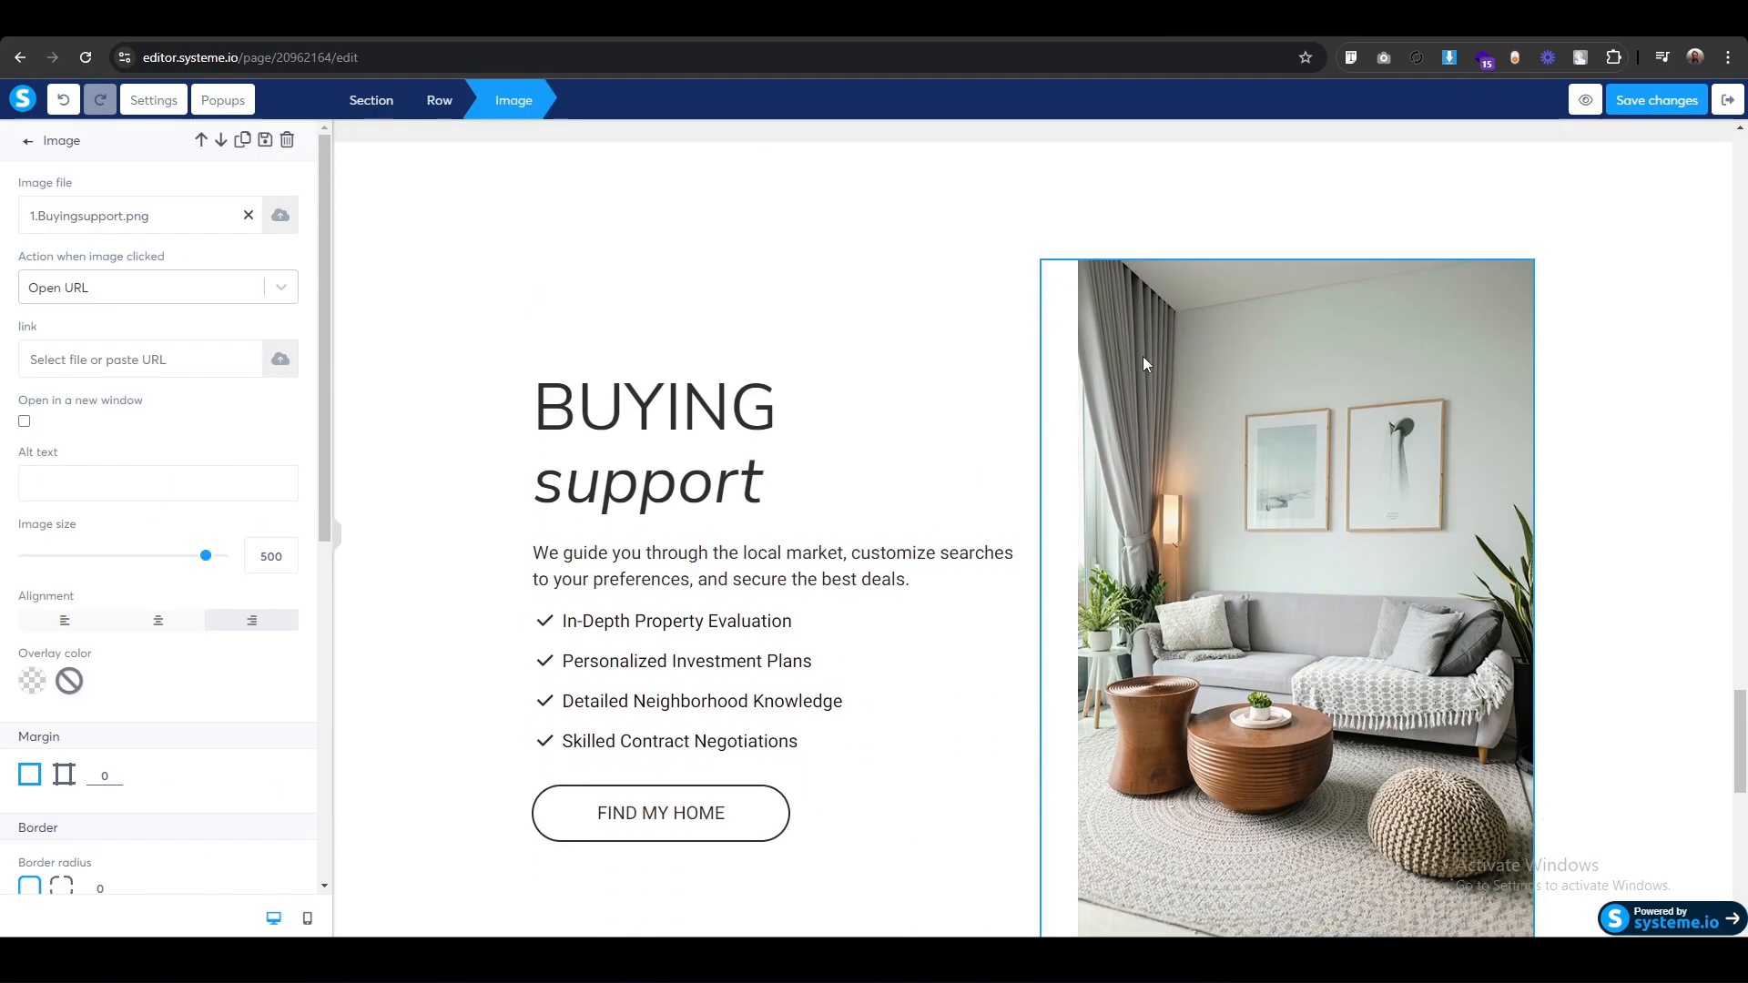
left_click(533, 310)
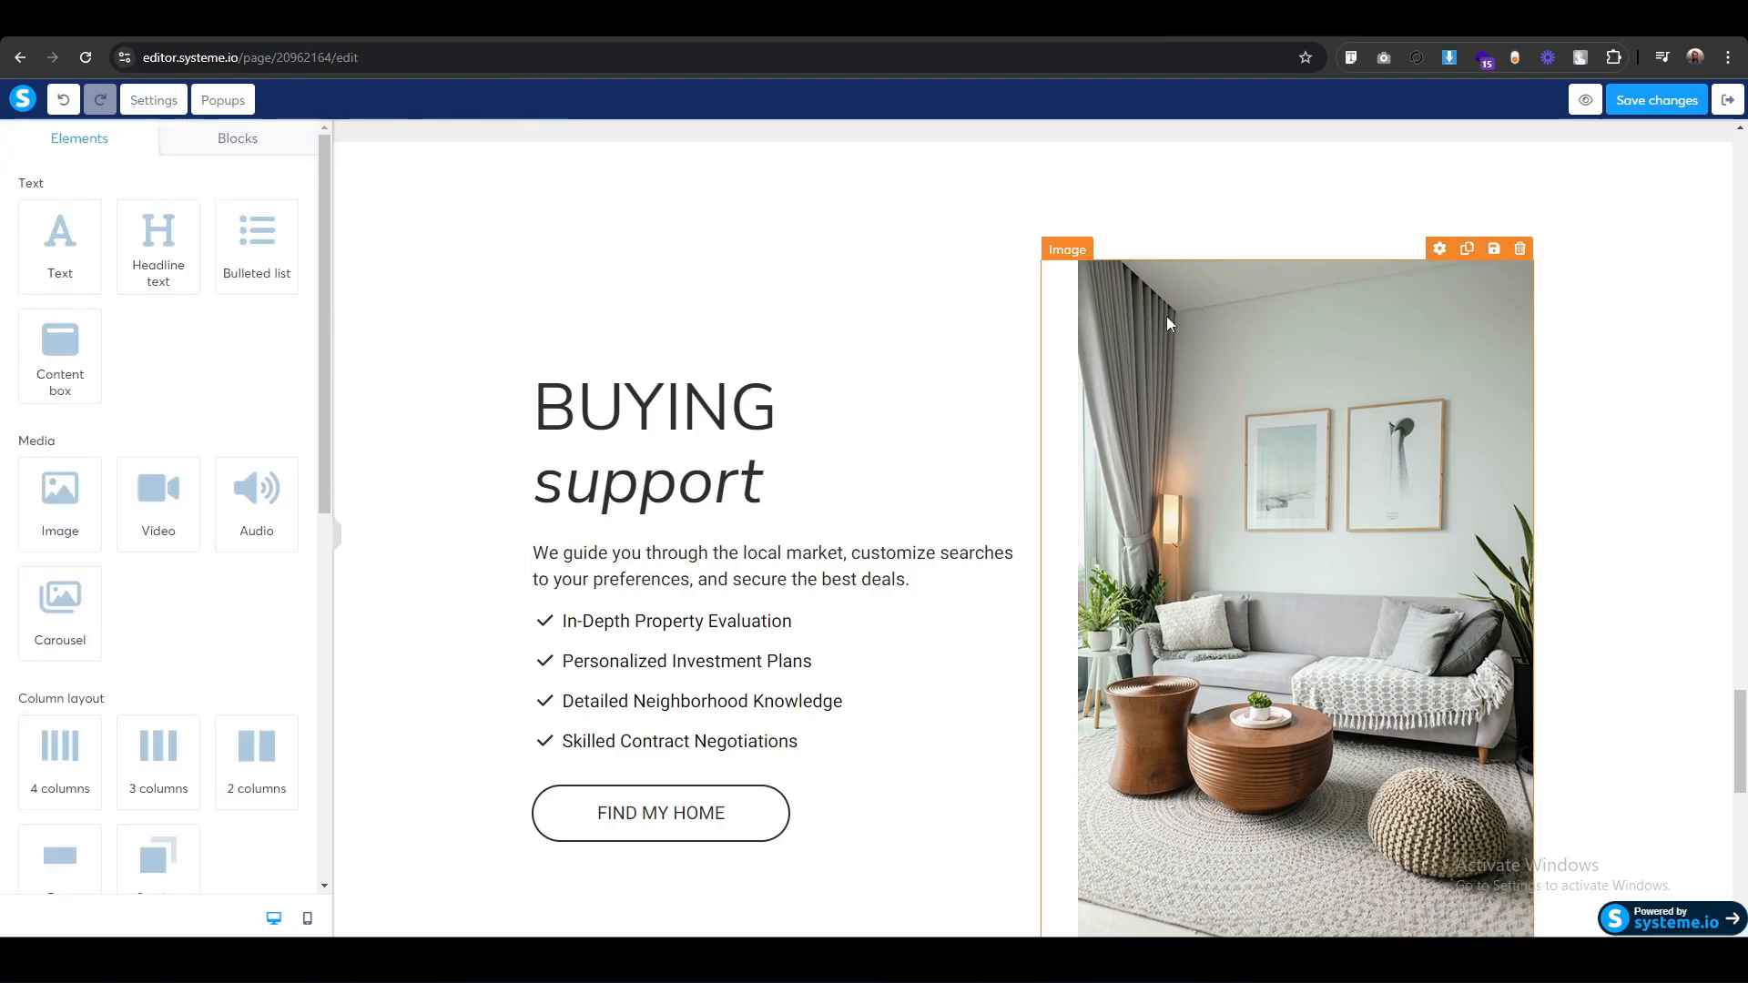
left_click_drag(1068, 251, 701, 626)
Move the headline, paragraph, bulleted list and FIND MY HOME button of the white section into its empty right column.
scroll(492, 571, "down", 7)
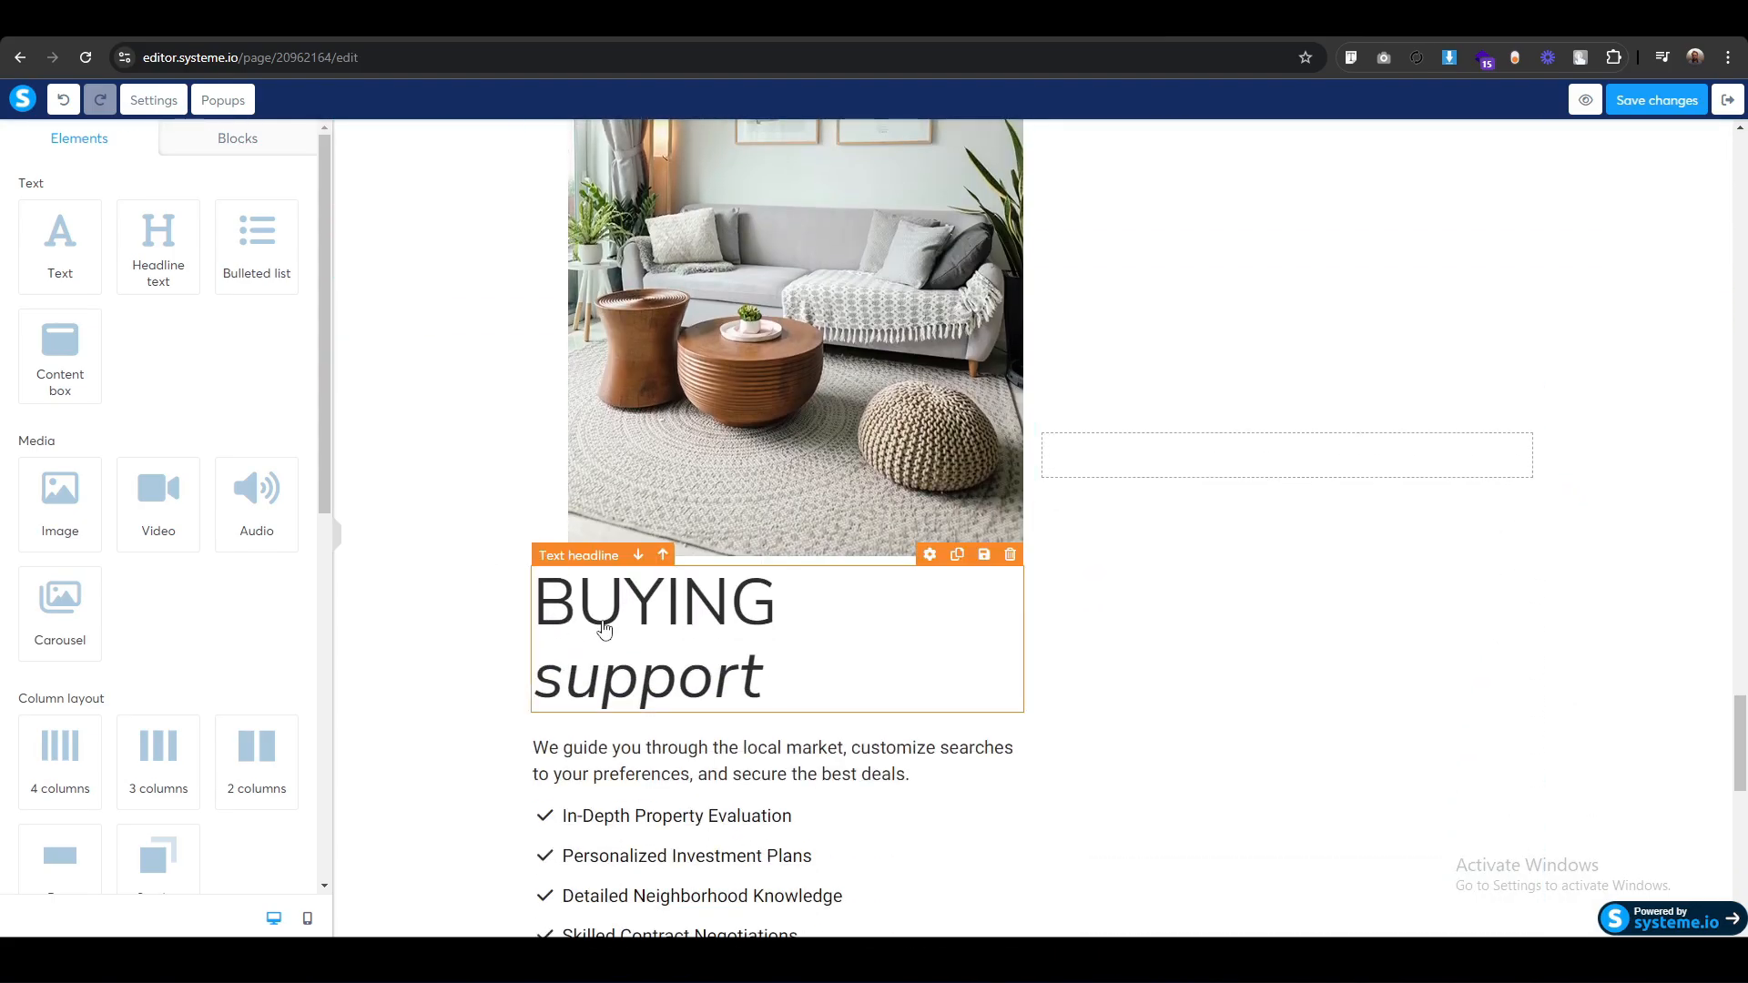
triple_click(563, 558)
left_click_drag(552, 584, 1267, 458)
left_click_drag(559, 589, 1183, 428)
left_click_drag(597, 574, 1271, 446)
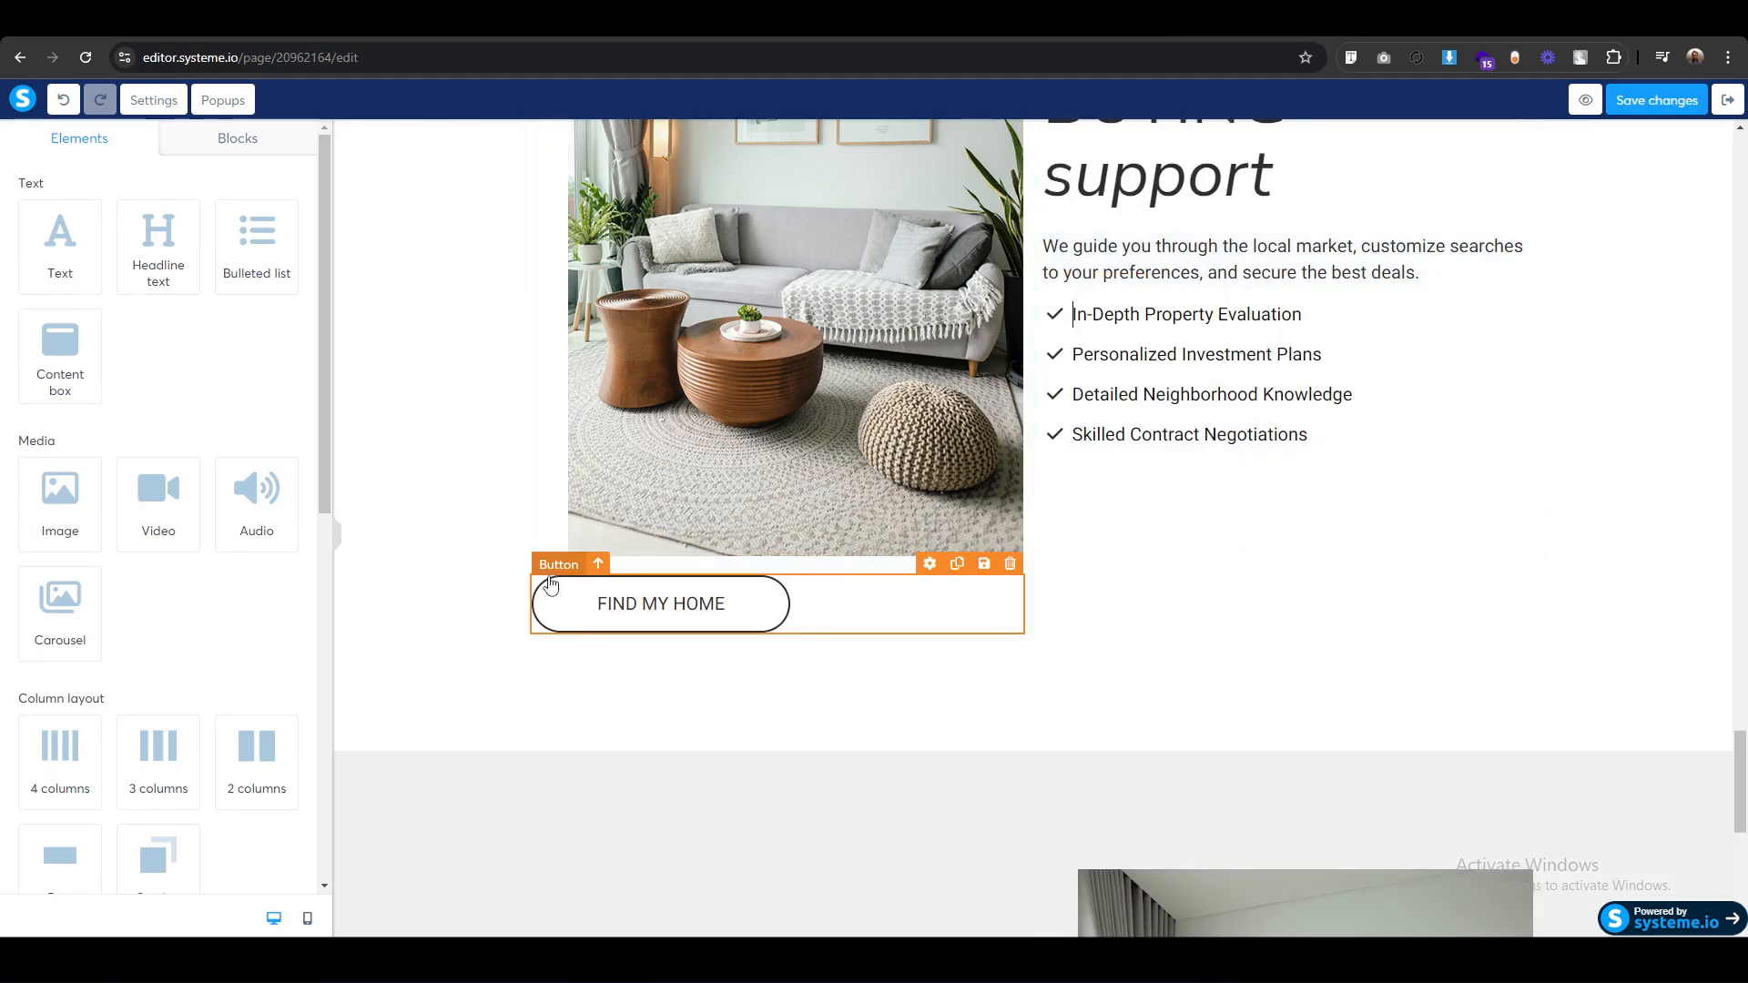
left_click_drag(550, 584, 1169, 633)
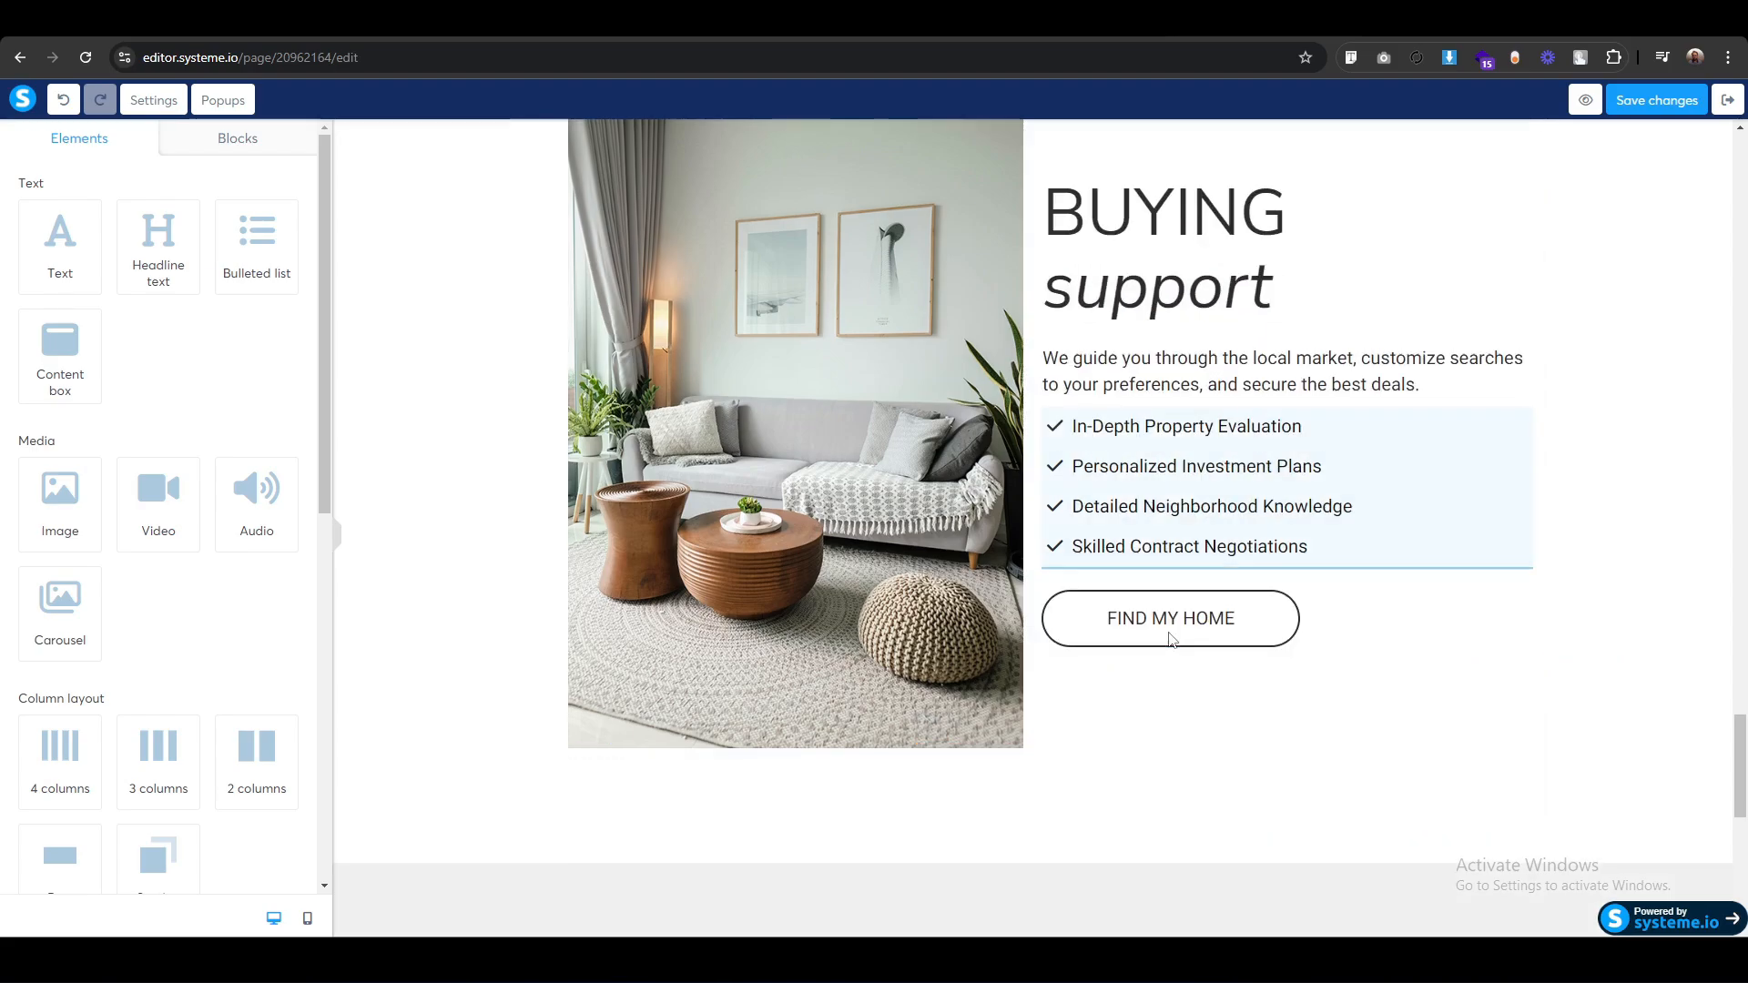
Align the white section's image to the left edge of its column.
left_click(422, 756)
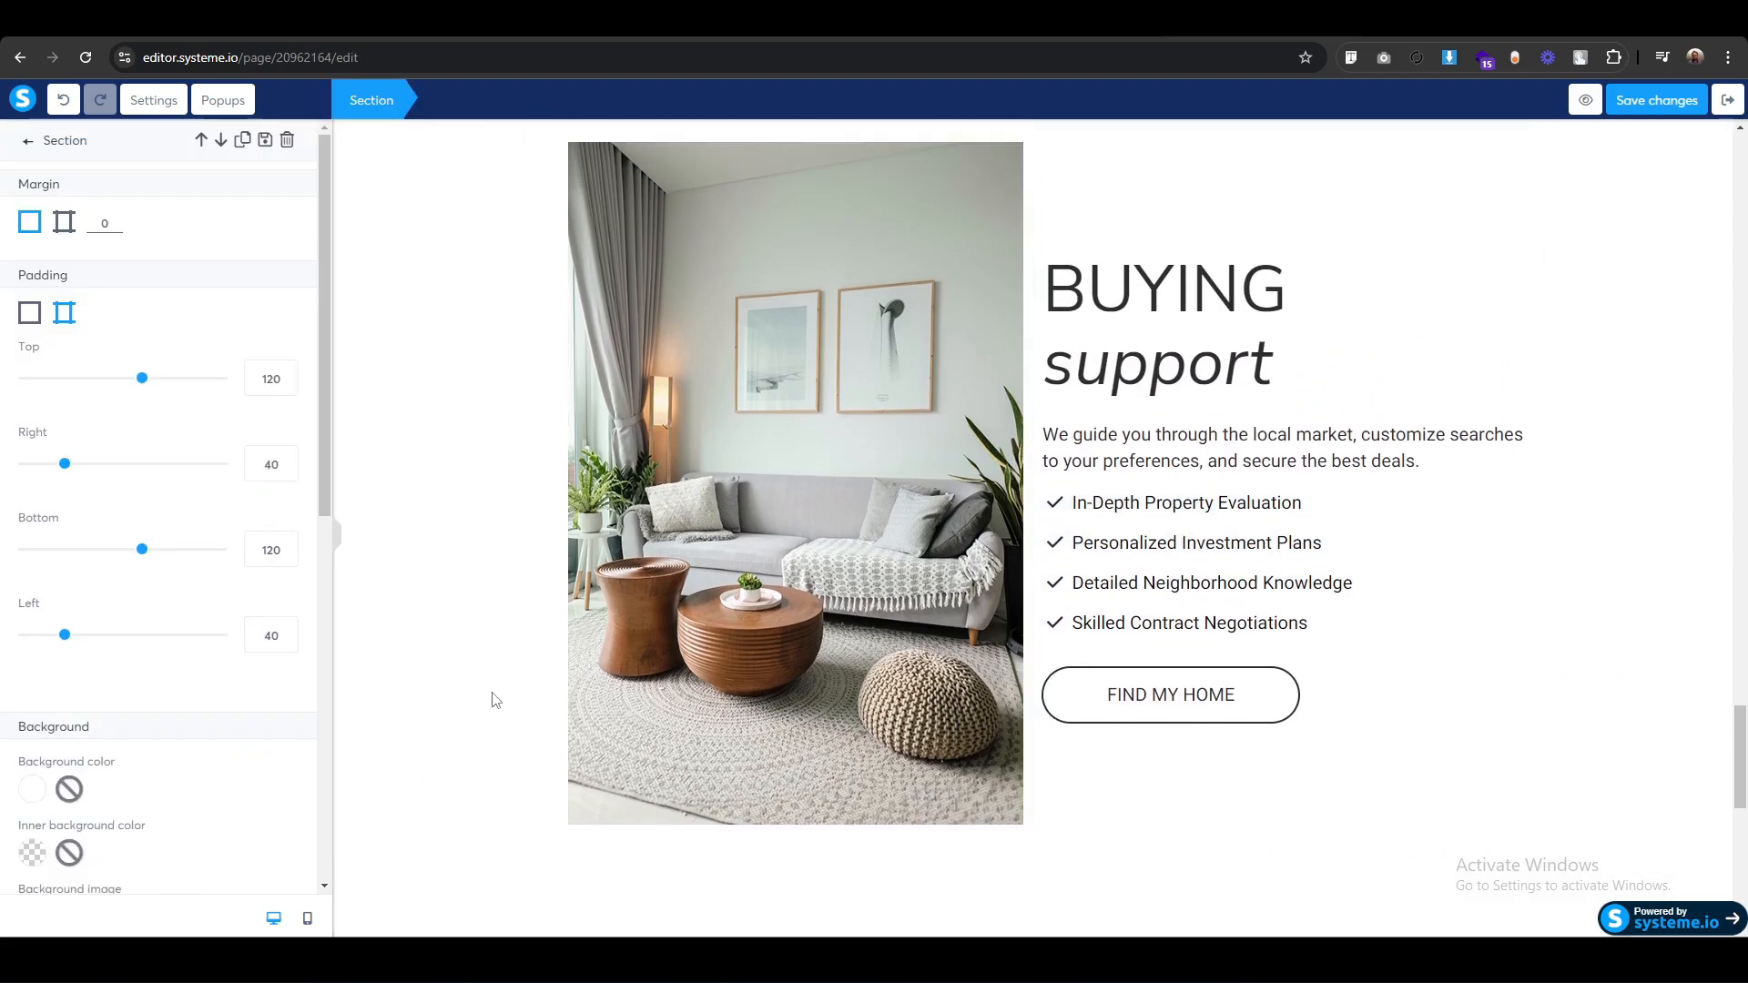
key("Escape")
scroll(460, 787, "up", 3)
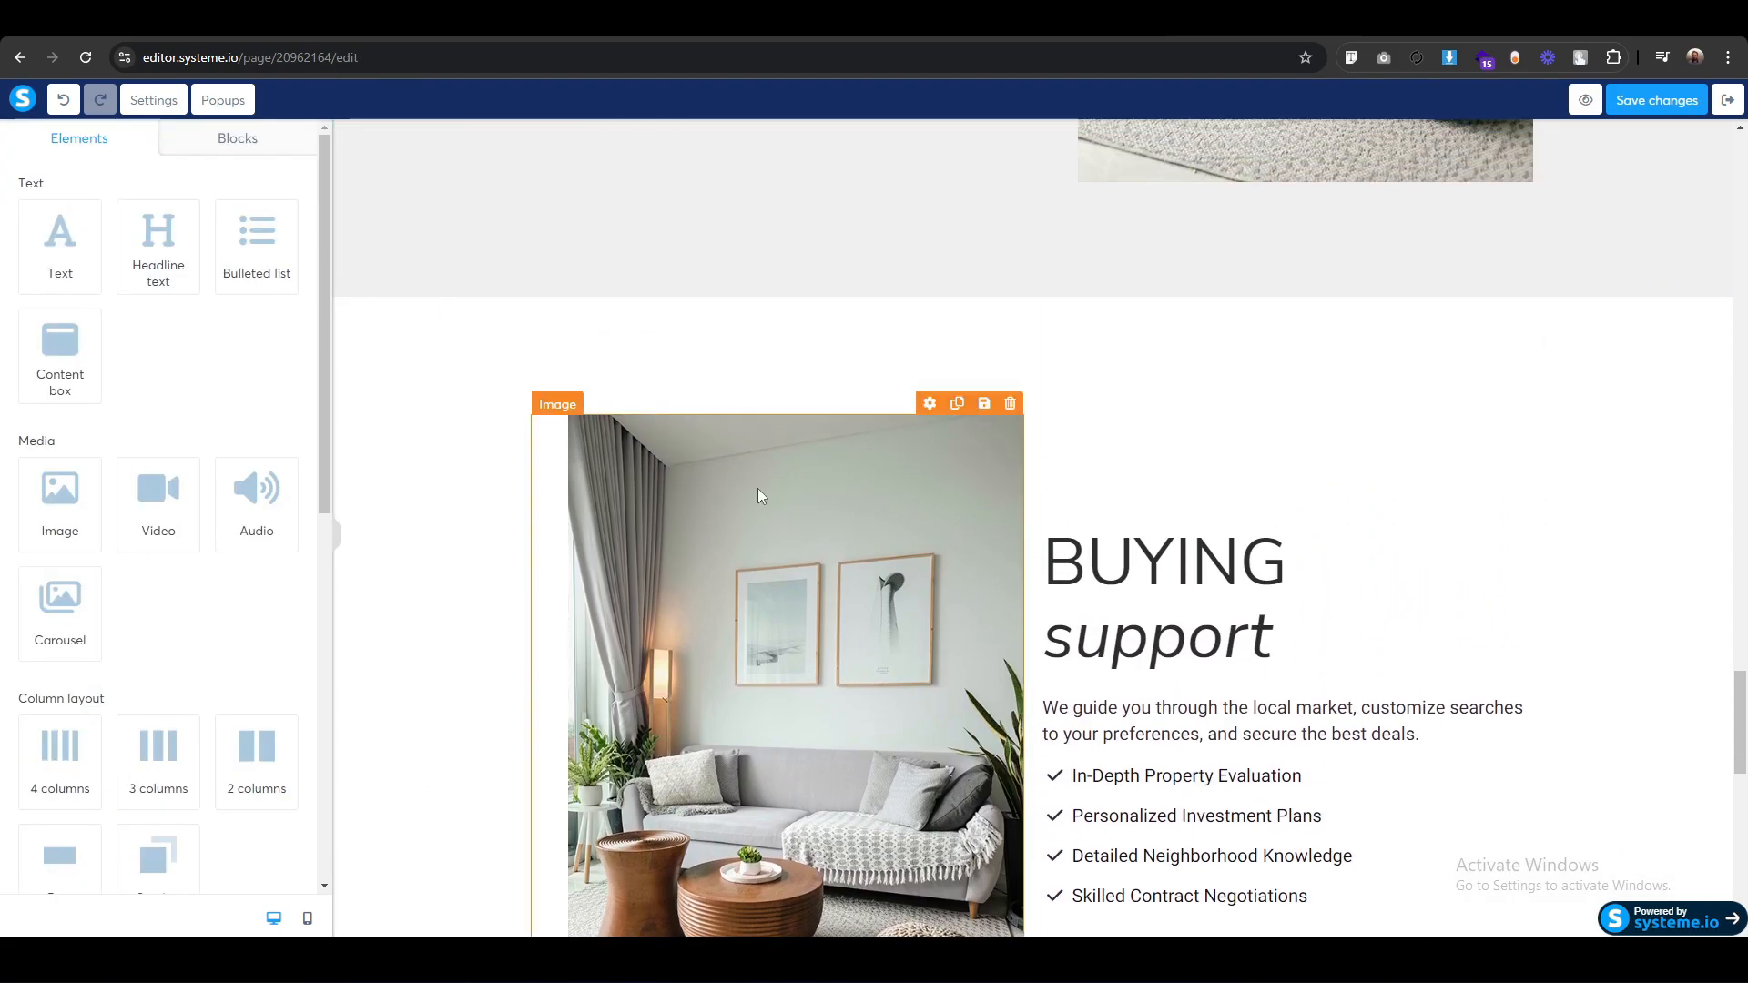
left_click(579, 421)
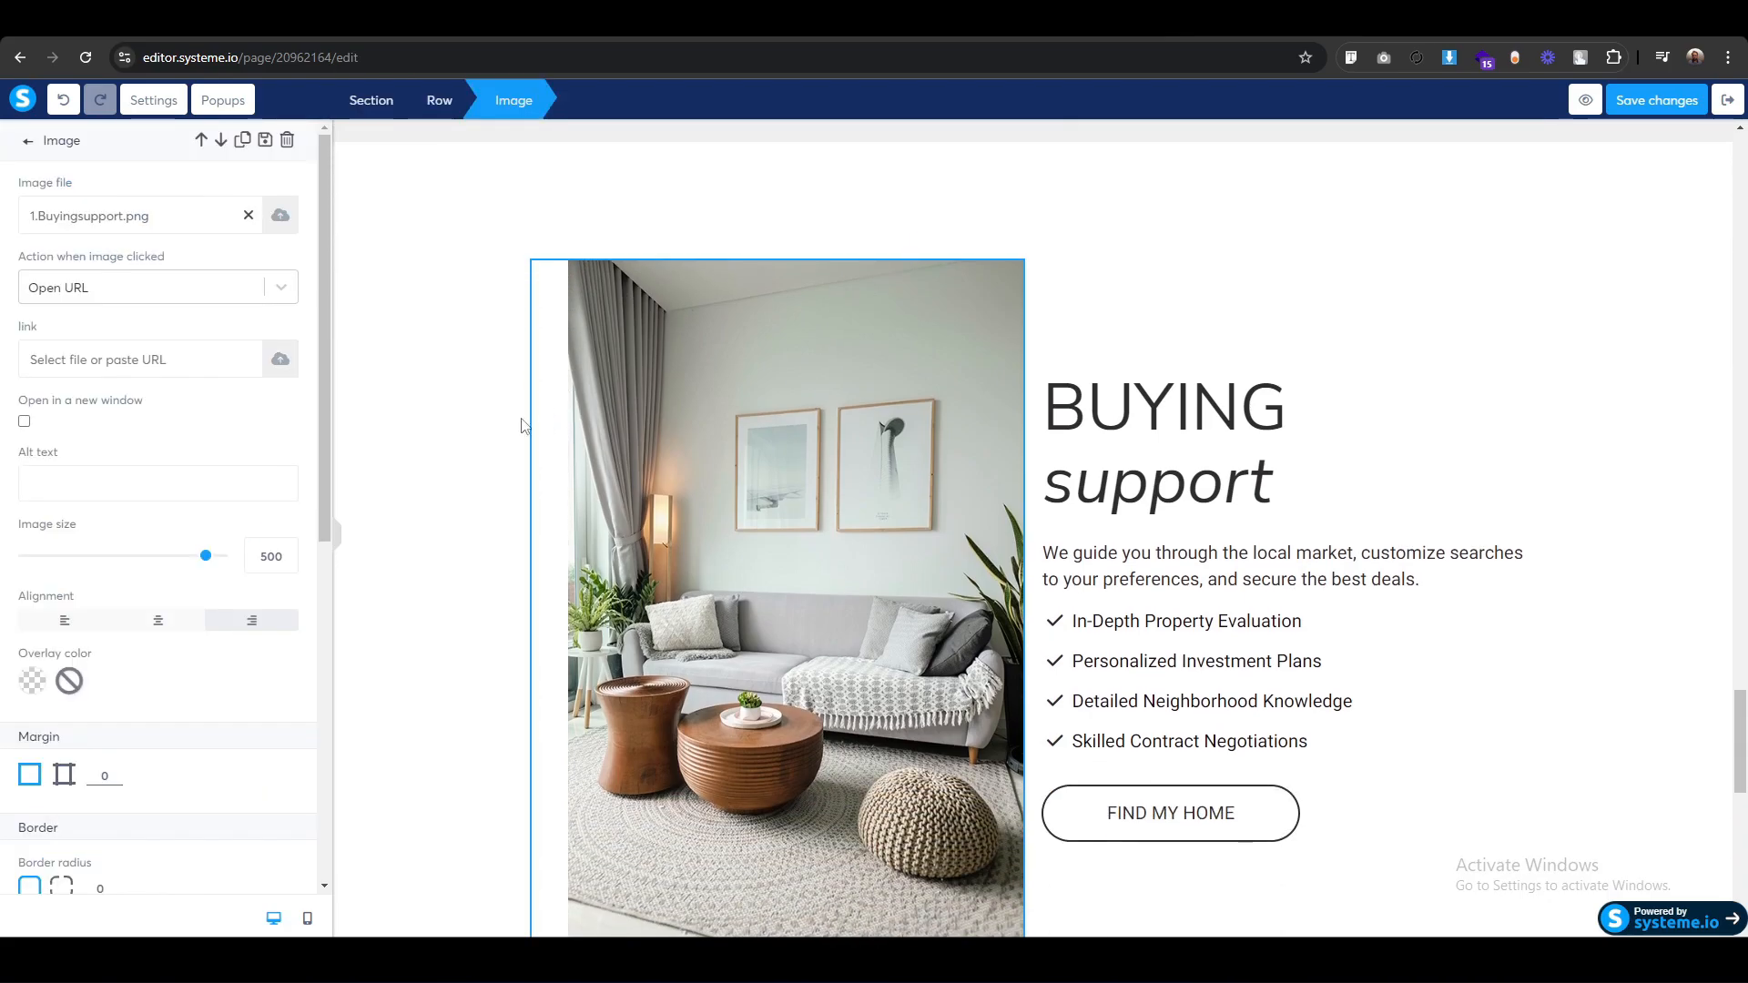
left_click(65, 622)
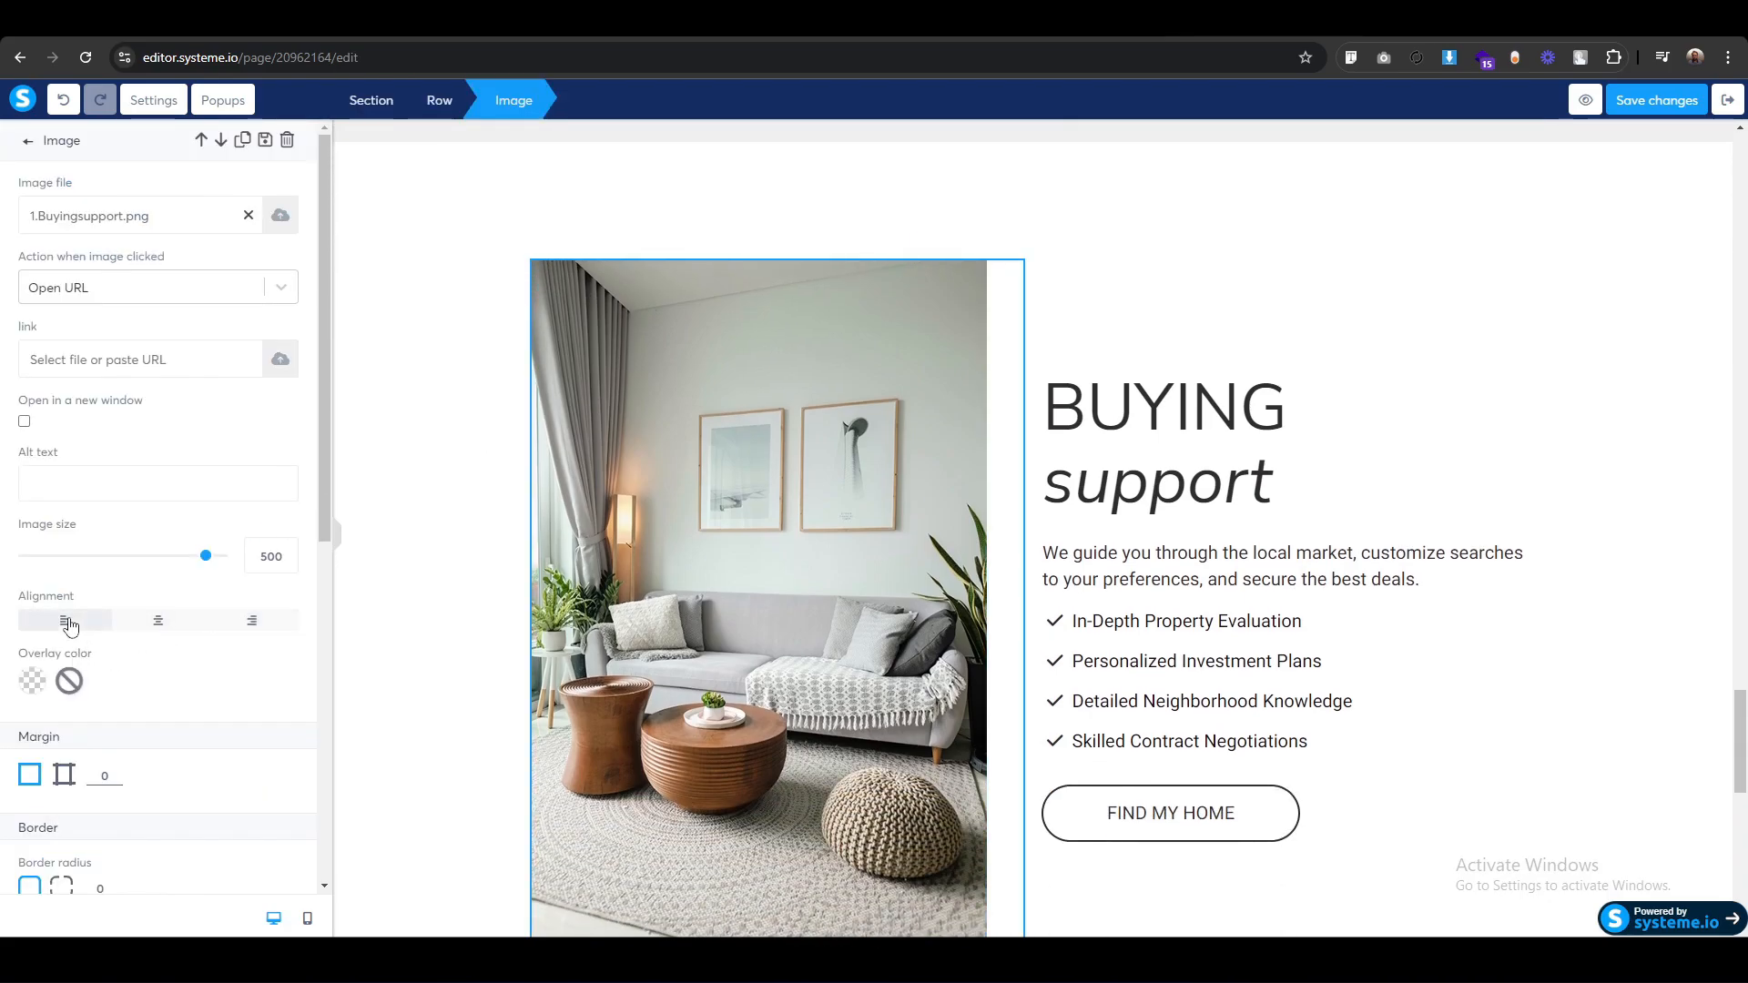
left_click(405, 617)
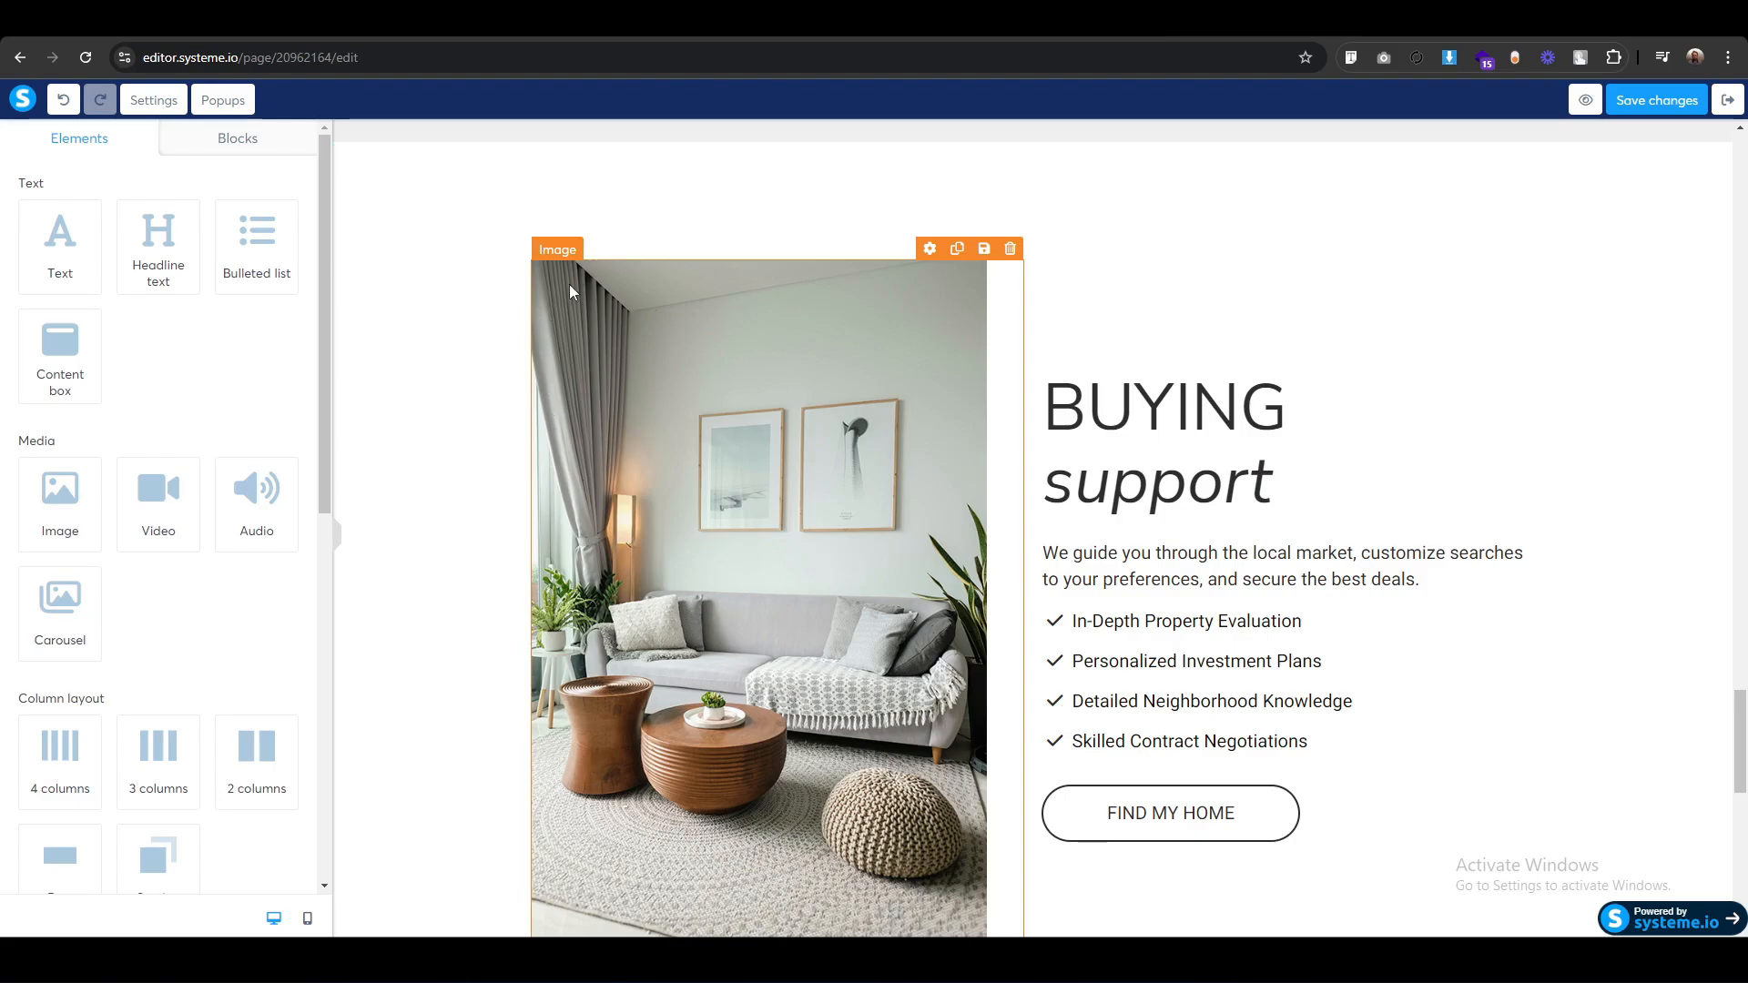
Replace the white section's image with "2. Selling support.png" and set its image size to 500.
left_click(564, 253)
left_click(283, 219)
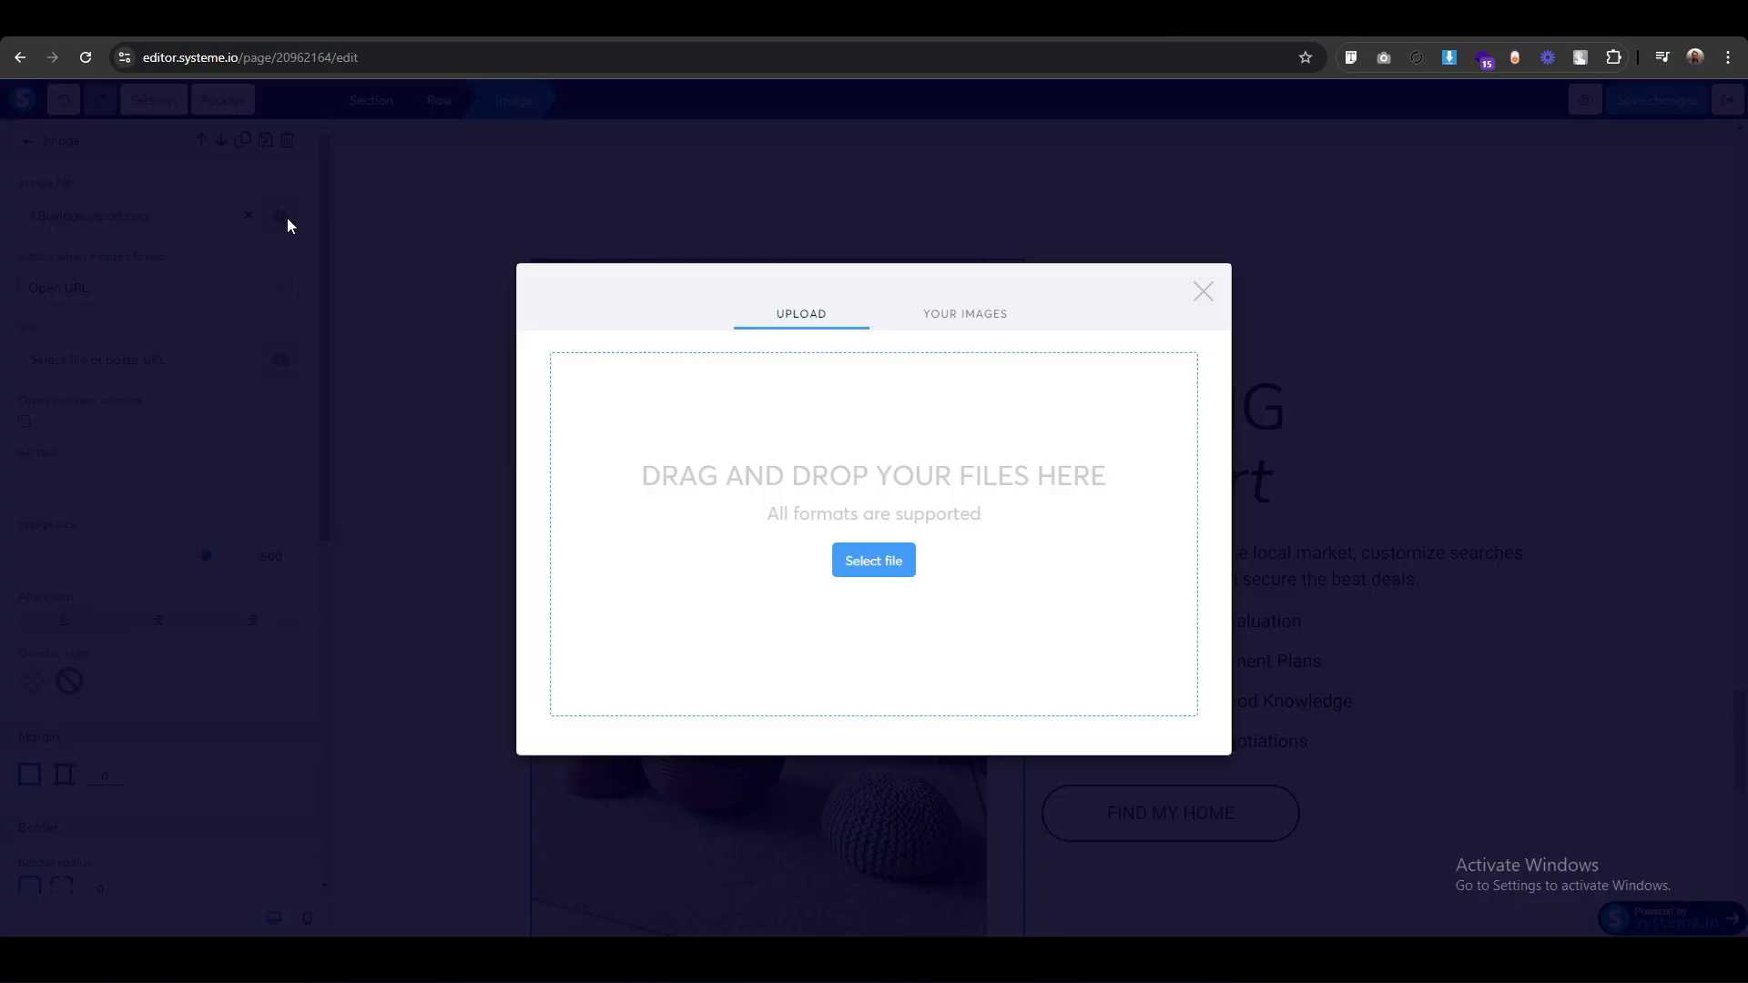
left_click(874, 561)
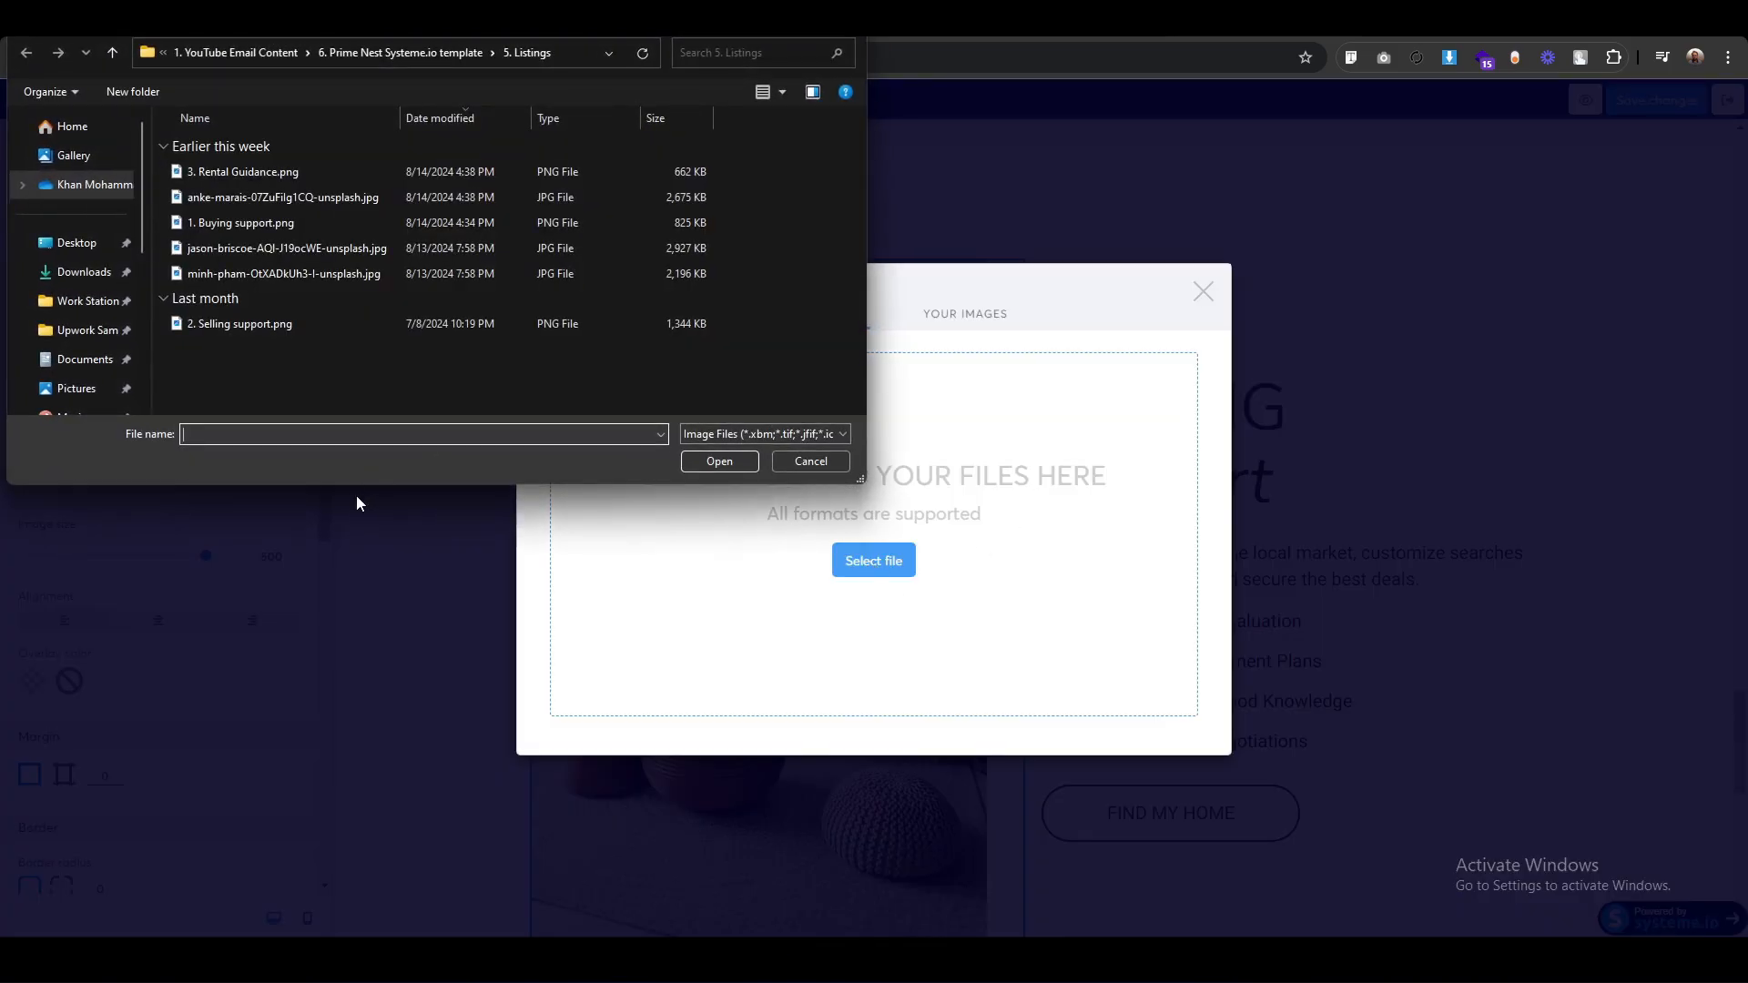
left_click(230, 324)
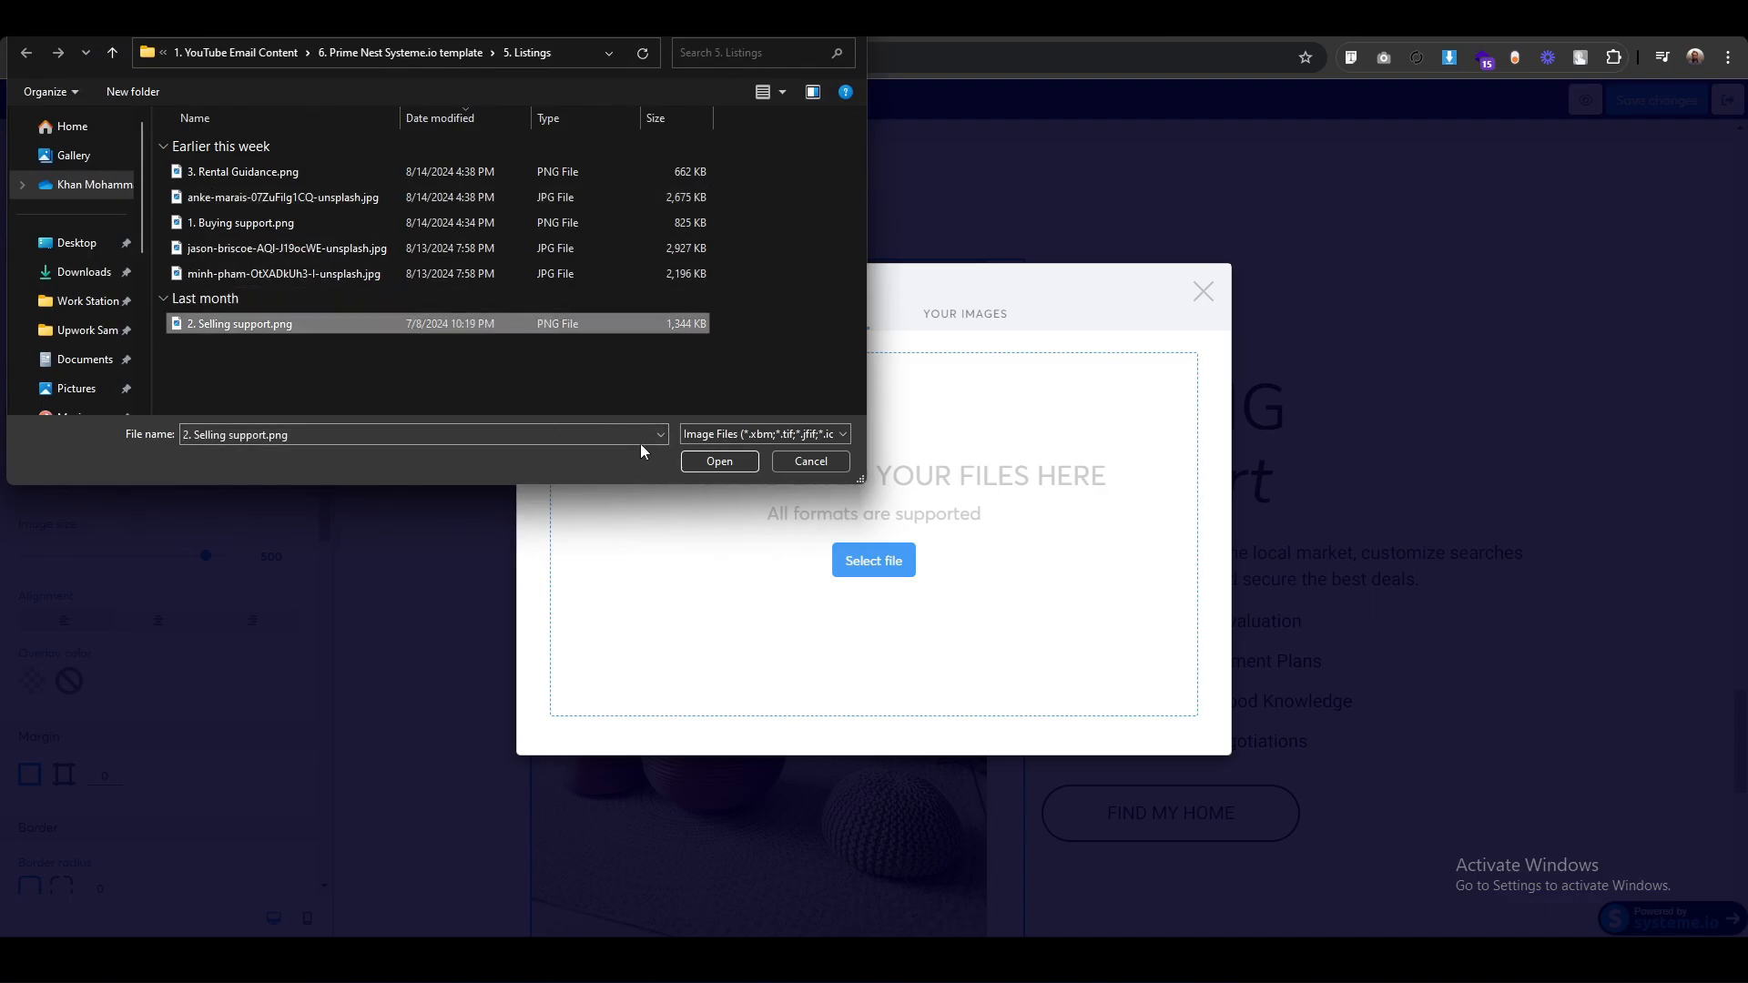
left_click(719, 461)
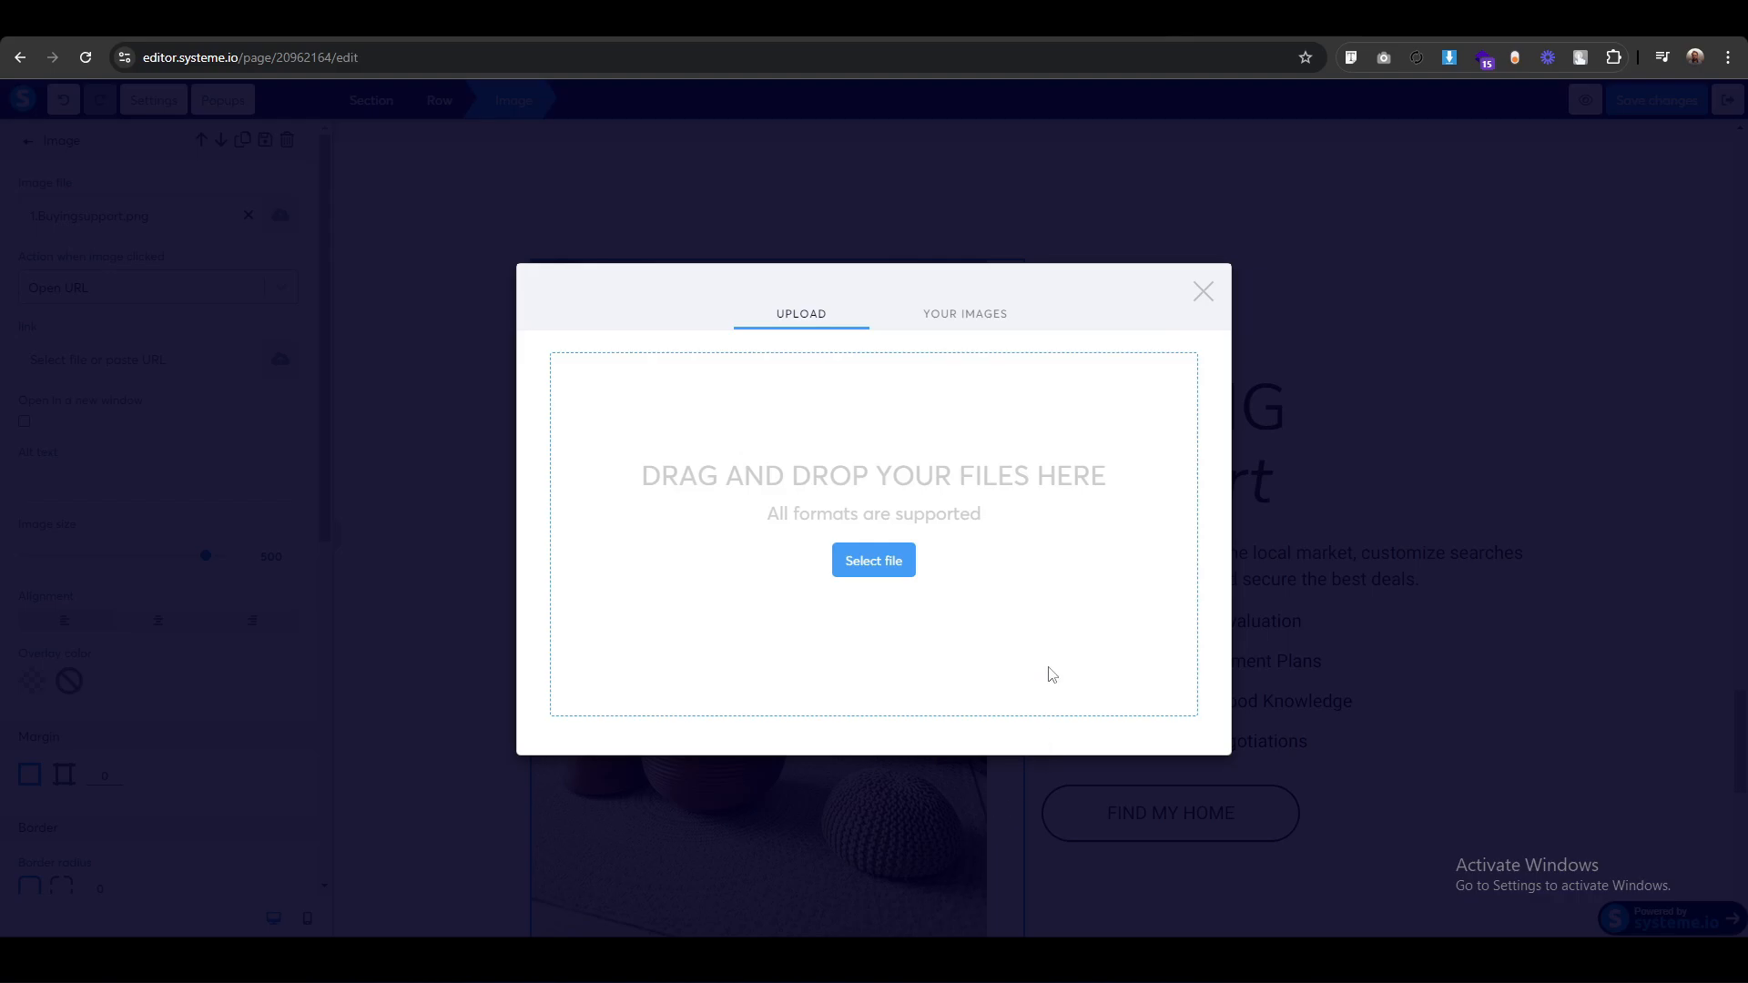
left_click(1165, 781)
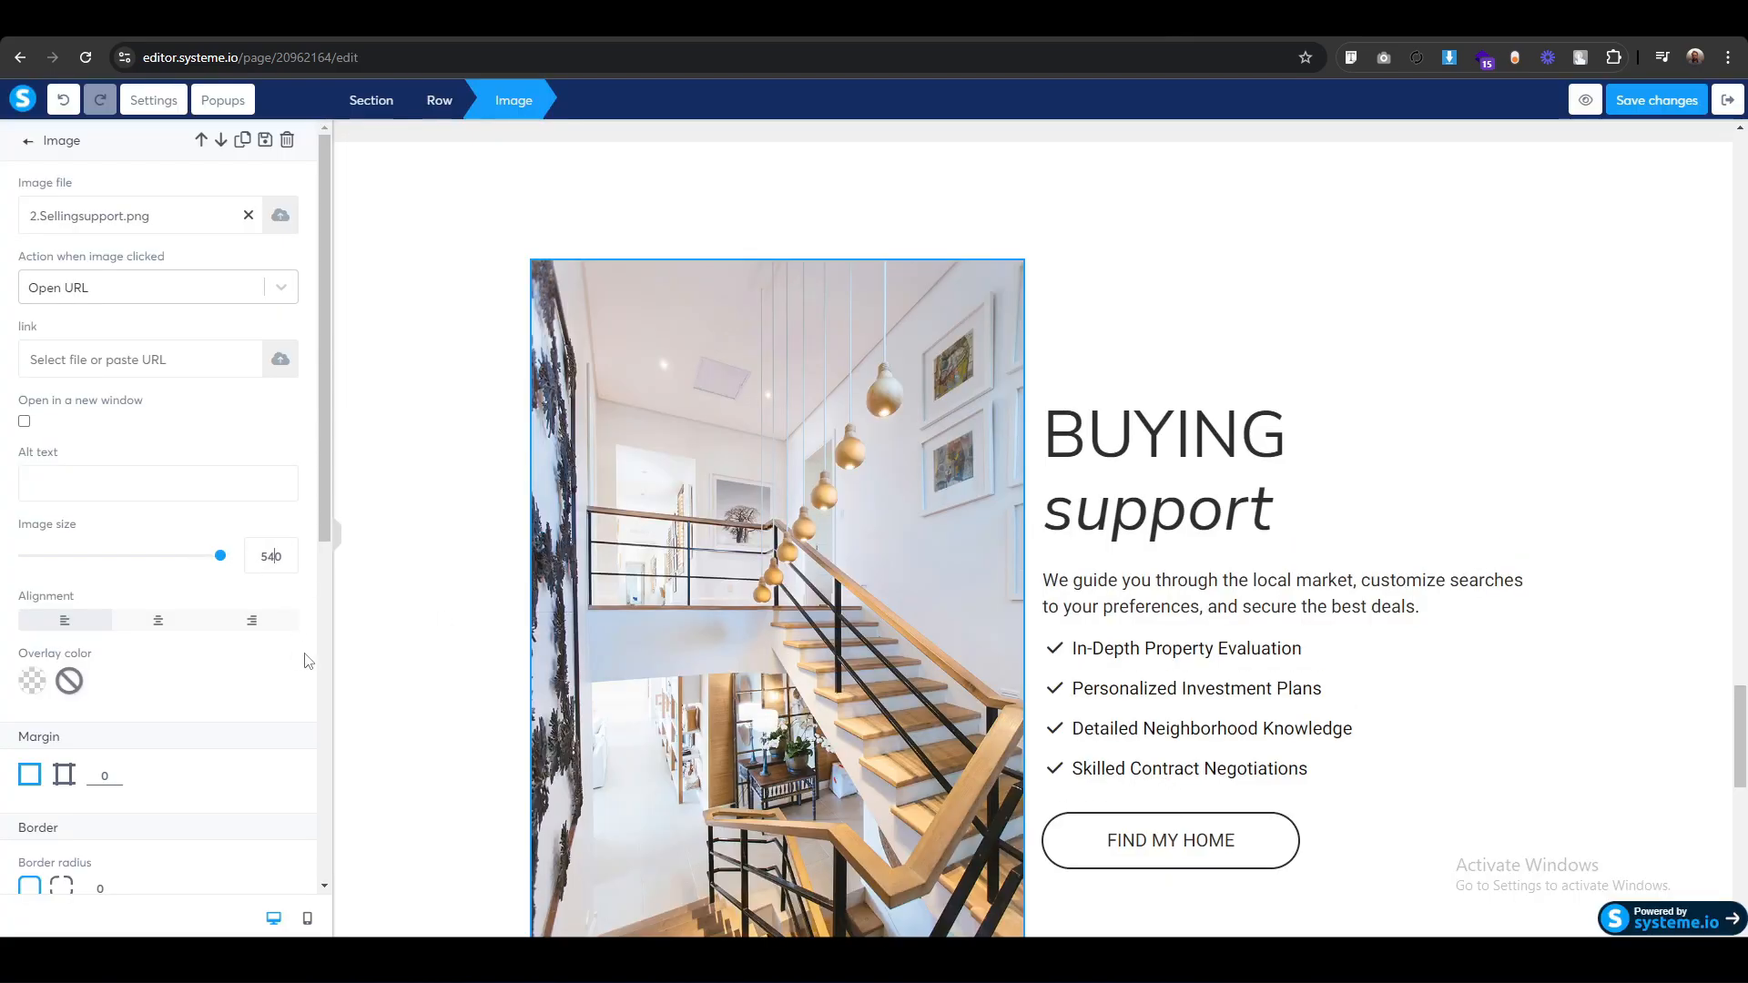
type("0")
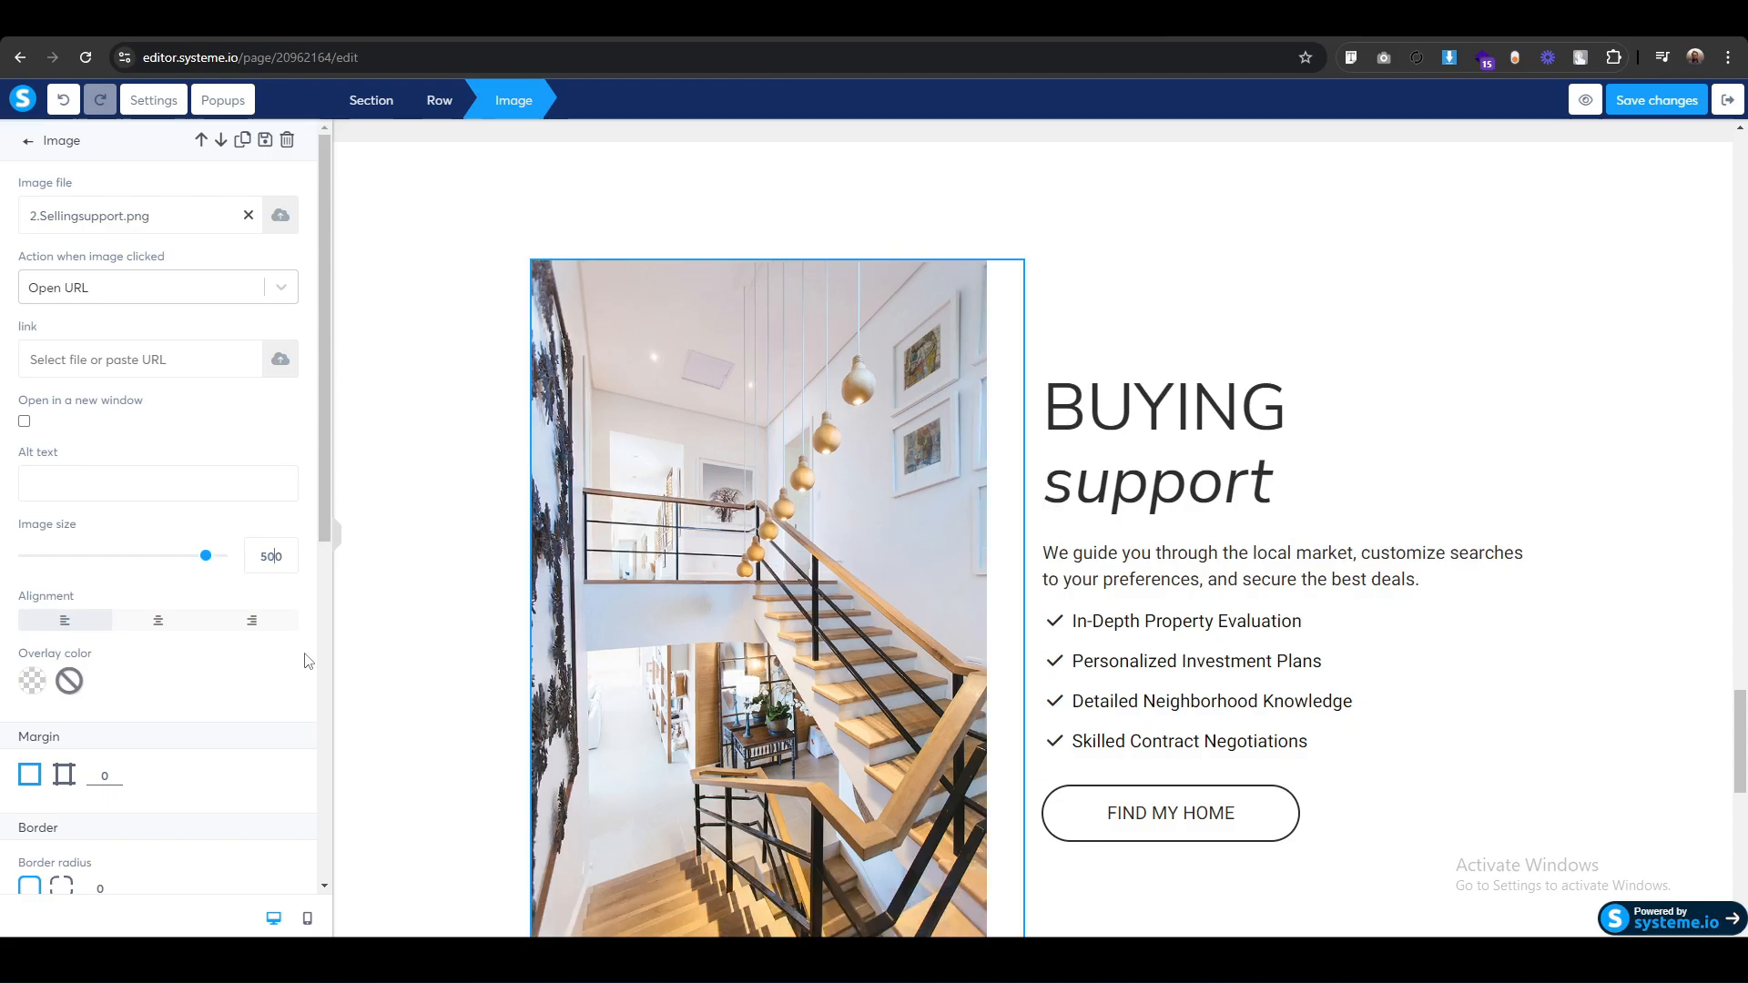
left_click(419, 637)
Copy the "SELLING support" headline text from the reference page's editor in the desktop view.
scroll(713, 593, "down", 1)
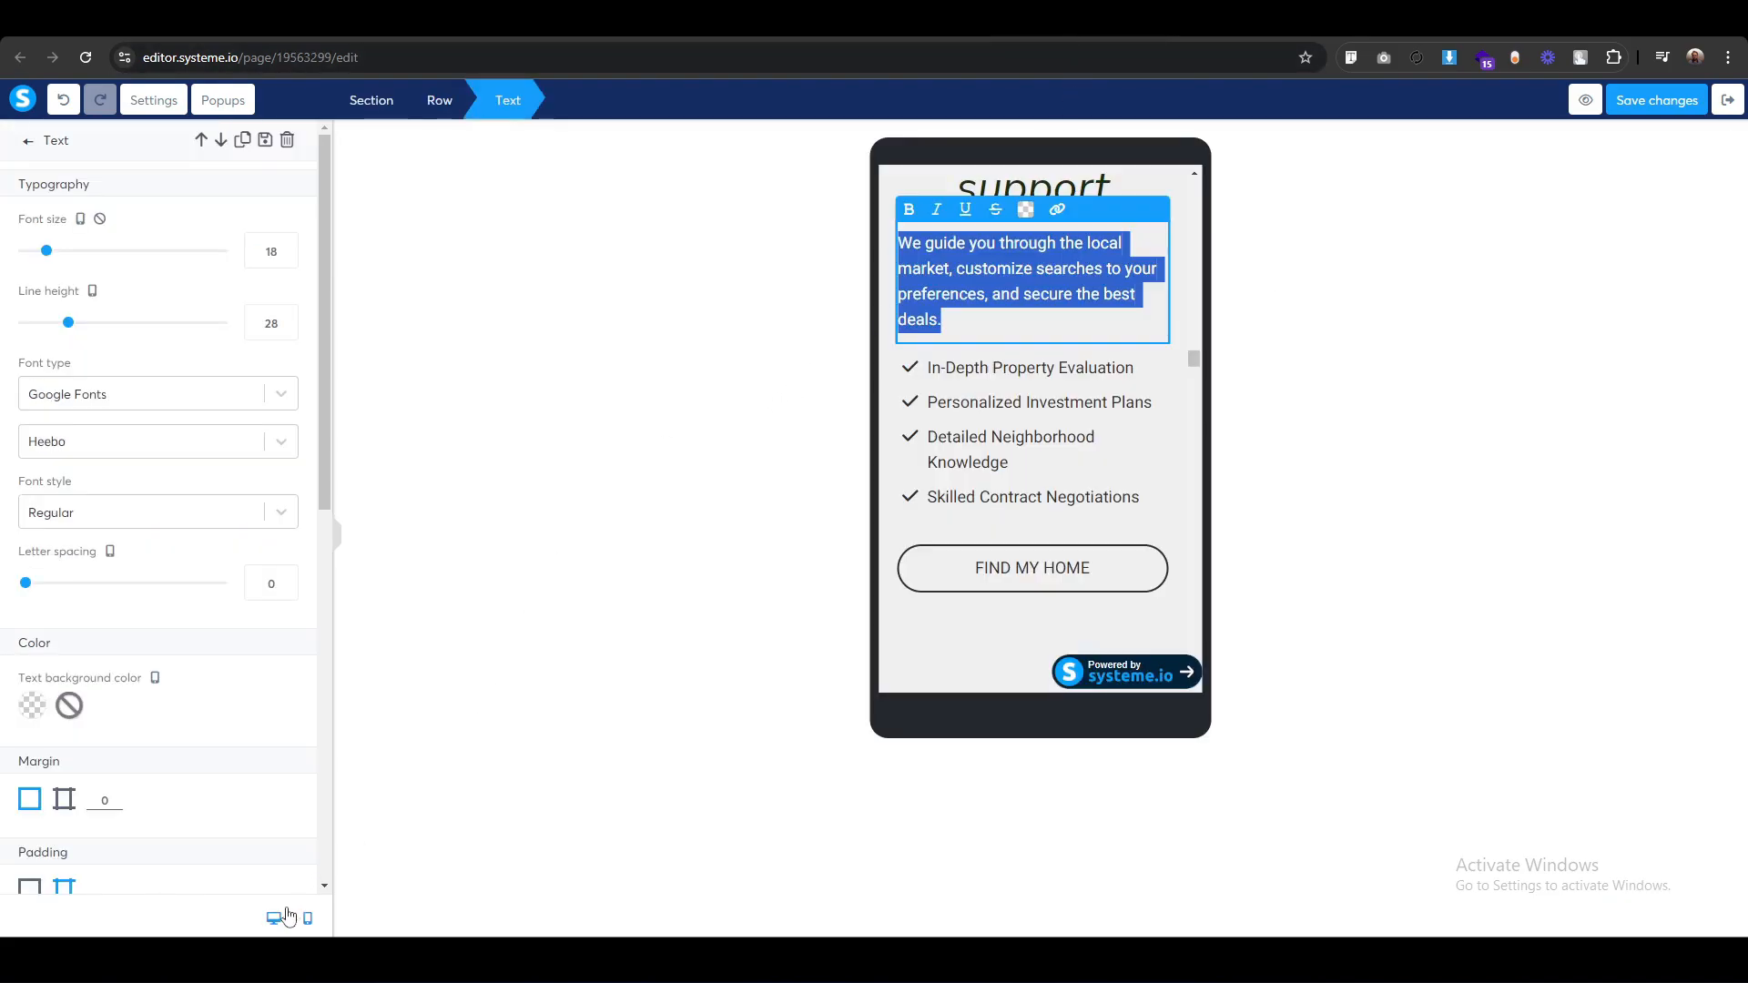
left_click(274, 918)
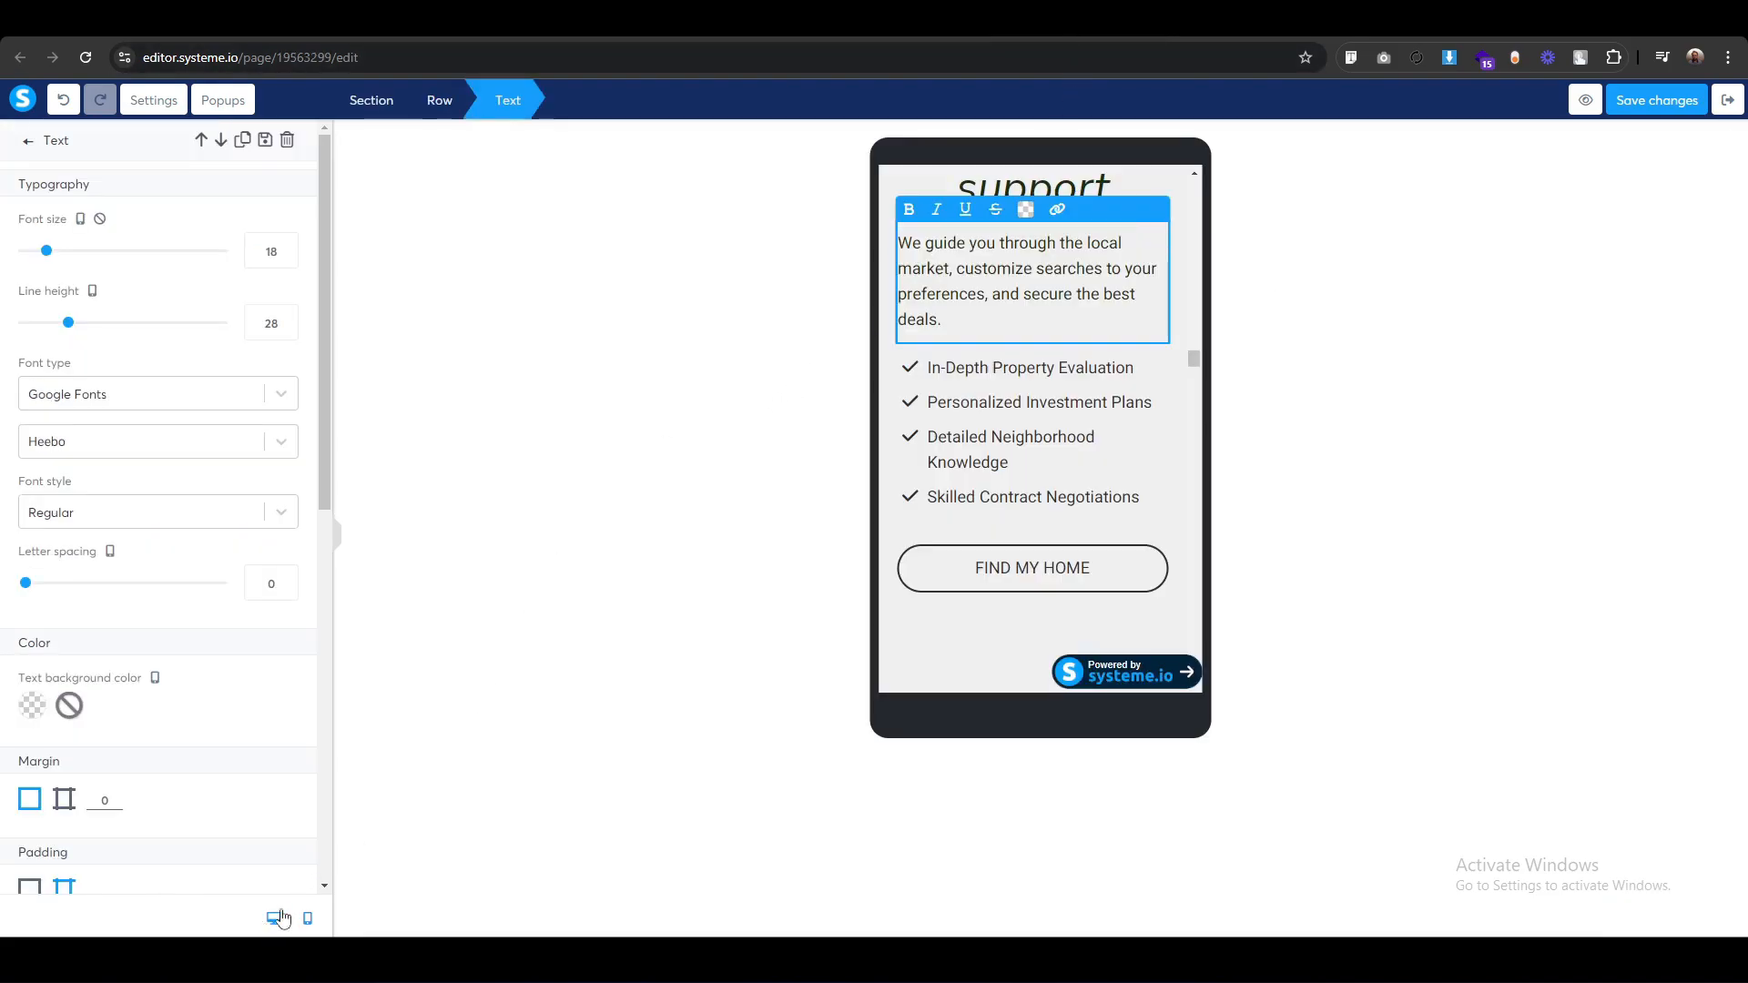
scroll(443, 625, "down", 9)
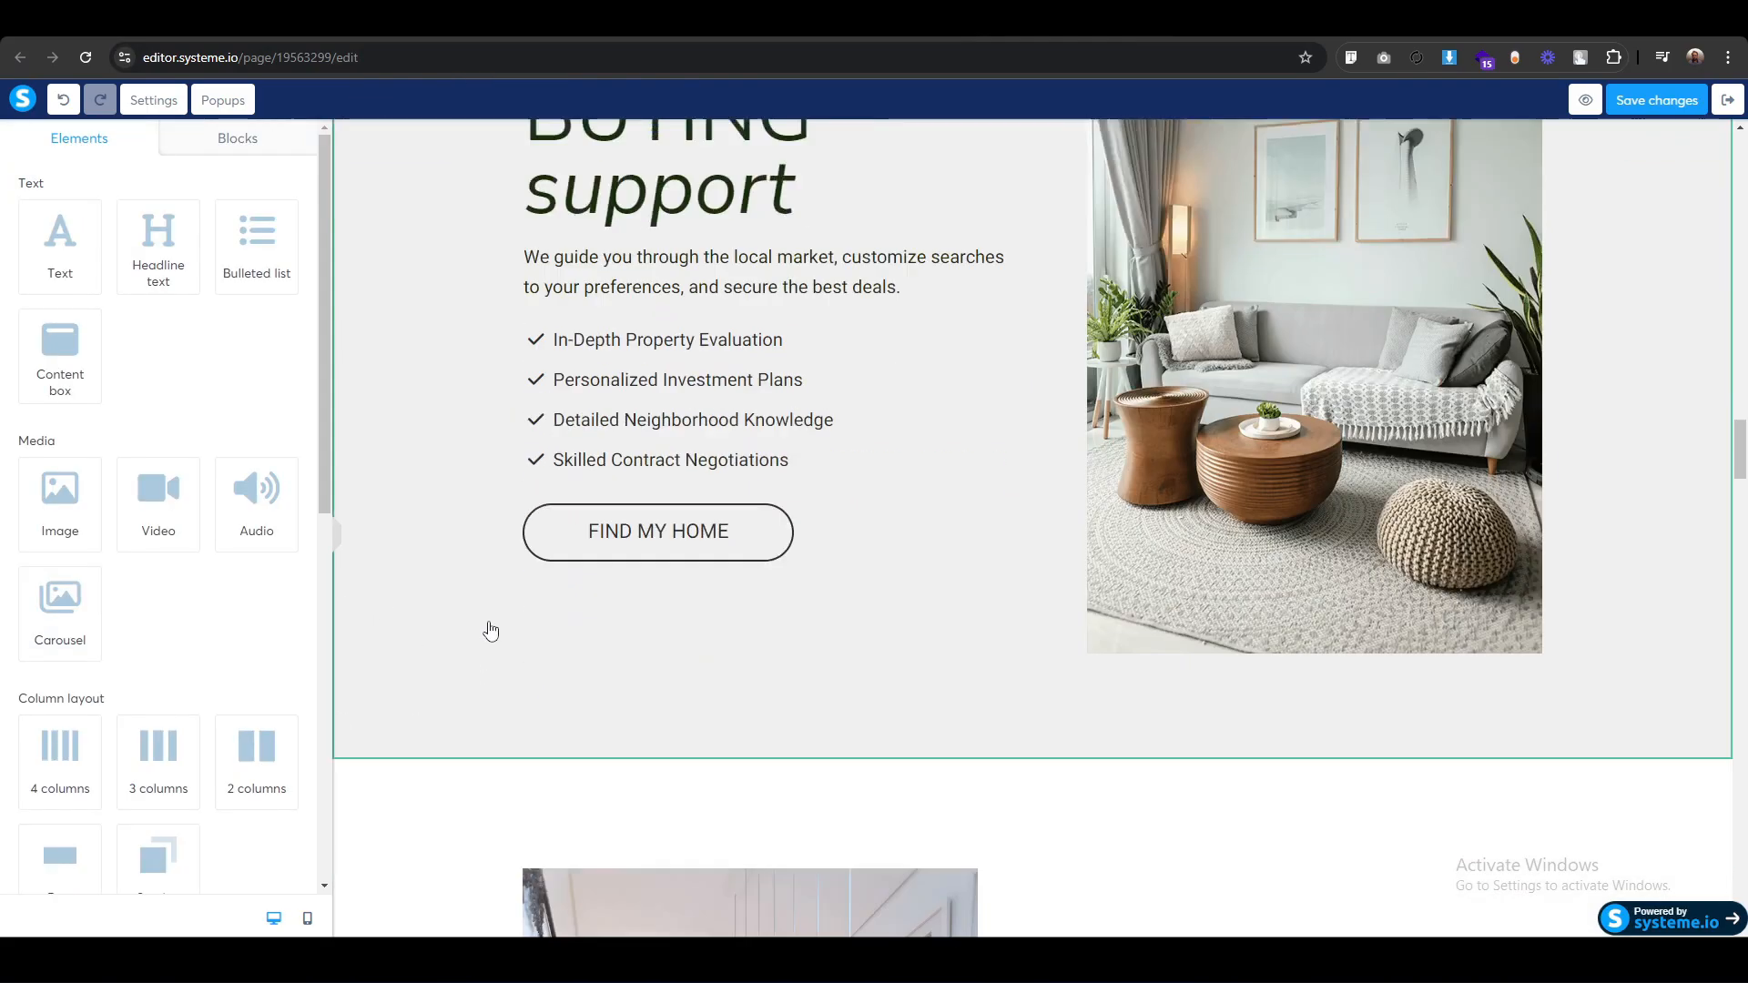
triple_click(1188, 518)
key("ctrl+c")
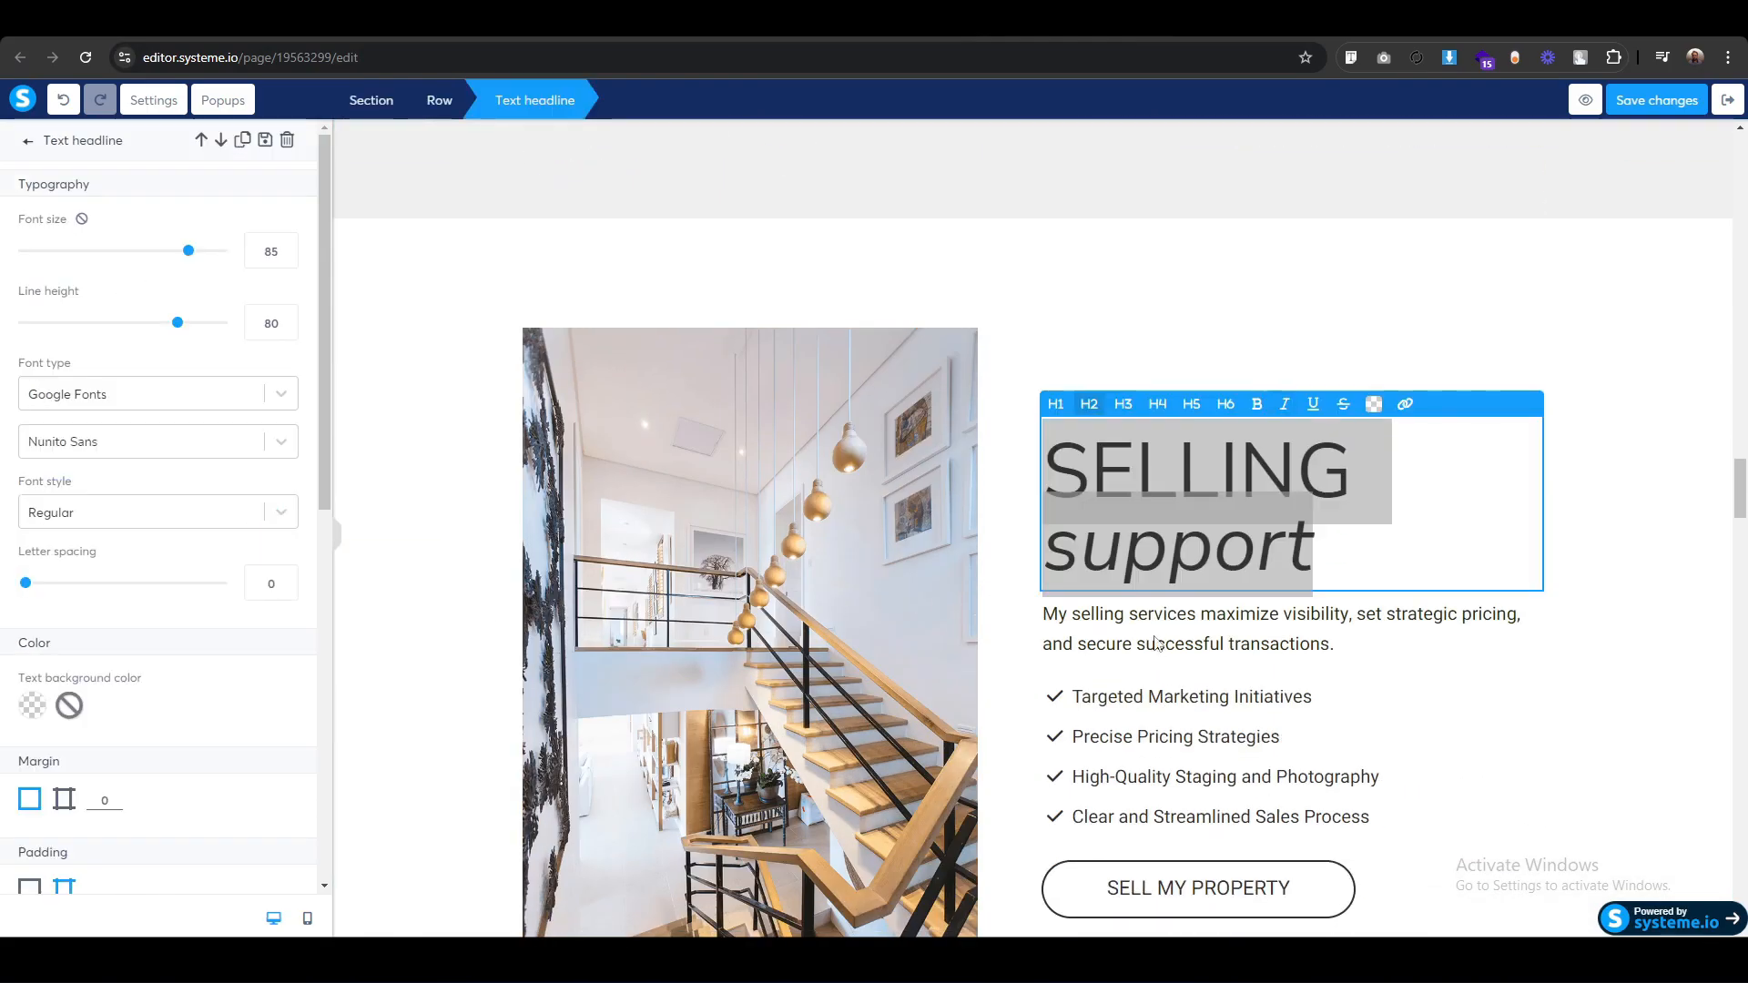
Copy the paragraph and the four-item bulleted list of the SELLING support section on the reference page.
triple_click(1154, 630)
key("alt+Tab")
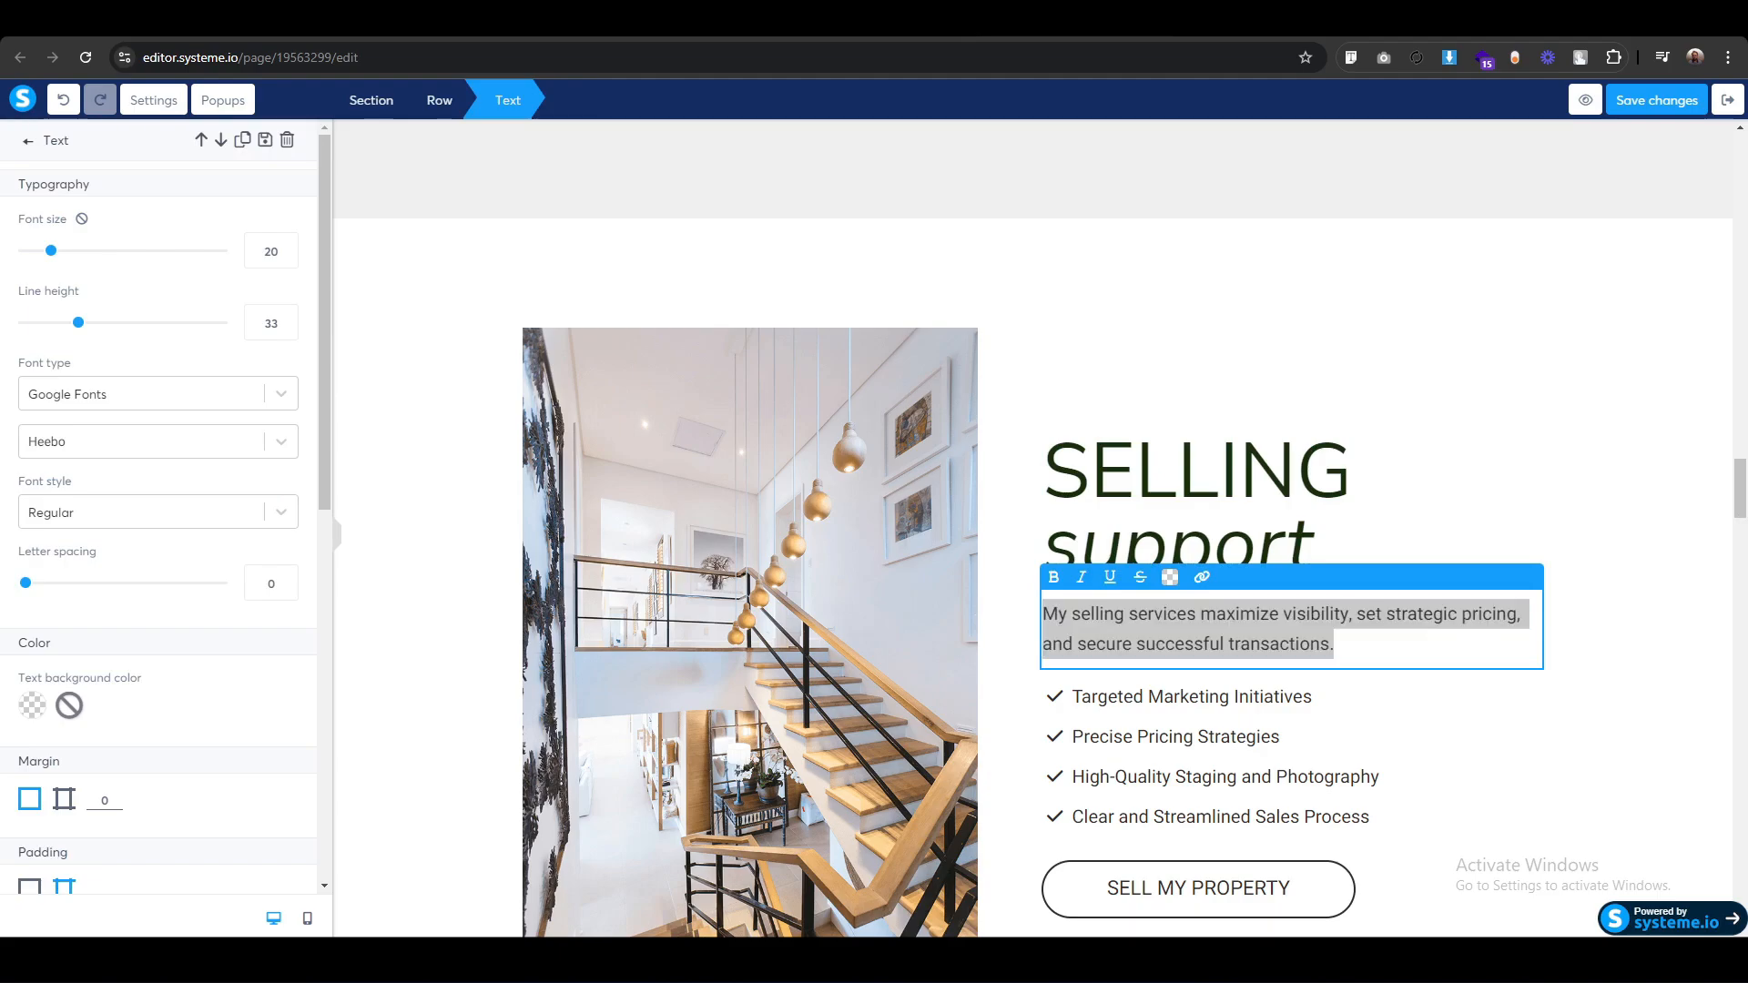
left_click(1246, 717)
left_click(1245, 714)
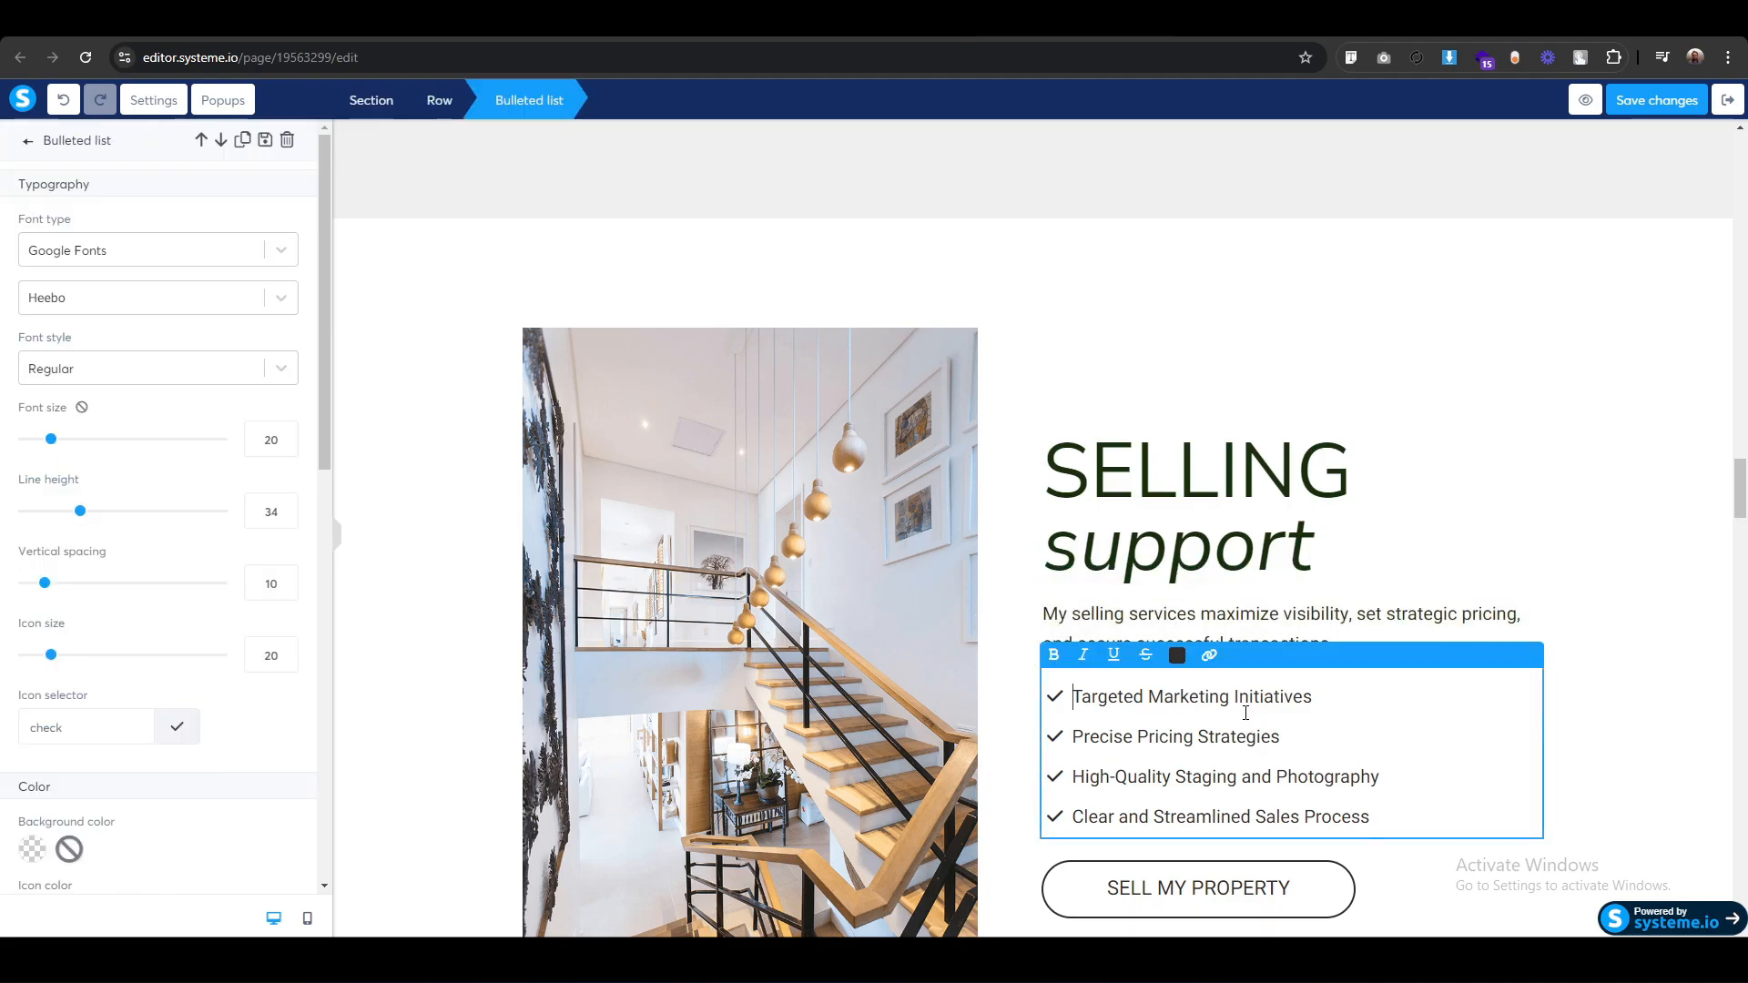
key("ctrl+a")
key("alt+Tab")
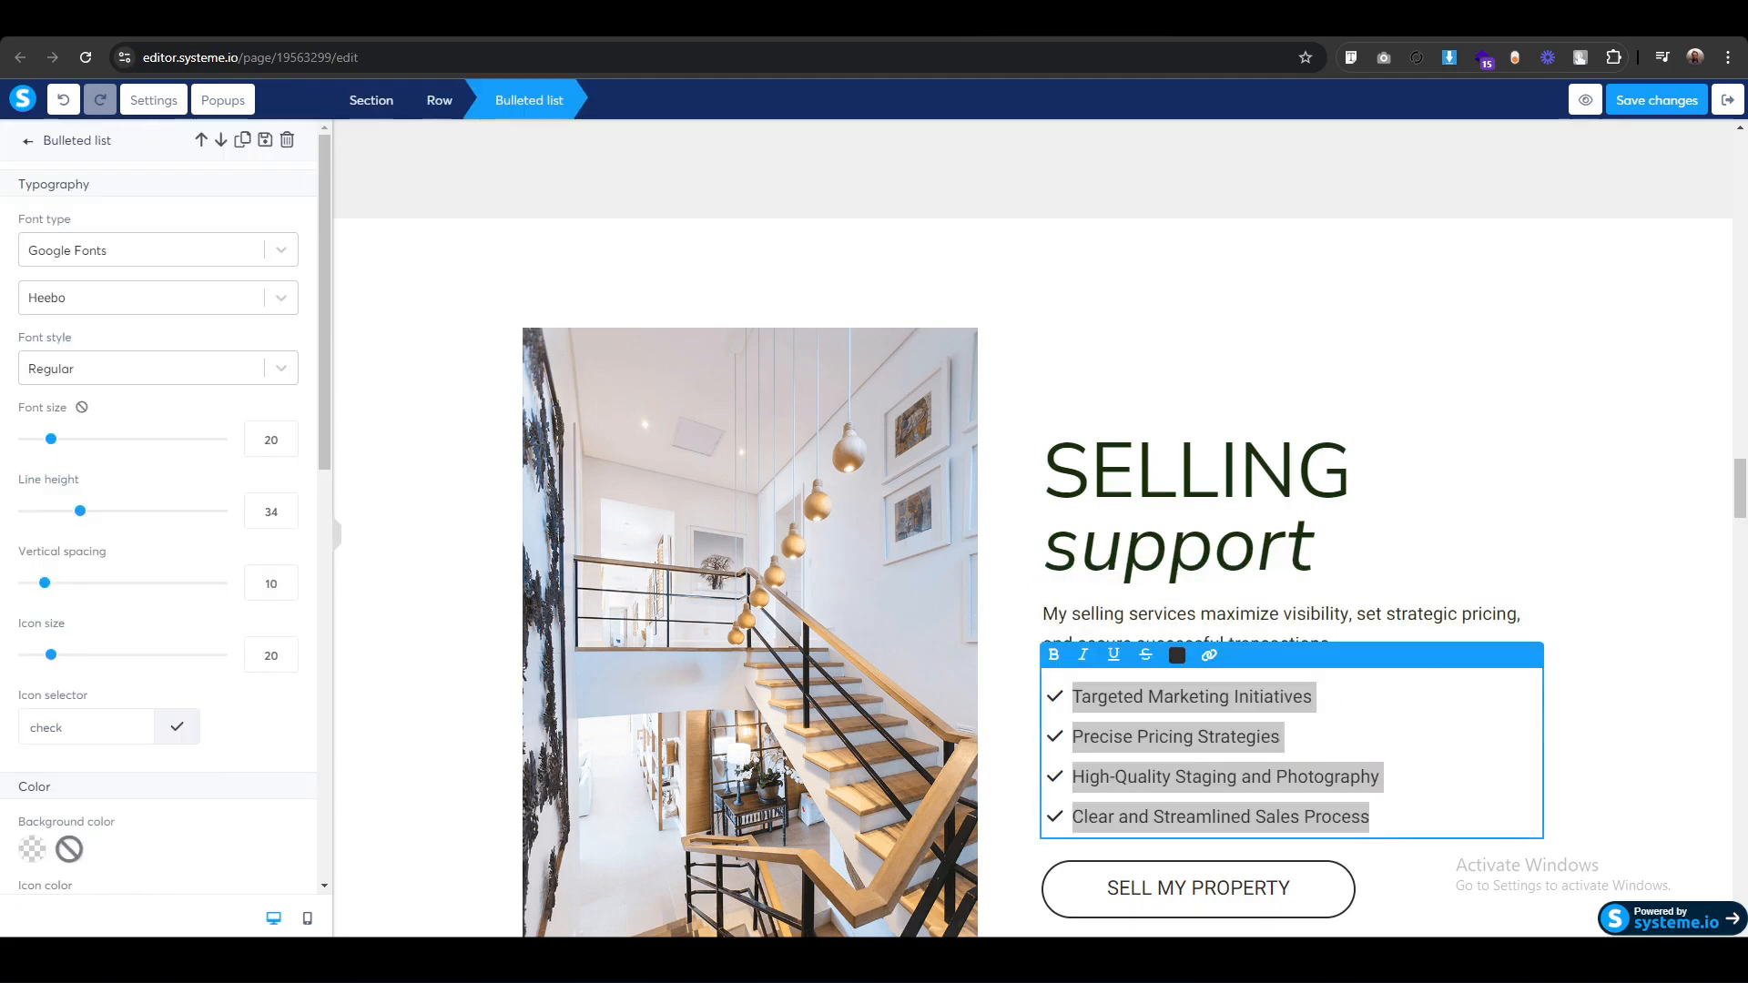
key("alt+Tab")
Replace the heading beside the staircase image on the new page with "SELLING support" and italicize "support".
left_click(1290, 398)
key("ctrl+a")
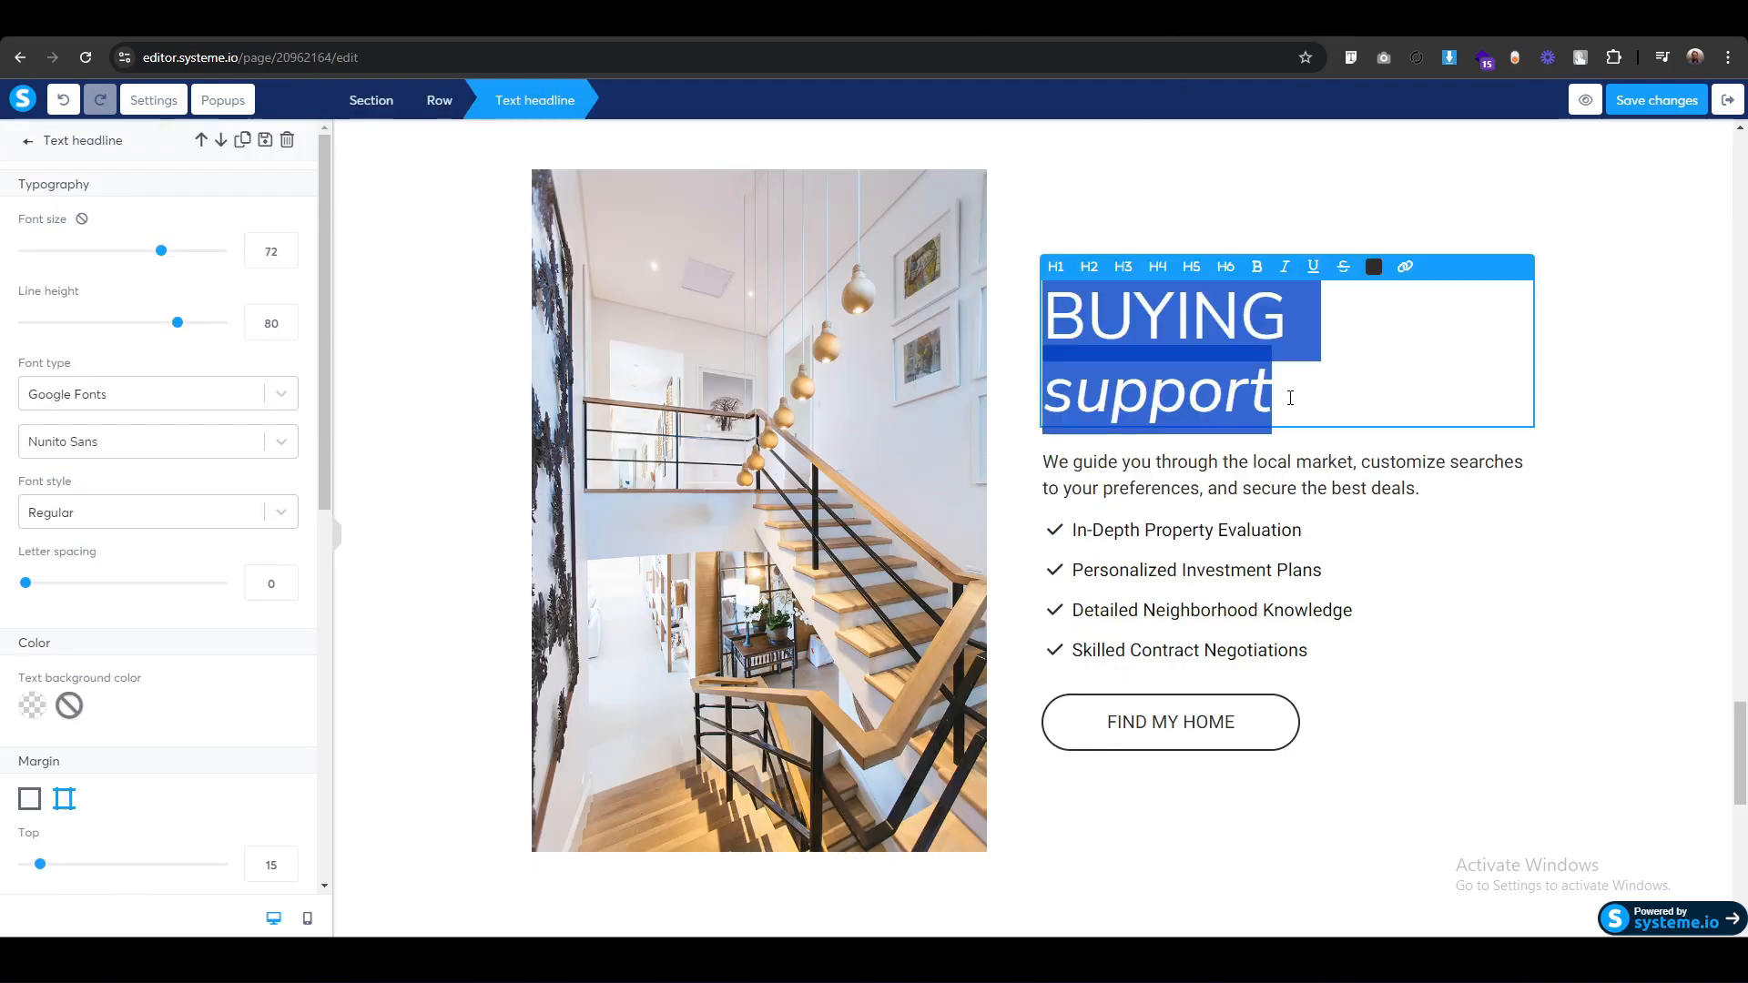
key("ctrl+v")
key("shift+Left")
key("shift+Left")
key("shift+Left")
key("shift+Left")
key("shift+Left")
key("shift+Left")
key("shift+Left")
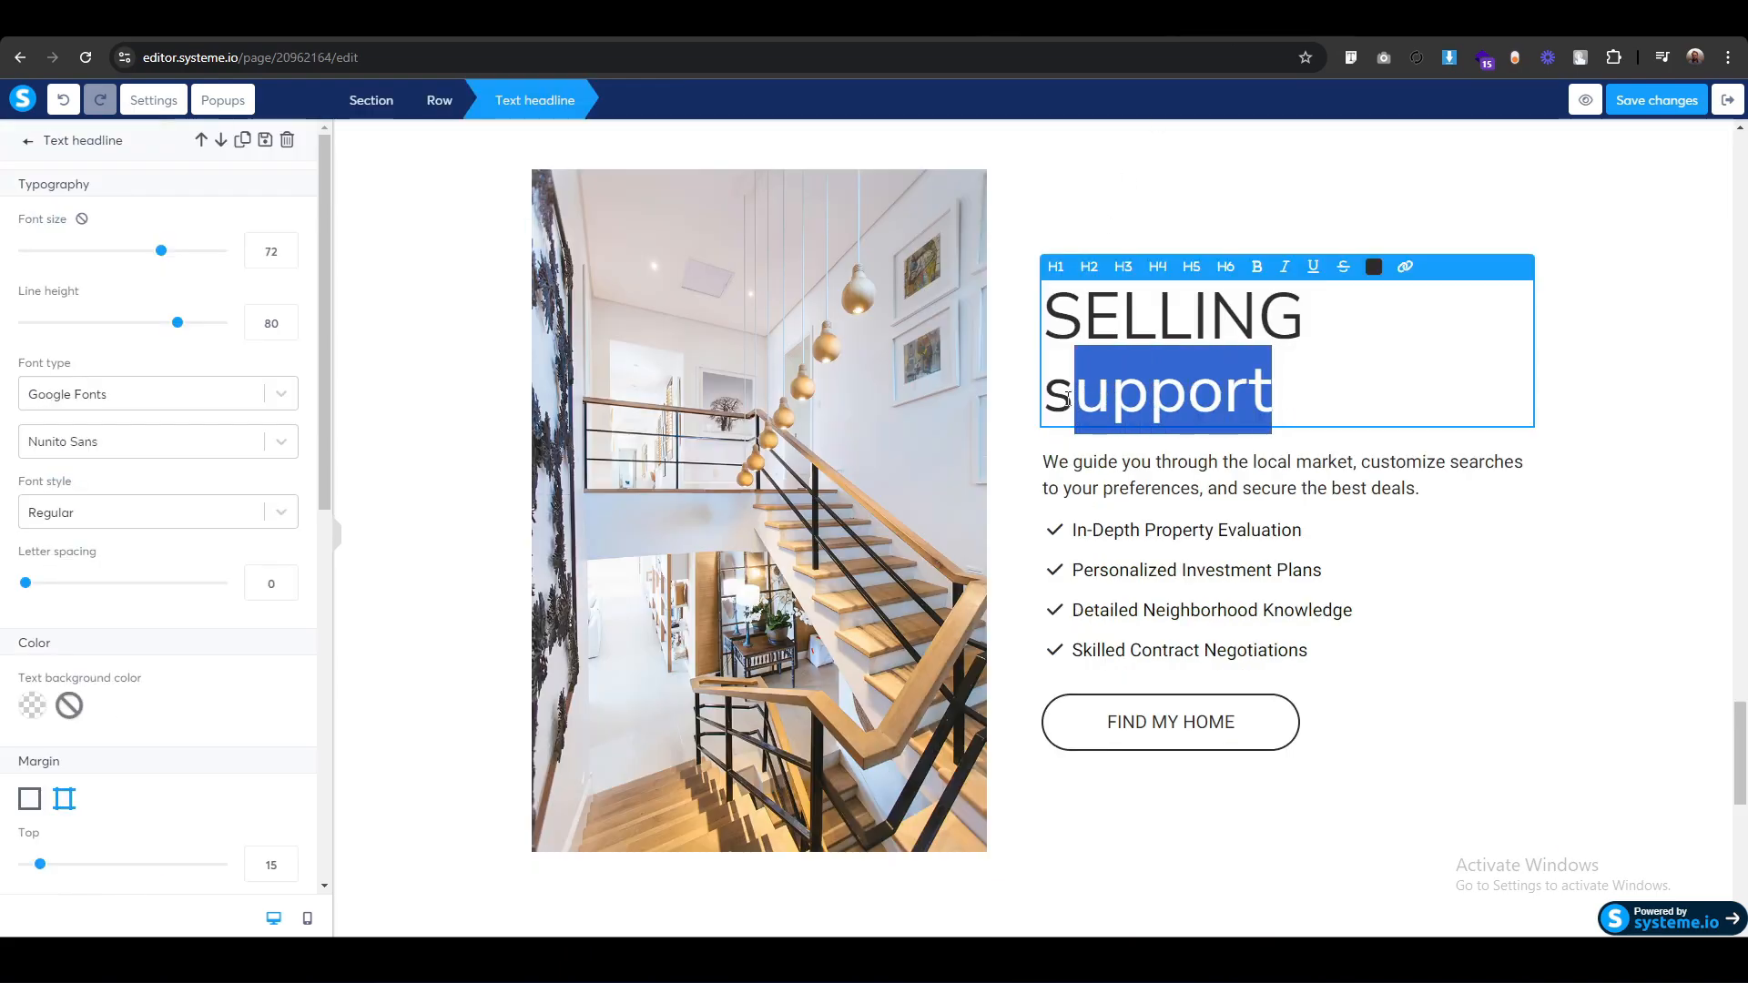
left_click(1284, 266)
key("alt+Tab")
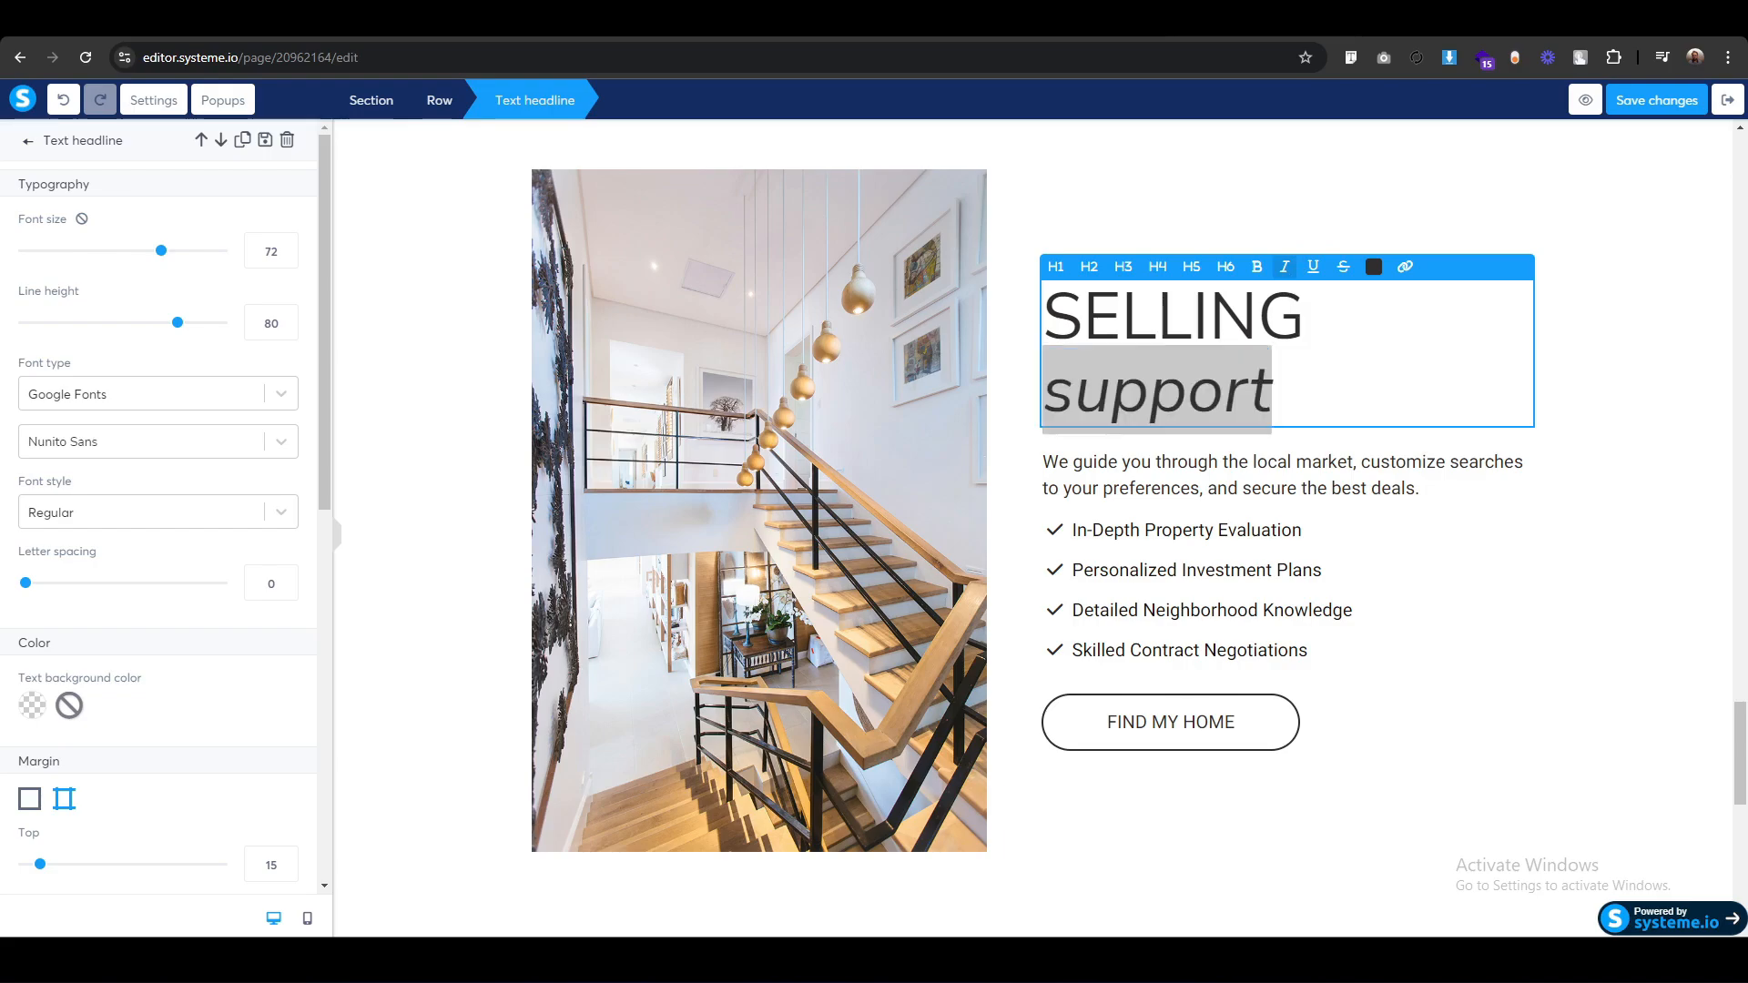
Replace the paragraph and the four bullet items below the SELLING support heading with the copied selling services text.
triple_click(1183, 492)
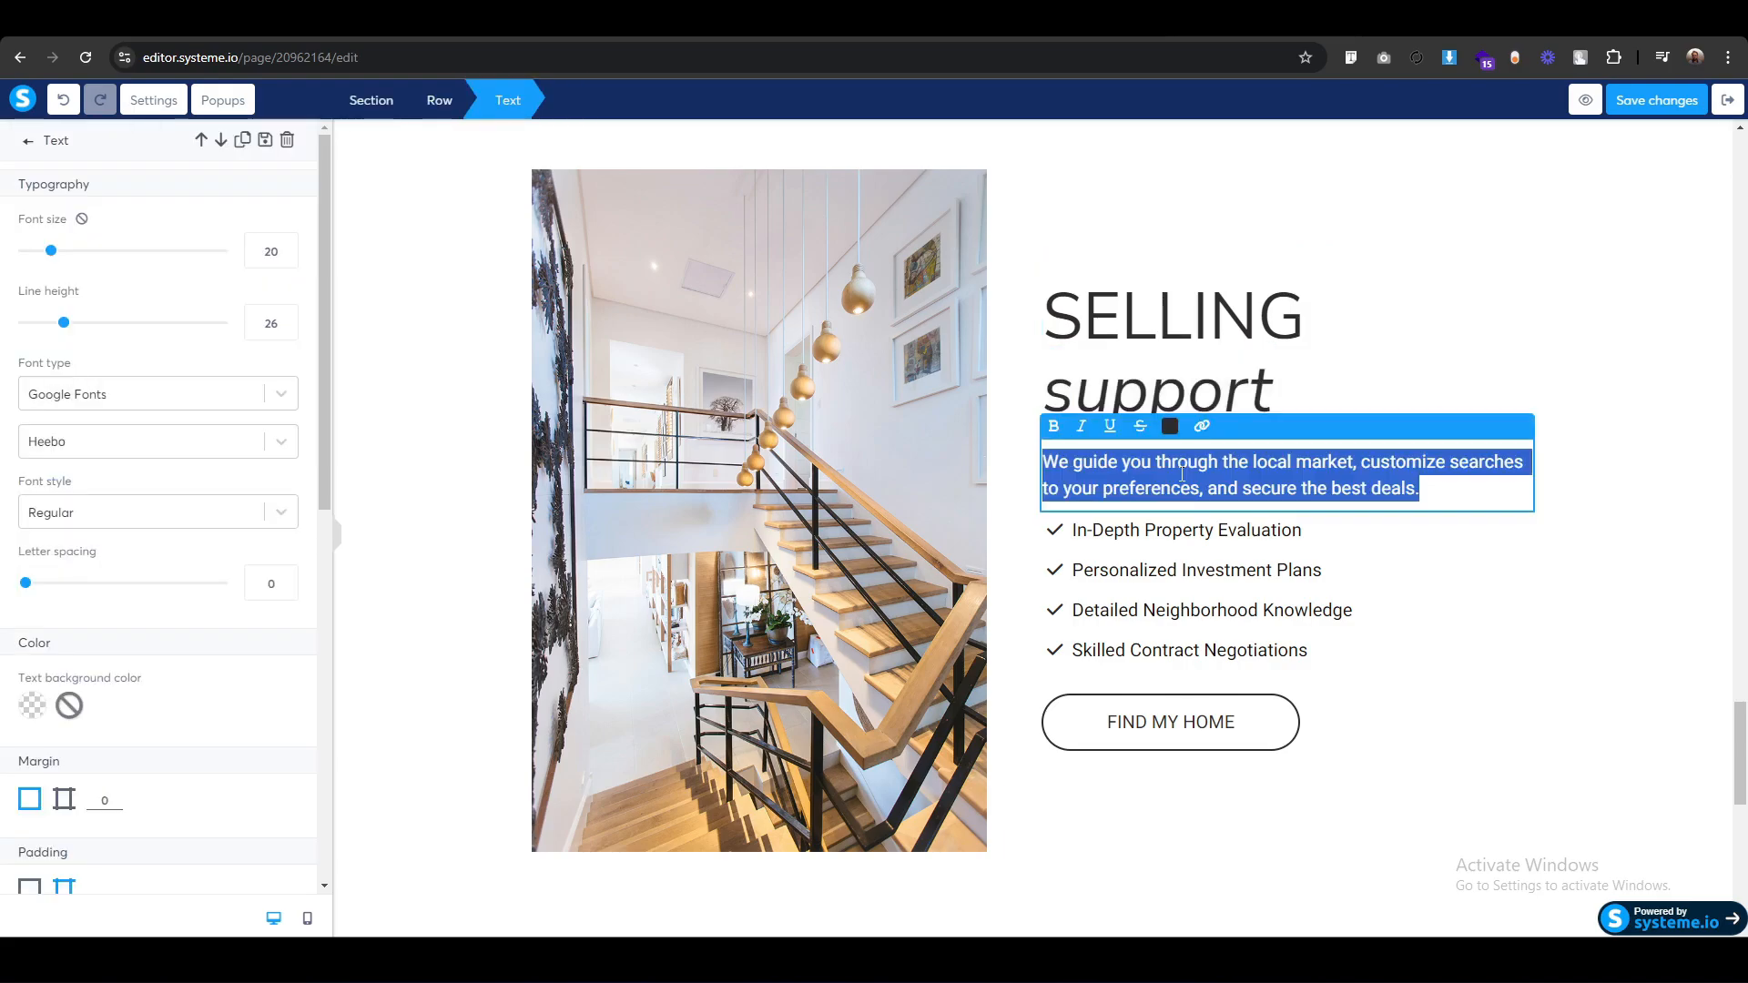
type("My selling services maximize visibility, set strategic pricing, and secure successful transactions.")
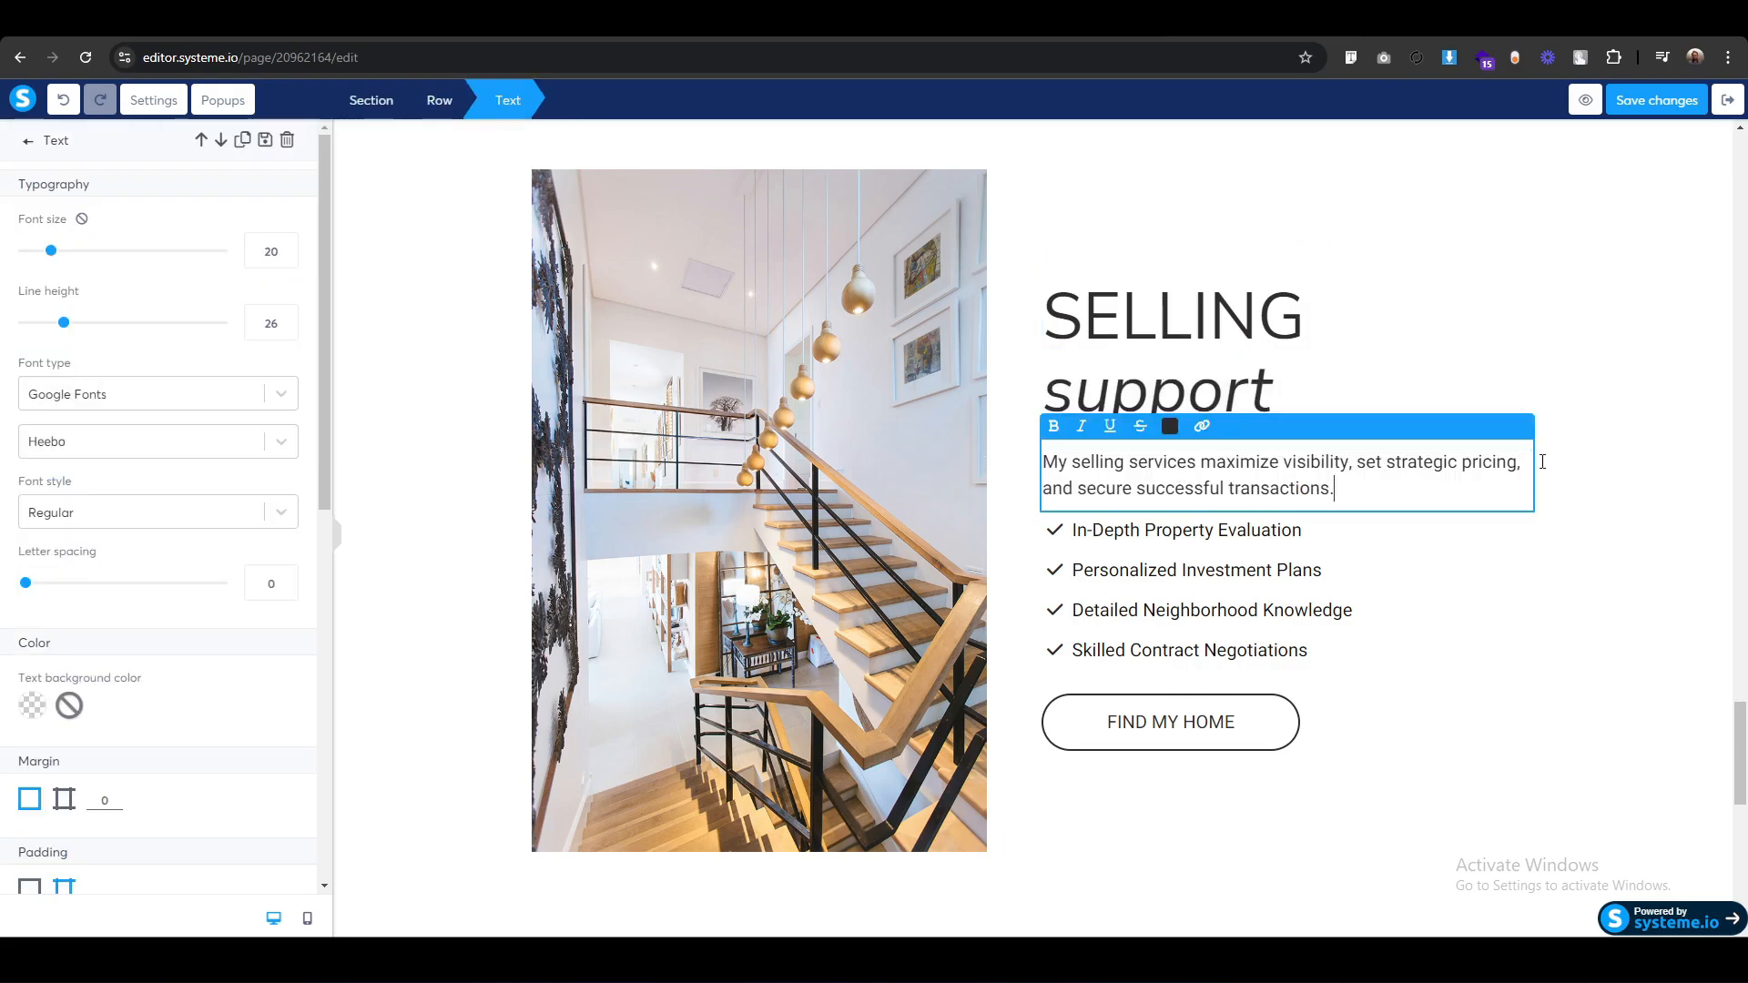
left_click(1219, 628)
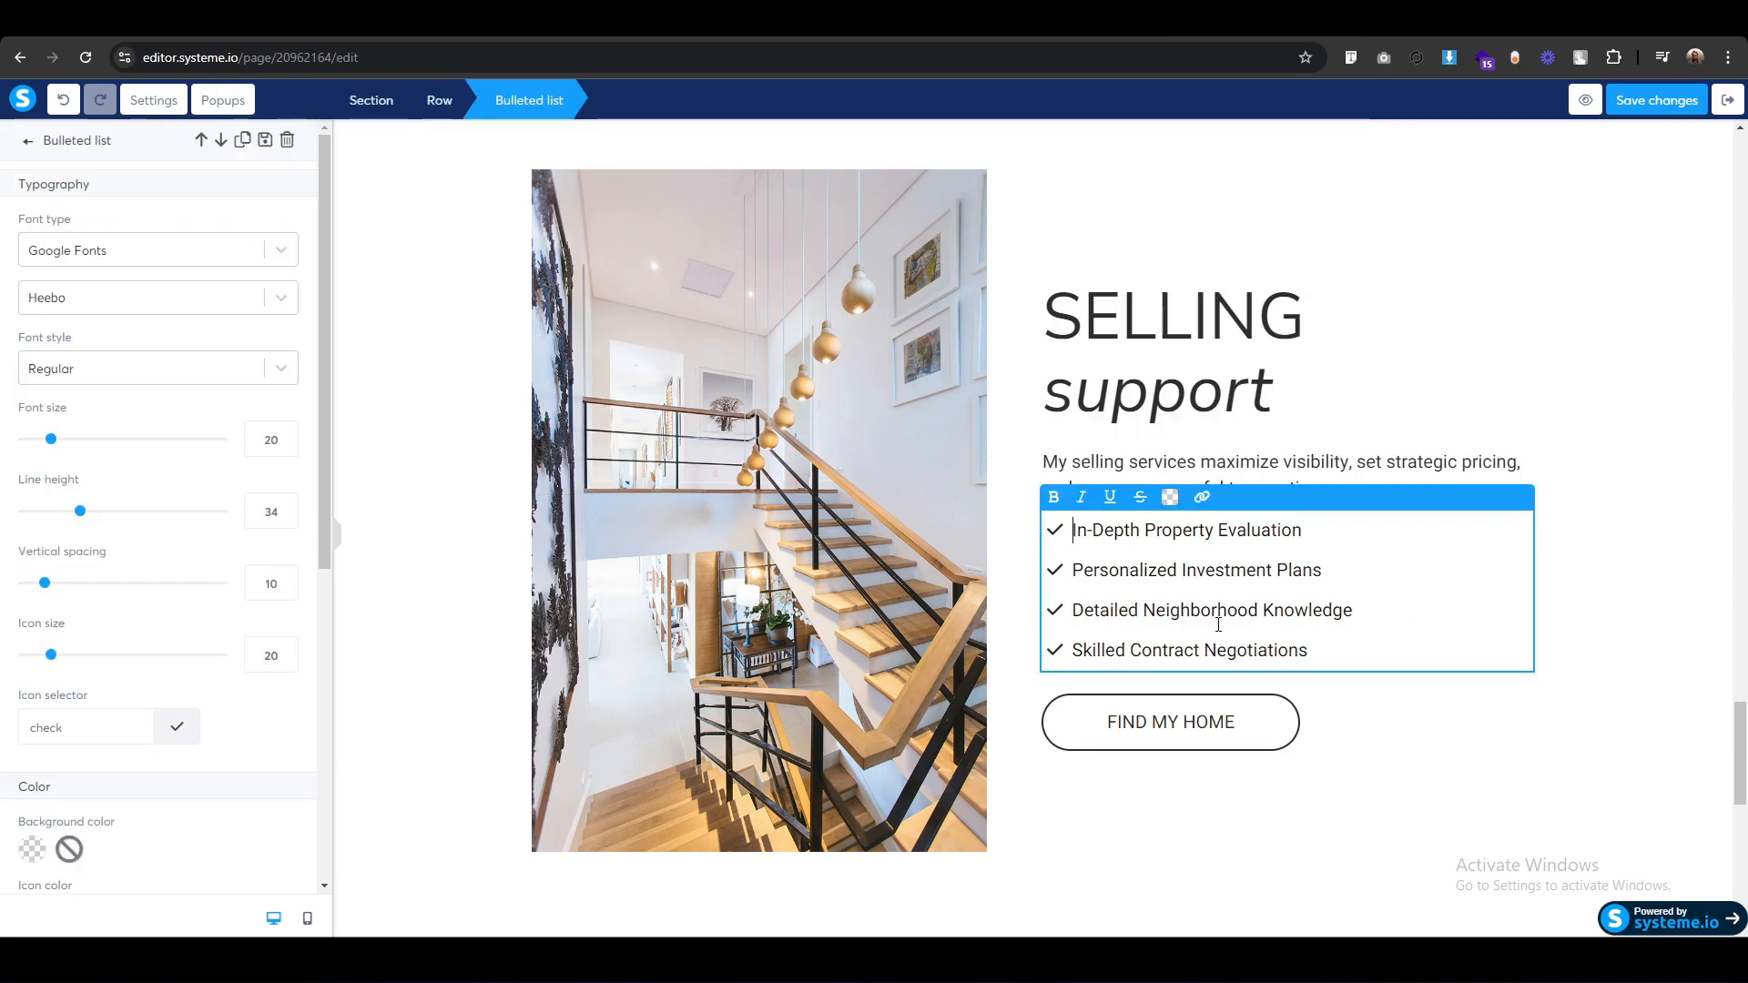
key("ctrl+a")
type("Targeted Marketing Initiatives Precise Pricing Strategies High-Quality Staging and Photography Clear and Streamlined Sales Process")
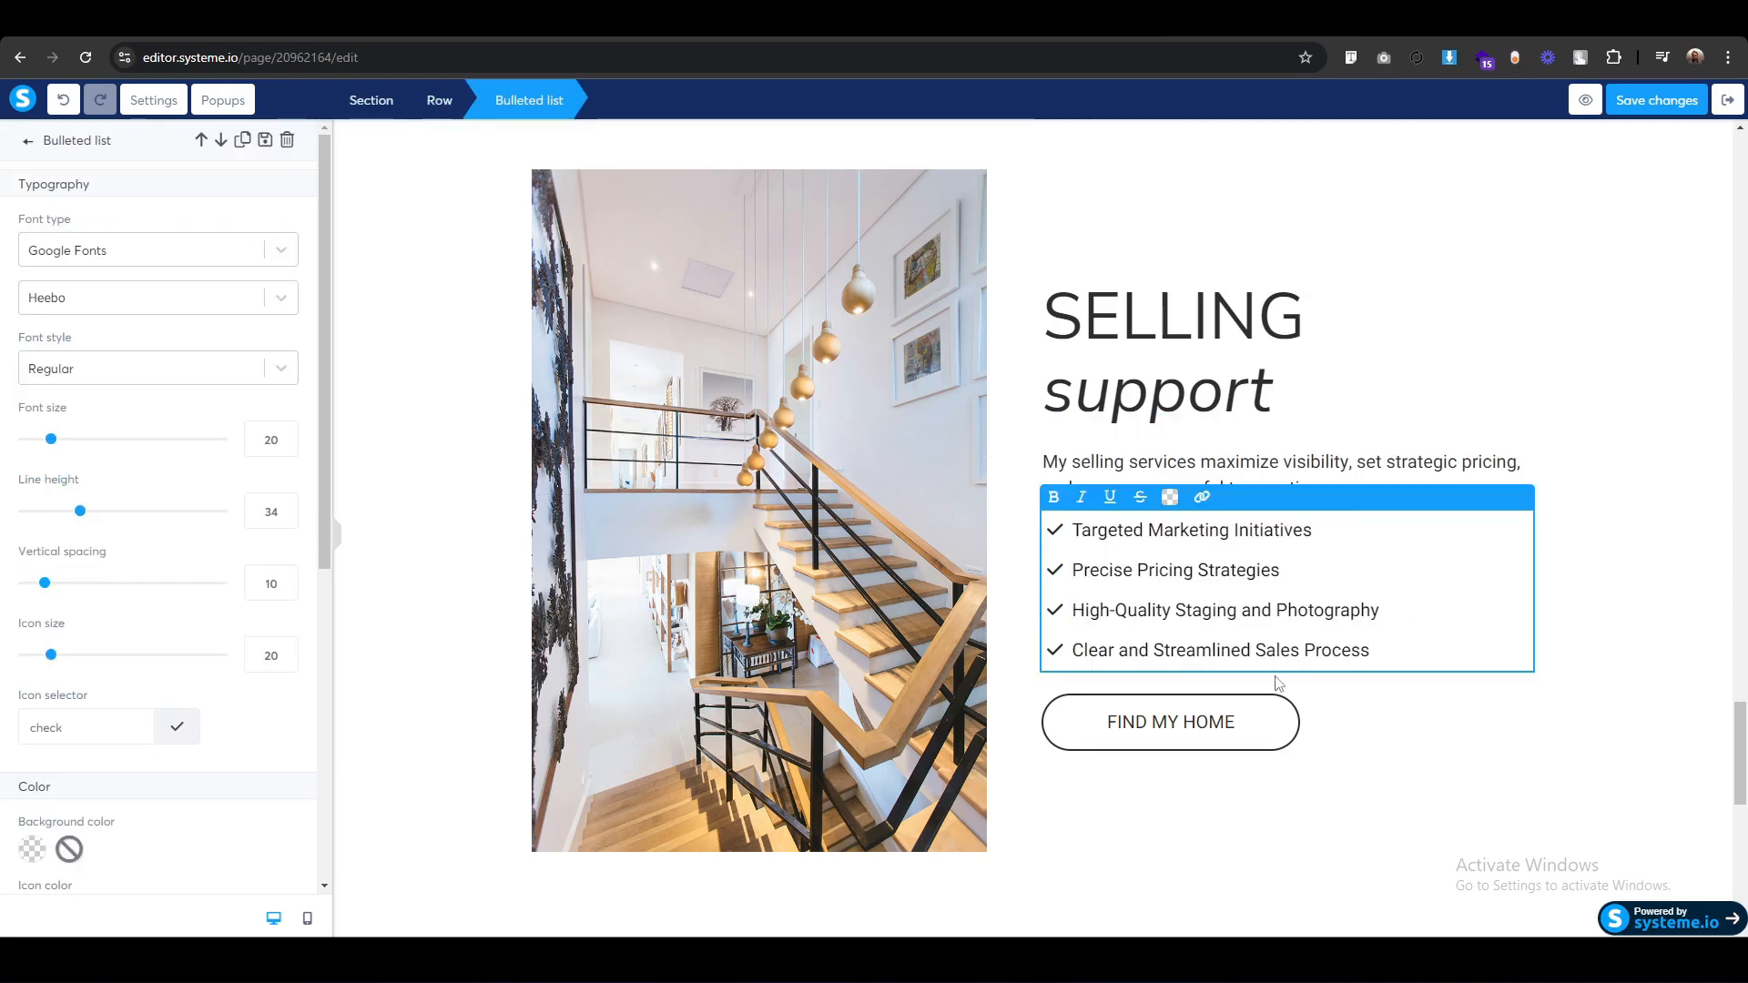
Change the text of the FIND MY HOME button in the SELLING support section to "SELL MY PROPERTY".
left_click(1092, 719)
left_click(1092, 721)
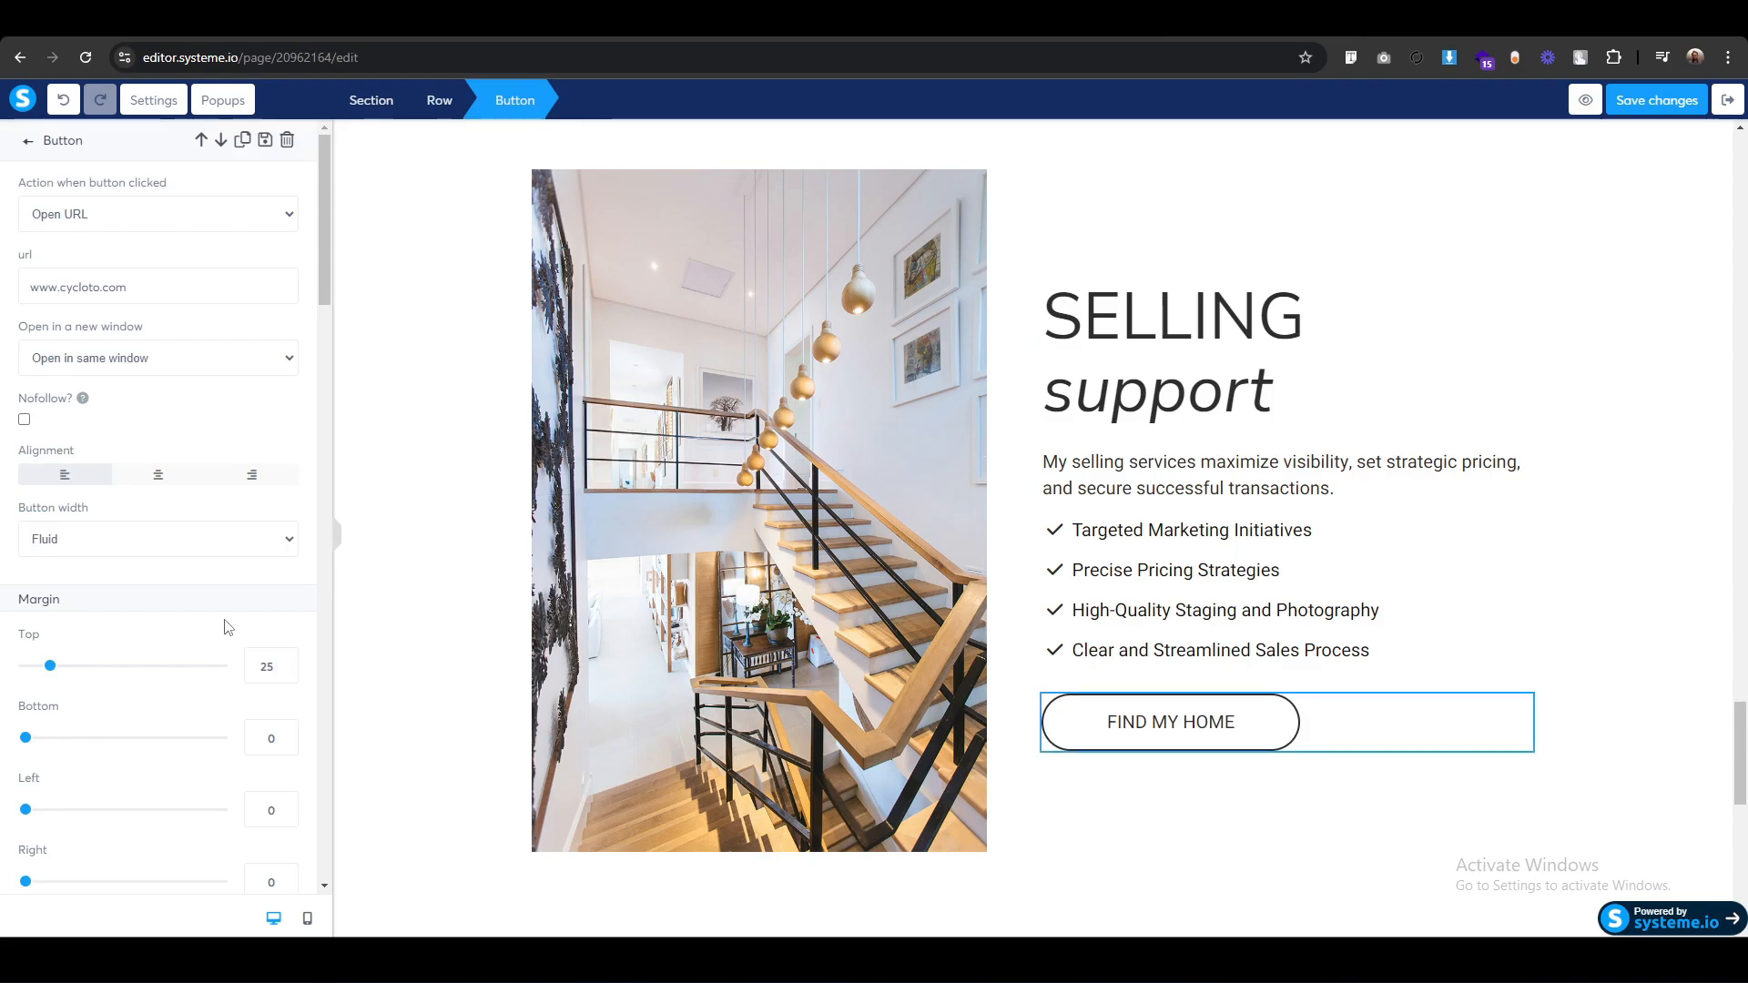
scroll(109, 671, "down", 4)
left_click_drag(123, 645, 2, 647)
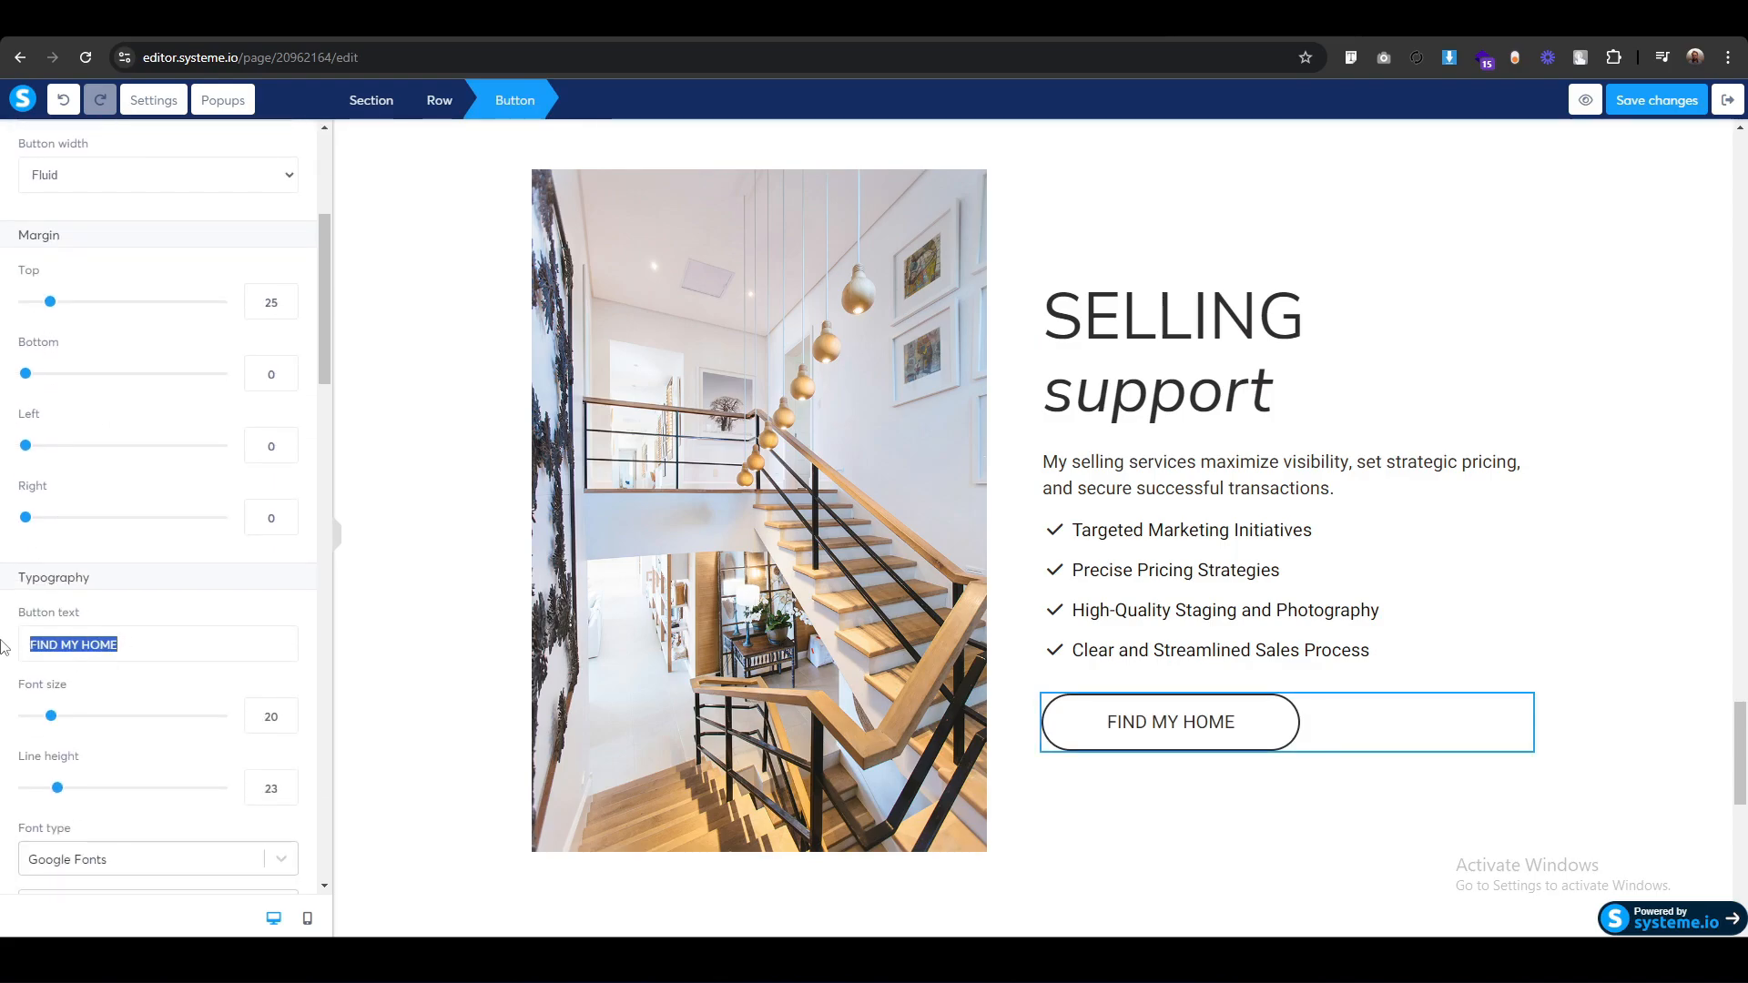
type("SELL M")
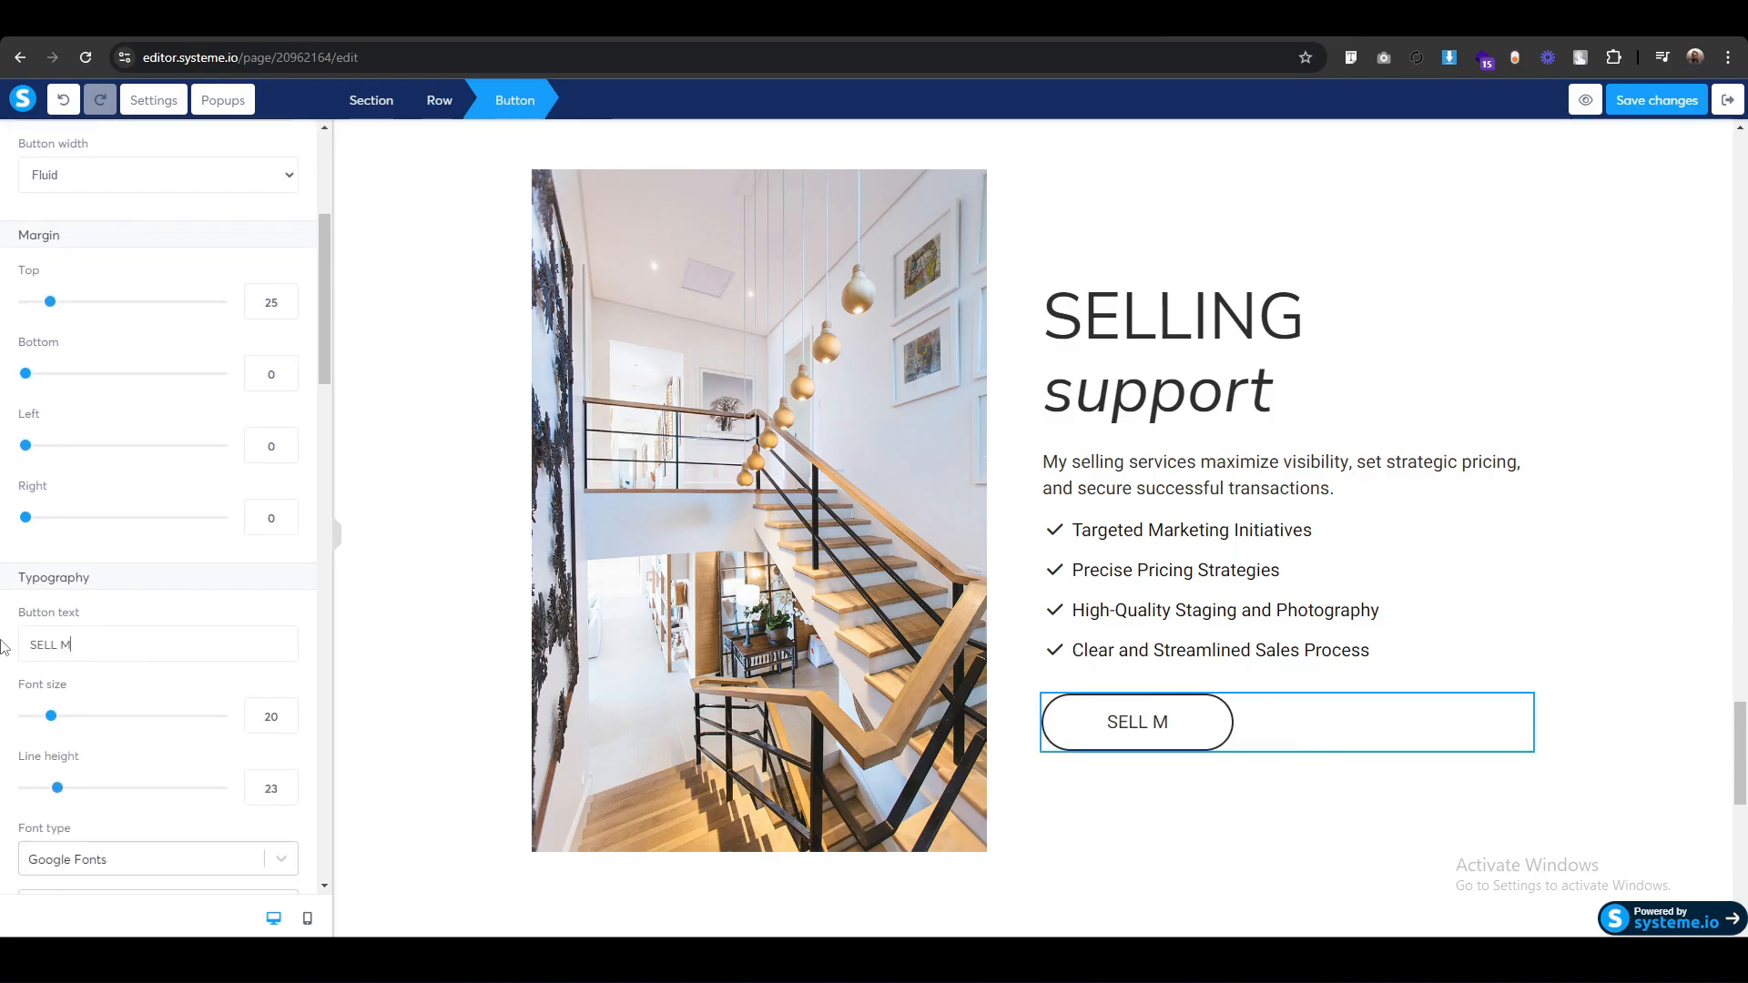
type("Y PROPE")
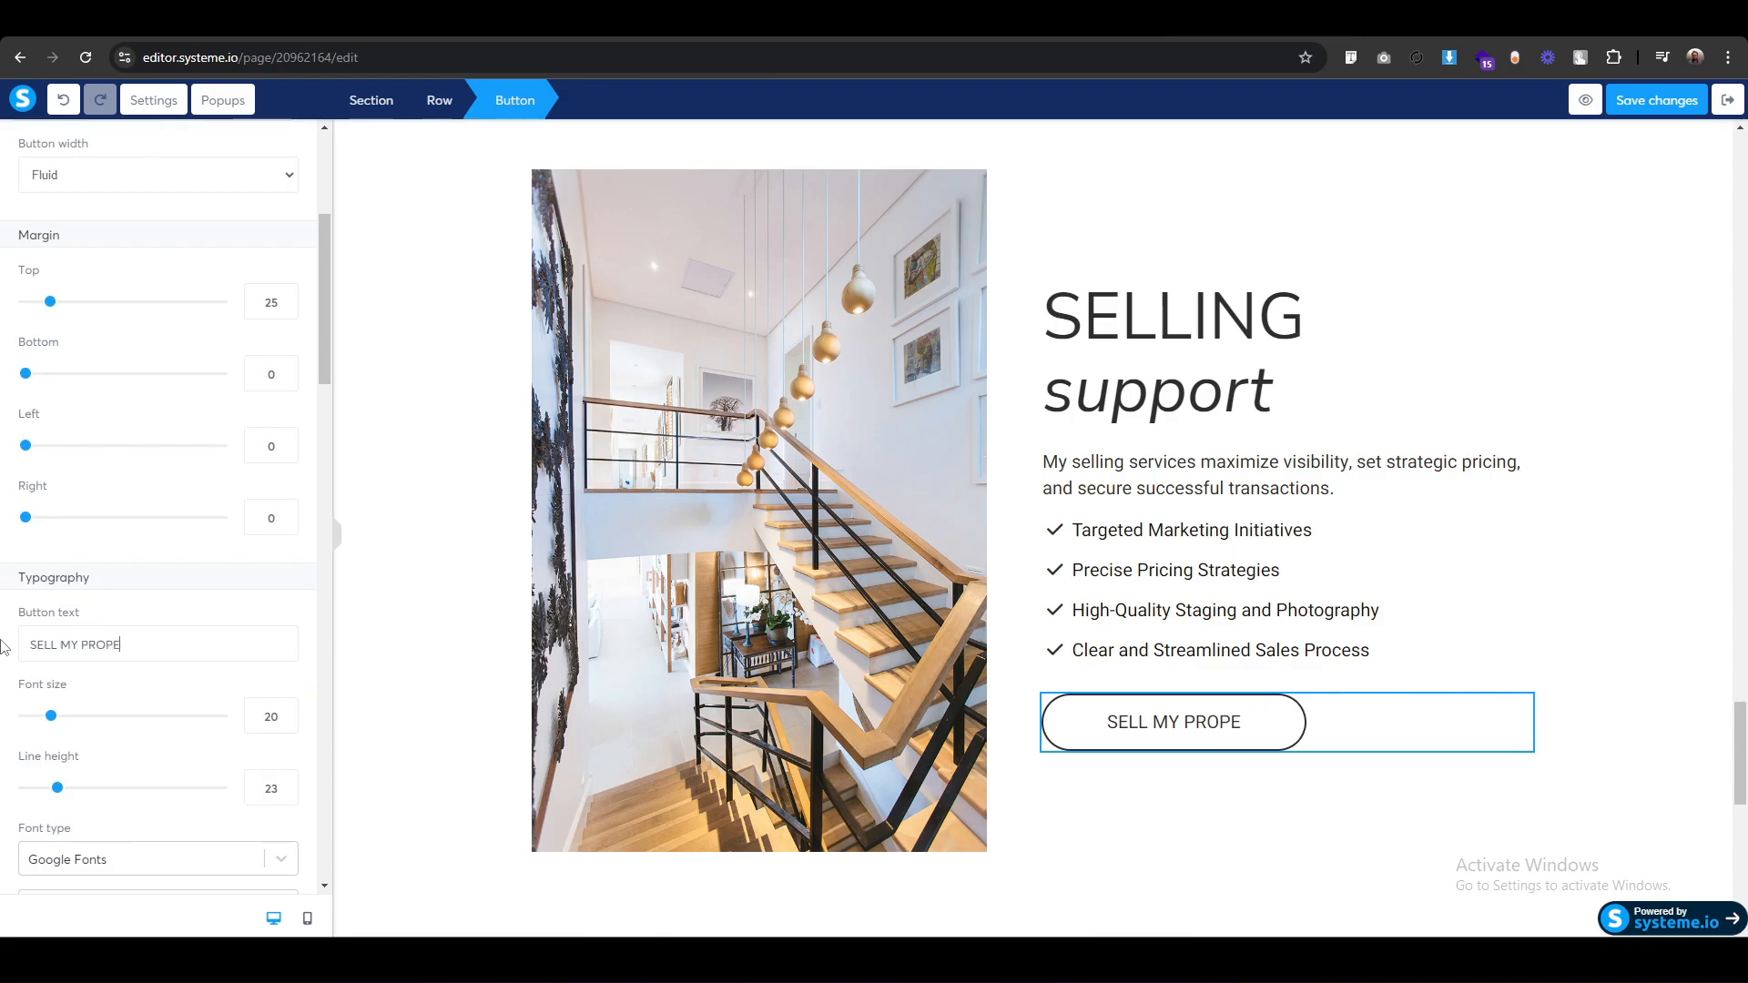
type("RTY")
left_click(467, 588)
Review the edited SELLING support section and the duplicate BUYING support section below it.
scroll(467, 587, "up", 4)
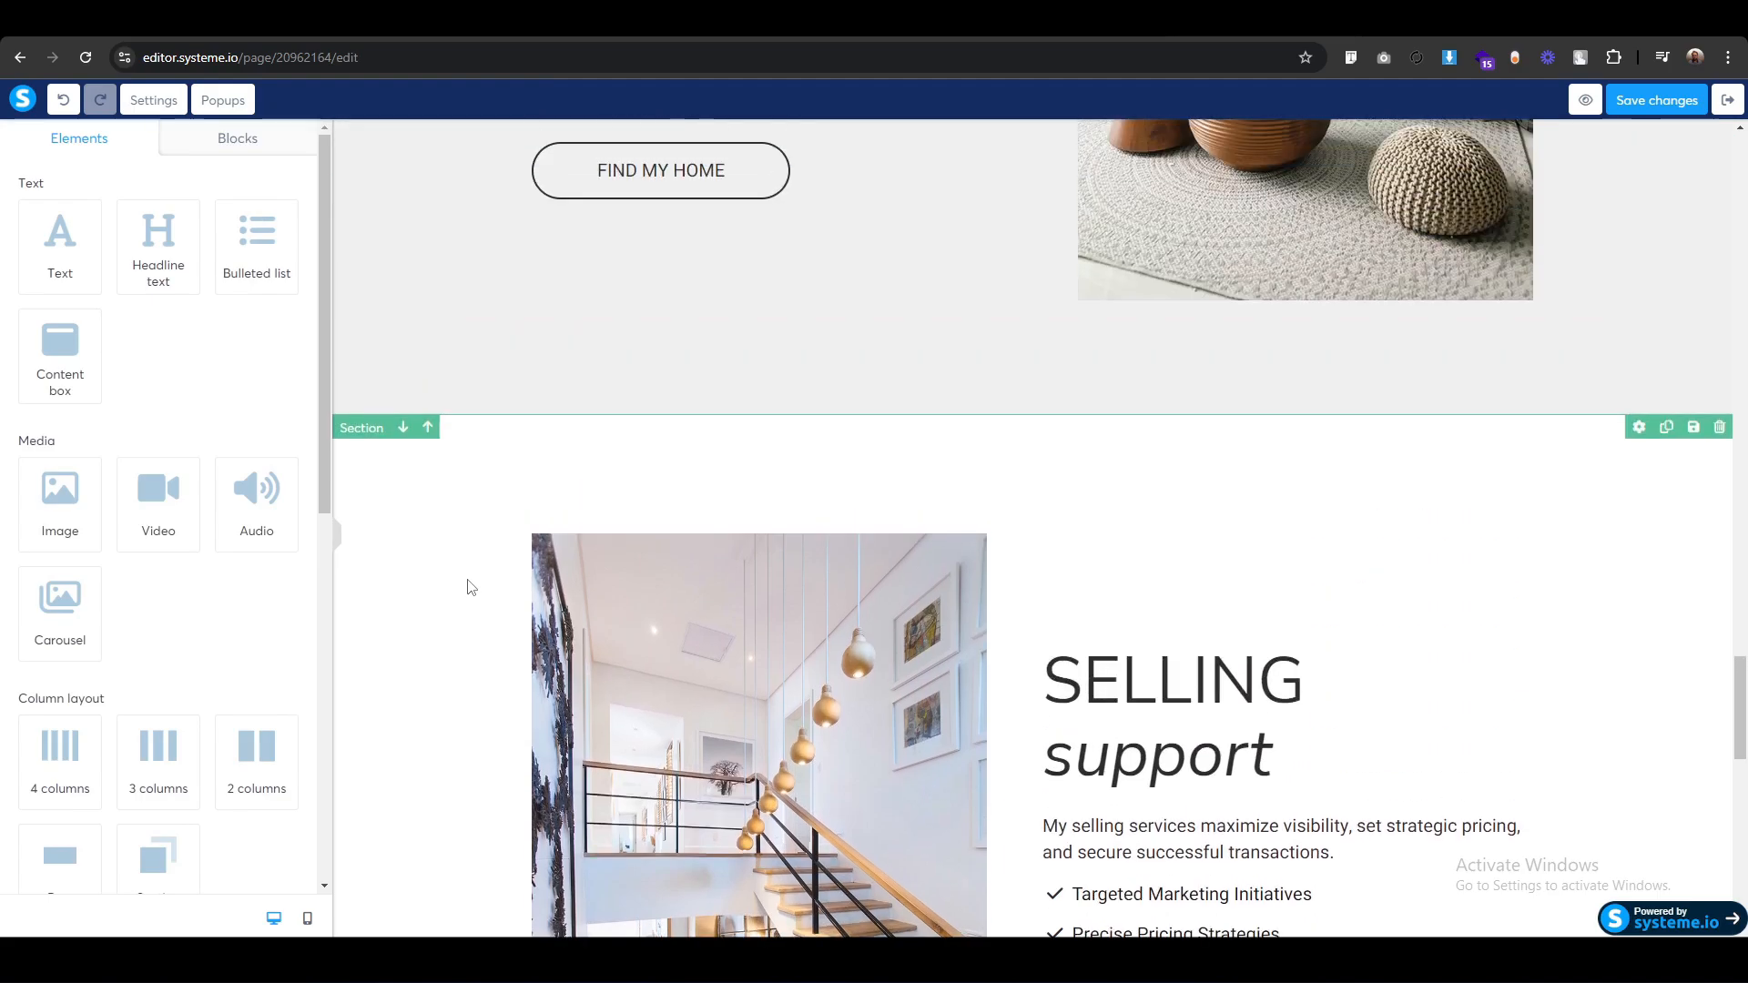
scroll(466, 590, "down", 10)
scroll(467, 590, "up", 3)
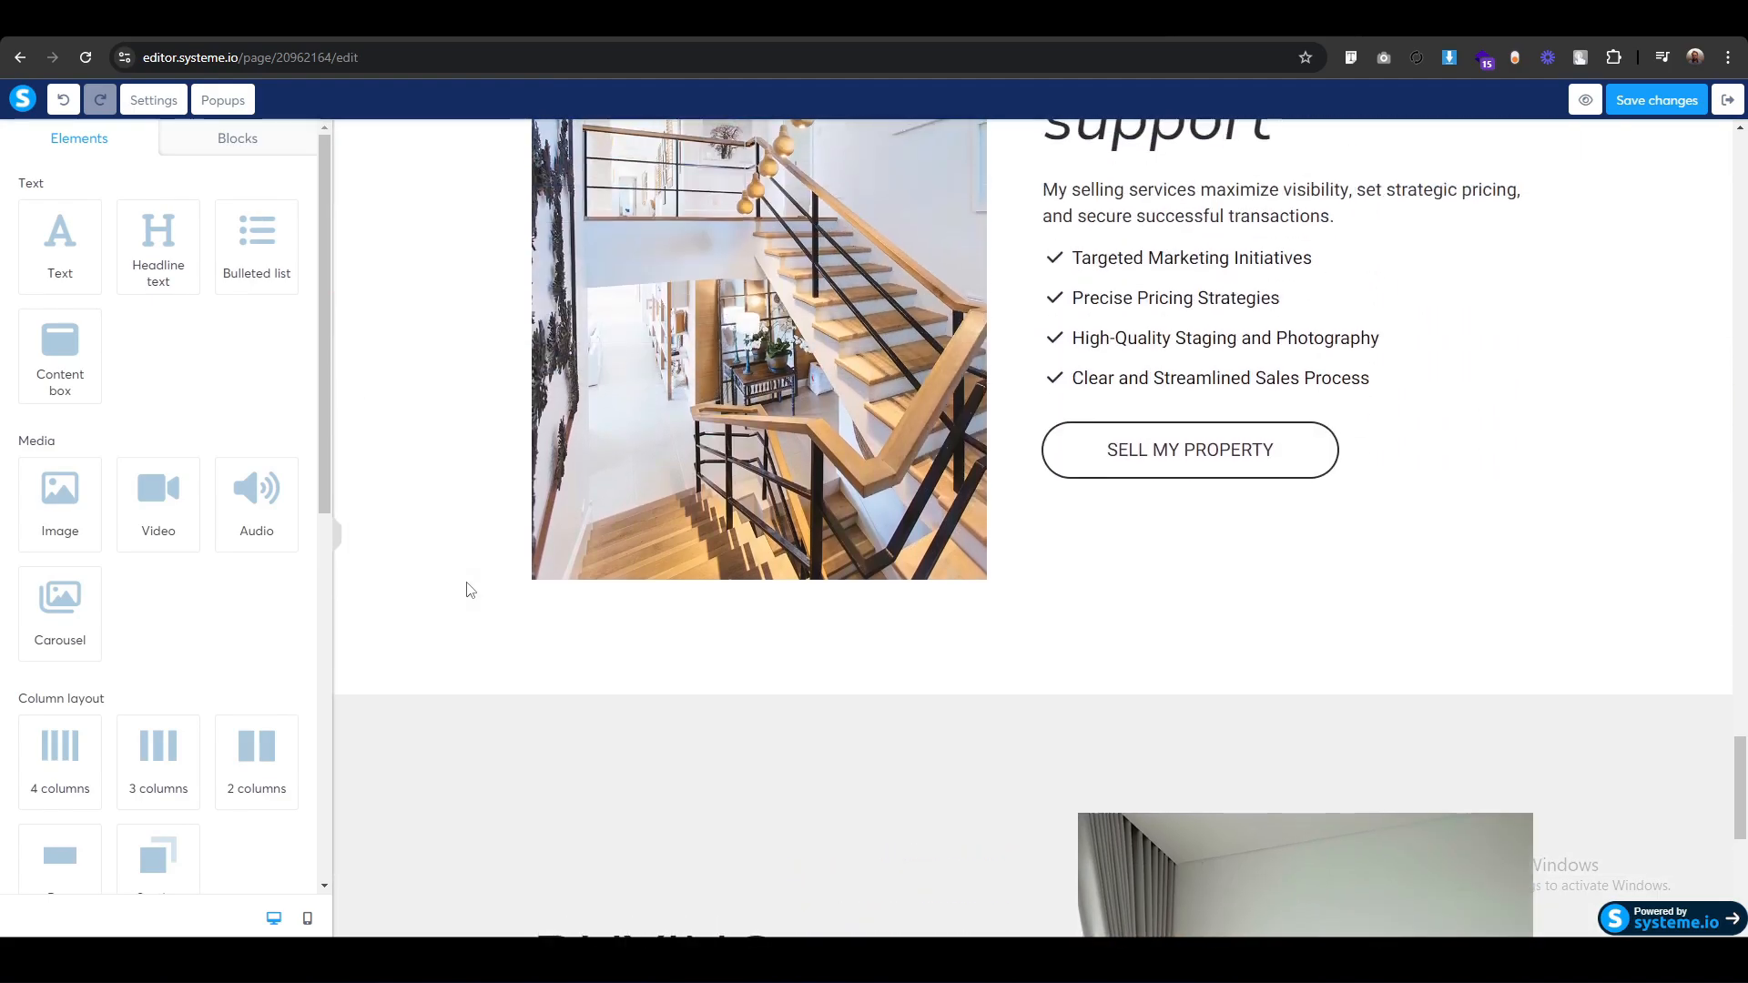
scroll(467, 590, "up", 2)
scroll(467, 590, "down", 2)
scroll(516, 745, "down", 7)
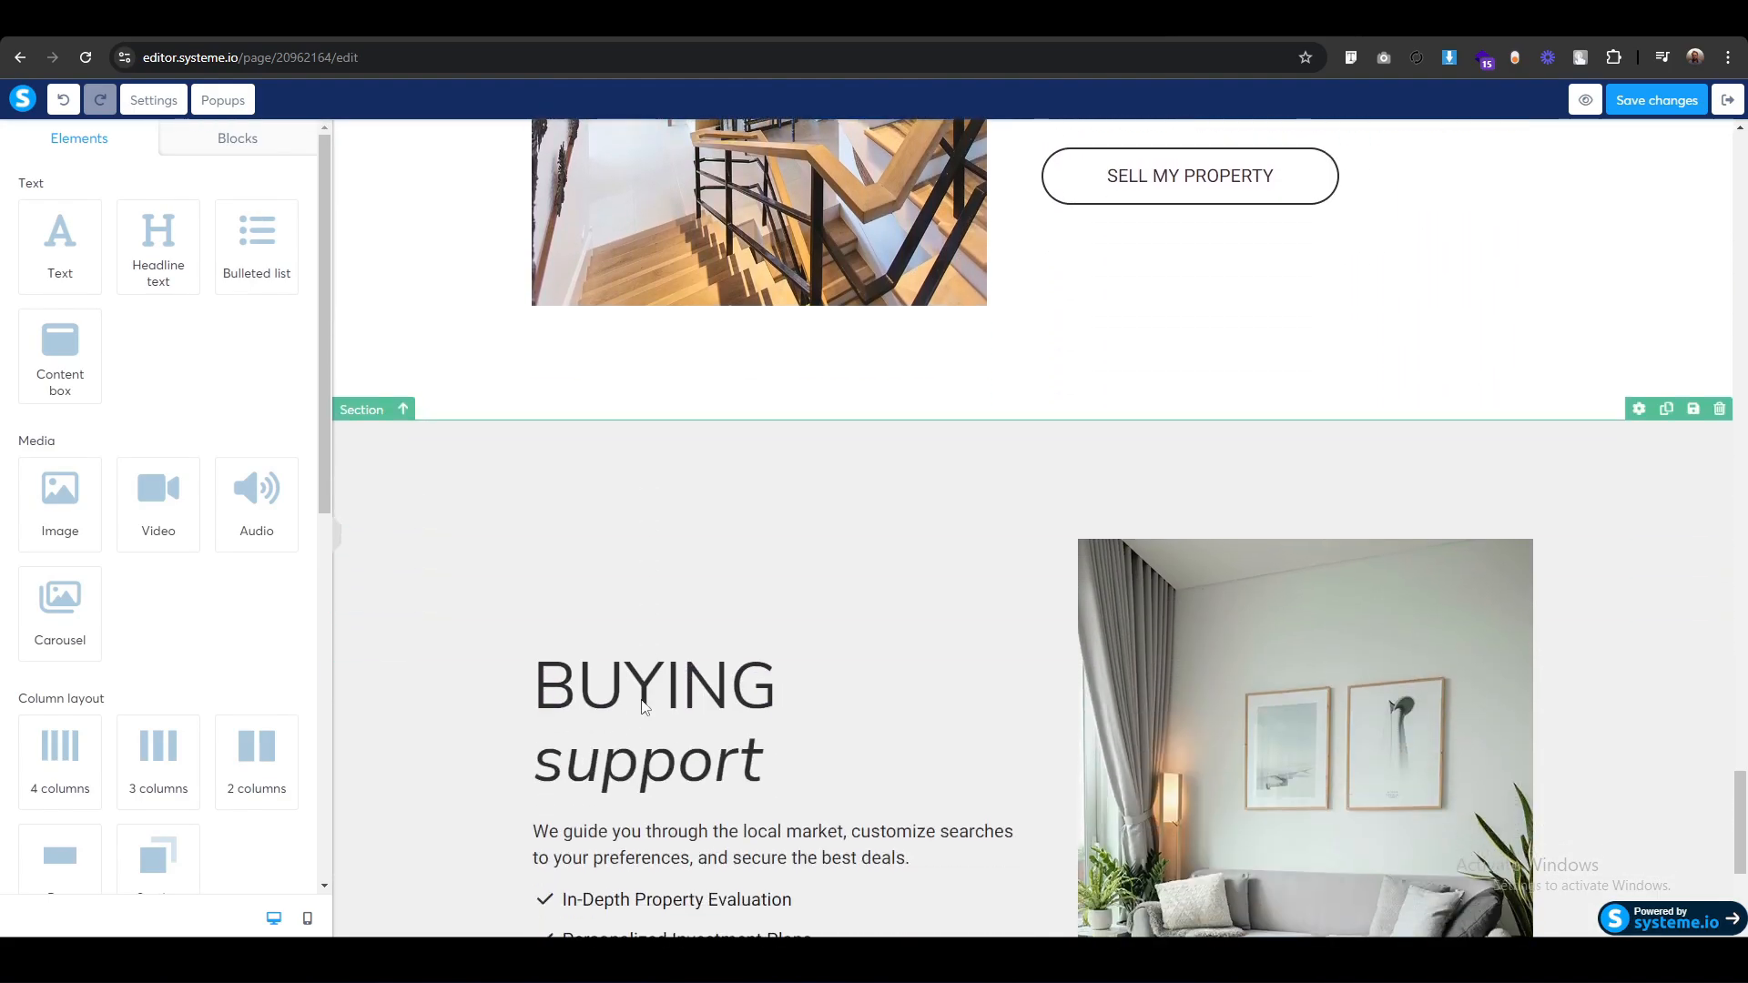
left_click(1336, 529)
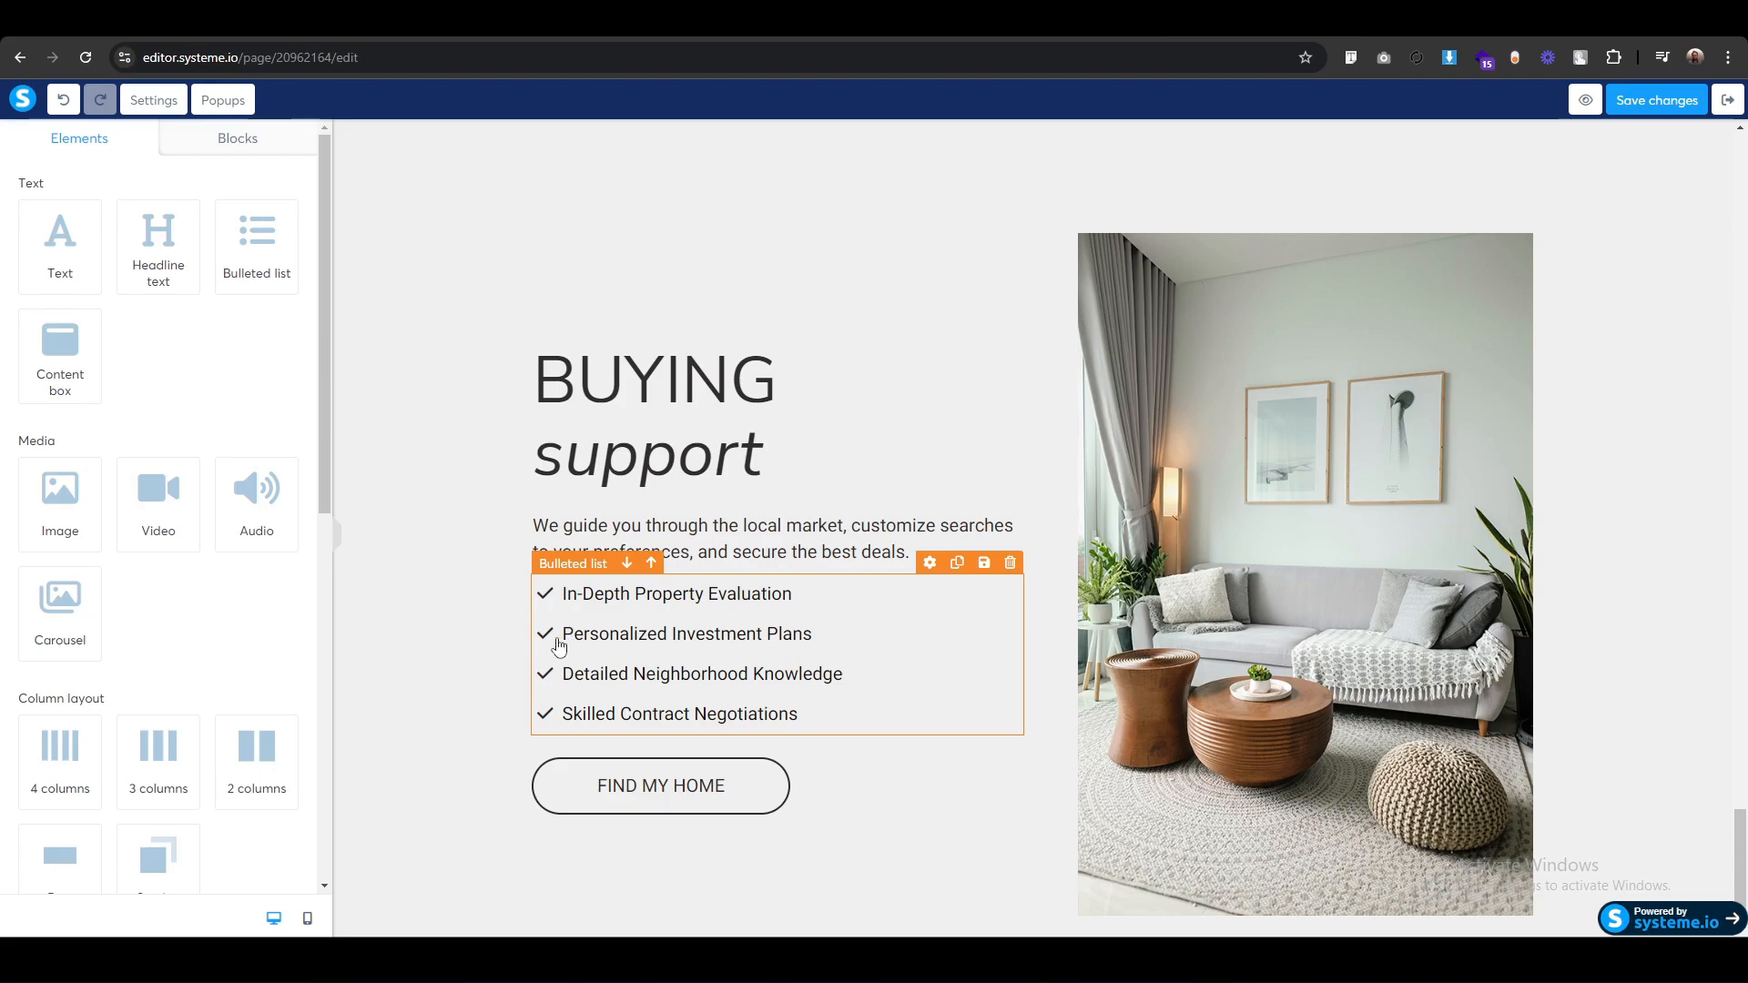
scroll(559, 647, "up", 17)
scroll(544, 641, "down", 14)
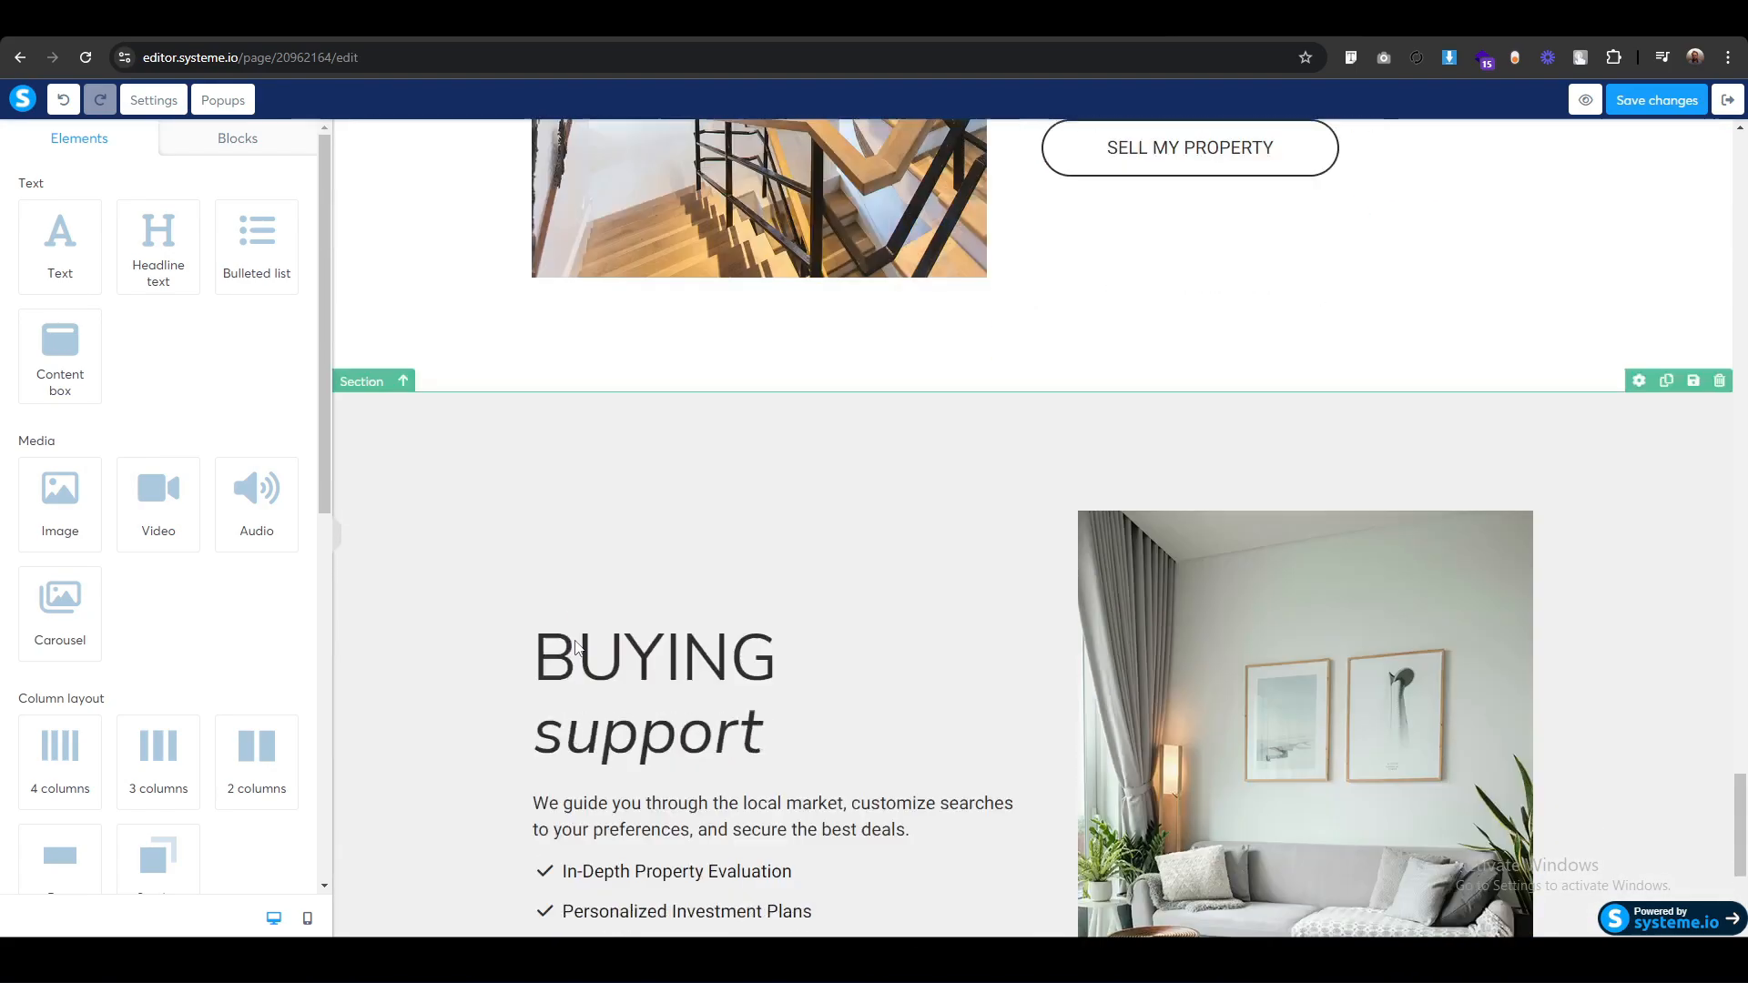
scroll(576, 647, "down", 4)
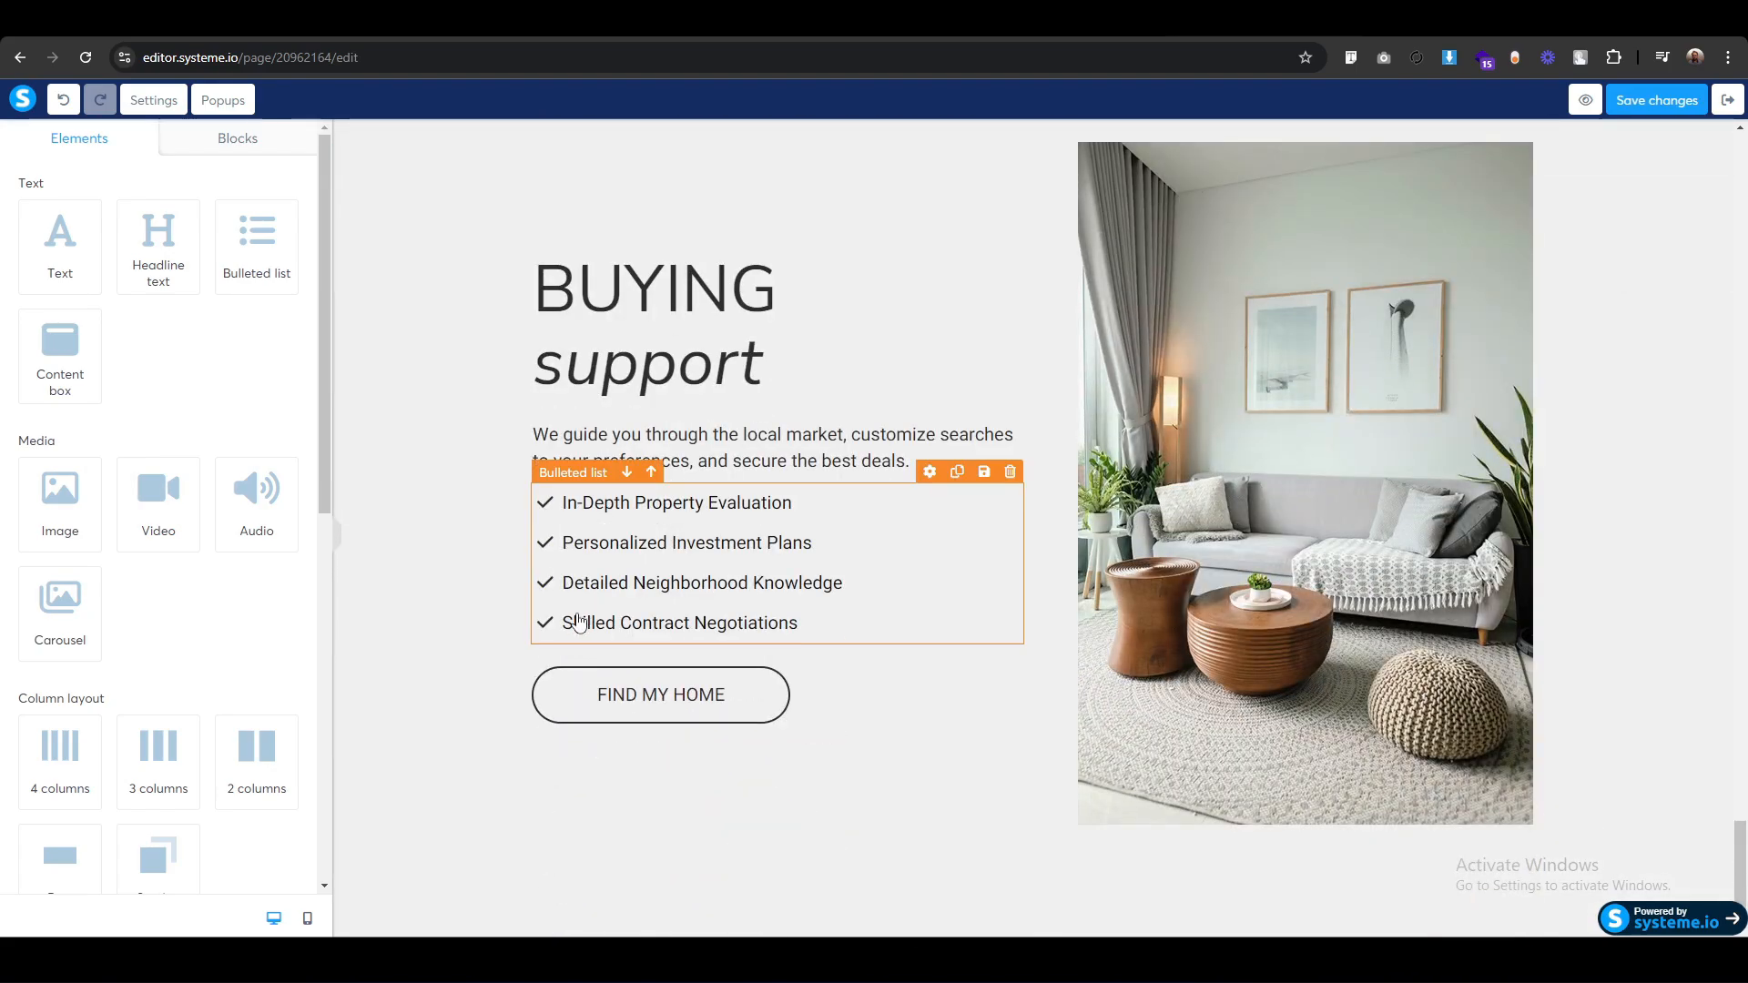
Upload "3. Rental Guidance.png" as the replacement for the living room image in the last BUYING support section.
scroll(1337, 336, "up", 2)
left_click(1211, 429)
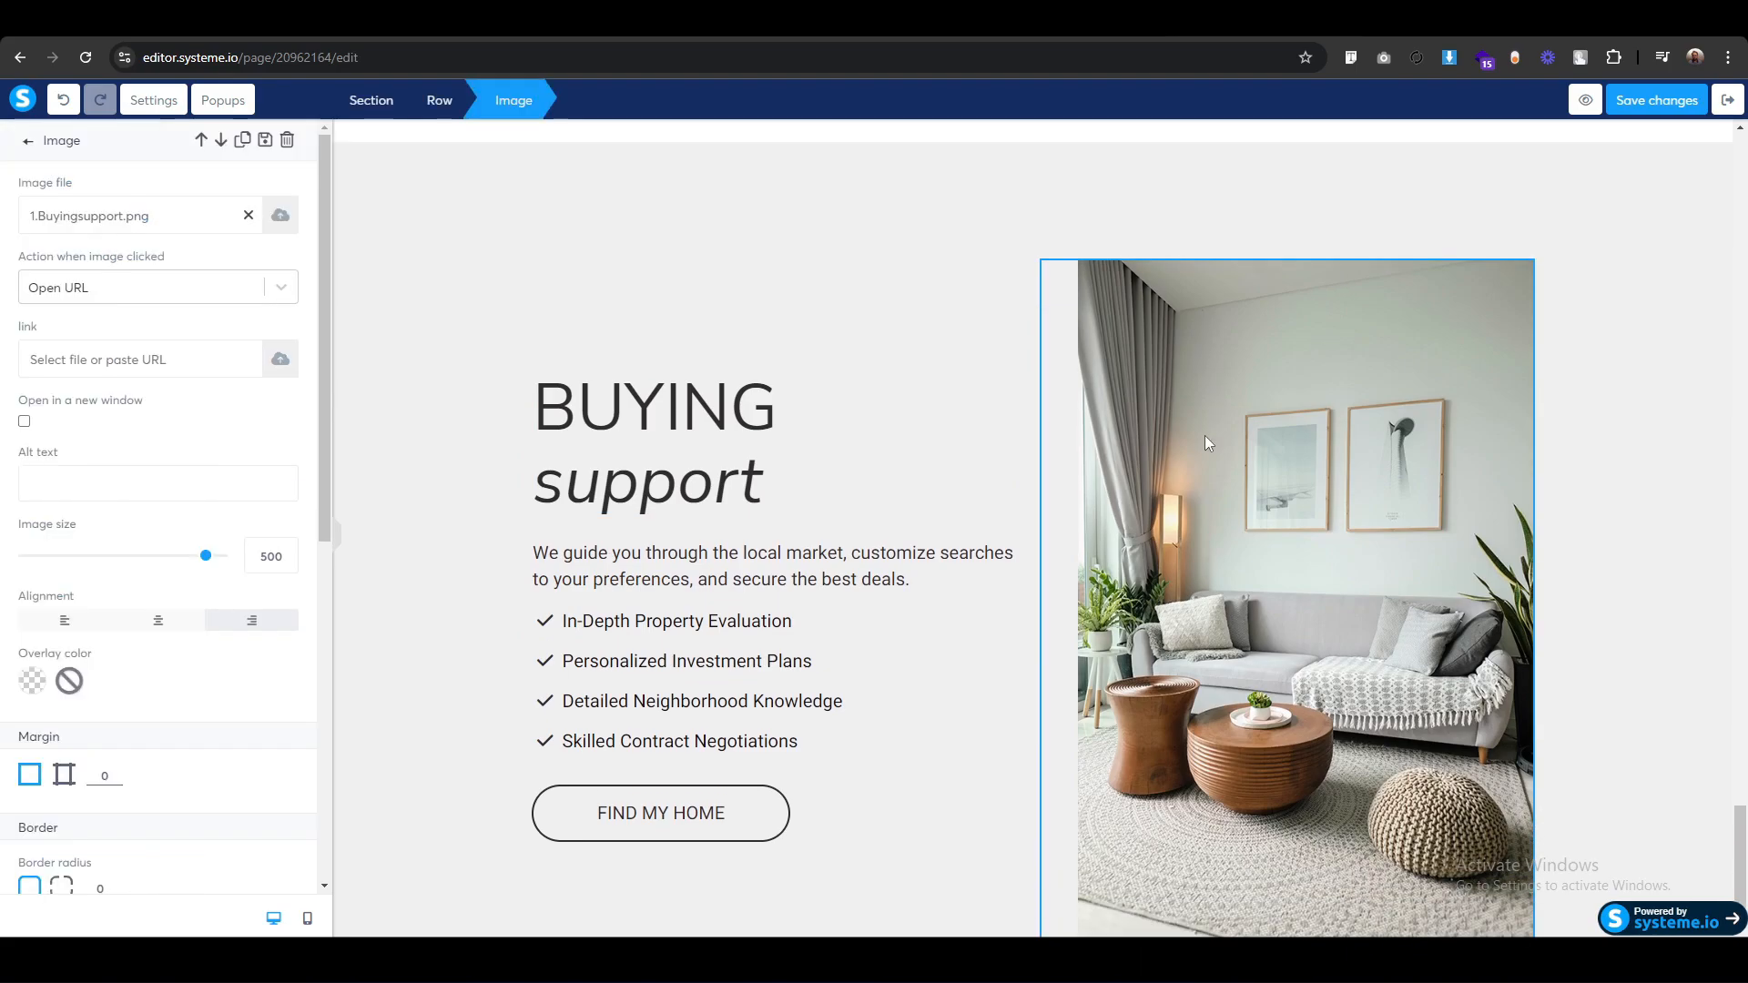
left_click(281, 217)
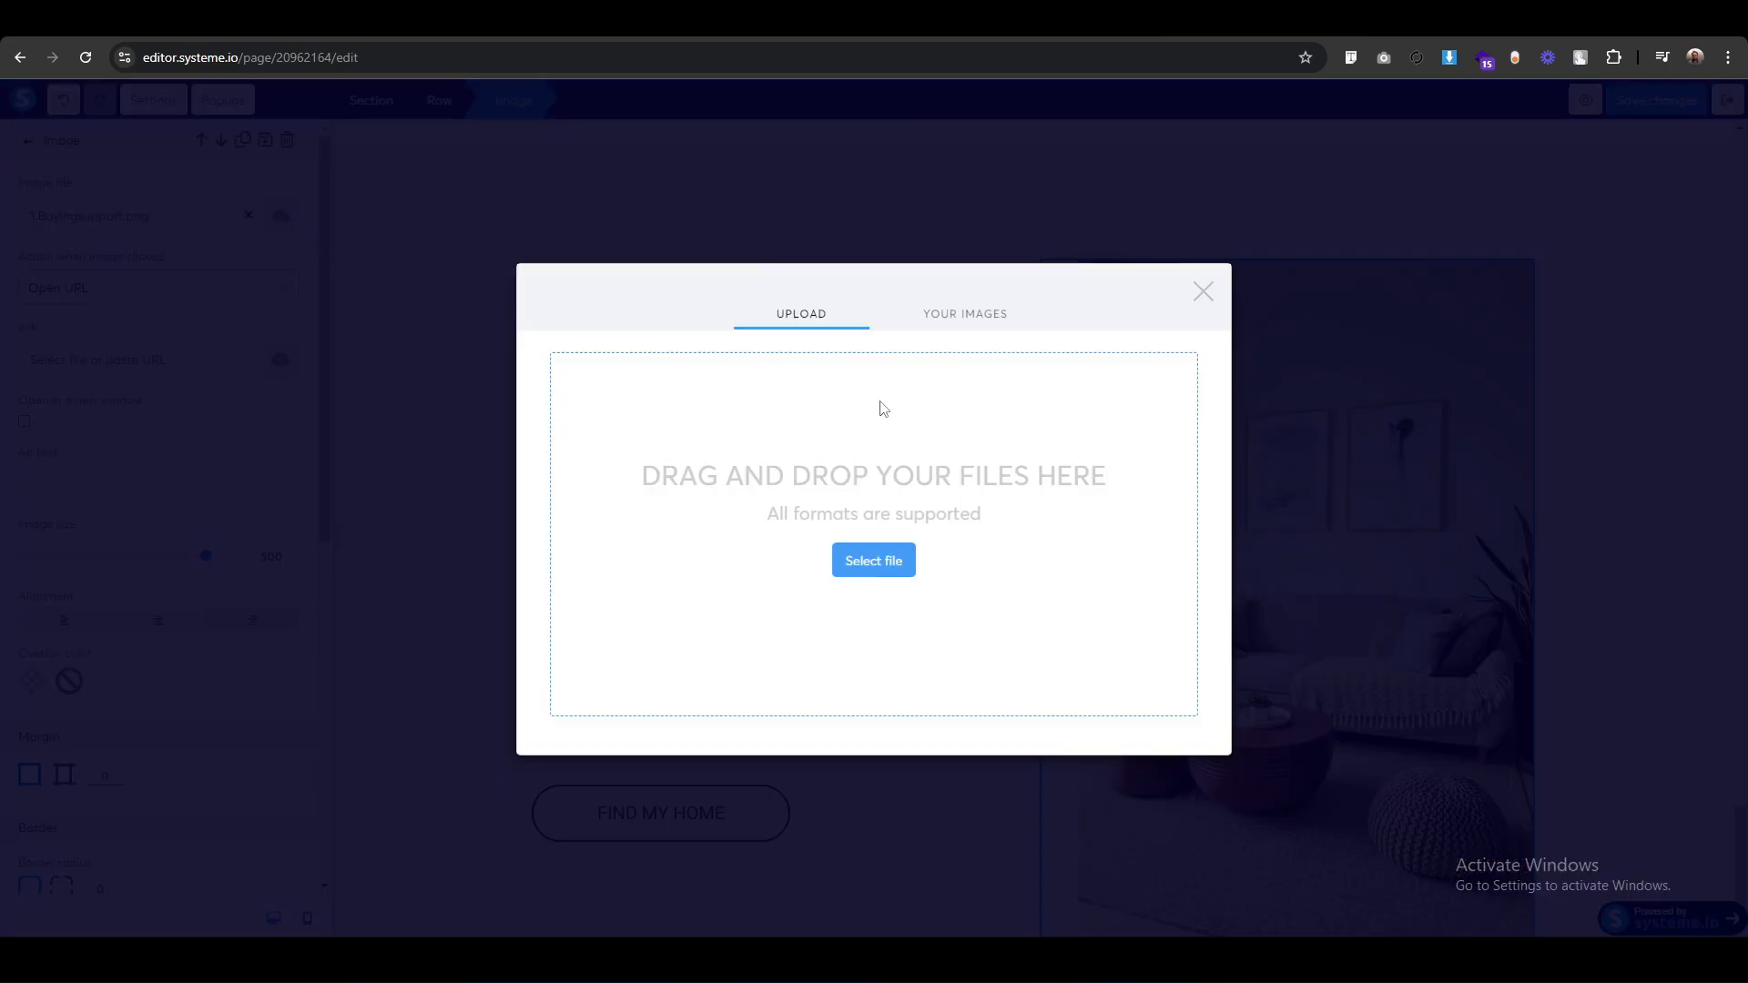
left_click(867, 571)
left_click(219, 172)
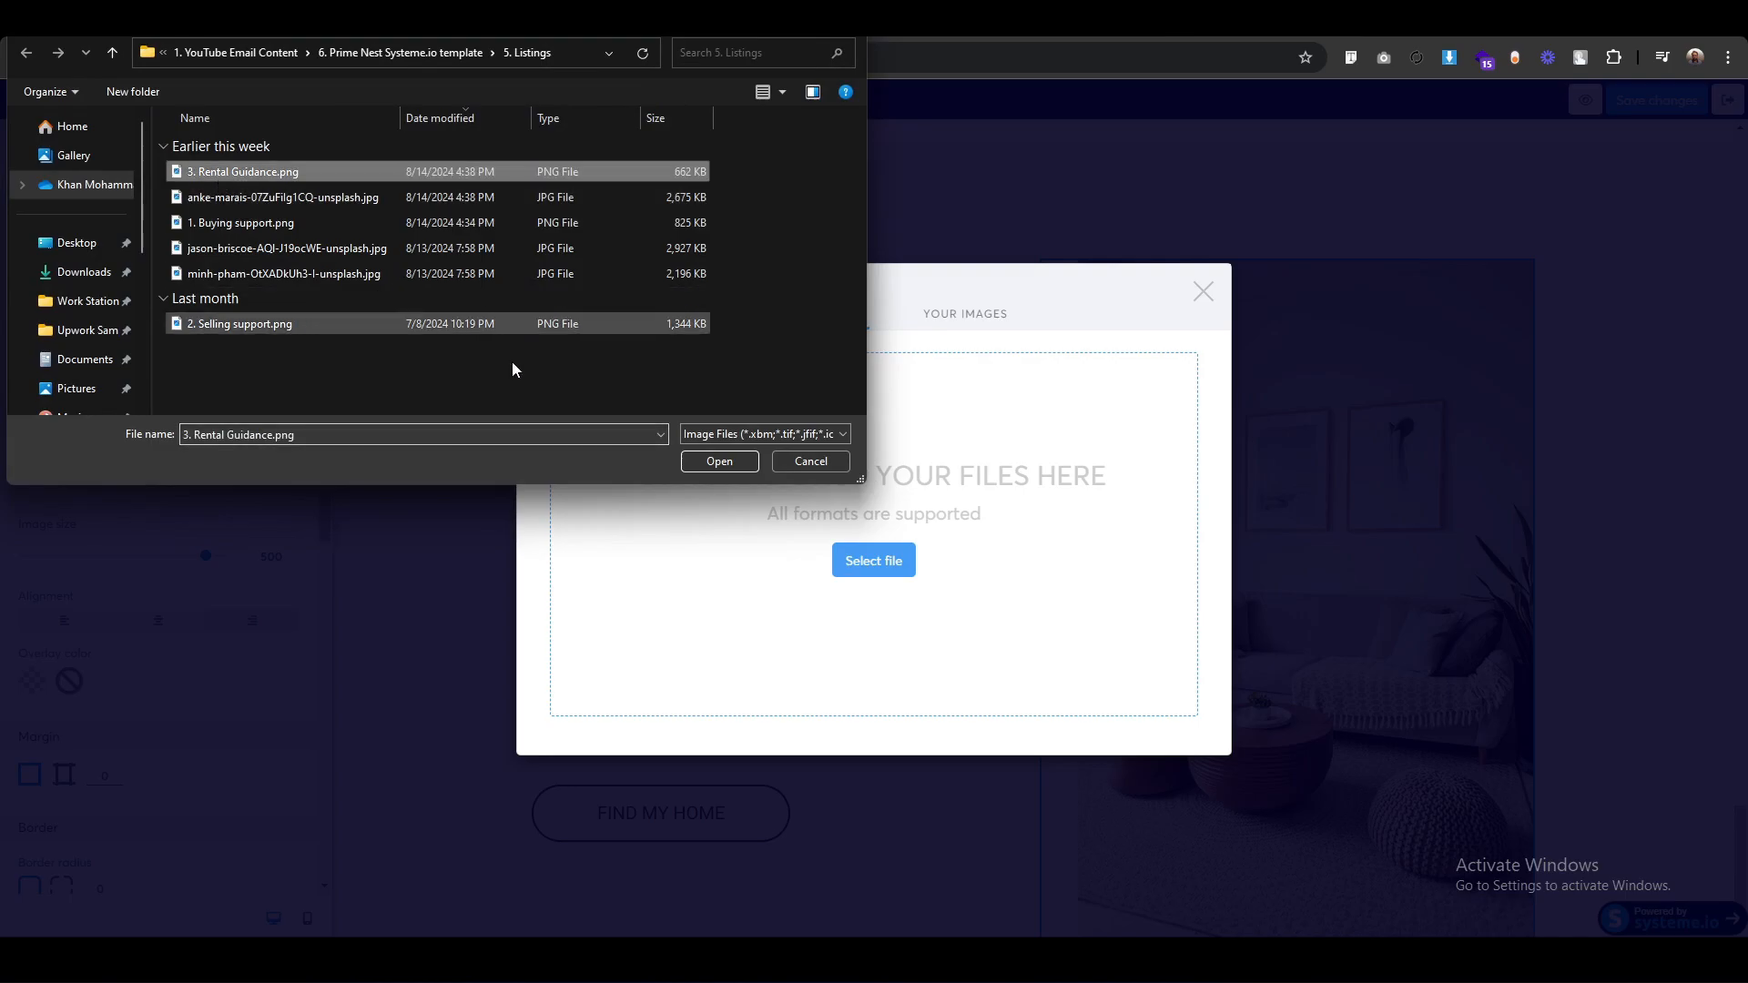
left_click(719, 461)
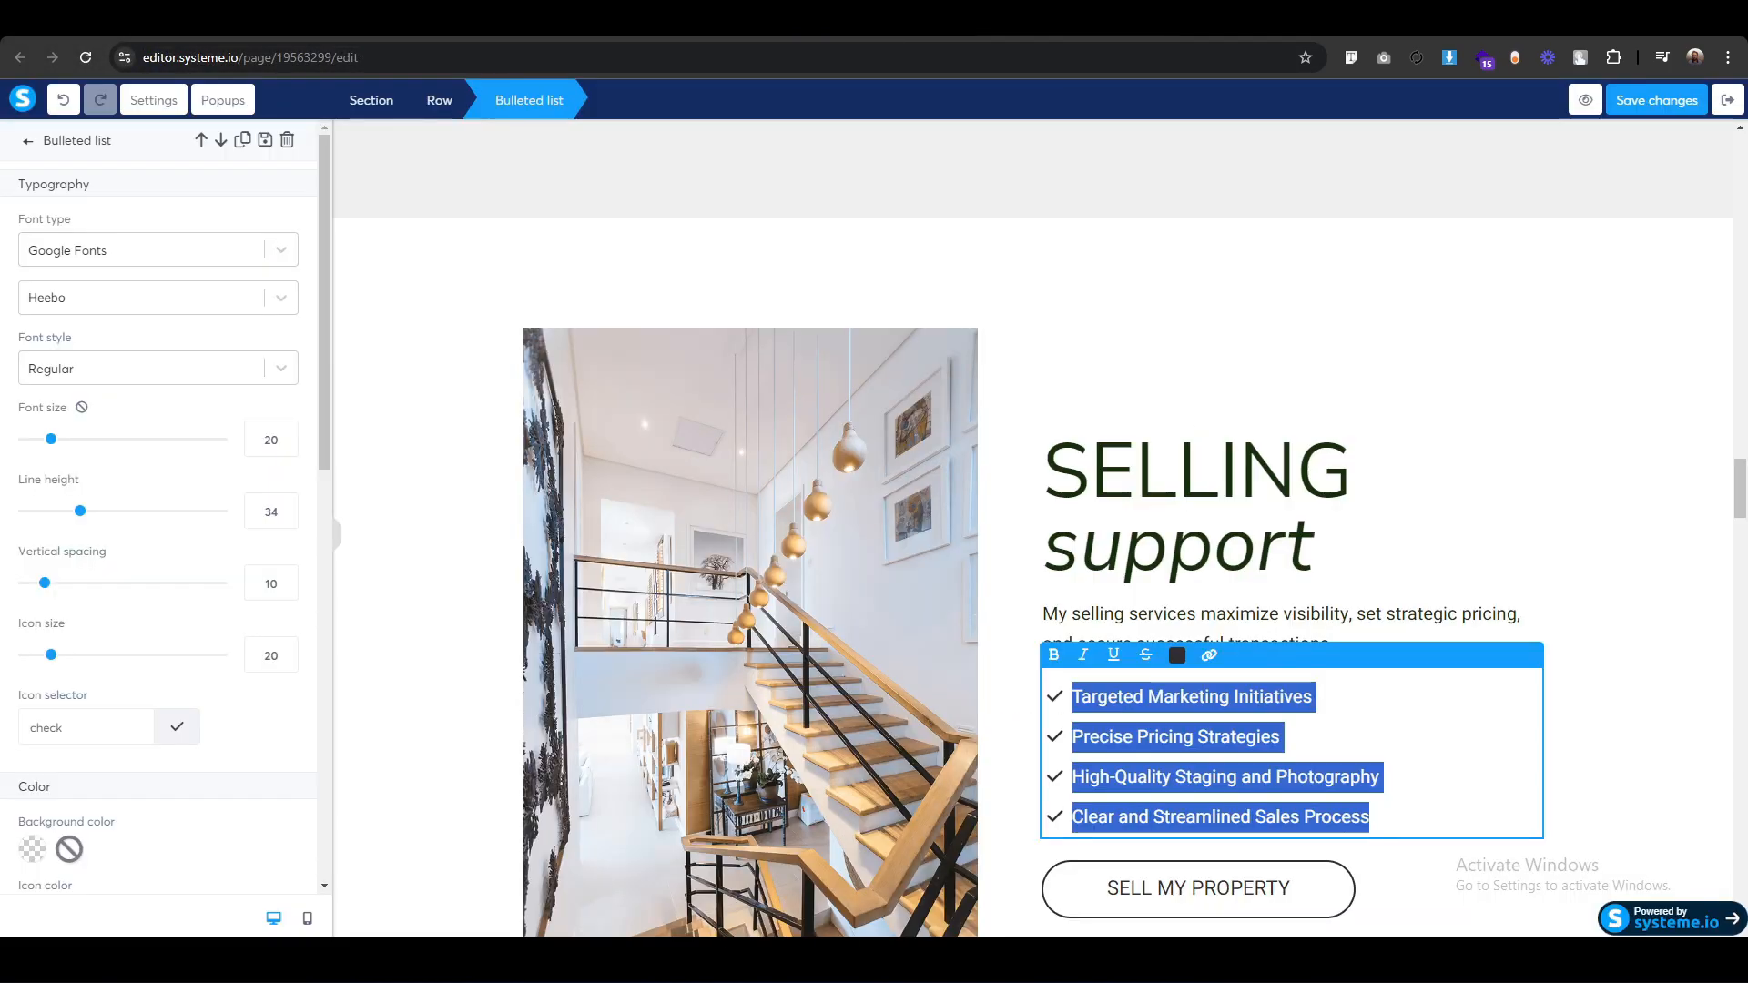
Copy the full RENTING guidance heading from the reference page.
left_click(481, 653)
scroll(482, 653, "down", 10)
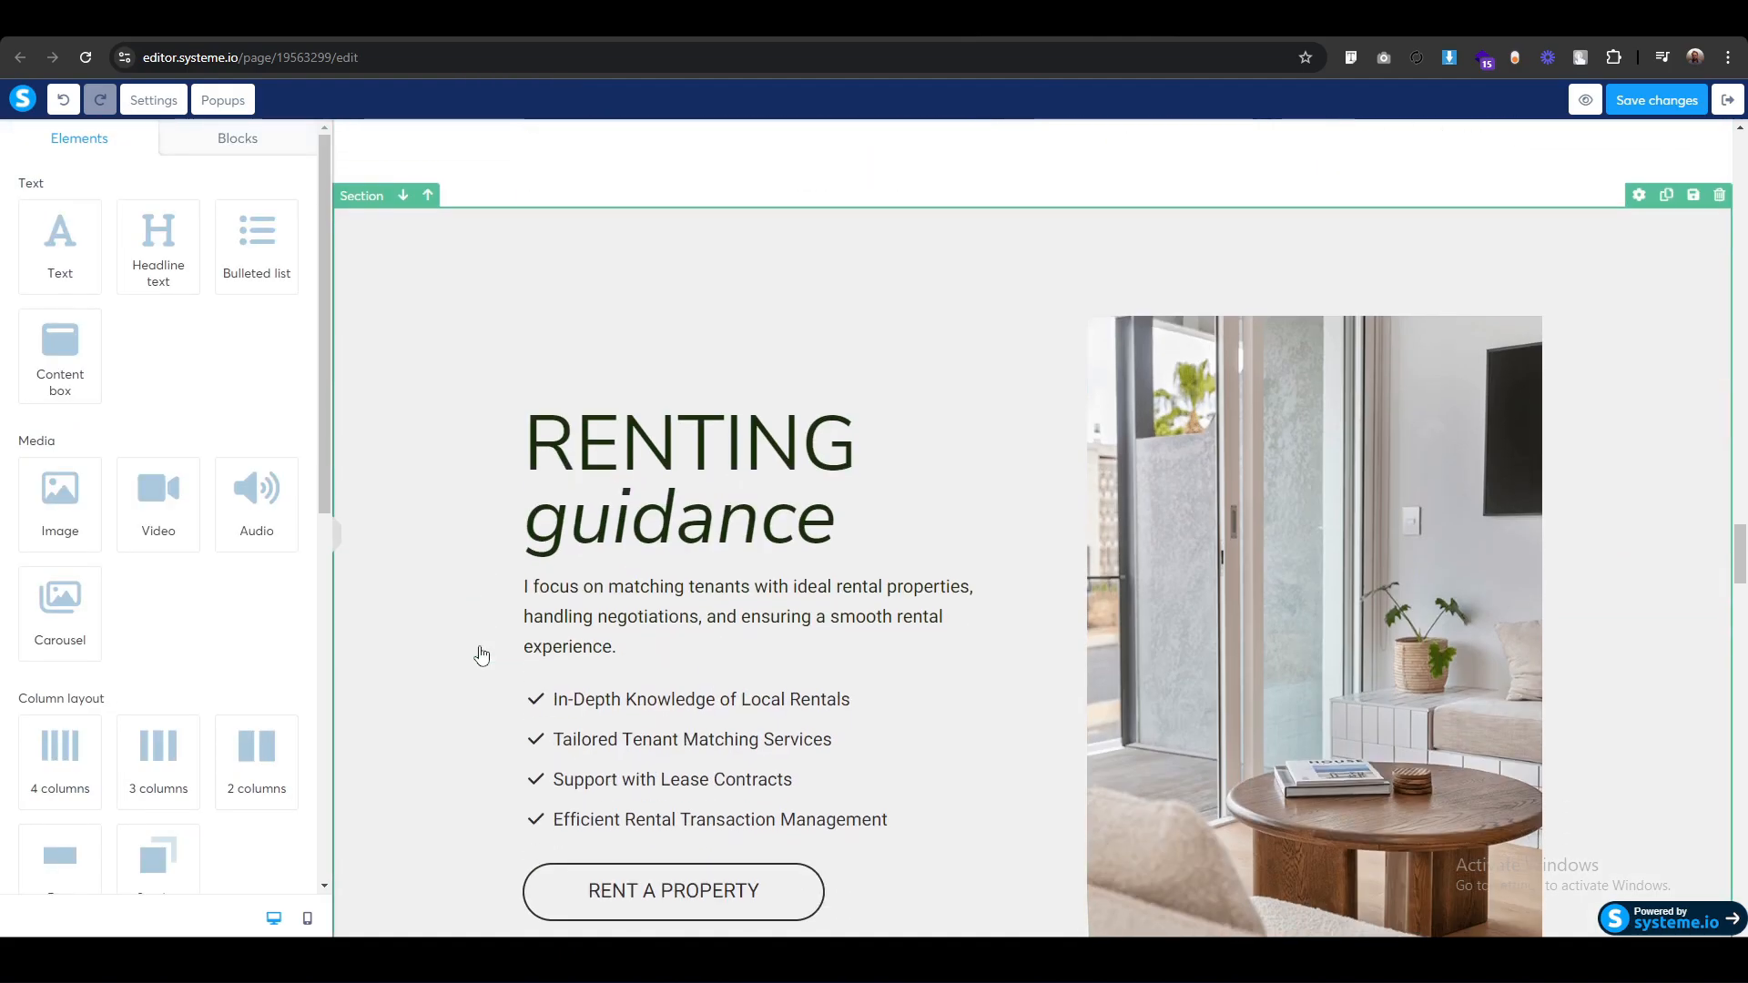
scroll(480, 657, "up", 2)
left_click(642, 366)
triple_click(642, 366)
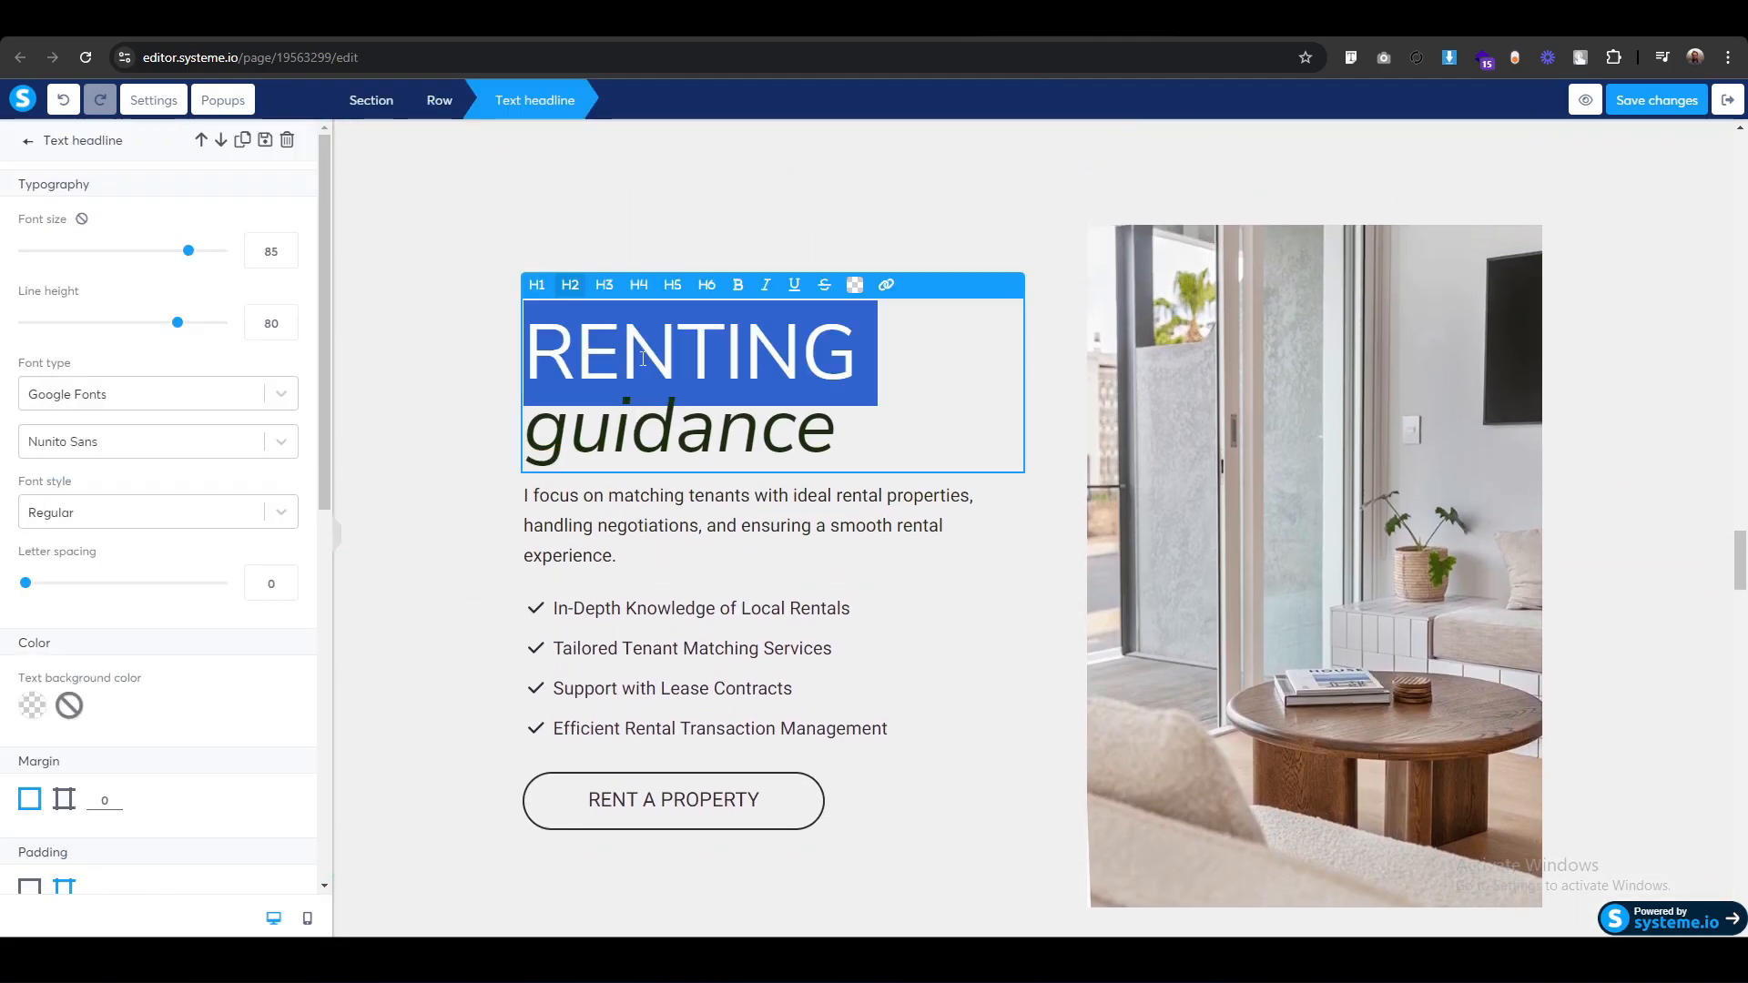
key("alt+Tab")
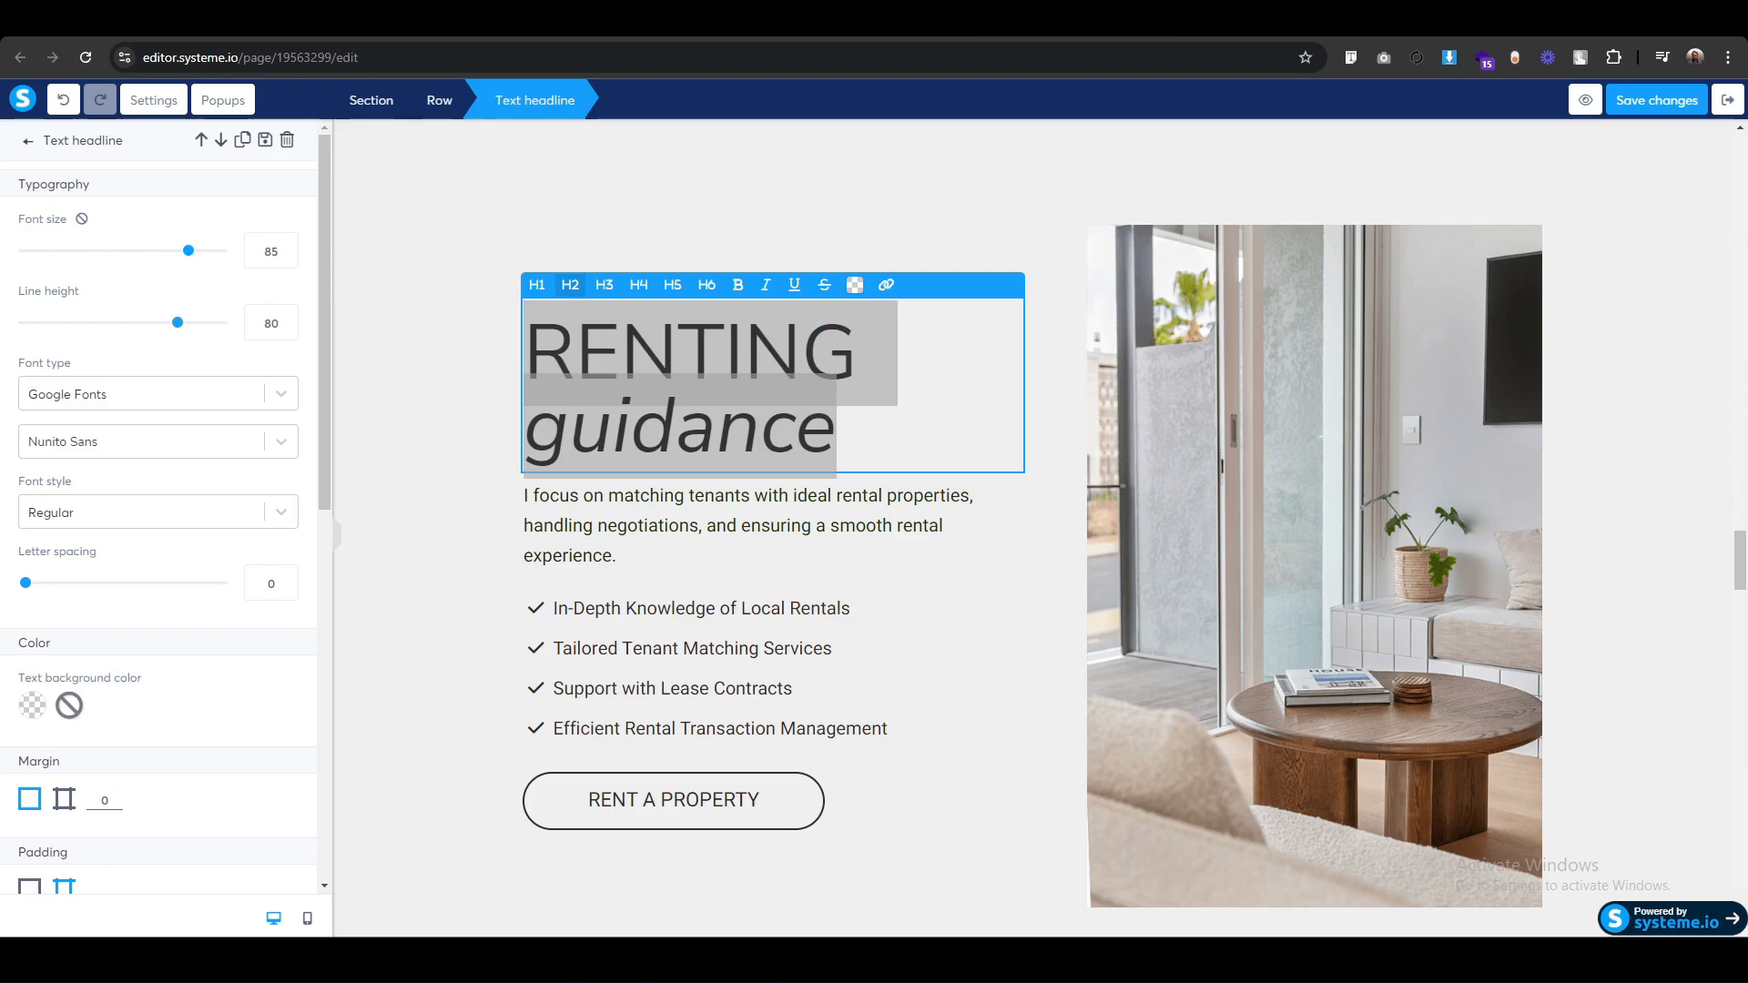
Copy the paragraph and the four-item bulleted list of the RENTING guidance section on the reference page.
left_click(669, 538)
triple_click(665, 527)
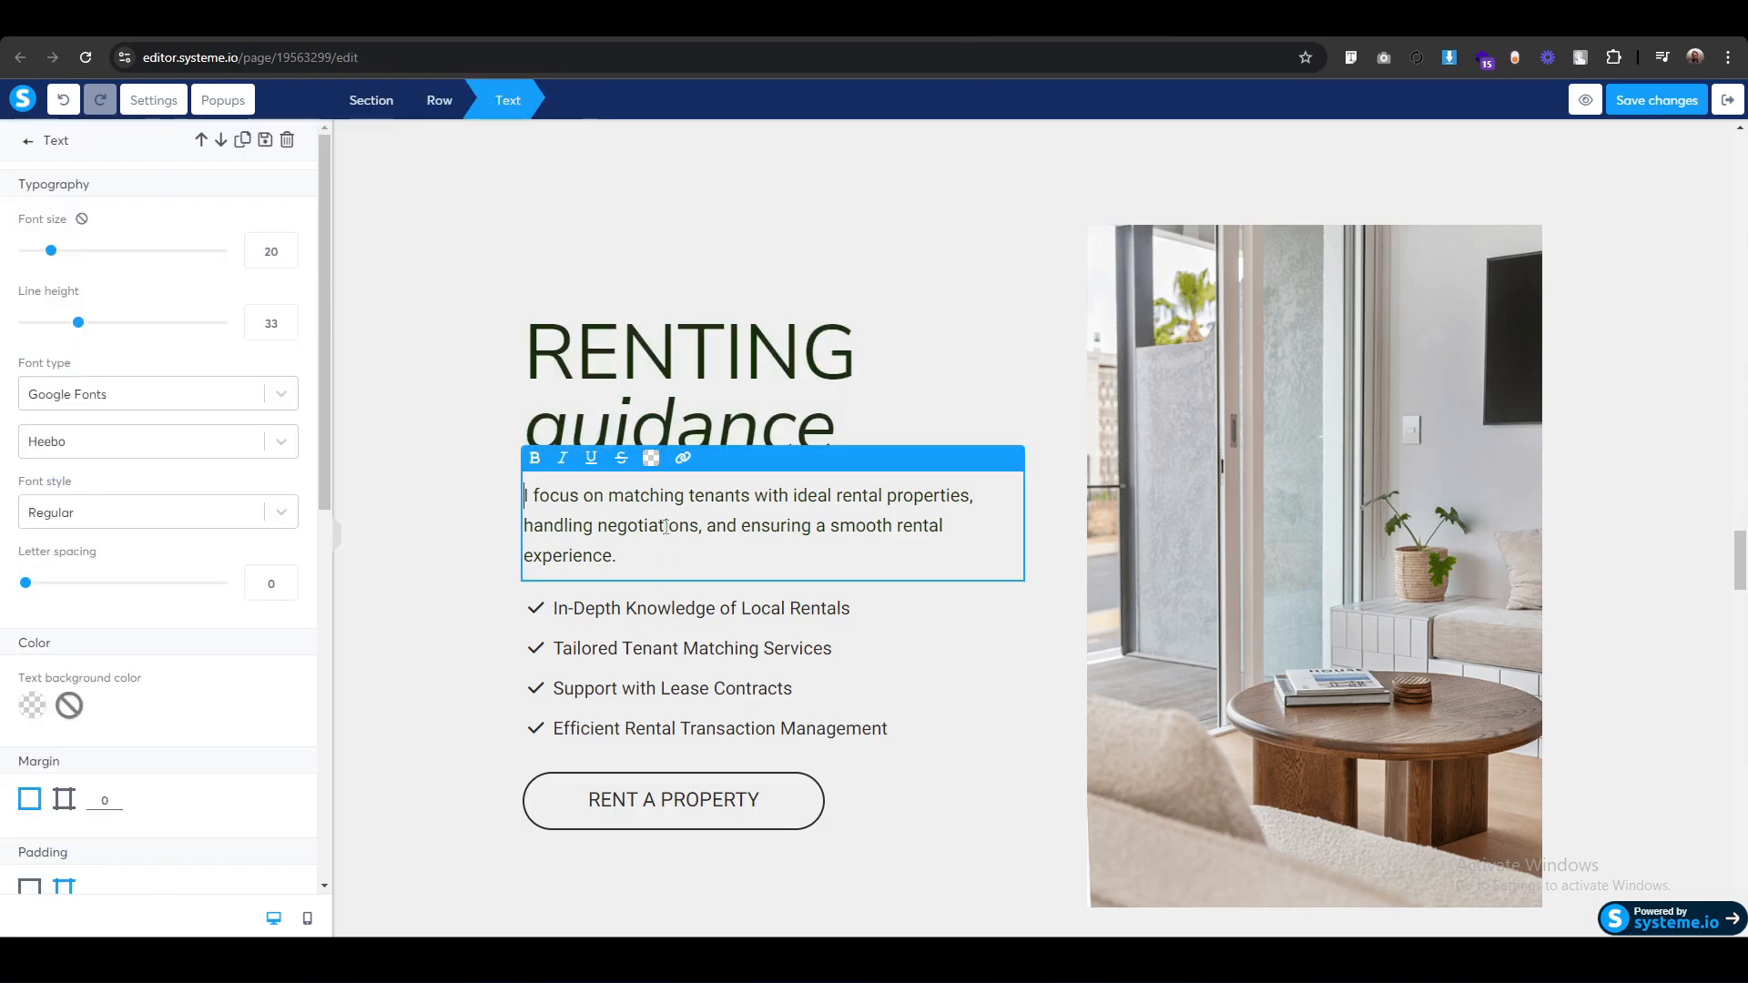
key("alt+Tab")
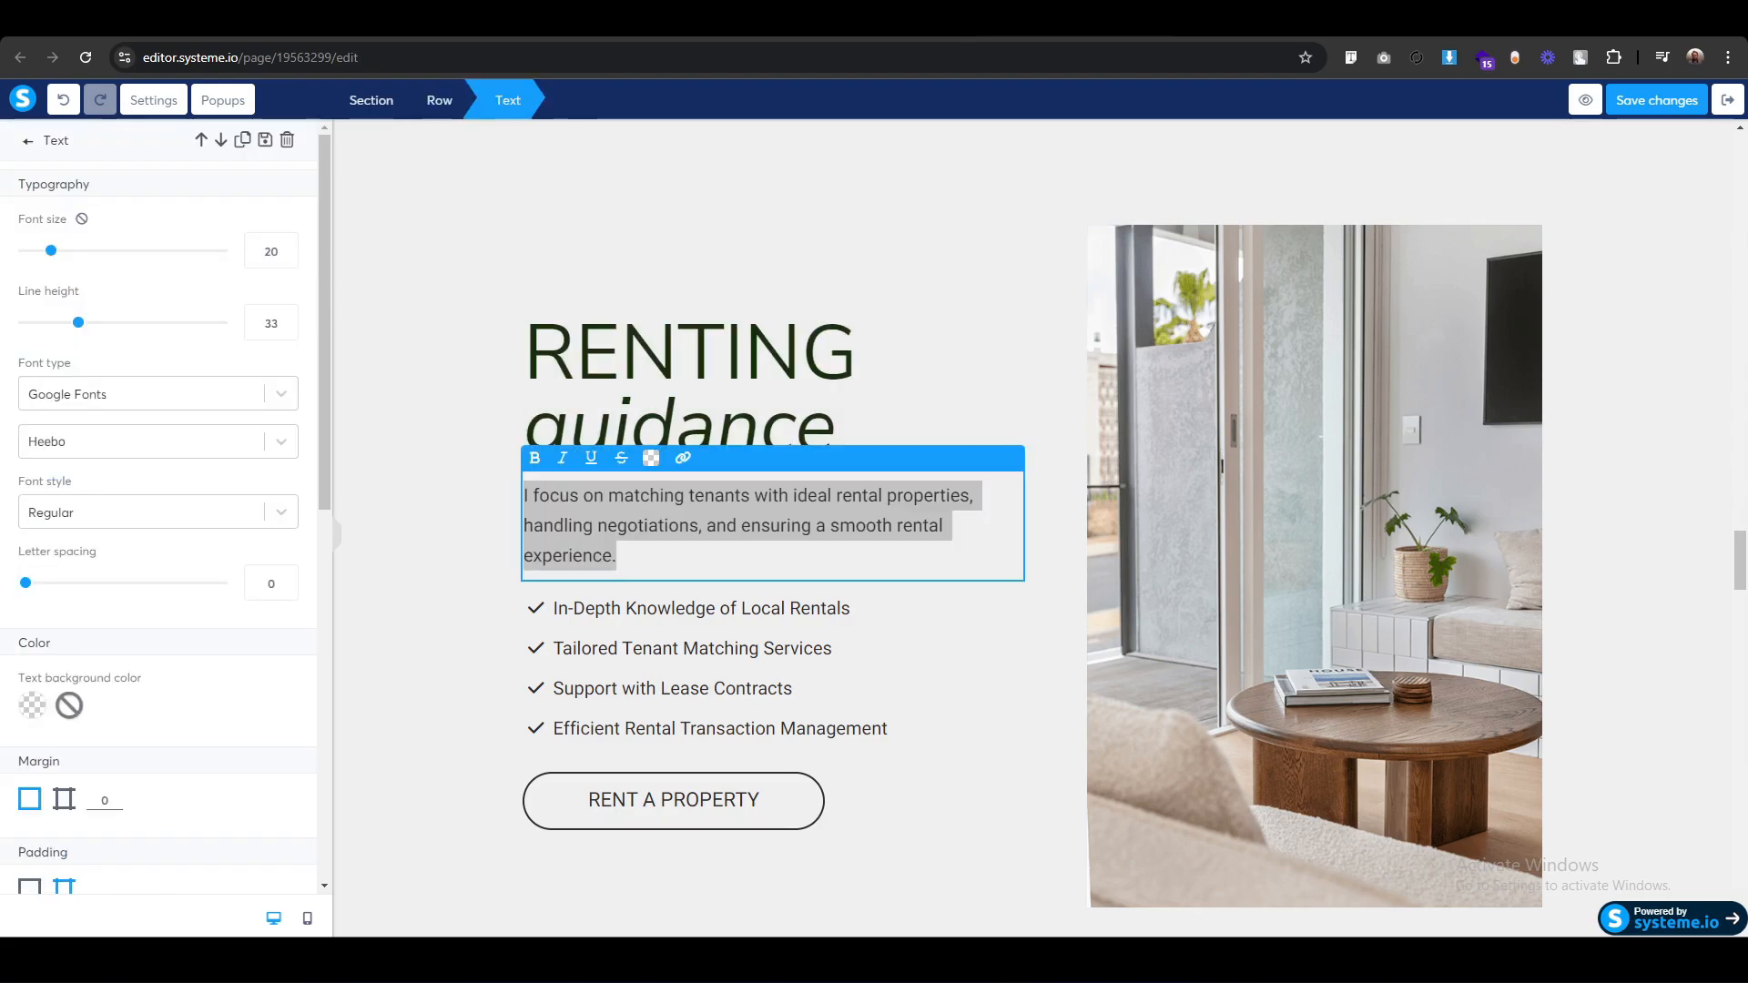
left_click(726, 625)
key("ctrl+a")
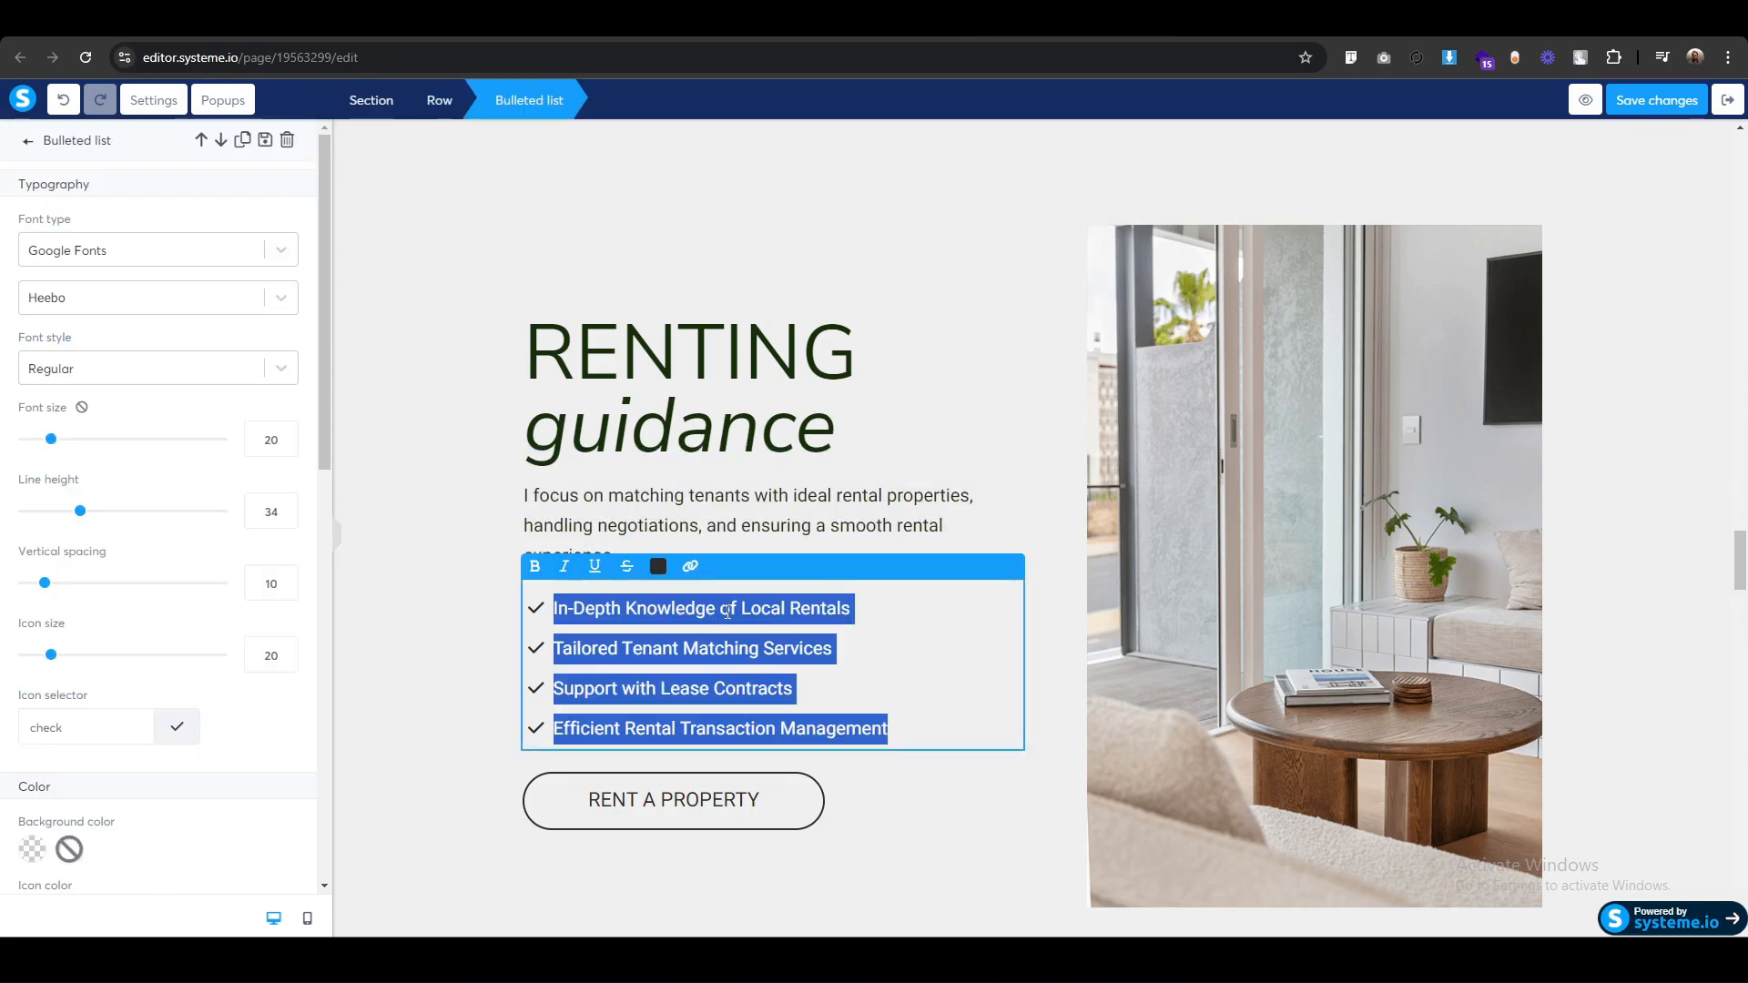
key("alt+Tab")
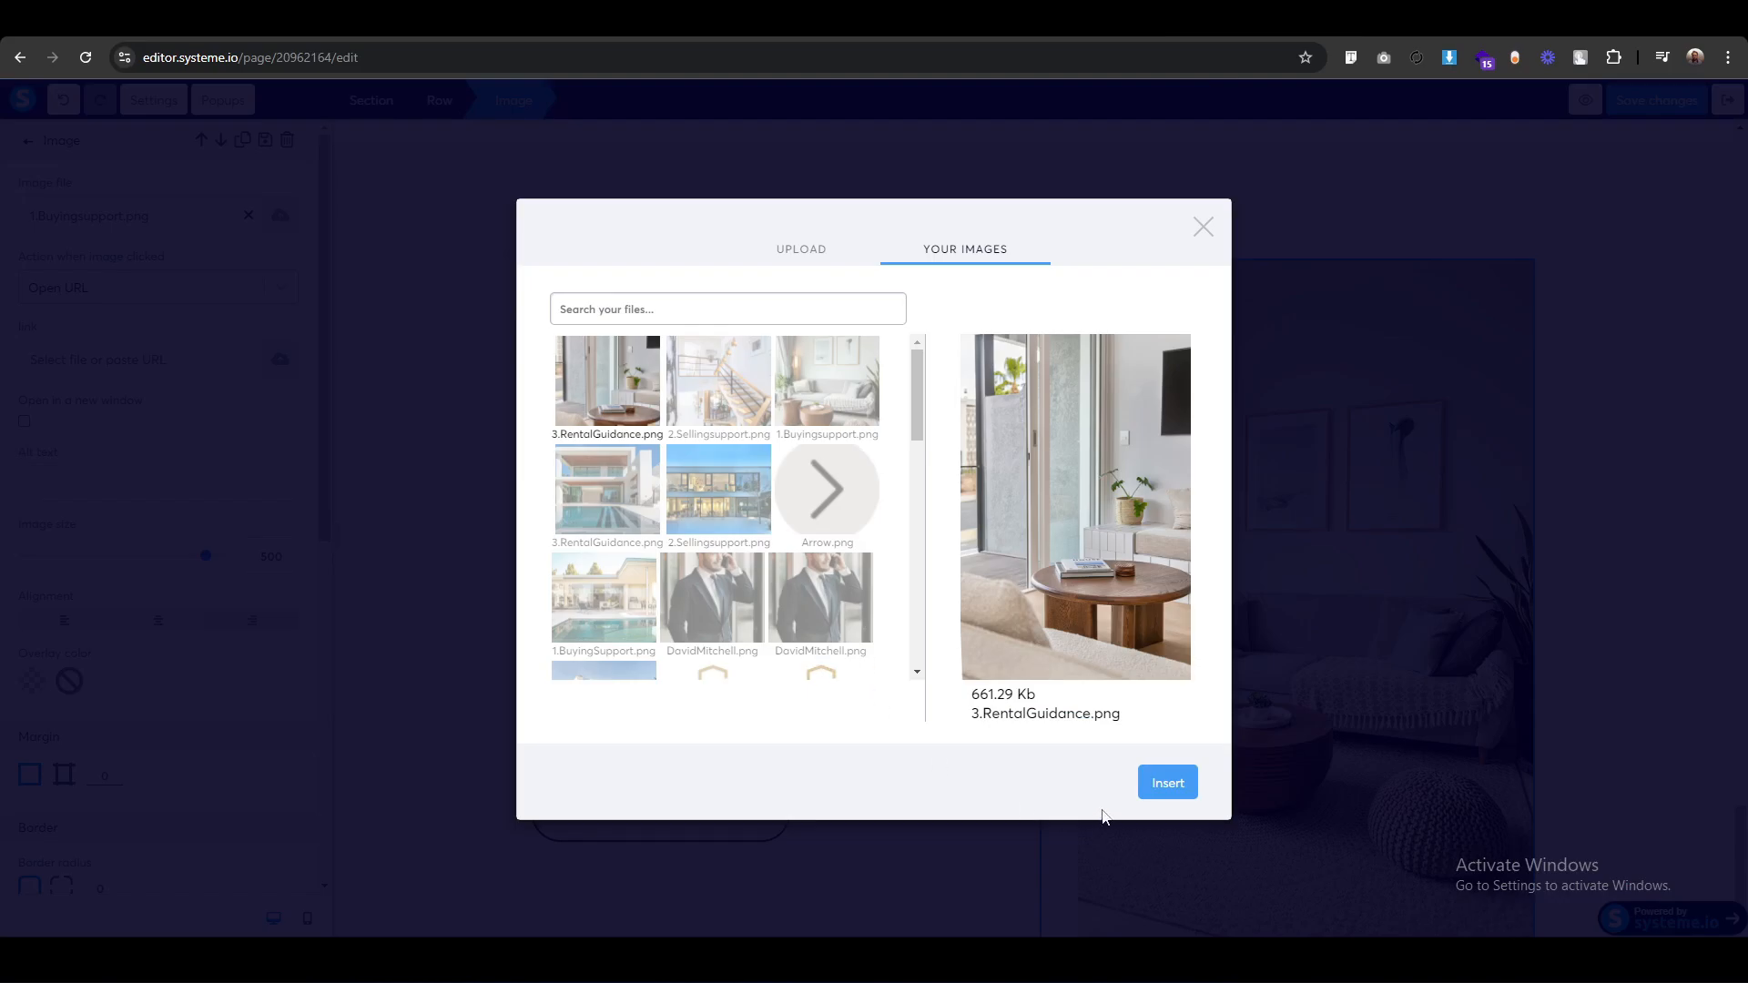
Insert the uploaded 3.RentalGuidance.png into the last section of the new page and set its image size to 500.
left_click(1168, 782)
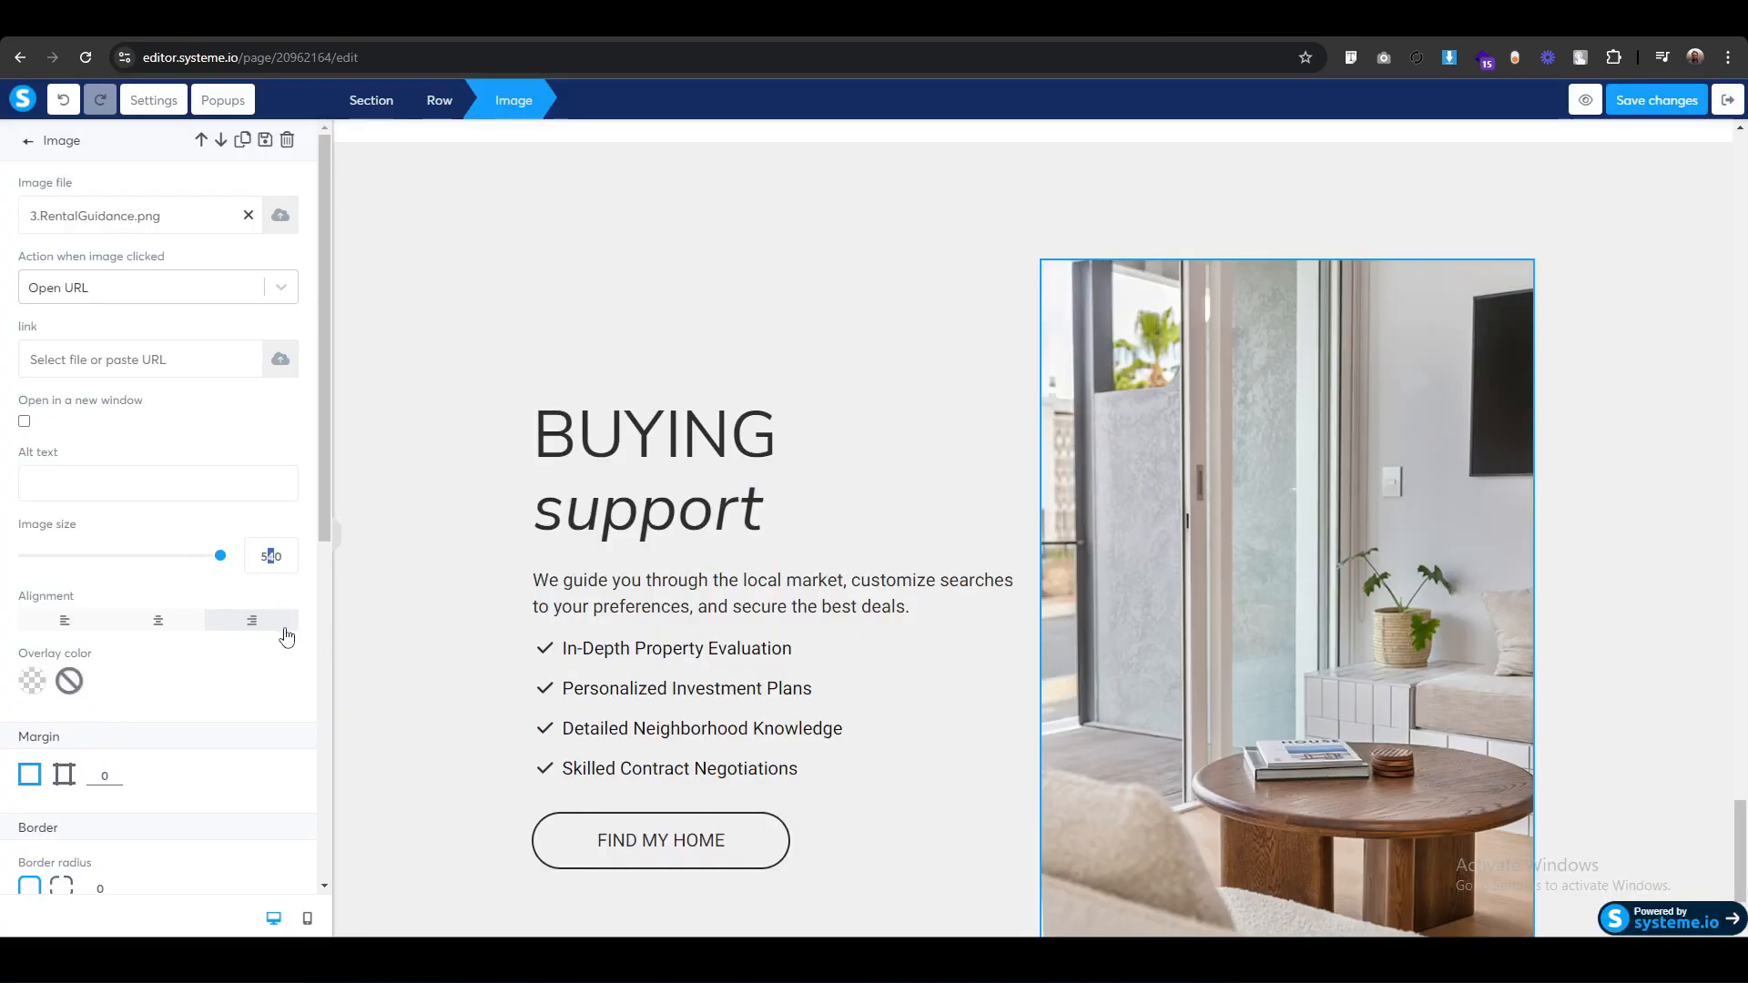
type("0")
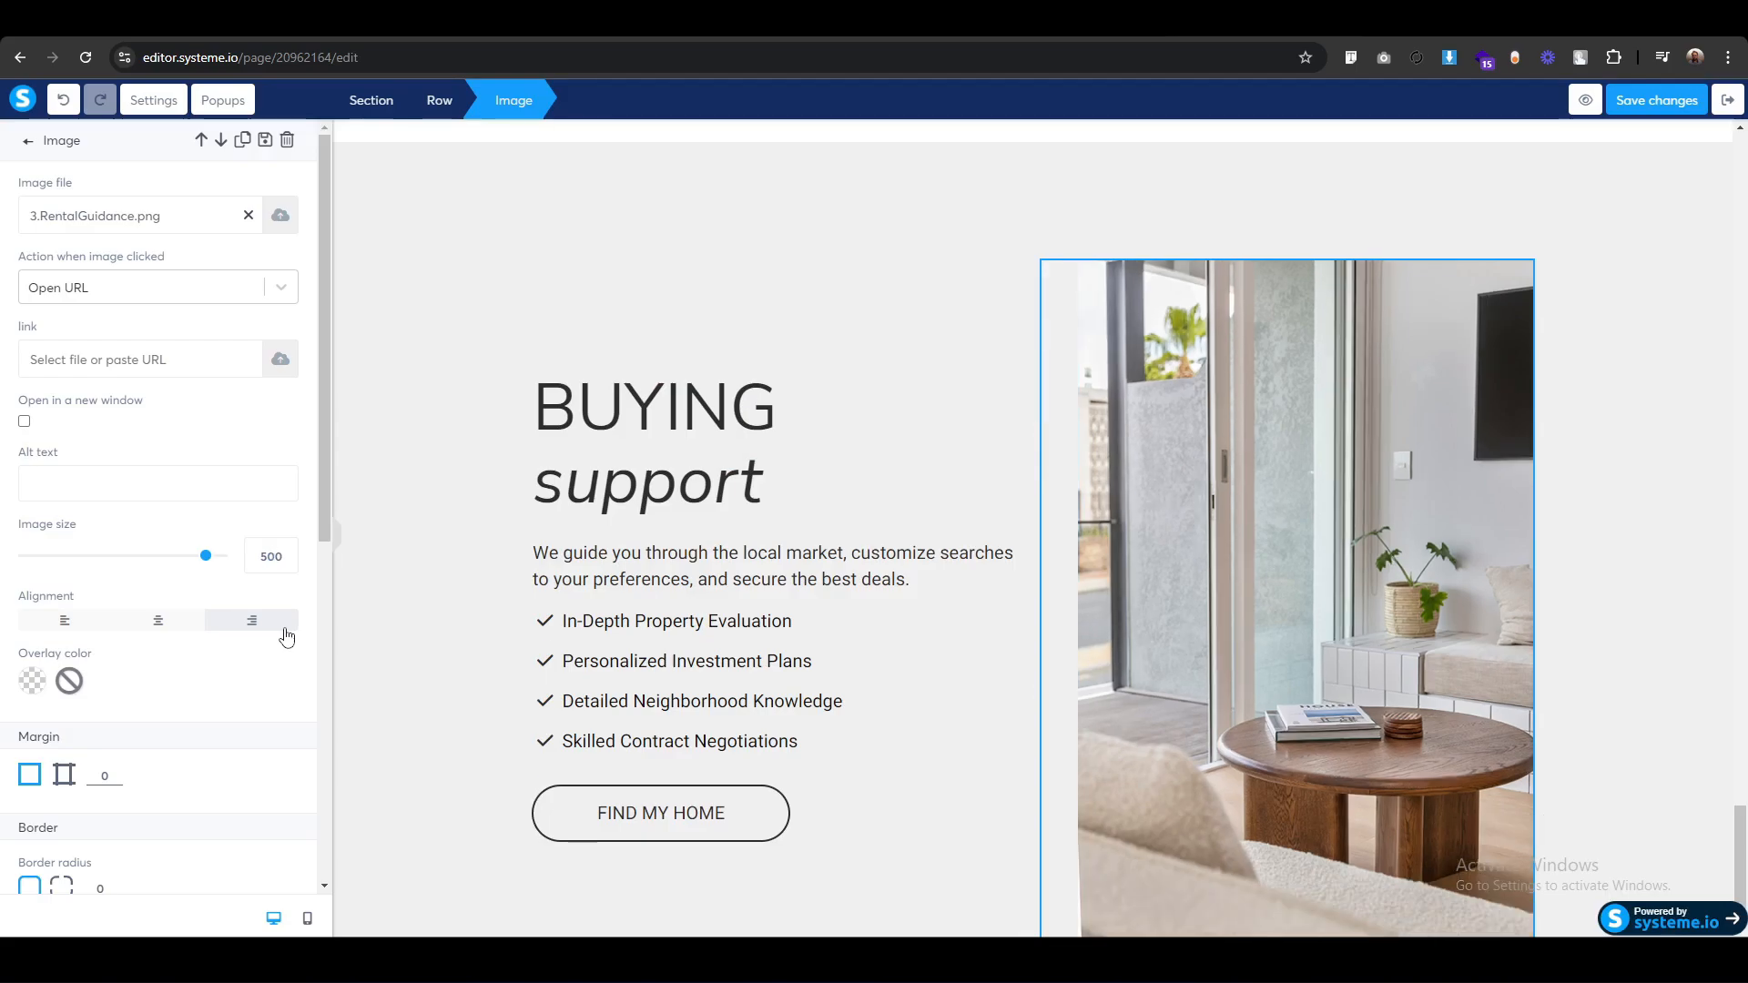
left_click(453, 647)
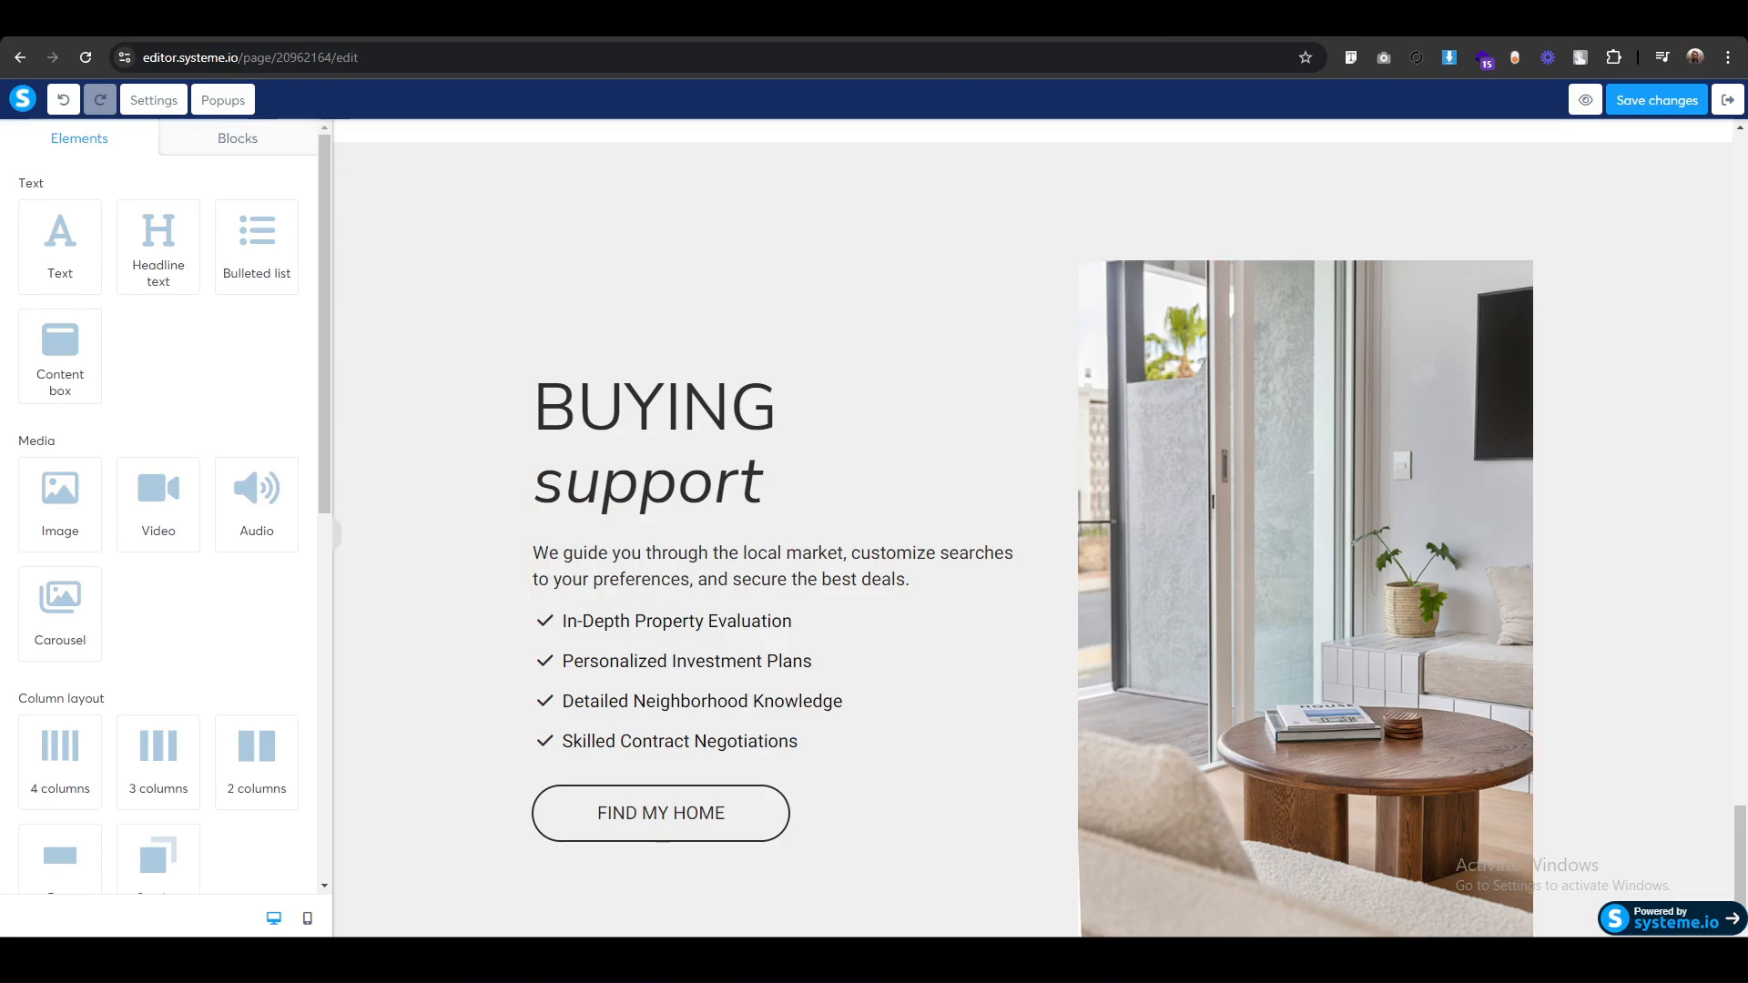
Replace the BUYING support heading in the last section with "RENTING guidance" and set the word "guidance" in italics.
double_click(637, 446)
key("ctrl+a")
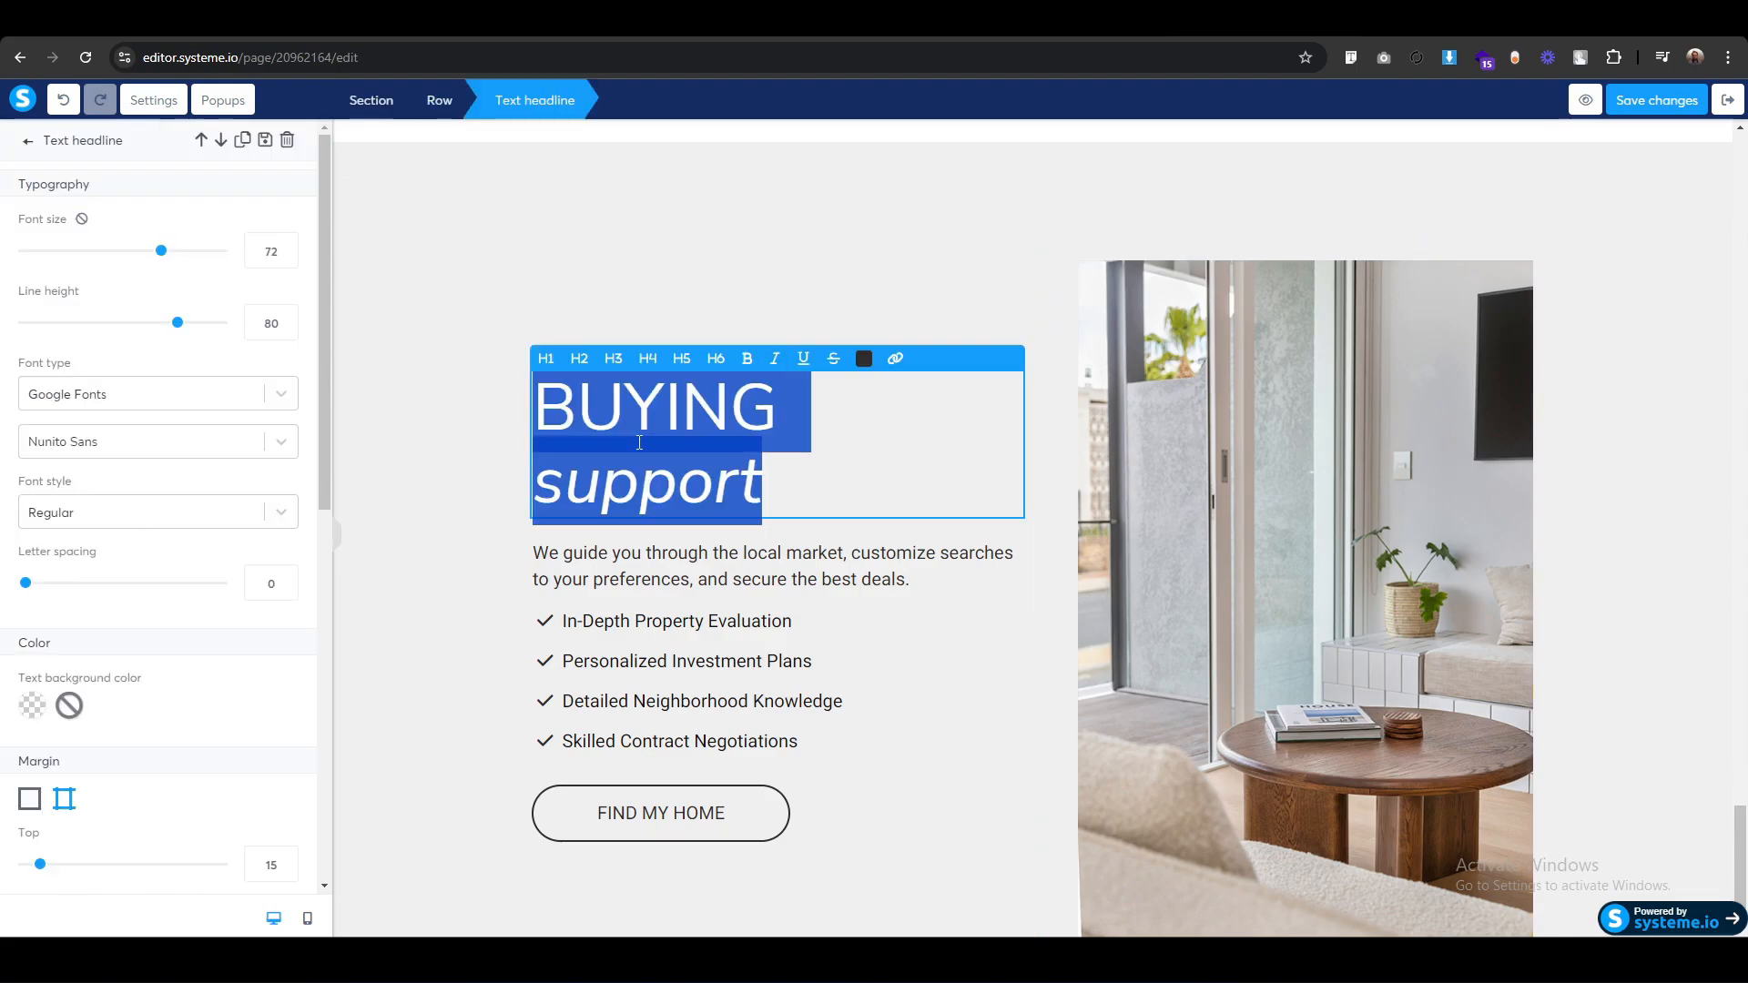
type("RENTING guidance")
left_click_drag(798, 482, 533, 482)
left_click(775, 362)
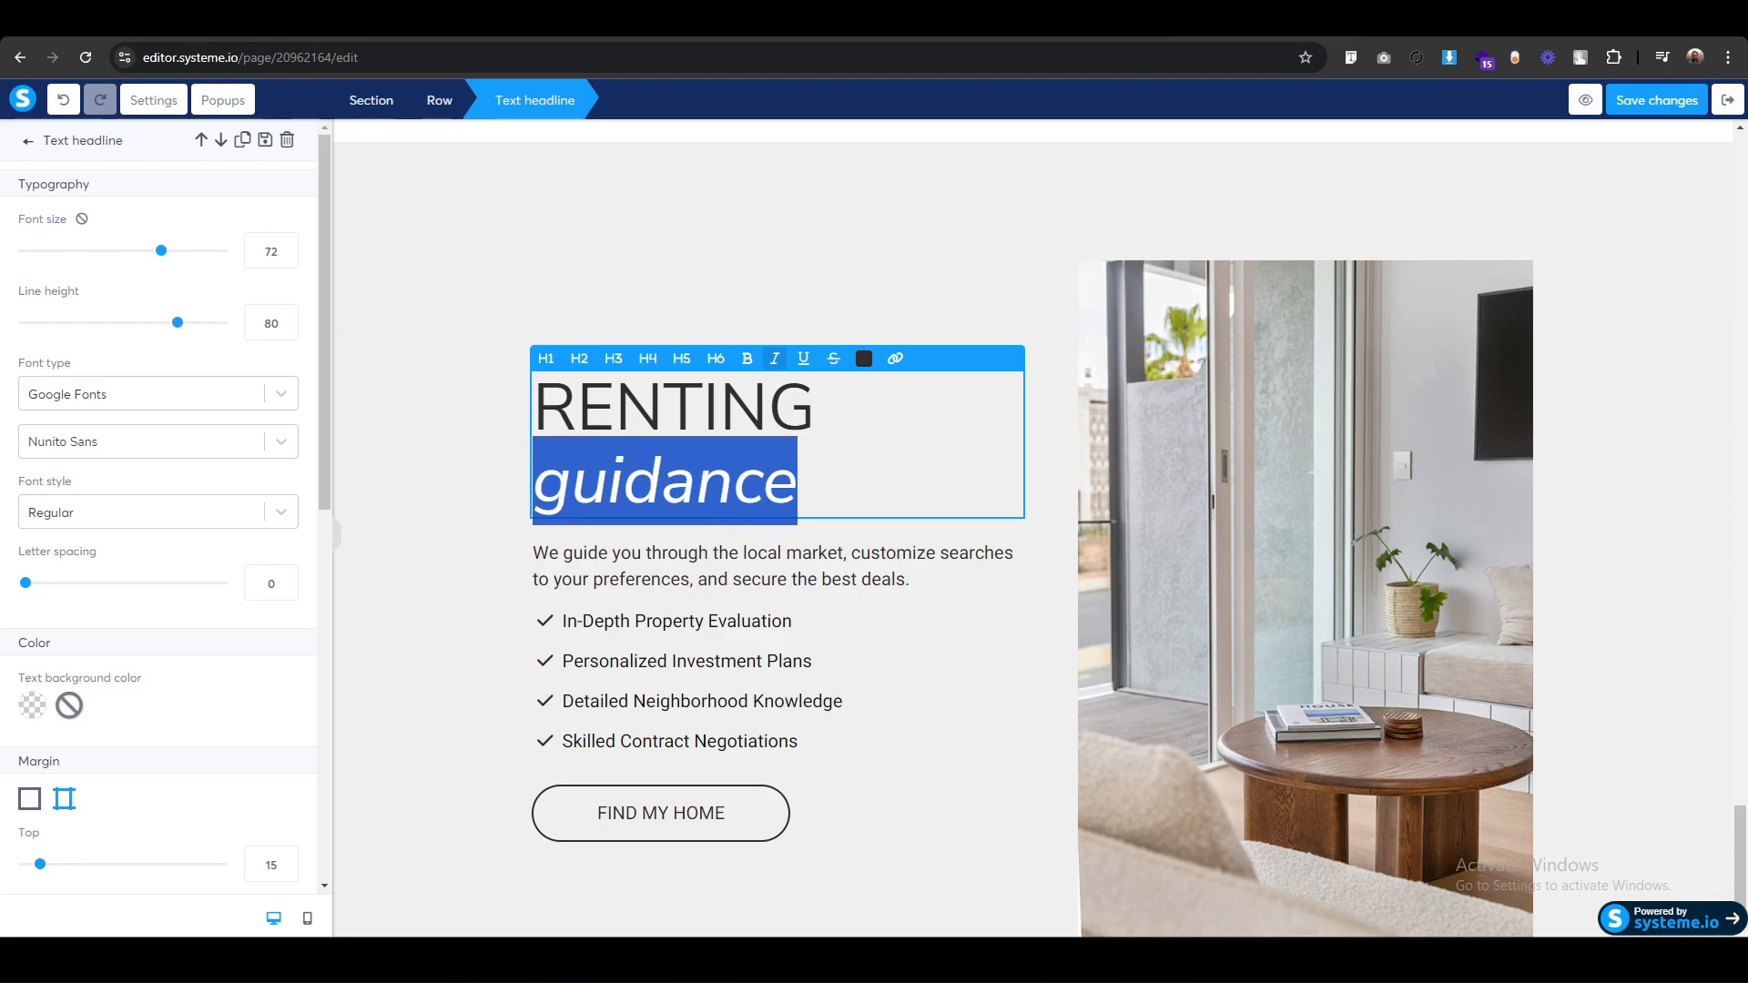
Replace the paragraph under the RENTING guidance heading with the reference text about matching tenants with ideal rental properties.
key("alt+Tab")
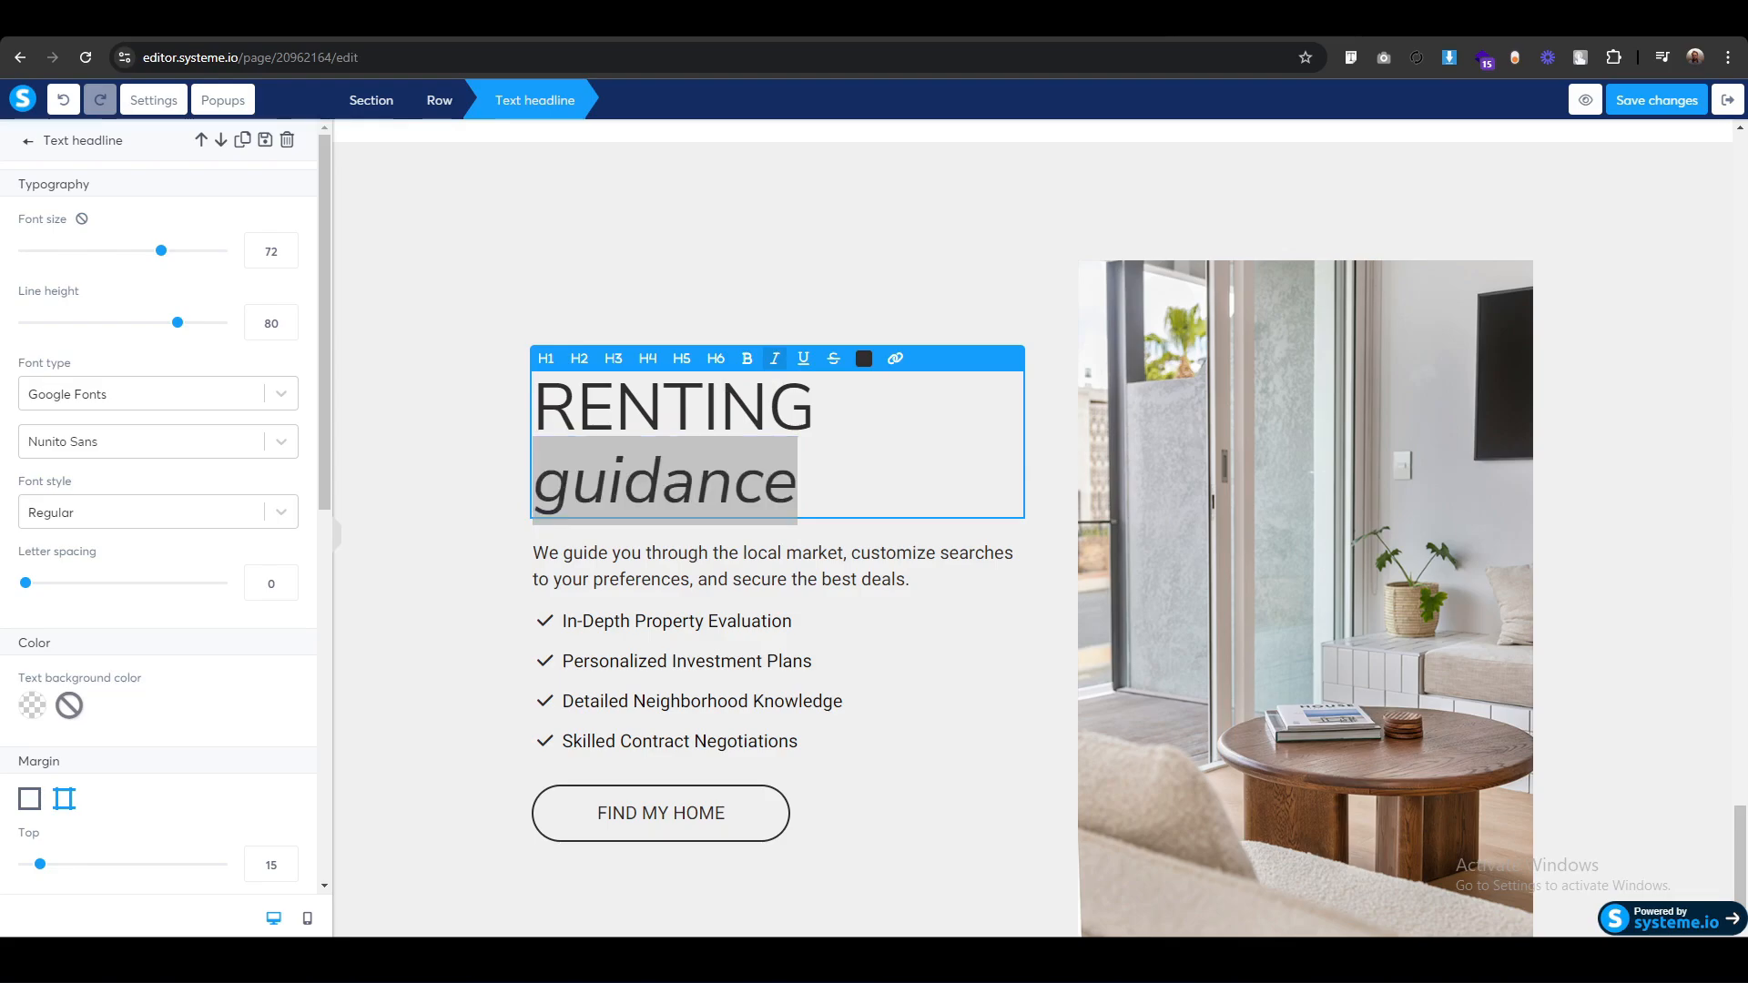
left_click(671, 572)
triple_click(671, 566)
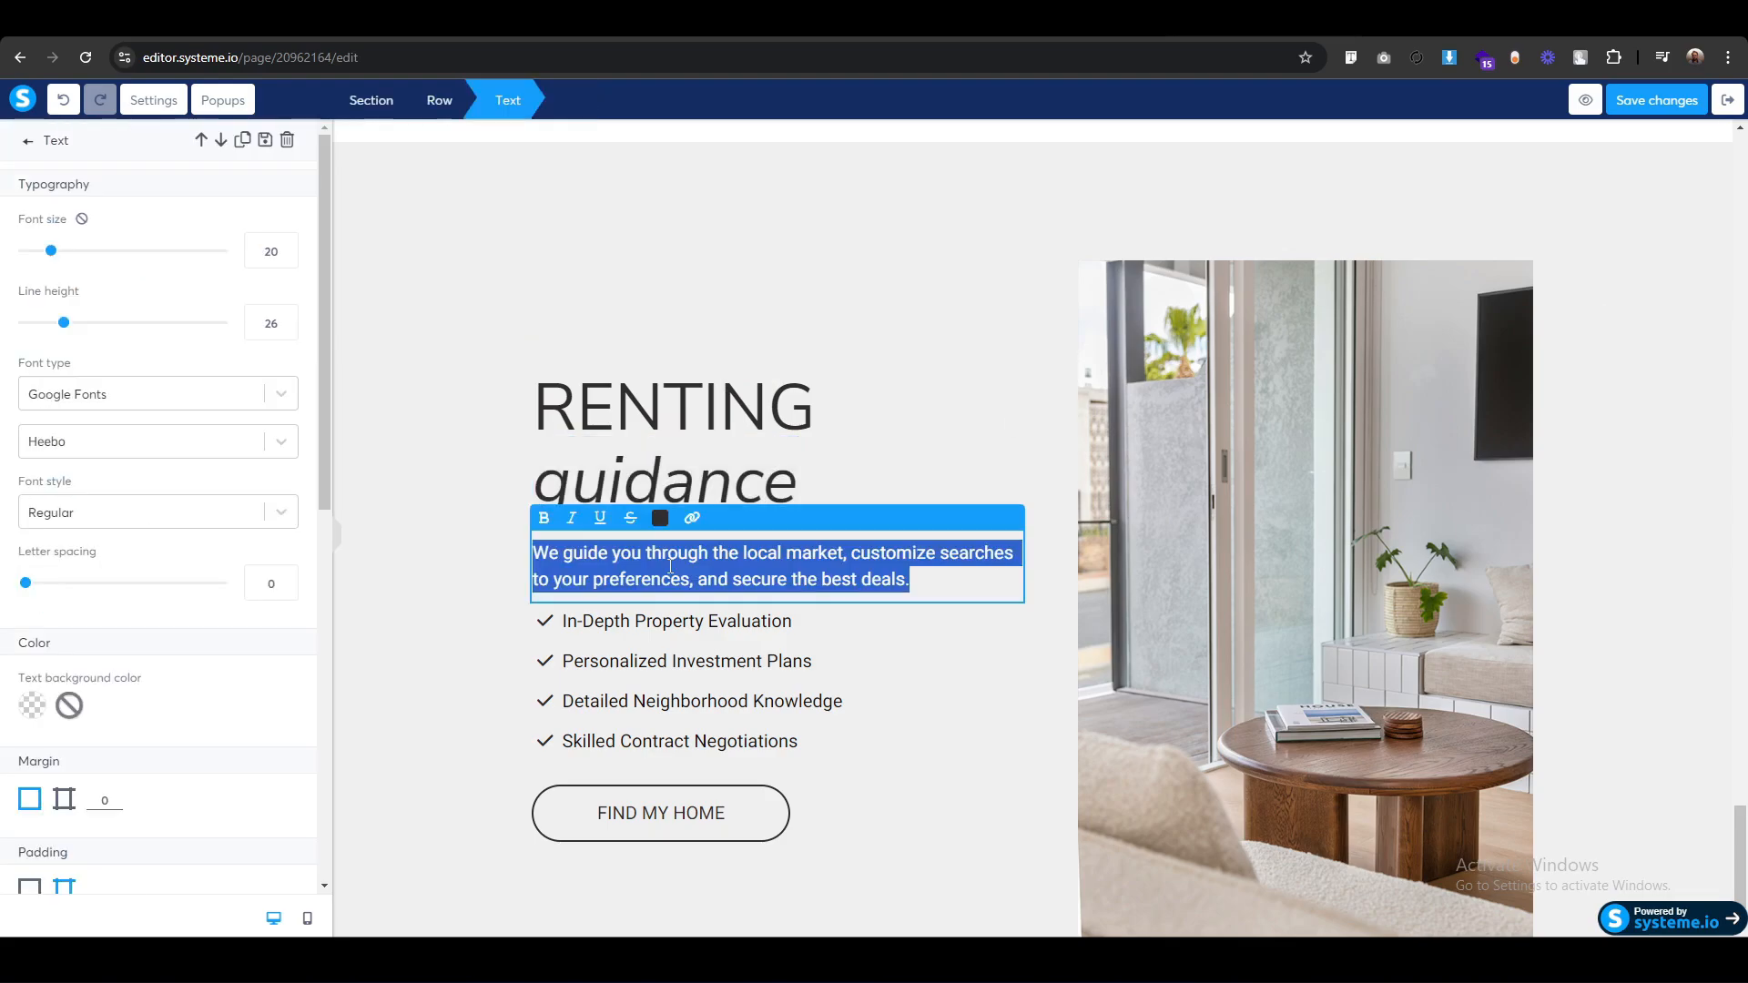
type("I focus on matching tenants with ideal rental properties, handling negotiations, and ensuring a smooth rental experience.")
key("BackSpace")
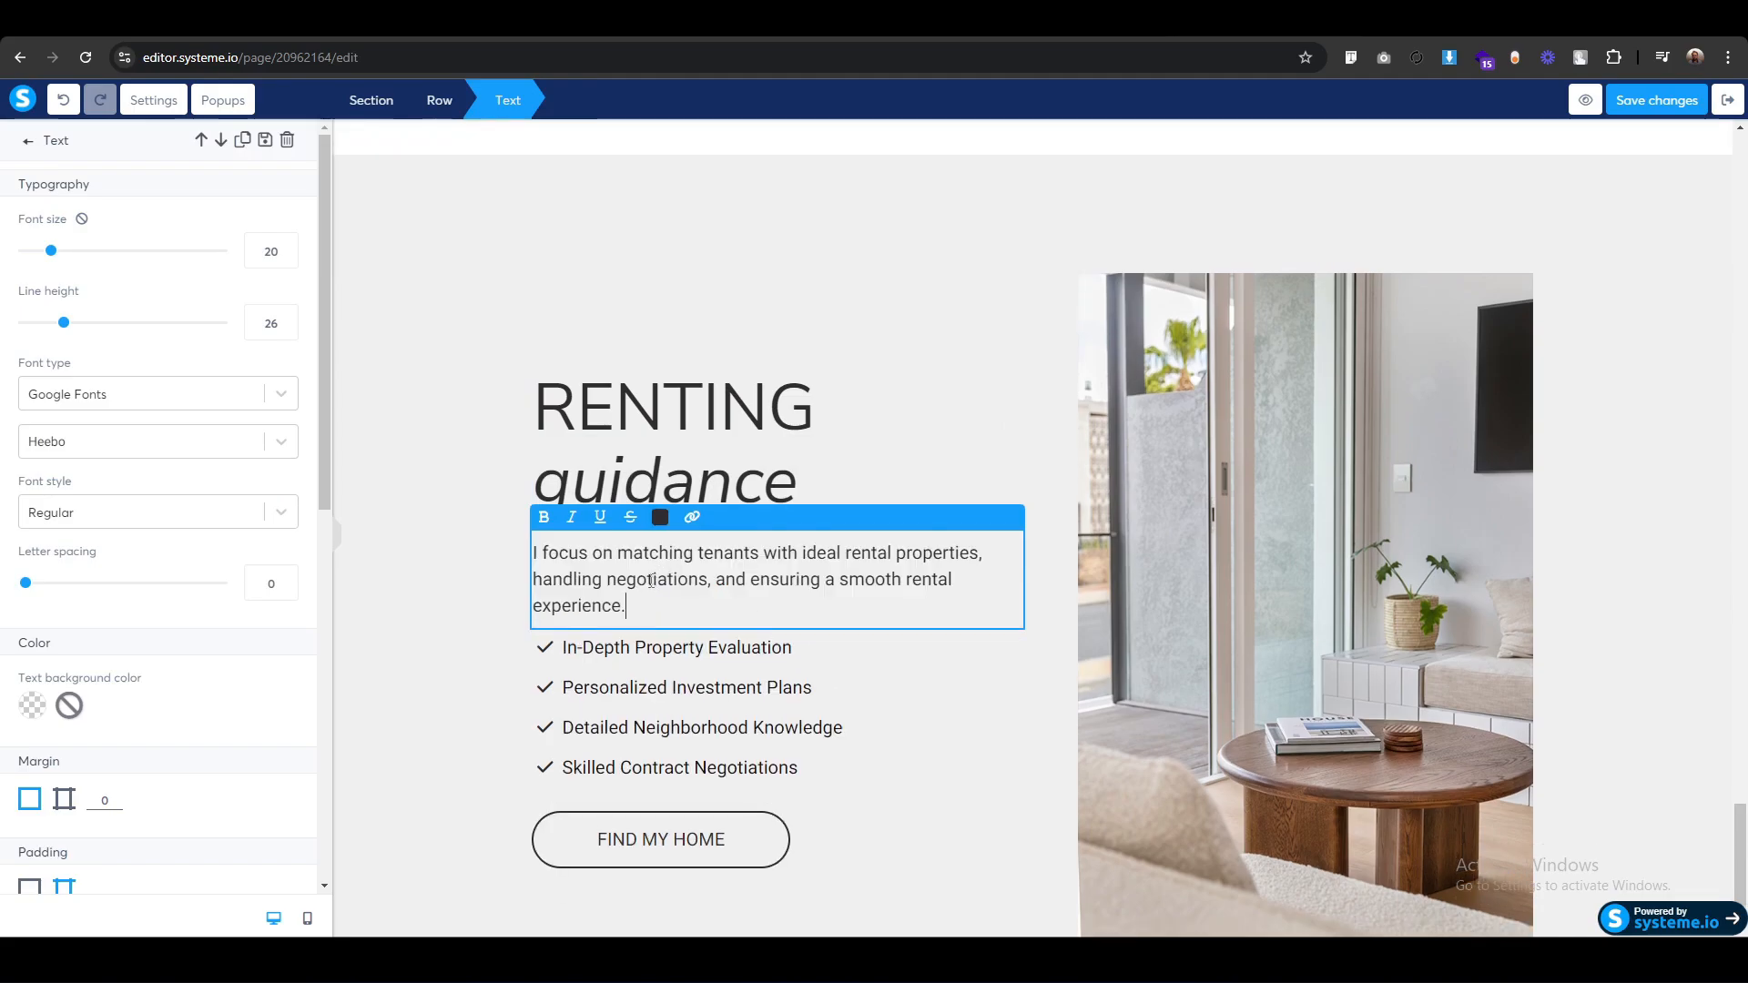
Replace the RENTING section's bullets with the four reference items, from "In-Depth Knowledge of Local Rentals" to "Efficient Rental Transaction Management".
left_click(760, 710)
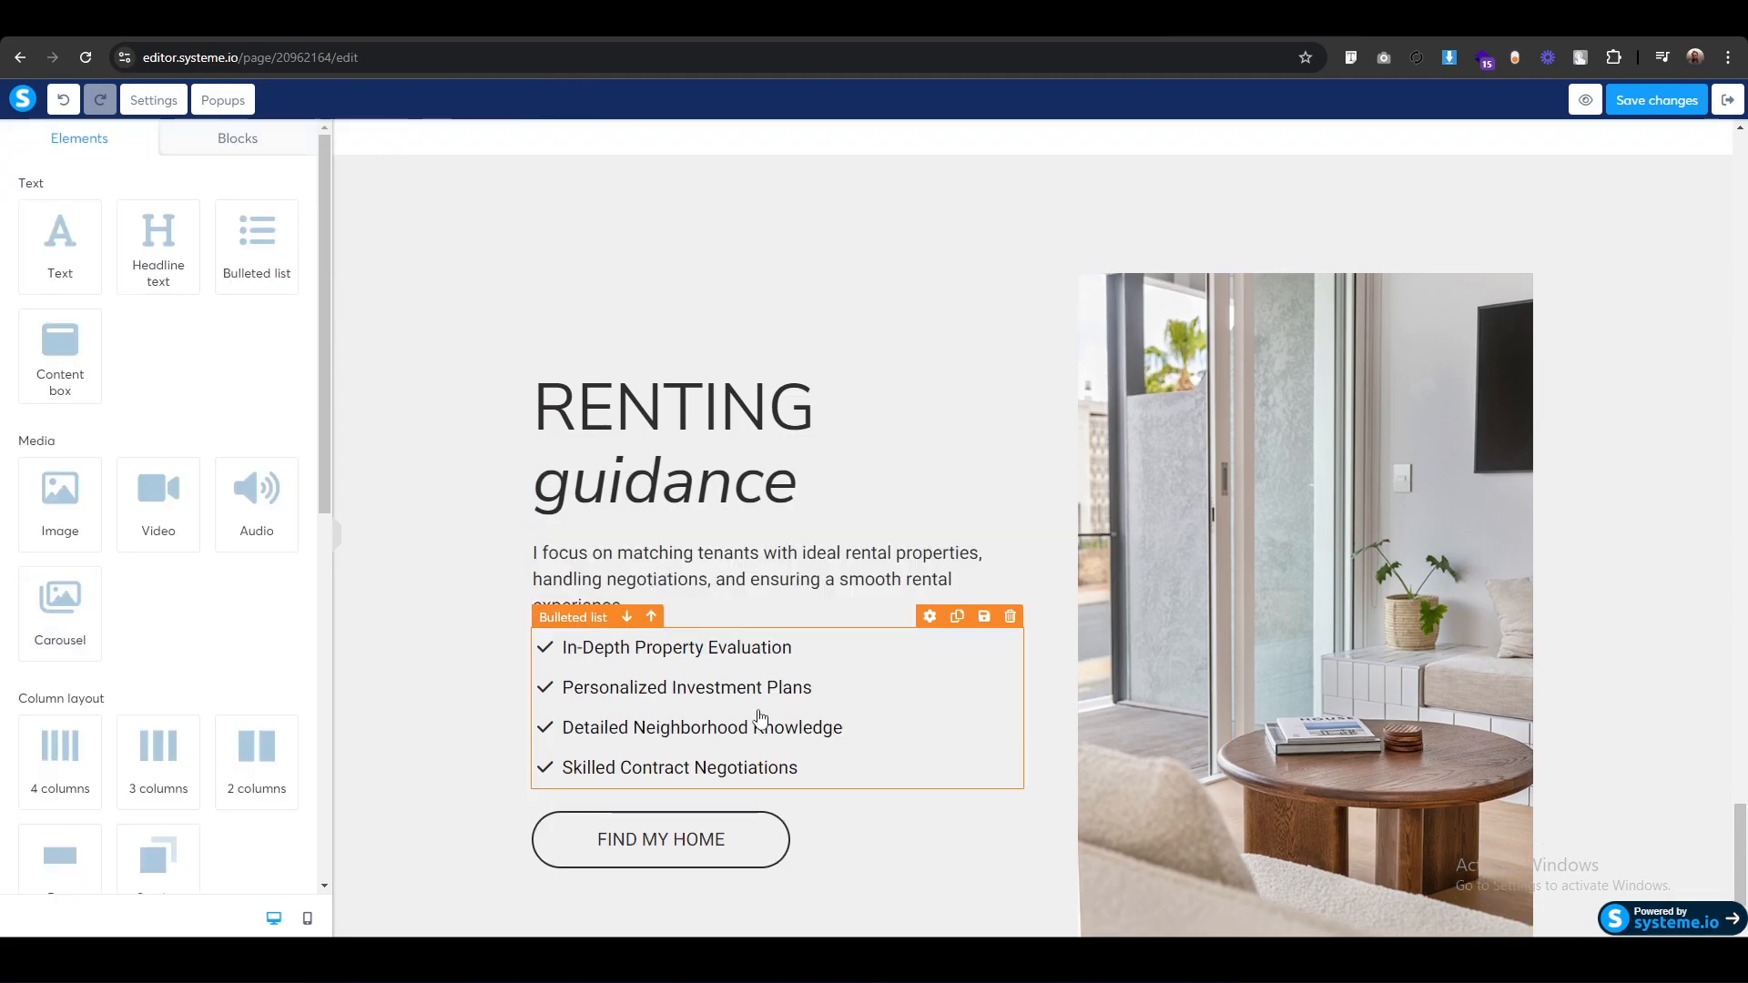
triple_click(760, 710)
type("In-Depth Knowledge of Local Rentals Tailored Tenant Matching Services Support with Lease Contracts Efficient Rental Transaction Management")
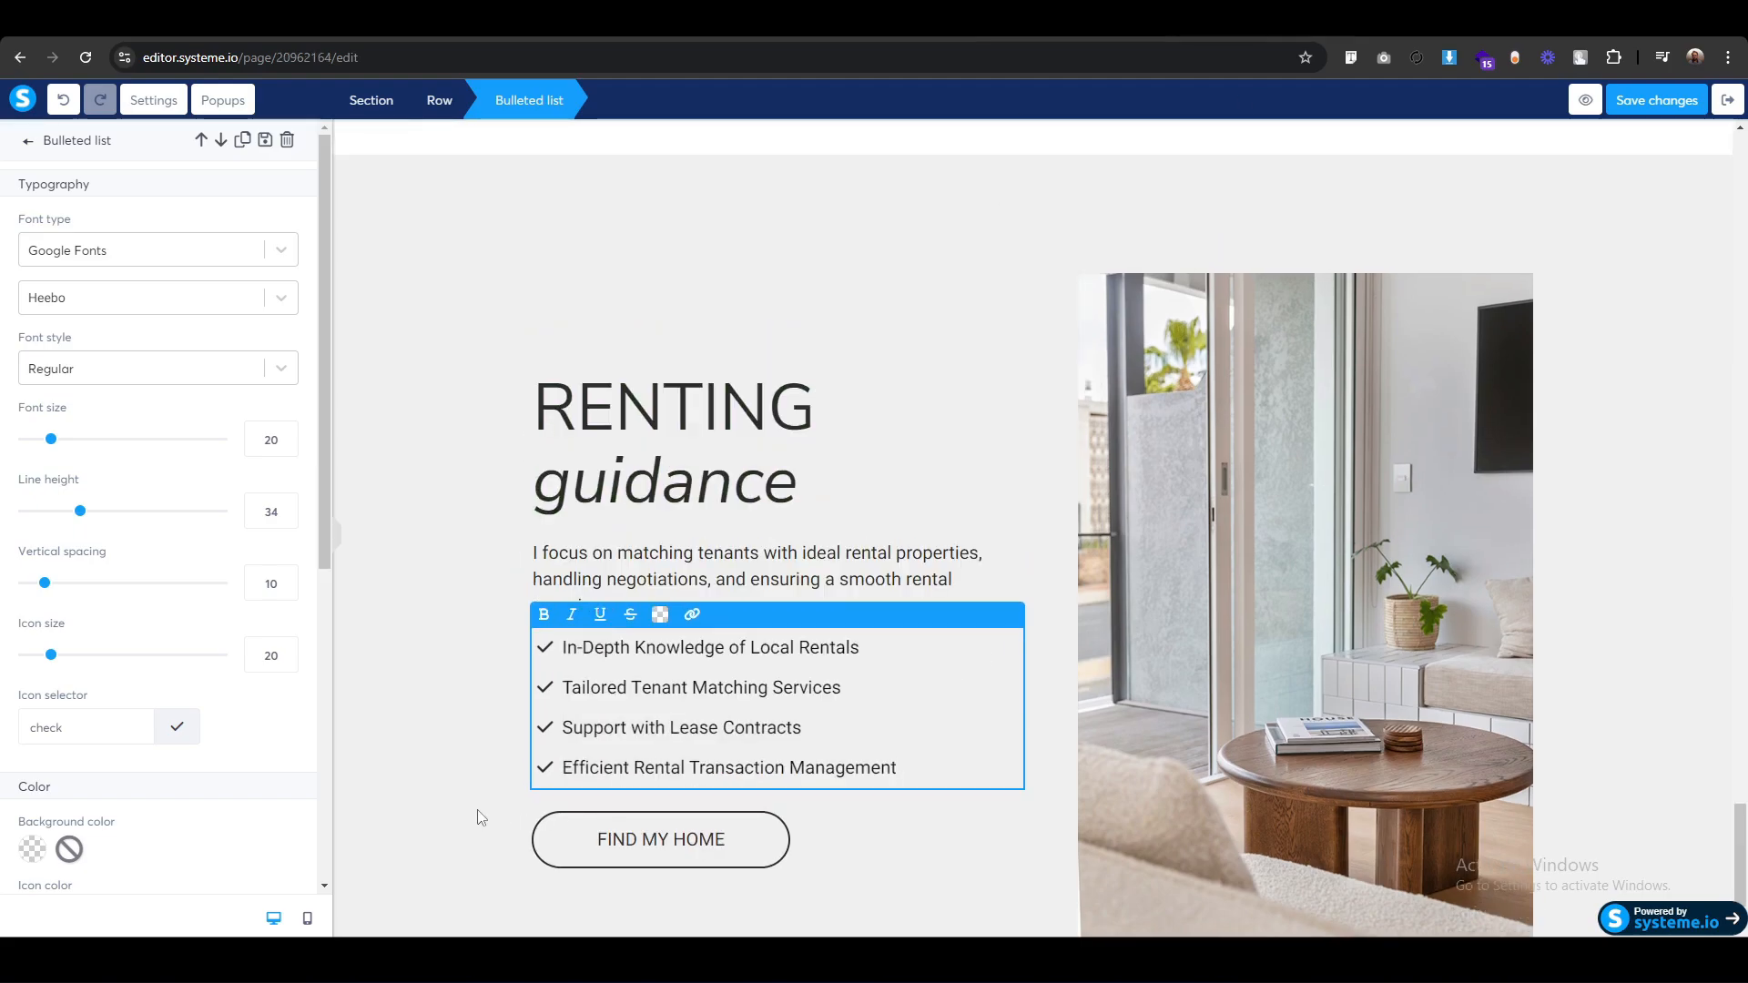
left_click(479, 816)
Set the text of the RENTING guidance section's button to "RENT A PROPERTY".
left_click(587, 837)
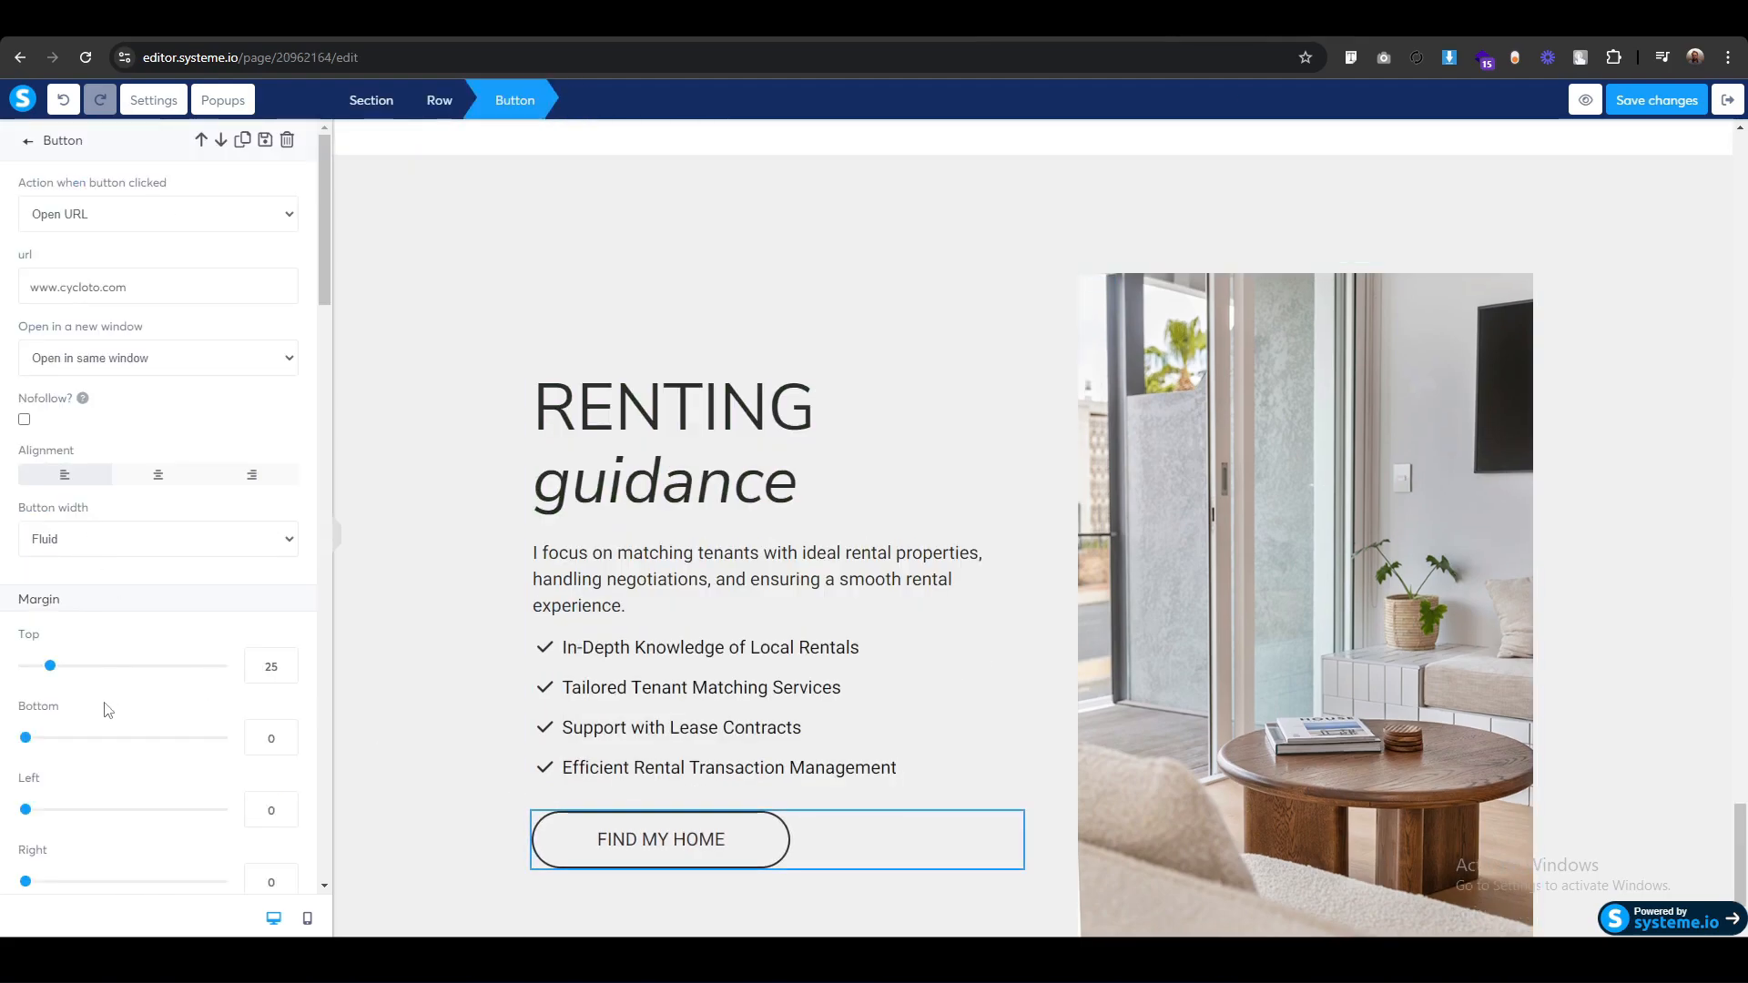
scroll(100, 662, "down", 4)
left_click_drag(114, 647, 2, 655)
type("REN")
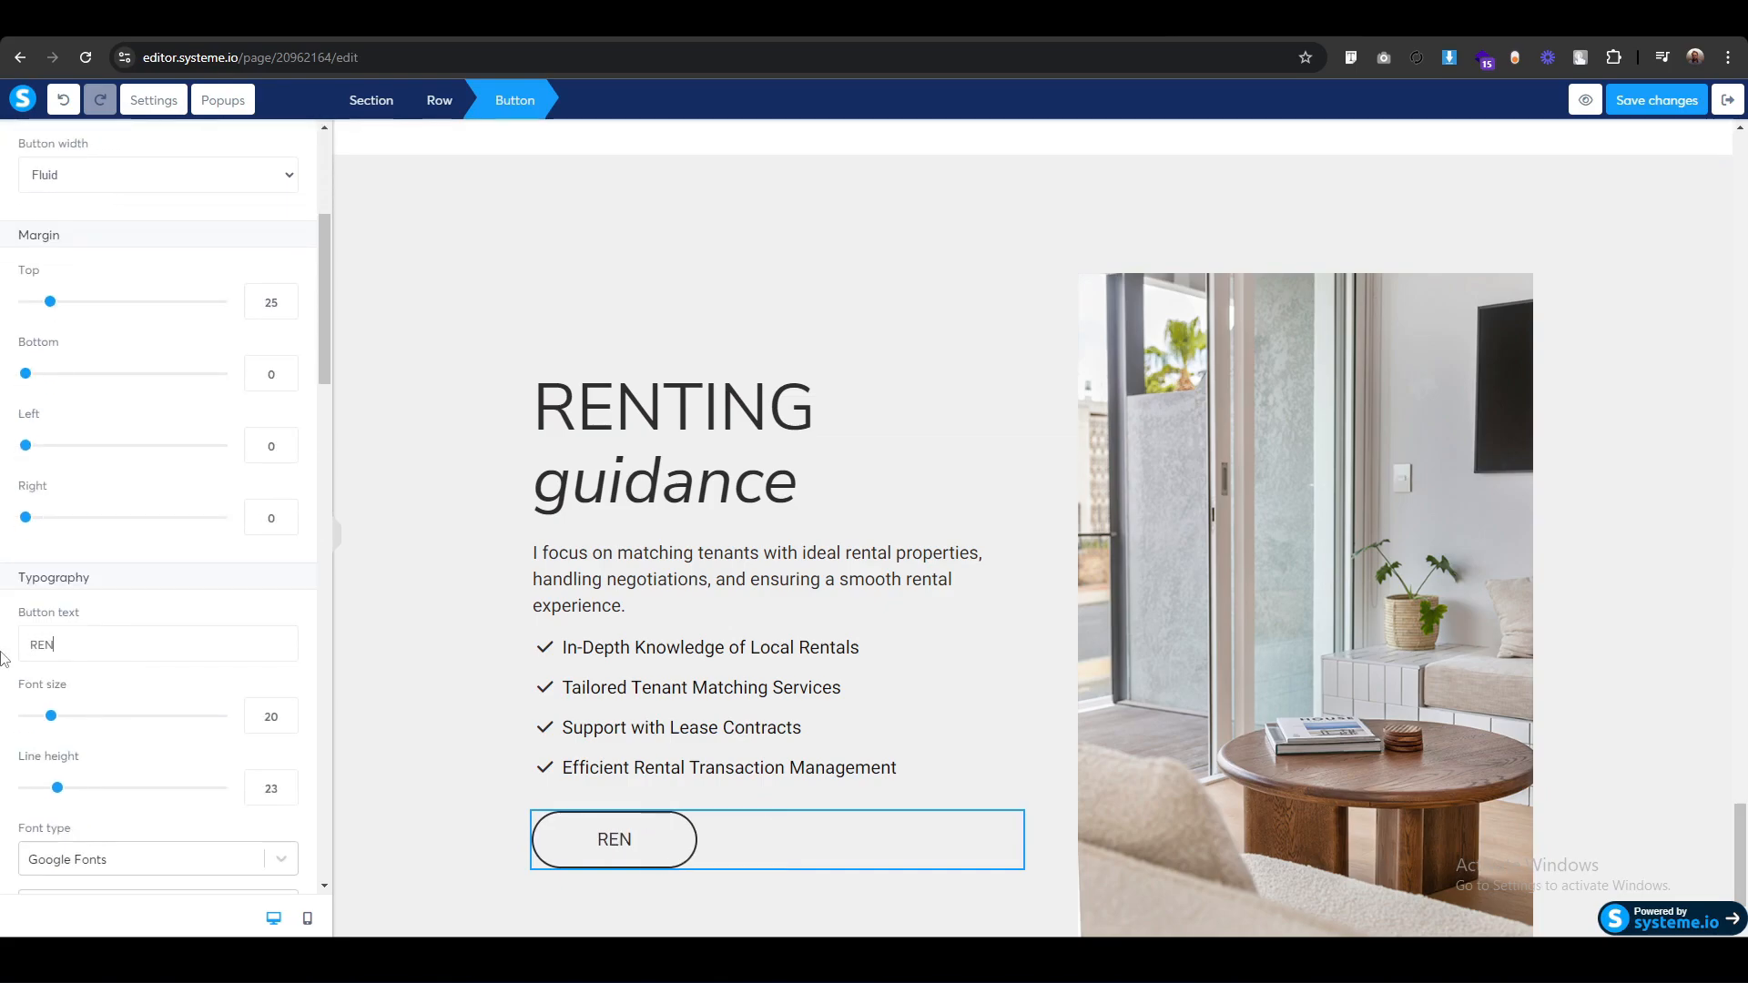
type("T A PROPERTY")
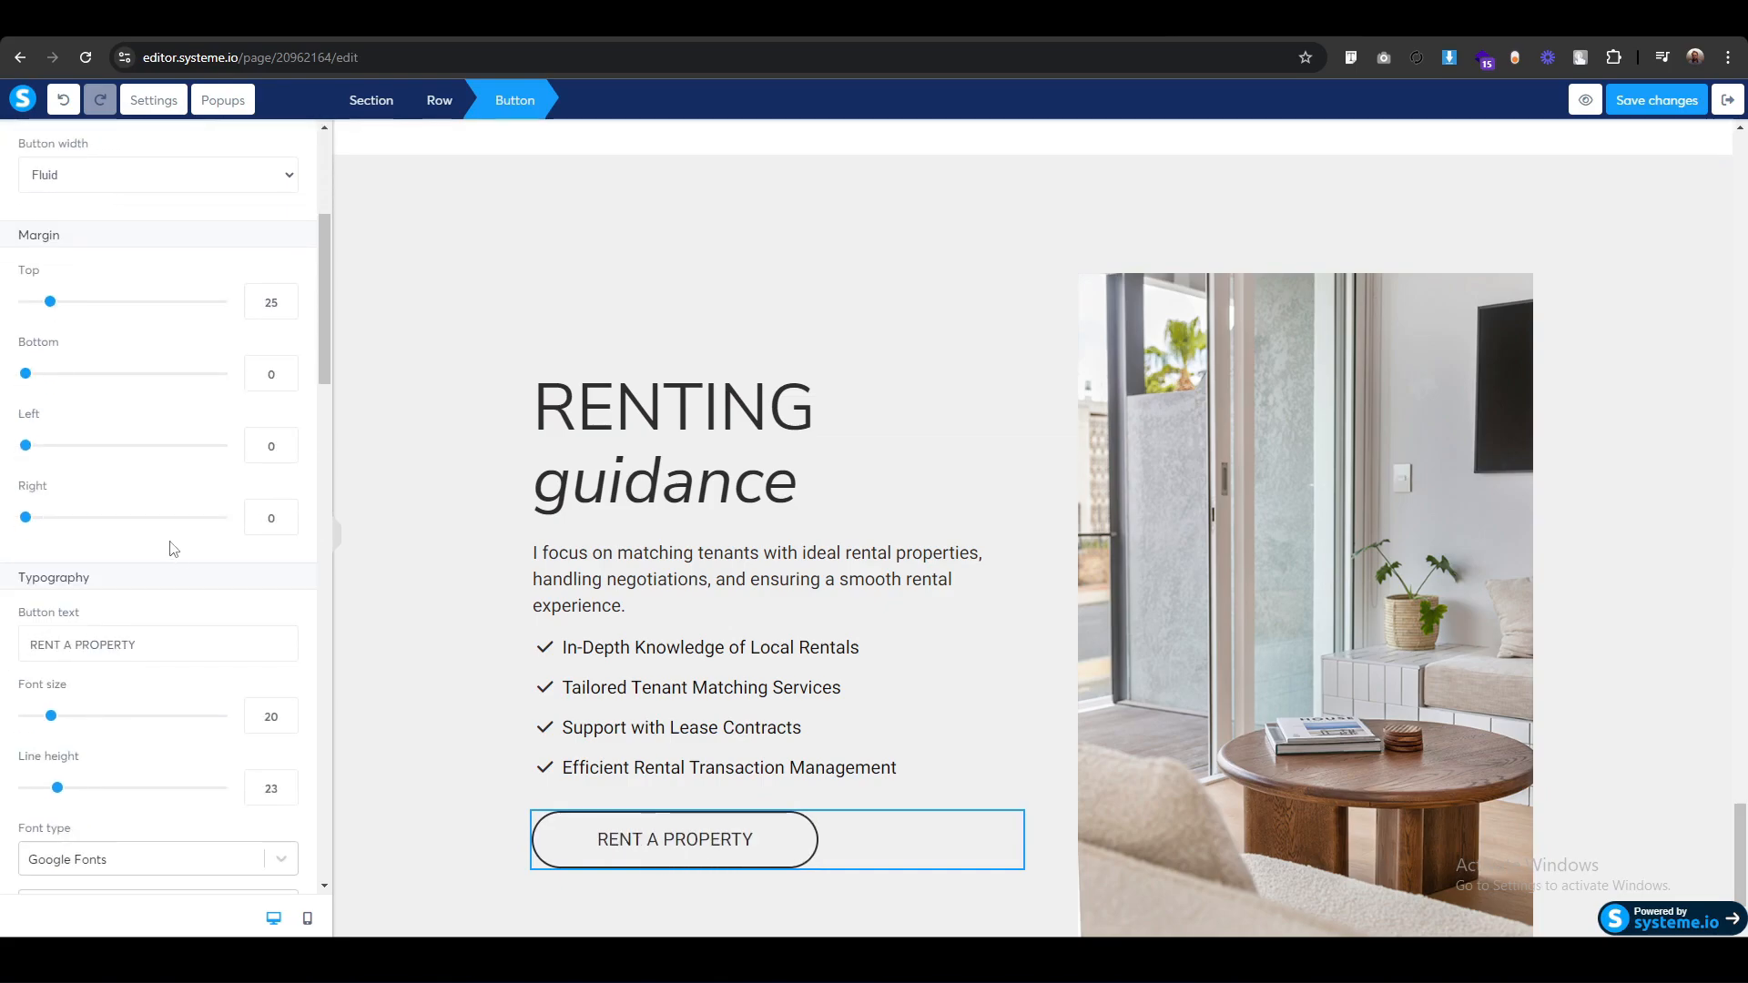
left_click(465, 686)
Switch to the mobile view and examine the layout of the BUYING support and SELLING support sections.
scroll(464, 734, "up", 5)
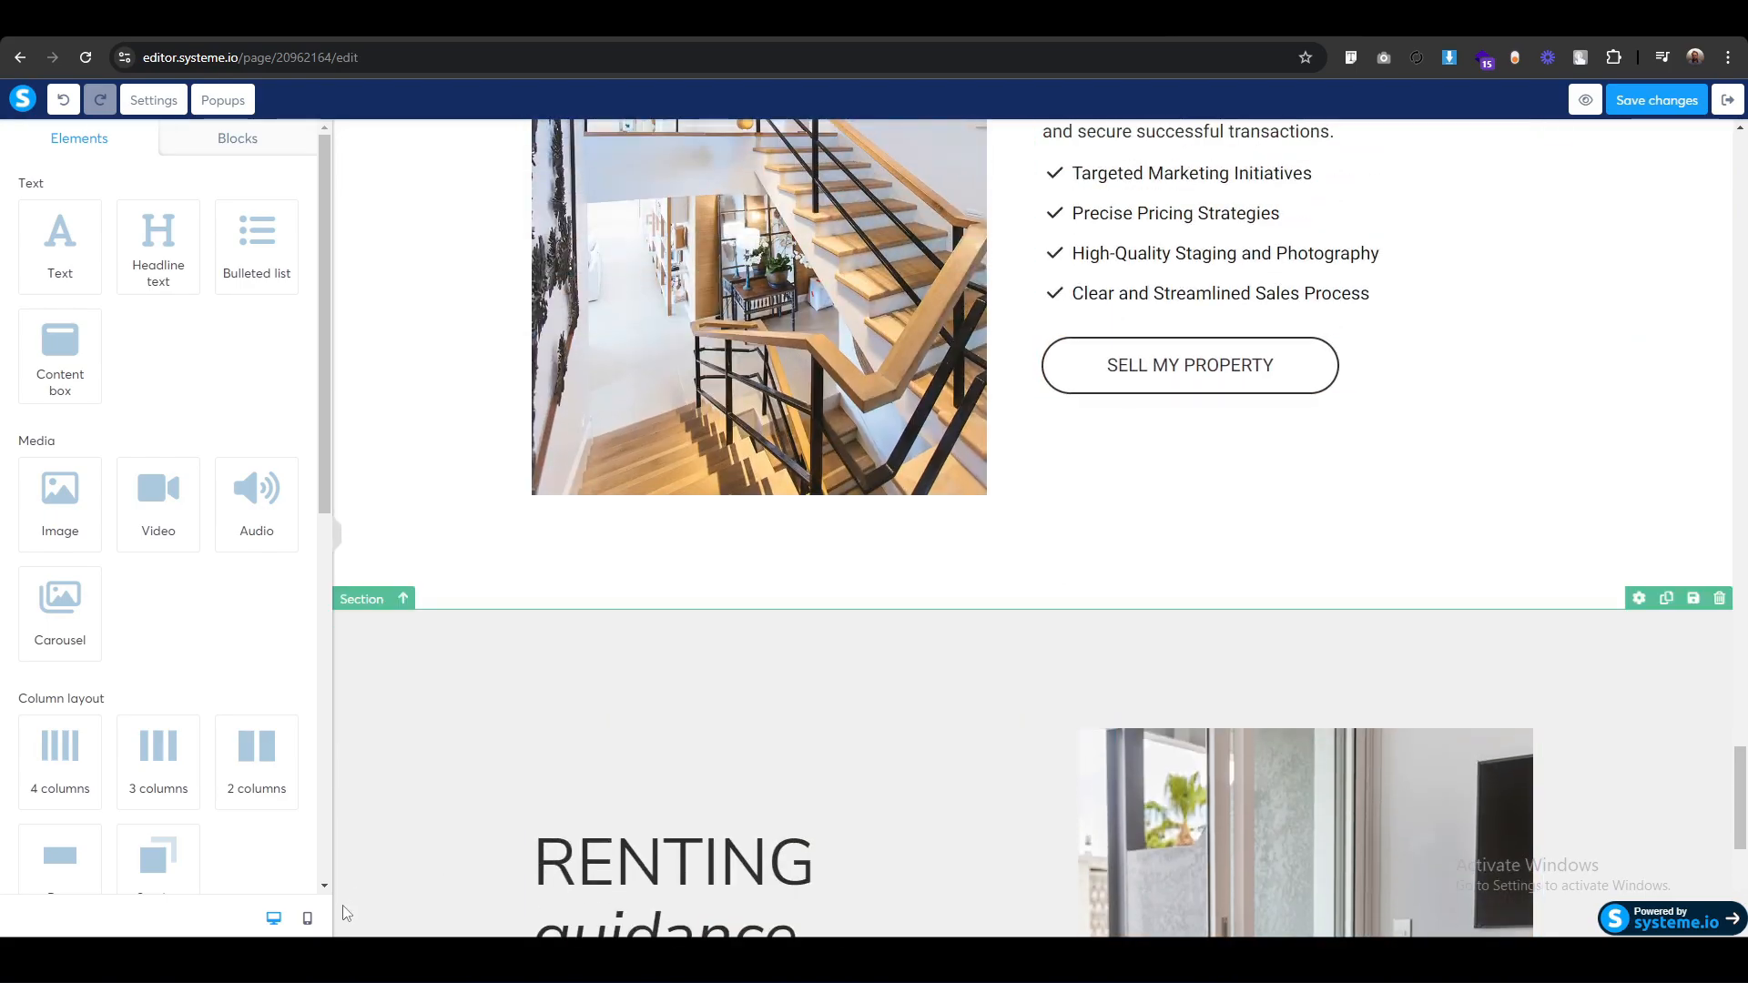
left_click(307, 918)
scroll(1033, 537, "up", 5)
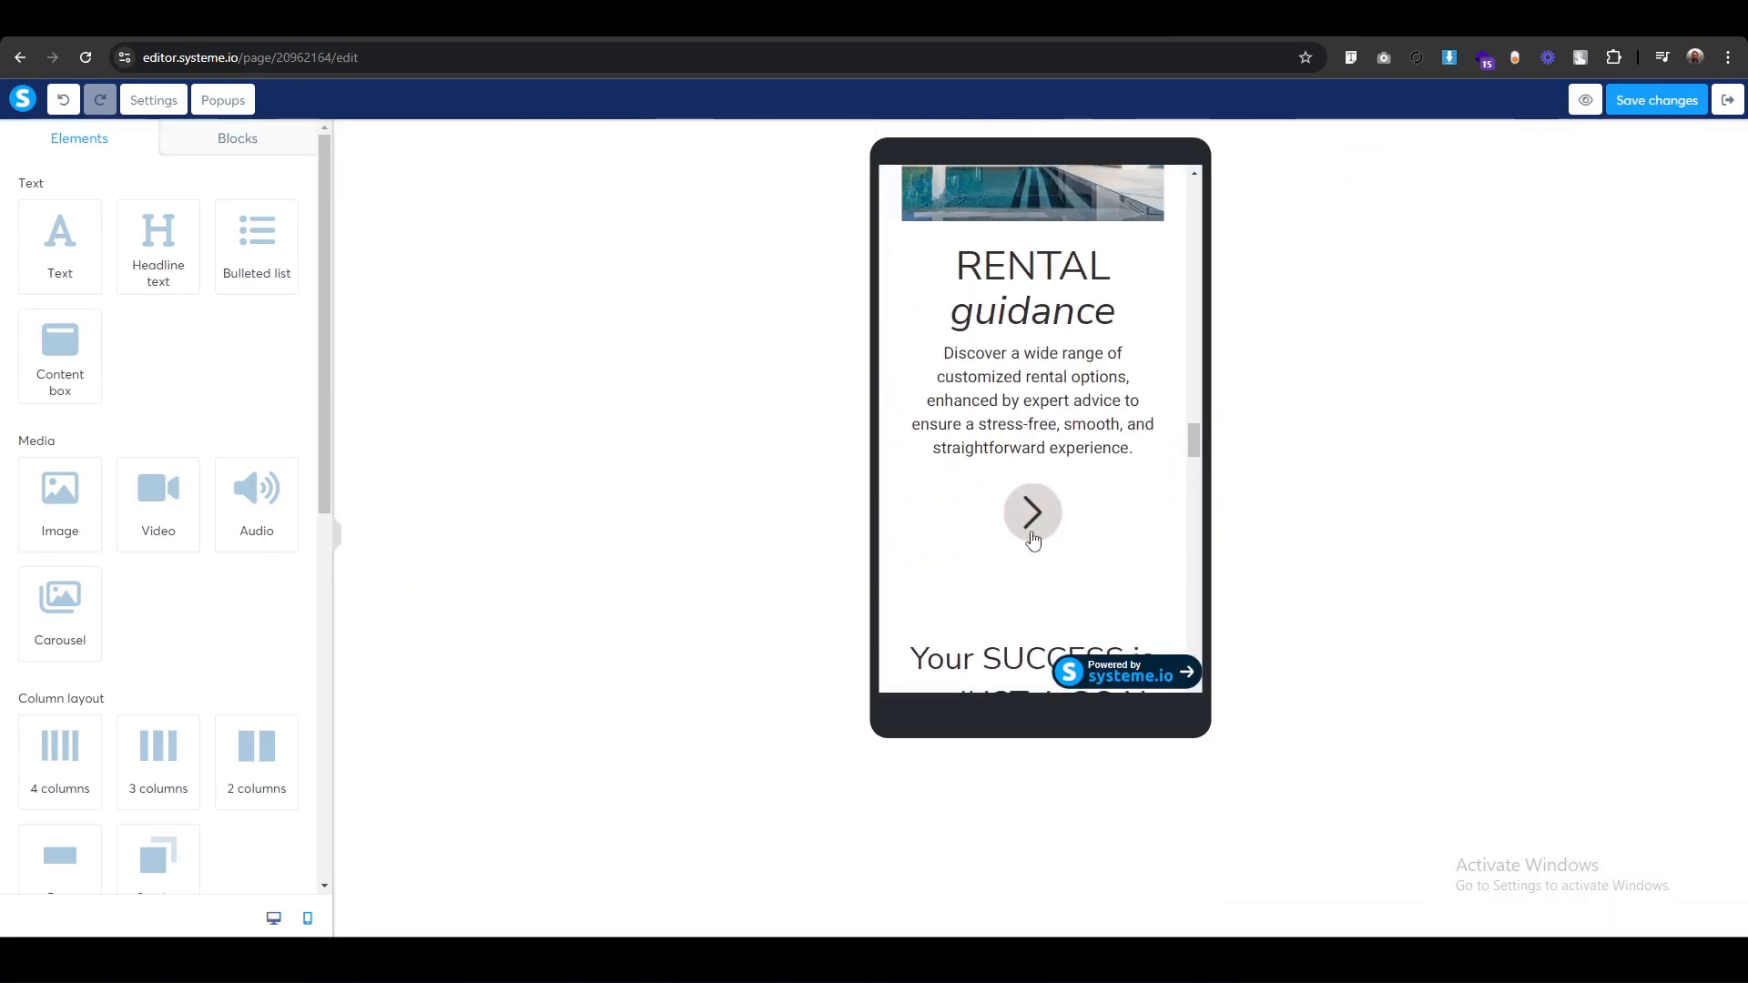
scroll(1029, 510, "down", 9)
scroll(998, 428, "down", 1)
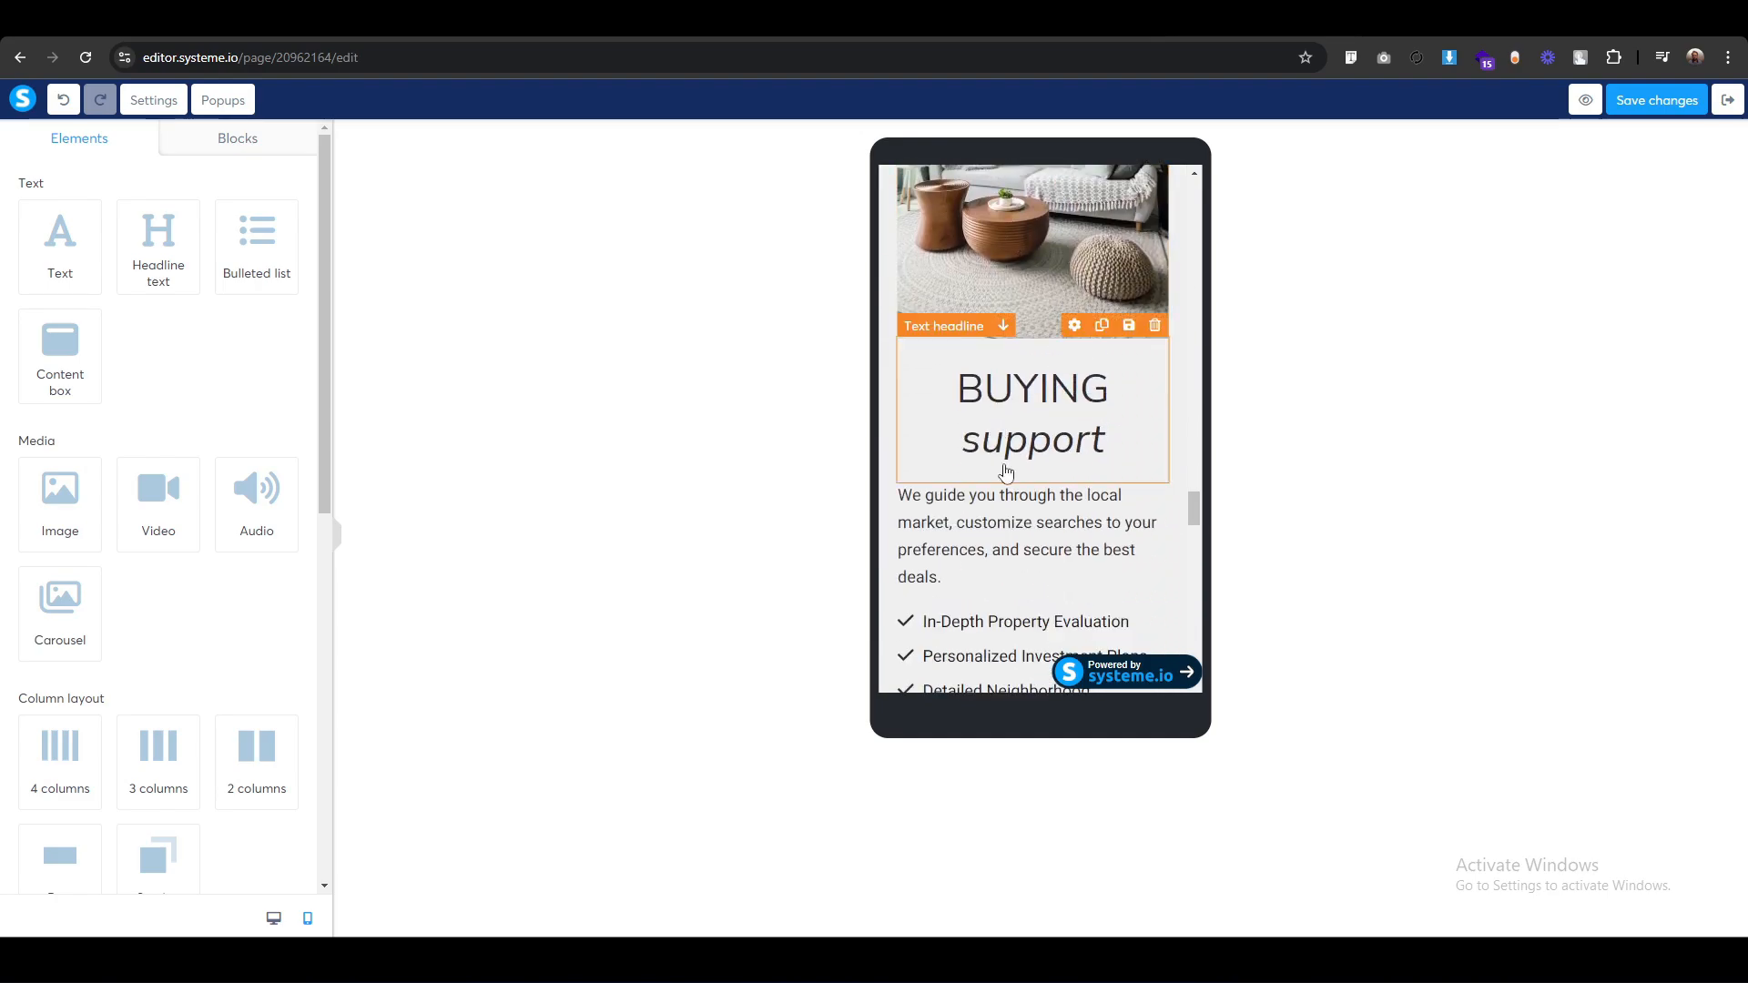
scroll(1047, 459, "down", 3)
scroll(1049, 460, "down", 6)
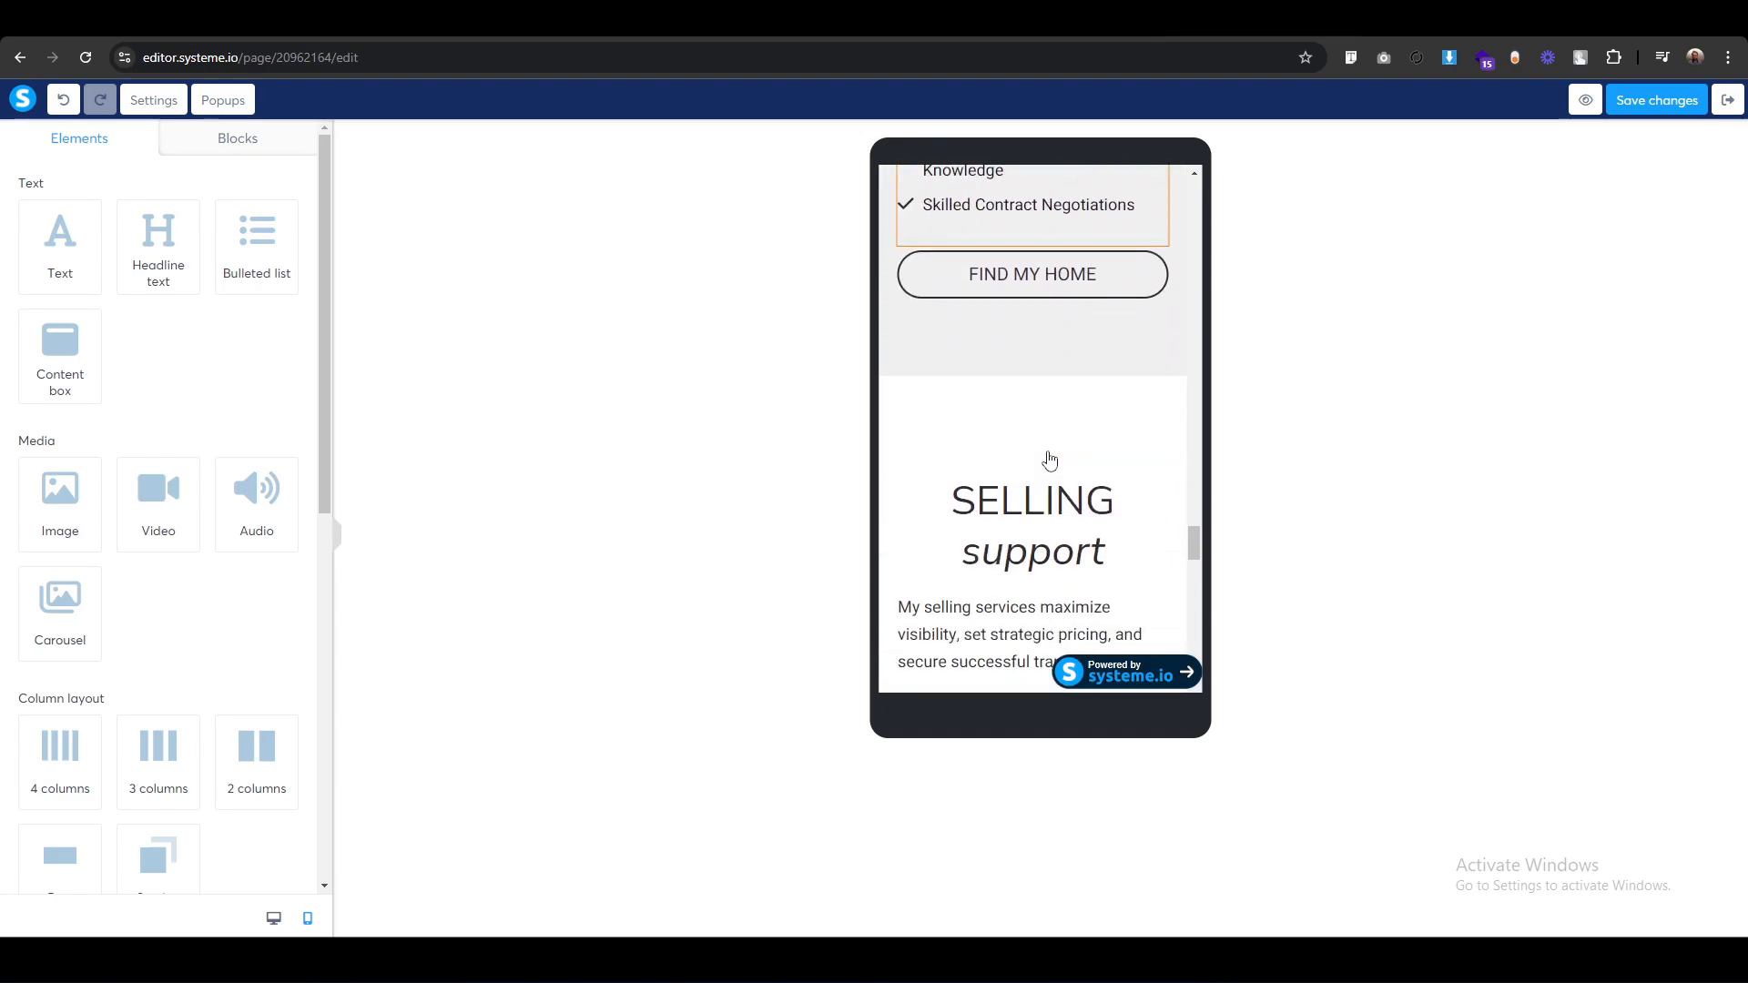
scroll(1047, 492, "up", 5)
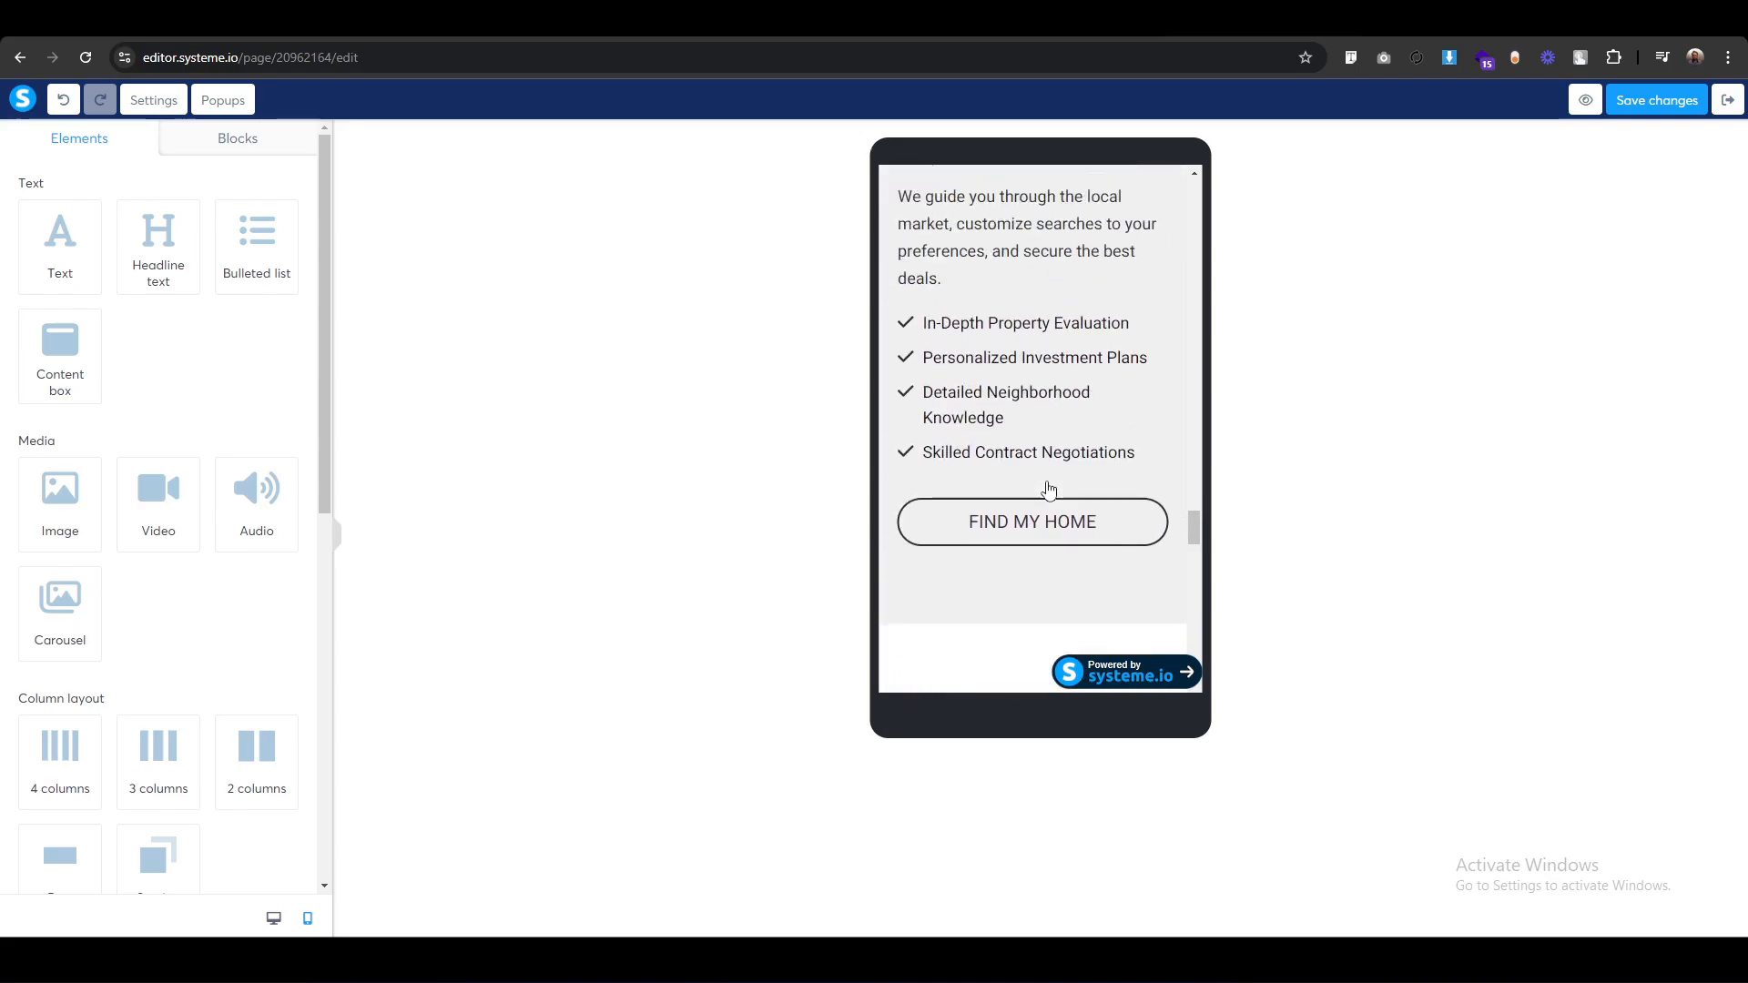
scroll(1047, 492, "down", 6)
scroll(1009, 593, "down", 2)
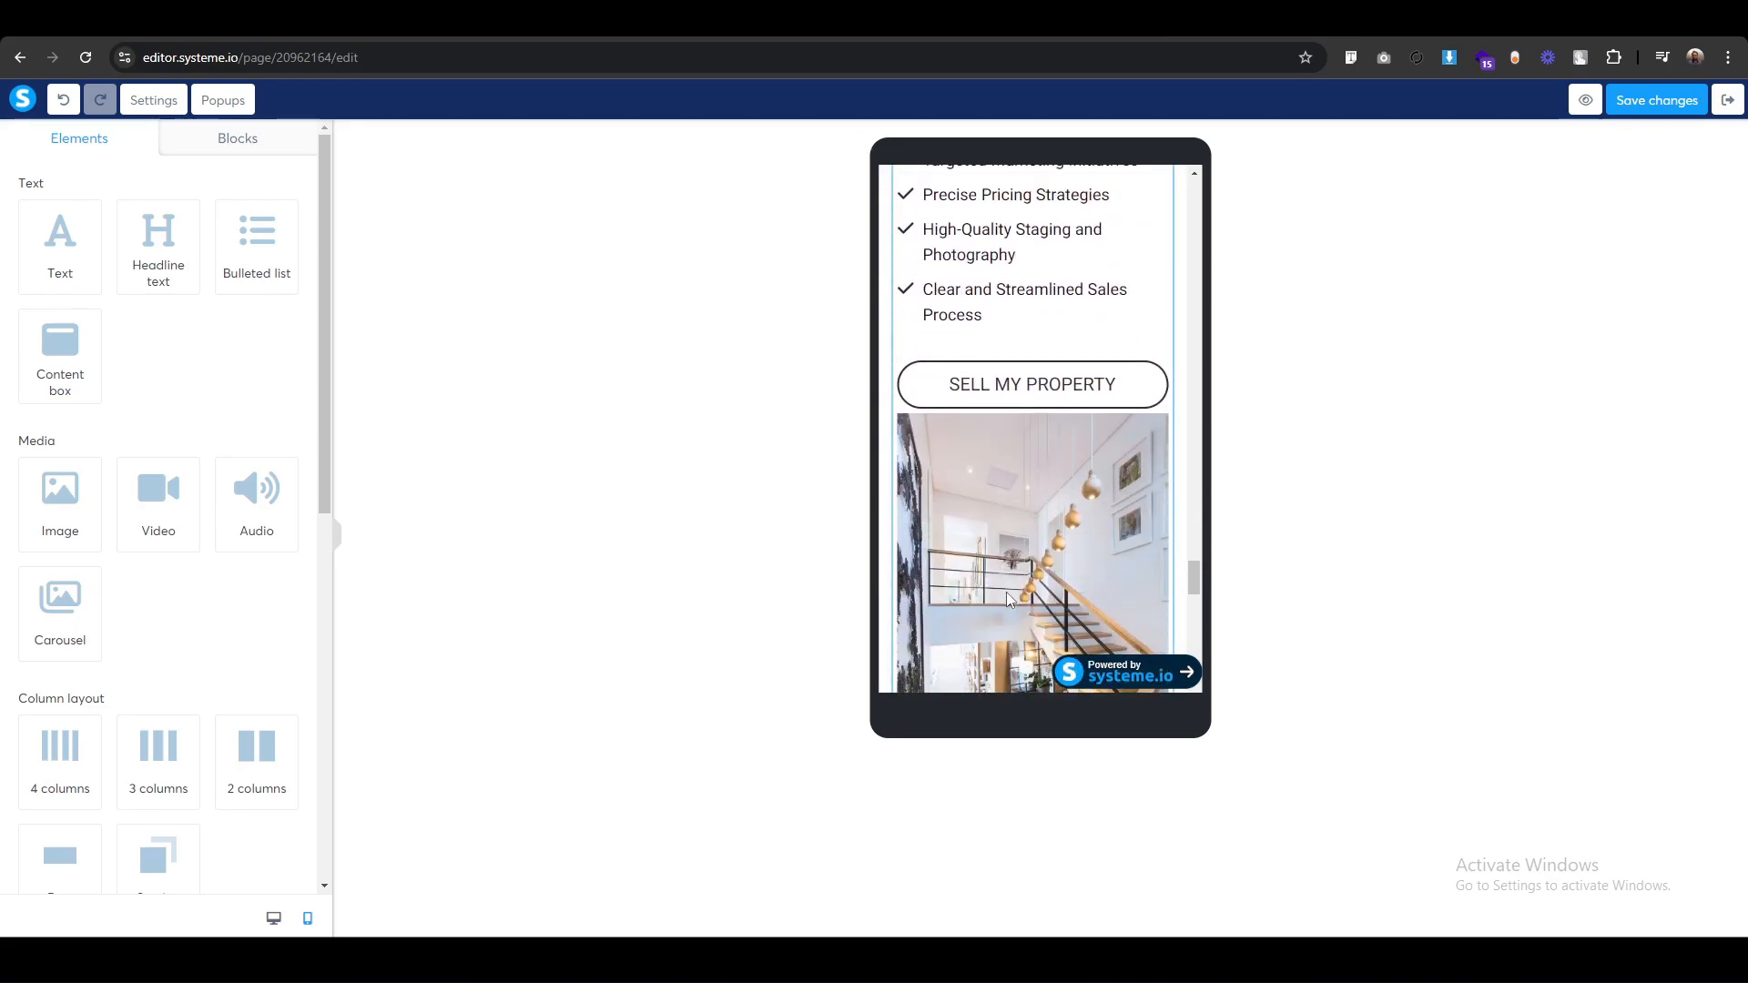
scroll(990, 585, "up", 7)
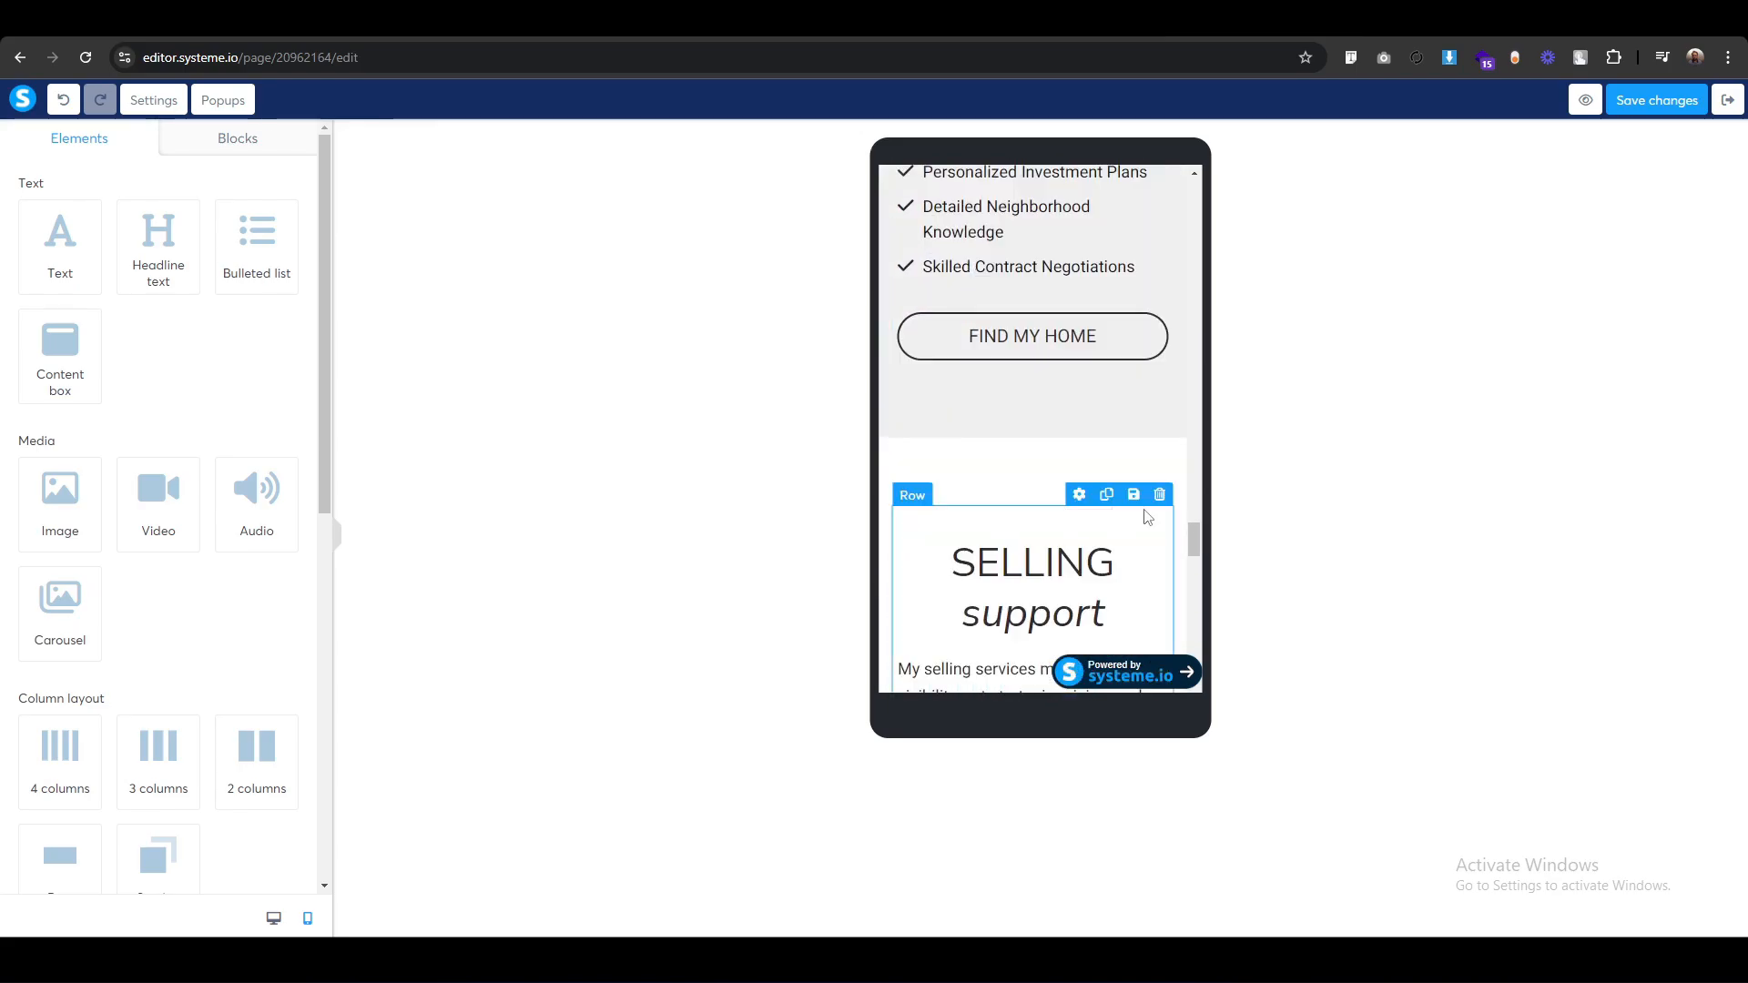
Turn off the reversed column order on mobile devices for the SELLING support row.
left_click(918, 498)
scroll(118, 679, "down", 4)
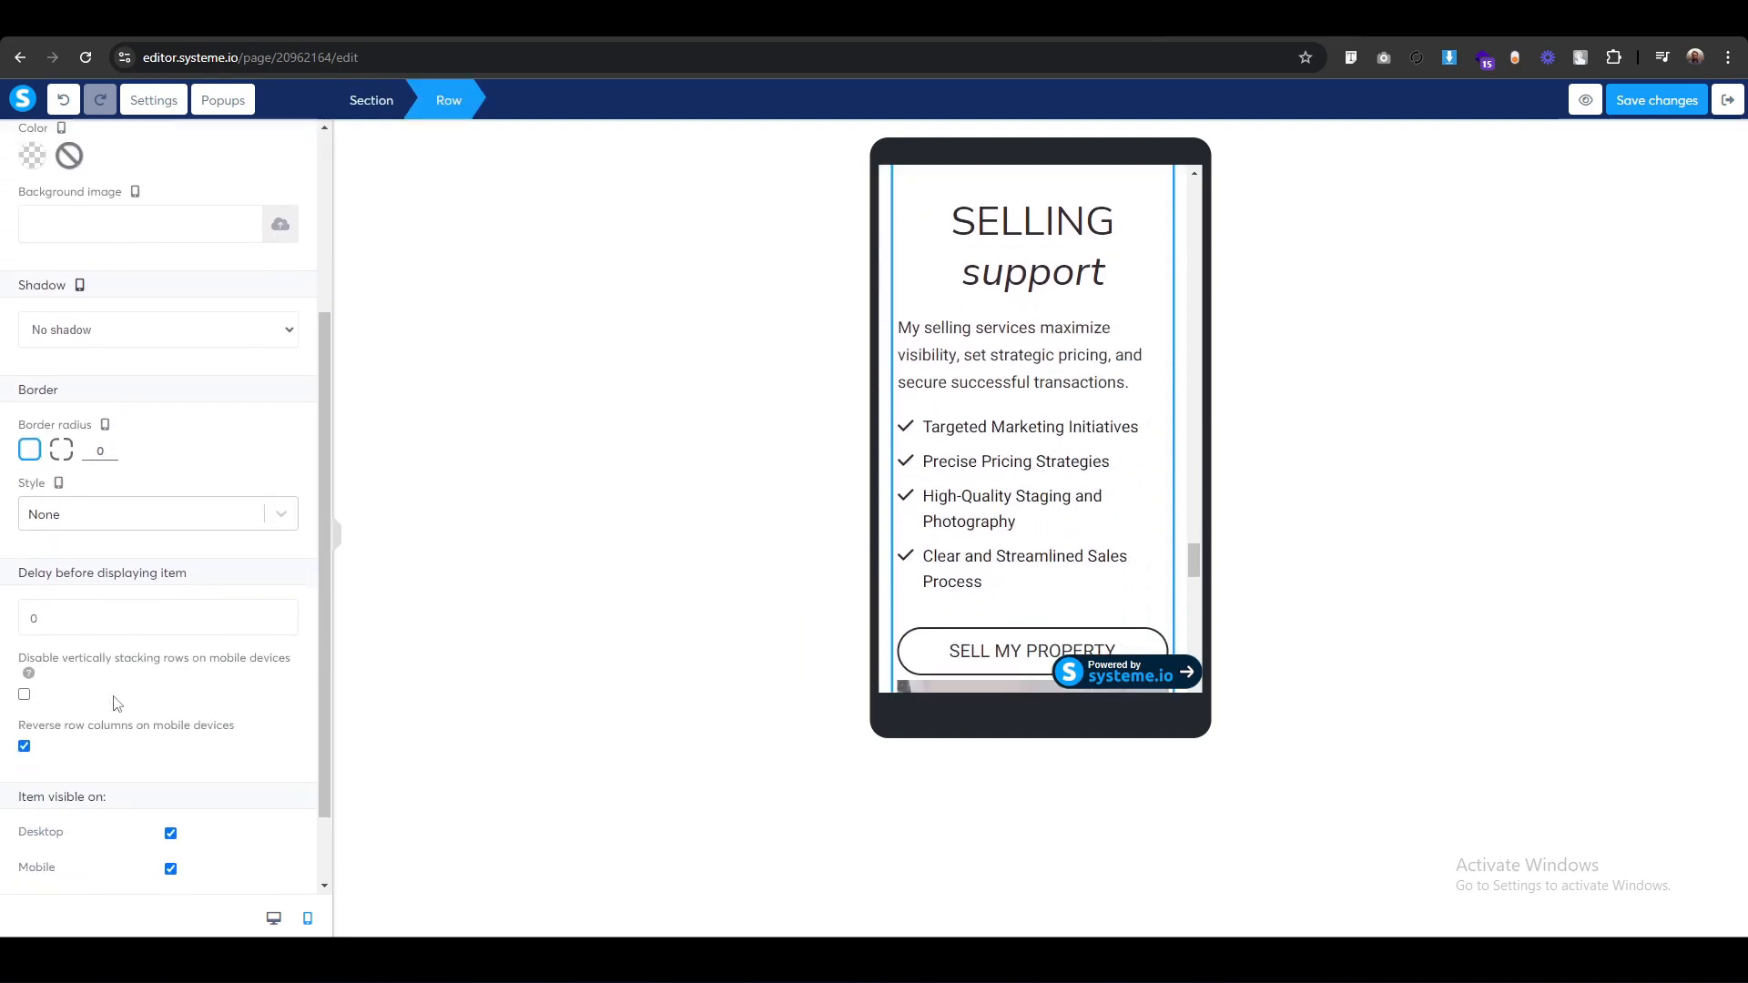
left_click(23, 654)
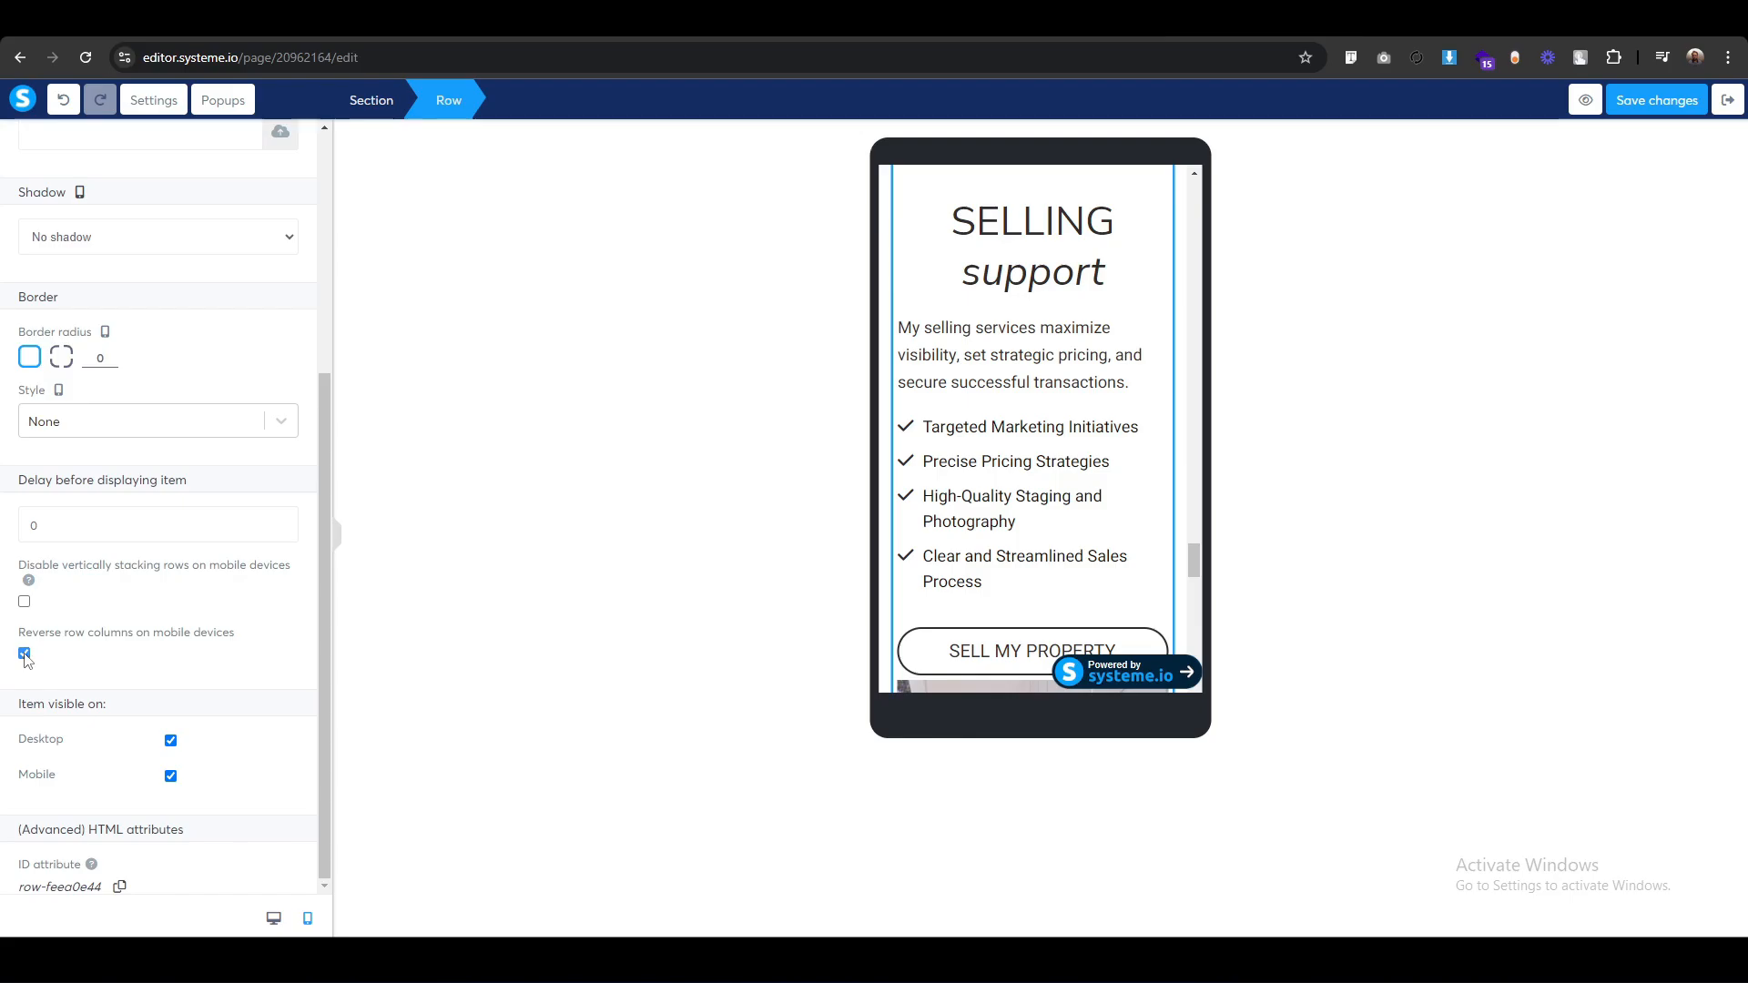
left_click(741, 517)
Check the SELLING support and RENTING guidance sections in the mobile view, and return to the desktop view.
scroll(972, 517, "up", 5)
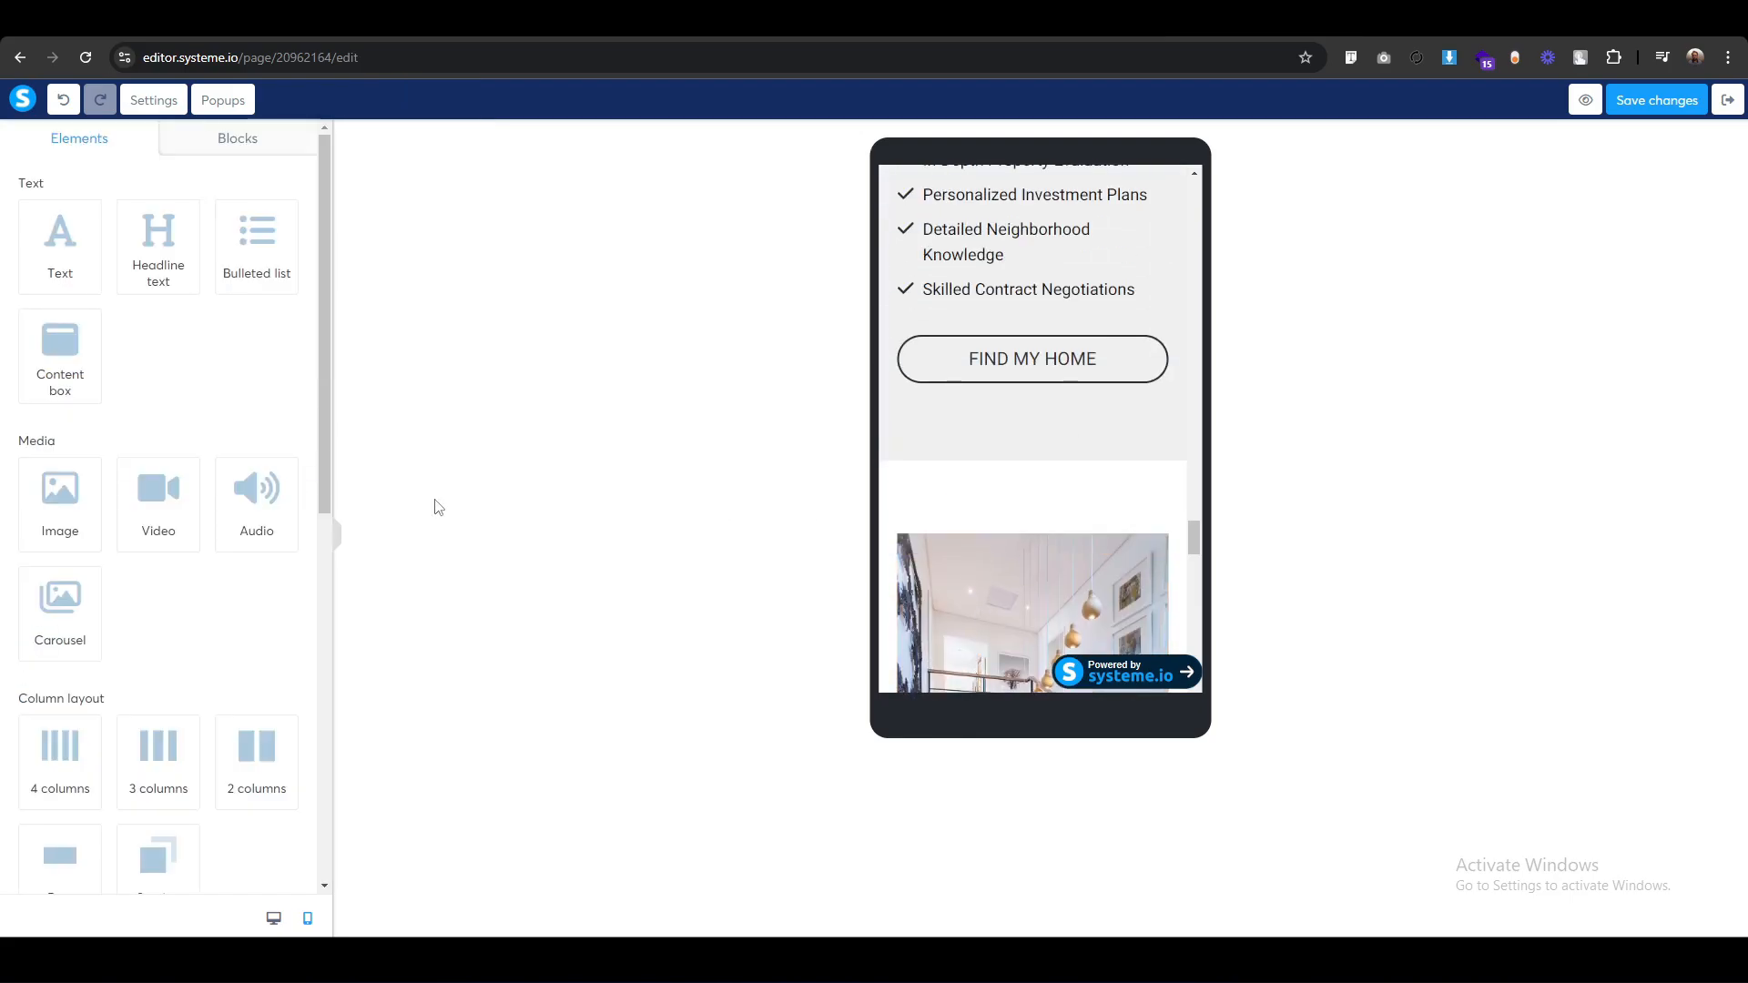
scroll(964, 511, "down", 7)
scroll(960, 513, "down", 8)
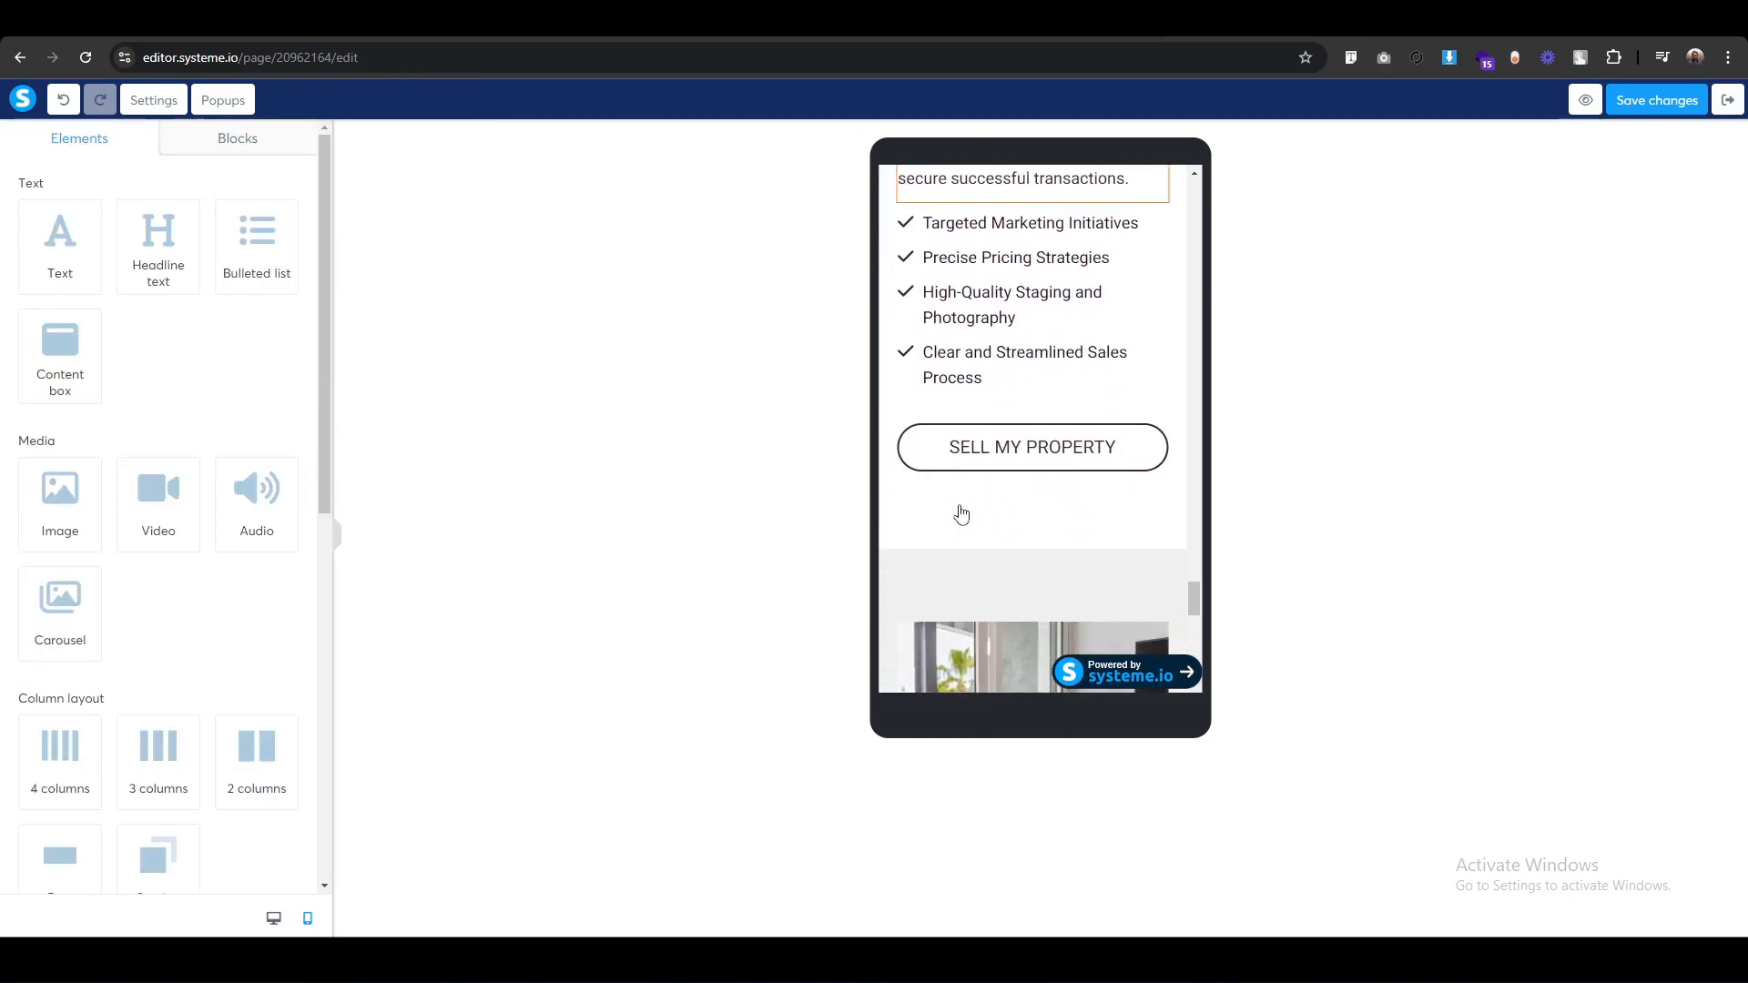
scroll(961, 513, "down", 3)
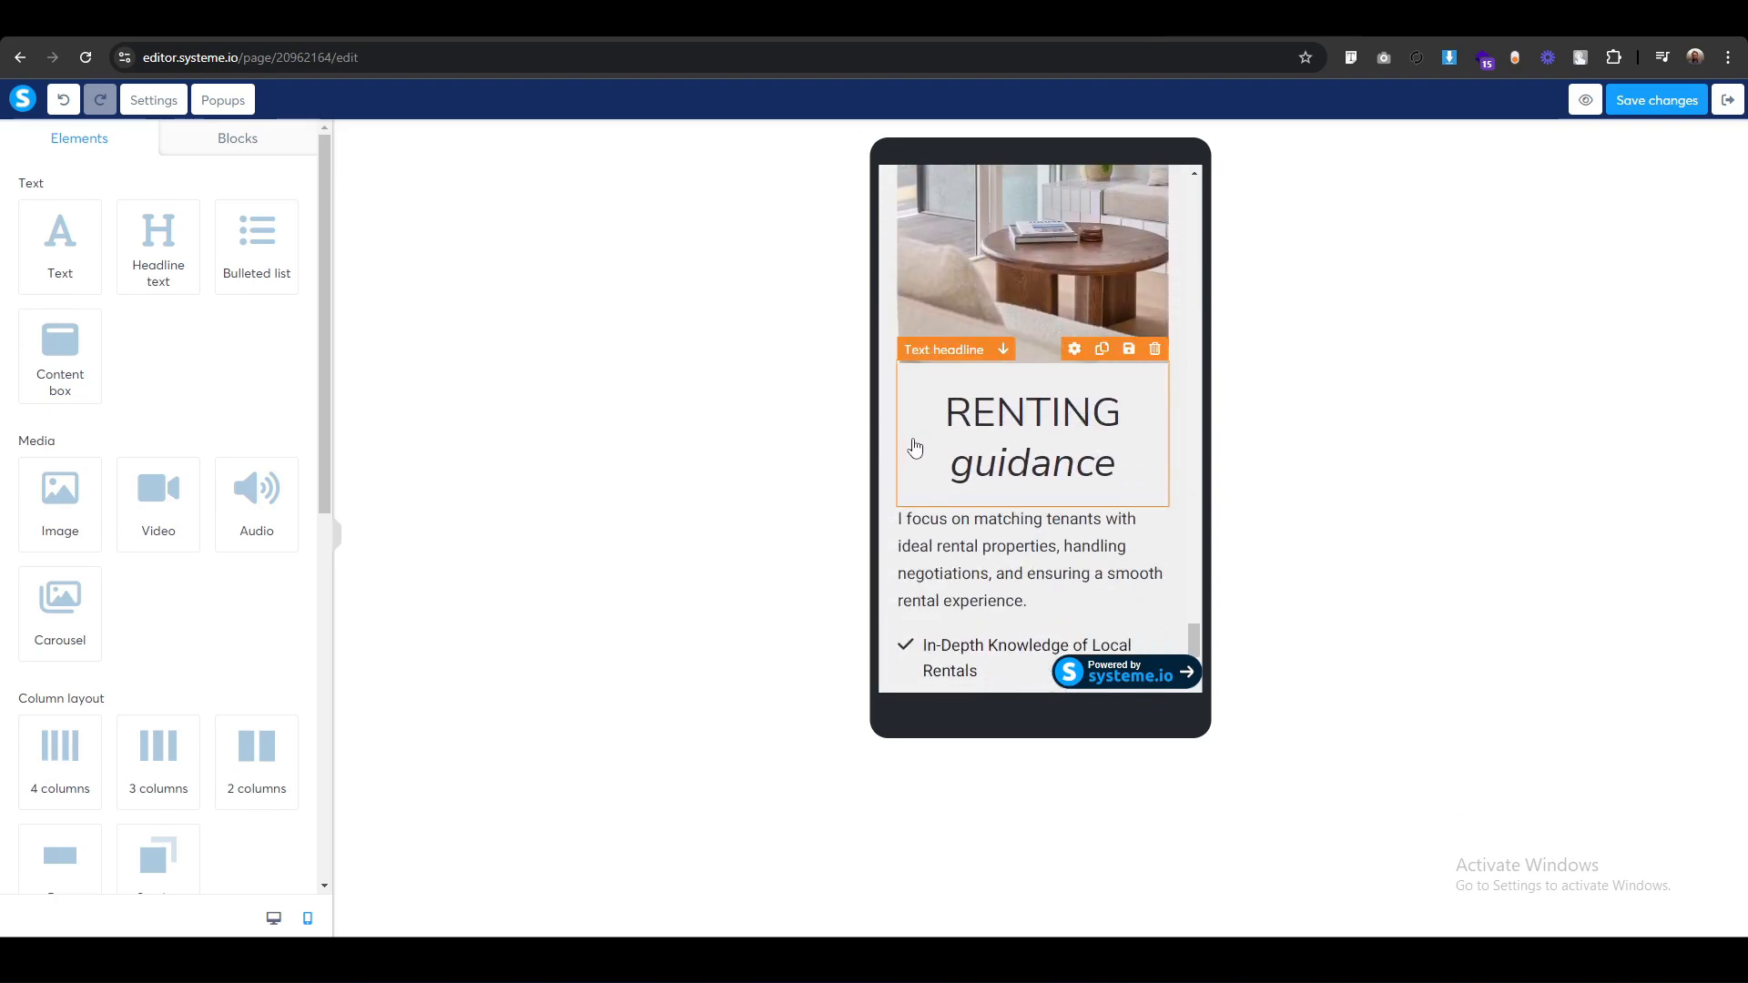
scroll(967, 578, "down", 4)
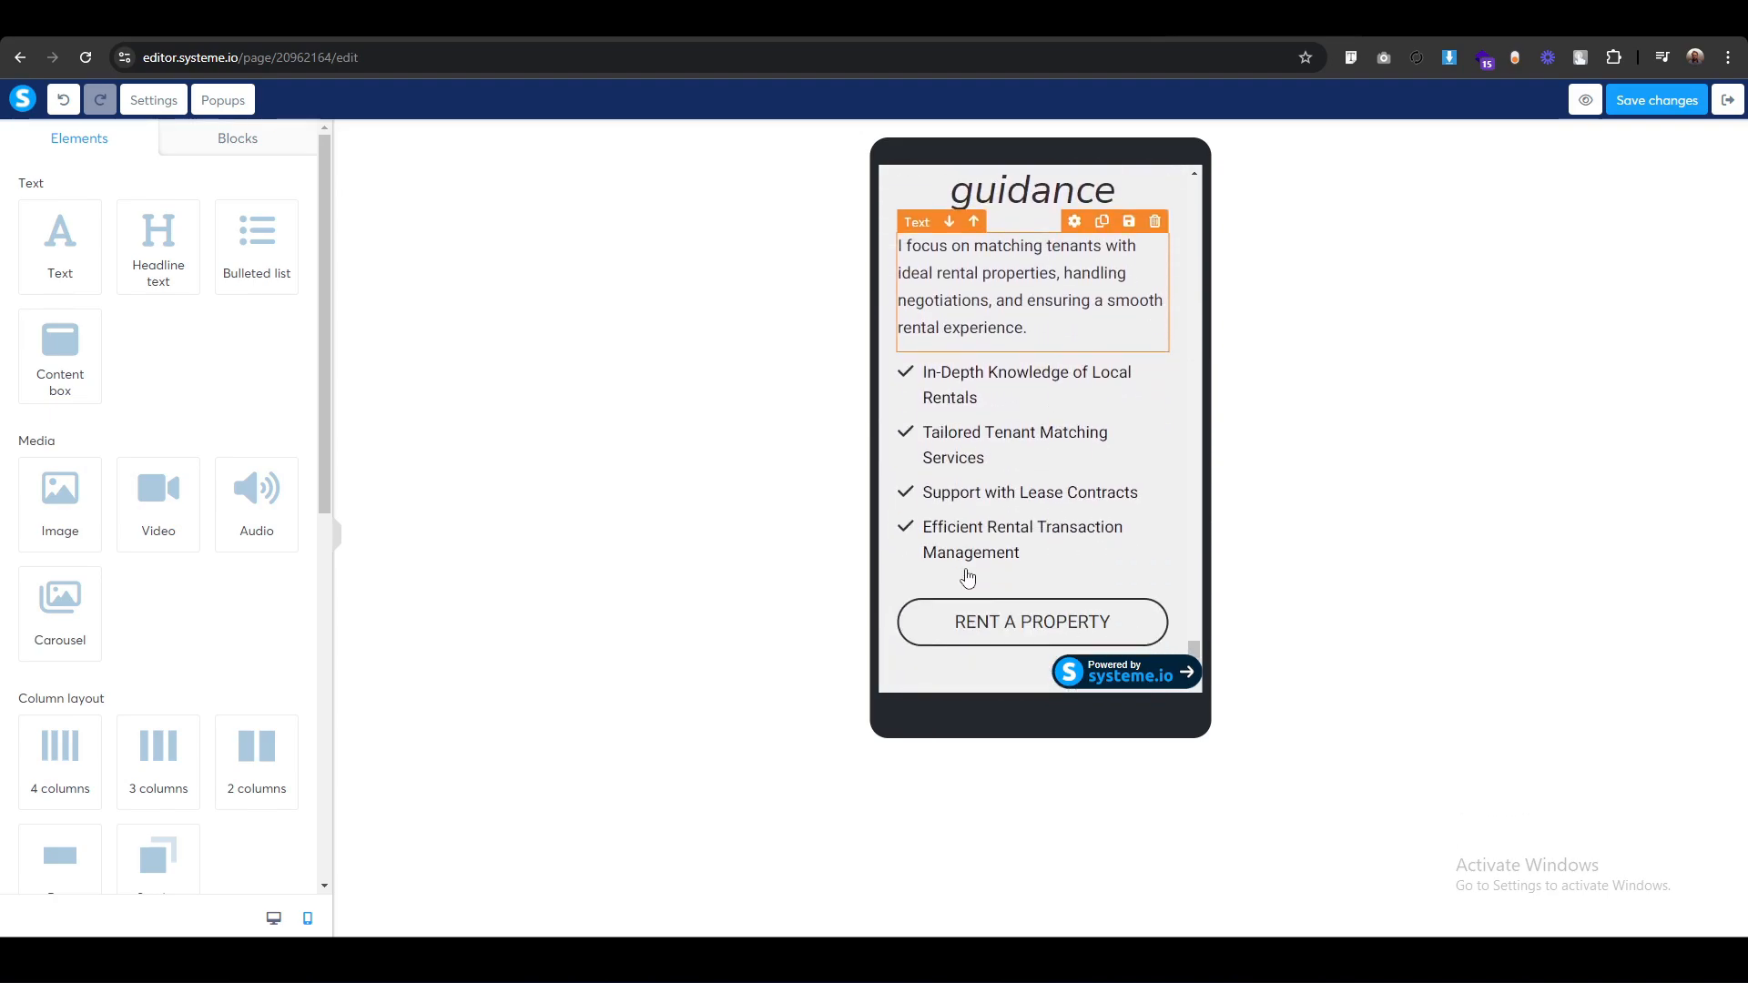
left_click(272, 920)
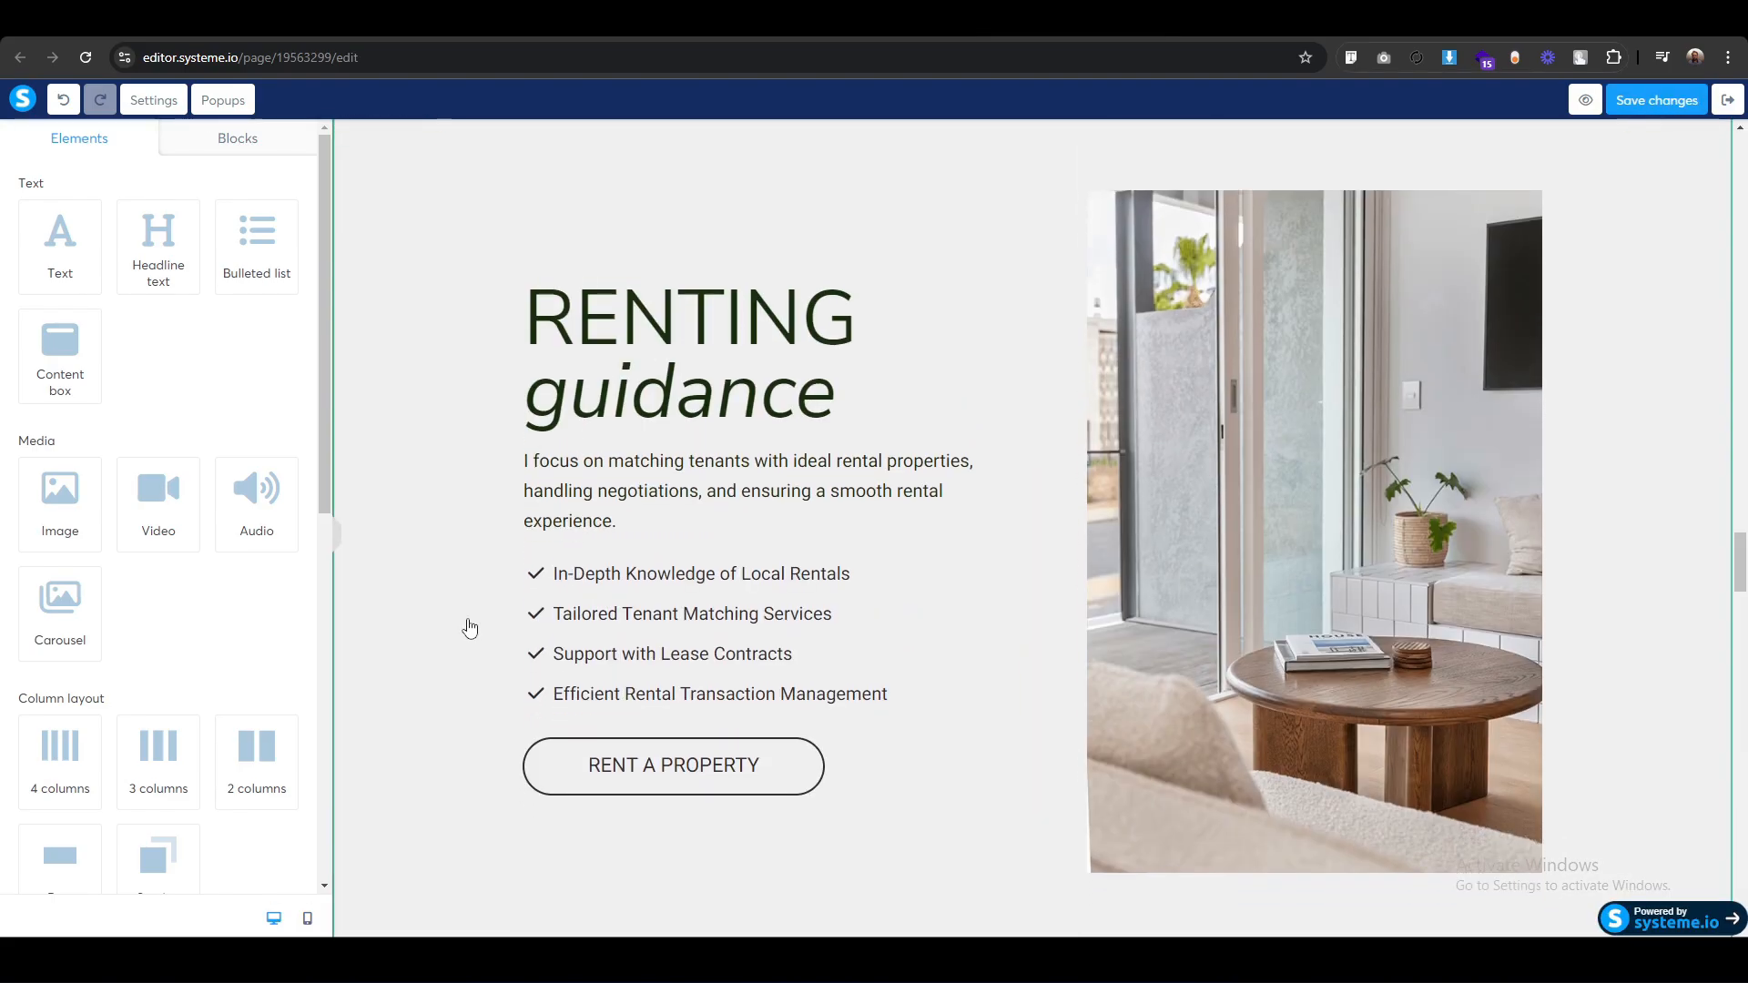
Examine the HIGHLIGHTED properties section and the My Services cards on the reference page.
scroll(470, 628, "down", 8)
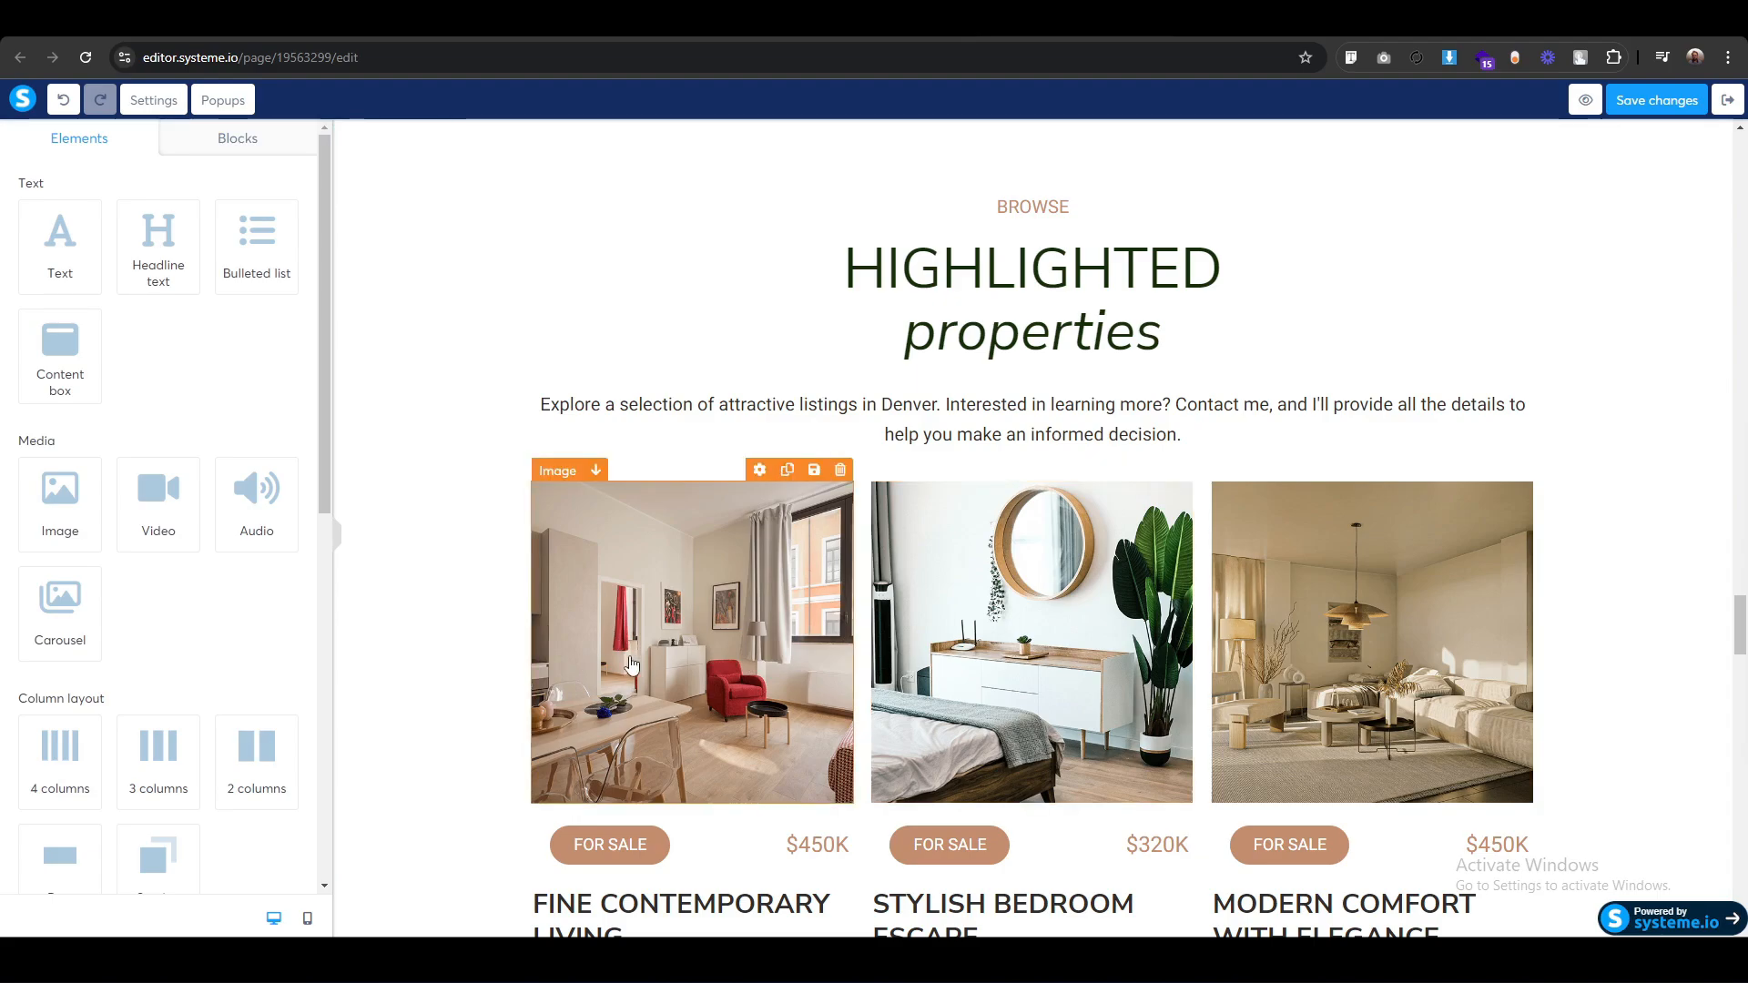
scroll(628, 670, "down", 2)
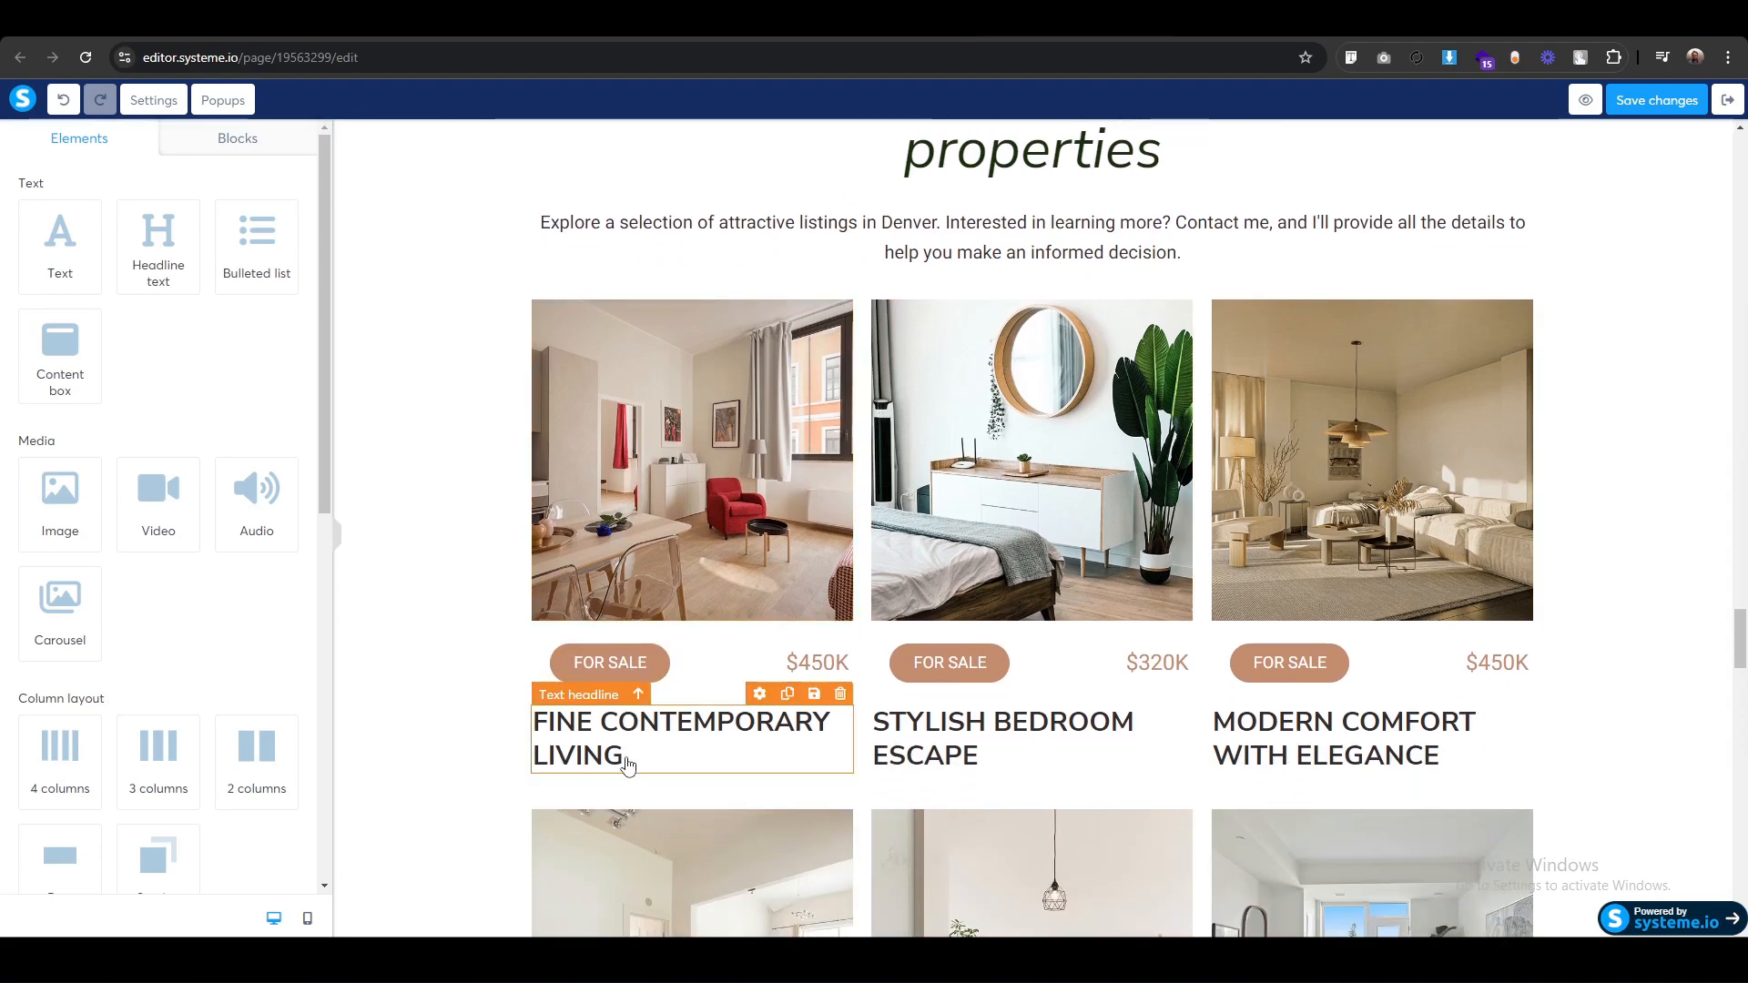
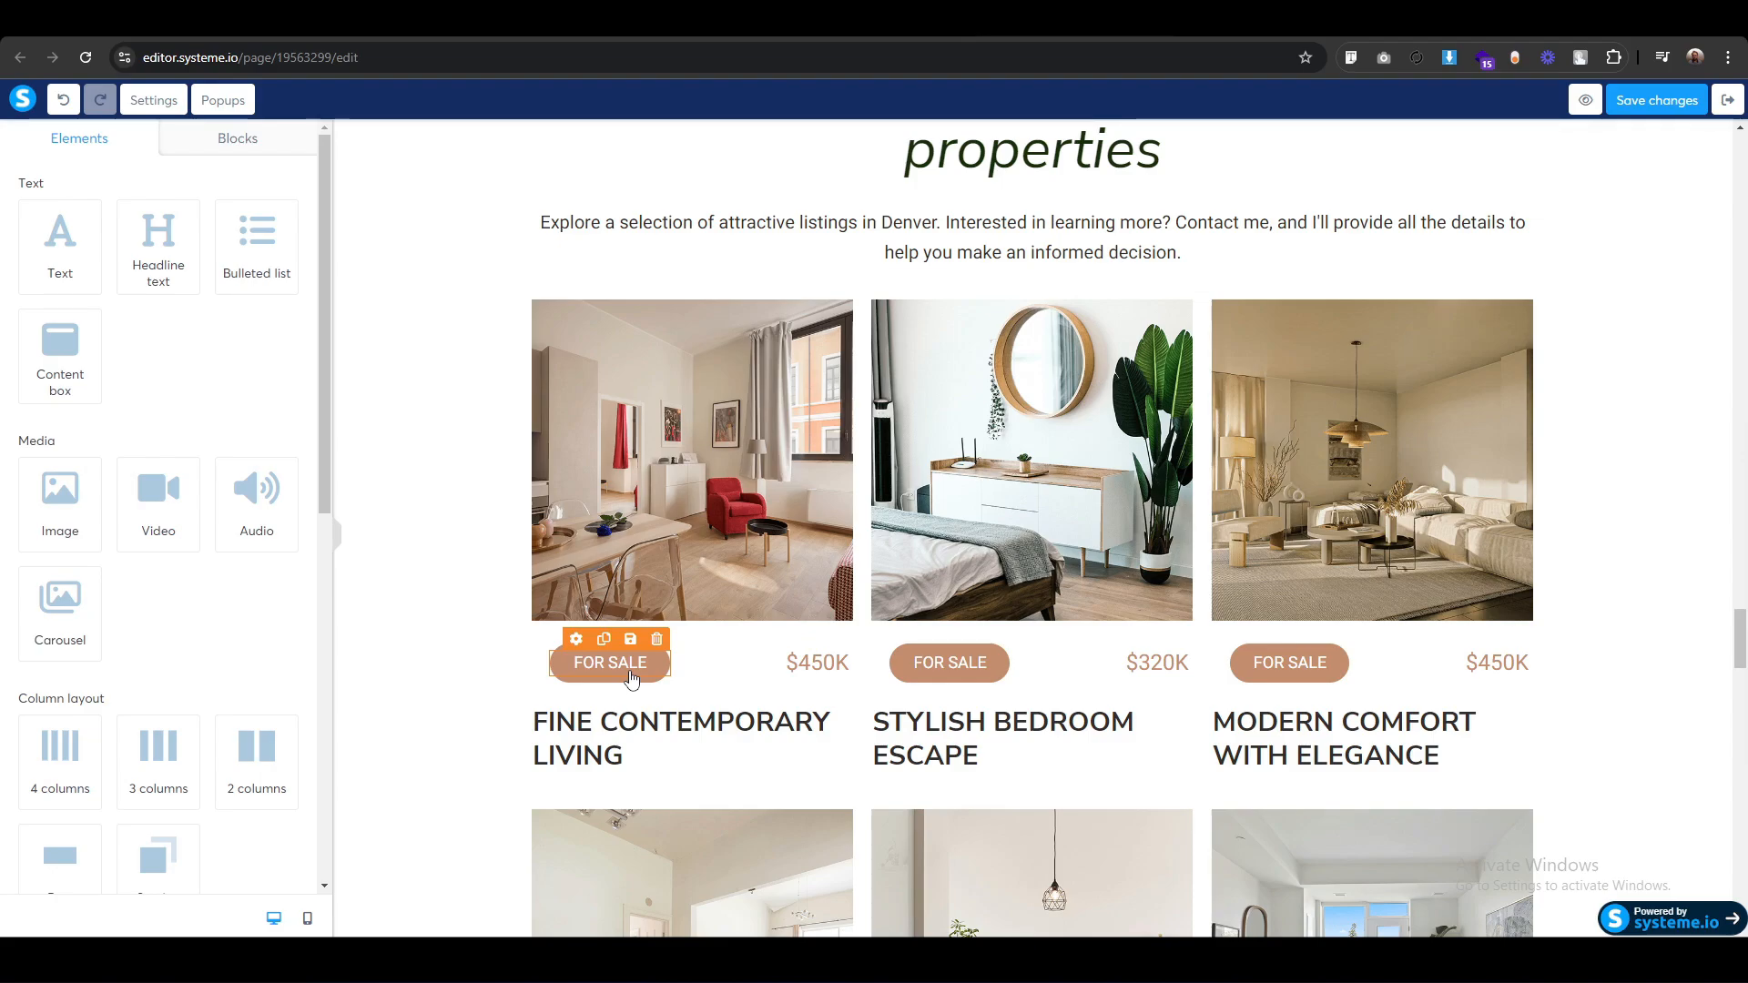
scroll(632, 678, "up", 4)
scroll(632, 679, "up", 20)
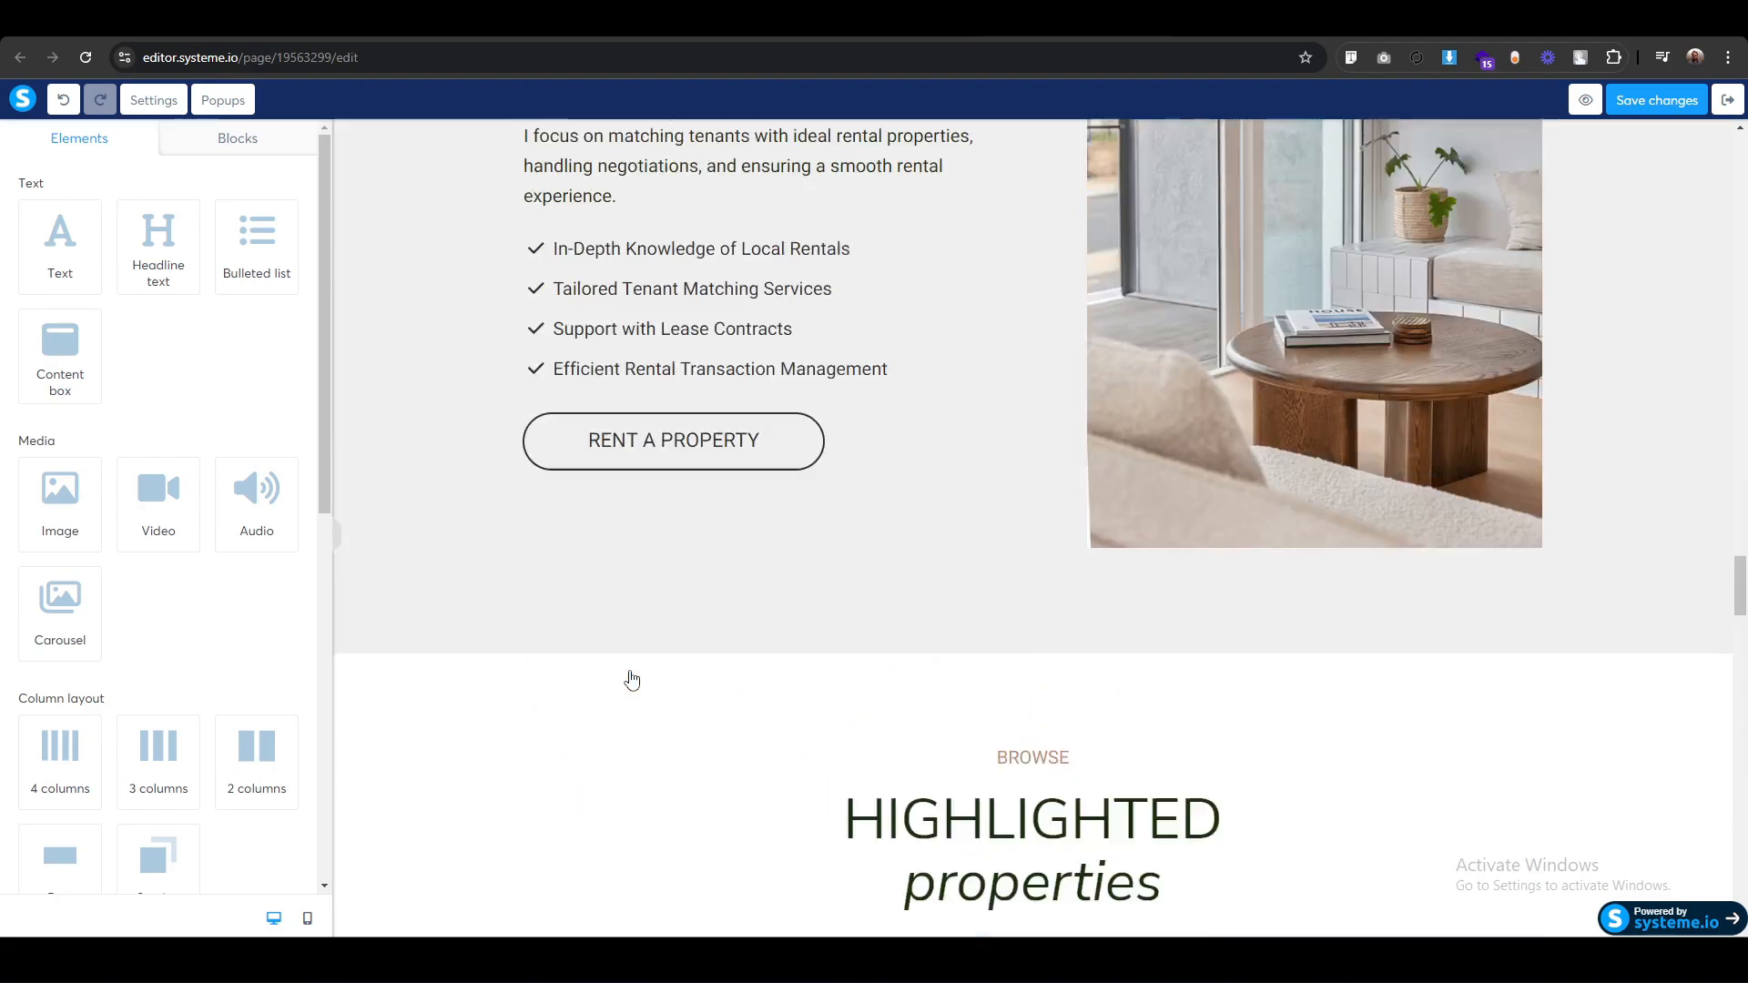
scroll(632, 678, "up", 15)
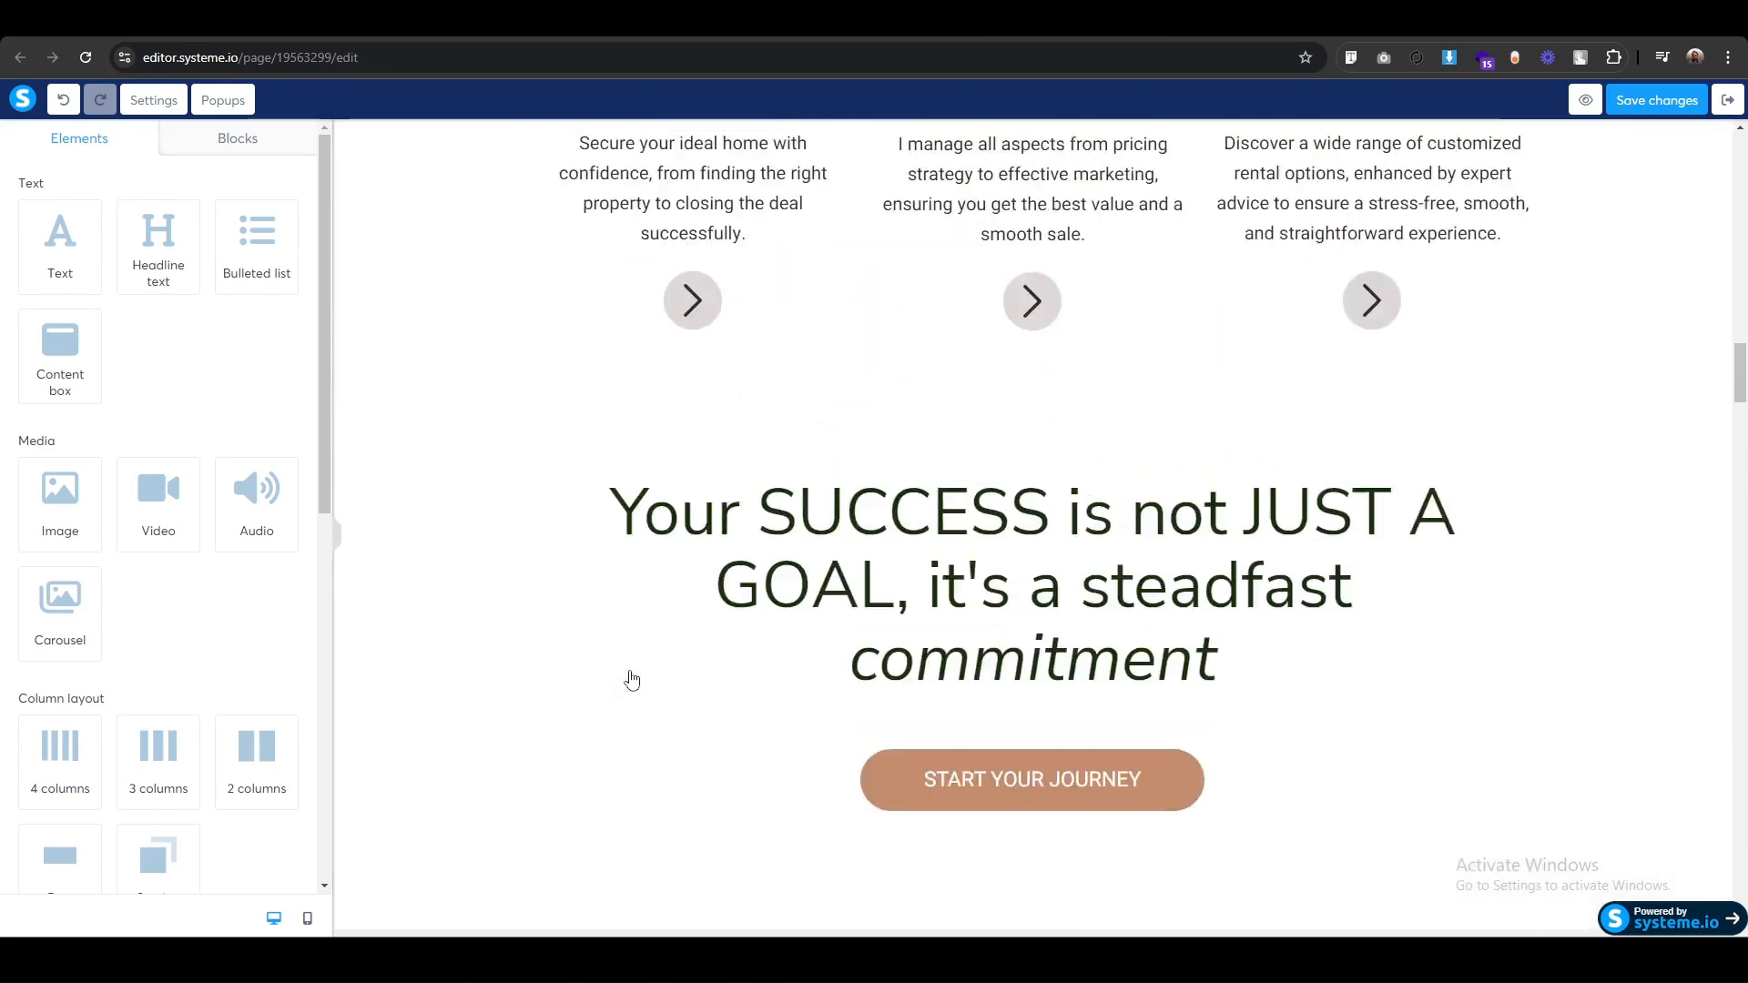
scroll(1332, 475, "down", 4)
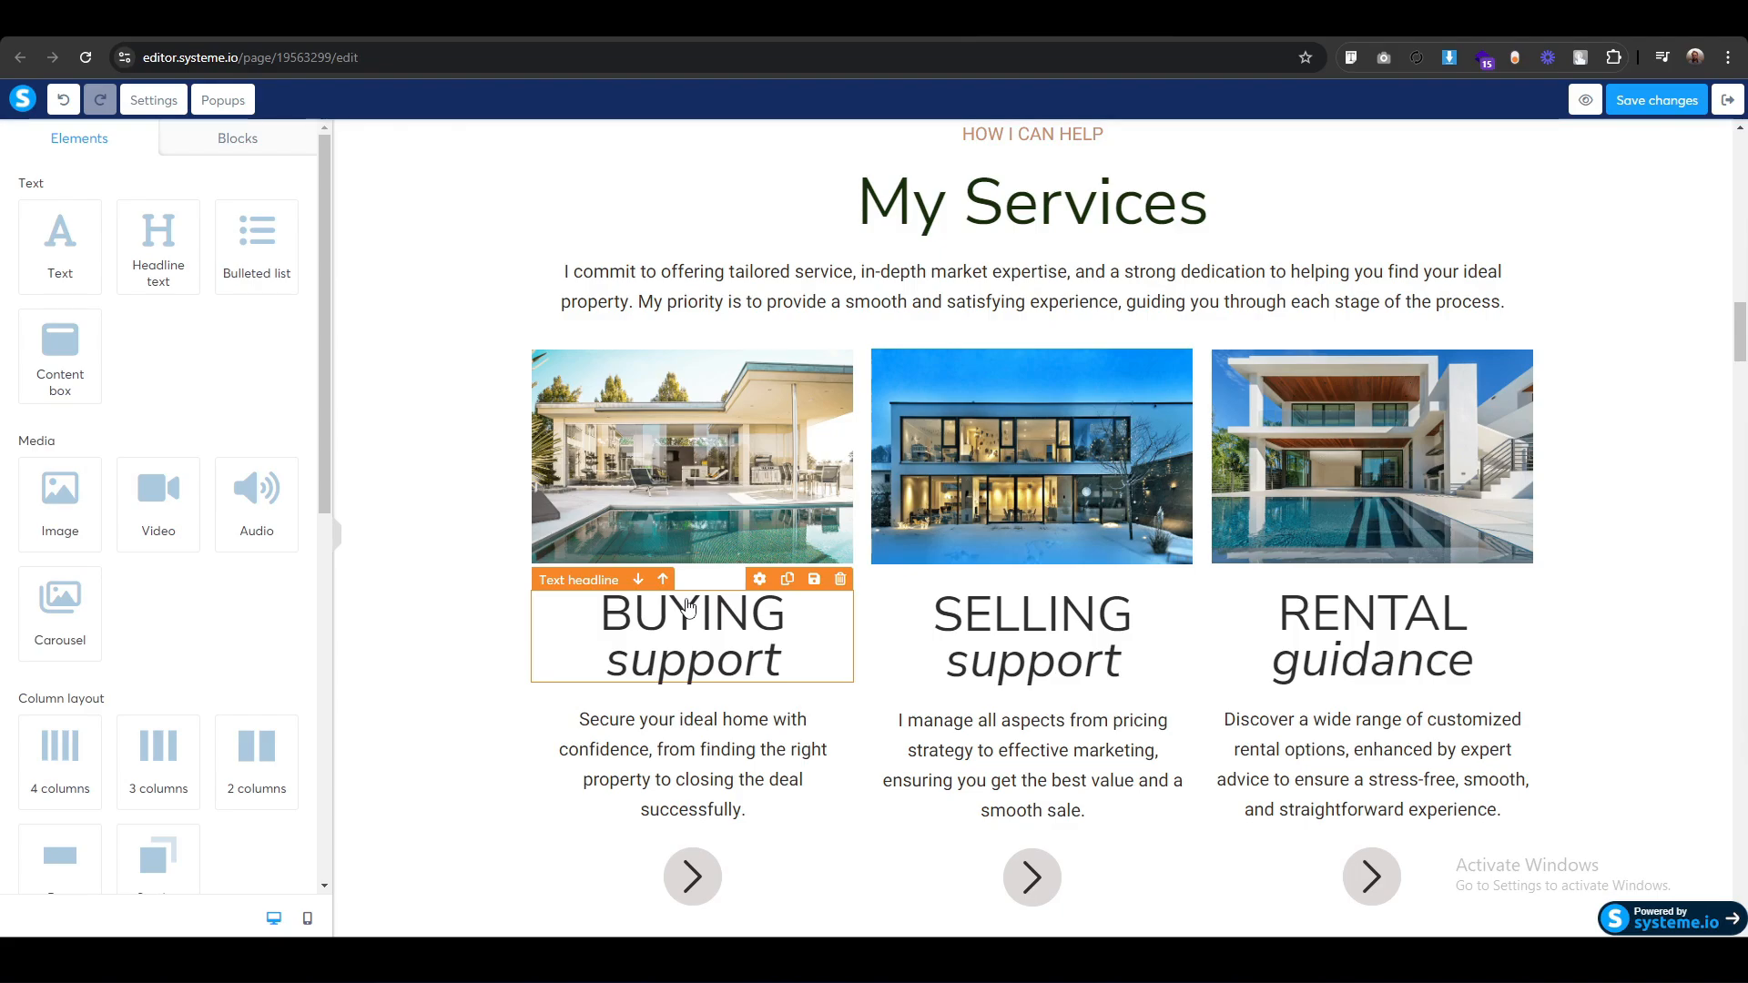
scroll(687, 607, "down", 20)
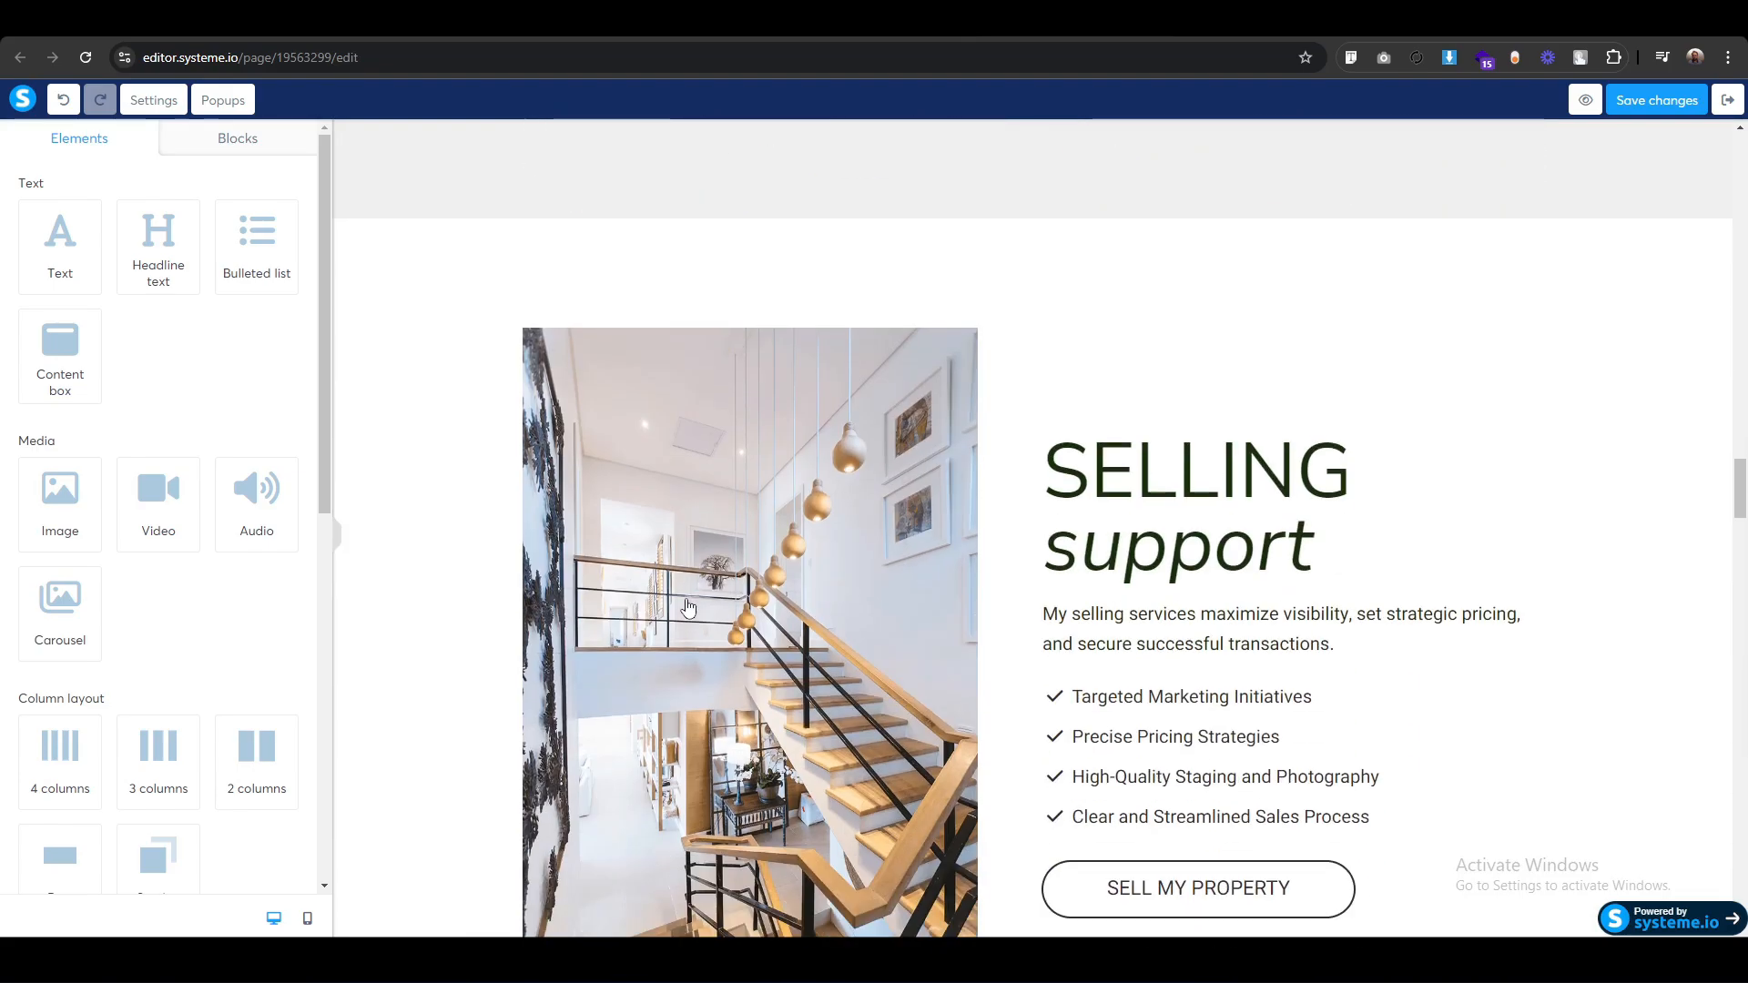
scroll(687, 607, "down", 15)
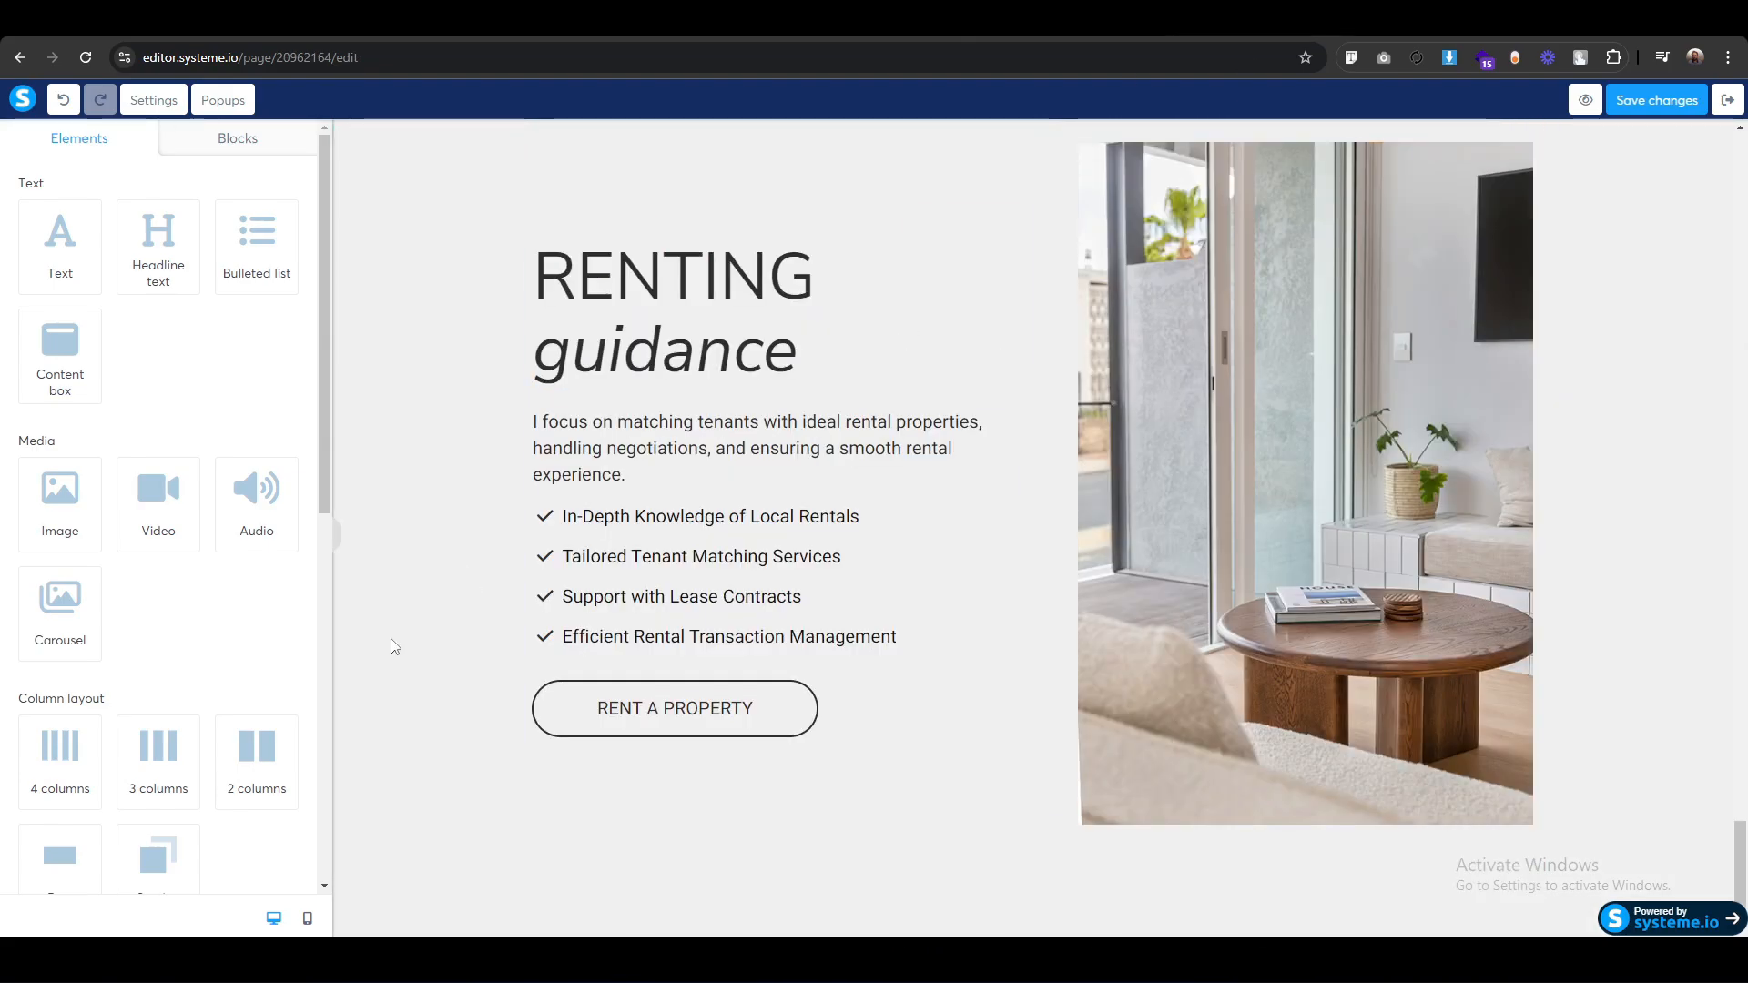
Locate the My Services section with its three service cards and arrow buttons on the new page.
scroll(536, 714, "up", 20)
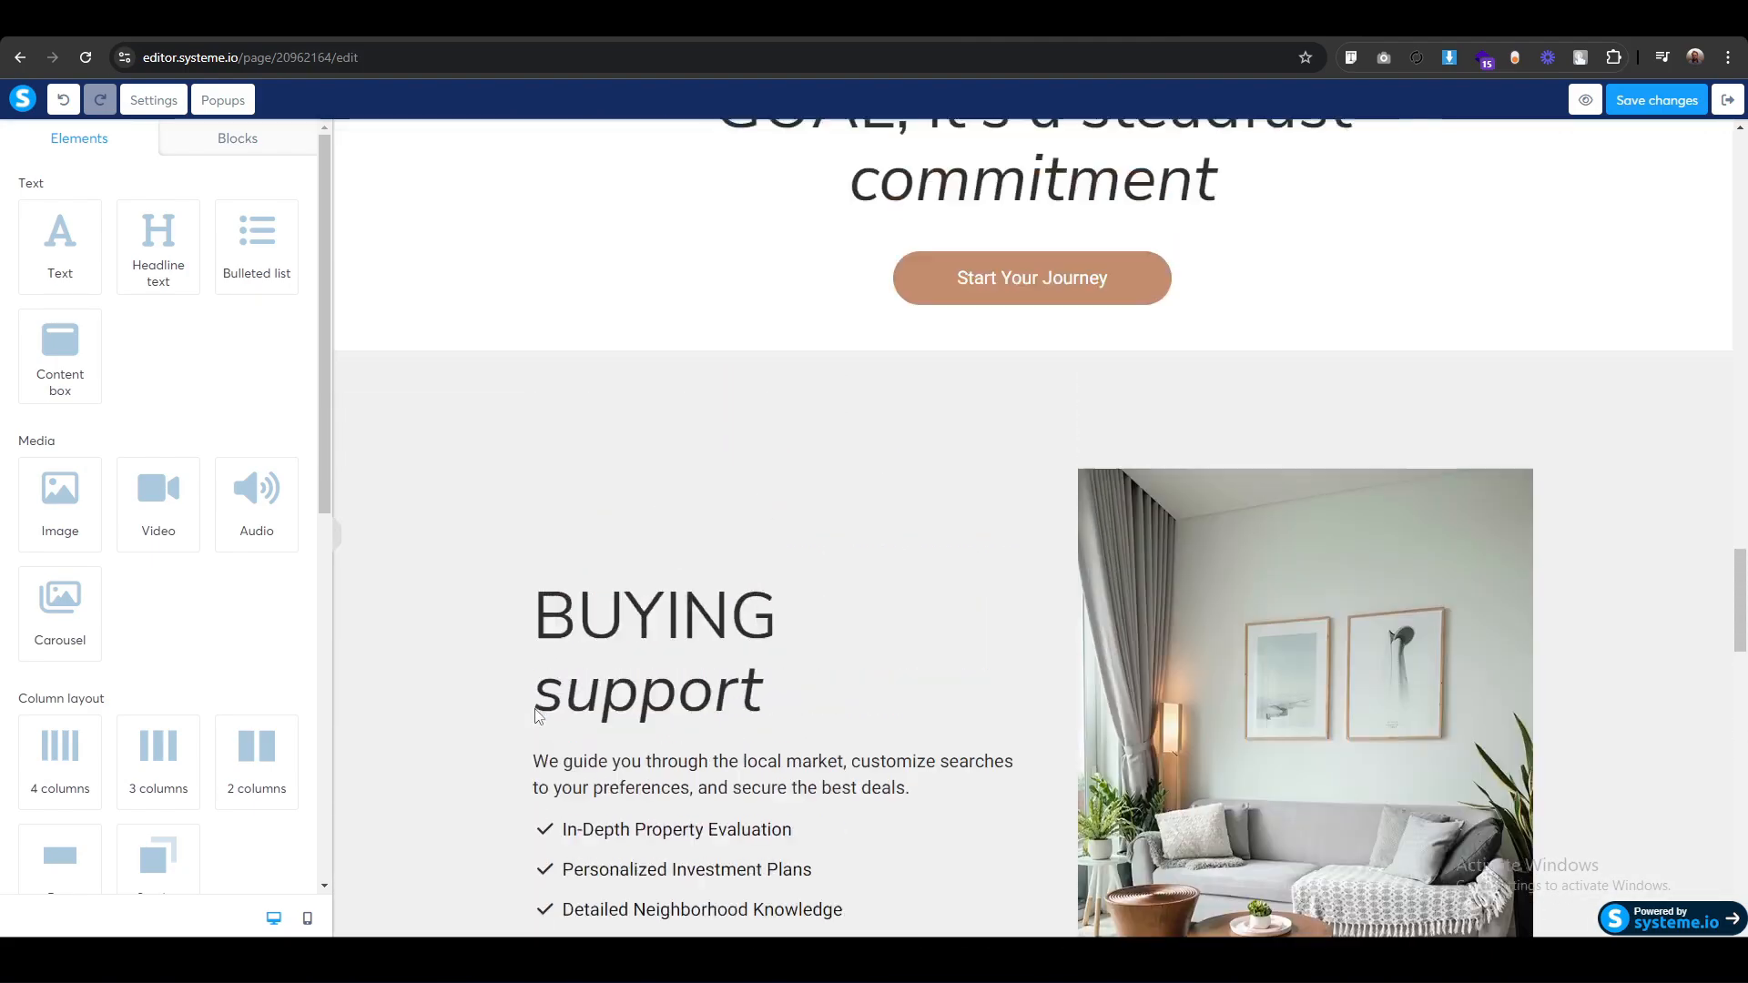
scroll(537, 715, "up", 15)
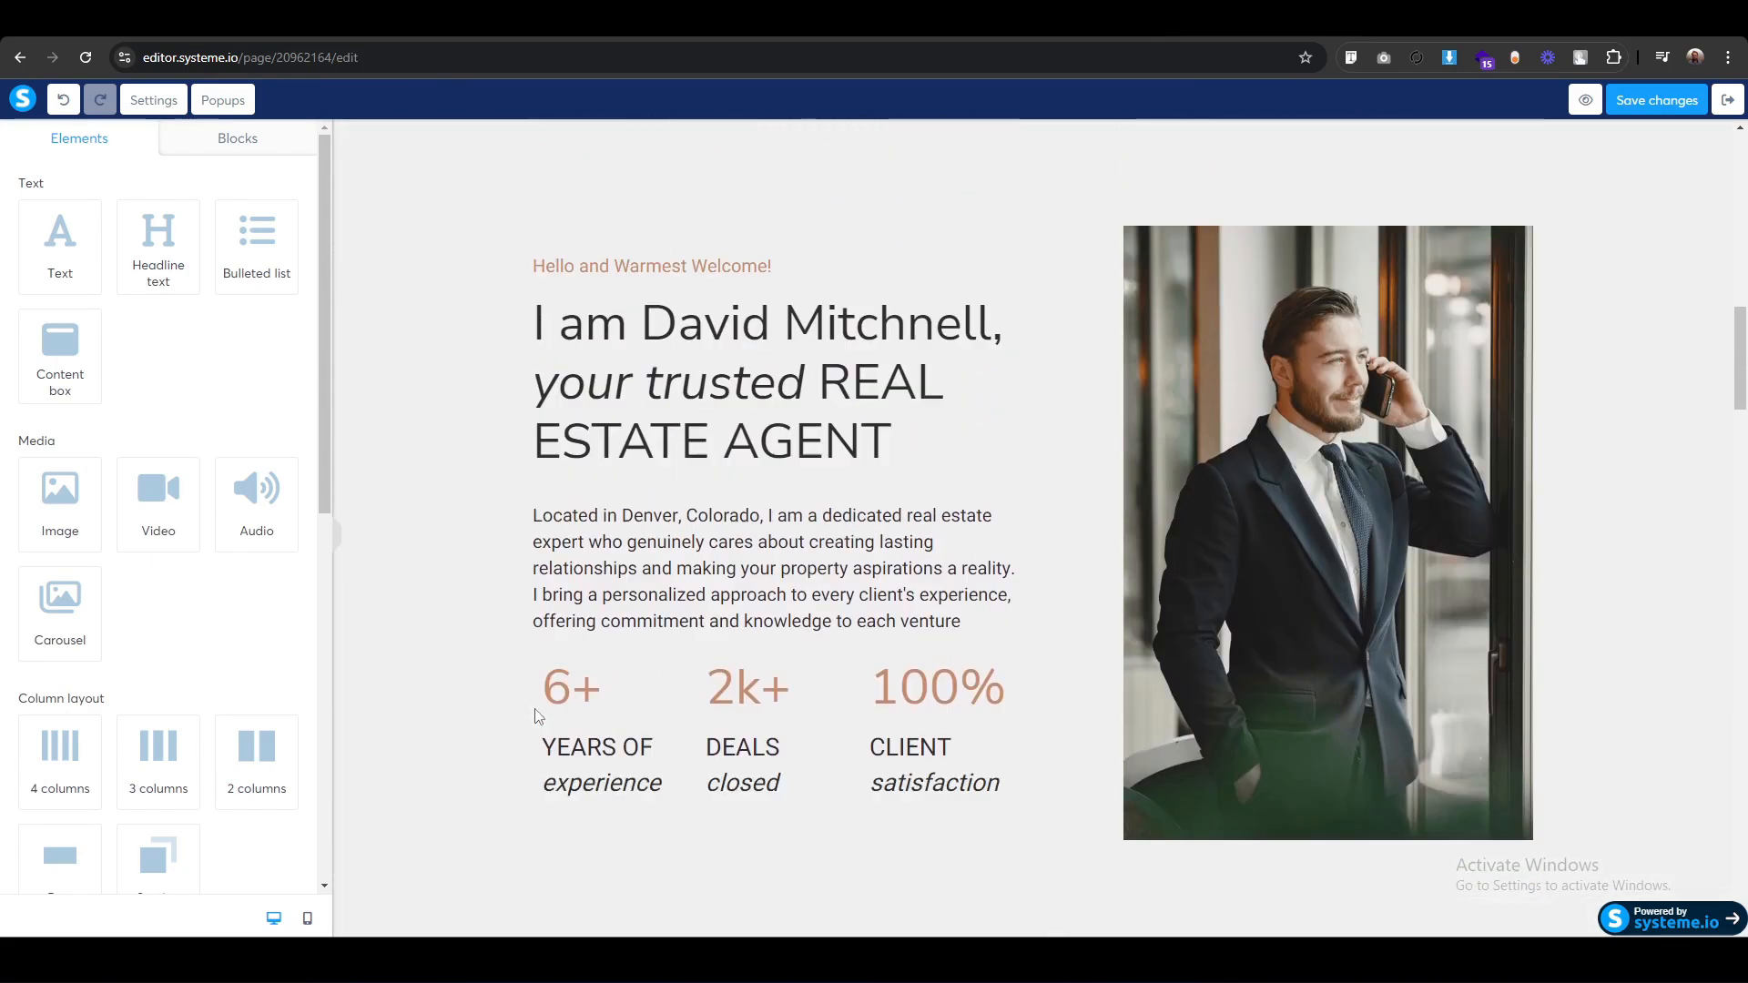
scroll(535, 716, "up", 8)
scroll(536, 716, "down", 15)
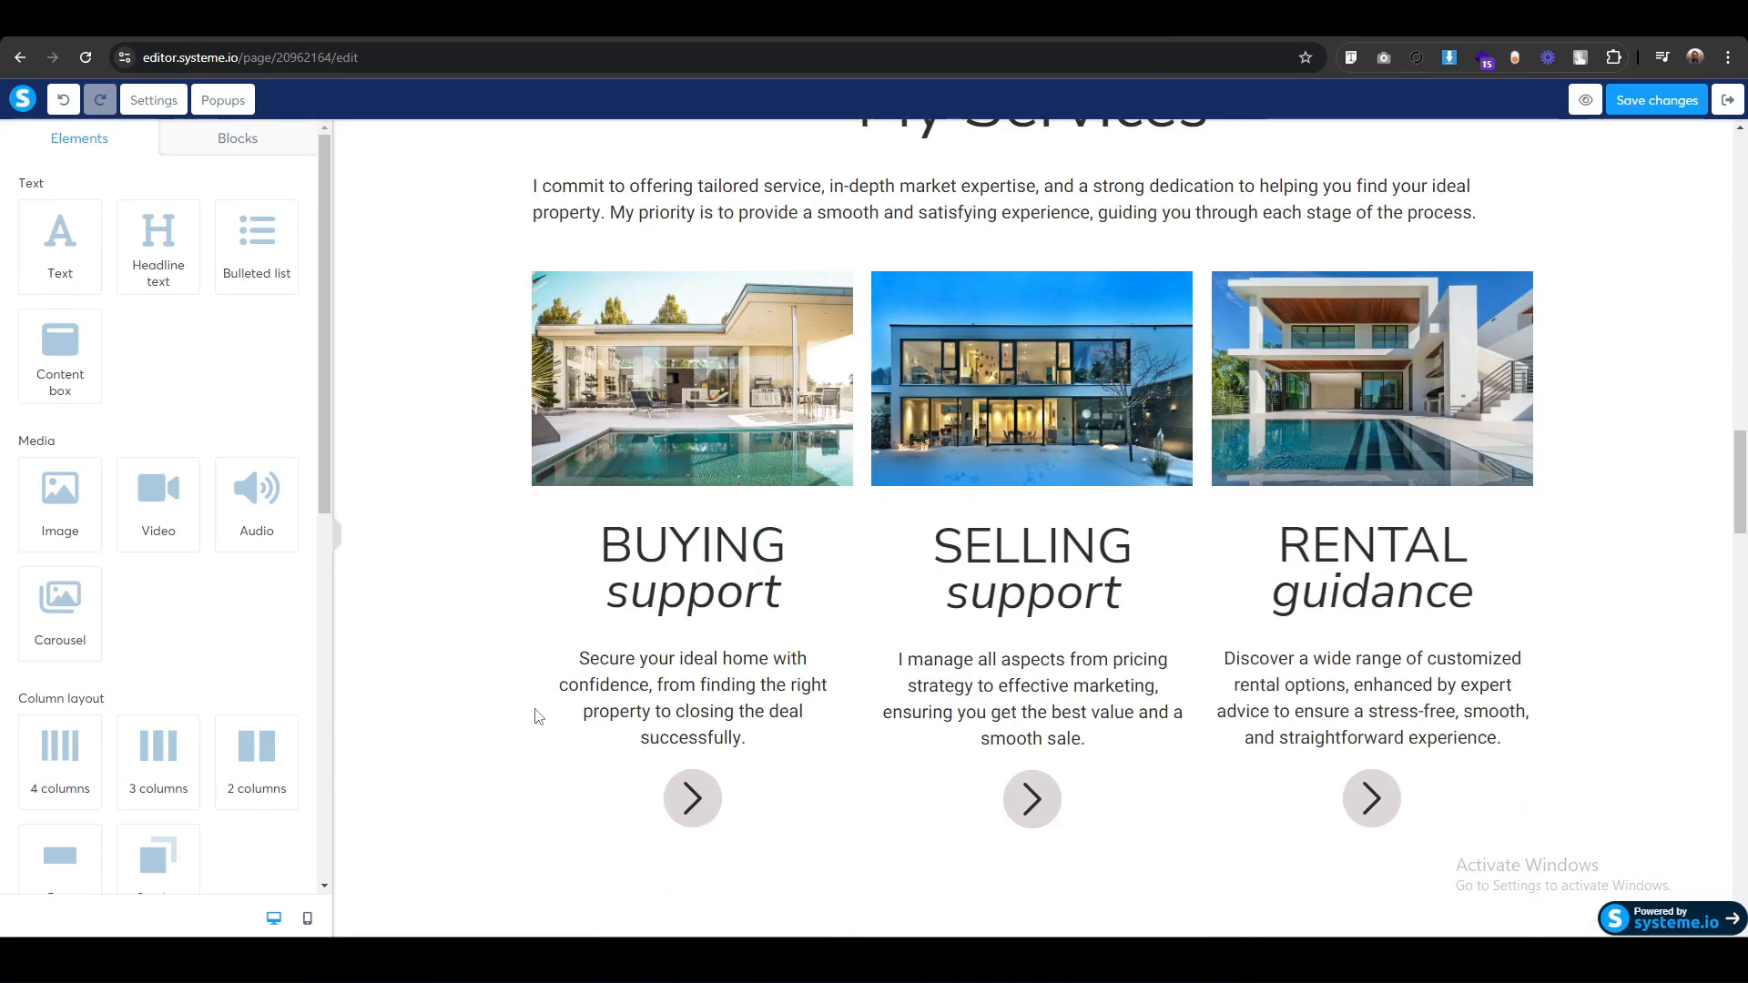
Duplicate the My Services section with its three service cards.
scroll(535, 716, "up", 2)
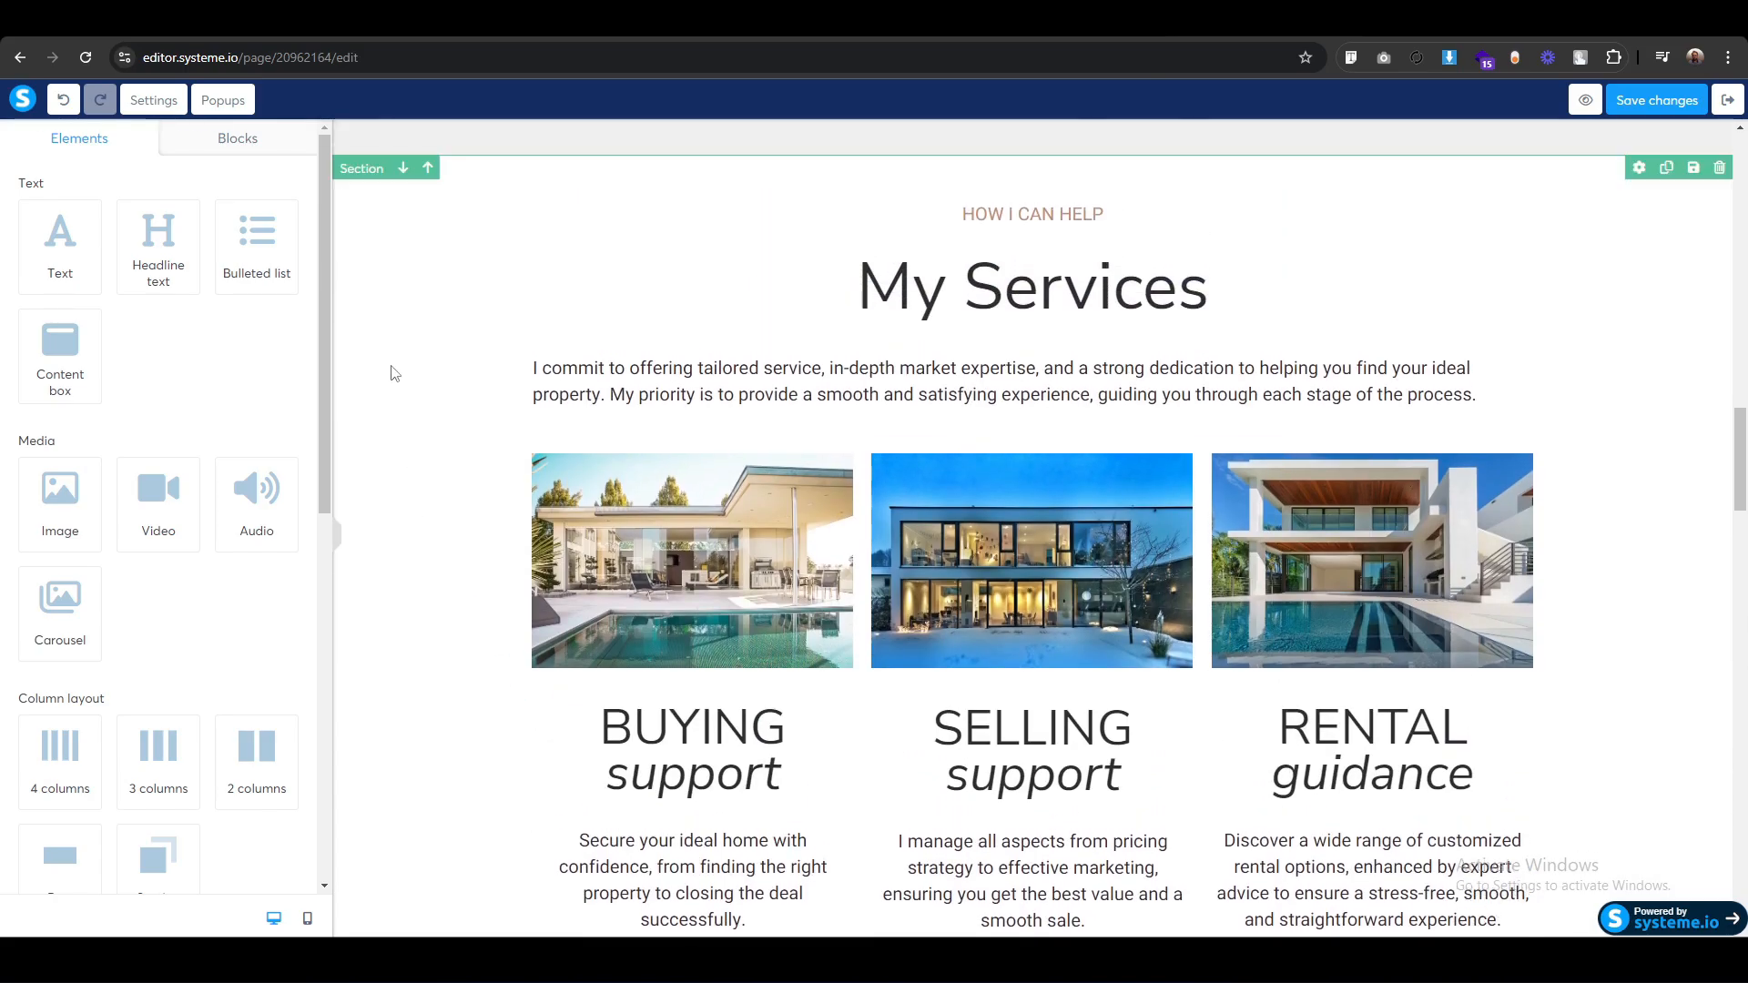
left_click(361, 169)
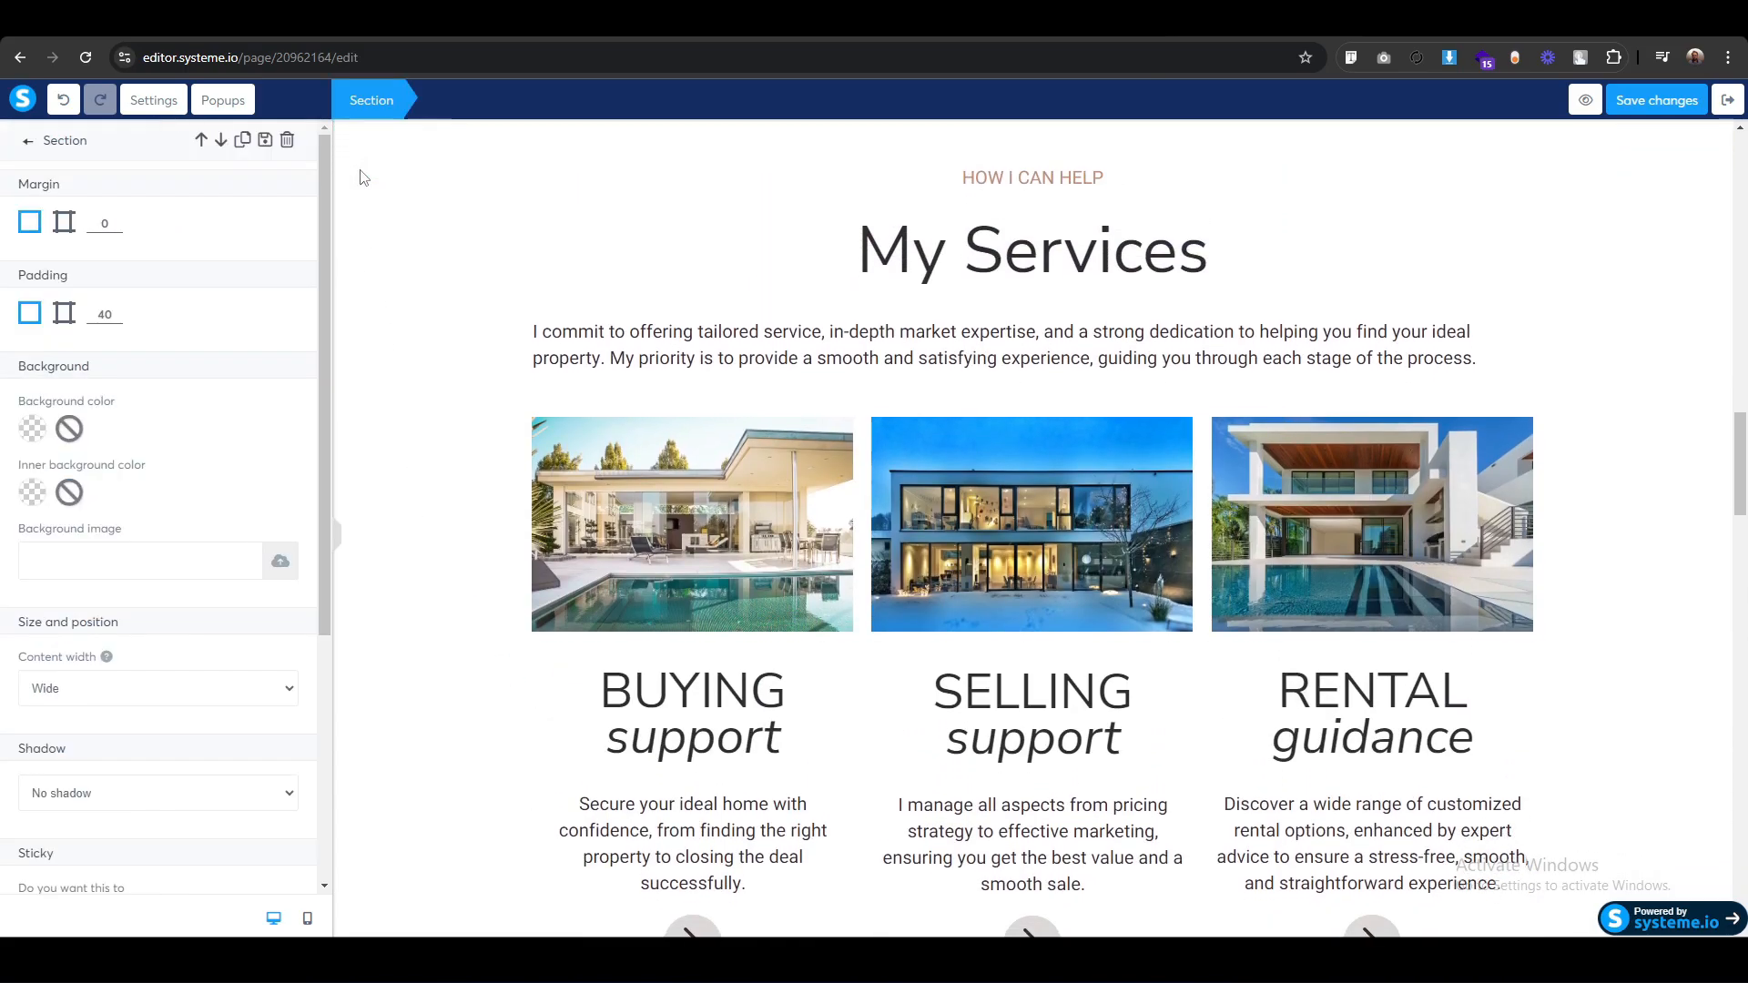
left_click(243, 142)
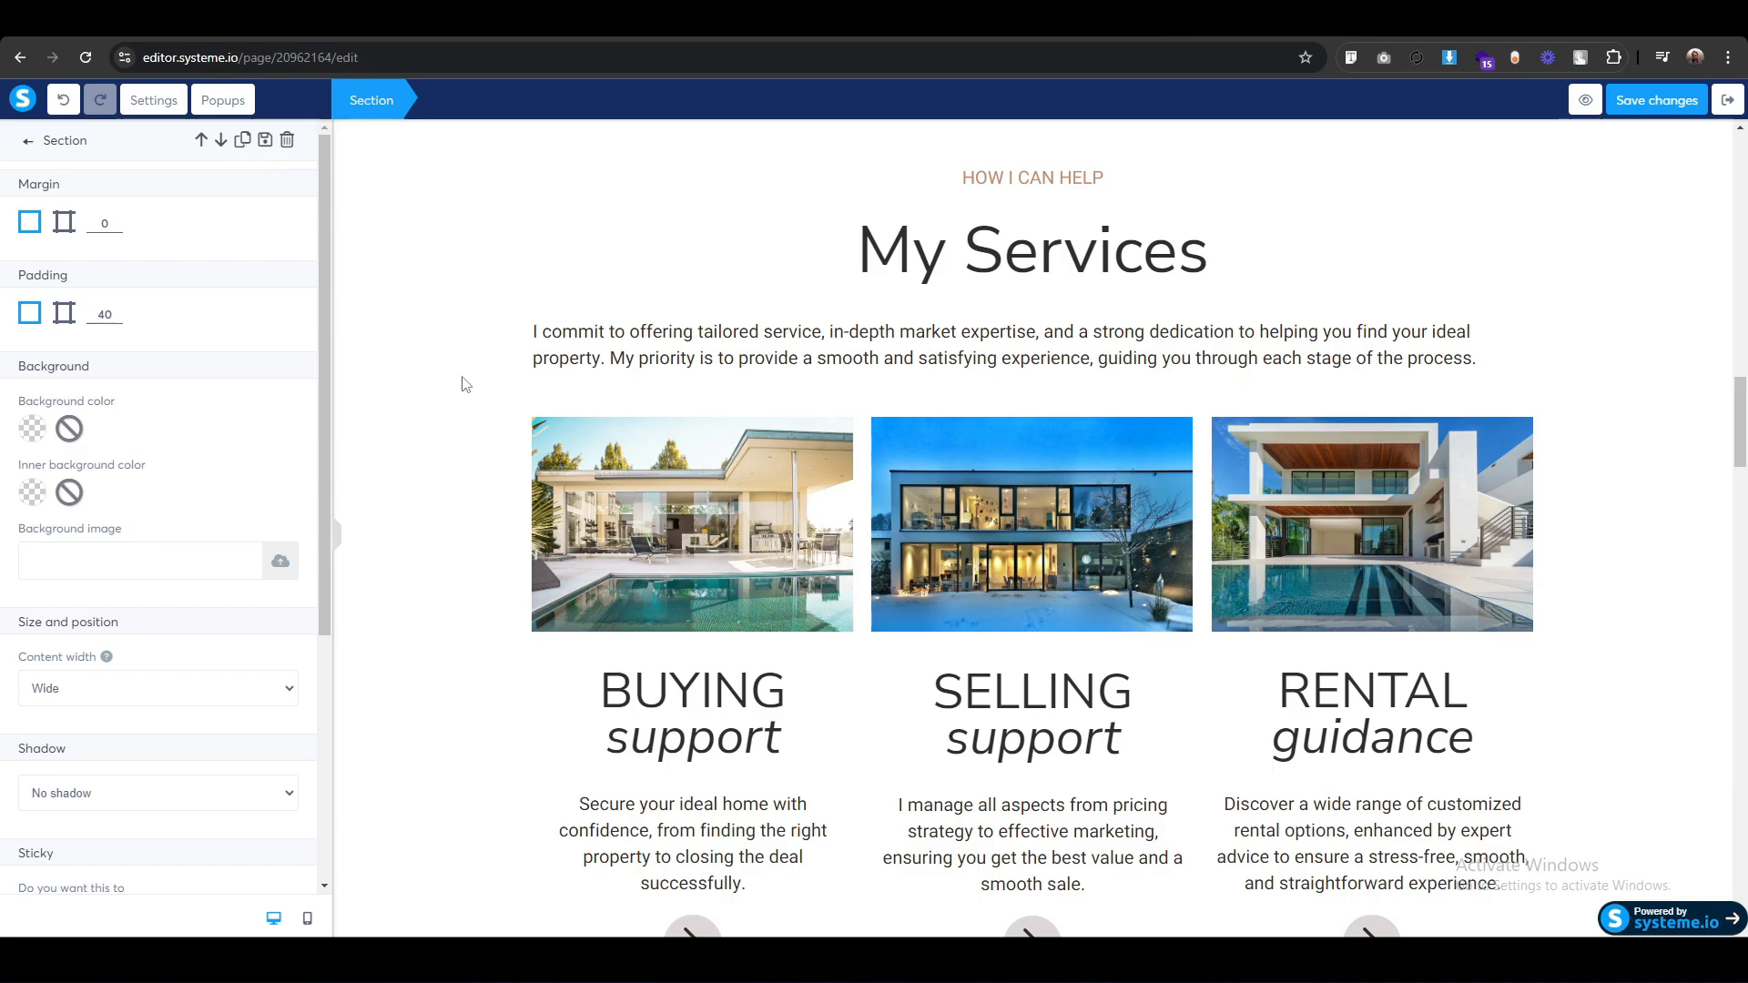
left_click(444, 450)
Move the duplicated My Services section down the page, past the Start Your Journey section, to below the BUYING support section.
scroll(523, 675, "down", 6)
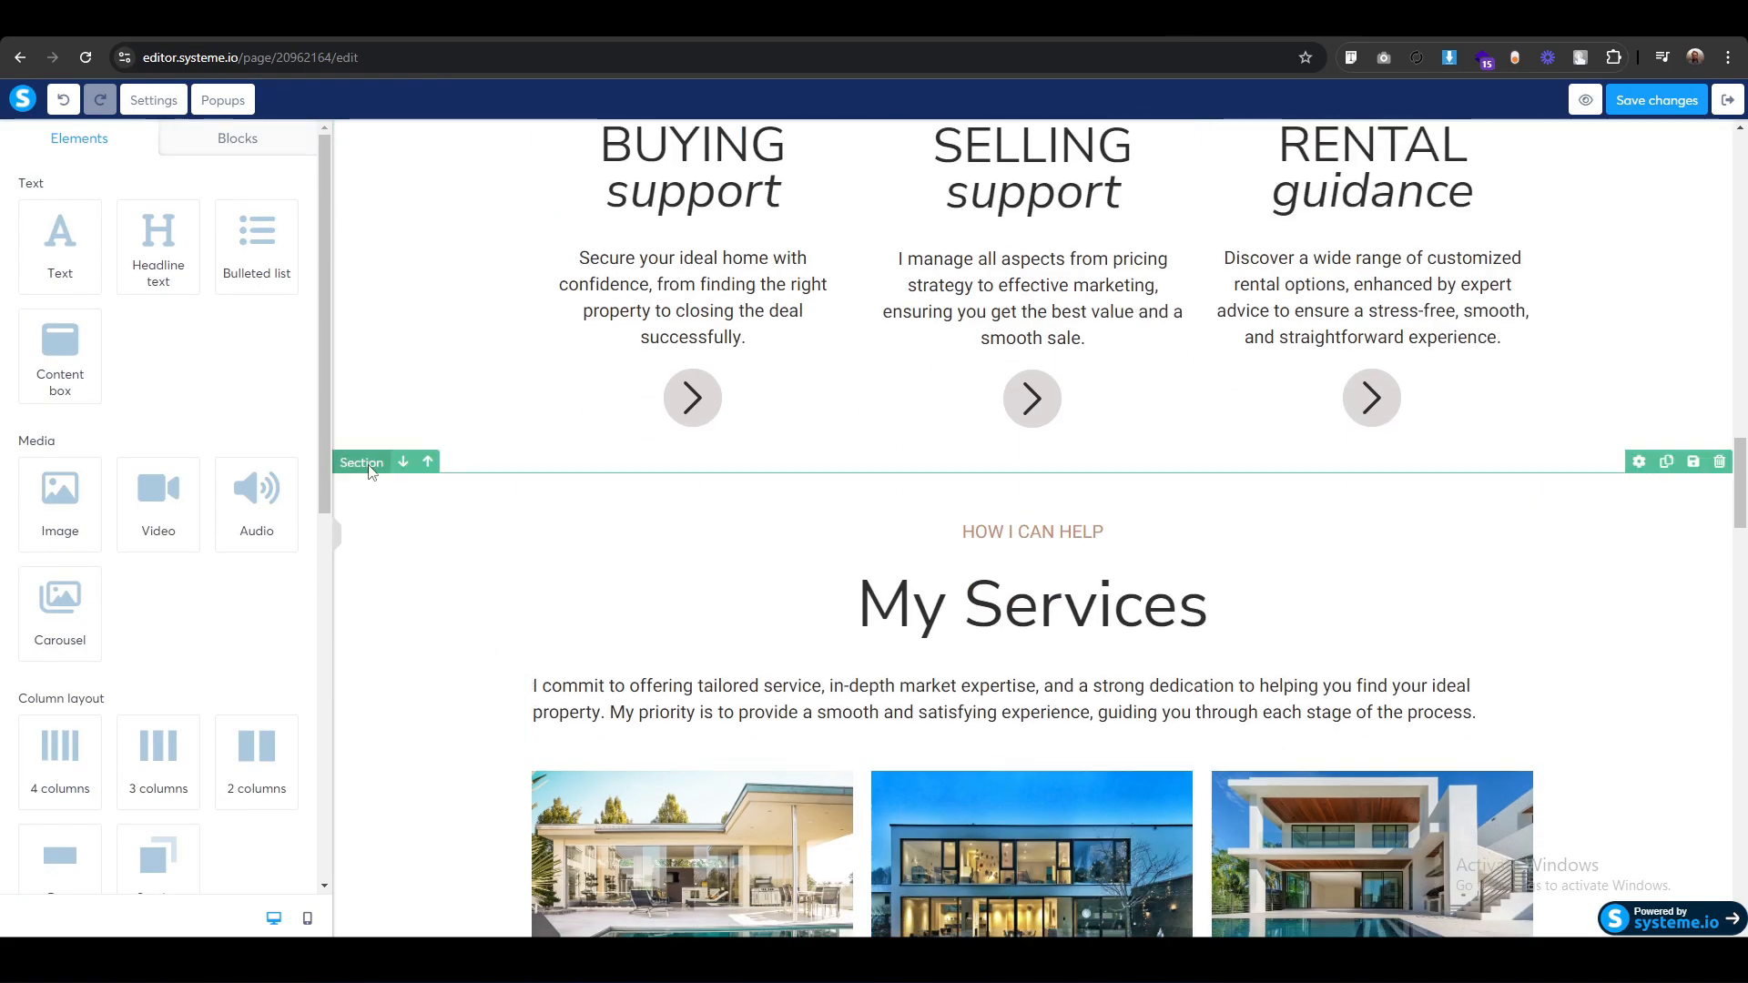
left_click(361, 462)
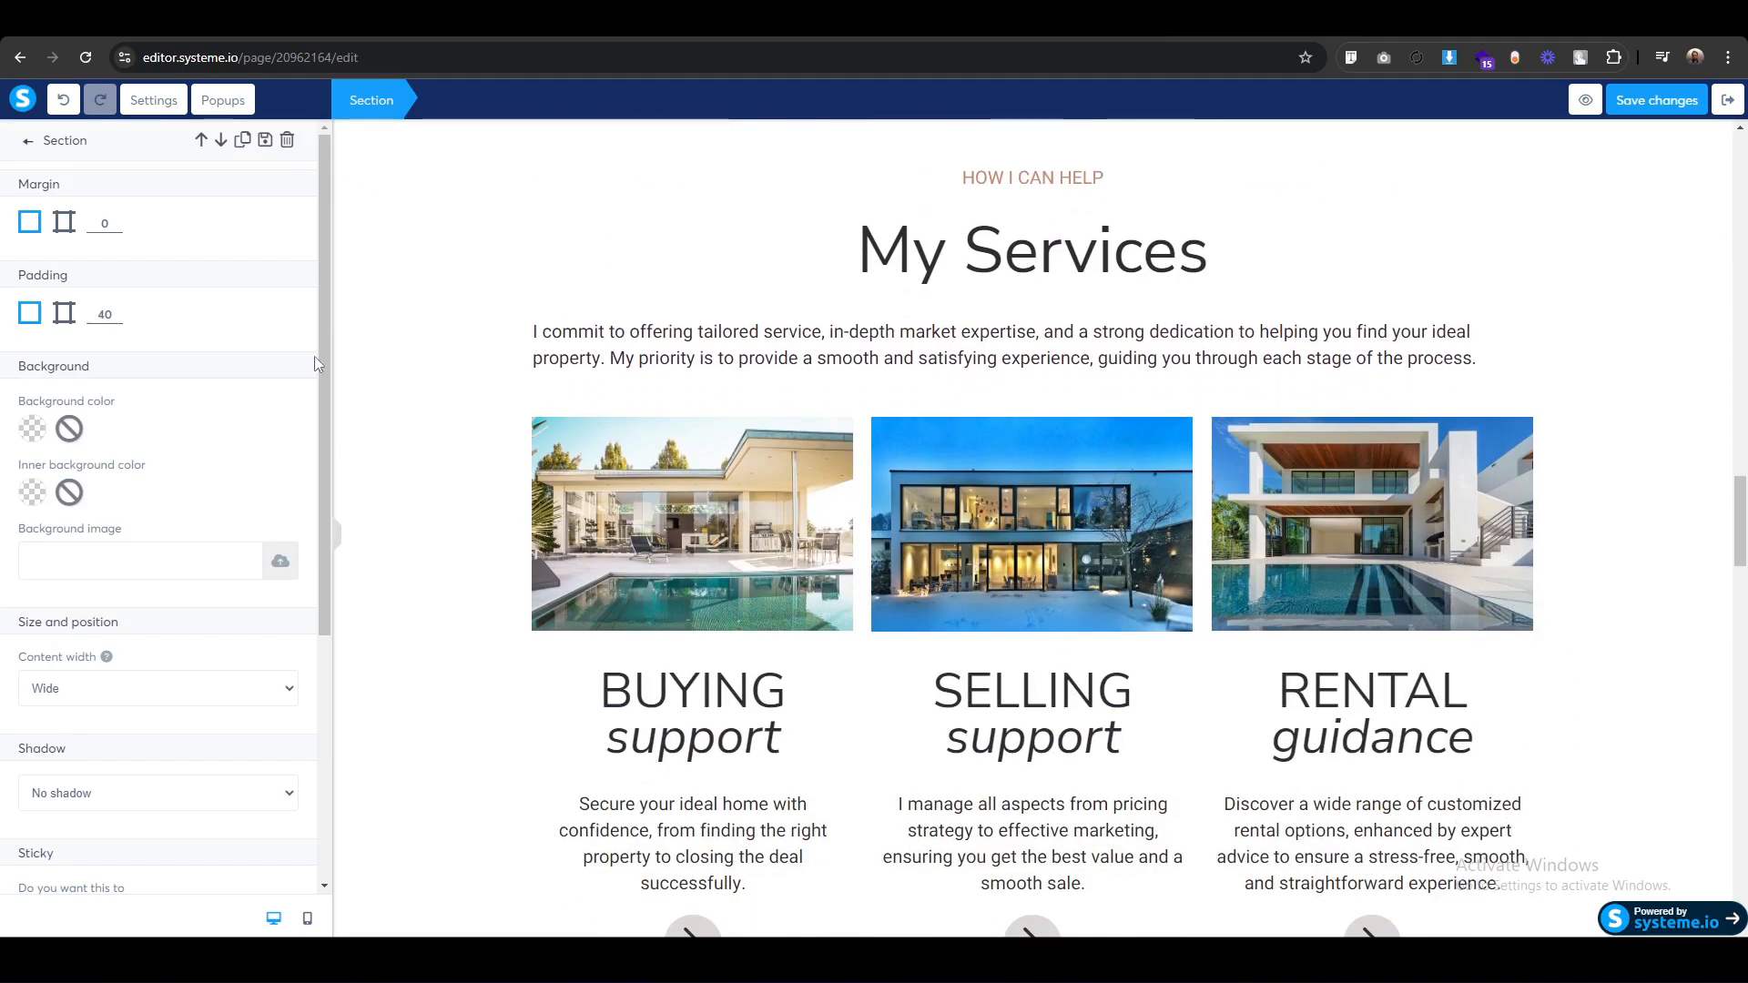
left_click(221, 143)
scroll(492, 720, "down", 12)
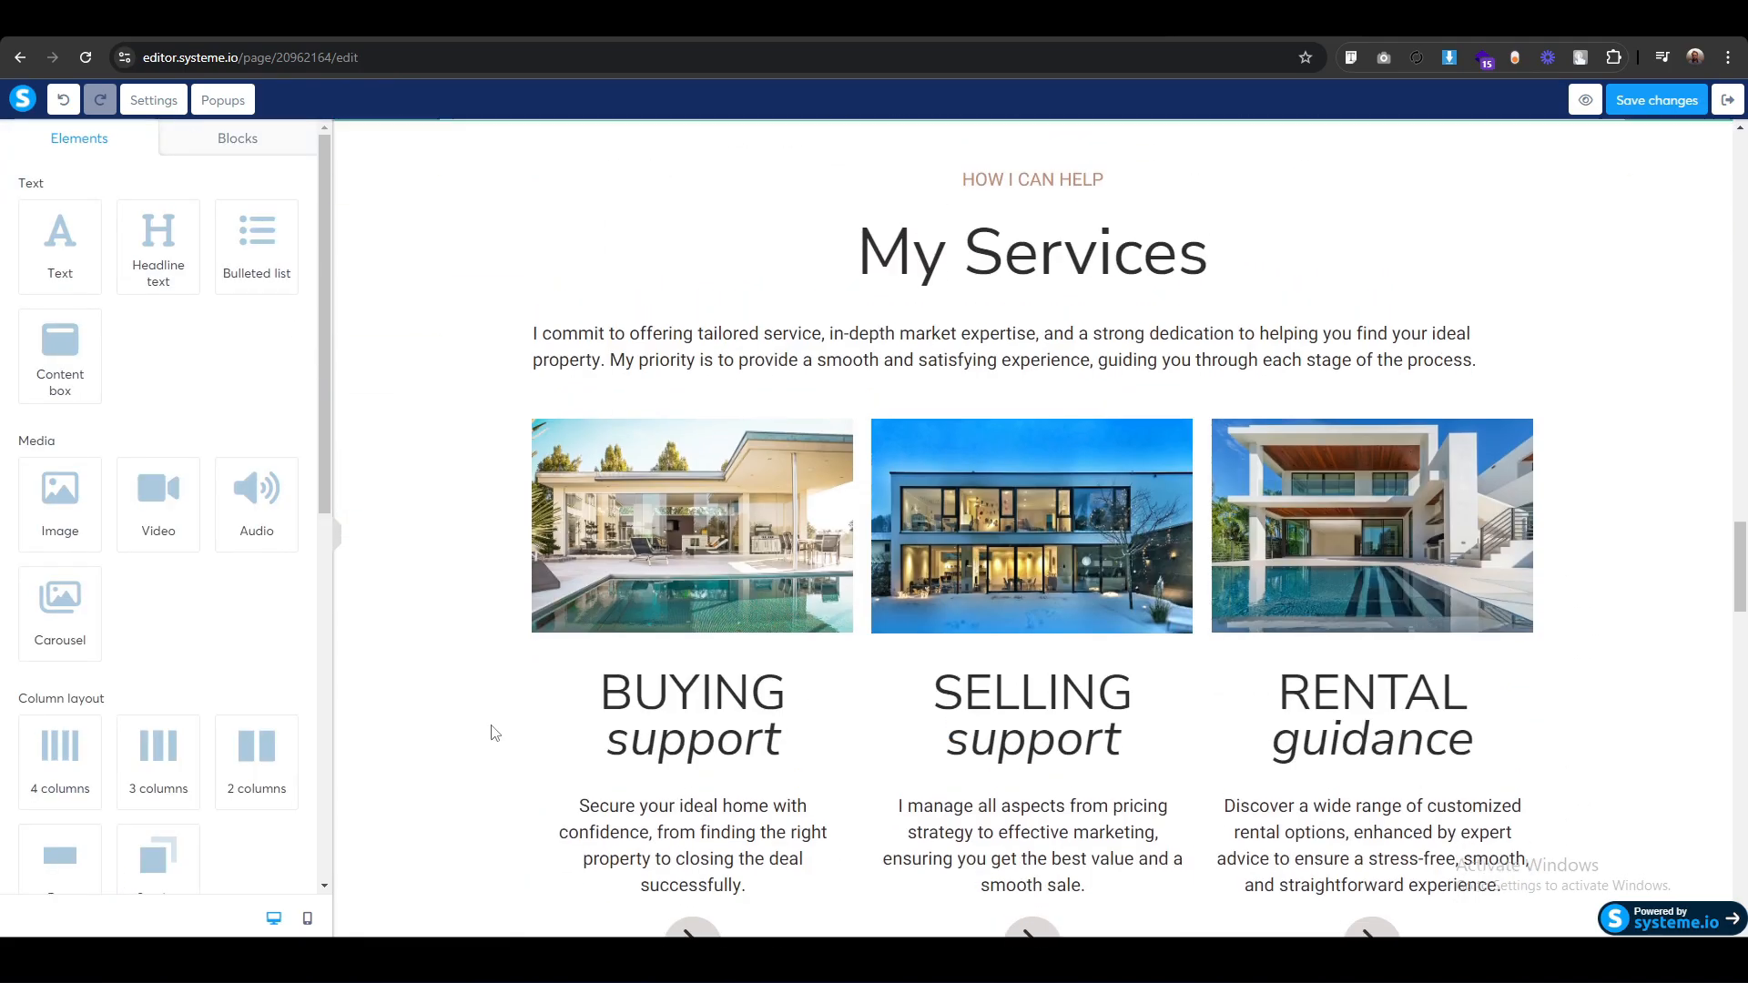
scroll(491, 731, "up", 10)
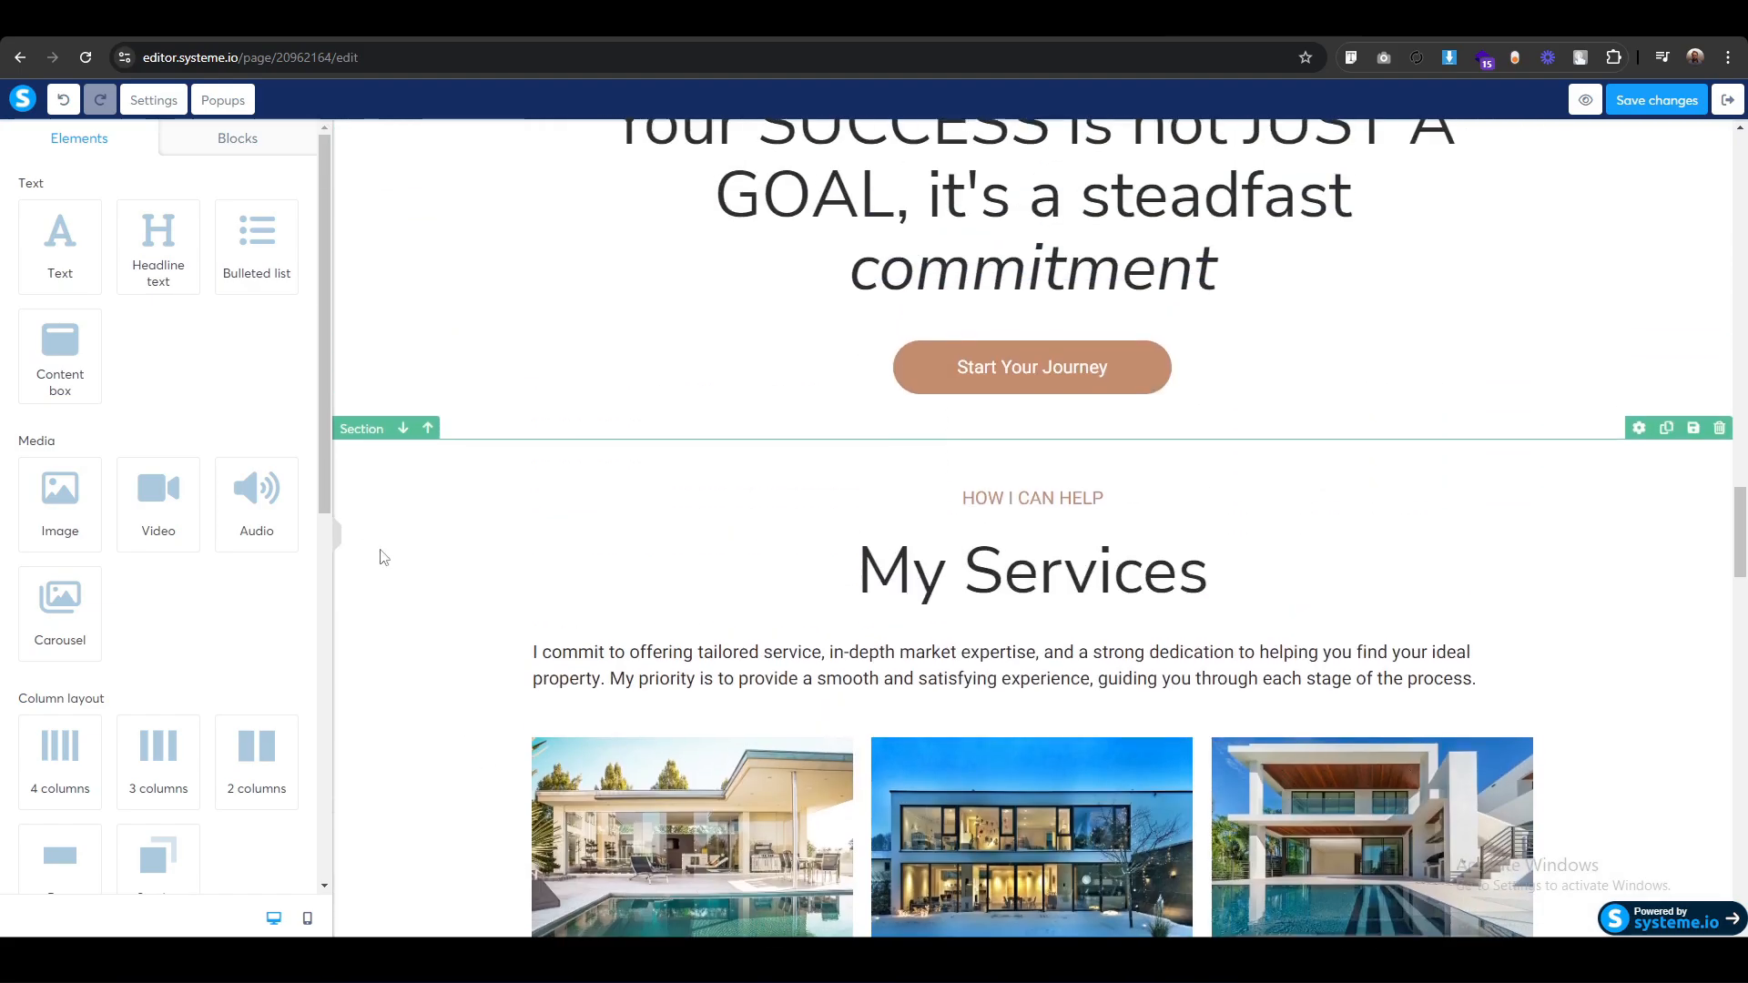
left_click(356, 450)
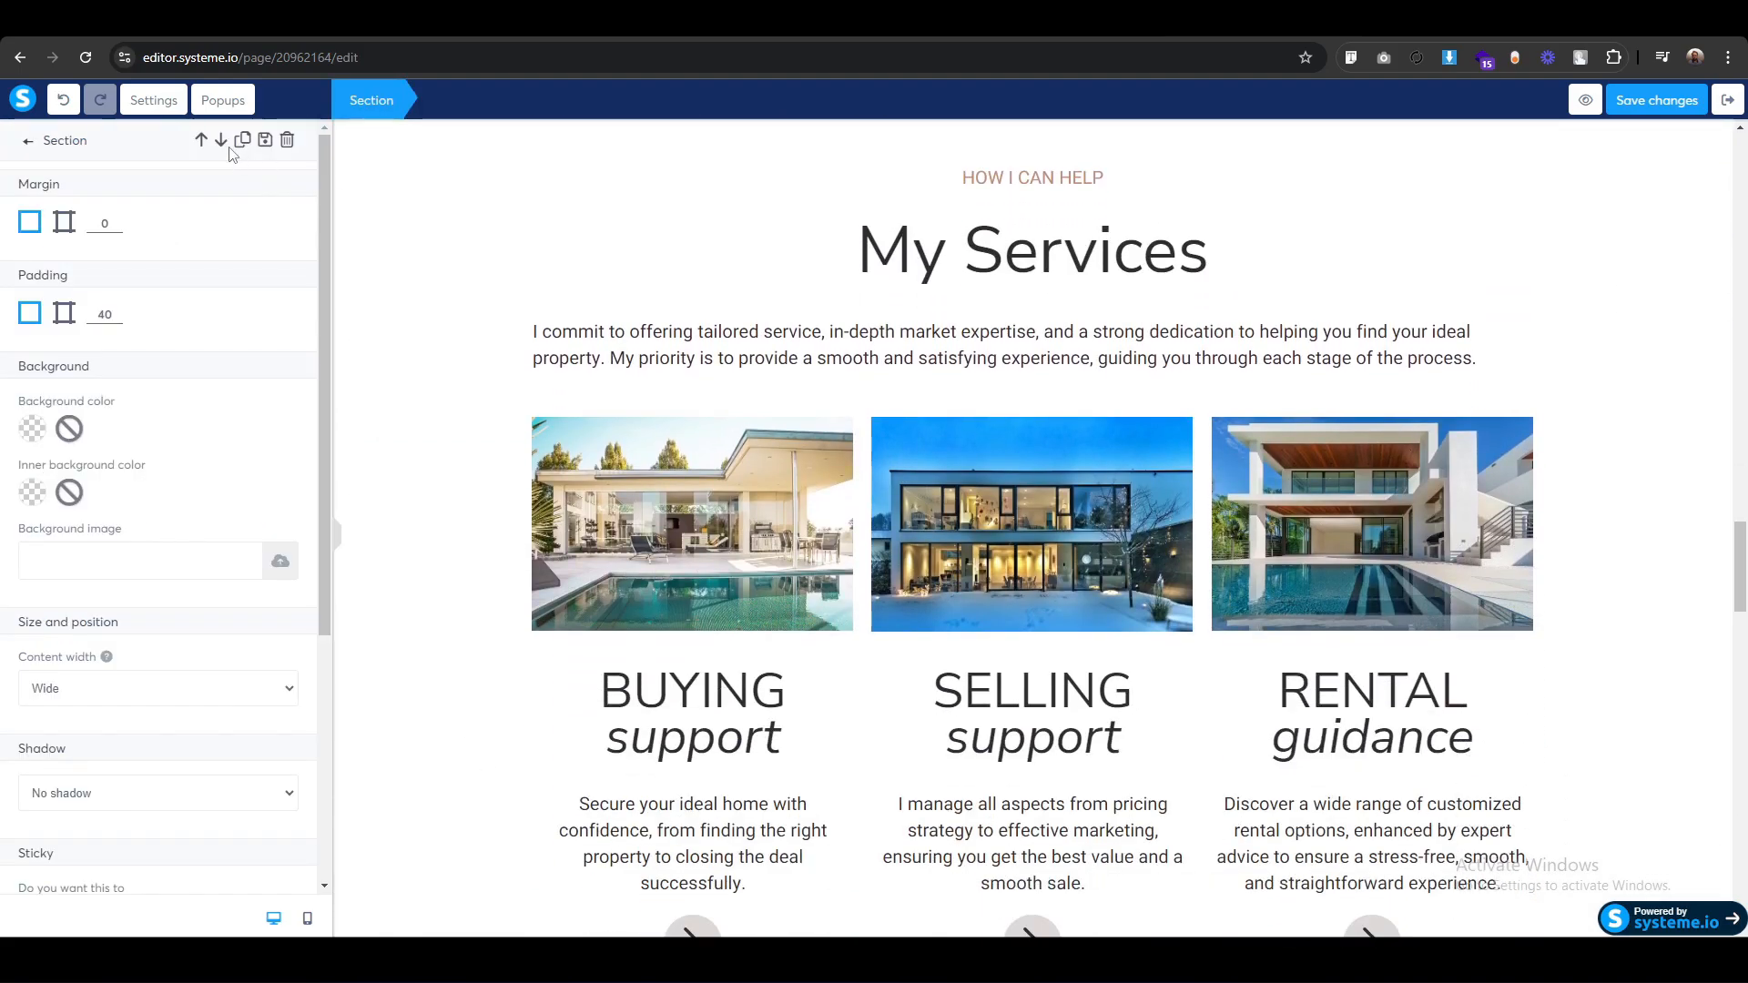
left_click(223, 144)
left_click(470, 732)
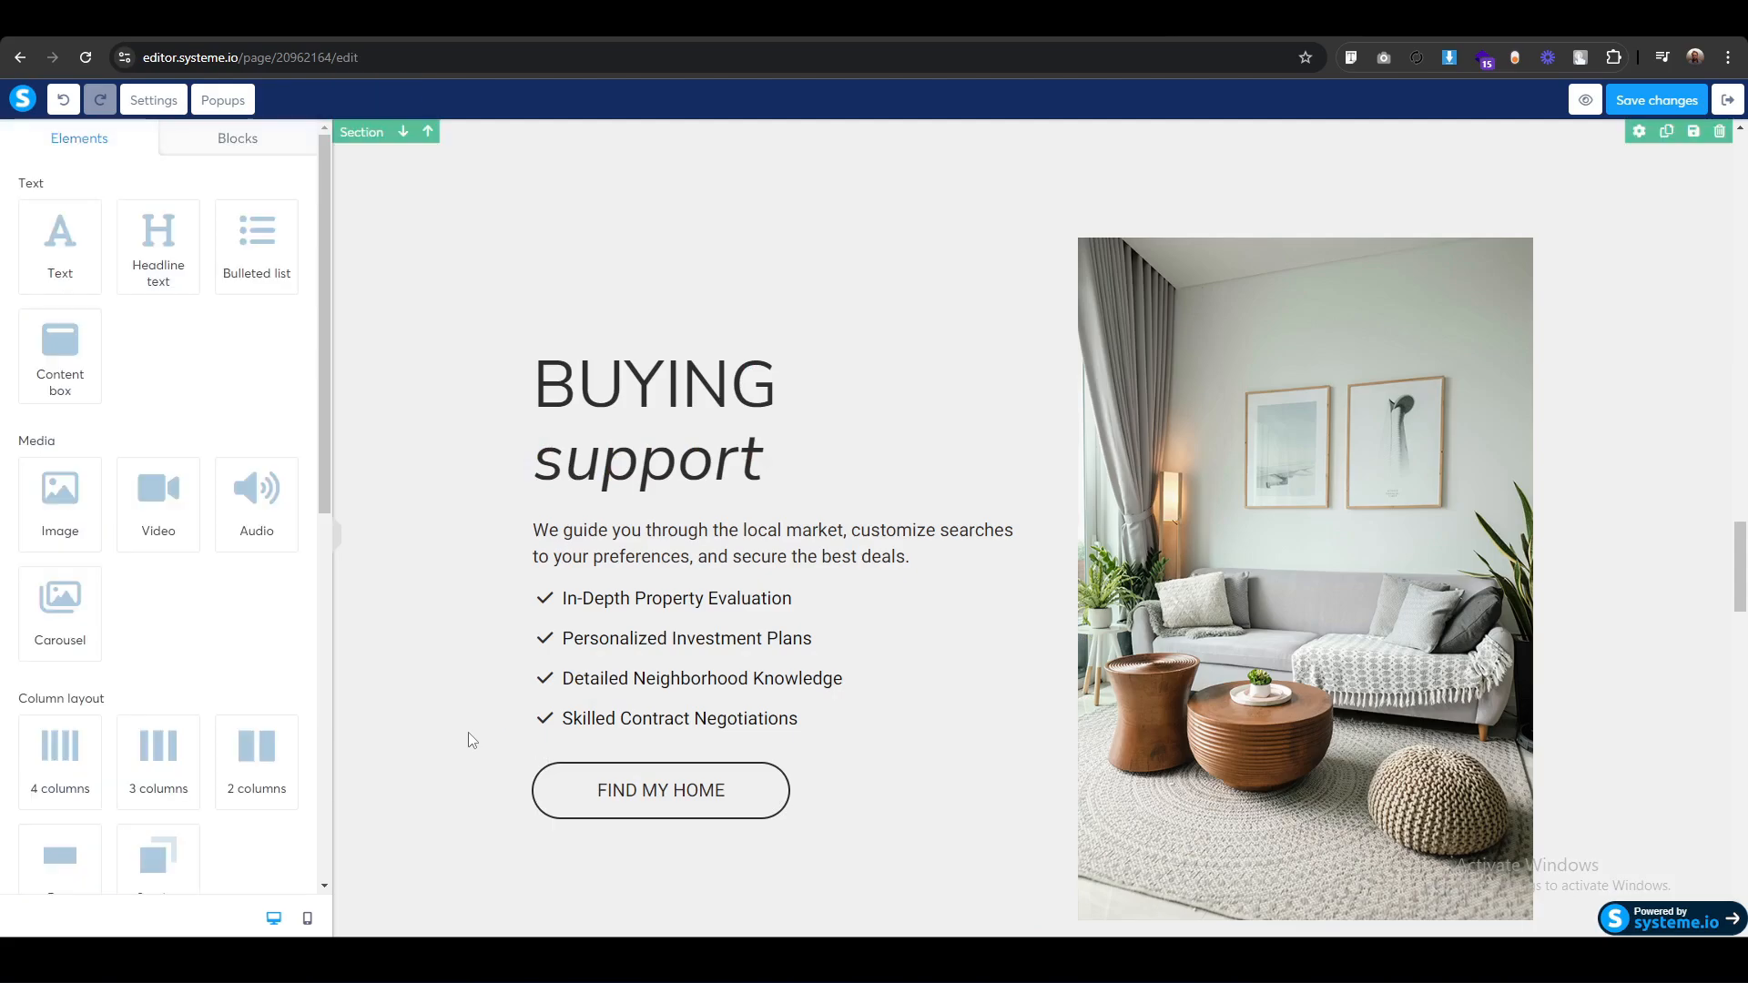
Move the duplicated My Services section further down, past SELLING support, to below the RENTING guidance section.
scroll(470, 732, "down", 9)
left_click(359, 361)
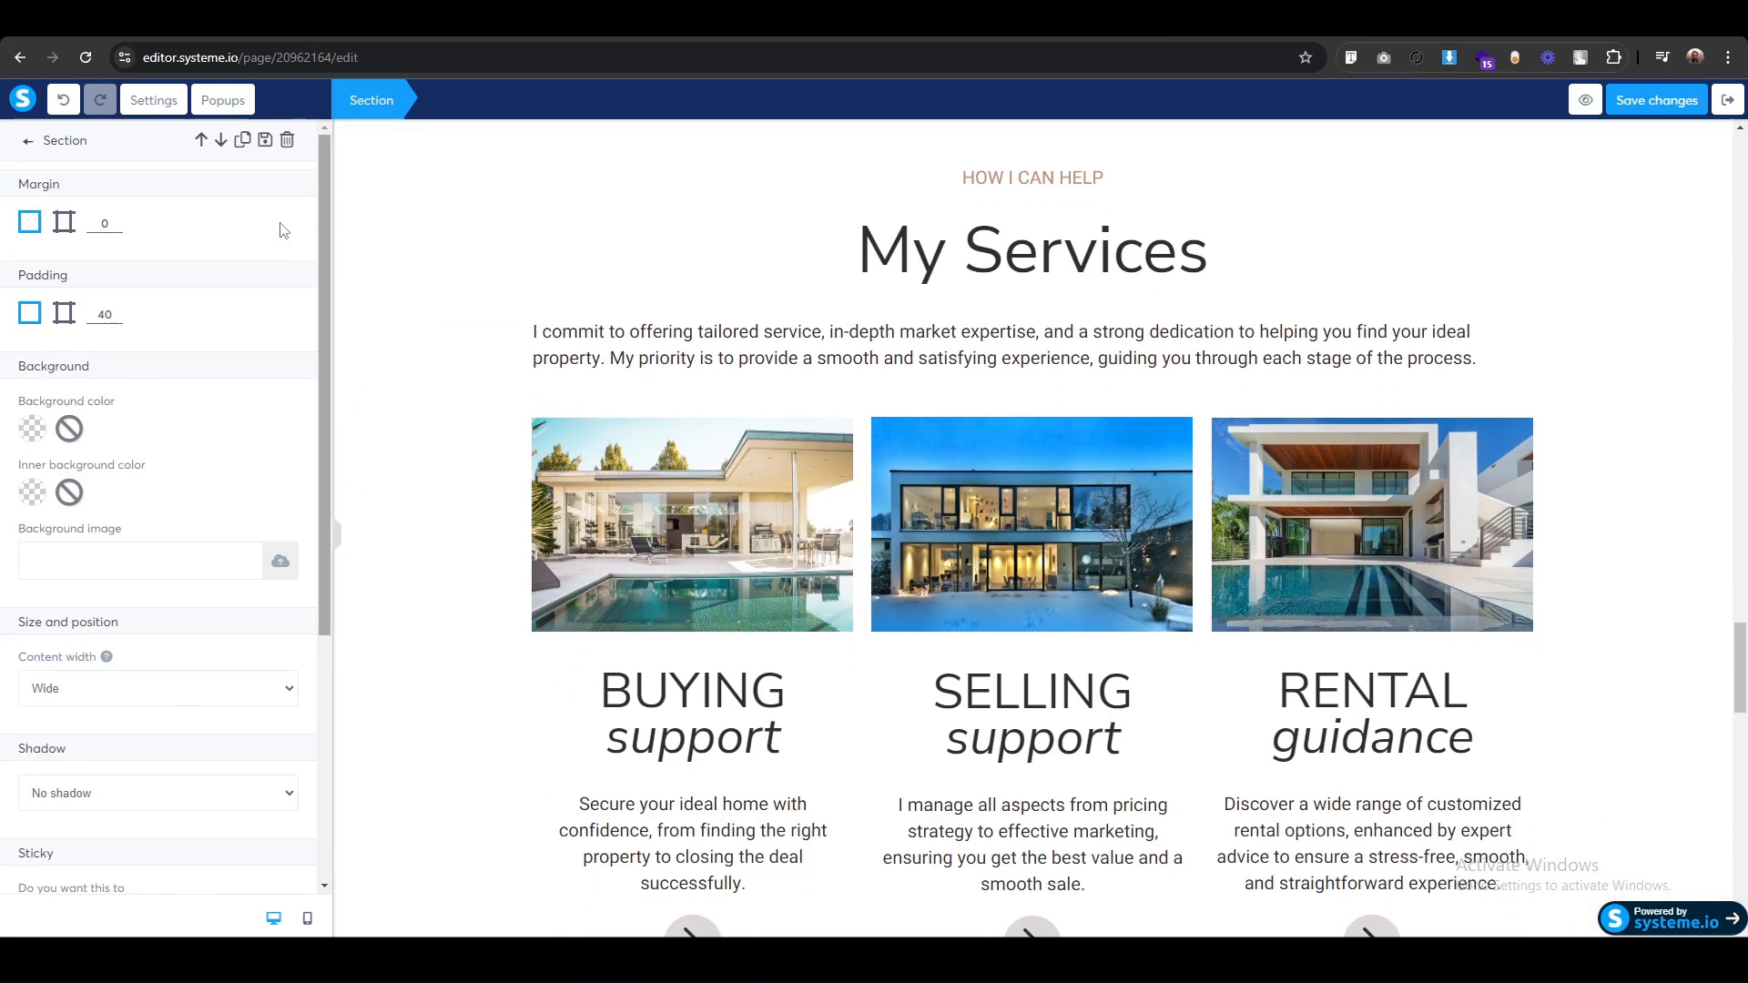
left_click(220, 140)
left_click(460, 560)
scroll(468, 688, "down", 15)
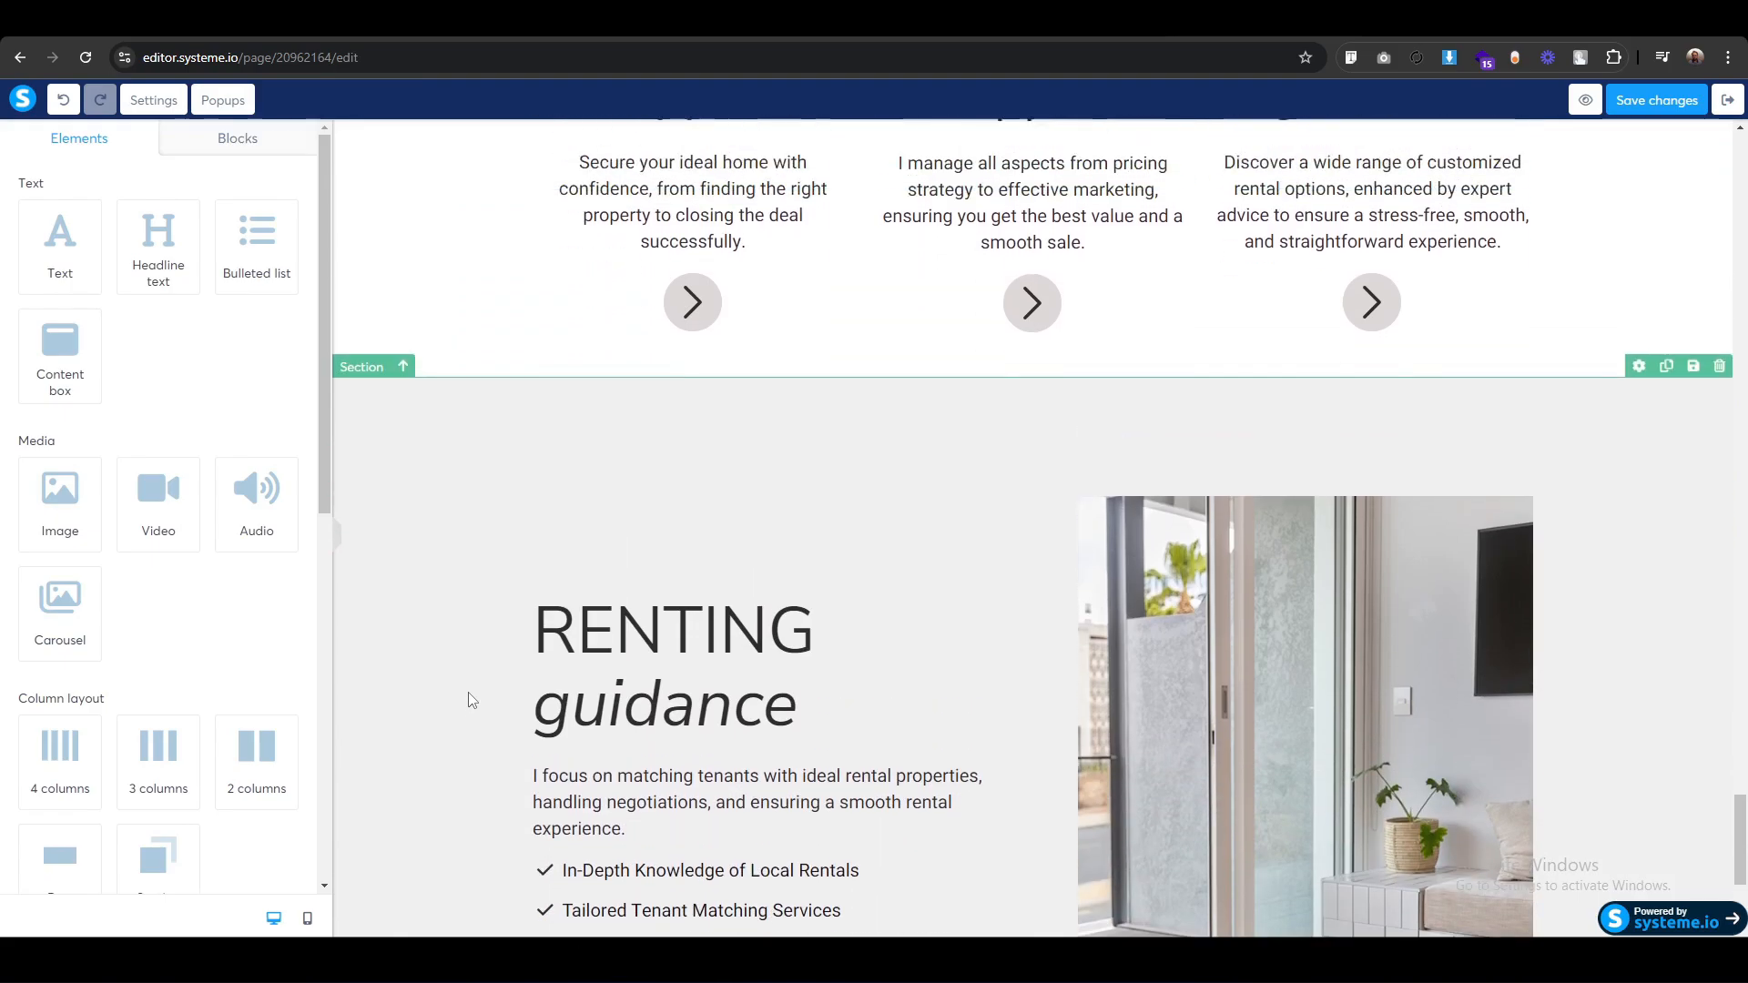
scroll(459, 591, "up", 6)
left_click(449, 495)
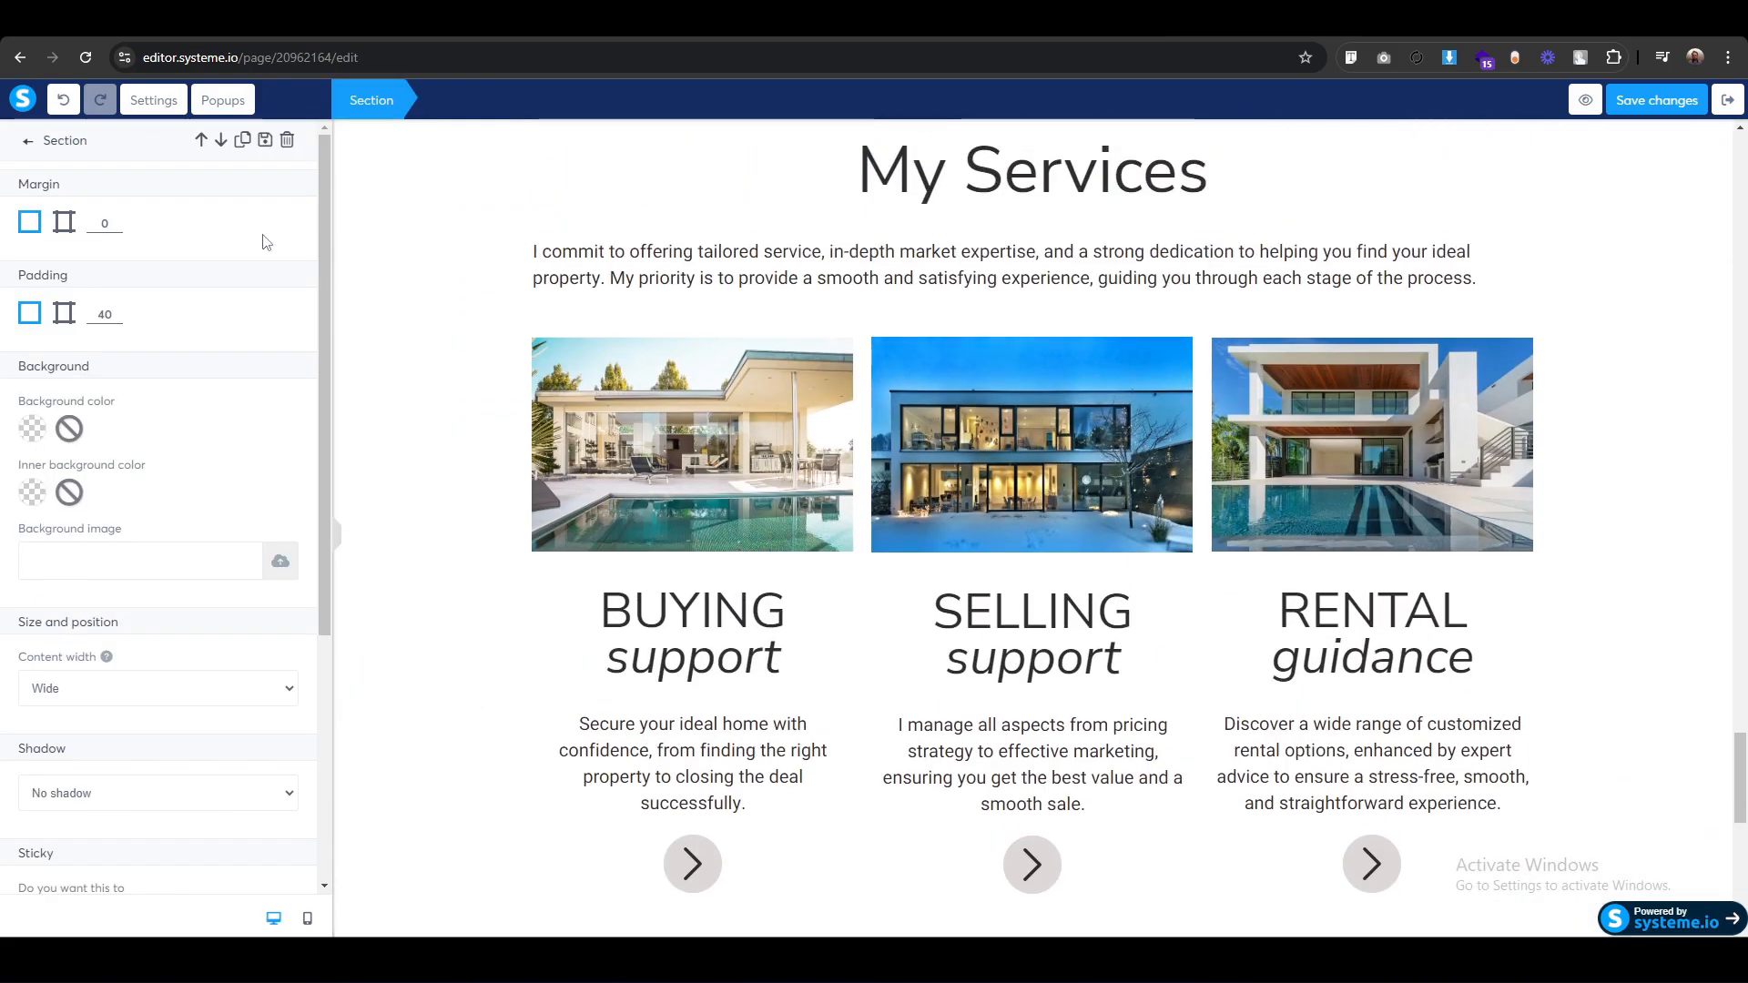
left_click(221, 141)
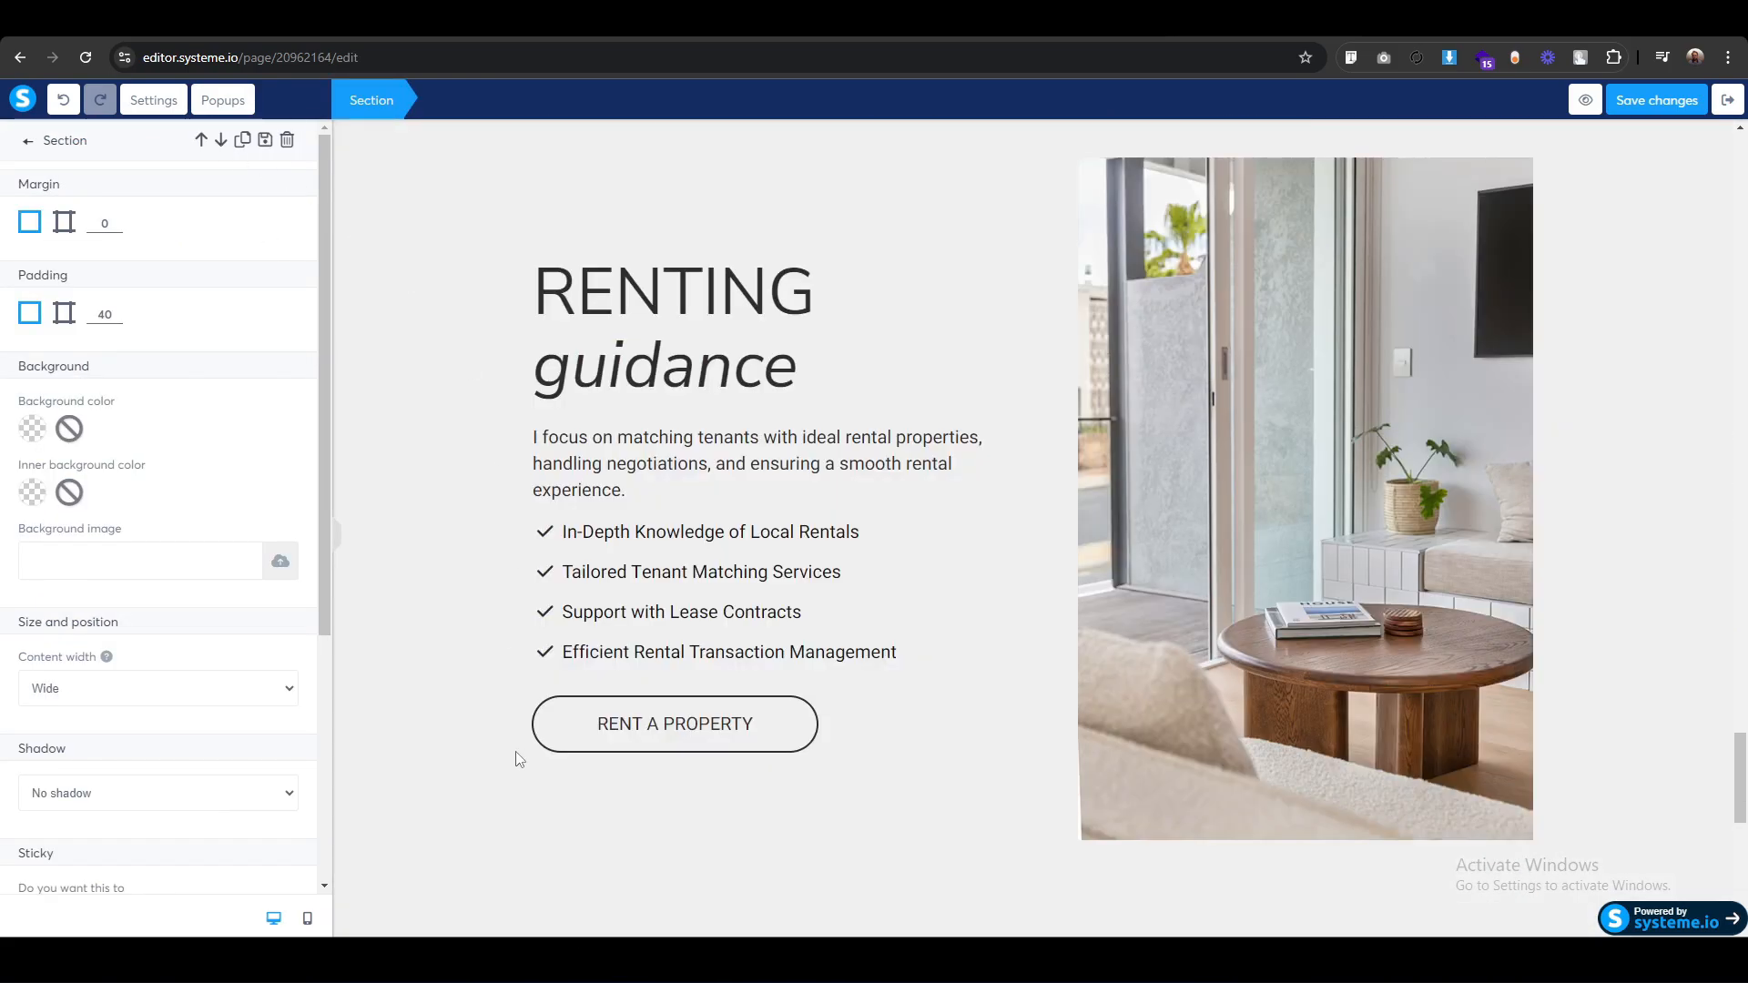
left_click(472, 788)
scroll(483, 806, "down", 10)
scroll(491, 820, "up", 2)
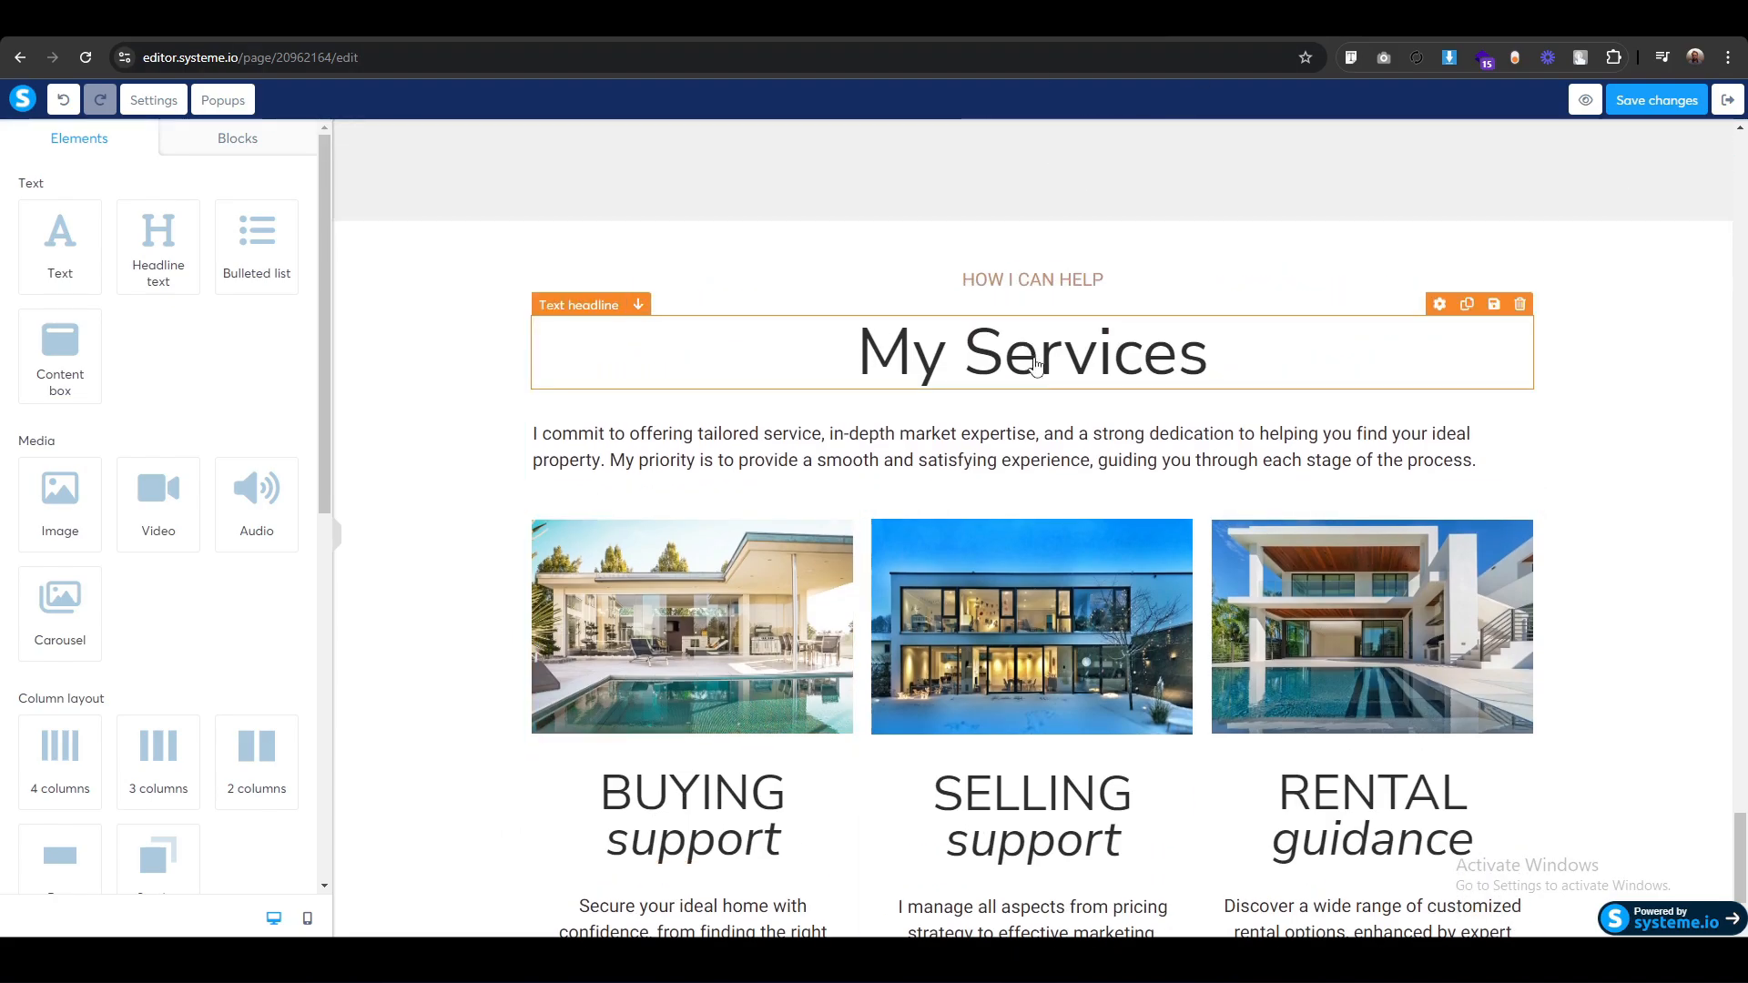
Replace the HOW I CAN HELP label of the duplicated section with BROWSE, as on the reference page.
left_click(1056, 19)
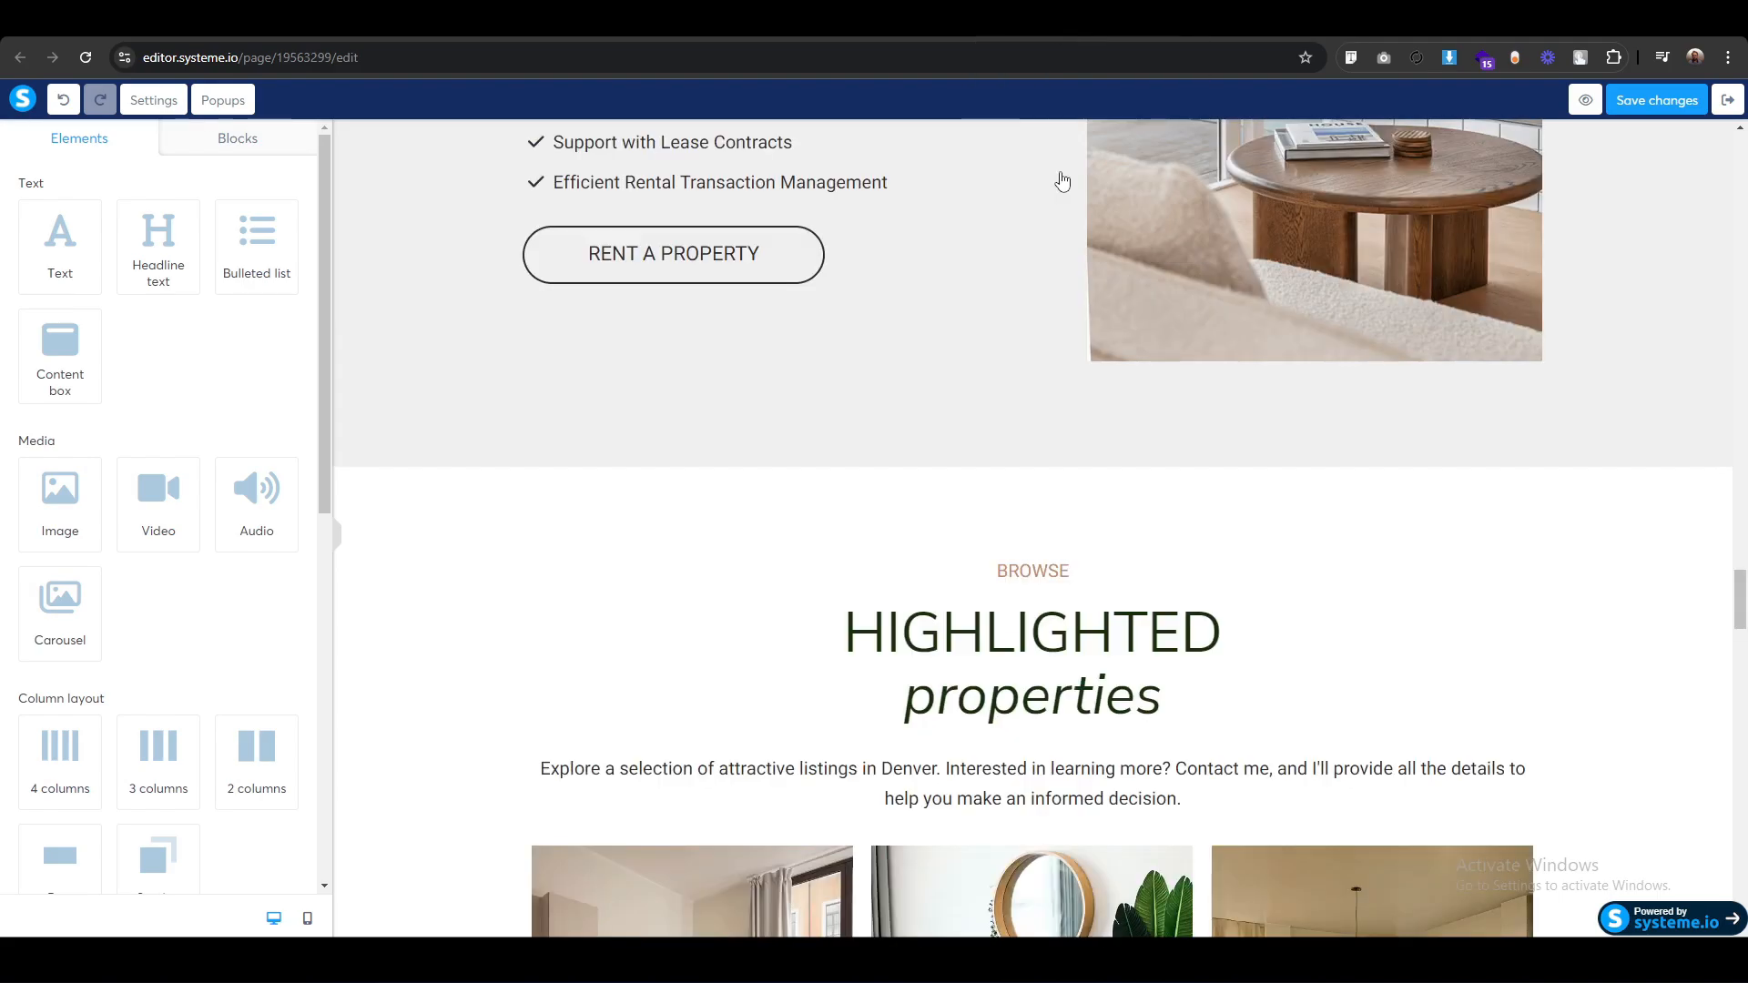
left_click(1184, 18)
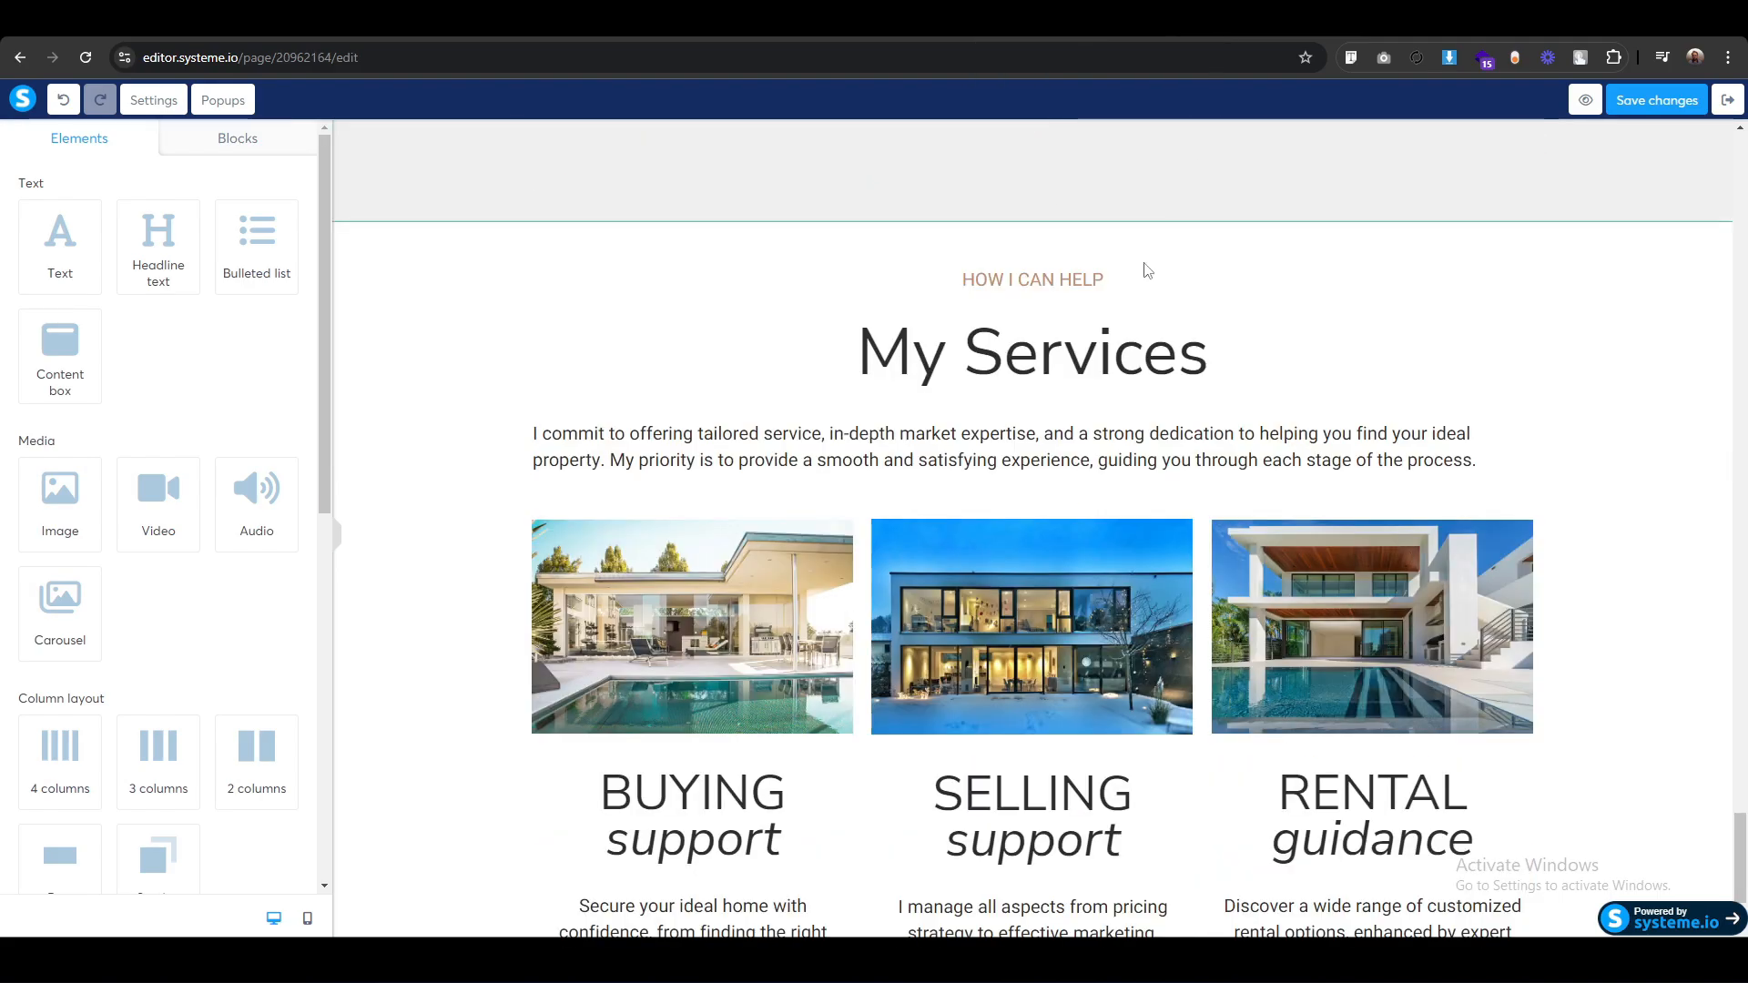
left_click(1030, 280)
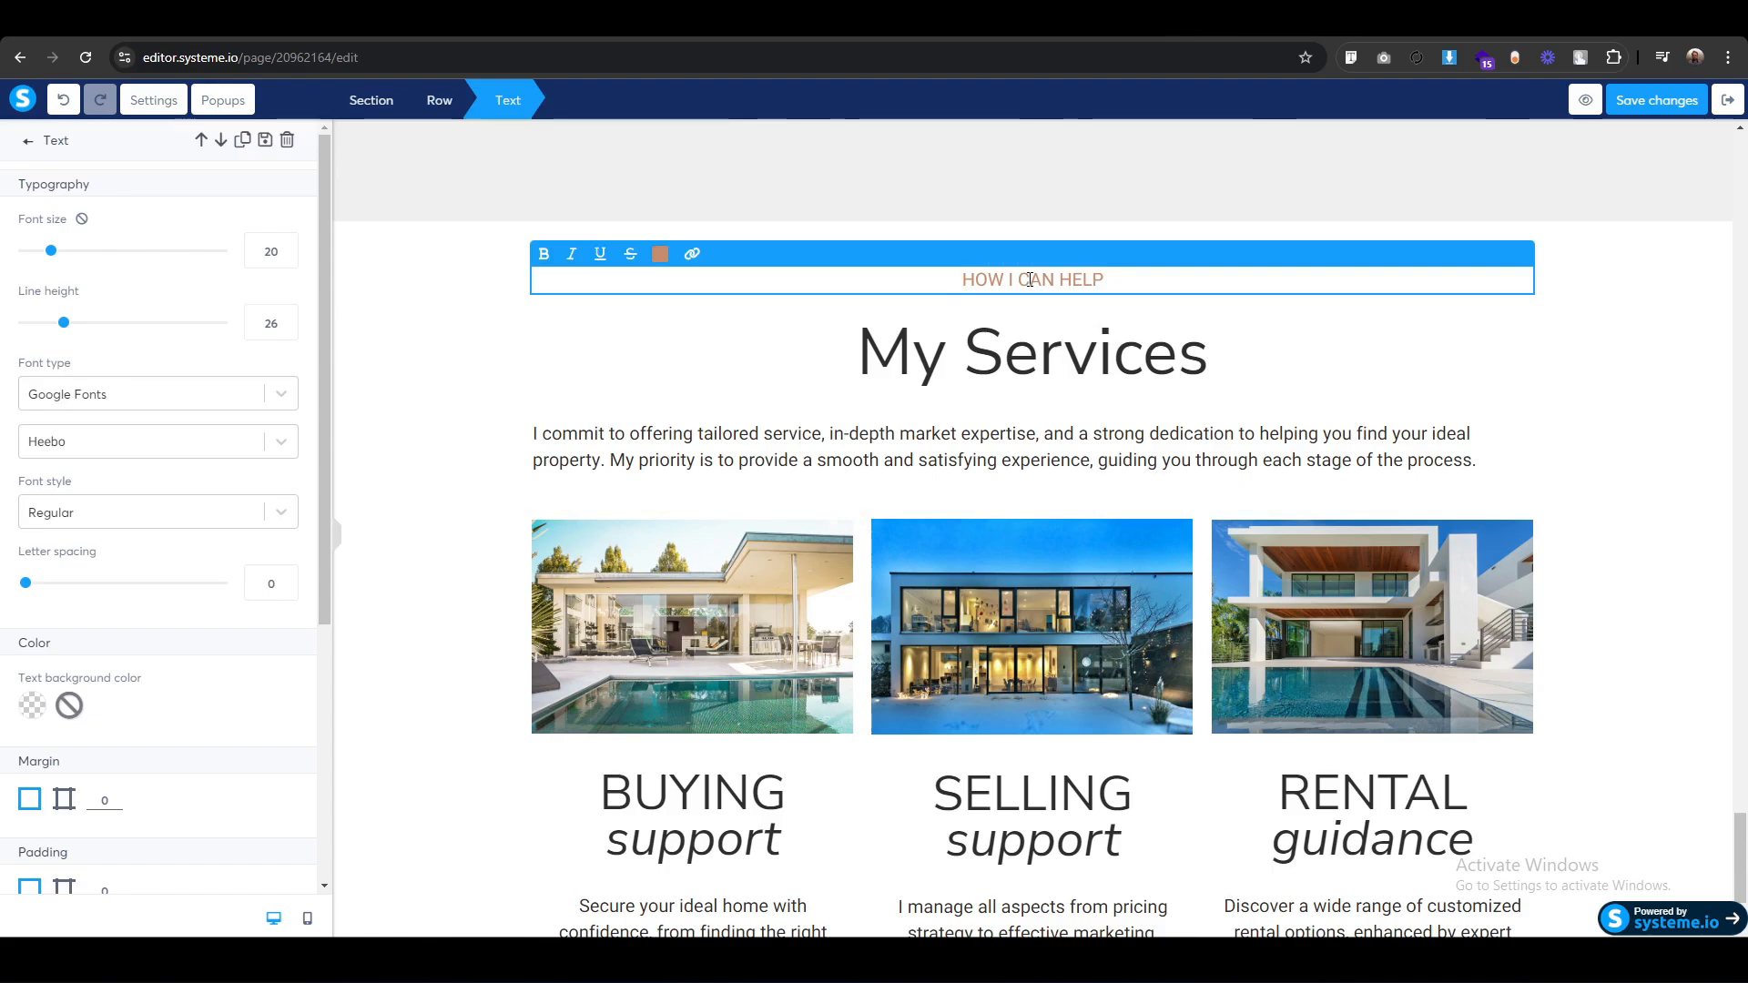
type("BRO")
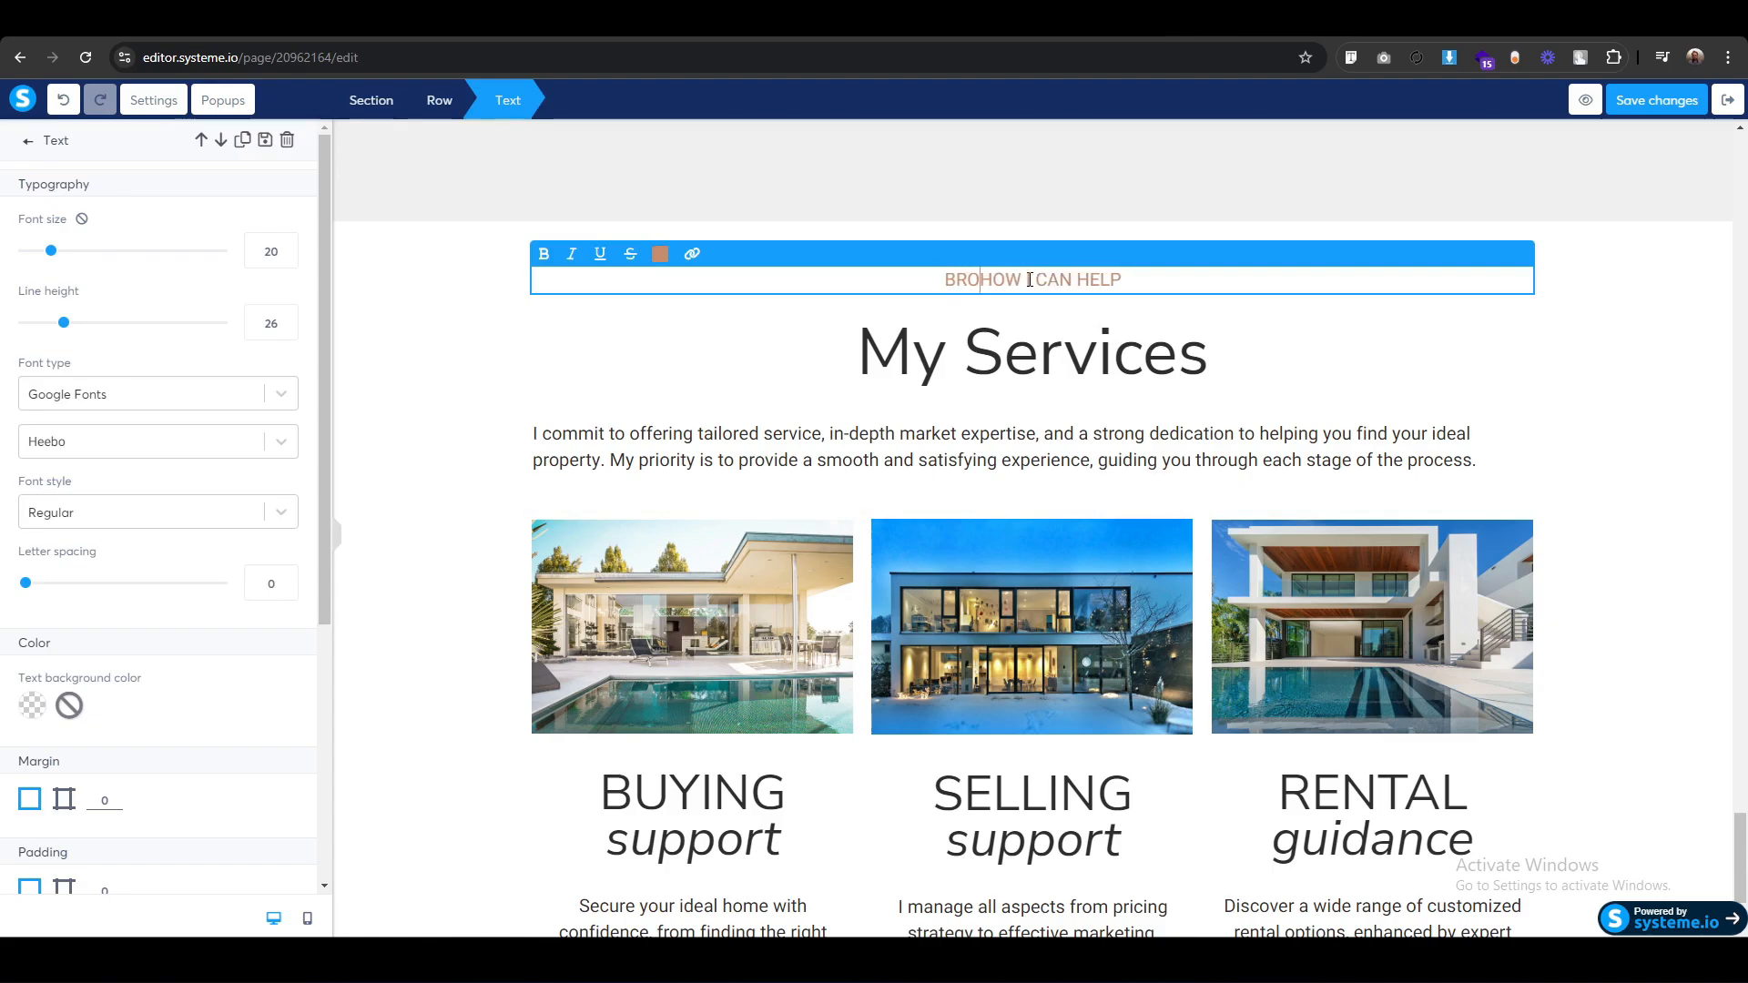
type("WSE")
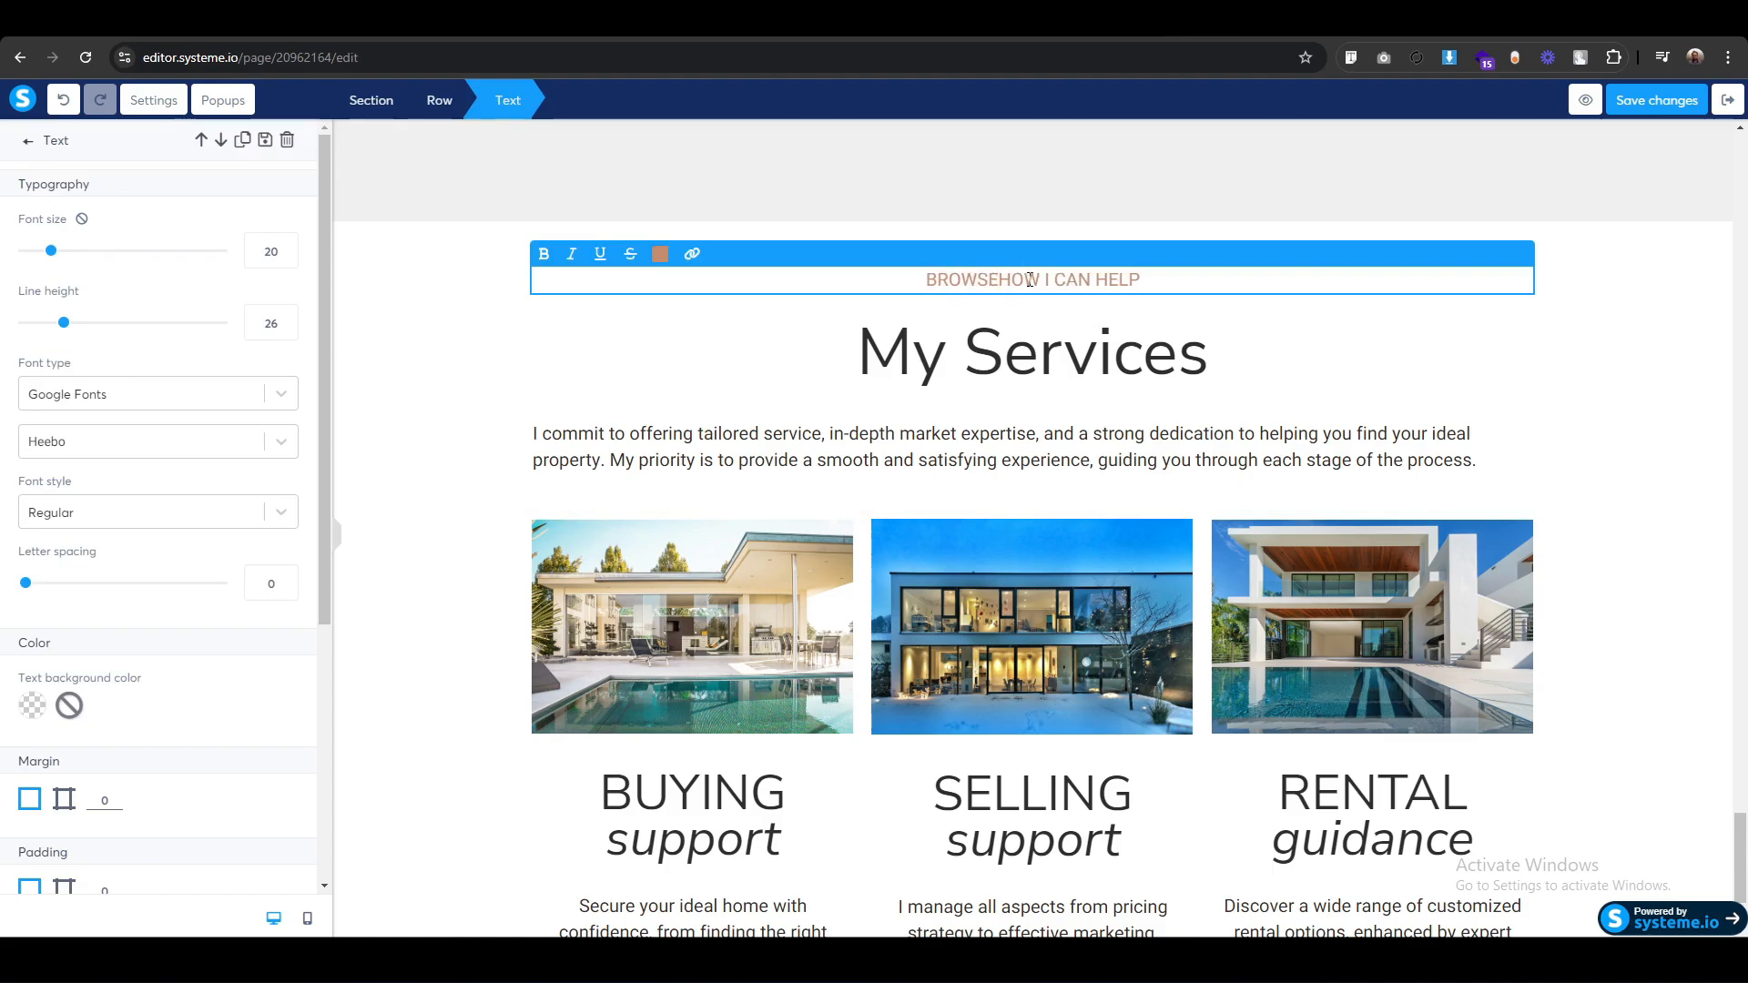
key("shift+End")
key("Delete")
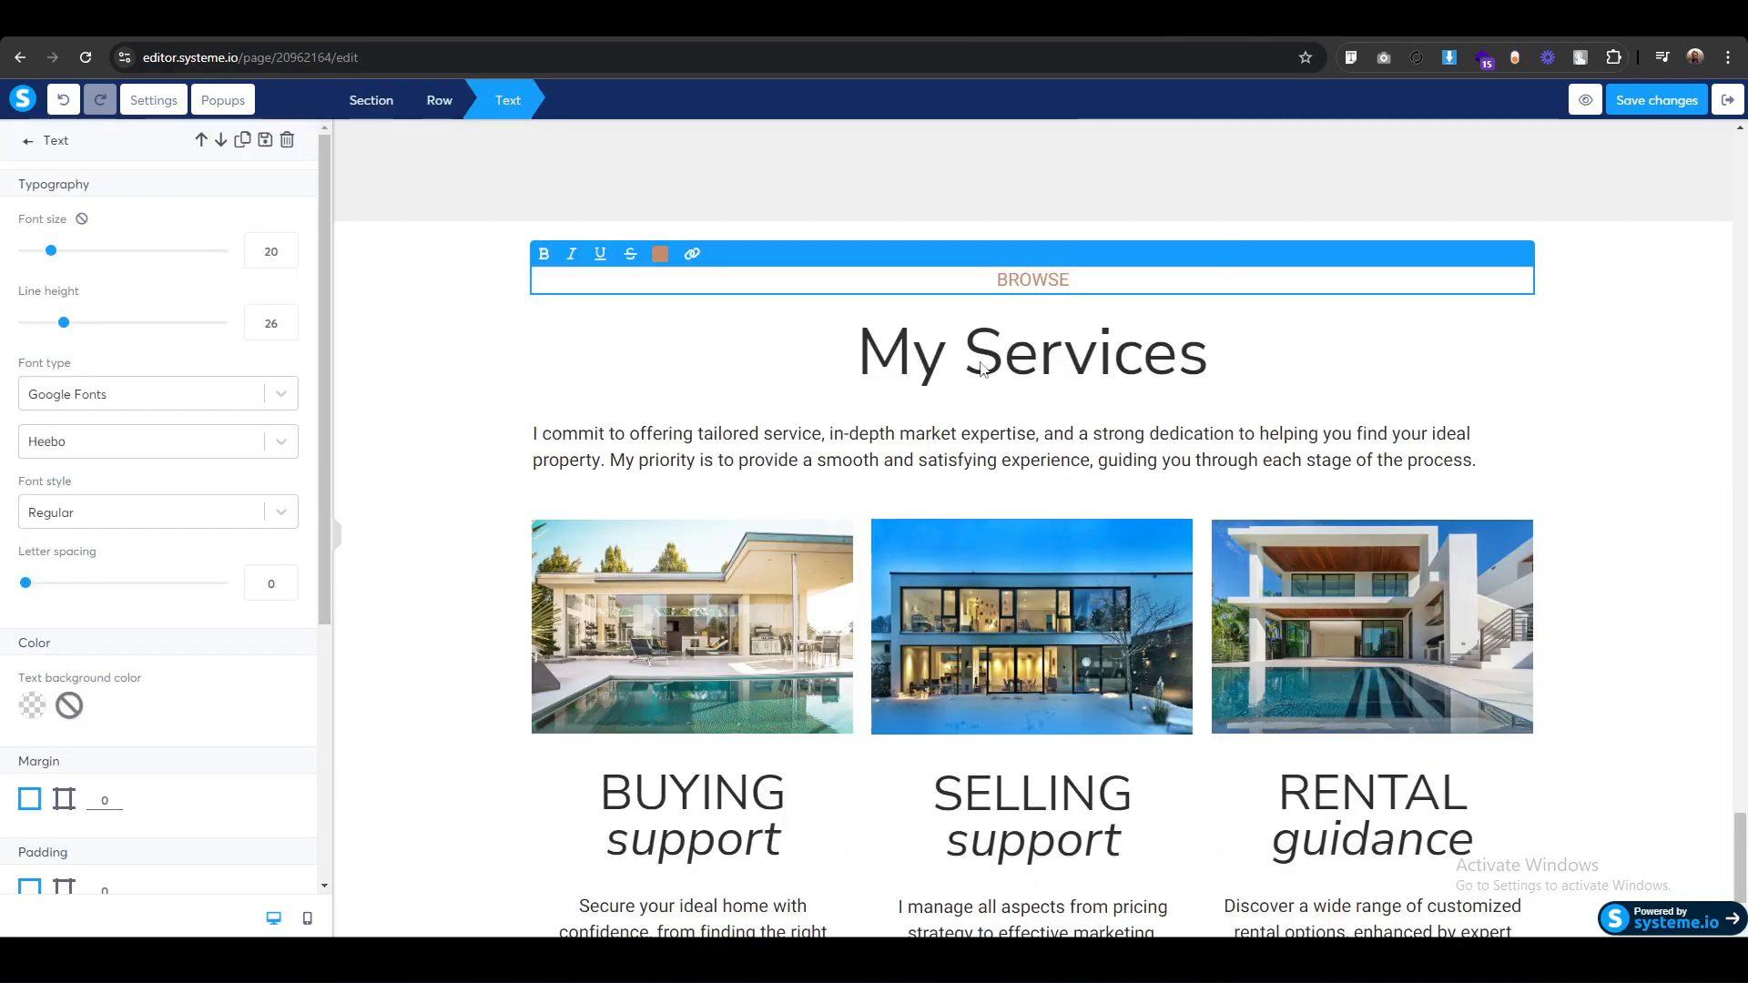
Review the HIGHLIGHTED properties section on the reference page and copy the description paragraph beneath its headline.
left_click(865, 360)
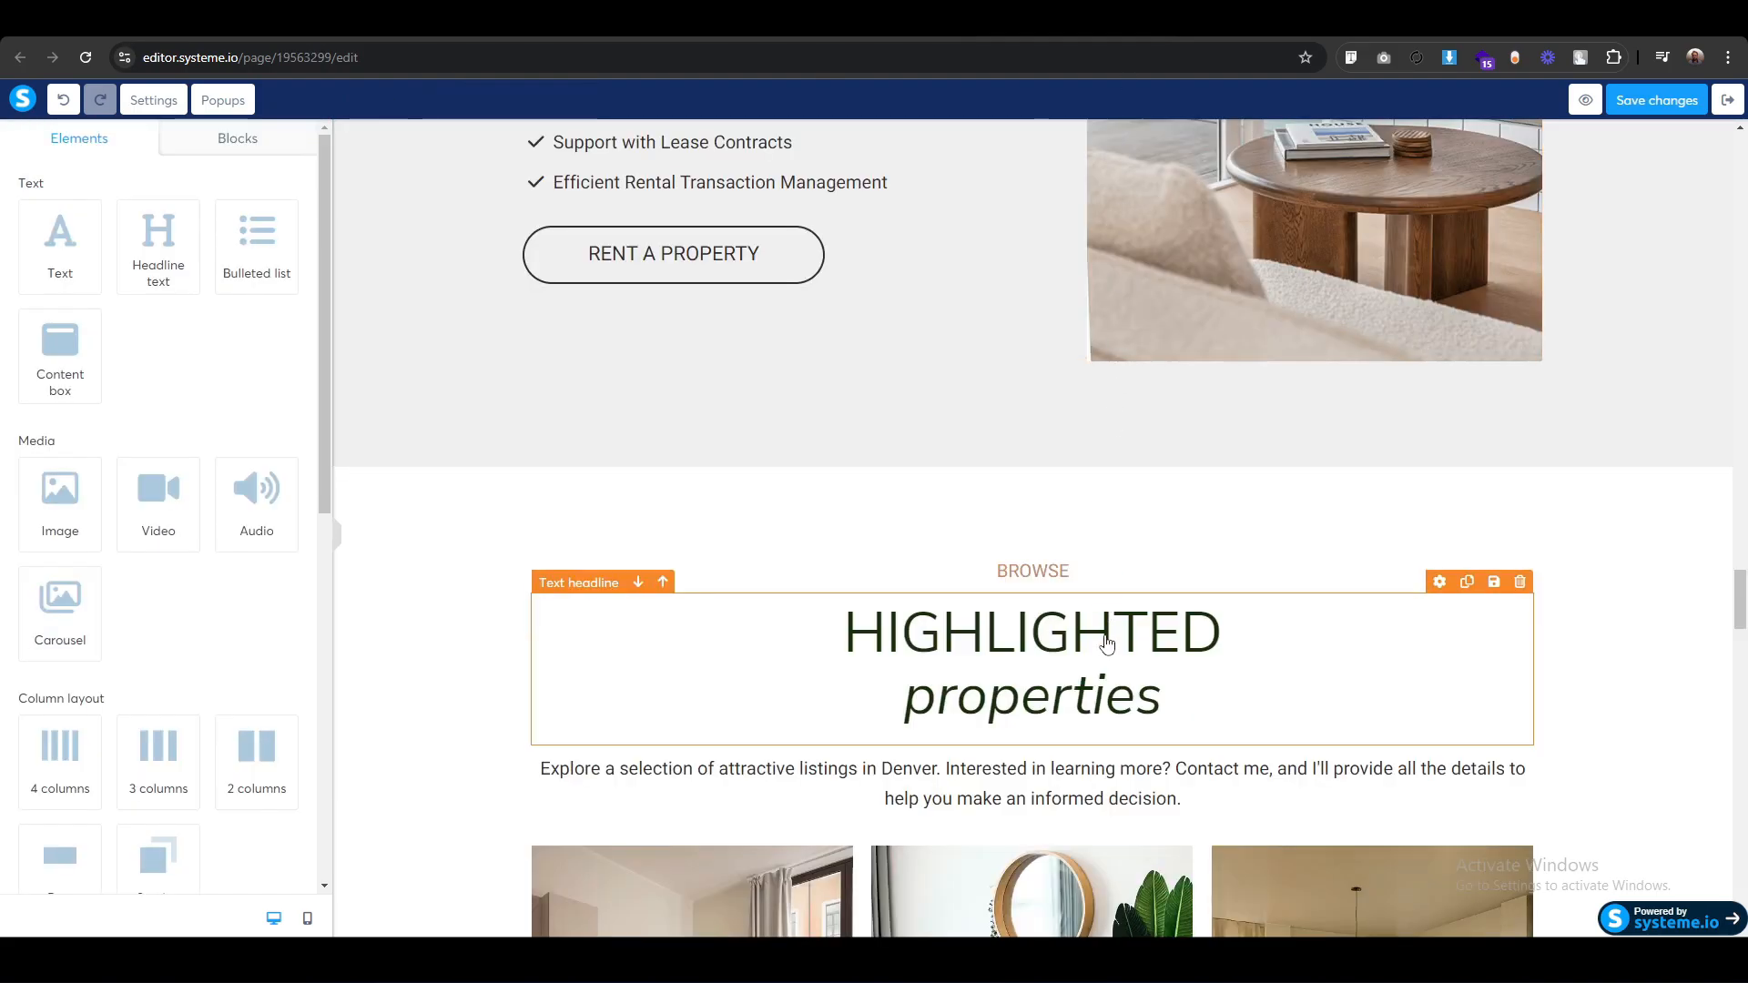
triple_click(1106, 640)
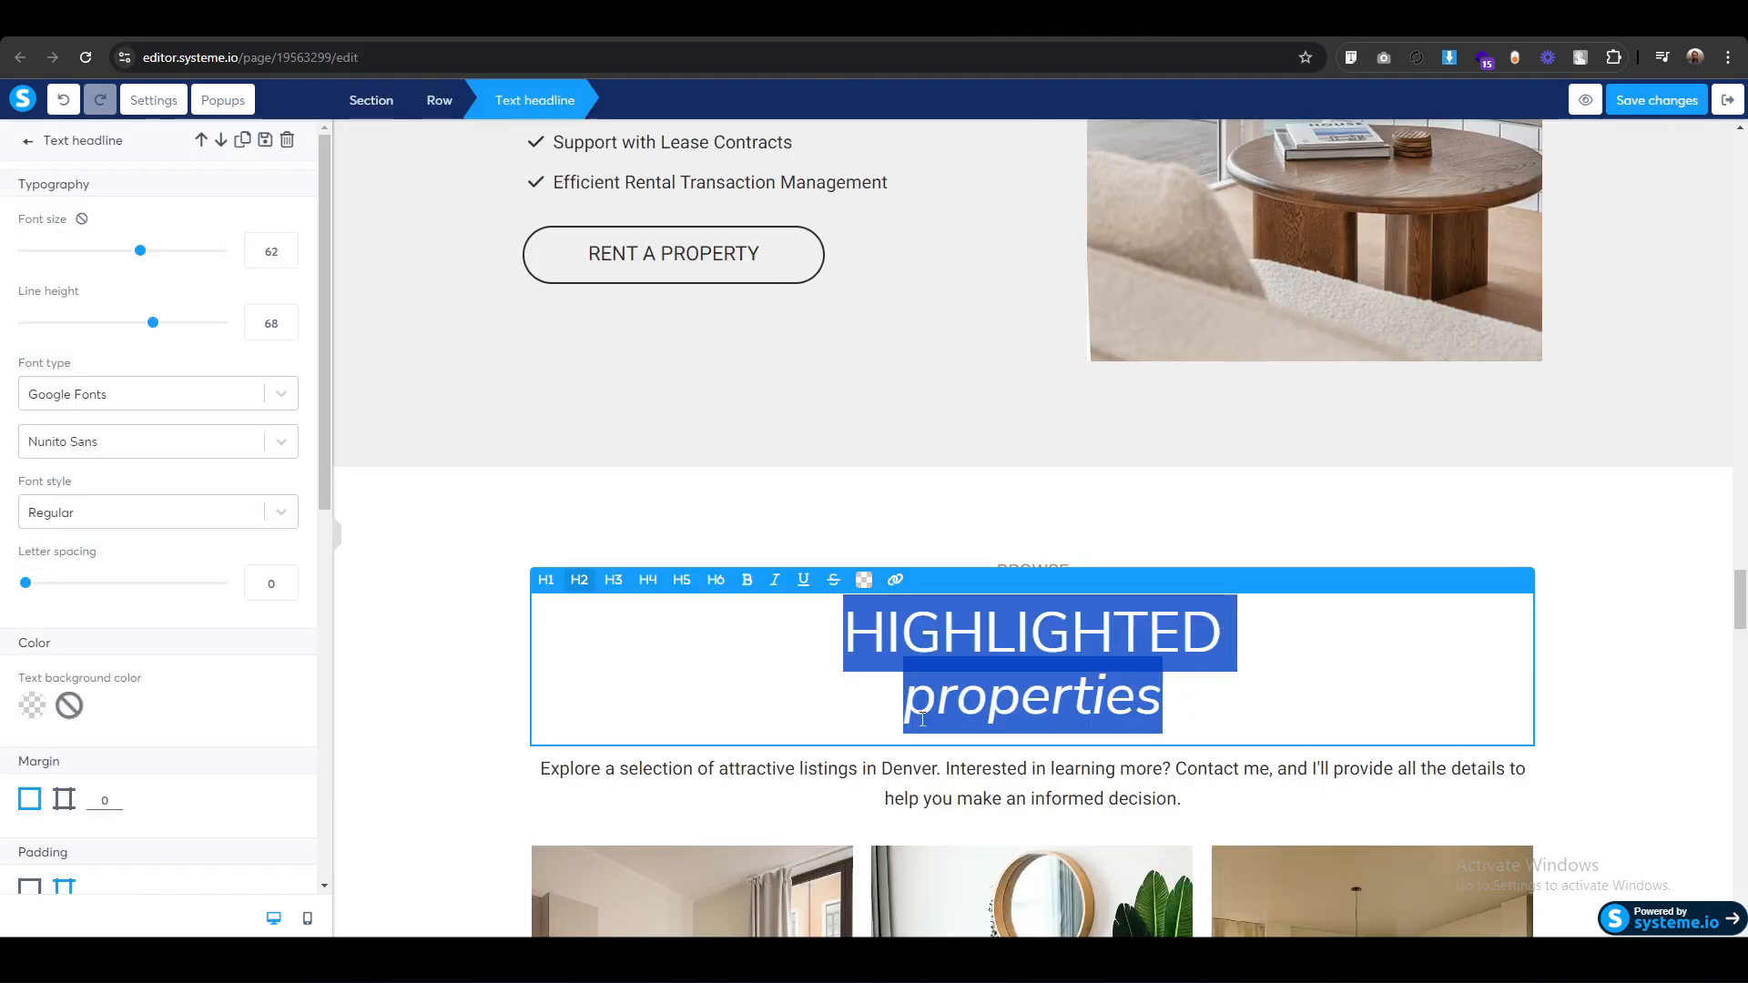
left_click(495, 710)
scroll(464, 726, "down", 3)
scroll(756, 689, "down", 2)
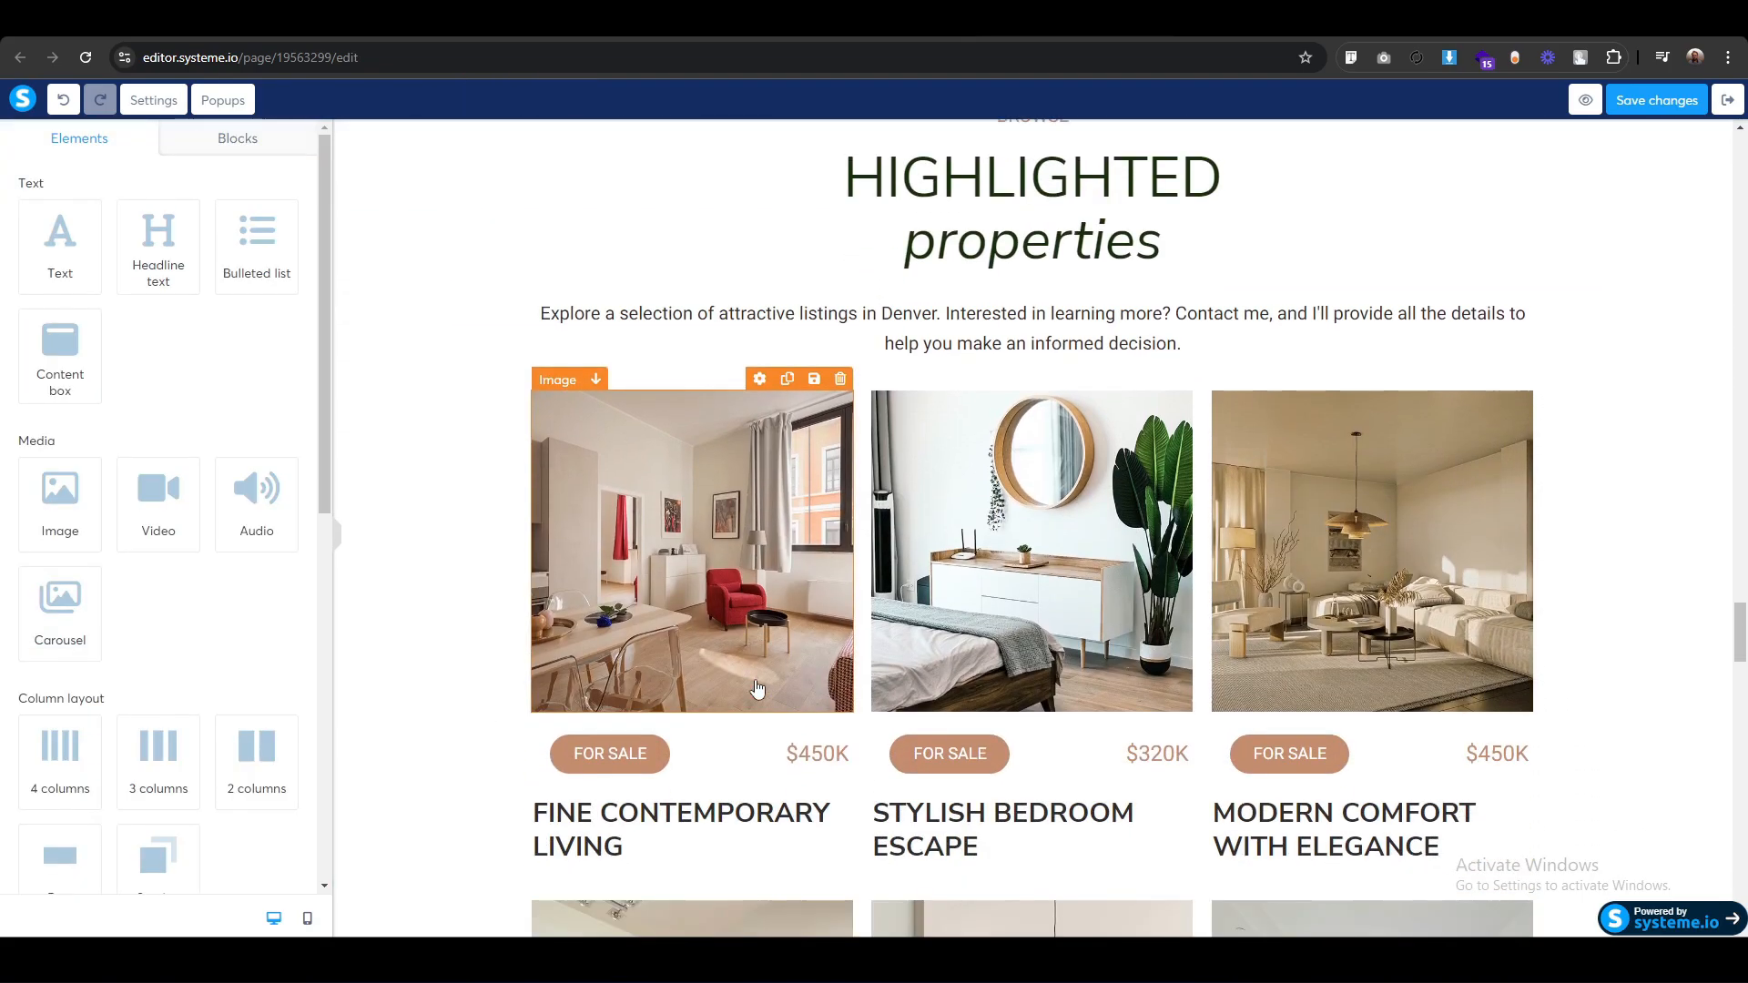
scroll(756, 689, "up", 2)
triple_click(1009, 393)
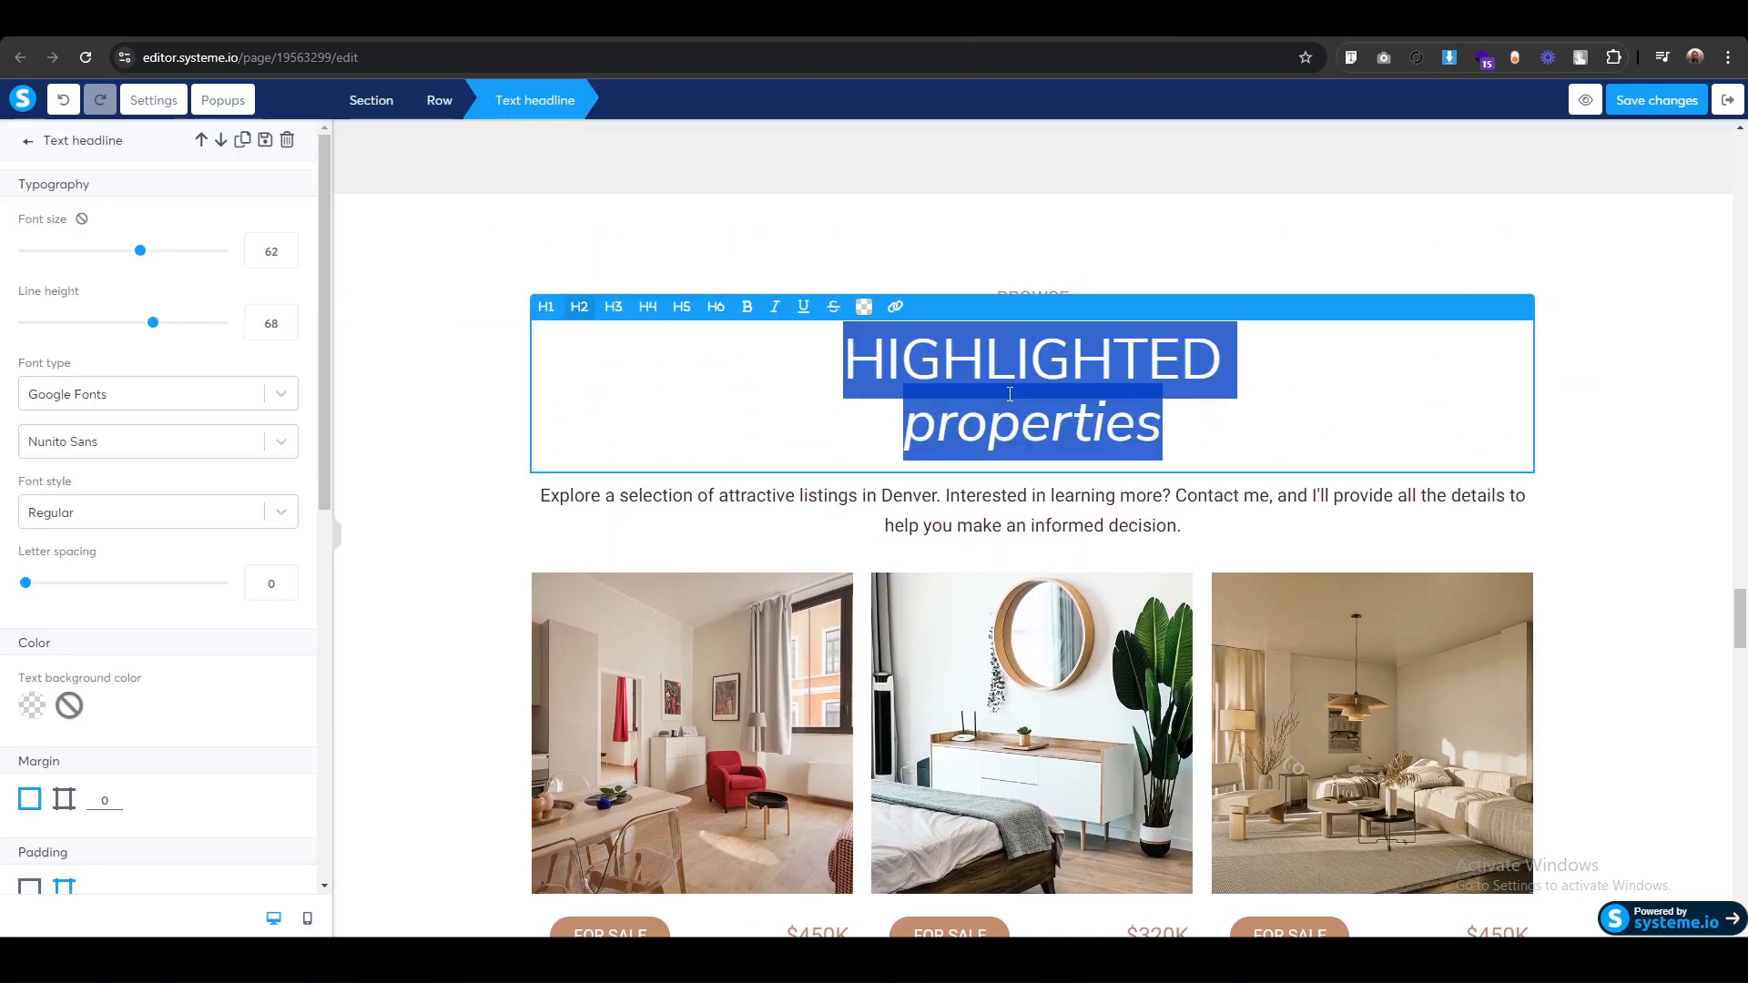
triple_click(1048, 527)
key("ctrl+c")
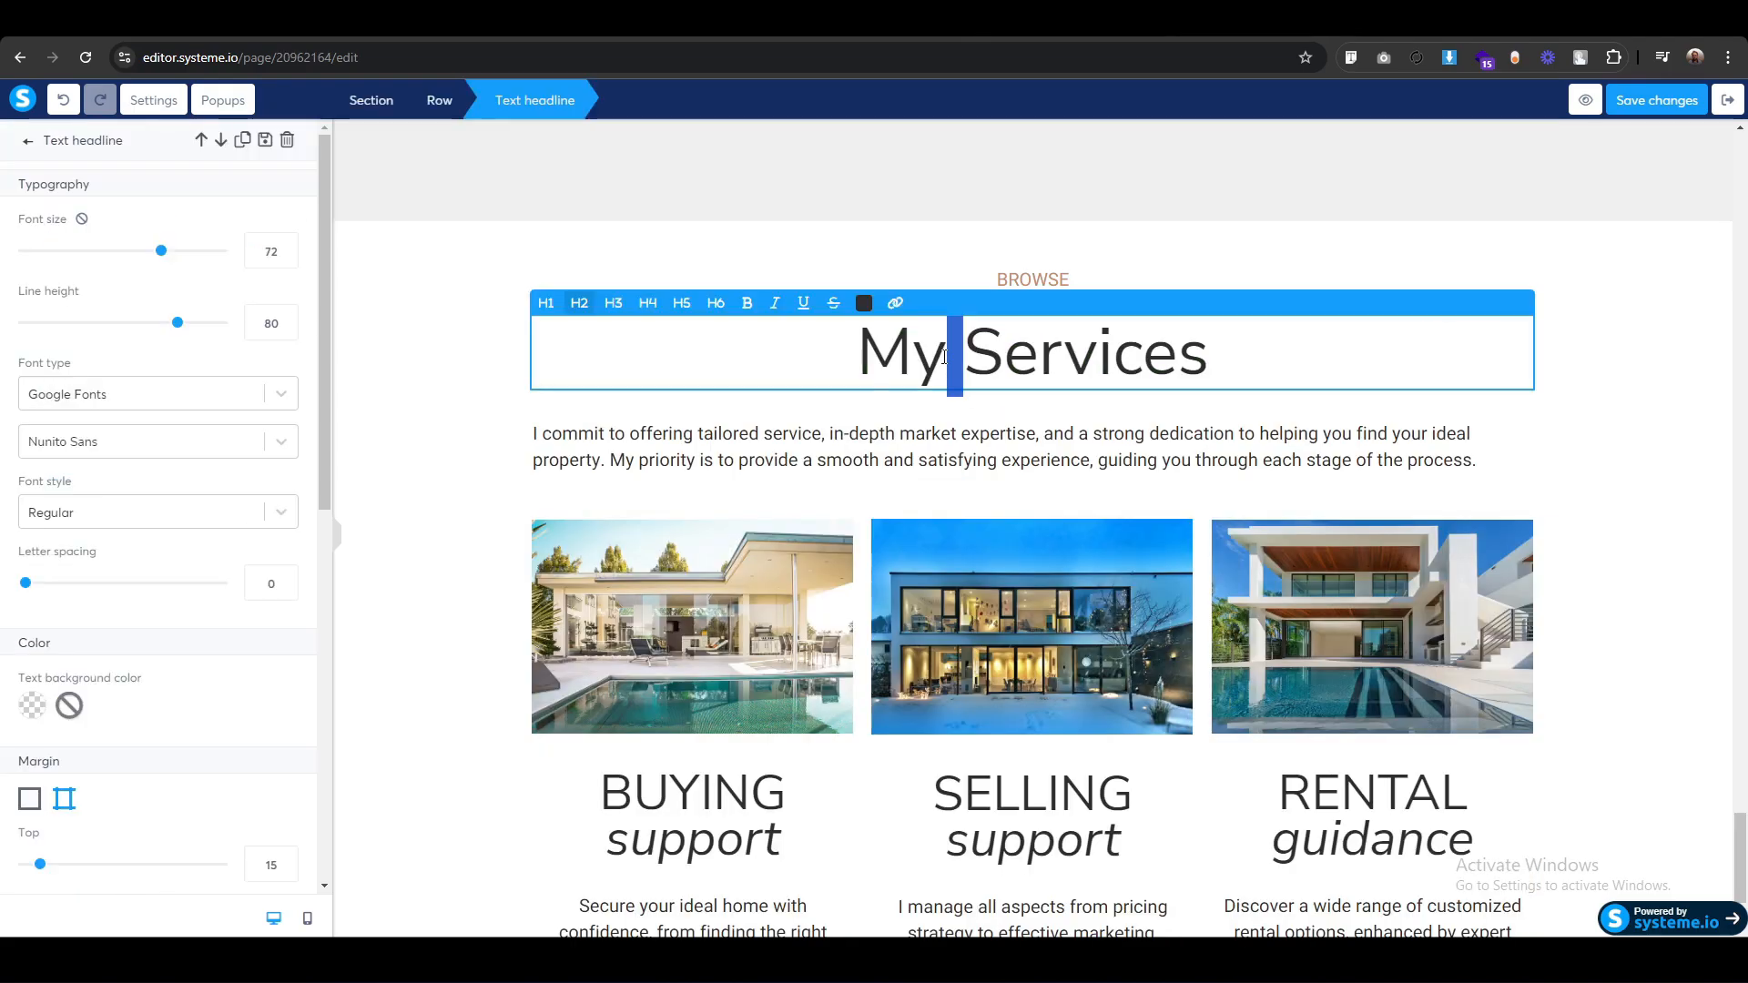
Replace the duplicated section's My Services headline with "HIGHLIGHTED properties" and italicize the word "properties".
triple_click(942, 357)
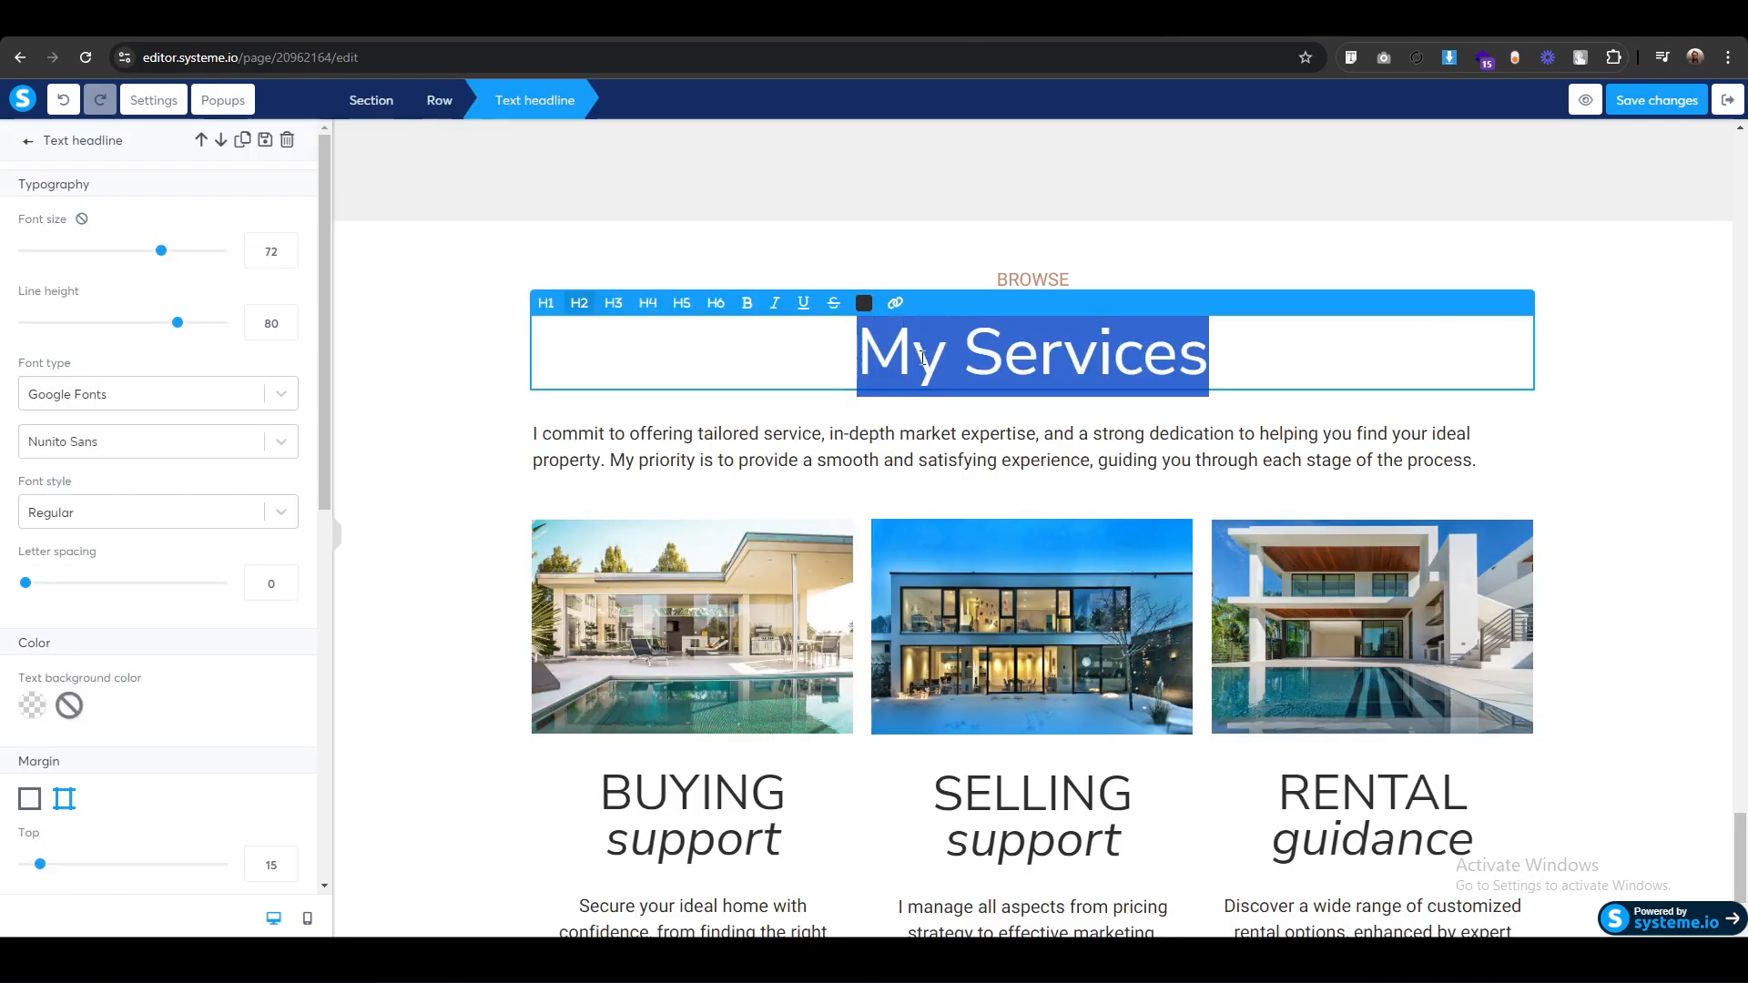
type("HIGHLIGHTED properties")
left_click_drag(1184, 428, 879, 412)
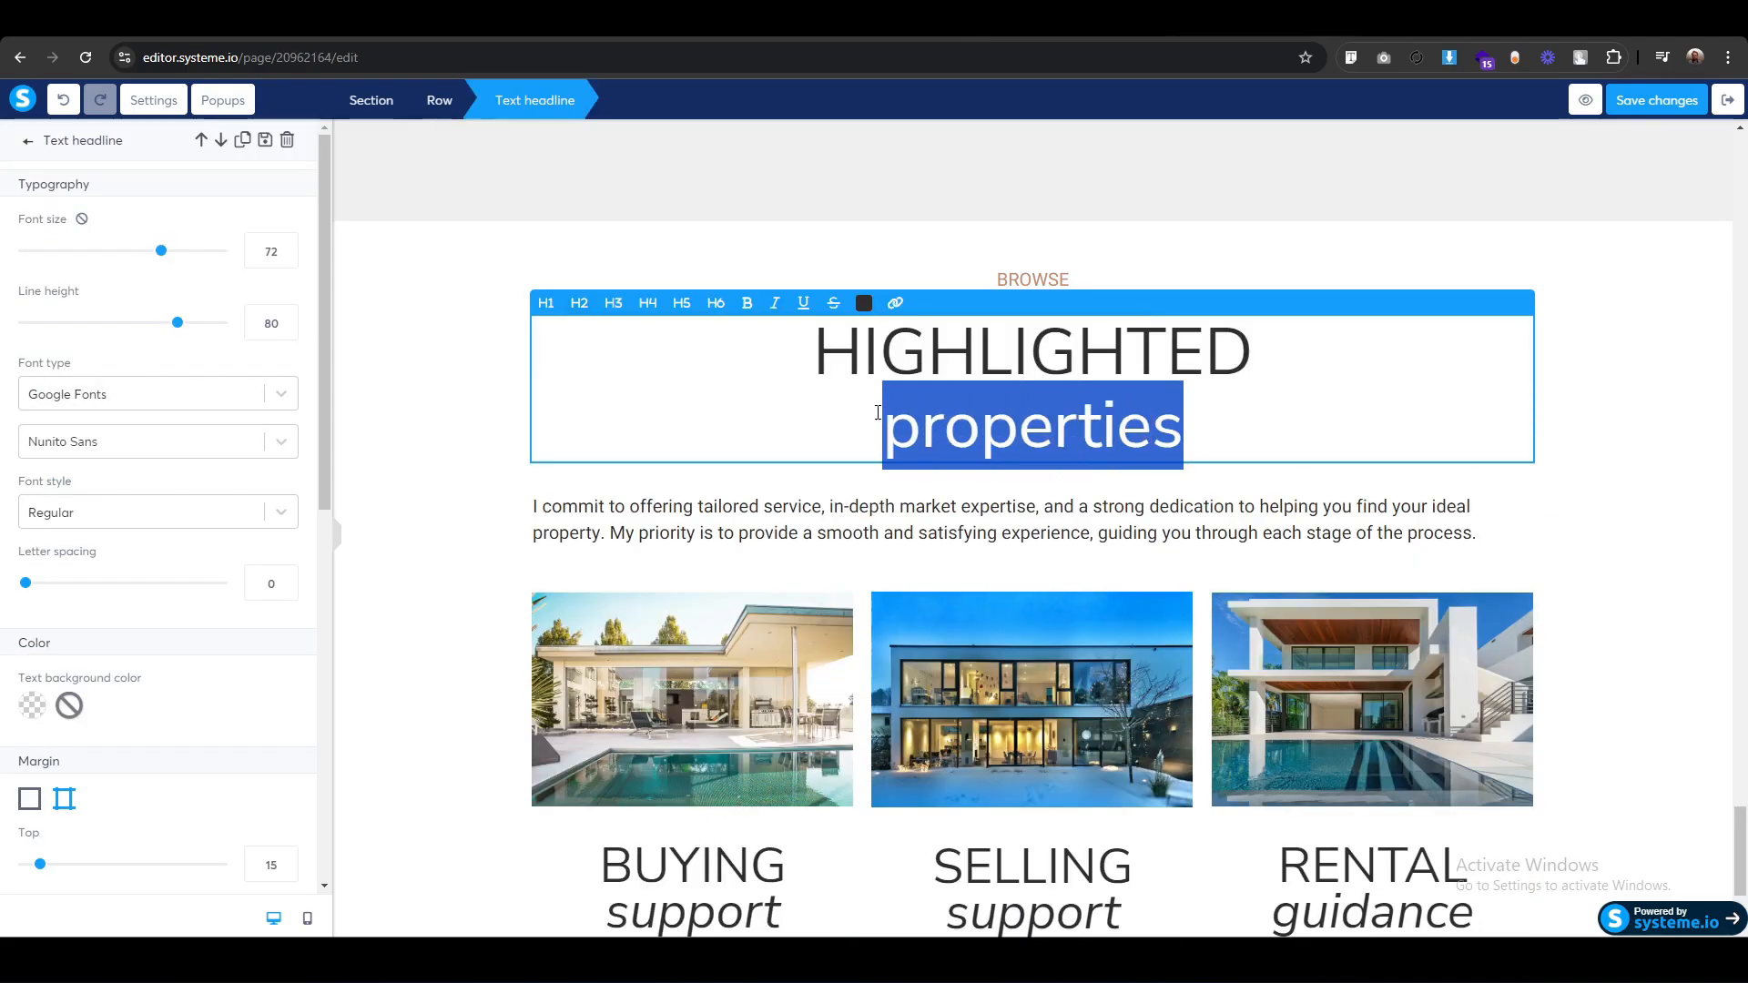
left_click(776, 304)
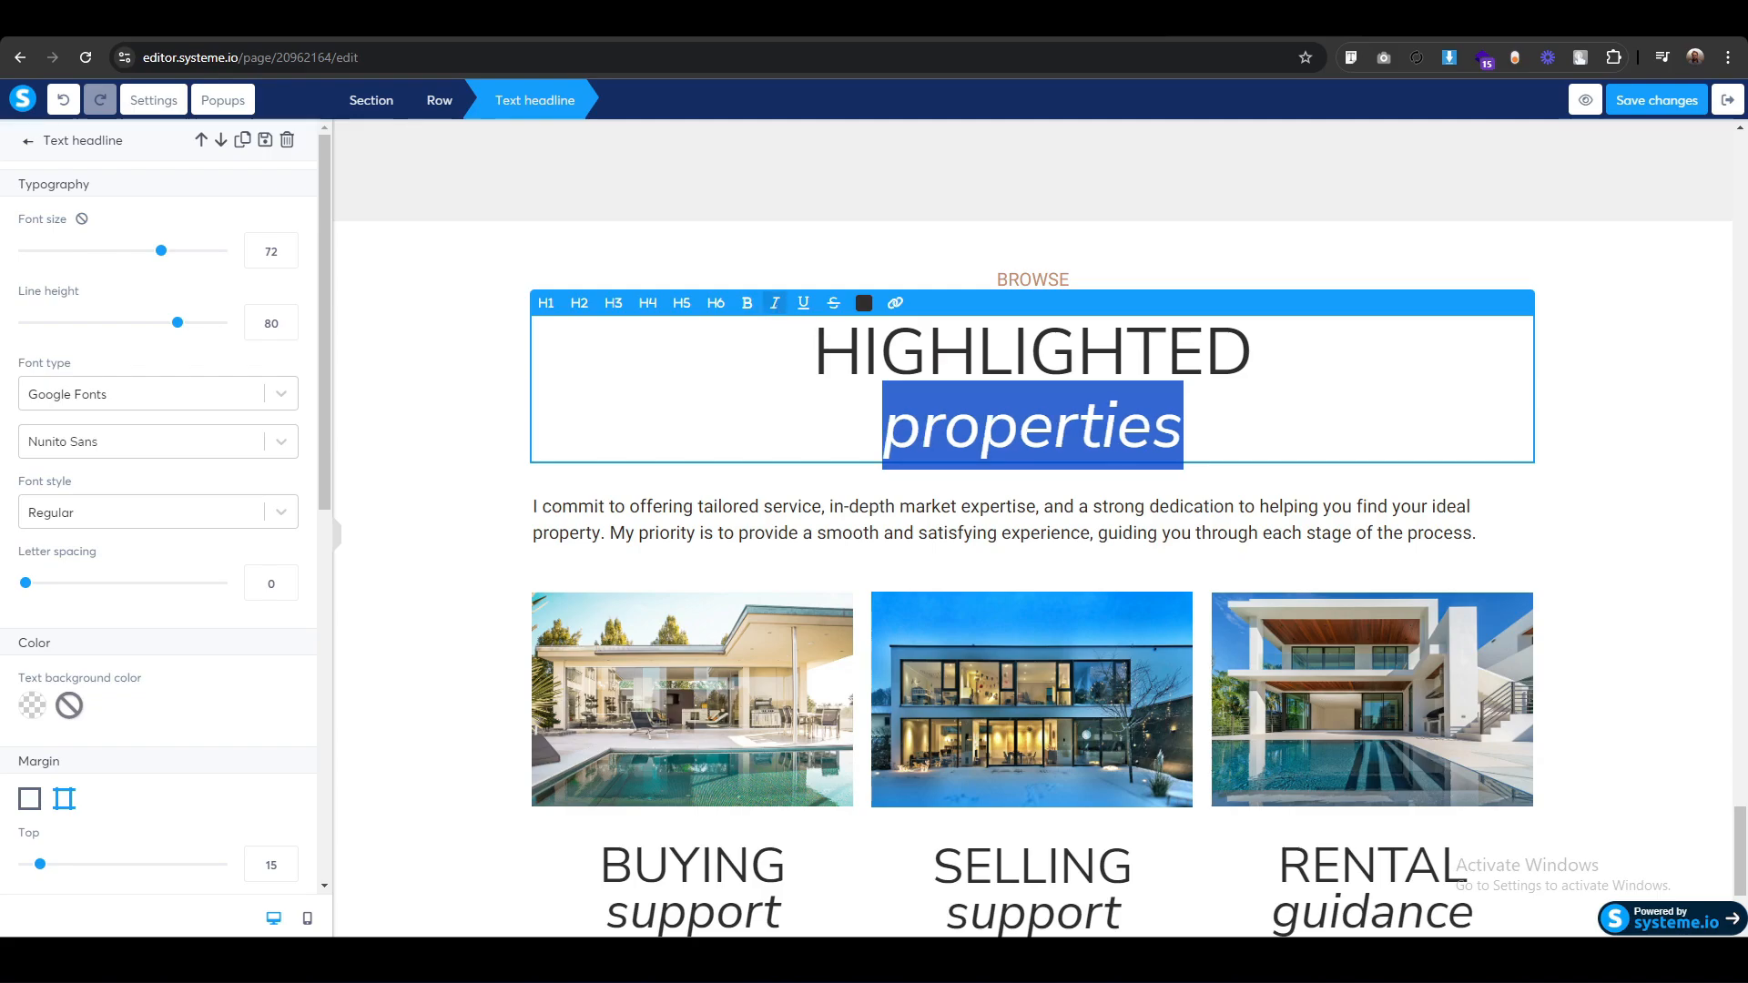
Replace the description under the HIGHLIGHTED properties headline with the copied "Explore a selection of attractive listings in Denver" paragraph and center it.
left_click(887, 511)
key("ctrl+a")
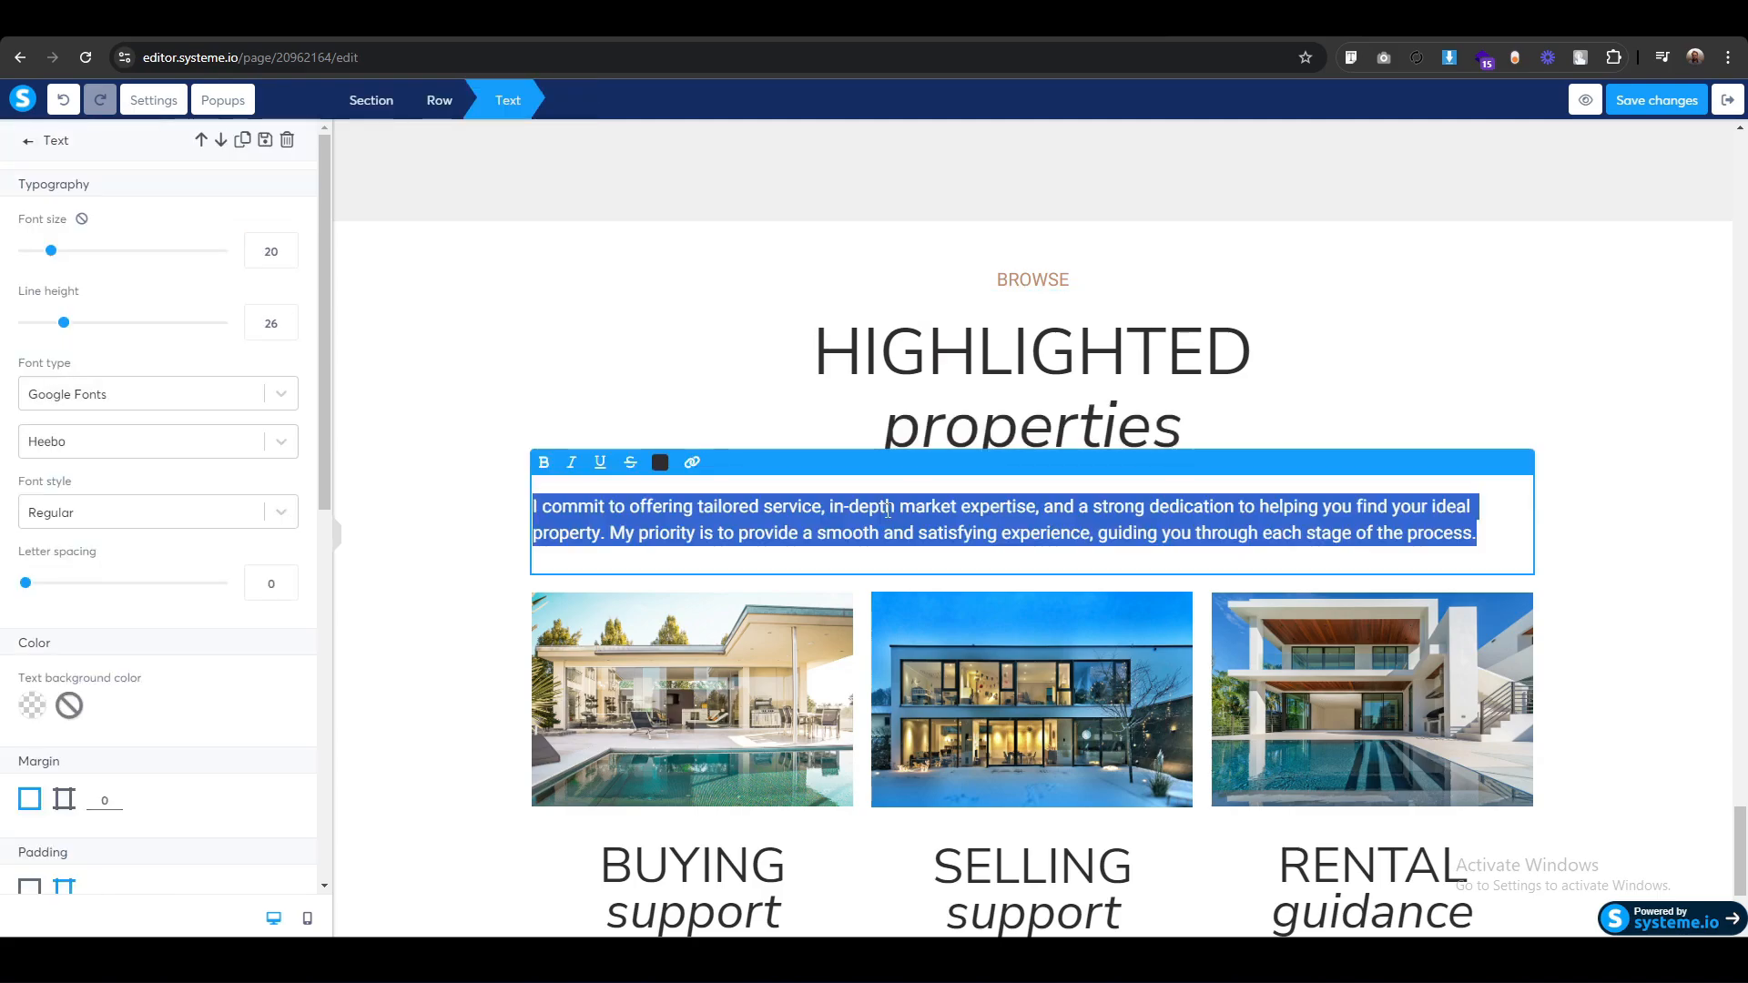
key("ctrl+v")
scroll(55, 728, "down", 8)
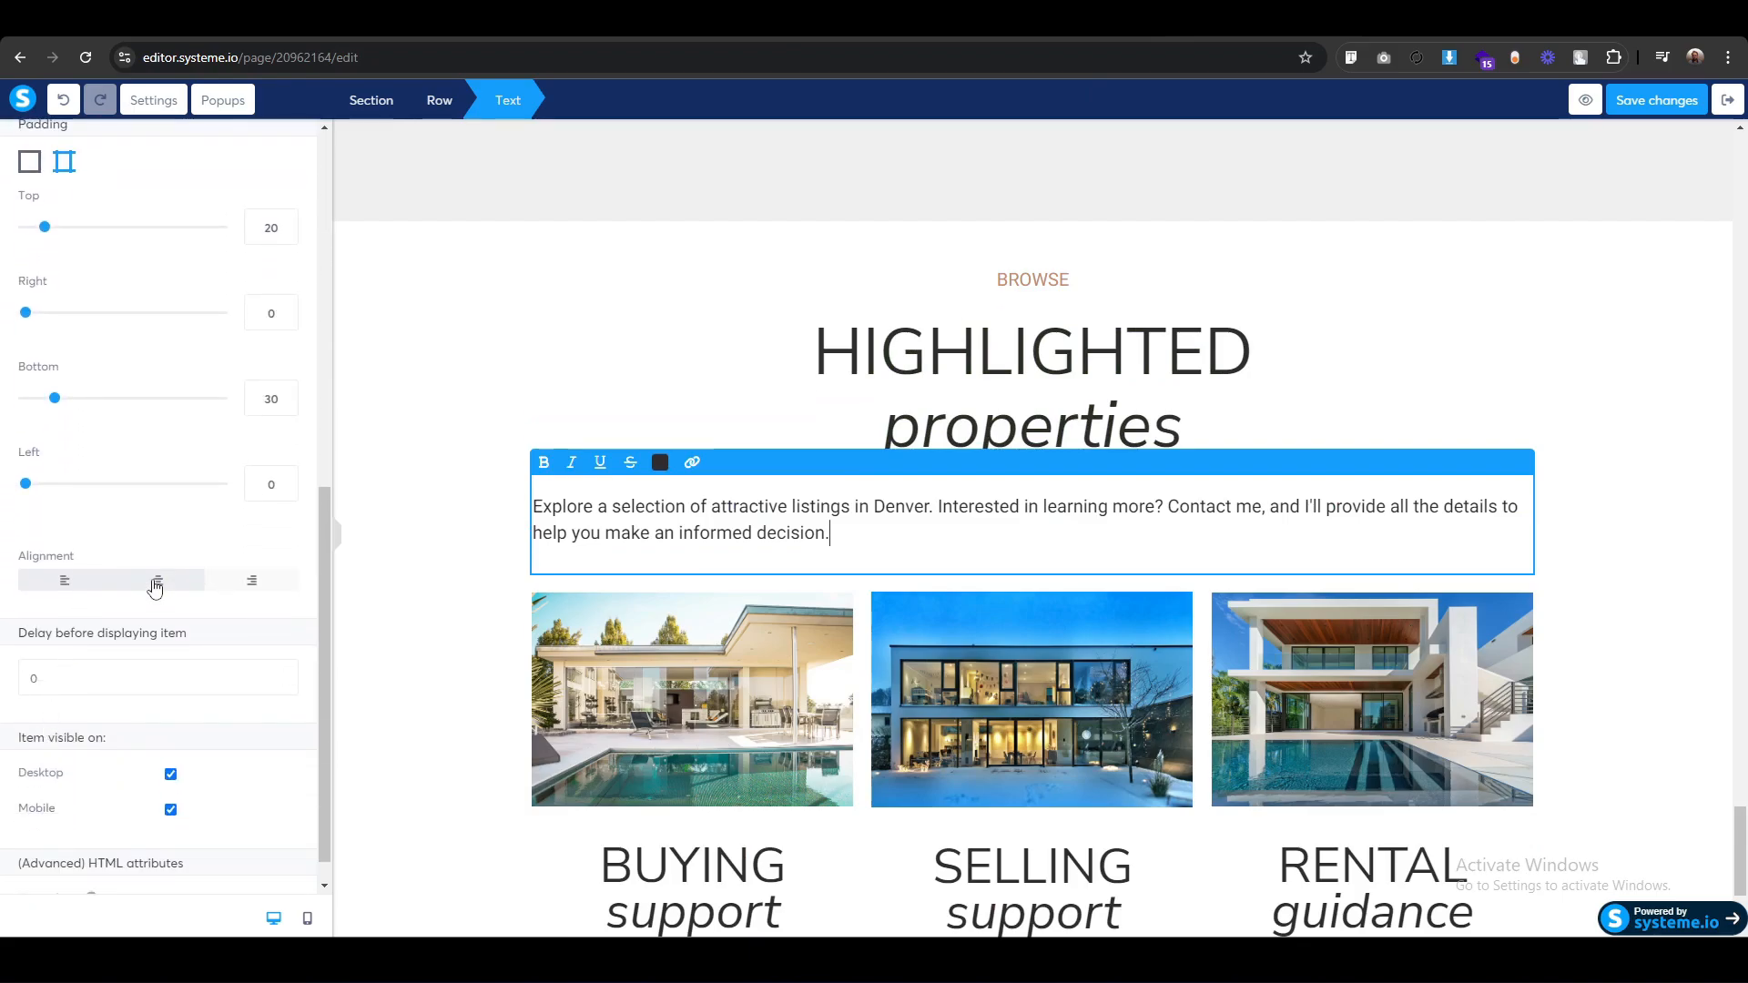
left_click(156, 580)
left_click(394, 660)
Delete the arrow images beneath the BUYING support, SELLING support and RENTAL guidance descriptions in the HIGHLIGHTED properties section.
scroll(473, 673, "down", 2)
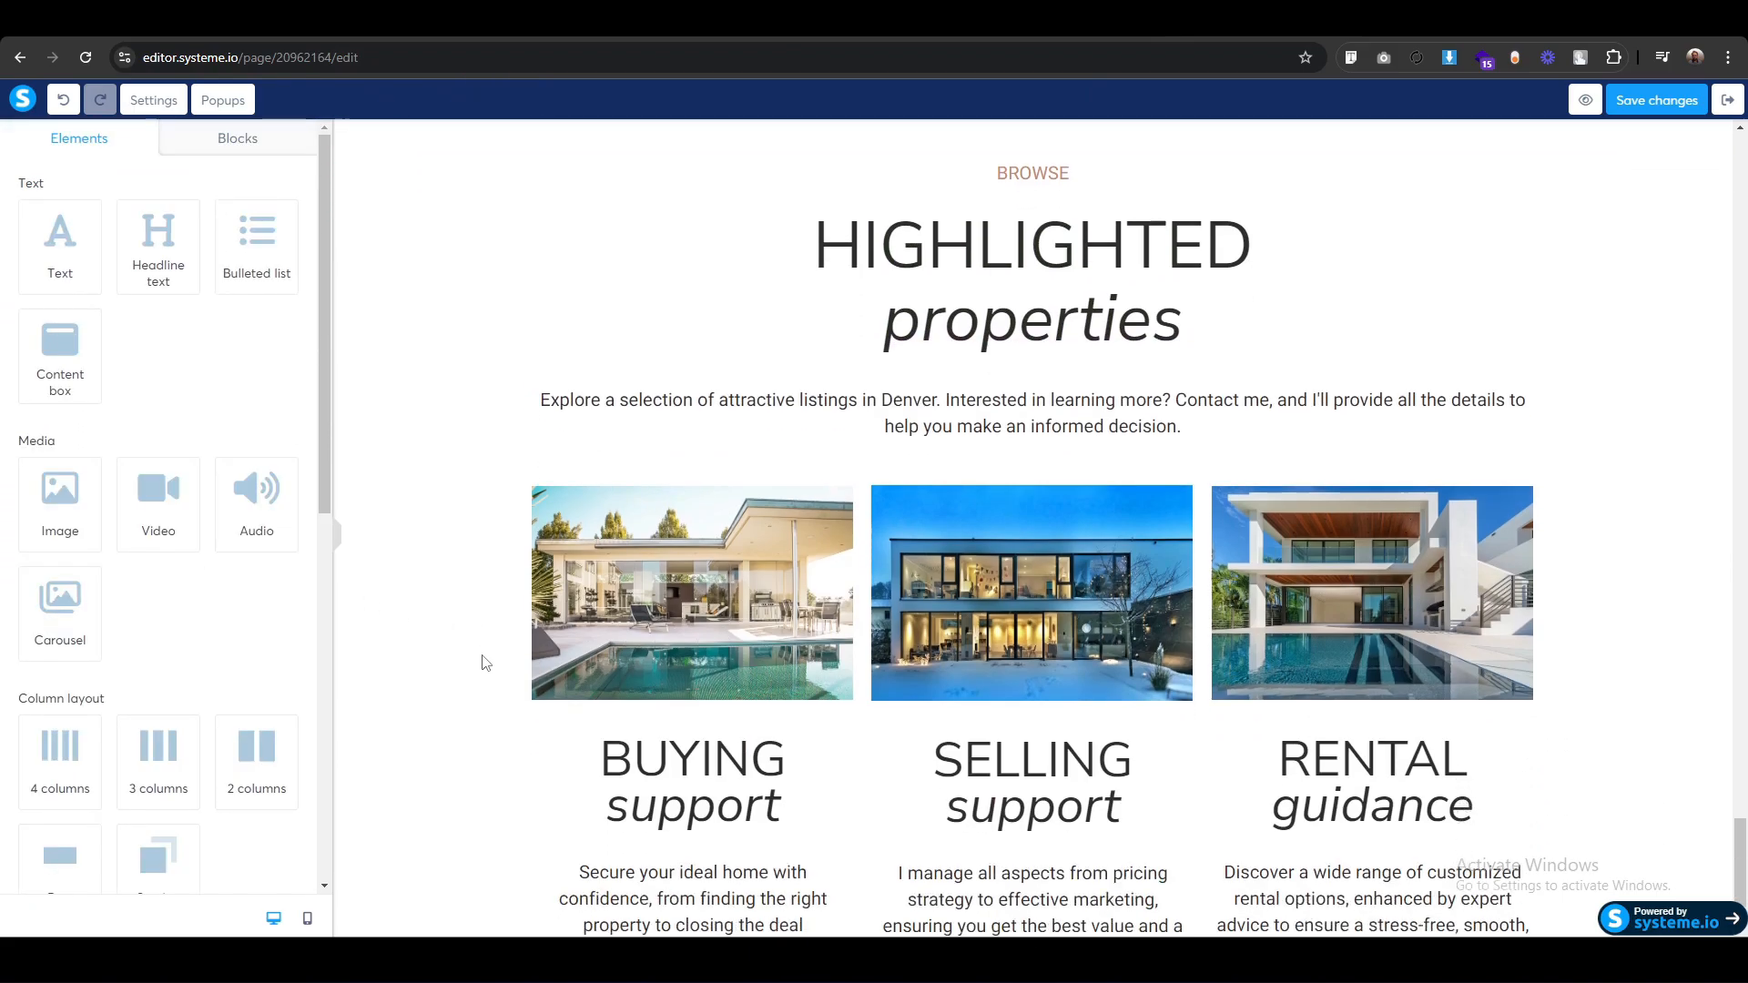
scroll(472, 683, "down", 1)
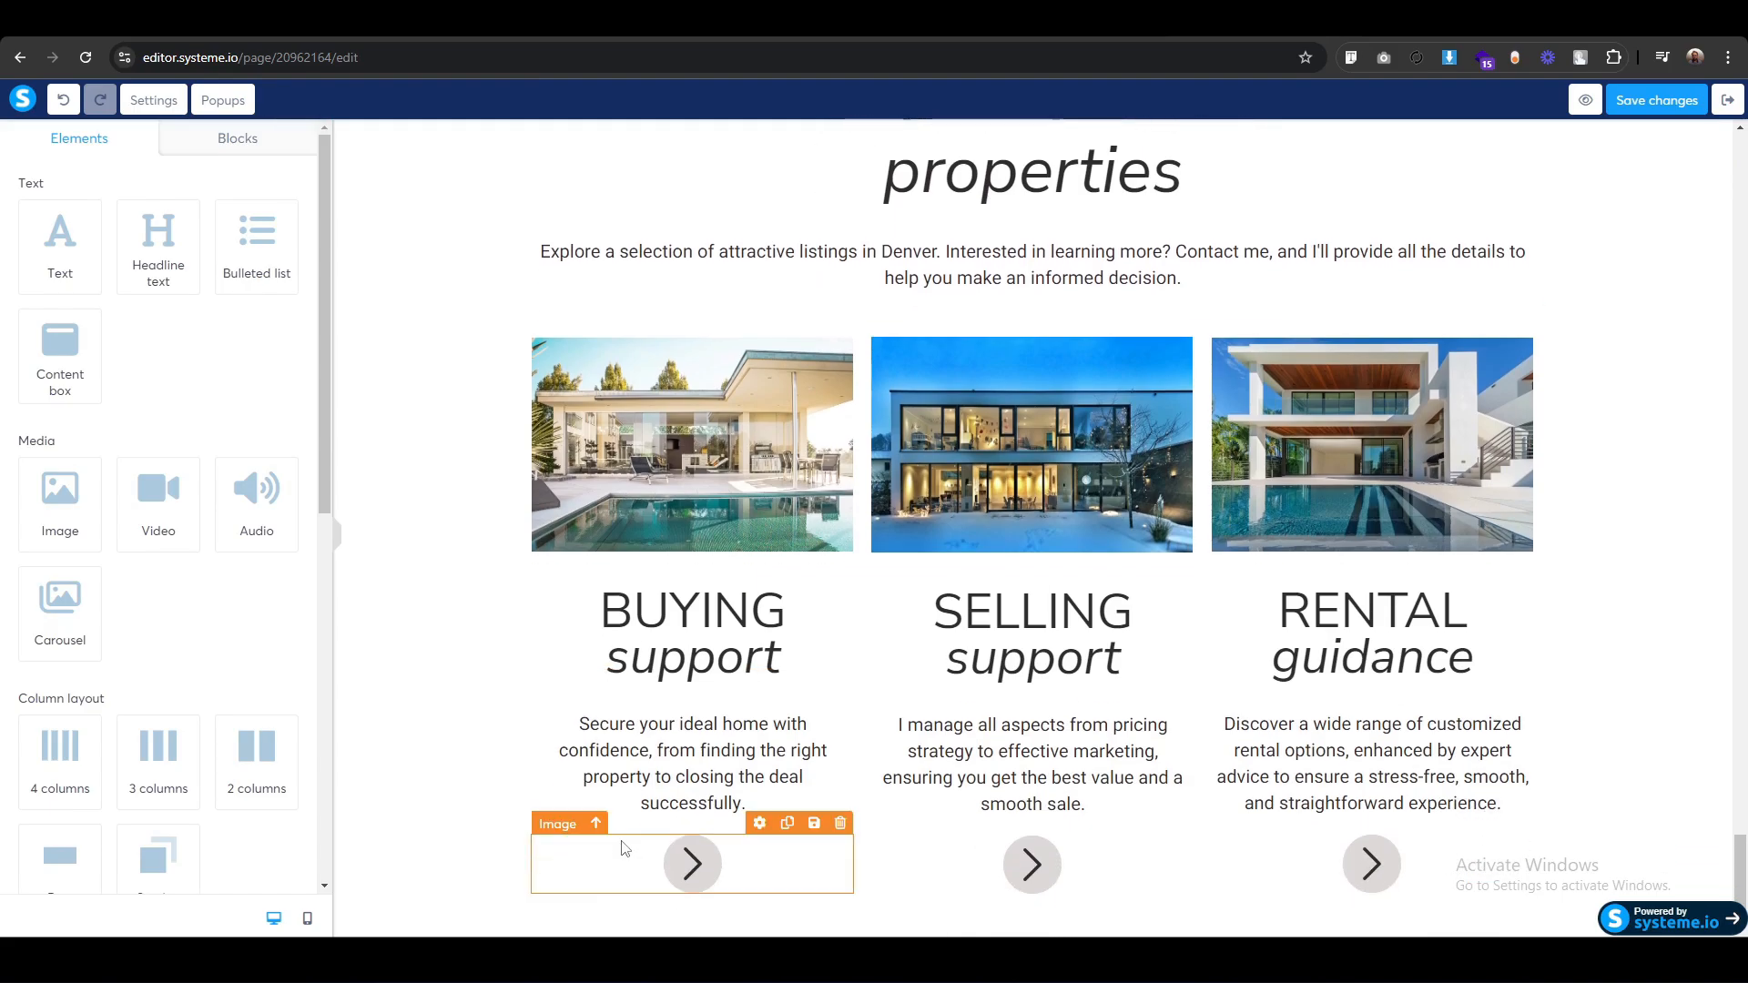
left_click(842, 824)
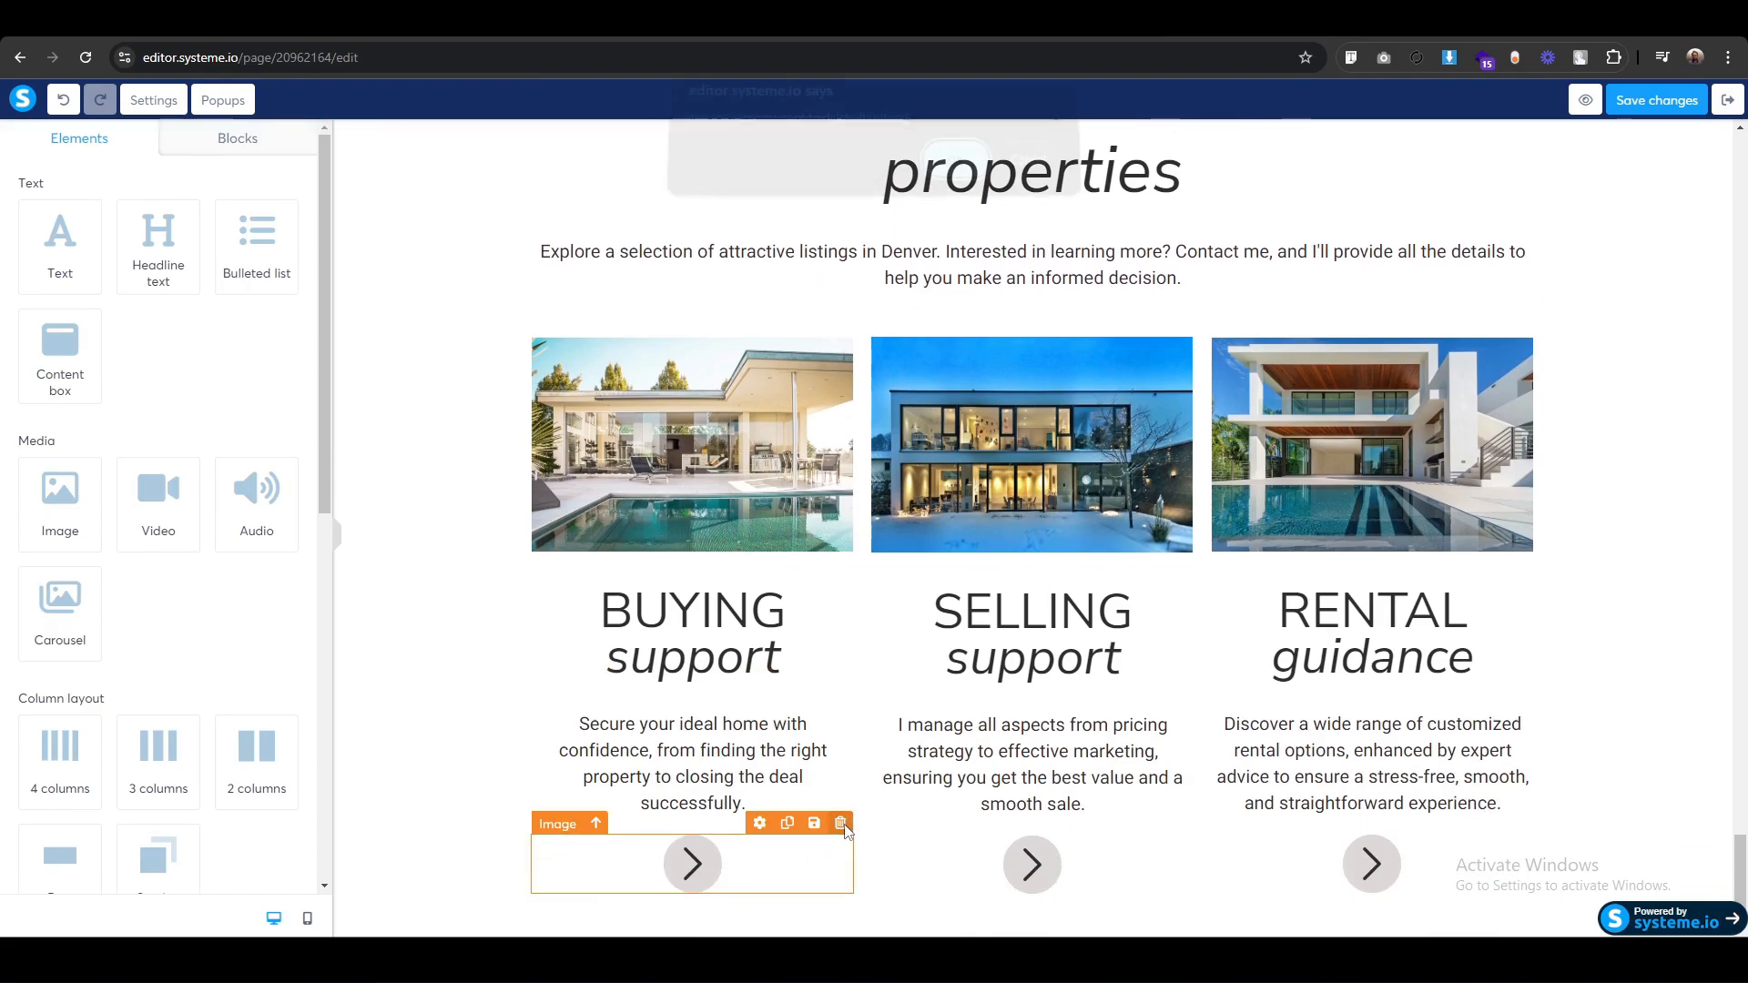
left_click(956, 175)
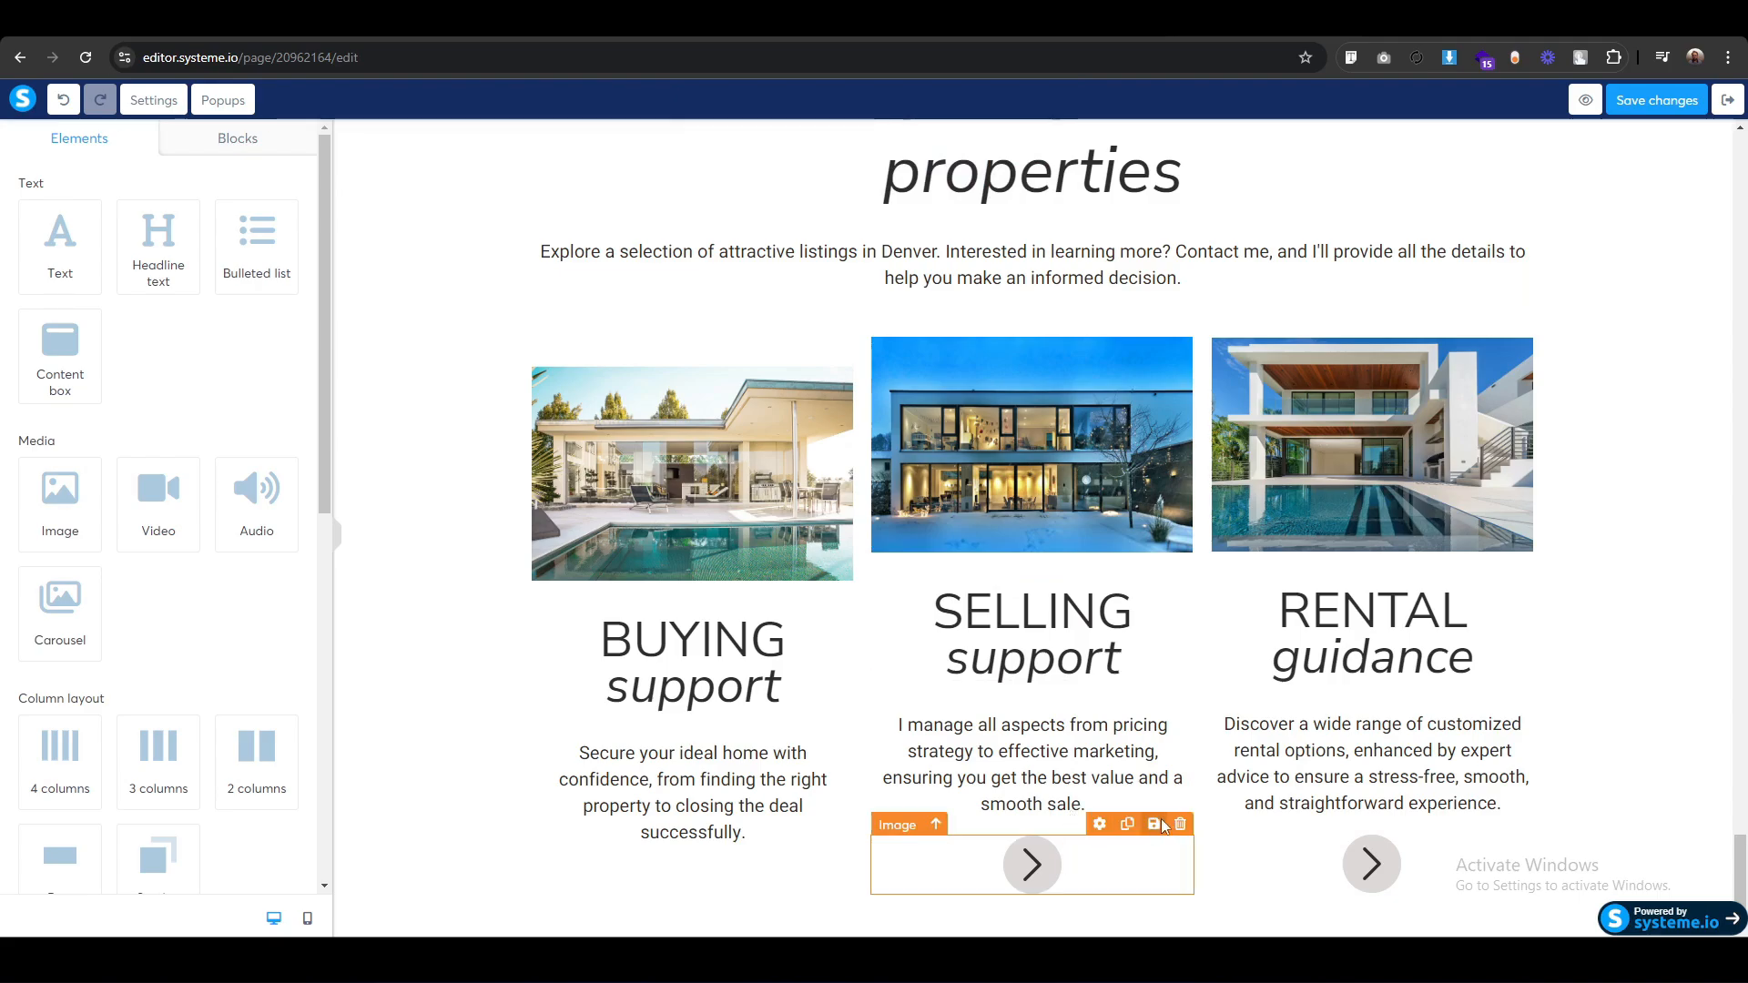
left_click(1180, 824)
left_click(956, 173)
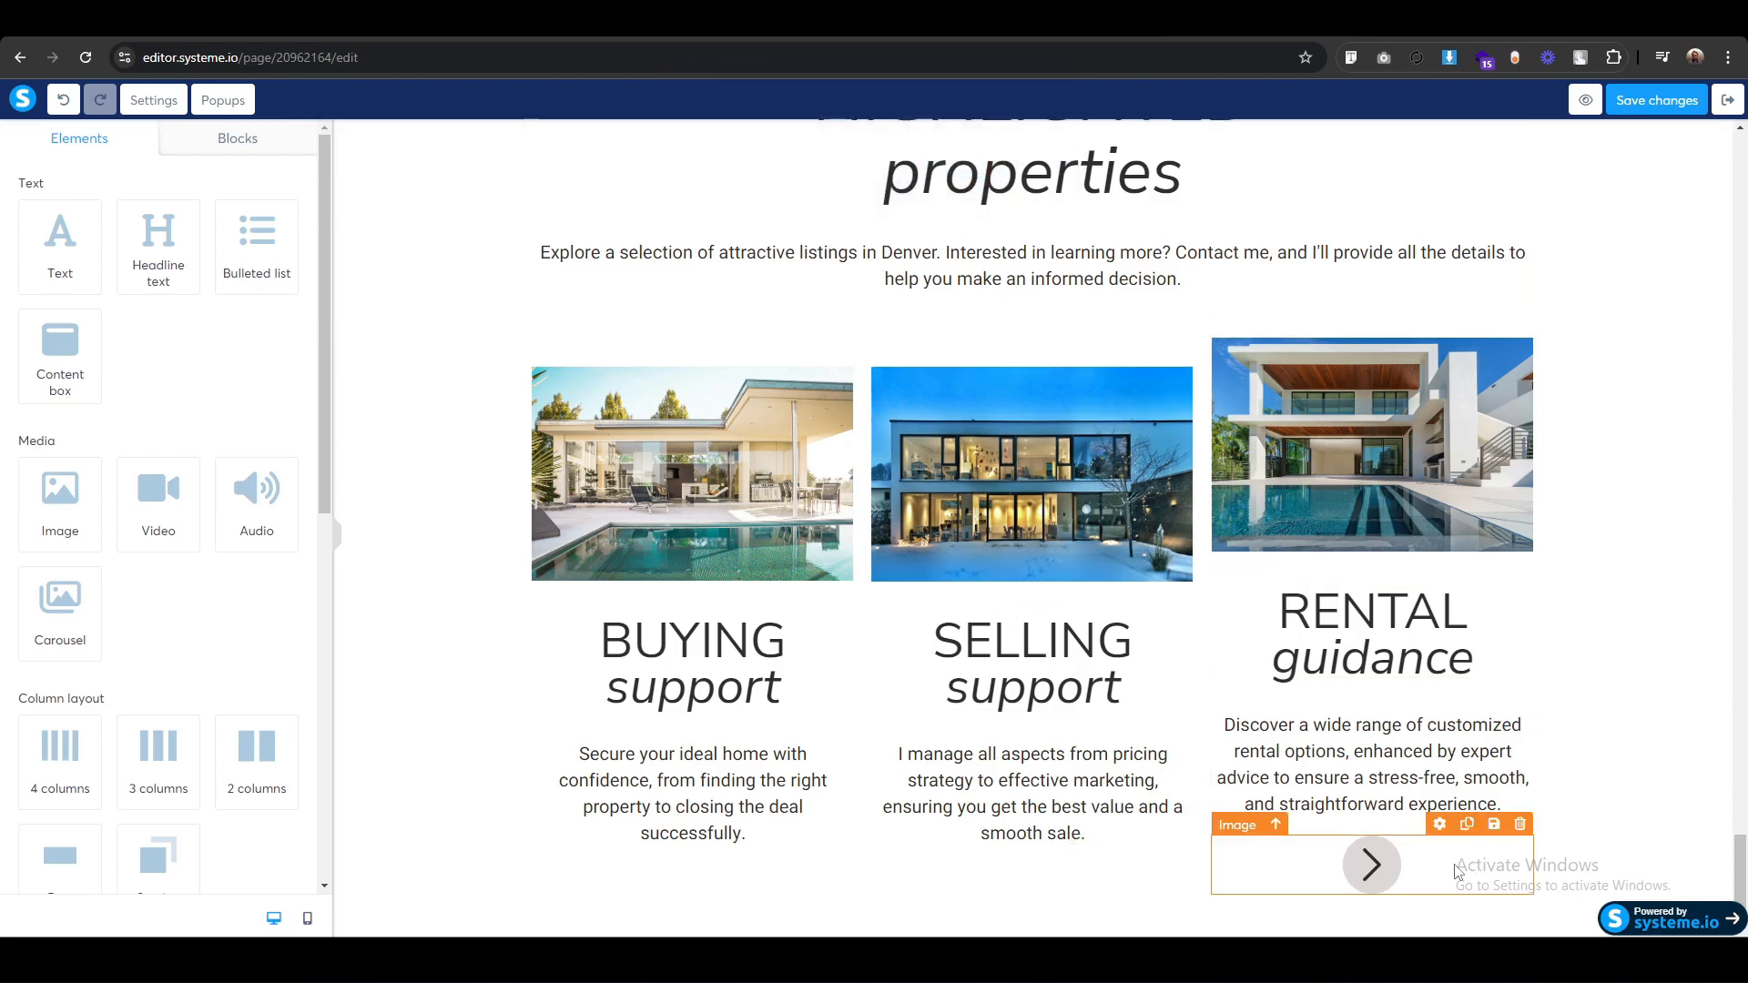
left_click(1520, 824)
left_click(956, 174)
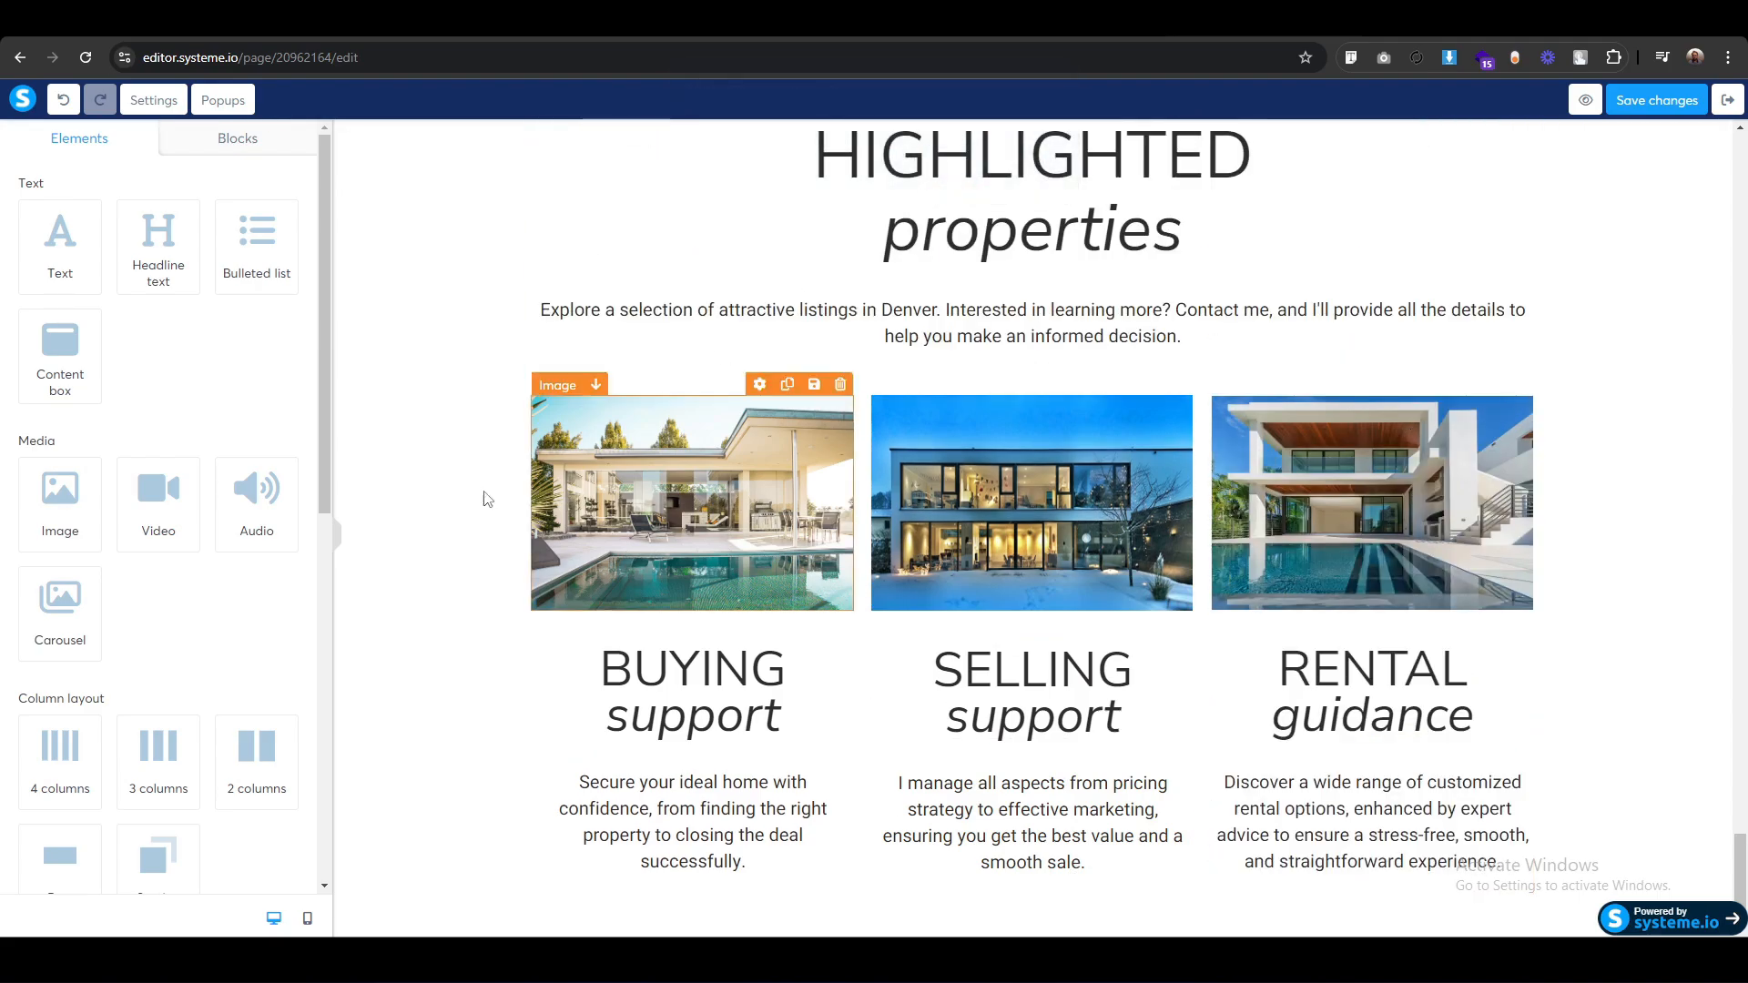
Replace the image above BUYING support with 1.png, uploaded from the Resize folder inside 6. Highlighted Properties.
left_click(654, 557)
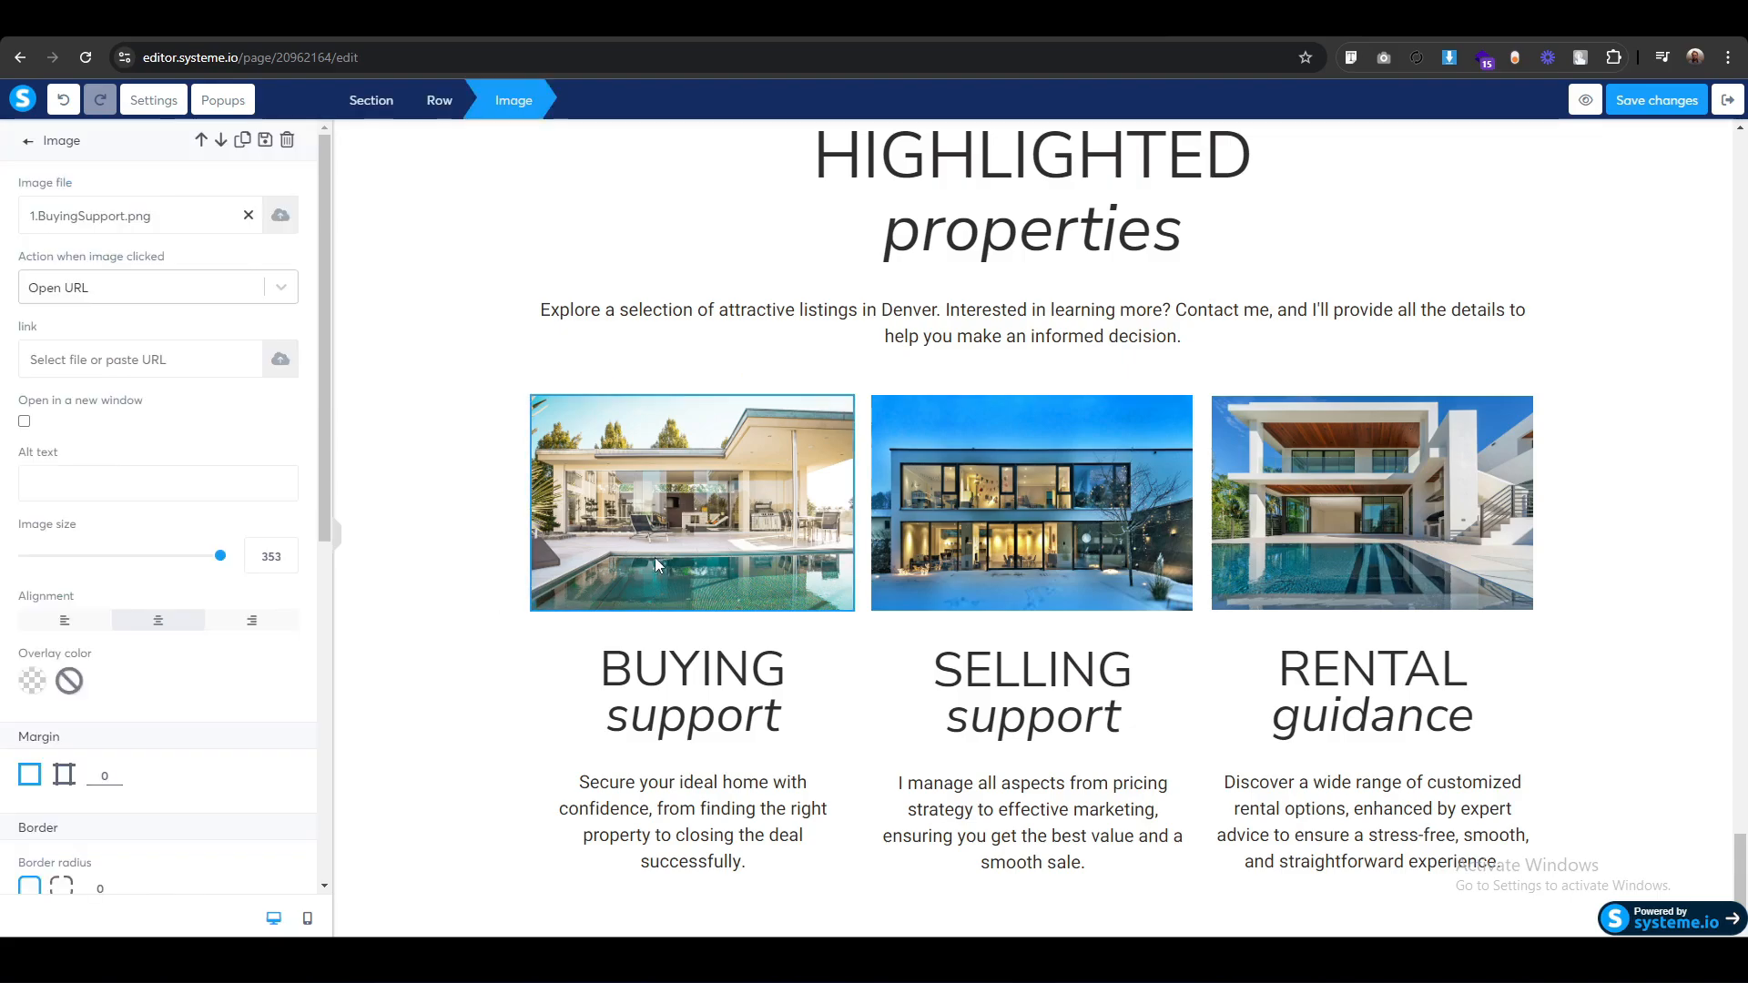
left_click(280, 215)
left_click(893, 548)
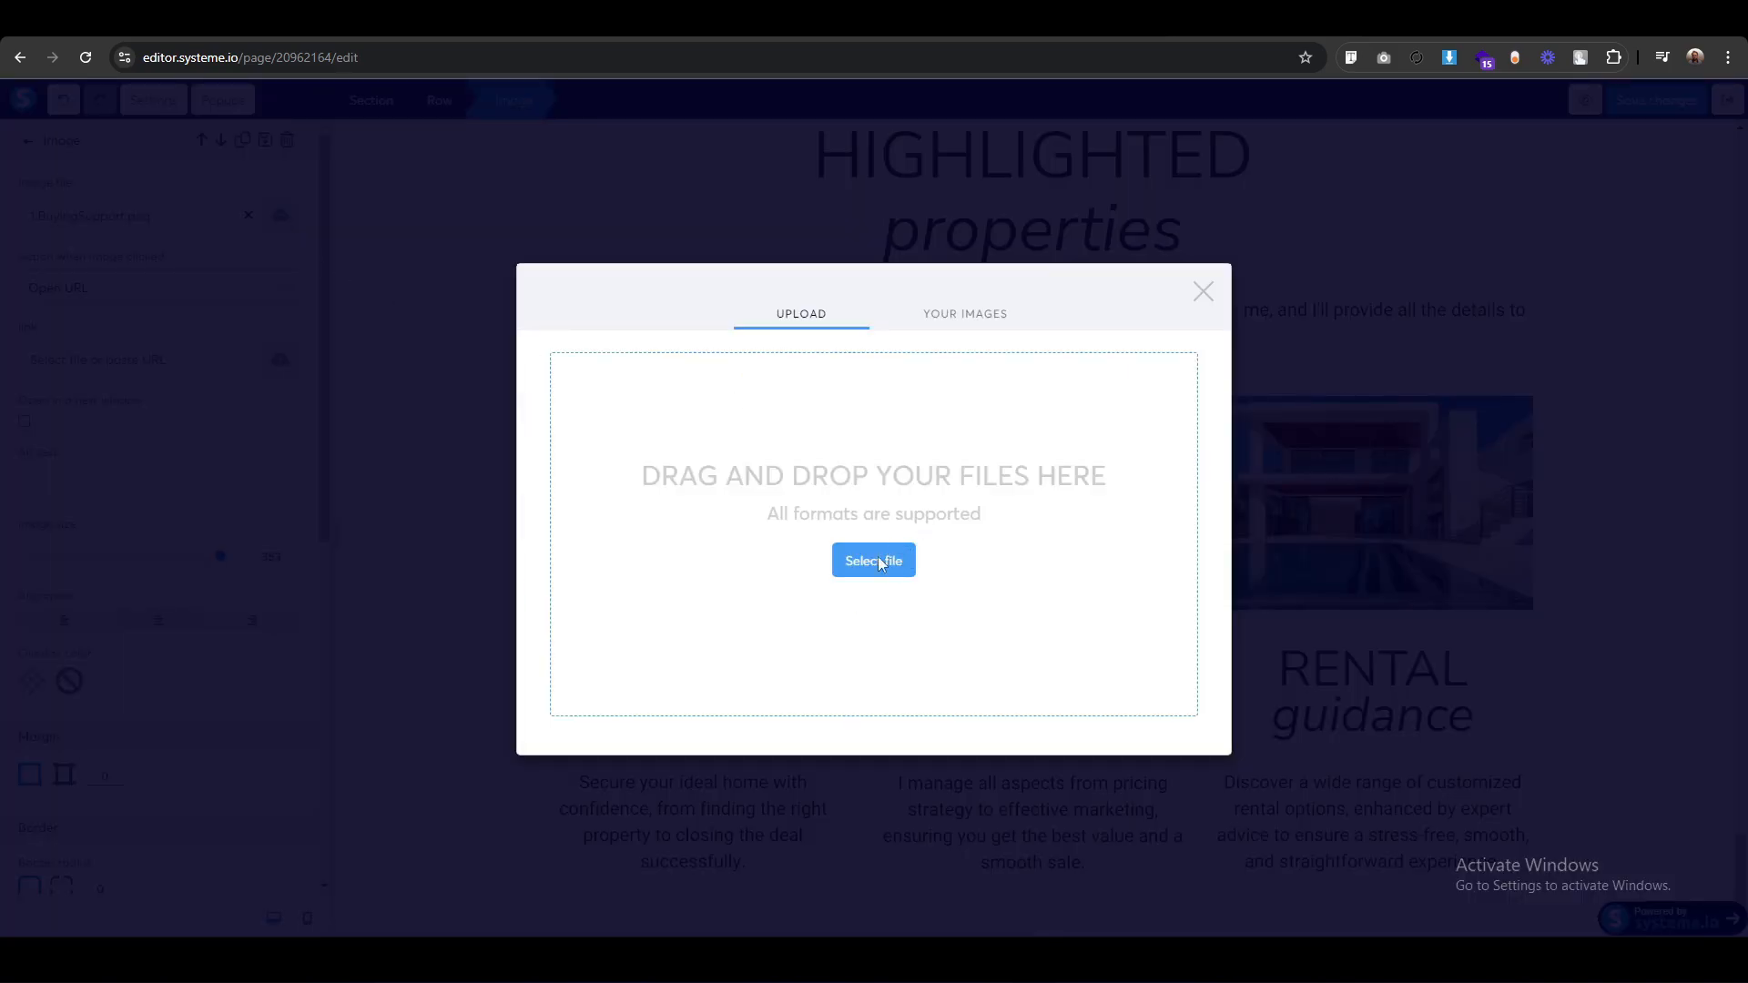
left_click(112, 53)
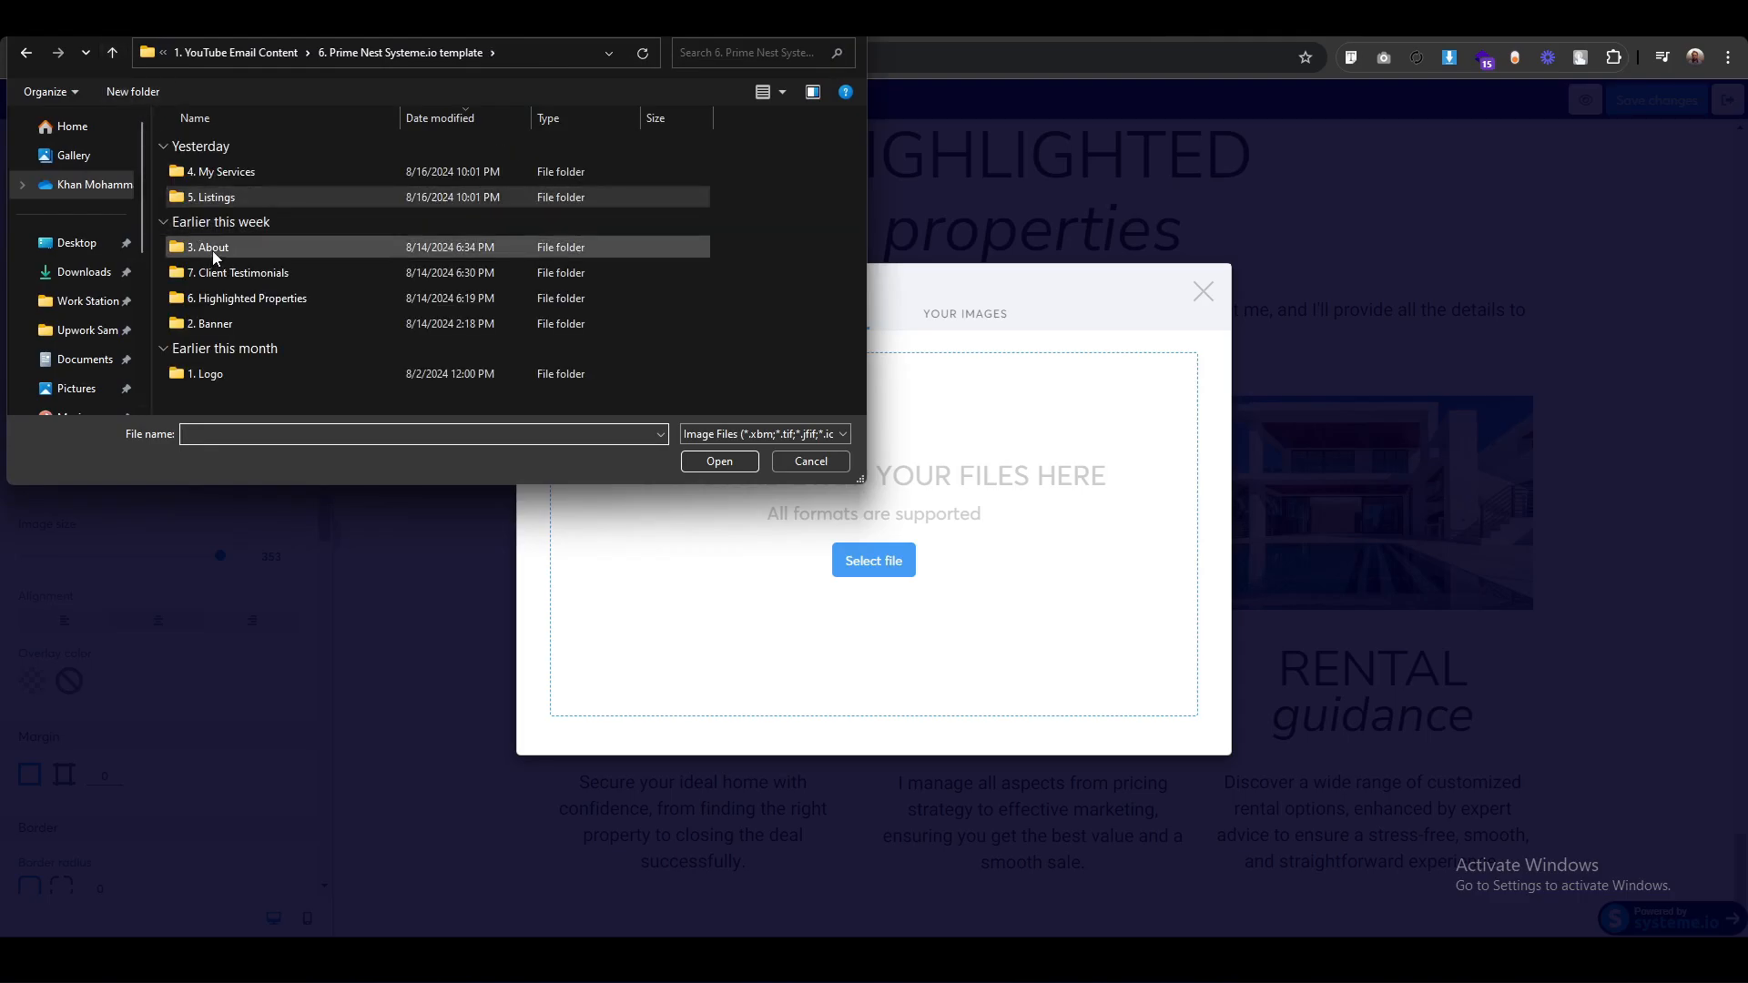
double_click(244, 303)
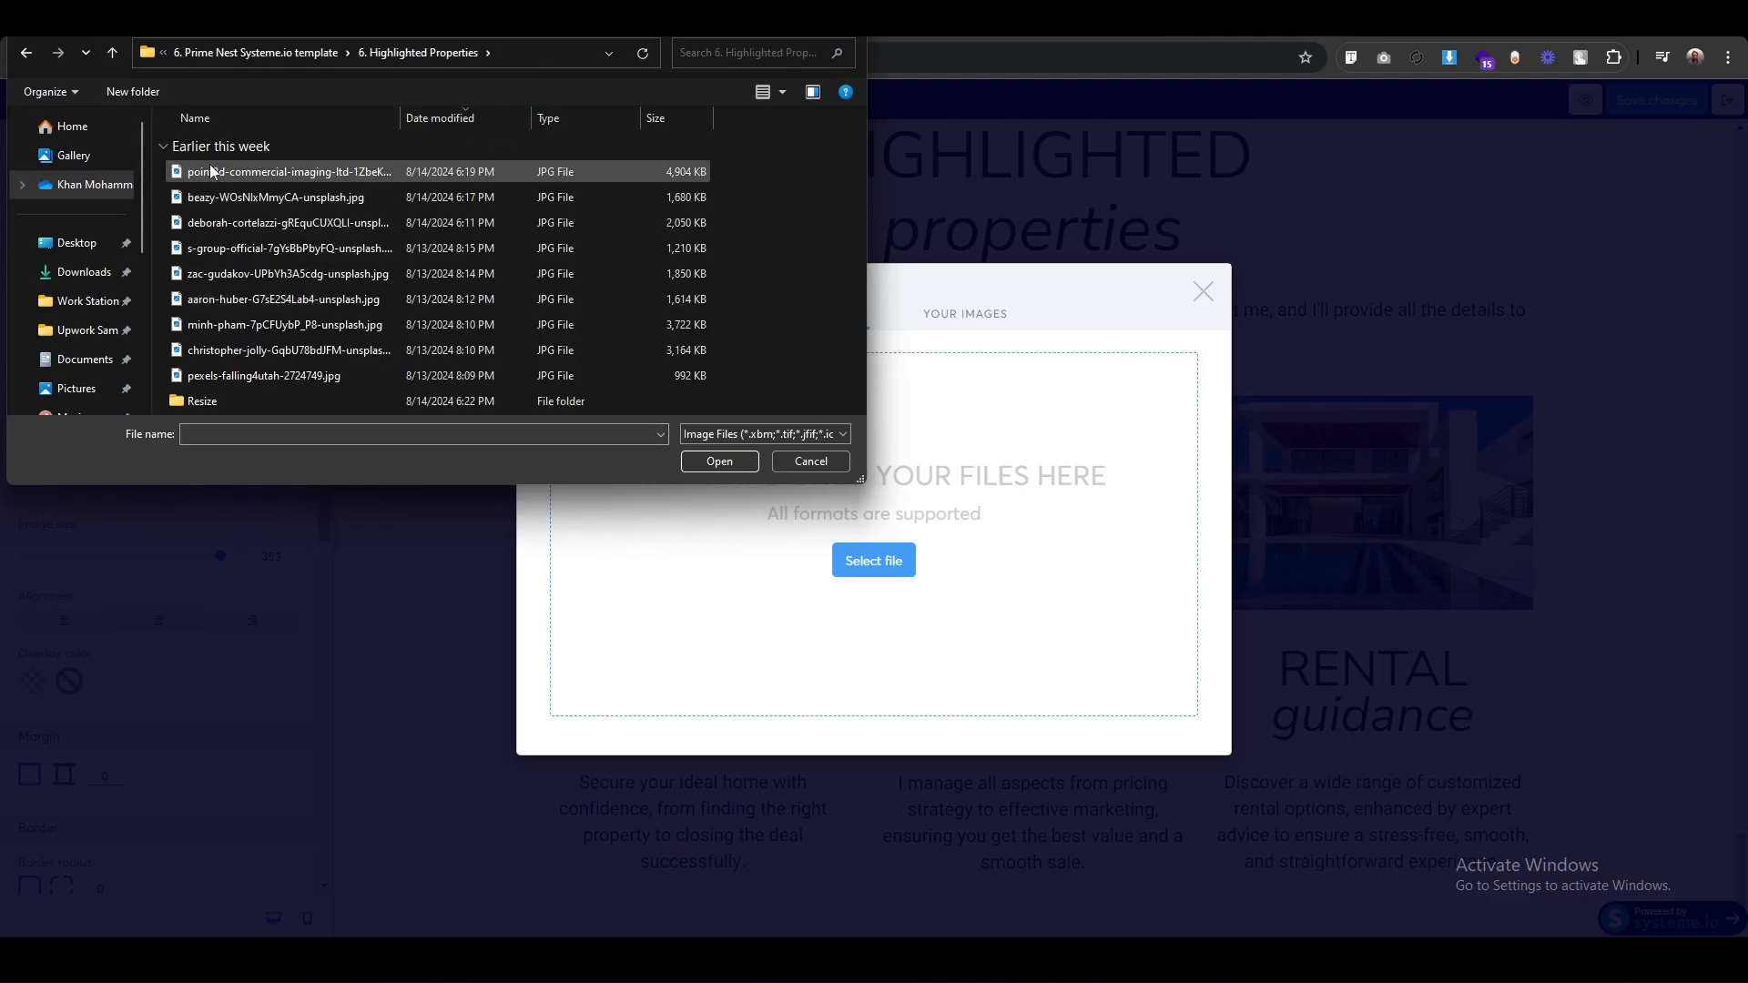
double_click(247, 402)
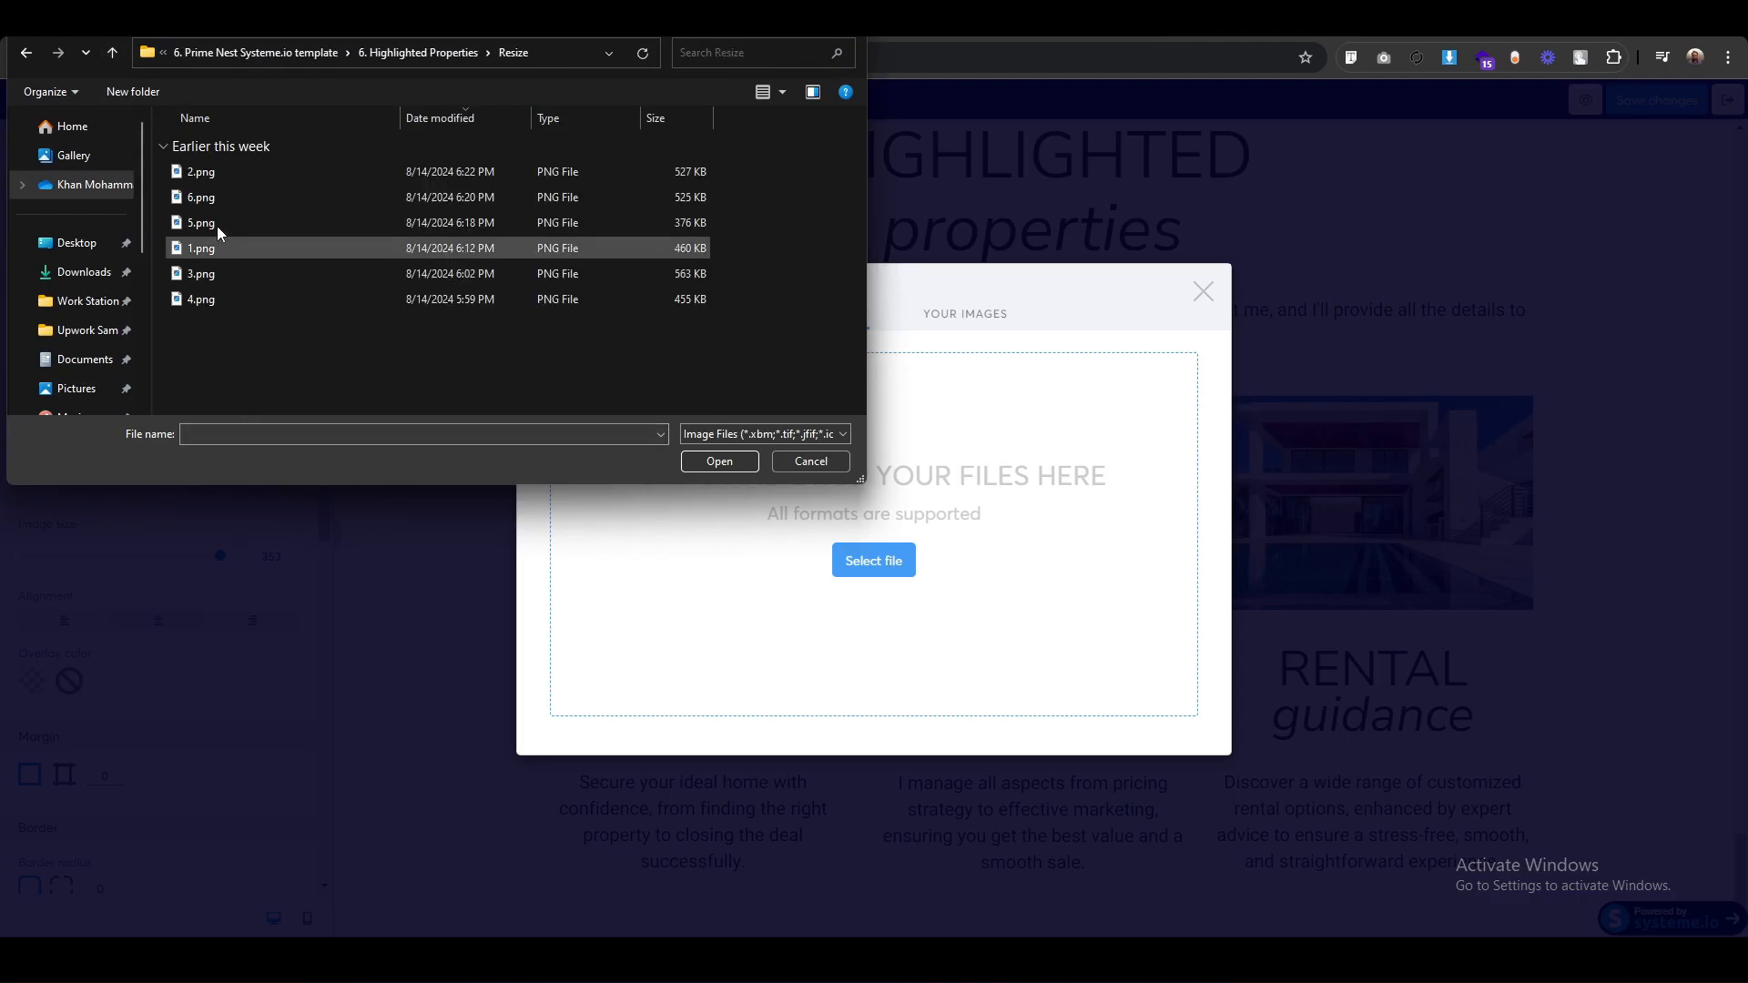
left_click(212, 251)
left_click(720, 460)
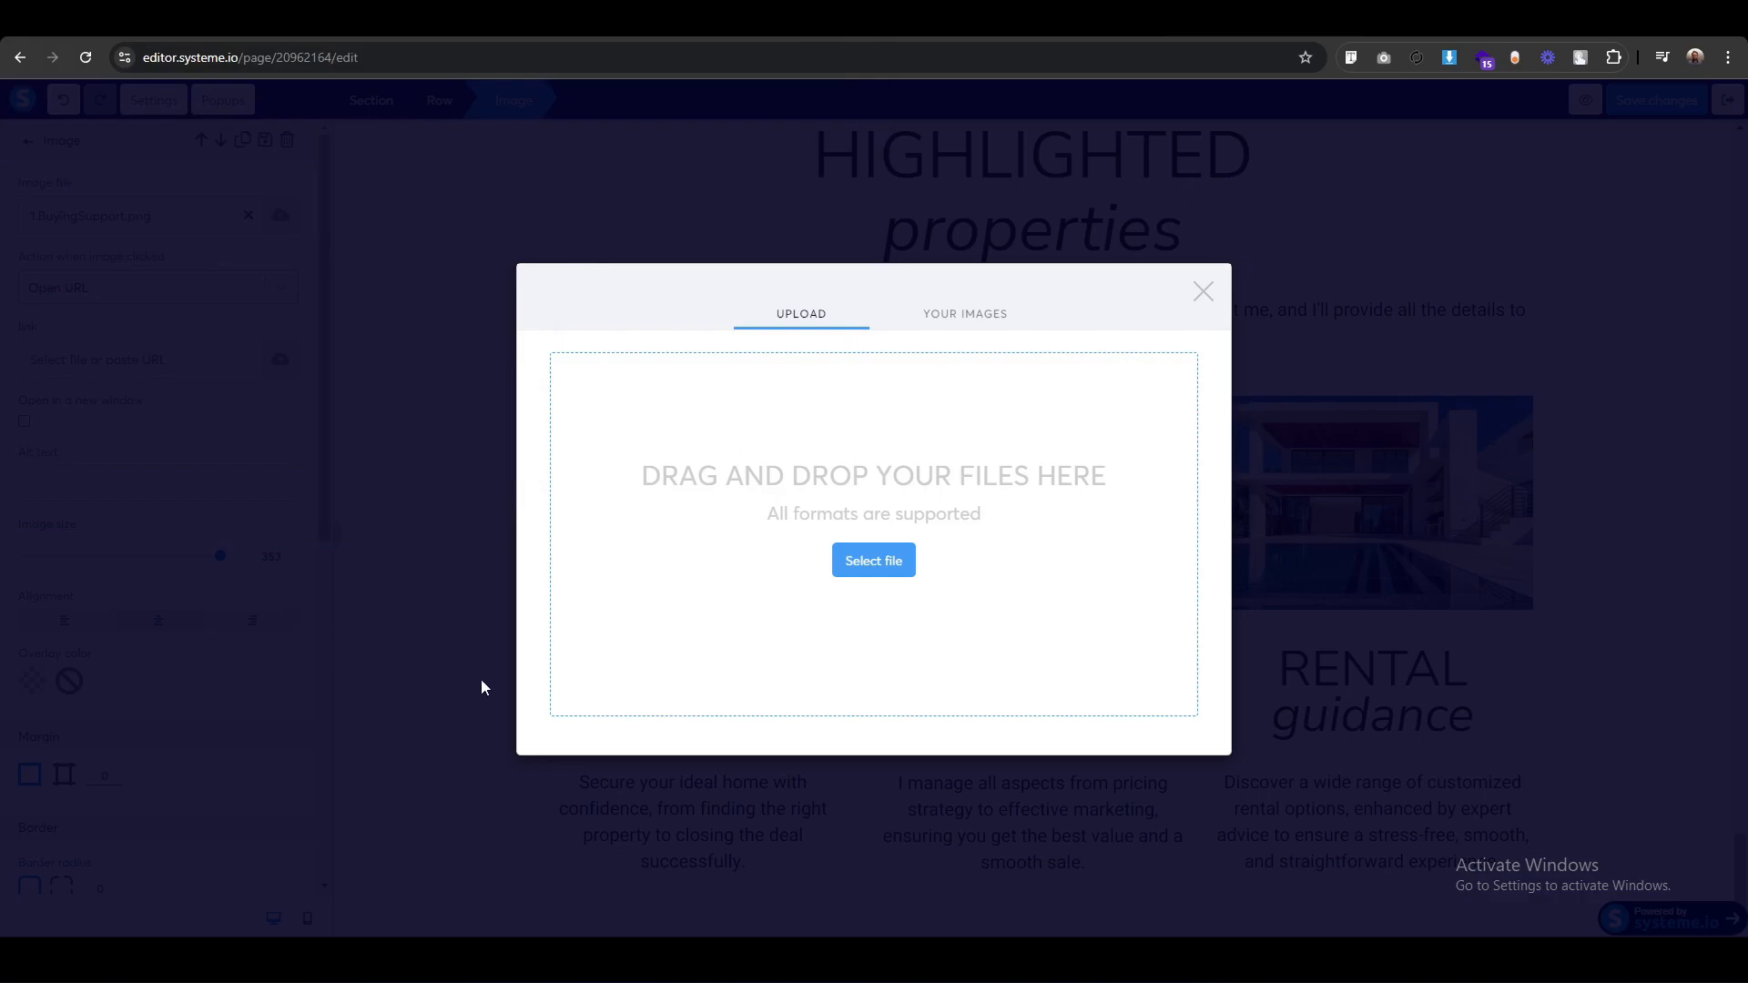
left_click(1183, 758)
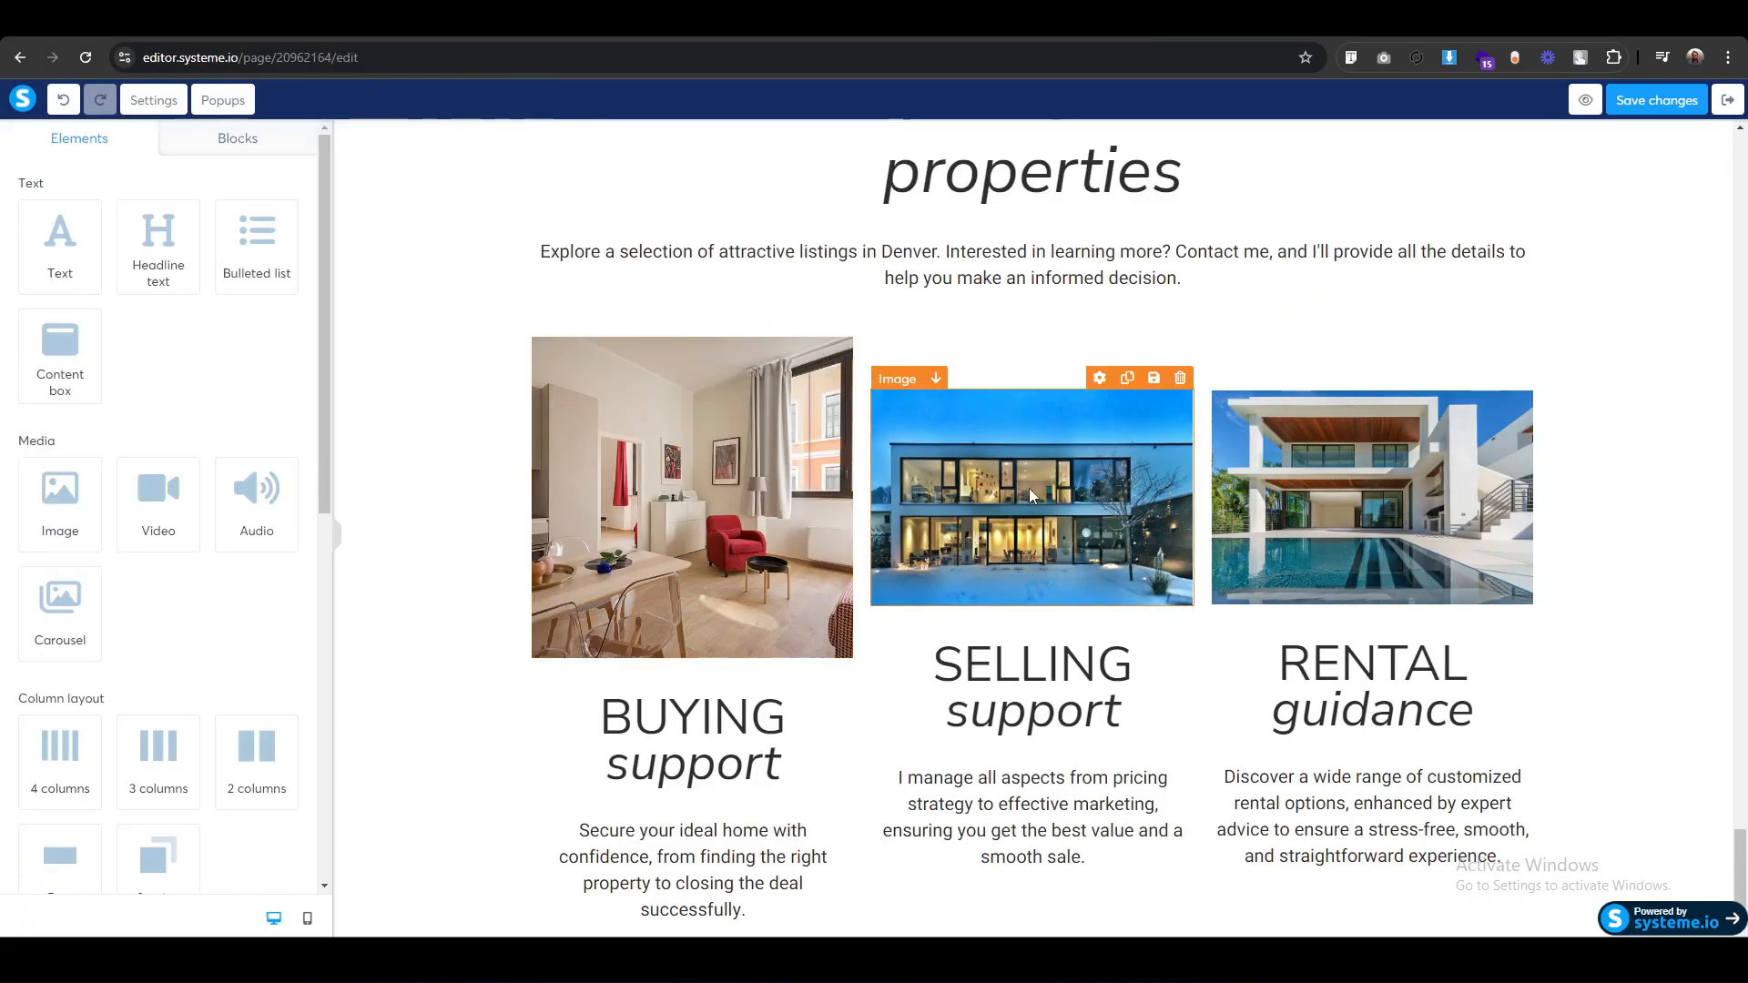
Replace the image above SELLING support with 2.png, uploaded from the same Resize folder.
left_click(1029, 488)
left_click(279, 217)
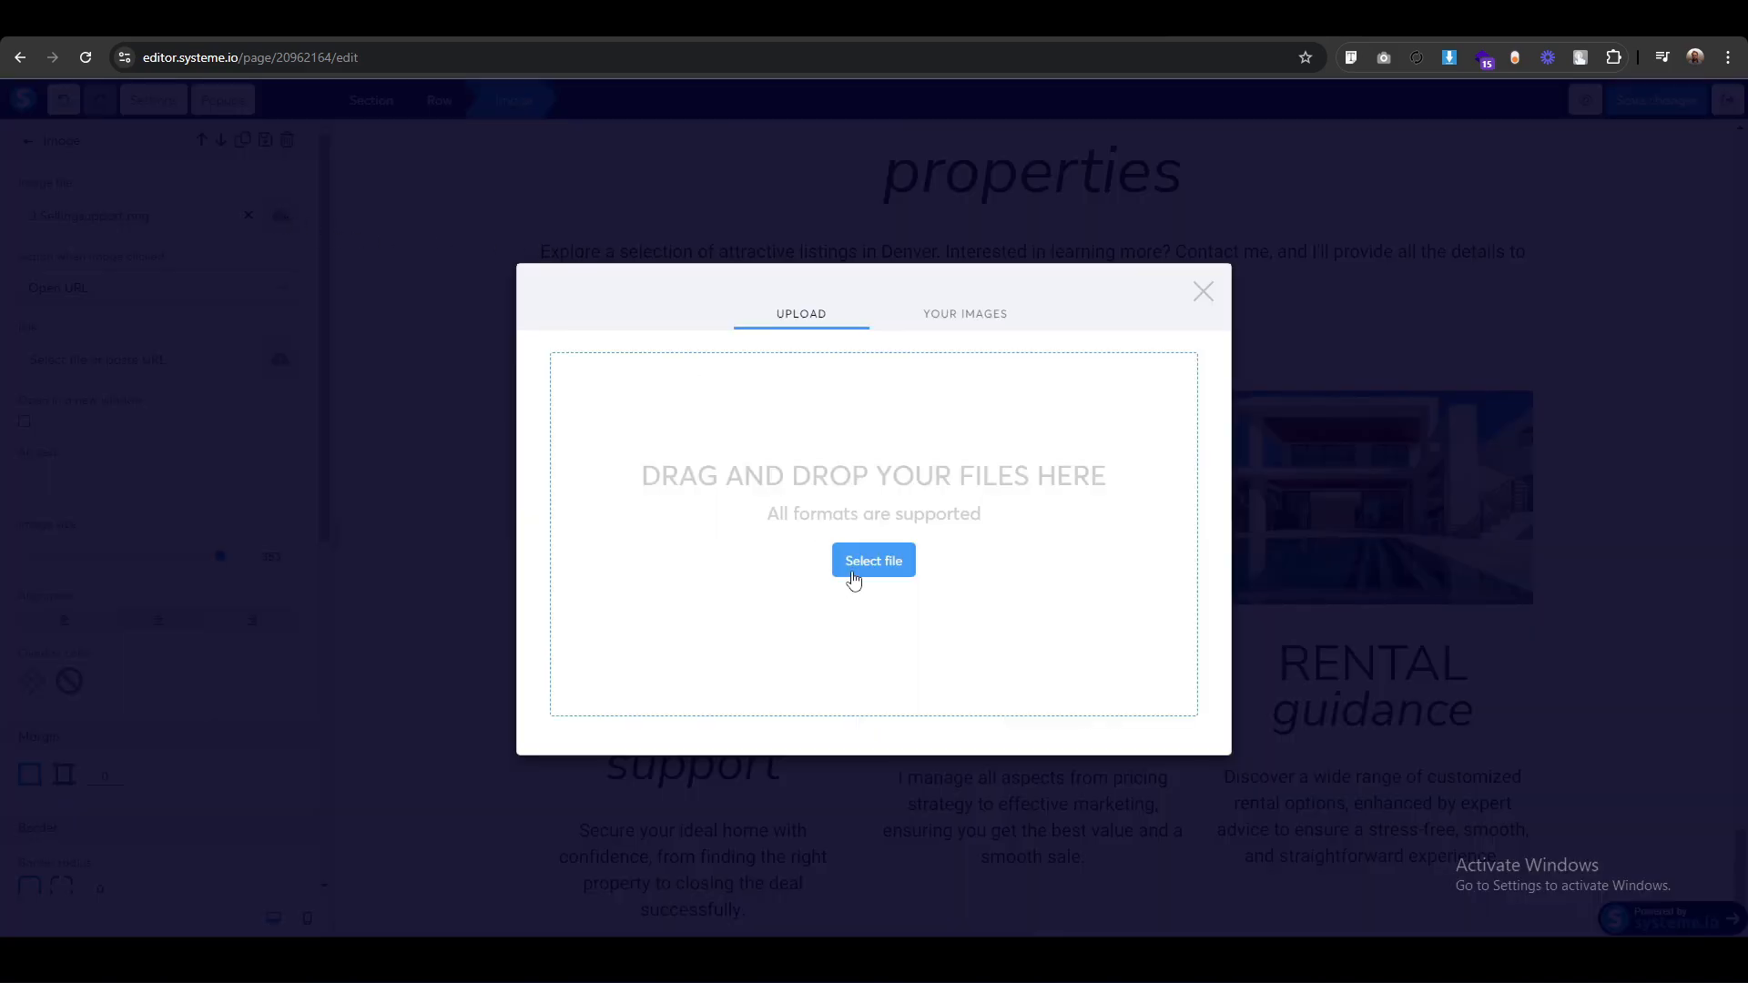
left_click(853, 580)
left_click(211, 177)
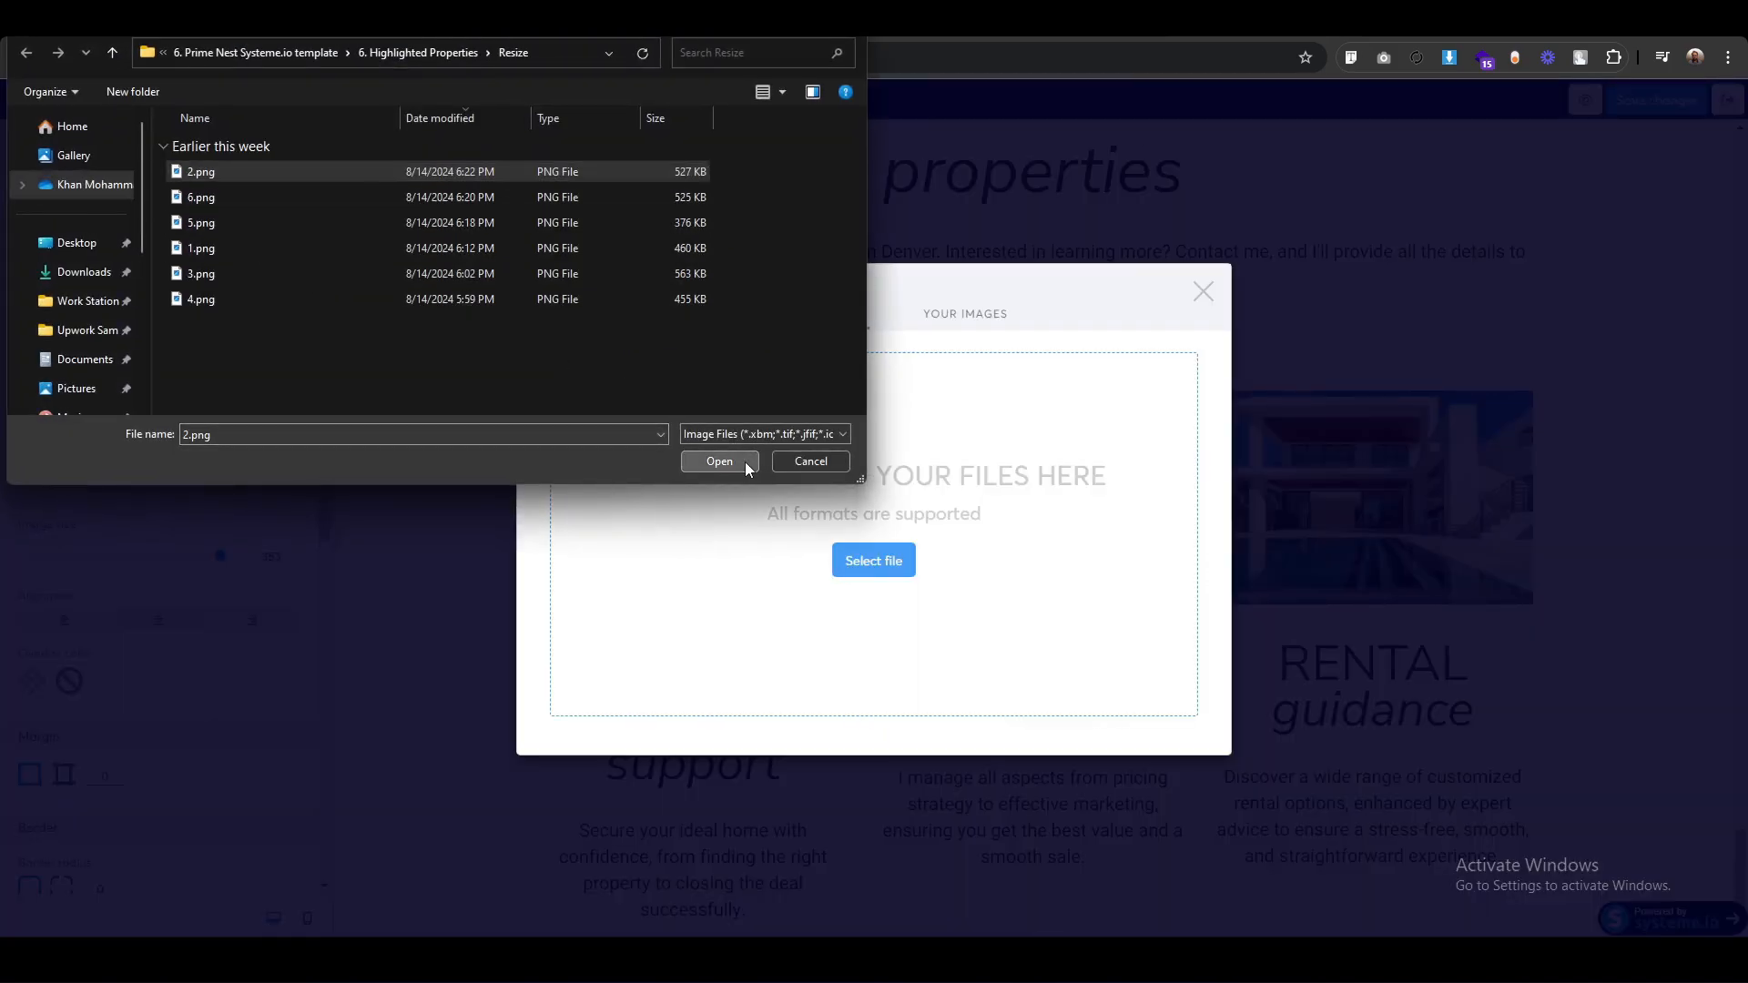
left_click(744, 462)
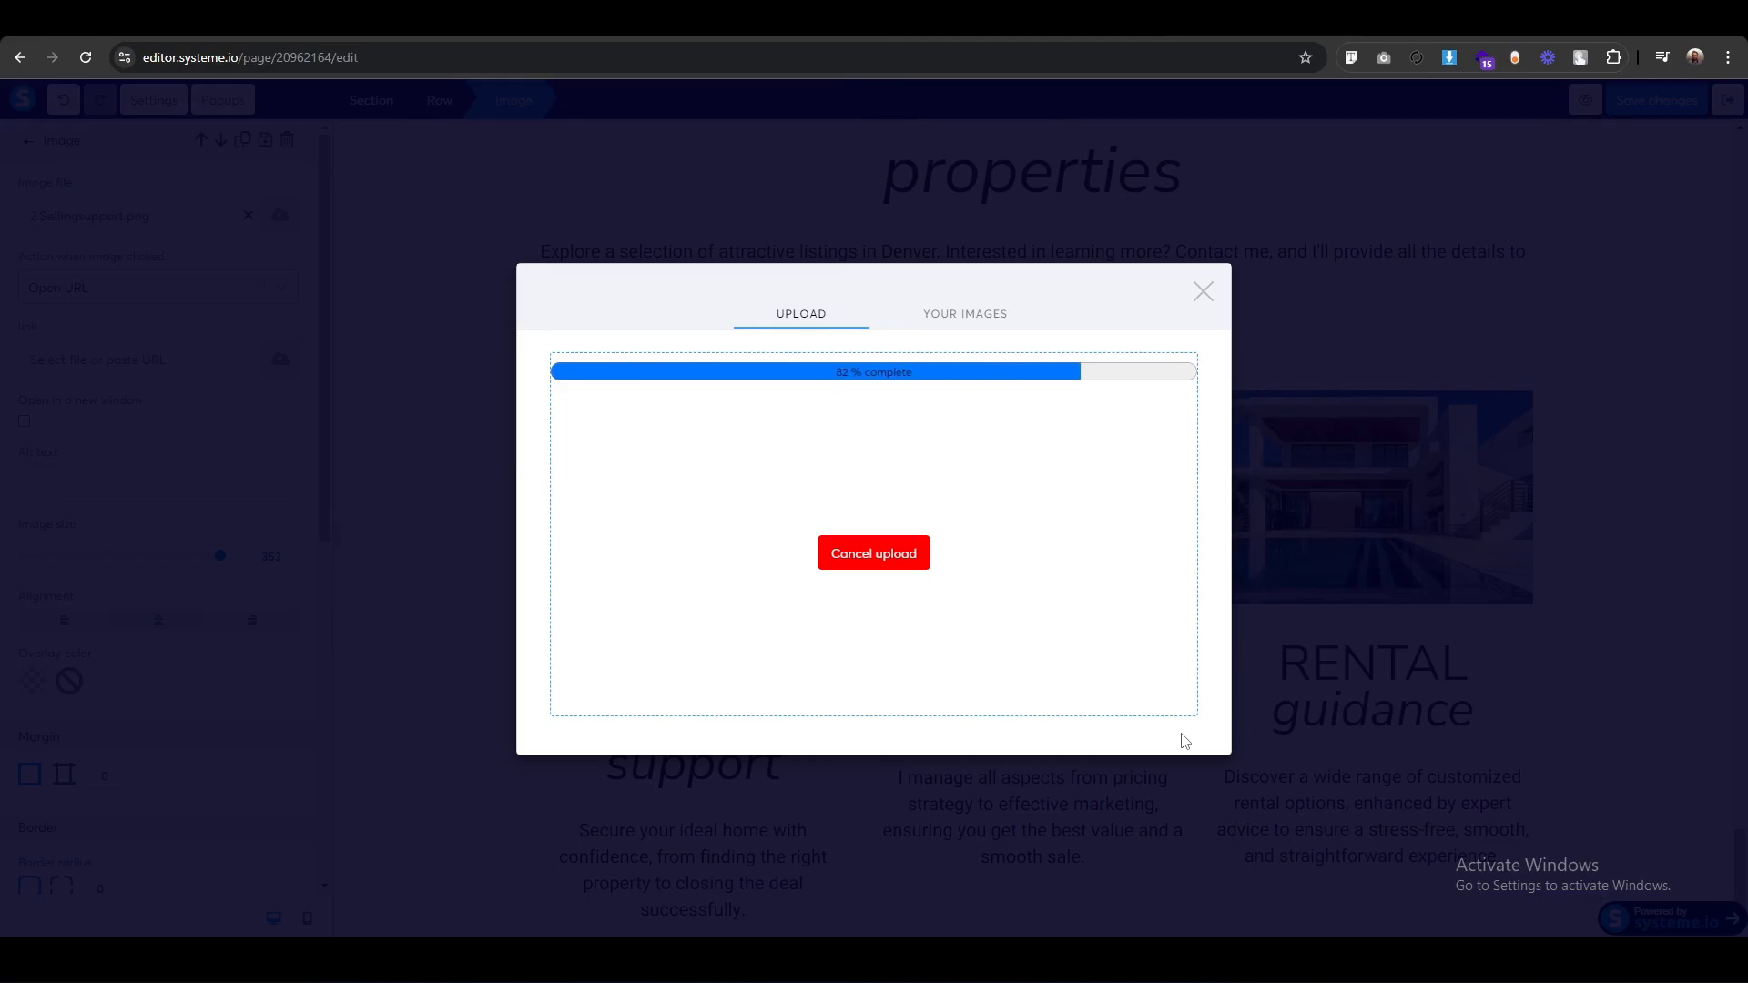
left_click(1167, 761)
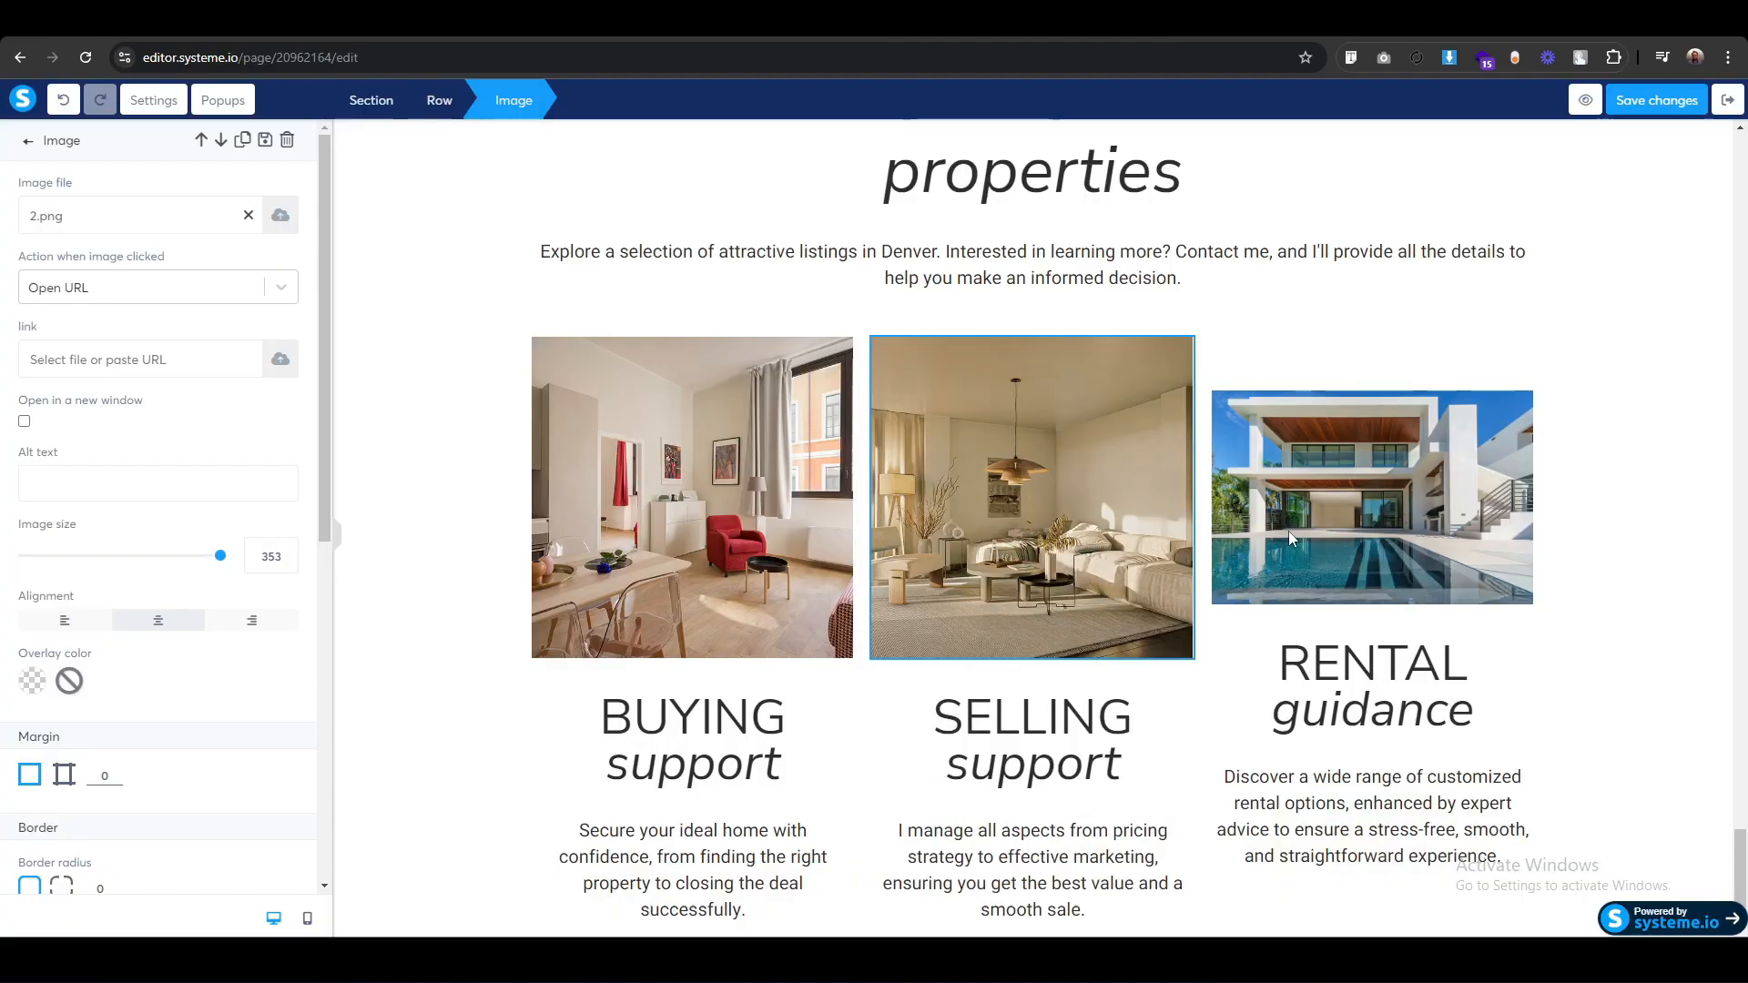
Replace the image above RENTAL guidance with 3.png, uploaded from the same Resize folder.
left_click(1287, 532)
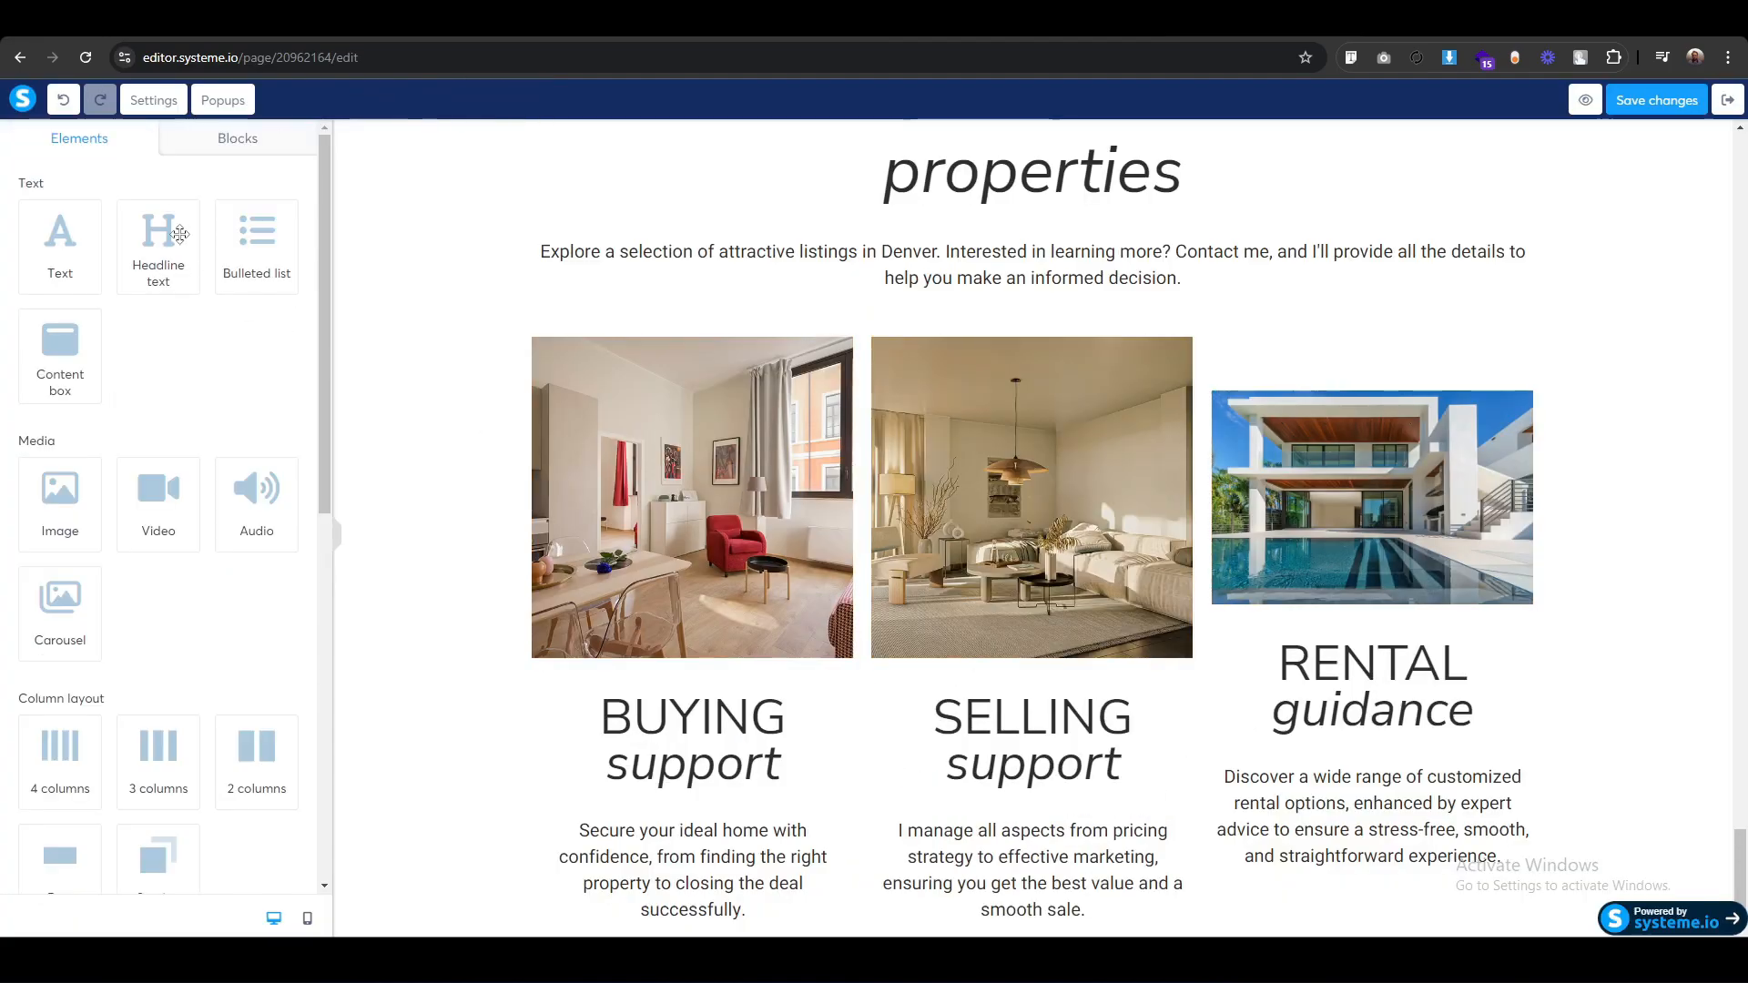
left_click(1320, 491)
left_click(282, 215)
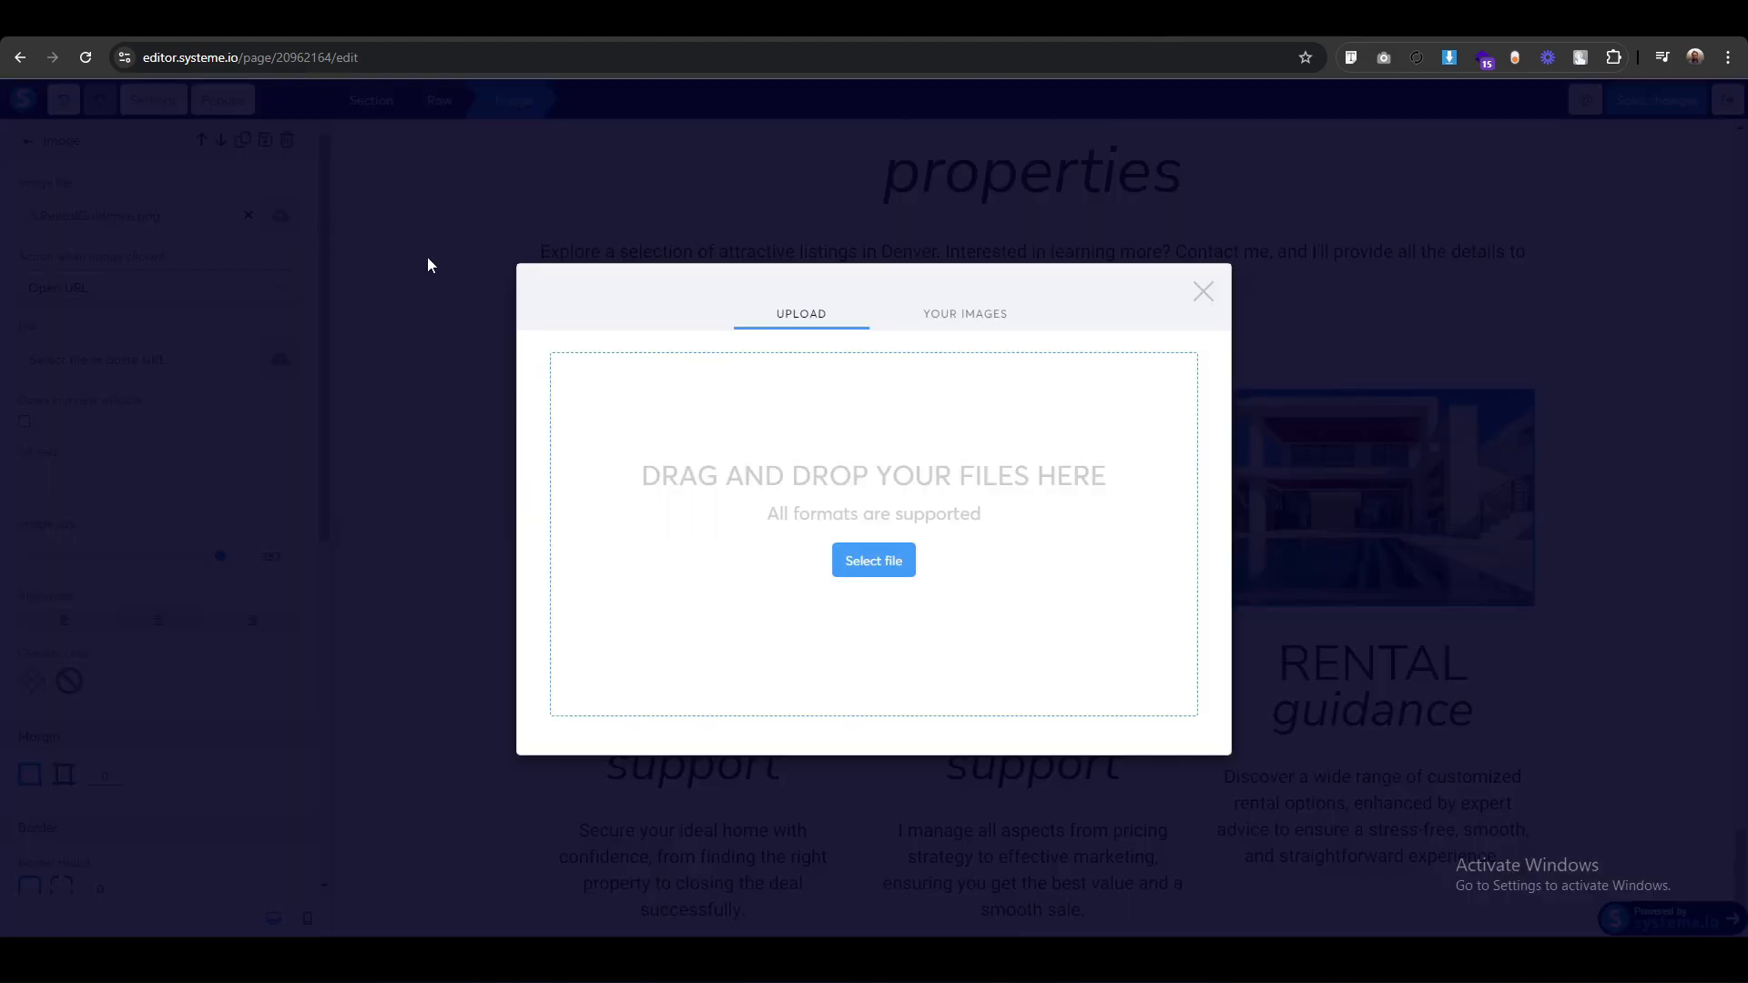
left_click(839, 557)
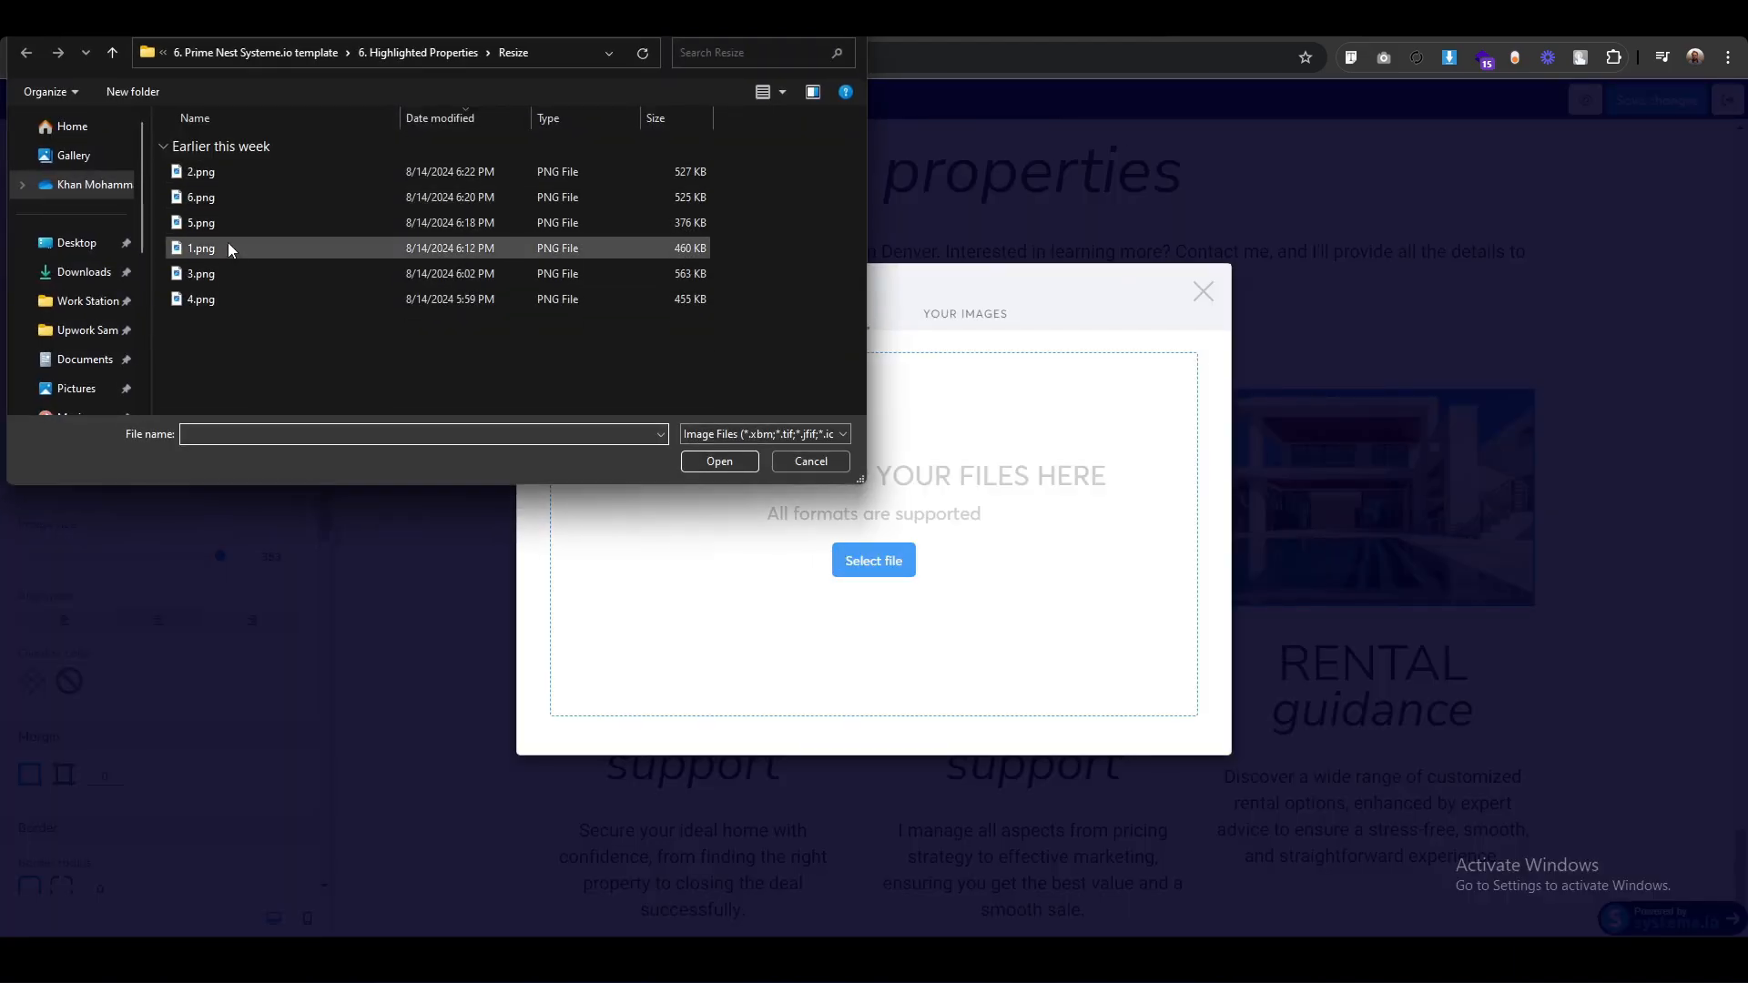
left_click(229, 281)
left_click(720, 460)
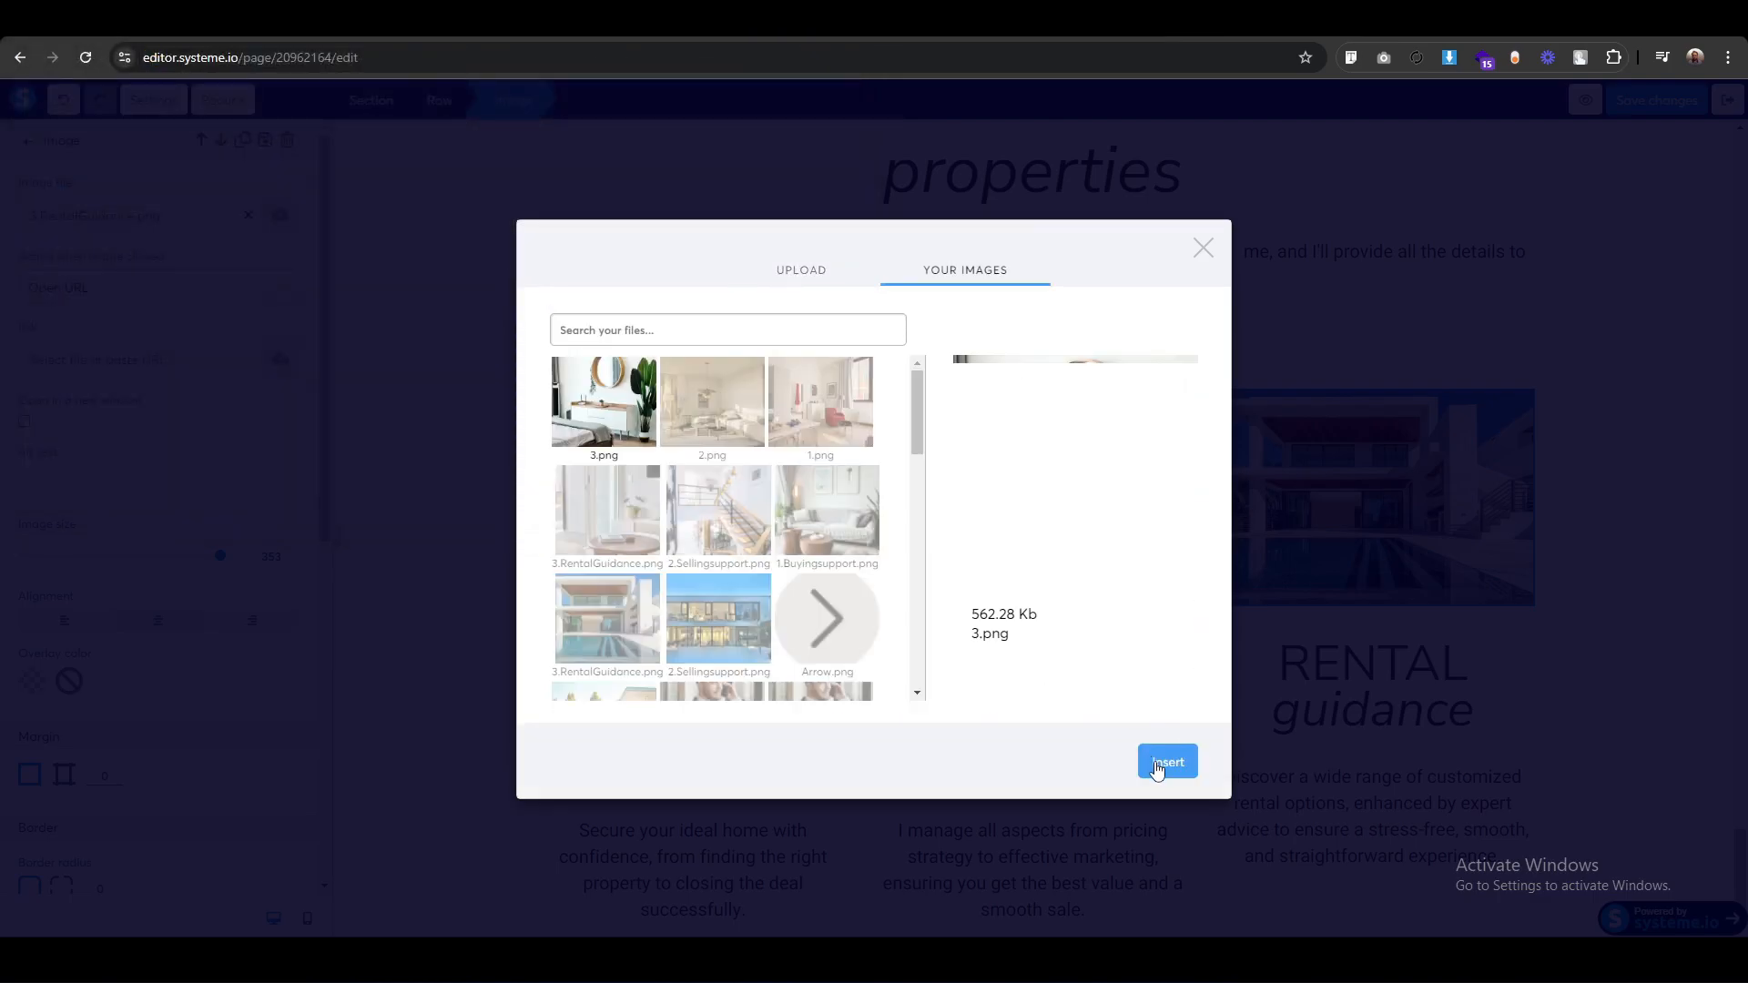
left_click(1158, 768)
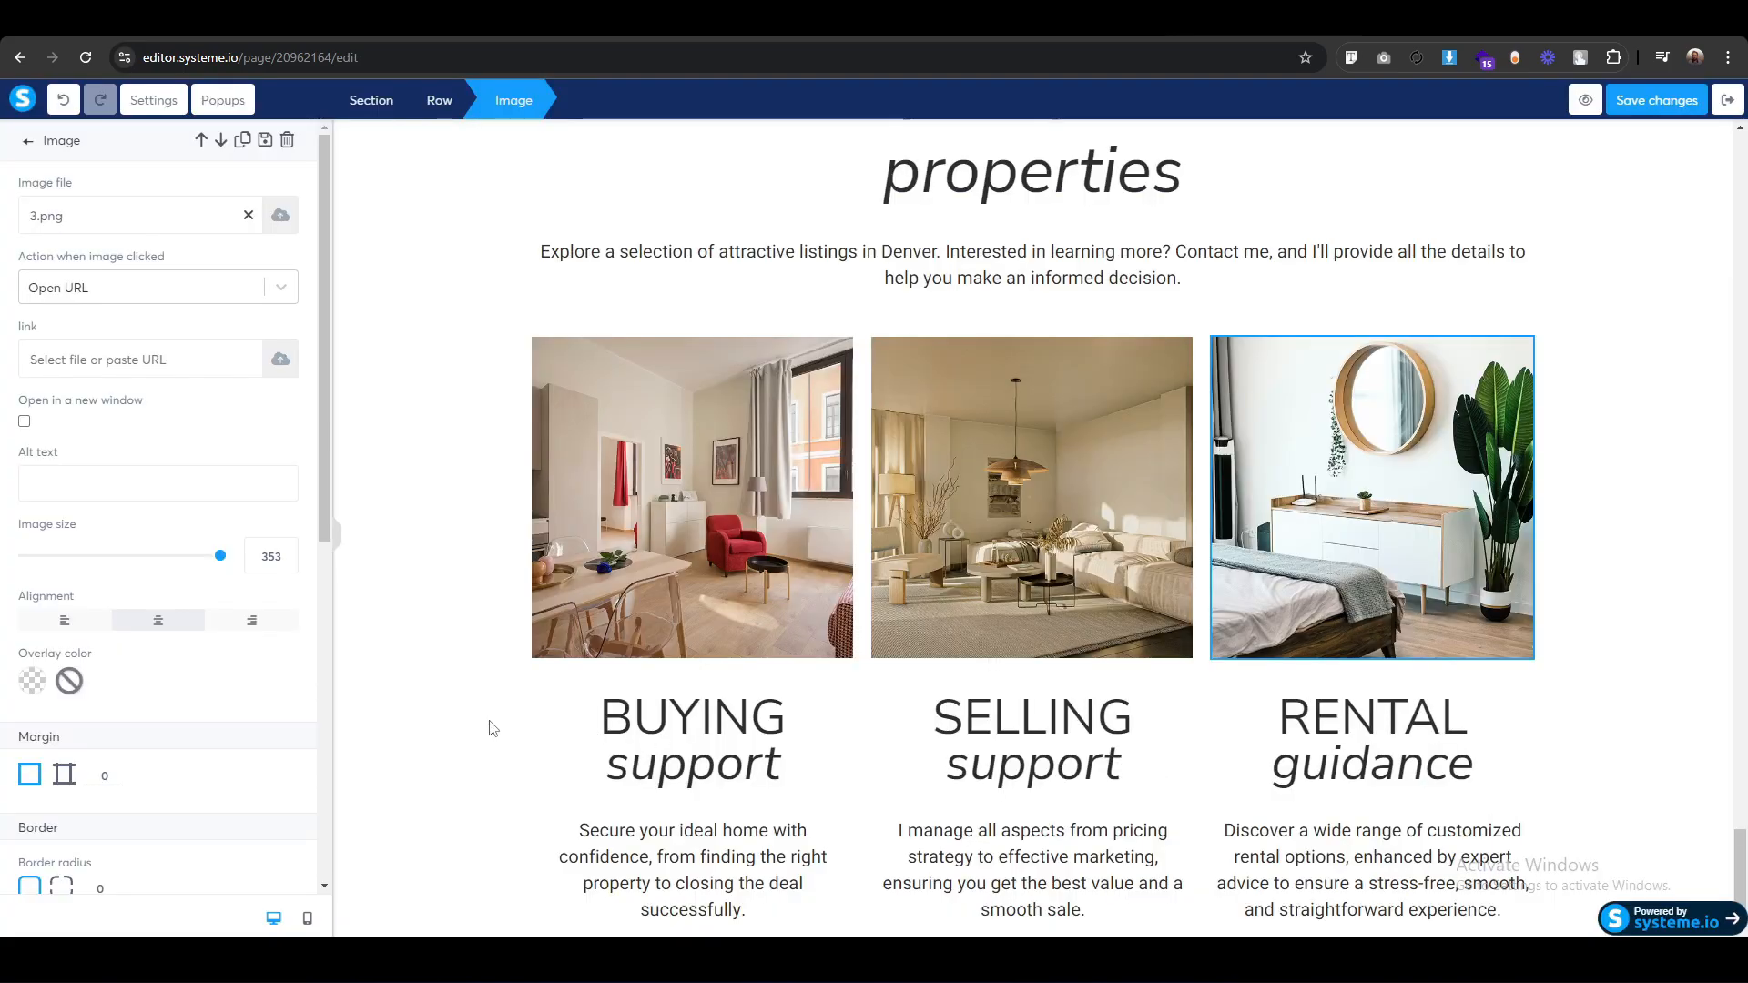
left_click(449, 720)
Copy the first property's title from the reference page and replace the BUYING support headline with "FINE CONTEMPORARY LIVING".
scroll(450, 720, "down", 1)
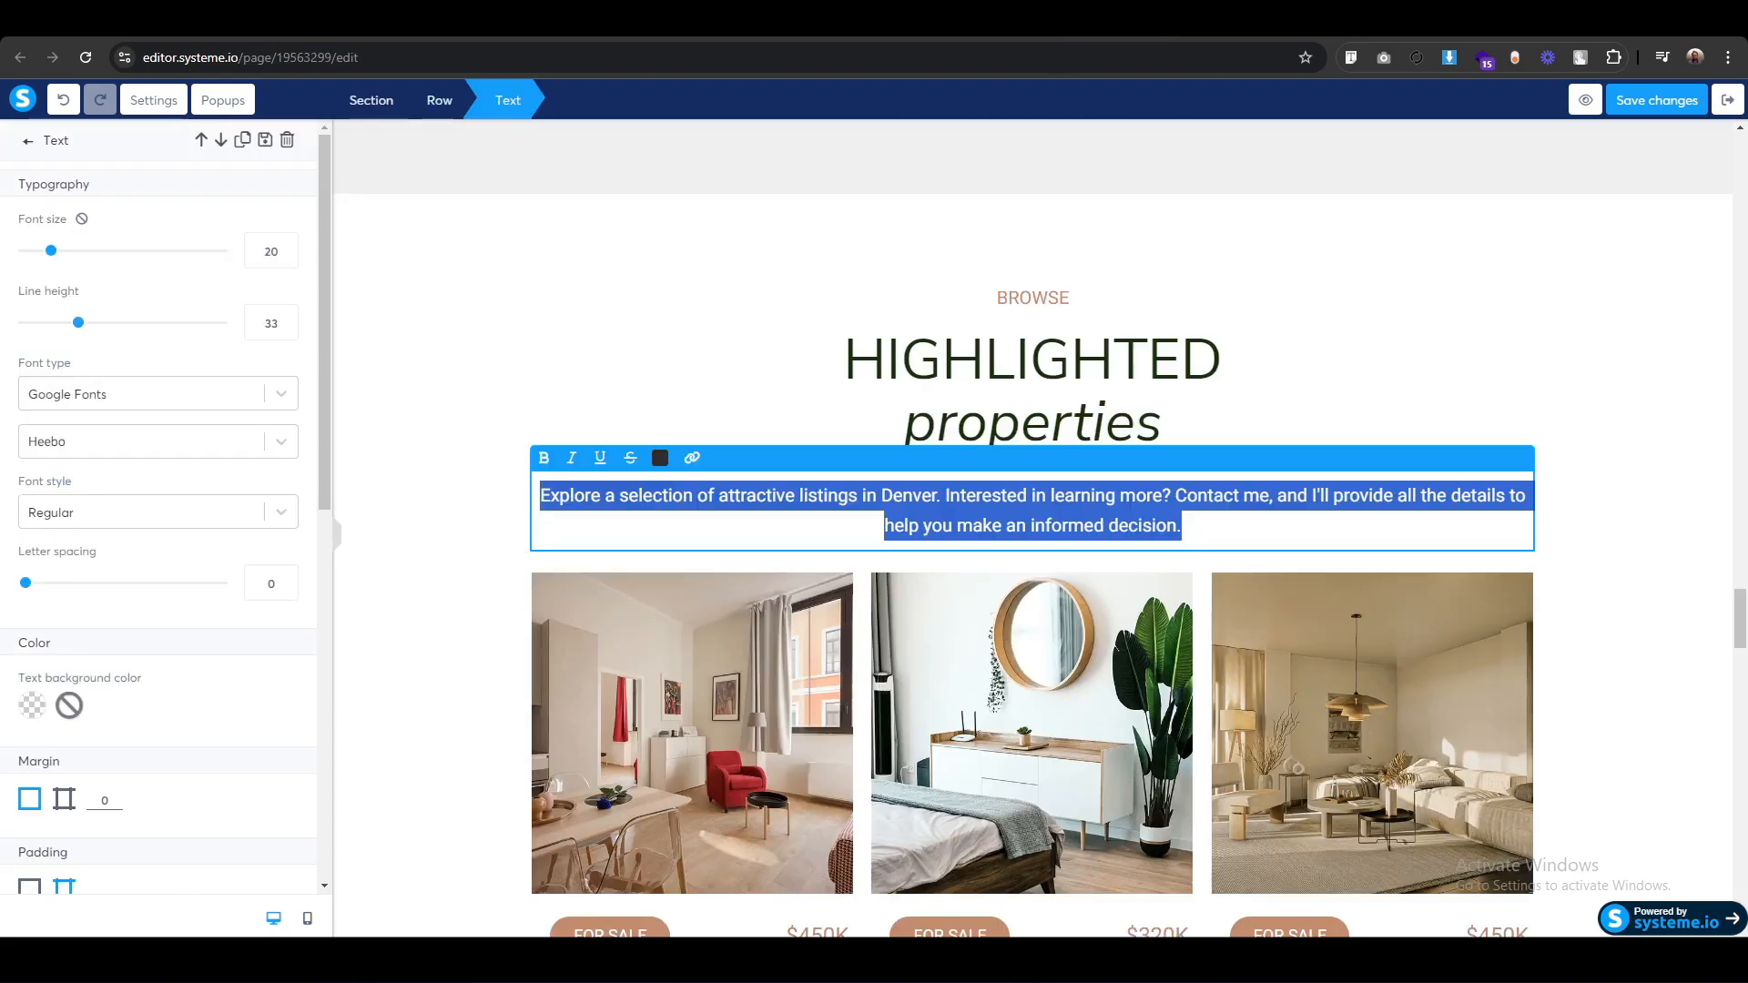
left_click(482, 675)
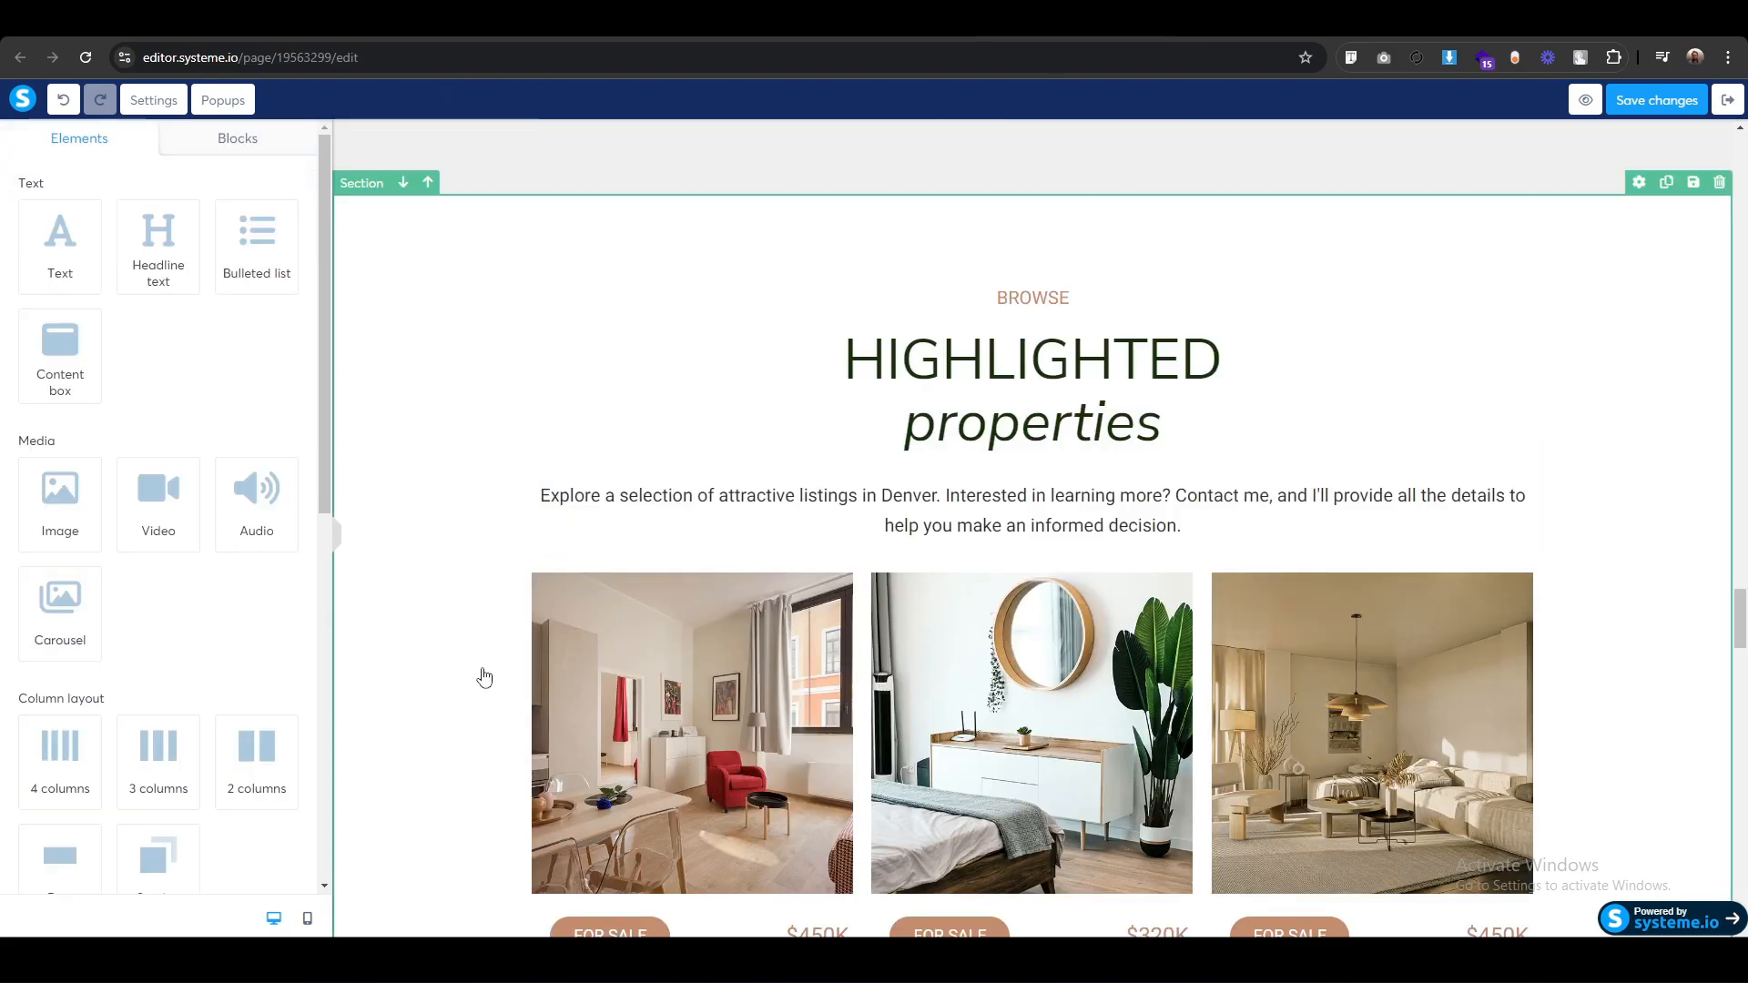
scroll(479, 675, "down", 8)
left_click(627, 387)
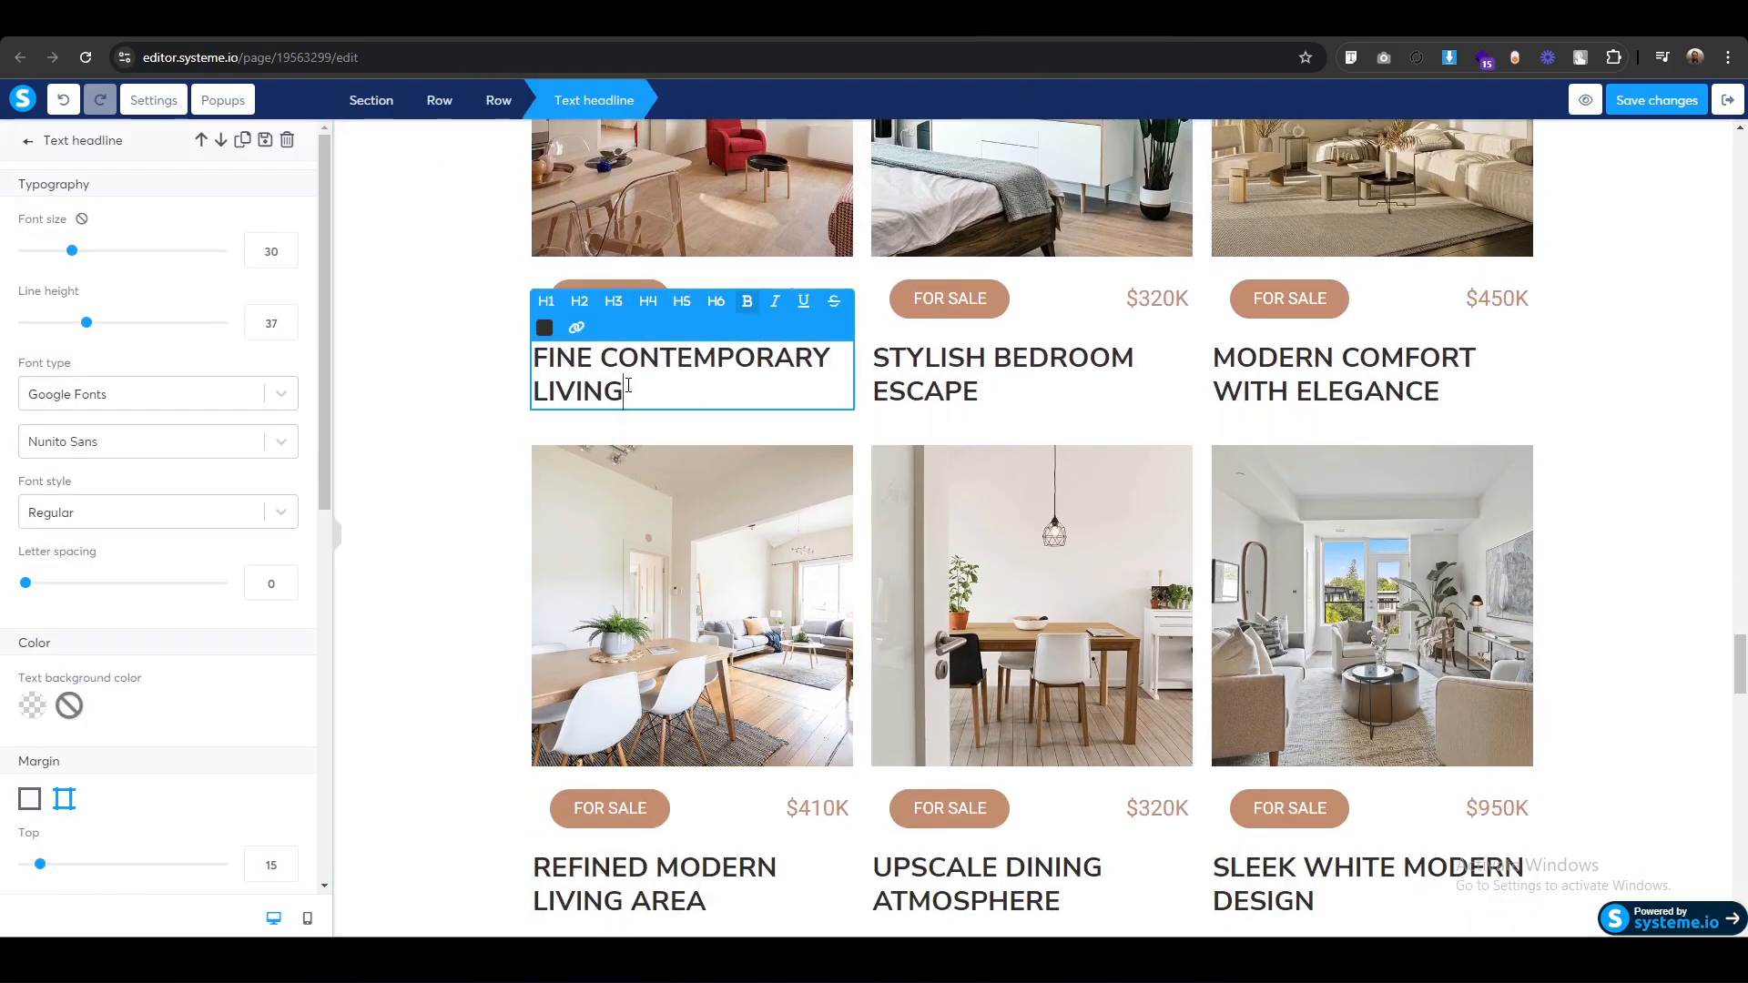
triple_click(628, 385)
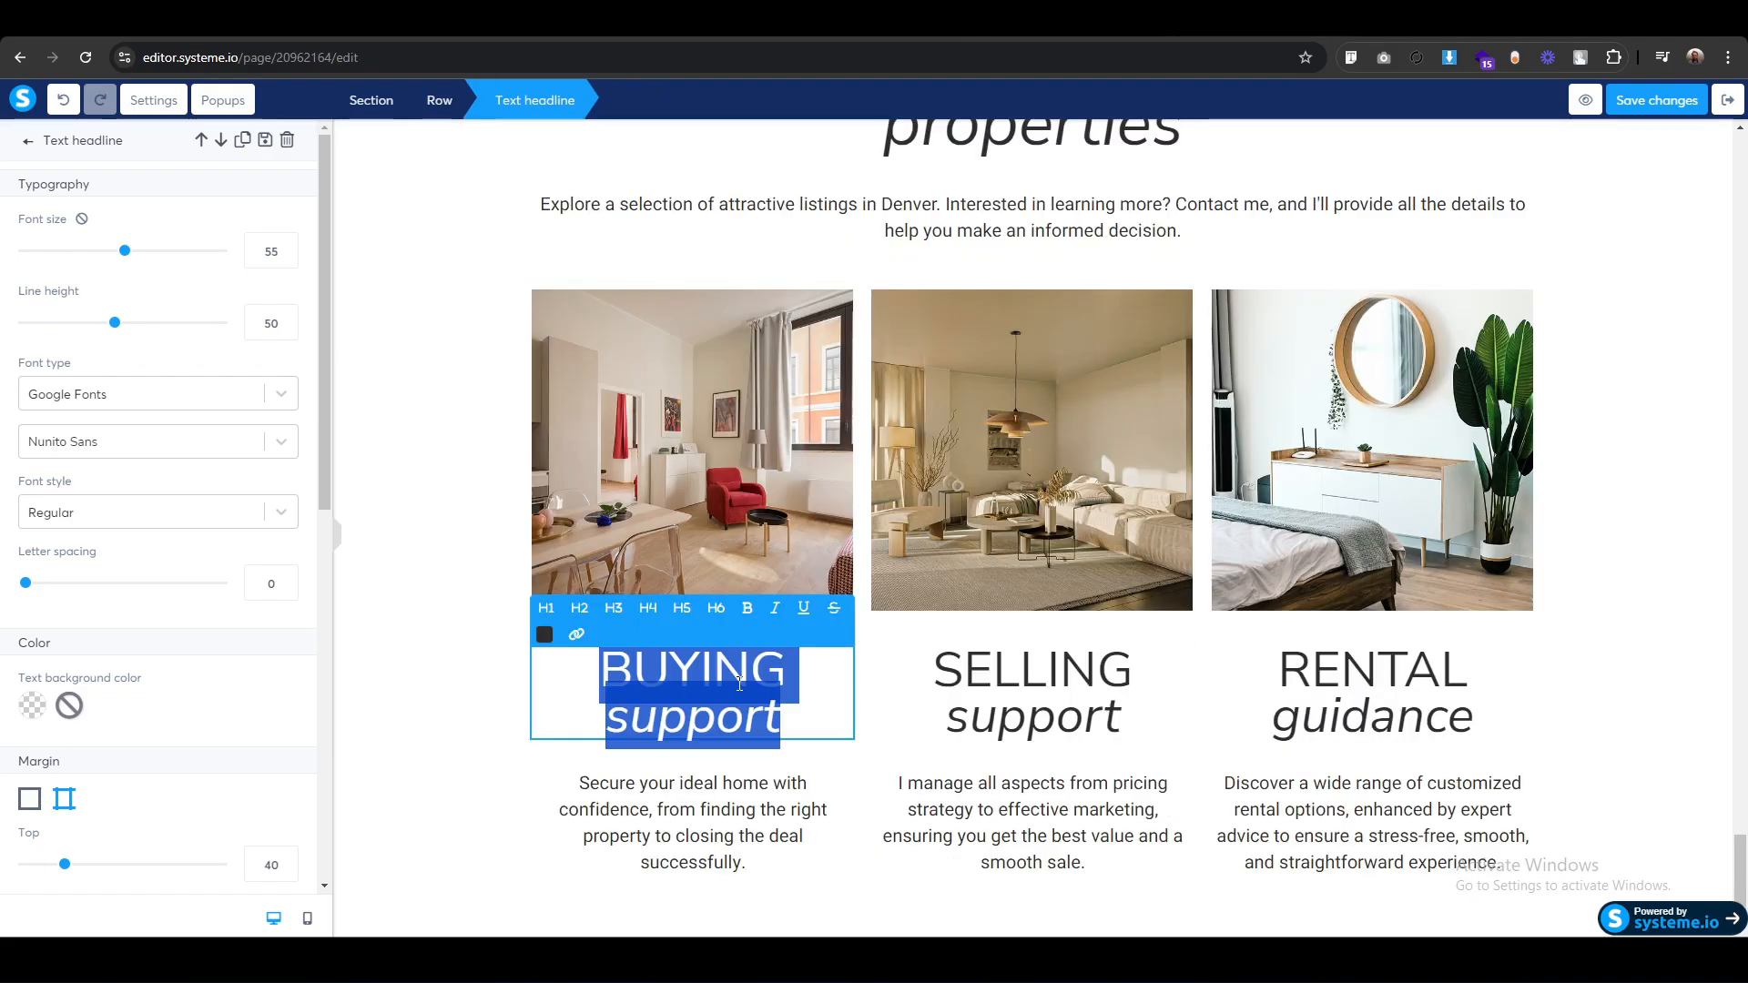
type("FINE CONTEMPORARY LIVING")
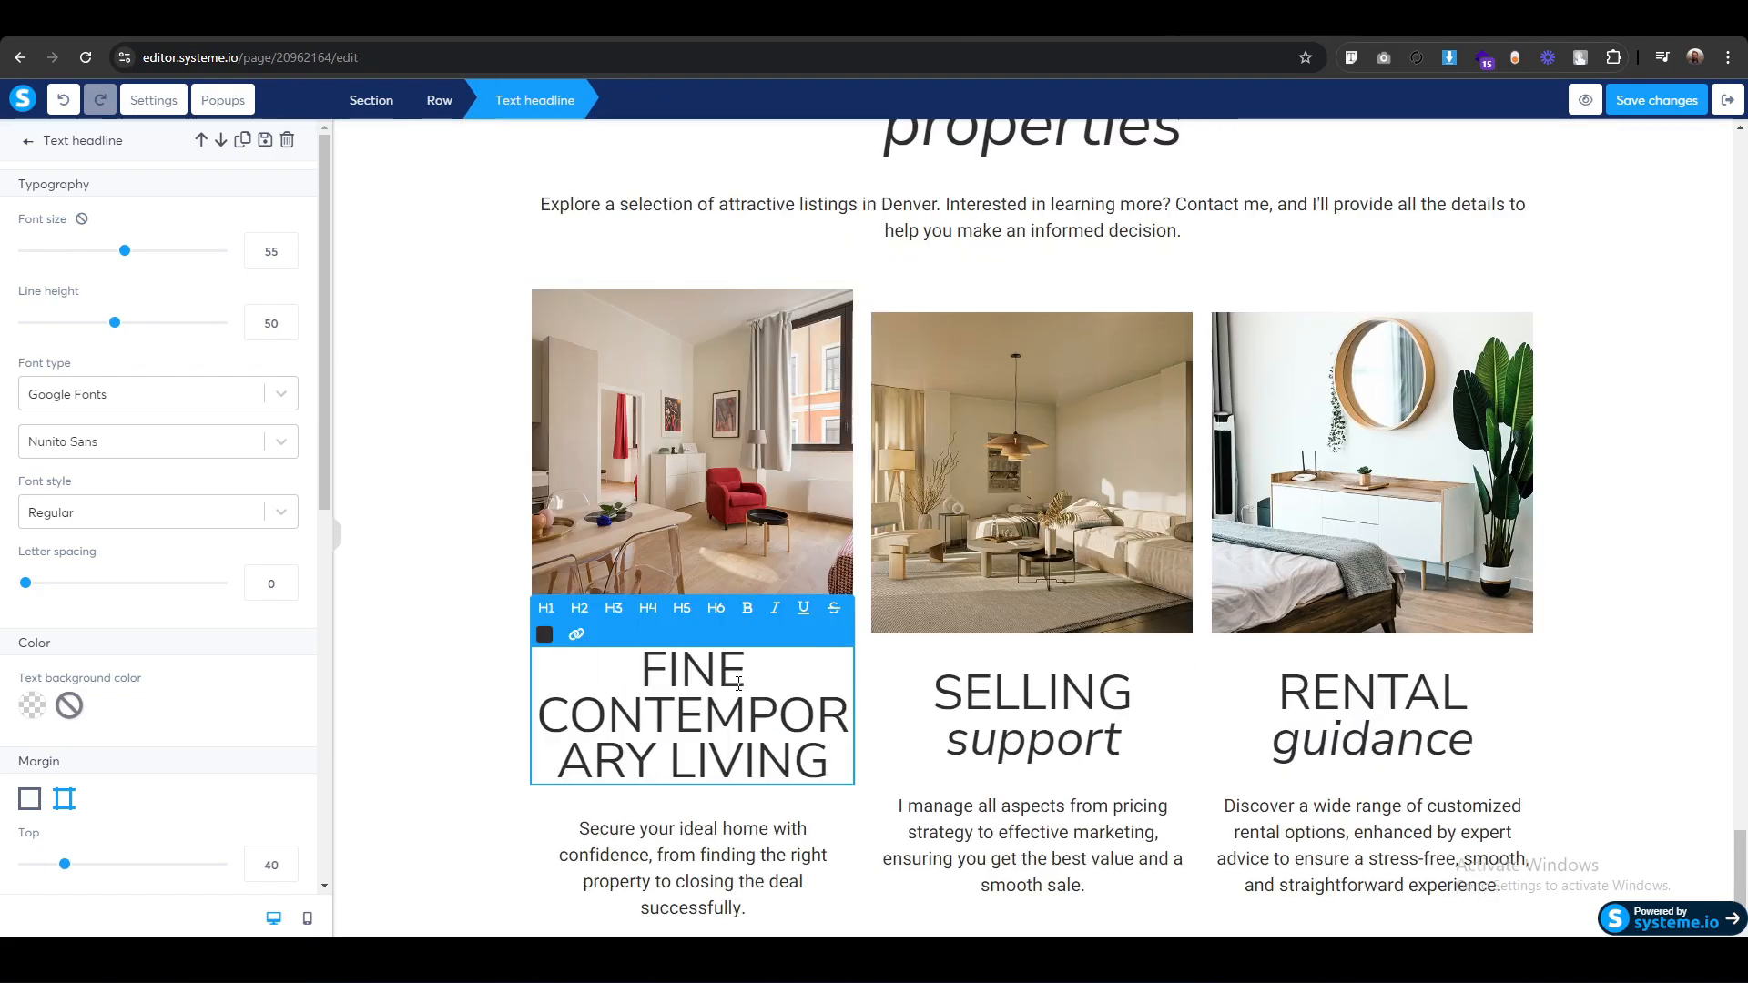
Set the FINE CONTEMPORARY LIVING headline's font size to 37 and align it left.
triple_click(687, 684)
left_click(264, 256)
type("37")
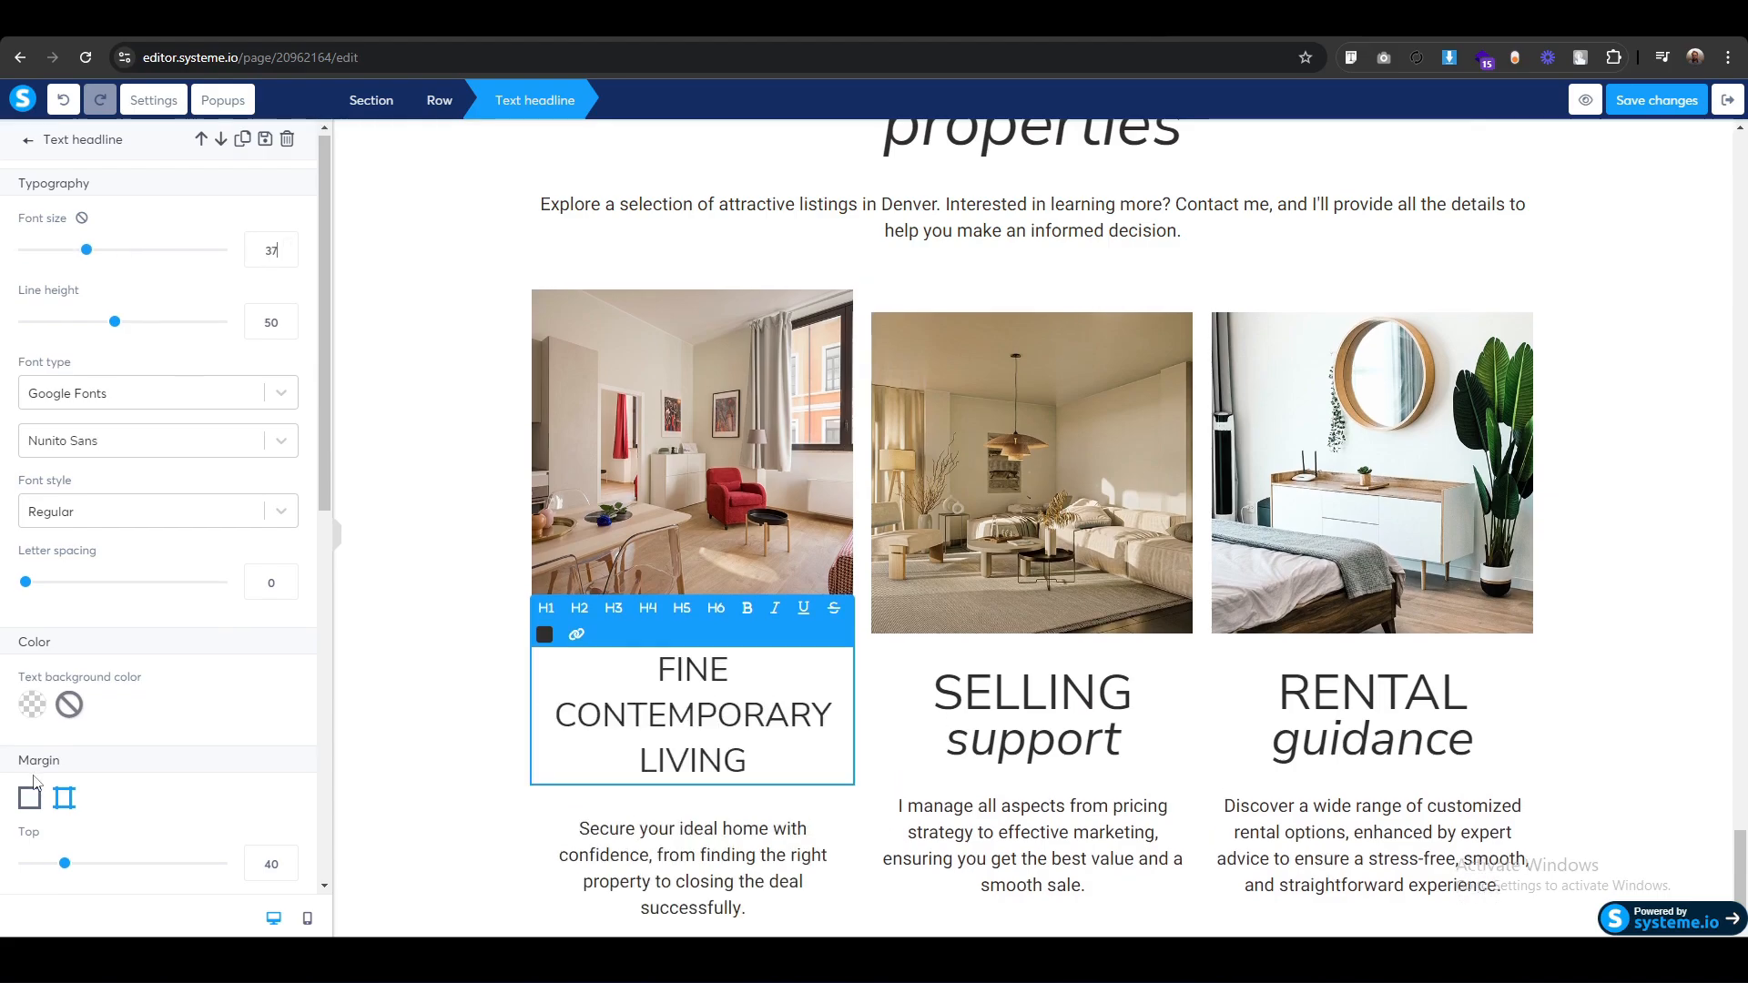
scroll(54, 687, "down", 7)
left_click(54, 680)
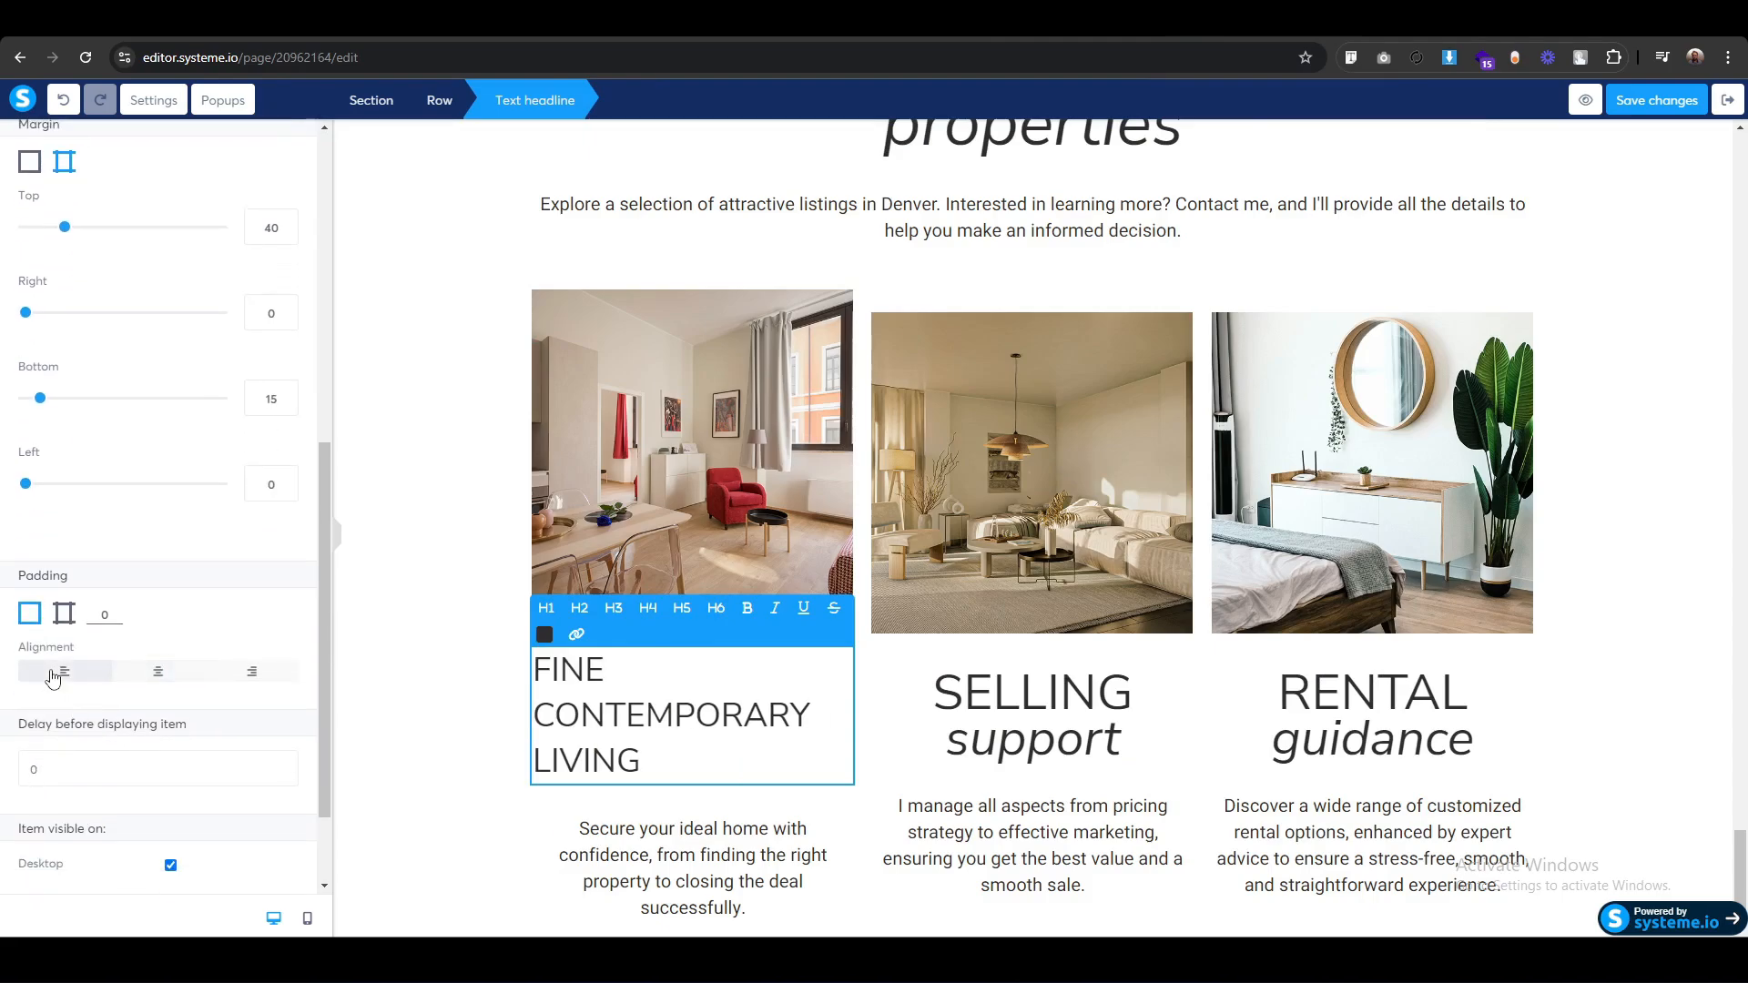
Change the font style of the FINE CONTEMPORARY LIVING headline to Semi-bold 600.
scroll(143, 648, "up", 1)
scroll(143, 649, "up", 6)
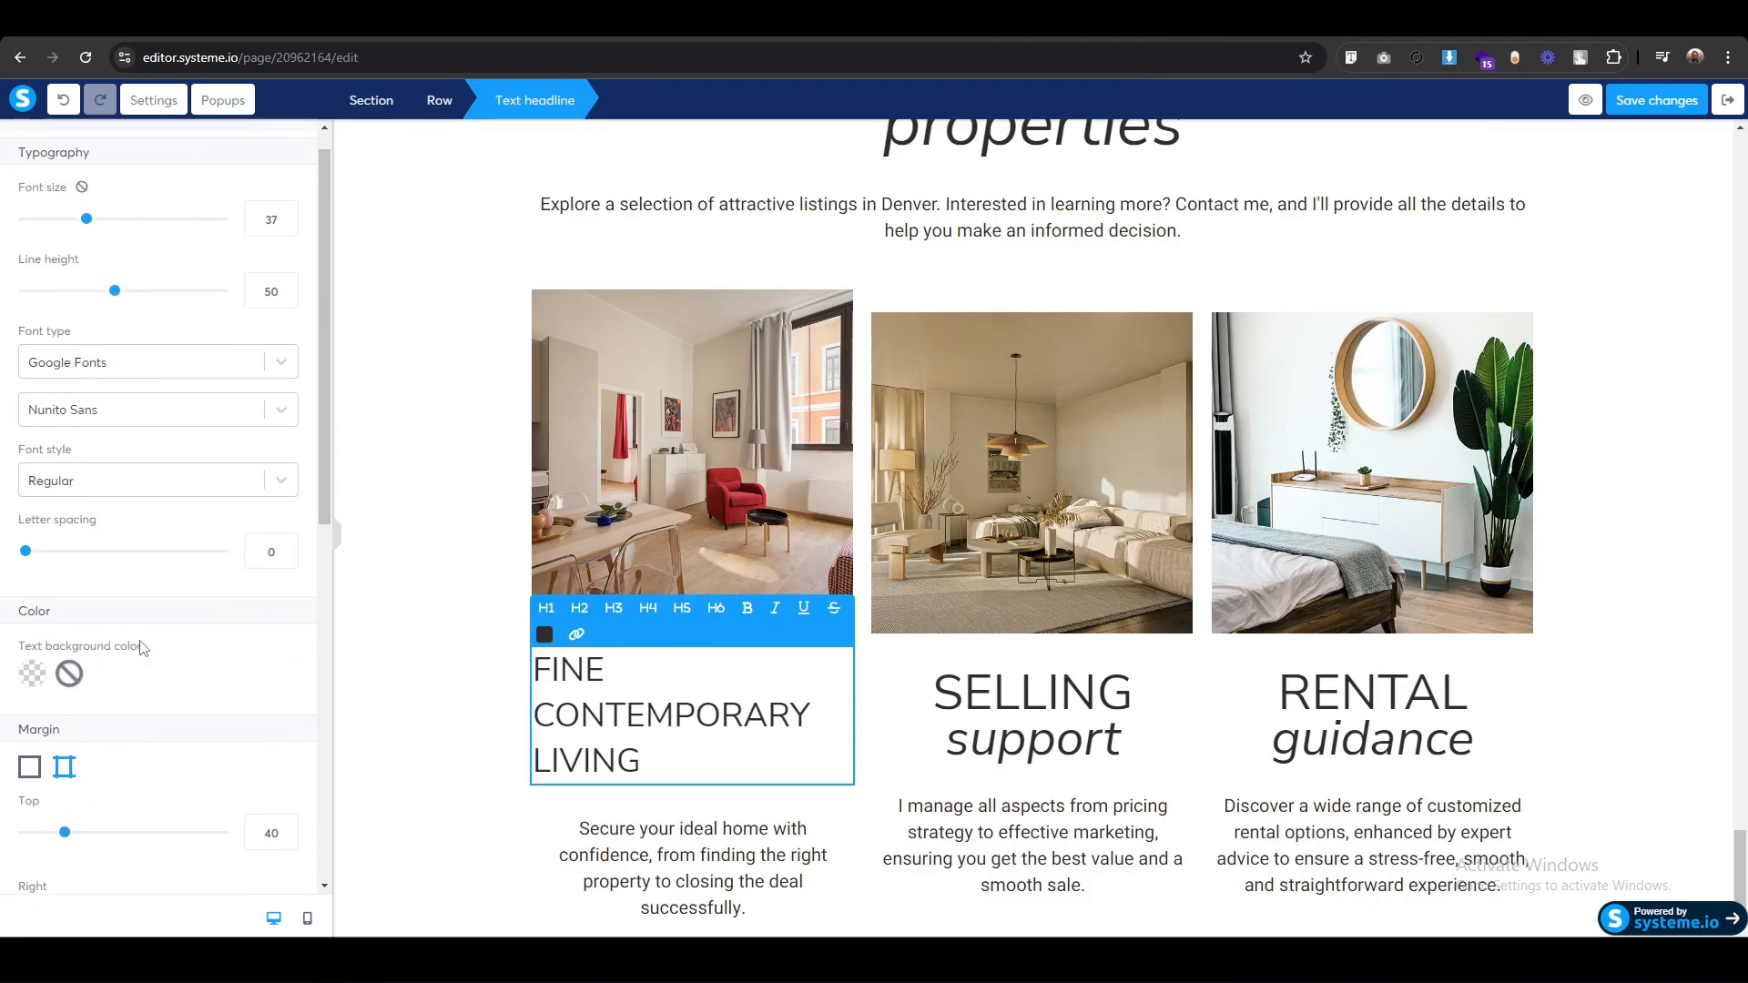
left_click(127, 517)
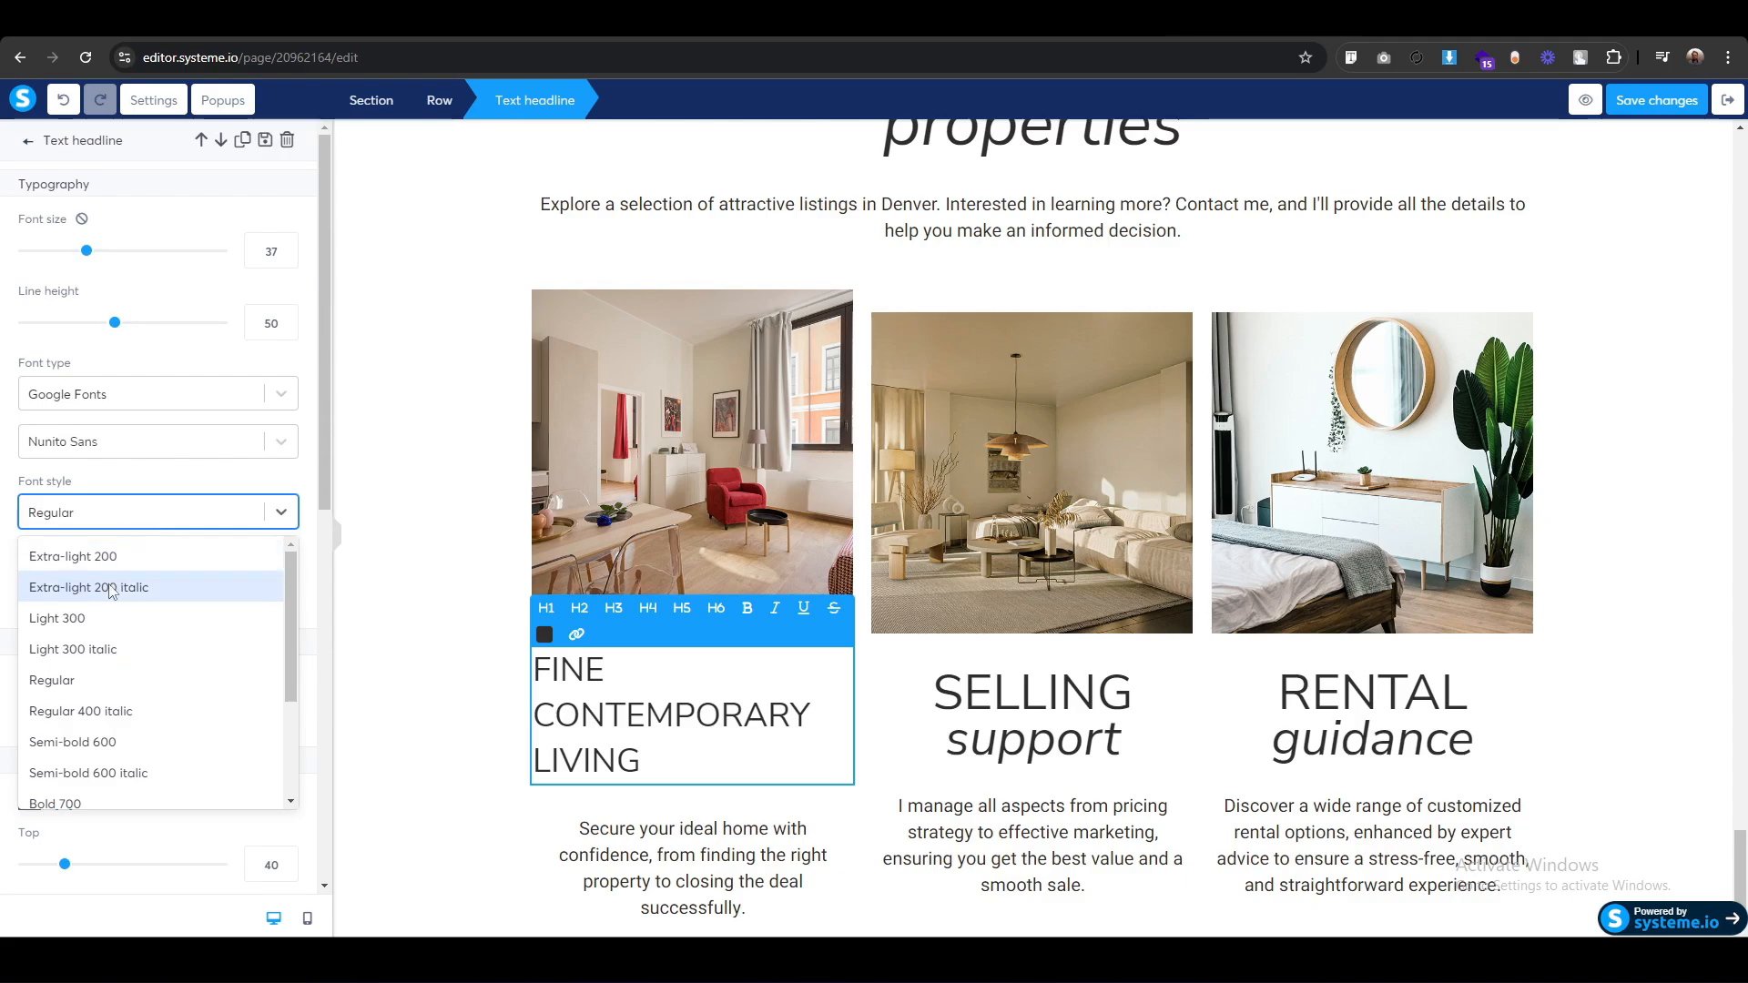
left_click(103, 751)
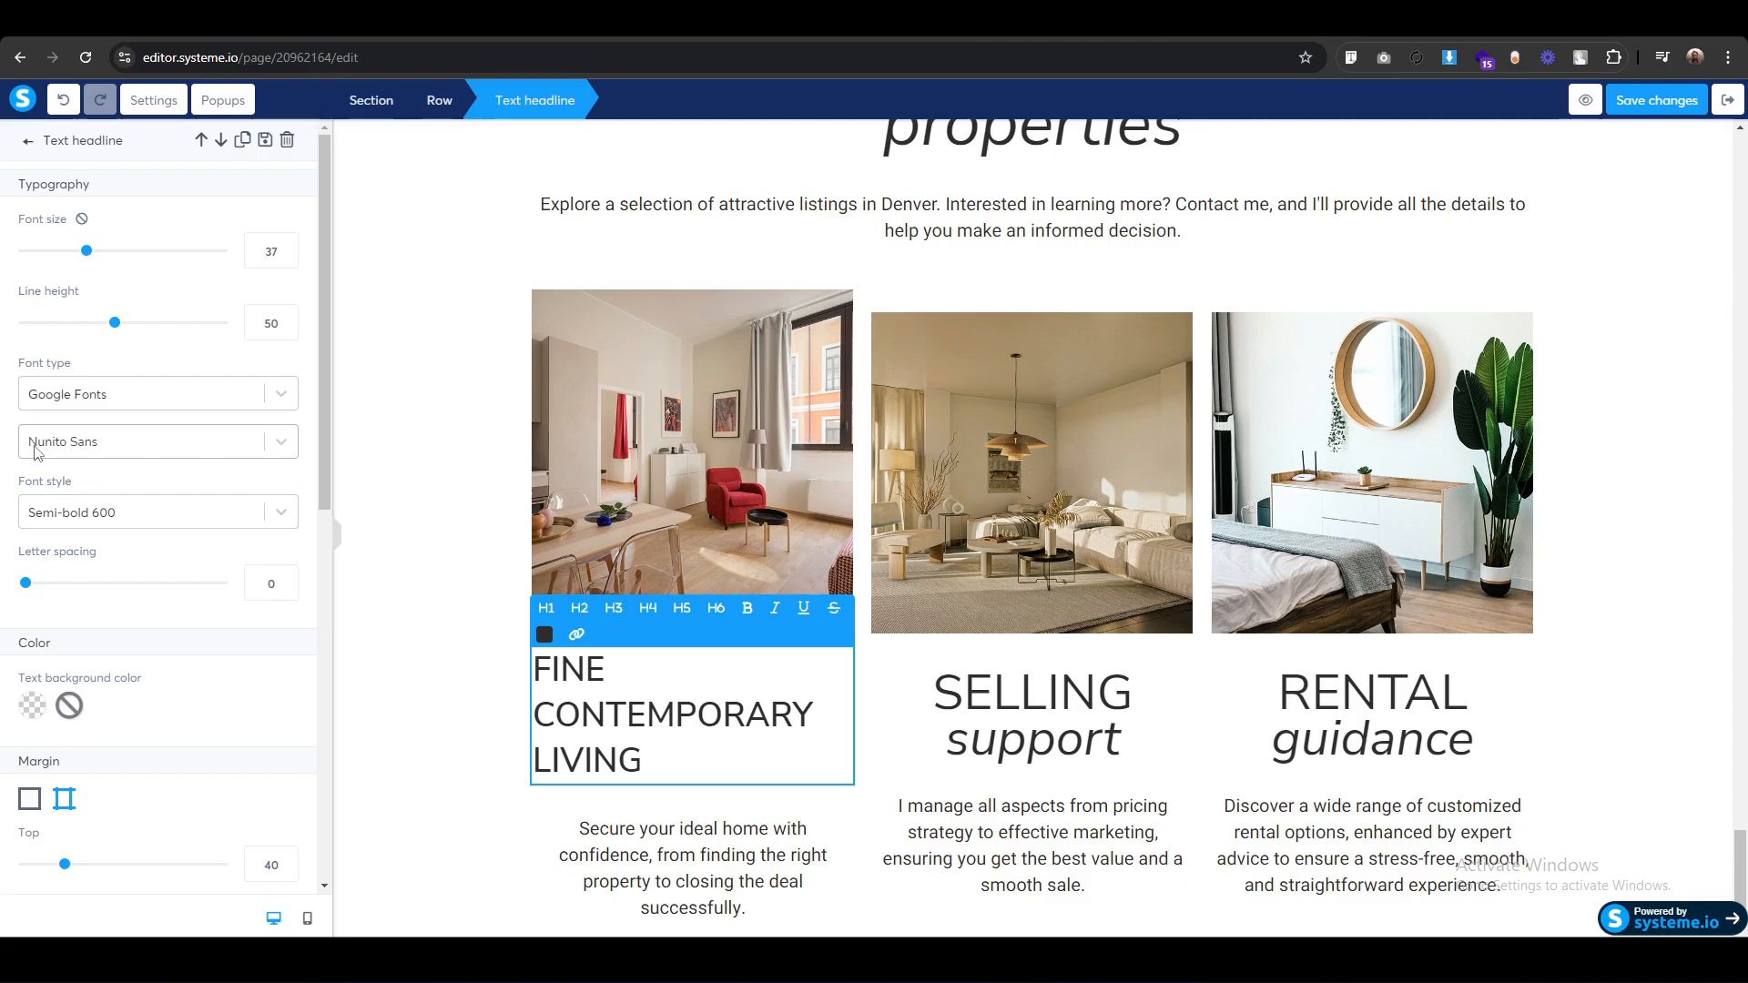
Reduce the FINE CONTEMPORARY LIVING headline's font size to 30, as on the reference page.
key("Down")
key("Down")
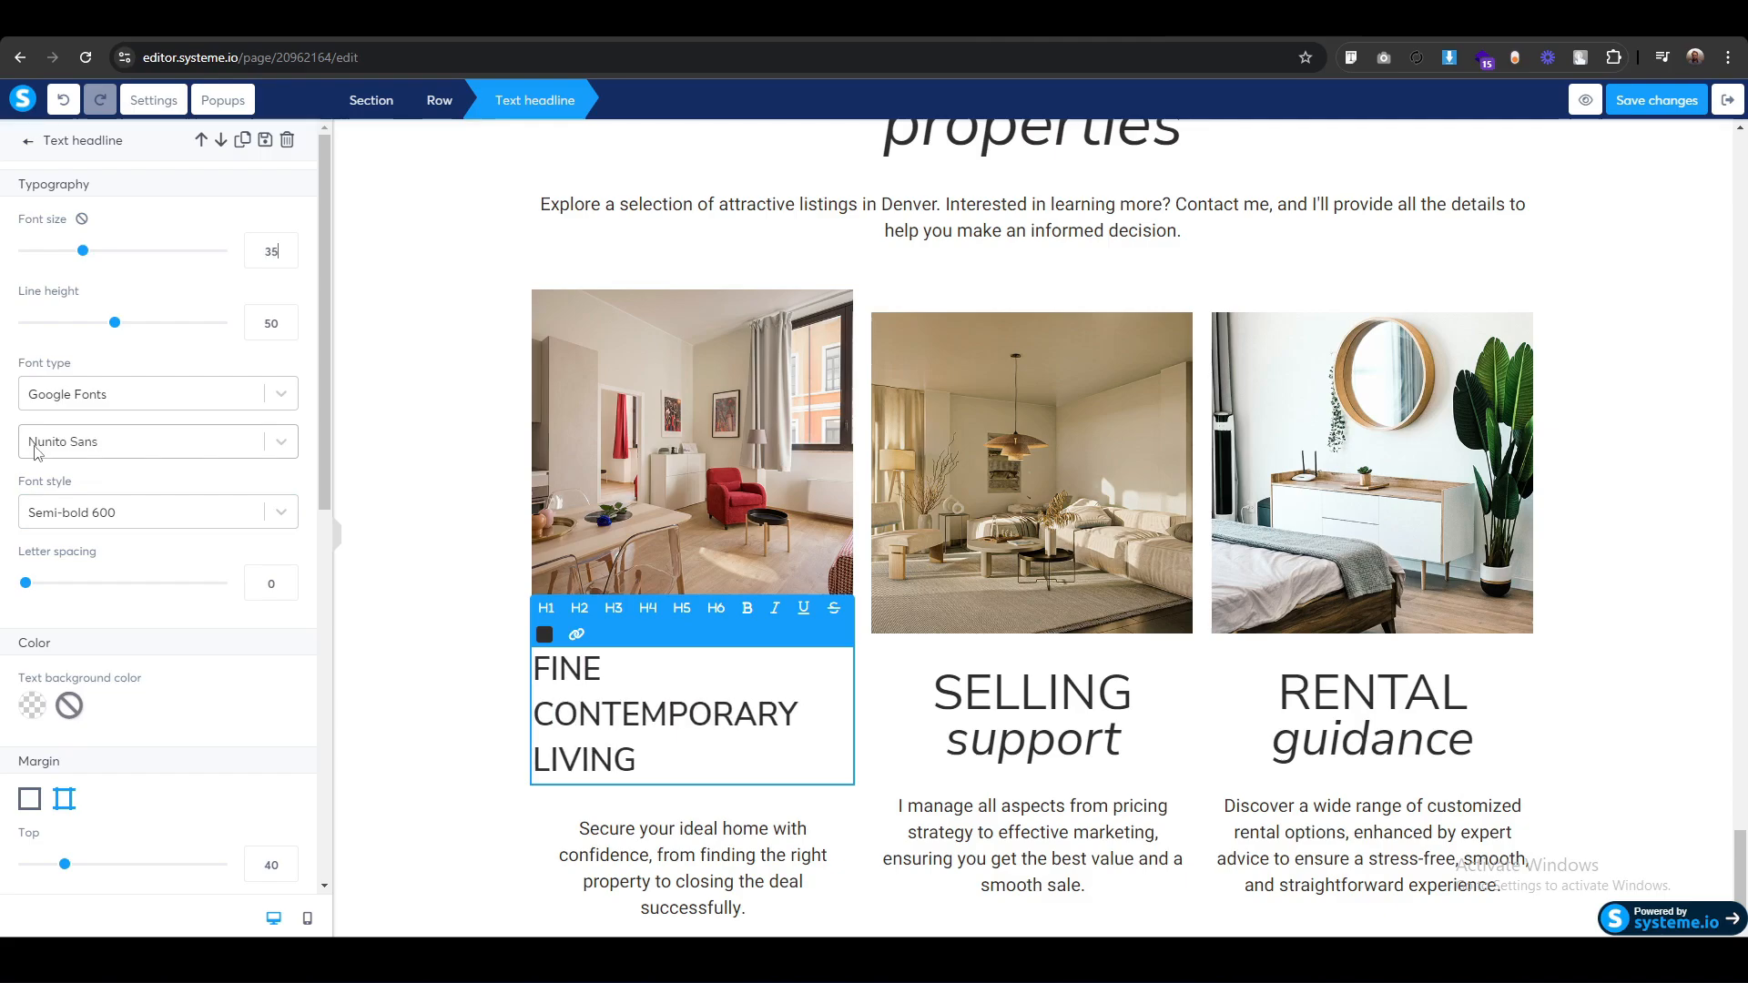
key("Down")
key("Down")
key("Down")
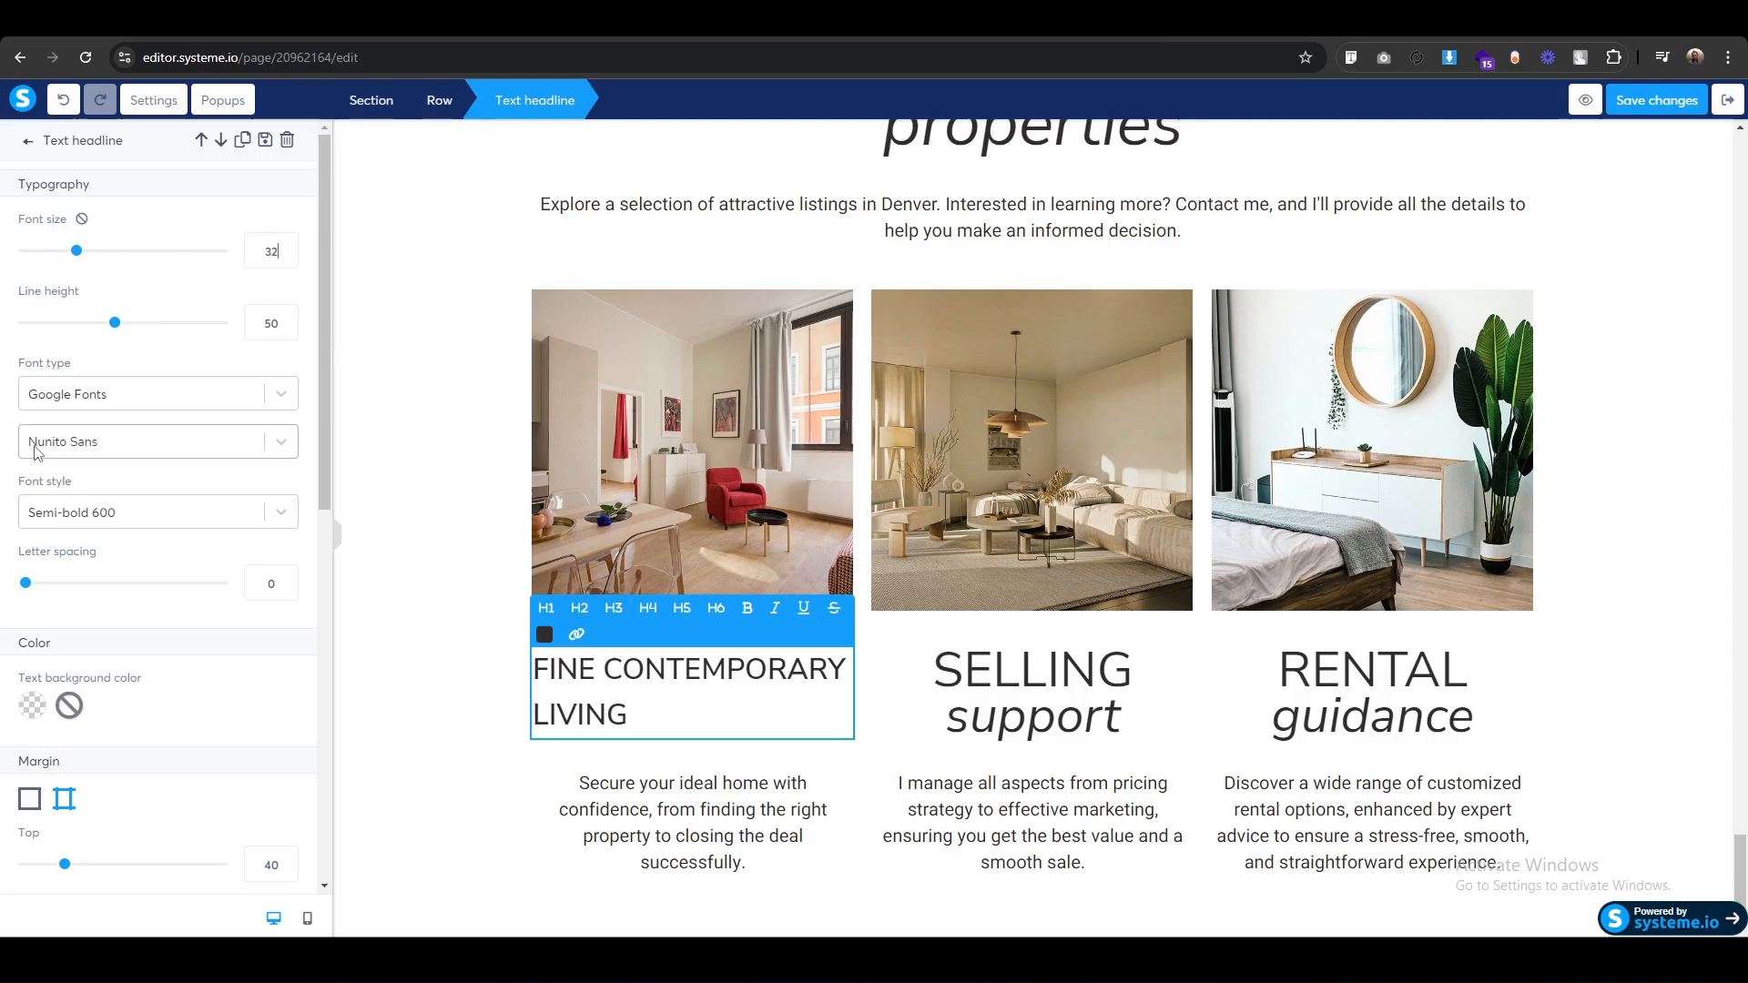
key("Down")
key("Down")
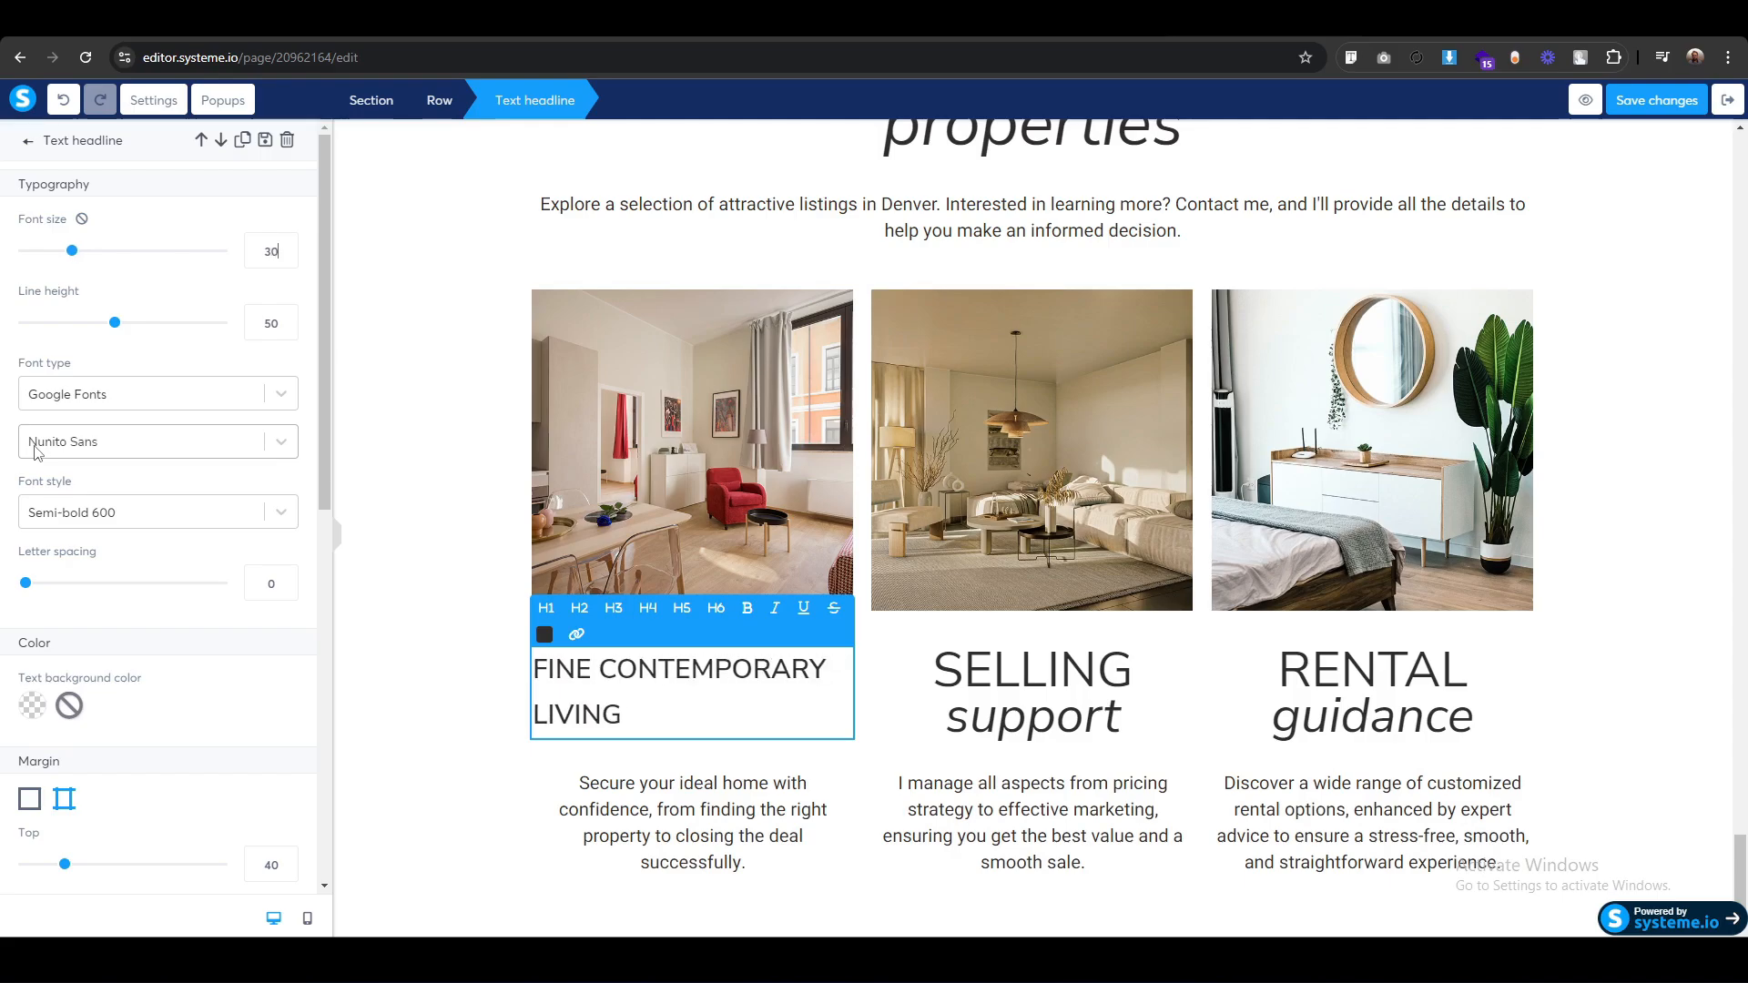
Change the font style of the FINE CONTEMPORARY LIVING headline to Bold 700.
left_click_drag(634, 698, 510, 676)
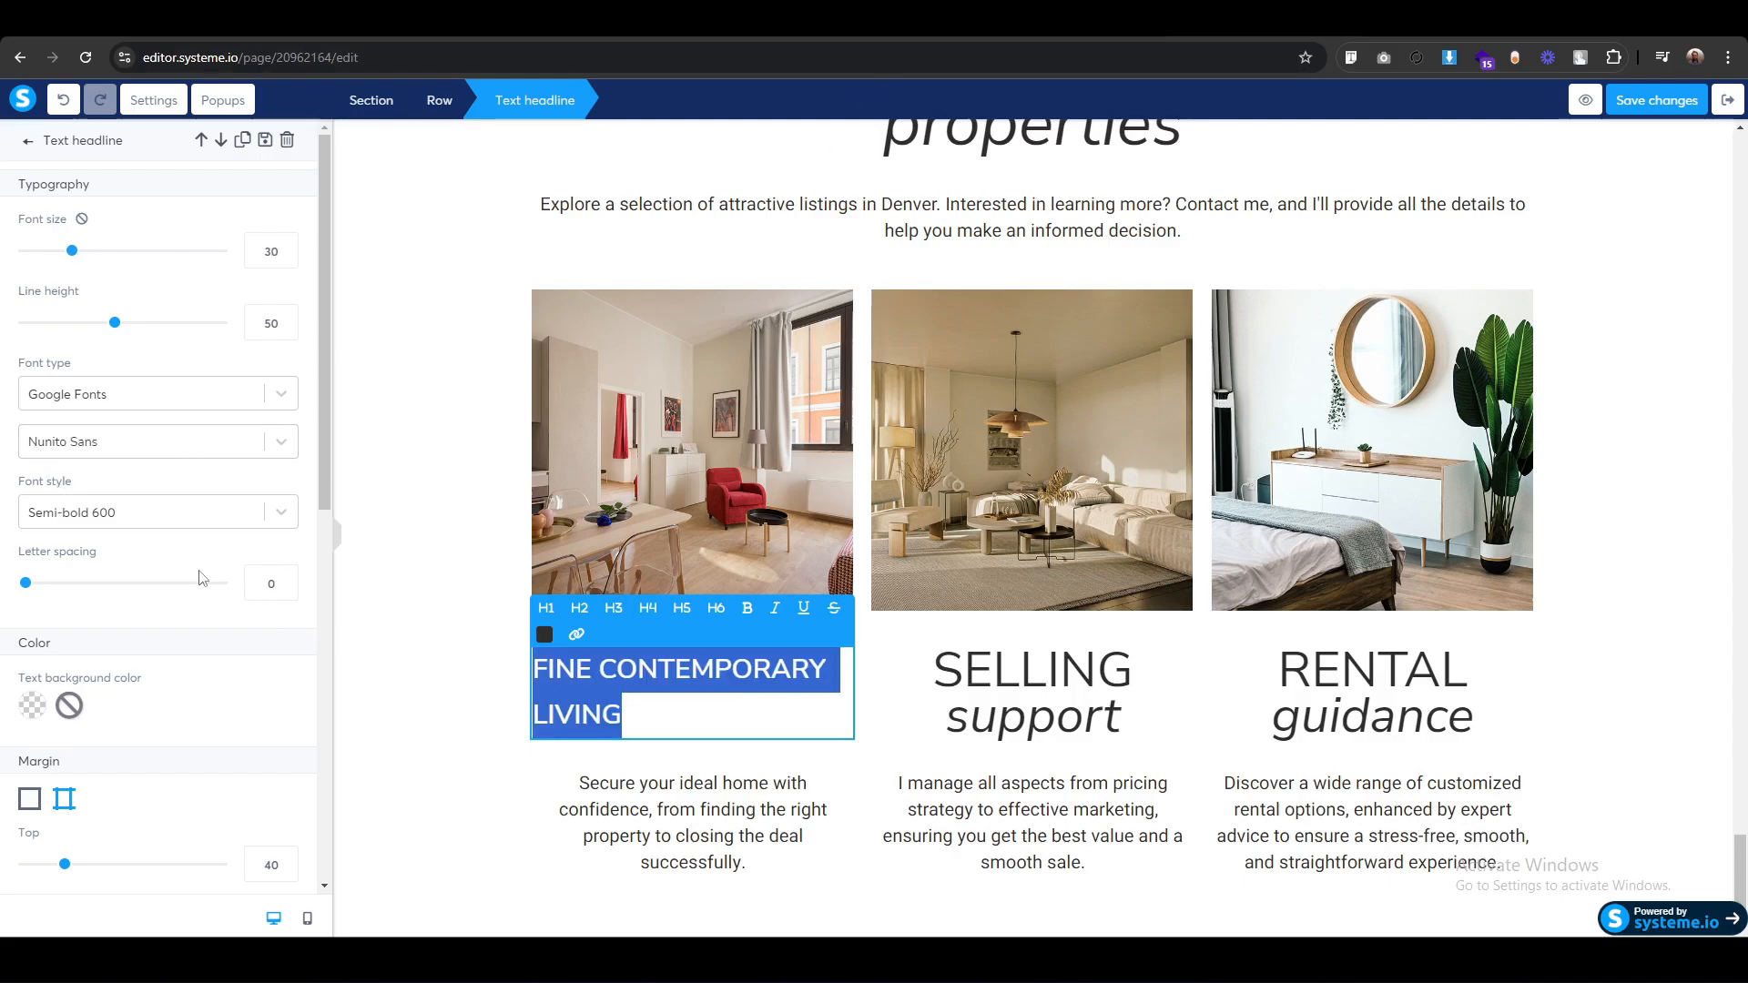
left_click(146, 528)
scroll(135, 731, "down", 2)
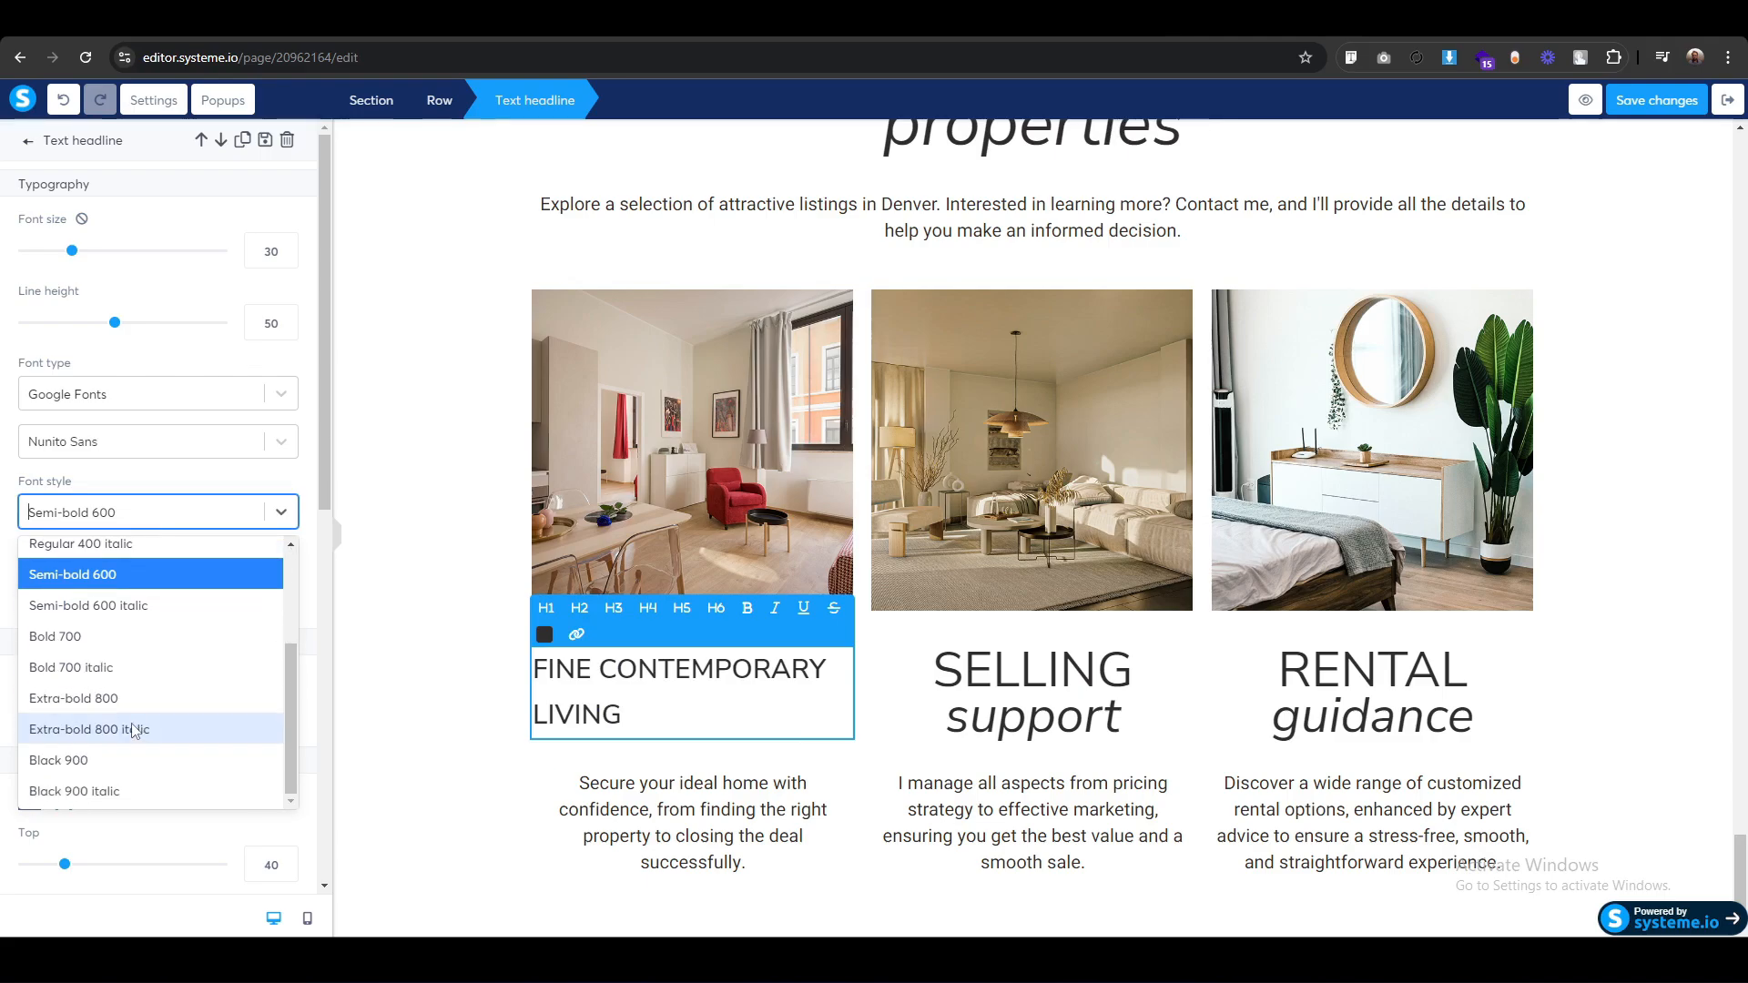
left_click(78, 637)
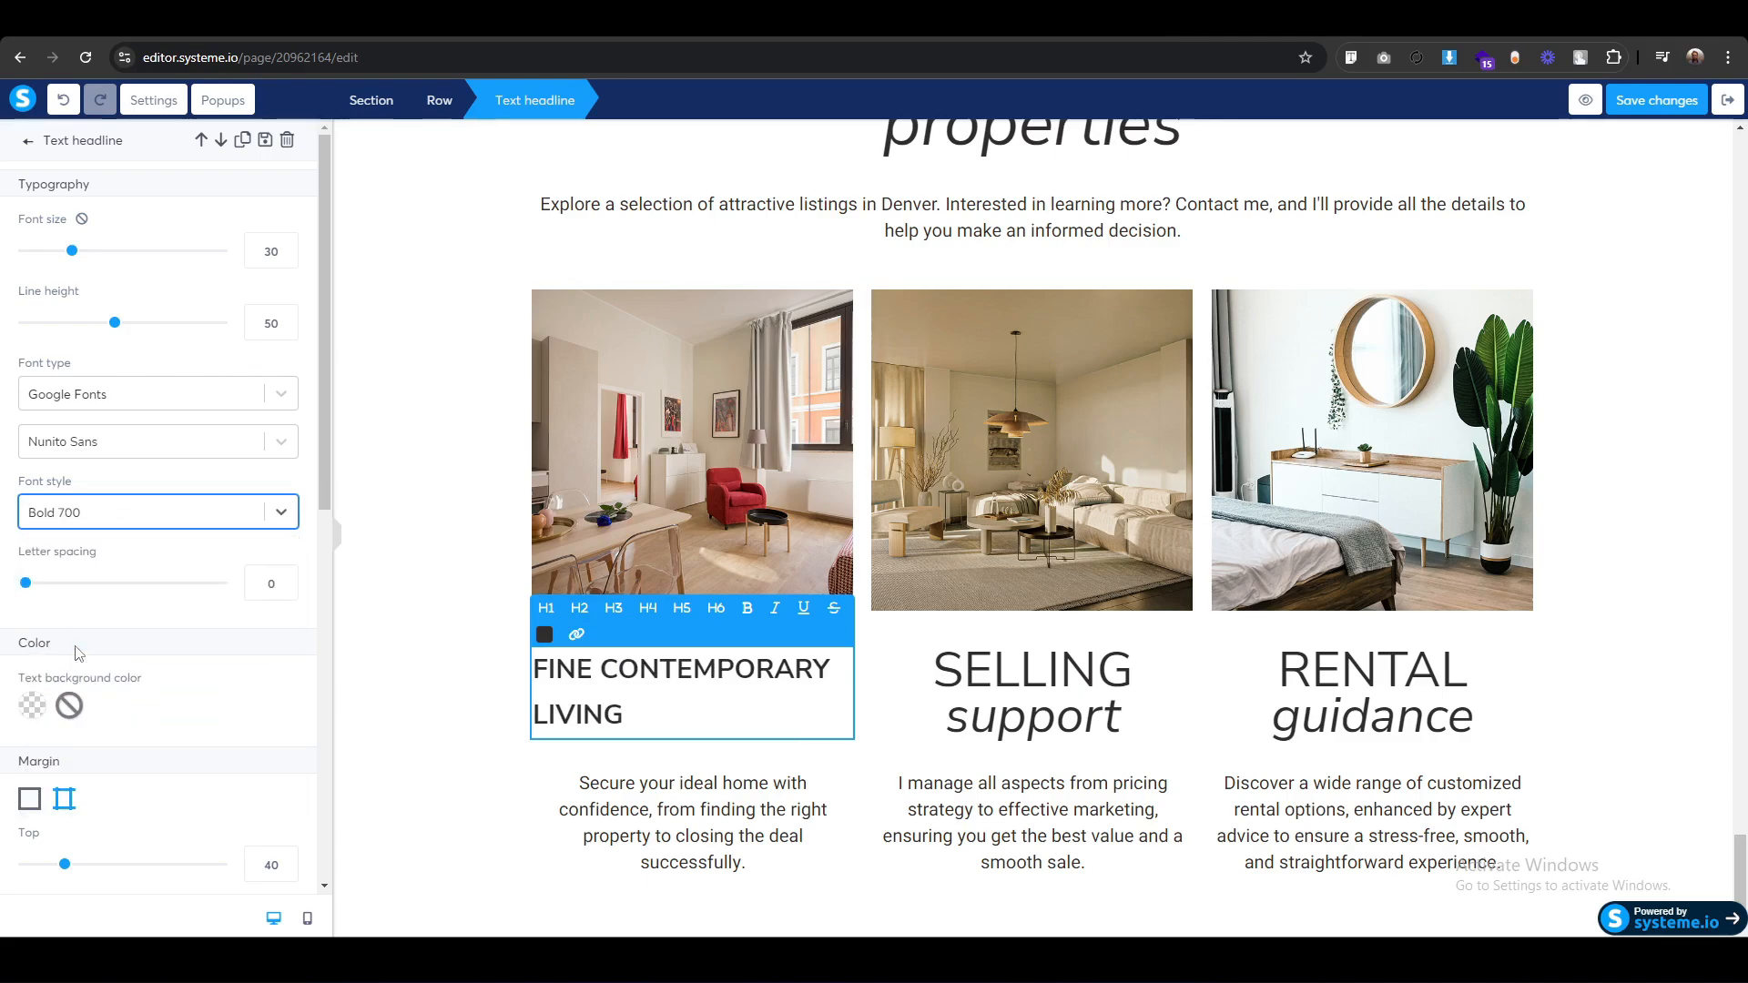
left_click(461, 692)
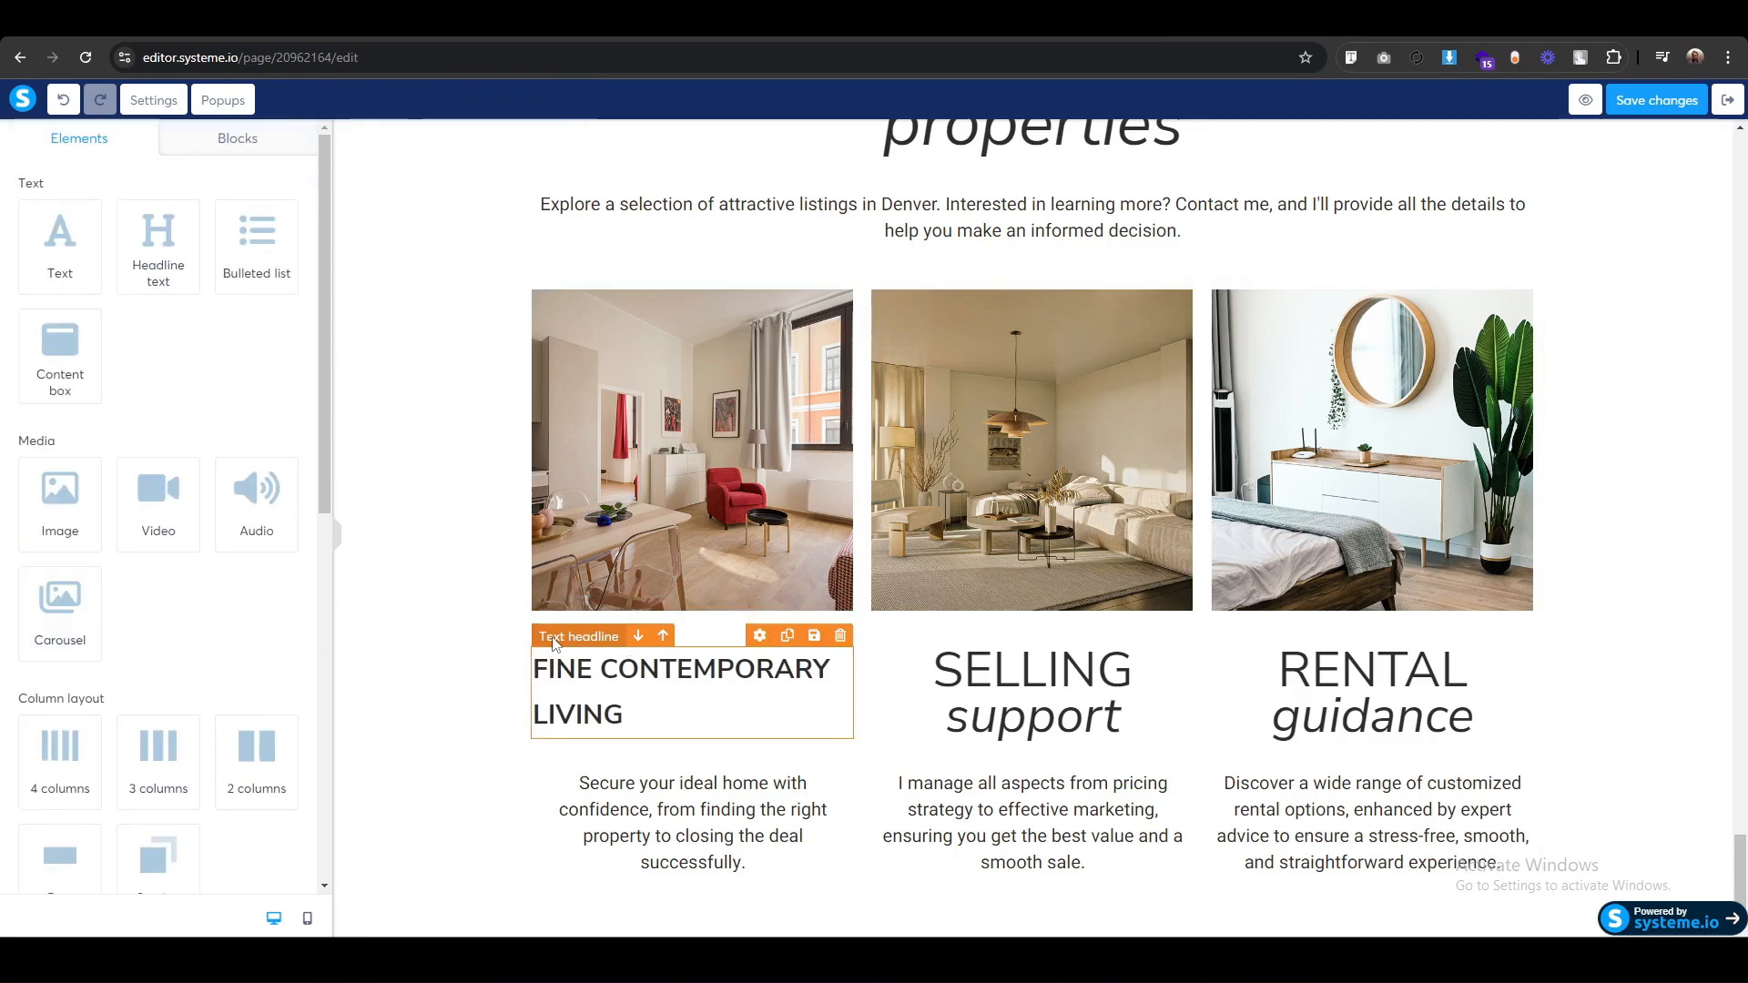
Set the top and bottom margins of the FINE CONTEMPORARY LIVING headline to 0.
left_click(557, 668)
scroll(175, 721, "down", 3)
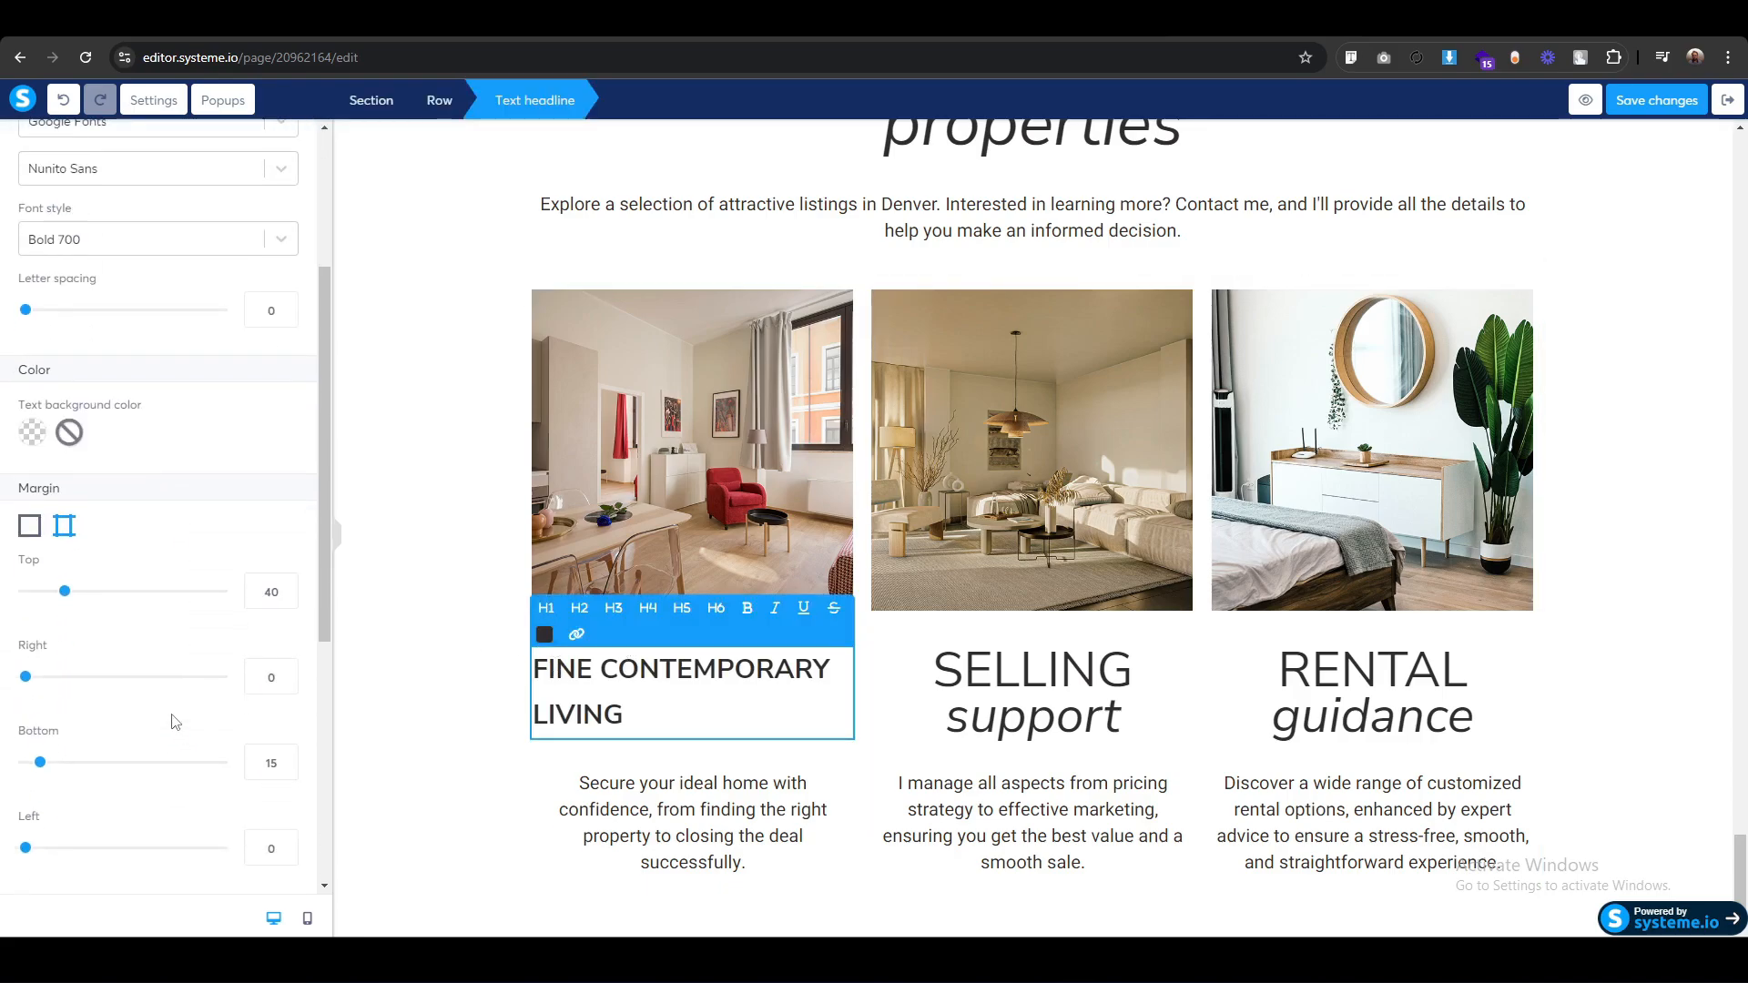
double_click(267, 592)
type("0")
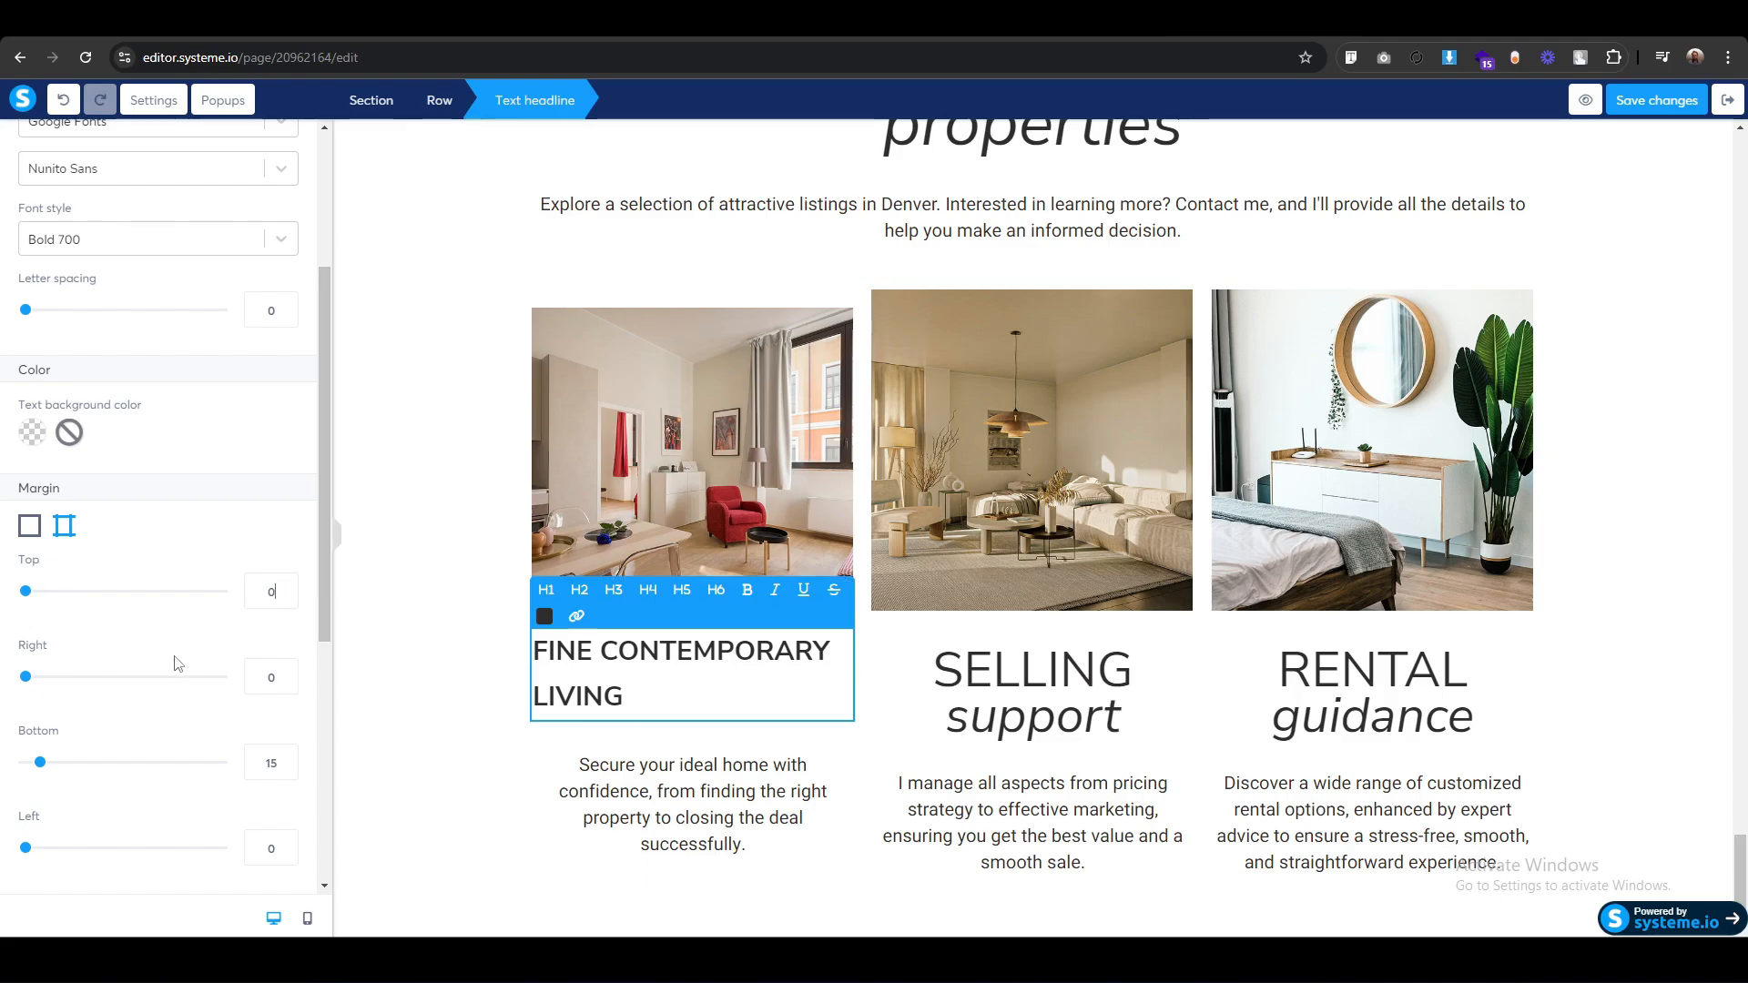
scroll(193, 697, "down", 3)
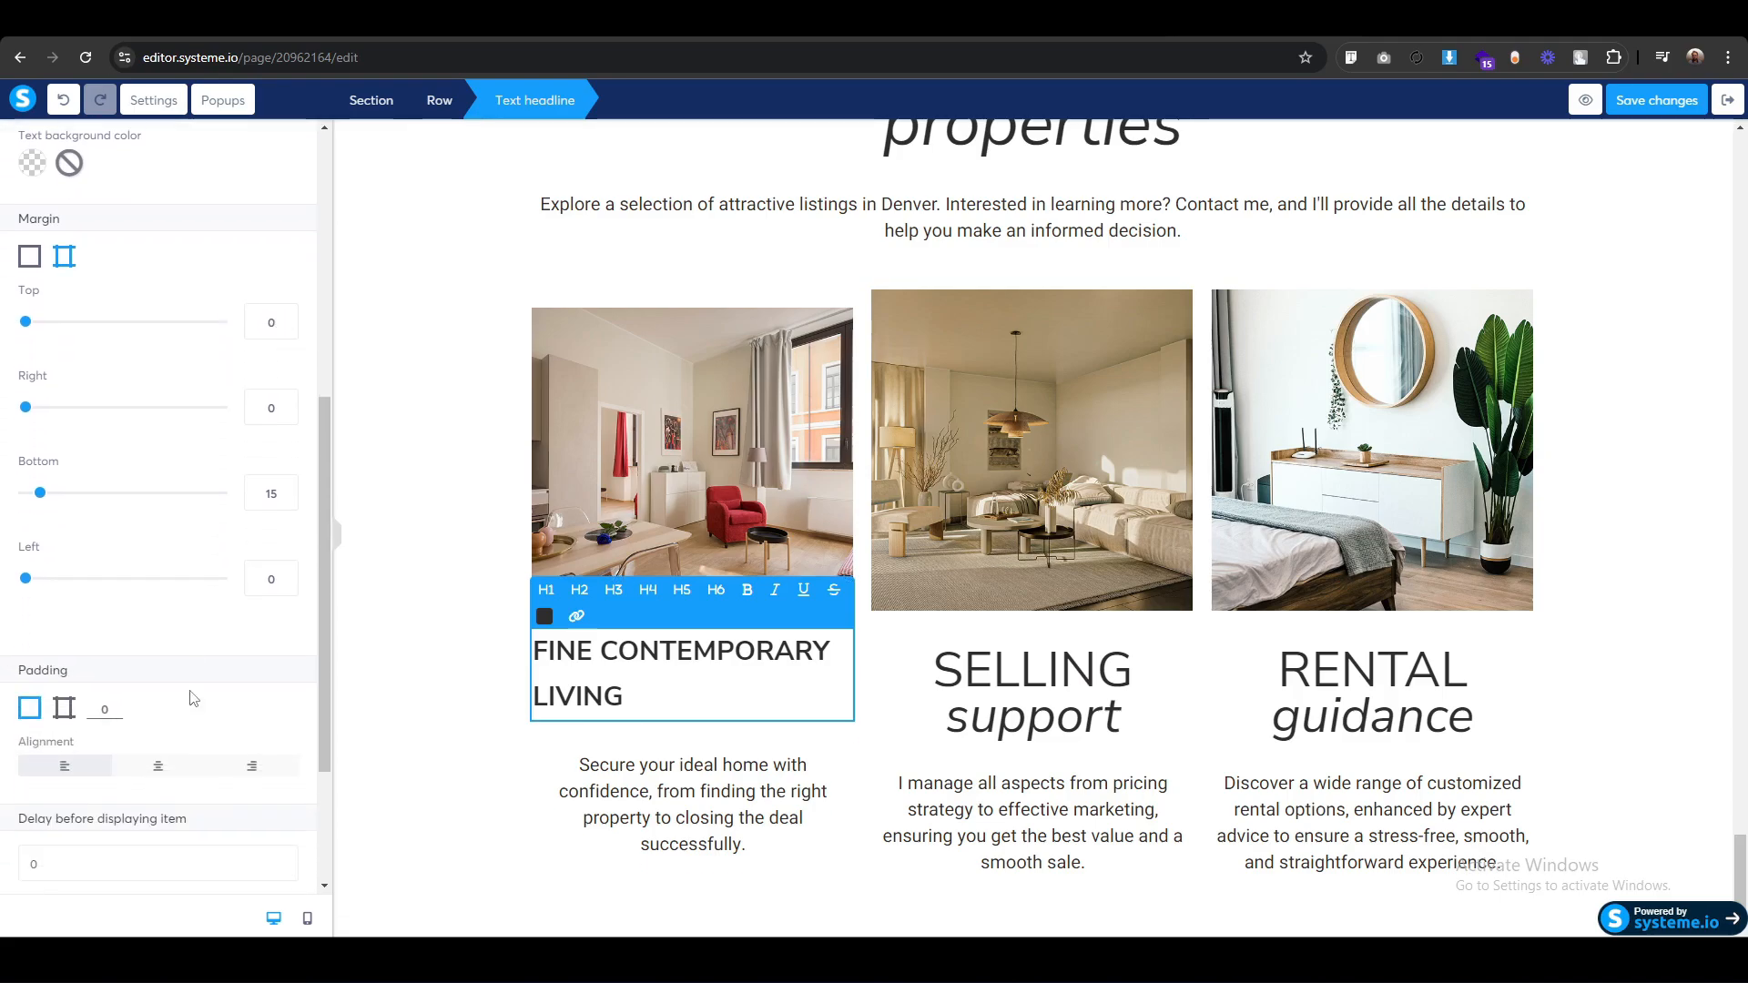
double_click(268, 490)
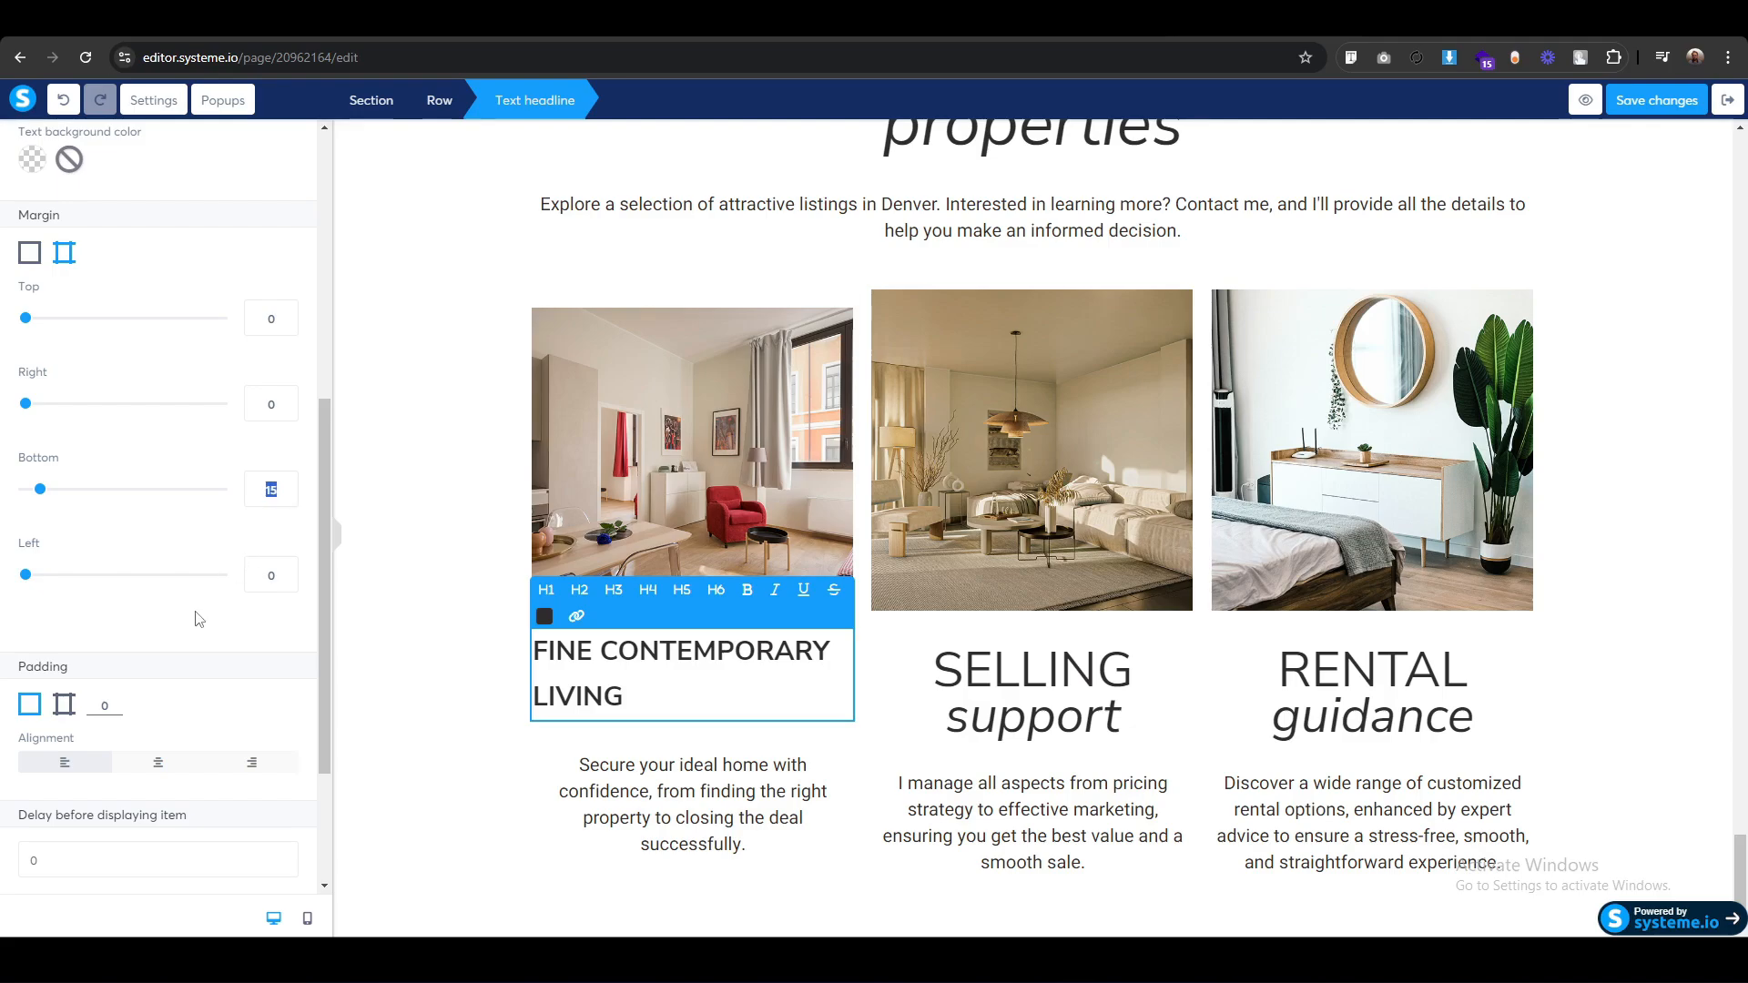
type("0")
Give the FINE CONTEMPORARY LIVING headline individual padding of 15 at the top and 13 at the bottom.
left_click(64, 704)
scroll(234, 646, "down", 2)
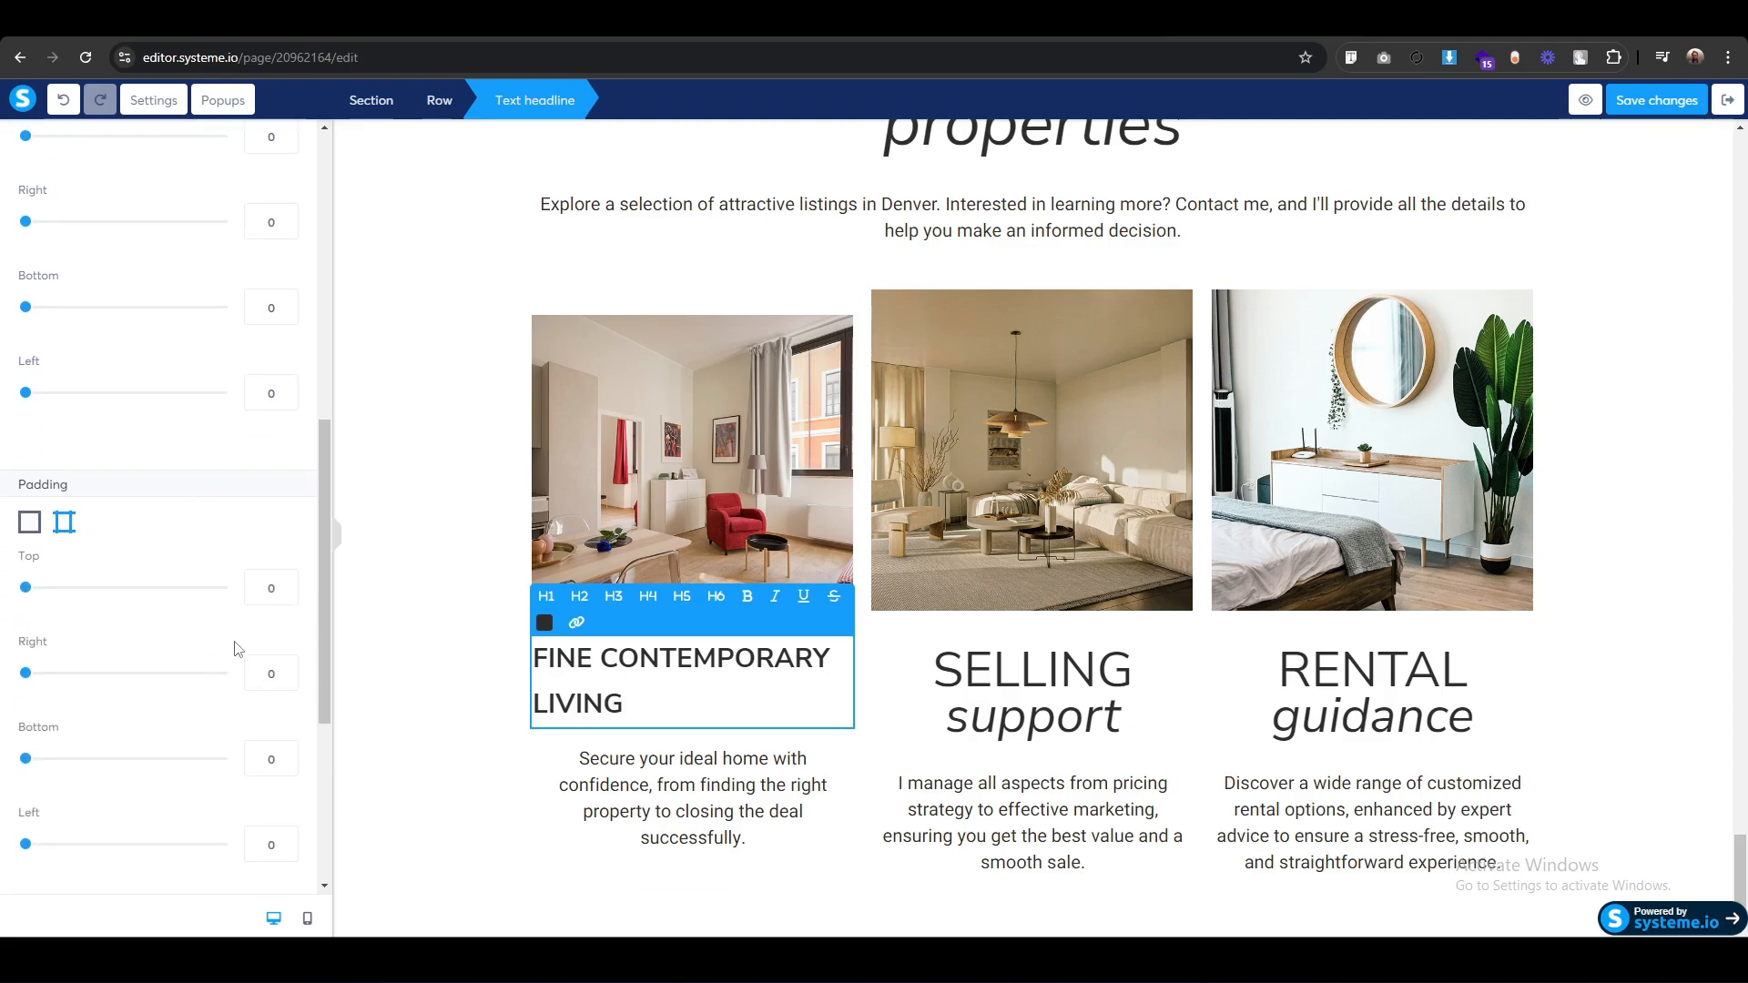
double_click(254, 592)
type("15")
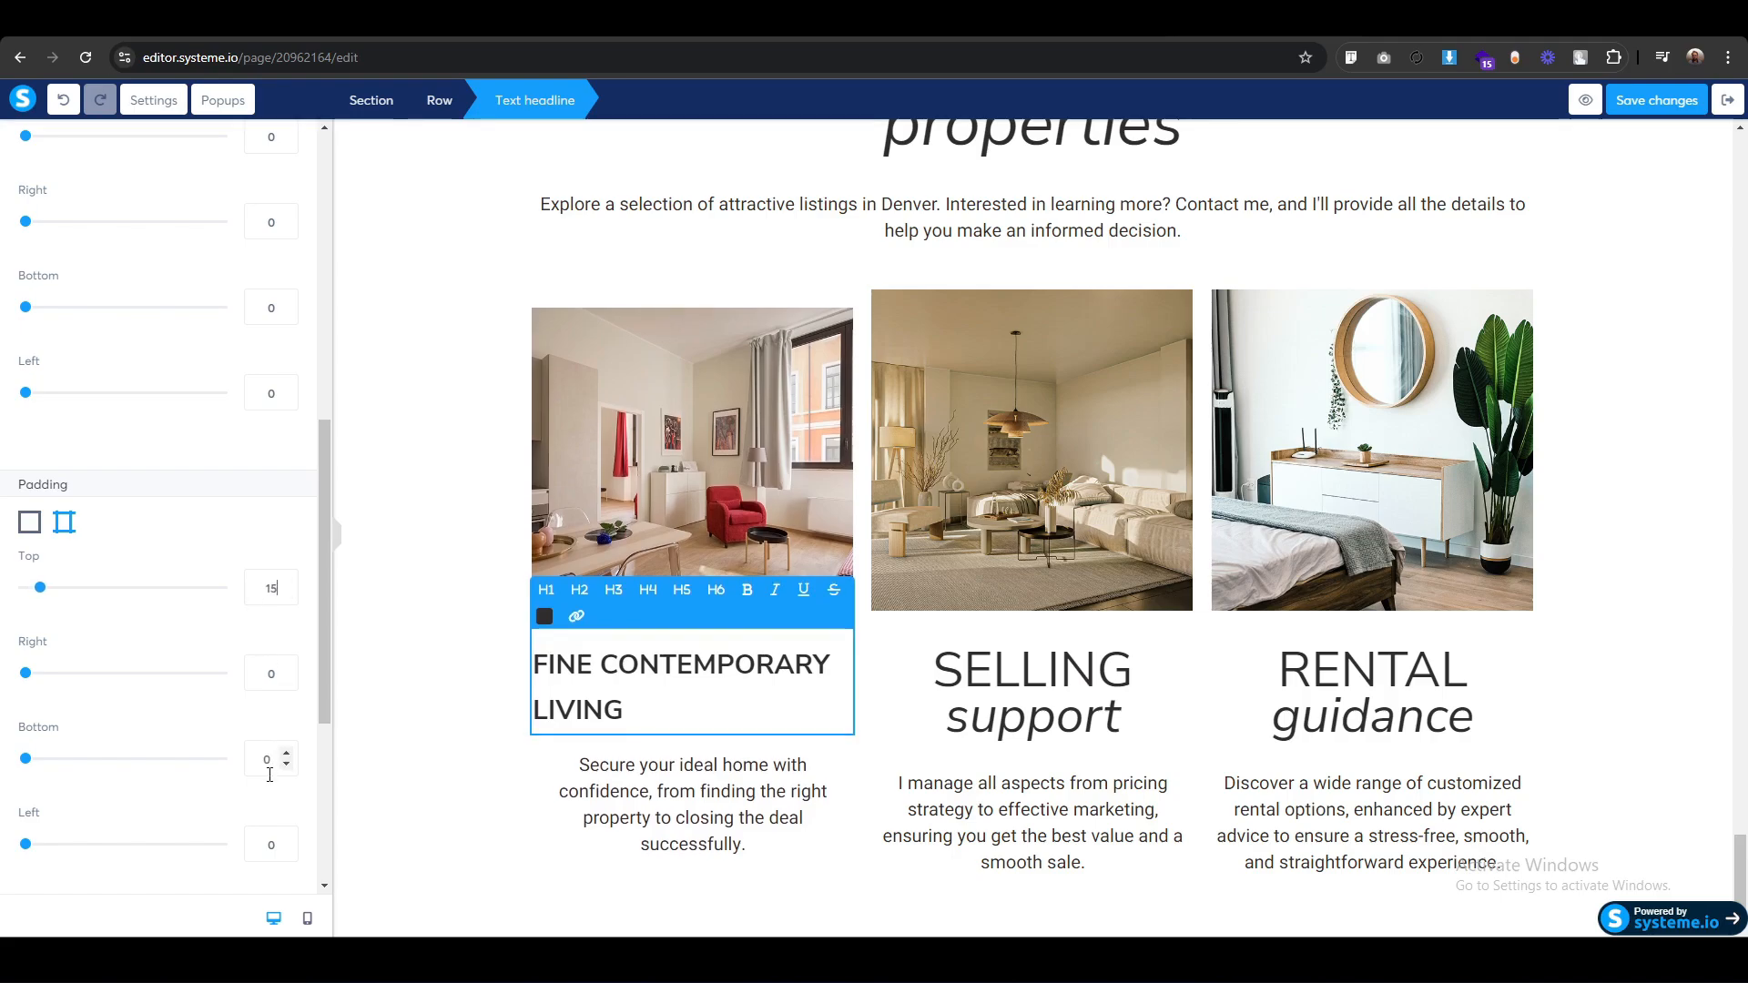
type("1")
key("Up")
key("Up")
key("Up")
key("Up")
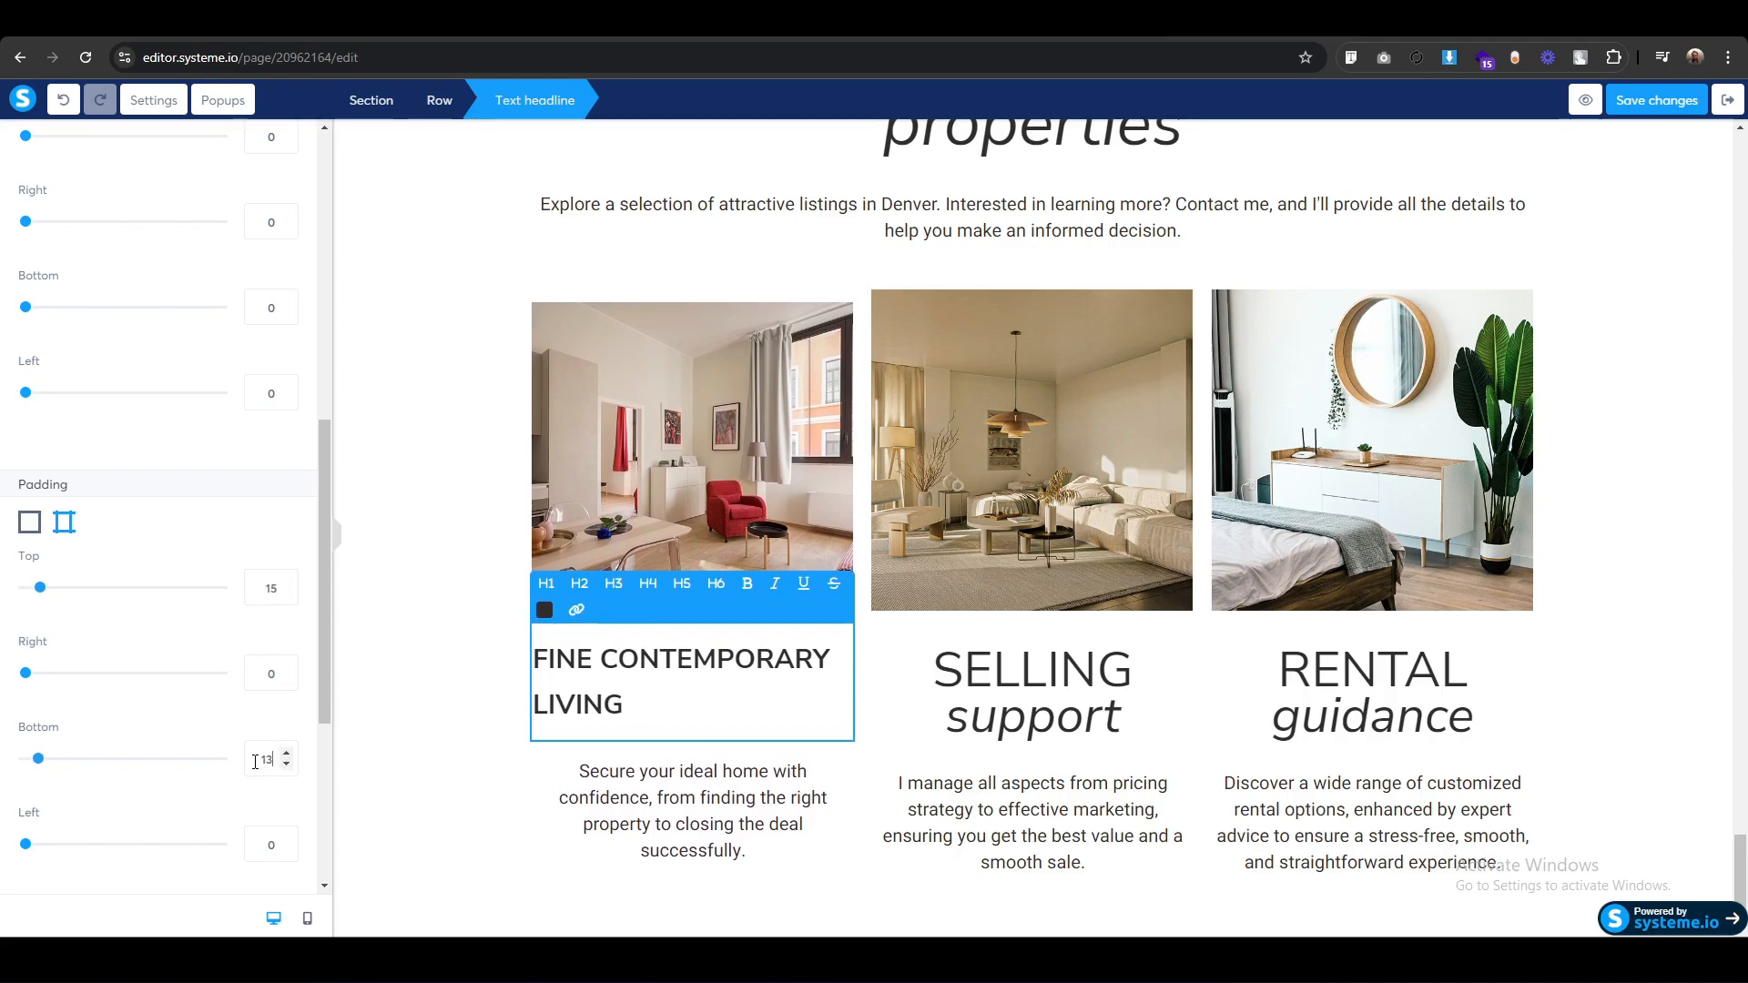
left_click(386, 717)
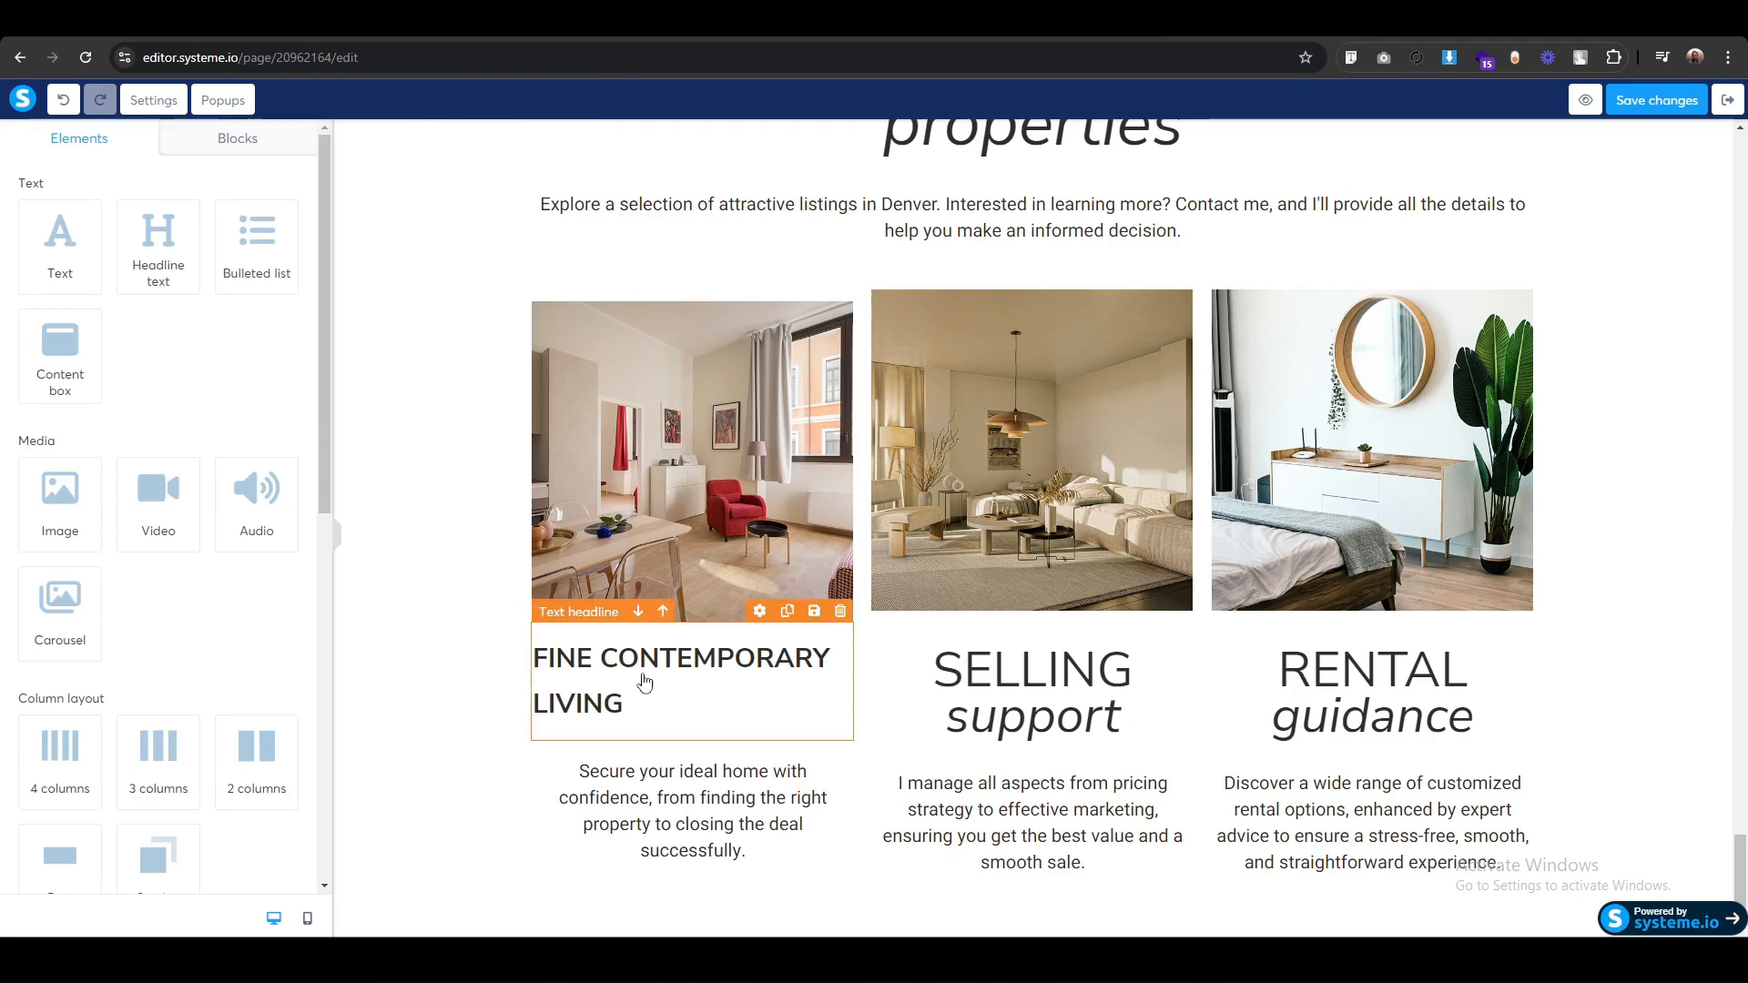
Reduce the line height of the FINE CONTEMPORARY LIVING headline to about 38.
left_click(571, 621)
left_click(263, 322)
key("Down")
key("Down")
key("Down")
key("Down")
key("Down")
key("Down")
key("Down")
key("Down")
key("Down")
key("Down")
key("Down")
key("Down")
key("Down")
key("Down")
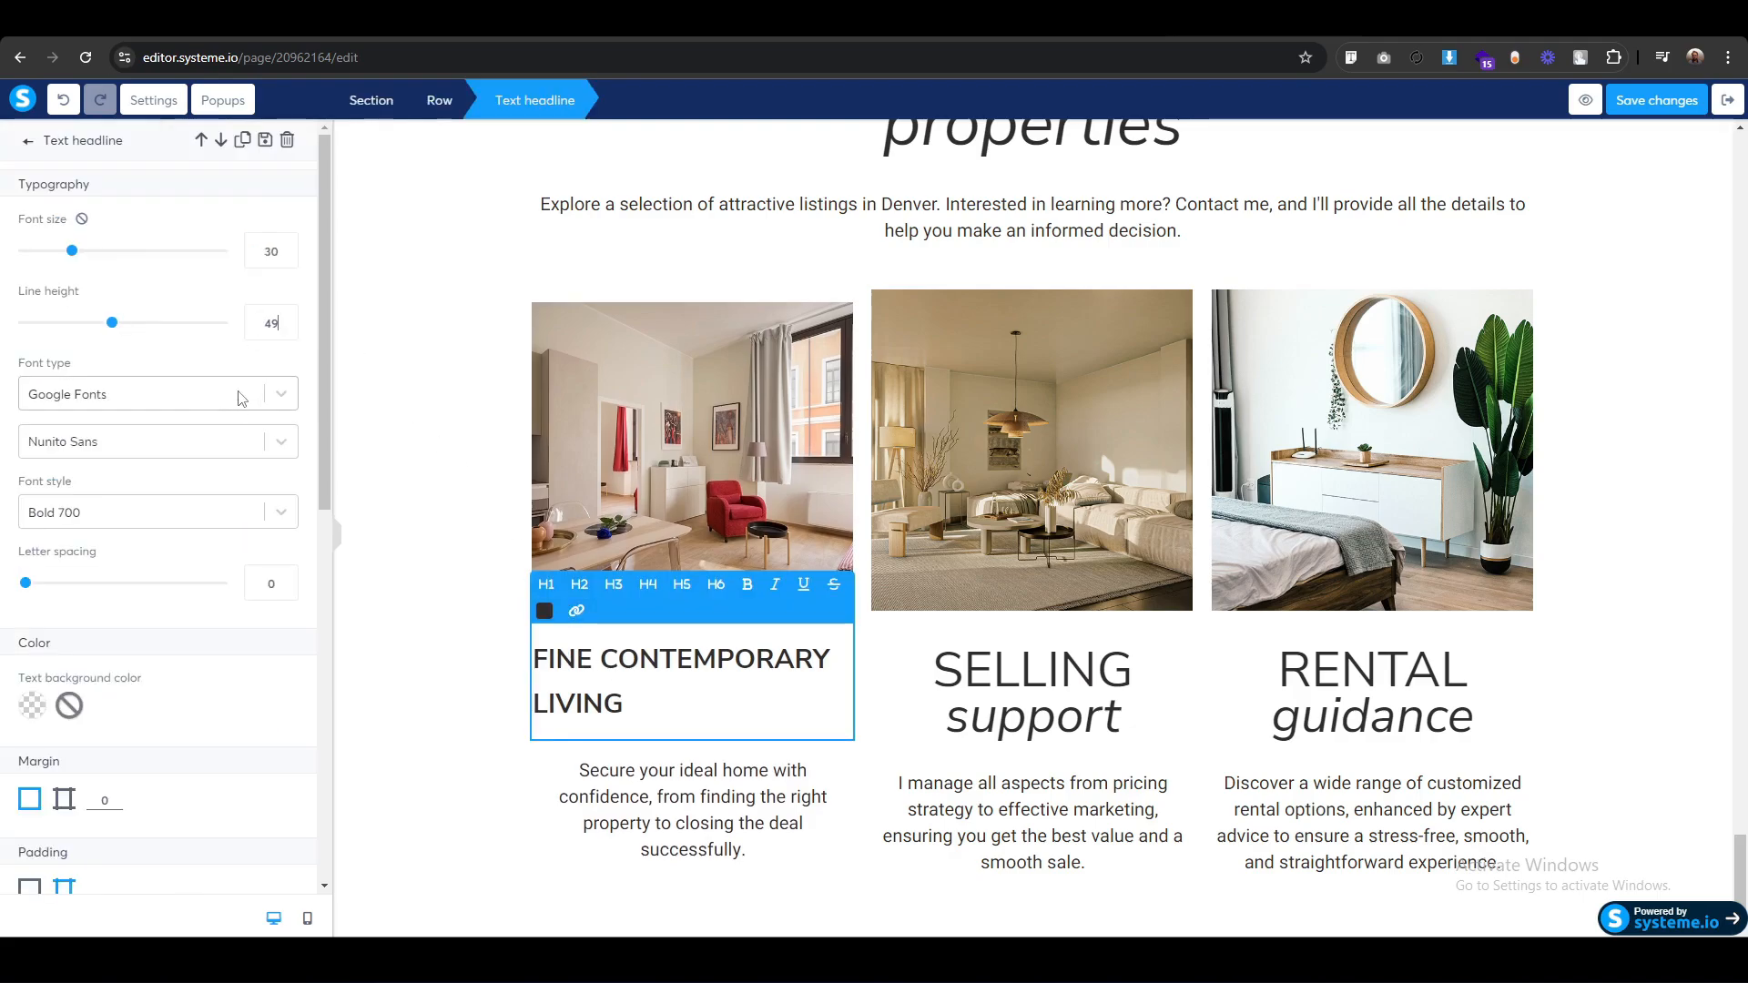
key("Up")
key("Up")
key("Up")
key("Up")
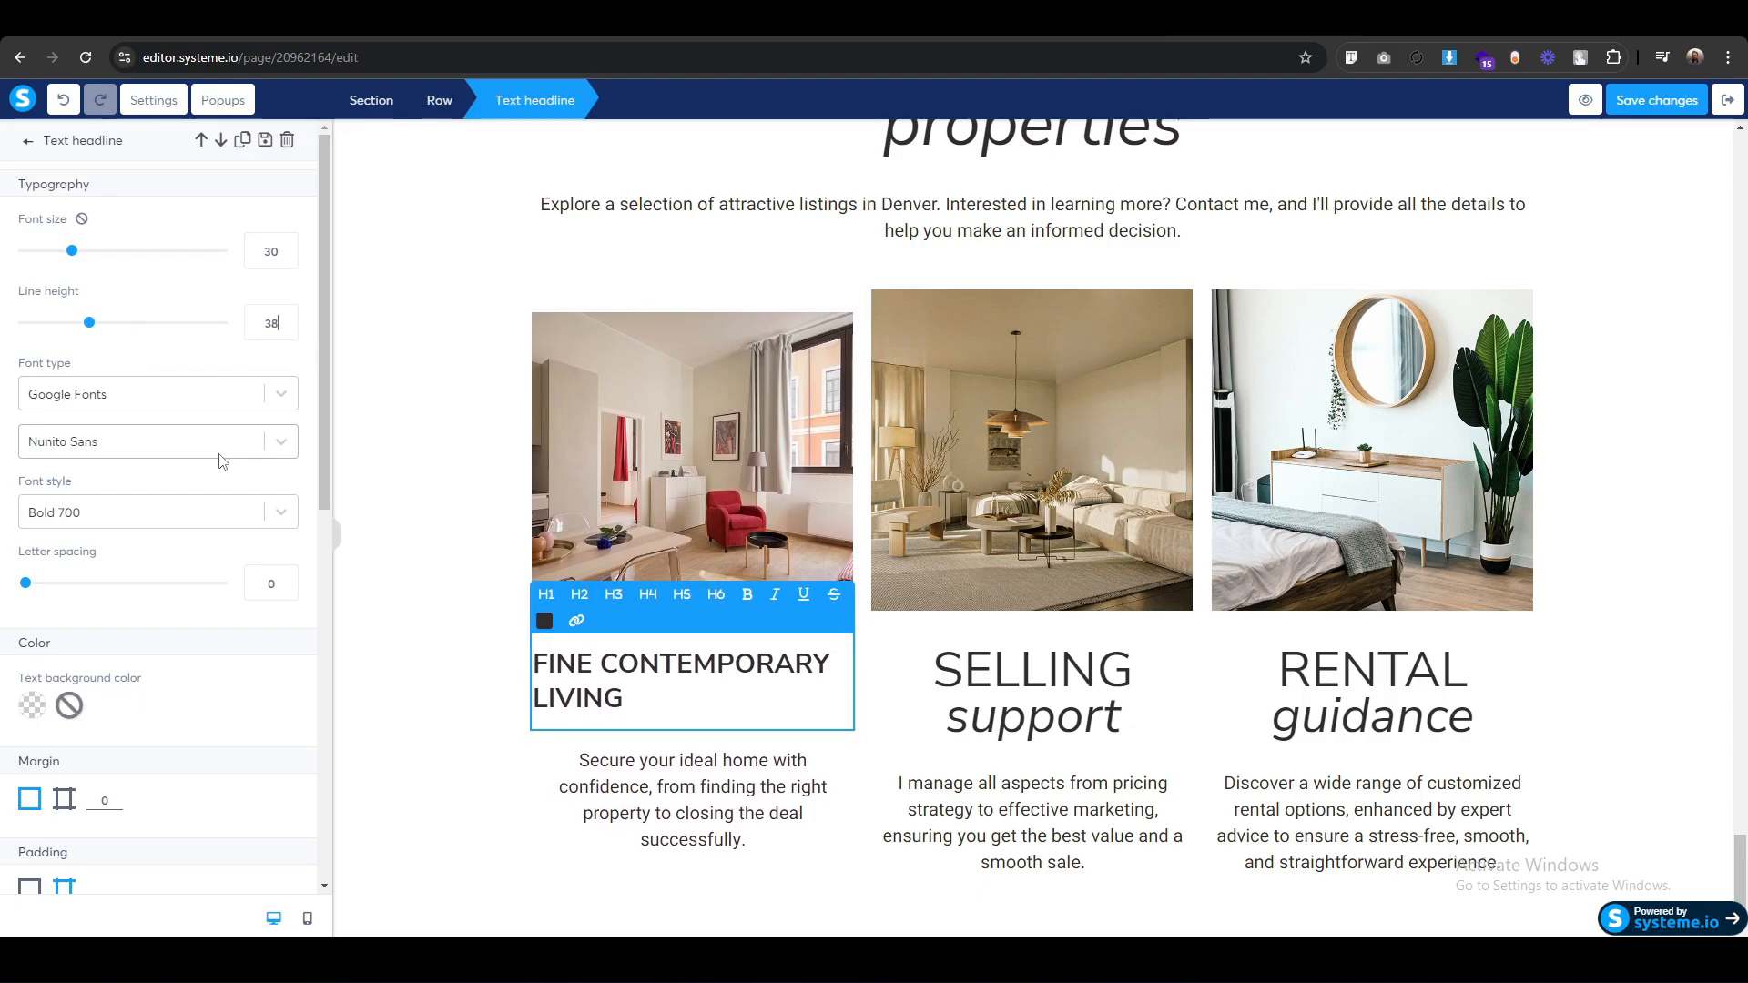
left_click(472, 681)
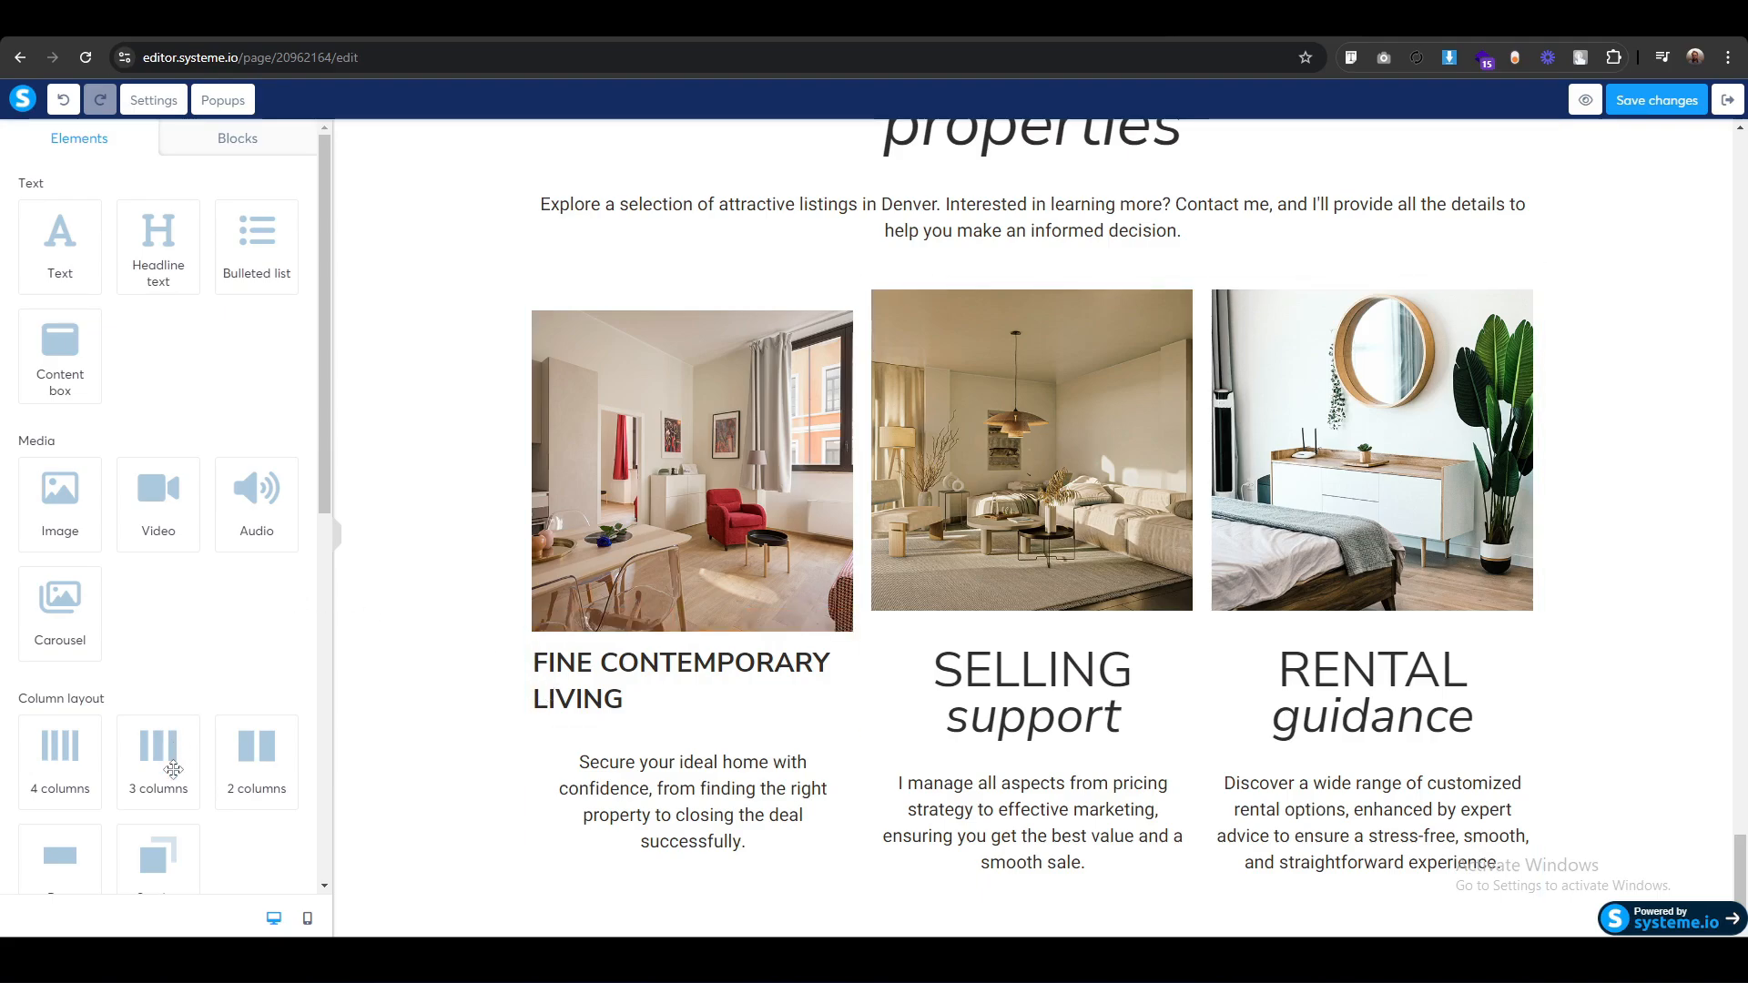
Insert a 2-column layout between the first property image and its headline, and nest a Row in its left column.
left_click_drag(259, 748, 683, 630)
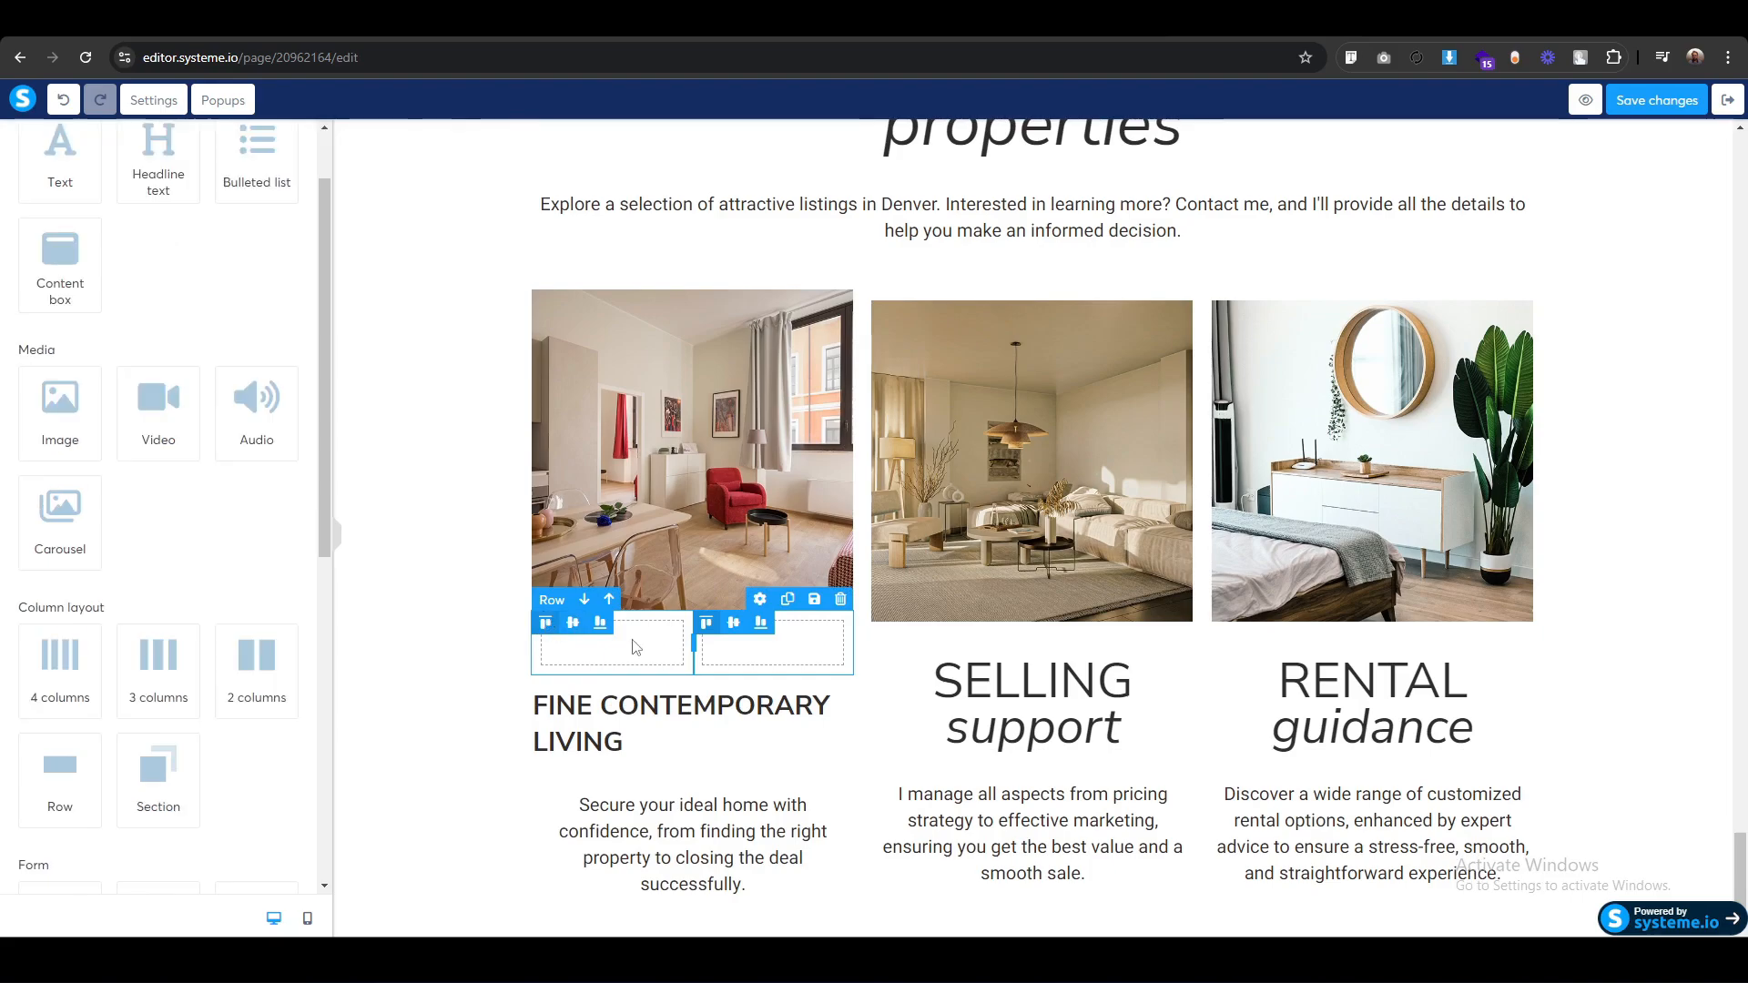
scroll(62, 590, "down", 2)
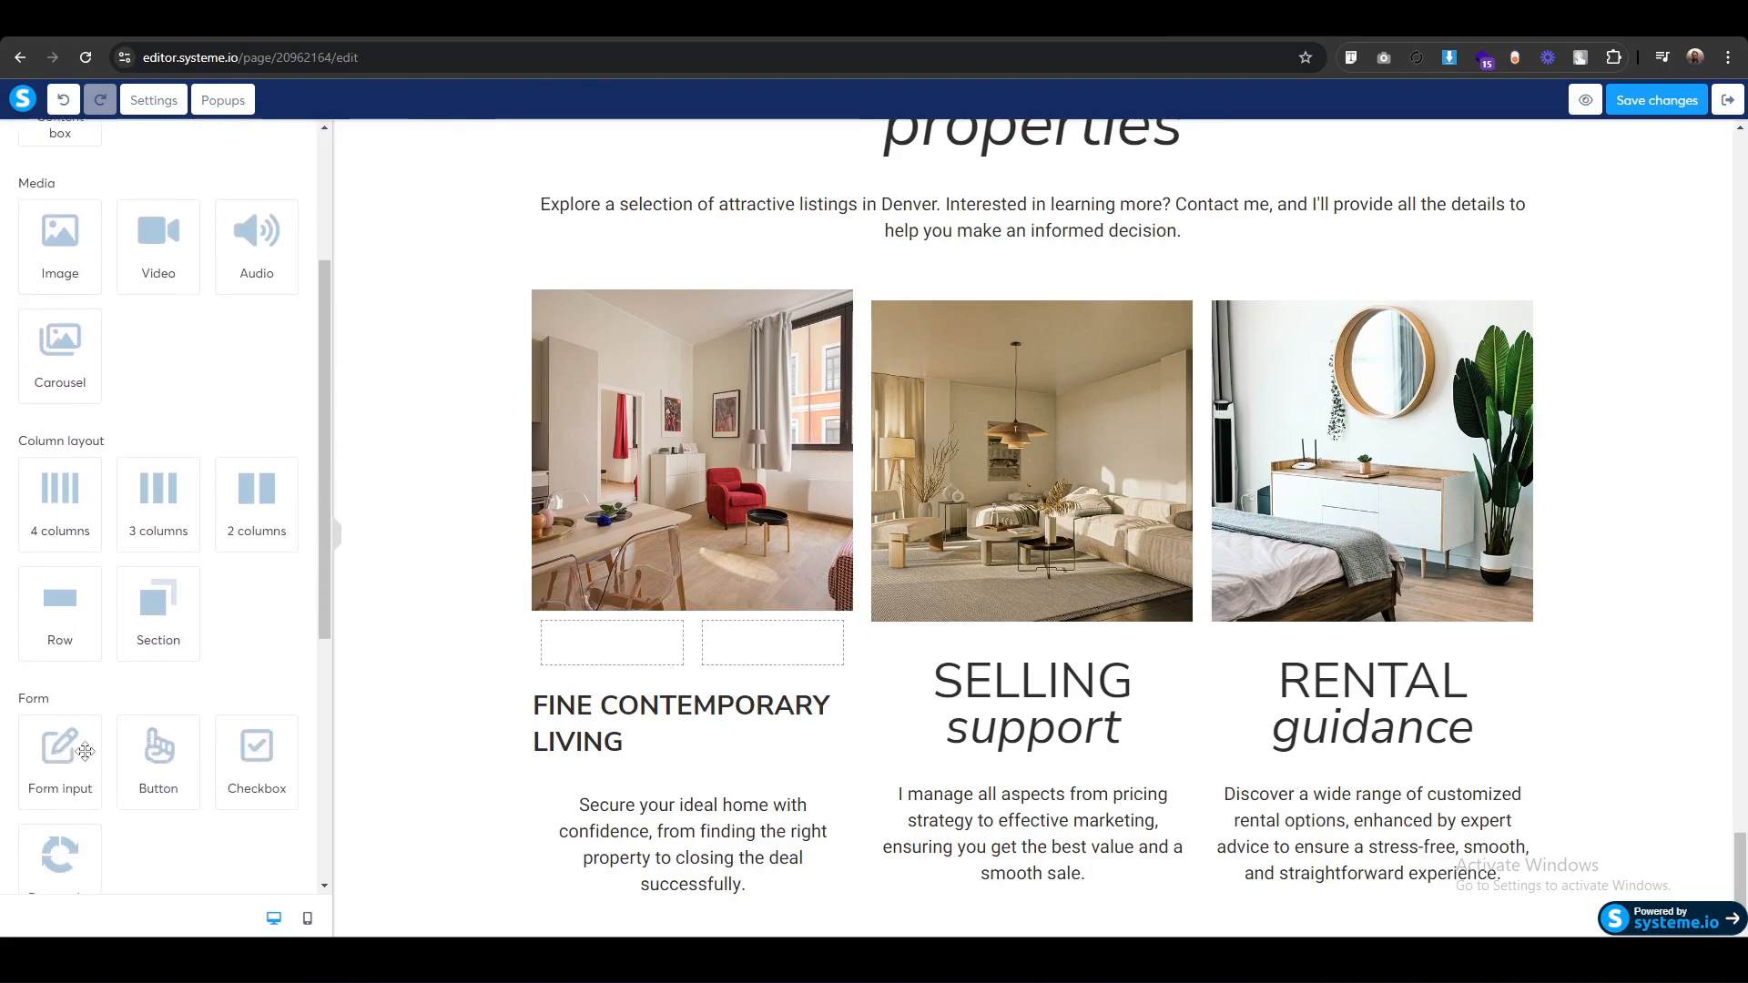
left_click_drag(62, 590, 615, 648)
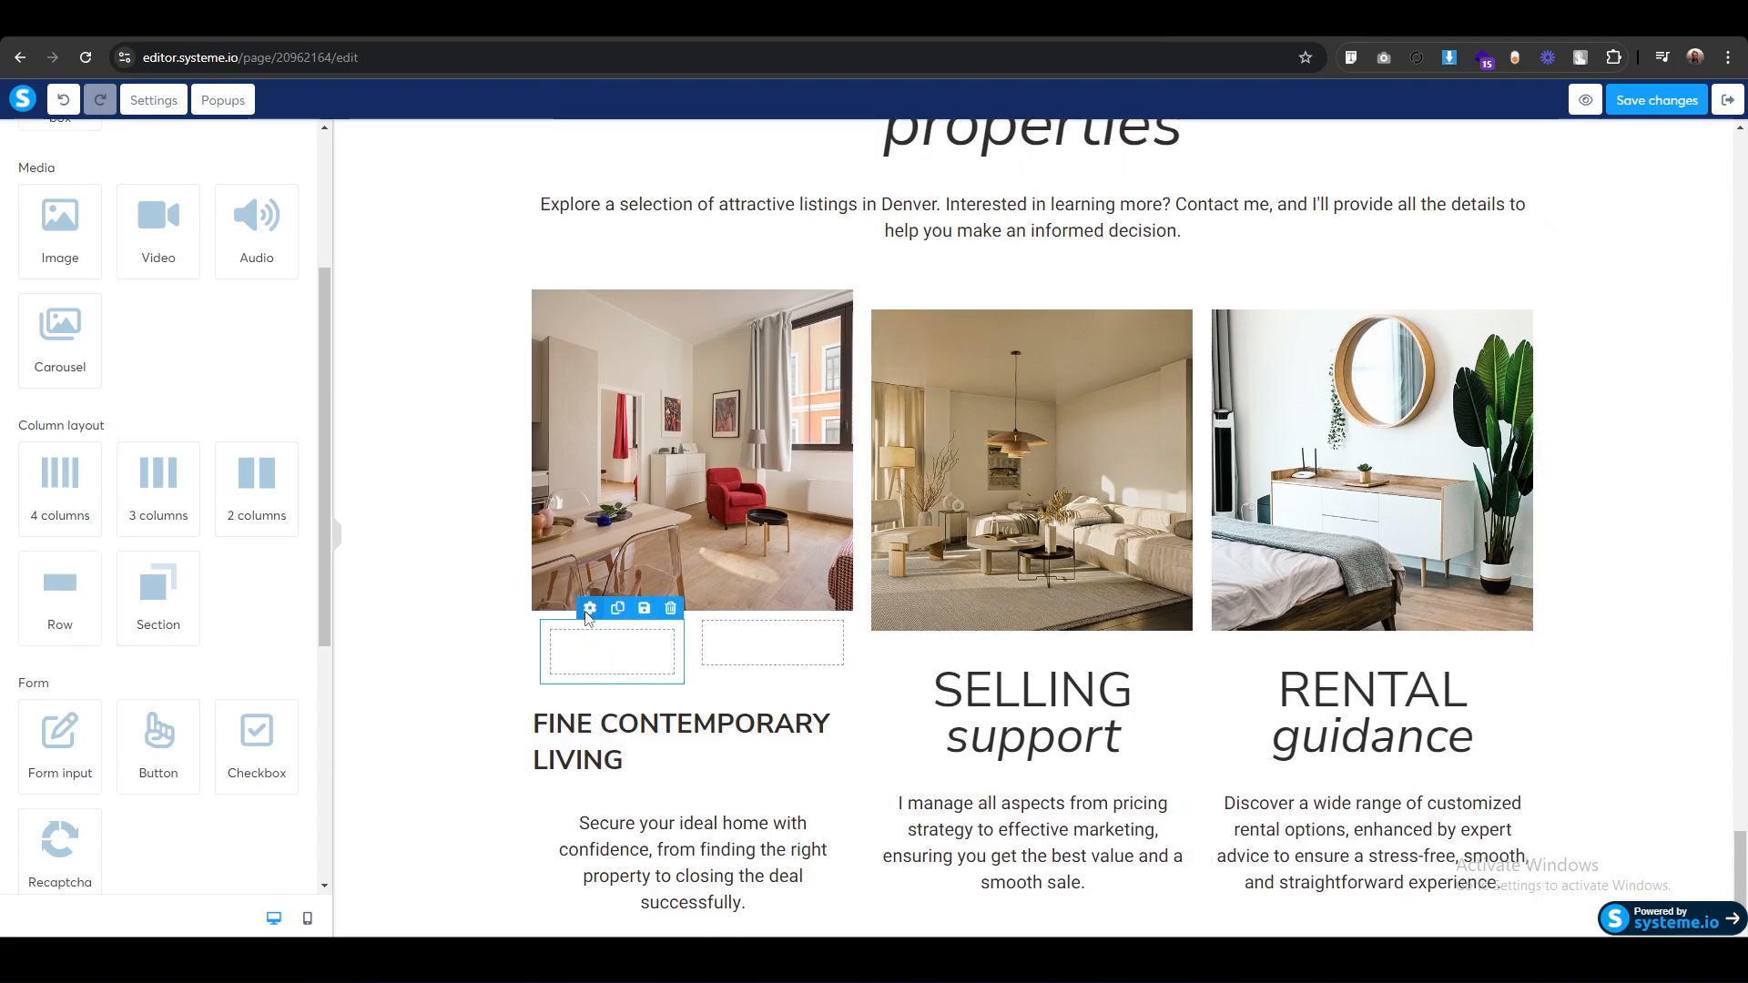
Fill the nested row's background with the saved terracotta colour and switch its border radius to separate corner values.
left_click(589, 609)
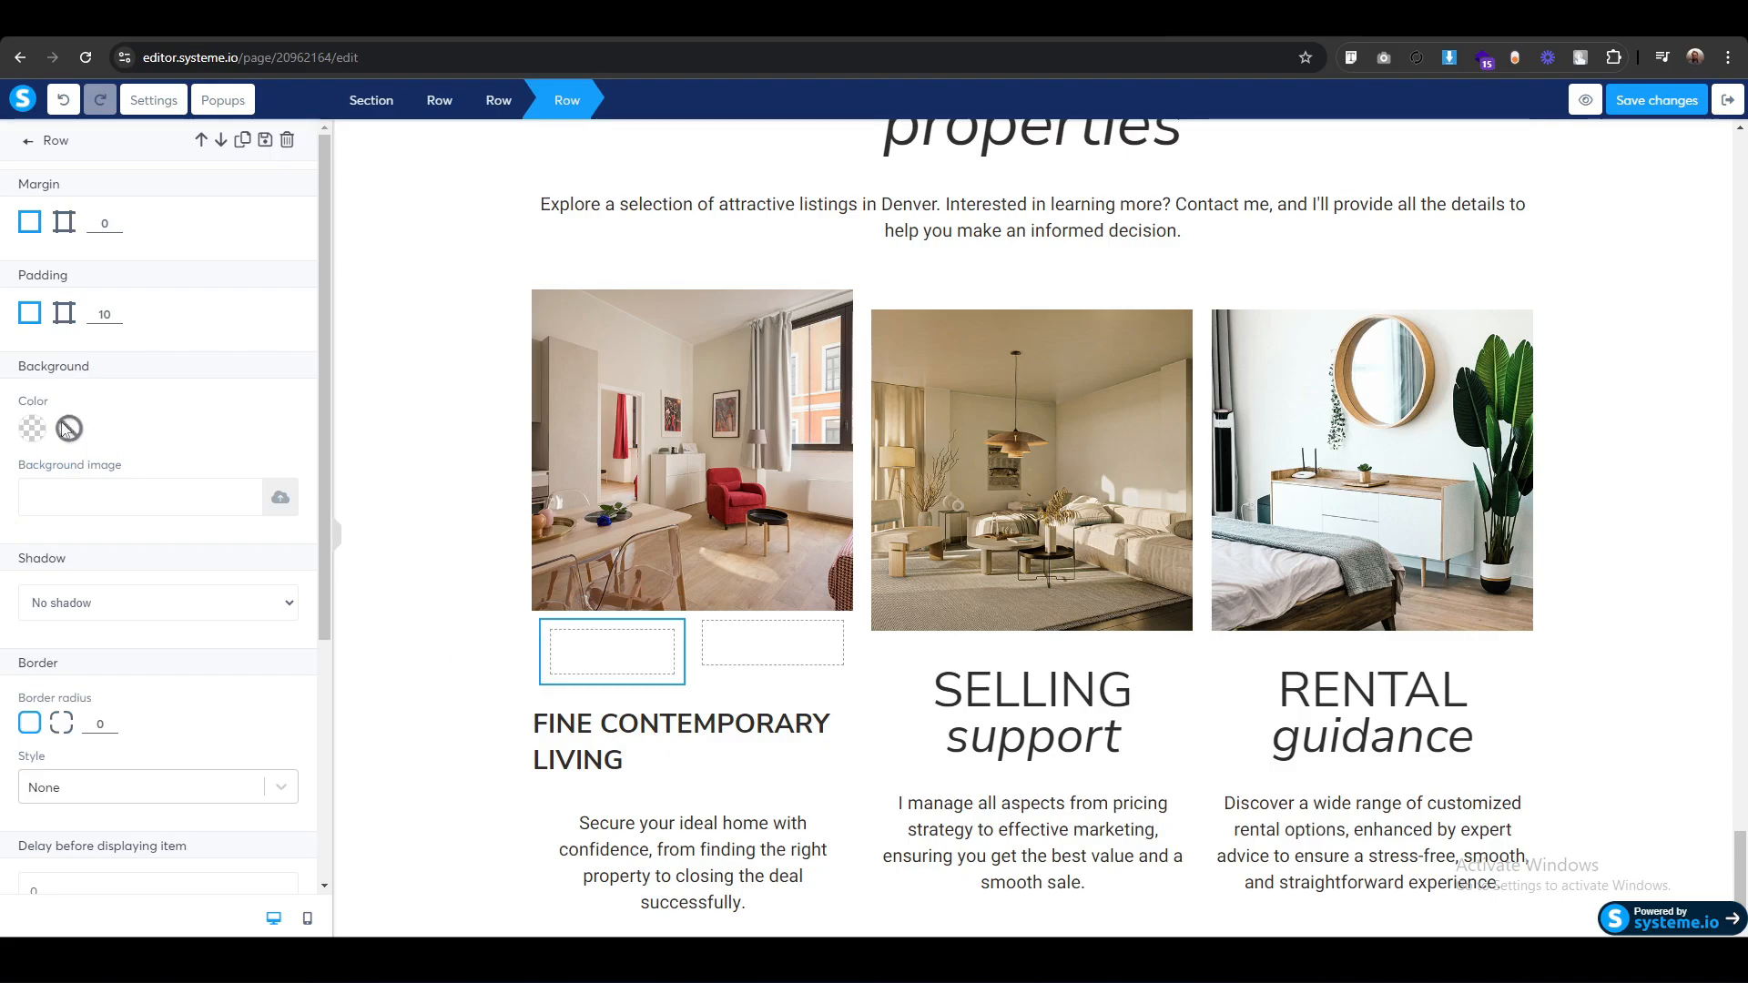
left_click(32, 430)
left_click(104, 583)
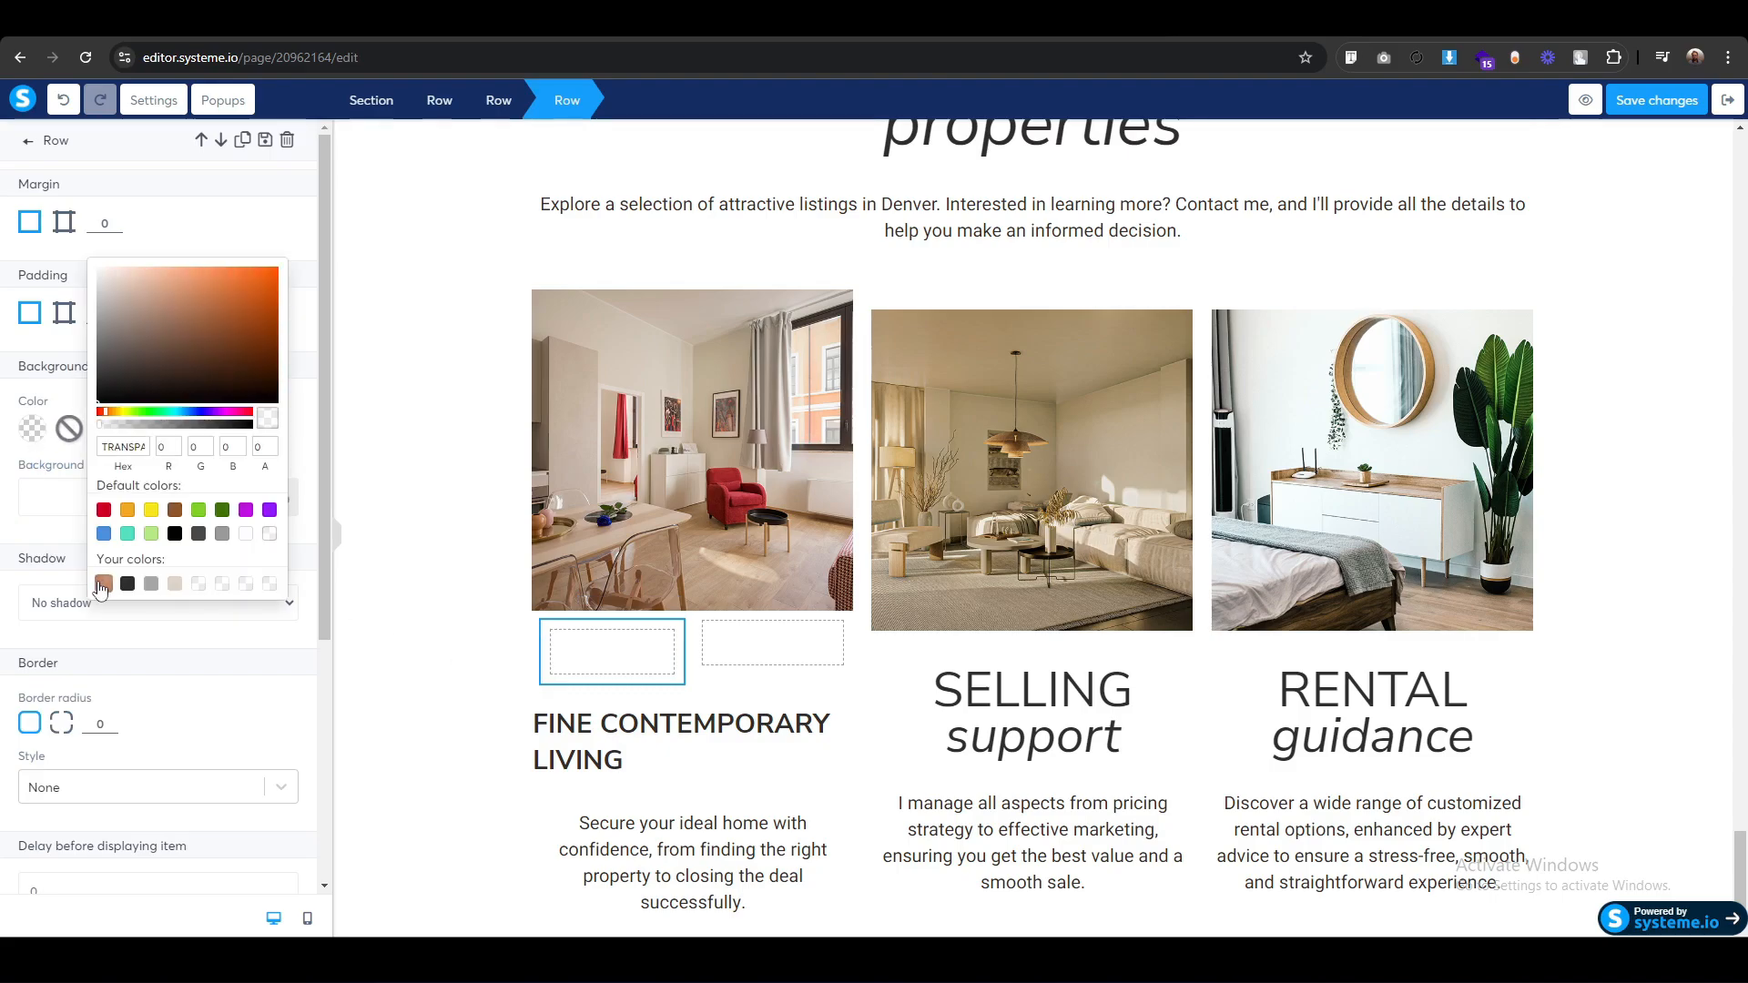
left_click(61, 722)
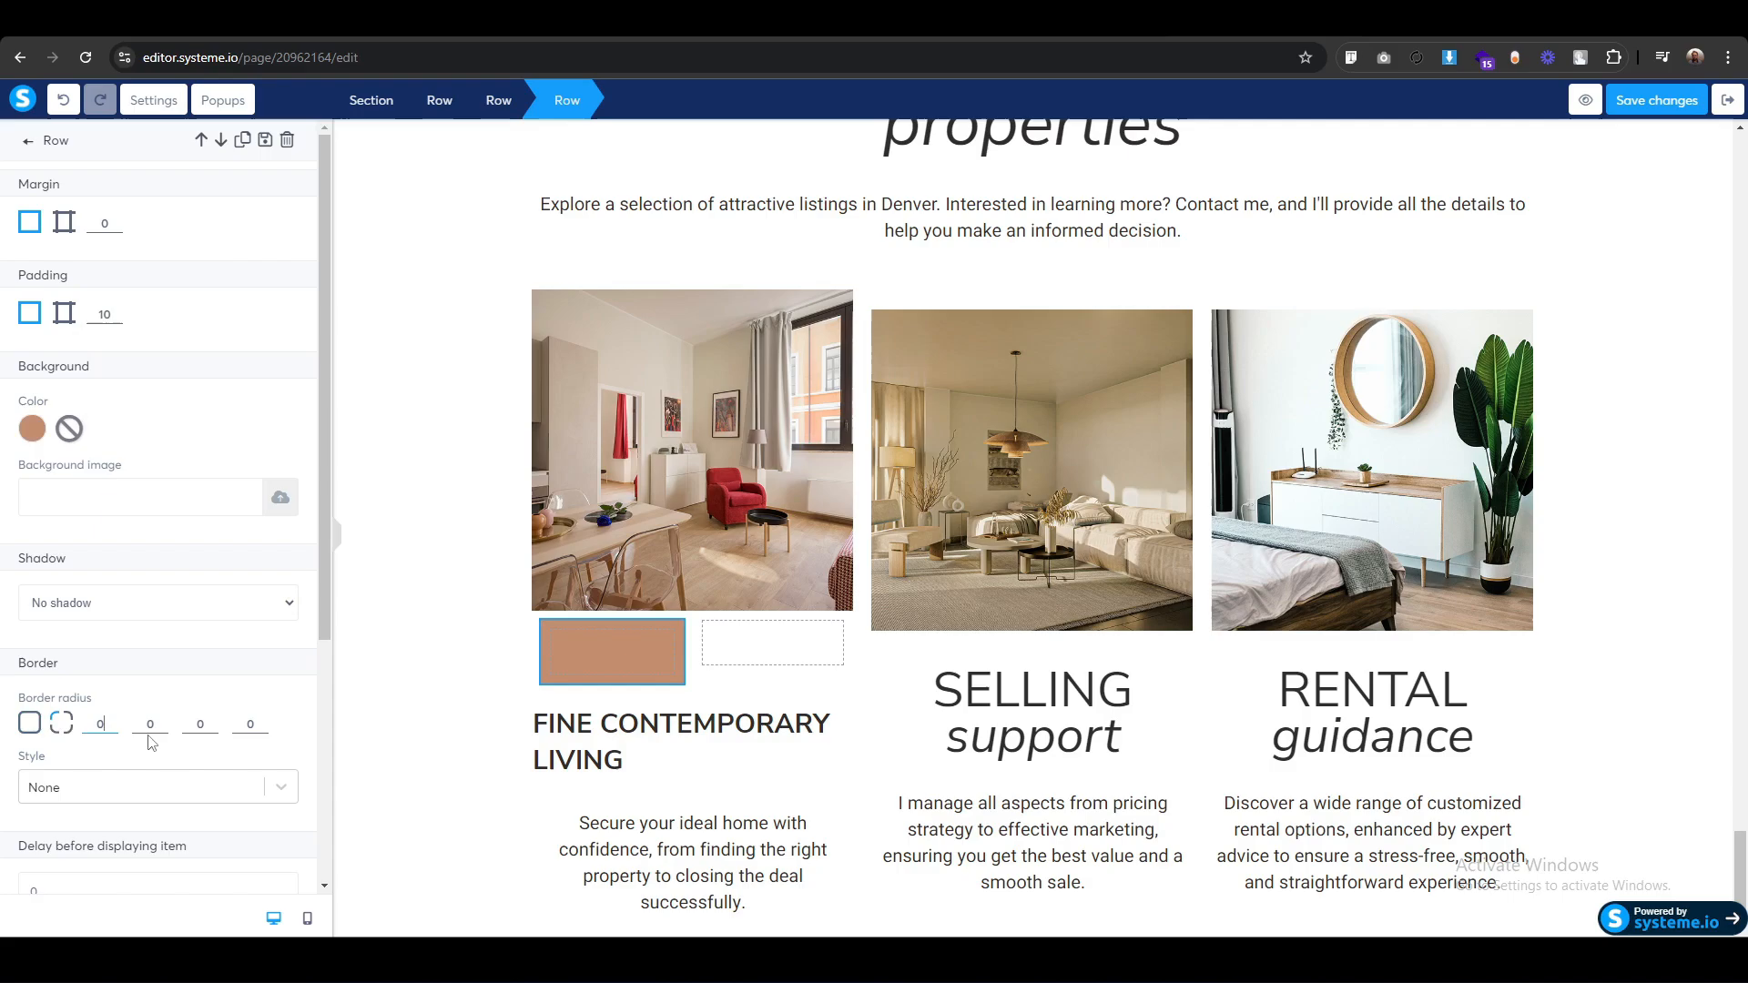
Set all four corner radii of the terracotta row to 100.
left_click(94, 723)
type("100")
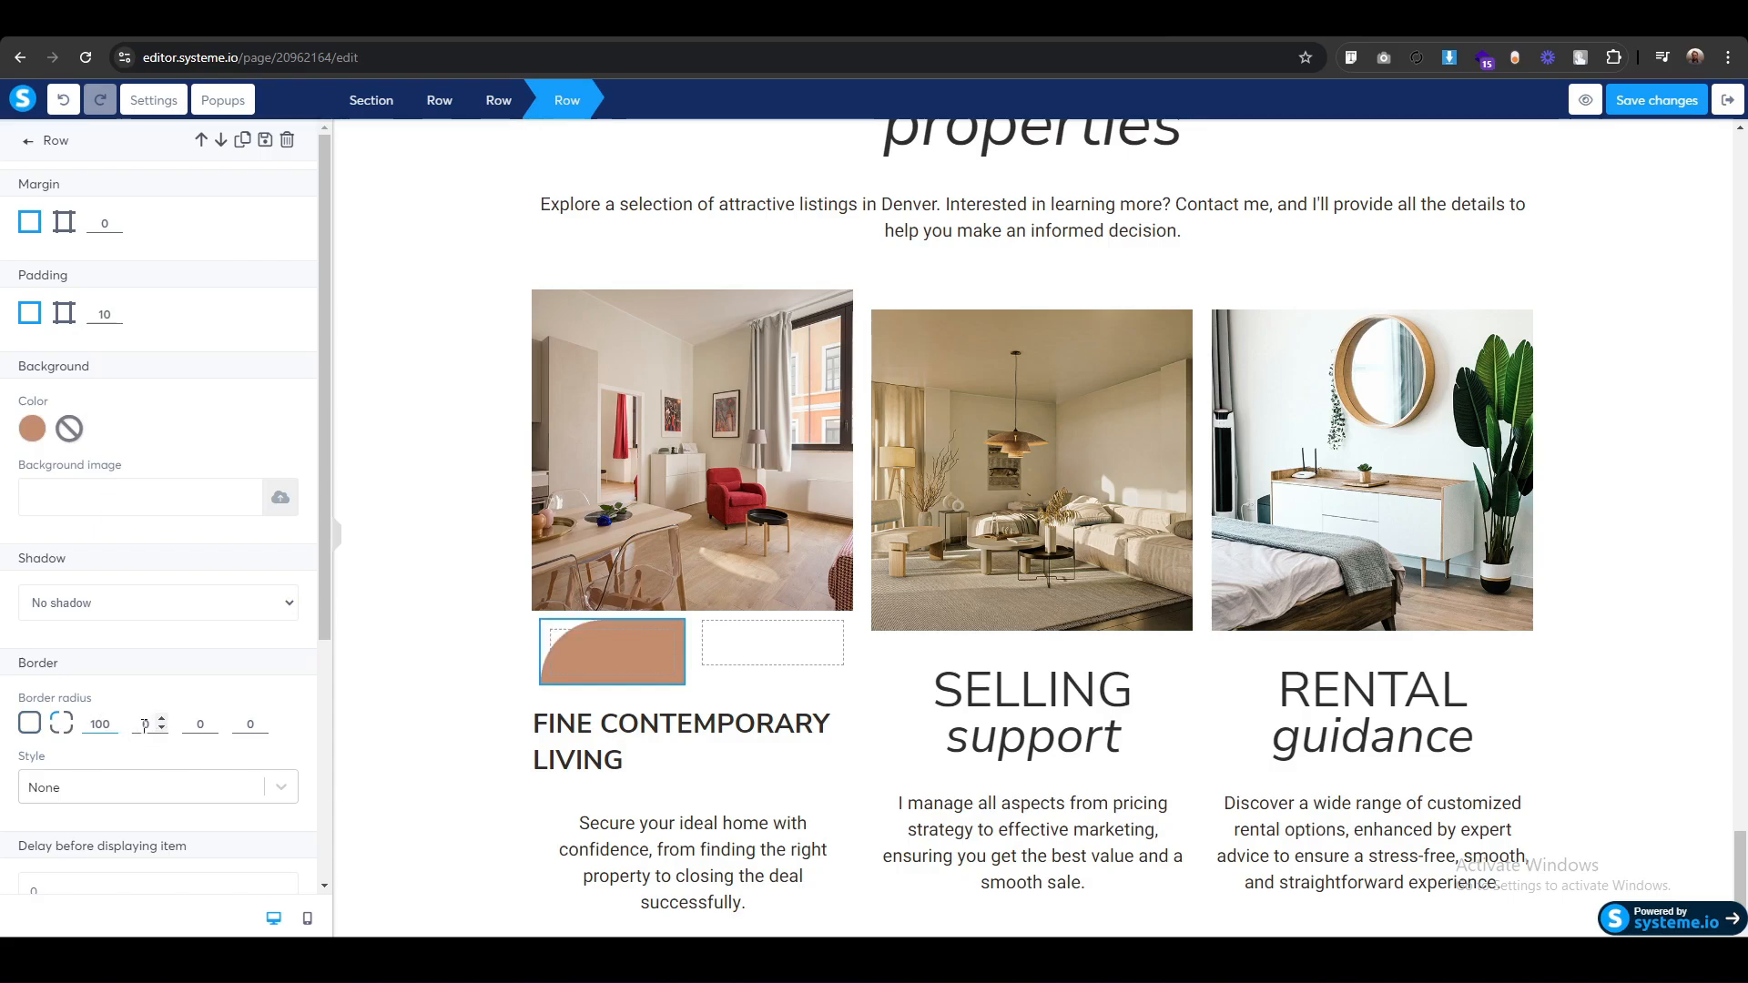
left_click(141, 724)
type("100")
left_click(193, 723)
type("100")
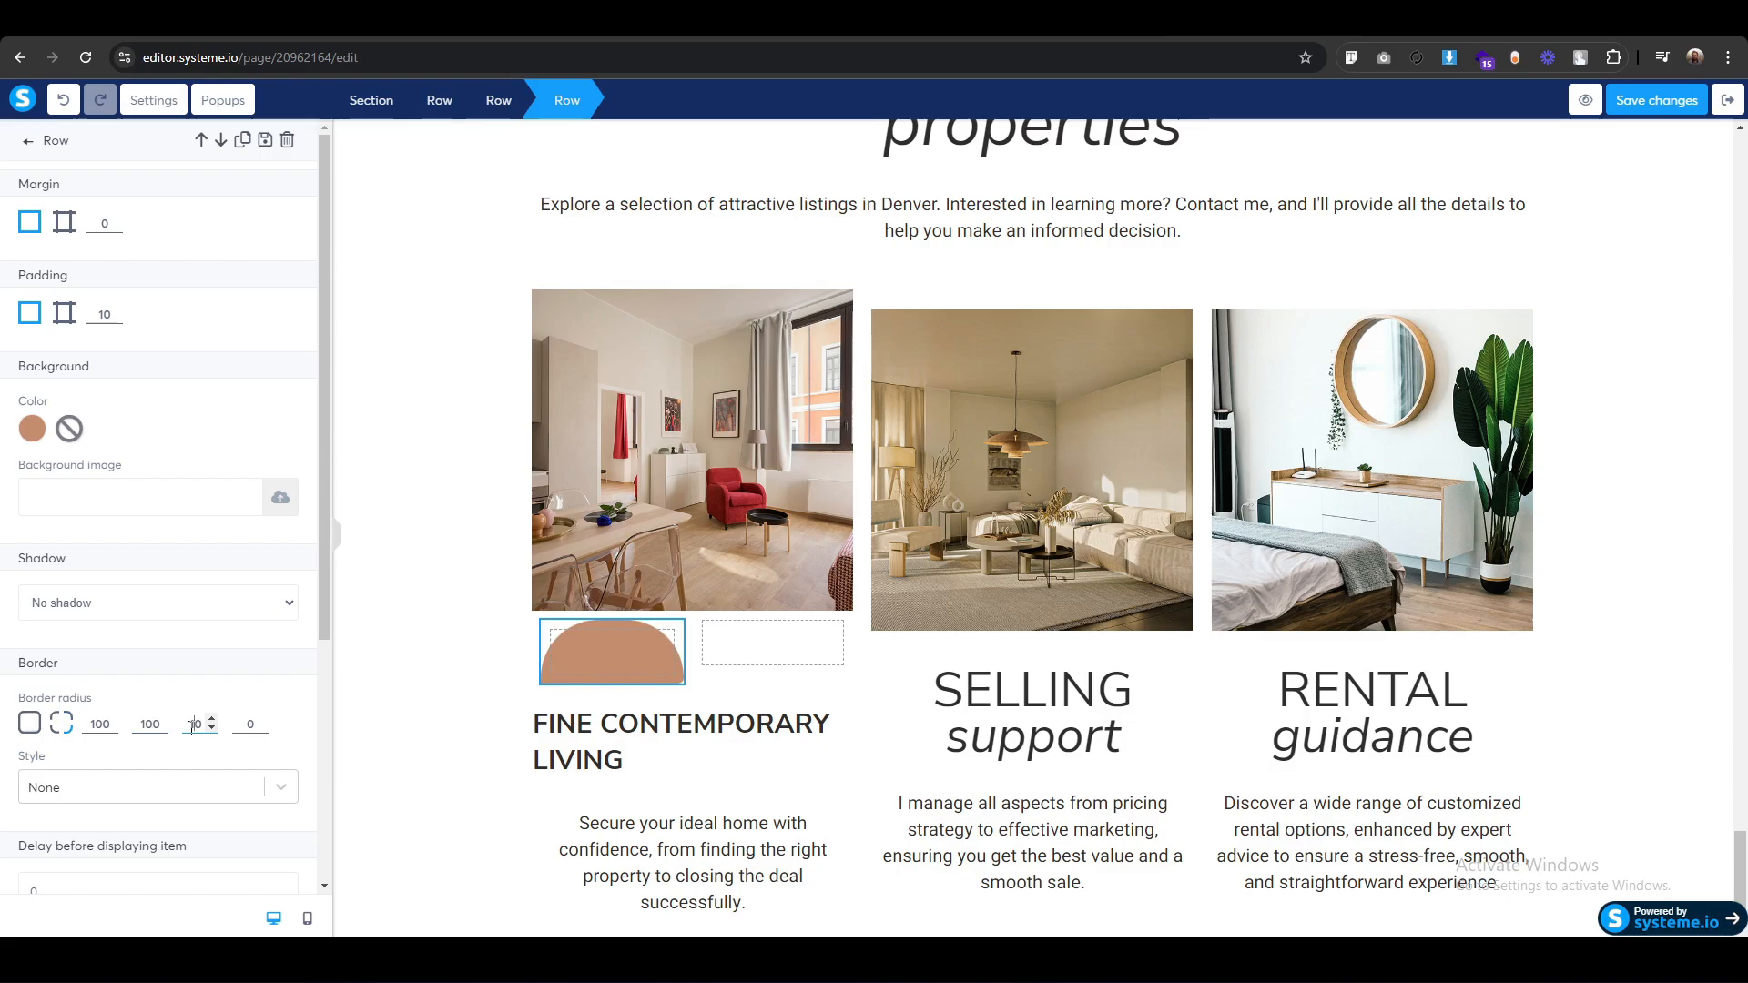
left_click(242, 723)
type("100")
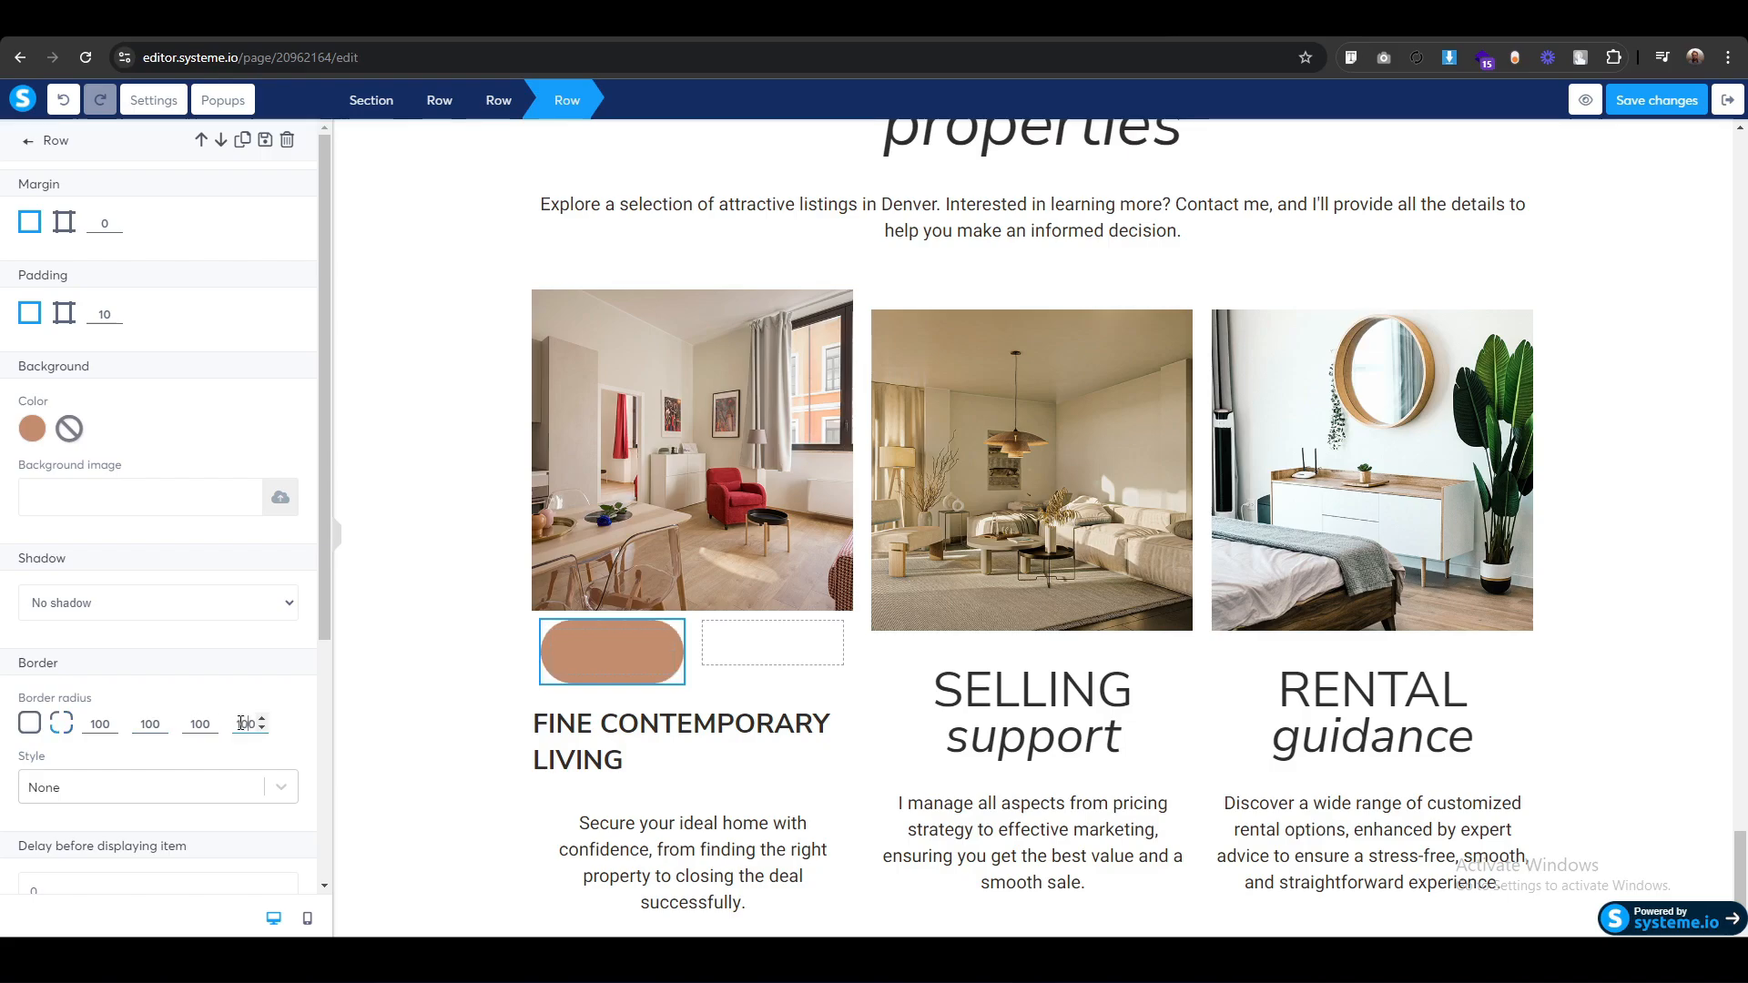
Set the terracotta row's padding to 8 at the top and bottom and 0 at the right and left.
left_click(64, 313)
scroll(183, 373, "down", 1)
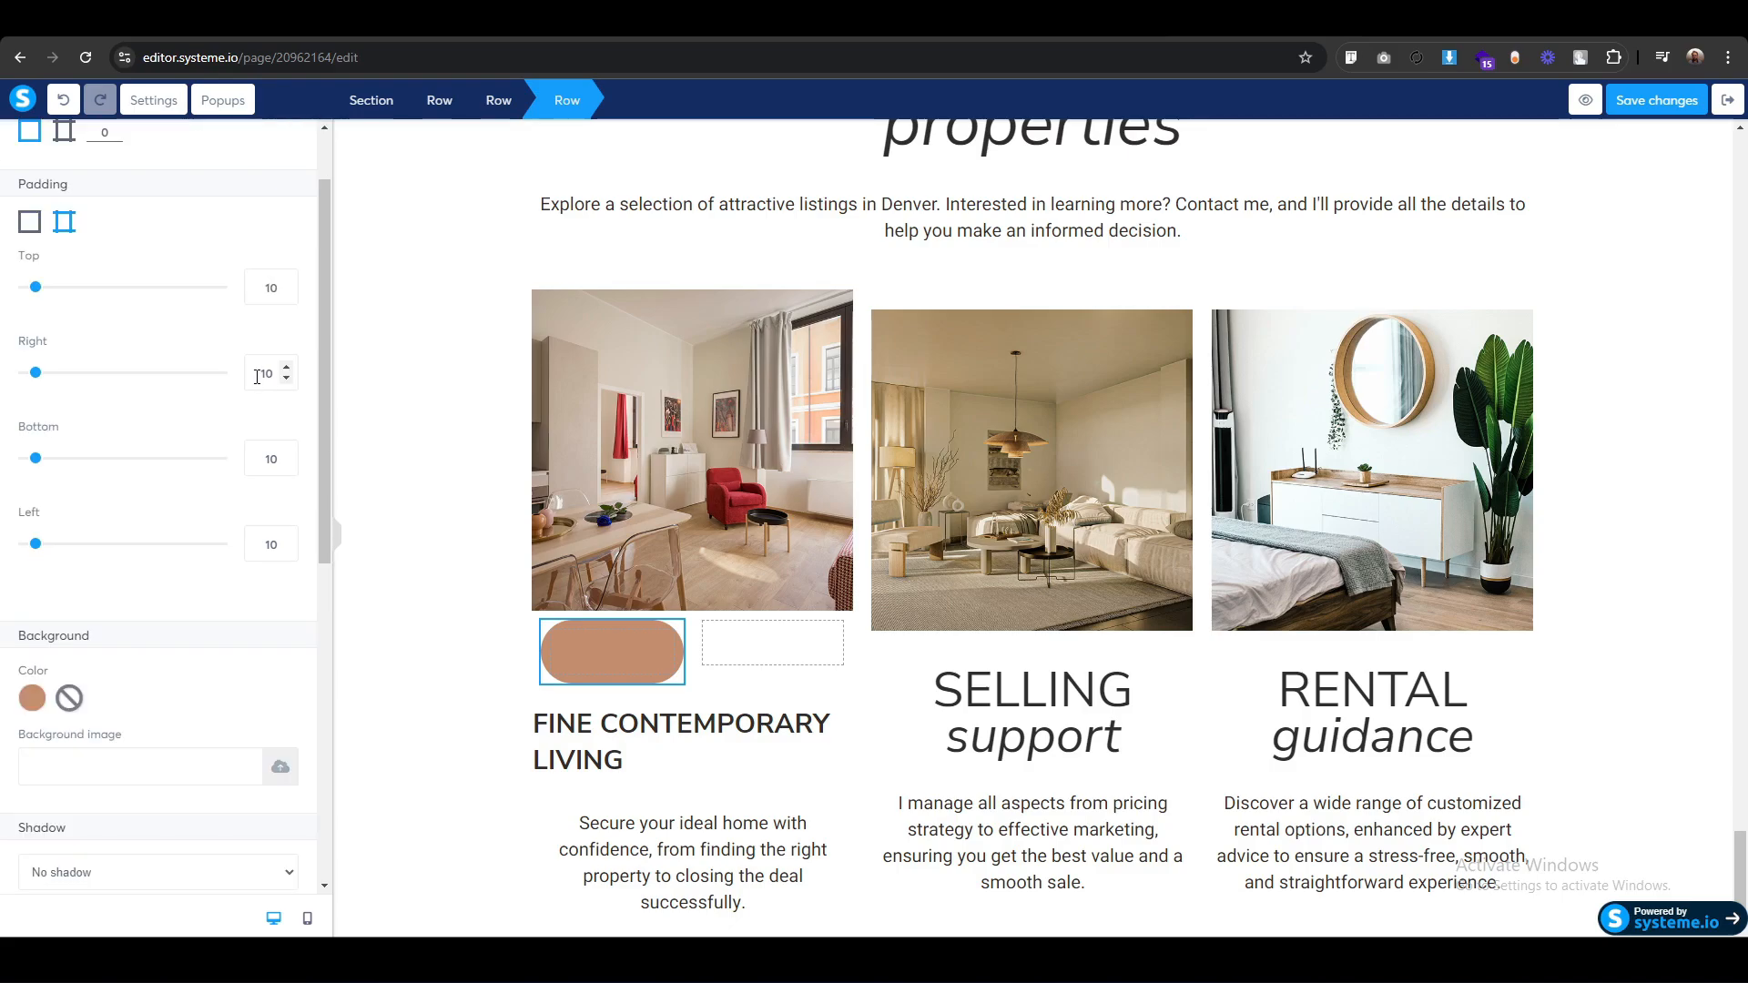
left_click_drag(258, 375, 265, 482)
type("0")
left_click_drag(259, 549, 307, 563)
type("0")
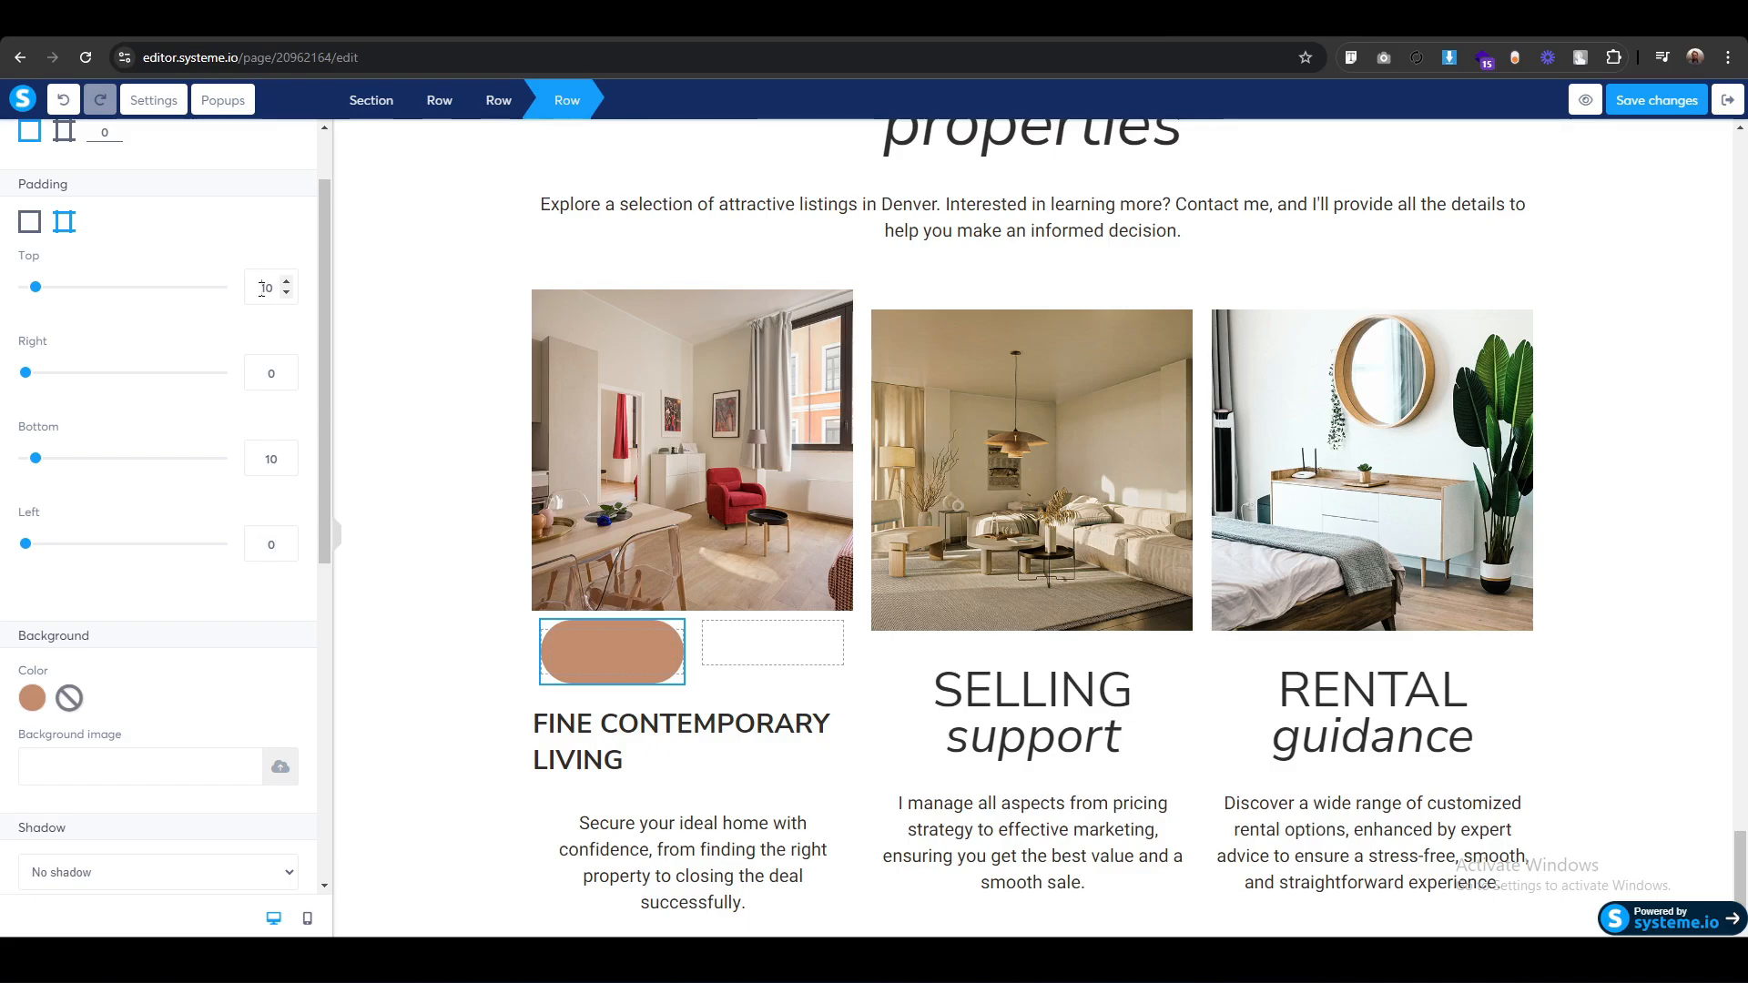
key("Down")
key("Down")
left_click(264, 458)
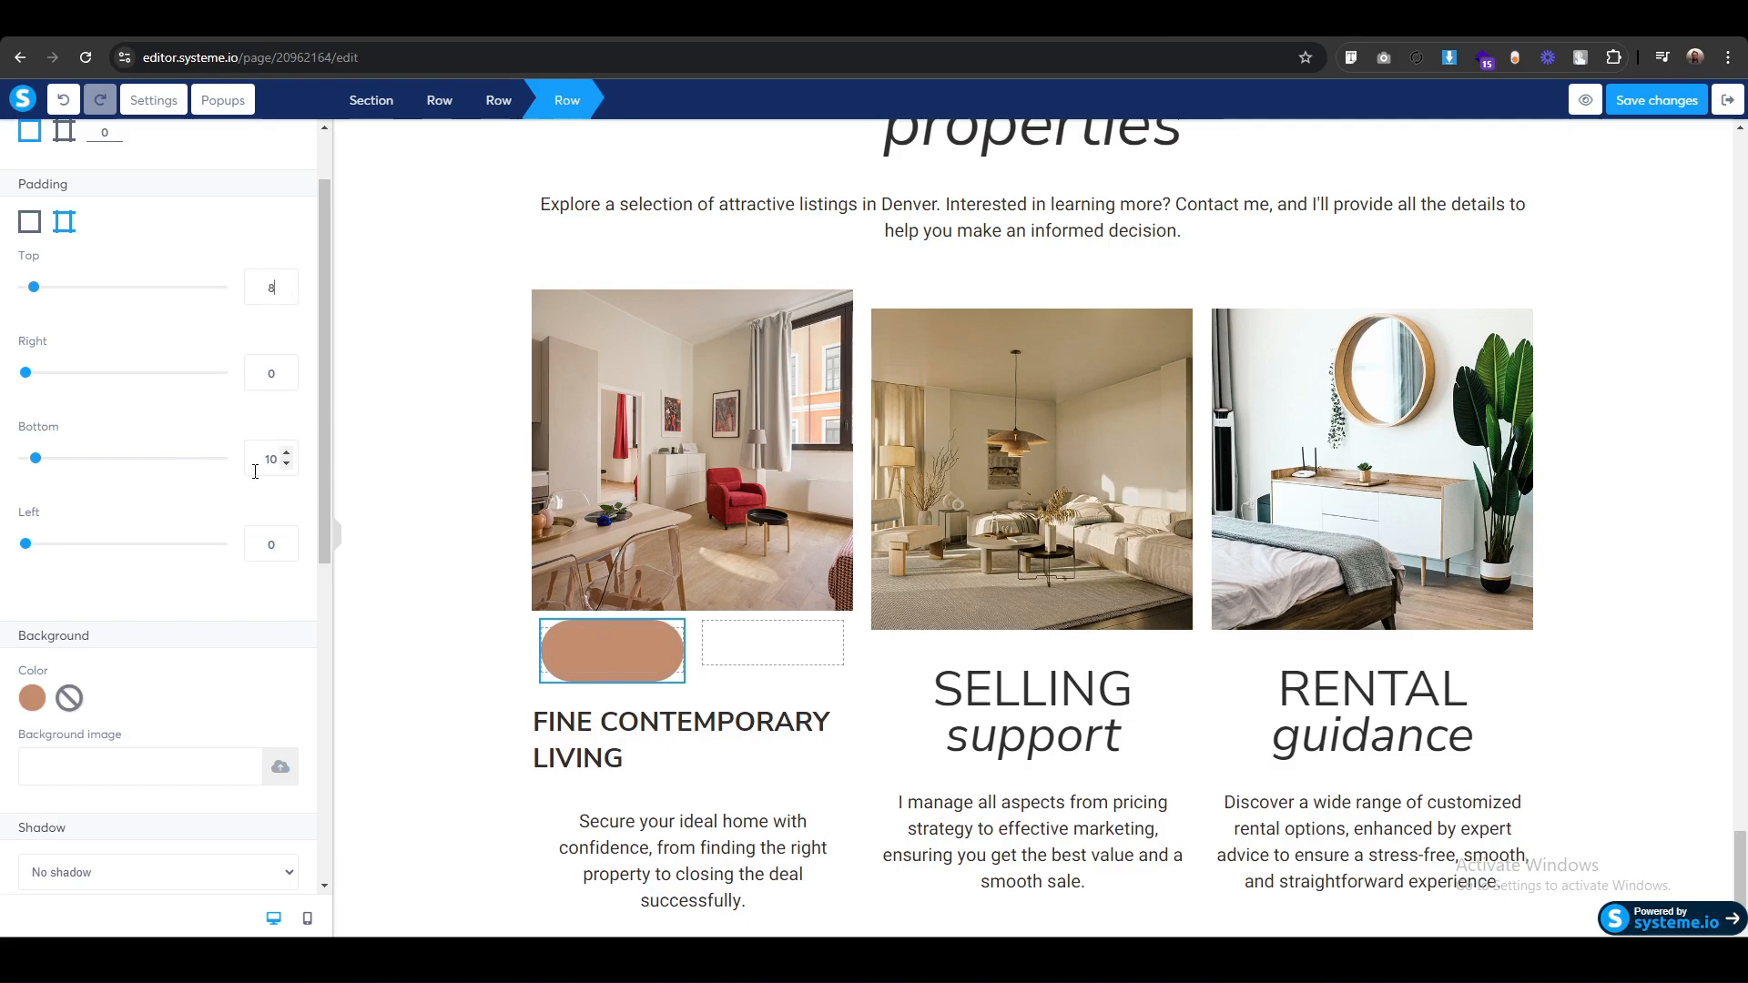
key("Down")
key("Down")
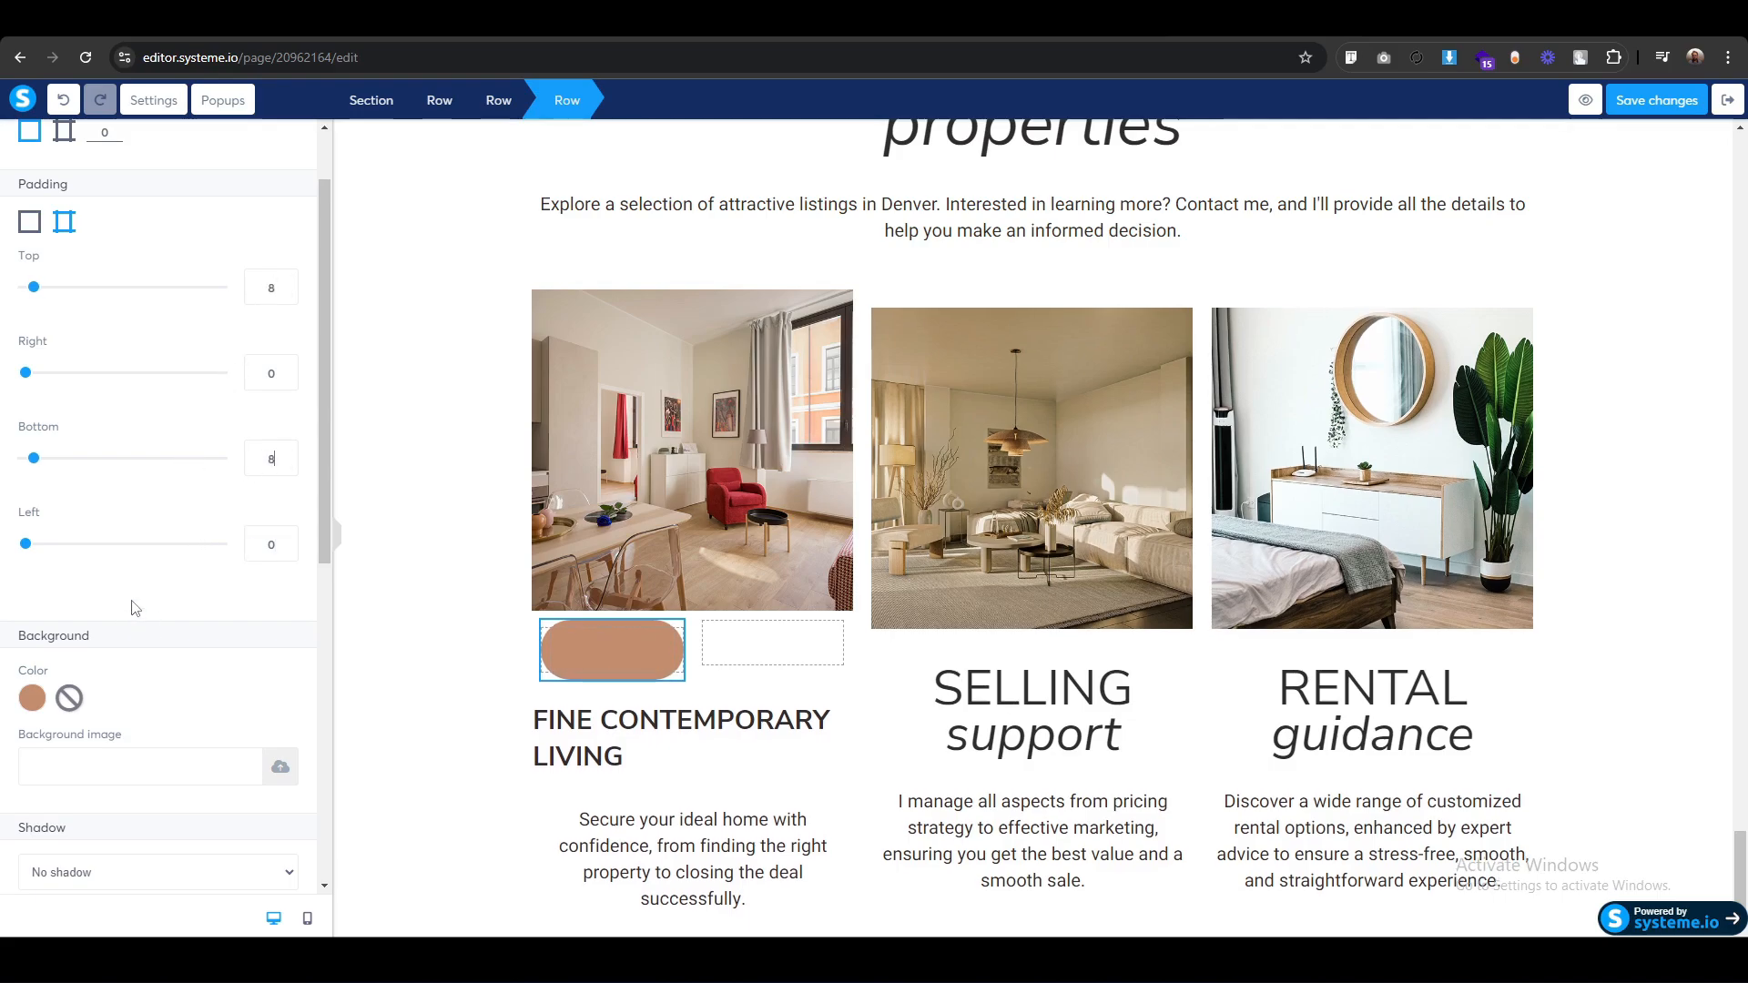
Set all four corner radii of the terracotta row to 50.
scroll(164, 656, "down", 3)
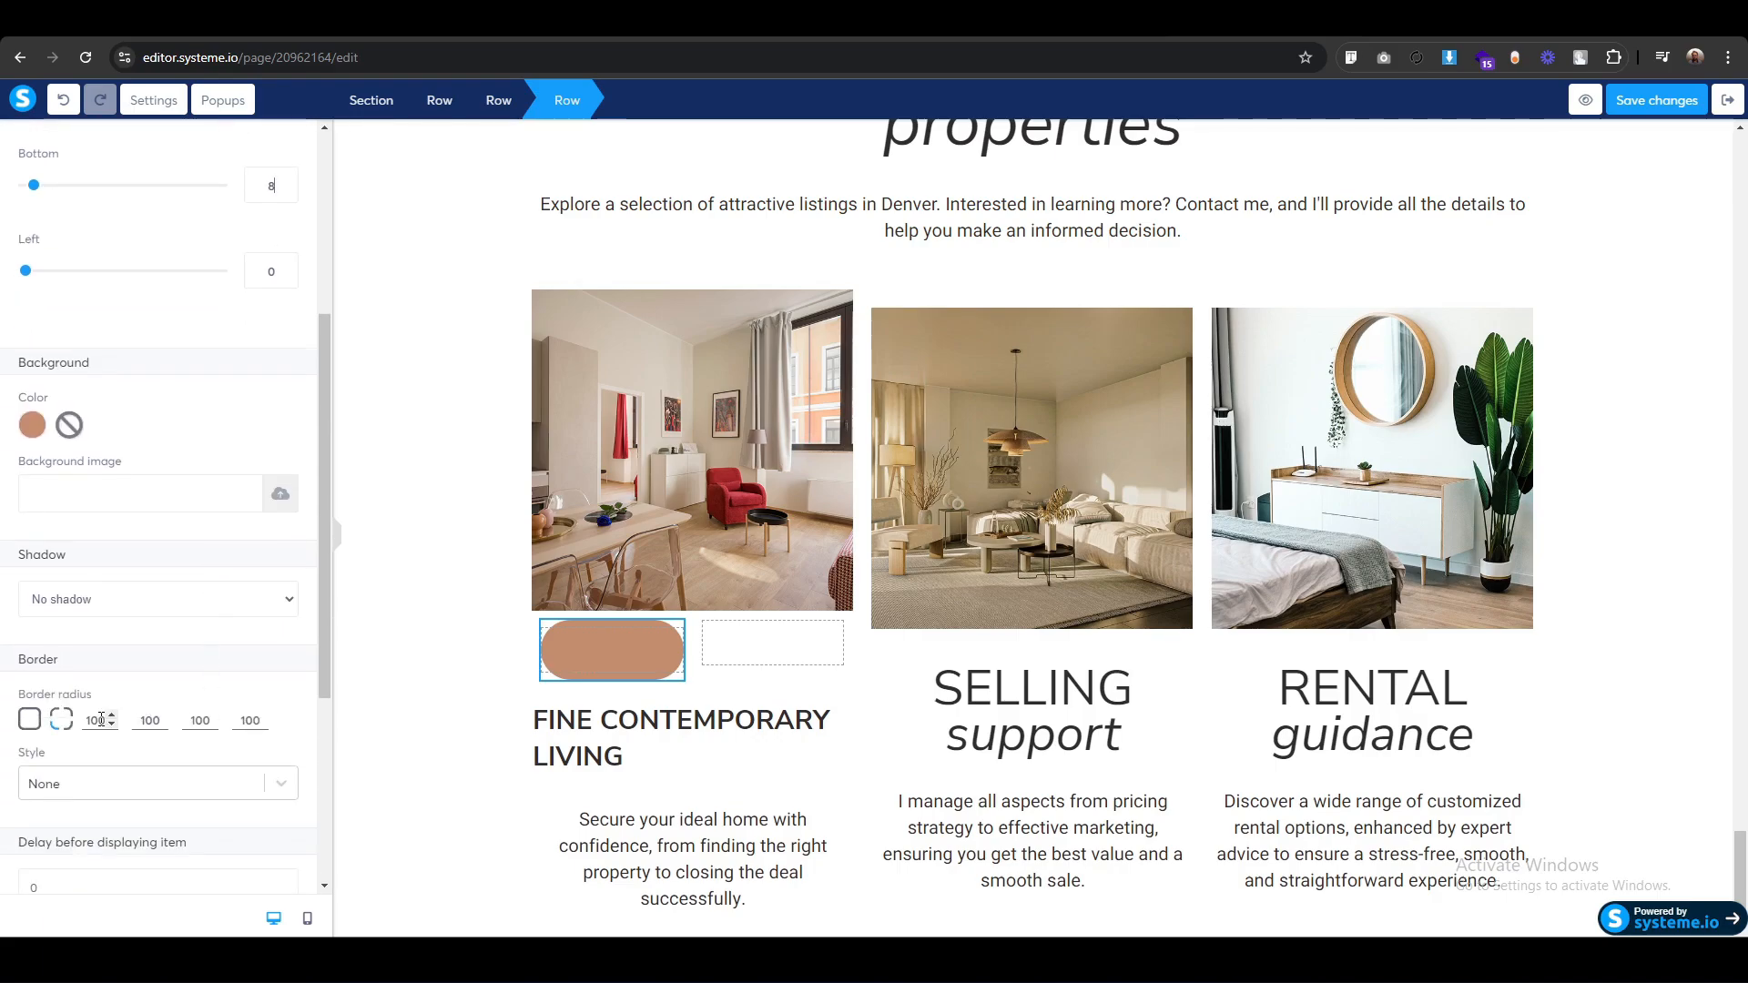
left_click_drag(113, 720, 75, 726)
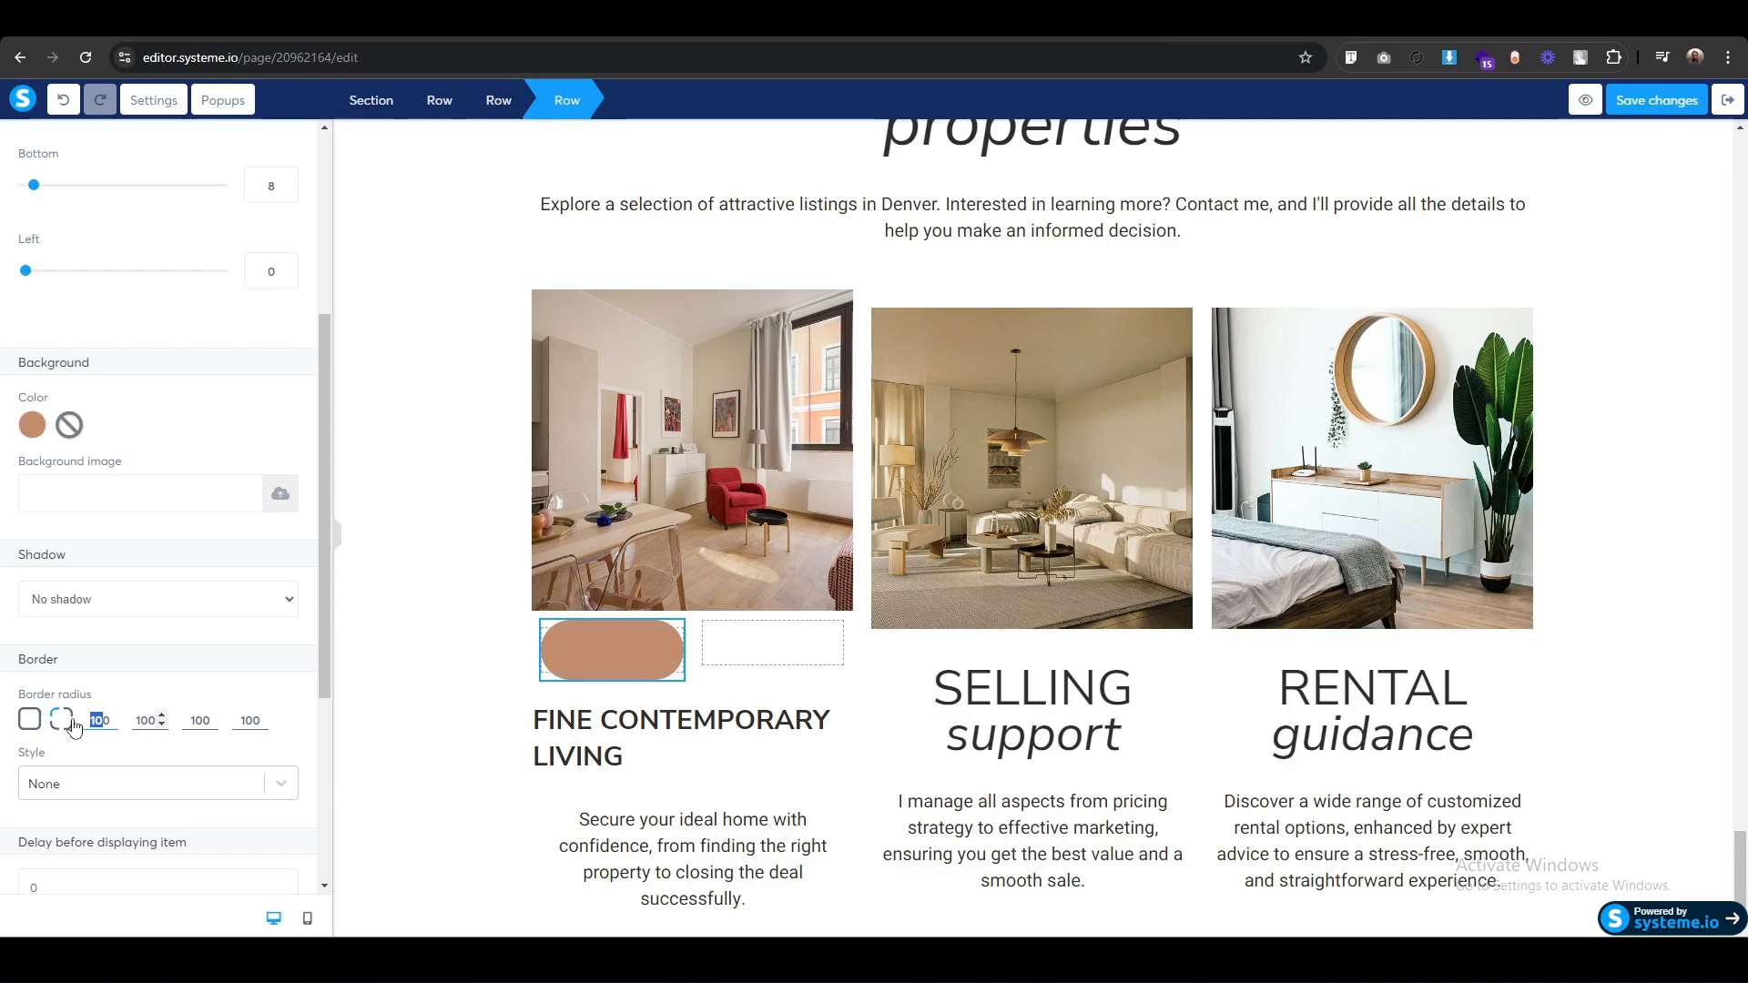
type("50")
mouse_move(153, 719)
left_mouse_down()
mouse_move(105, 717)
mouse_move(187, 720)
left_mouse_up()
type("5")
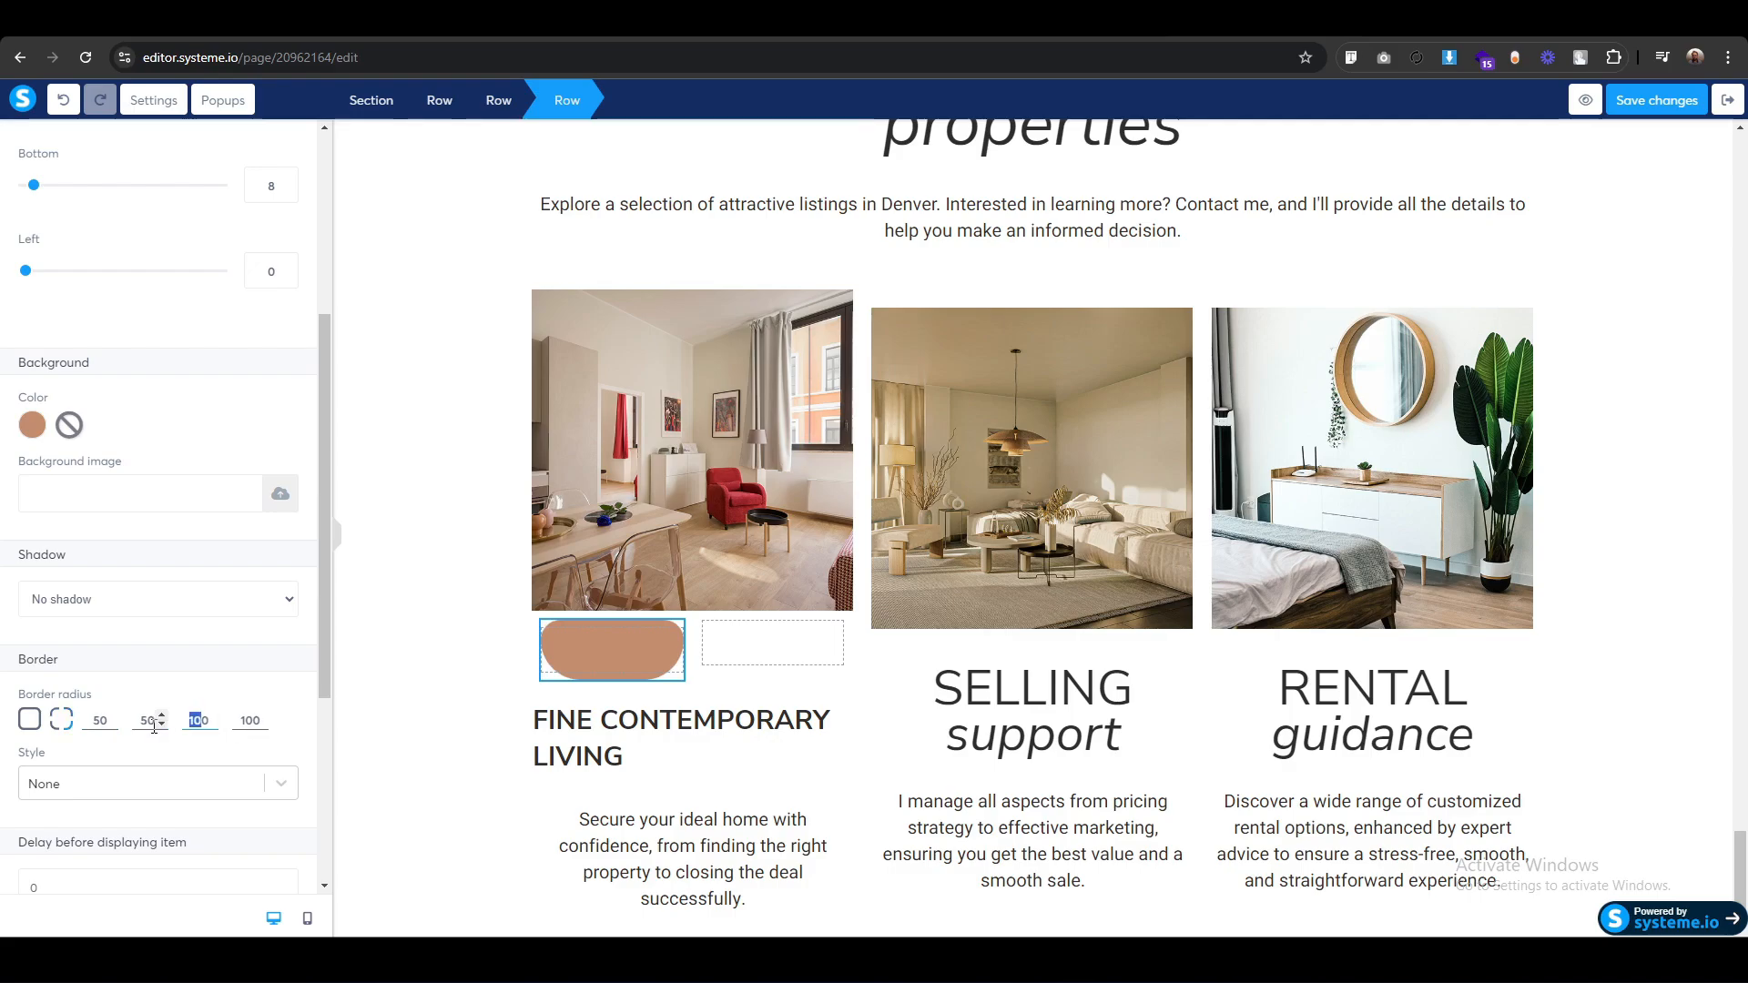
type("50")
double_click(247, 720)
type("50")
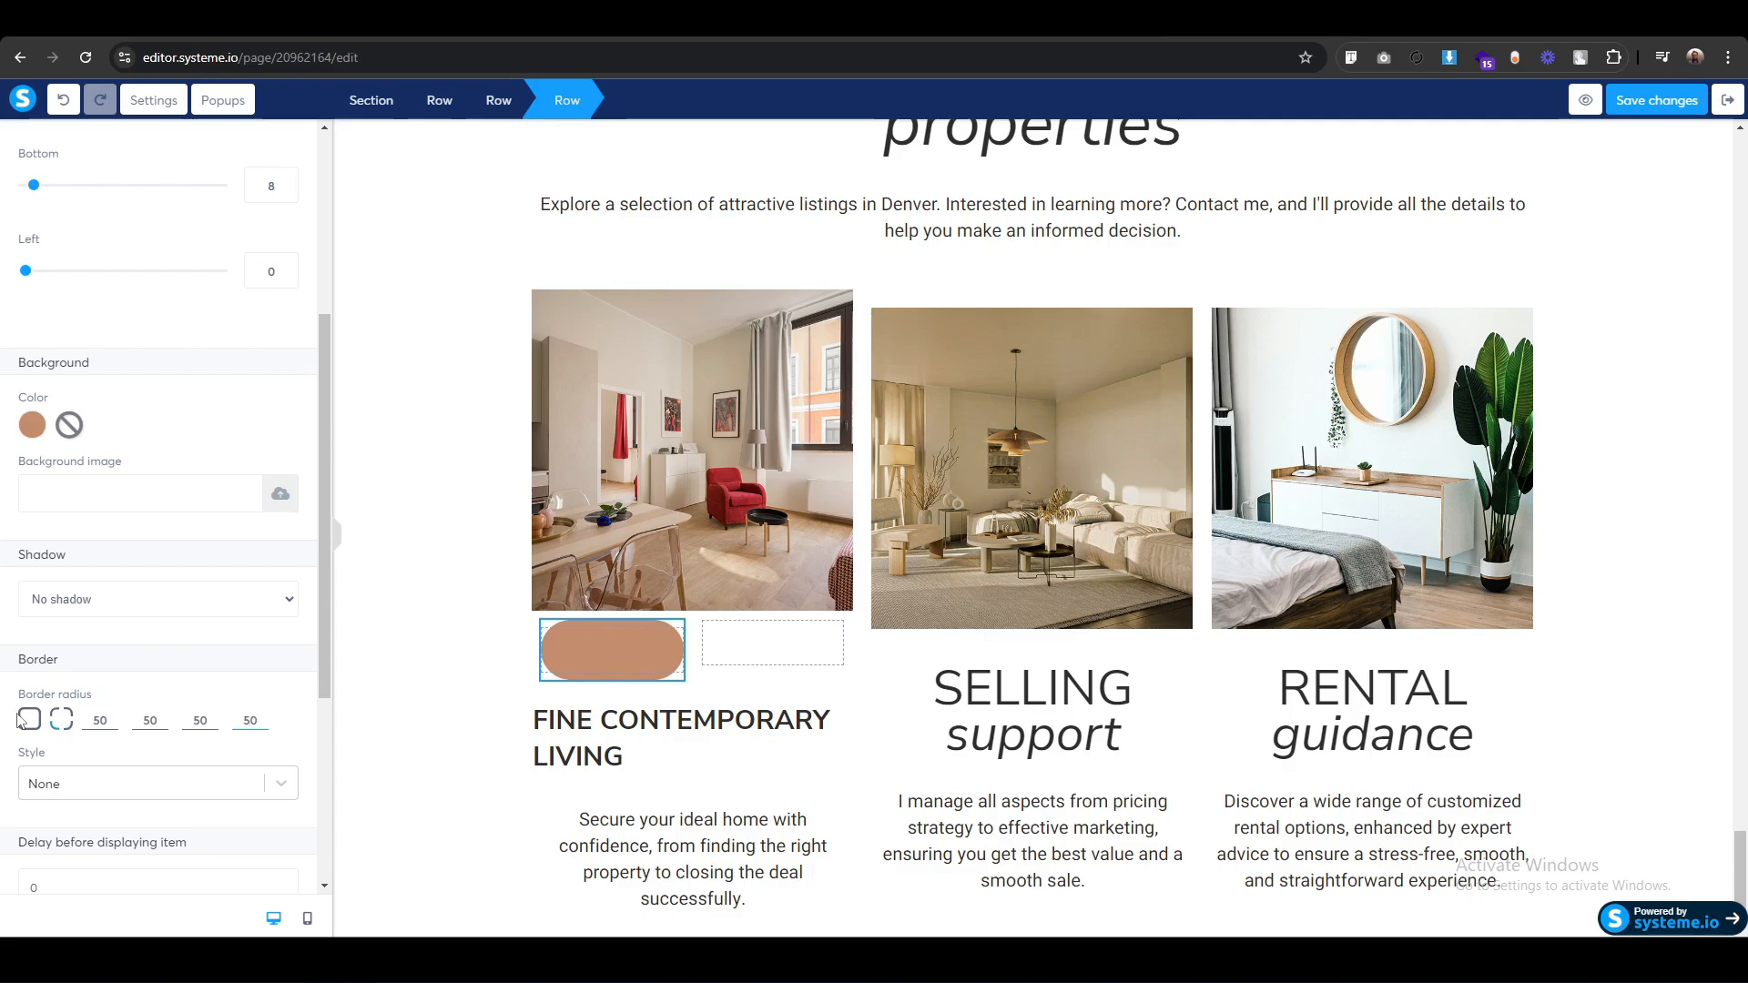
Add a text element inside the rounded terracotta row and replace its placeholder with "FOR SALE".
scroll(117, 699, "down", 4)
scroll(155, 651, "up", 4)
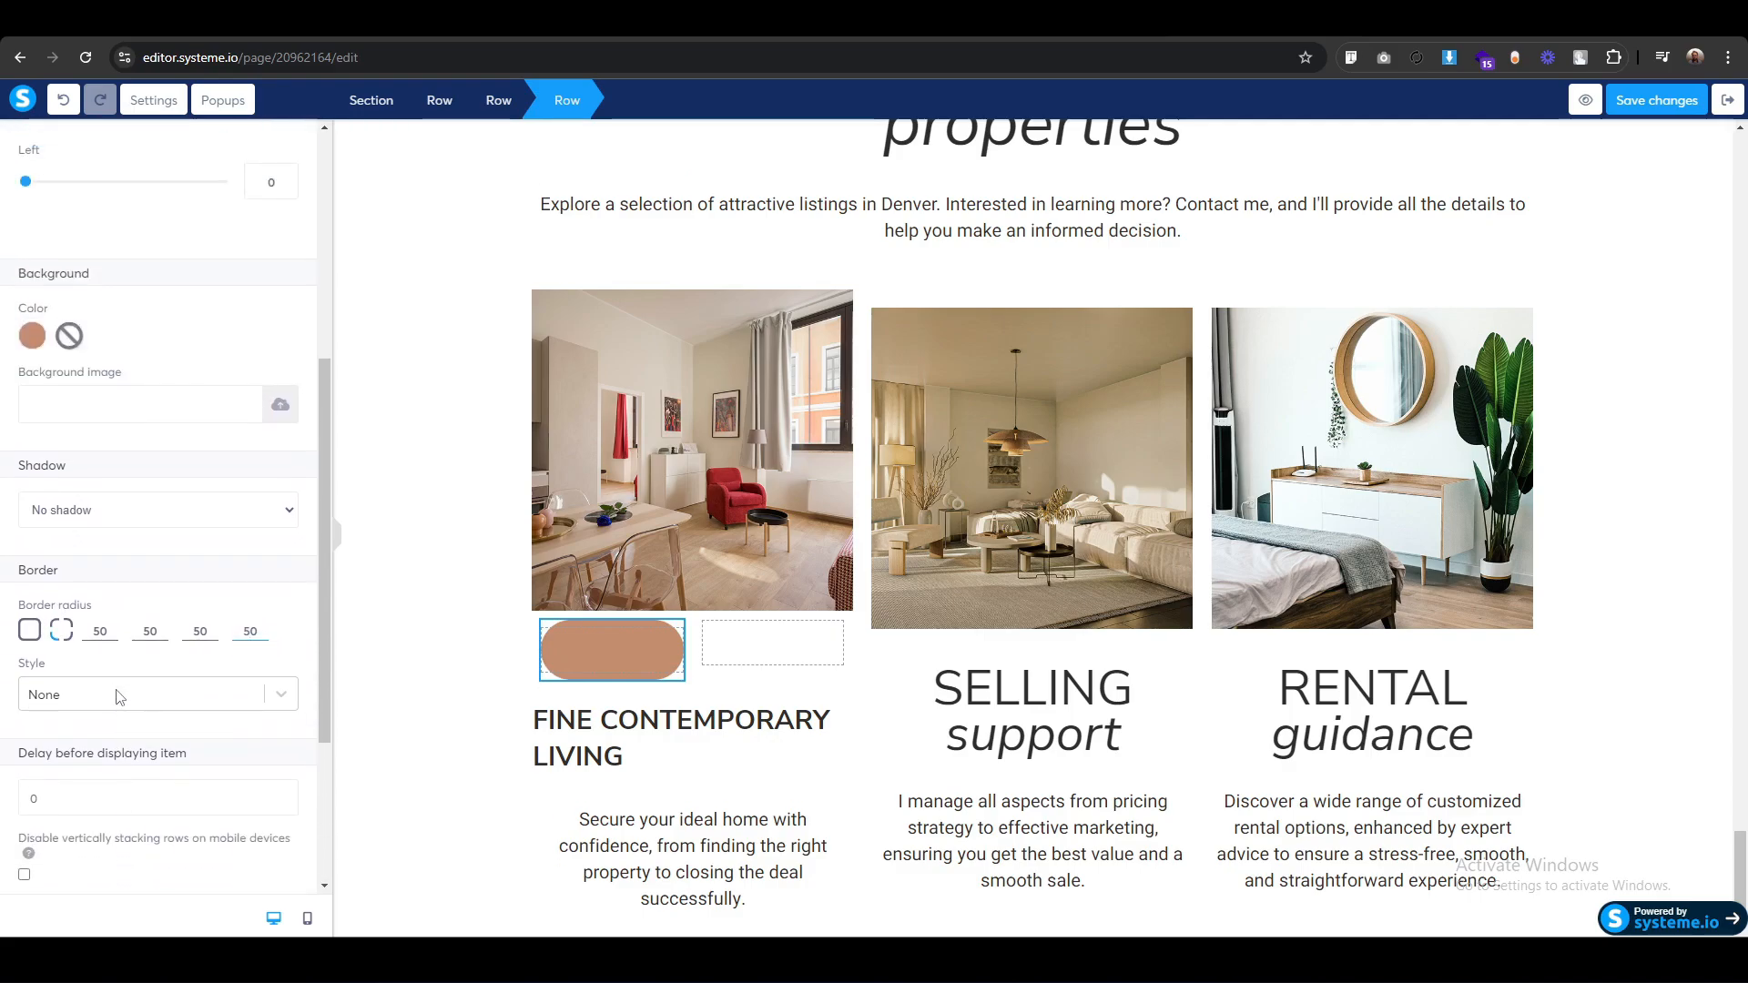
scroll(160, 648, "up", 5)
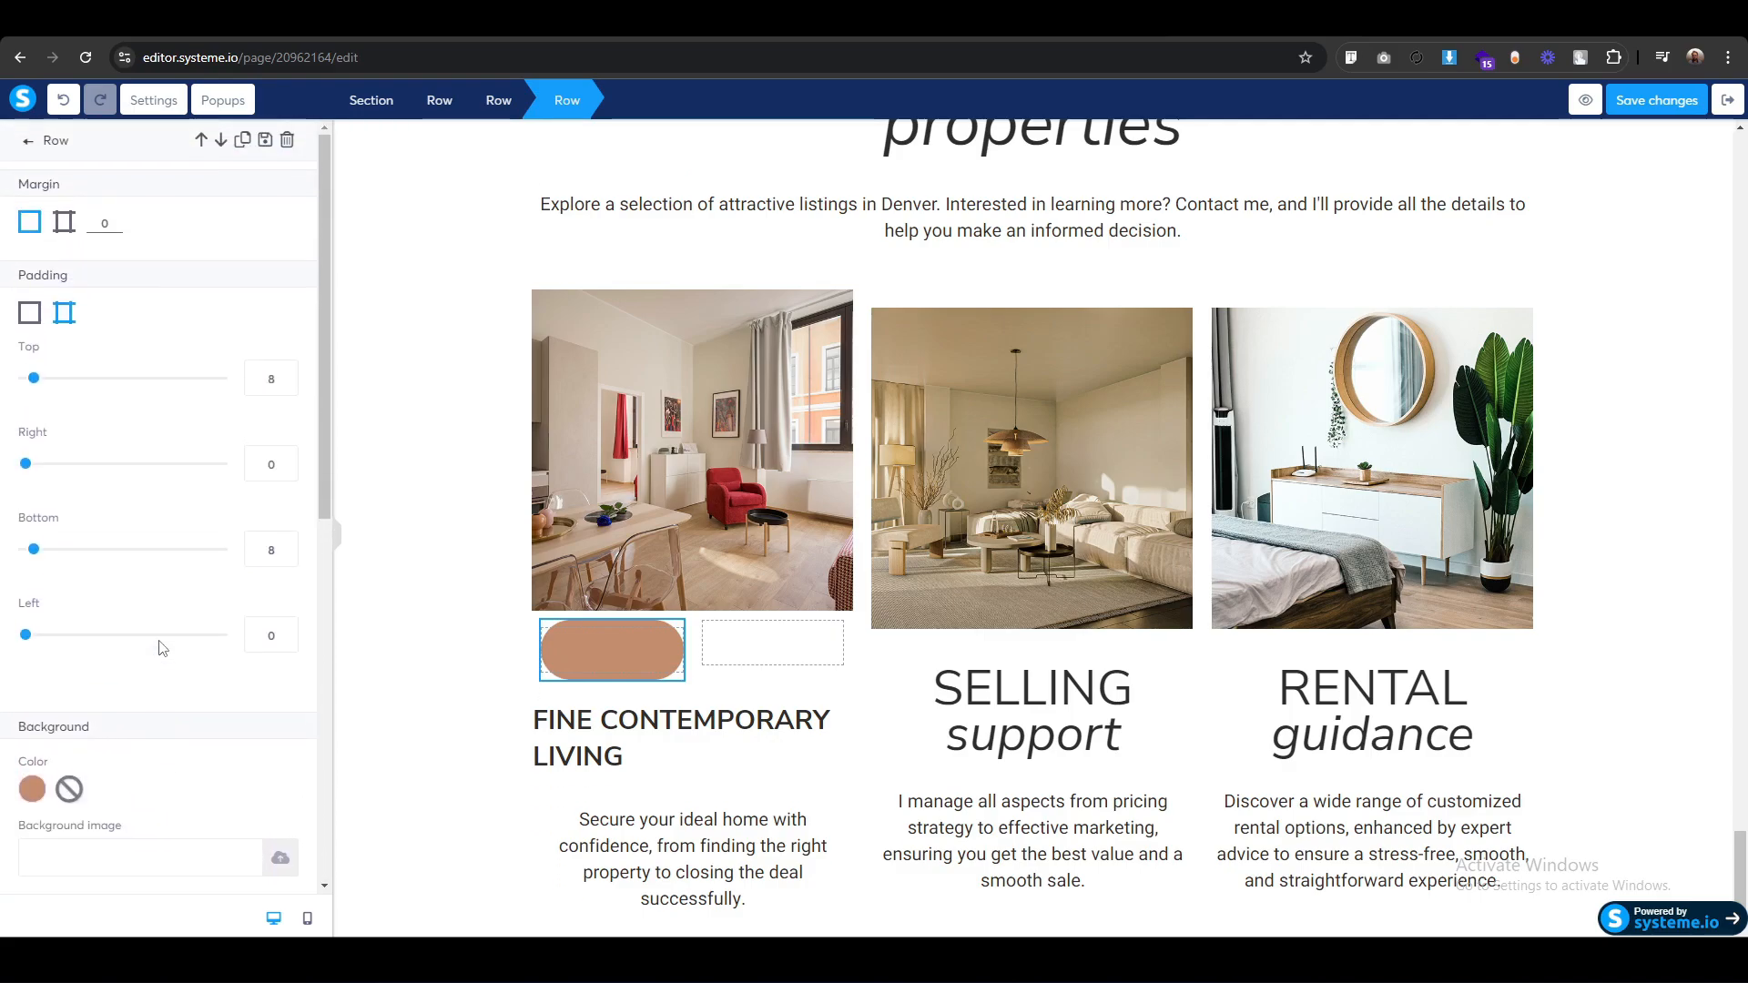
left_click(18, 140)
left_click_drag(67, 271, 633, 674)
double_click(622, 689)
key("ctrl+a")
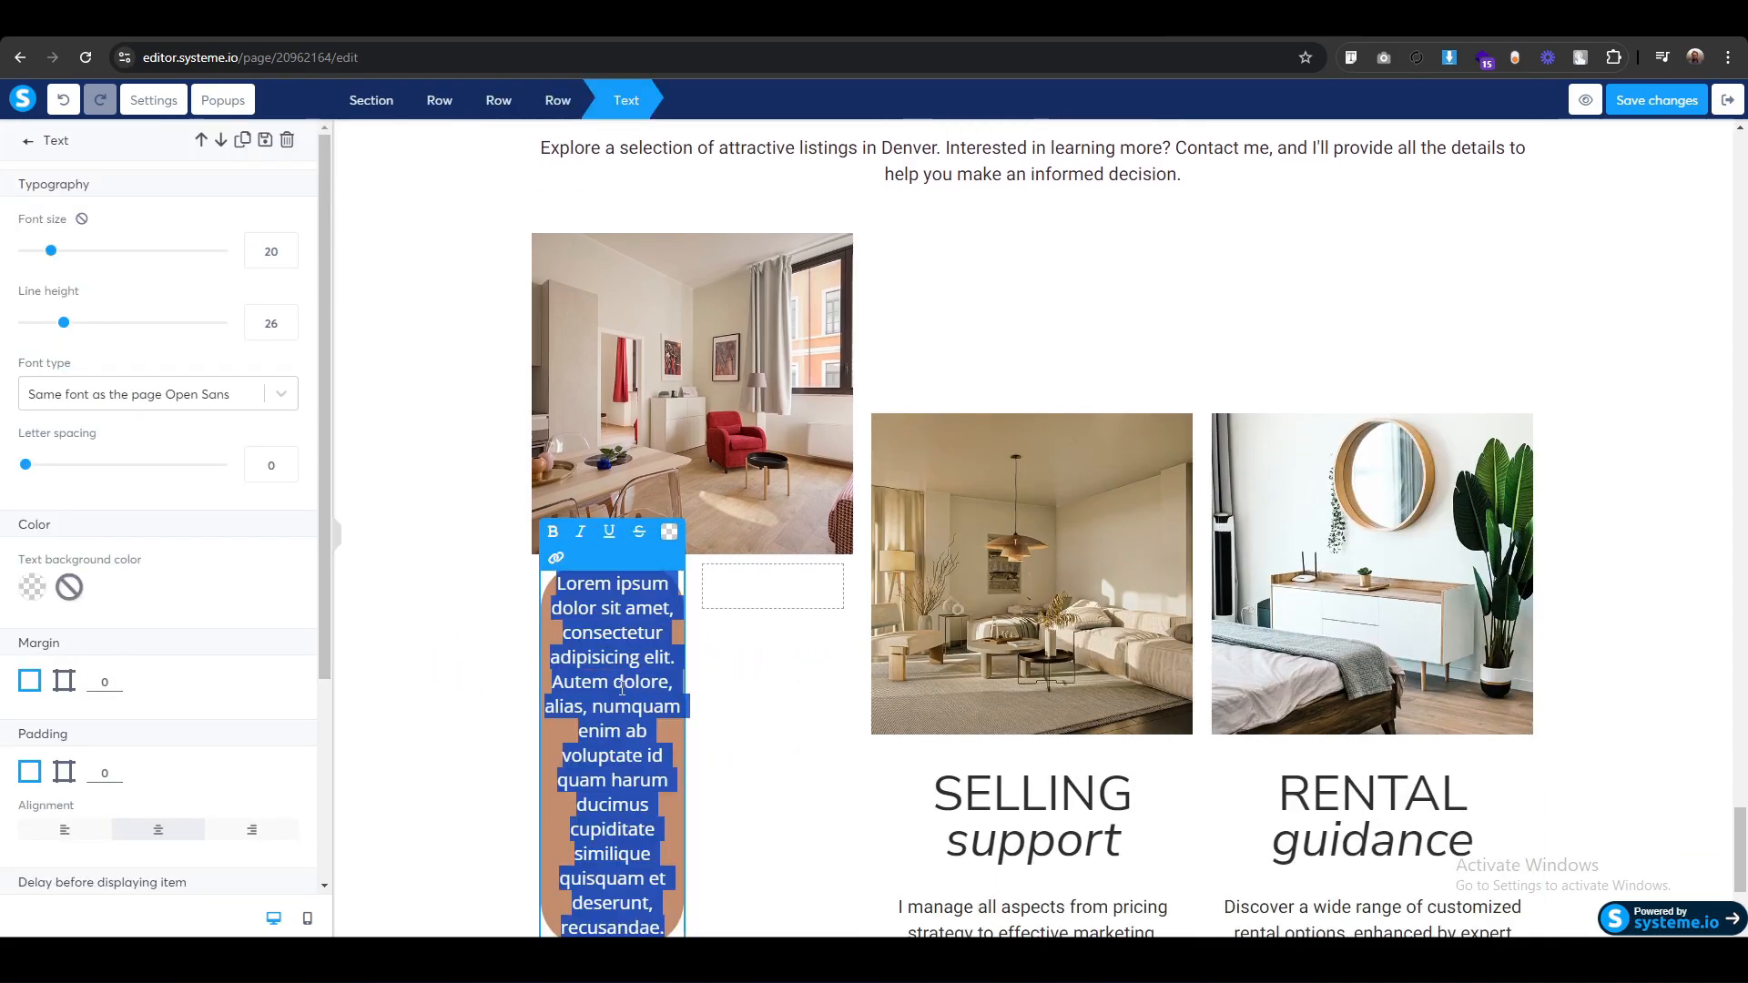
type("FORSALE")
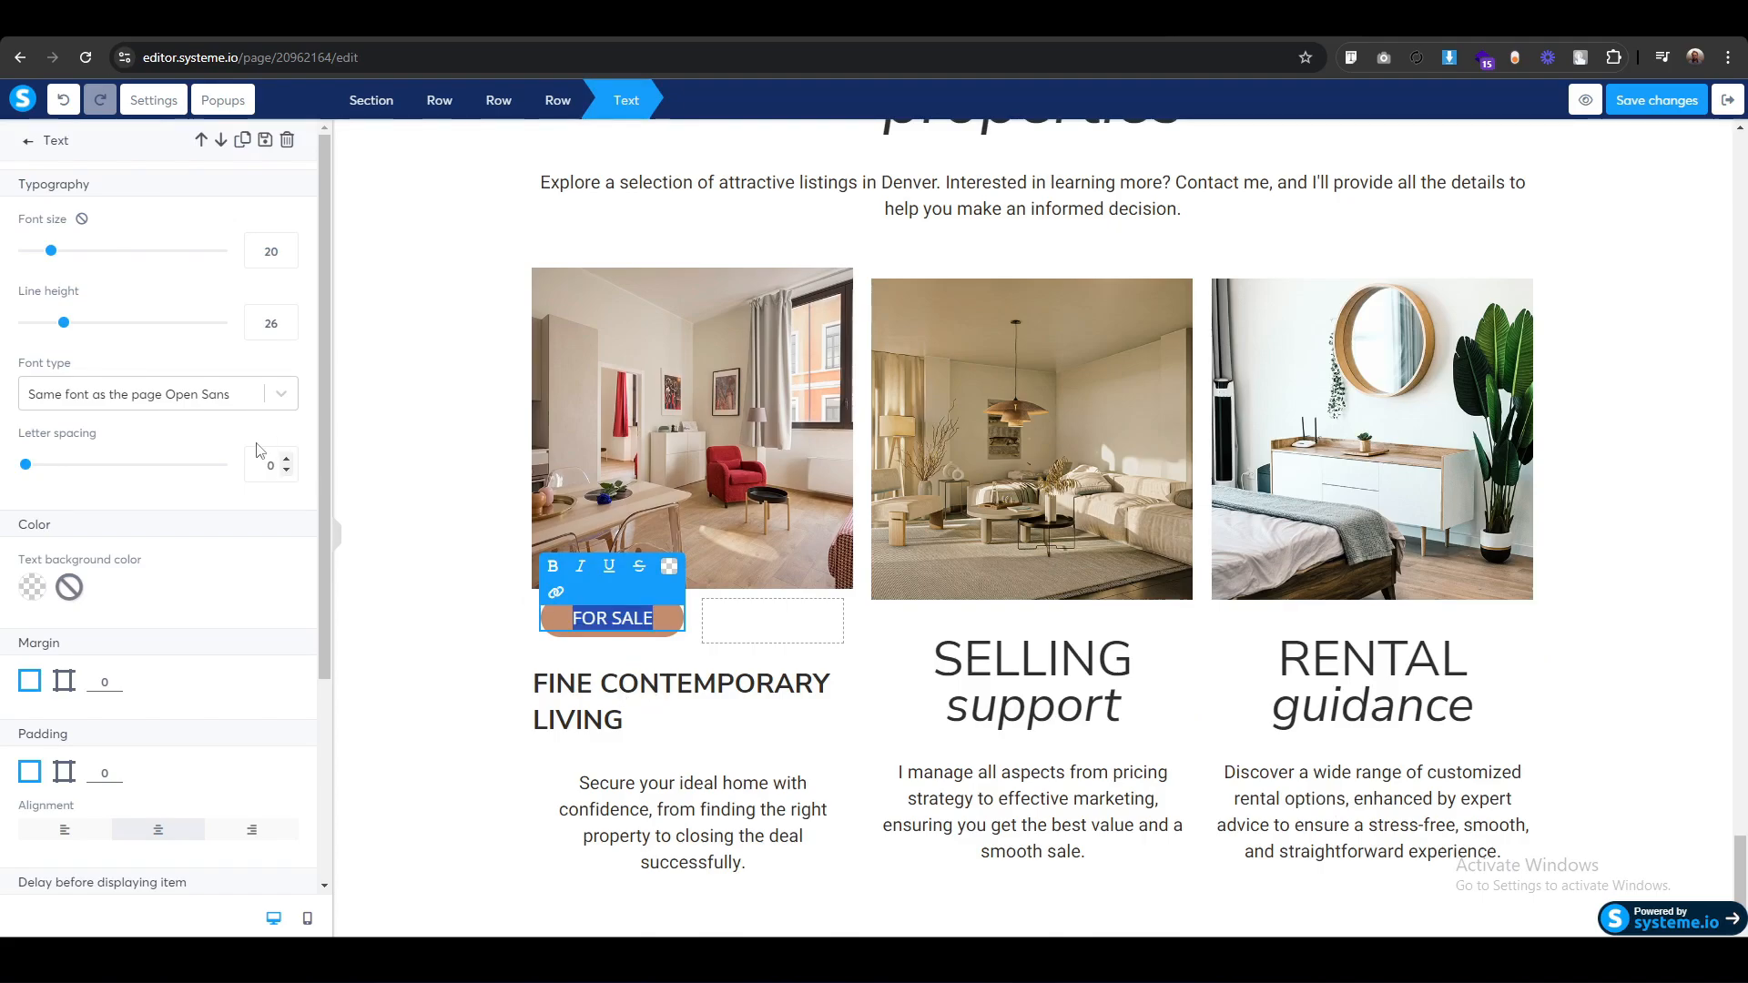
Color the FOR SALE text white and set its font to Heebo from Google Fonts.
left_click(669, 567)
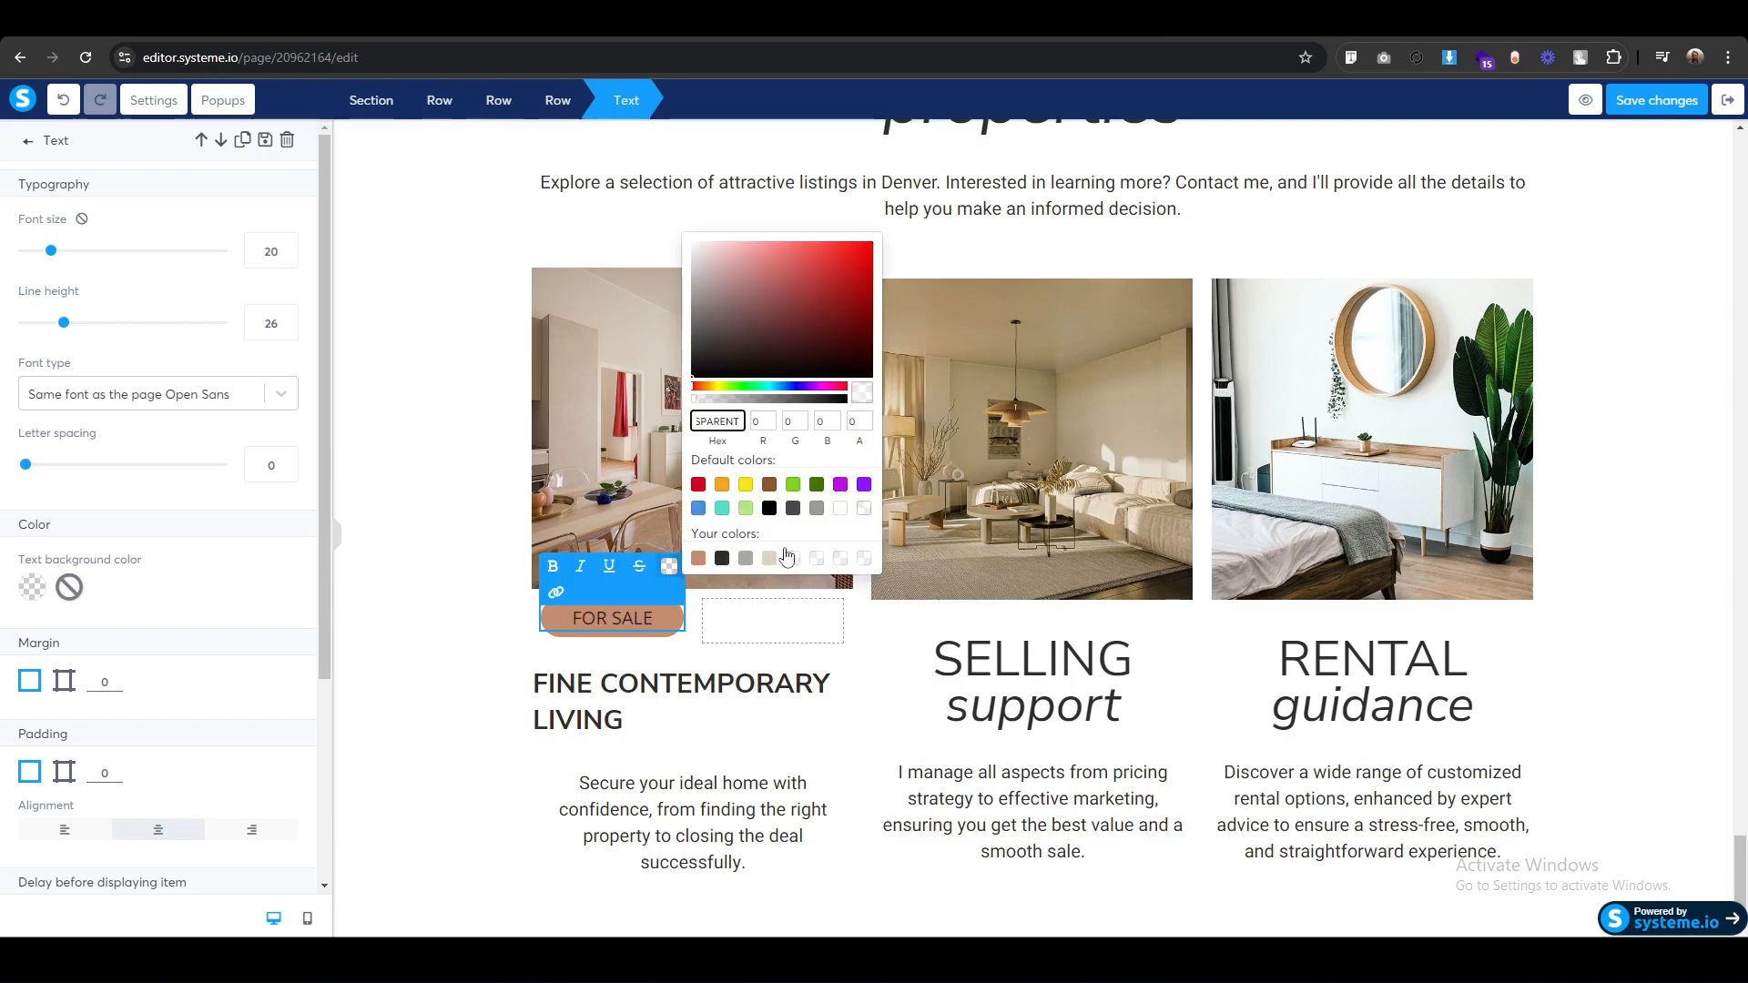
left_click(839, 511)
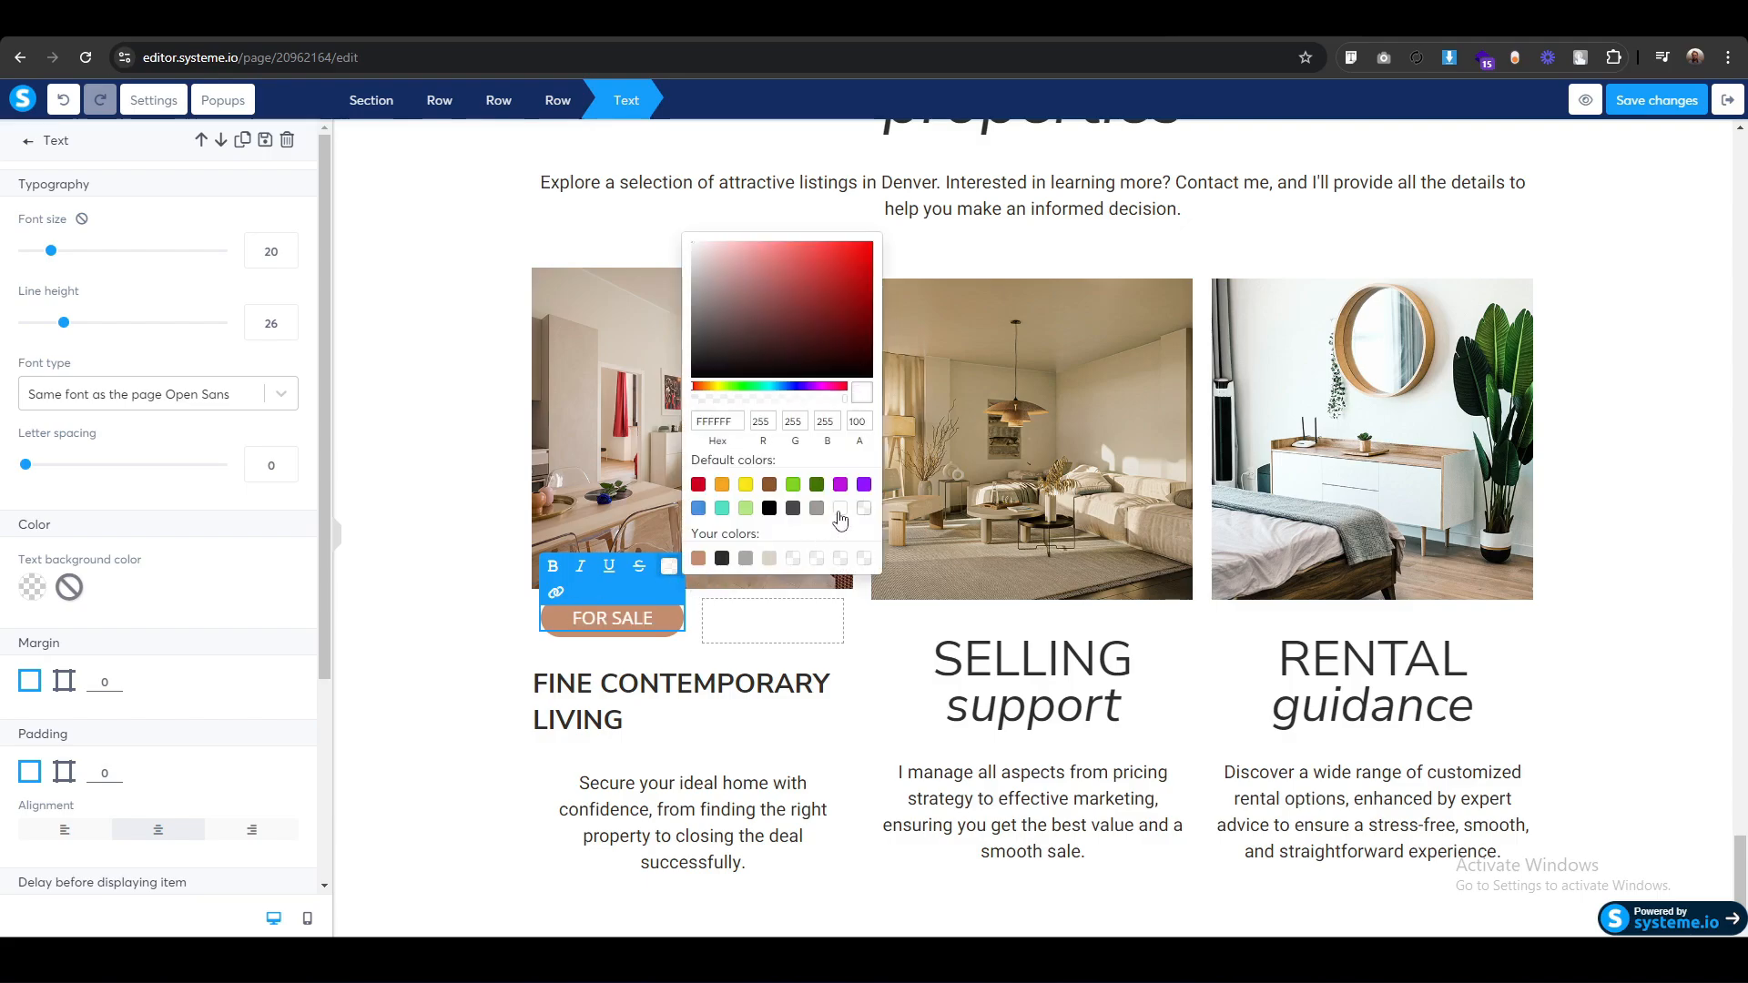
left_click(137, 397)
left_click(82, 494)
left_click(73, 442)
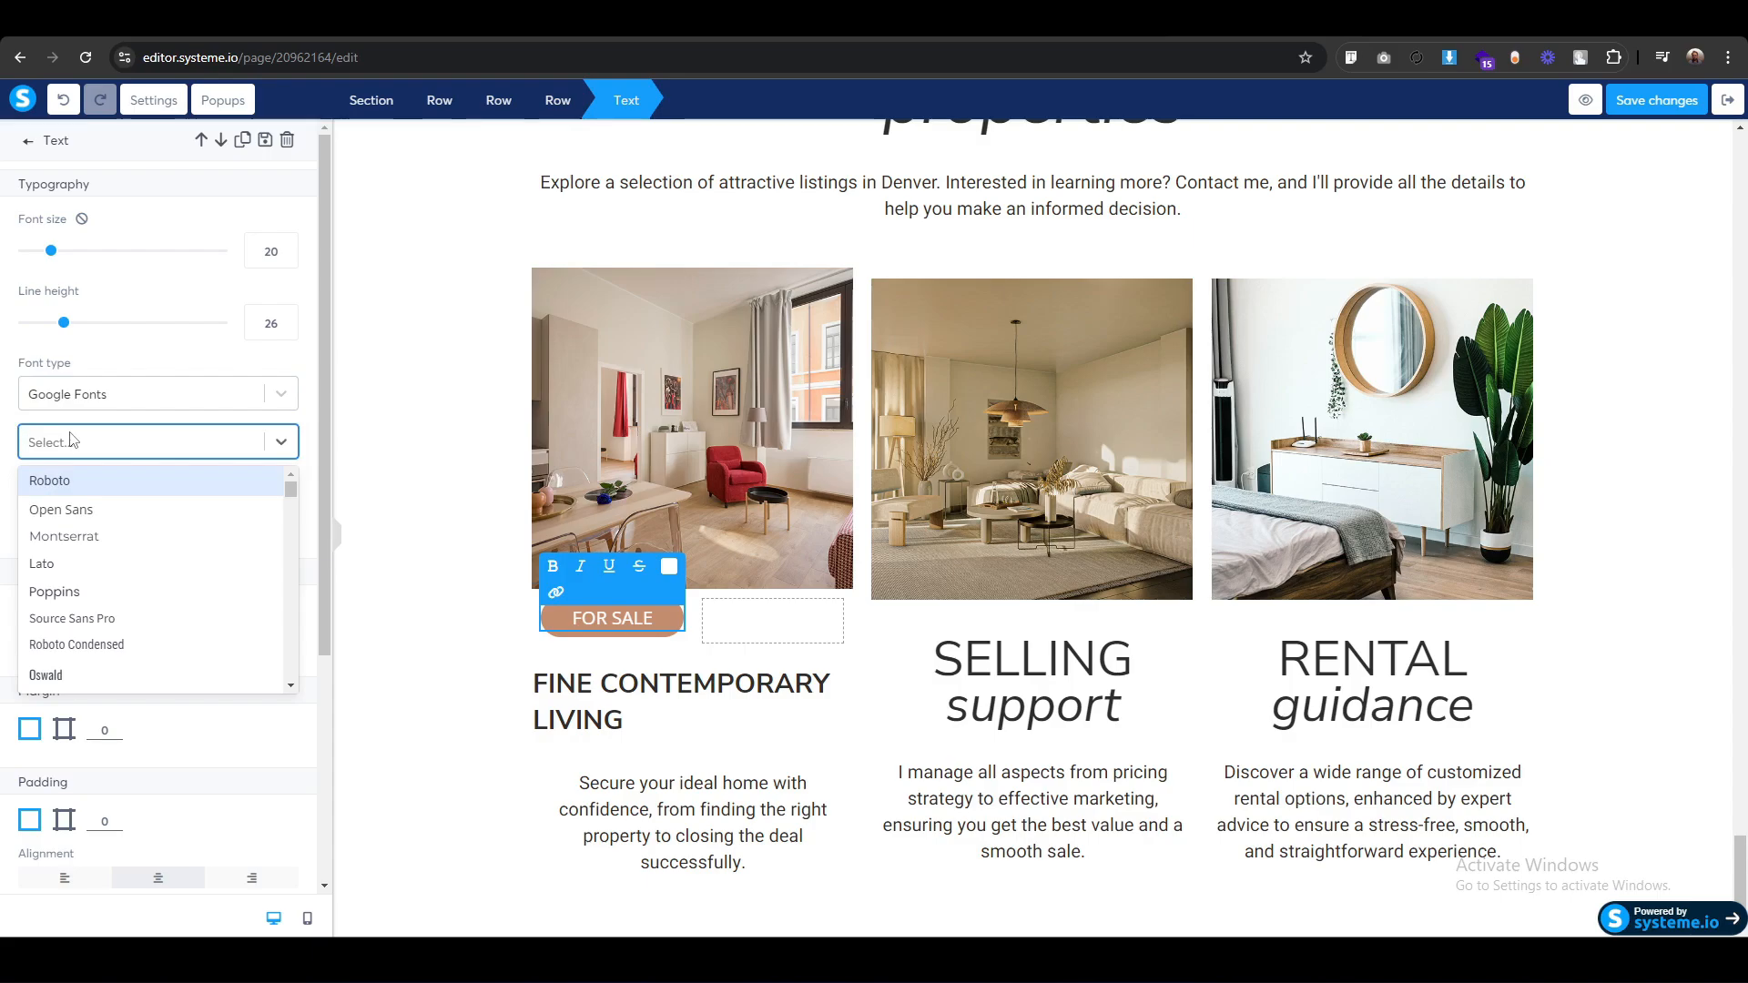
type("heebo")
key("Return")
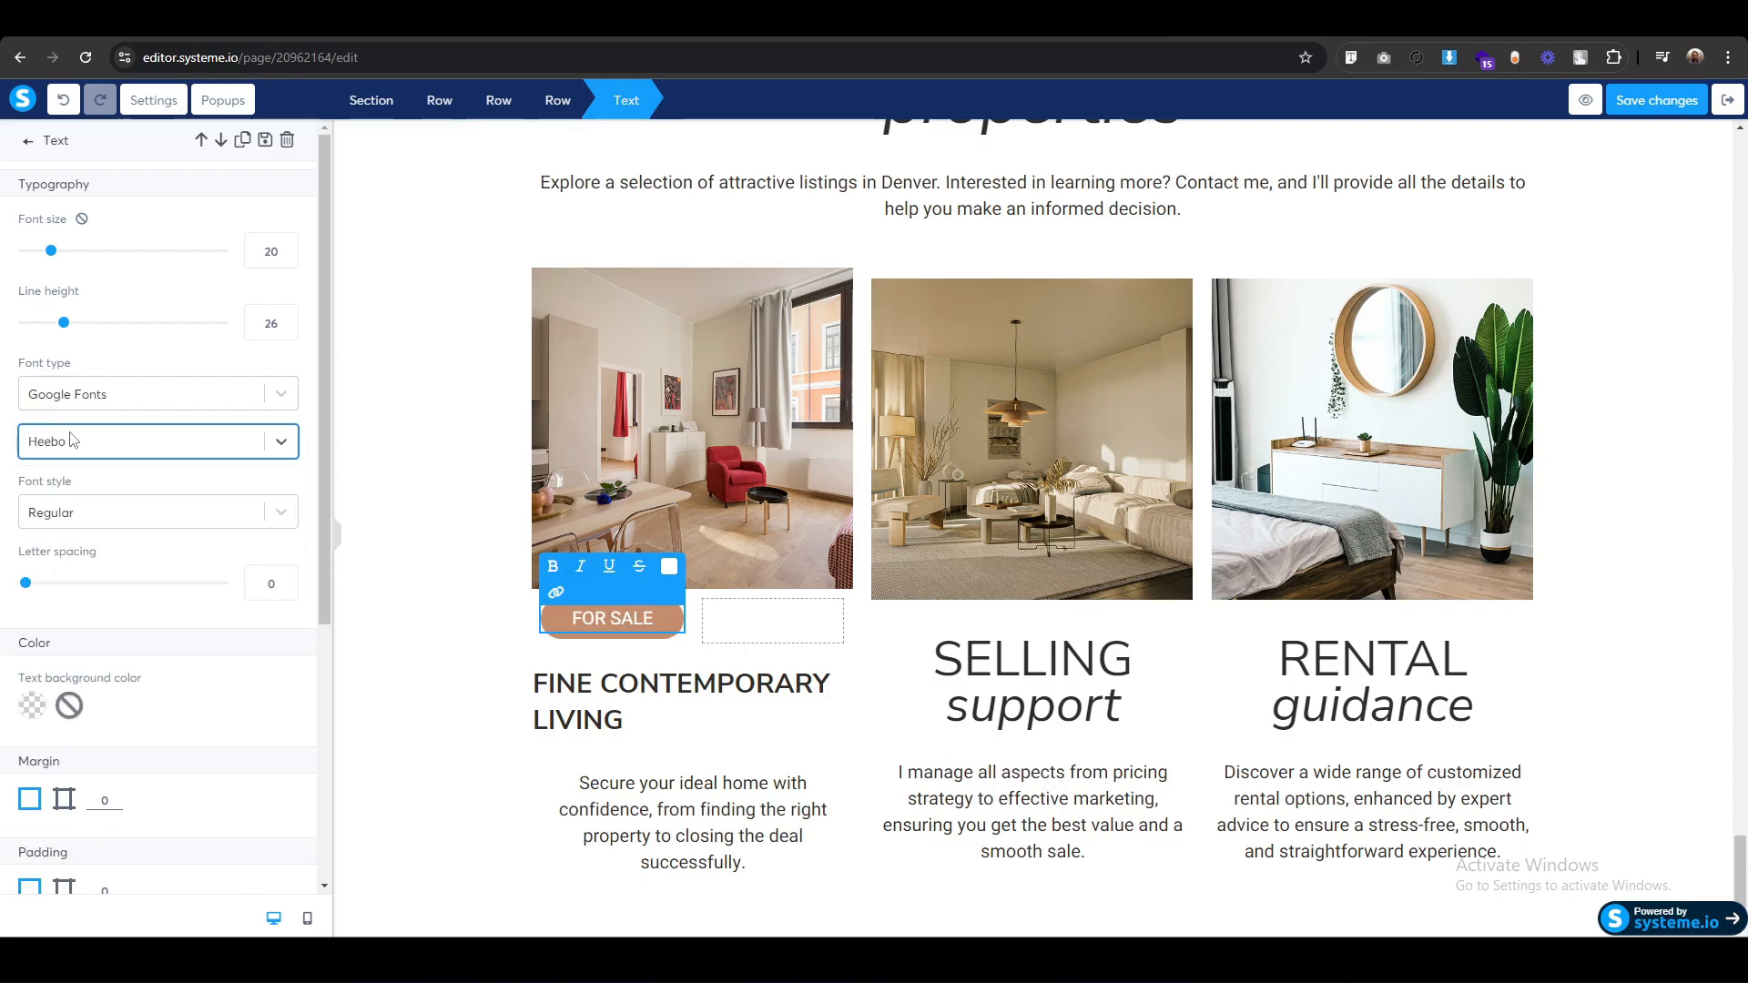
Set the FOR SALE text's font size to 18.
triple_click(606, 619)
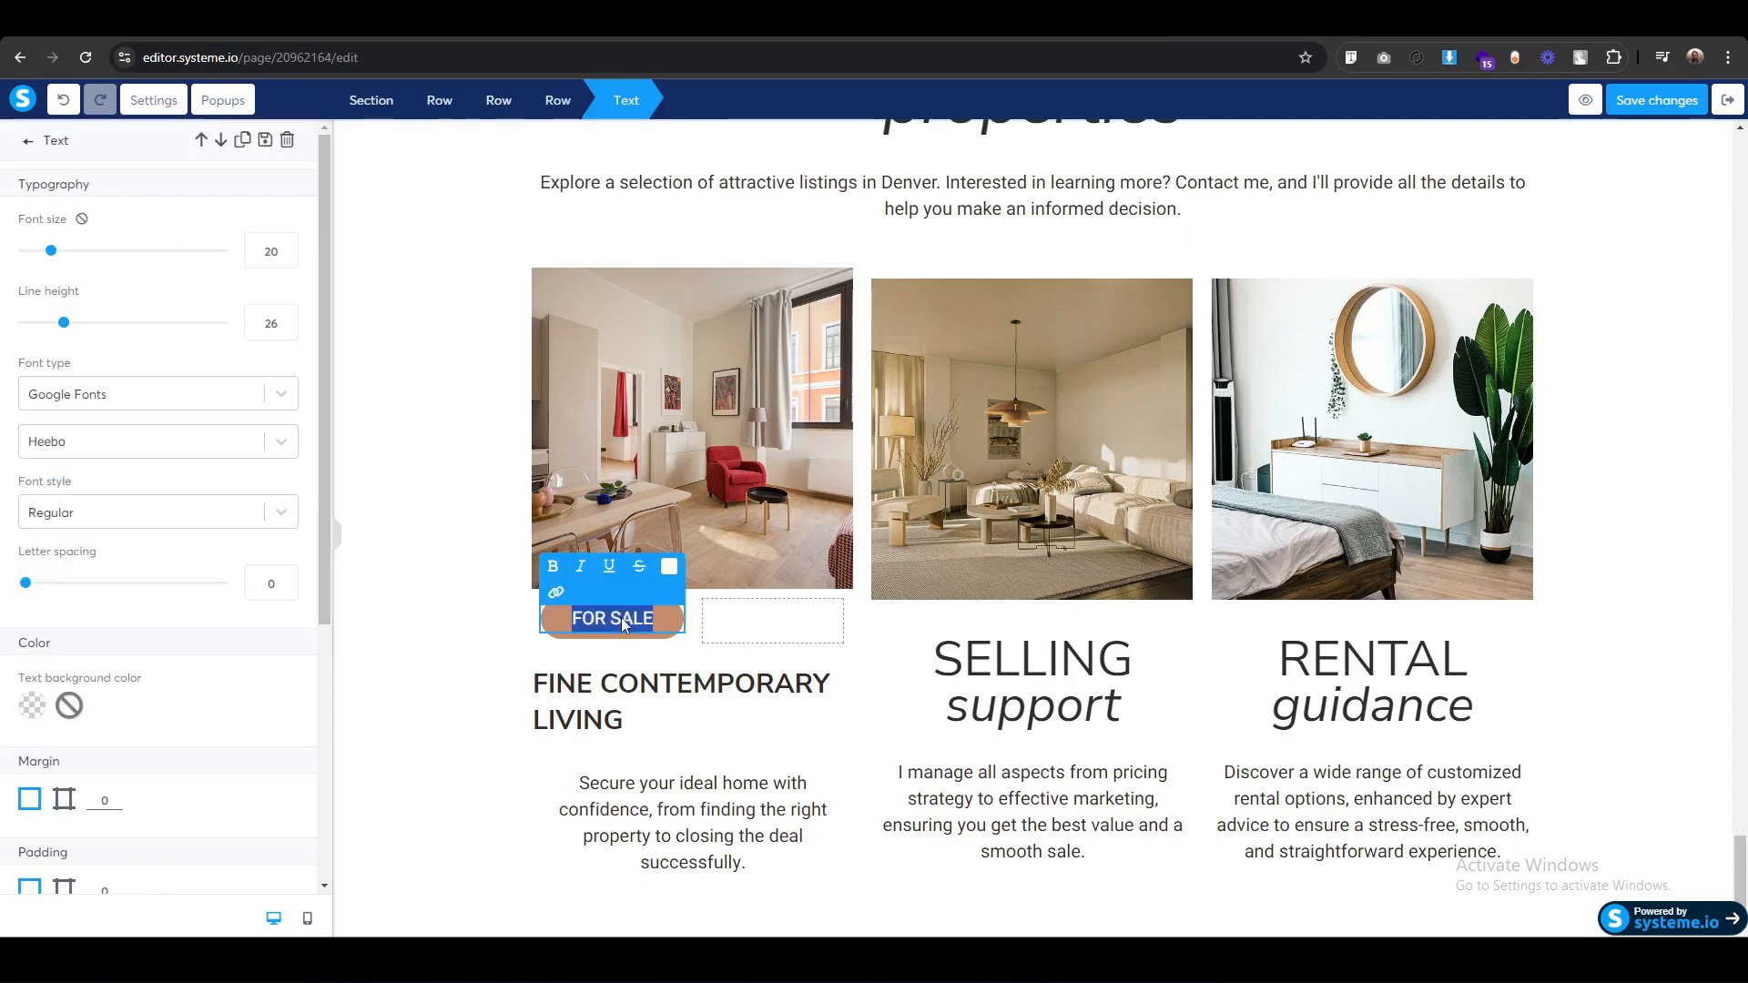
left_click(261, 252)
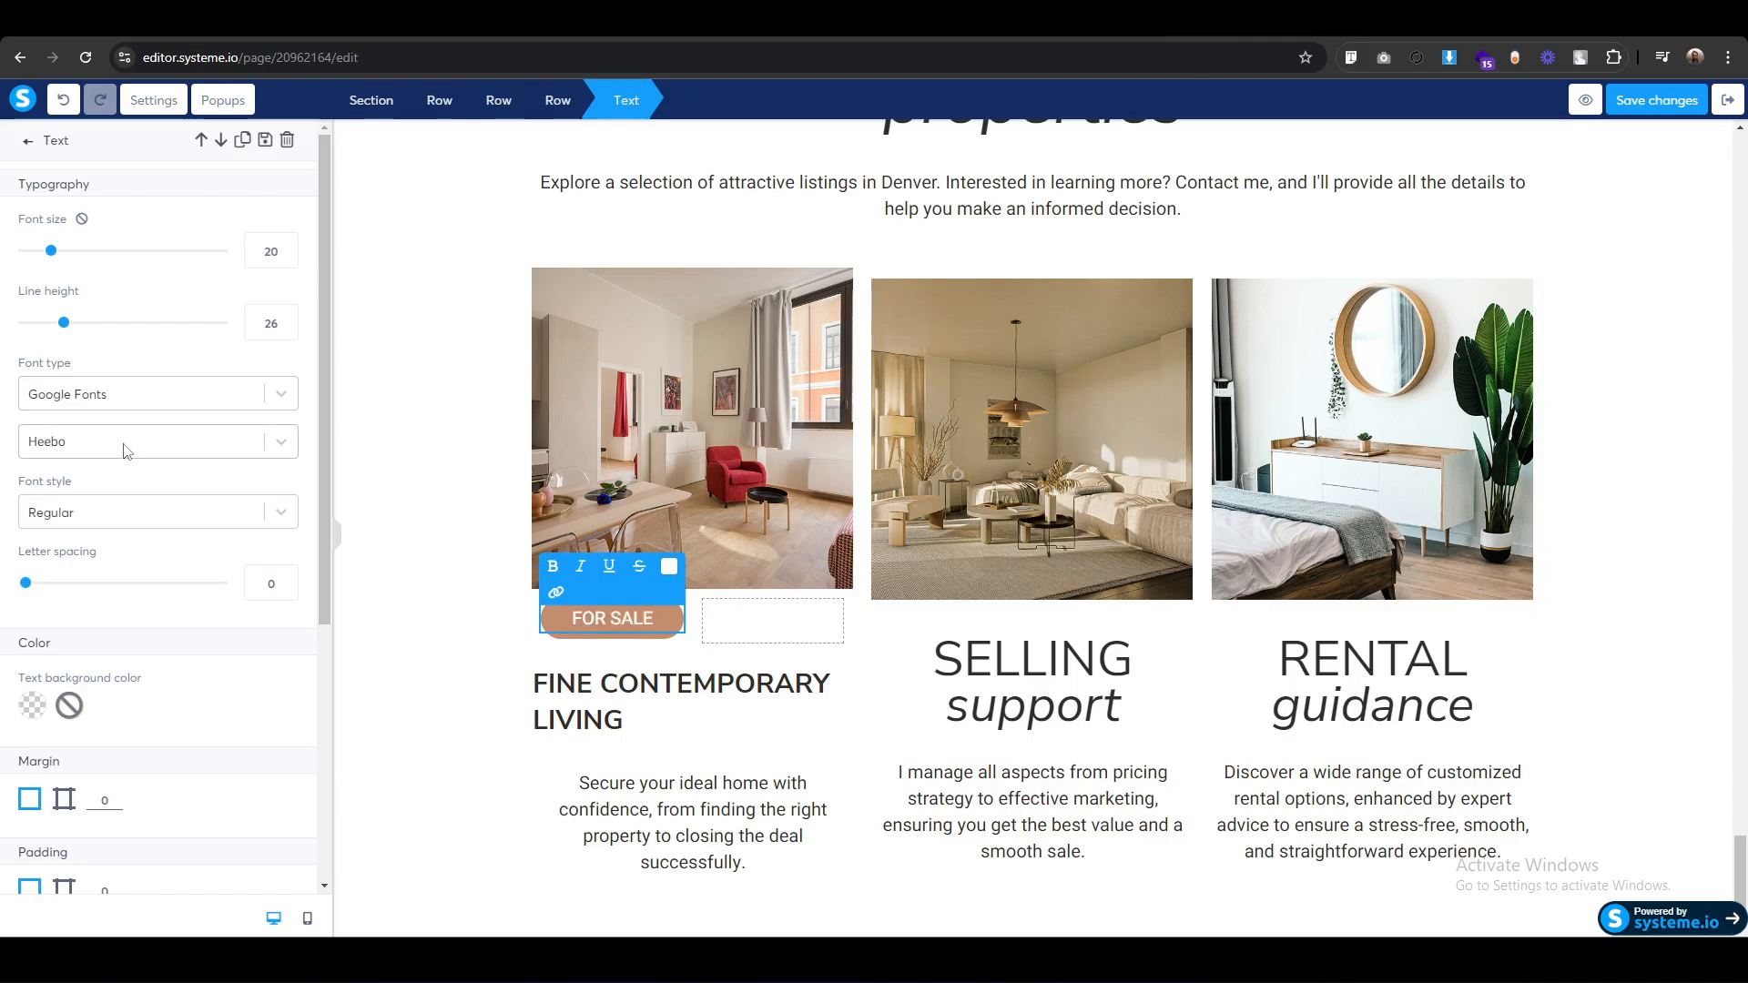
key("Delete")
key("Delete")
type("18")
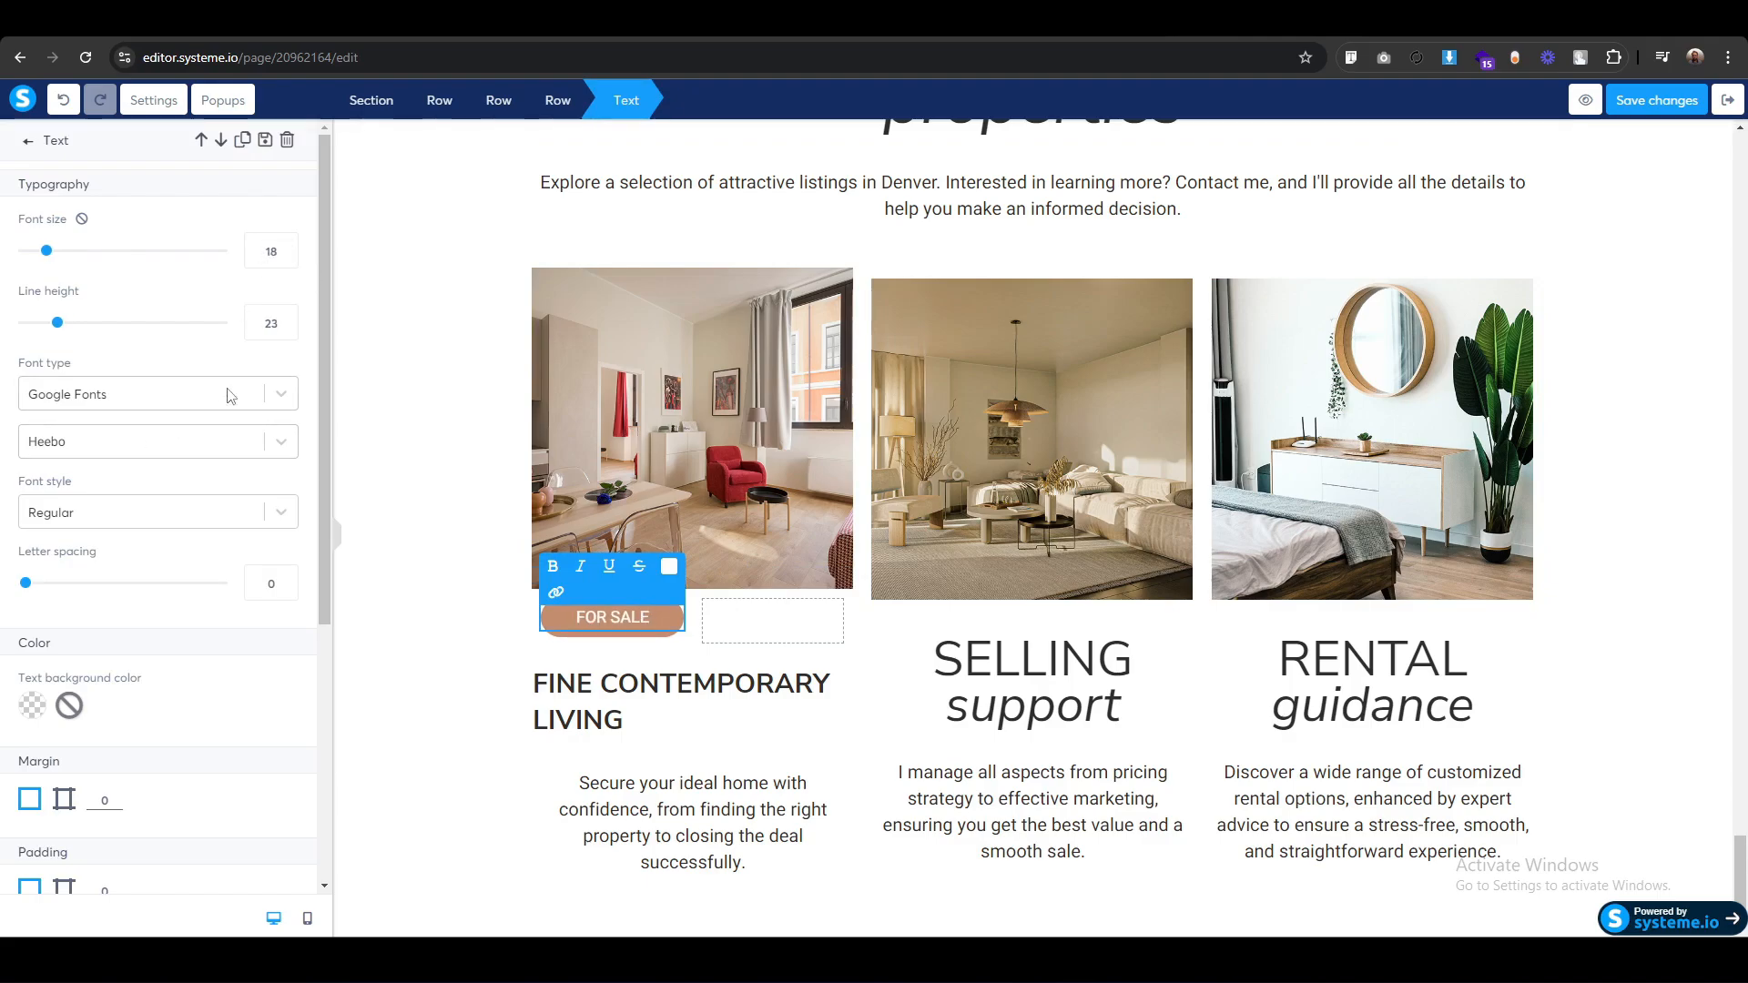
left_click(452, 641)
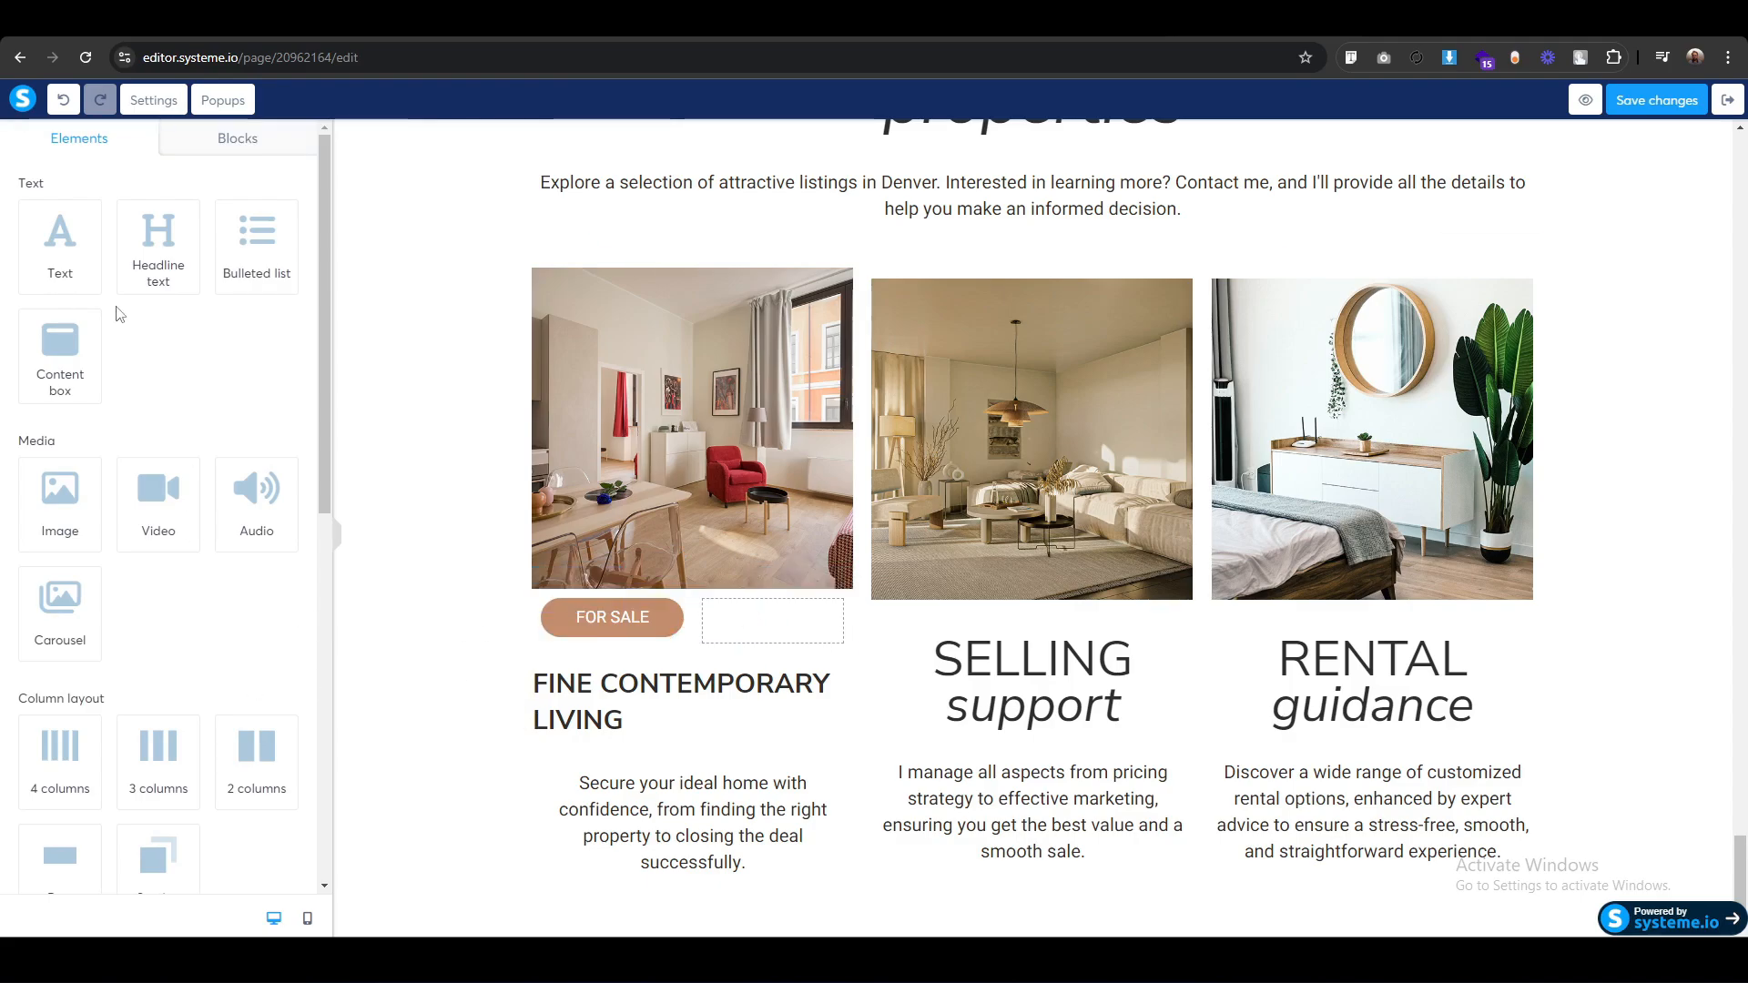
Add a text element in the empty column beside the FOR SALE label and replace its placeholder with "$450K".
left_click_drag(57, 235, 774, 628)
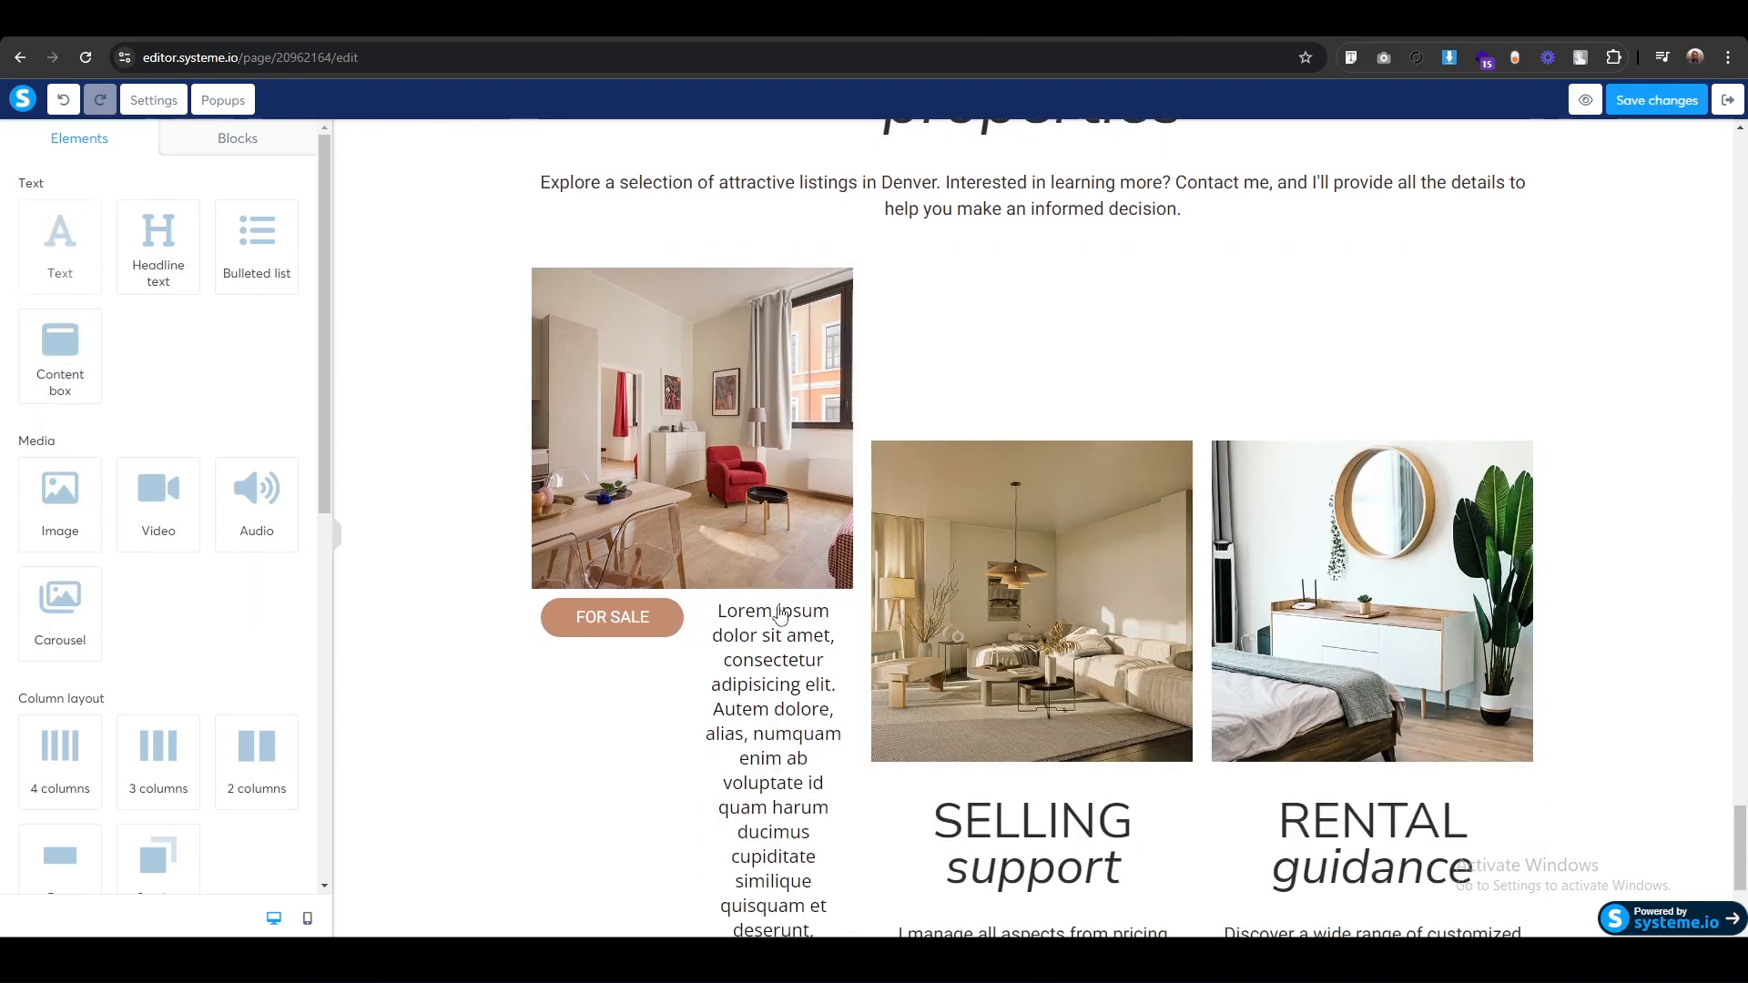
double_click(775, 658)
key("ctrl+a")
type("$450")
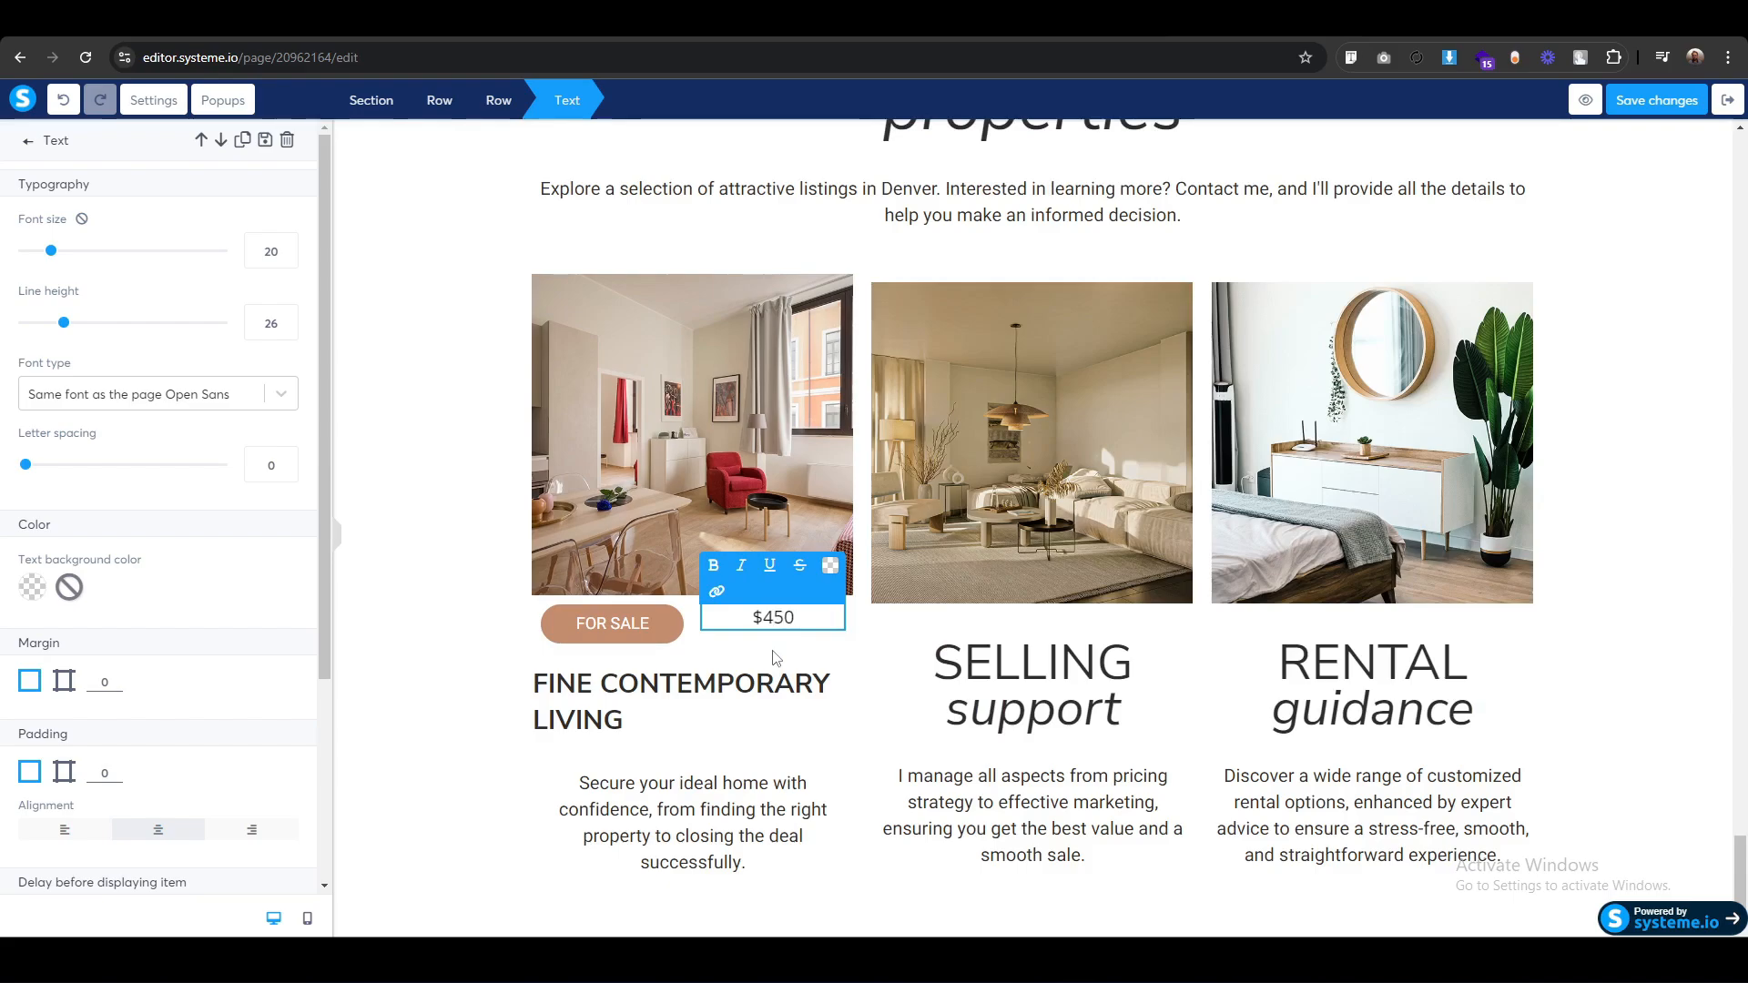
type("K")
Color the $450K price with the saved terracotta C48D6E and set its font size to 25.
key("ctrl+a")
left_click(829, 566)
left_click(858, 557)
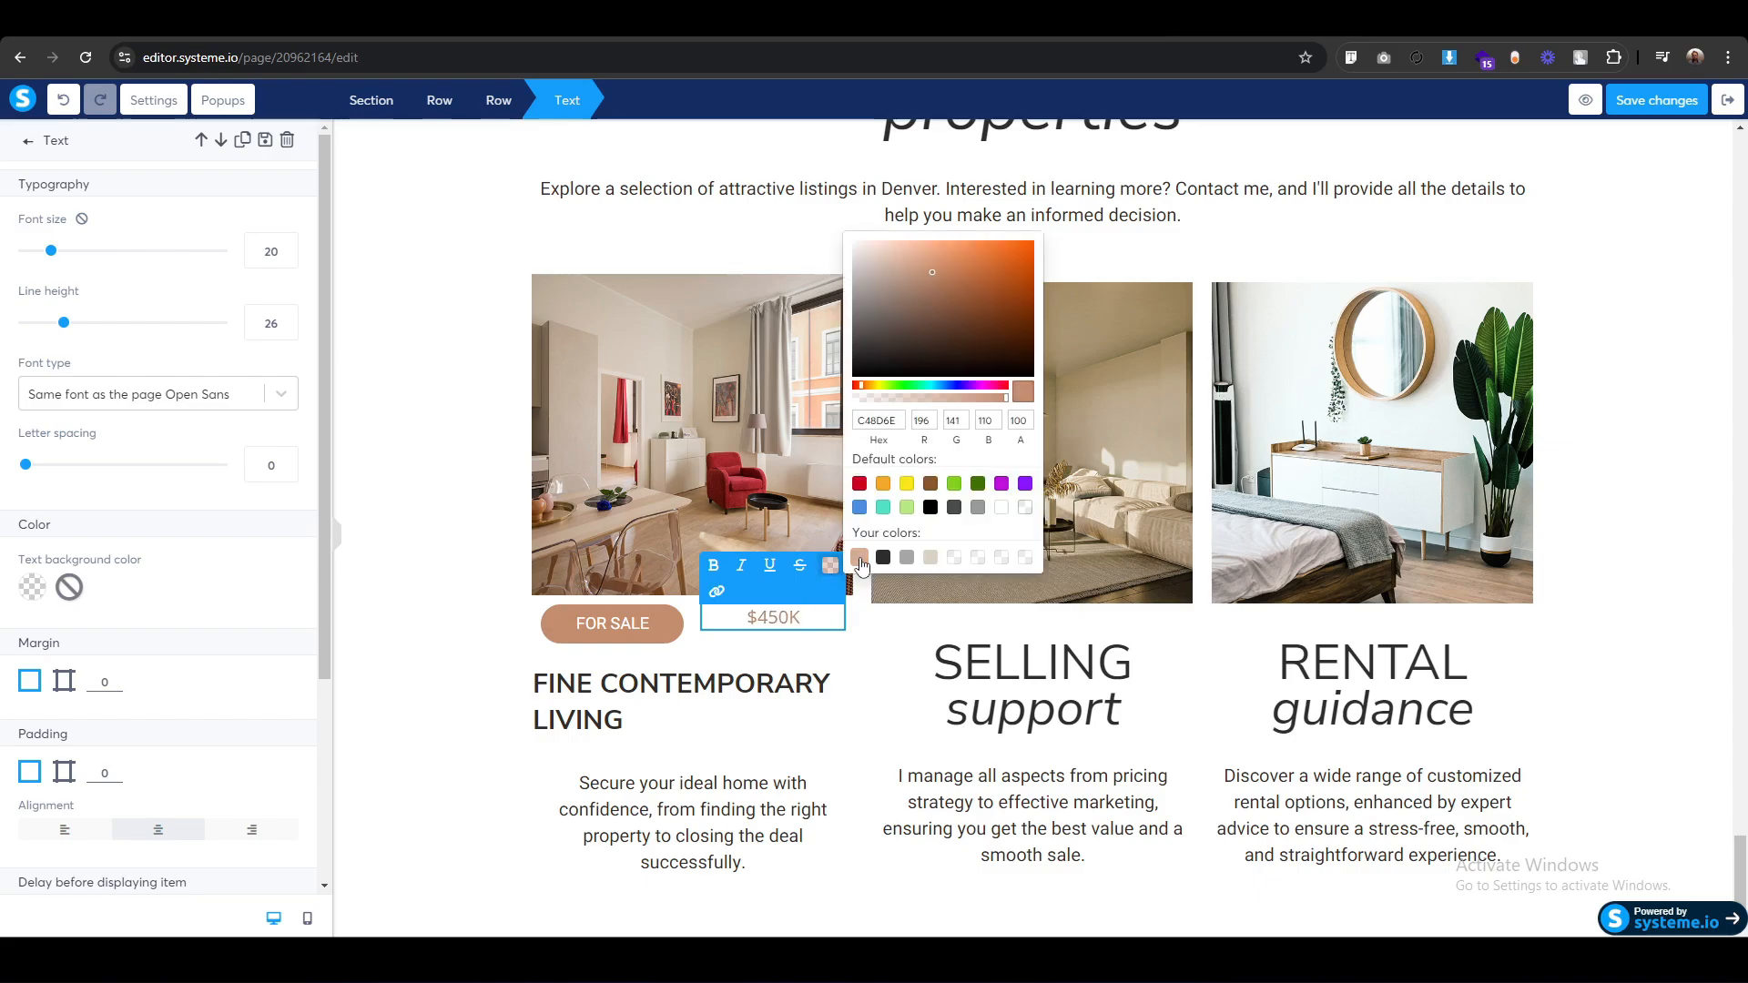
left_click(805, 619)
key("ctrl+a")
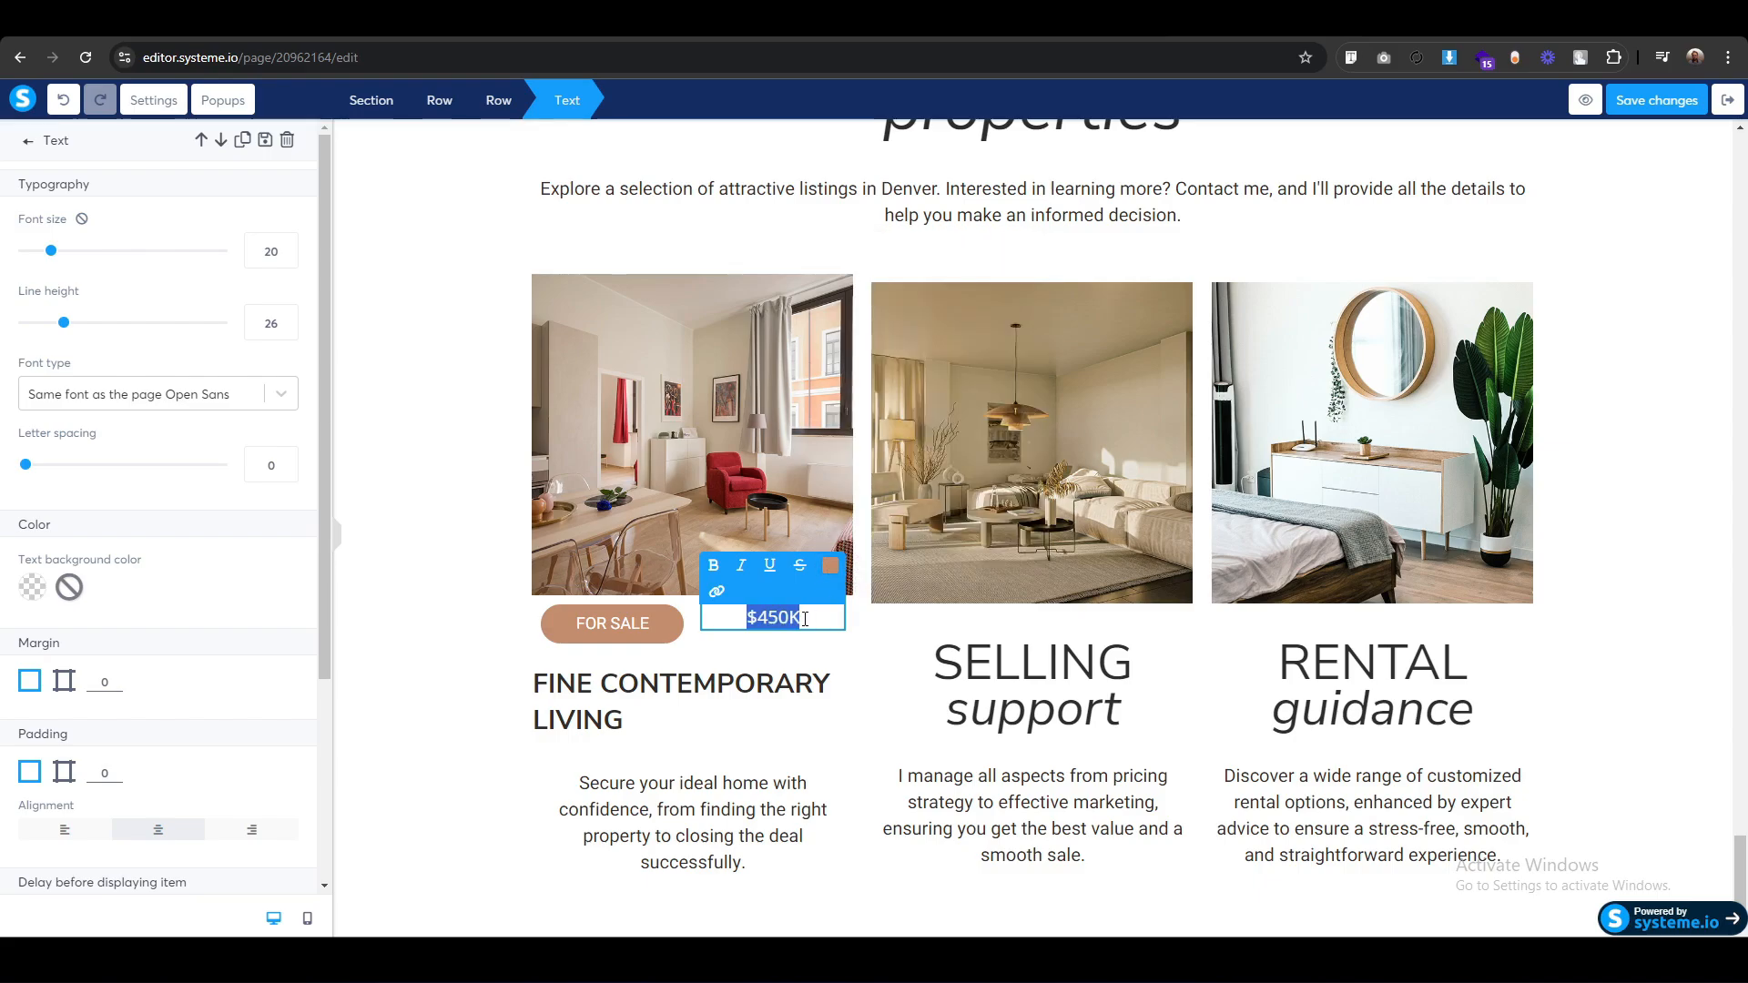
double_click(266, 253)
type("25")
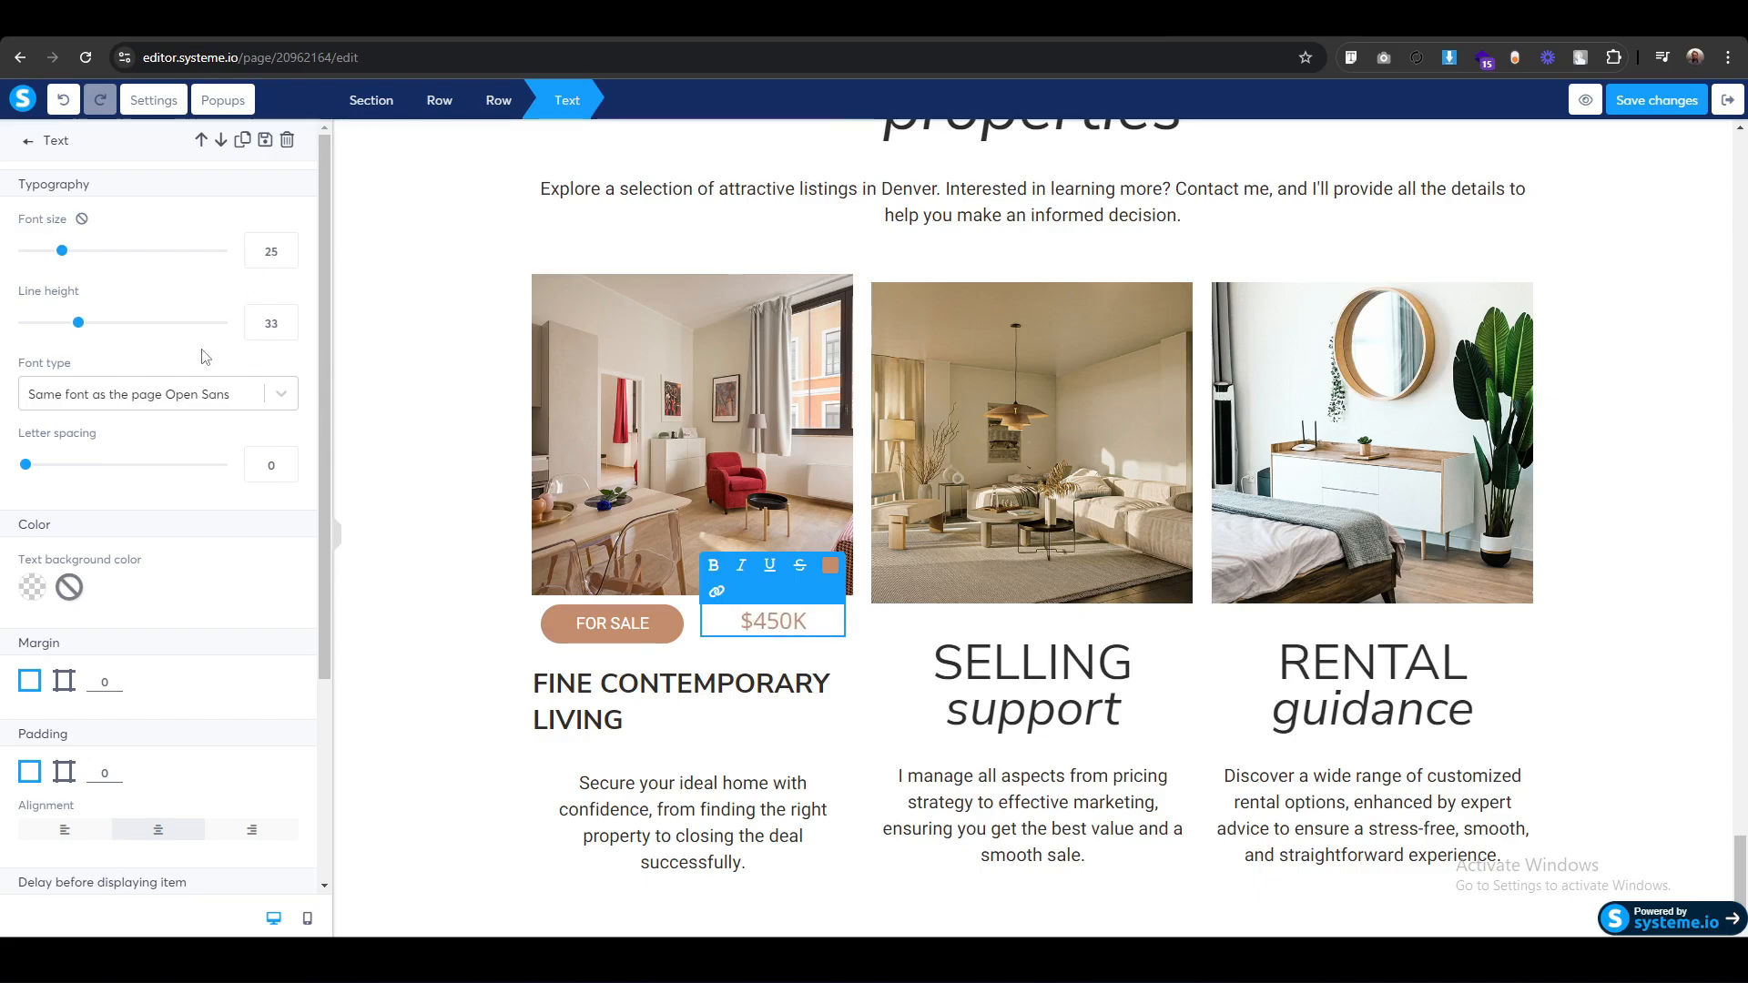
left_click(498, 654)
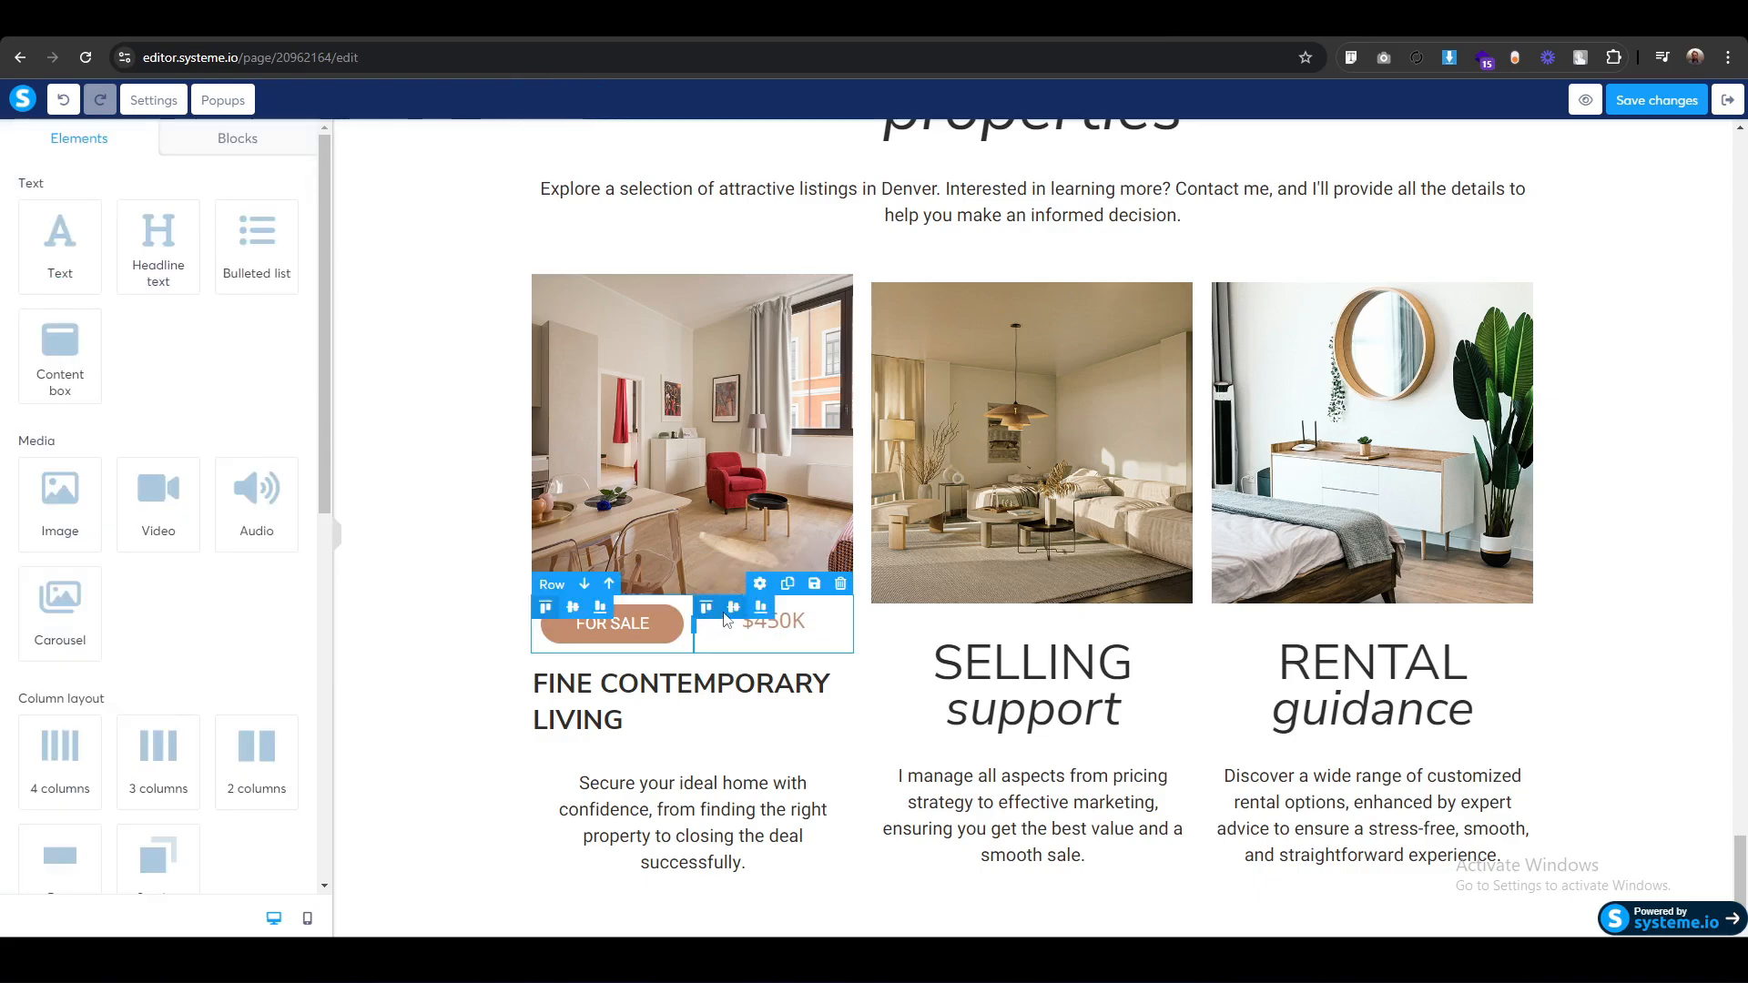
Vertically center the price in its column and set the top padding of the label and price row to 20.
left_click(733, 610)
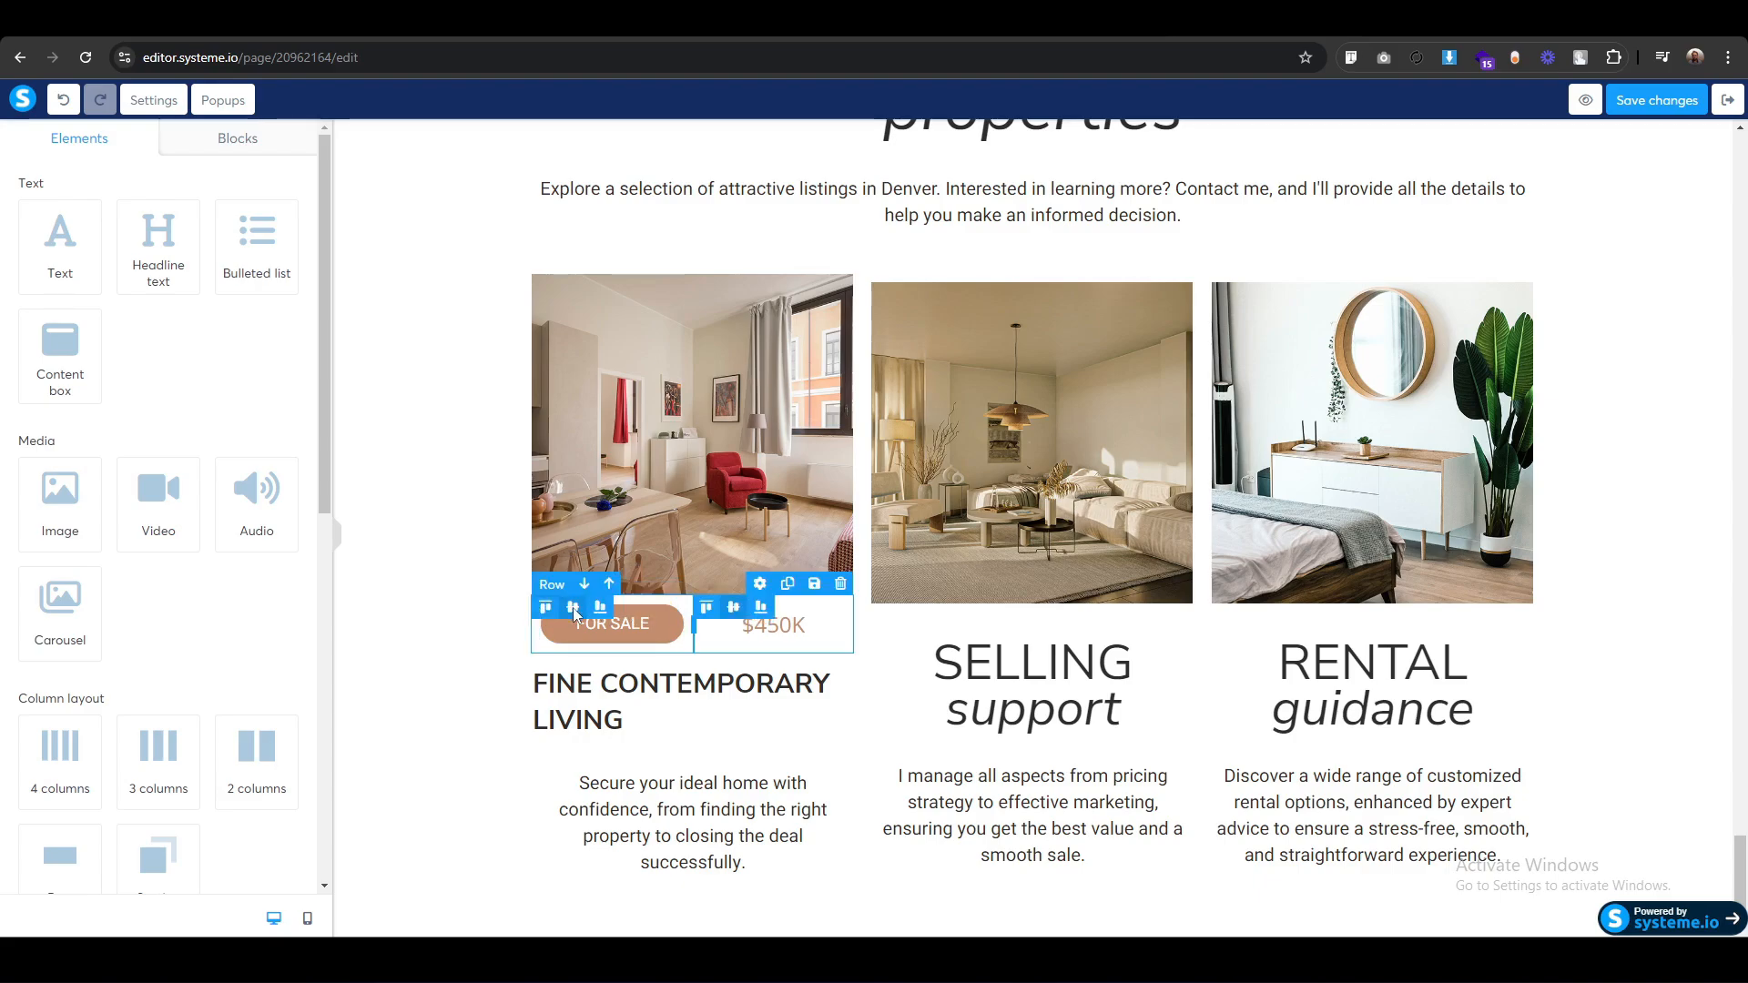
left_click(417, 687)
left_click(539, 583)
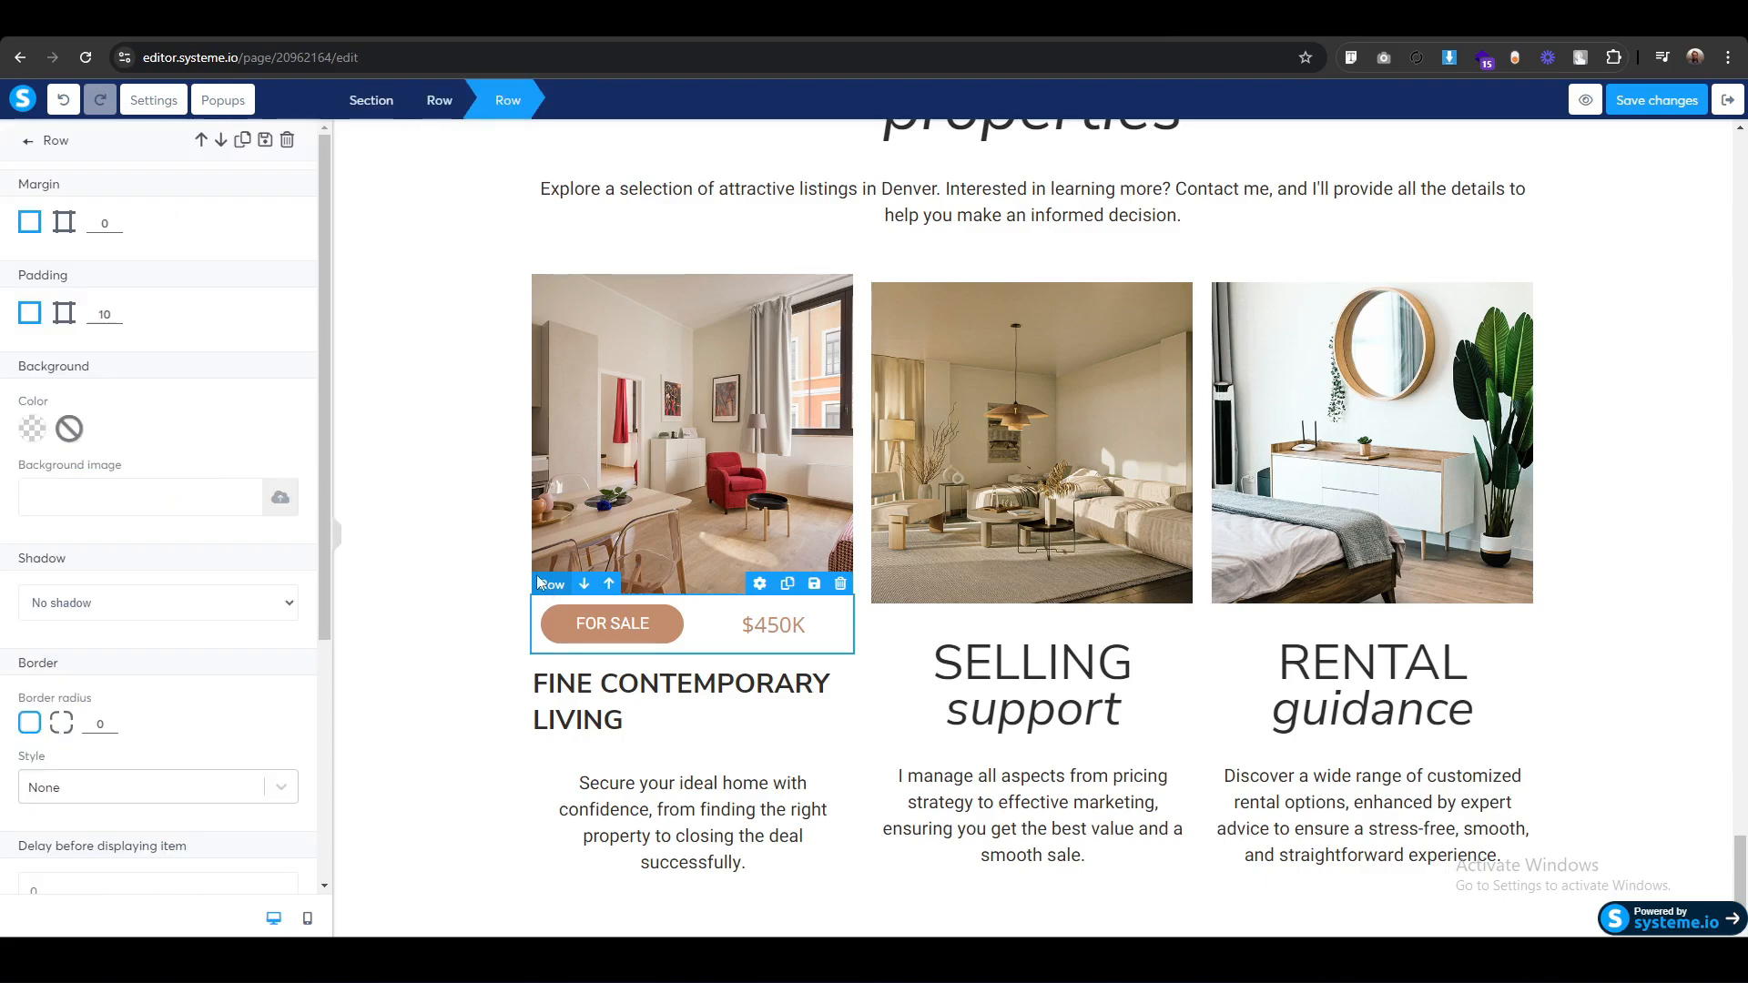
left_click(63, 312)
key("Up")
key("Up")
key("Up")
key("Up")
key("Up")
key("Up")
key("Up")
key("Up")
key("Up")
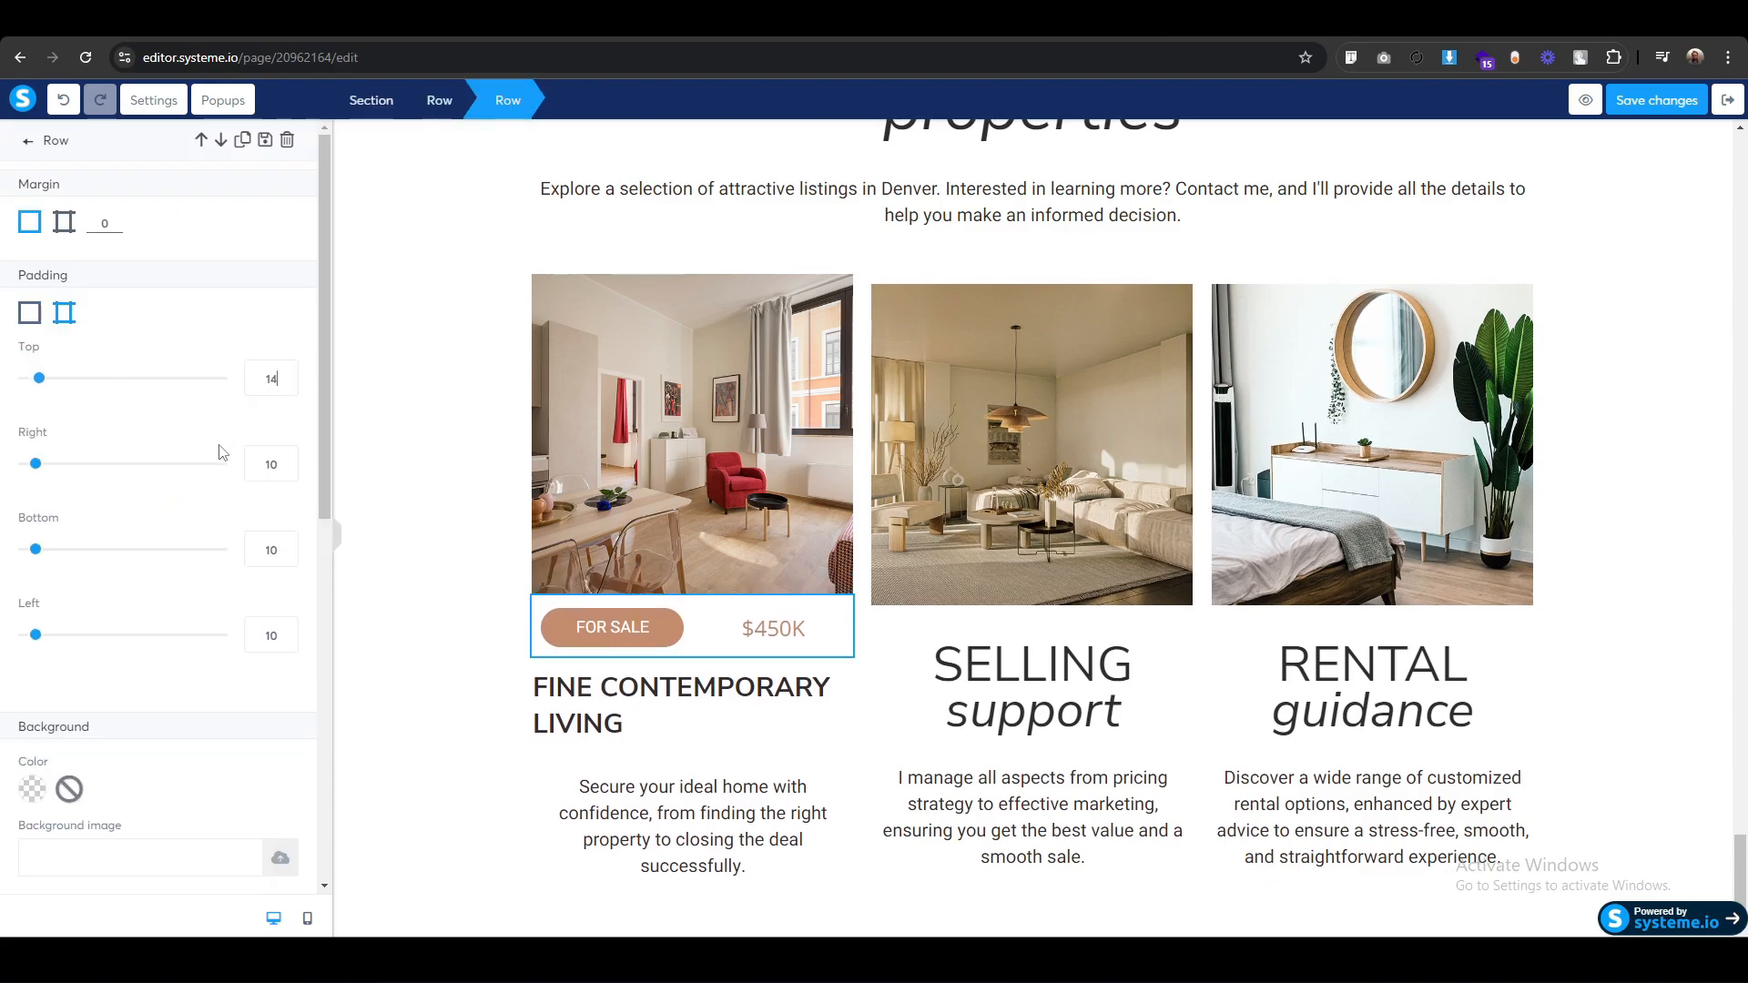
key("Up")
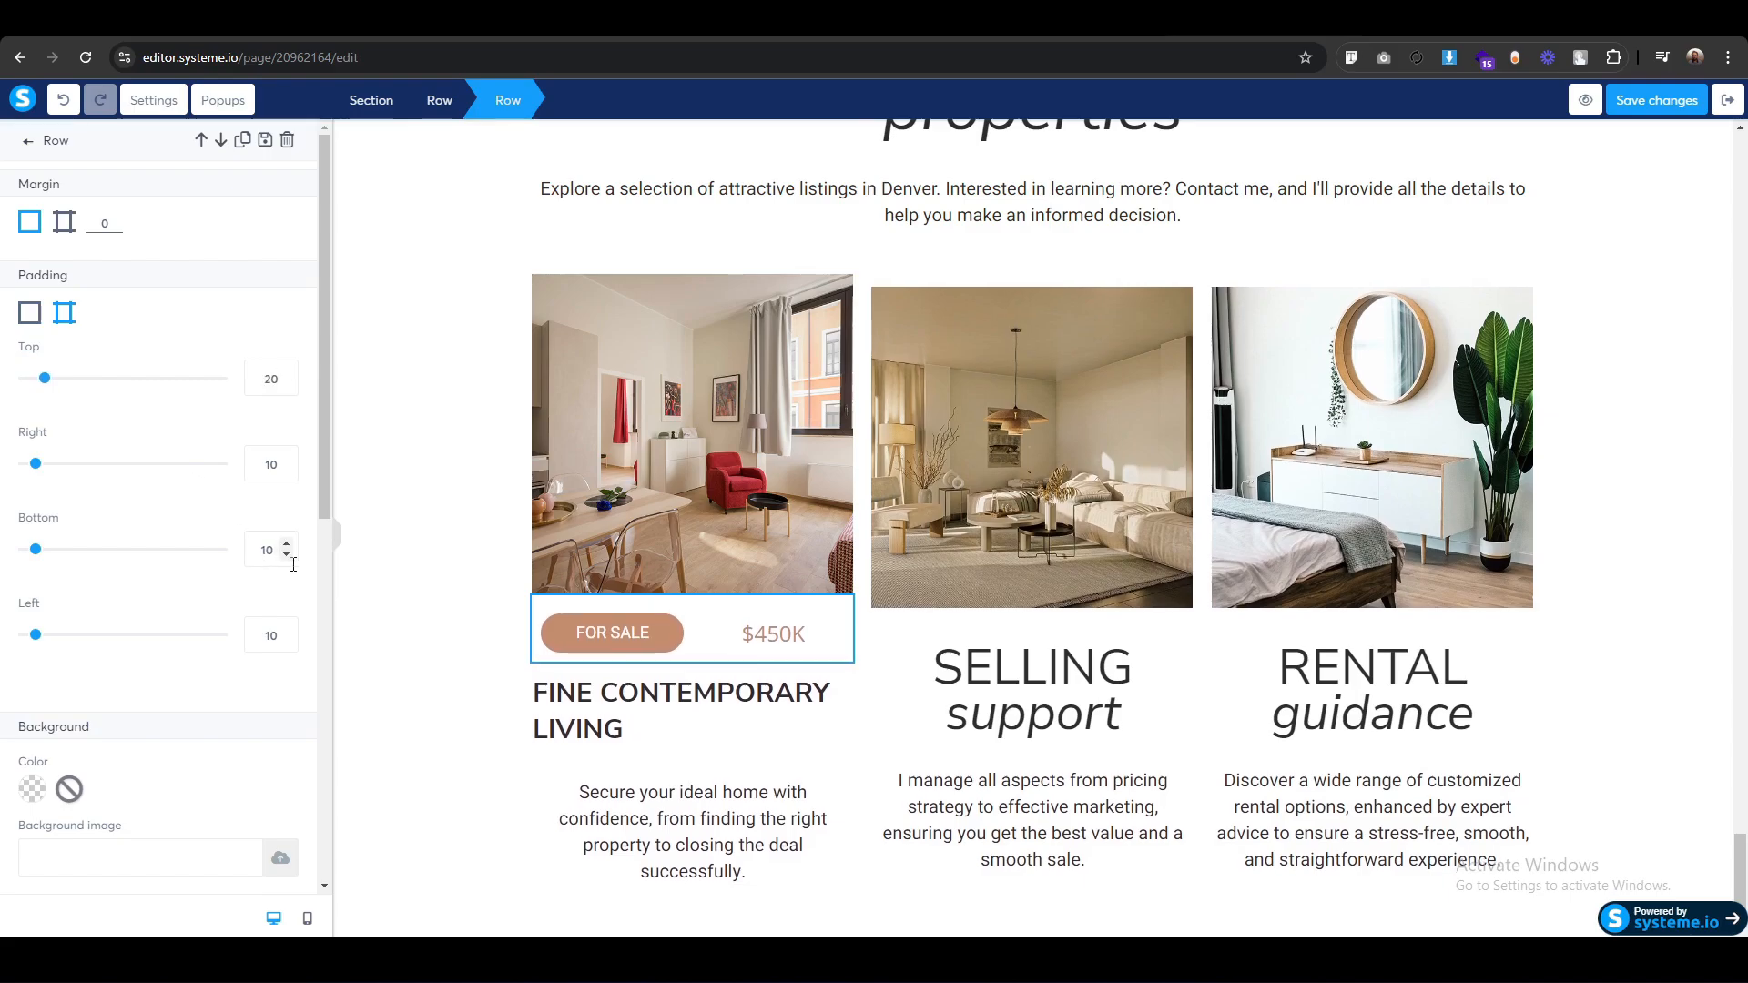
Set the bottom padding of the label and price row to 20.
left_click_drag(268, 551, 201, 558)
left_click(410, 597)
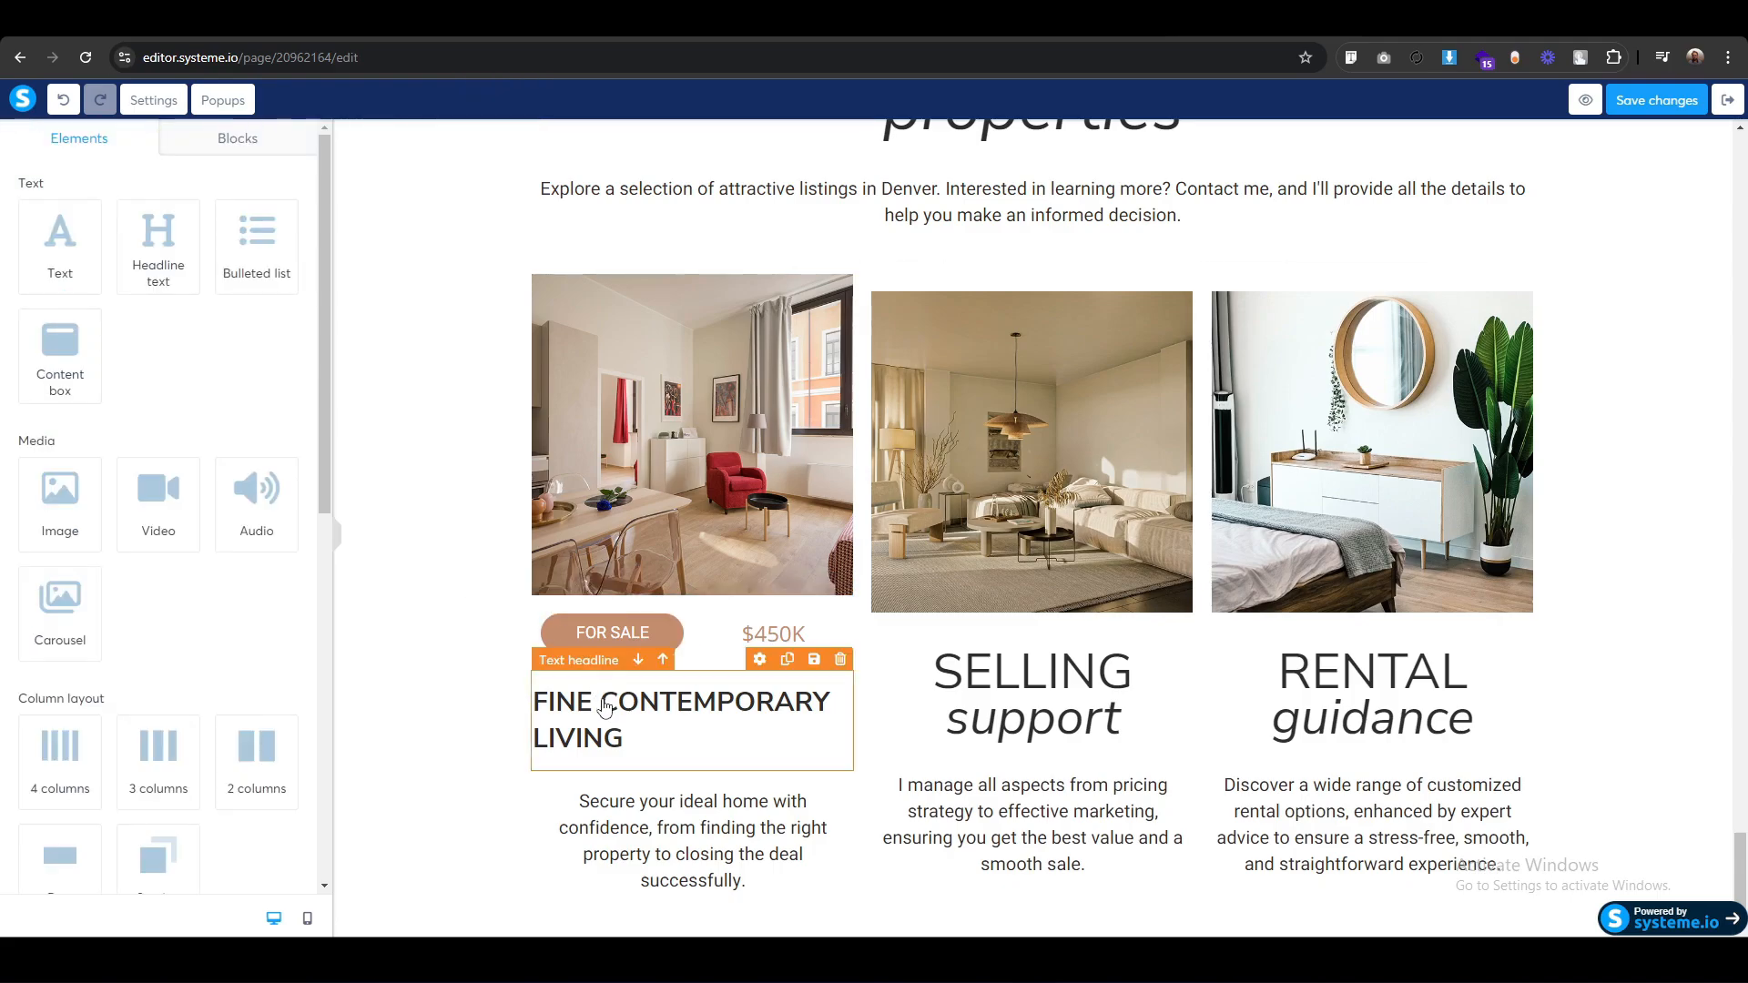
left_click(565, 672)
left_click(452, 644)
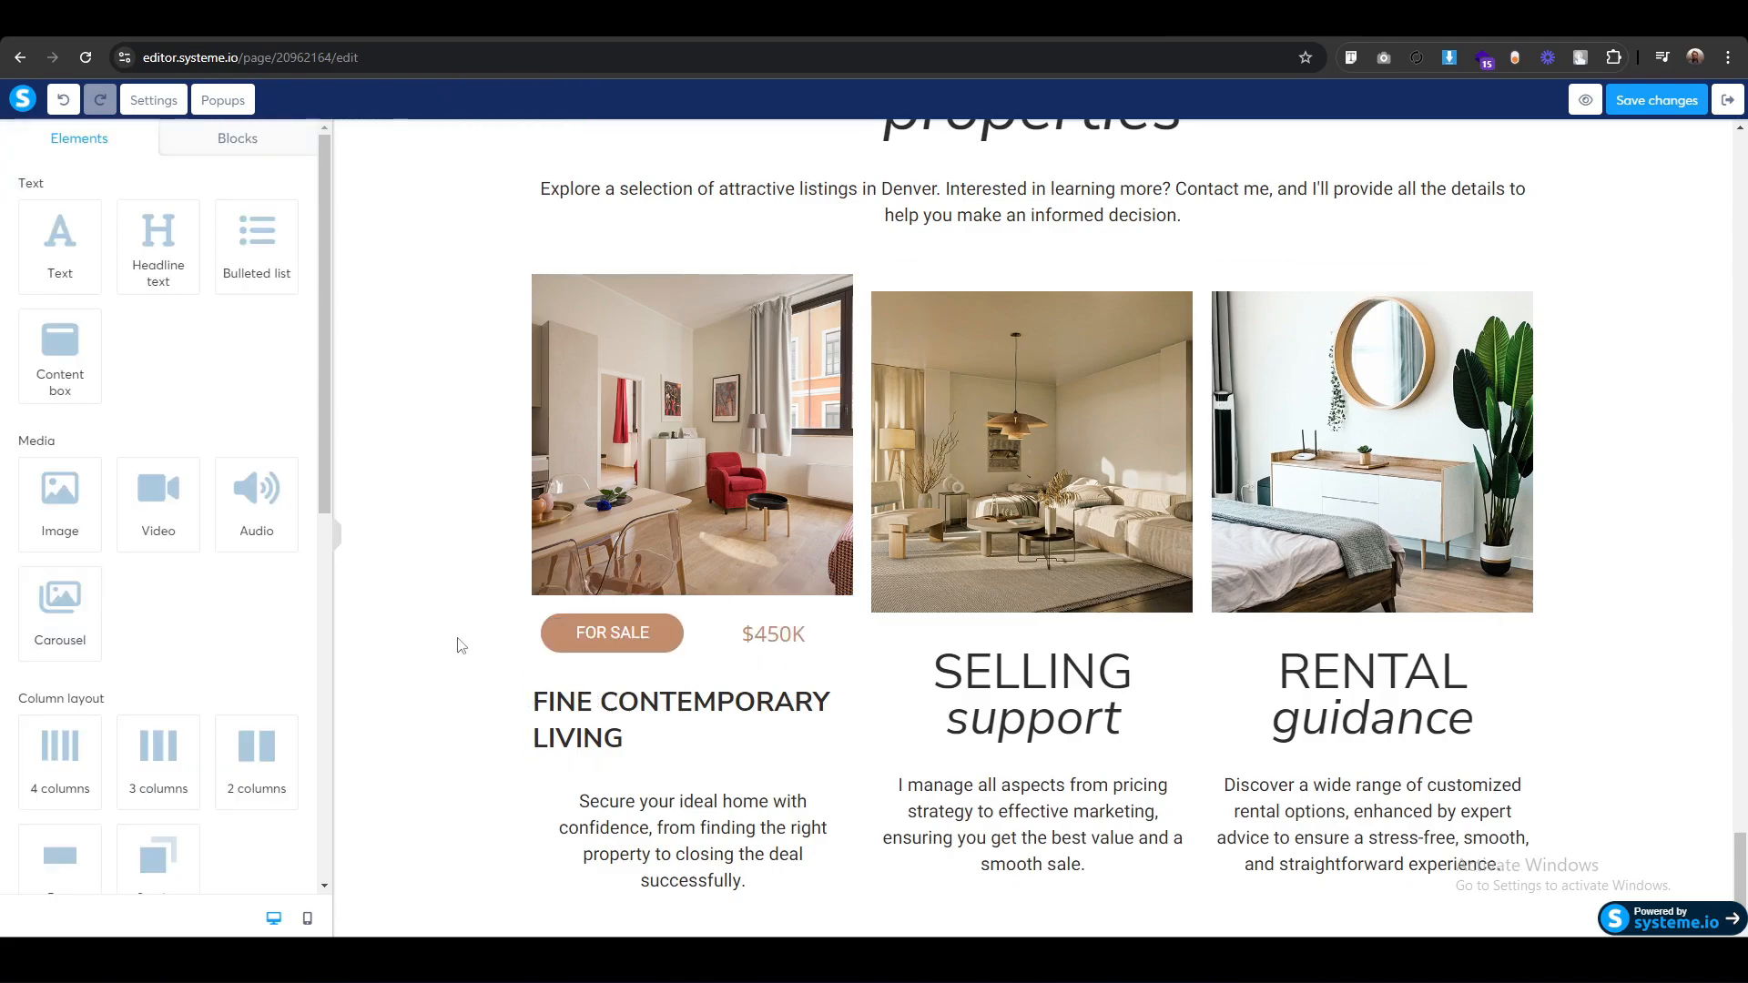
Set the bottom padding of the label and price row to 0.
left_click(584, 674)
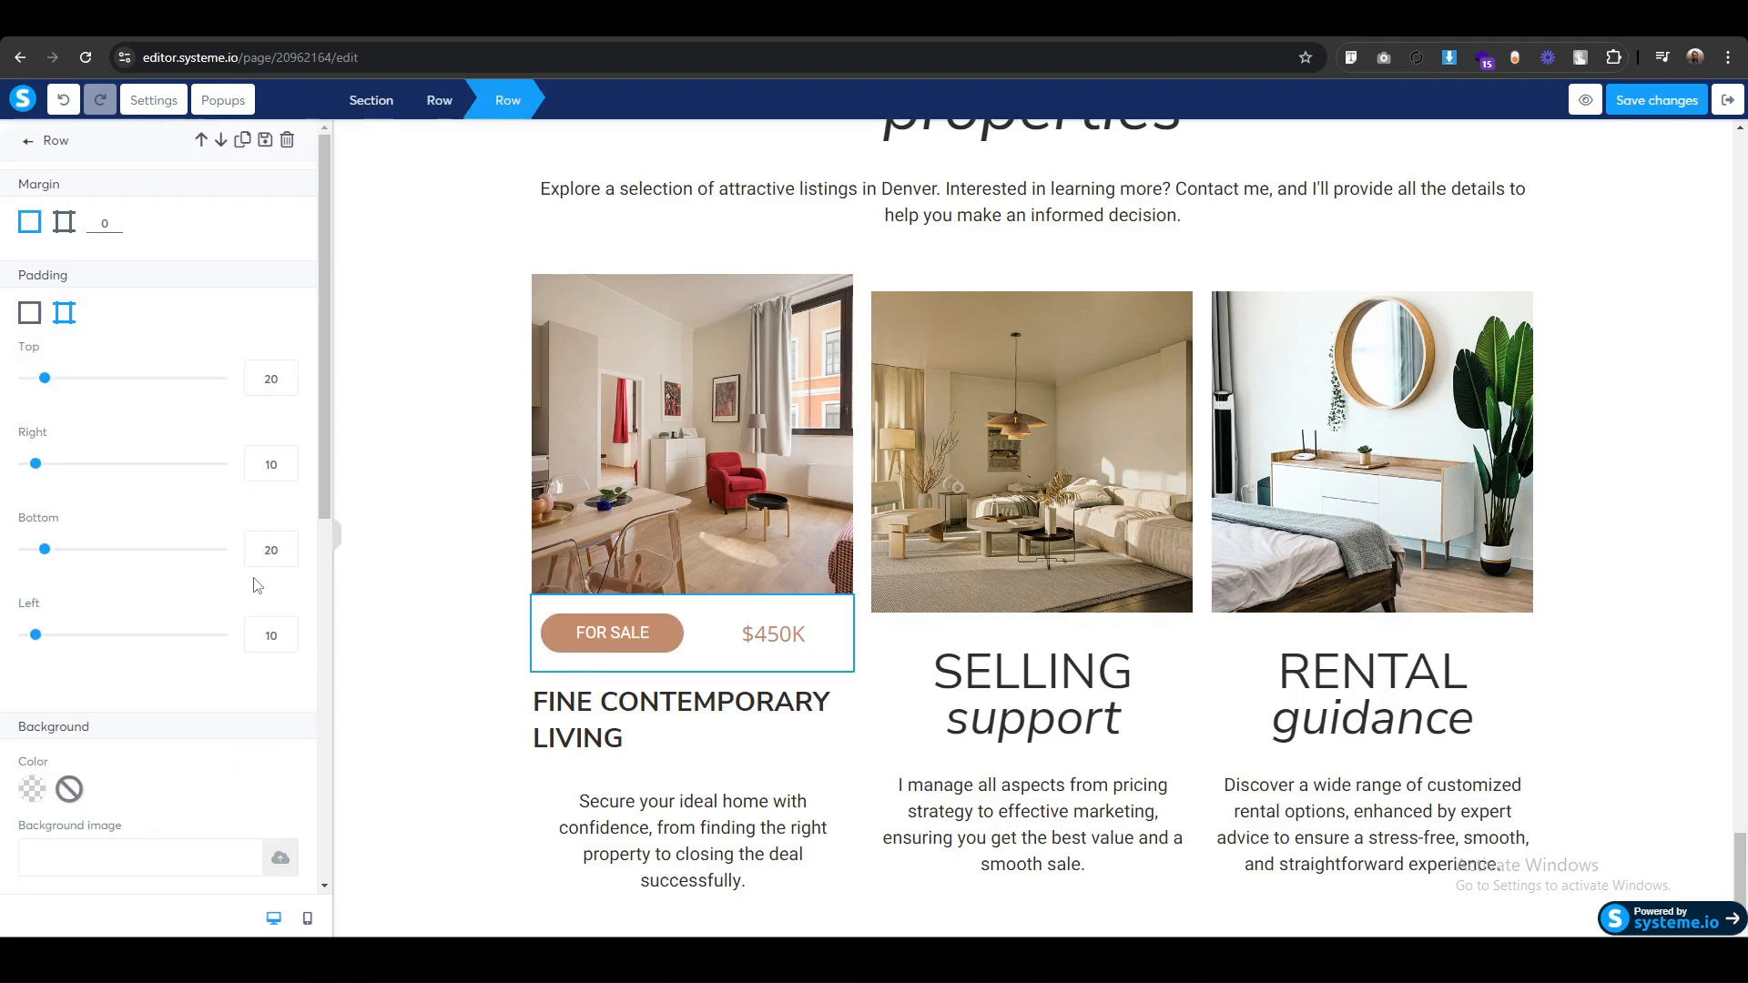
double_click(270, 550)
type("0")
left_click(403, 617)
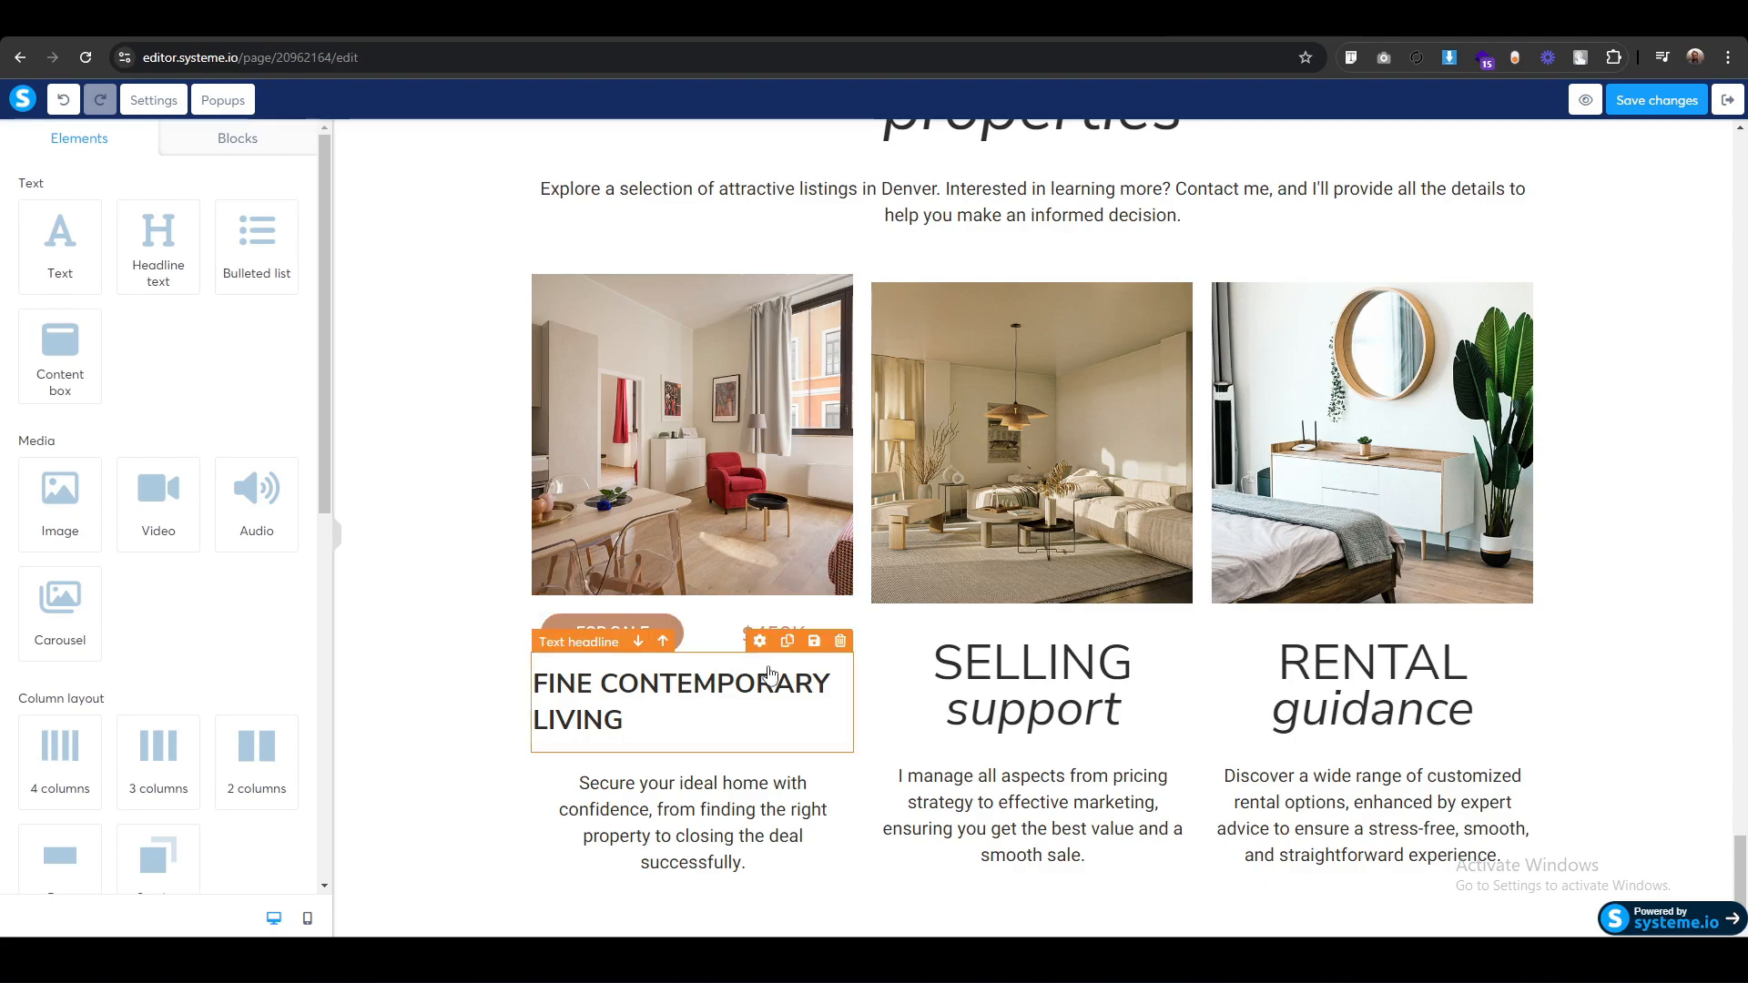
Switch to the mobile view and disable vertical stacking on mobile devices for the FOR SALE and price row.
left_click(308, 919)
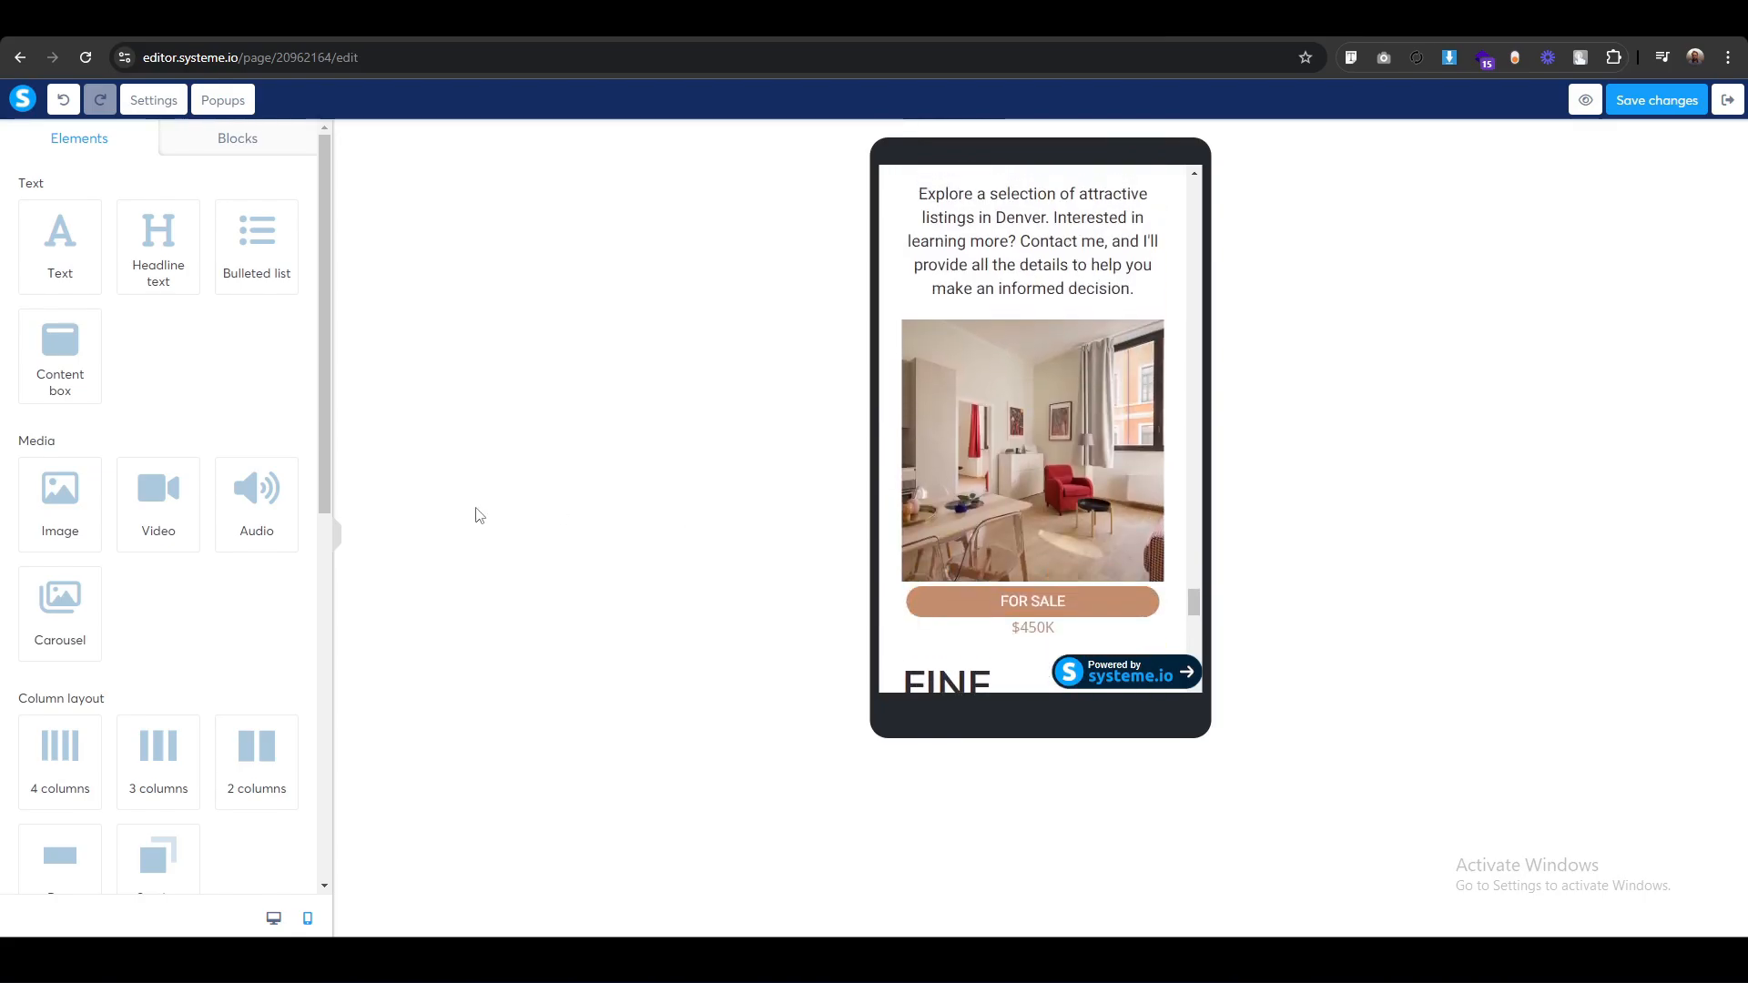
scroll(1046, 413, "down", 3)
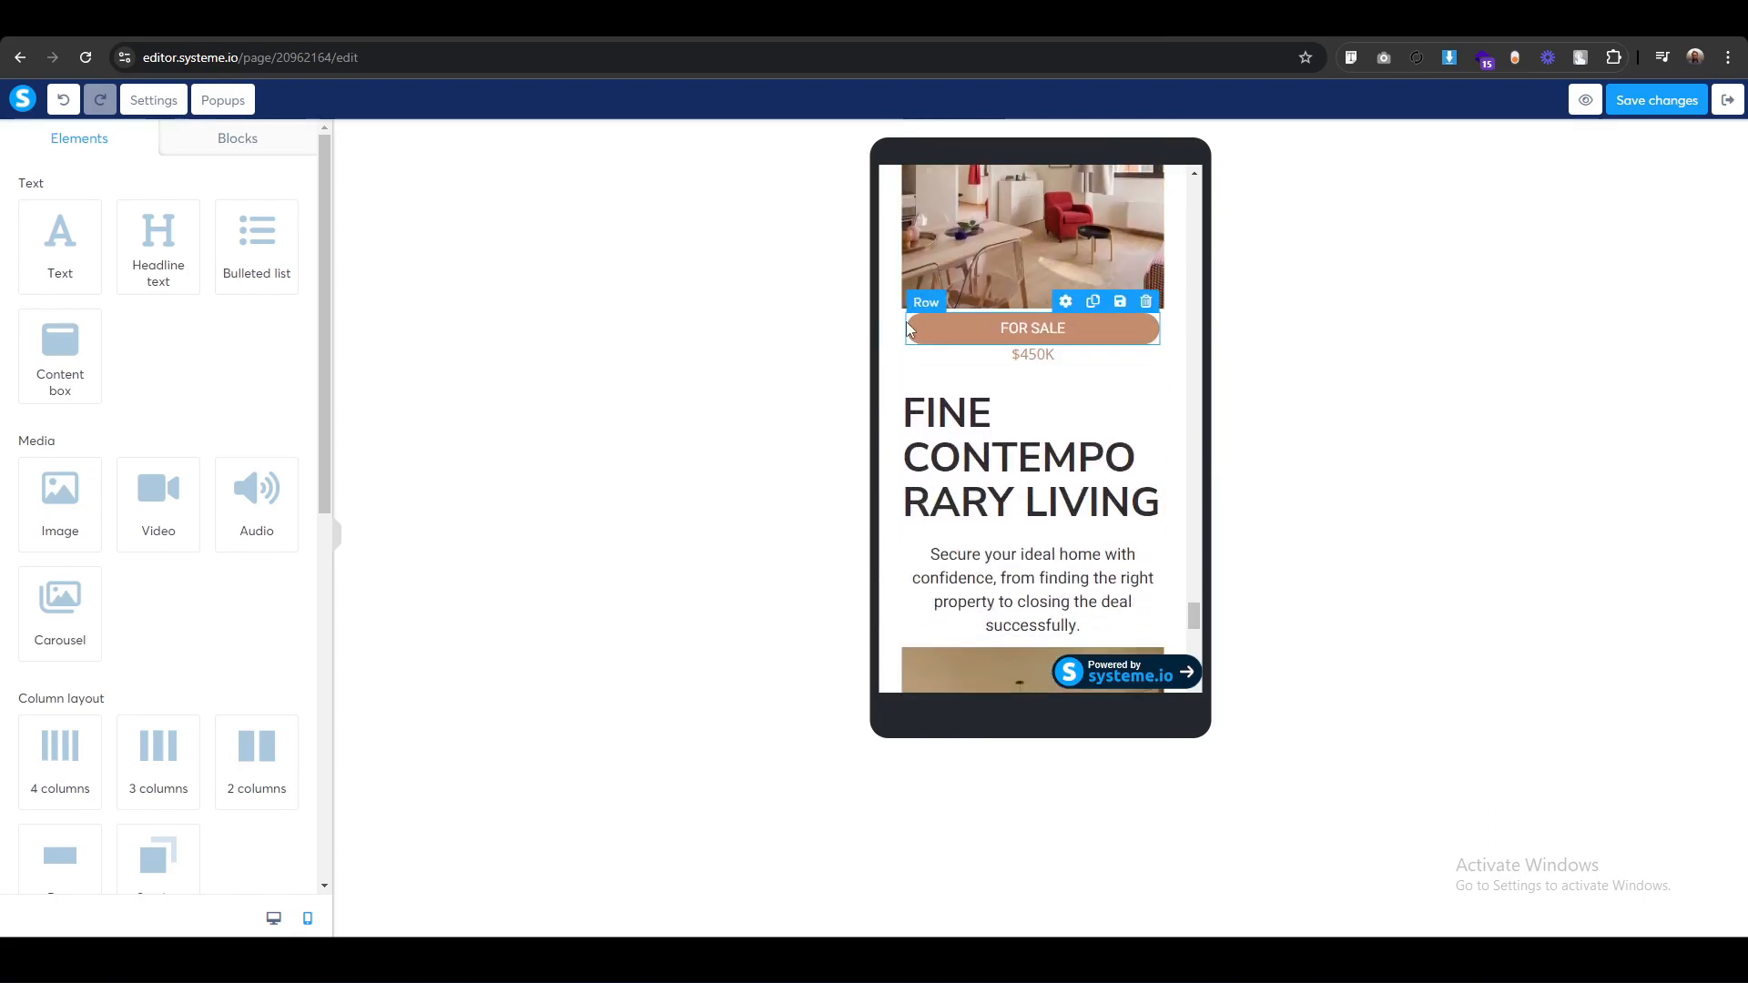
left_click(916, 373)
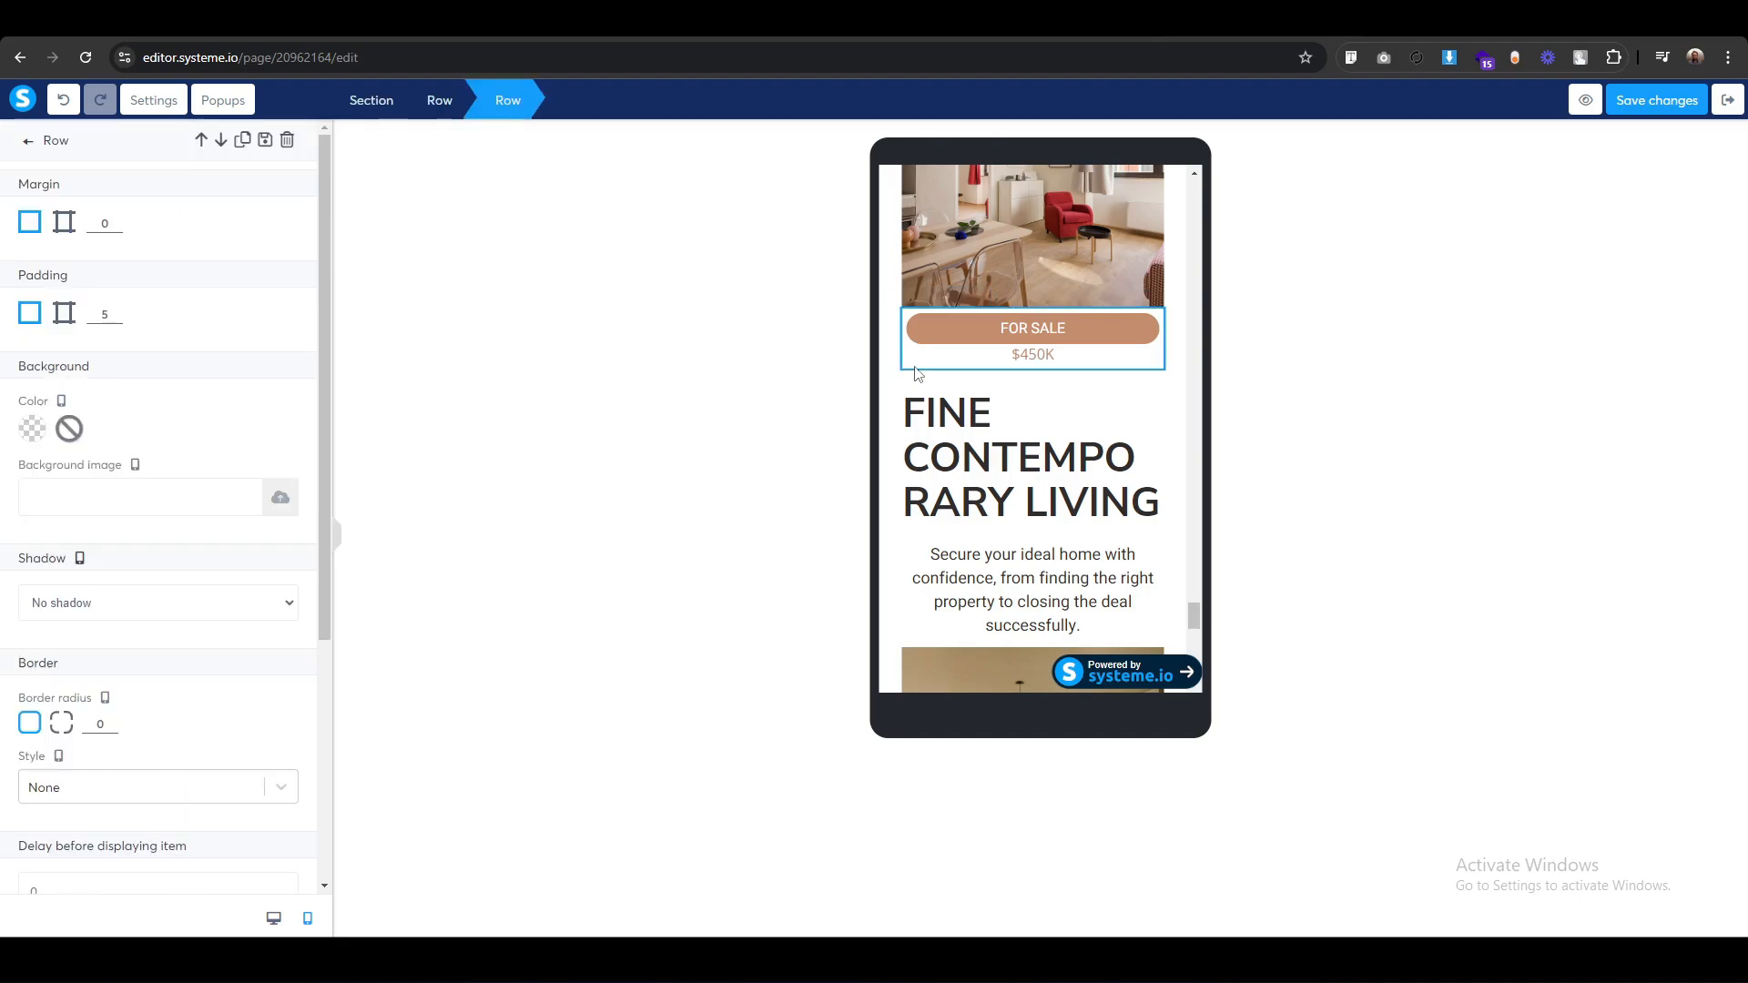
scroll(82, 742, "down", 4)
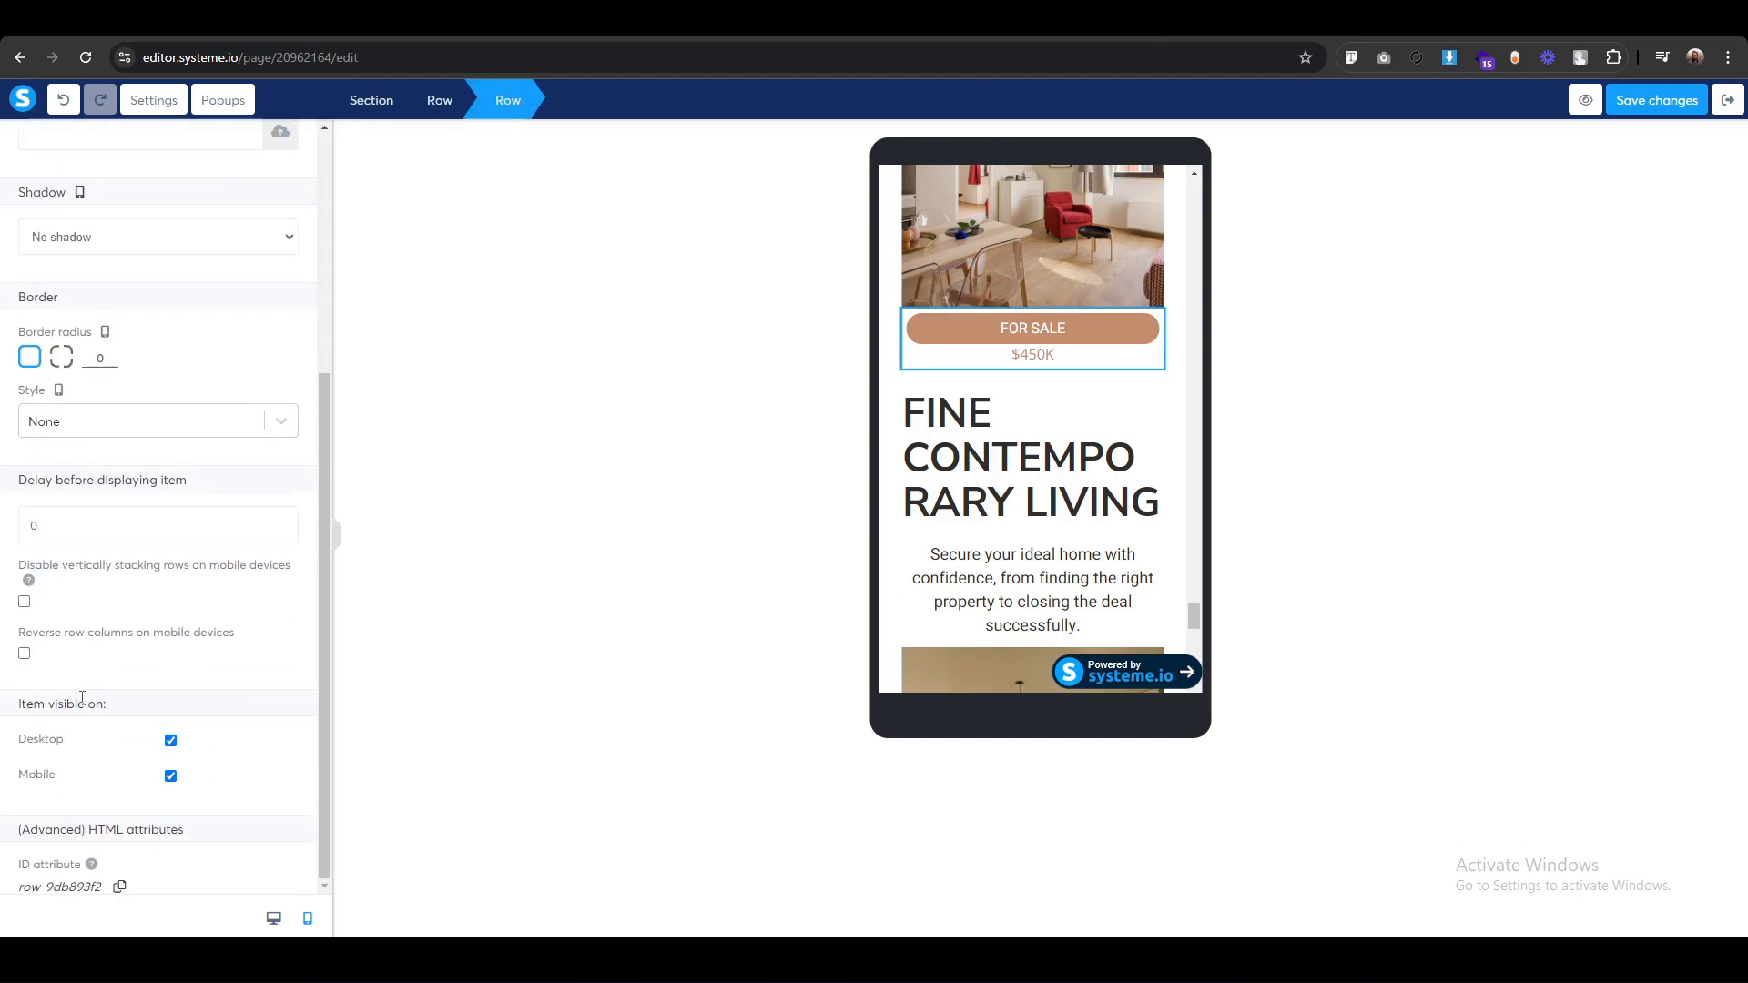
left_click(24, 602)
Set the $450K price's mobile font size to 24 and align the text right.
double_click(1112, 331)
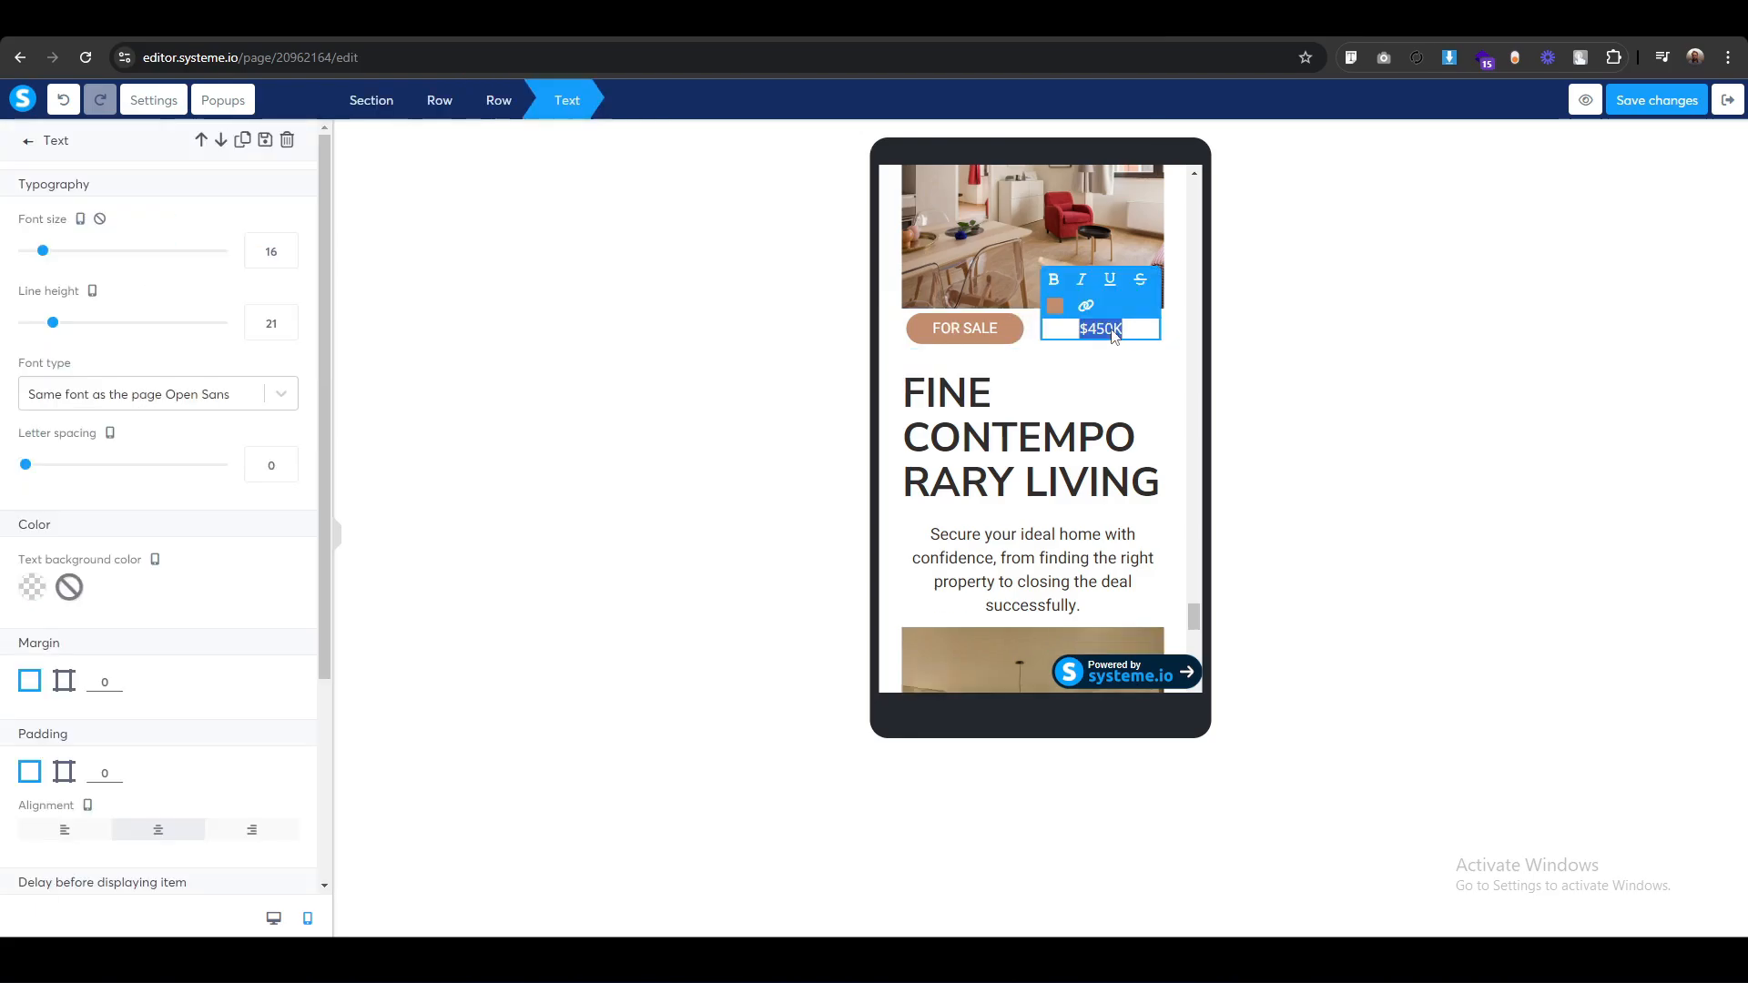
double_click(259, 250)
type("22")
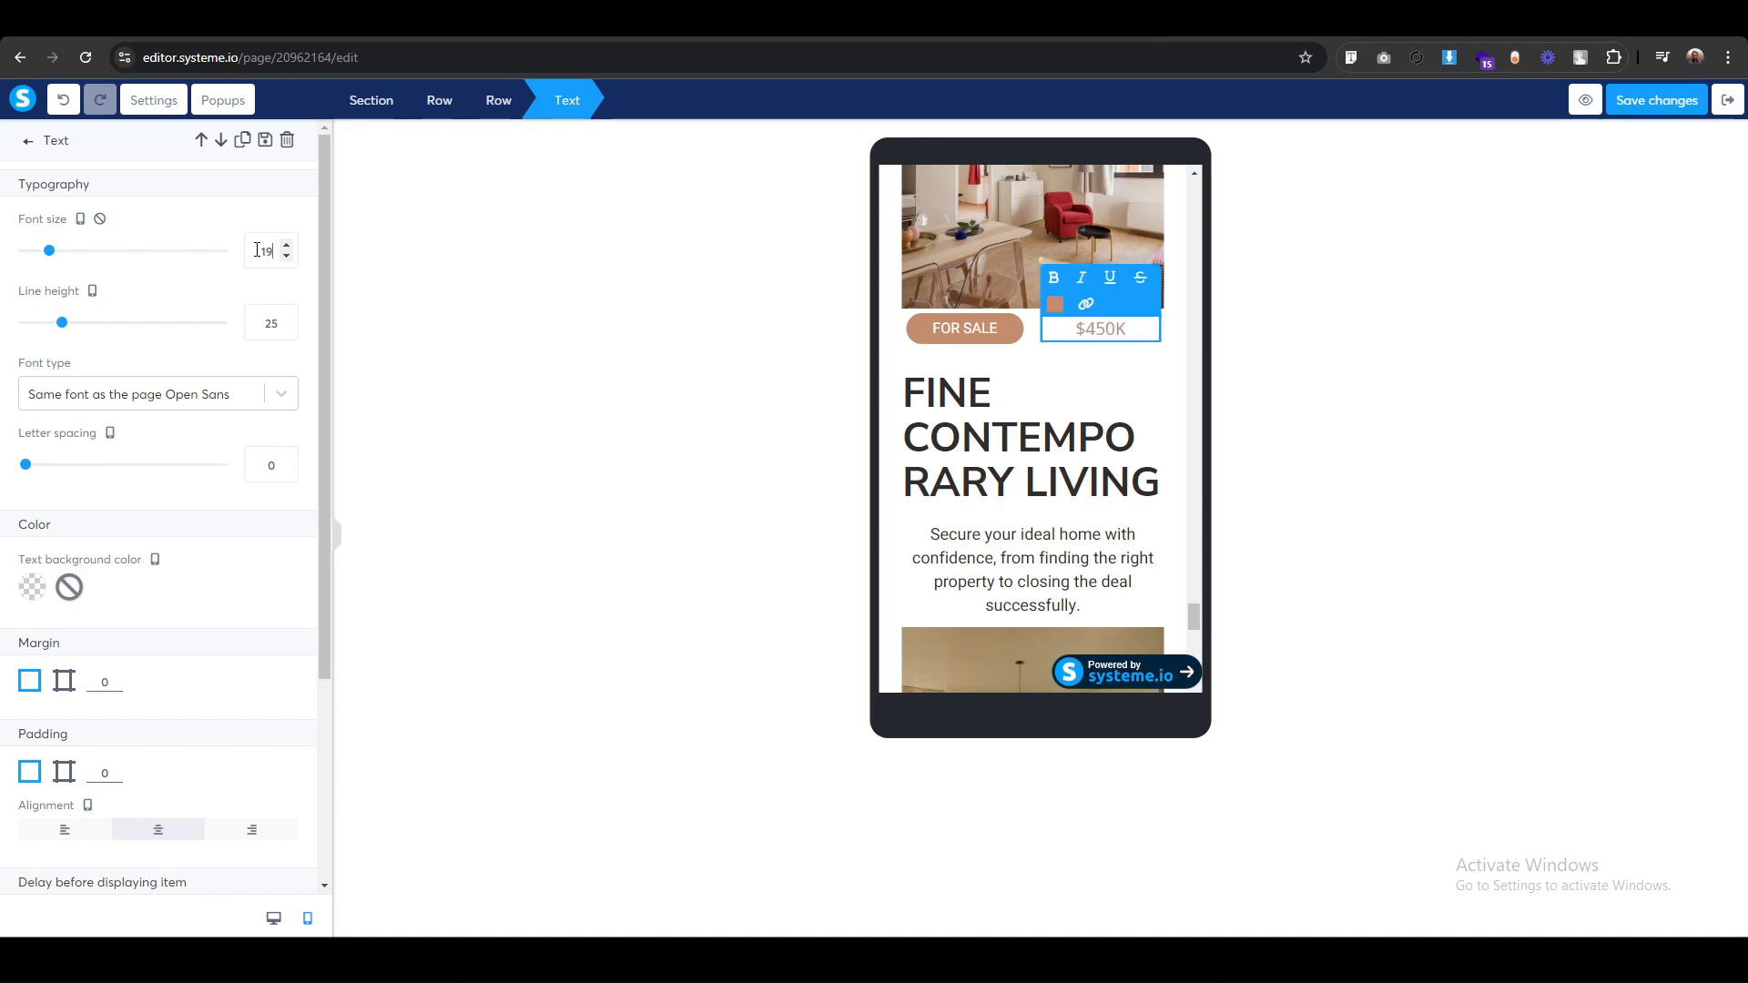
key("Up")
key("Up")
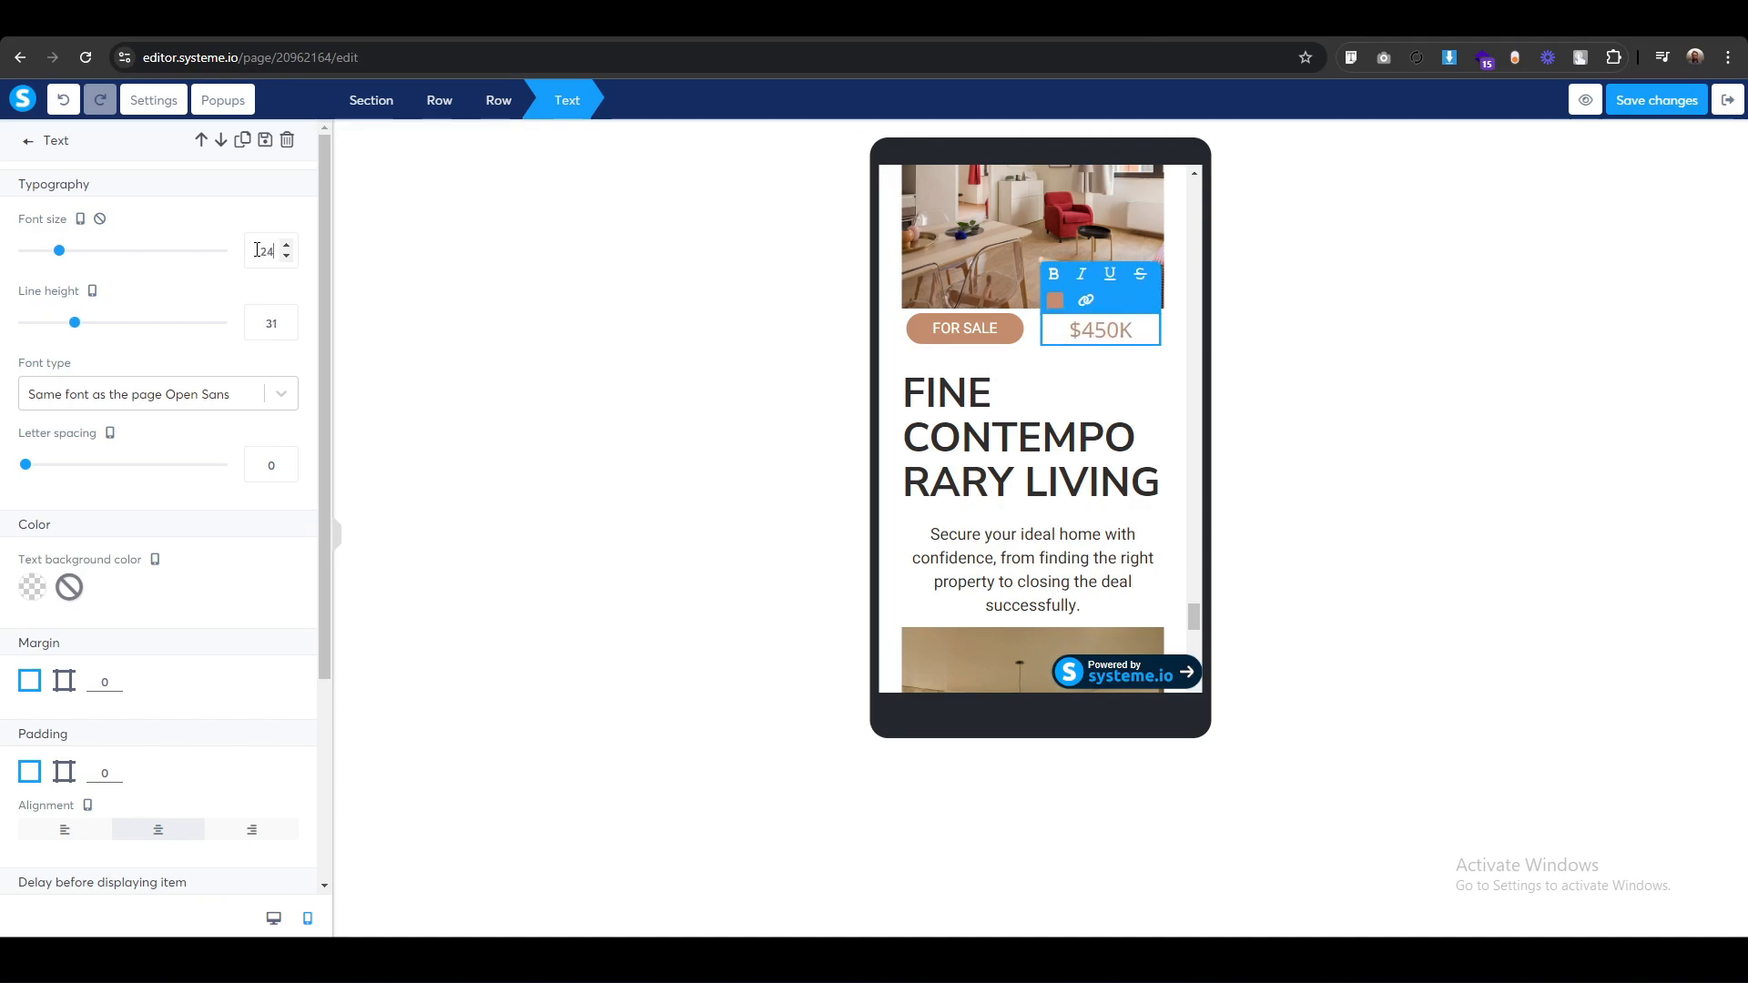
scroll(173, 627, "down", 3)
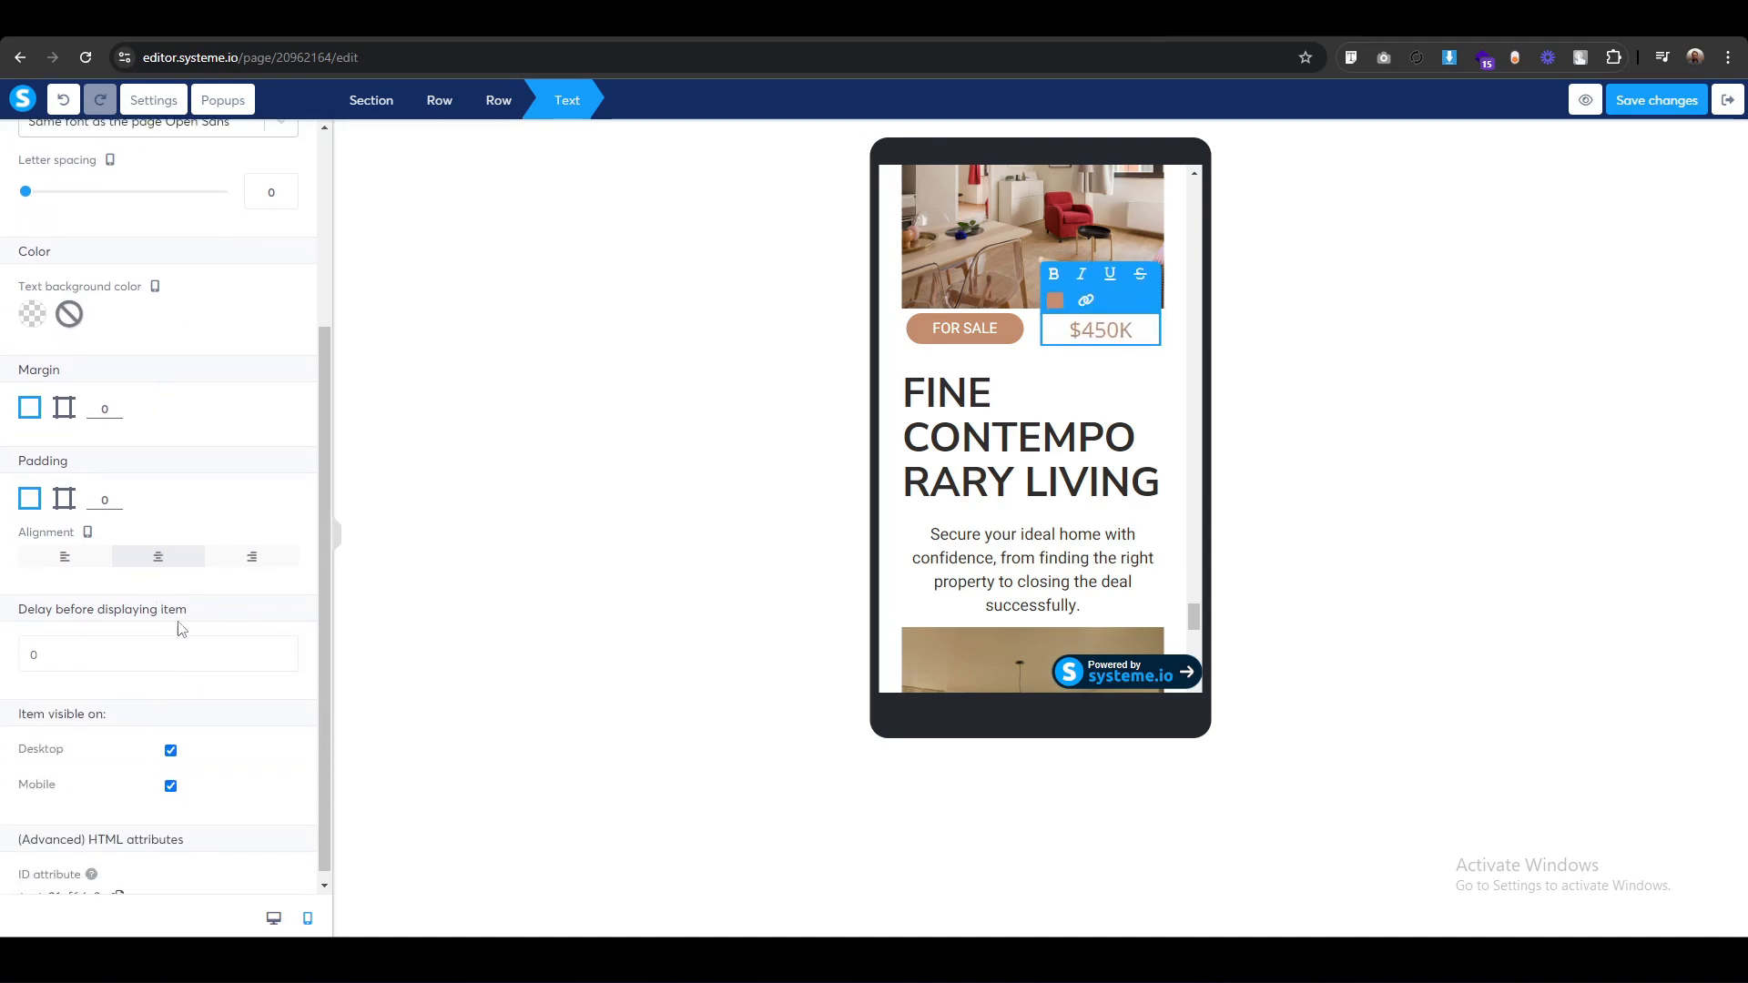
left_click(244, 564)
left_click(628, 433)
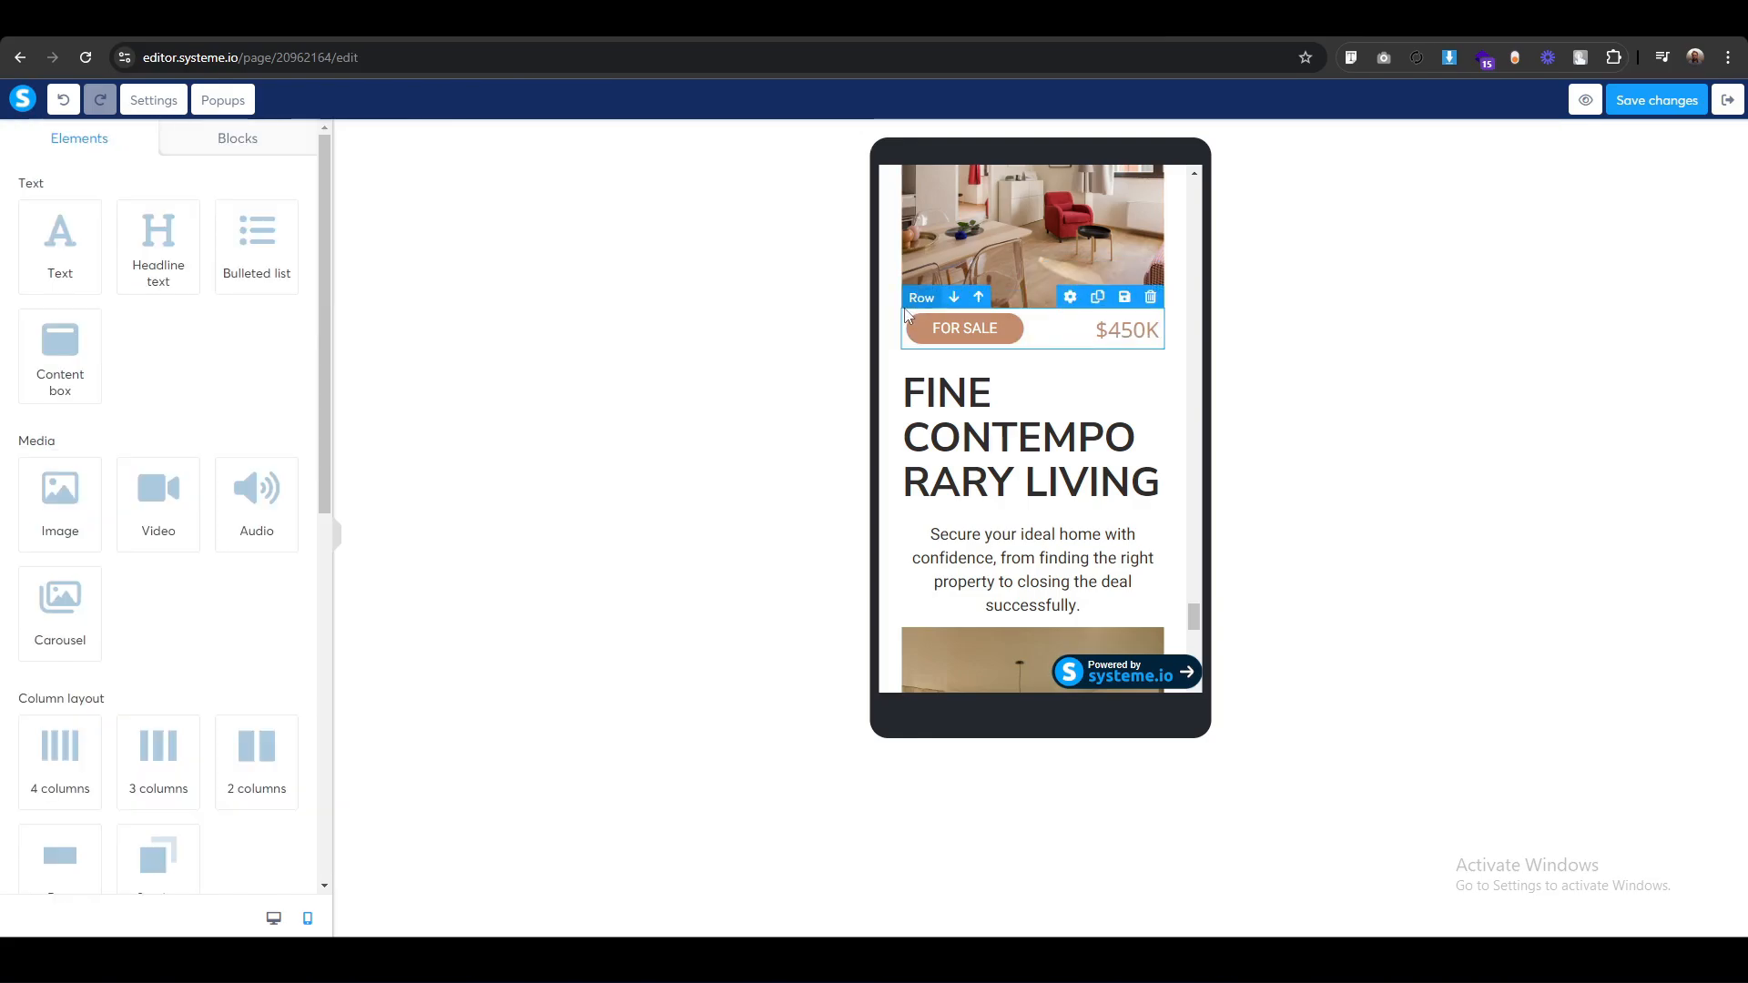
Set the mobile top padding of the FOR SALE and price row to 20.
left_click(916, 302)
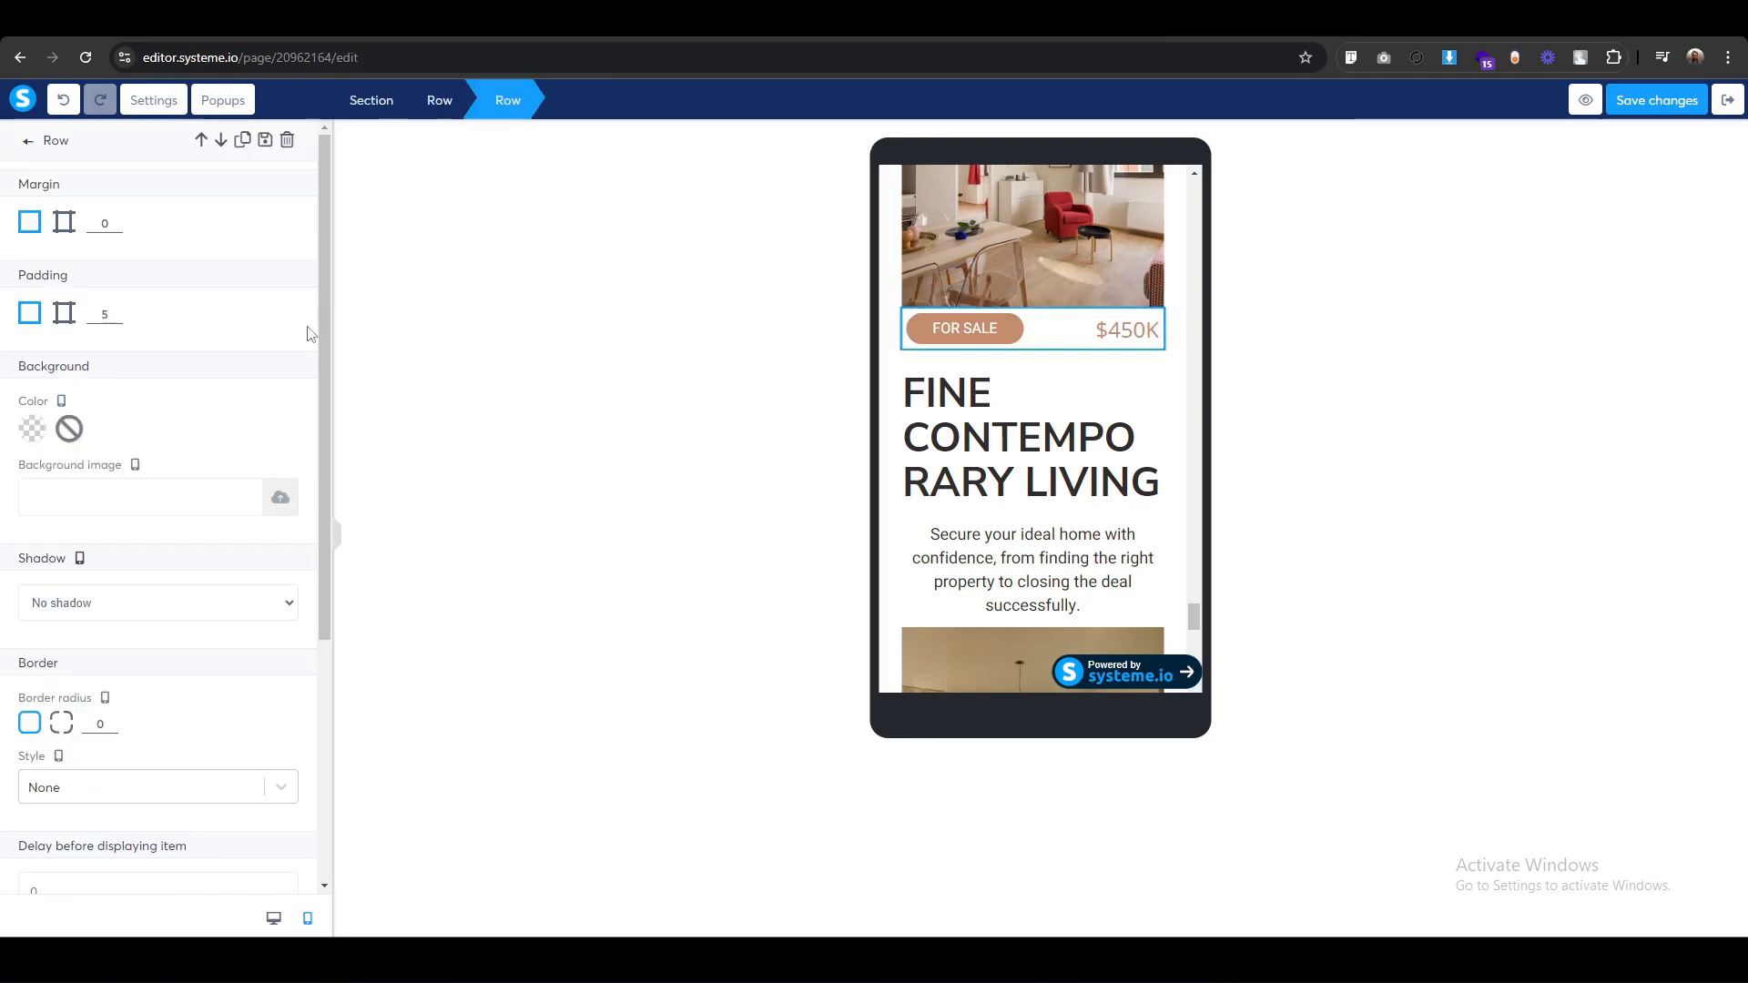
left_click(65, 313)
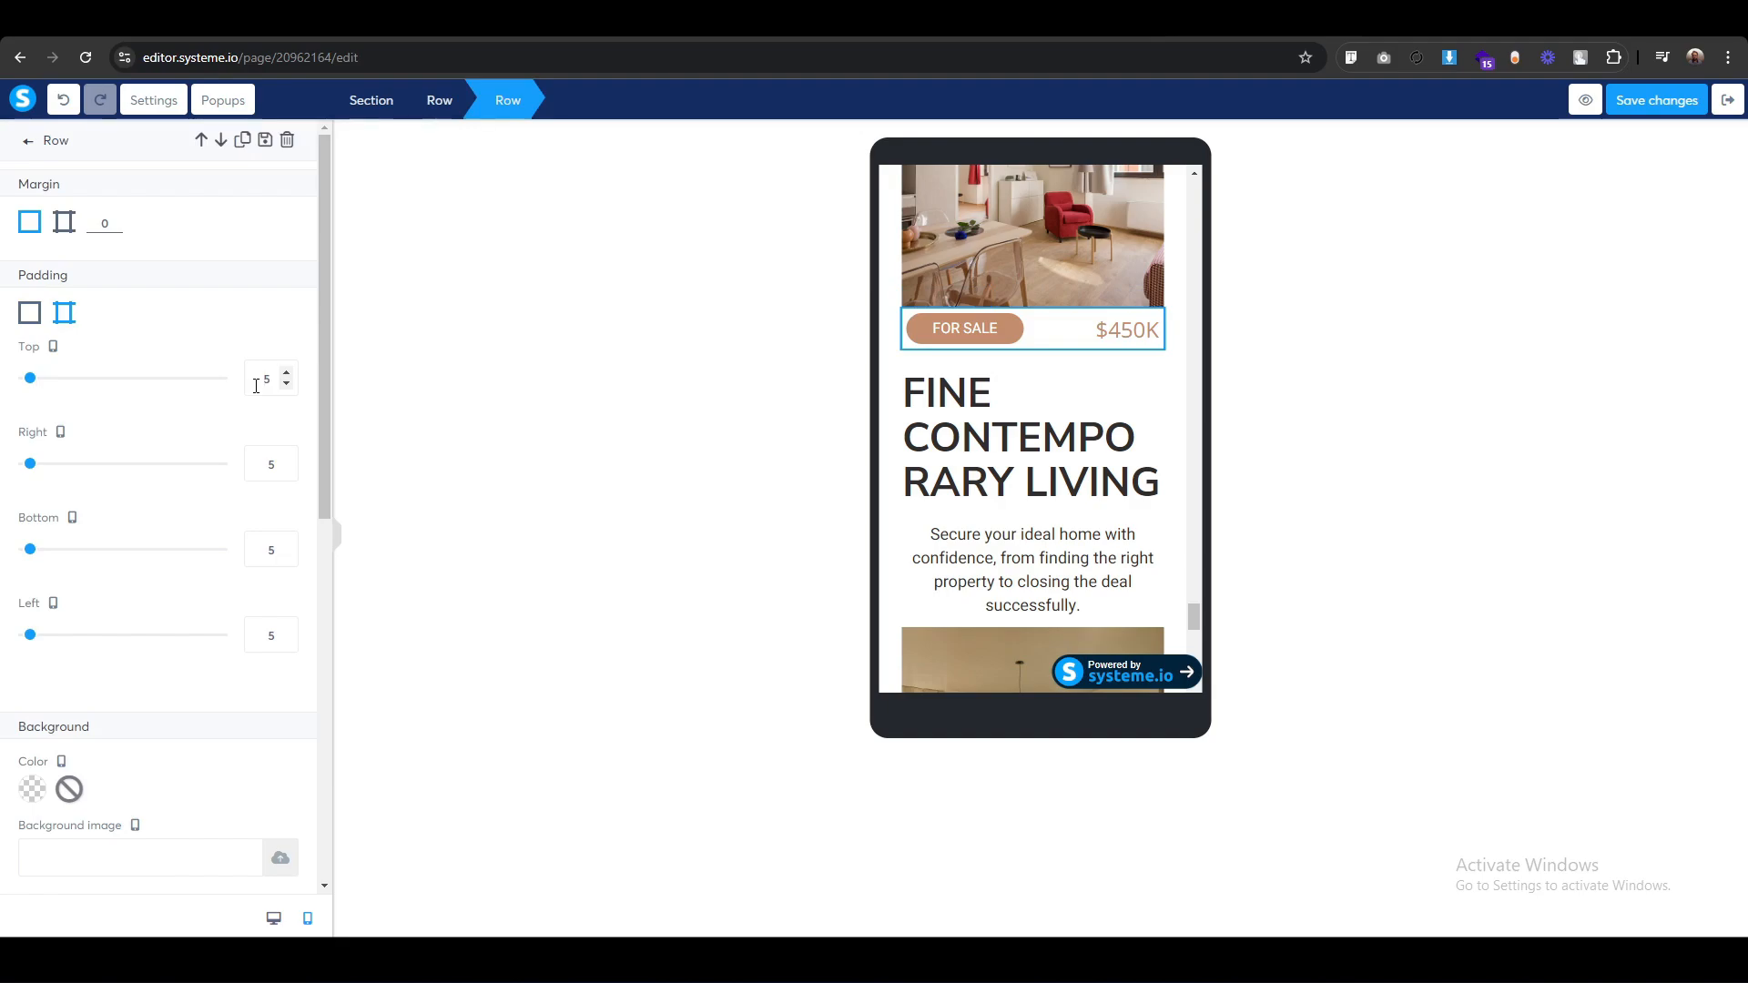
left_click(256, 385)
type("1")
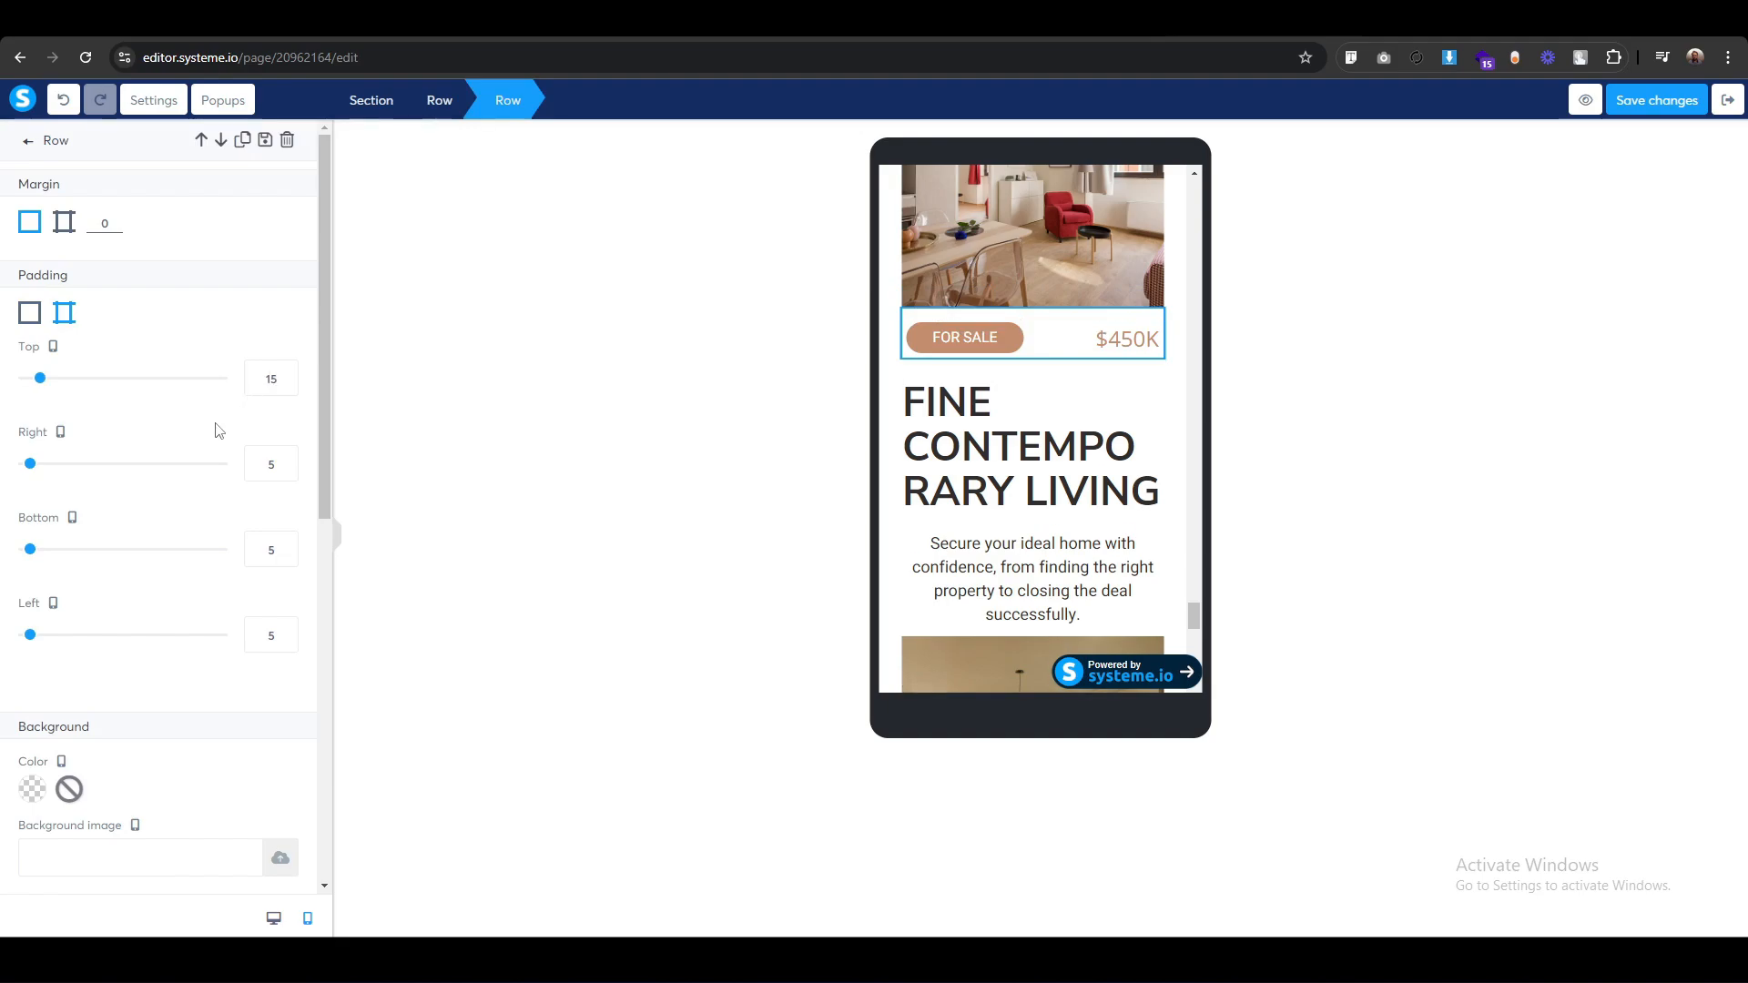
left_click_drag(272, 379, 241, 384)
type("20")
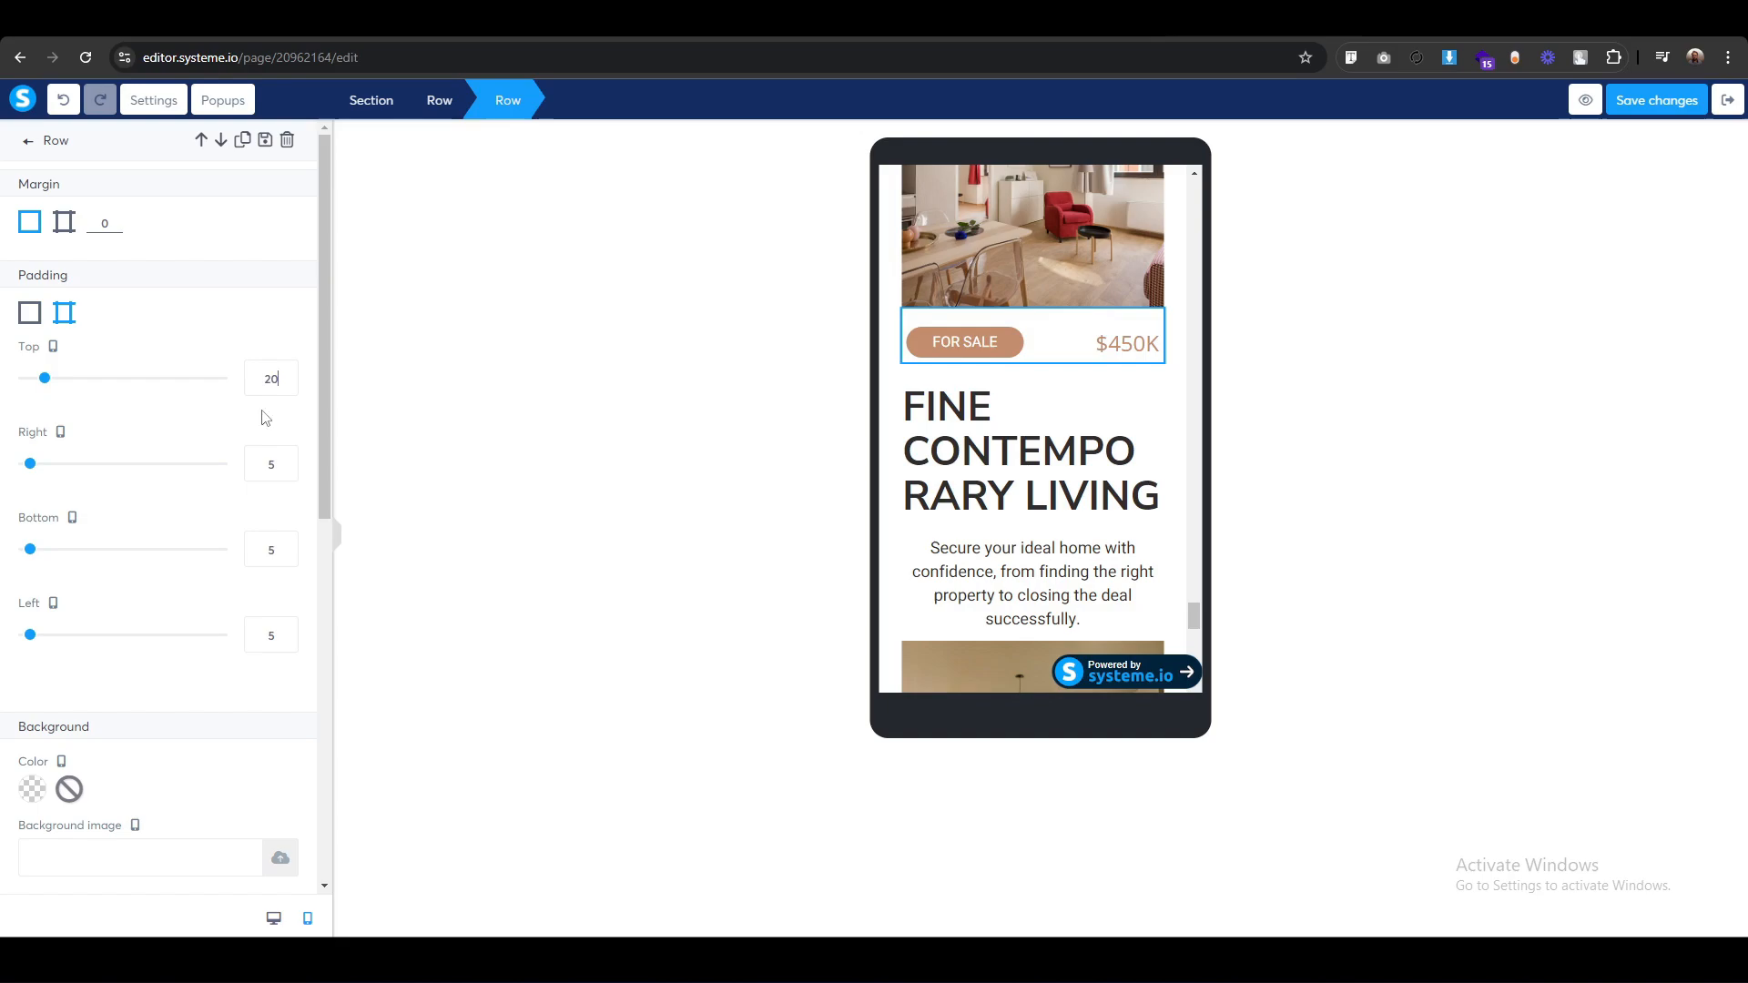
left_click(481, 403)
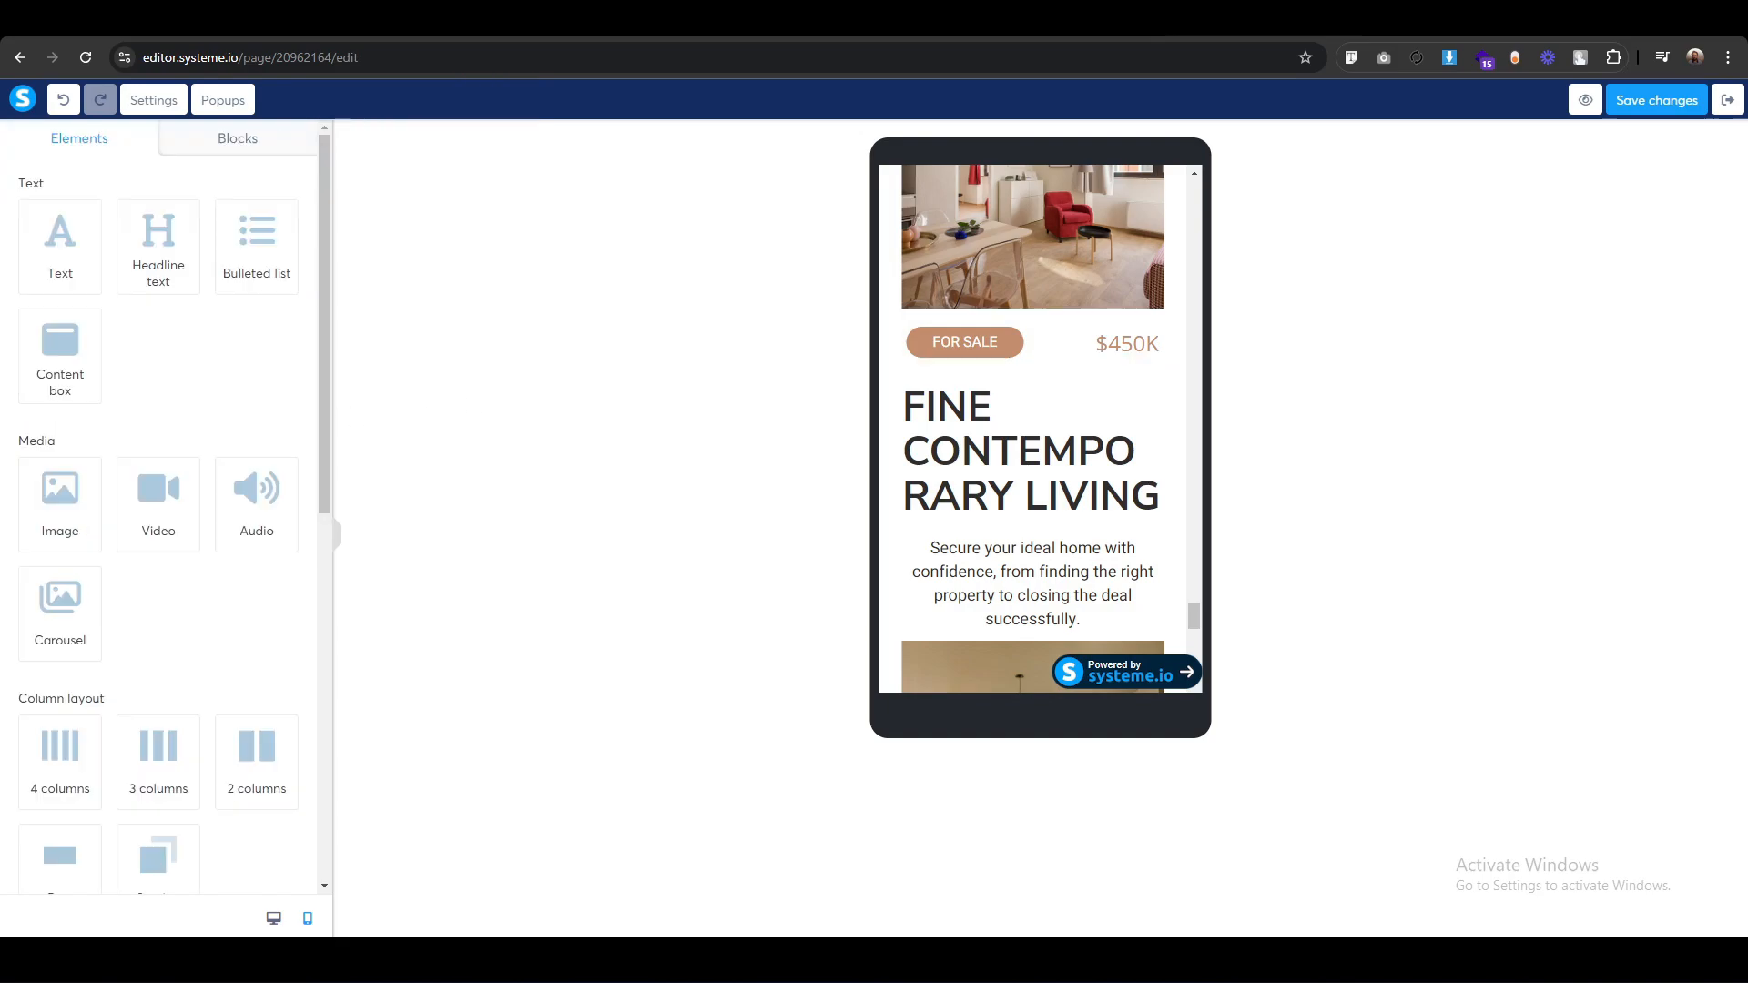
Set the mobile top and bottom padding of the inner FOR SALE label row to 10 each.
left_click(990, 348)
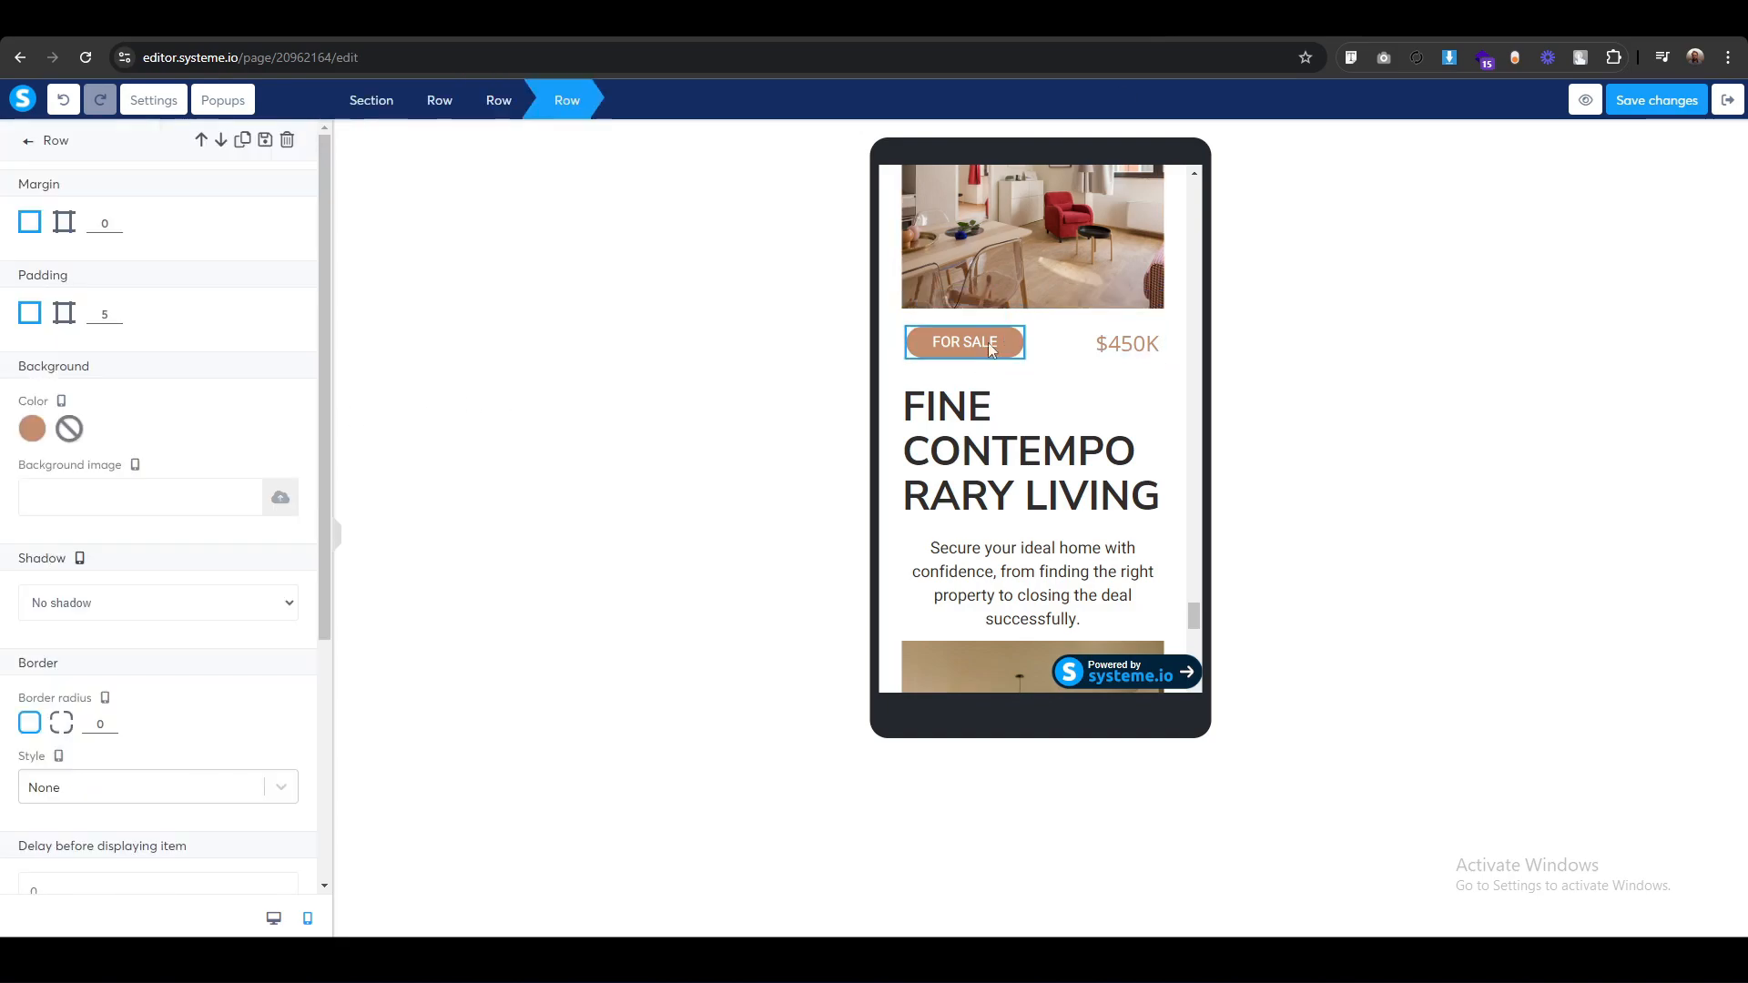
left_click(64, 313)
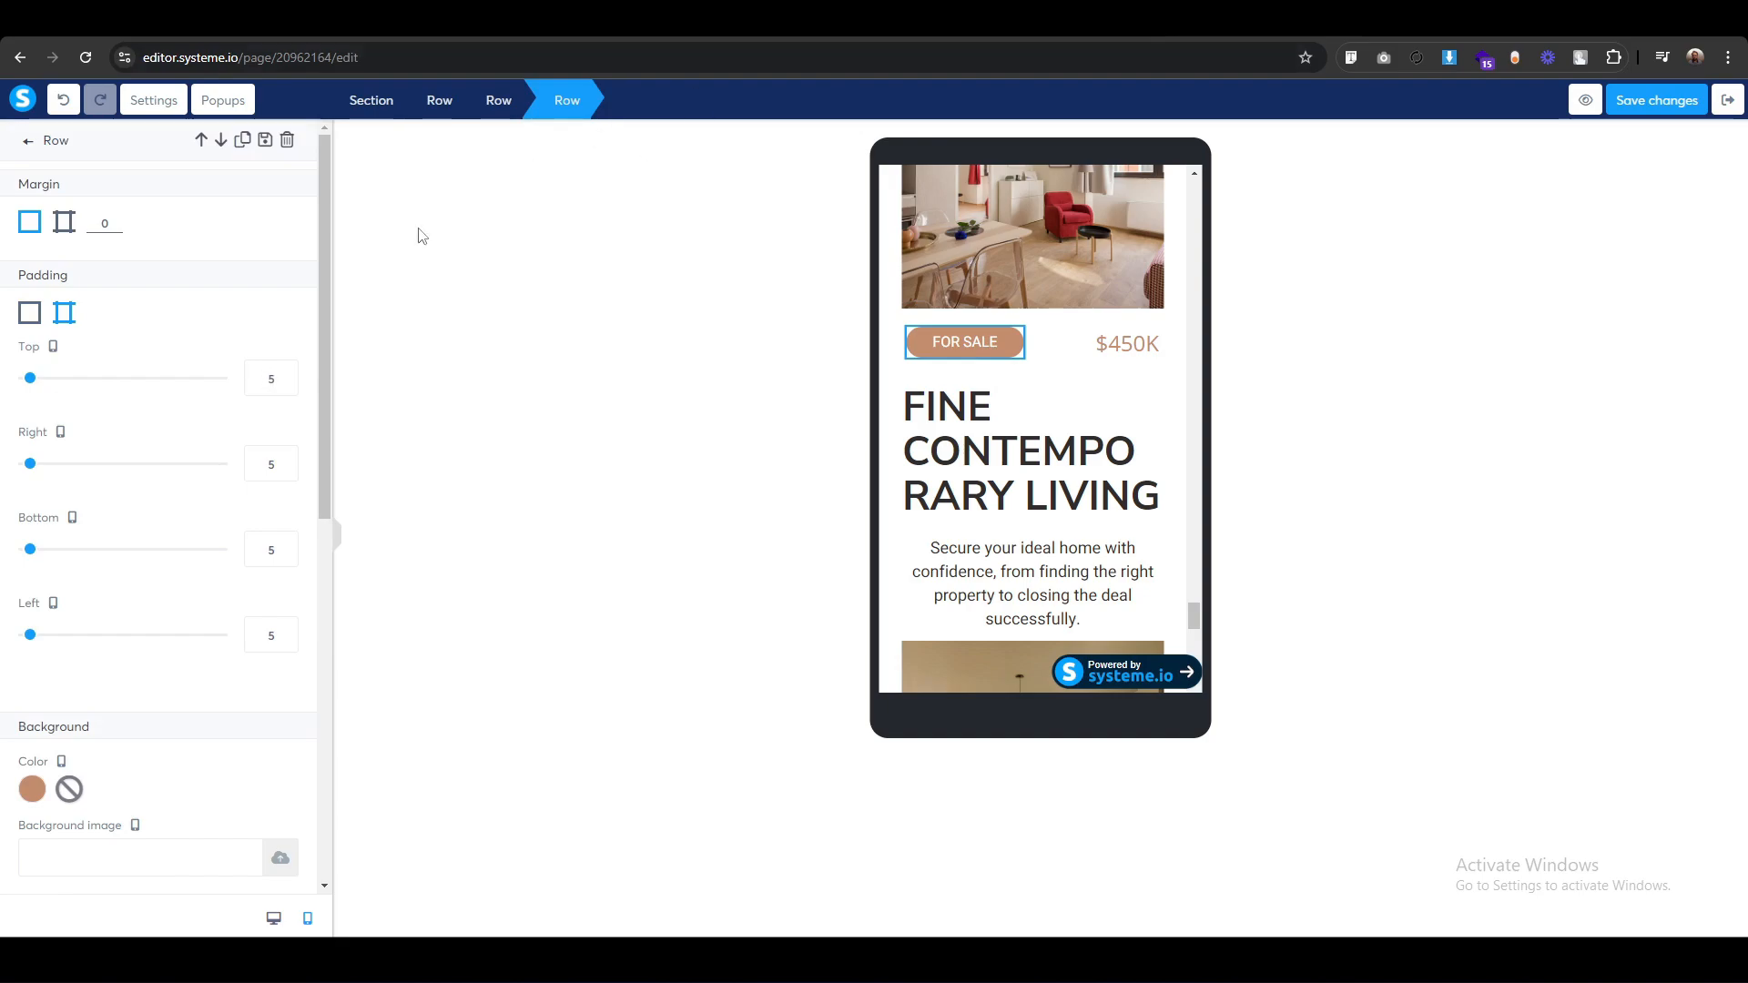
left_click(94, 381)
key("Up")
key("Up")
key("Up")
key("Up")
key("Up")
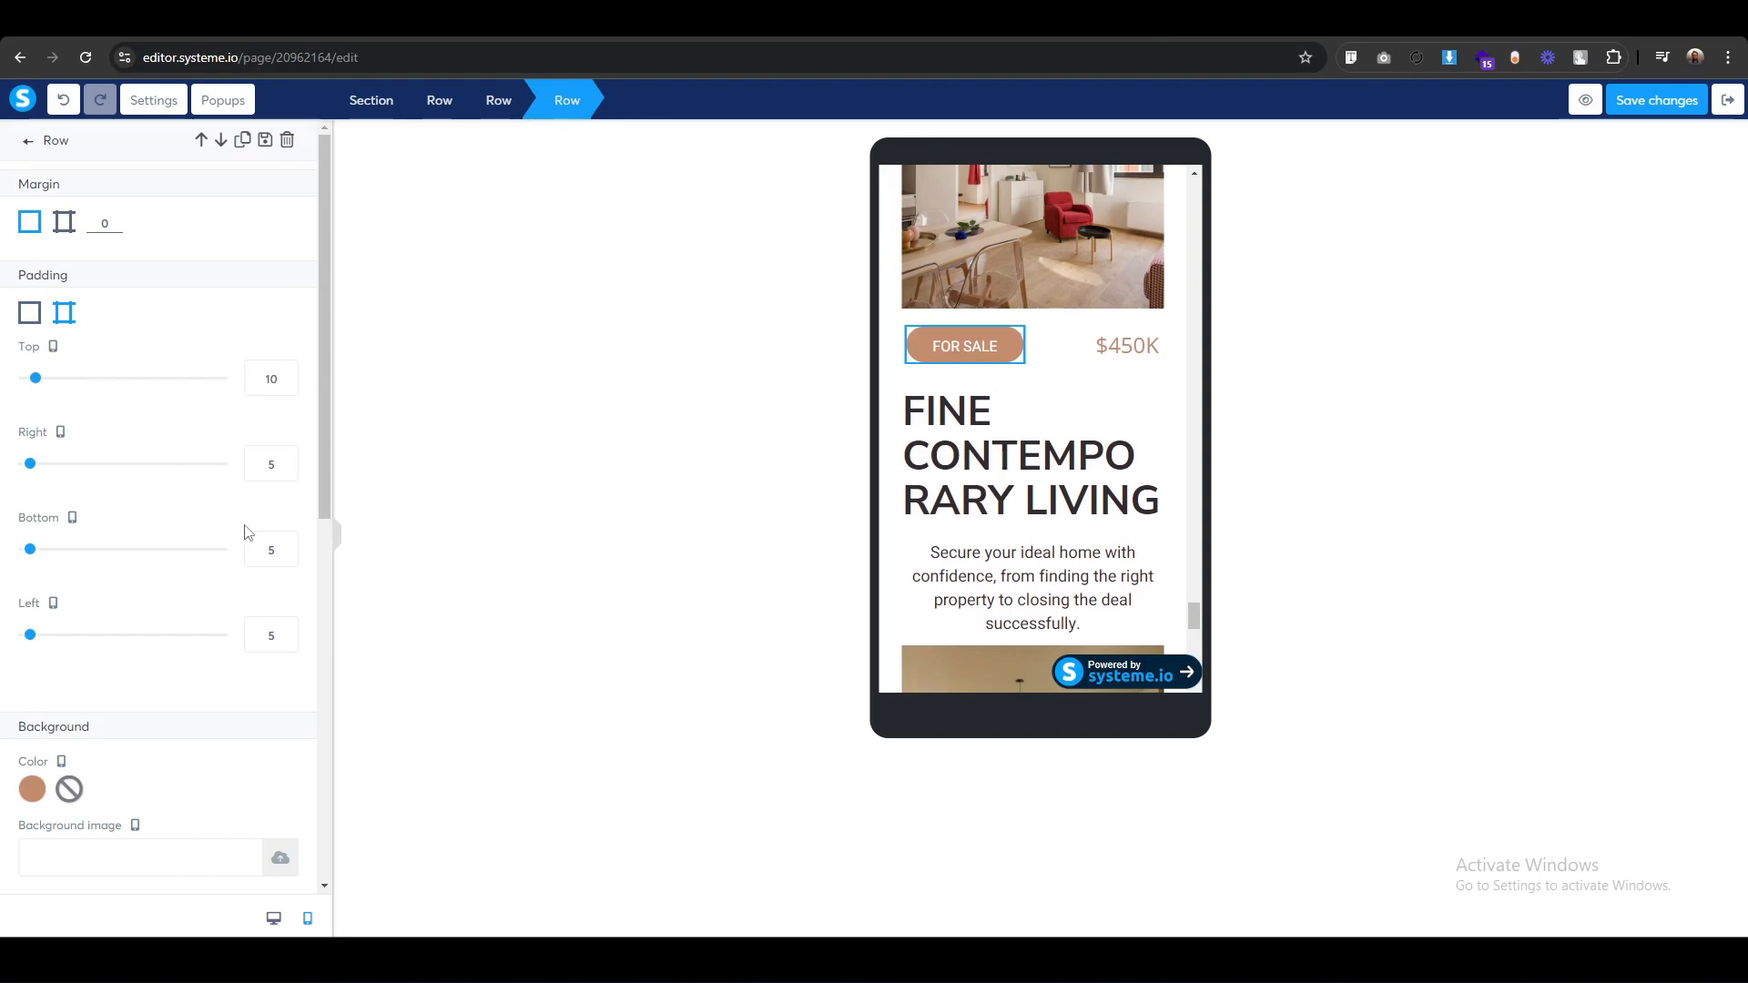
left_click(266, 550)
key("Up")
key("Up")
key("Up")
key("Up")
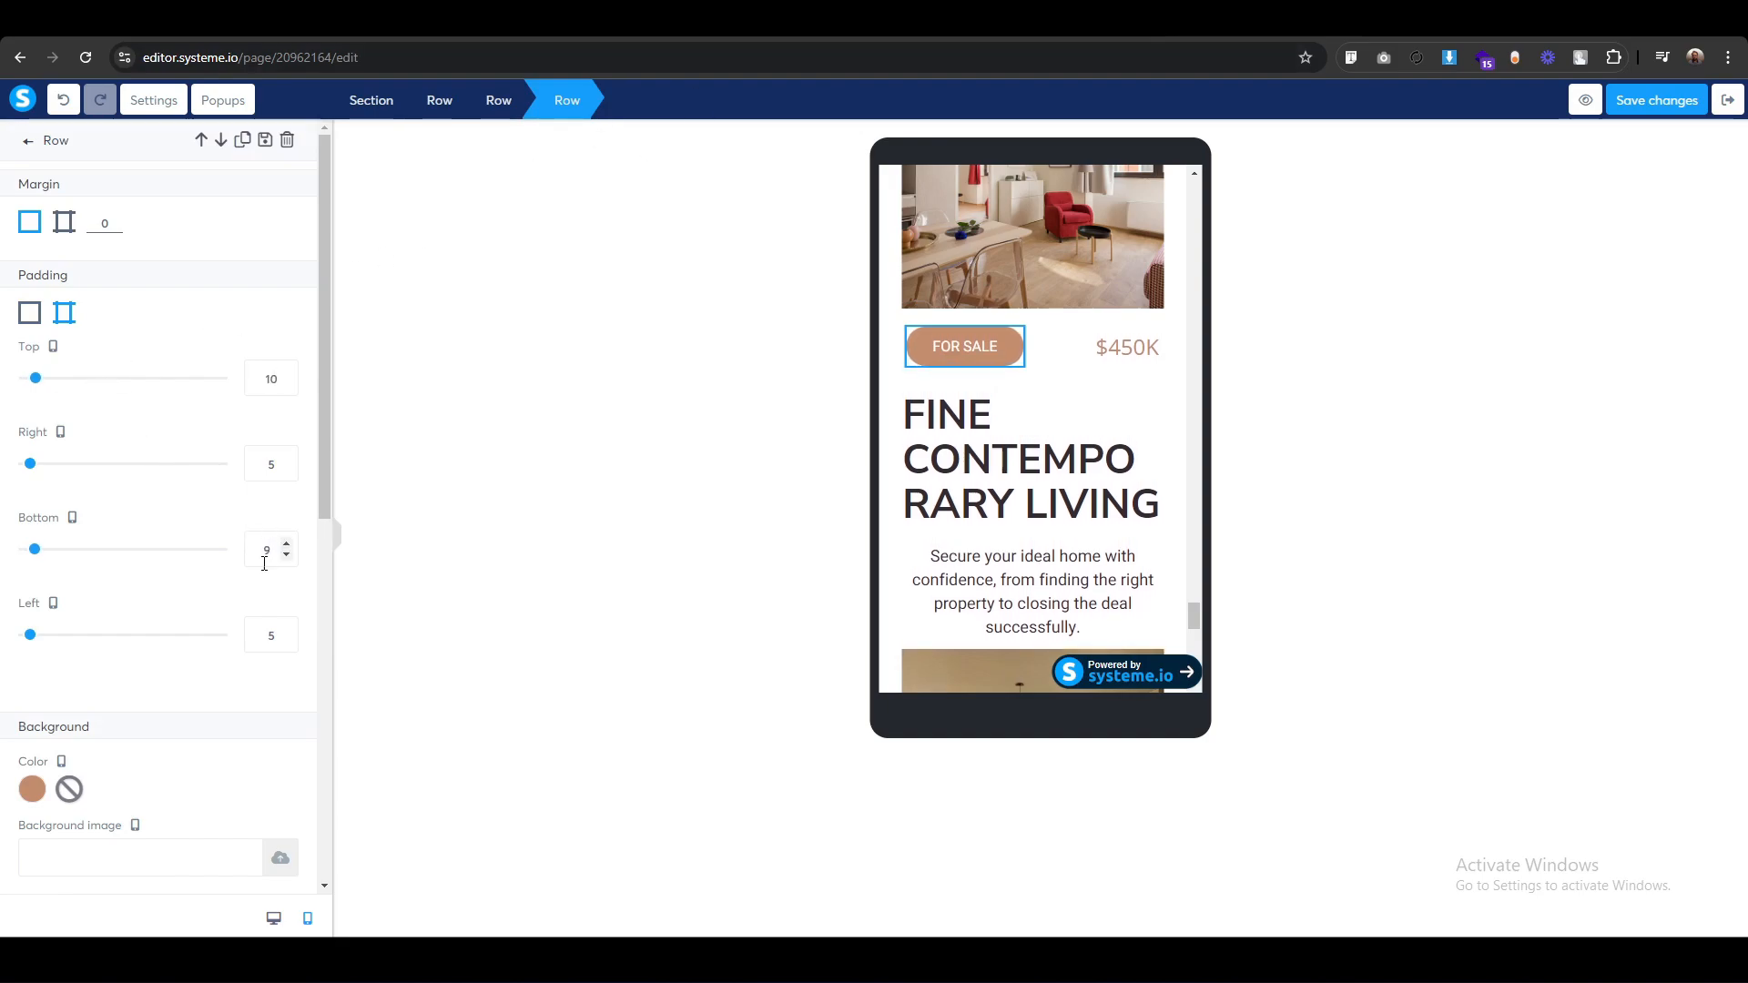
key("Up")
left_click(609, 477)
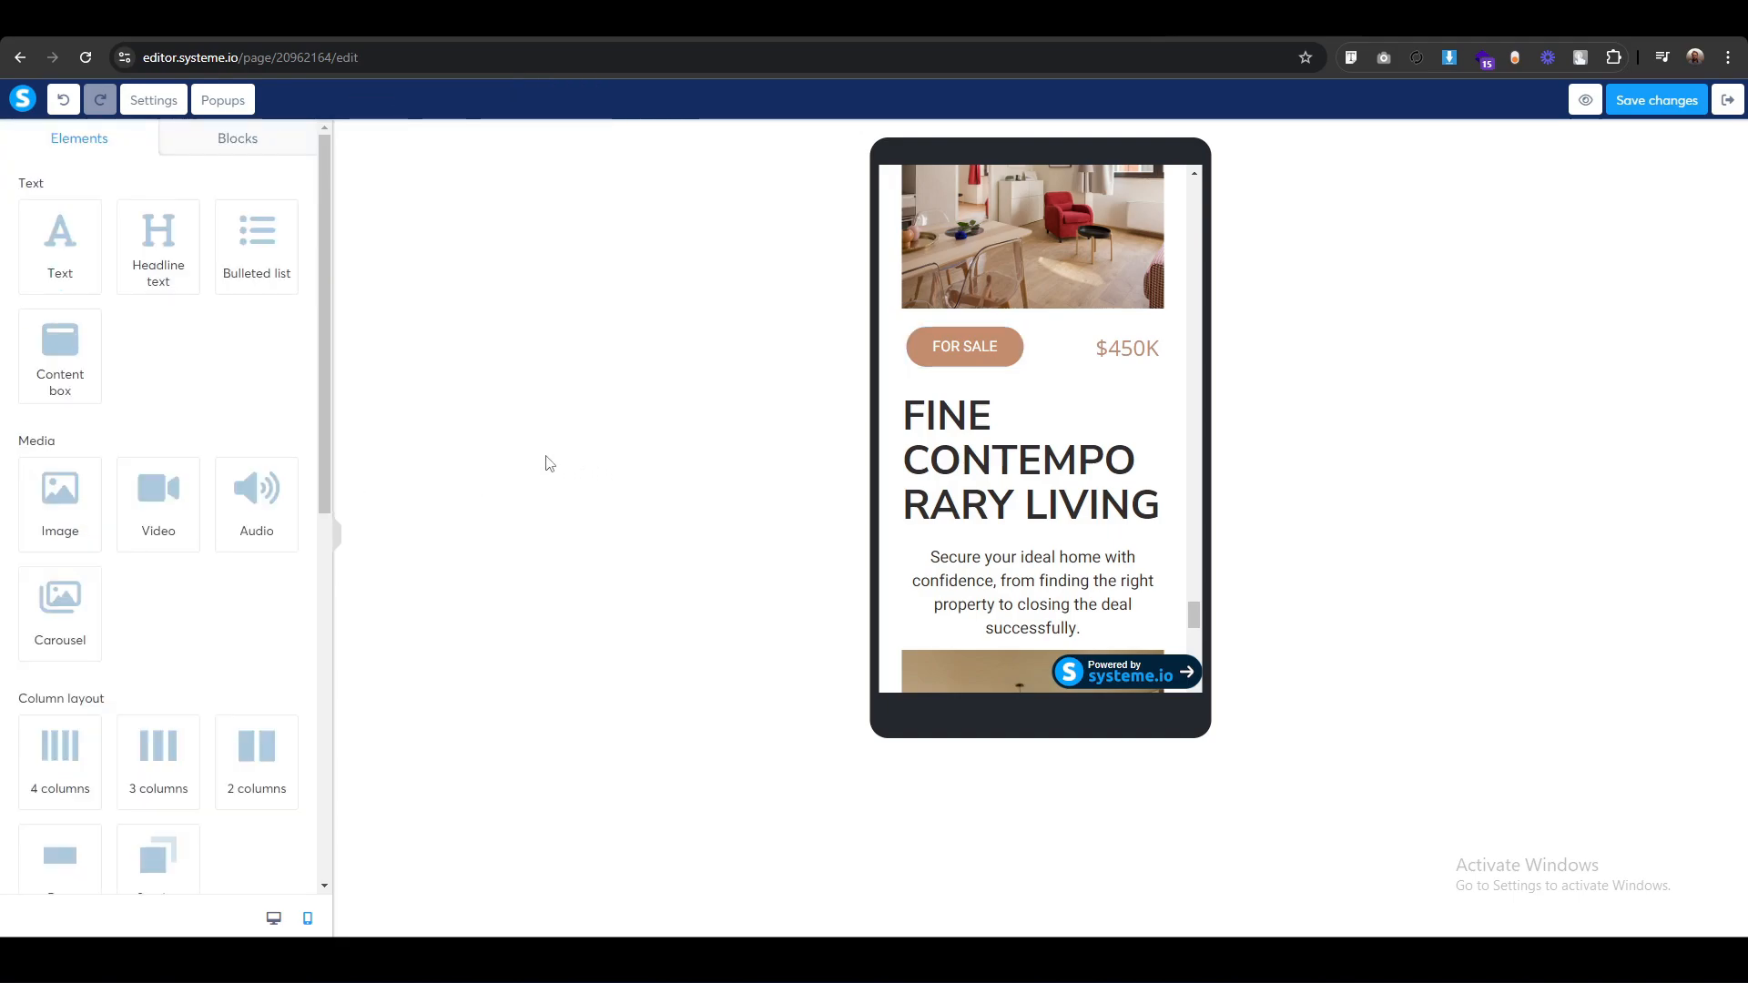
Set the mobile font size of the FINE CONTEMPORARY LIVING headline to 19.
mouse_move(938, 417)
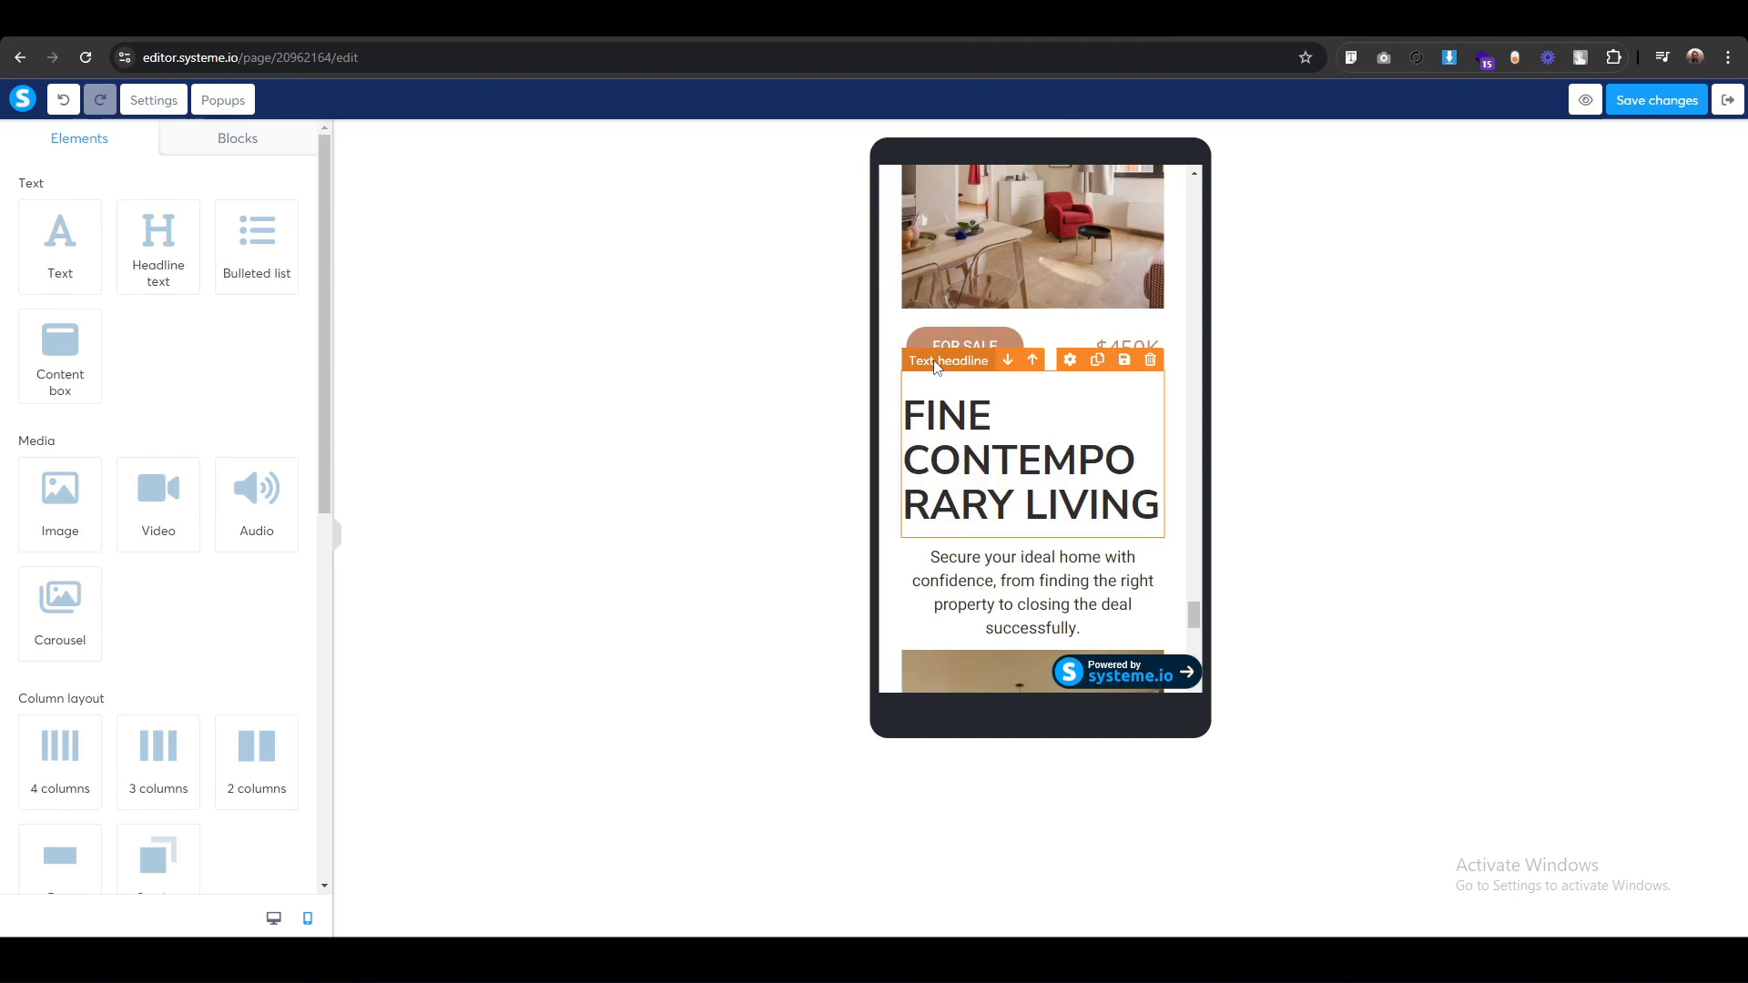
left_click(935, 364)
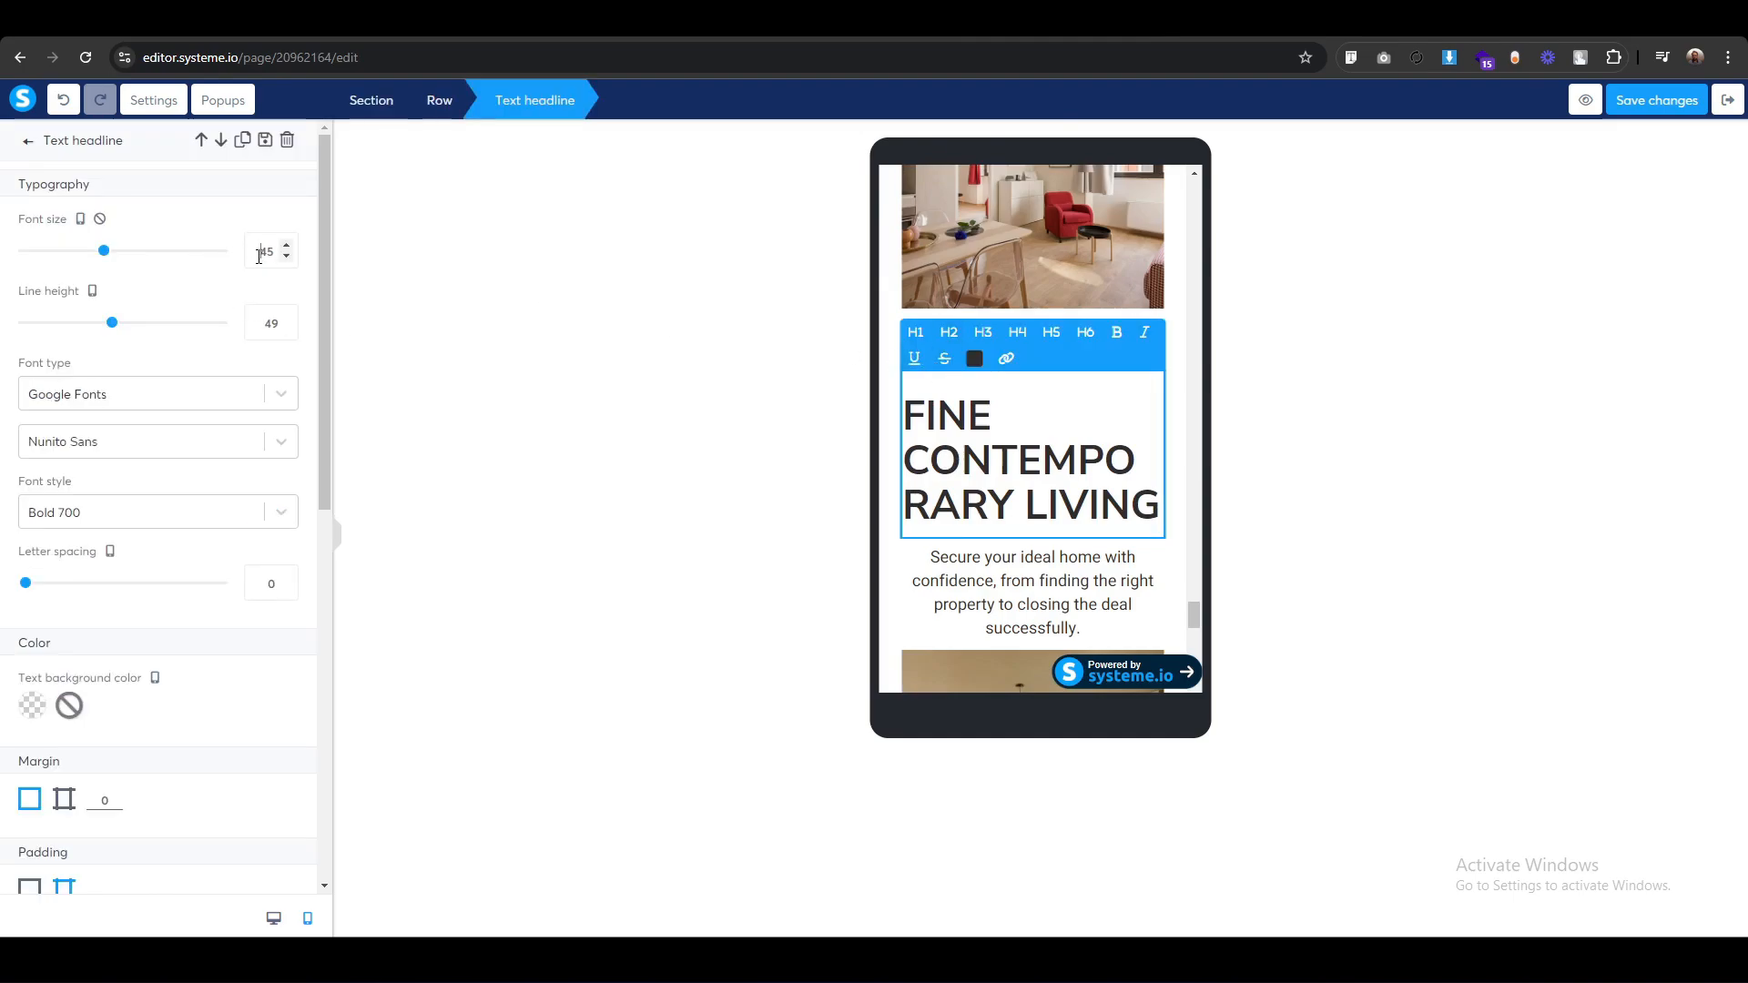
key("Down")
key("Down")
key("Down")
key("Down")
key("Down")
key("Down")
key("Down")
key("Down")
key("Down")
key("Down")
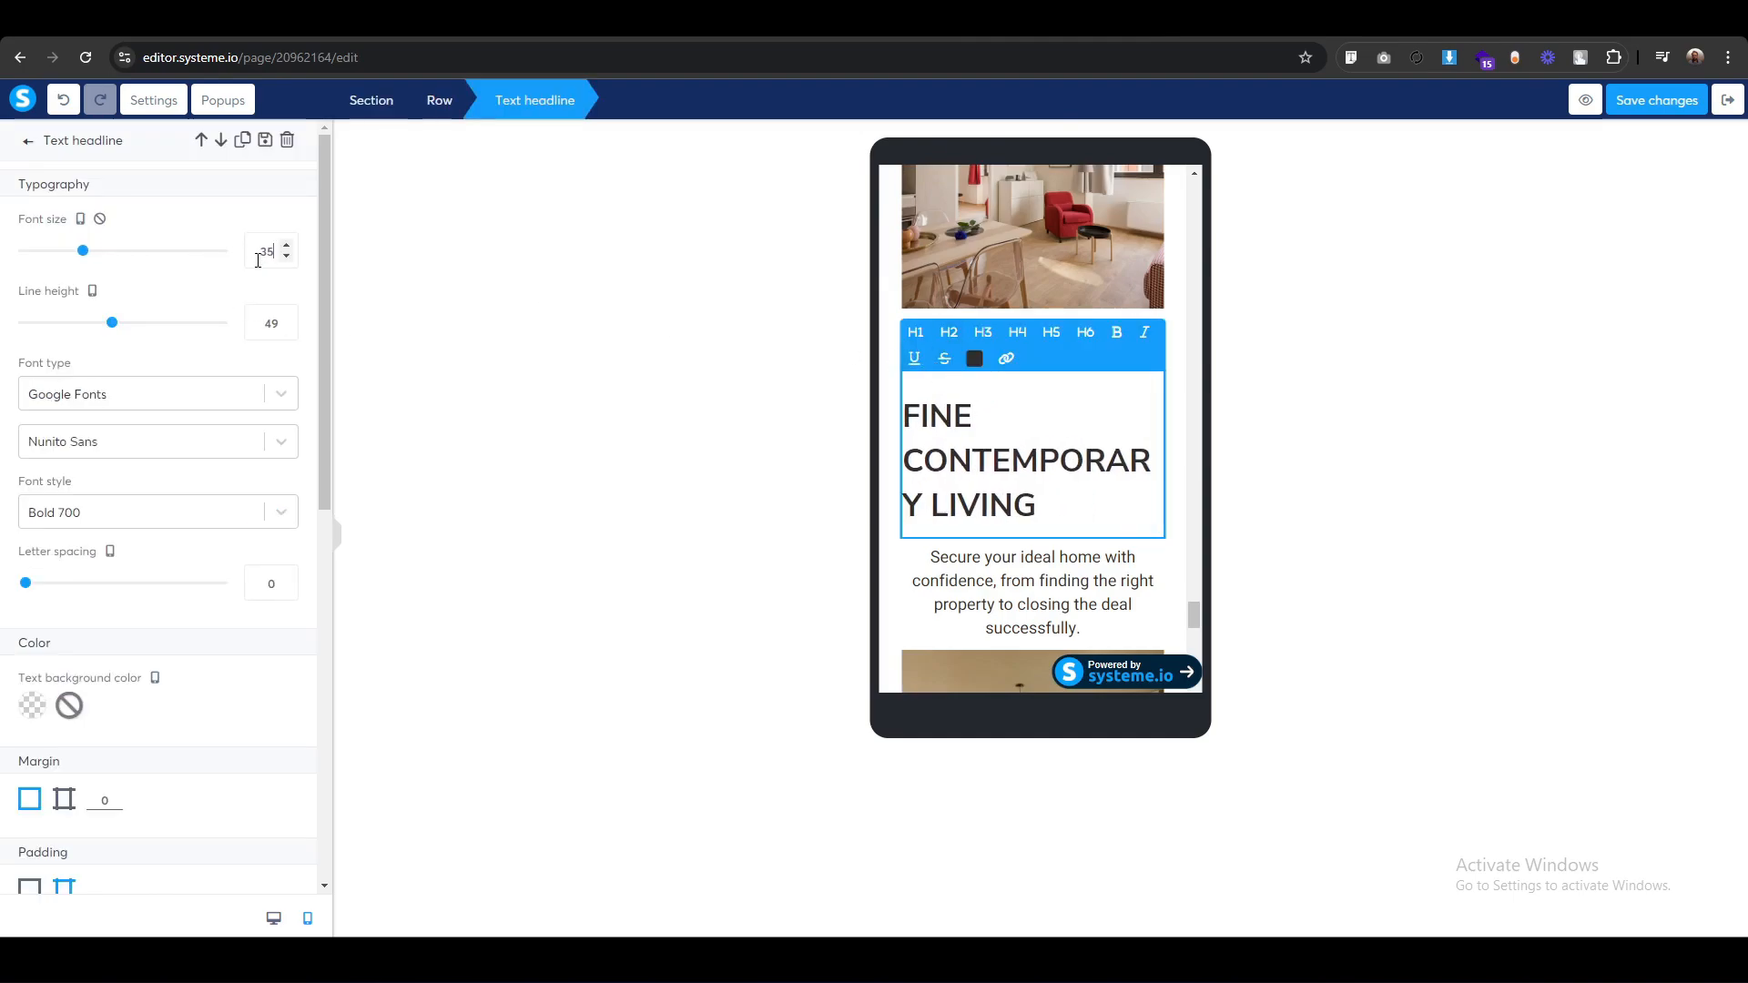
key("Down")
key("Down")
key("Down")
key("Down")
key("Down")
key("Down")
key("Down")
key("Down")
key("Down")
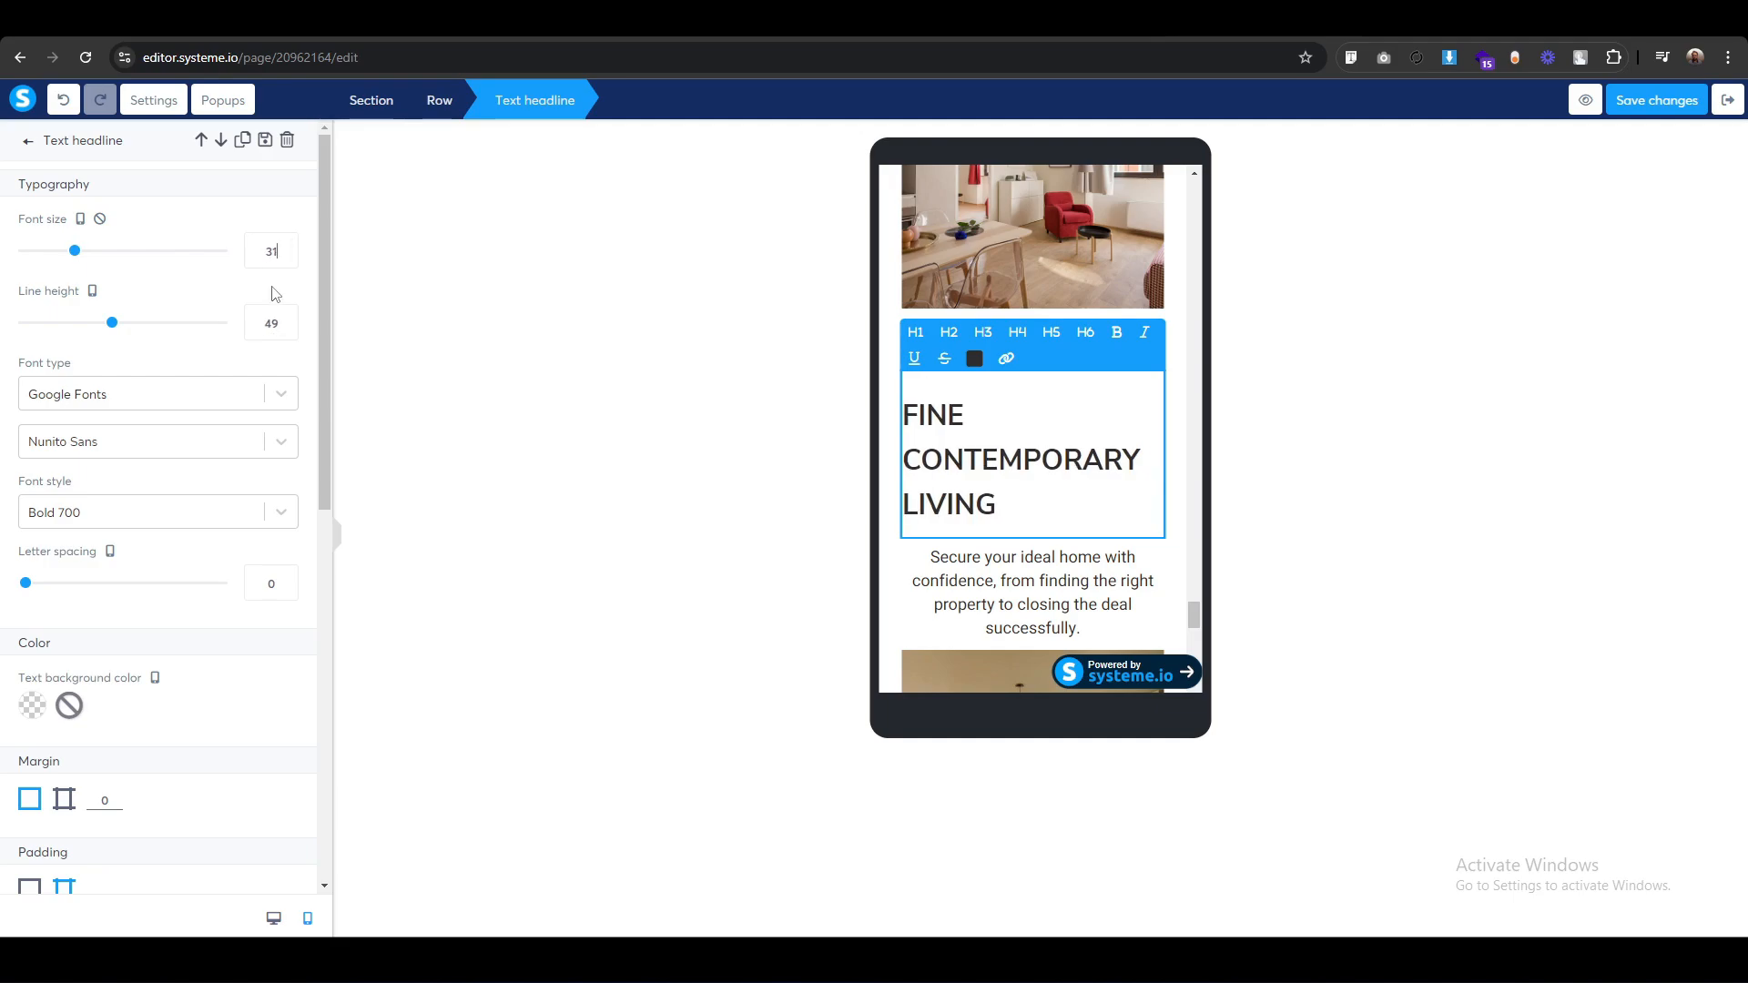
key("Down")
key("Down")
key("Down")
key("Down")
key("Down")
key("Down")
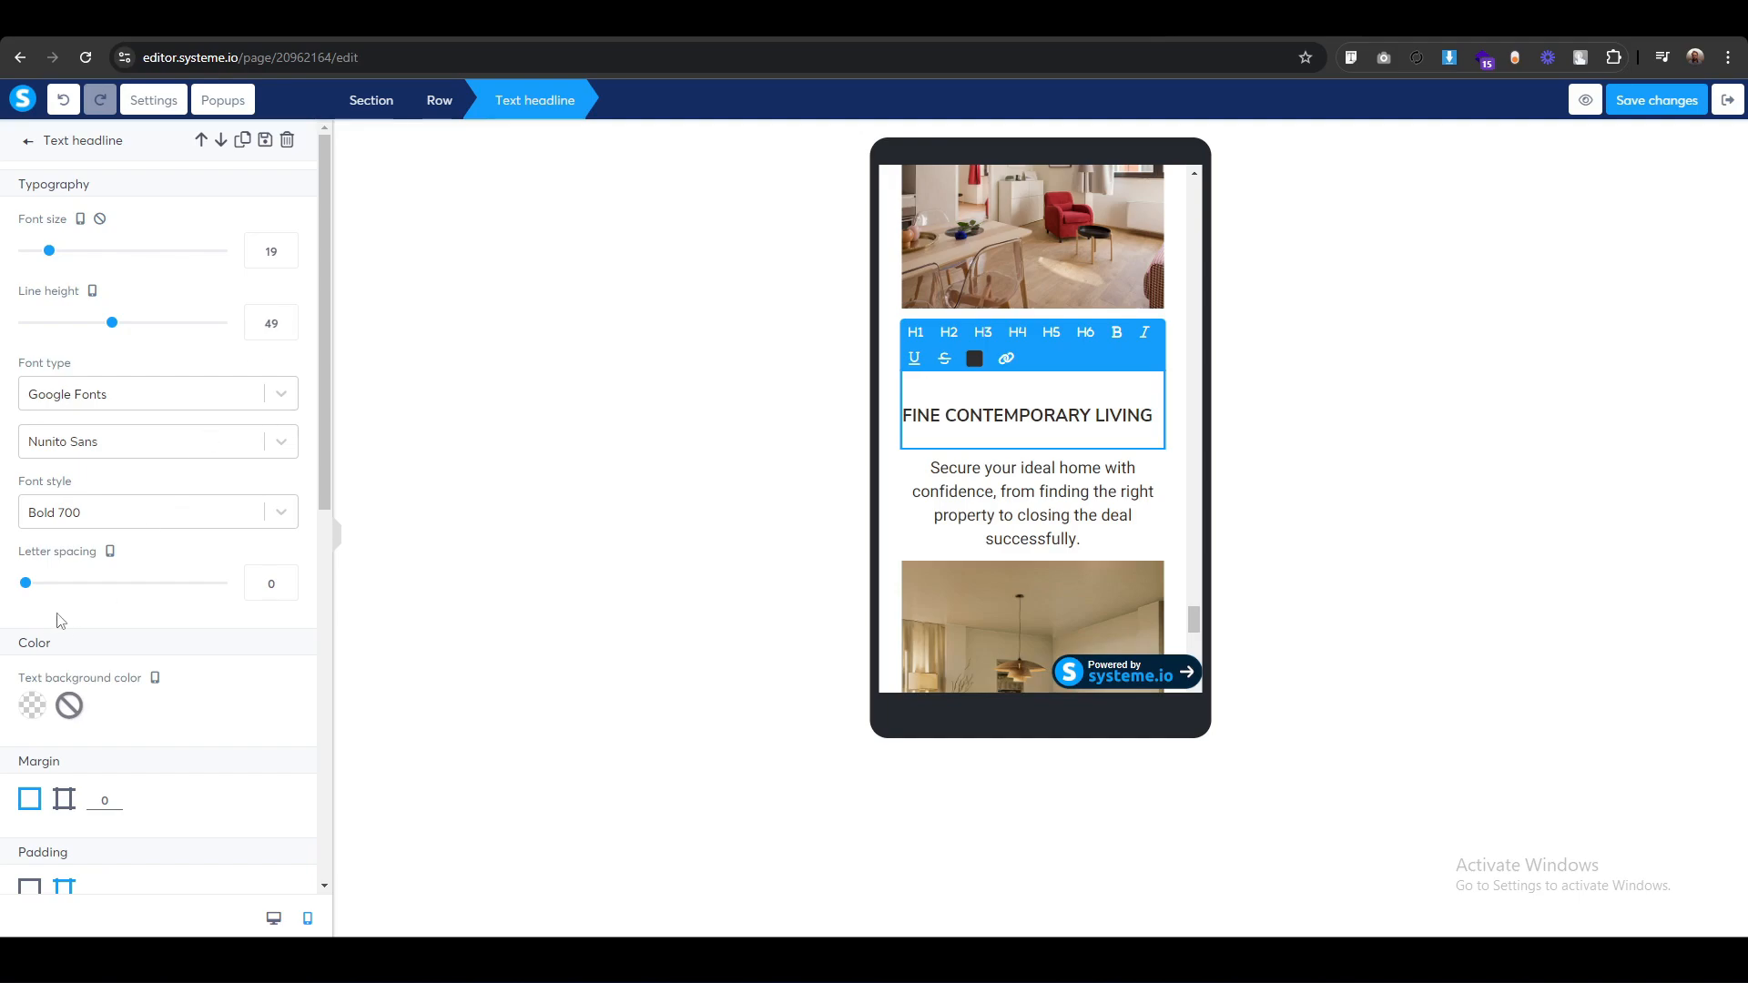
Center-align the FINE CONTEMPORARY LIVING headline on mobile.
scroll(59, 628, "down", 8)
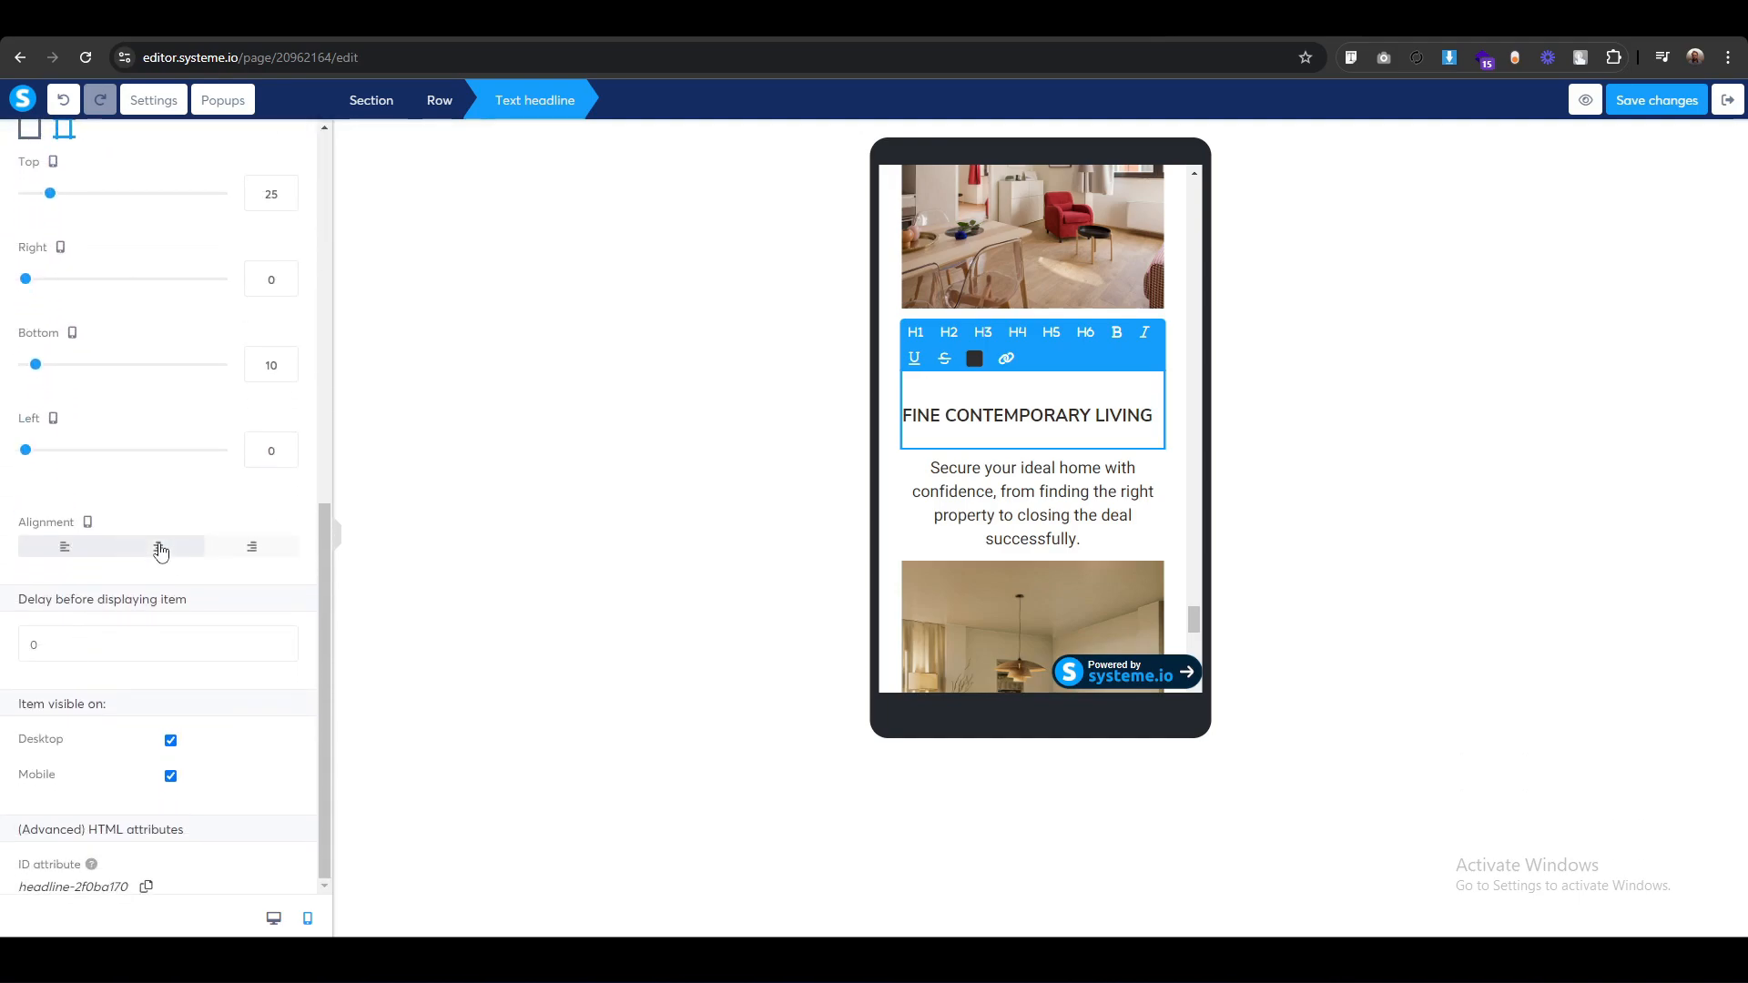
left_click(156, 546)
scroll(219, 503, "up", 4)
scroll(218, 502, "up", 4)
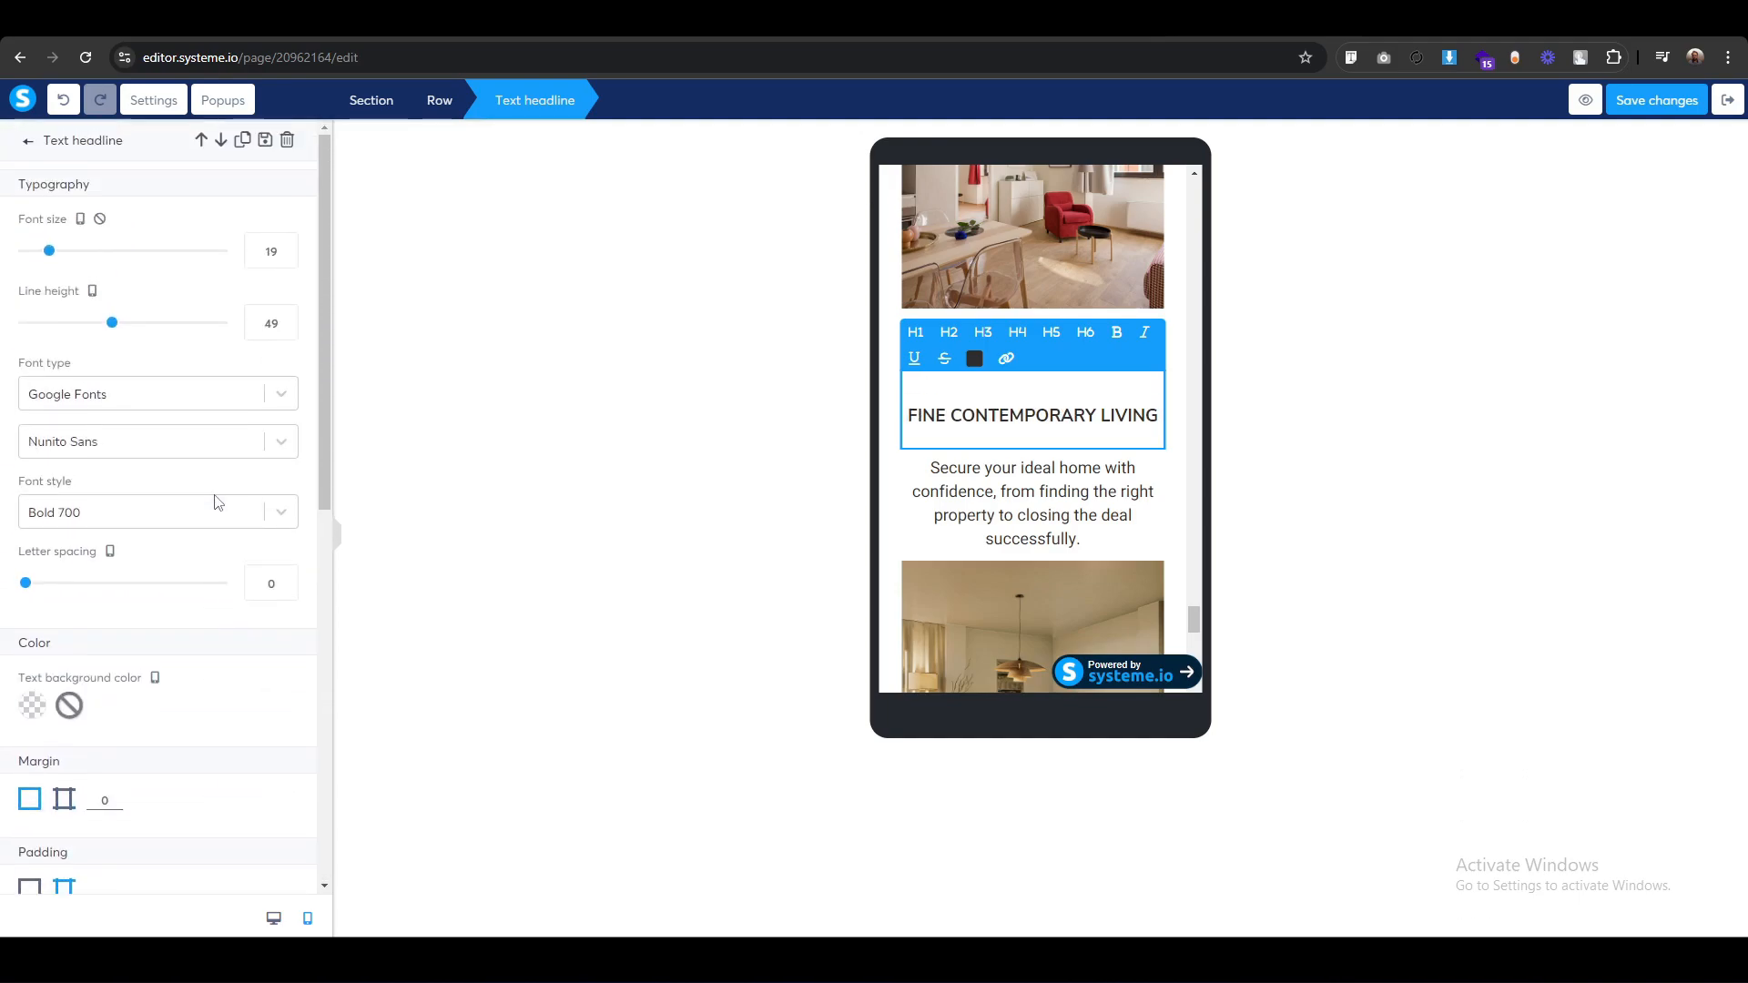
Set the mobile line height of the FINE CONTEMPORARY LIVING headline to 27.
left_click(258, 325)
key("Down")
key("Down")
key("Down")
key("Down")
key("Down")
key("Down")
key("Down")
key("Down")
key("Down")
key("Down")
key("Down")
key("Down")
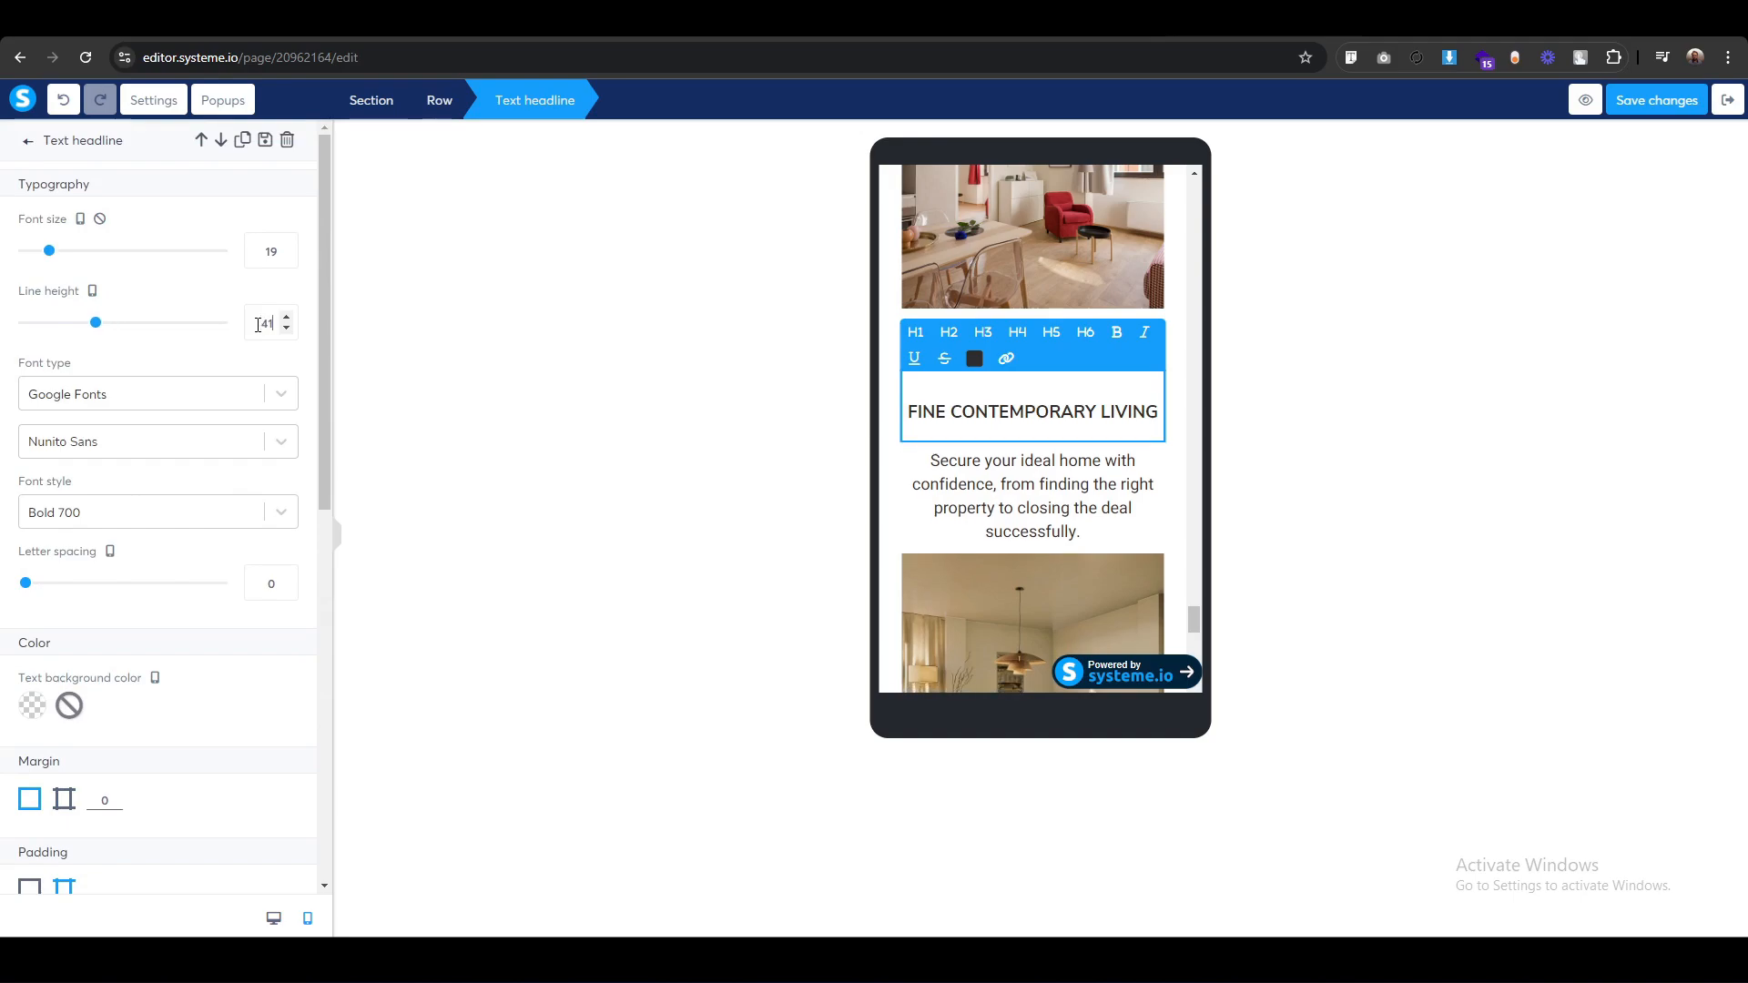
key("Down")
key("Down")
key("Down")
key("Down")
key("Down")
key("Down")
key("Down")
key("Down")
key("Down")
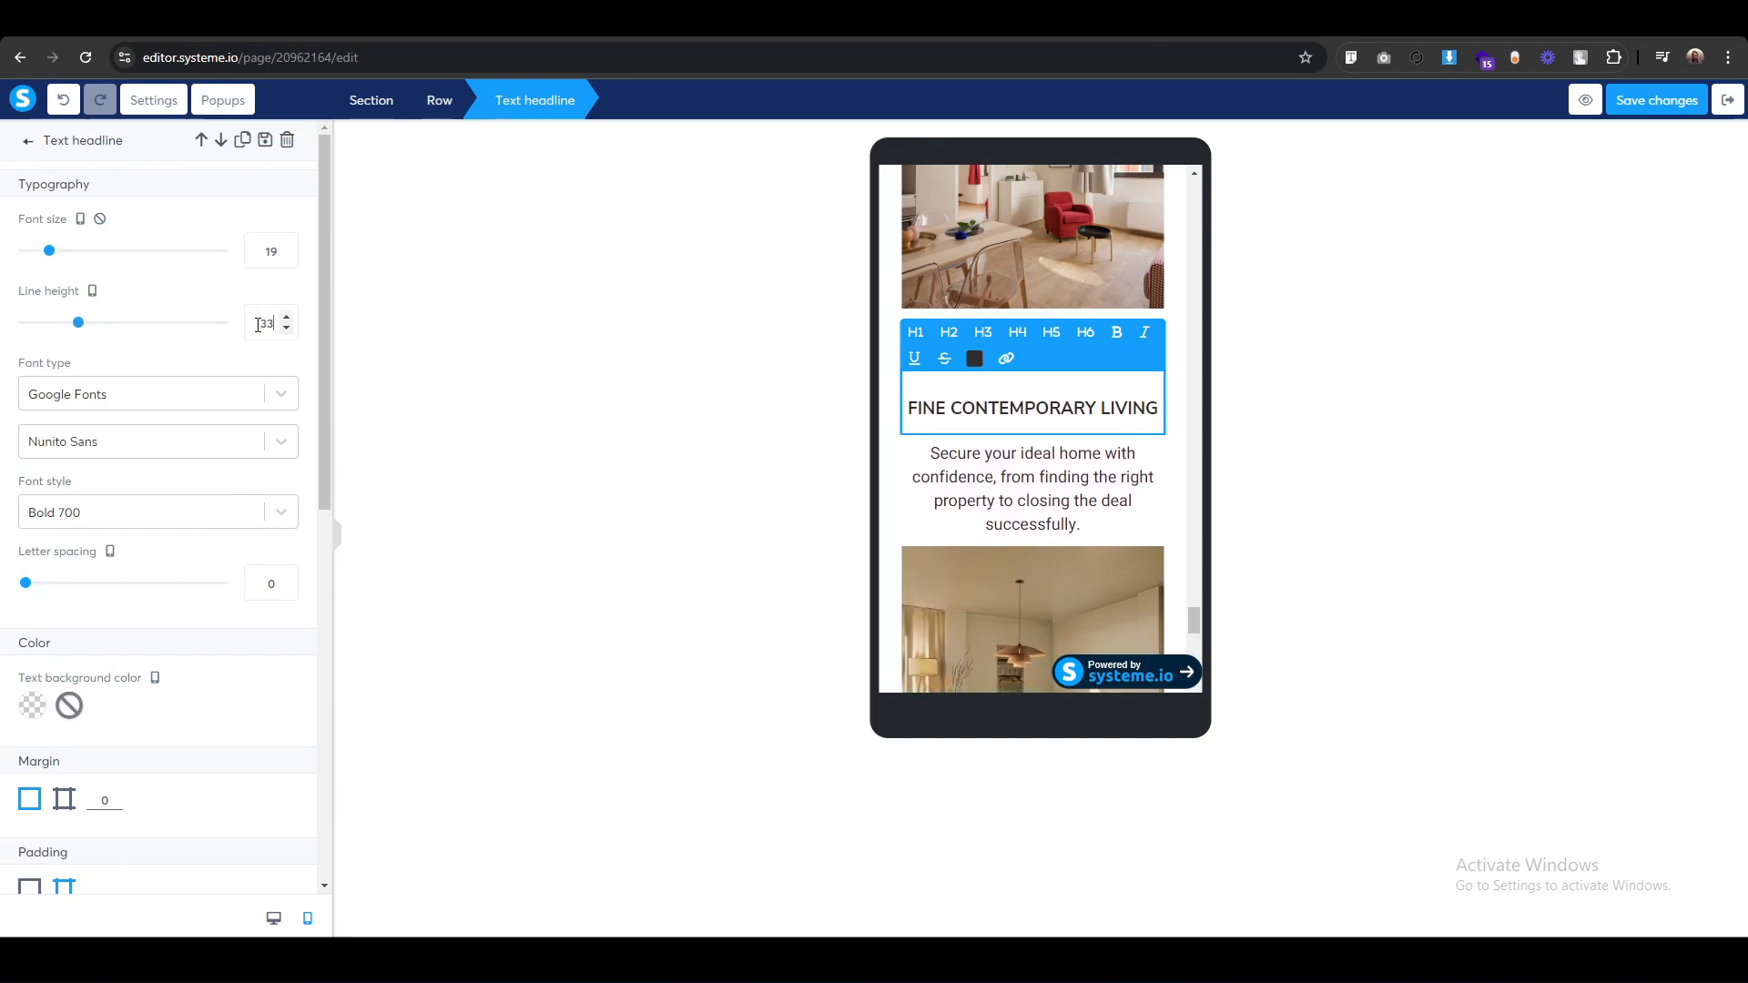
key("Down")
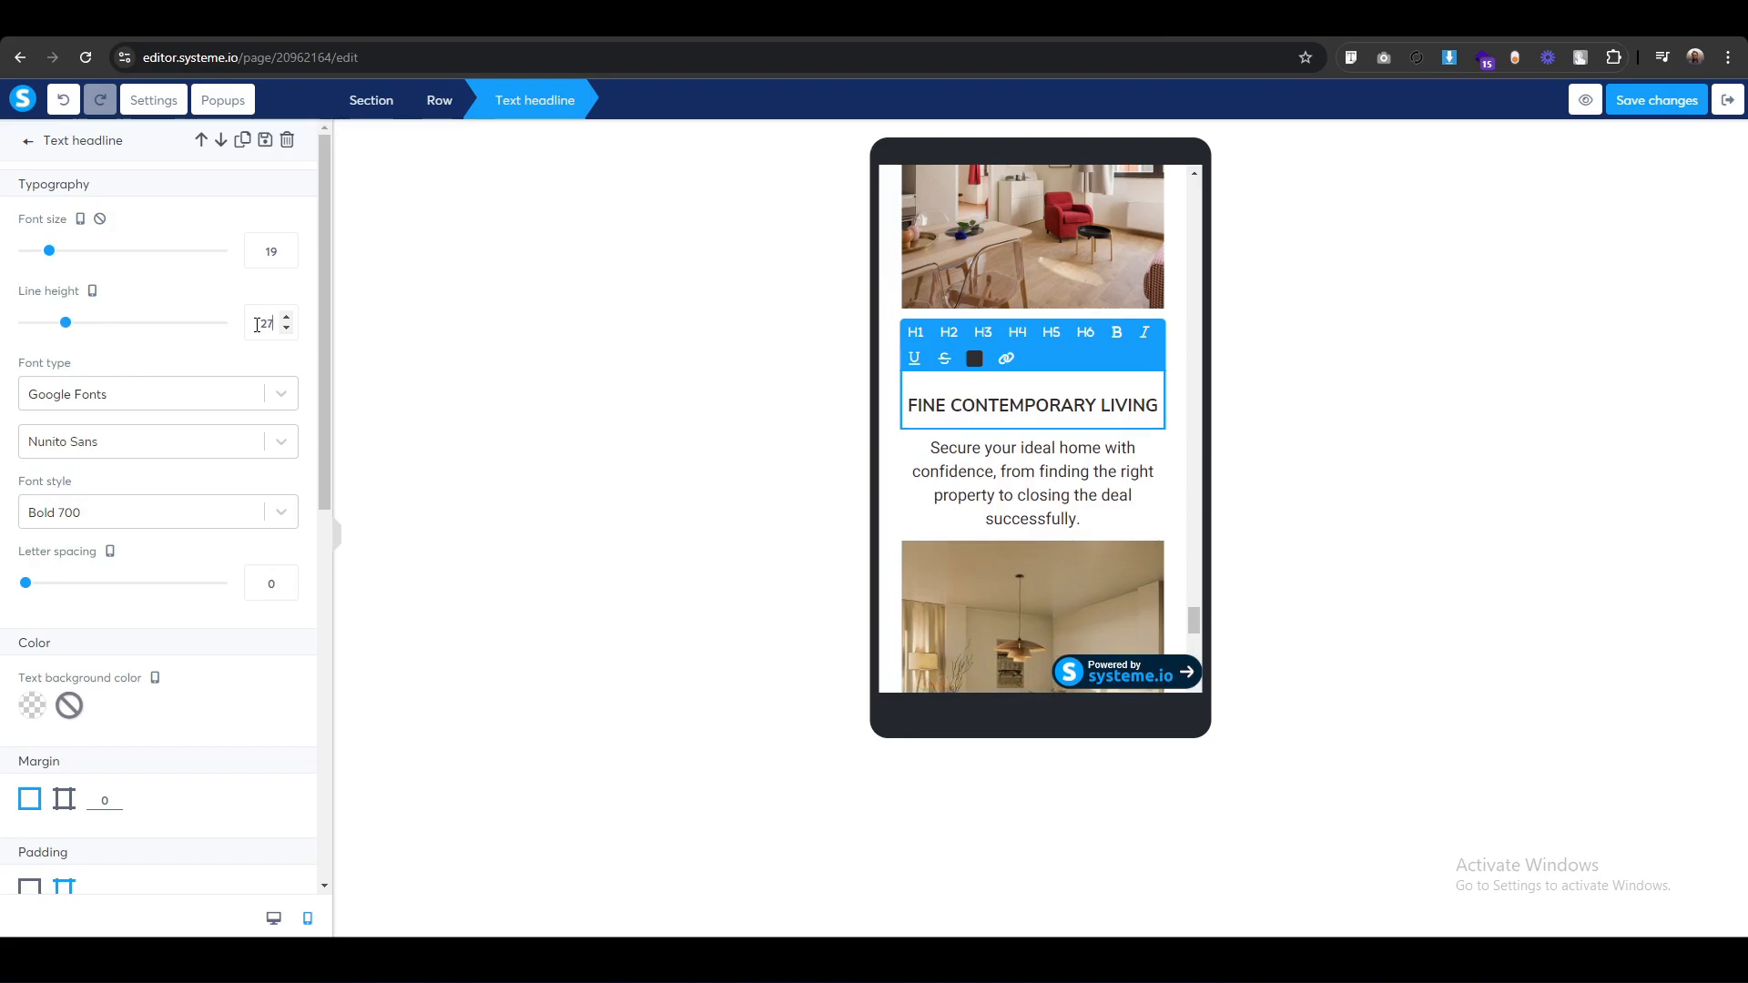
left_click(765, 388)
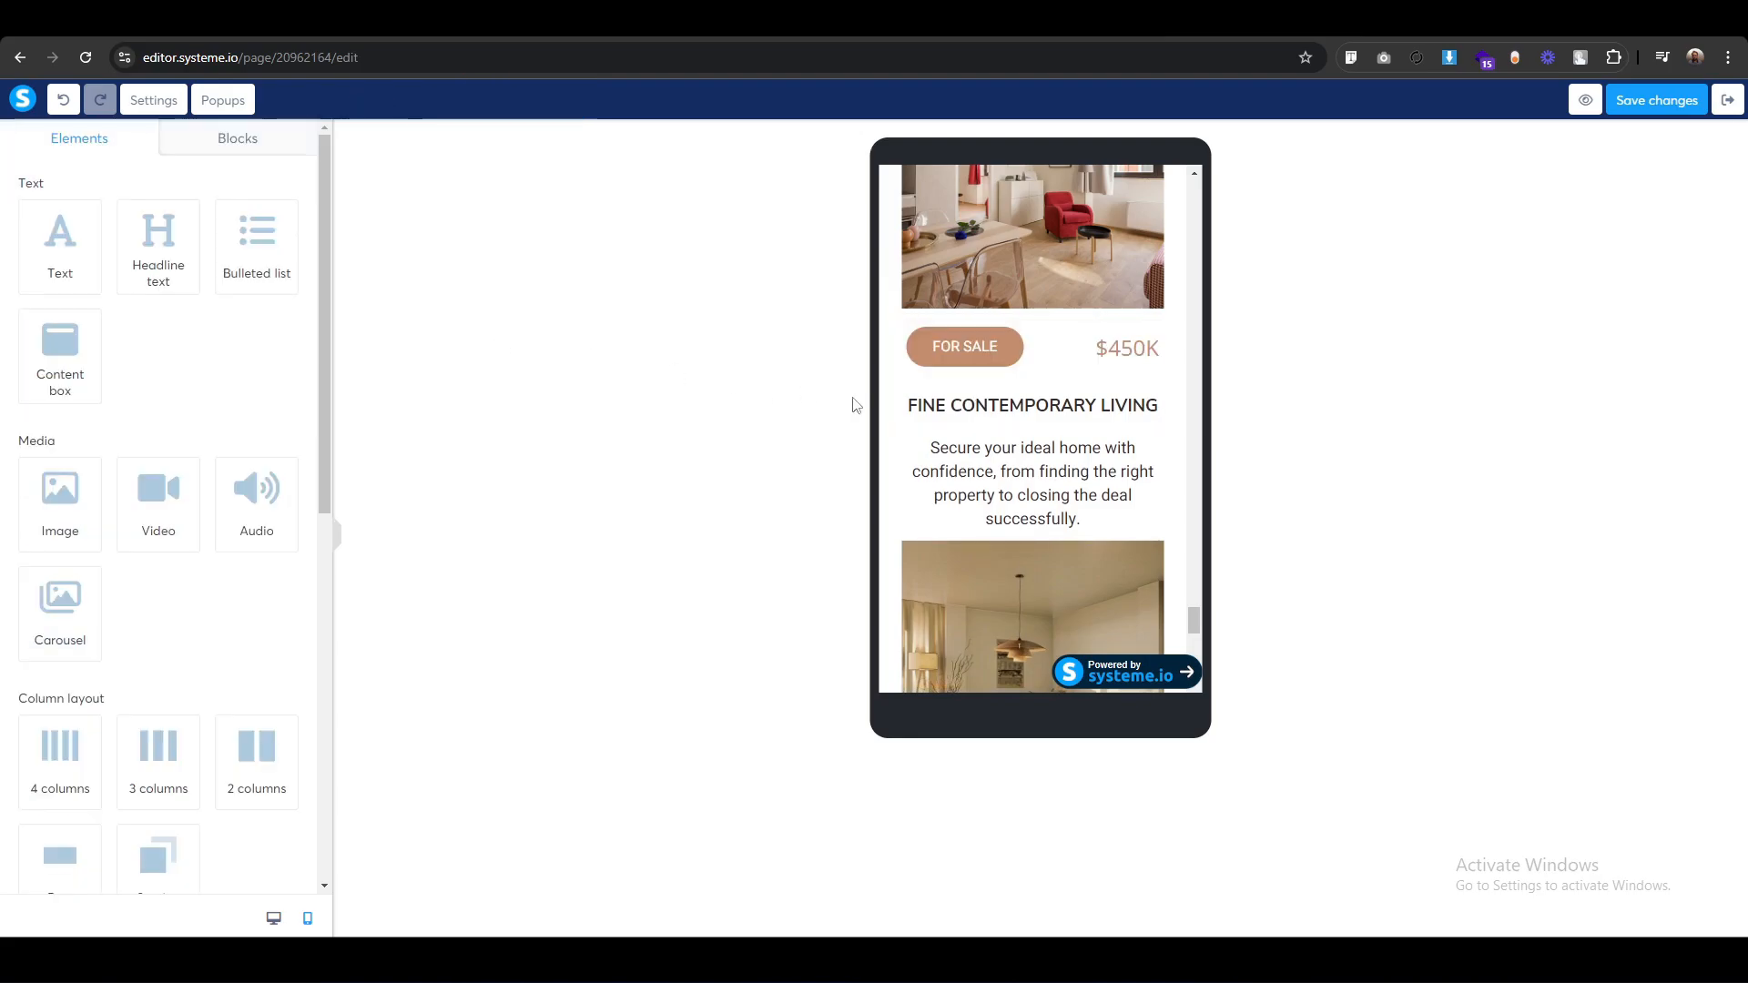
Set the mobile font size of the FINE CONTEMPORARY LIVING headline to 26.
left_click(993, 408)
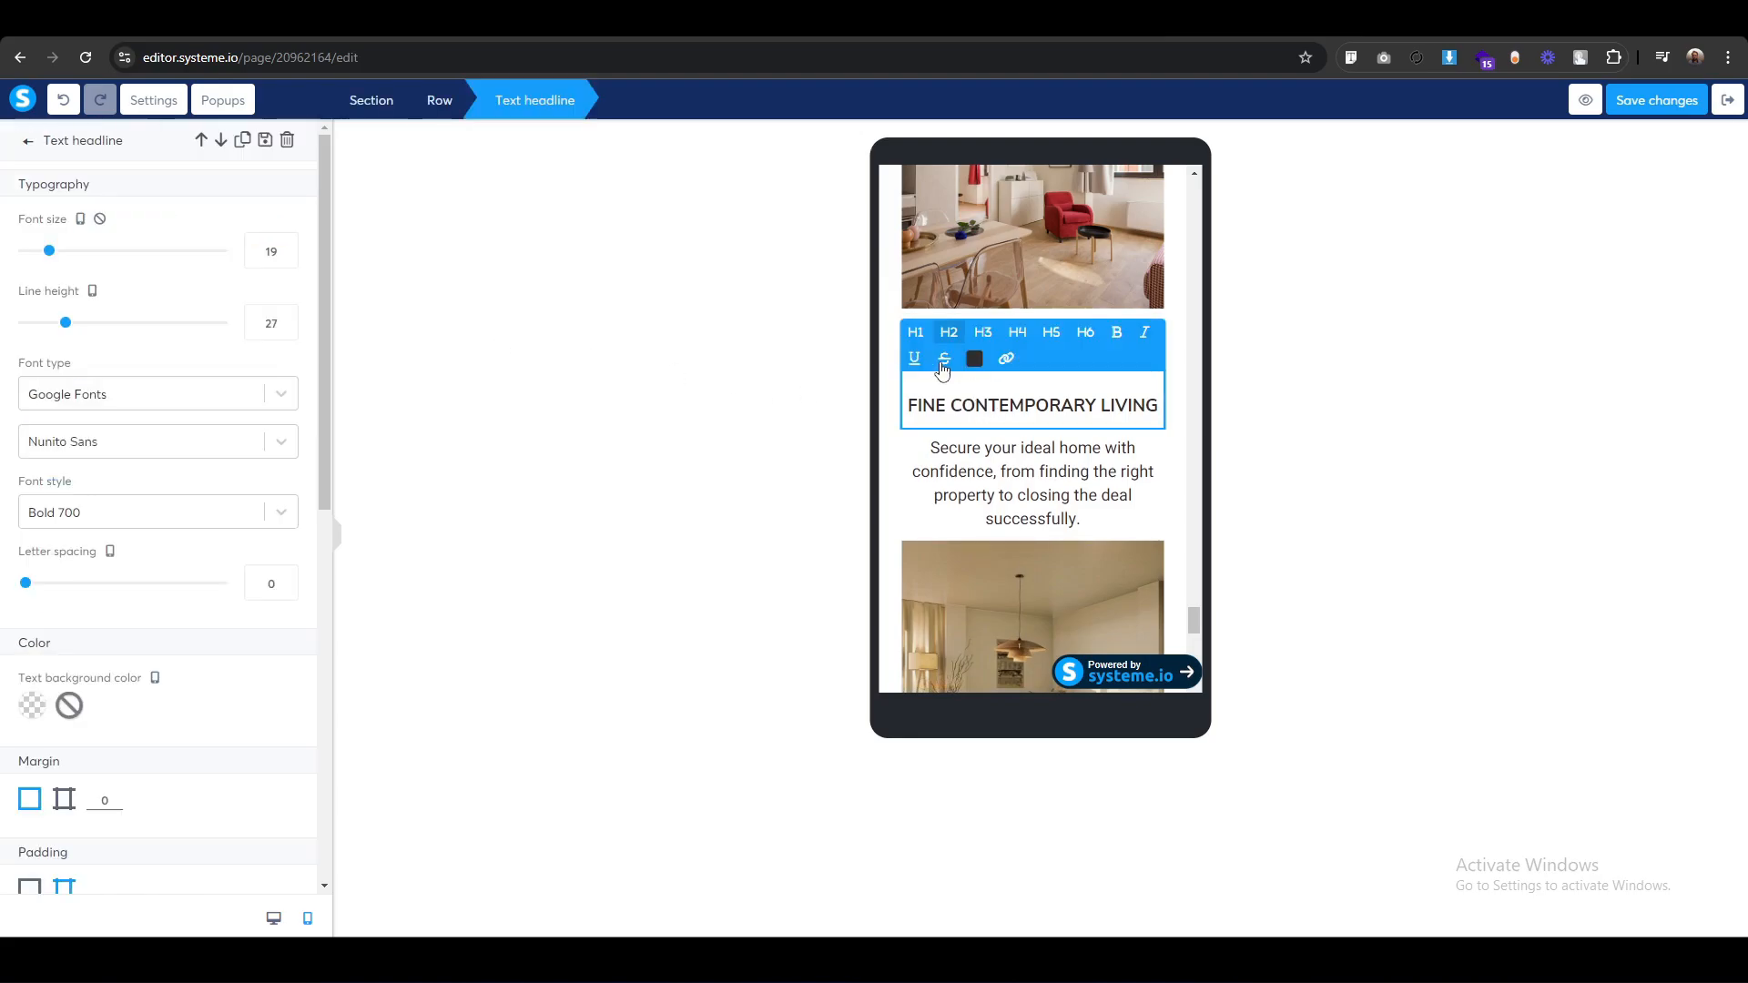
left_click(269, 251)
key("Up")
key("Up")
key("Down")
key("Down")
key("Down")
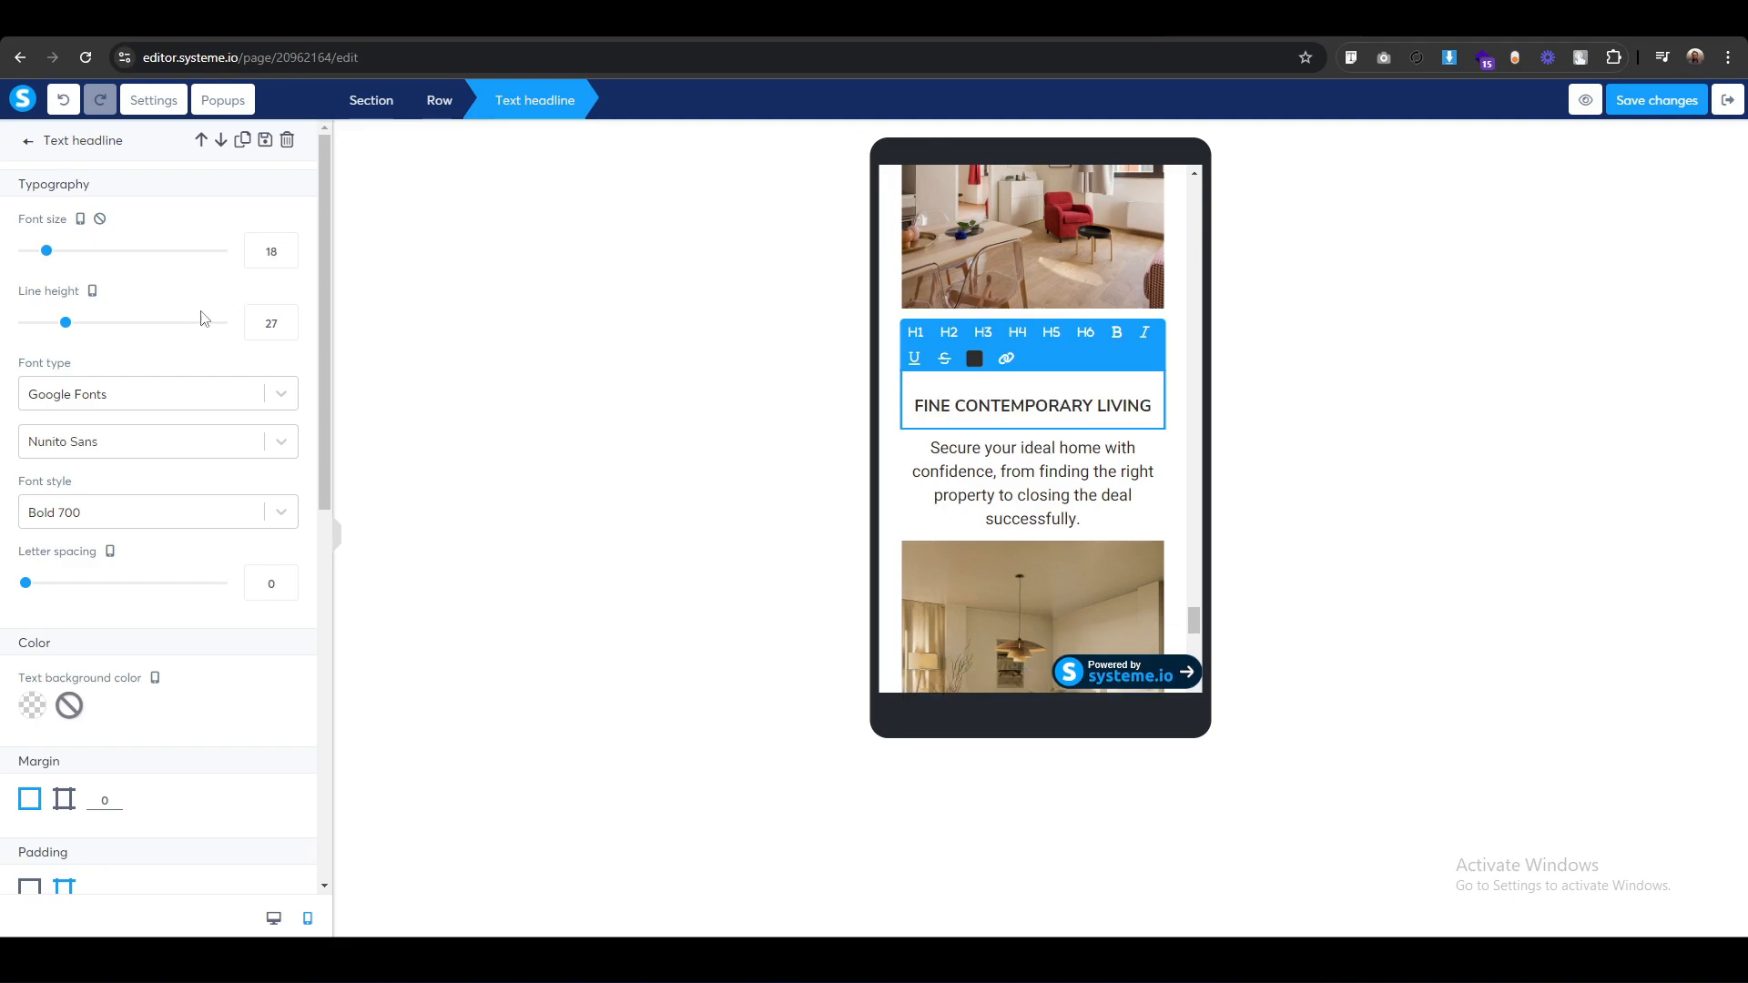
key("Up")
key("Up")
key("Up")
key("Up")
key("Up")
key("Up")
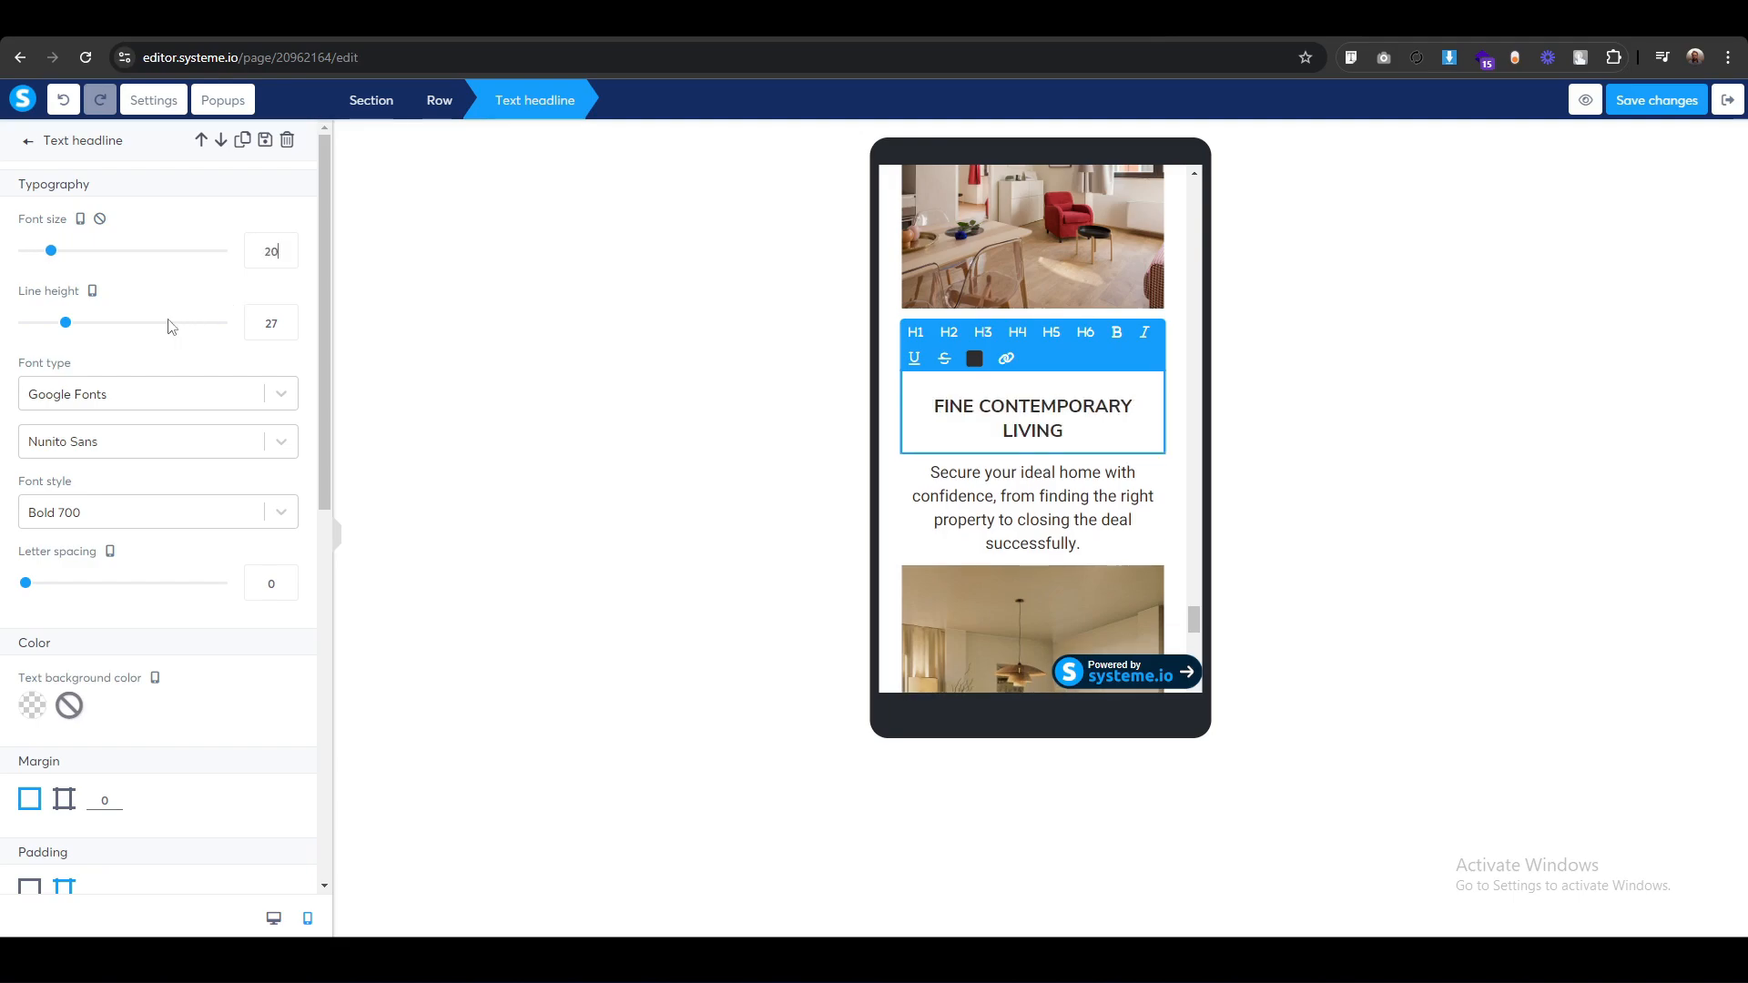
key("Up")
key("Up")
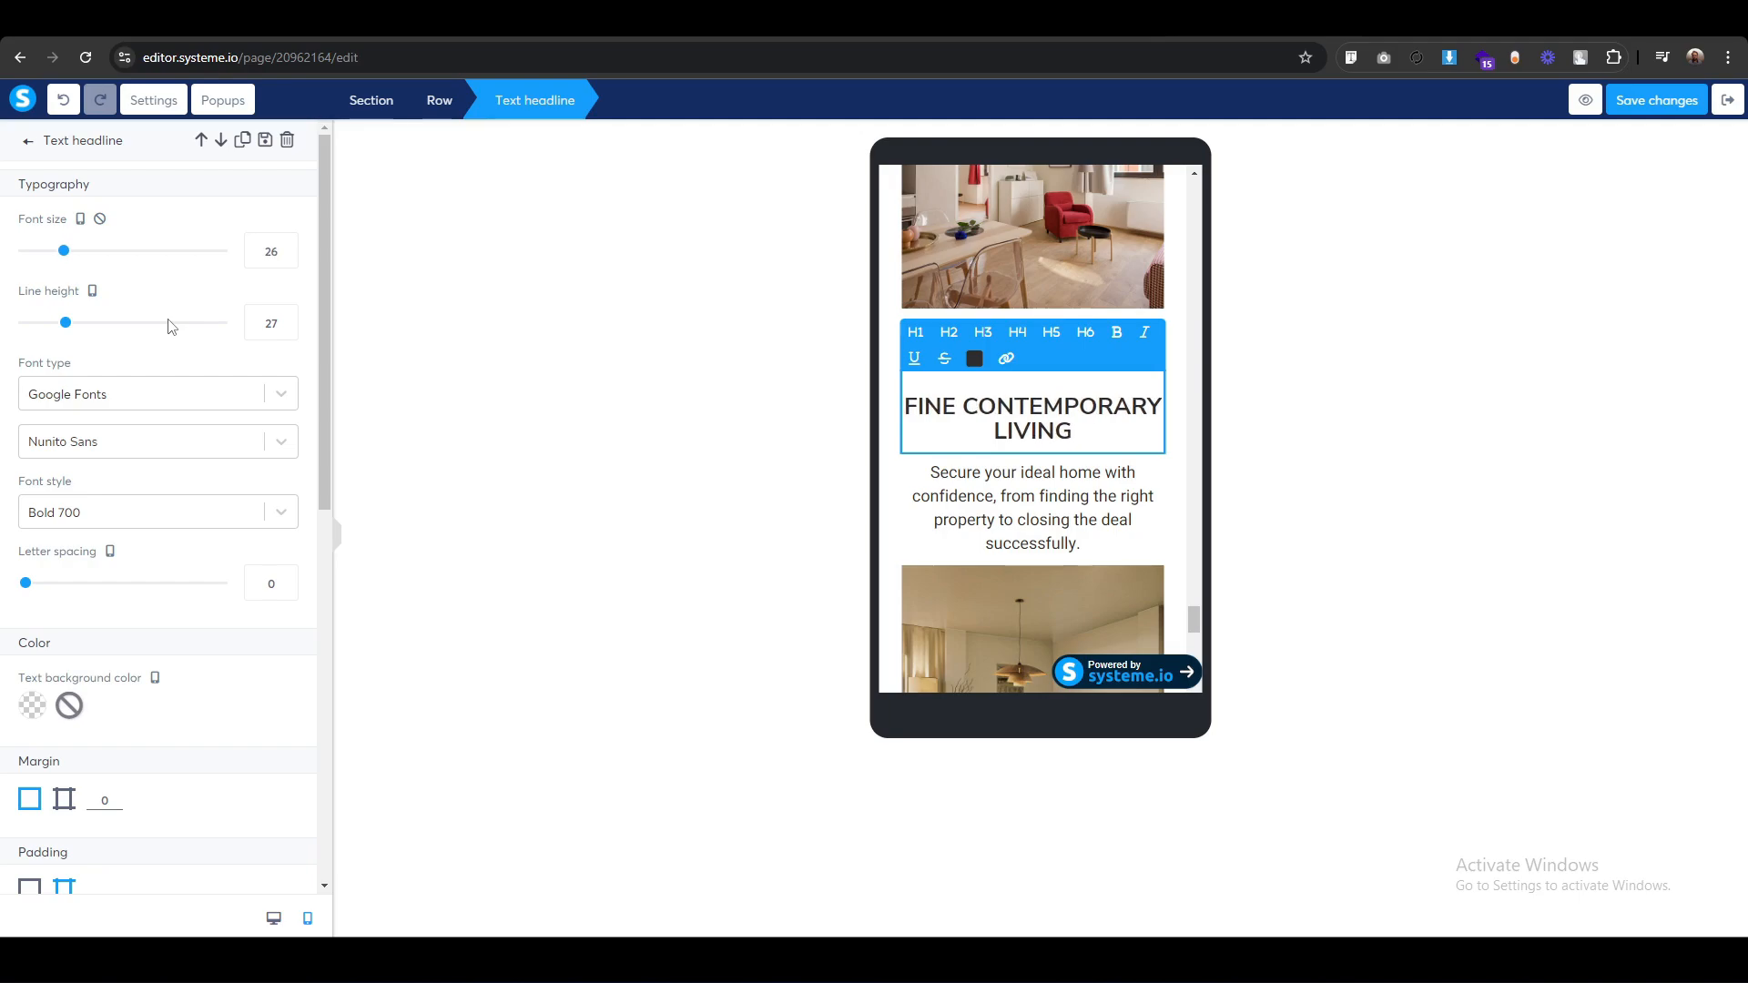
Set the mobile line height of the FINE CONTEMPORARY LIVING headline to 35.
left_click(271, 323)
key("Up")
key("Up")
key("Up")
key("Up")
key("Up")
key("Up")
key("Up")
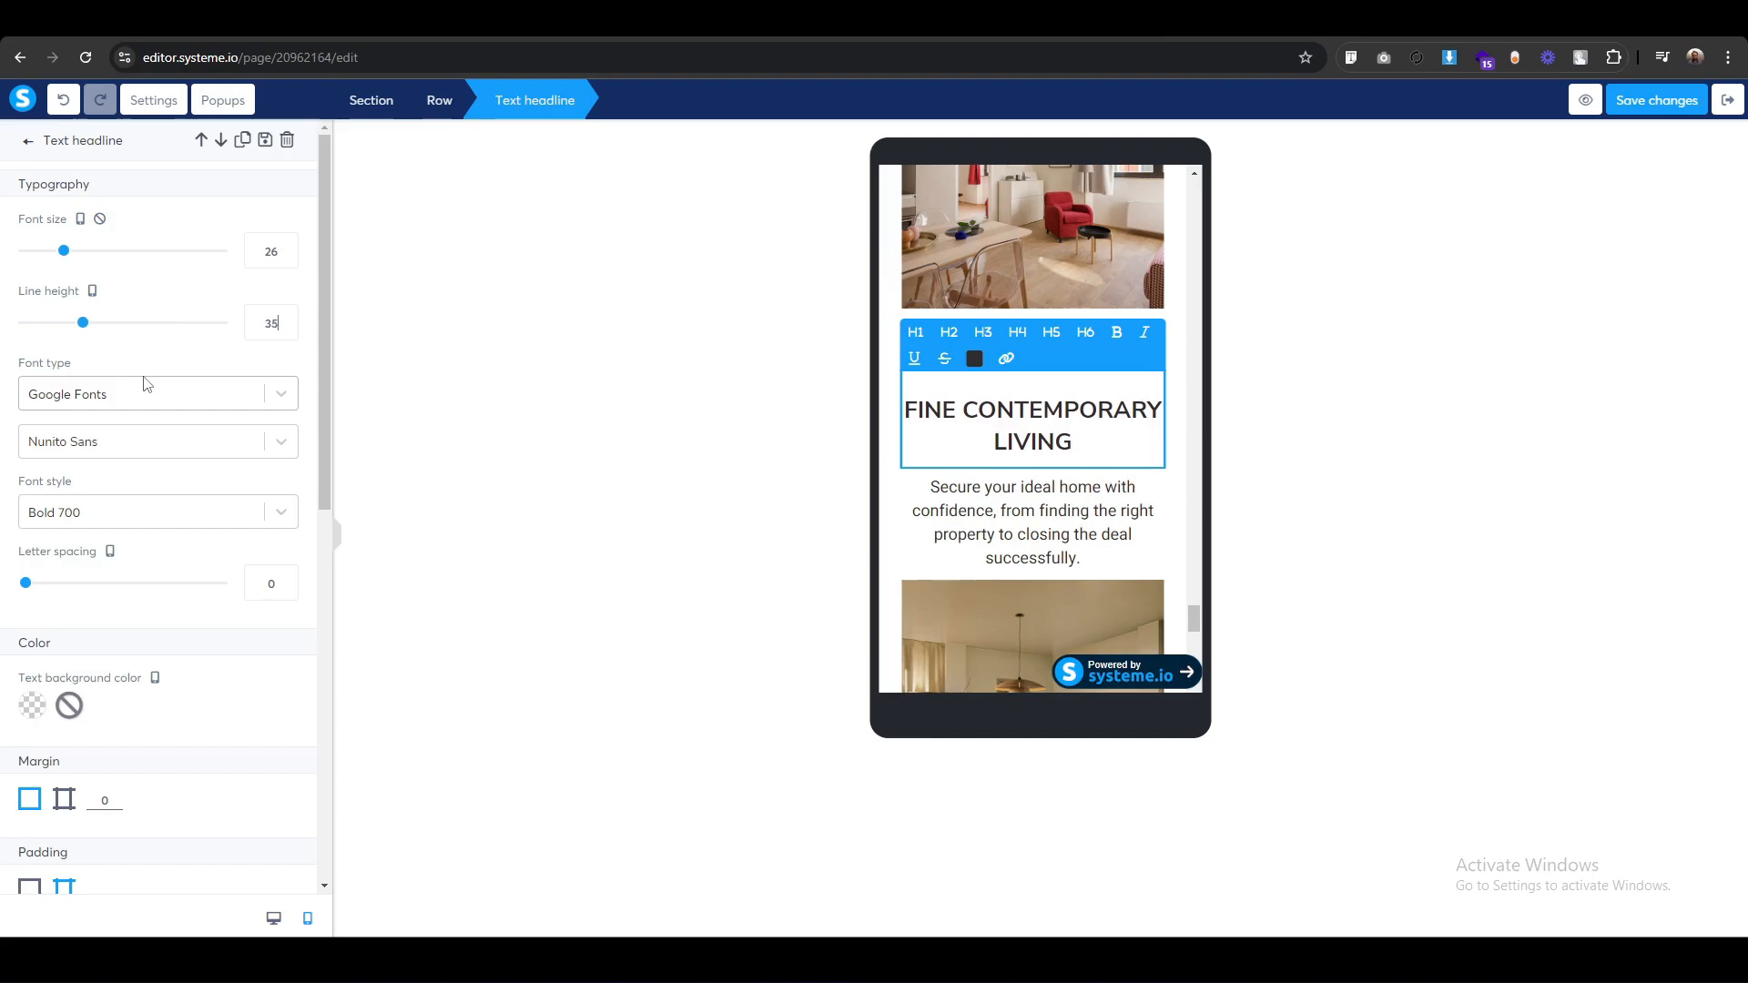
left_click(779, 443)
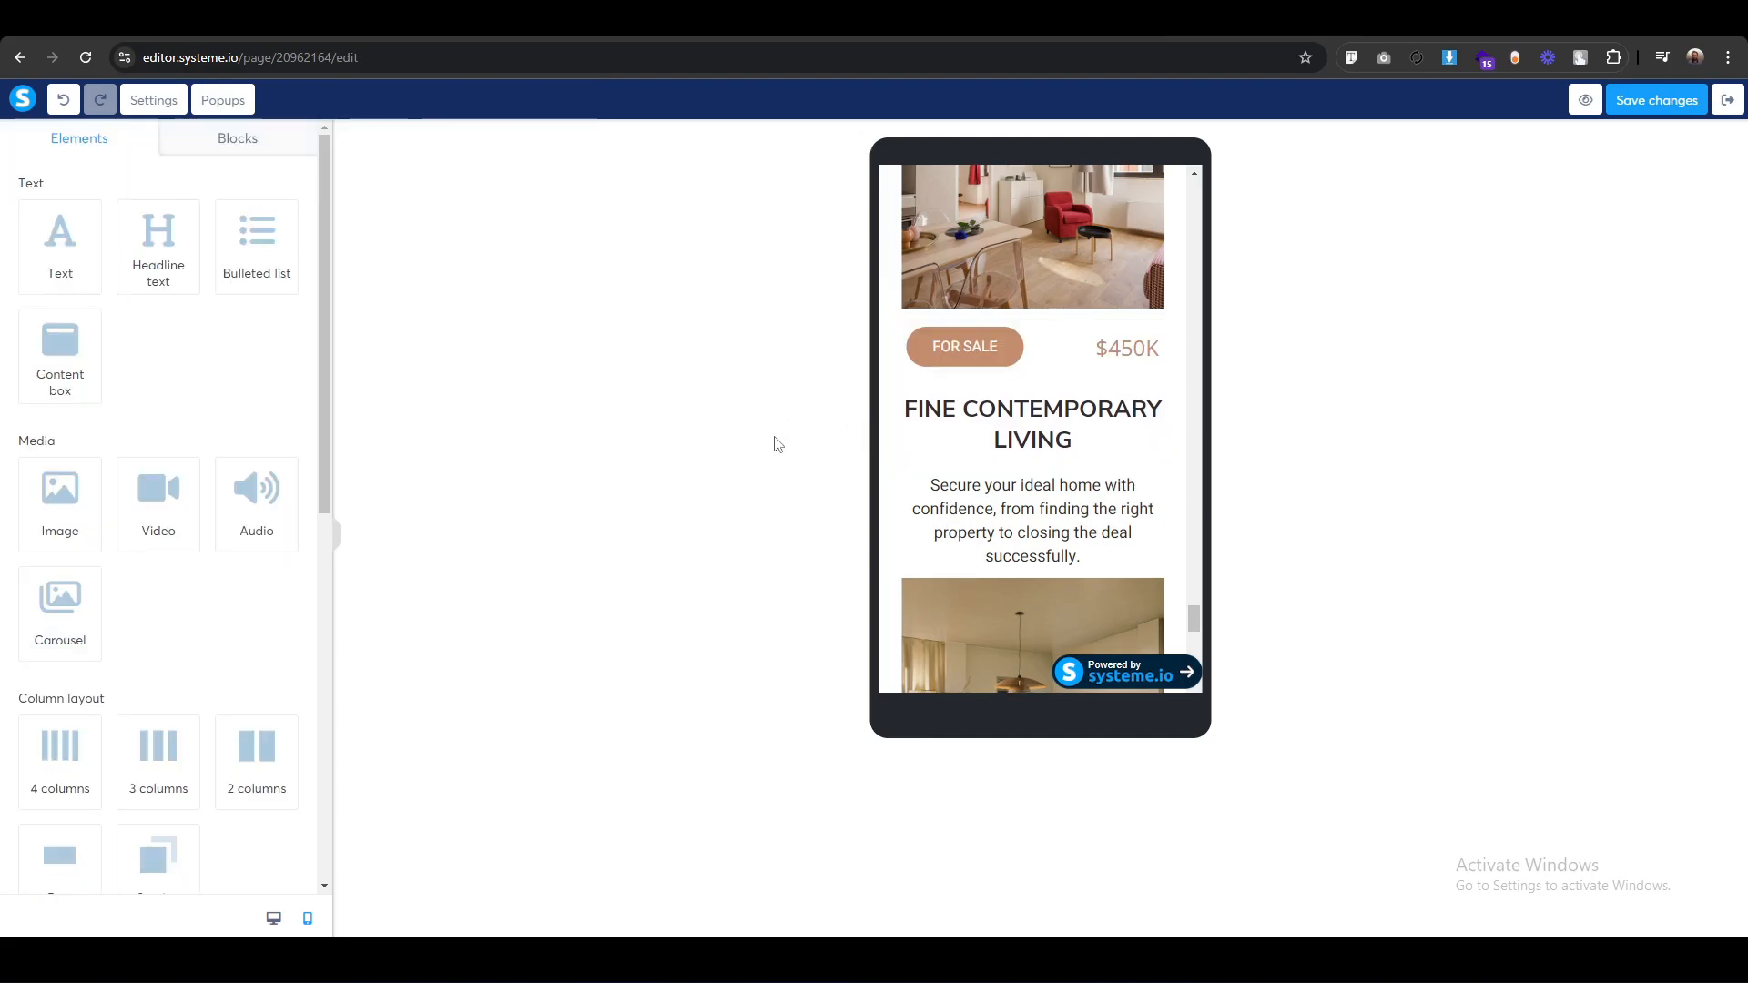
Switch to the desktop view and delete the description text under each of the three HIGHLIGHTED properties listings.
left_click(273, 918)
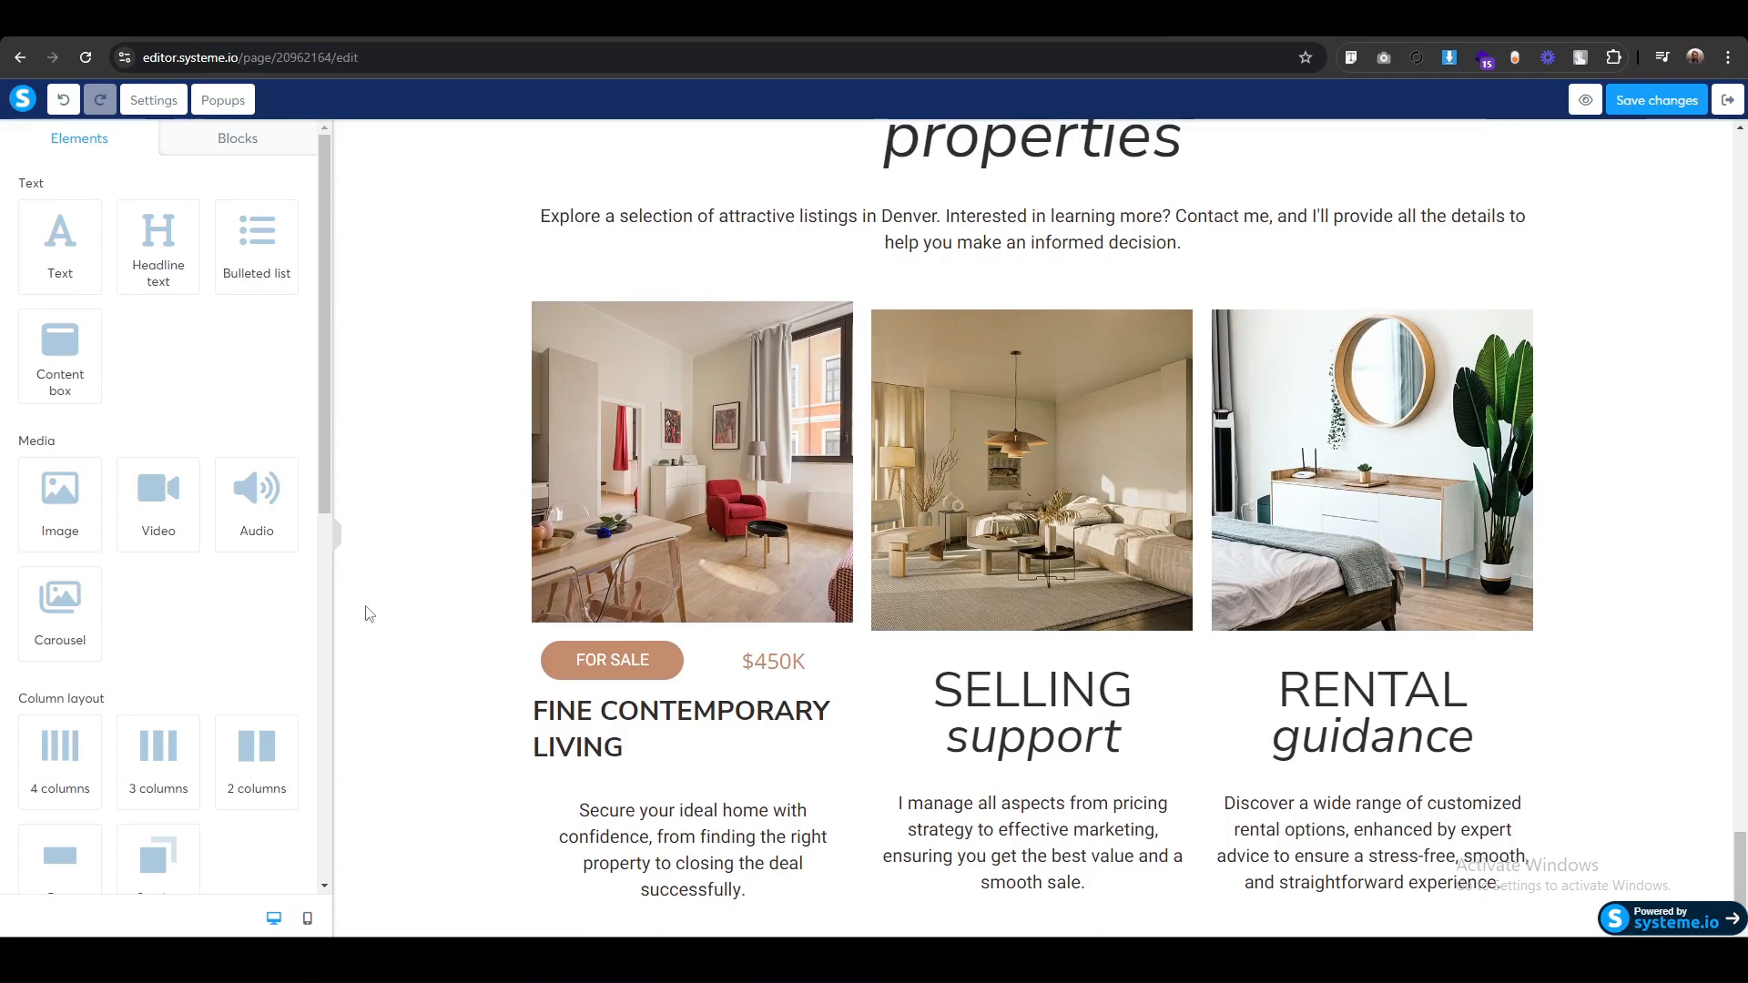
scroll(369, 614, "down", 1)
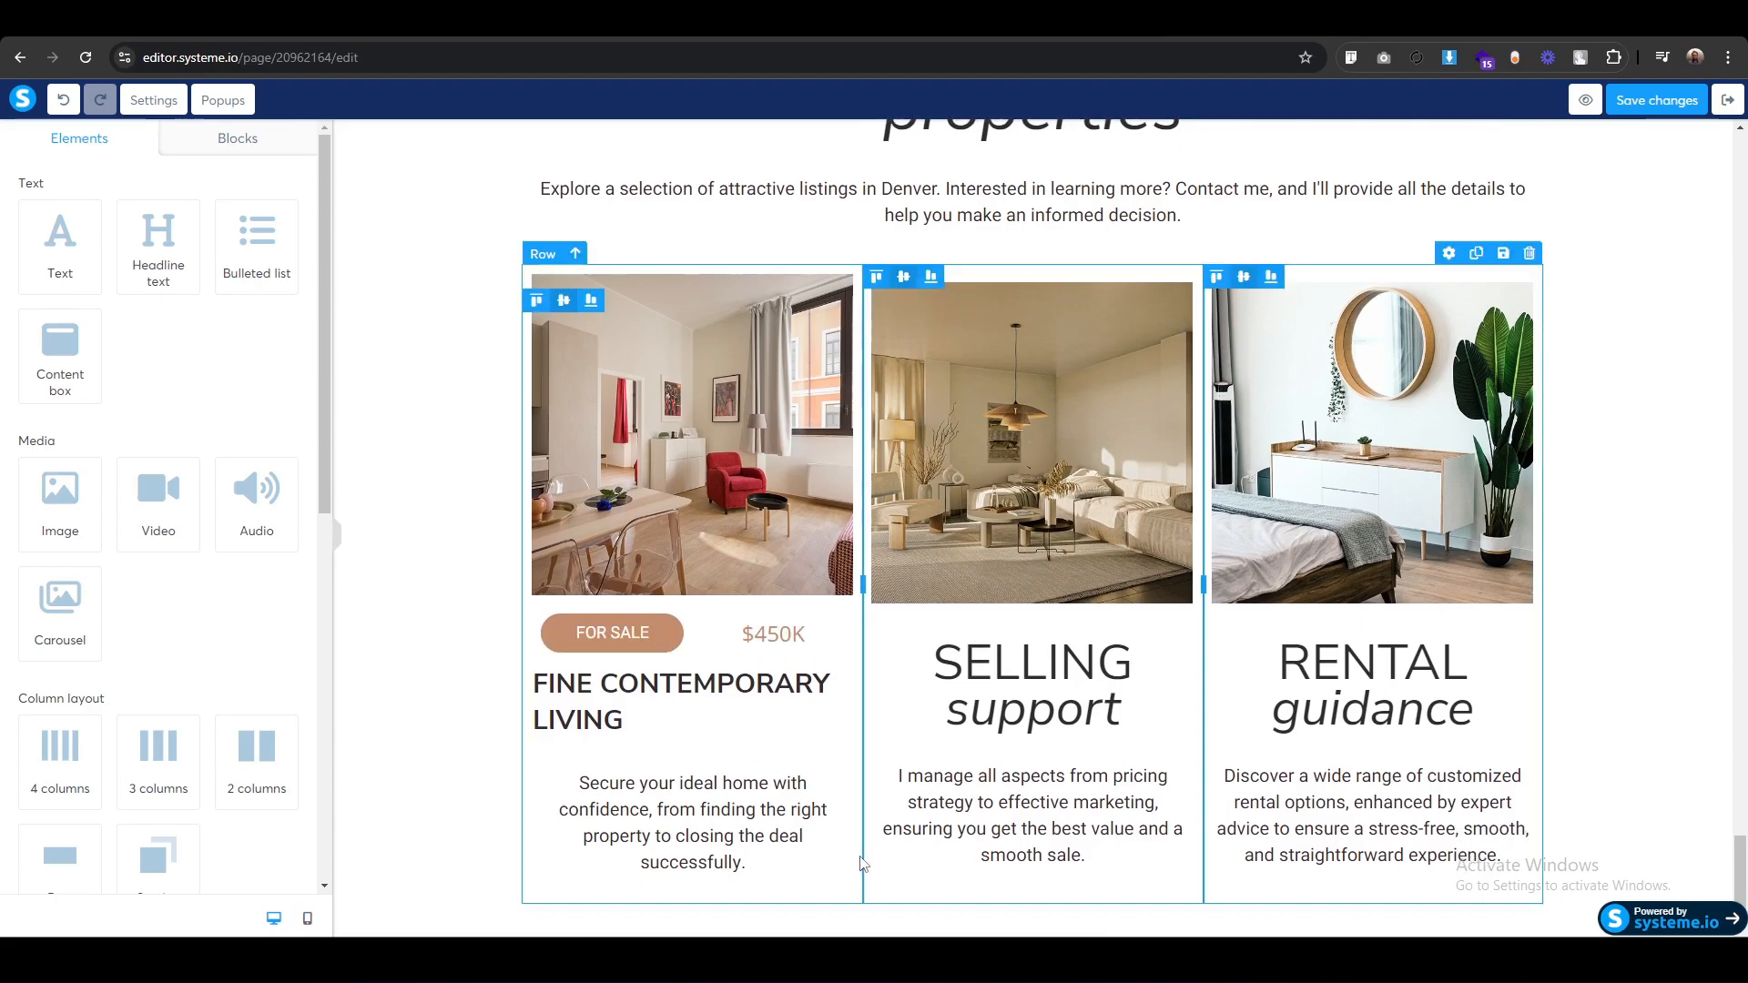
left_click(839, 741)
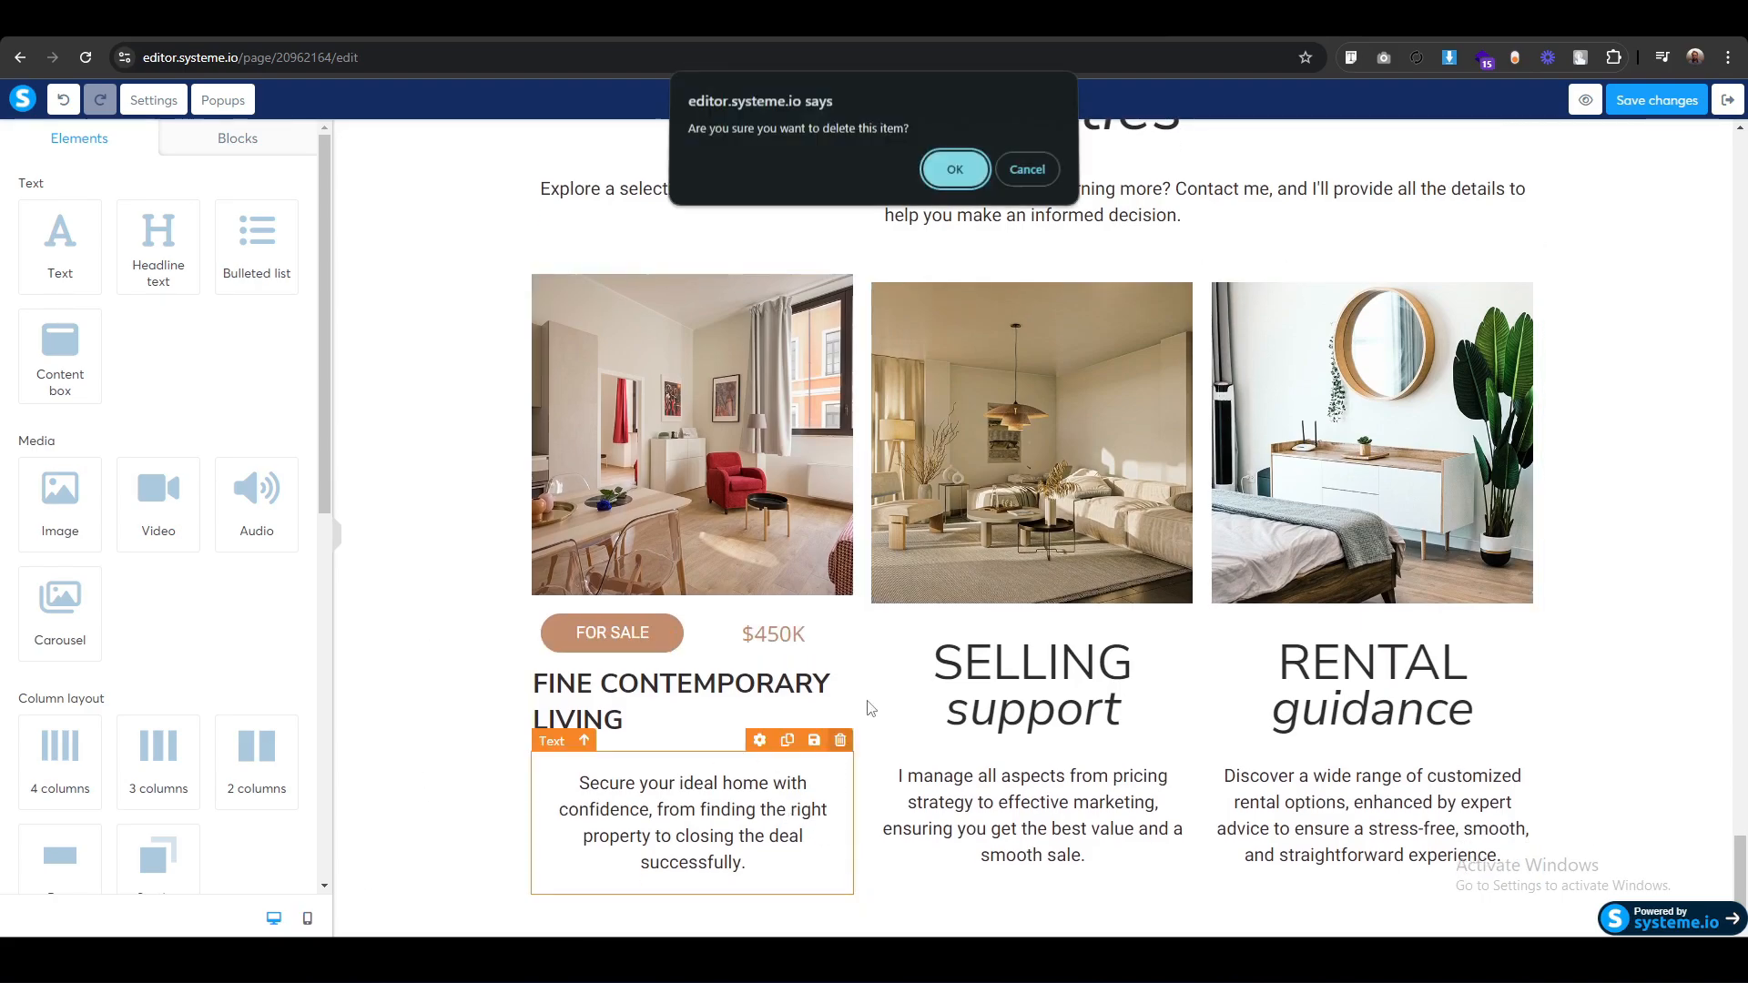
left_click(954, 170)
left_click(1182, 742)
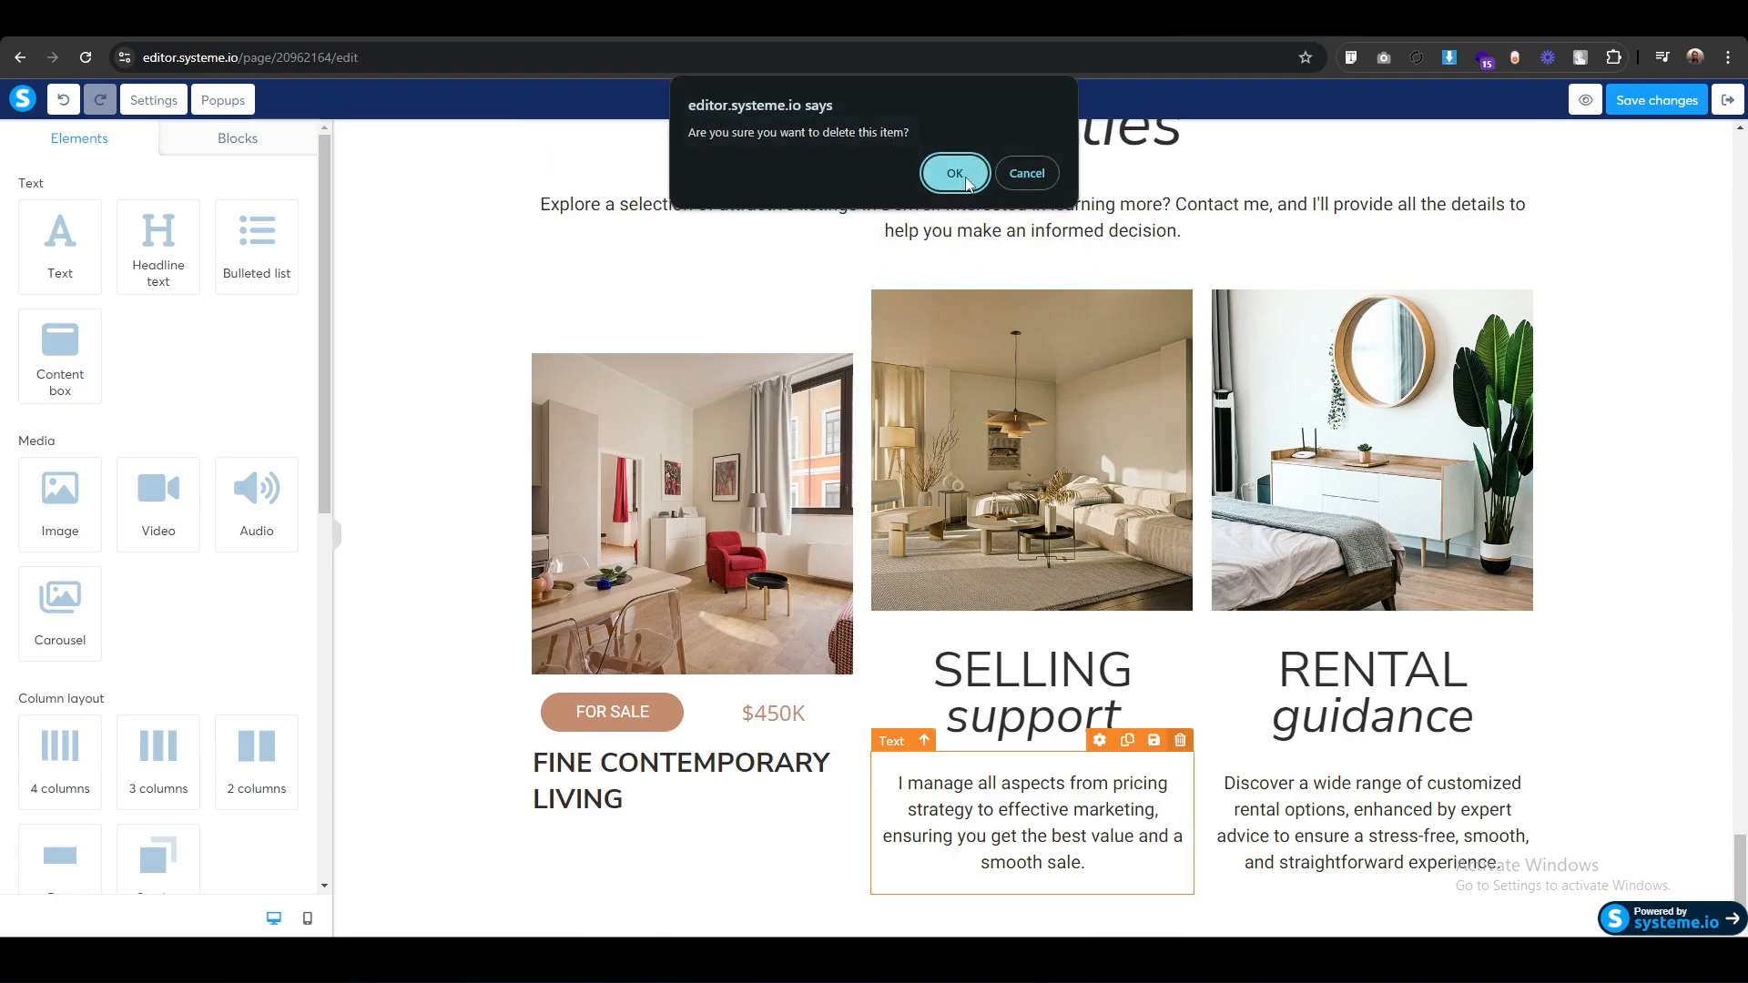
left_click(954, 172)
left_click(1520, 740)
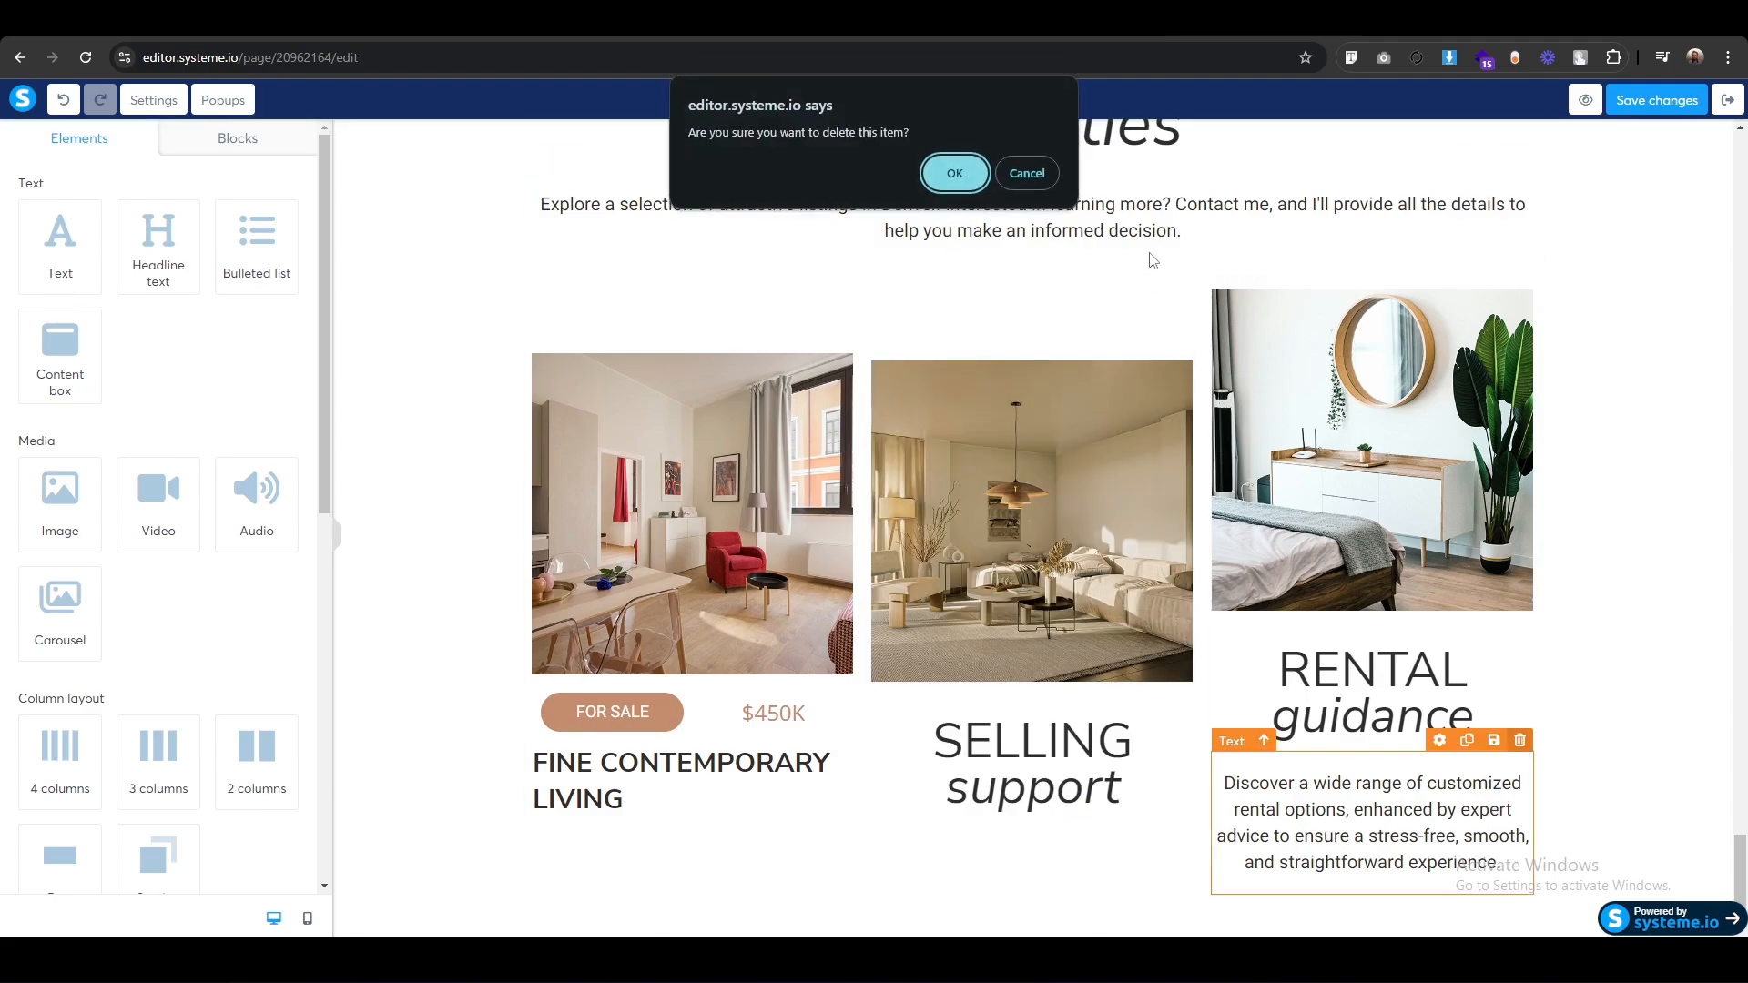
left_click(963, 180)
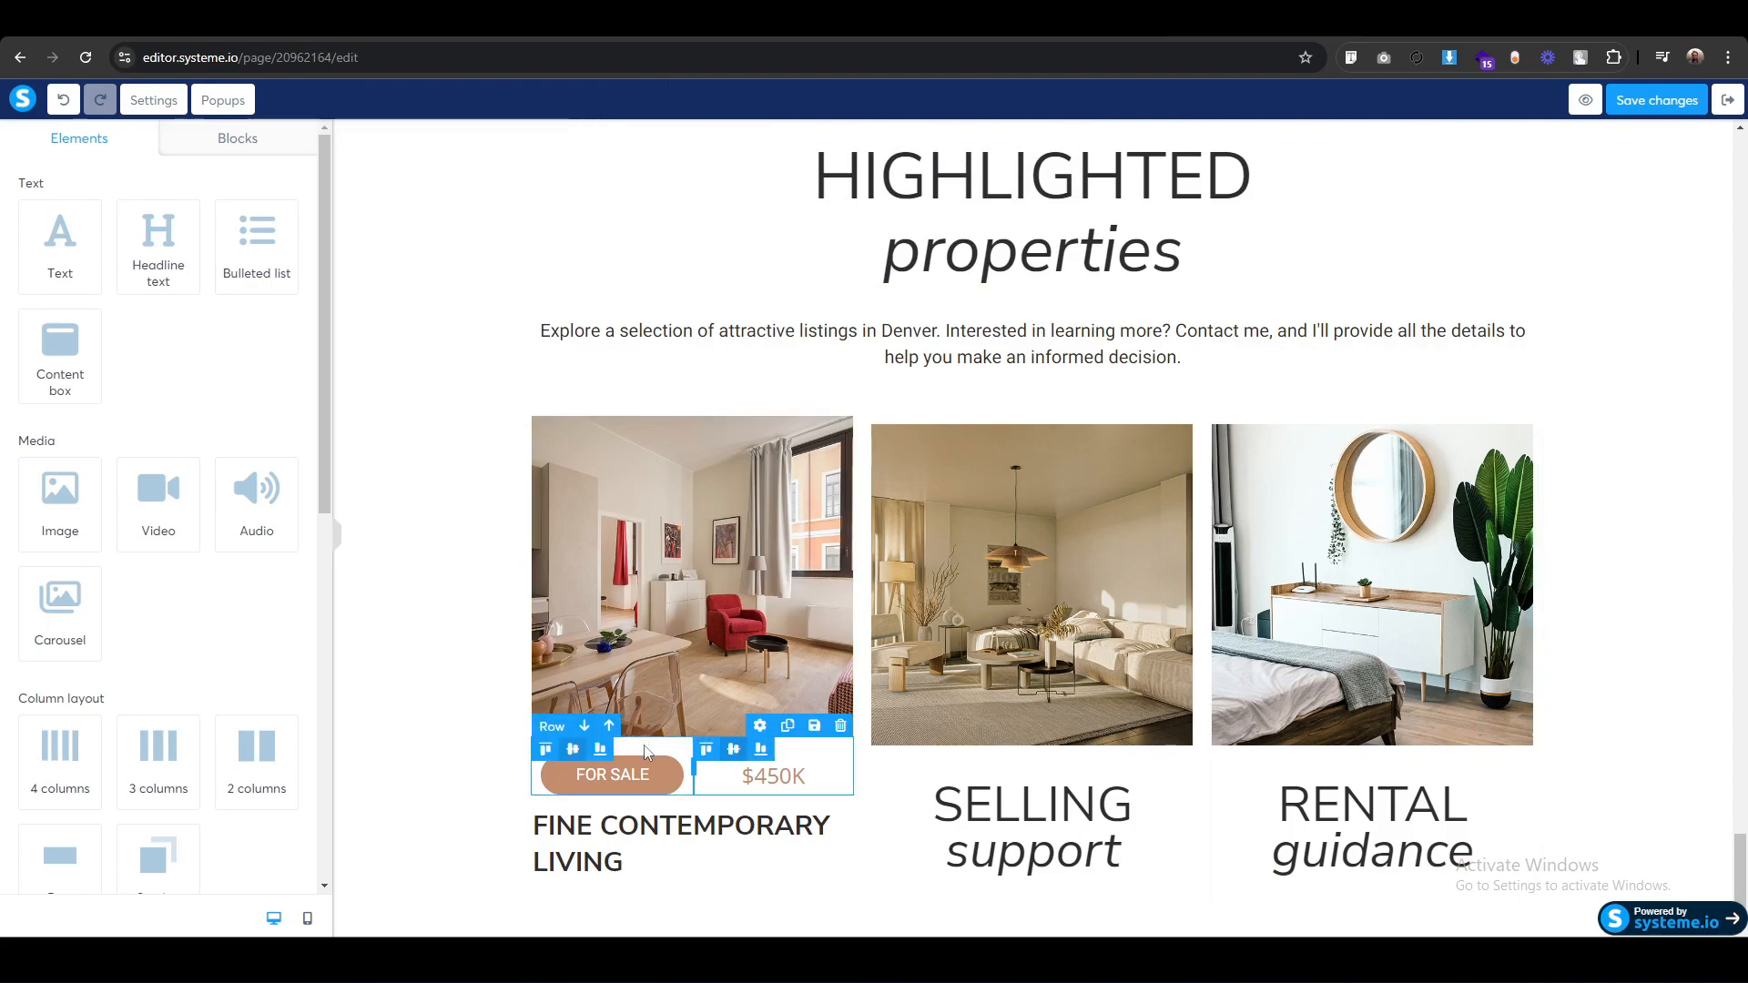
Duplicate the FOR SALE and $450K row of the first listing and move the copy under the second listing's image.
left_click(559, 740)
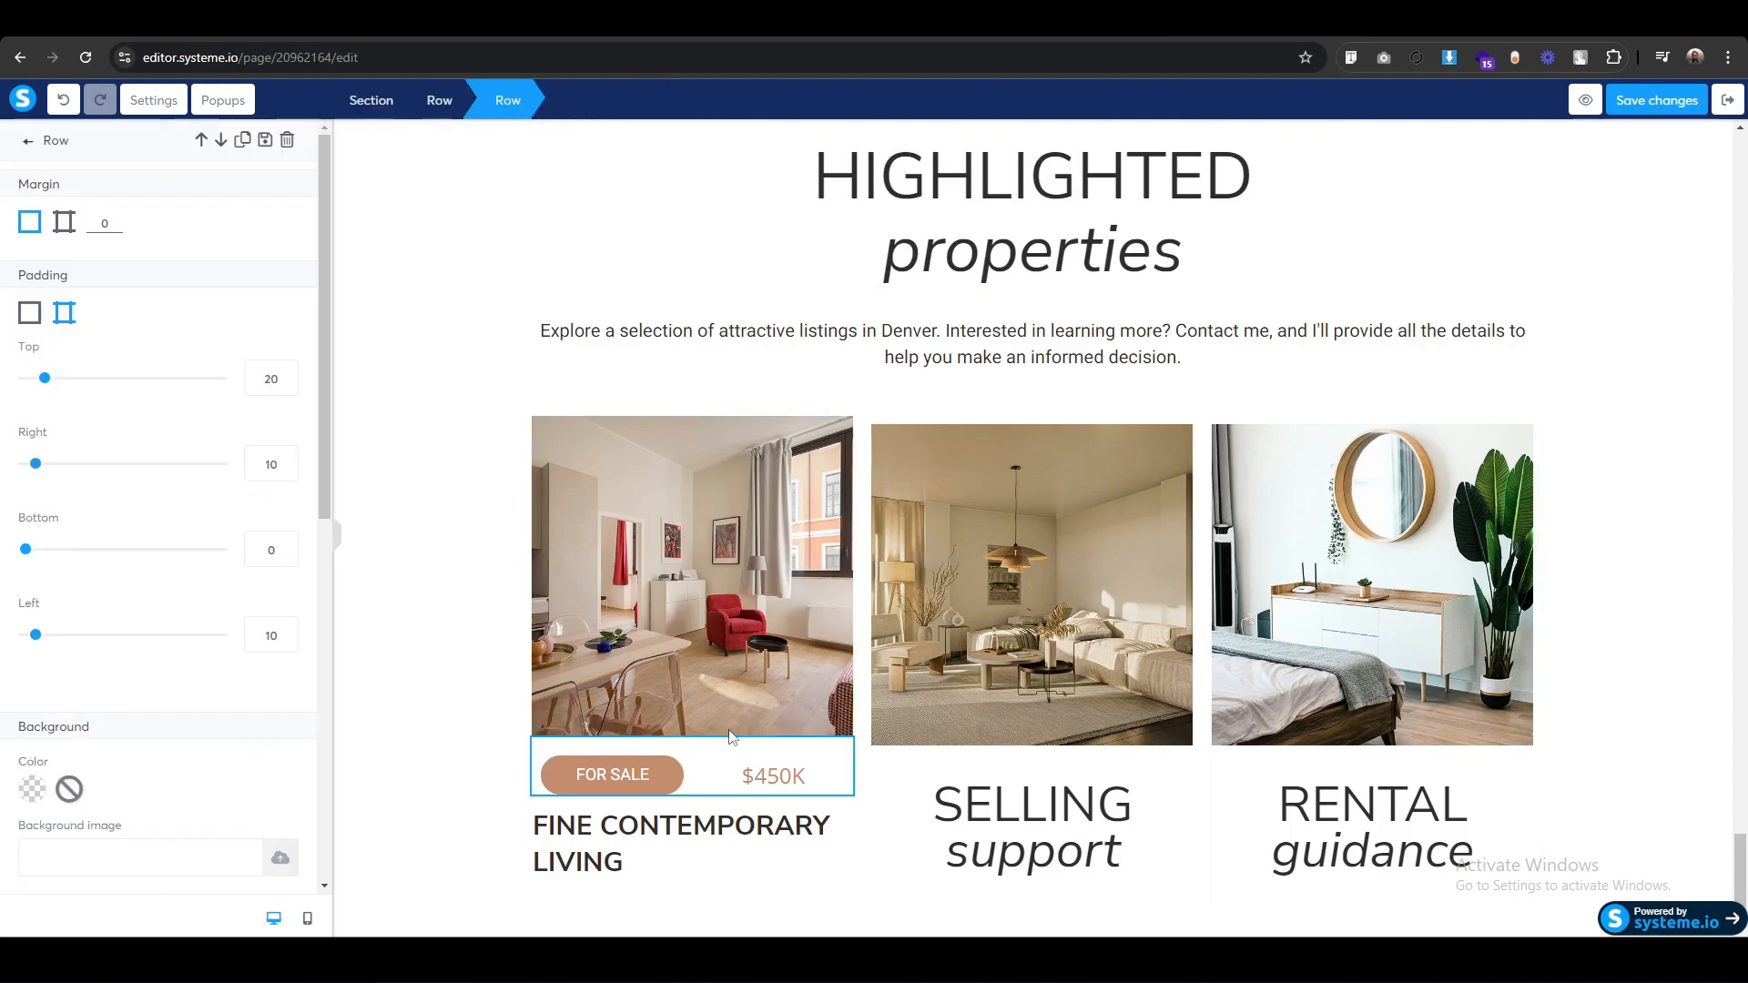
left_click(242, 139)
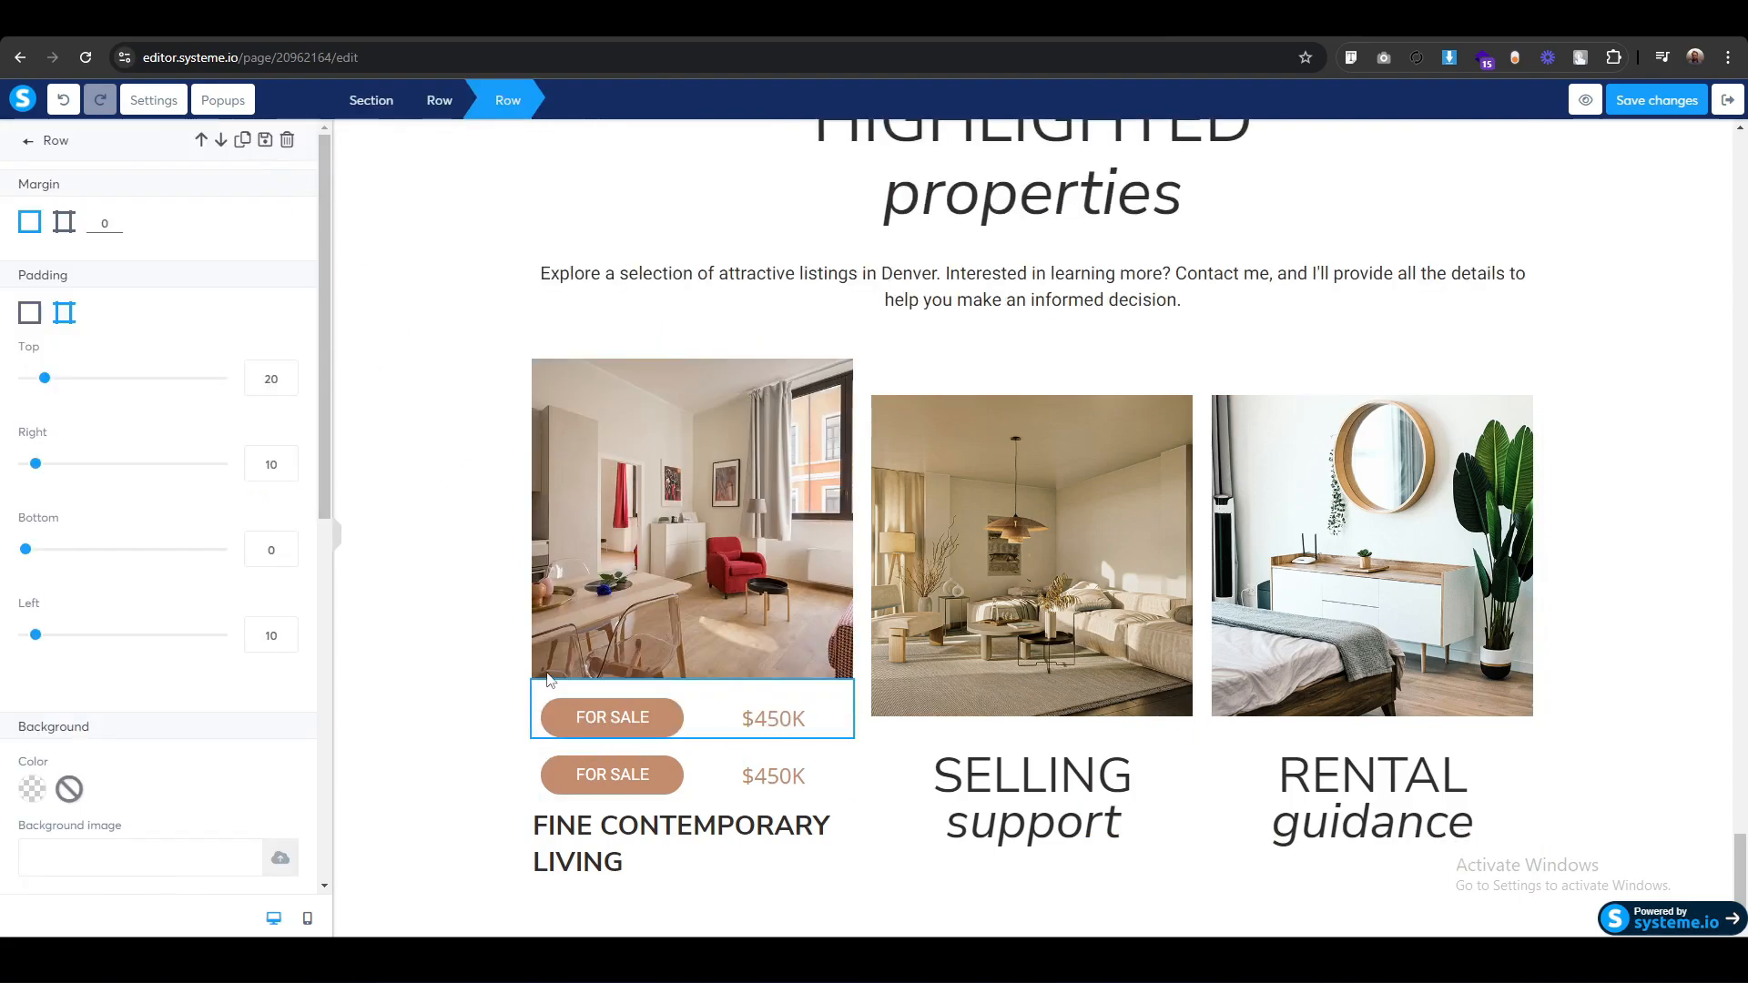
left_click_drag(611, 714, 1043, 723)
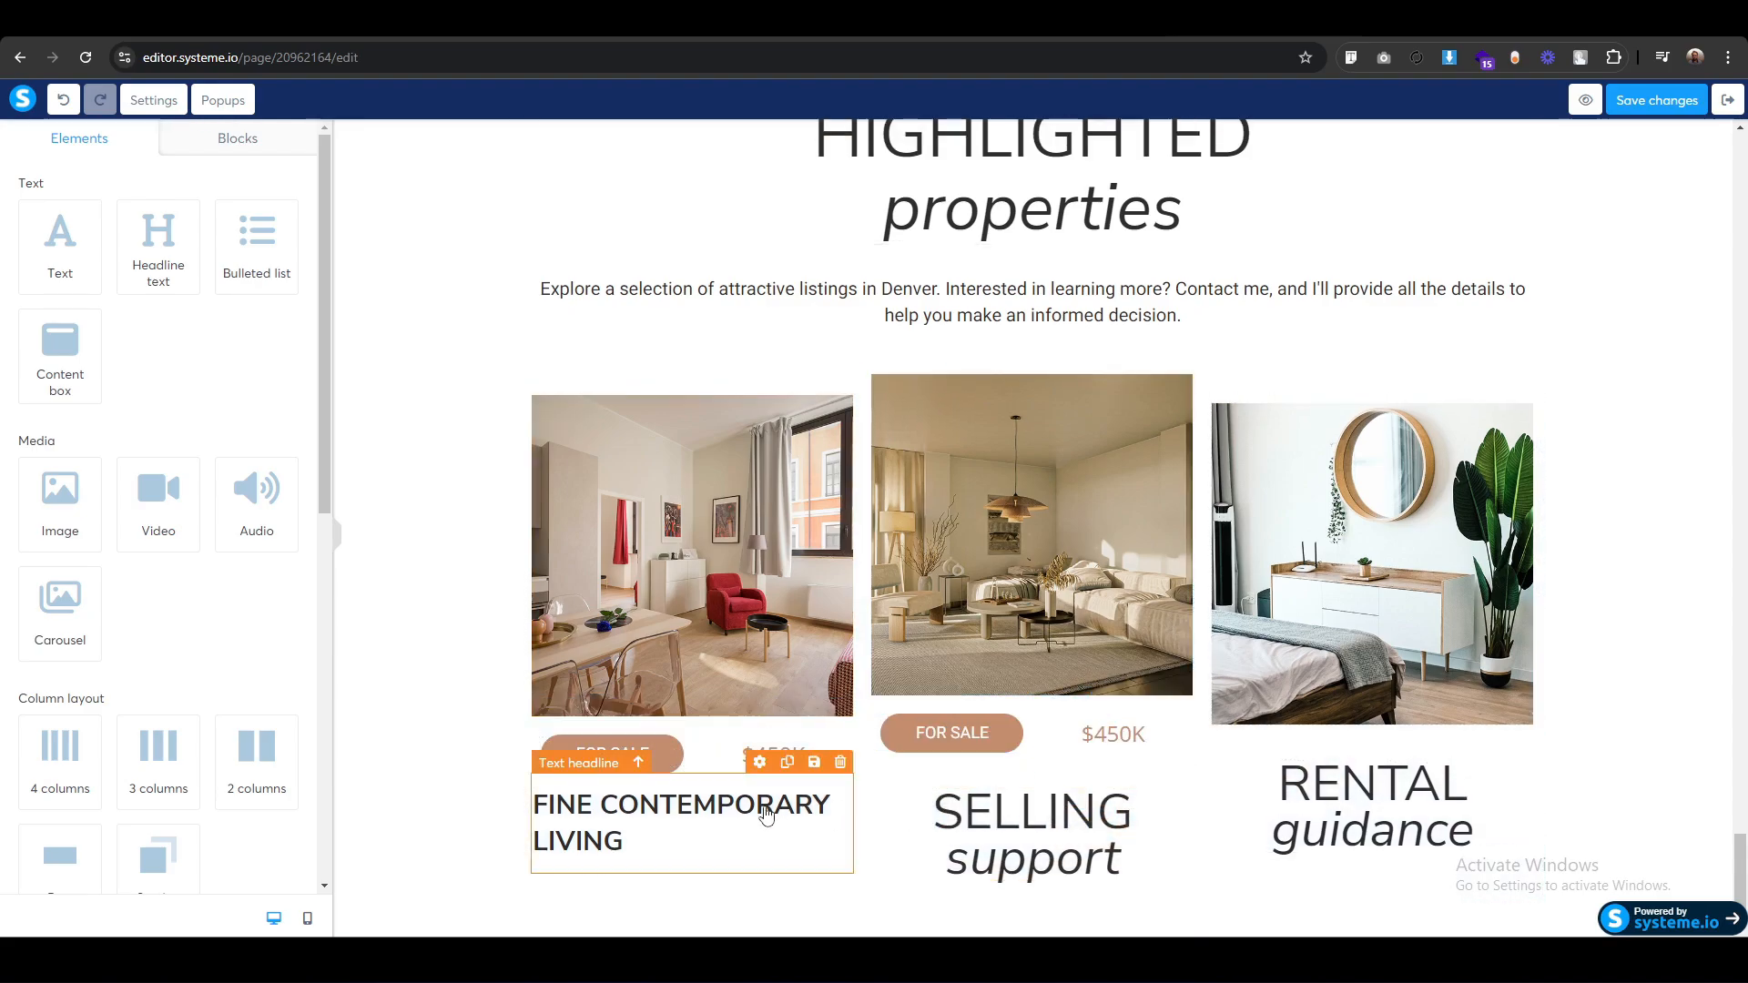
Delete the SELLING support and RENTAL guidance headlines from the second and third listings.
left_click(1180, 778)
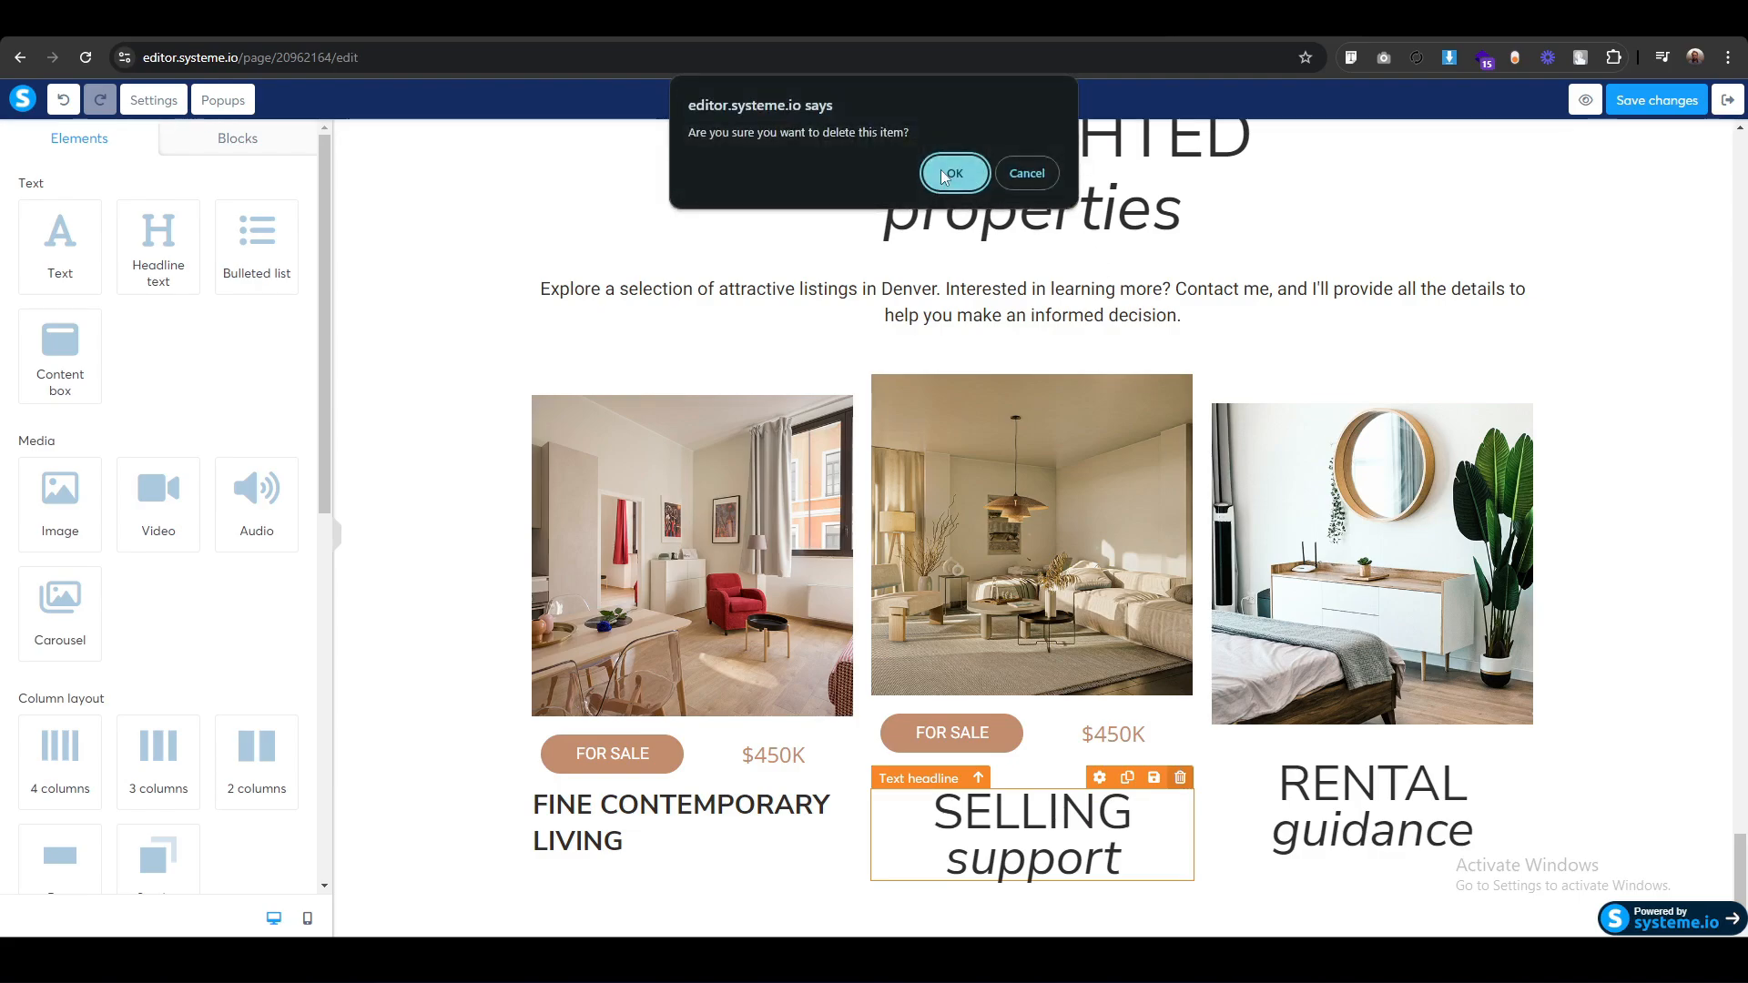
left_click(950, 175)
left_click(1519, 771)
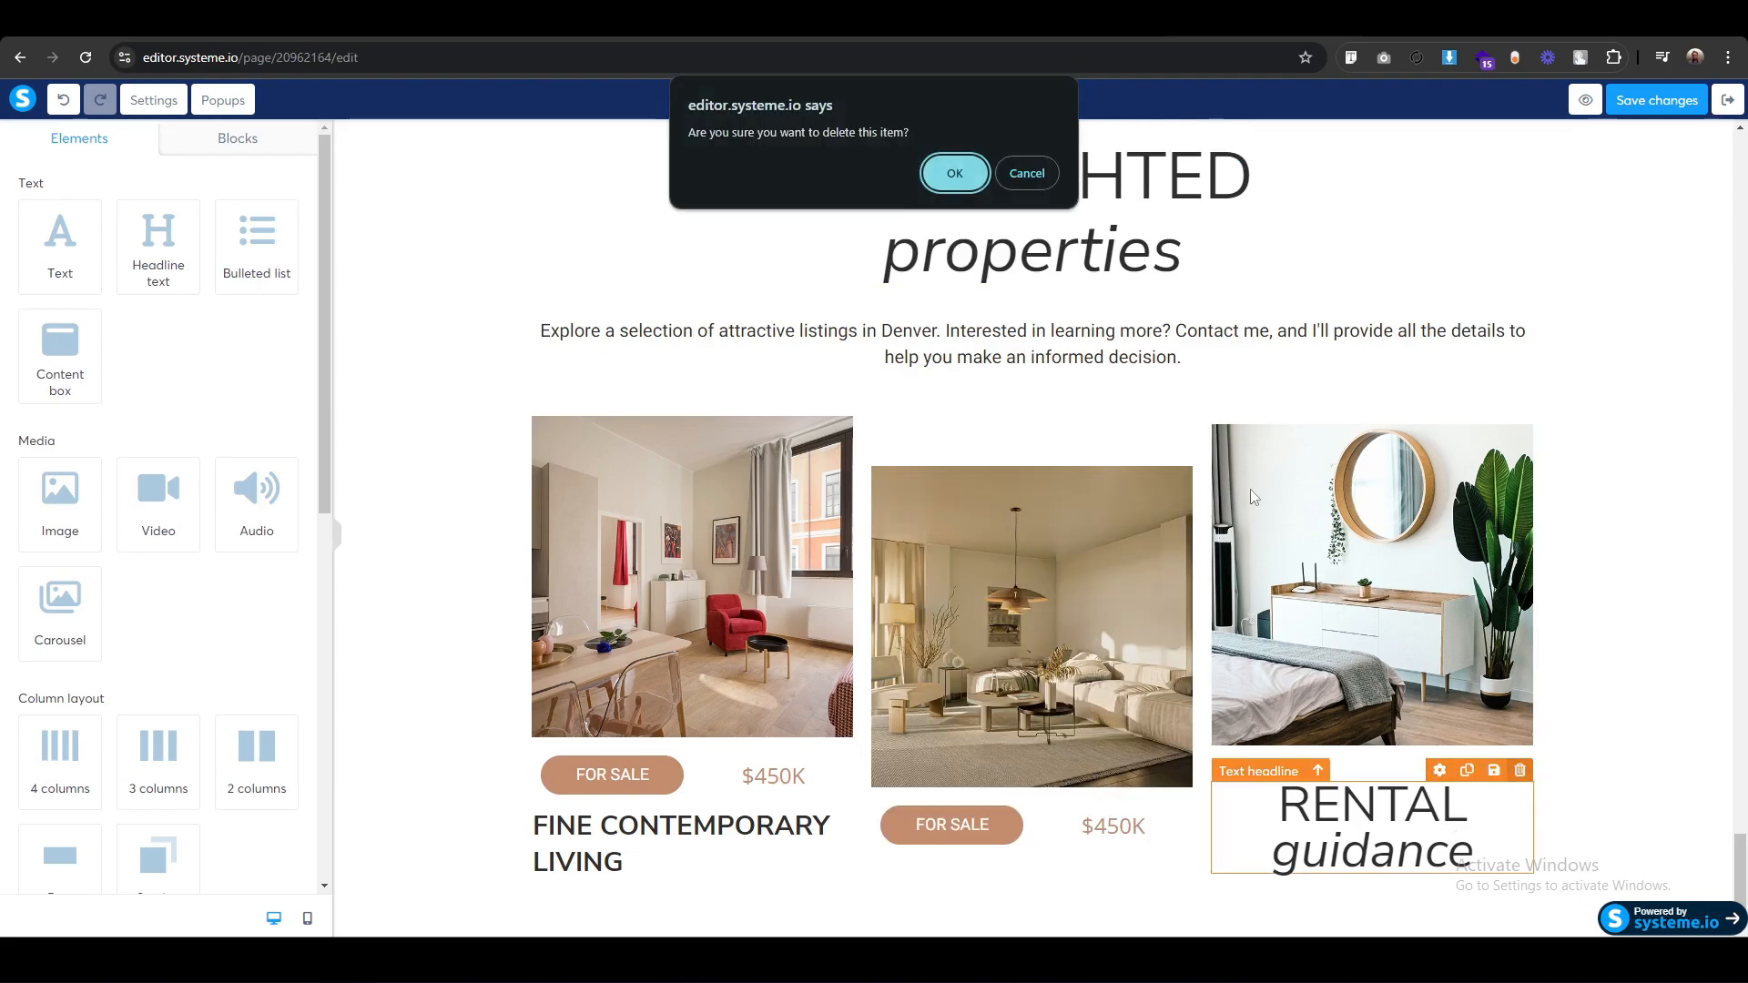
left_click(950, 173)
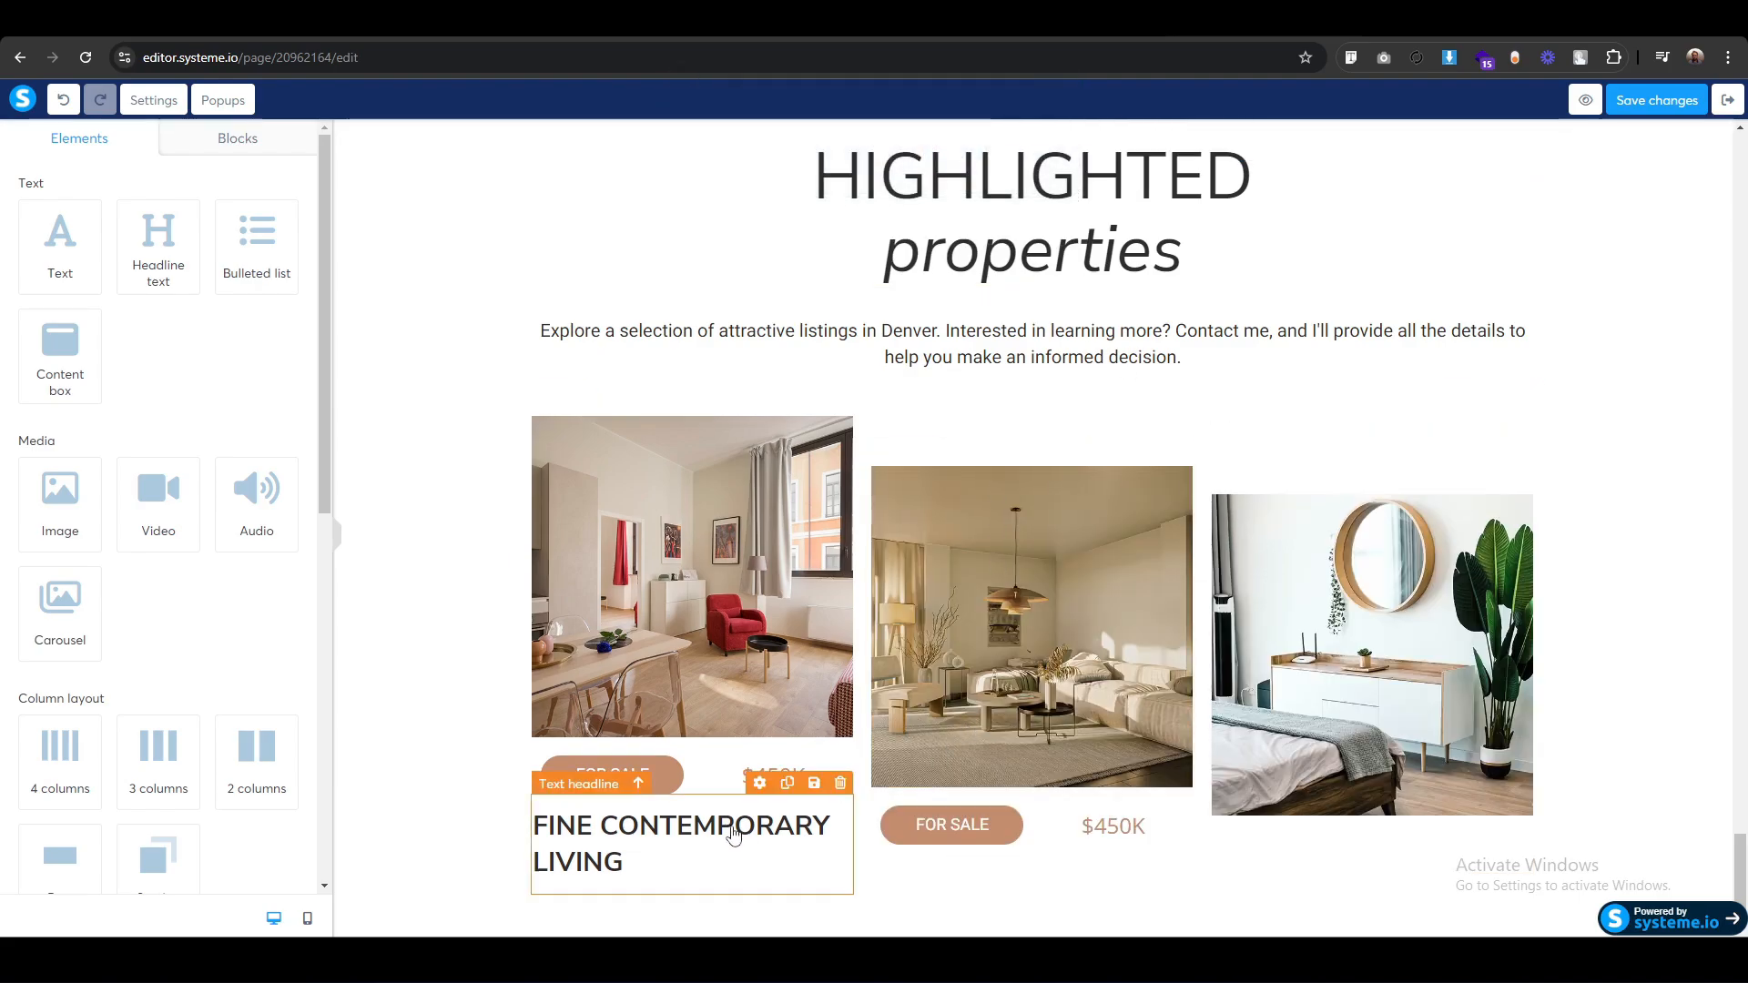
Place a copy of the FINE CONTEMPORARY LIVING headline in the second listing and a copy of the FOR SALE price row in the third.
left_click(787, 783)
left_click_drag(579, 685, 1033, 797)
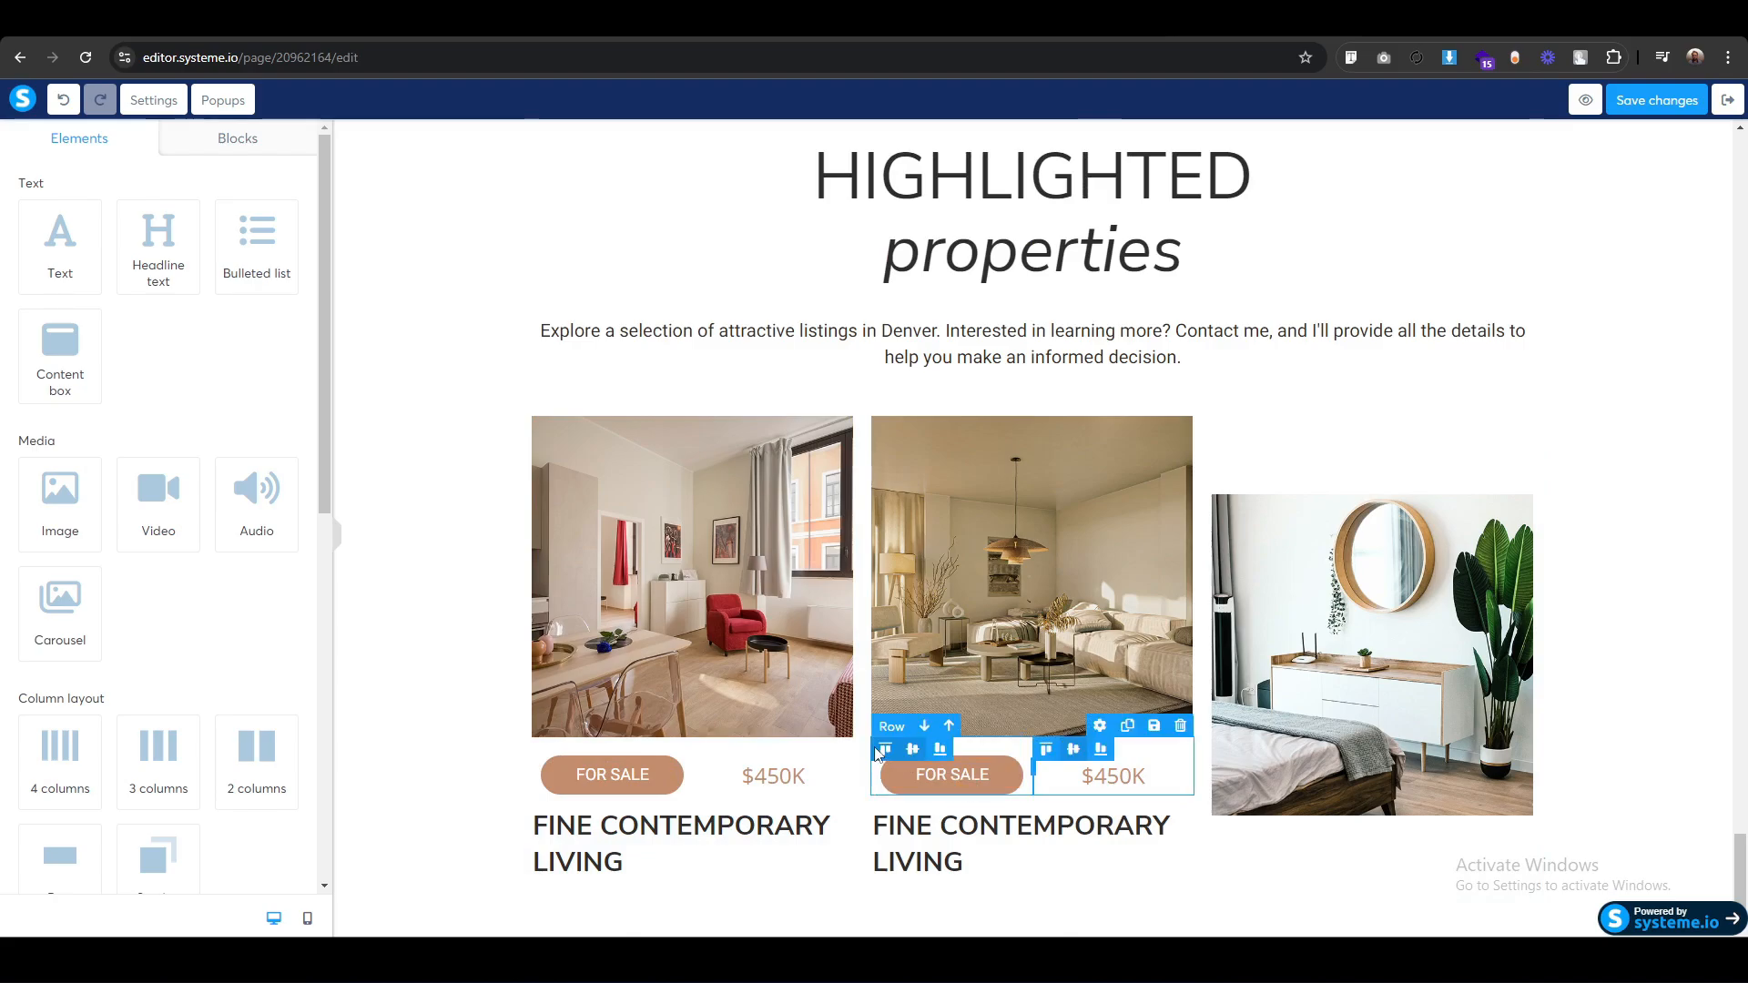
left_click(877, 749)
left_click(261, 141)
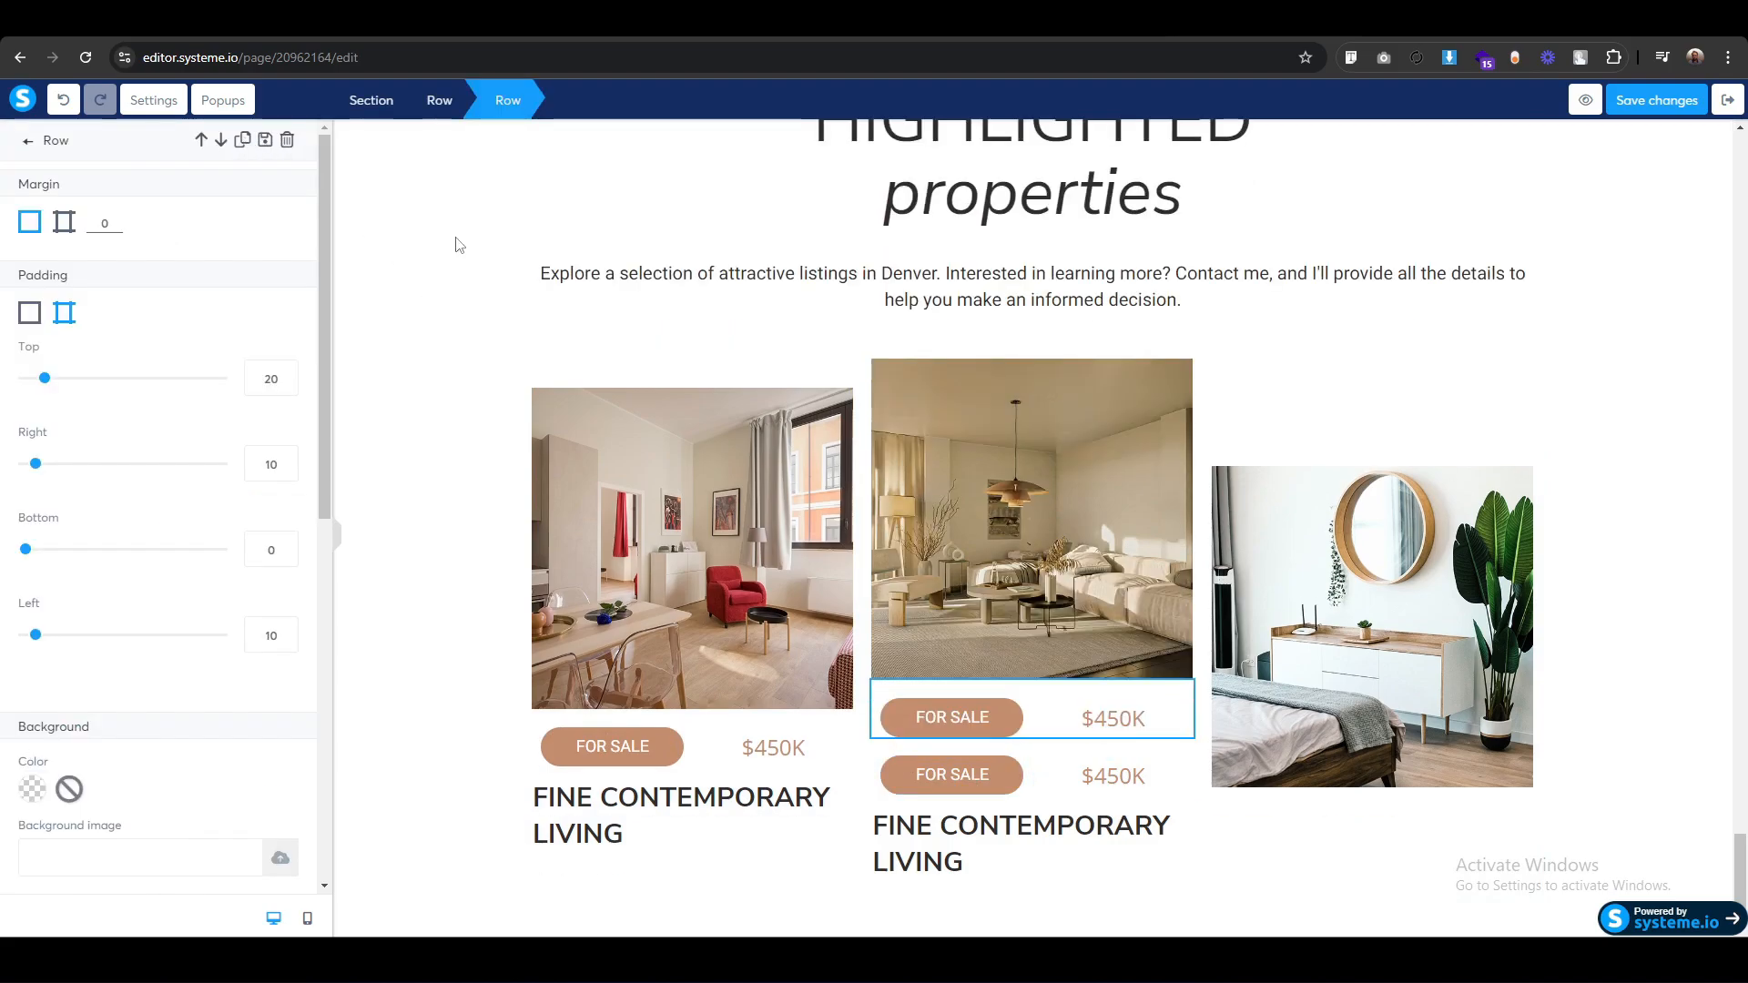
left_click(1245, 765)
left_click(365, 672)
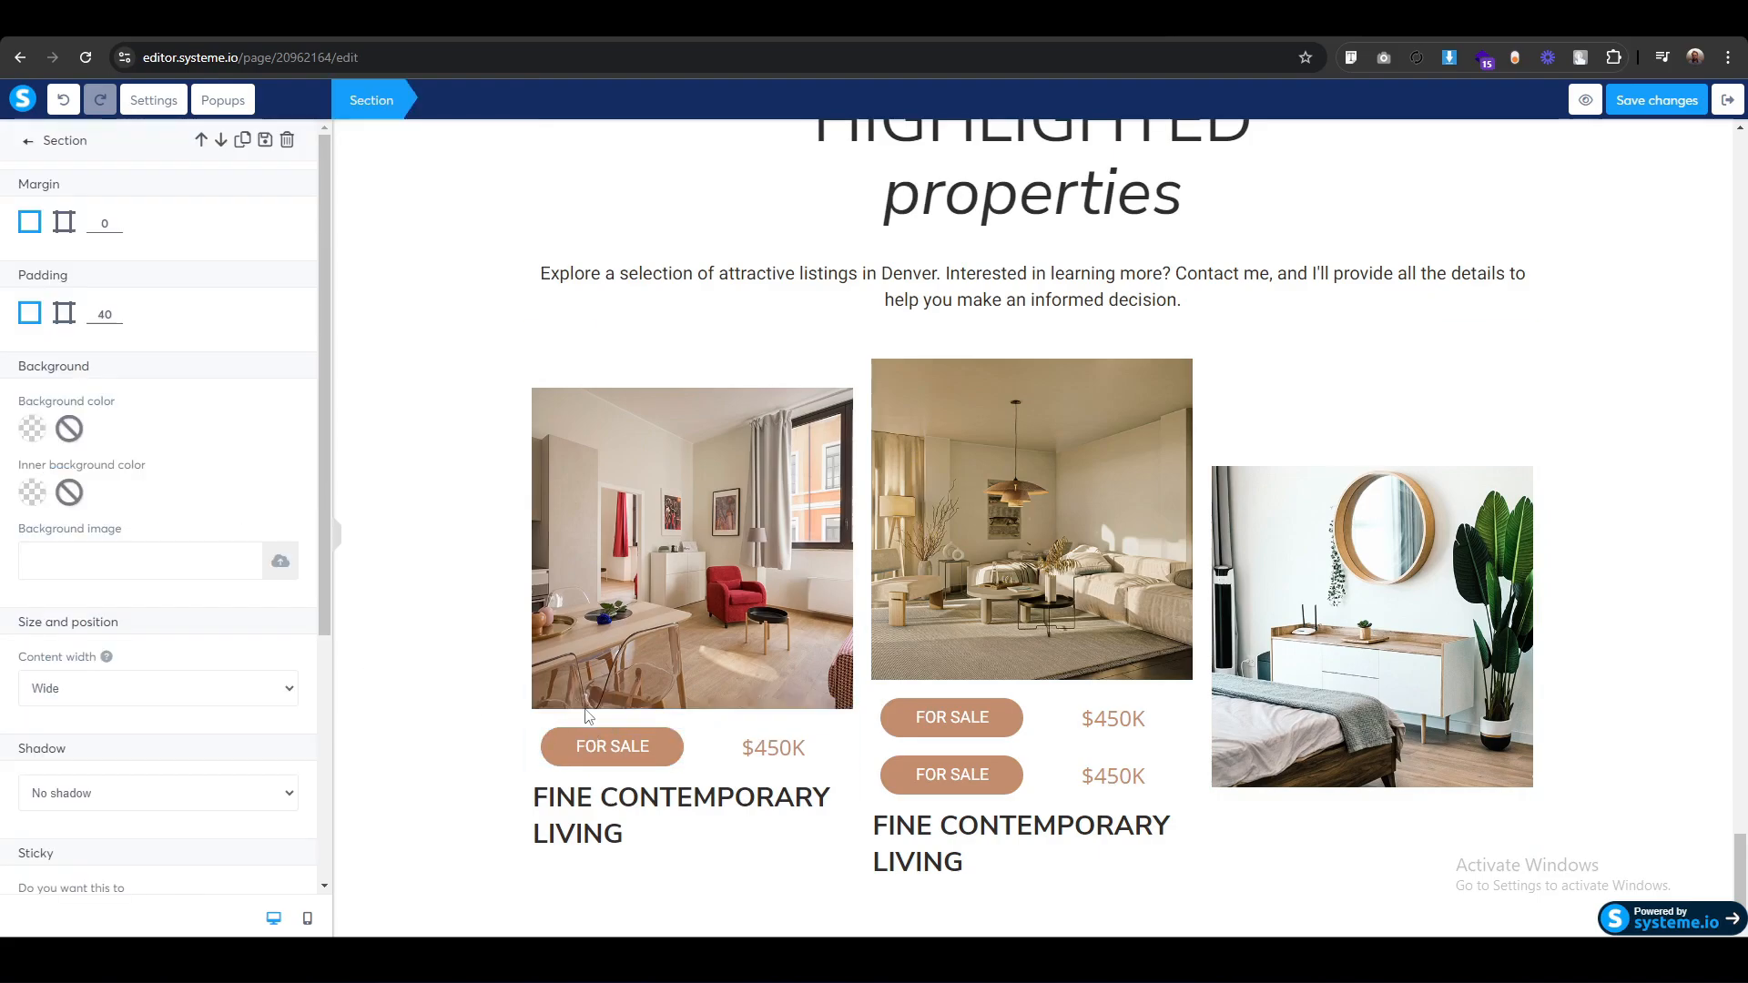
left_click(894, 788)
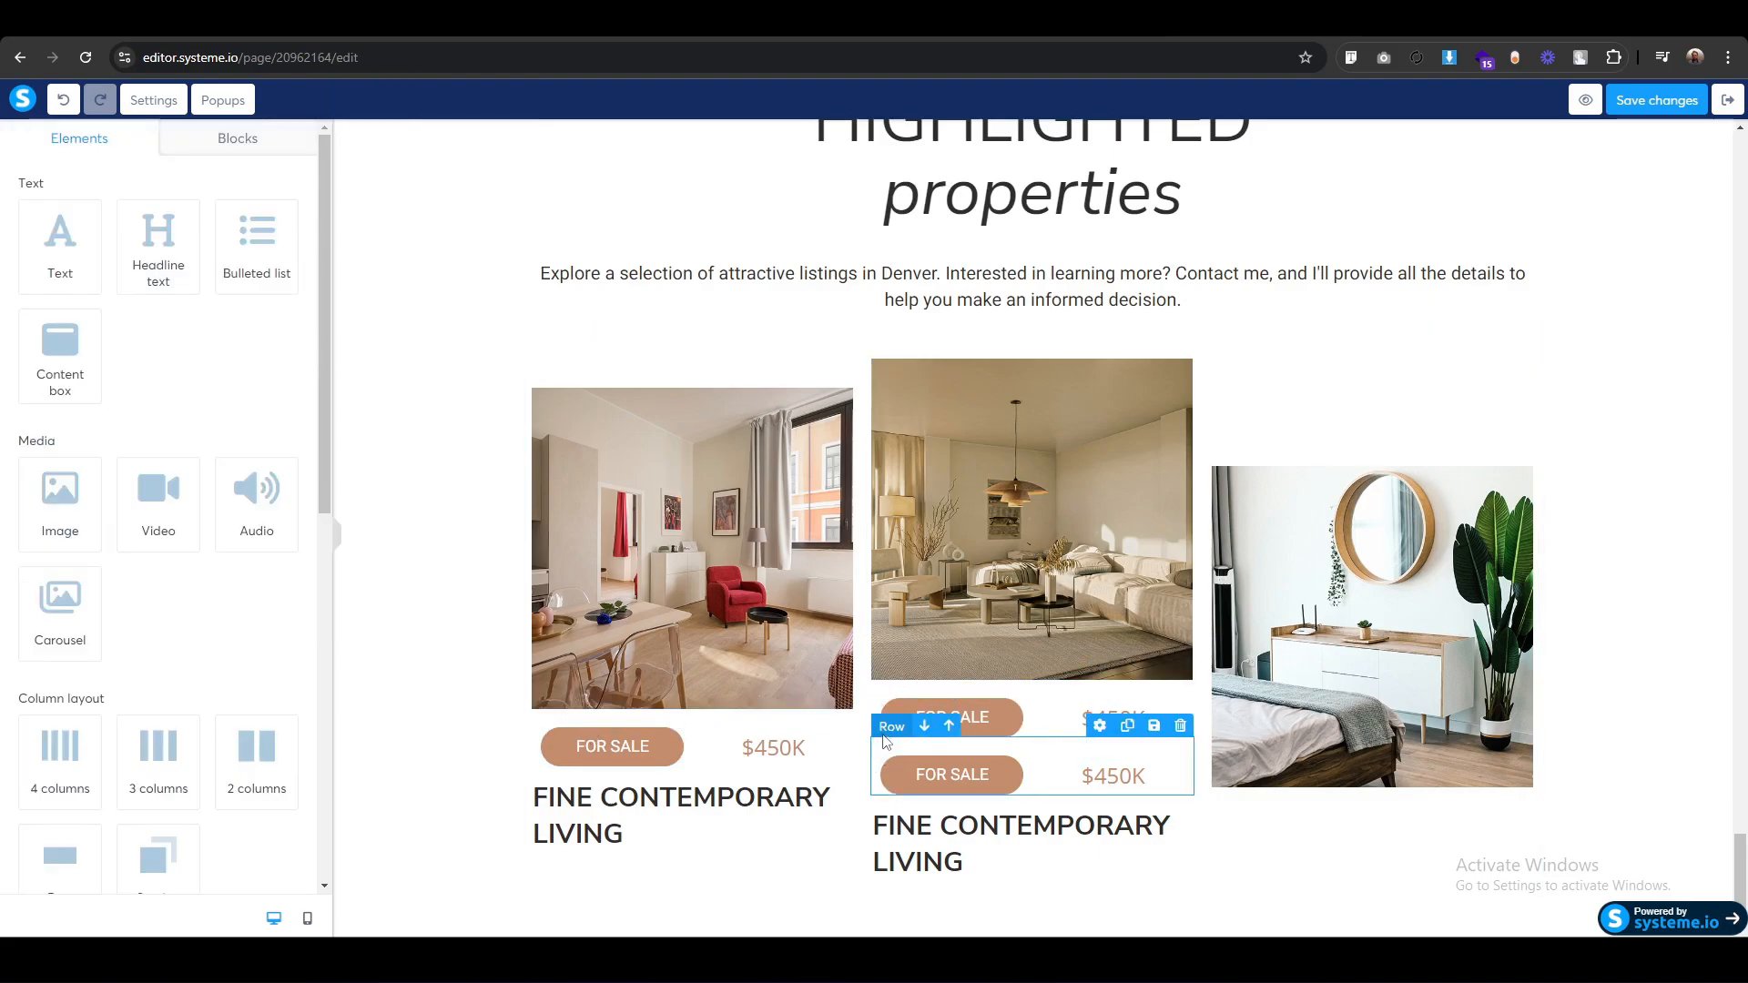
left_click_drag(884, 742, 1380, 824)
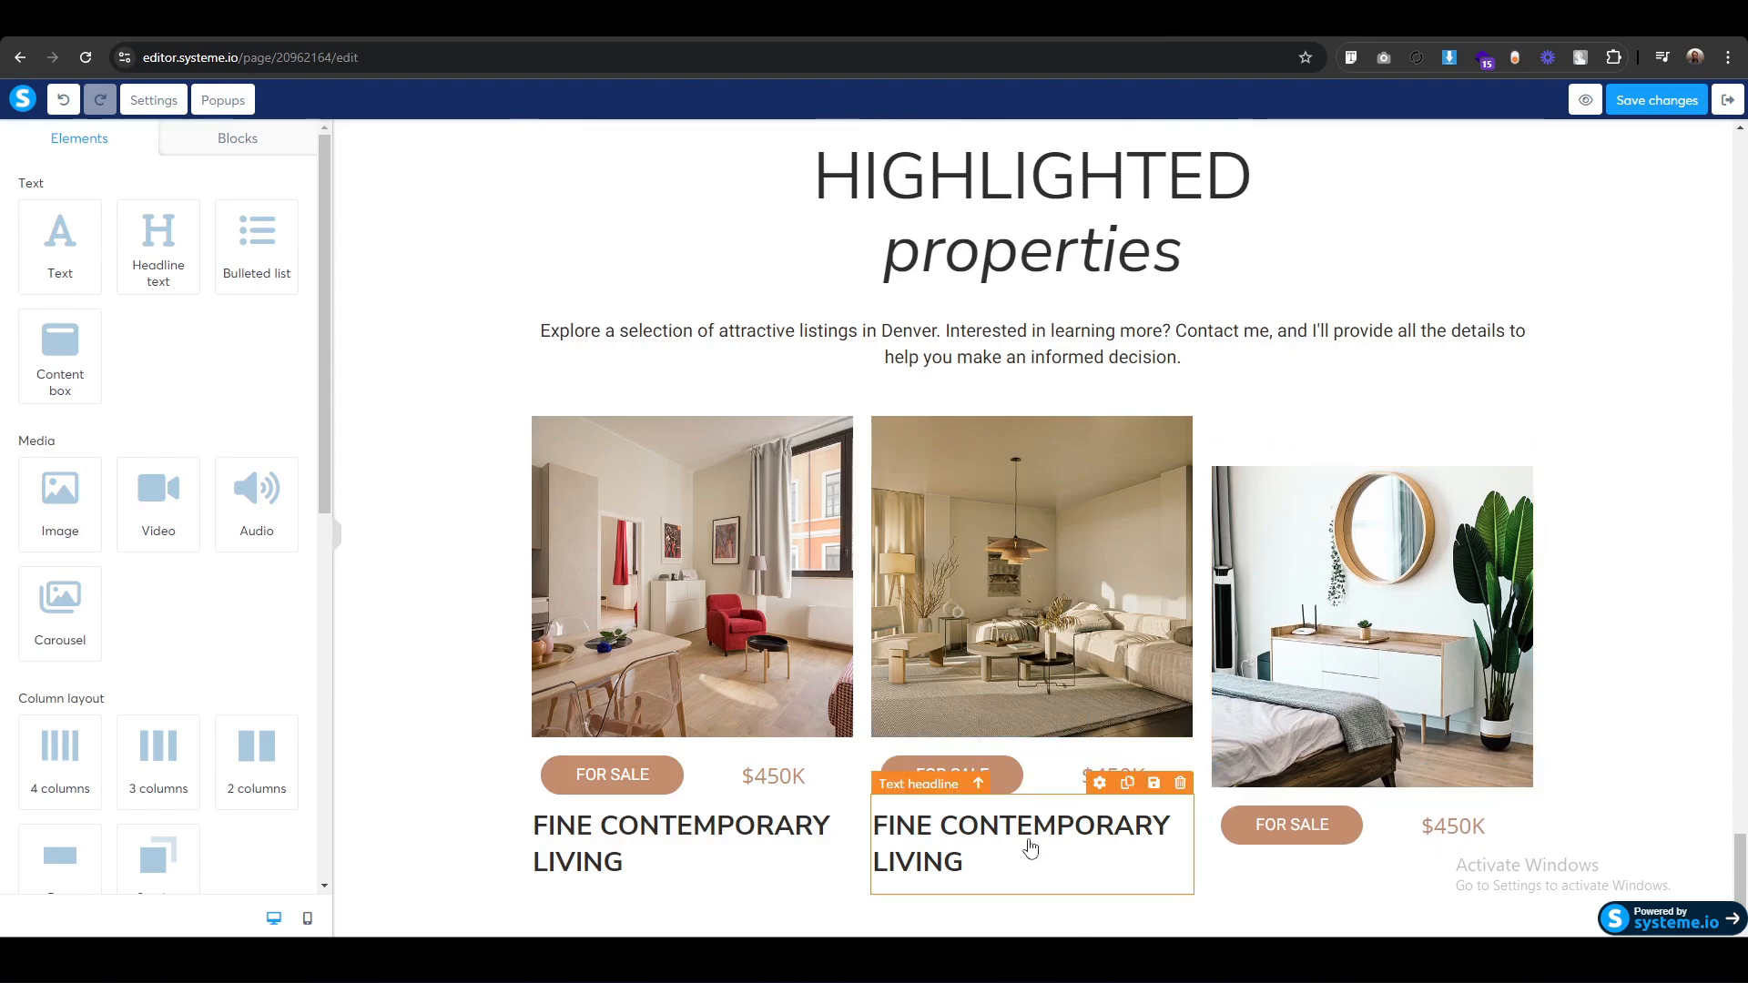
Duplicate the second listing's FINE CONTEMPORARY LIVING headline and move the copy below the third listing's price row.
left_click(1127, 783)
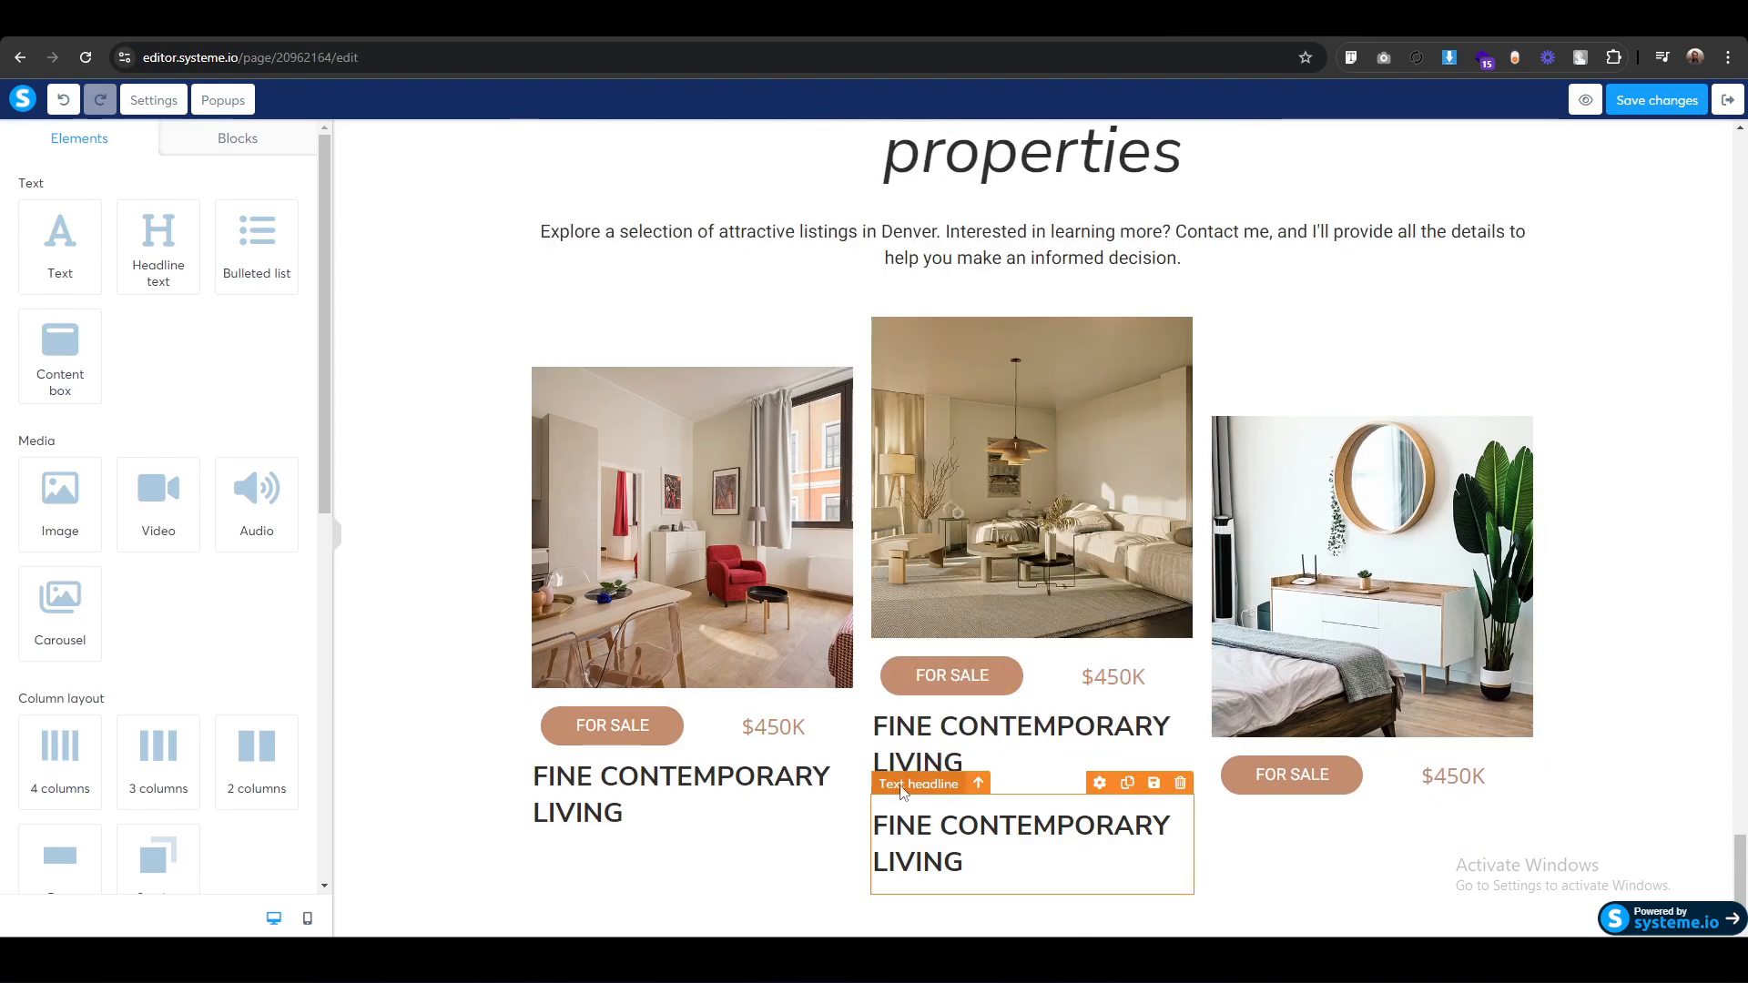
left_click_drag(901, 790, 1384, 812)
left_click(428, 742)
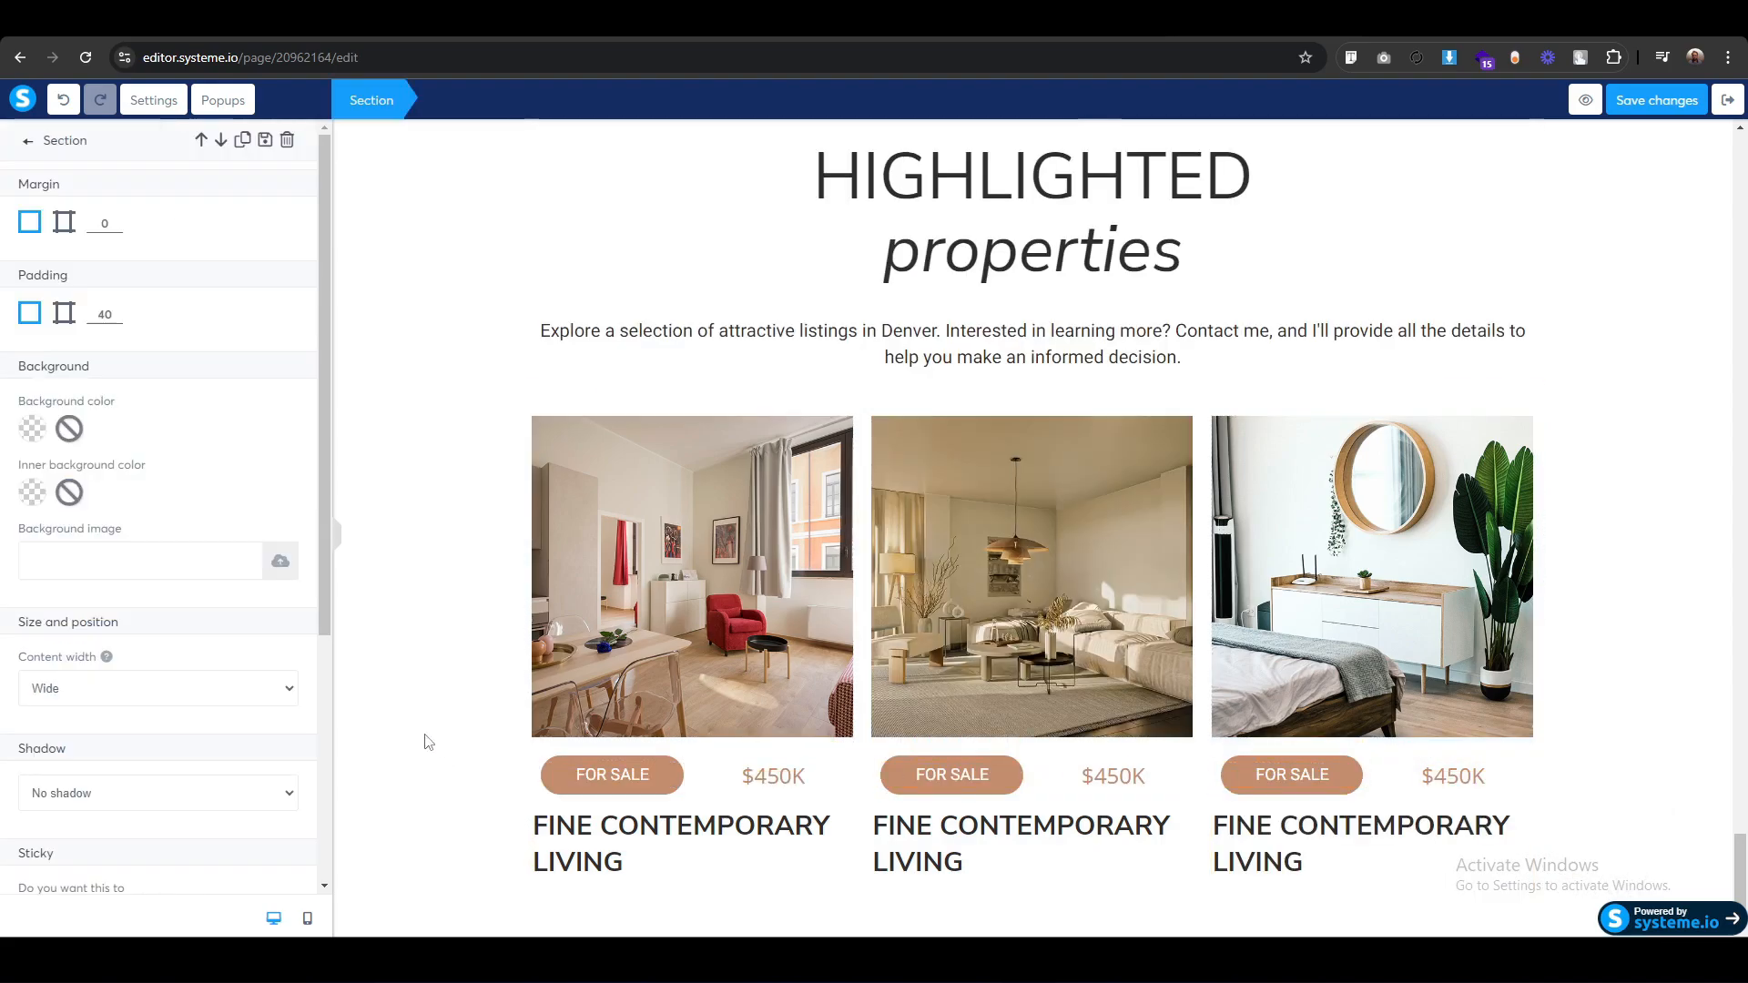
left_click(428, 742)
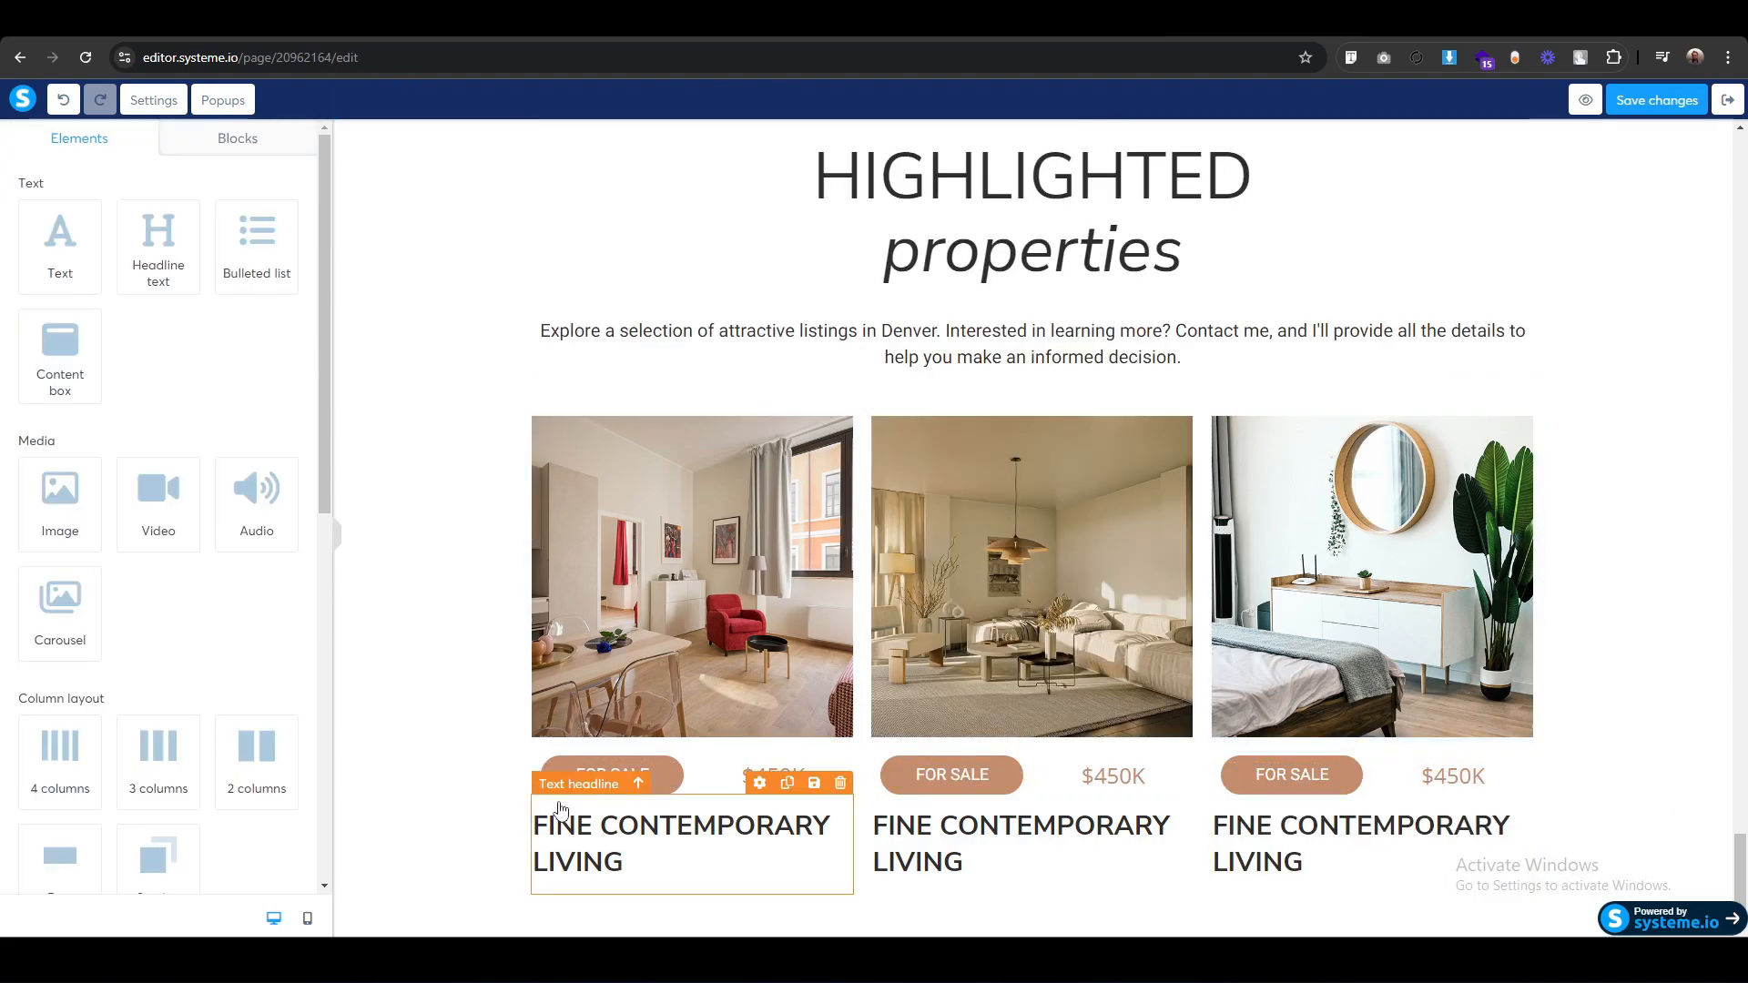
Set the top padding of the first listing's FINE CONTEMPORARY LIVING headline to 30.
left_click(555, 791)
scroll(202, 575, "down", 5)
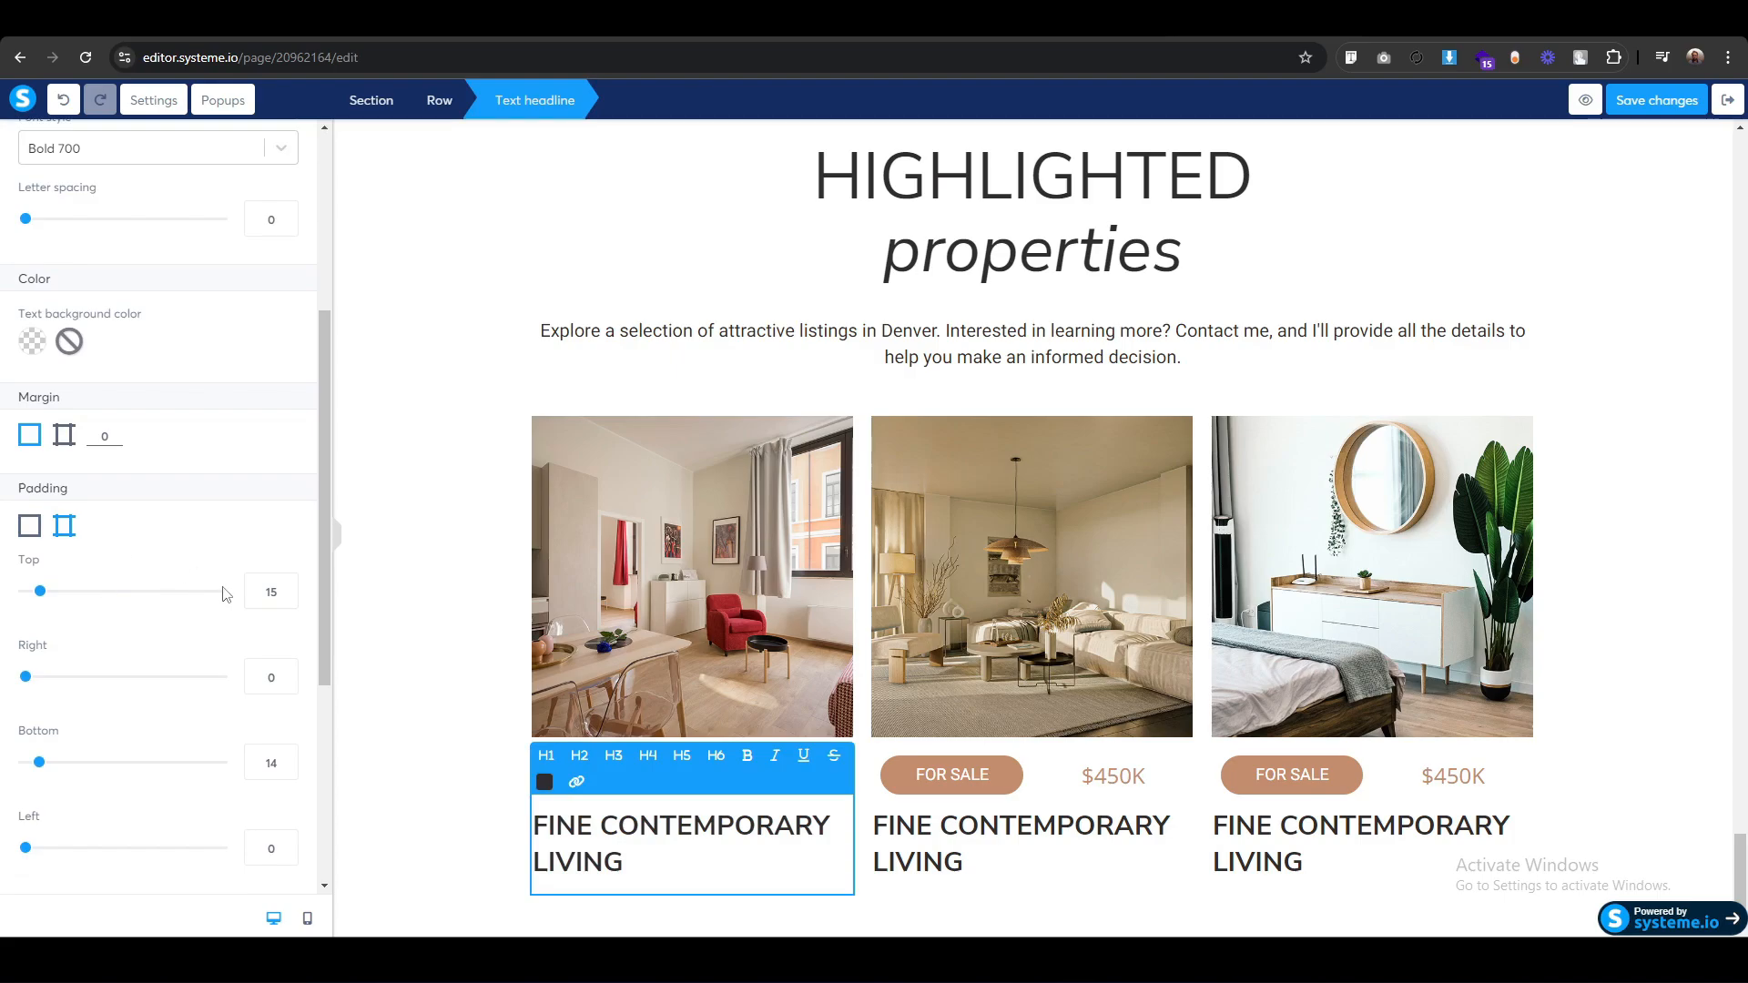
double_click(259, 593)
type("30")
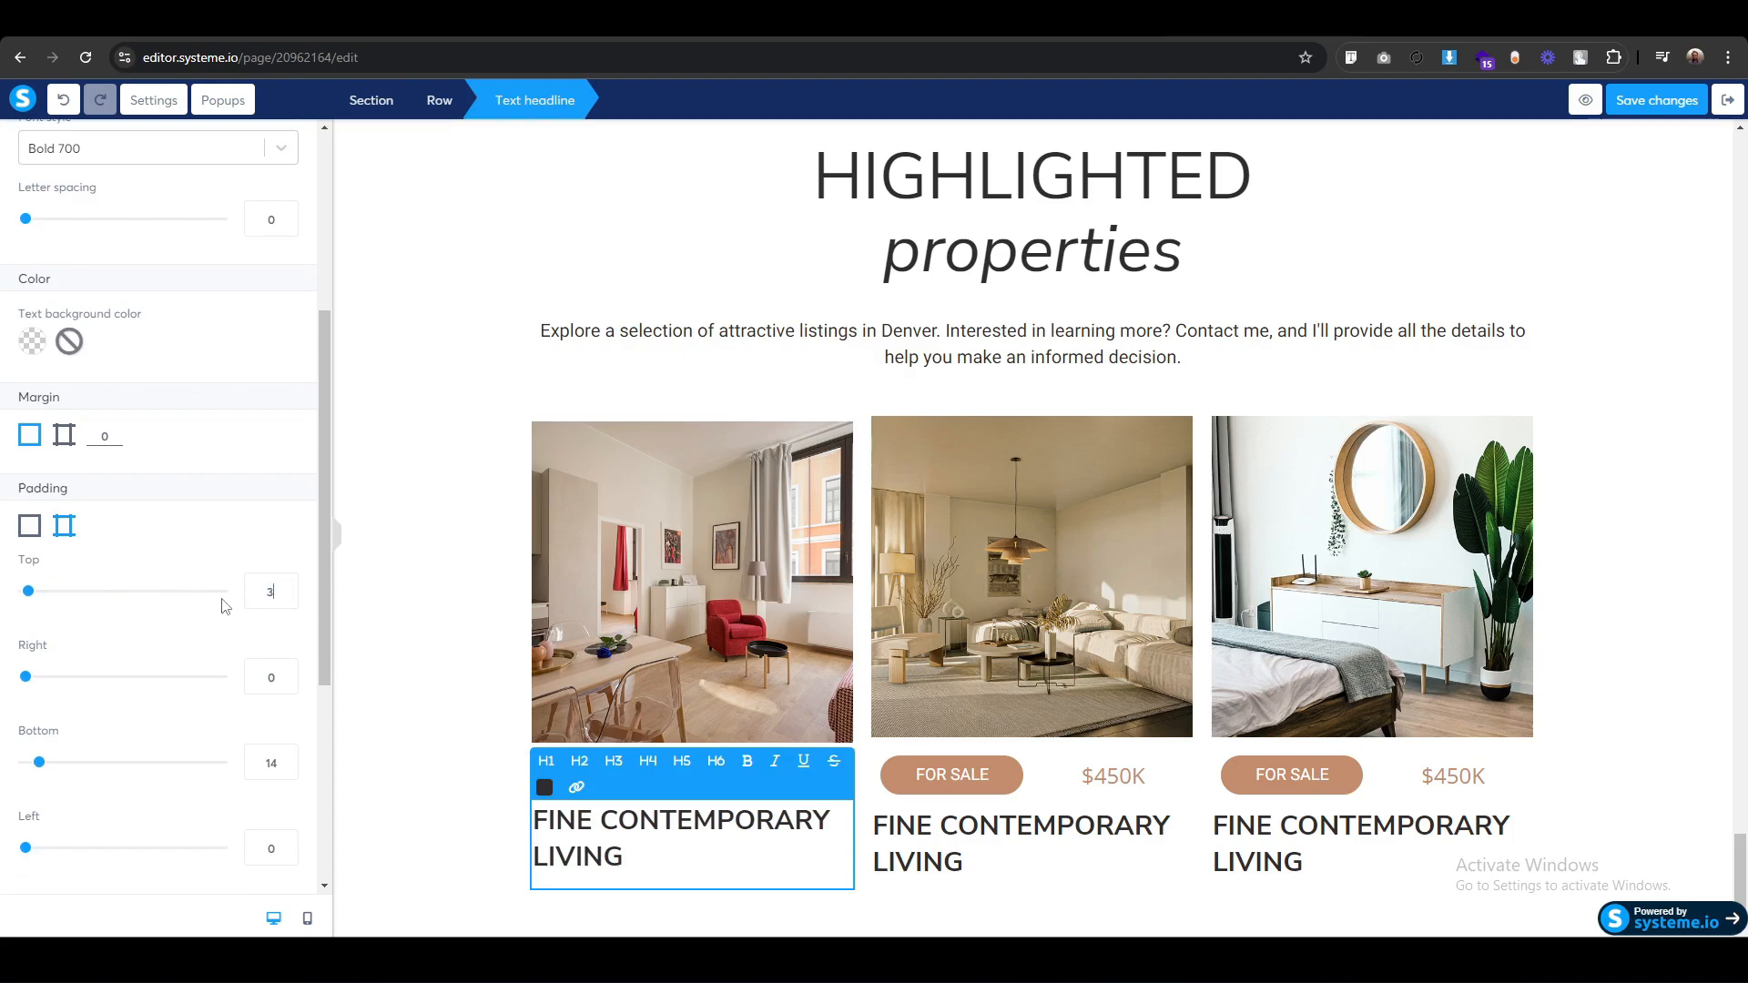
left_click(381, 681)
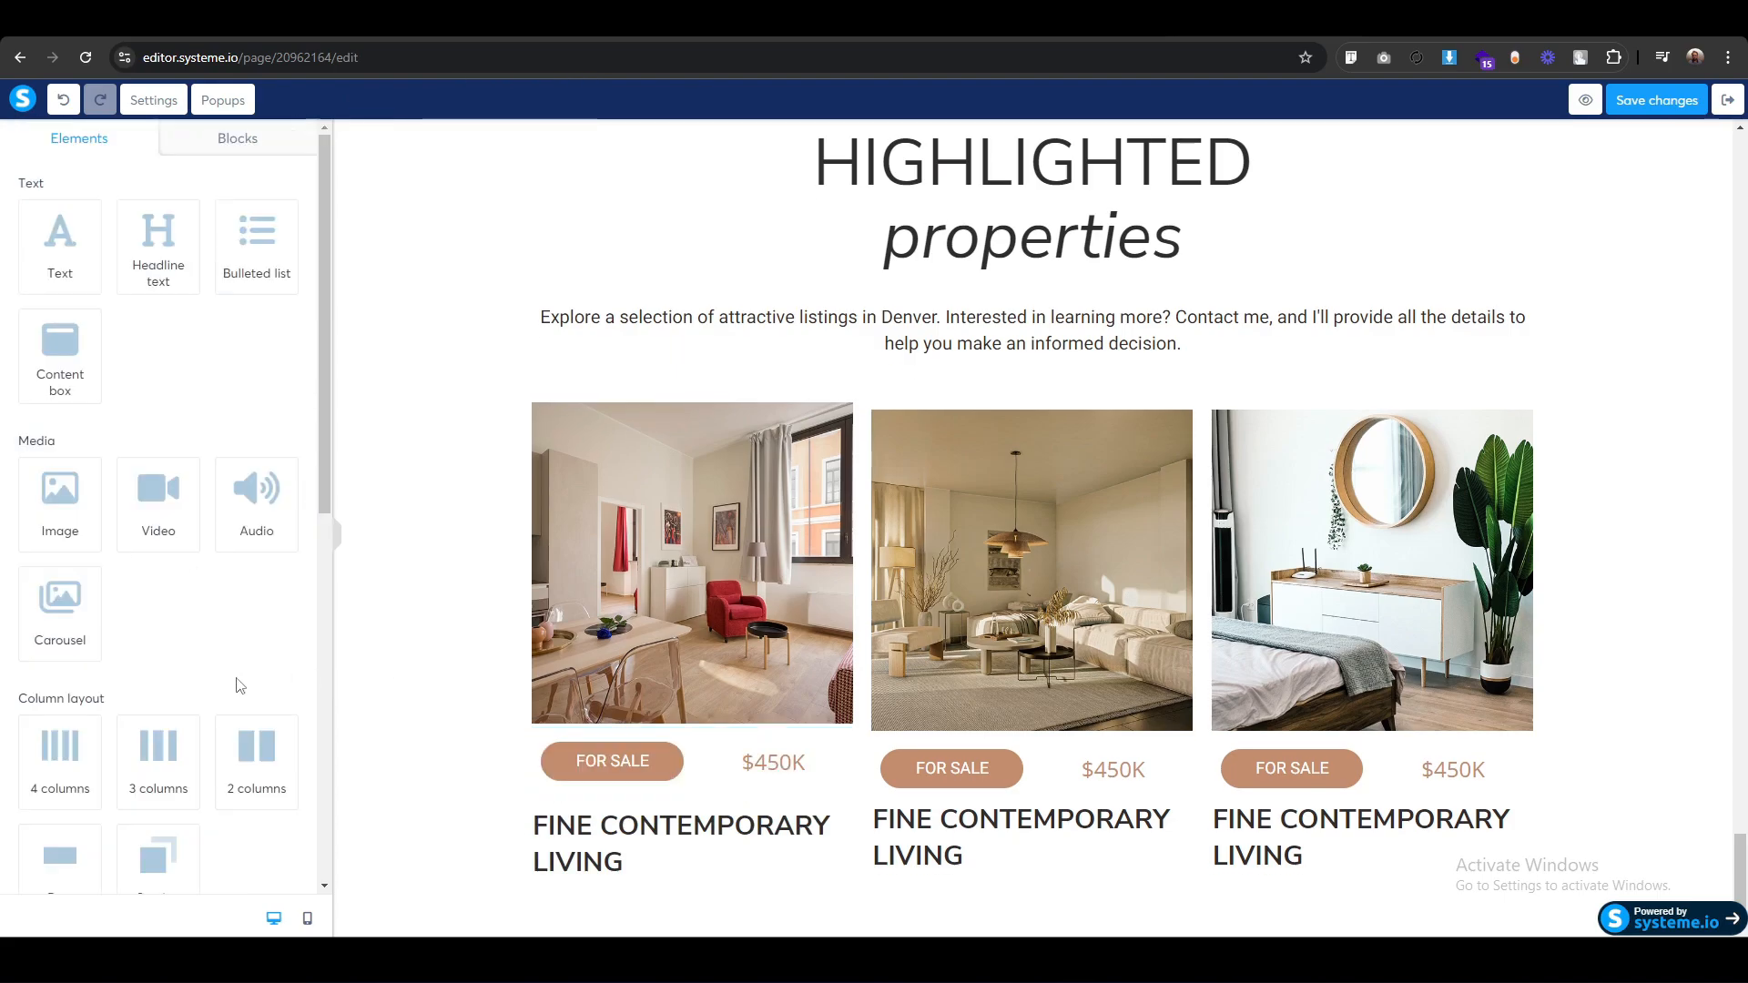
Set the top padding of the headlines in the second and third listings to 30.
left_click(897, 787)
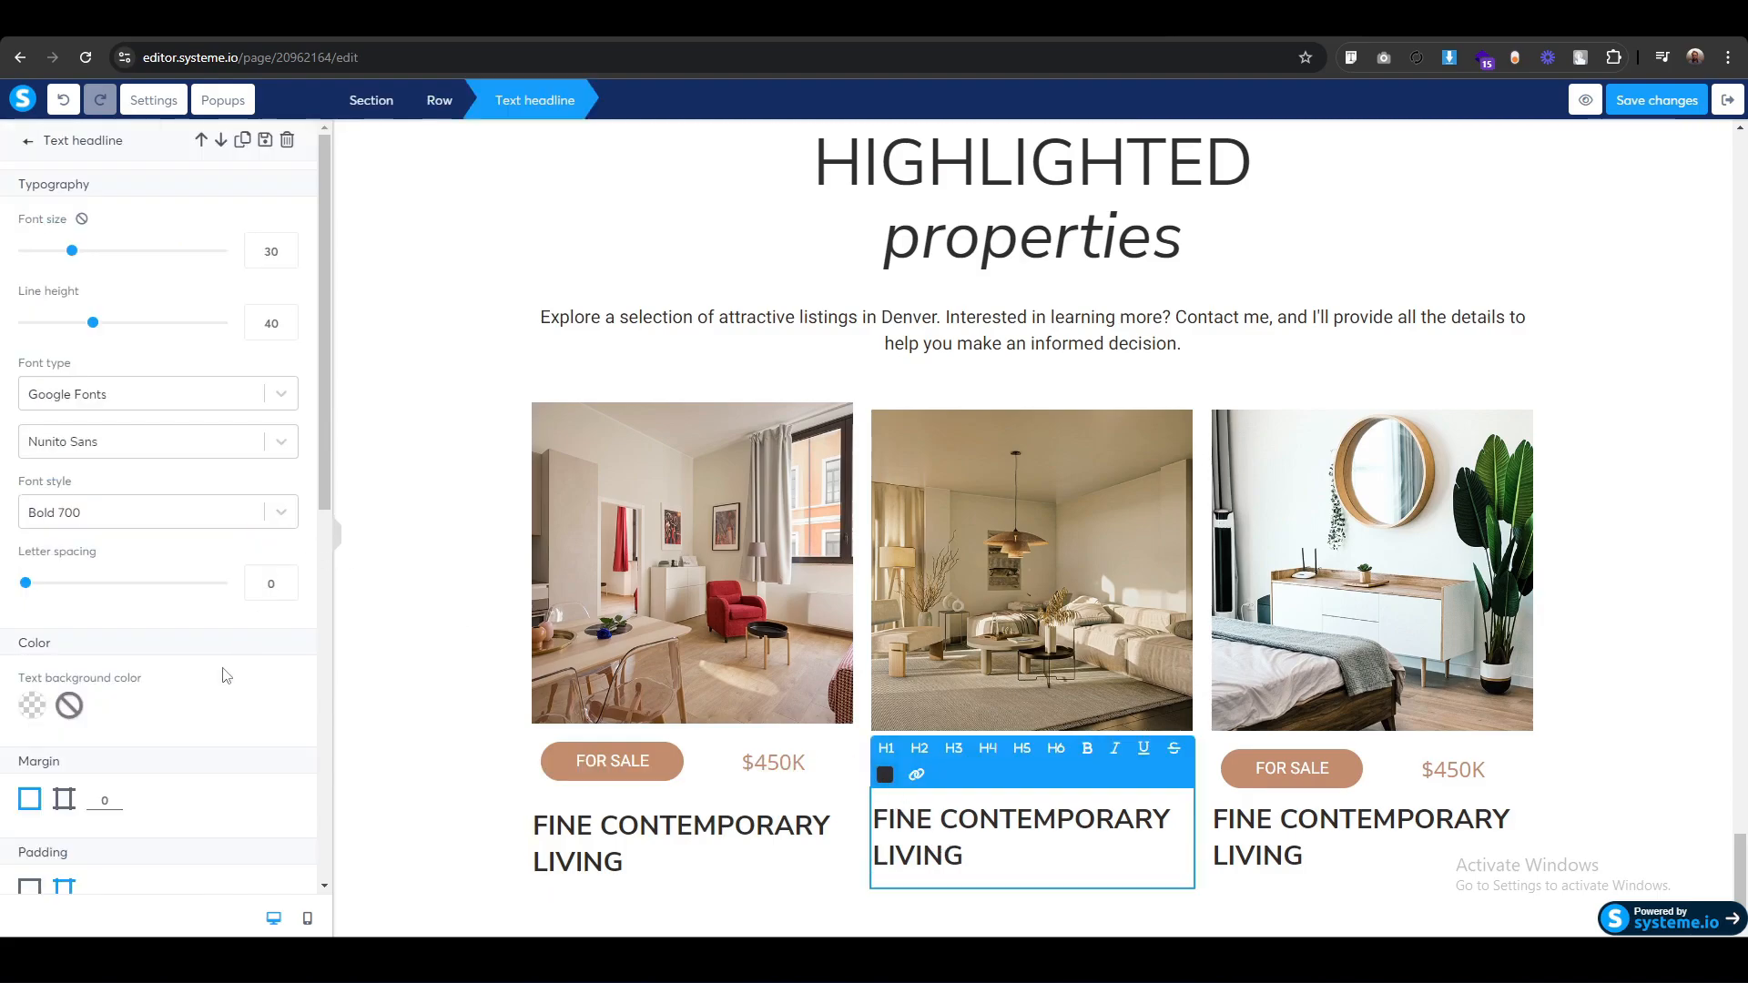
scroll(226, 676, "down", 2)
double_click(267, 774)
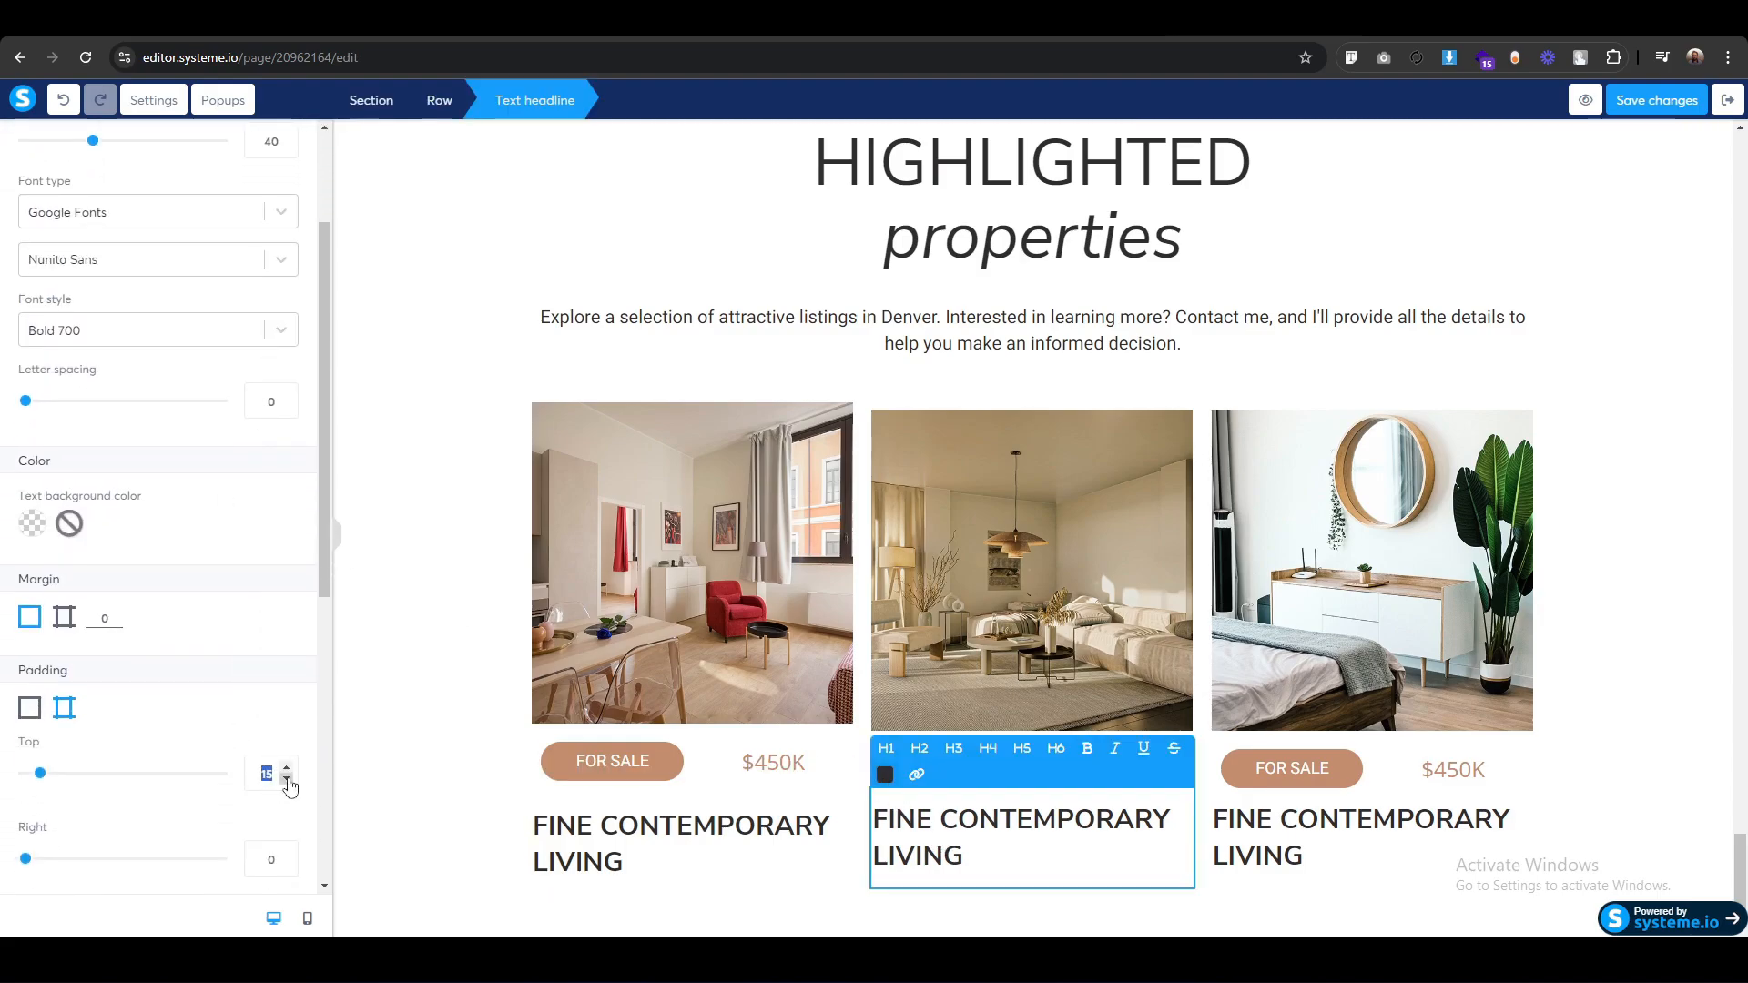
type("30")
left_click(1270, 833)
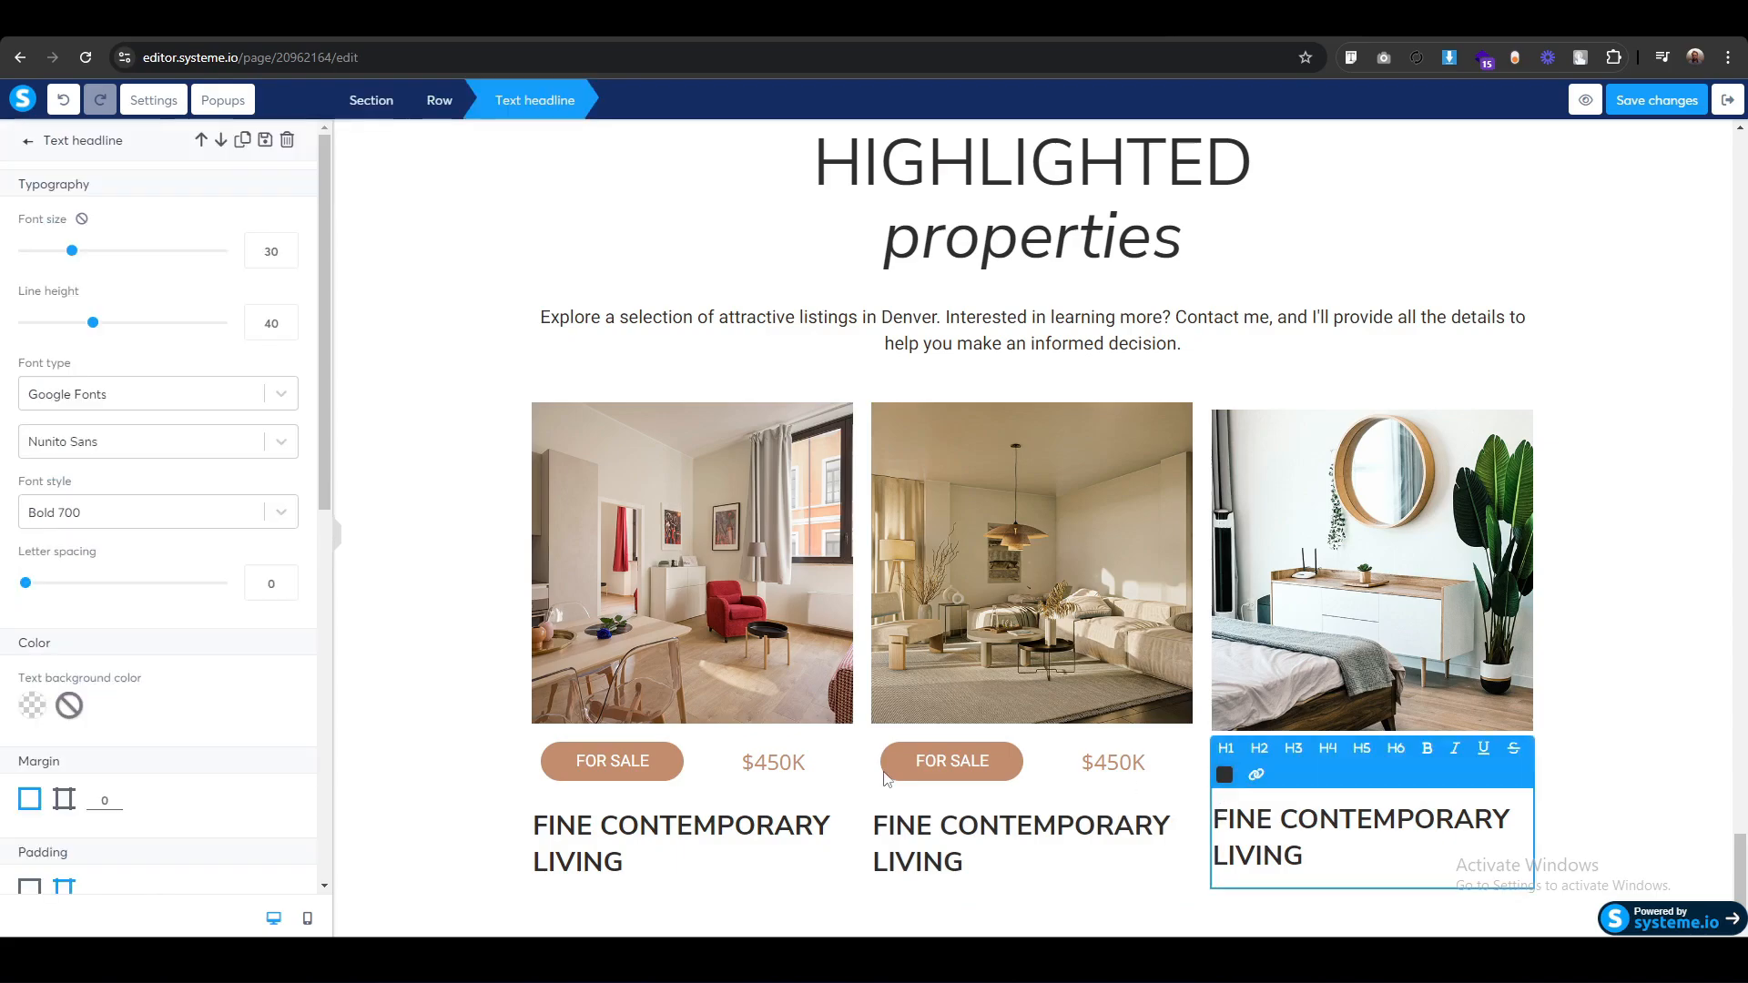
scroll(285, 824, "down", 2)
double_click(266, 774)
type("30")
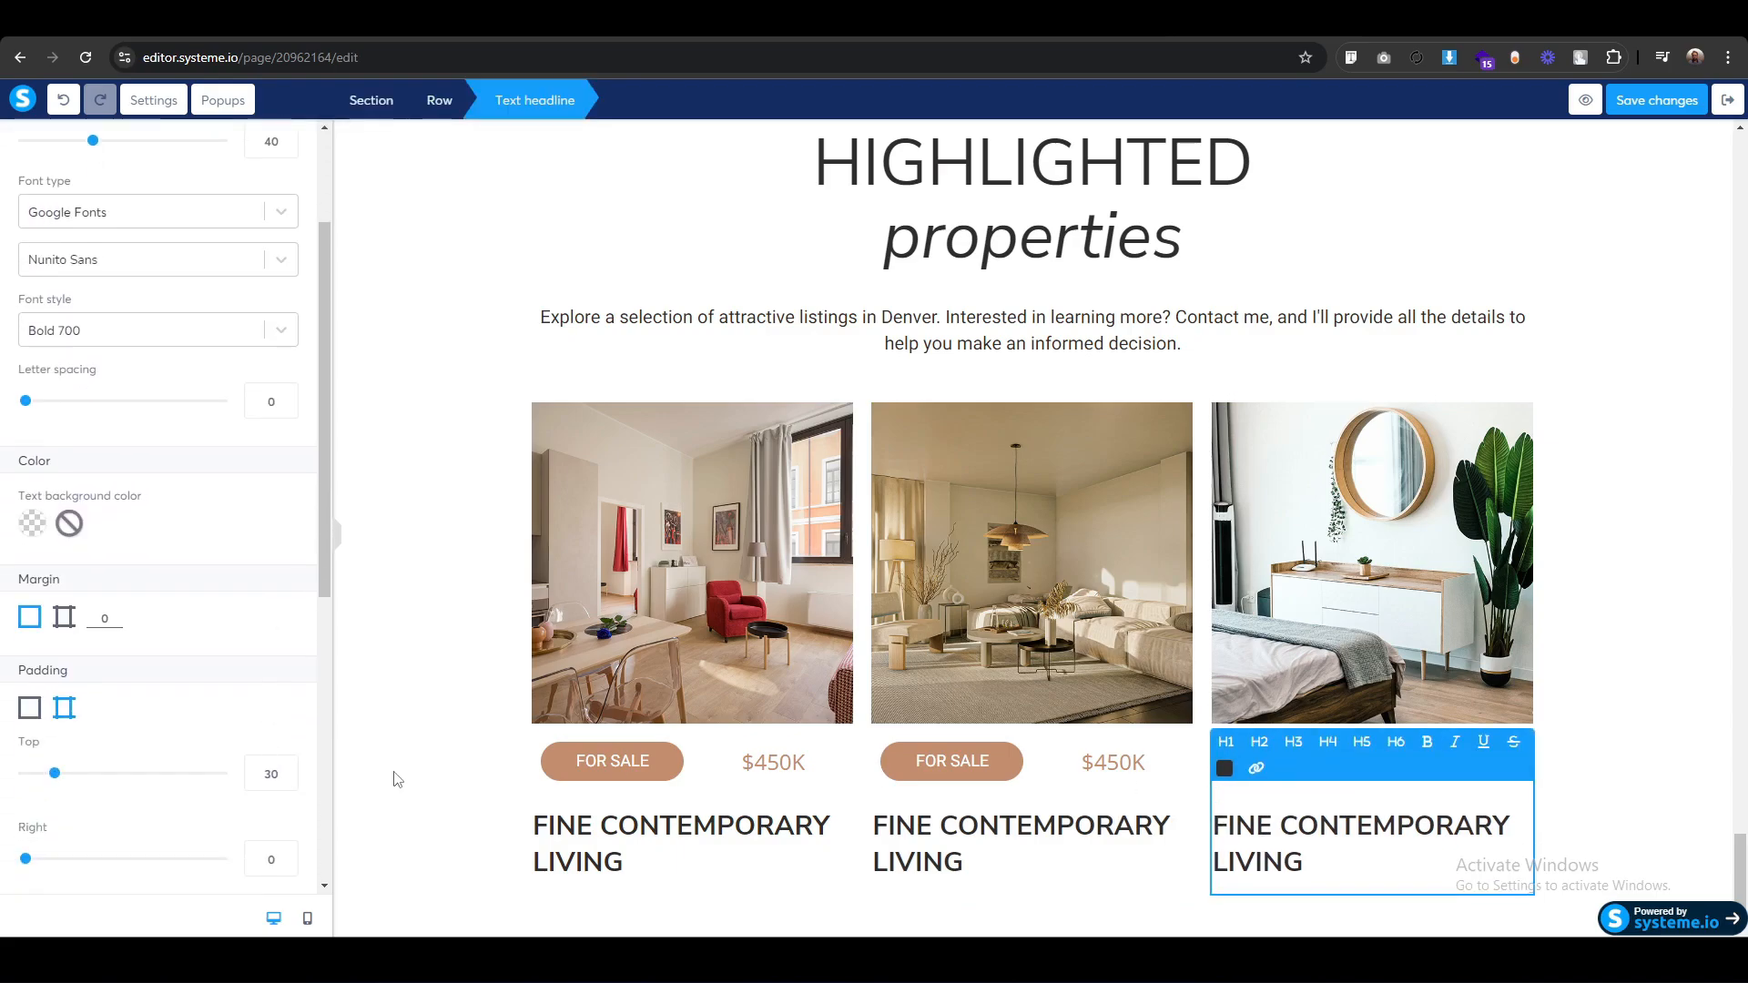
left_click(489, 783)
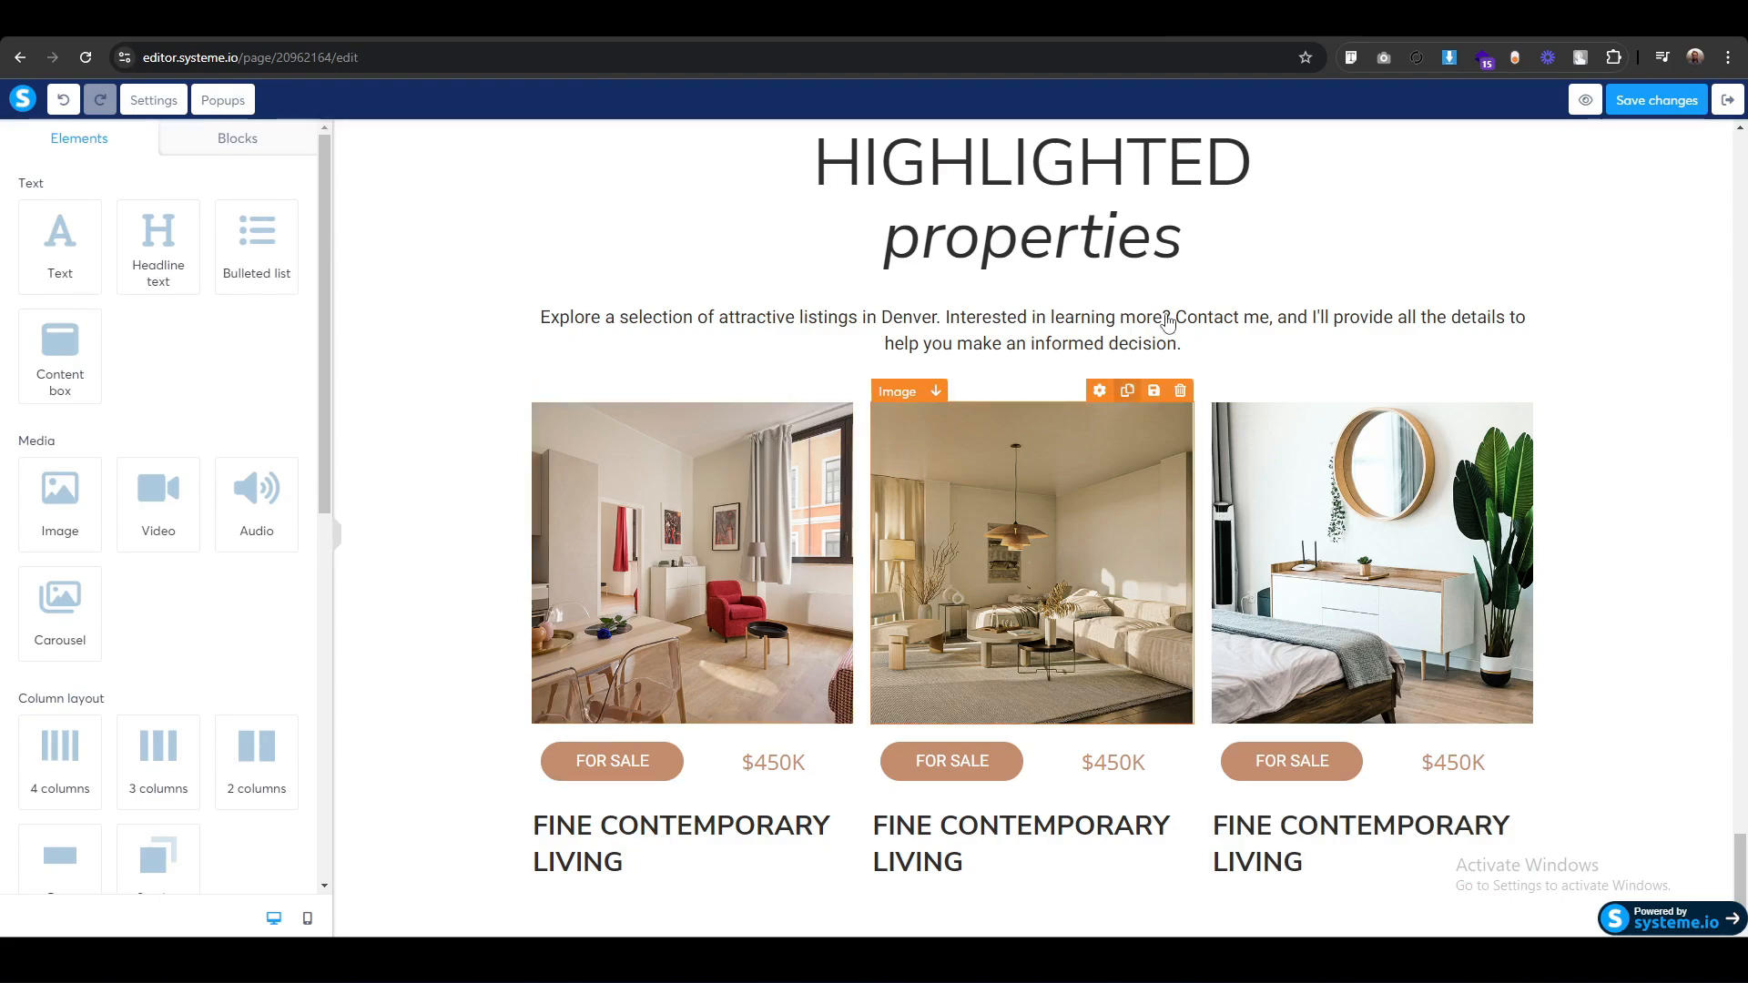
Switch to the reference page and copy the STYLISH BEDROOM ESCAPE and MODERN COMFORT WITH ELEGANCE headline texts.
left_click(1029, 20)
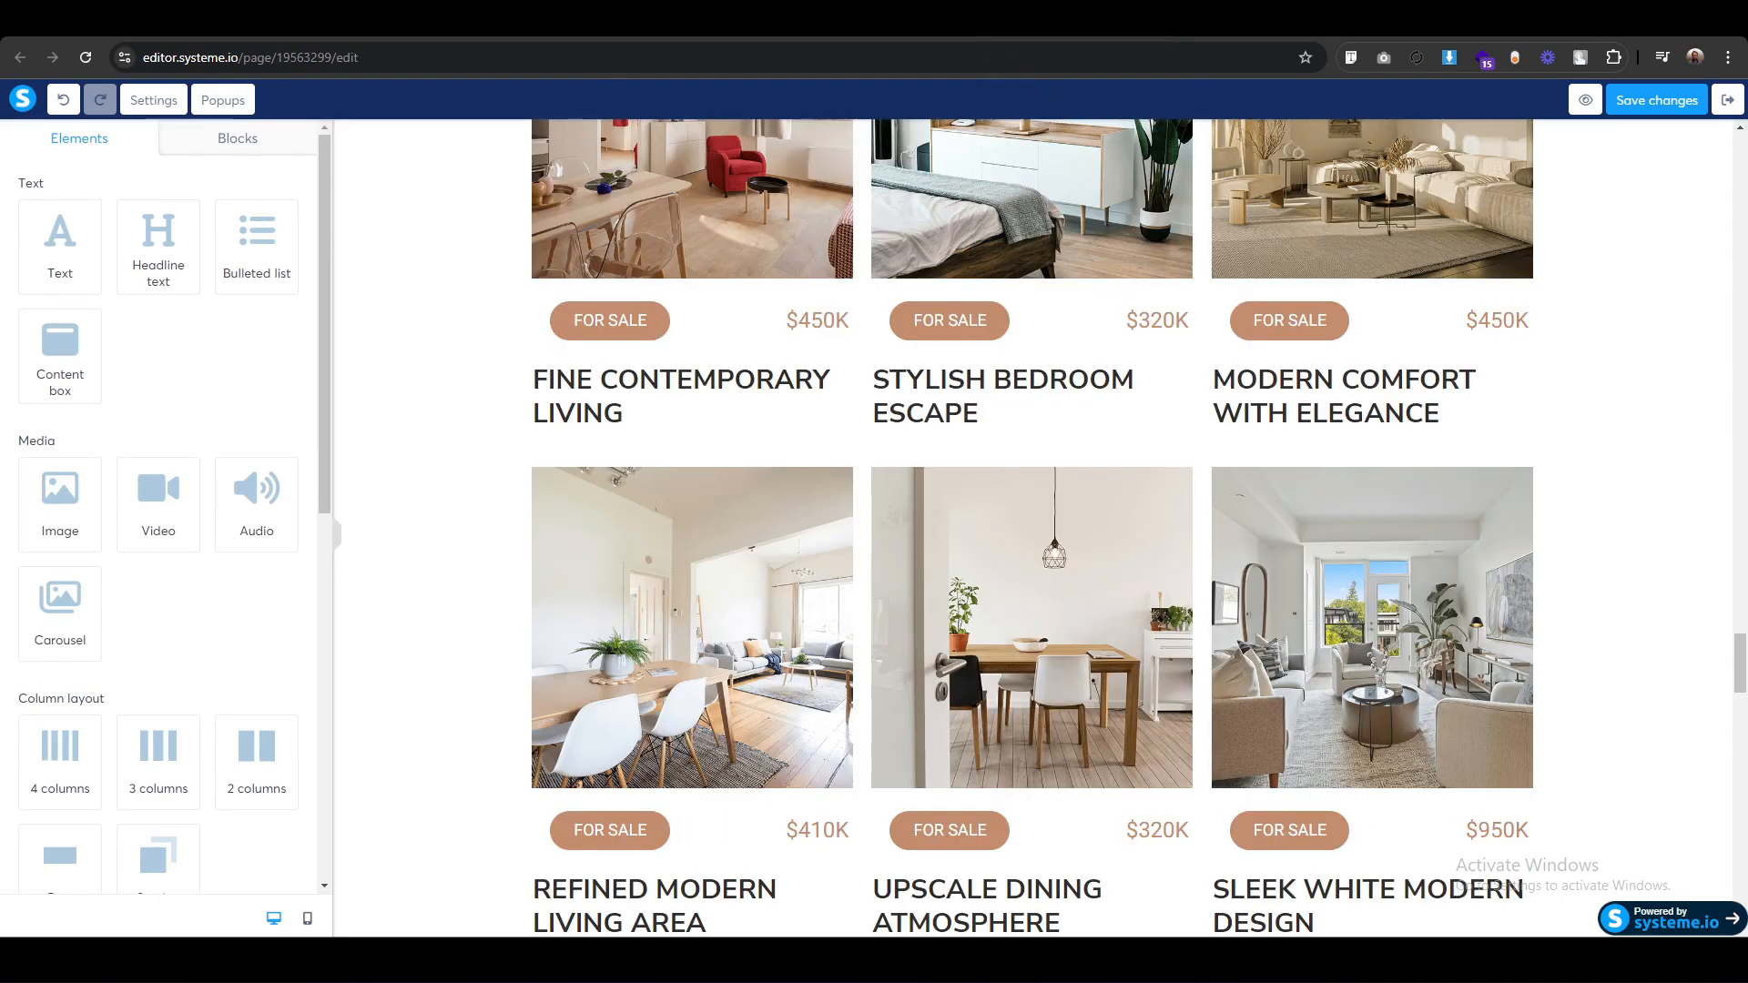
scroll(840, 676, "up", 1)
left_click(994, 504)
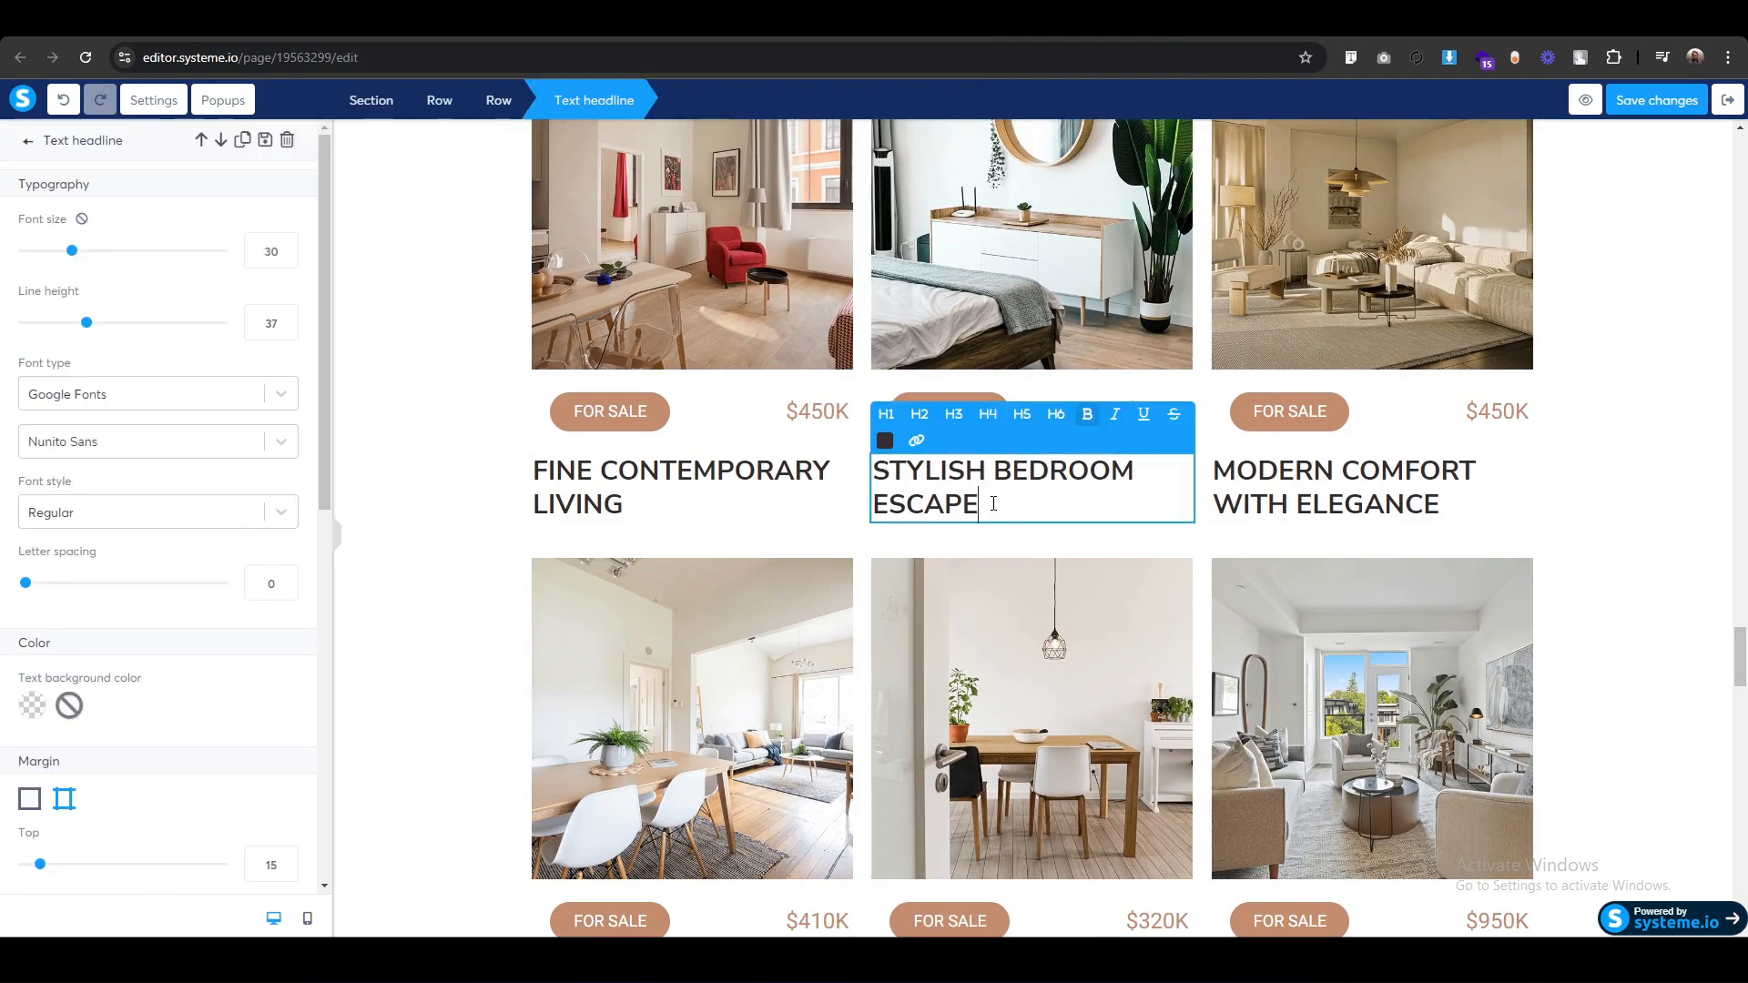
key("ctrl+a")
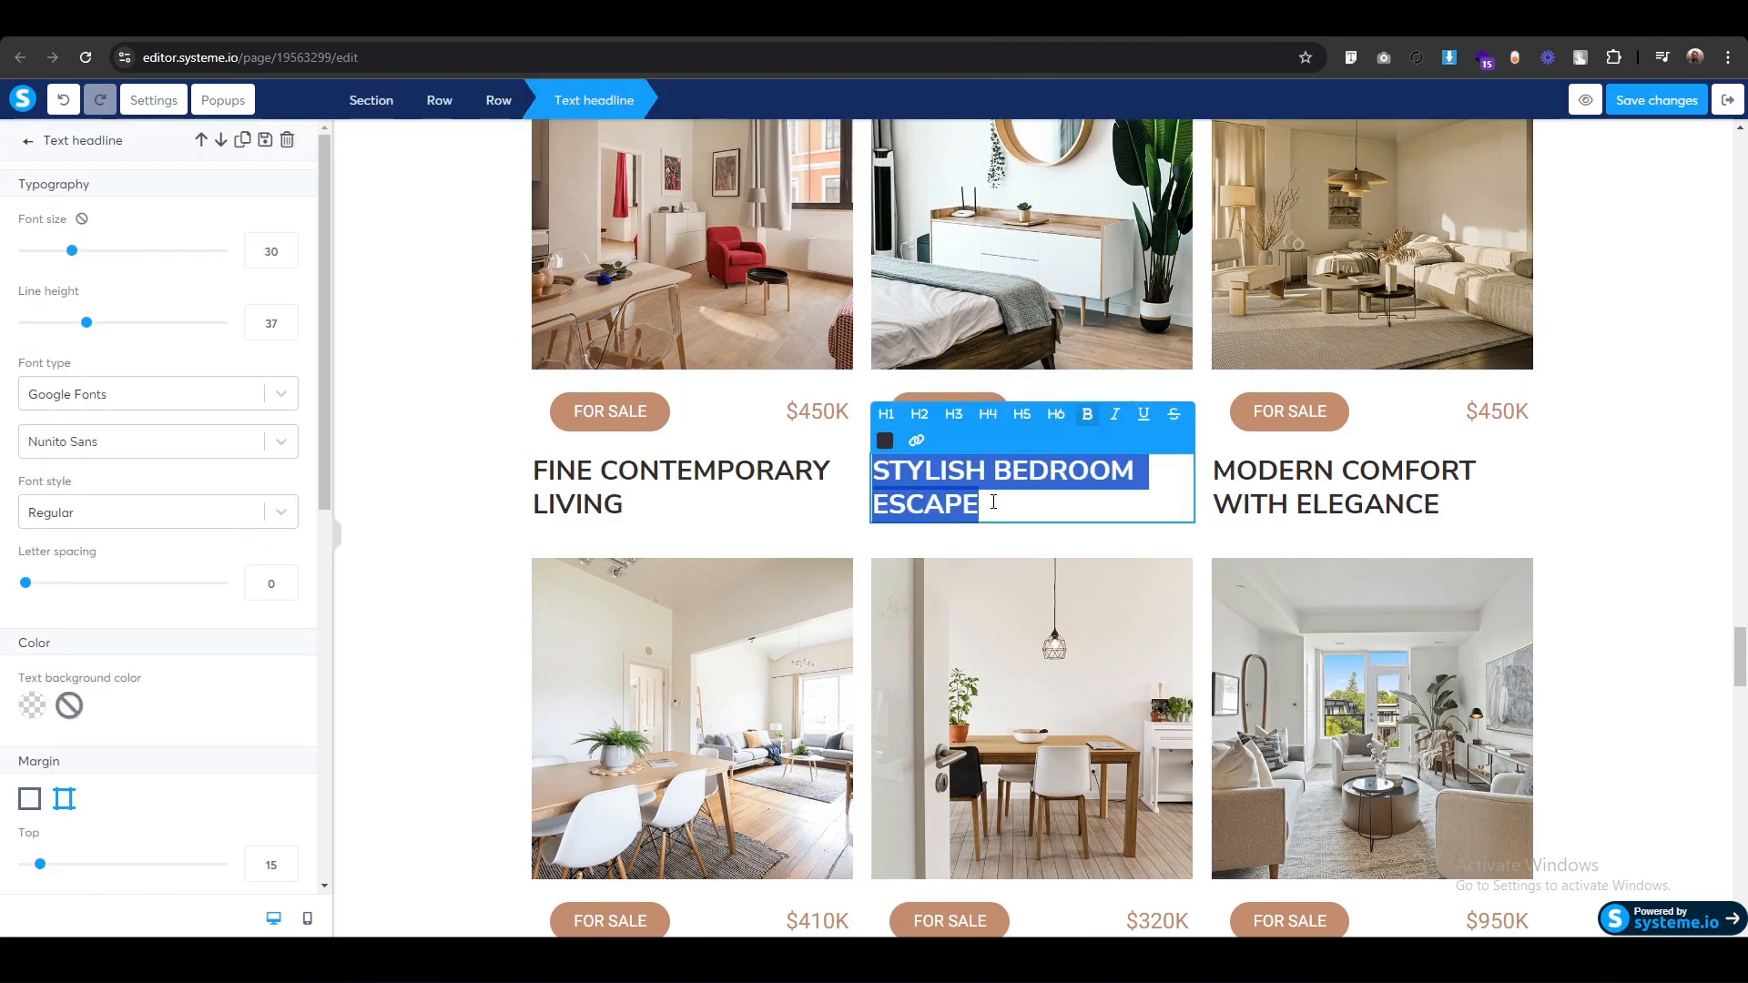
left_click(1304, 488)
key("ctrl+a")
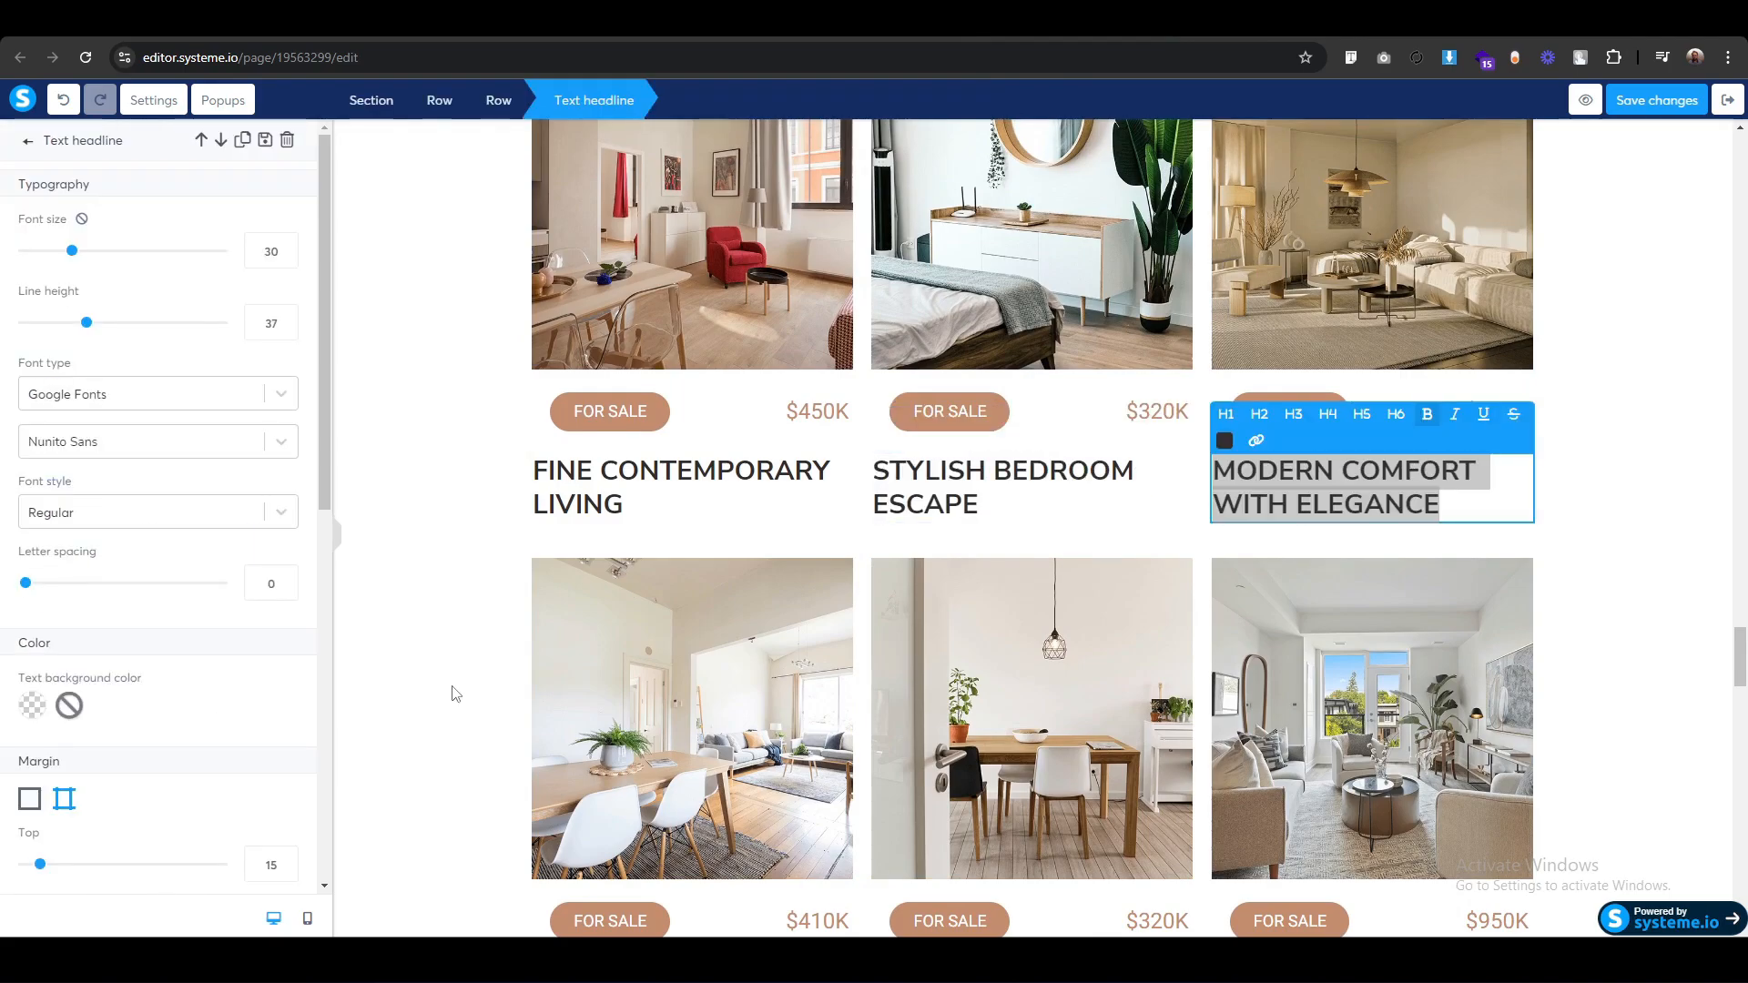
left_click(453, 695)
Copy the REFINED MODERN LIVING AREA, UPSCALE DINING ATMOSPHERE and SLEEK WHITE MODERN DESIGN headline texts from the second row of reference listings.
scroll(748, 560, "down", 4)
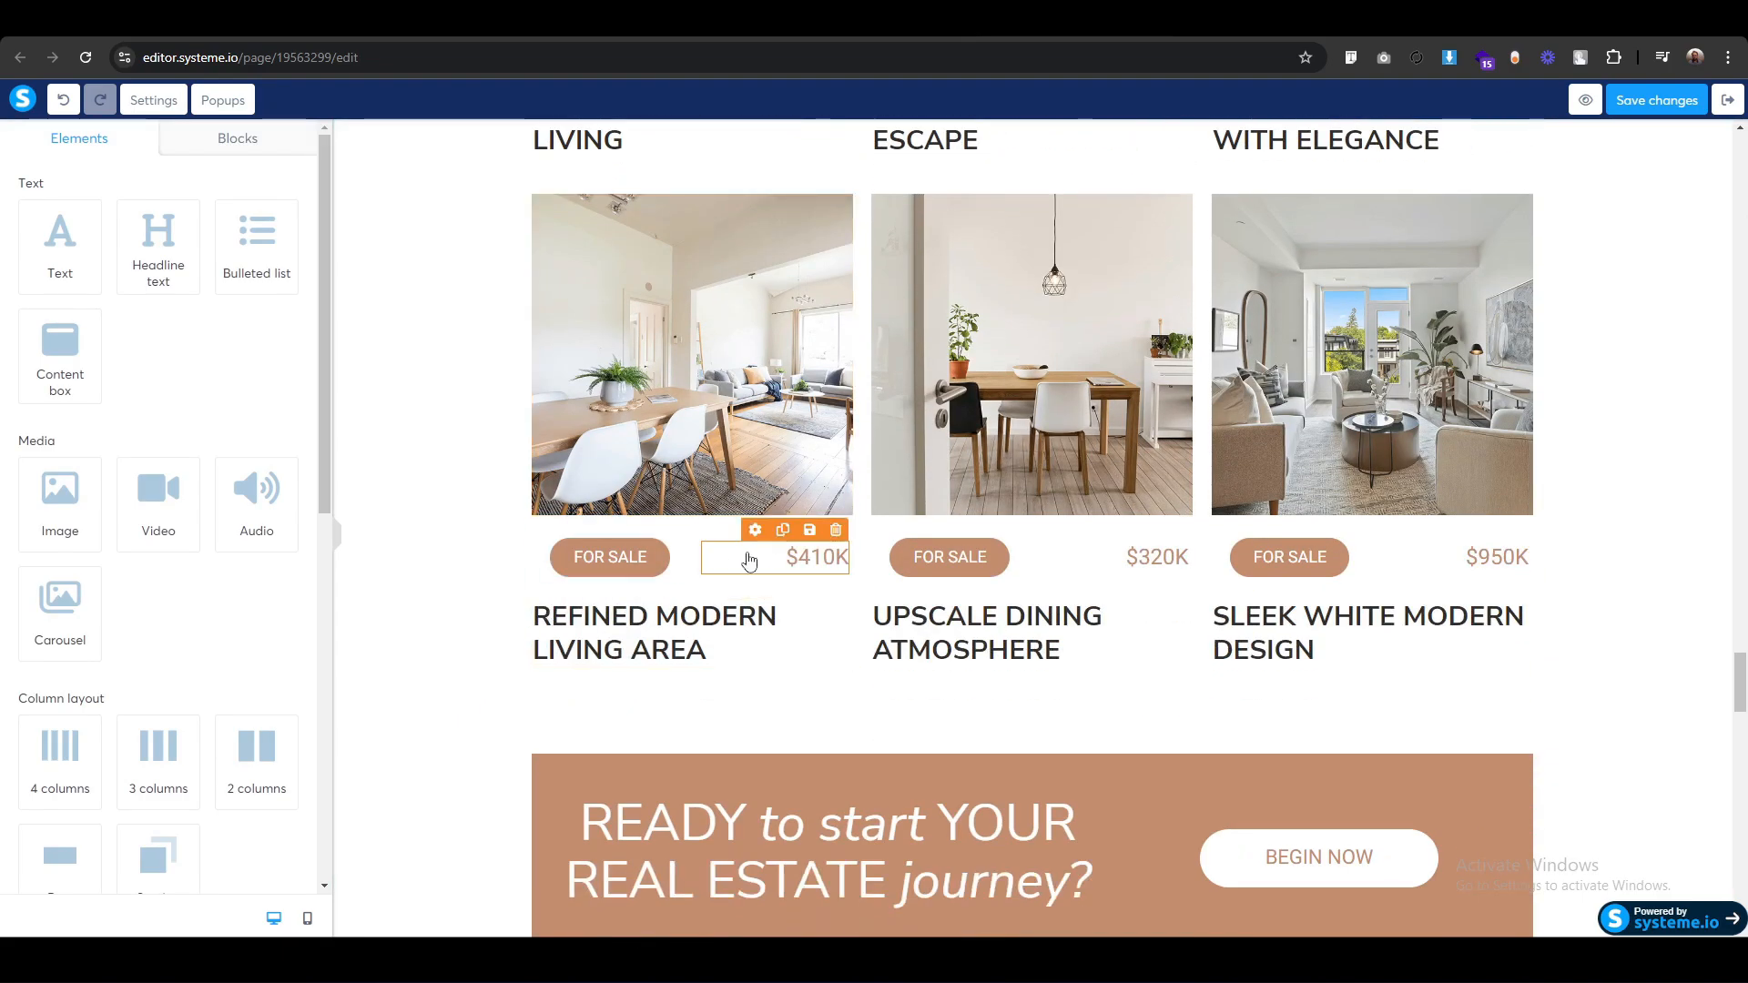
left_click(733, 644)
key("ctrl+a")
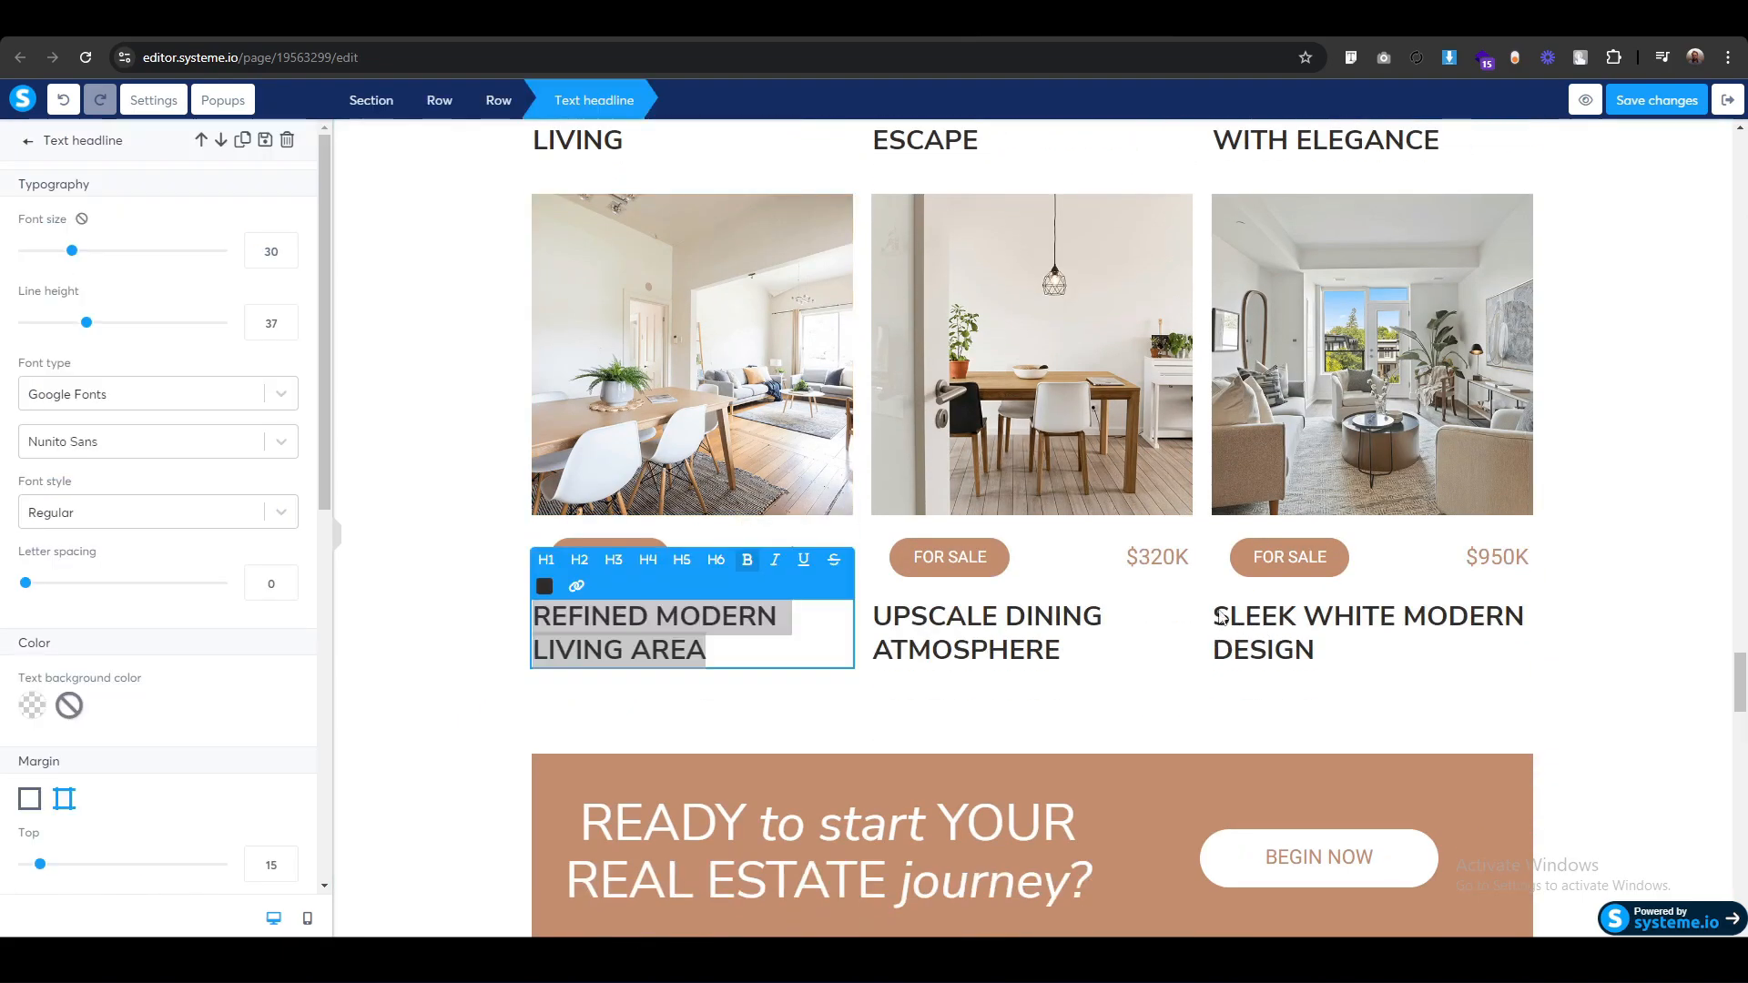
left_click(1051, 669)
key("ctrl+a")
left_click(1348, 644)
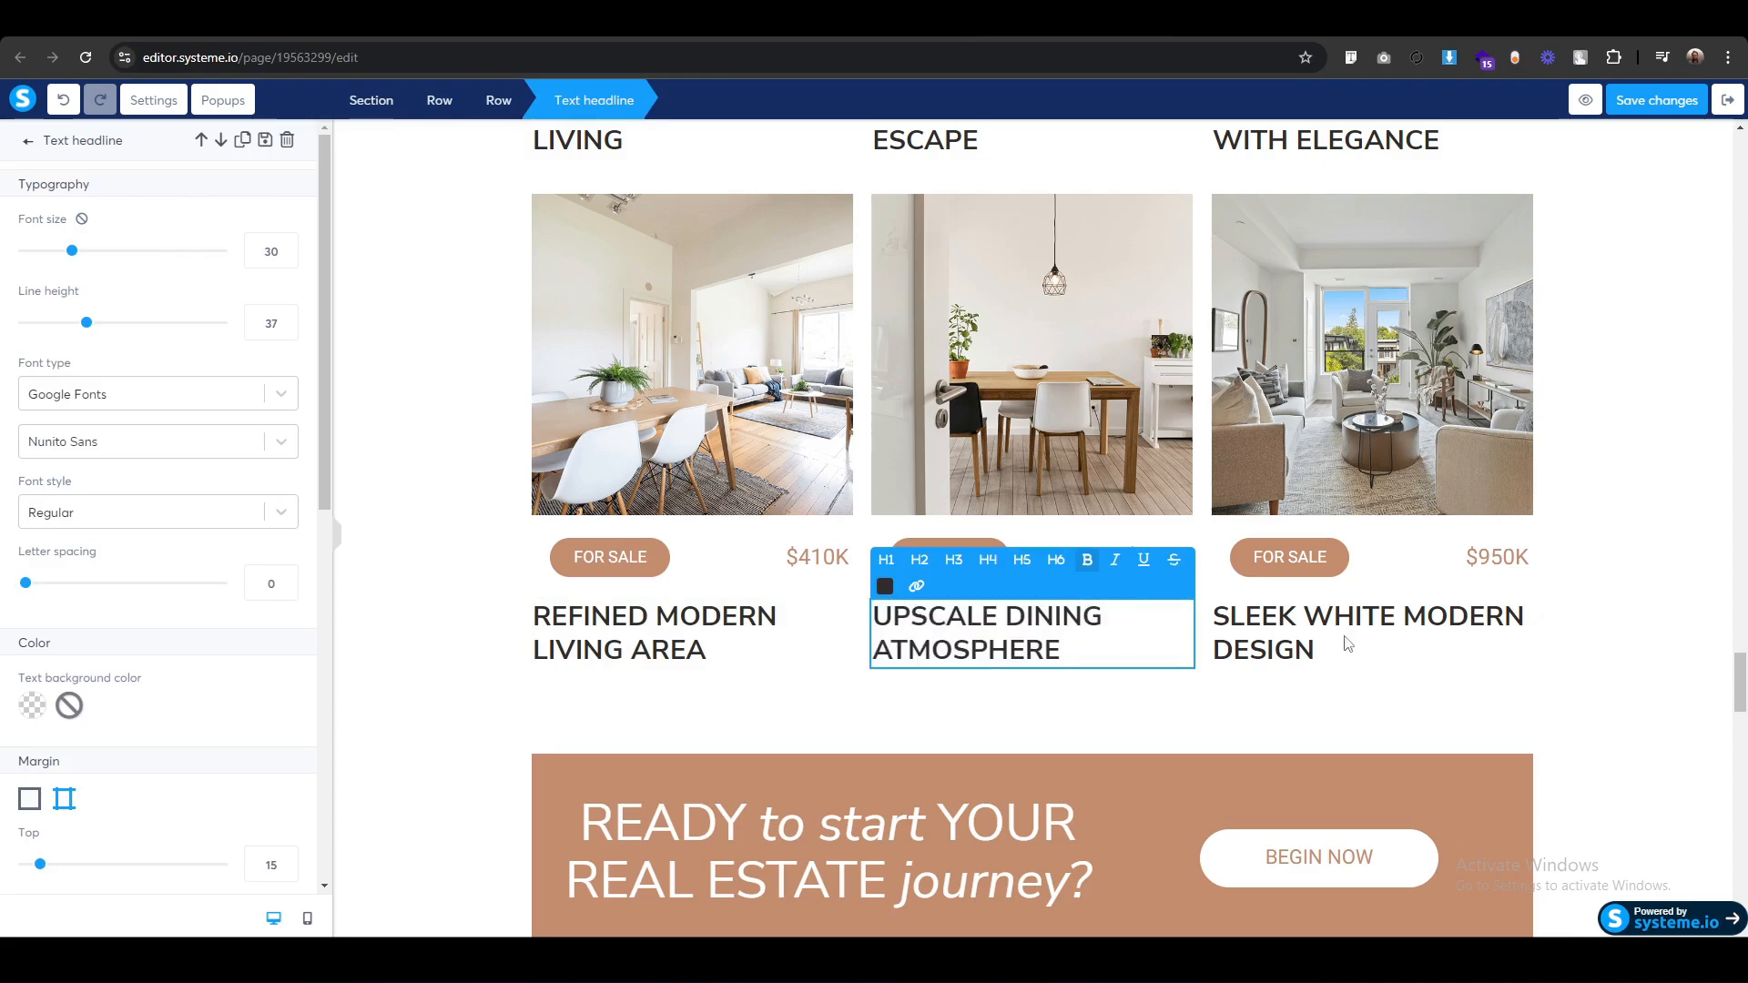
left_click(1348, 643)
key("ctrl+a")
left_click(1655, 420)
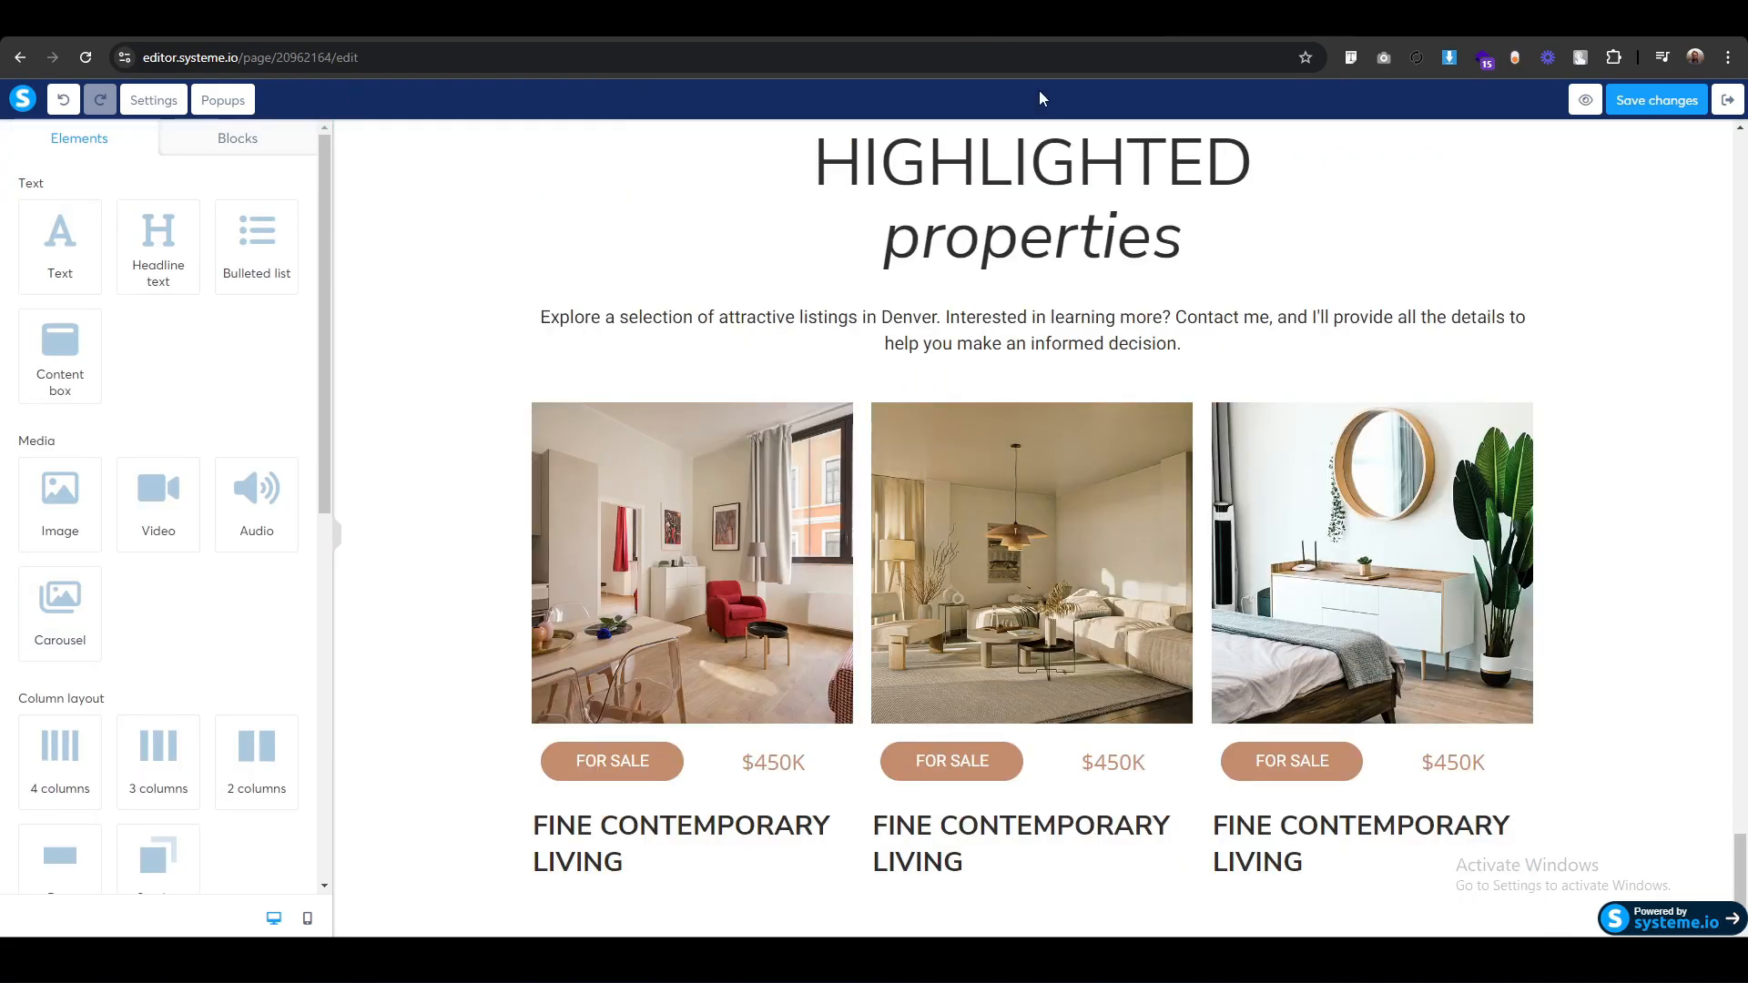
Switch to the mobile view and set the HIGHLIGHTED properties headline's font size to 40.
left_click(471, 657)
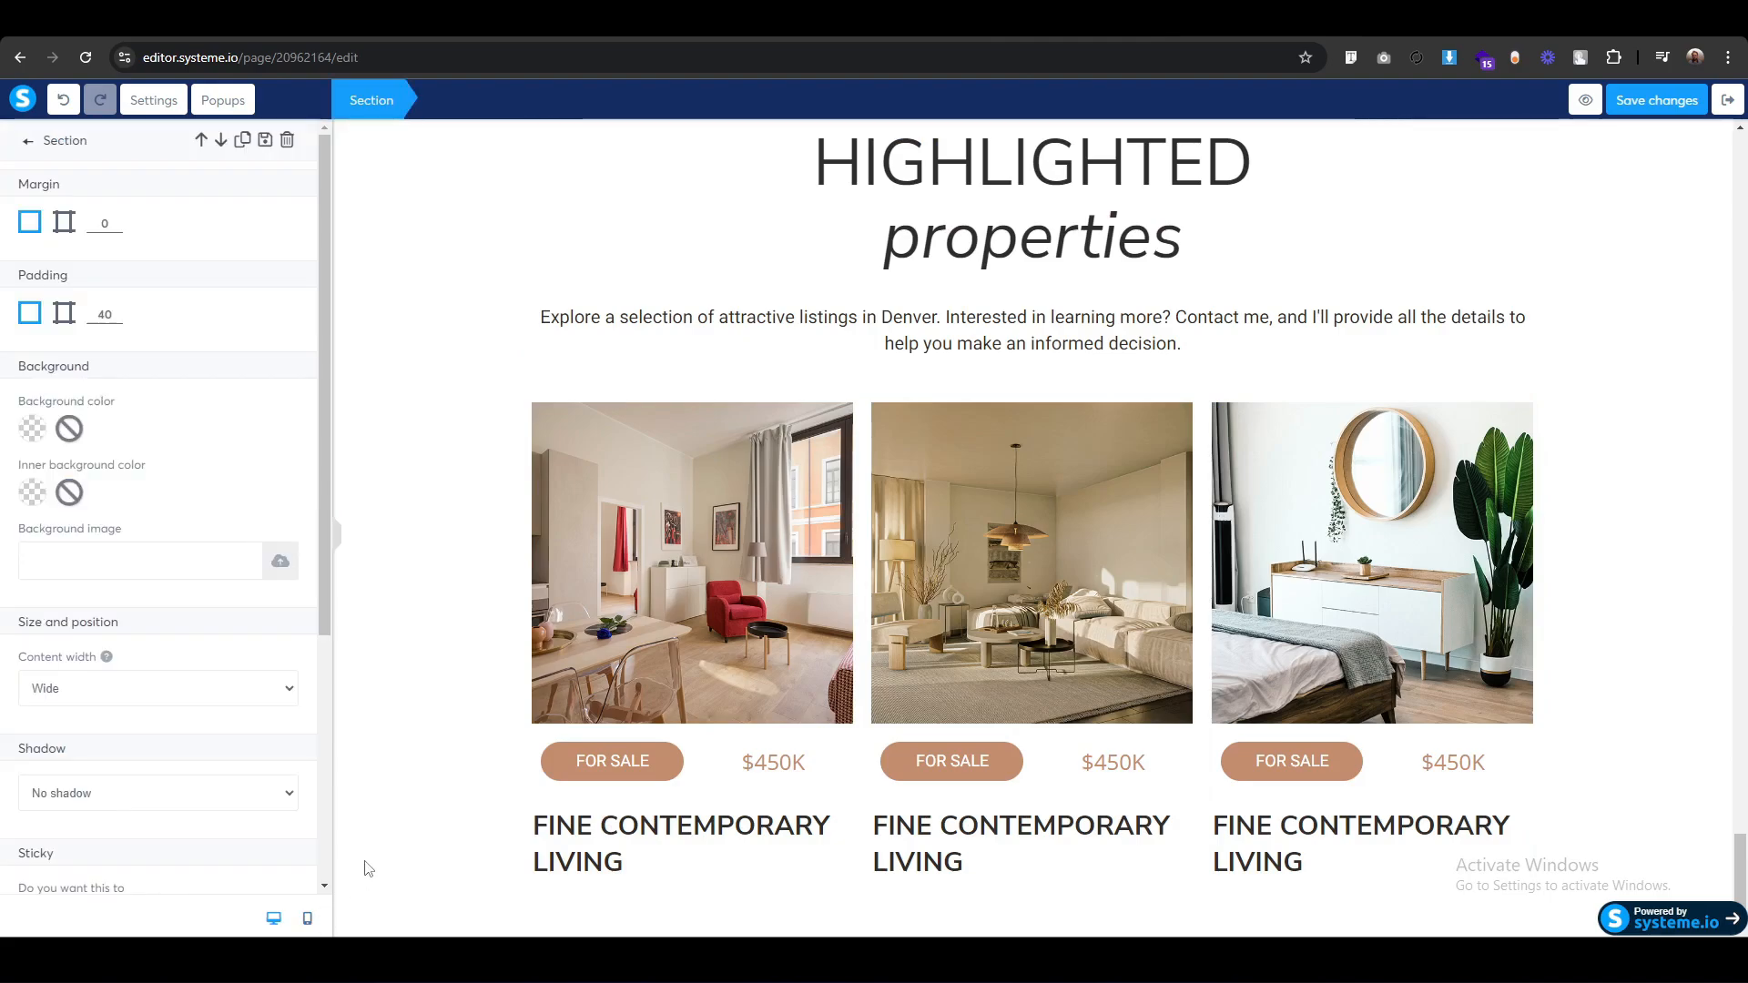
left_click(308, 920)
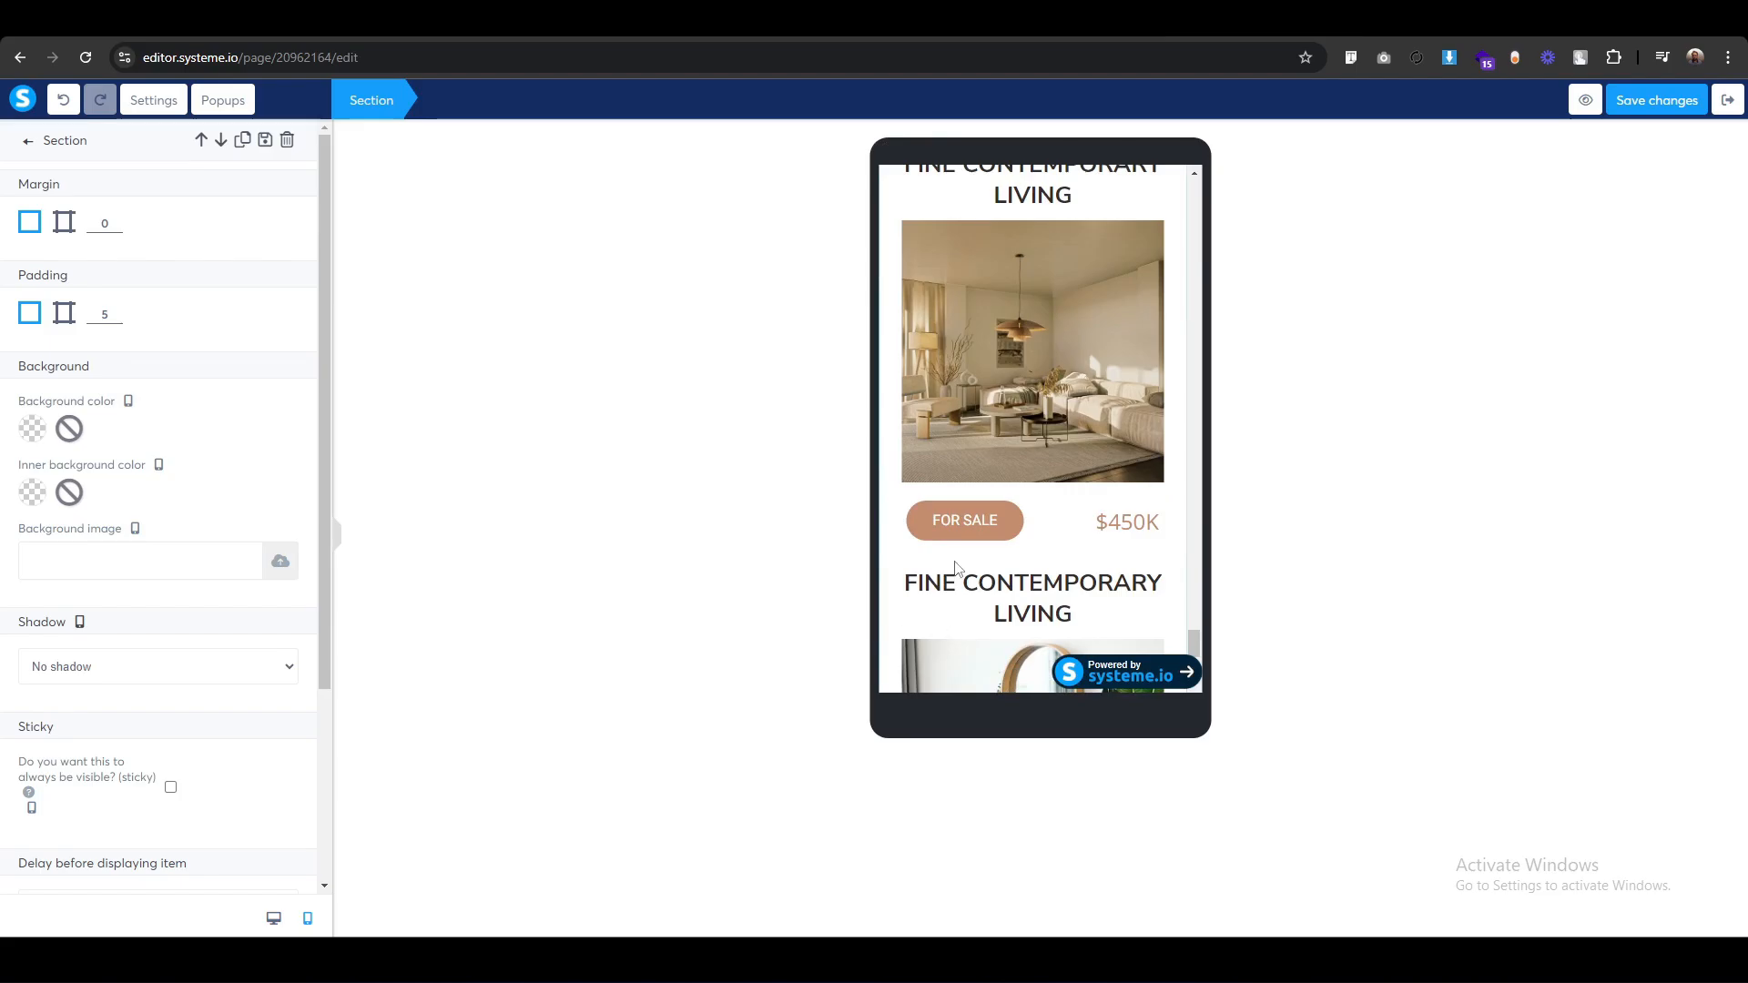
left_click(679, 510)
scroll(1059, 566, "up", 3)
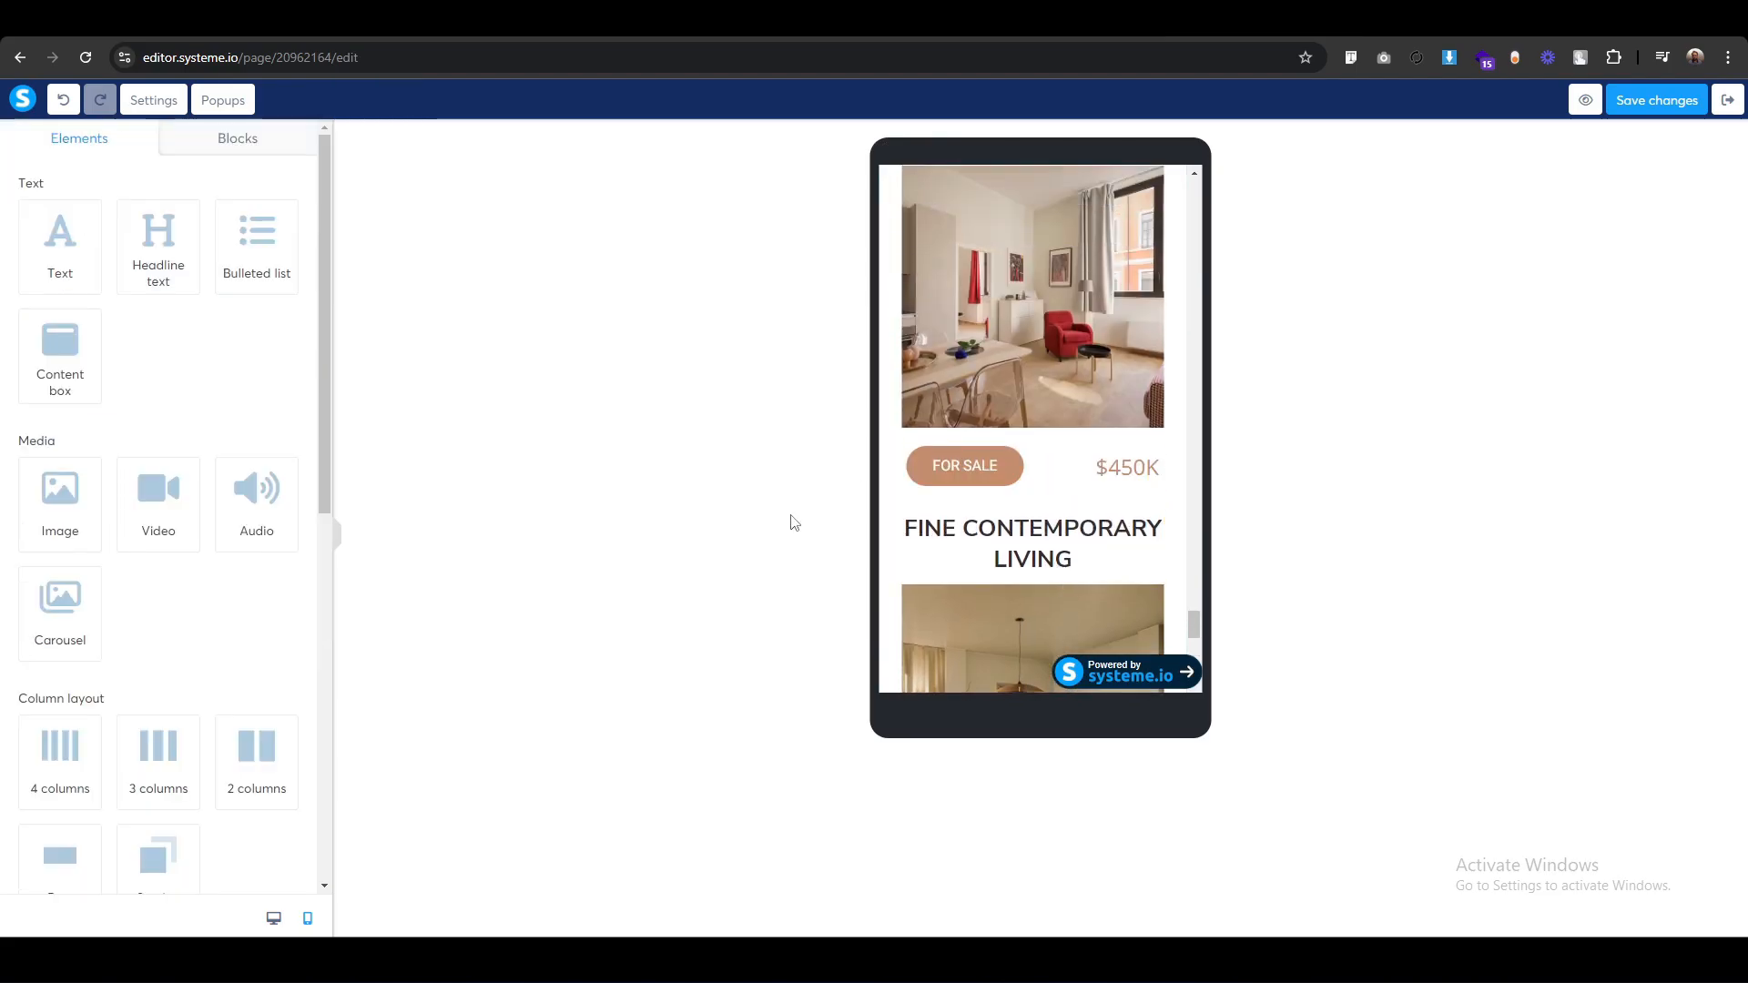
scroll(1028, 409, "up", 5)
scroll(980, 434, "down", 4)
scroll(1006, 343, "up", 4)
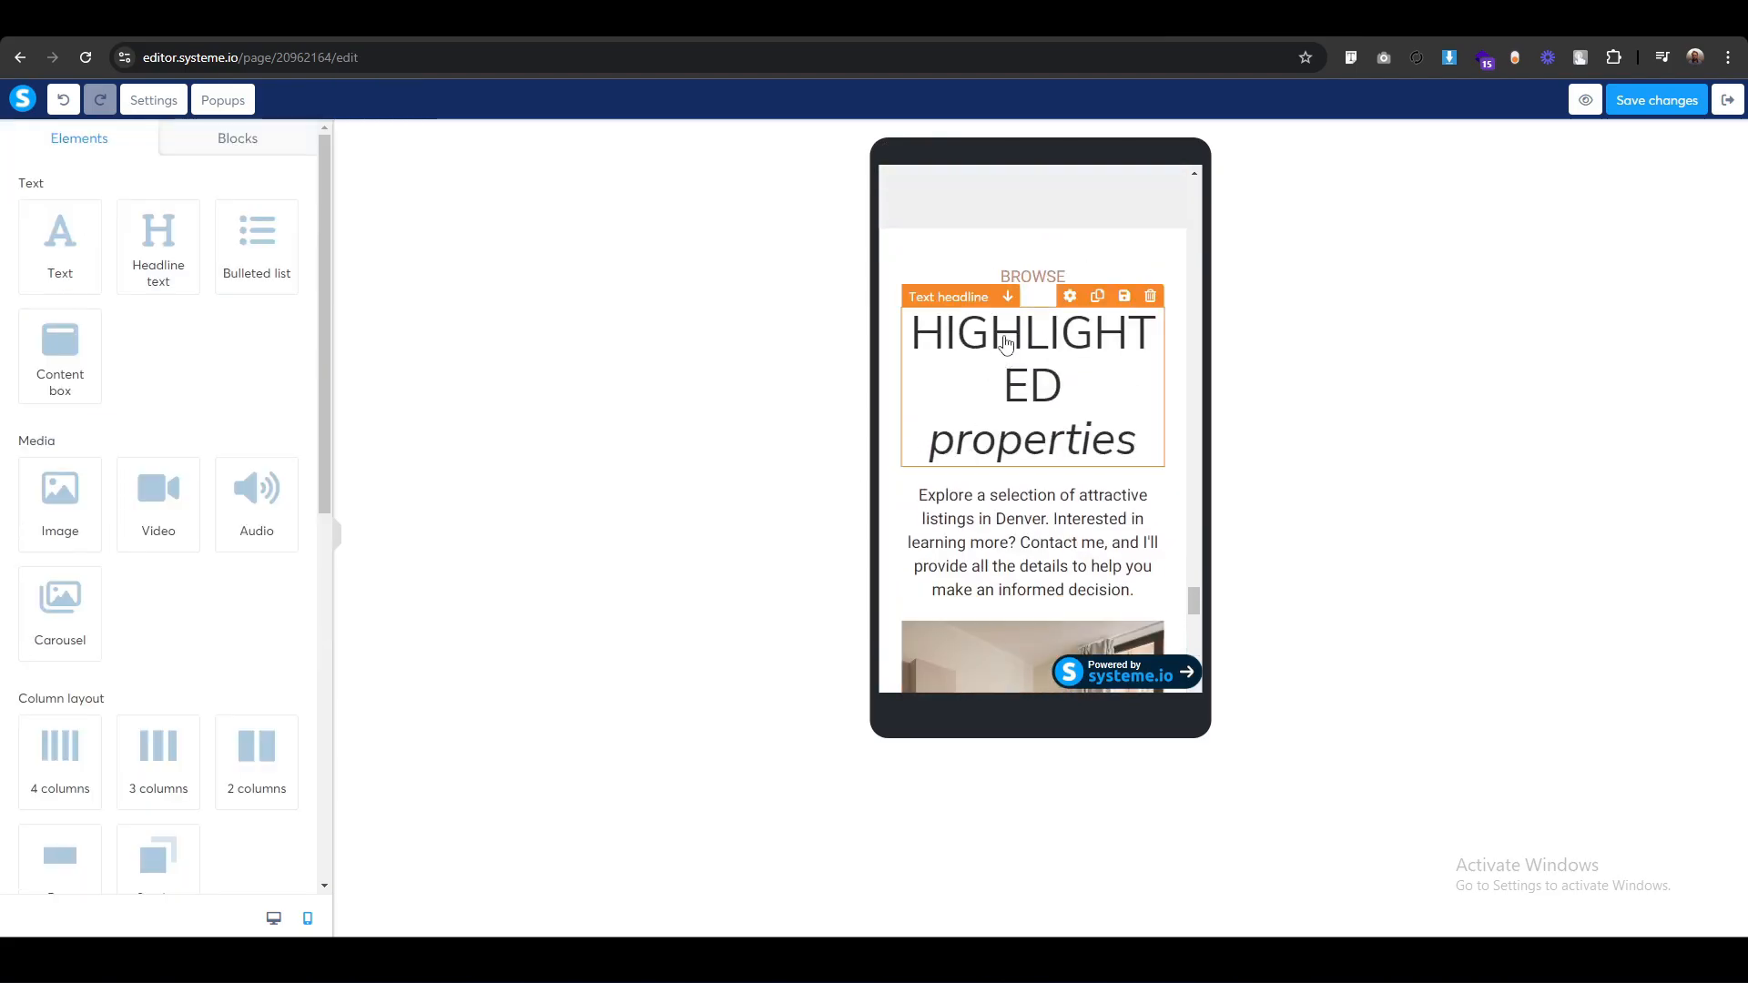
left_click(947, 314)
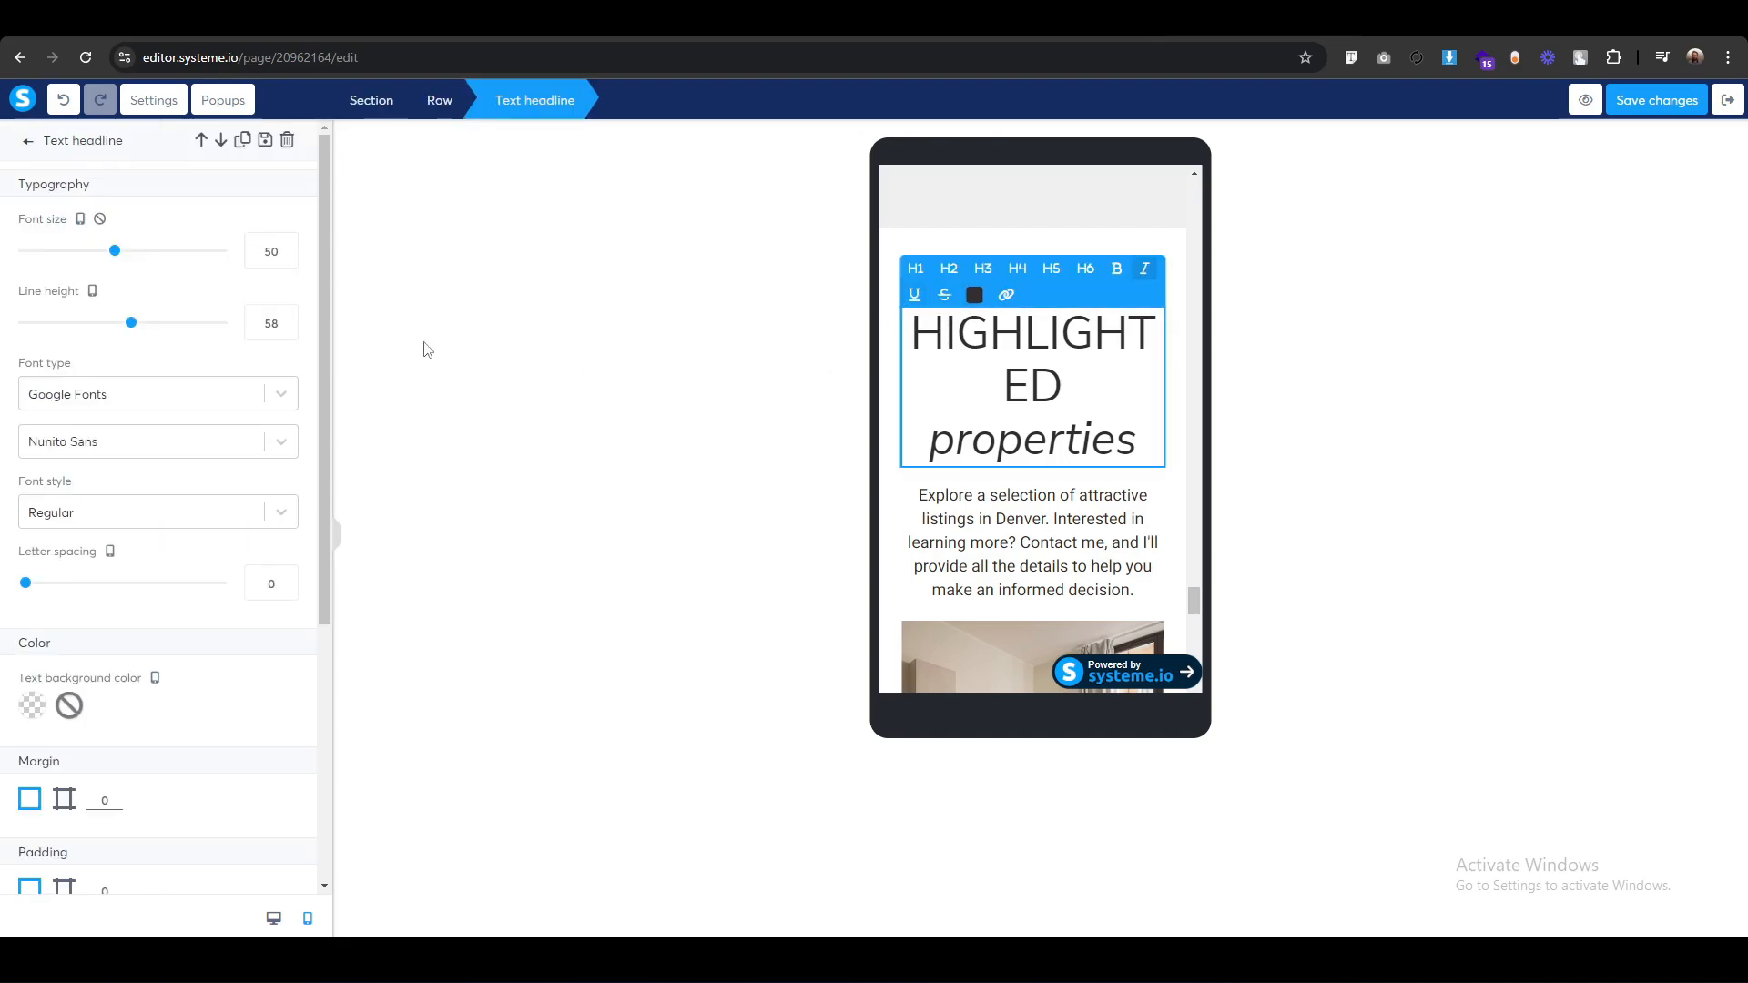
double_click(271, 251)
type("44")
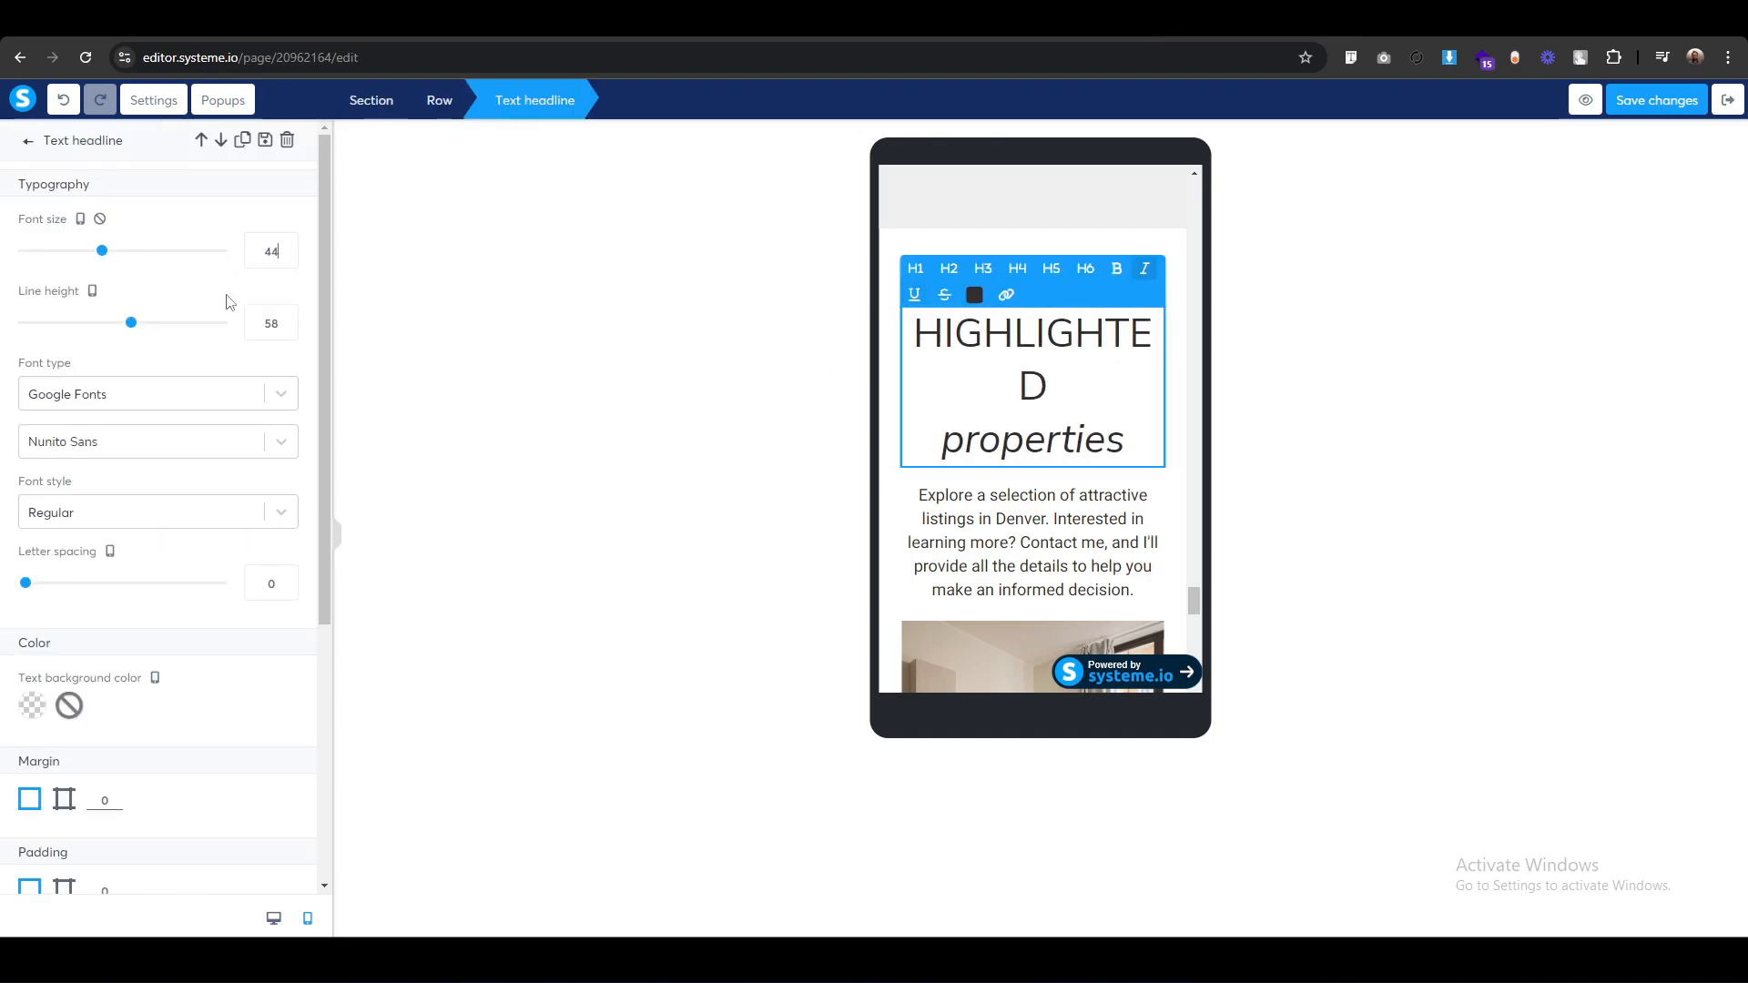
key("BackSpace")
type("1")
key("BackSpace")
type("0")
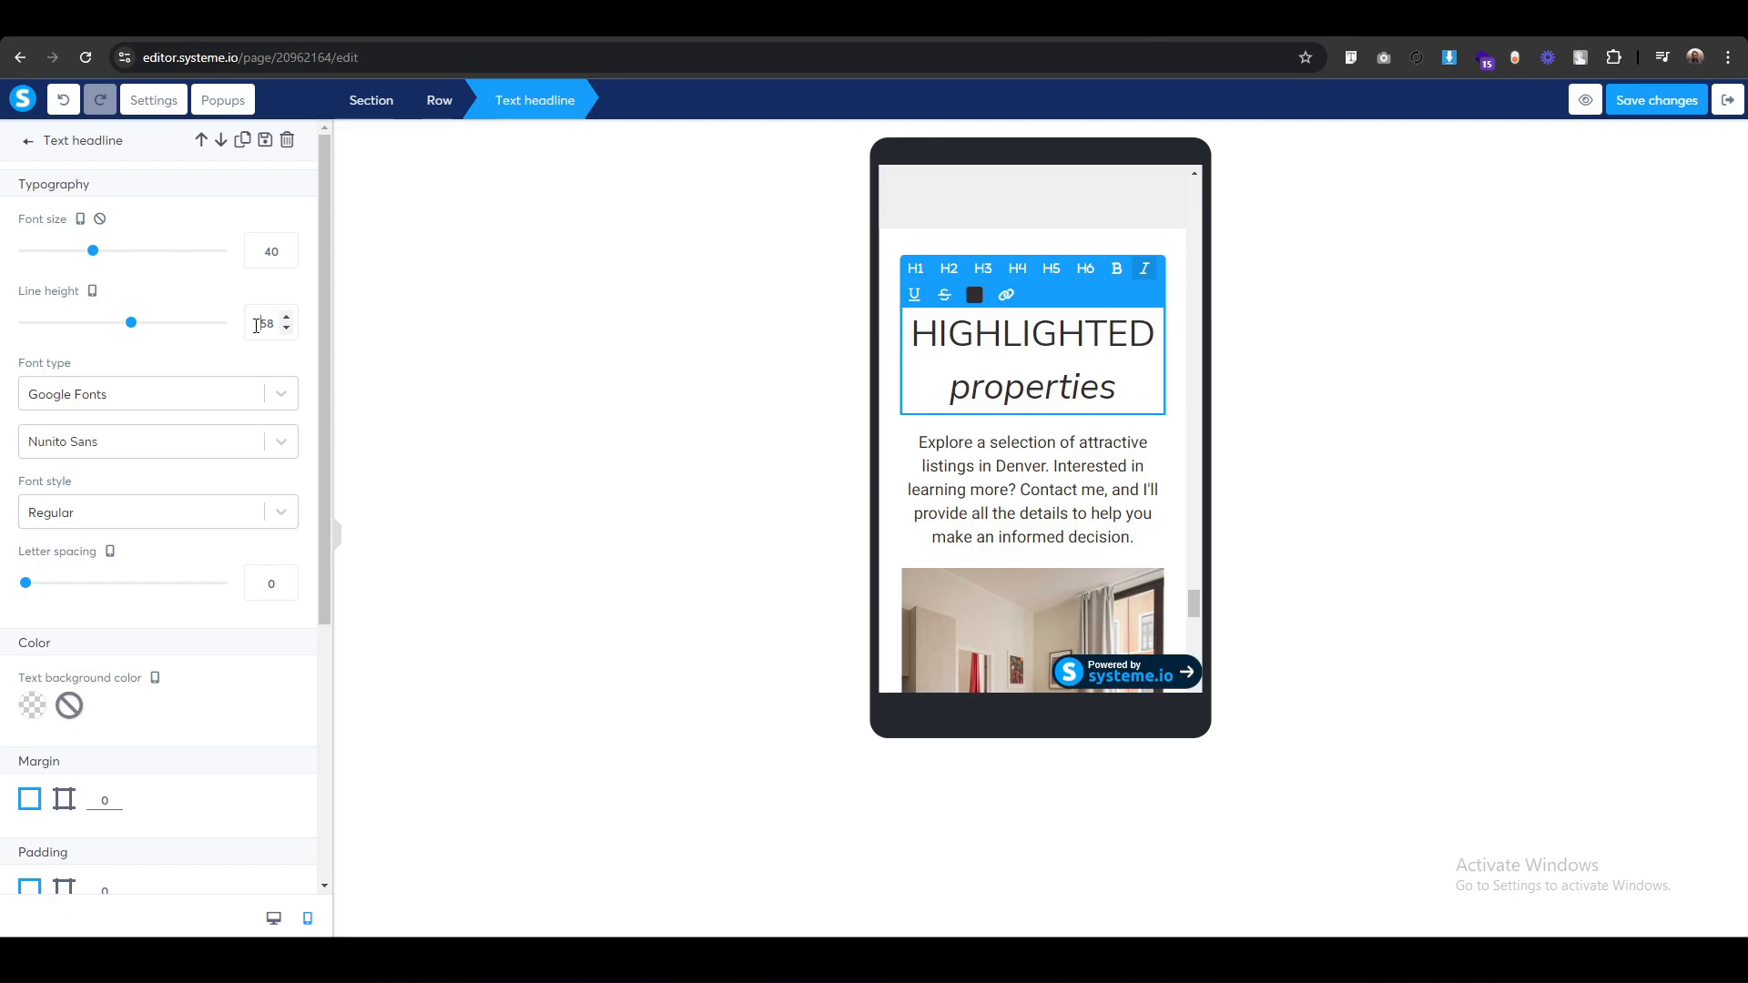
Set the mobile line height of the HIGHLIGHTED properties headline to 50.
double_click(264, 324)
type("55")
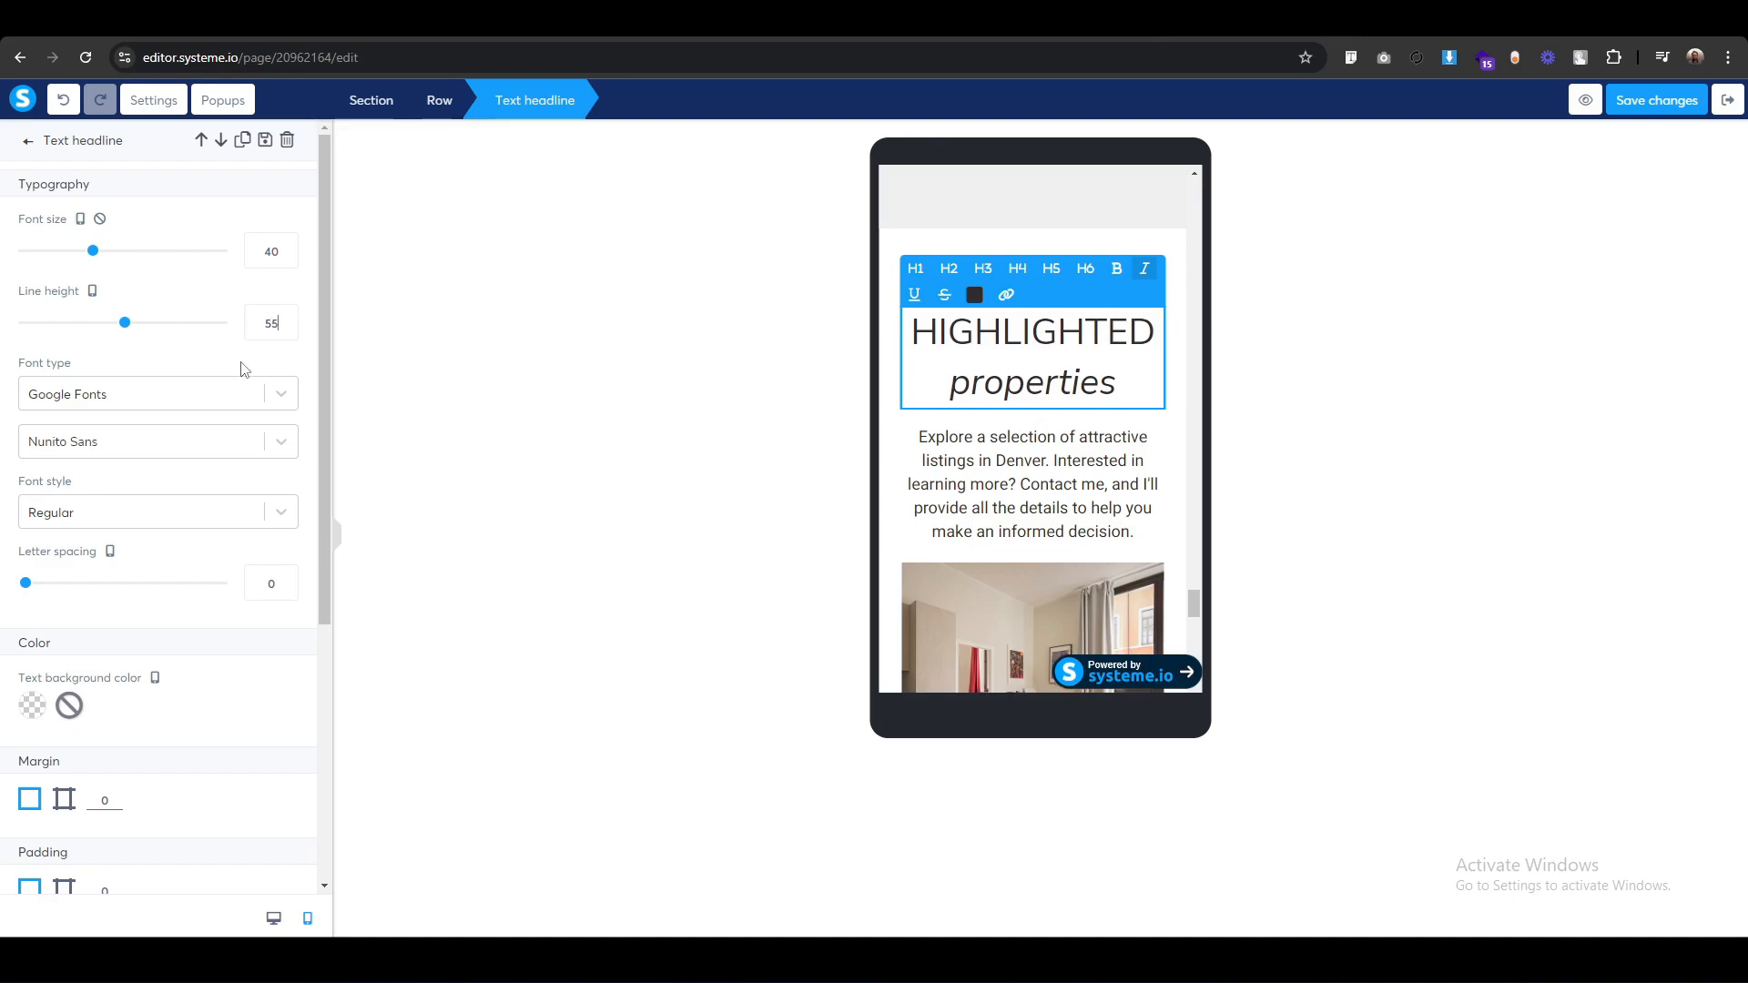
key("BackSpace")
type("2")
key("BackSpace")
type("0")
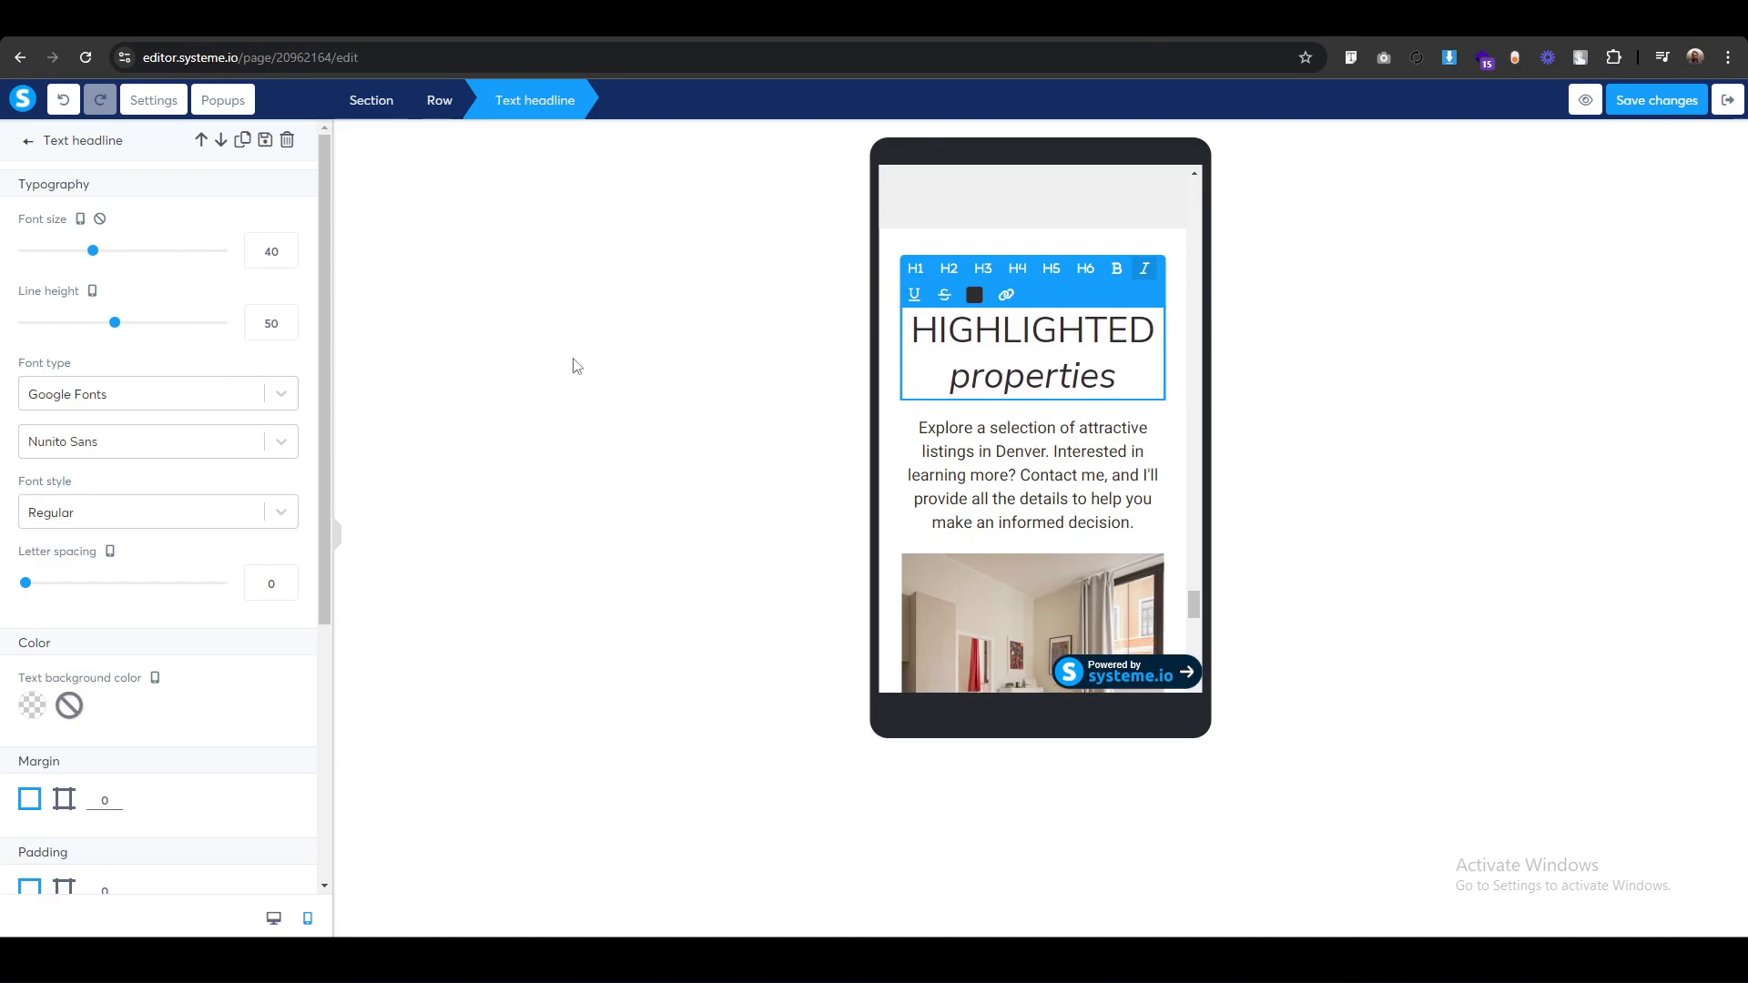
left_click(573, 365)
Set the mobile bottom padding of the first listing's FINE CONTEMPORARY LIVING headline to 30.
scroll(1086, 452, "down", 6)
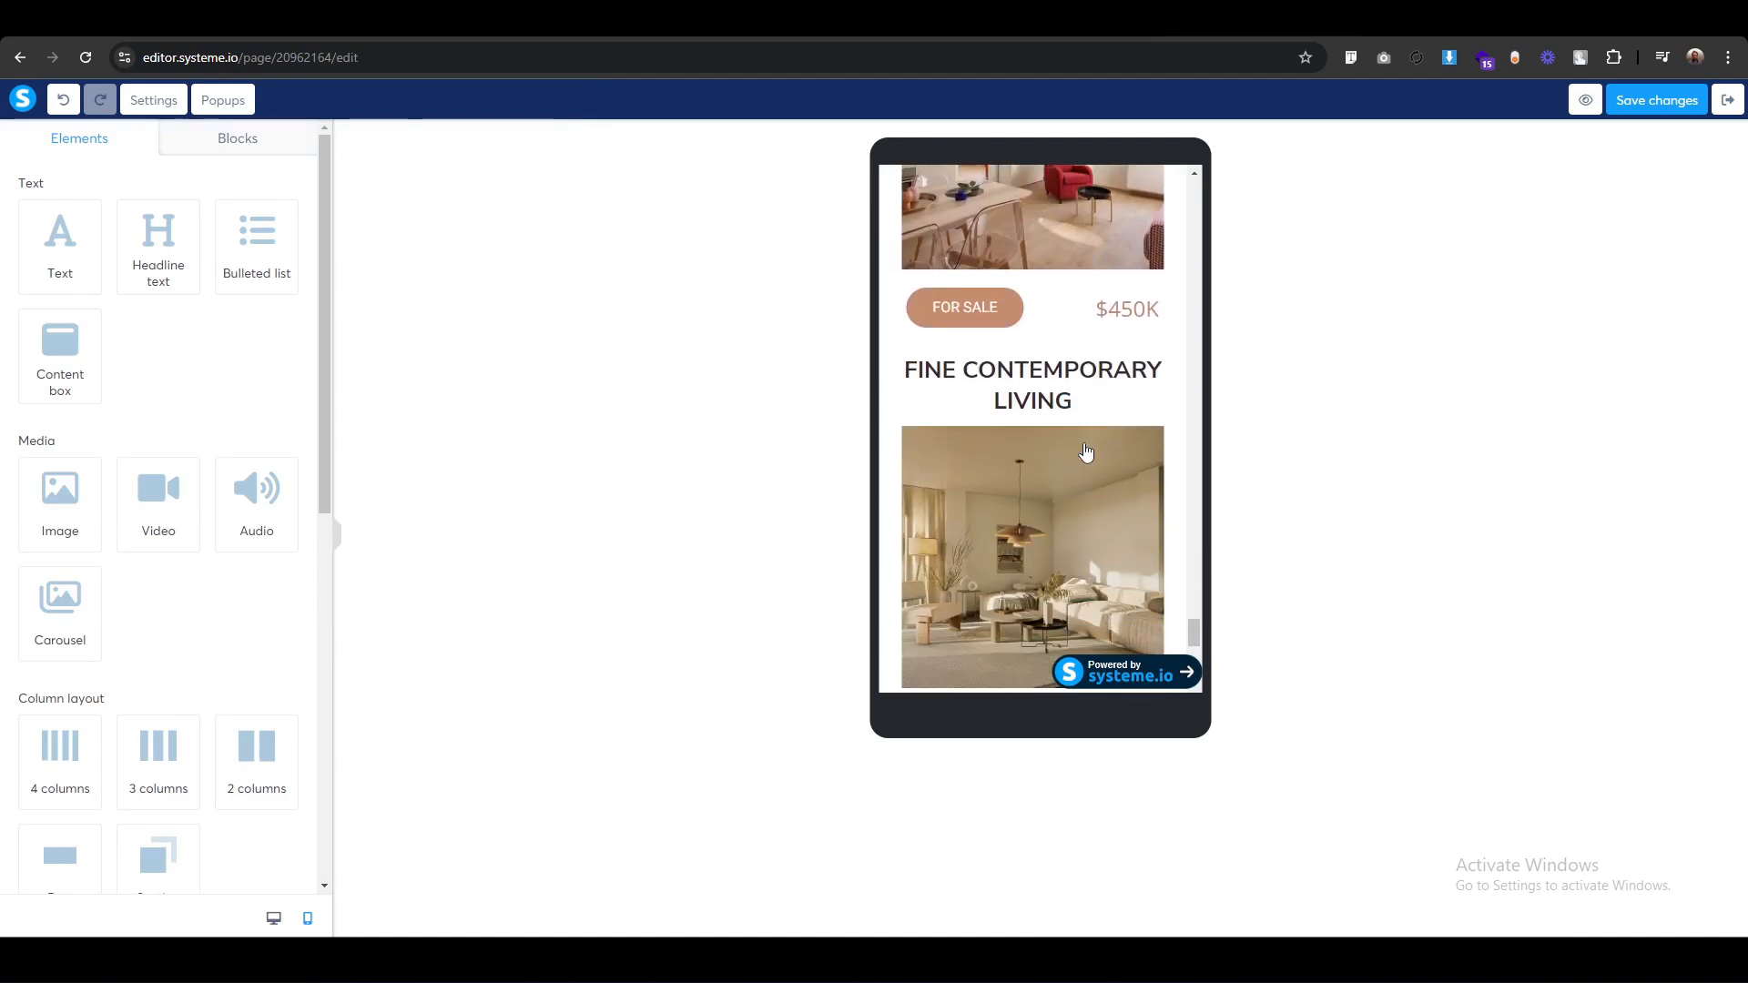
scroll(947, 528, "up", 2)
scroll(974, 591, "down", 2)
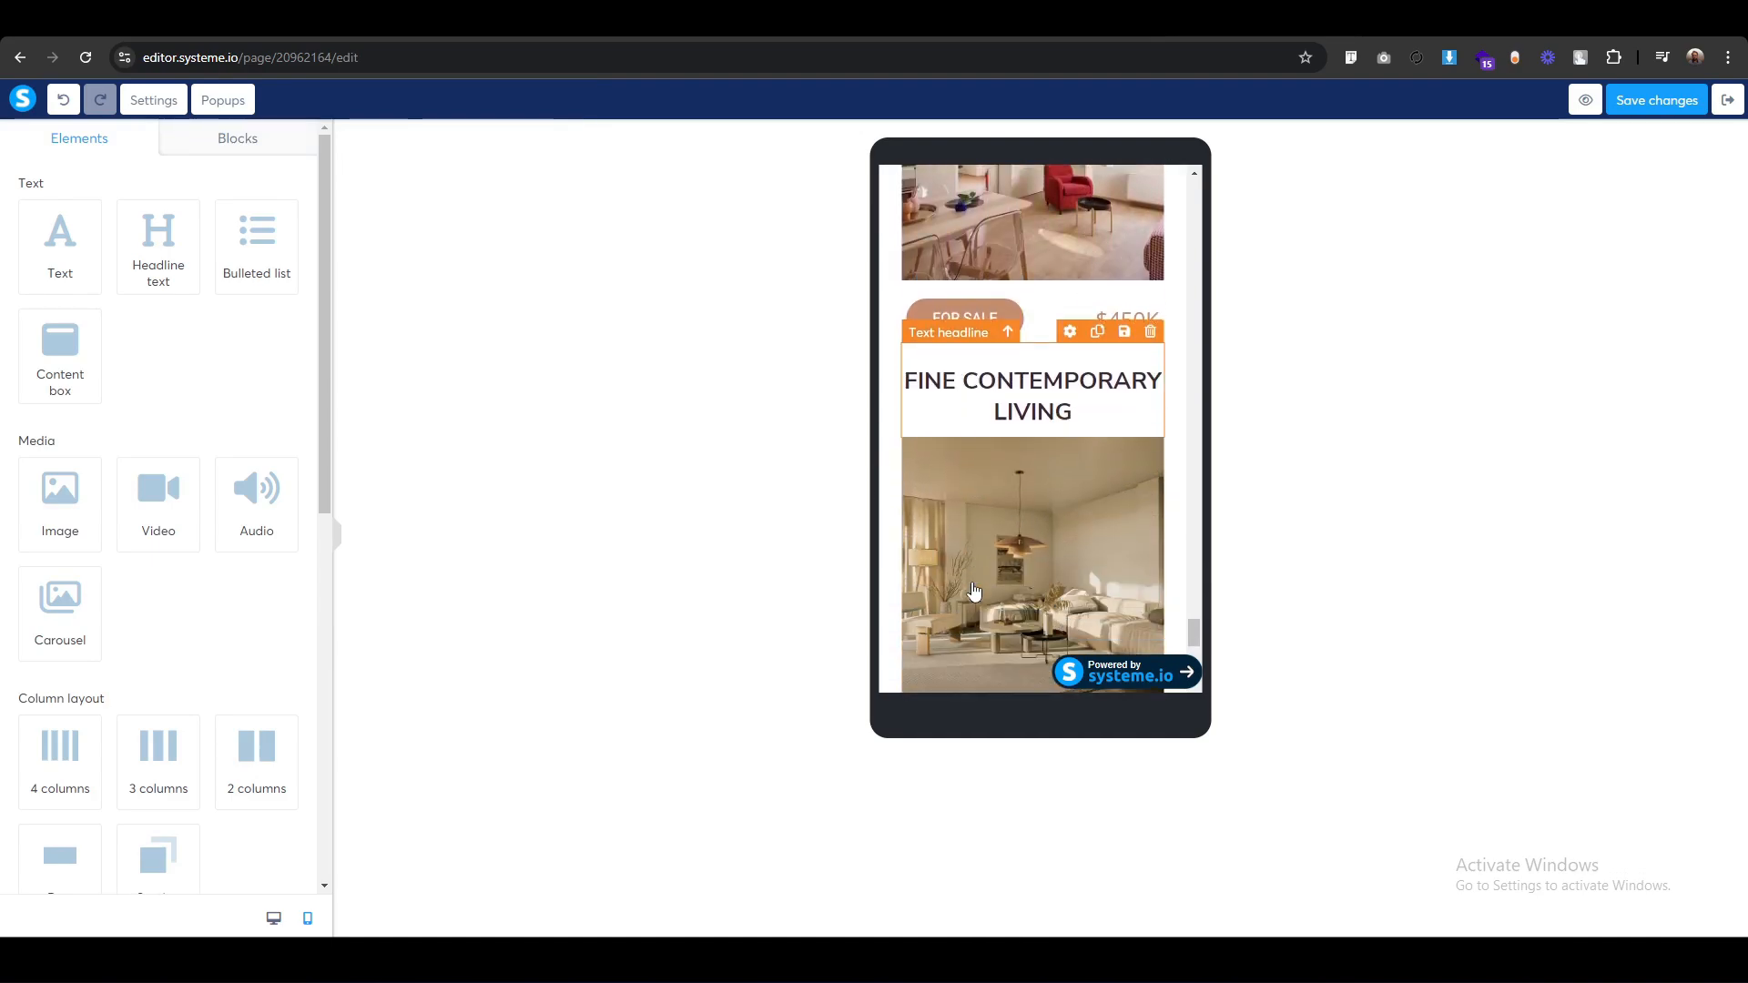
left_click(942, 336)
scroll(118, 637, "down", 4)
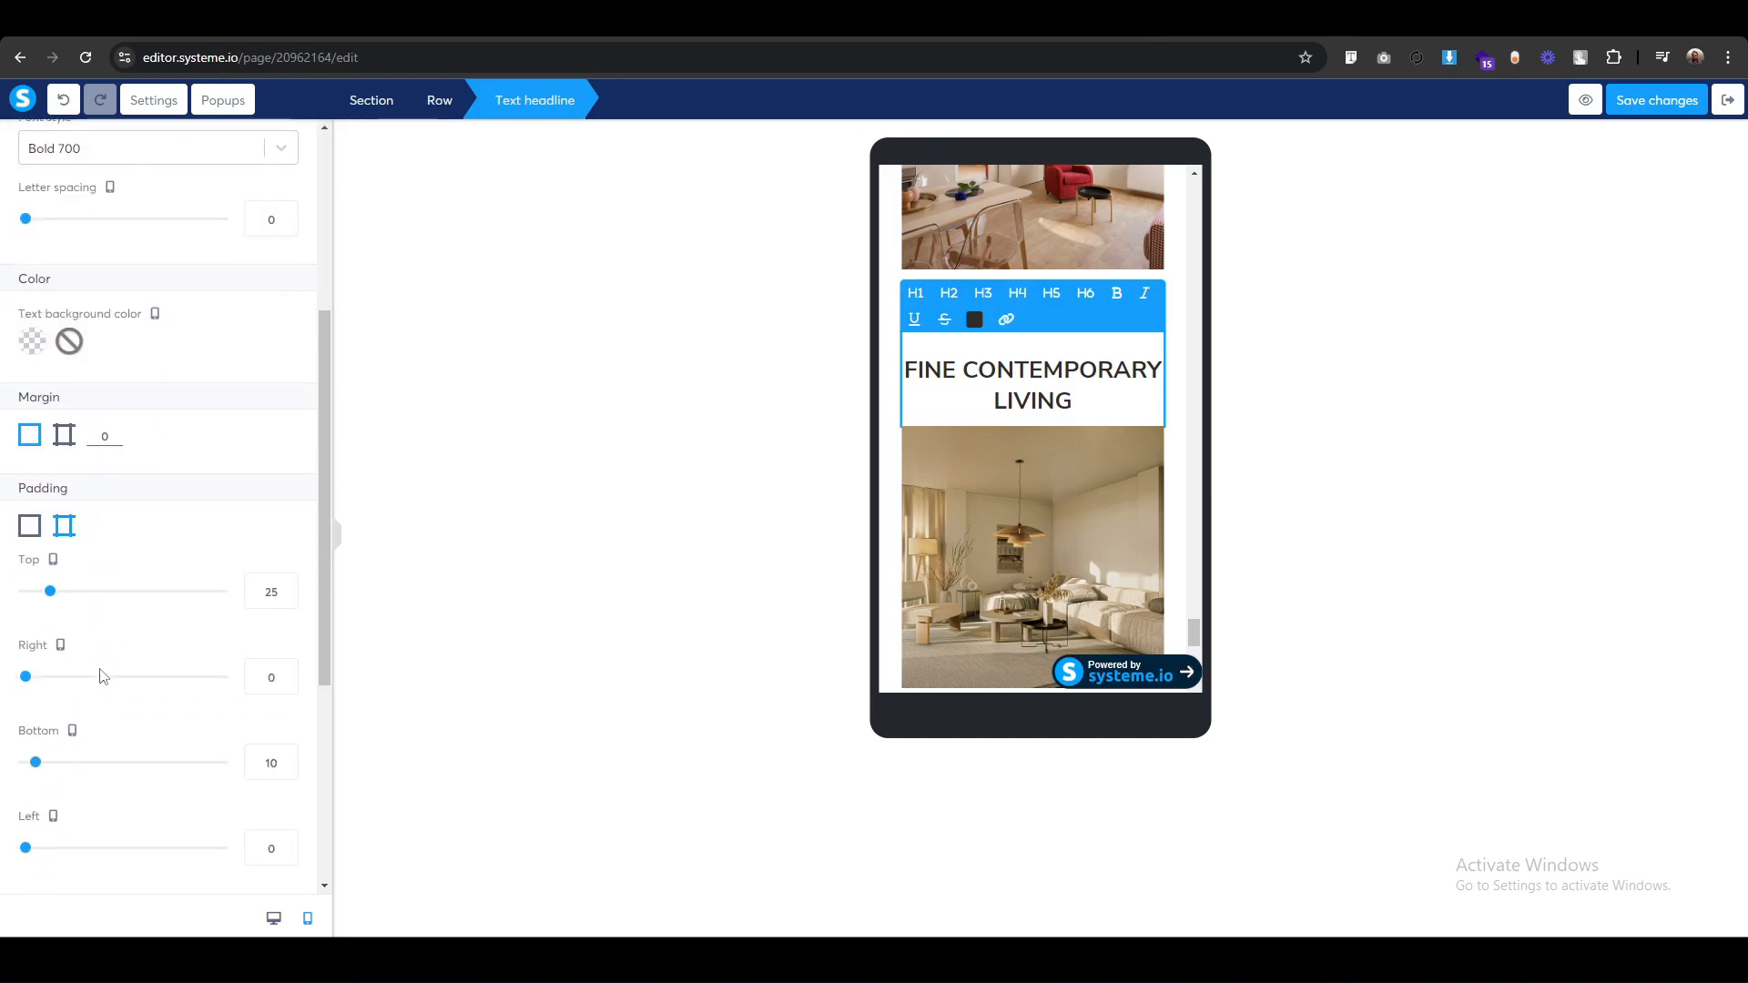
left_click_drag(273, 761, 235, 769)
key("BackSpace")
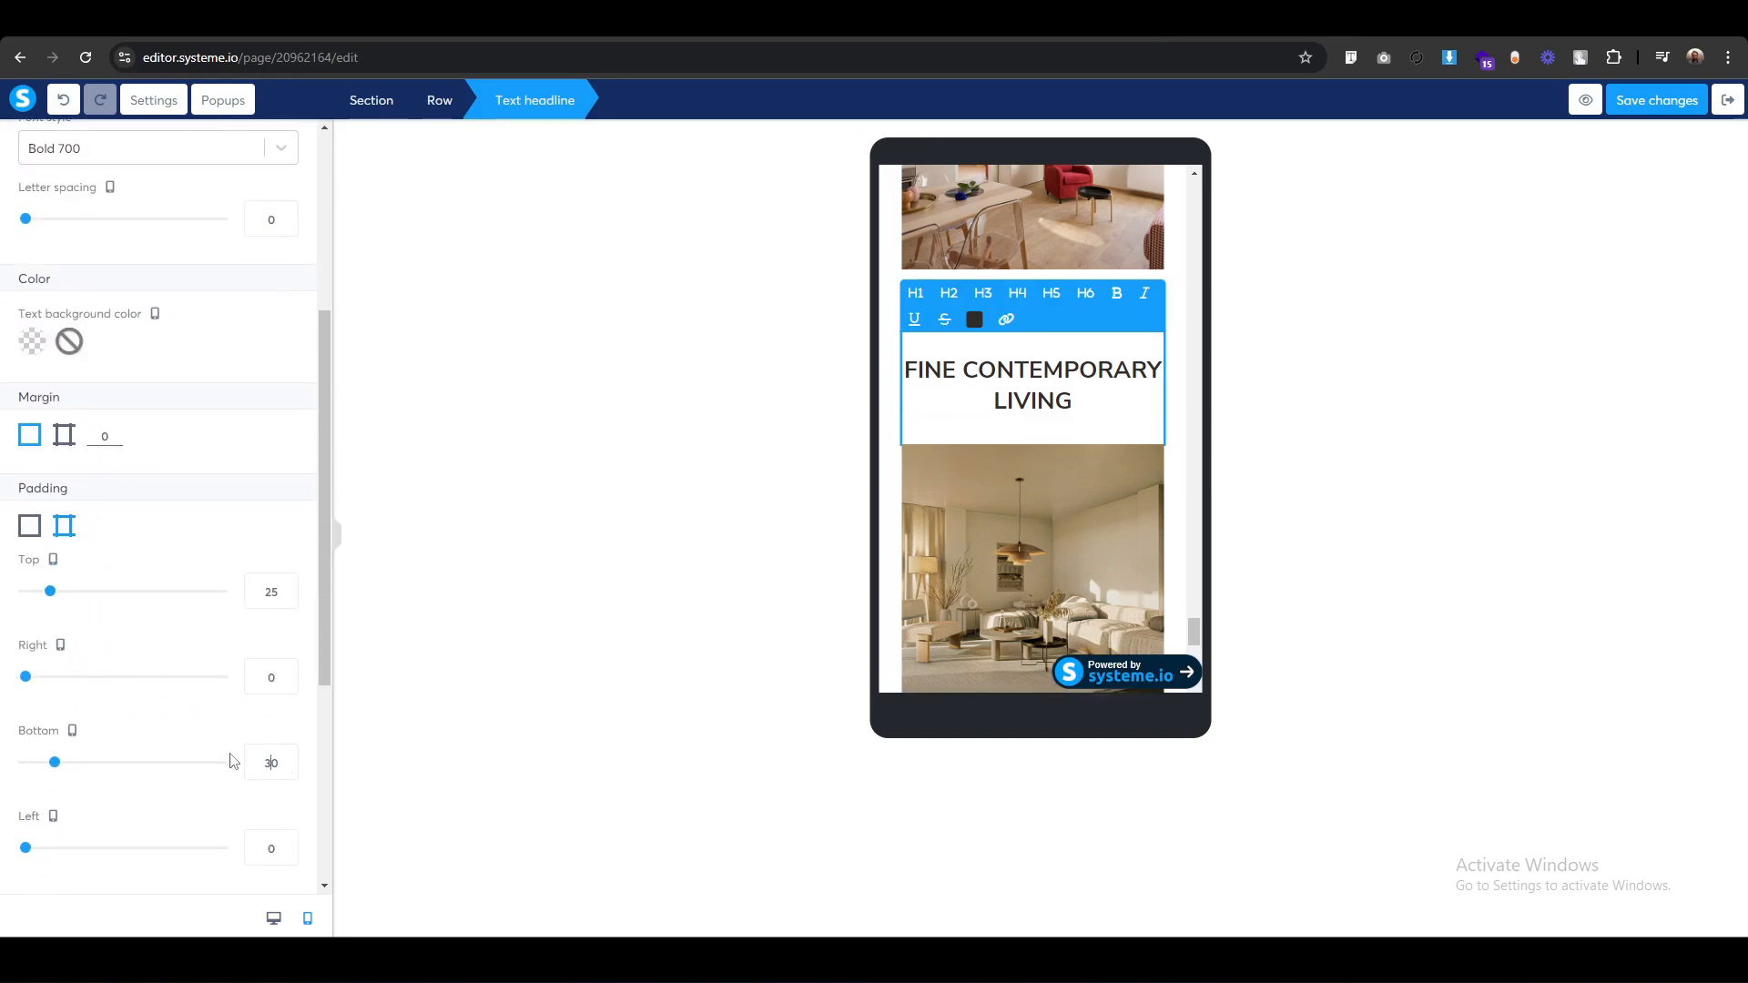
left_click(773, 527)
Set the mobile bottom padding of the second listing's headline to 30.
scroll(964, 467, "down", 1)
scroll(966, 473, "down", 3)
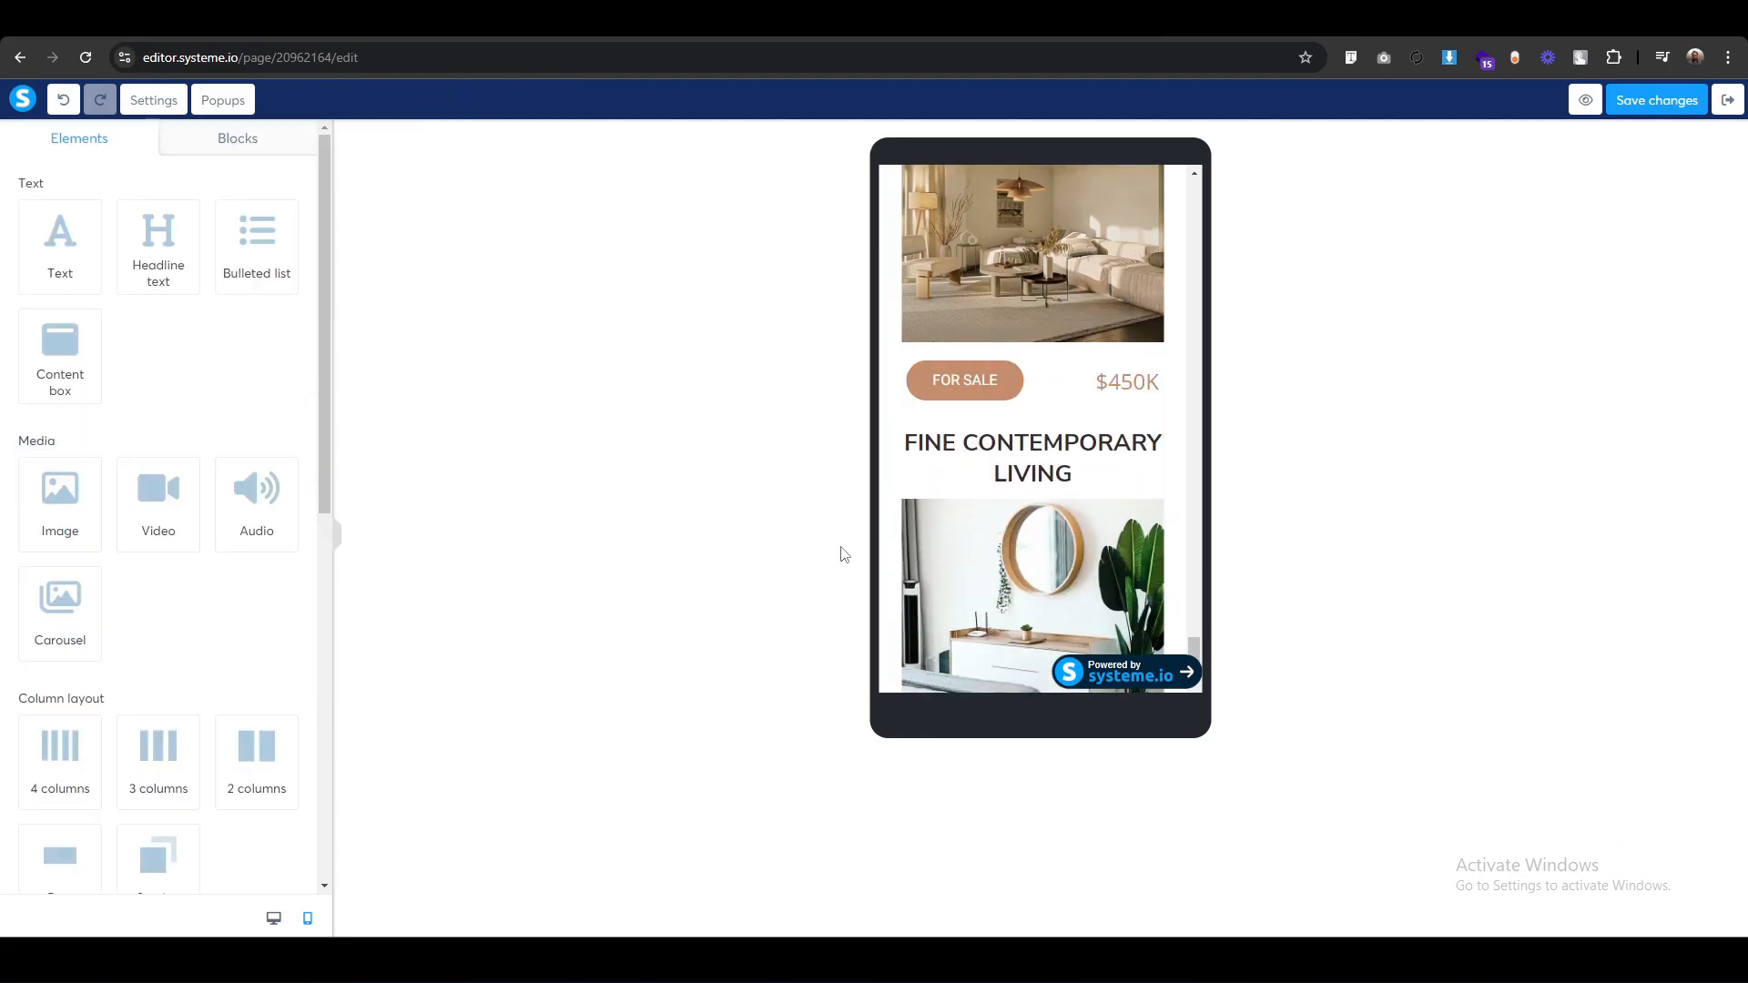
scroll(952, 537, "up", 4)
scroll(950, 537, "down", 3)
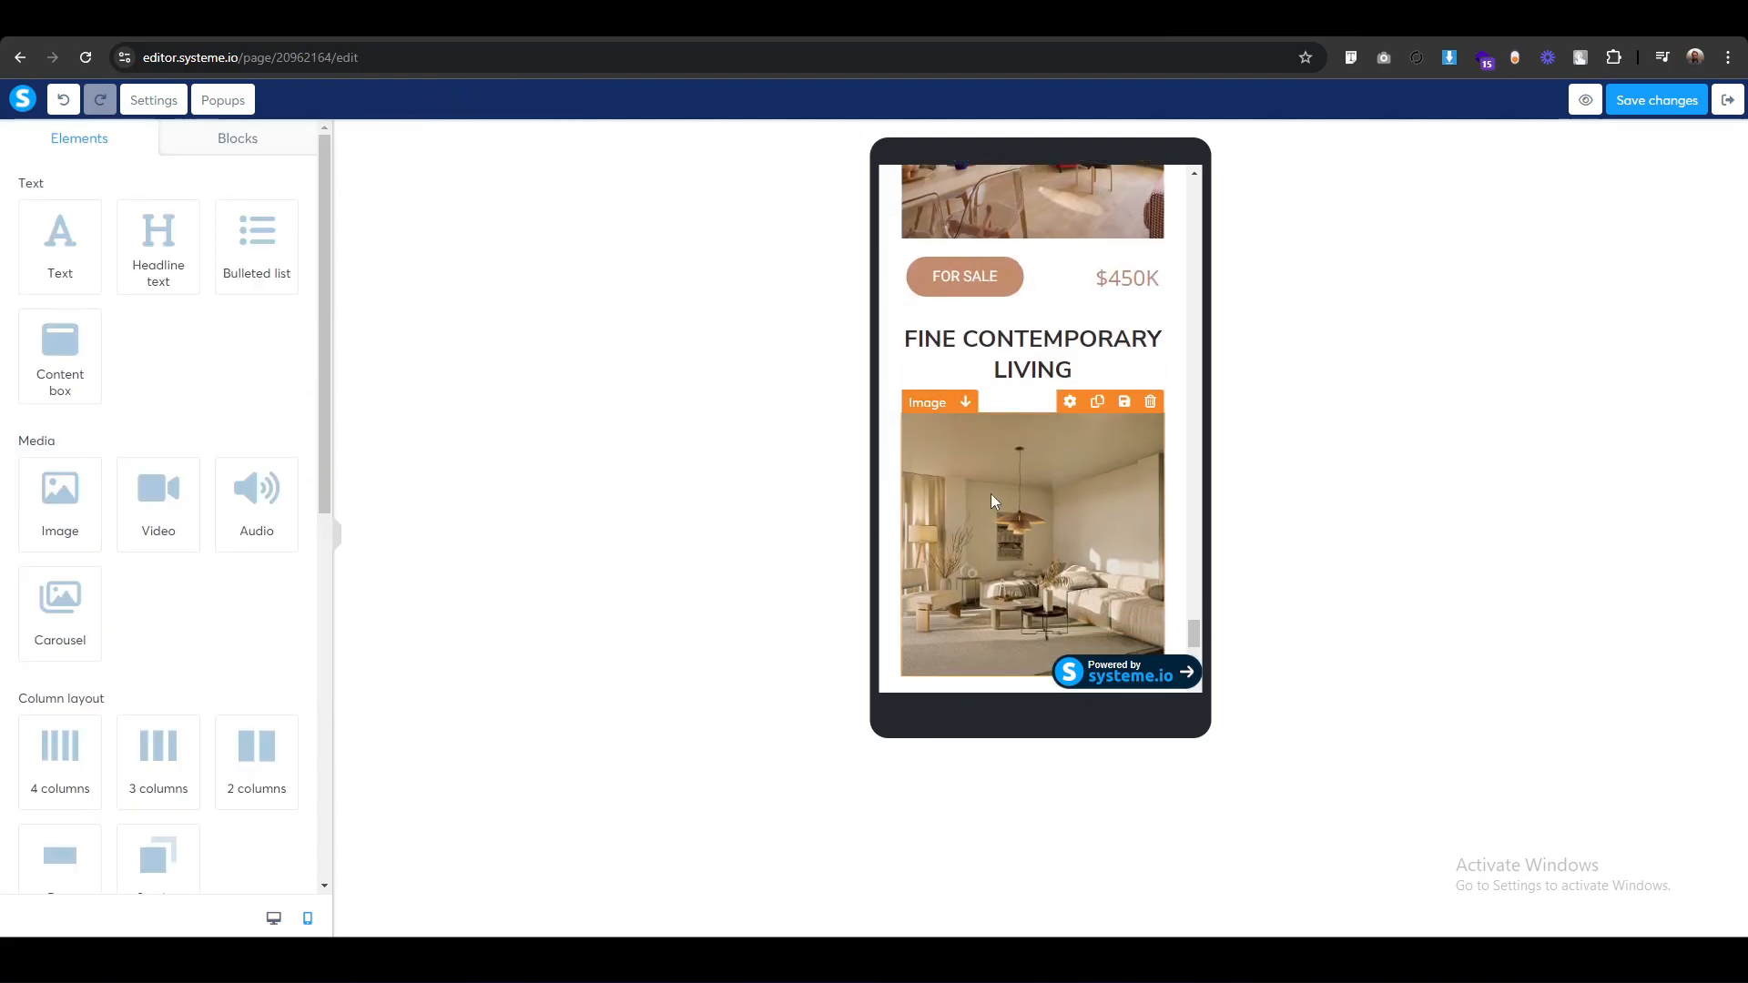
left_click(926, 416)
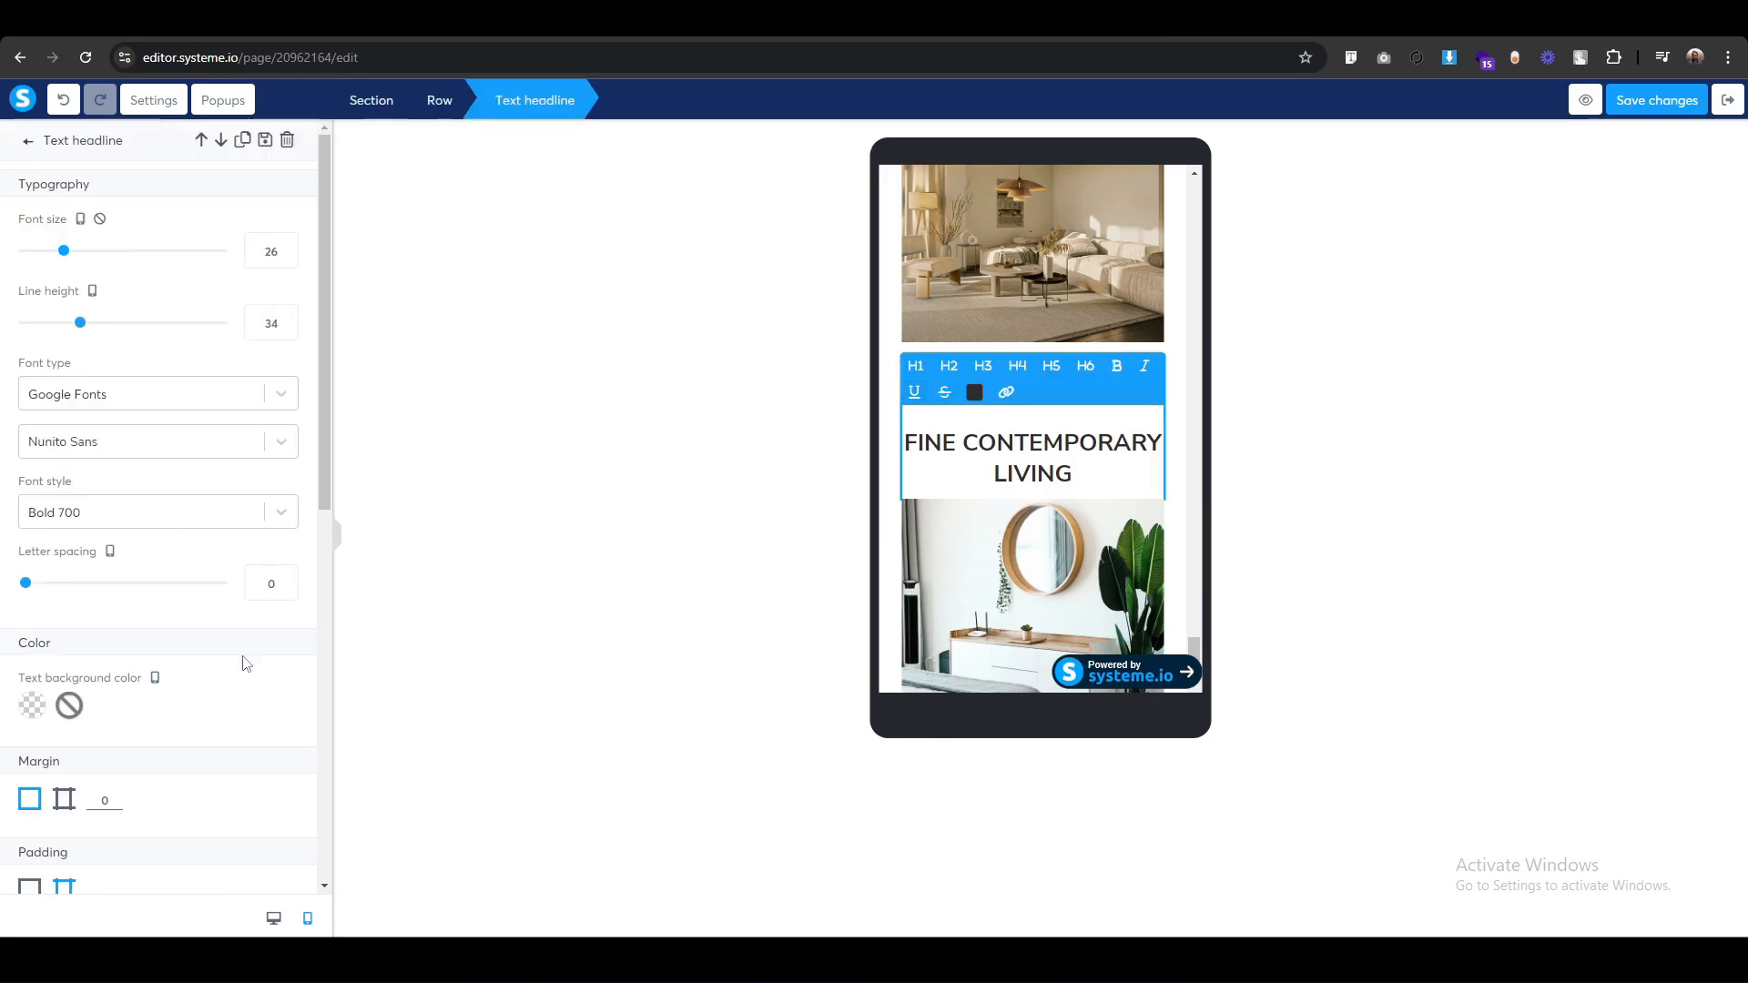
scroll(242, 665, "down", 4)
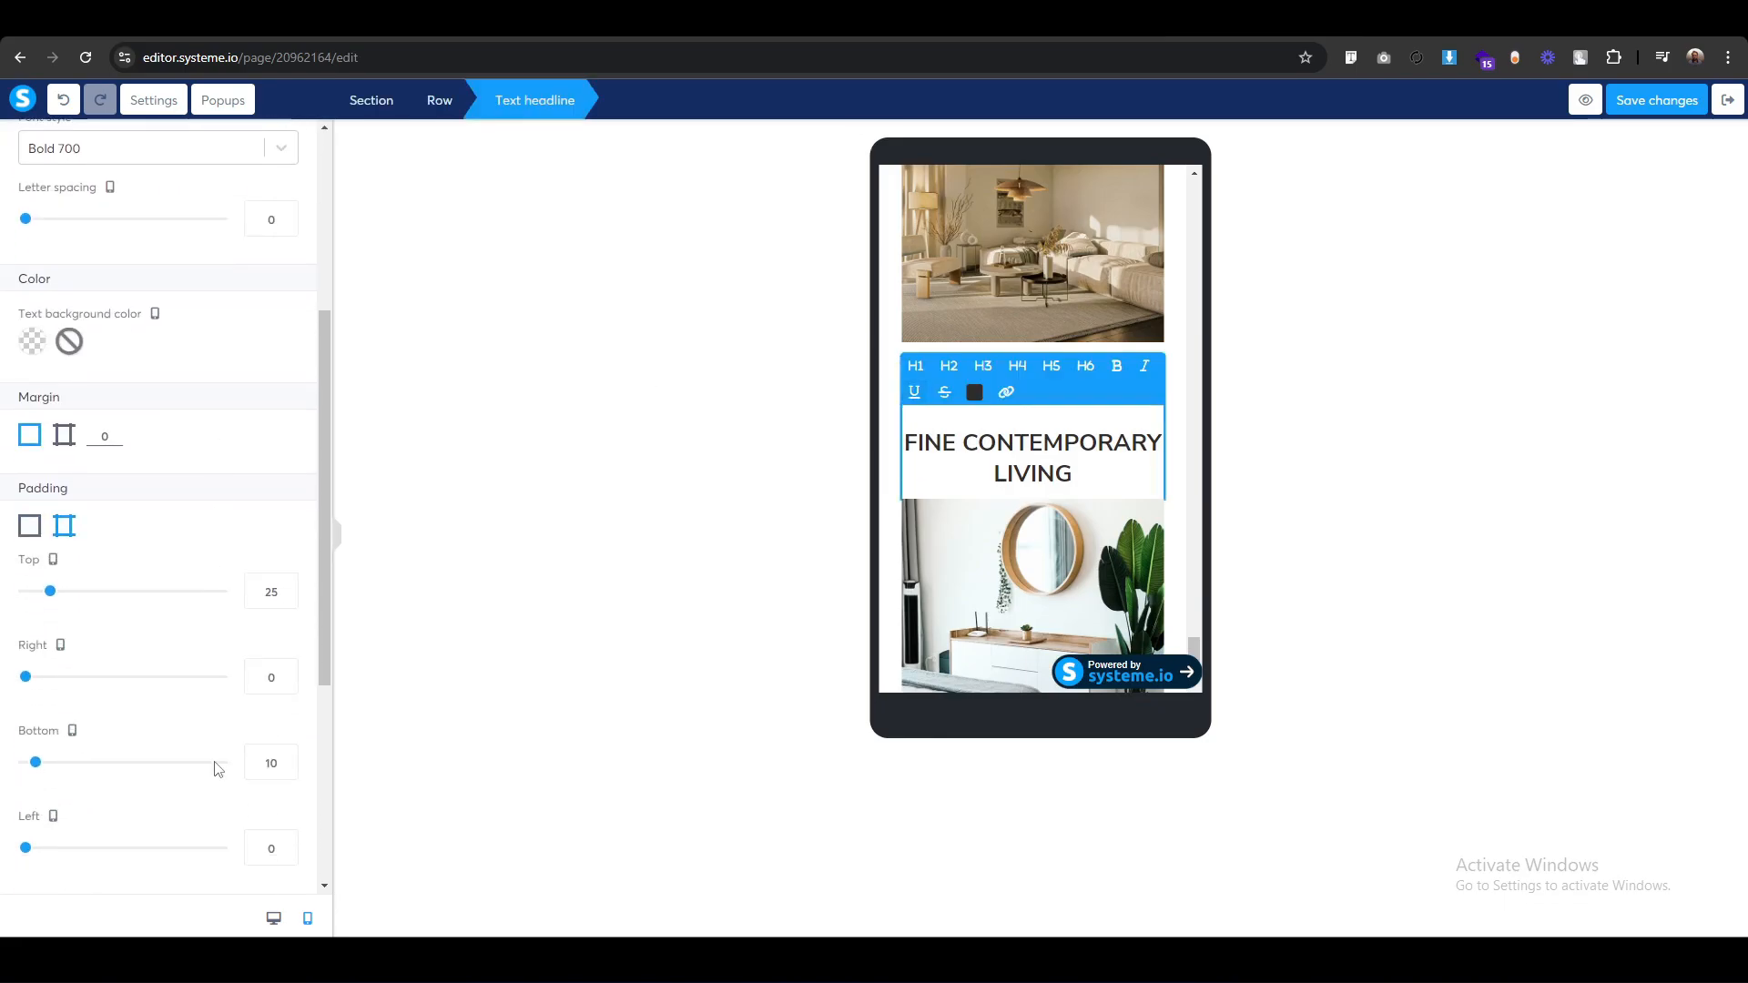
left_click(269, 763)
key("BackSpace")
type("3")
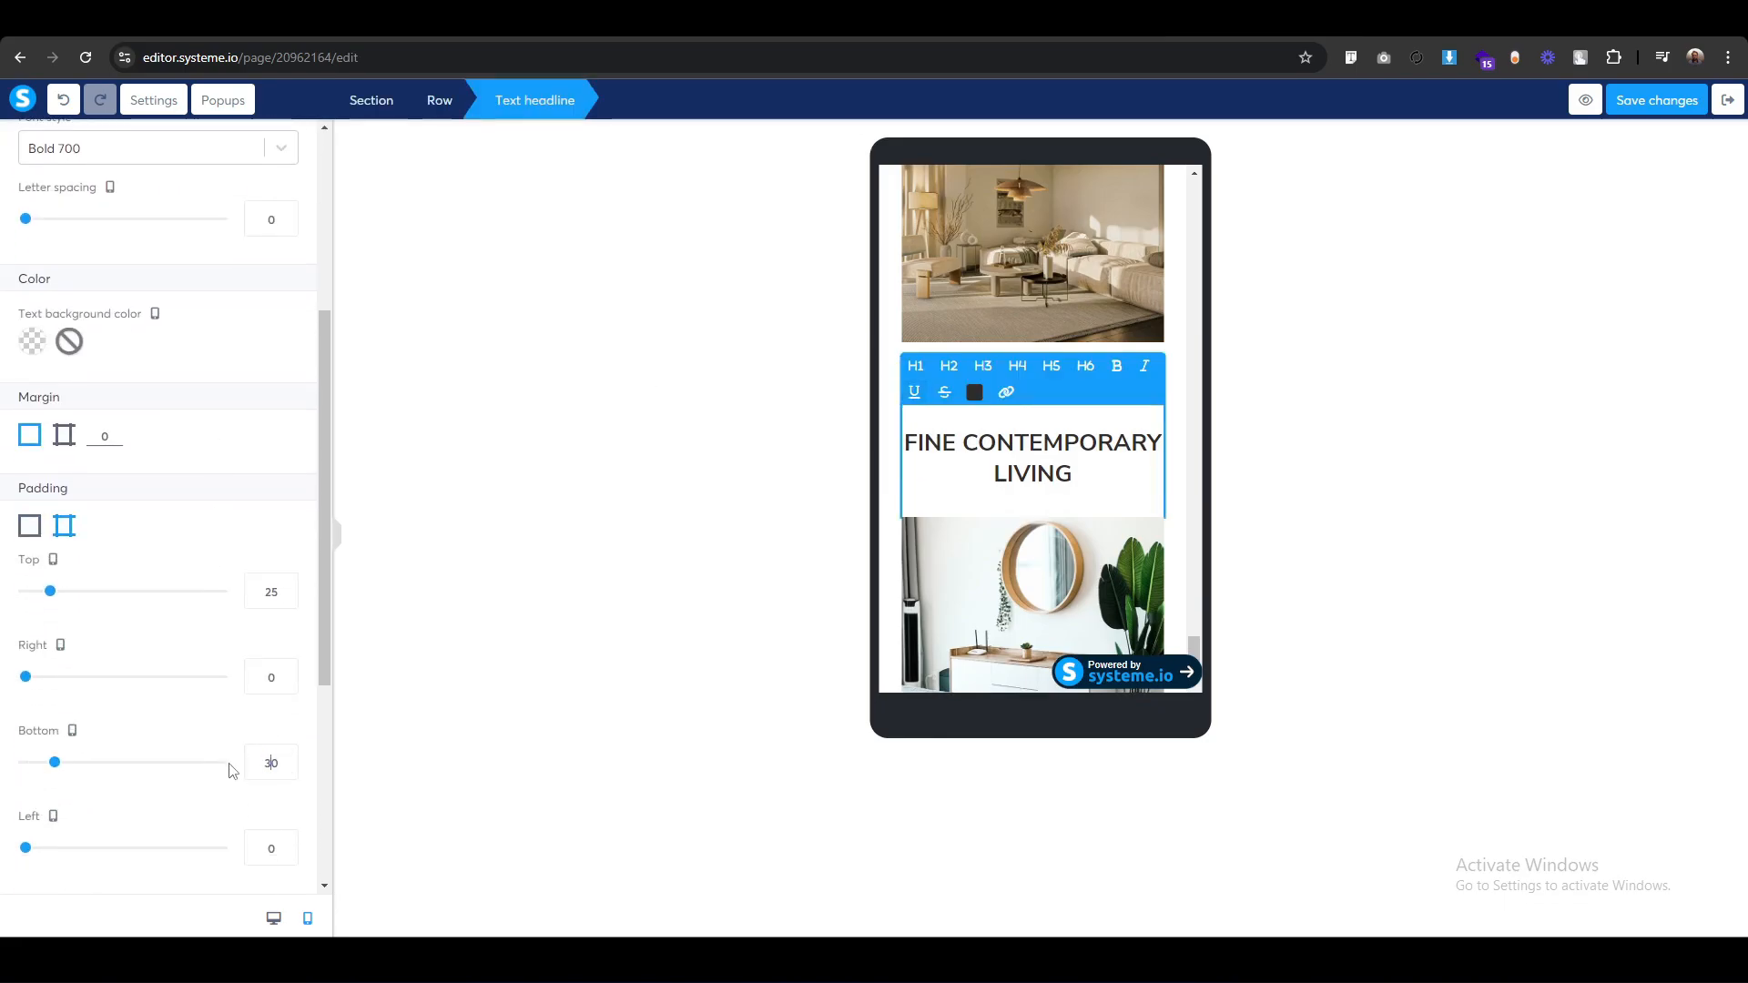
left_click(804, 555)
Set the mobile bottom padding of the third listing's headline, below the bedroom mirror image, to 30.
scroll(942, 564, "down", 2)
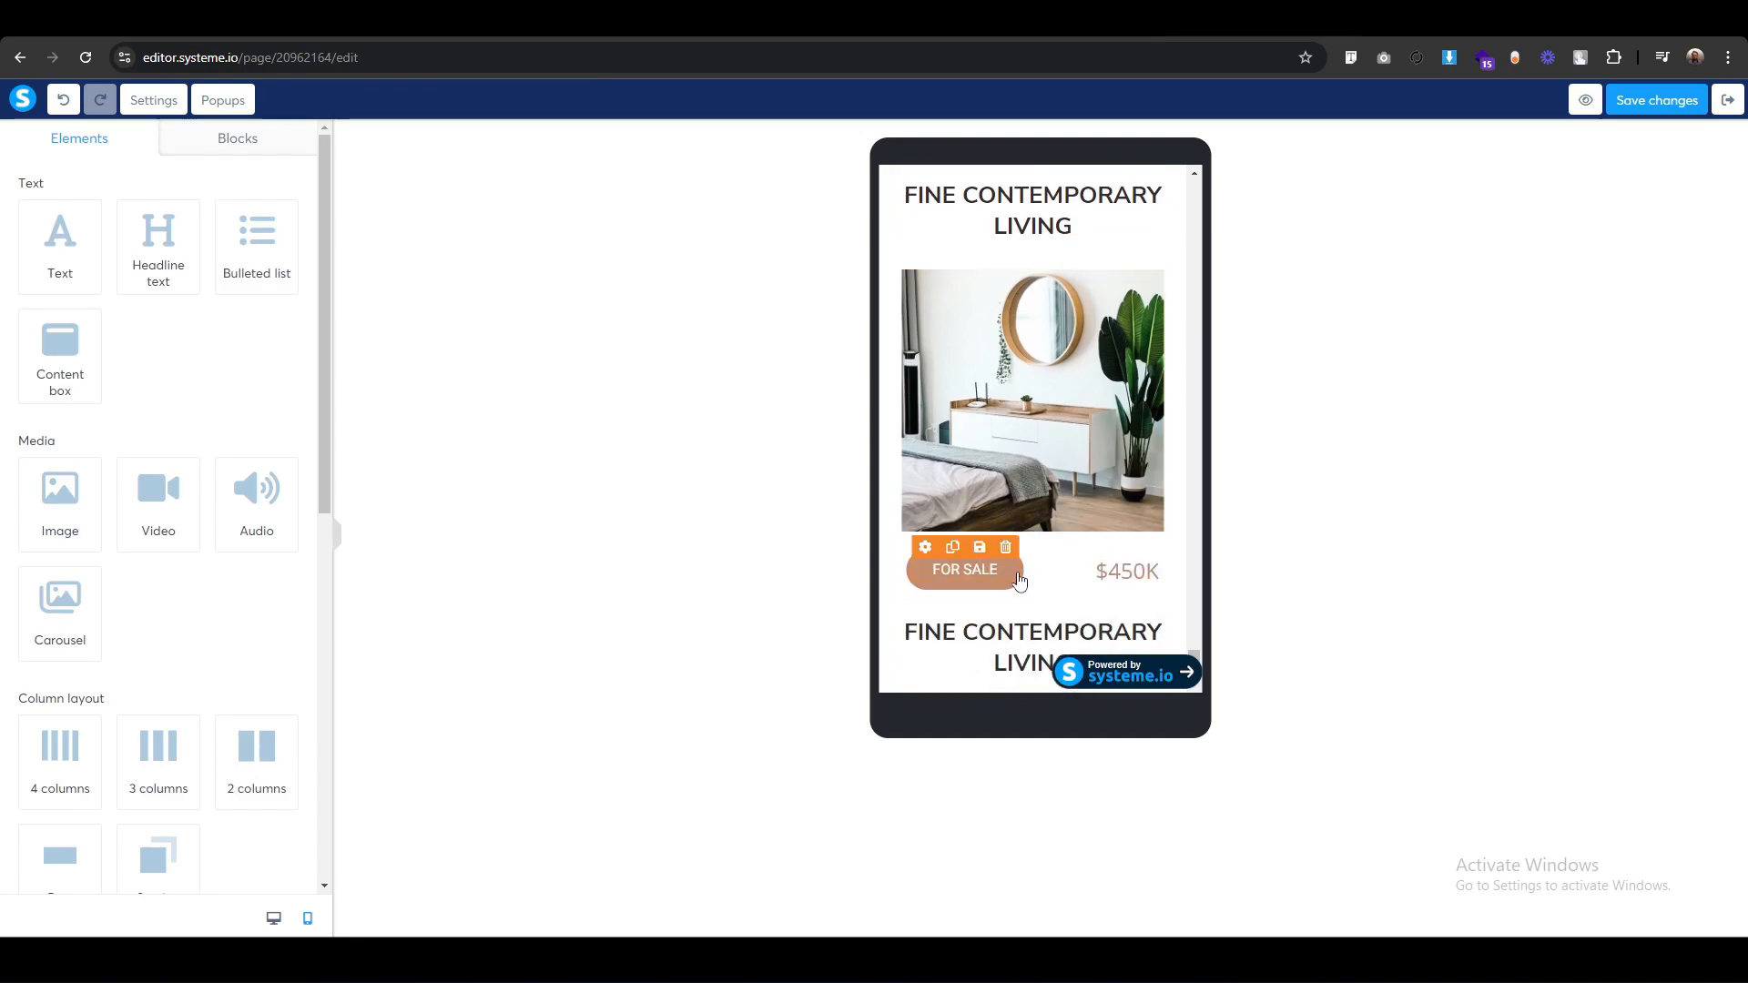
left_click(942, 601)
scroll(263, 781, "down", 4)
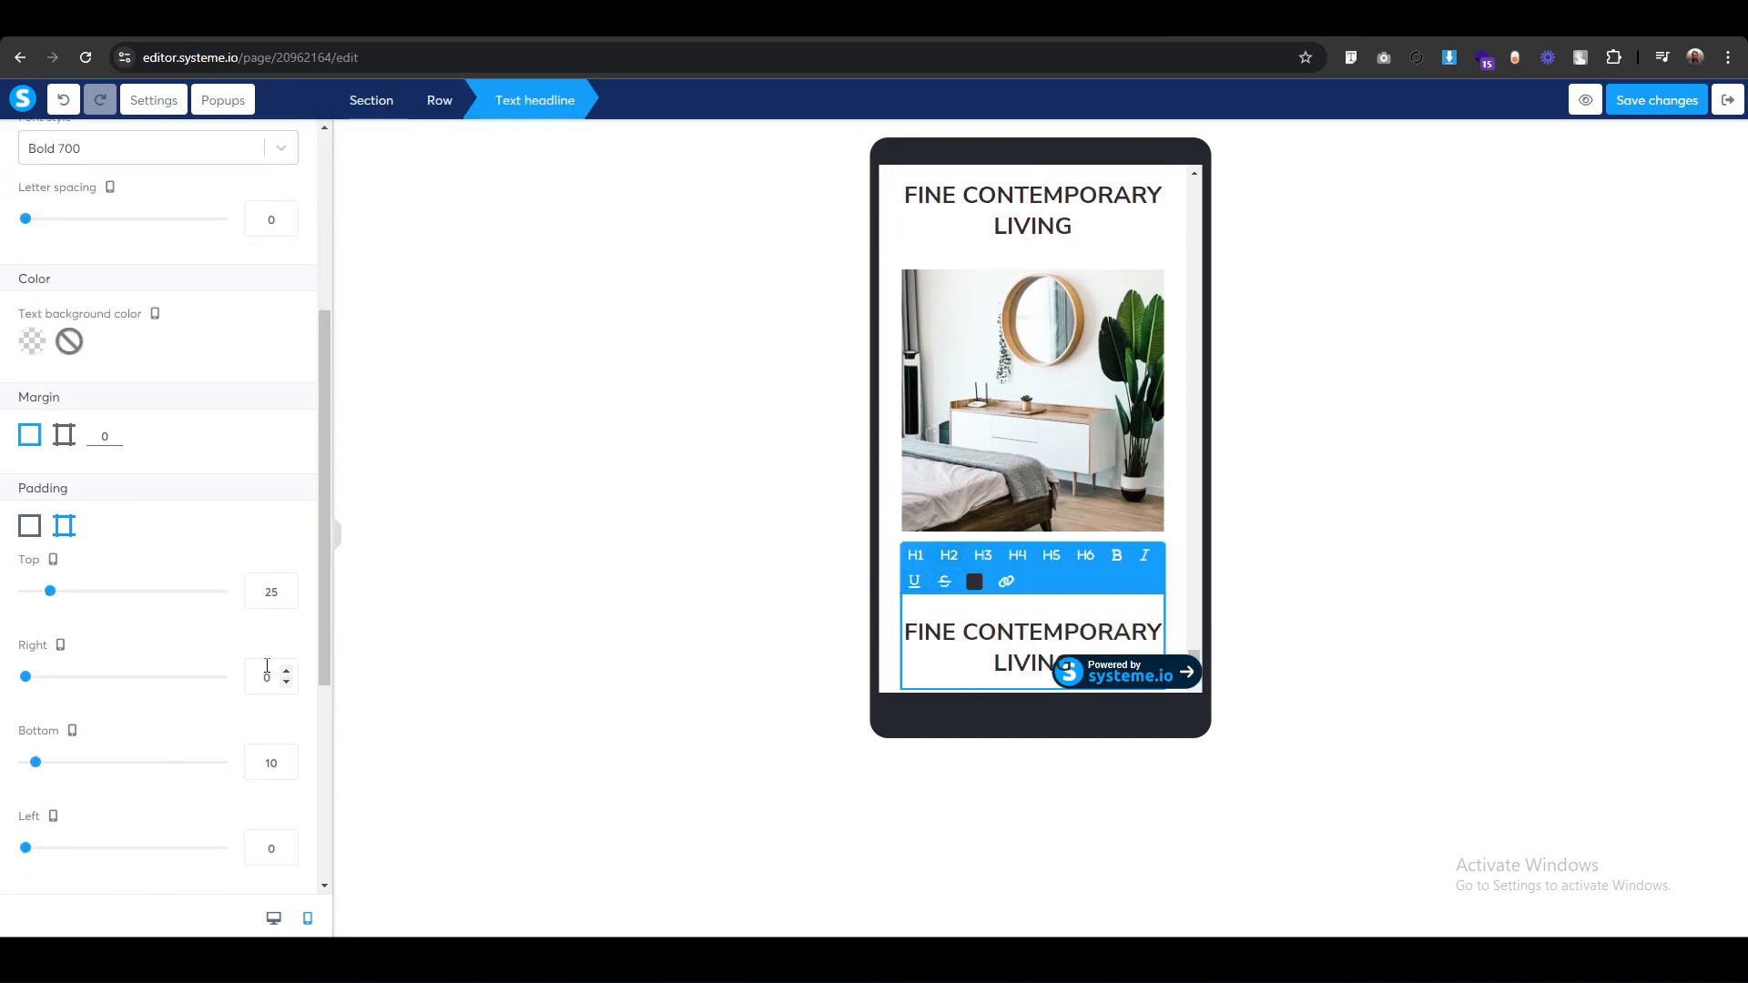
left_click_drag(276, 761, 218, 761)
type("30")
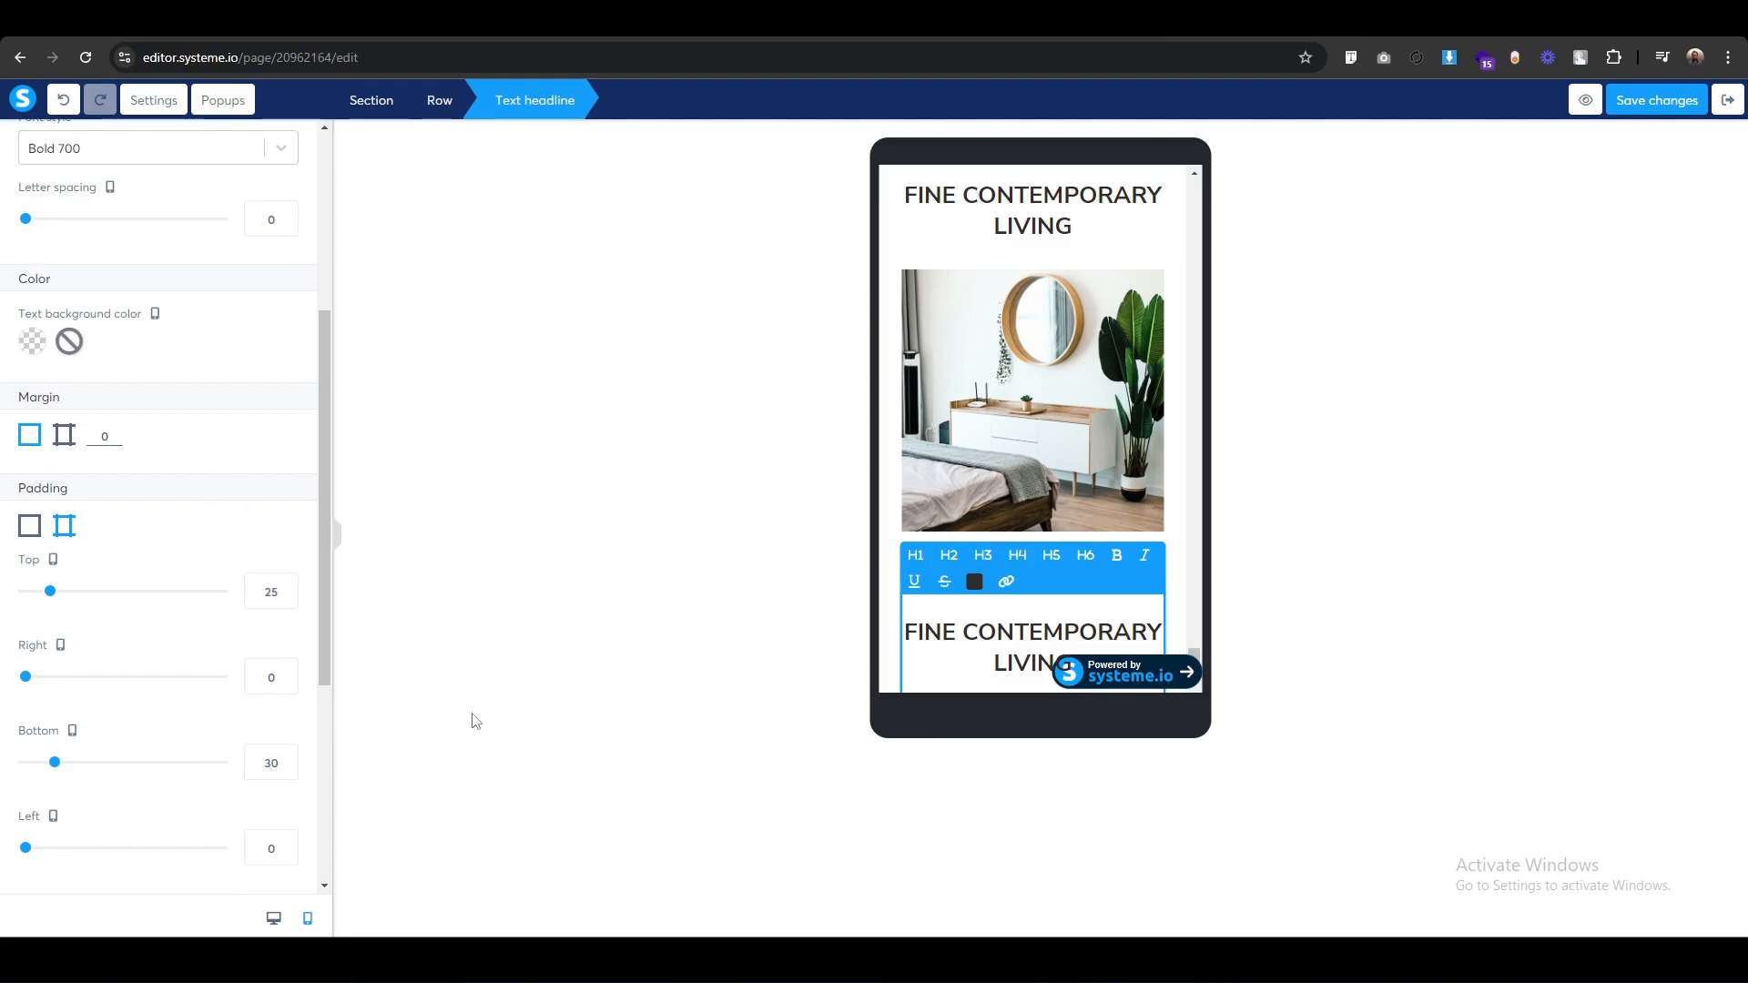
left_click(694, 722)
Return to the desktop view and duplicate the row holding the three property listings.
left_click(273, 917)
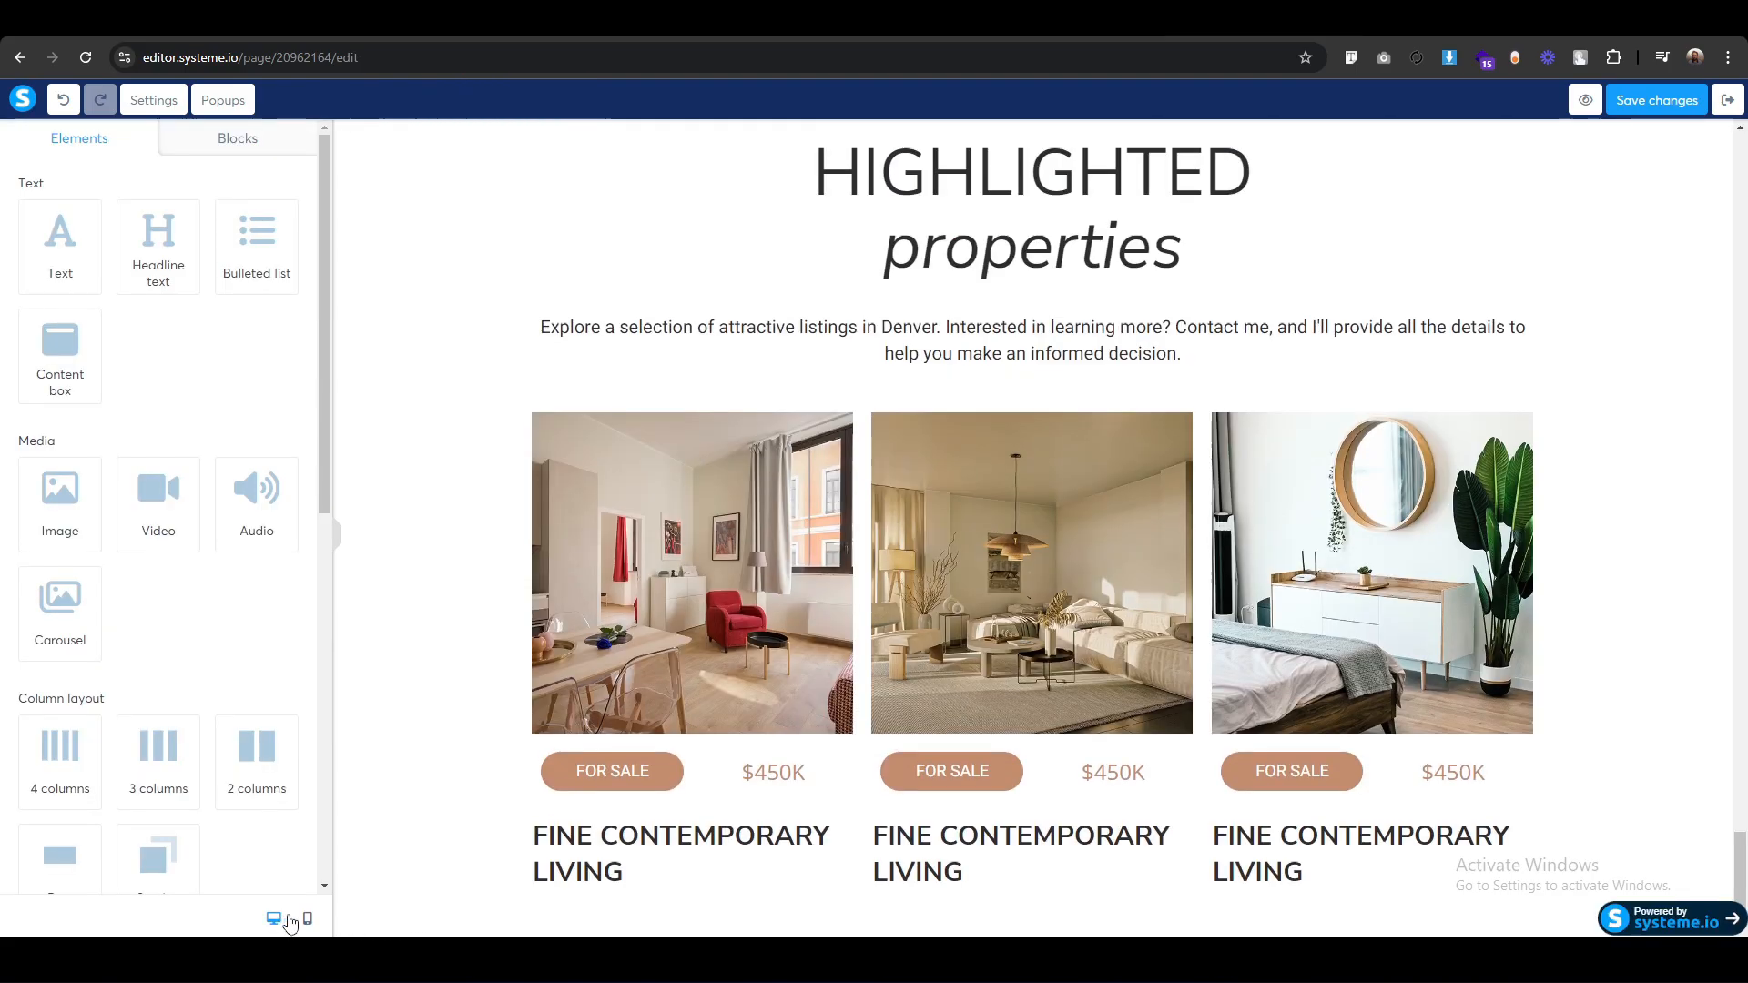
left_click(421, 527)
left_click(668, 535)
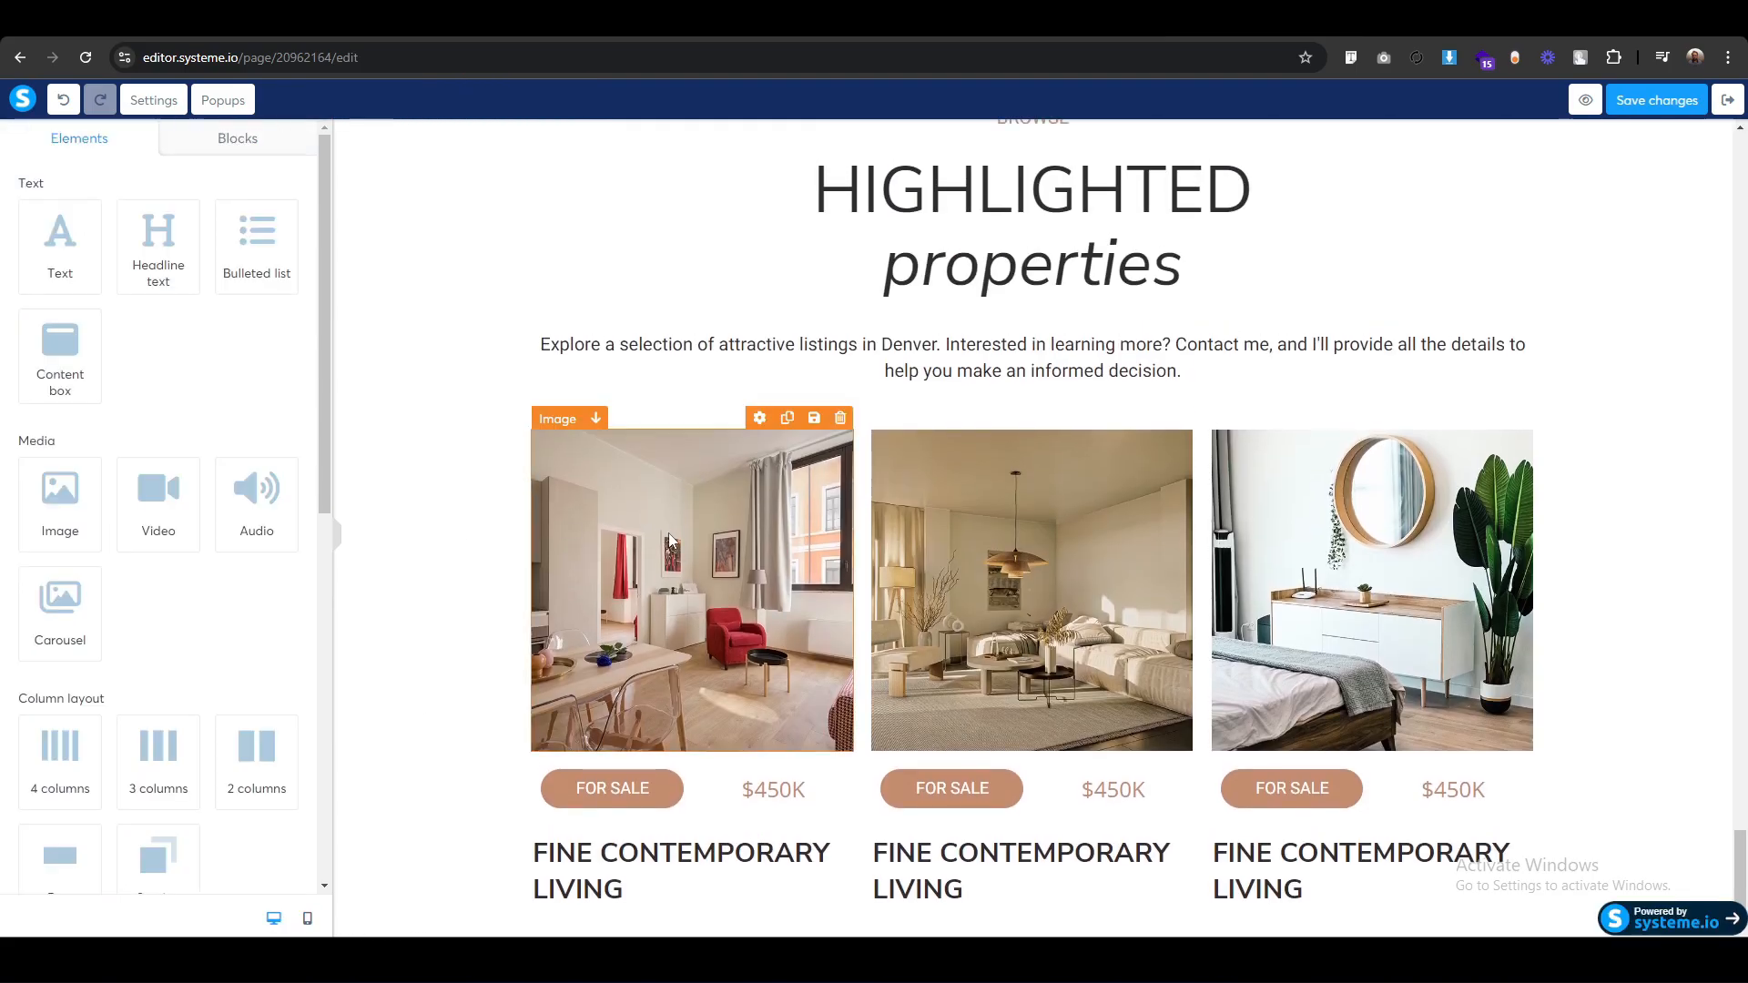
left_click(675, 502)
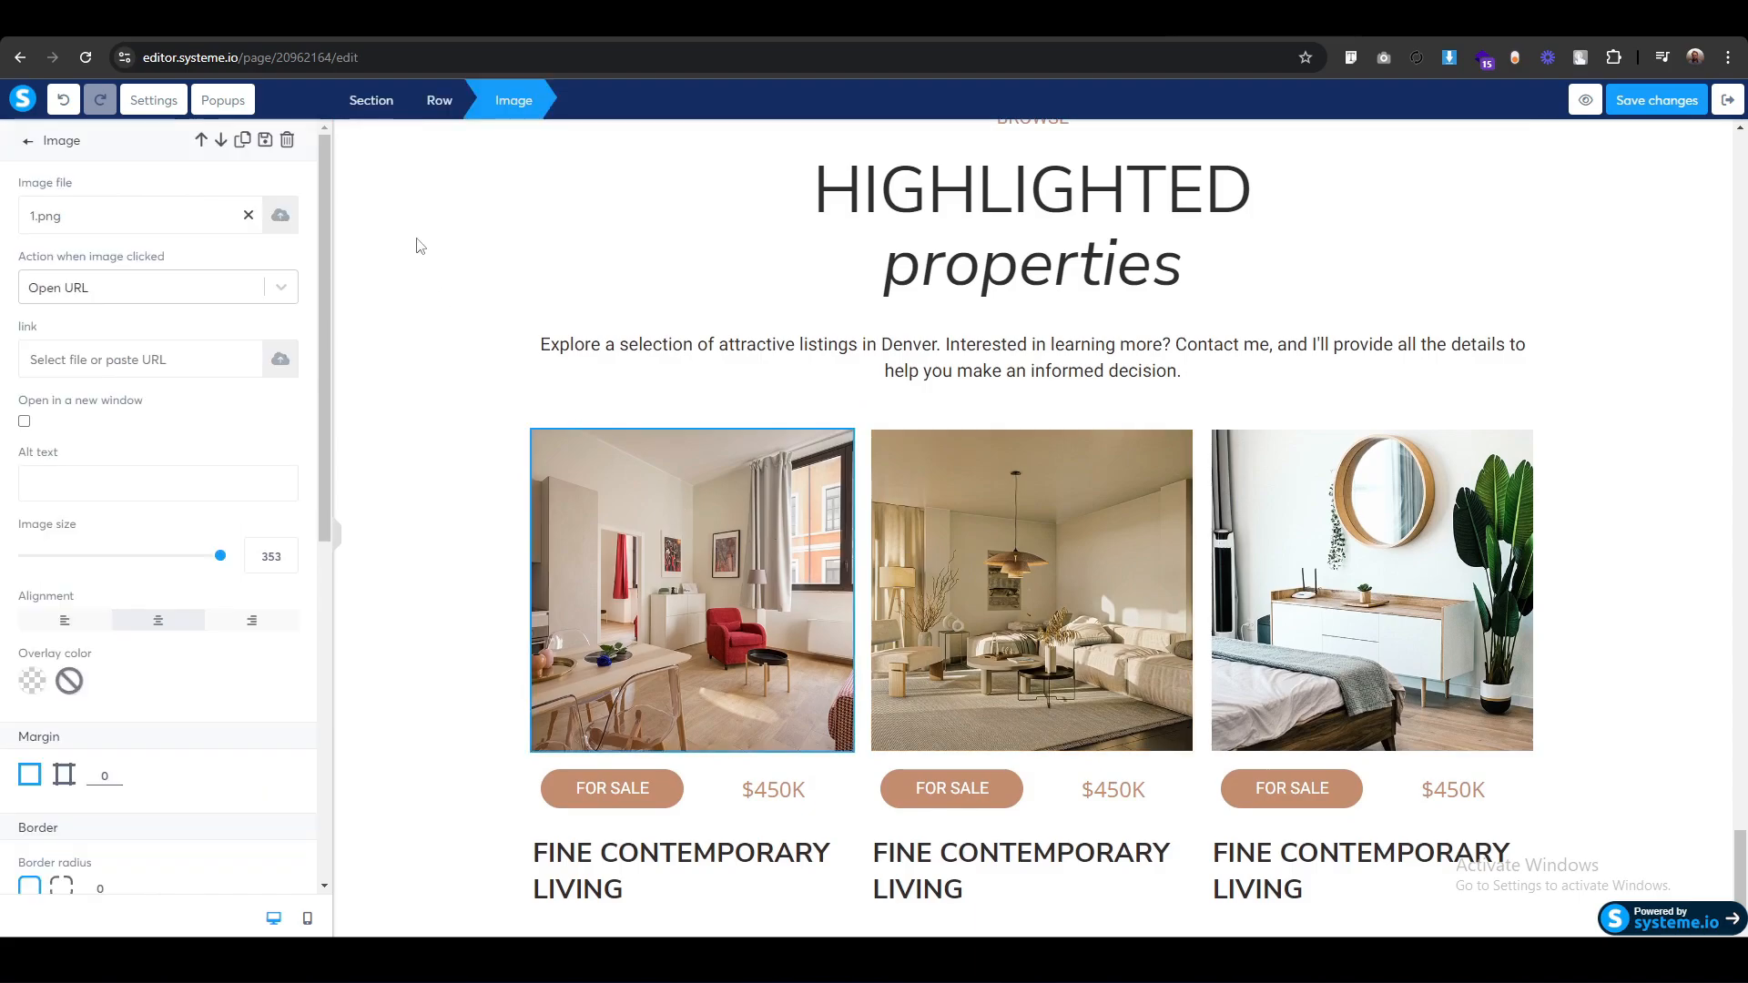
left_click(435, 102)
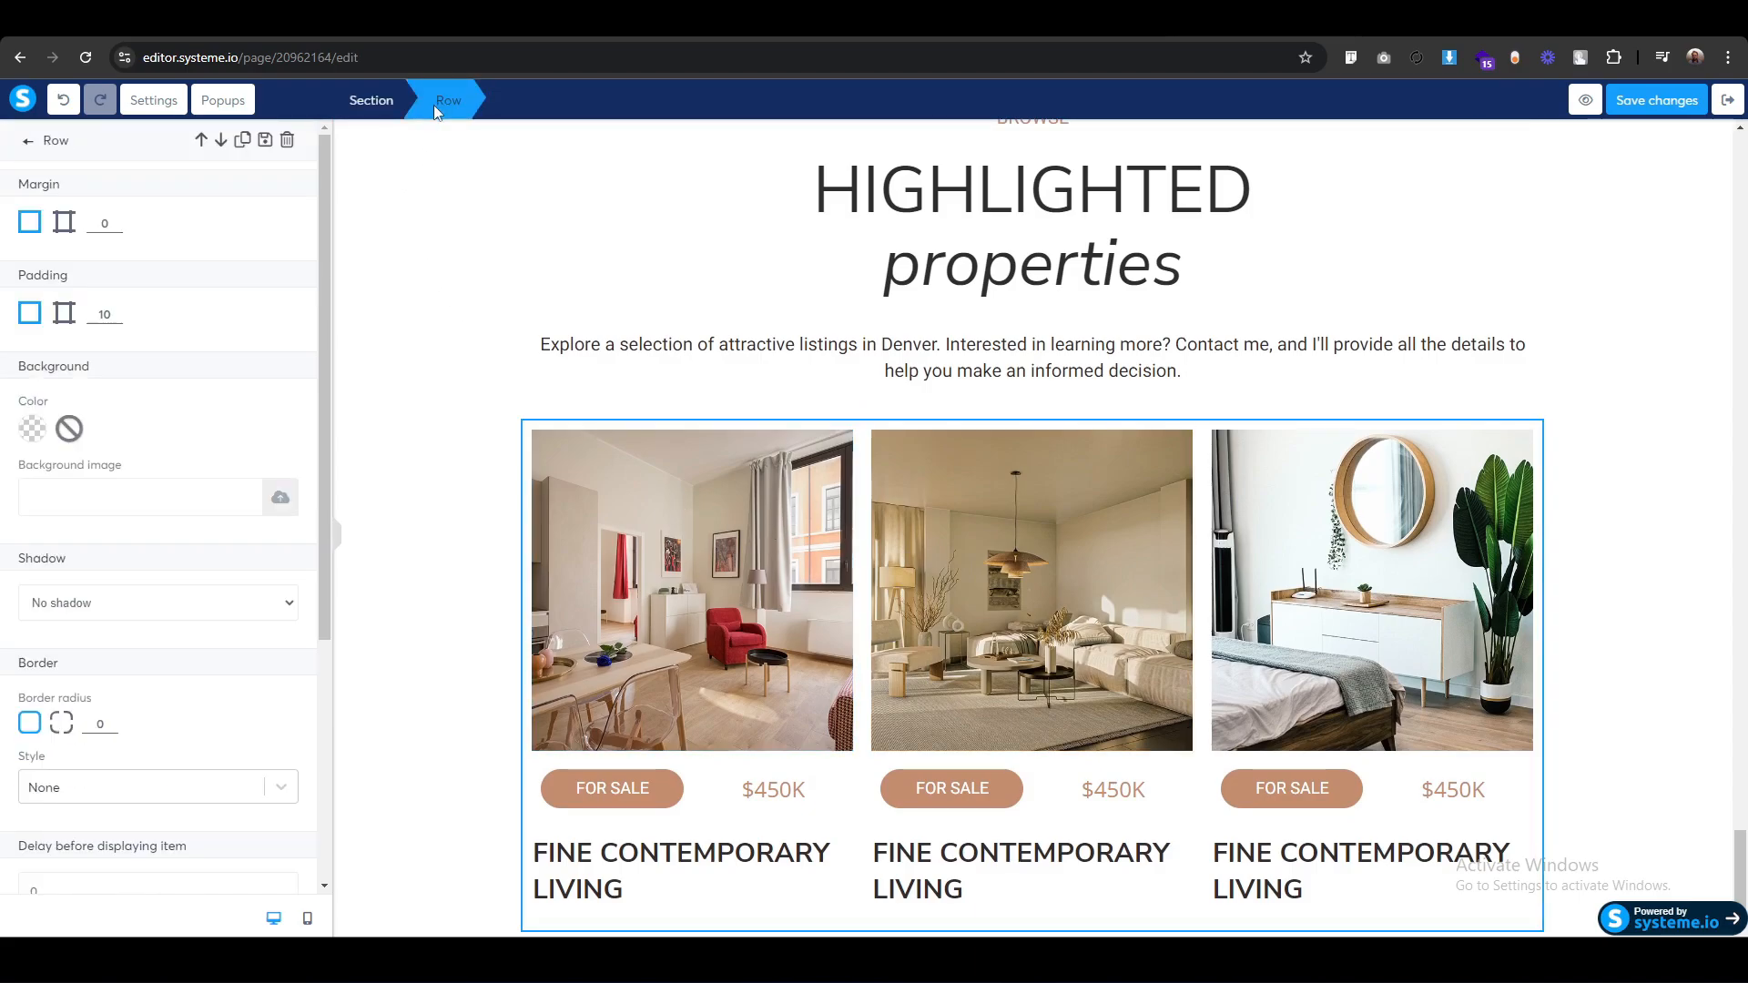
left_click(244, 141)
scroll(417, 668, "down", 5)
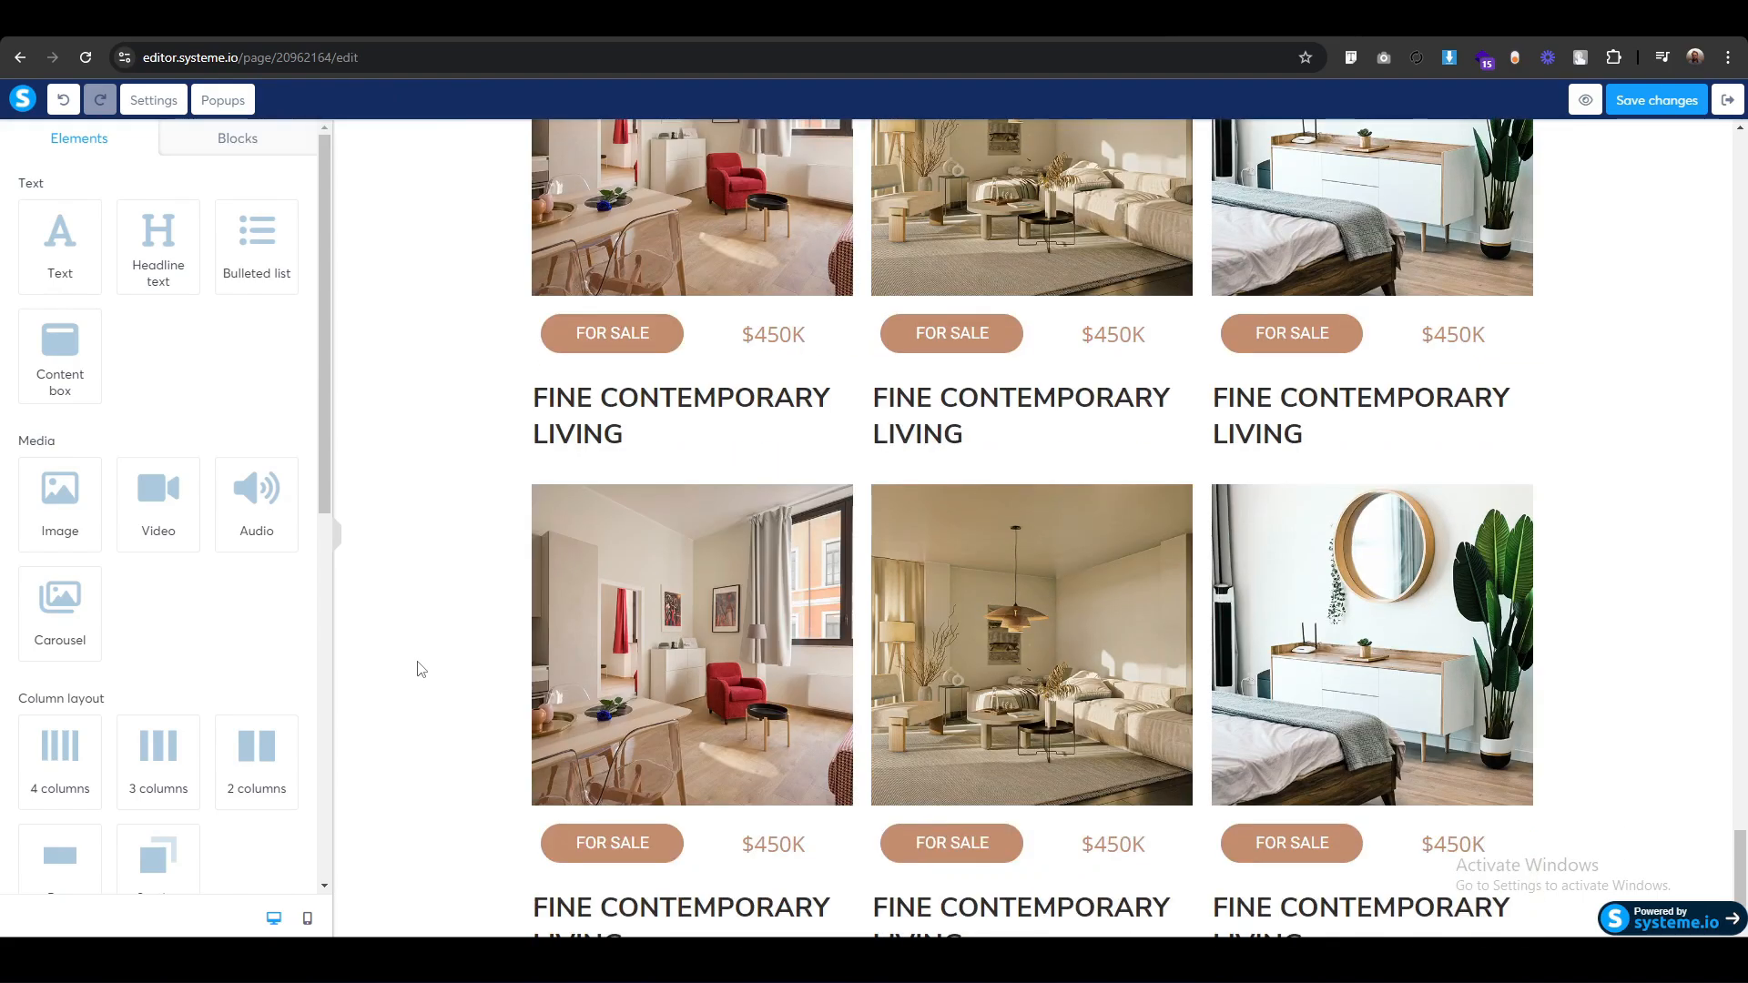
Check the spacing of both listing rows in the mobile view and return to the desktop view.
left_click(398, 757)
left_click(306, 919)
scroll(1085, 537, "down", 10)
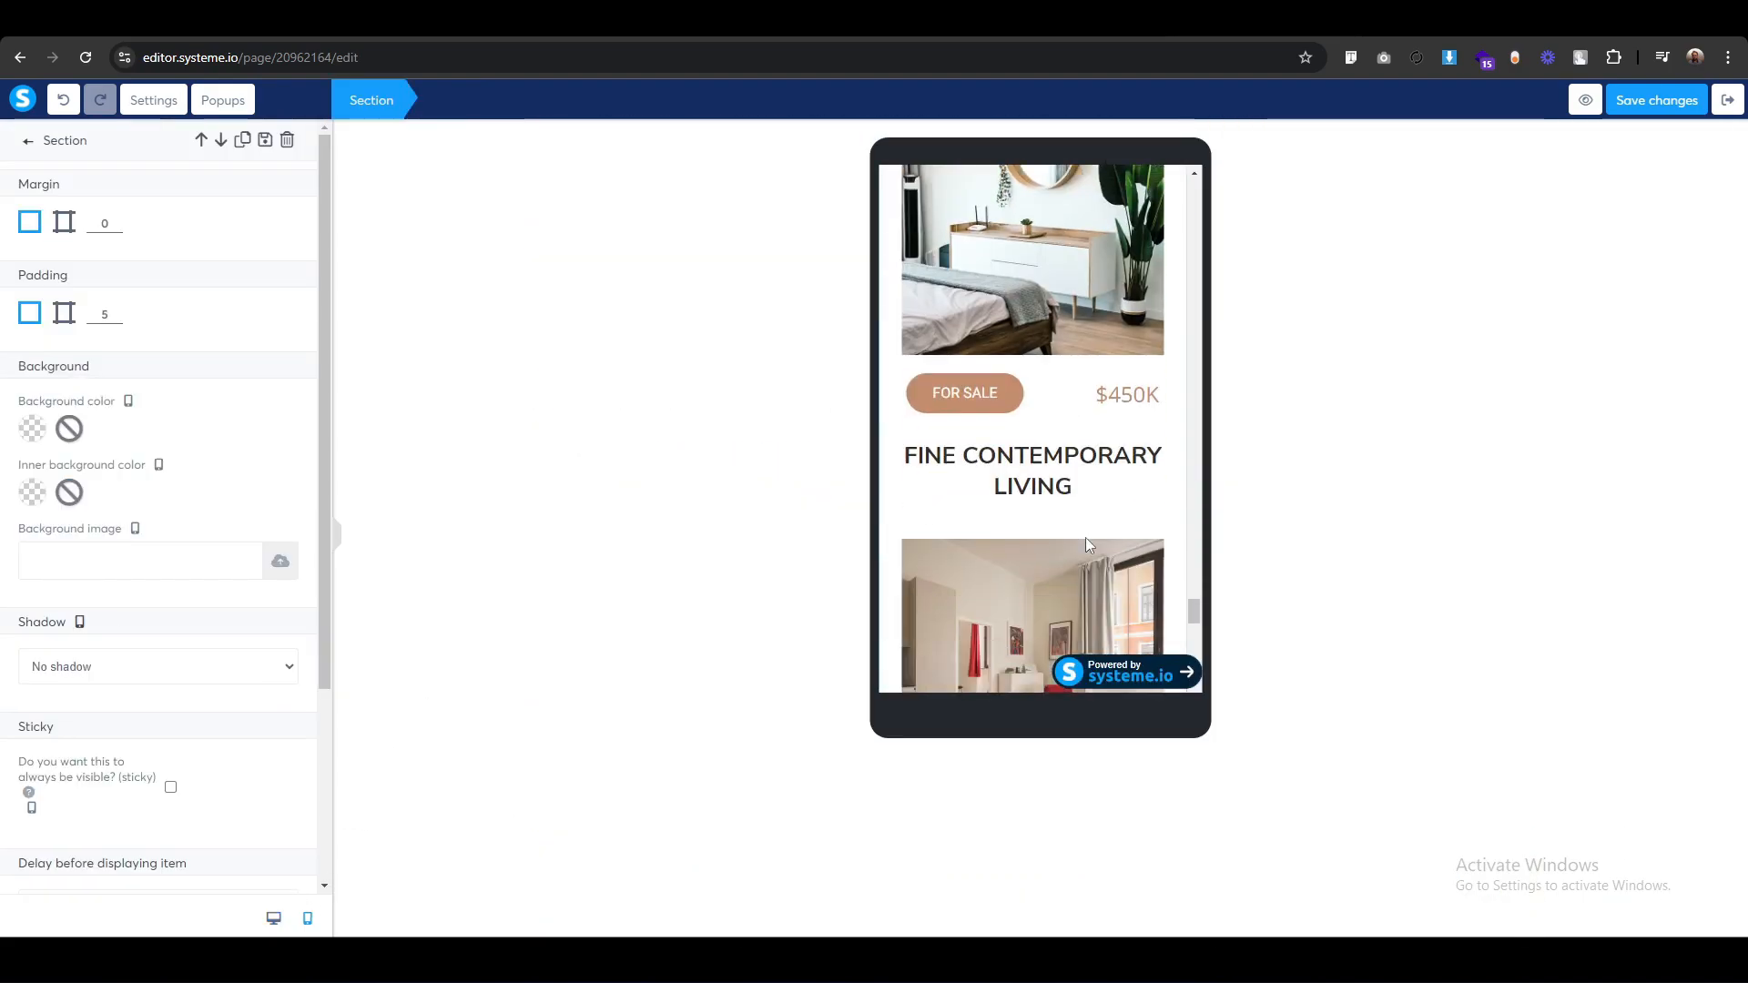
left_click(1016, 490)
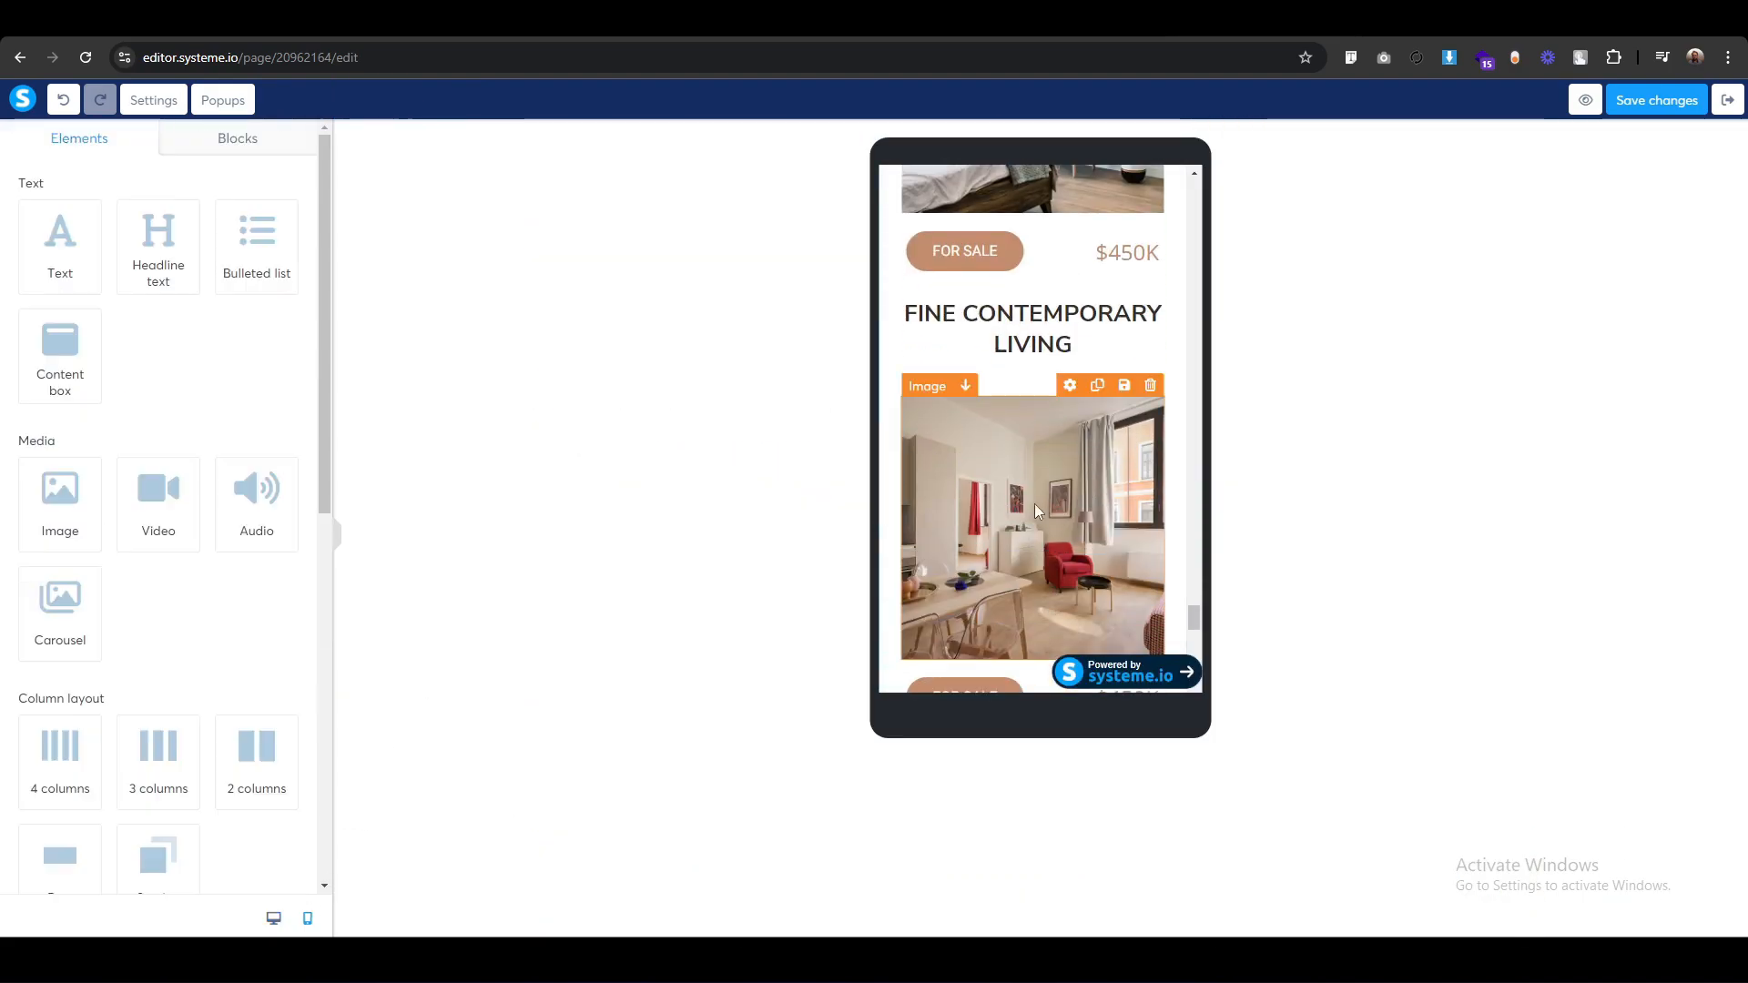
scroll(1036, 504, "down", 5)
scroll(1038, 510, "down", 4)
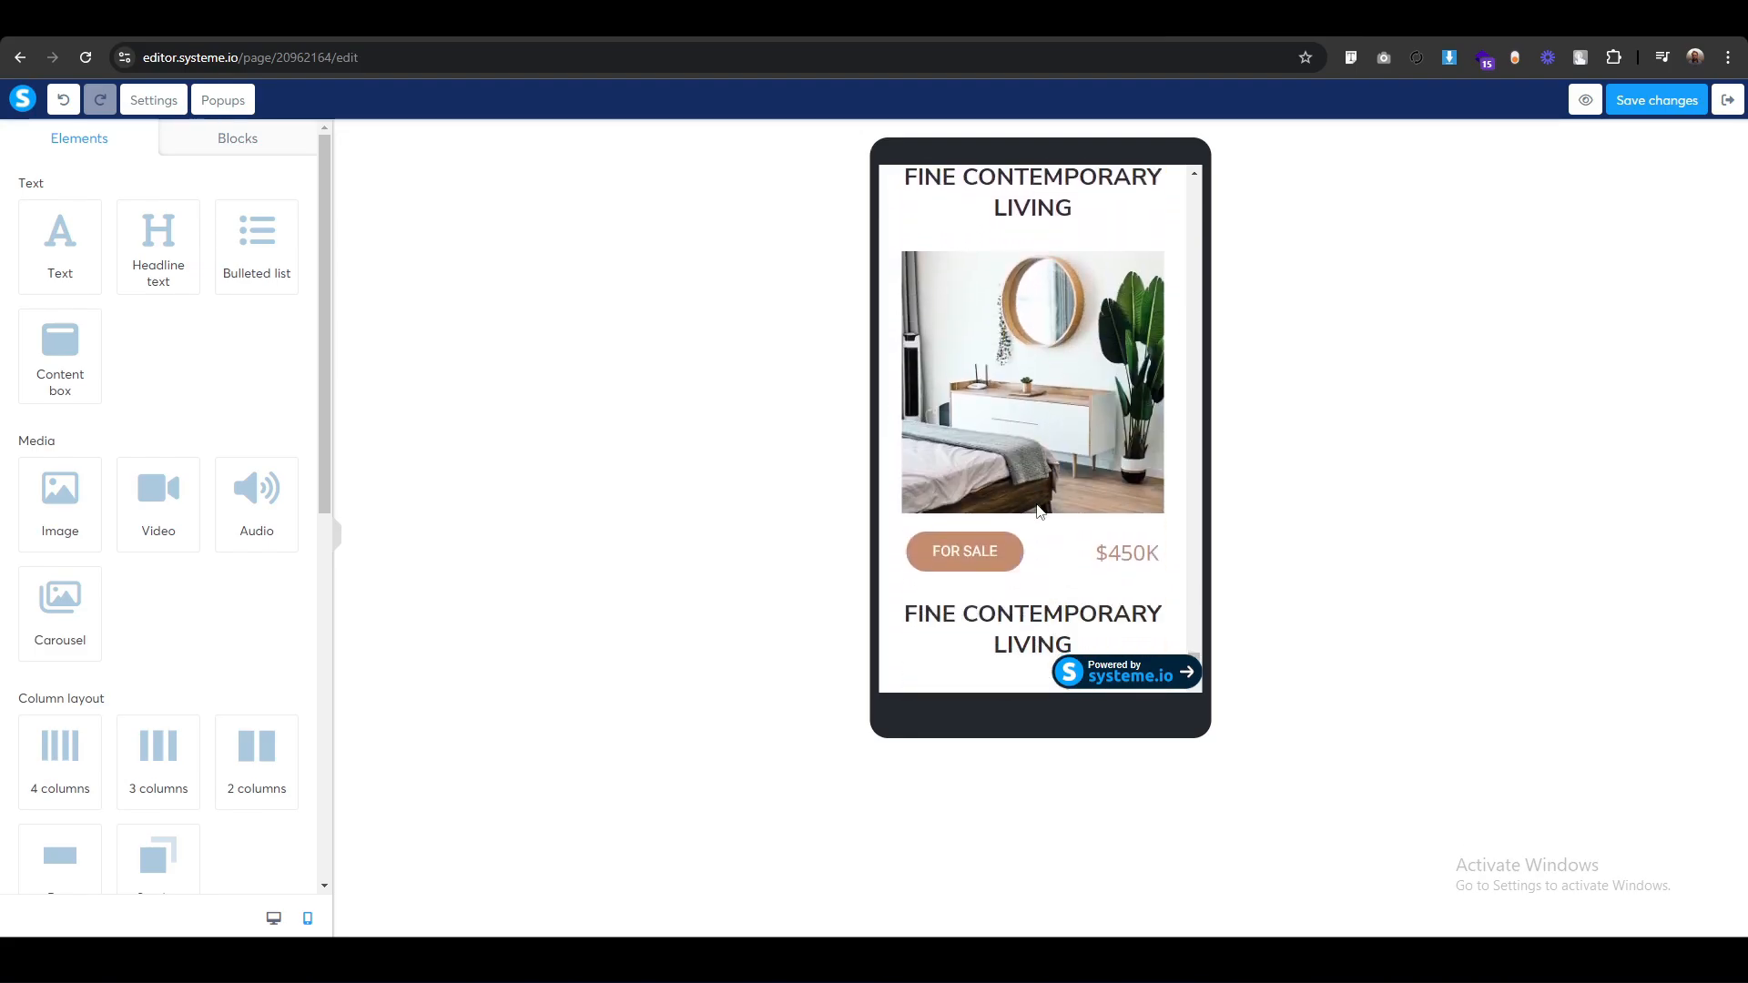
left_click(286, 929)
left_click(515, 578)
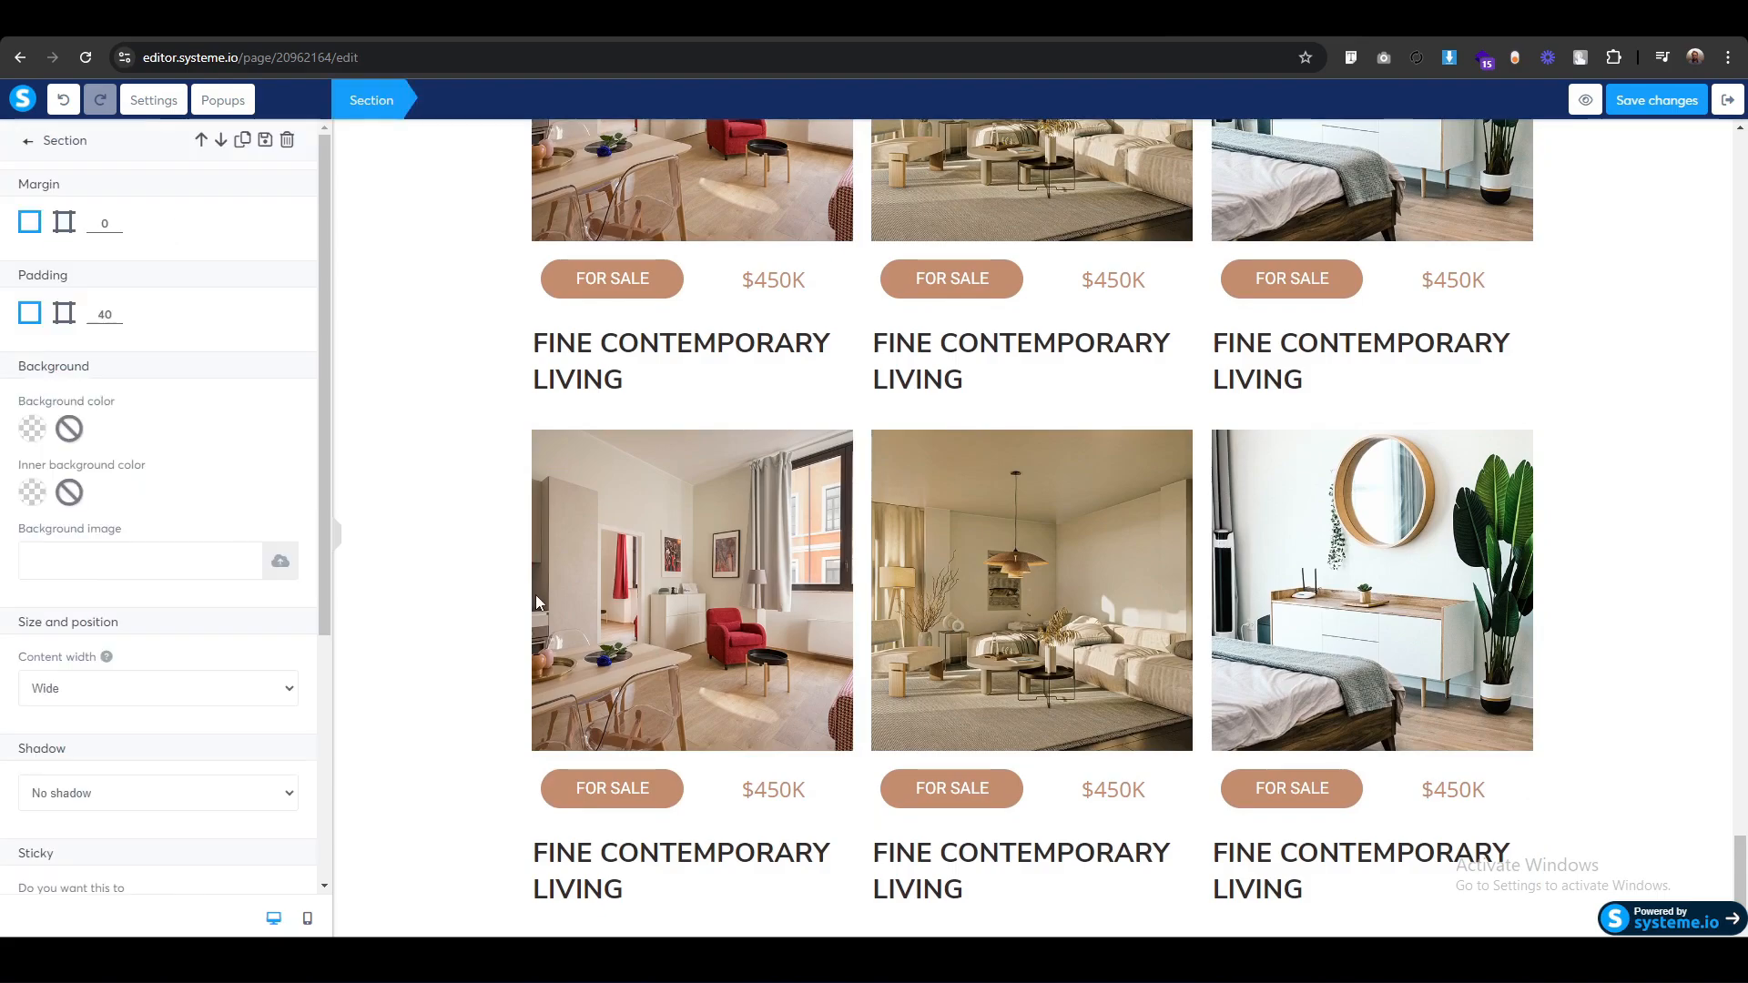
left_click(488, 617)
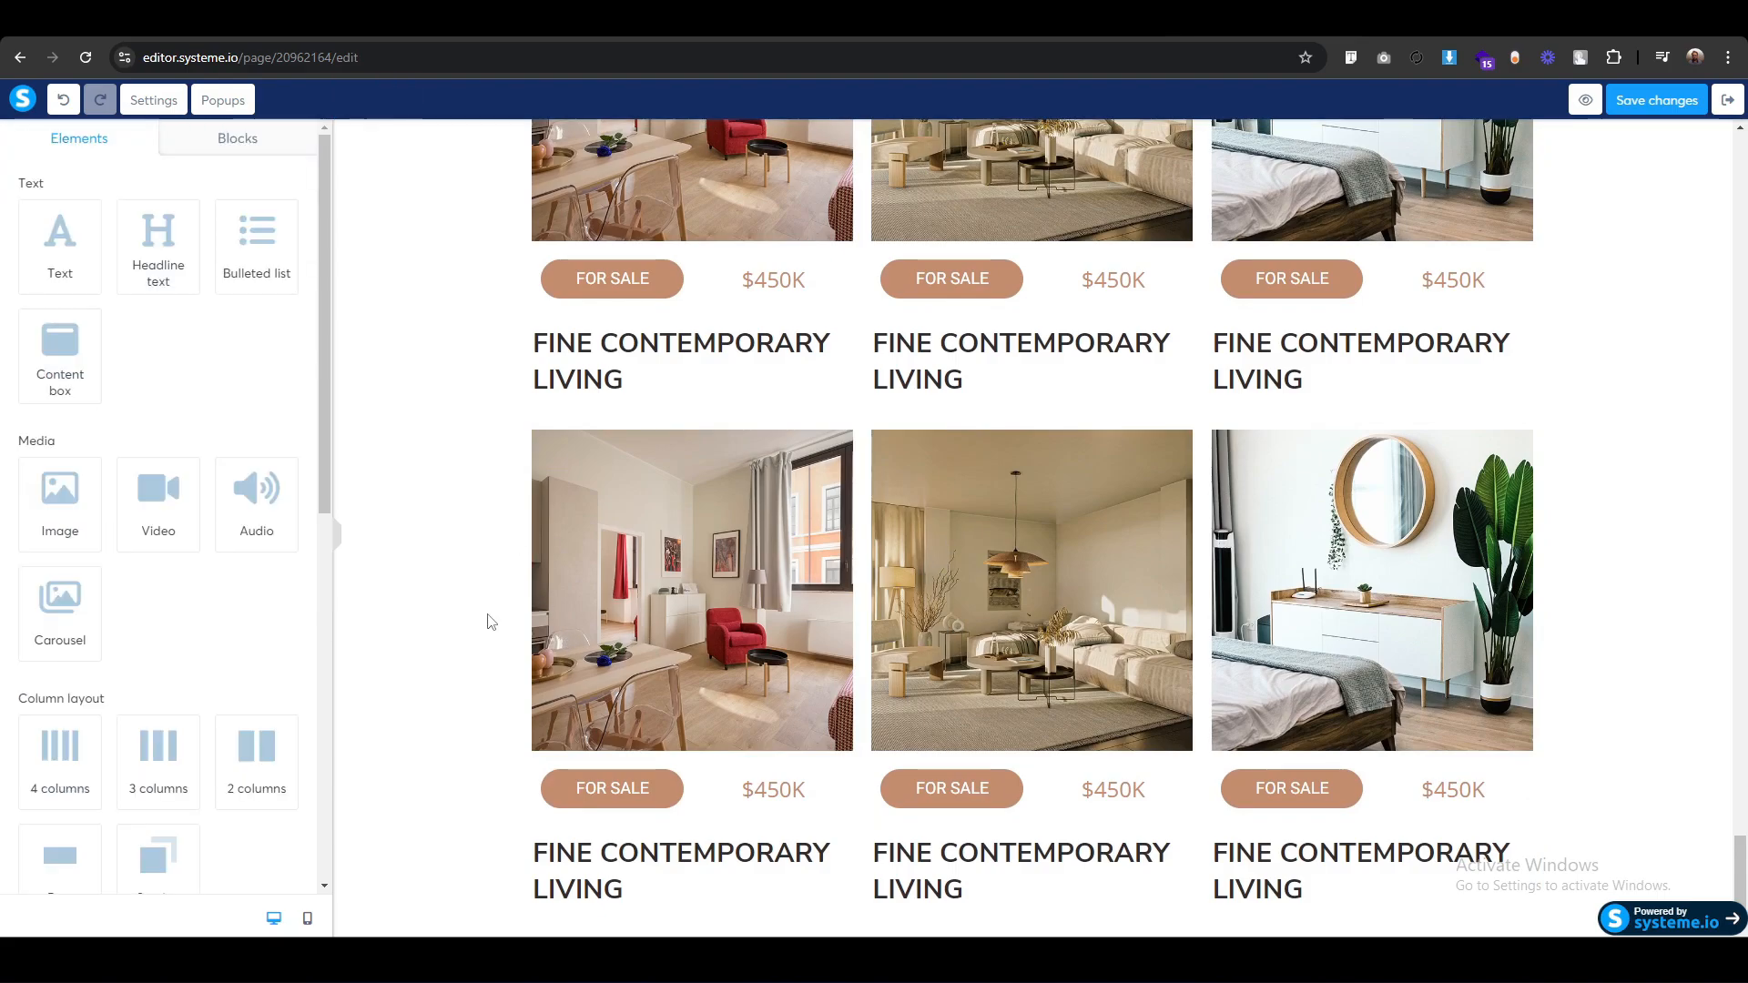
Replace the first row's second and third listing headlines with STYLISH BEDROOM ESCAPE and MODERN COMFORT WITH ELEGANCE.
scroll(1002, 564, "up", 4)
left_click(992, 730)
key("ctrl+a")
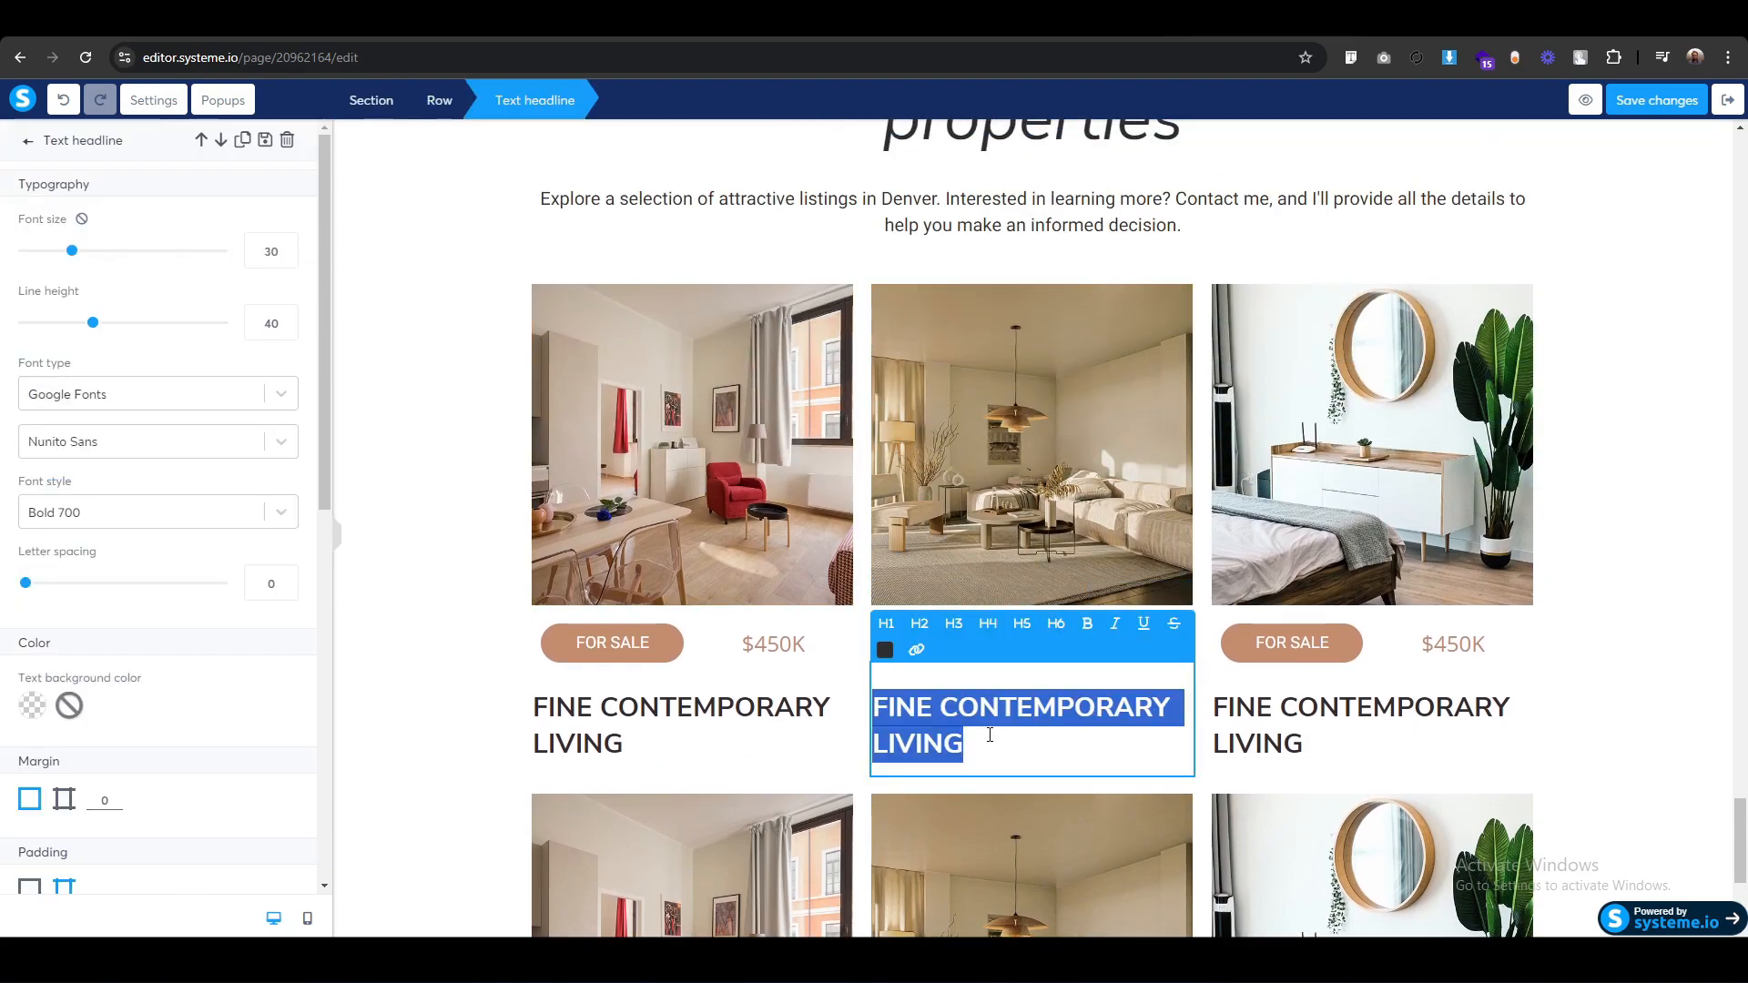
type("STYLISH BEDROOM ESCAPE")
left_click(1322, 715)
key("ctrl+a")
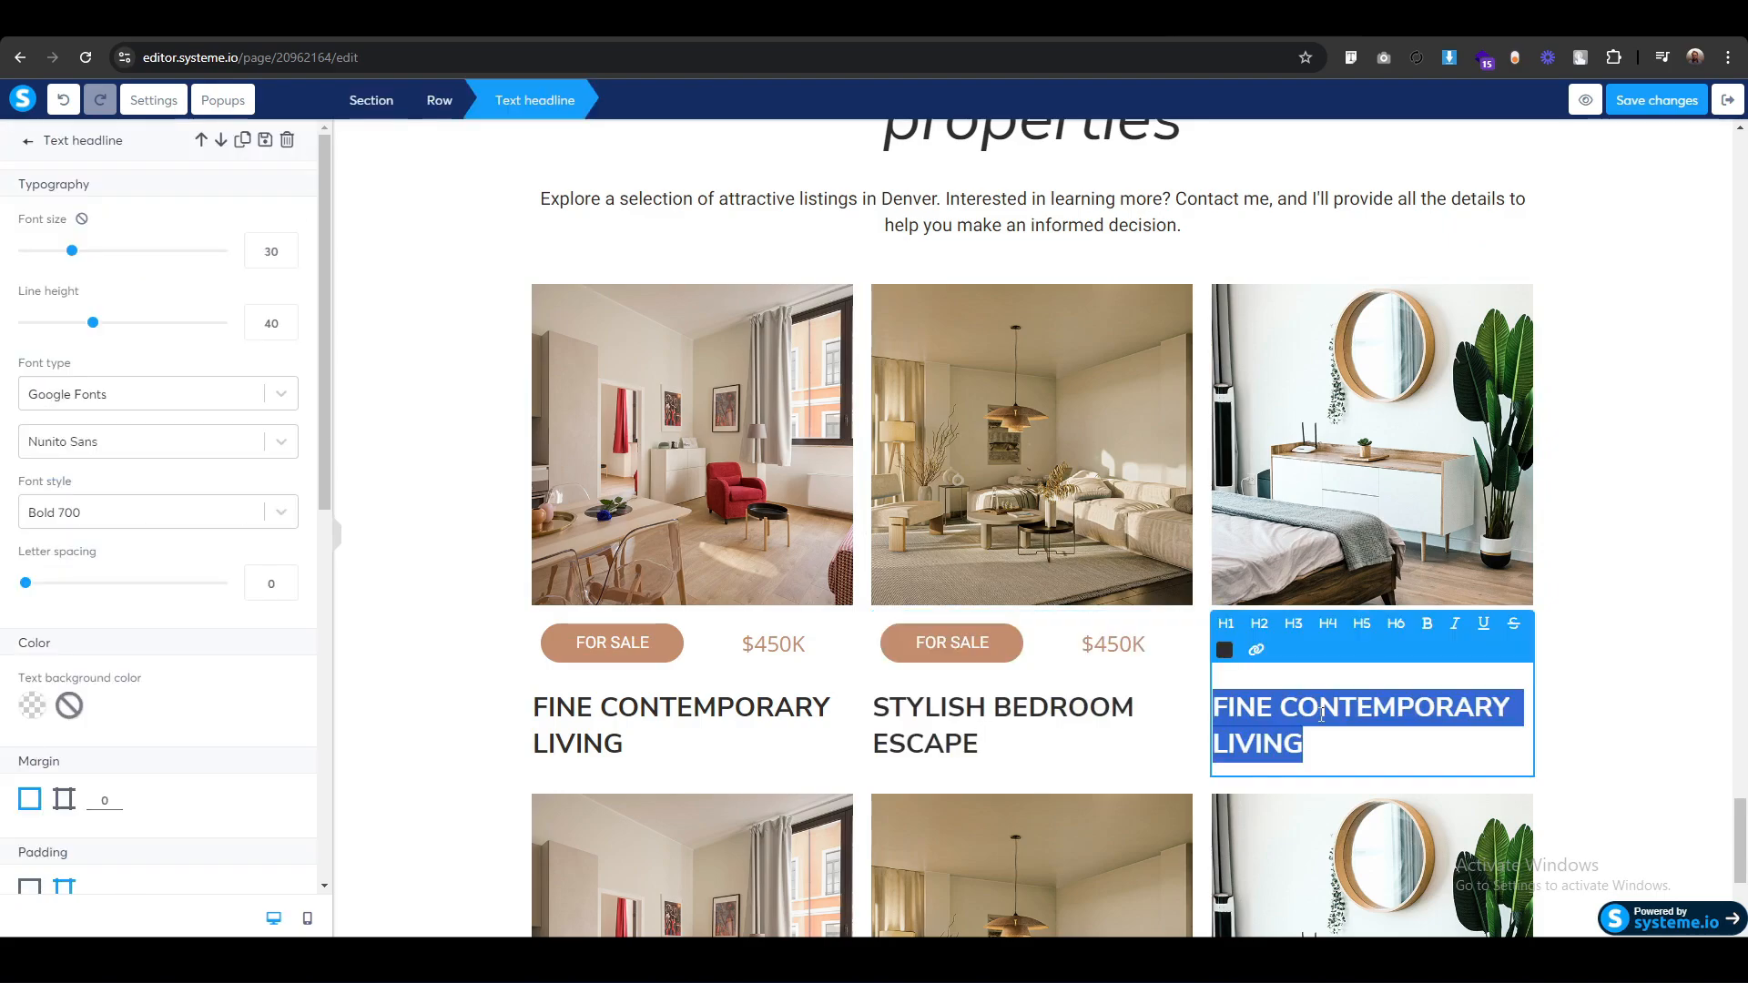
type("MODERN COMFORT WITH ELEGANCE")
Change the price of the STYLISH BEDROOM ESCAPE listing to $320K.
left_click(1108, 648)
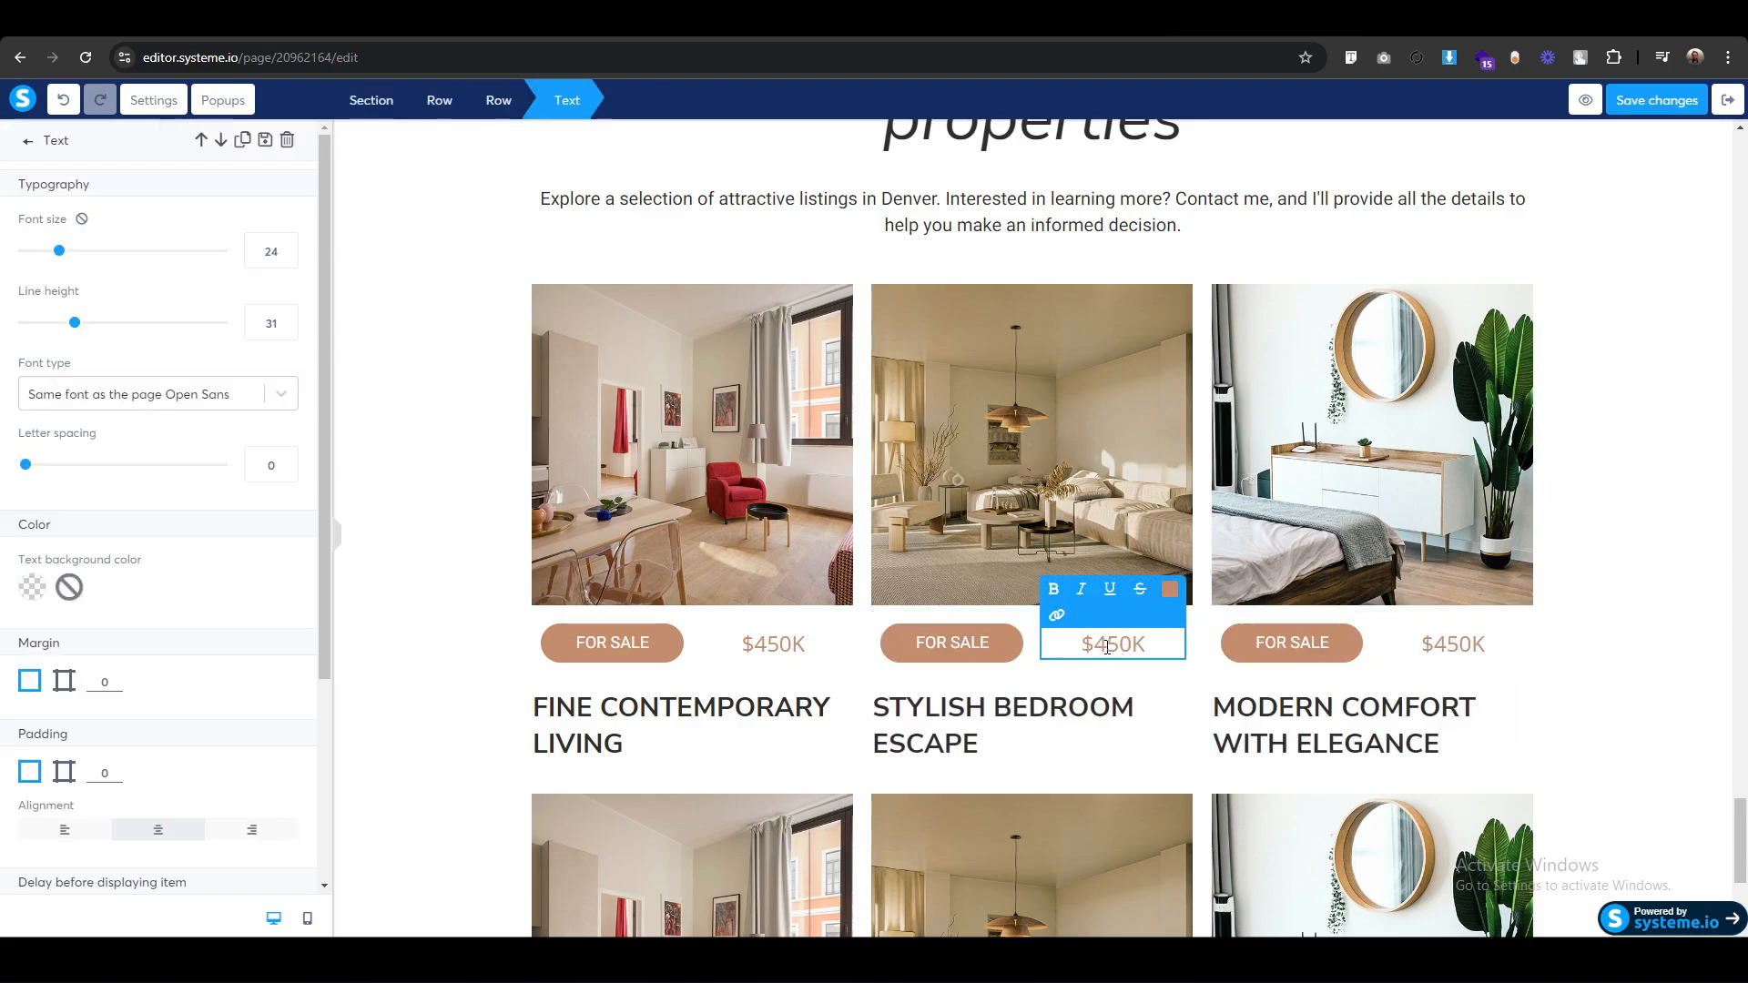
type("32")
left_click(492, 674)
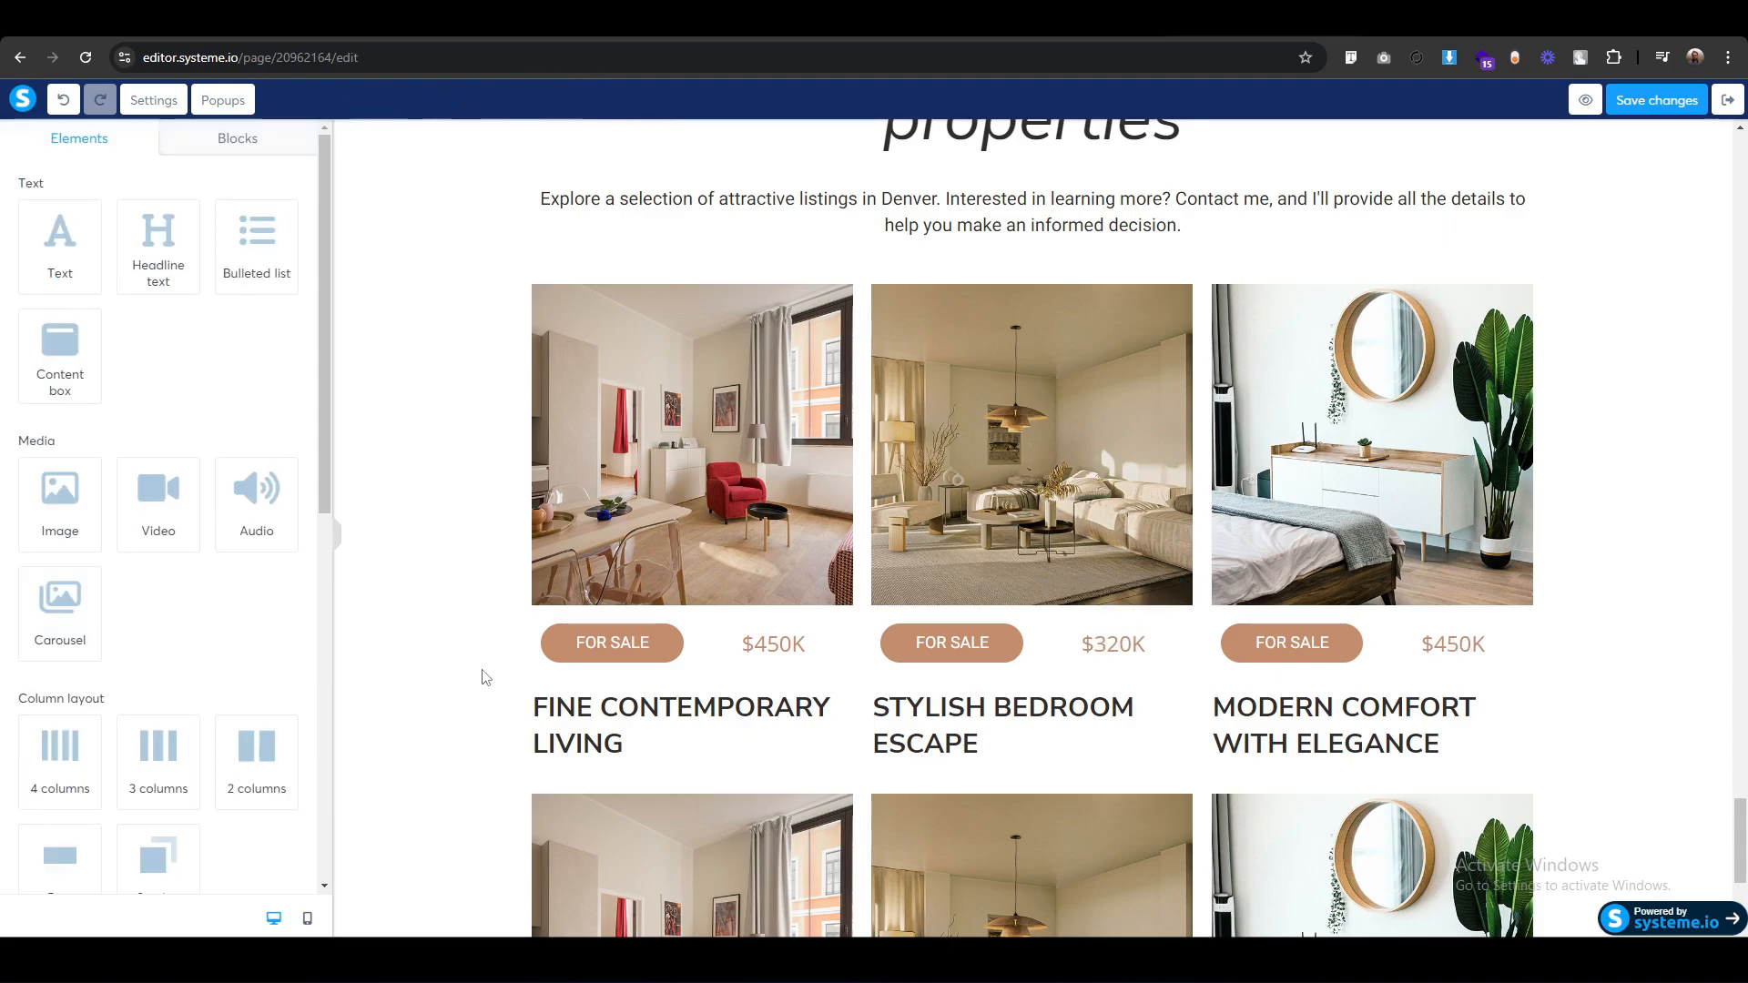
Replace the image of the second row's first listing with the uploaded file 4.png.
scroll(482, 674, "down", 4)
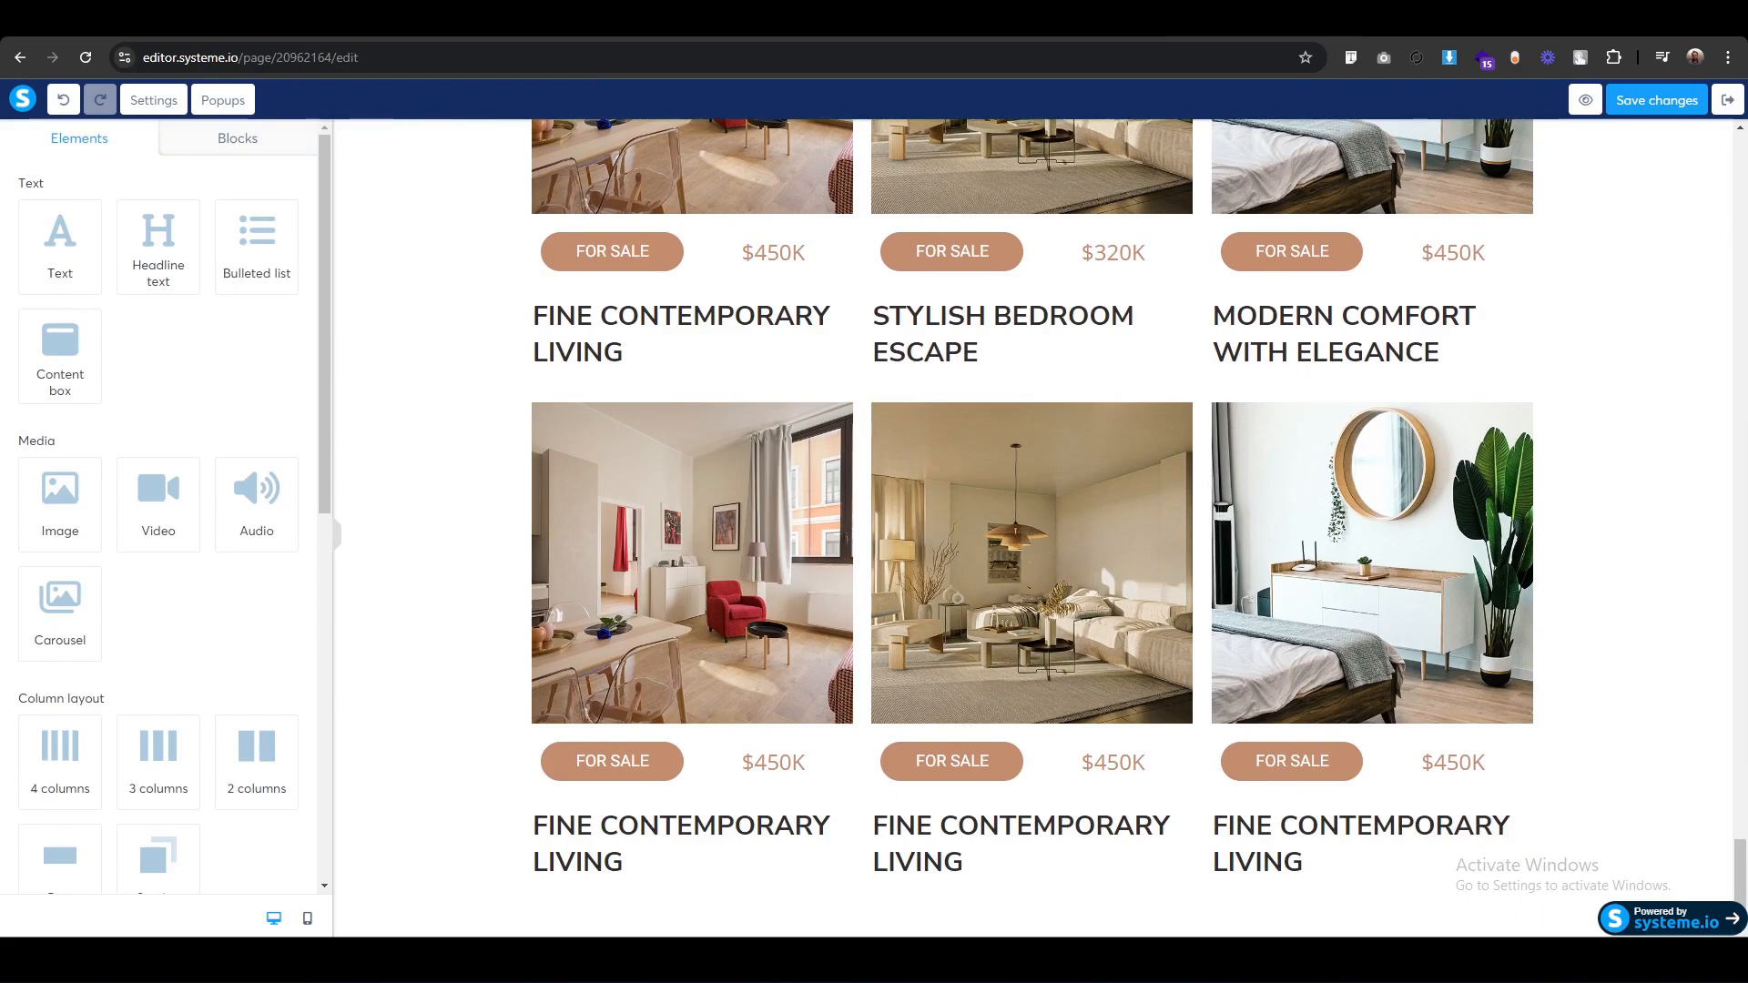
left_click(707, 551)
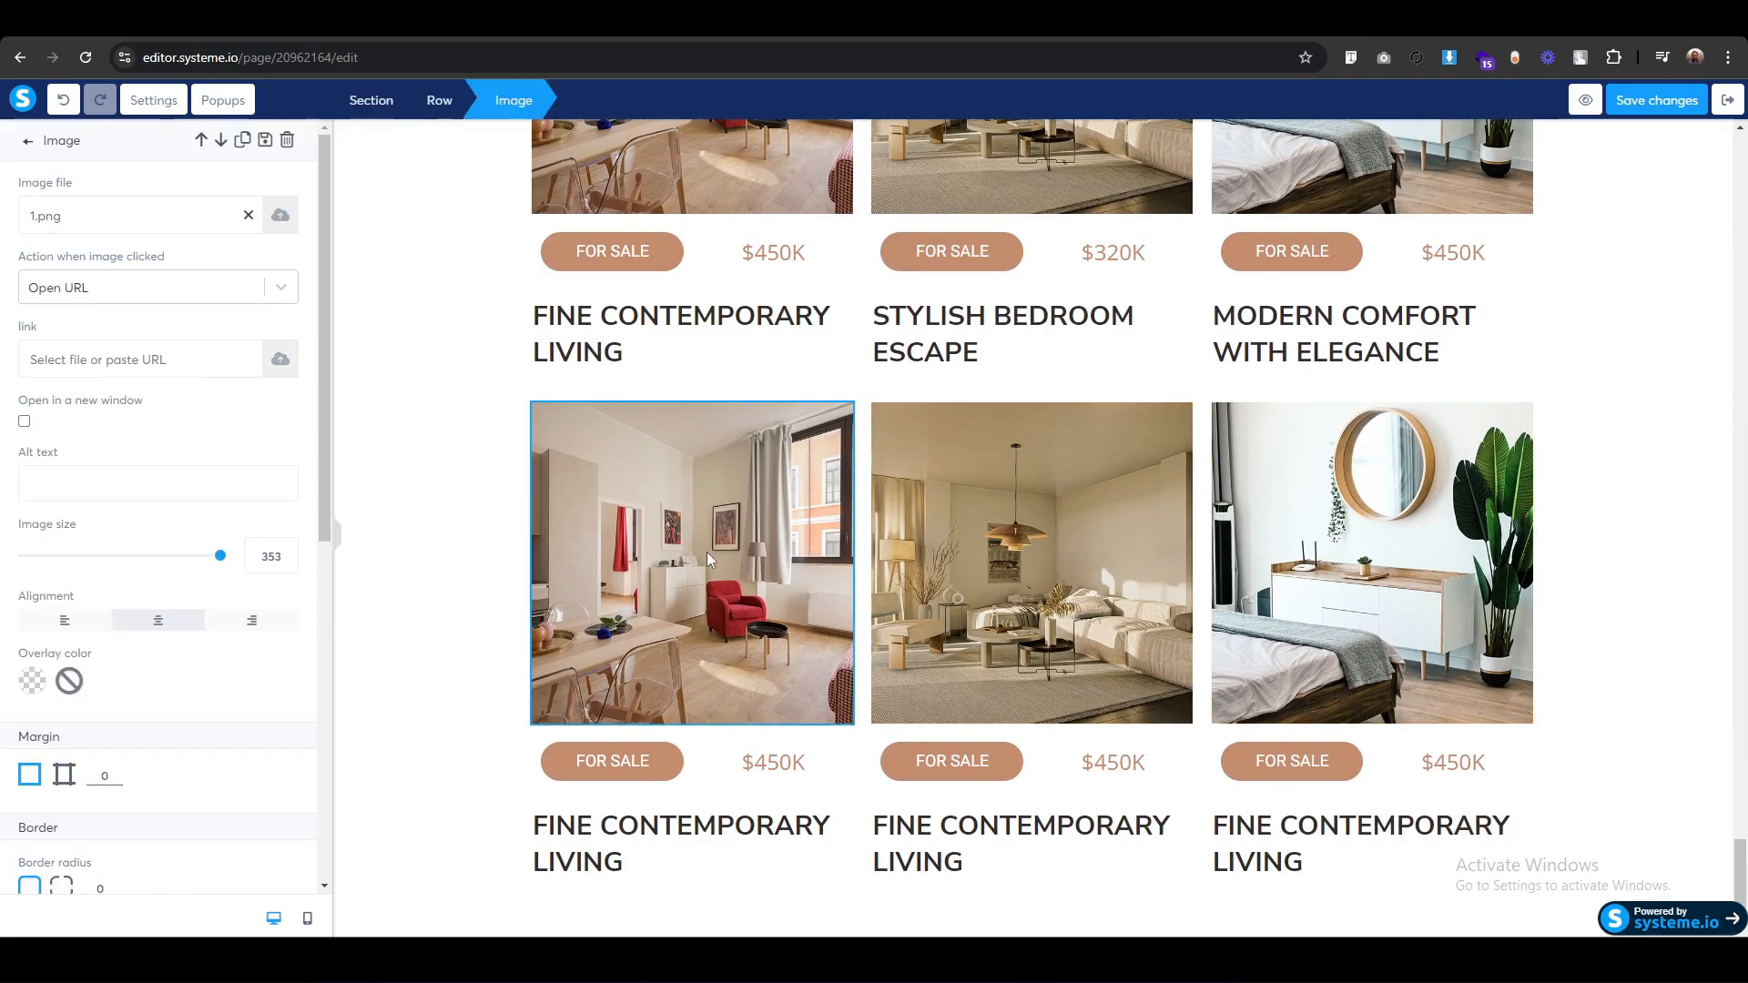
left_click(269, 222)
left_click(699, 470)
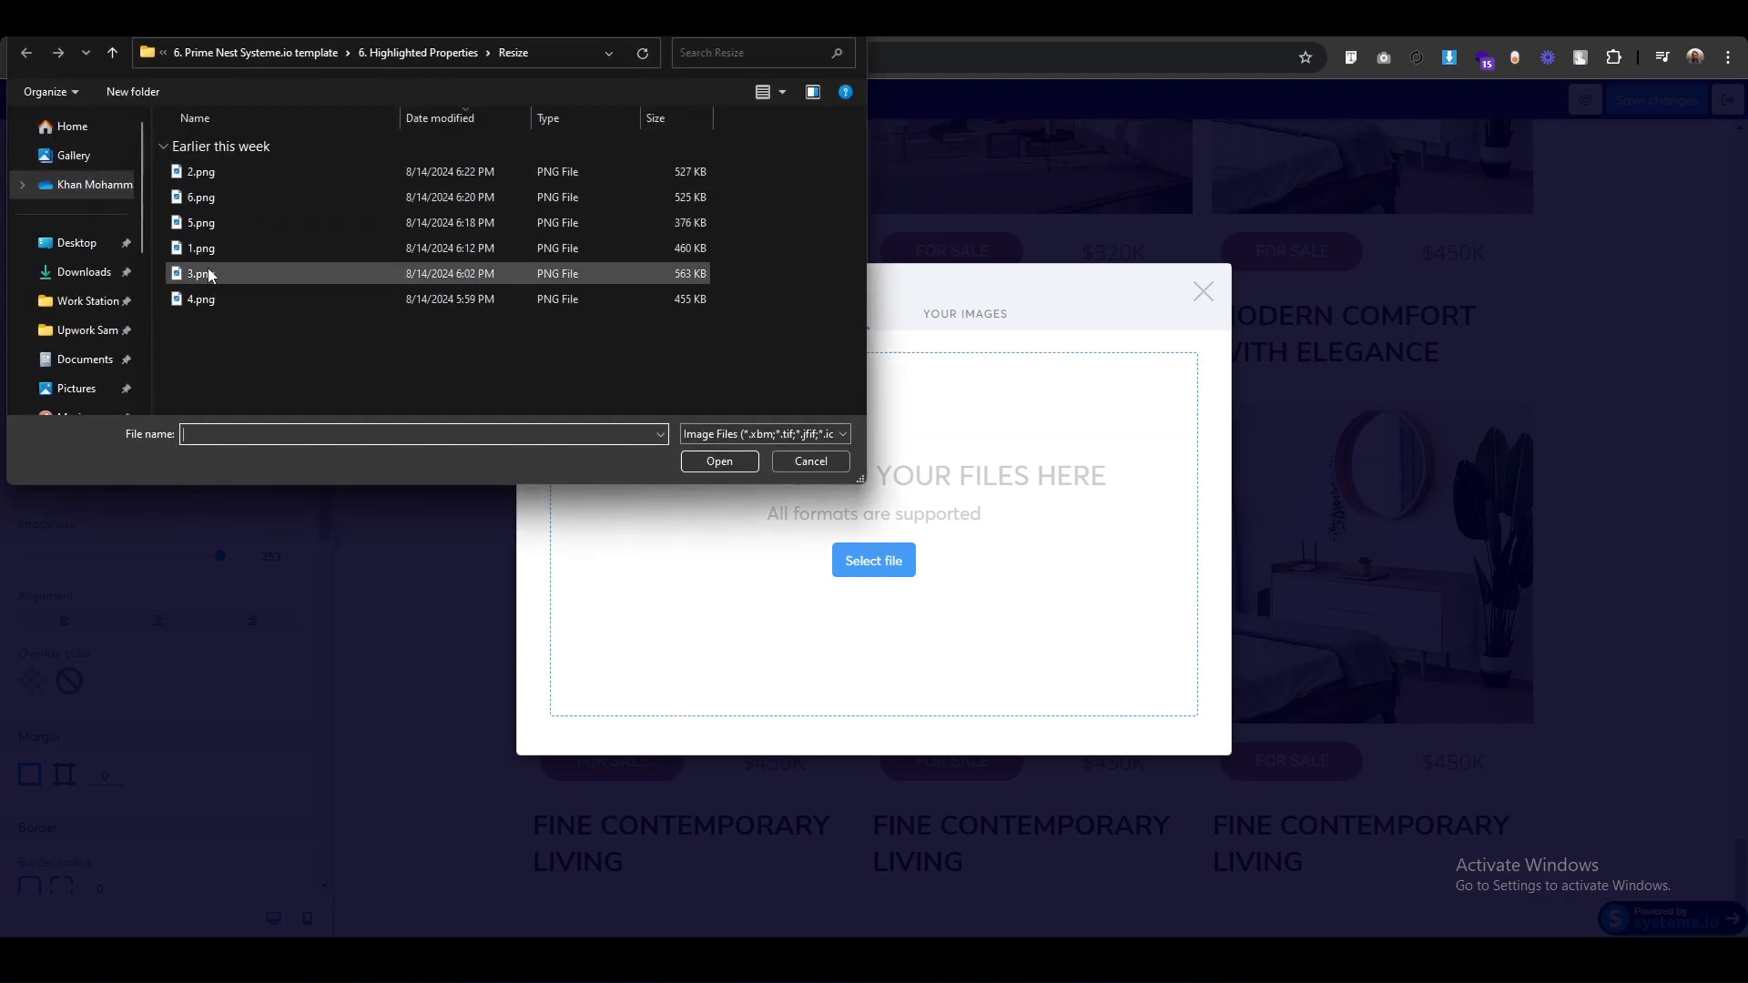
left_click(202, 299)
left_click(705, 464)
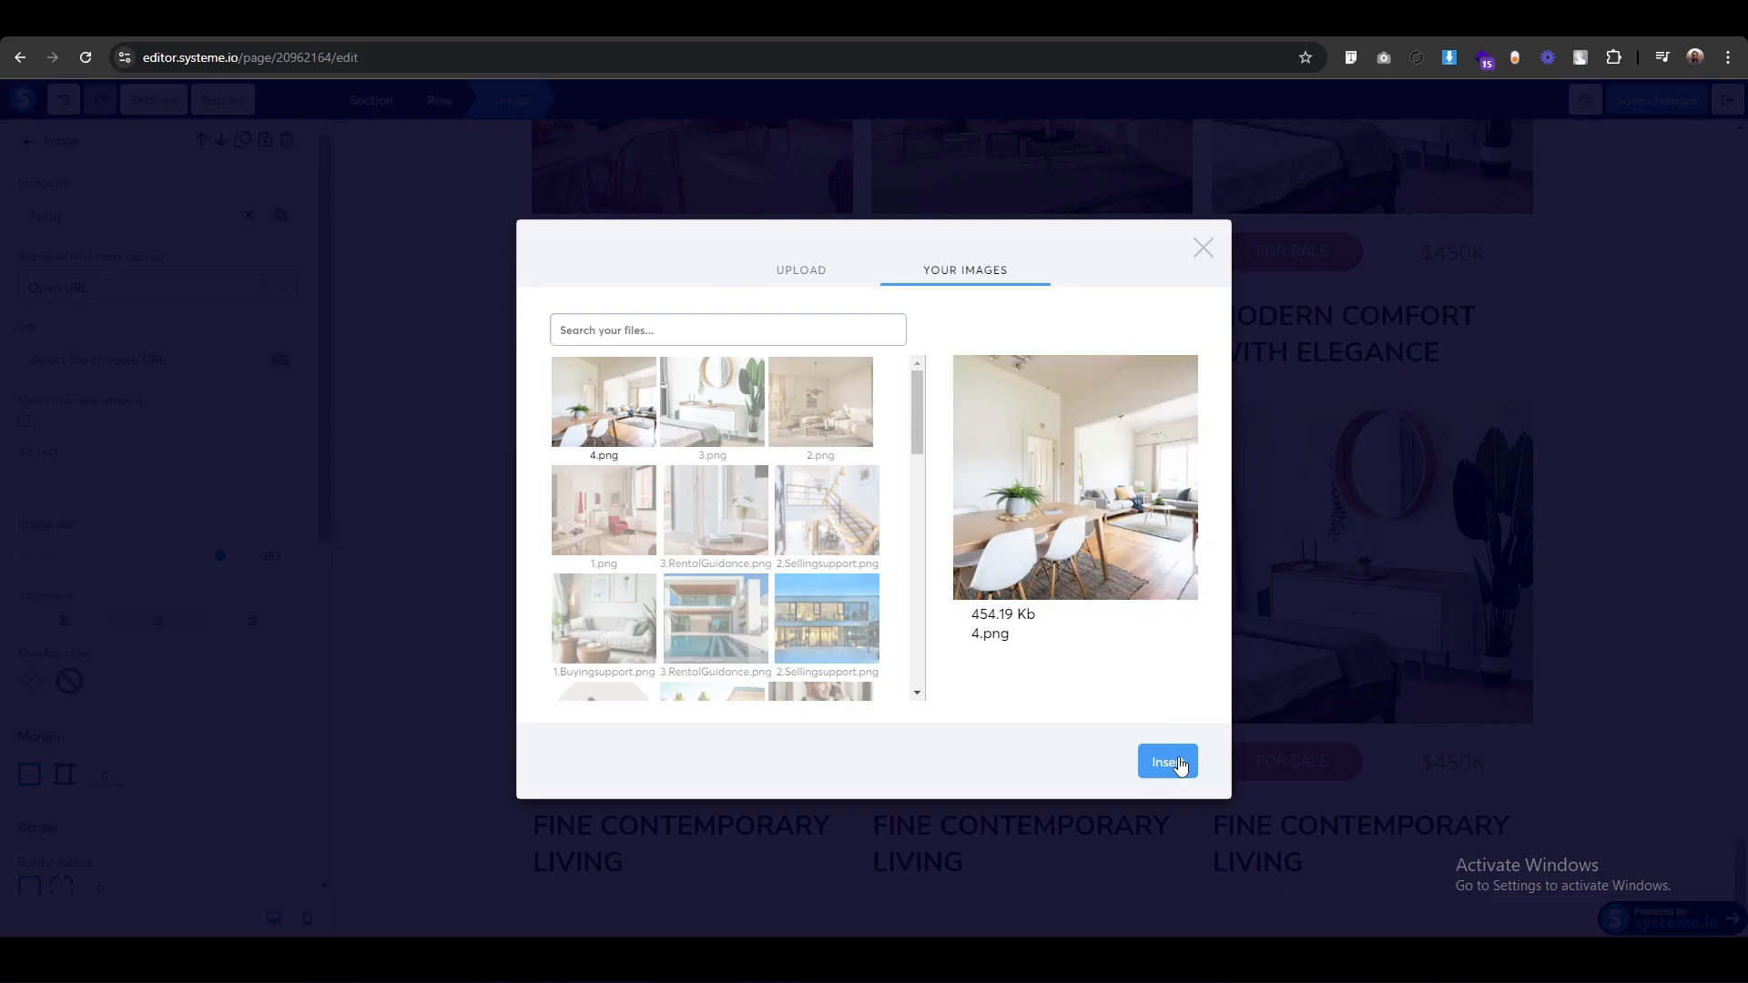
left_click(1168, 762)
left_click(440, 334)
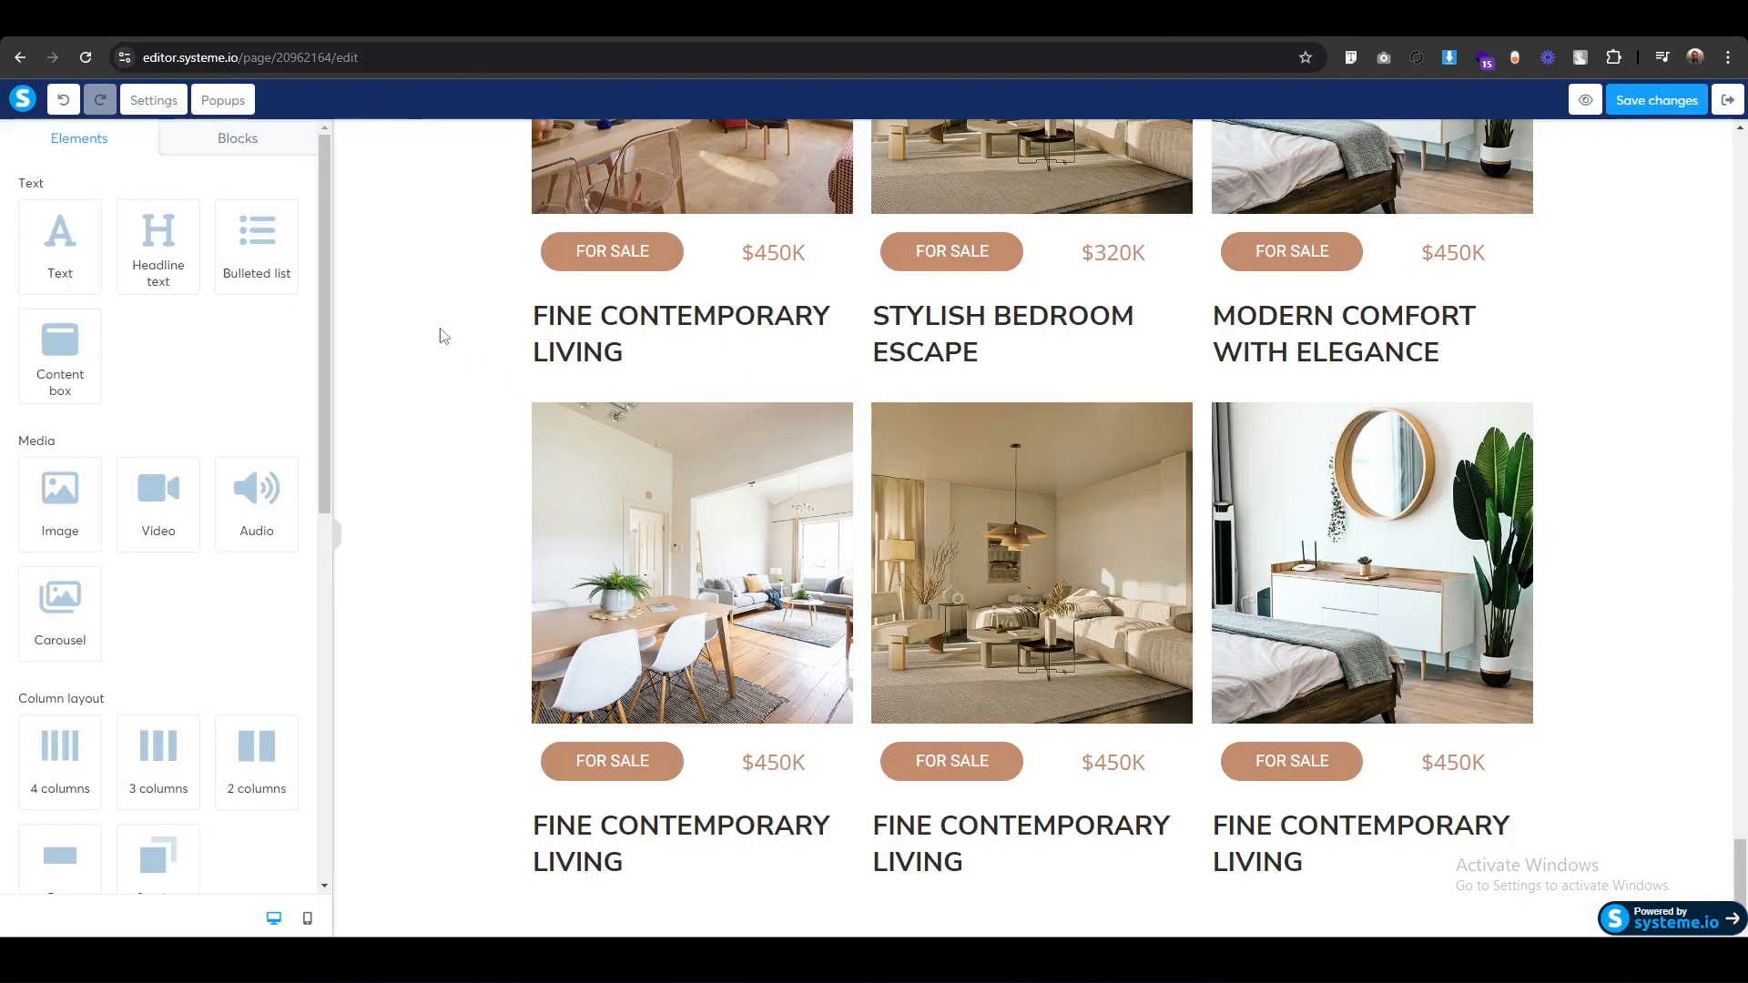
Replace the image of the second row's middle listing with the uploaded file 5.png.
left_click(1049, 622)
left_click(280, 217)
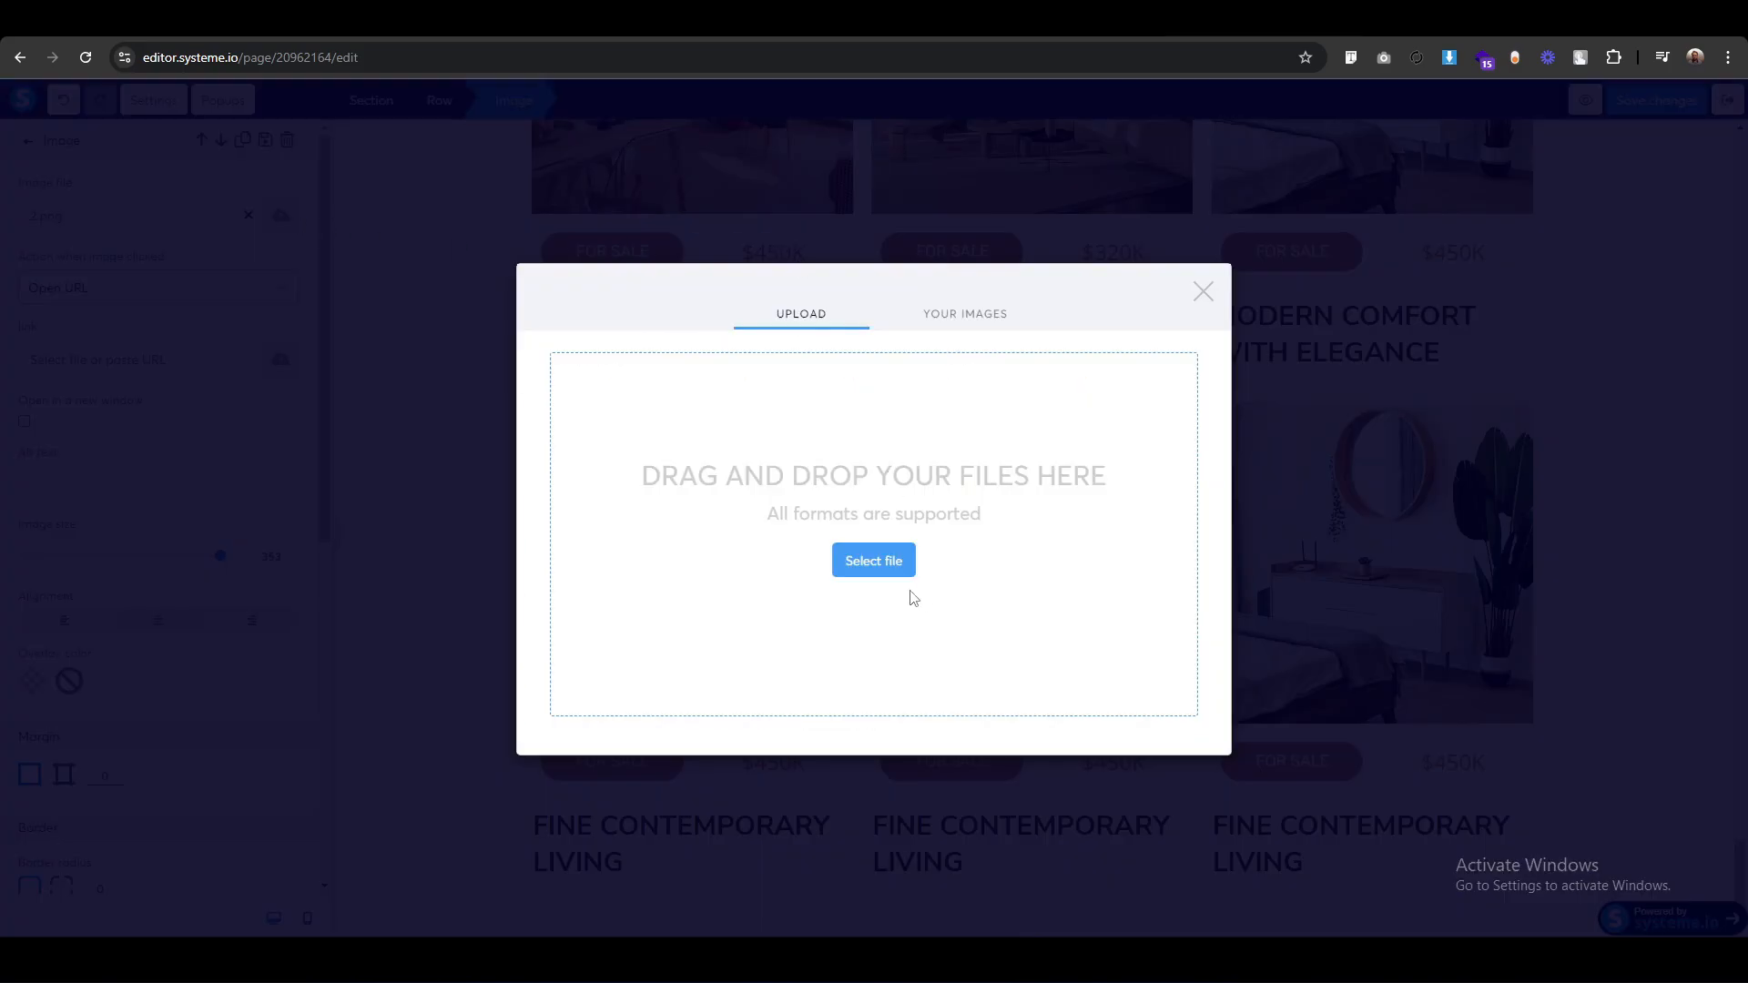
left_click(661, 495)
left_click(226, 222)
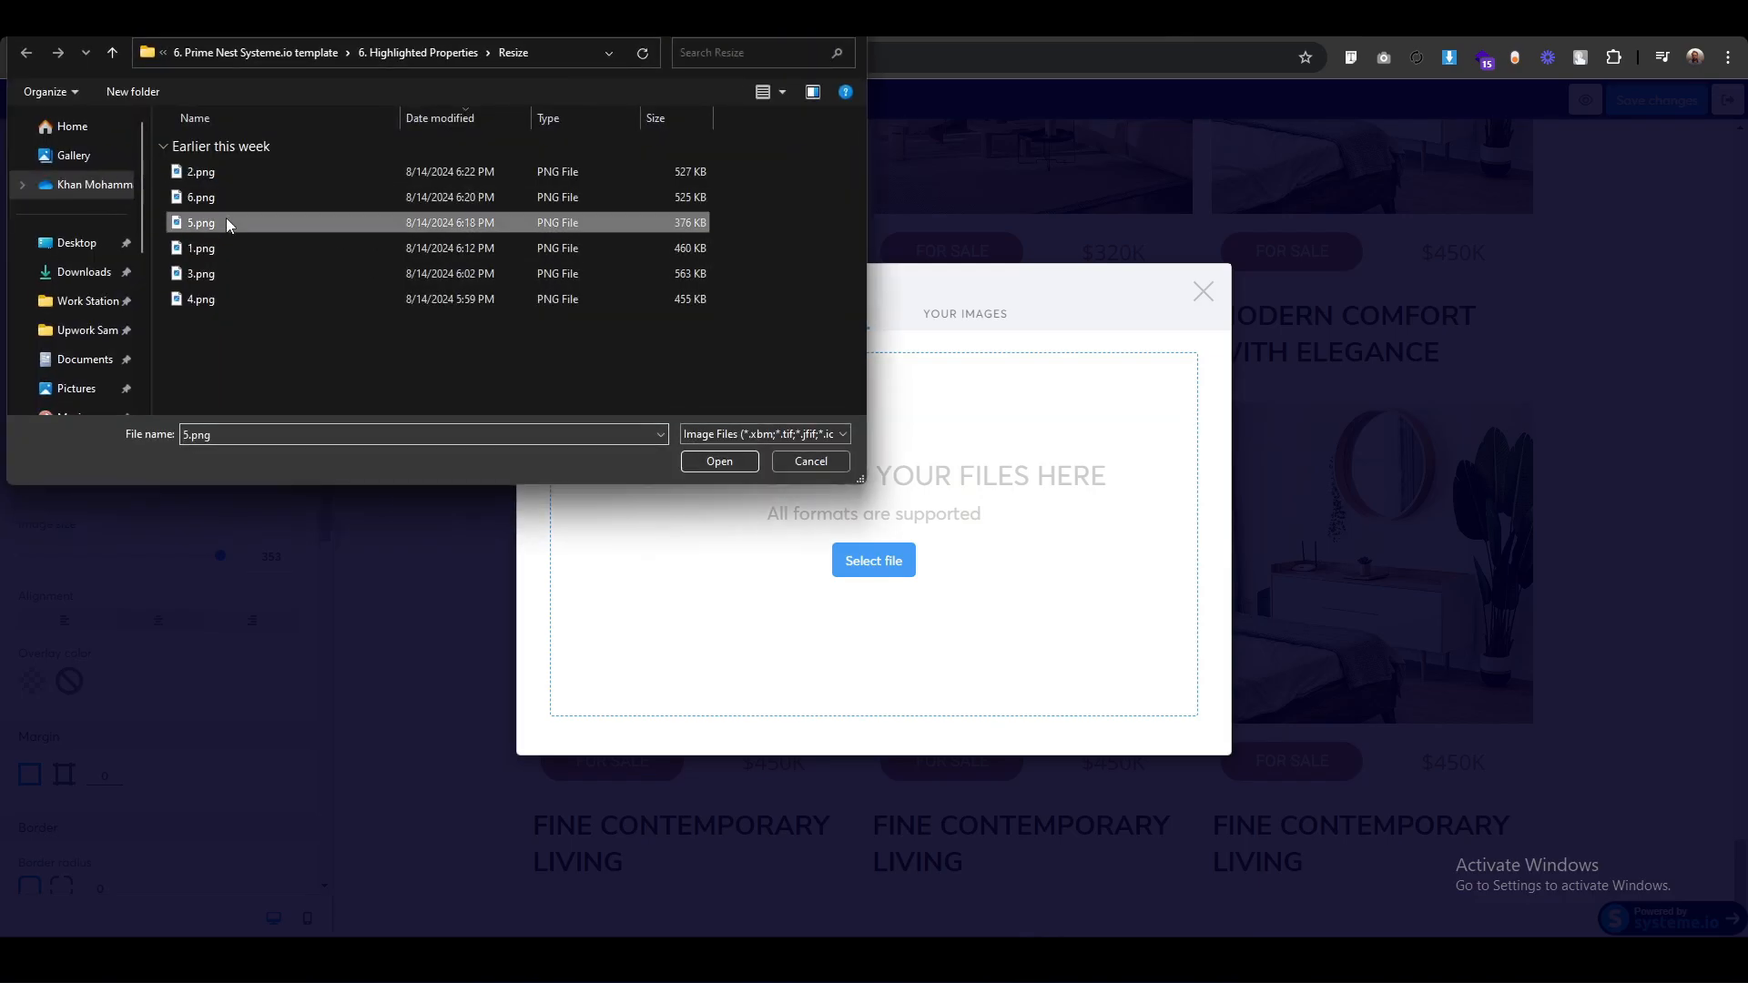
left_click(716, 462)
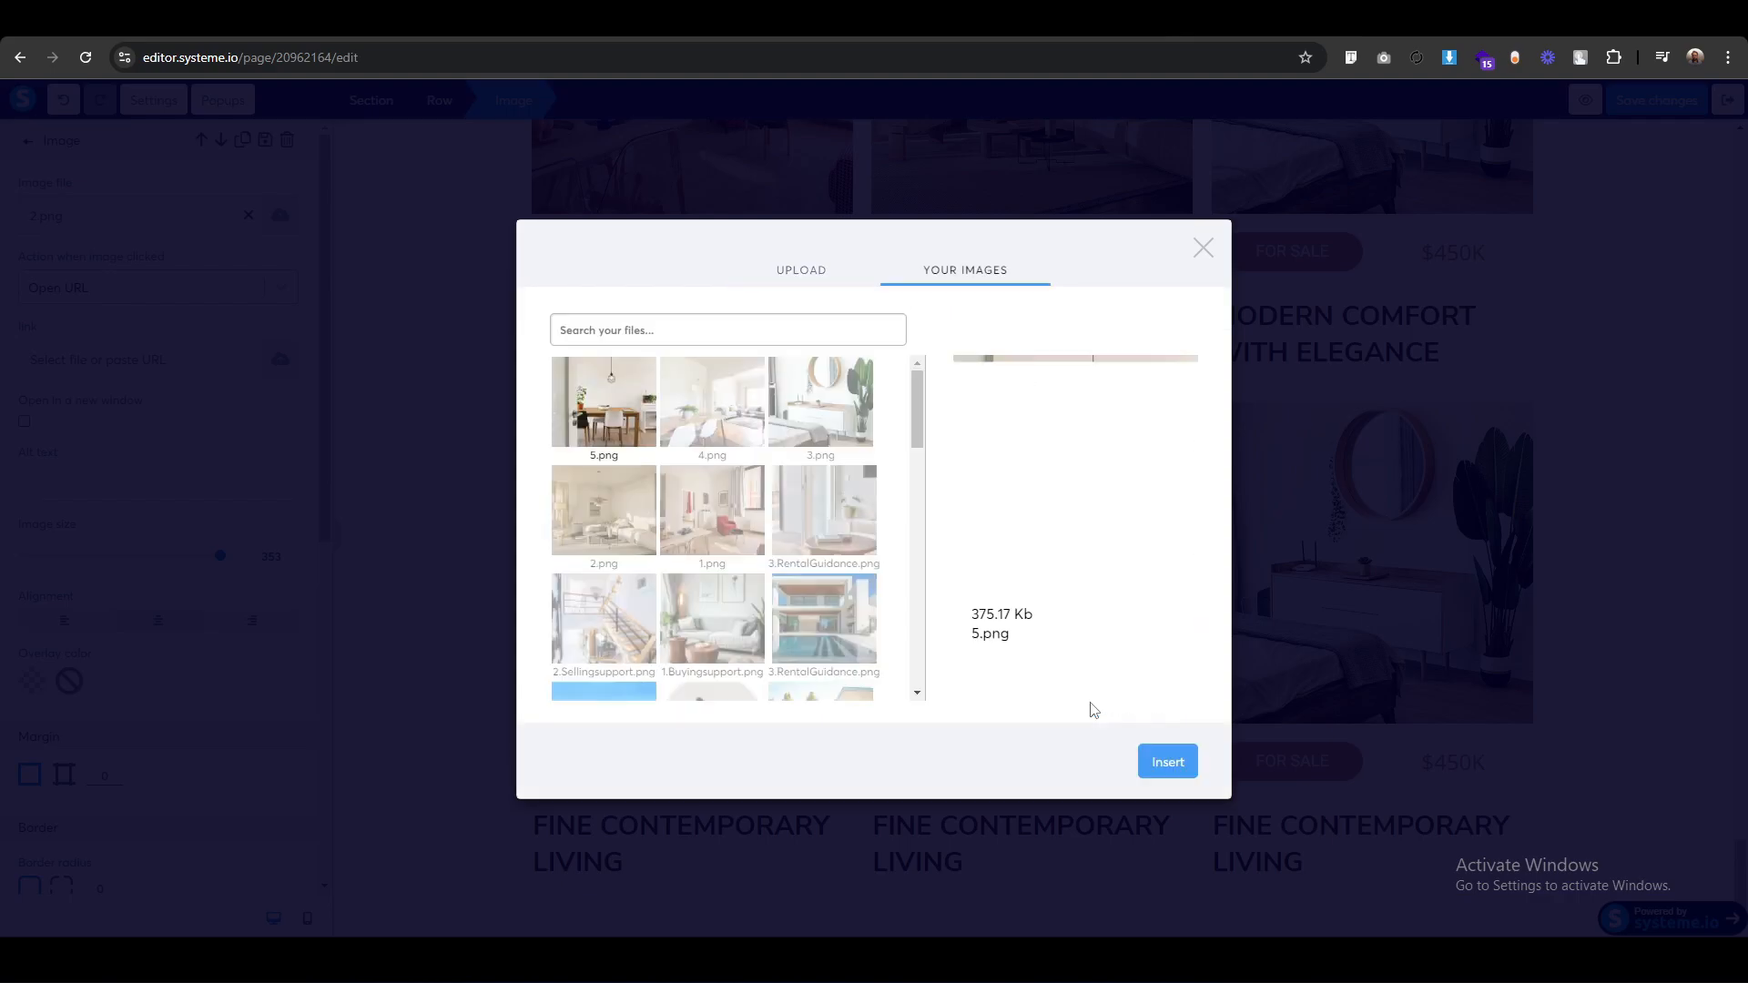
left_click(1158, 761)
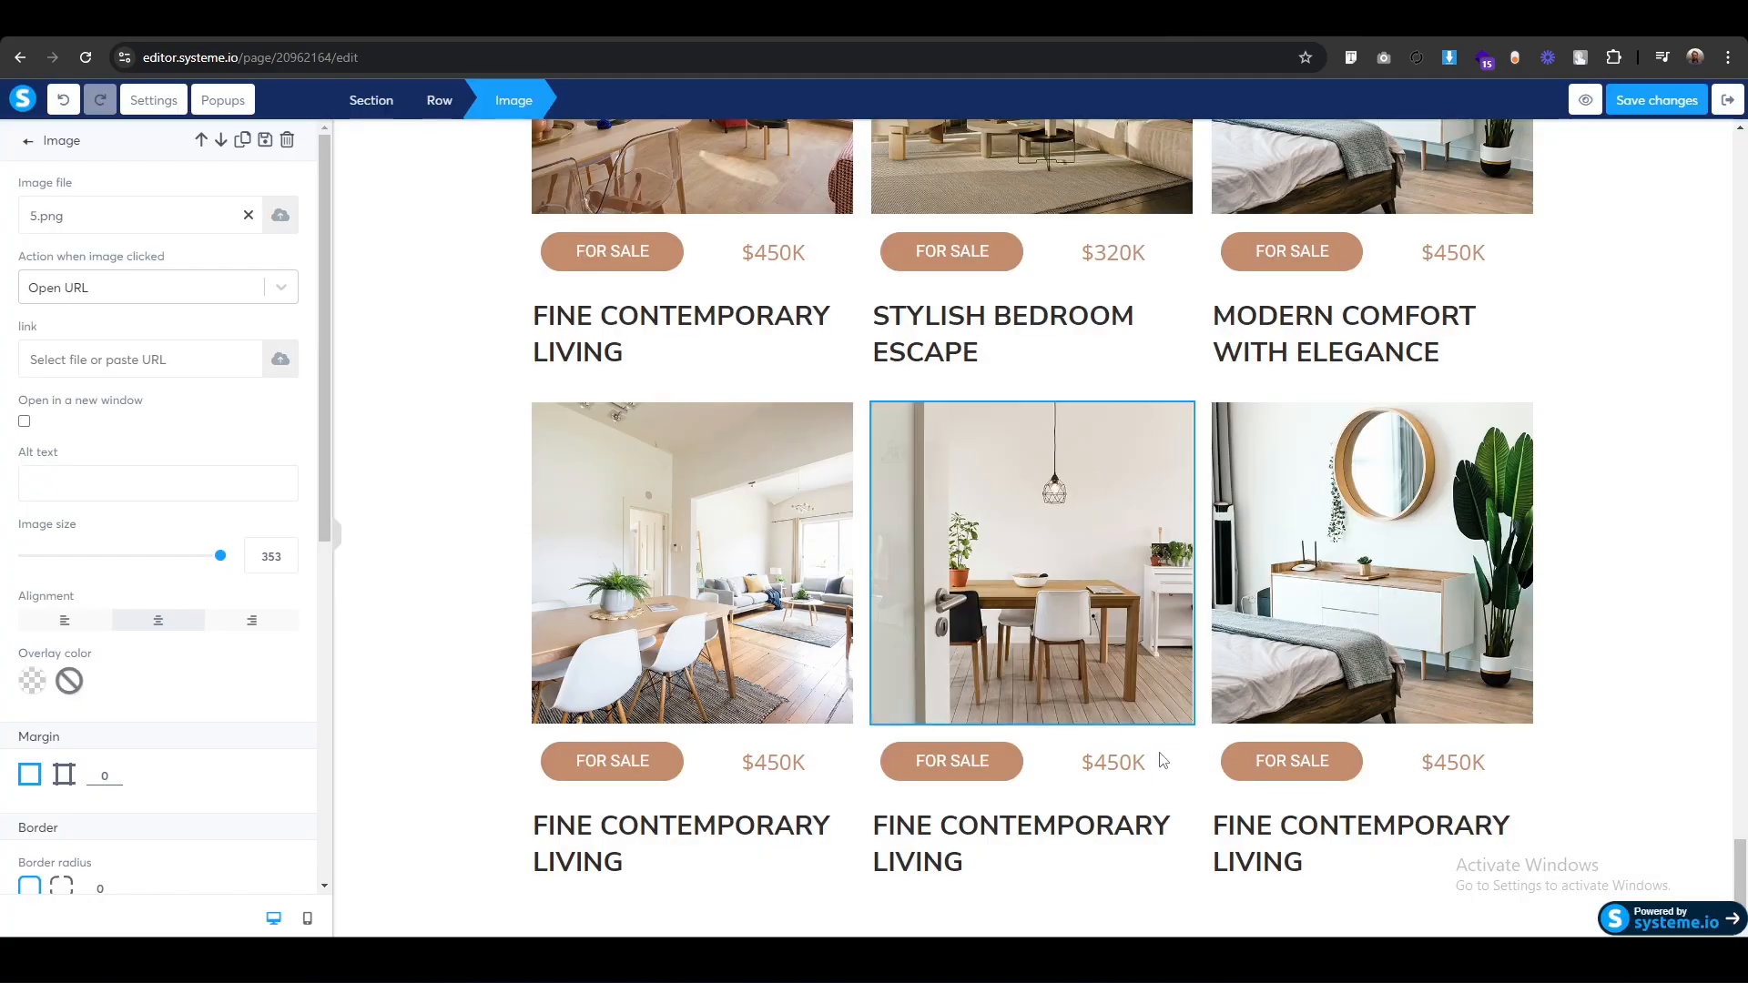
Replace the image of the second row's third listing with the uploaded file 6.png.
left_click(1406, 496)
left_click(284, 224)
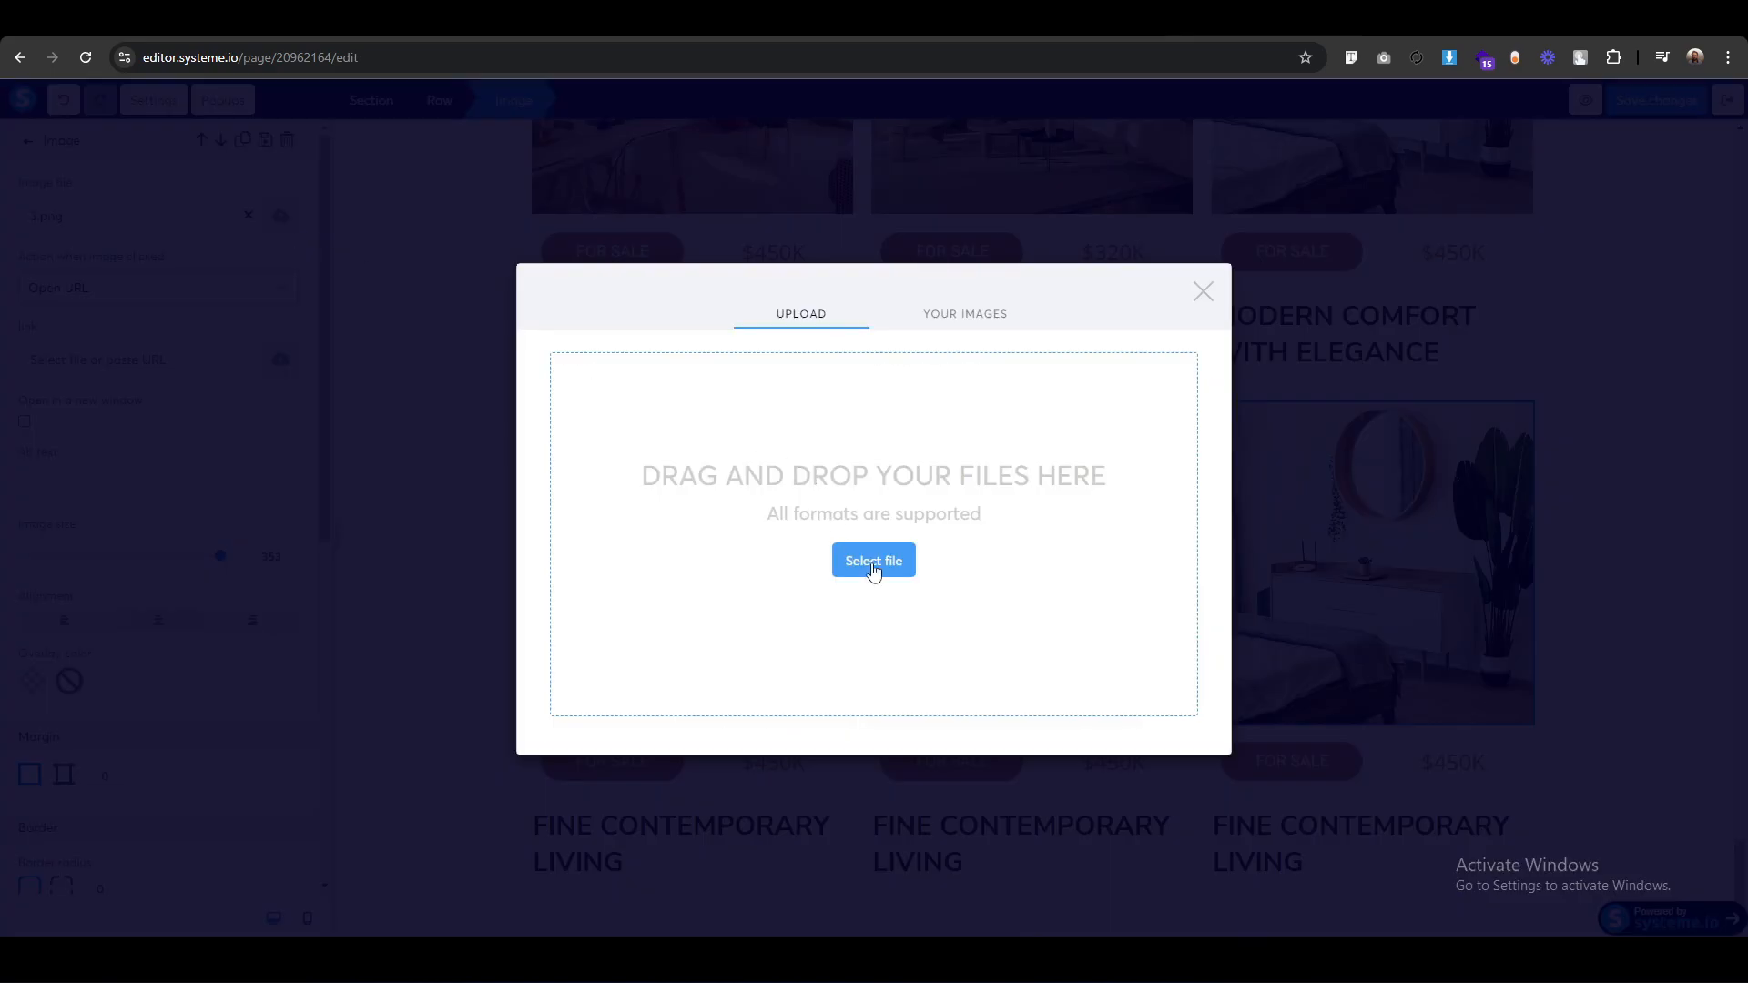
left_click(873, 569)
left_click(228, 204)
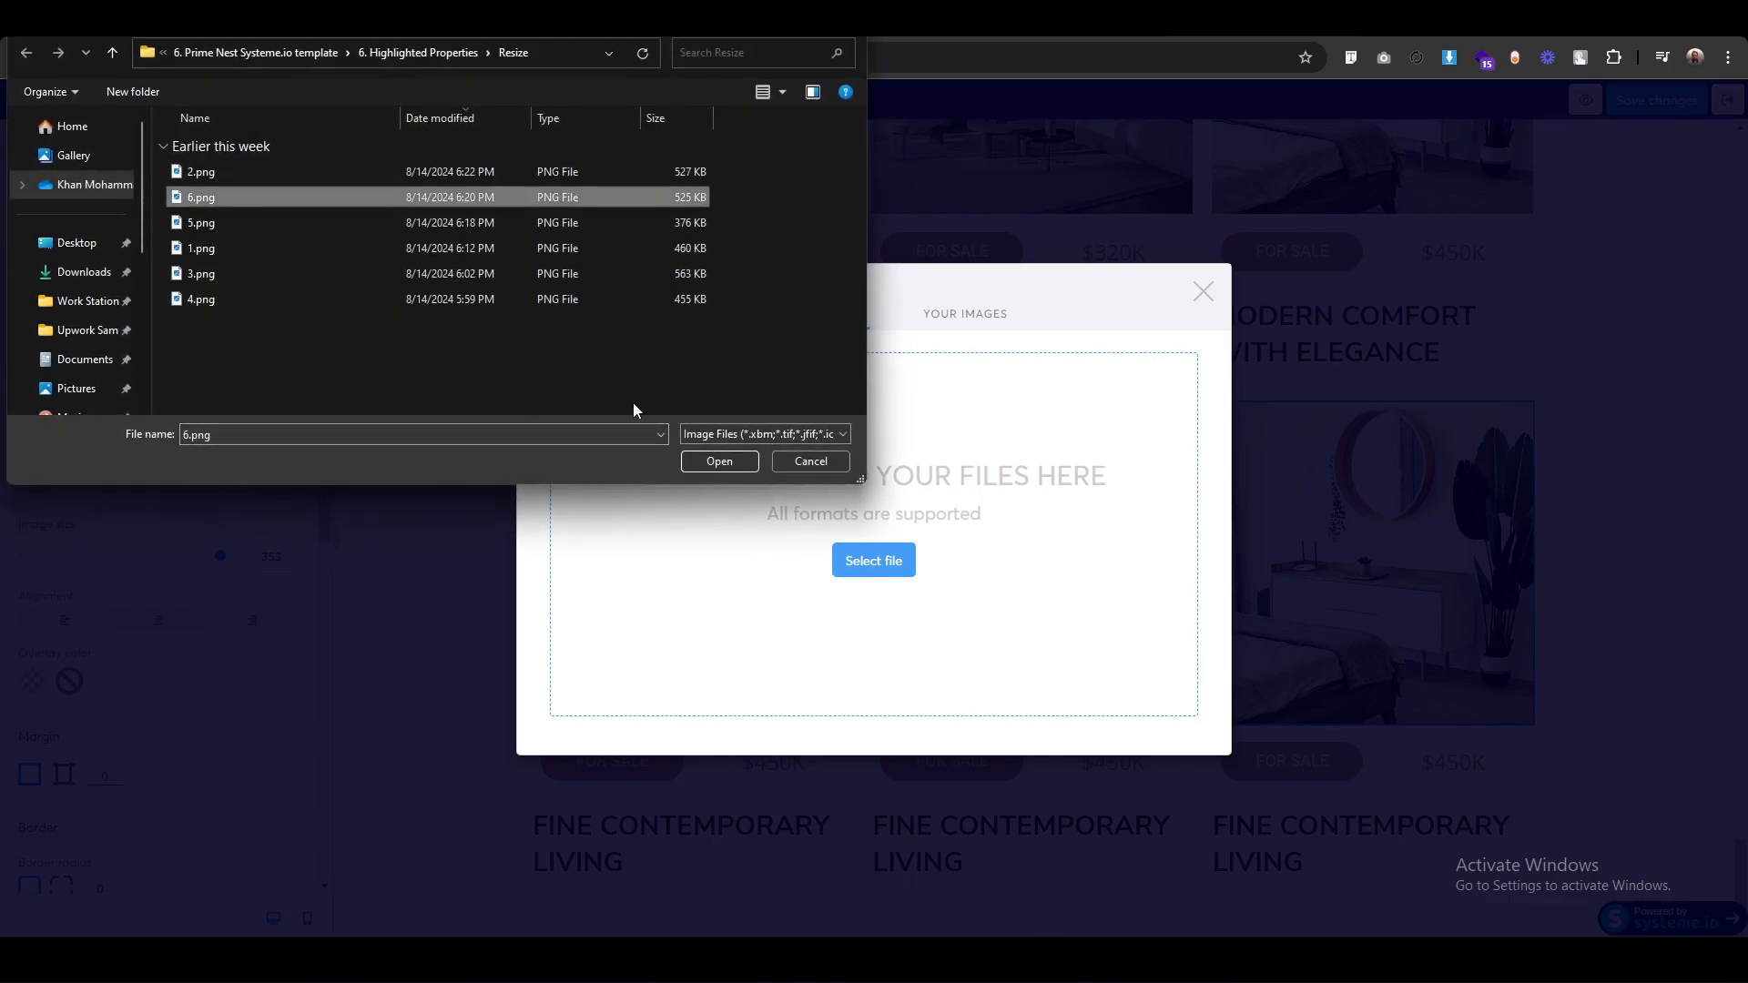
left_click(720, 460)
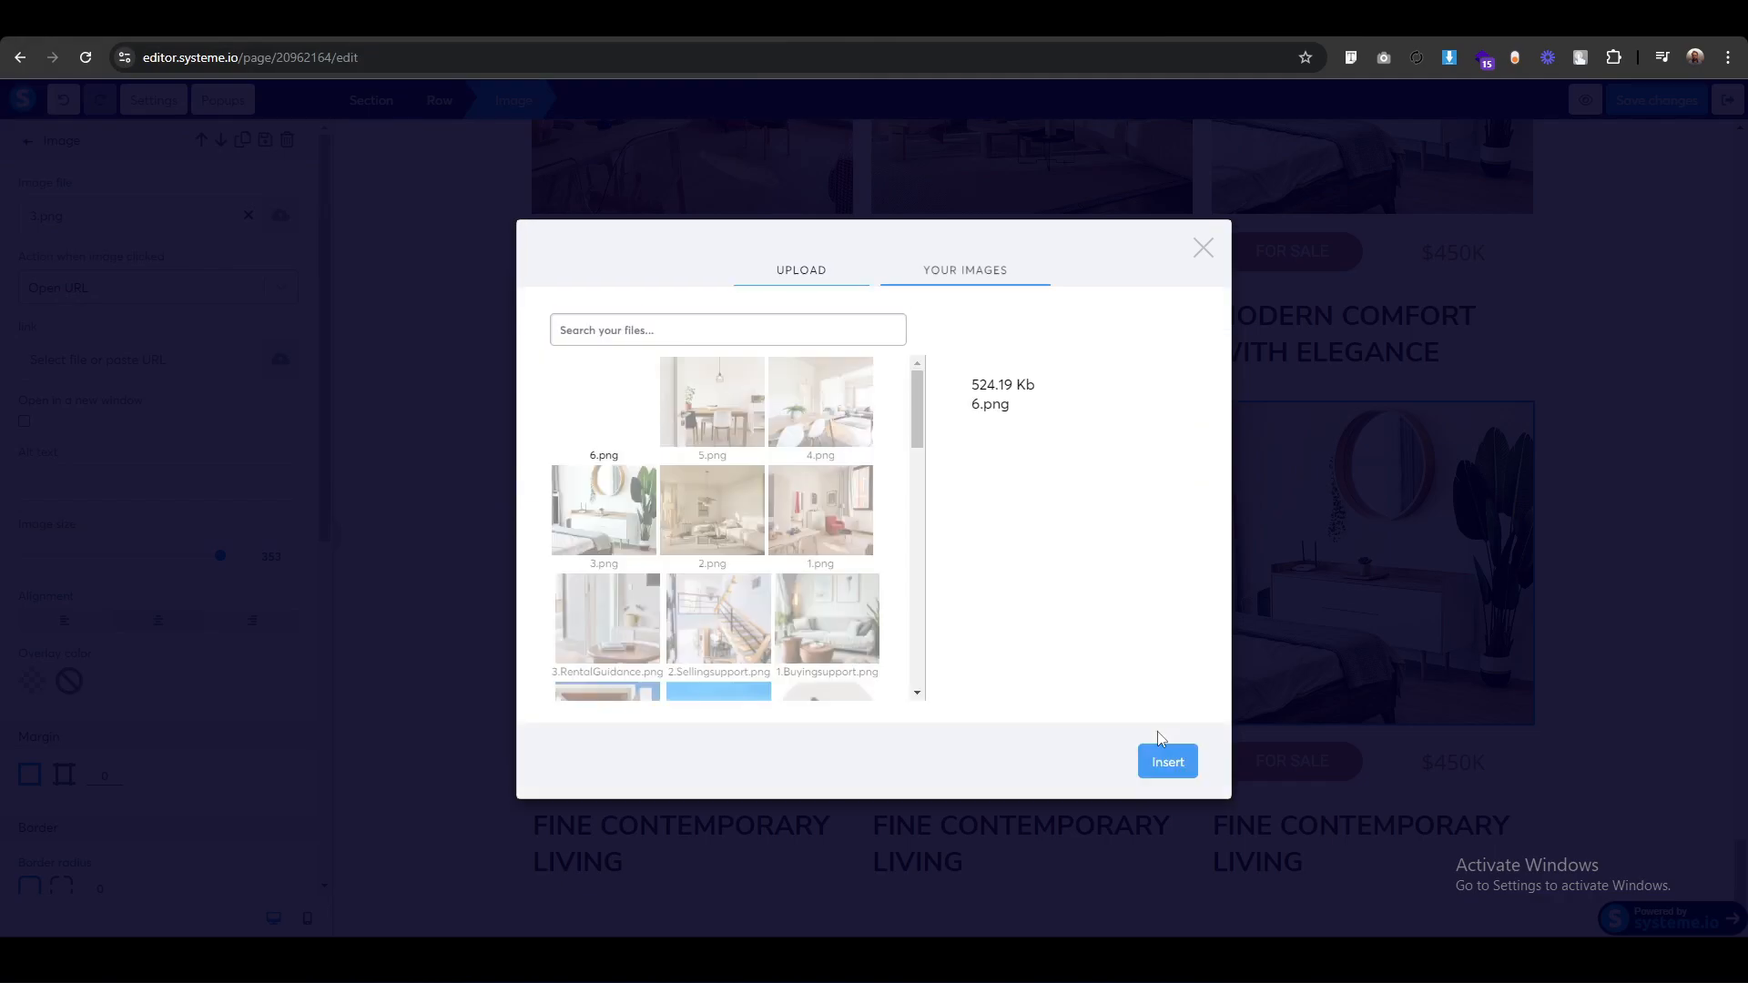
left_click(1179, 767)
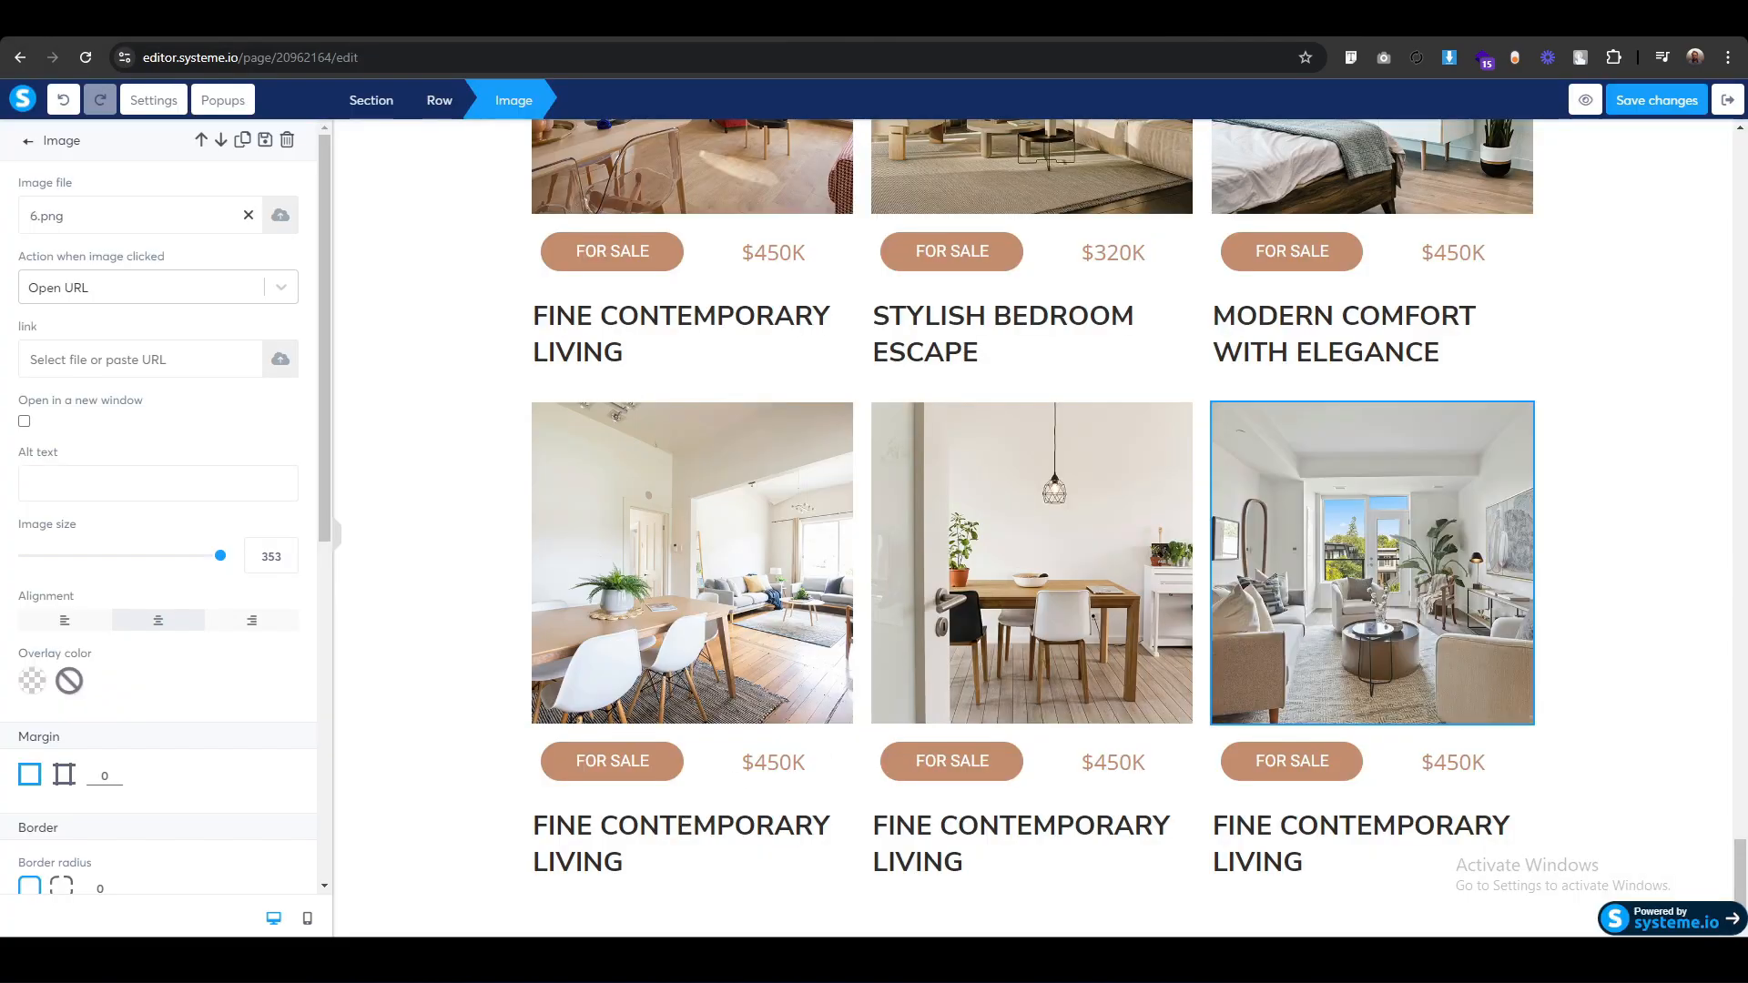
Change the second row's first listing headline to REFINED MODERN LIVING AREA and its price to $410K.
triple_click(617, 844)
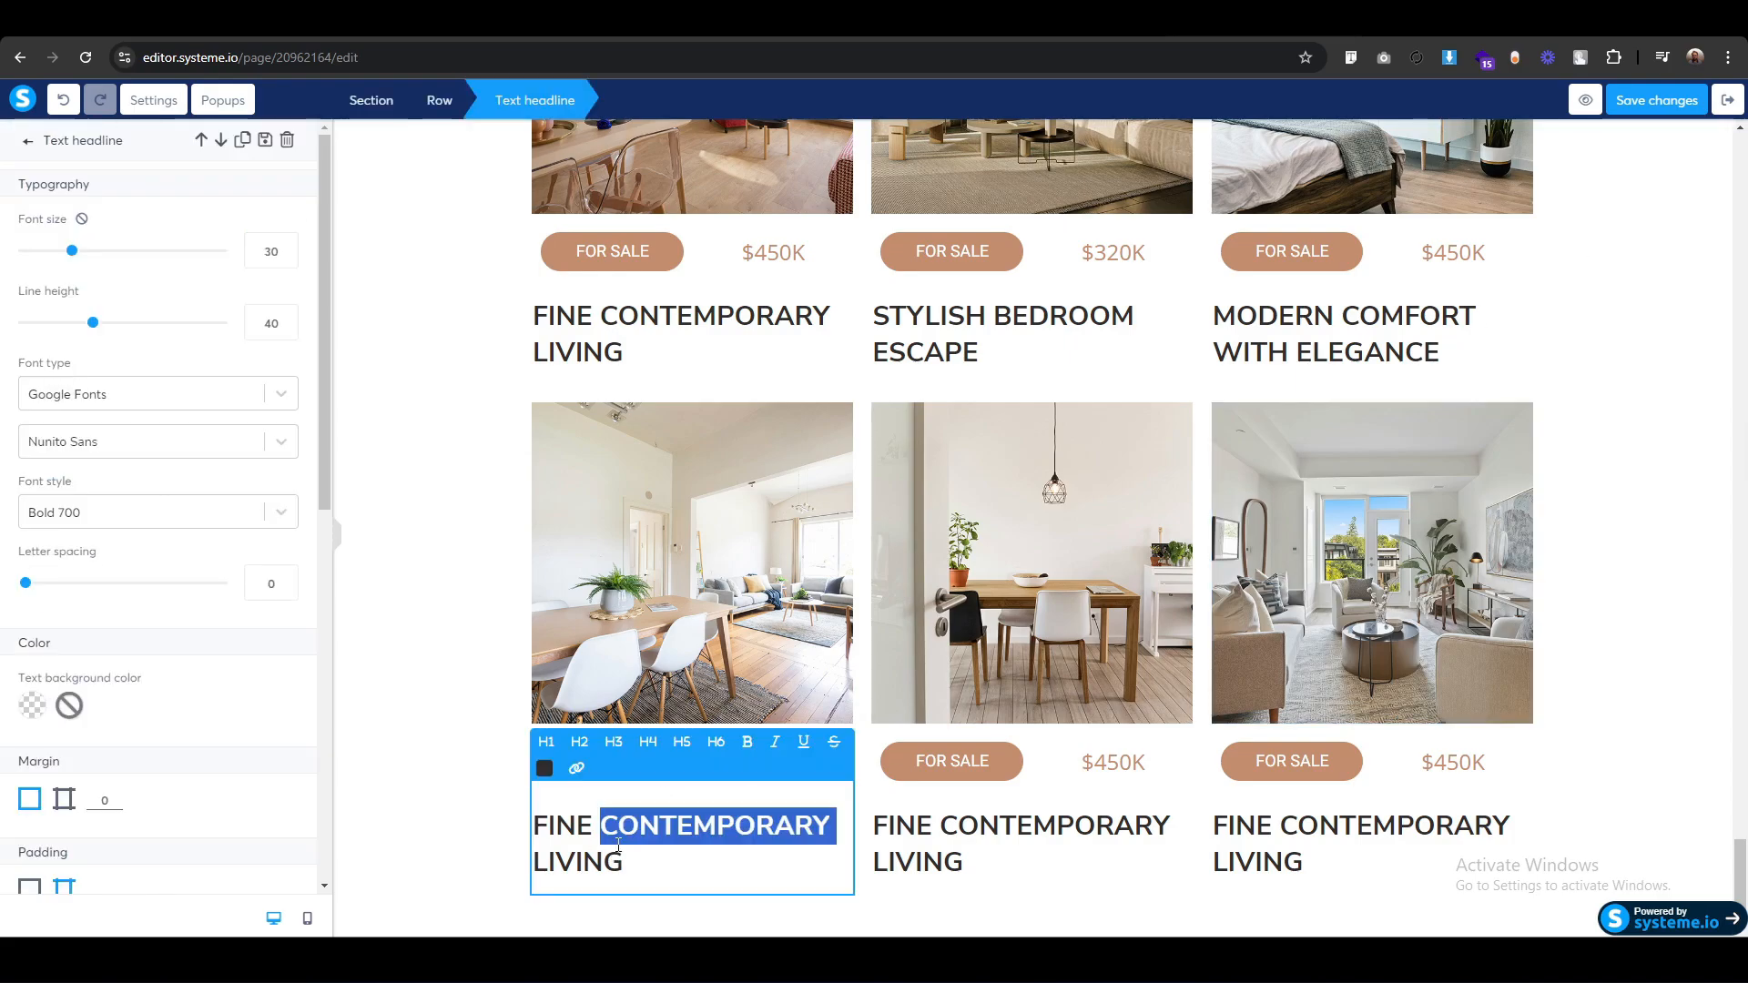
type("REFINED MODERN LIVING AREA")
key("Escape")
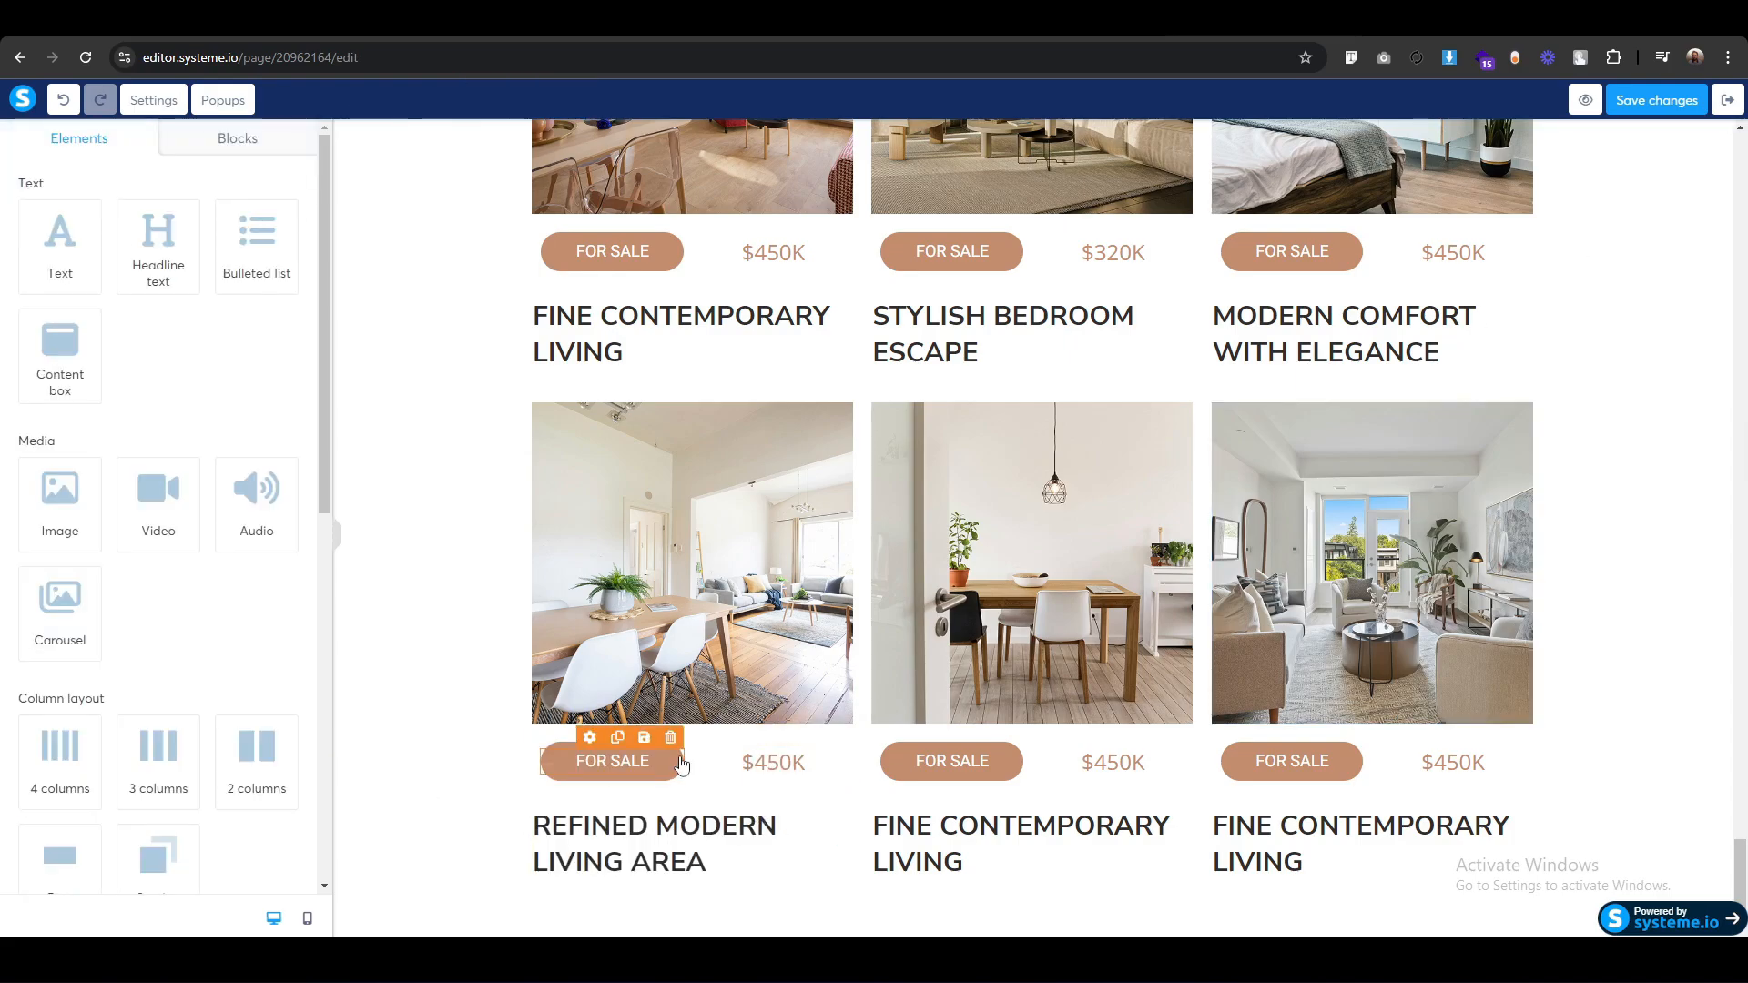
left_click(773, 766)
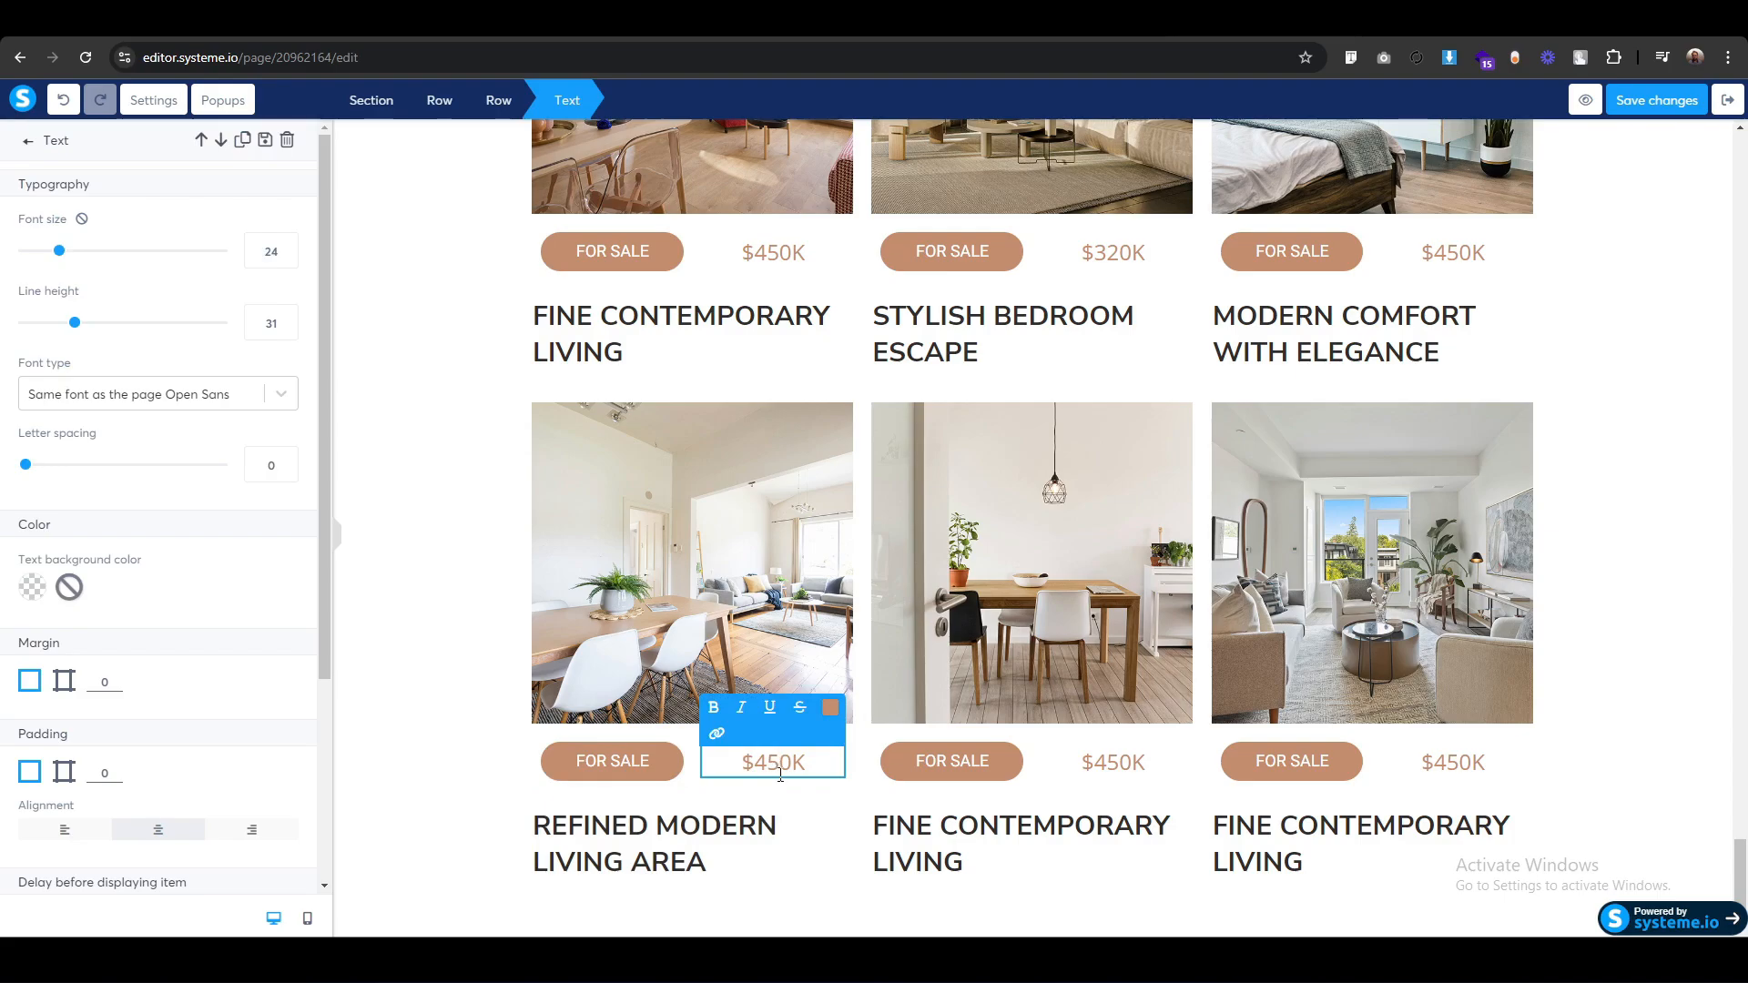
left_click_drag(781, 774, 767, 765)
type("1")
Change the second row's middle listing headline to UPSCALE DINING ATMOSPHERE and its price to $320K.
left_click(942, 842)
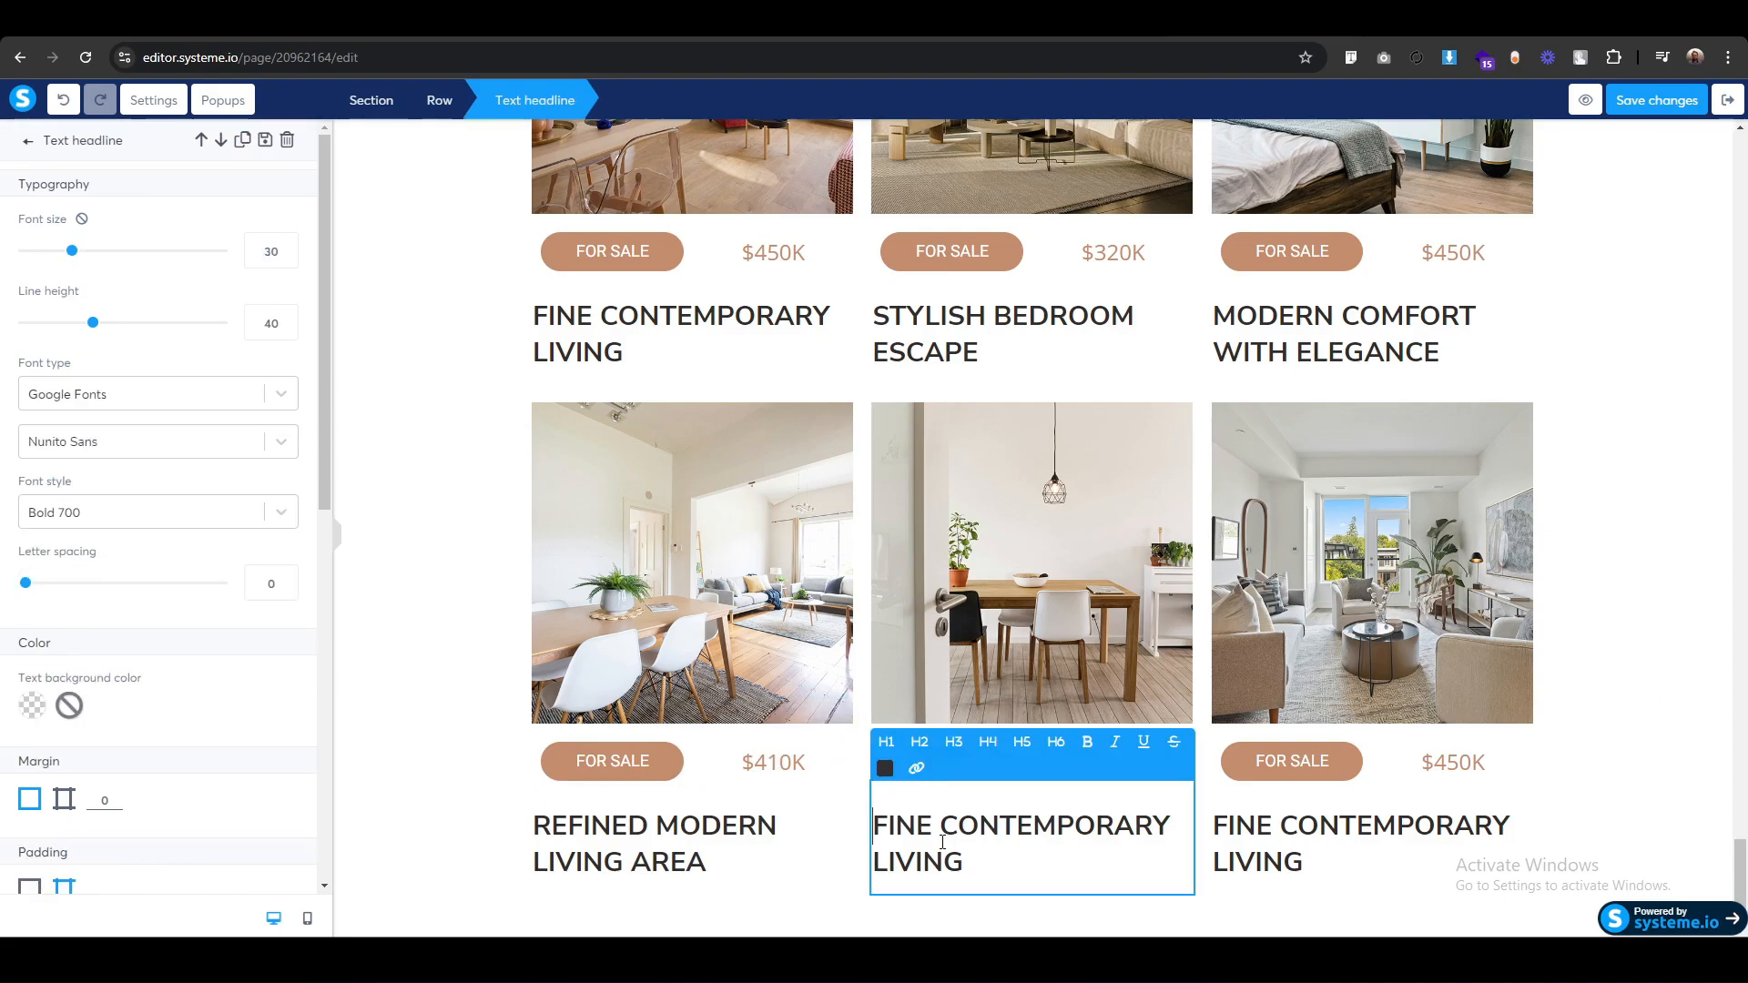
key("ctrl+a")
type("UPSCALE DINING ATMOSPHERE")
key("Escape")
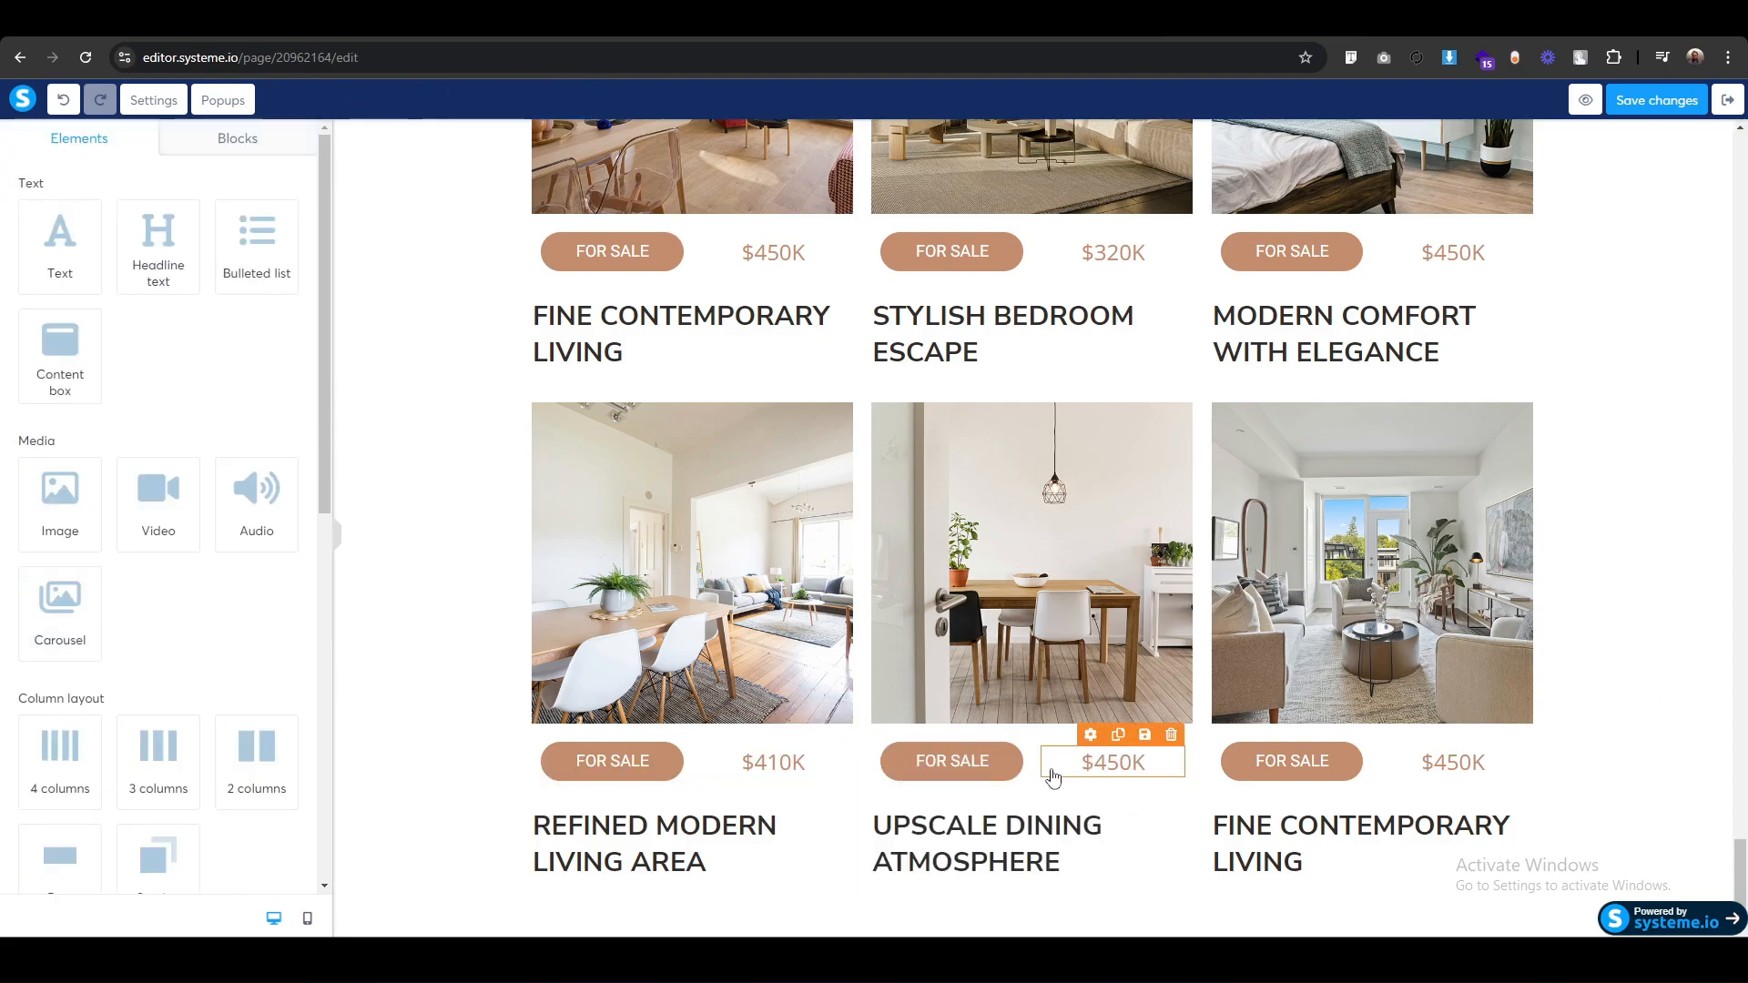
left_click(1102, 774)
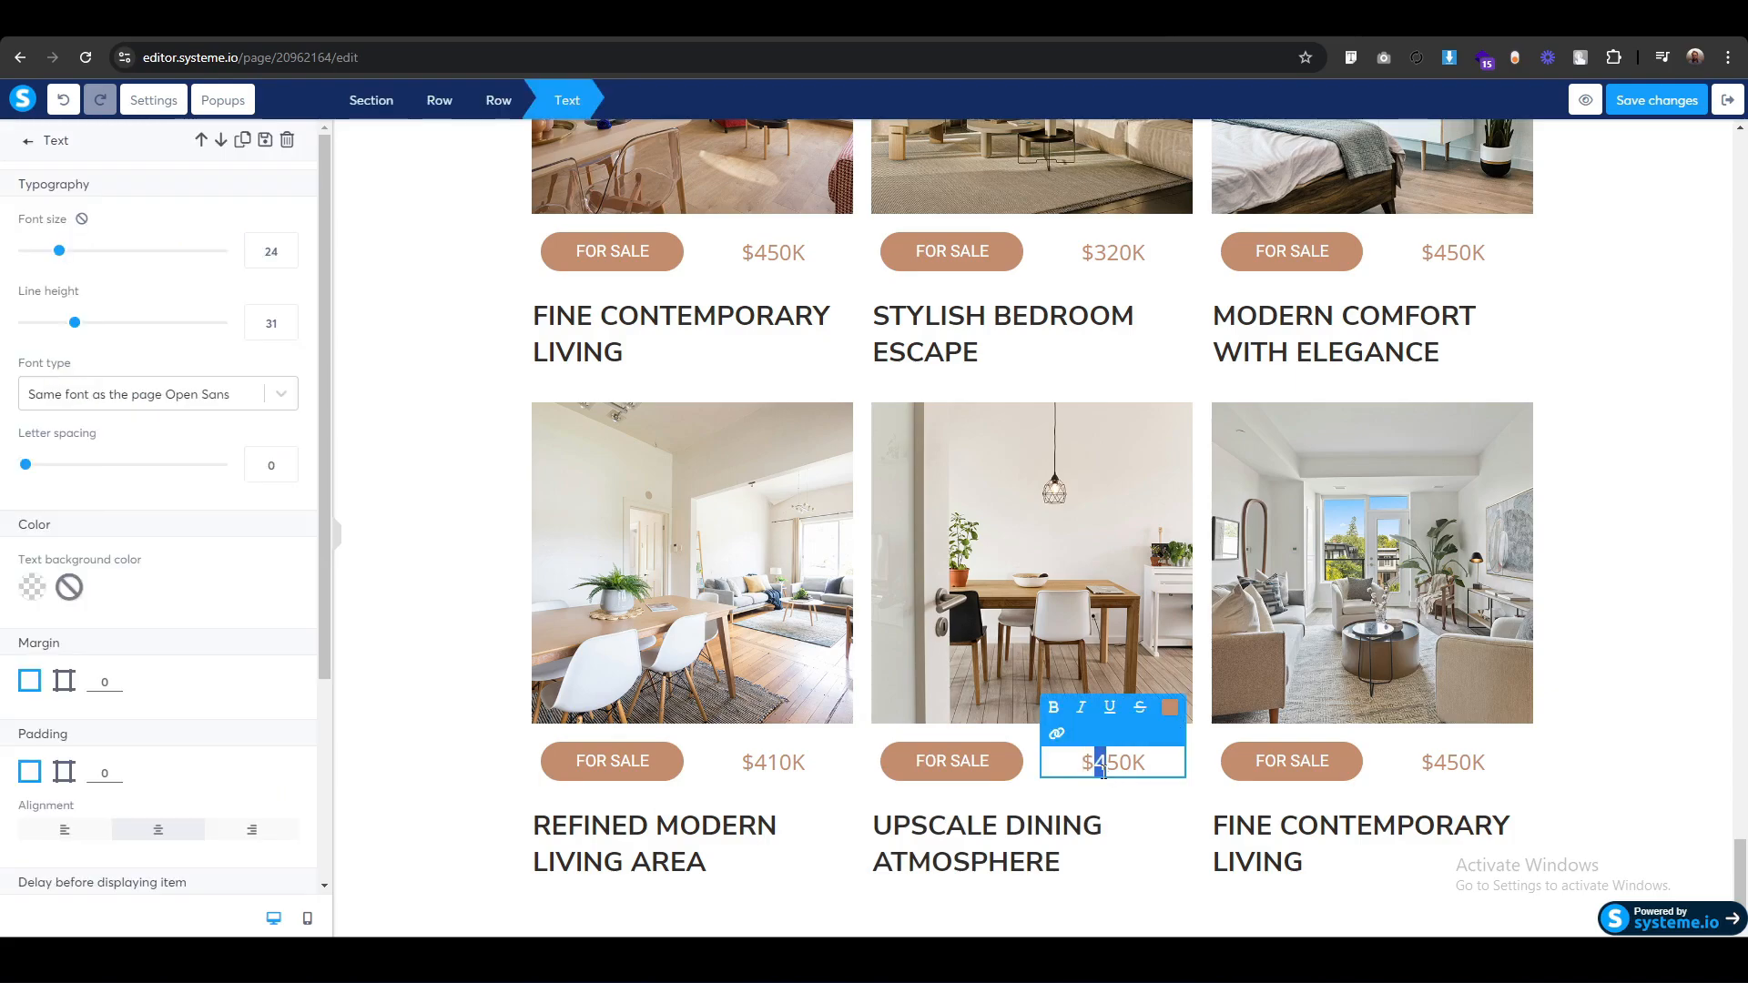
type("32")
Change the second row's third listing headline to SLEEK WHITE MODERN DESIGN and its price to $950K.
left_click(1361, 843)
key("ctrl+a")
type("SLEEK WHITE MODERN DESIGN")
key("Escape")
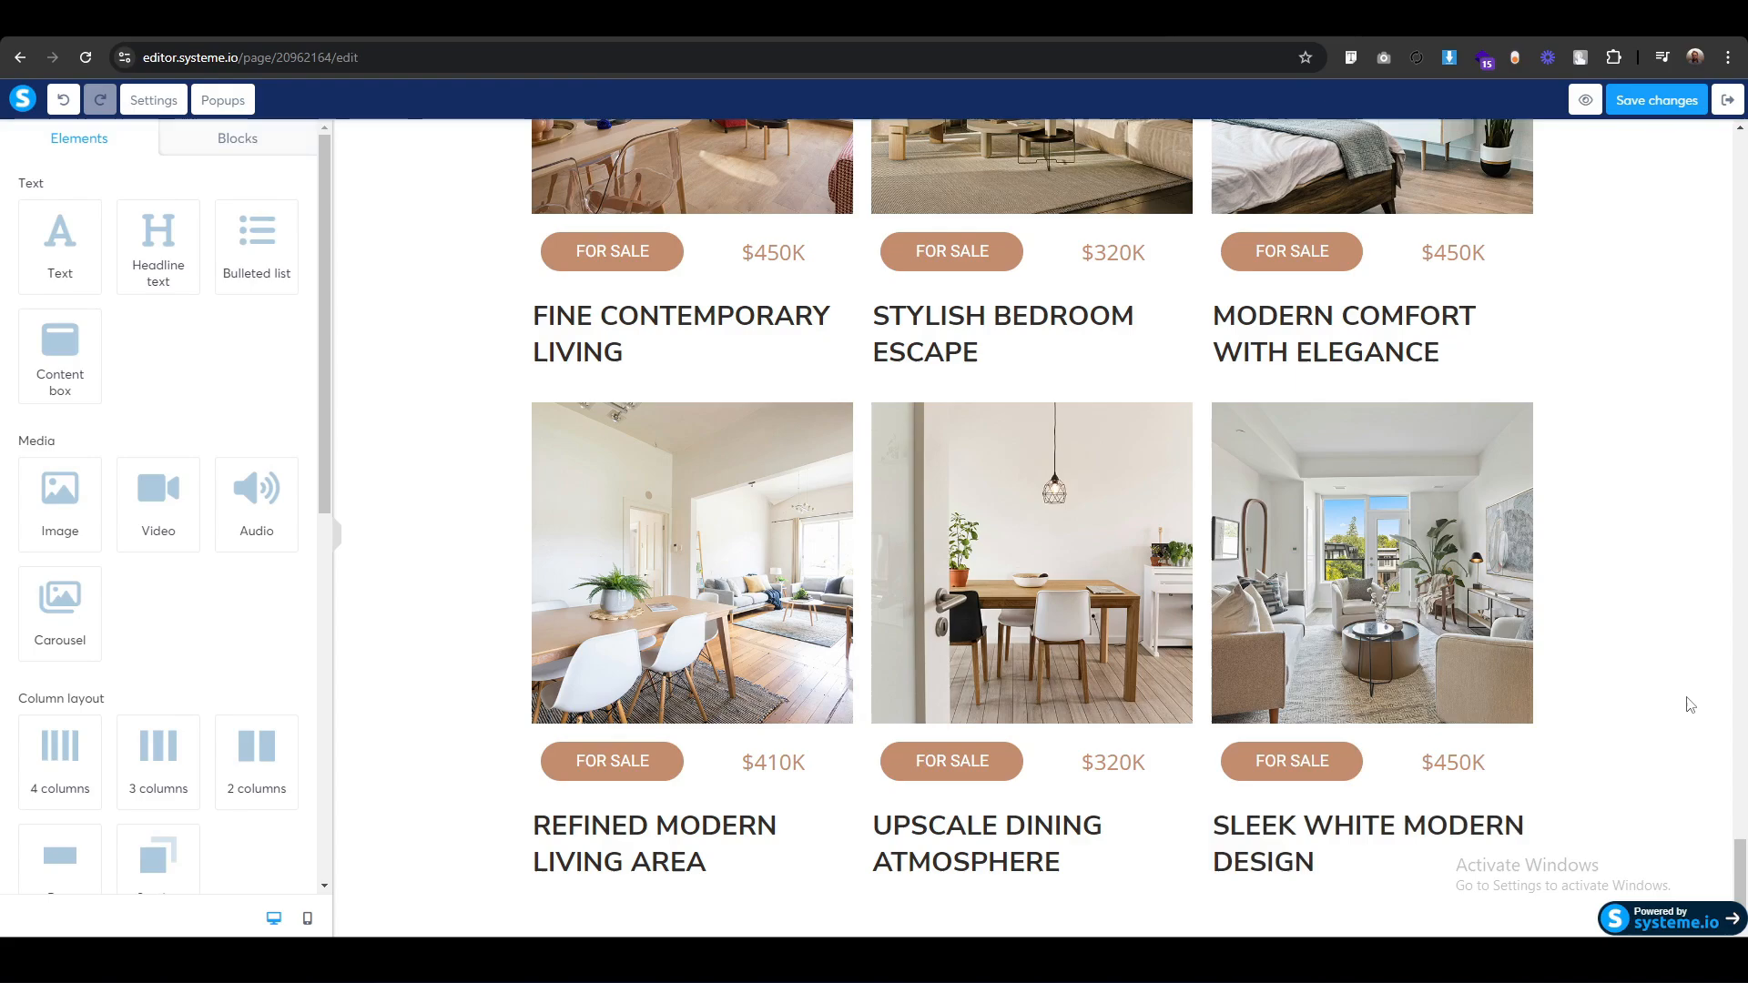
left_click(1453, 763)
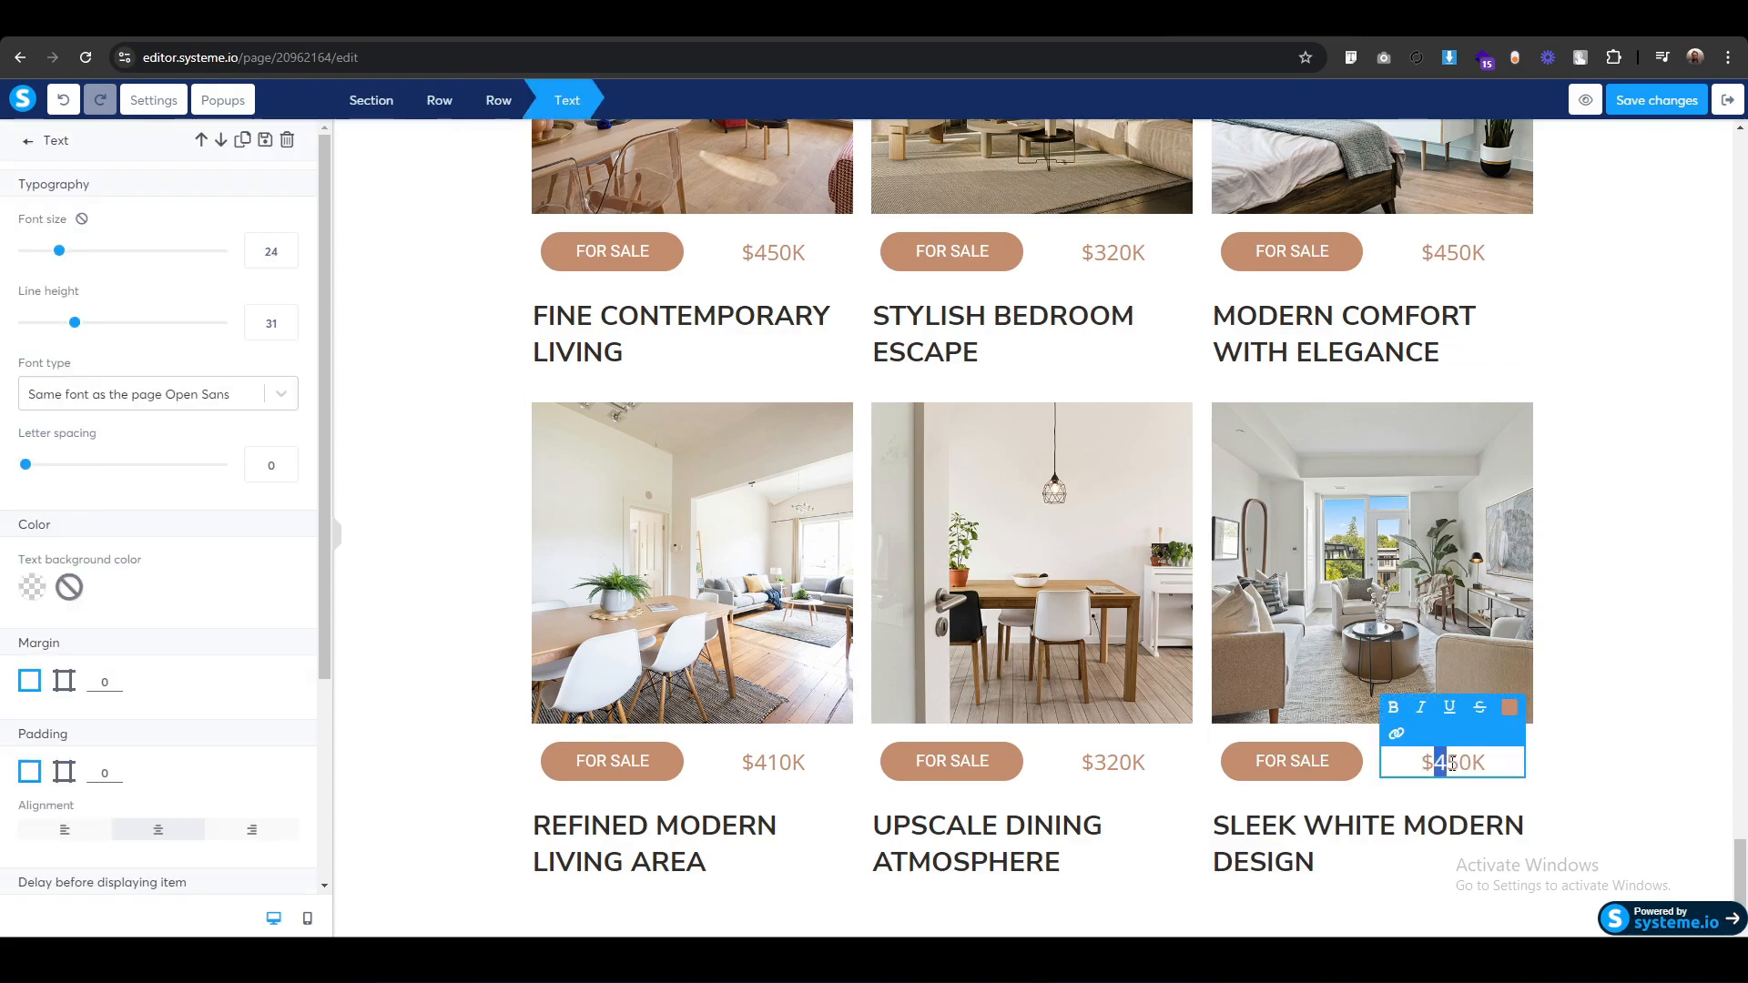
left_click(510, 548)
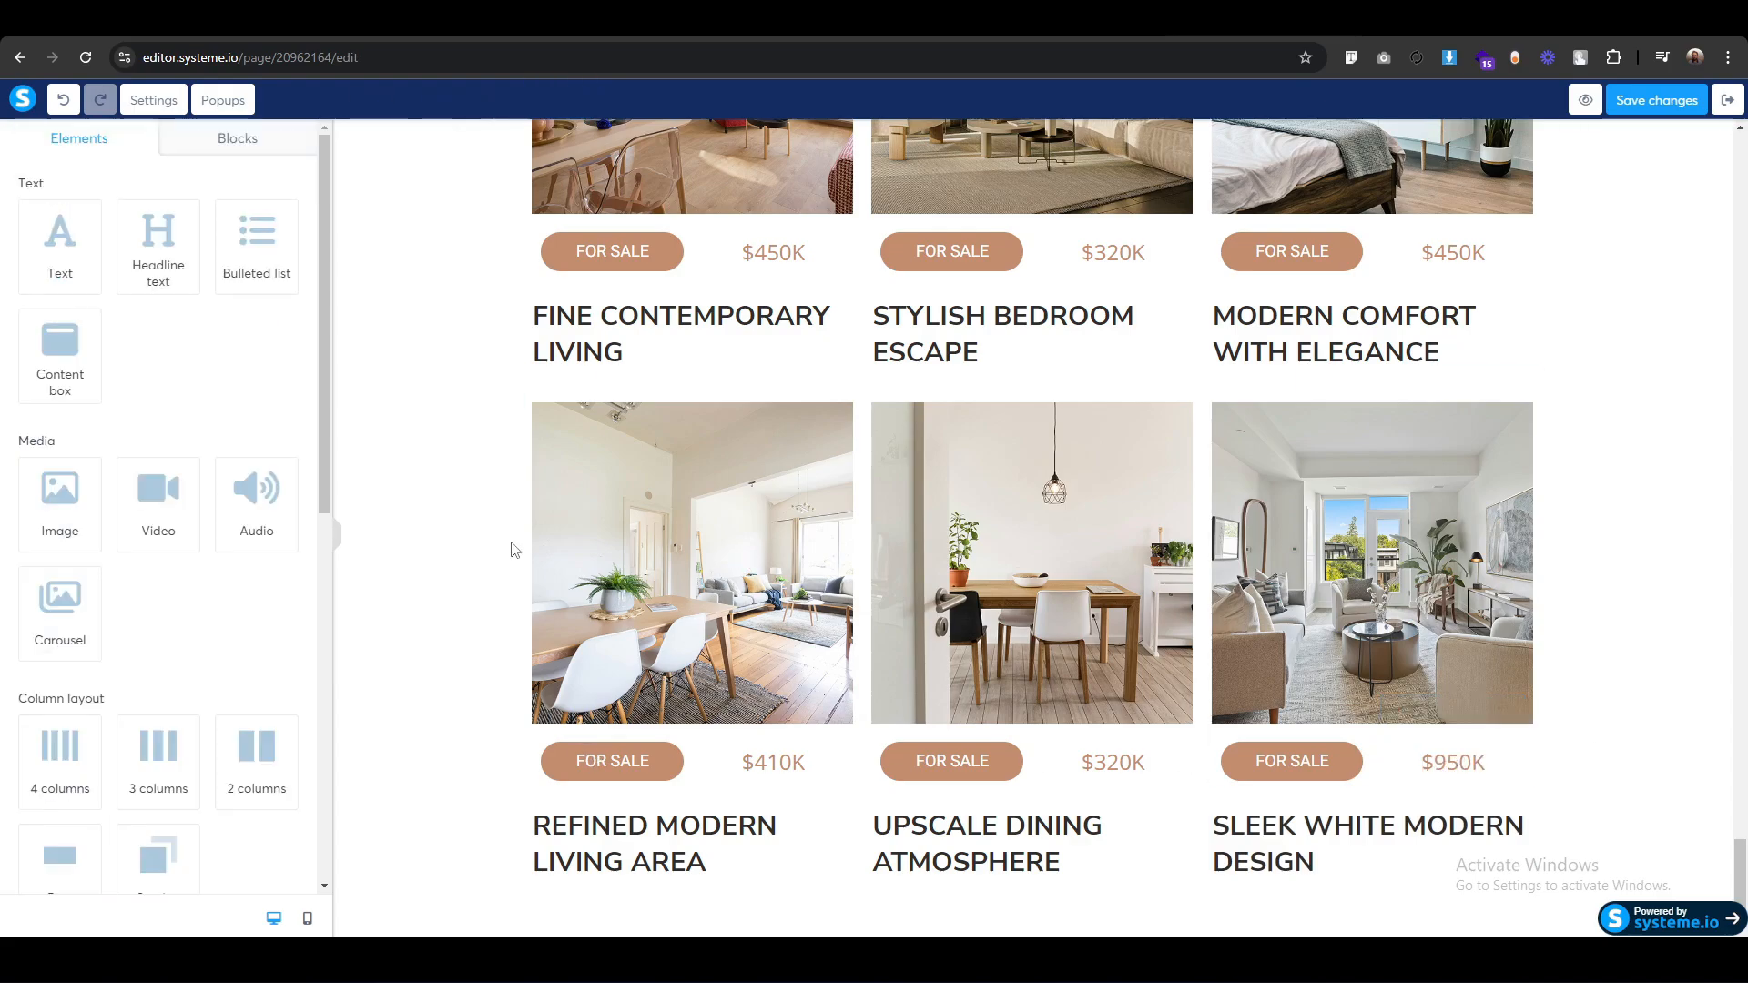
Review both listing rows in the desktop and mobile views, and return to the desktop view.
scroll(460, 772, "up", 3)
scroll(457, 770, "up", 2)
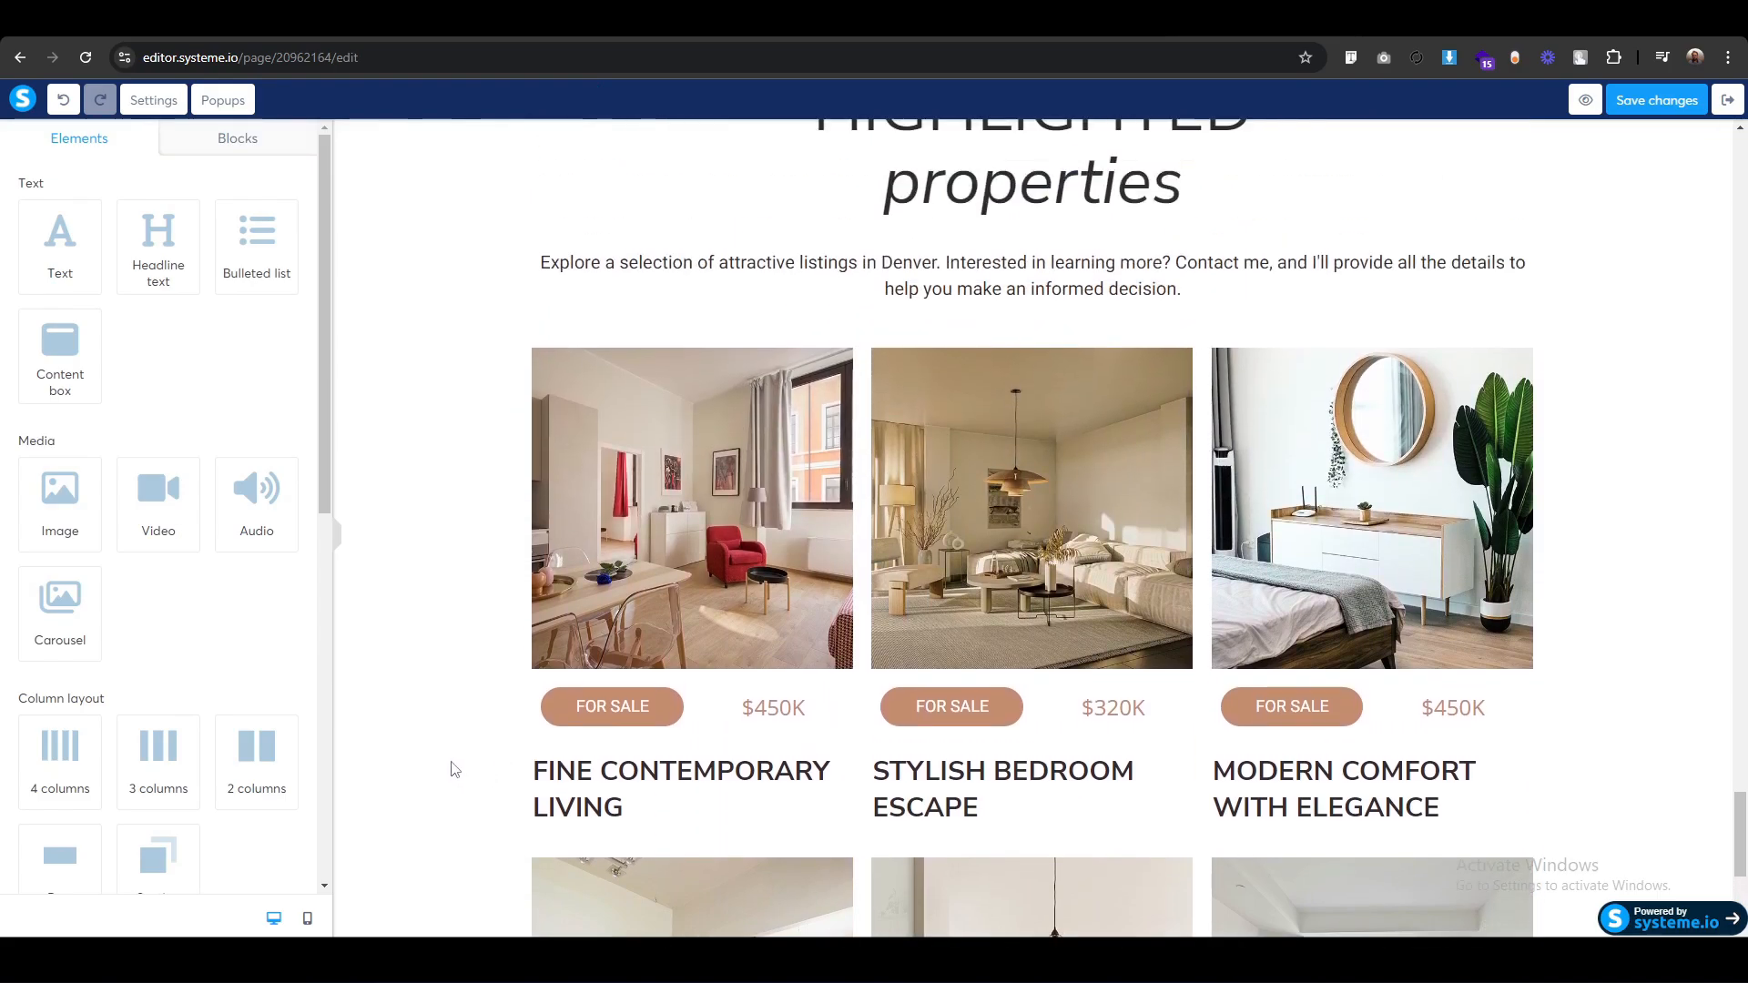
scroll(449, 771, "down", 5)
left_click(308, 918)
scroll(967, 509, "down", 8)
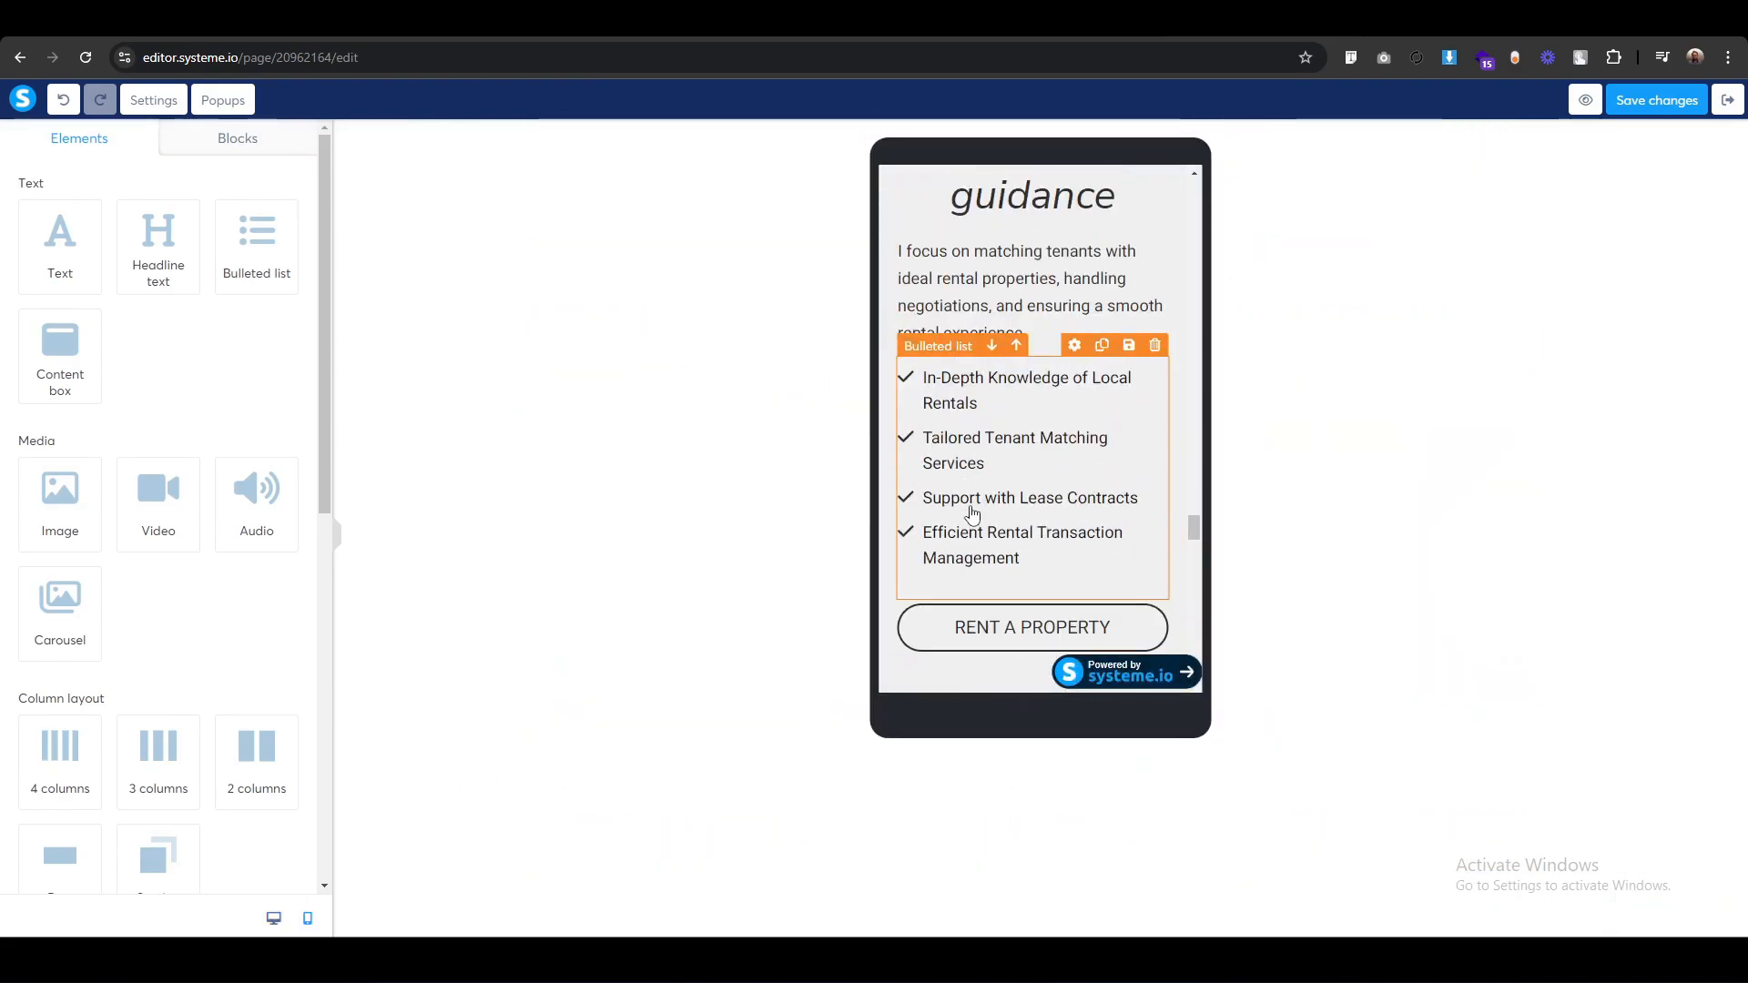
scroll(965, 528, "down", 9)
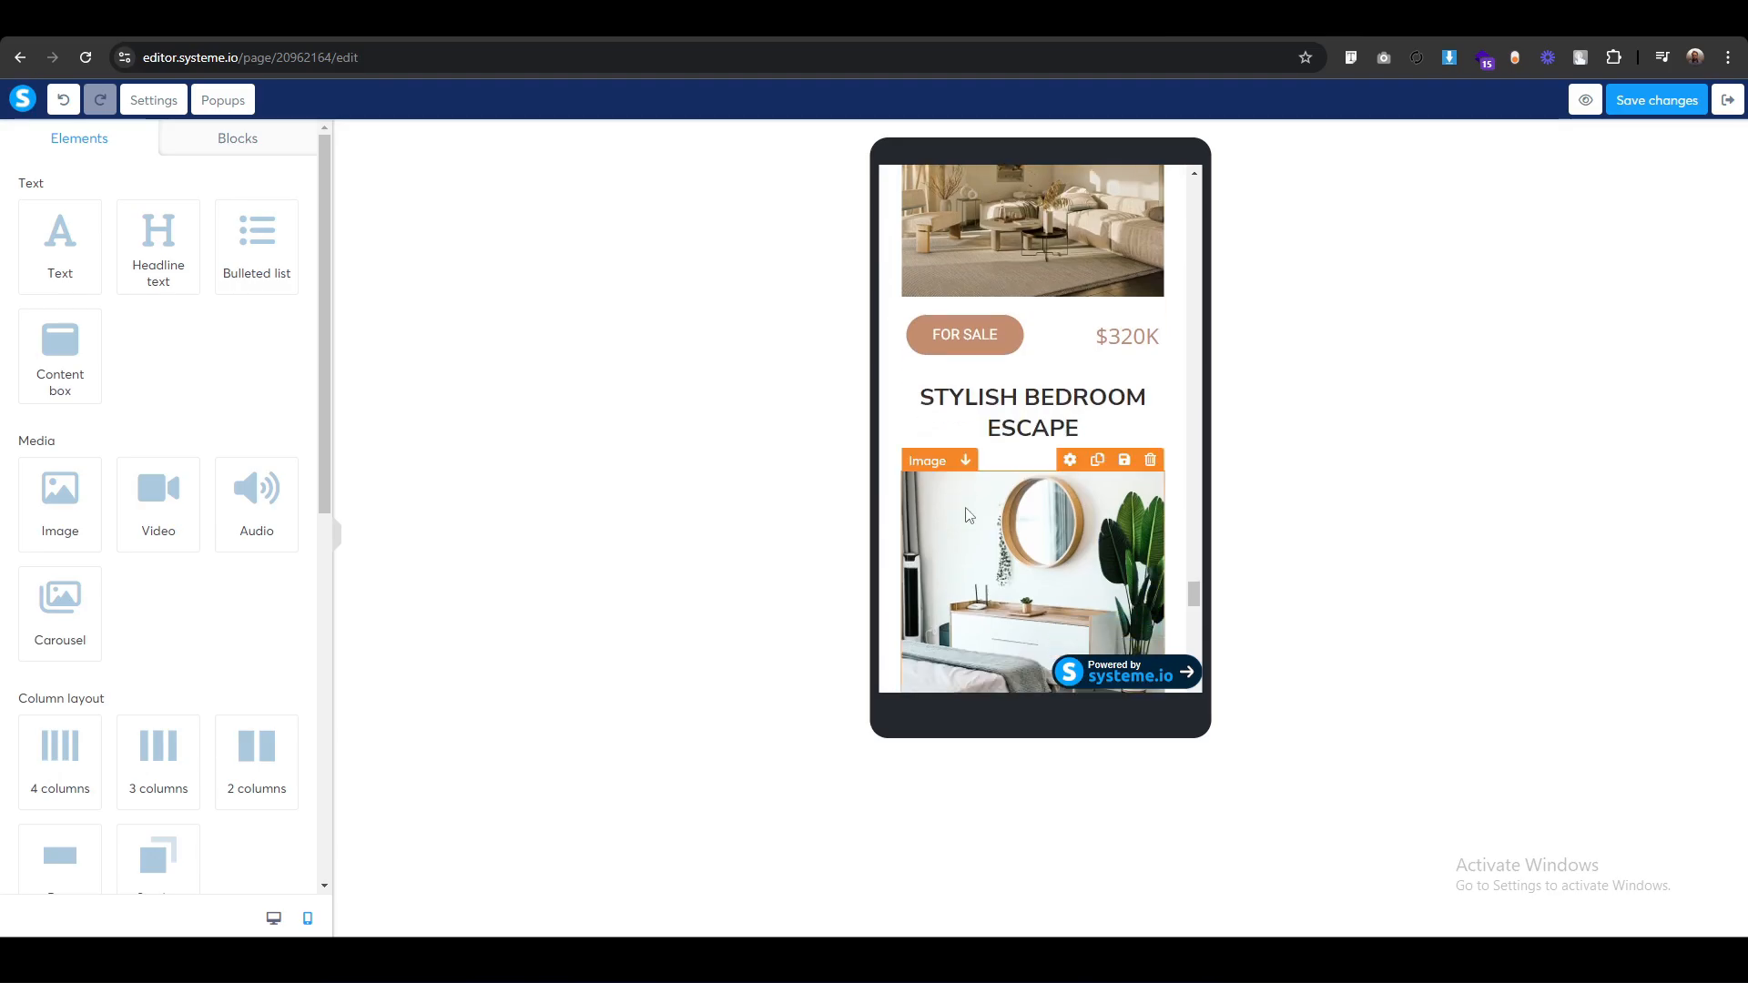
scroll(943, 584, "down", 6)
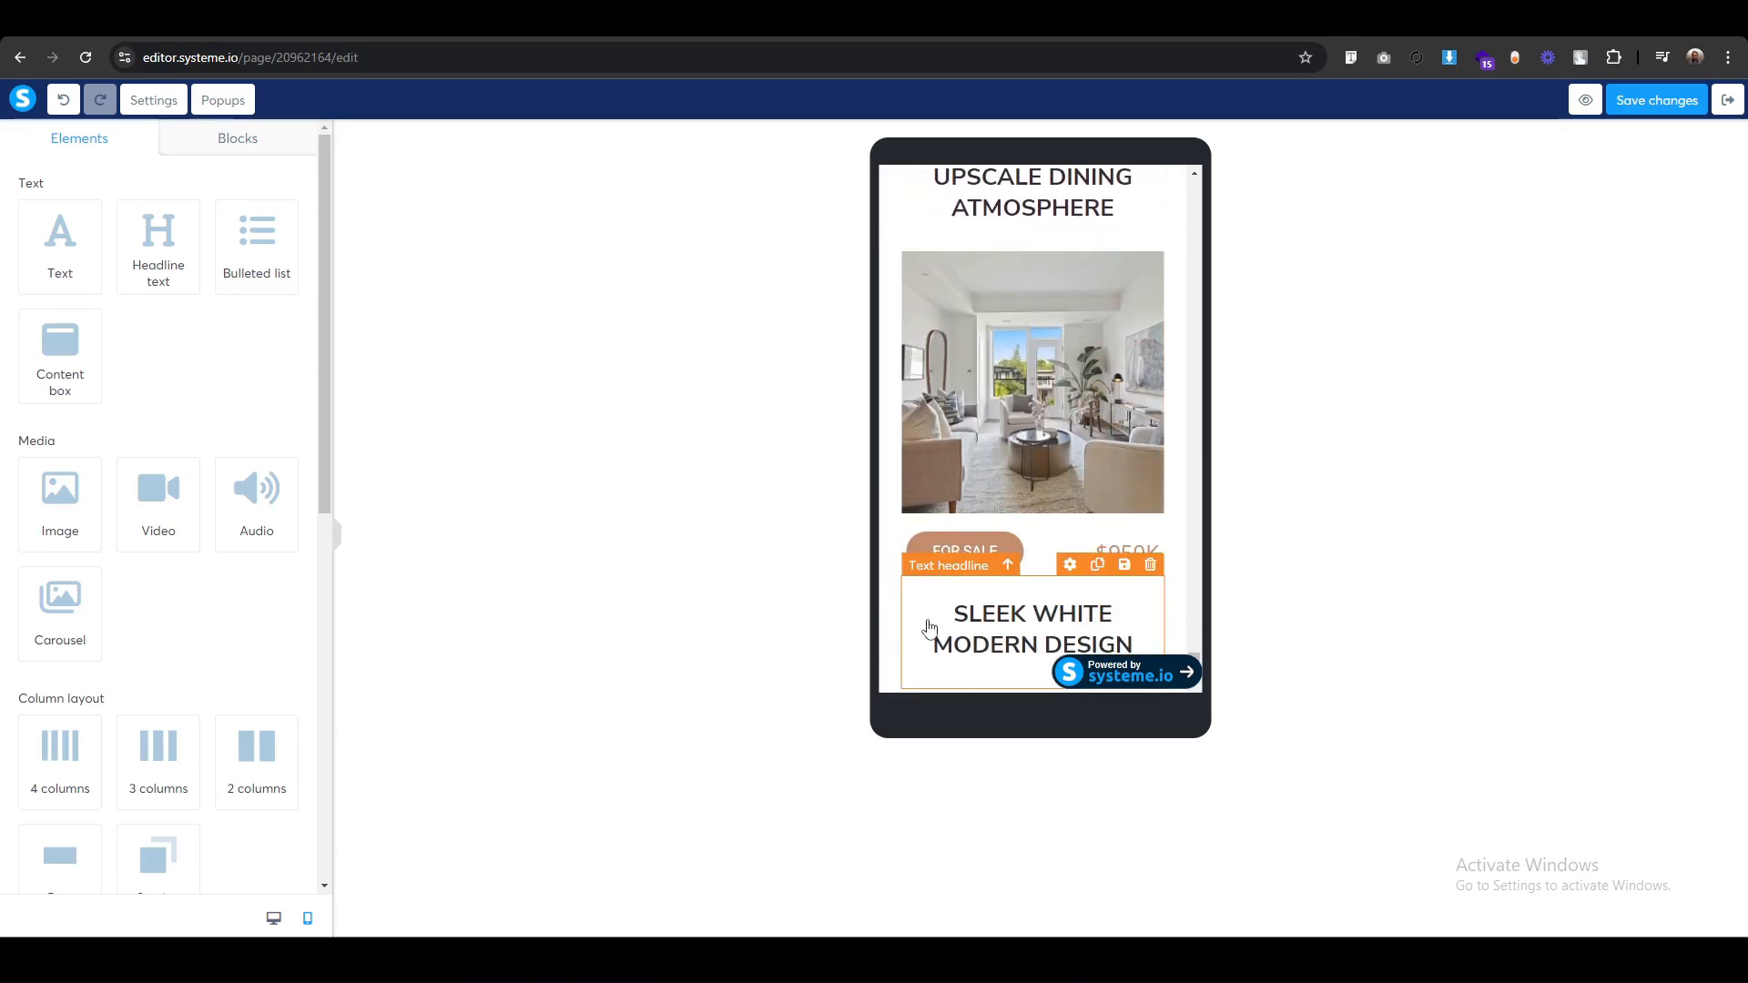
scroll(951, 610, "up", 5)
scroll(959, 623, "up", 15)
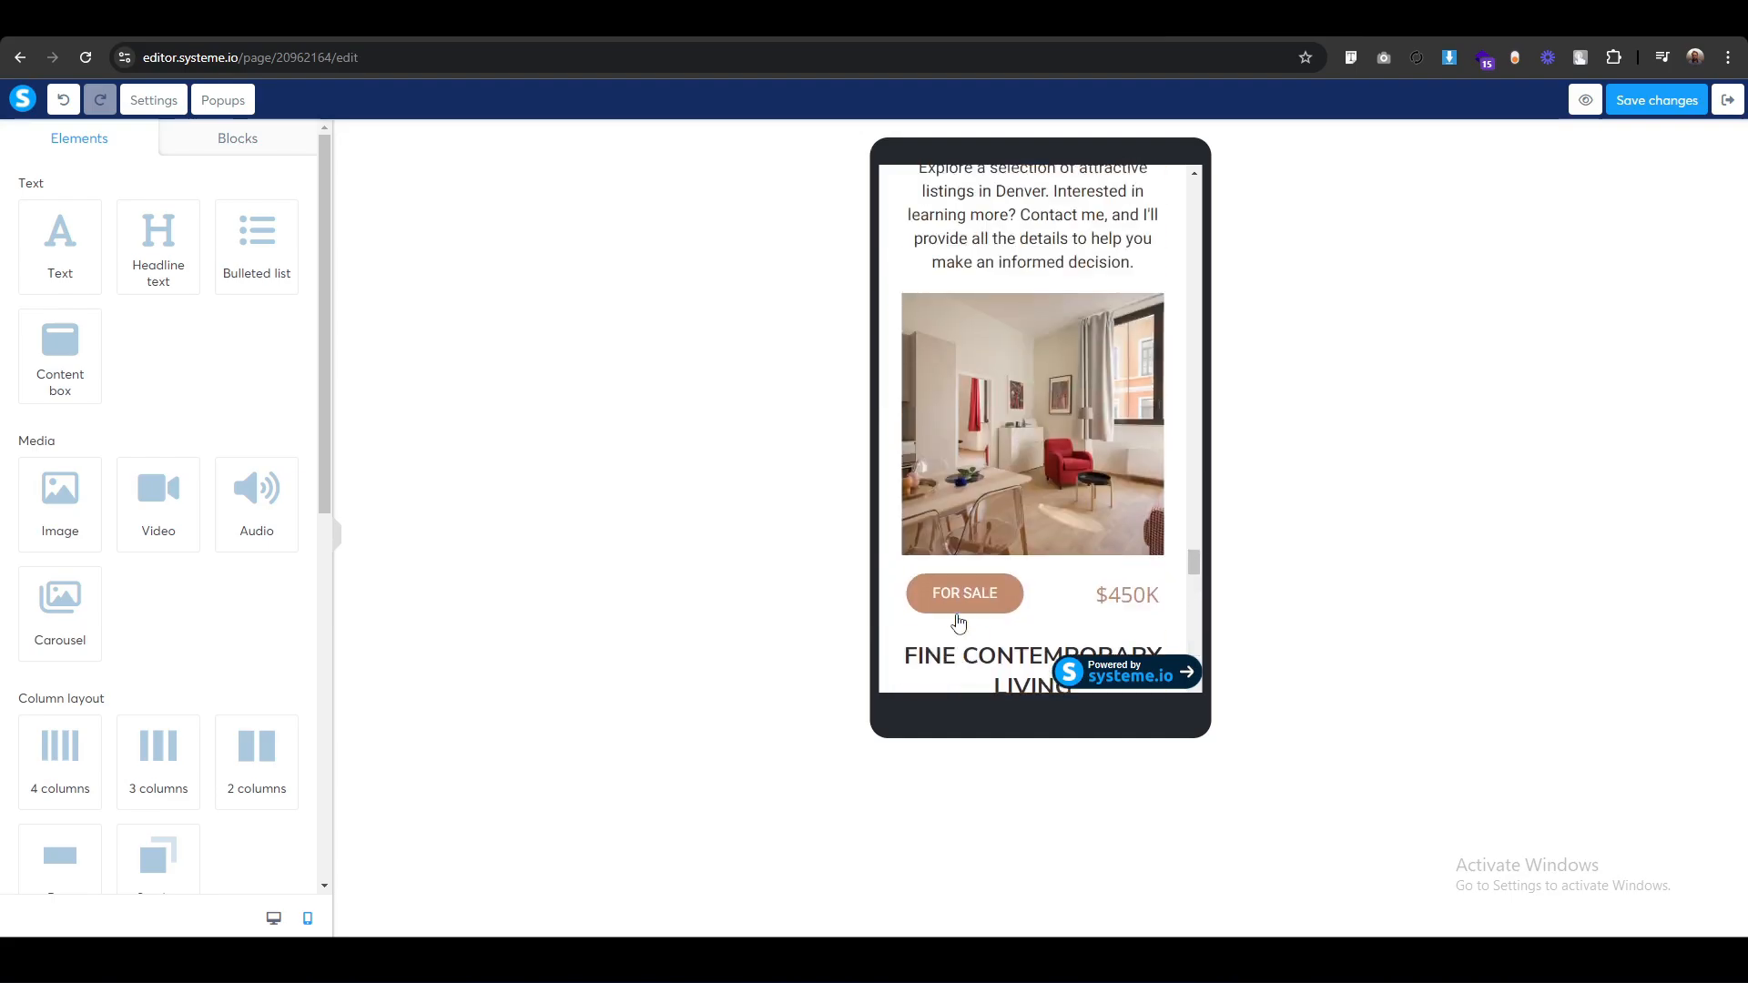
left_click(274, 920)
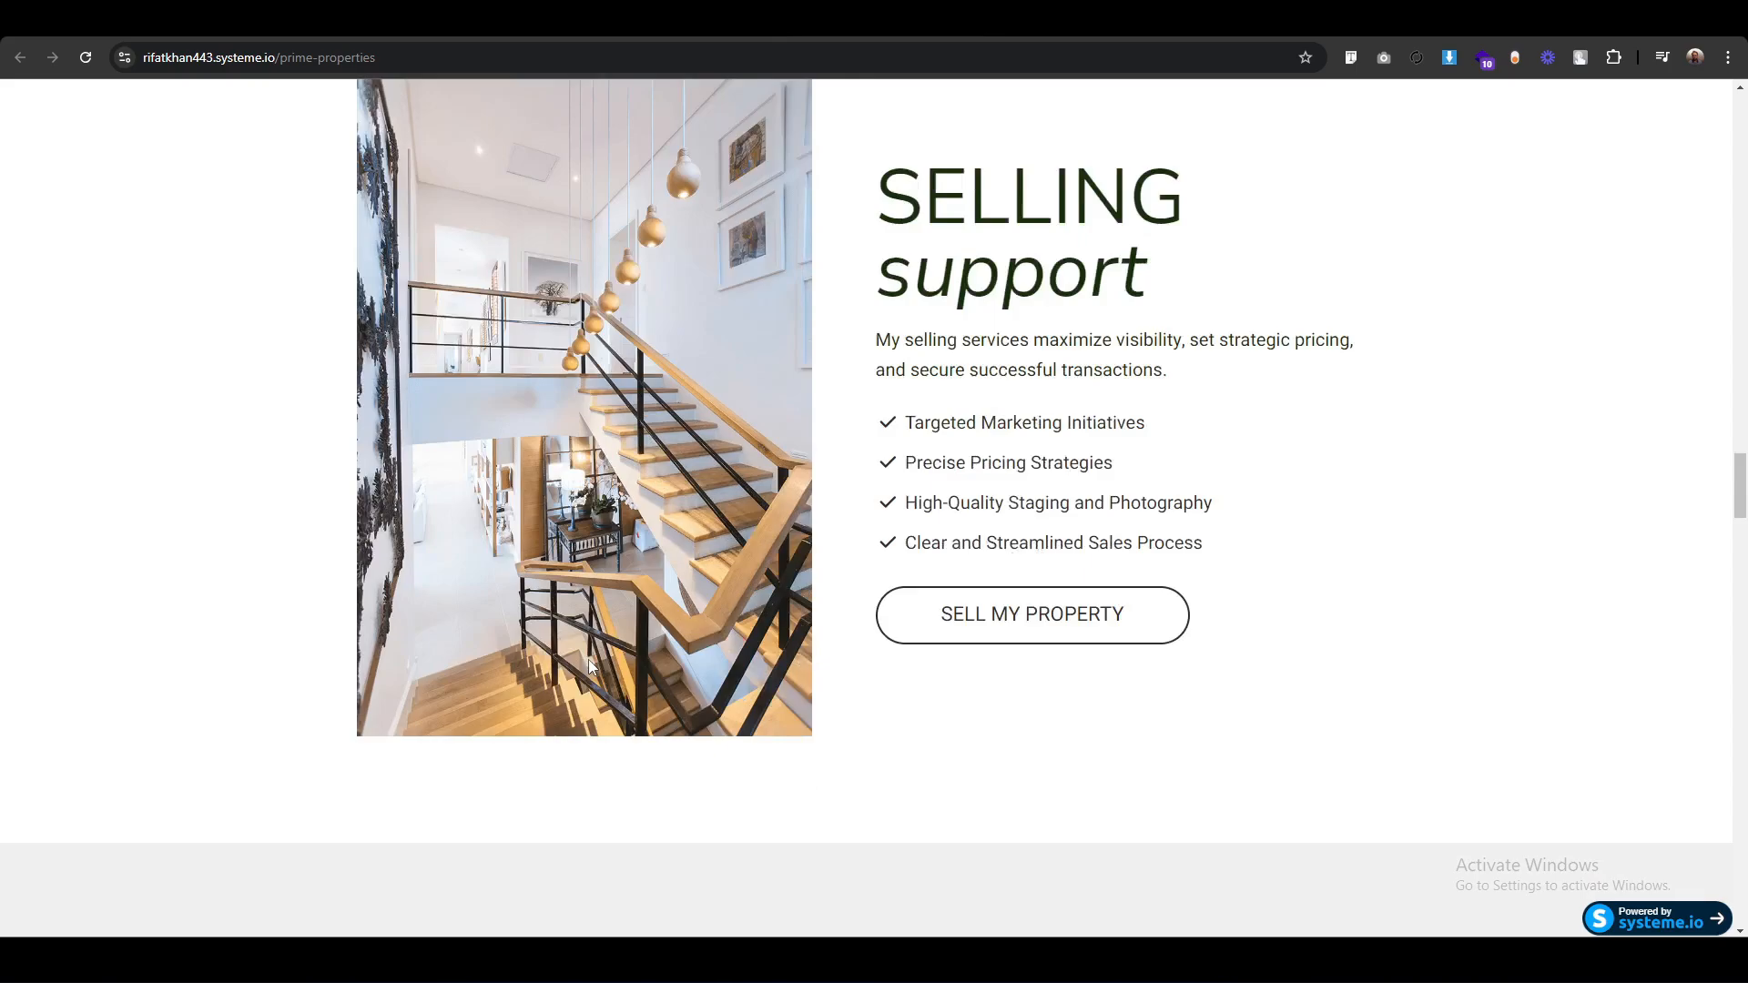
On the reference page, examine the call-to-action banner below the listings and compare it with the earlier START YOUR JOURNEY section.
scroll(590, 665, "down", 20)
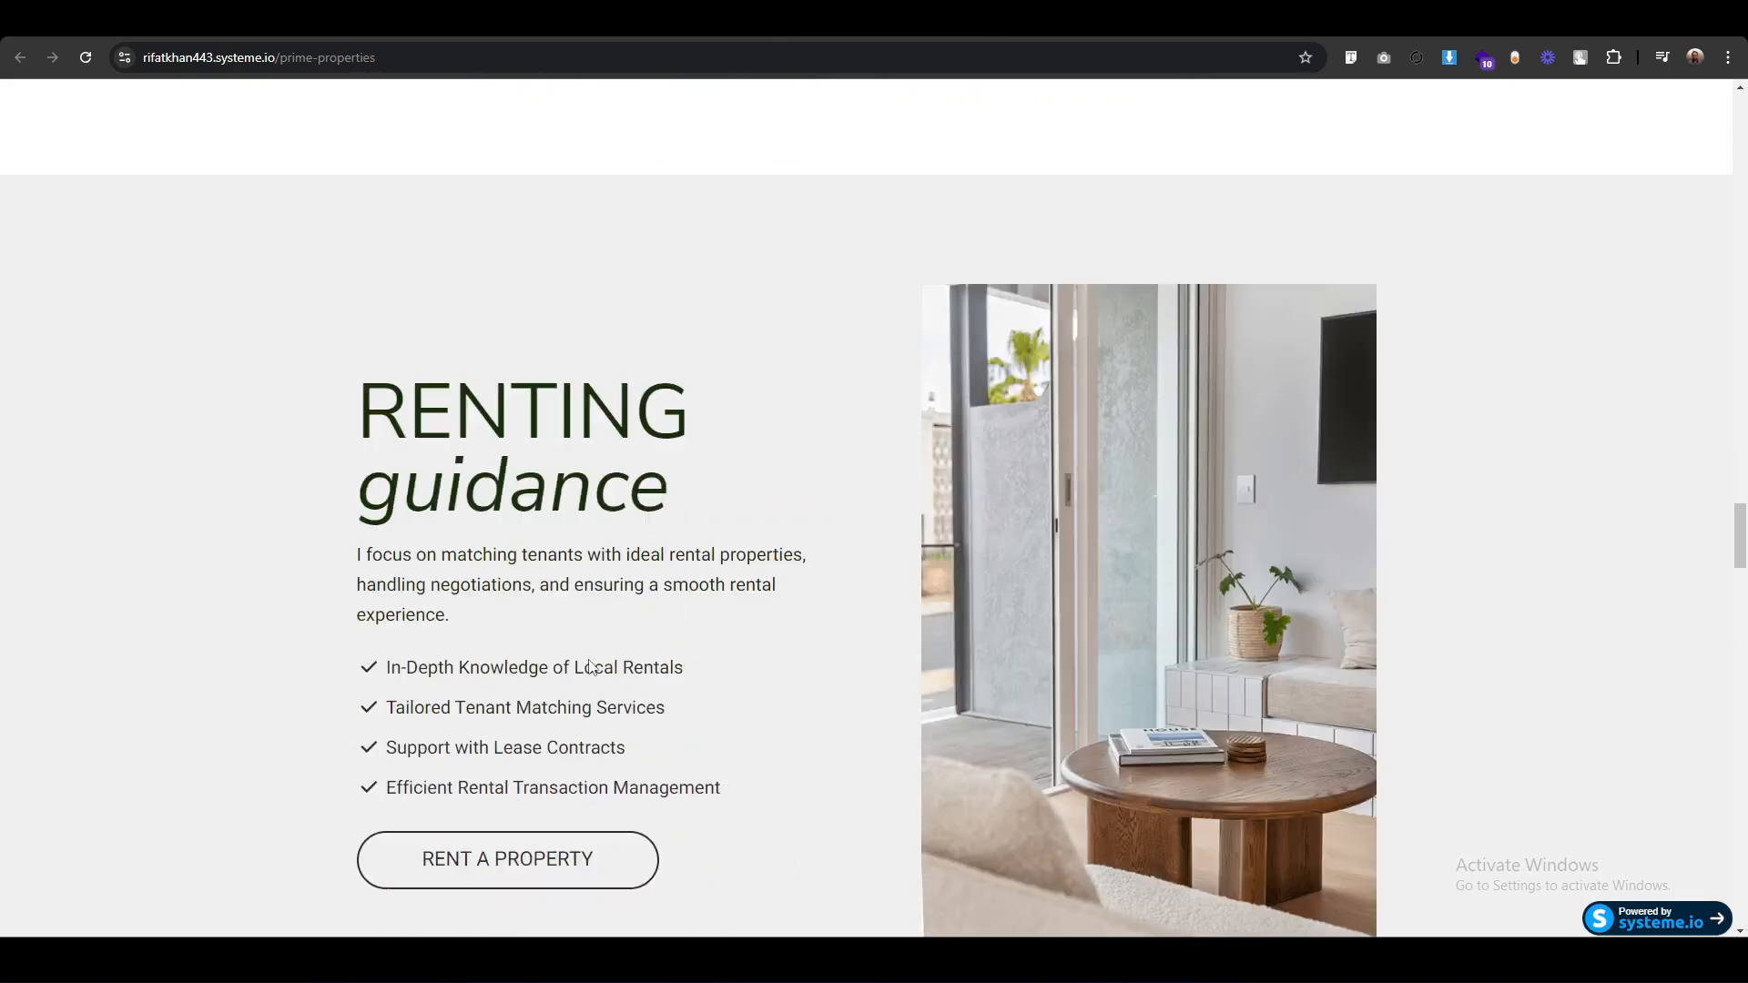
scroll(411, 360, "up", 2)
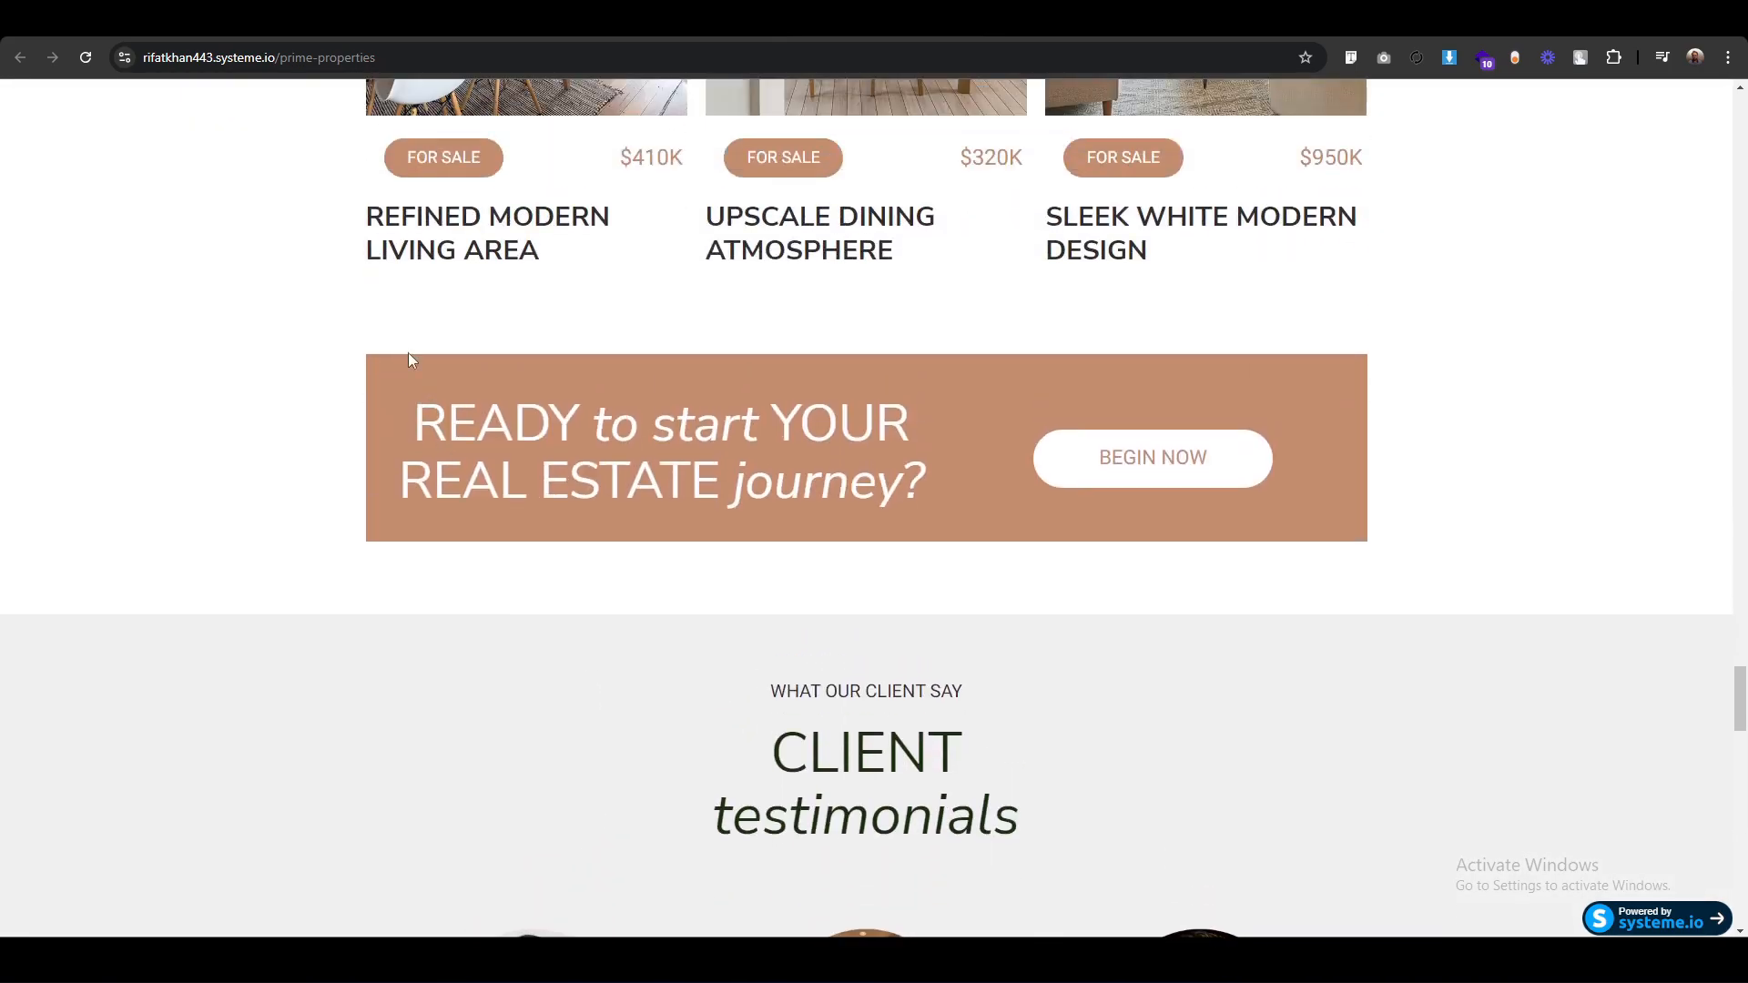
left_click_drag(378, 383, 1221, 389)
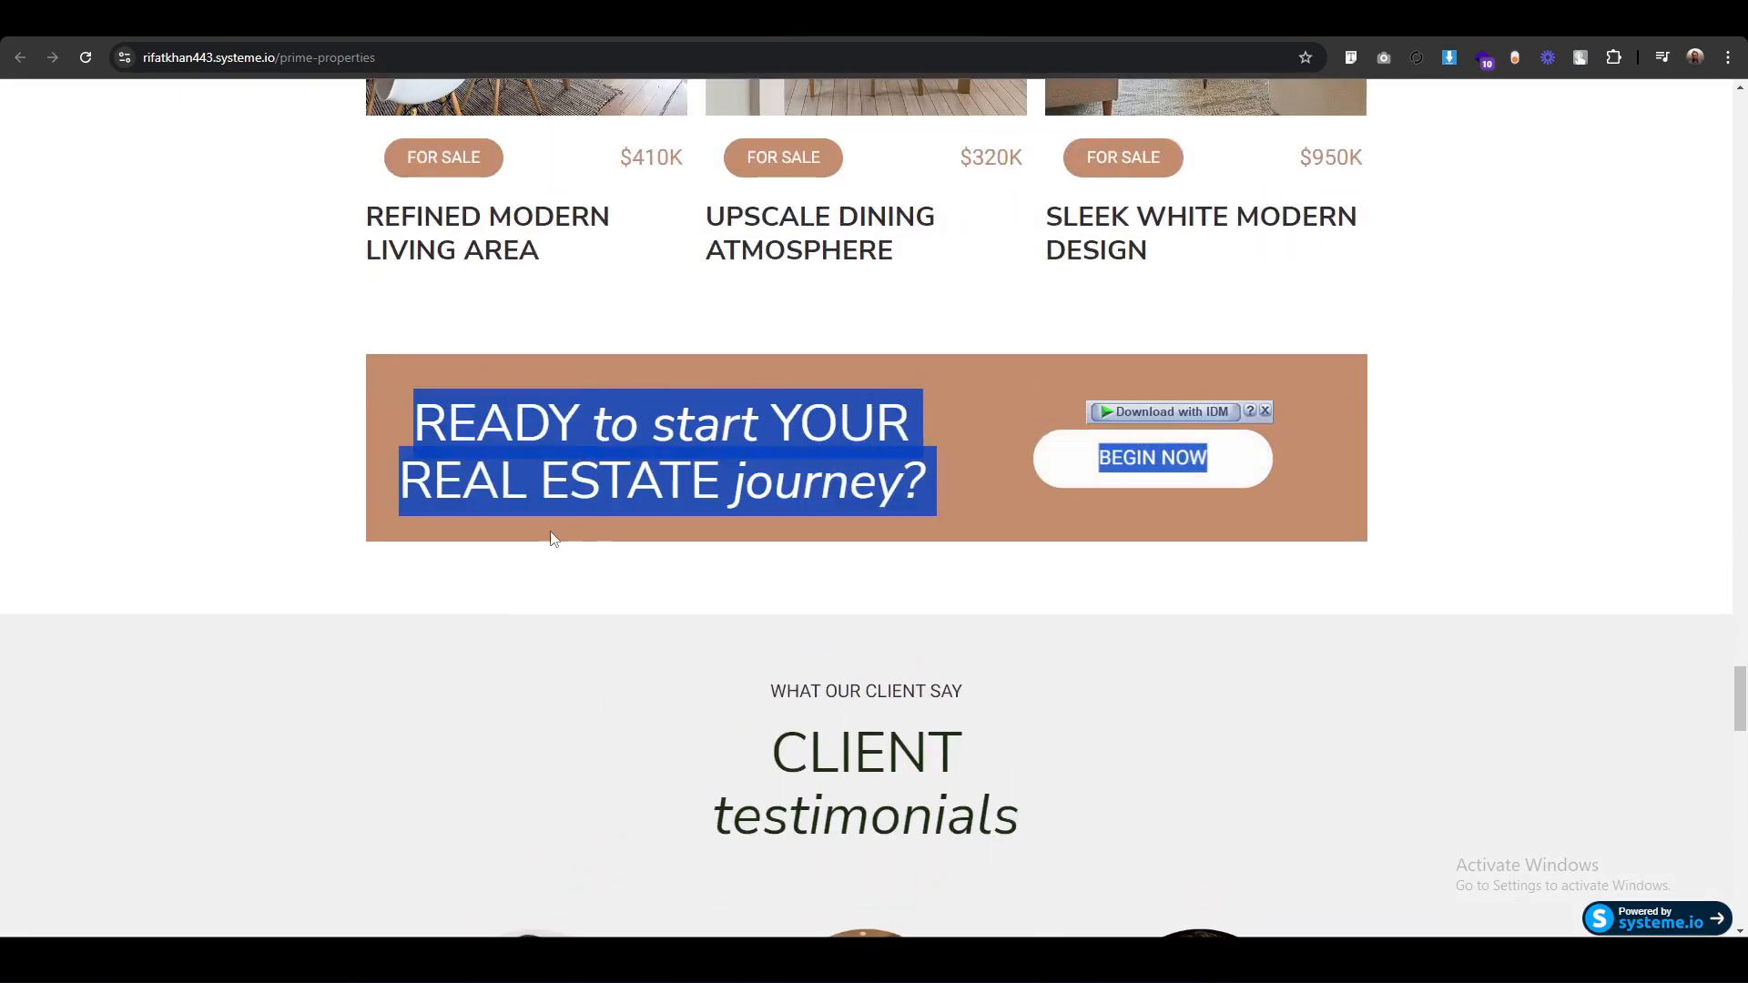
left_click(346, 603)
scroll(346, 603, "up", 20)
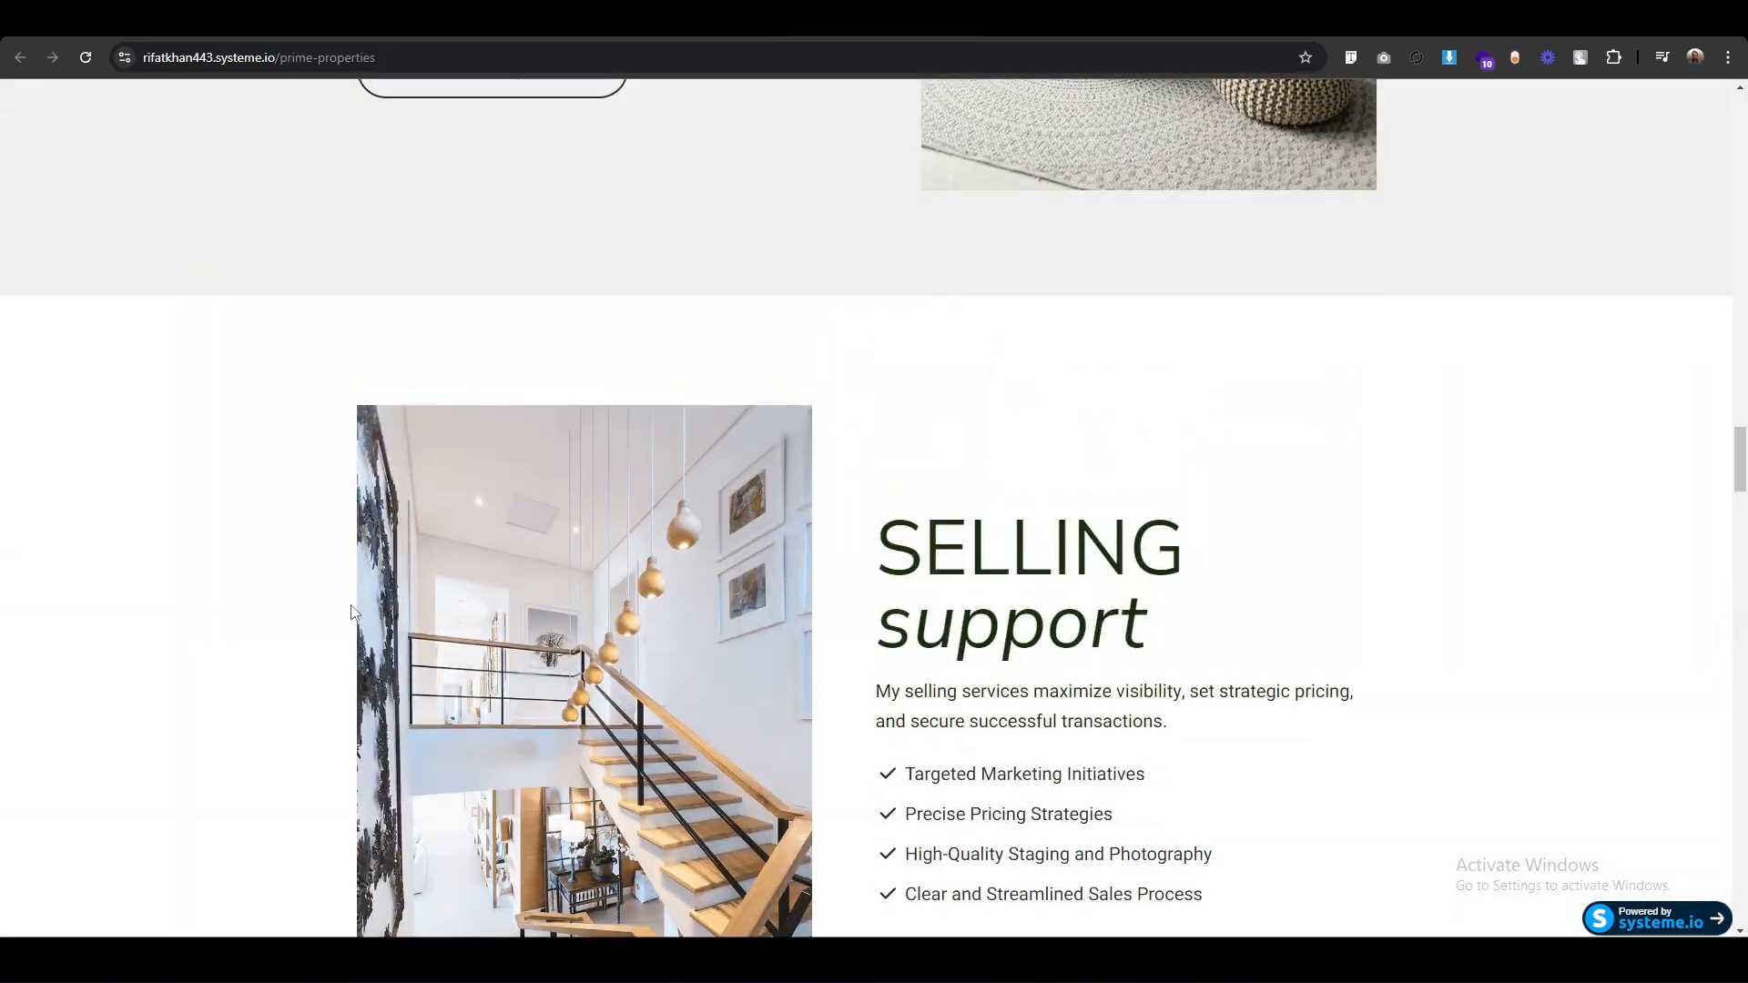
scroll(351, 613, "up", 5)
scroll(769, 476, "down", 6)
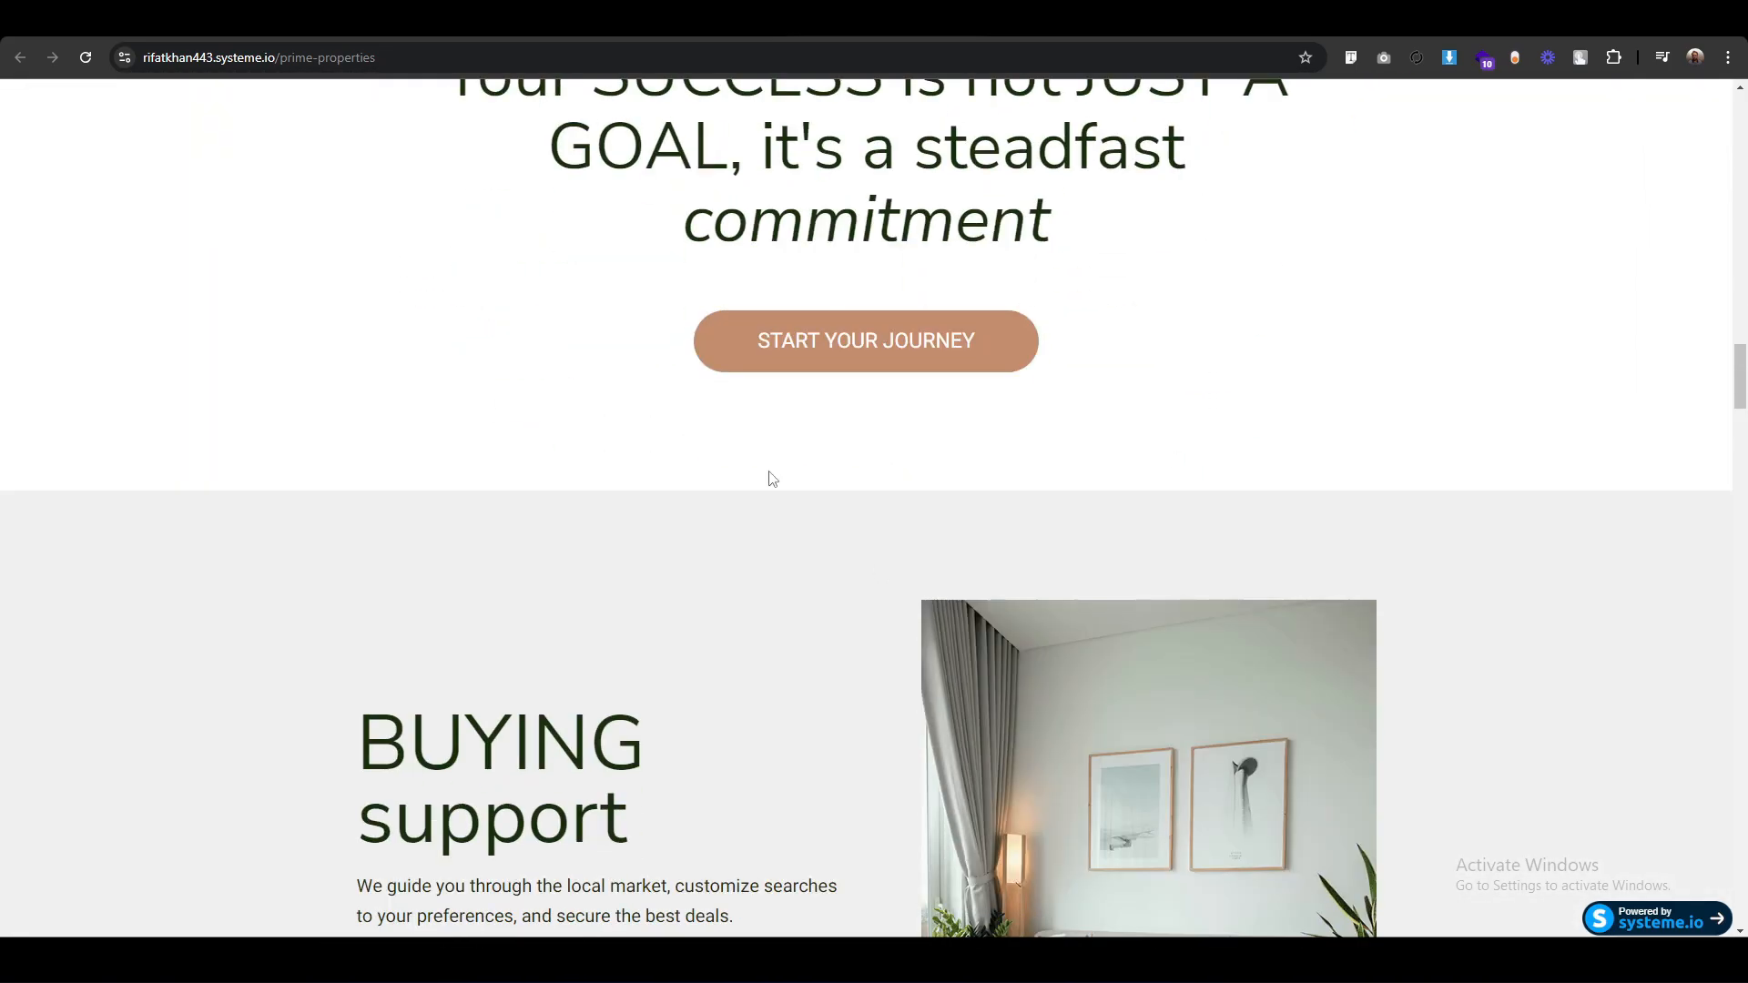
scroll(554, 316, "up", 2)
left_click_drag(460, 244, 1190, 359)
left_click(1123, 428)
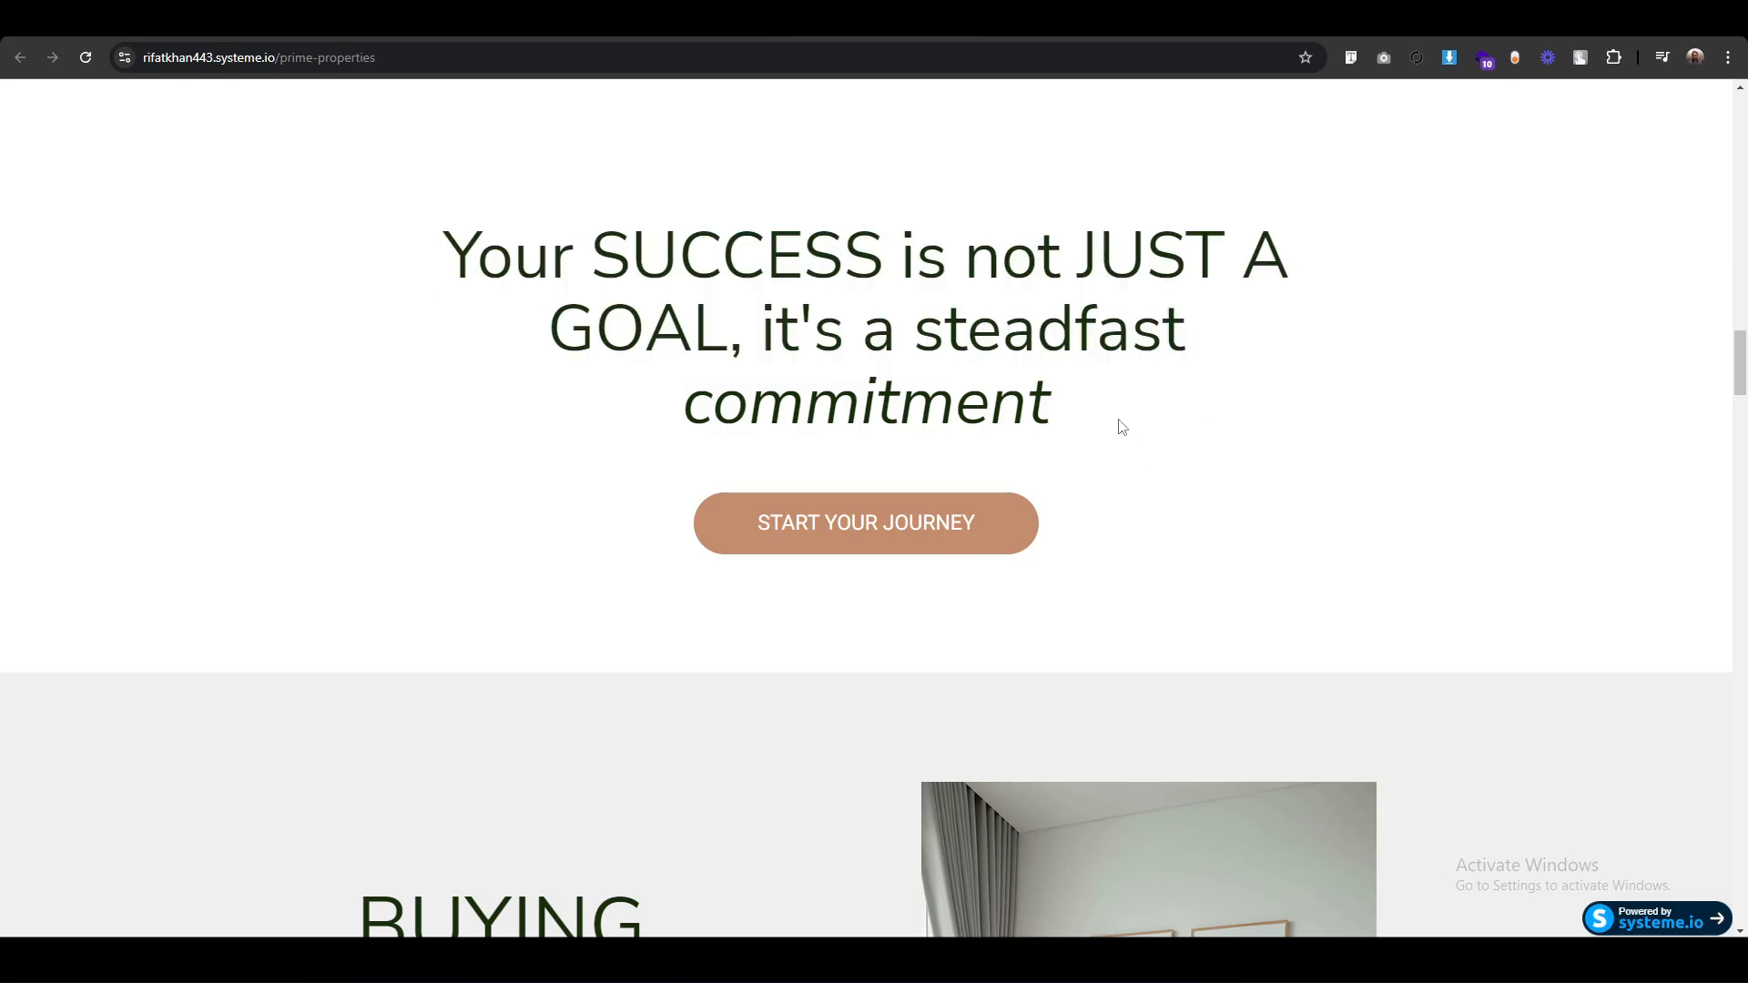
scroll(1129, 556, "down", 20)
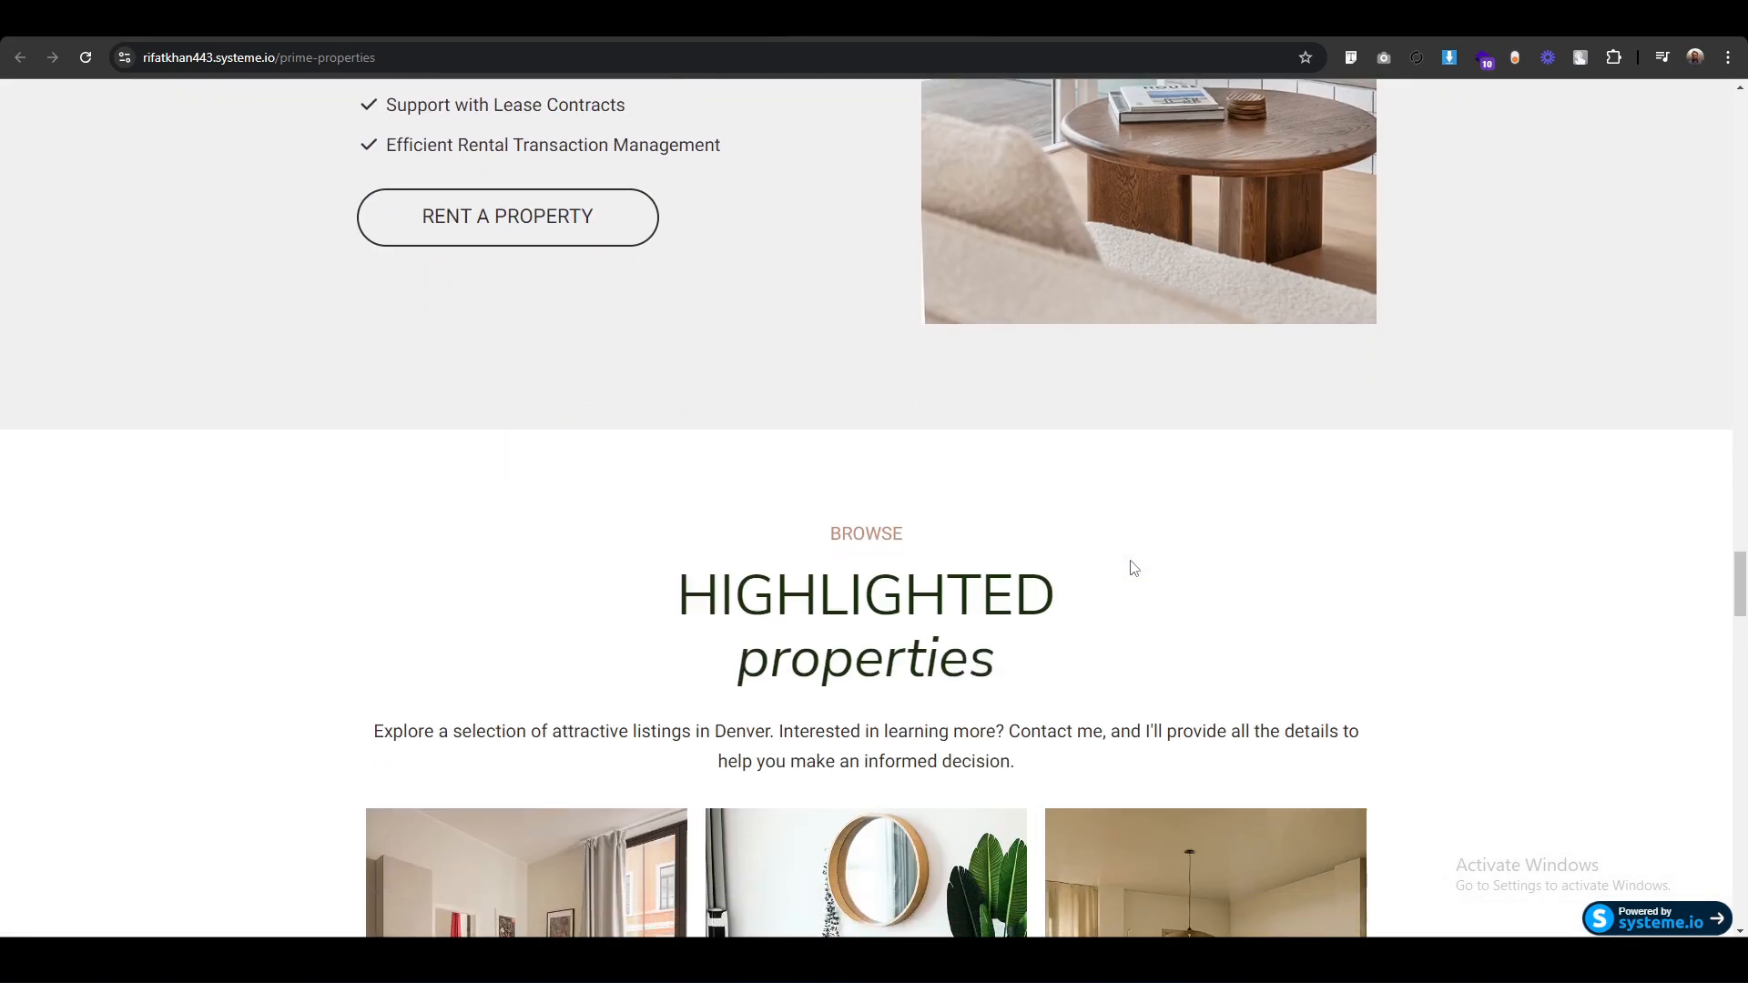
Back in the page editor, add a new section below the second listings row and place a two-column row inside it.
scroll(1130, 564, "down", 5)
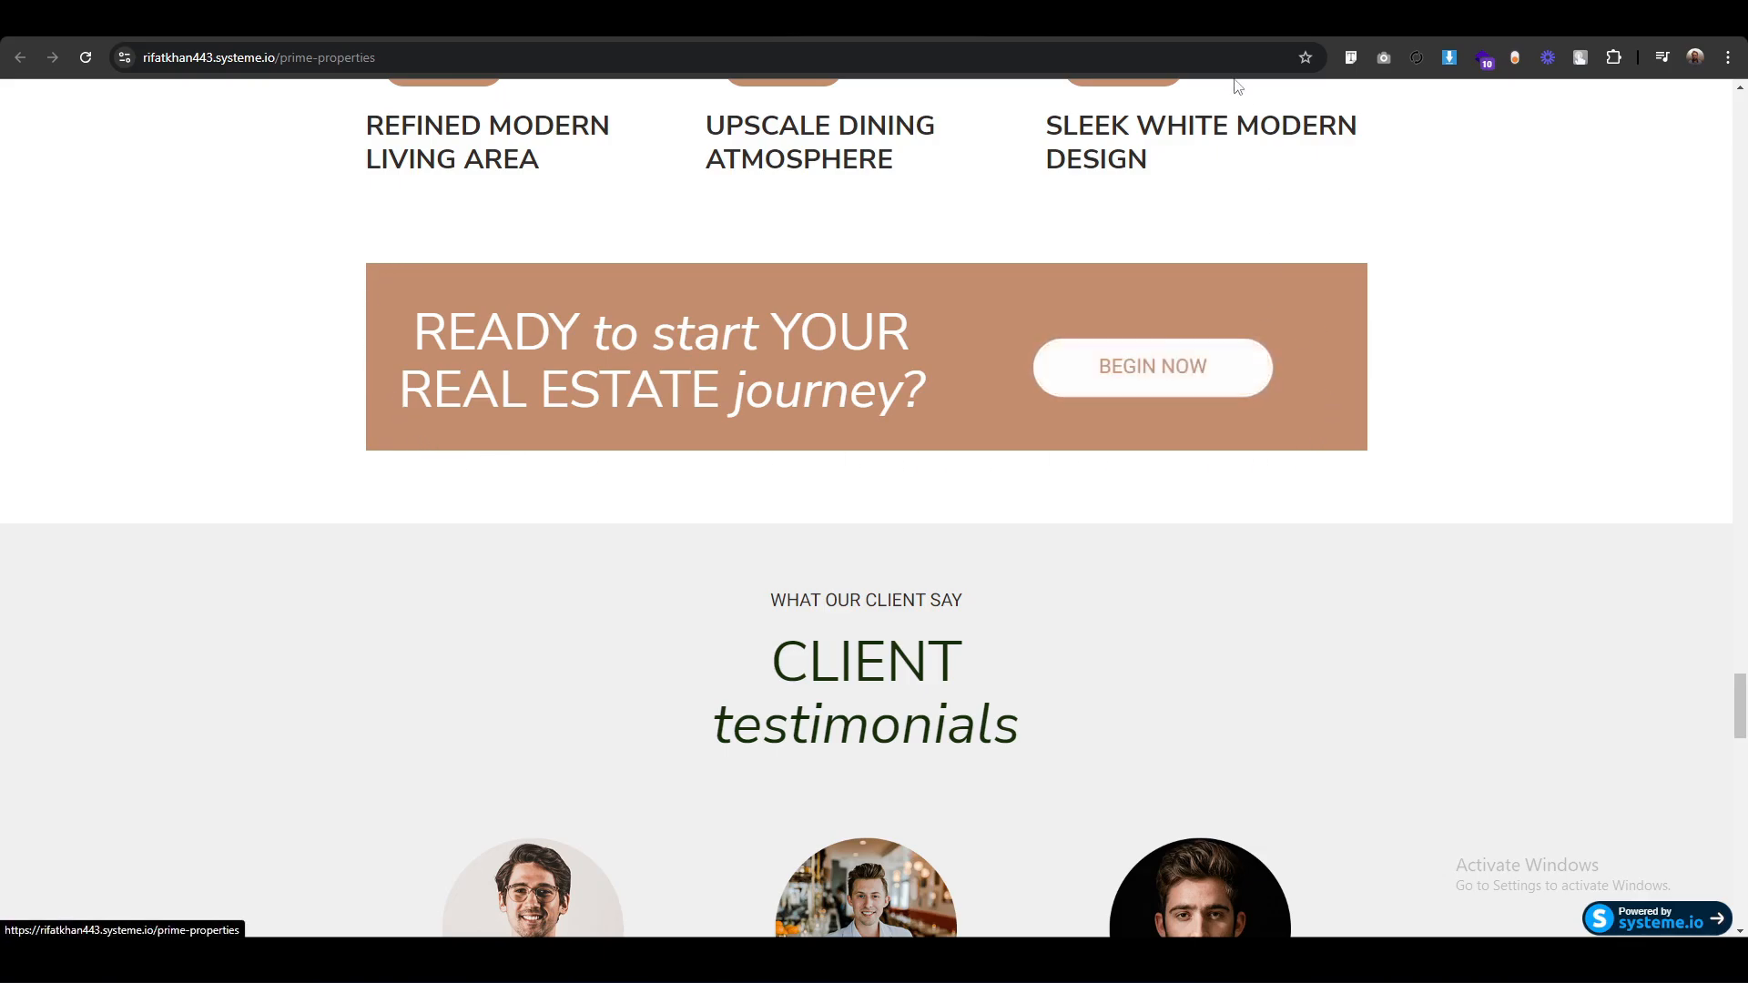
left_click(1211, 21)
scroll(546, 710, "down", 1)
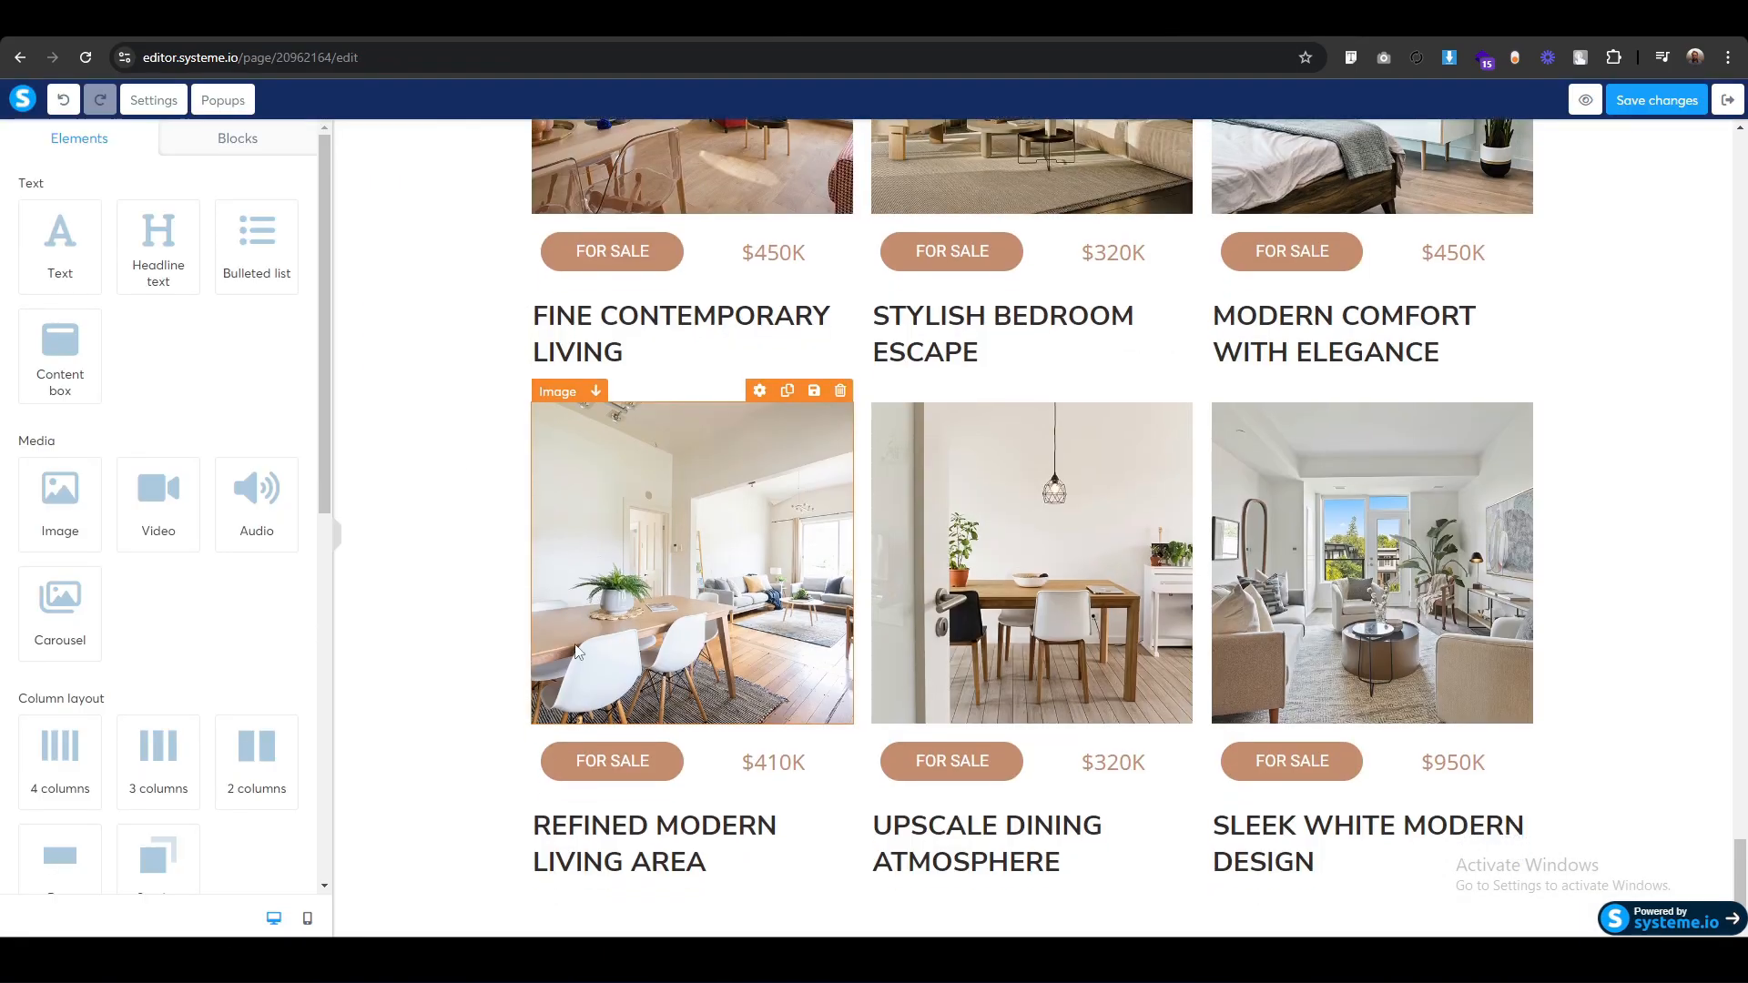
left_click_drag(165, 865, 1054, 910)
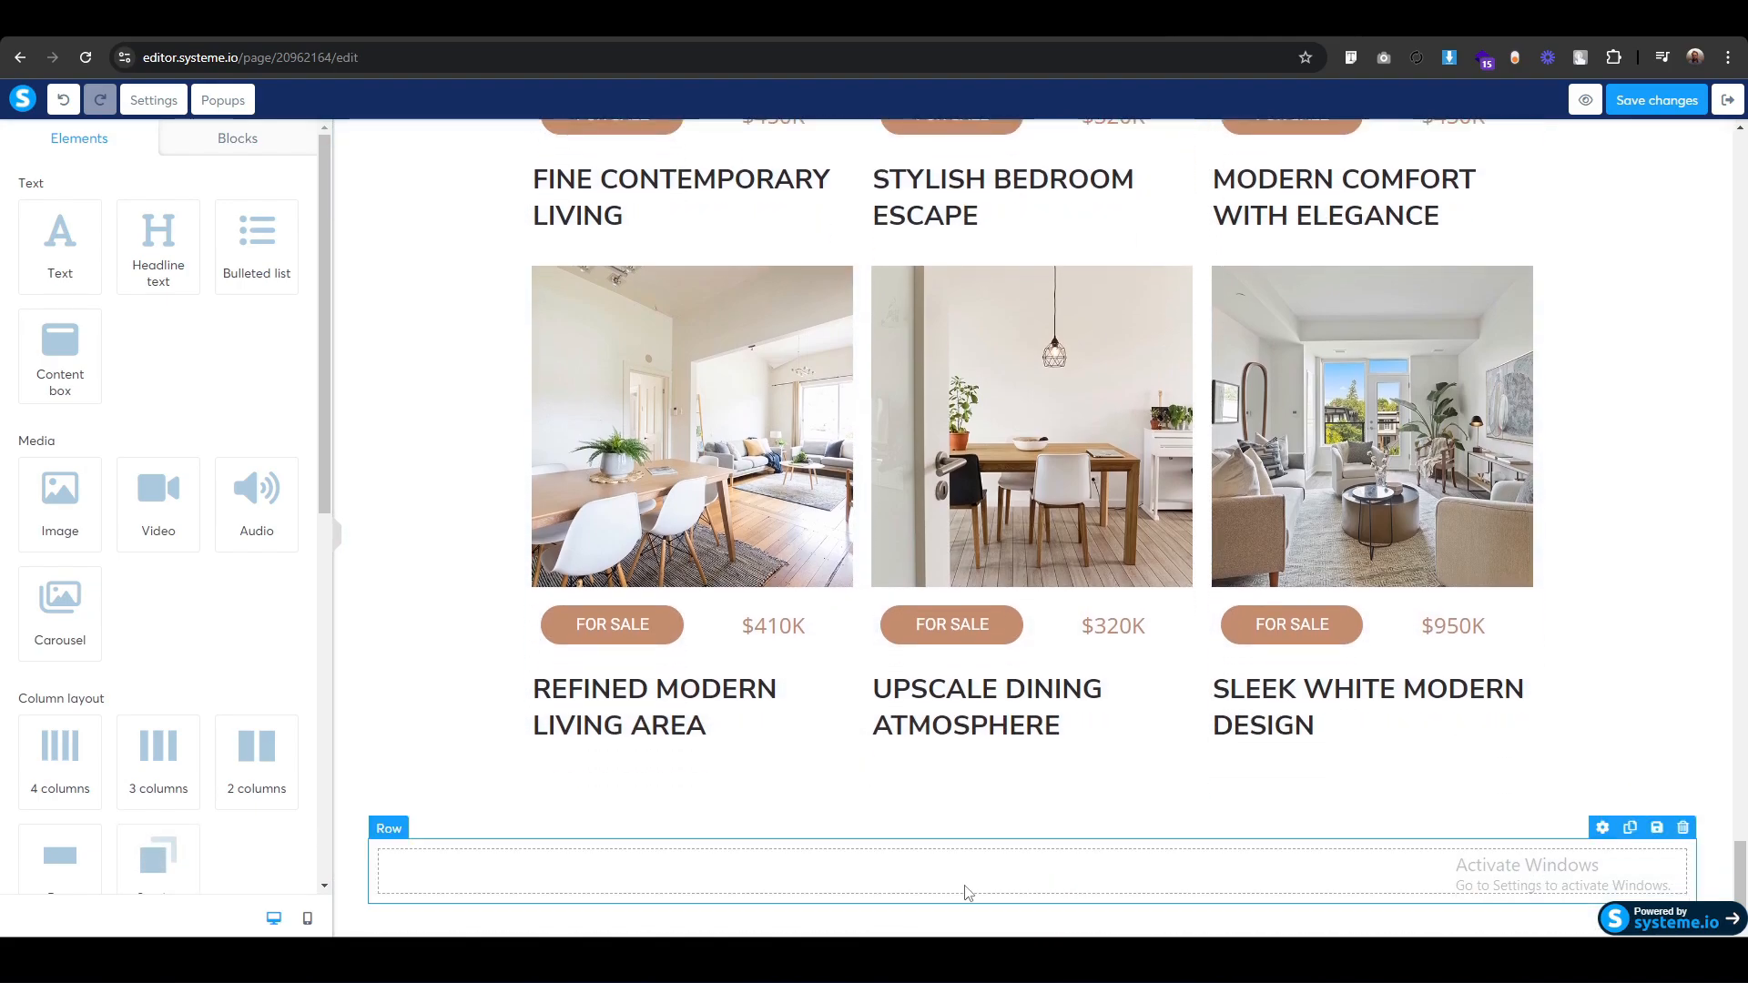
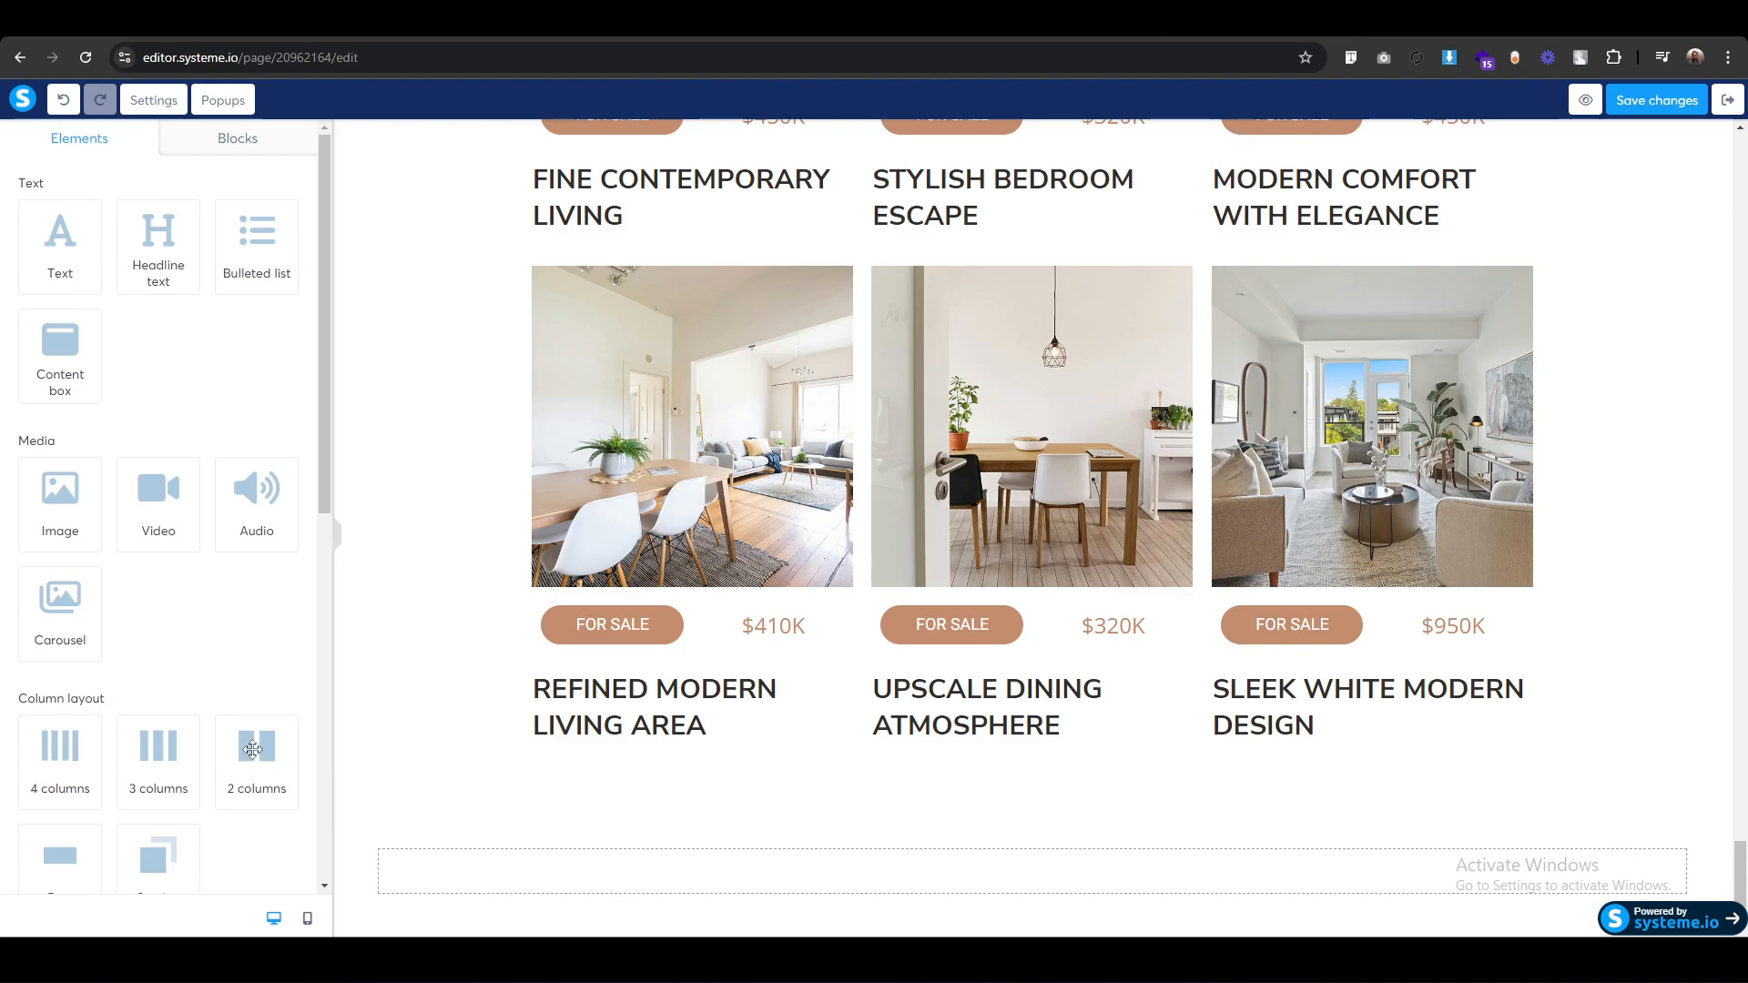
left_click_drag(253, 749, 1061, 865)
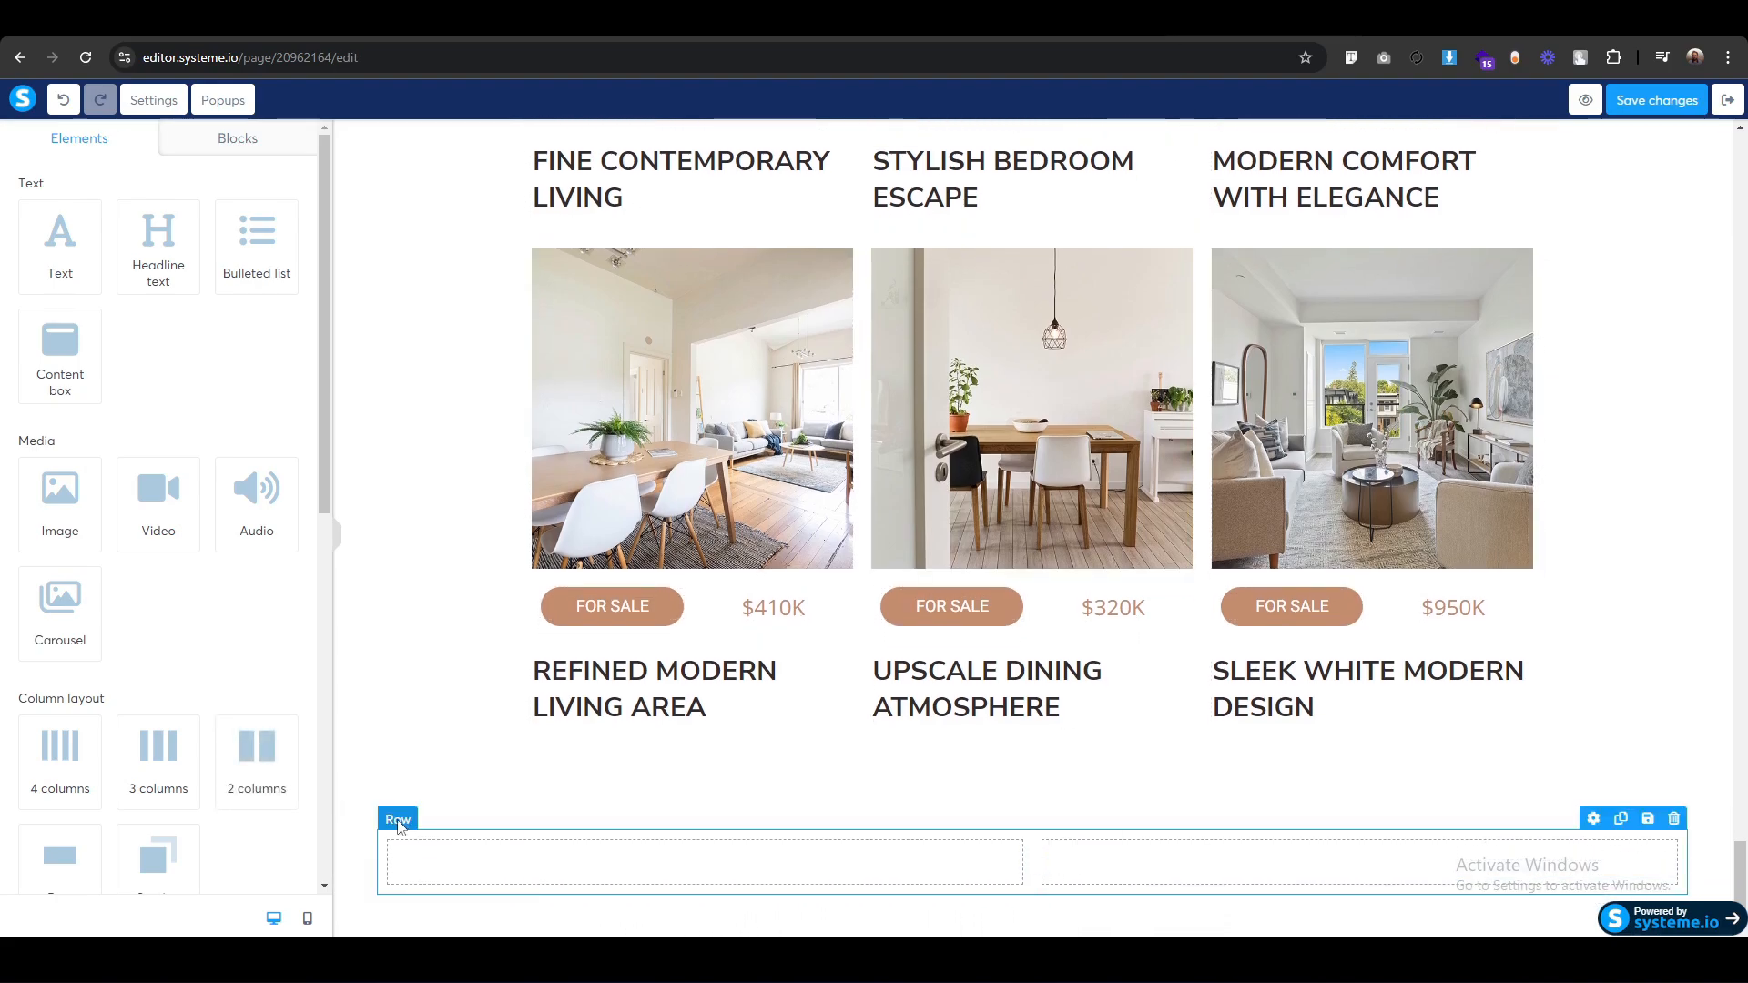
Set the background colour of the outer row around the two columns to the saved tan colour C48D6E.
left_click(466, 872)
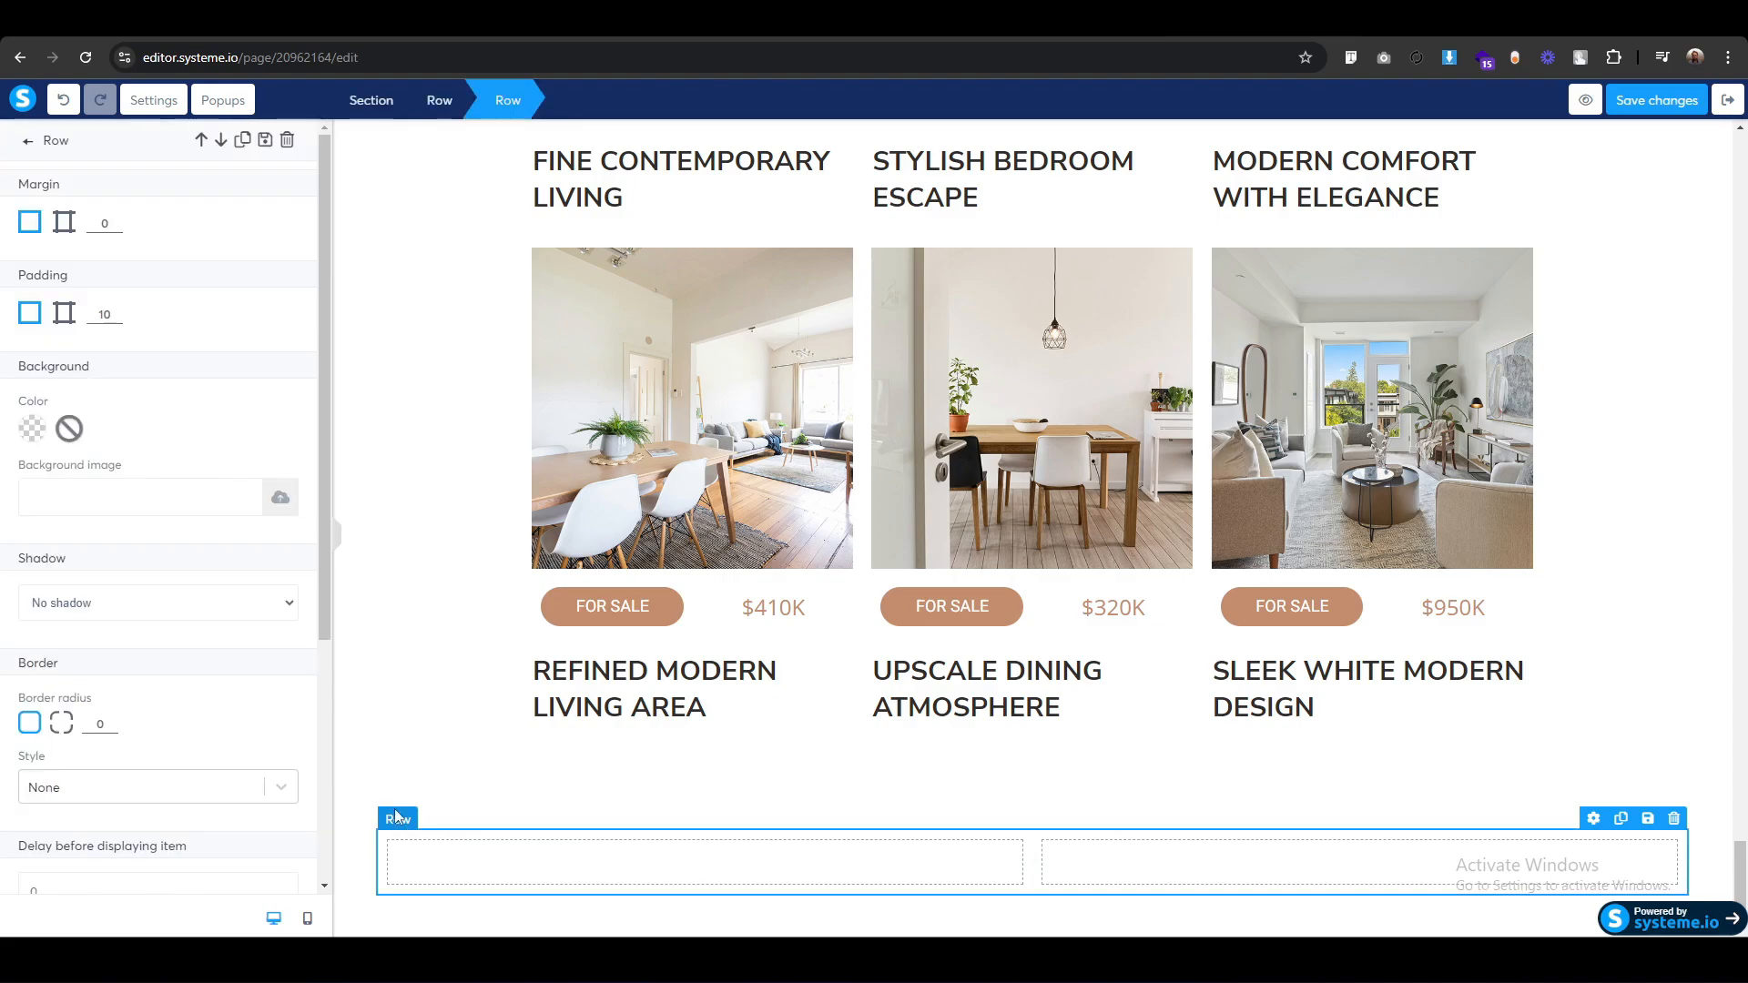
left_click(440, 117)
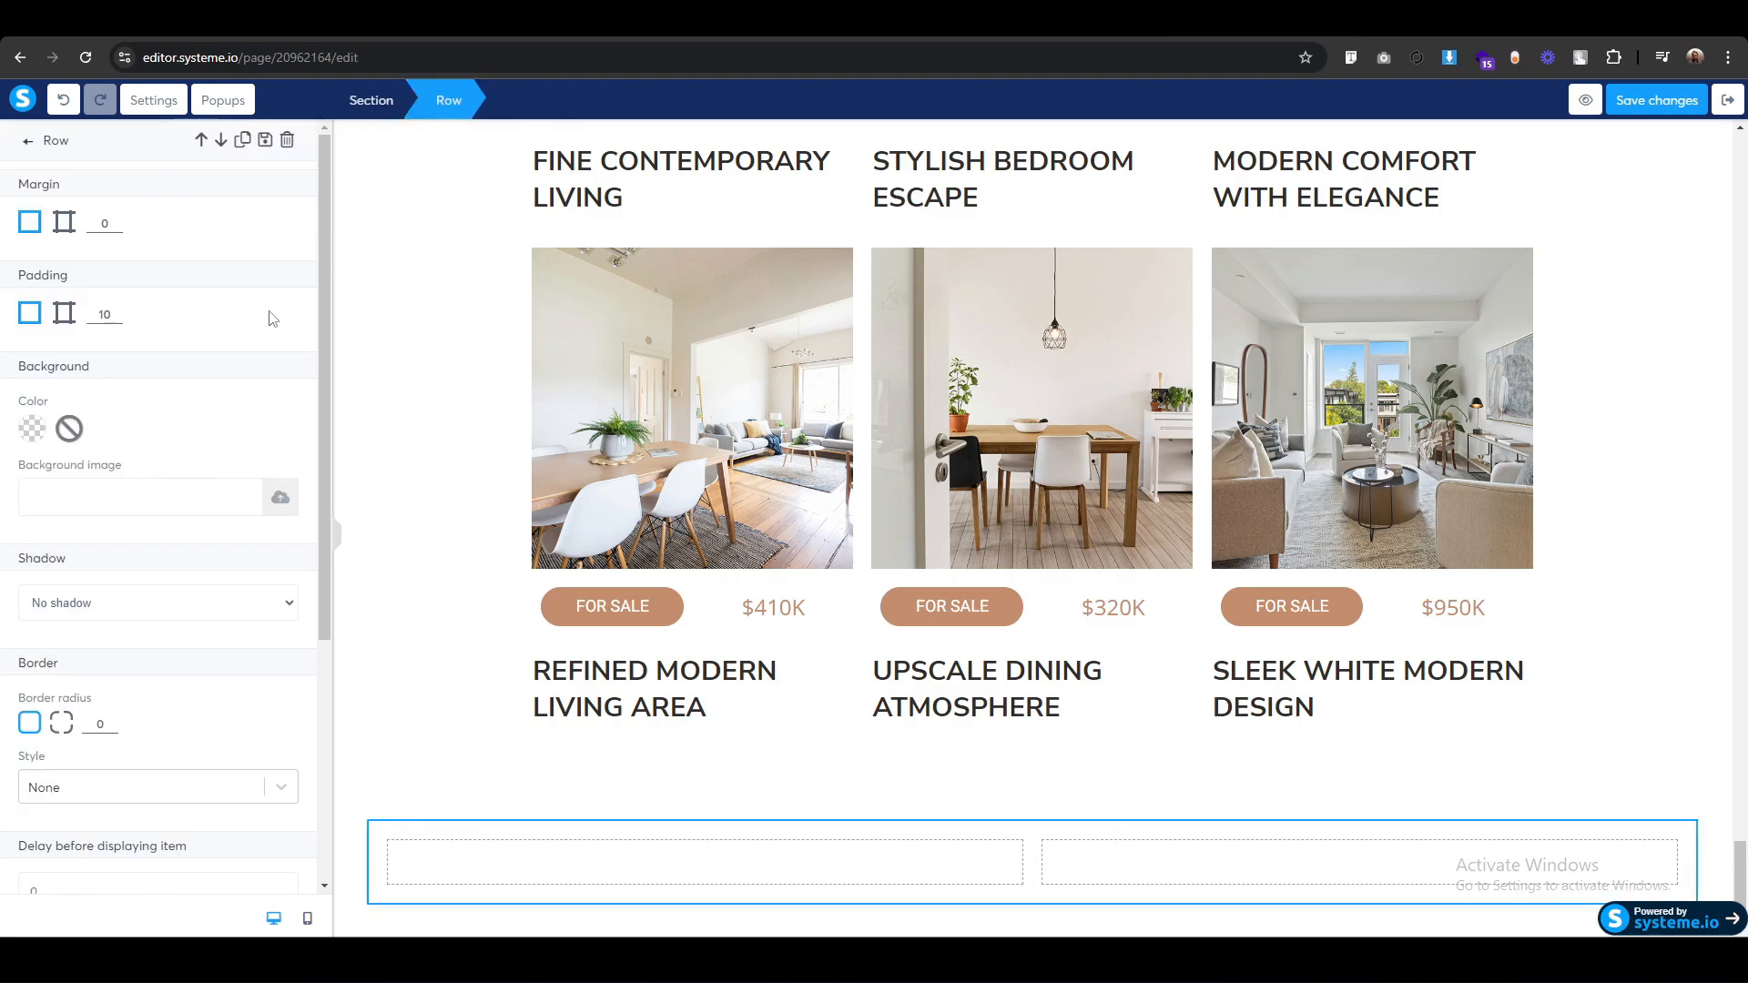
left_click(31, 436)
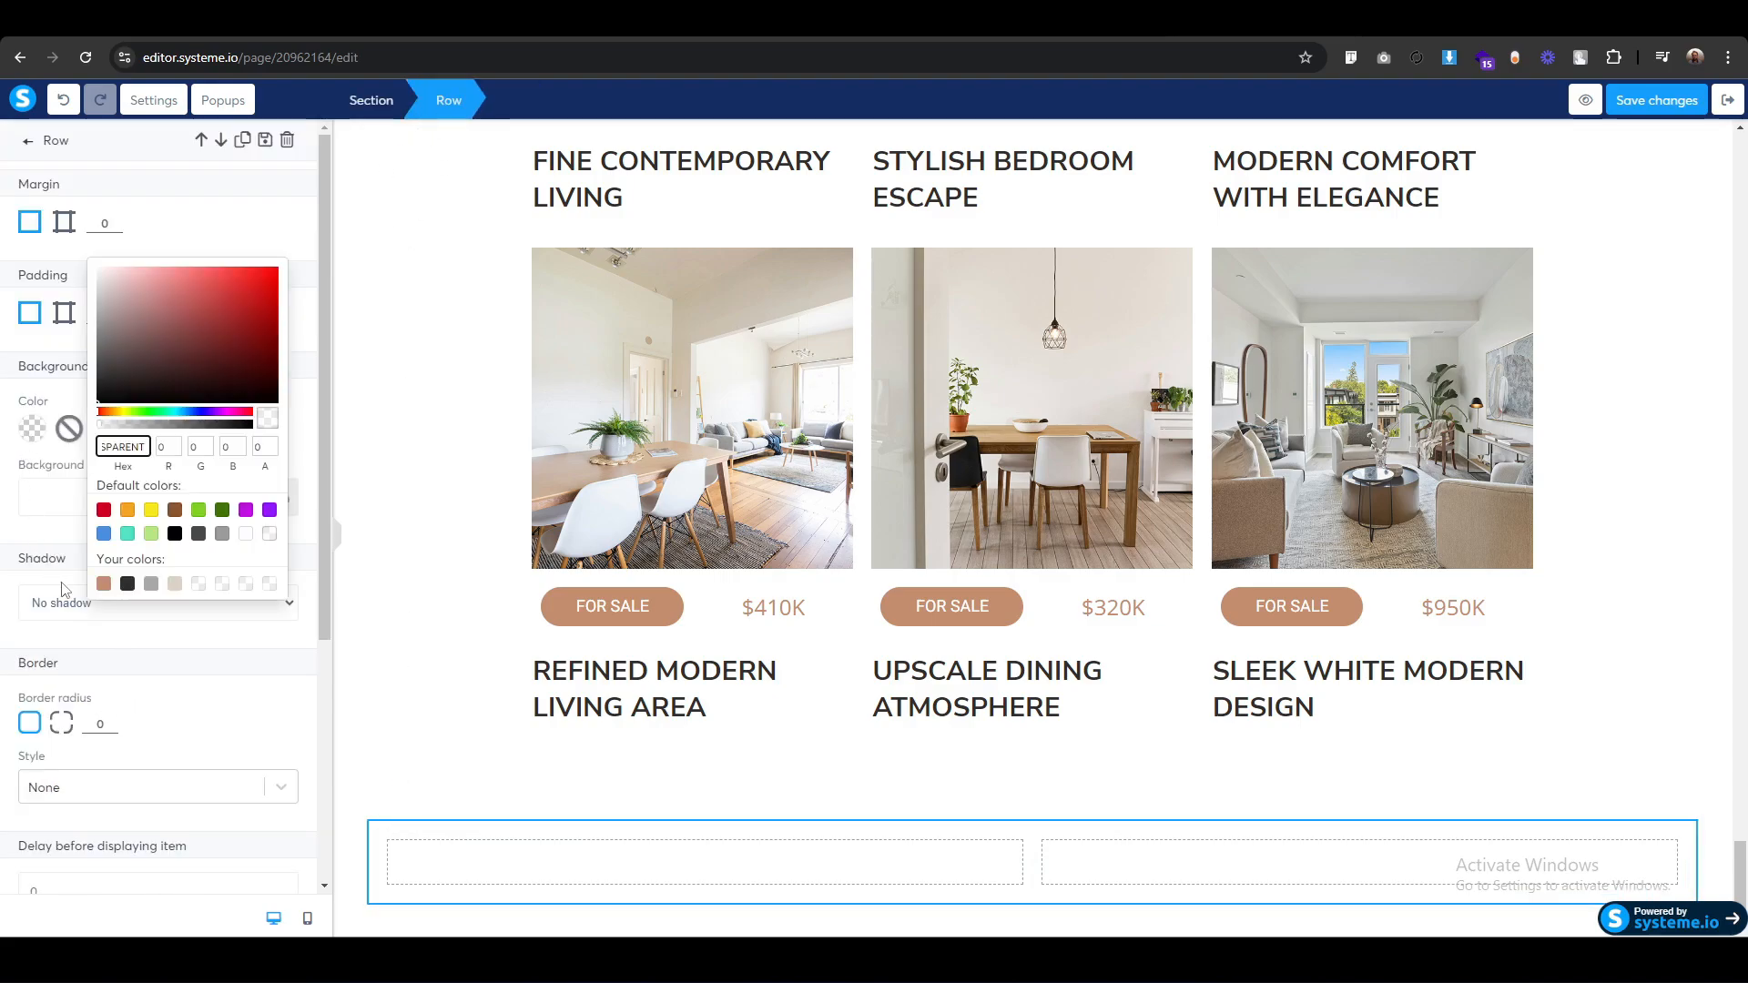
left_click(103, 585)
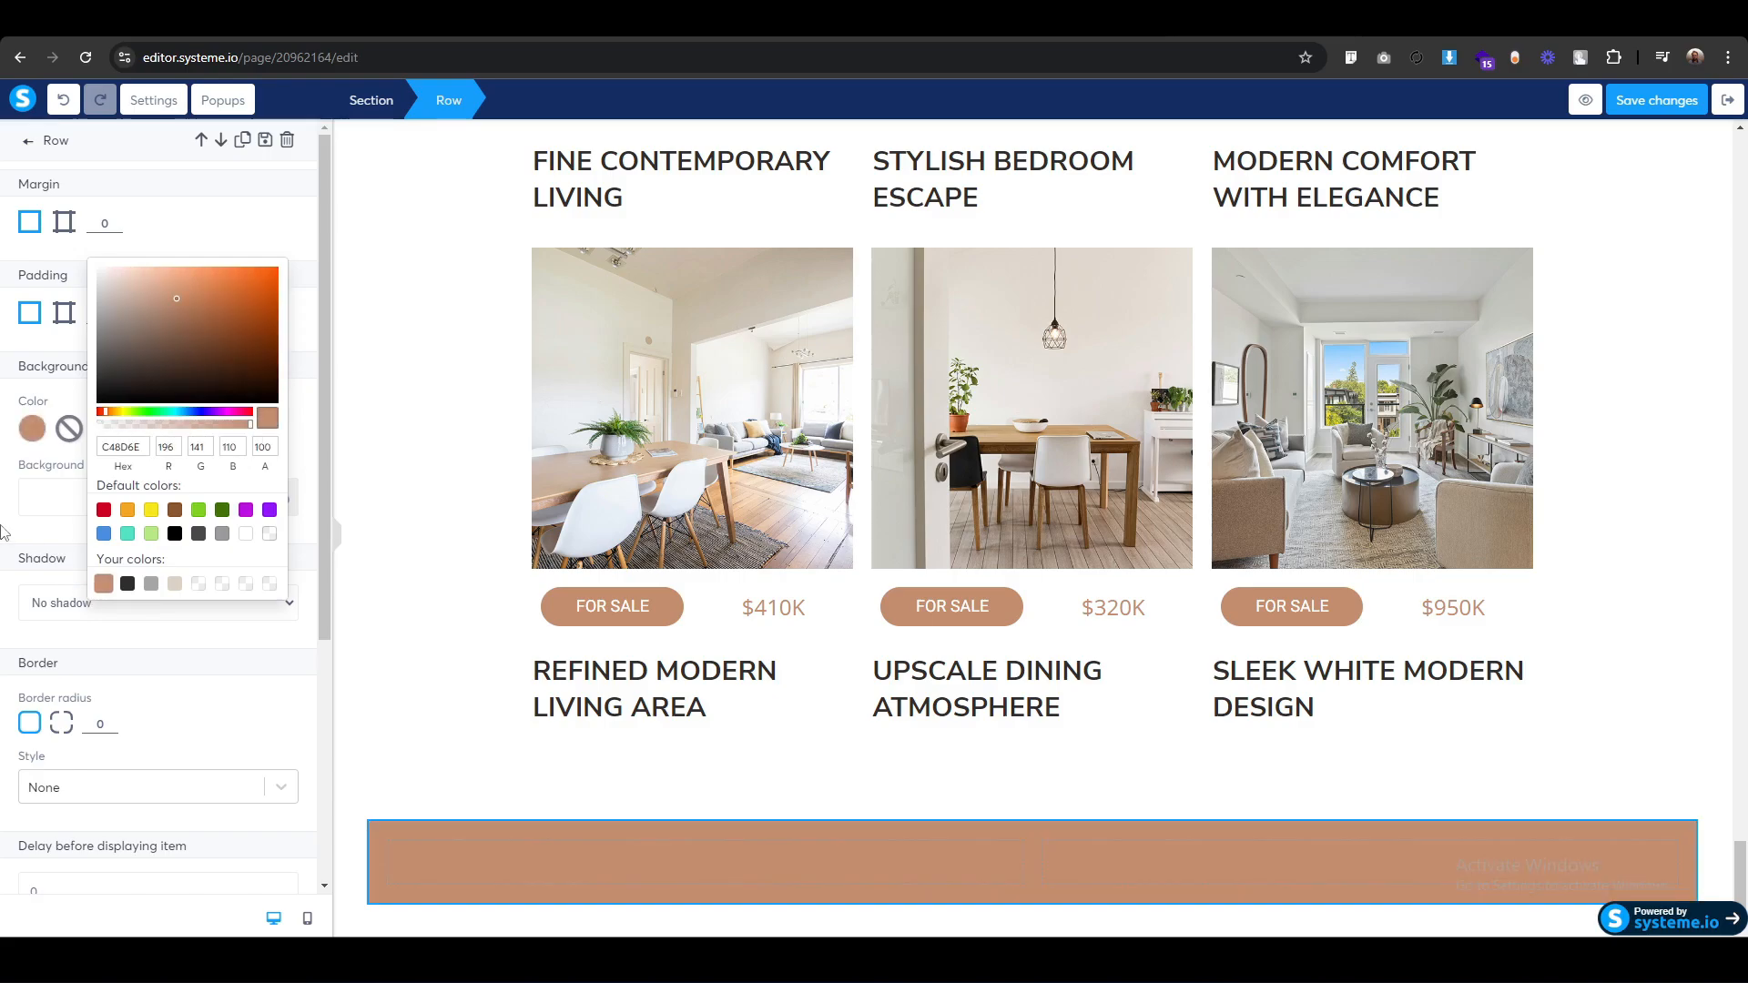
left_click(30, 146)
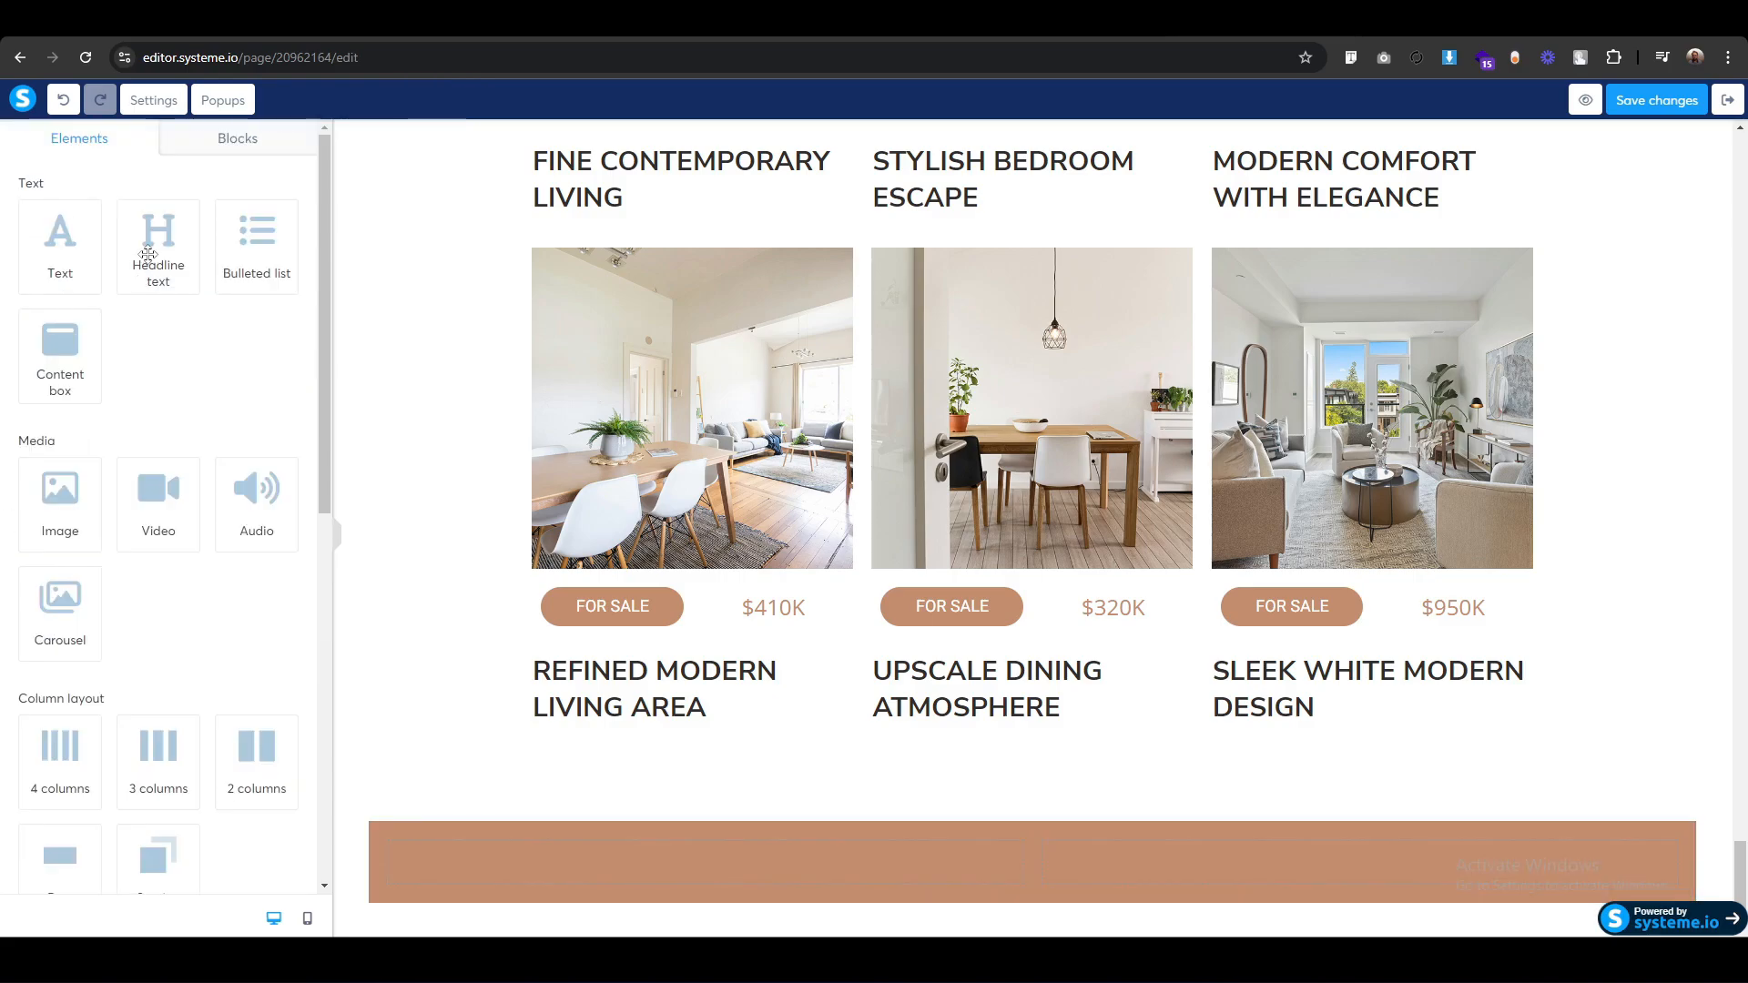
Add a headline to the tan banner's first column and place a duplicate of the BUYING support headline above it.
left_click_drag(148, 253, 657, 852)
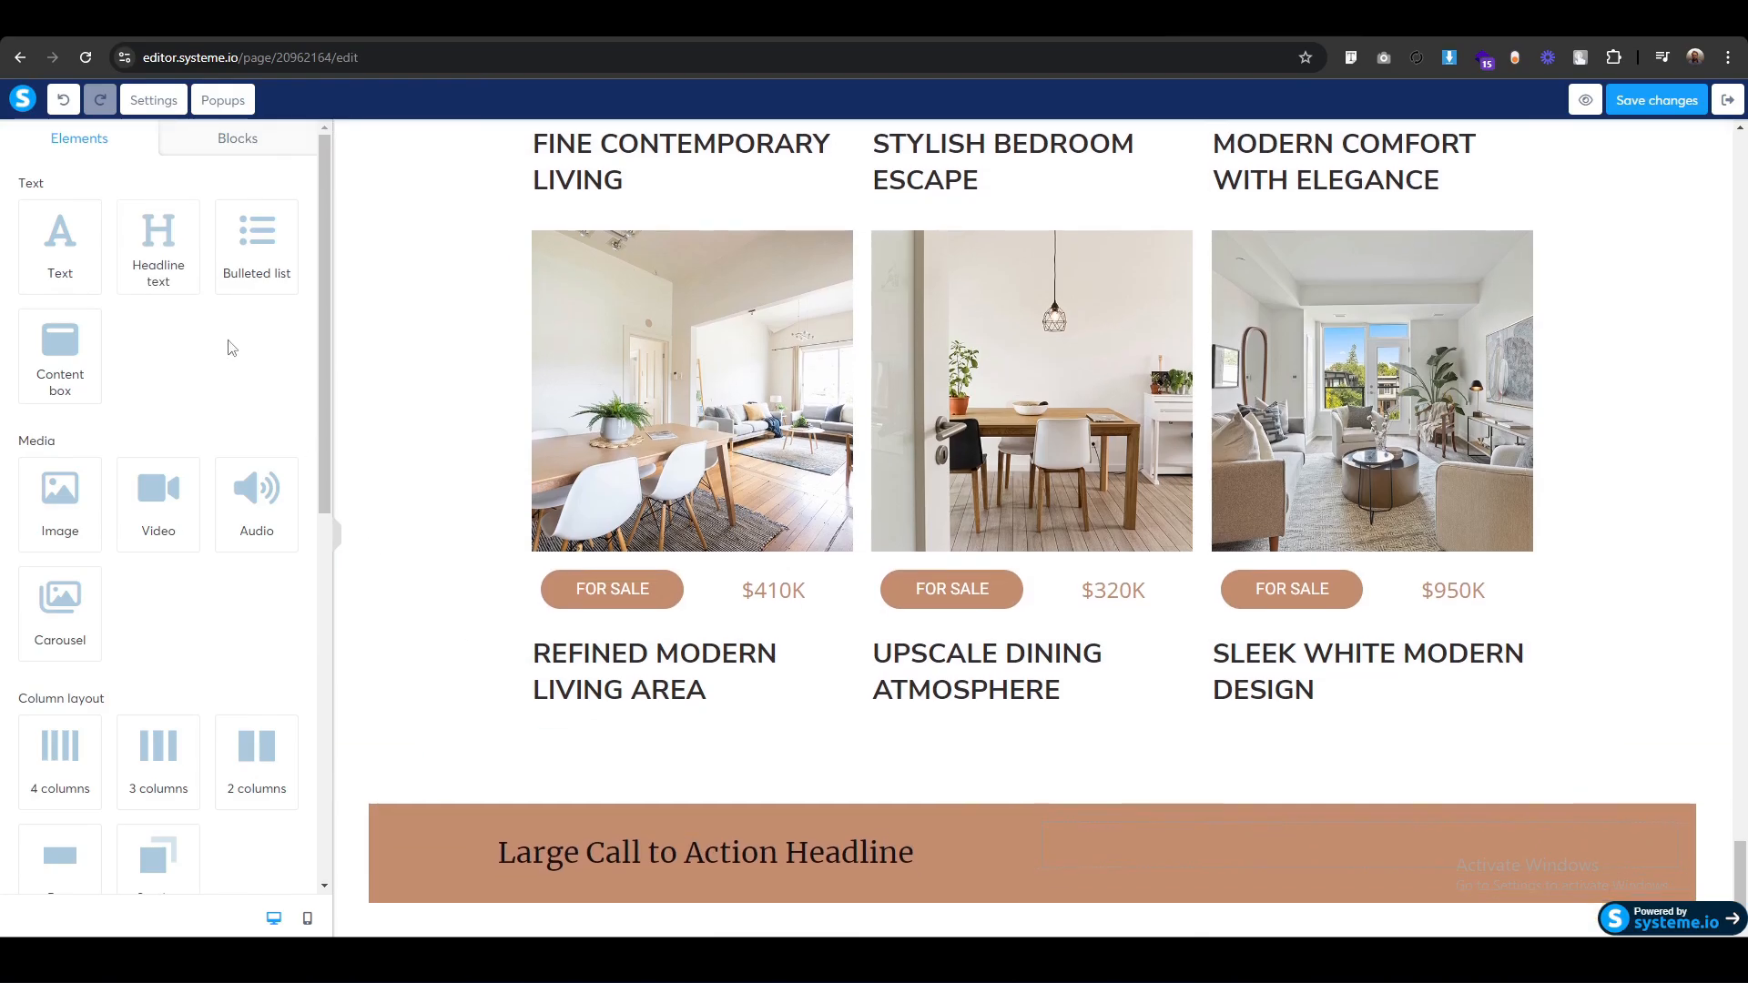
scroll(1012, 825, "up", 10)
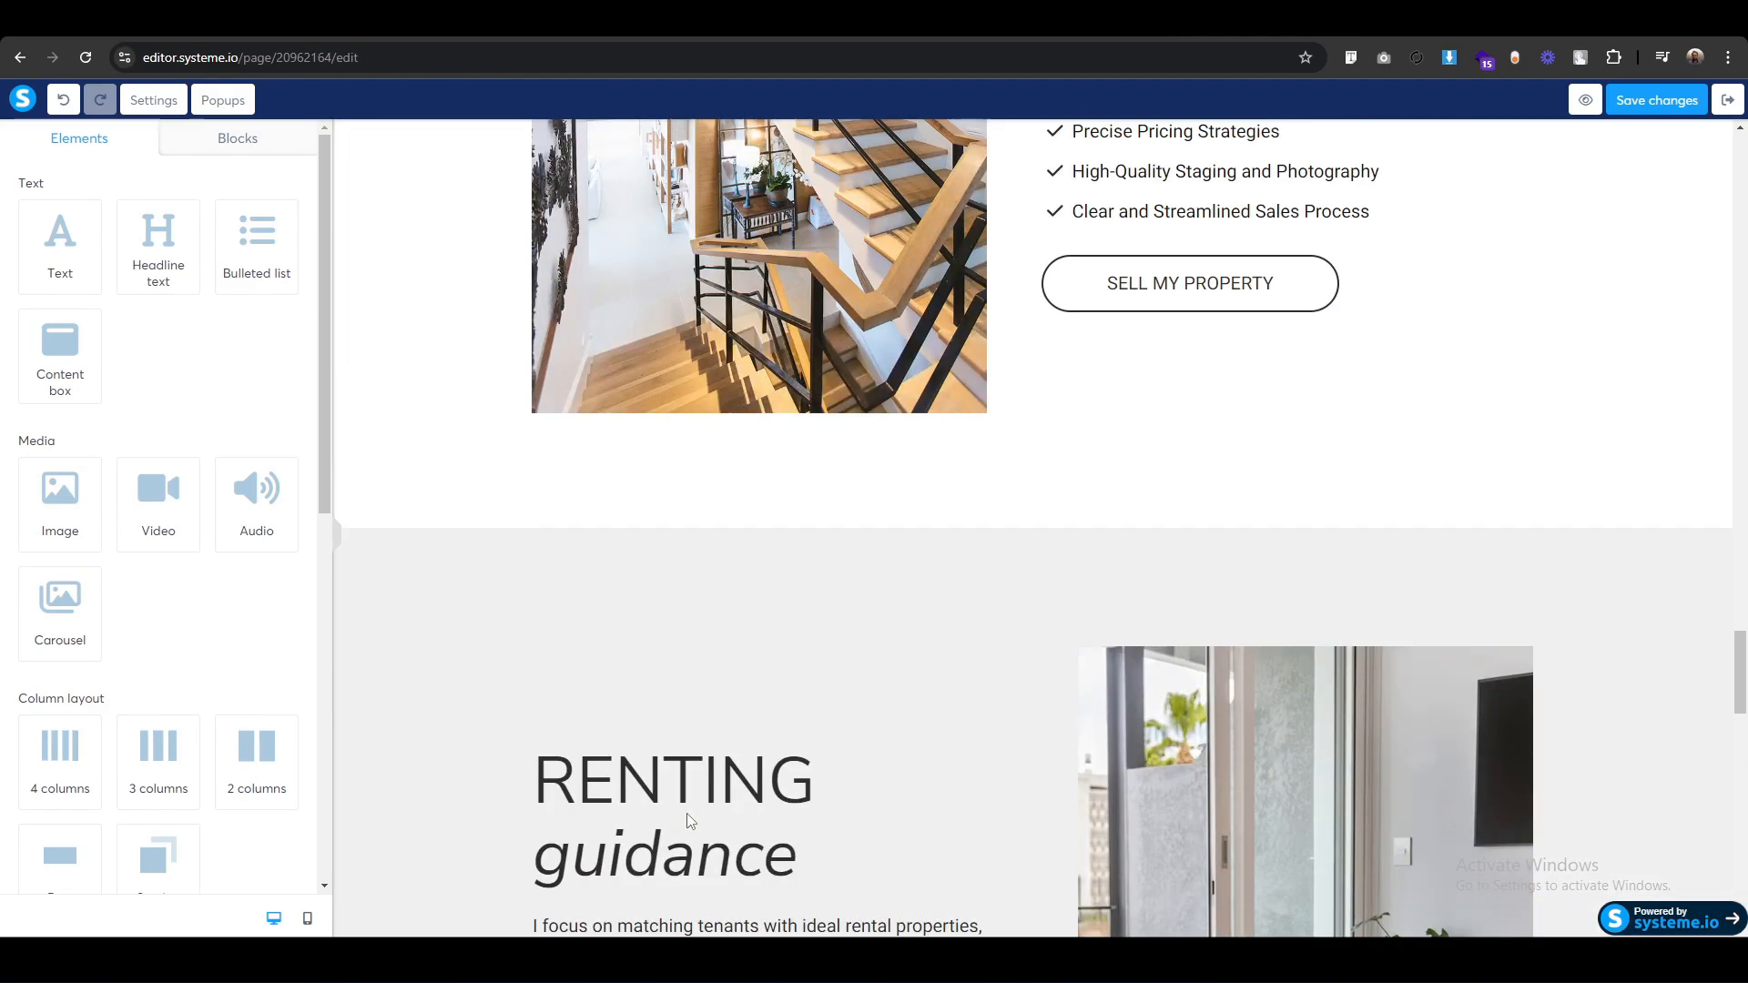
scroll(688, 813, "up", 15)
scroll(723, 730, "down", 2)
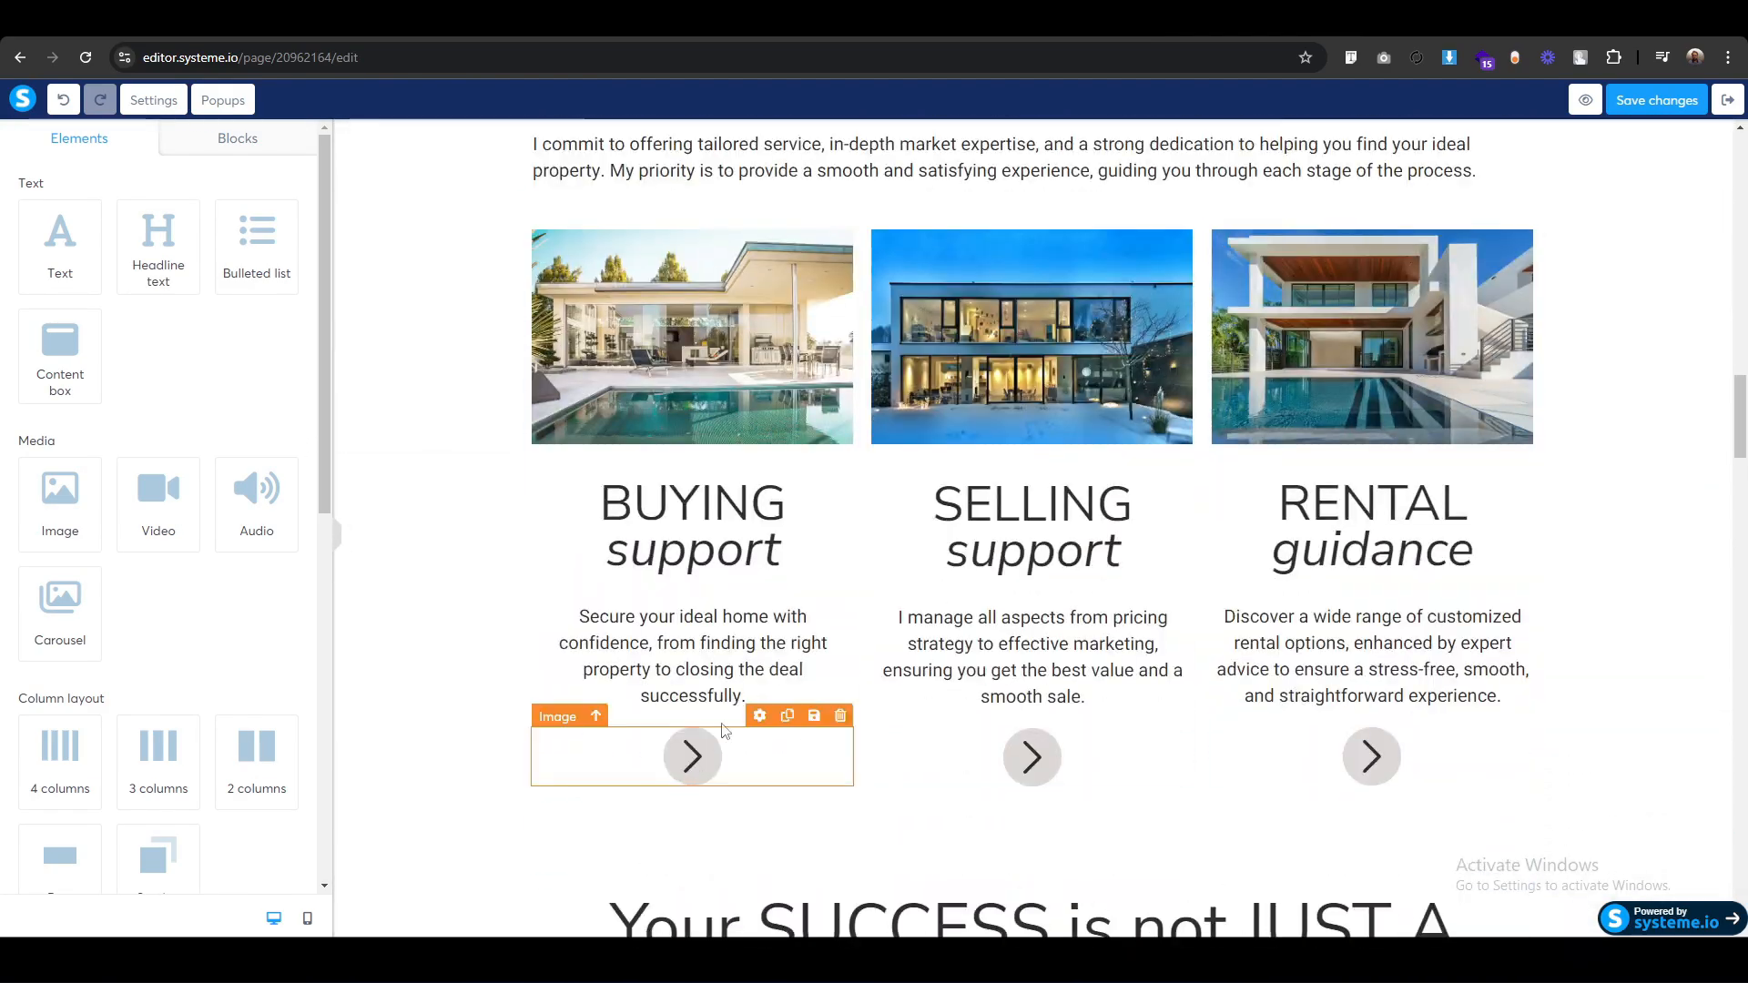
left_click(787, 468)
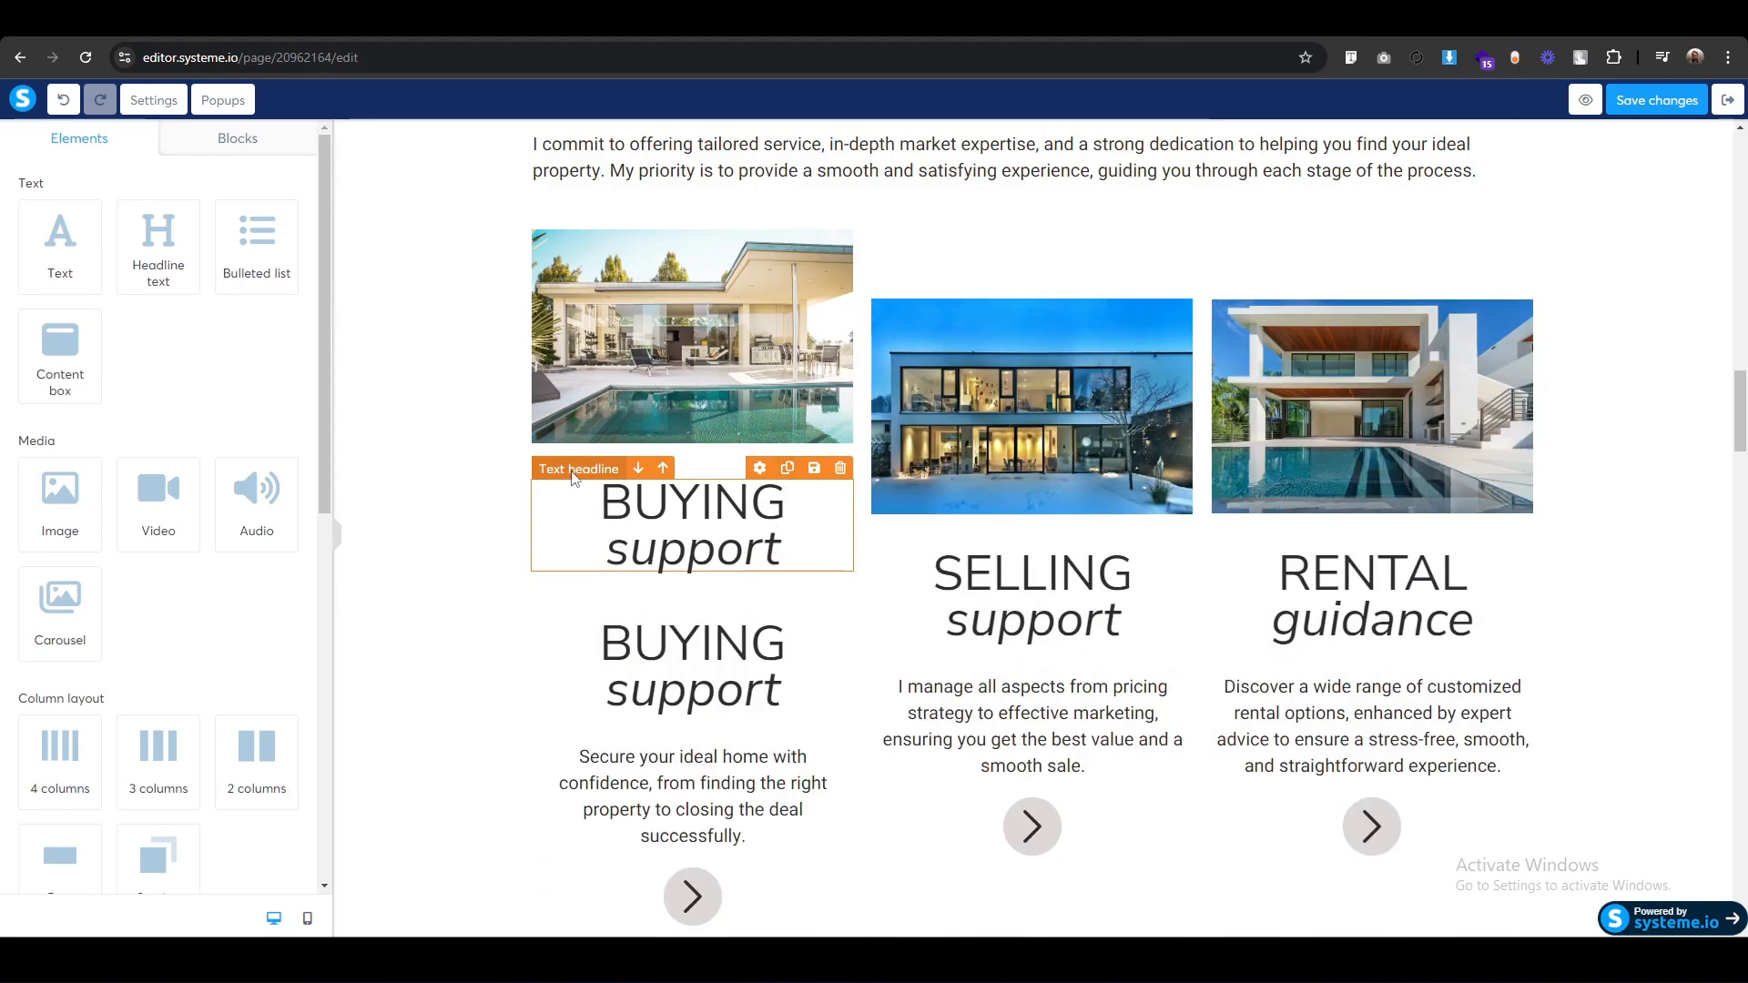
left_click_drag(579, 614, 818, 857)
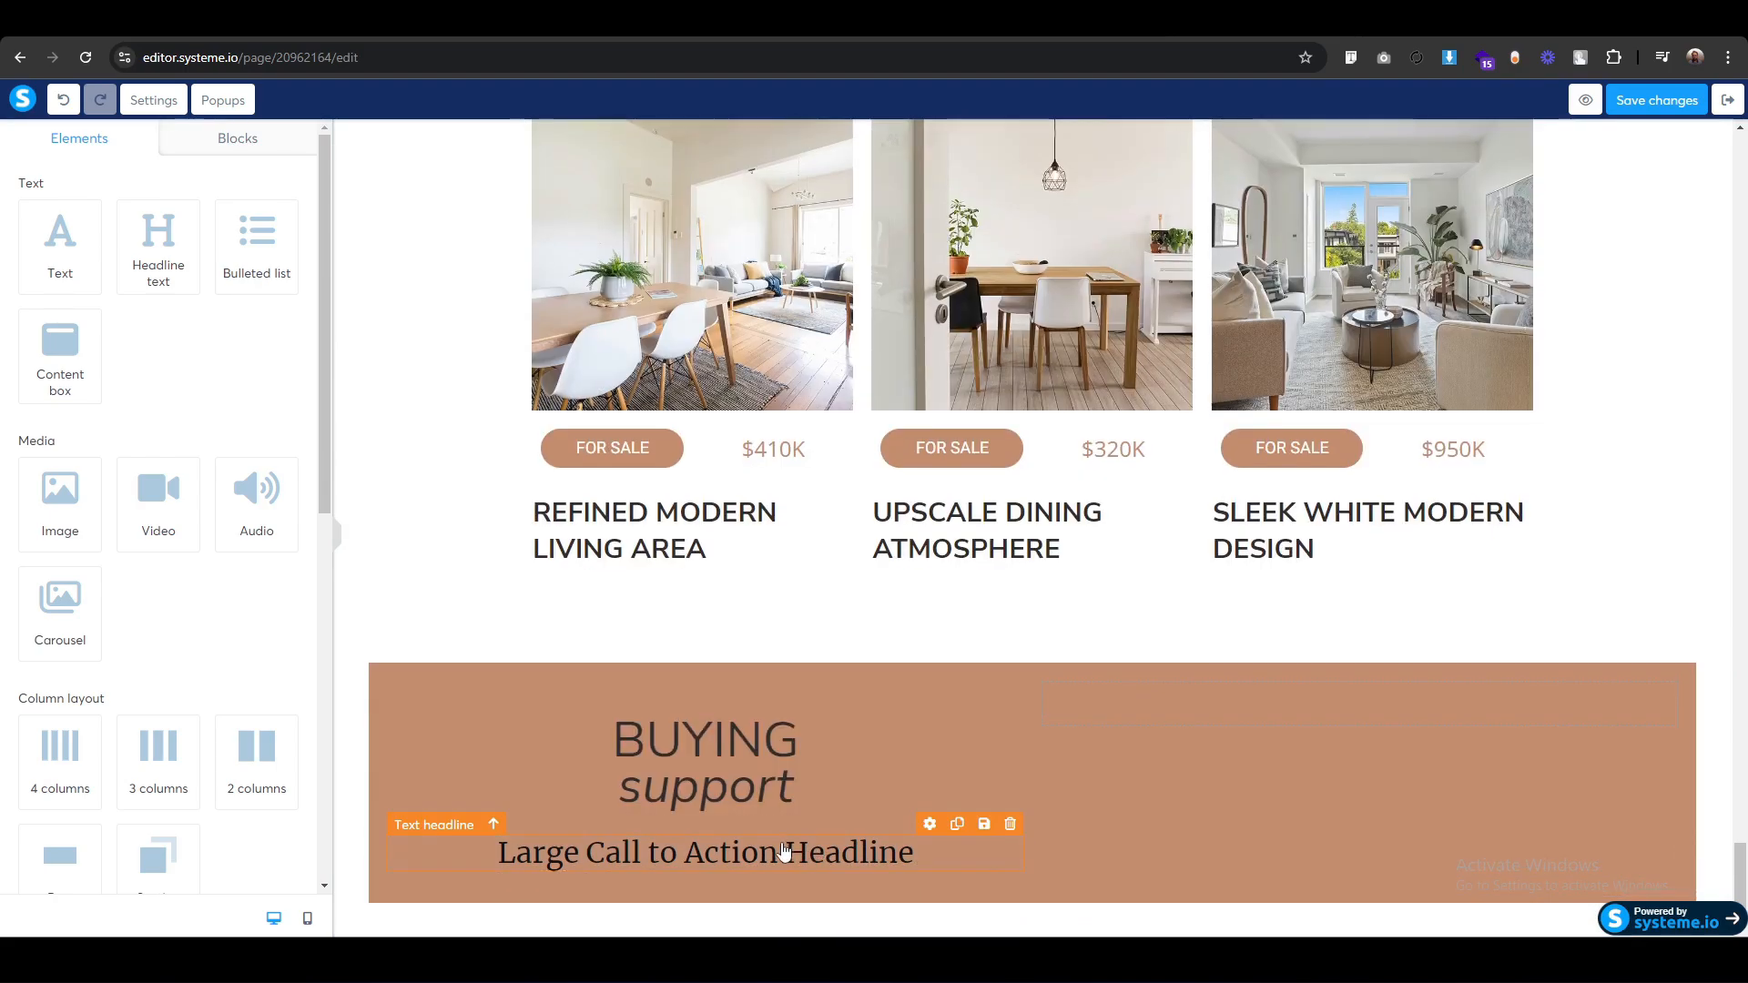
Delete the "Large Call to Action Headline" text and replace "BUYING support" with the reference page's "READY to start YOUR REAL ESTATE journey?".
left_click(1008, 824)
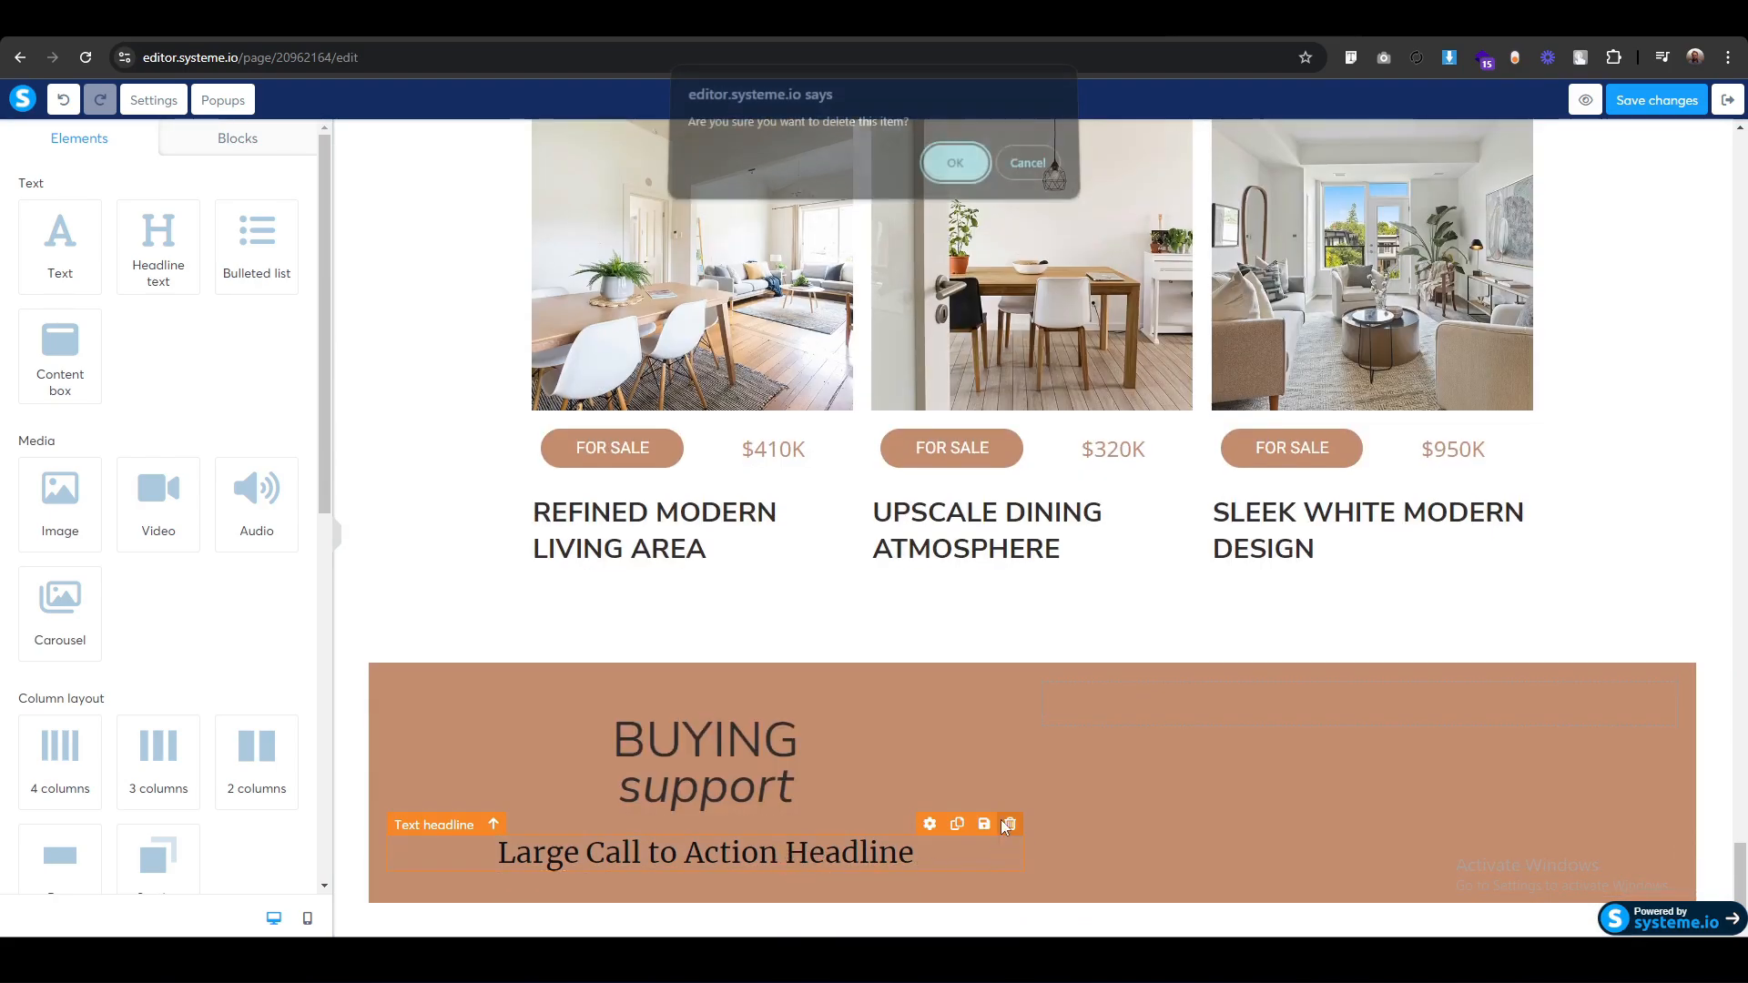
left_click(947, 165)
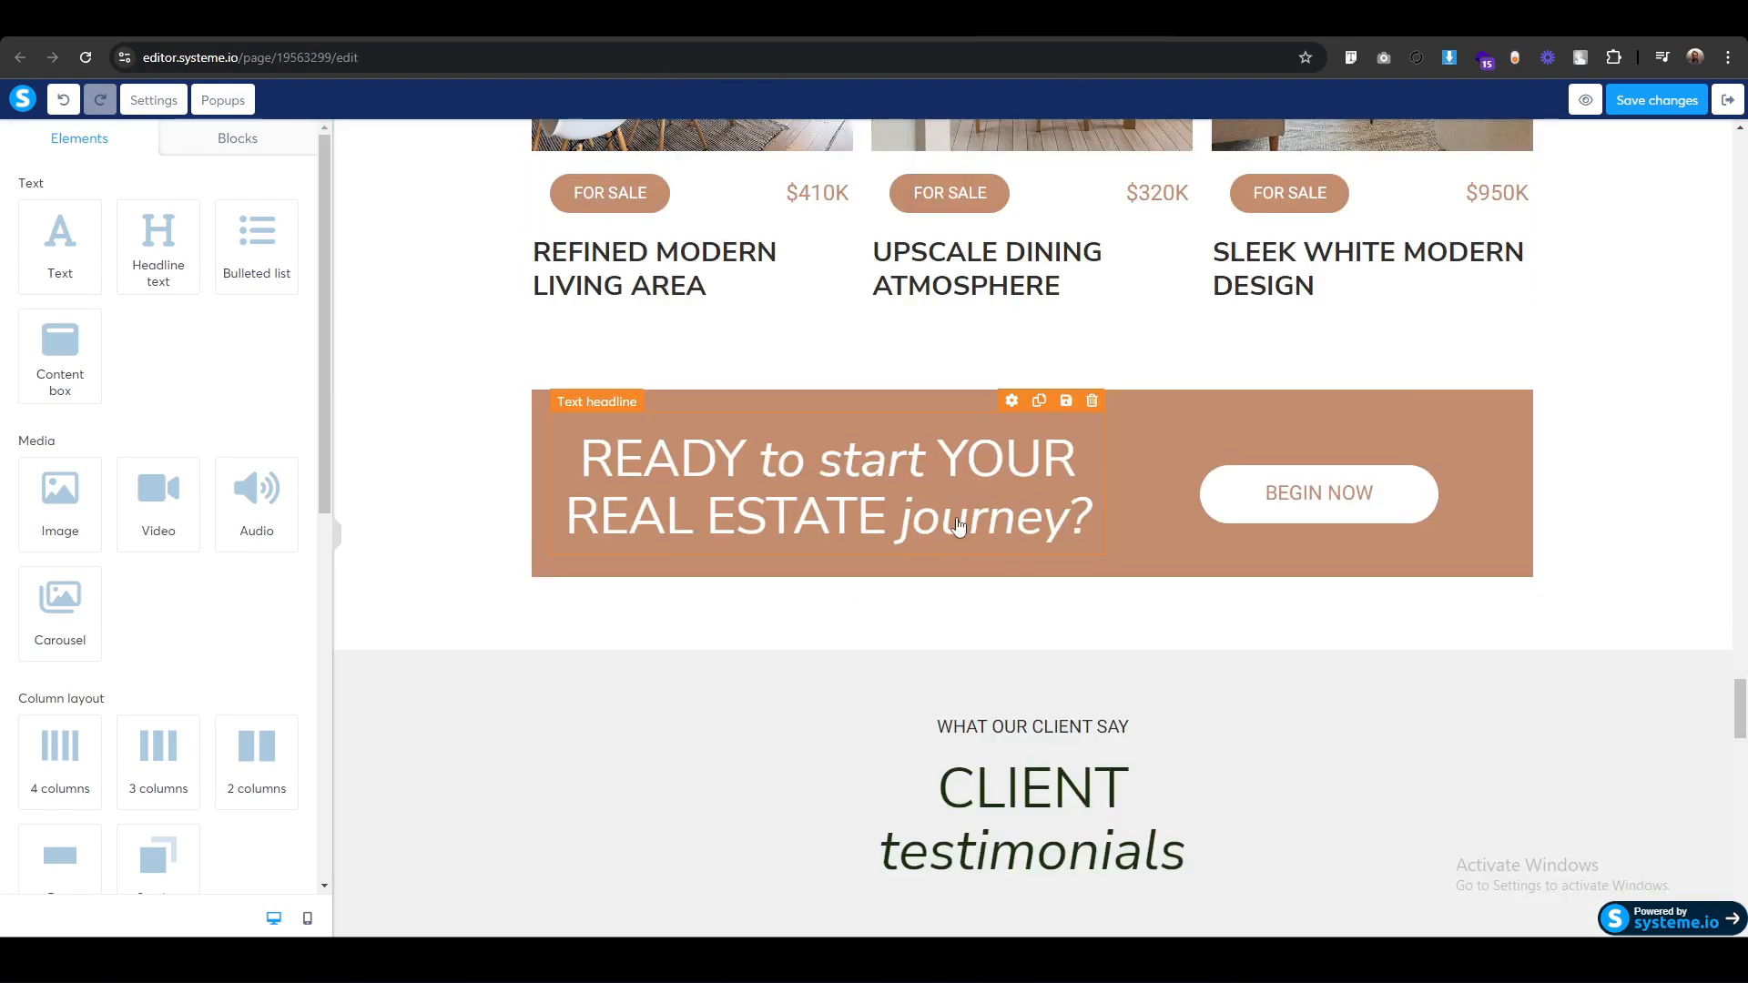
double_click(958, 519)
triple_click(958, 519)
key("ctrl+c")
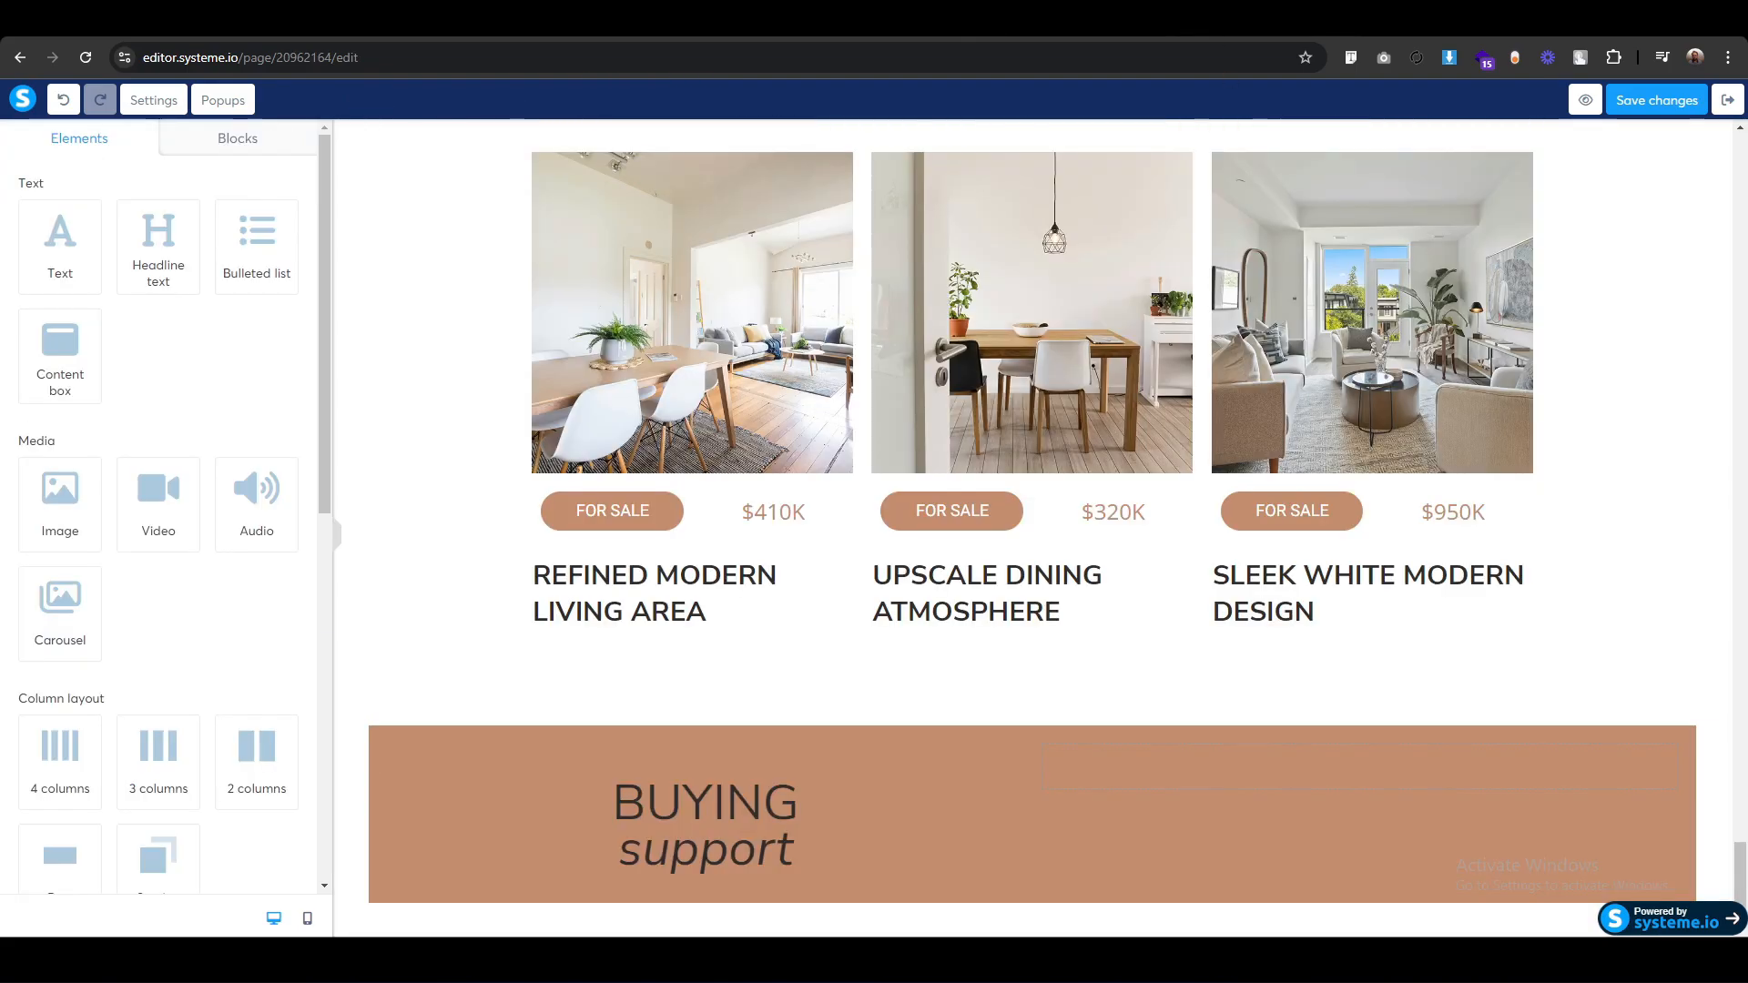
double_click(772, 817)
triple_click(772, 817)
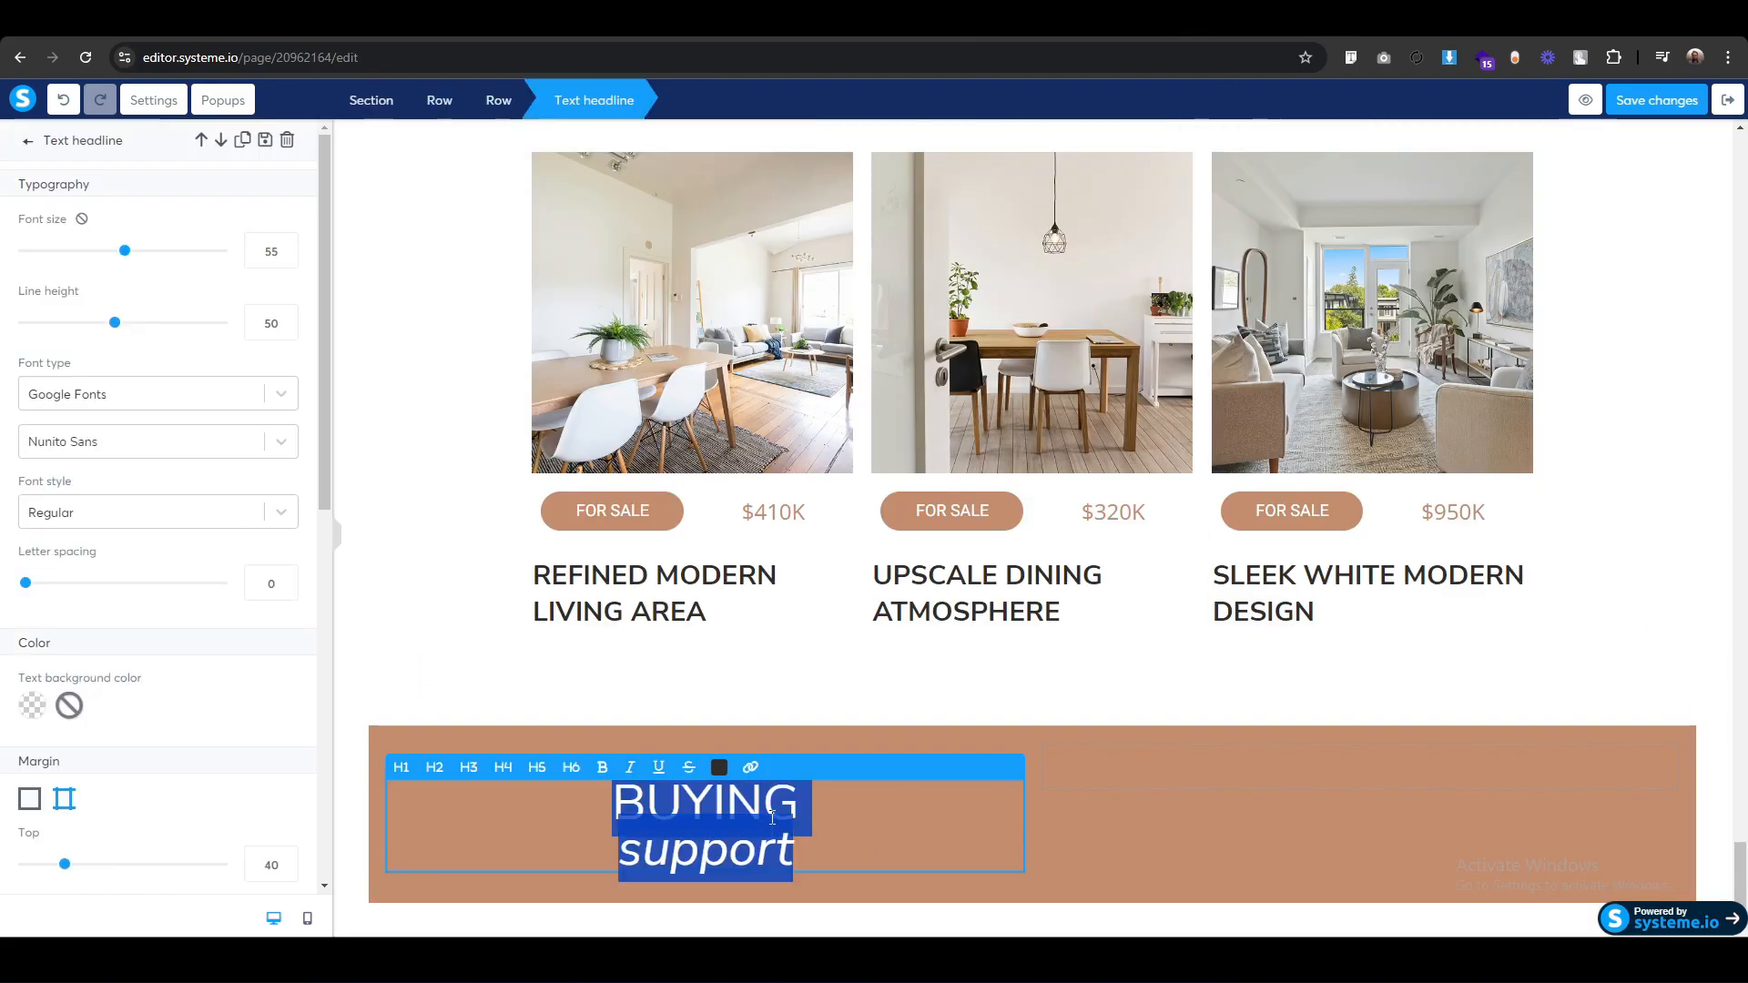
key("ctrl+v")
Set the text color of the whole banner headline to white (FFFFFF).
triple_click(772, 817)
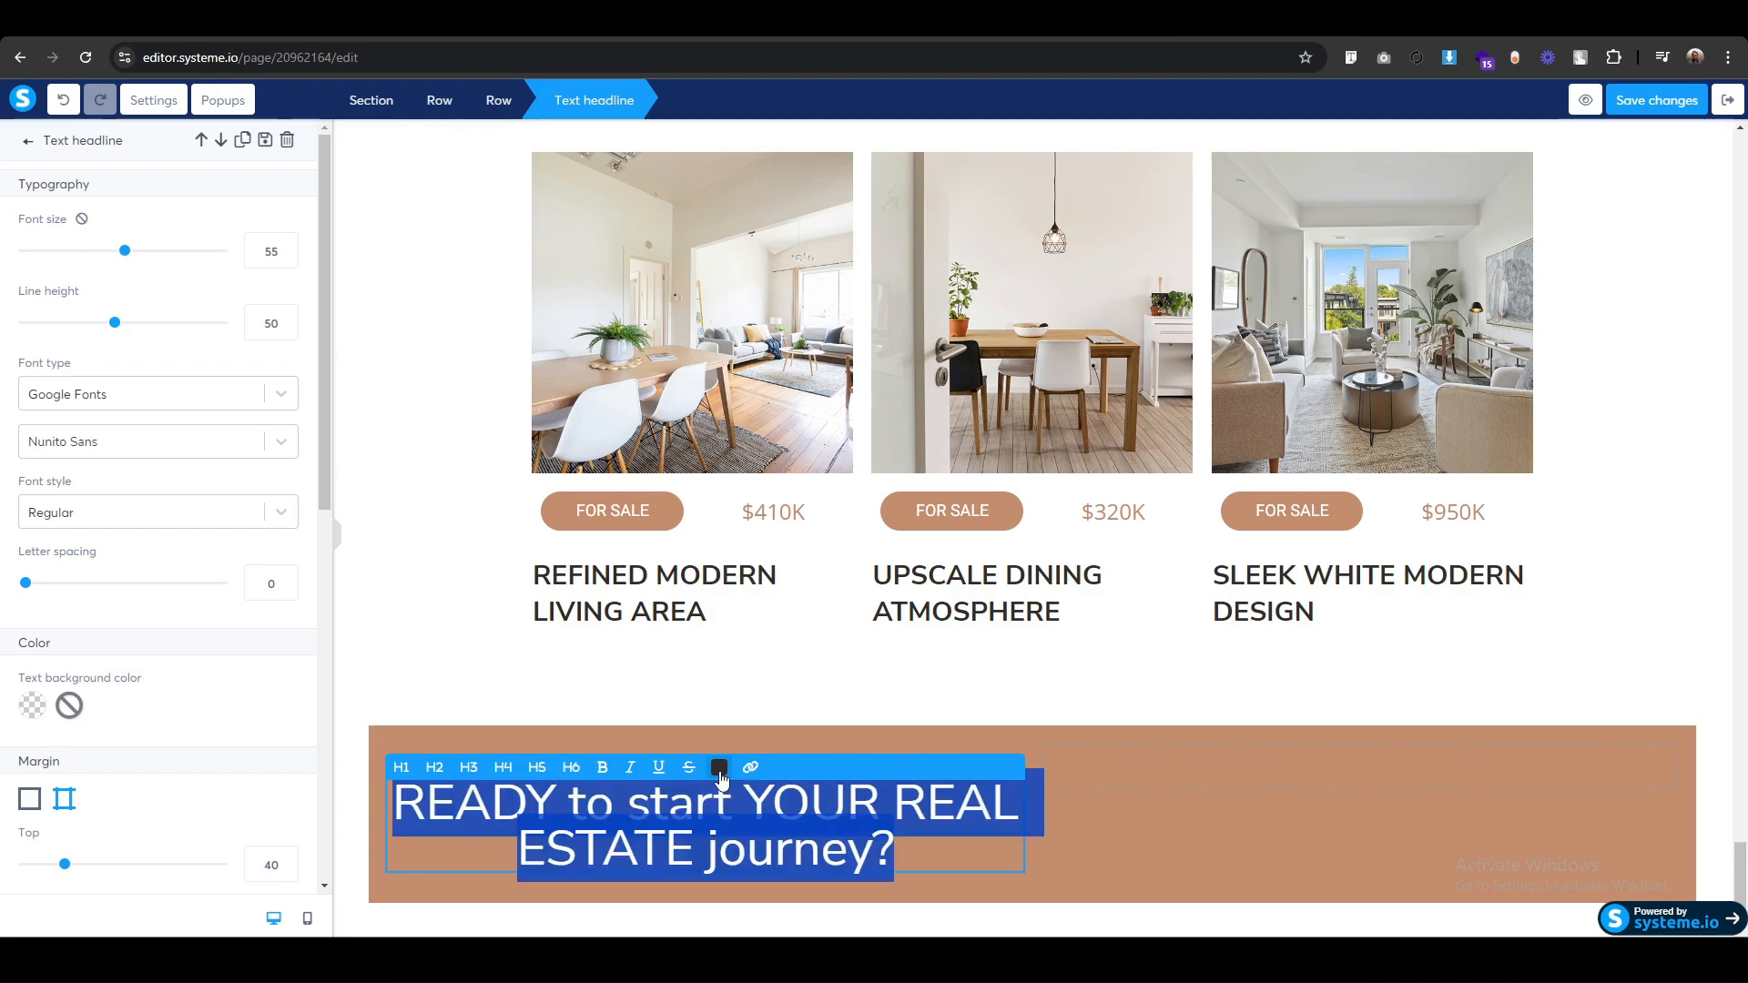
left_click(720, 768)
left_click(890, 709)
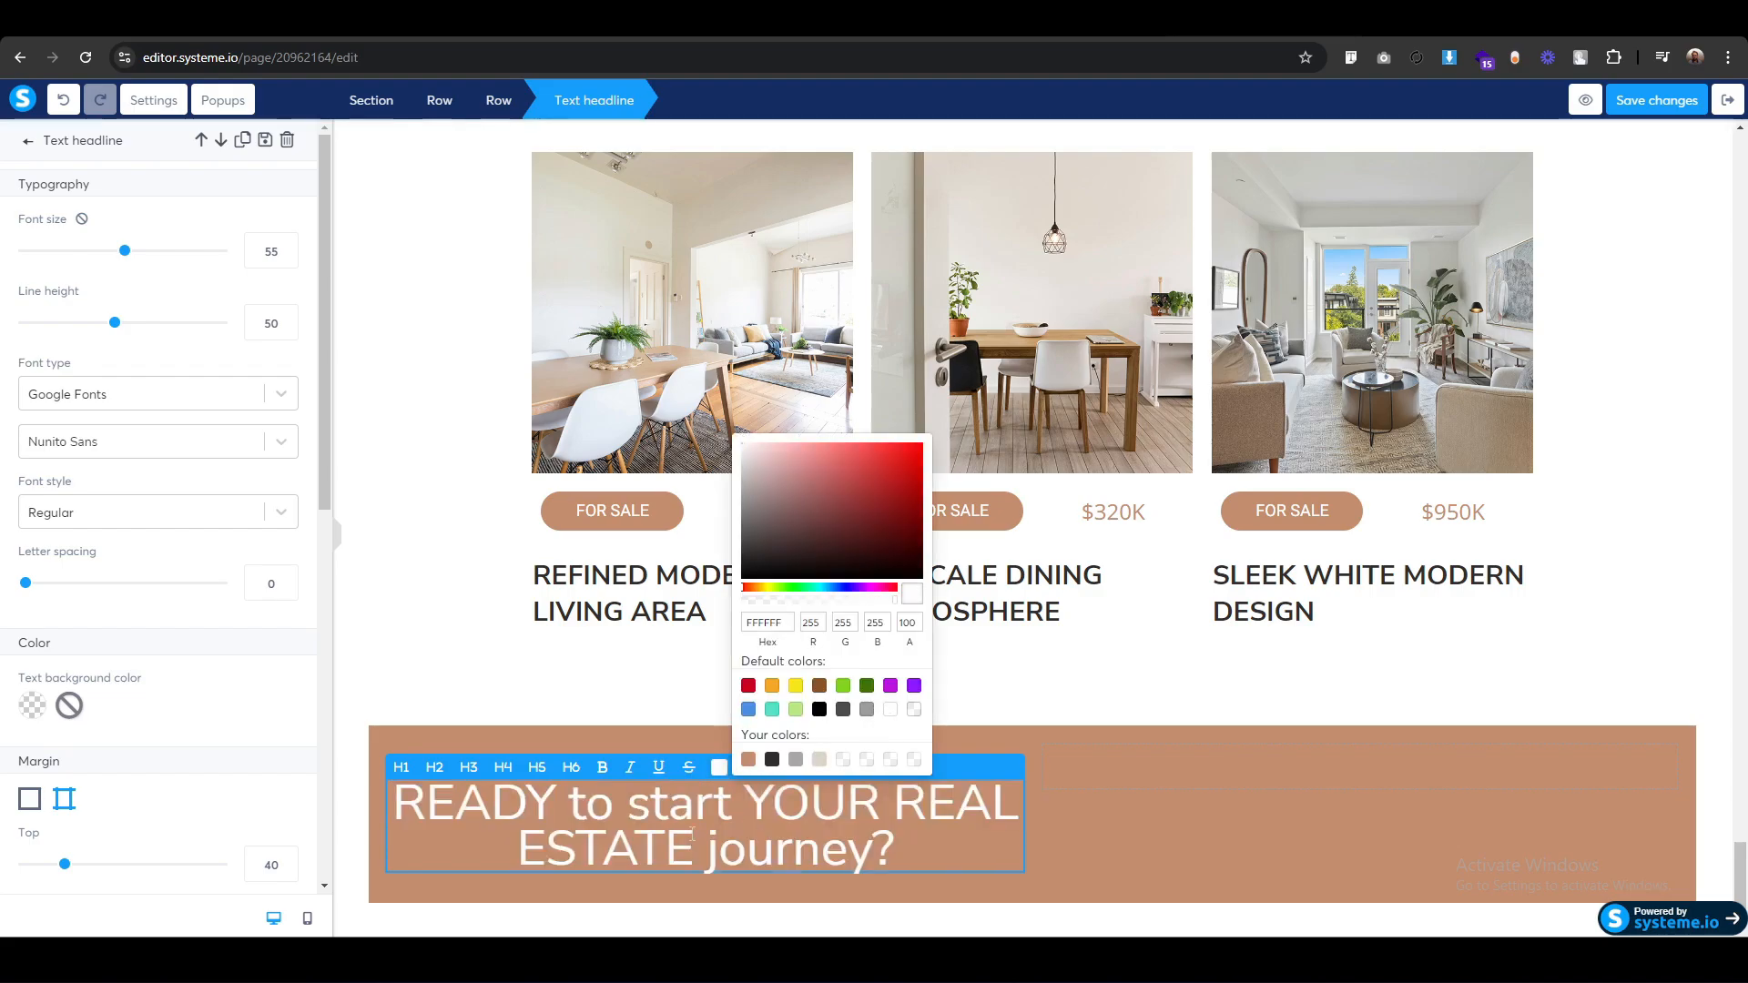
Italicize the words "to start" and "journey?" in the banner headline.
left_click_drag(570, 805, 733, 806)
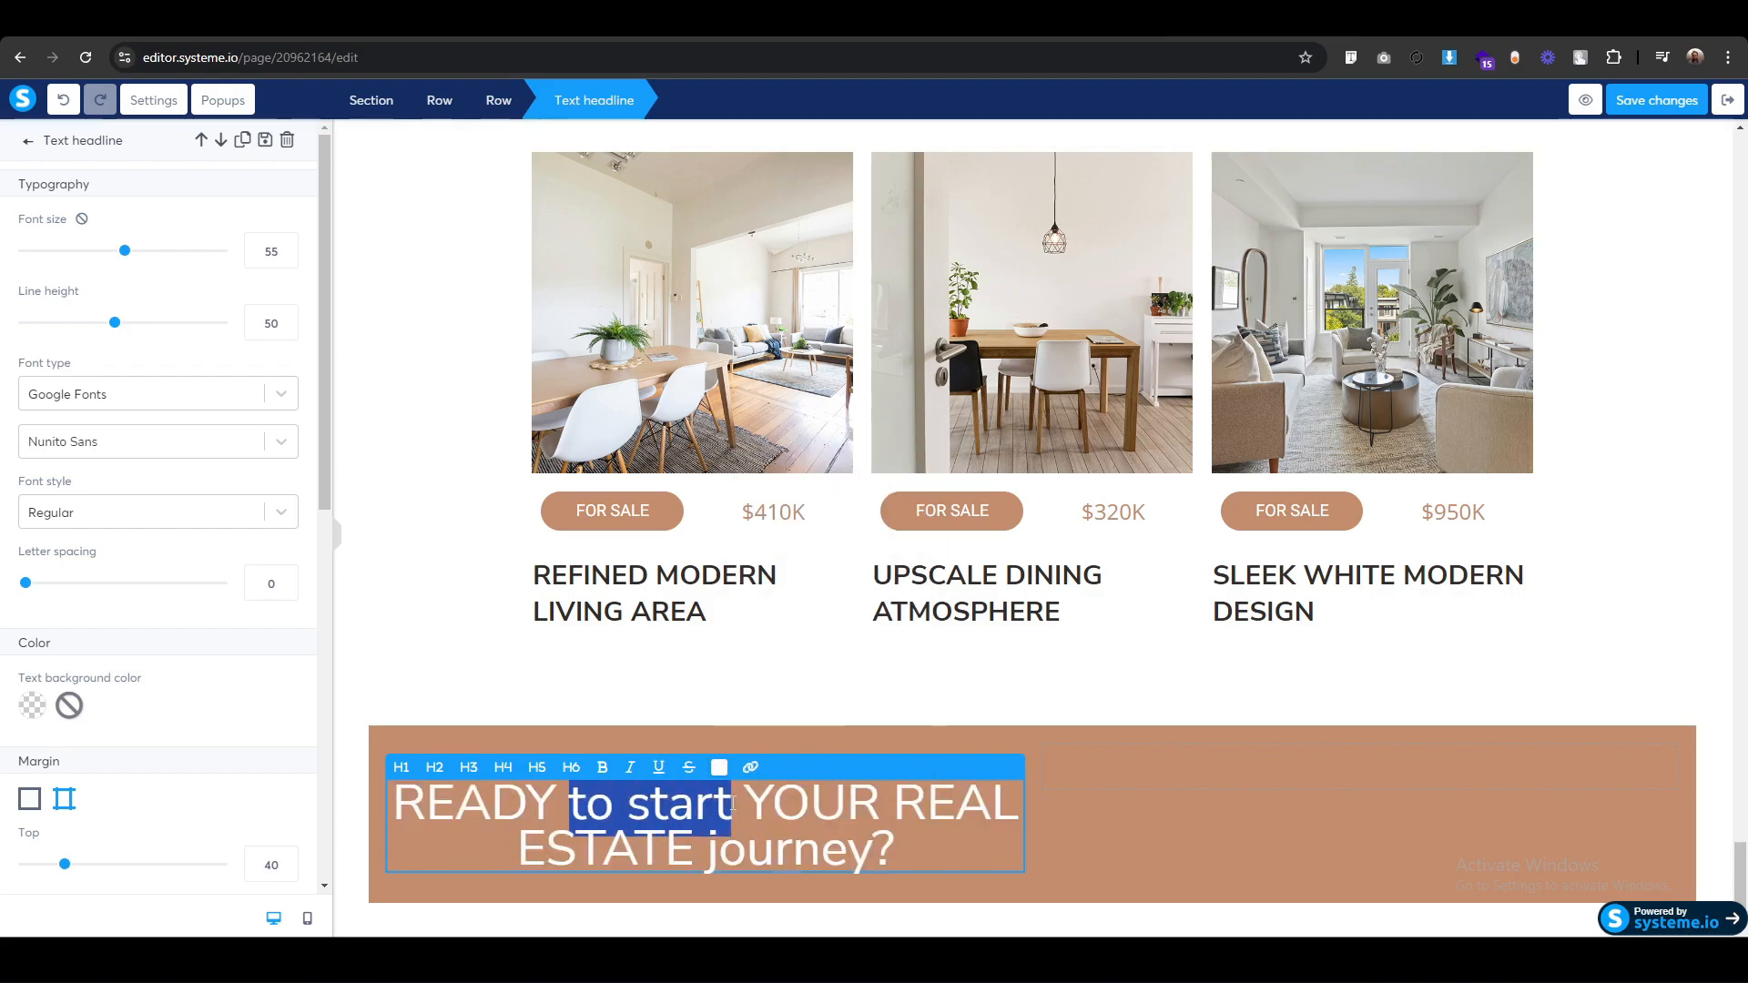
left_click(628, 771)
left_click(708, 854)
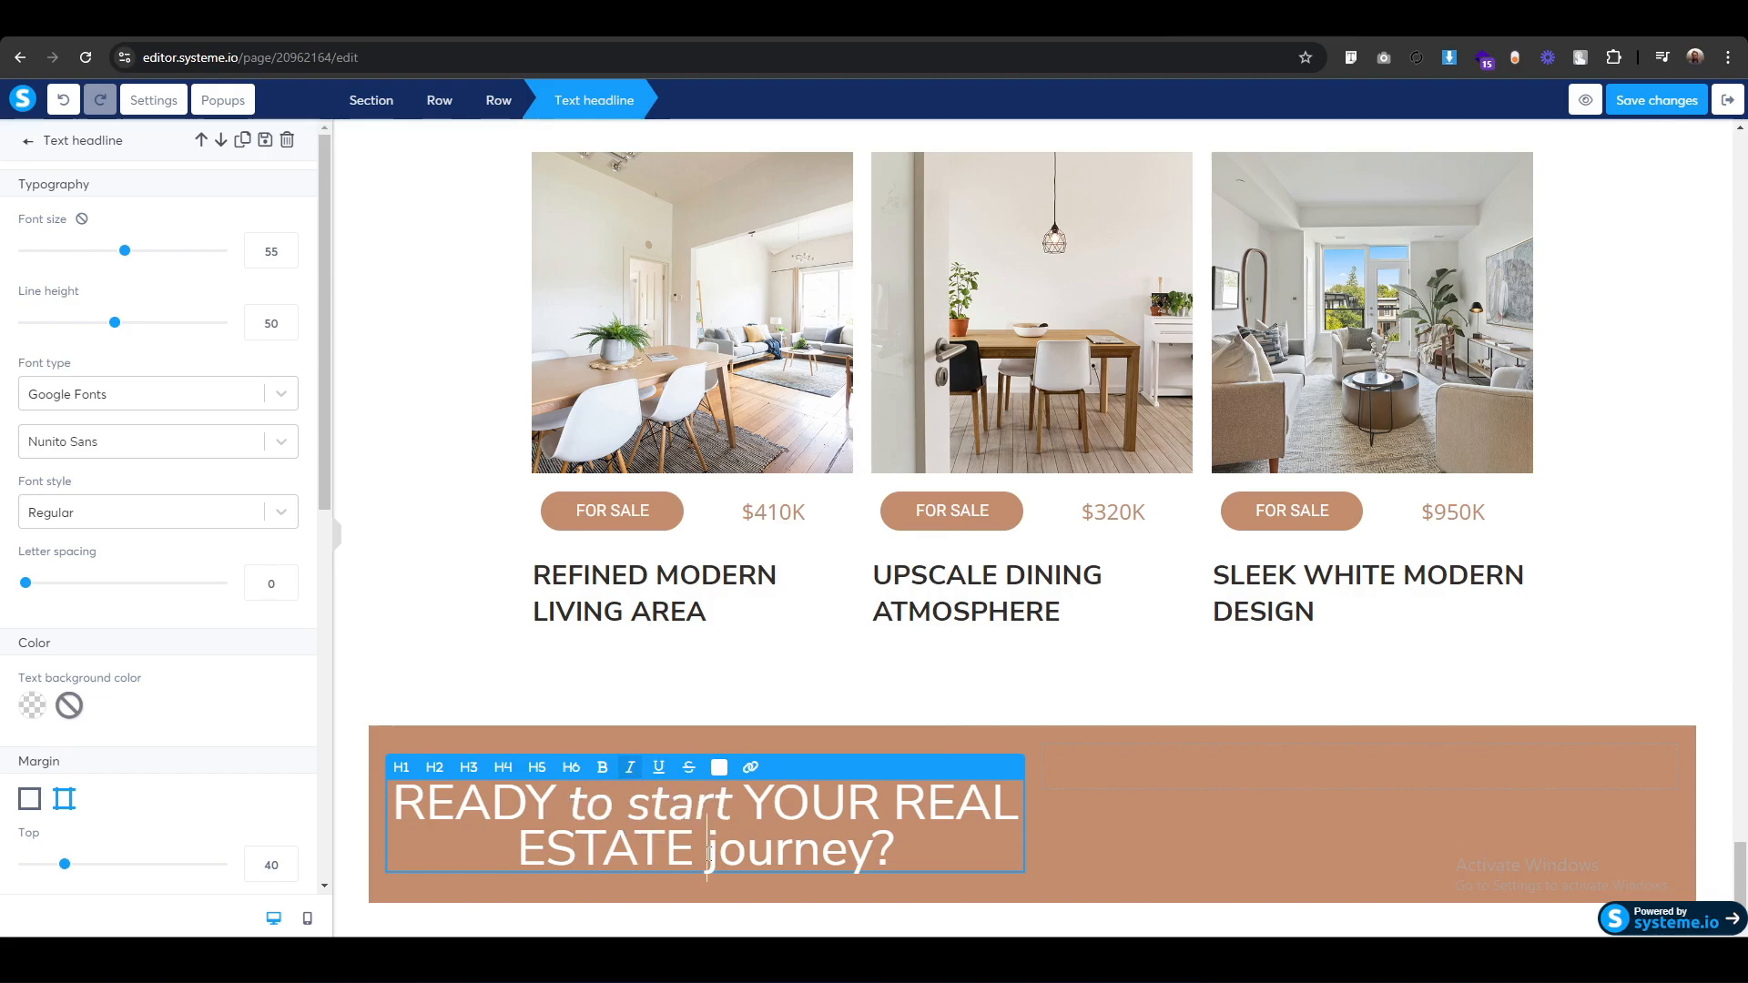
left_click_drag(707, 854, 921, 862)
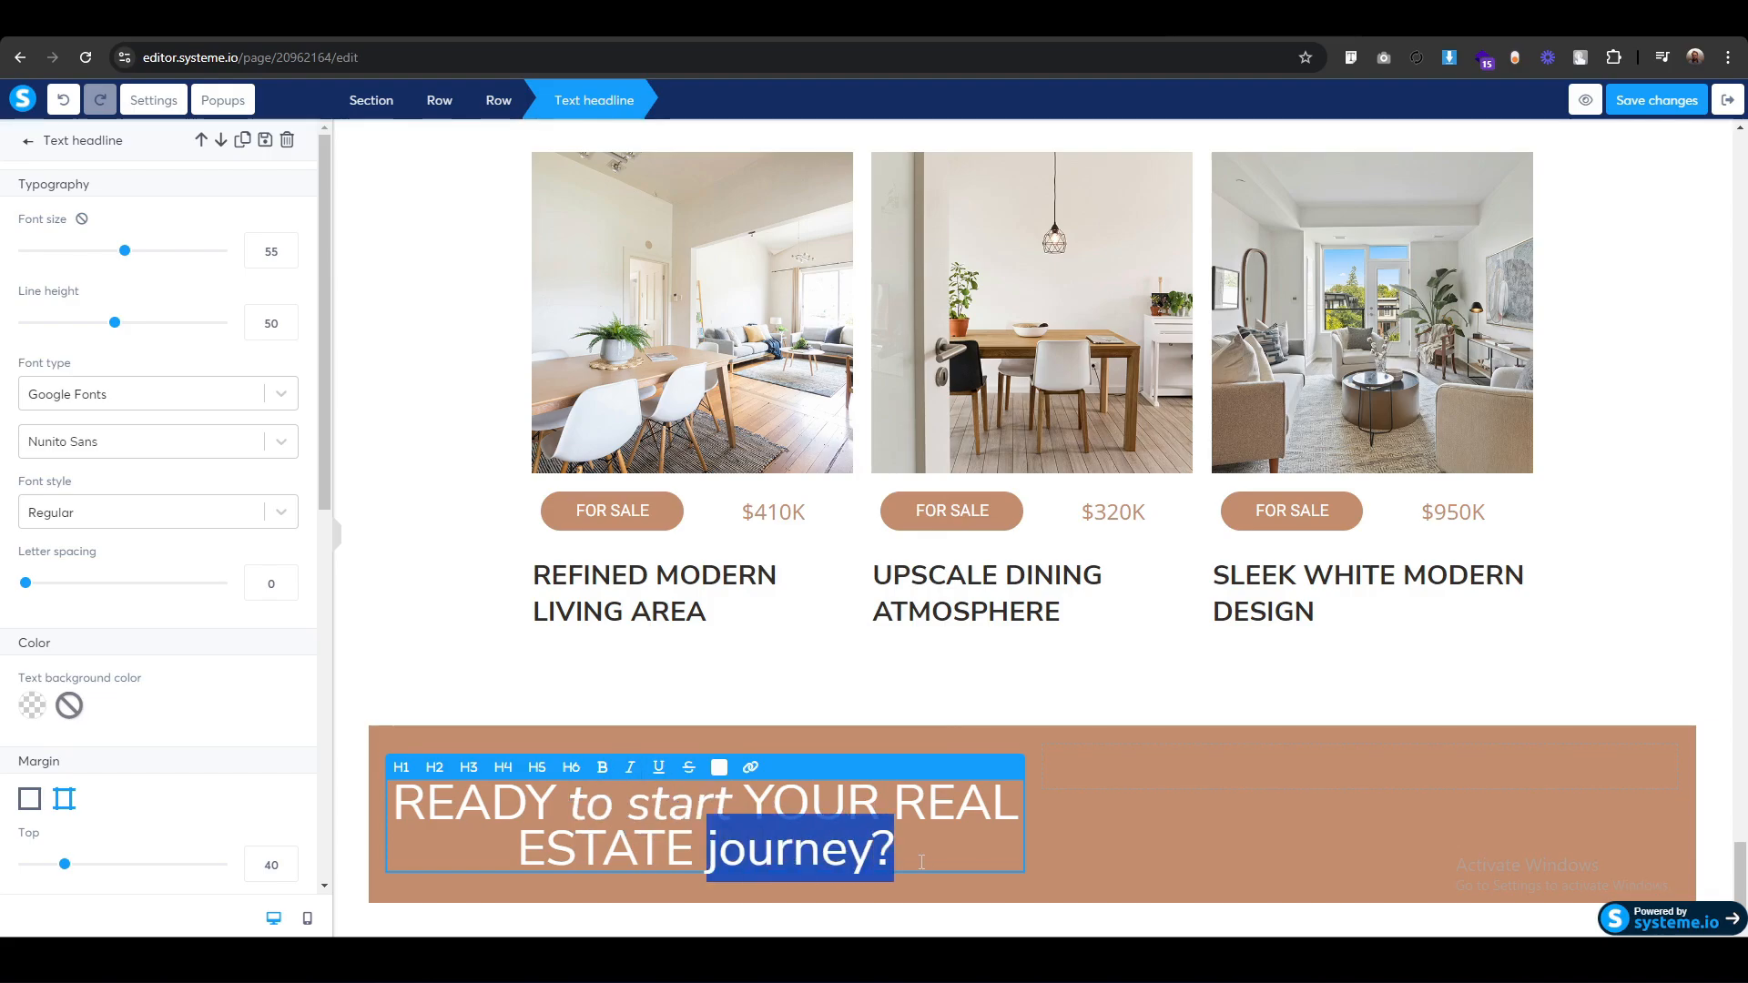
left_click(634, 774)
left_click(1126, 773)
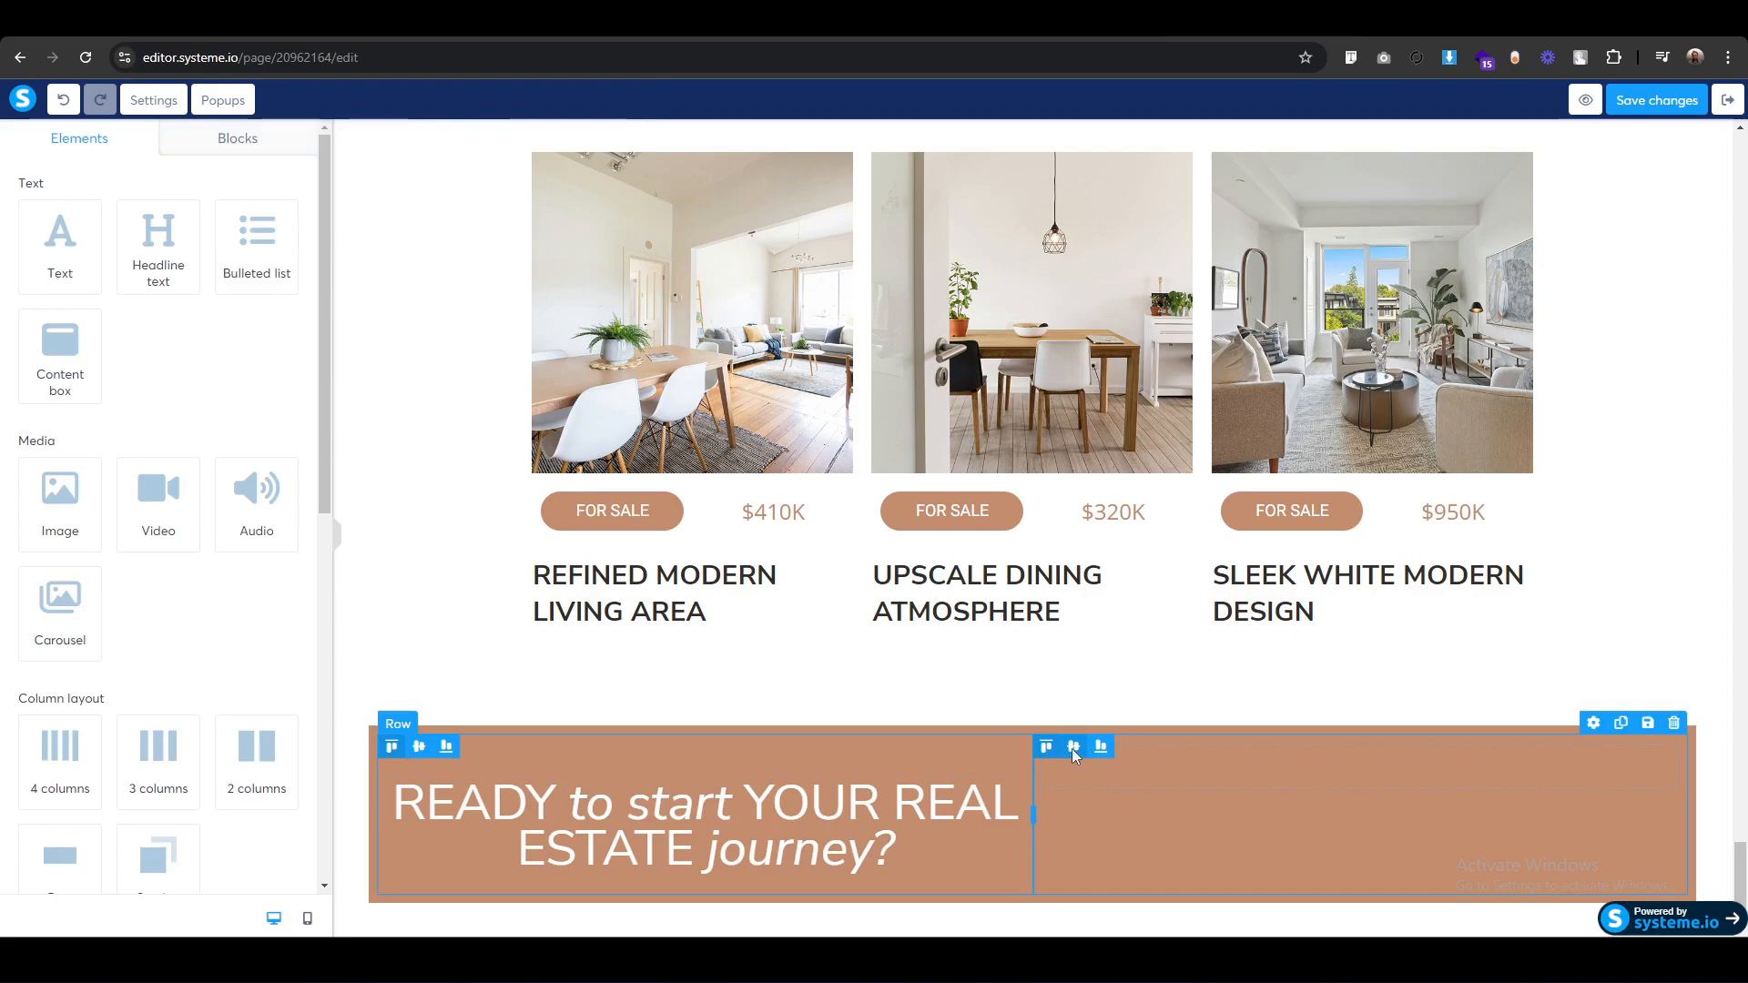
Duplicate the "RENT A PROPERTY" button and move the copy into the empty column beside the banner headline.
scroll(1007, 741, "up", 10)
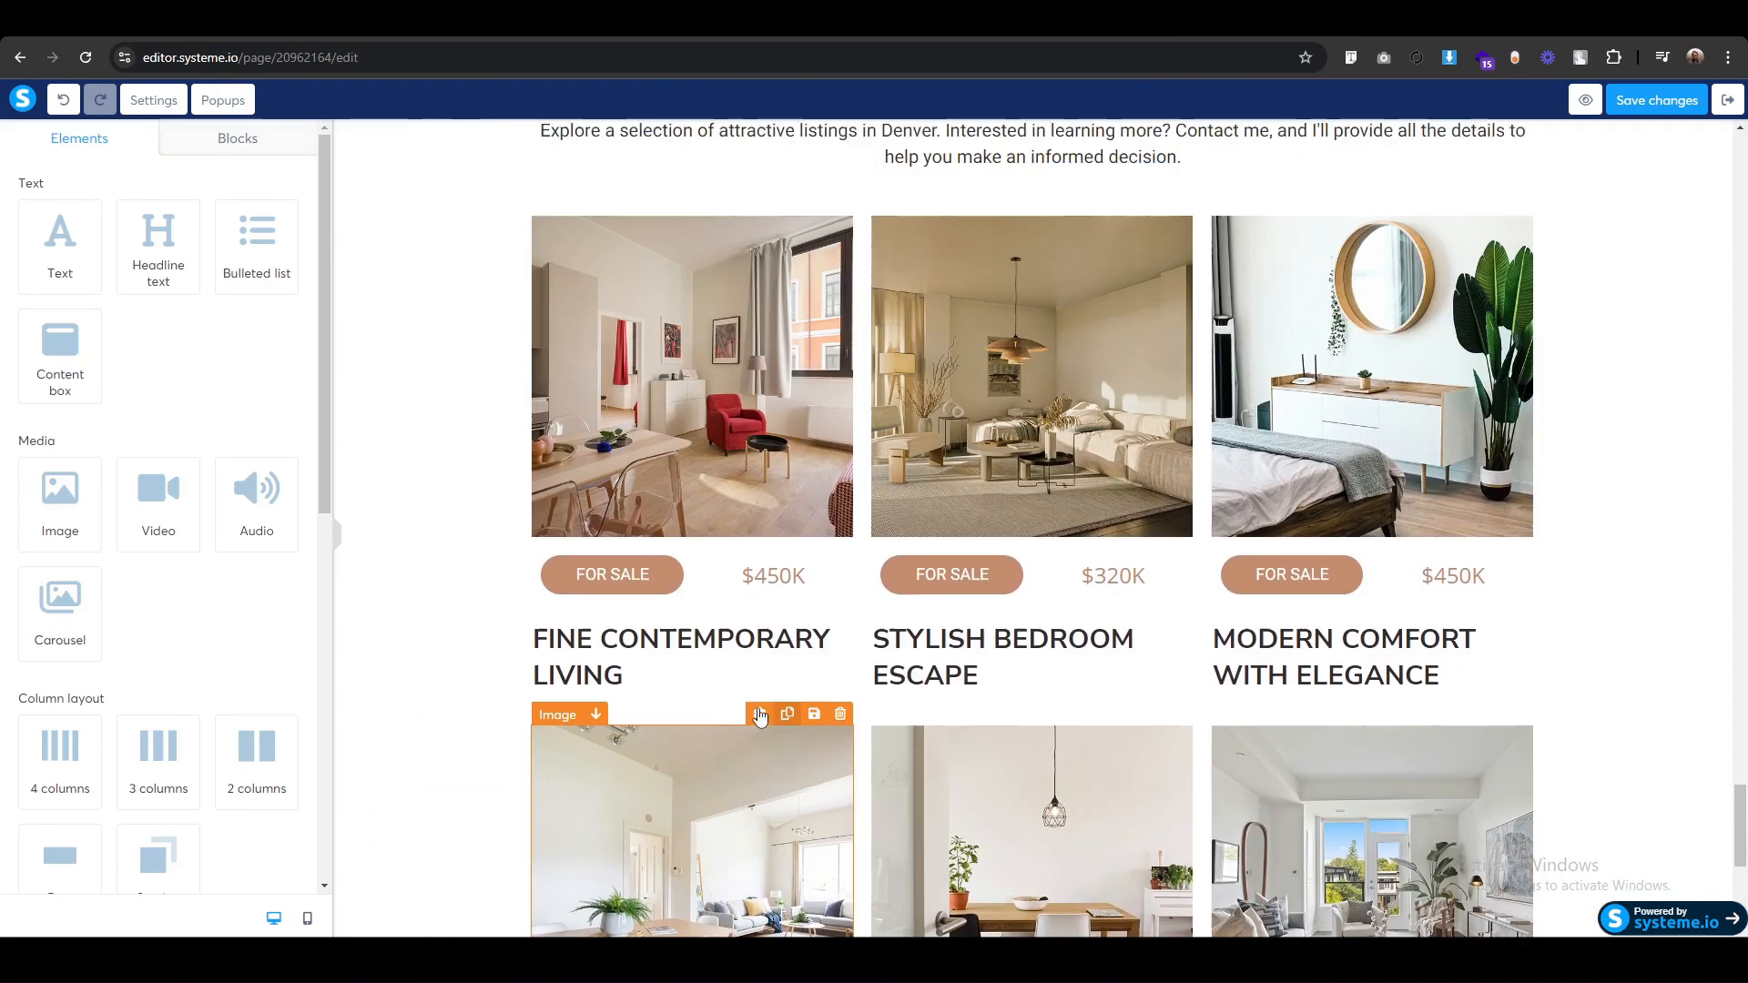
scroll(729, 697, "up", 4)
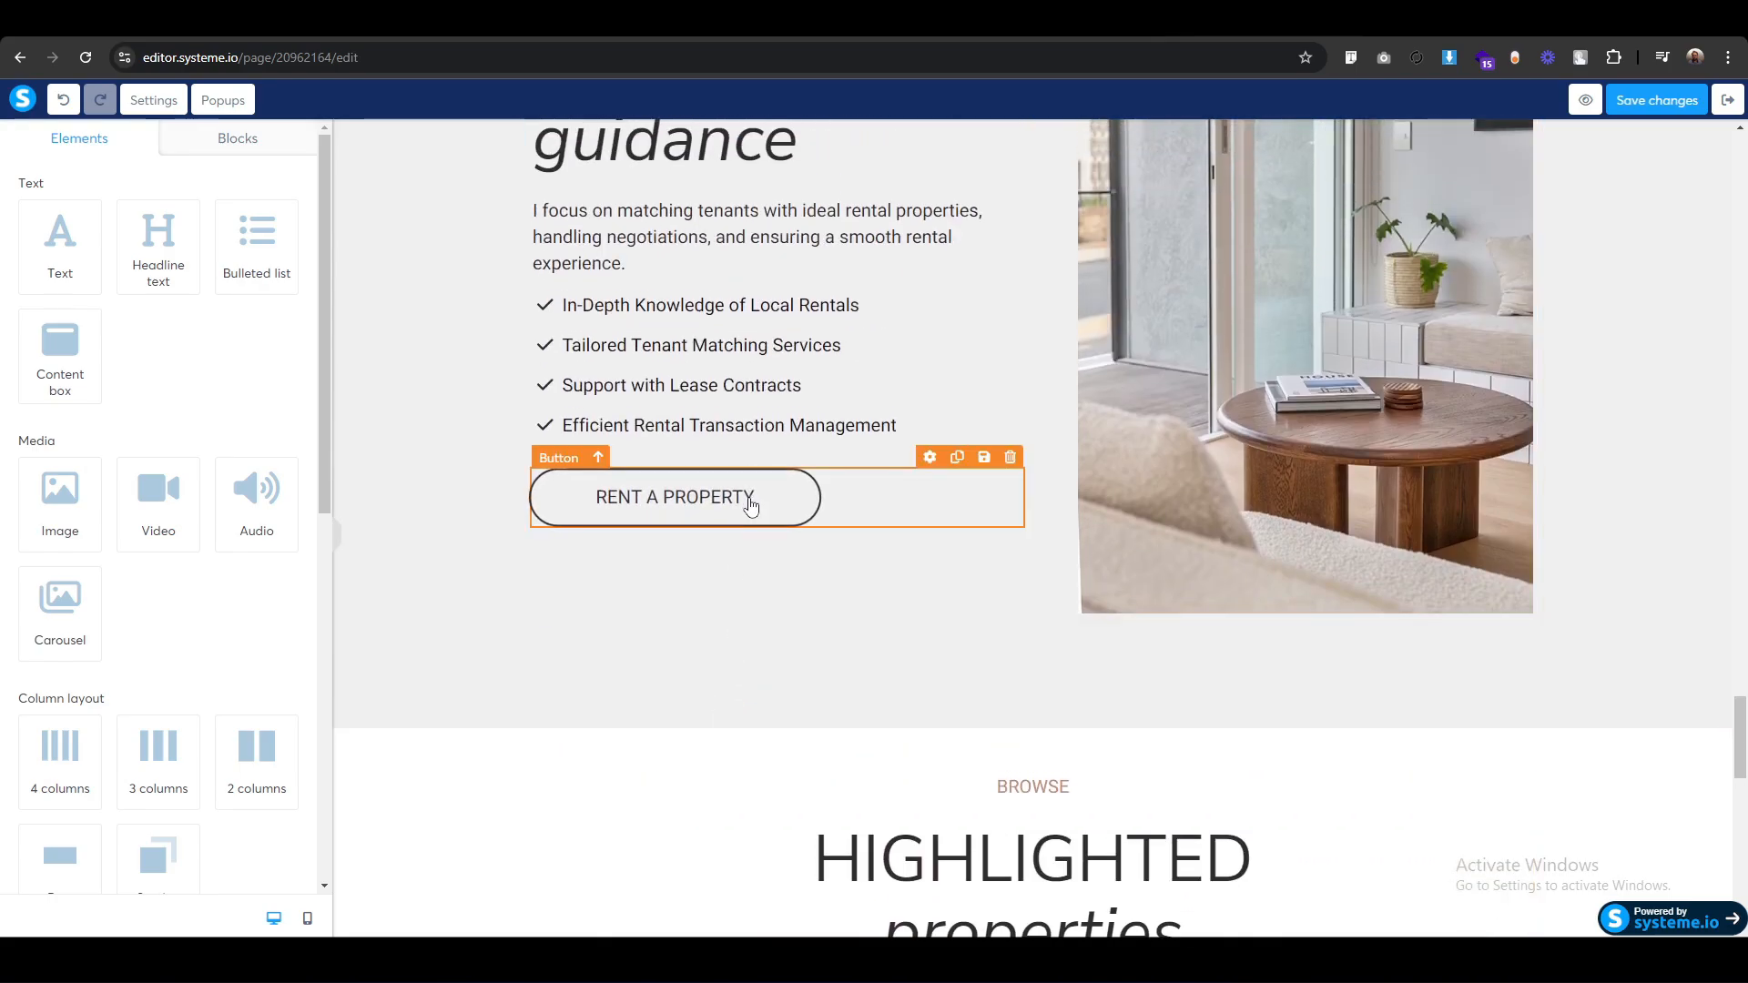
left_click(958, 460)
scroll(597, 297, "down", 3)
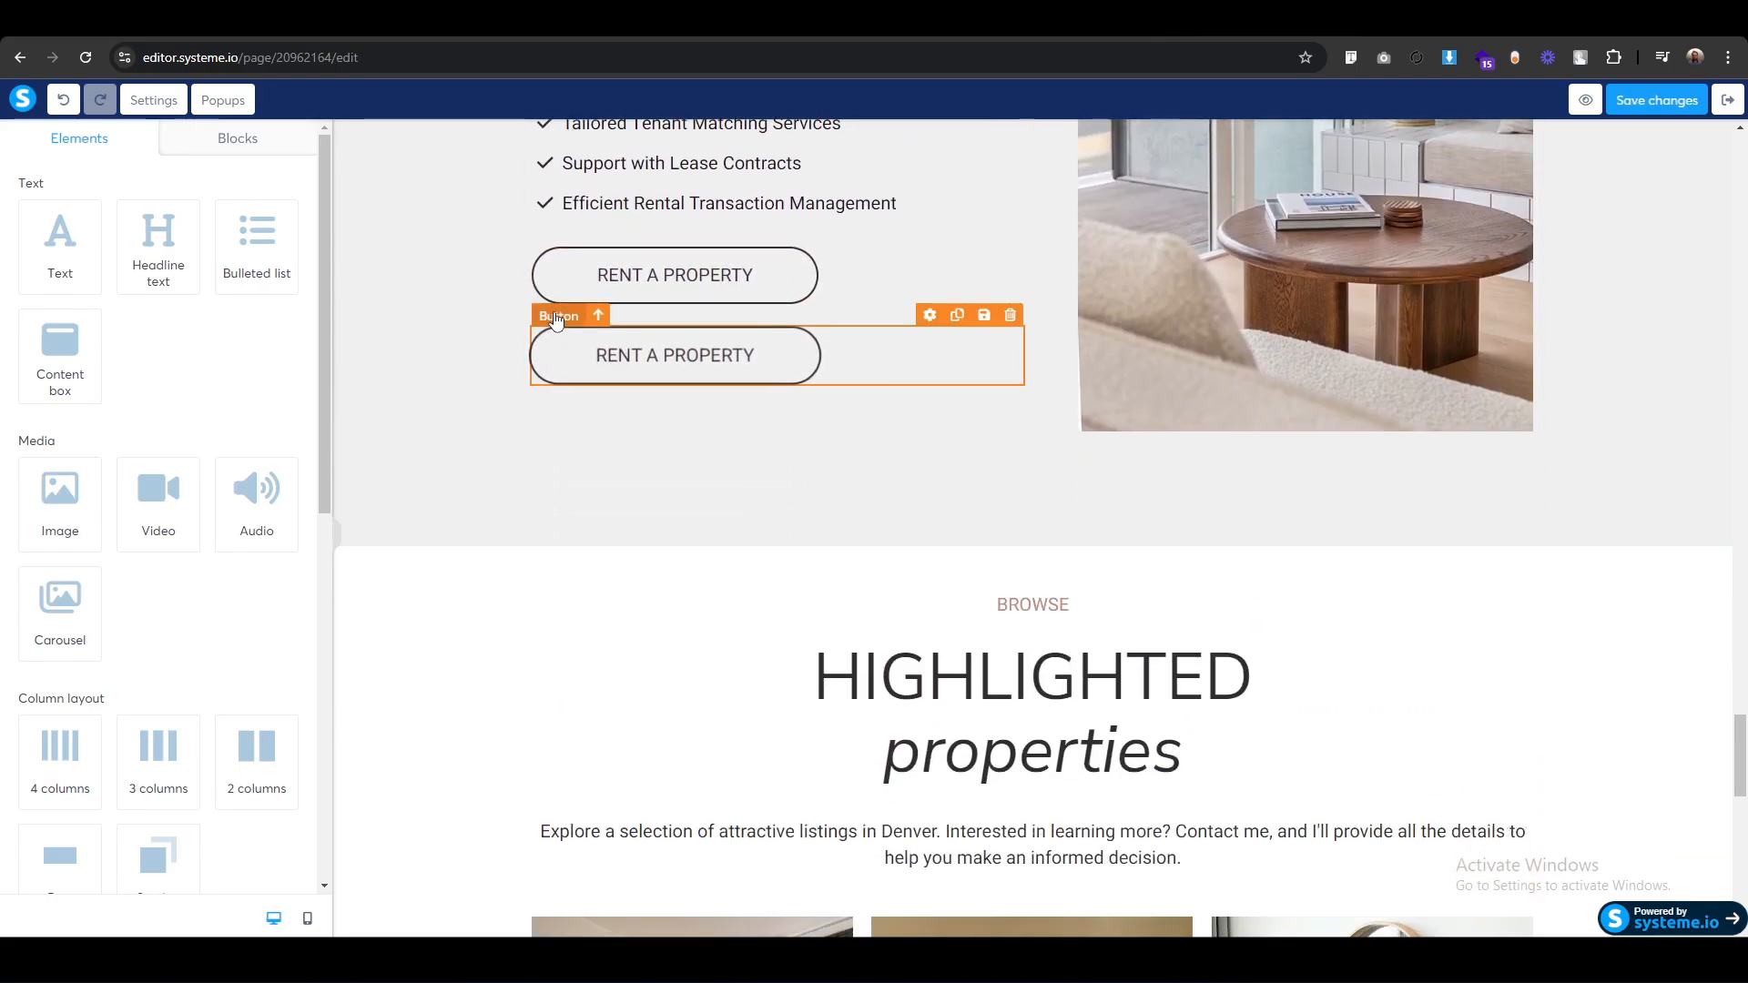
left_click_drag(637, 357, 1047, 565)
scroll(1047, 565, "down", 8)
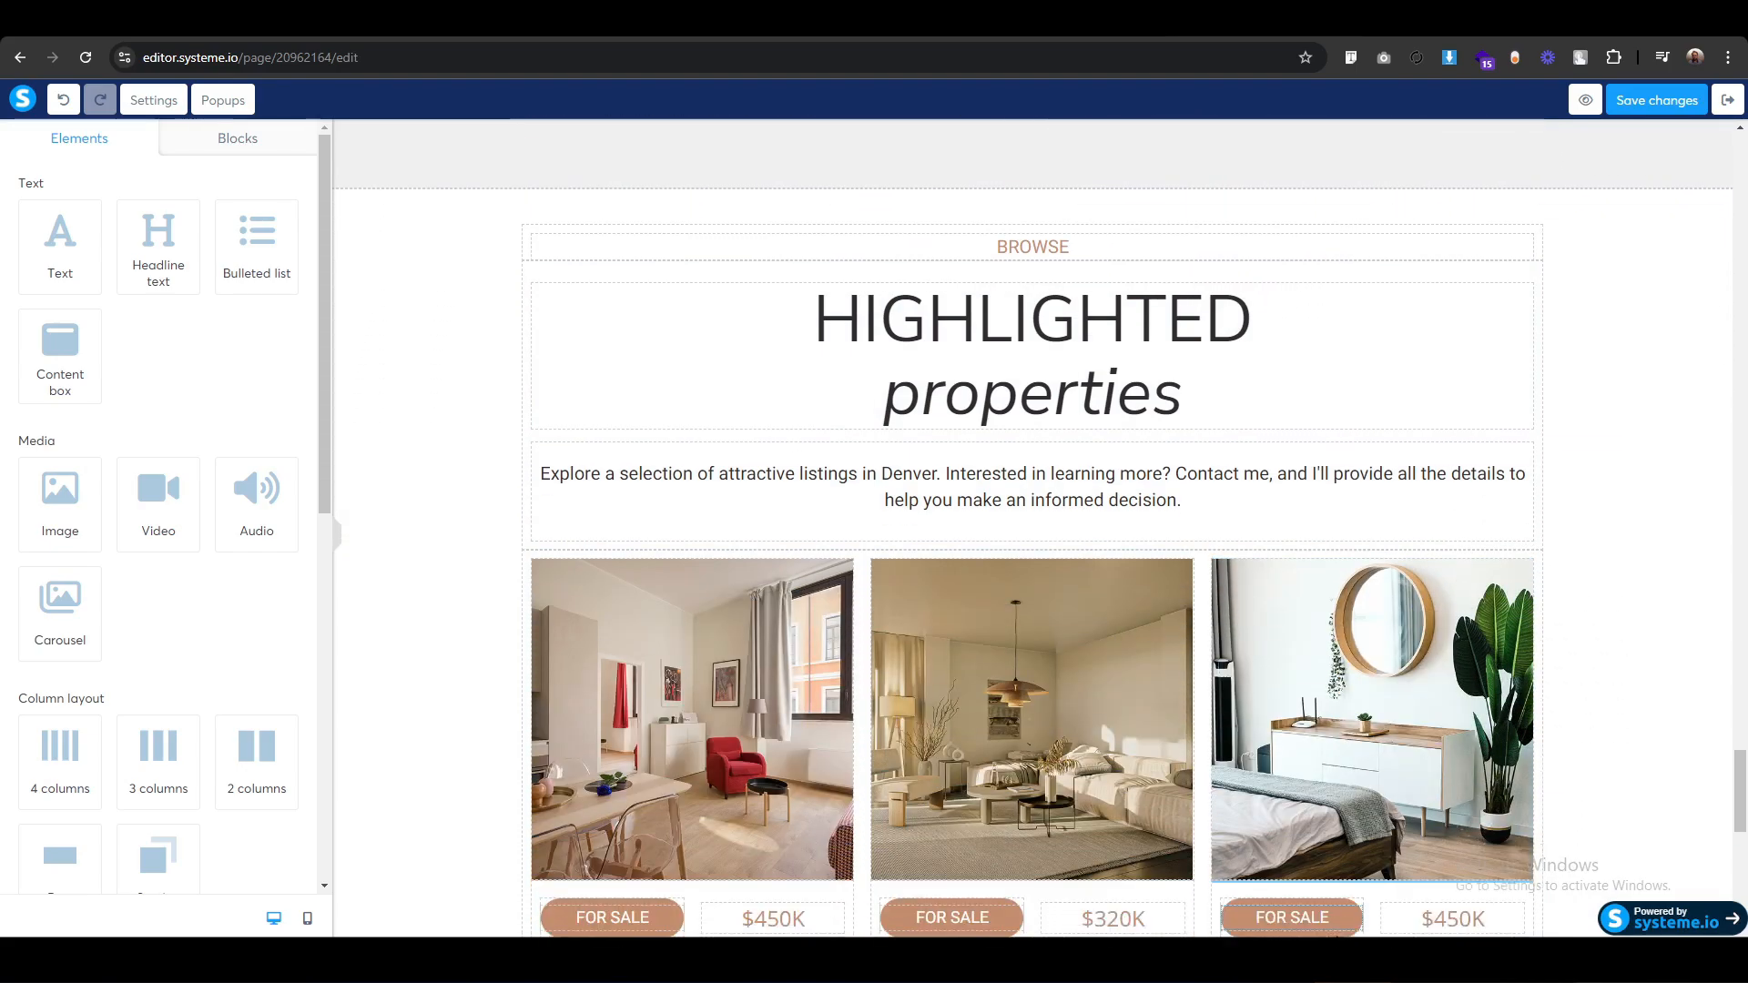
scroll(1047, 565, "down", 6)
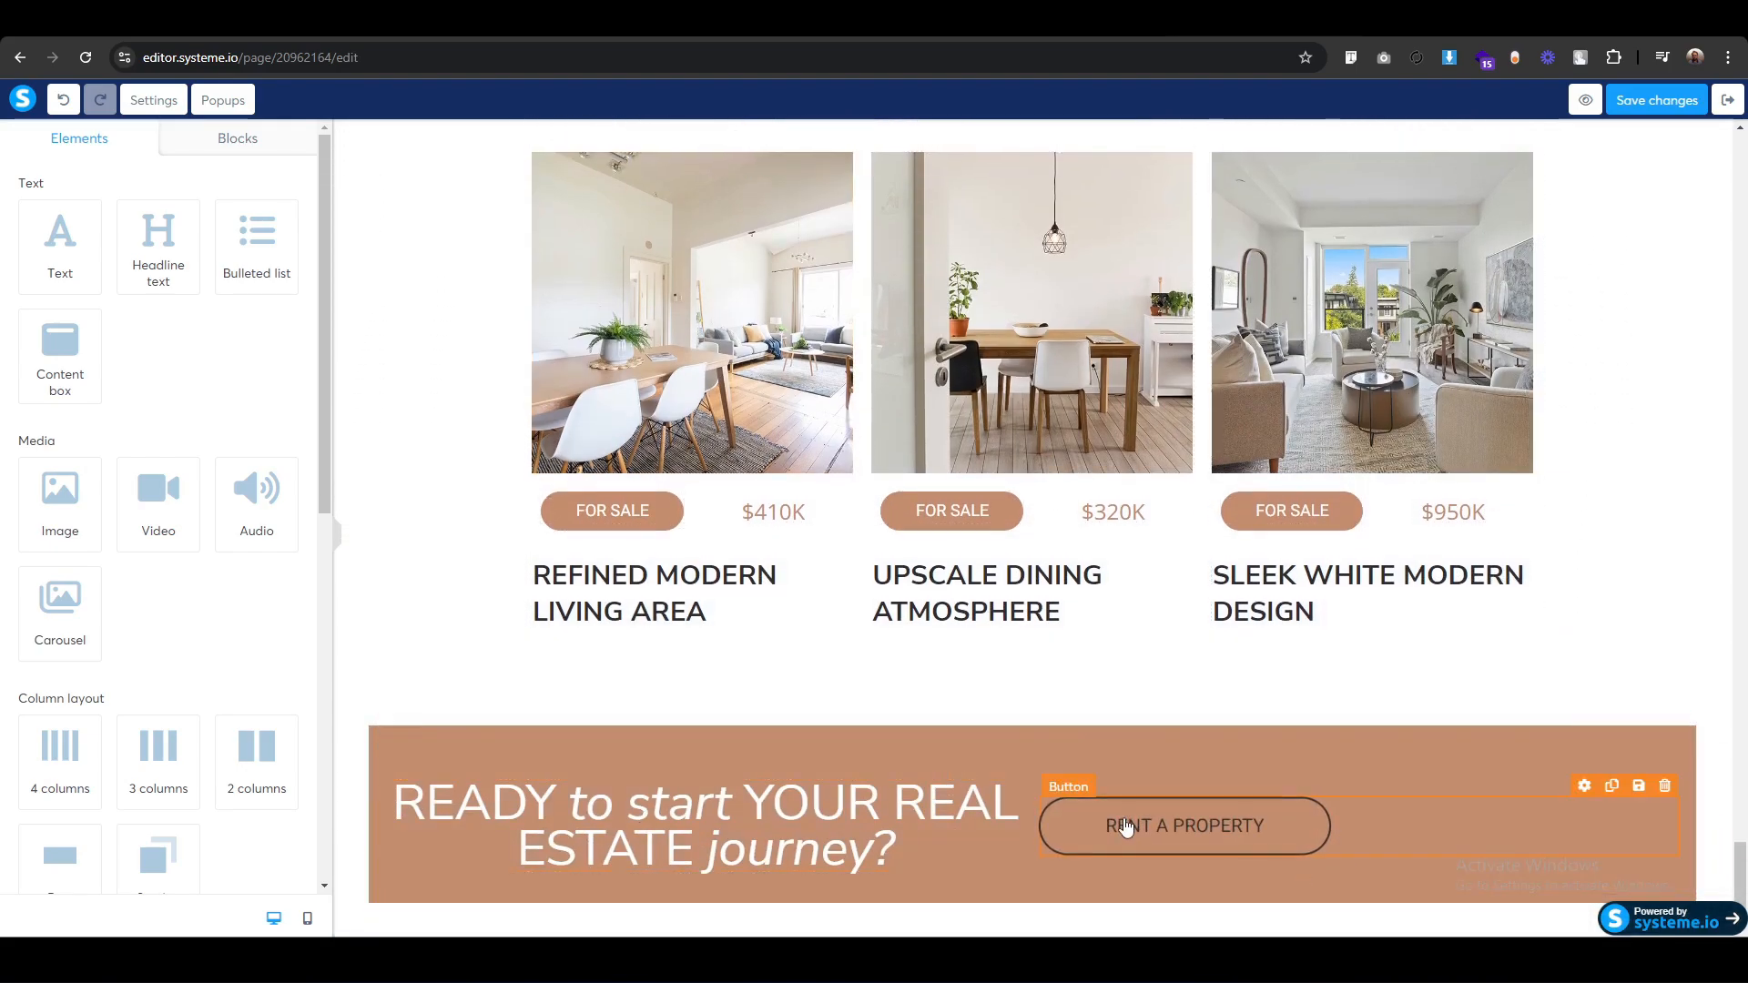
Center-align the copied button within its banner column.
left_click(1080, 788)
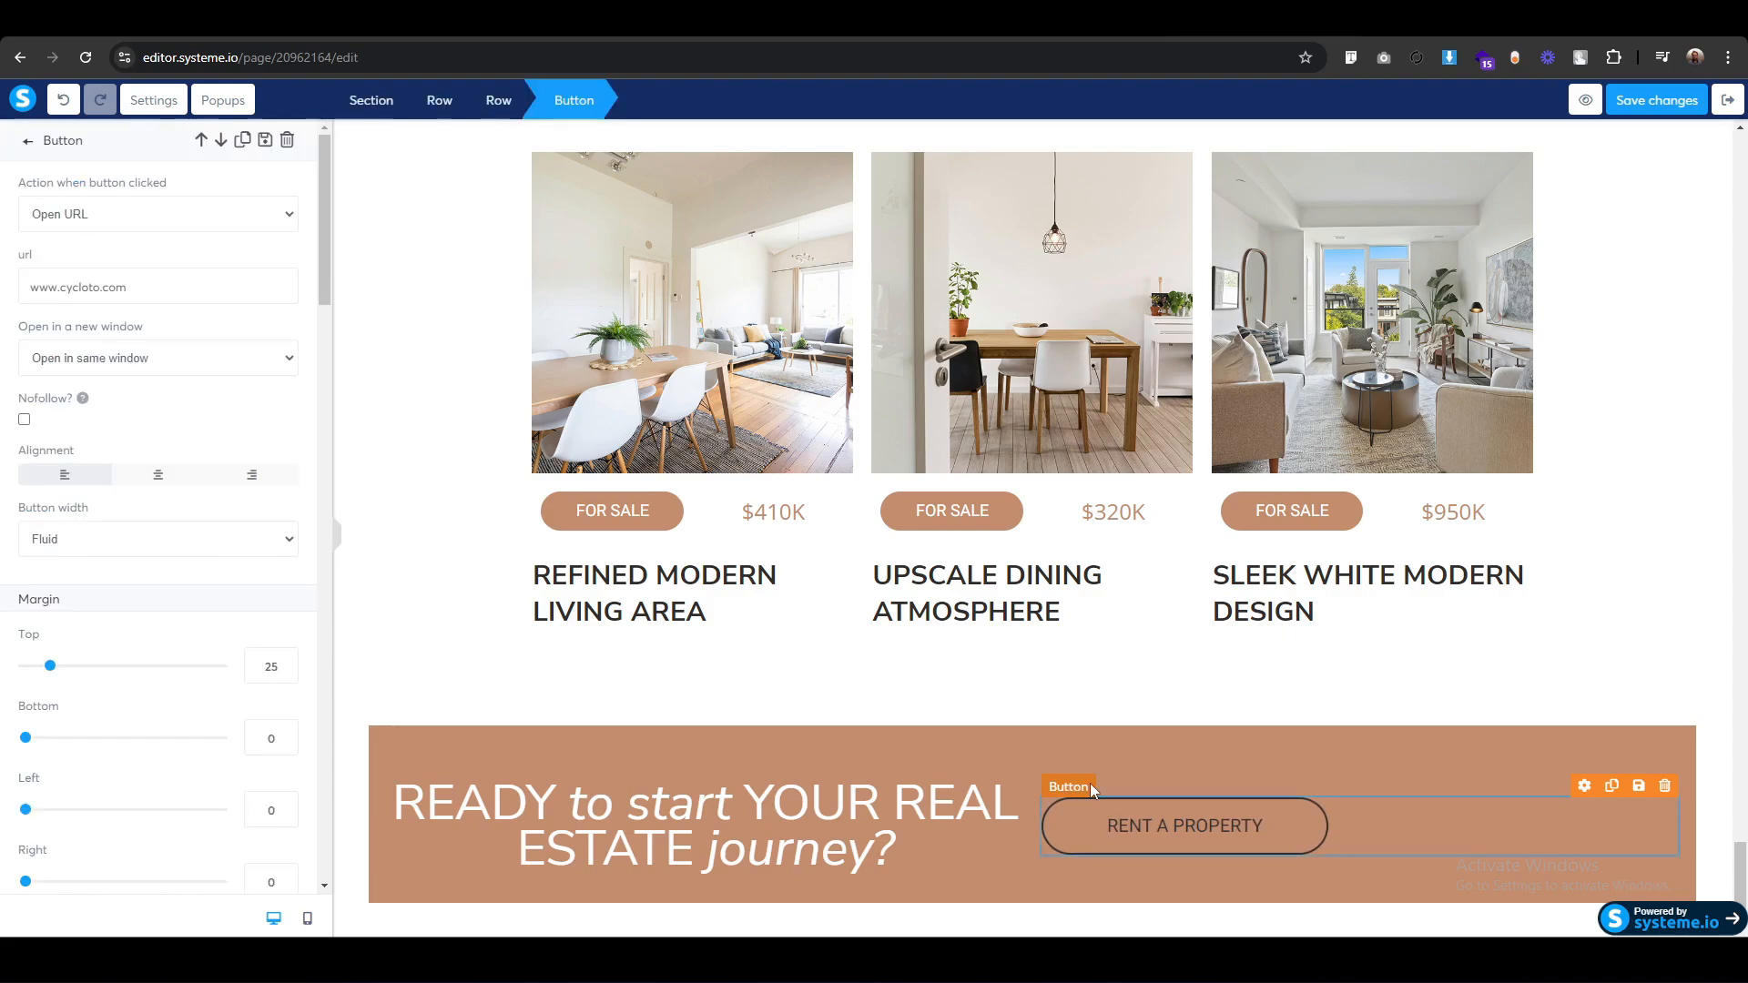
left_click(161, 479)
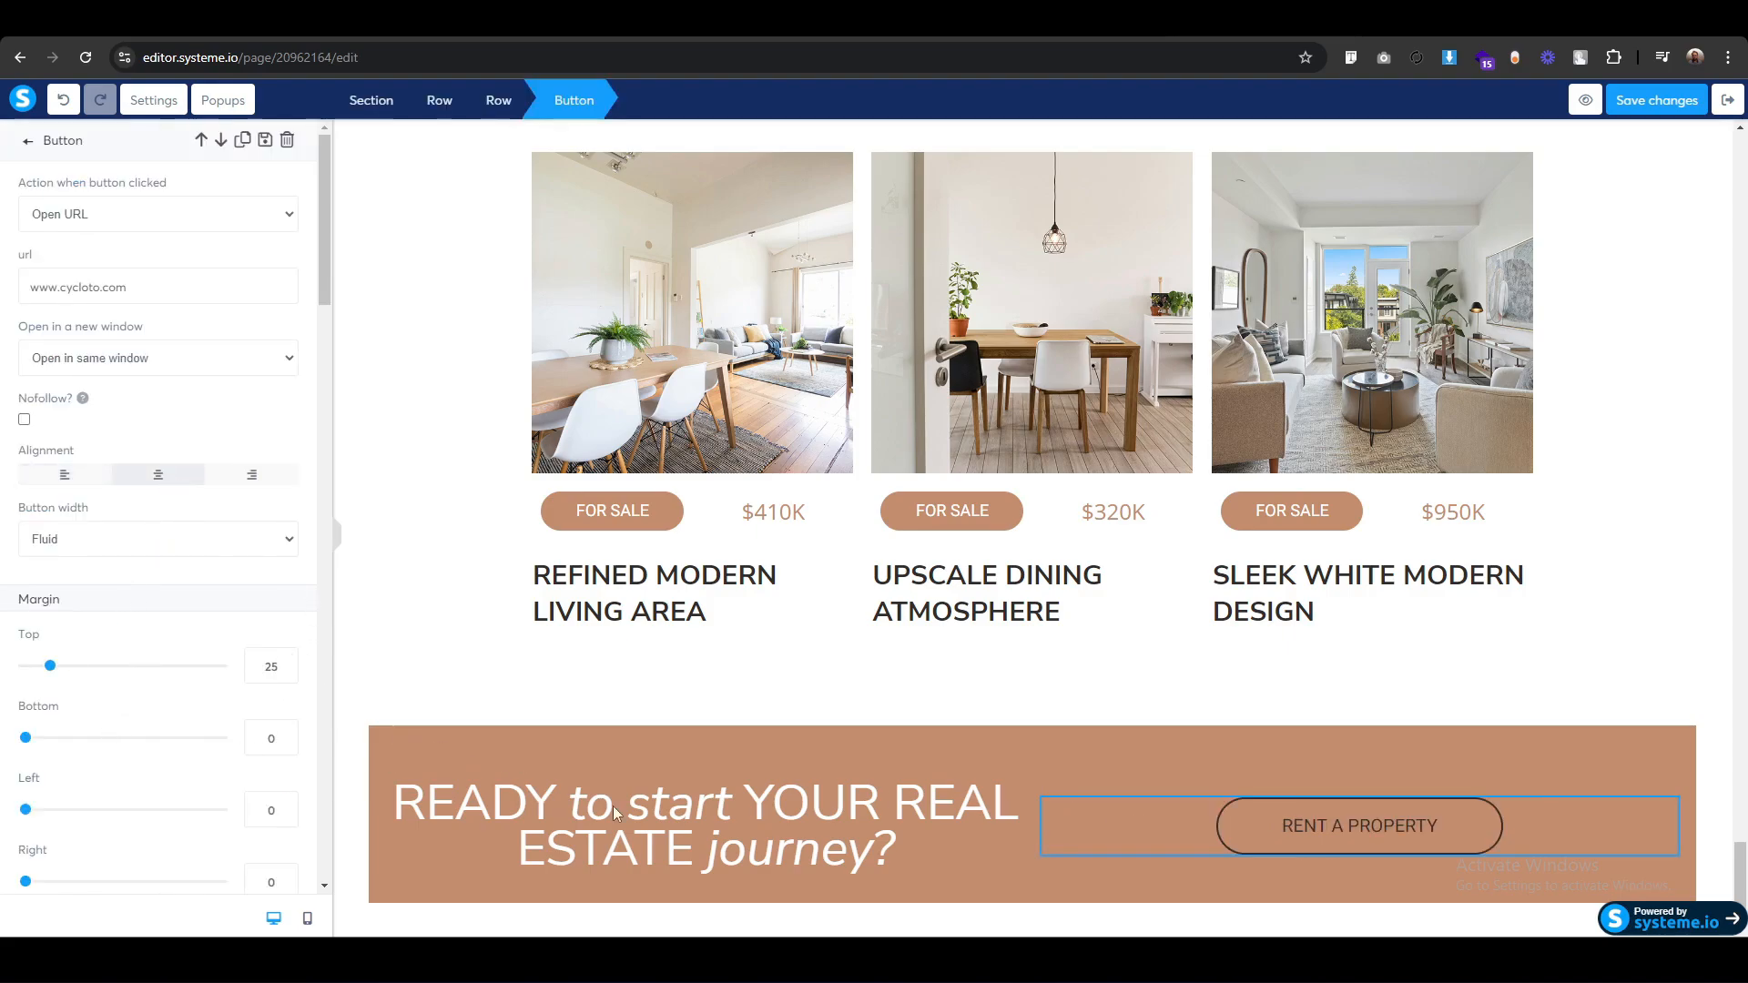
left_click(1243, 828)
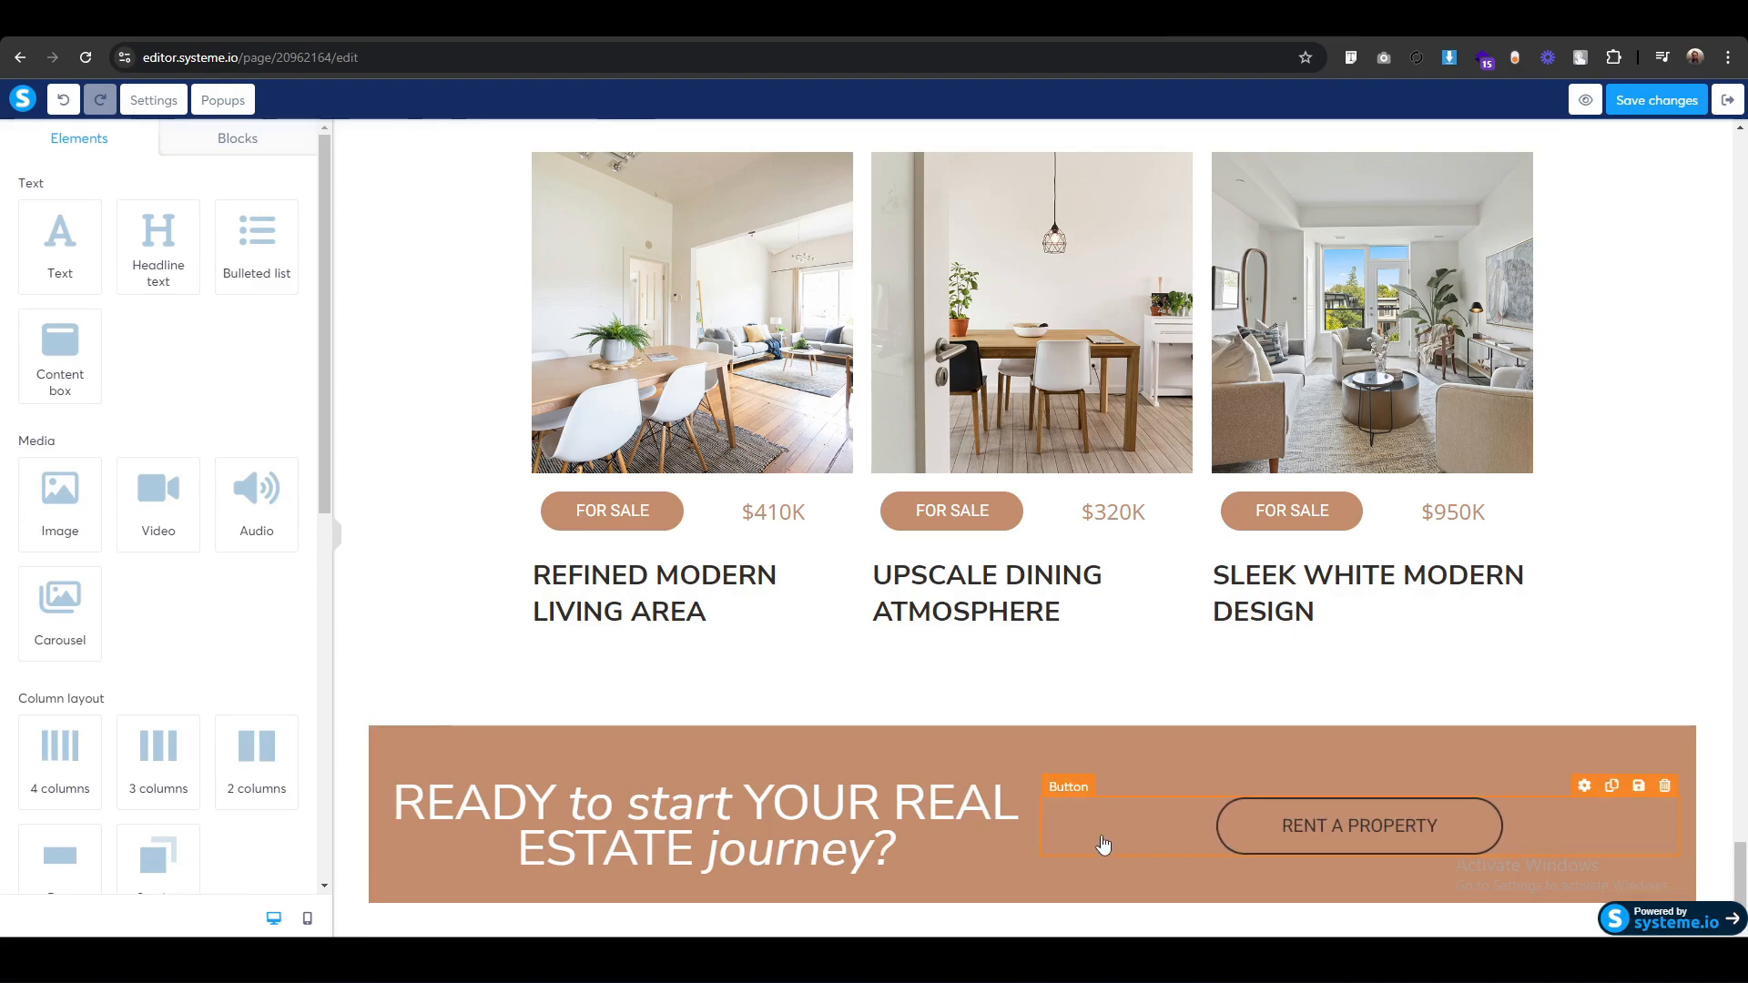
Change the banner button's text to "BEGIN NOW".
left_click(1056, 797)
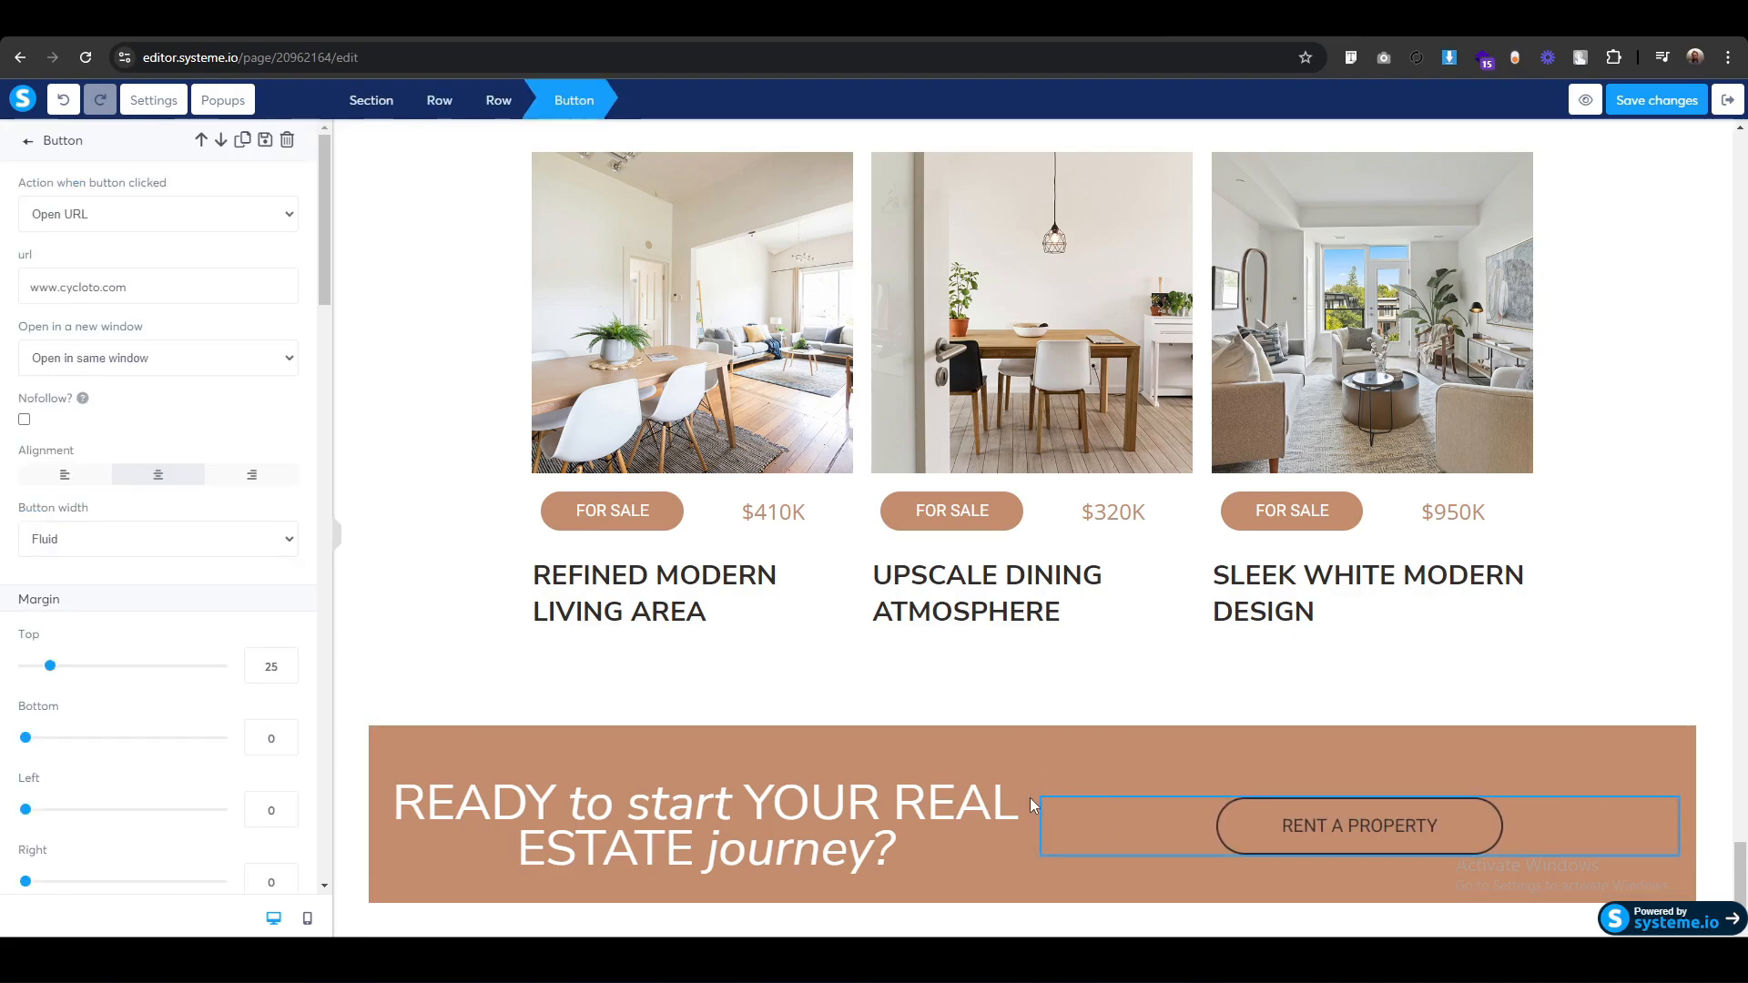
scroll(172, 649, "down", 4)
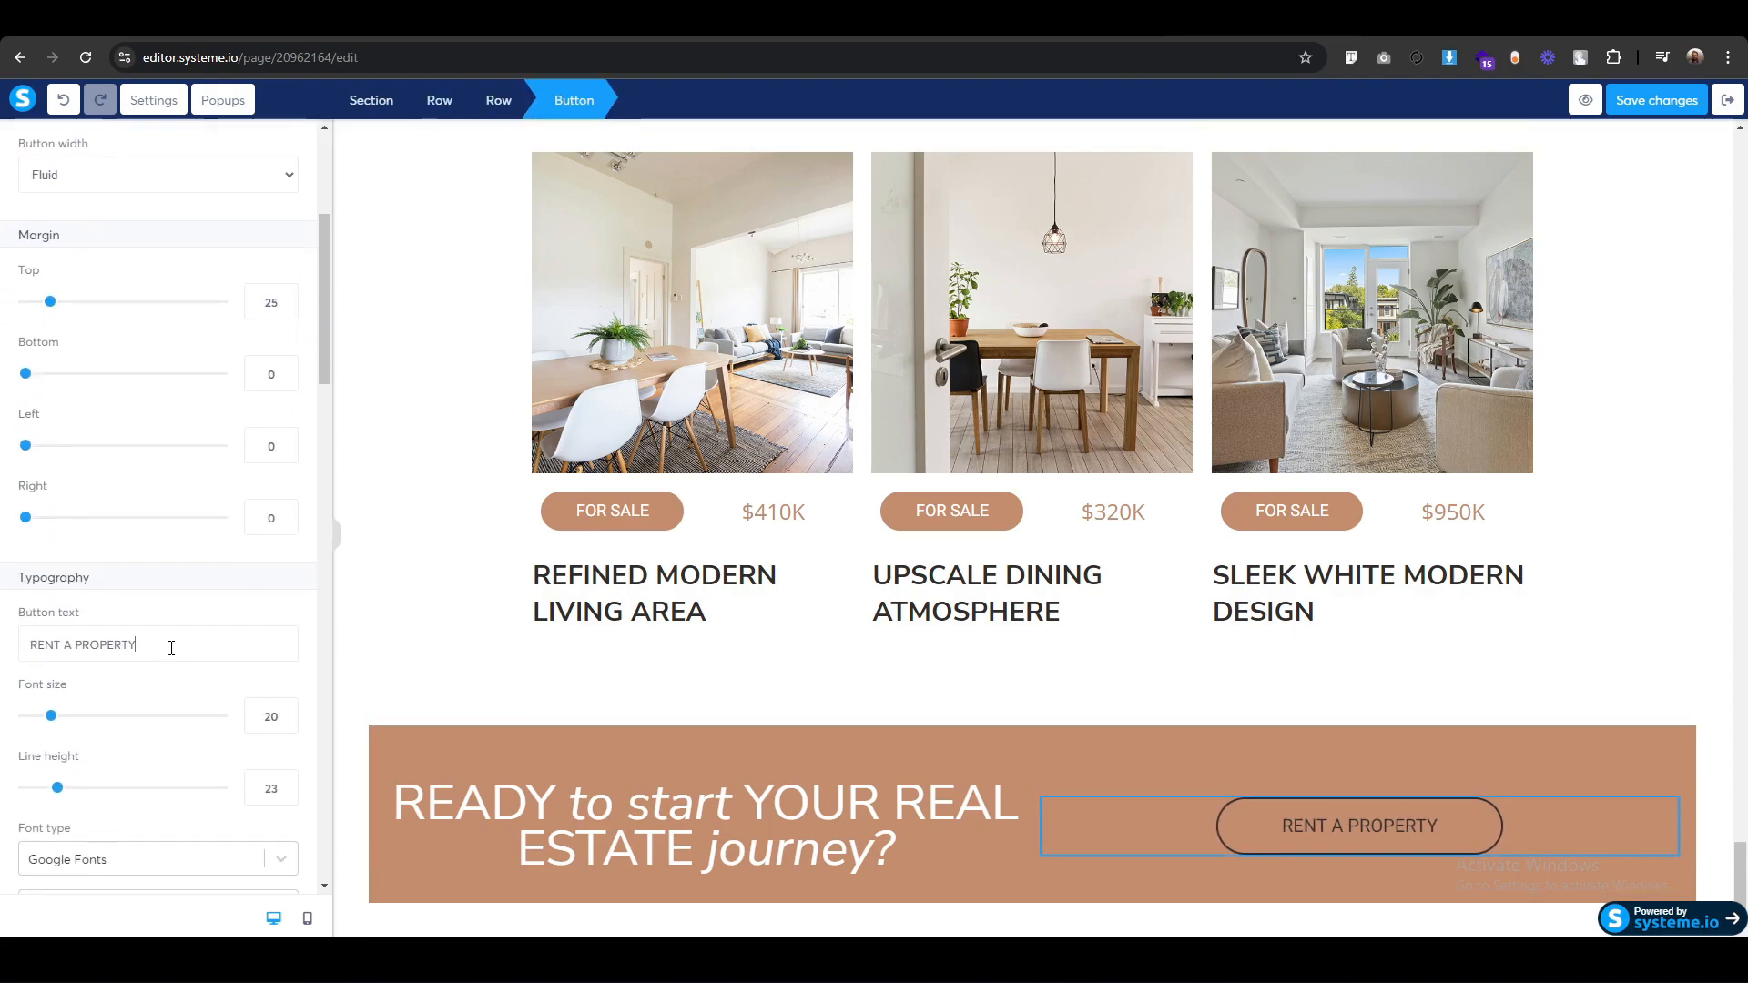
key("ctrl+a")
type("BEG")
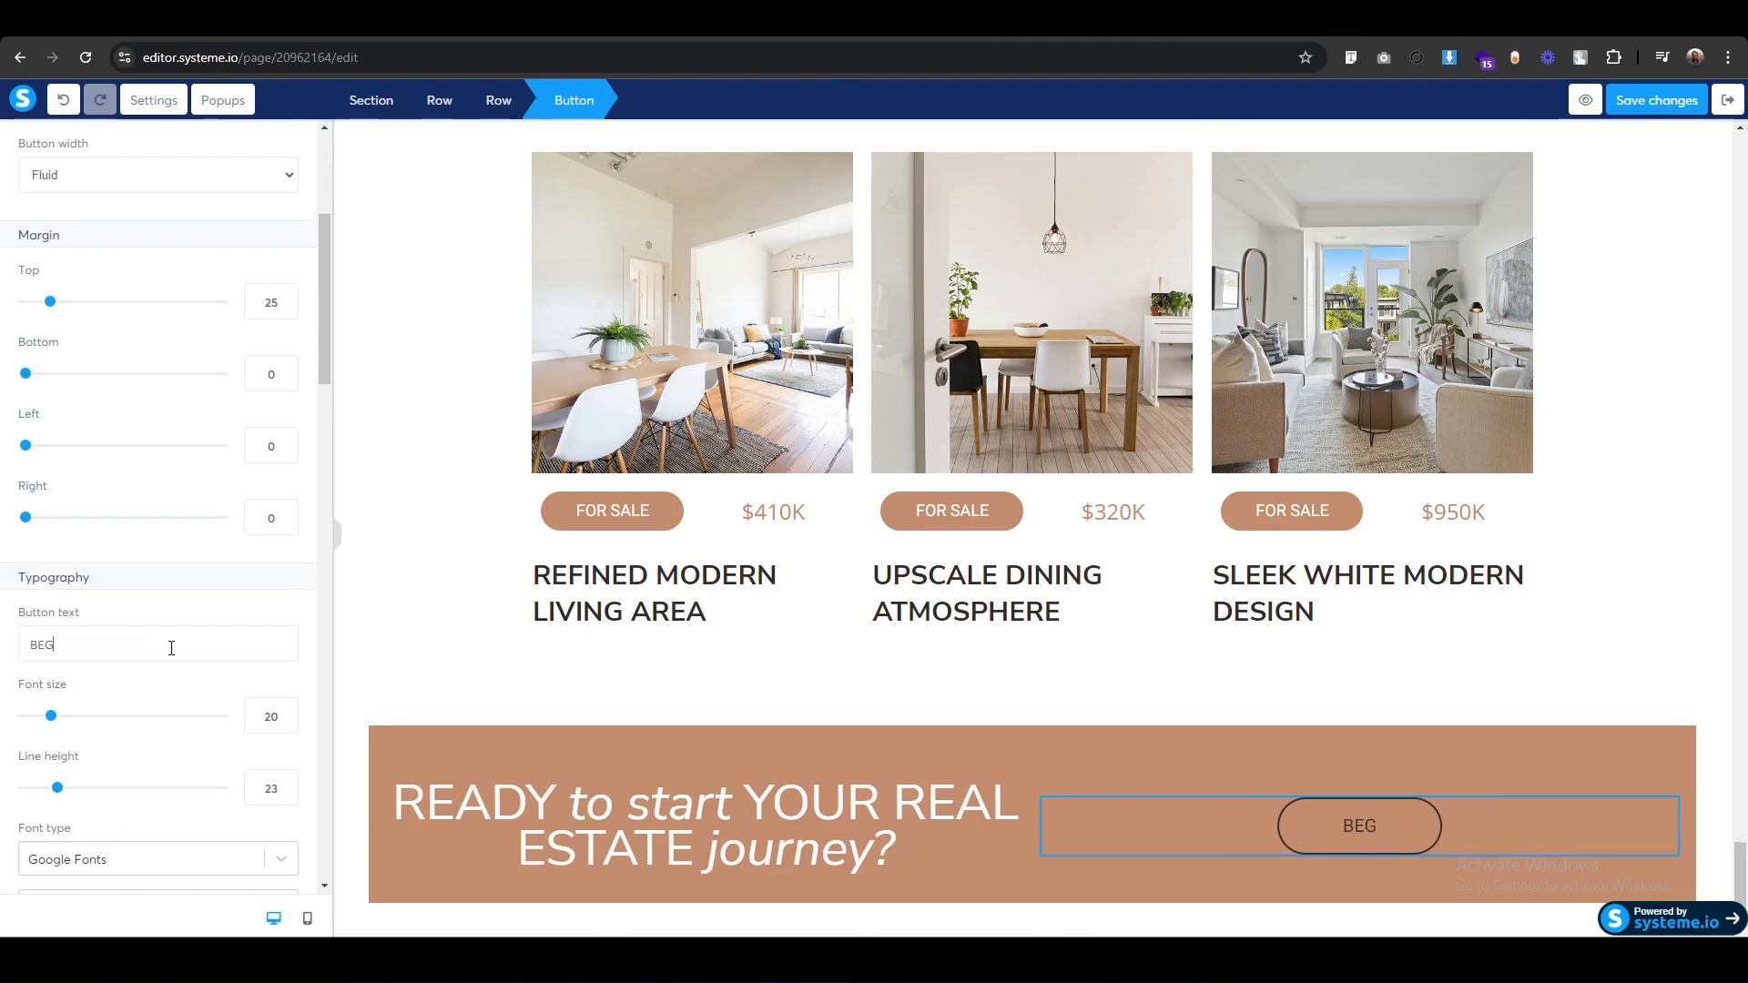
type("IN NOW")
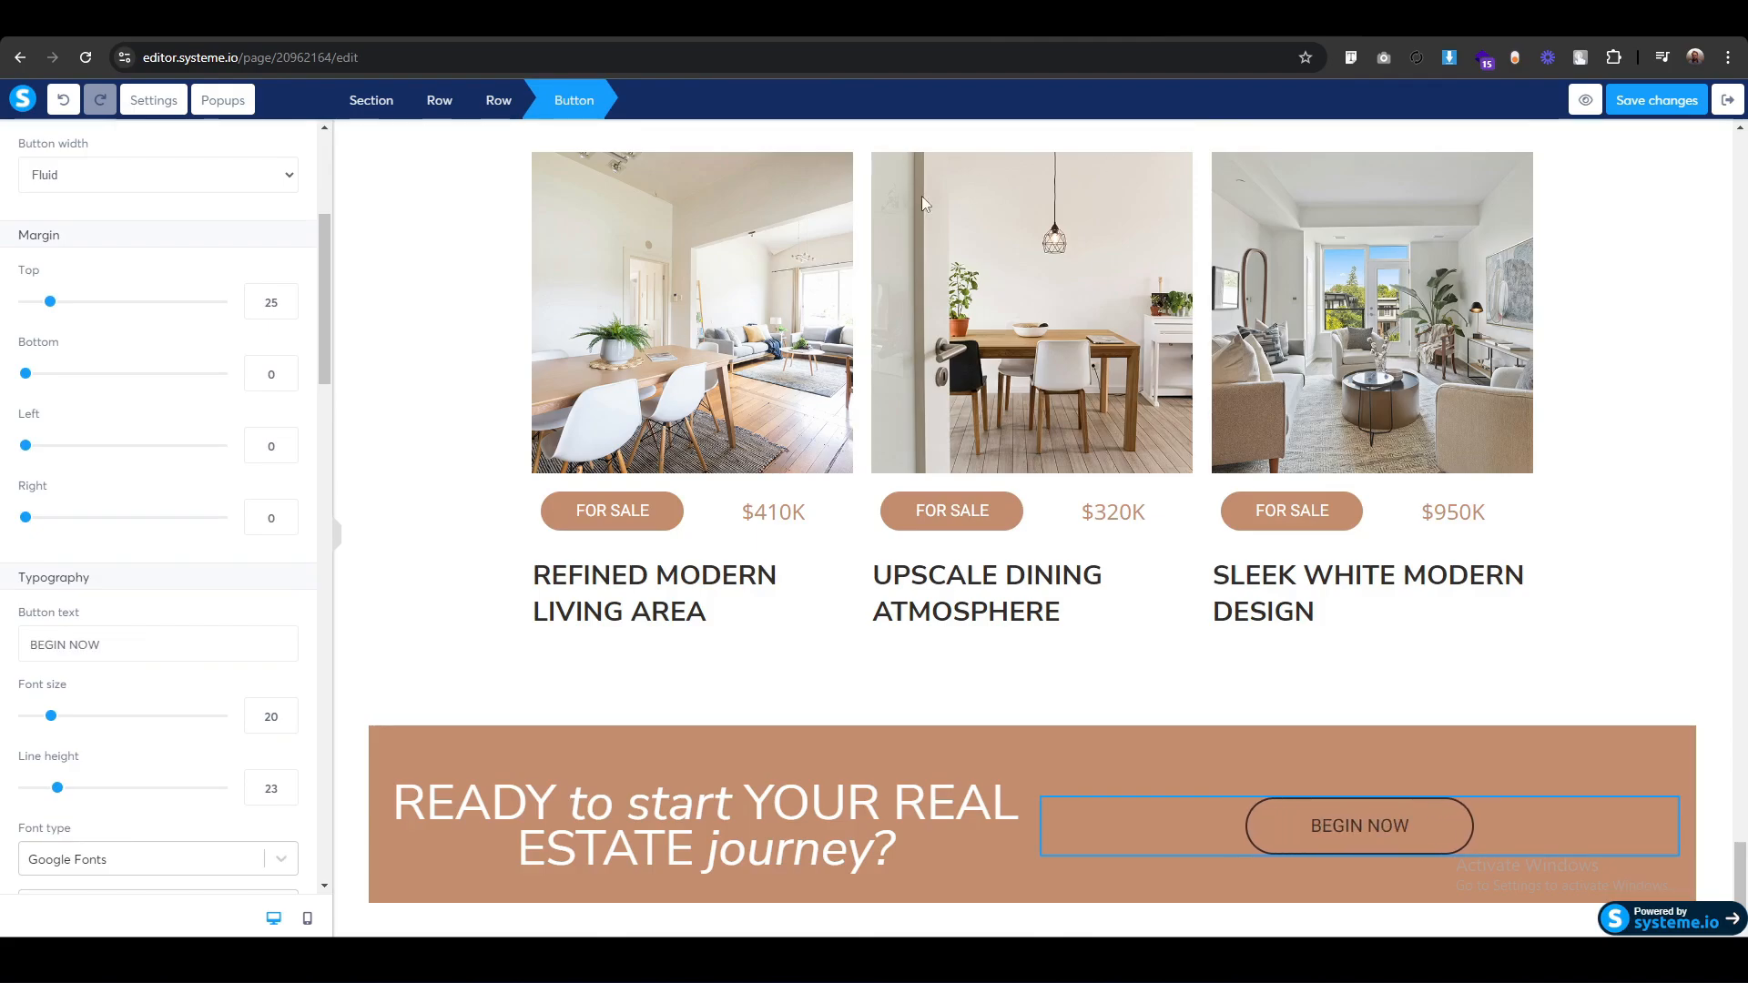
Set the banner button's background to white (FFFFFF) and its text color to the saved brown C48D6E.
scroll(23, 716, "down", 7)
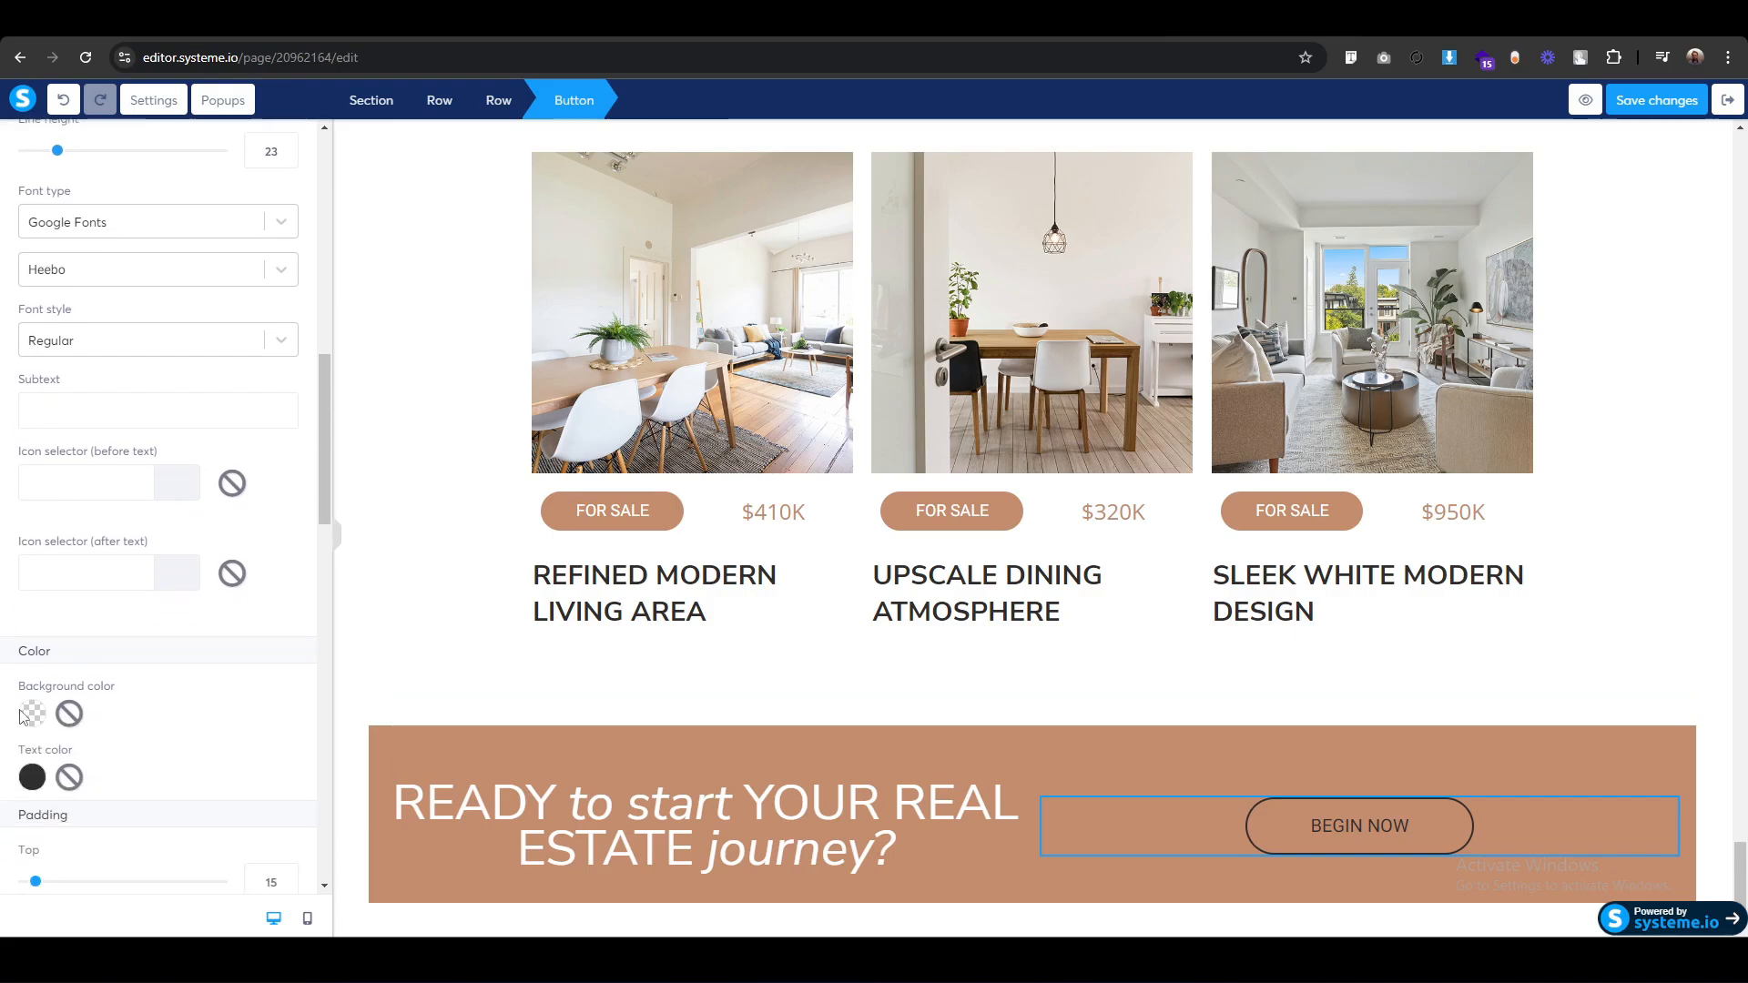
left_click(32, 714)
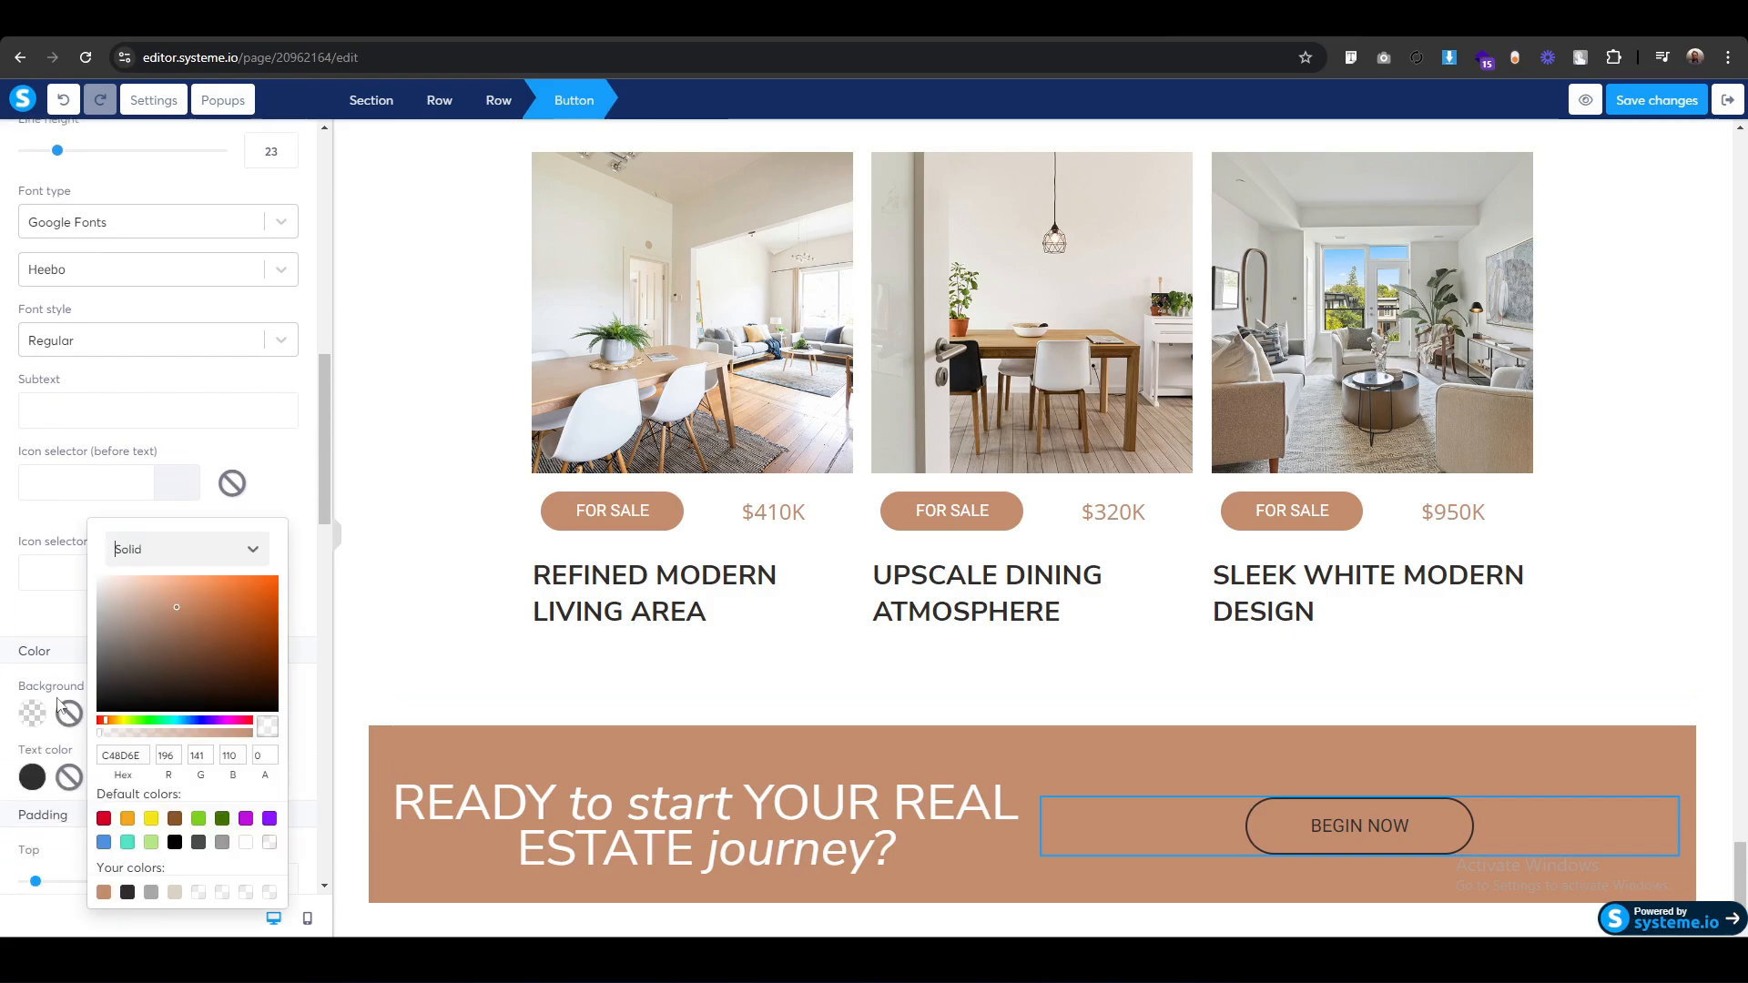
left_click(244, 845)
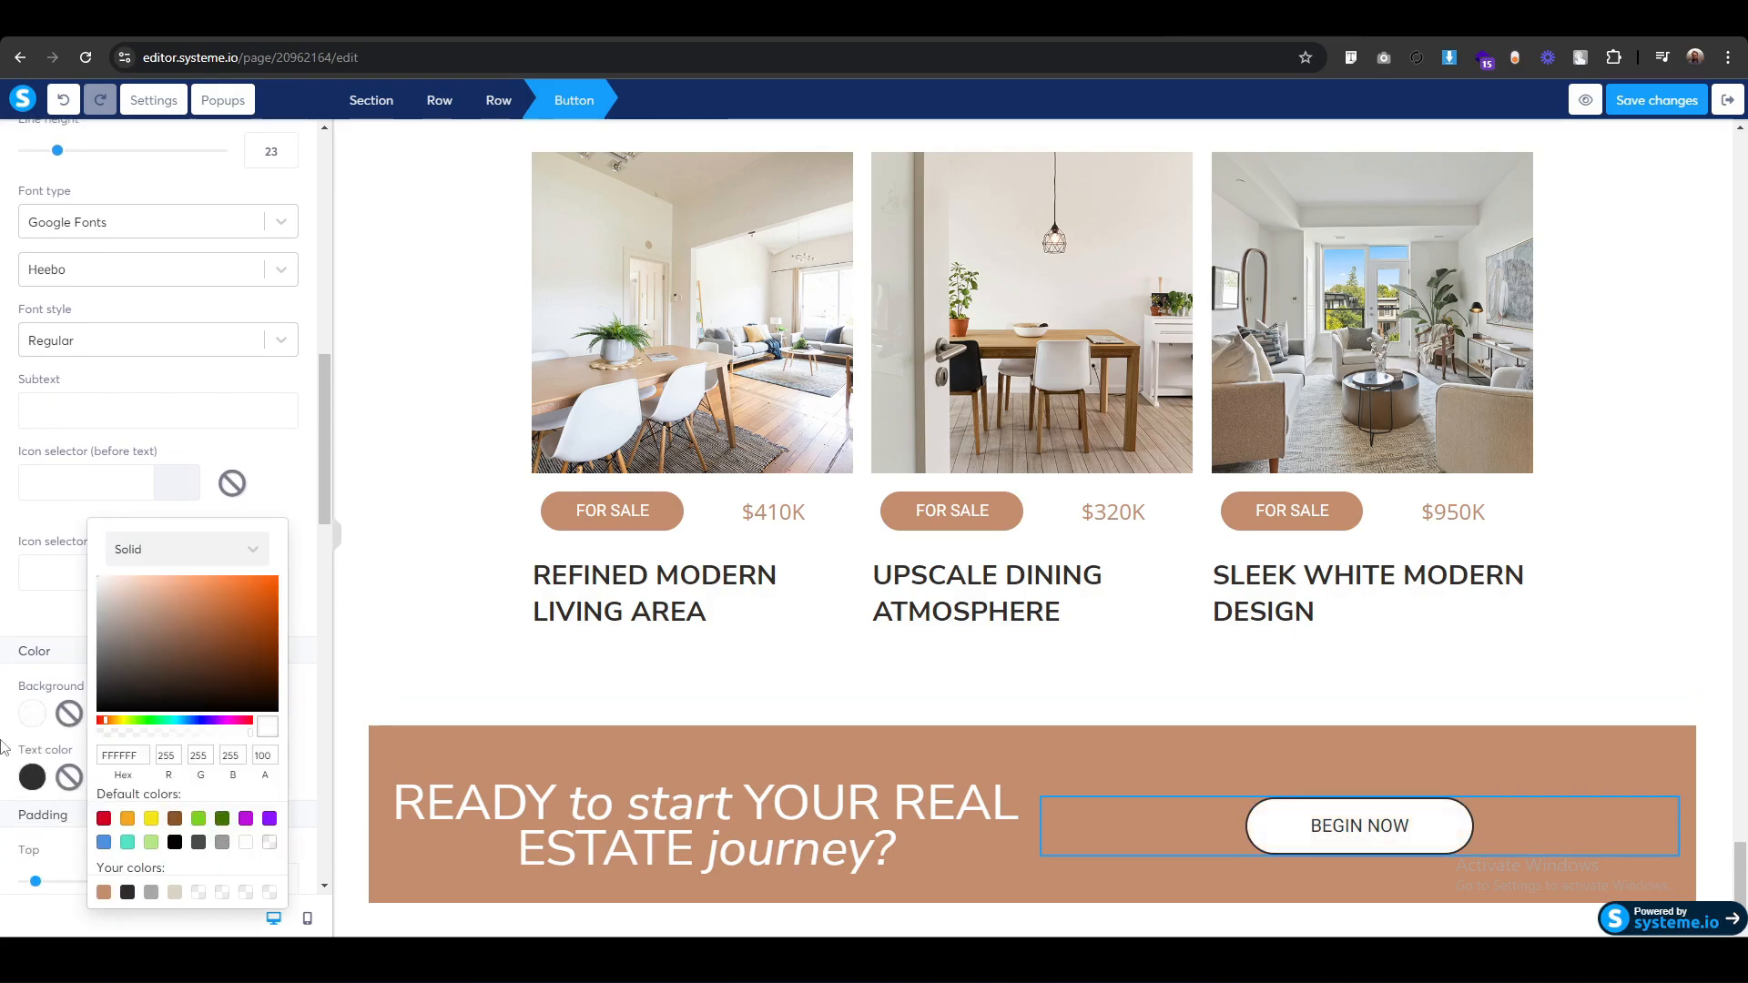
left_click(33, 779)
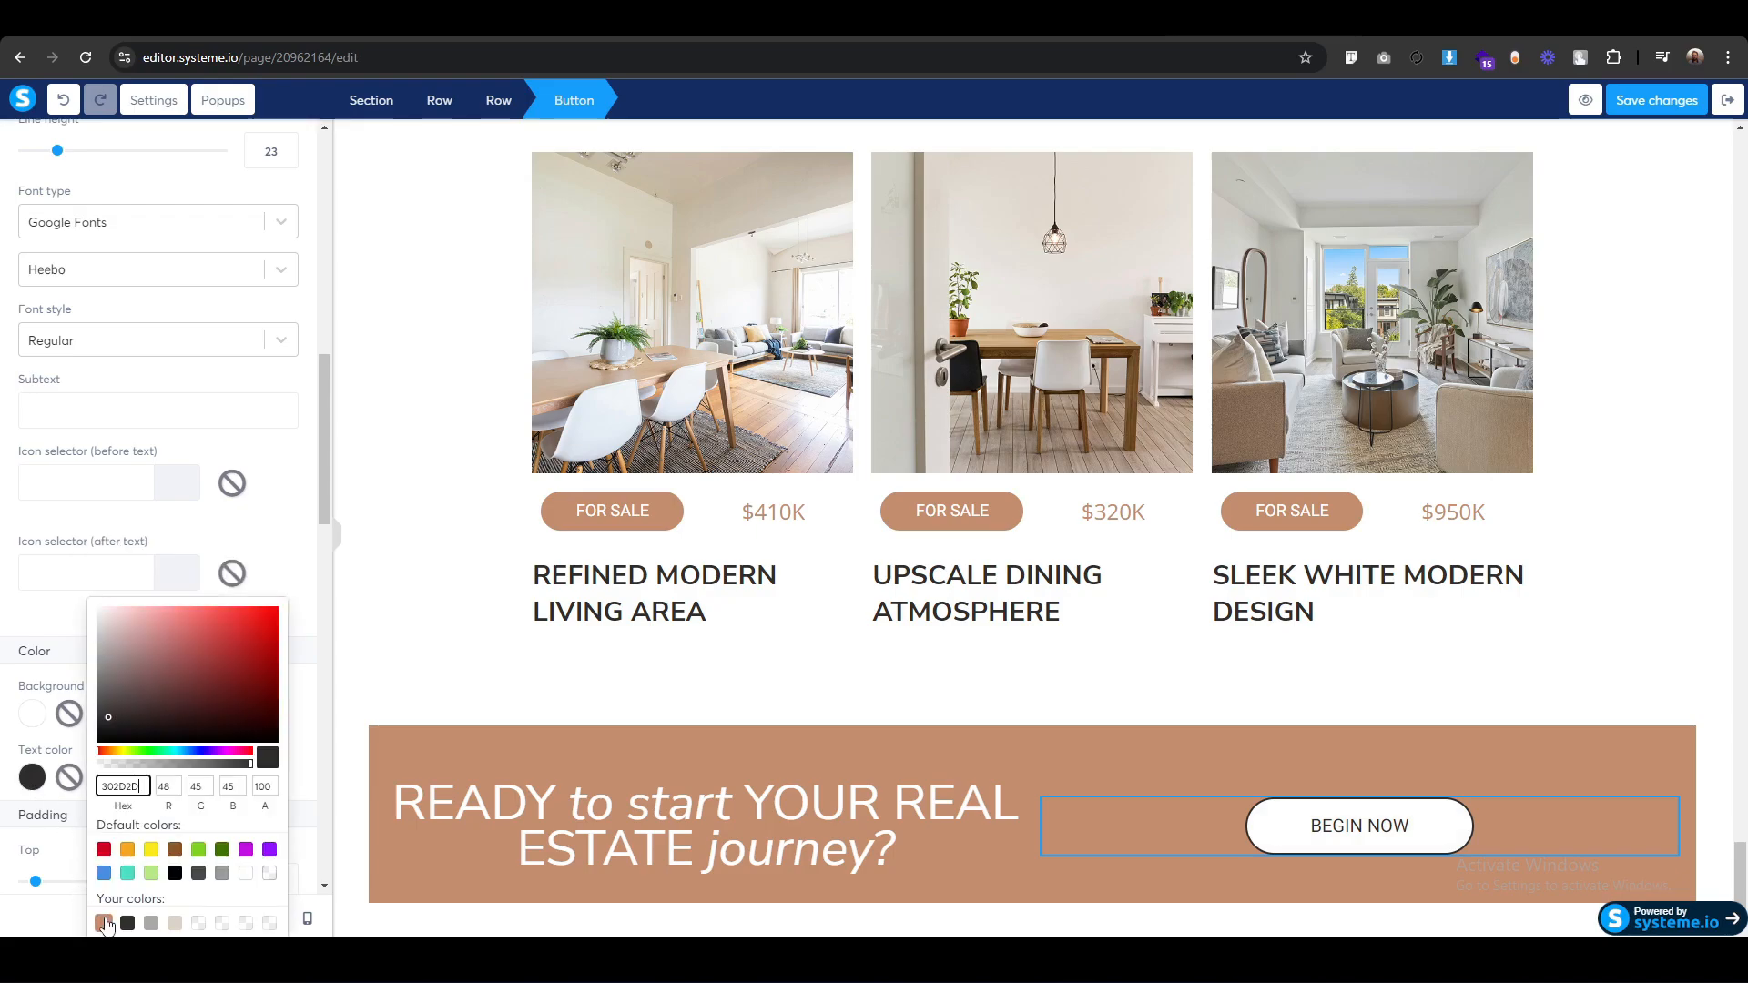
left_click(103, 923)
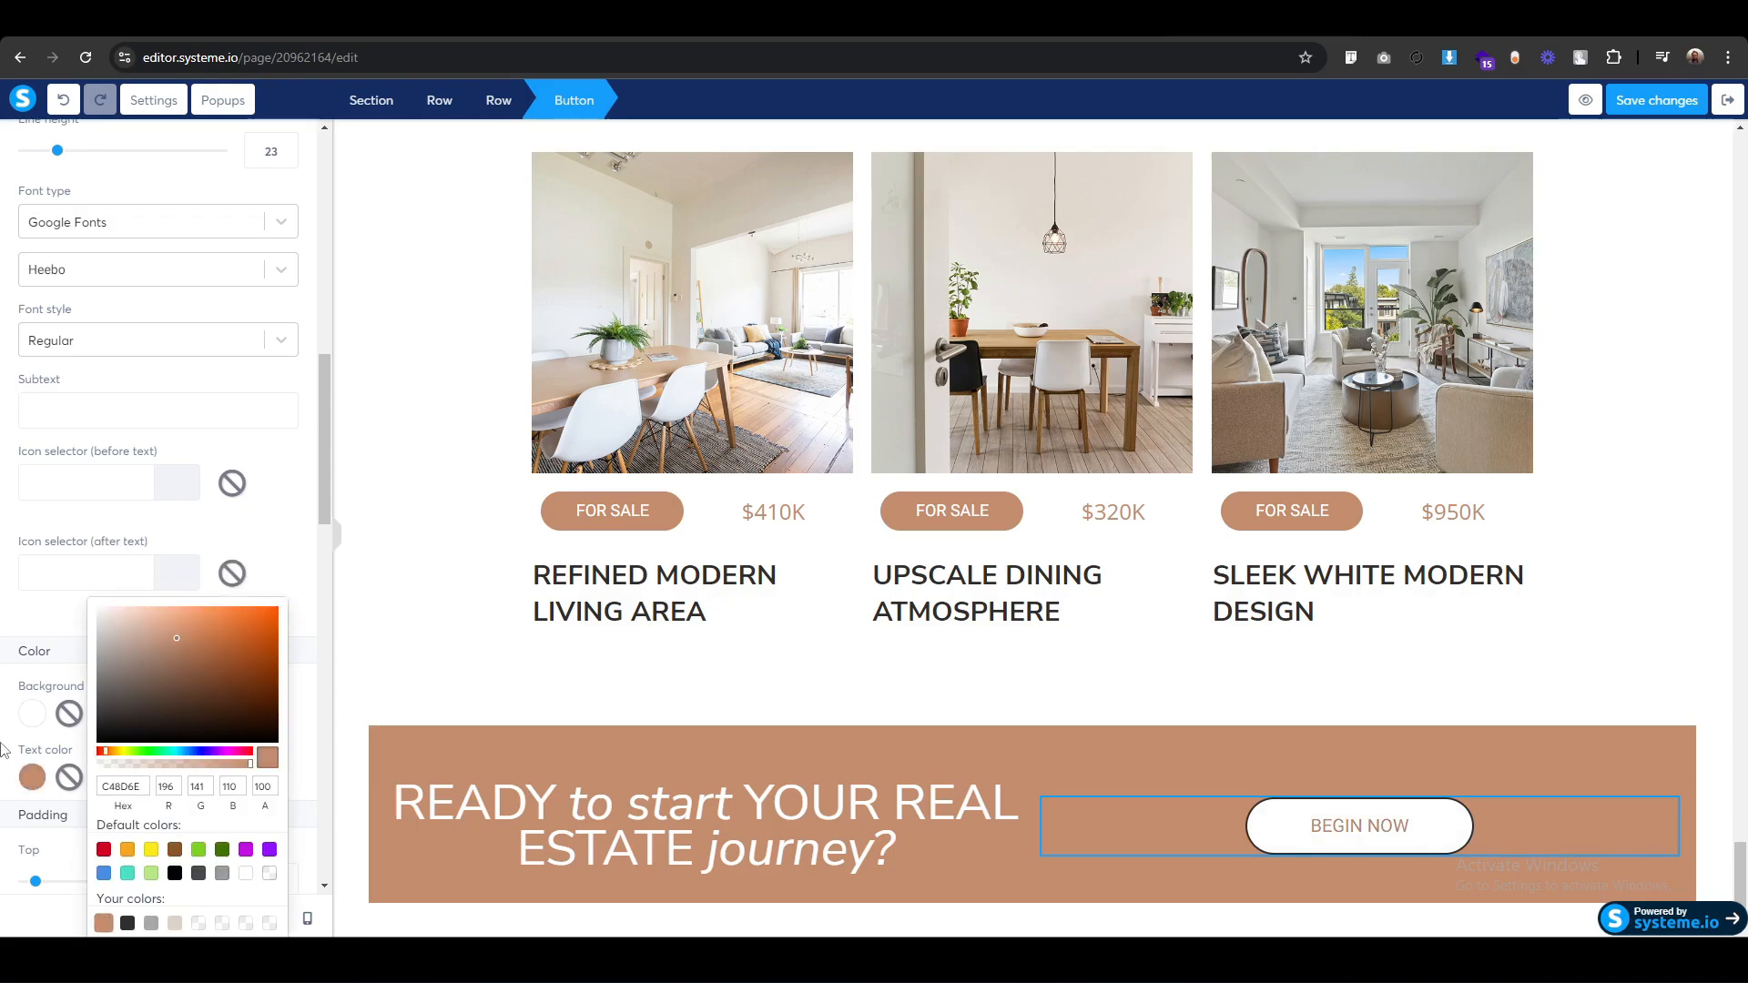
Remove the banner button's outline by setting its border style to None.
scroll(1, 749, "down", 5)
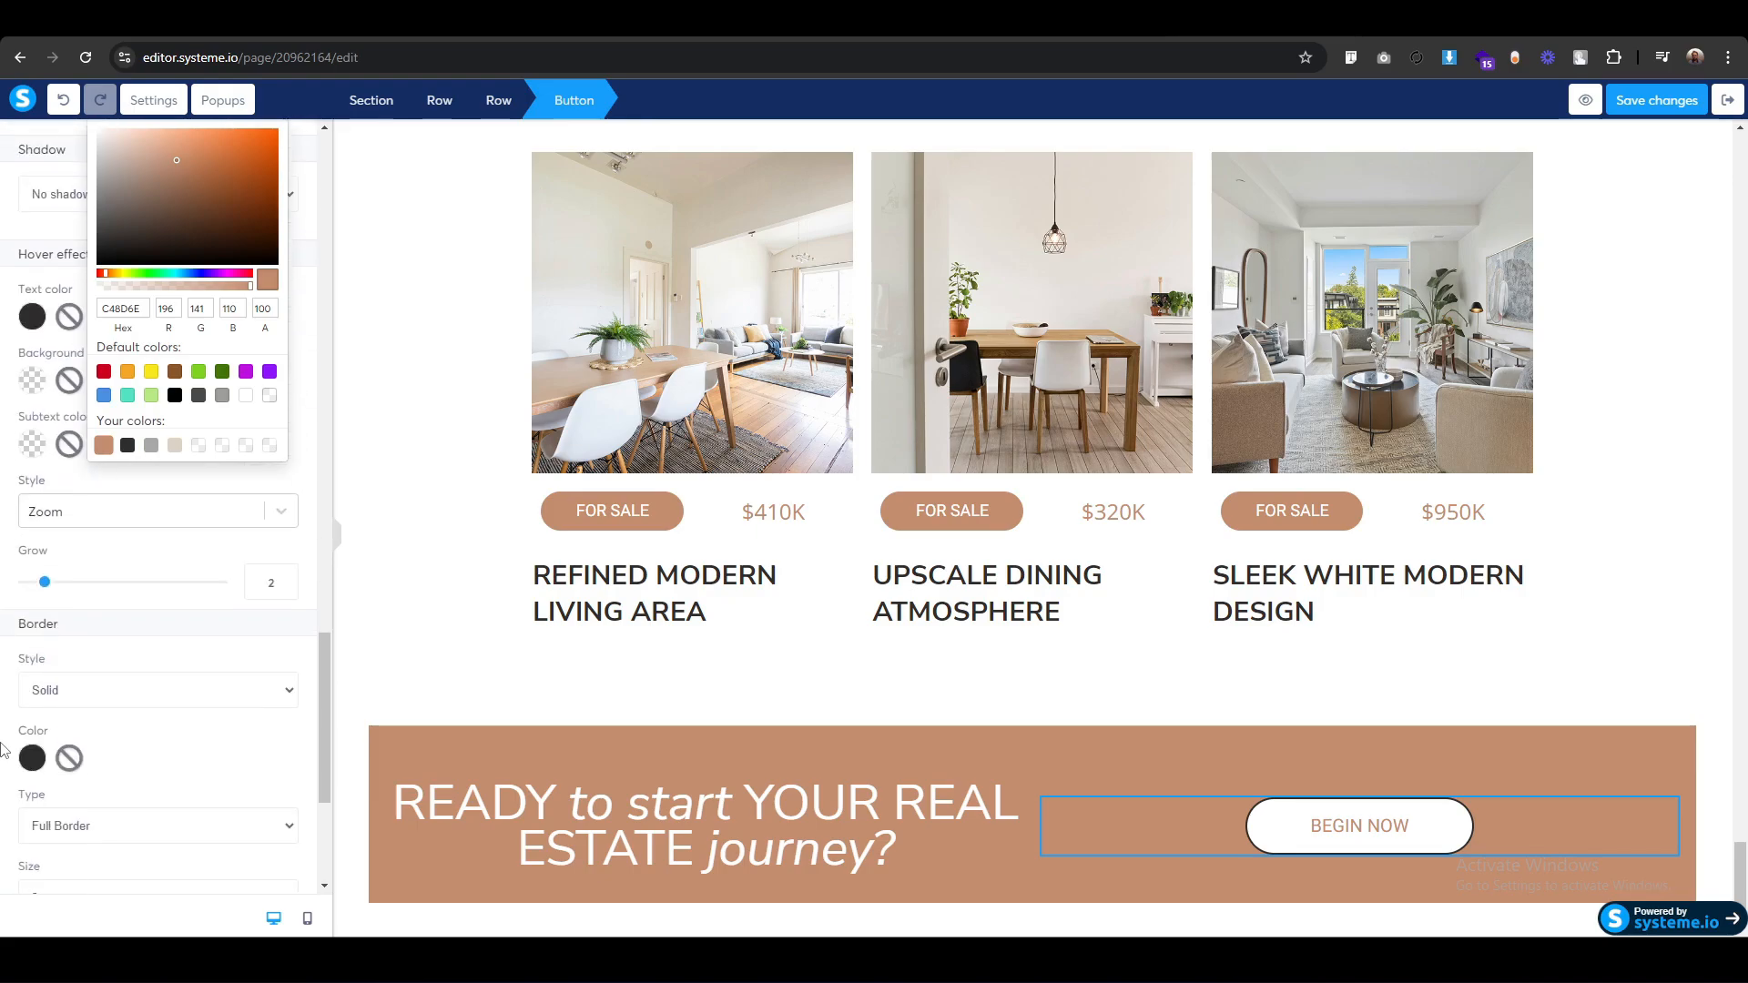
scroll(2, 749, "down", 2)
left_click(92, 504)
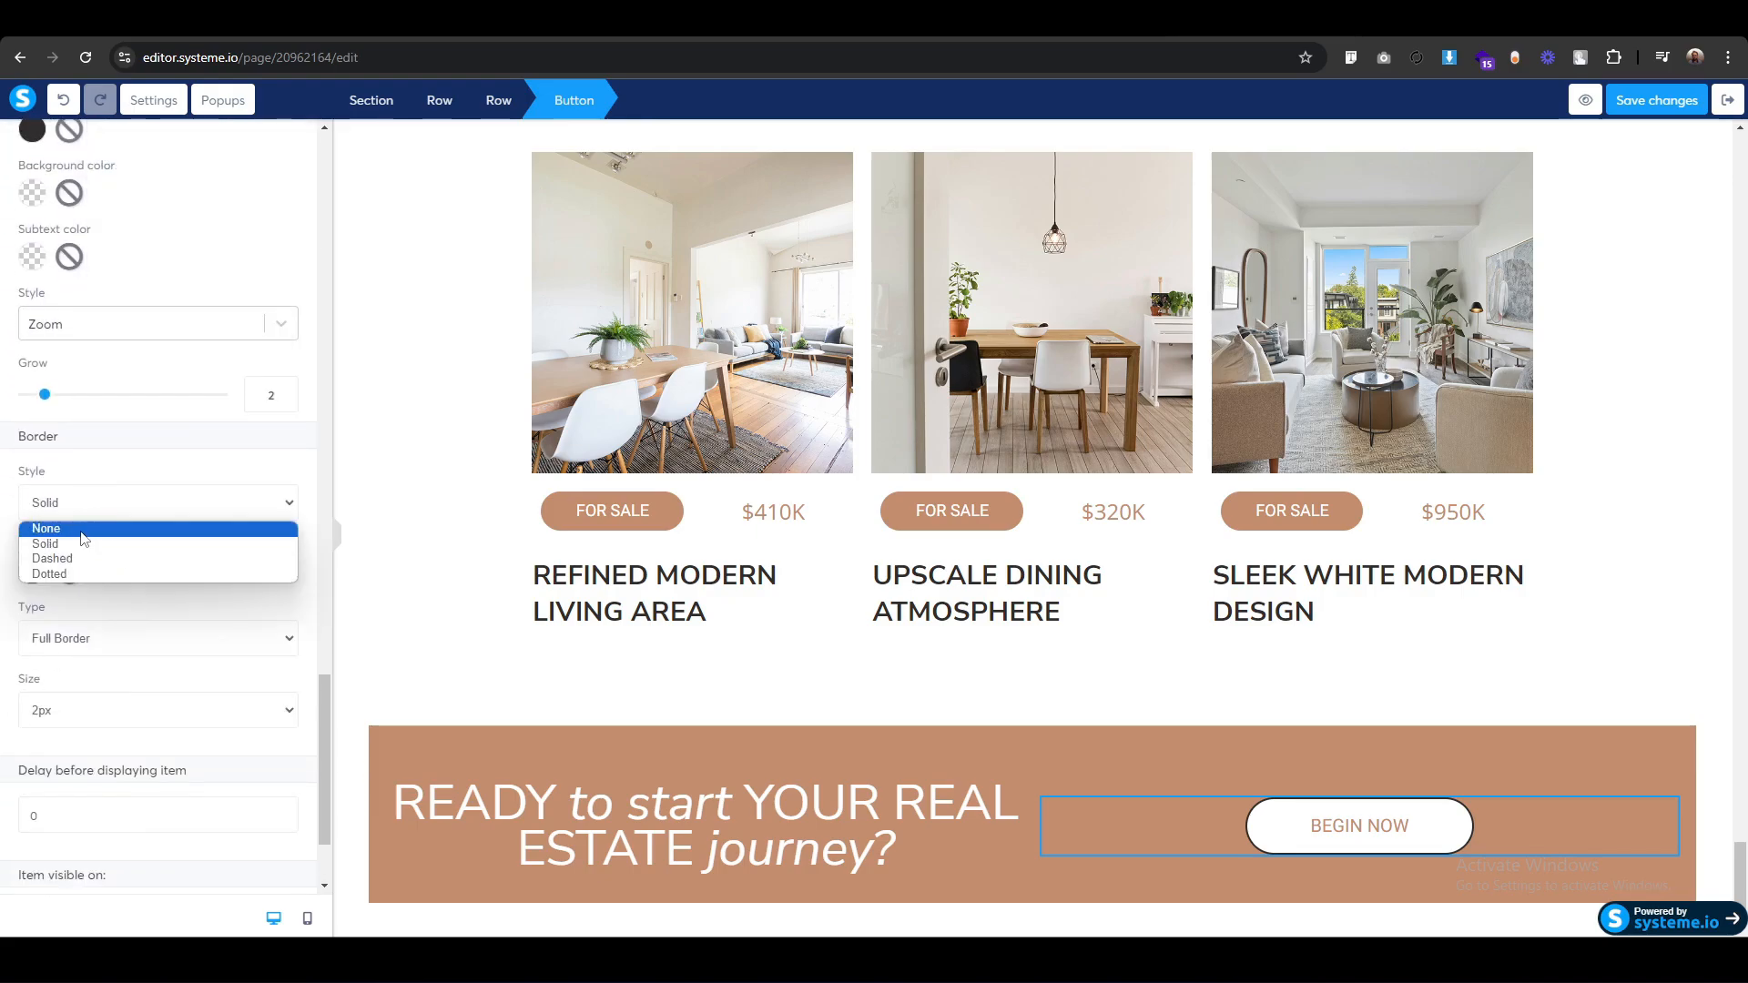
left_click(80, 540)
left_click(738, 719)
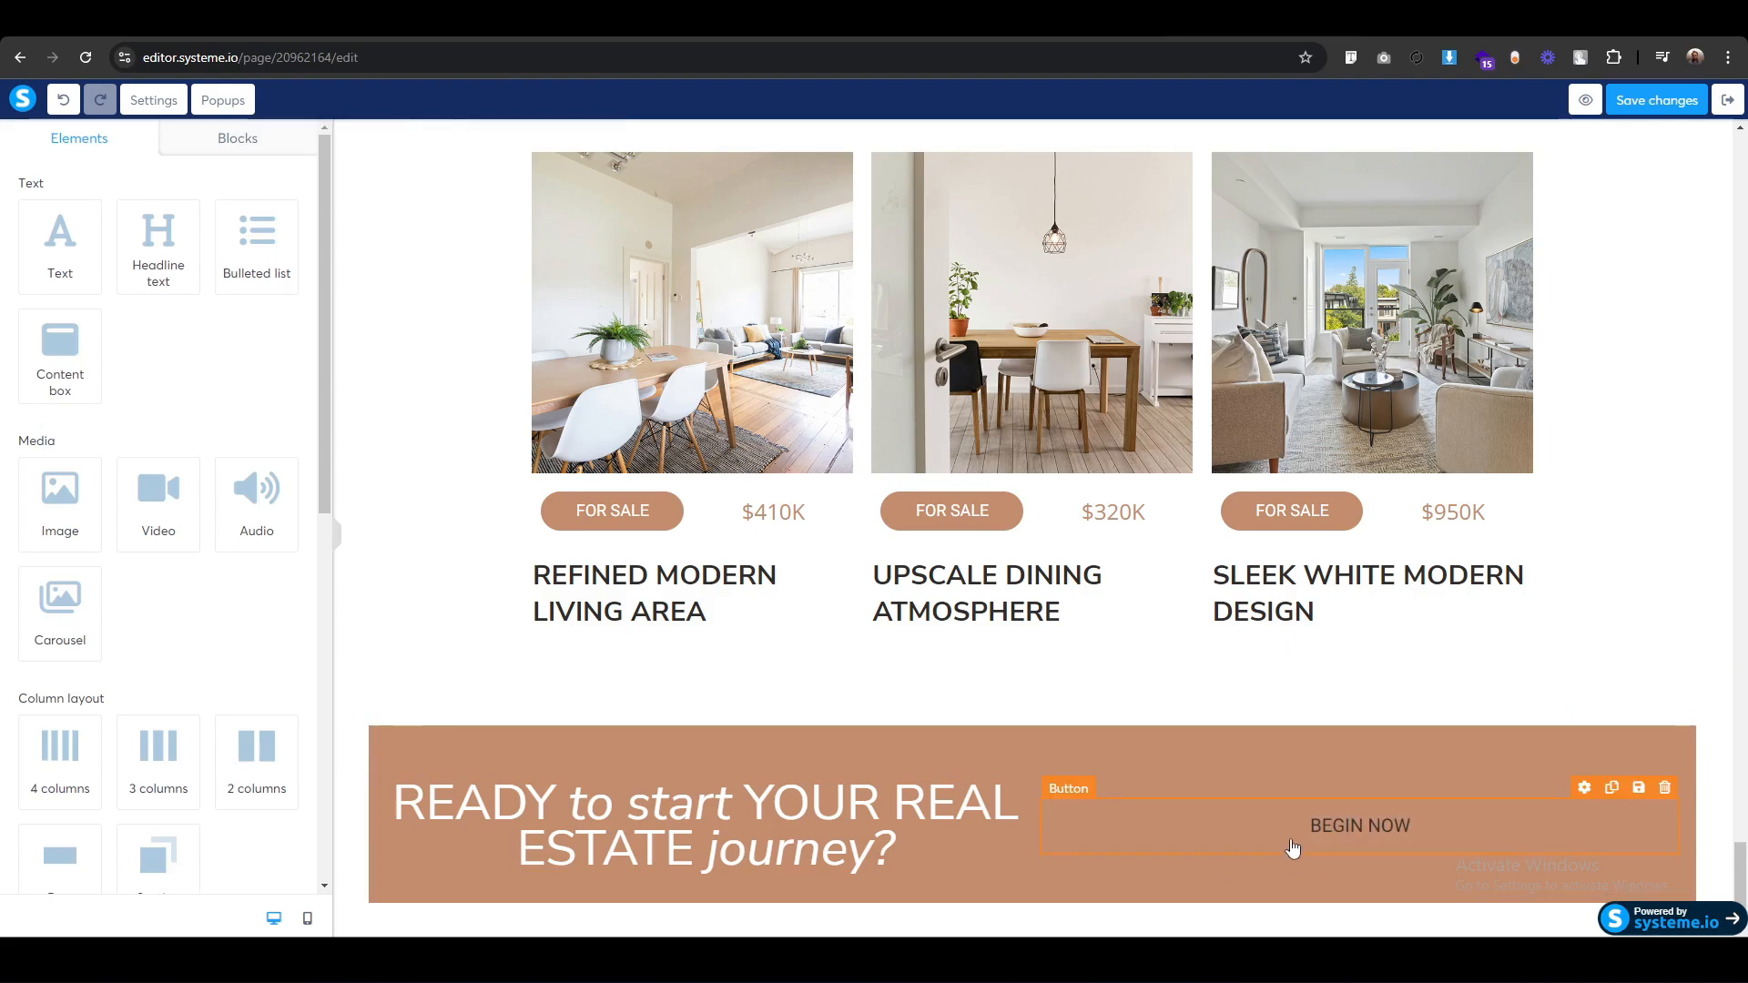
Set the "BEGIN NOW" button's hover background color to the saved brown C48D6E.
left_click(1058, 791)
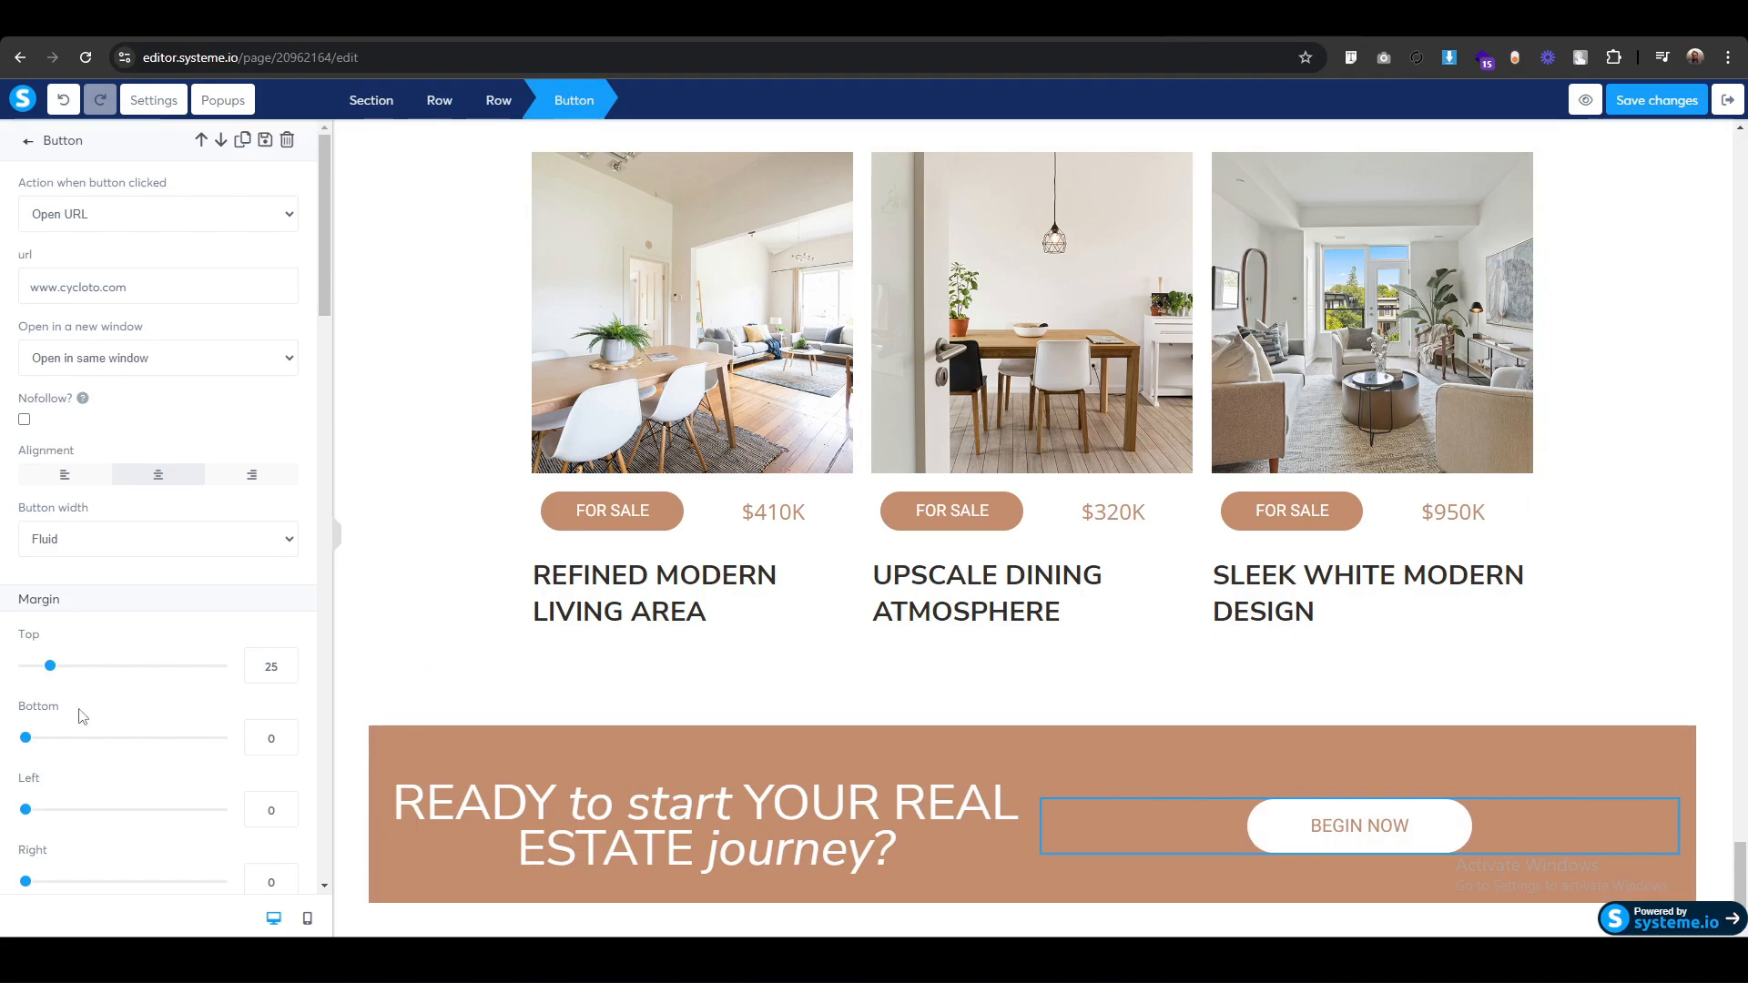
scroll(78, 715, "down", 10)
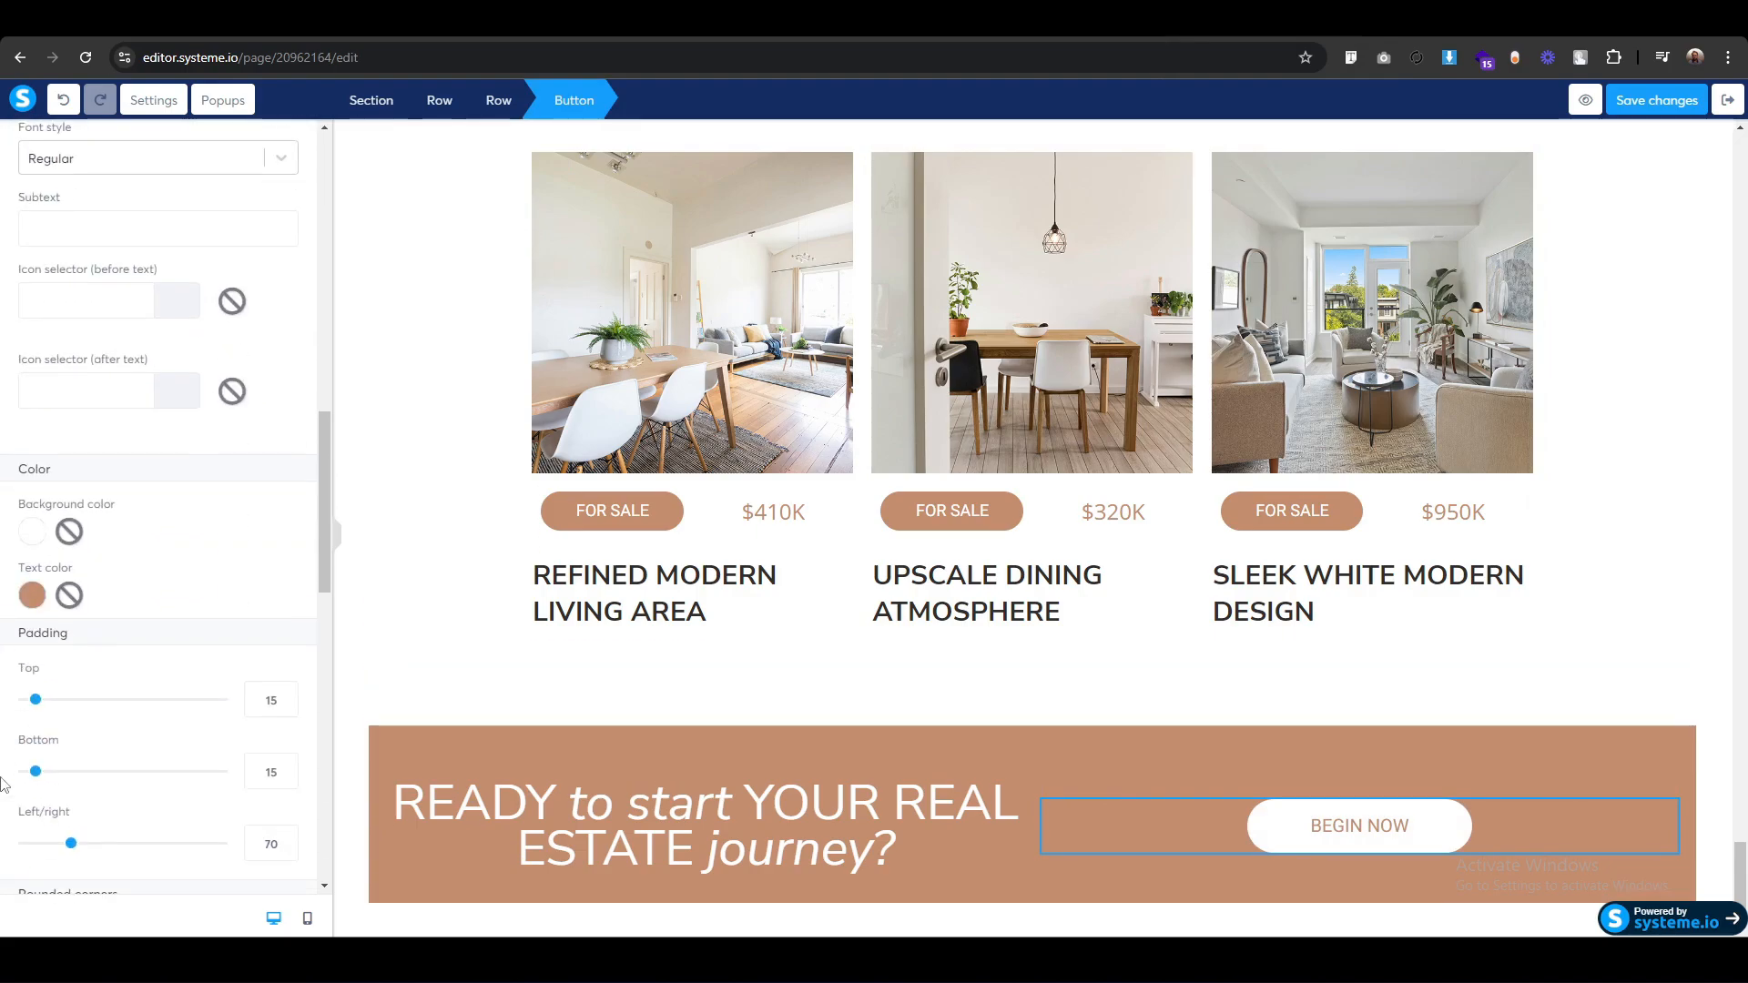
scroll(3, 785, "down", 9)
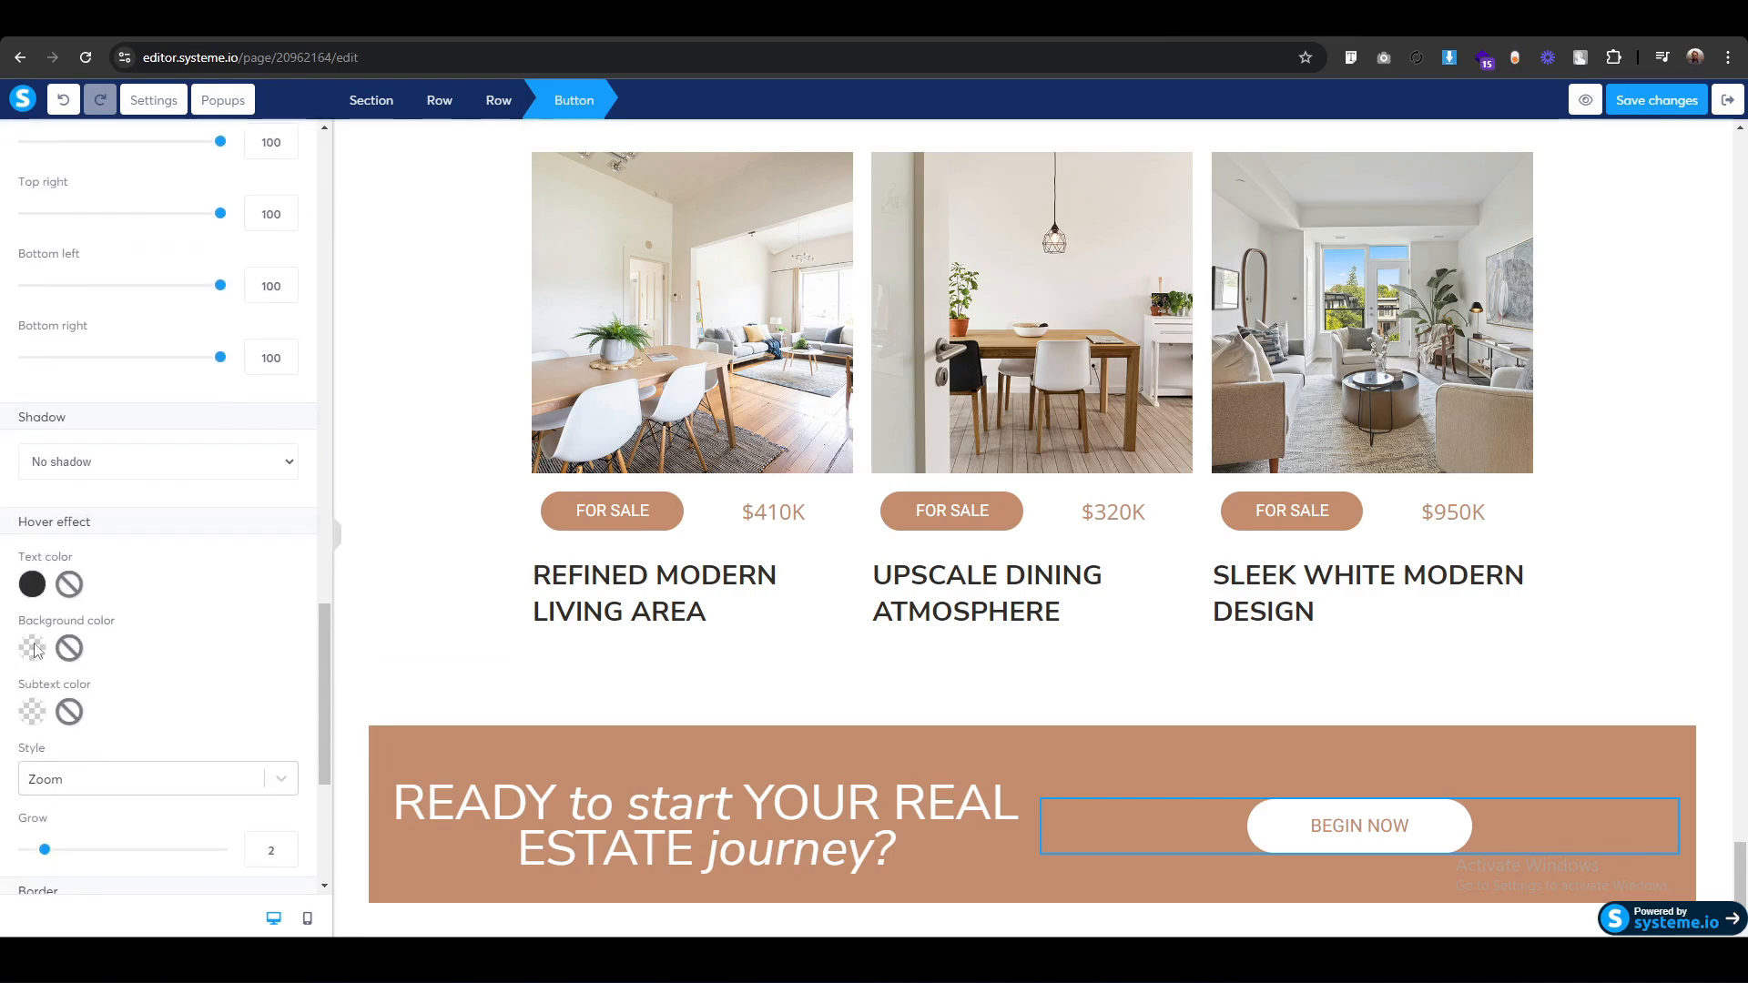
left_click(32, 648)
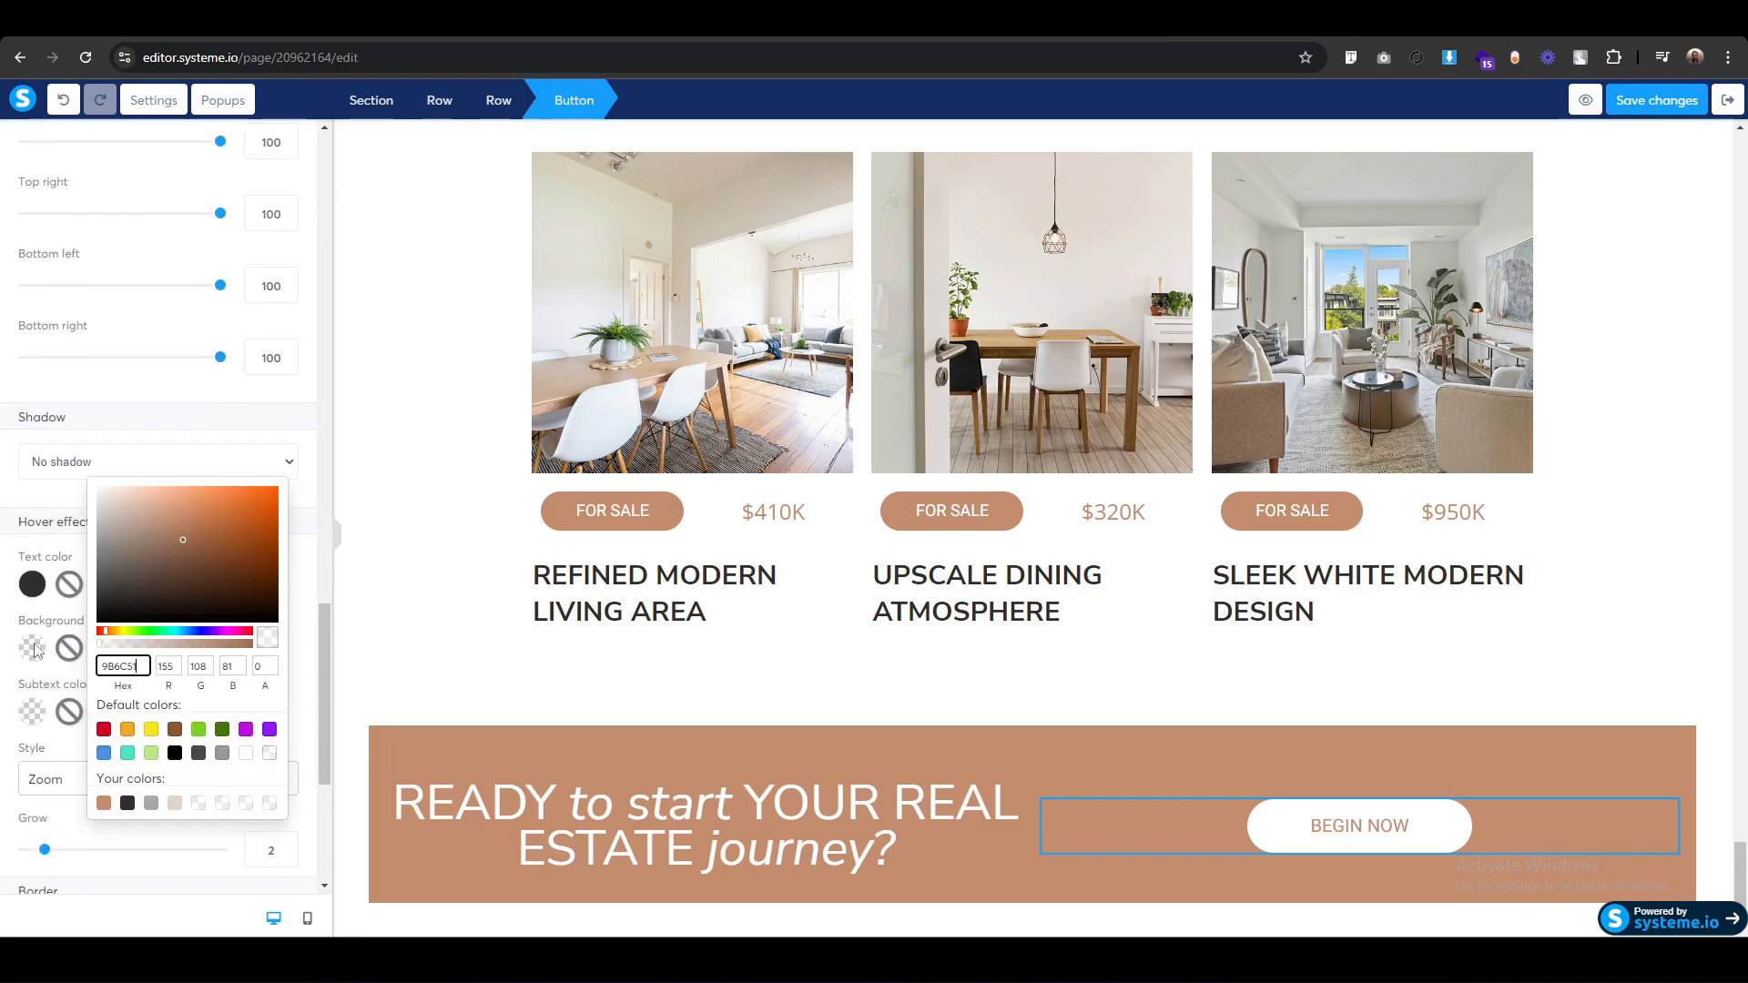
left_click(103, 804)
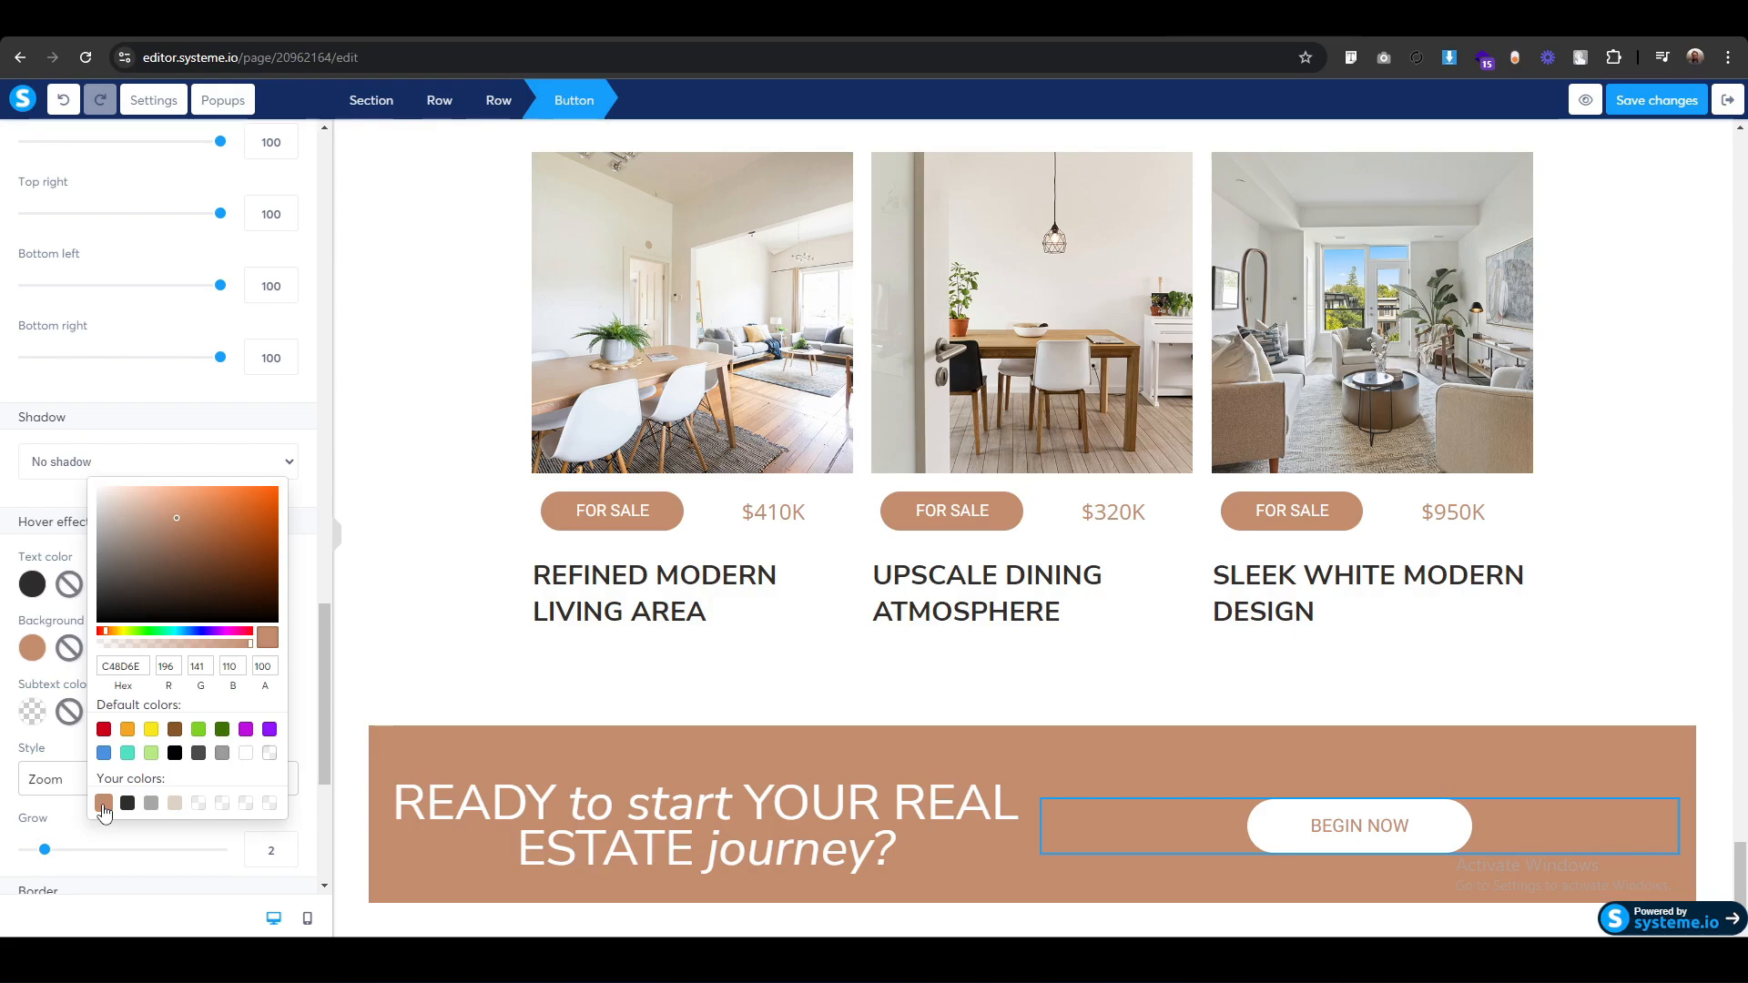
Set the "BEGIN NOW" button's hover text color to white.
left_click(12, 726)
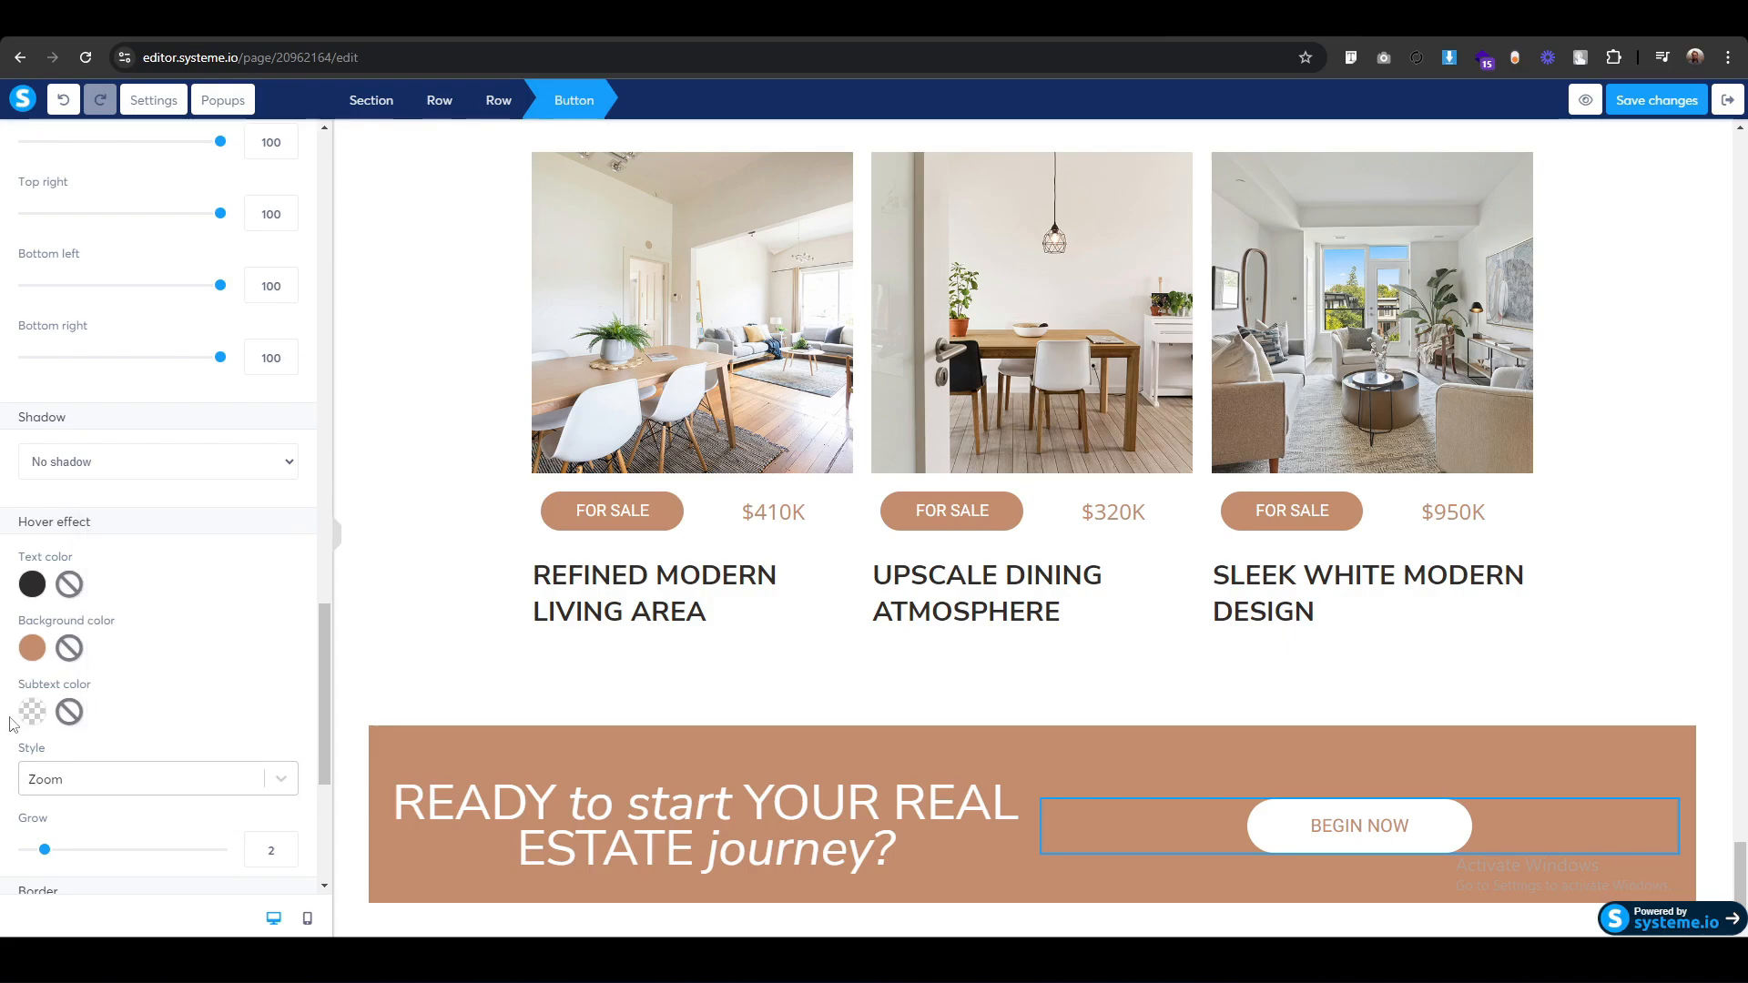
left_click(31, 585)
left_click(244, 692)
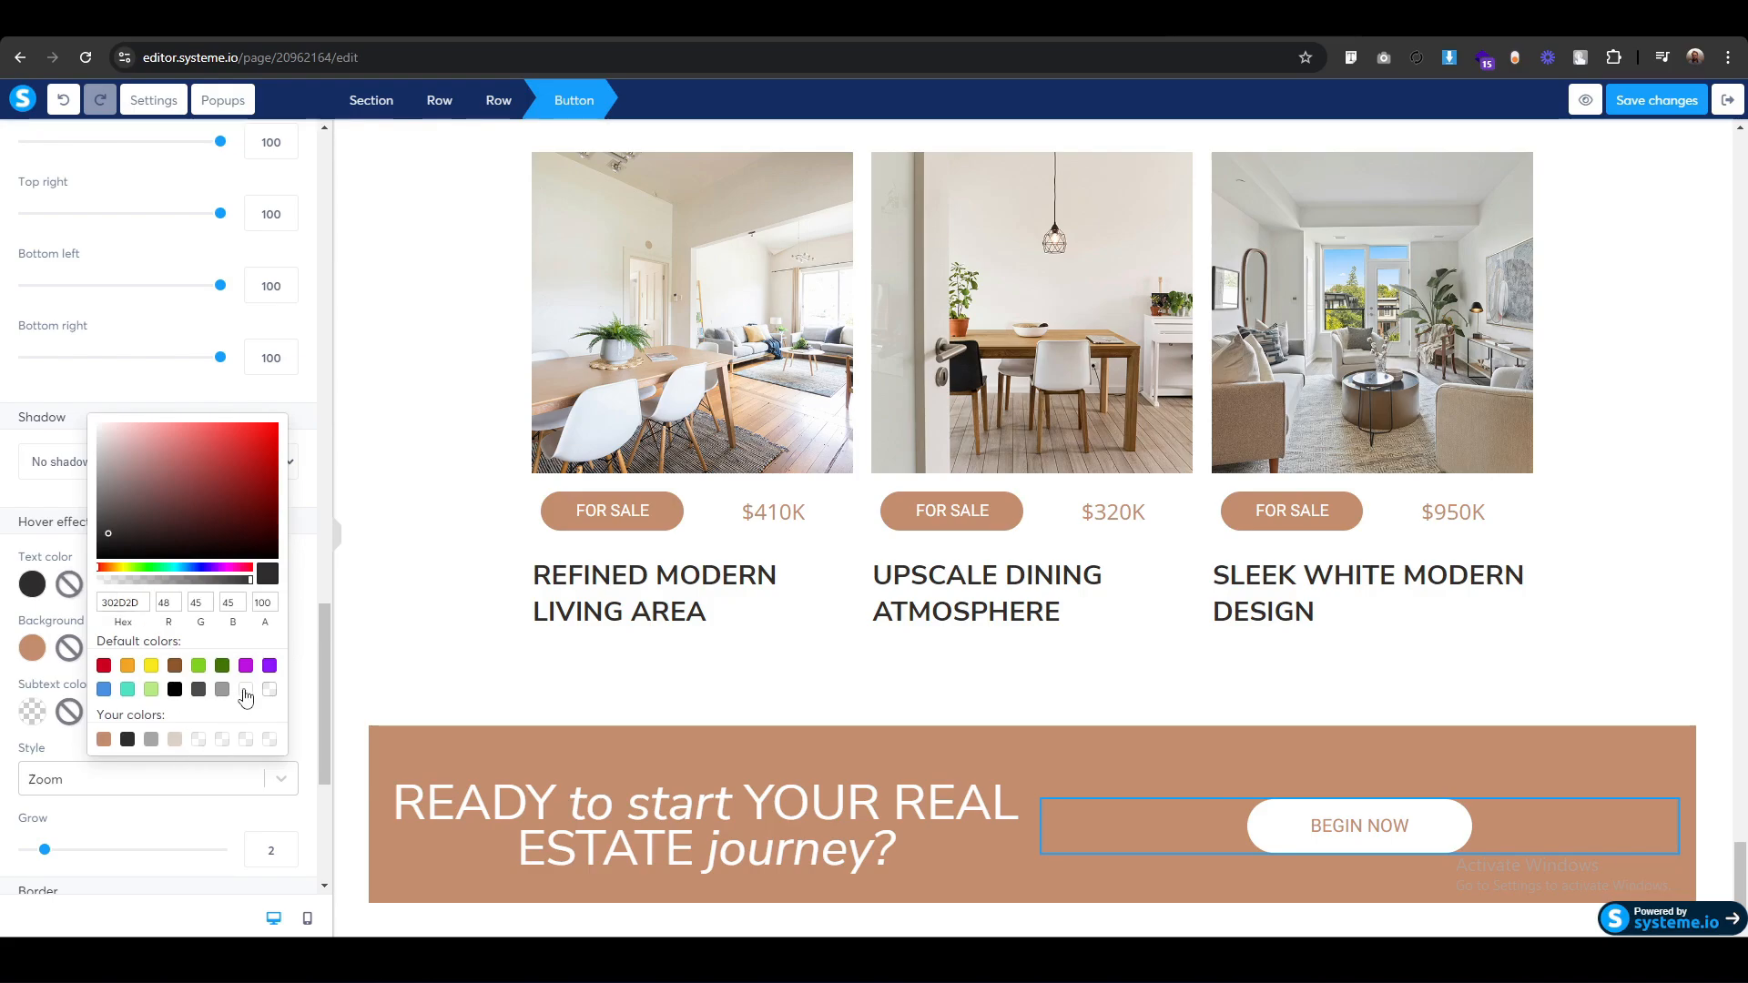
left_click(345, 667)
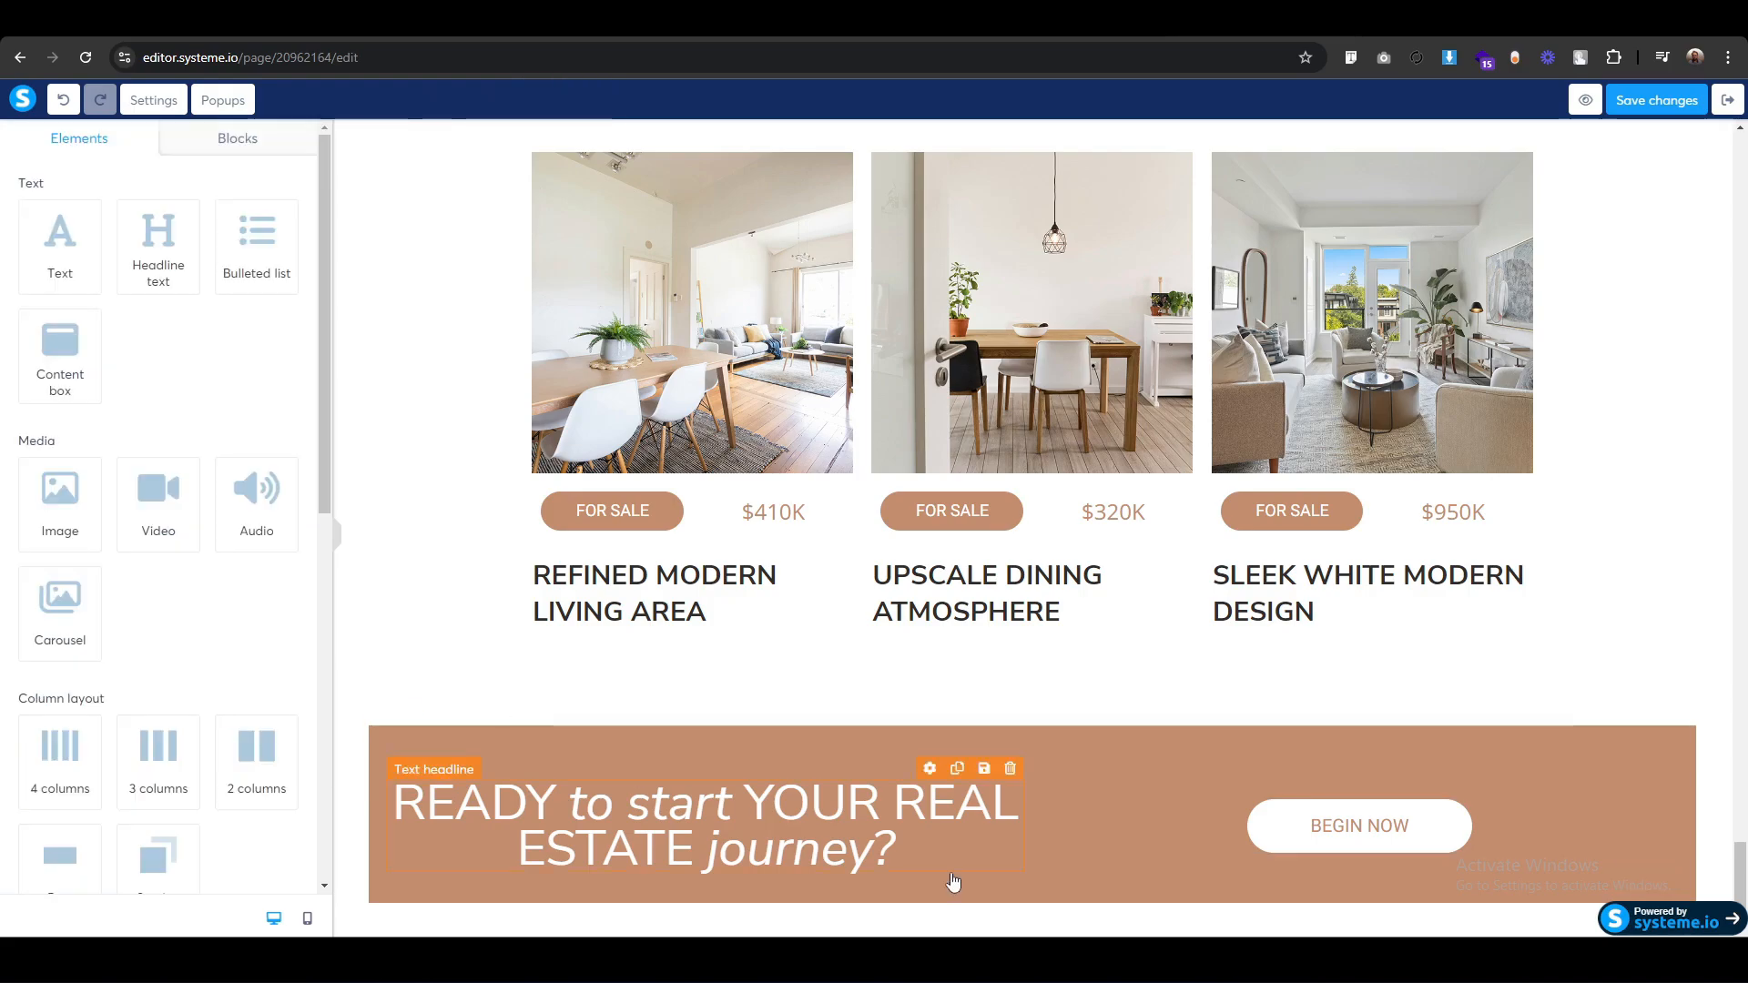
Give the "BEGIN NOW" button a solid full border in white (FFFFFF).
left_click(1293, 830)
scroll(6, 547, "down", 10)
scroll(3, 833, "down", 12)
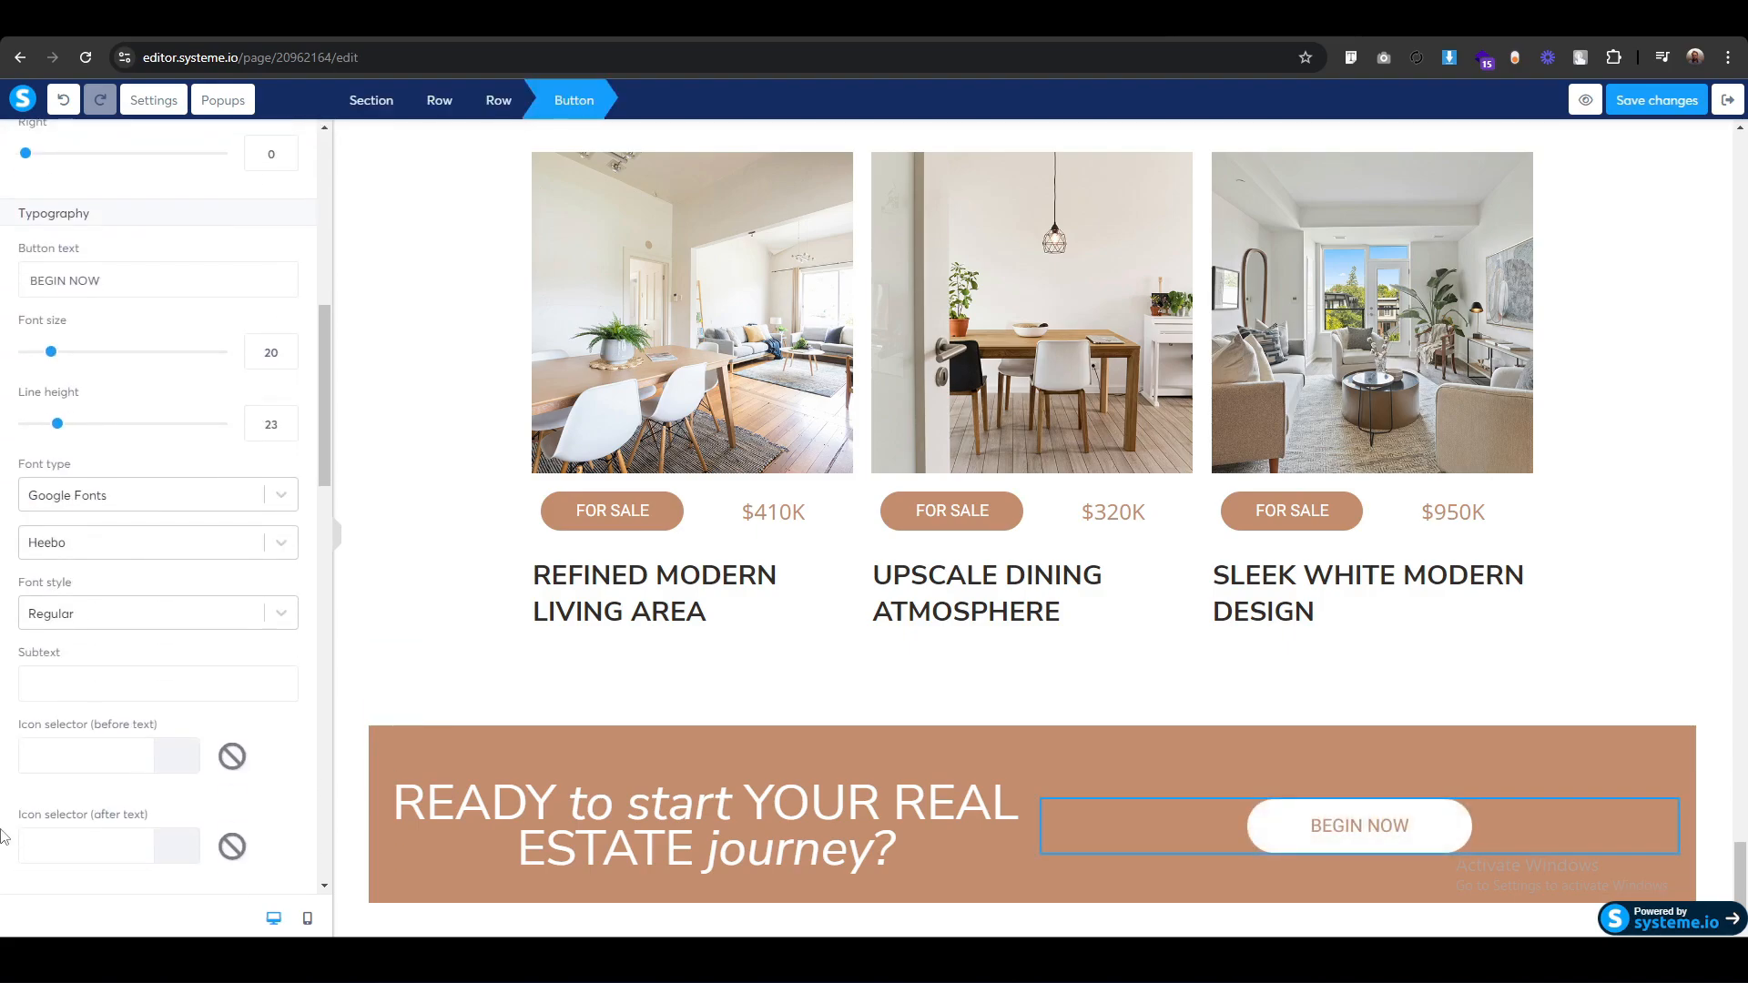
scroll(3, 844, "down", 6)
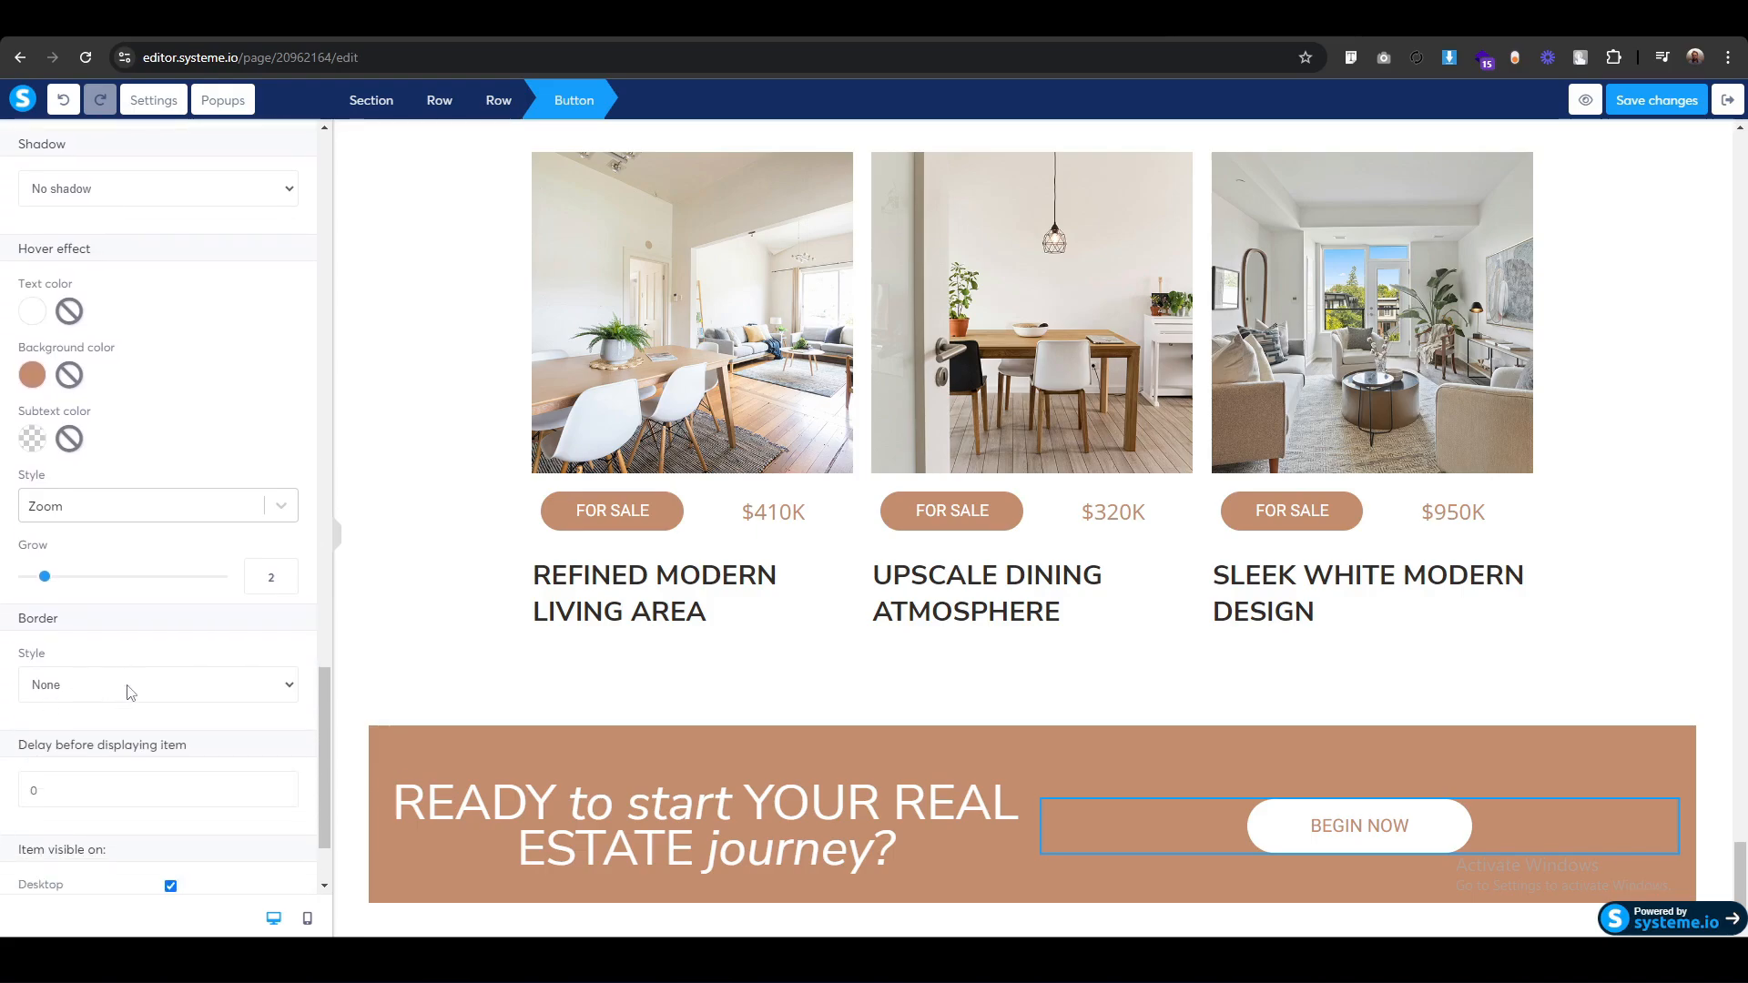
left_click(127, 691)
left_click(128, 724)
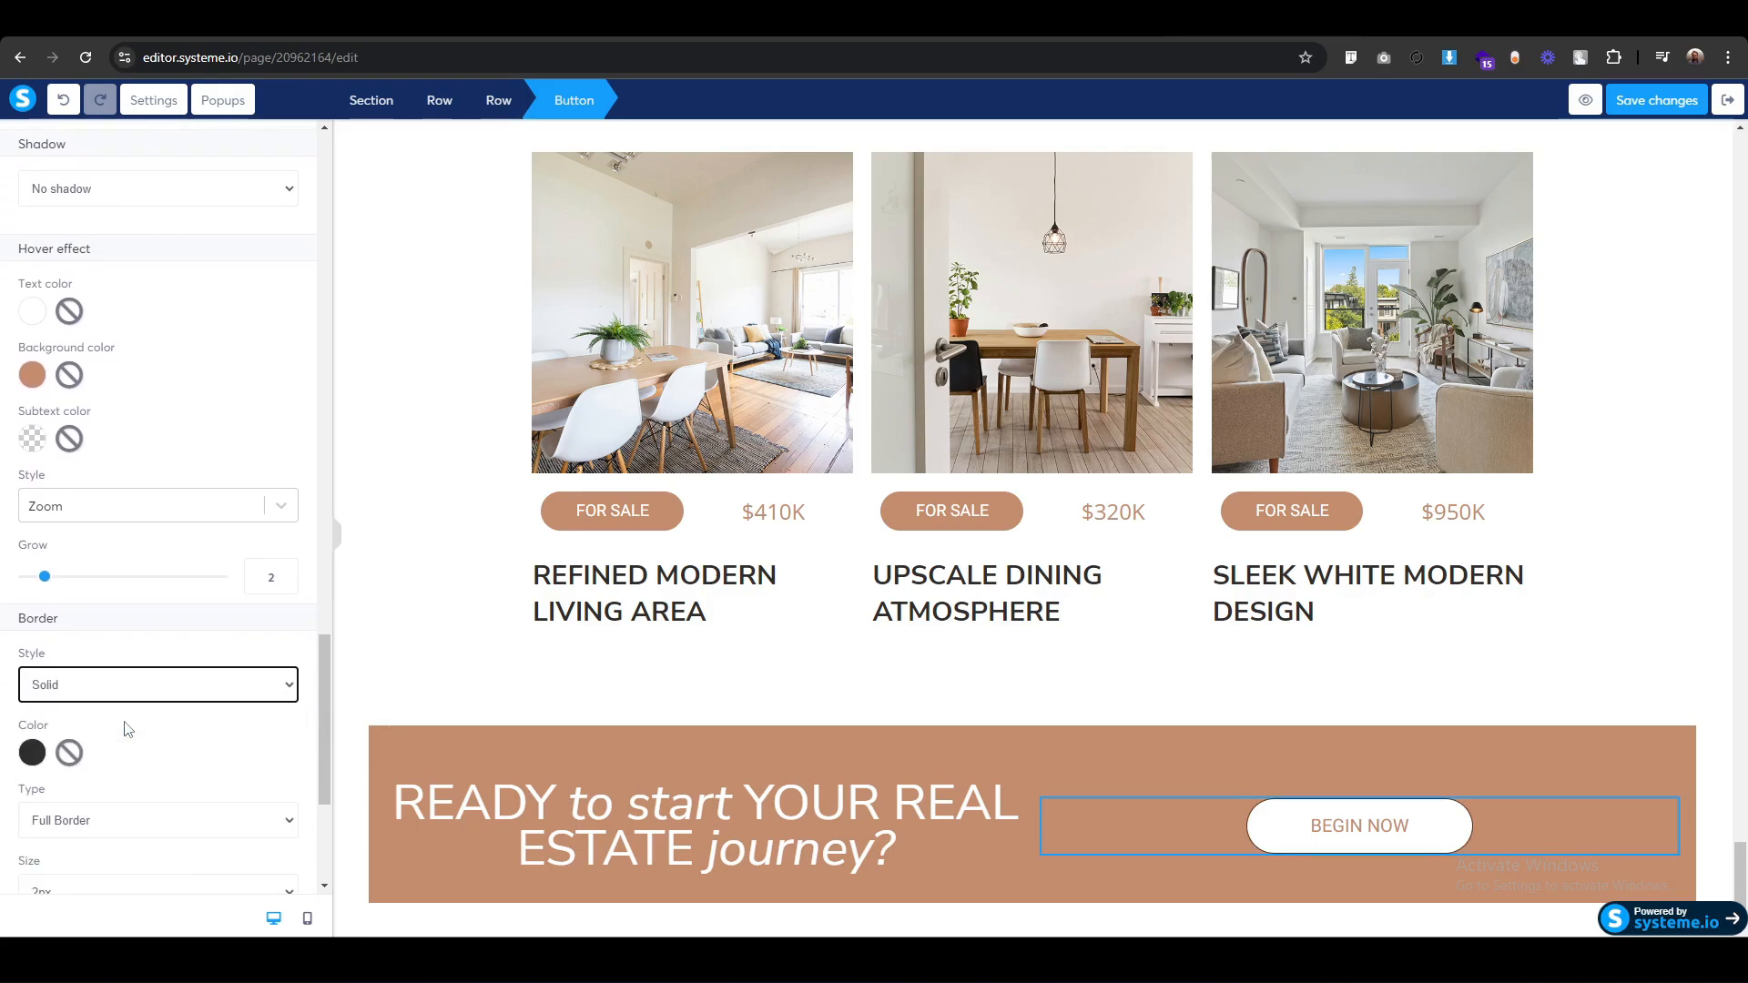
left_click(31, 760)
left_click(246, 857)
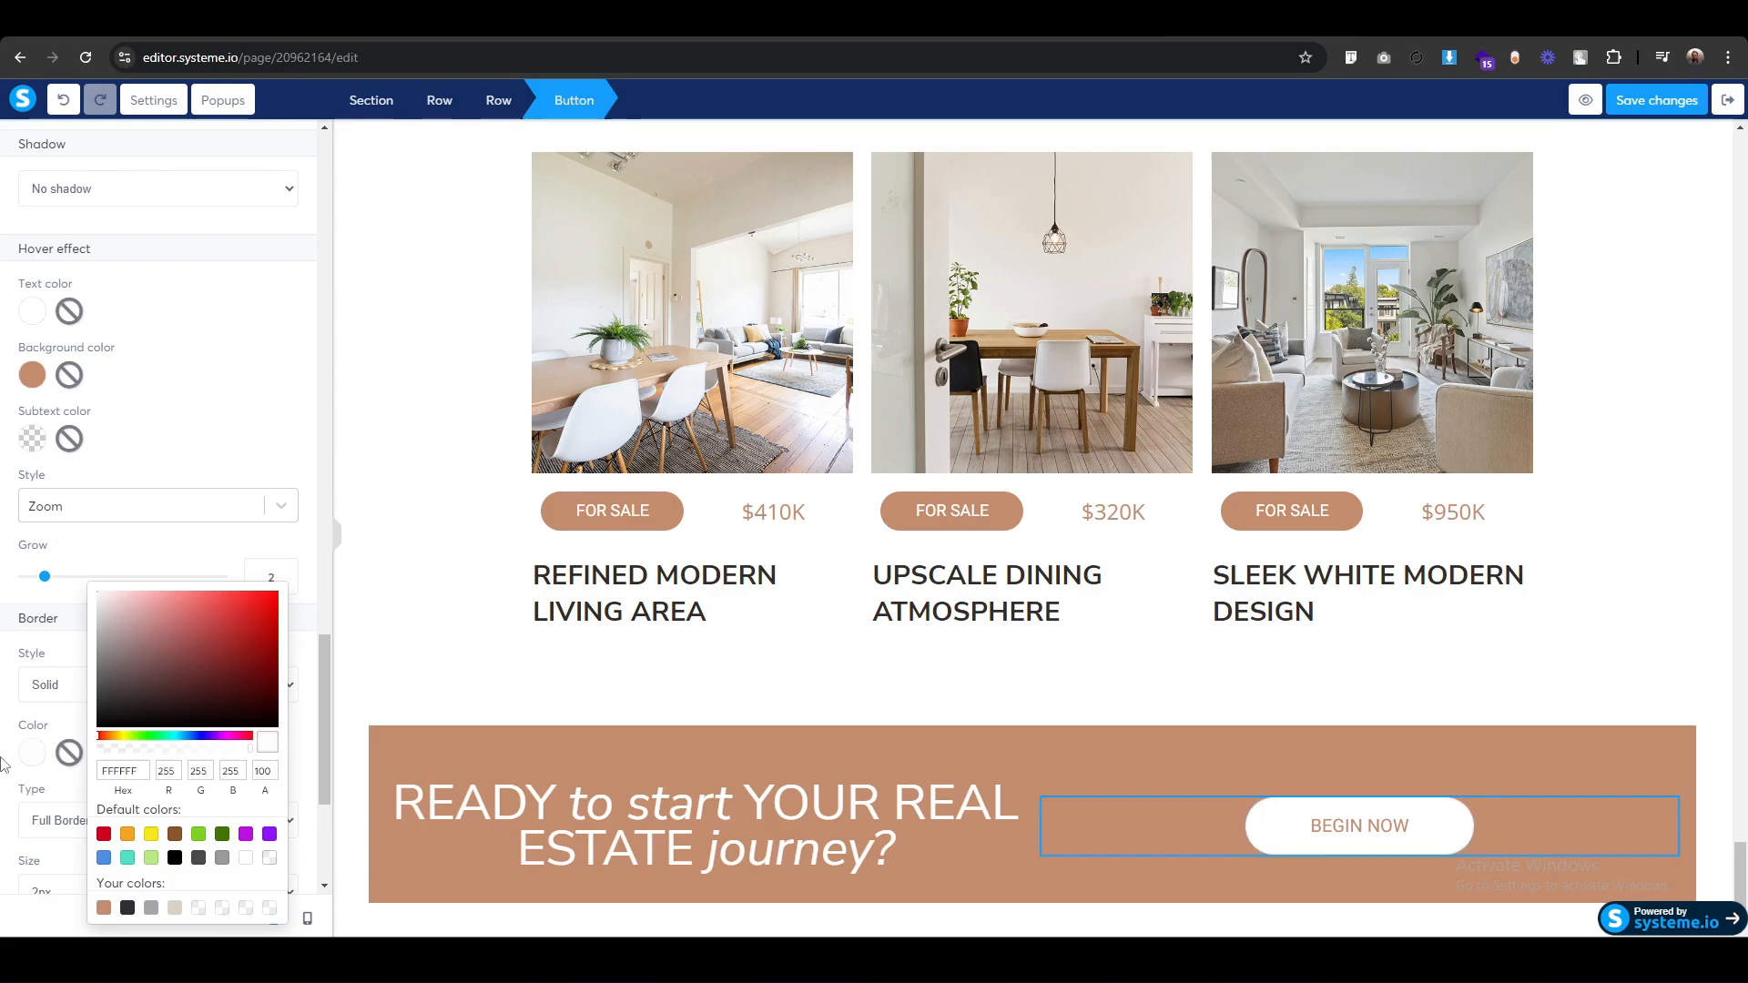
left_click(66, 787)
left_click(1138, 754)
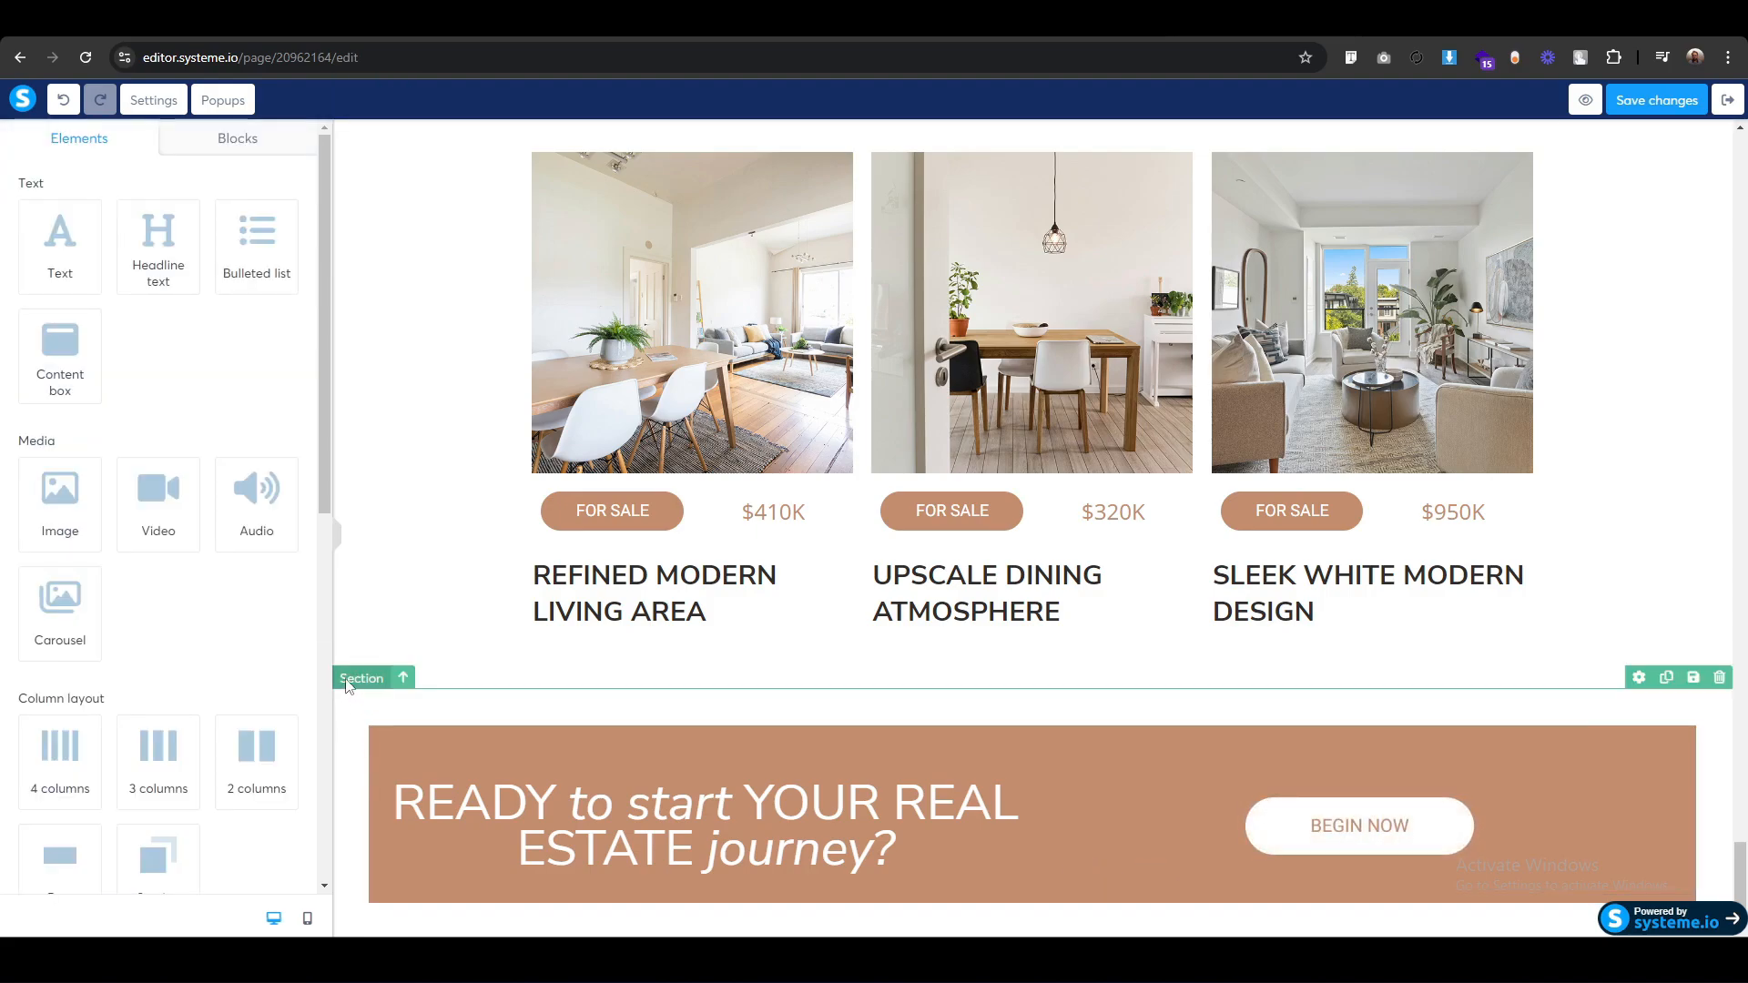
Set the banner section's content width to Wide and widen the headline column so the headline fits on two lines.
left_click(347, 680)
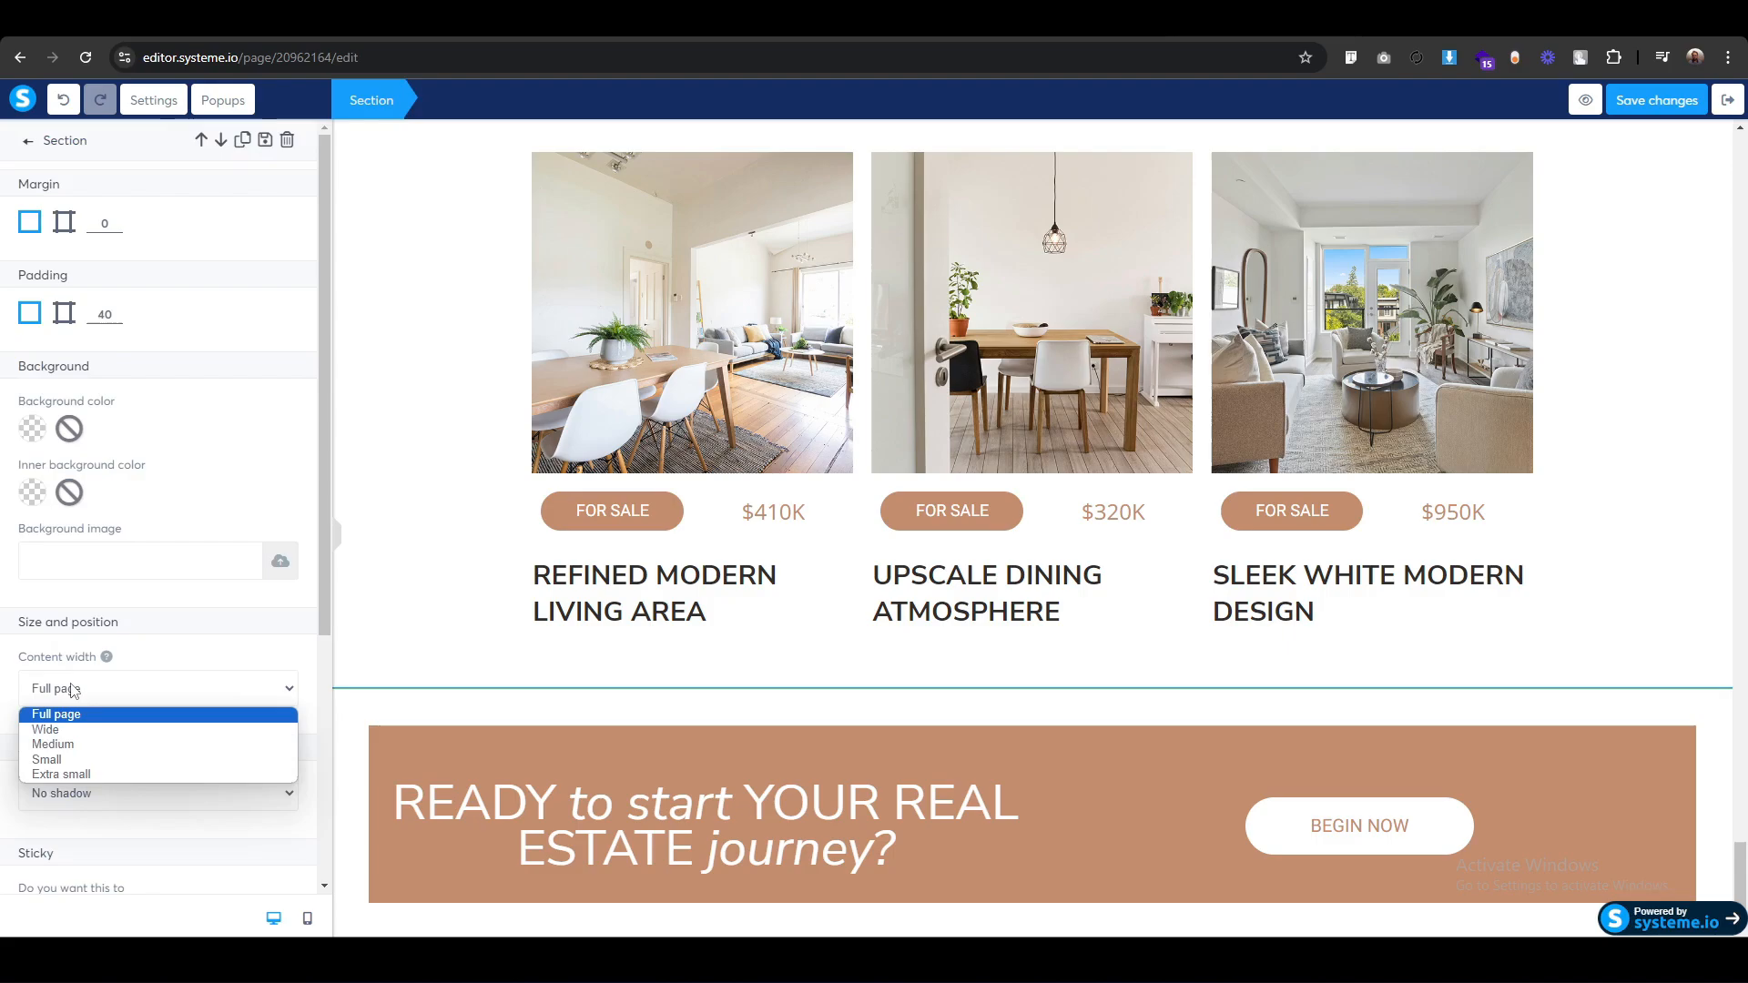
left_click(88, 730)
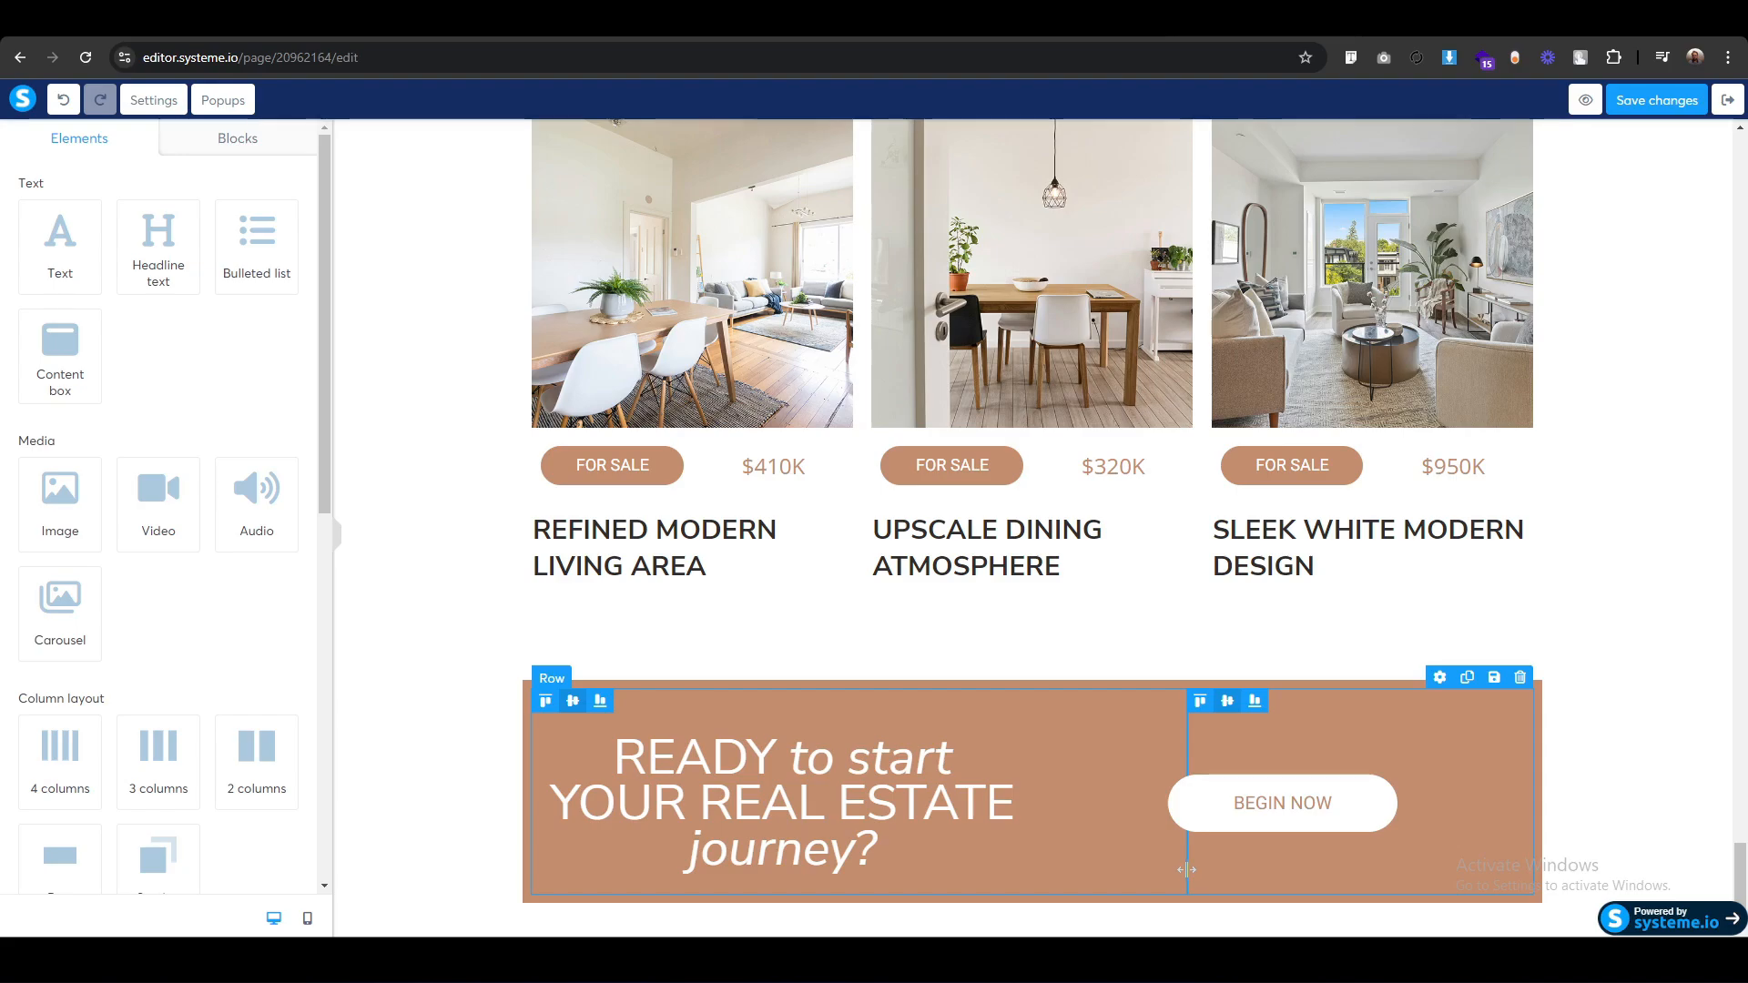
left_click_drag(1225, 861, 1253, 859)
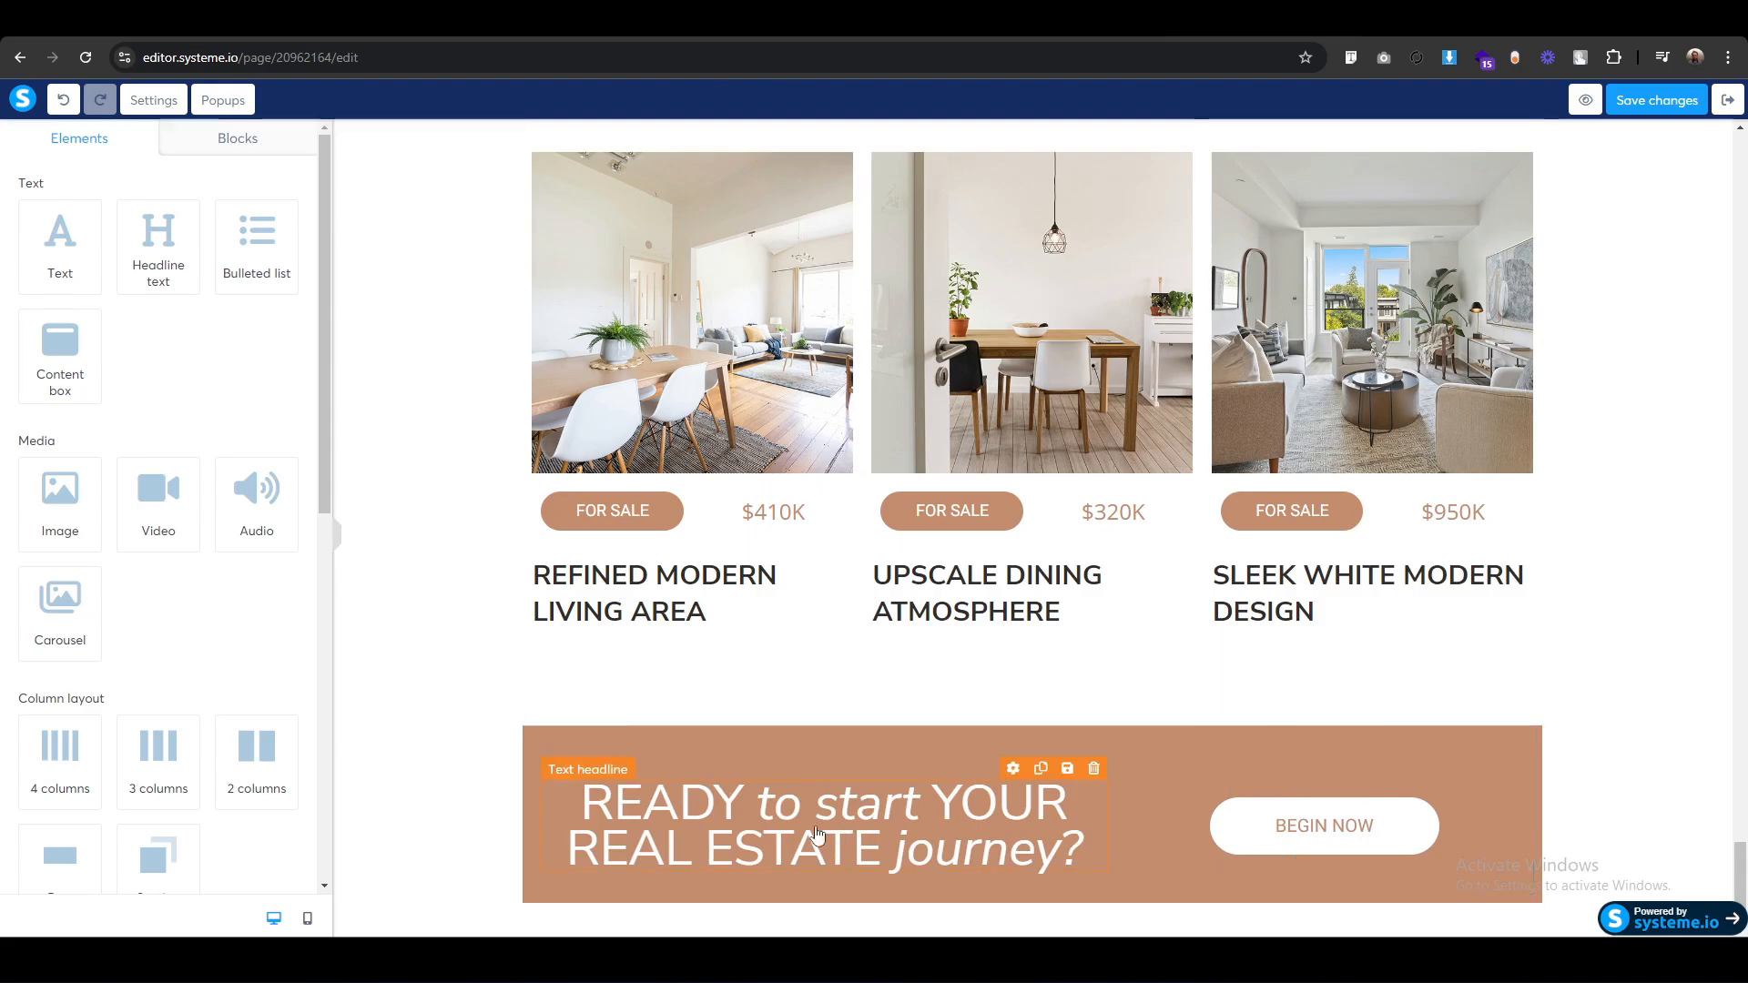
Set the banner headline's line height to 65.
left_click(576, 772)
left_click(273, 322)
key("Up")
key("Up")
key("Up")
key("Up")
key("Up")
key("Up")
key("Up")
key("Up")
key("Up")
key("Up")
key("Up")
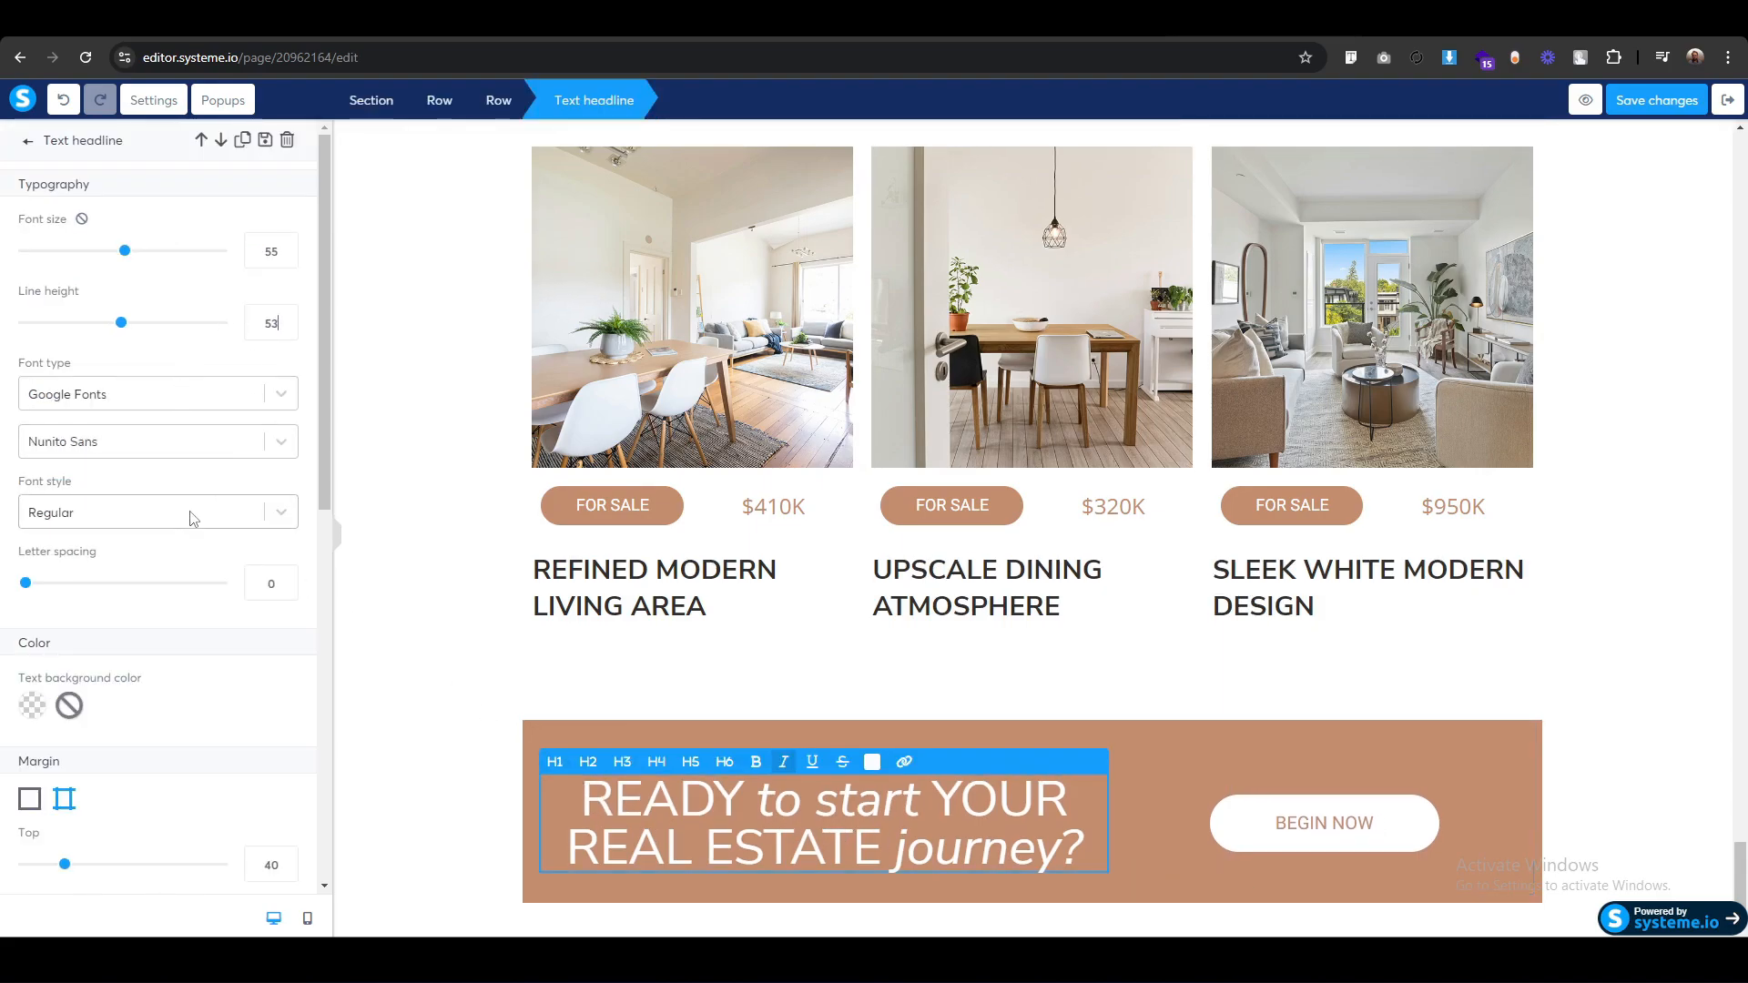
key("Up")
key("Up")
key("Up")
key("Up")
key("Up")
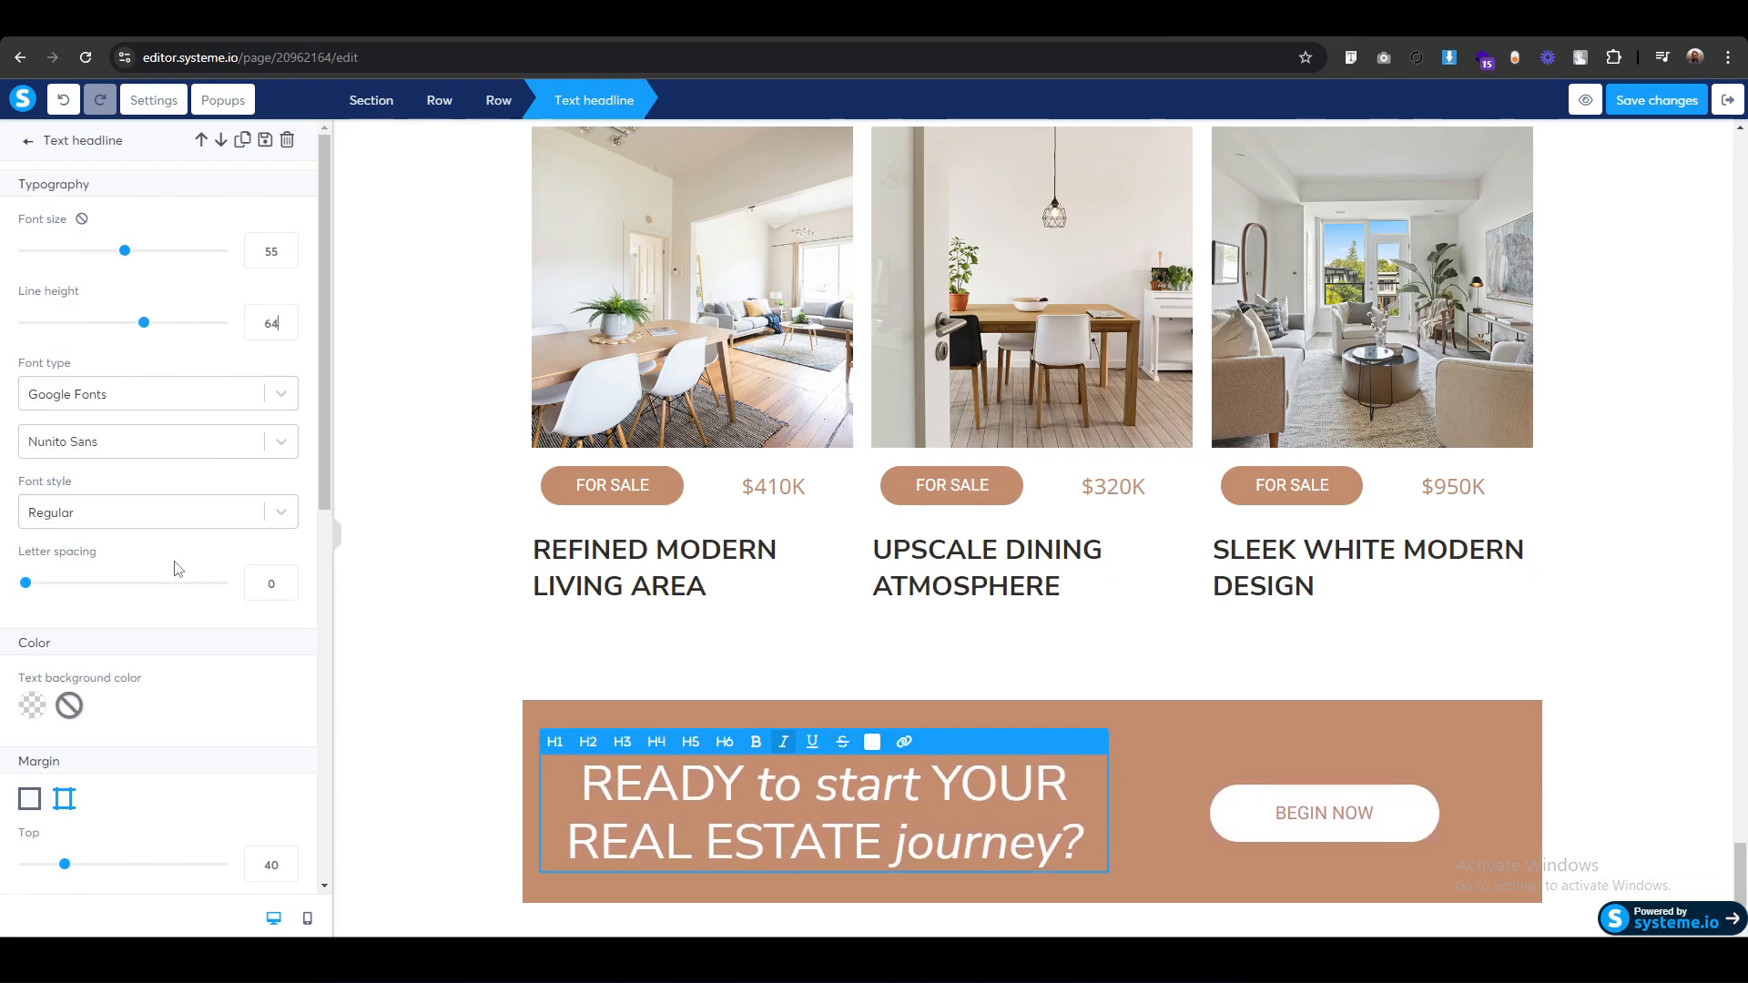
key("Down")
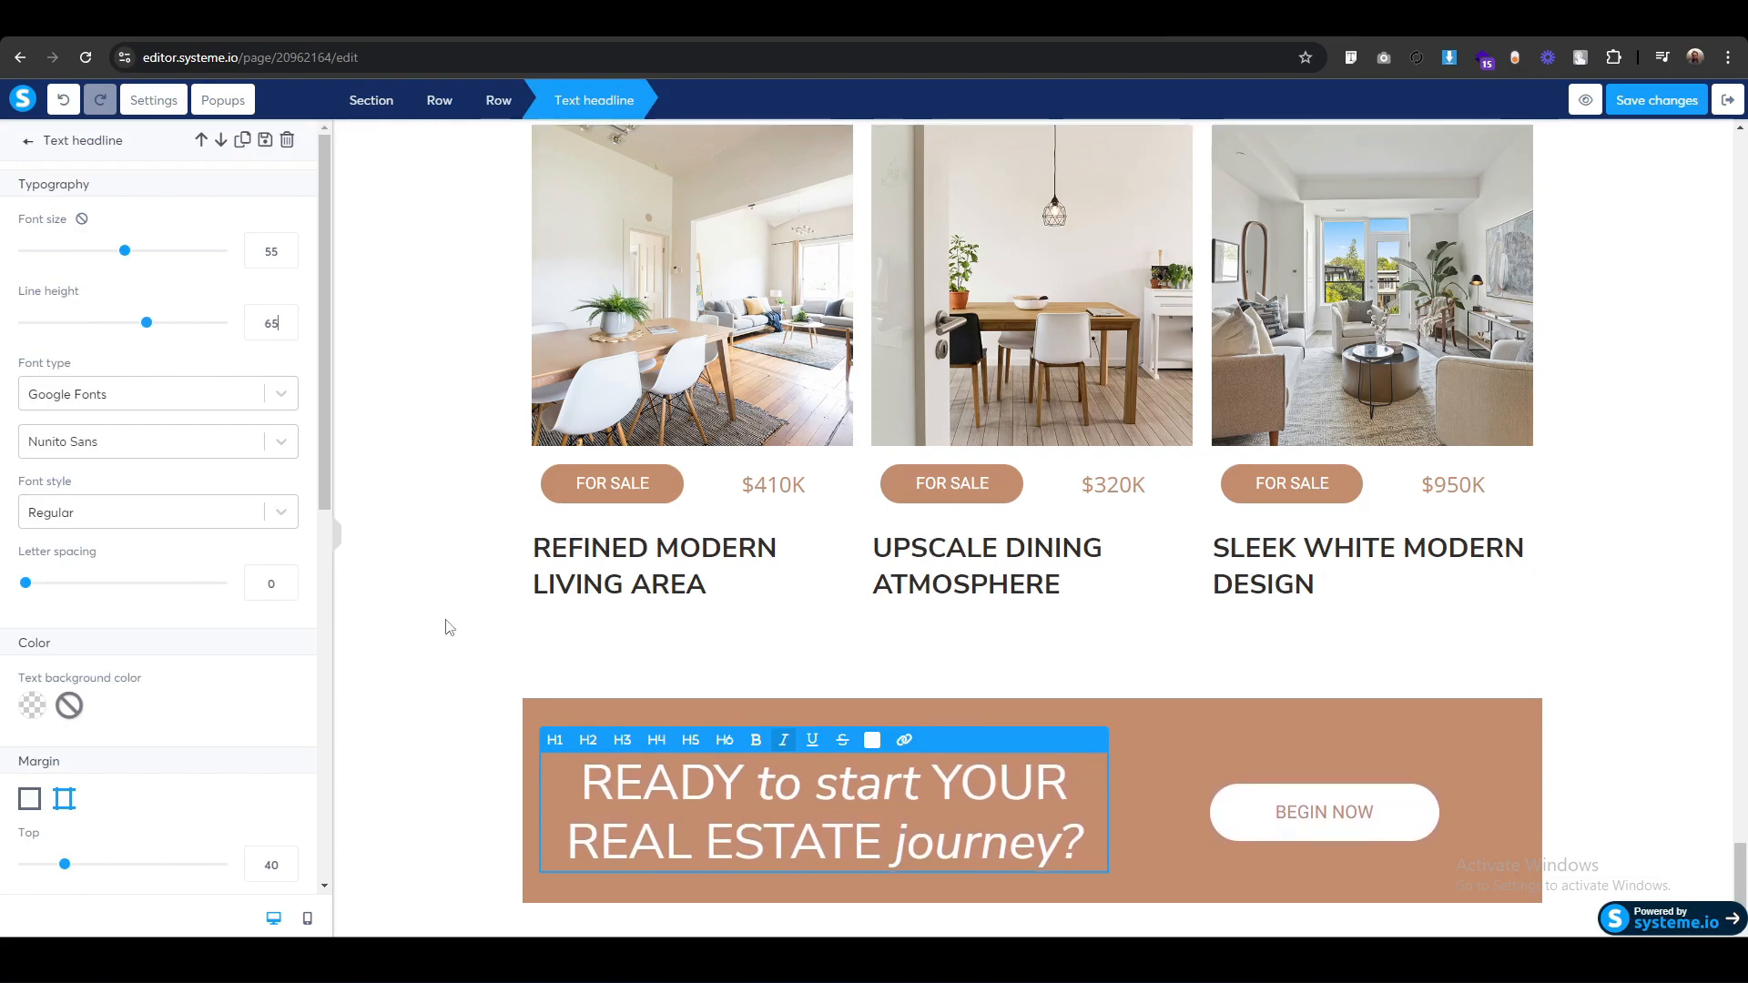
left_click(449, 718)
In the mobile layout, reduce the banner headline's font size to 35.
left_click(308, 920)
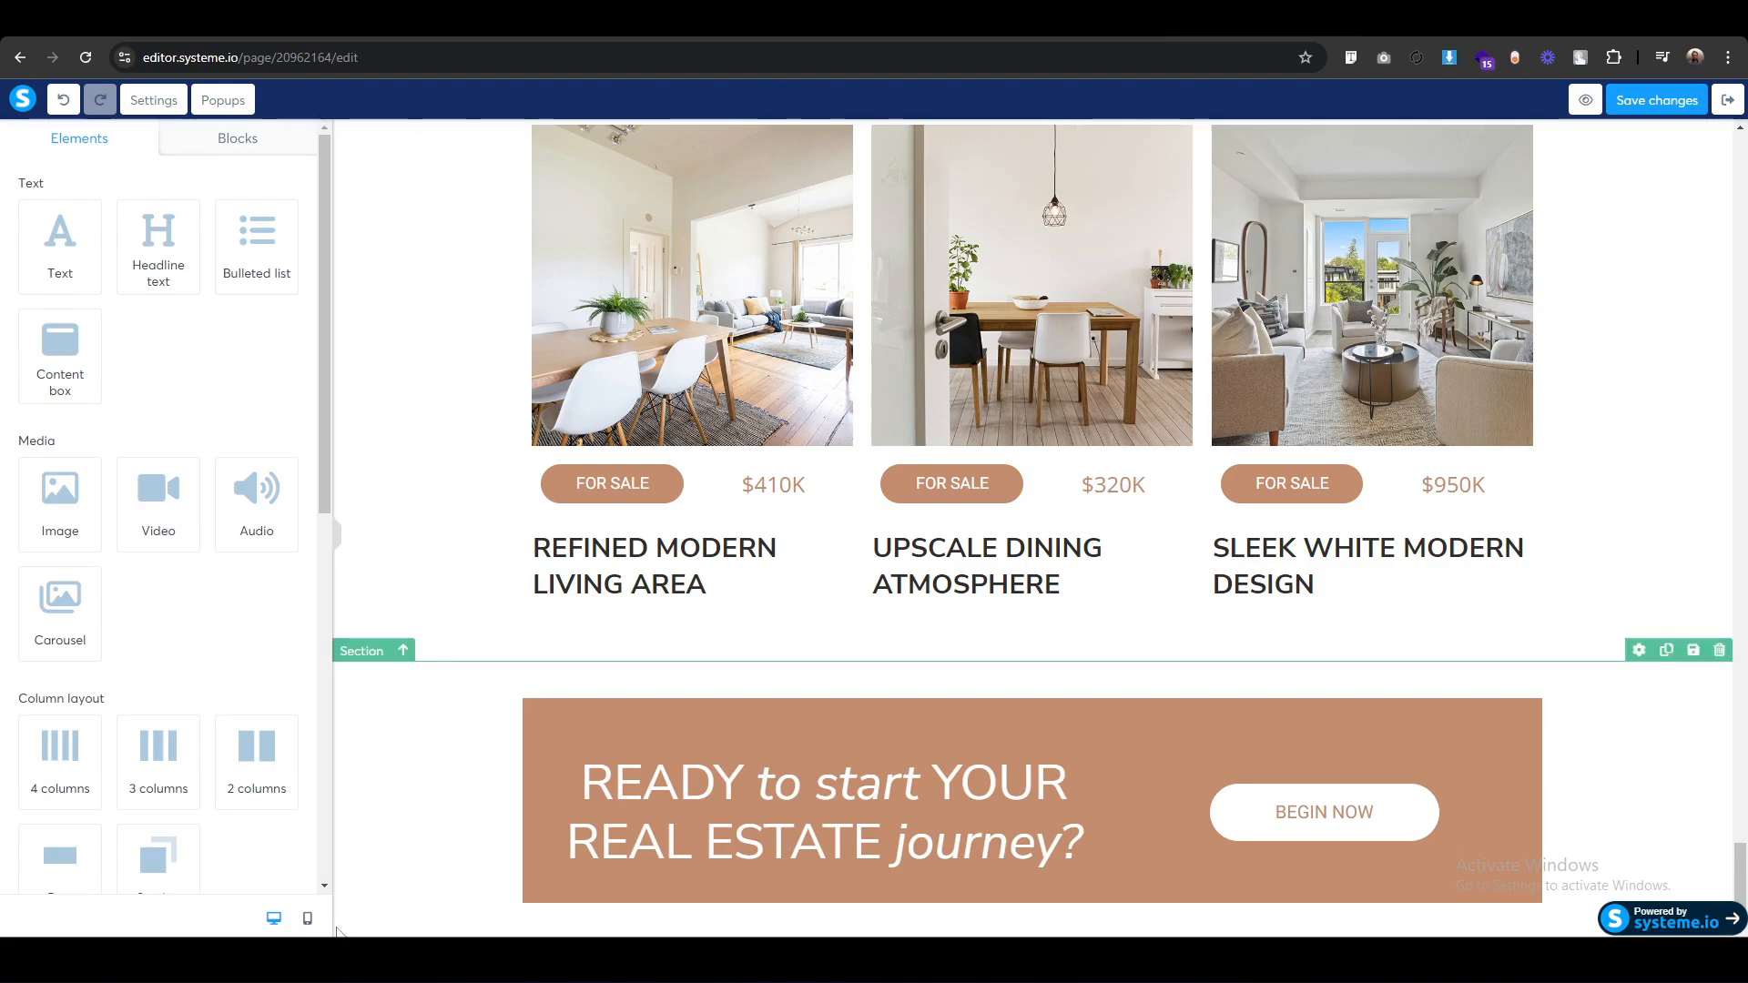
scroll(985, 567, "down", 20)
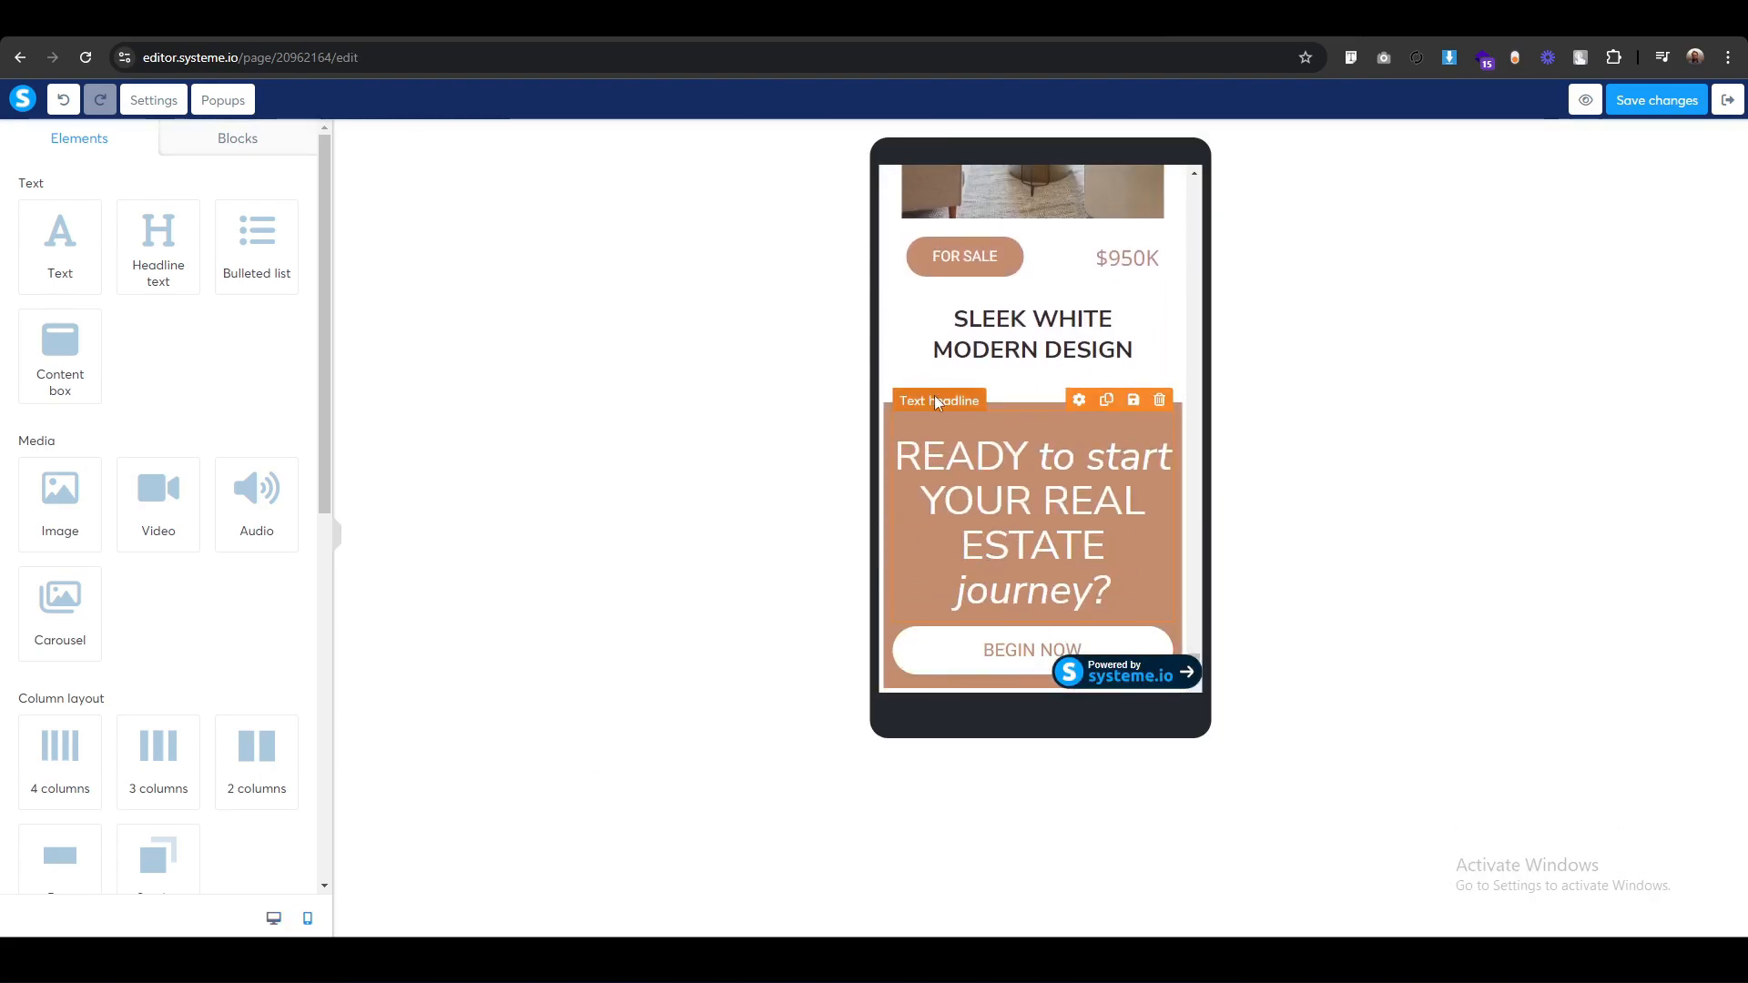
left_click(936, 405)
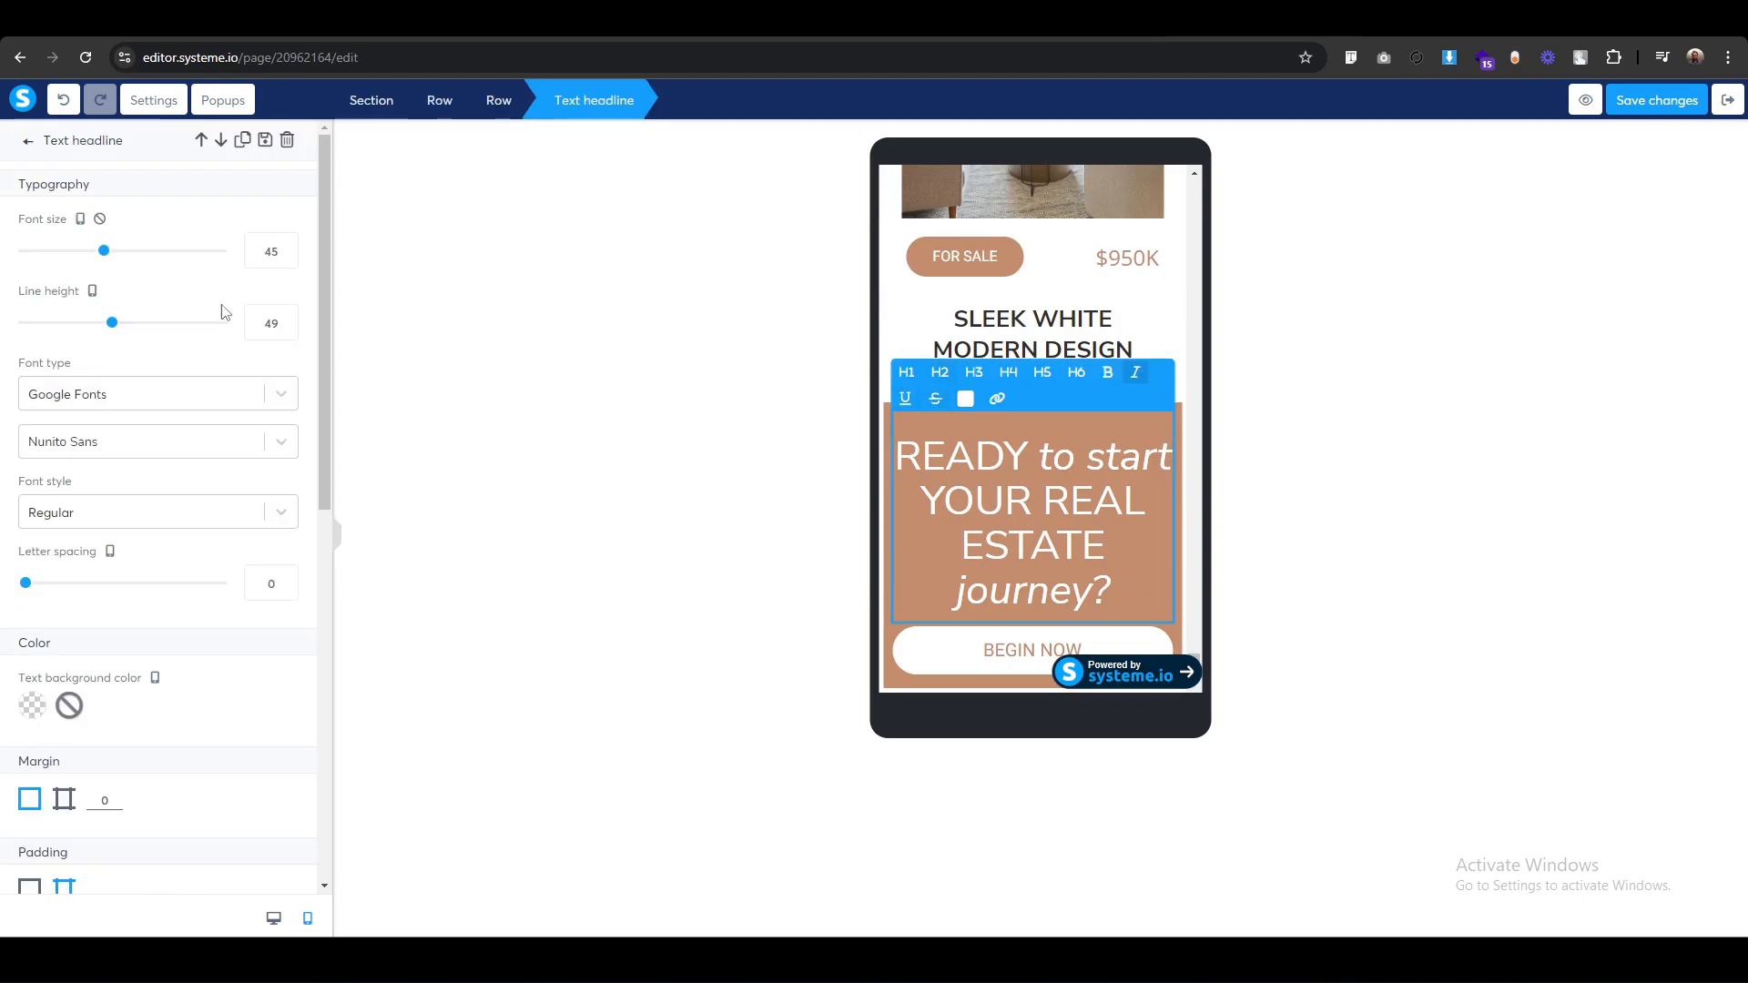
left_click(267, 252)
key("Down")
key("Down")
key("Down")
key("Down")
key("Down")
key("Down")
key("Down")
key("Down")
key("Down")
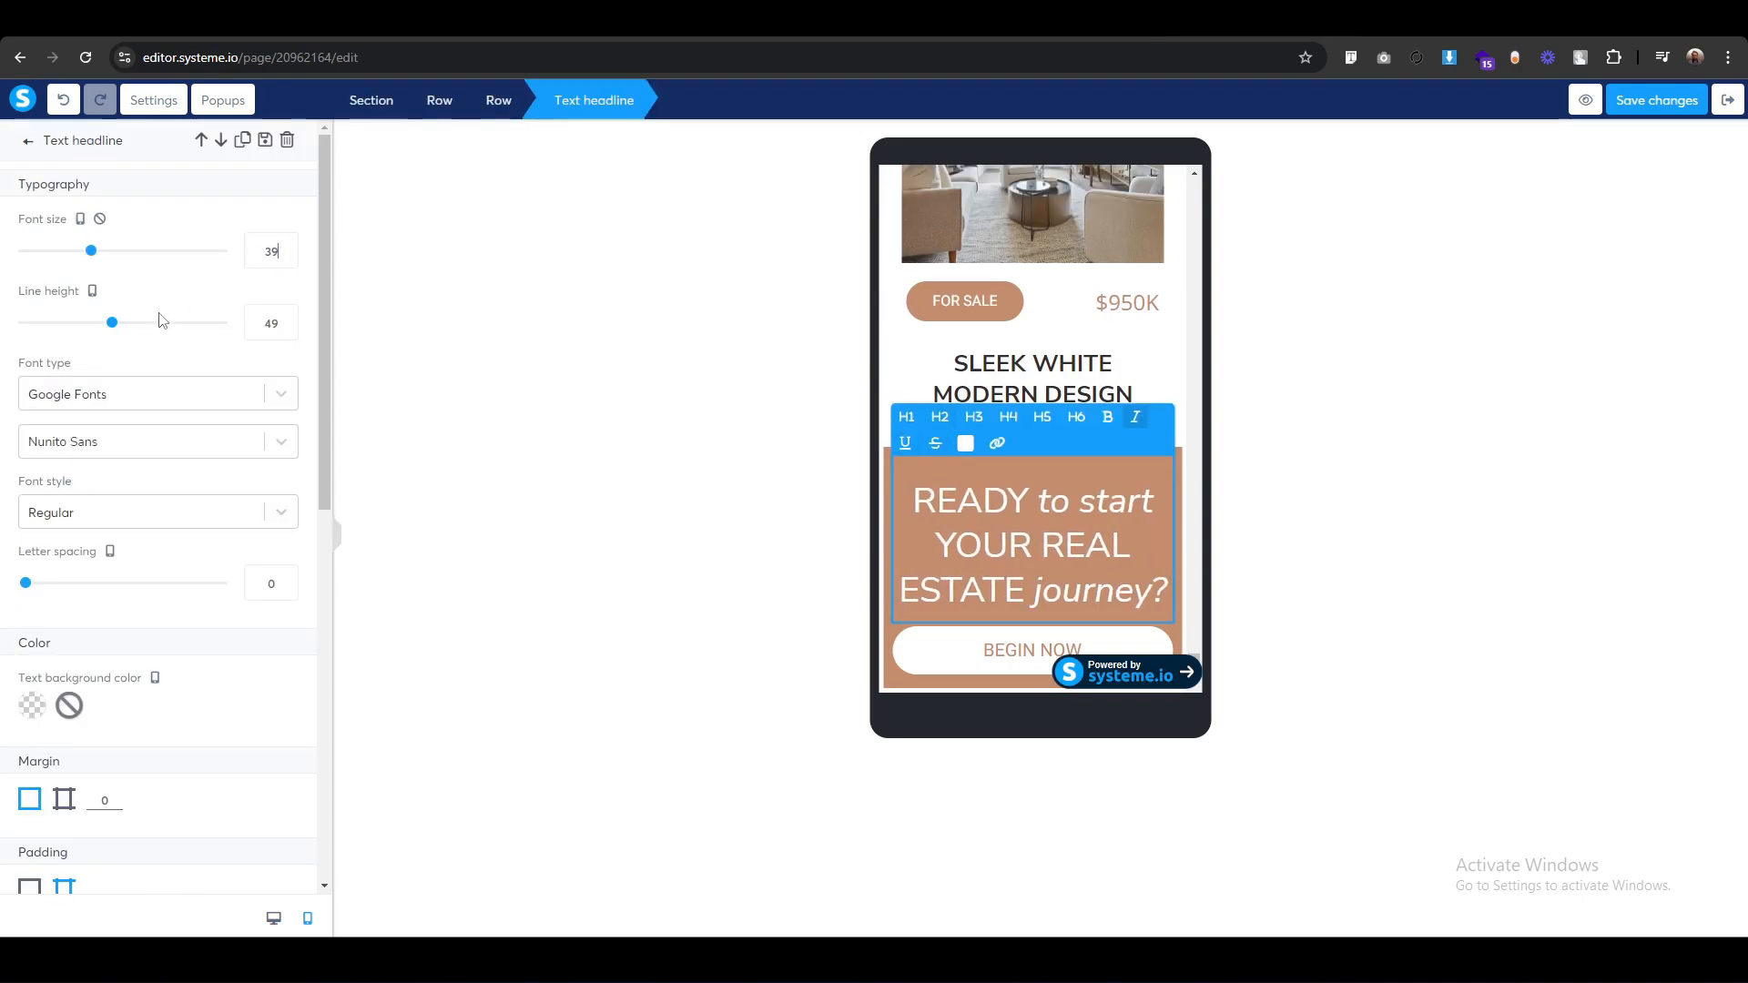
key("Down")
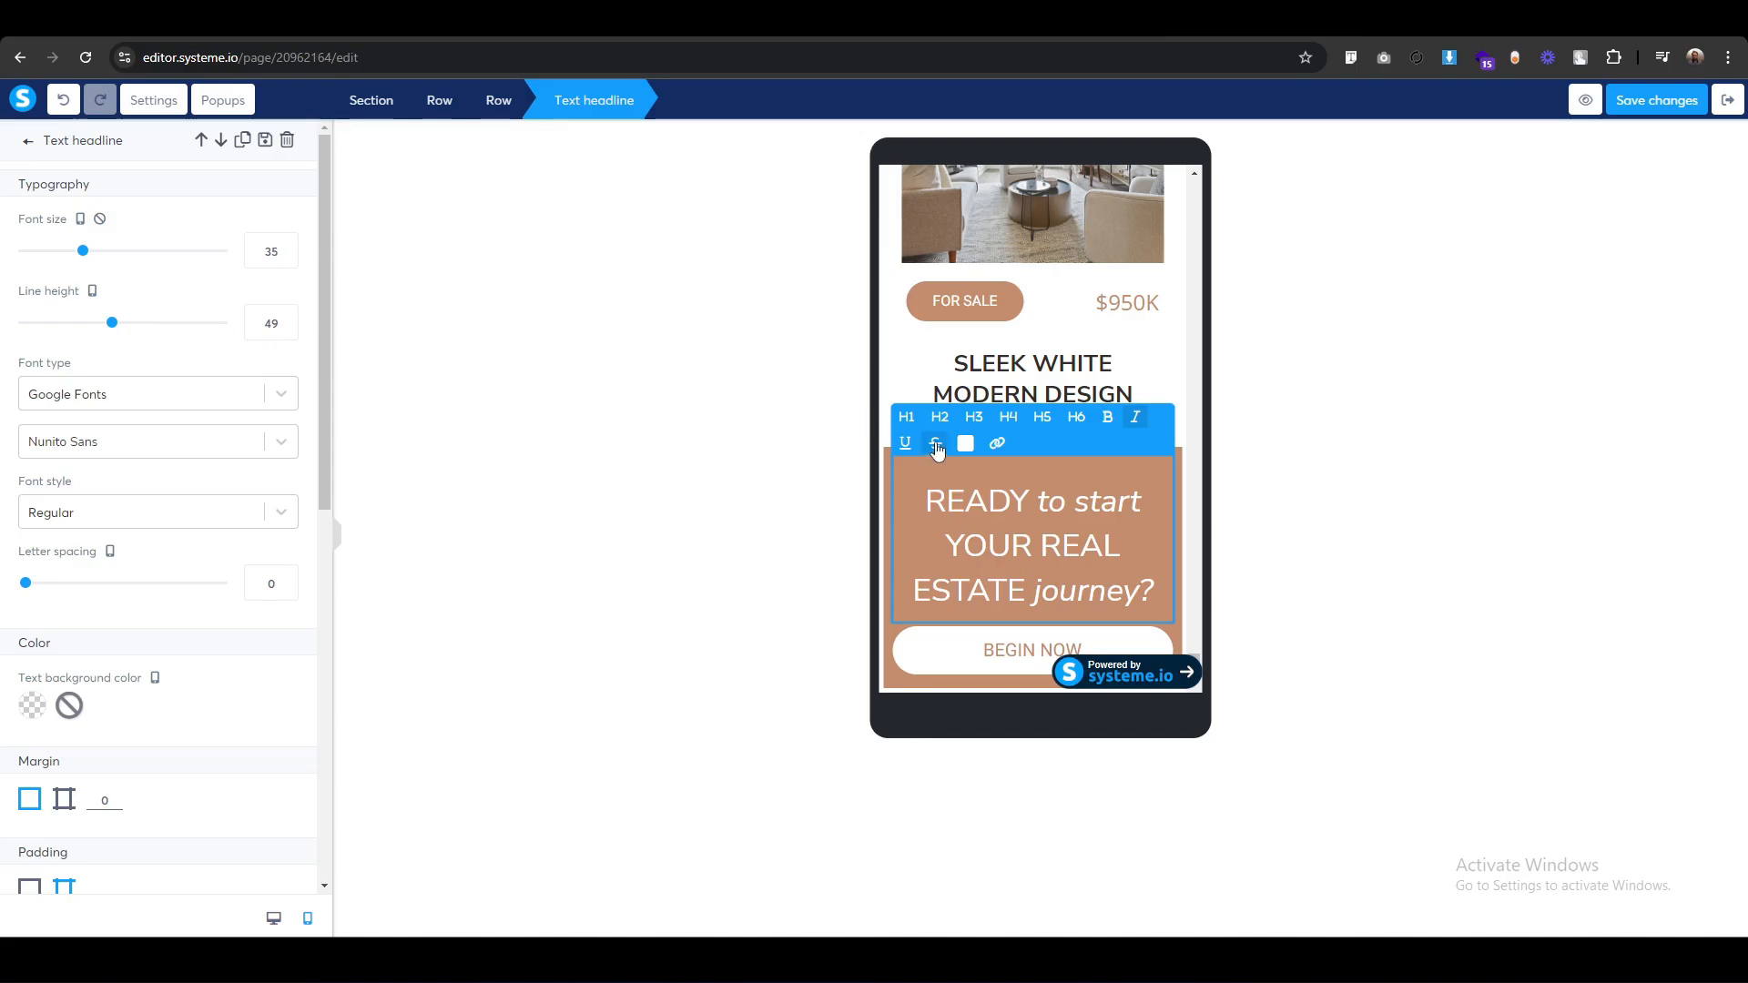
left_click(767, 532)
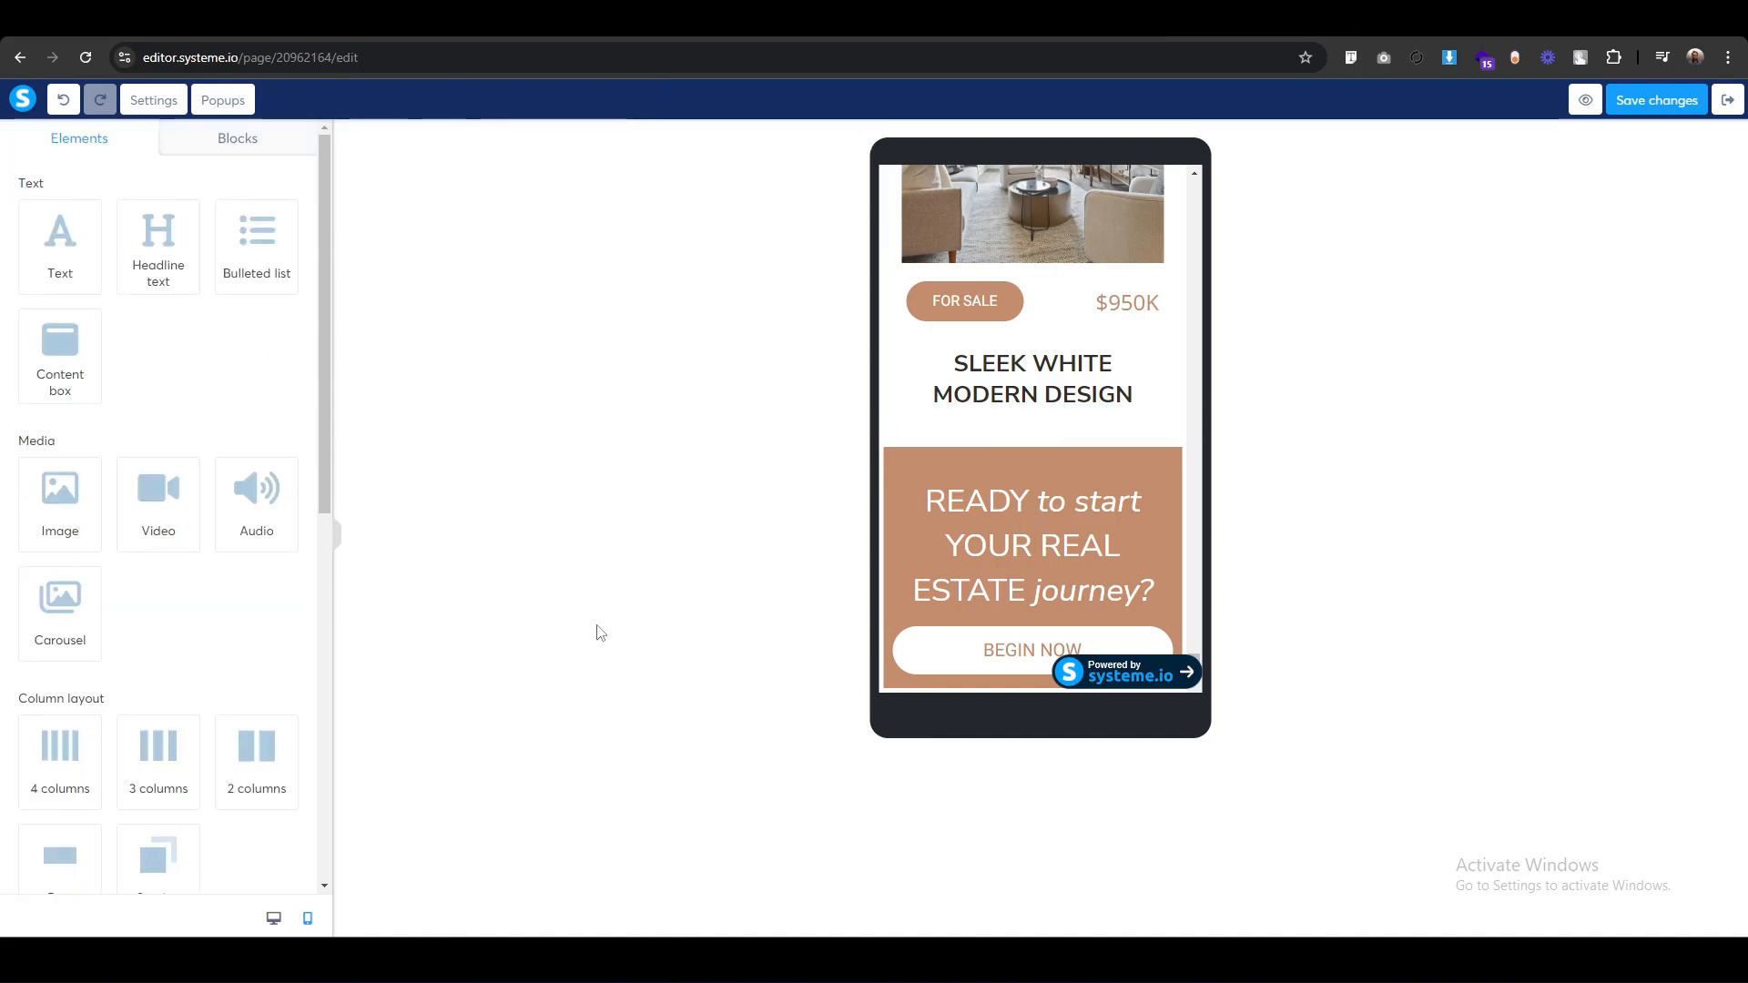
Set the banner headline's bottom padding to 25 in the mobile layout.
left_click(925, 445)
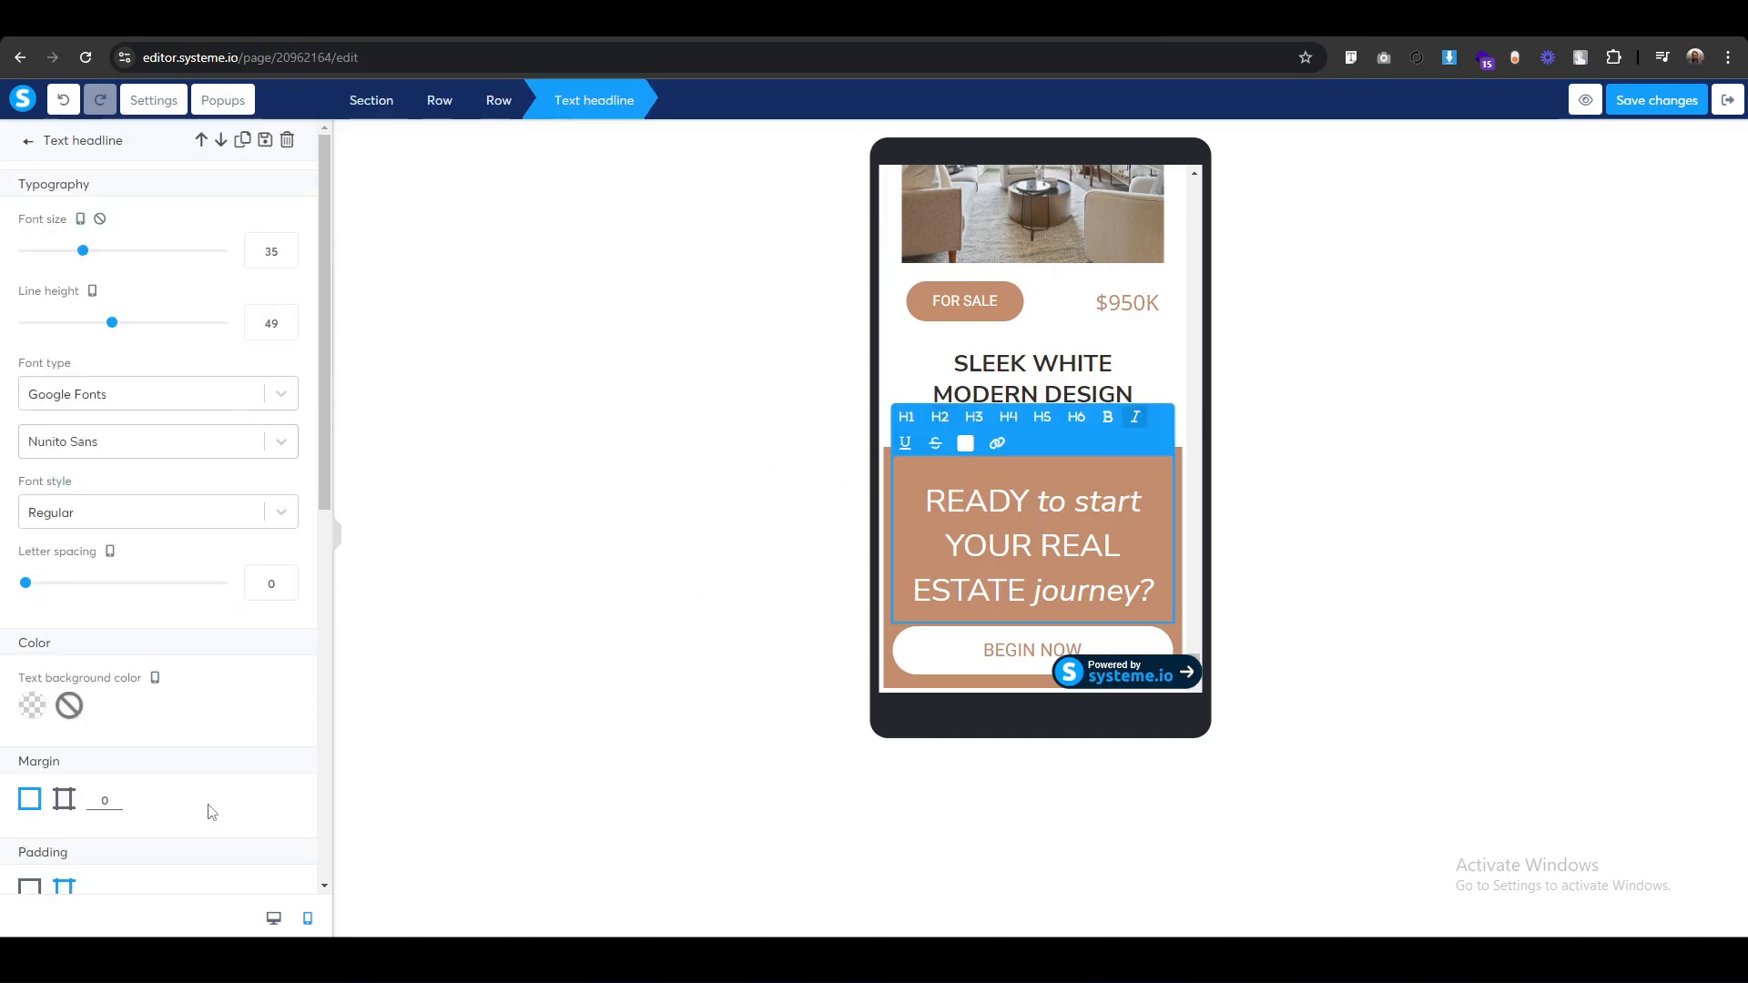
scroll(211, 812, "down", 4)
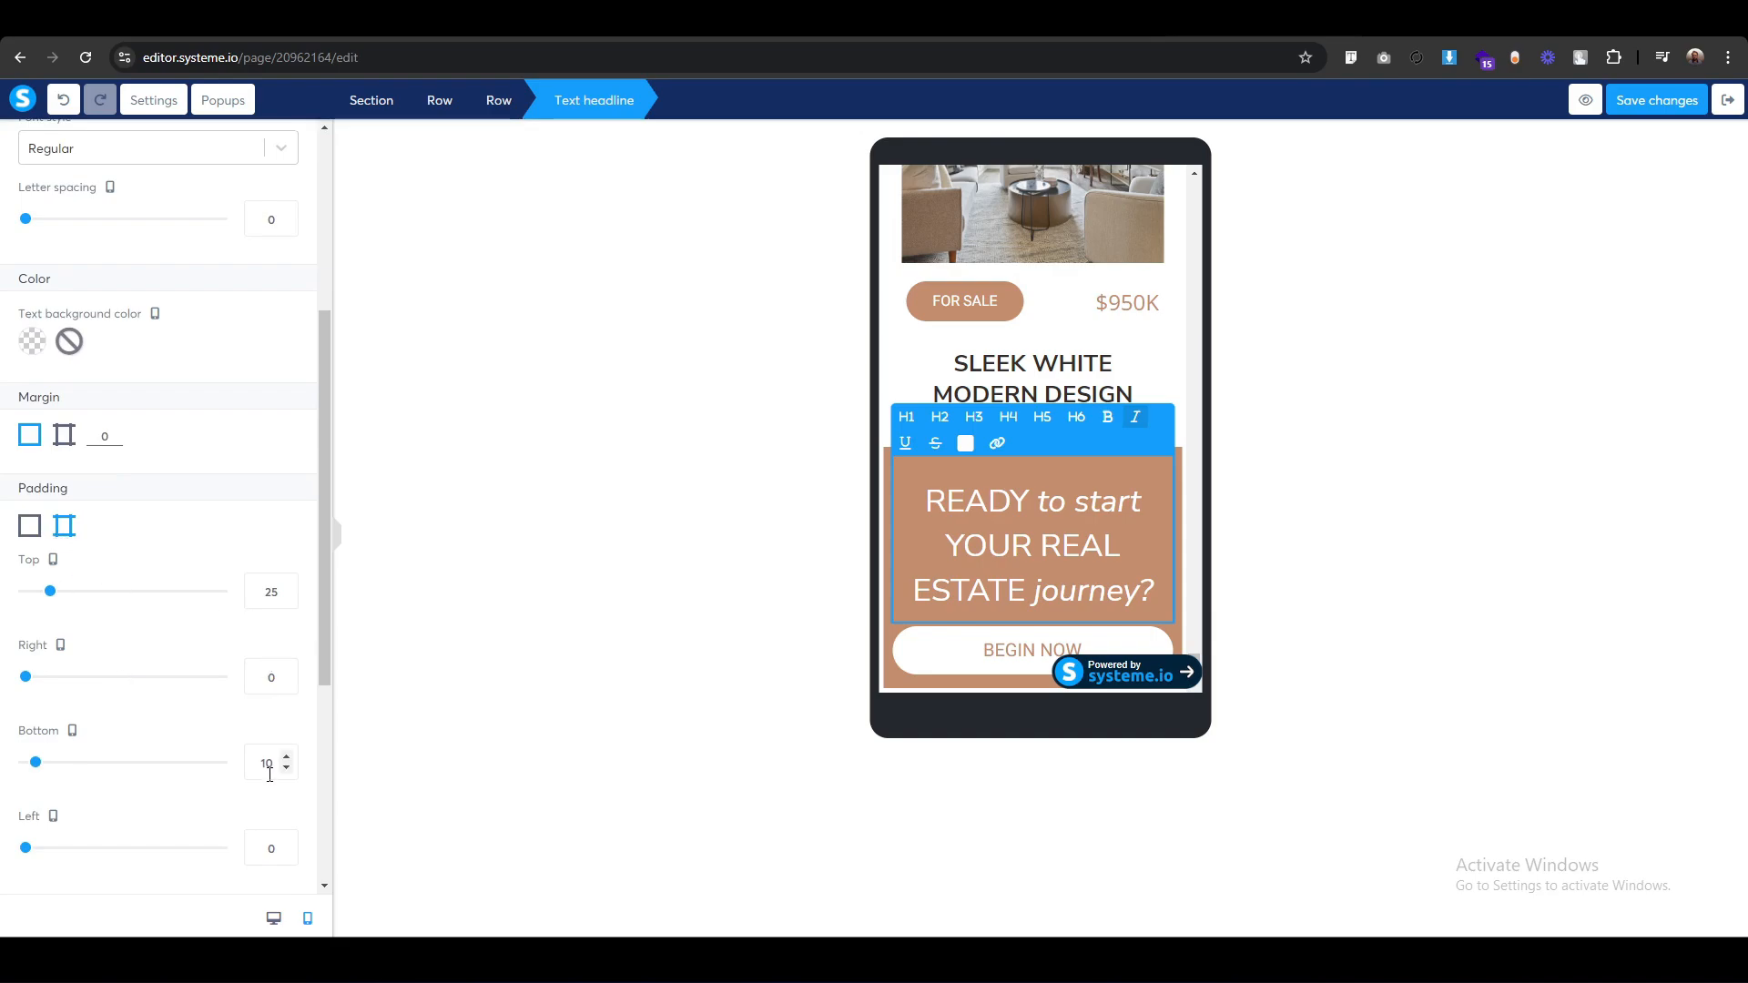
left_click_drag(275, 763, 193, 767)
type("24")
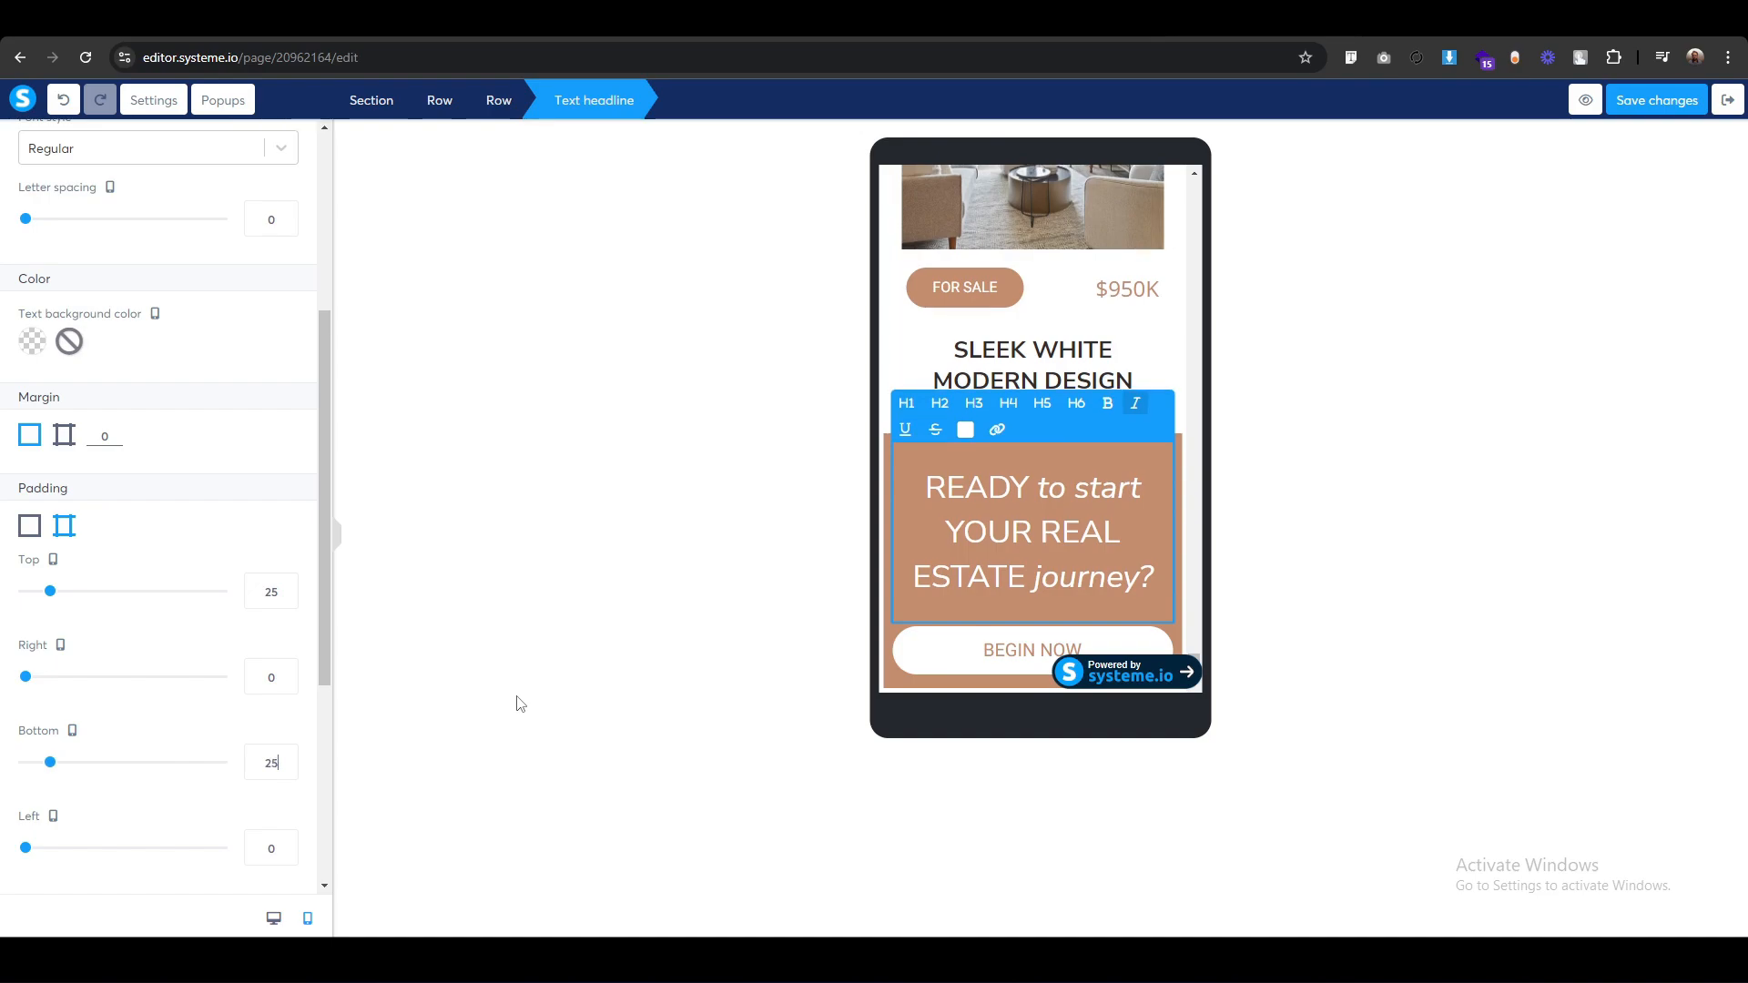
left_click(534, 676)
Change the "BEGIN NOW" button's width to Fluid in the mobile layout.
left_click(1002, 650)
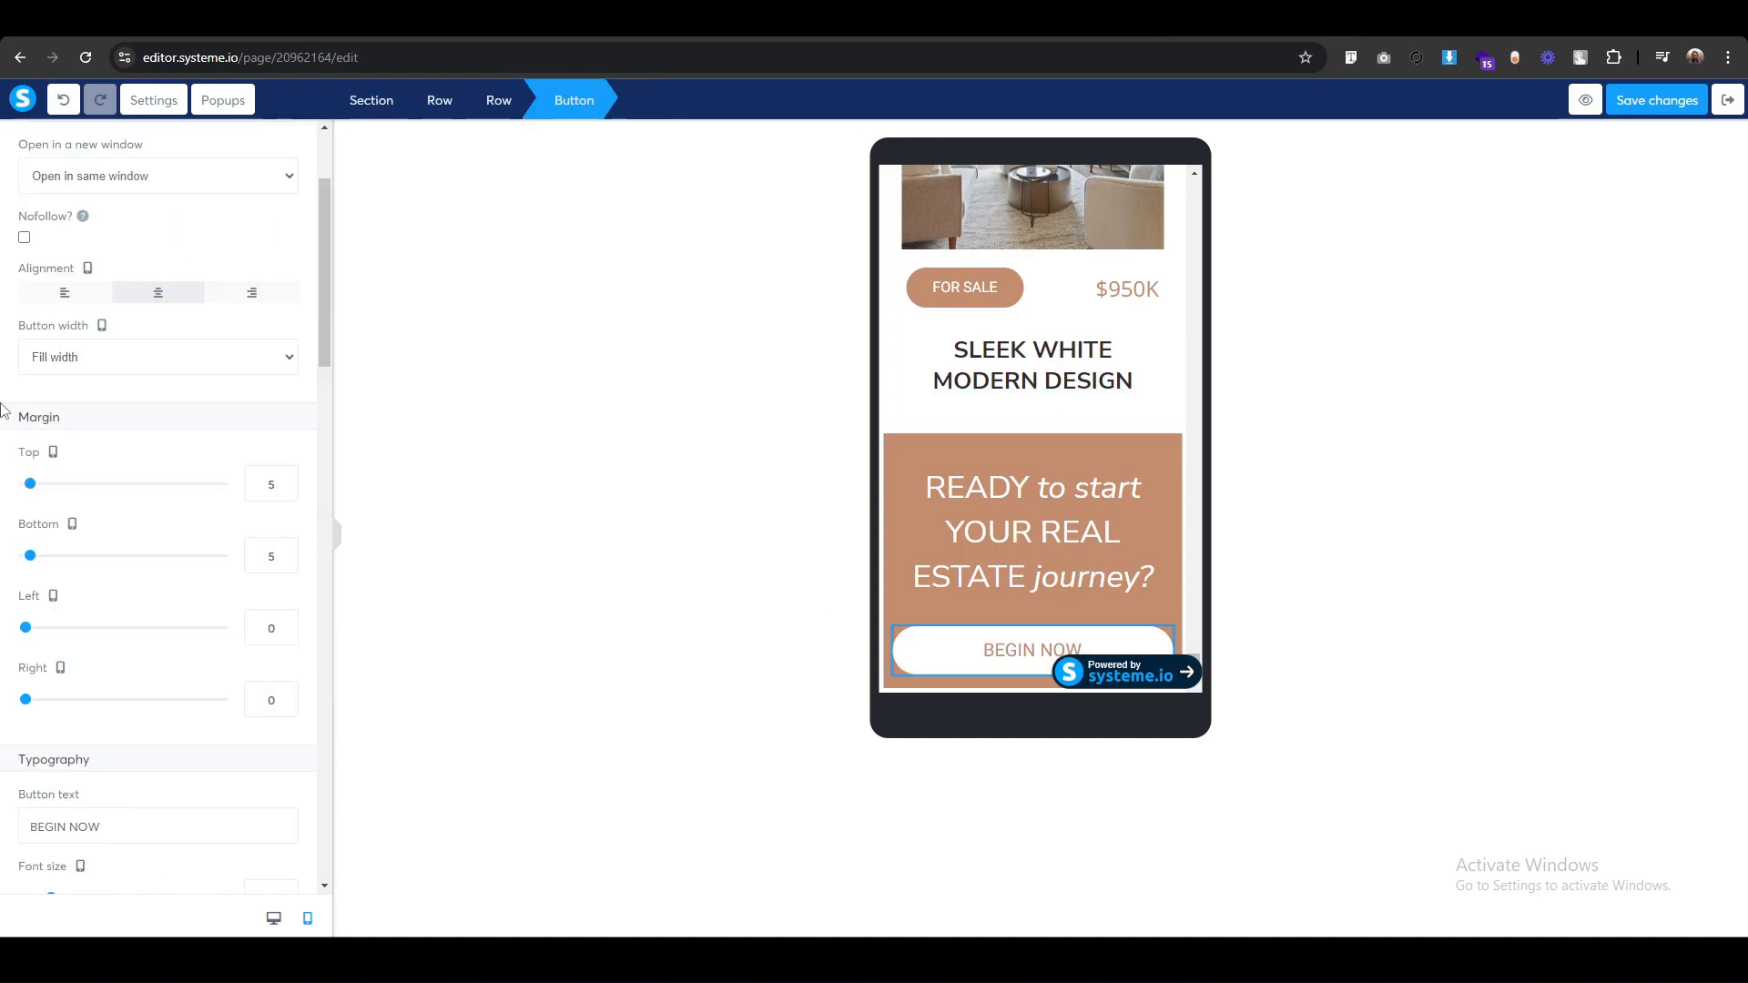
left_click(116, 365)
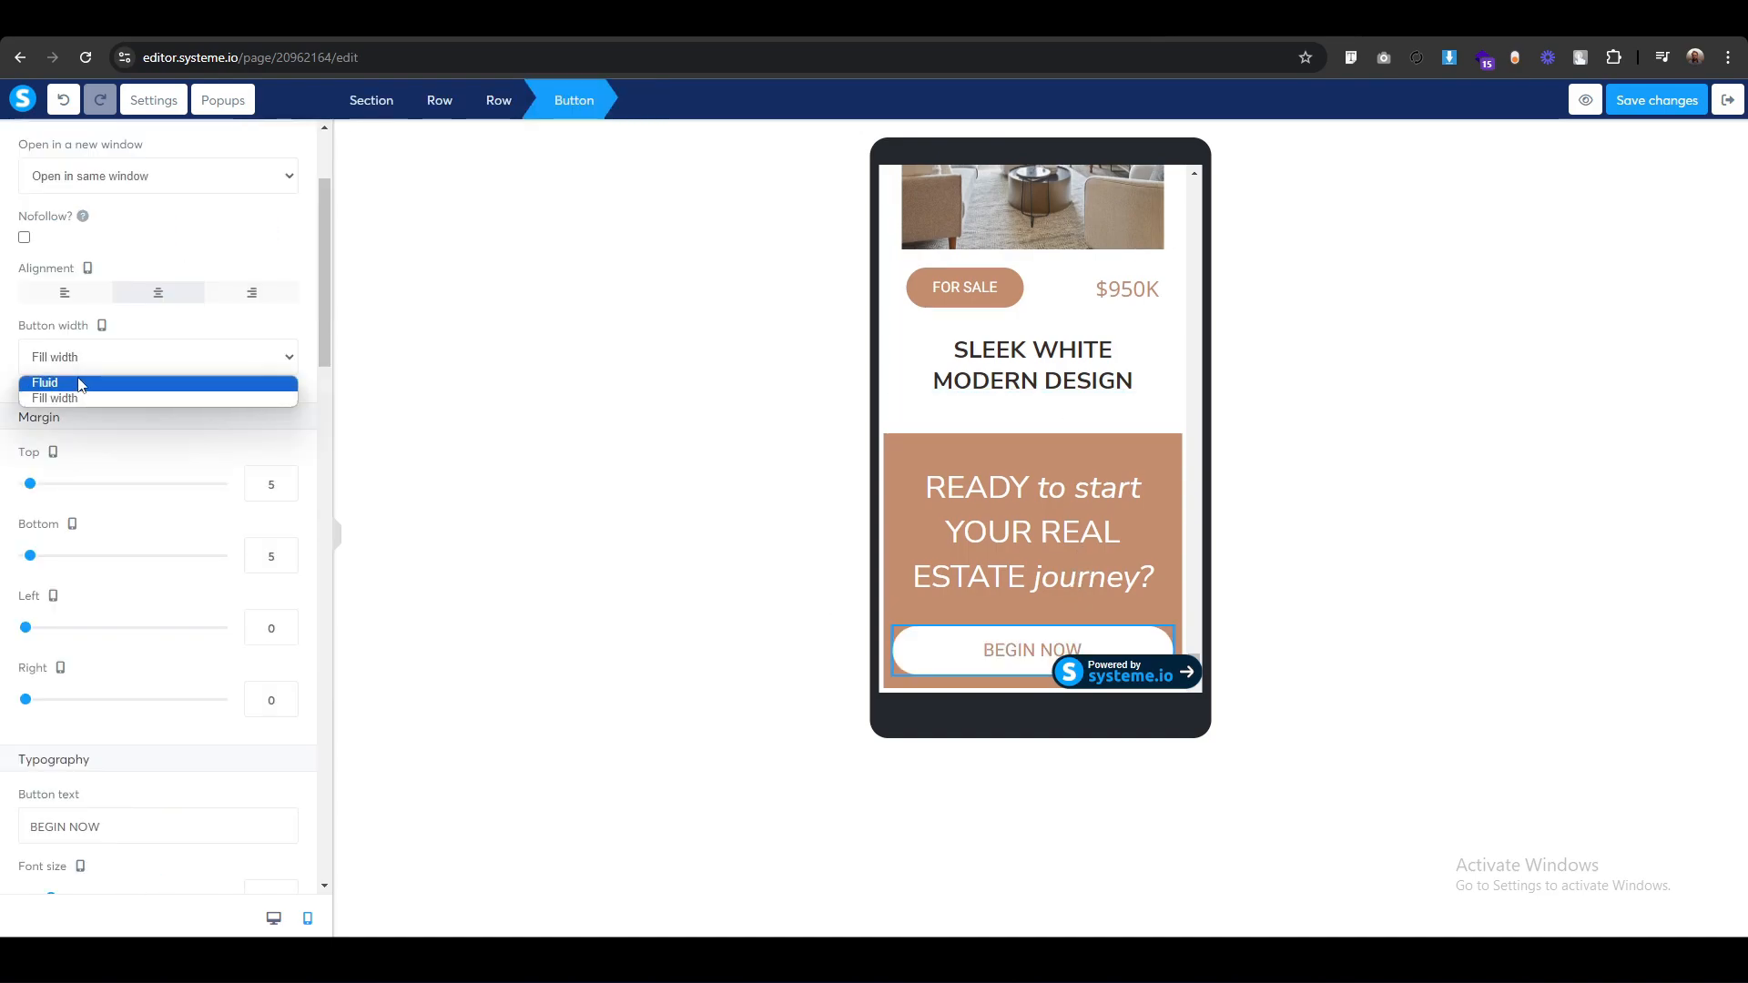
left_click(80, 384)
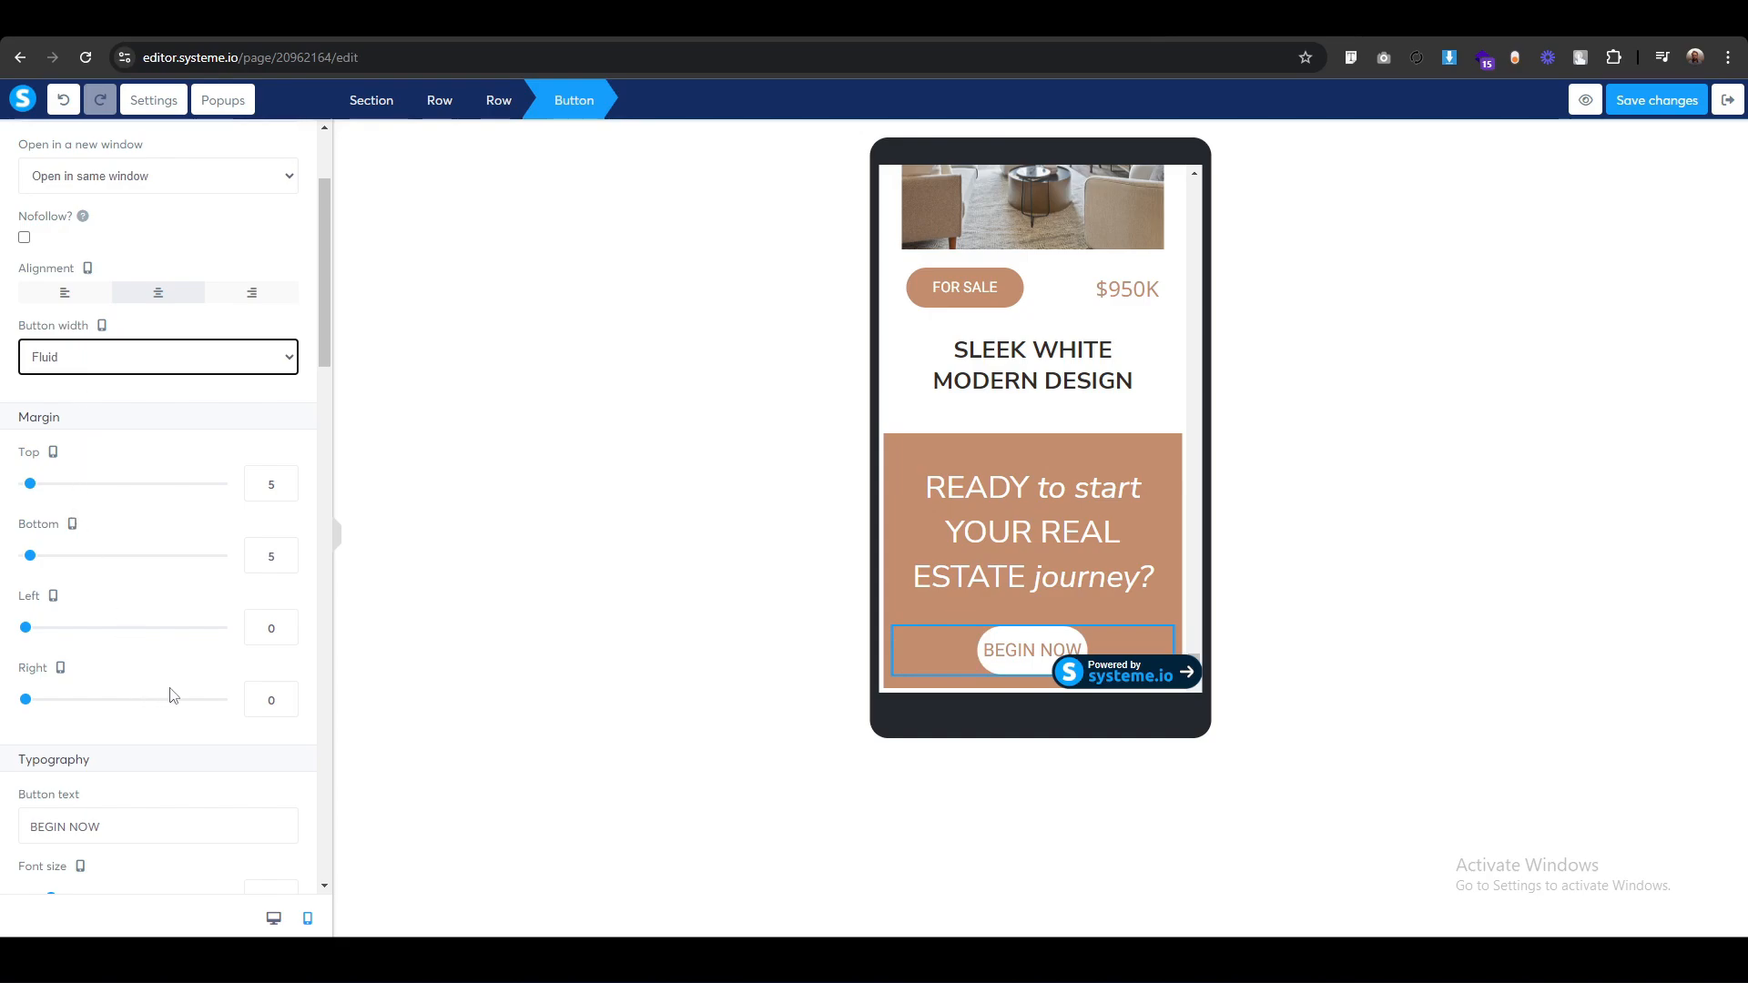
Increase the mobile "BEGIN NOW" button's left/right padding so it spans most of the banner's width.
left_click(269, 628)
scroll(160, 694, "down", 3)
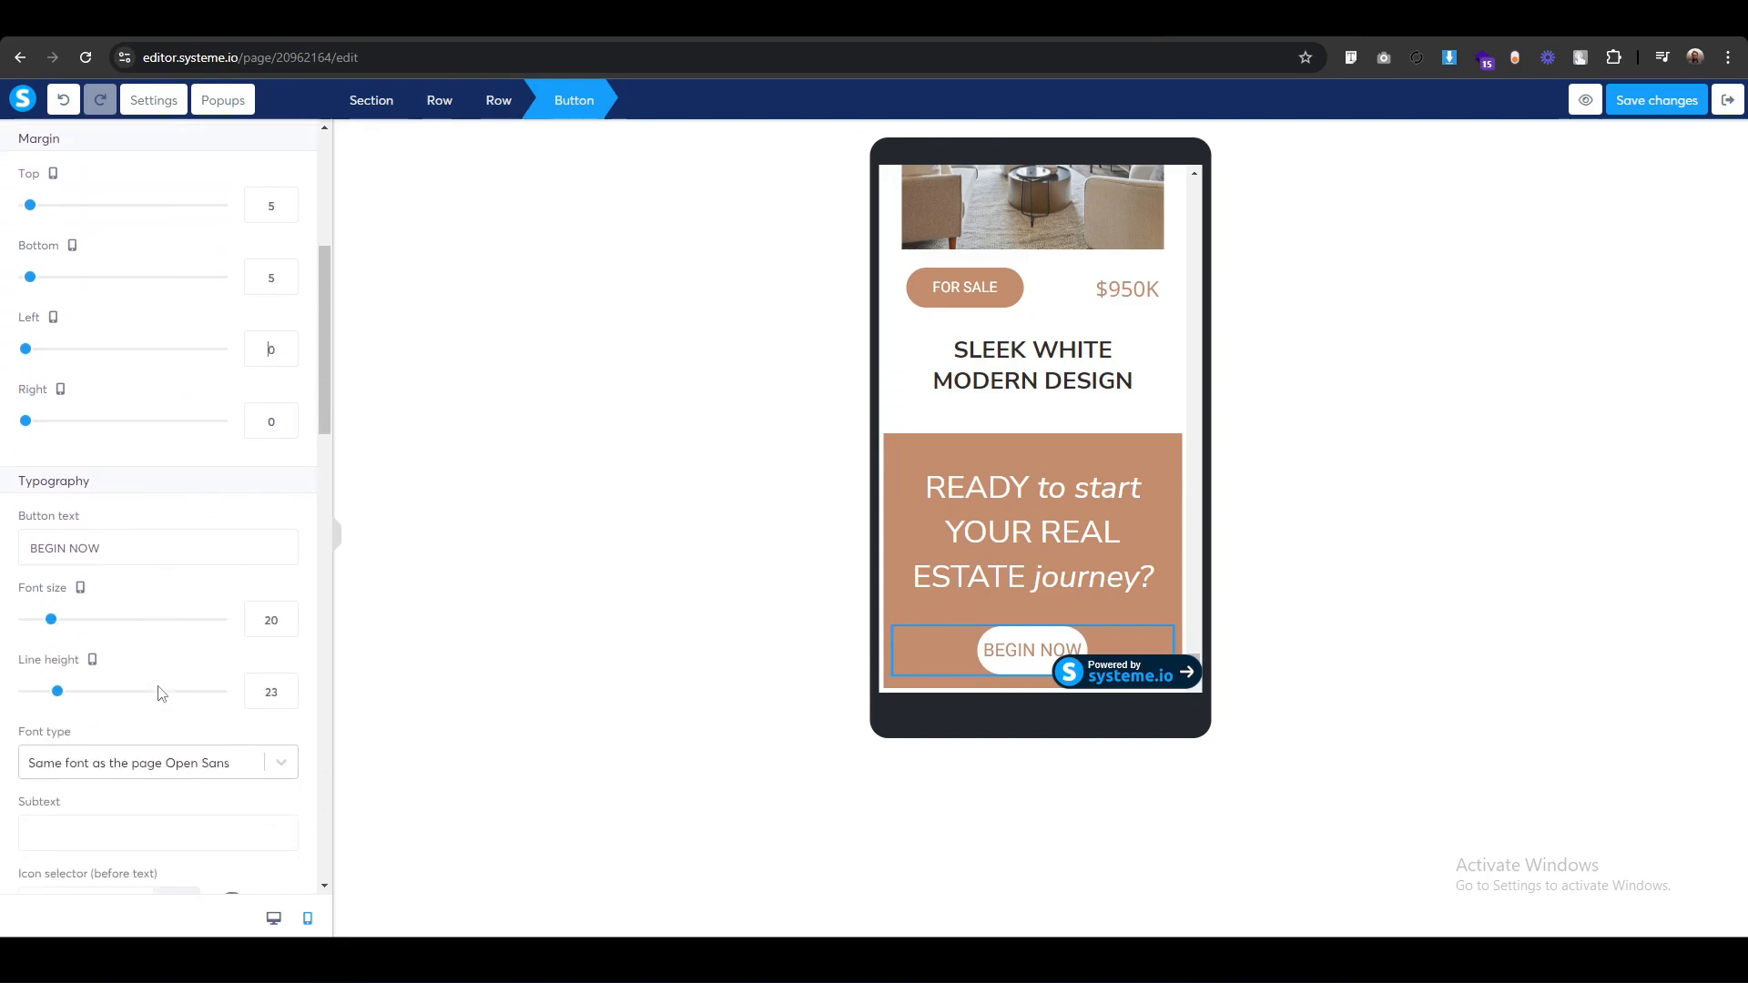
scroll(159, 693, "down", 9)
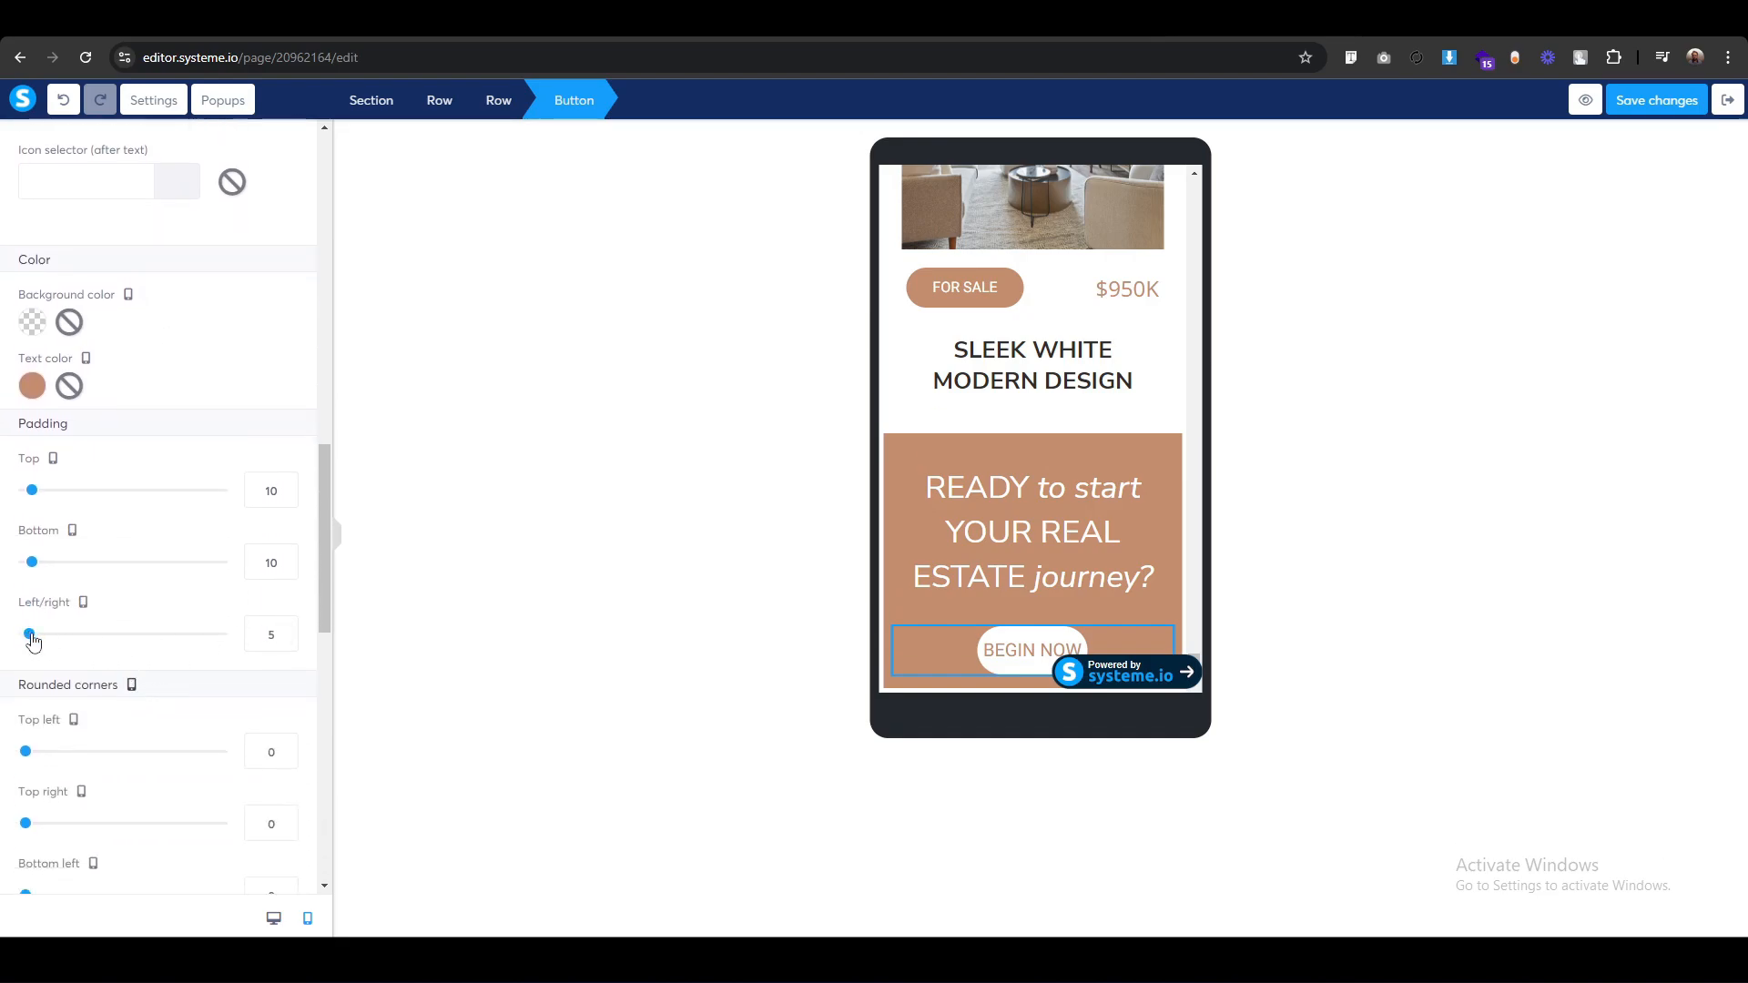
left_click_drag(33, 643, 73, 642)
left_click(614, 637)
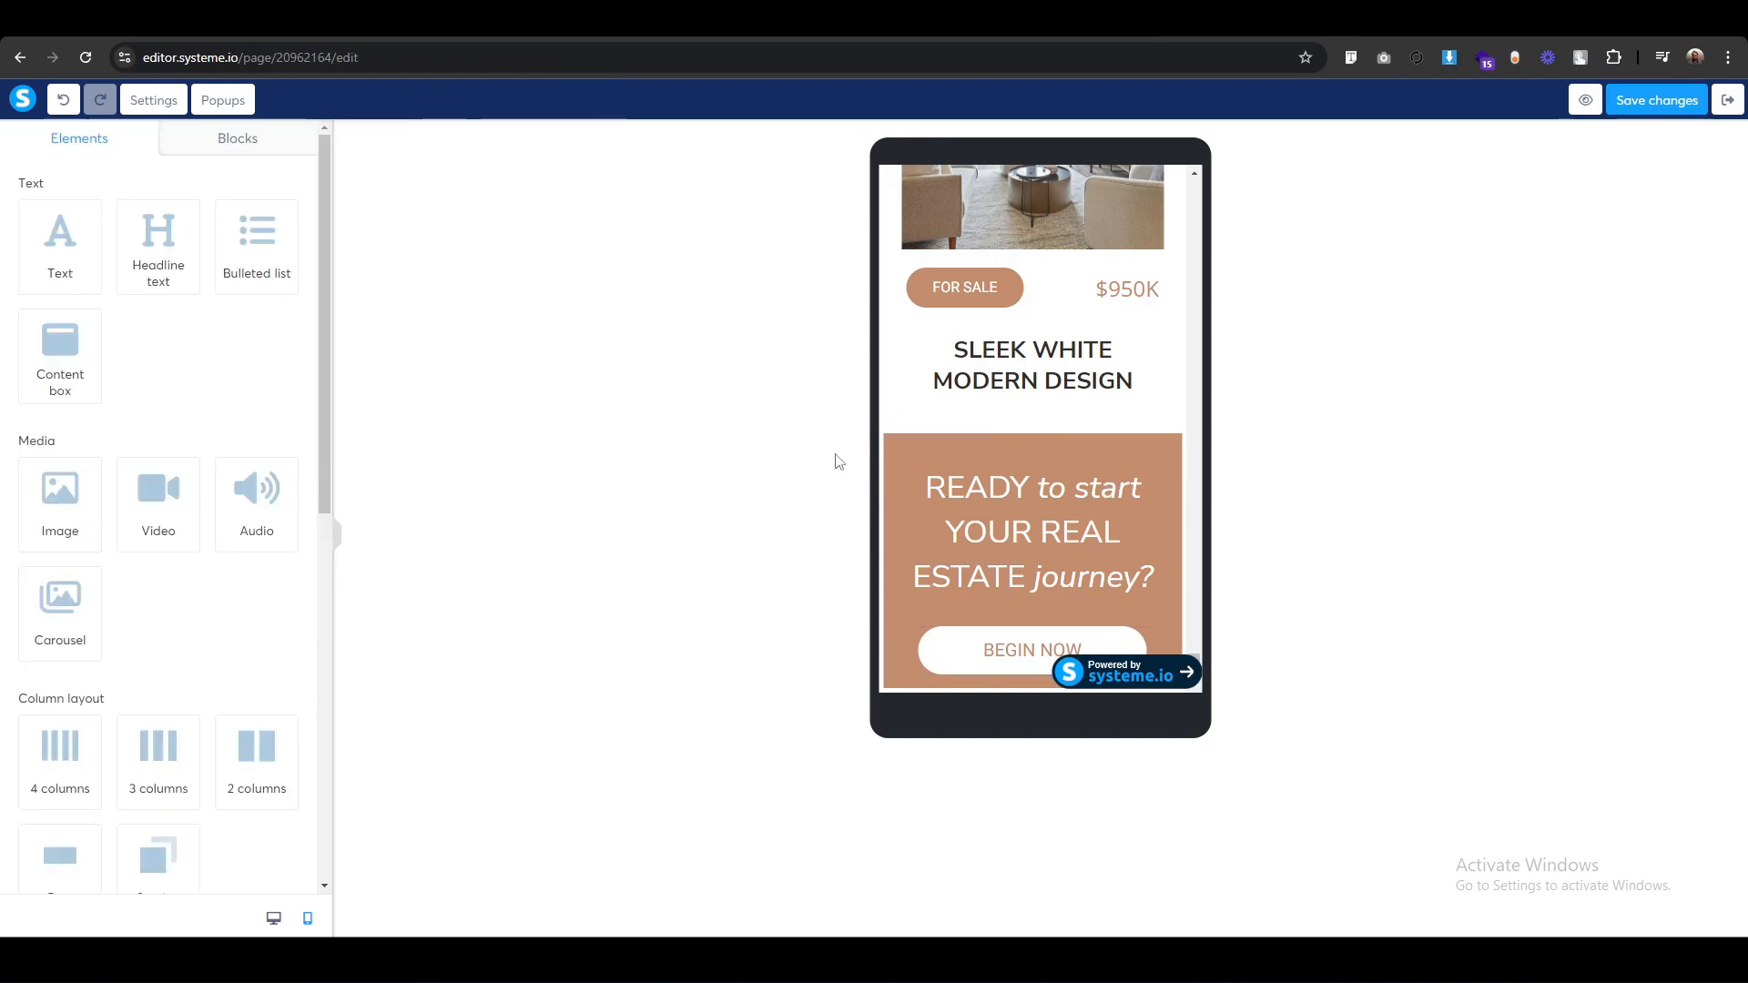
Set the banner row's bottom padding to 20 in the mobile layout, using separate padding for each side.
left_click(892, 434)
left_click(63, 314)
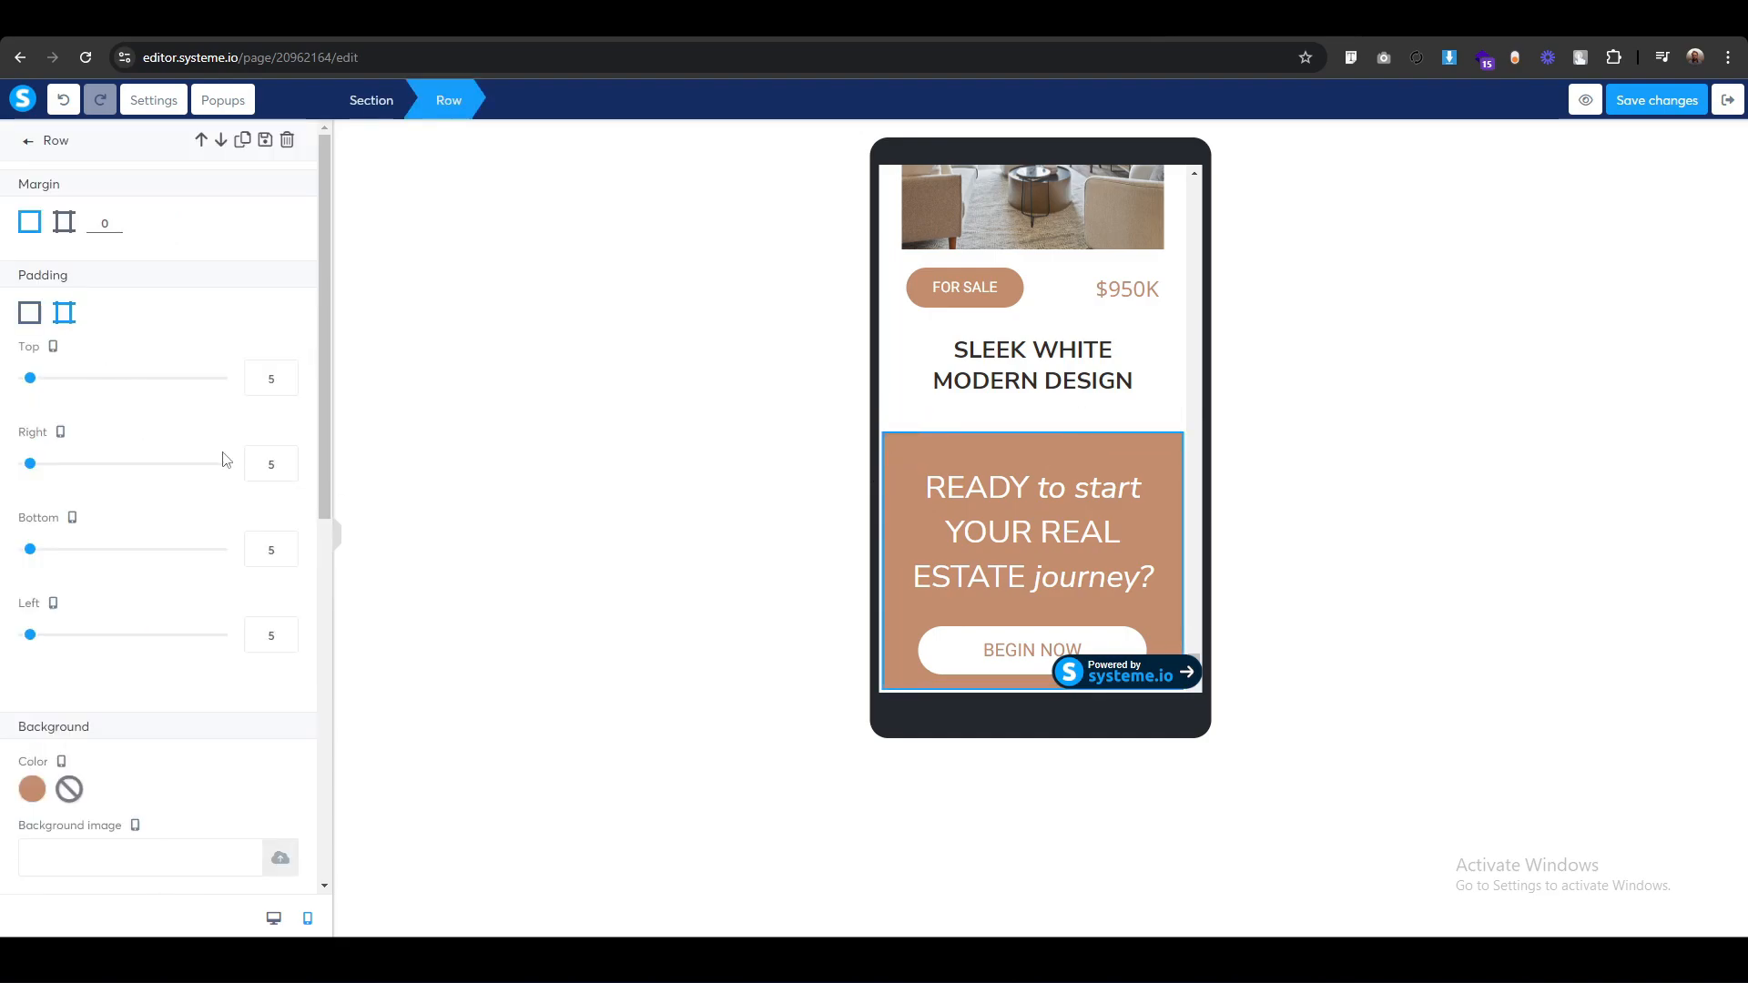
left_click(254, 541)
key("Up")
key("Up")
key("Up")
key("Up")
key("Up")
key("Up")
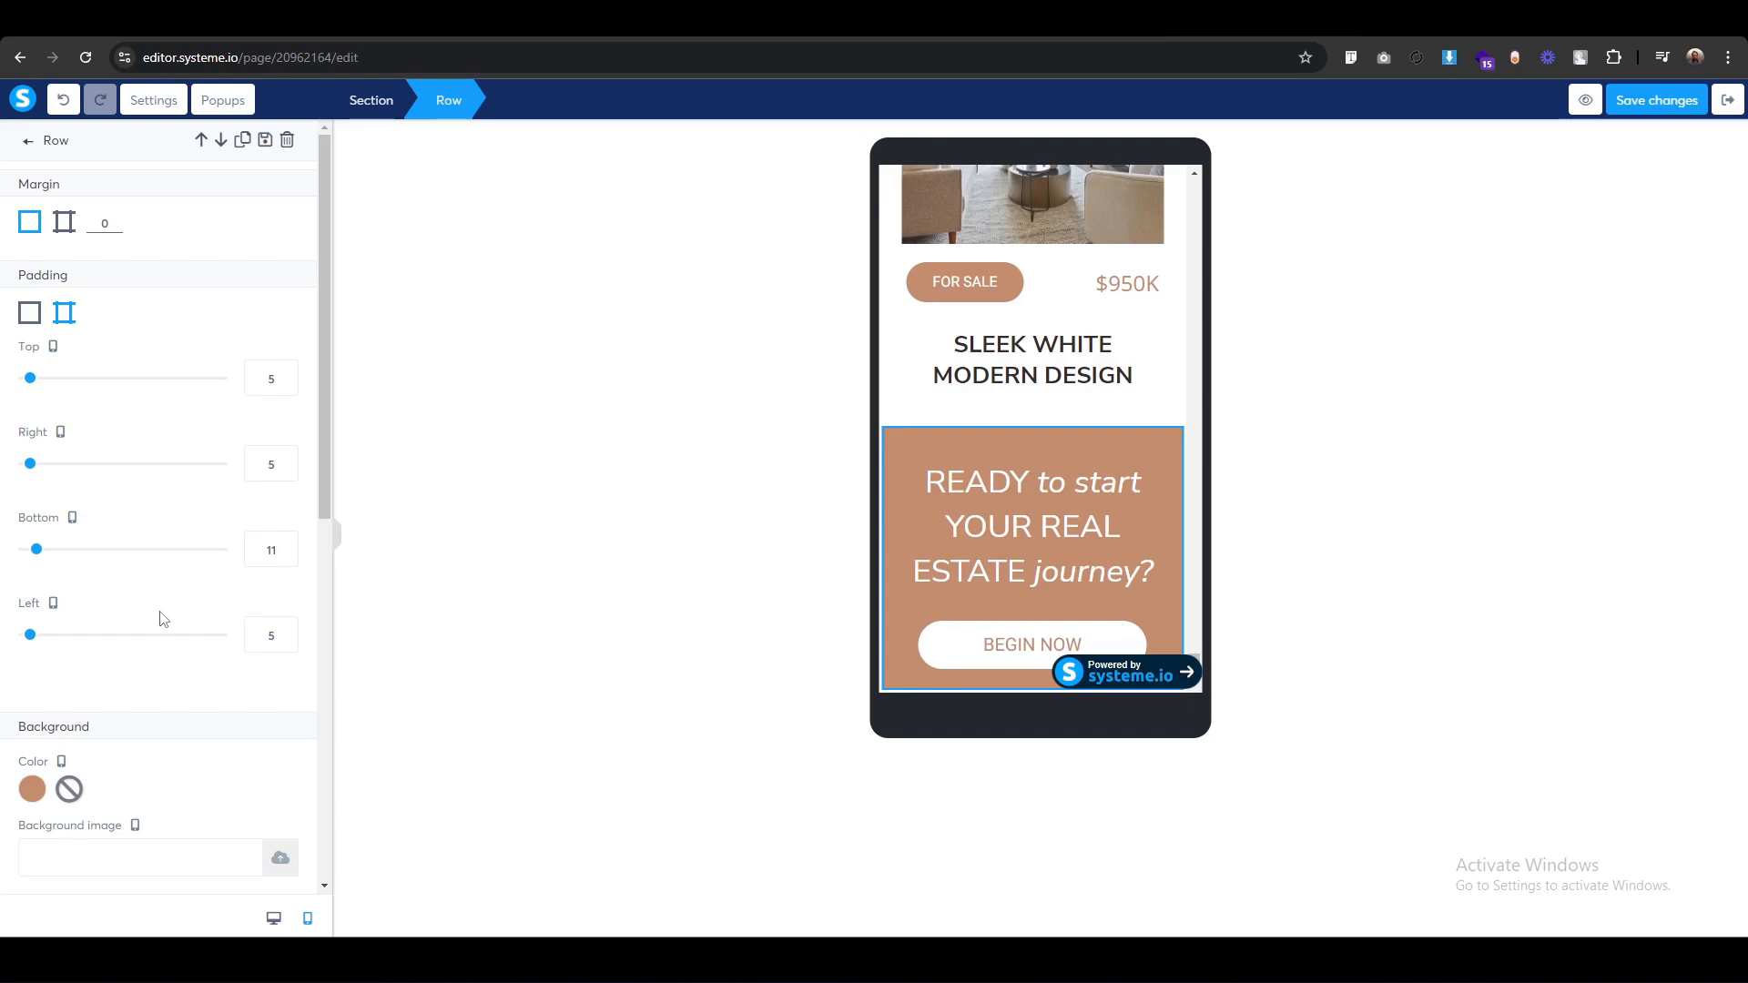
key("Up")
key("Up")
key("Up")
key("Up")
key("Up")
key("Up")
key("Up")
key("Up")
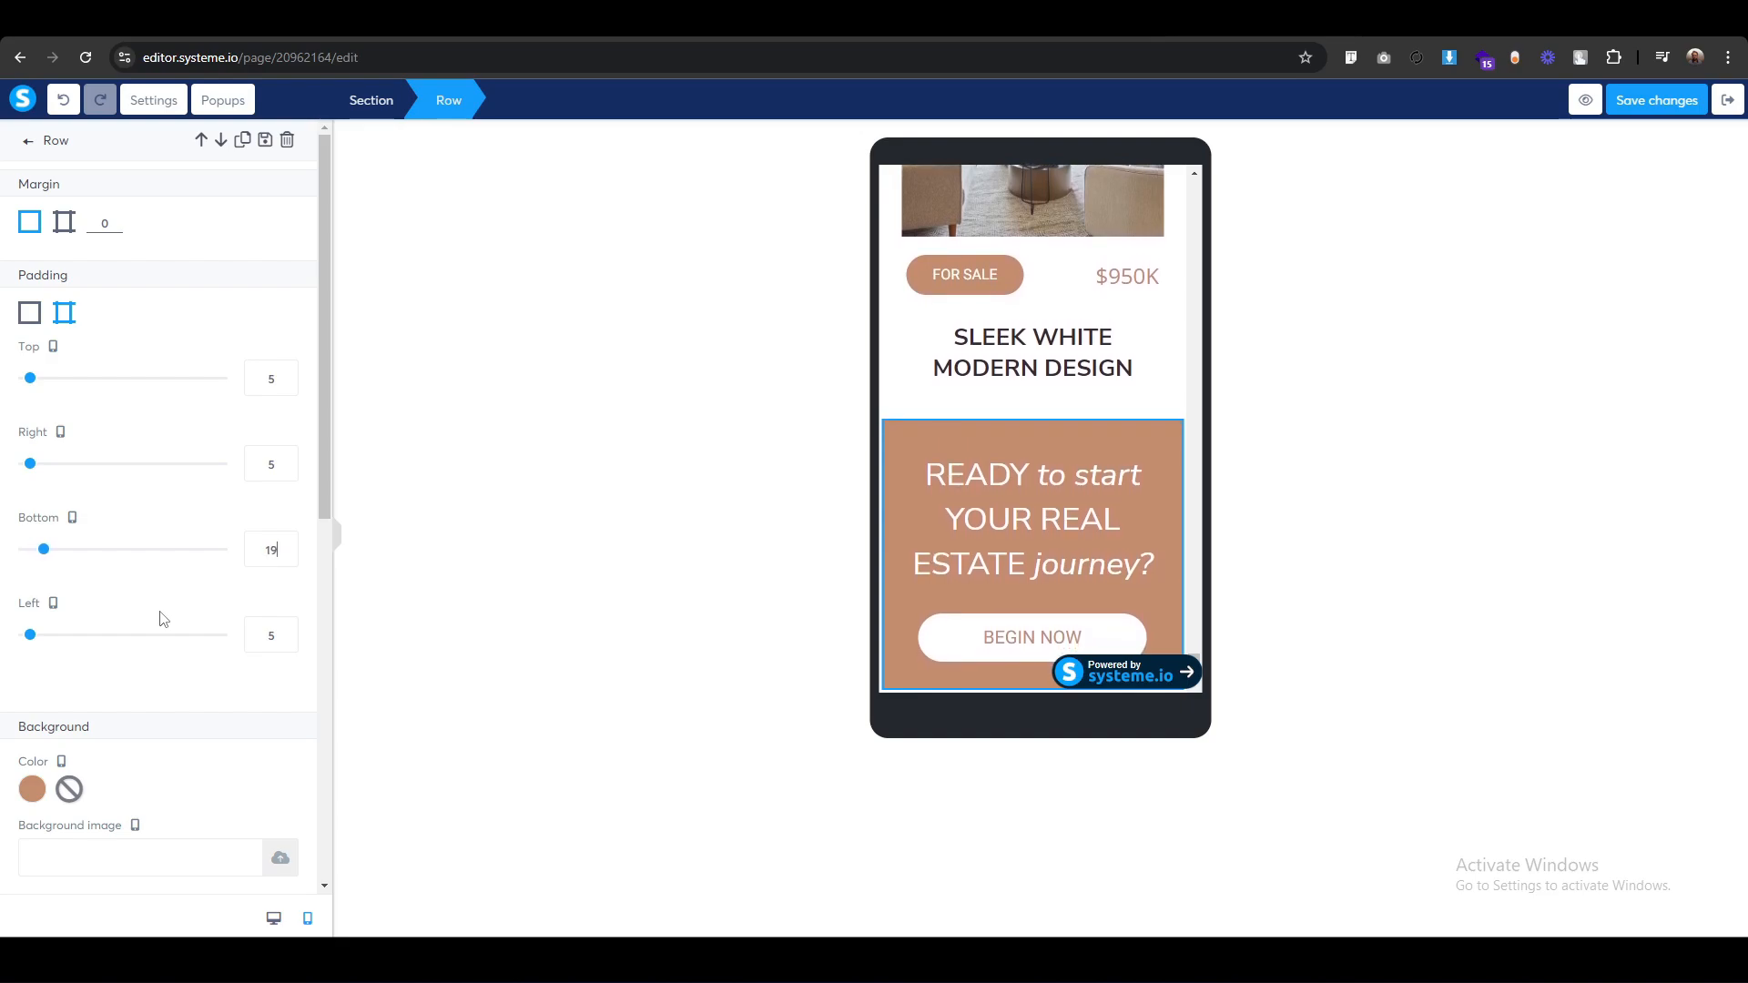
key("Up")
left_click(755, 618)
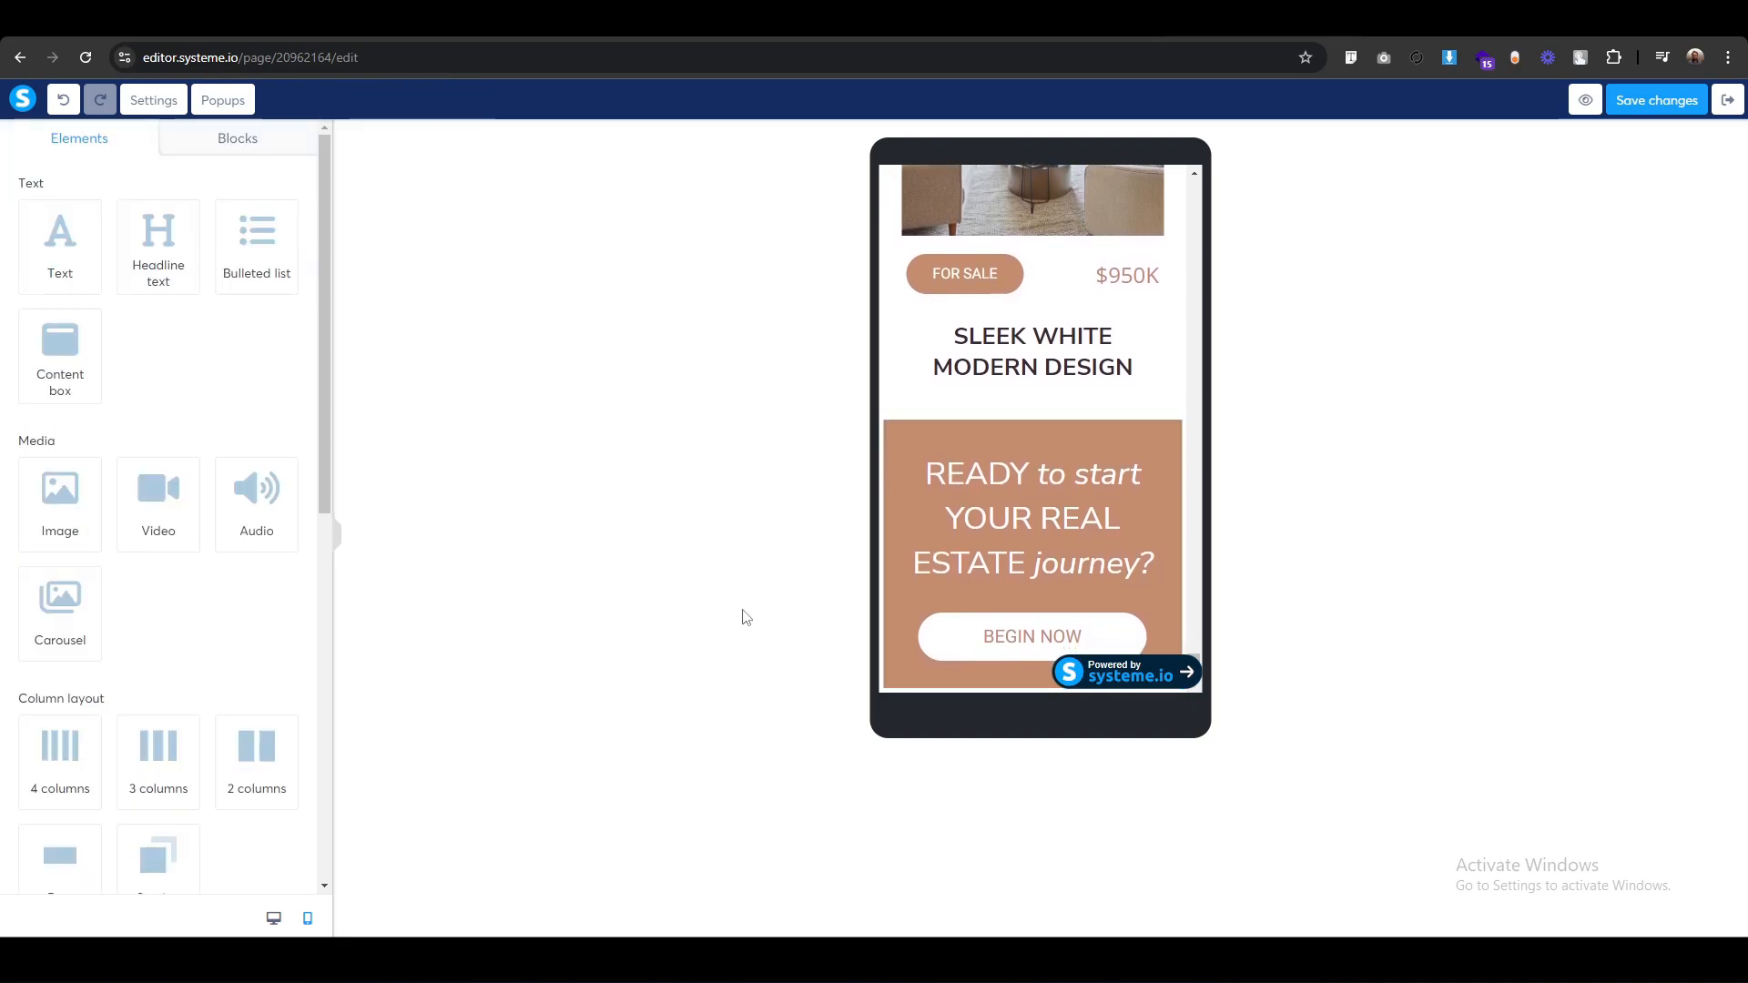
Set the banner section's left and right padding to 15 in the mobile layout, using separate padding for each side.
left_click(923, 455)
left_click(374, 104)
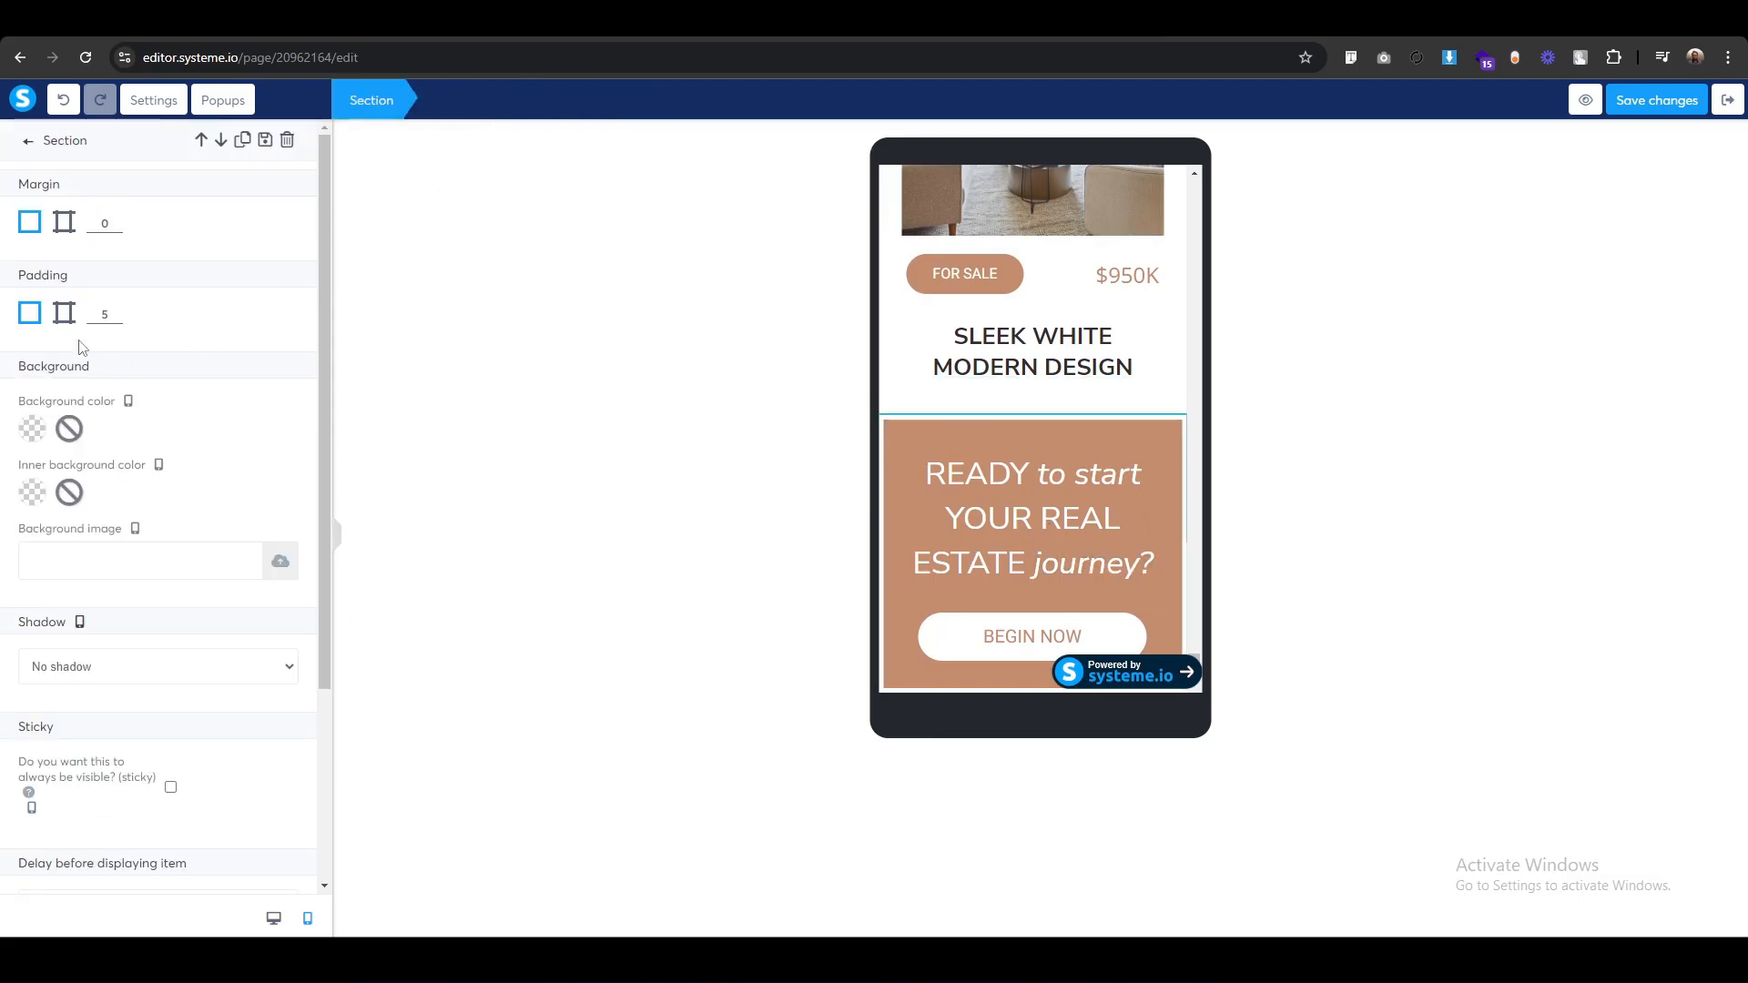
left_click(63, 313)
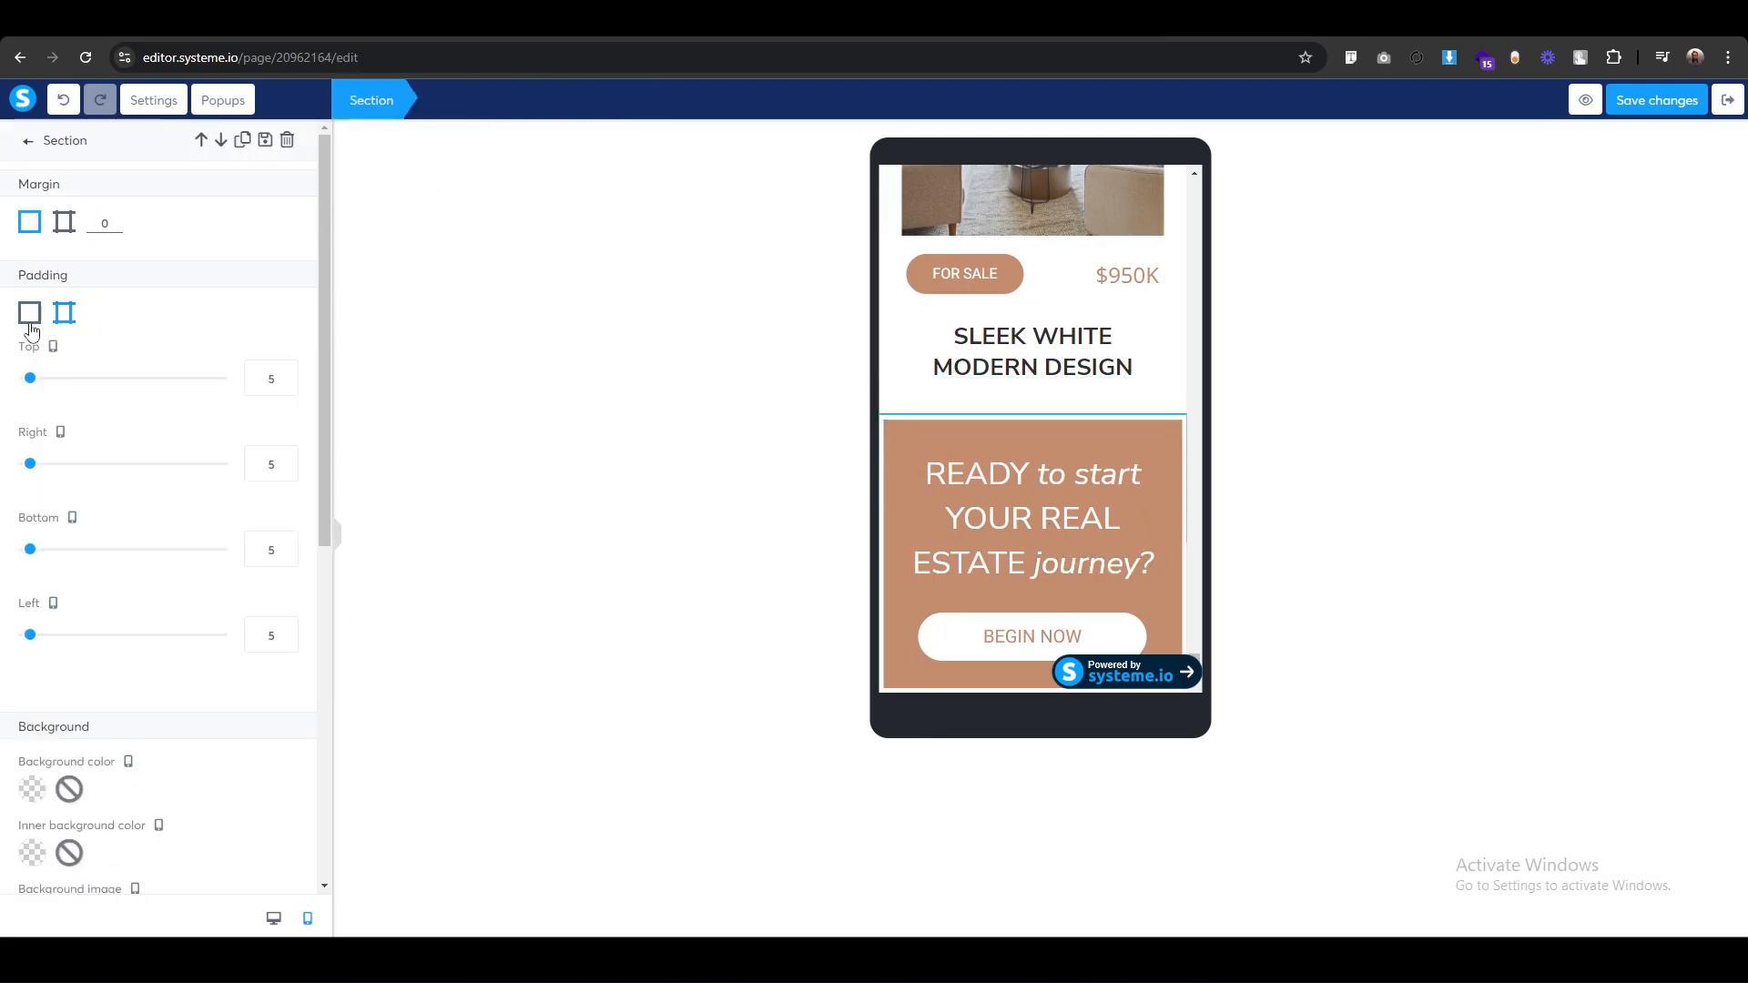
left_click(262, 465)
type("1")
left_click(263, 636)
type("1")
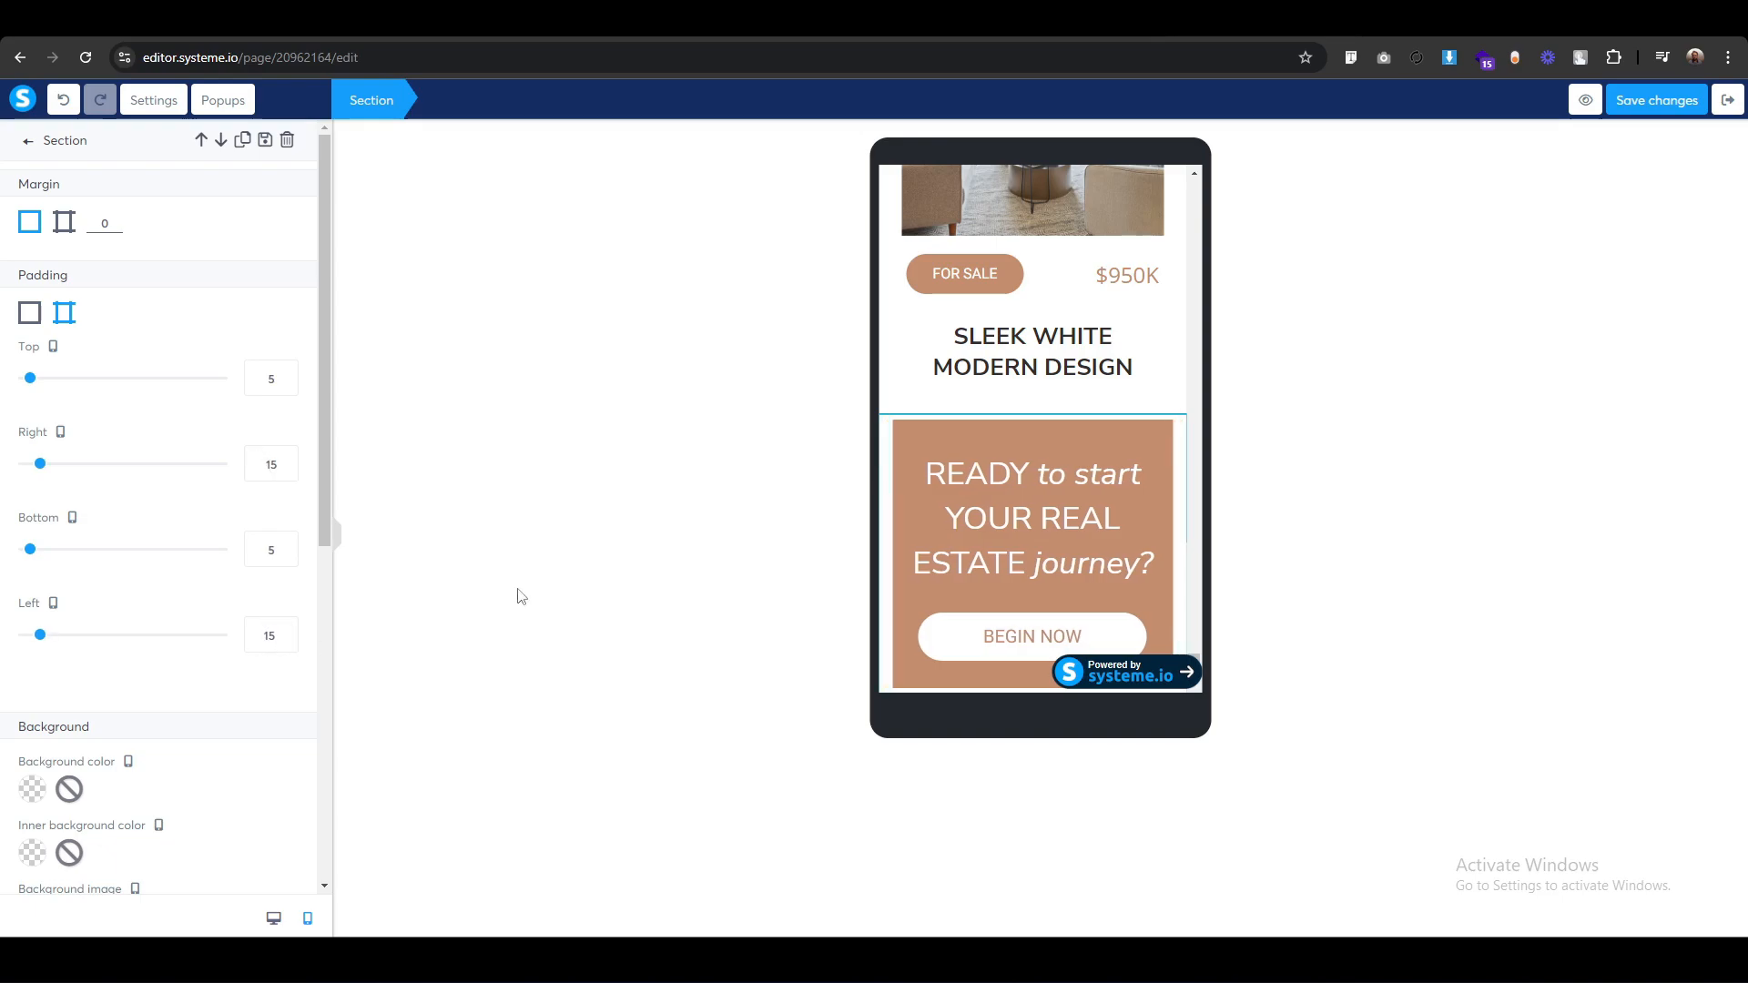
left_click(643, 590)
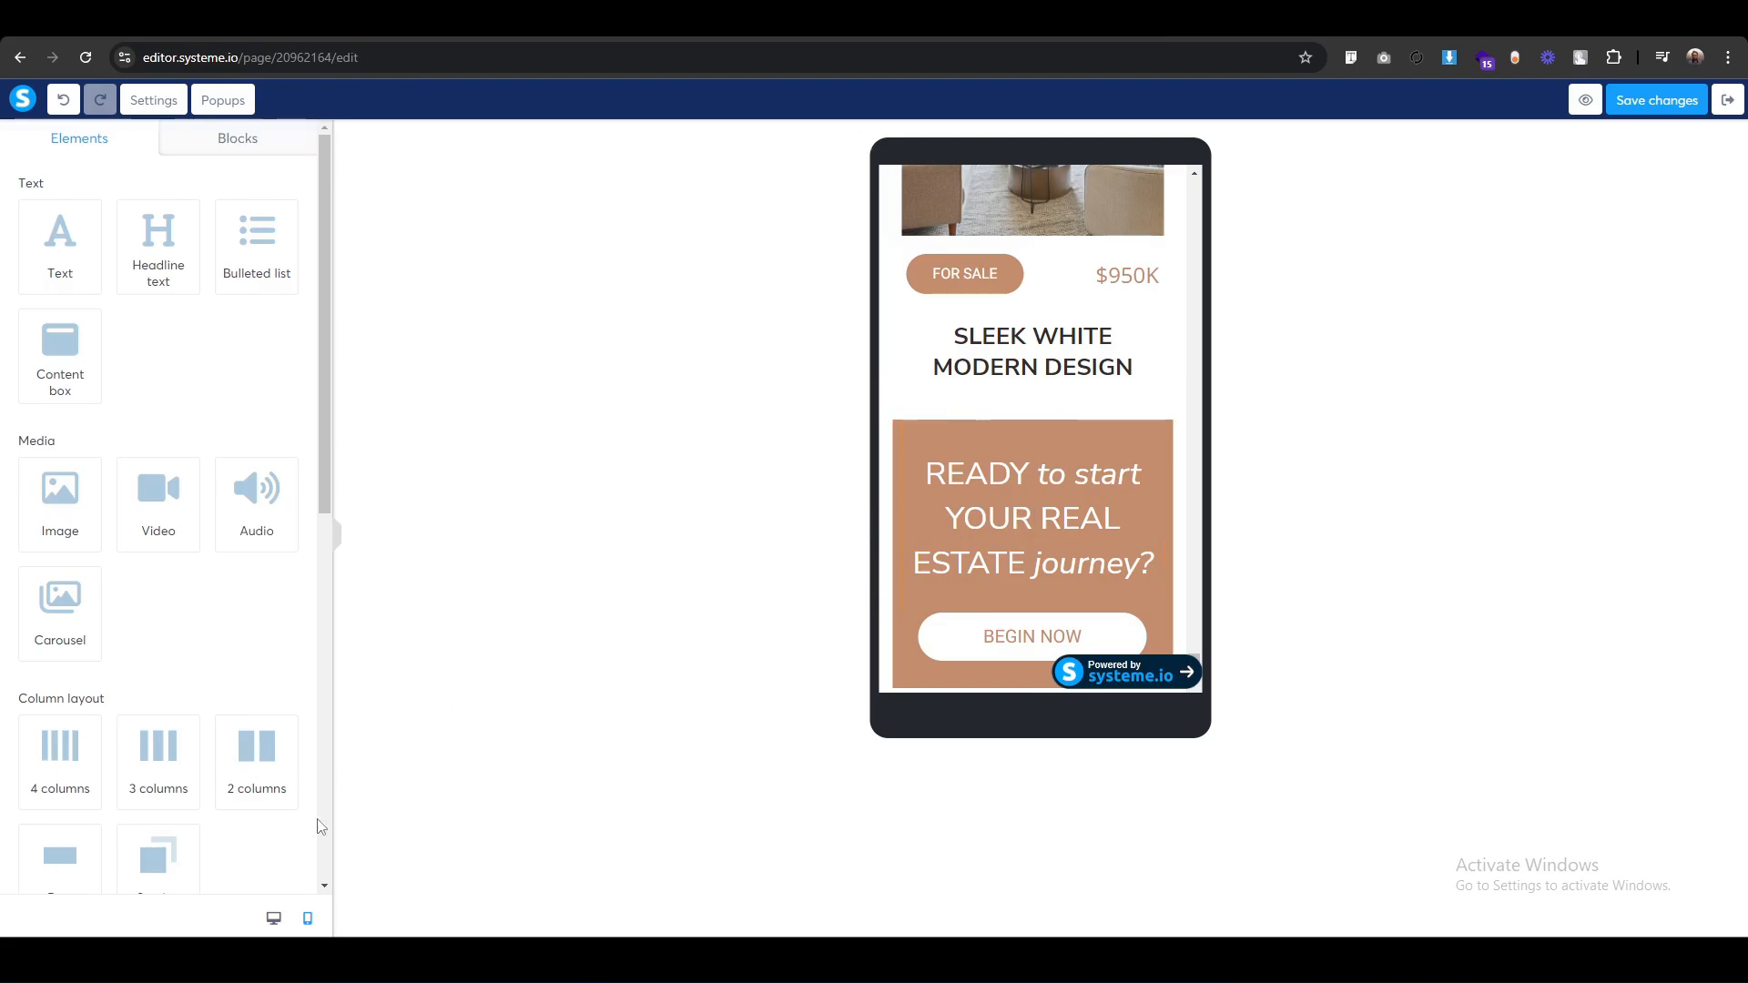
Switch back to the desktop layout and save the page changes.
left_click(273, 918)
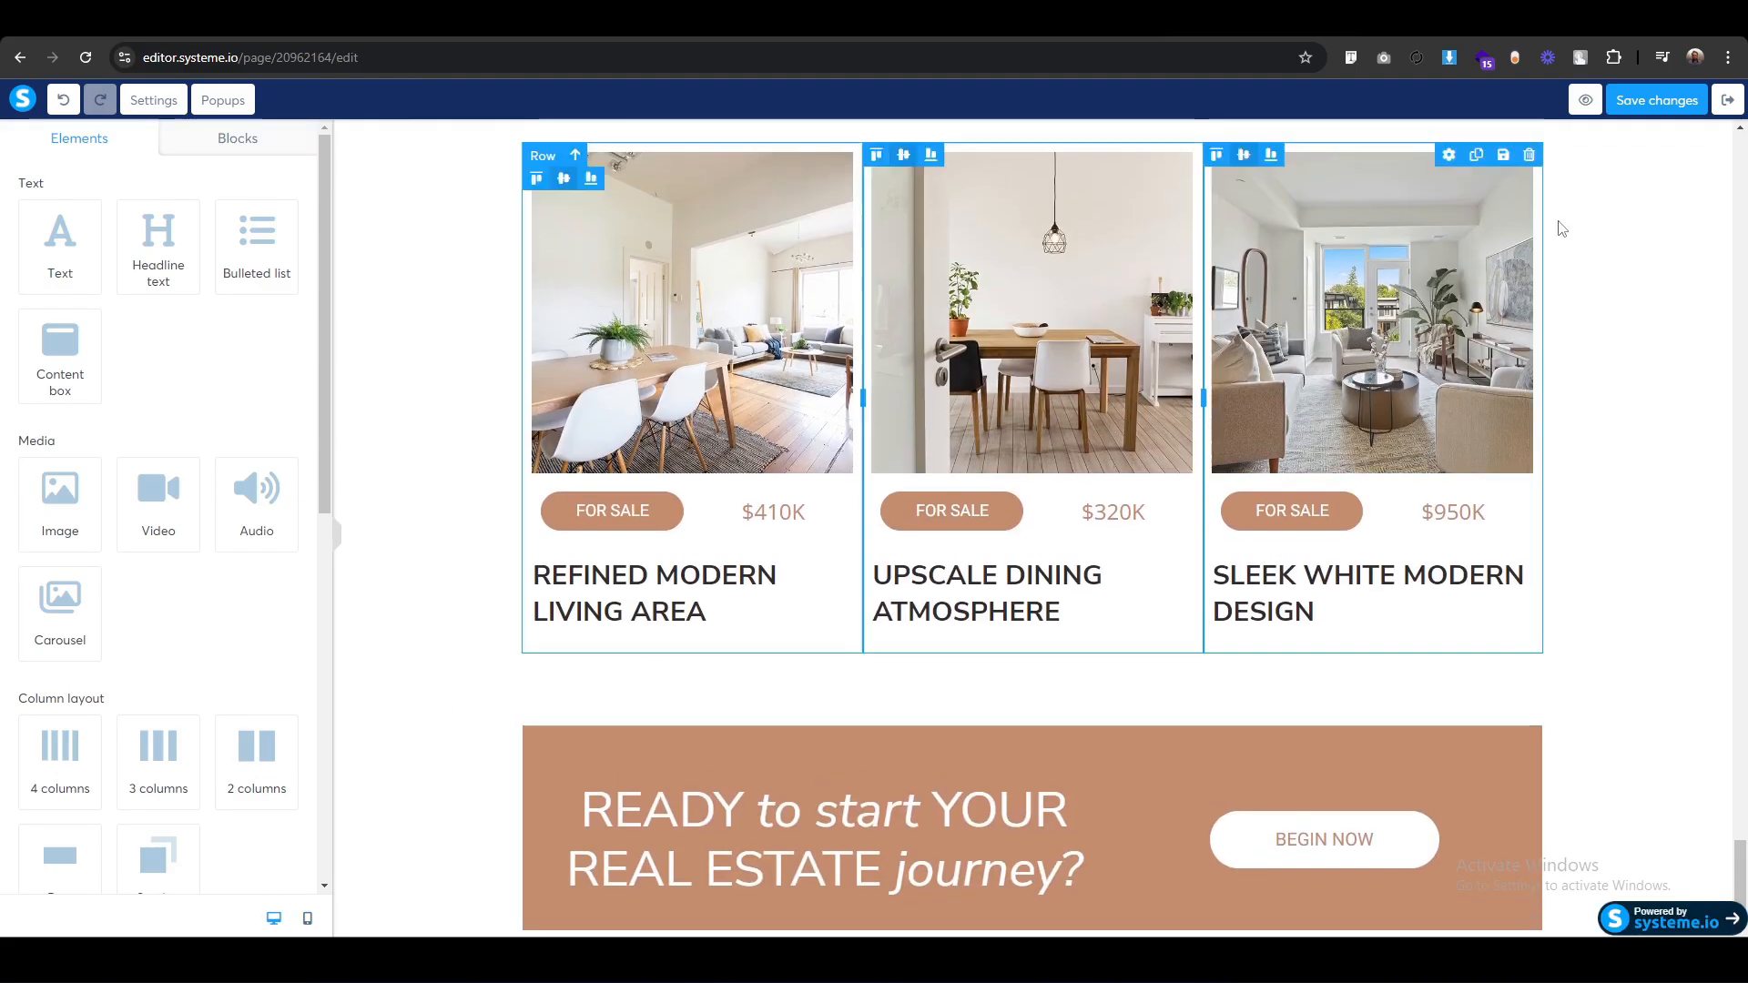
left_click(1651, 115)
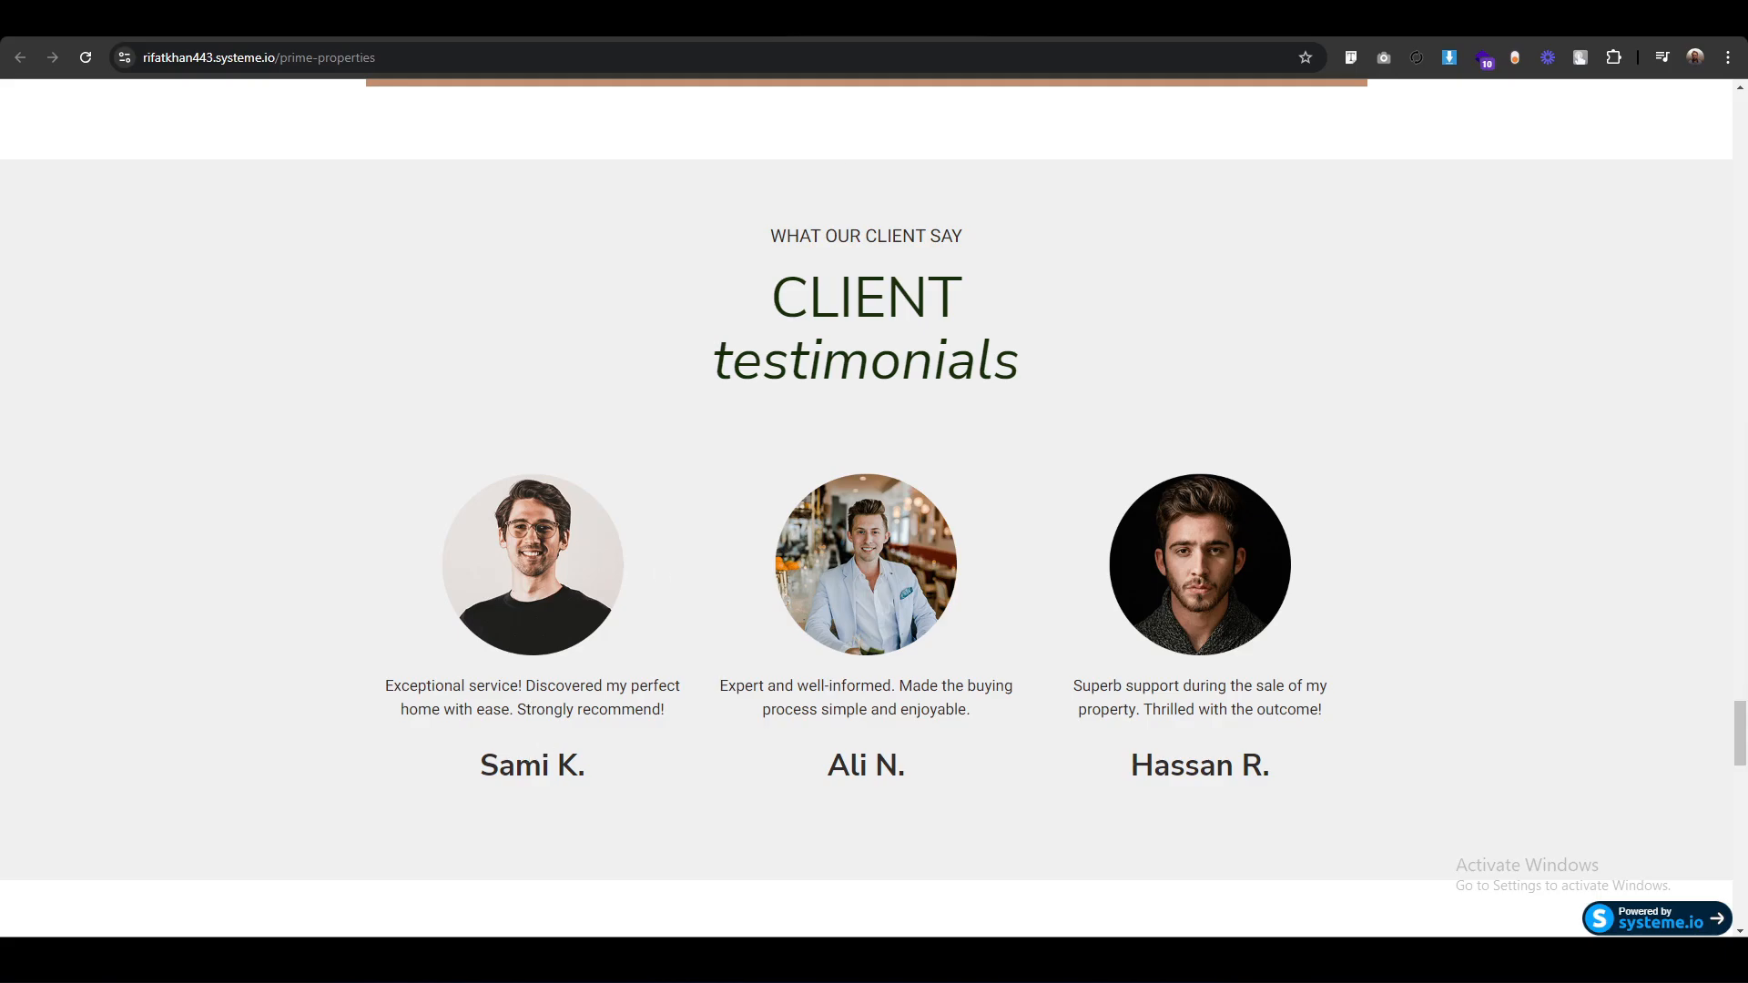
Add a new section below the call-to-action banner and set its background color to F1F0F0.
key("ctrl+shift+Tab")
scroll(444, 715, "down", 3)
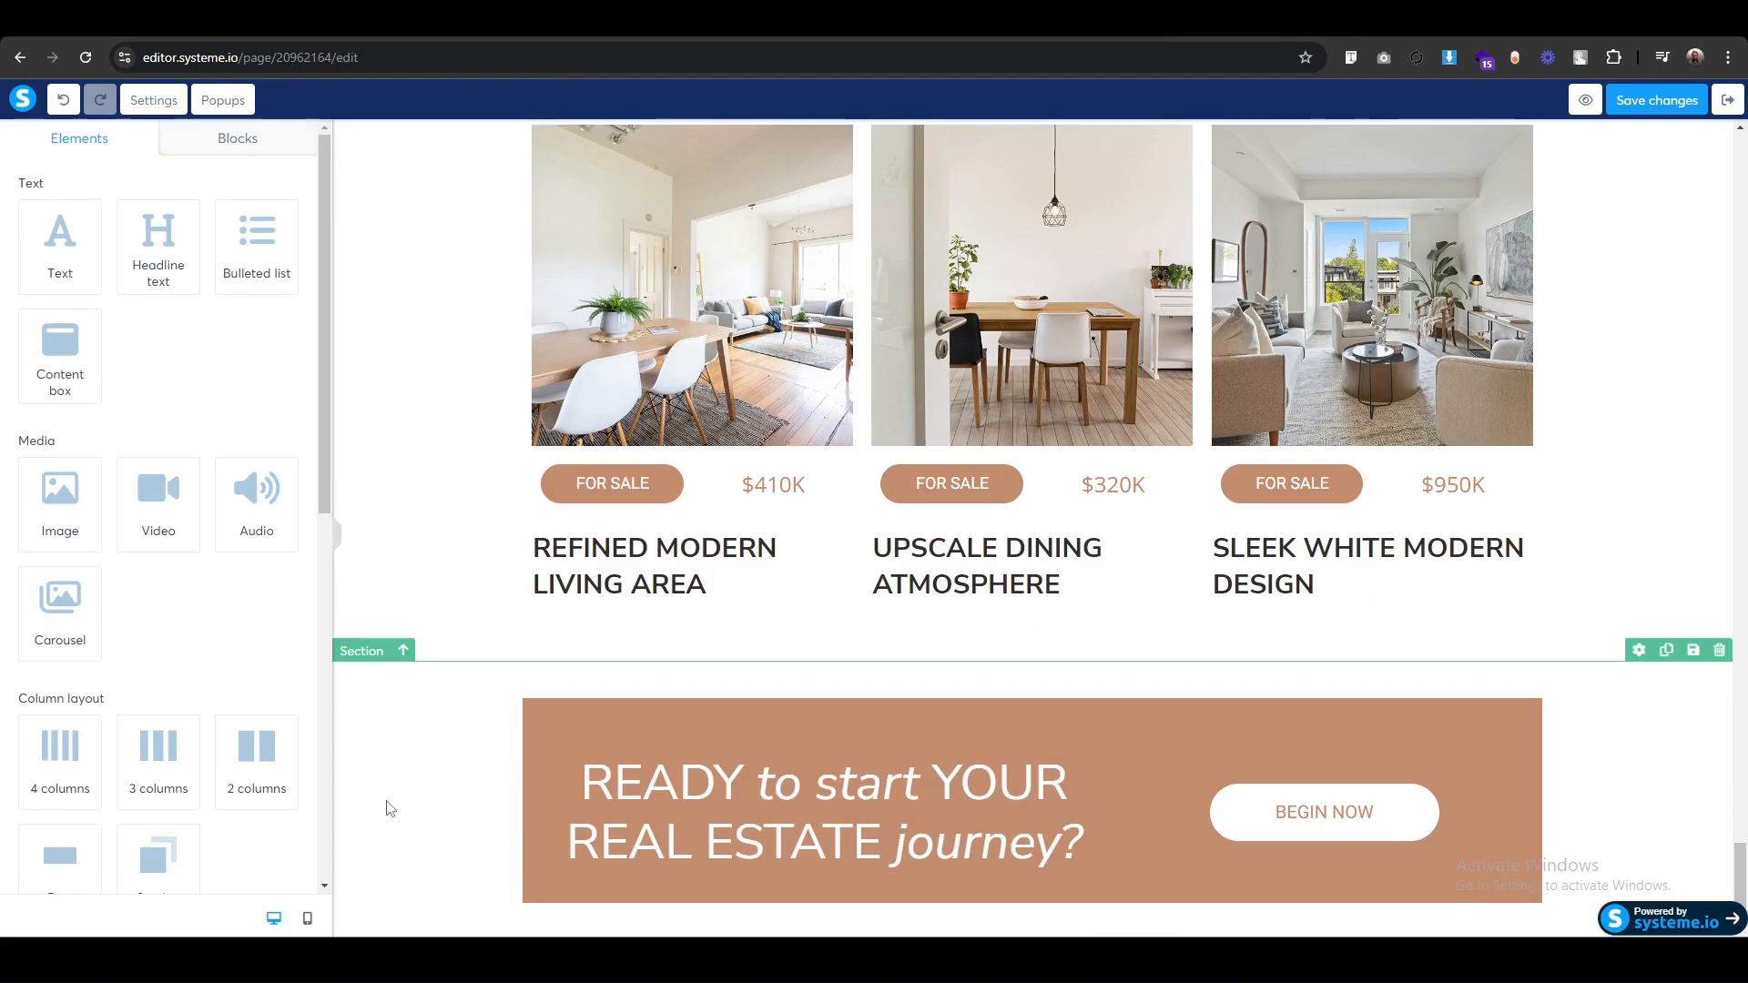
left_click_drag(158, 856, 1030, 905)
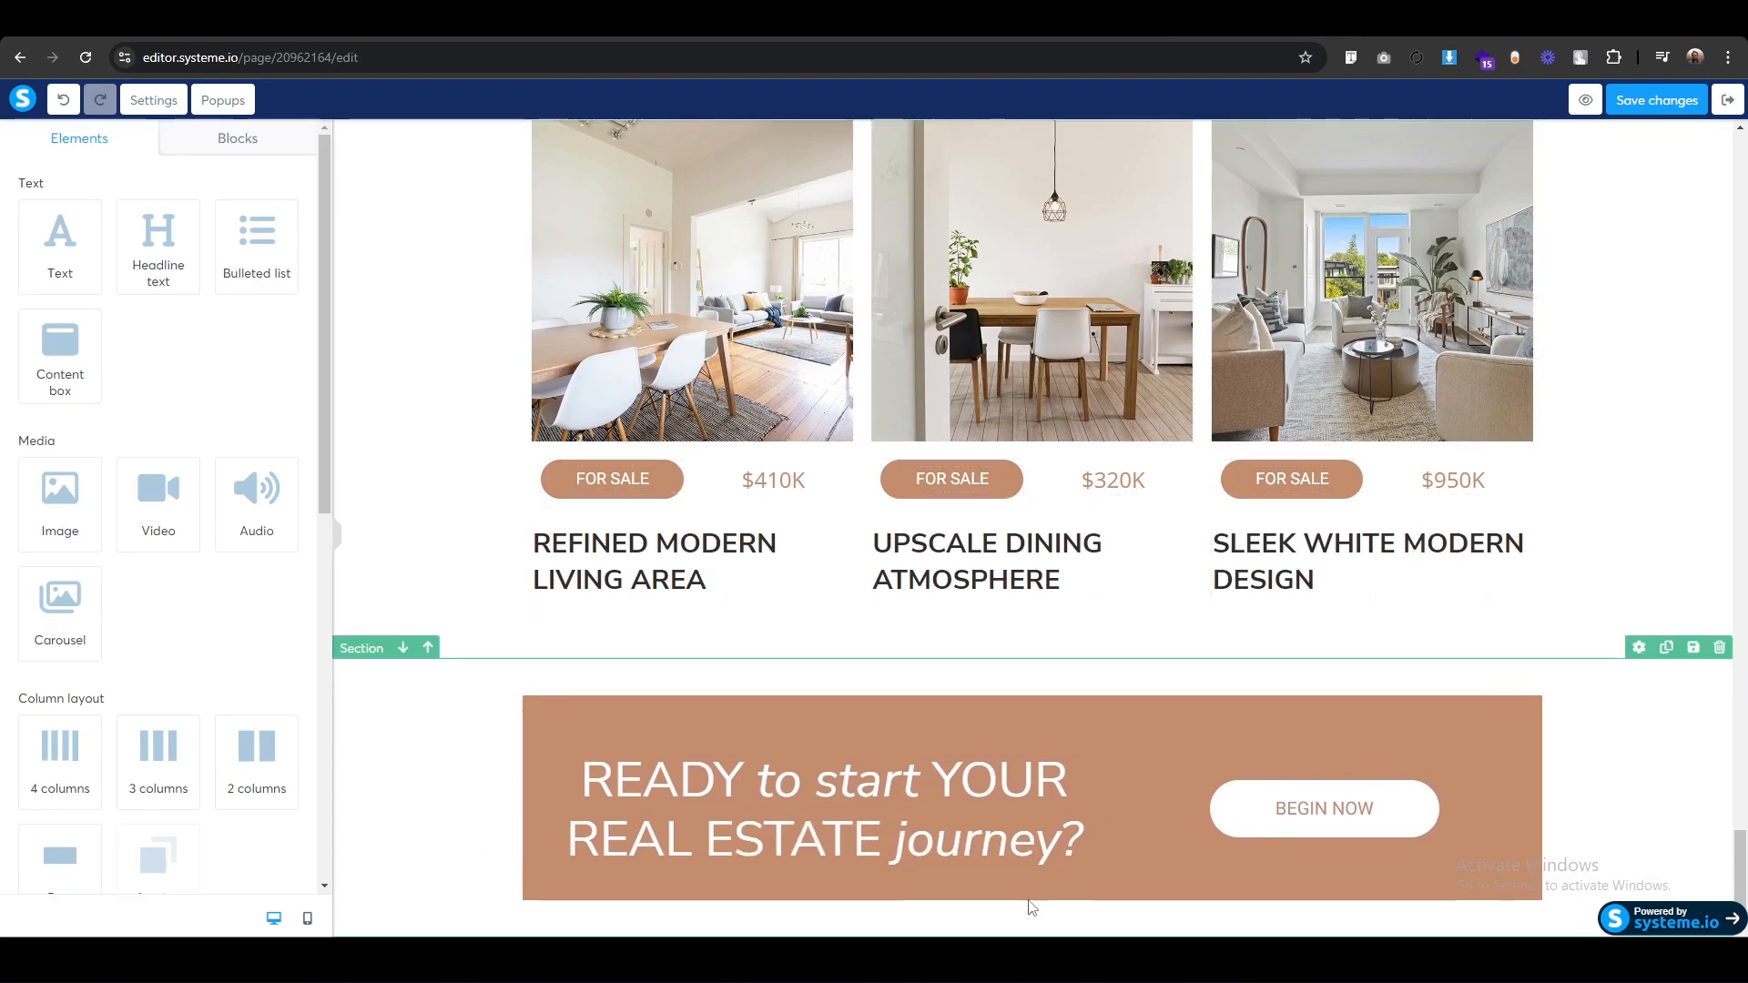
left_click(357, 843)
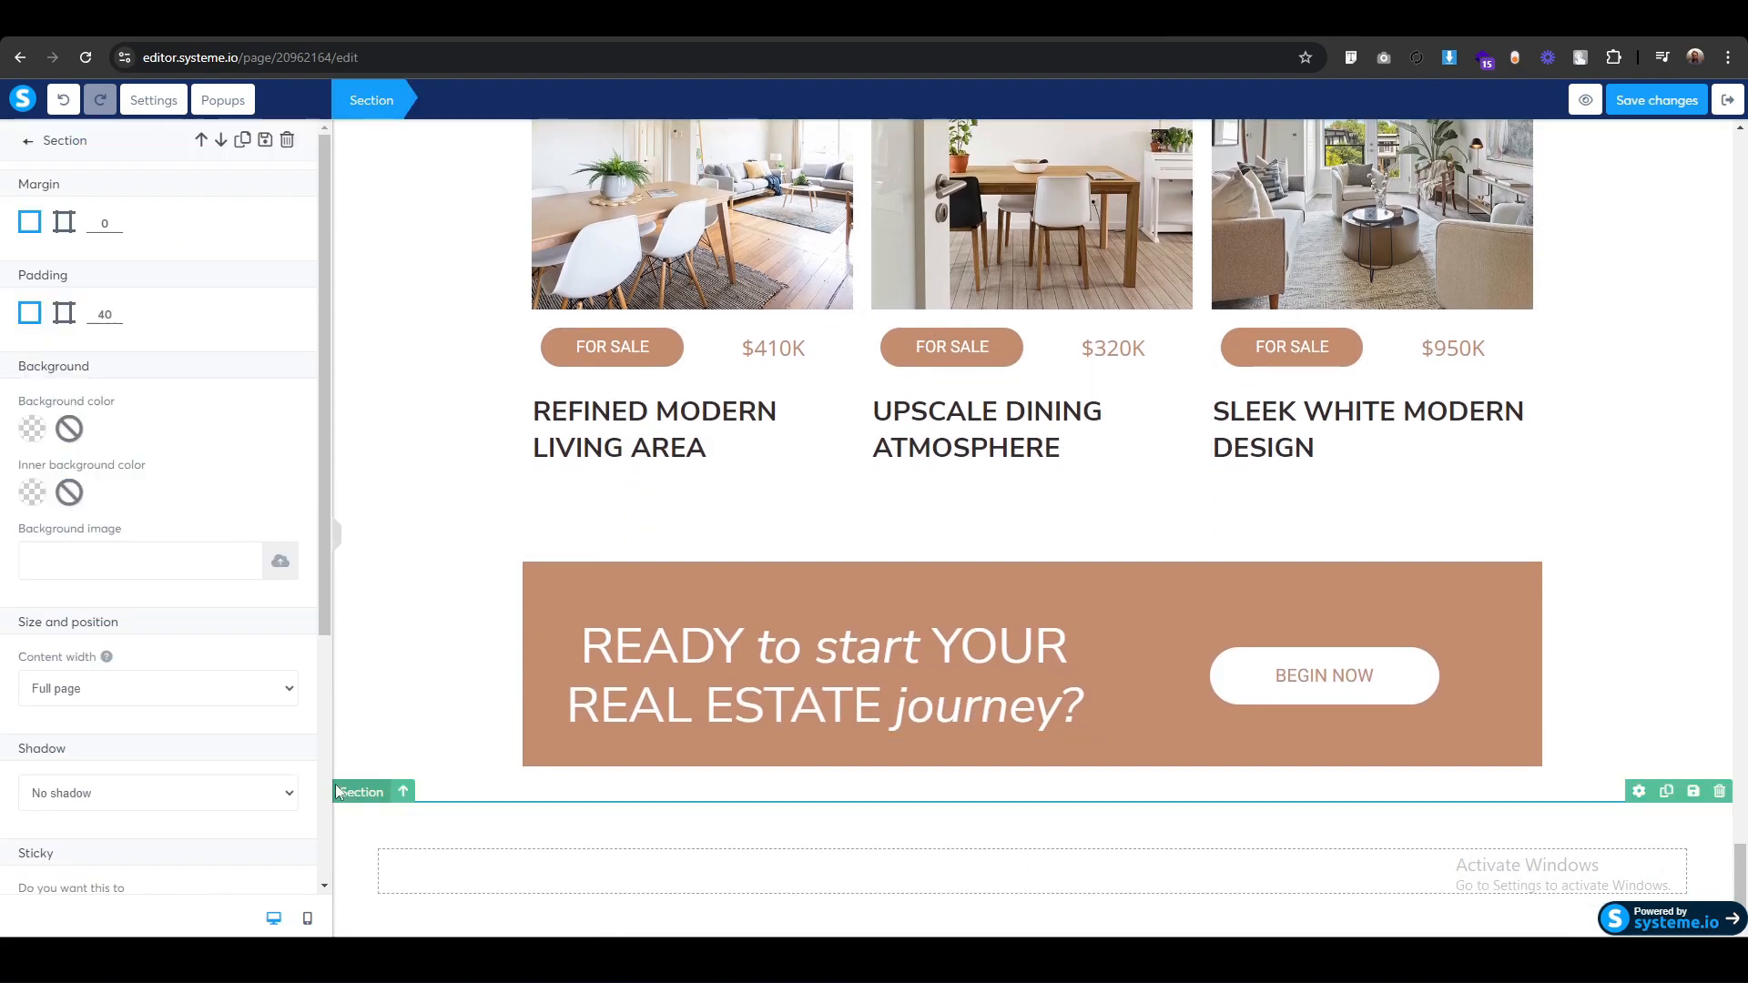
left_click(32, 426)
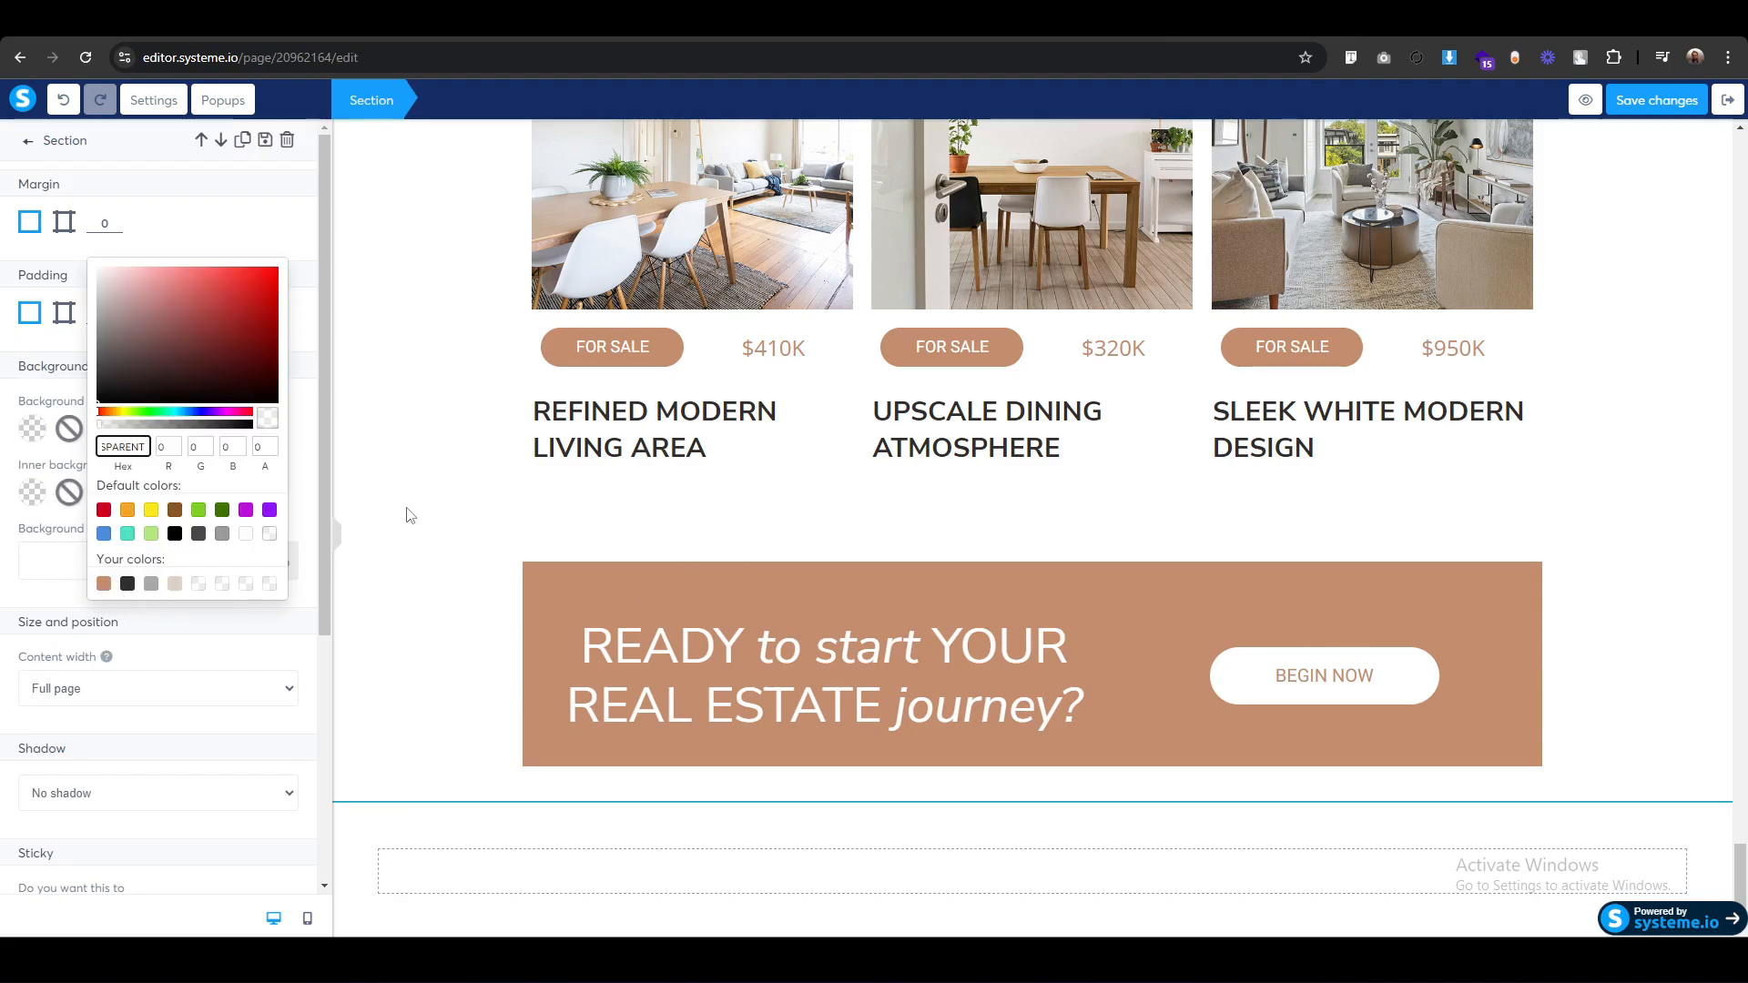
double_click(130, 447)
type("f1f0f0")
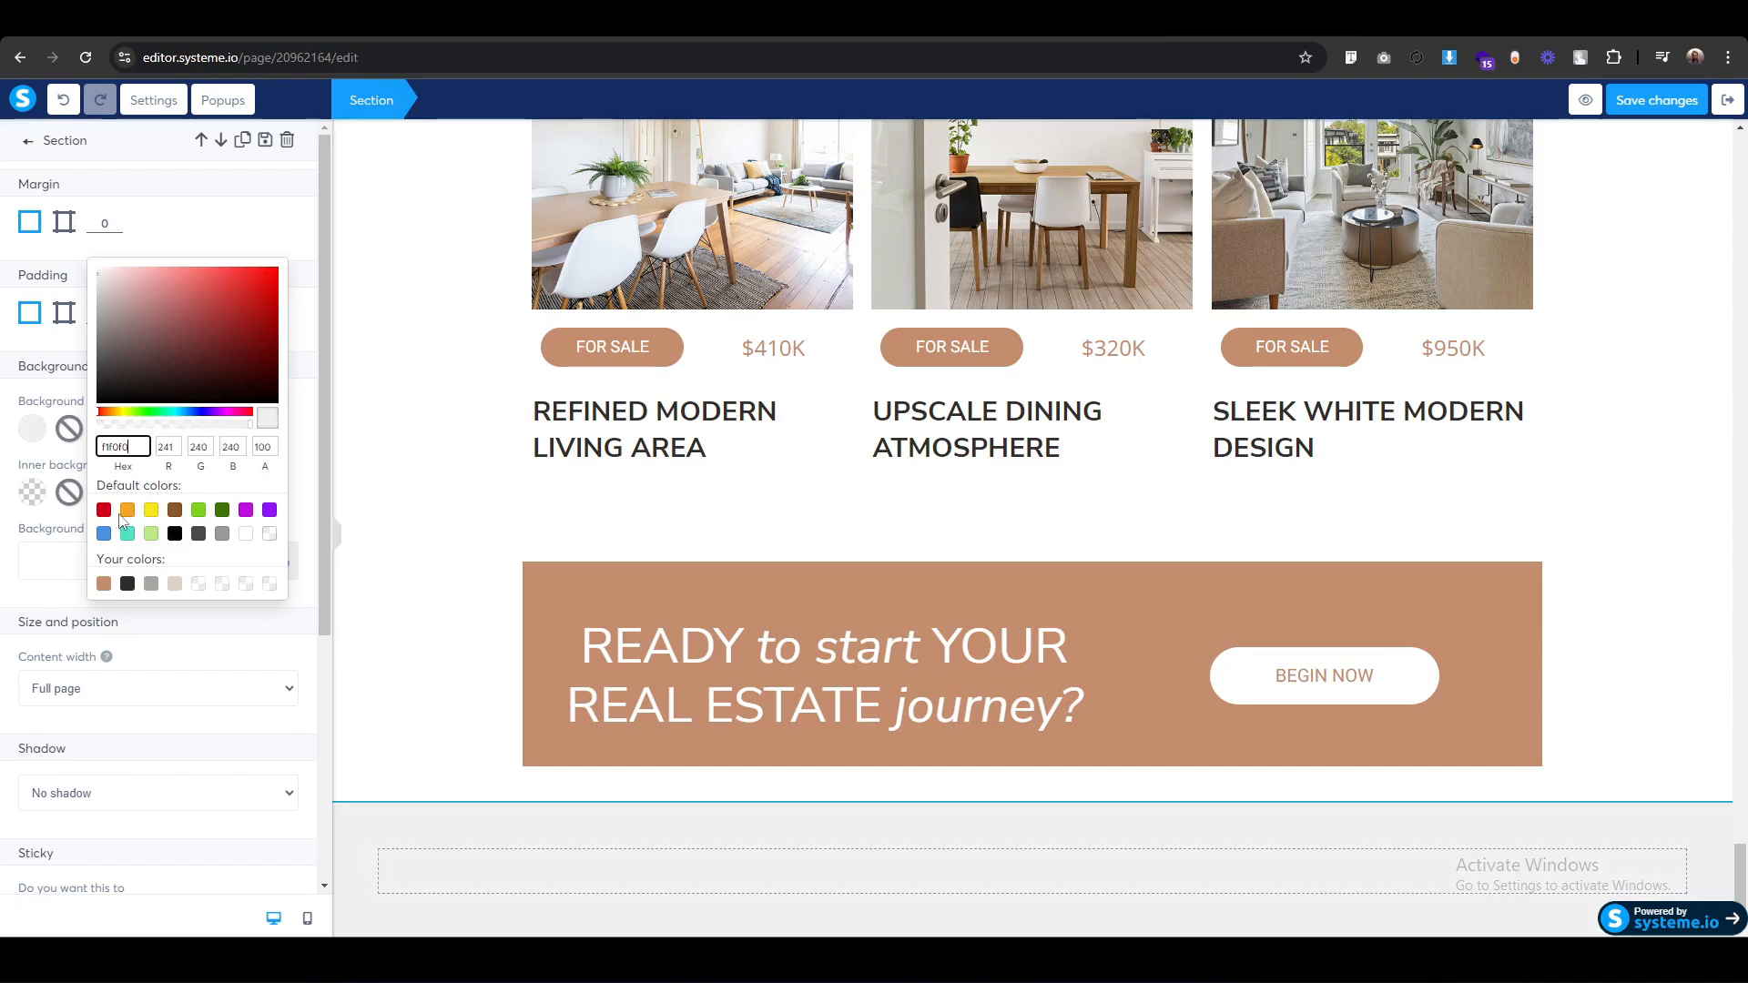
left_click(382, 860)
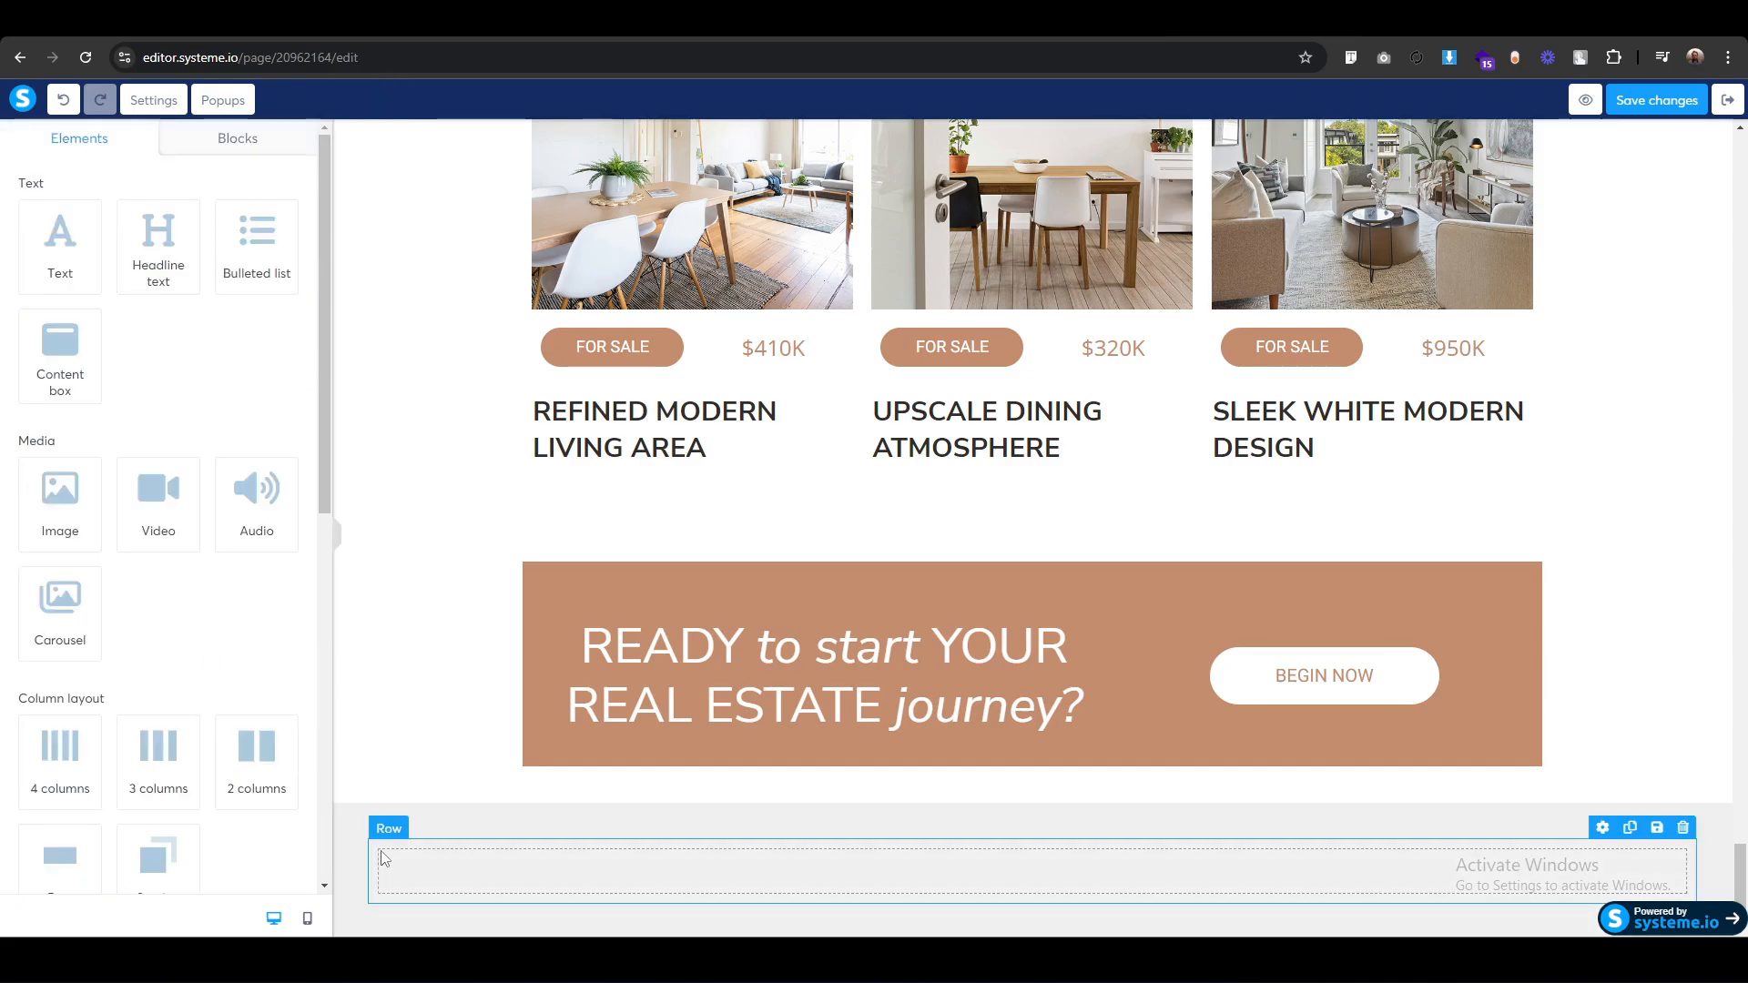
Delete the empty row inside the new gray section.
mouse_move(1639, 854)
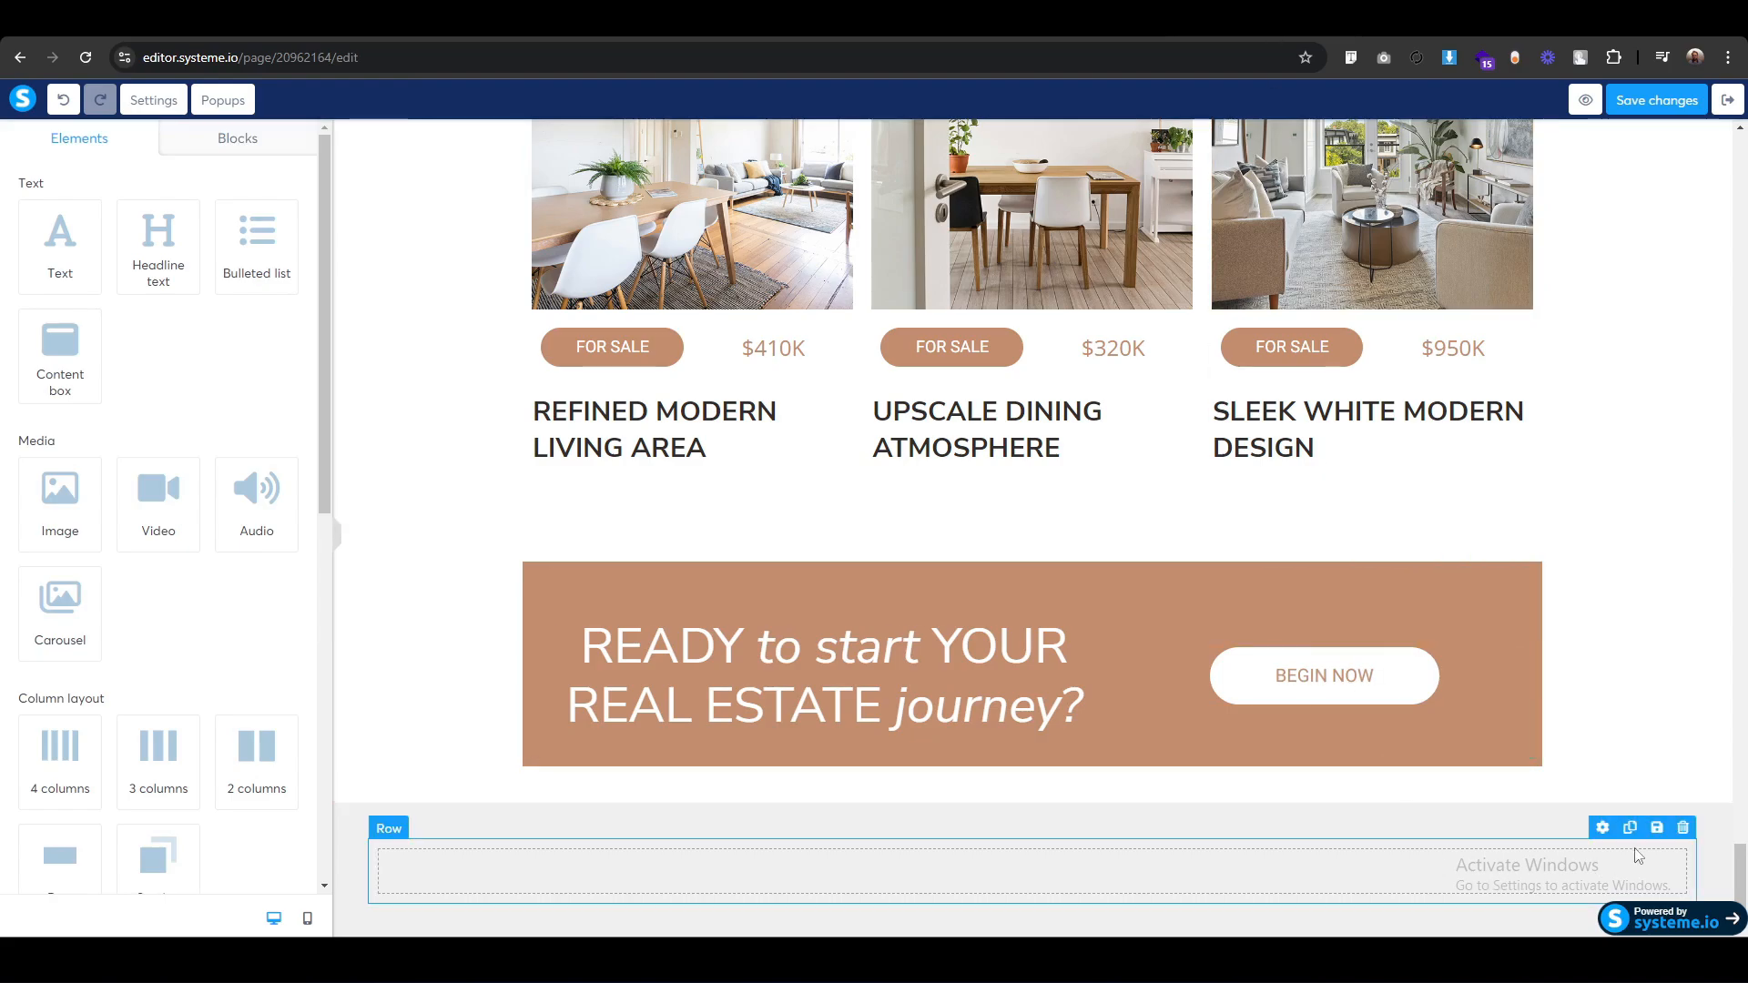
left_click(1683, 829)
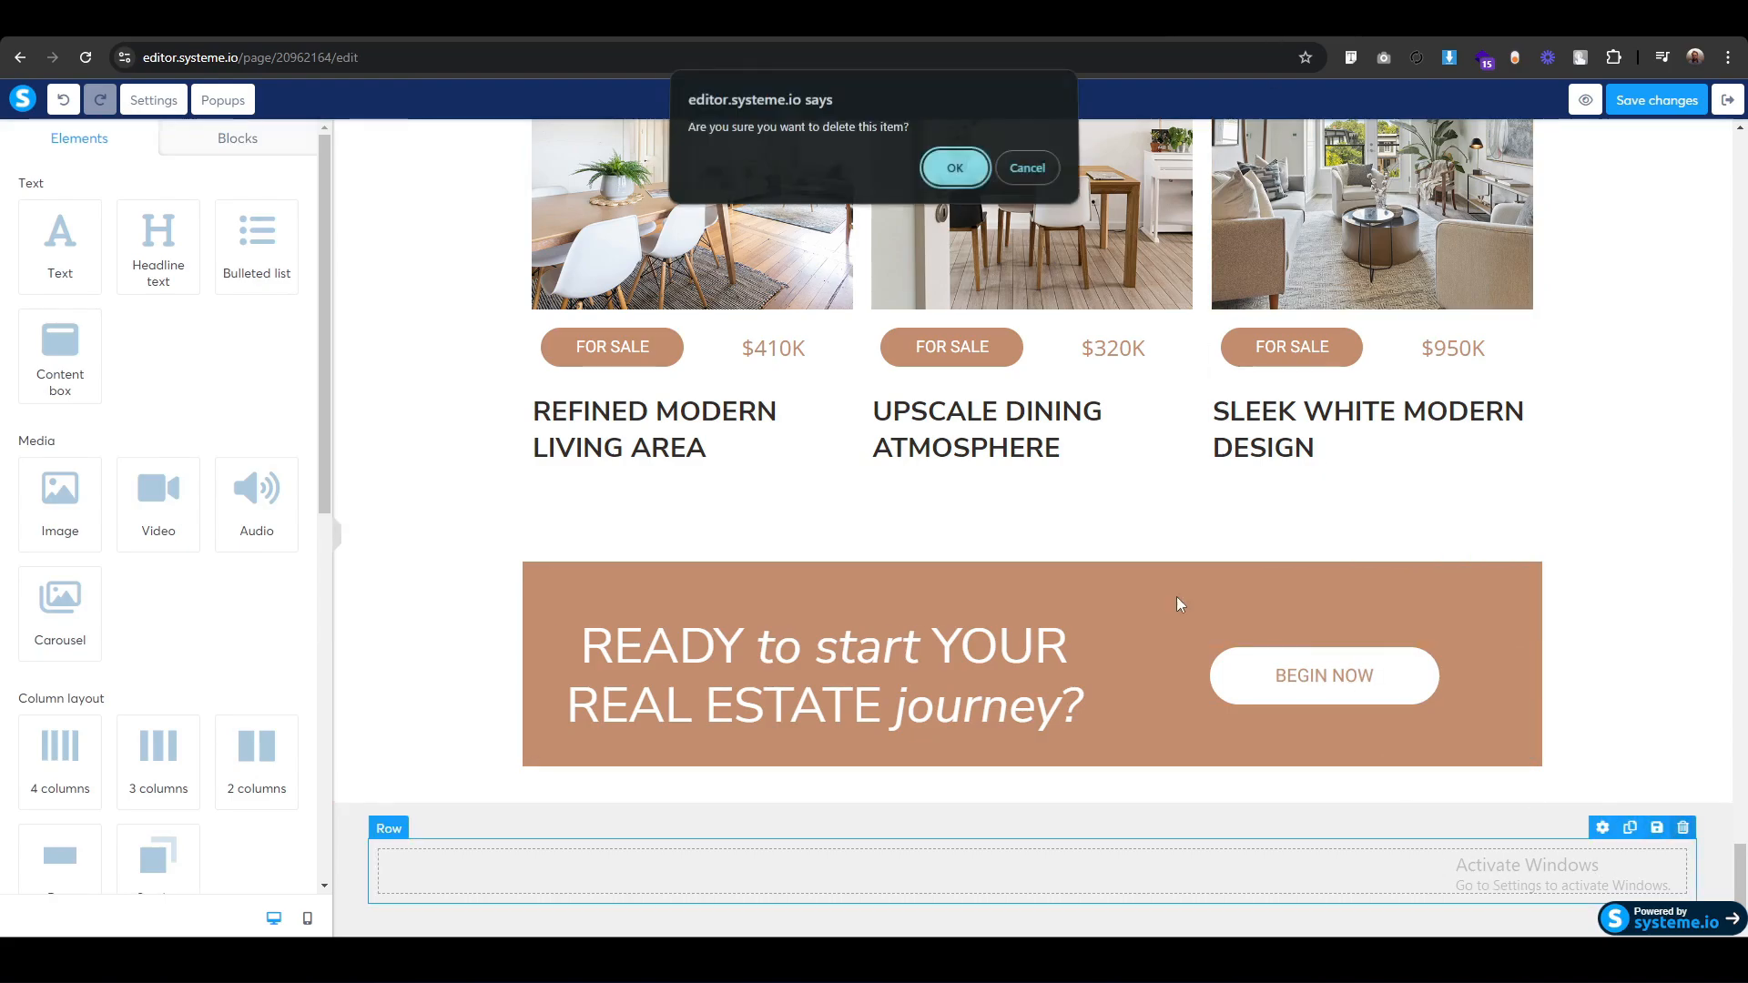
left_click(954, 173)
Duplicate the "BROWSE" text and the "HIGHLIGHTED properties" headline in the highlighted properties section.
scroll(637, 831, "up", 10)
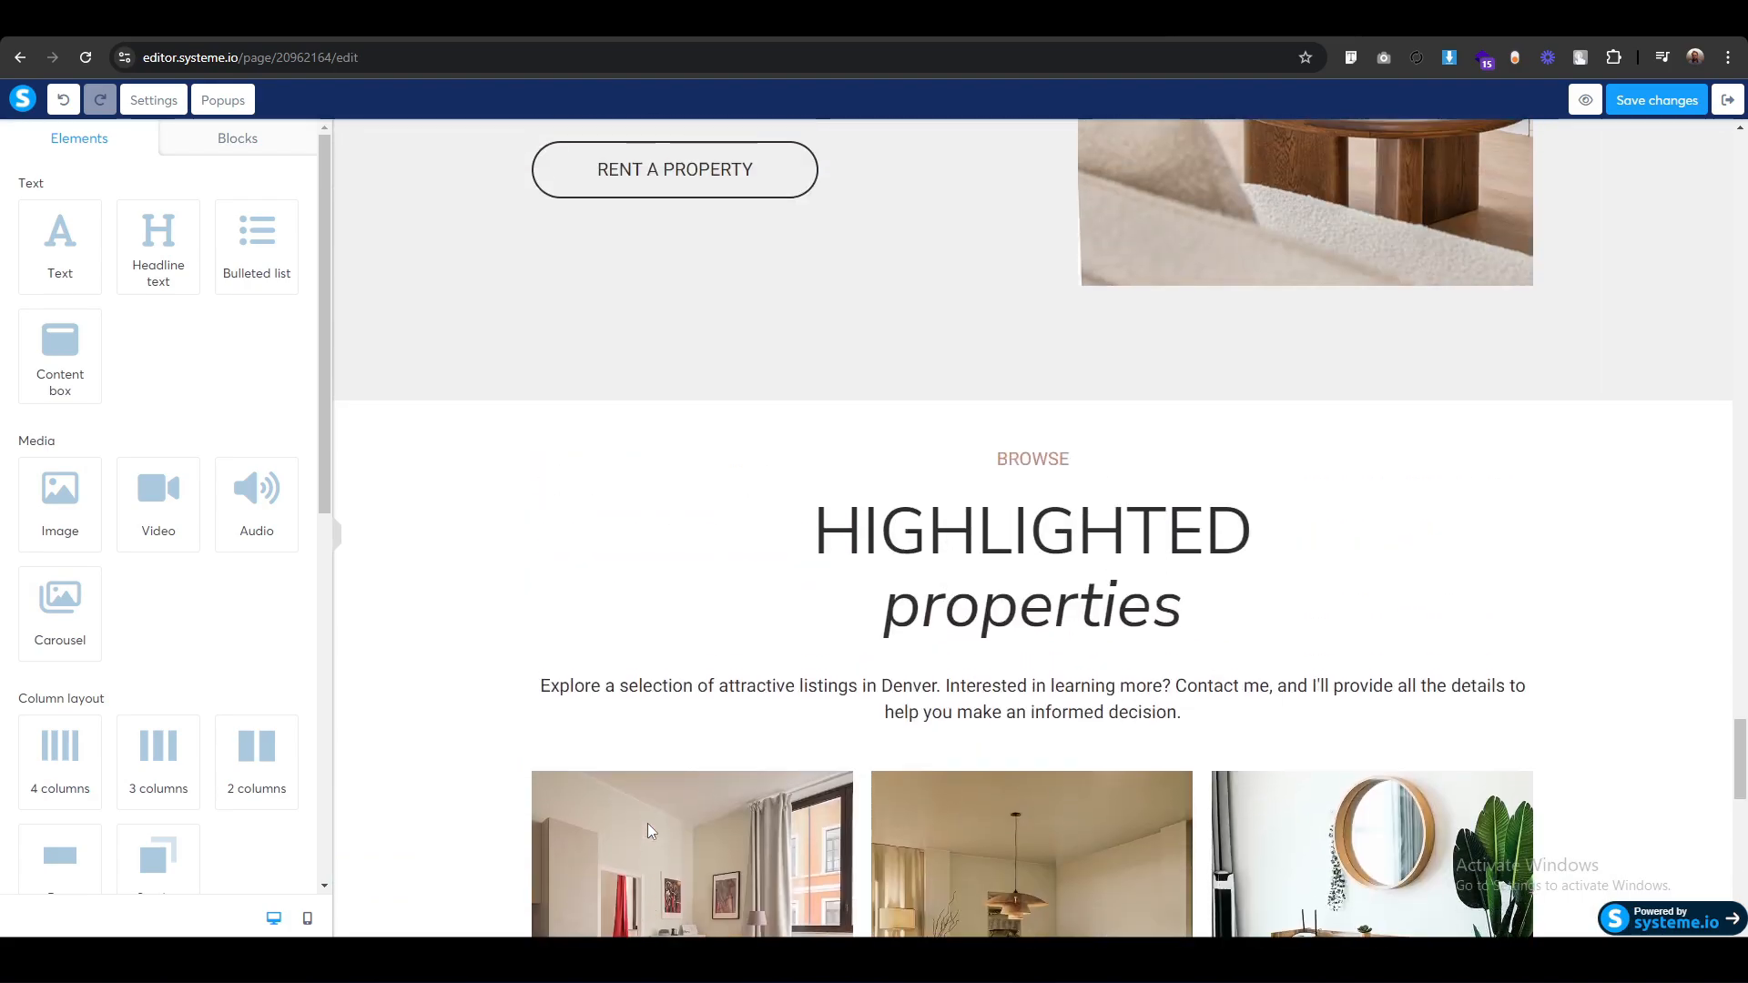
left_click(1467, 434)
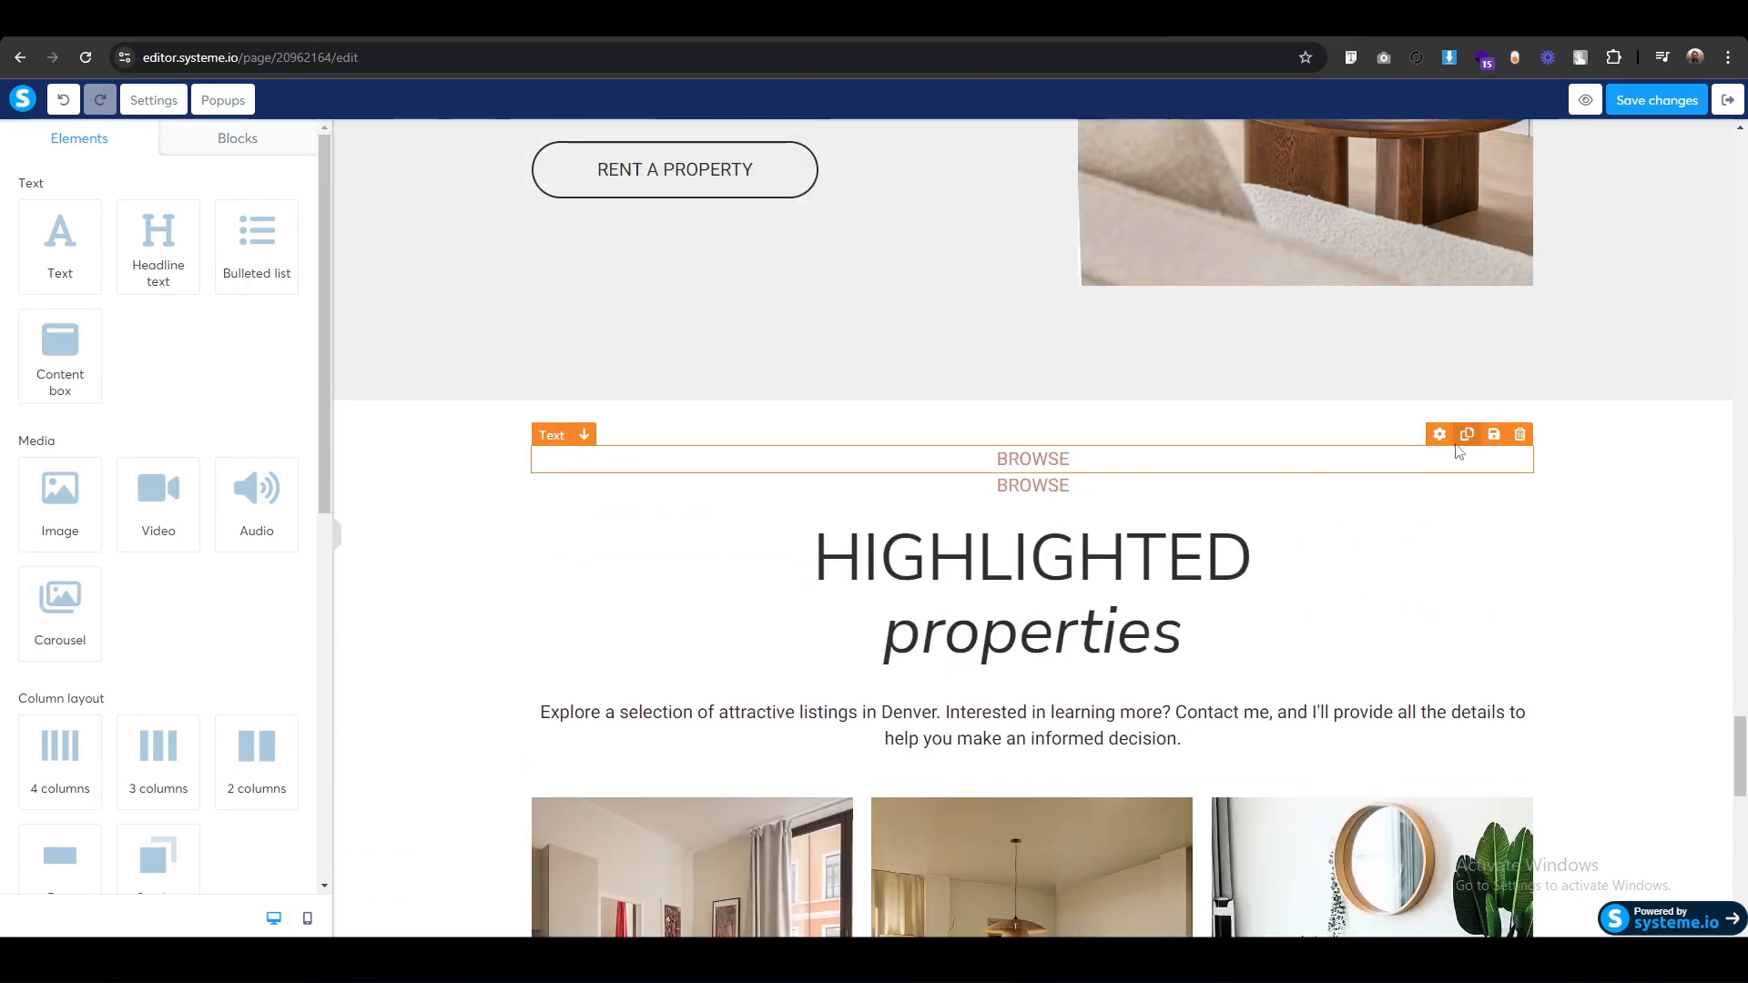
left_click(1466, 508)
scroll(1090, 485, "down", 4)
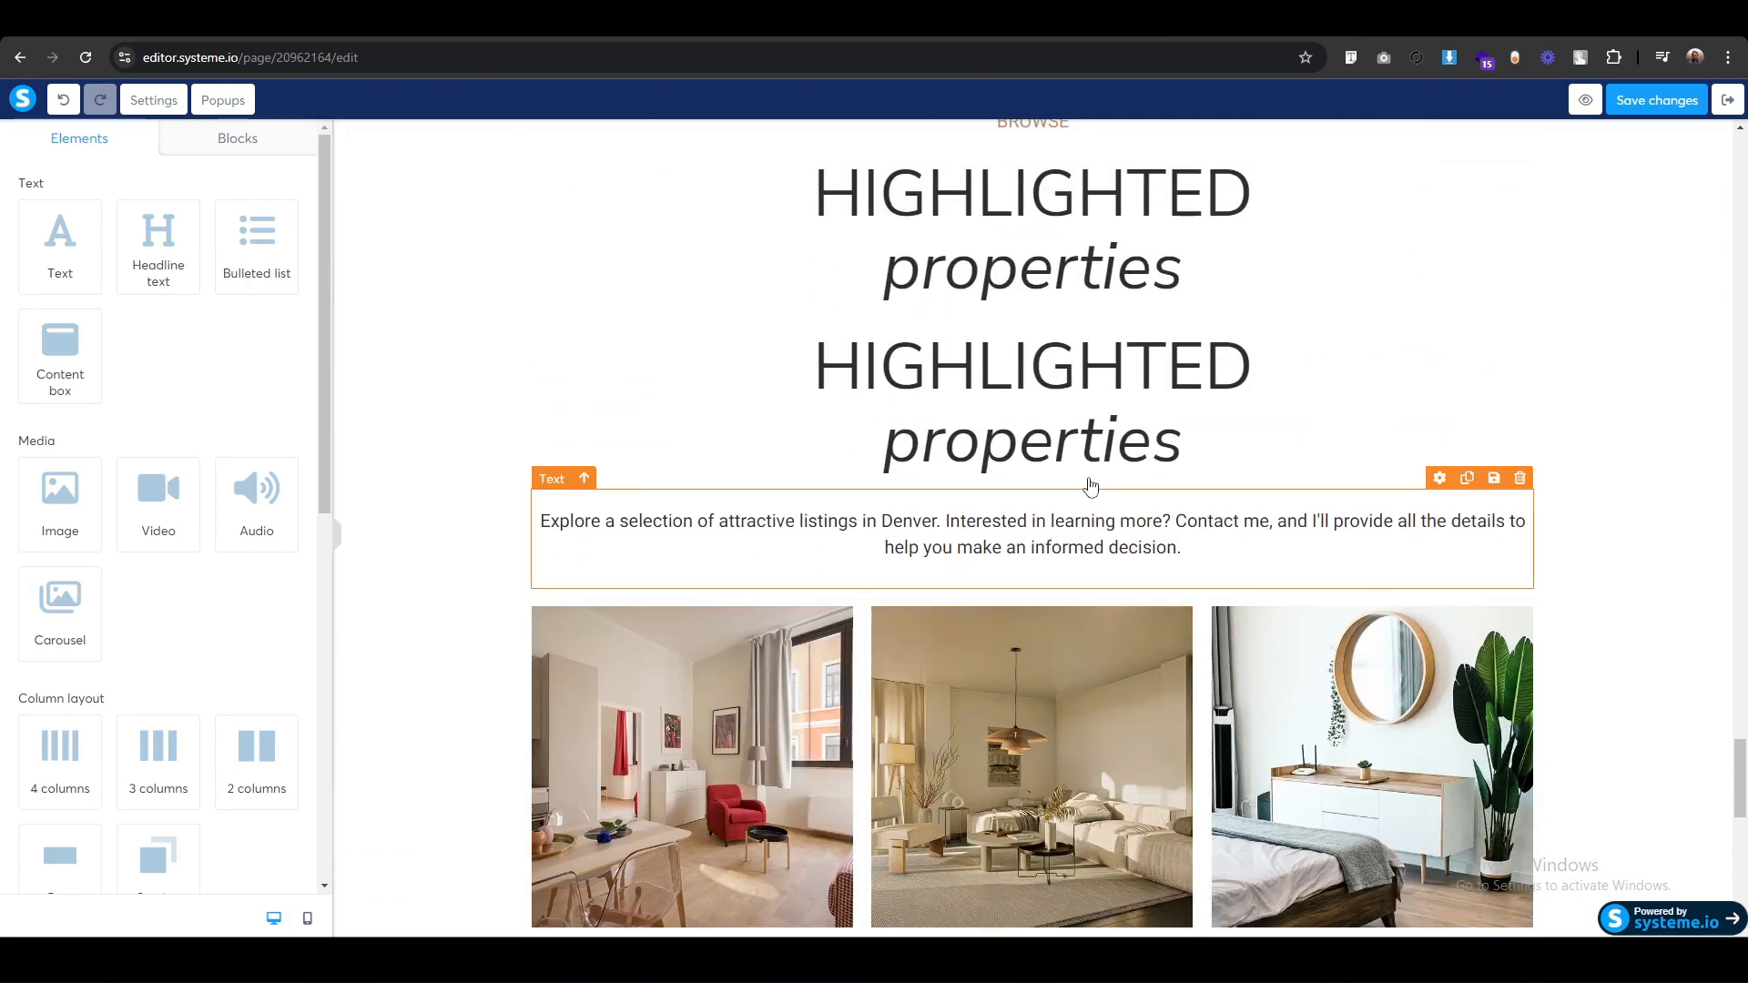
scroll(913, 257, "up", 2)
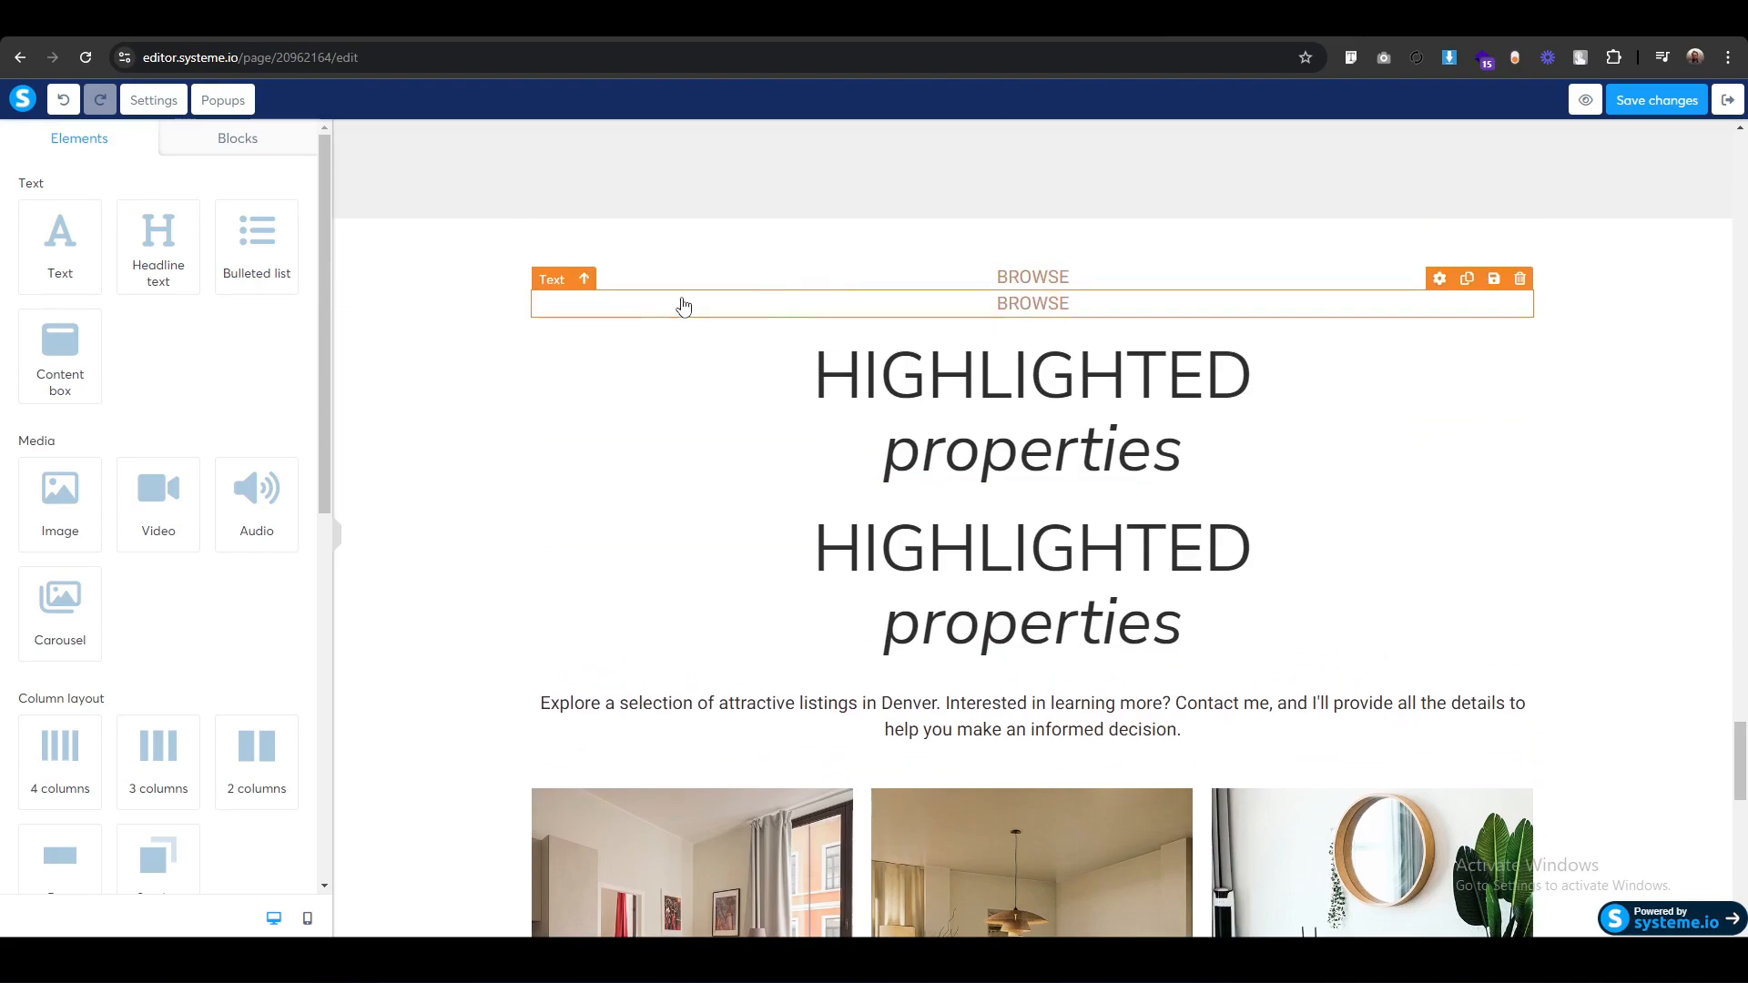
Move the duplicated "BROWSE" text and "HIGHLIGHTED properties" headline into the new gray section.
left_click_drag(551, 279, 1087, 891)
scroll(1098, 849, "up", 15)
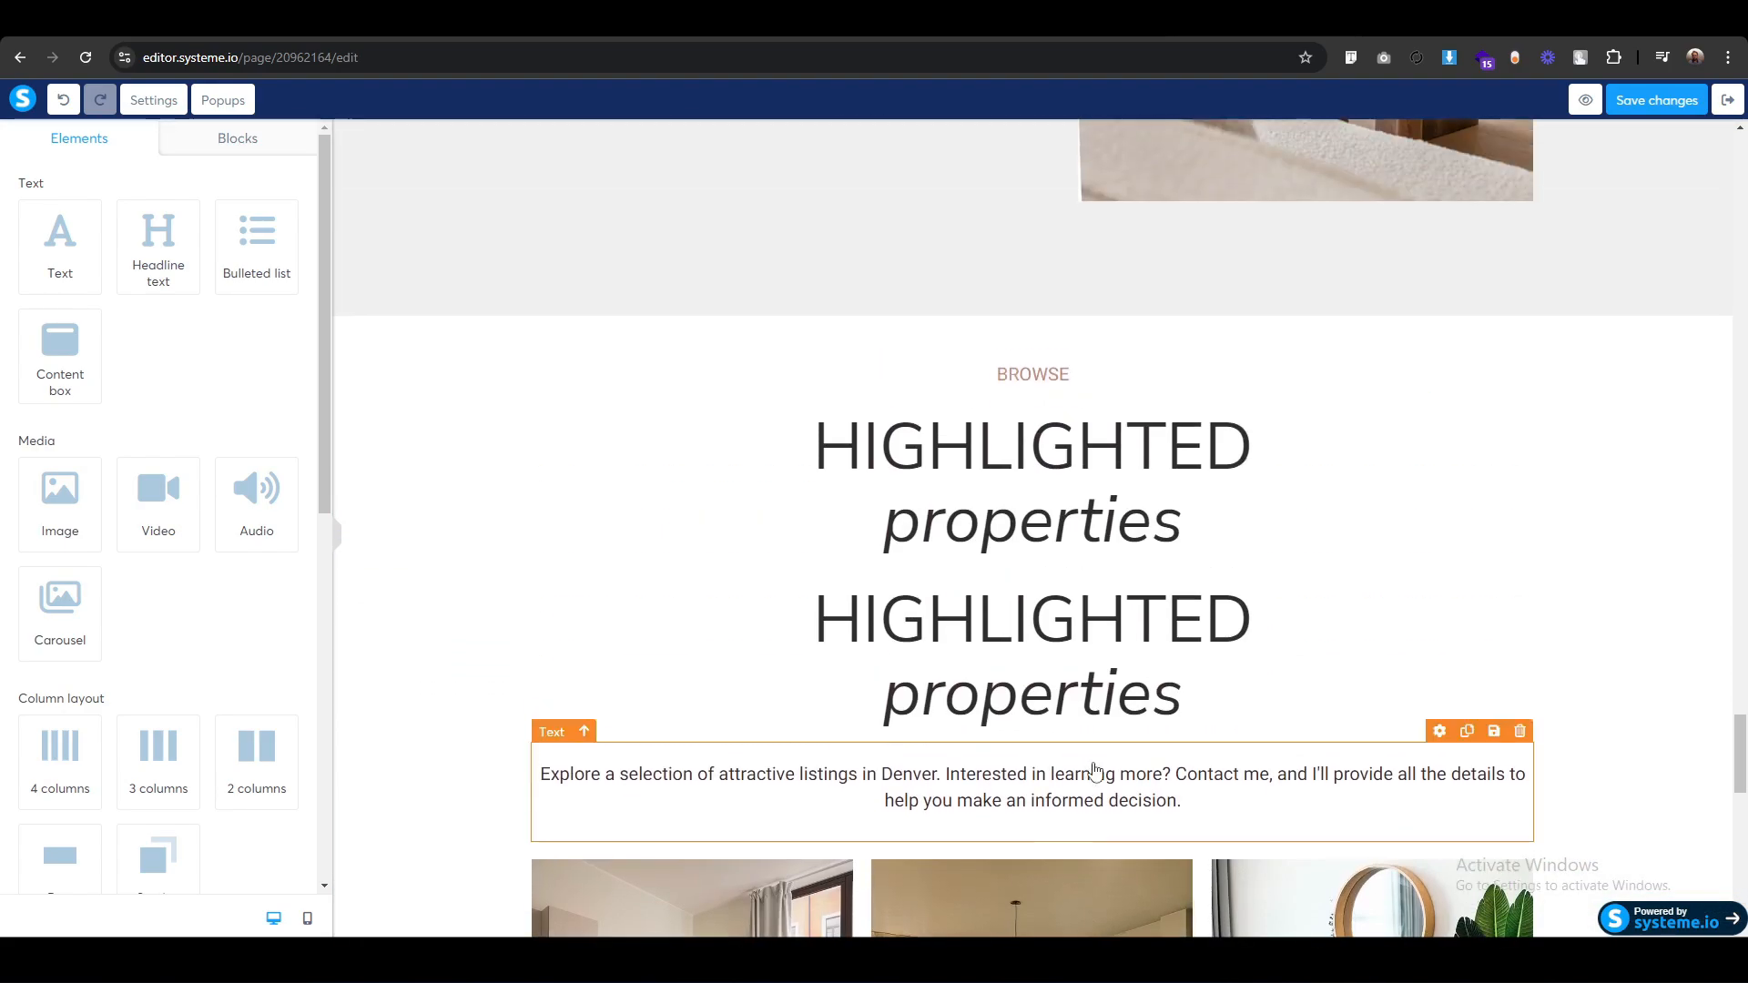
left_click_drag(597, 576, 1083, 899)
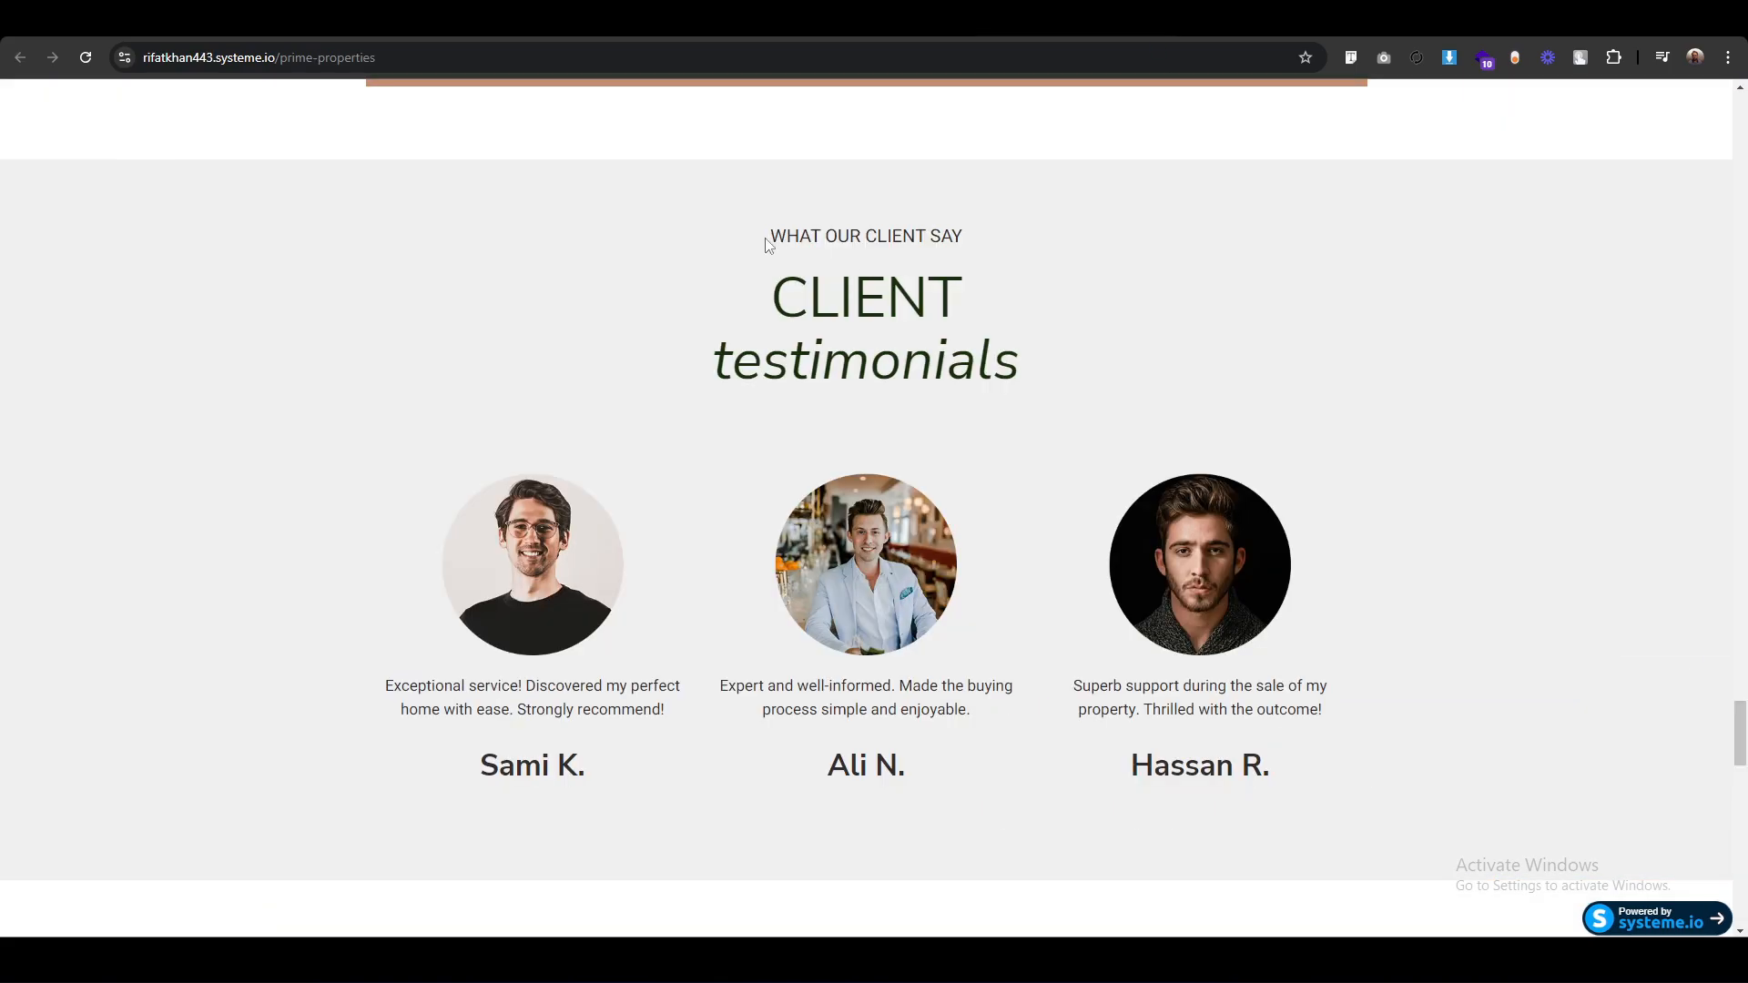
Replace the copied "BROWSE" text in the gray section with "WHAT OUR CLIENT SAY" from the reference page.
left_click_drag(770, 235, 1077, 394)
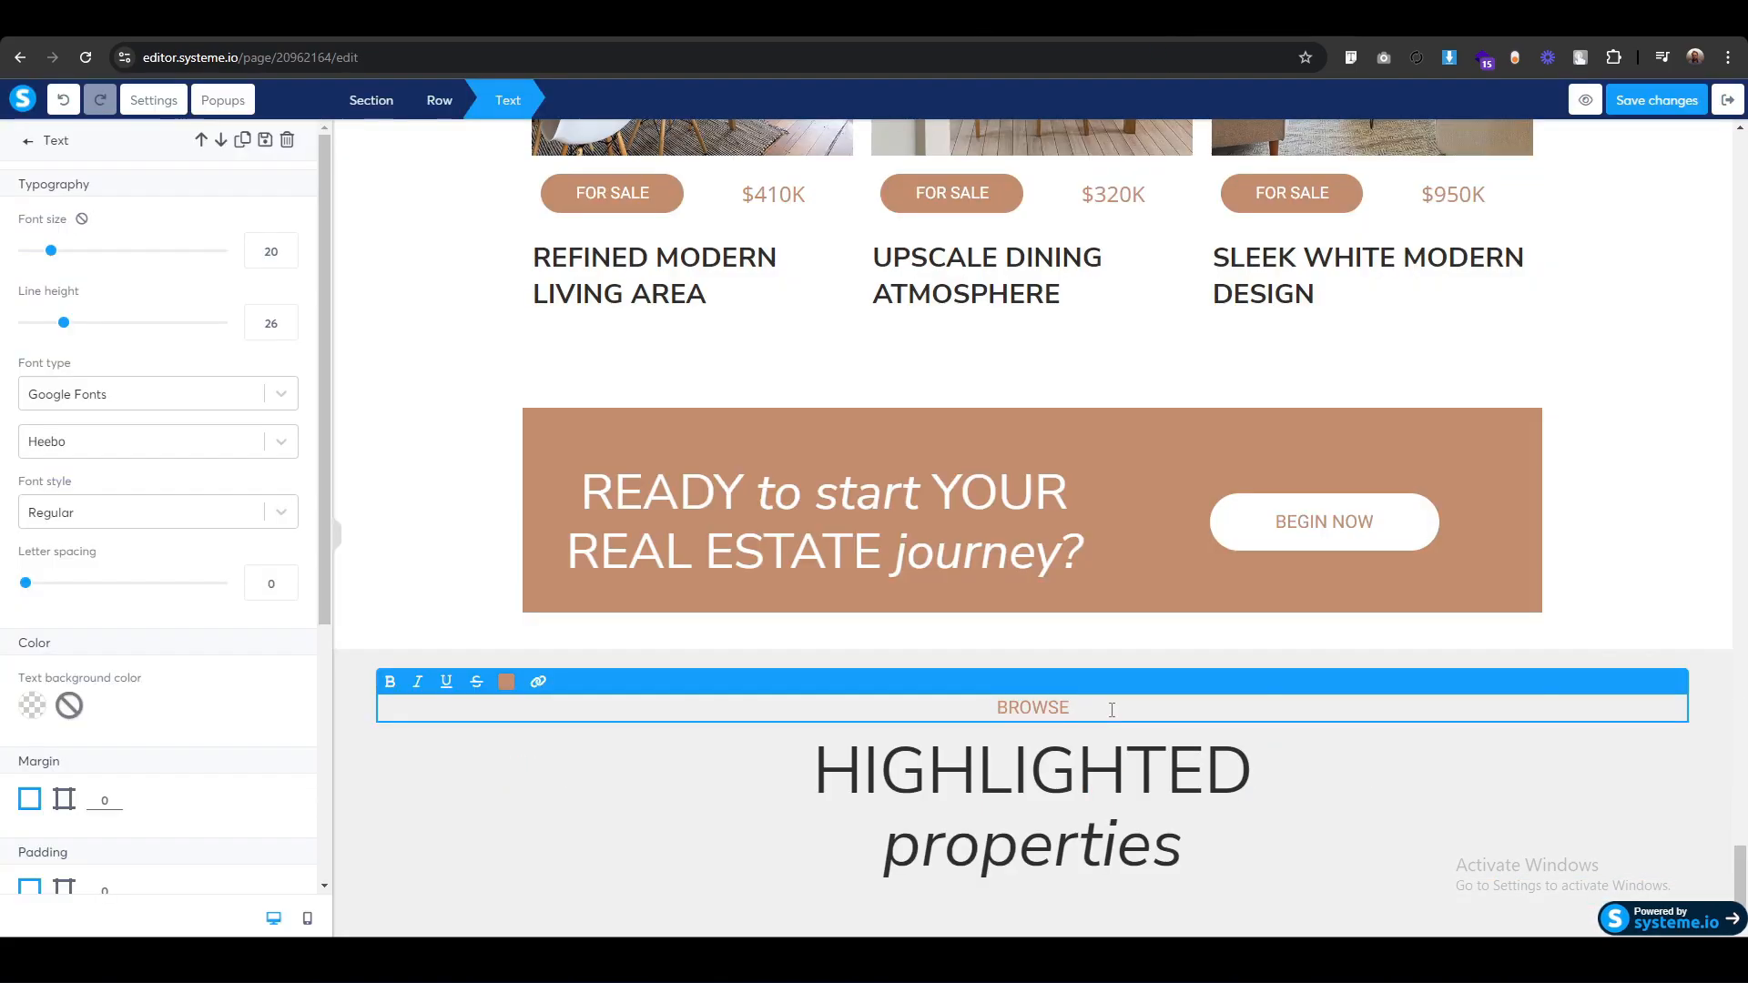
double_click(1112, 710)
type("WHAT OUR CLIENT SAY")
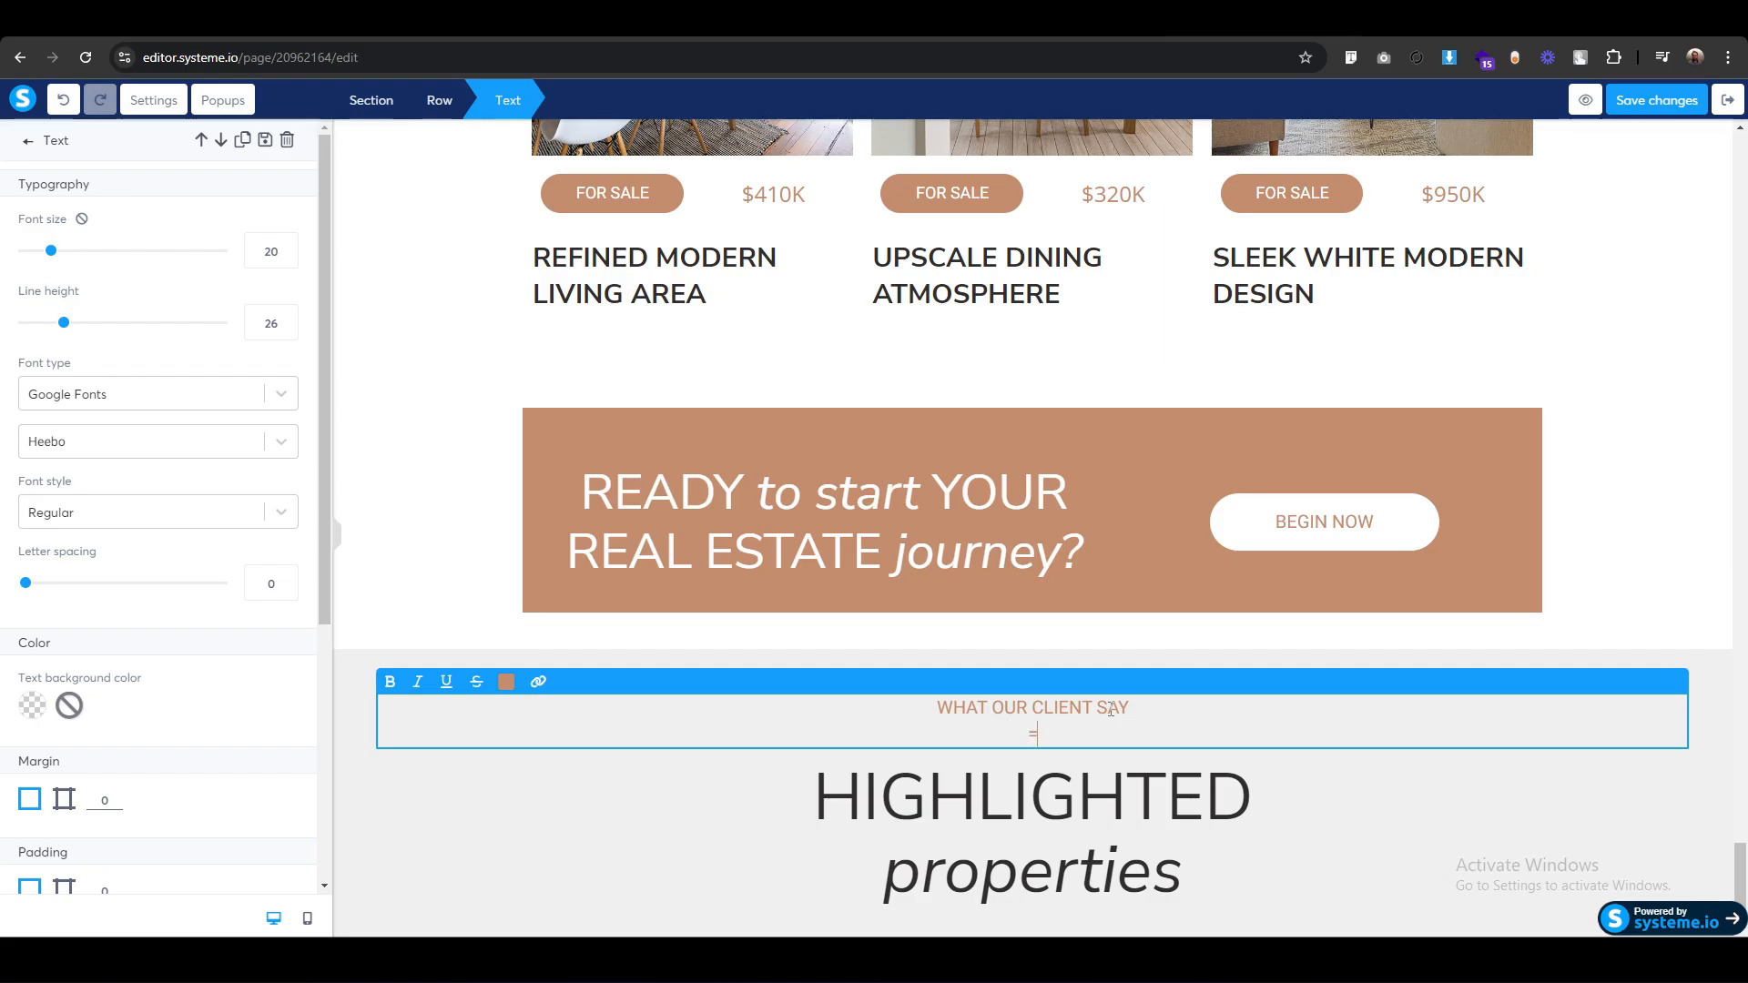
key("BackSpace")
key("BackSpace")
Recolor the "WHAT OUR CLIENT SAY" text with the saved dark color.
triple_click(1111, 709)
left_click(485, 687)
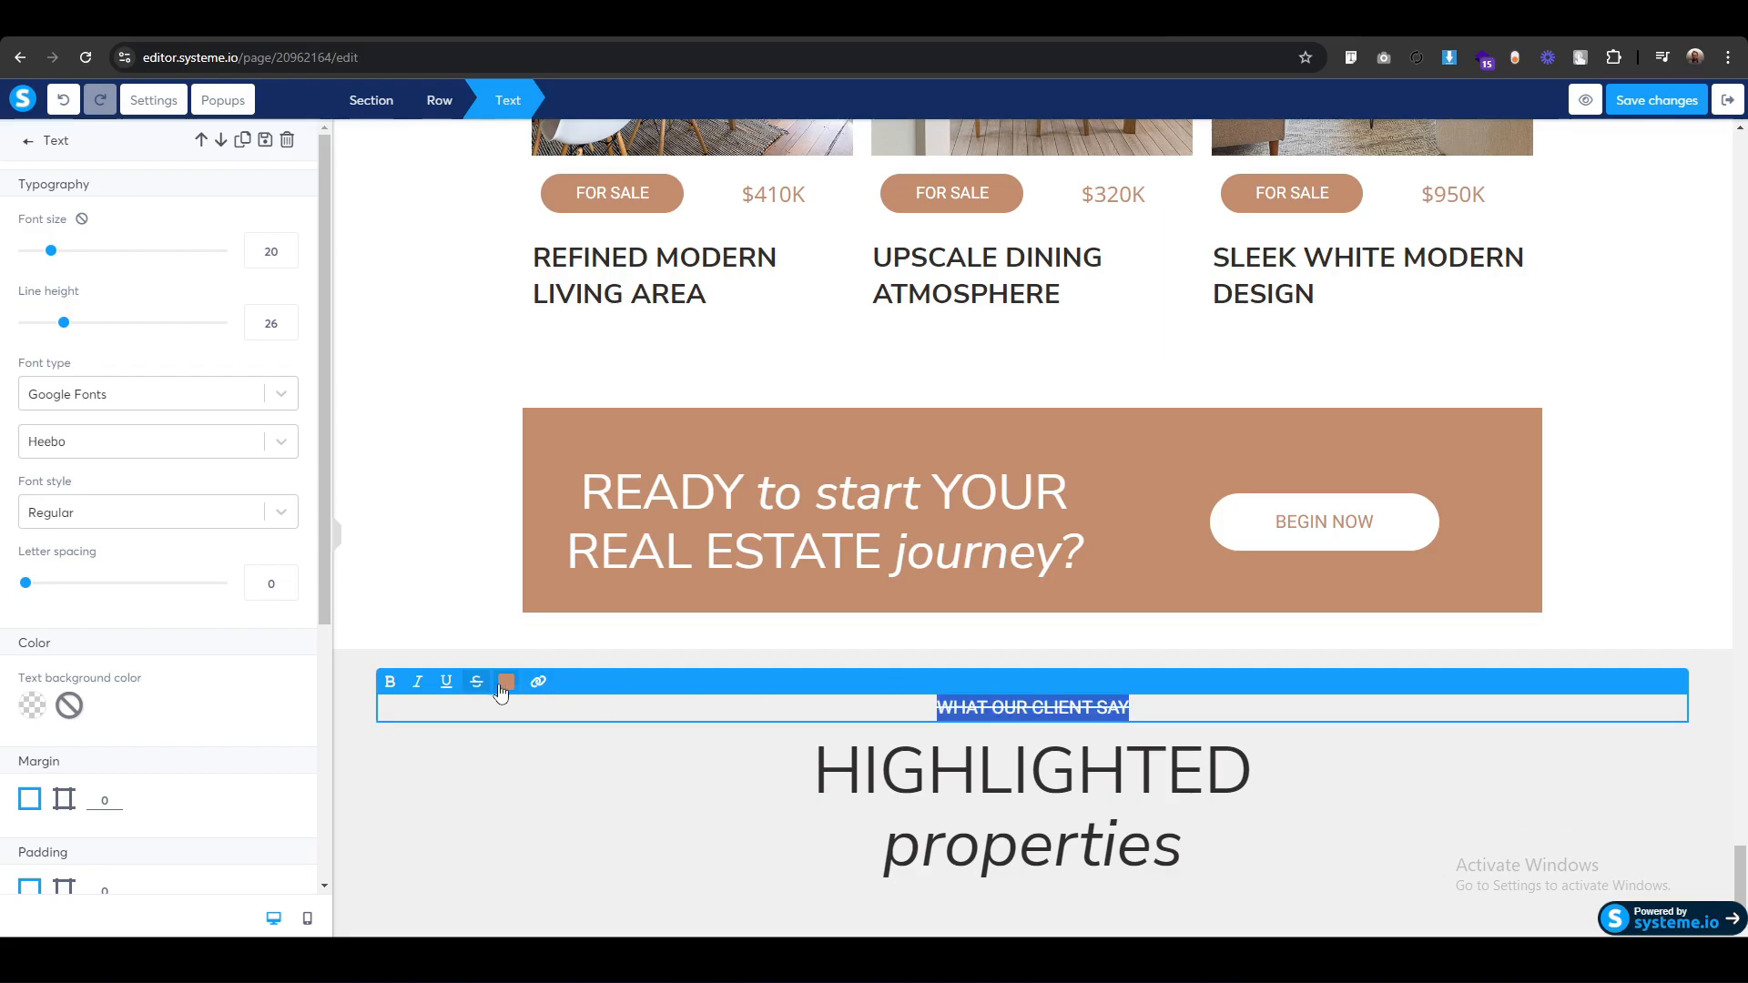
left_click(476, 683)
left_click(506, 685)
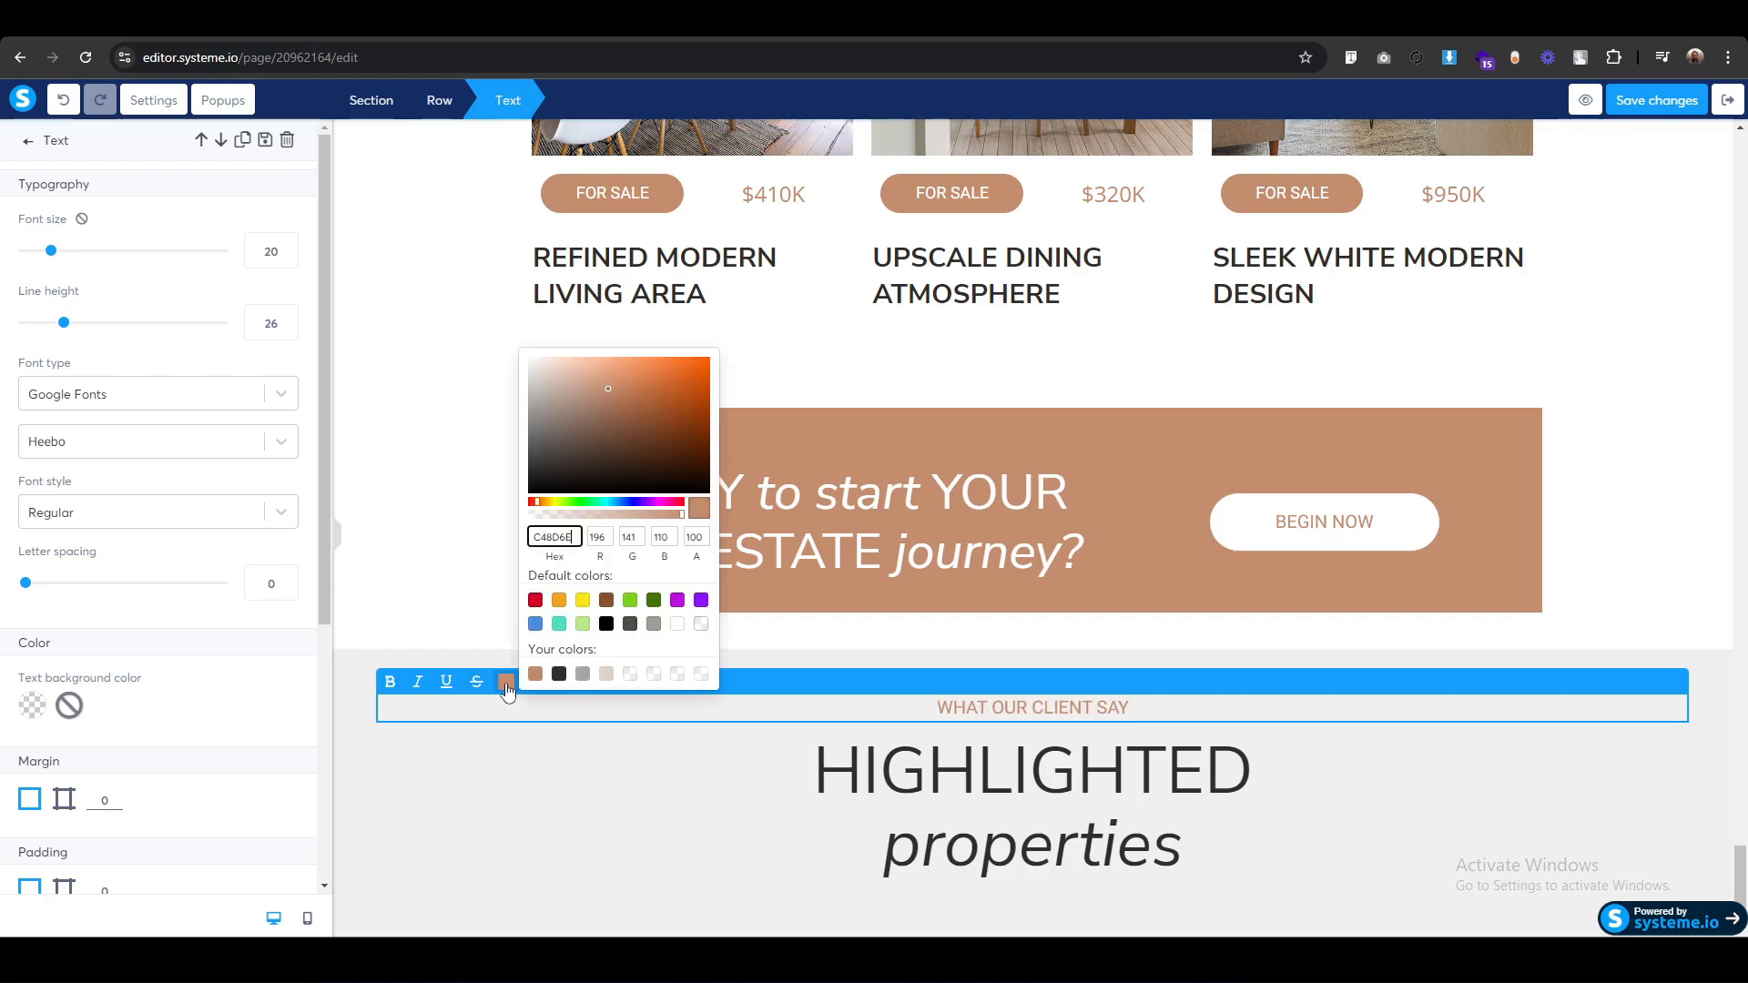
left_click(559, 674)
Replace the copied headline with "CLIENT testimonials" and italicize the word "testimonials".
left_click(994, 865)
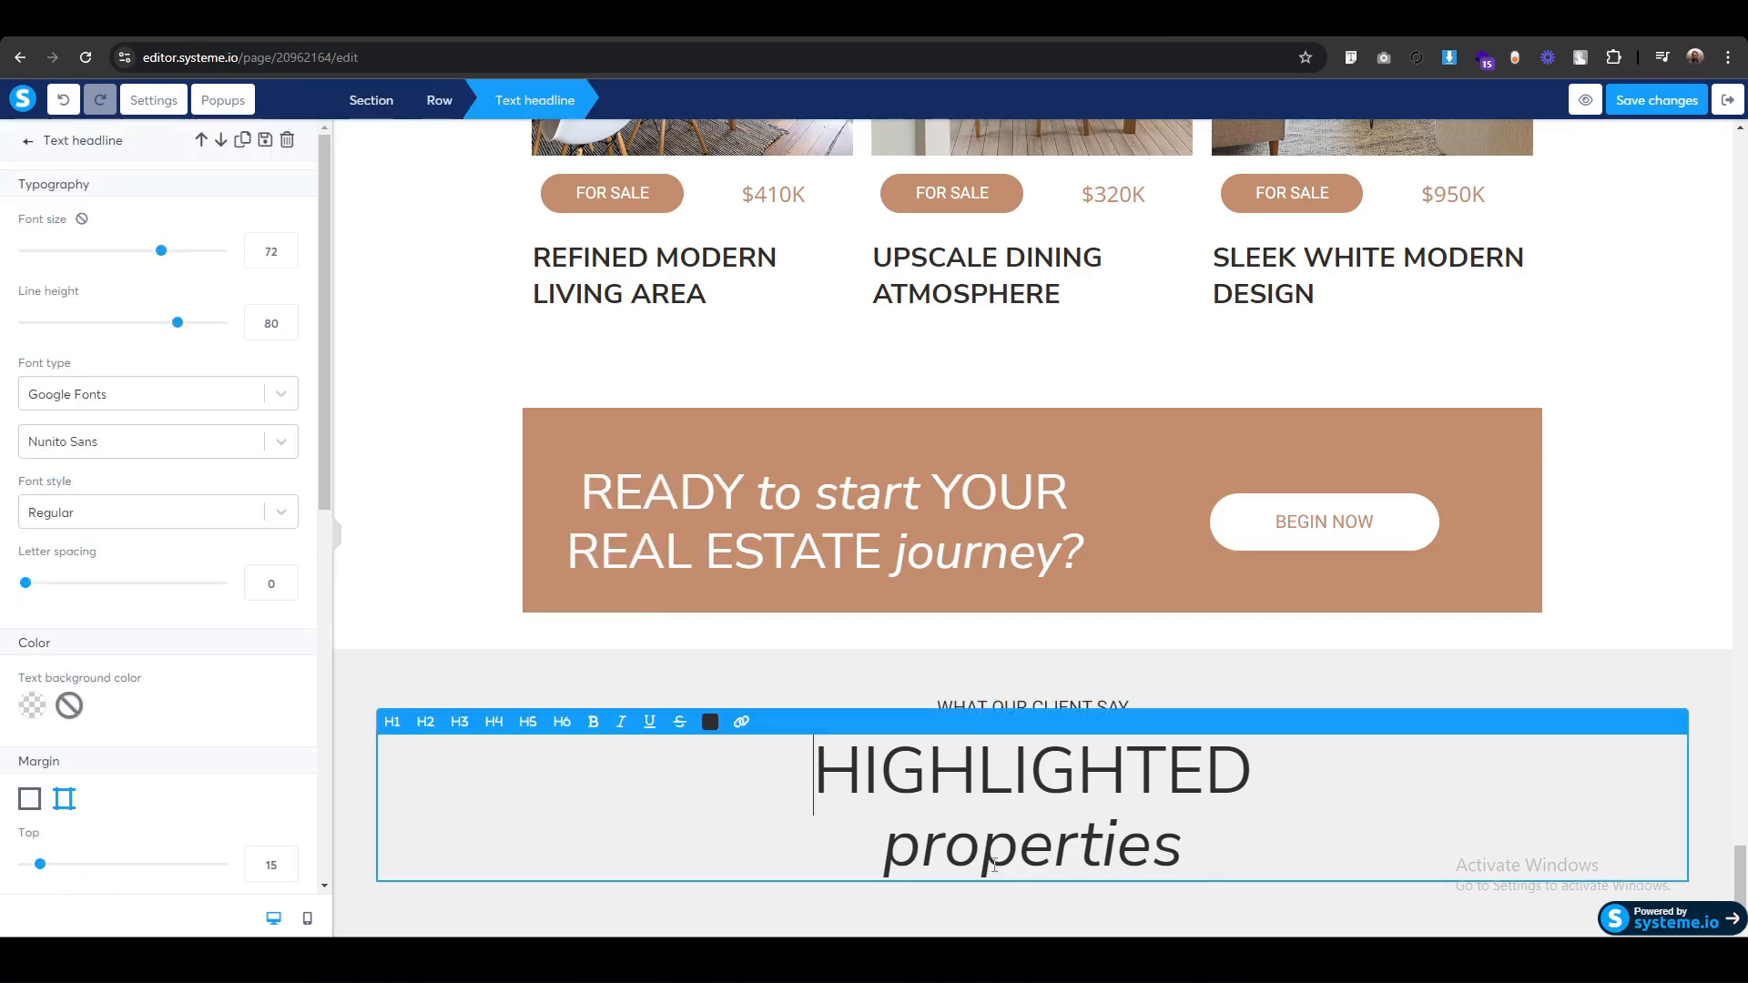
triple_click(994, 865)
type("CLIENT testimonials")
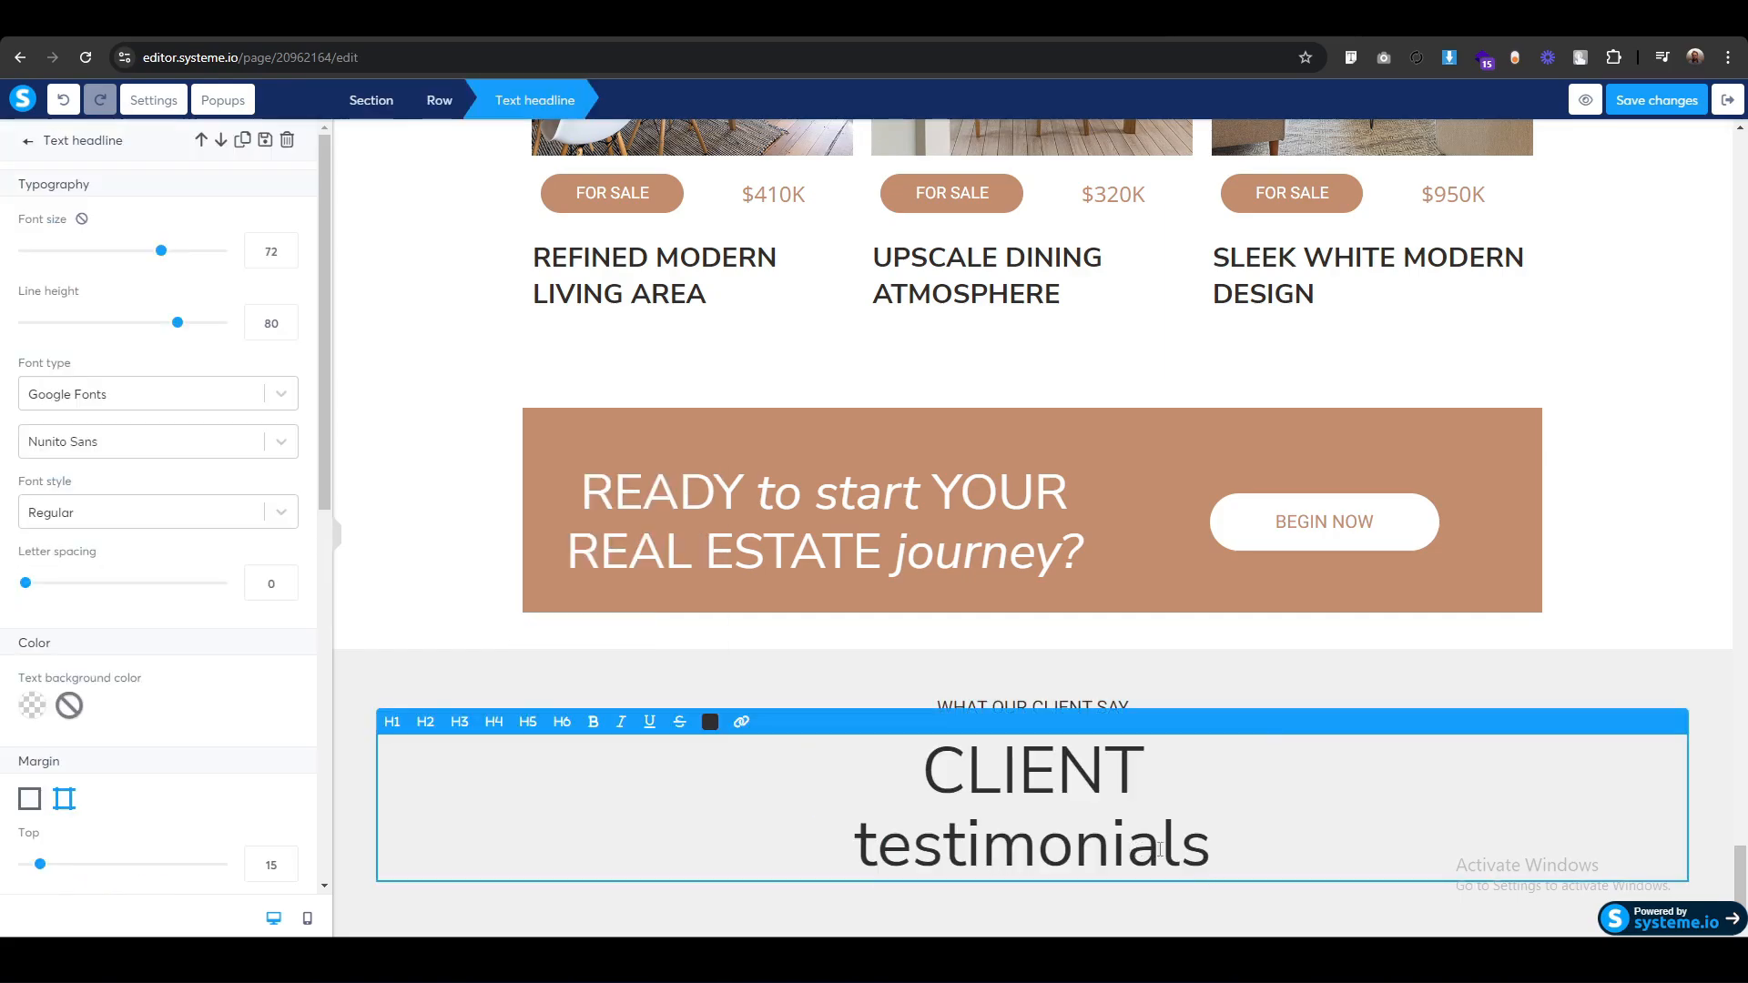
left_click_drag(1159, 849, 819, 847)
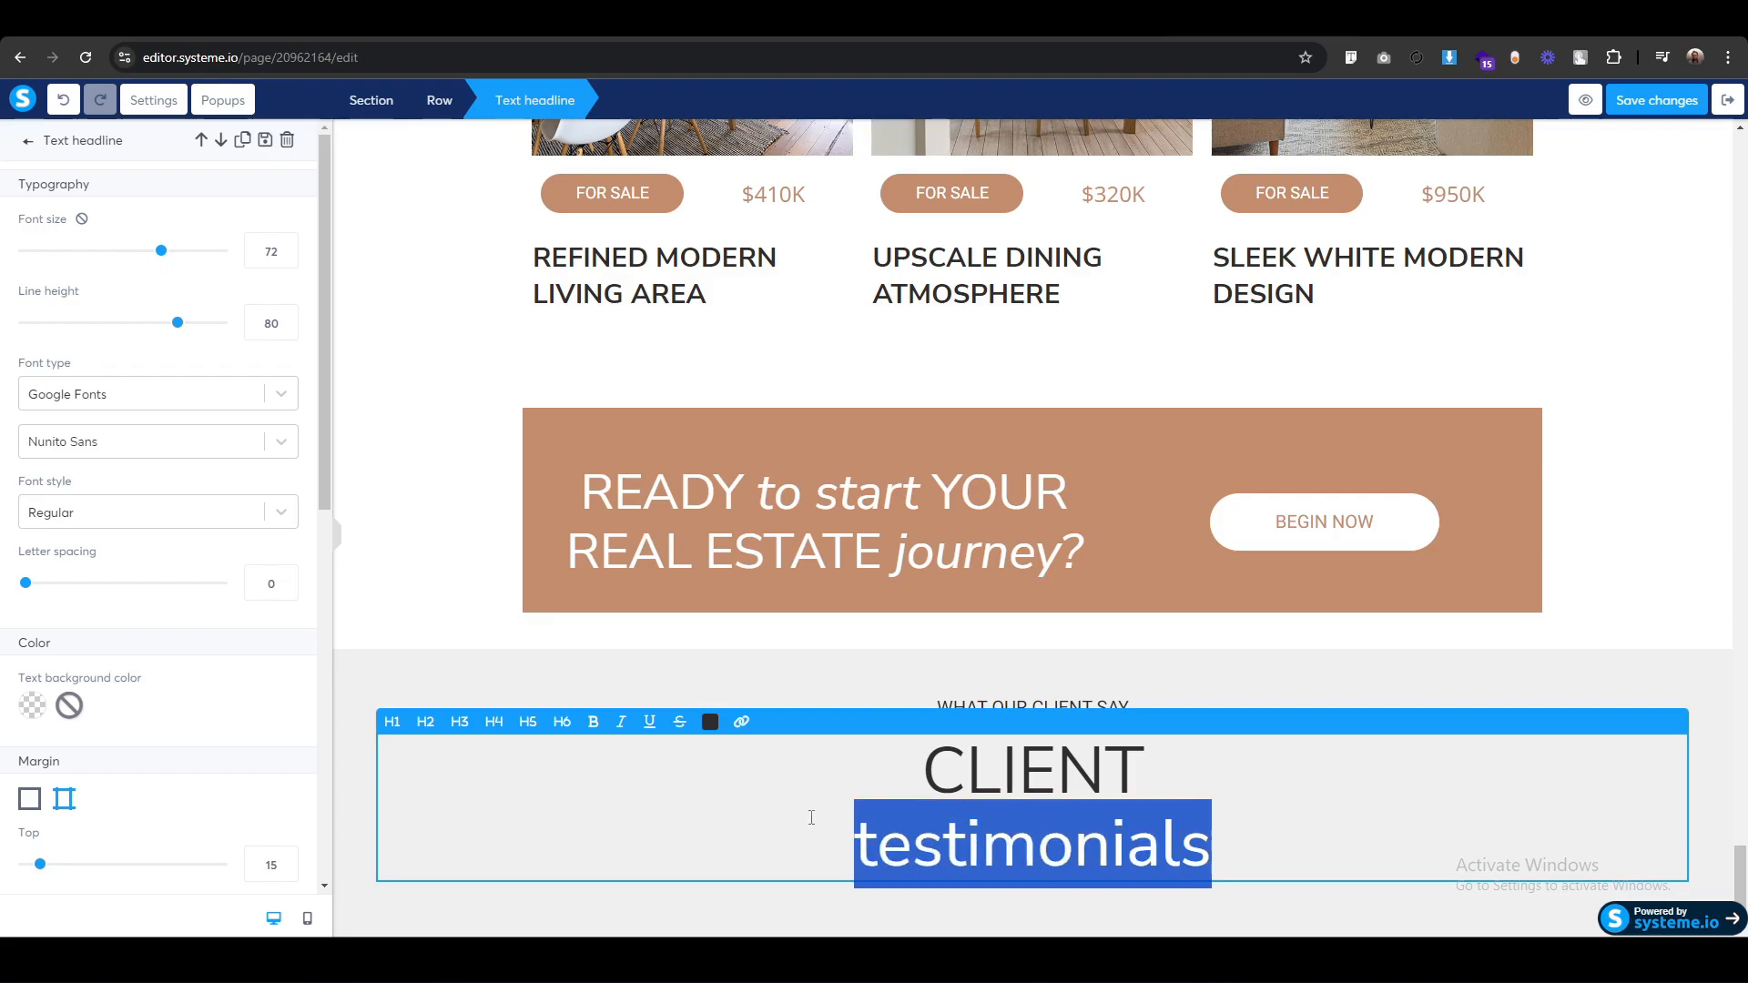
left_click(622, 723)
left_click(355, 770)
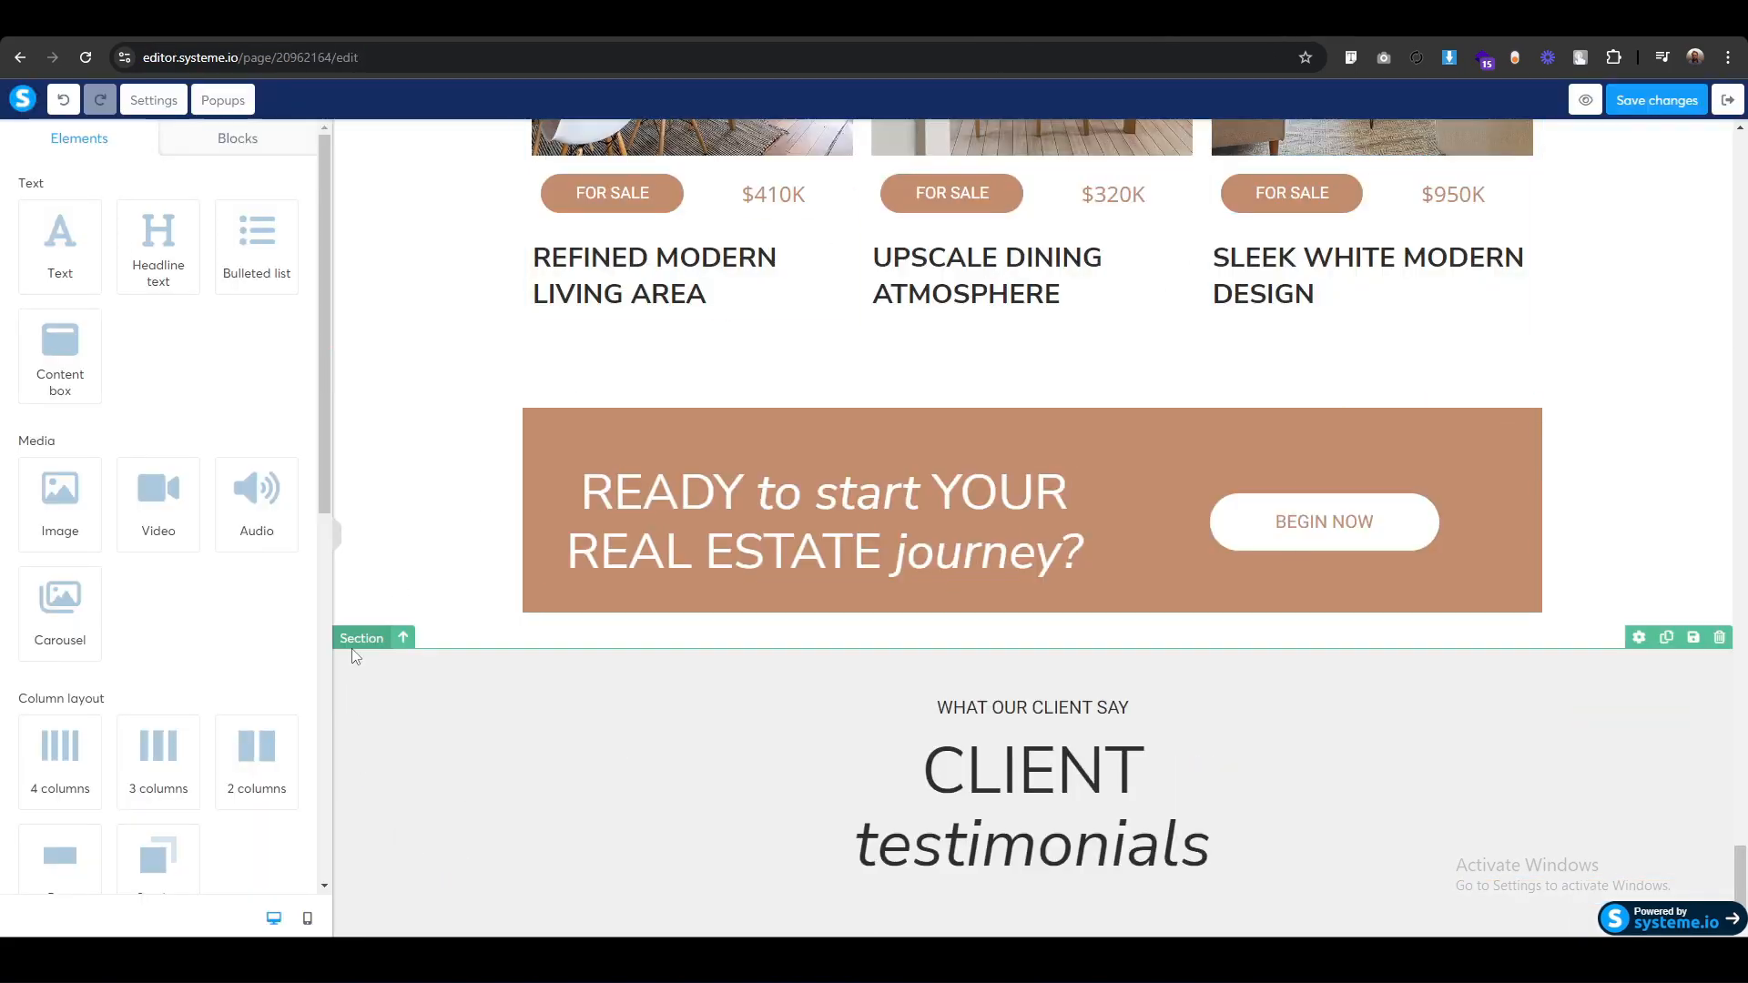
Set the testimonials section's top and bottom padding to 50, using separate padding for each side.
left_click(351, 646)
left_click(65, 313)
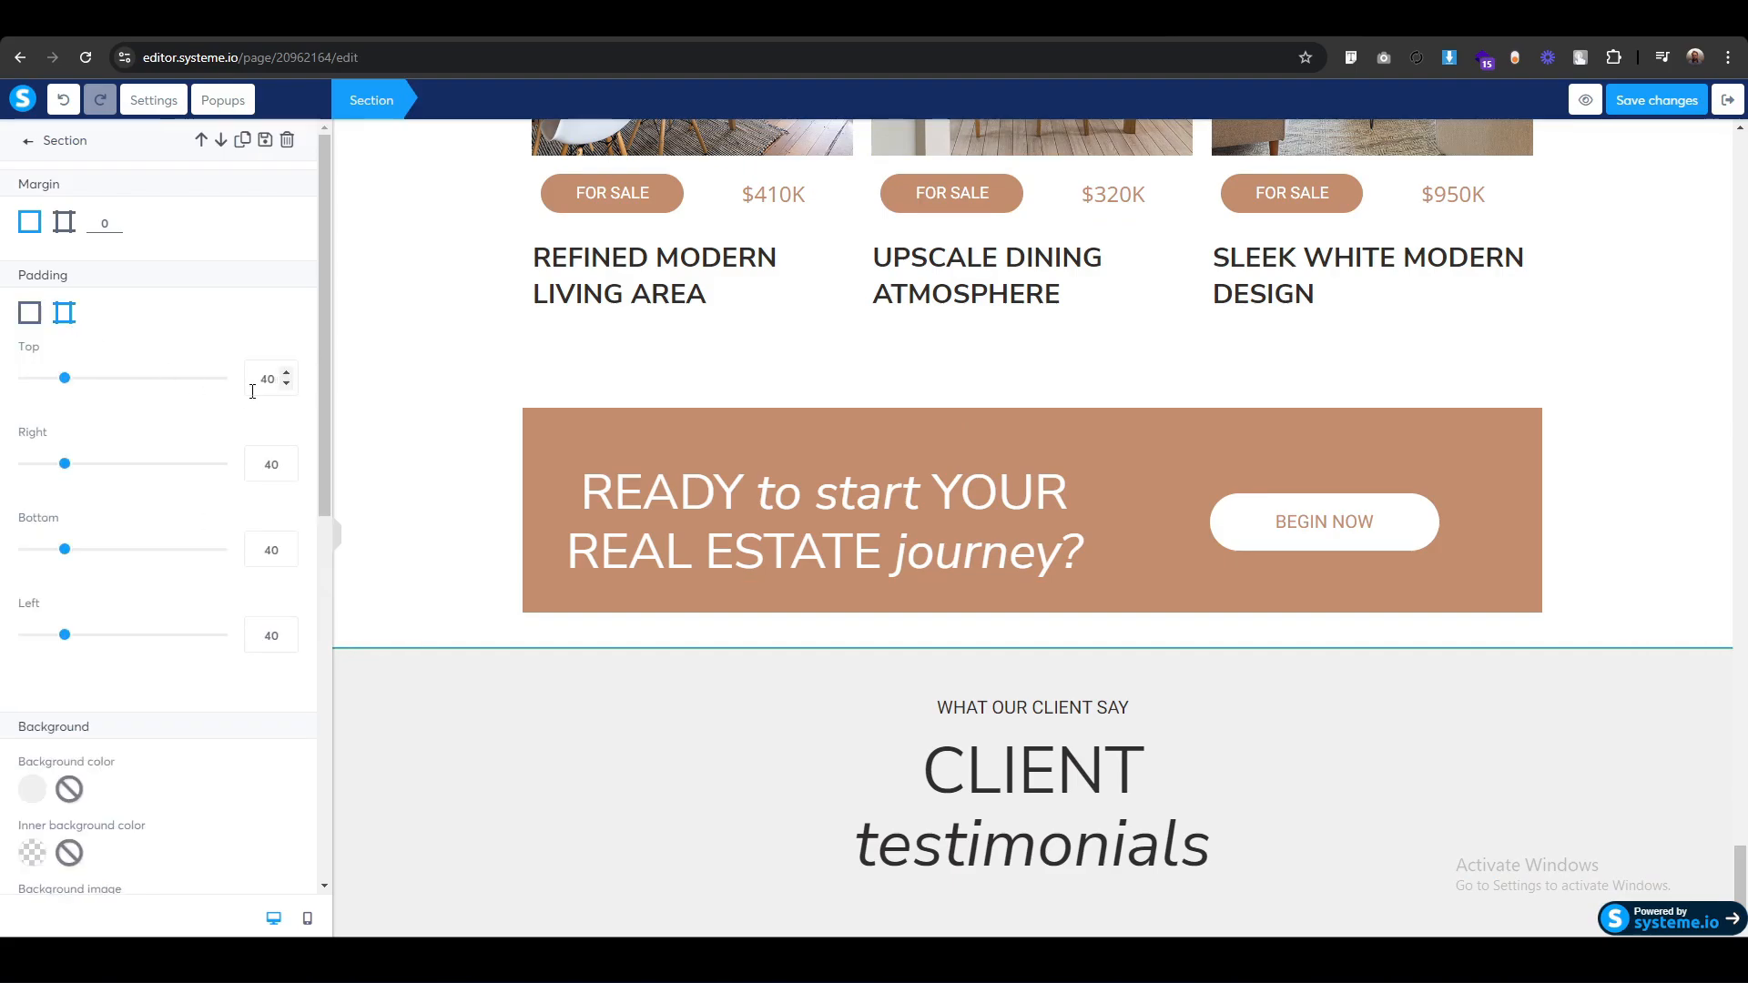
left_click(263, 387)
key("Up")
key("Up")
key("Up")
key("Up")
key("Up")
key("Up")
key("Up")
key("Up")
key("Up")
key("Up")
key("Up")
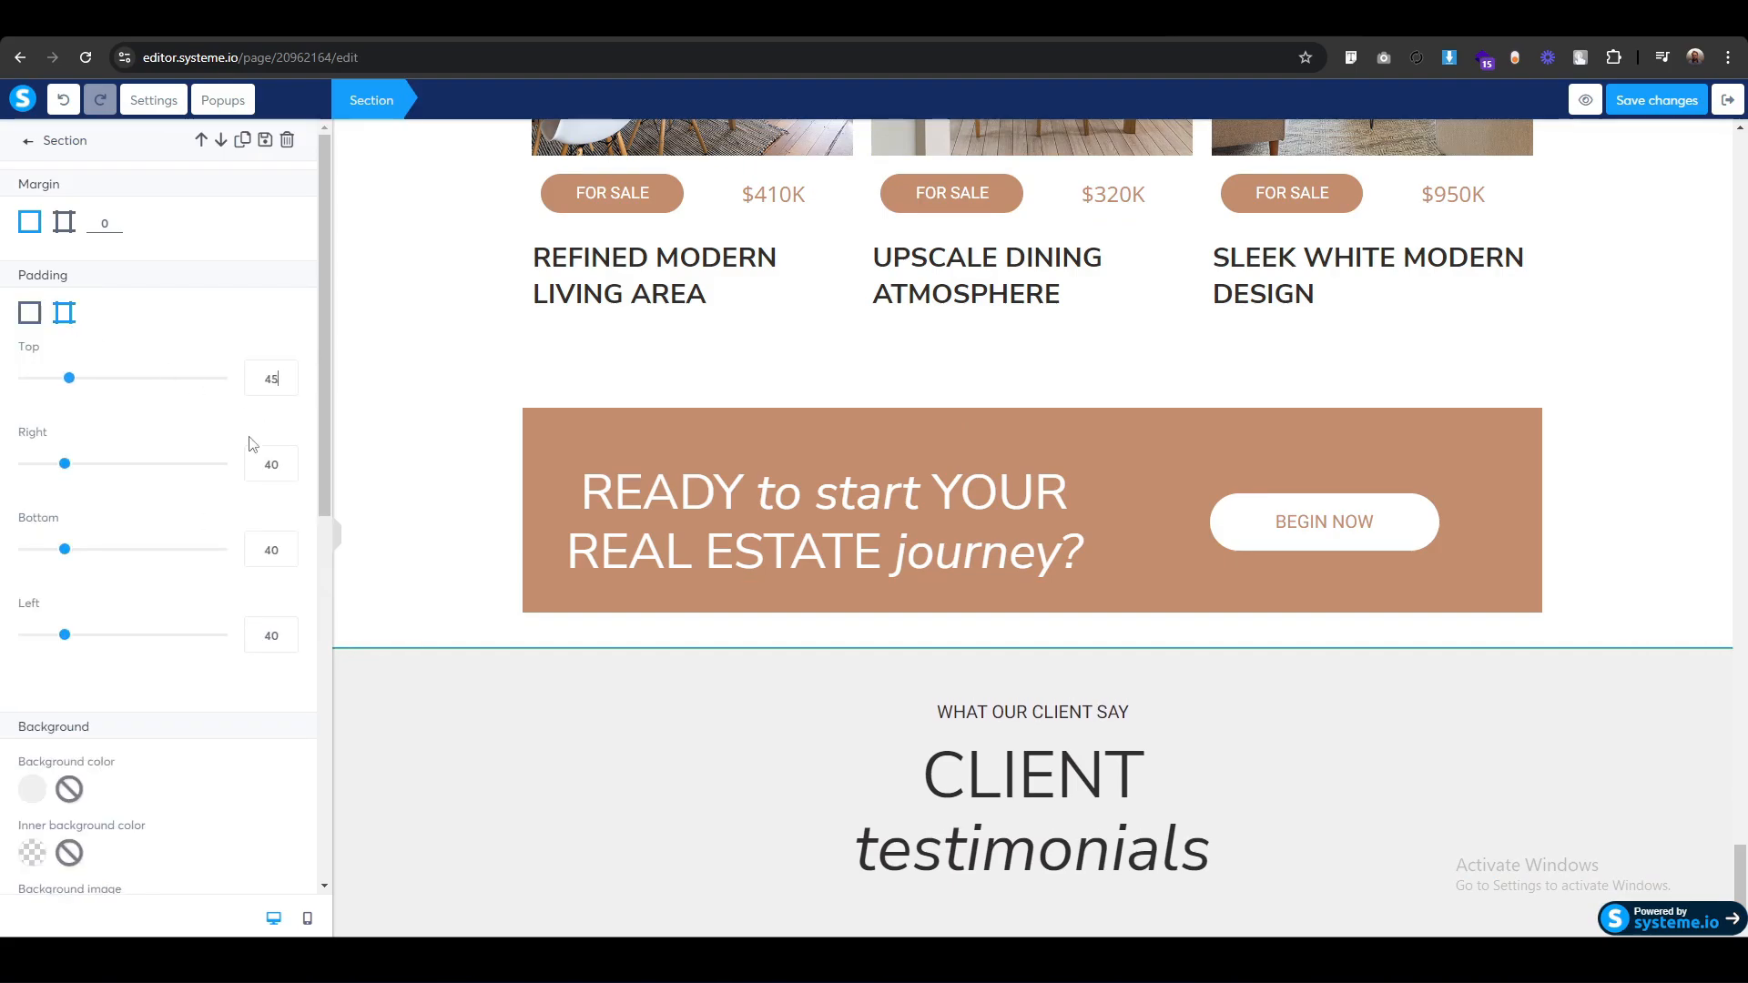
key("Down")
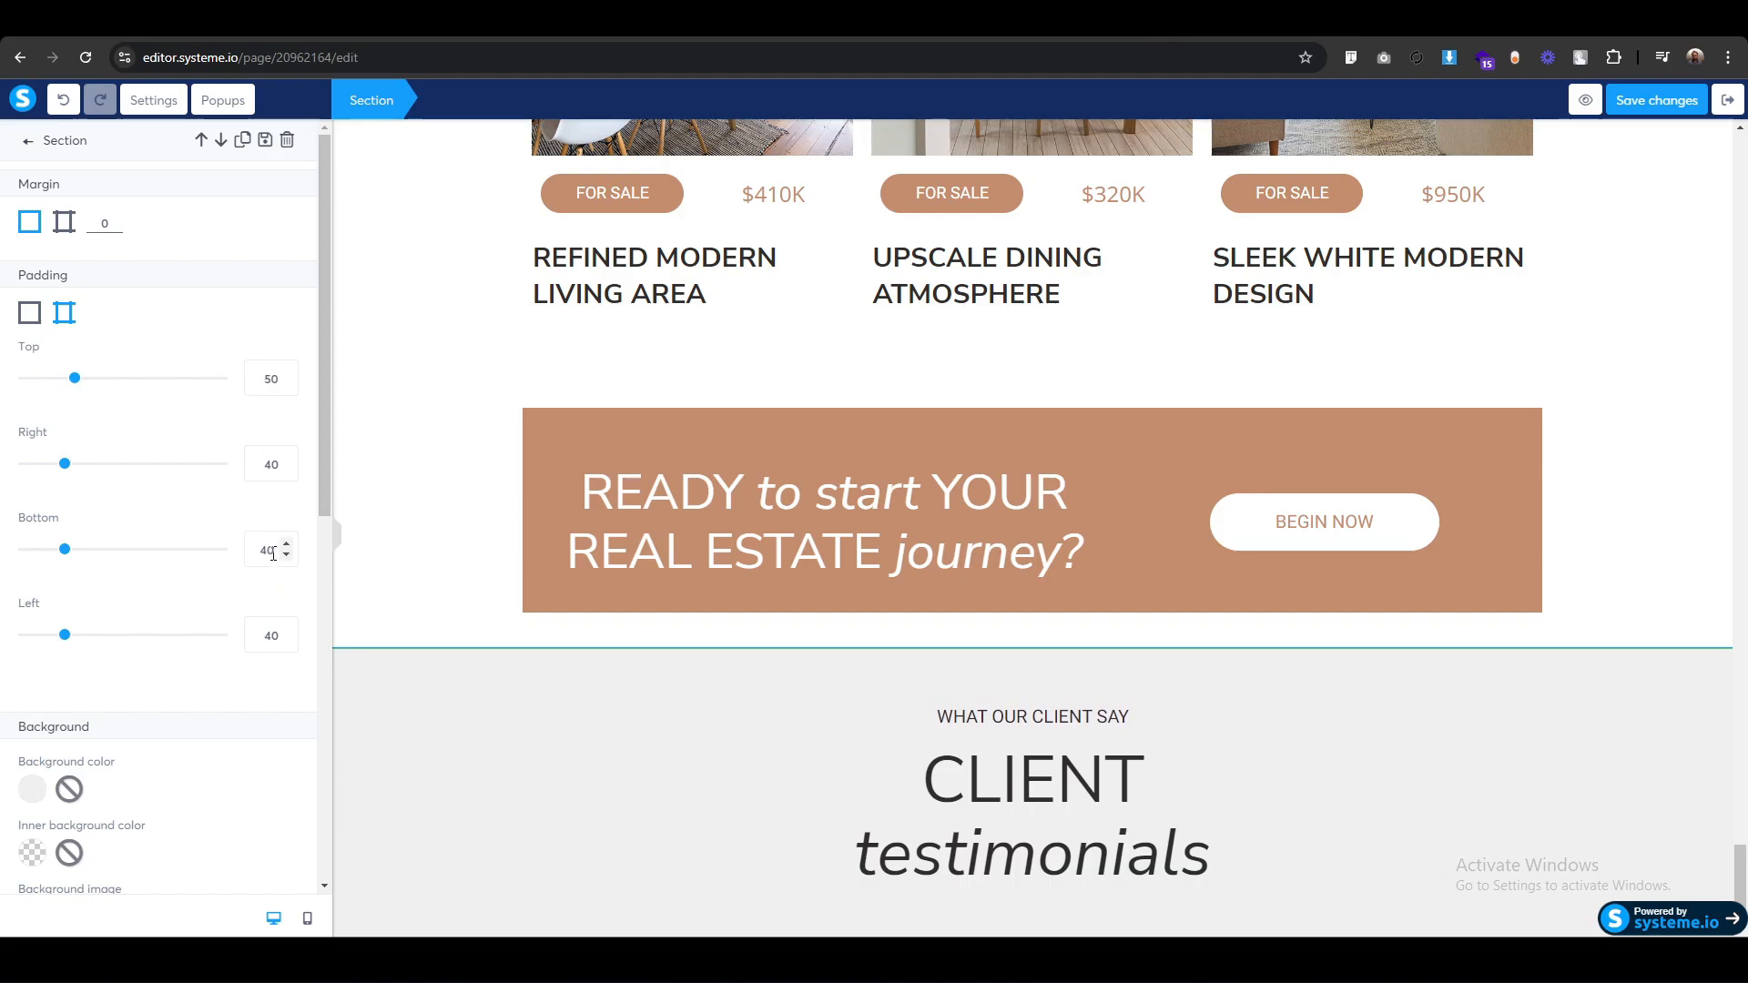
type("5")
Set the testimonials section's right and left padding to 0.
left_click_drag(270, 465, 218, 472)
type("0")
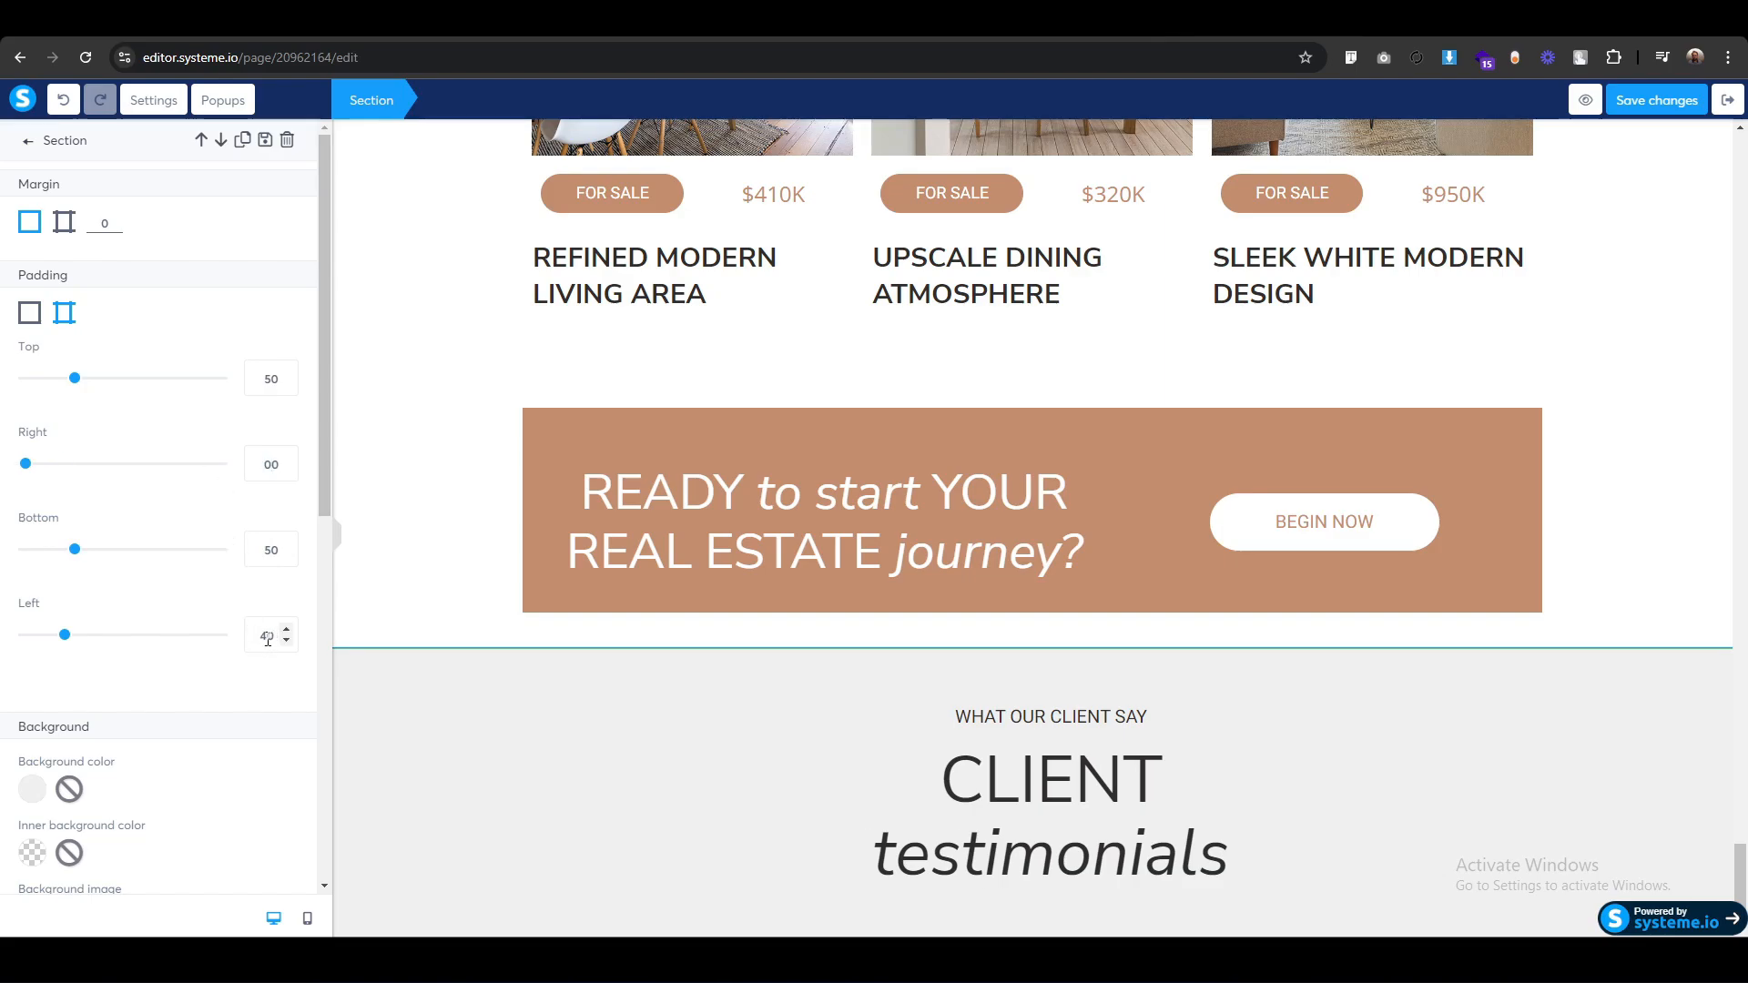
left_click_drag(267, 640, 162, 646)
type("0")
Change the testimonials section's content width from full page to the narrower option.
scroll(204, 688, "down", 4)
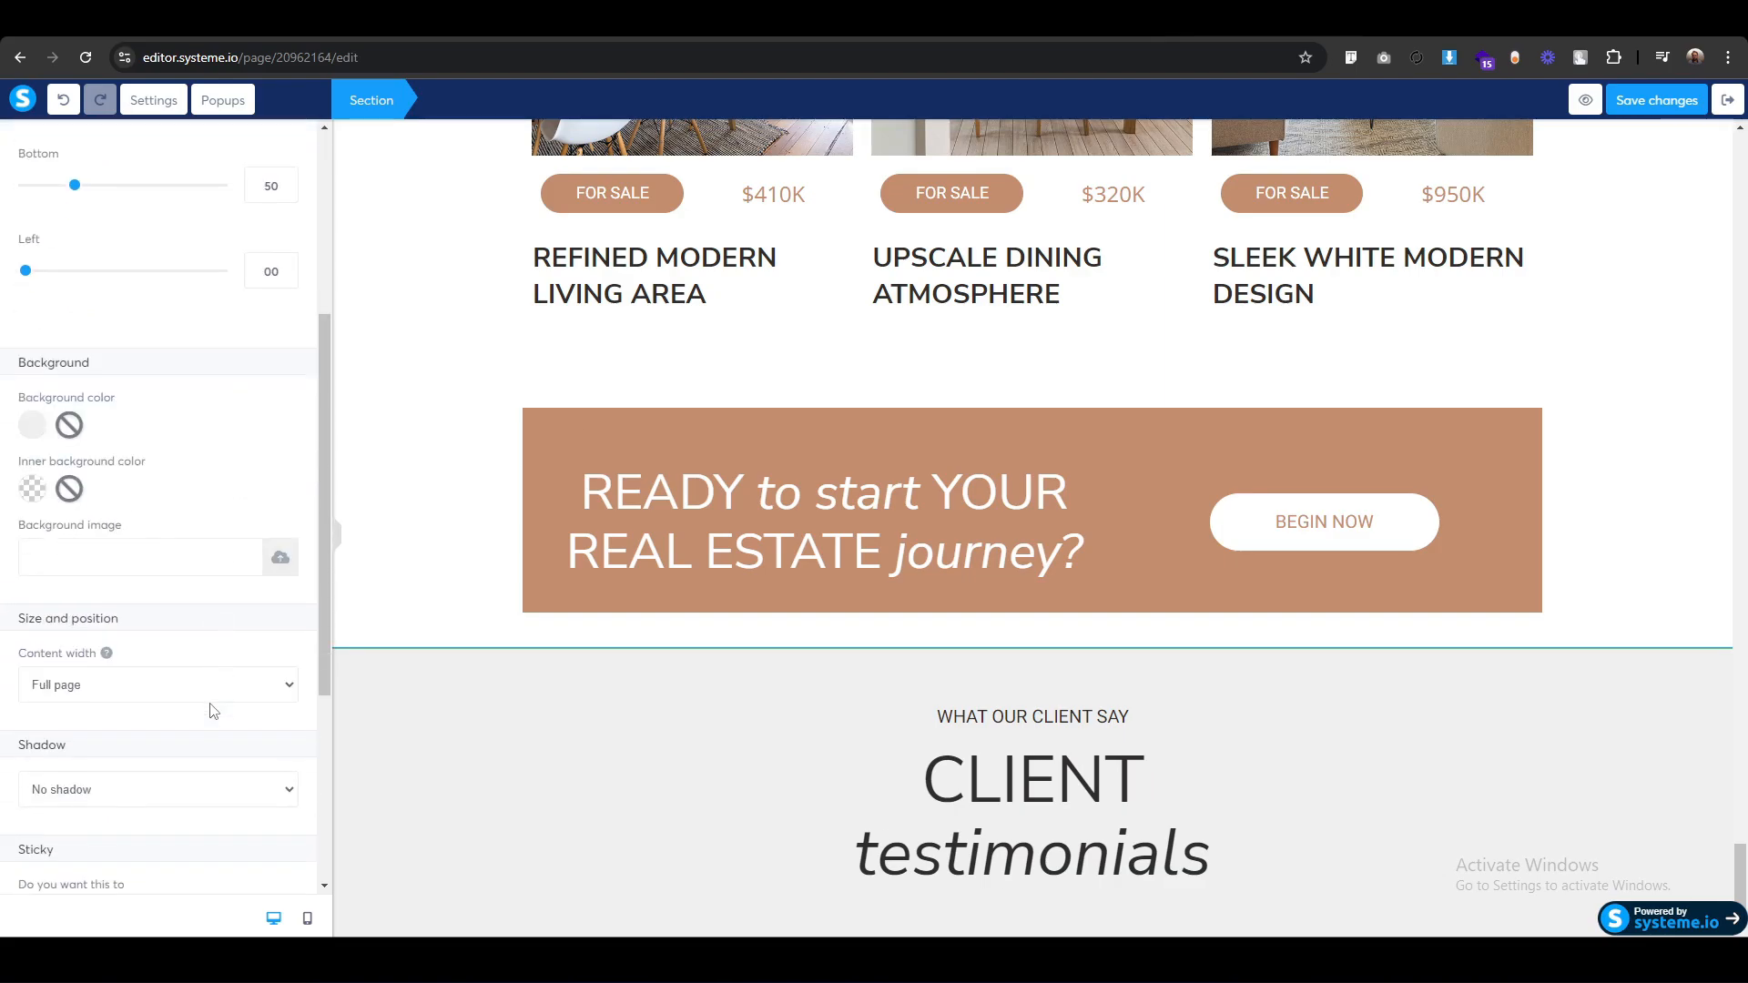
left_click(119, 693)
left_click(71, 727)
left_click(511, 773)
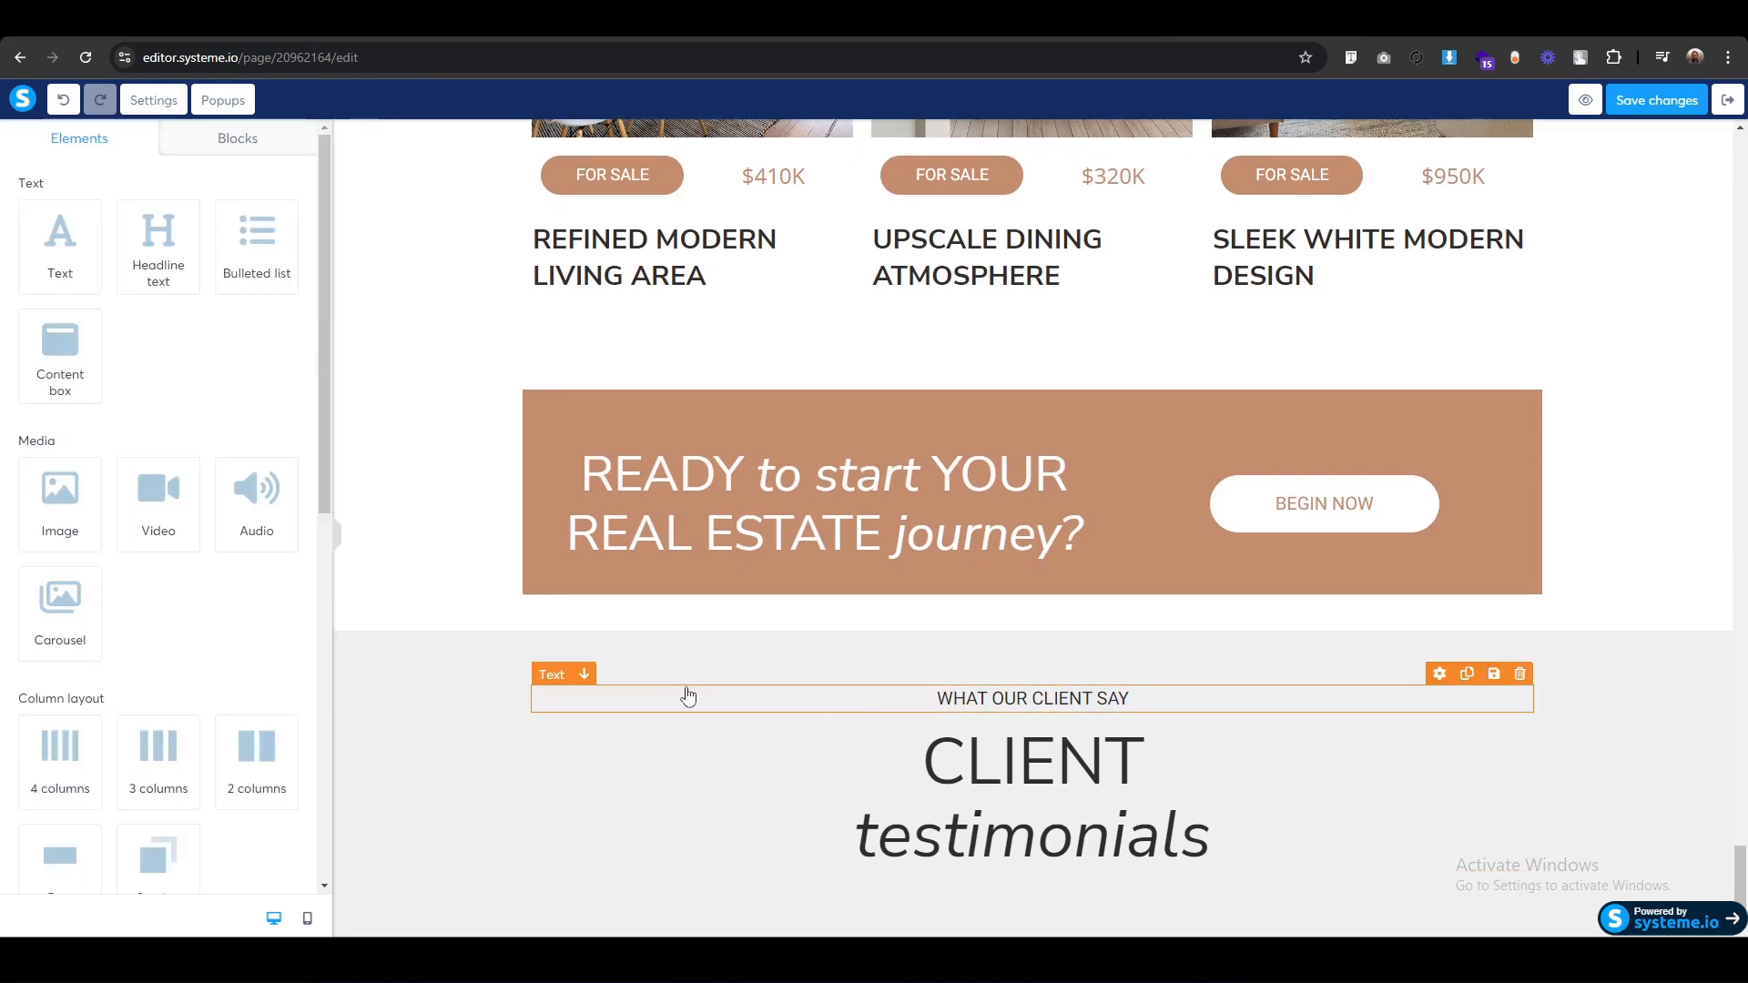
Set the bottom padding of the "WHAT OUR CLIENT SAY" text to 20, using separate padding for each side.
left_click(558, 682)
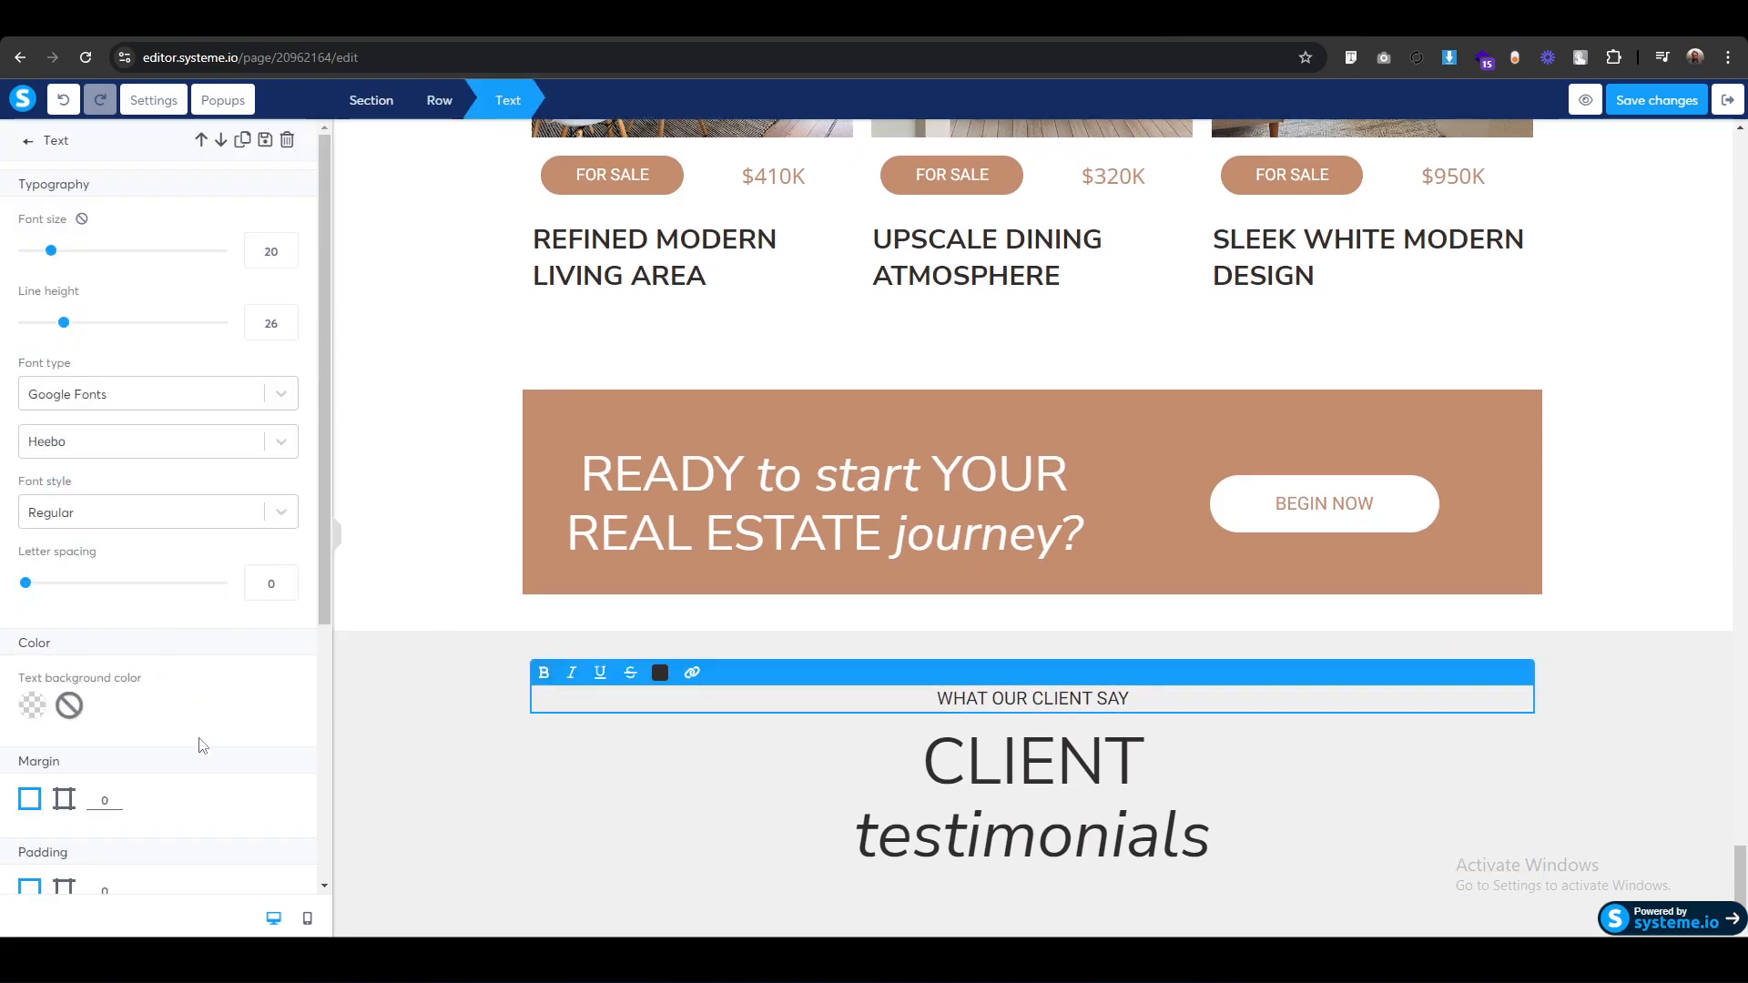
scroll(202, 745, "down", 3)
left_click(64, 617)
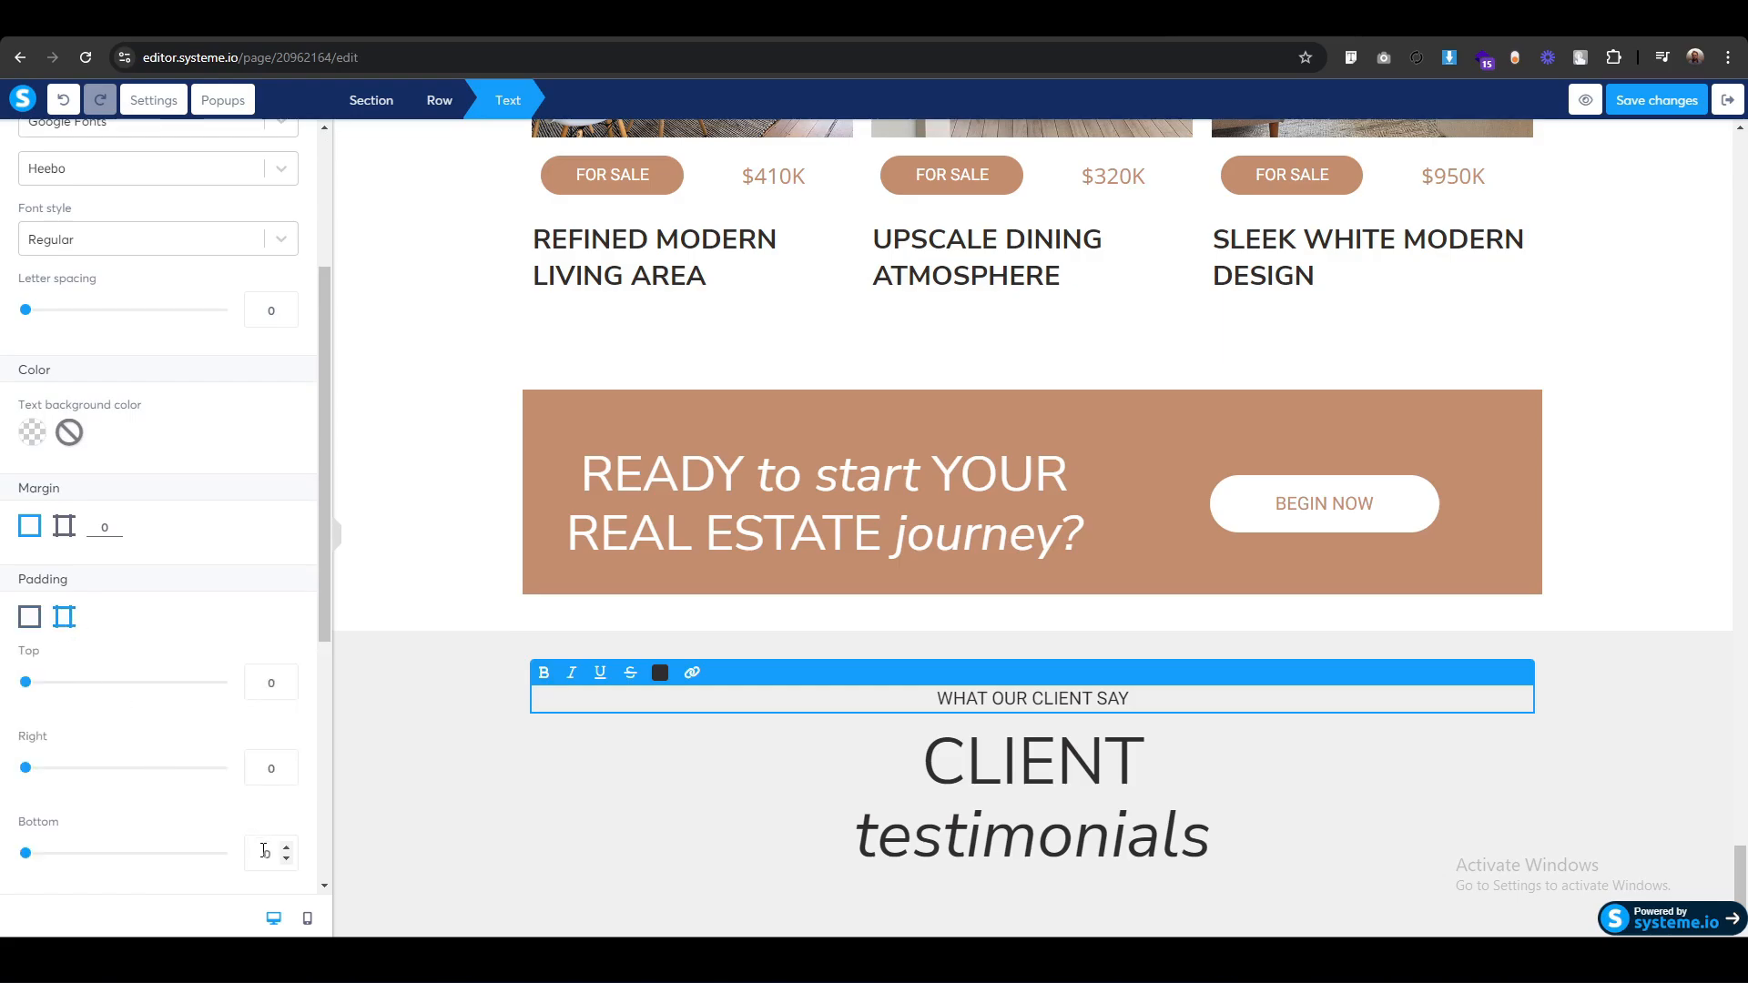
left_click_drag(263, 852, 222, 821)
type("20")
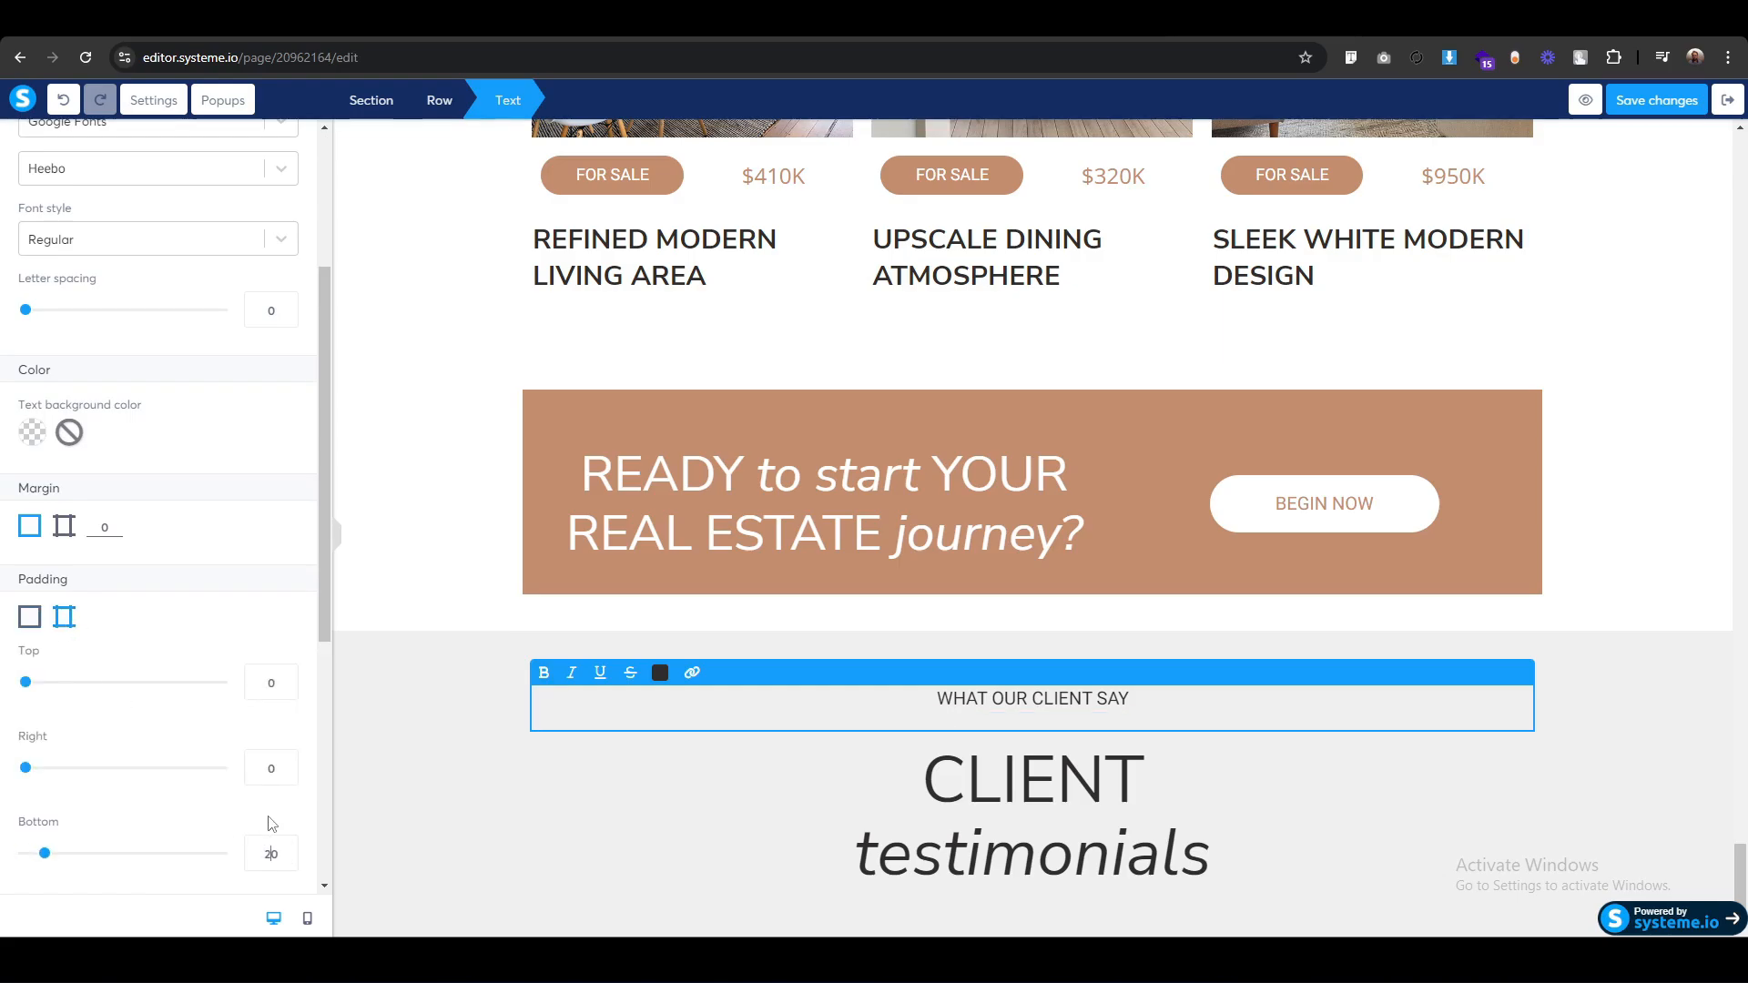
left_click(593, 801)
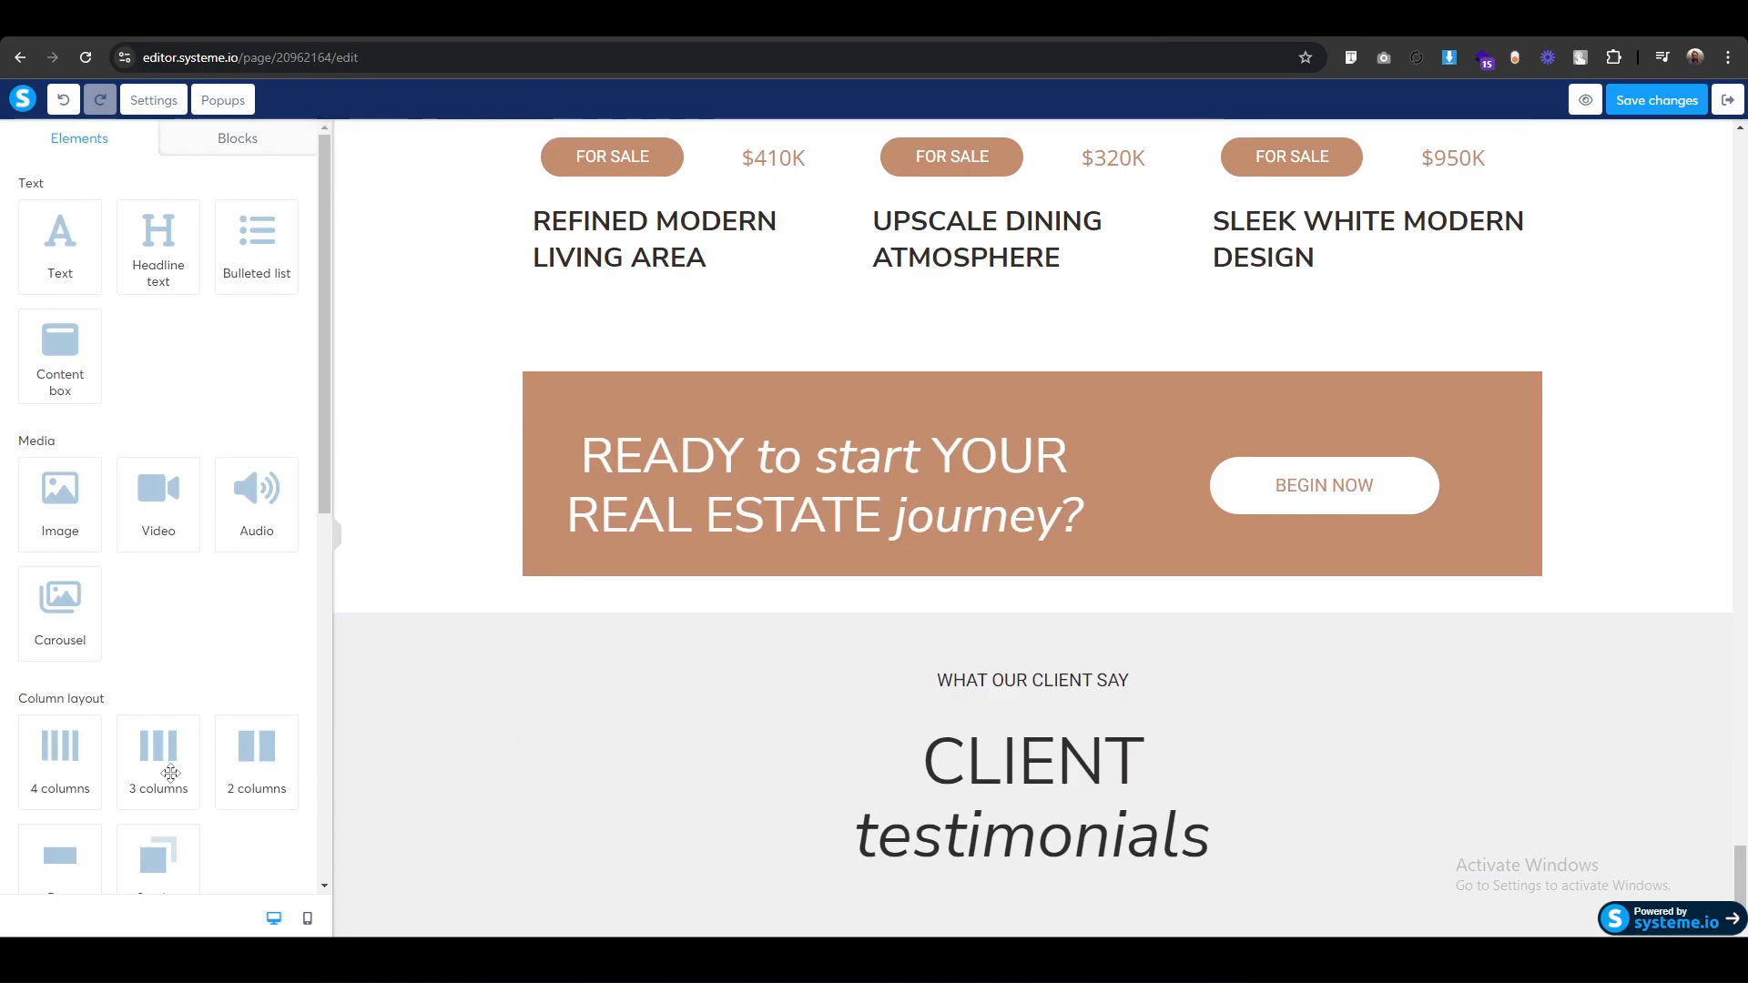
Add a three-column row below the "CLIENT testimonials" headline and place an image element in its first column.
left_click_drag(168, 772, 1052, 875)
scroll(1052, 875, "down", 1)
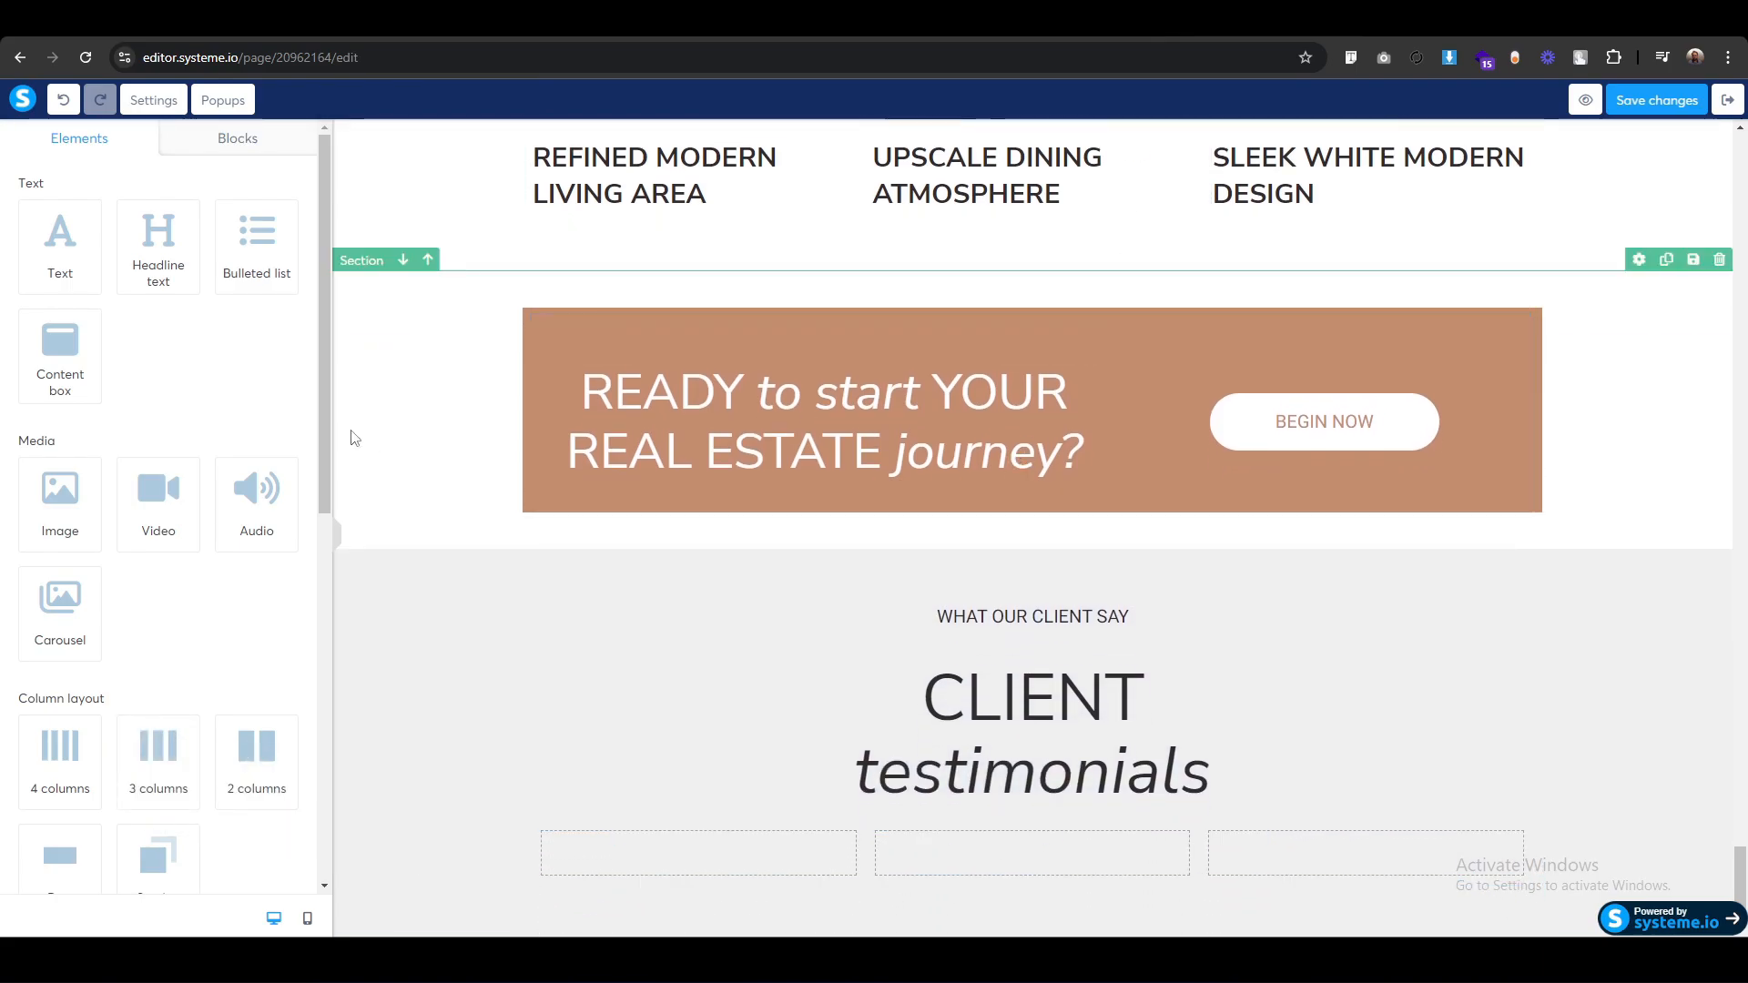
left_click_drag(60, 501, 765, 856)
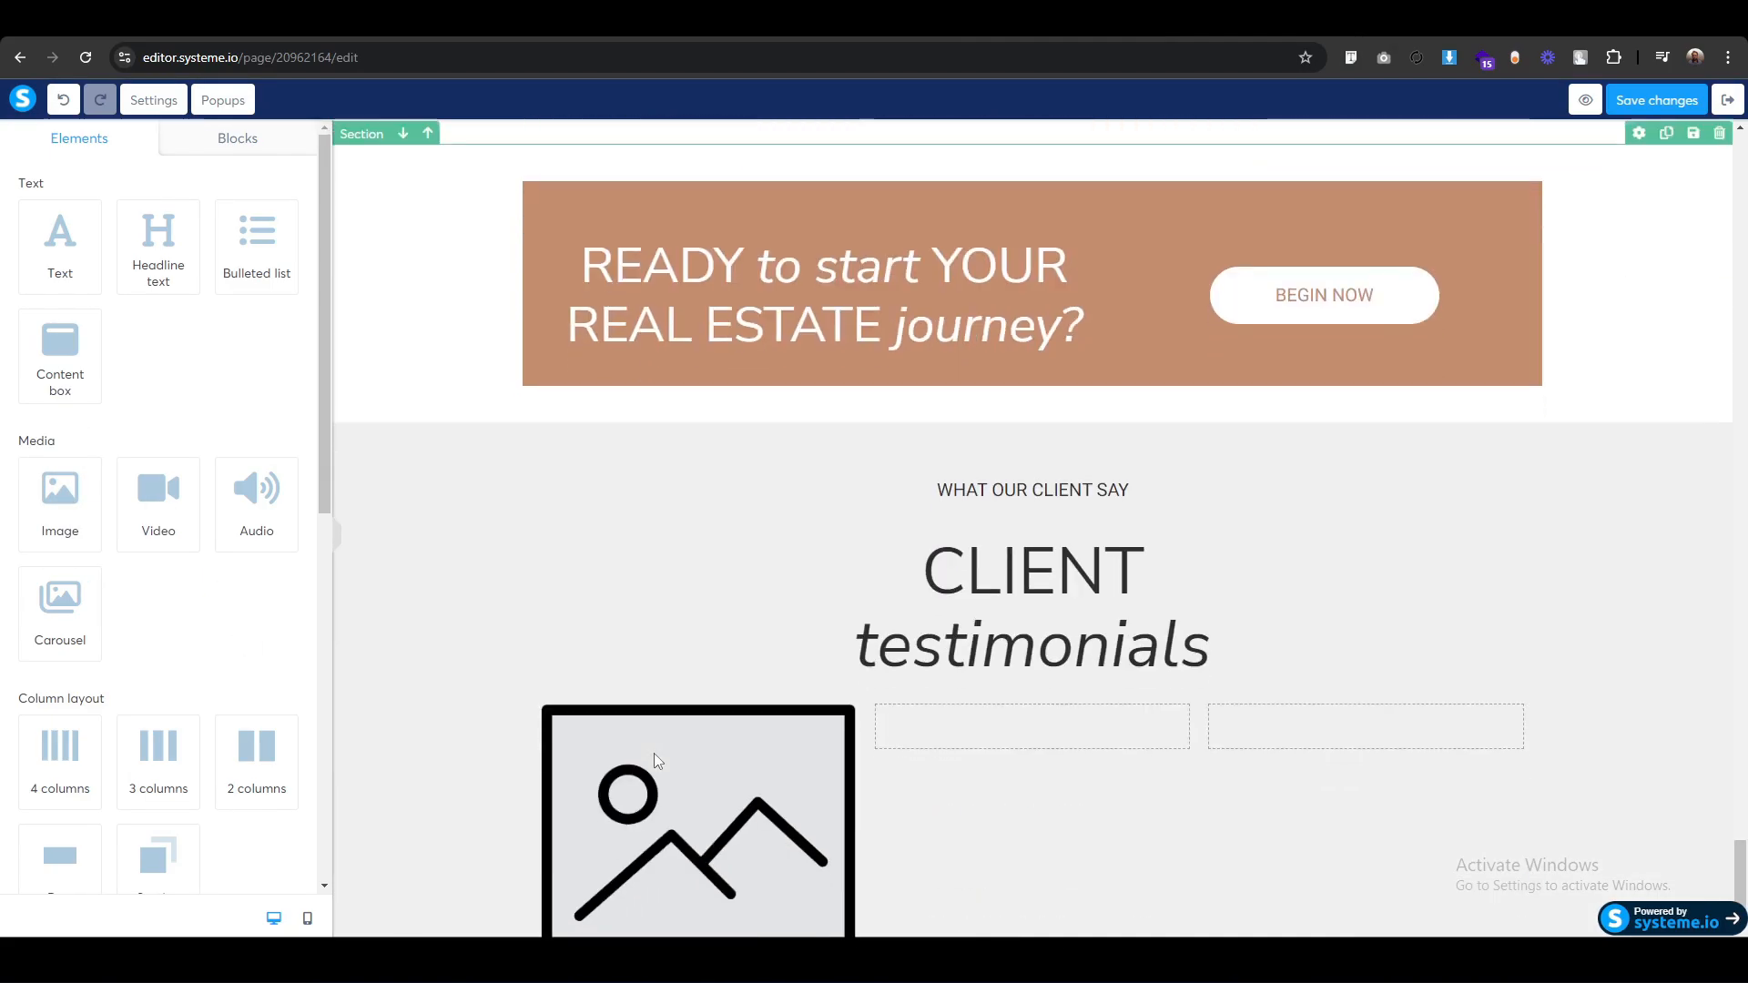
Duplicate the description under "HIGHLIGHTED properties" and move the copy below the image placeholder in the testimonials row.
scroll(670, 776, "up", 18)
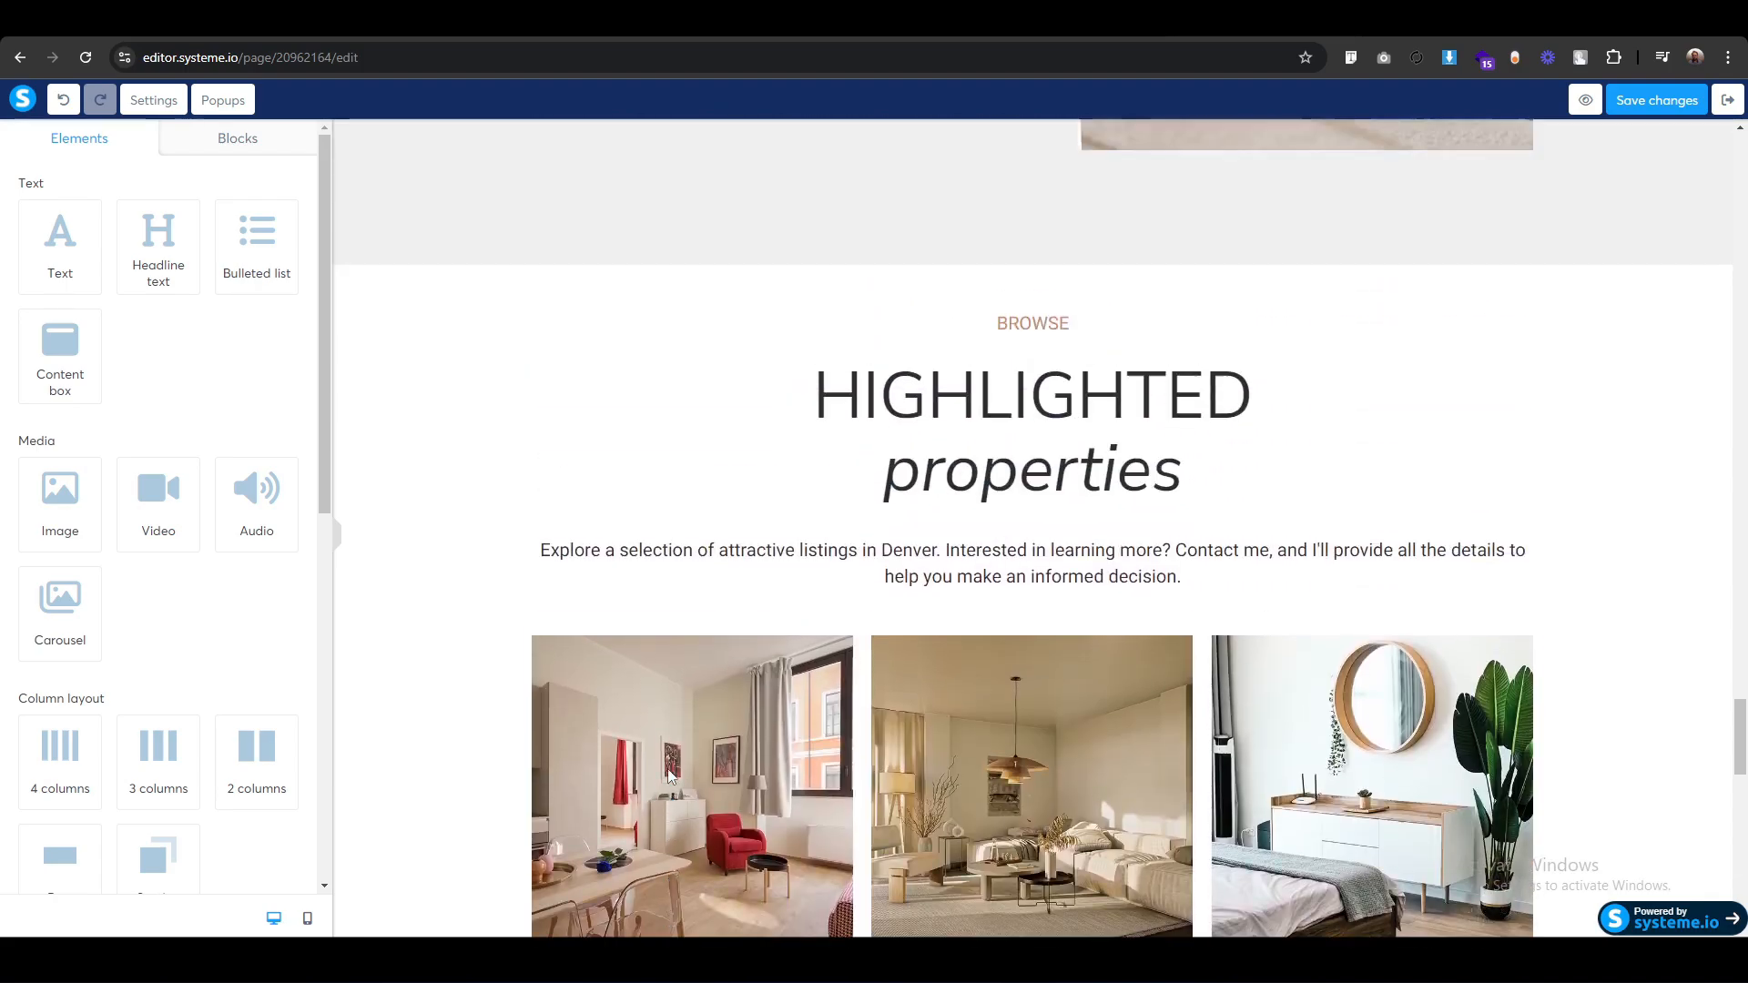
left_click(1467, 529)
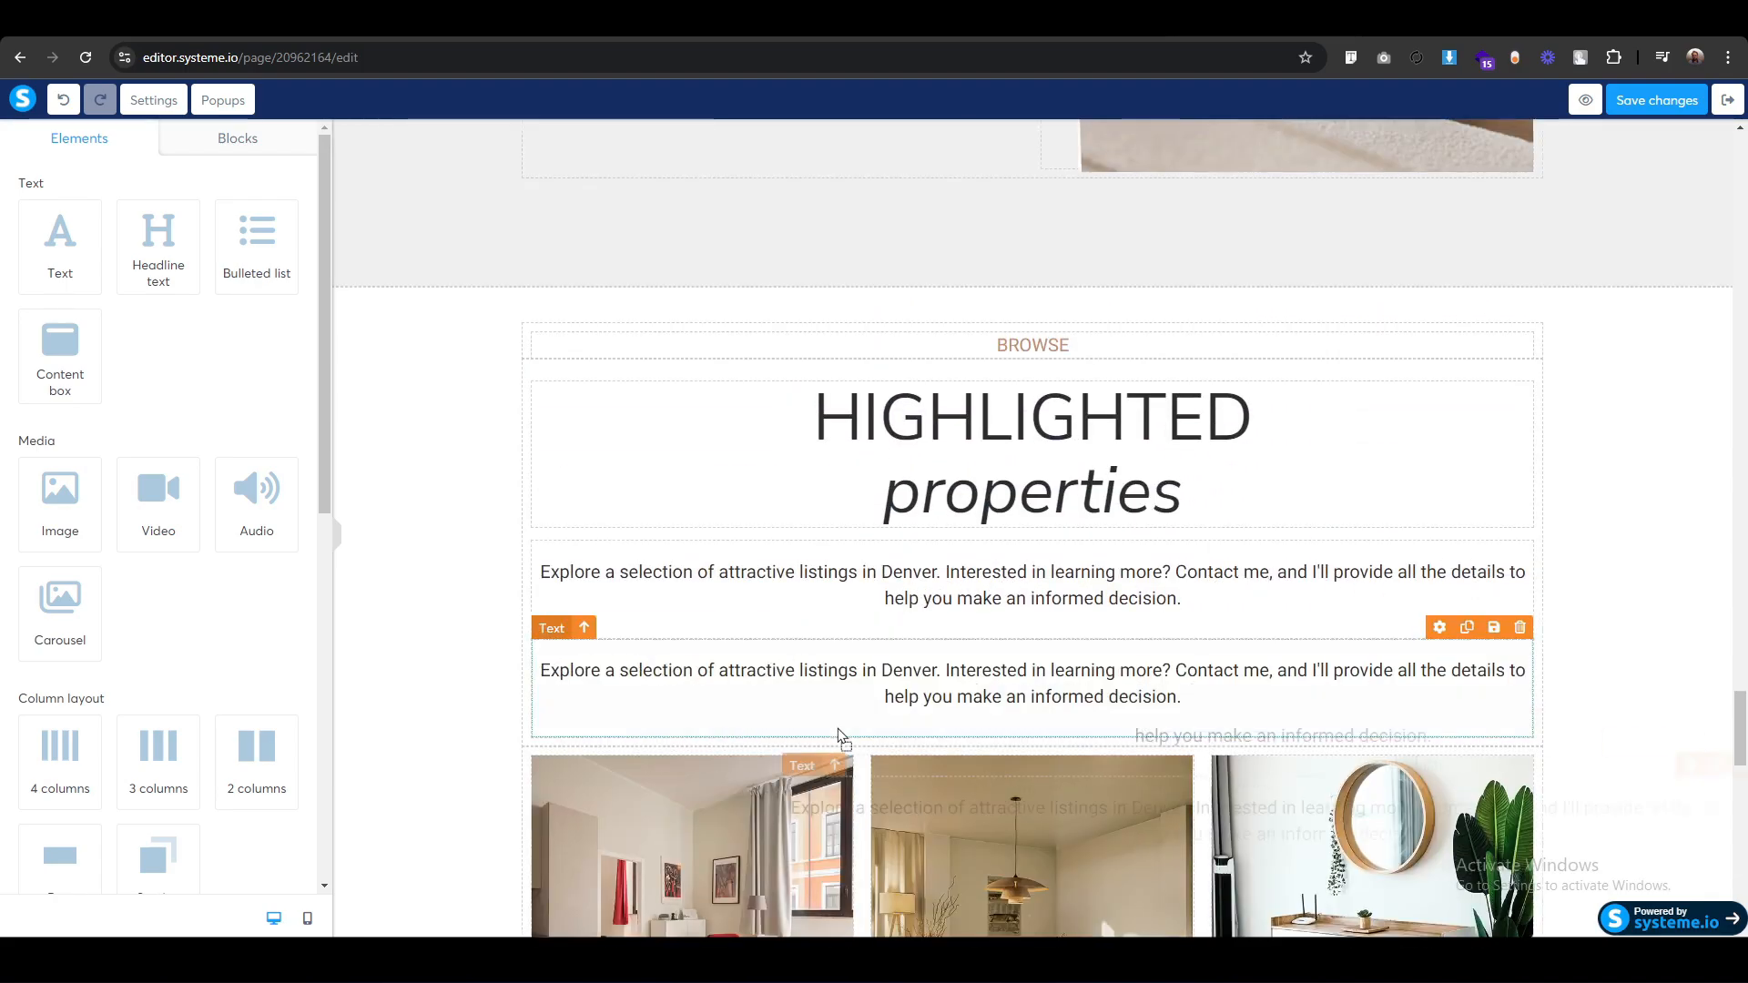
scroll(1147, 930, "down", 3)
scroll(1147, 930, "down", 9)
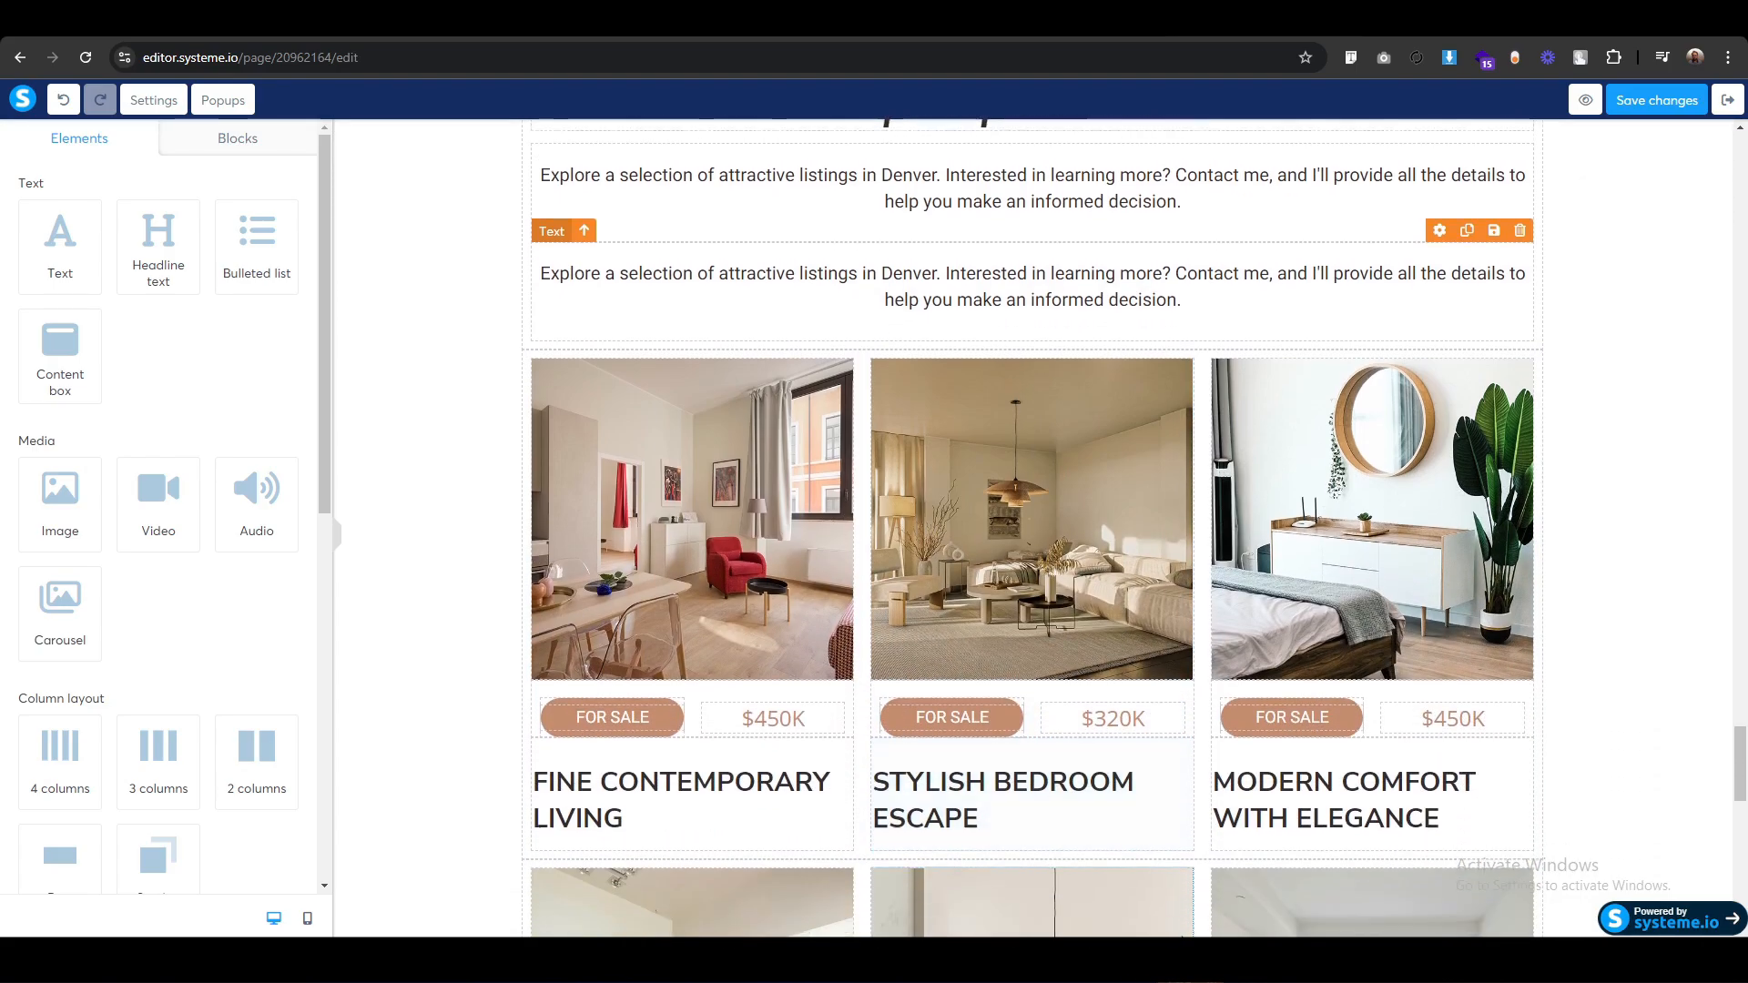
scroll(1195, 934, "down", 20)
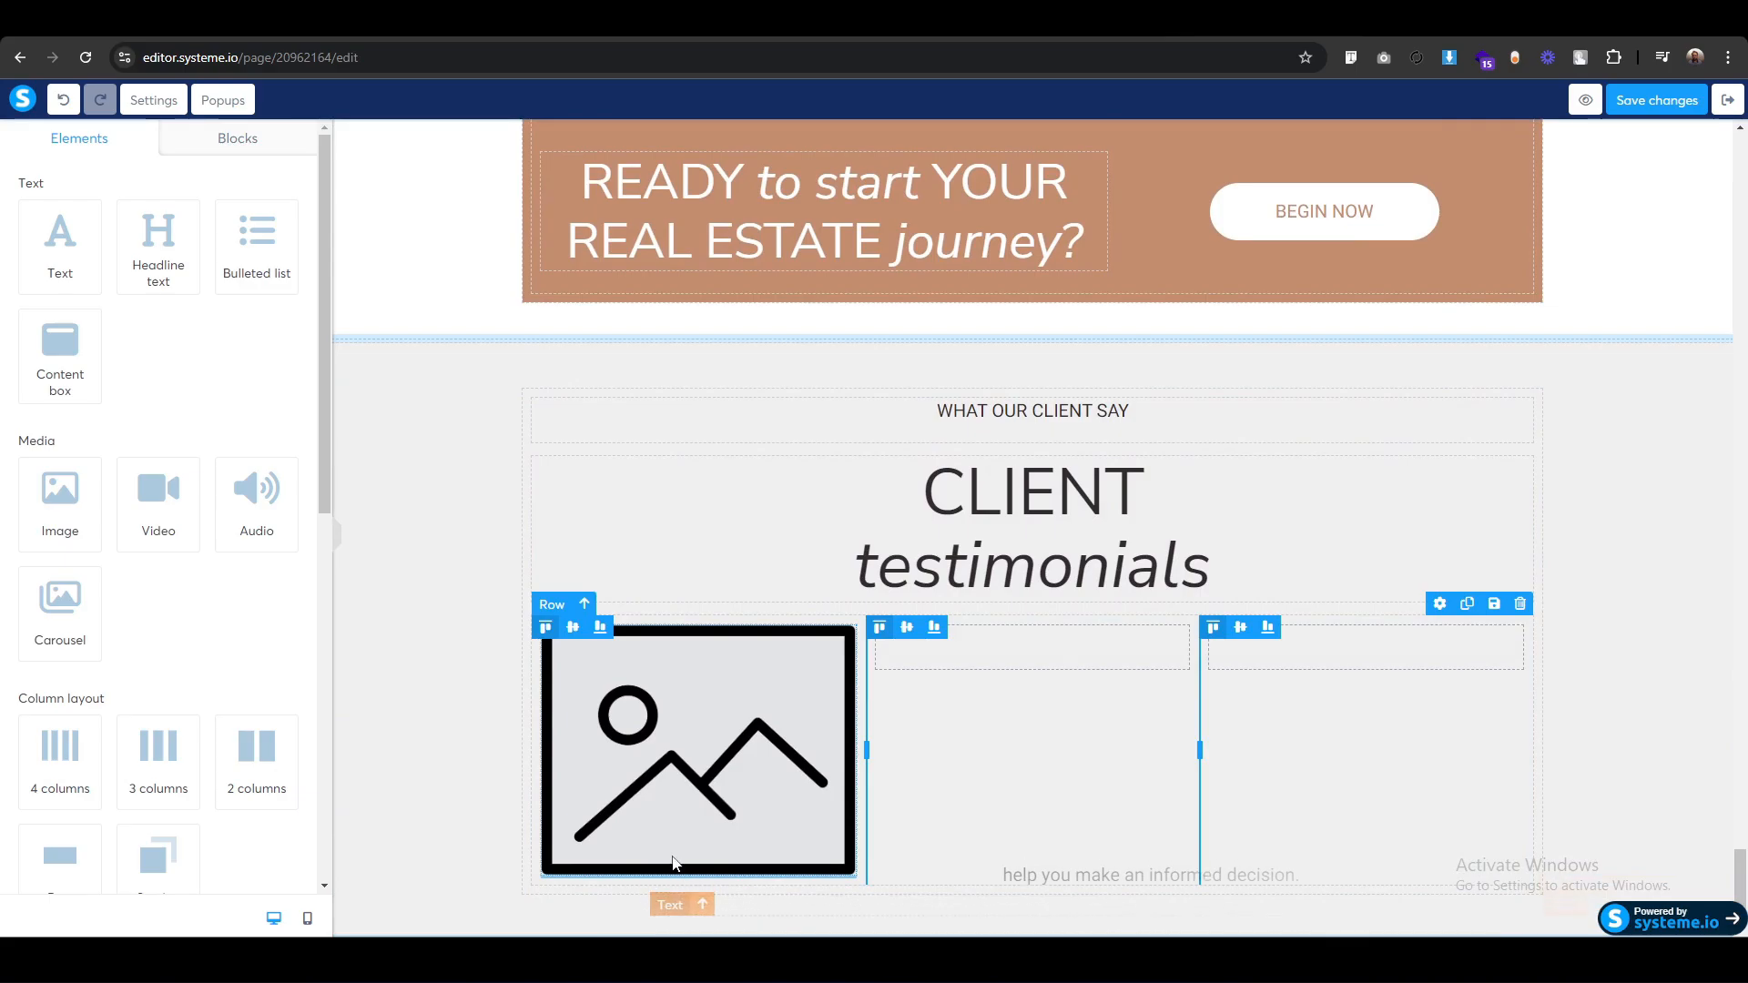
scroll(671, 839, "down", 2)
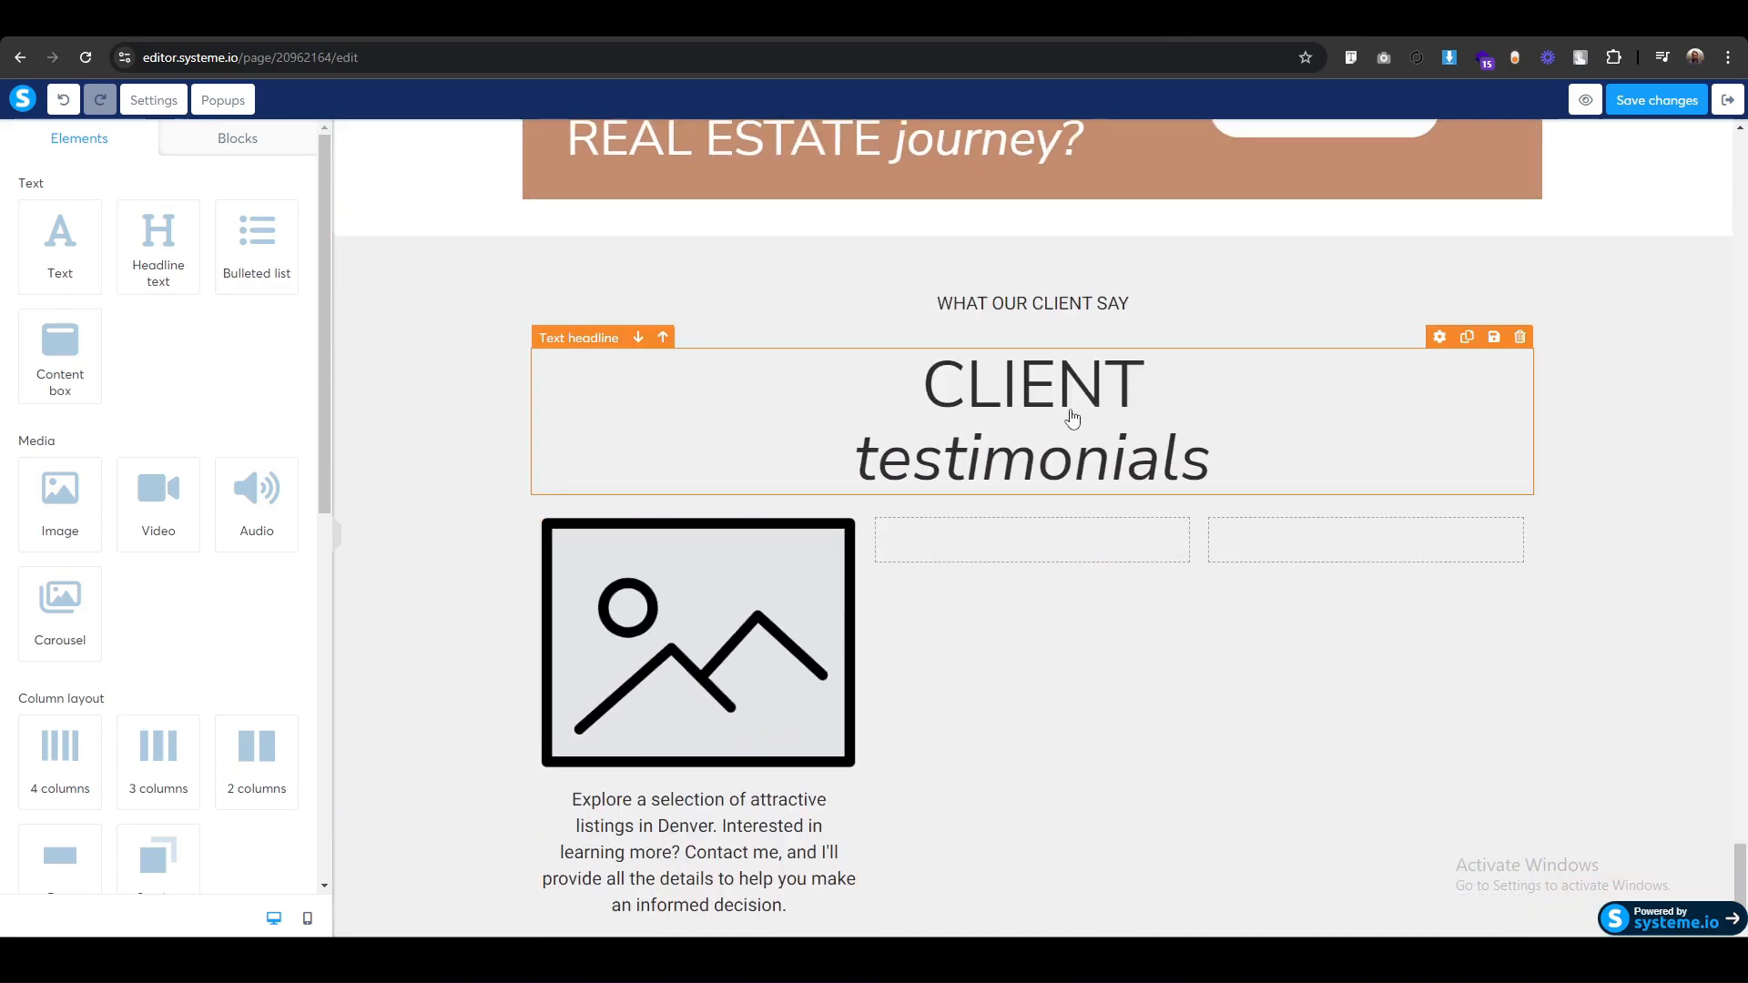
Duplicate the "REFINED MODERN LIVING AREA" headline and move the copy below the description text in the first testimonial column.
scroll(989, 533, "up", 4)
scroll(990, 533, "up", 5)
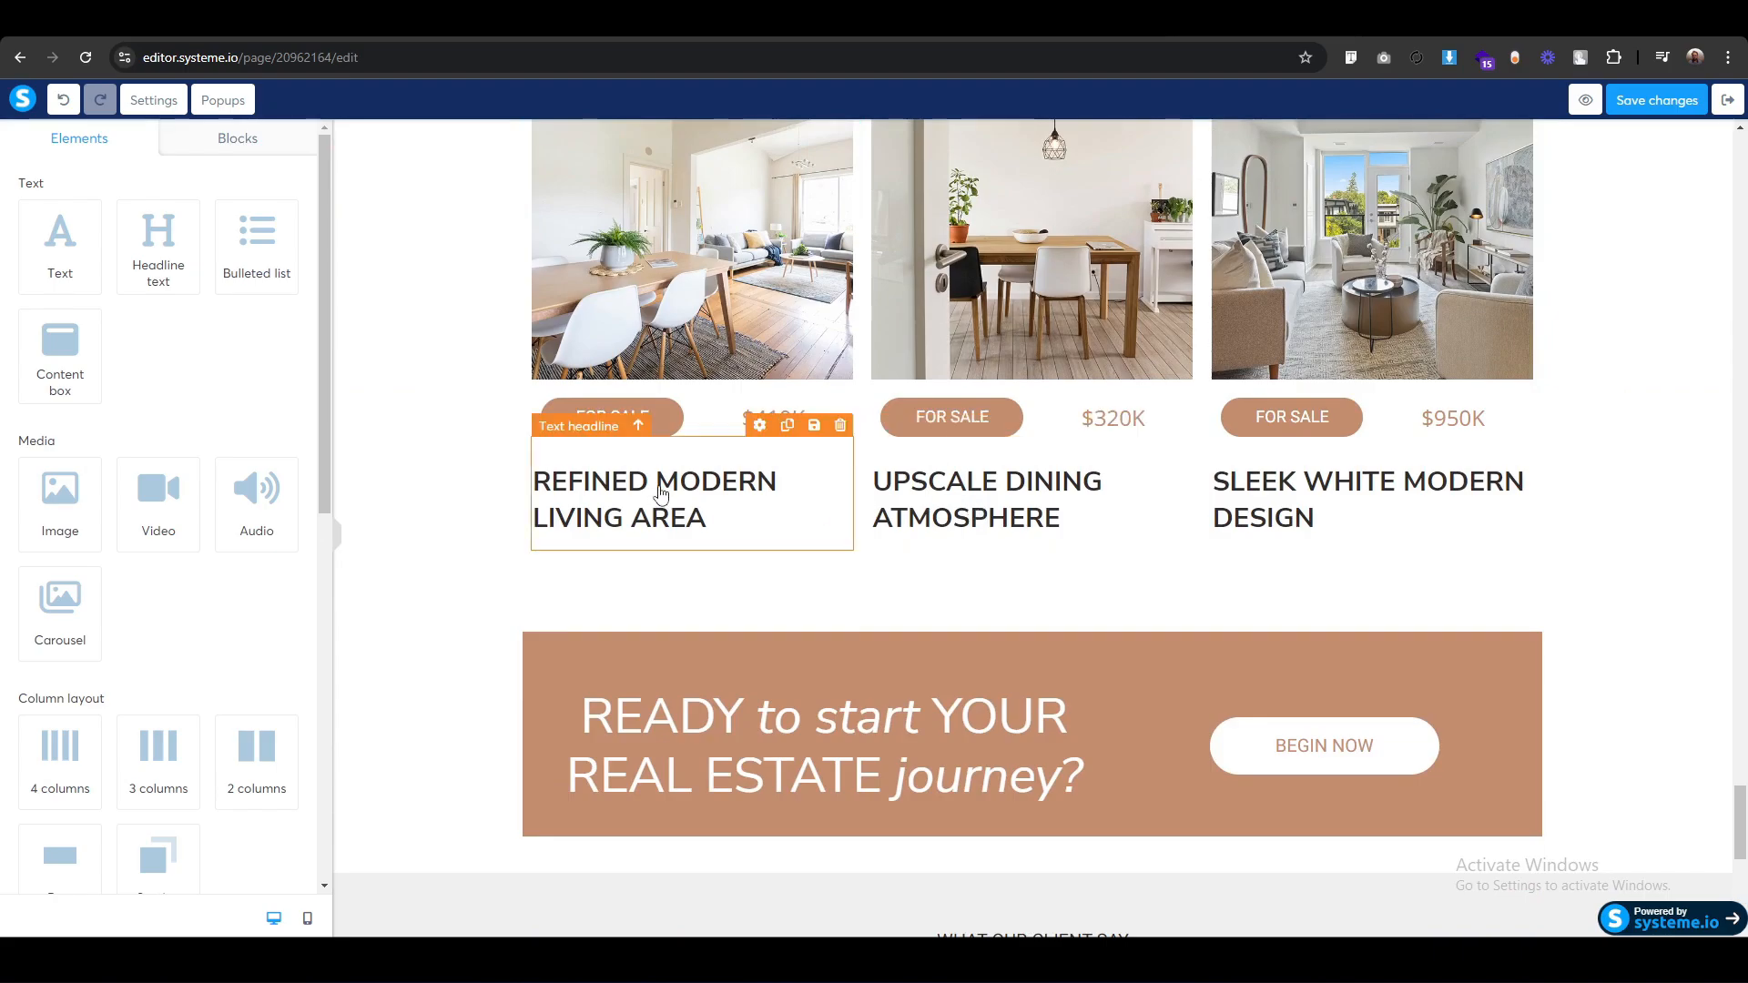
left_click(787, 425)
scroll(769, 480, "down", 1)
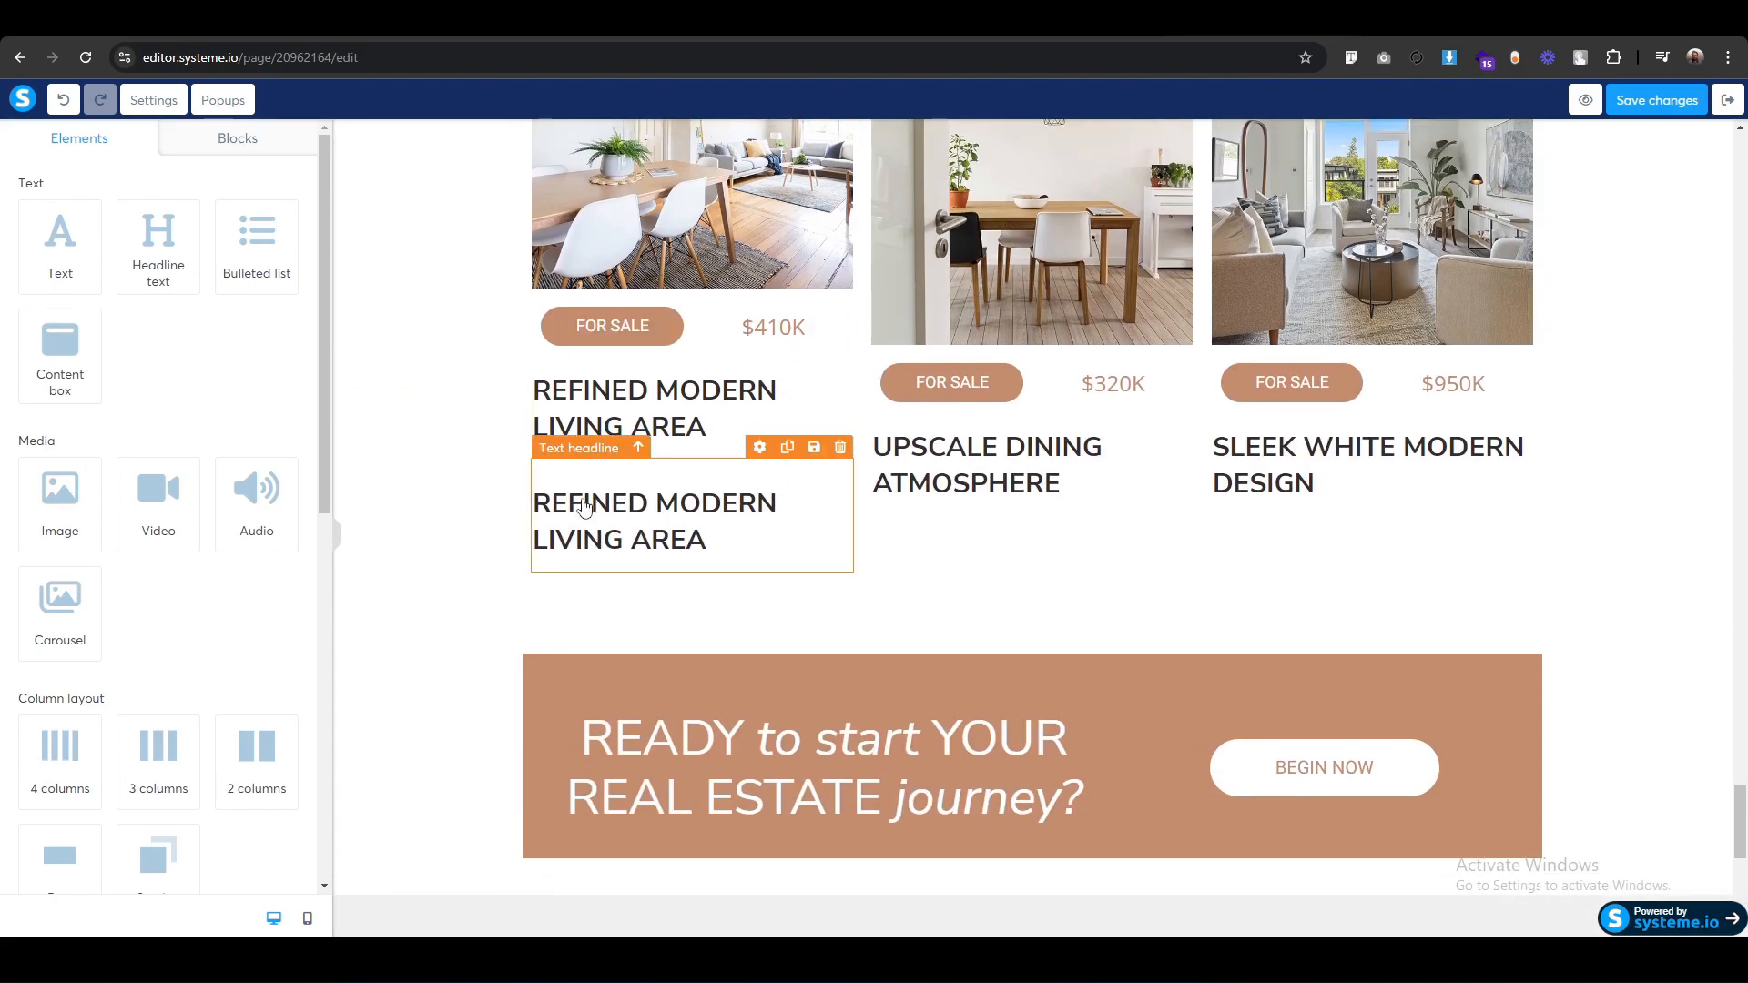
left_click(570, 457)
left_click(481, 508)
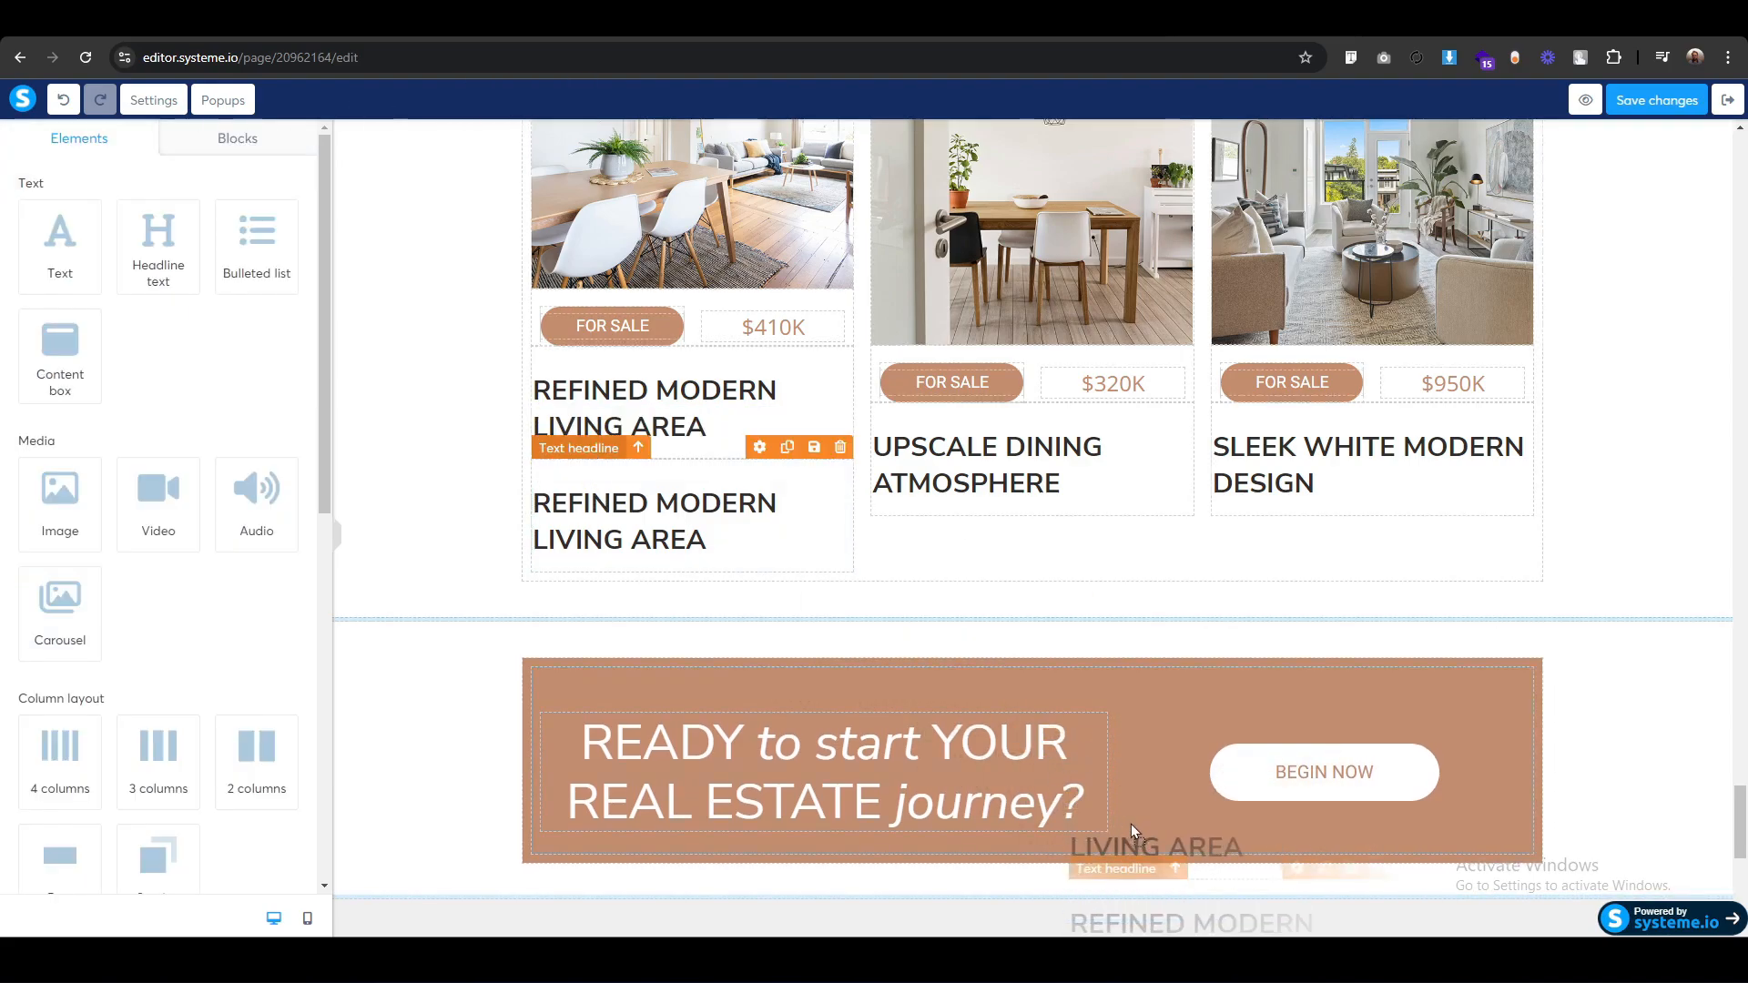
scroll(1200, 919, "down", 3)
left_click_drag(1202, 937, 734, 842)
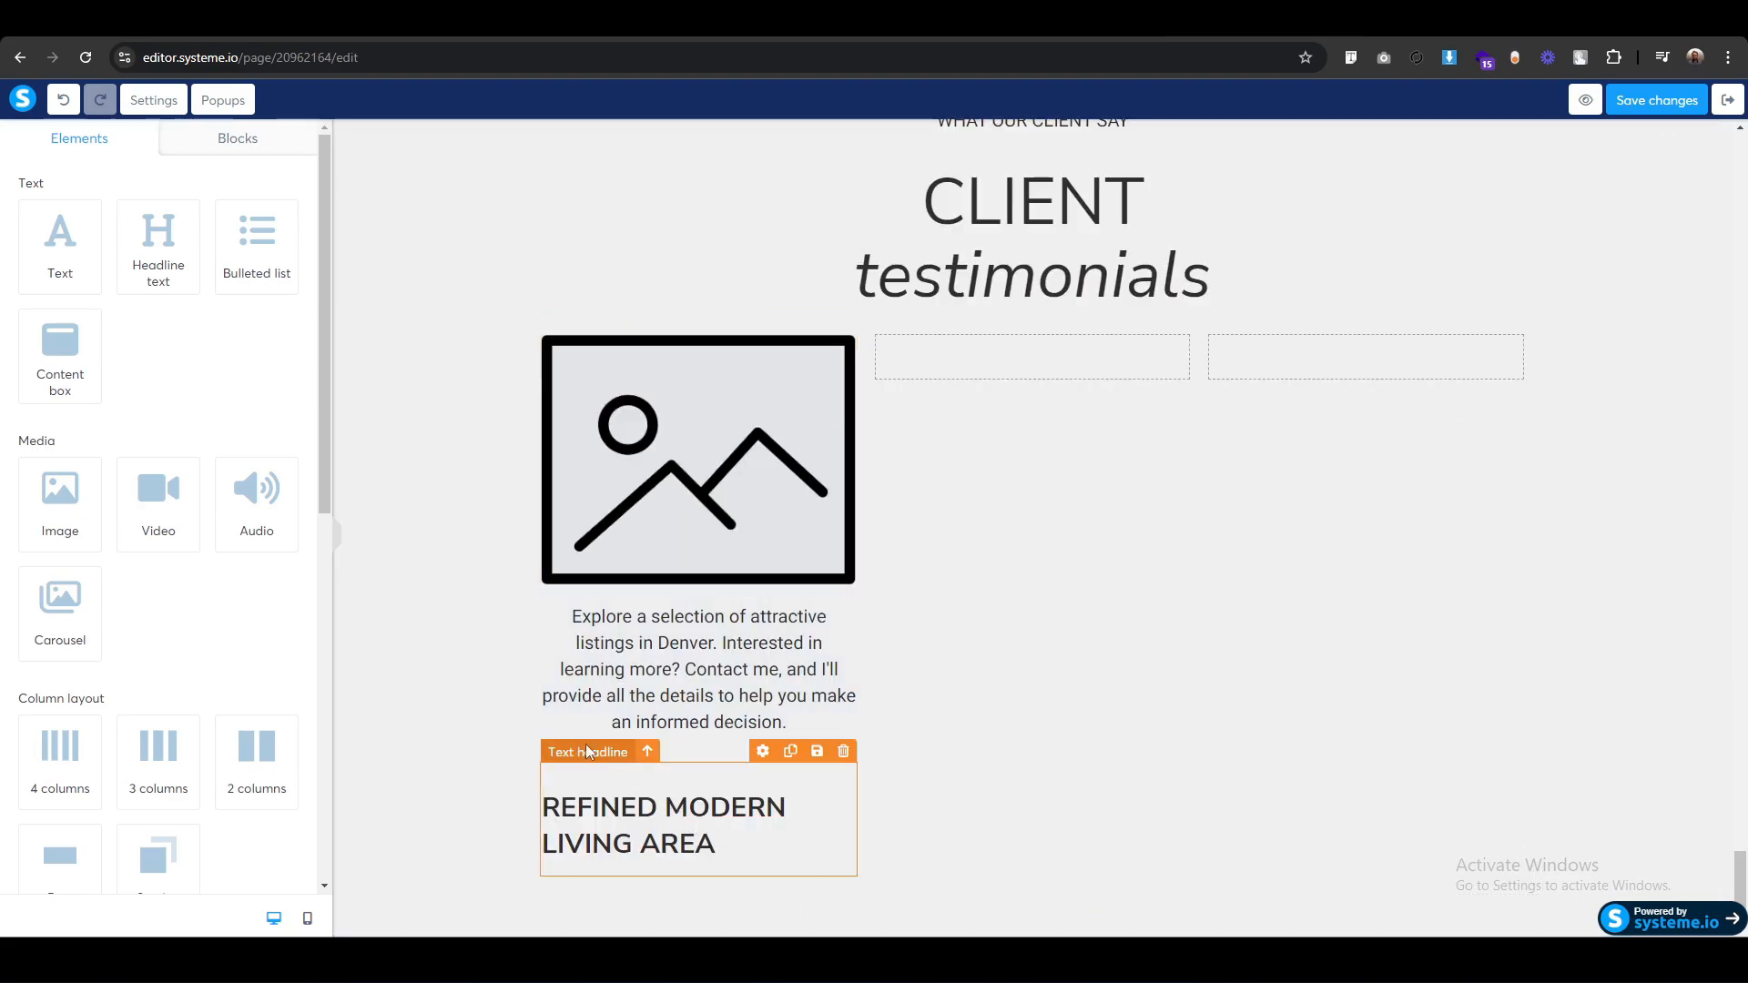
Upload 1.png from the Resize folder in "7. Client Testimonials" and insert it into the first testimonial column's image element.
left_click(734, 473)
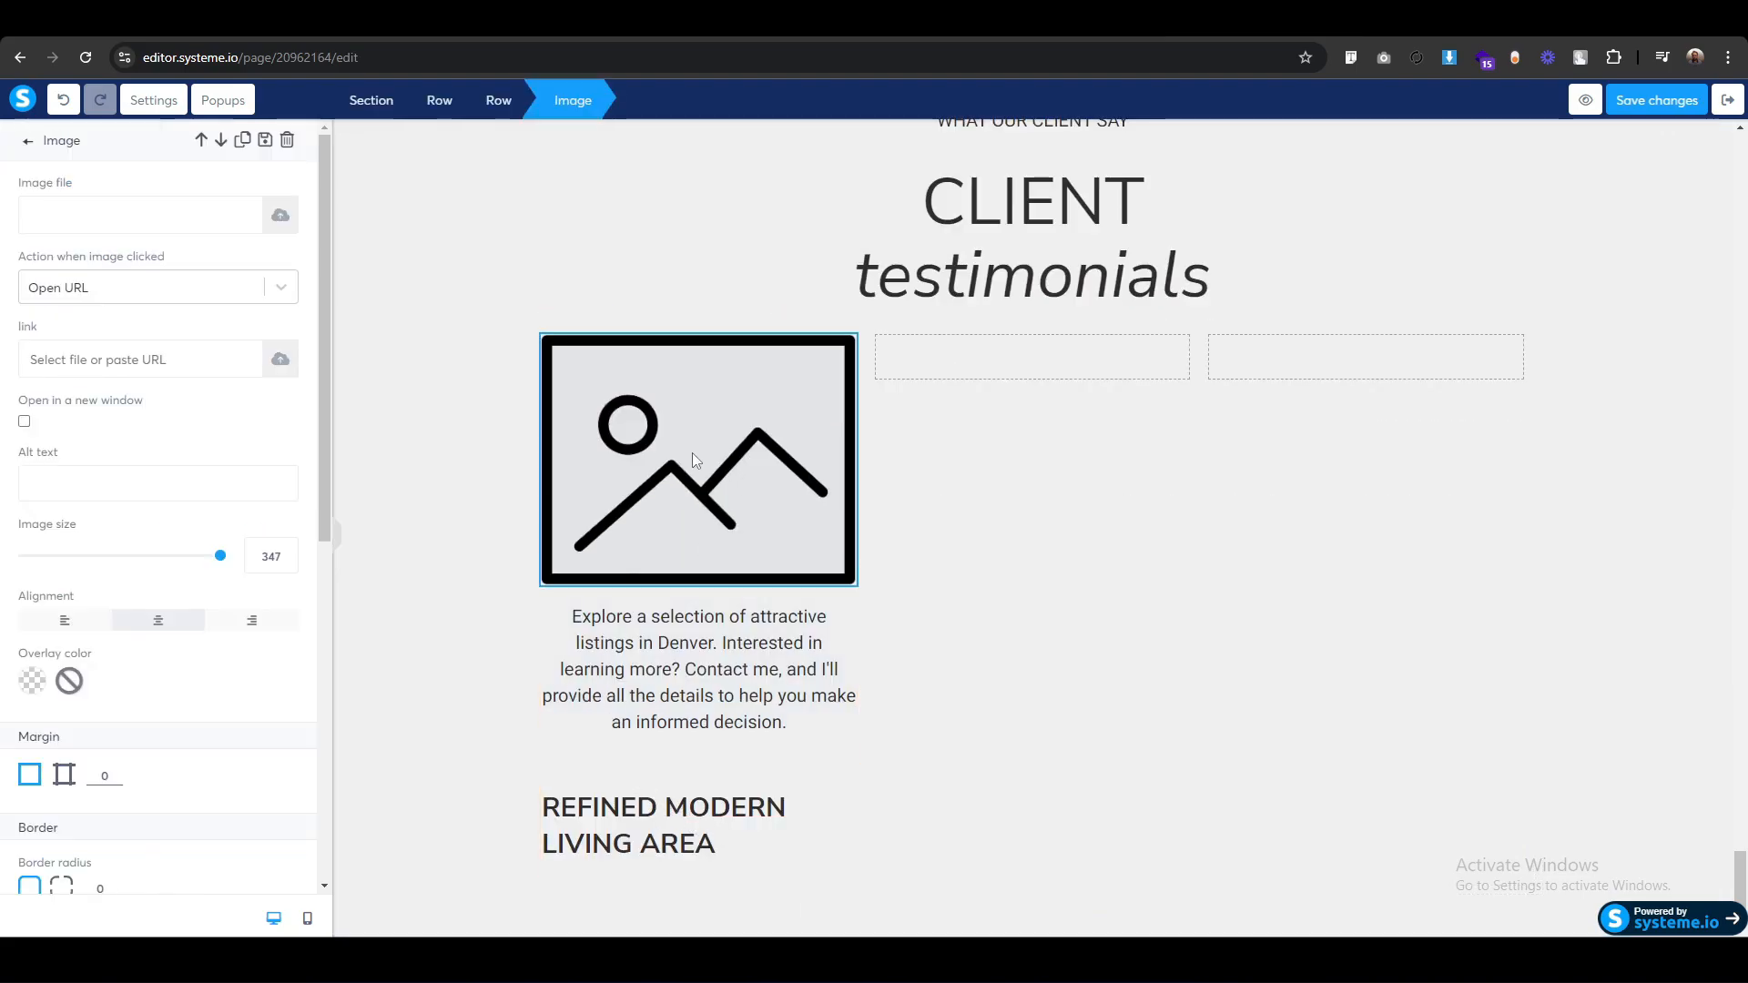
left_click(279, 215)
left_click(892, 556)
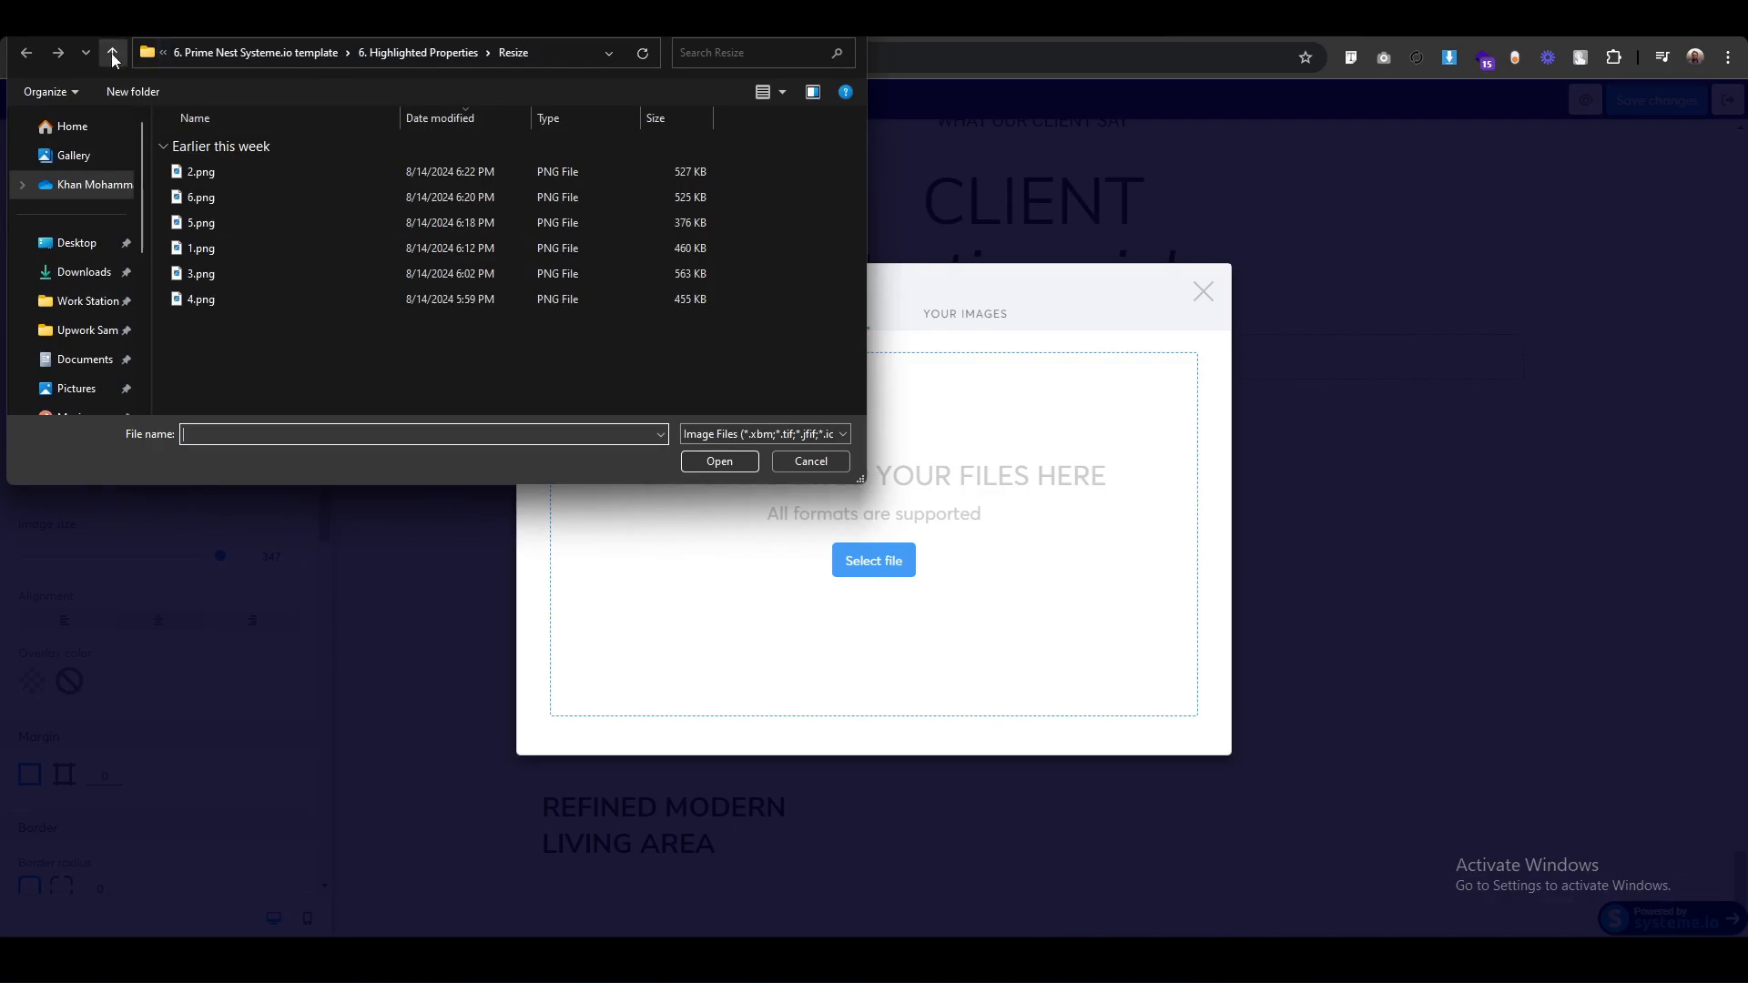
left_click(112, 52)
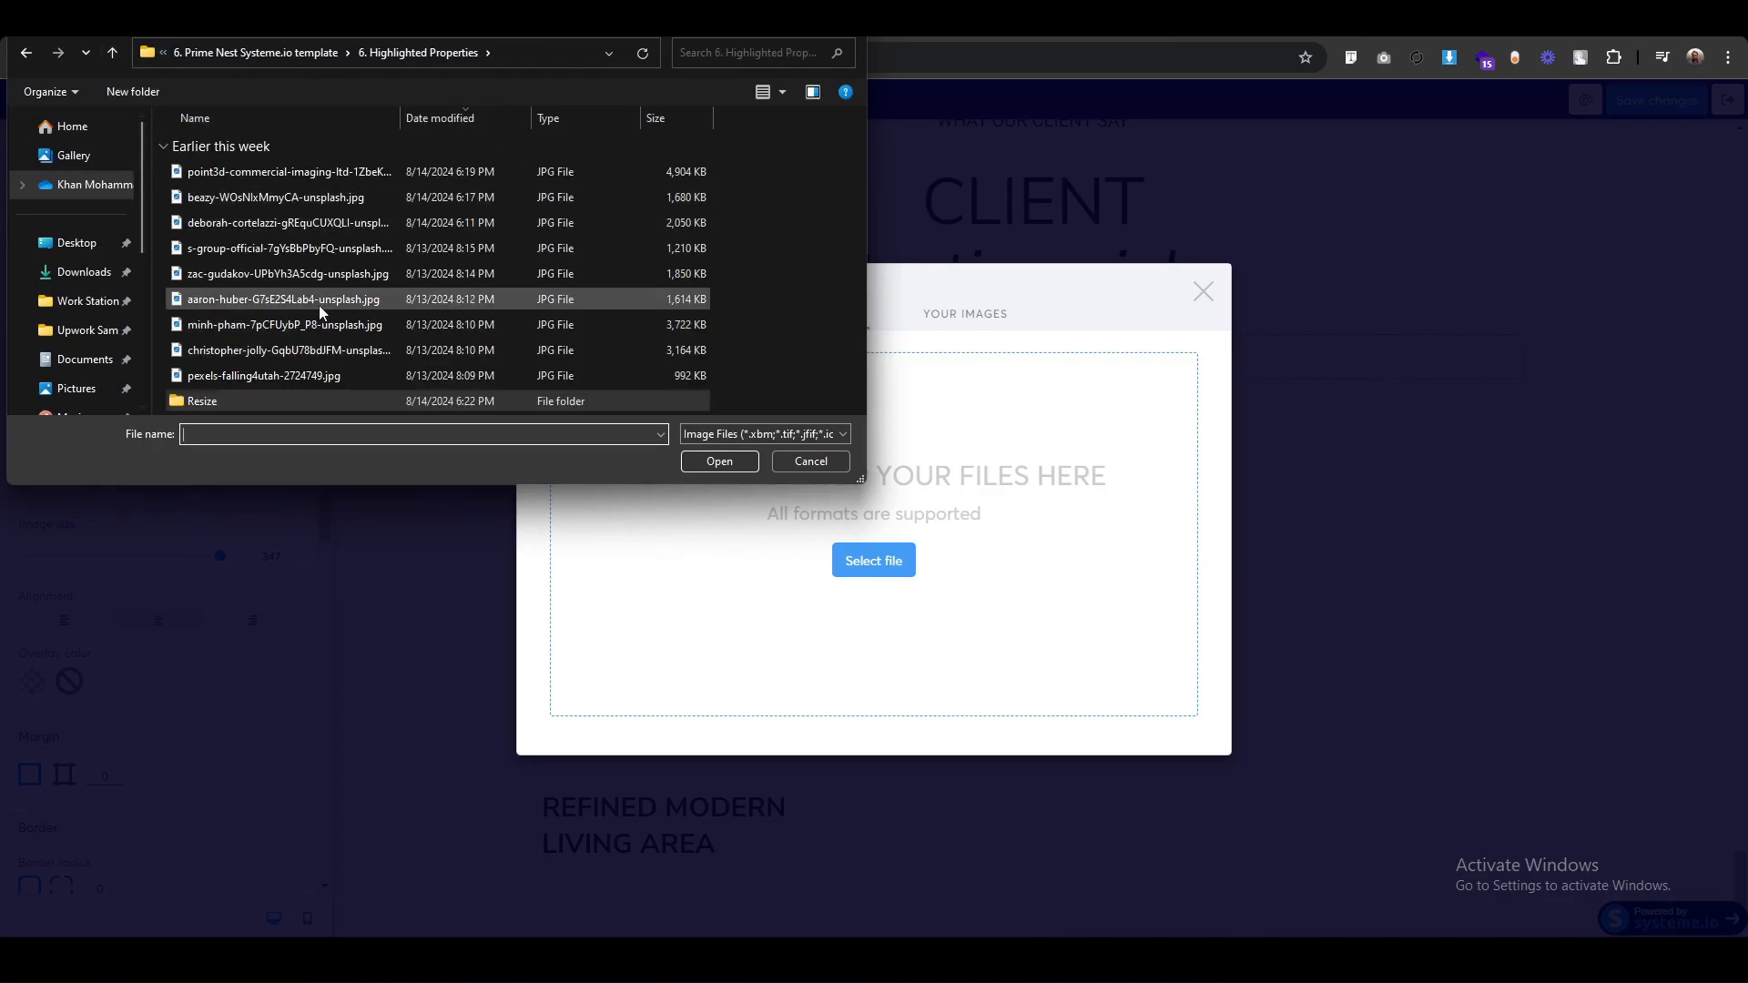
left_click(113, 54)
double_click(289, 272)
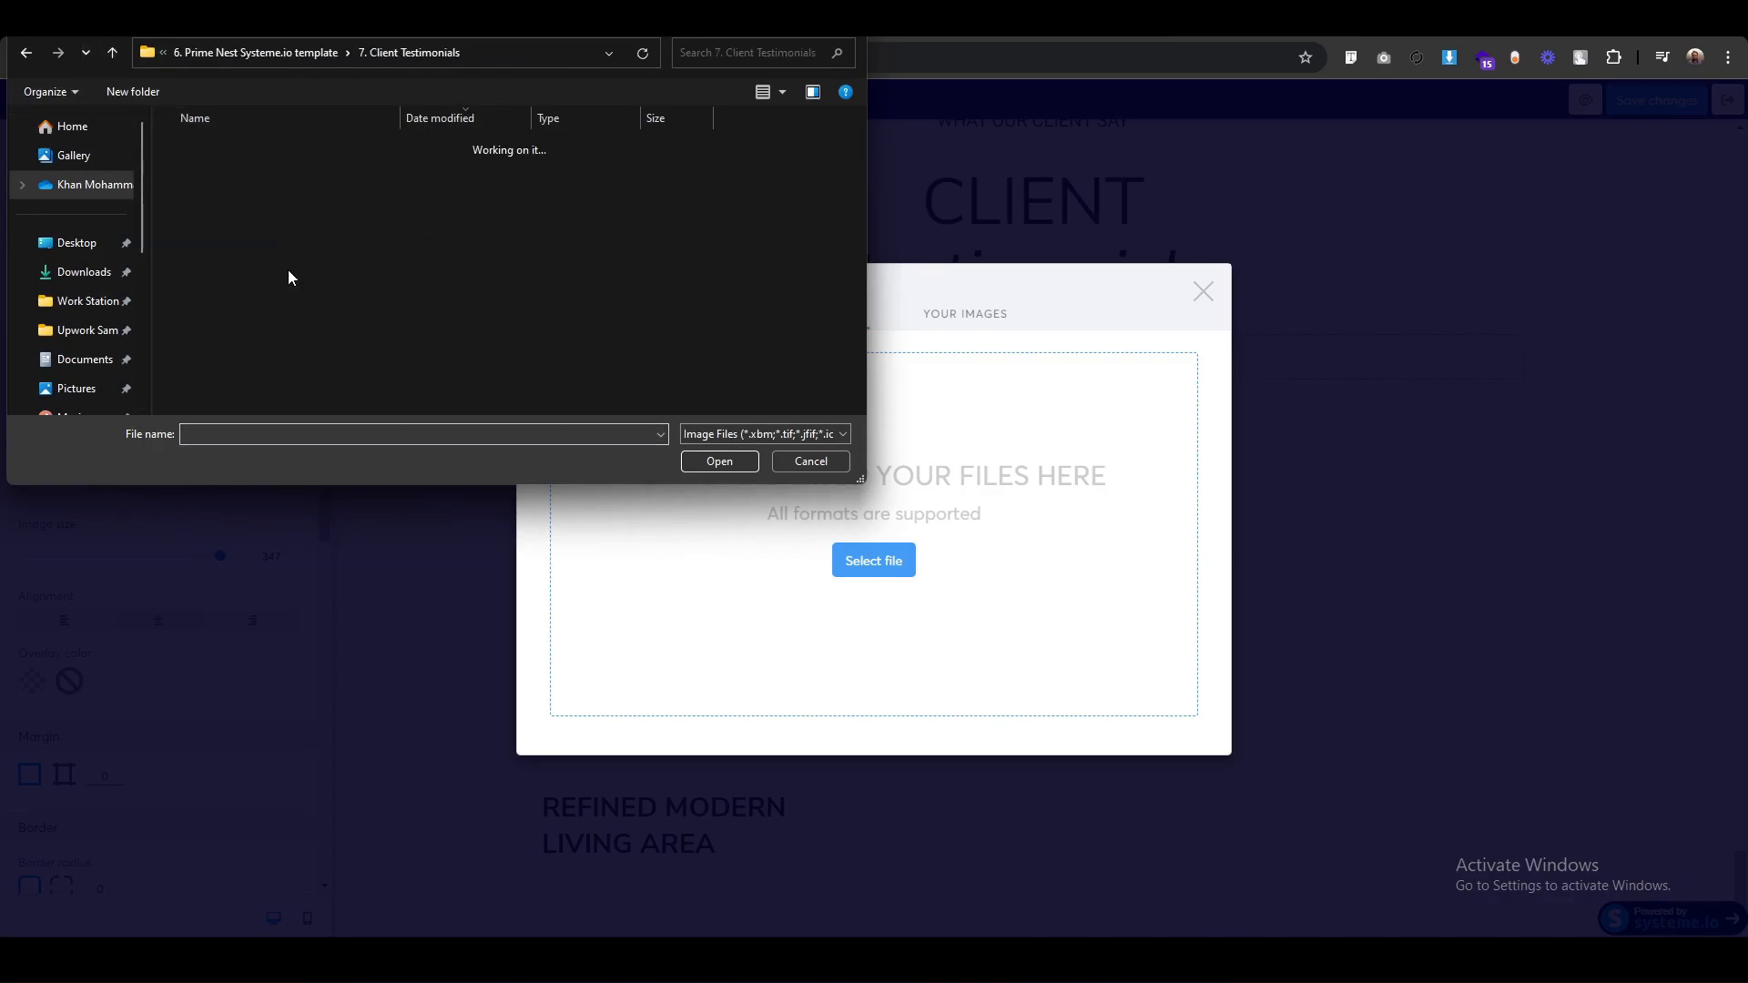
double_click(244, 246)
left_click(222, 204)
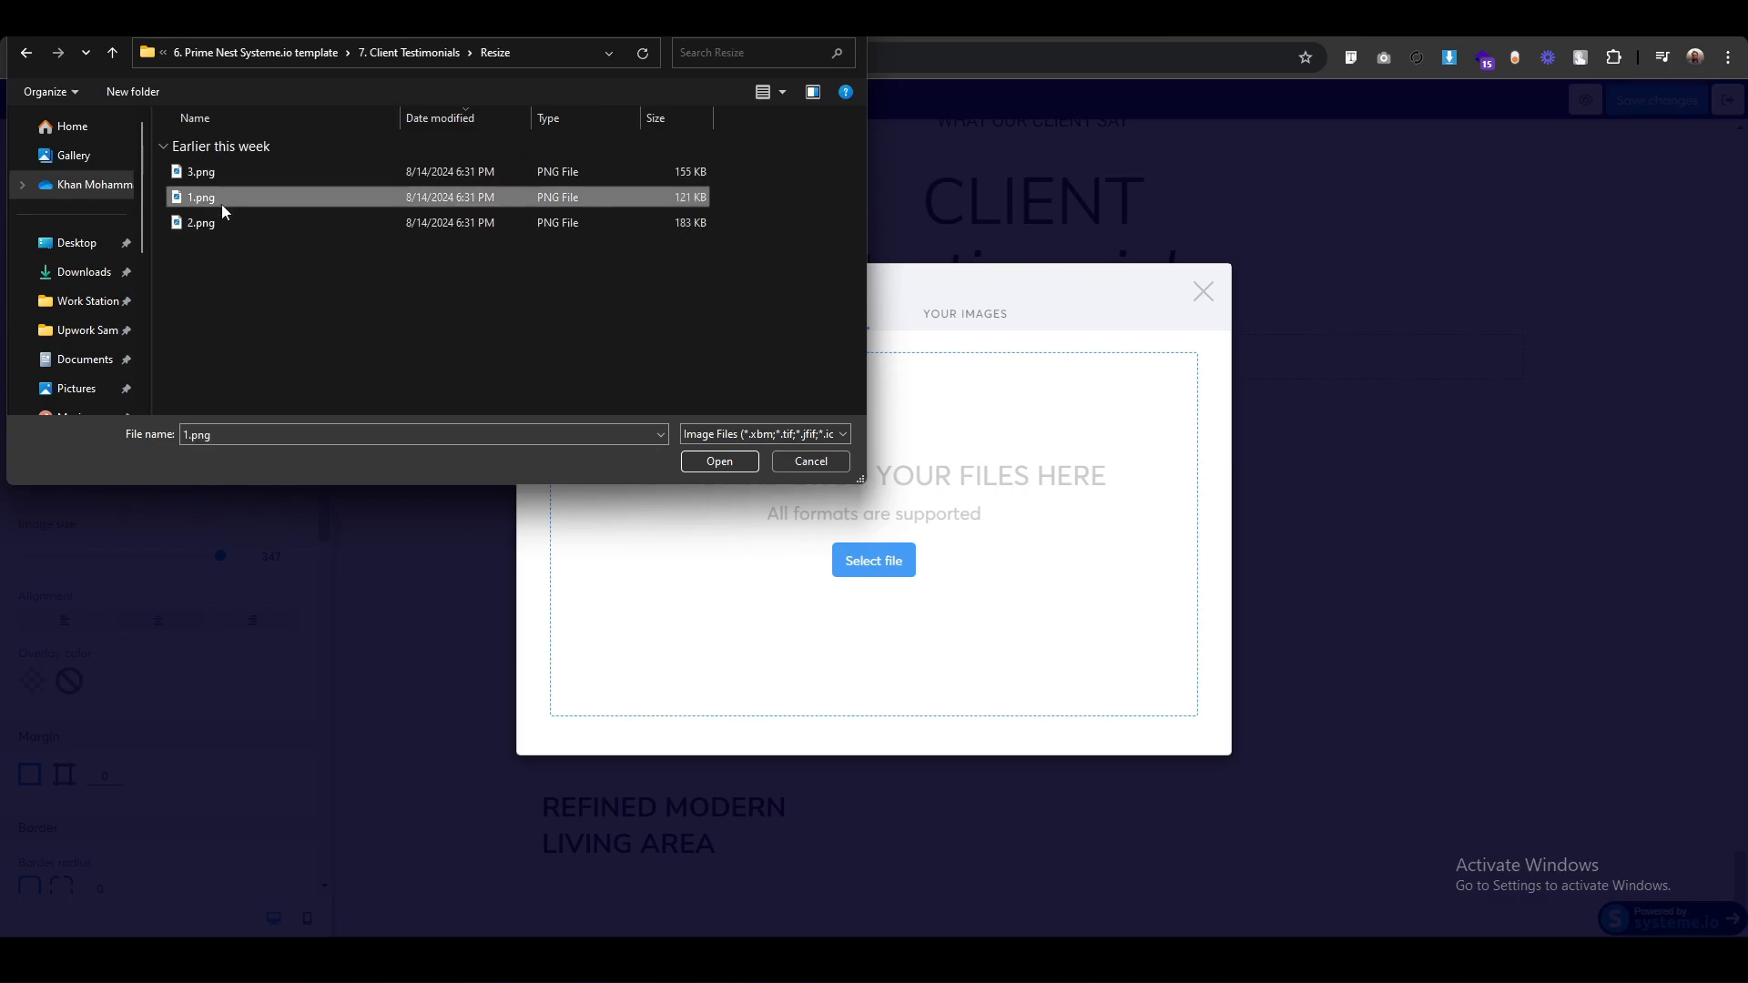
left_click(719, 461)
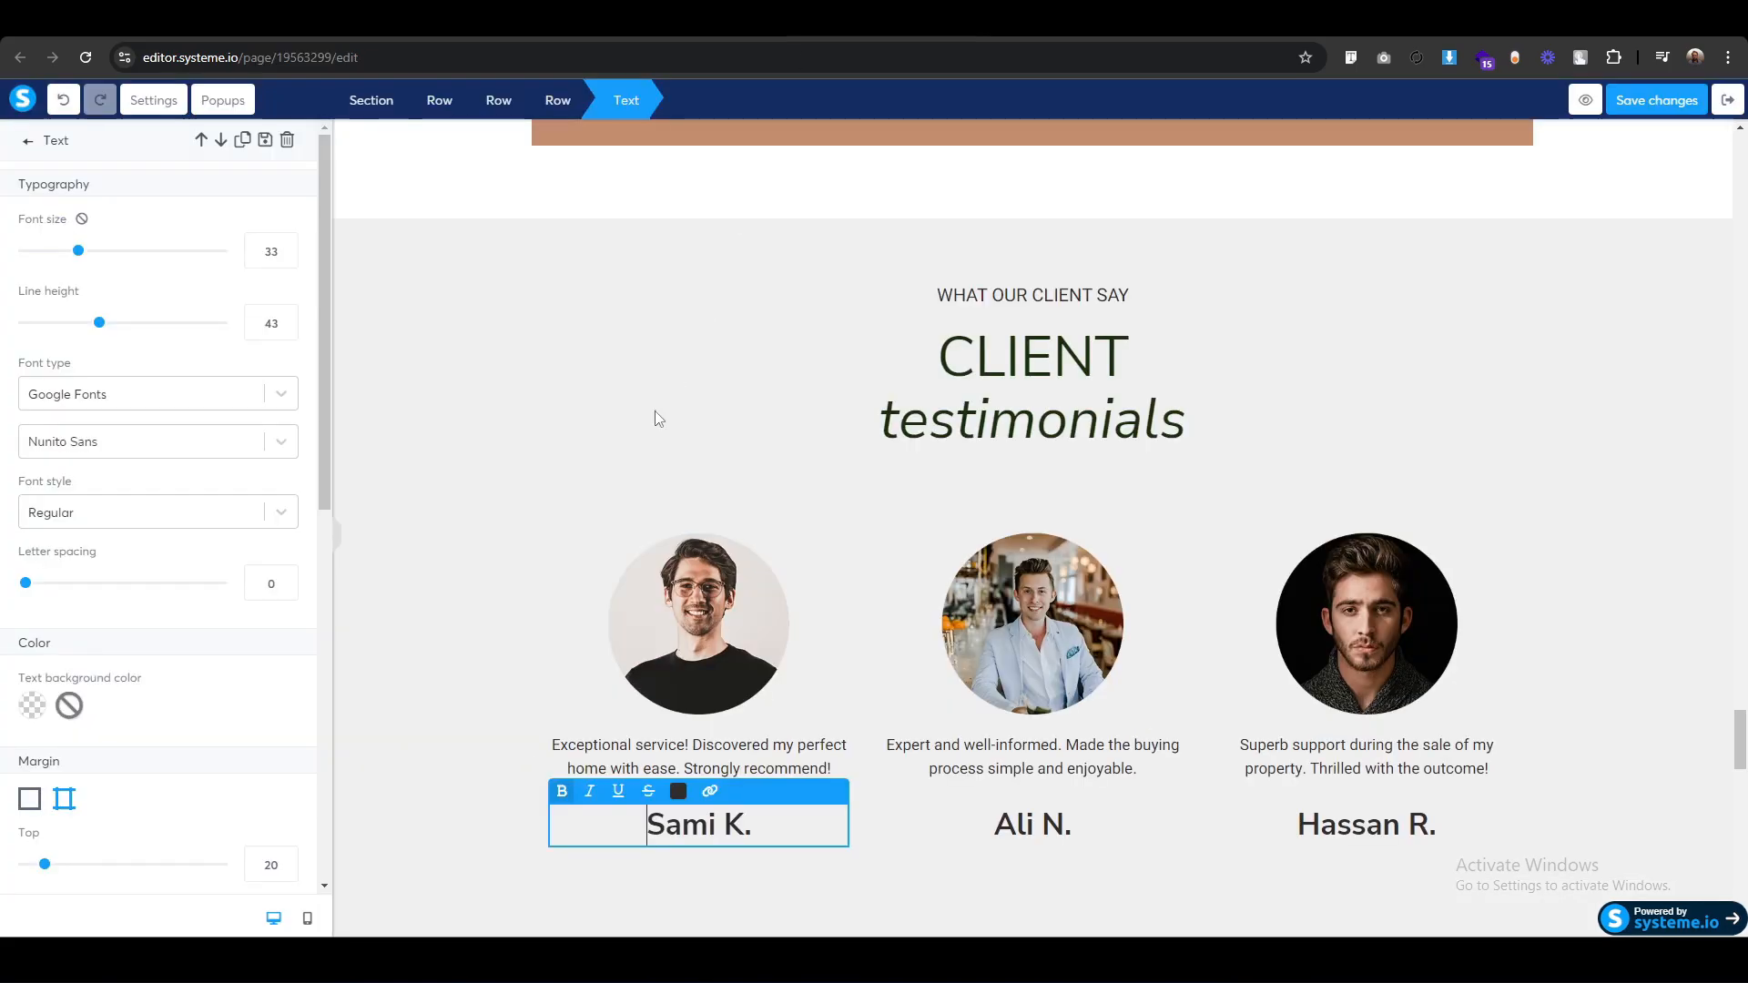
left_click(666, 617)
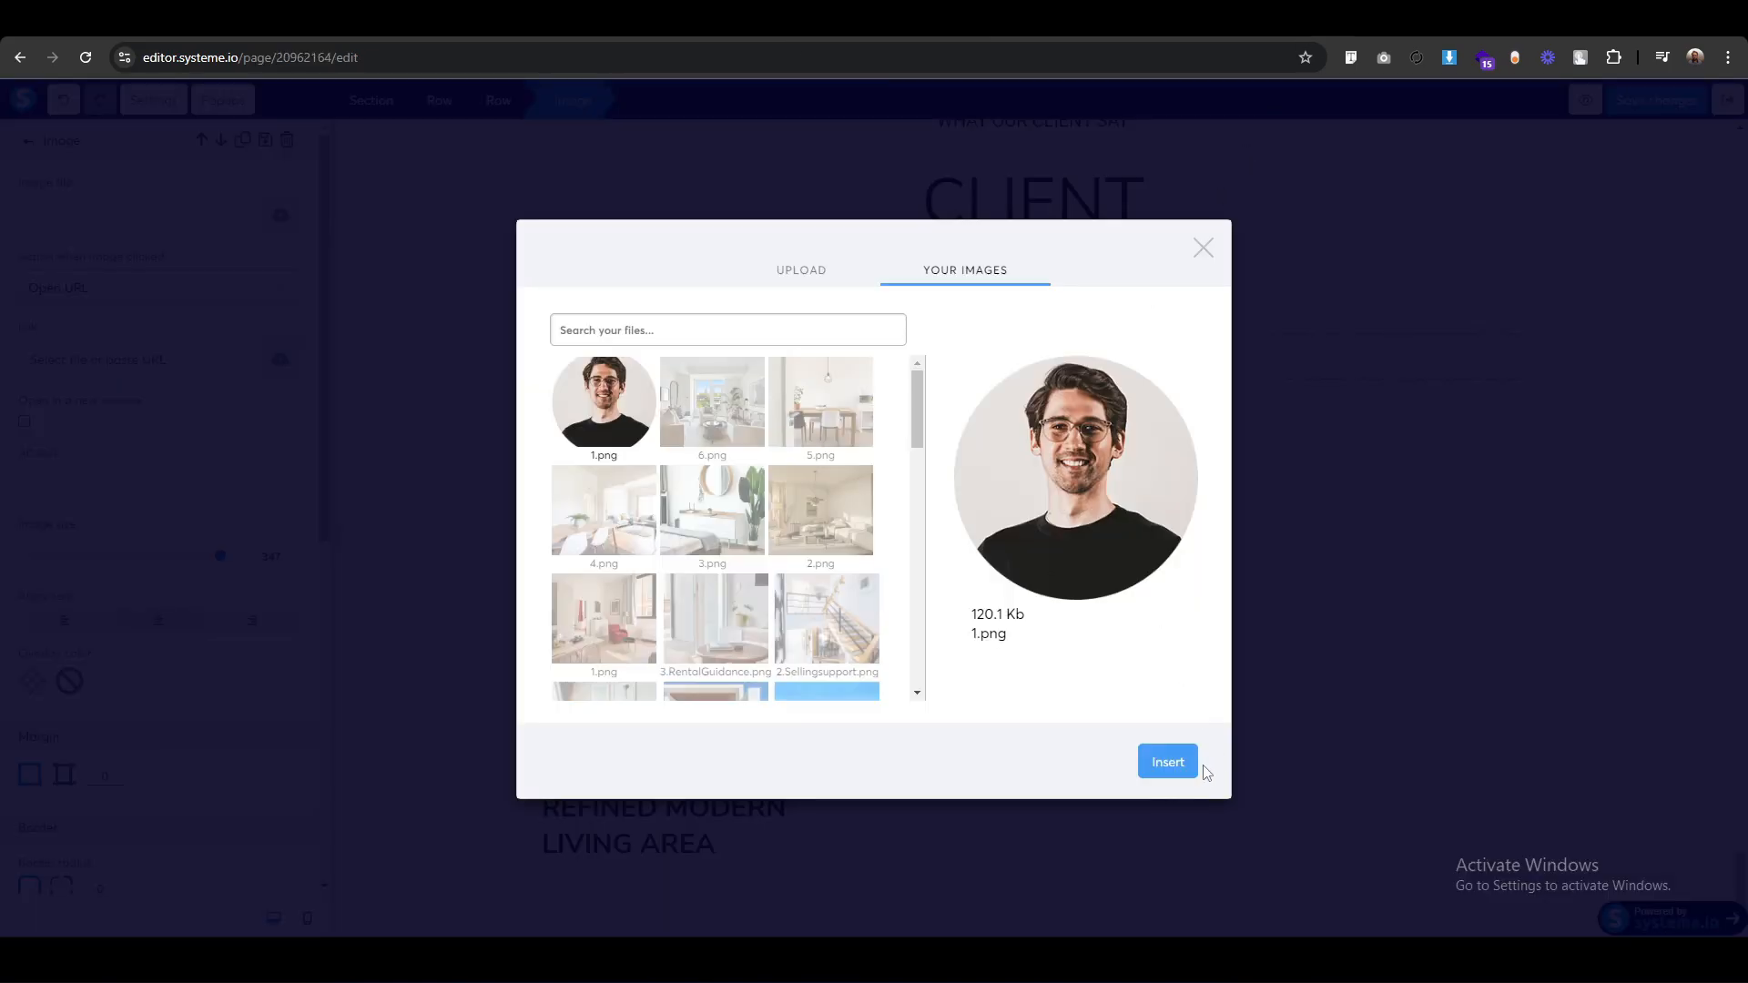
left_click(1176, 773)
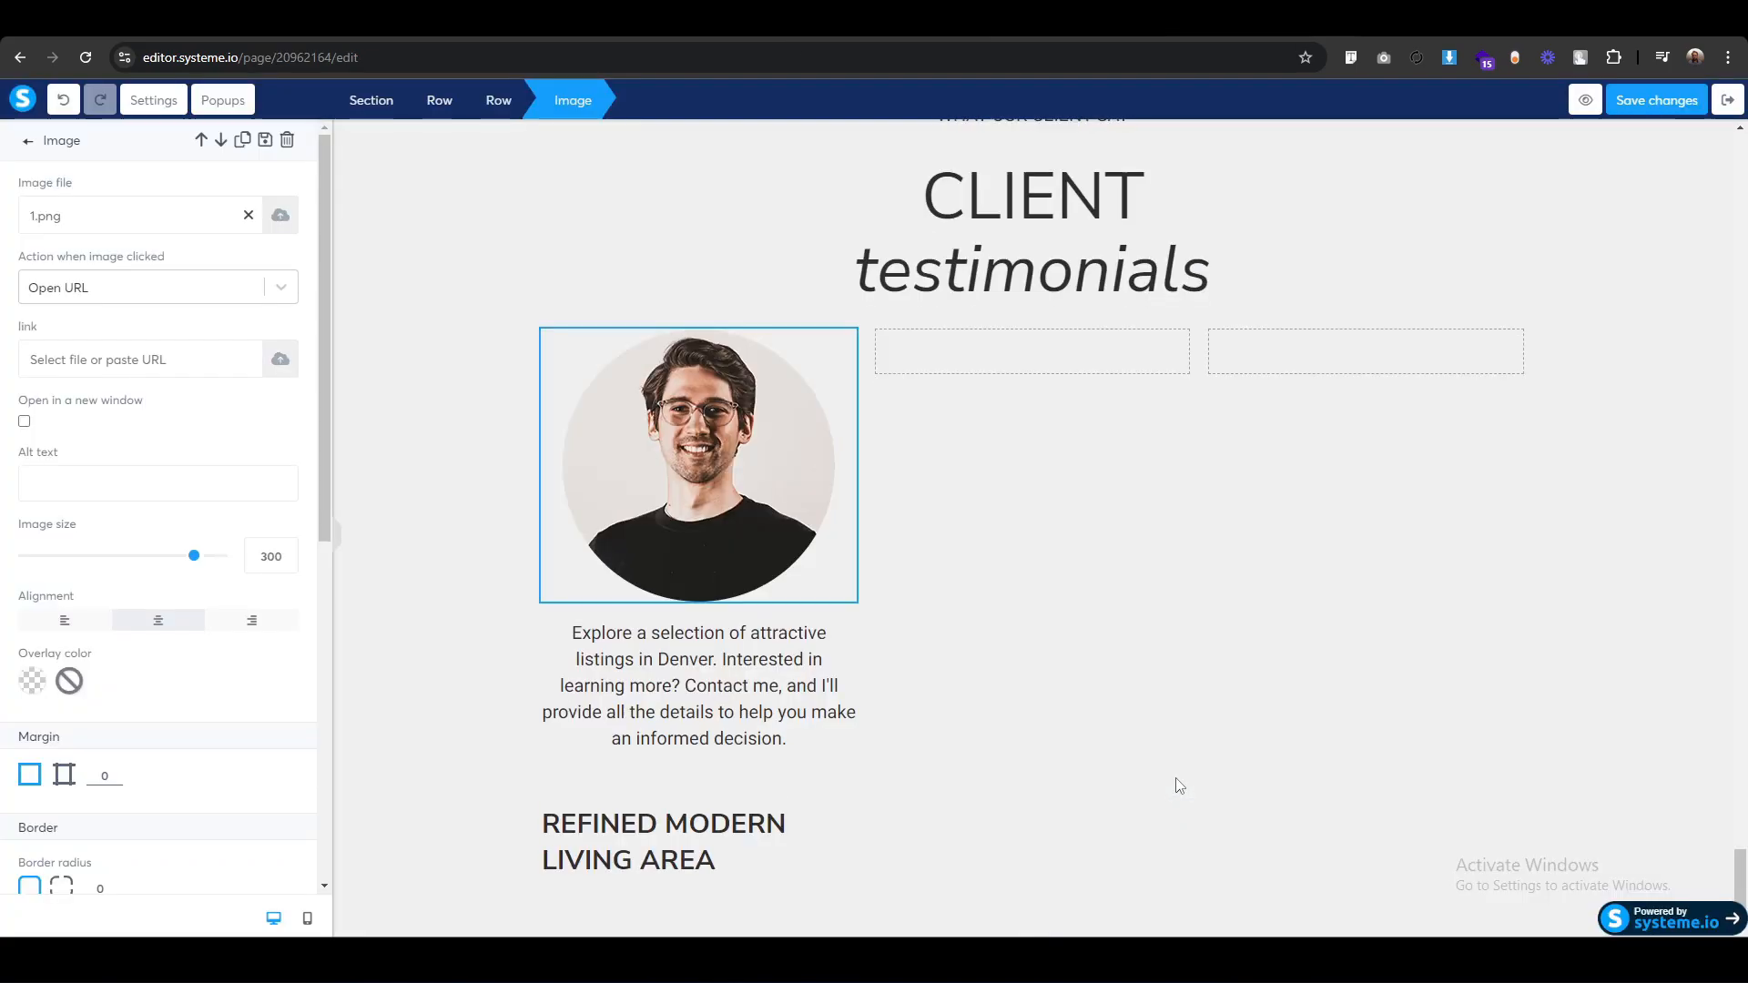
Set the first testimonial portrait's image size to 200.
left_click(526, 468)
left_click(686, 488)
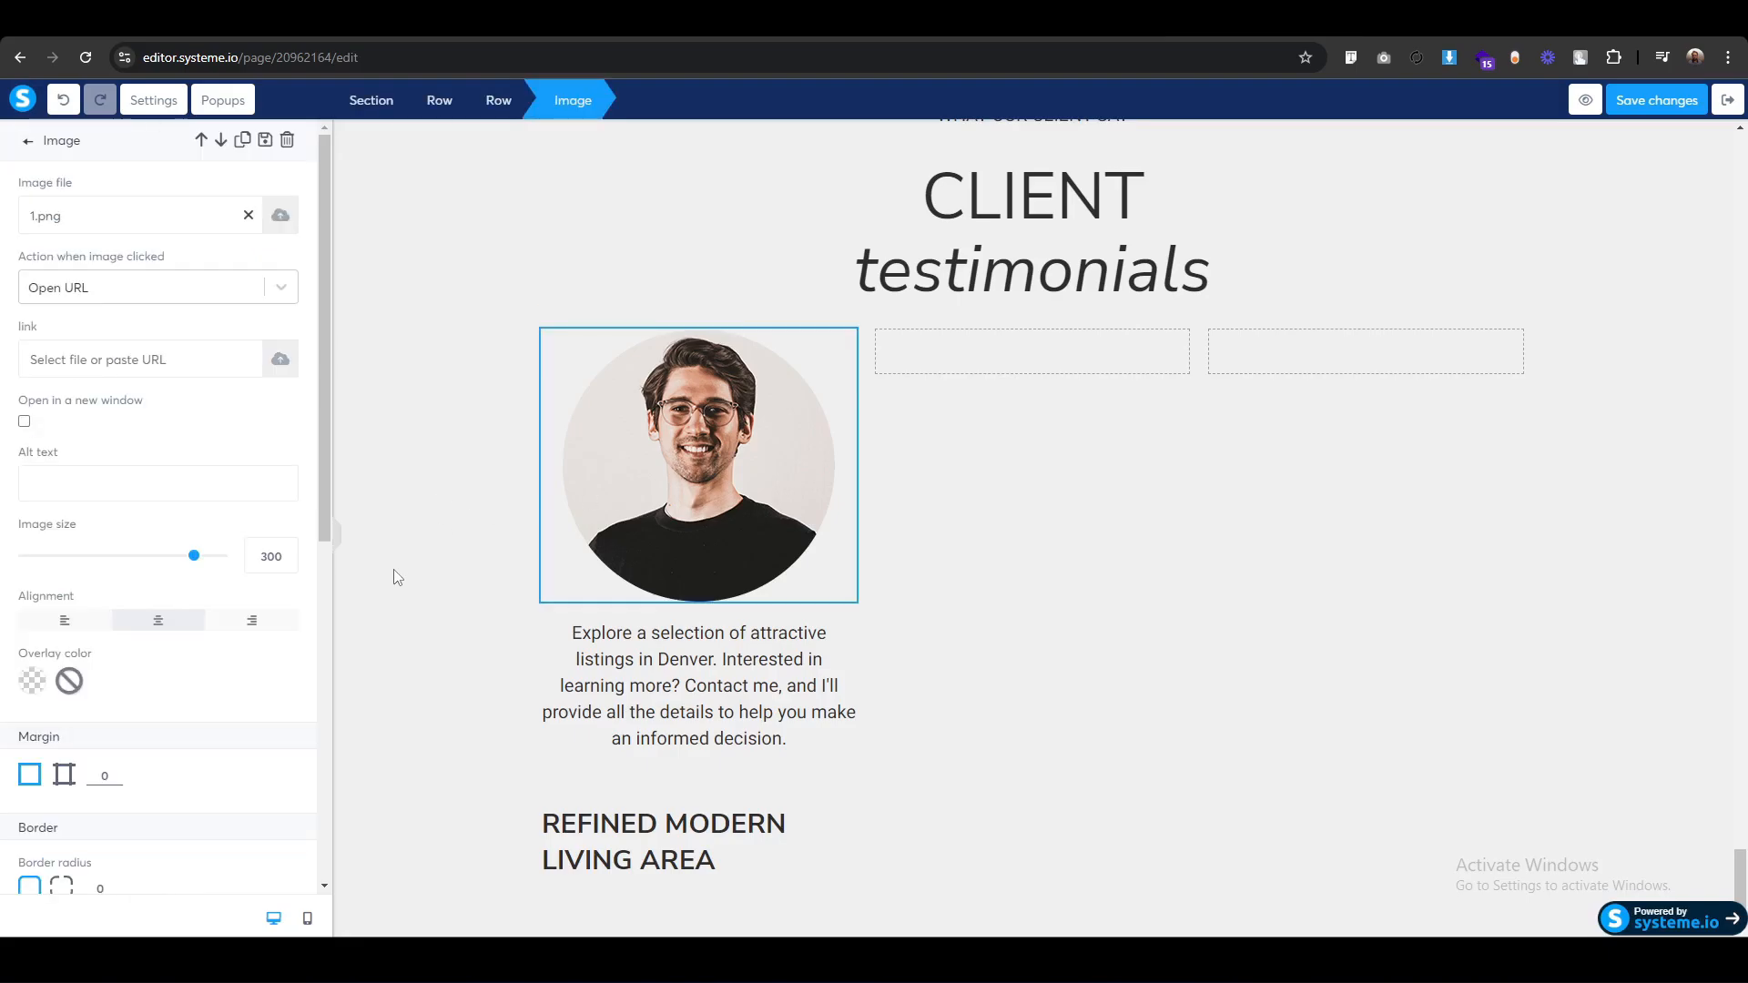
left_click(560, 535)
left_click(560, 535)
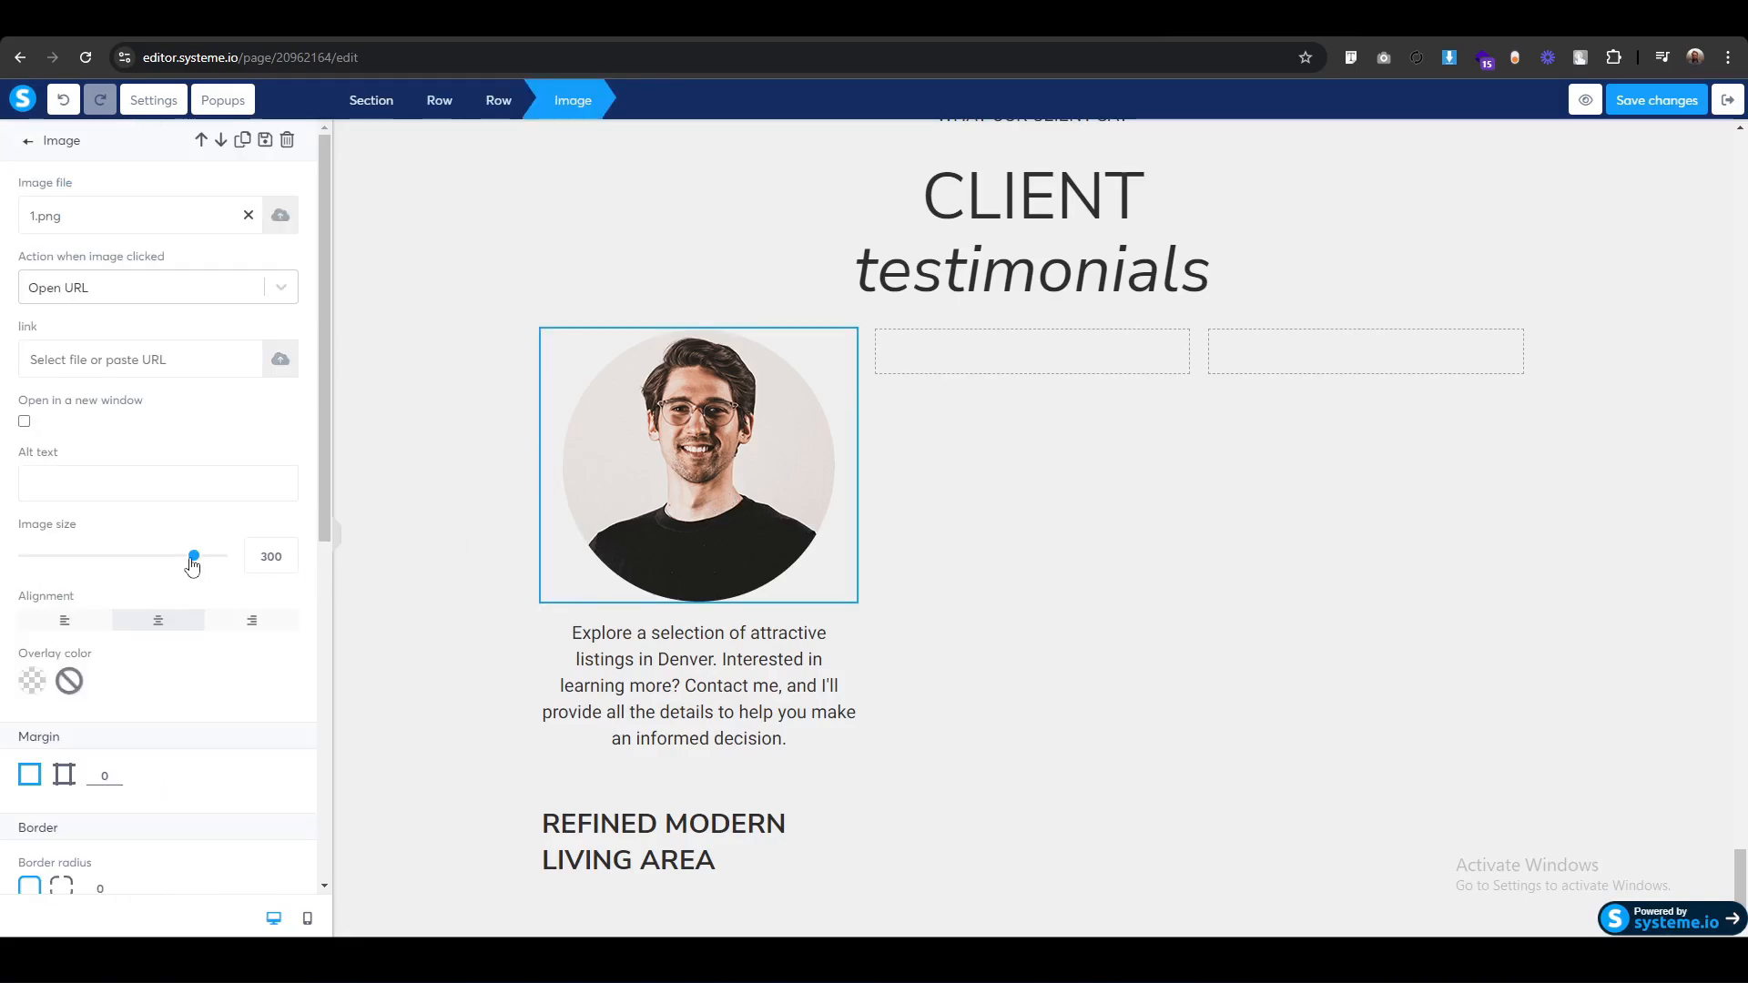
left_click_drag(193, 562, 141, 563)
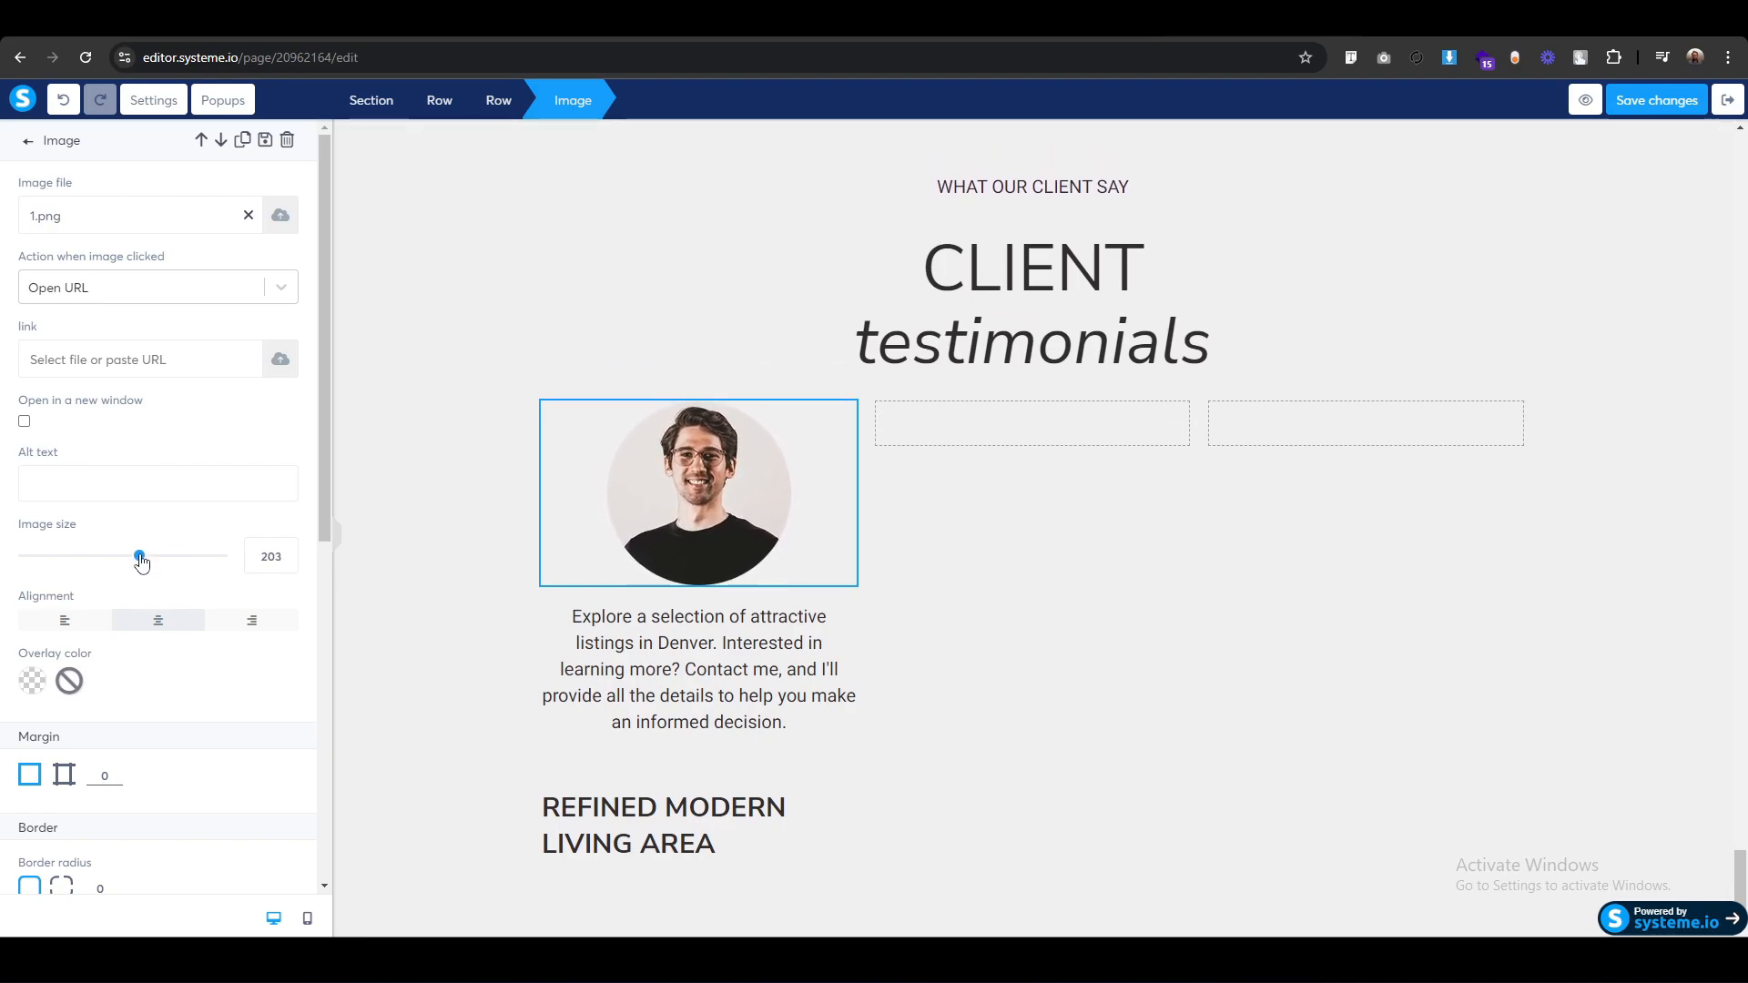
scroll(263, 555, "down", 3)
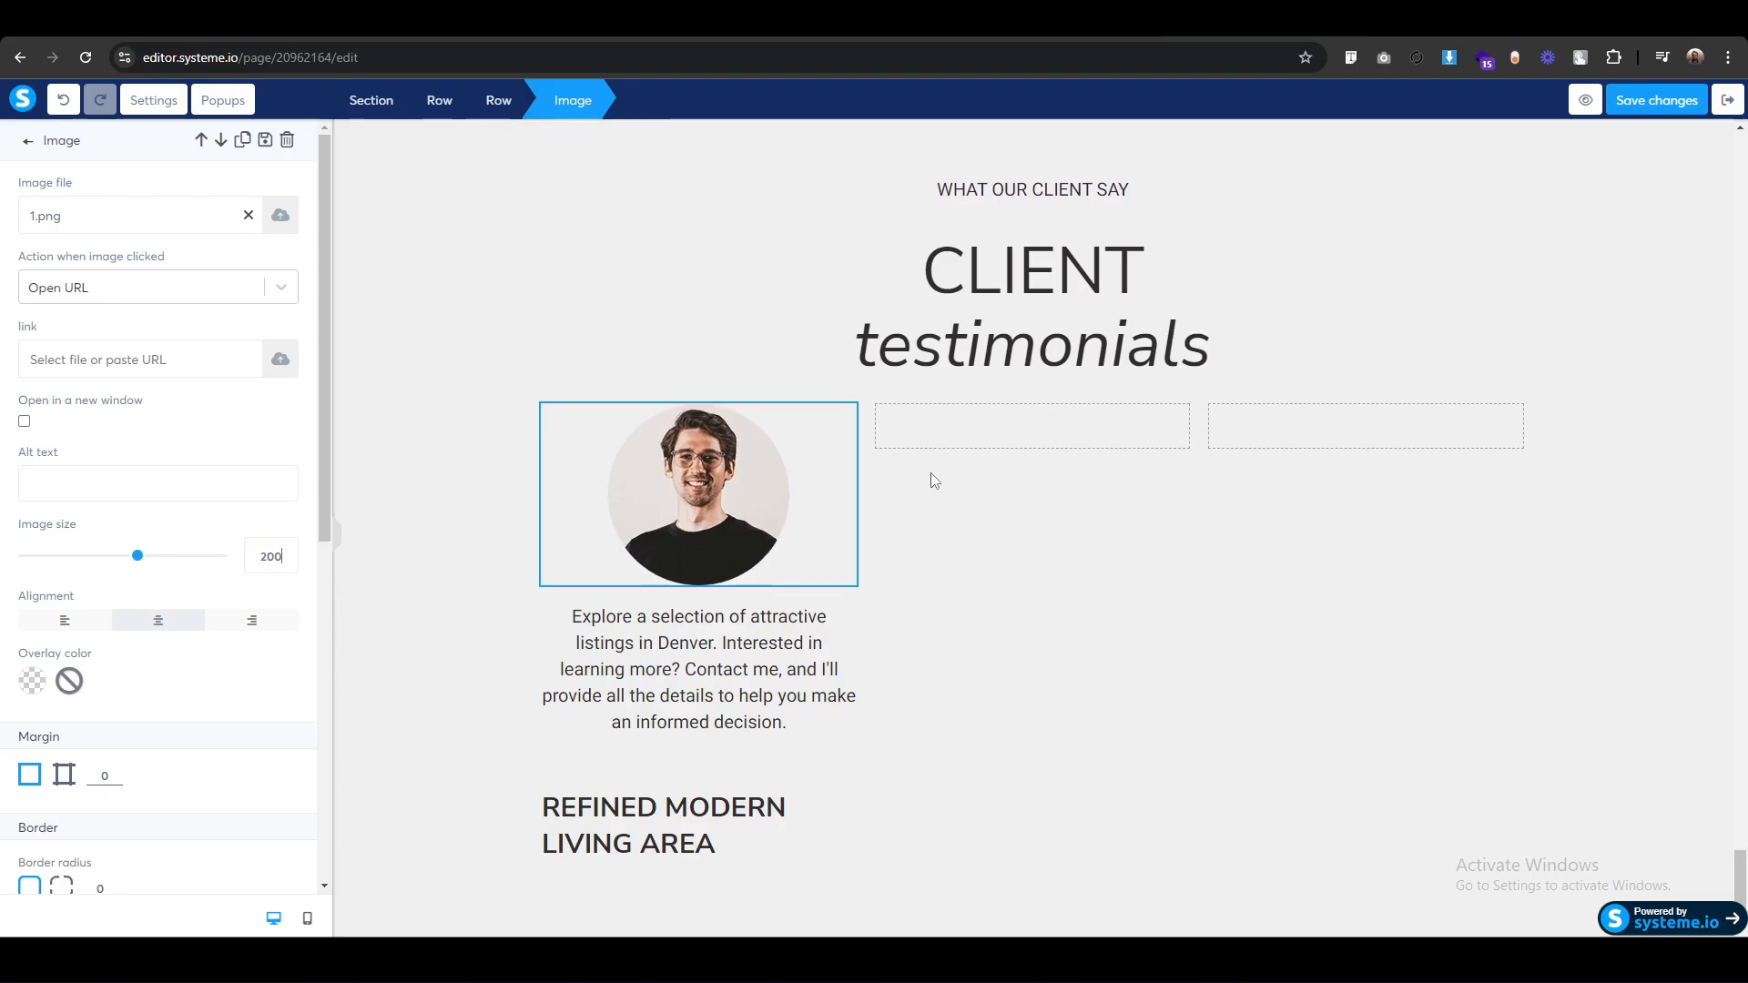
Align the second and third columns of the testimonials row to the vertical middle.
left_click(906, 478)
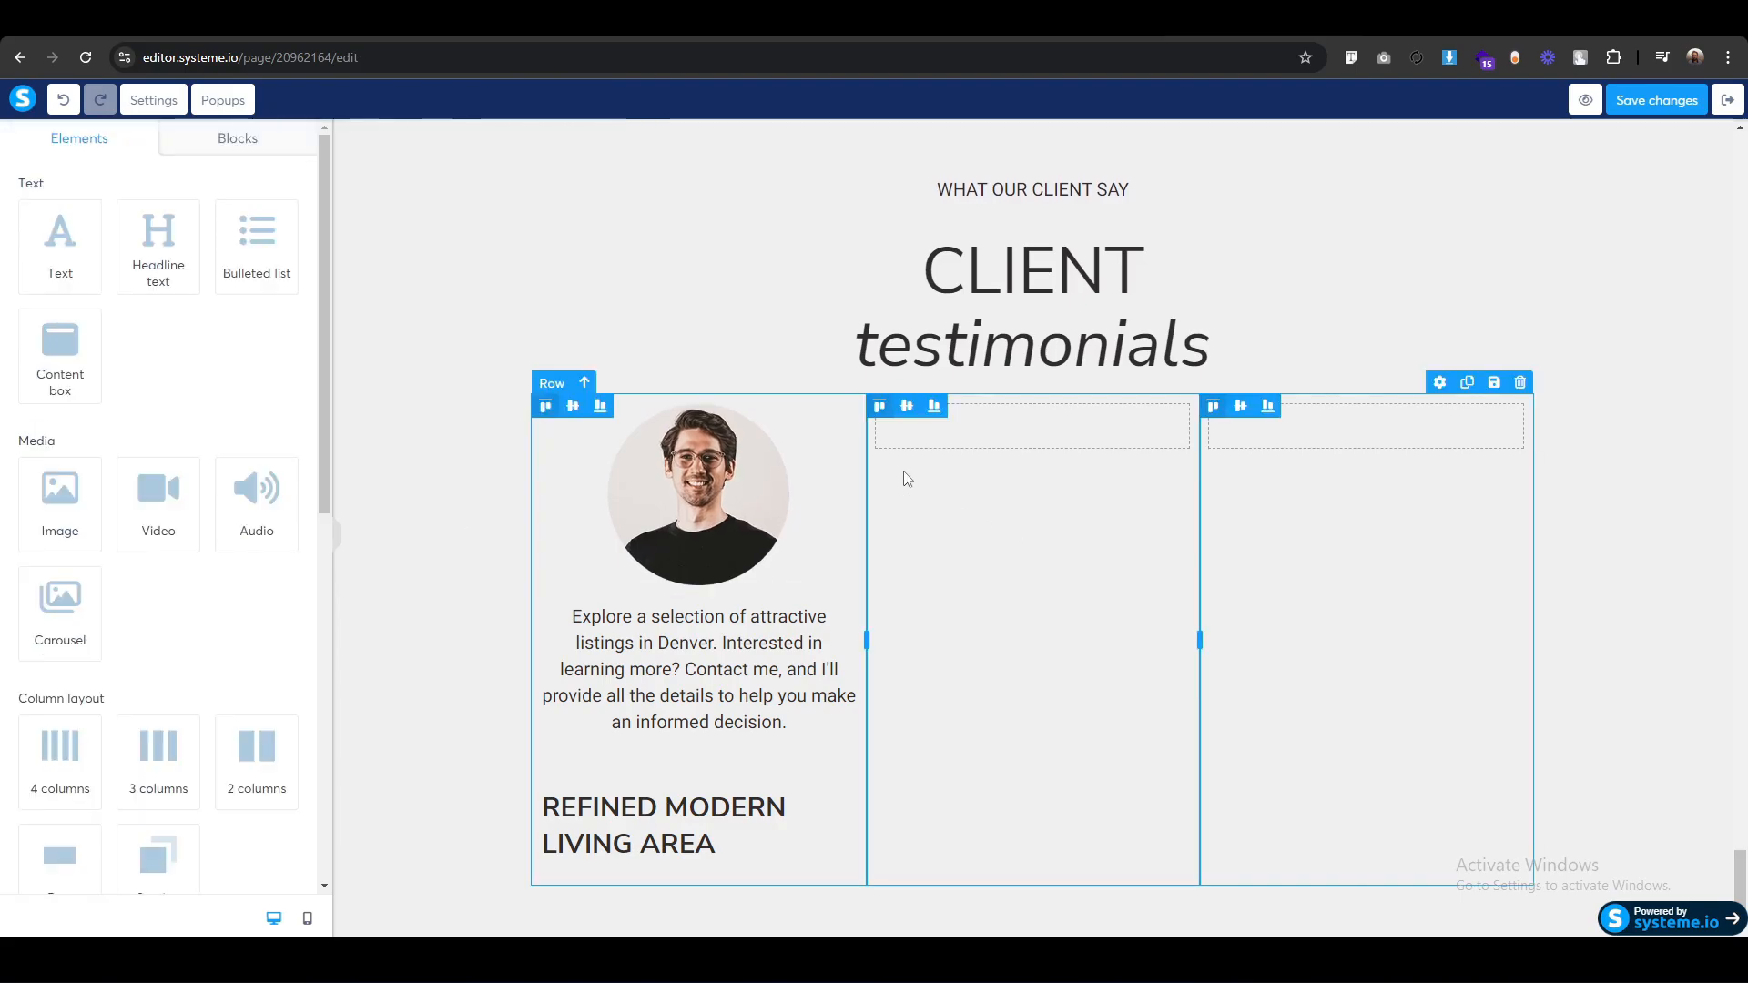
left_click(906, 411)
left_click(1240, 406)
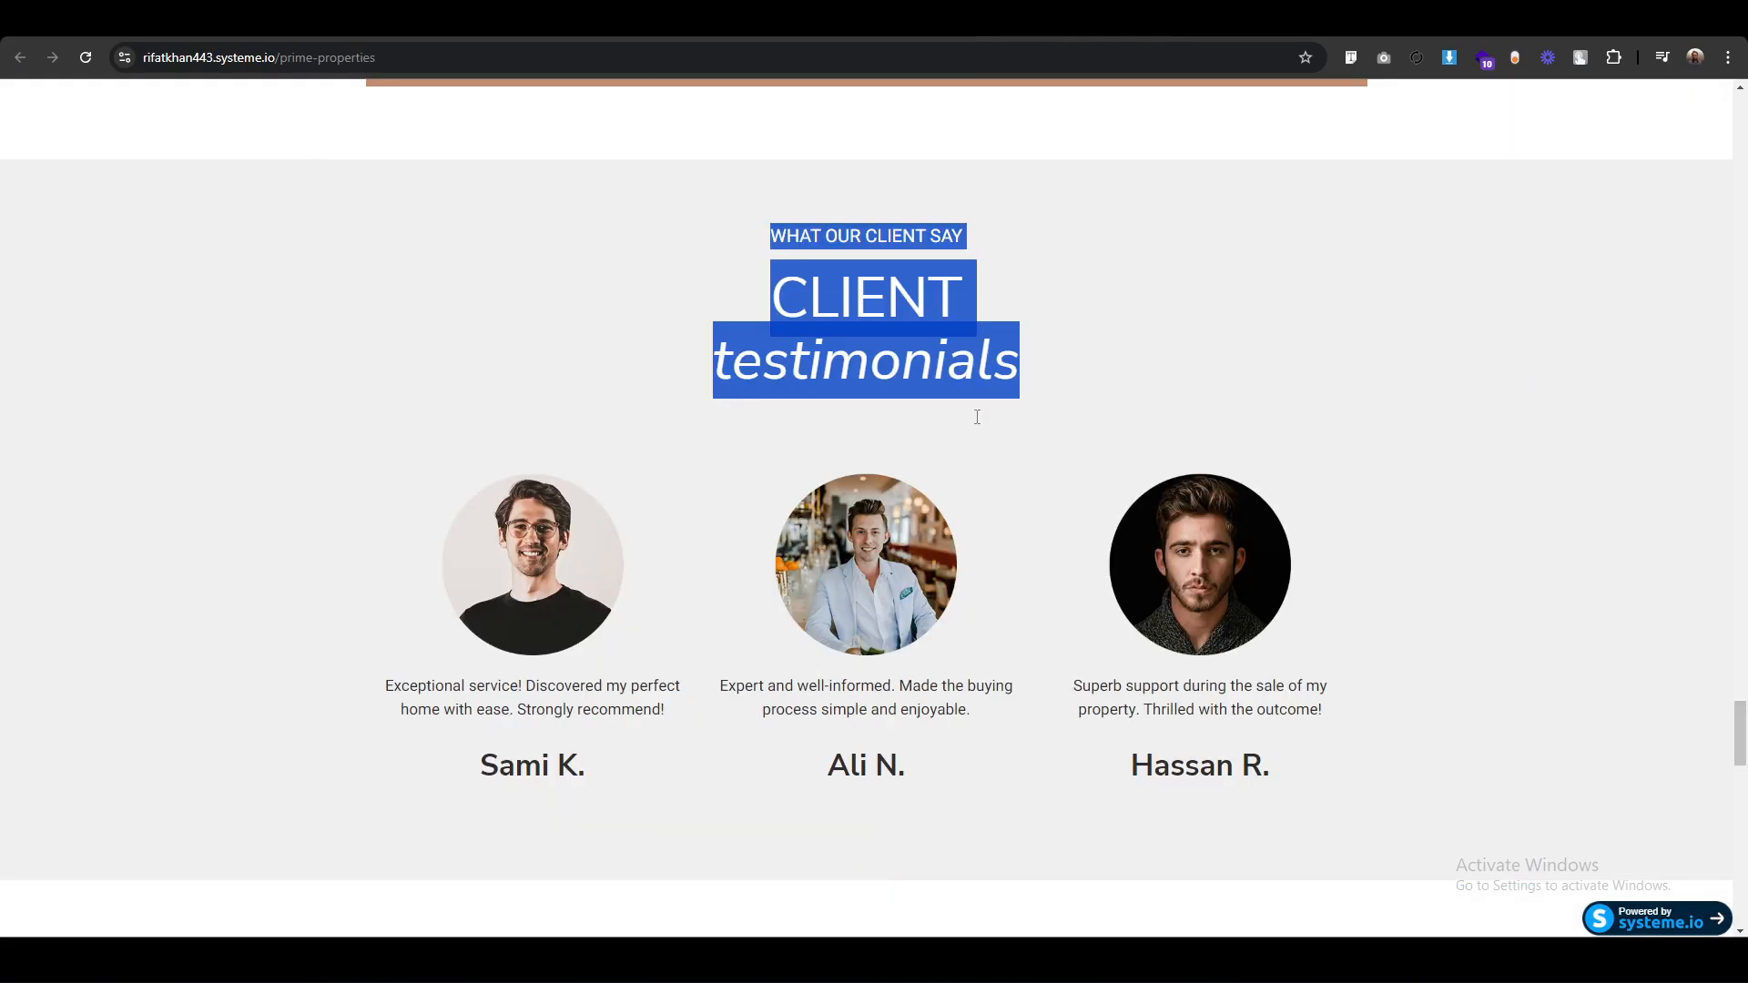
Copy the client testimonials with their names from the published reference page's testimonials section.
left_click(566, 694)
left_click_drag(382, 690, 597, 755)
key("ctrl+c")
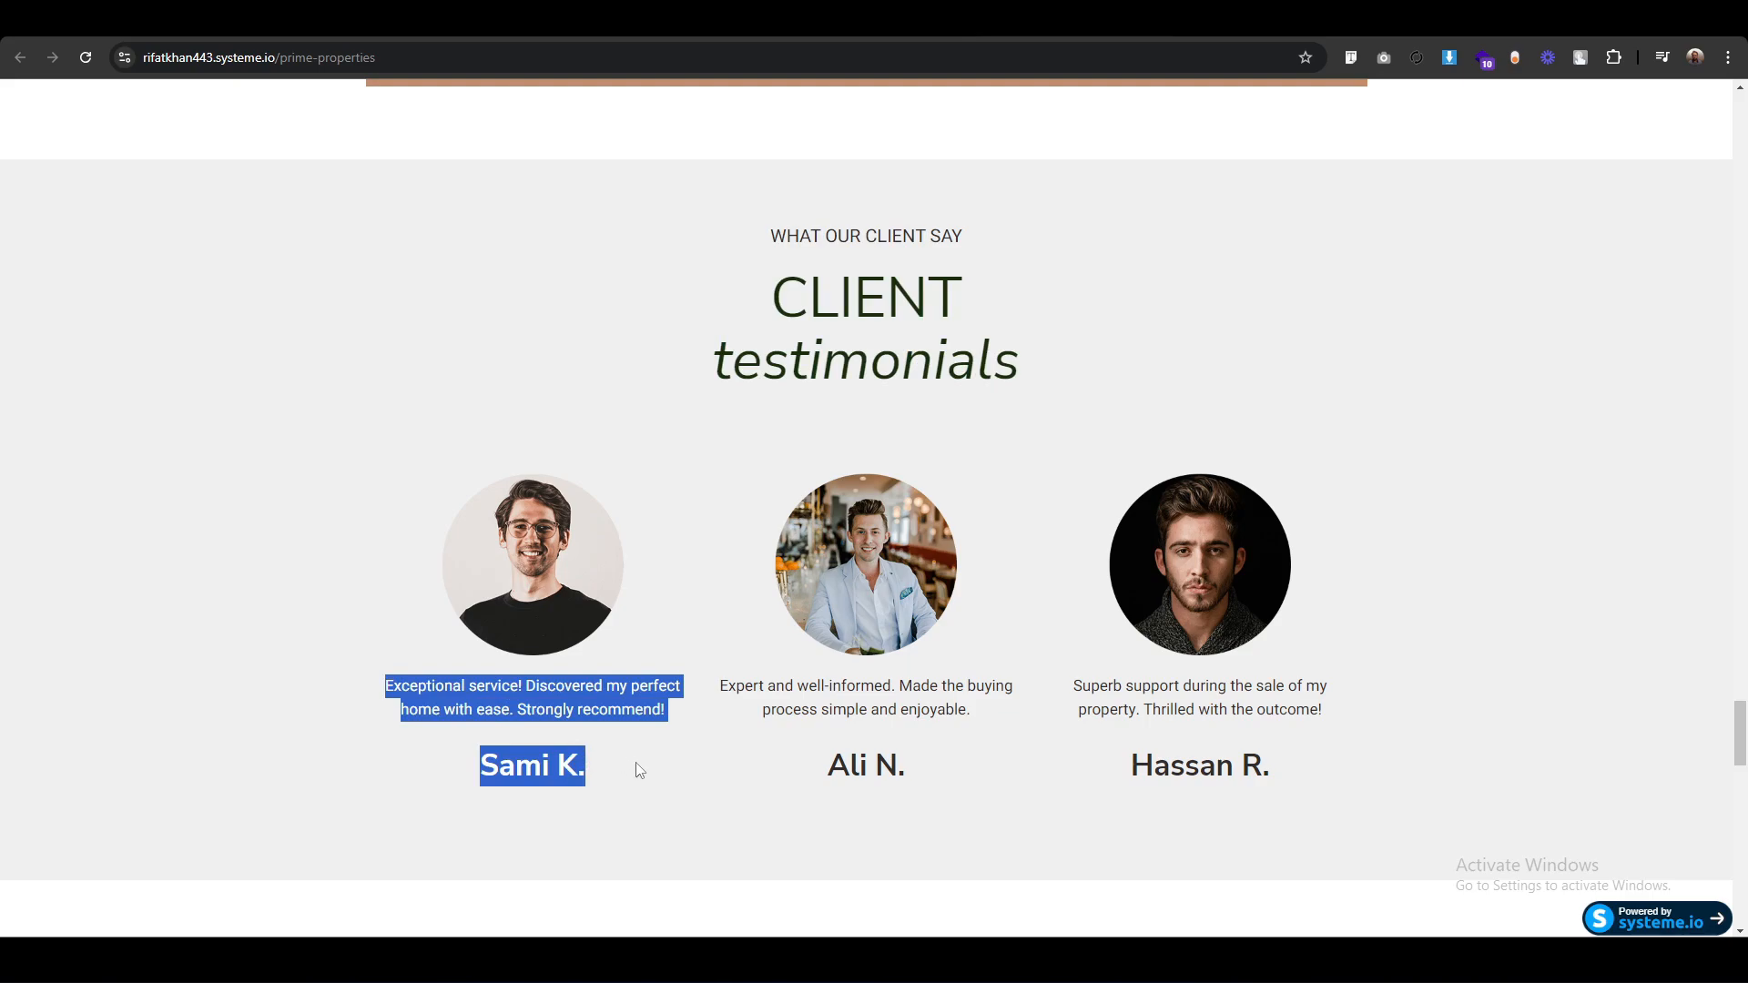
left_click_drag(716, 687, 992, 769)
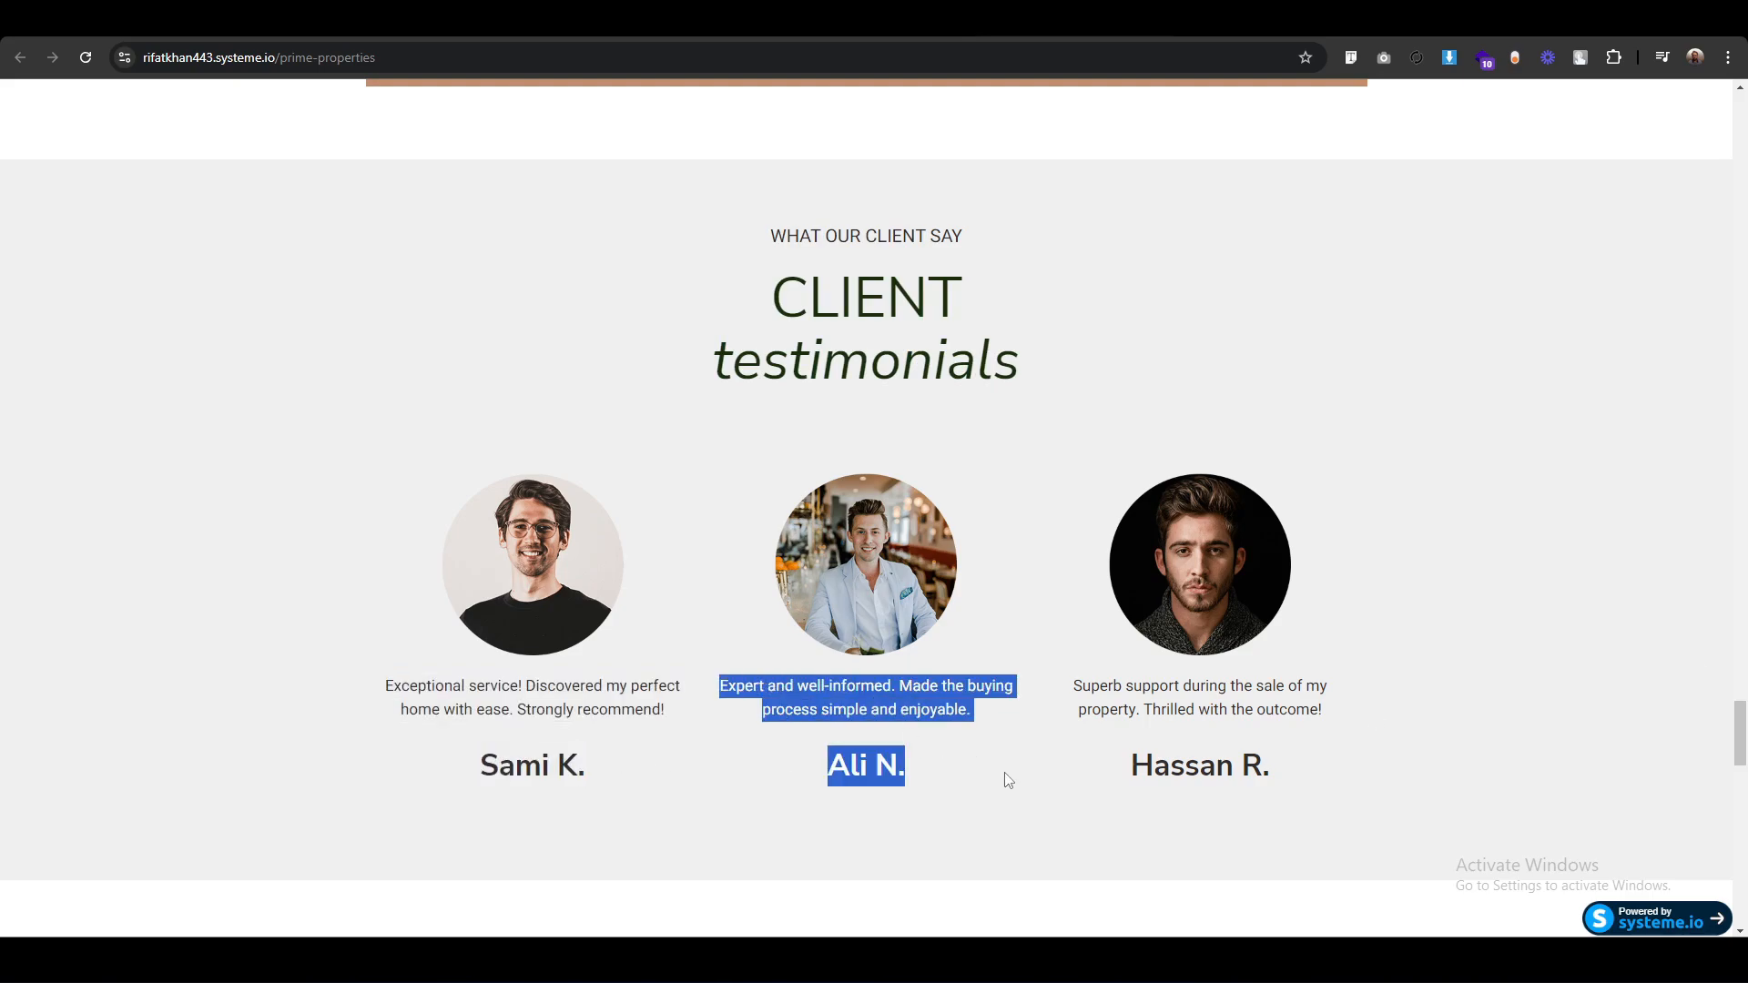
mouse_move(1079, 685)
left_mouse_down()
mouse_move(1133, 687)
mouse_move(1312, 776)
mouse_move(1069, 692)
left_mouse_up()
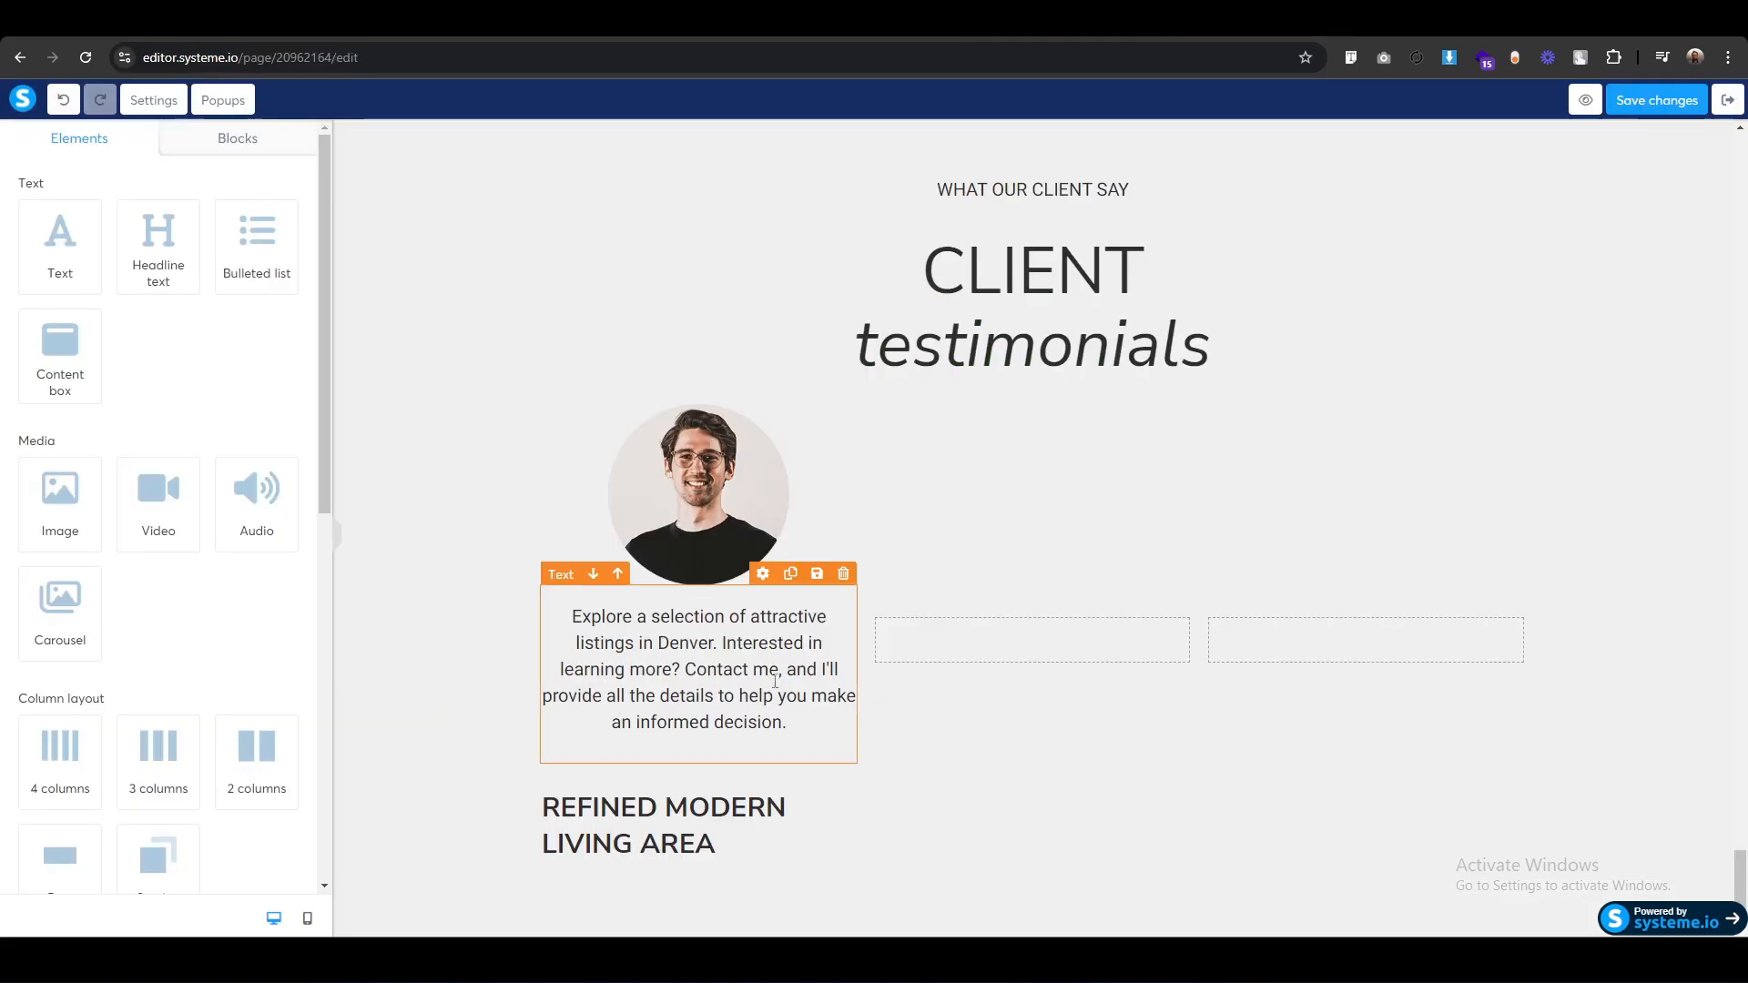
Replace the text under the portrait with "Exceptional service! Discovered my perfect home with ease. Strongly recommend!" and set its font size to 18.
triple_click(772, 684)
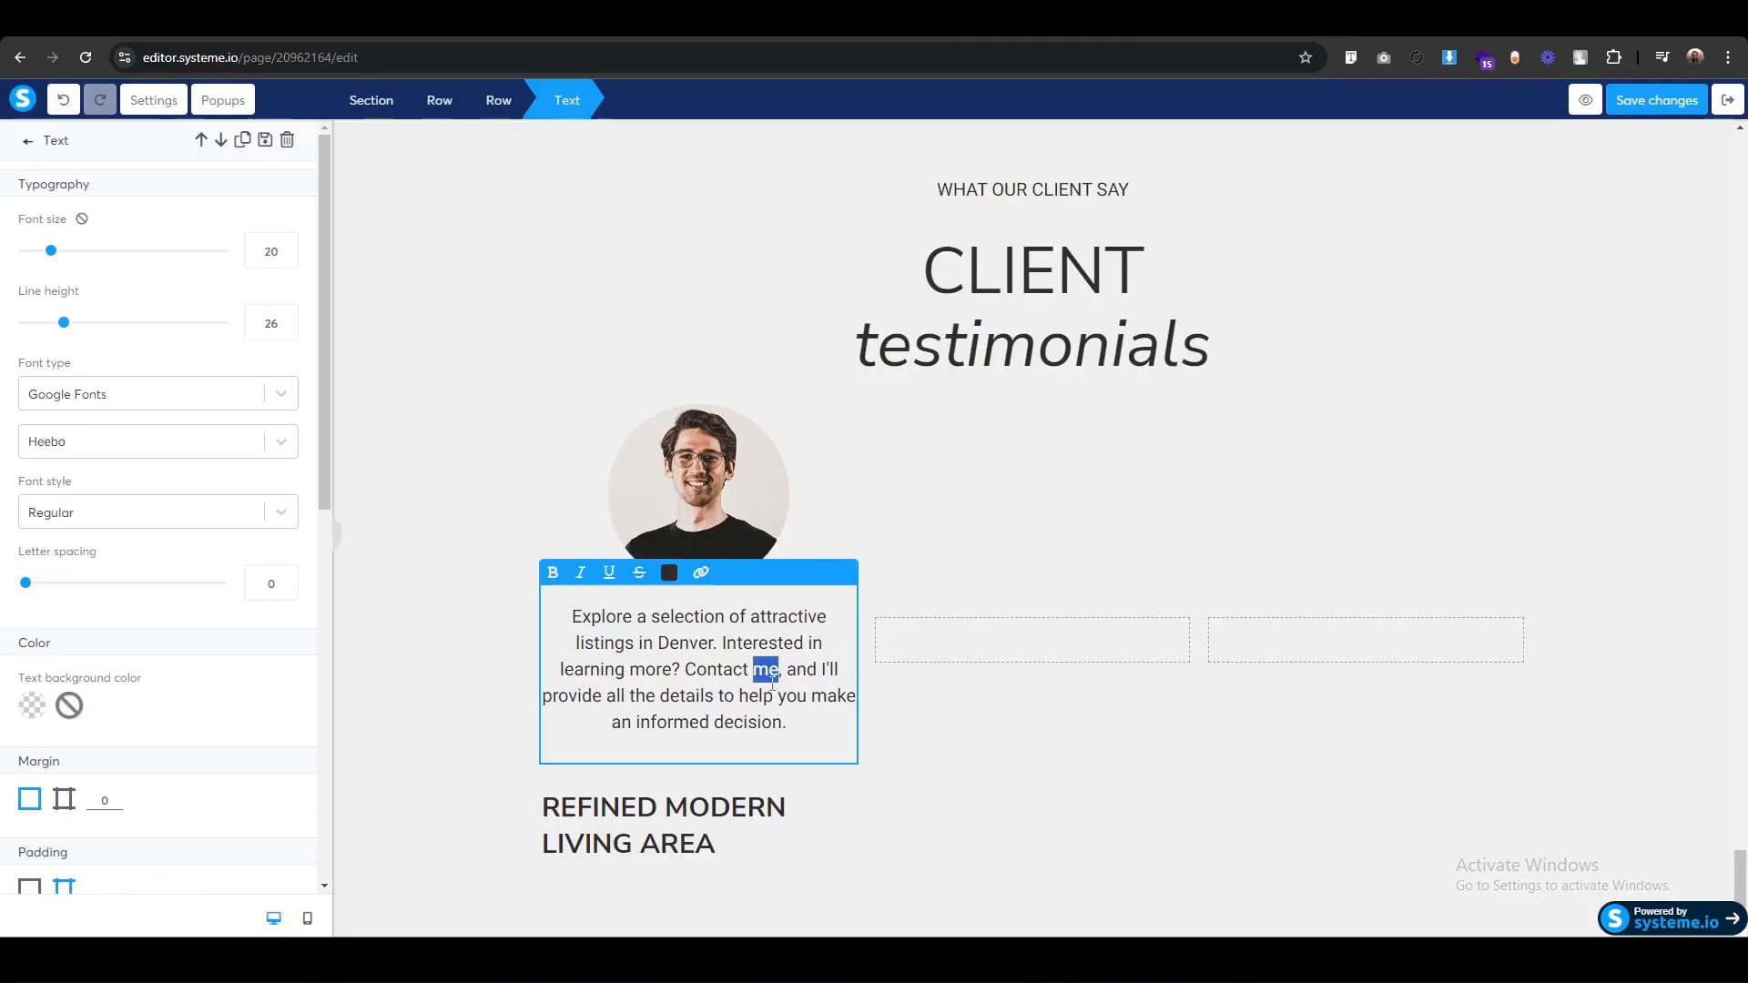
key("ctrl+v")
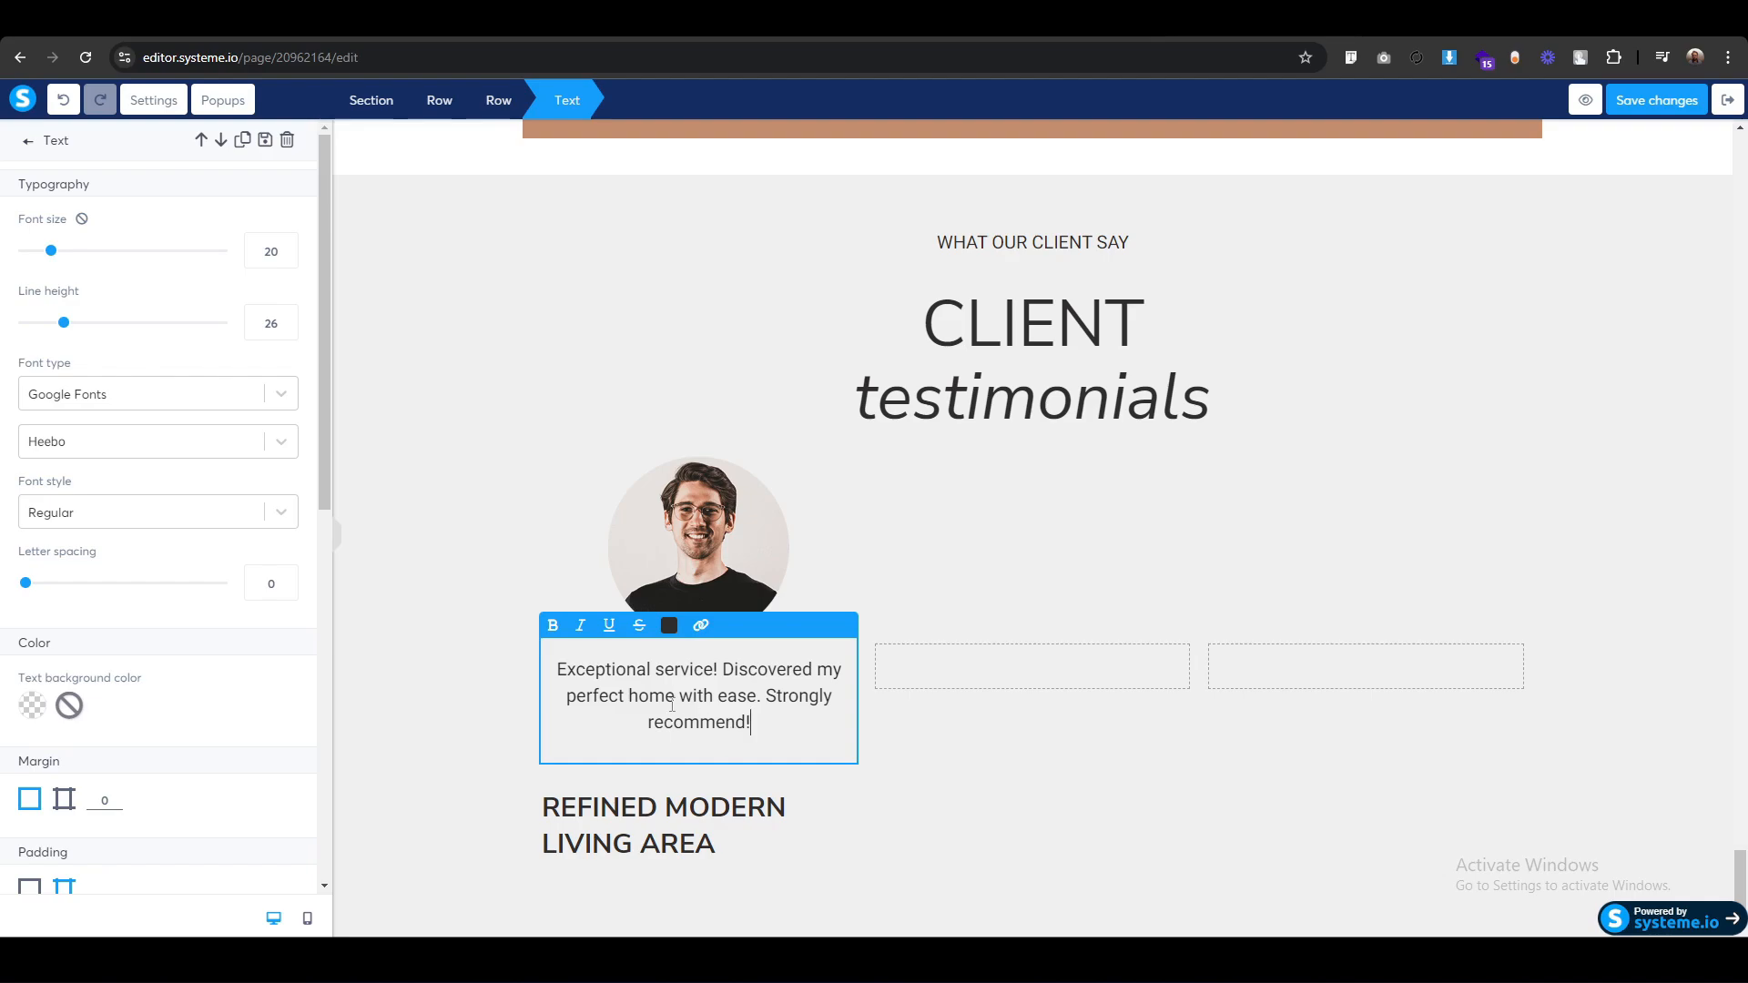
triple_click(672, 705)
double_click(270, 251)
type("18")
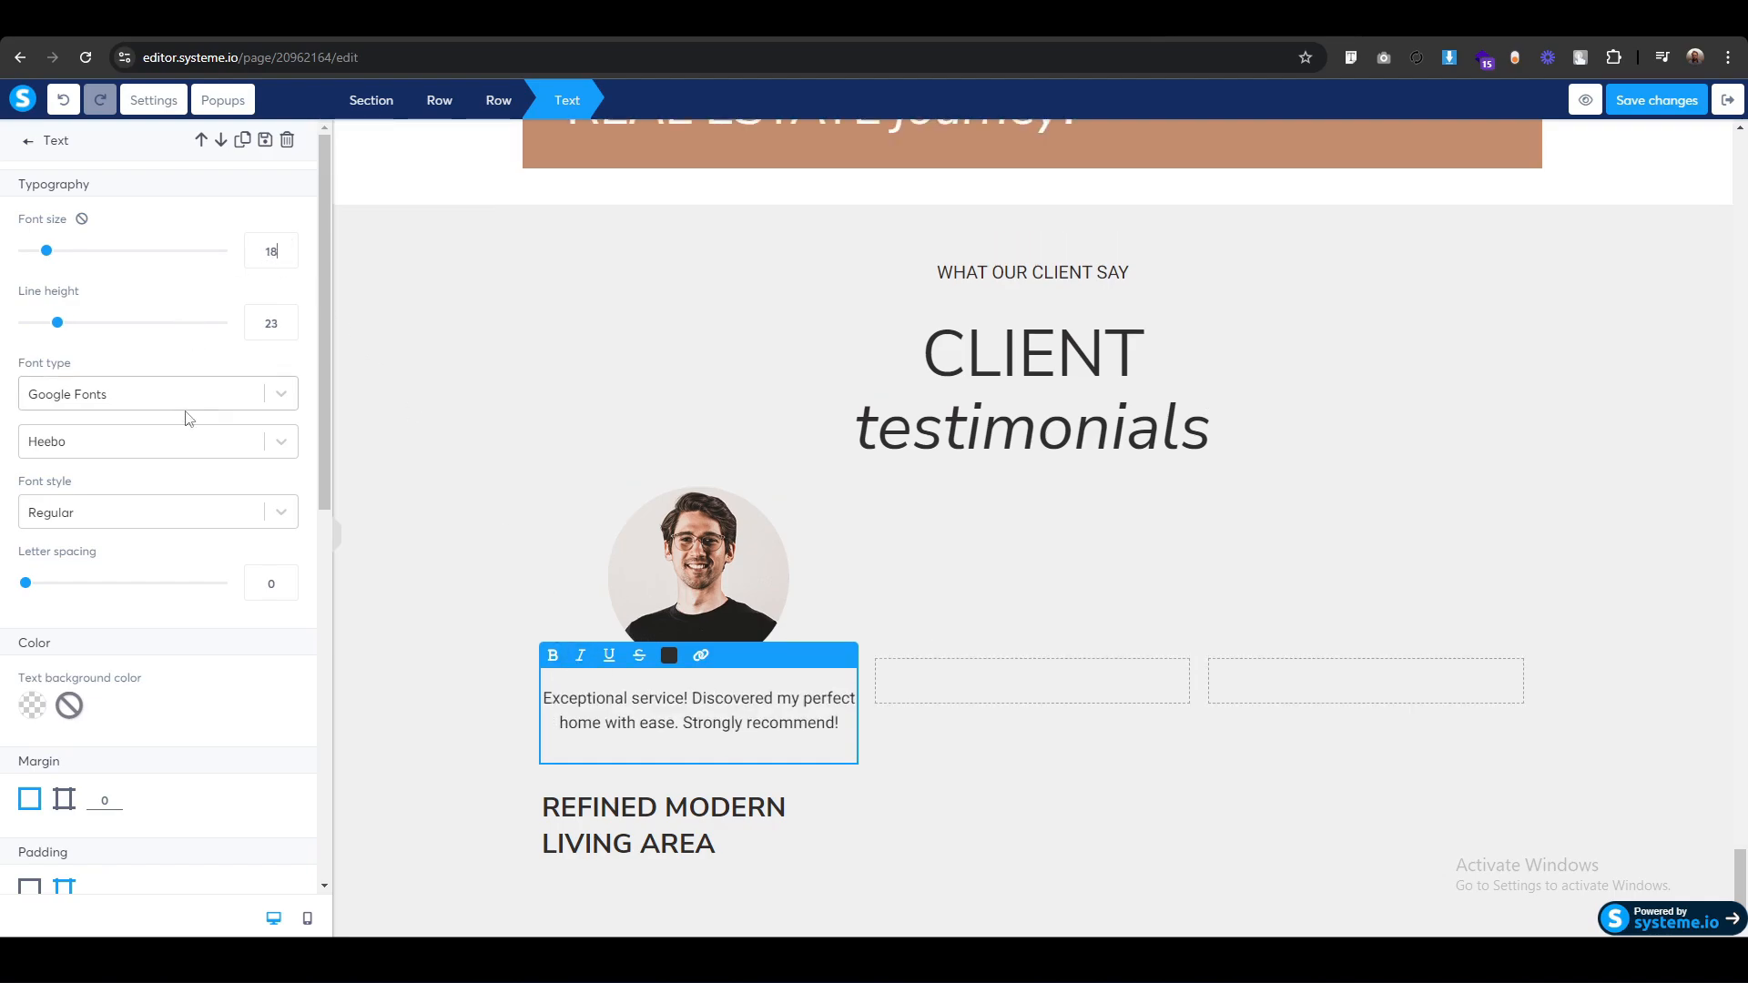
Set the first testimonial quote's font size to 17 and replace the headline below it with the client's name.
key("Down")
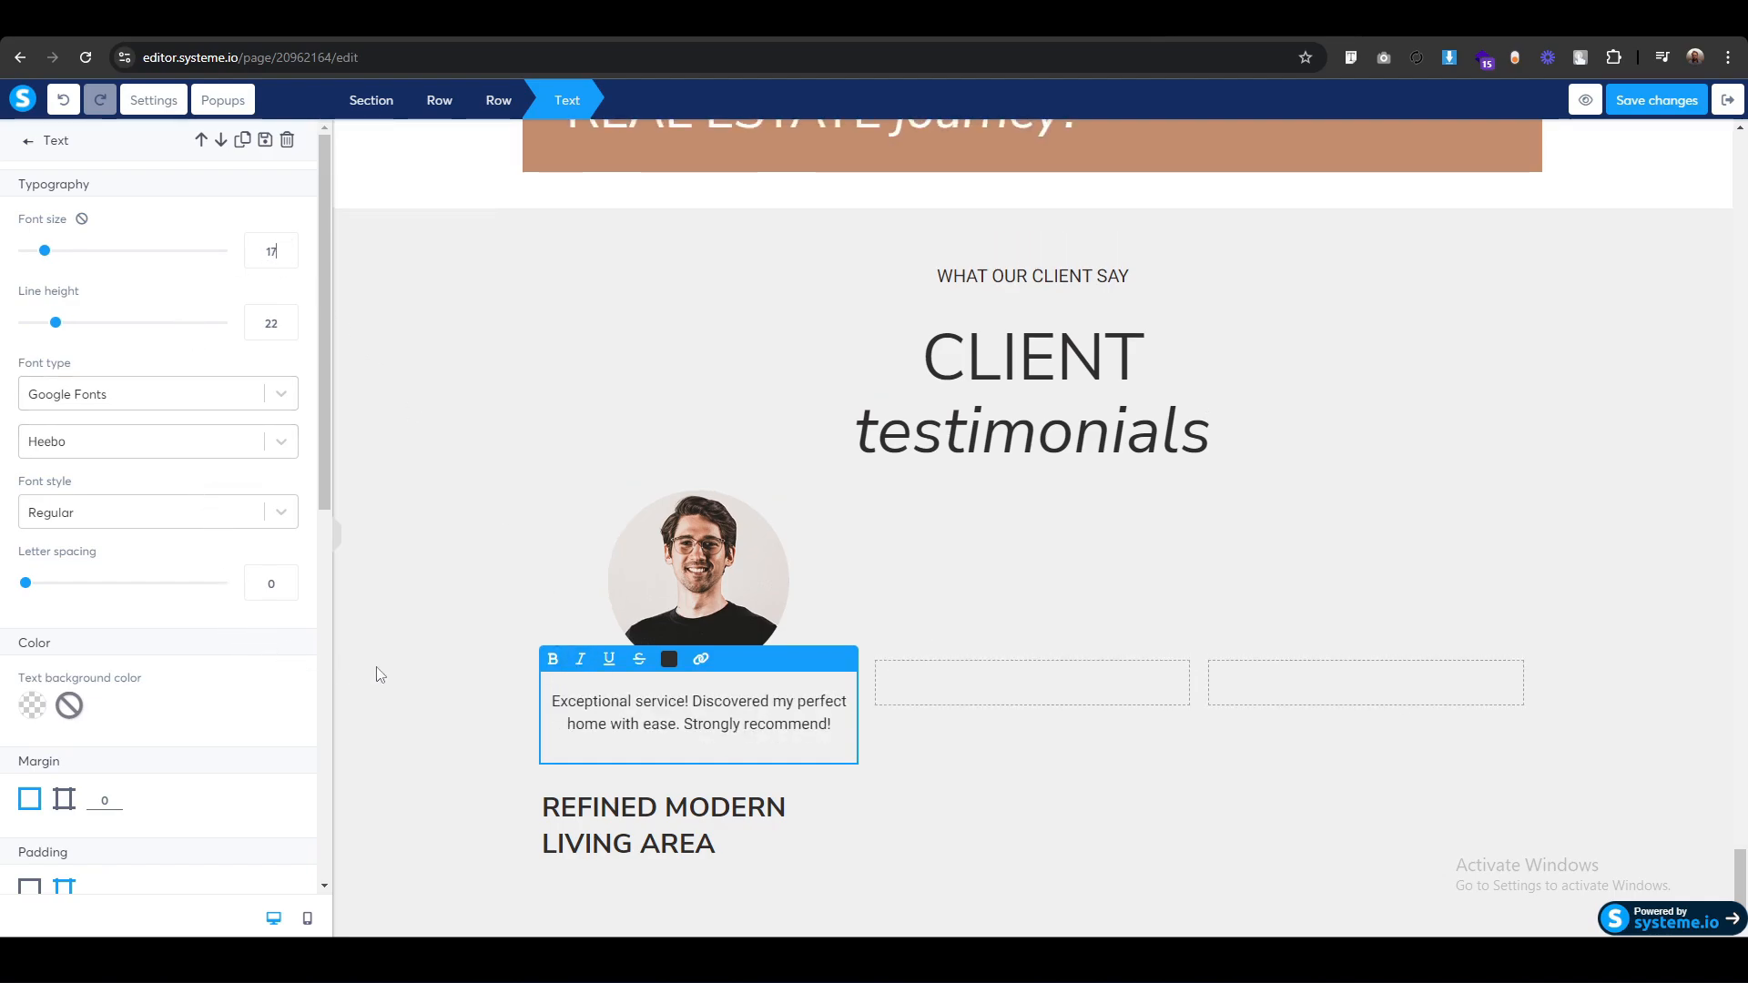
left_click(430, 745)
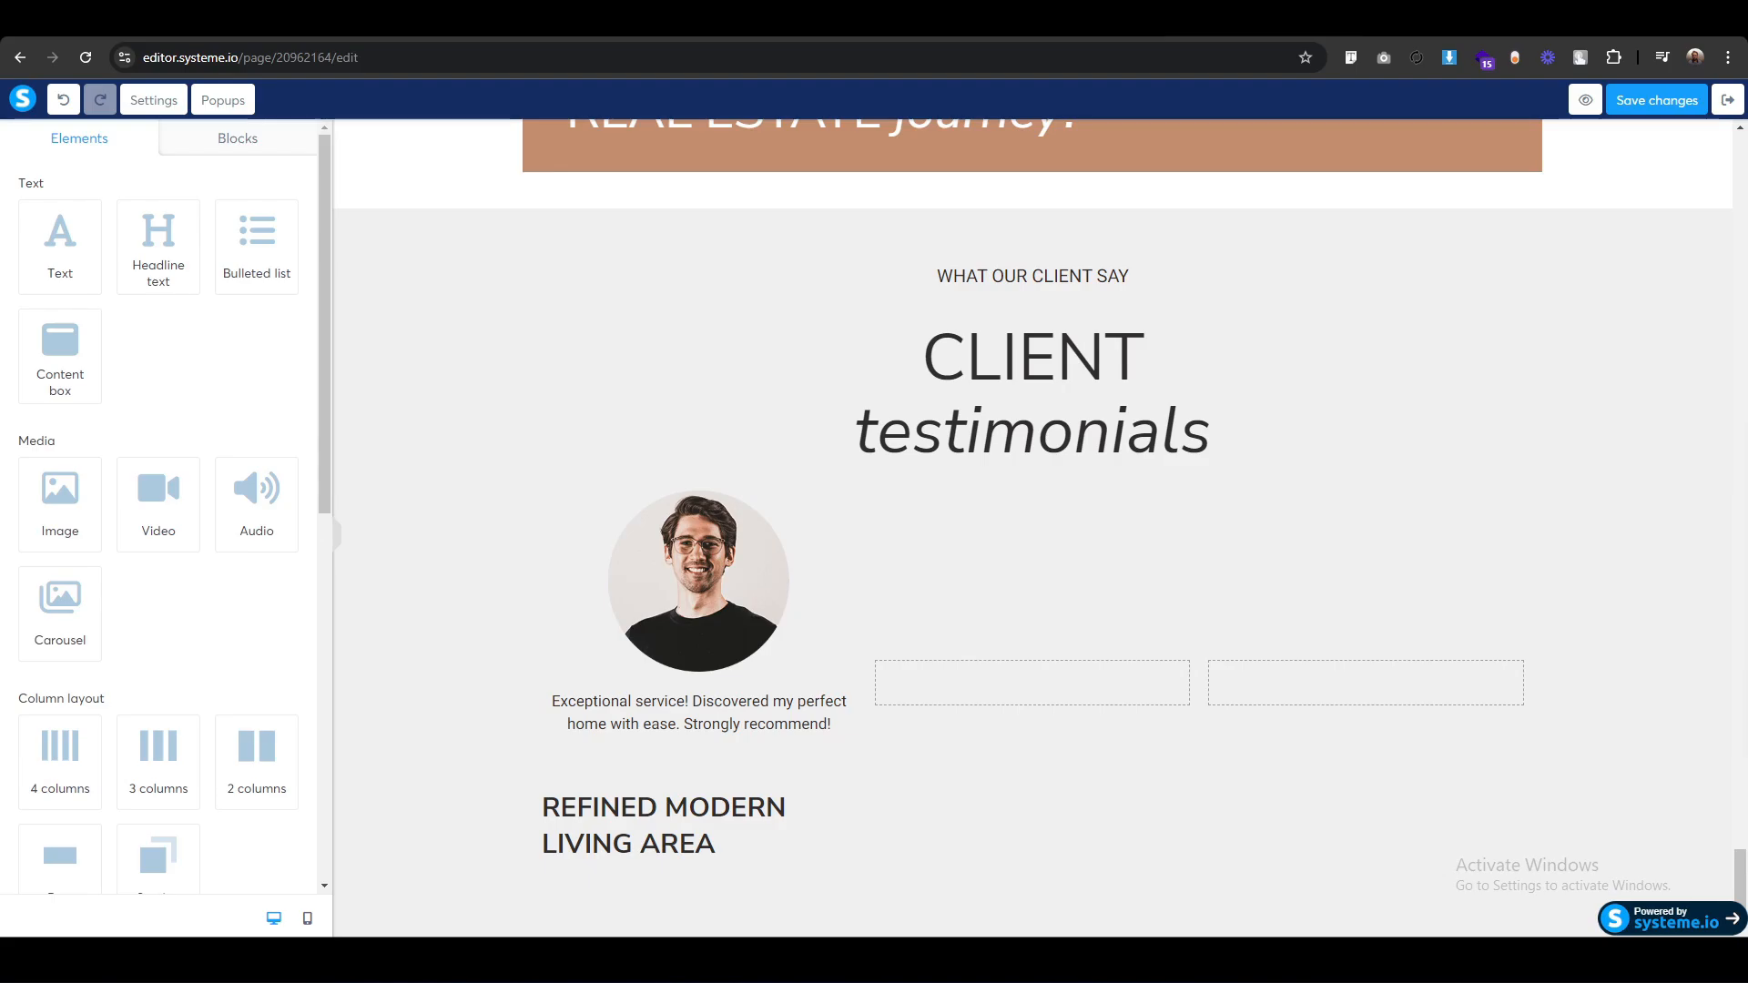
left_click(713, 842)
triple_click(713, 842)
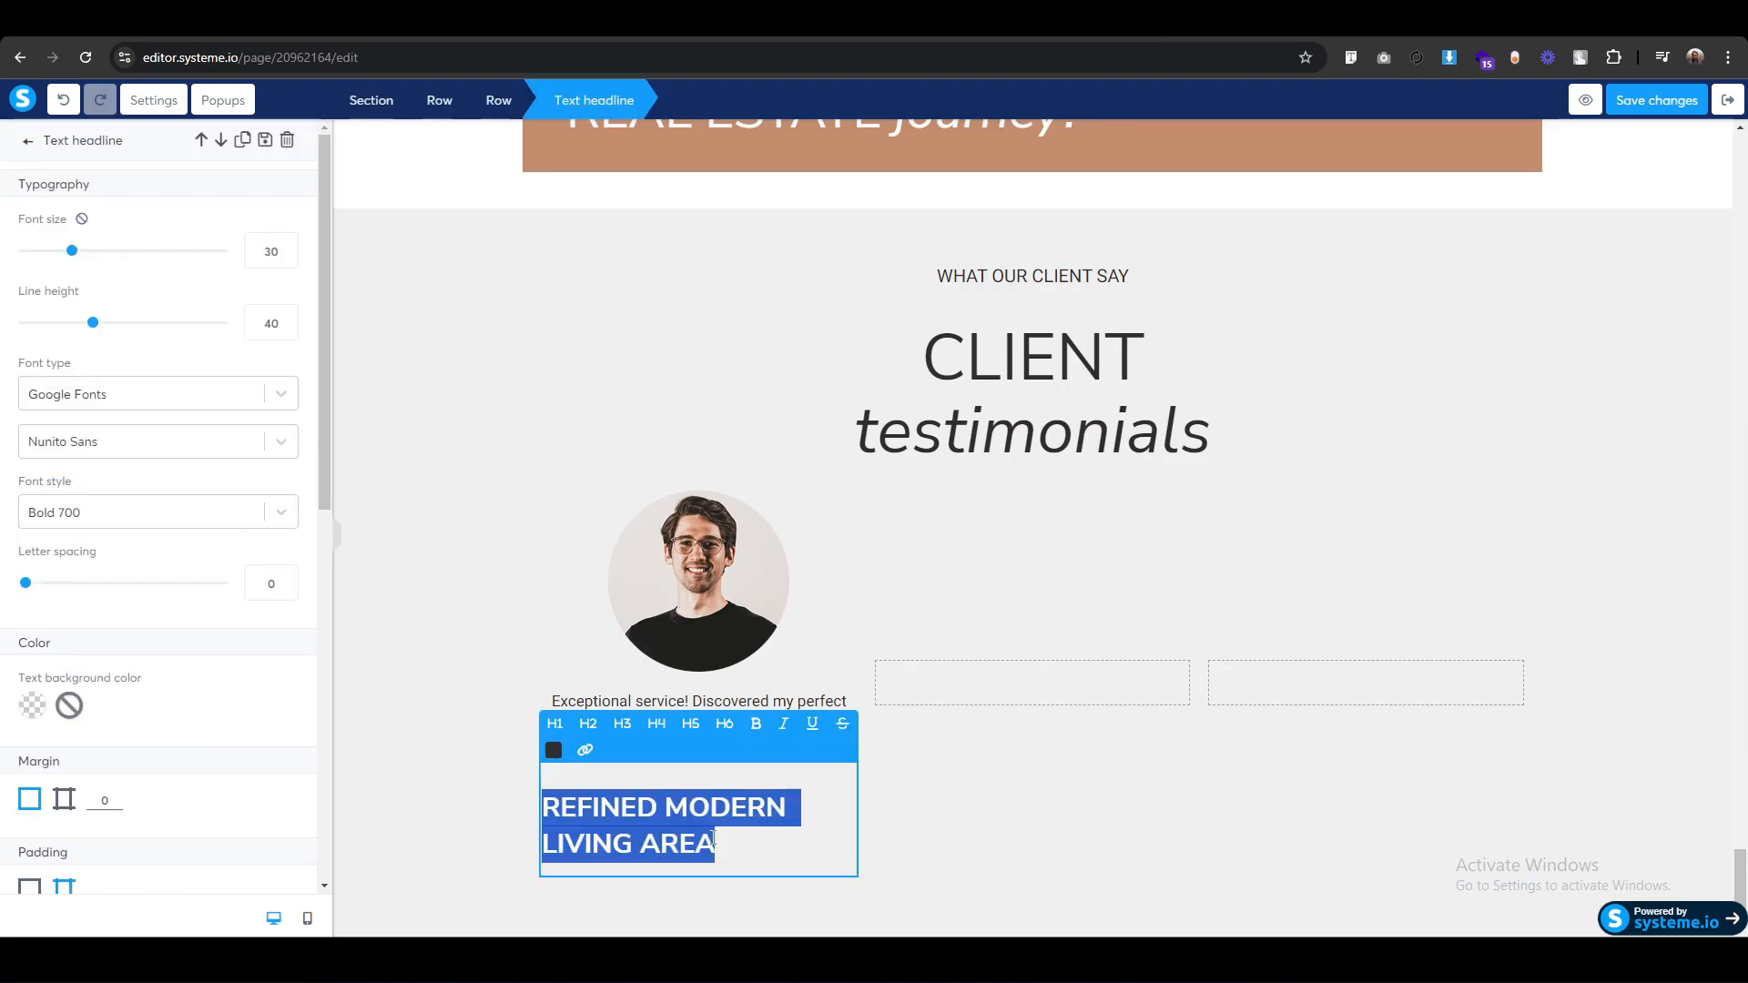
type("Sami K.")
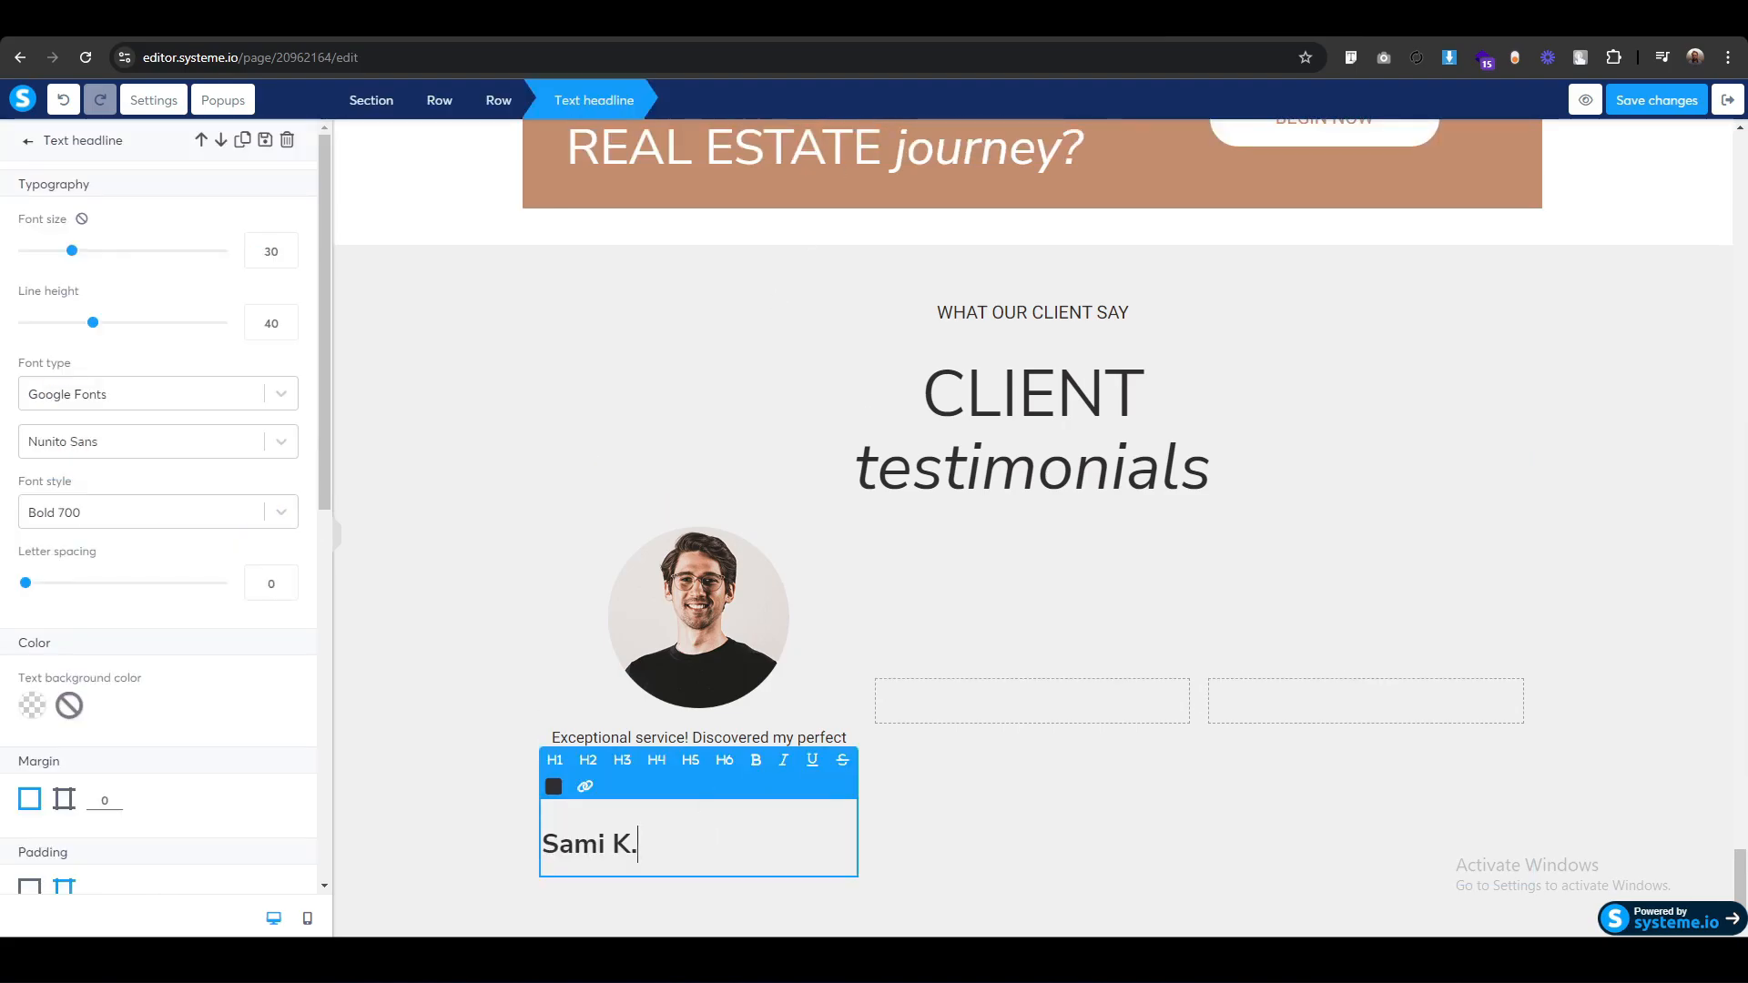
Center the client name headline in the first testimonial column and set its top padding to 10.
left_click(595, 605)
left_click(575, 699)
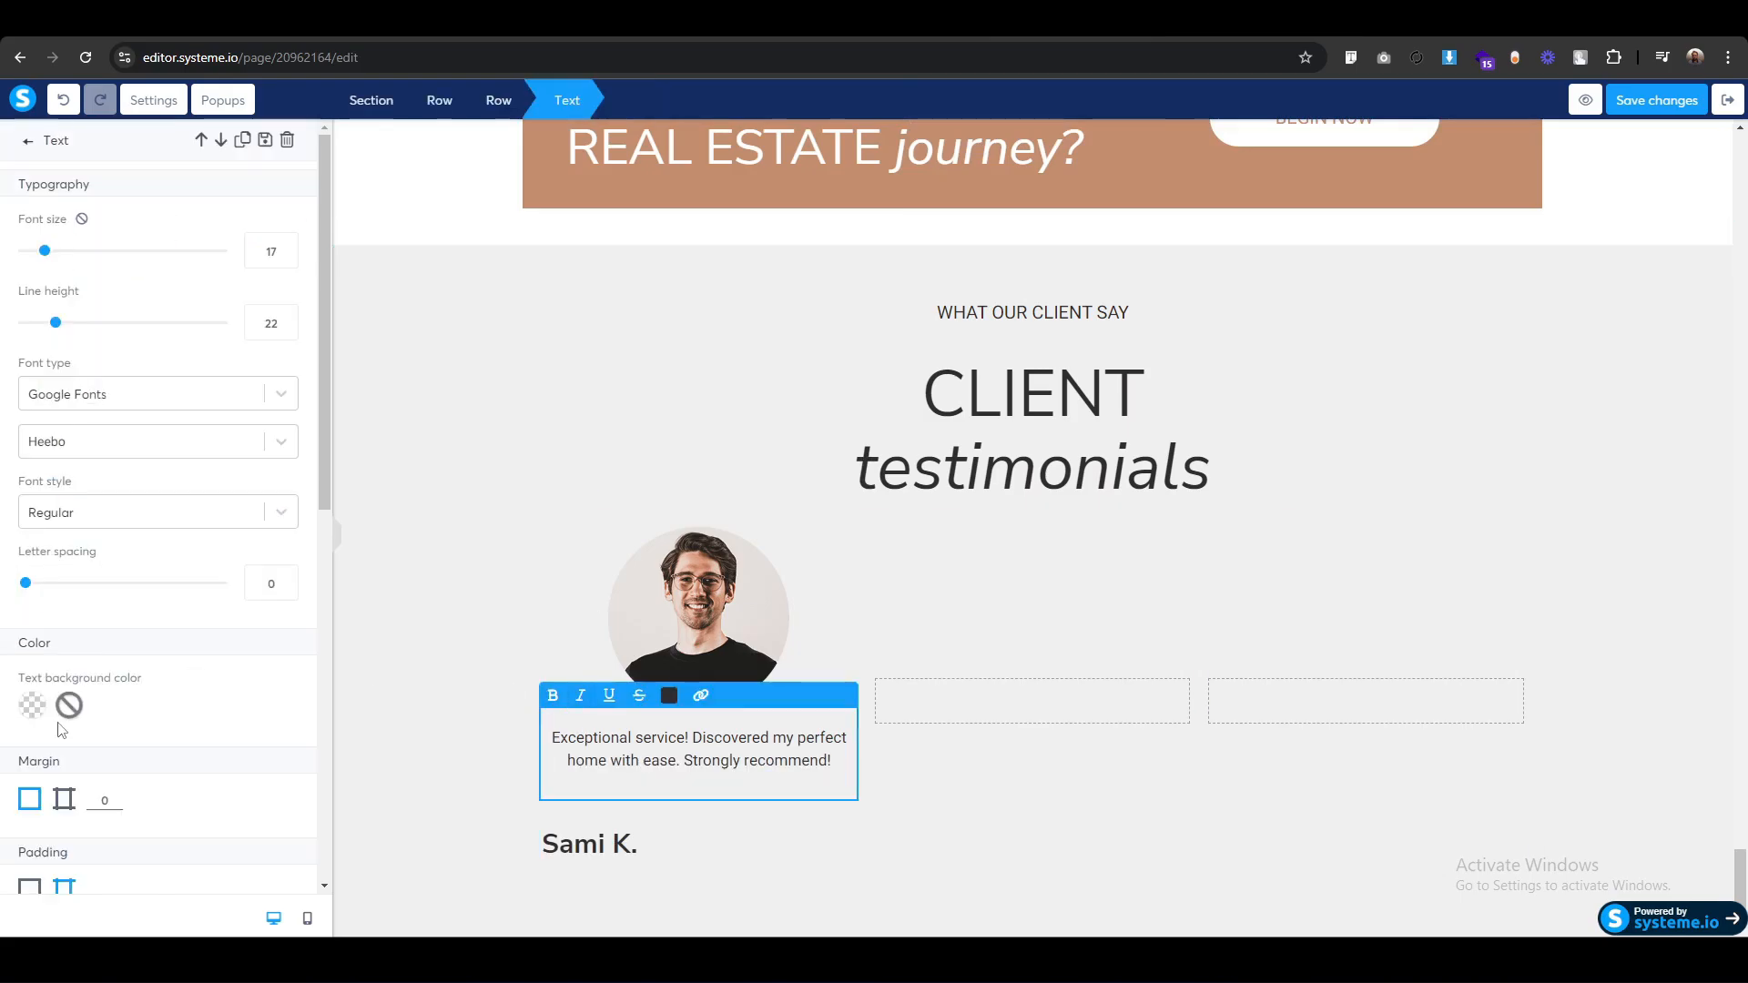
scroll(41, 733, "down", 10)
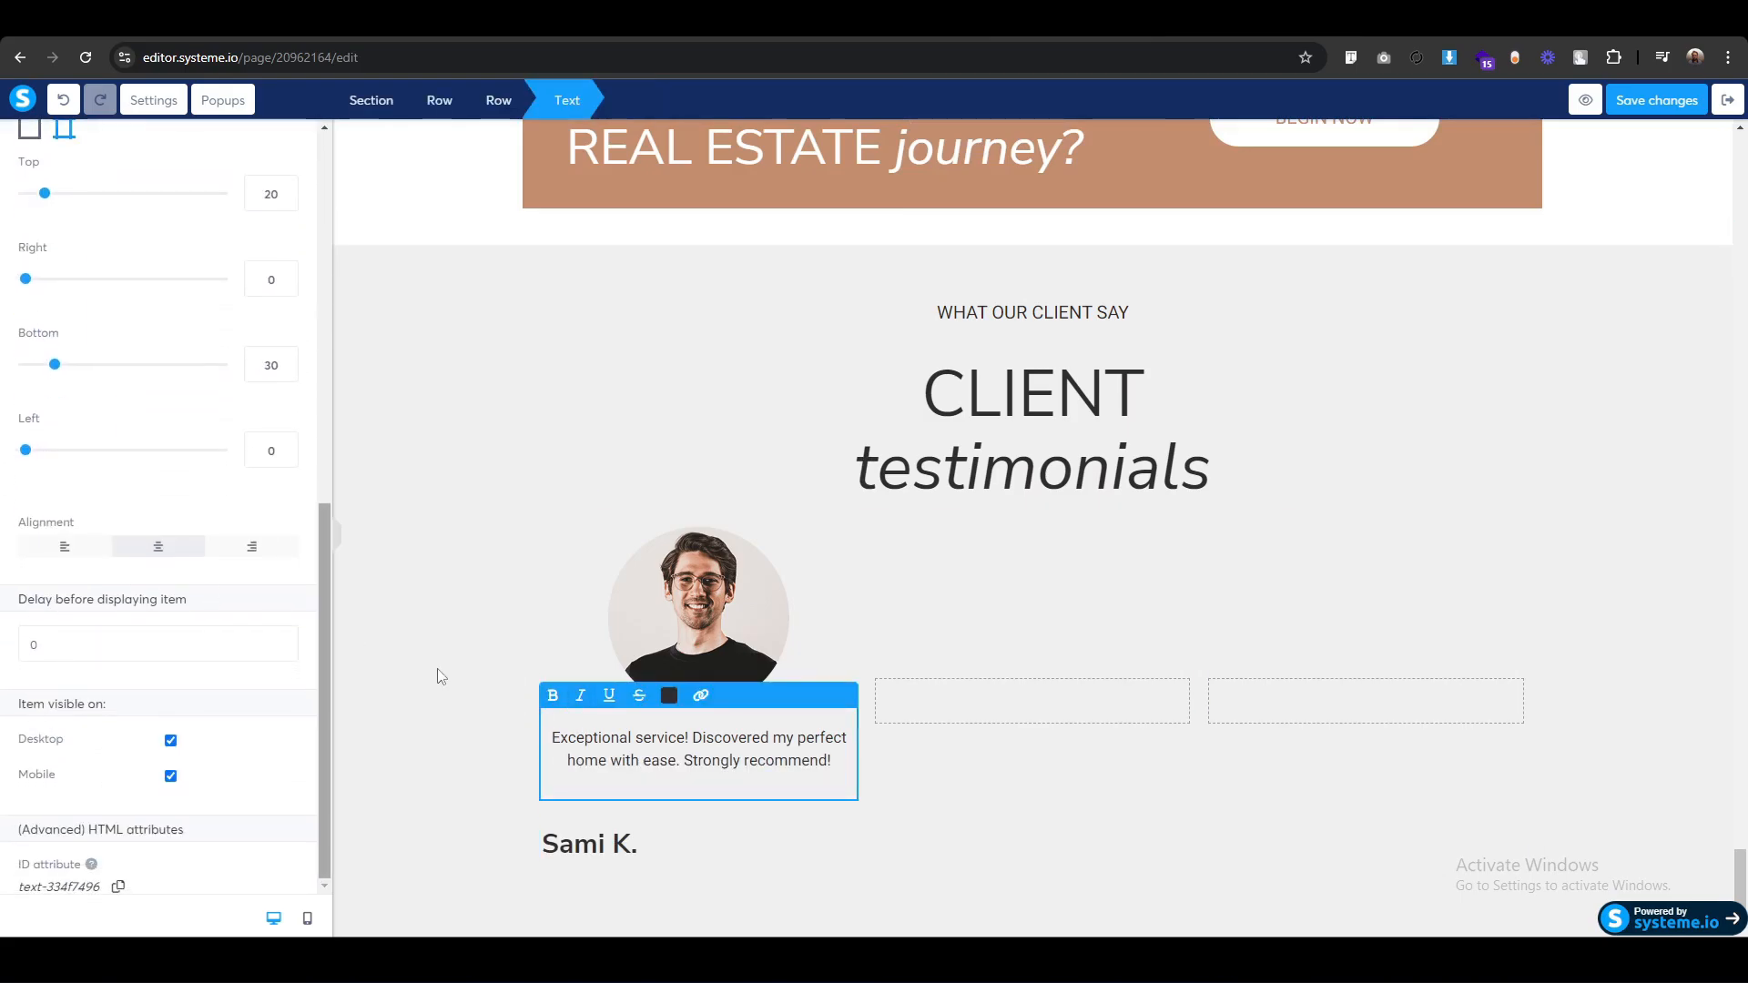
left_click(542, 845)
left_click(554, 824)
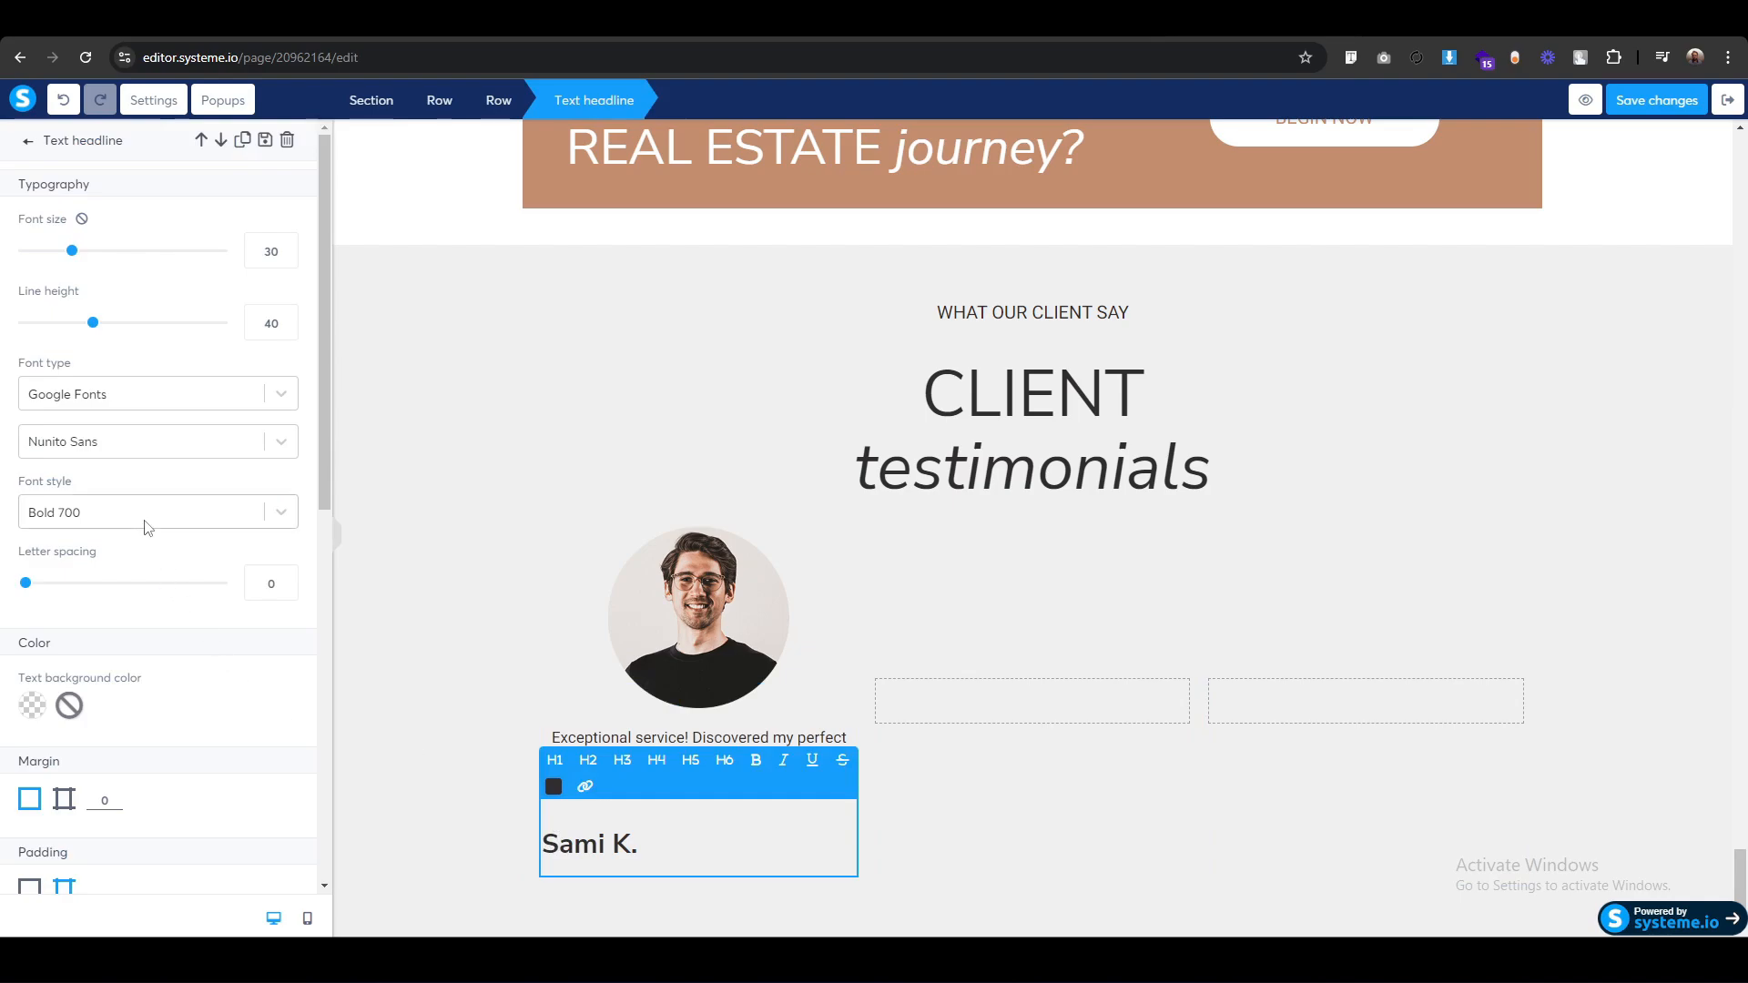
scroll(137, 810, "down", 8)
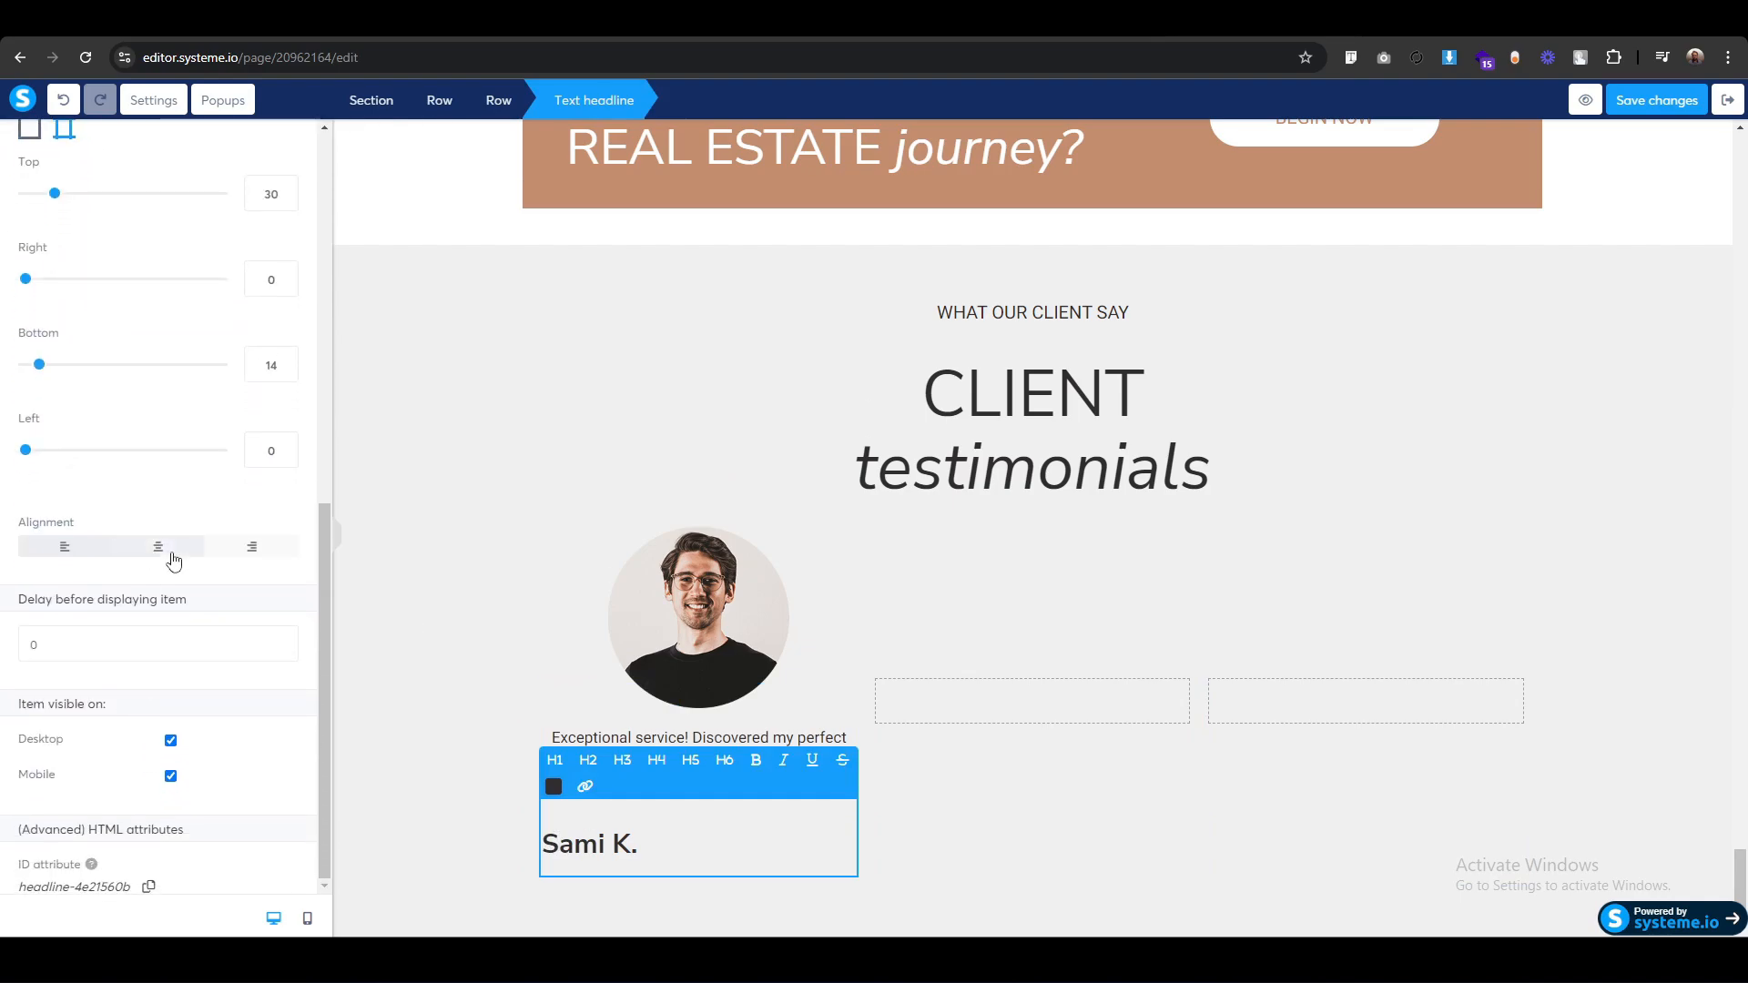
left_click(172, 555)
scroll(258, 597, "up", 4)
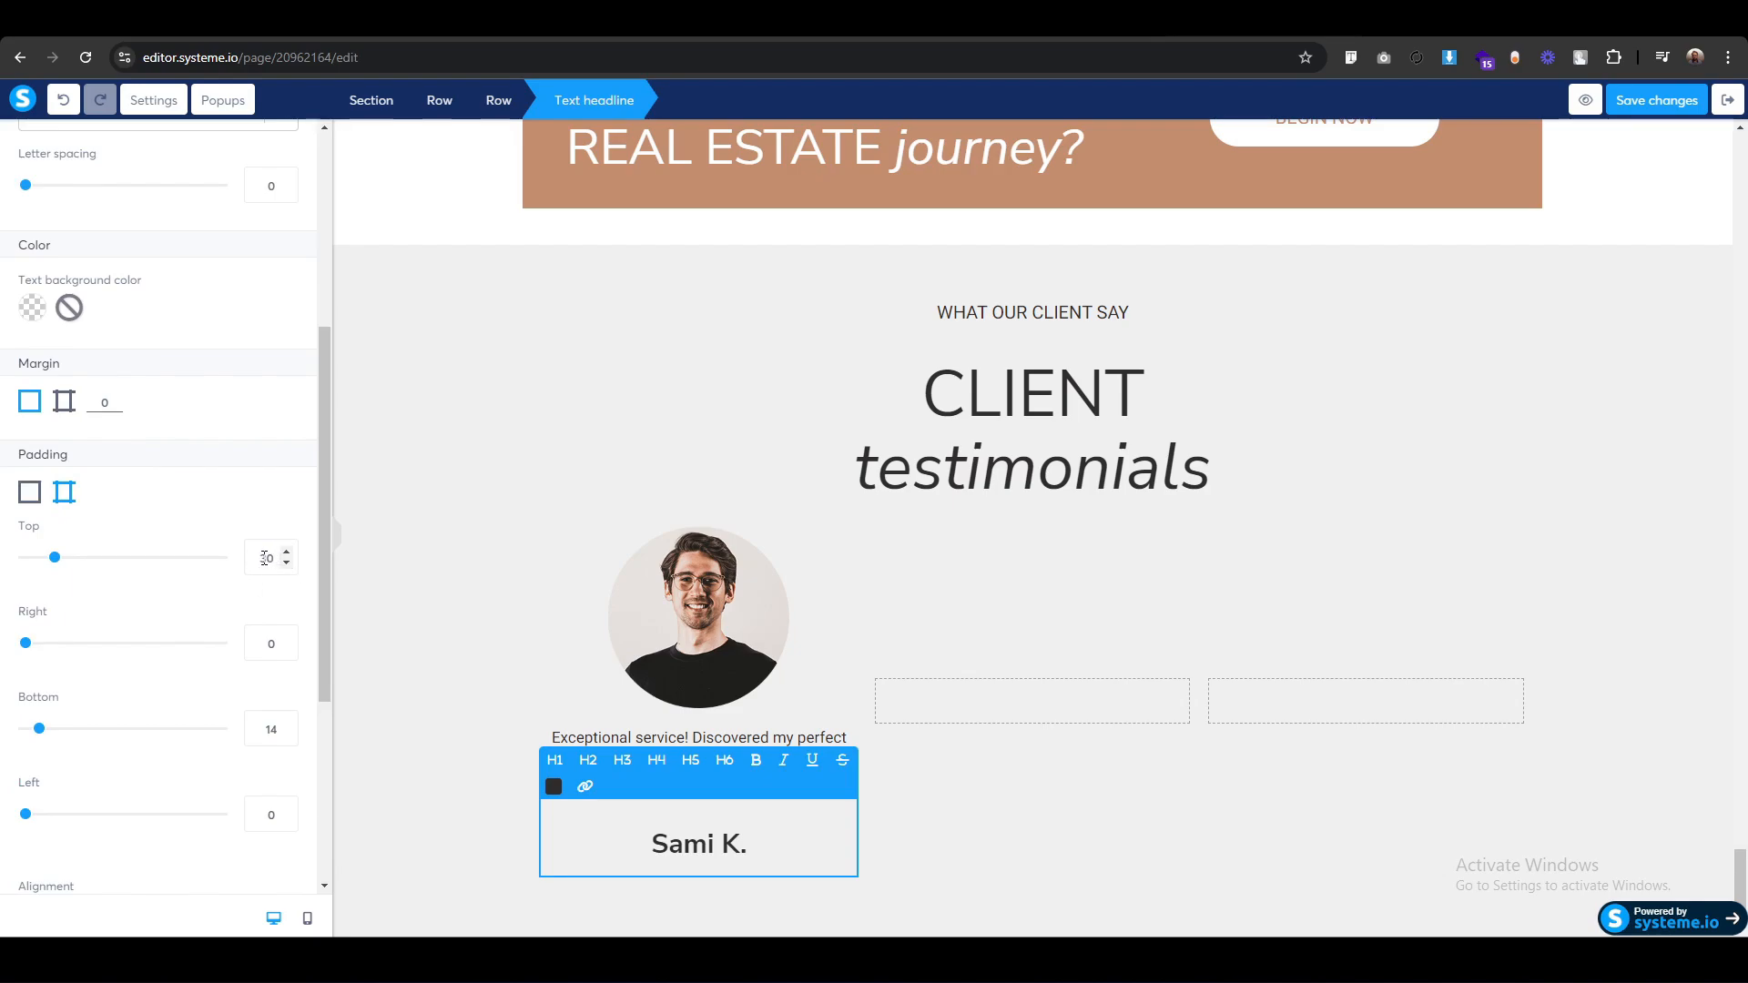
type("2")
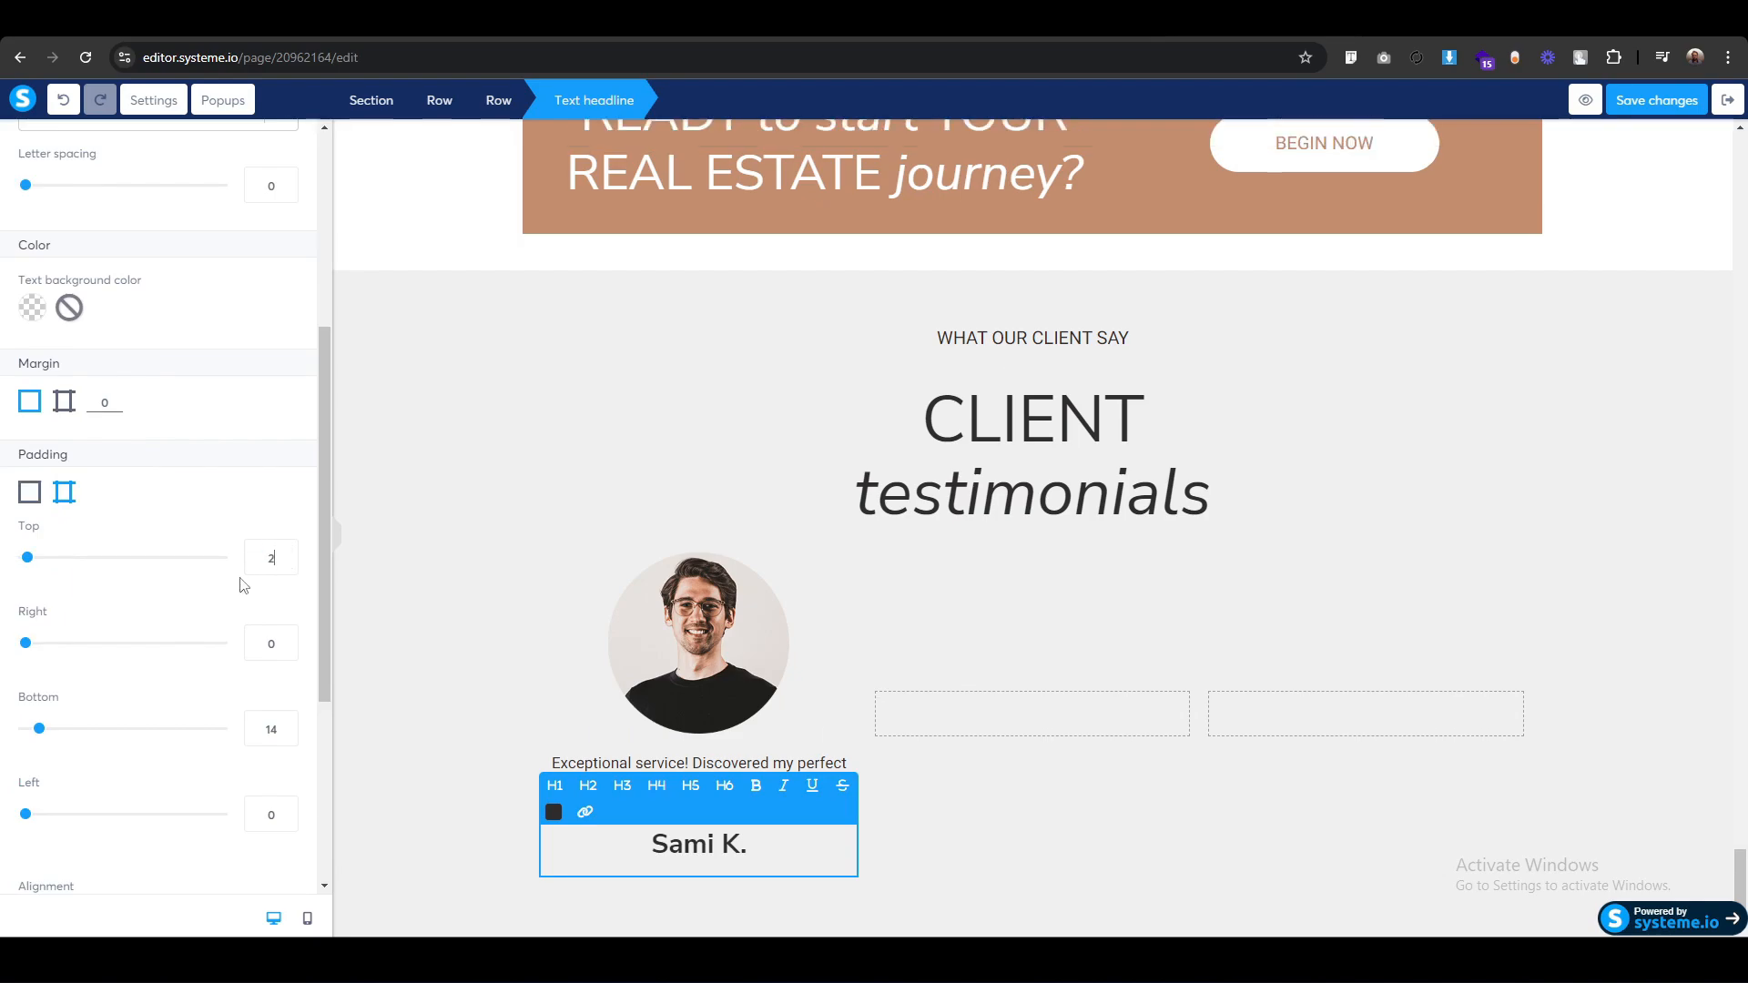
key("BackSpace")
type("10")
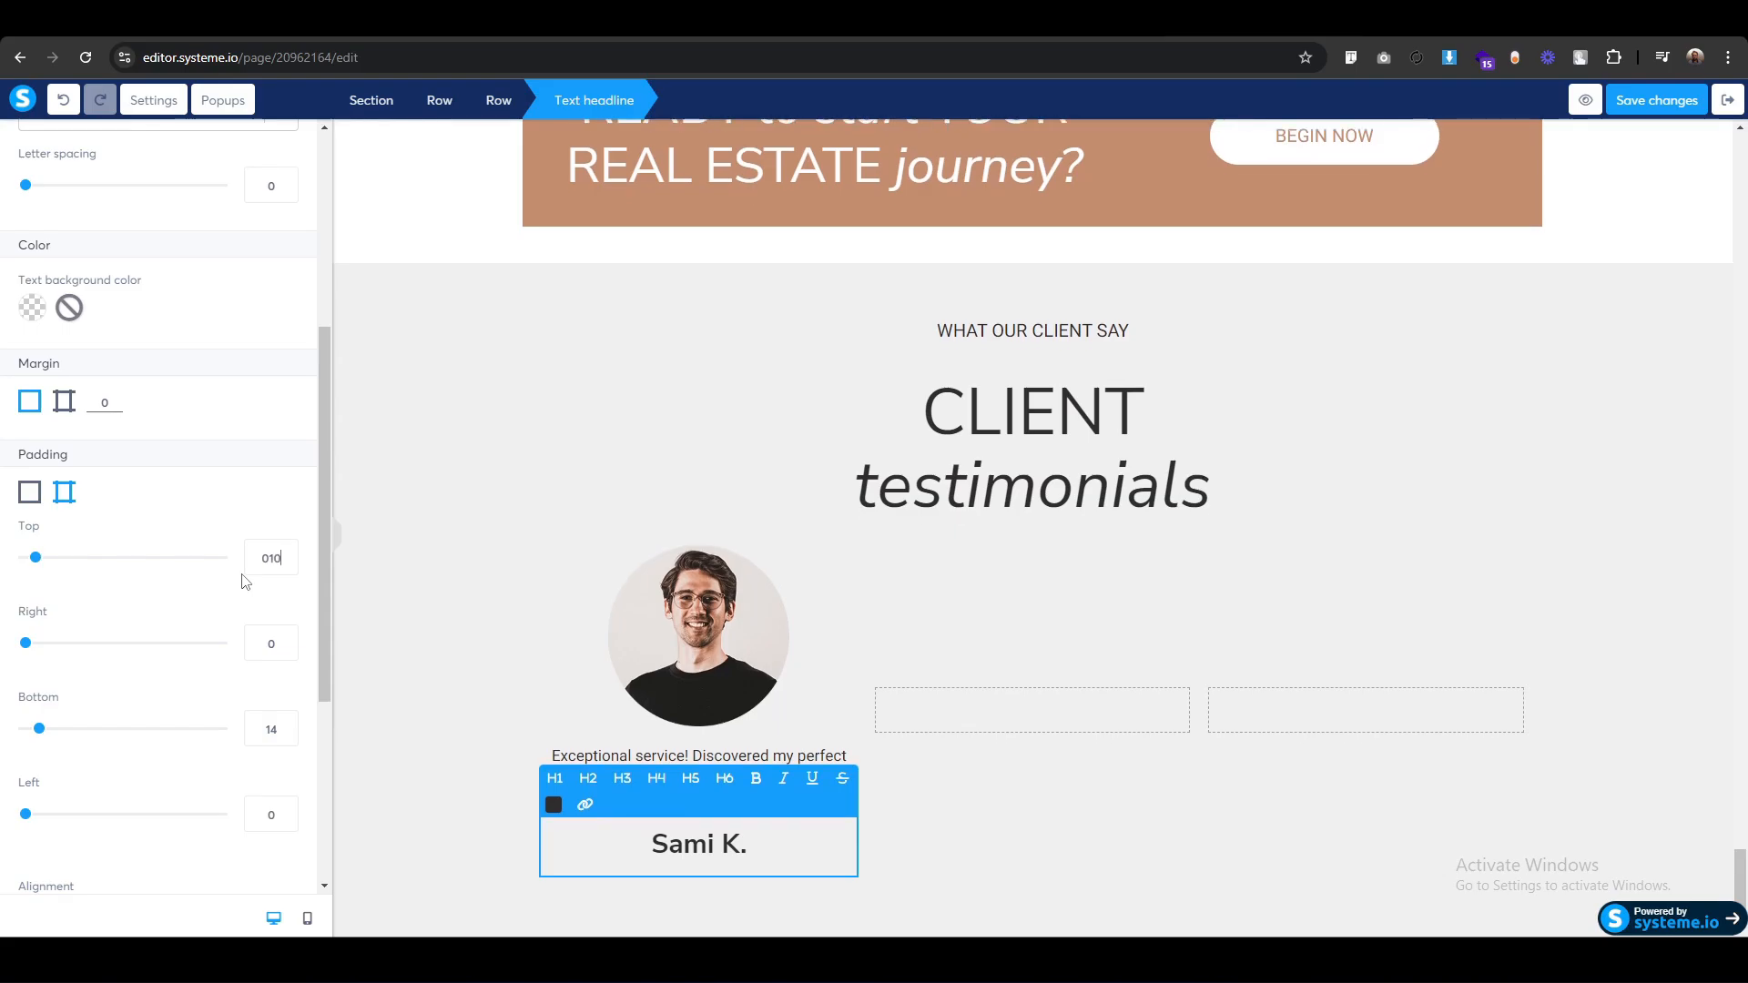
left_click(390, 658)
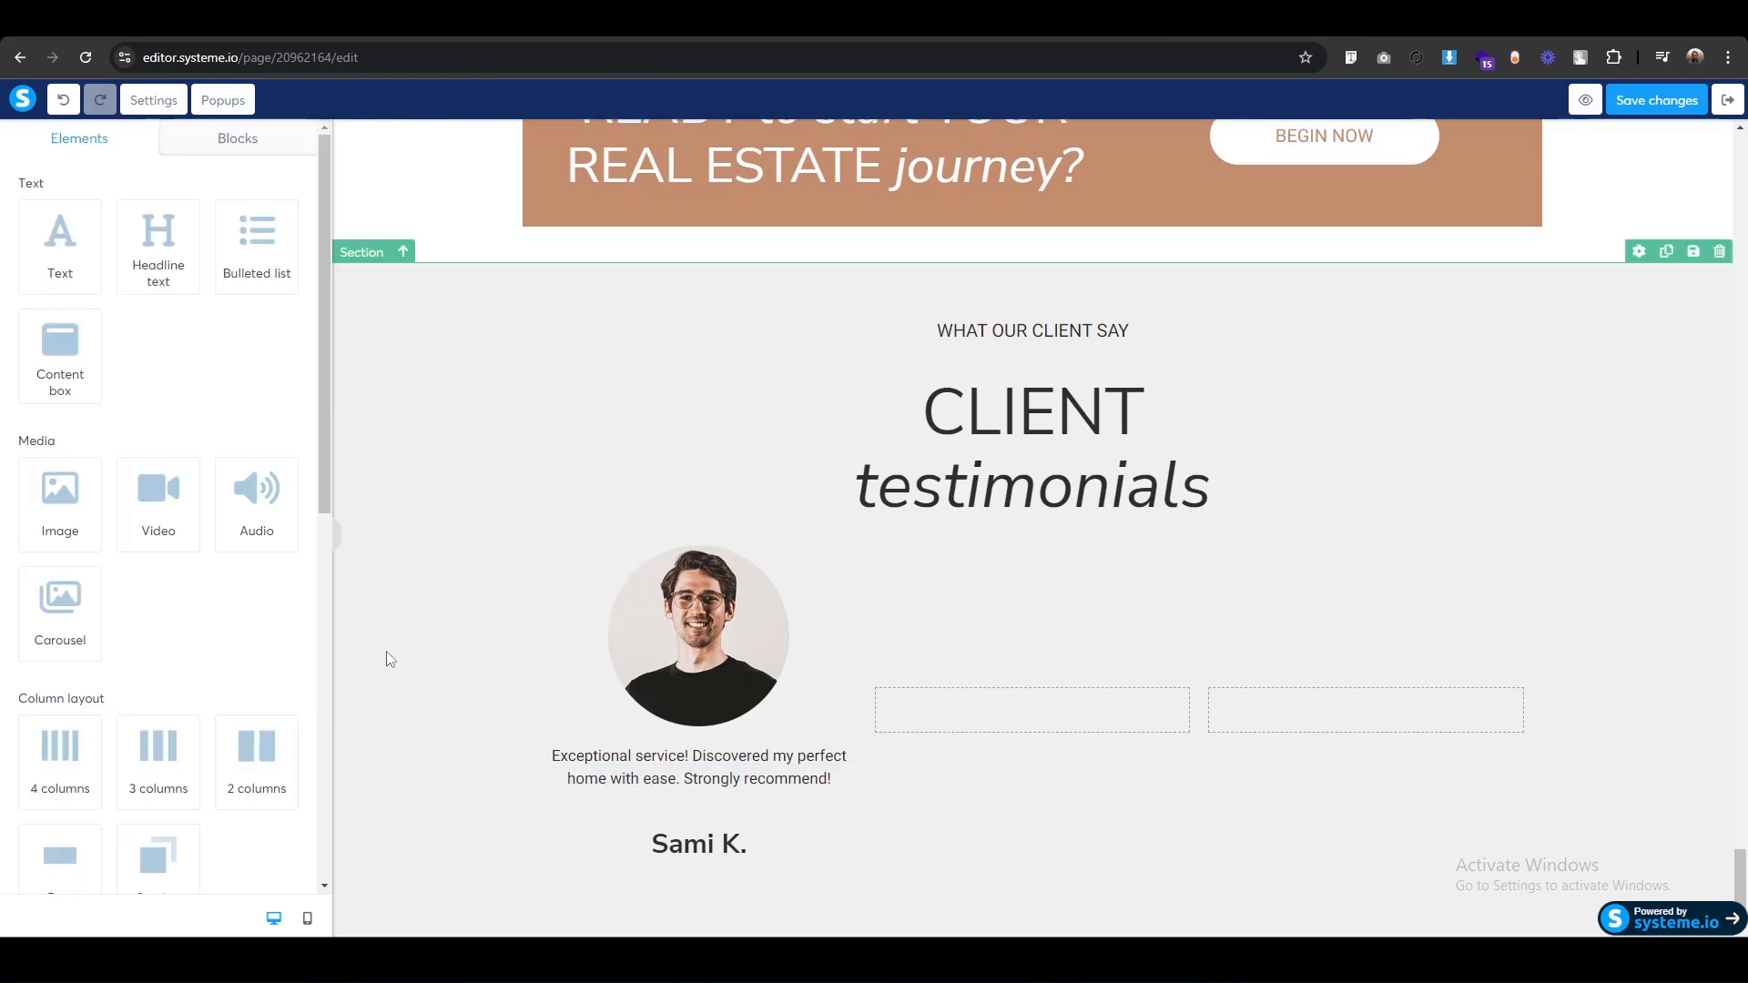
Set the first testimonial quote's bottom padding to 10 and its top padding to 40.
left_click(579, 739)
scroll(253, 701, "down", 6)
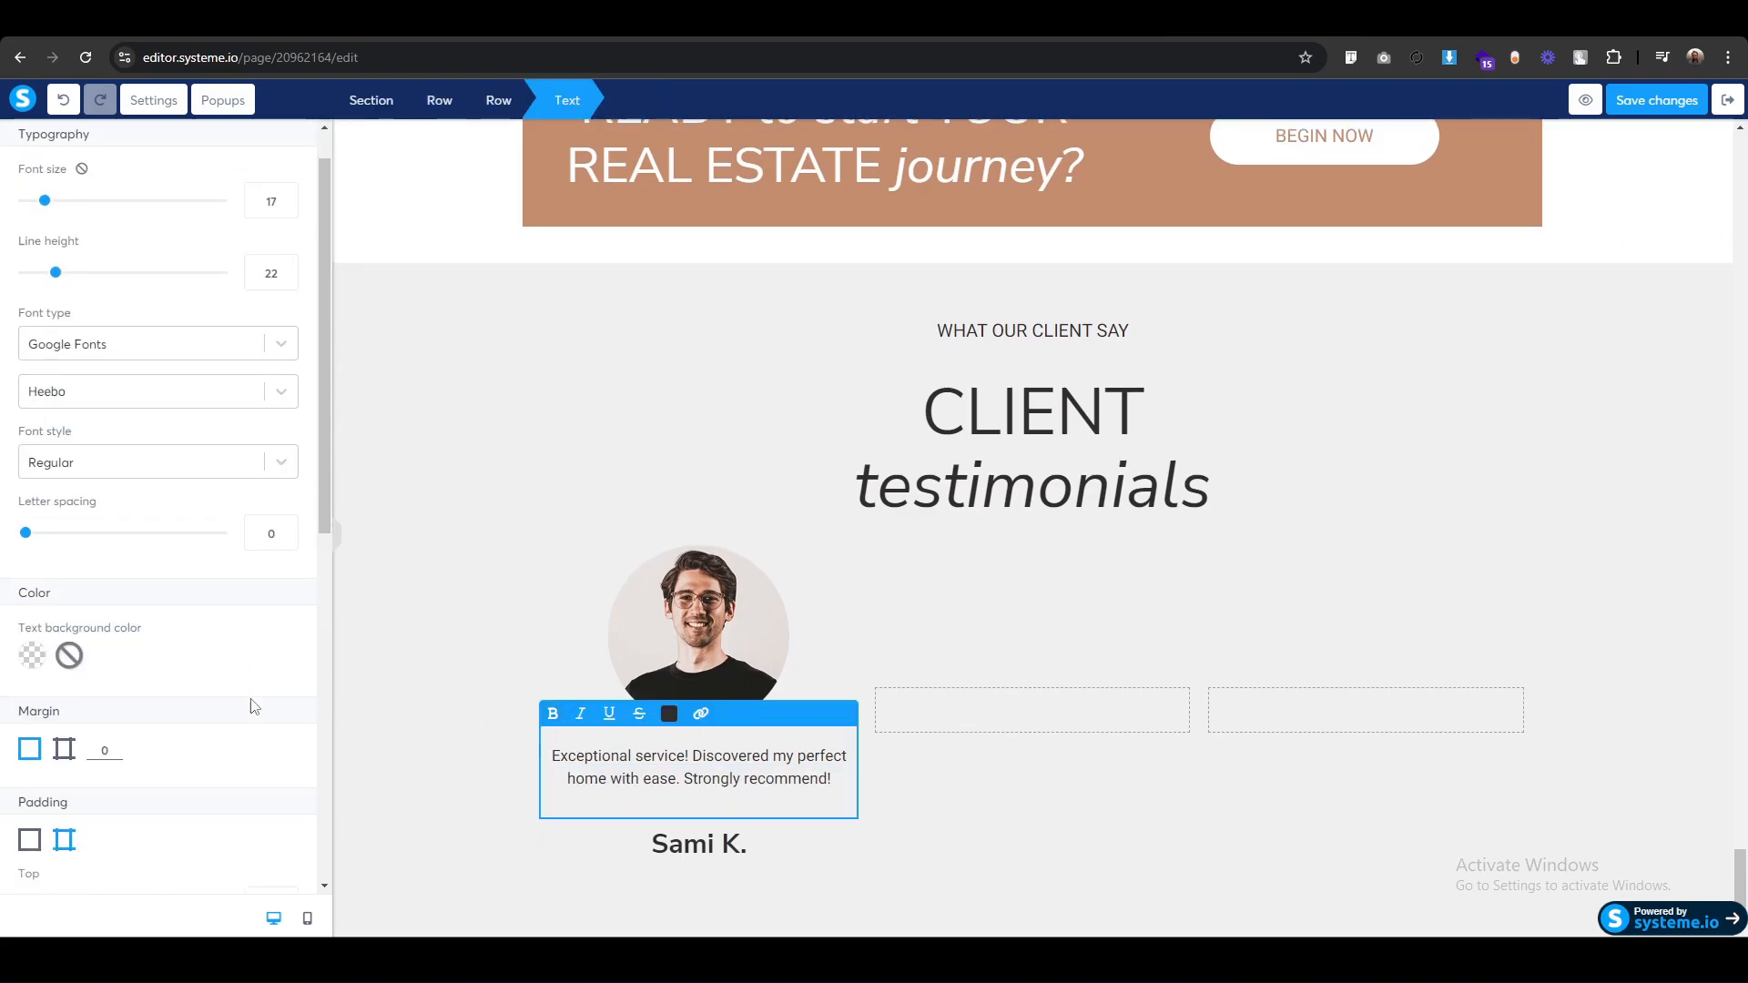
left_click_drag(292, 594, 268, 628)
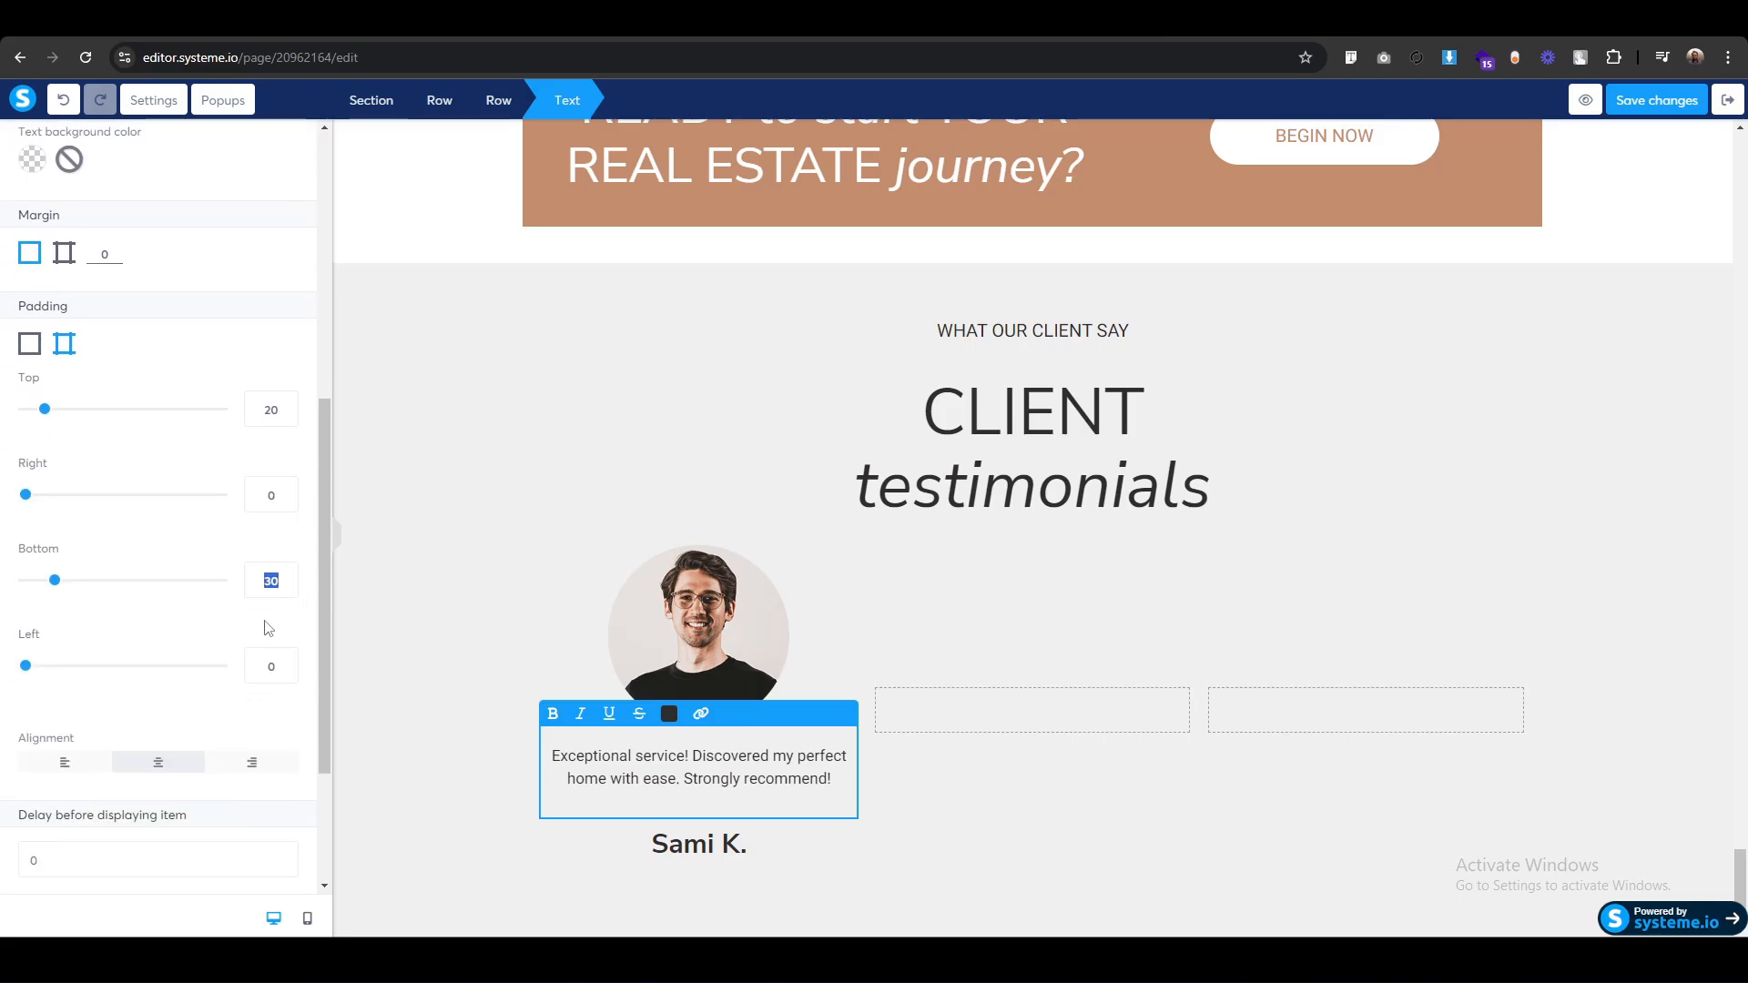
left_click(407, 708)
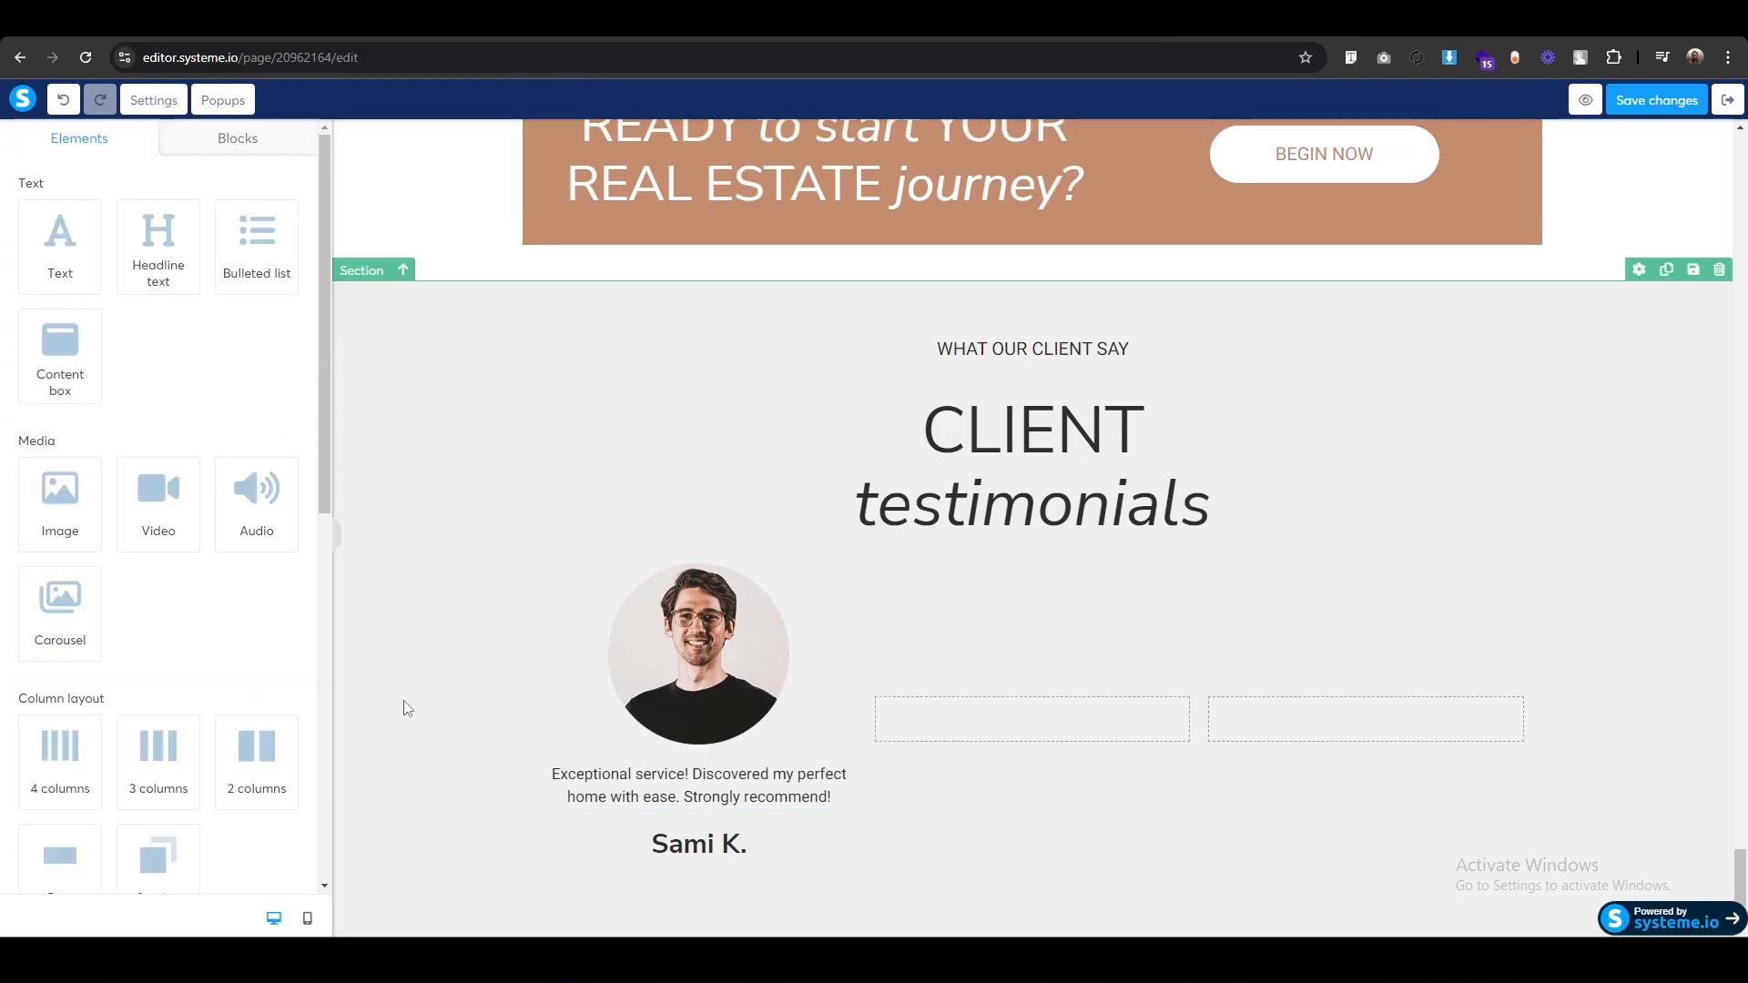
left_click(569, 747)
scroll(250, 751, "down", 6)
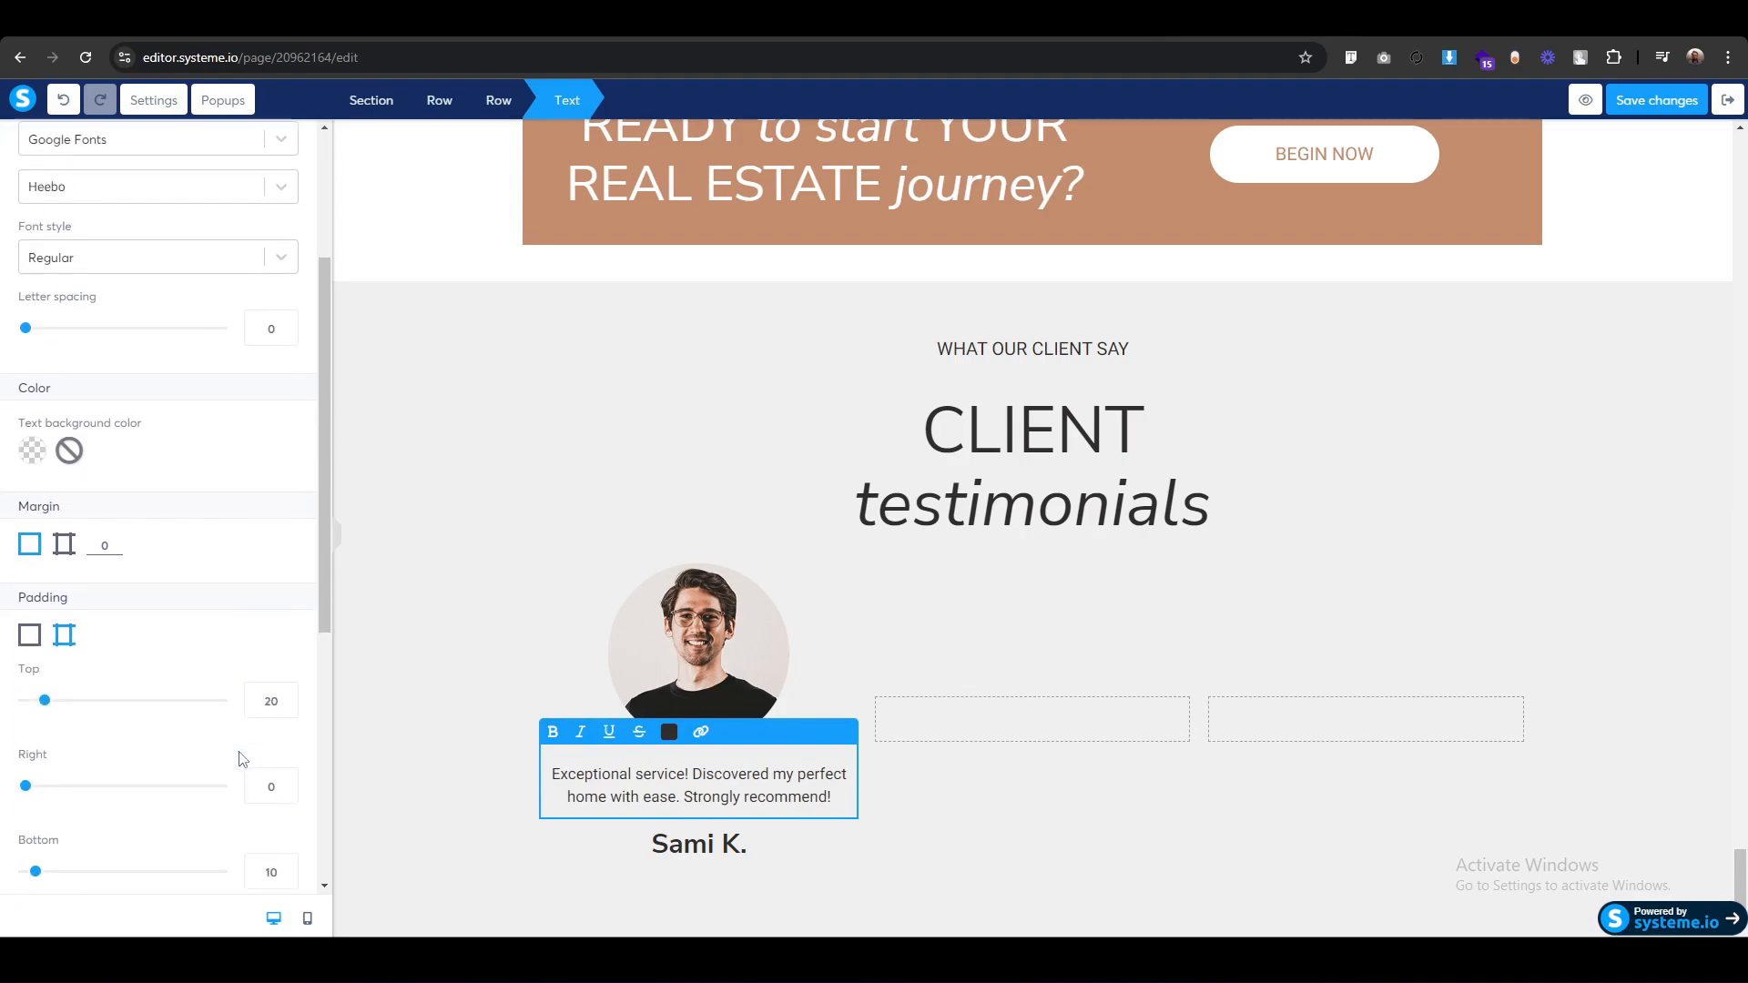
left_click_drag(266, 691, 230, 695)
type("4")
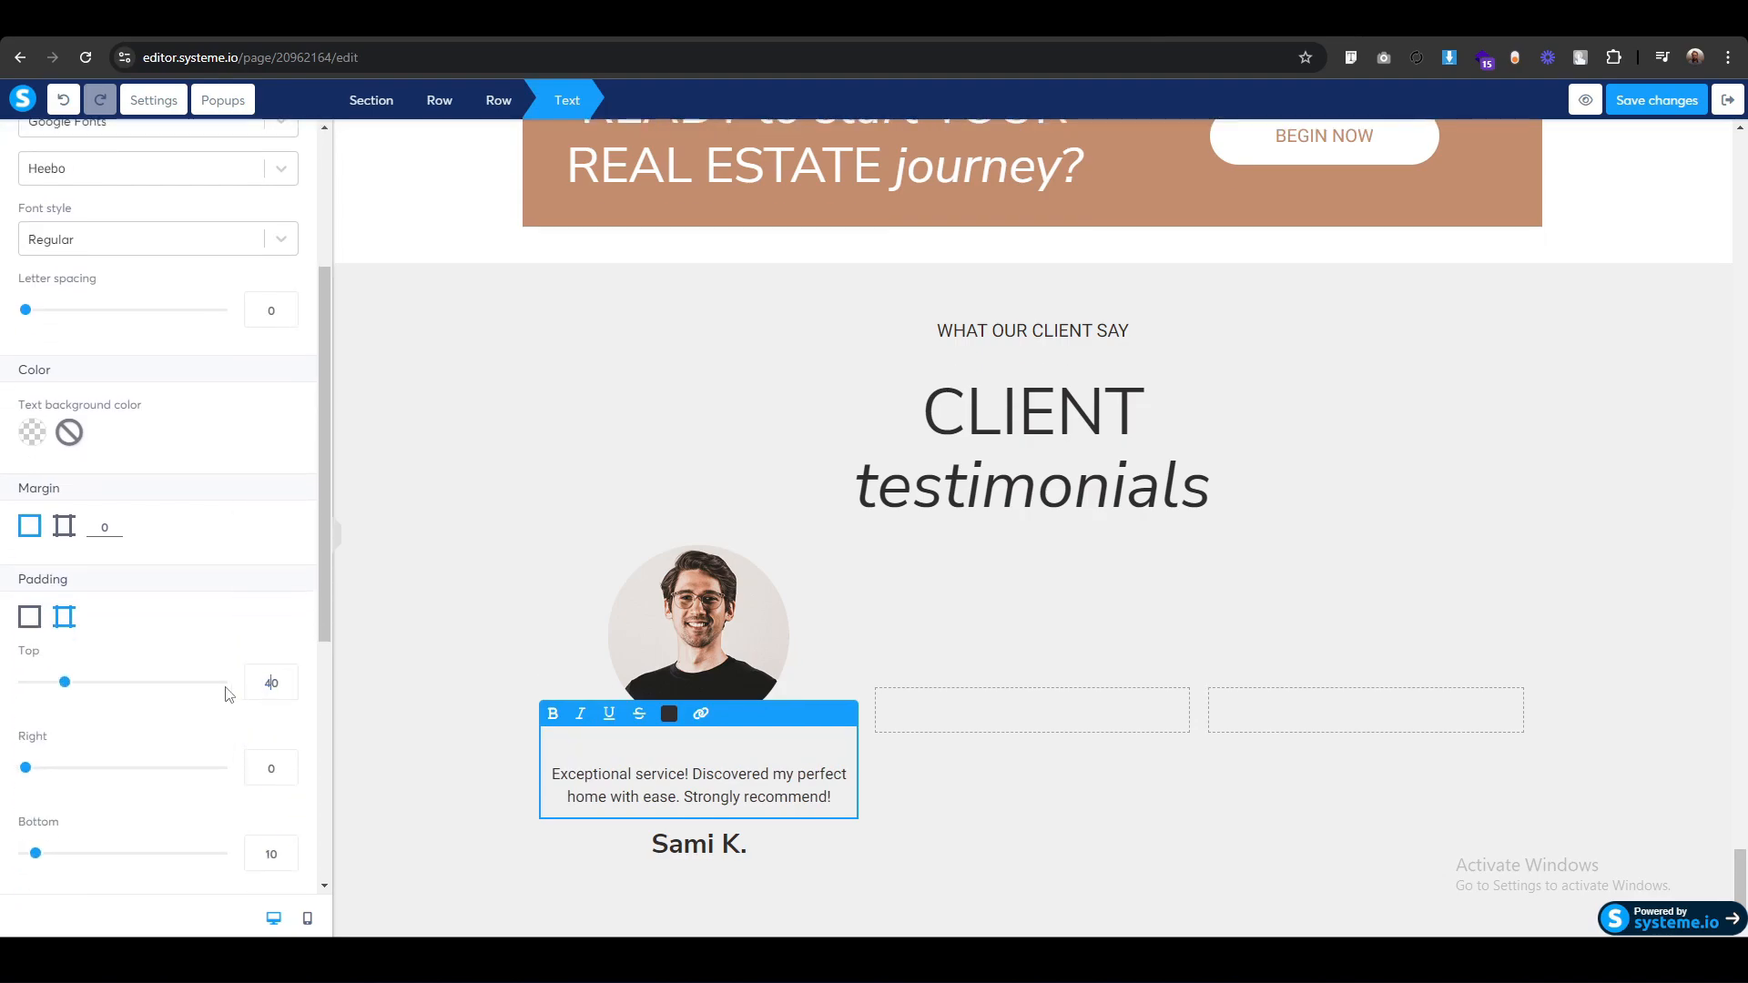
left_click(425, 752)
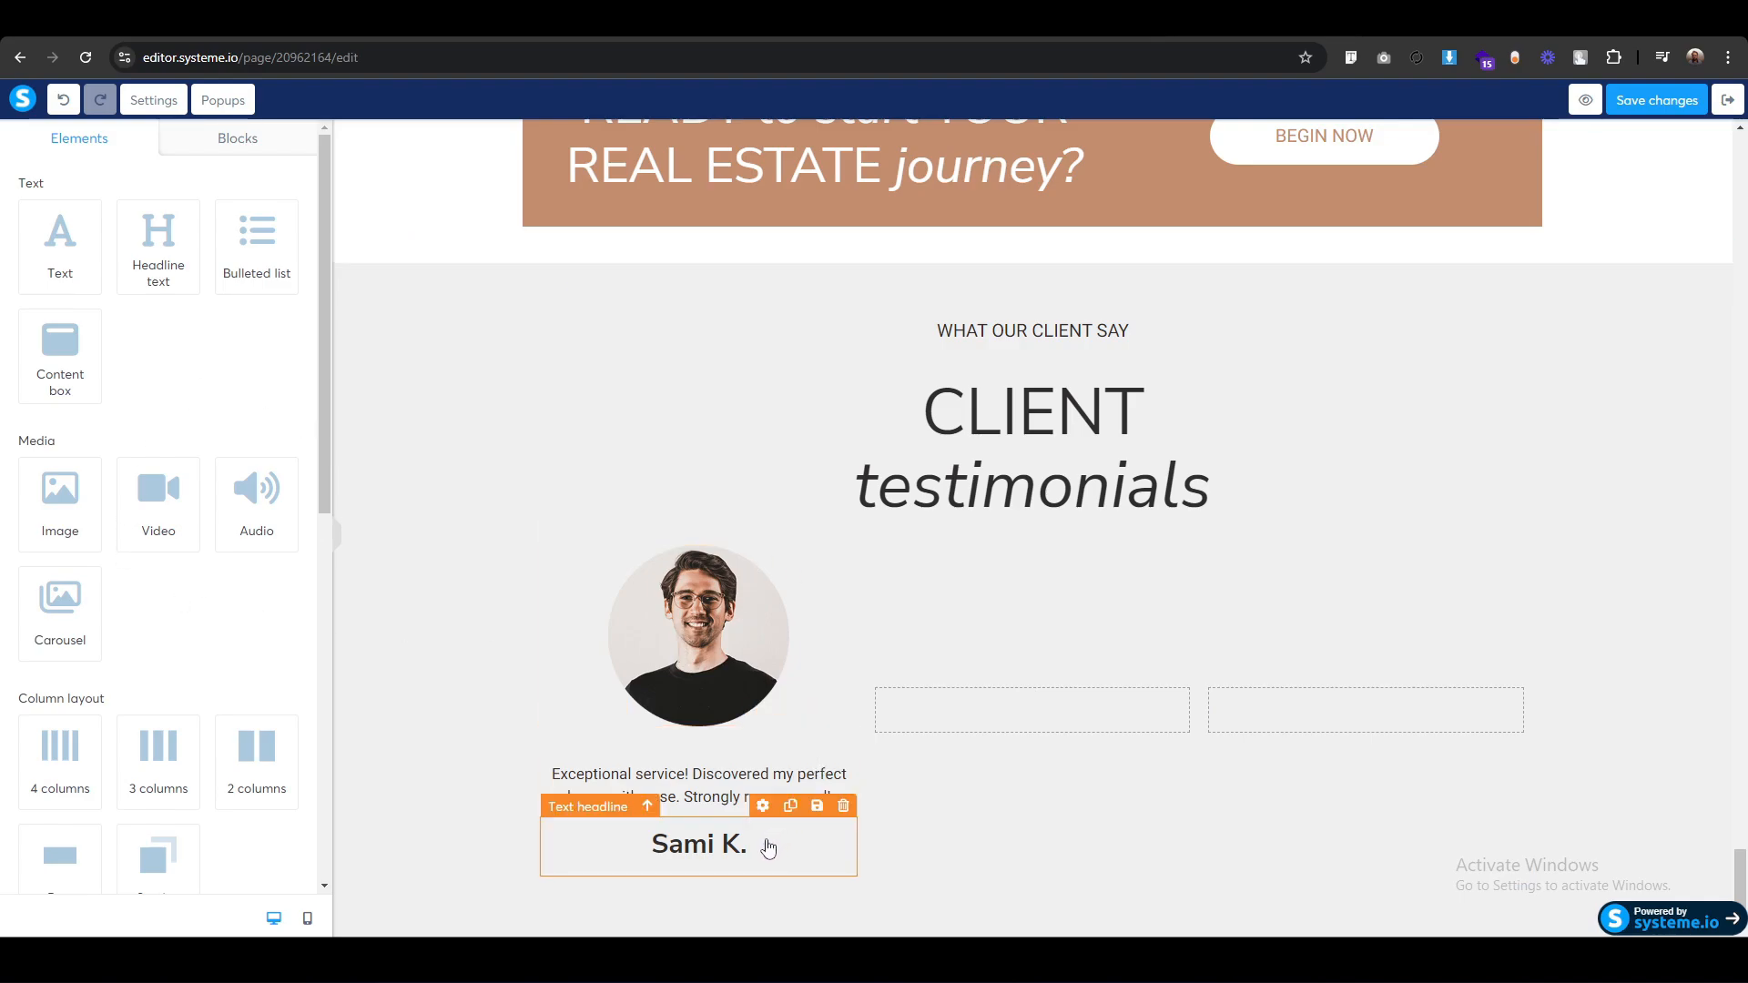
Duplicate the first testimonial portrait twice and move one copy into each of the second and third columns.
left_click(790, 536)
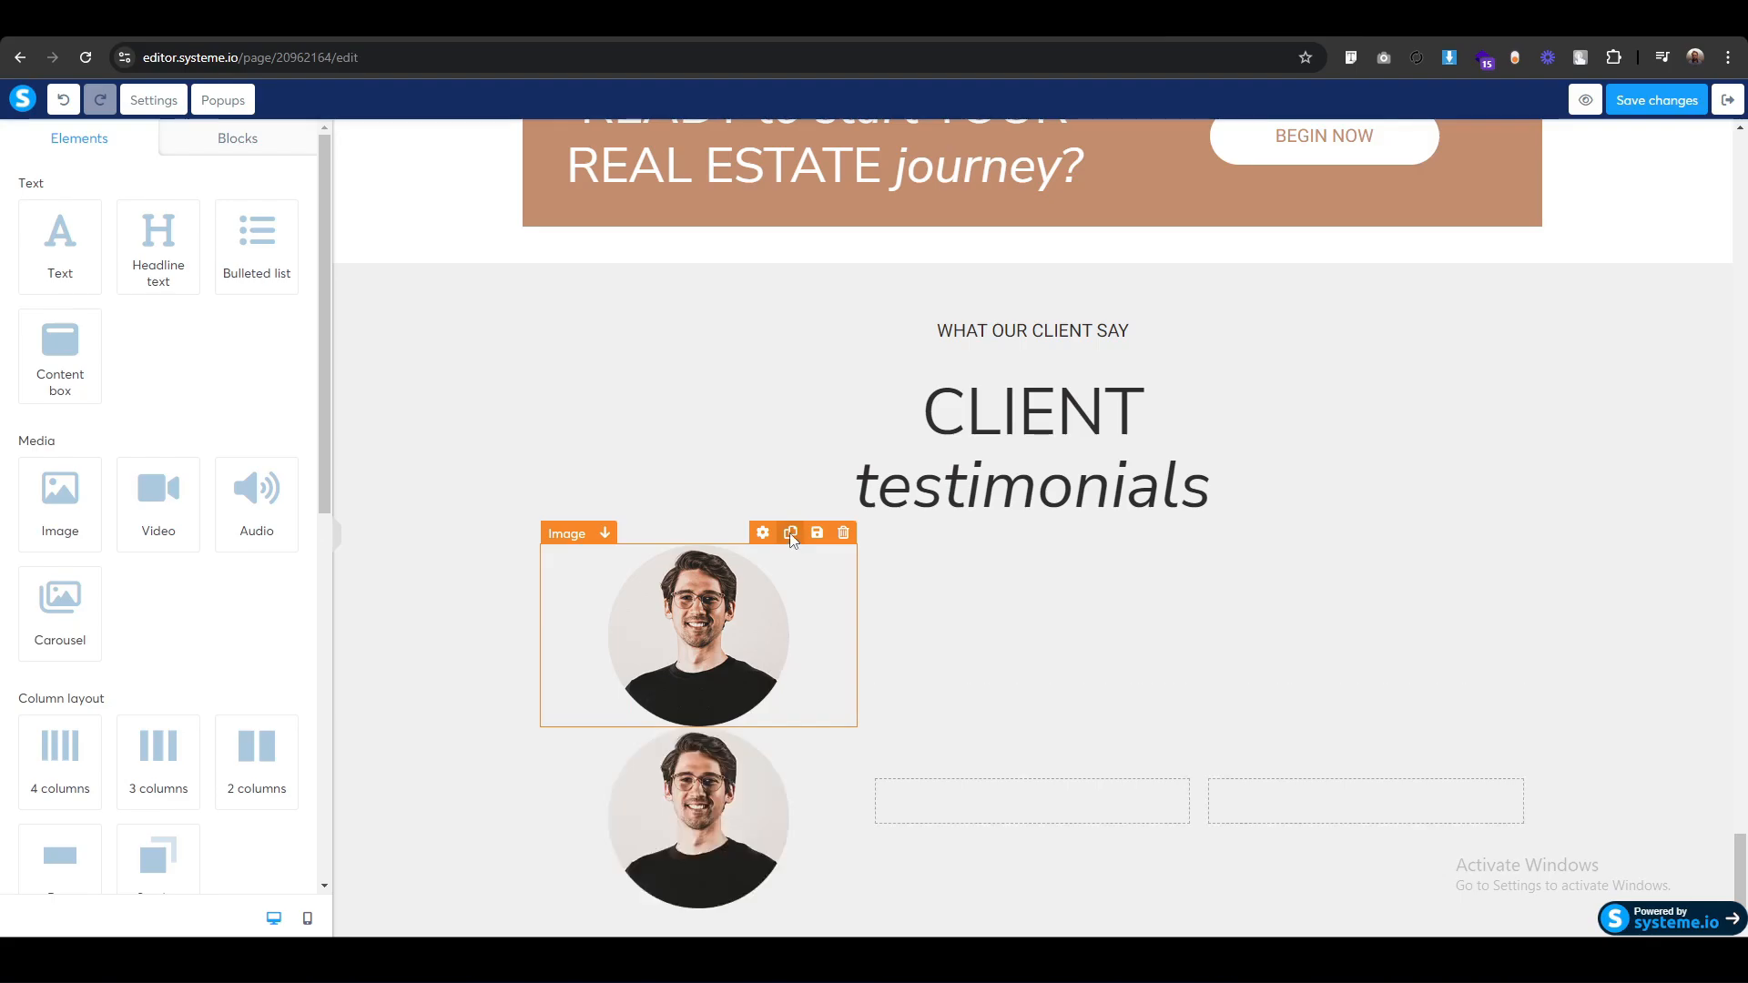
left_click(789, 716)
scroll(796, 725, "down", 4)
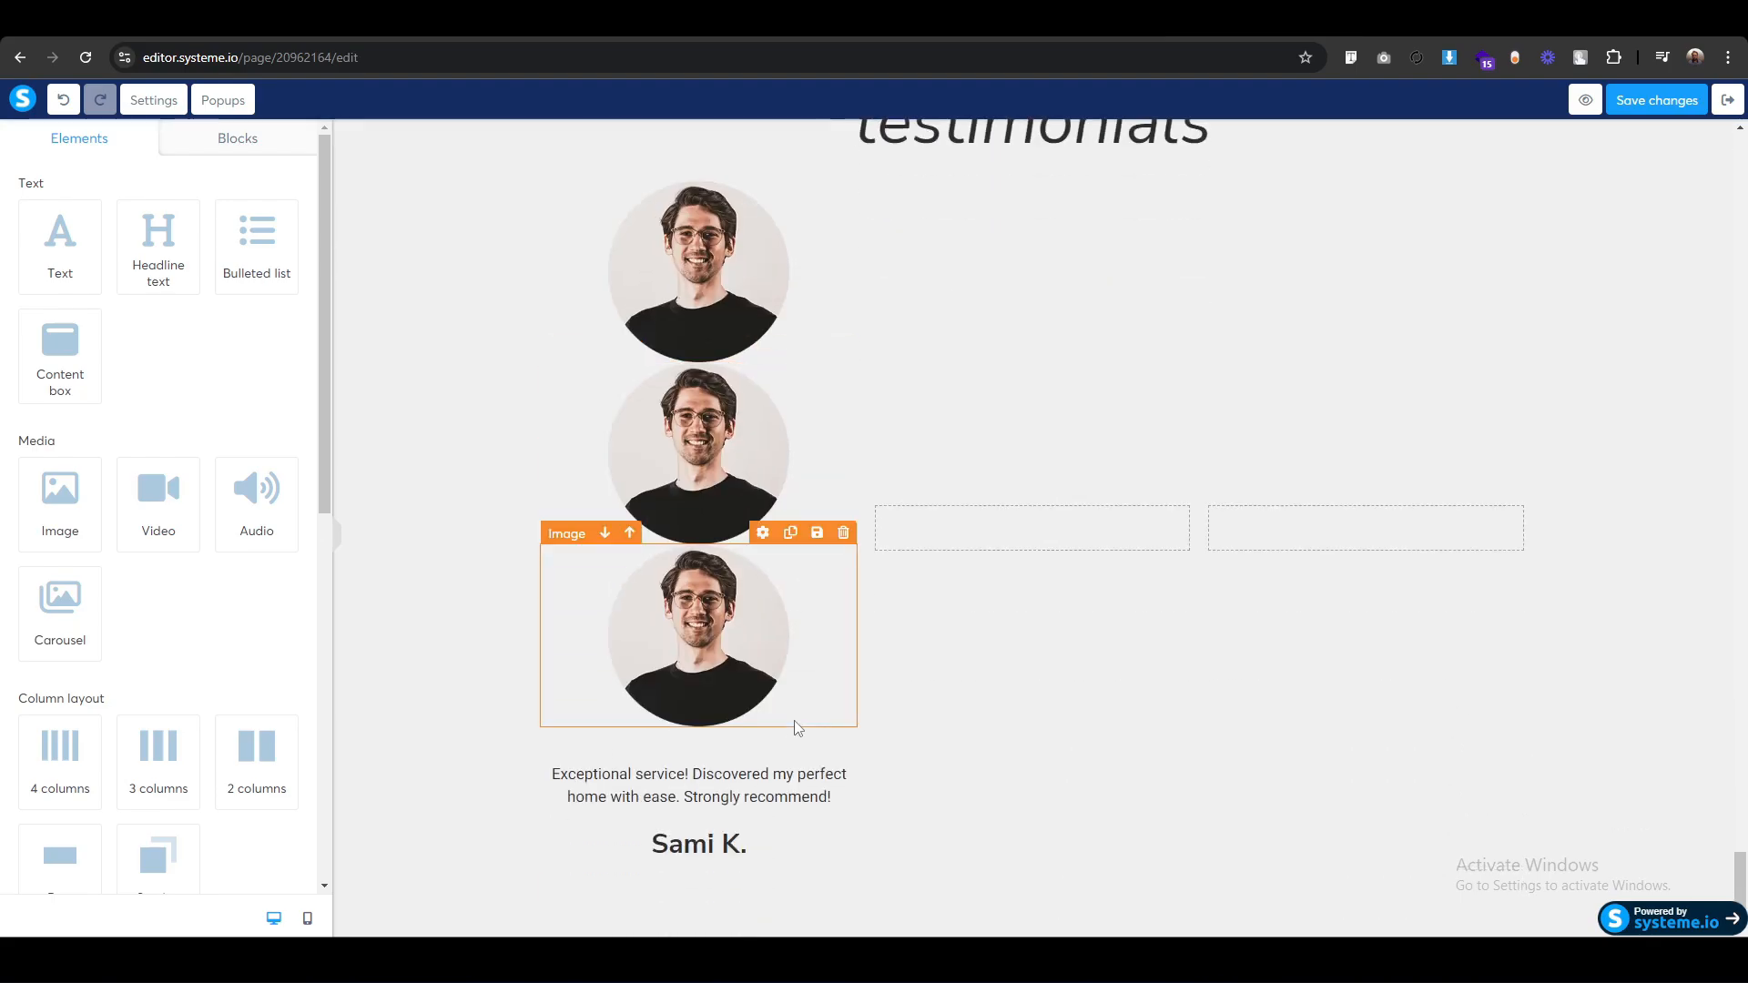
left_click_drag(571, 556, 978, 533)
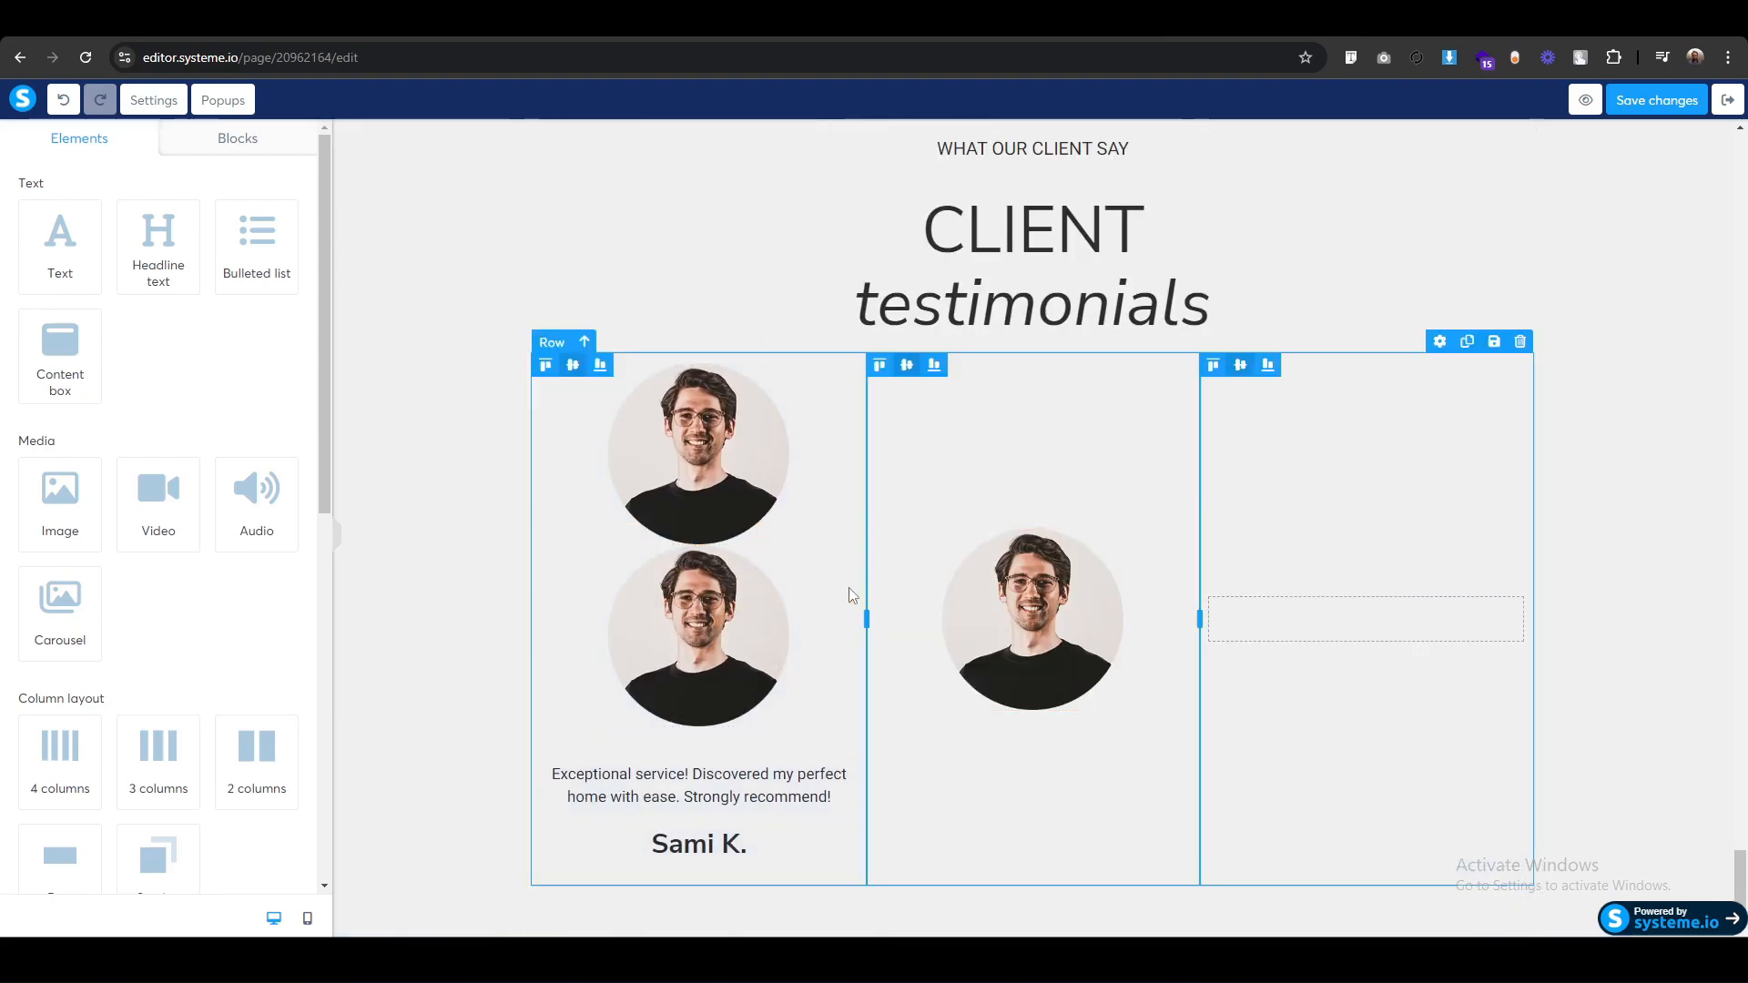
left_click_drag(593, 565, 1340, 626)
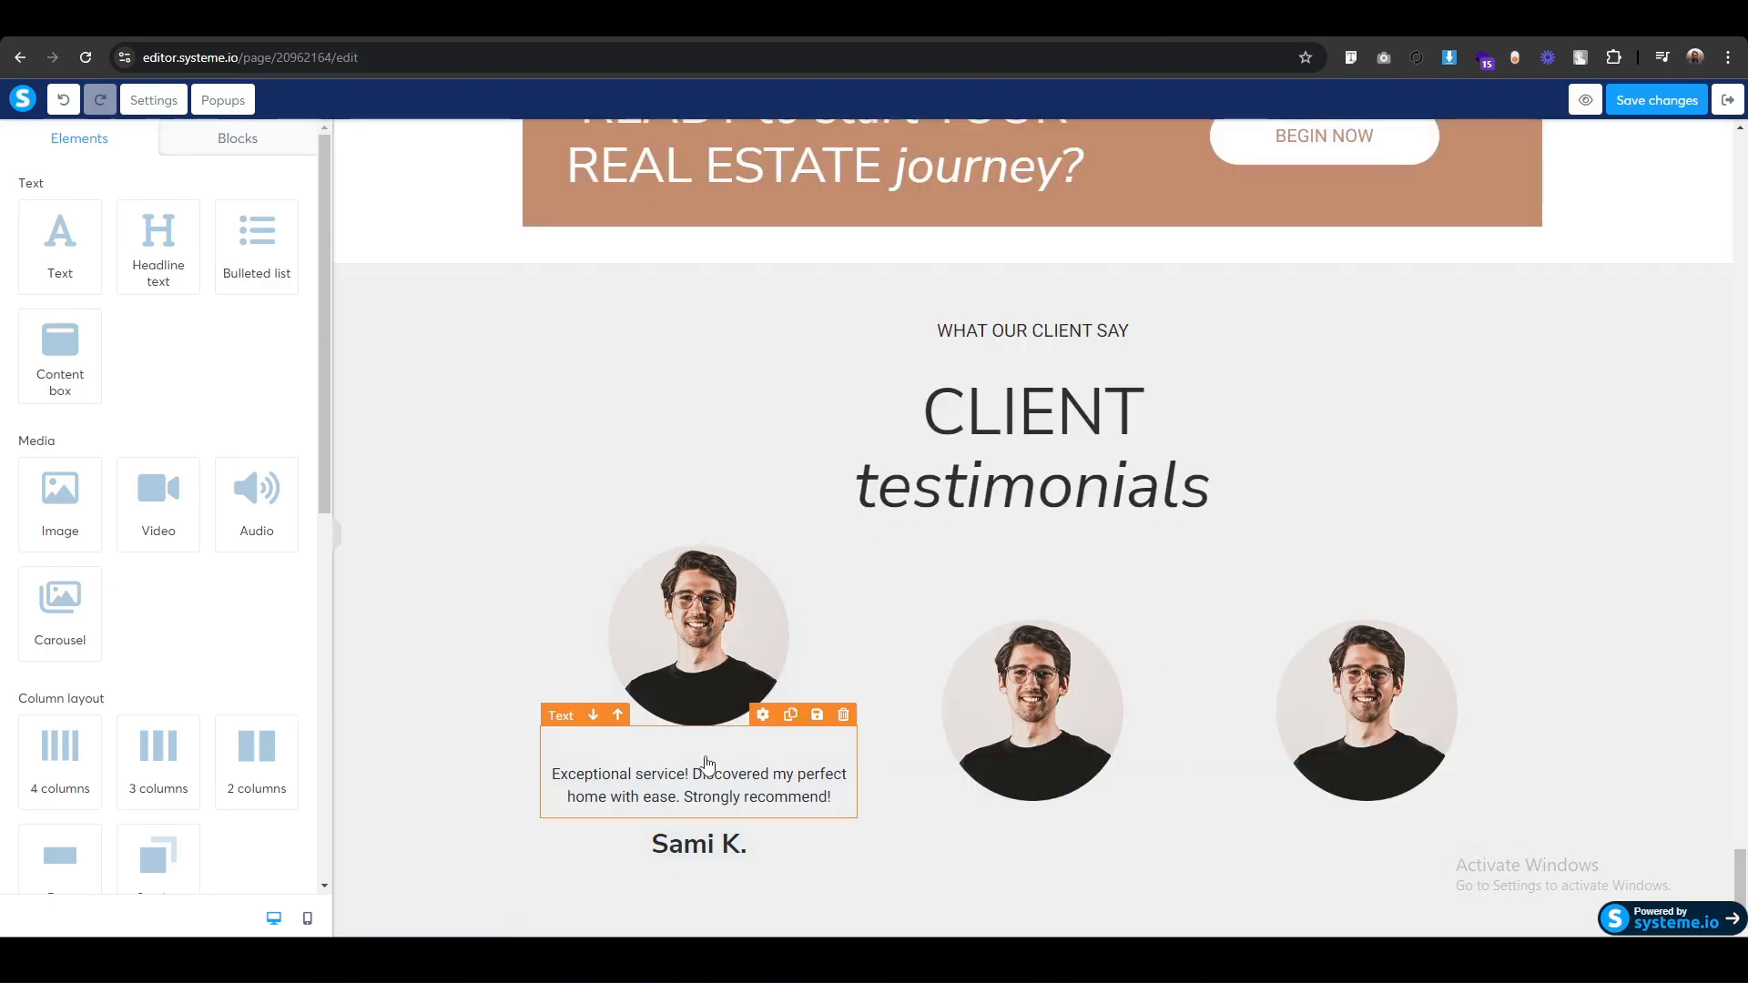
Duplicate the testimonial quote twice and place the copies under the portraits in the second and third columns.
left_click(791, 715)
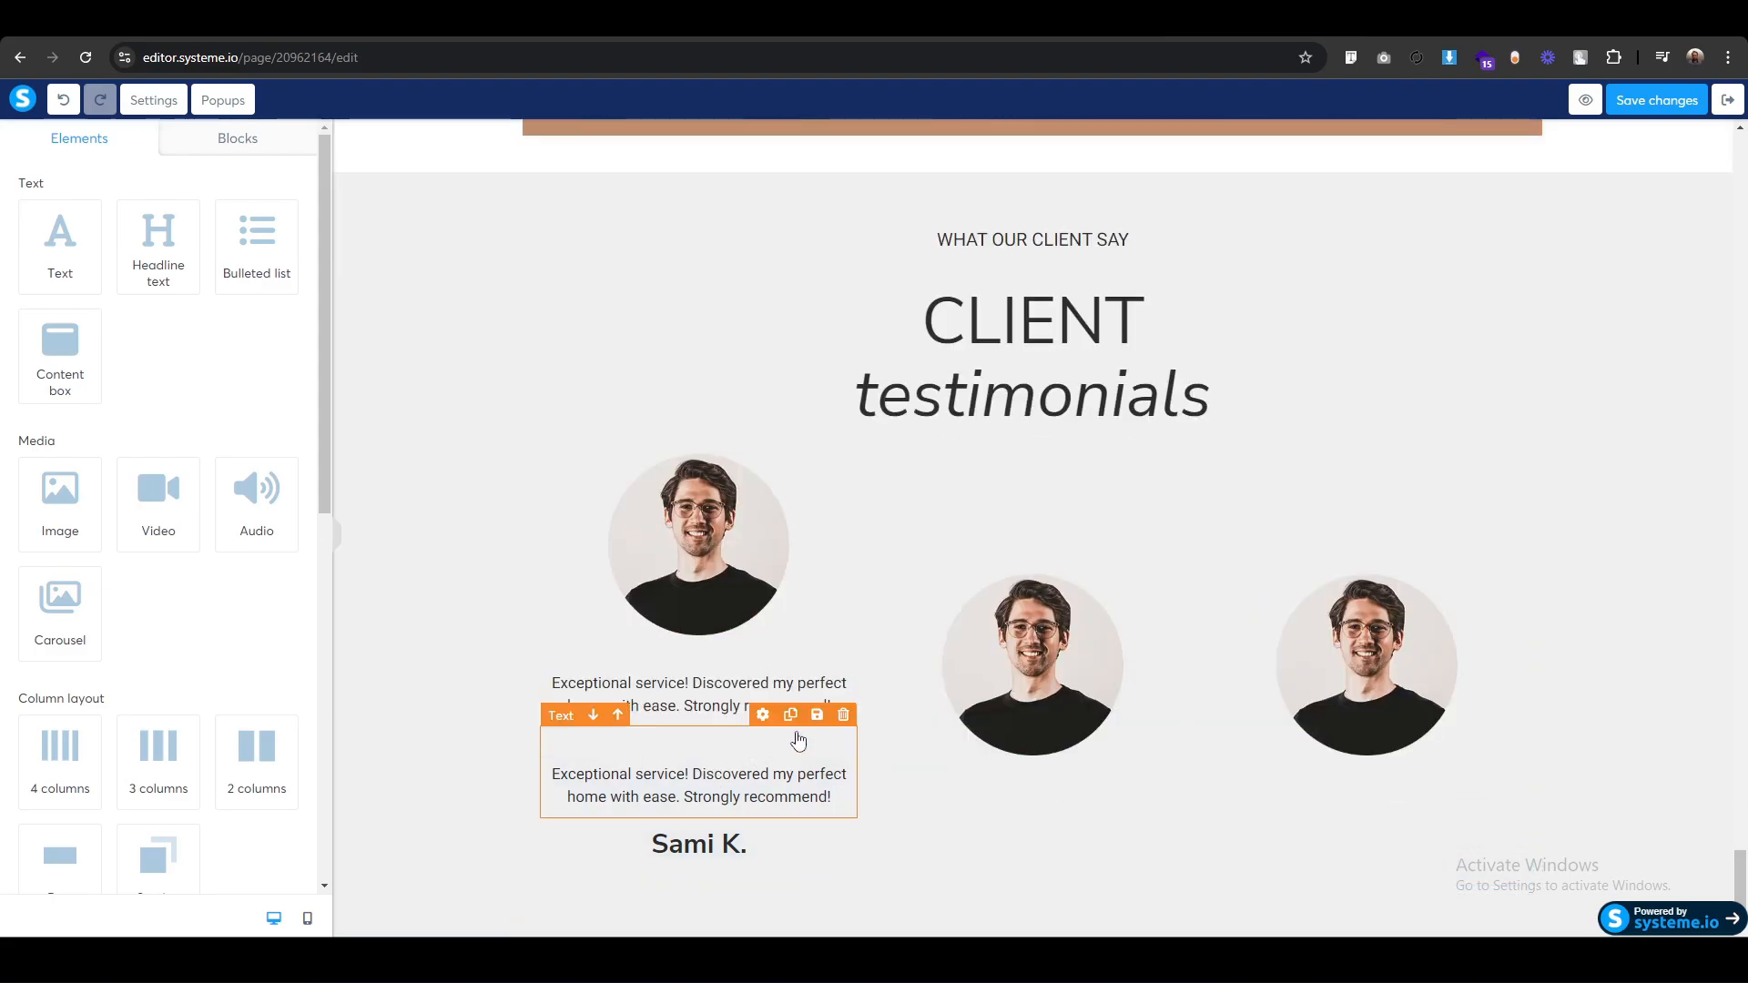
left_click(791, 718)
left_click_drag(560, 742, 1033, 738)
left_click_drag(574, 723, 1379, 741)
Duplicate the client name headline twice and place the copies under the quotes in the second and third columns.
left_click(790, 807)
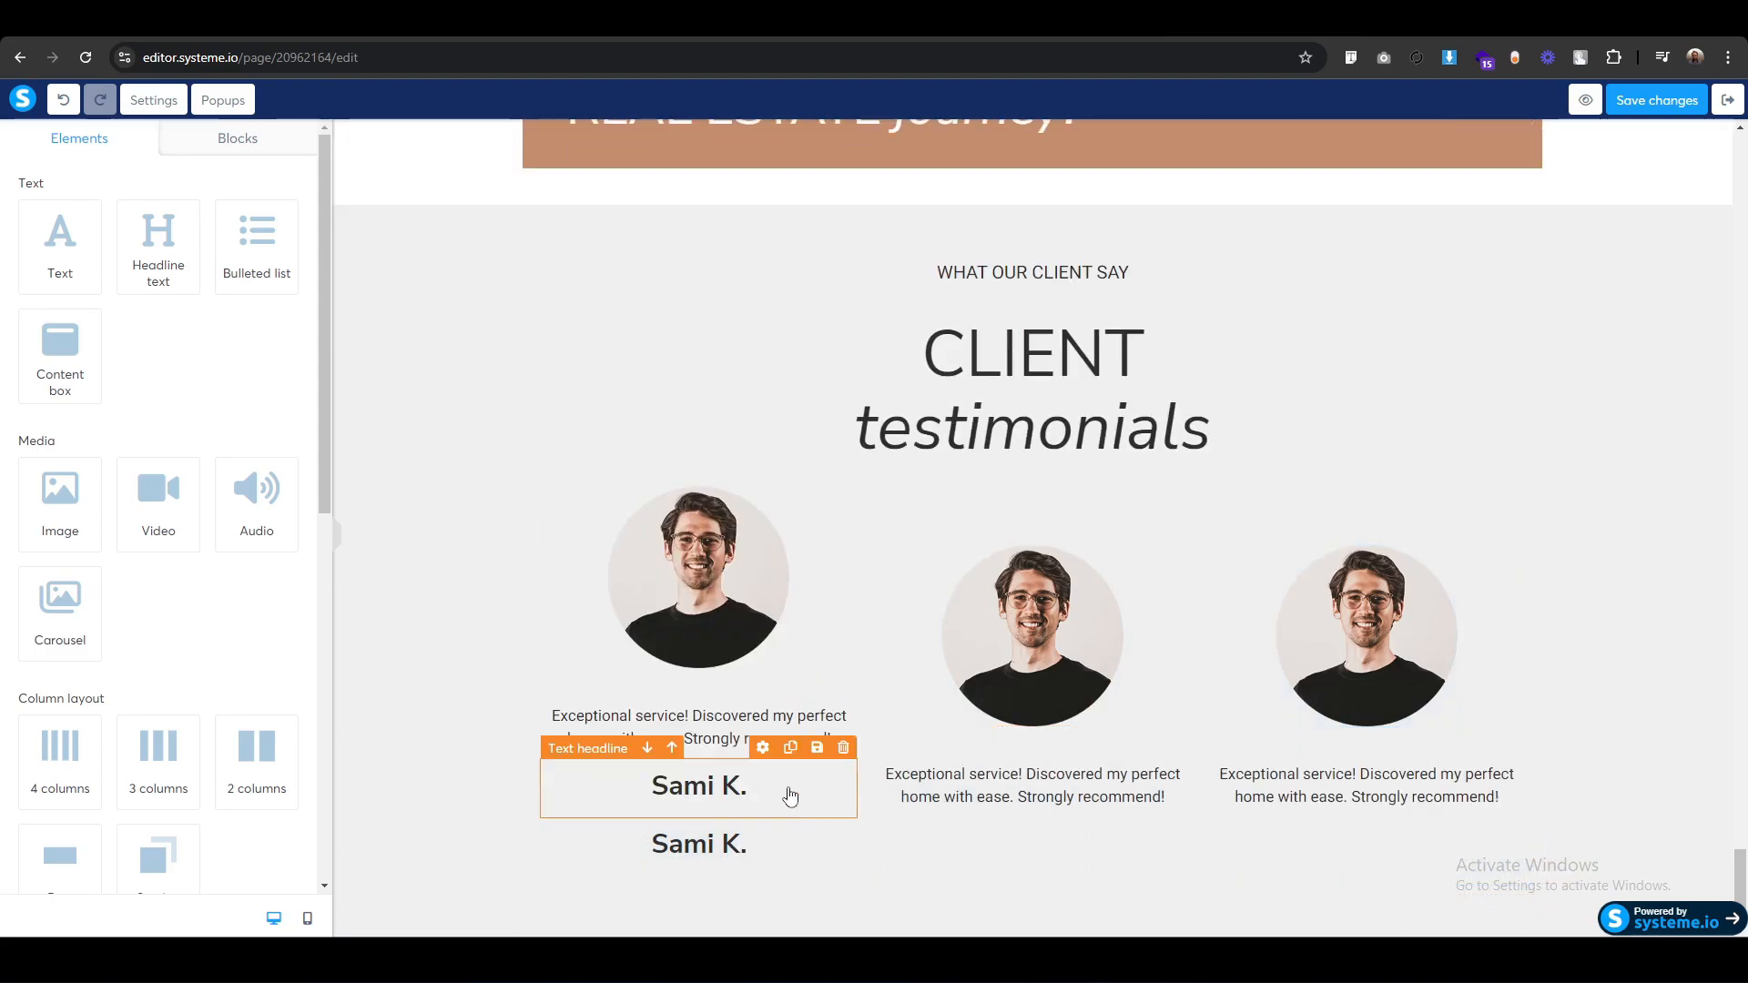
left_click(790, 749)
left_click_drag(585, 772, 1043, 806)
left_click_drag(588, 810, 1329, 801)
Replace the second column's portrait with the uploaded file 2.png and set its image size to 200.
left_click(1017, 607)
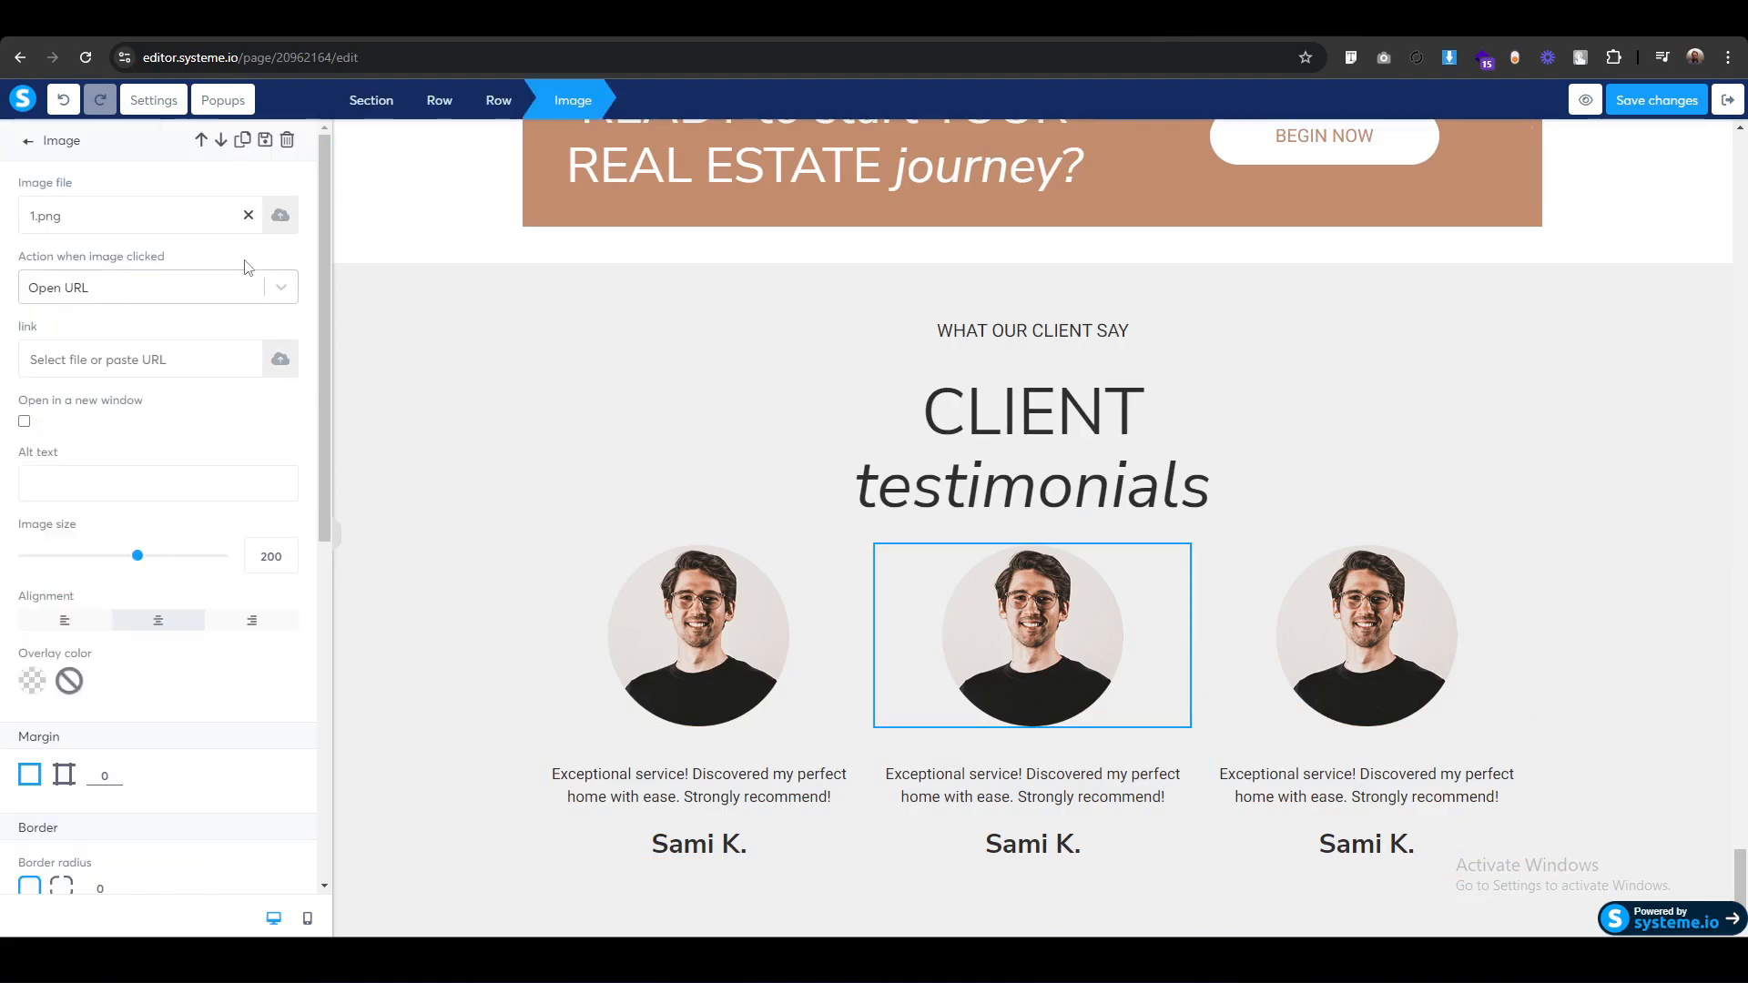
left_click(280, 218)
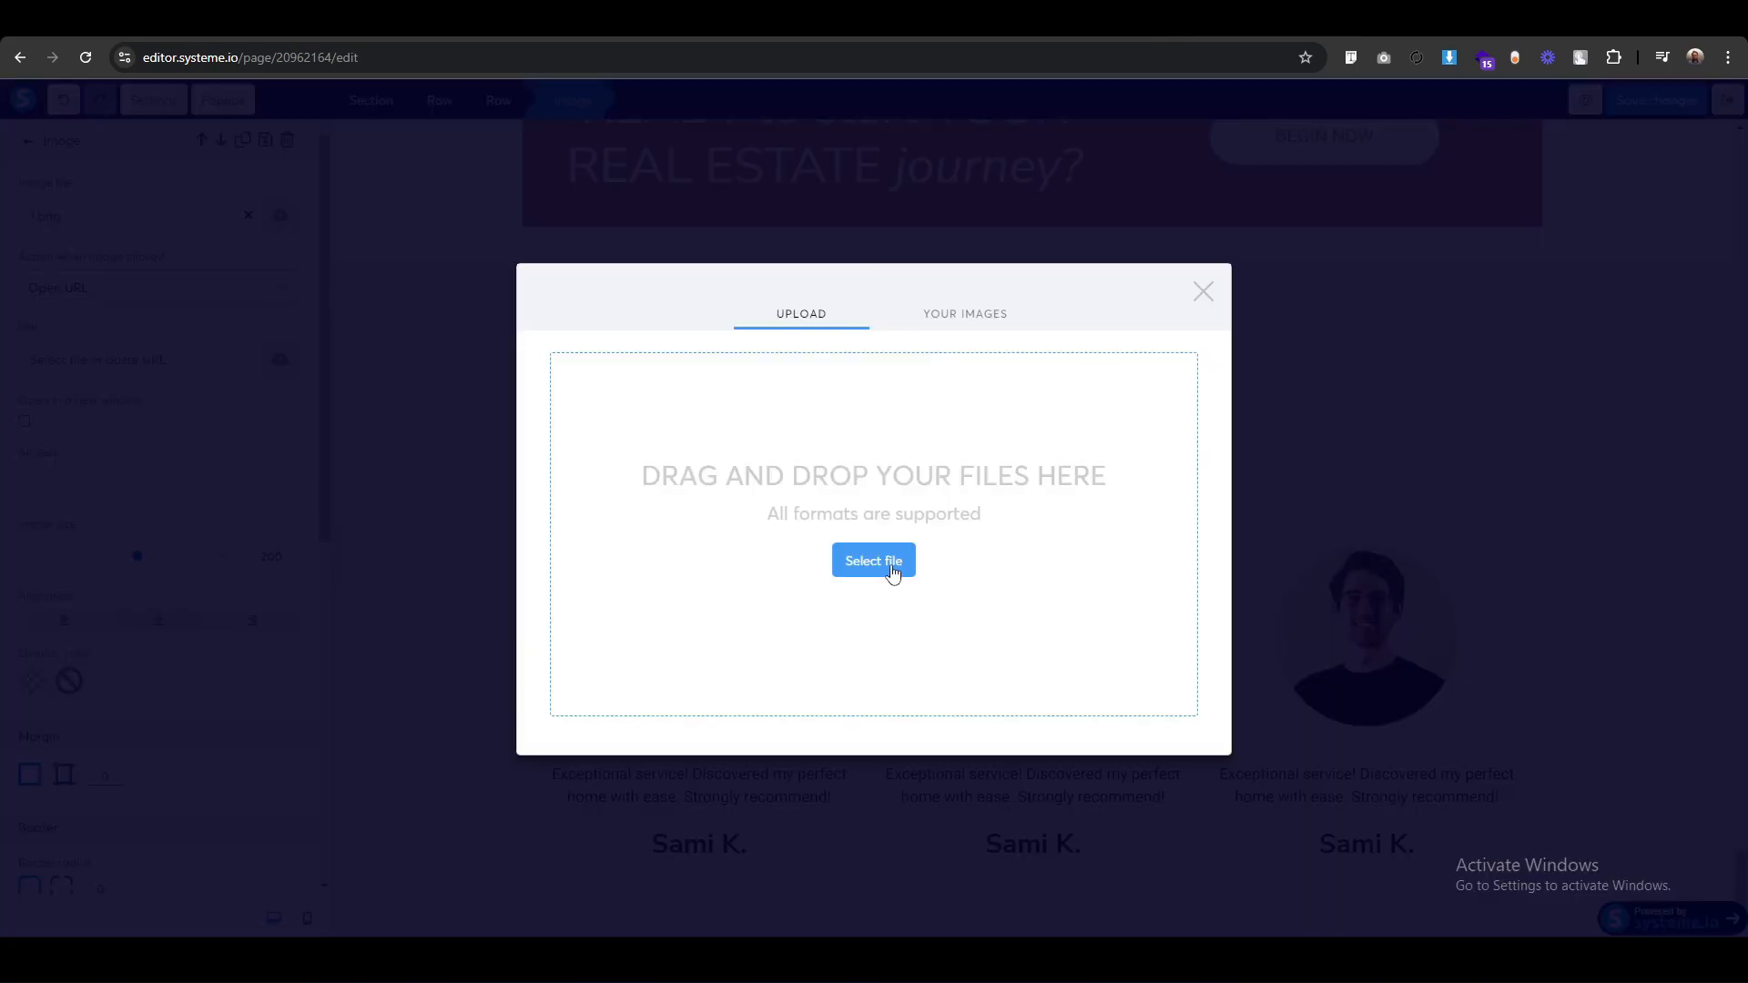
left_click(253, 222)
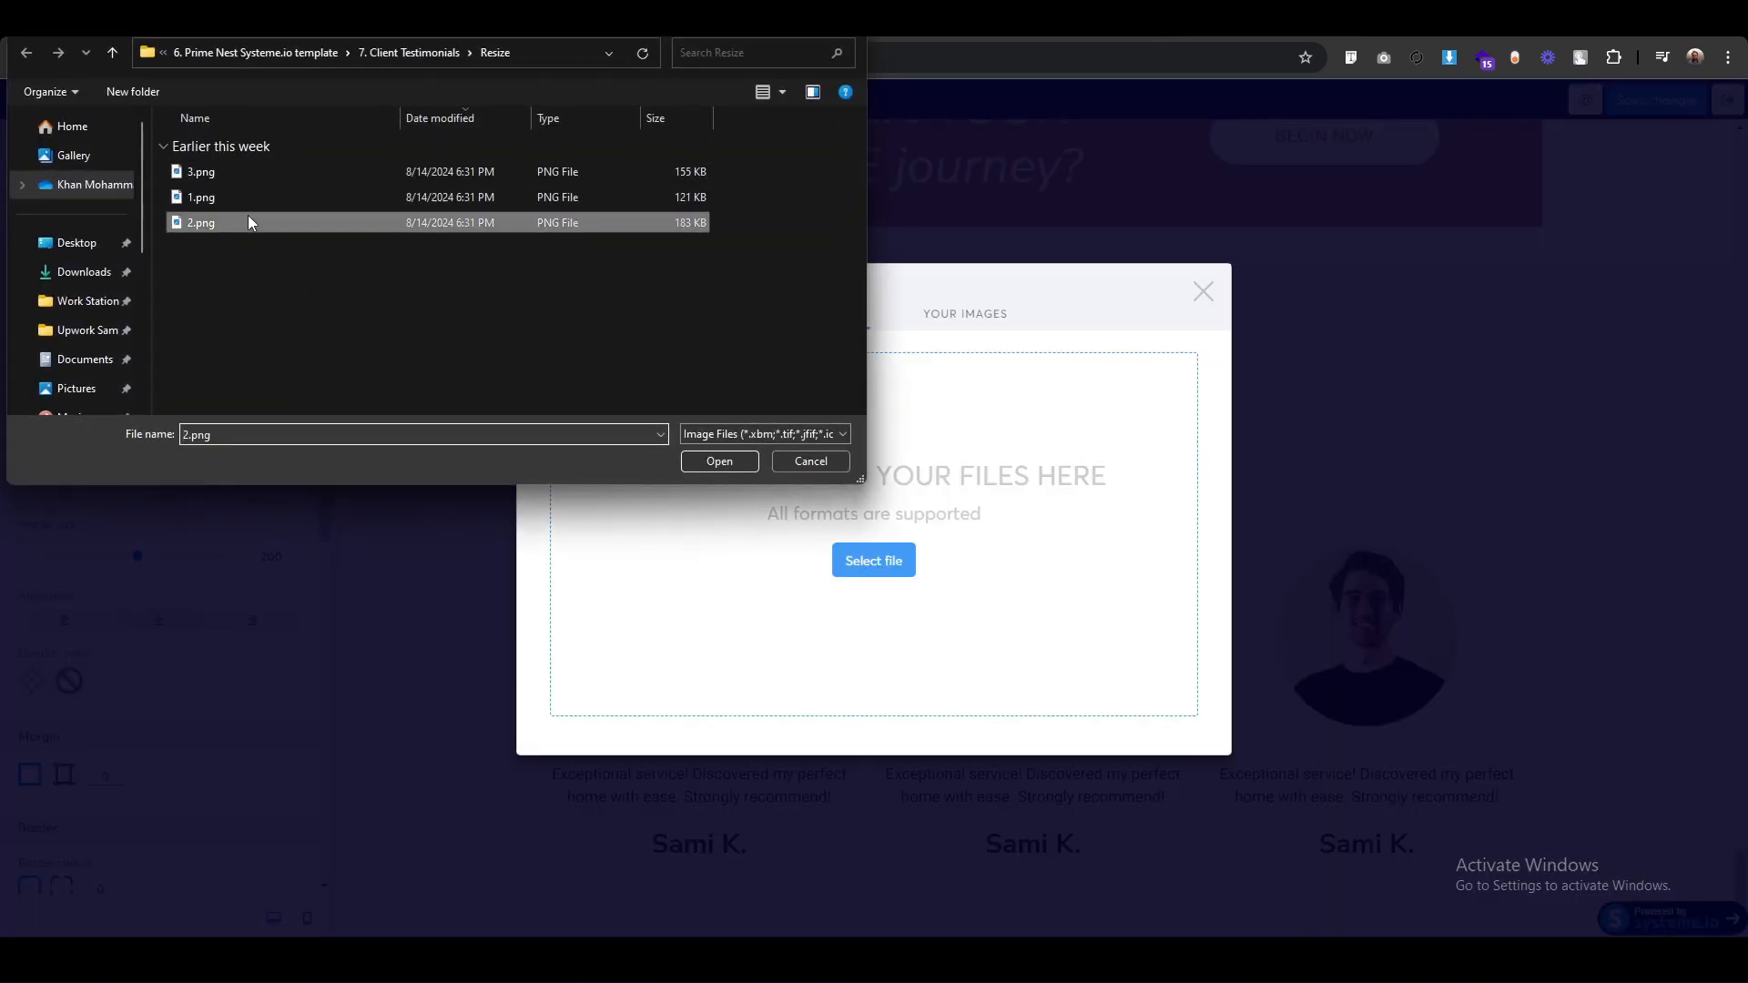
left_click(719, 461)
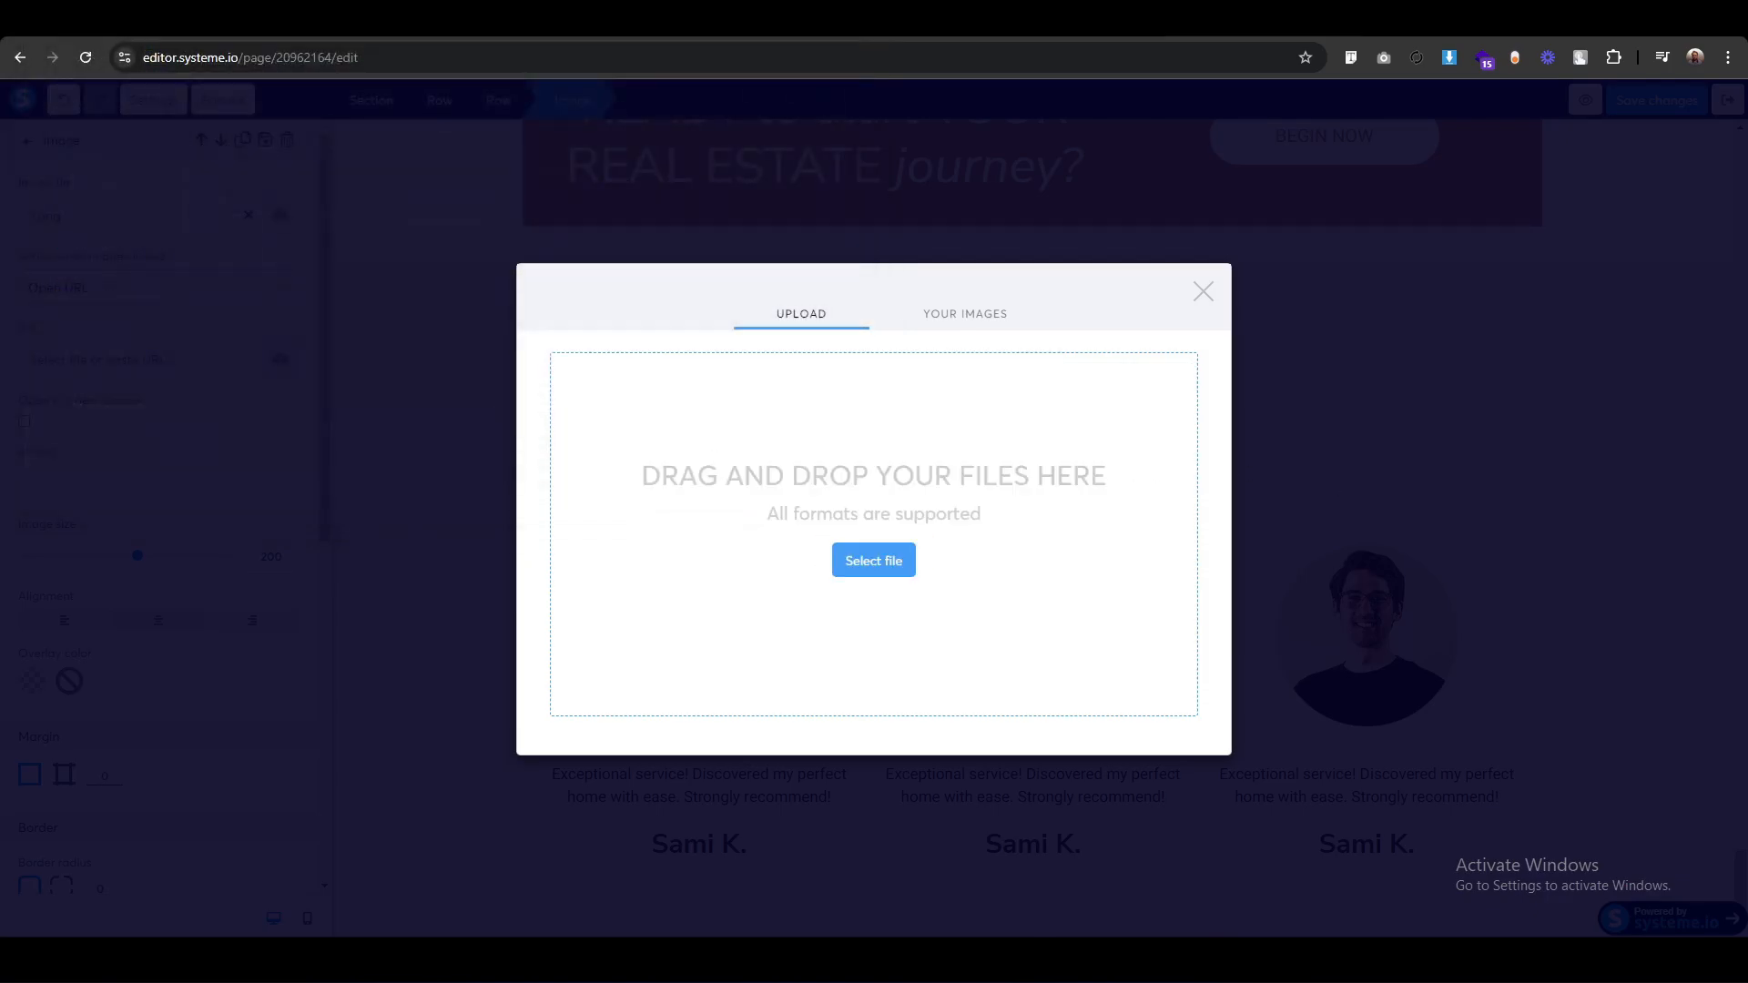
left_click(1175, 763)
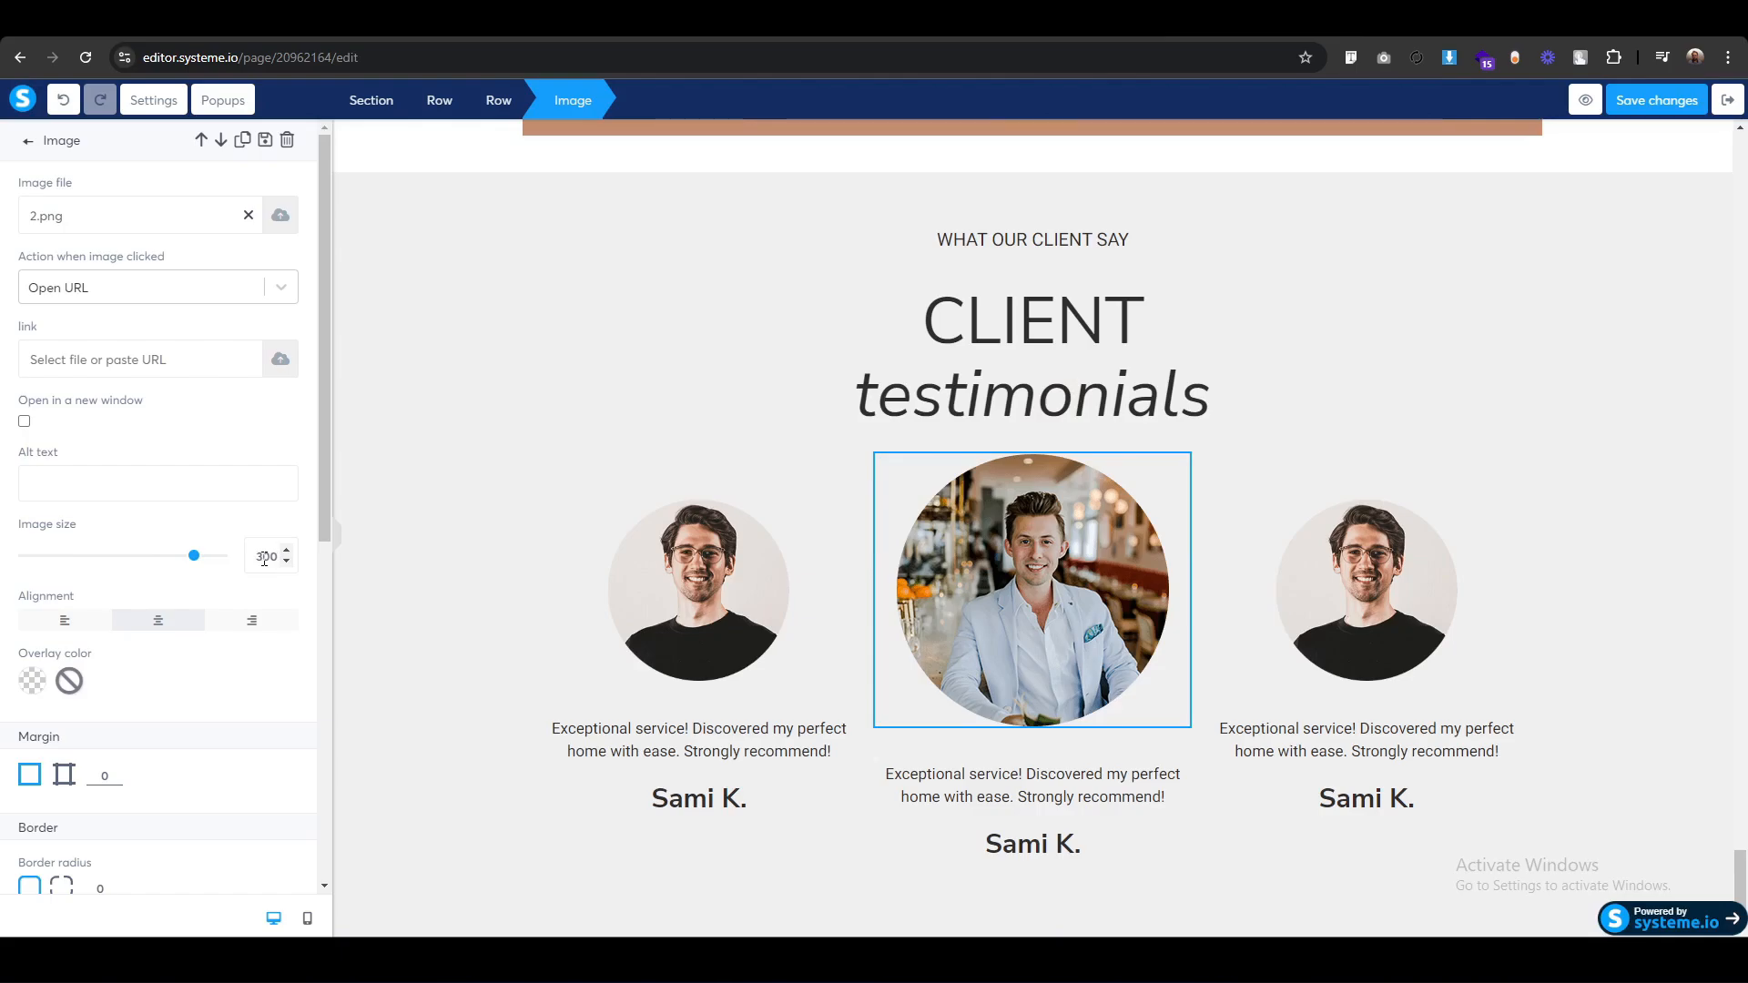
type("2")
Change the second column's quote to "Expert and well-informed. Made the buying process simple and enjoyable." and its headline to the second client's name.
left_click(1008, 784)
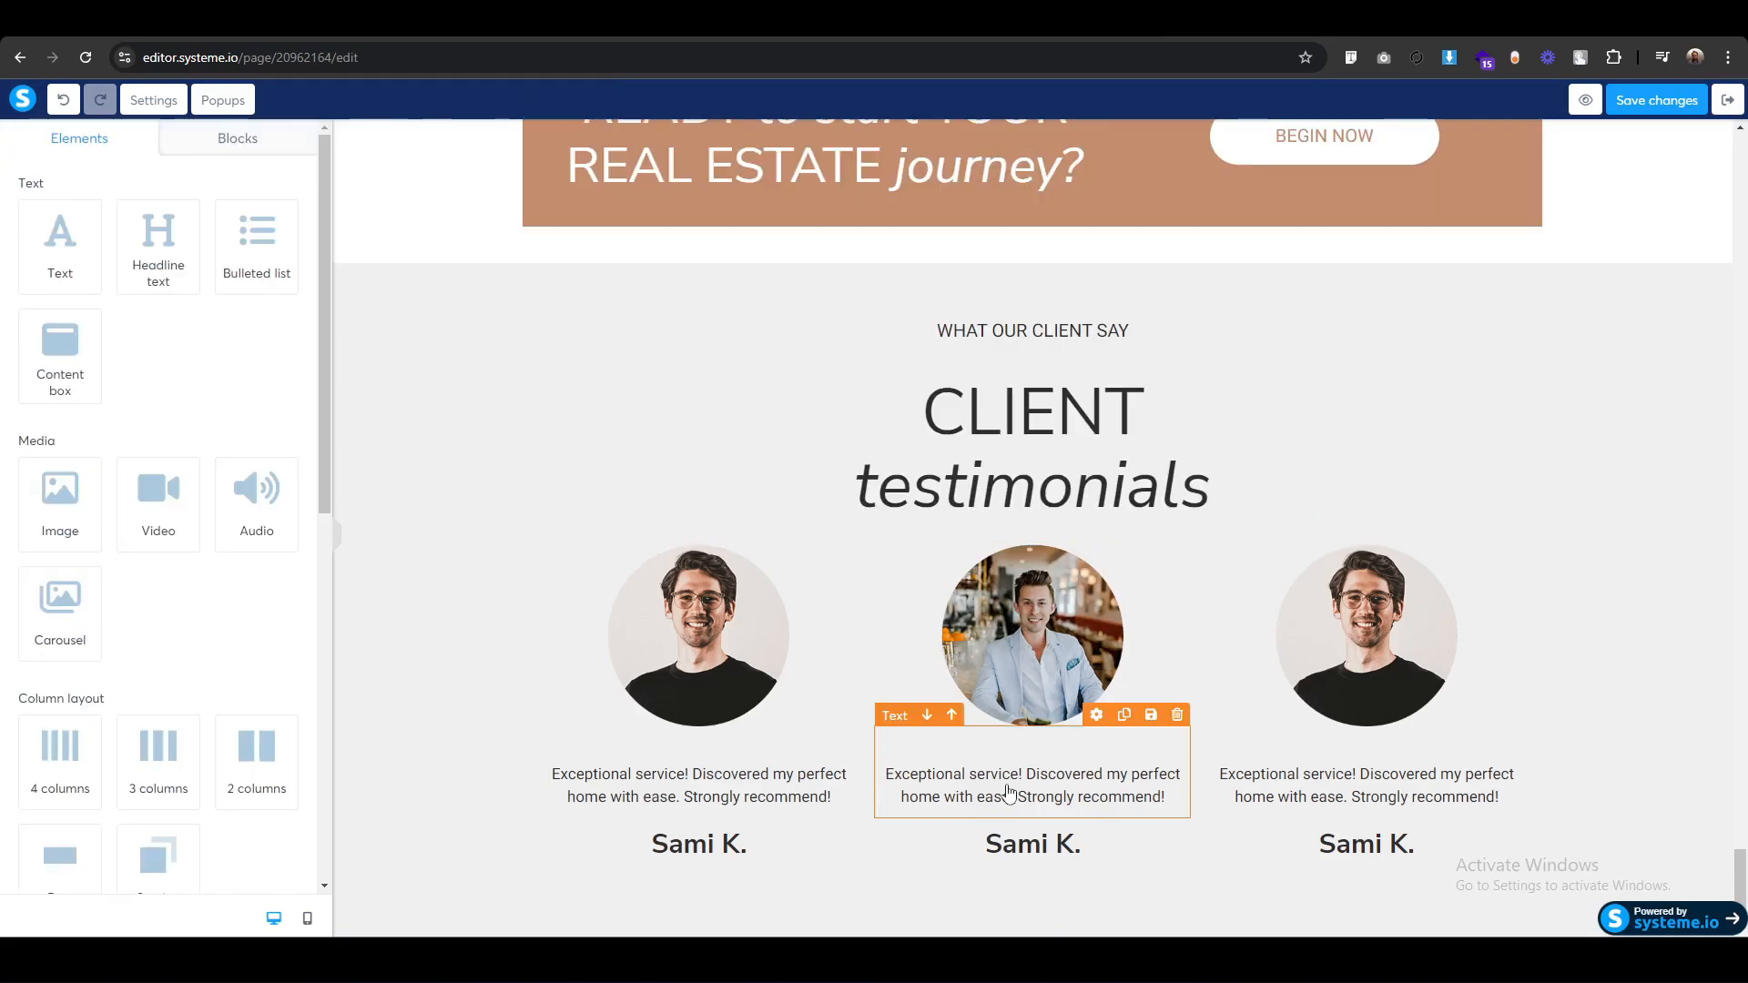
triple_click(1008, 784)
type("Expert and well-informed. Made the buying process simple and enjoyable.")
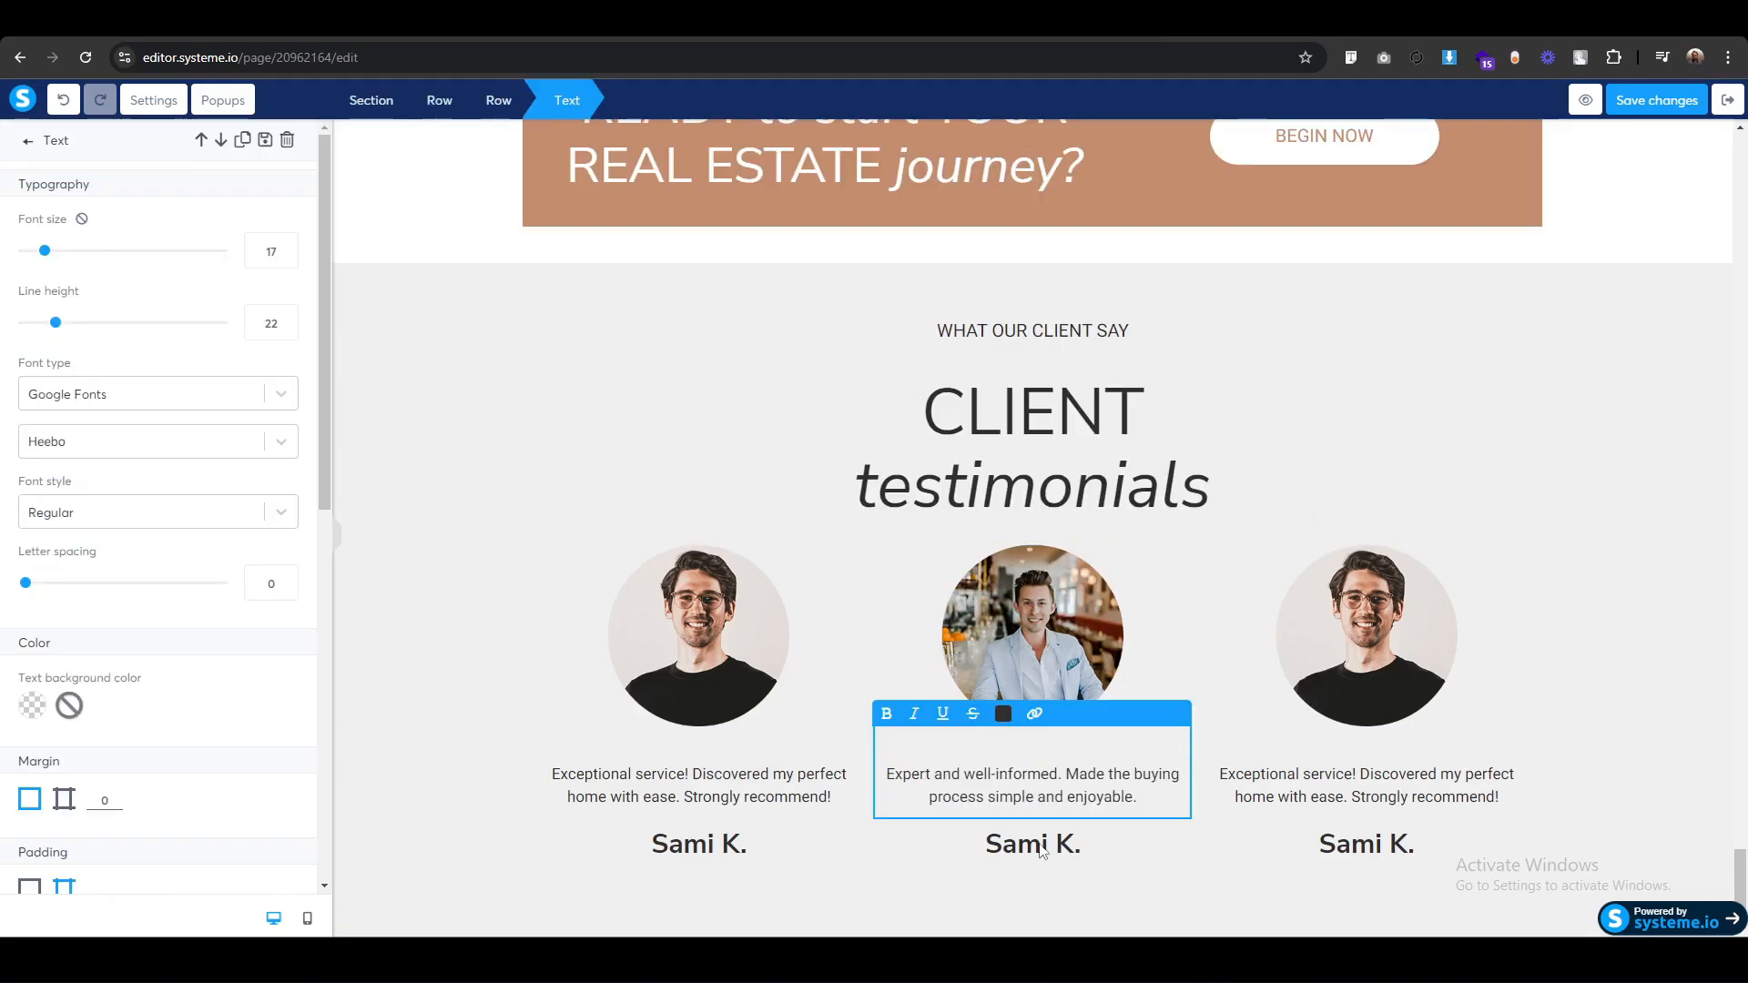
left_click(1038, 842)
triple_click(1041, 845)
type("Ali N.")
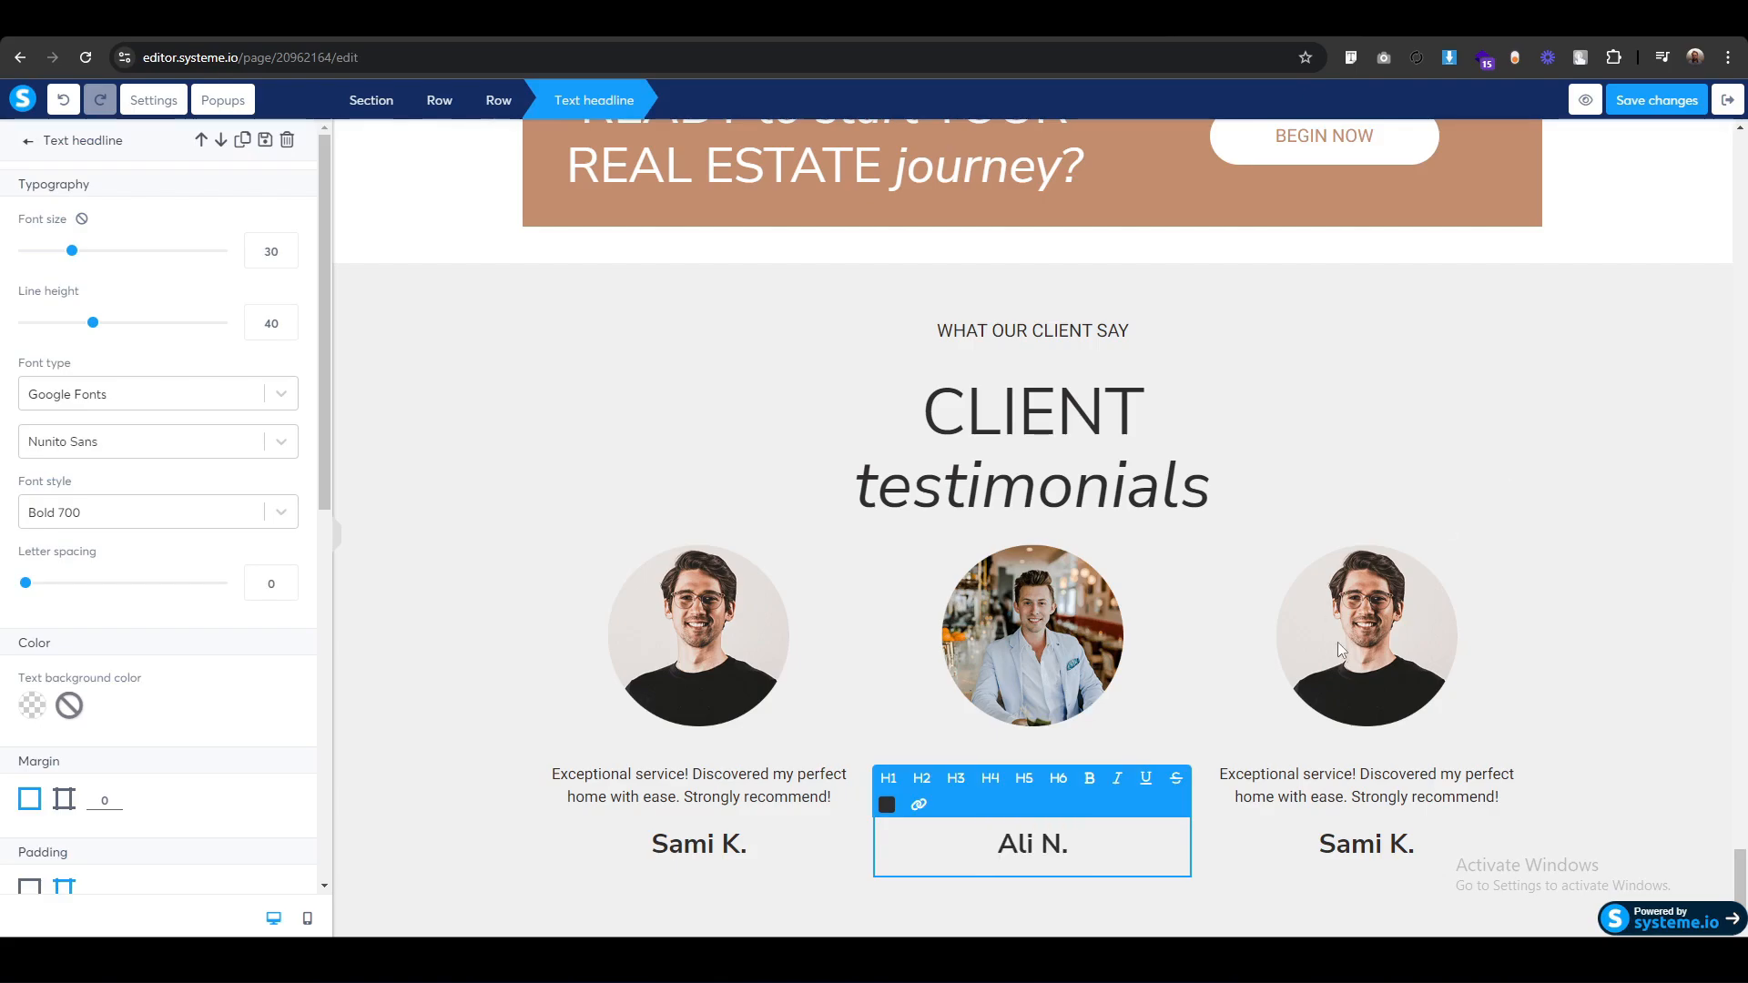
Replace the third column's portrait with the uploaded file 3.png and set its image size to 200.
left_click(1336, 642)
left_click(1375, 608)
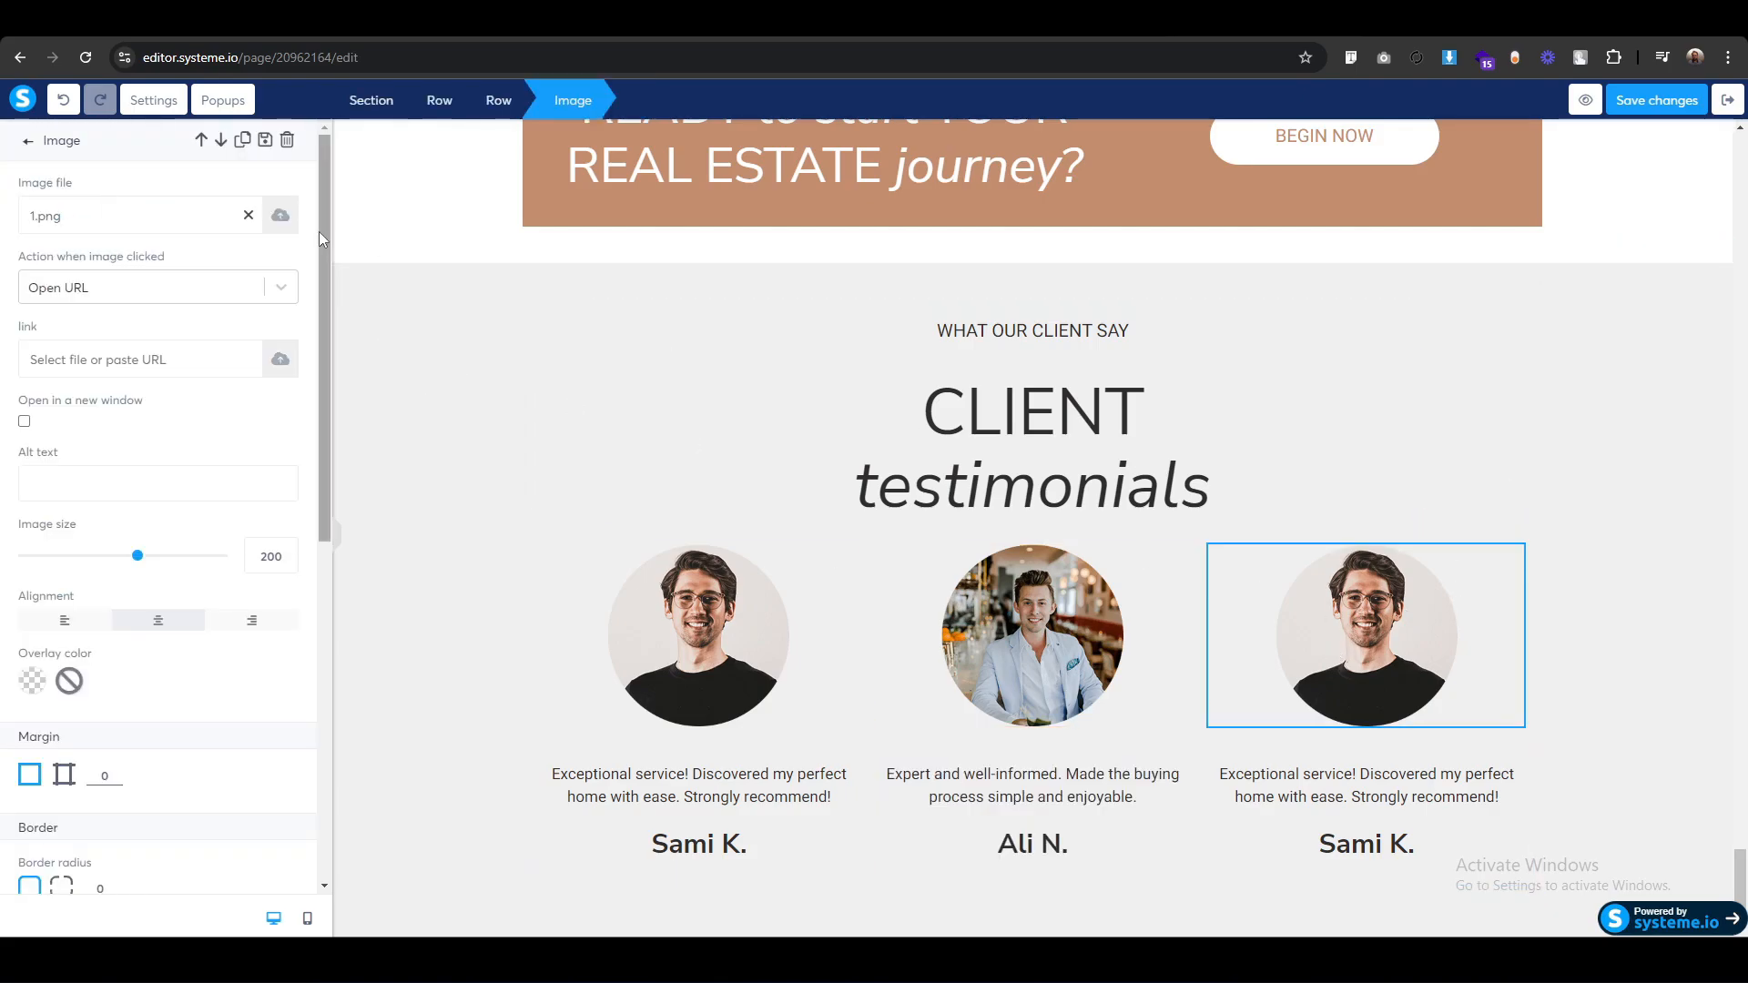
left_click(281, 216)
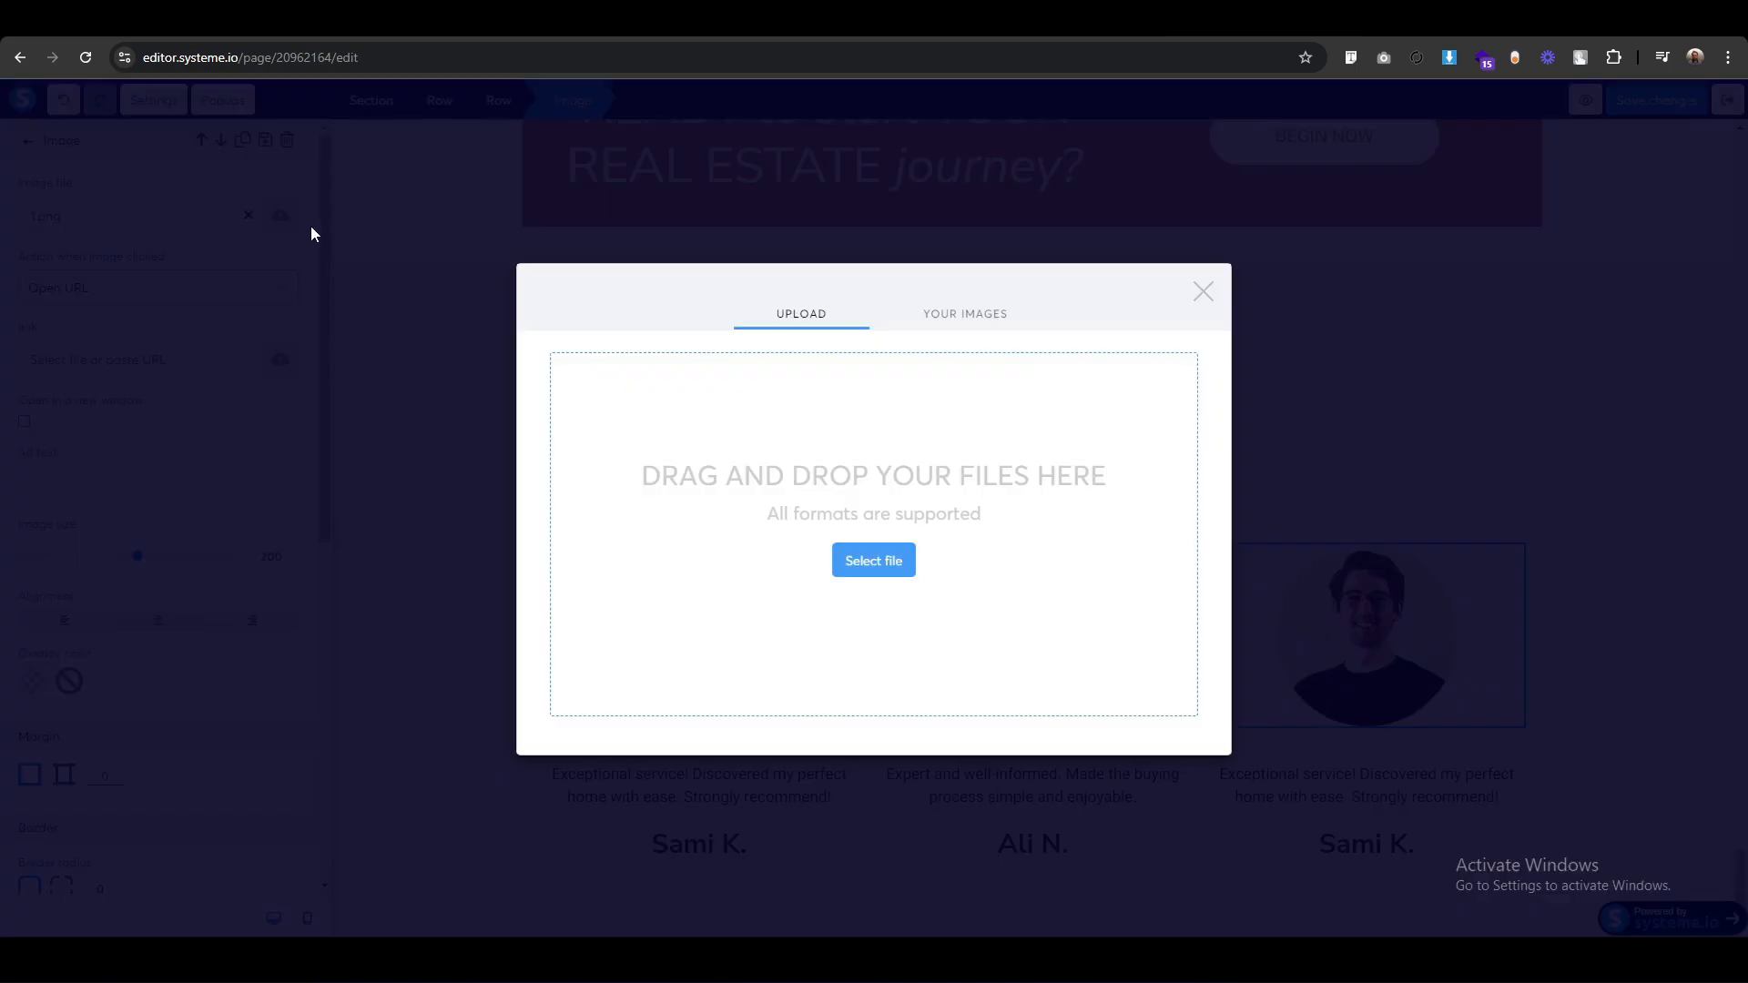
left_click(873, 560)
left_click(231, 173)
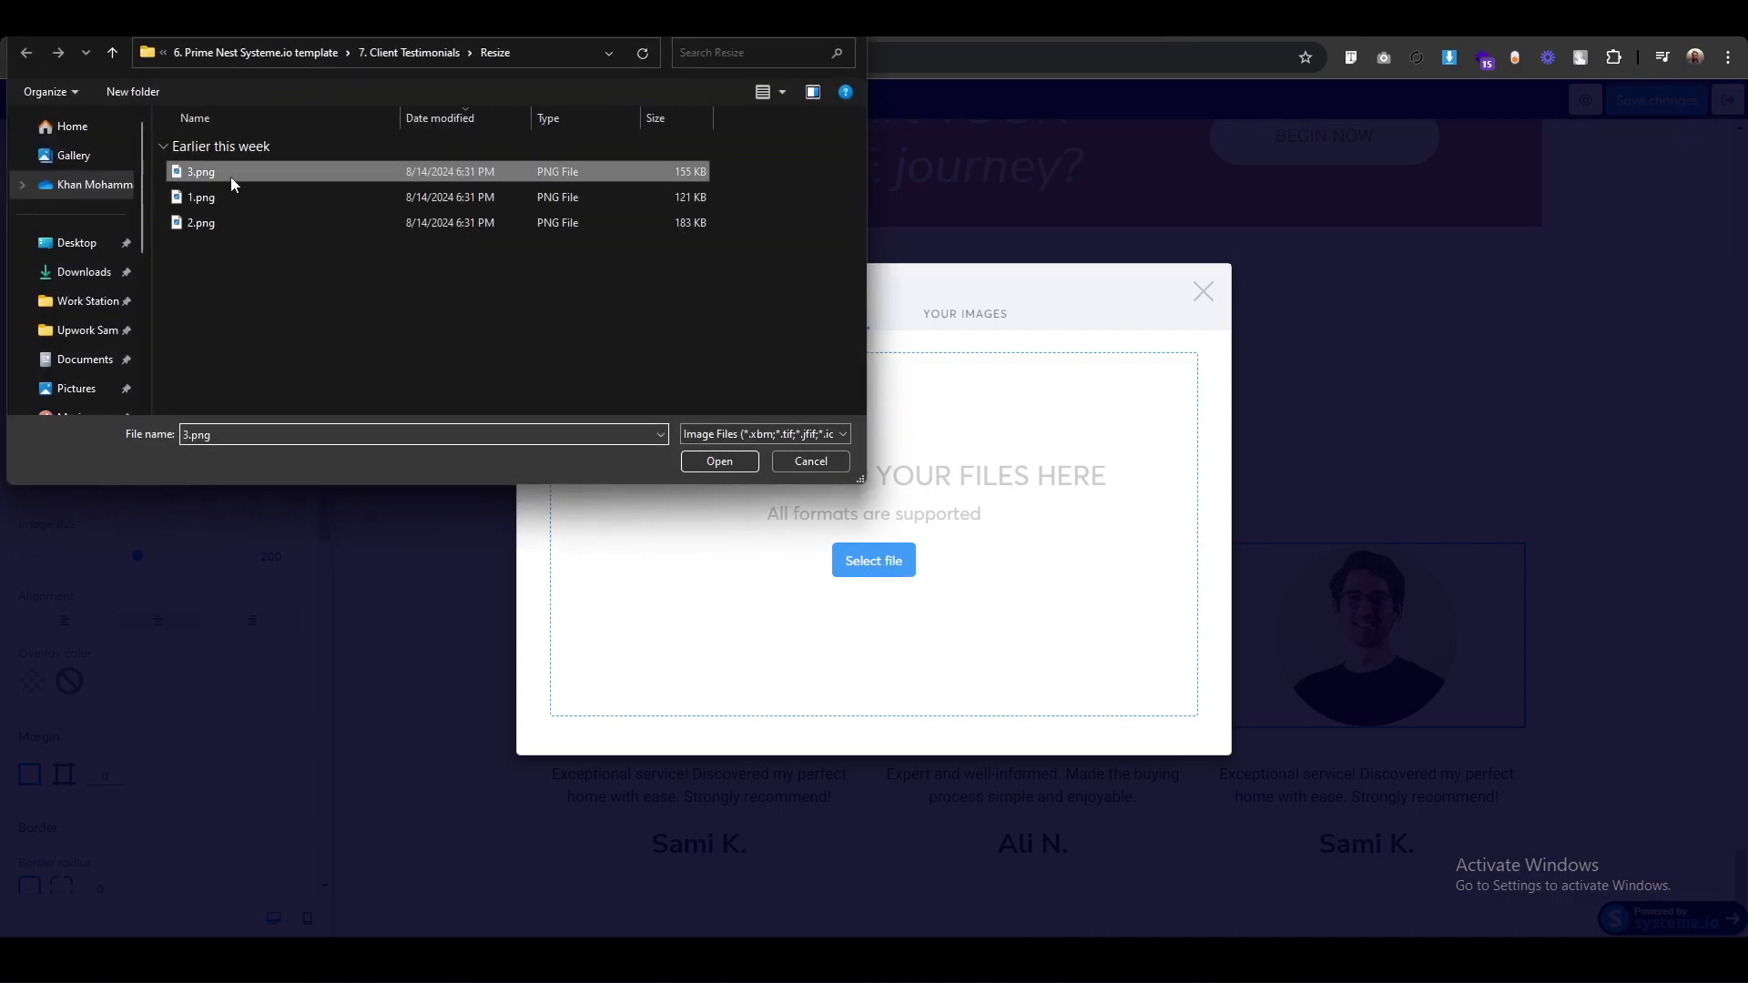
left_click(719, 461)
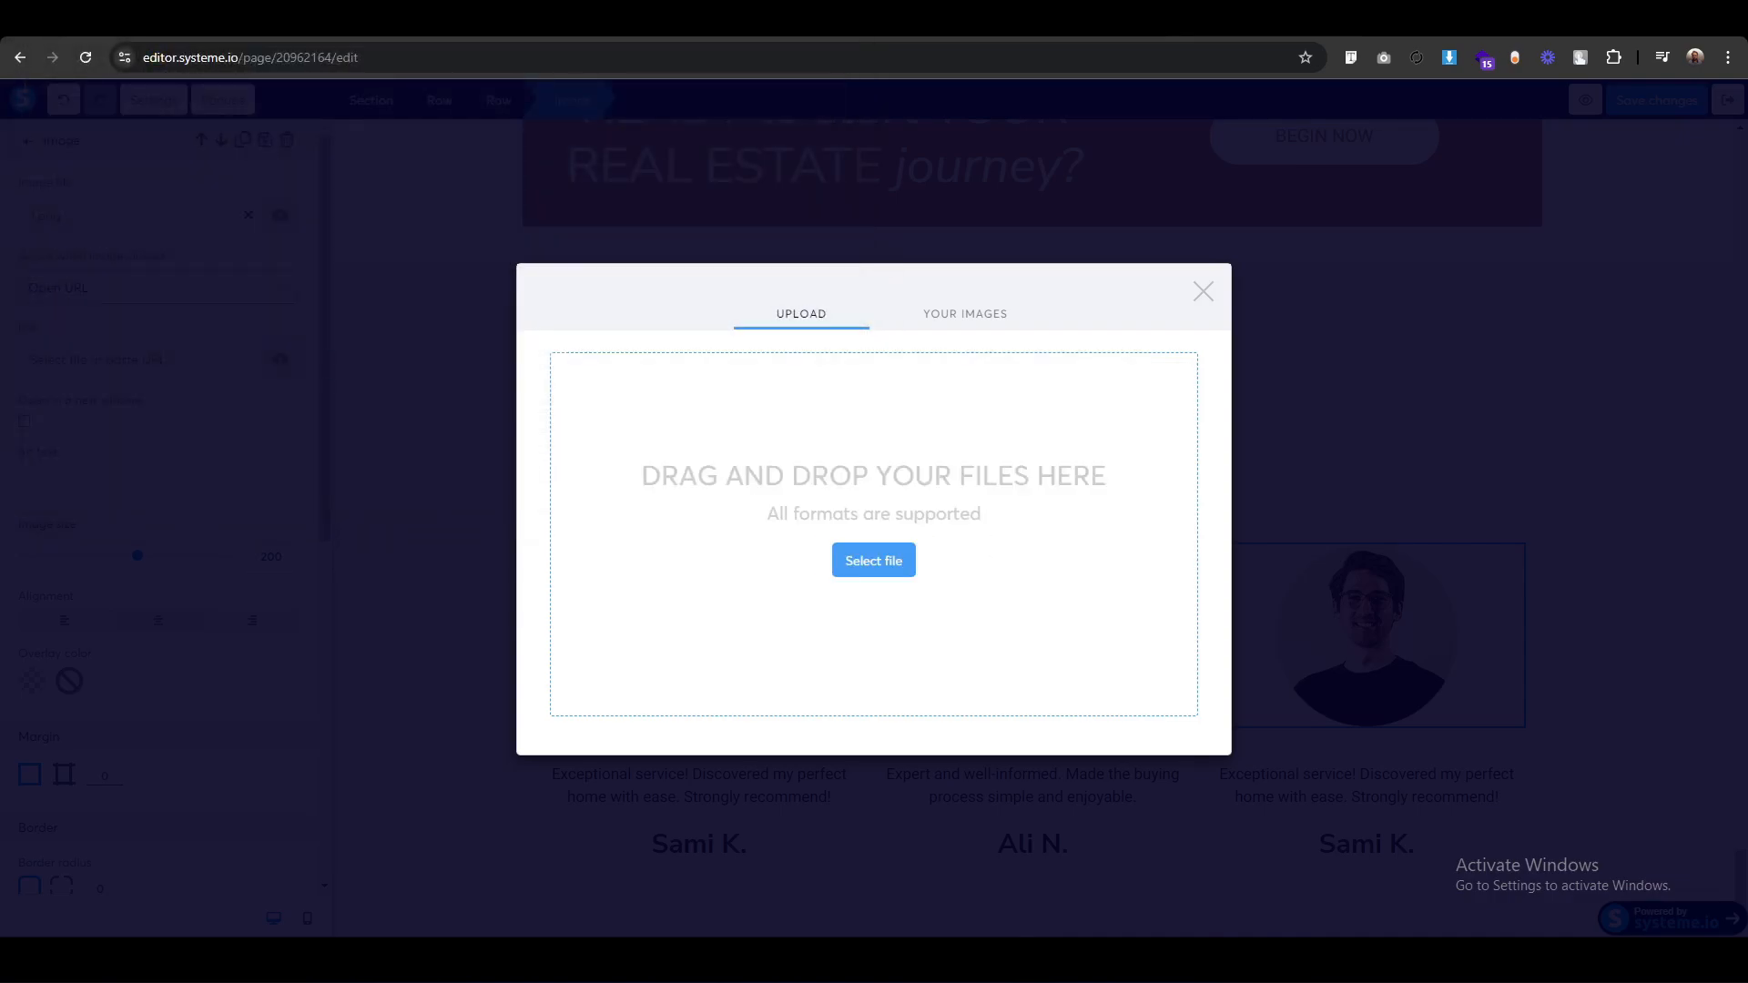
left_click(1167, 765)
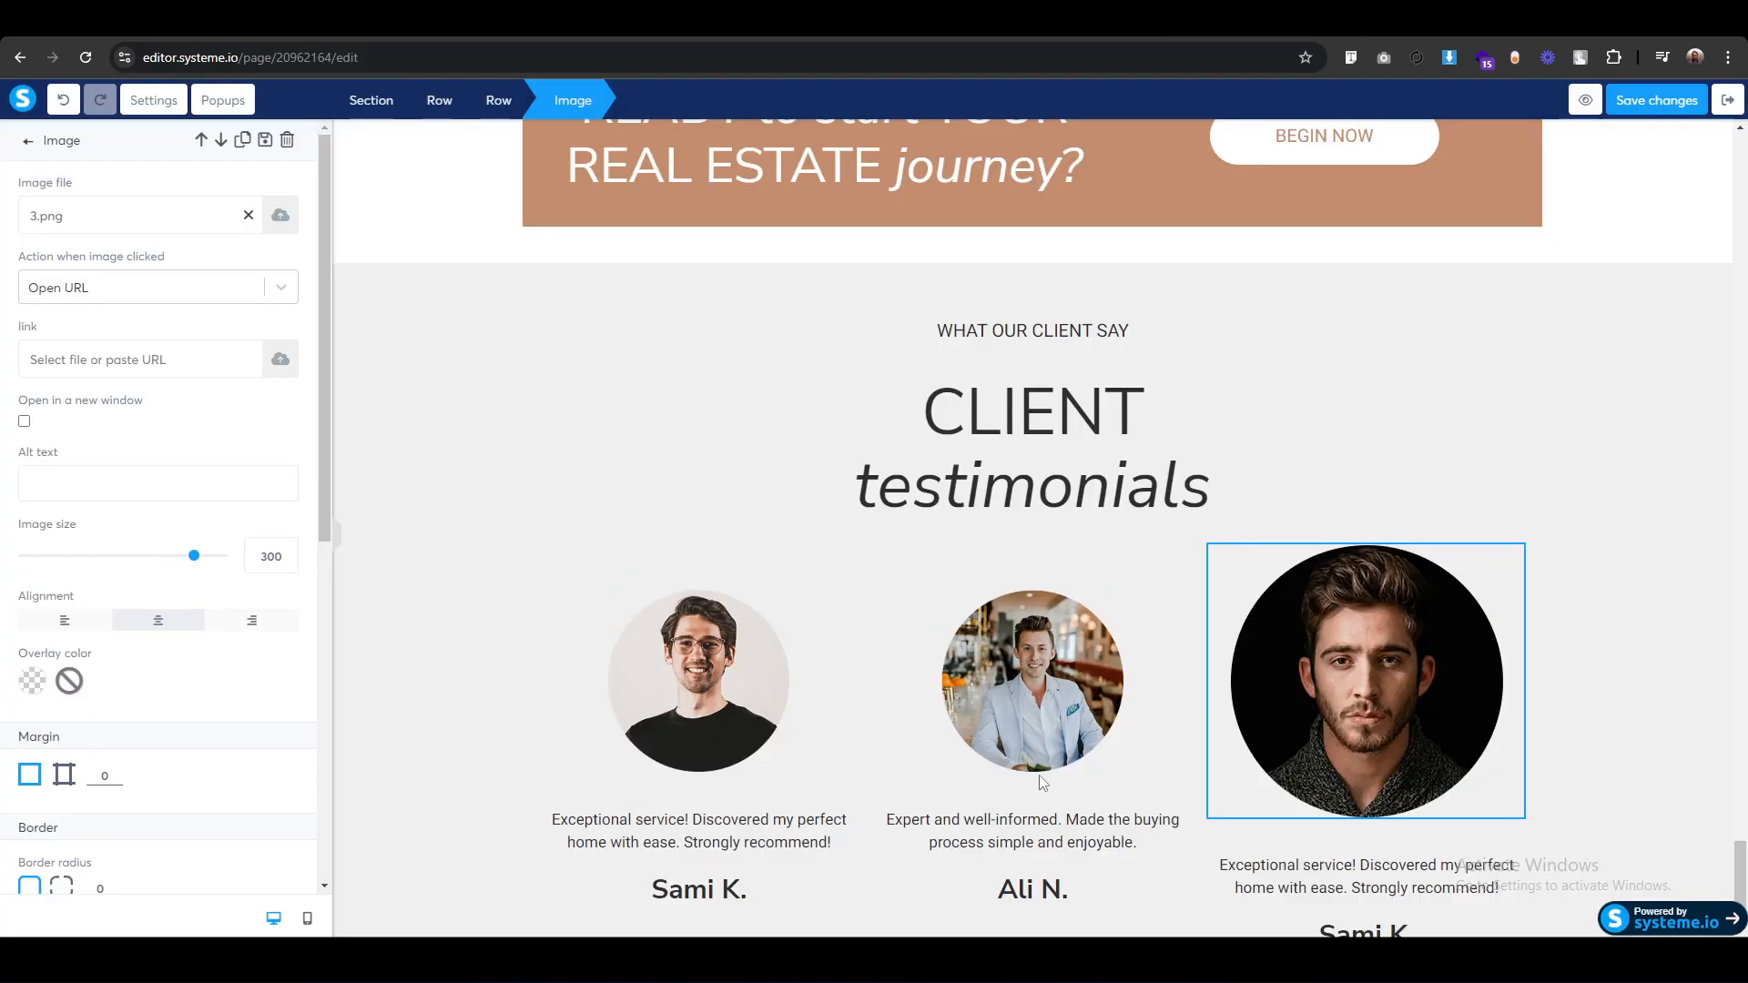
left_click(262, 558)
key("BackSpace")
type("2")
Change the third column's quote to "Superb support during the sale of my property. Thrilled with the outcome!" and its headline to the third client's name.
left_click(1297, 776)
triple_click(1298, 777)
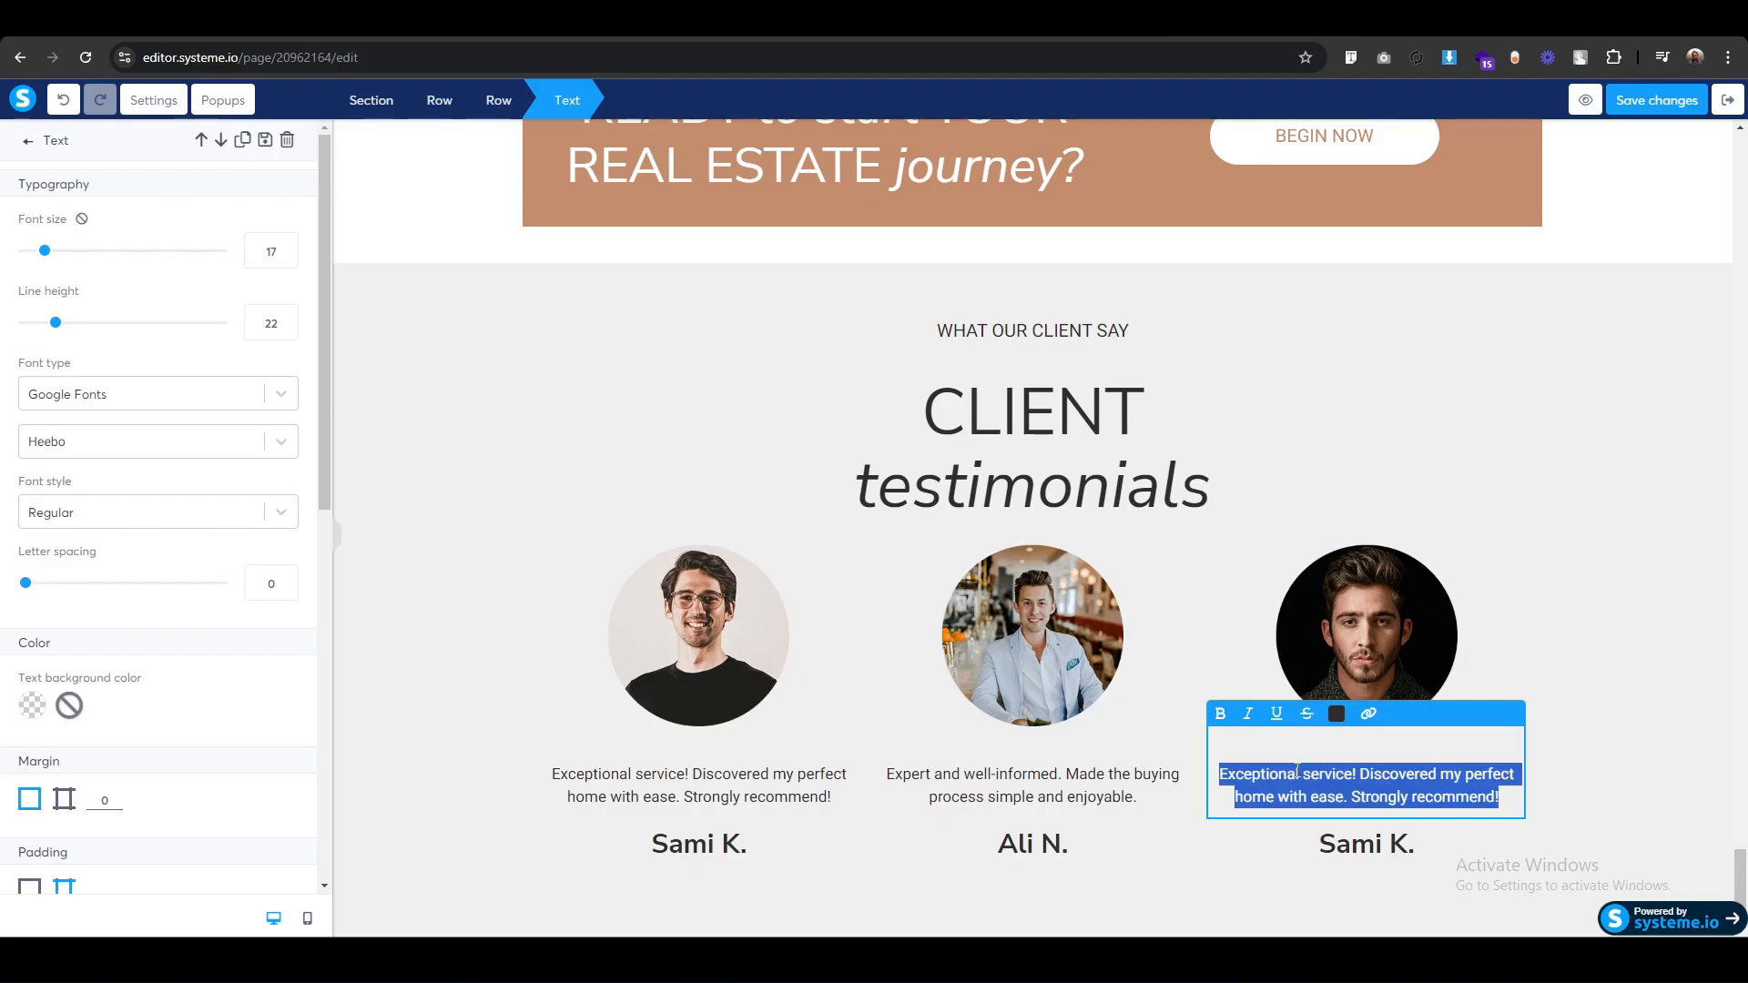
type("Superb support during the sale of my property. Thrilled with the outcome!")
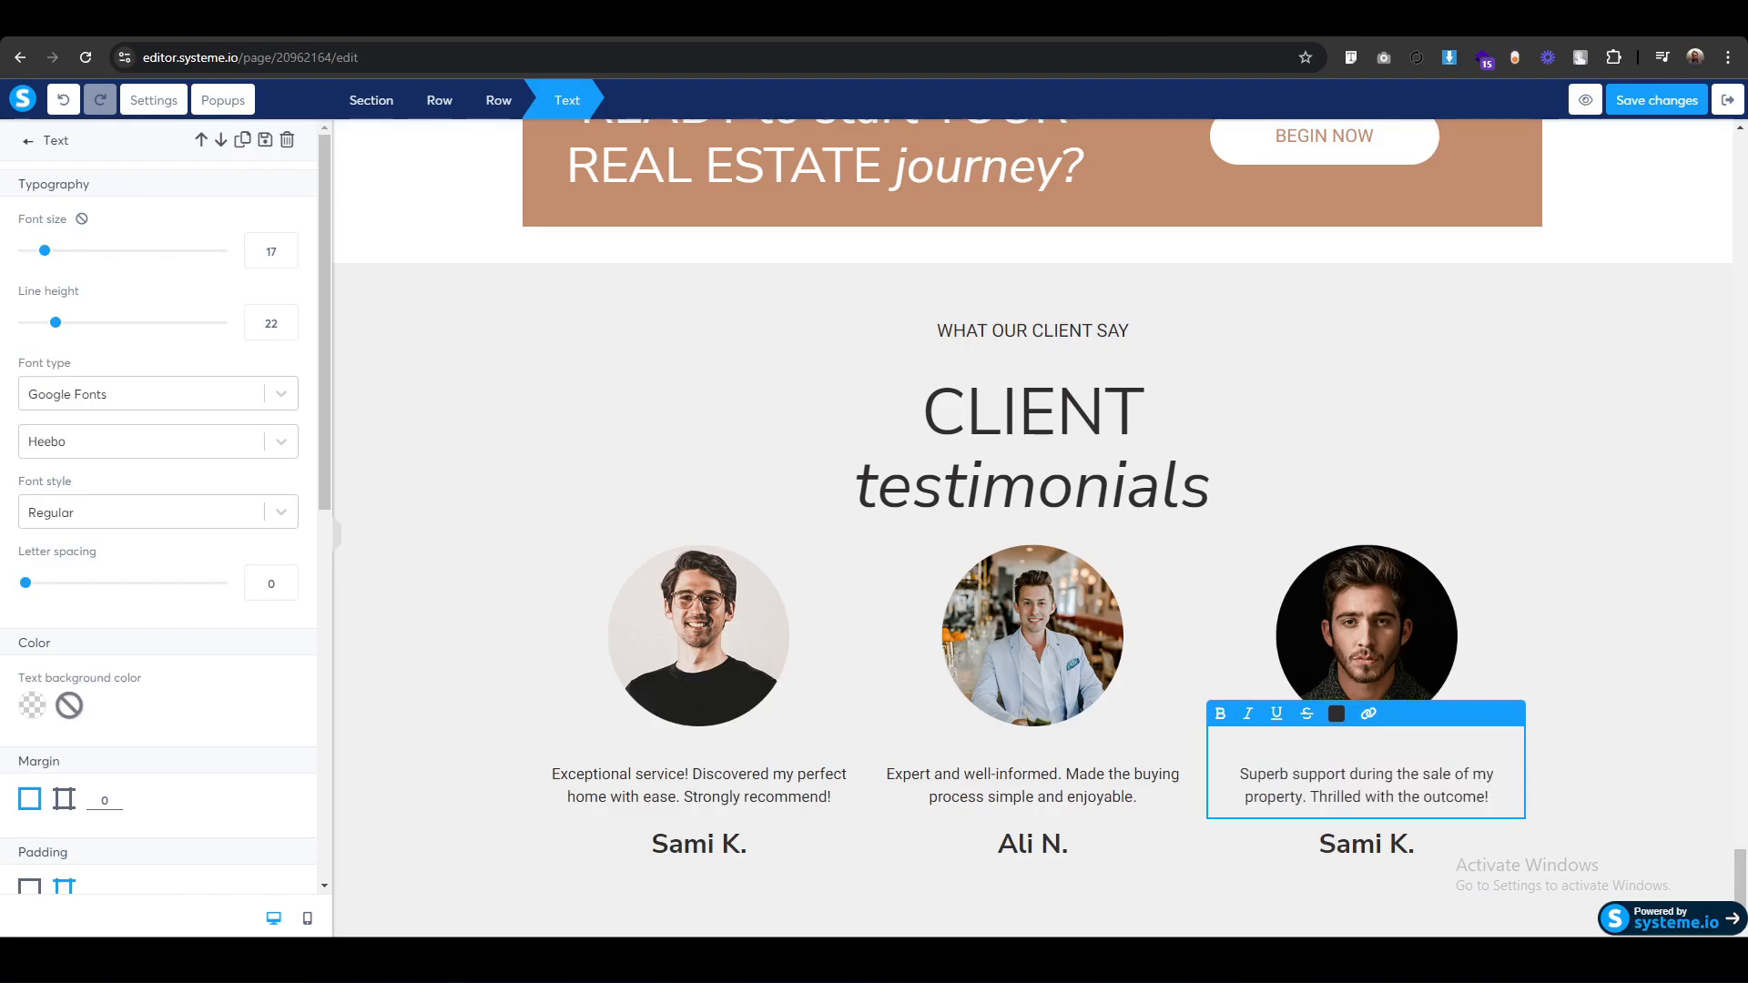
left_click(1325, 845)
triple_click(1321, 843)
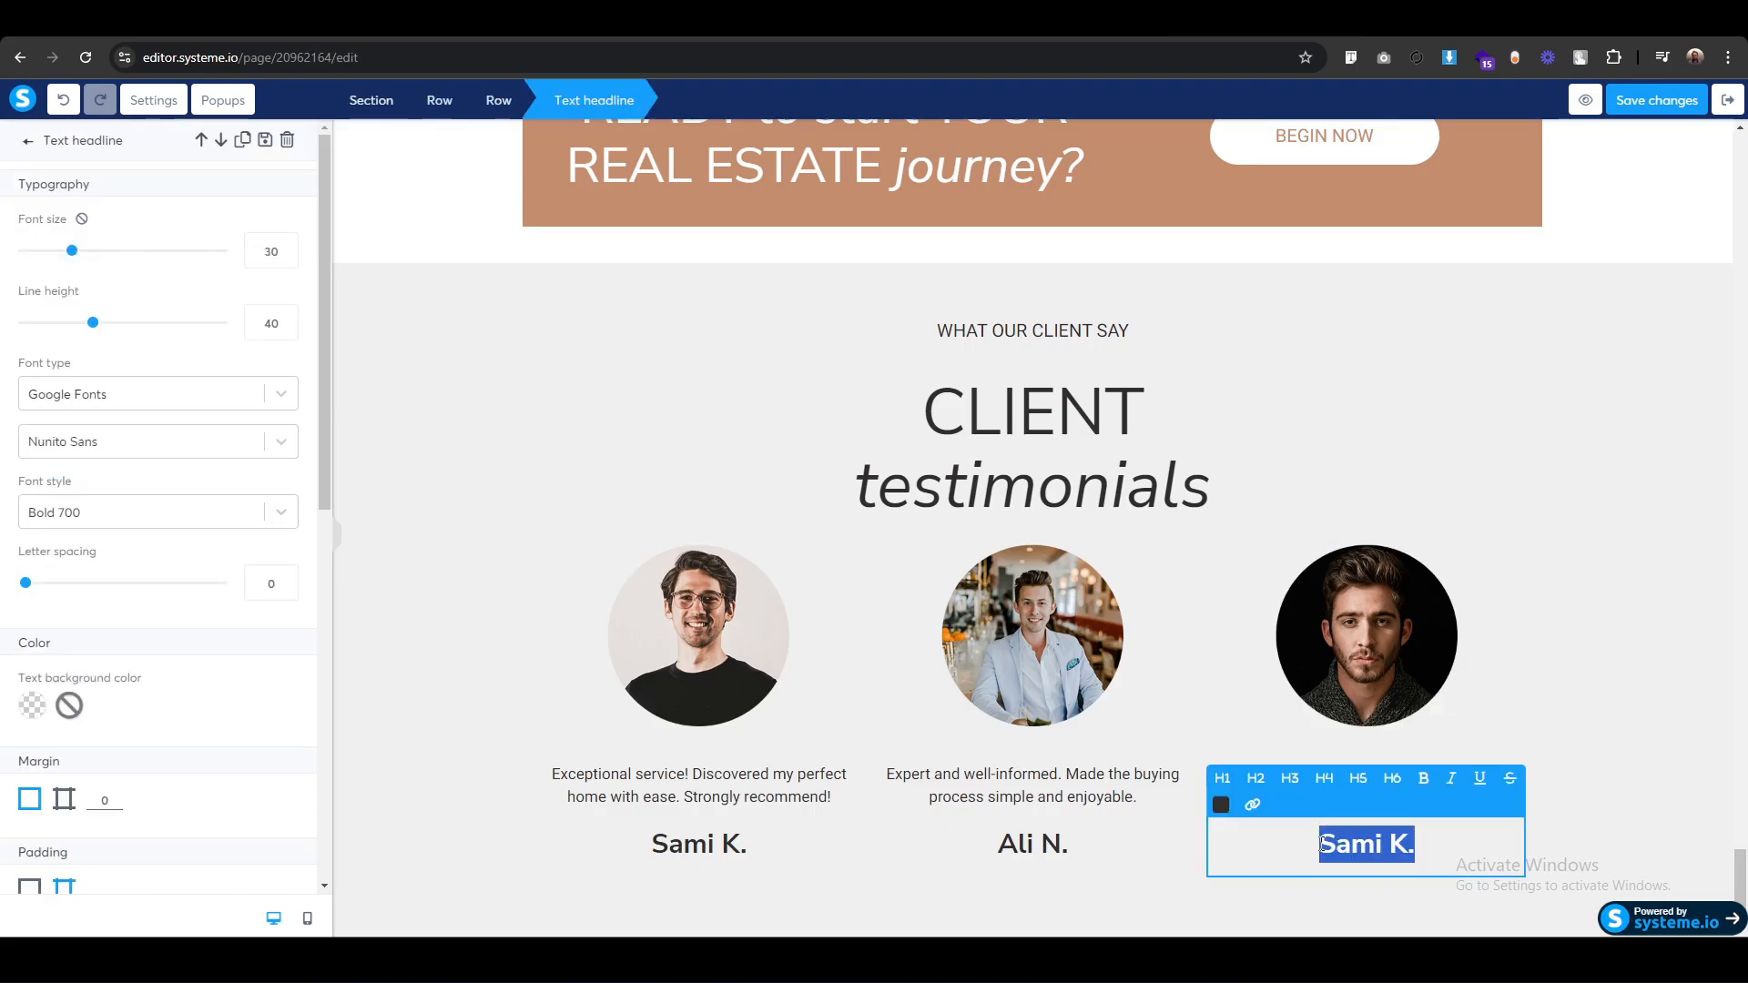
type("Hassan R.")
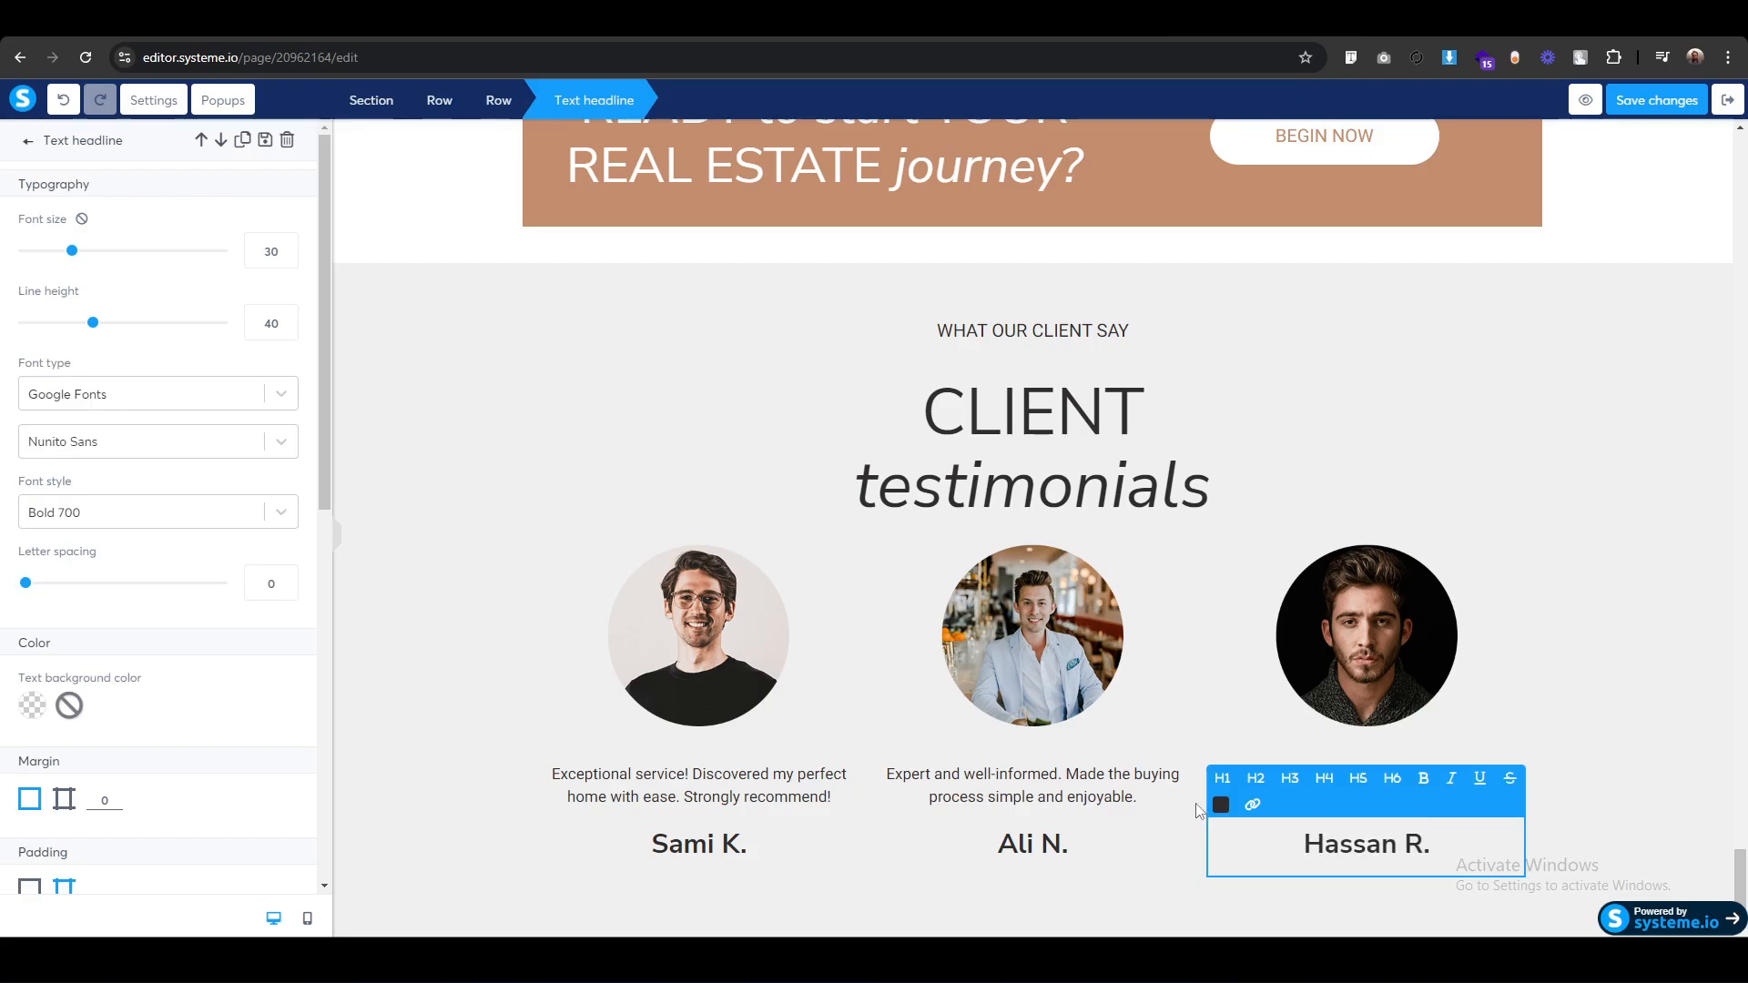
left_click(440, 786)
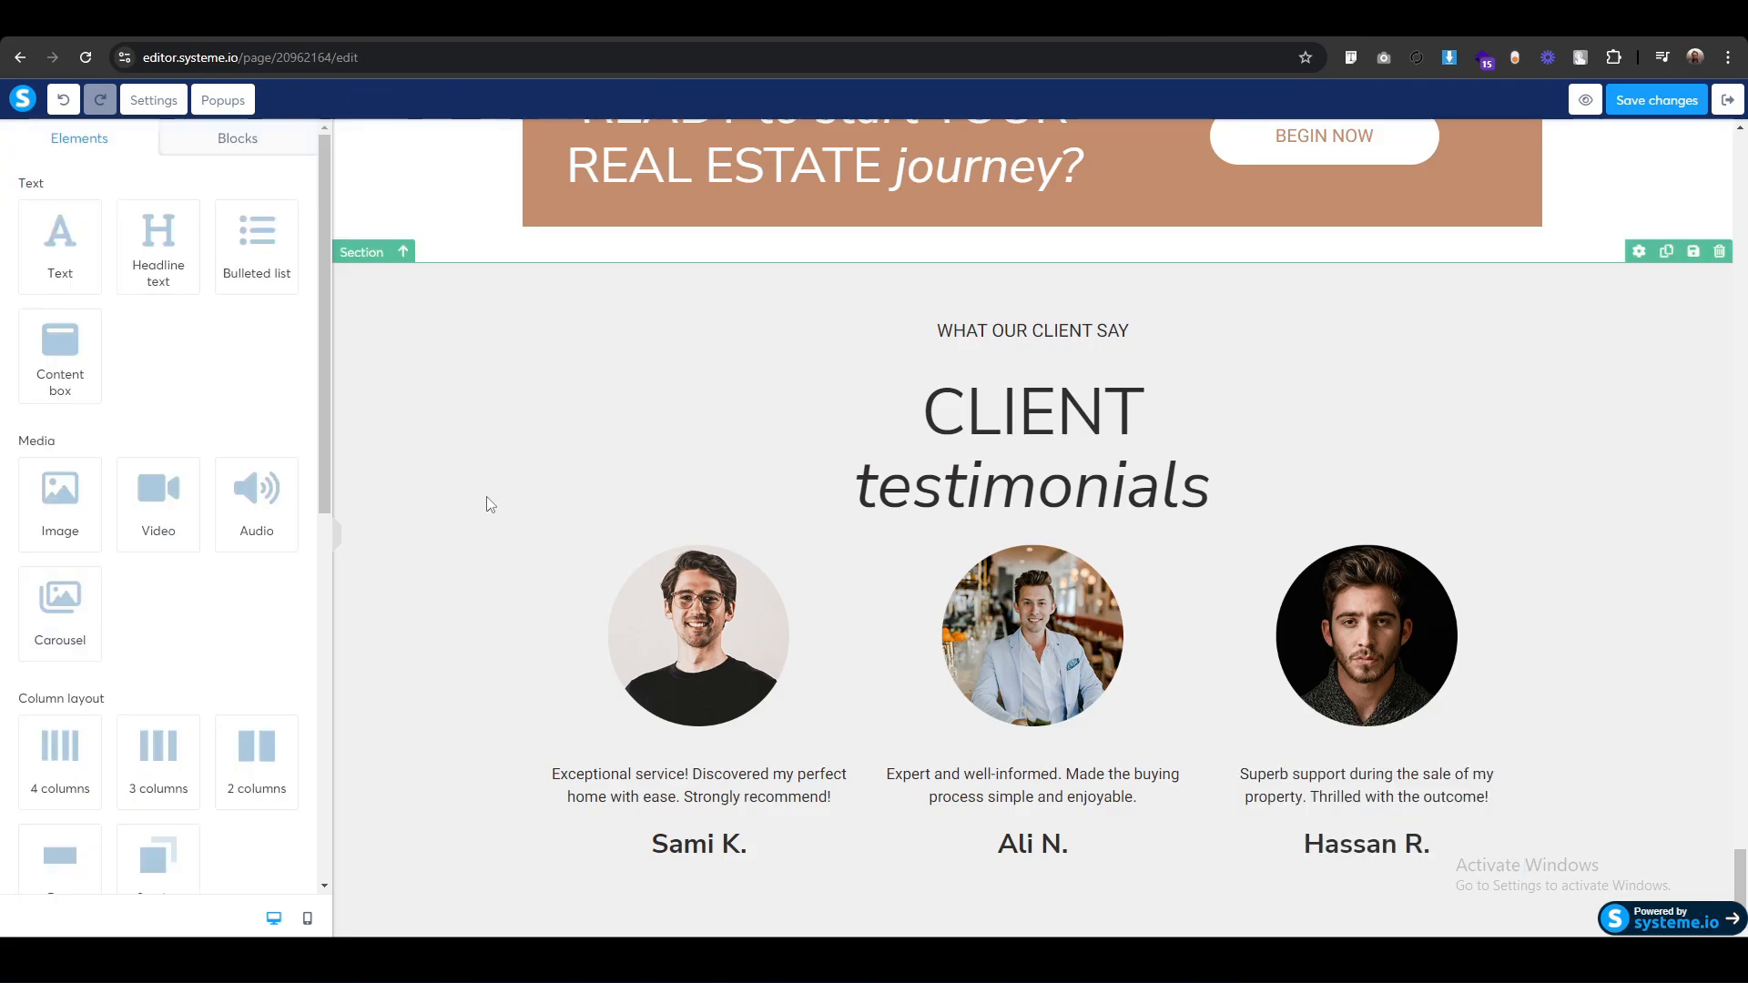
Switch the editor to the mobile layout and review the spacing of the client testimonials section.
scroll(1288, 535, "down", 2)
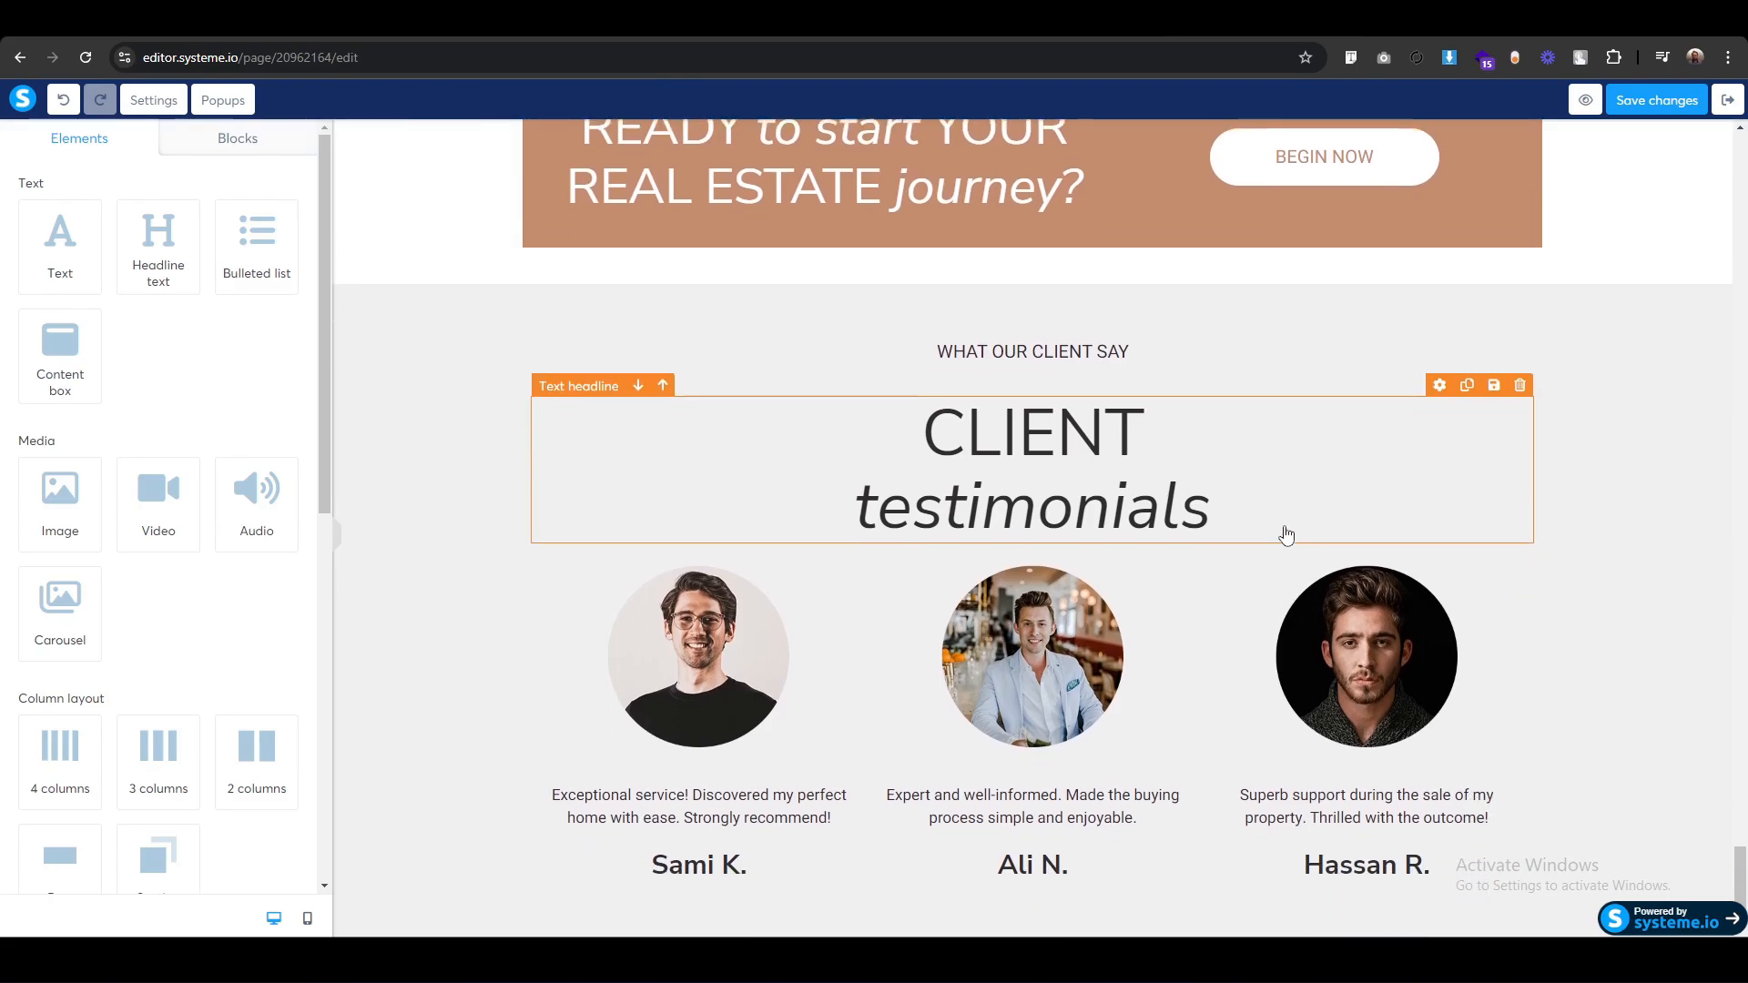
left_click(307, 918)
scroll(979, 592, "down", 5)
scroll(980, 590, "down", 15)
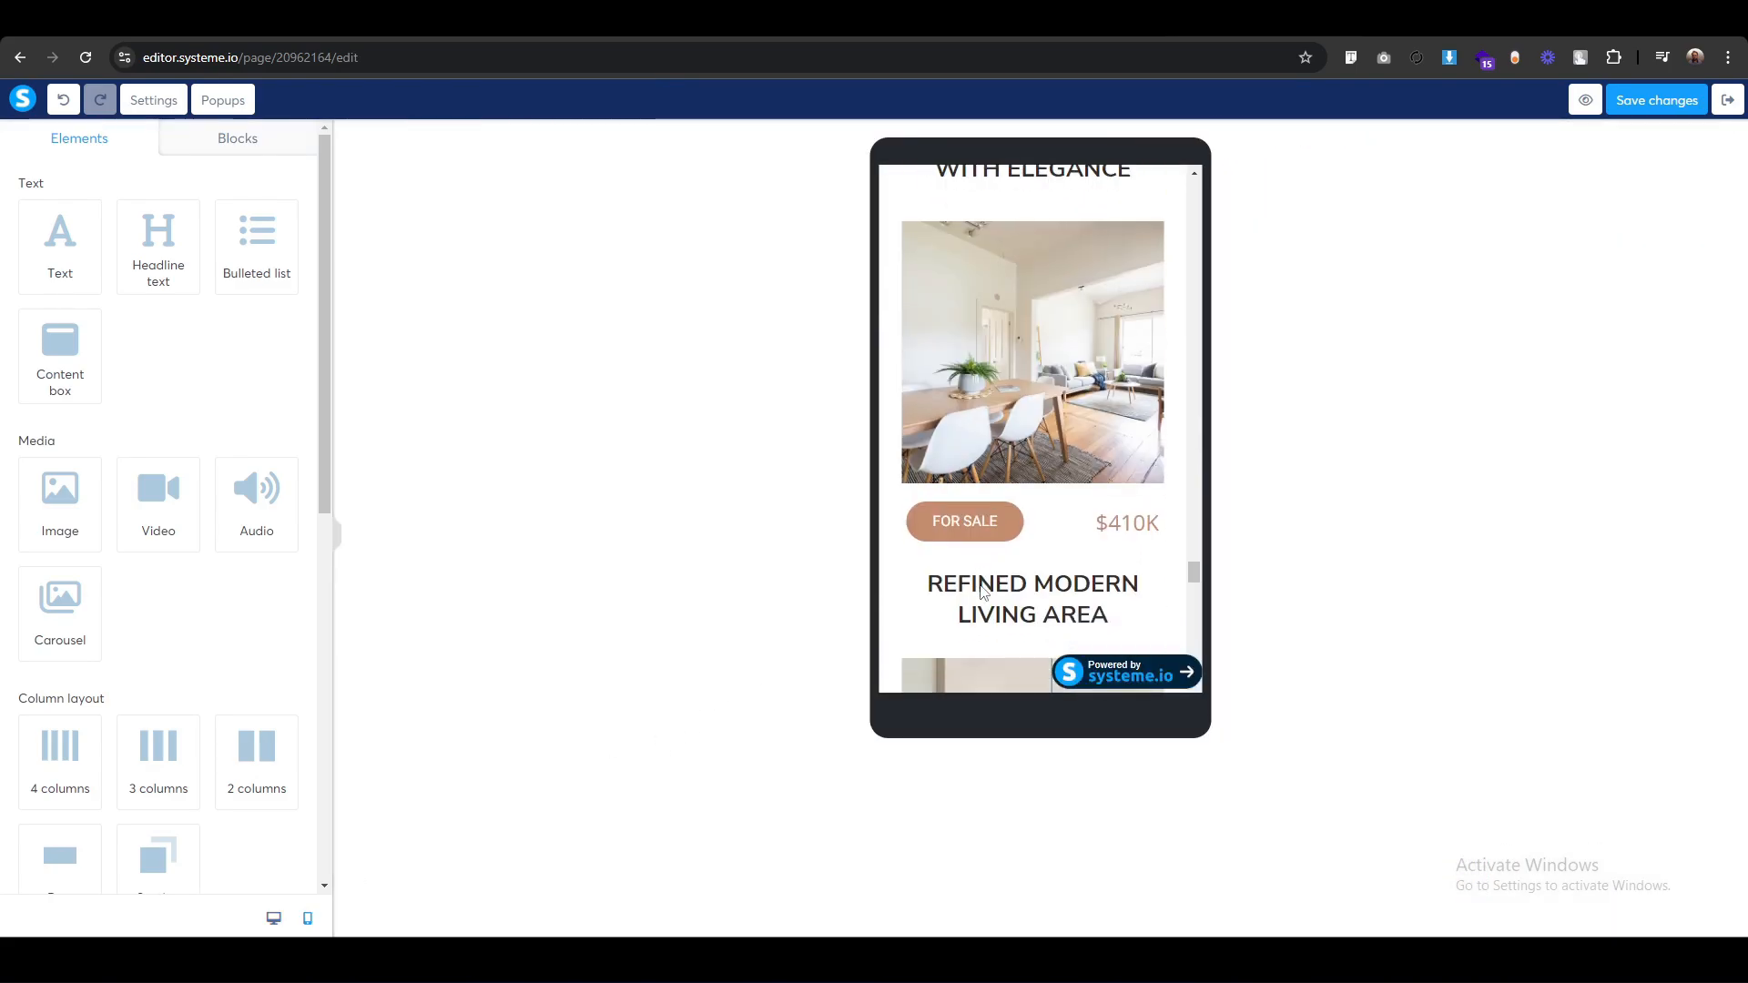
scroll(981, 592, "up", 3)
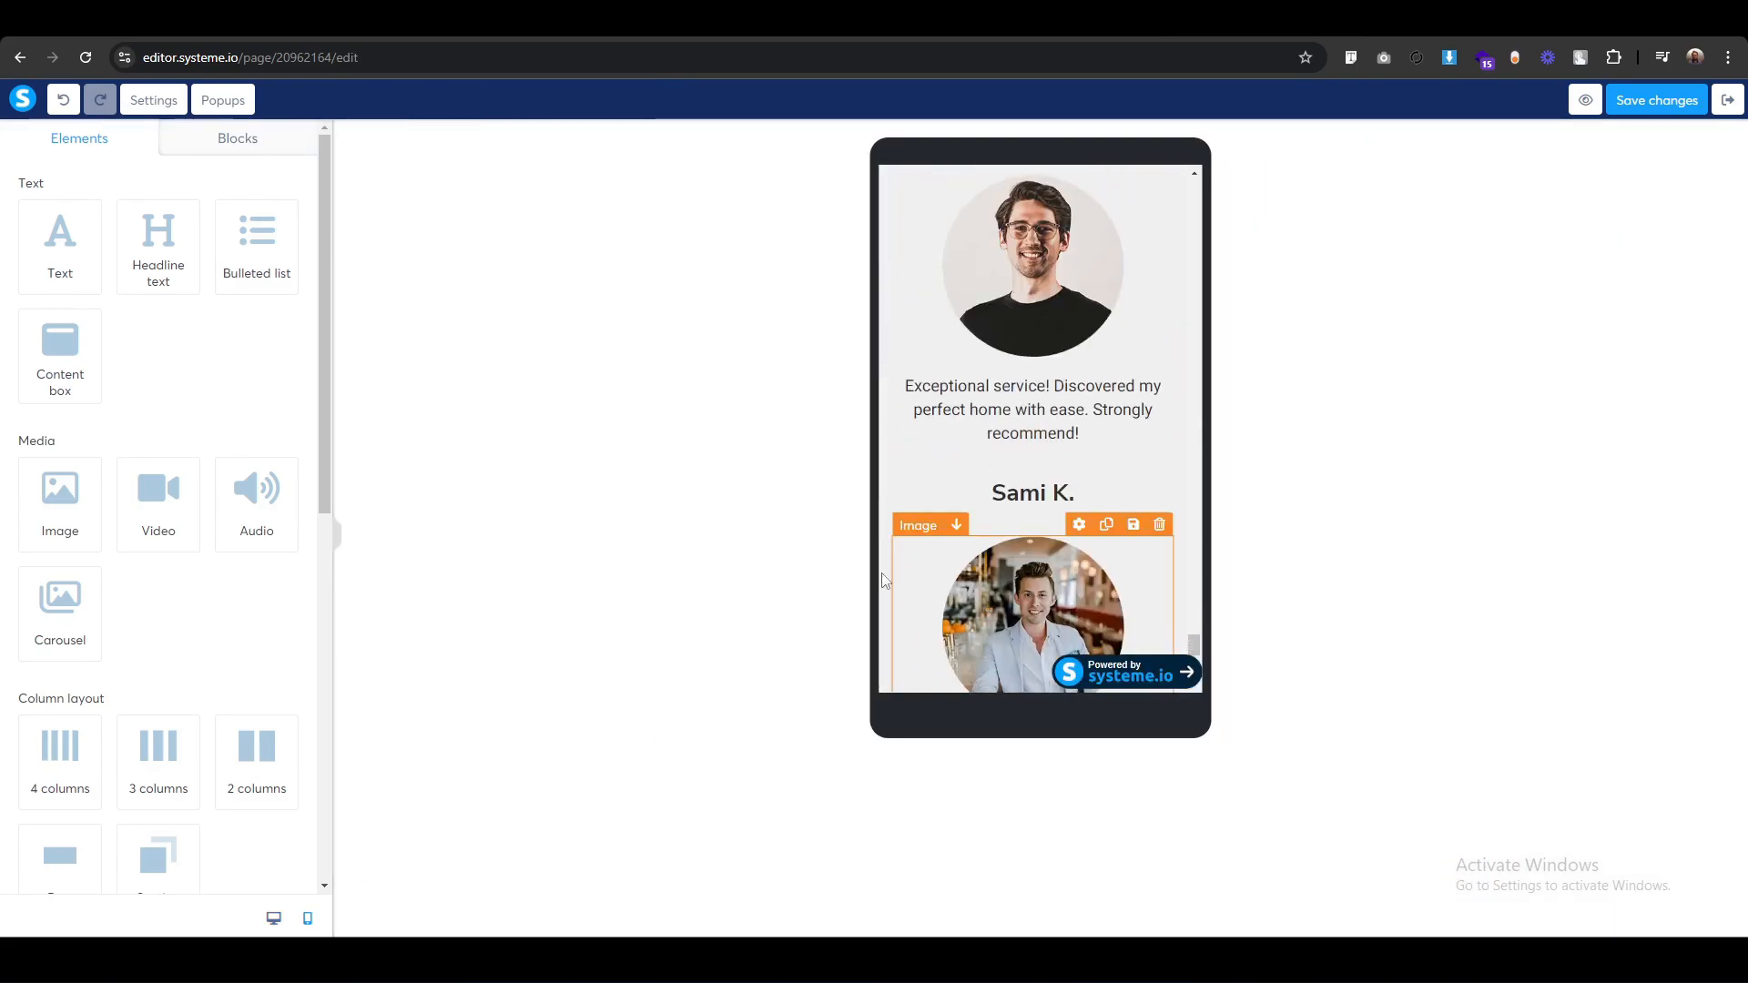
scroll(1040, 630, "up", 3)
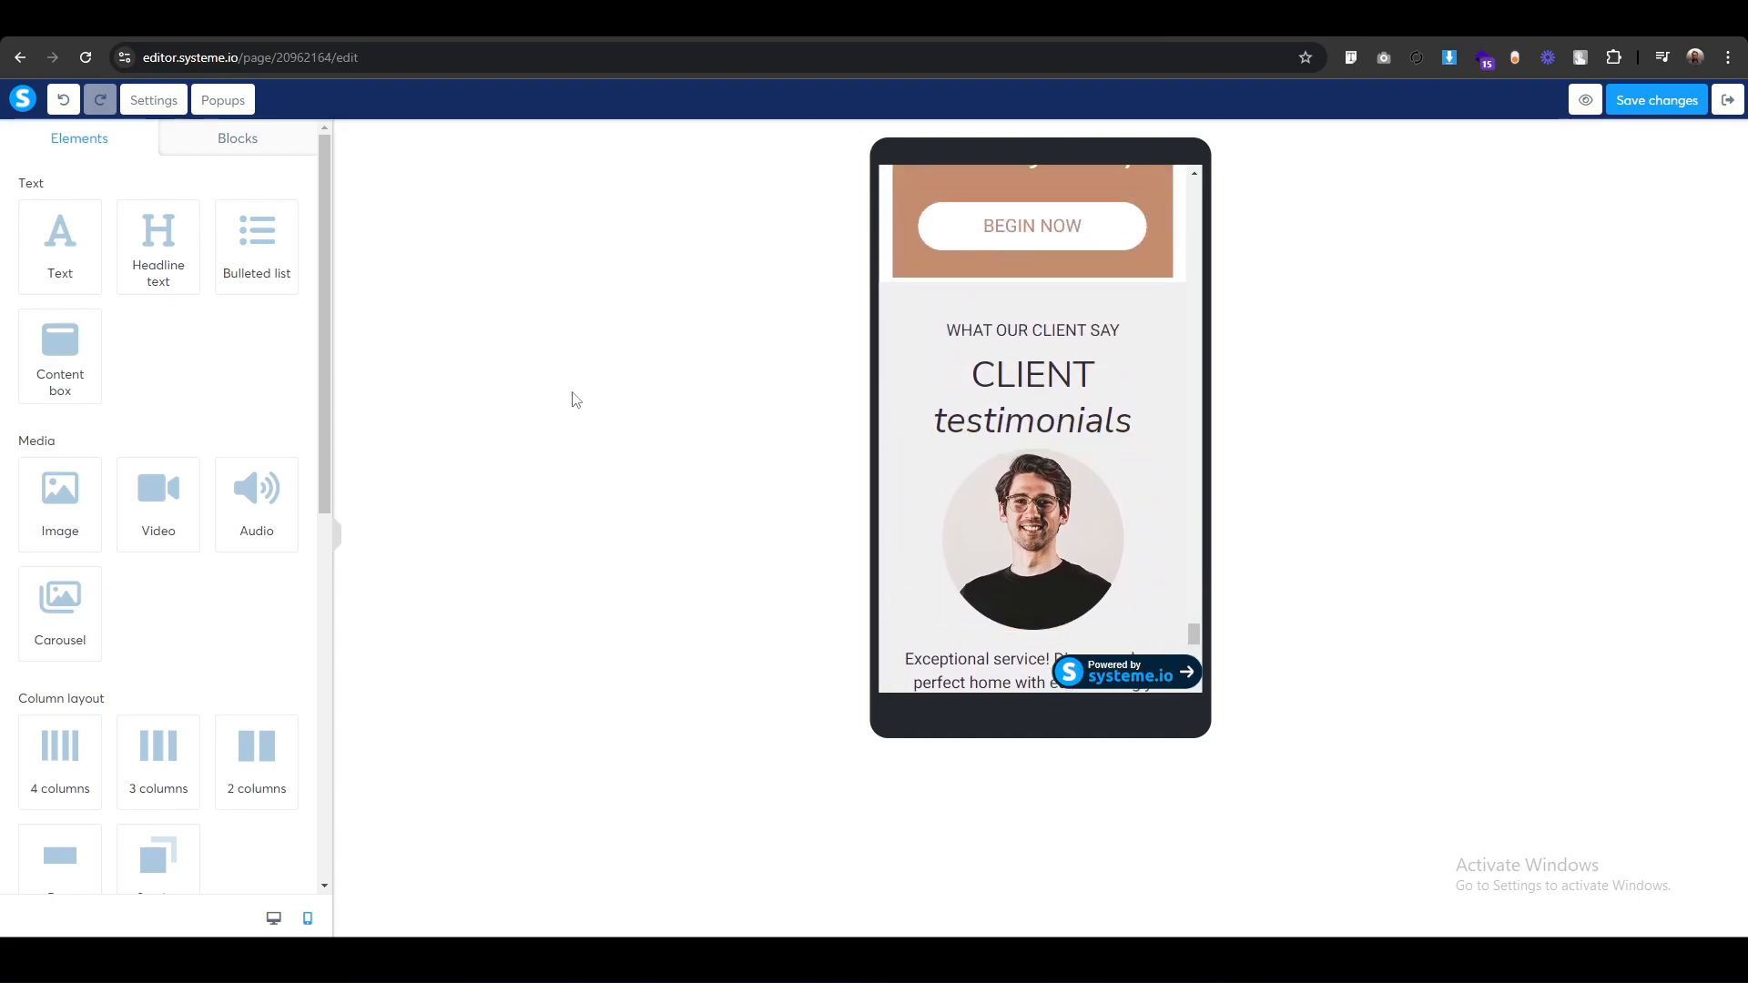
scroll(929, 598, "down", 4)
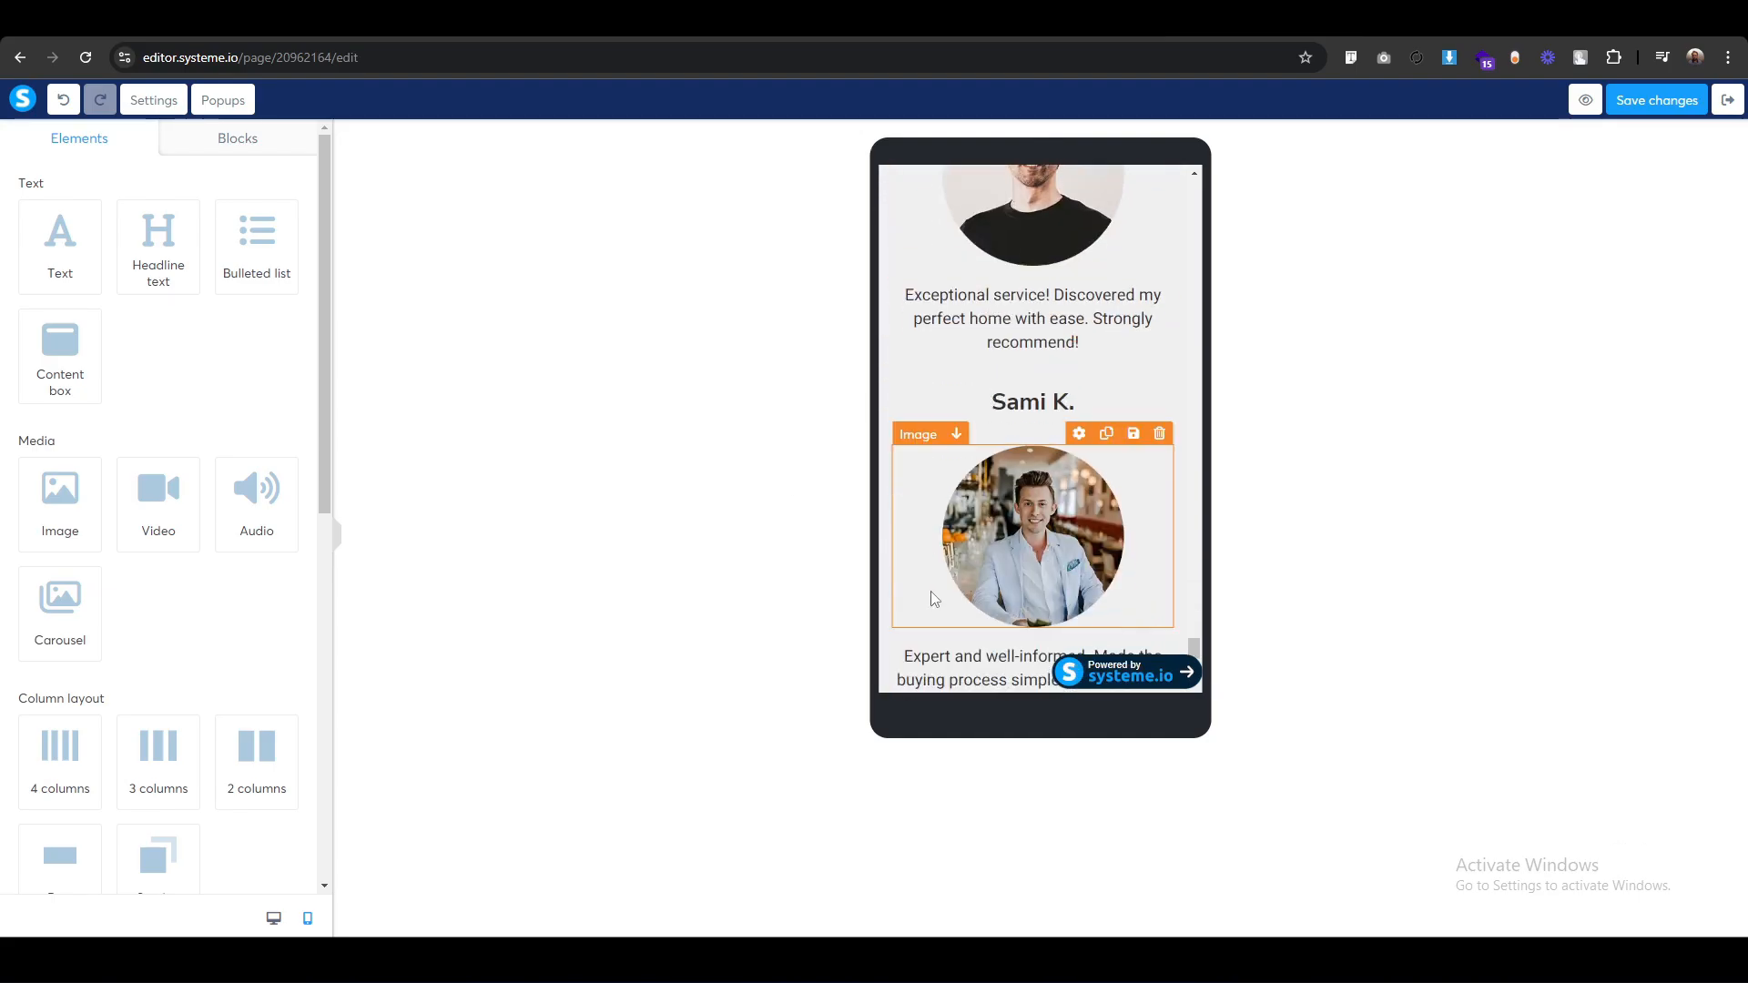
scroll(932, 598, "up", 5)
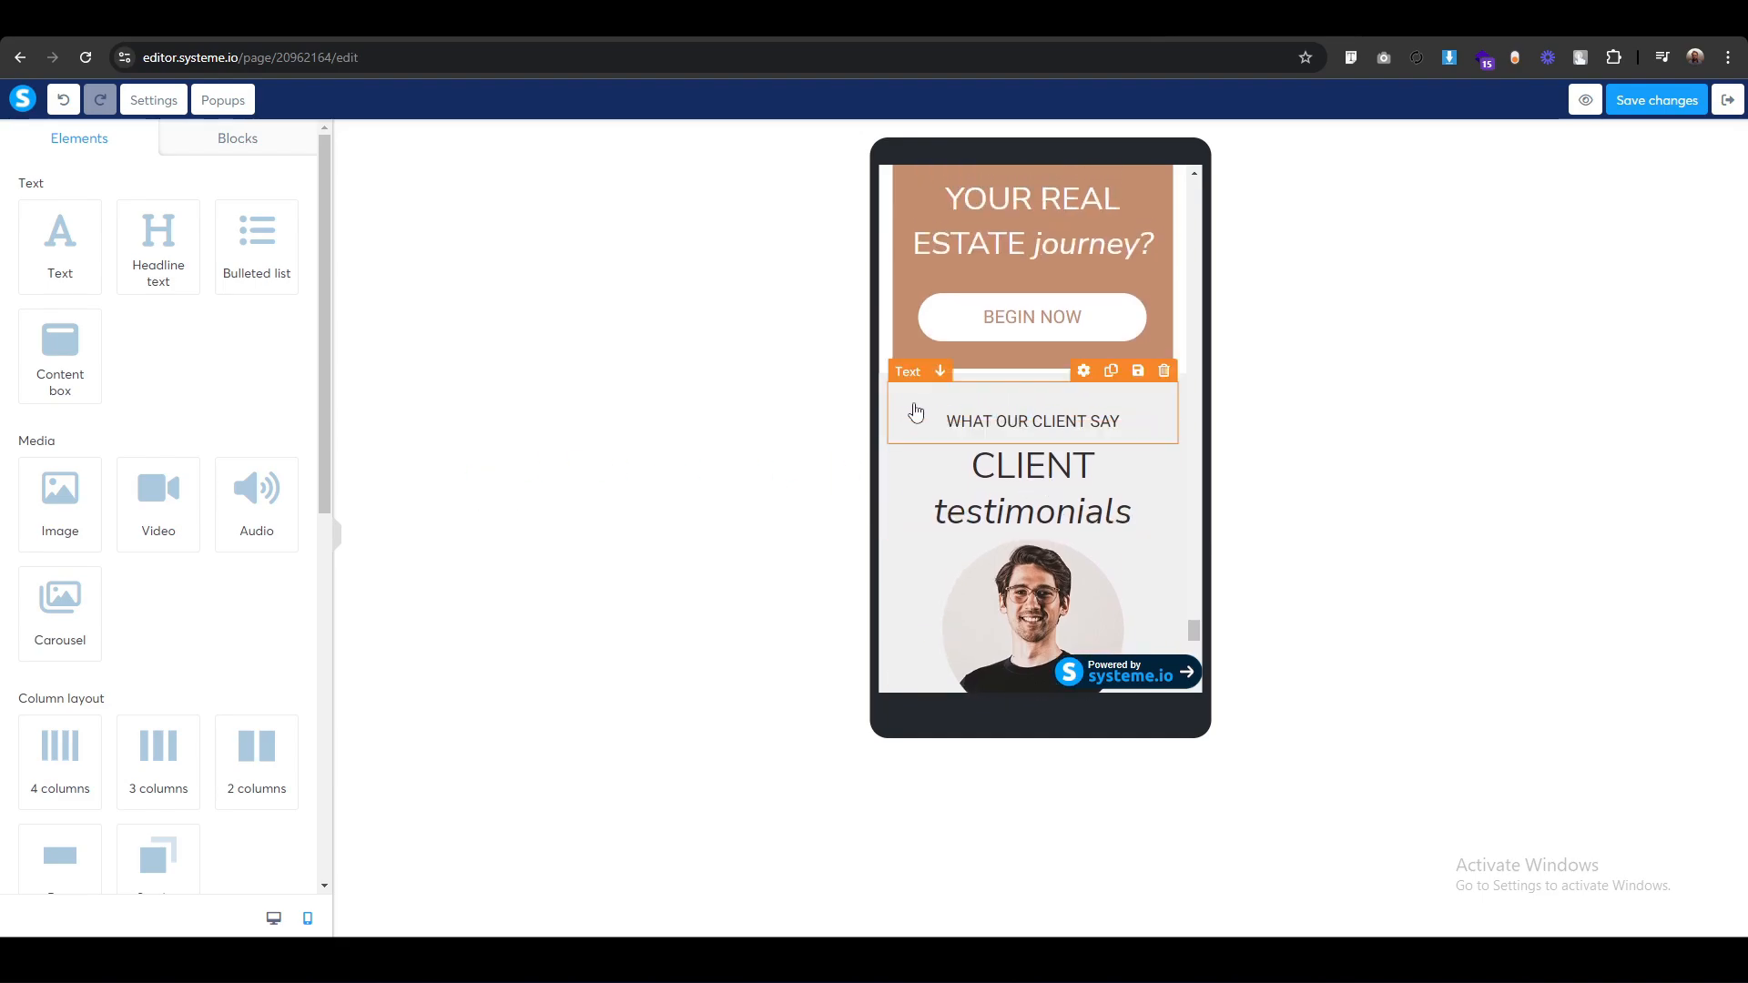
Set the mobile bottom padding of the "WHAT OUR CLIENT SAY" text to 30.
left_click(905, 374)
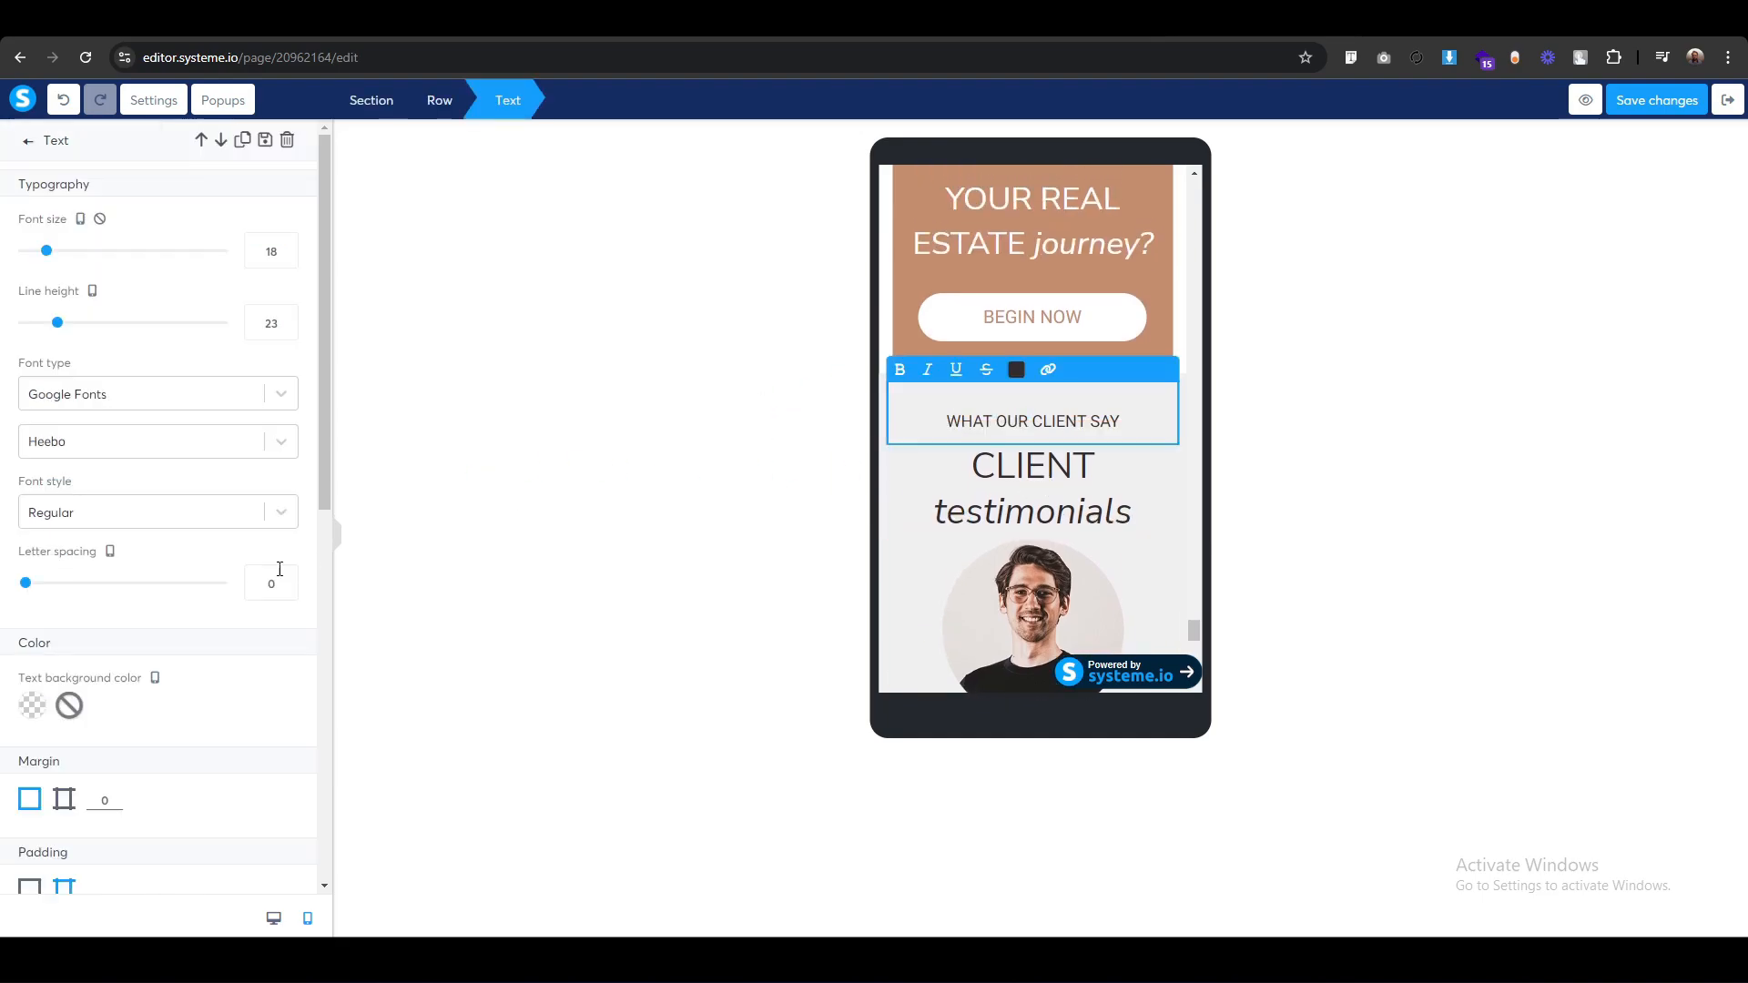
scroll(203, 664, "down", 5)
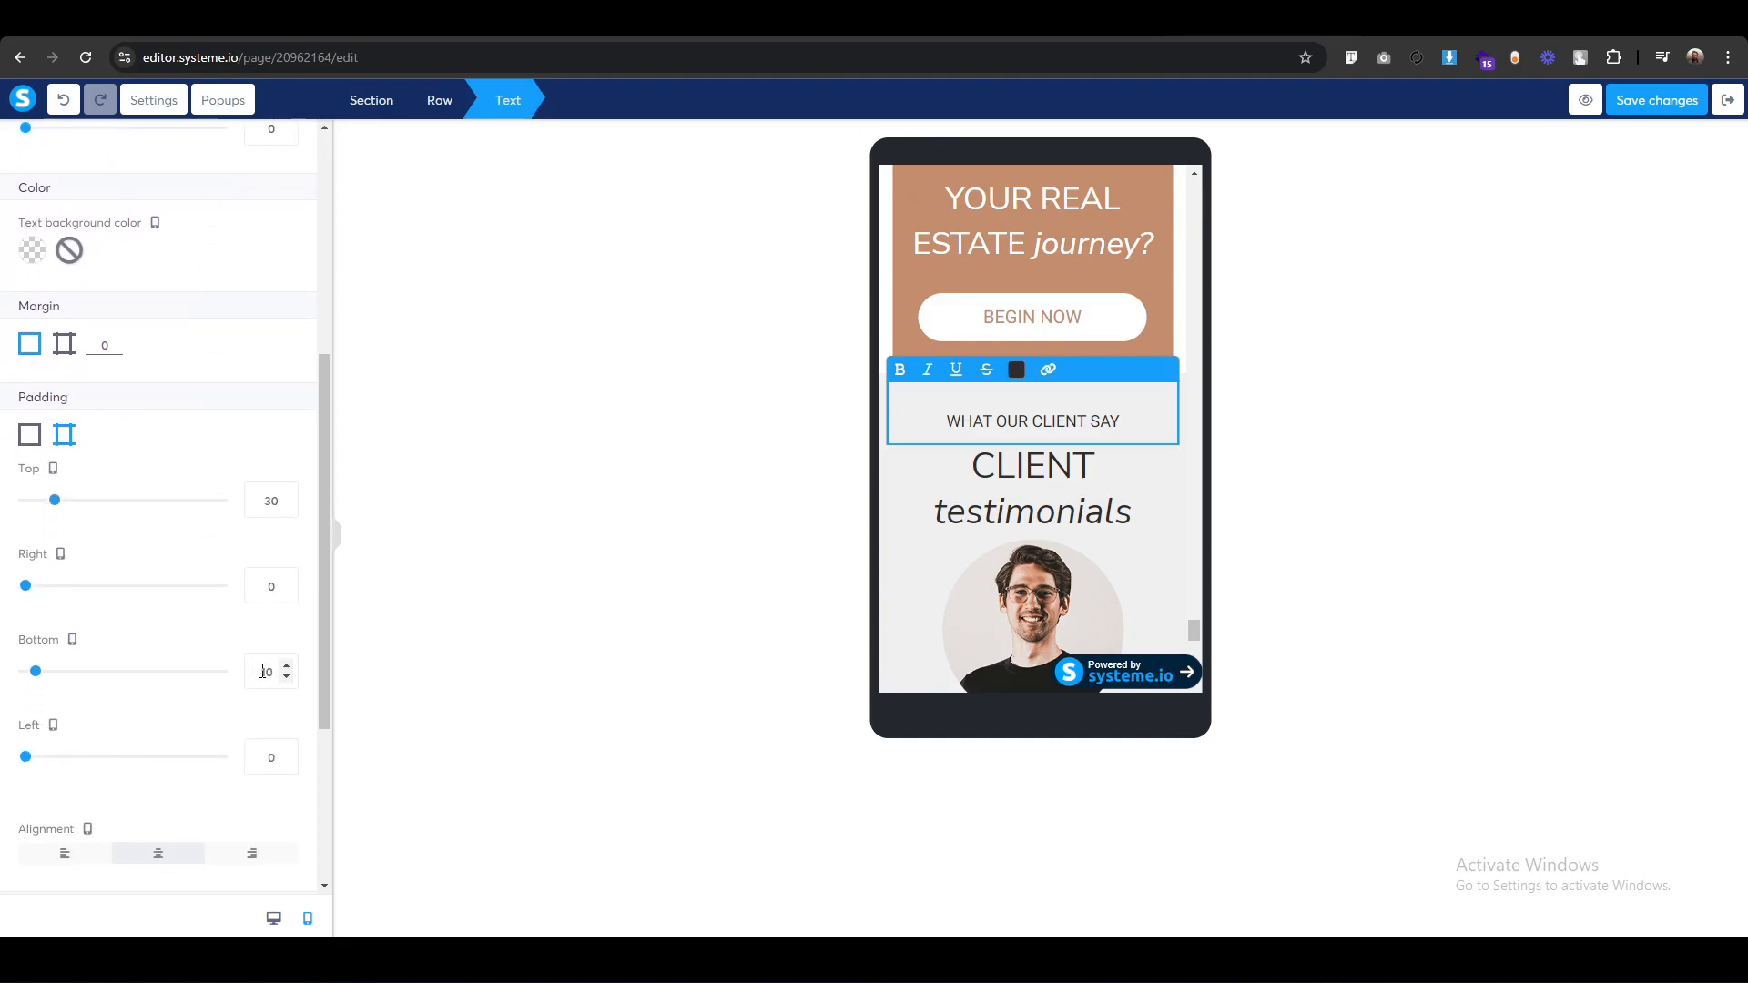
left_click_drag(267, 672, 246, 681)
type("3")
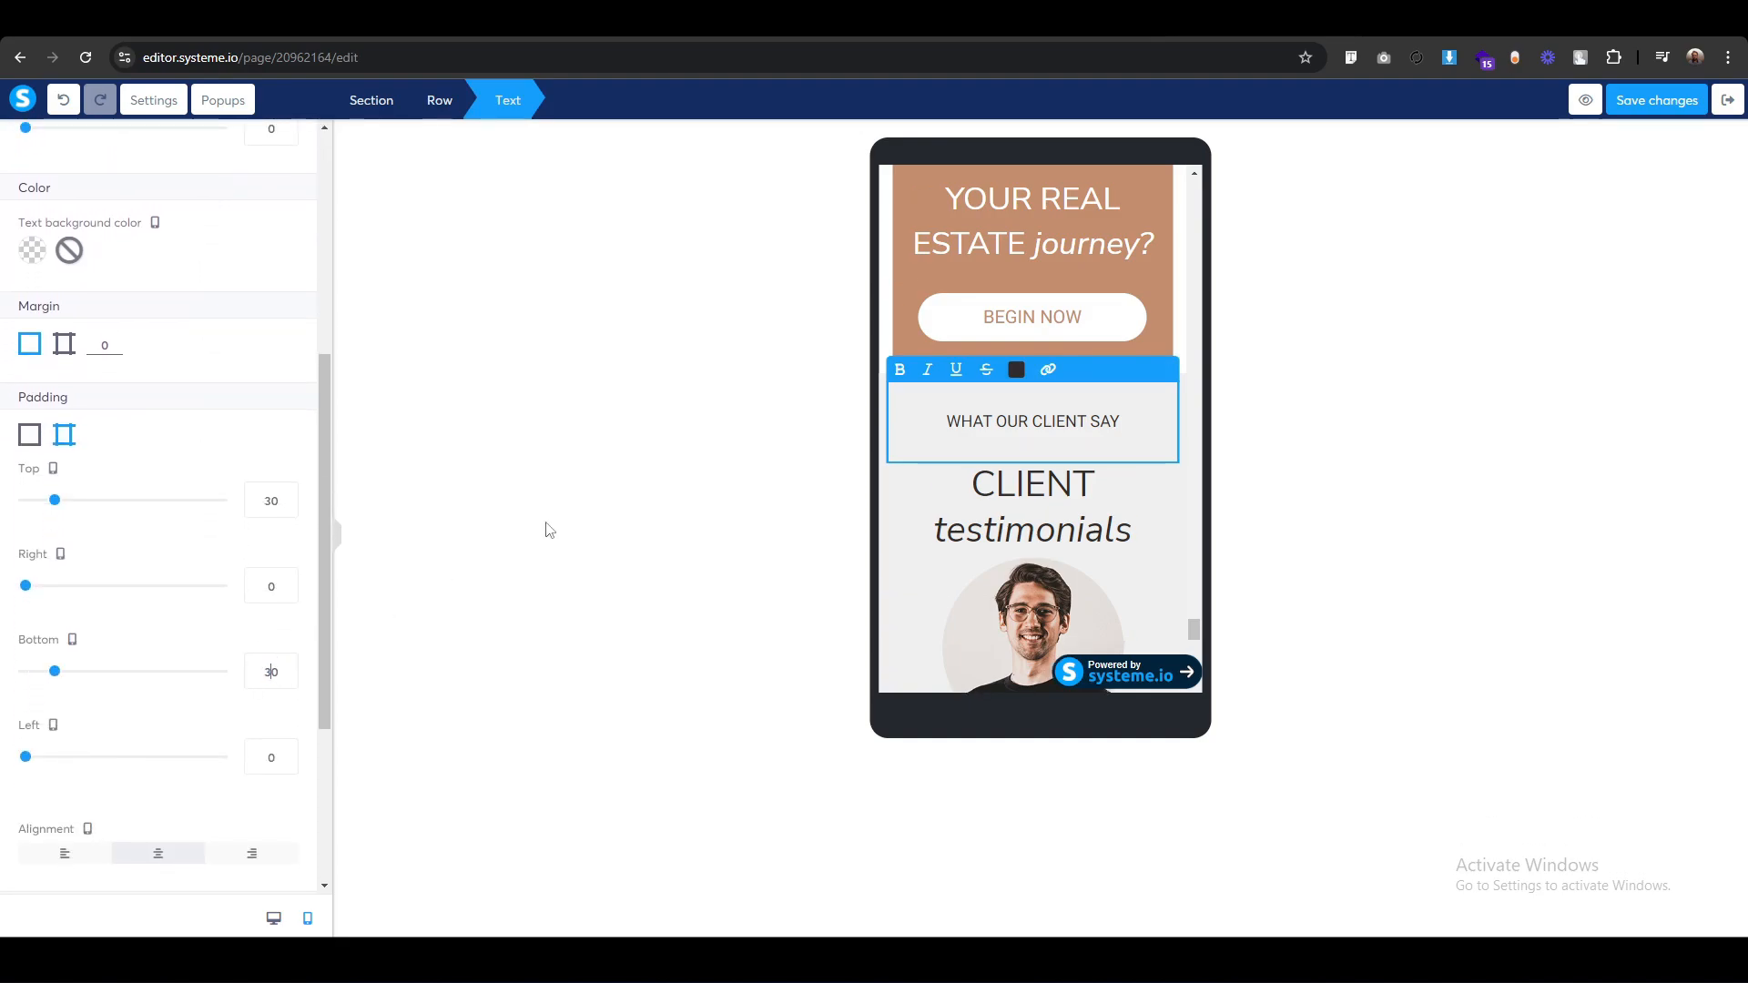
left_click(761, 508)
Set the "CLIENT testimonials" headline's mobile bottom padding to 30 and reduce the bottom padding of the "WHAT OUR CLIENT SAY" text above it.
left_click(939, 466)
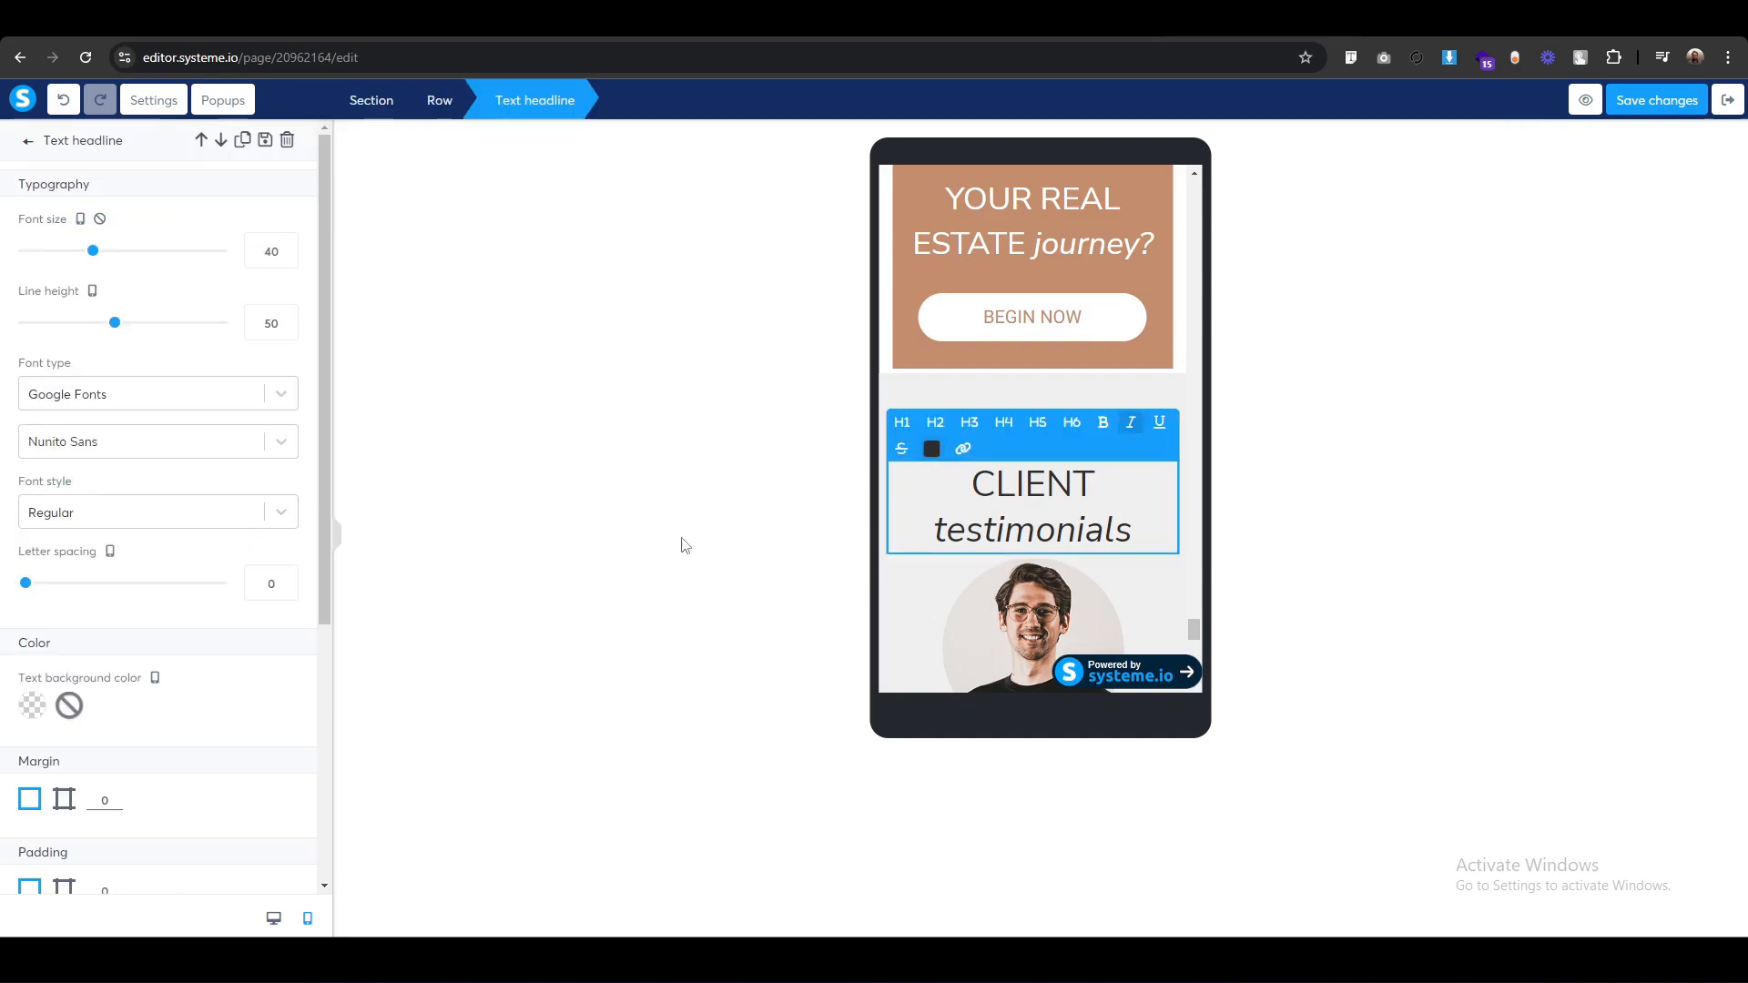
scroll(234, 714, "down", 5)
left_click(64, 489)
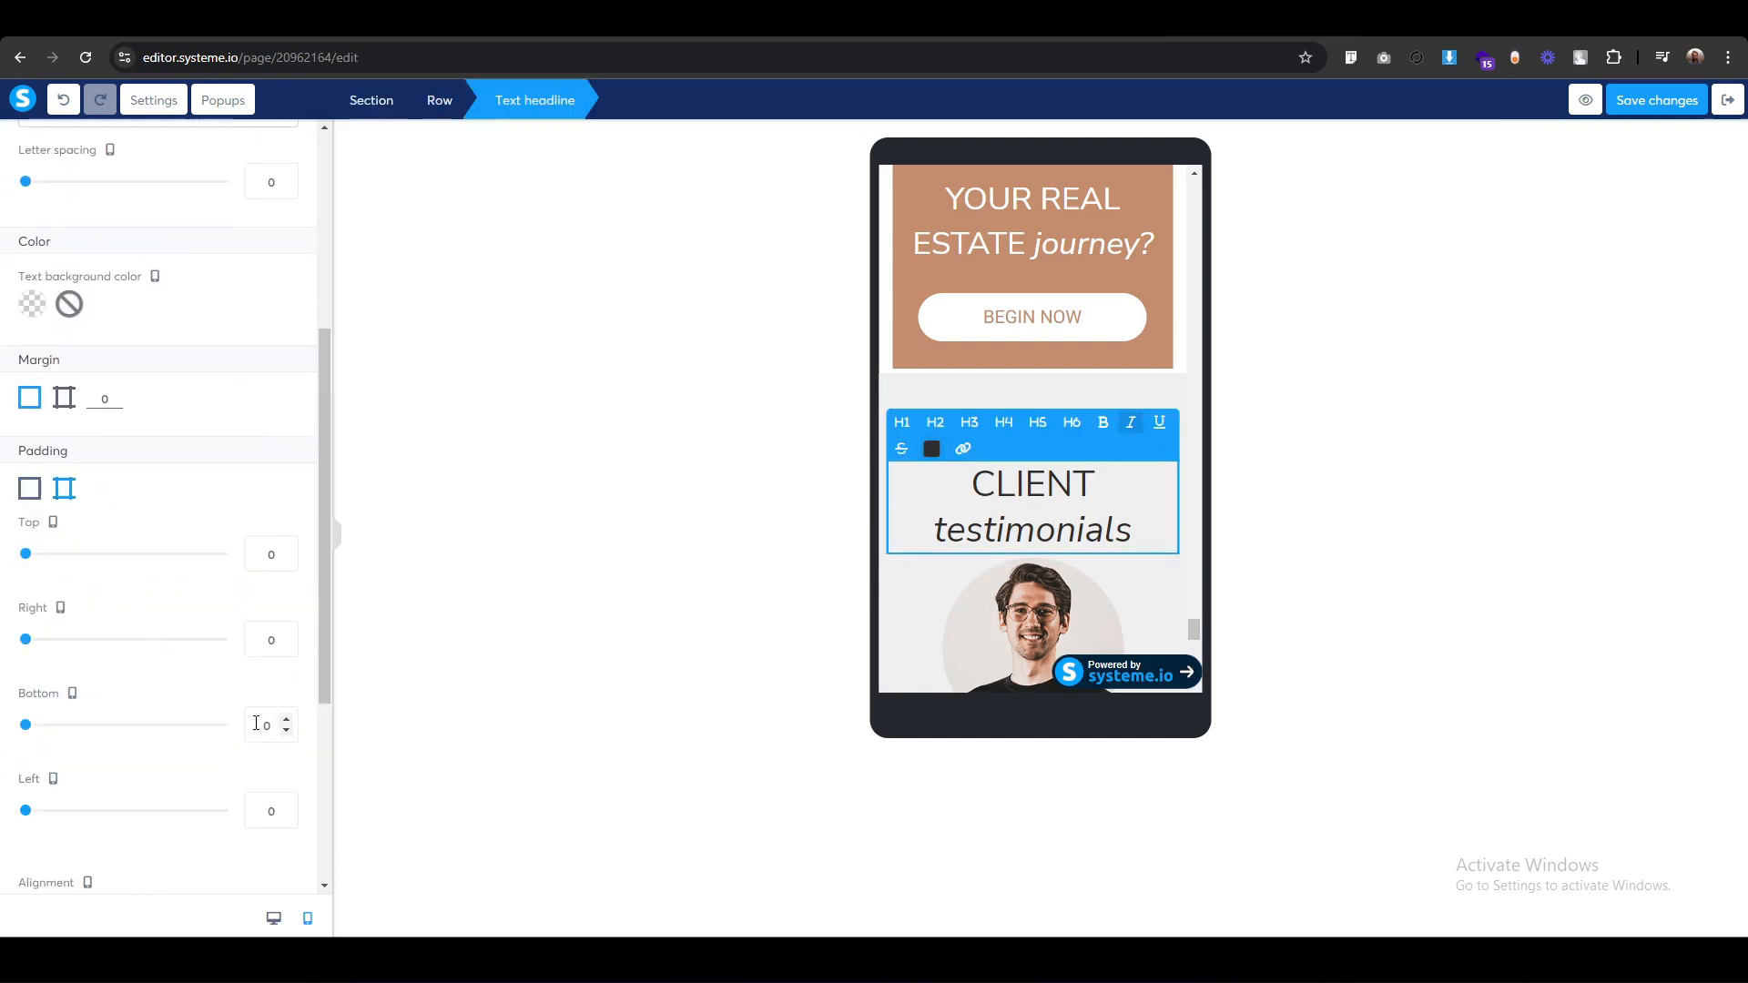
left_click(256, 724)
type("3")
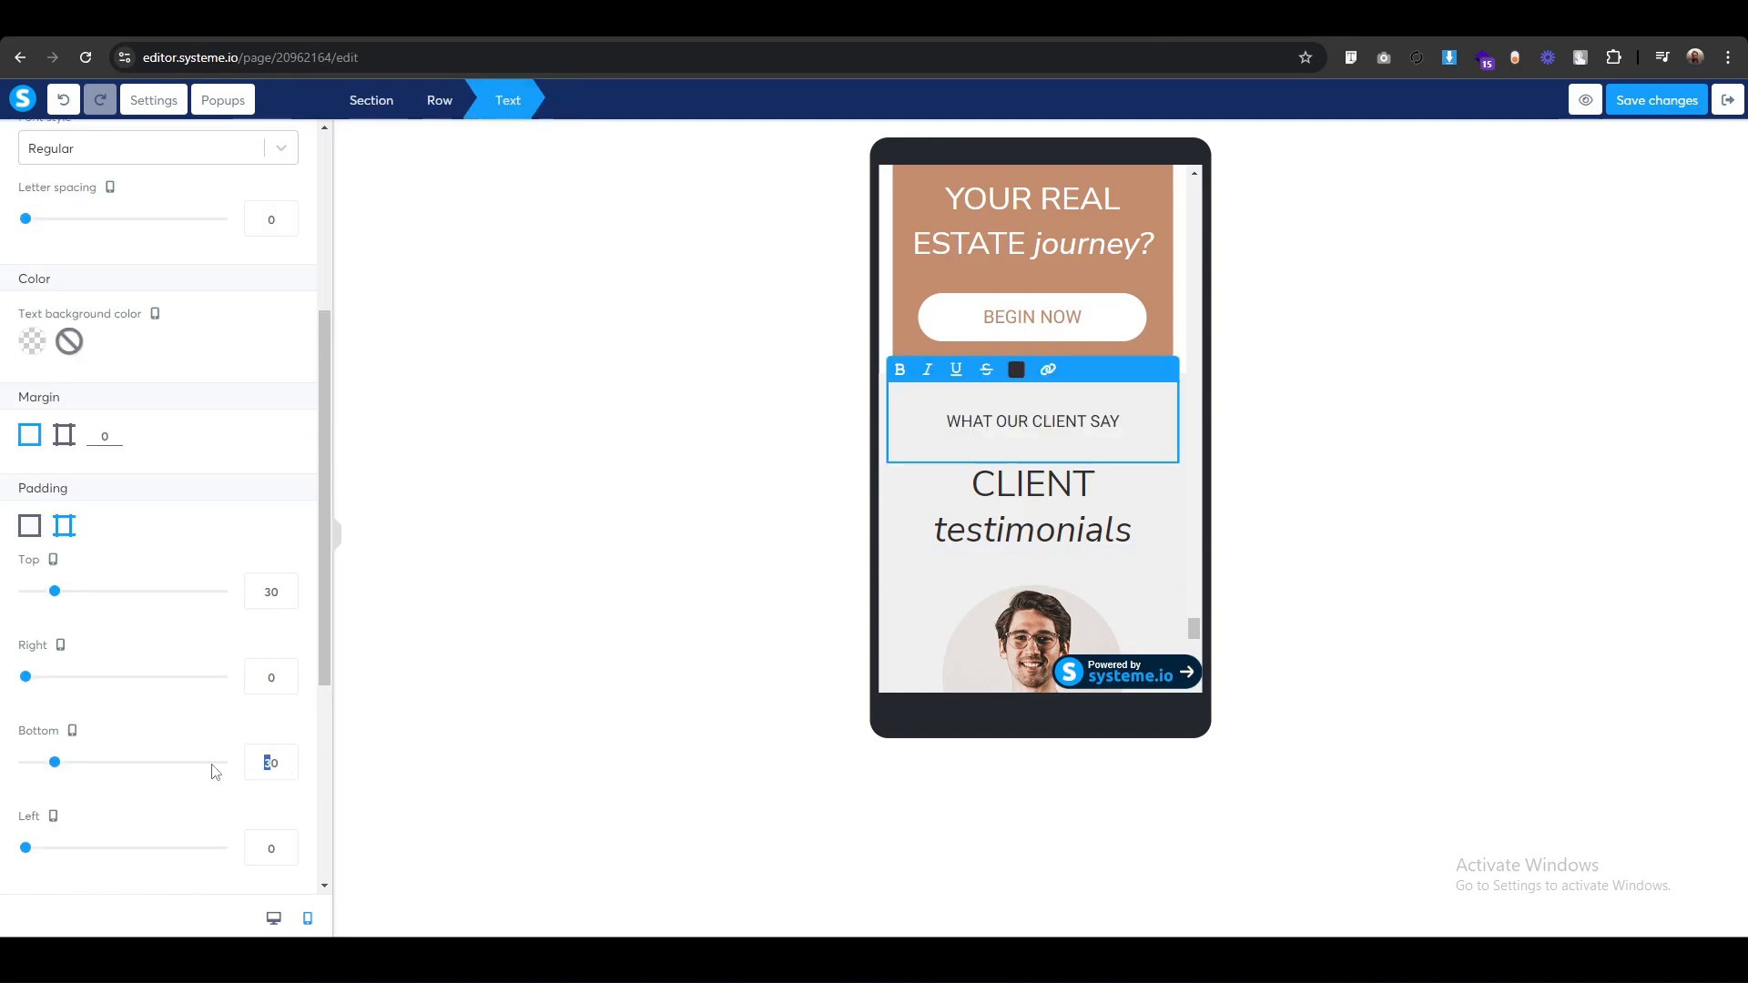
left_click(679, 530)
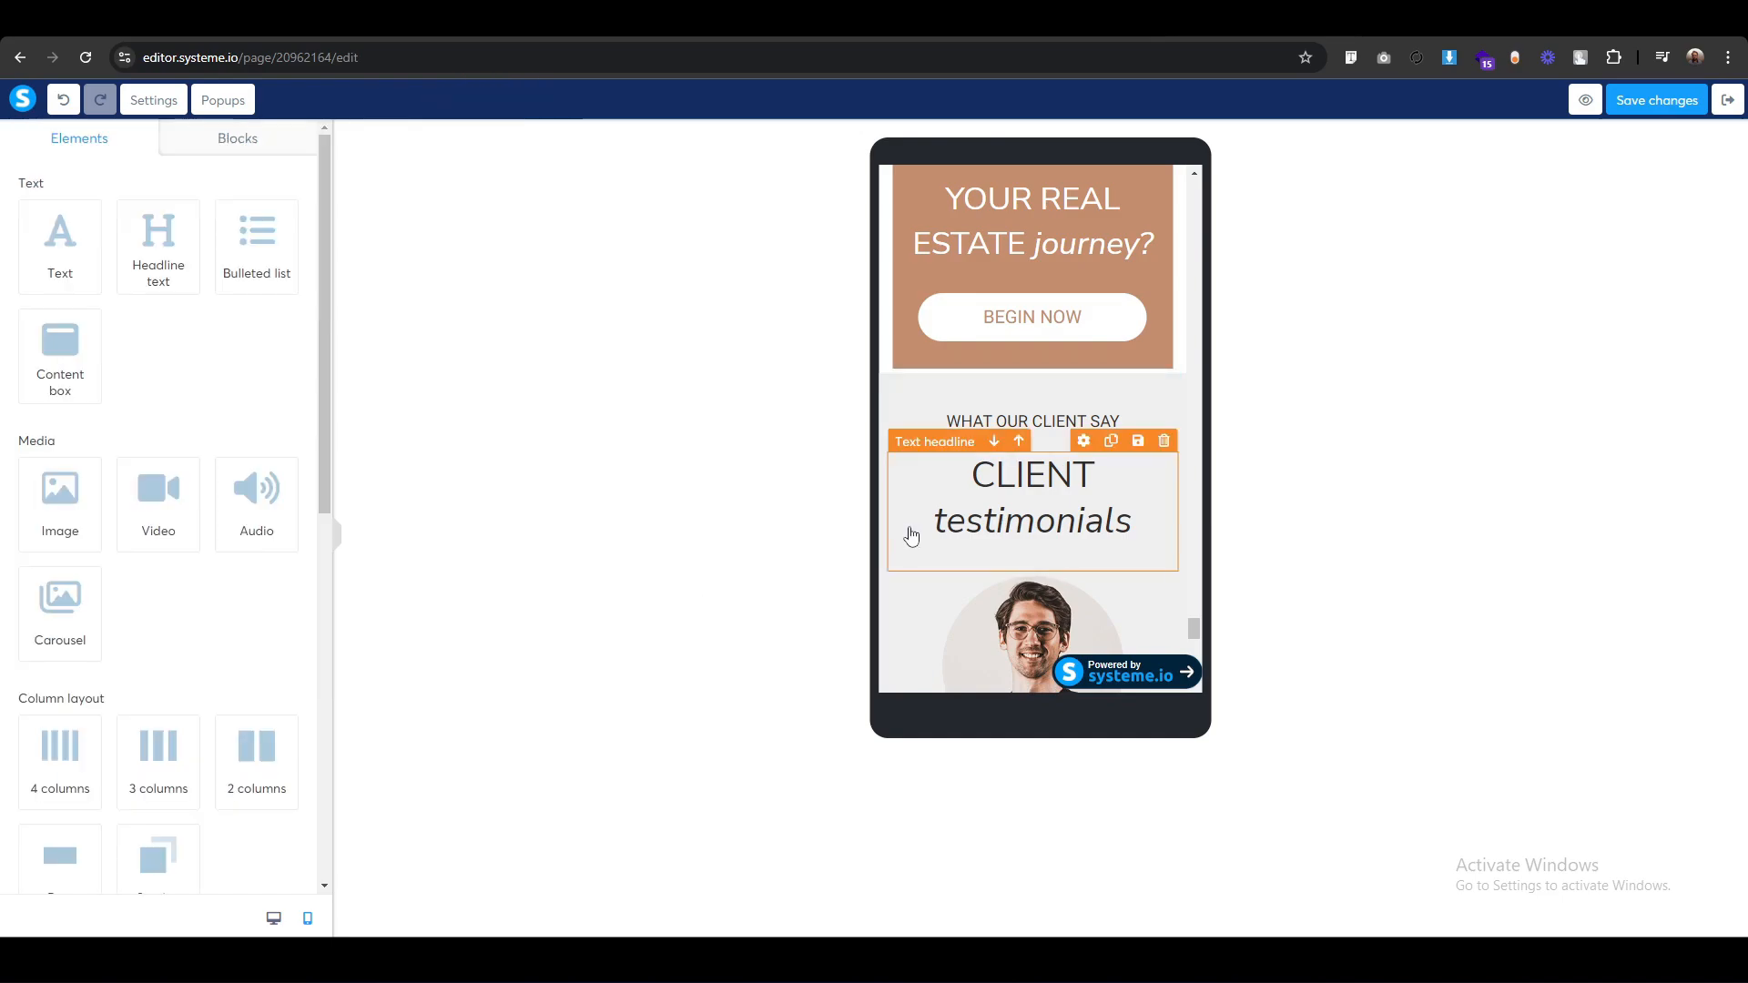
Set the mobile top padding of the first client's name headline to 10.
scroll(905, 540, "down", 3)
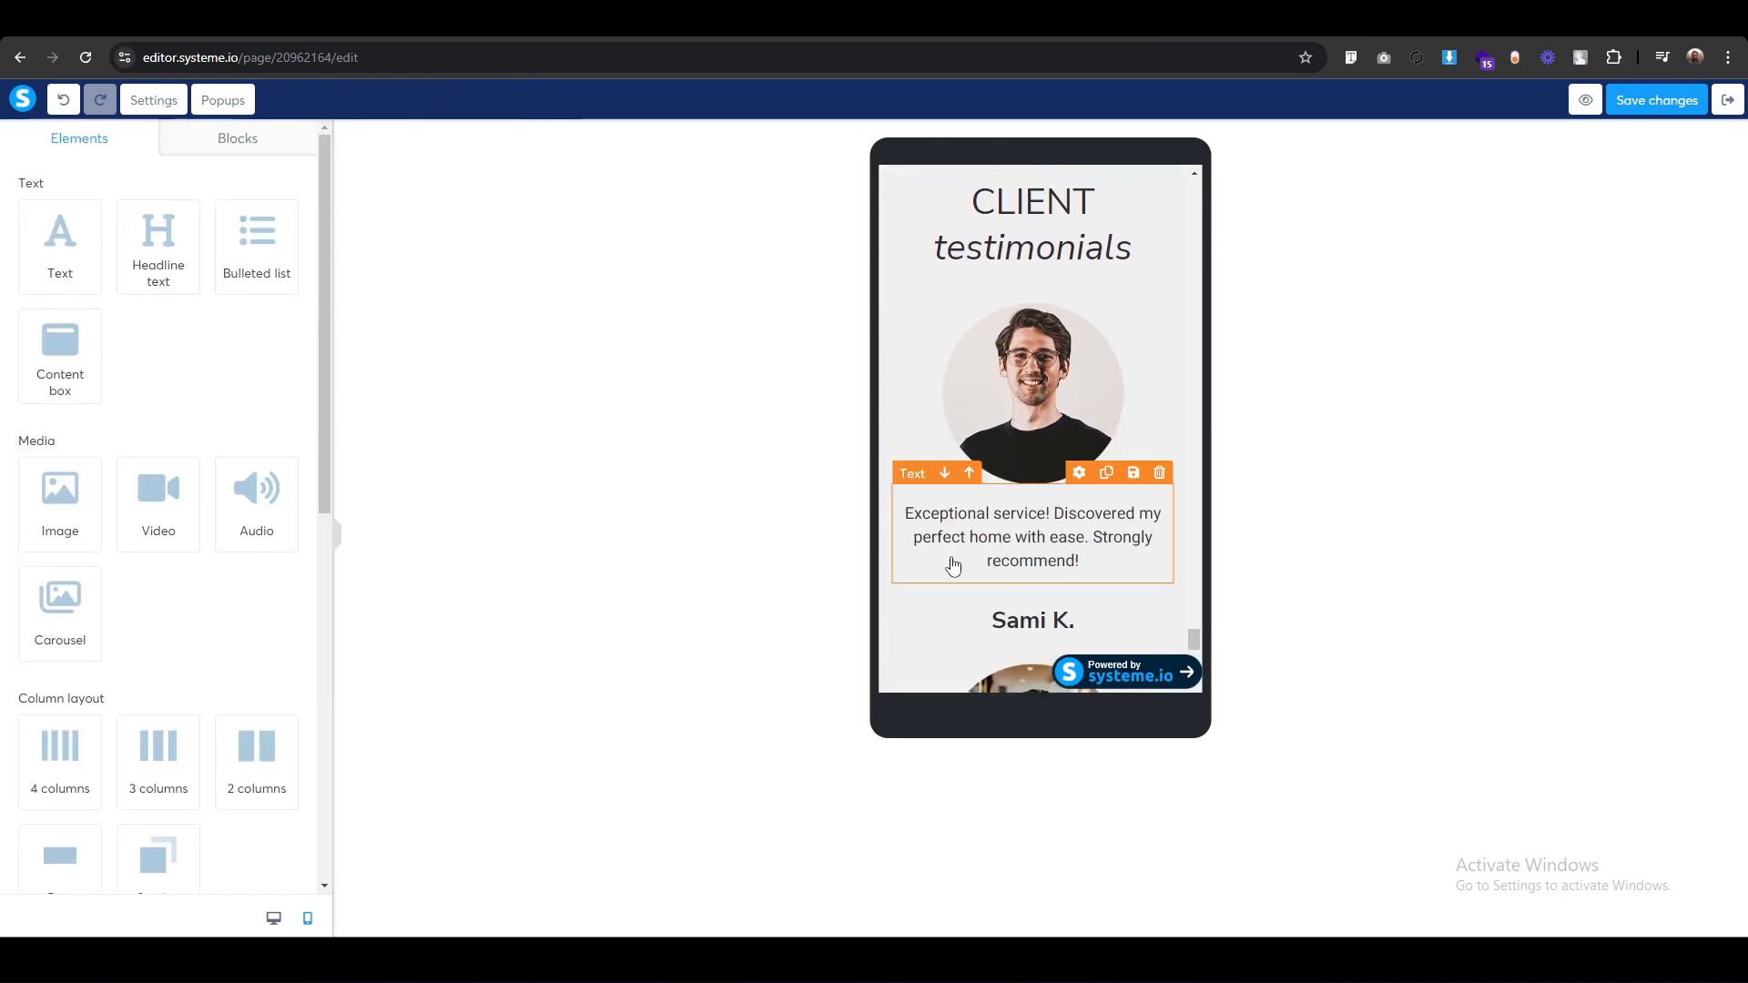
left_click(913, 572)
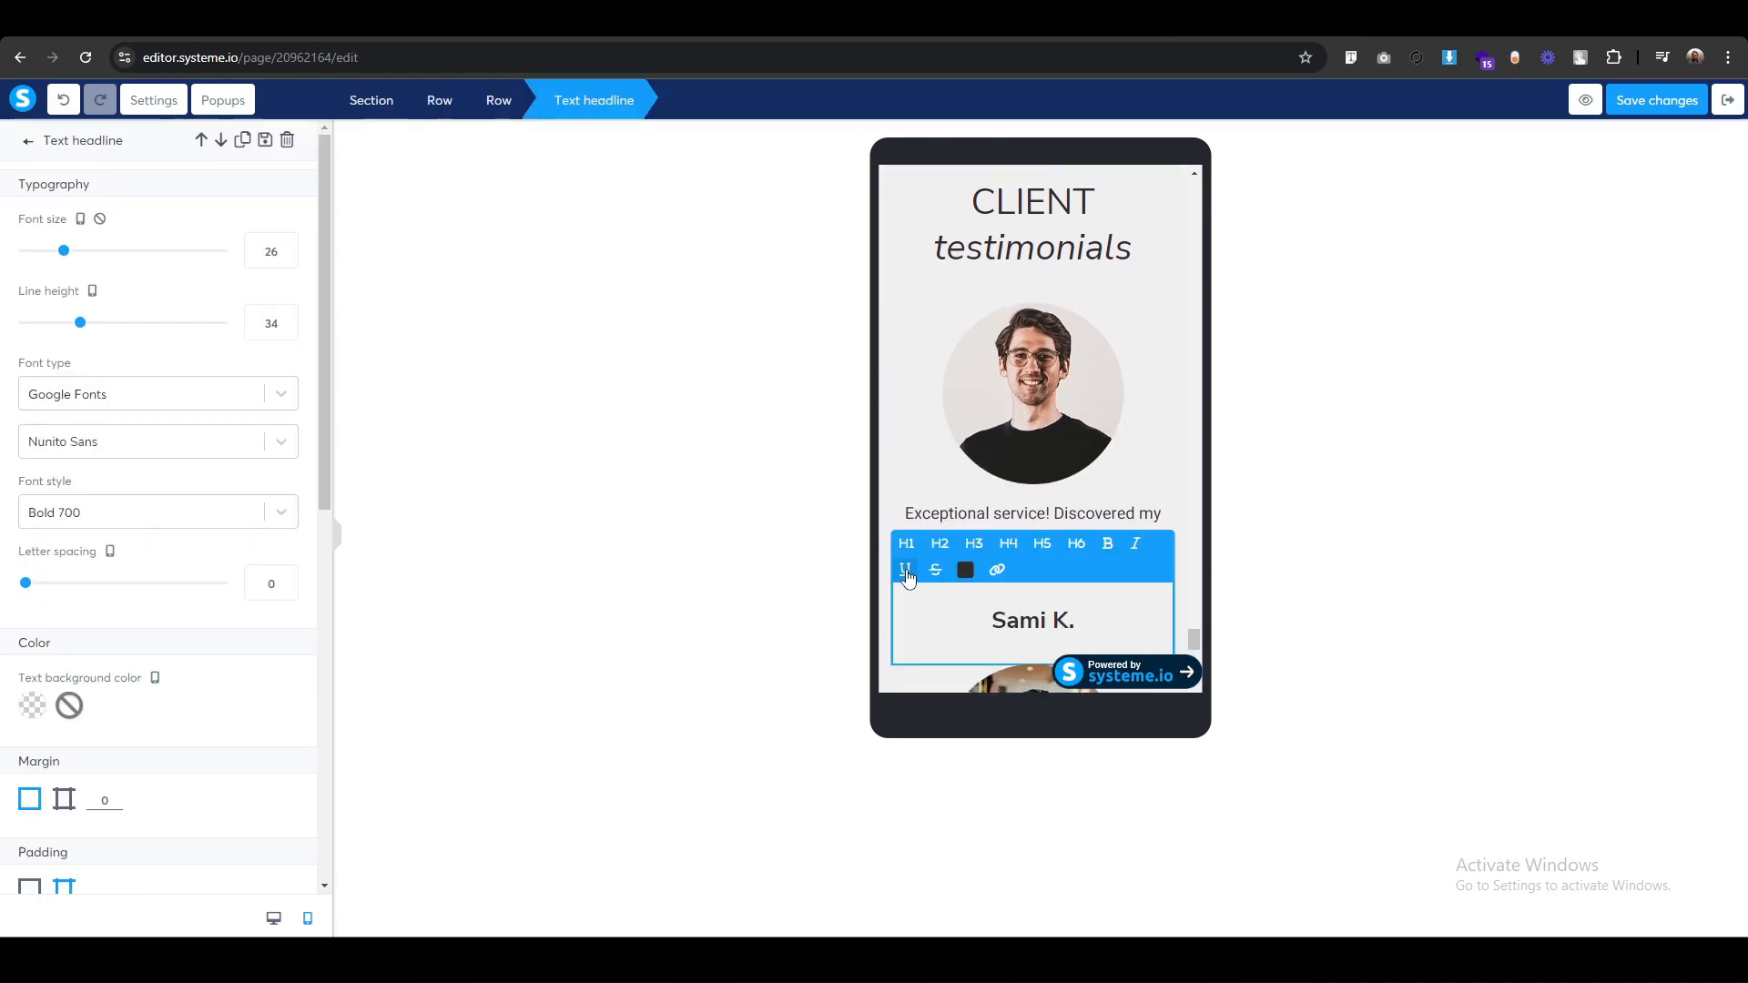
scroll(101, 742, "down", 3)
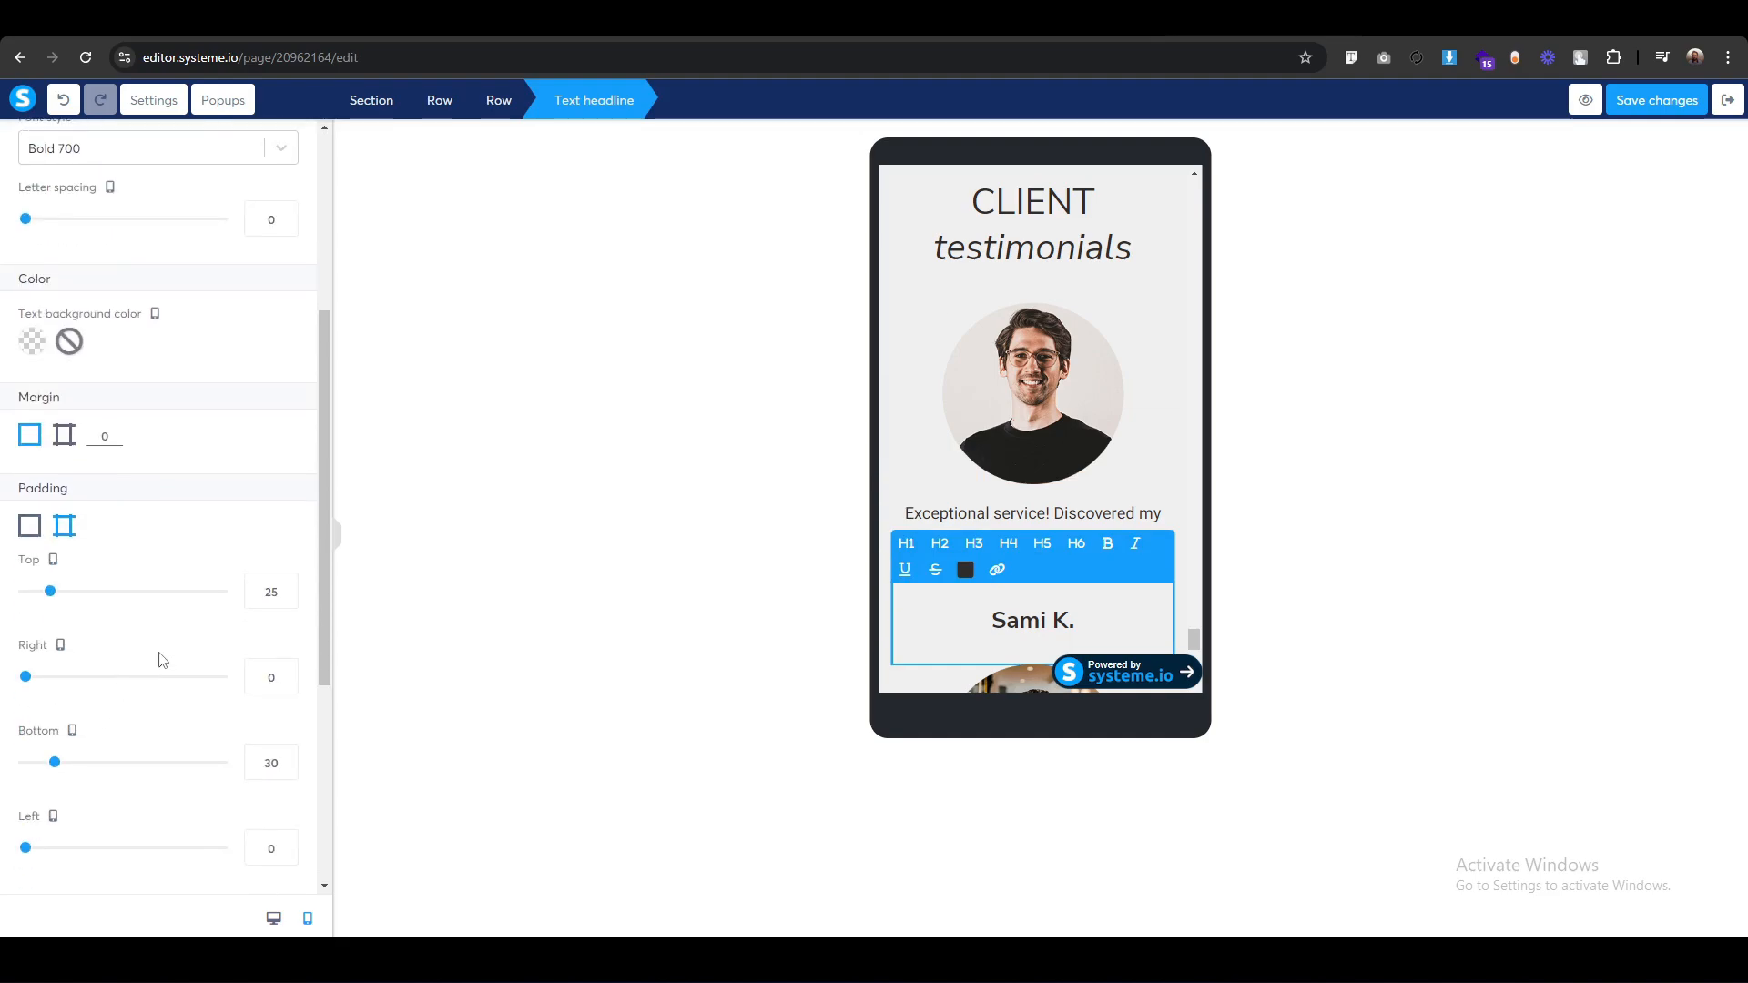
double_click(270, 597)
type("10")
left_click(554, 553)
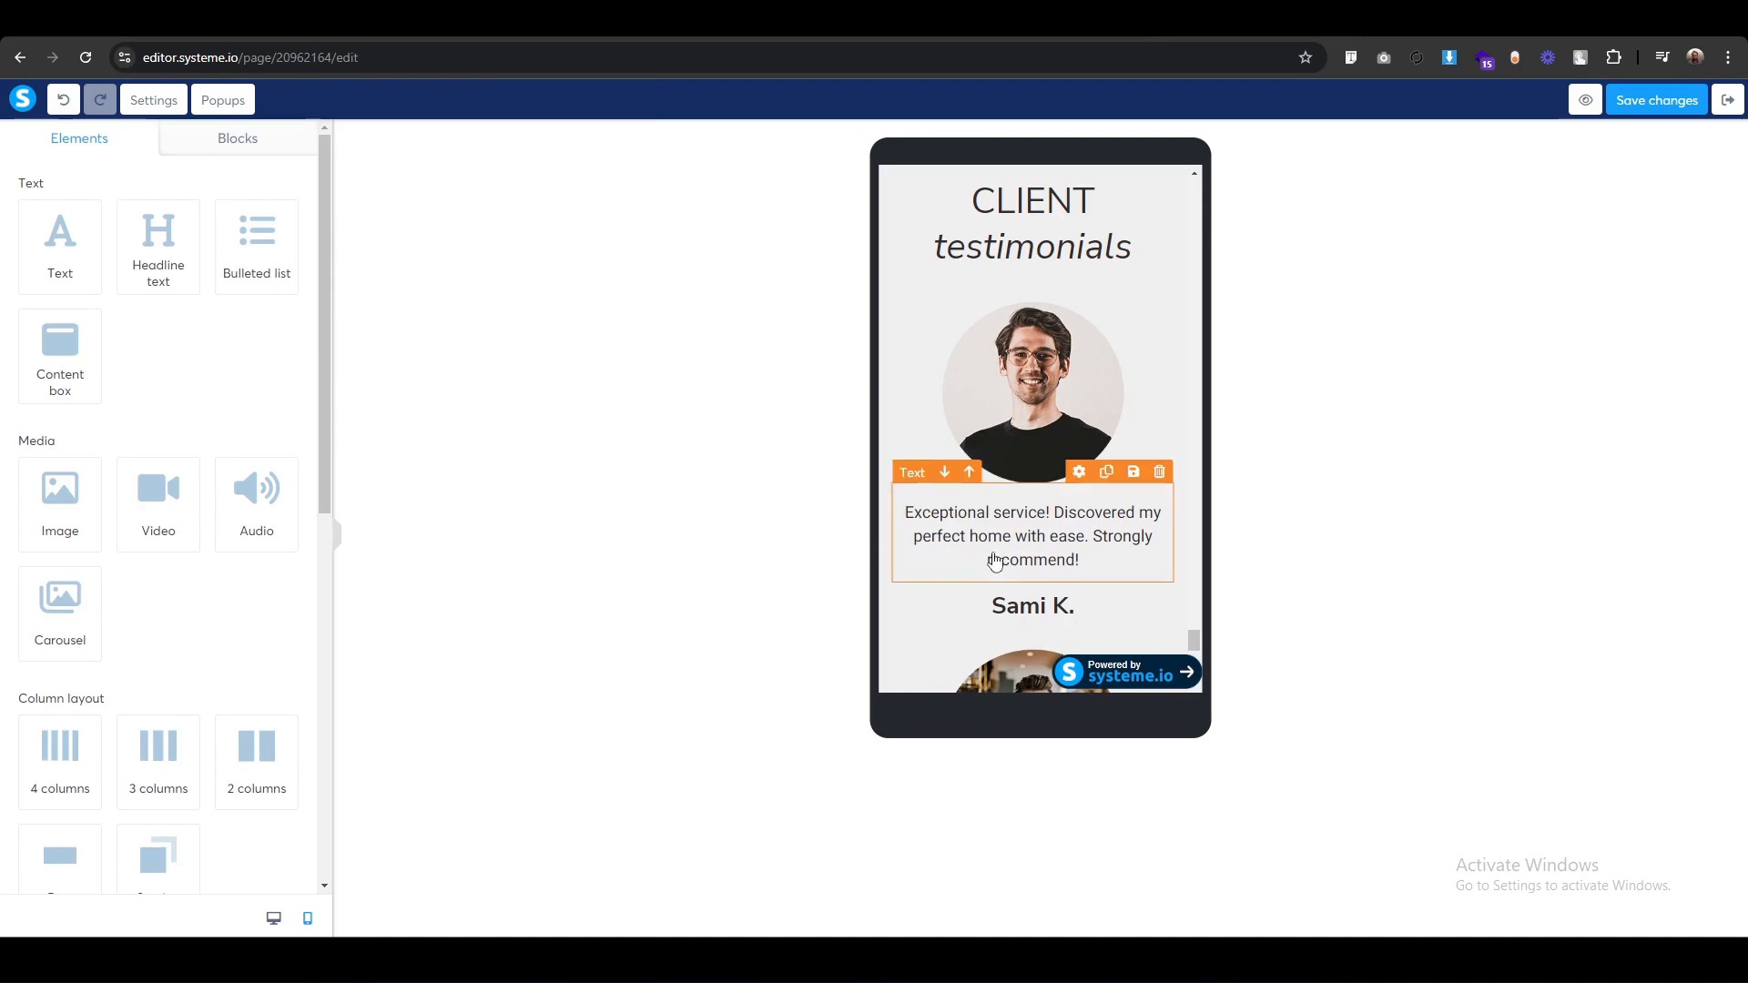
Set the mobile bottom padding of the first client's name headline to 50.
scroll(953, 431, "down", 2)
left_click(937, 411)
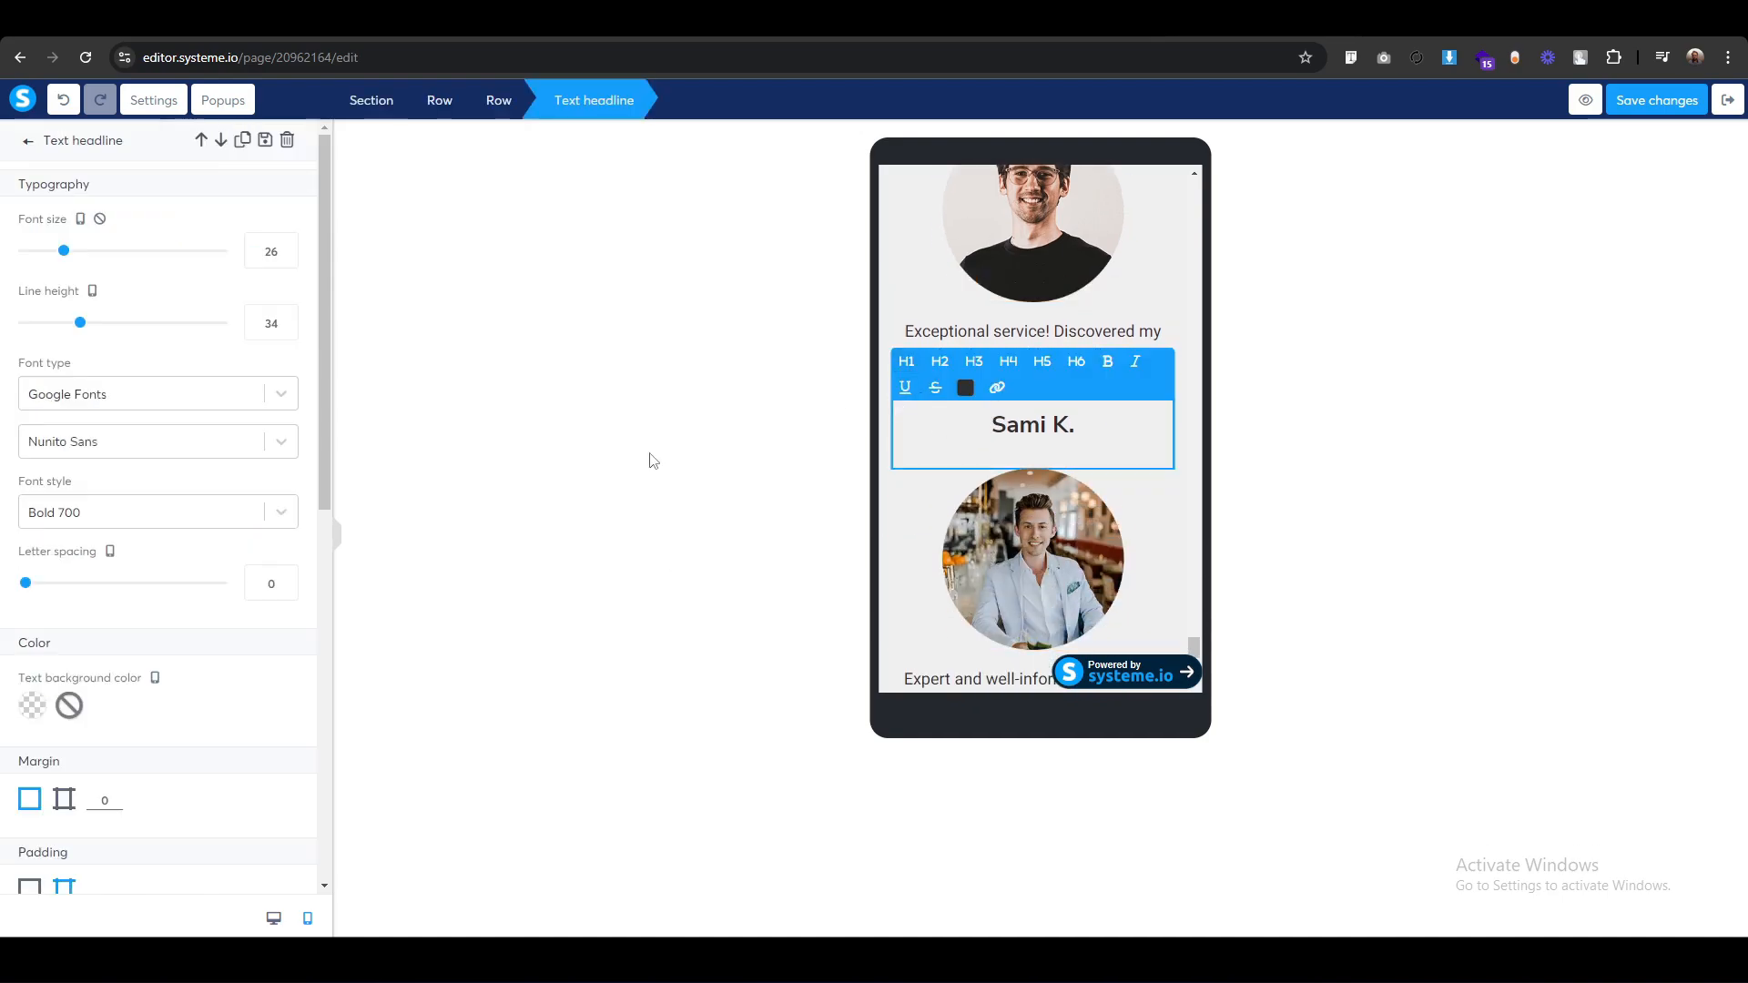
scroll(282, 770, "down", 3)
scroll(258, 795, "down", 2)
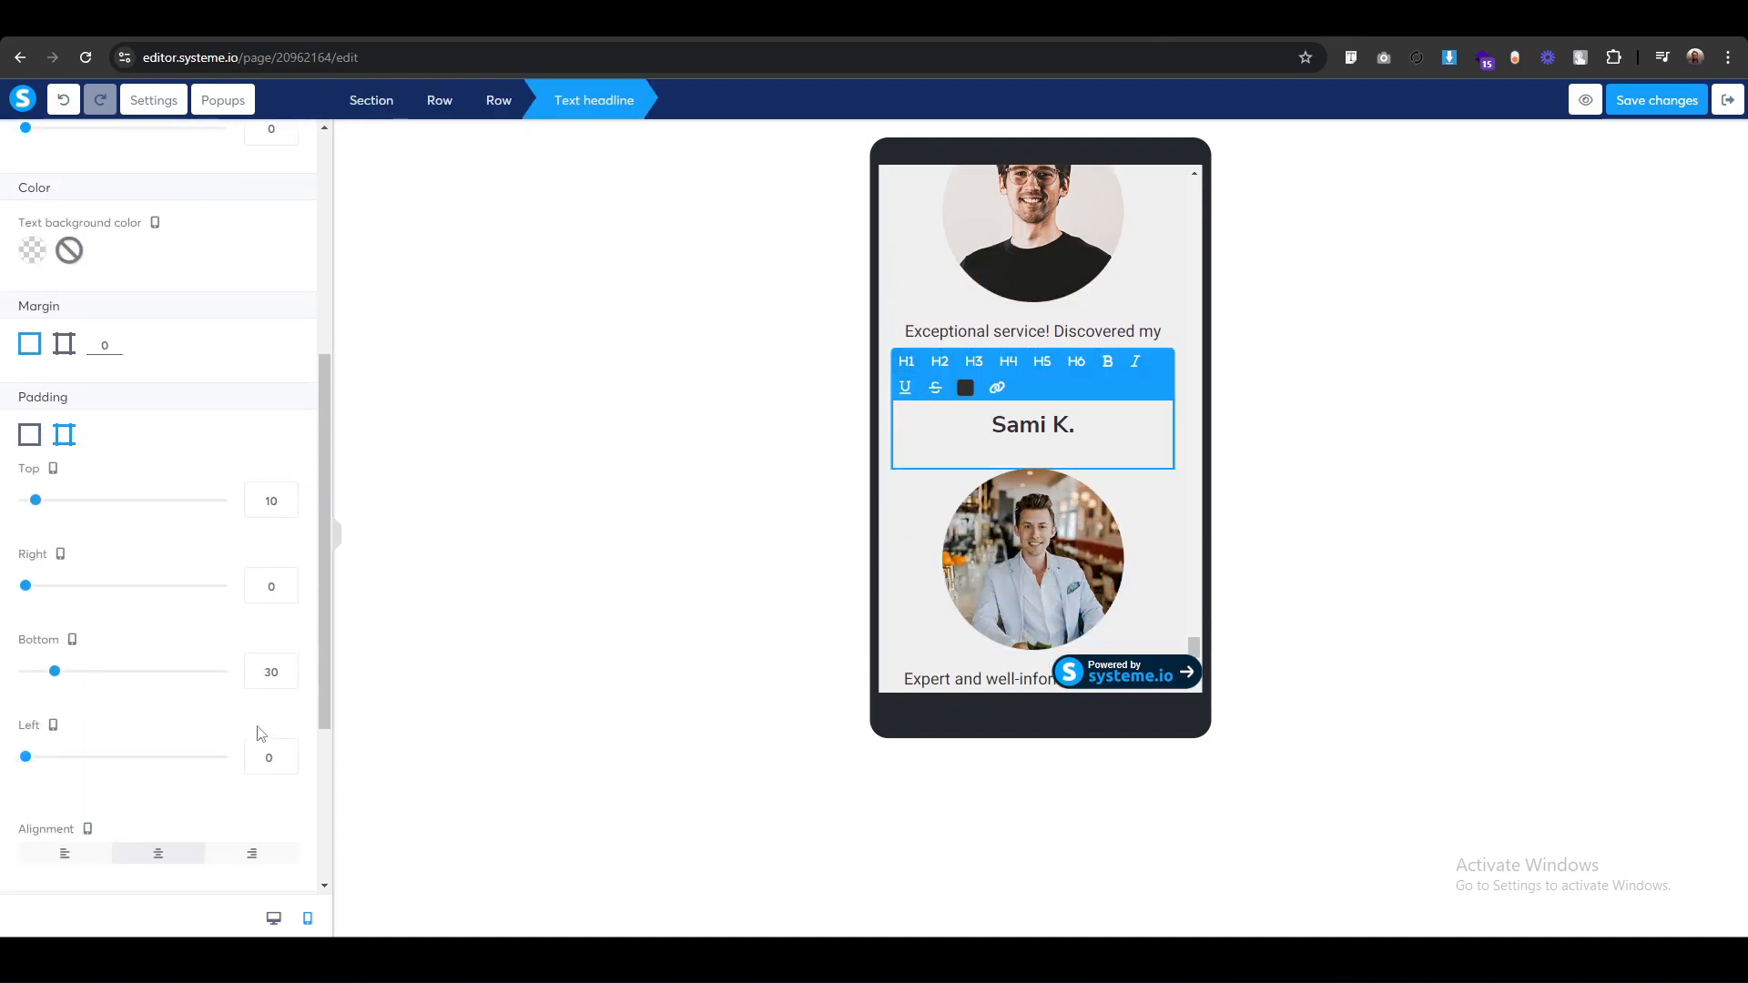
left_click_drag(274, 673, 209, 678)
type("5")
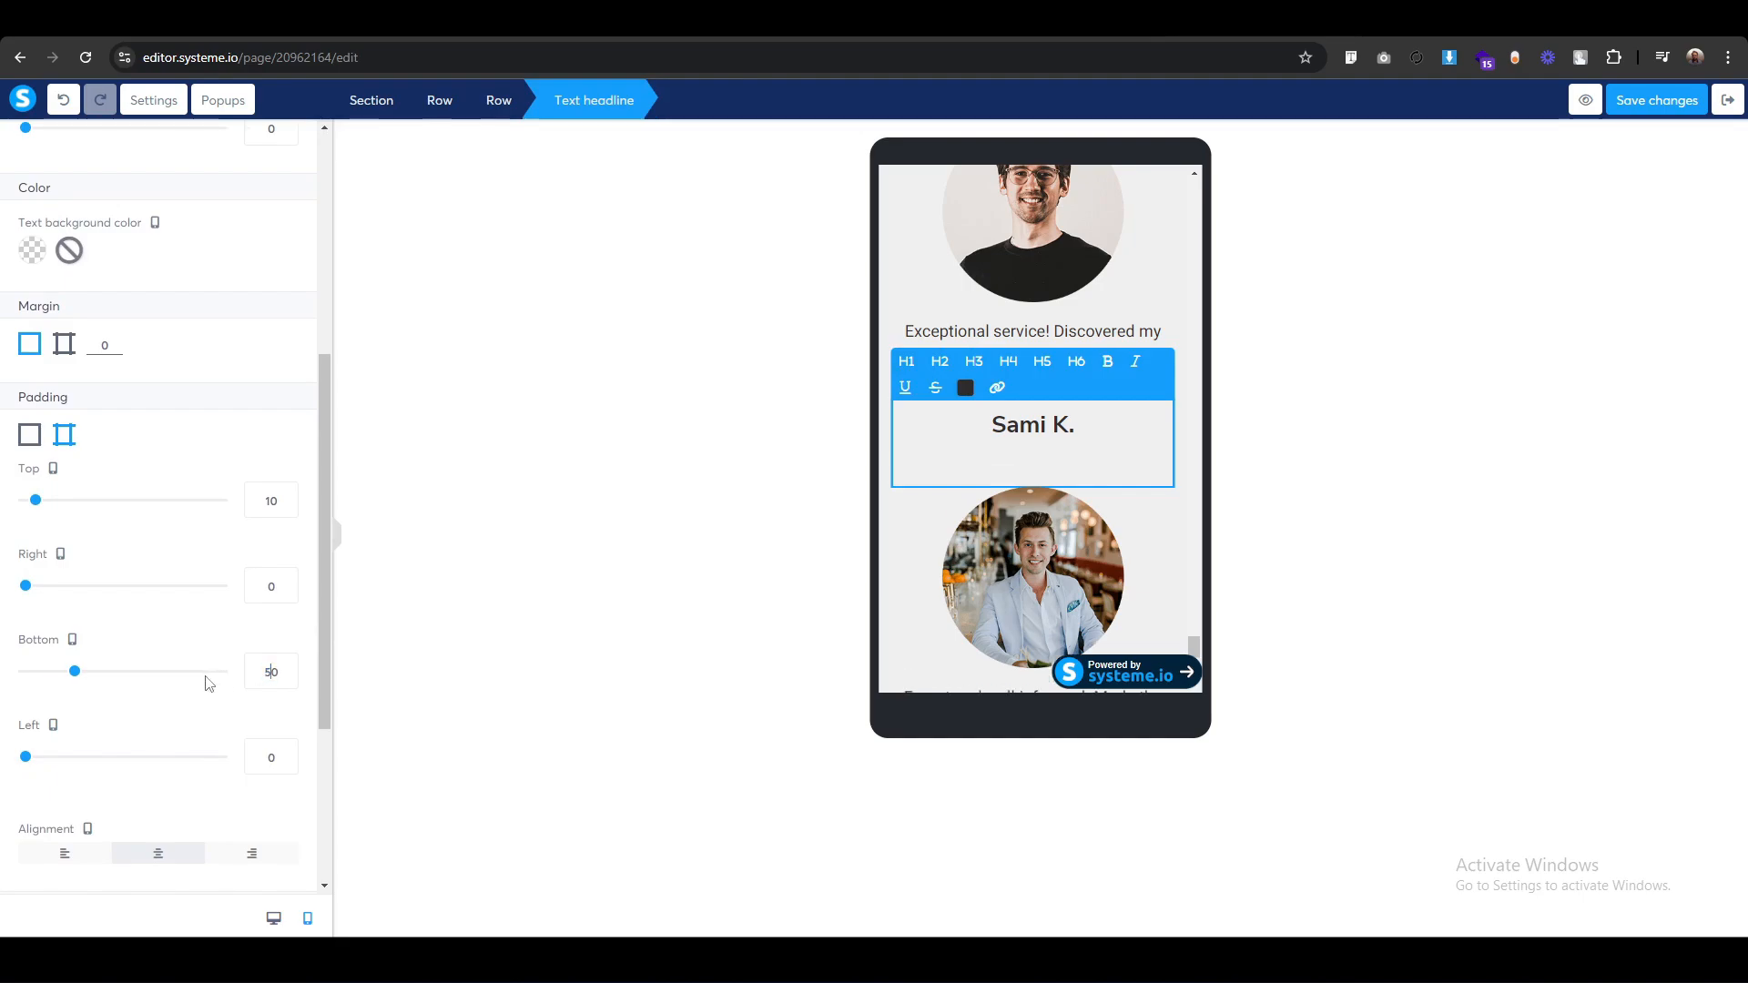
left_click(717, 574)
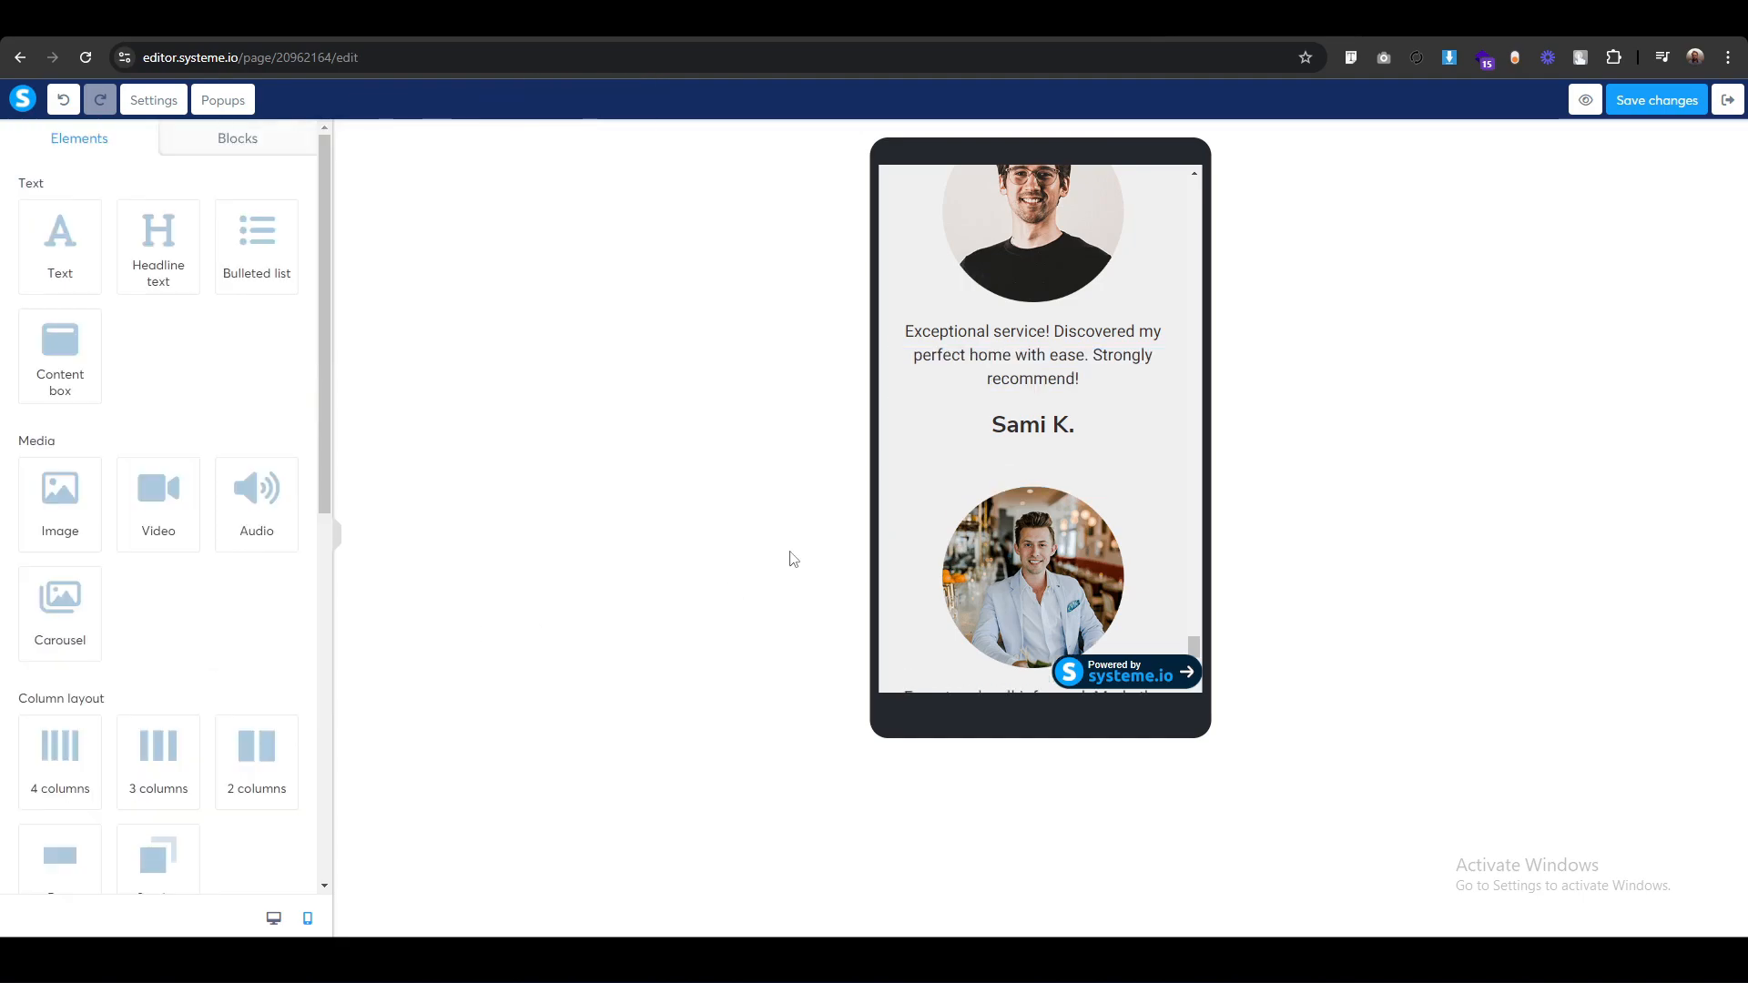
Set the mobile top padding of the second client's name headline to 10 and its bottom padding to 50.
scroll(1095, 522, "down", 3)
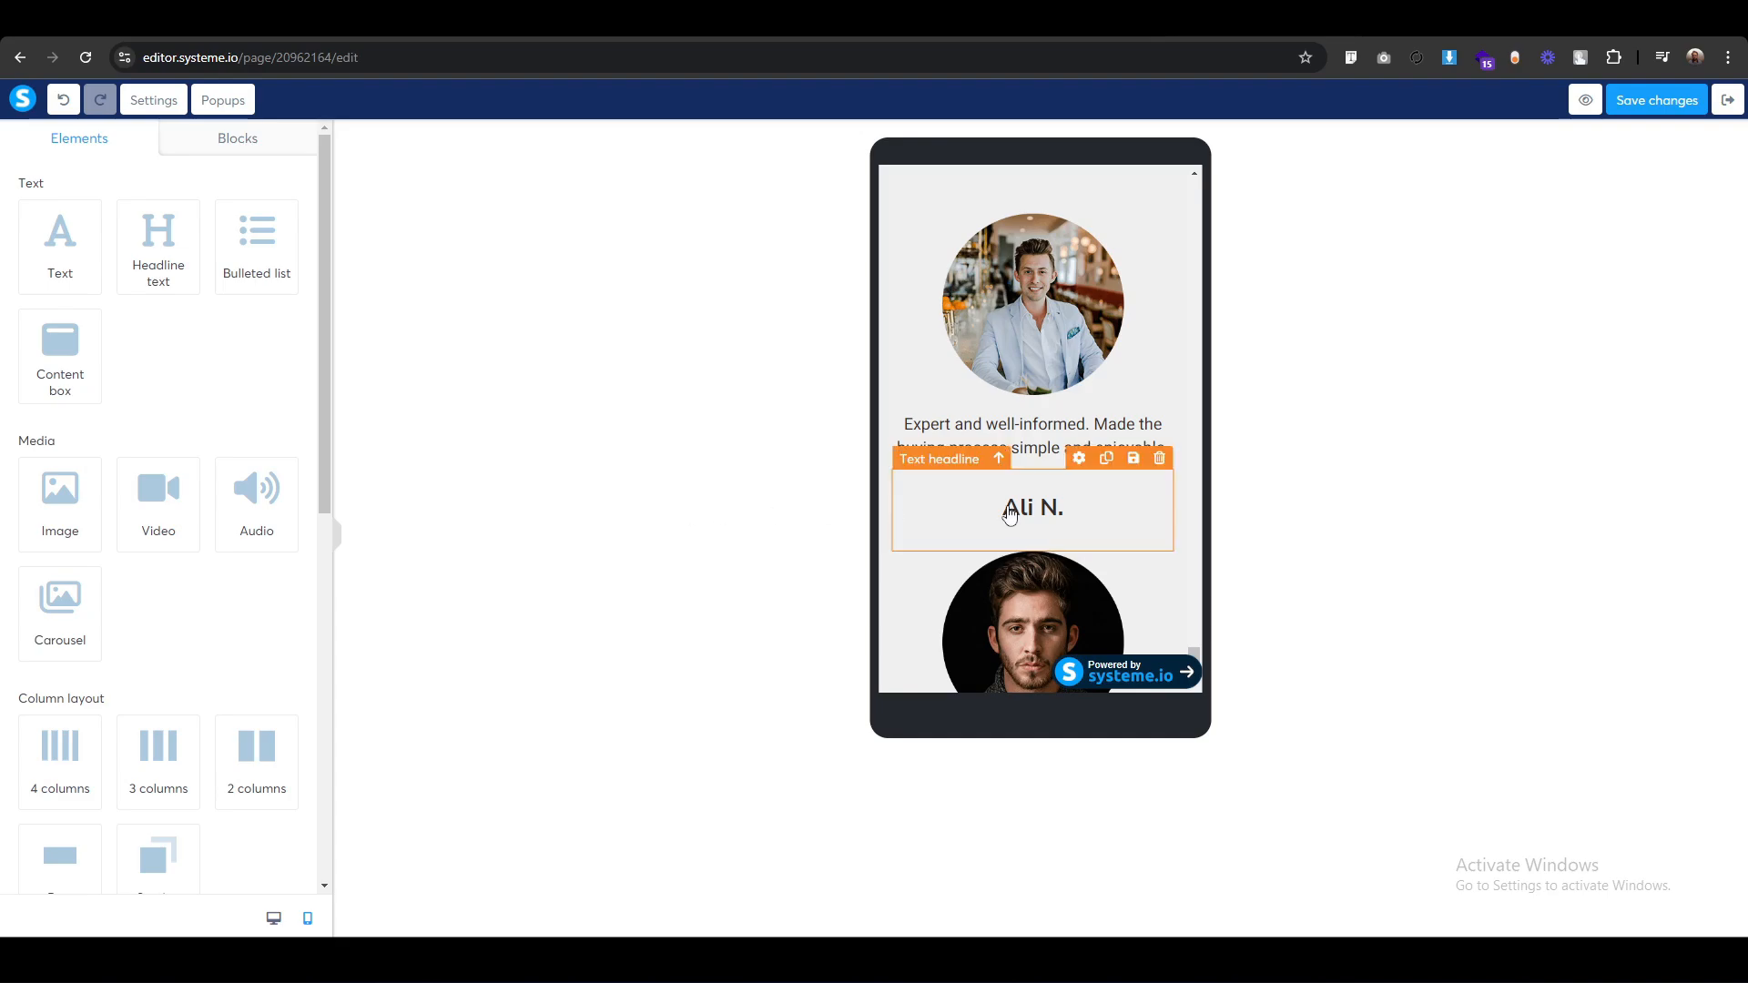
left_click(916, 457)
scroll(195, 717, "down", 3)
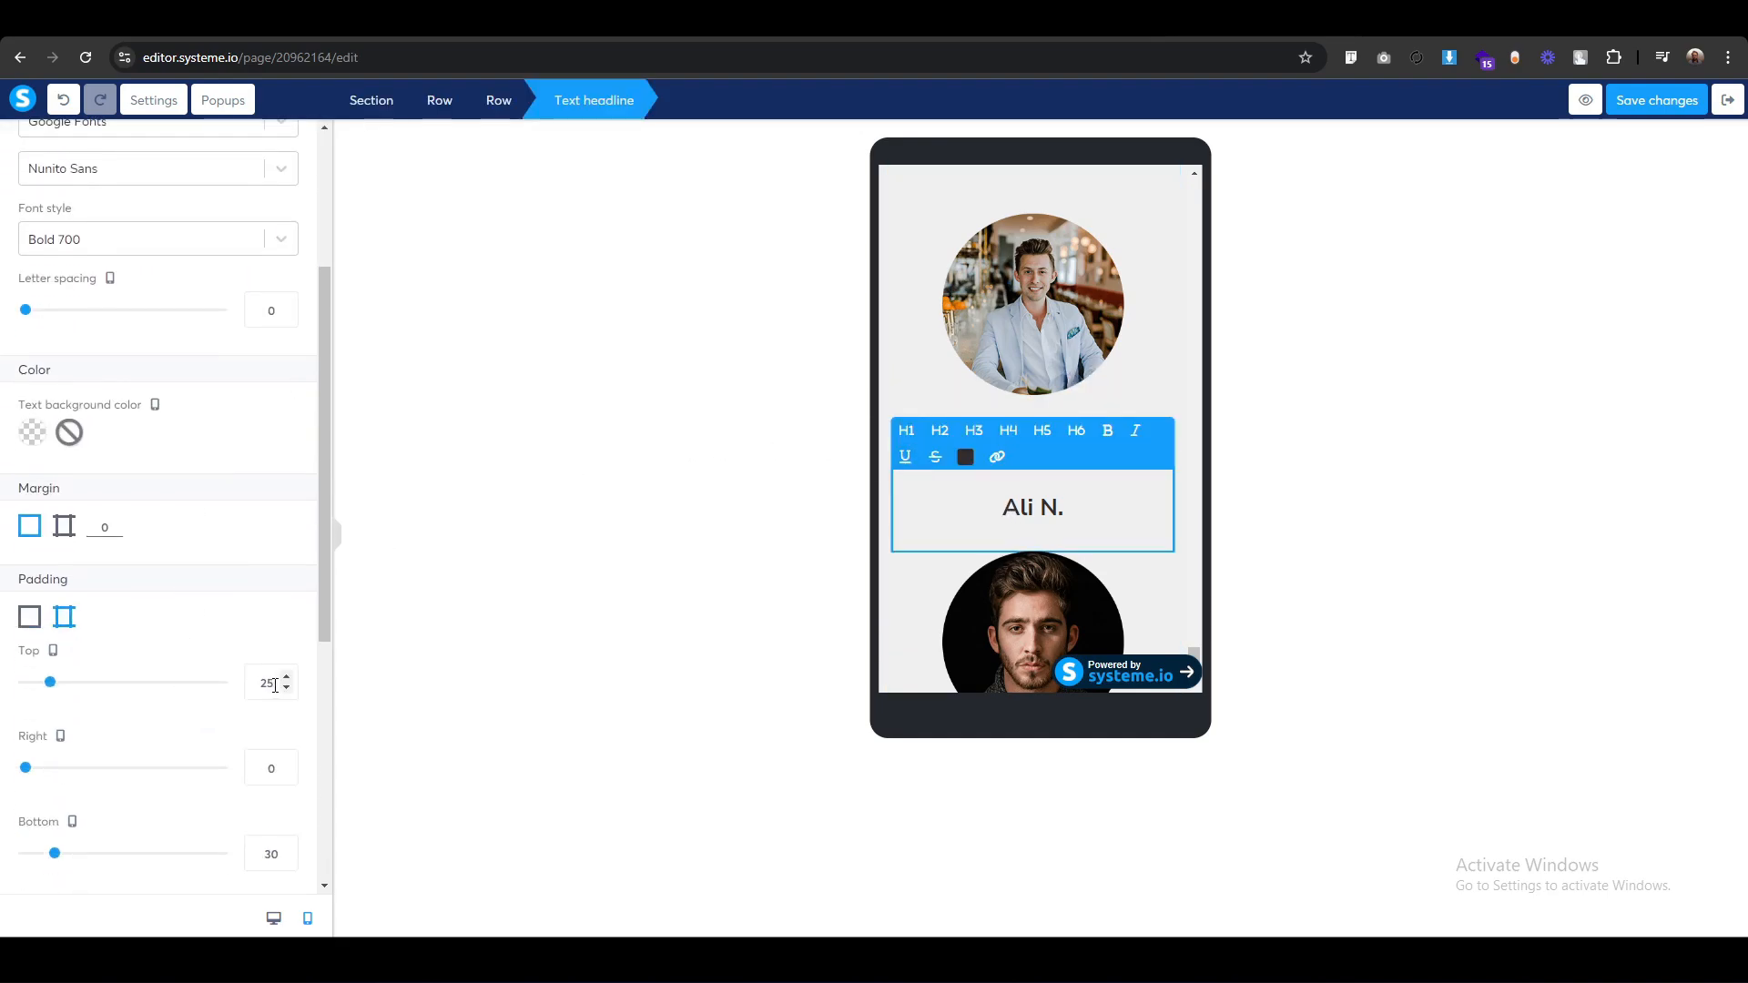
left_click_drag(275, 685, 235, 692)
type("40")
key("BackSpace")
key("BackSpace")
type("10")
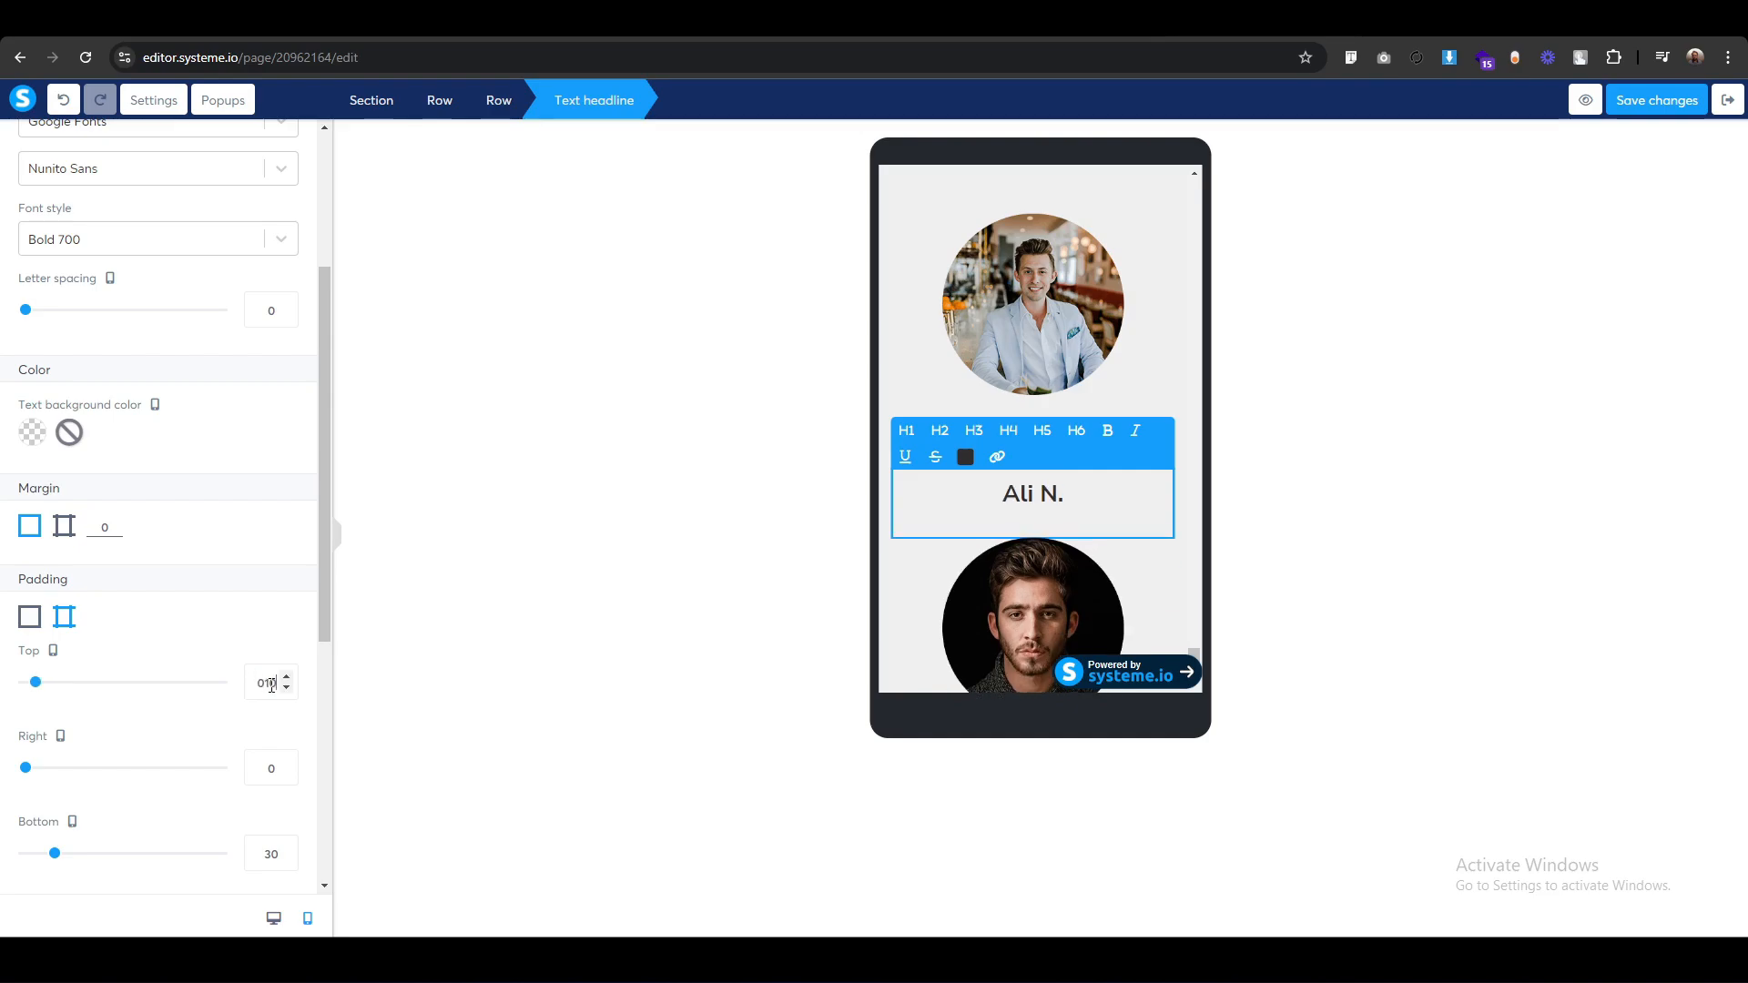
scroll(250, 767, "down", 1)
left_click_drag(270, 771, 202, 775)
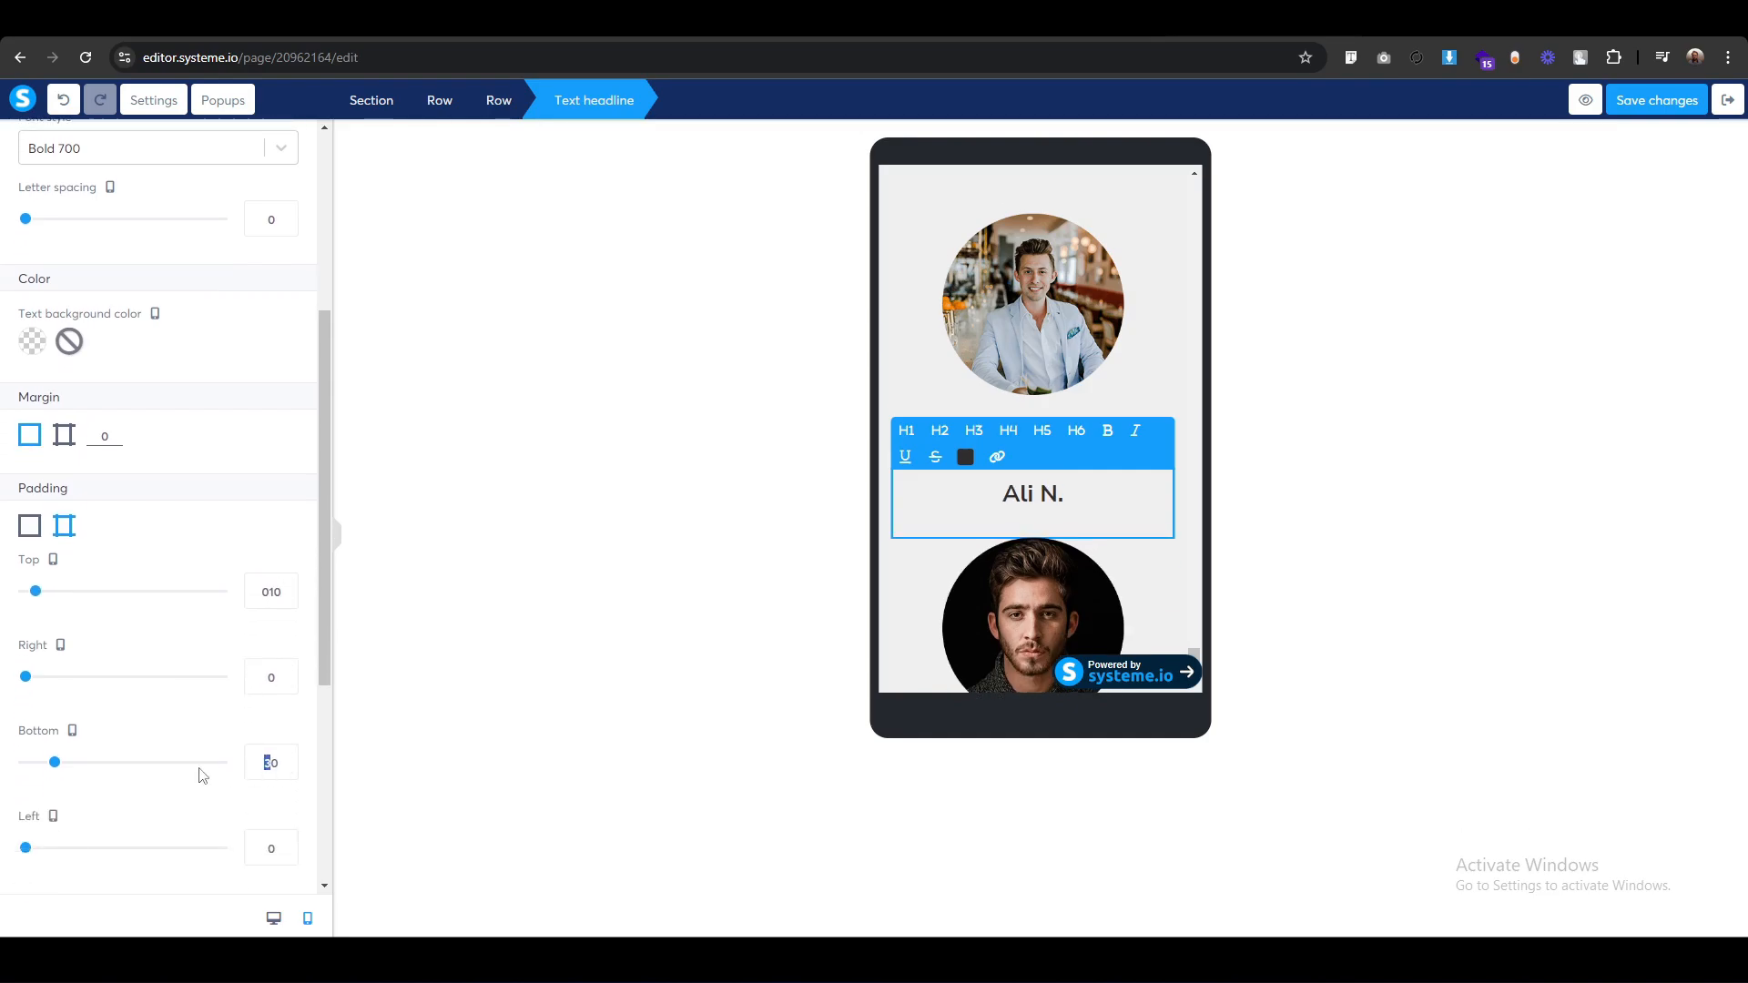
type("5")
left_click(656, 568)
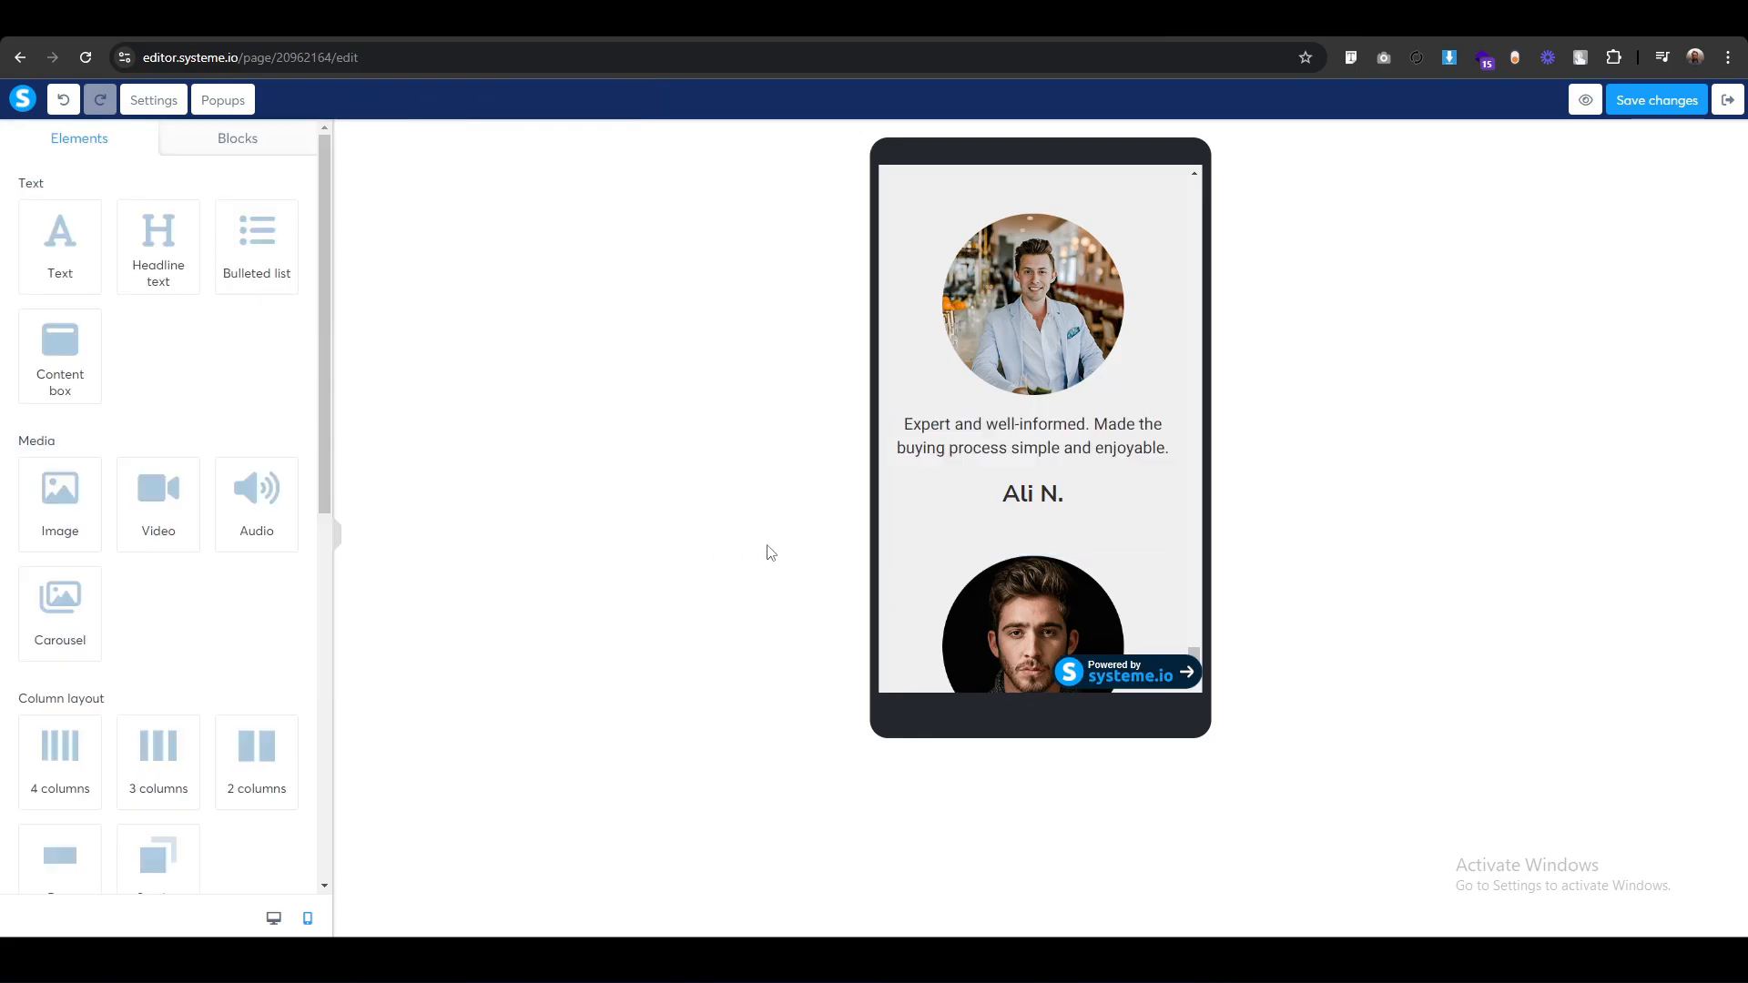
Set the mobile top padding of the third client's name headline to 10 and its bottom padding to 50.
scroll(959, 548, "down", 3)
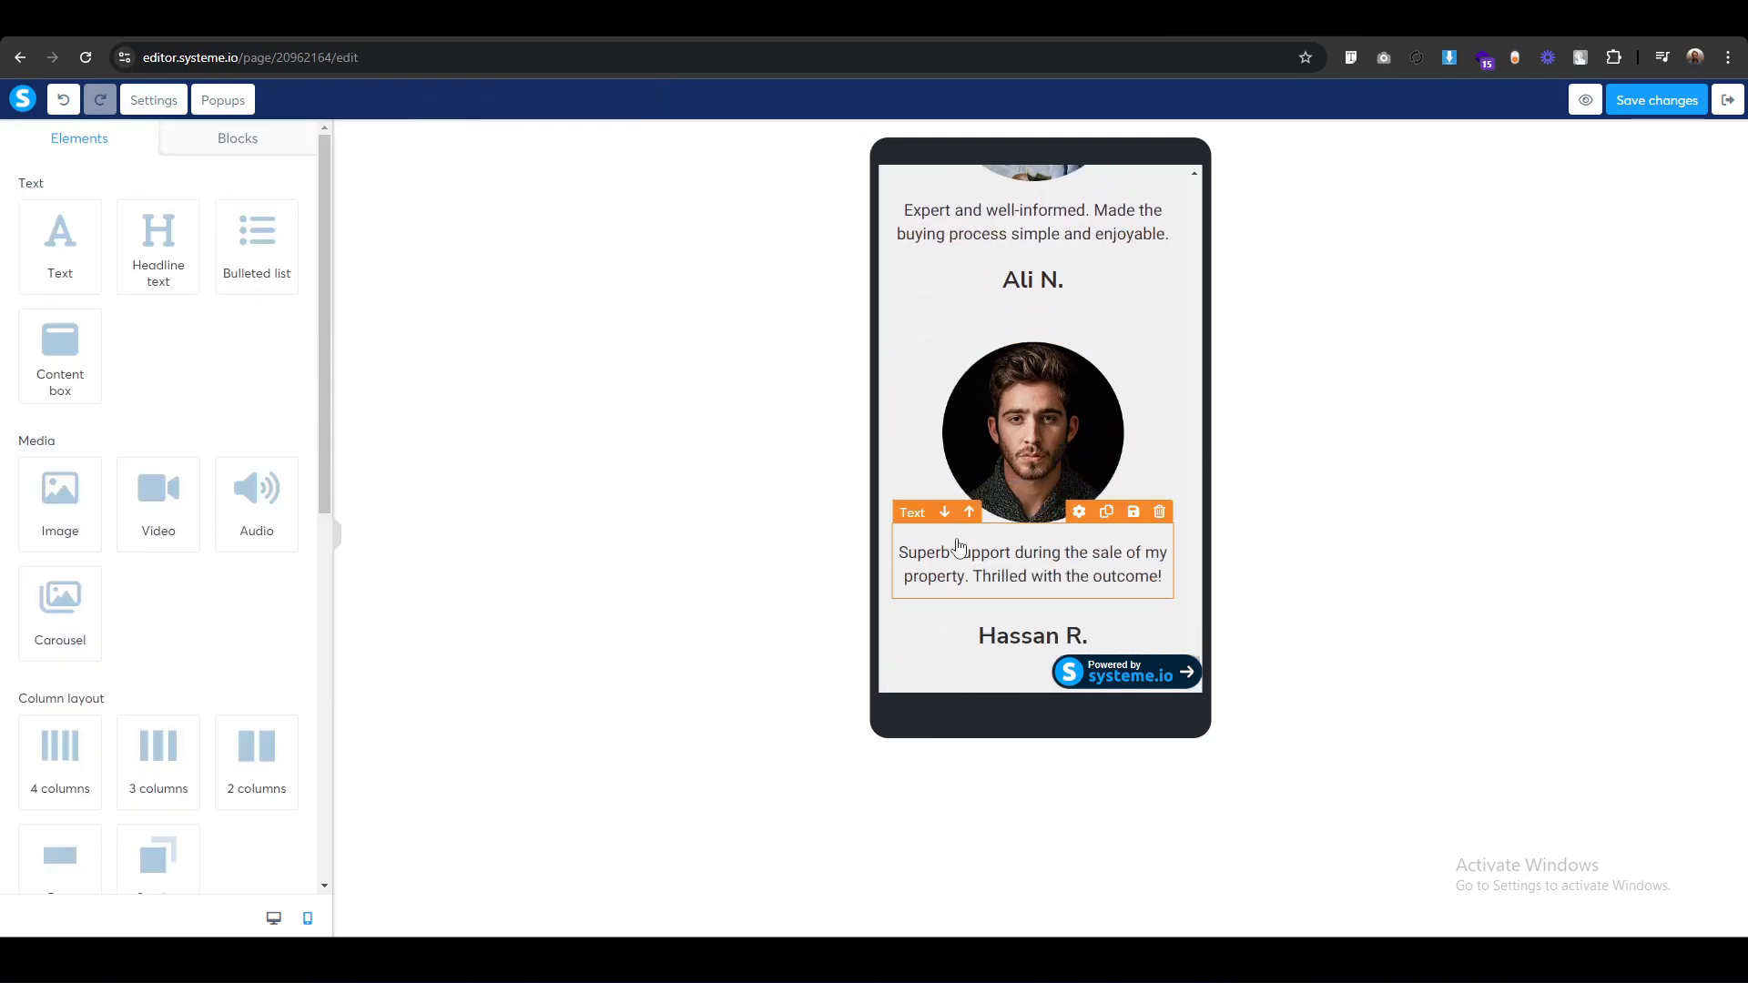
left_click(906, 593)
scroll(222, 780, "down", 3)
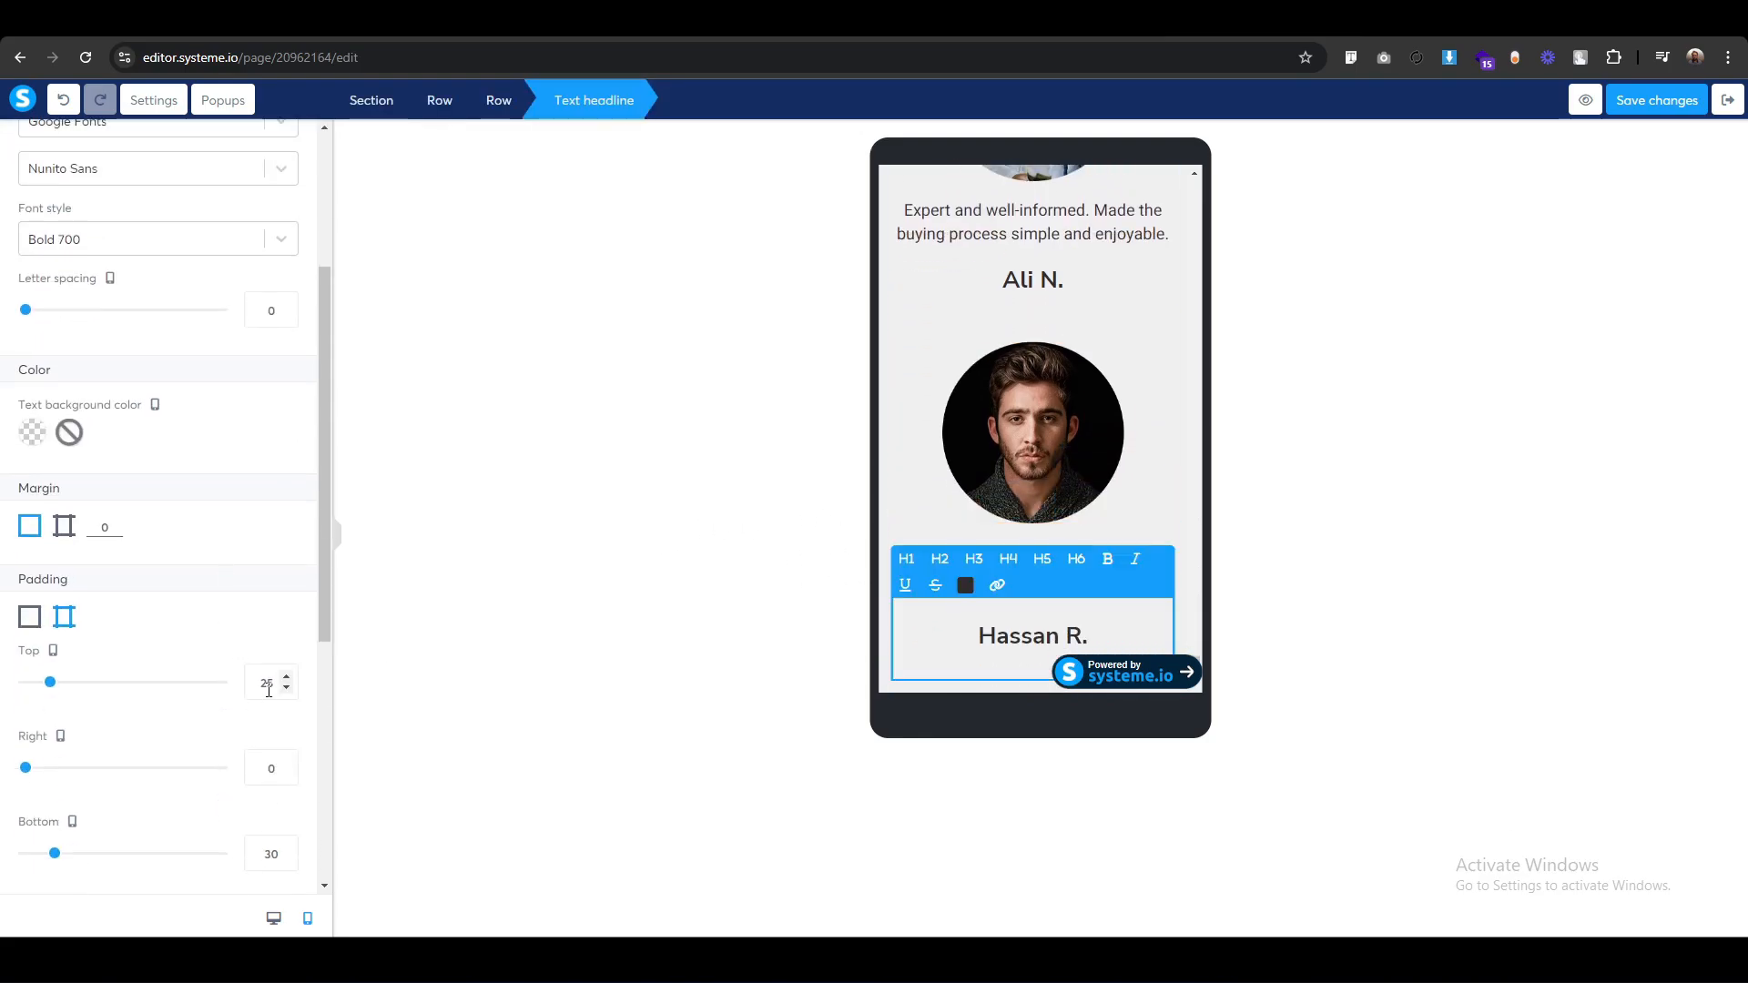
left_click_drag(270, 687, 228, 694)
type("10")
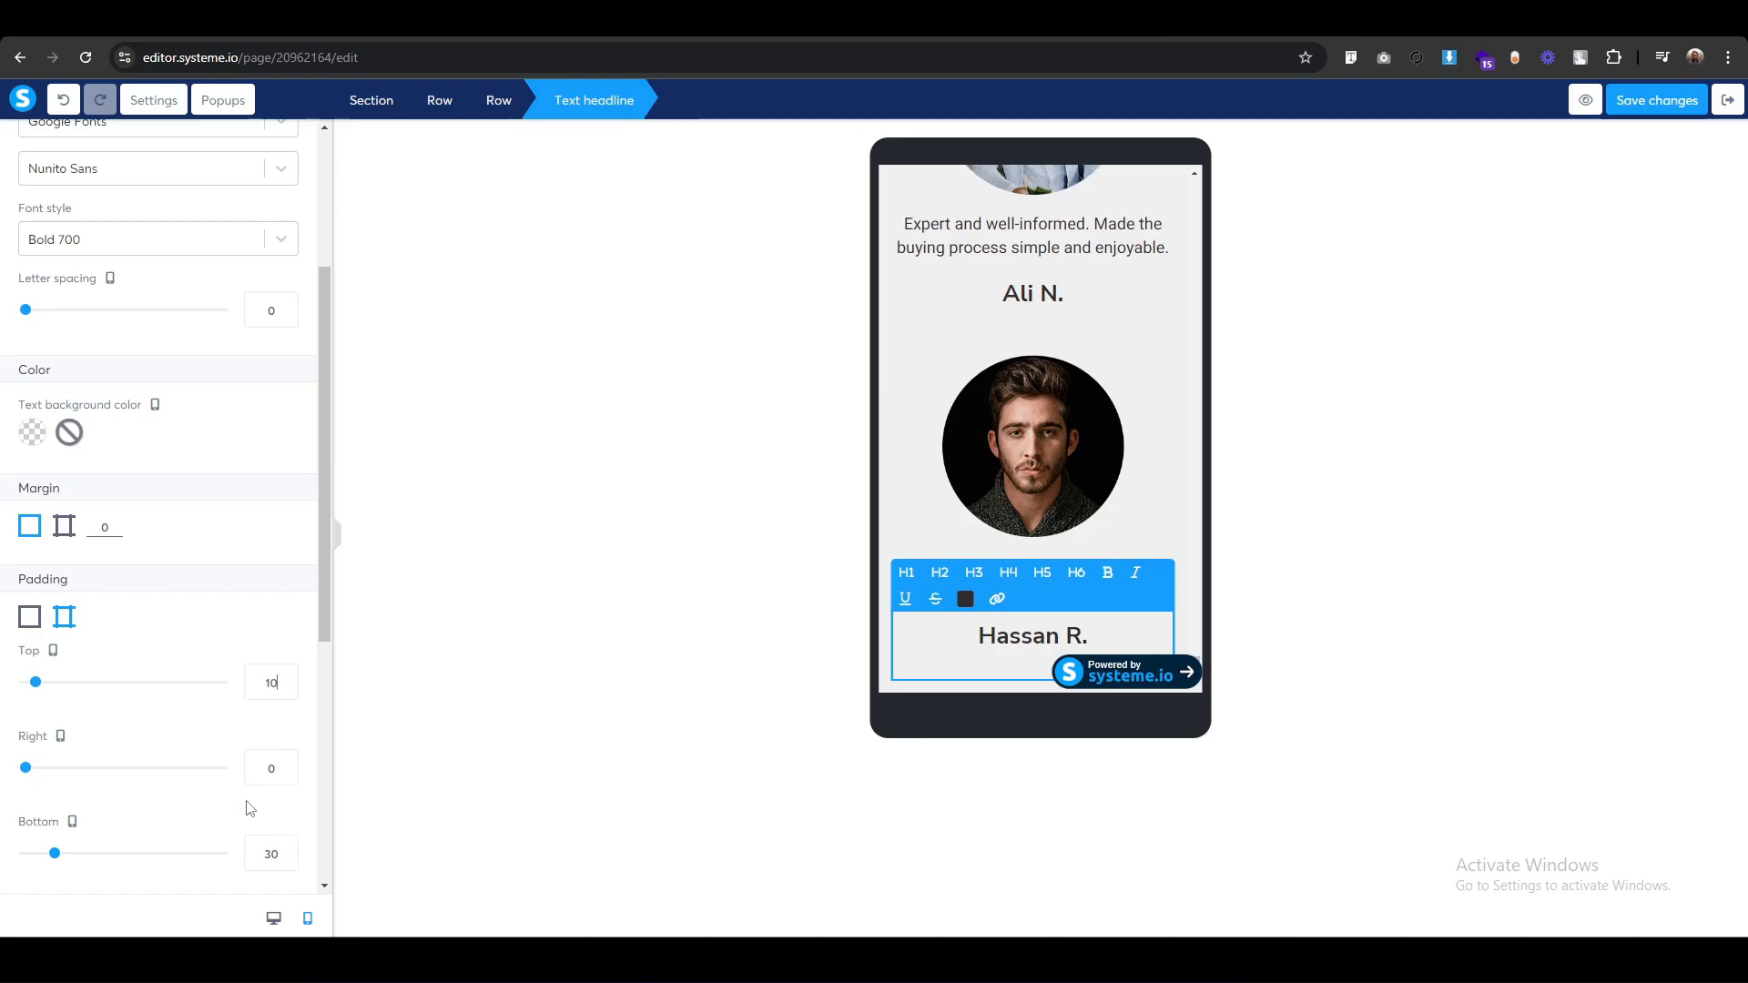
left_click_drag(267, 857, 216, 862)
type("50")
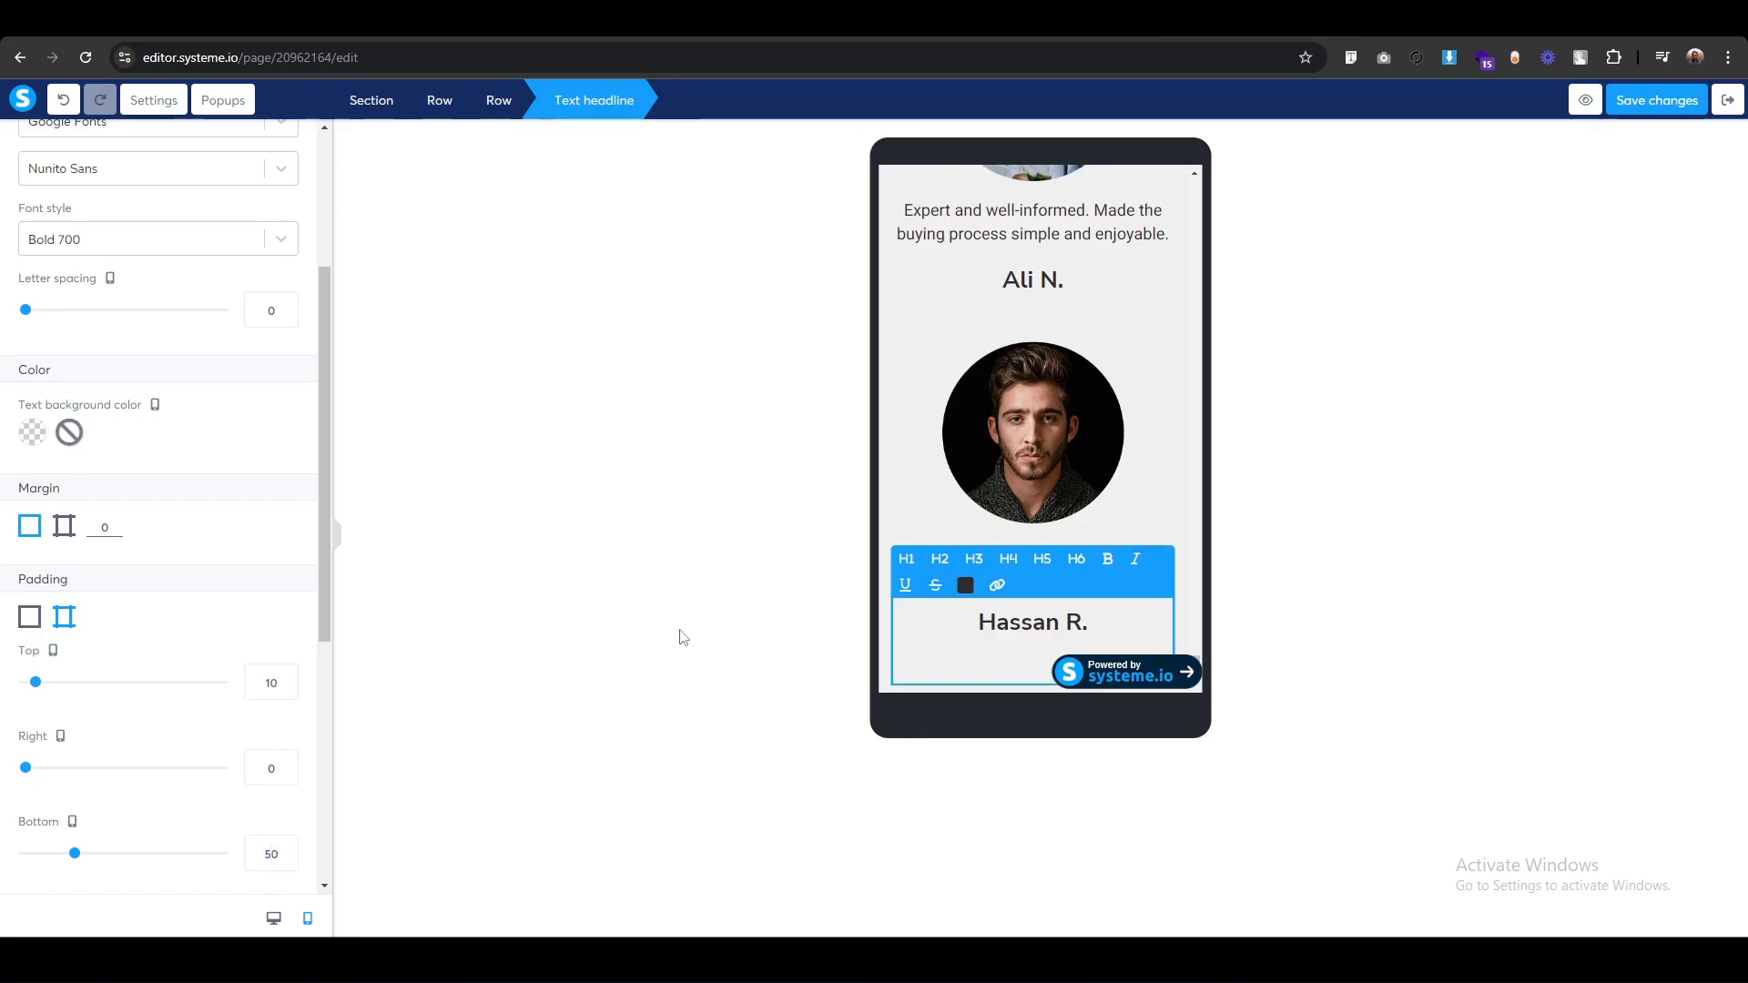
left_click(684, 638)
scroll(1033, 576, "up", 9)
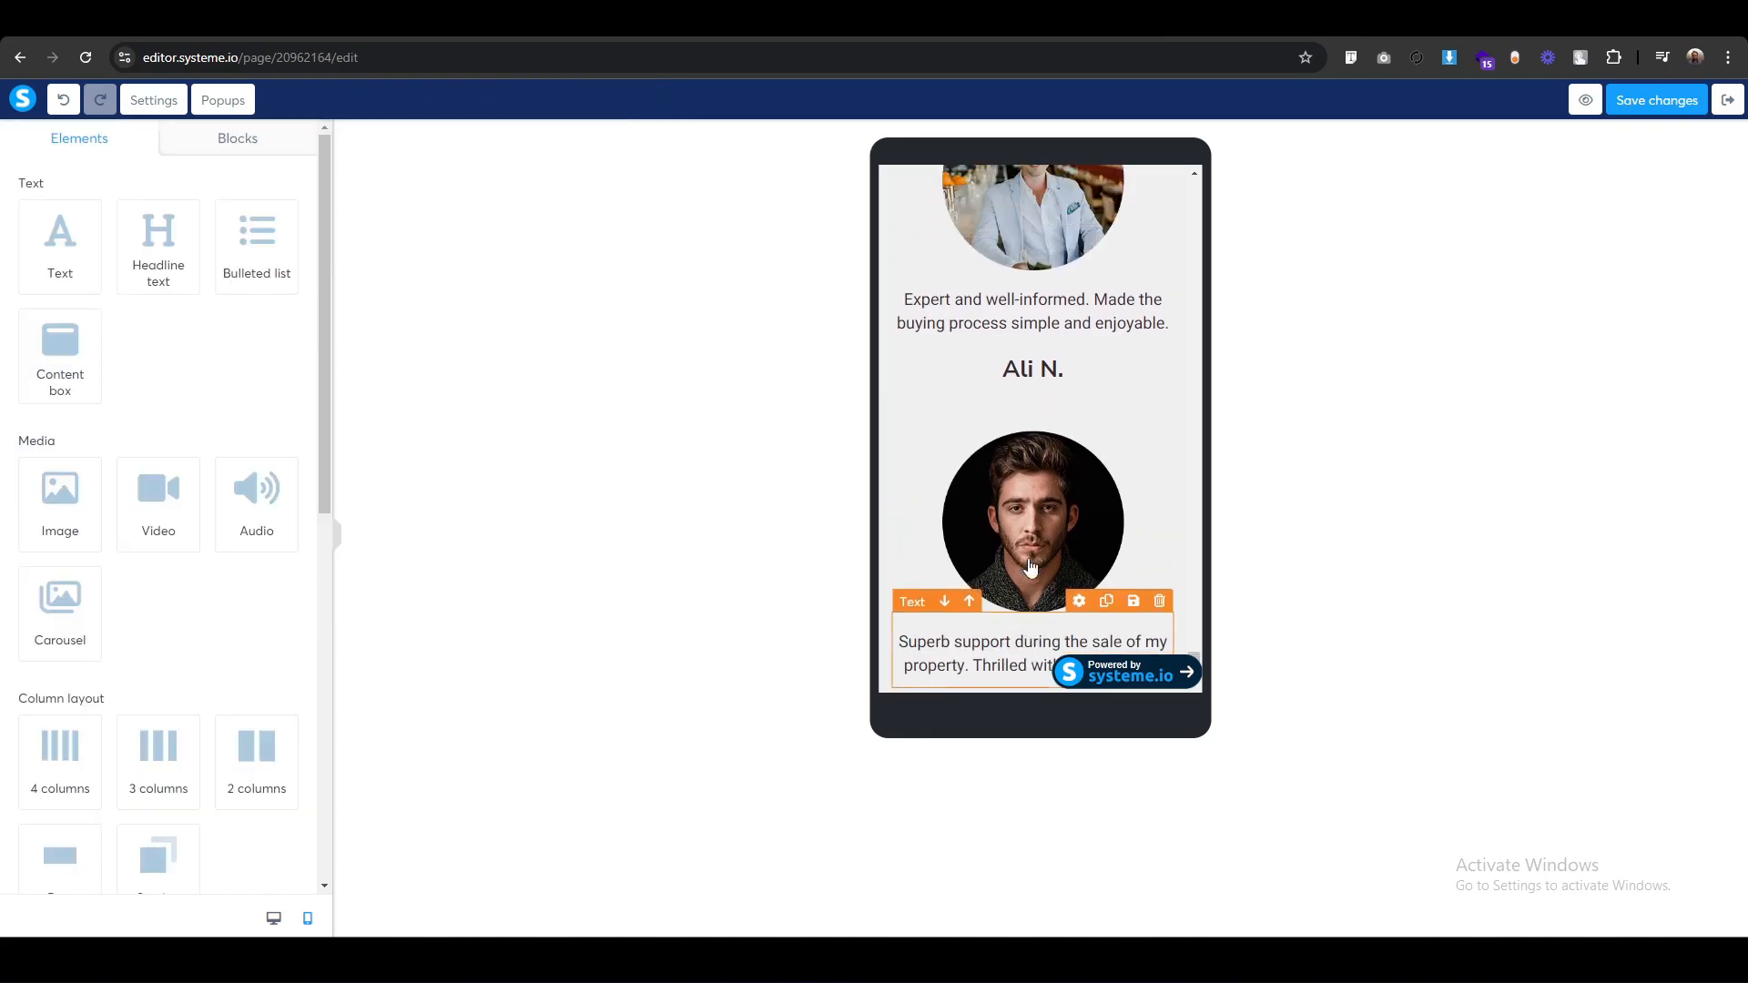
Set the testimonials section's top padding to 70 in the desktop layout and save the page.
left_click(273, 919)
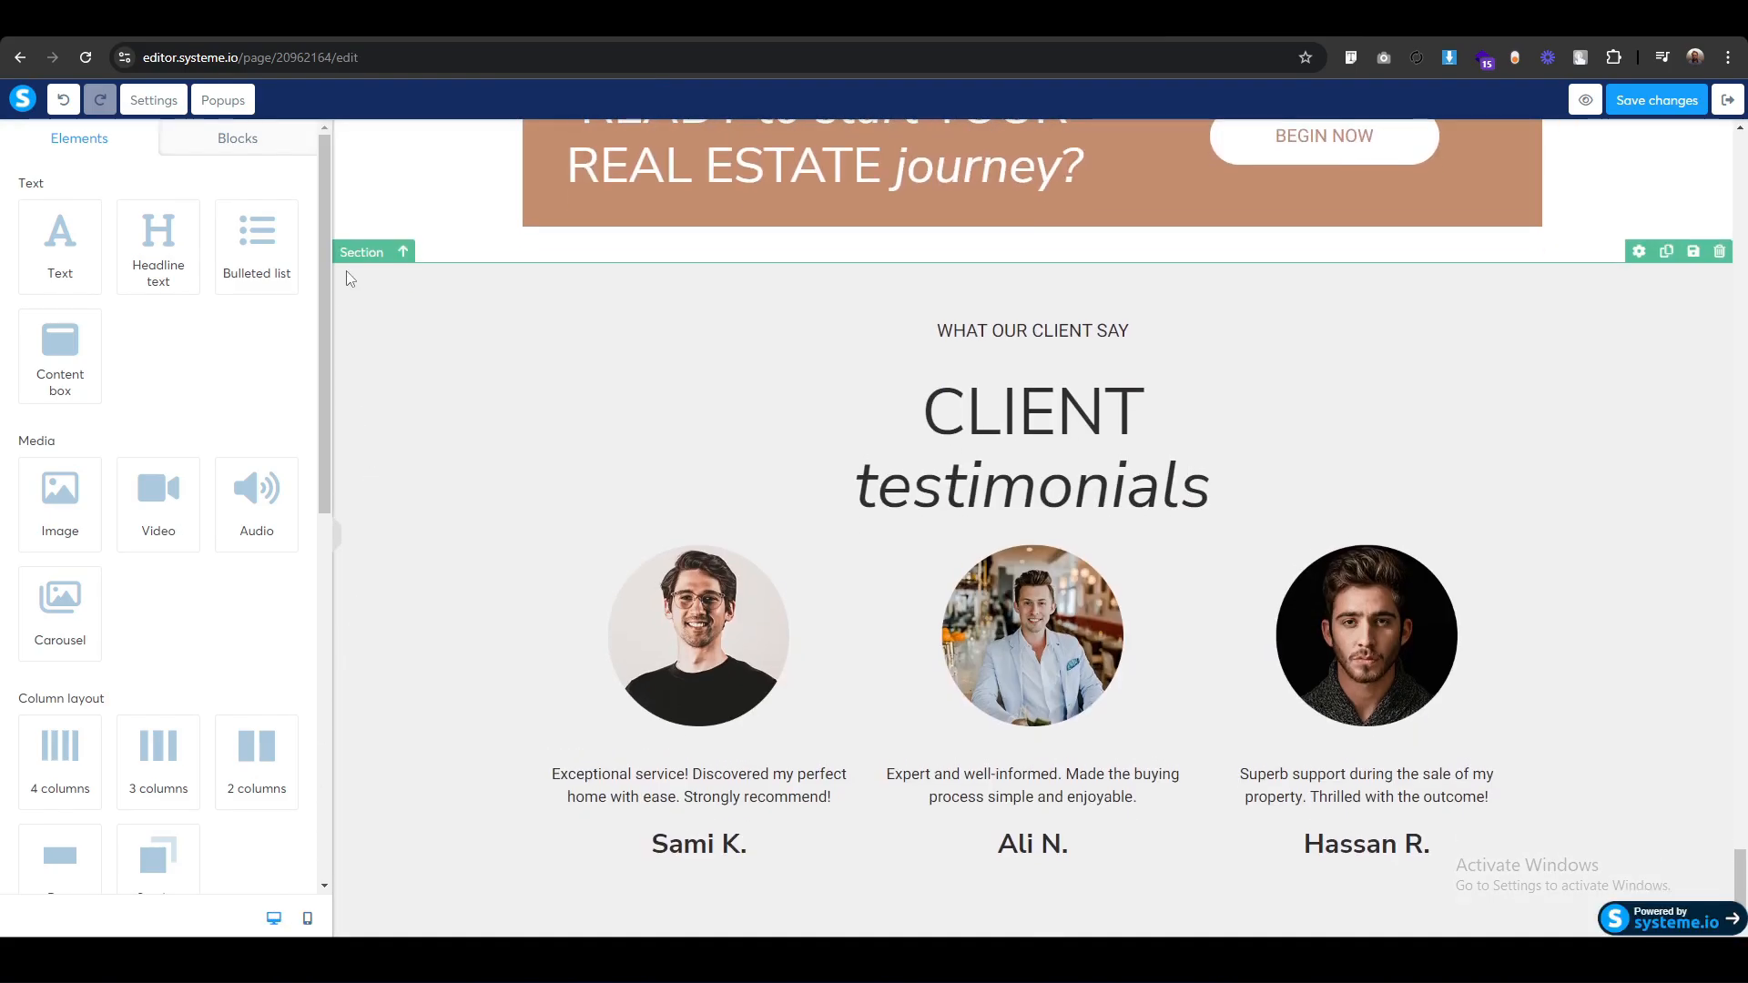
left_click(355, 254)
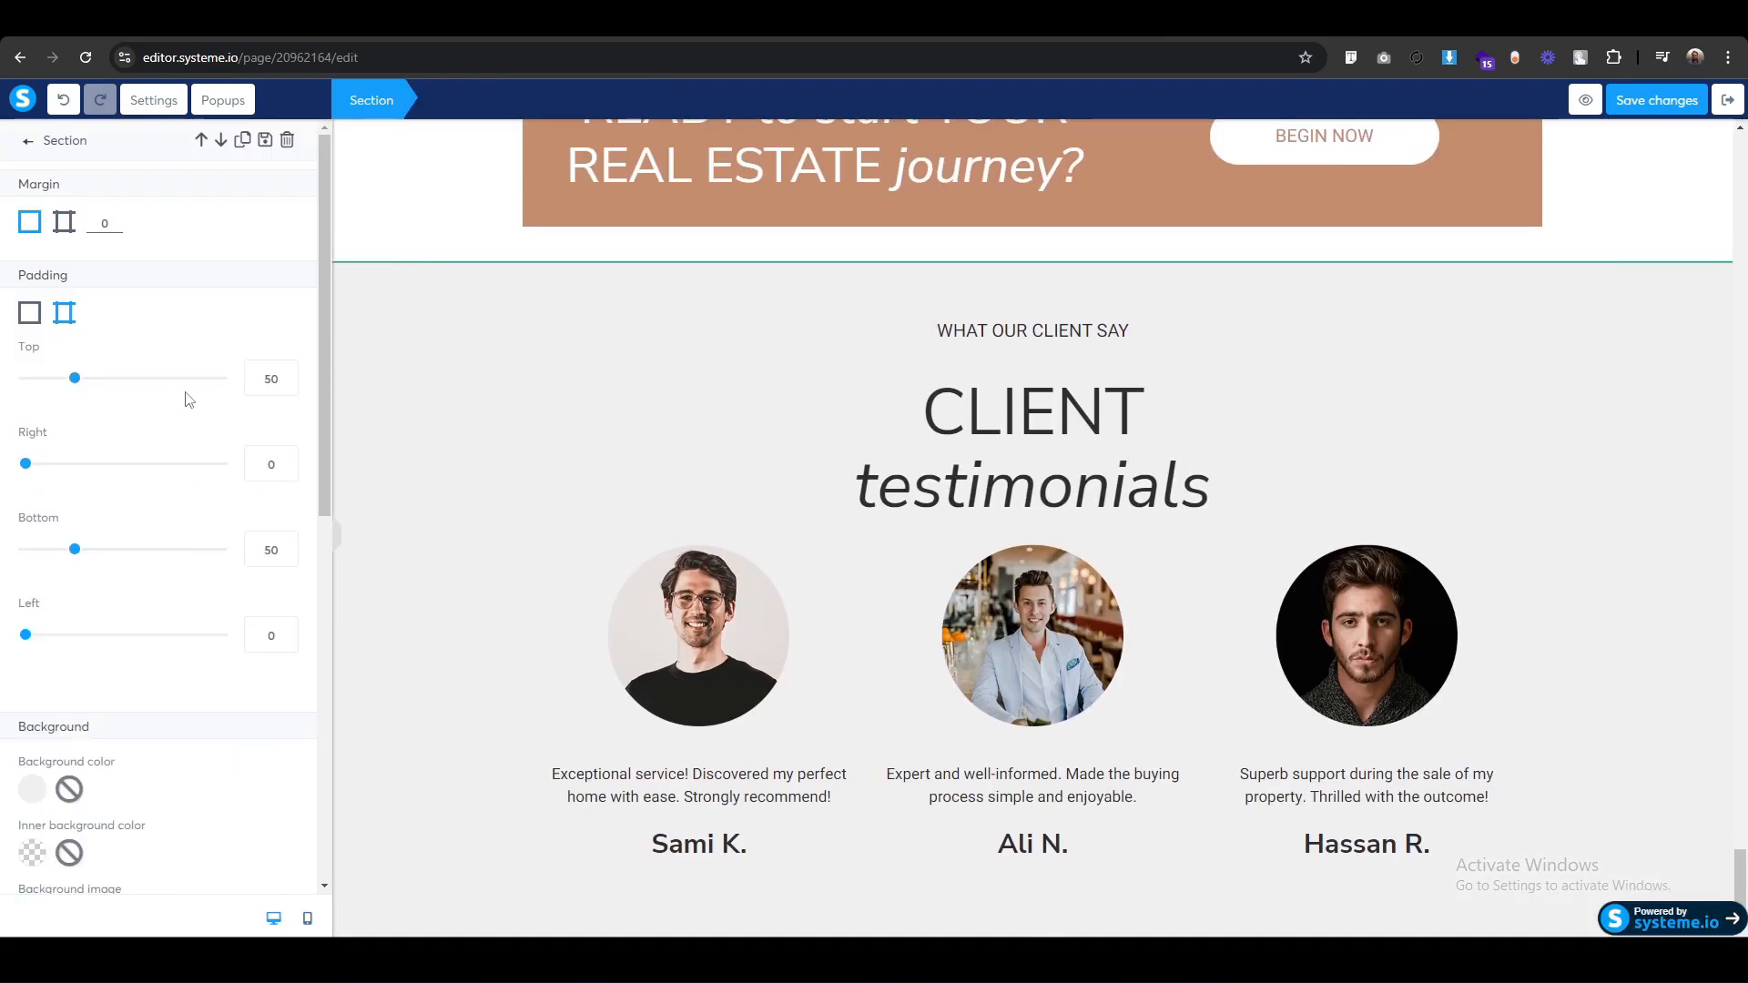
left_click_drag(273, 379, 212, 395)
type("7")
left_click(465, 551)
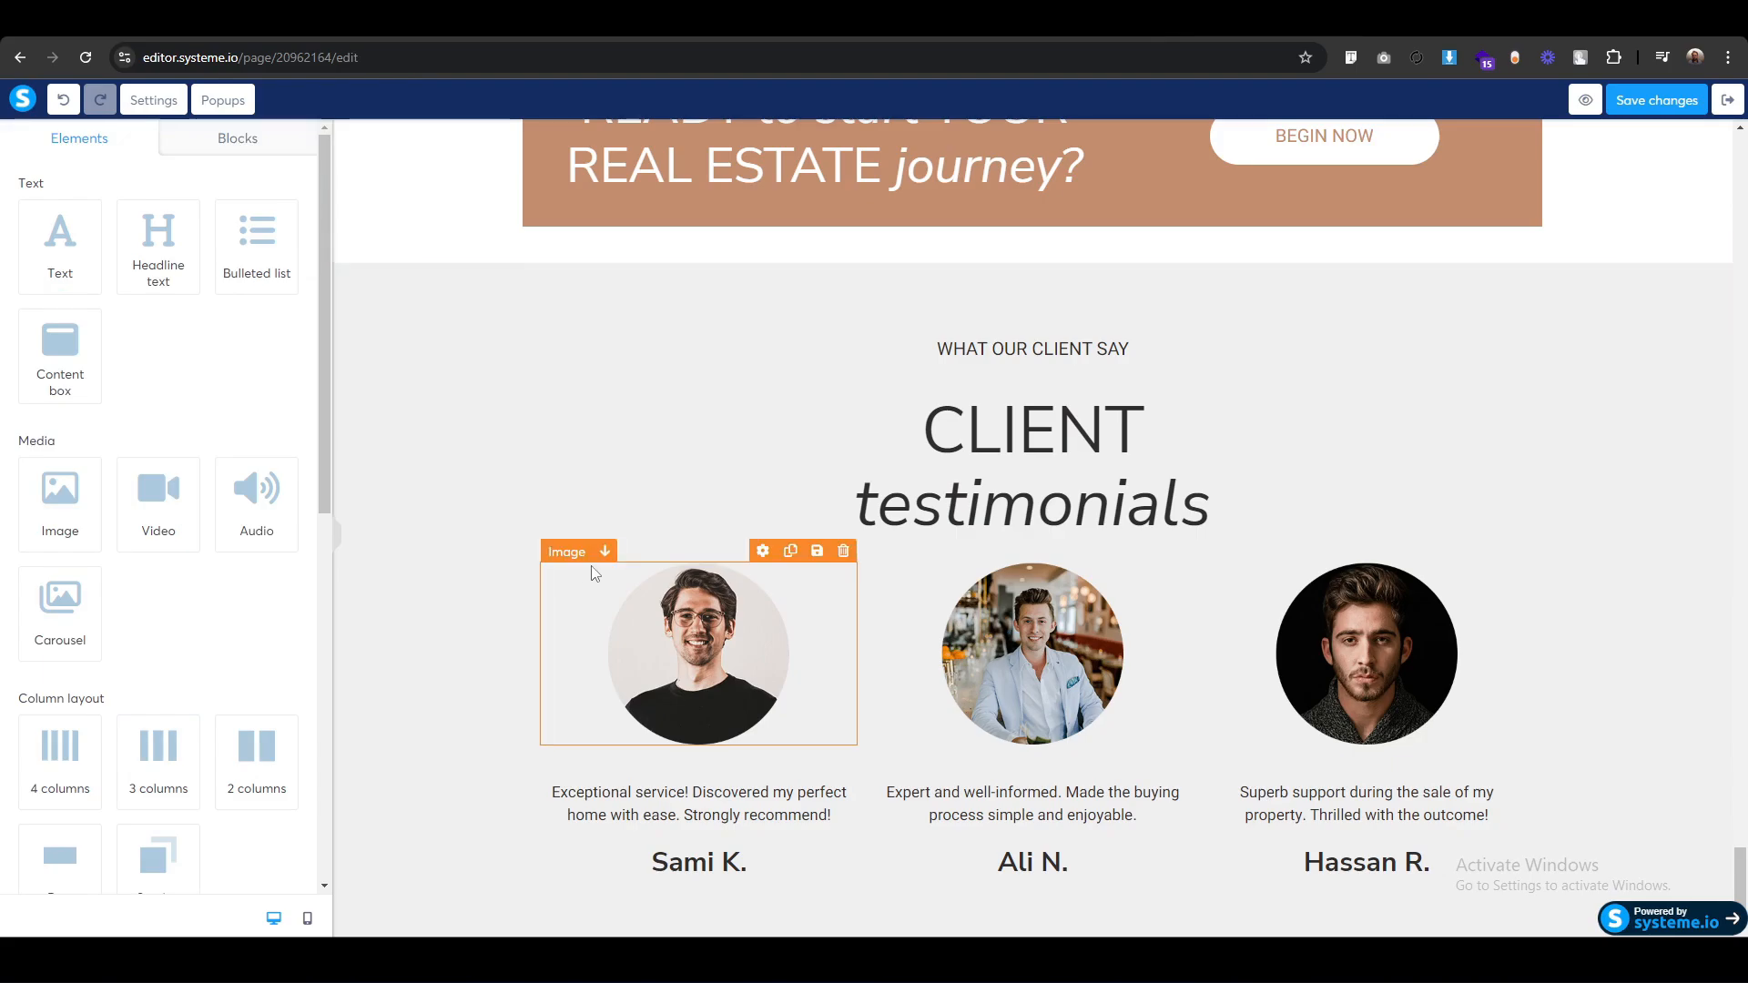
scroll(587, 575, "down", 1)
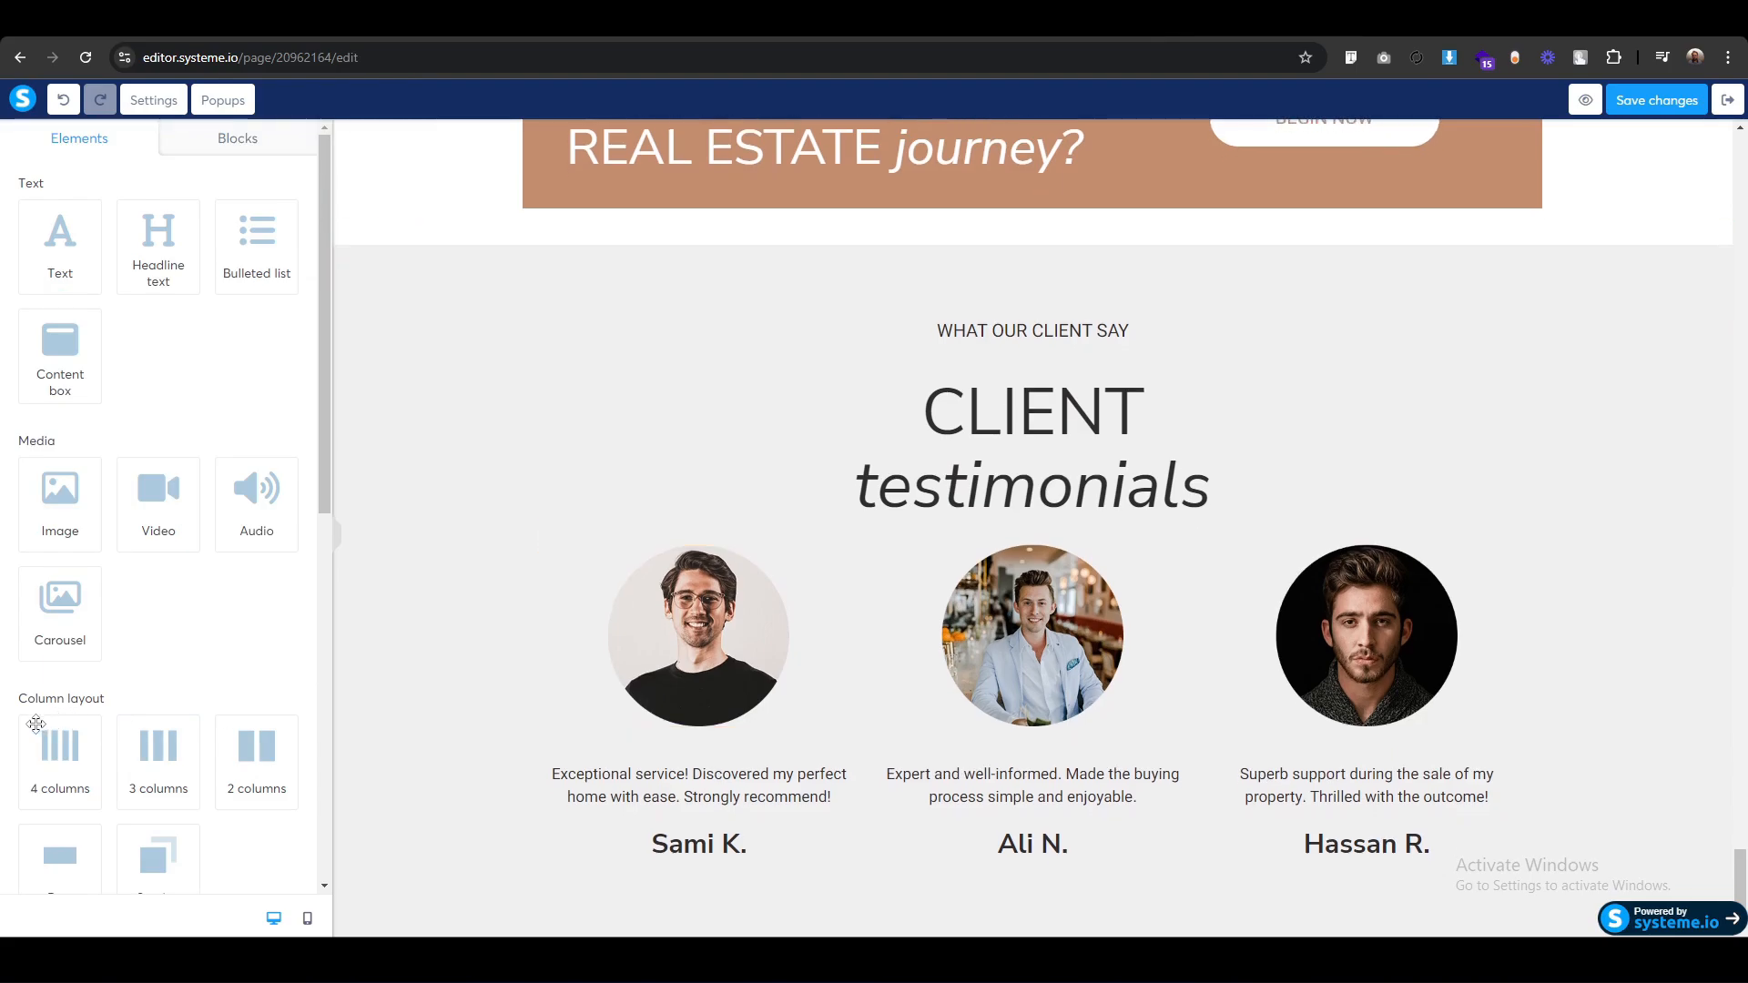
left_click(1675, 102)
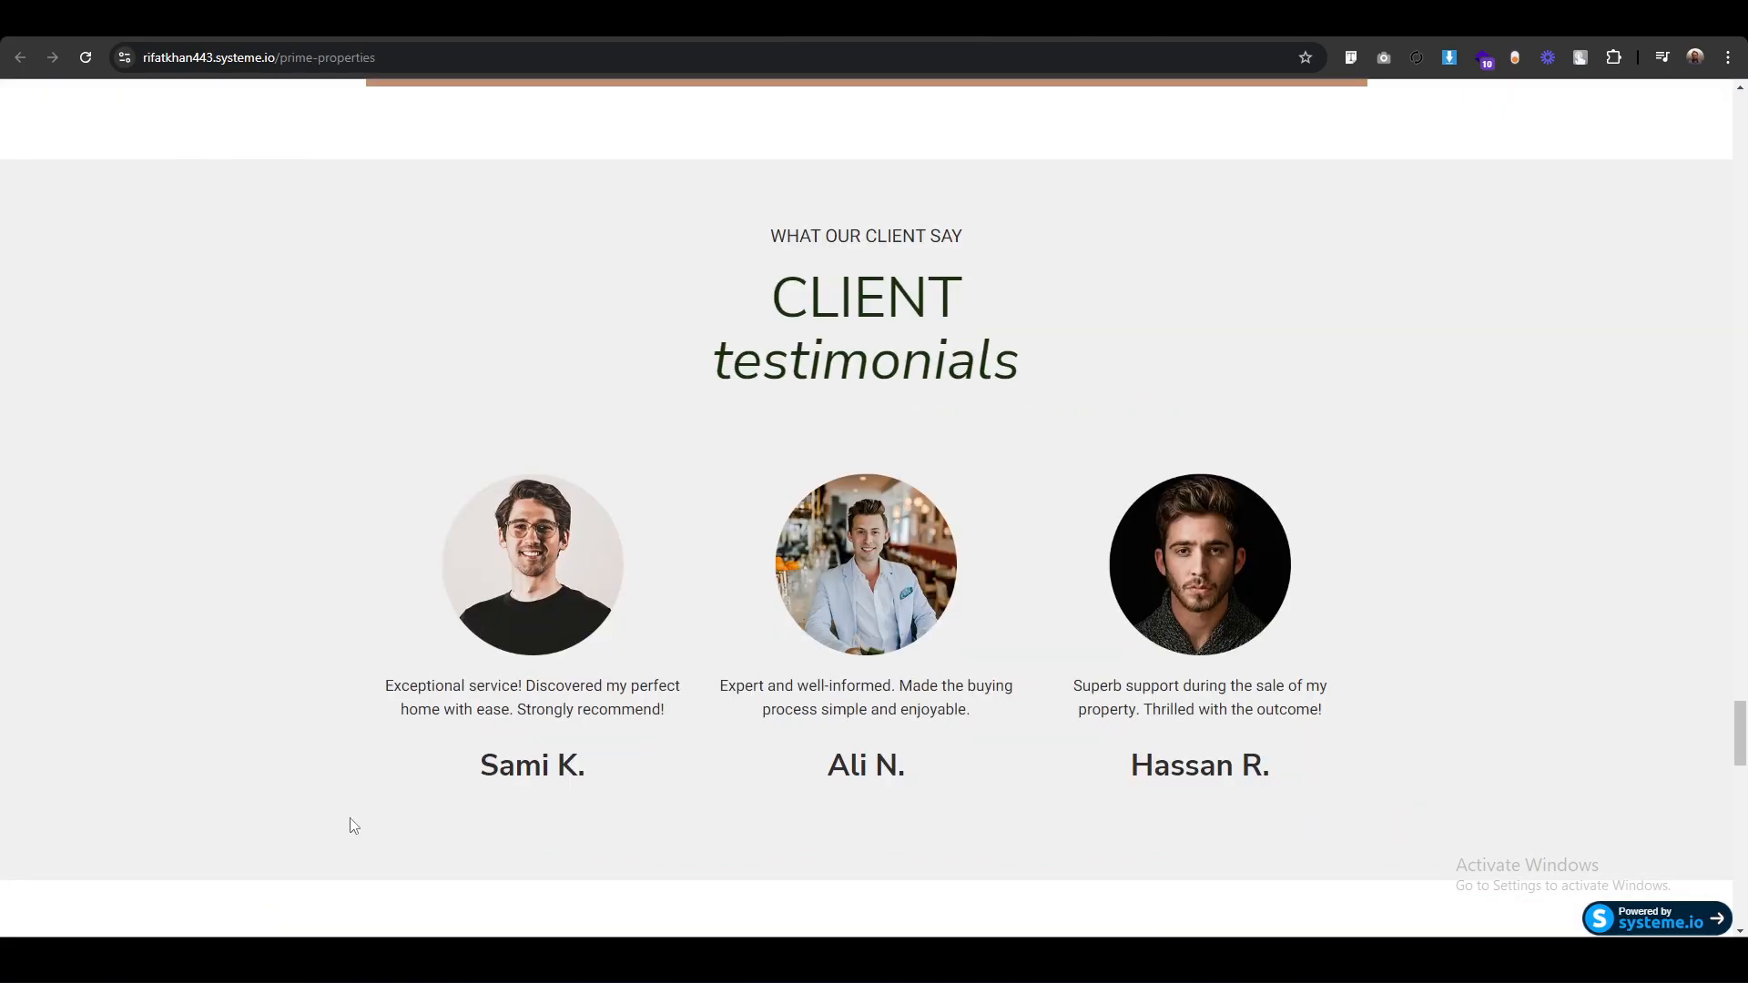
Examine the frequently asked questions section on the reference page, including its heading and two columns of questions and answers.
scroll(354, 825, "down", 1)
scroll(354, 825, "down", 8)
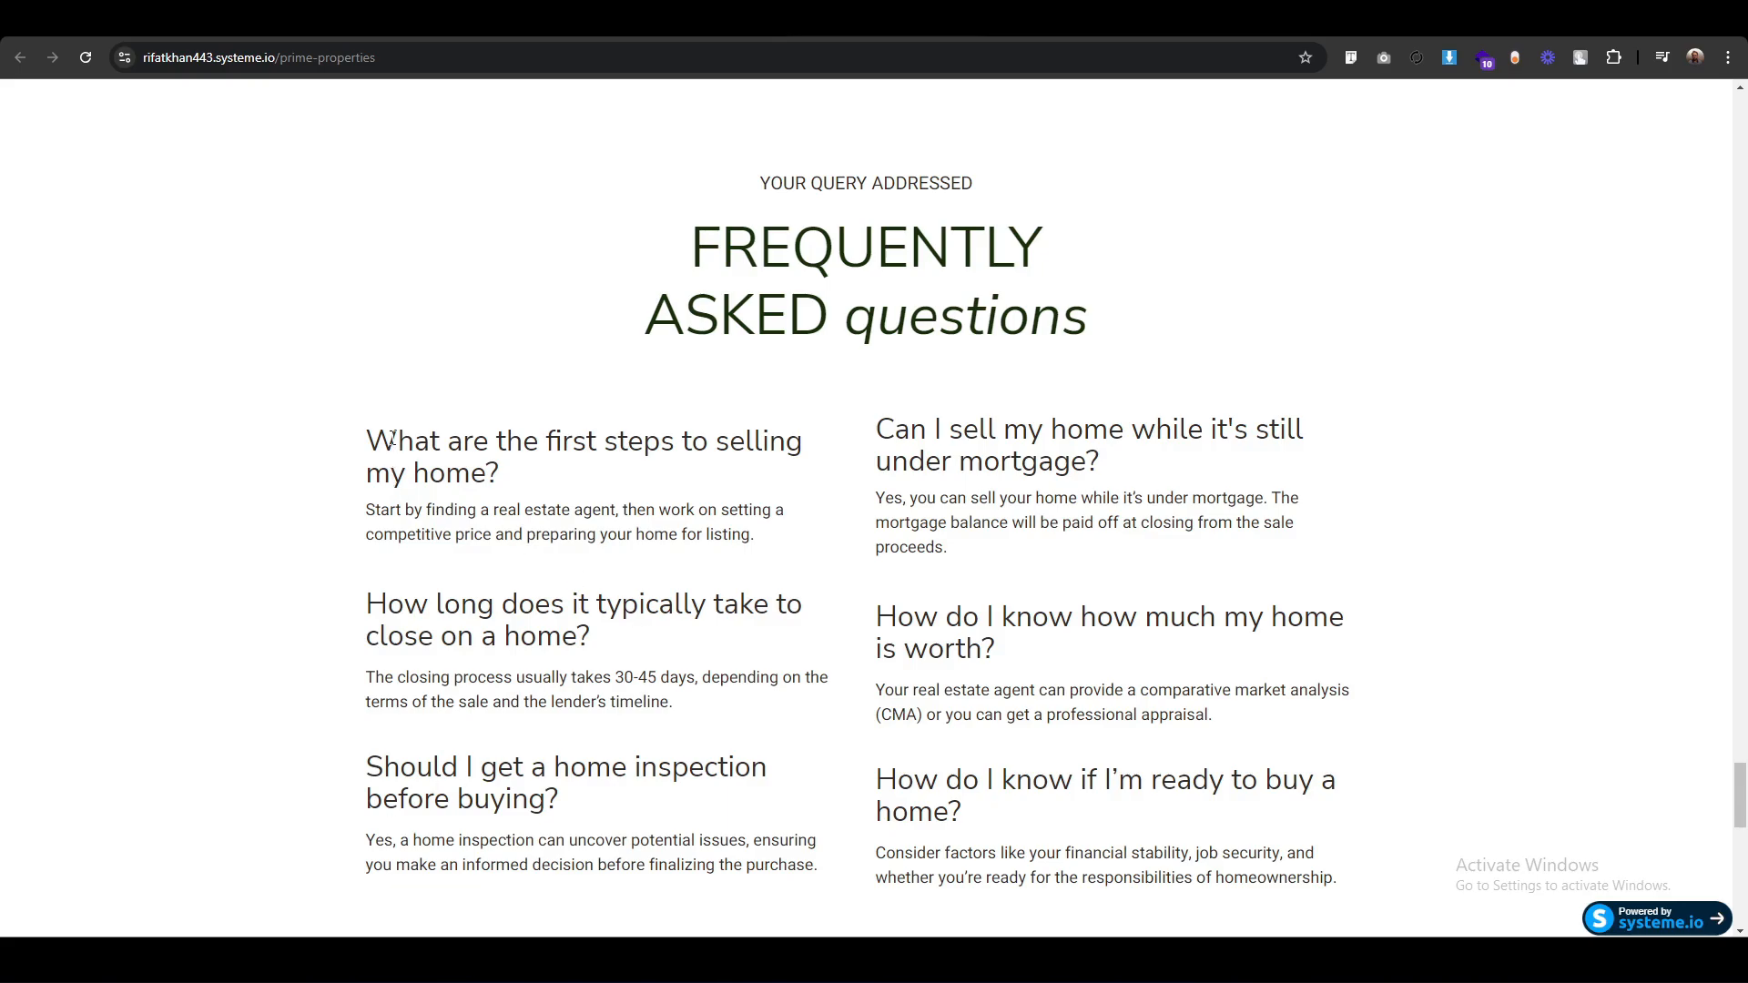
left_click_drag(393, 439, 576, 748)
left_click_drag(908, 429, 1211, 764)
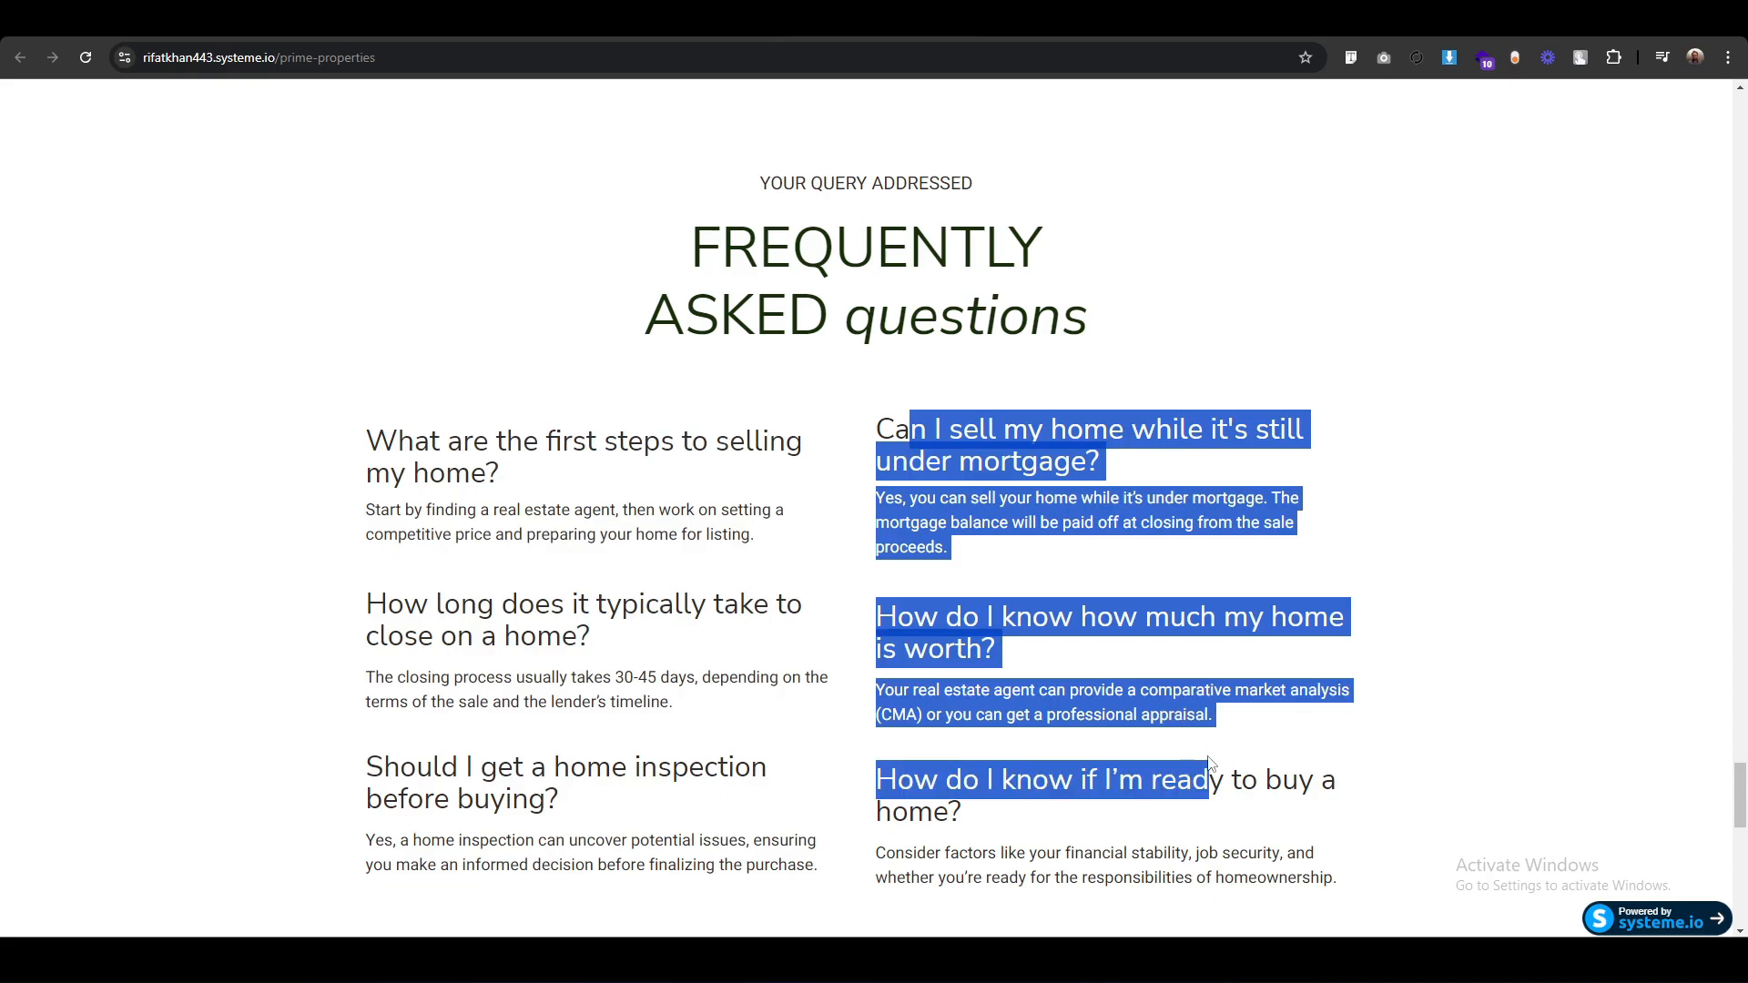
left_click(397, 628)
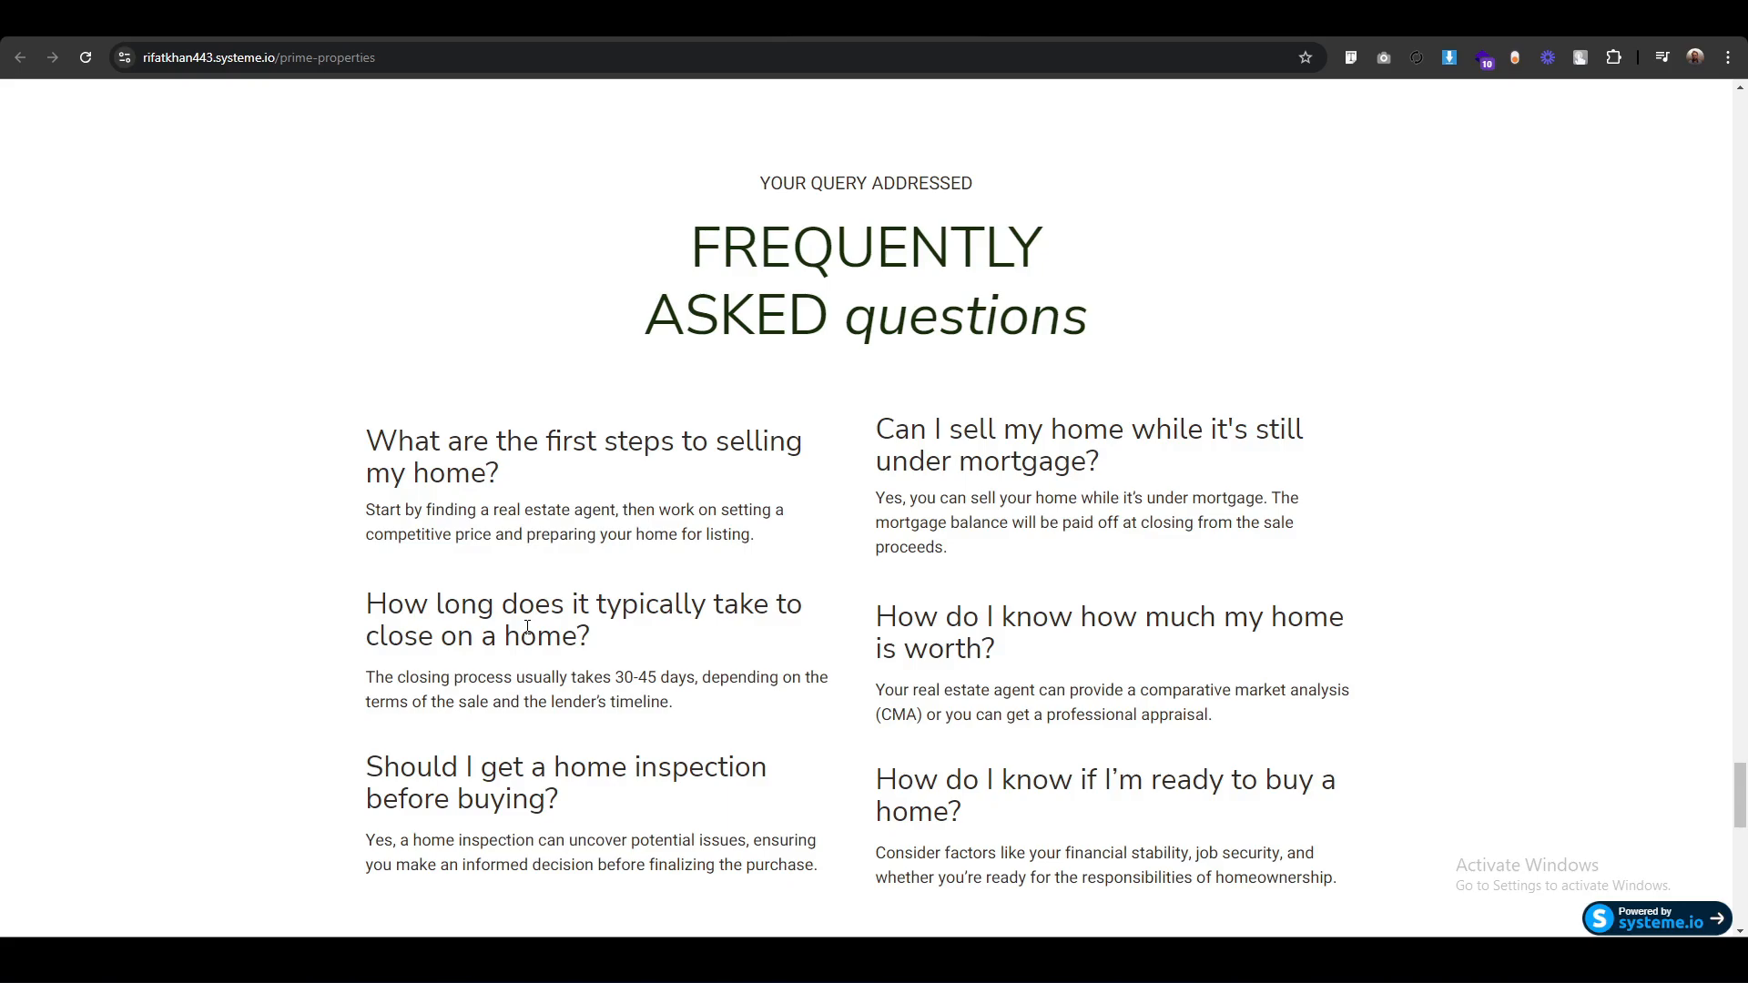
scroll(557, 741, "up", 4)
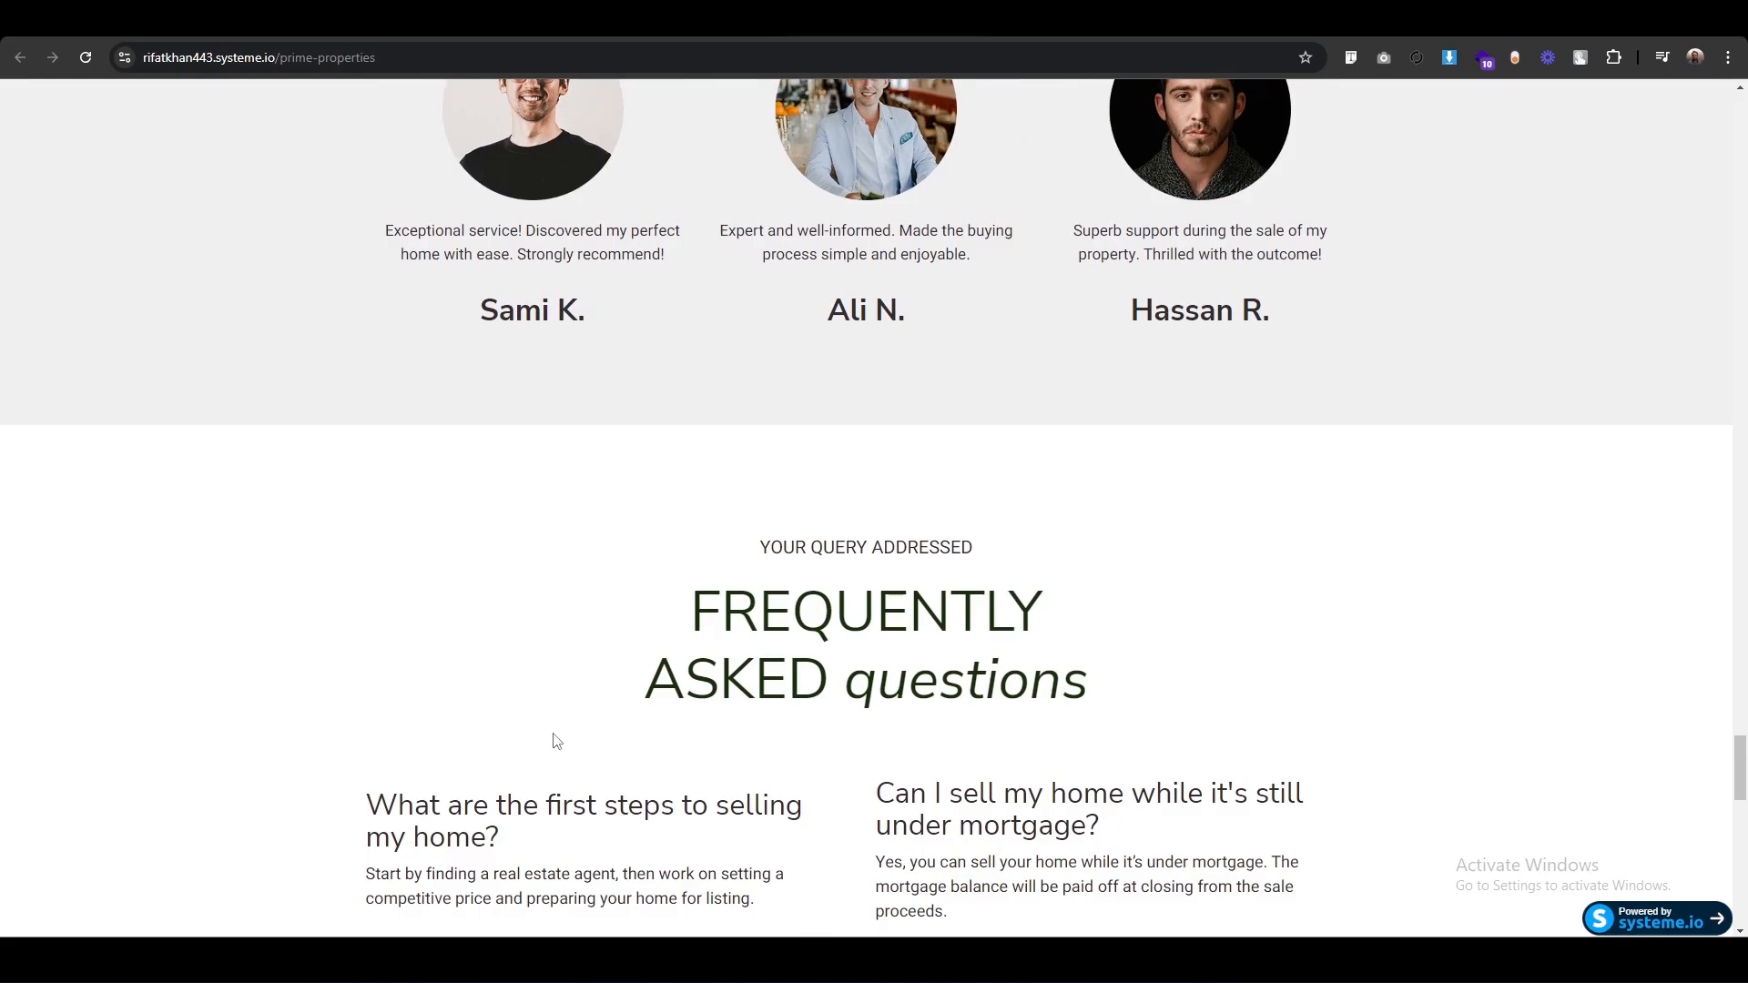
scroll(557, 741, "down", 4)
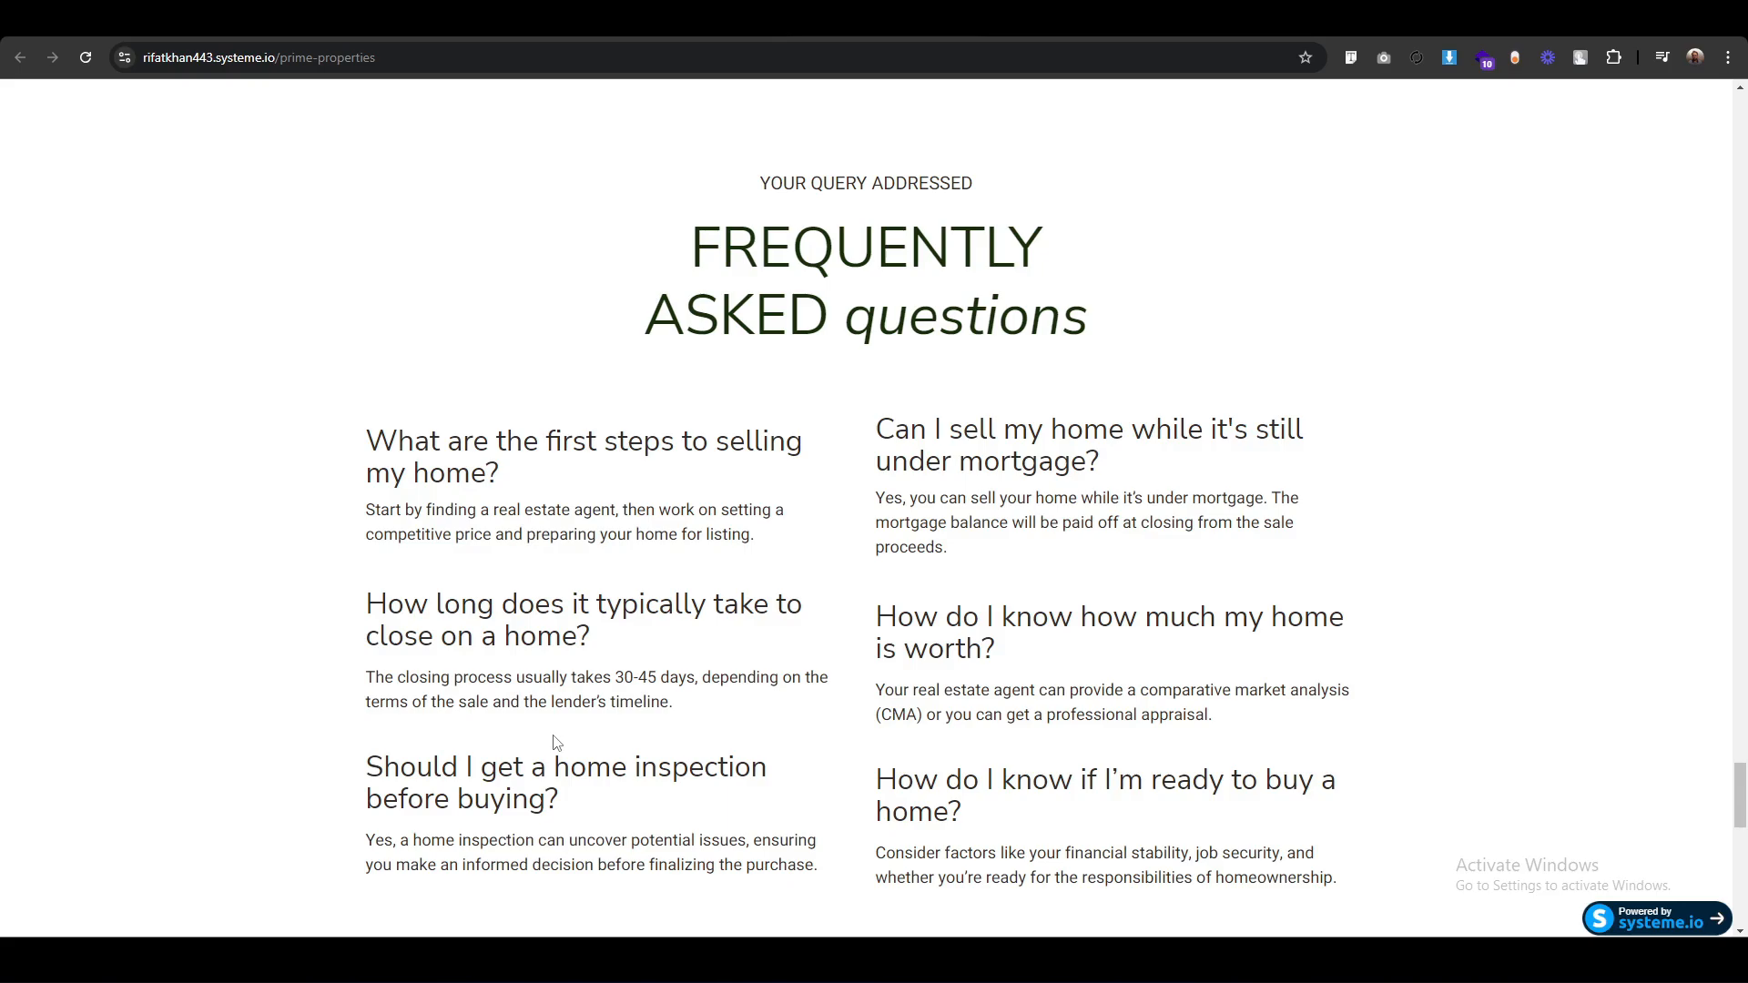
Back in the page editor, add a new section below the testimonials and set its content width to Wide.
left_click(928, 20)
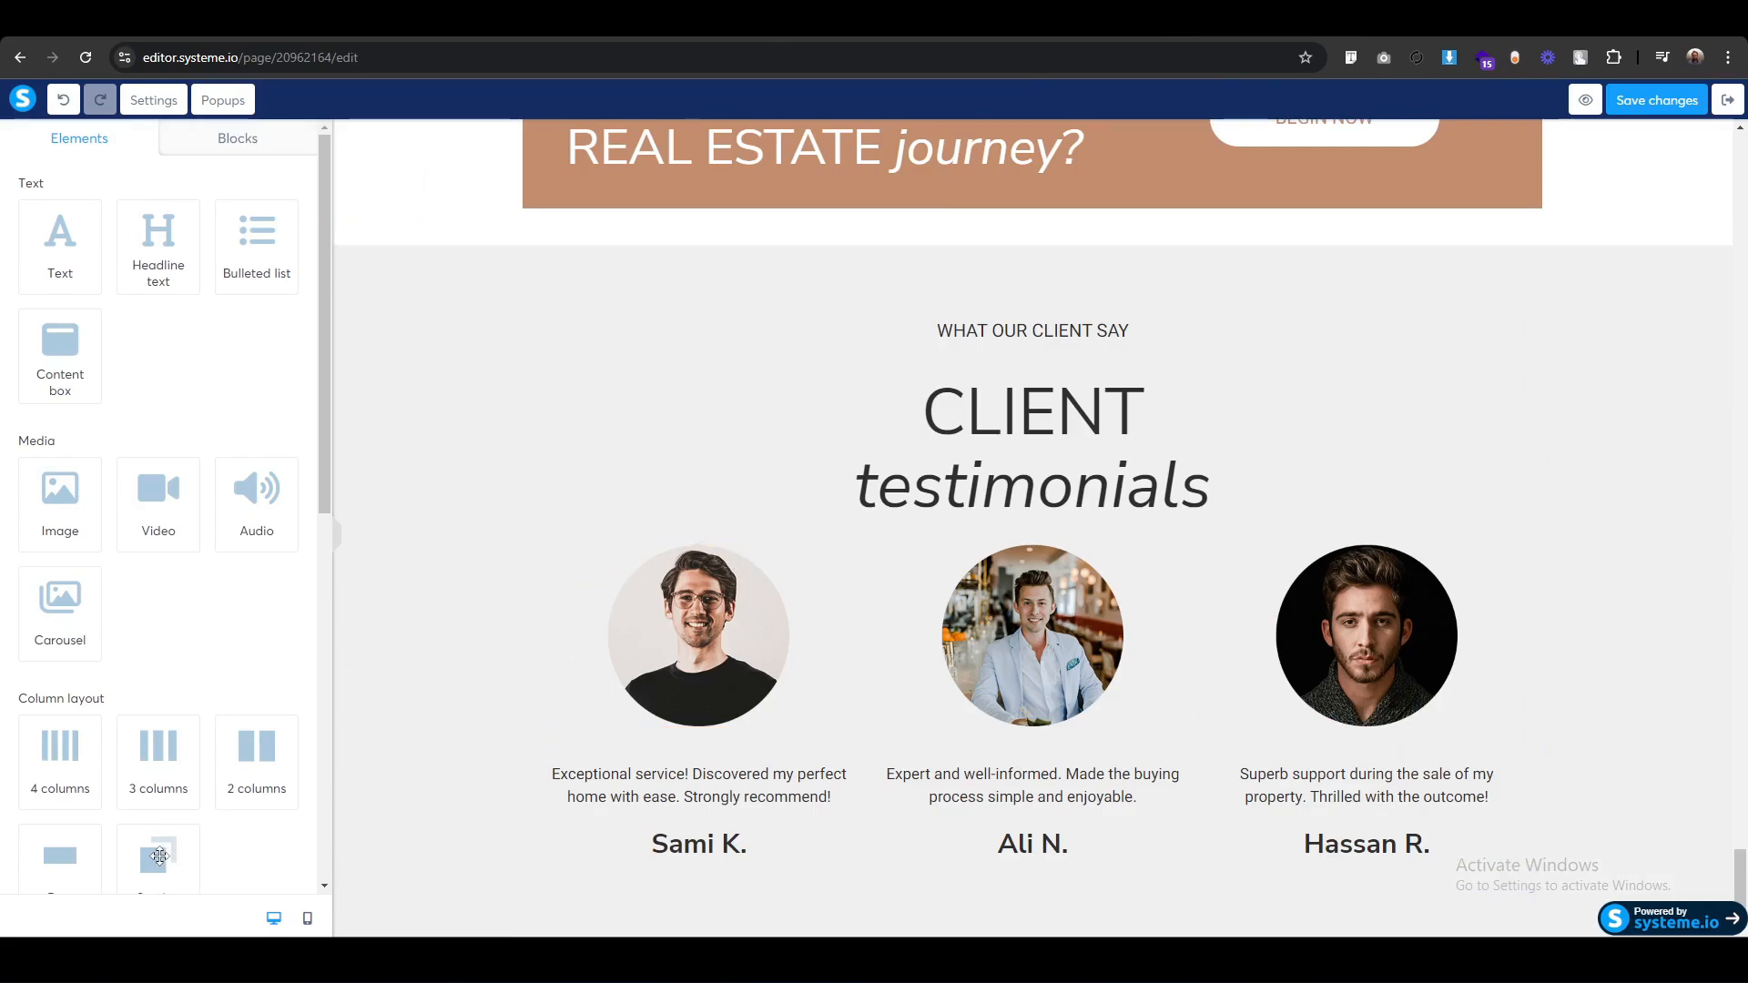
left_click_drag(158, 855, 1095, 934)
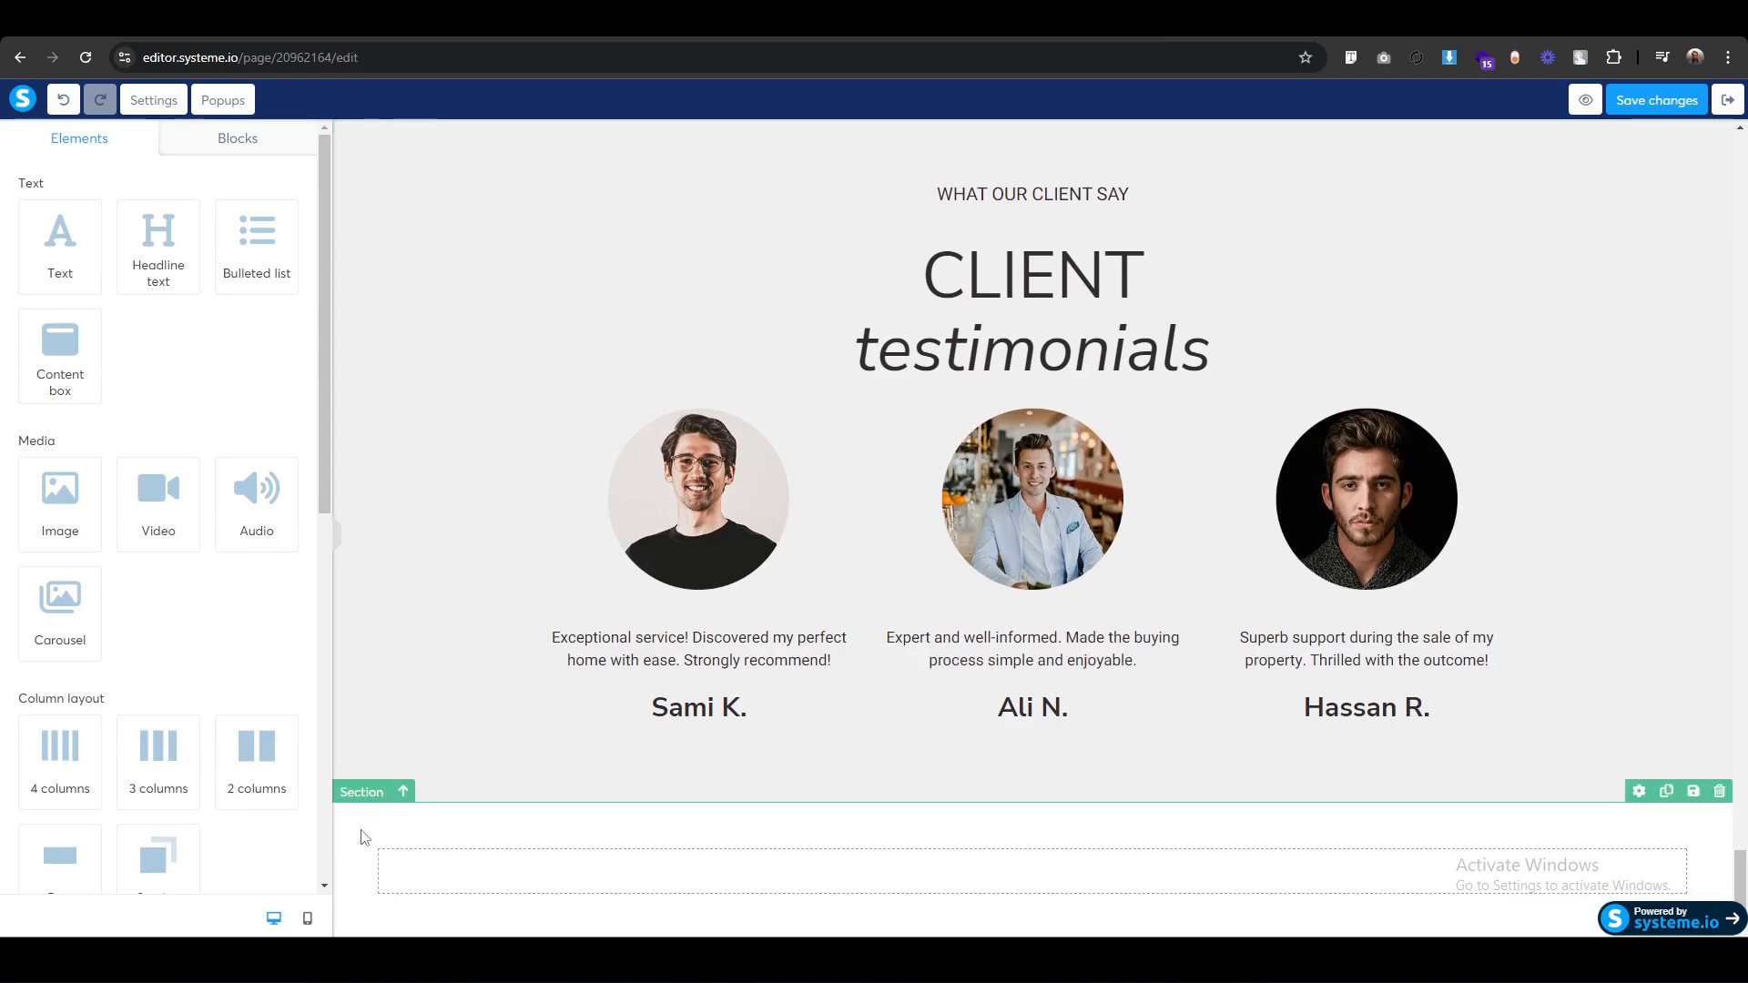
left_click(351, 799)
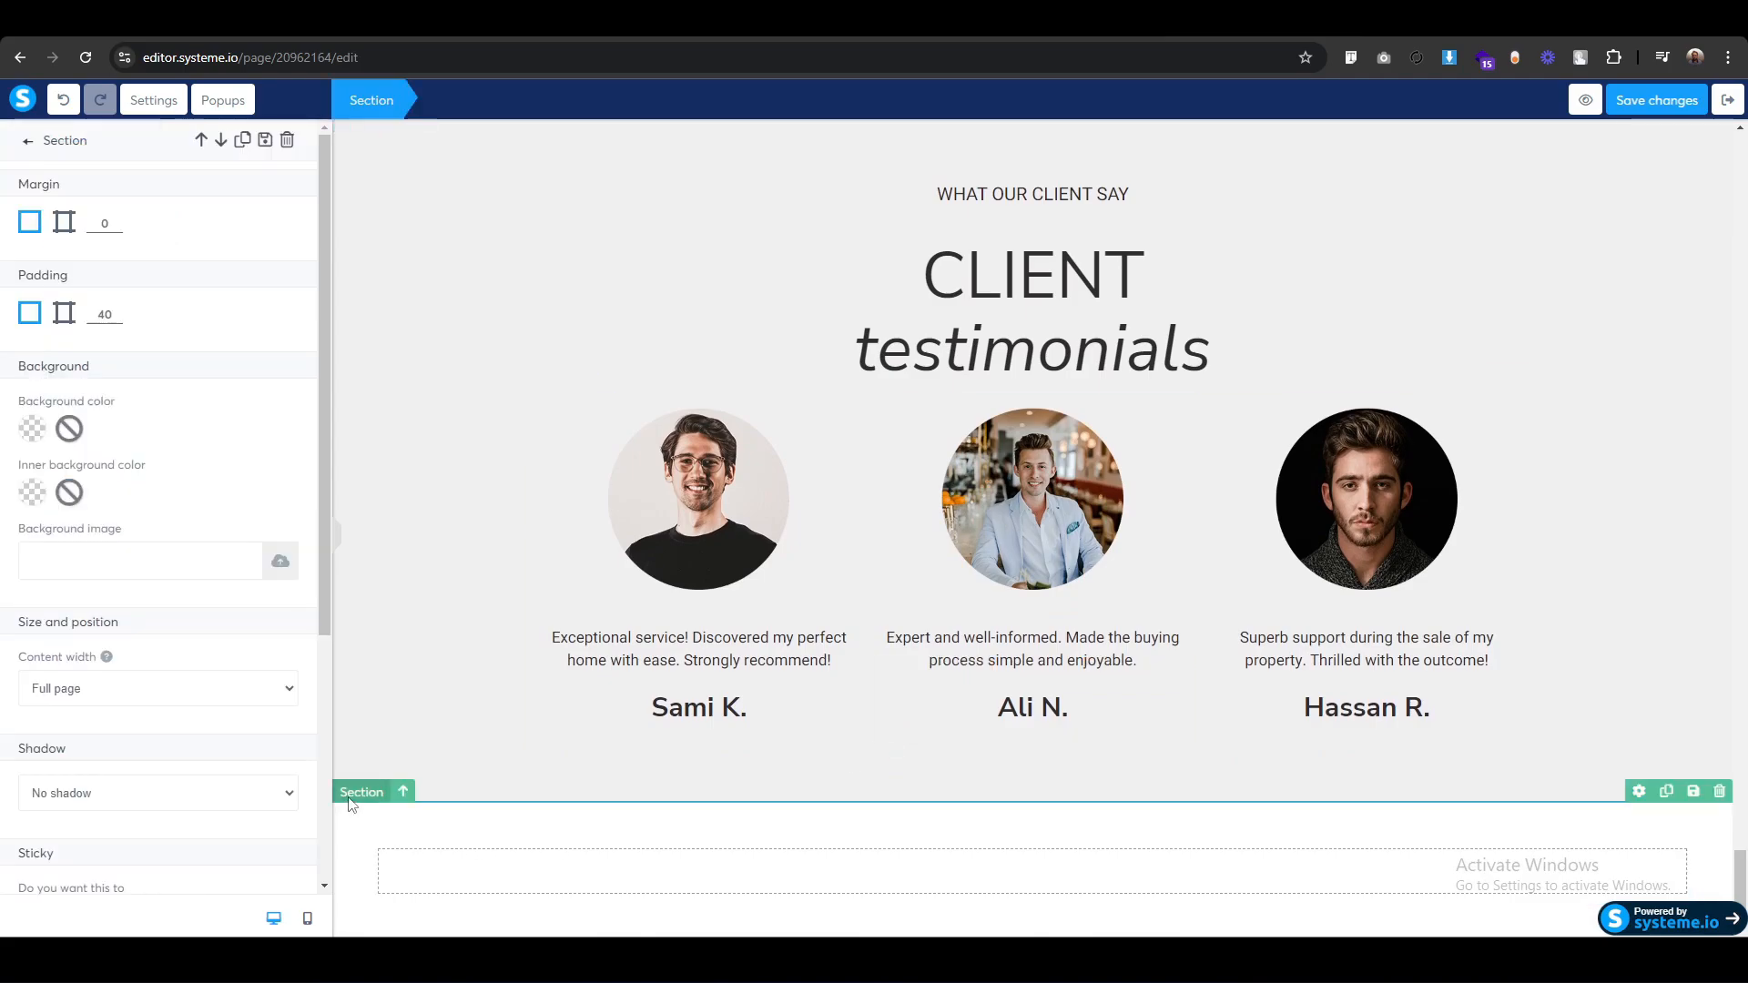
left_click(132, 689)
left_click(129, 728)
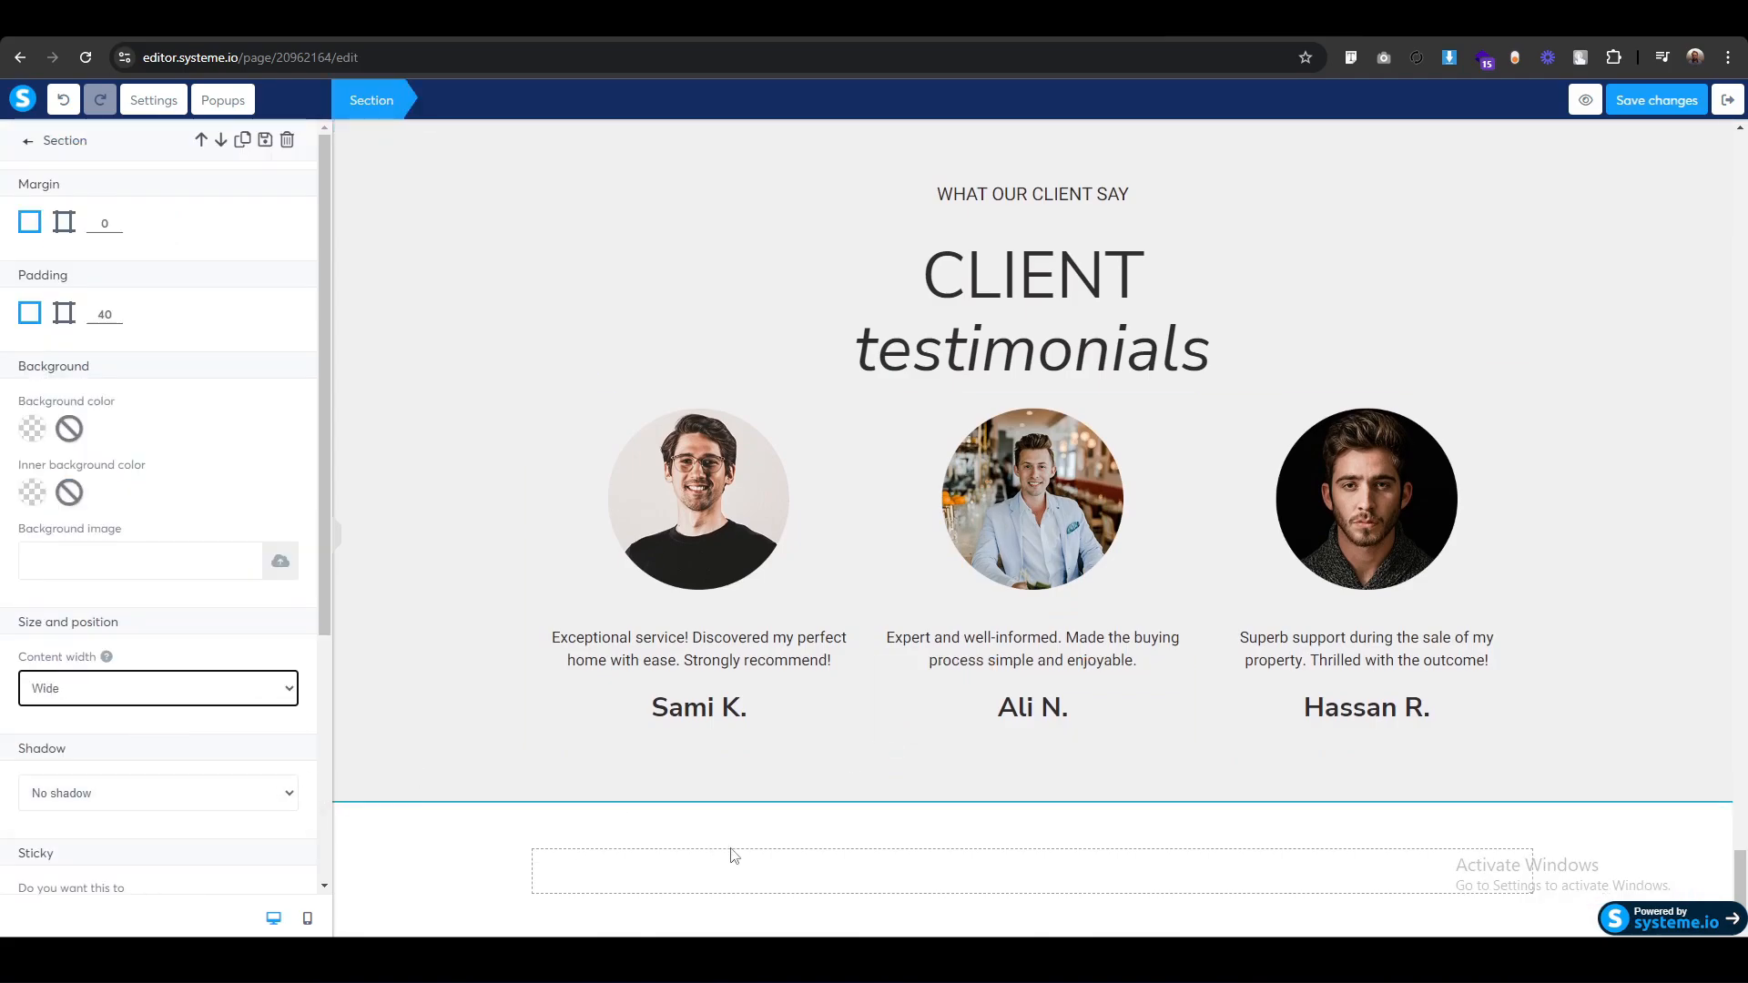
Delete the empty row inside the new section below the testimonials.
left_click(755, 856)
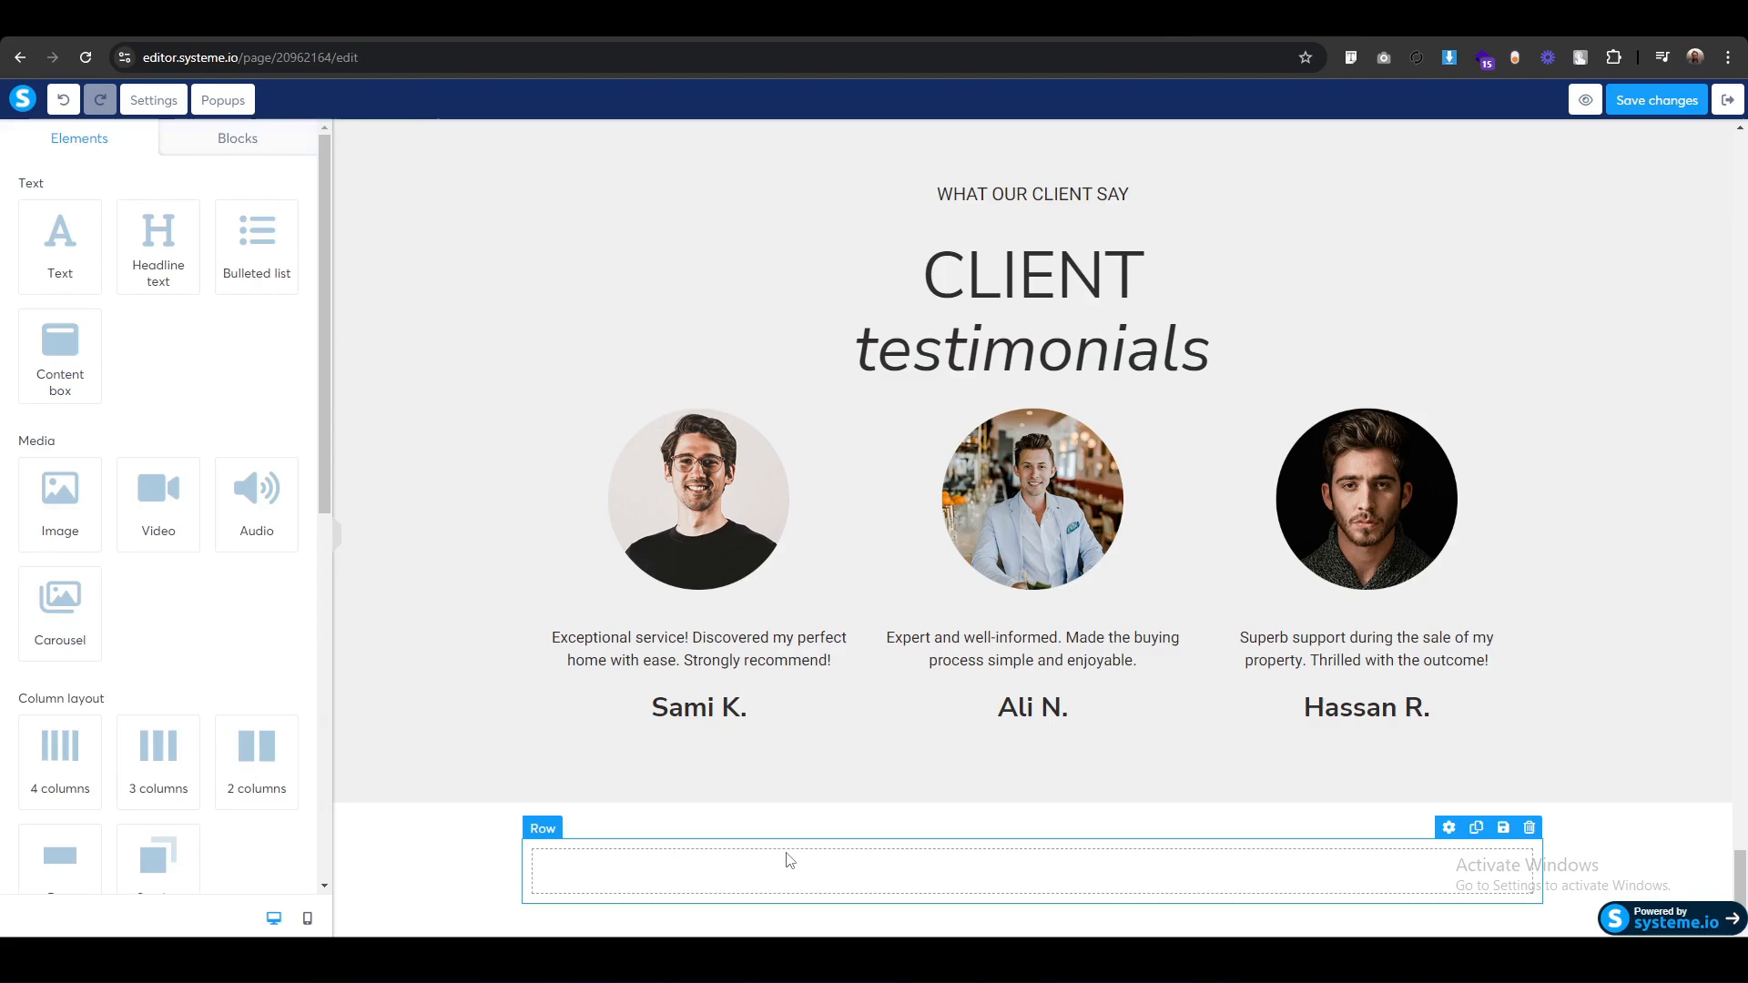
left_click(1530, 828)
left_click(955, 175)
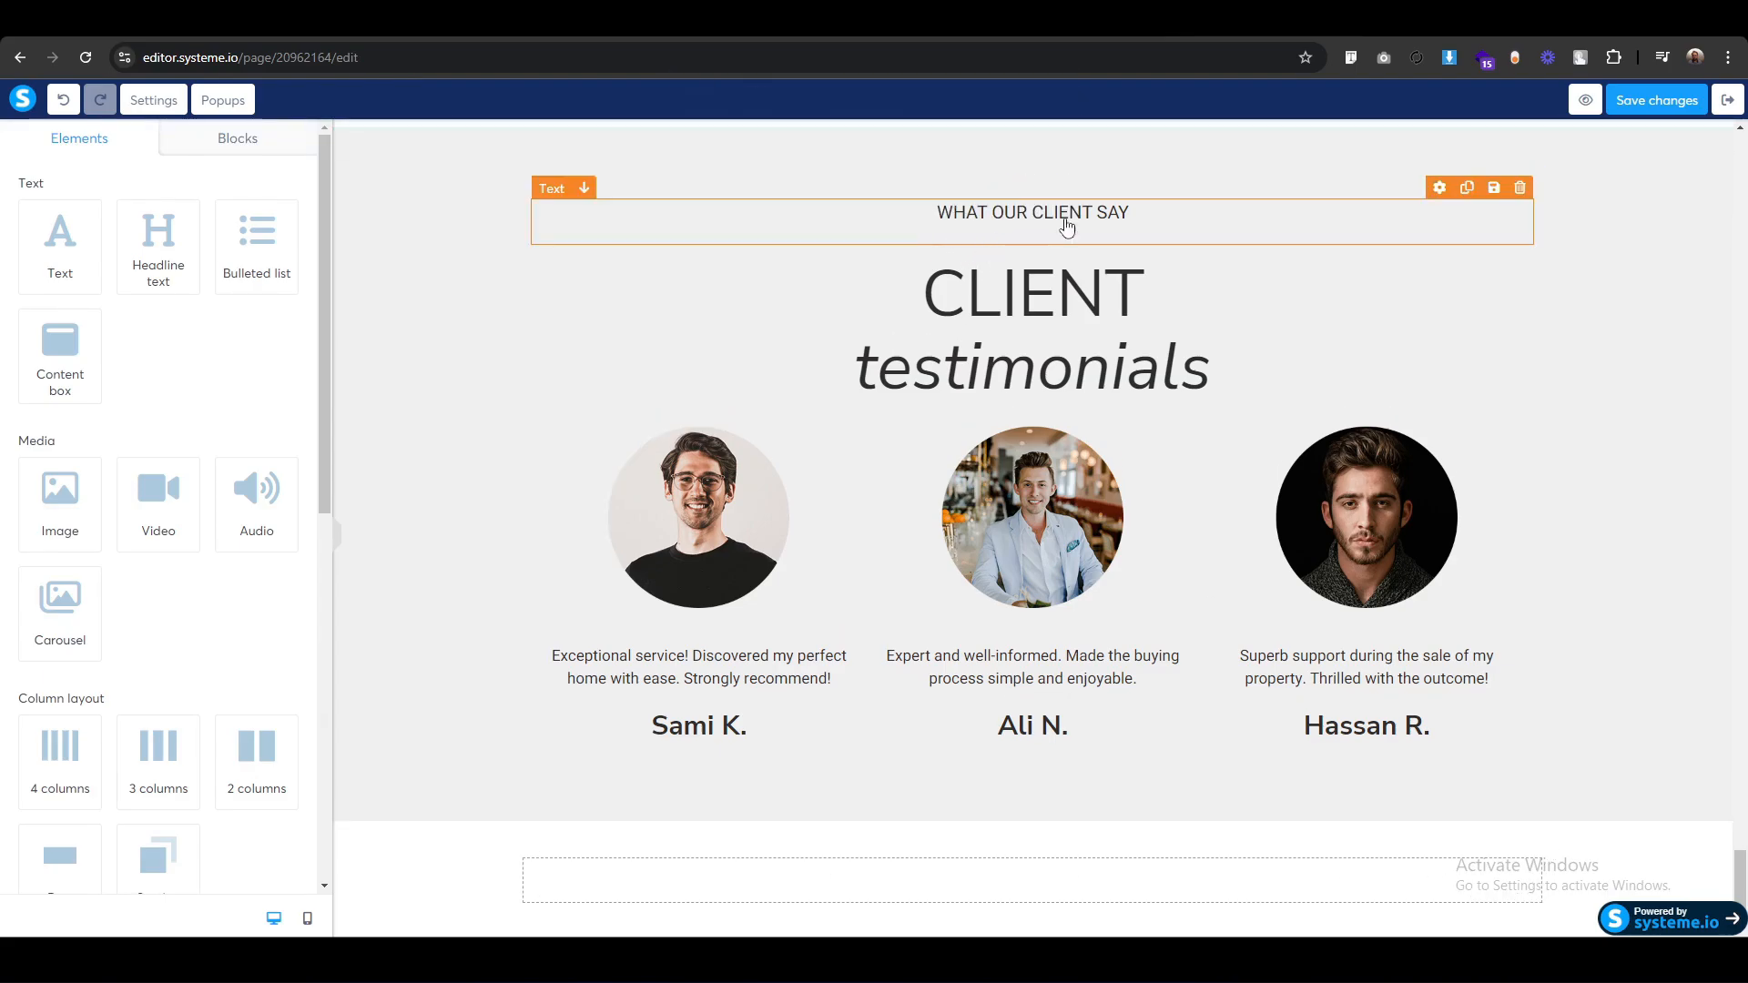
Duplicate the "WHAT OUR CLIENT SAY" text and the "CLIENT testimonials" headline and move the copies into the new section.
left_click(1467, 188)
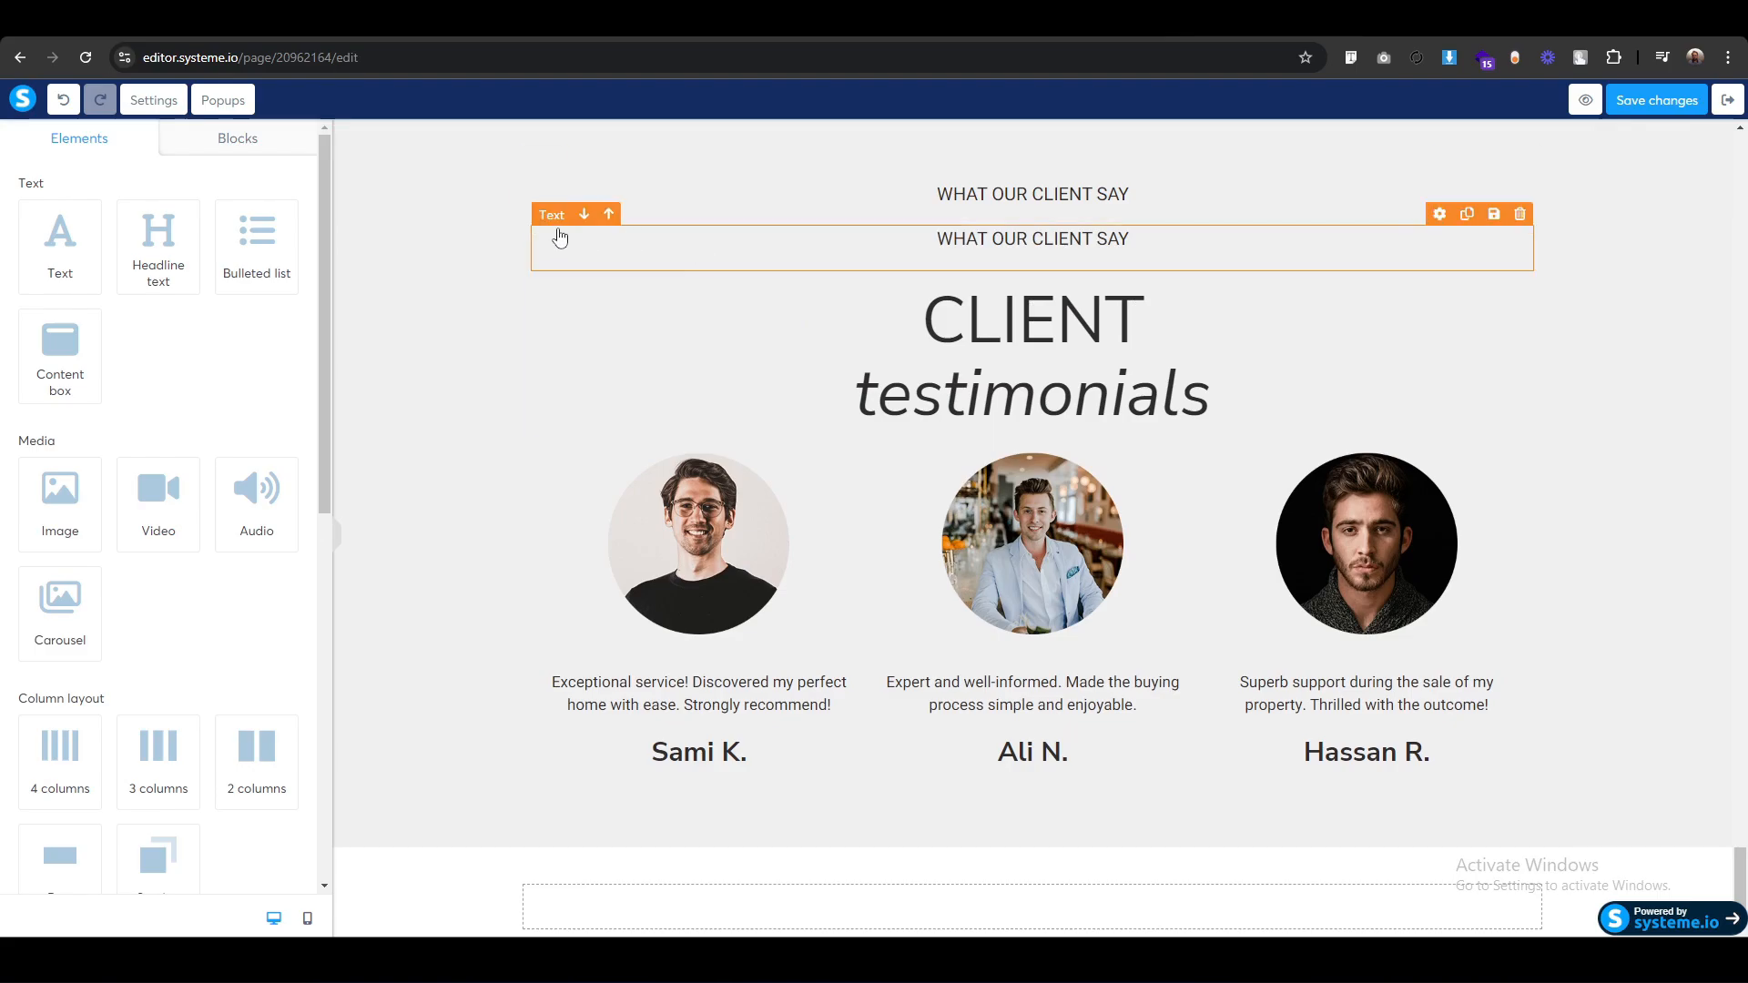
left_click_drag(555, 223, 1020, 910)
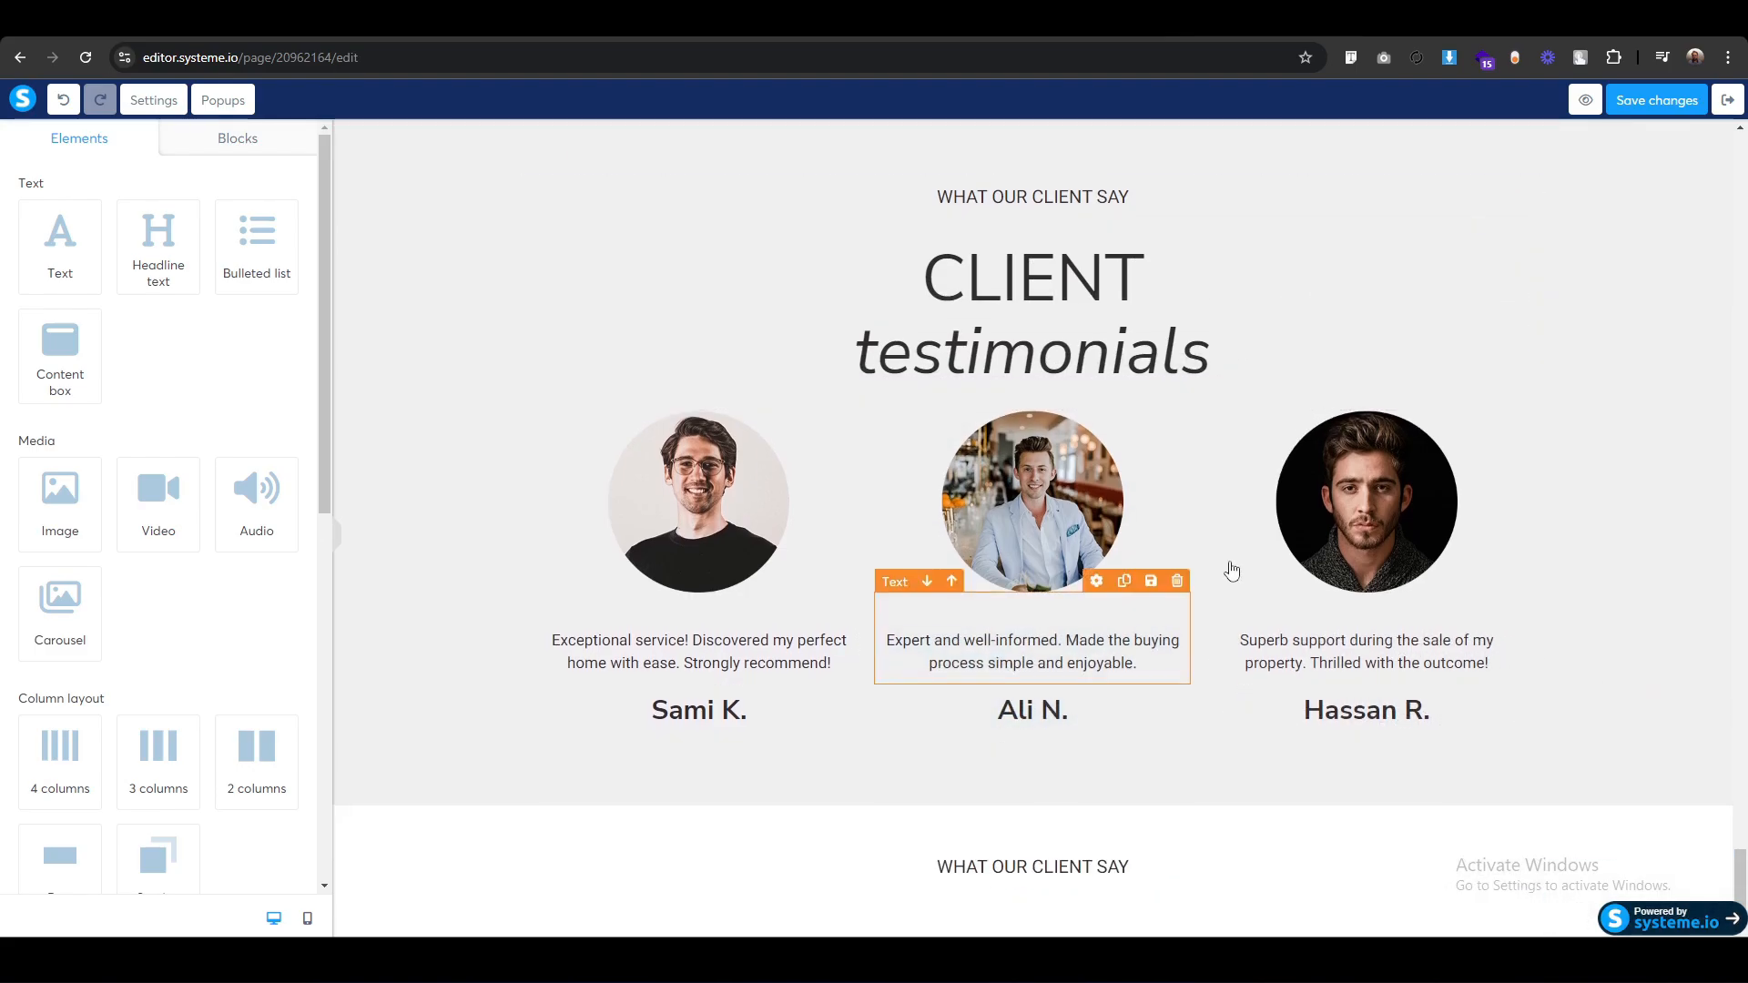
left_click(1467, 229)
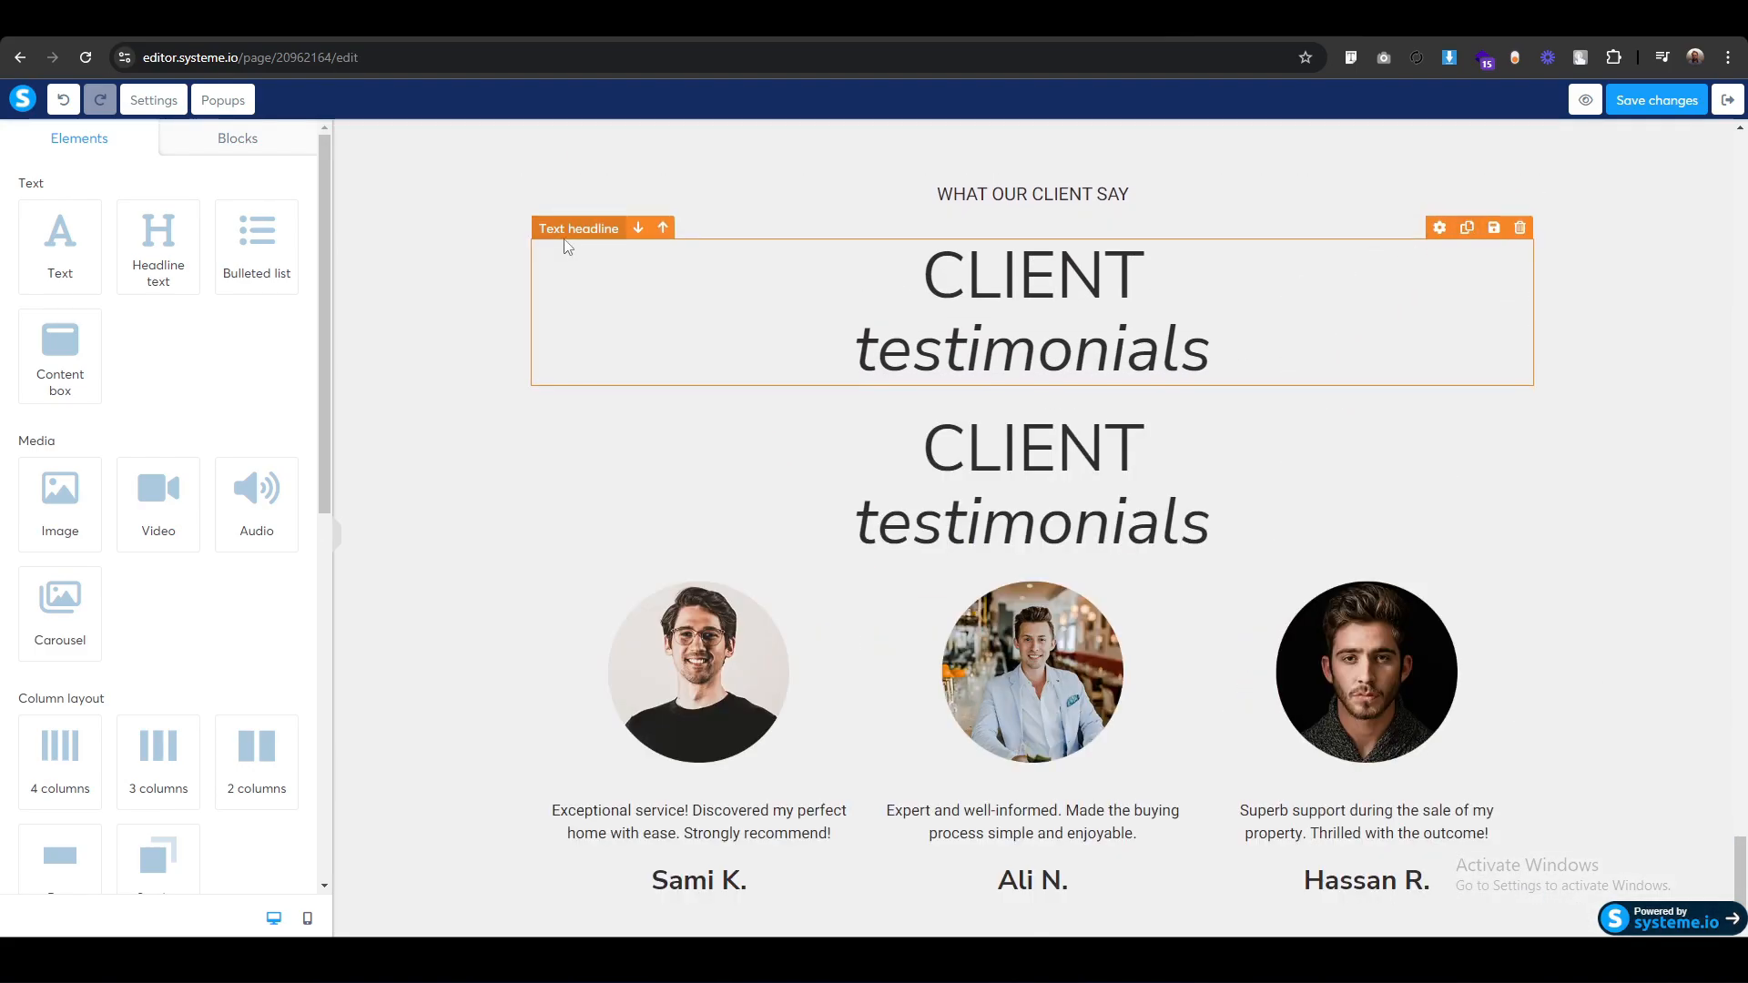
left_click_drag(565, 235, 1026, 888)
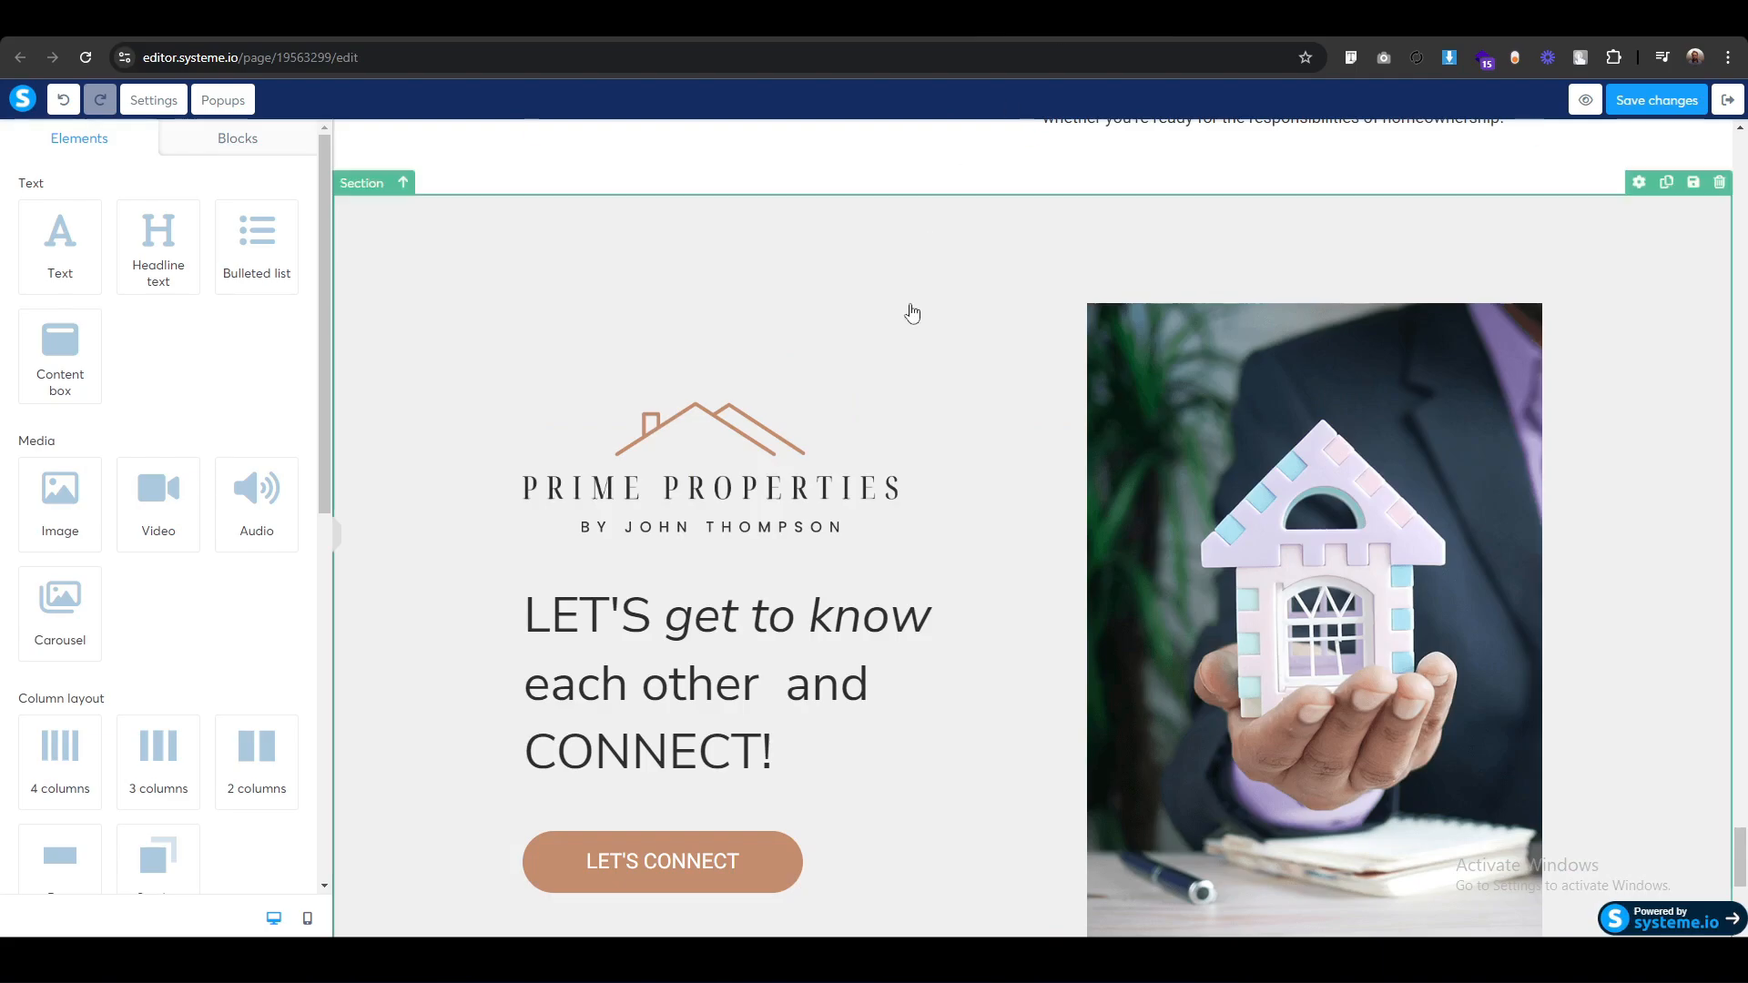
Replace the copied "WHAT OUR CLIENT SAY" text in the new section with "YOUR QUERY ADDRESSED" copied from the reference page.
scroll(911, 312, "down", 10)
scroll(1019, 482, "up", 4)
left_click(1034, 506)
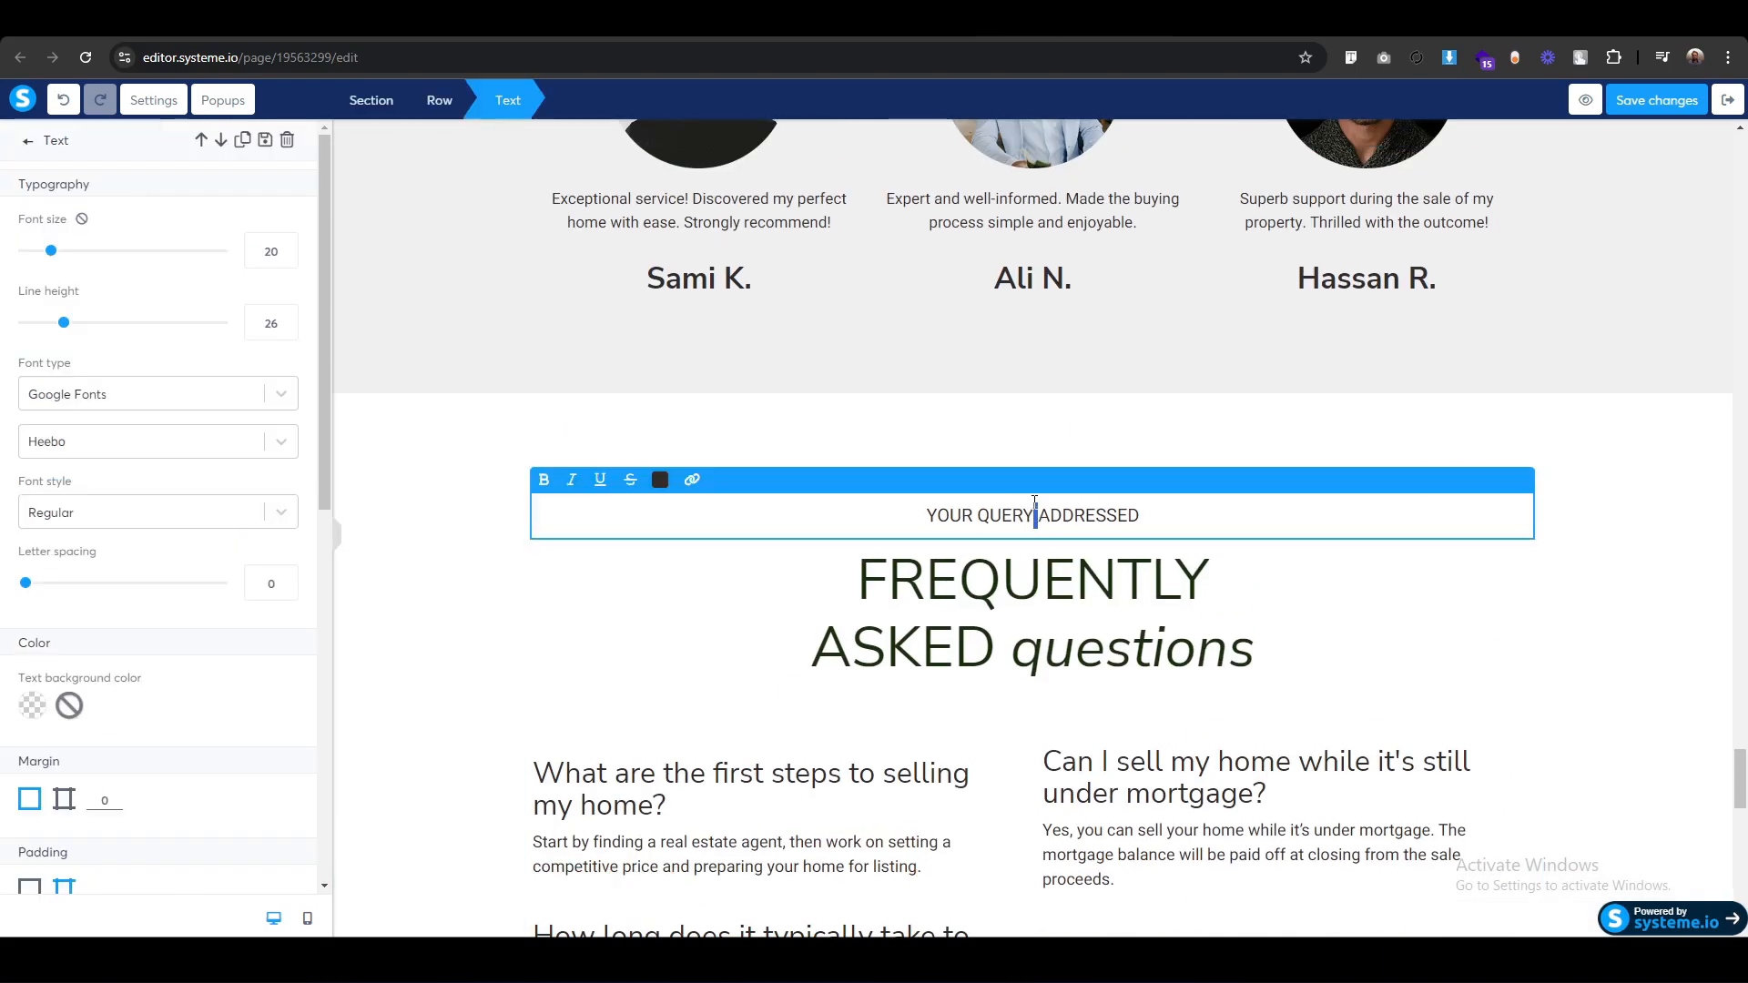
triple_click(1035, 502)
key("ctrl+c")
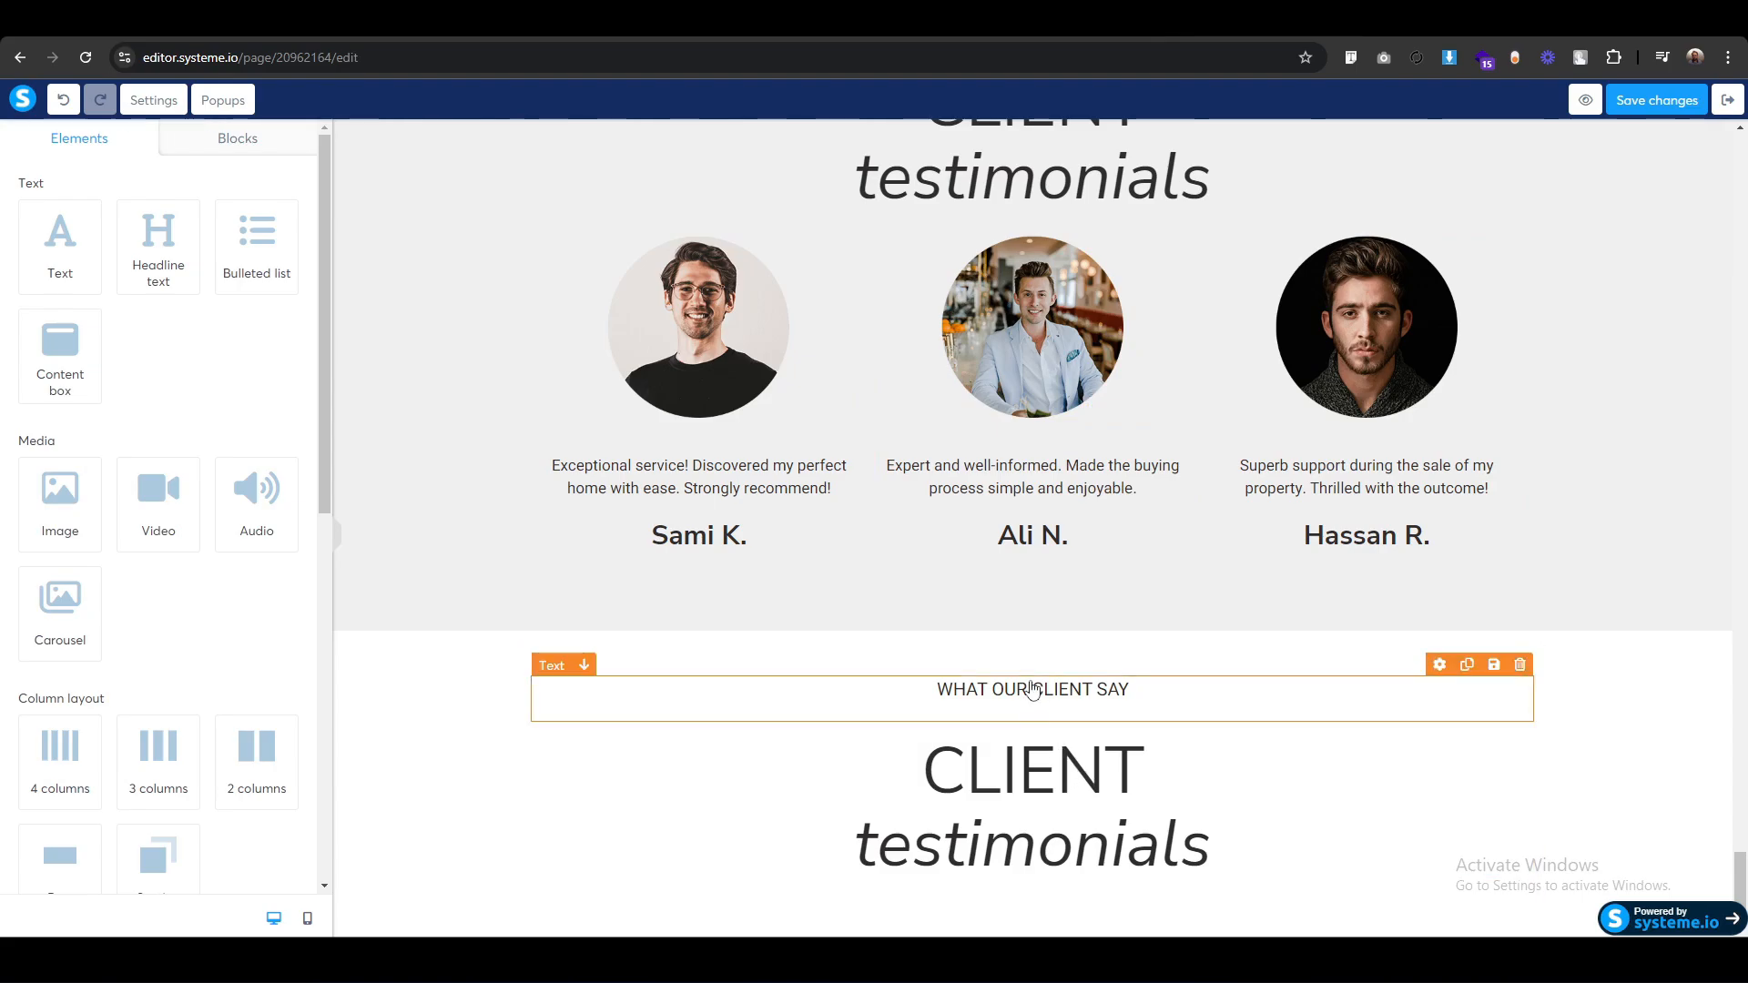
double_click(1029, 689)
triple_click(1030, 689)
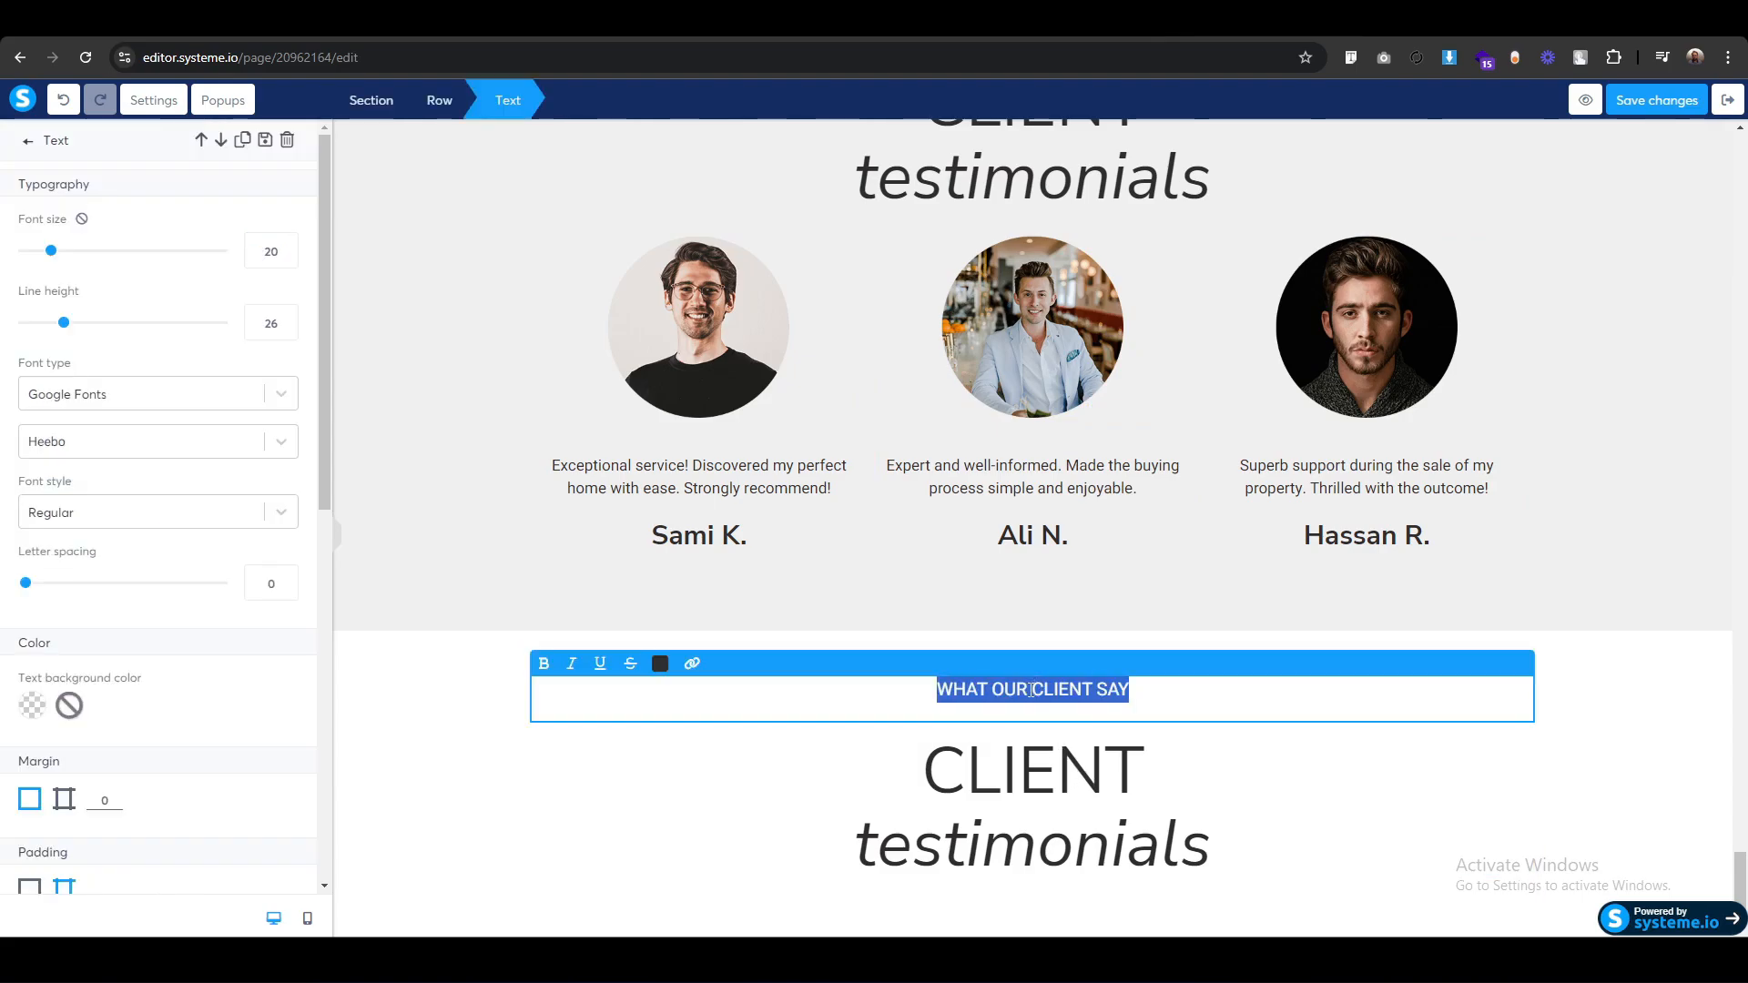
key("ctrl+v")
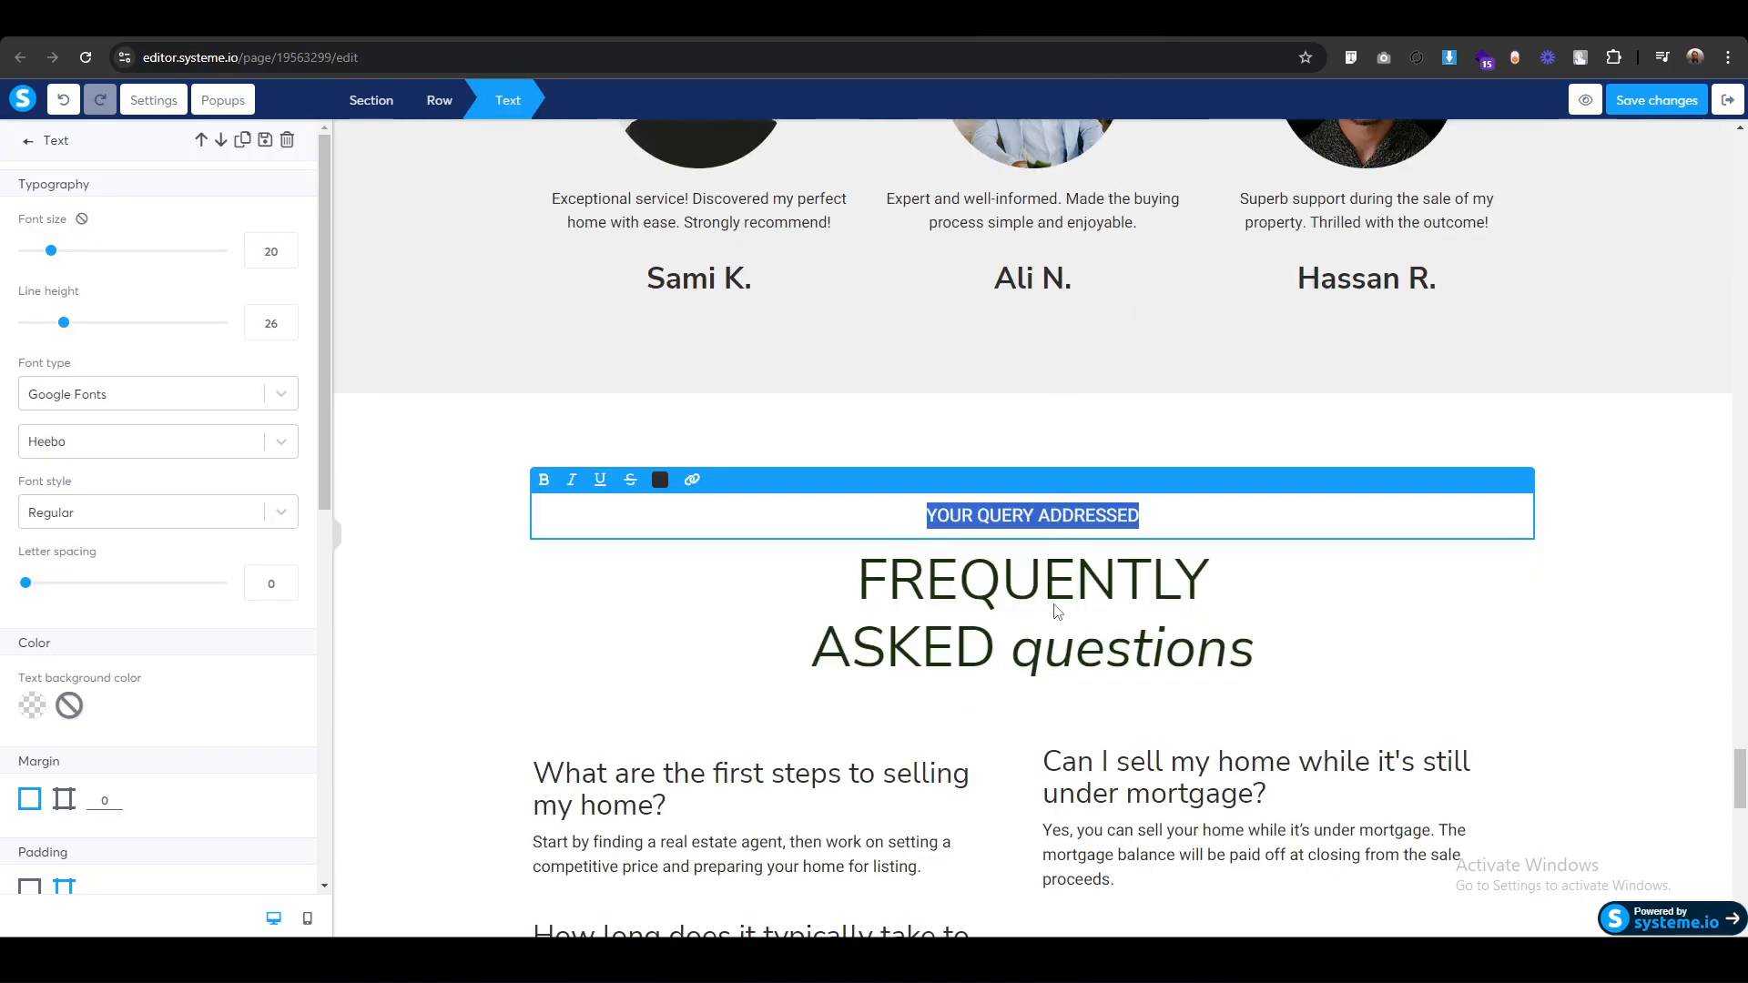
Replace the copied "CLIENT testimonials" headline with "FREQUENTLY ASKED questions" from the reference page and italicize "questions".
double_click(1056, 611)
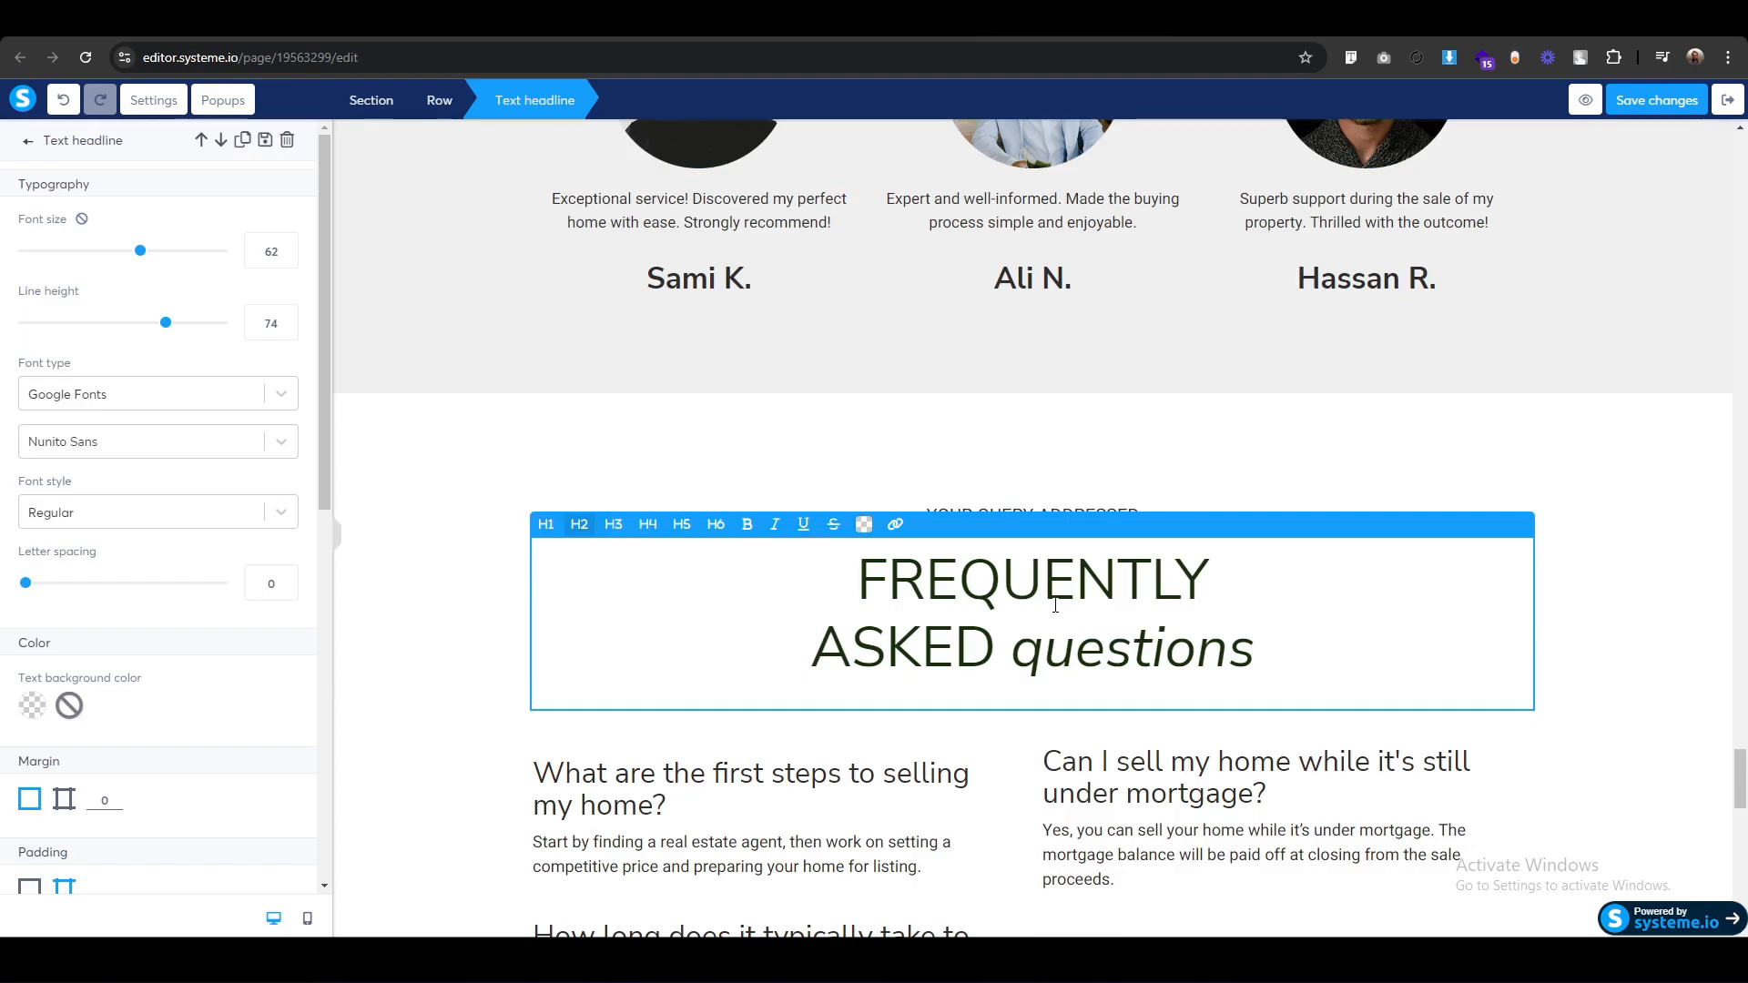
triple_click(1056, 605)
key("ctrl+c")
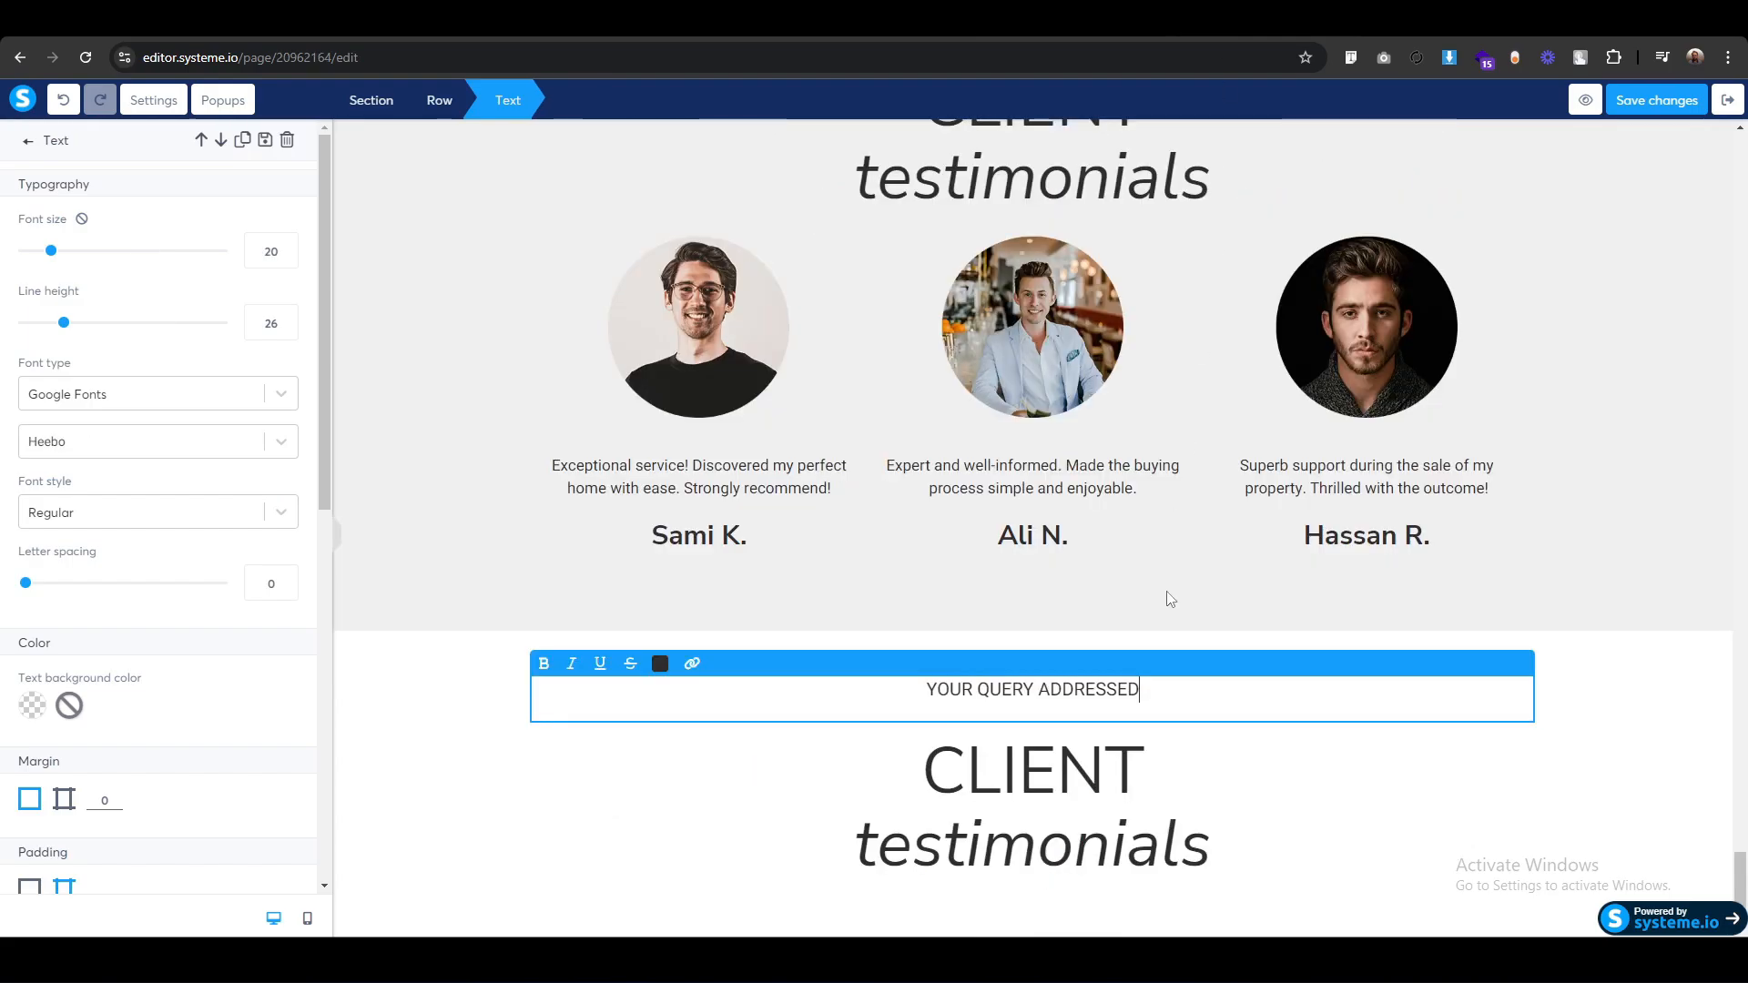
double_click(1107, 781)
triple_click(1107, 781)
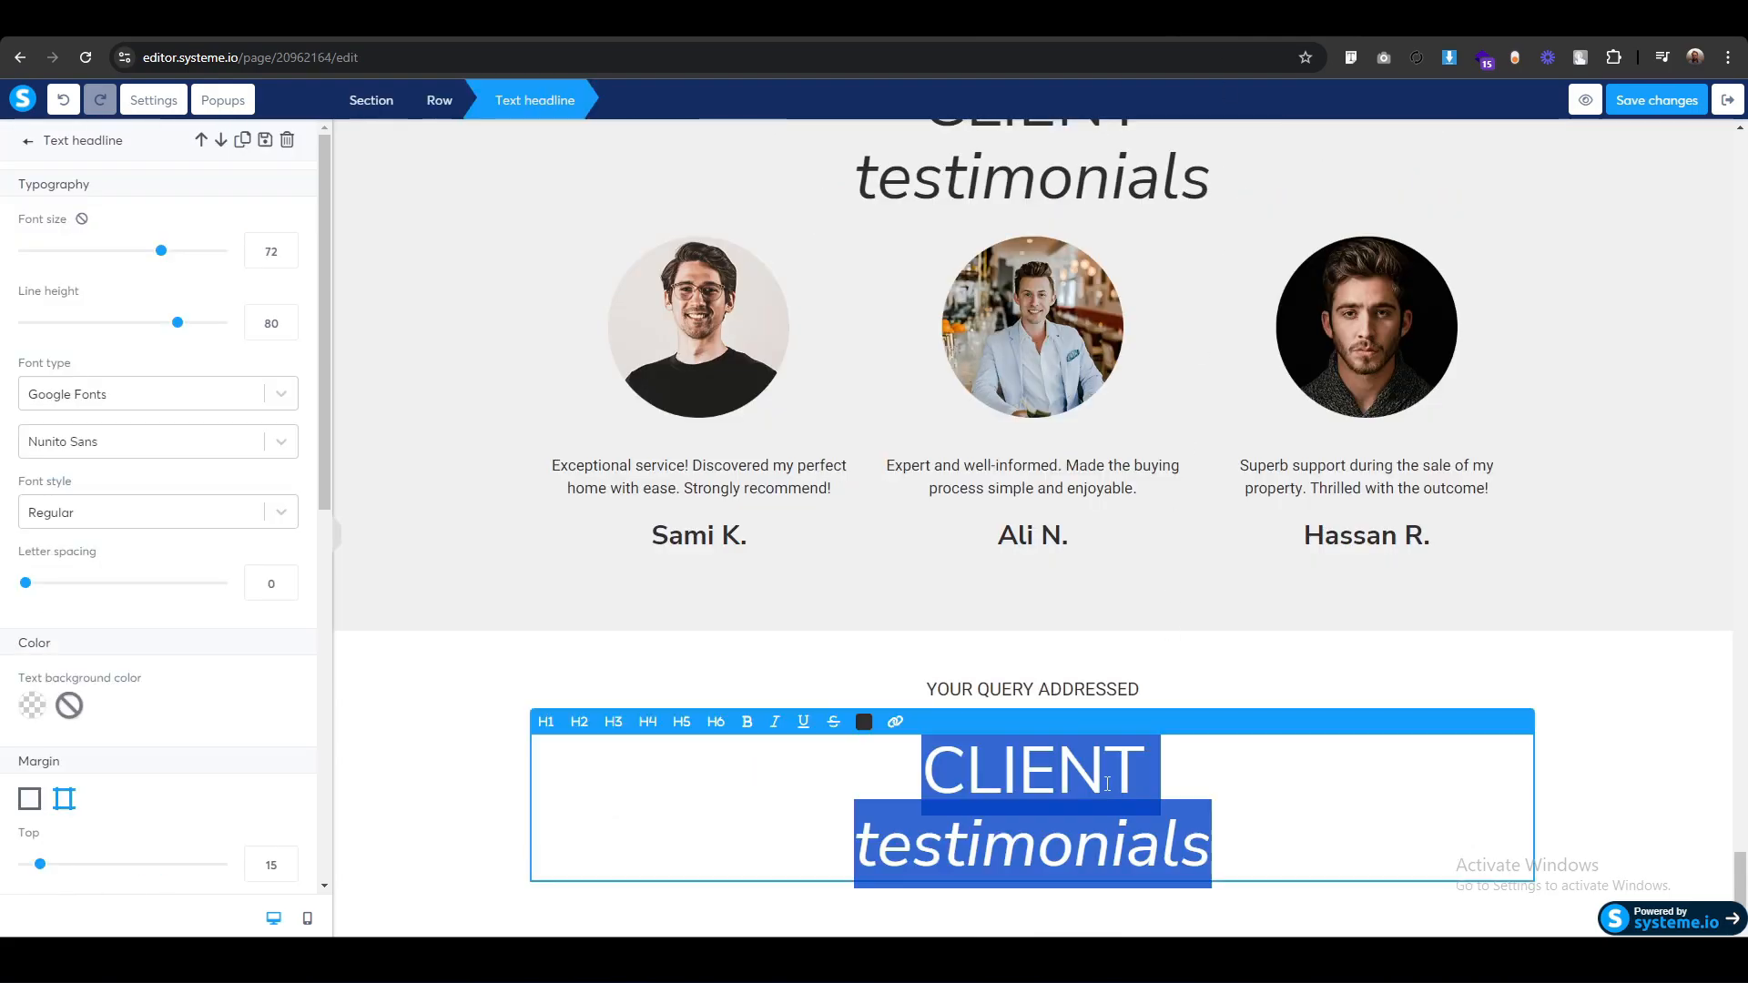
key("ctrl+v")
key("ctrl+shift+Left")
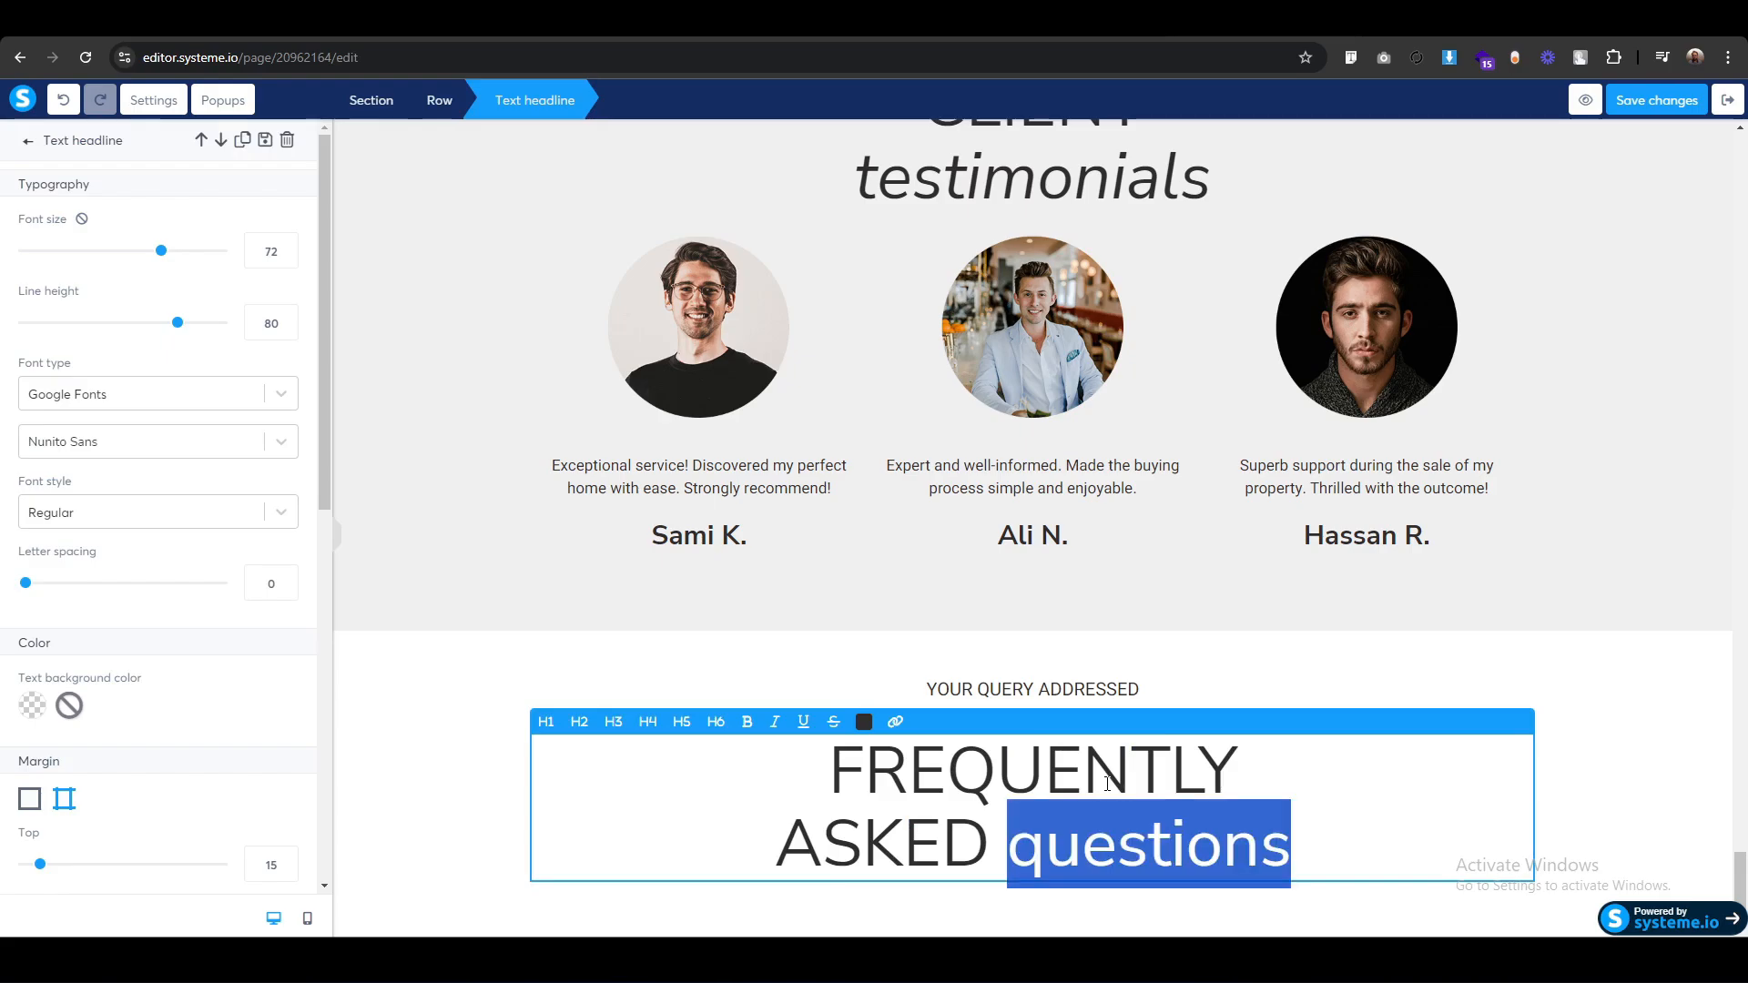
key("ctrl+i")
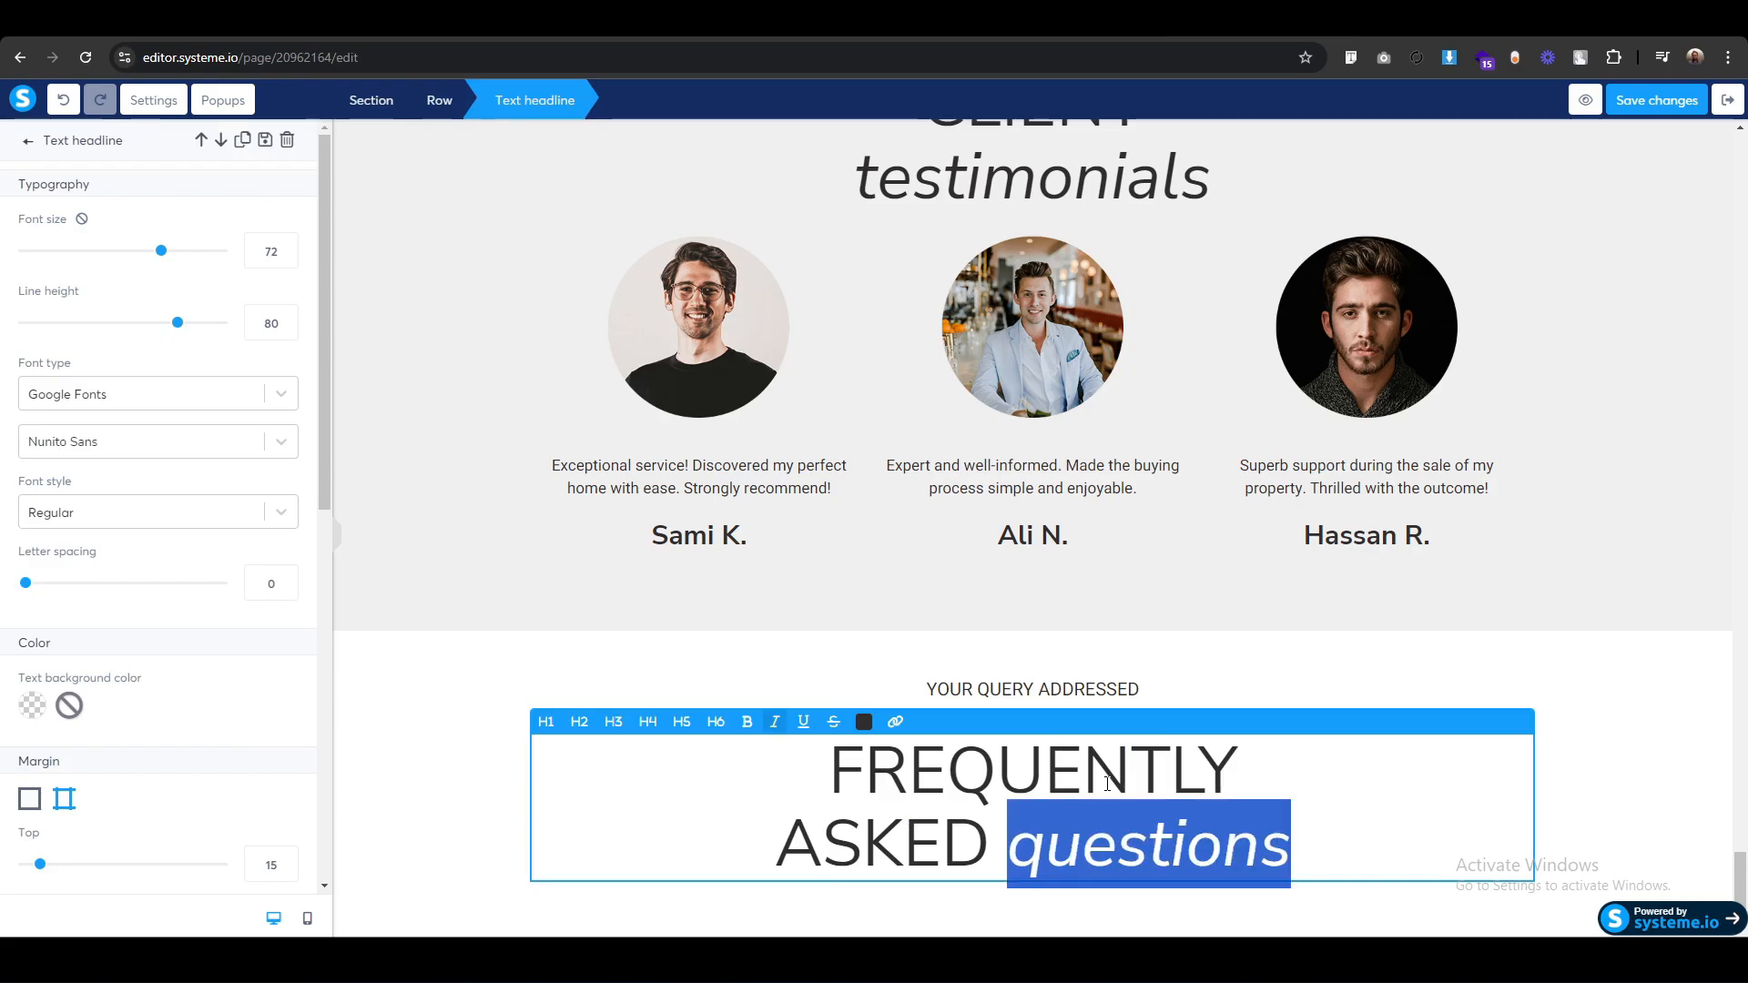
left_click(462, 751)
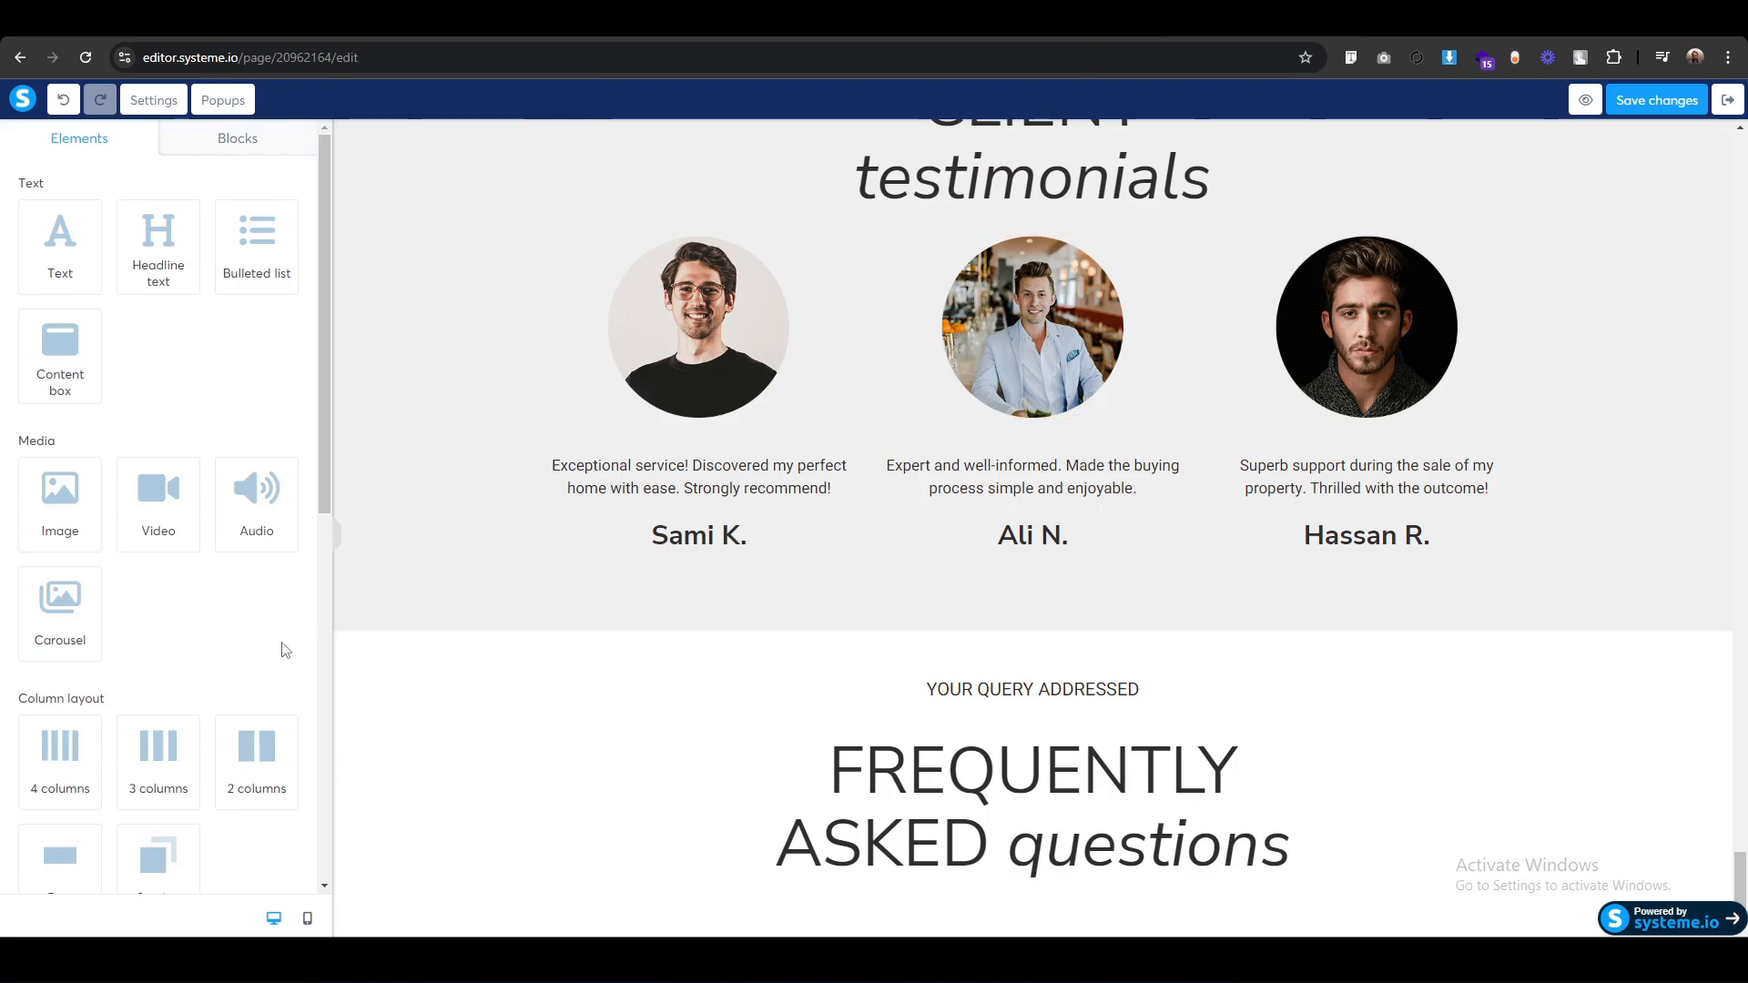
Add a two-column row below the "FREQUENTLY ASKED questions" headline, and copy the first question and its answer from the reference page.
left_click_drag(262, 752, 976, 848)
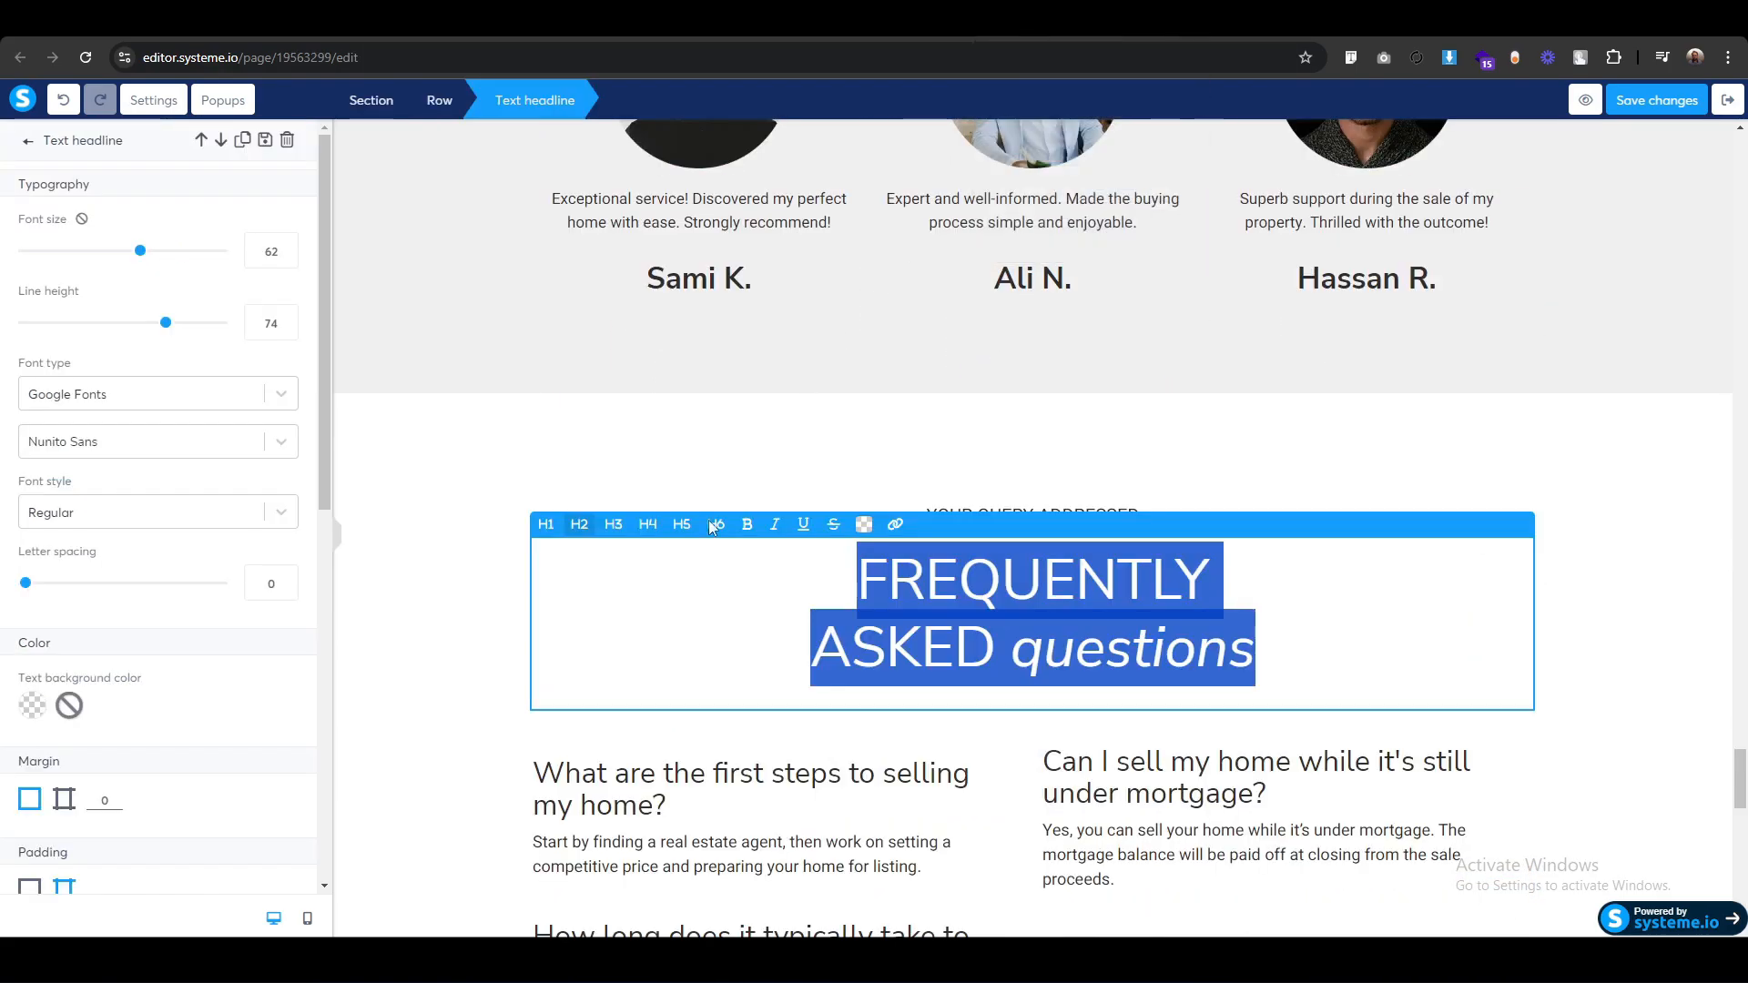
left_click(486, 718)
scroll(486, 718, "down", 4)
scroll(652, 424, "up", 1)
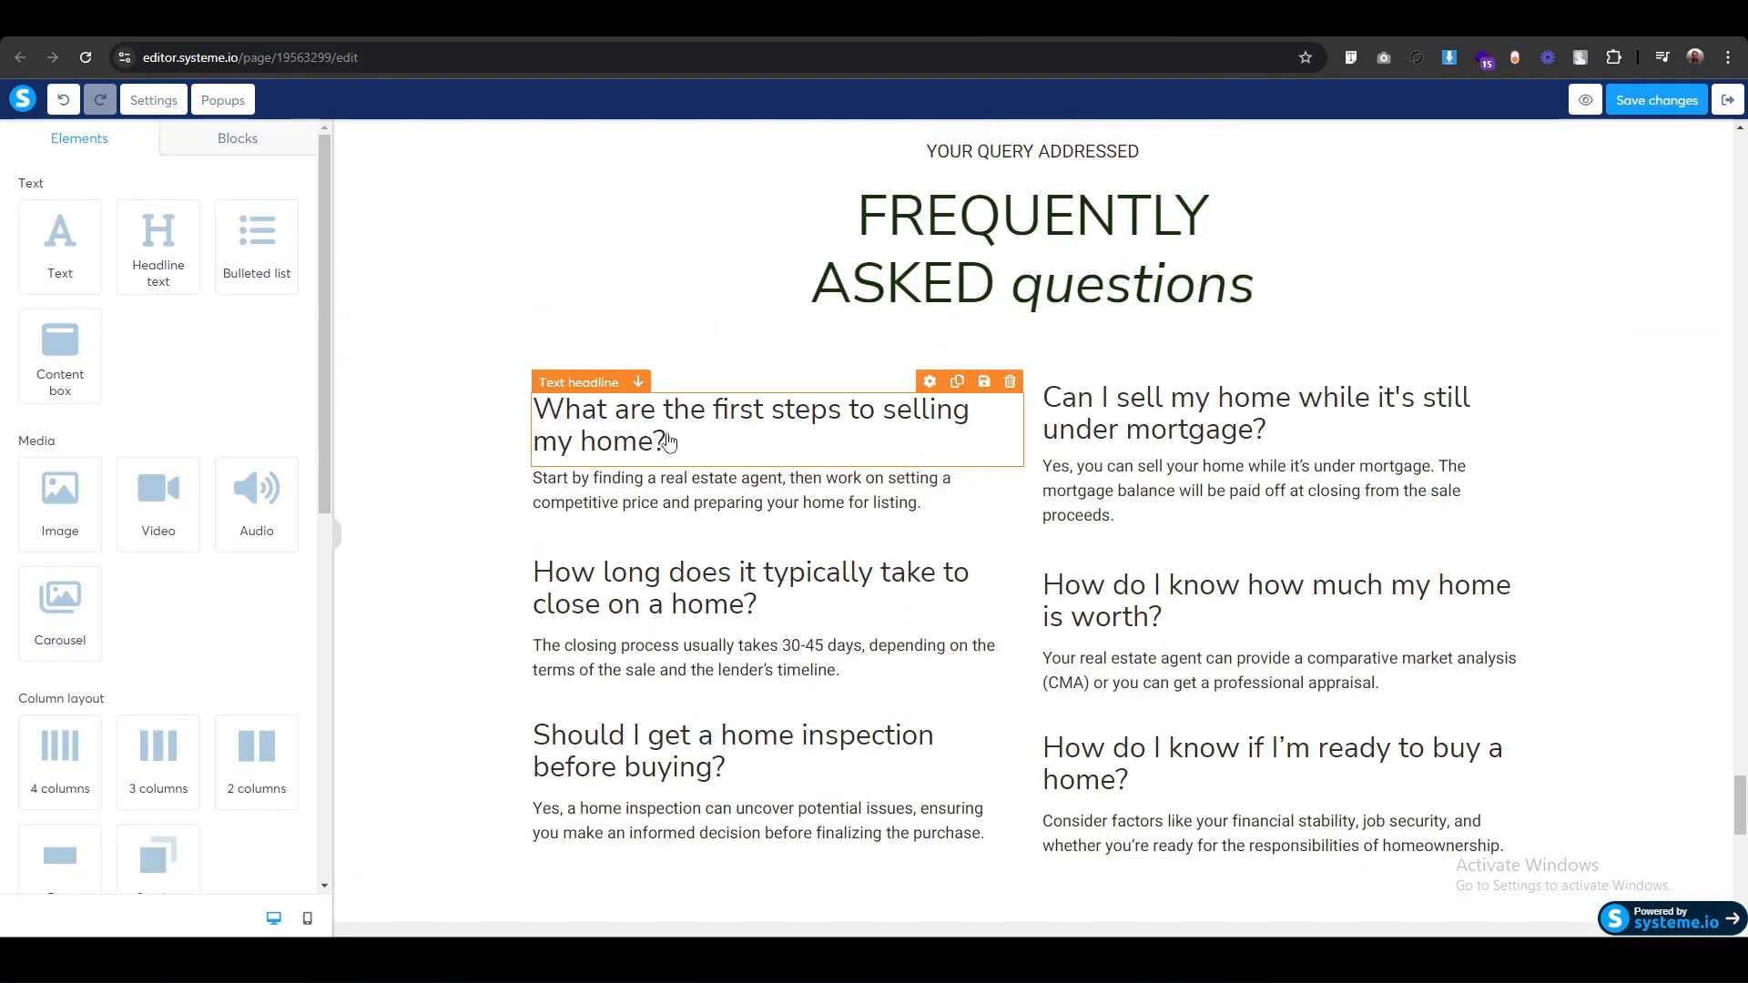
left_click(675, 440)
triple_click(678, 439)
key("ctrl+c")
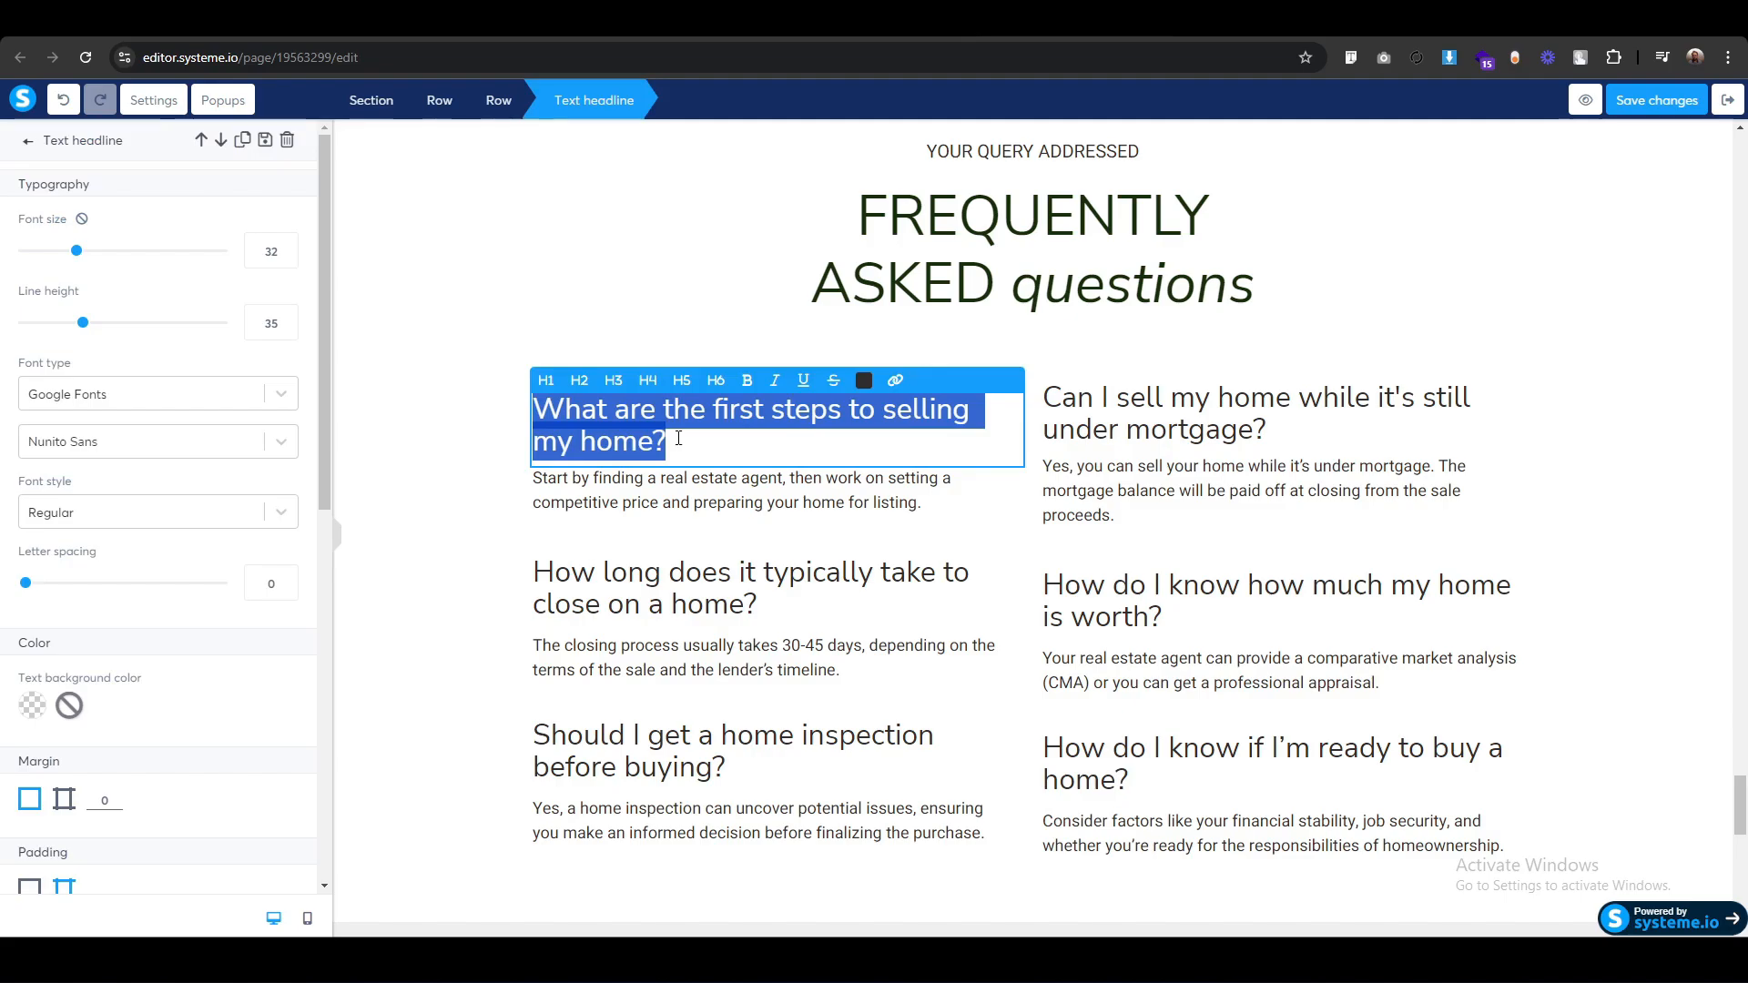
triple_click(869, 484)
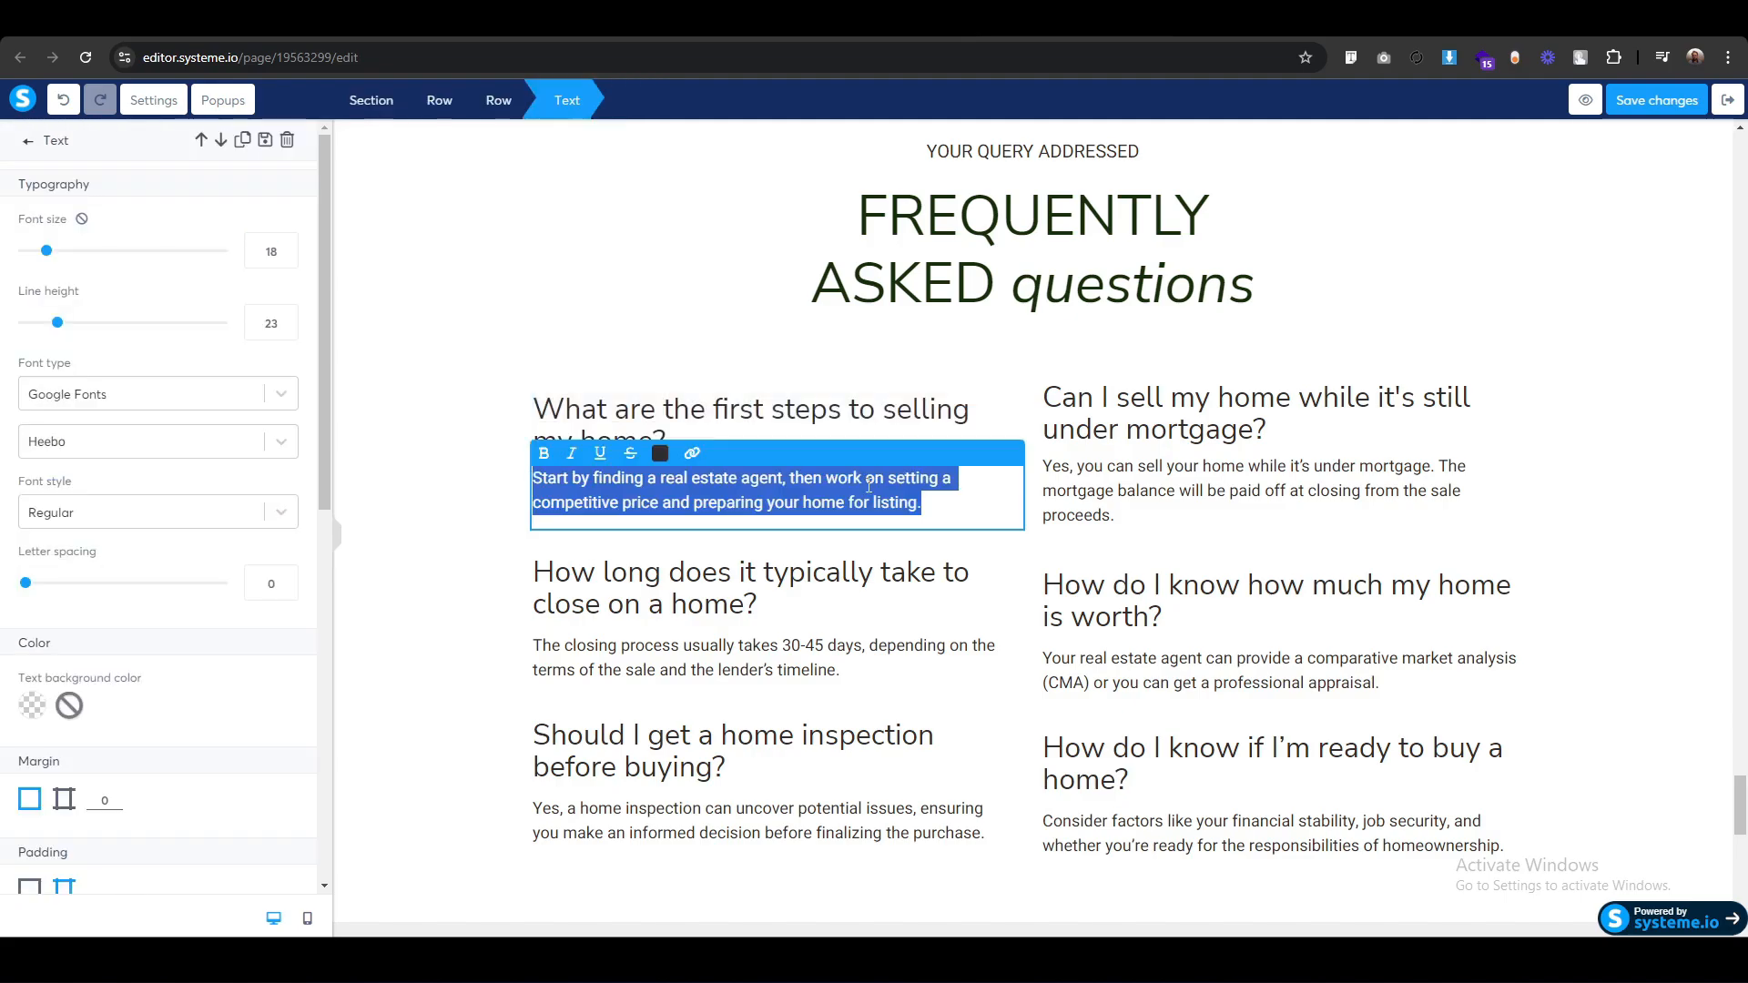
key("alt+Tab")
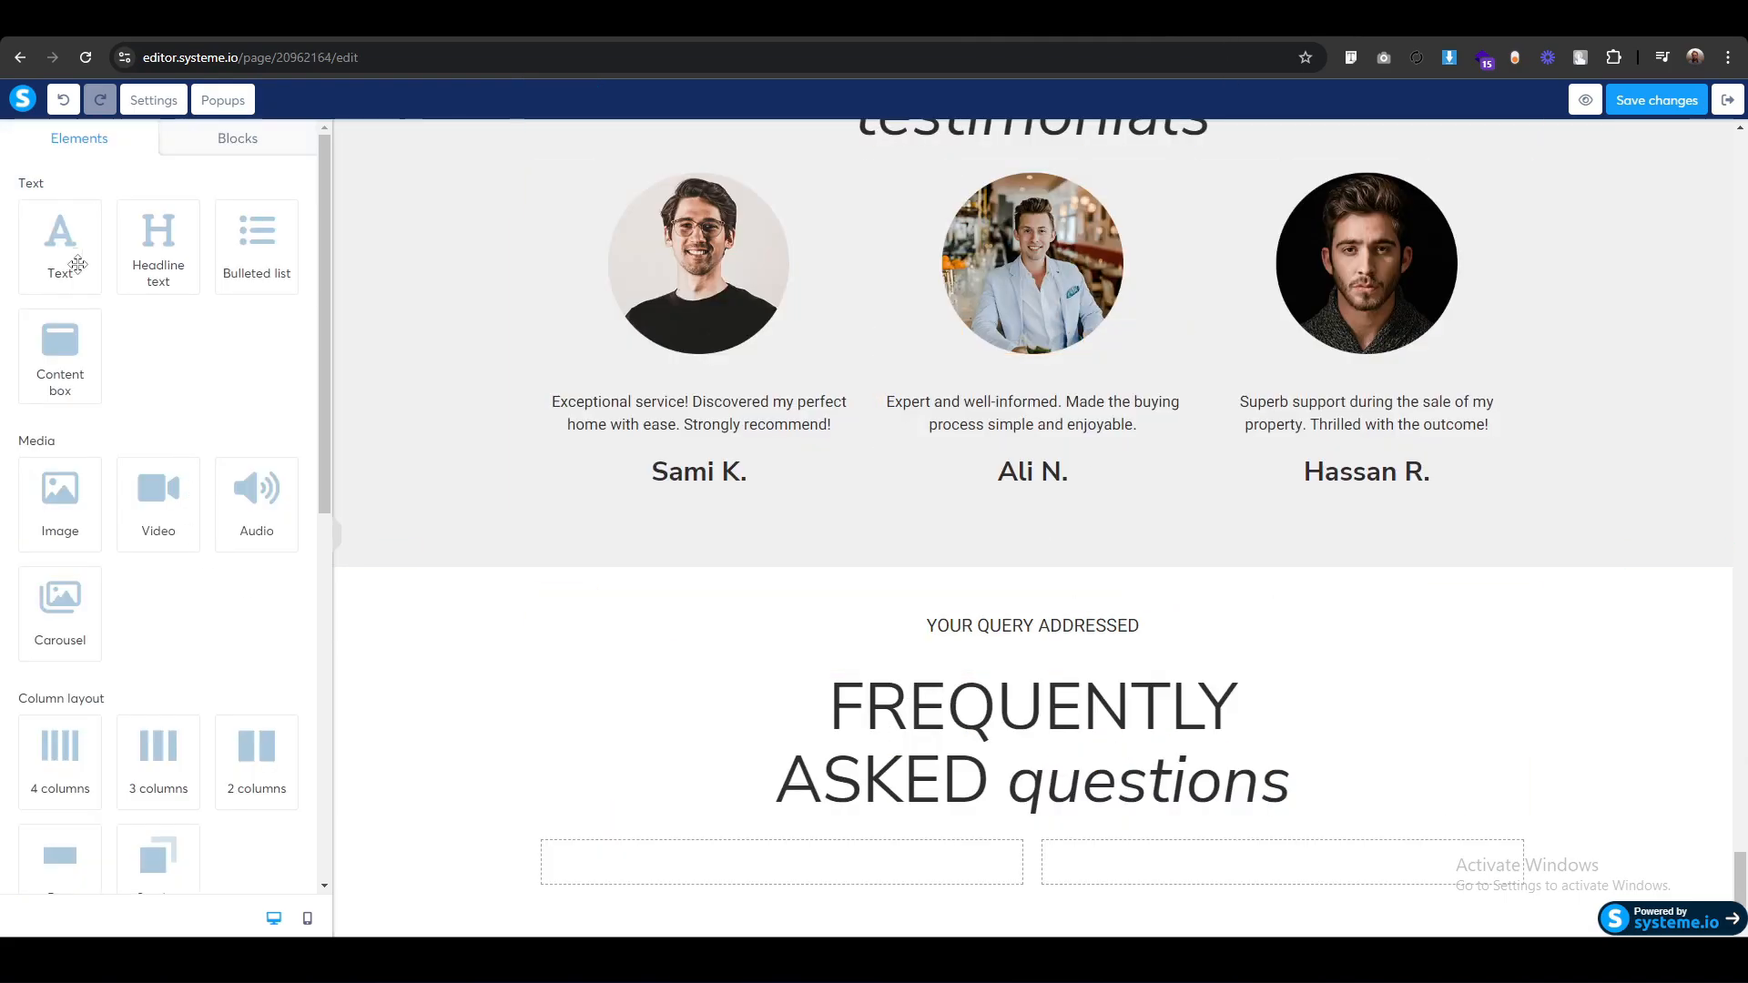
Add a text element in the row's left column and replace its placeholder with "What are the first steps to selling my home?".
left_click_drag(77, 264, 816, 826)
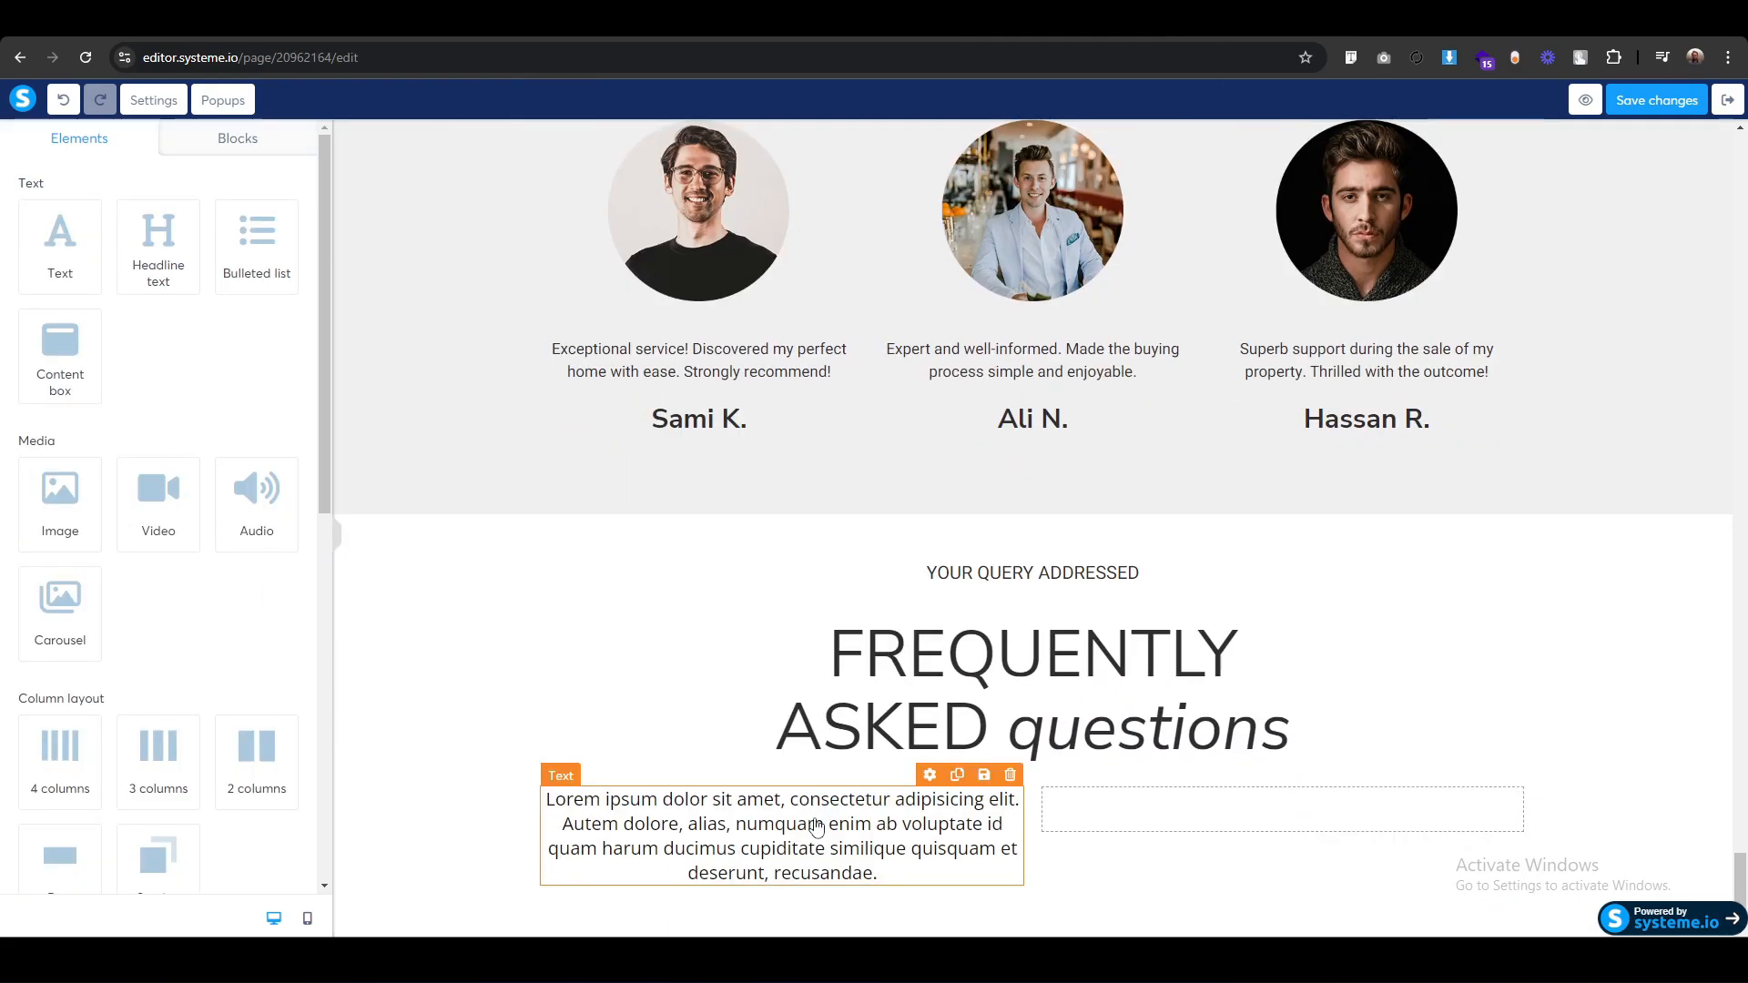
double_click(817, 825)
key("ctrl+a")
key("ctrl+v")
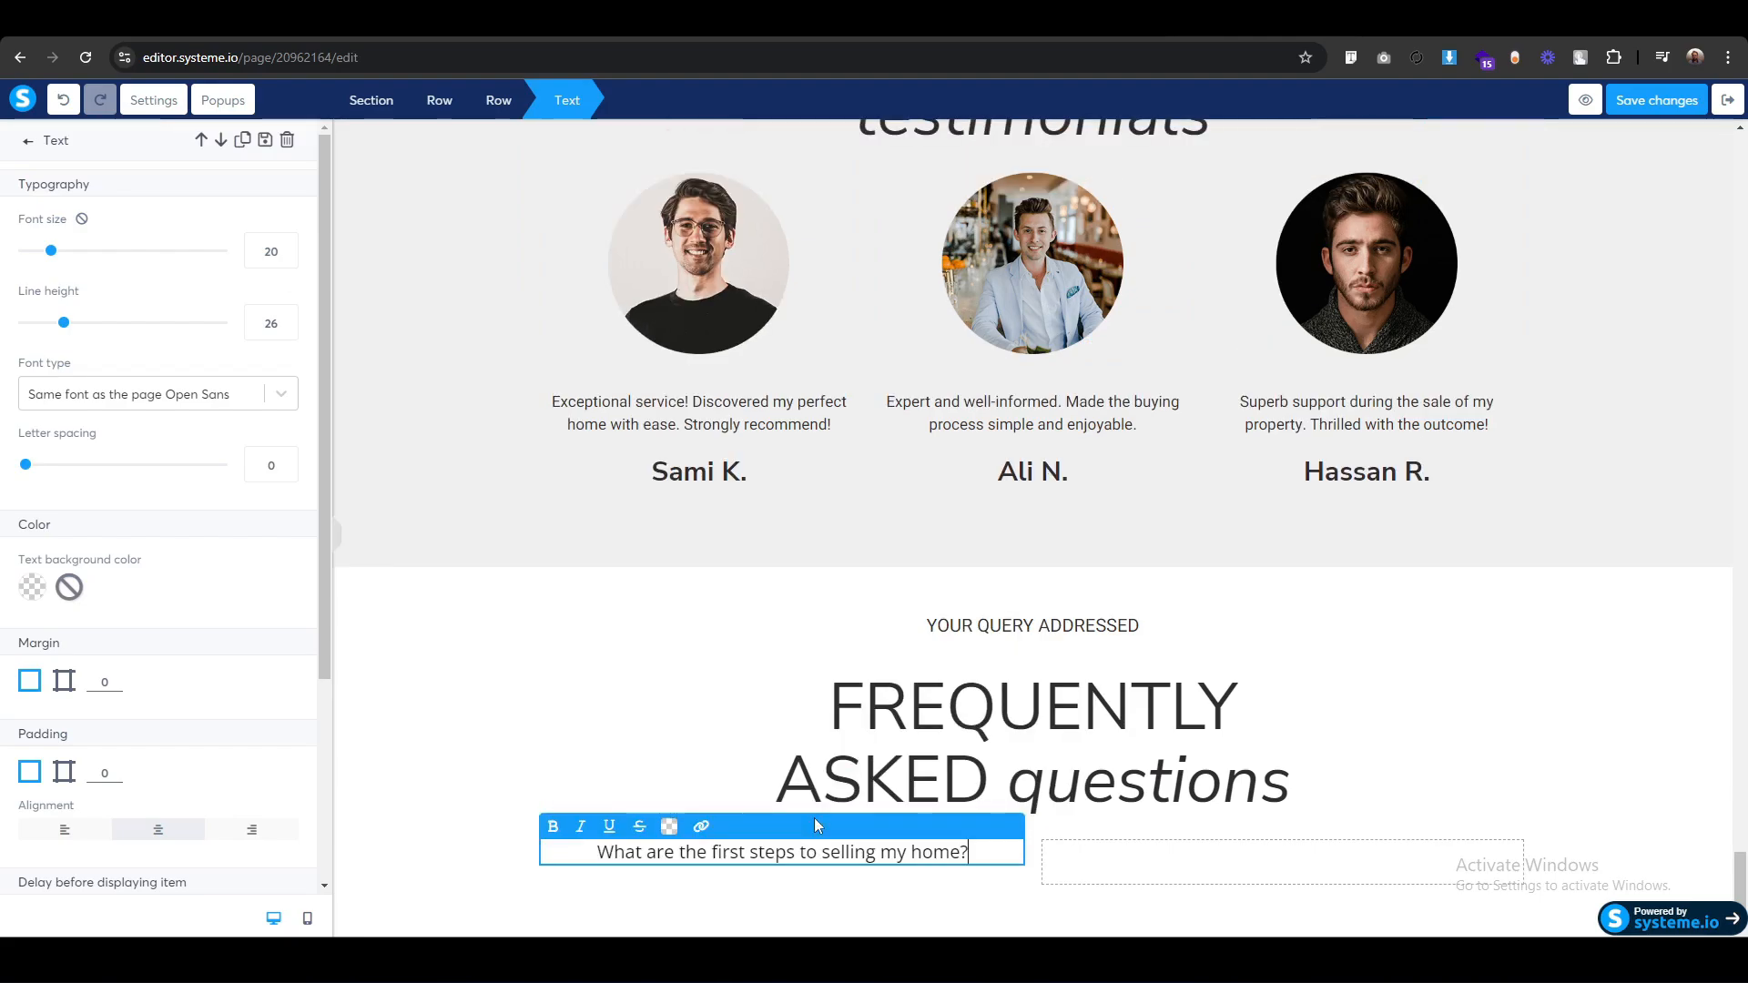
Left-align the first question and set its font to the Google font Nunito Sans.
key("ctrl+a")
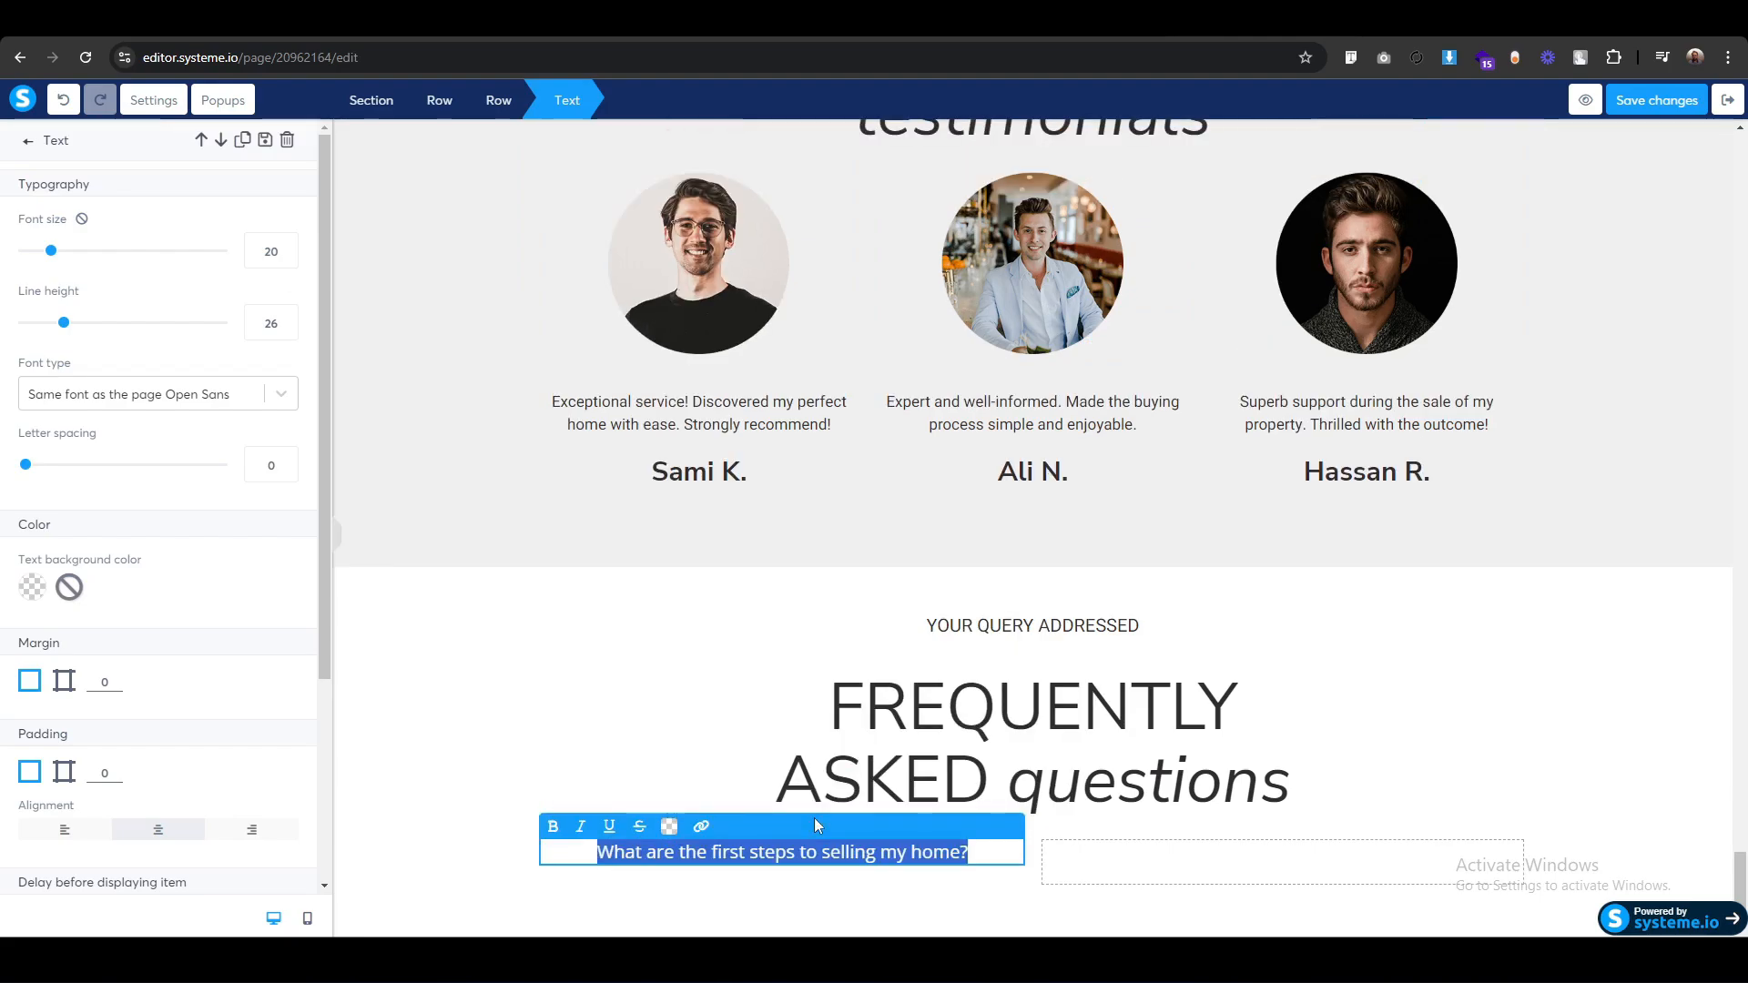
left_click(67, 830)
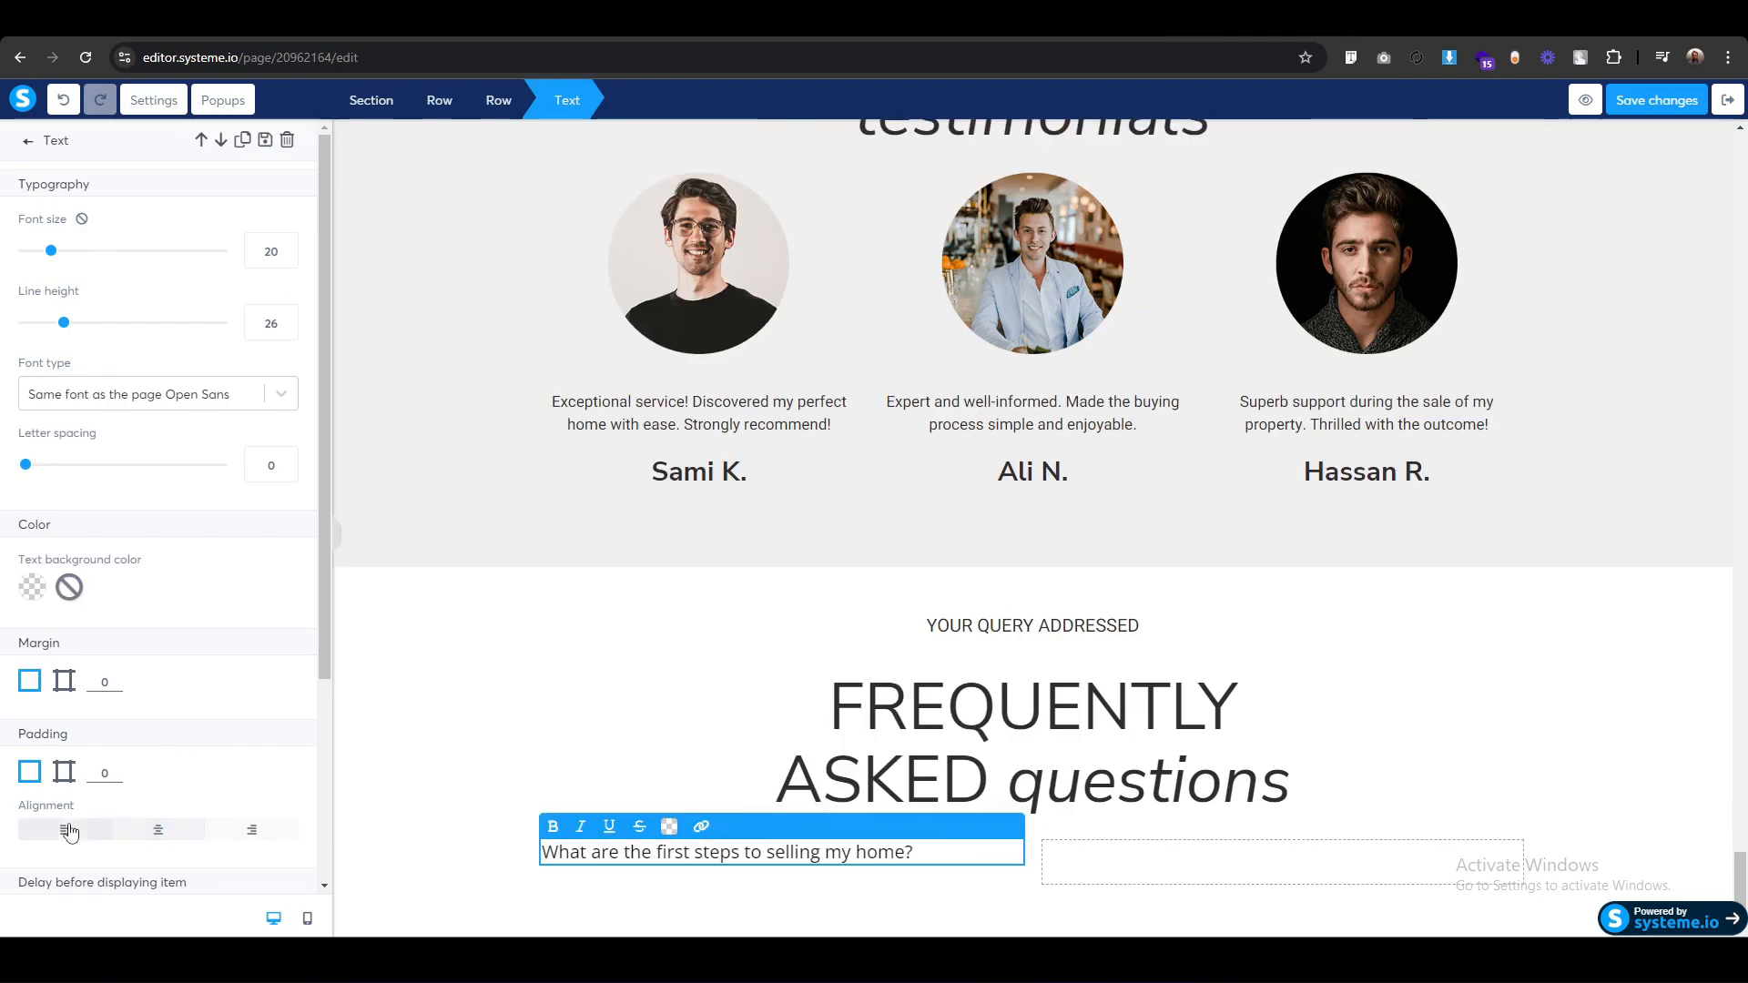
left_click(146, 407)
left_click(109, 499)
left_click(94, 444)
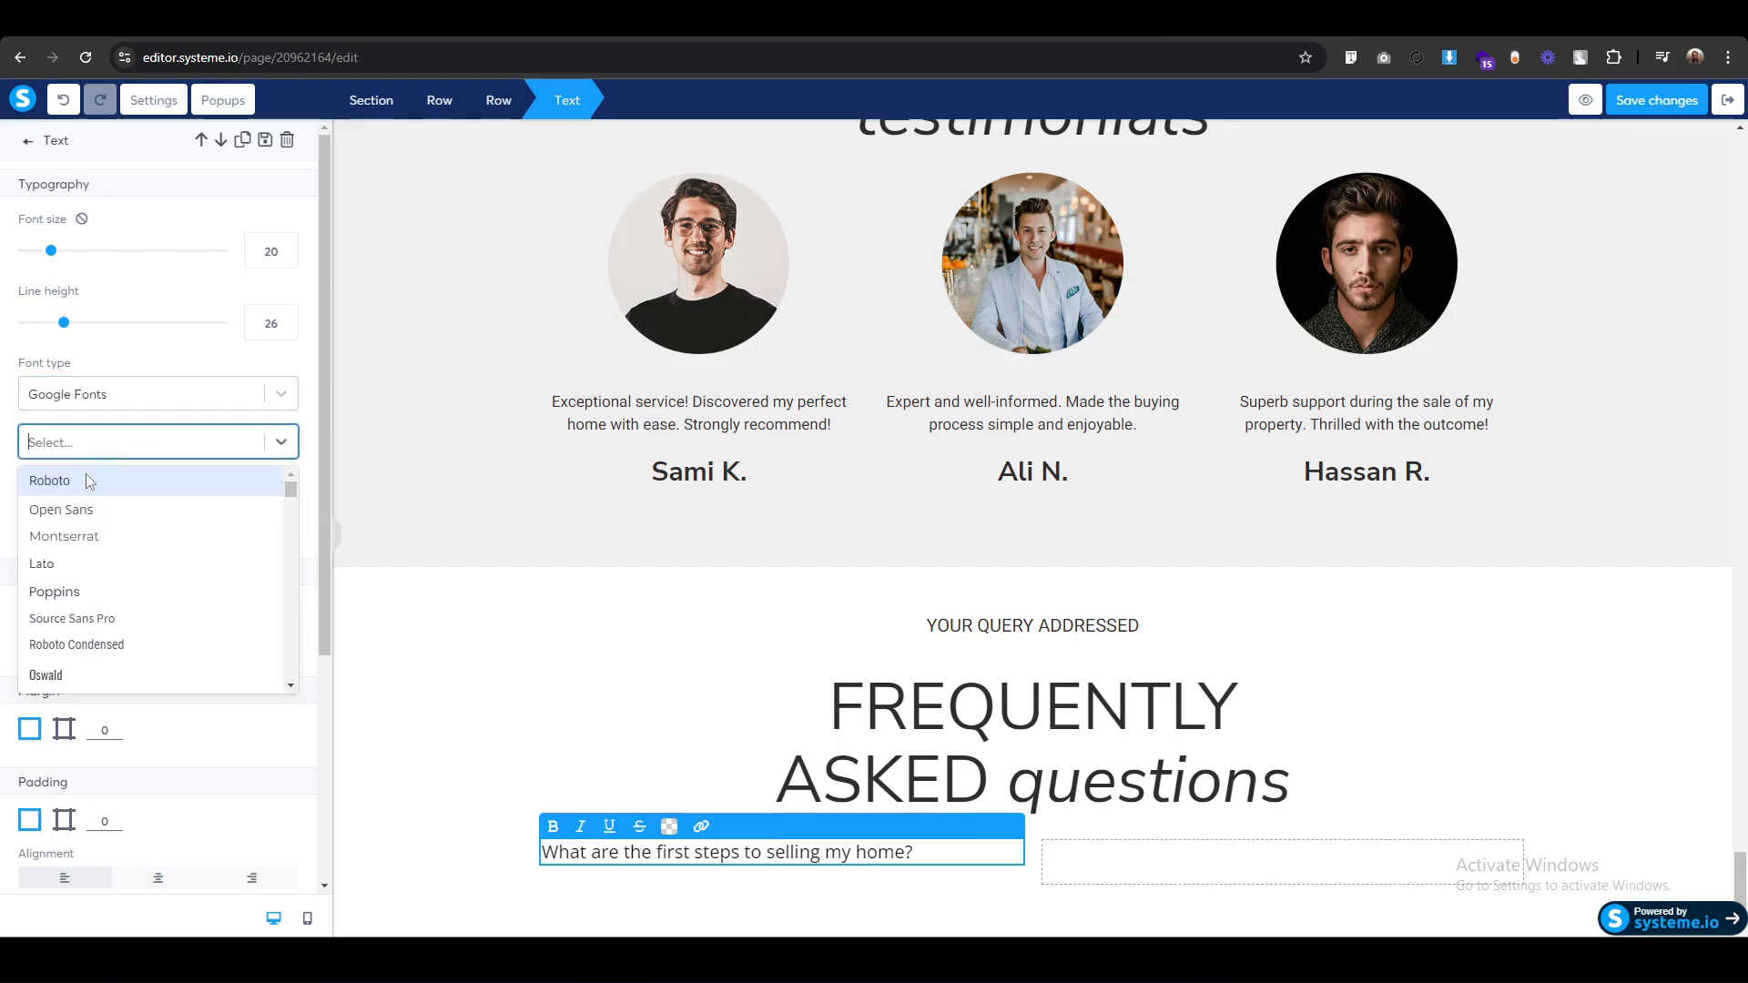
type("nuni")
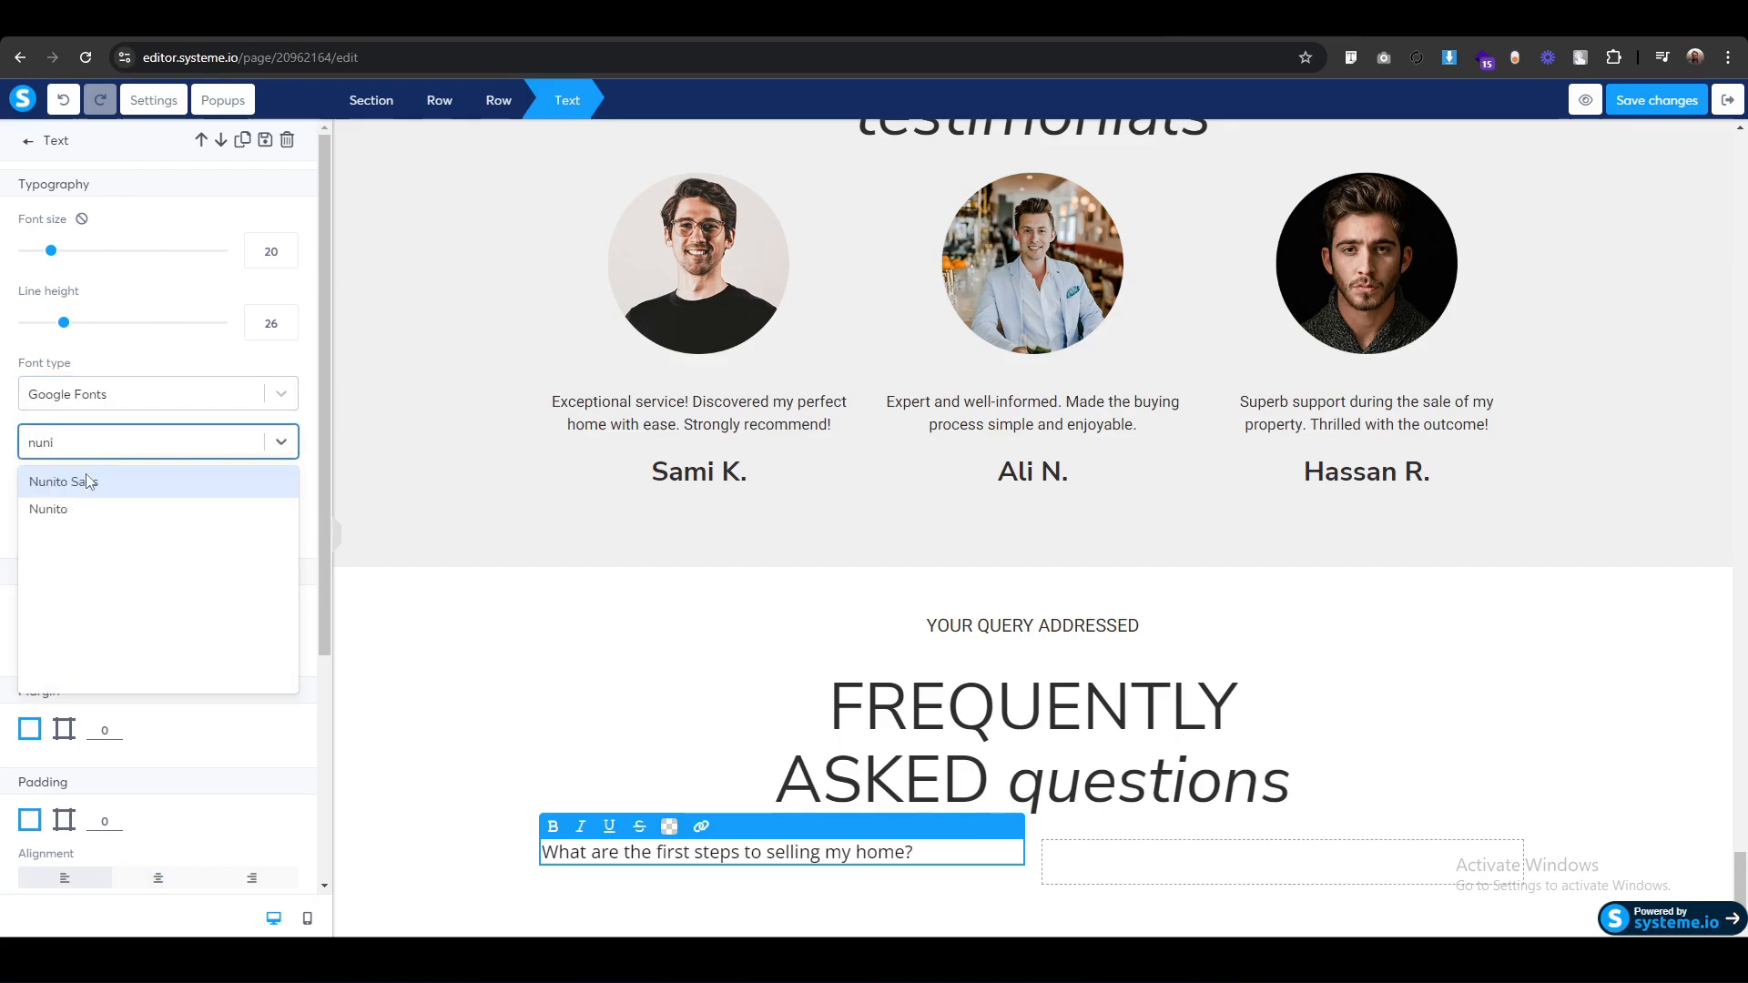
left_click(88, 483)
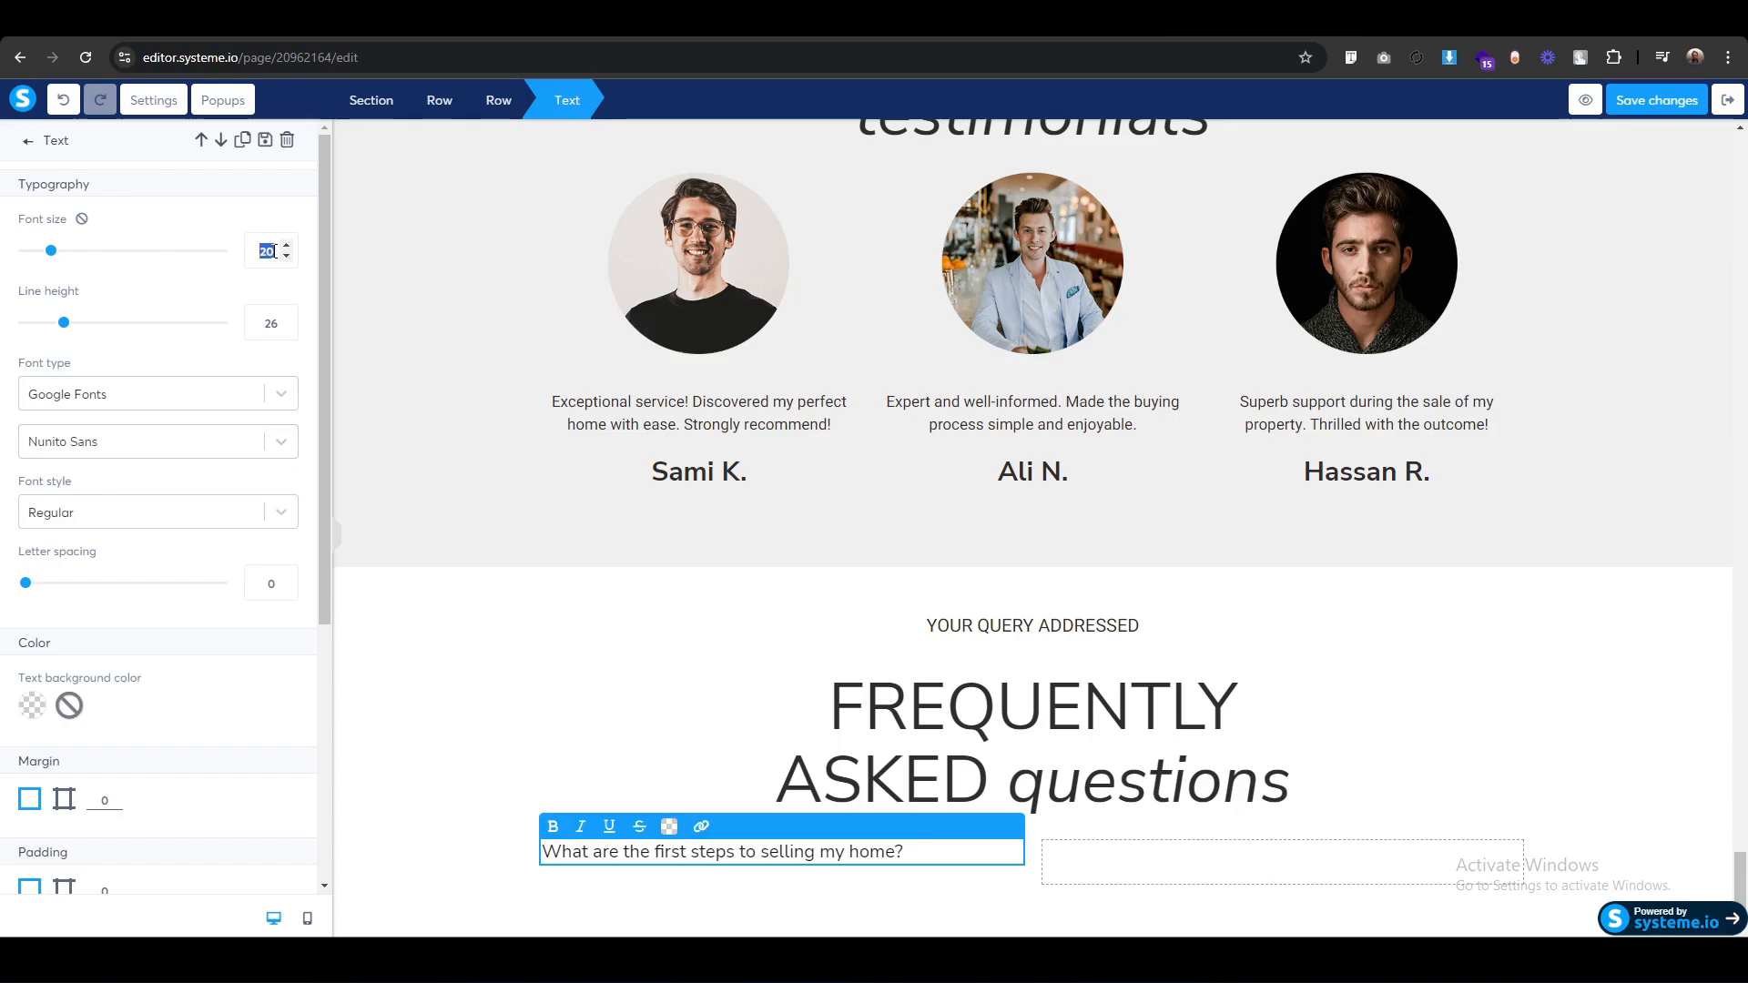
Set the first question's font size to 32 and its line height to 35.
type("32")
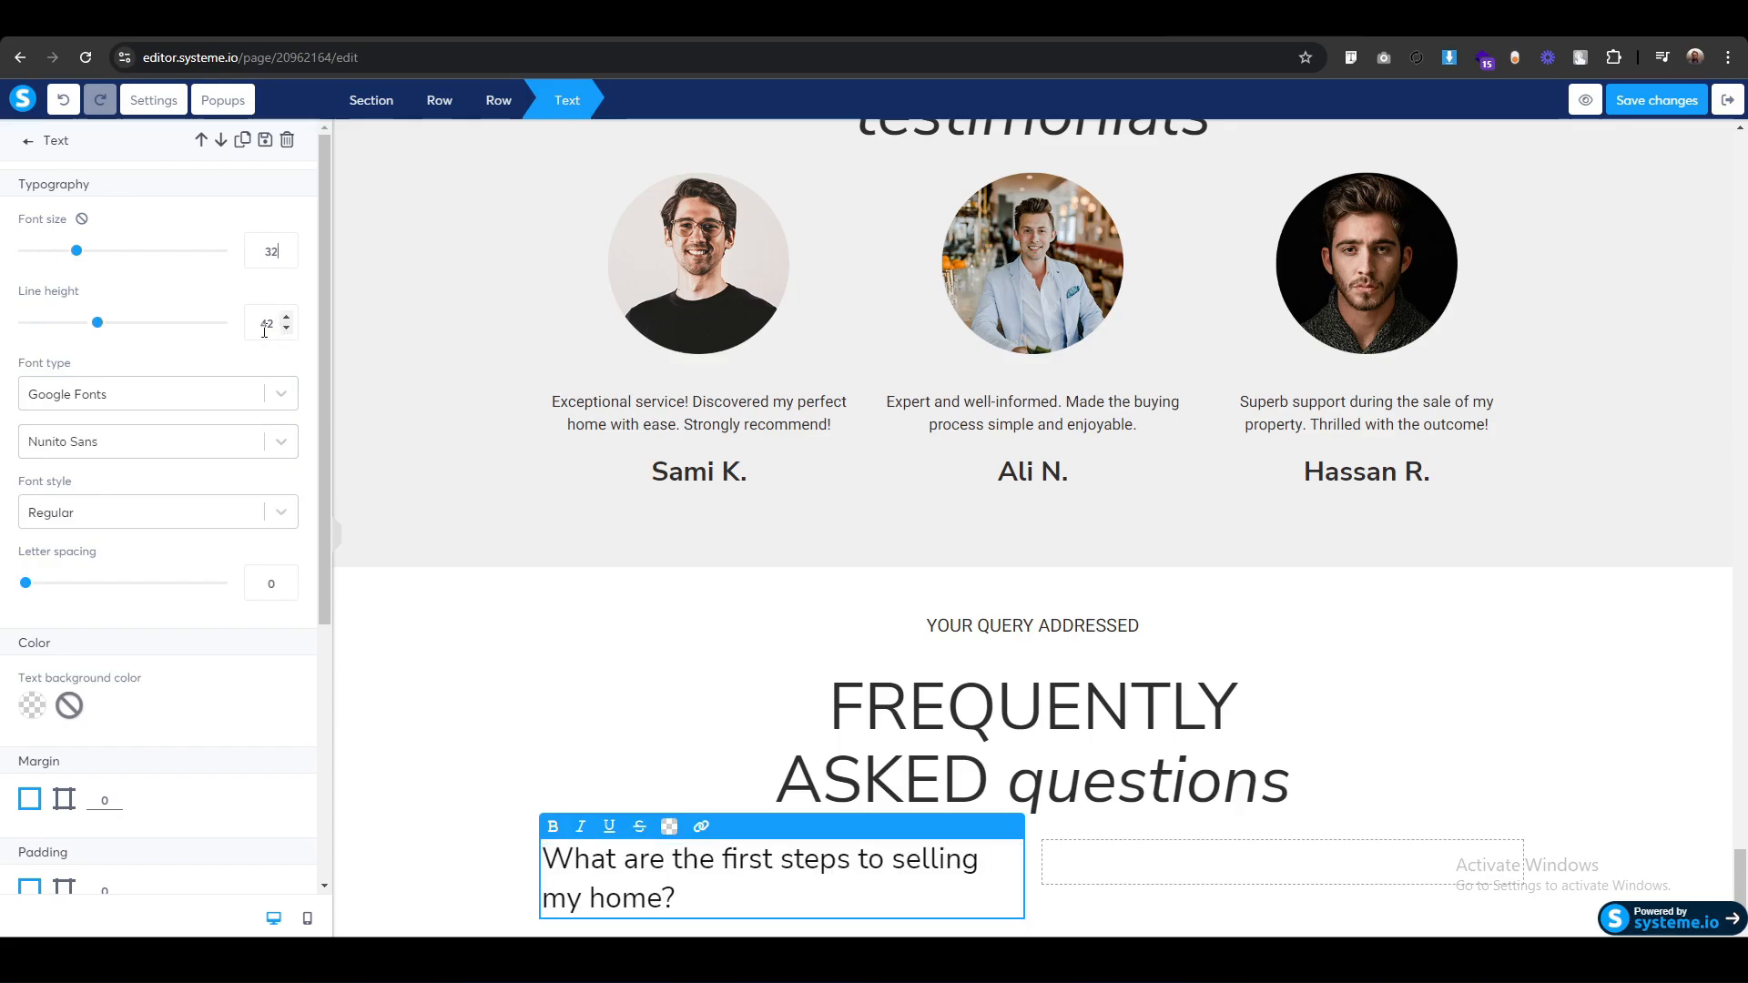
double_click(268, 323)
type("38")
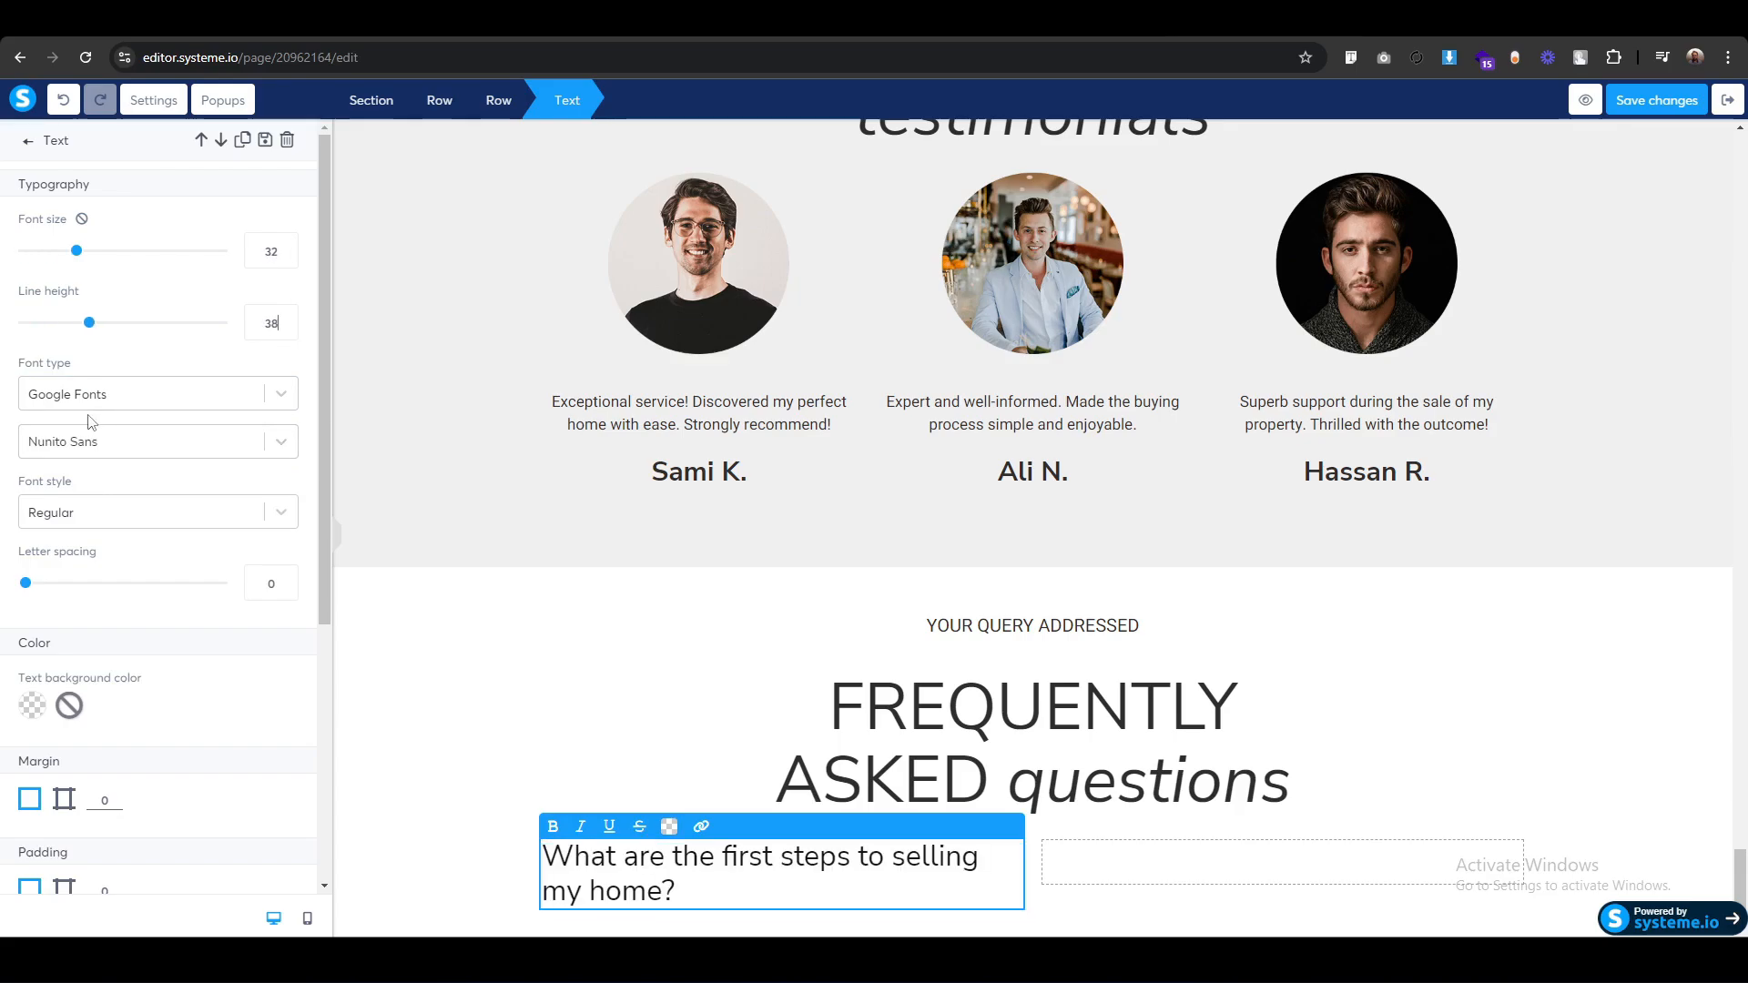
key("Down")
key("Down")
key("Down")
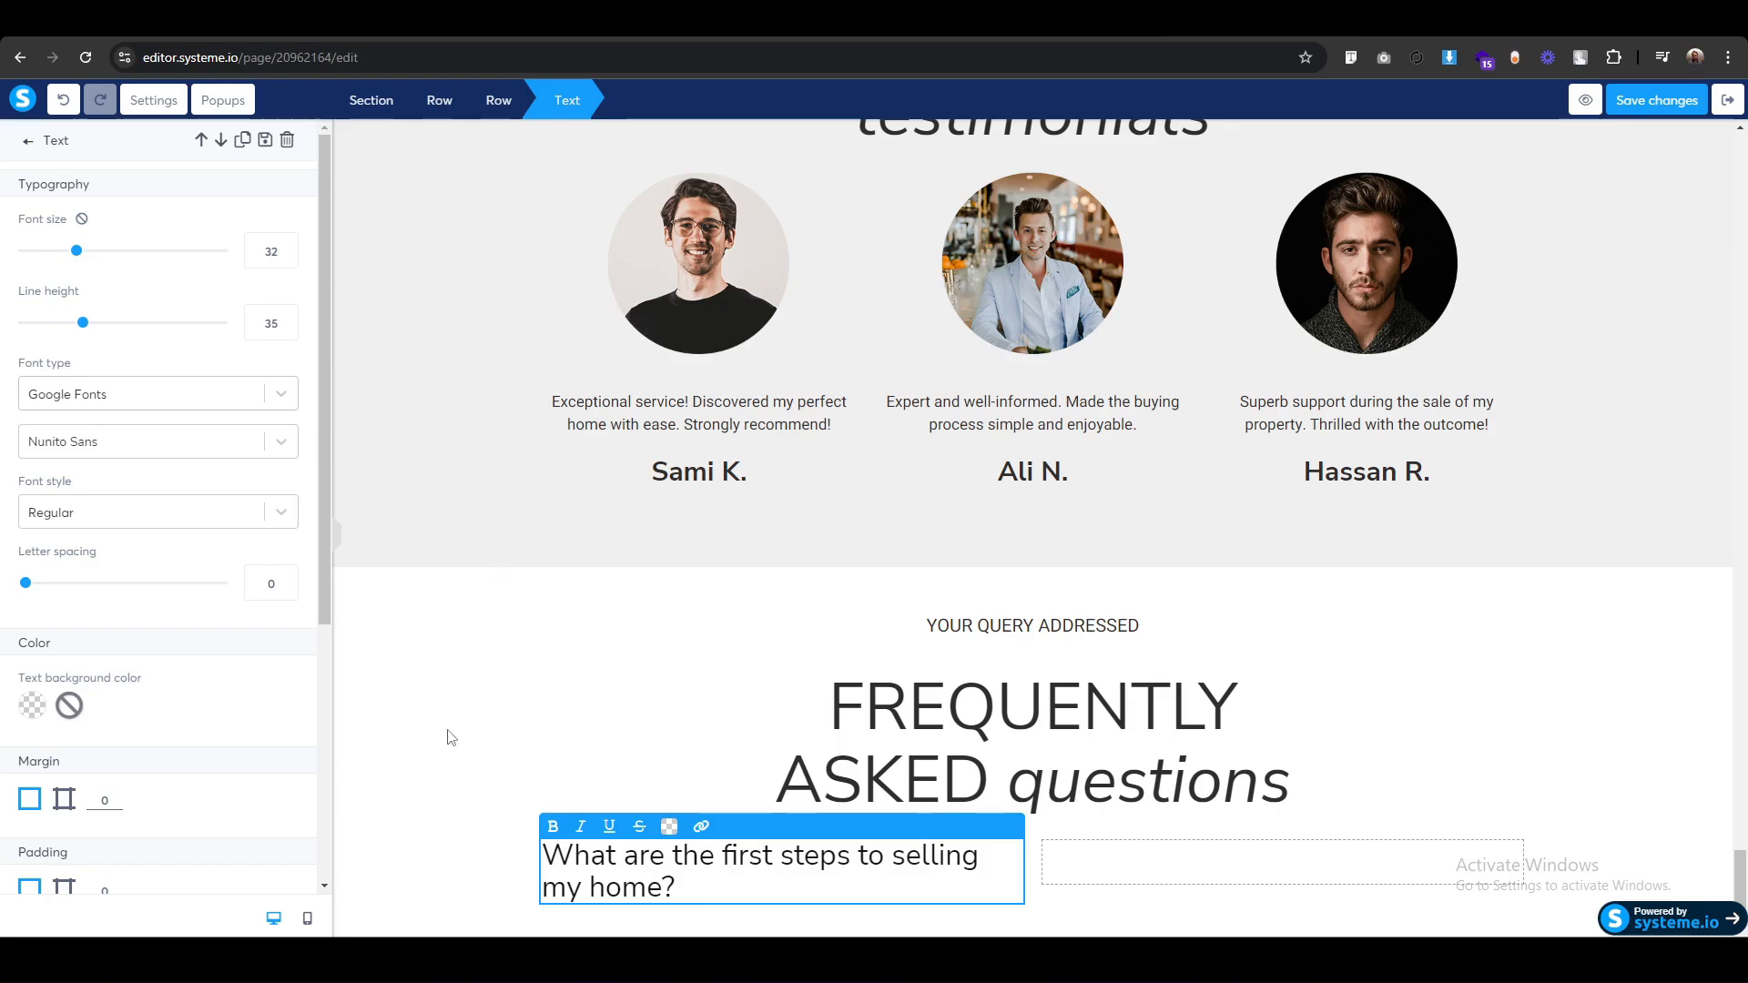
left_click(448, 736)
Add a text element below the first question and replace its placeholder with the answer starting "Start by finding a real estate agent".
scroll(440, 762, "down", 1)
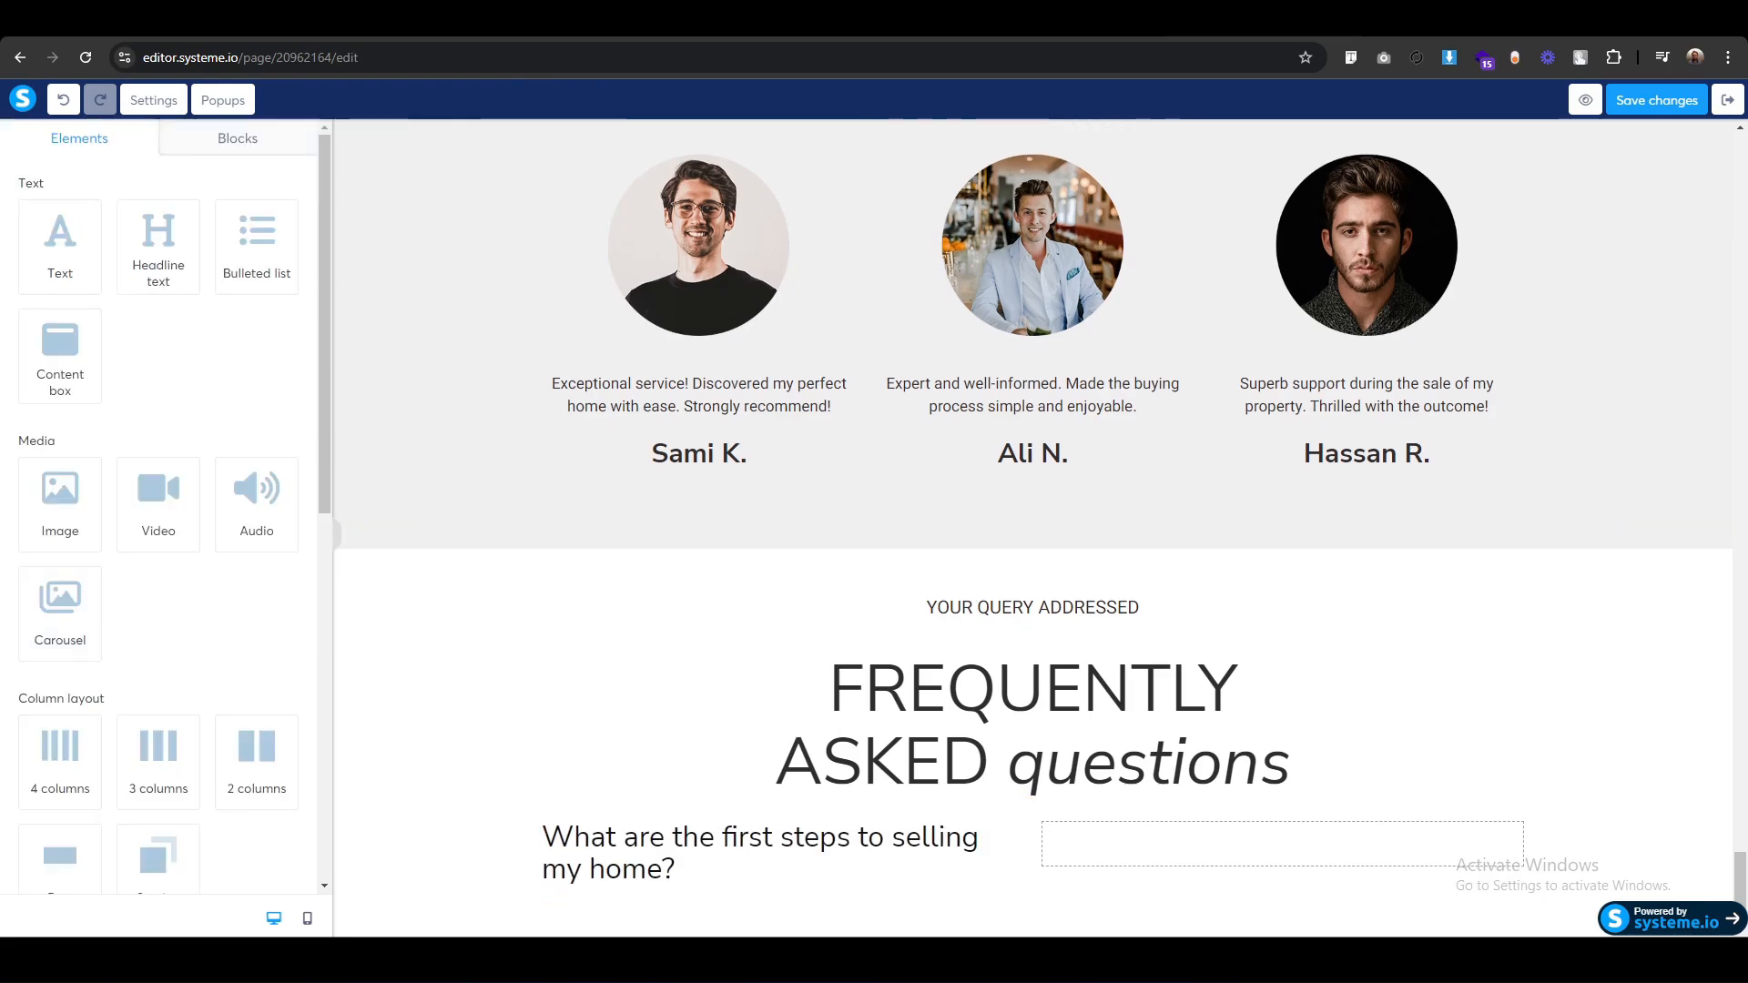
left_click_drag(68, 251, 769, 897)
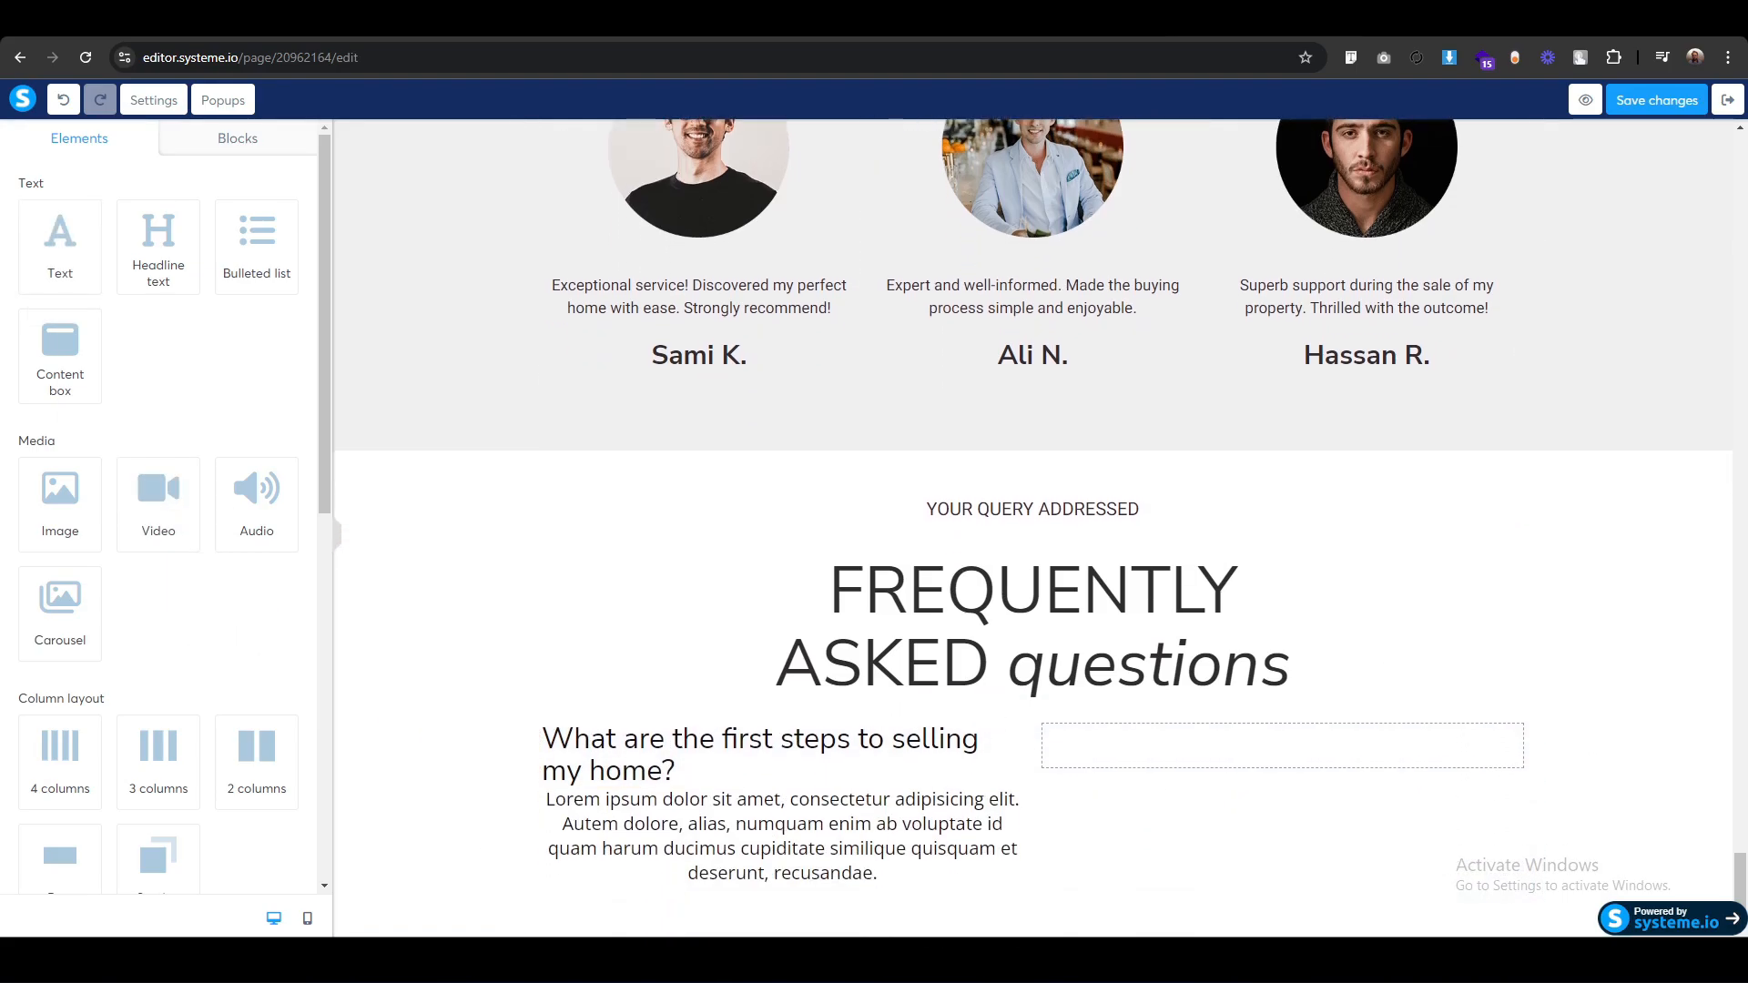
triple_click(778, 824)
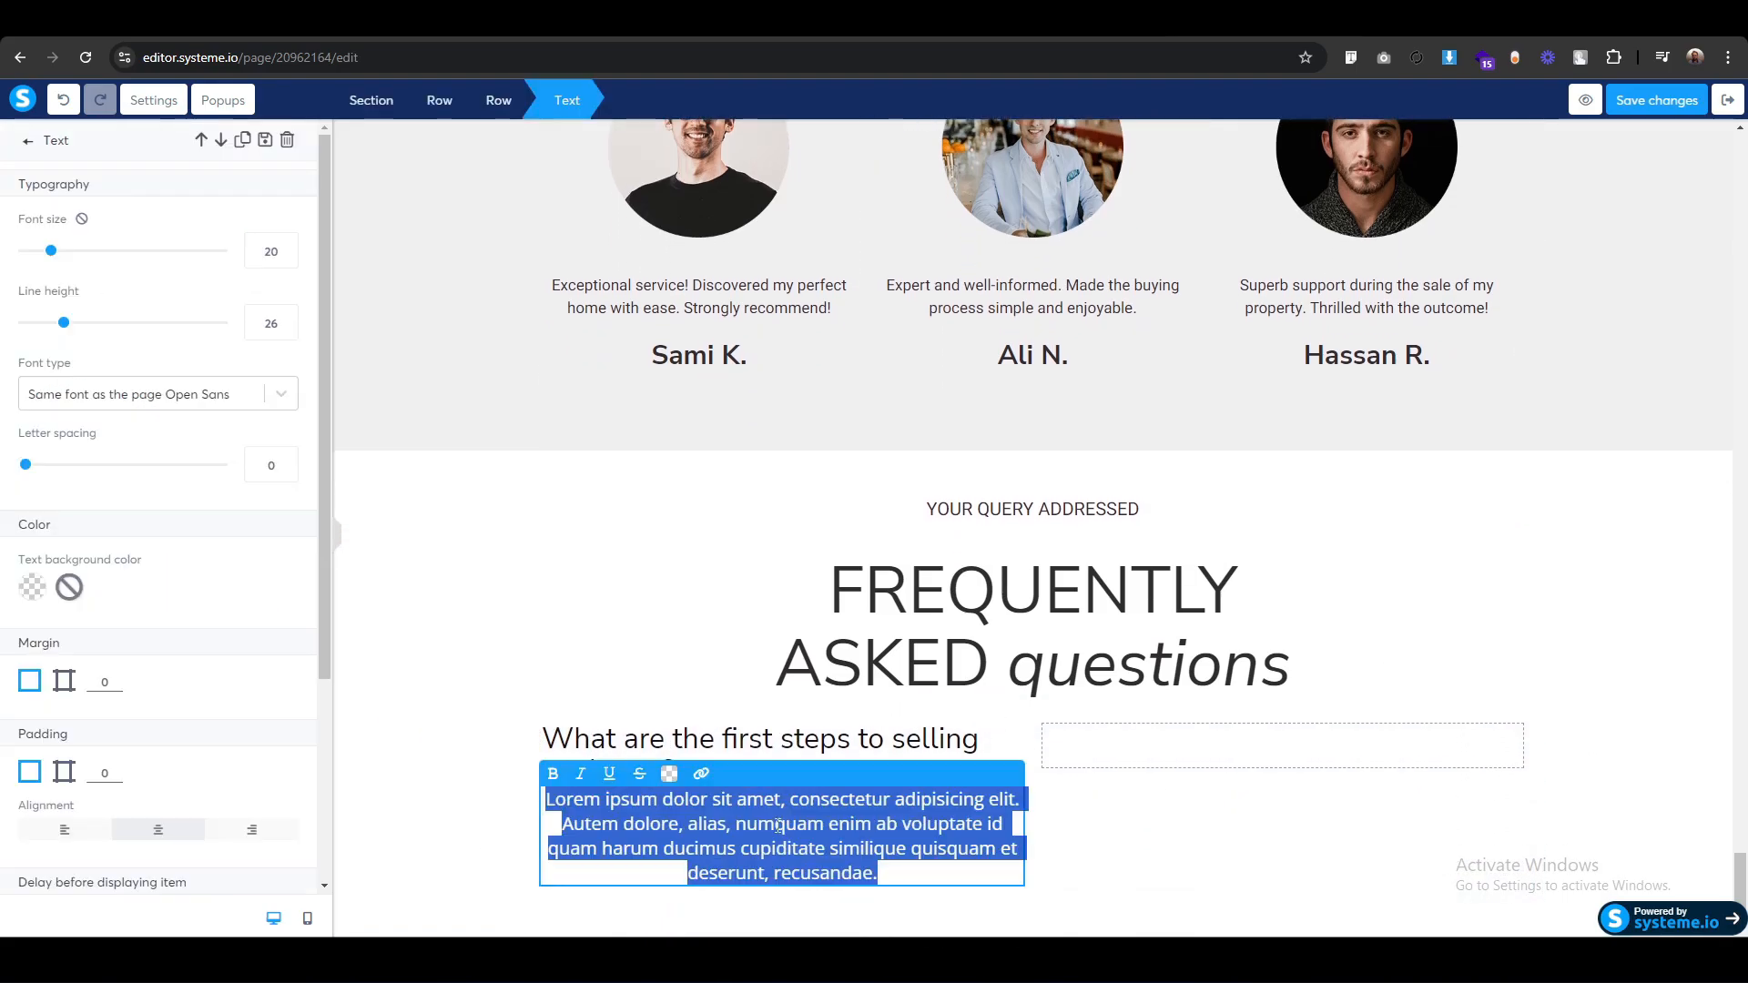
type("Start by finding a real estate agent, then work on setting a competitive price and preparing your home for listing.")
Set the answer text to the Google font Heebo and align it left.
key("ctrl+a")
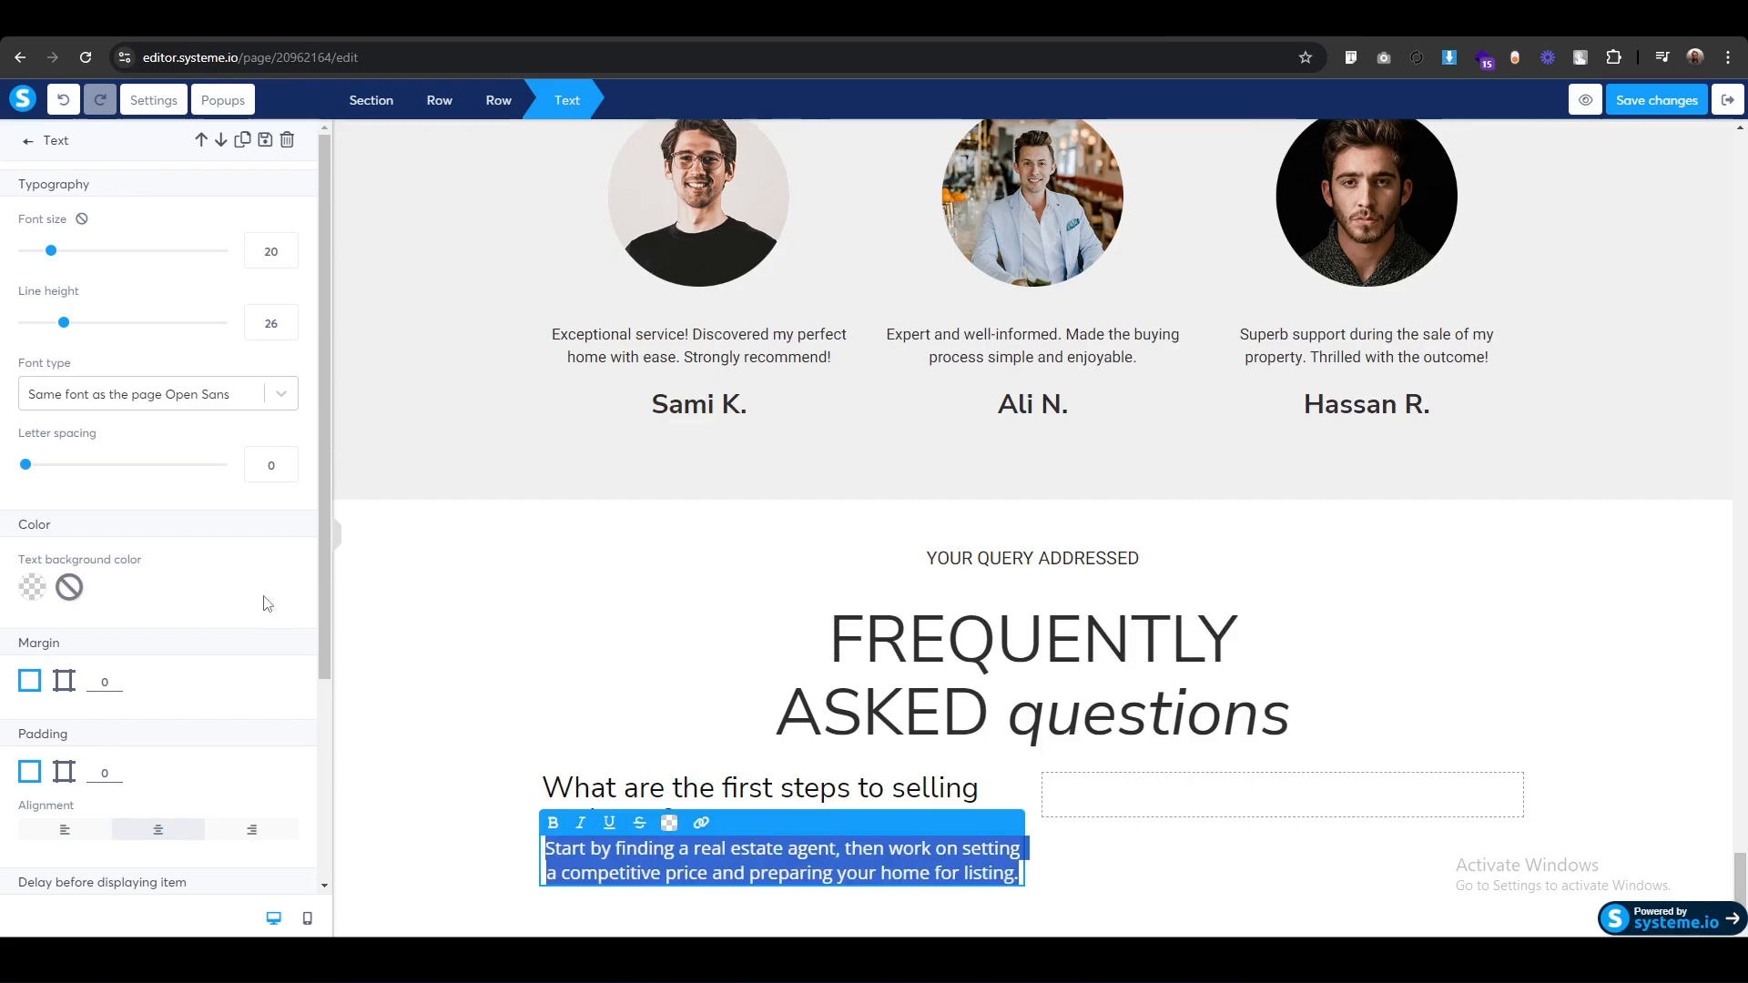
left_click(135, 404)
left_click(55, 498)
left_click(86, 460)
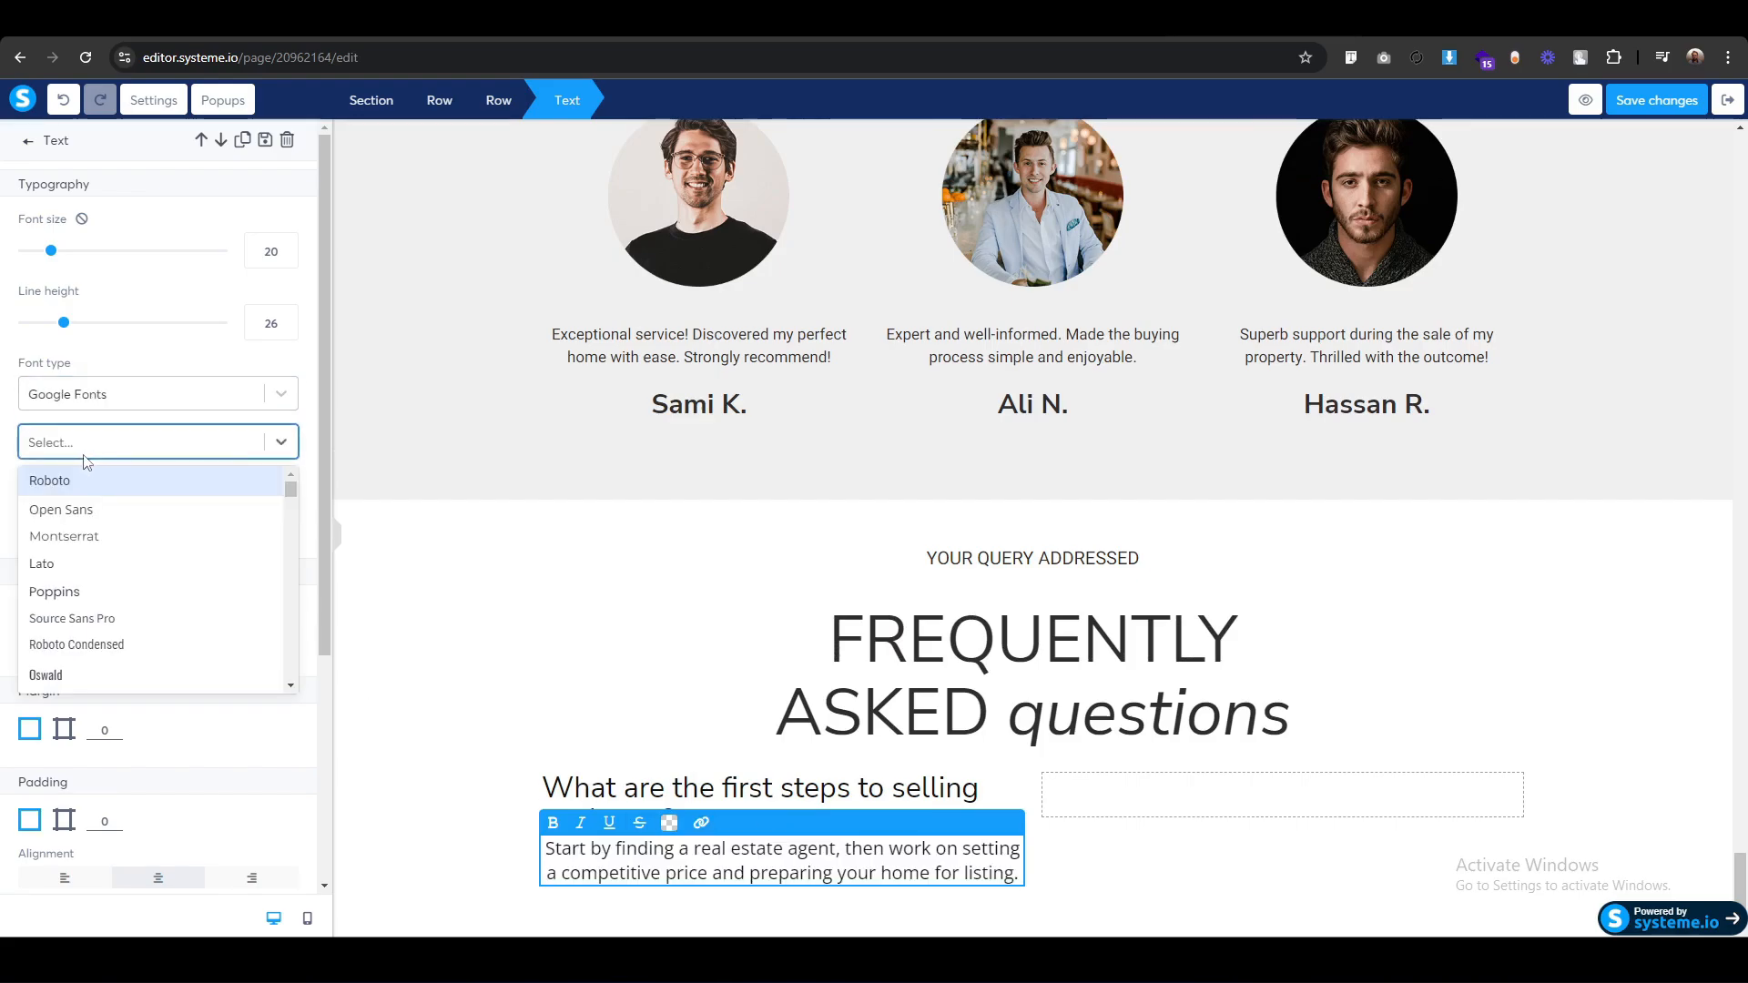
type("heebo")
key("Return")
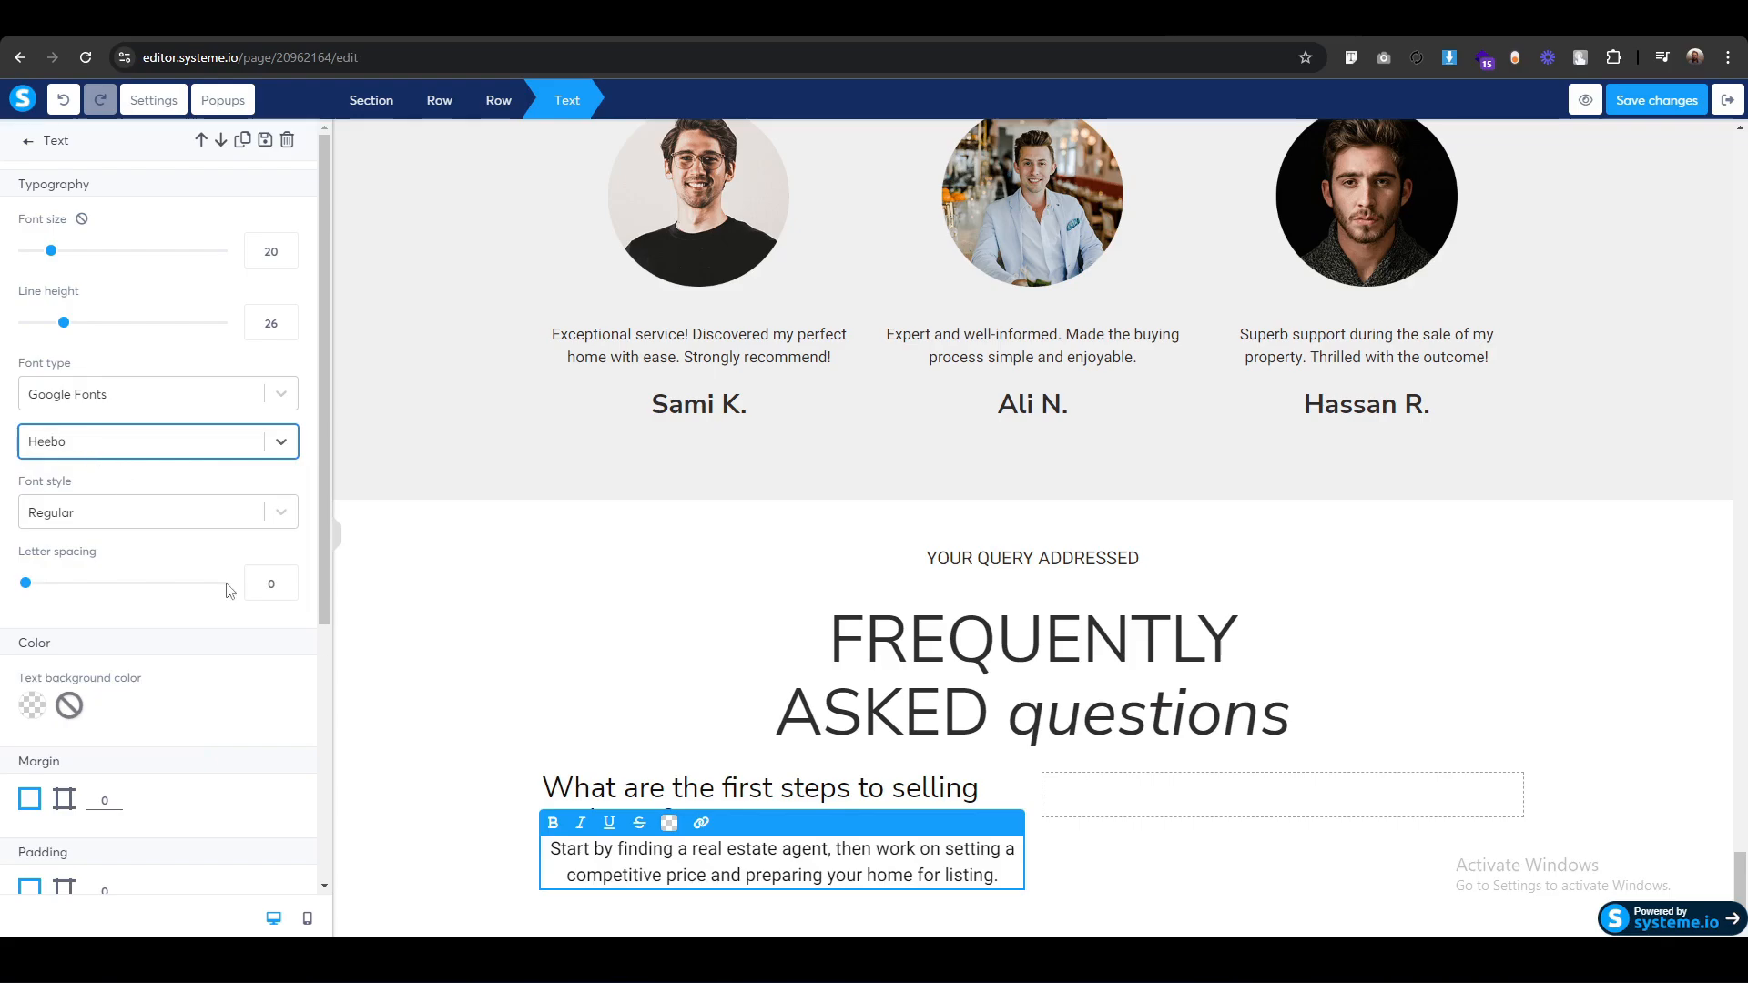
scroll(130, 800, "down", 3)
left_click(64, 676)
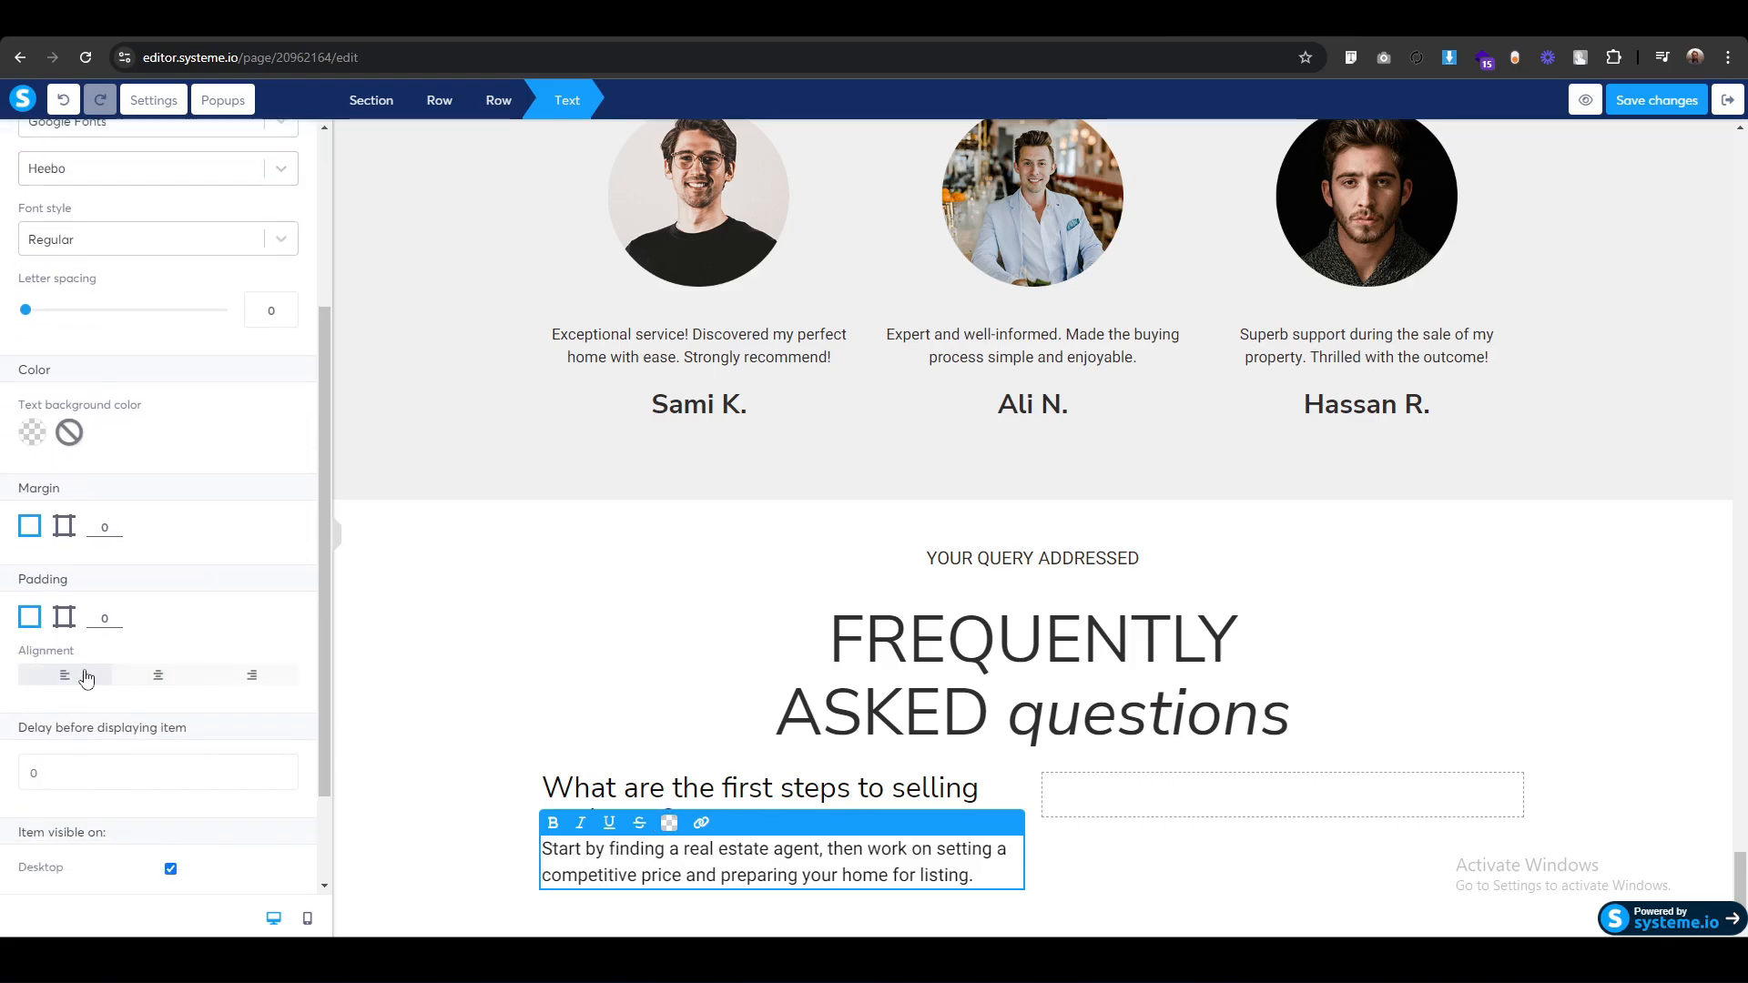
Reduce the answer text's font size to 18.
scroll(100, 674, "up", 3)
key("Down")
key("Down")
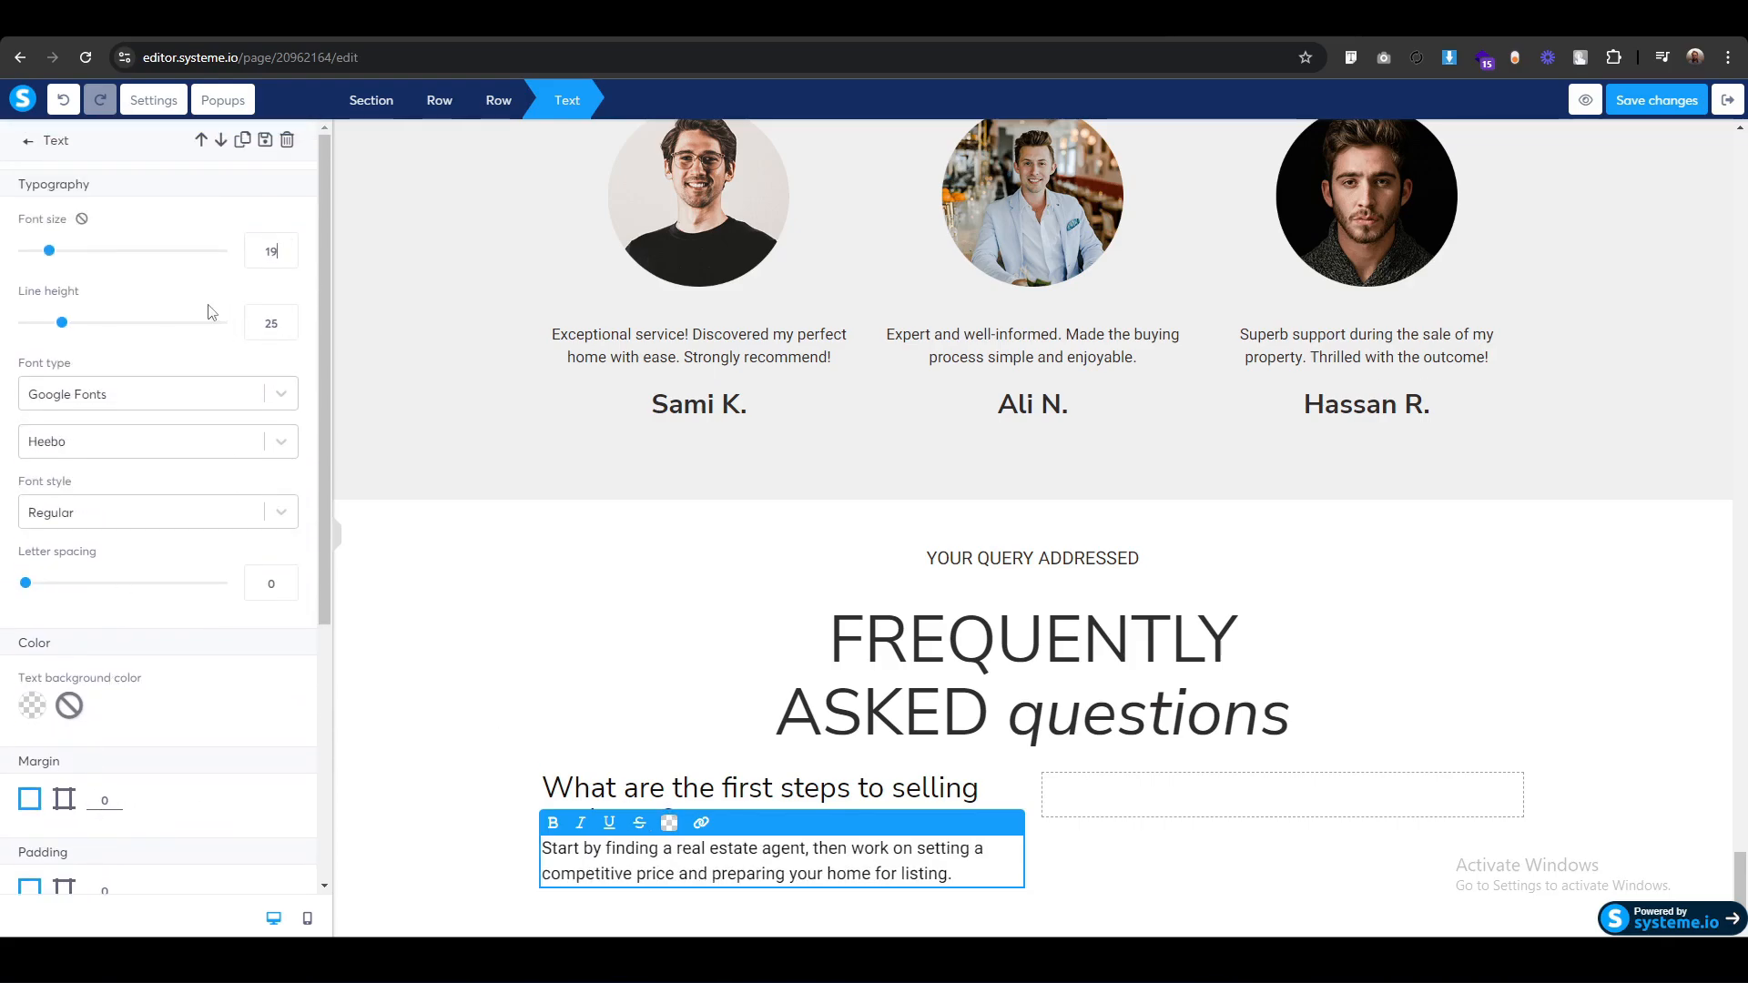
left_click(441, 822)
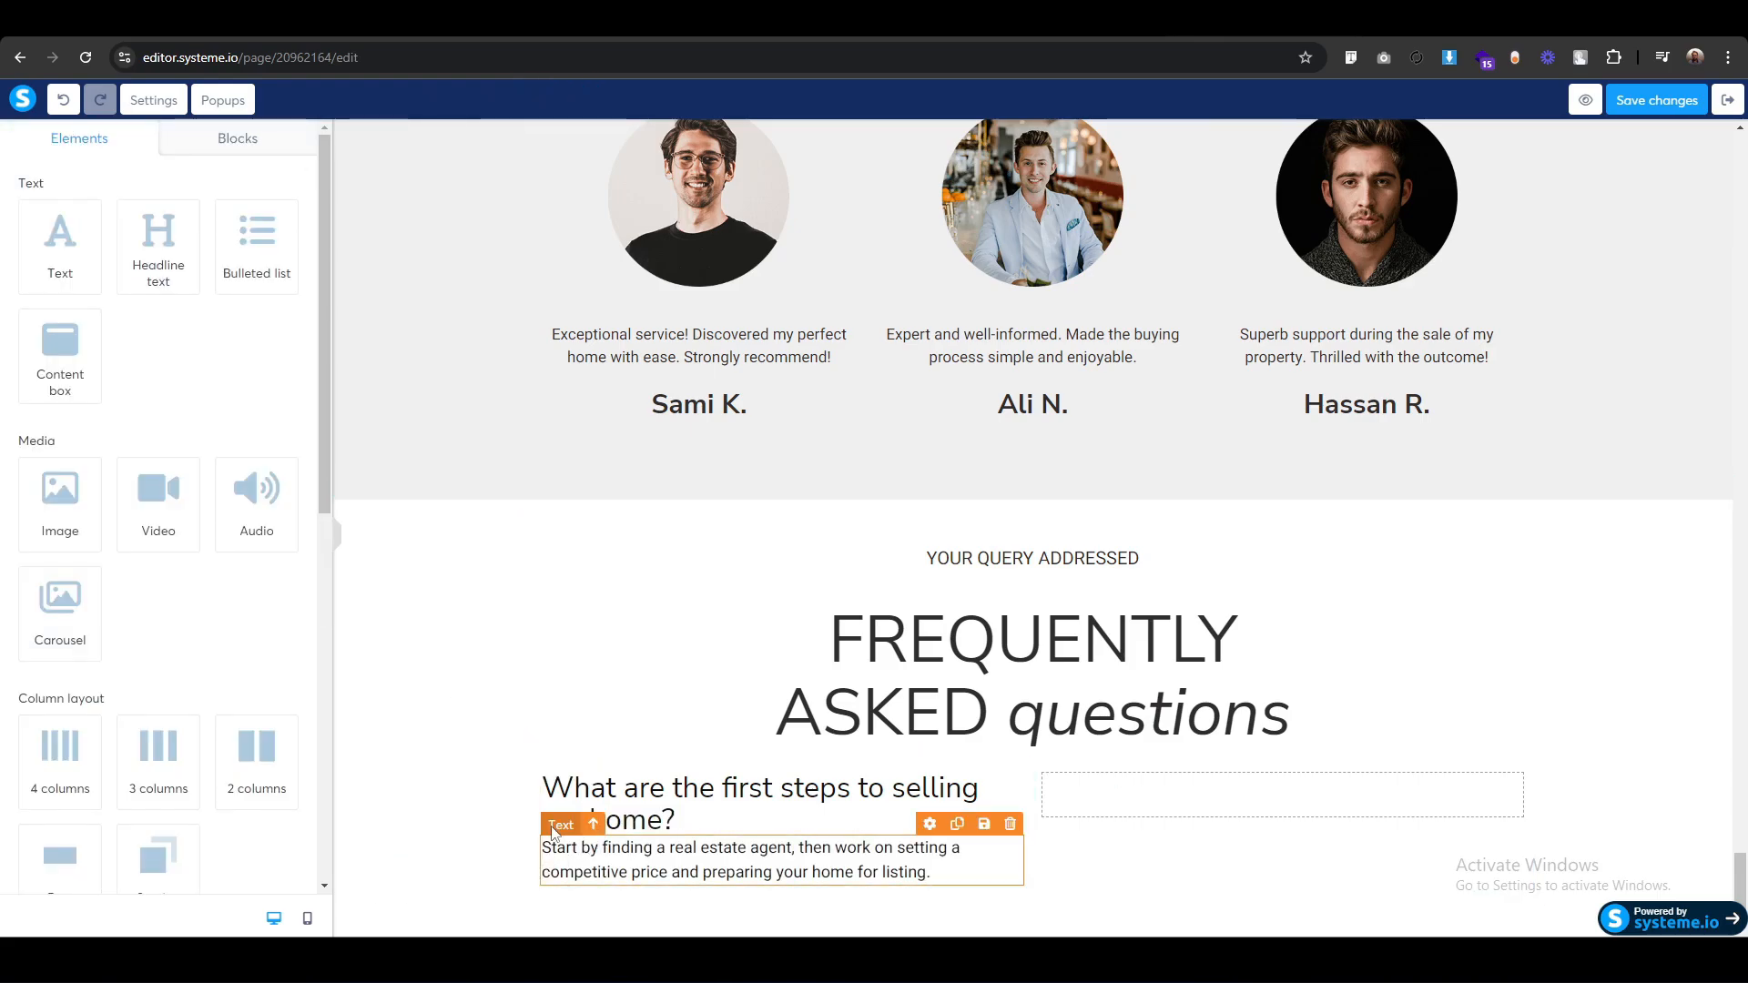
Give the answer text individual padding of 10 at the top and 10 at the bottom.
left_click(543, 856)
scroll(85, 674, "down", 3)
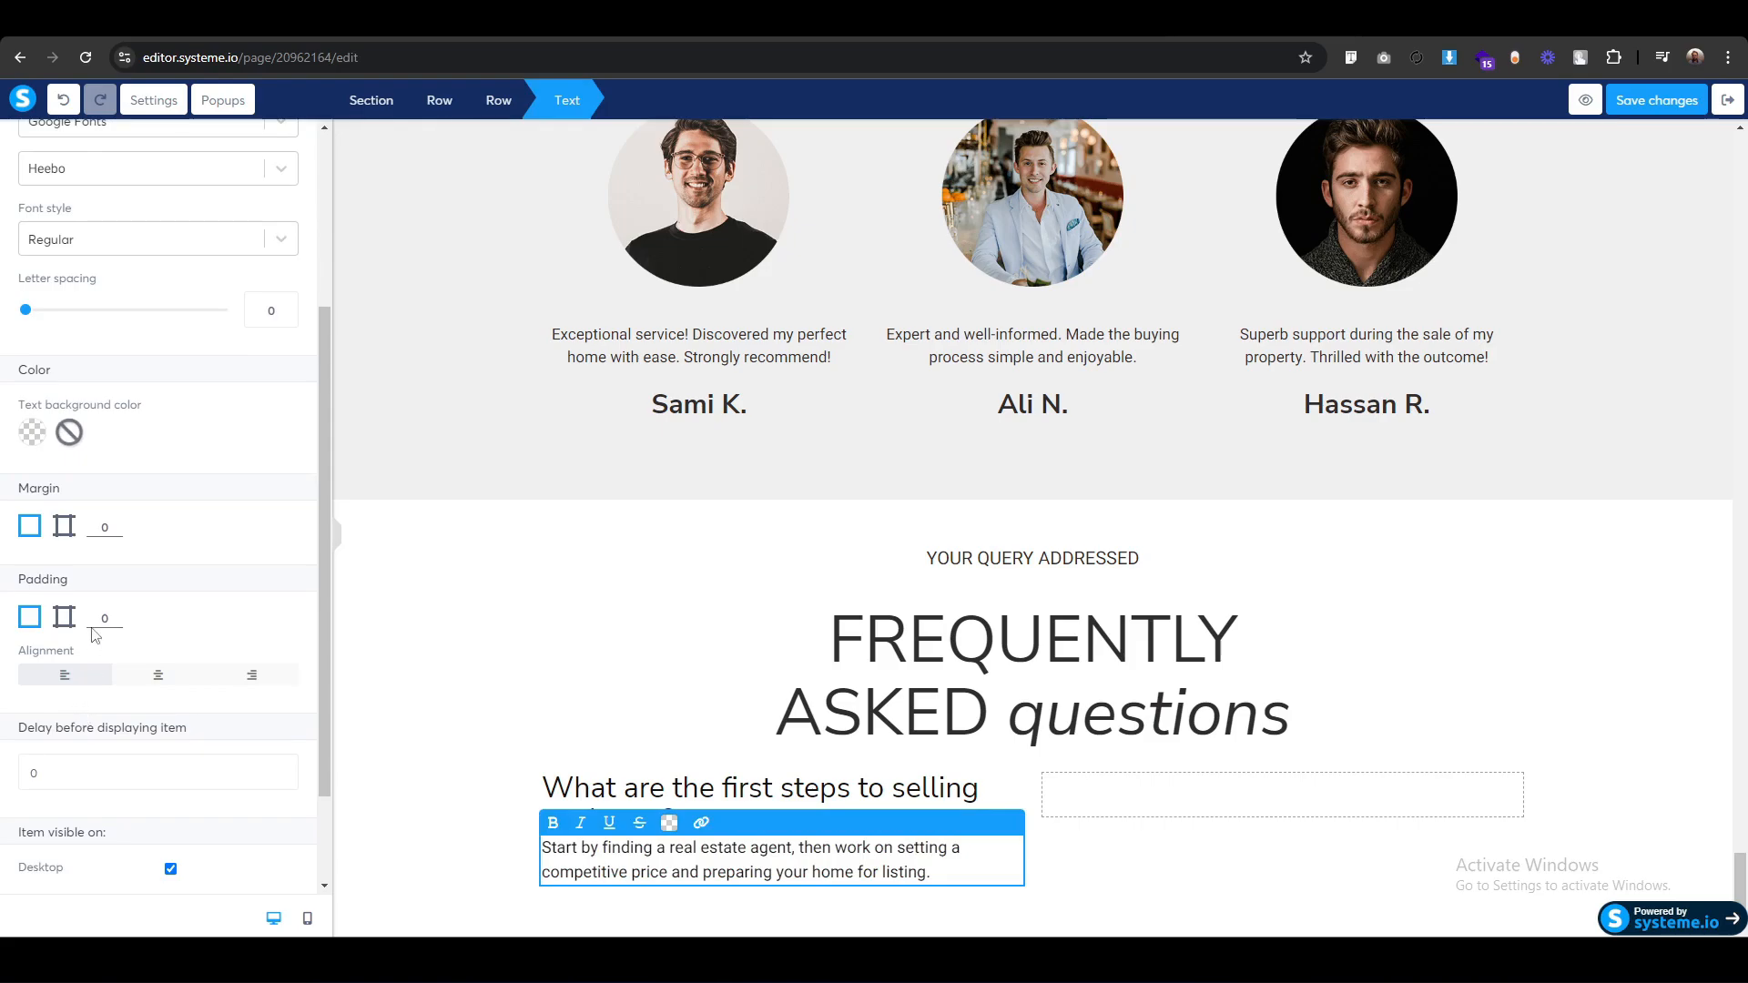
left_click(64, 618)
left_click(248, 683)
type("10")
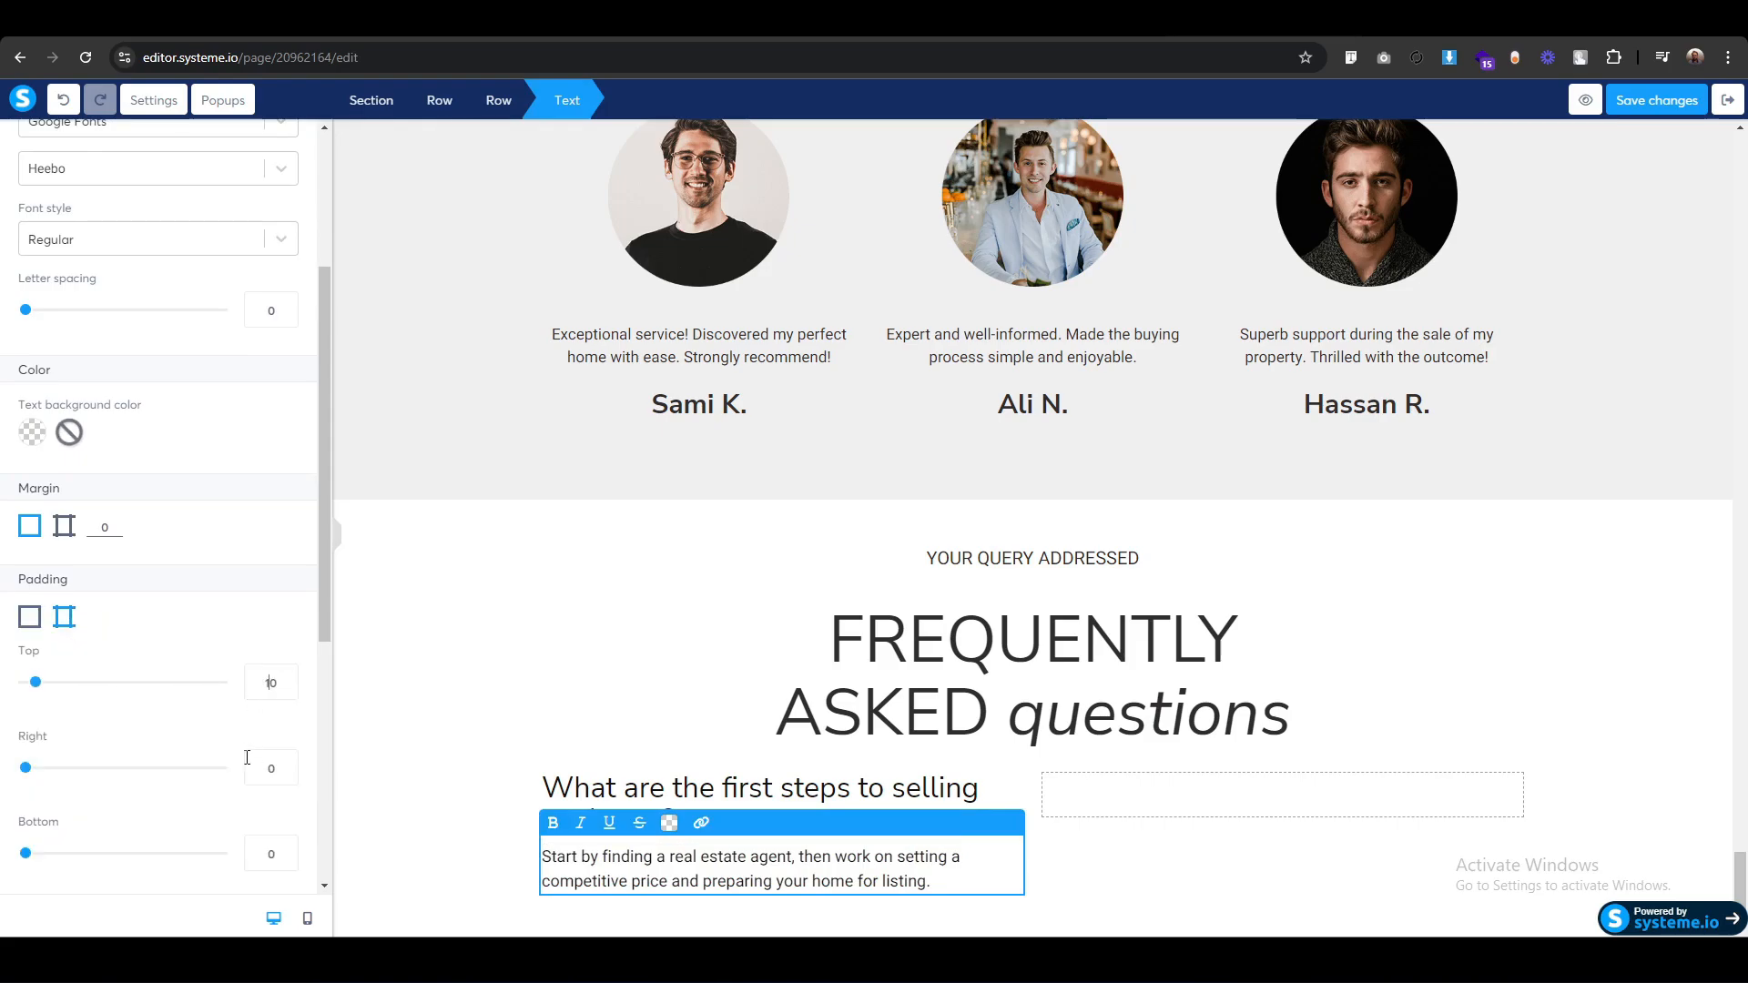
left_click(262, 853)
type("1")
left_click(417, 833)
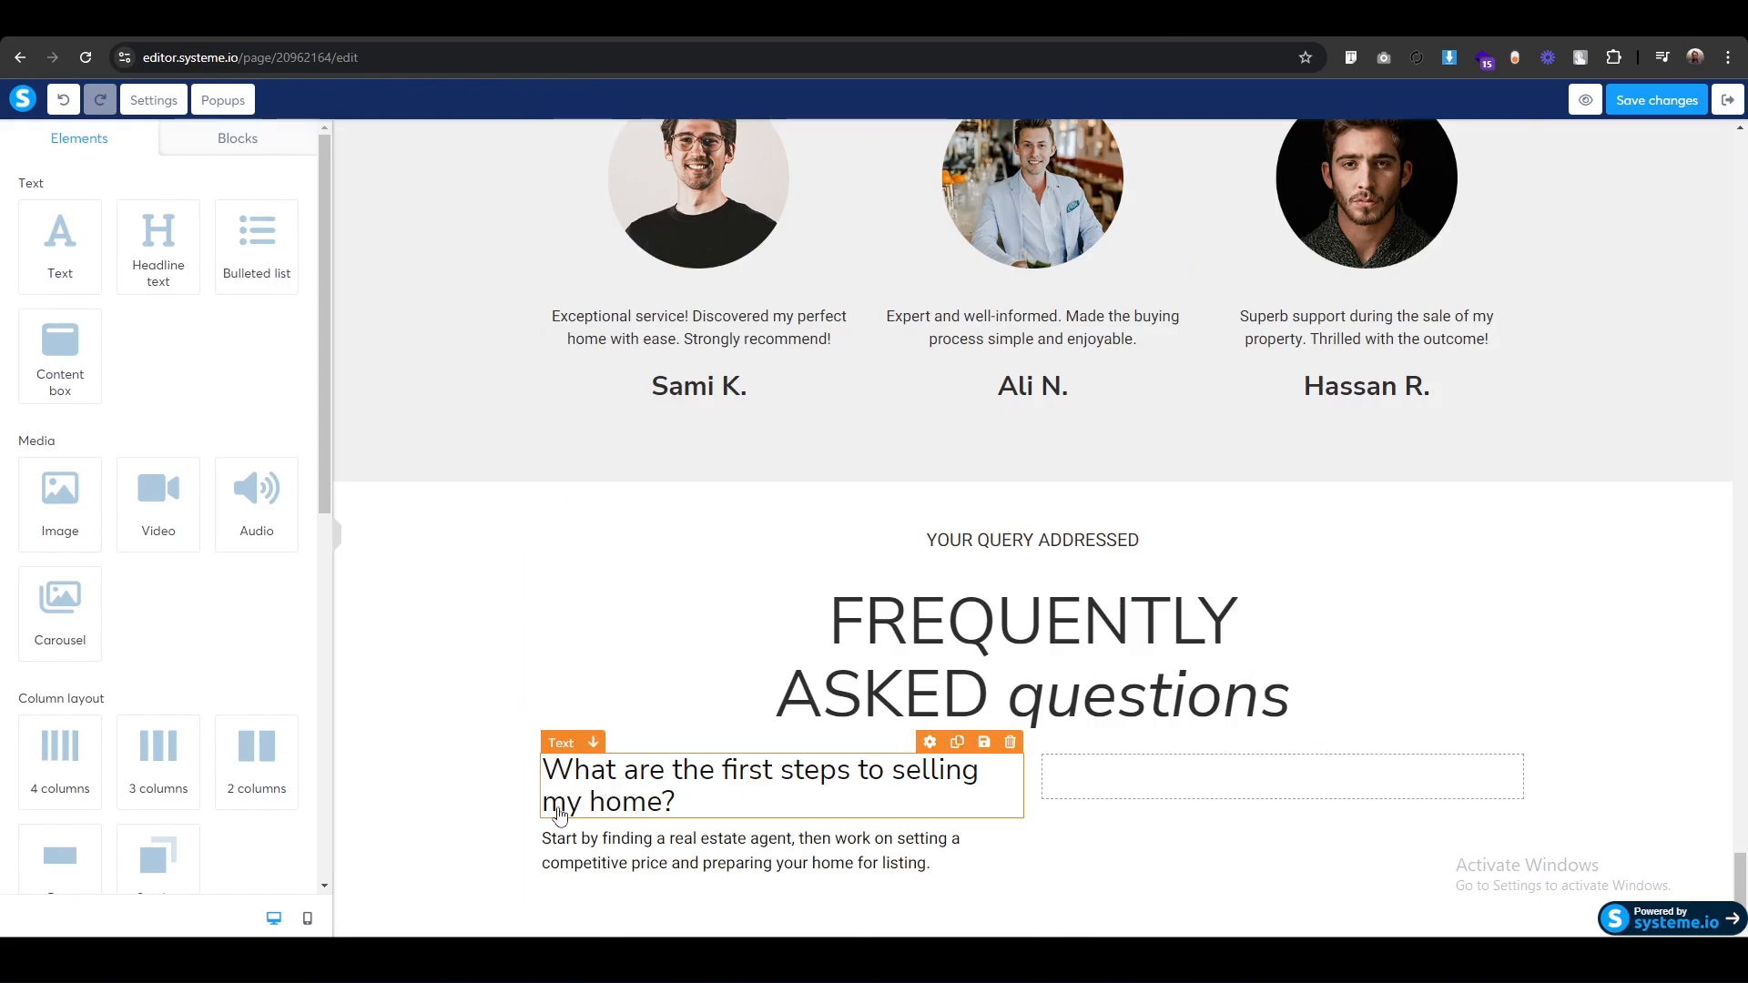
Give the two-column row below the FAQ heading individual padding with 60 at the top.
left_click(557, 755)
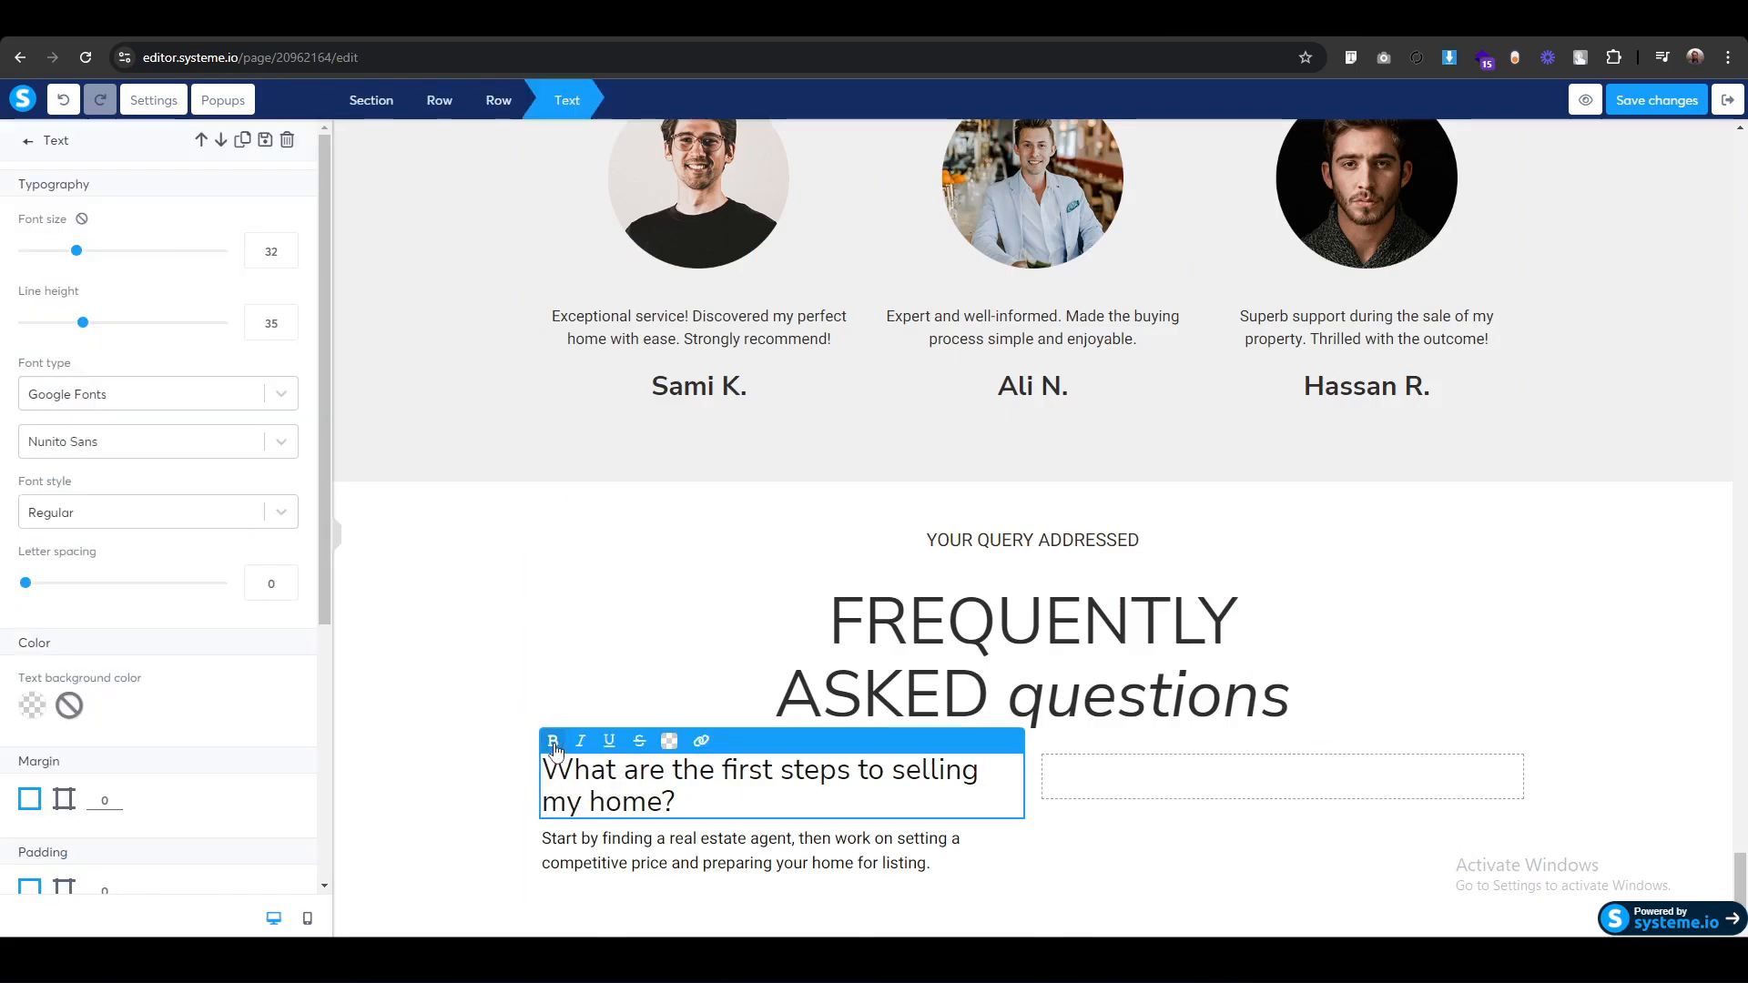
left_click(503, 101)
left_click(63, 314)
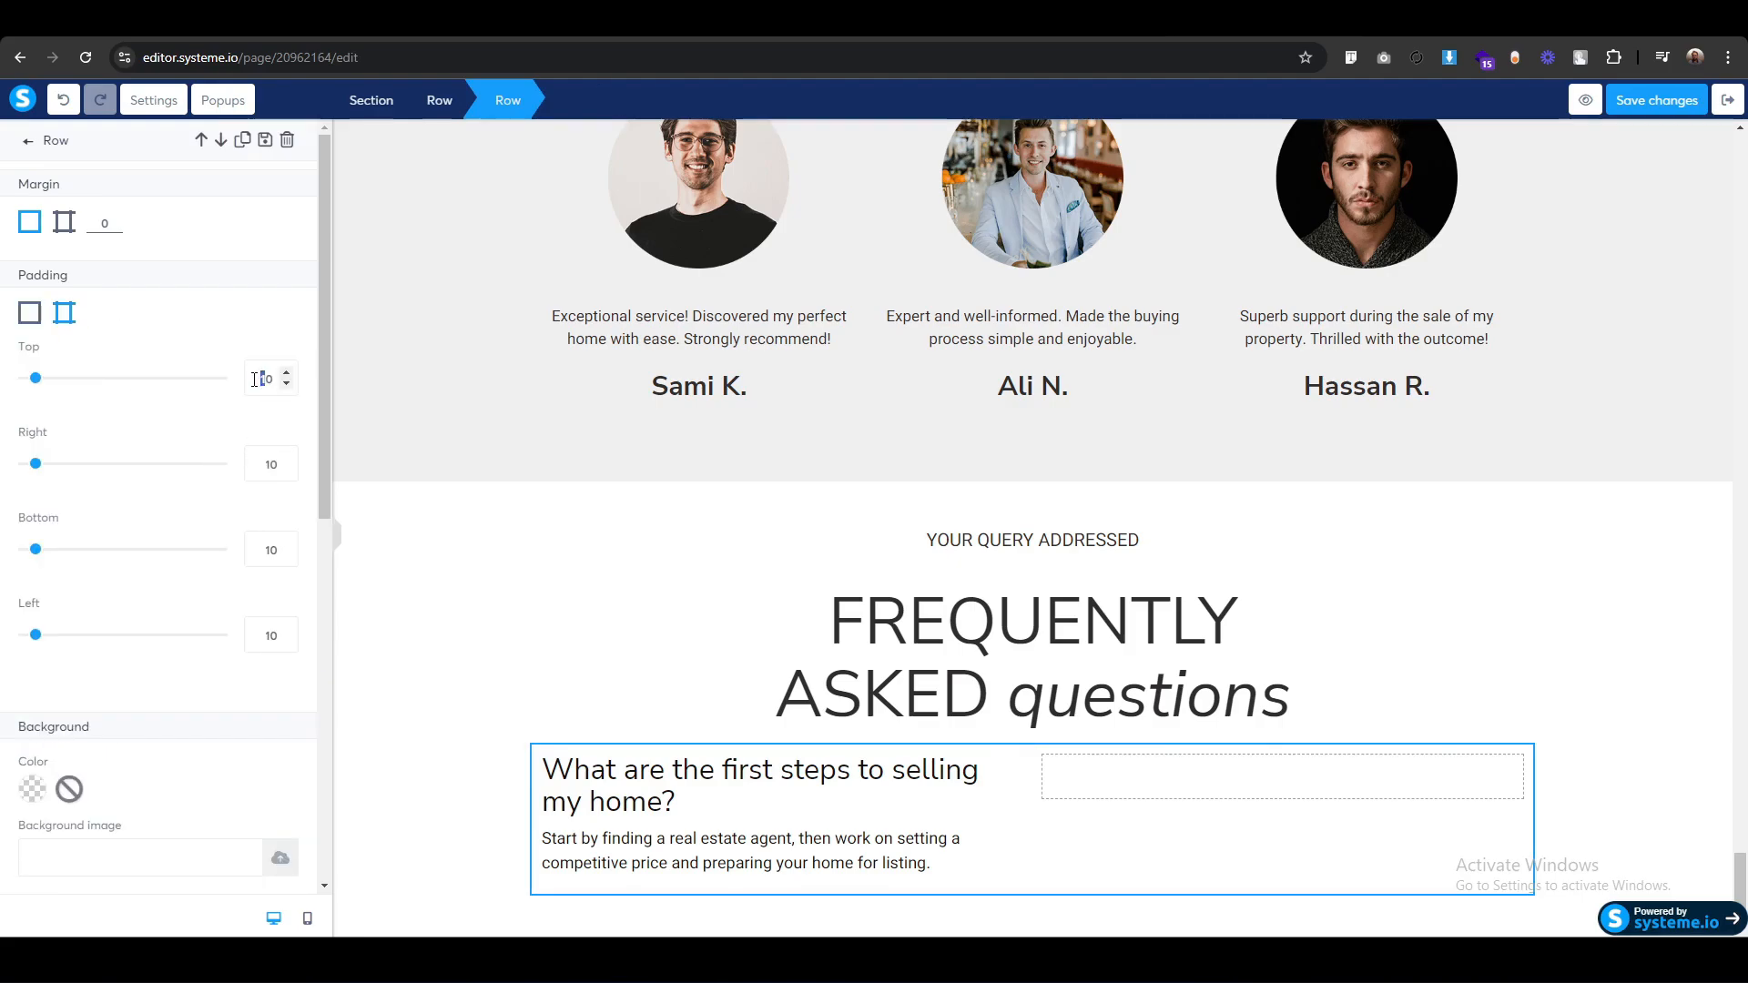
type("4")
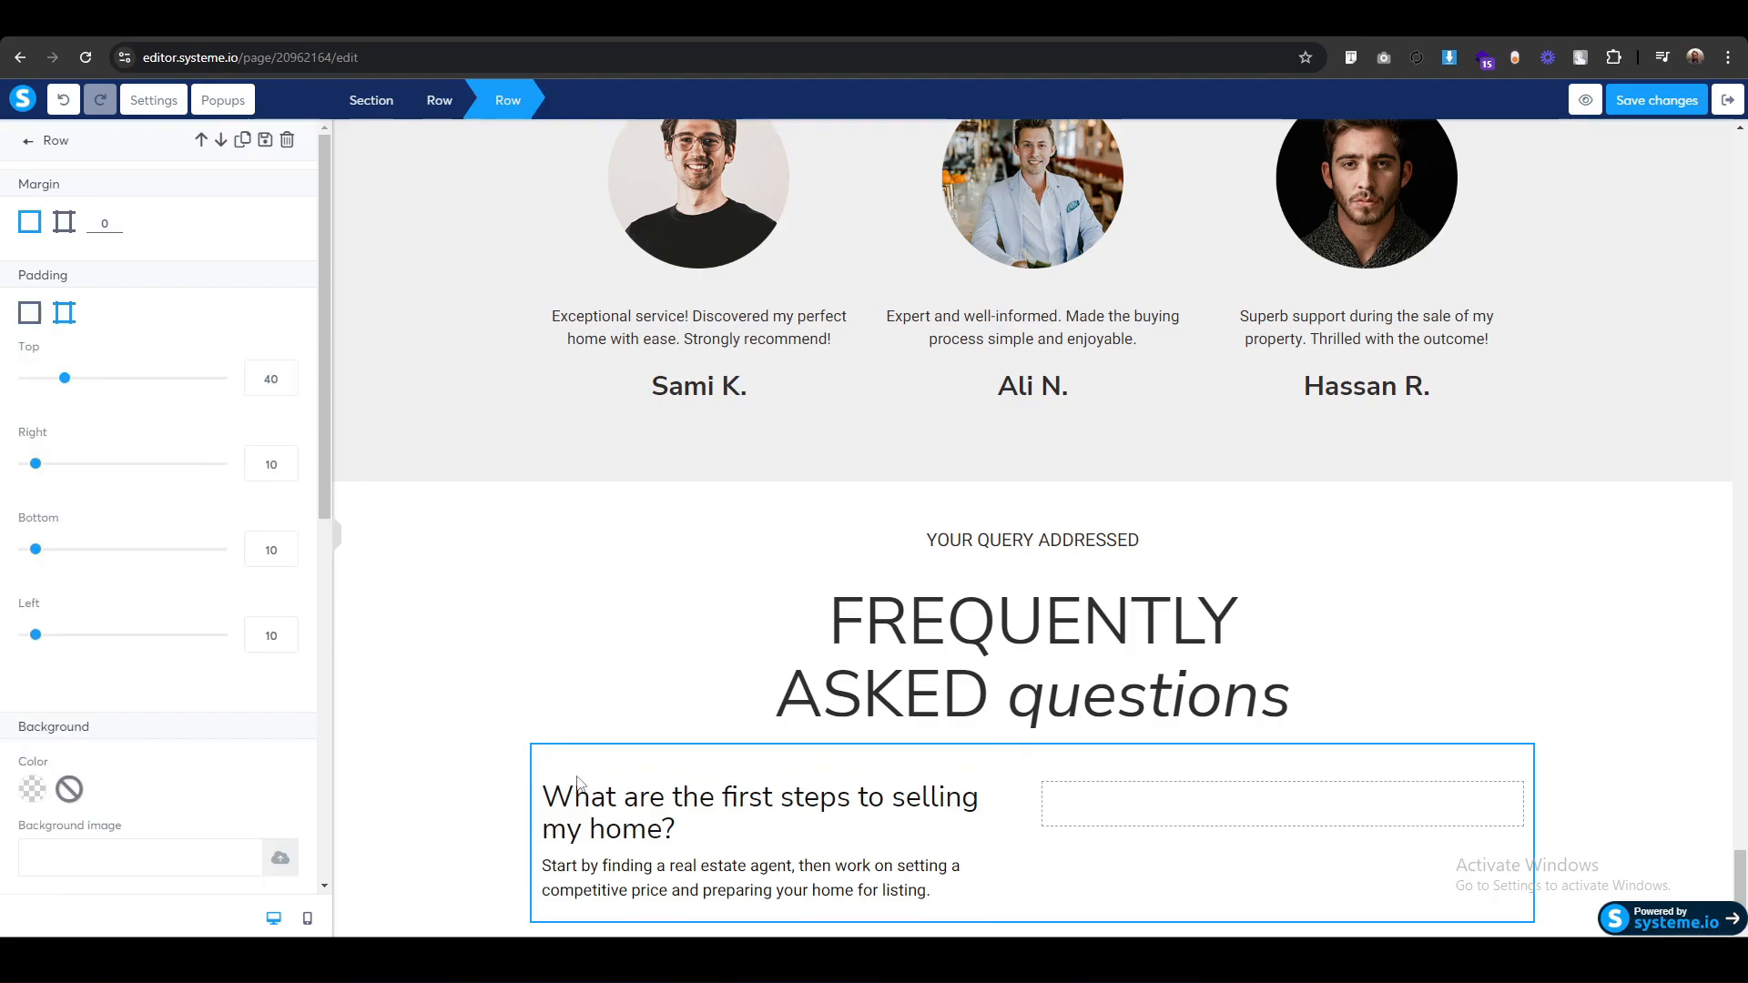
left_click(468, 791)
scroll(470, 798, "down", 1)
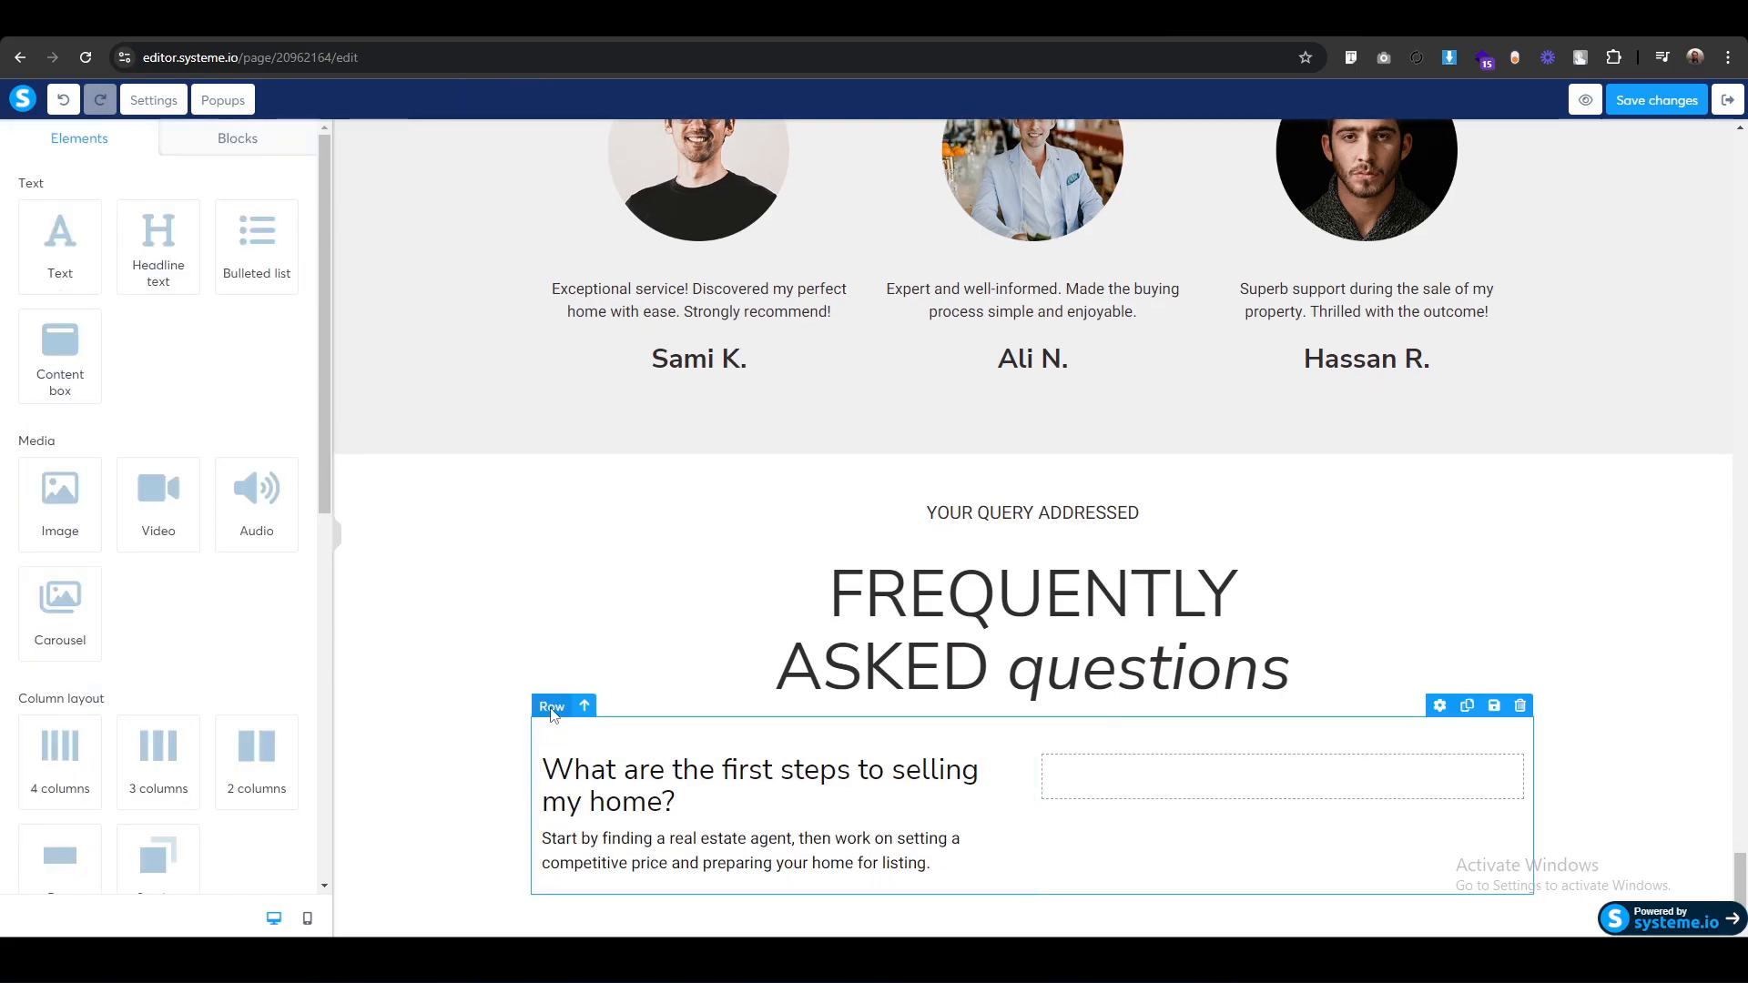
left_click(553, 708)
left_click_drag(271, 378, 247, 390)
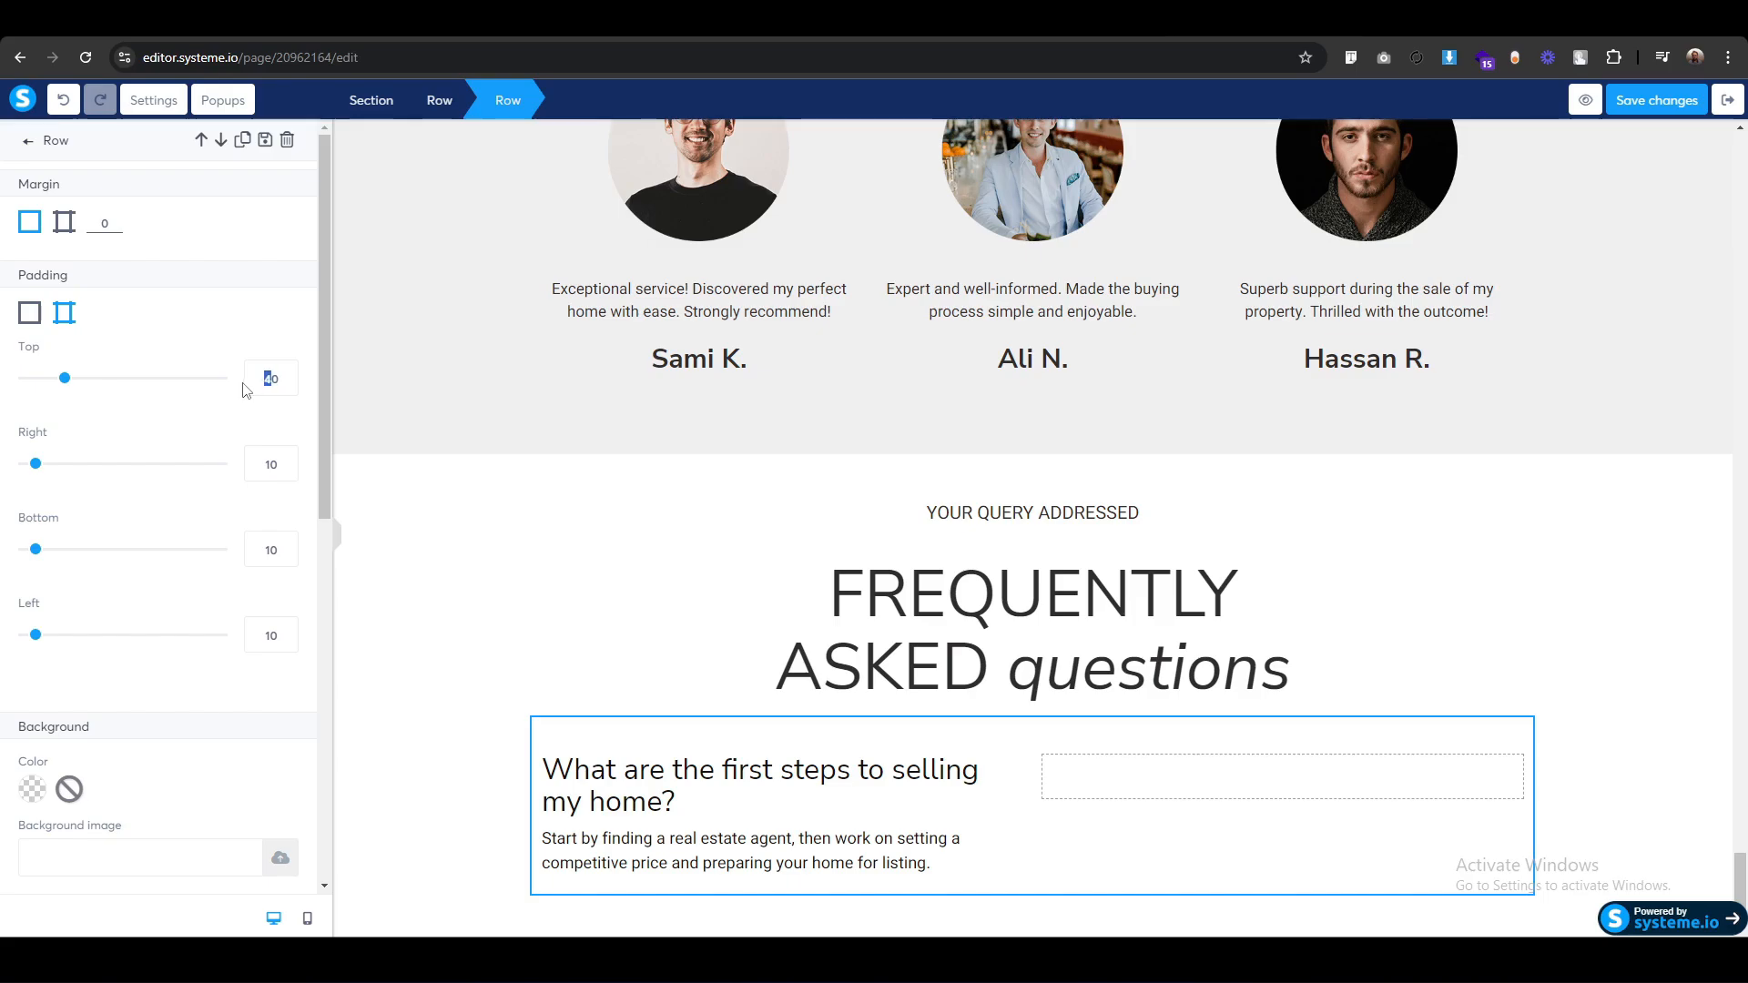
type("6")
left_click(927, 849)
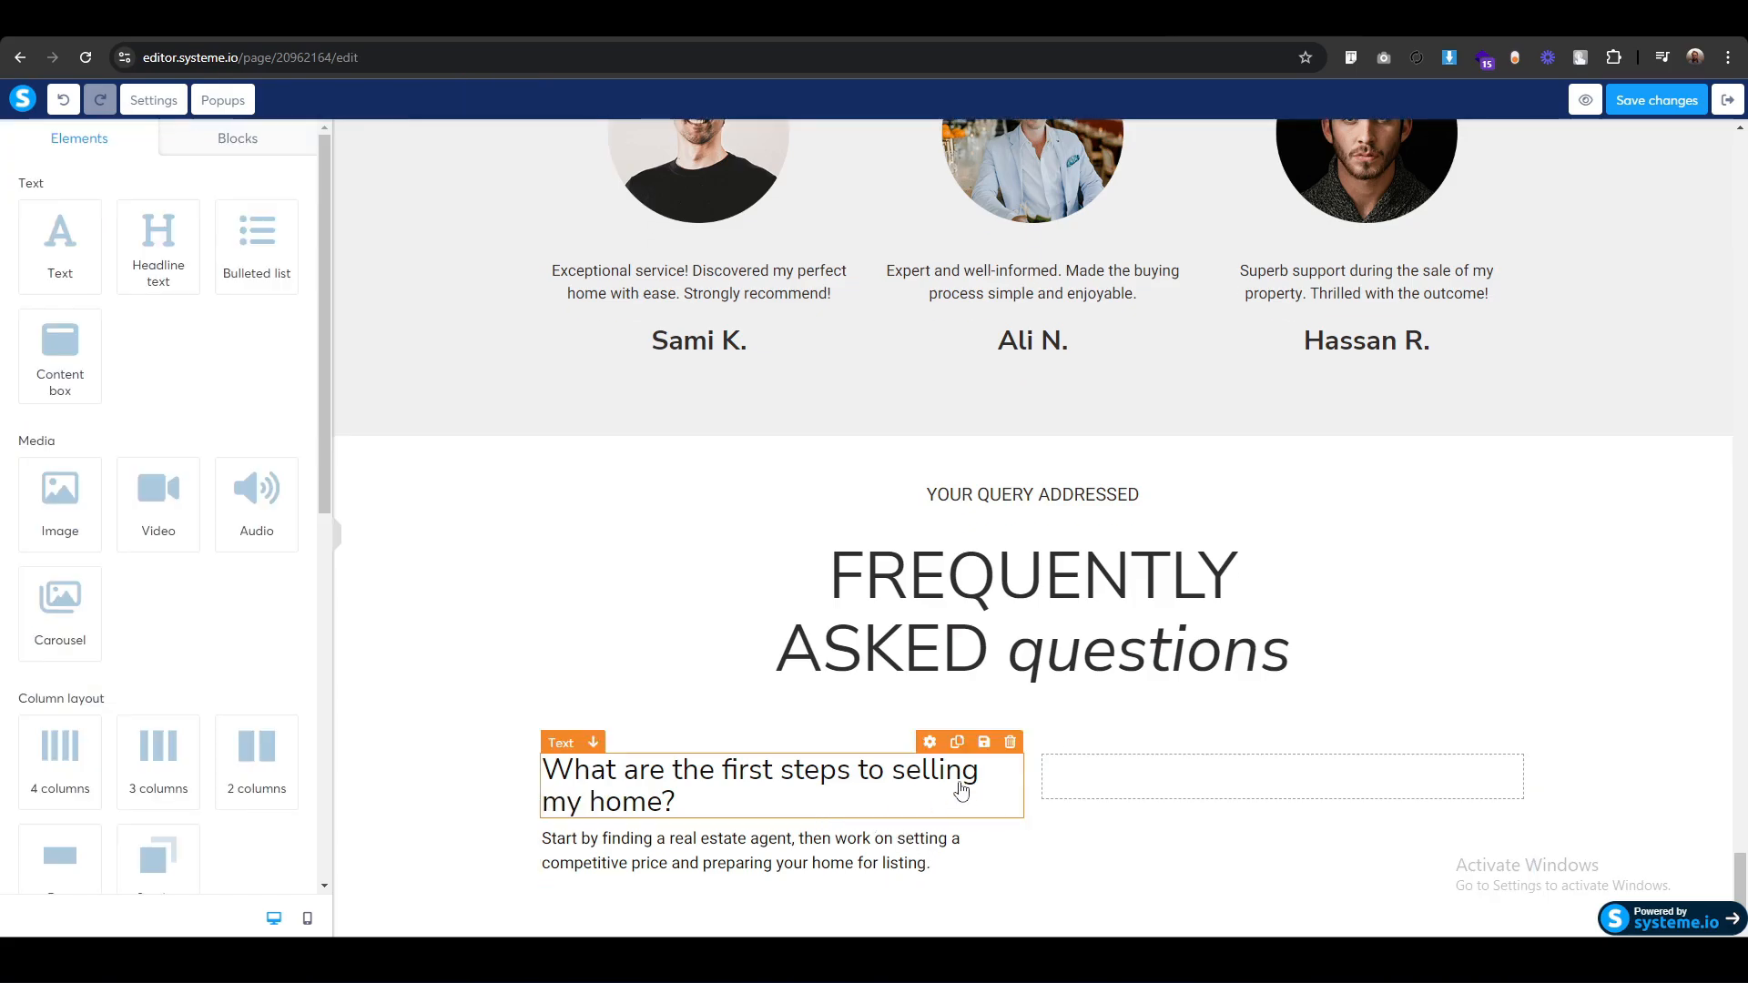
Duplicate the first question and its answer, and place the copies as a second pair below the originals.
left_click(957, 742)
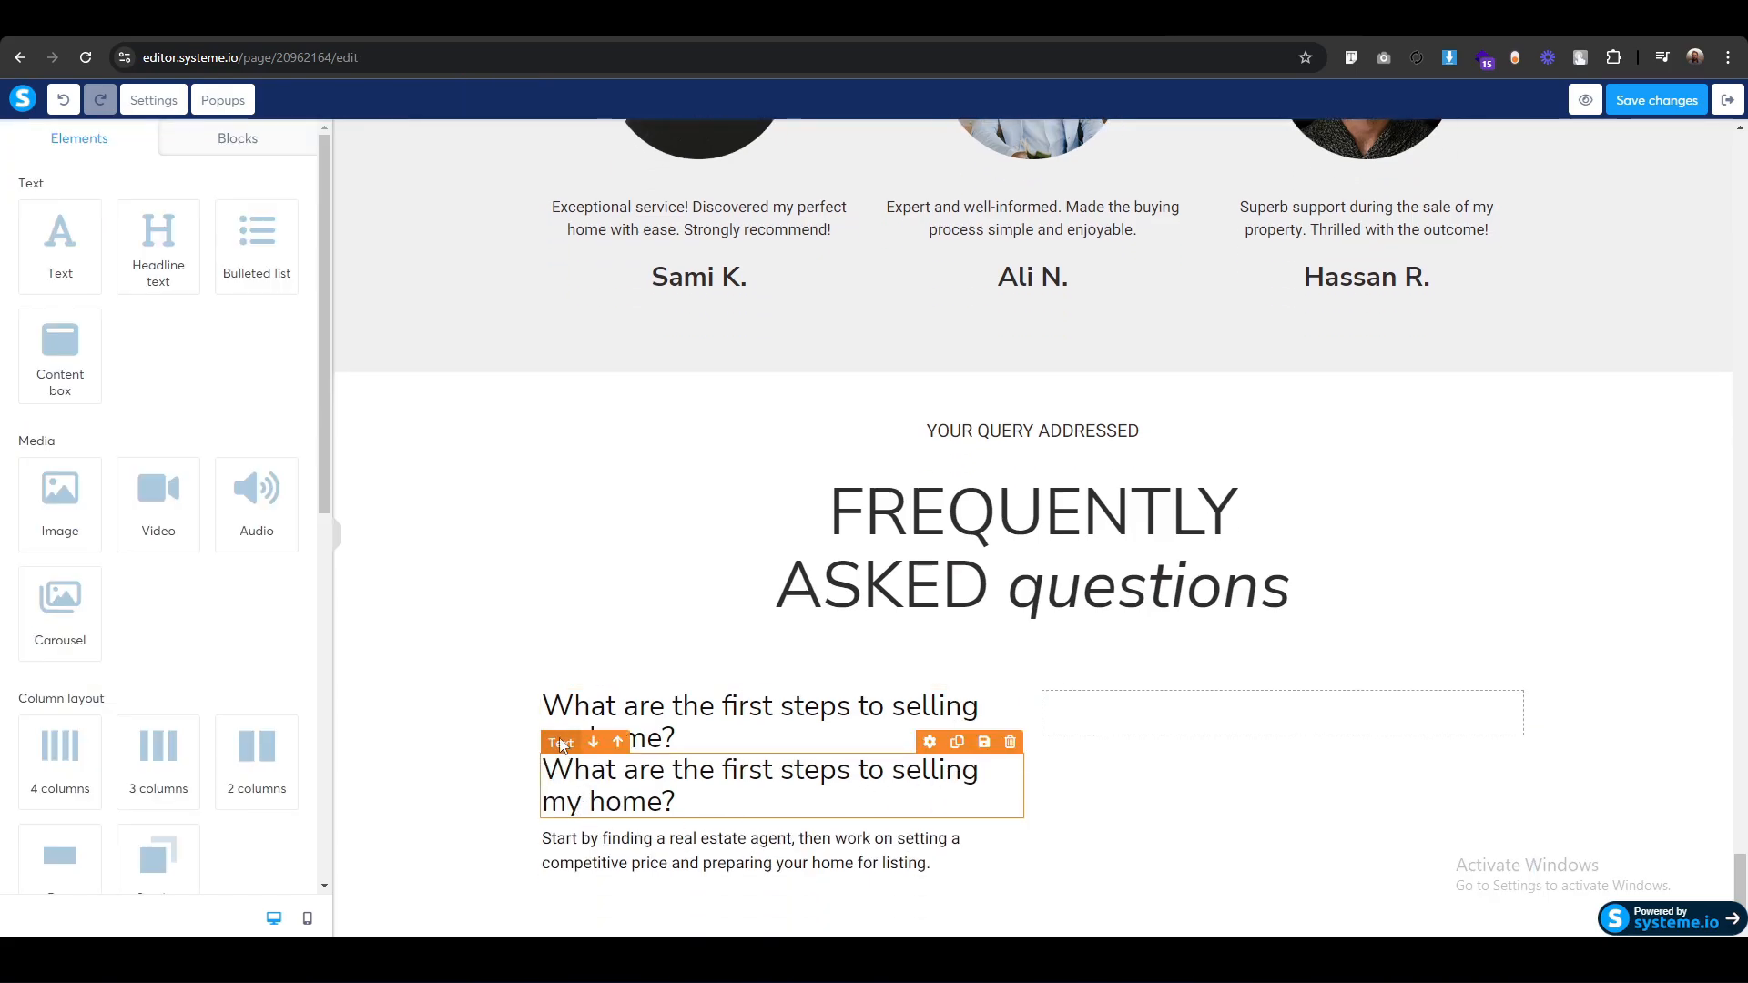
left_click_drag(572, 763, 624, 877)
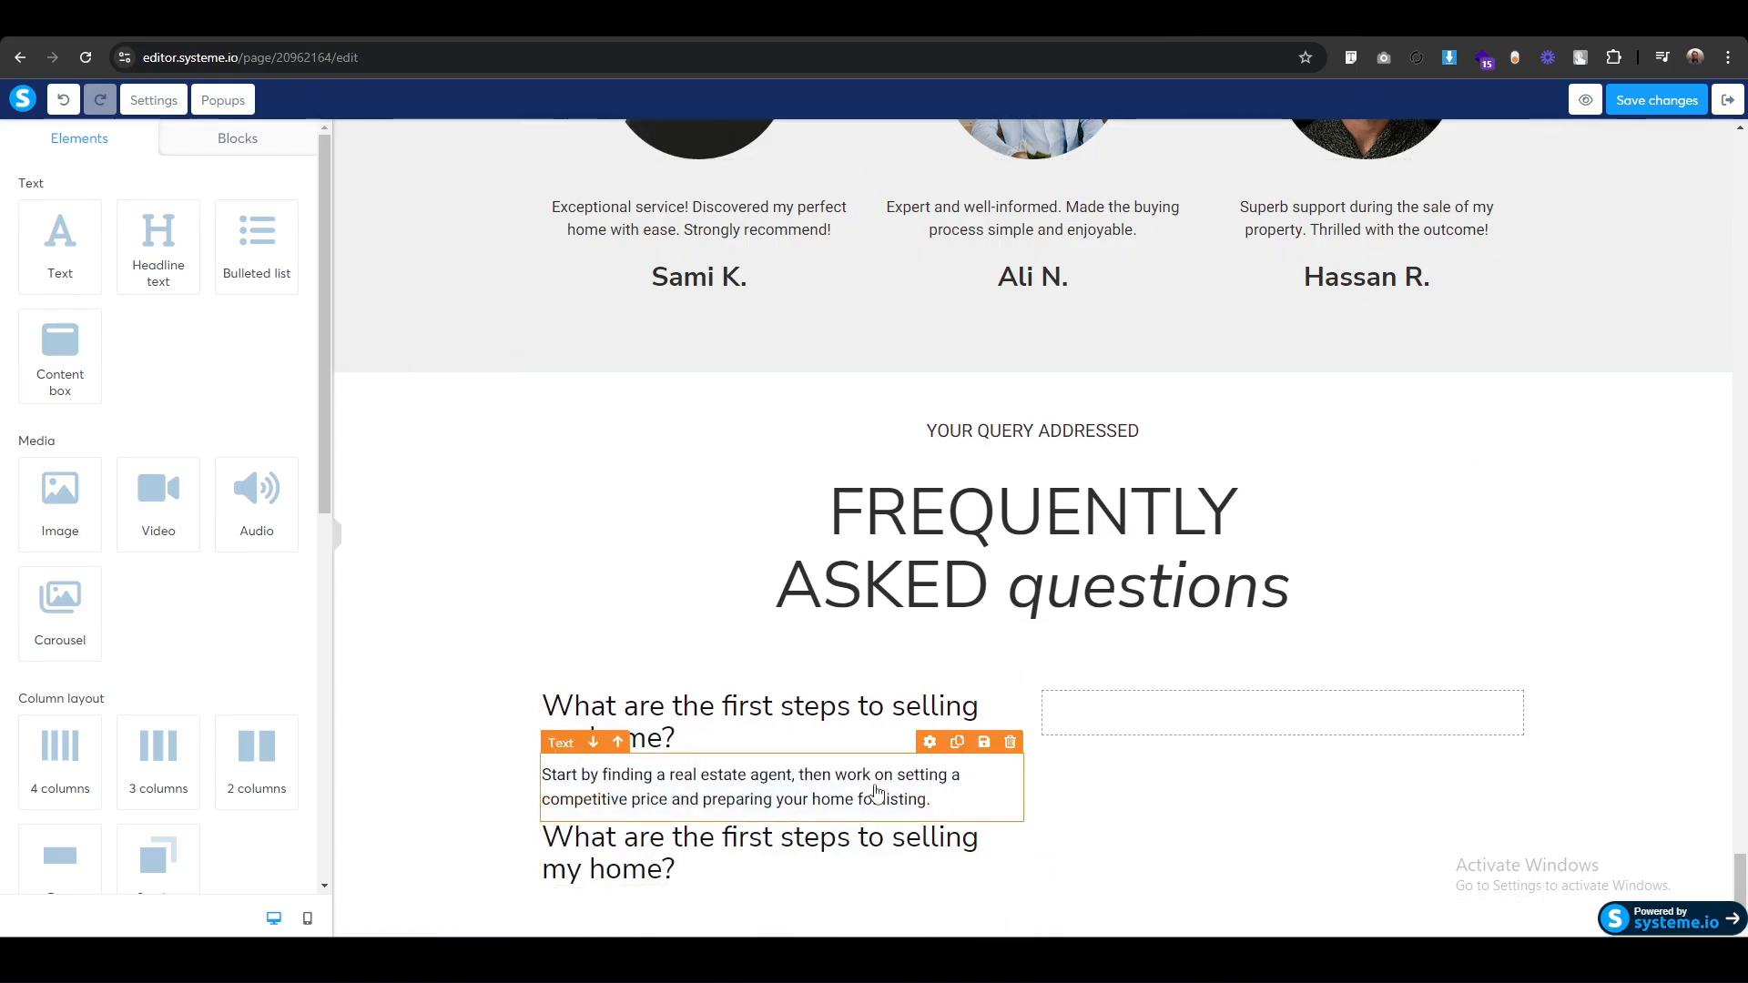
left_click(957, 742)
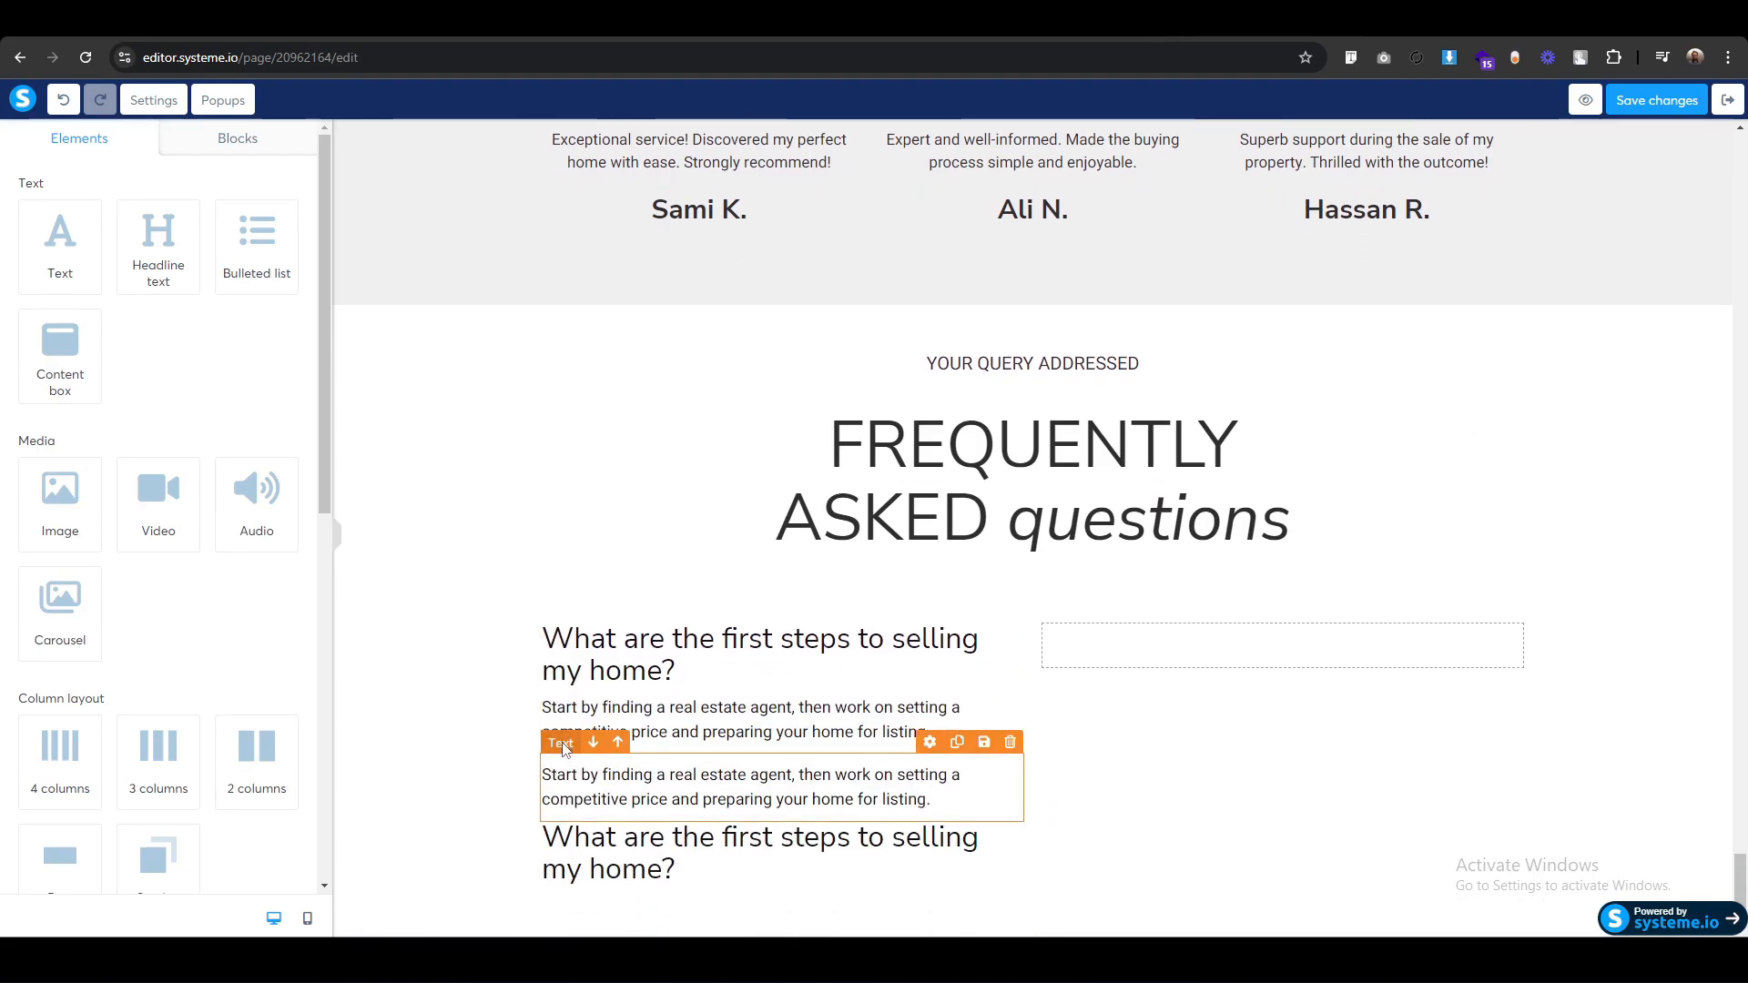
left_click_drag(560, 747, 624, 890)
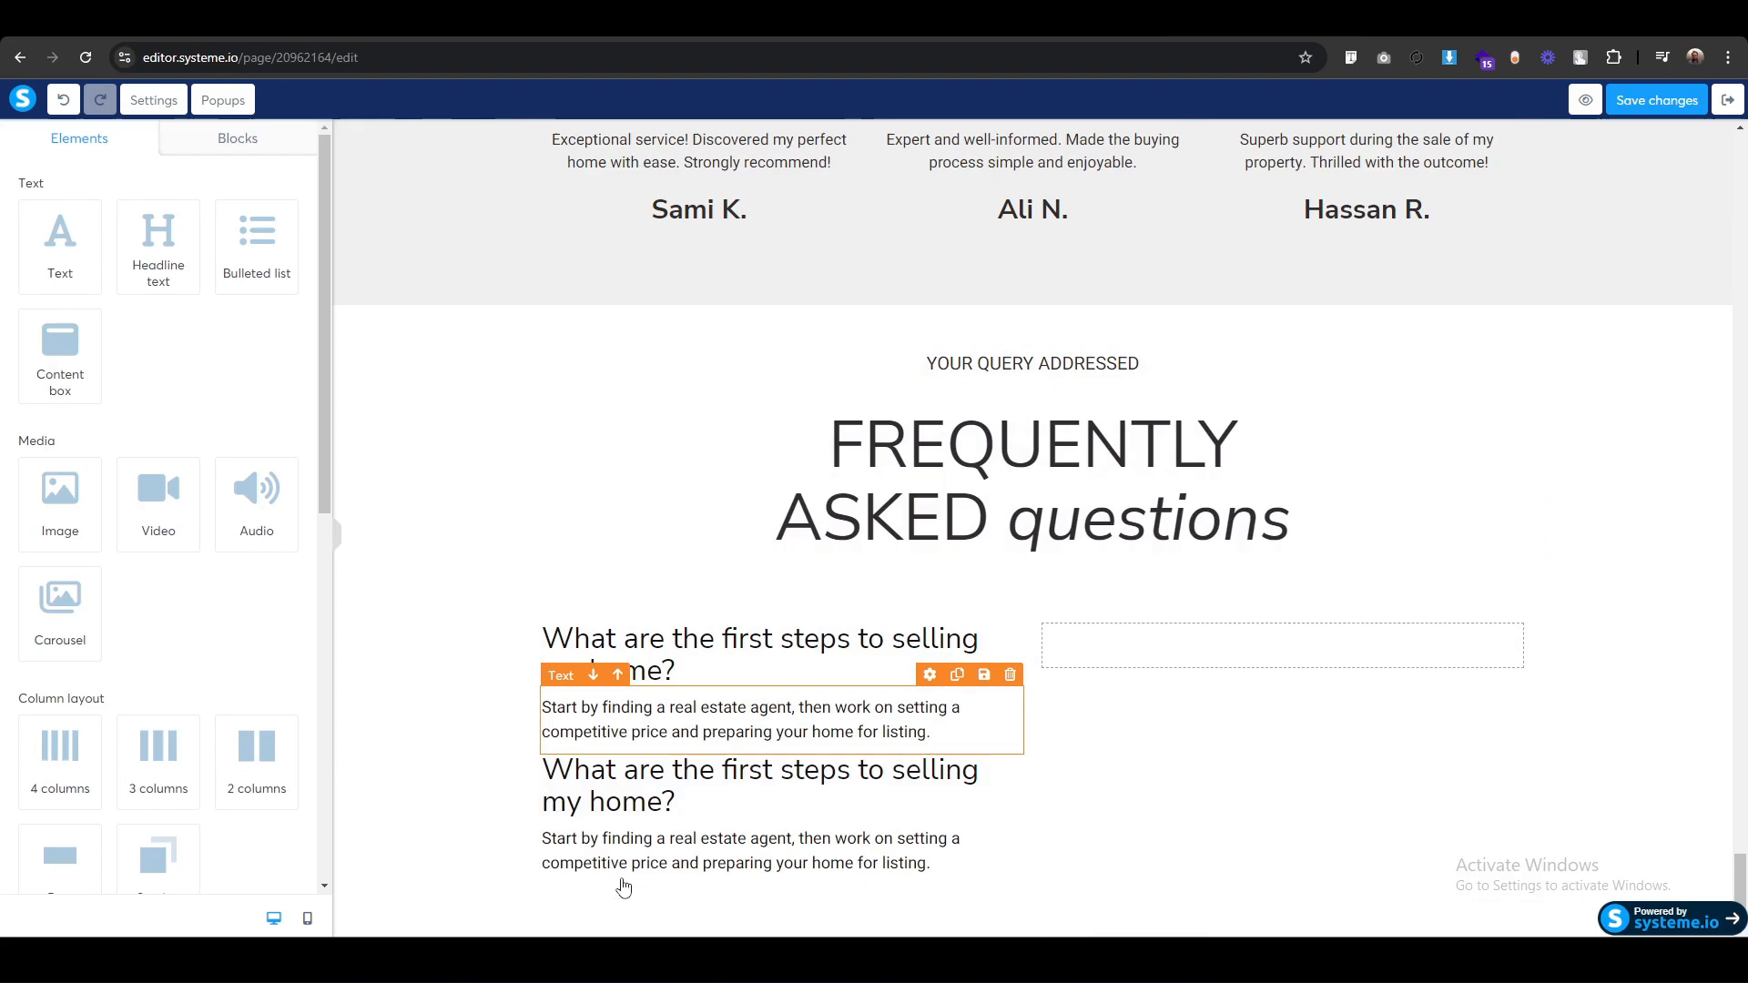
In the mobile view, set the first FAQ question's font size to 26 and line height to 28.
left_click(308, 919)
scroll(973, 583, "down", 8)
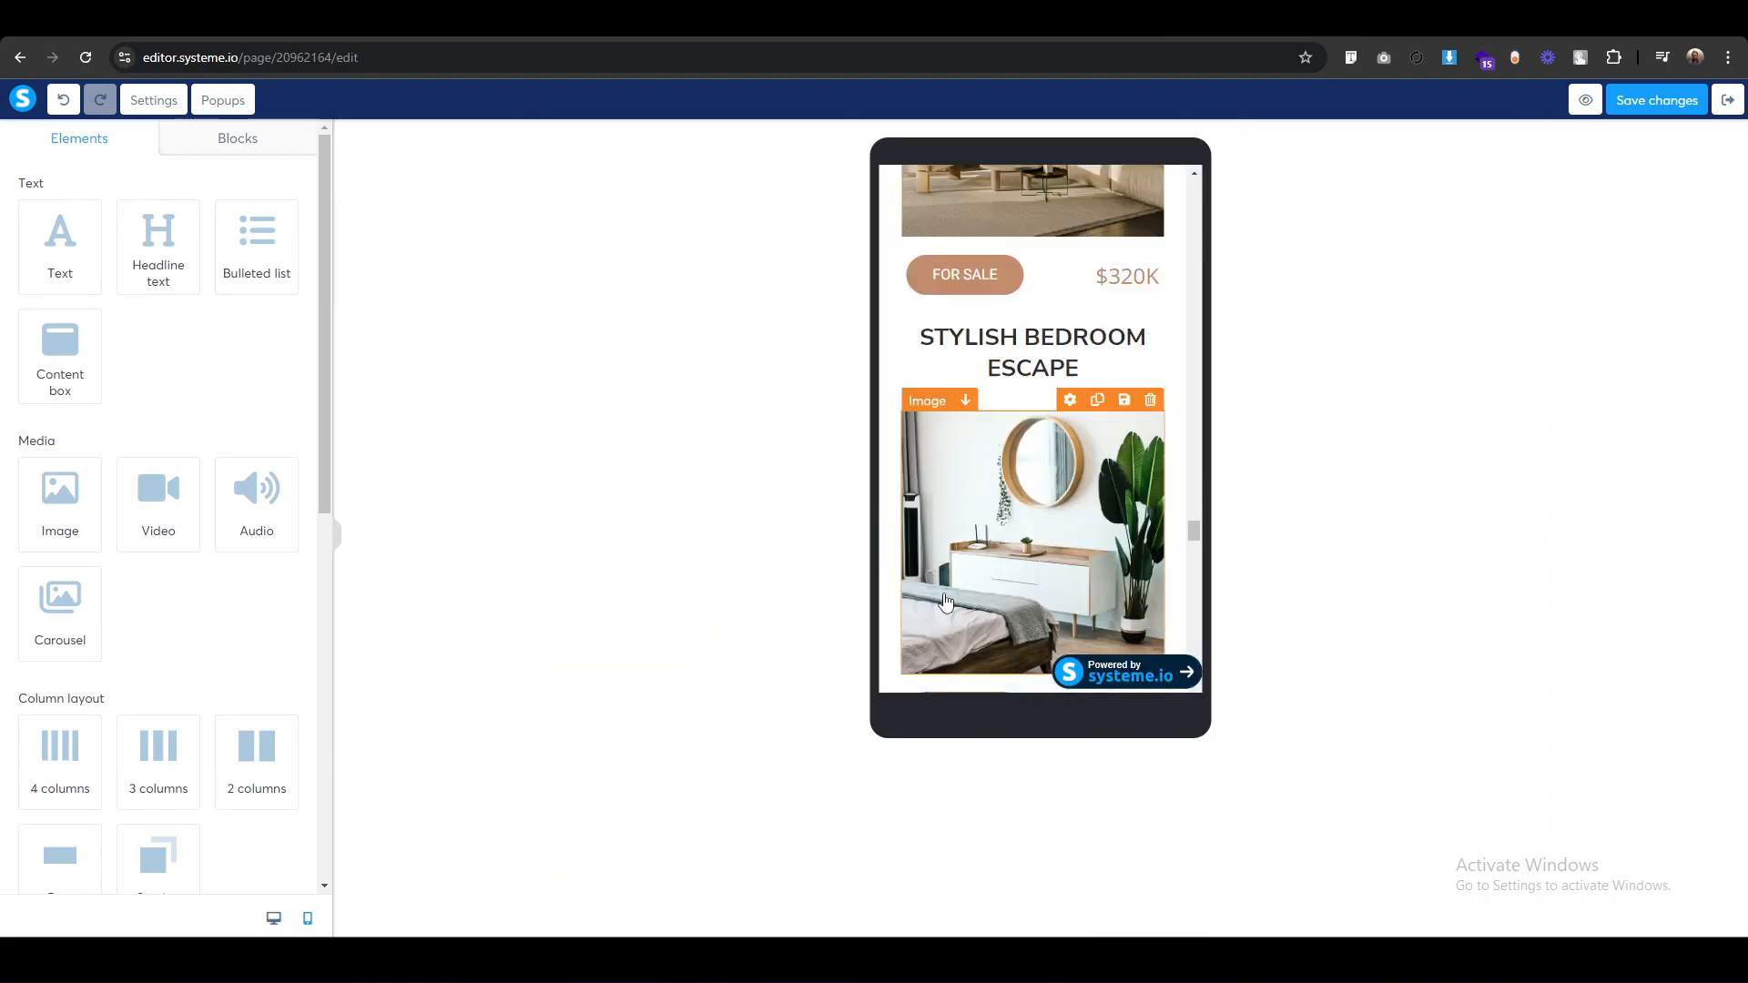
scroll(972, 608, "down", 15)
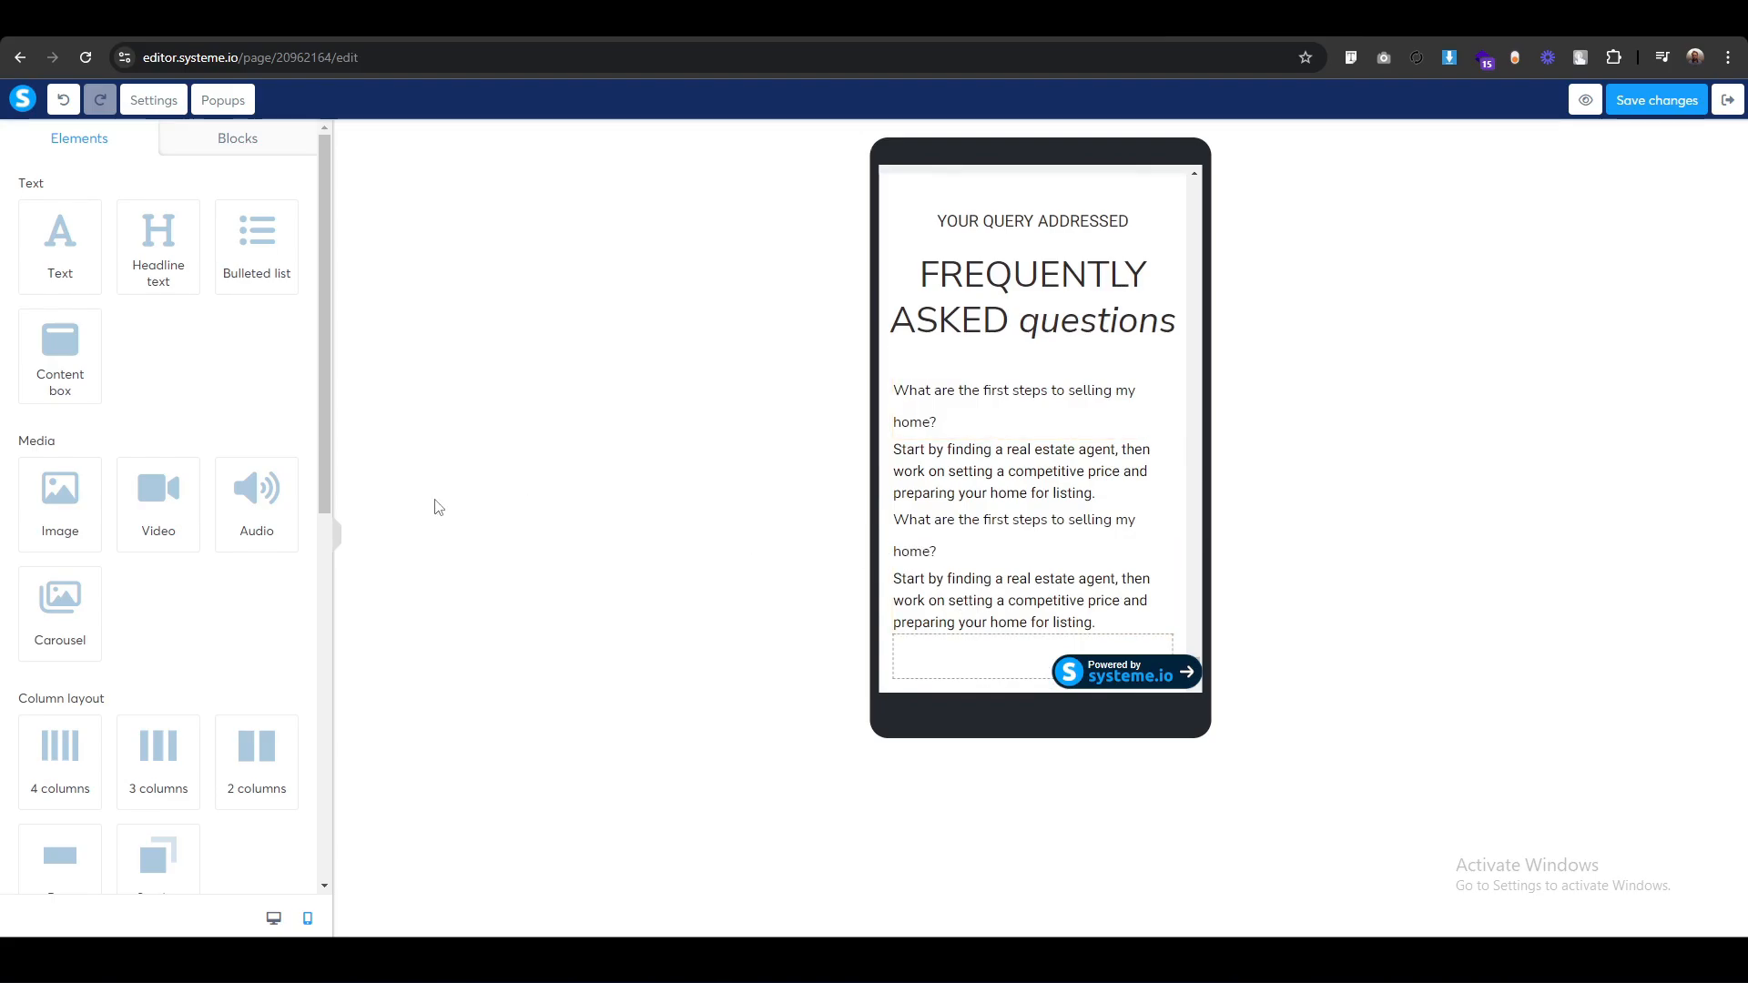
left_click(907, 369)
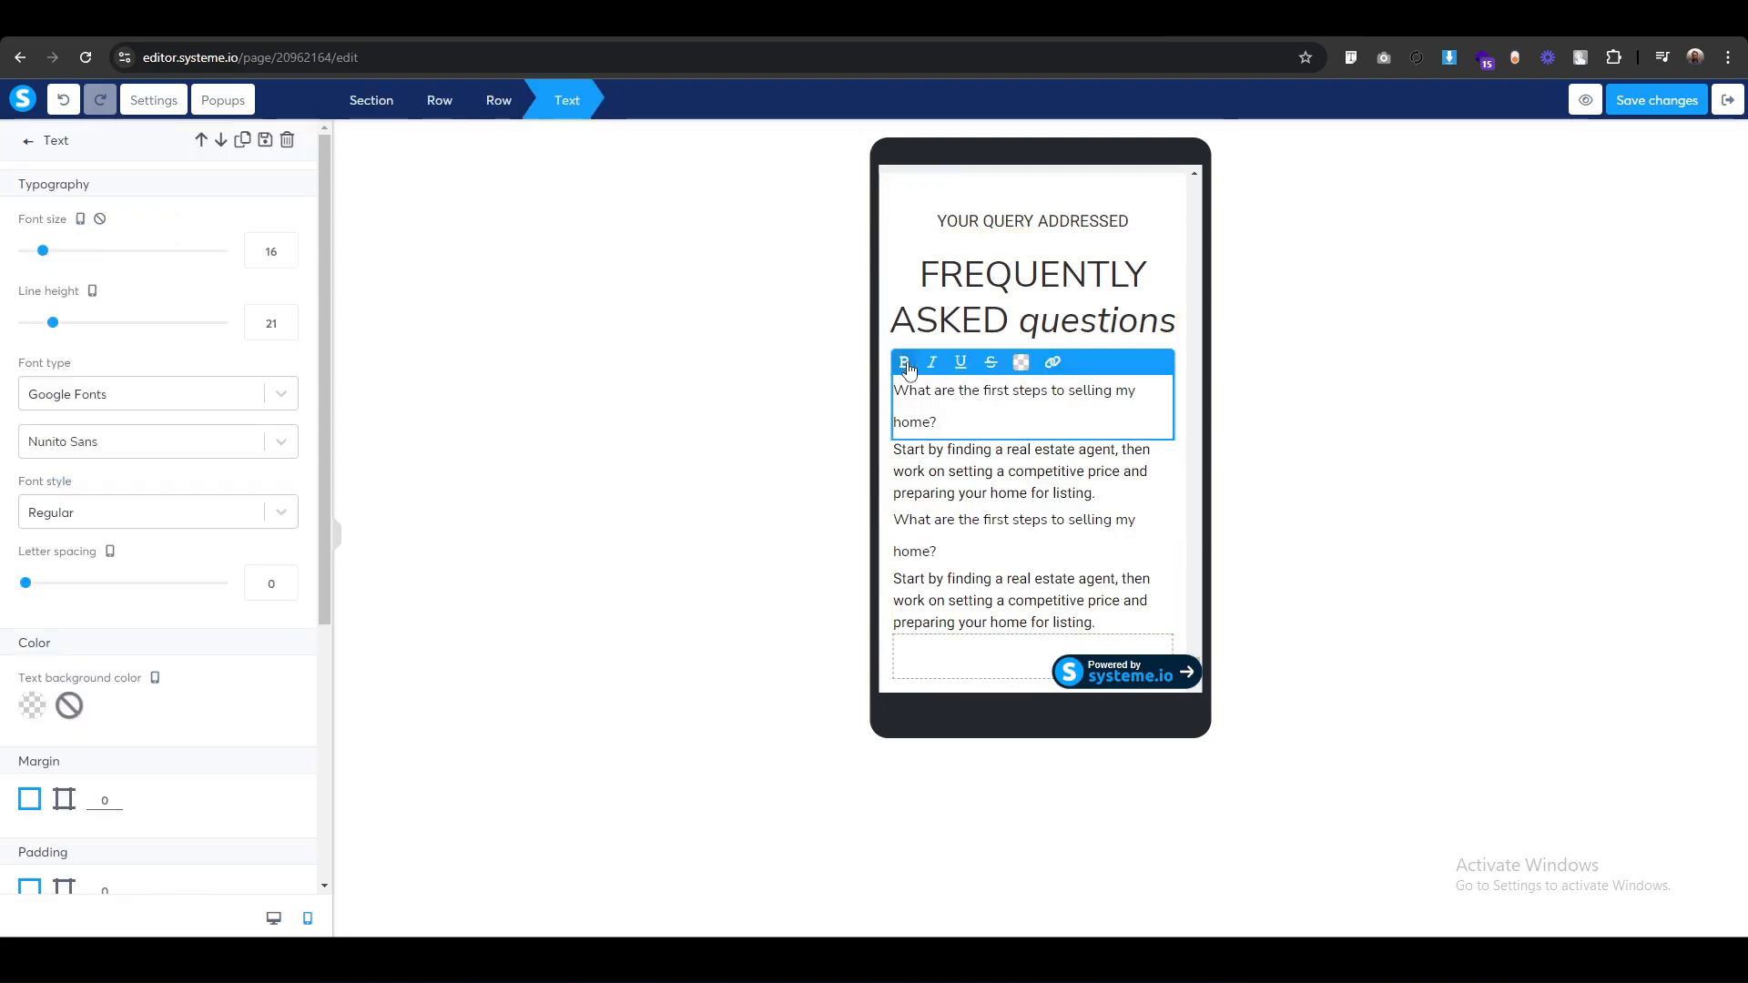
left_click(266, 256)
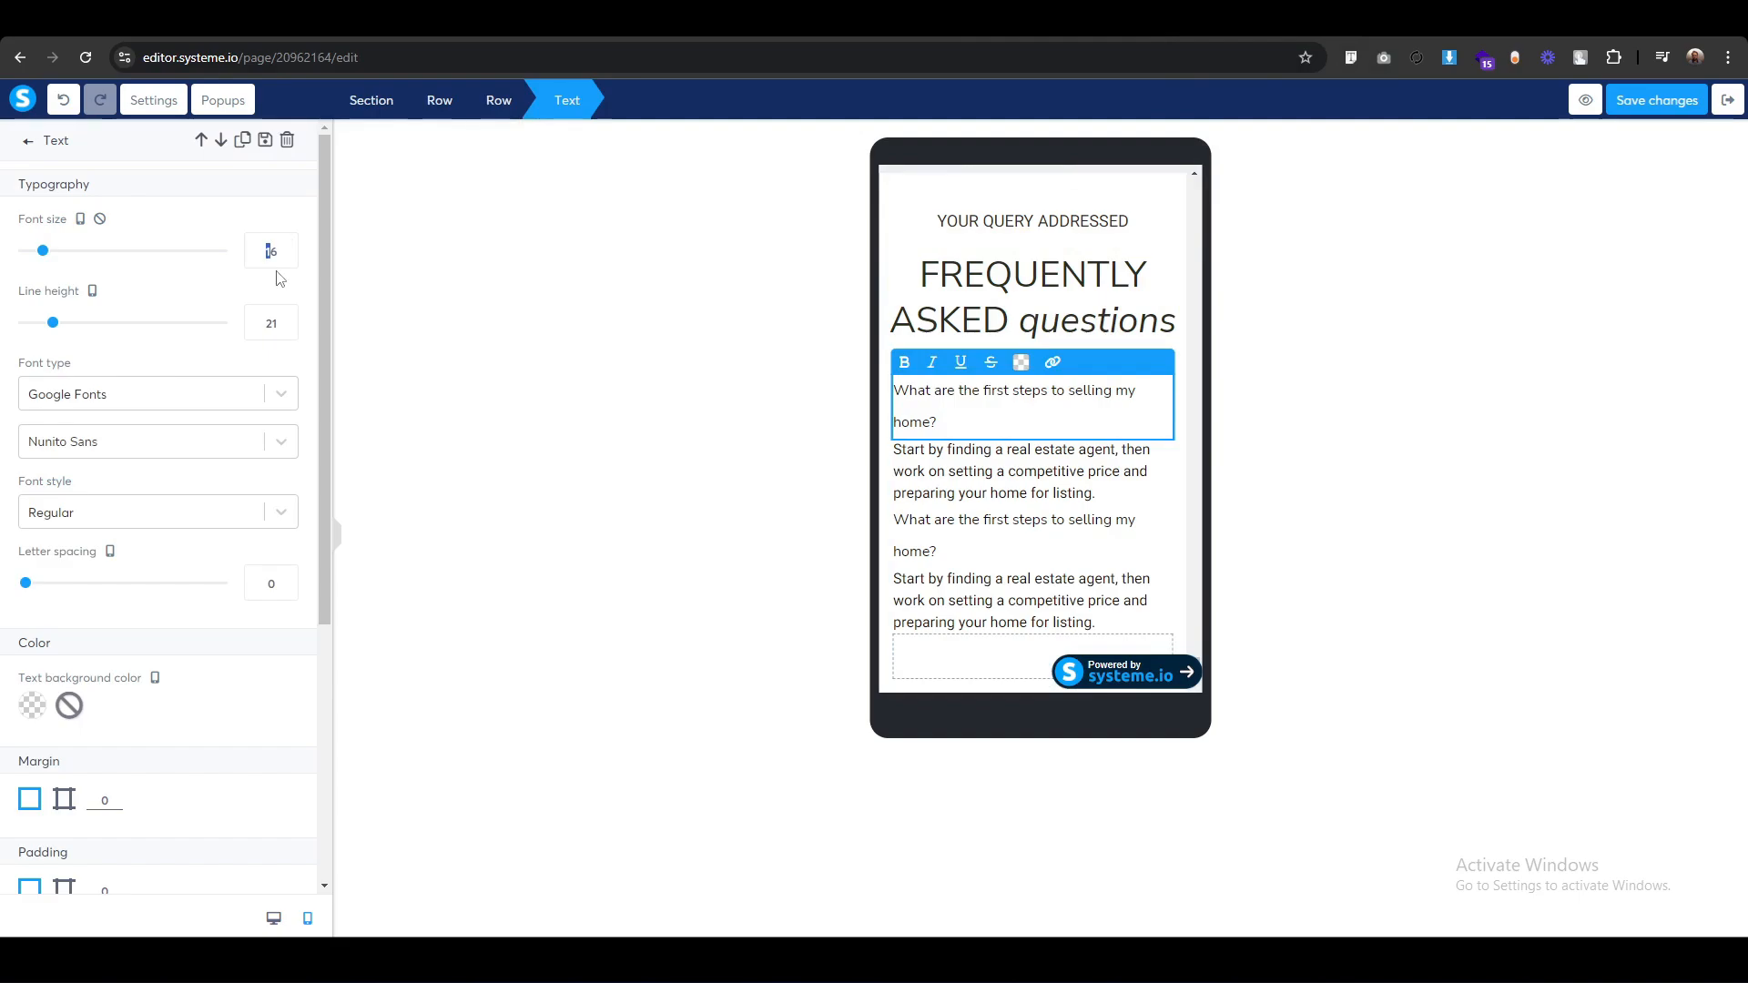
type("2")
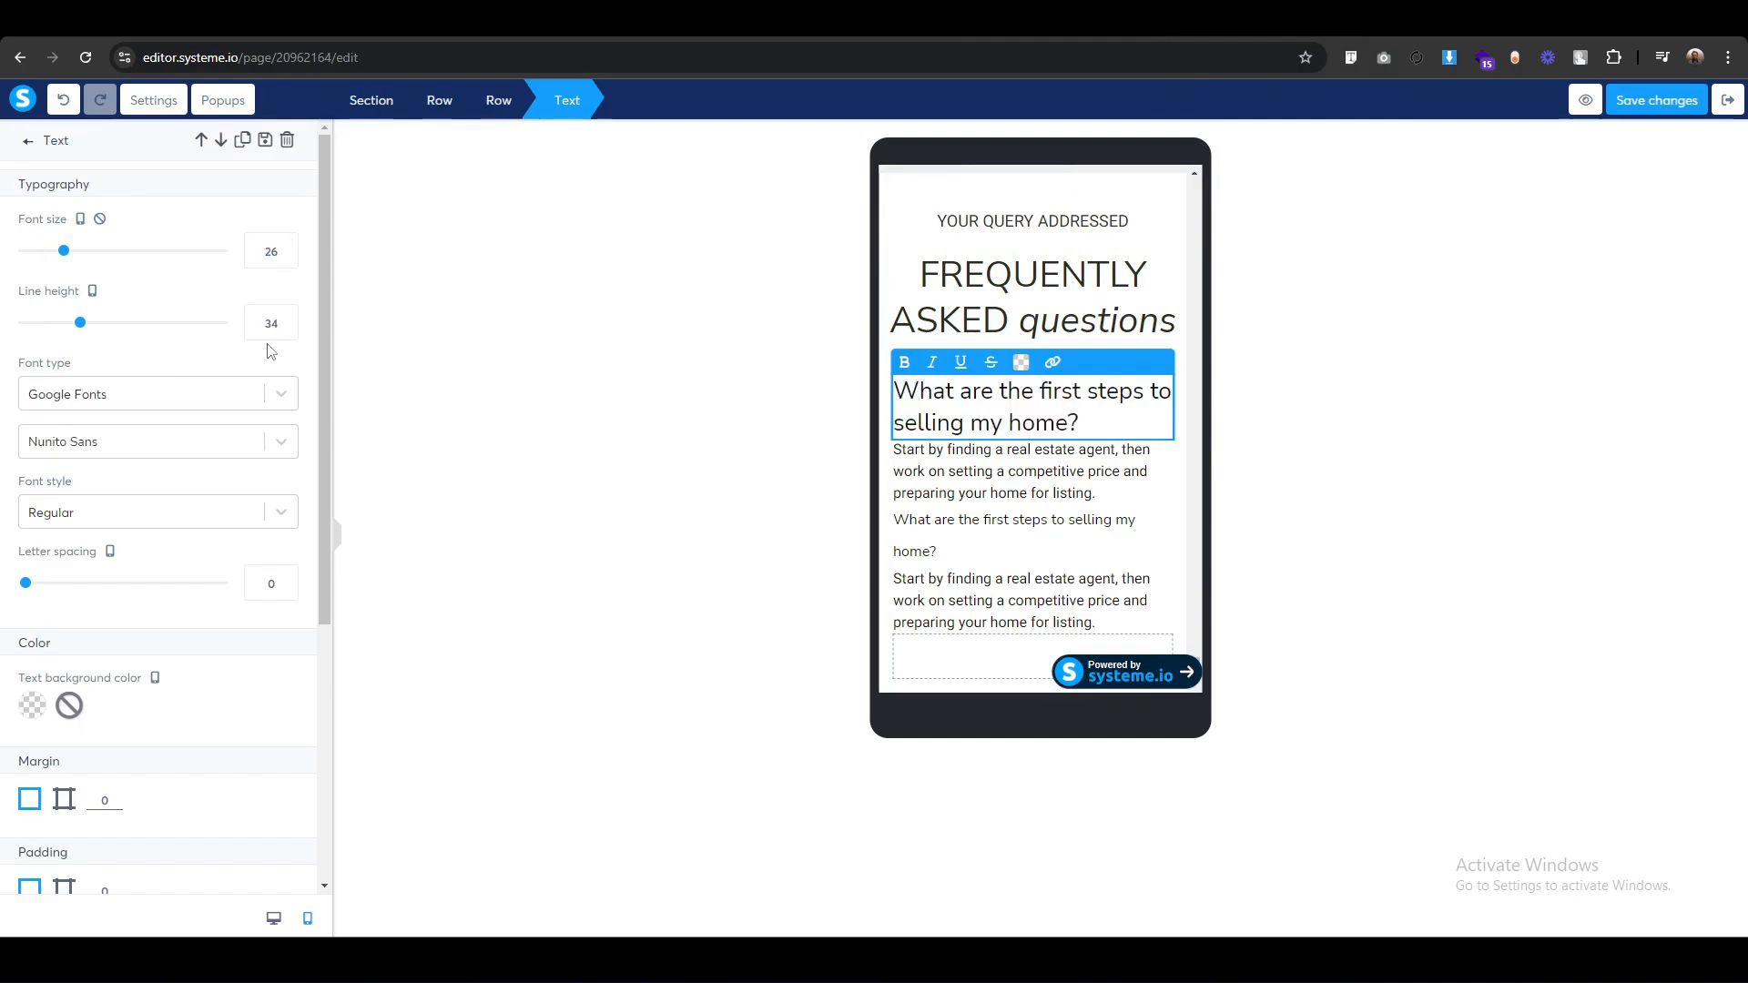
key("Down")
key("Down")
key("Down")
key("Down")
key("Down")
key("Down")
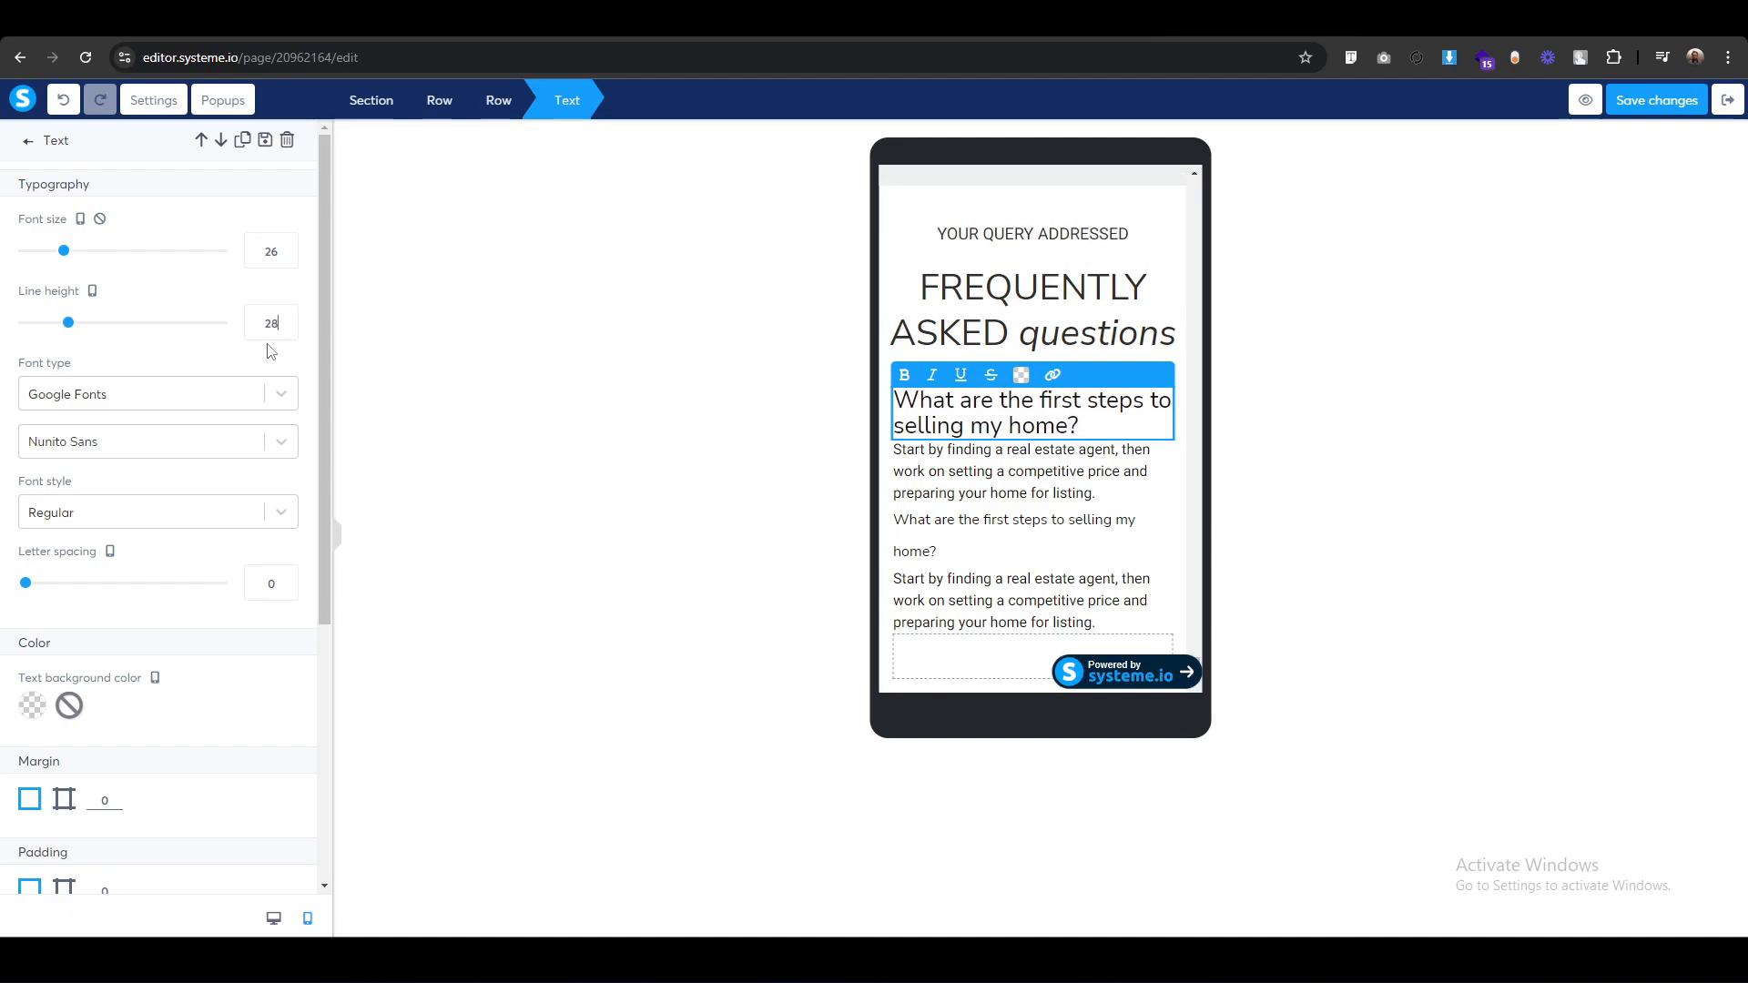
left_click(788, 411)
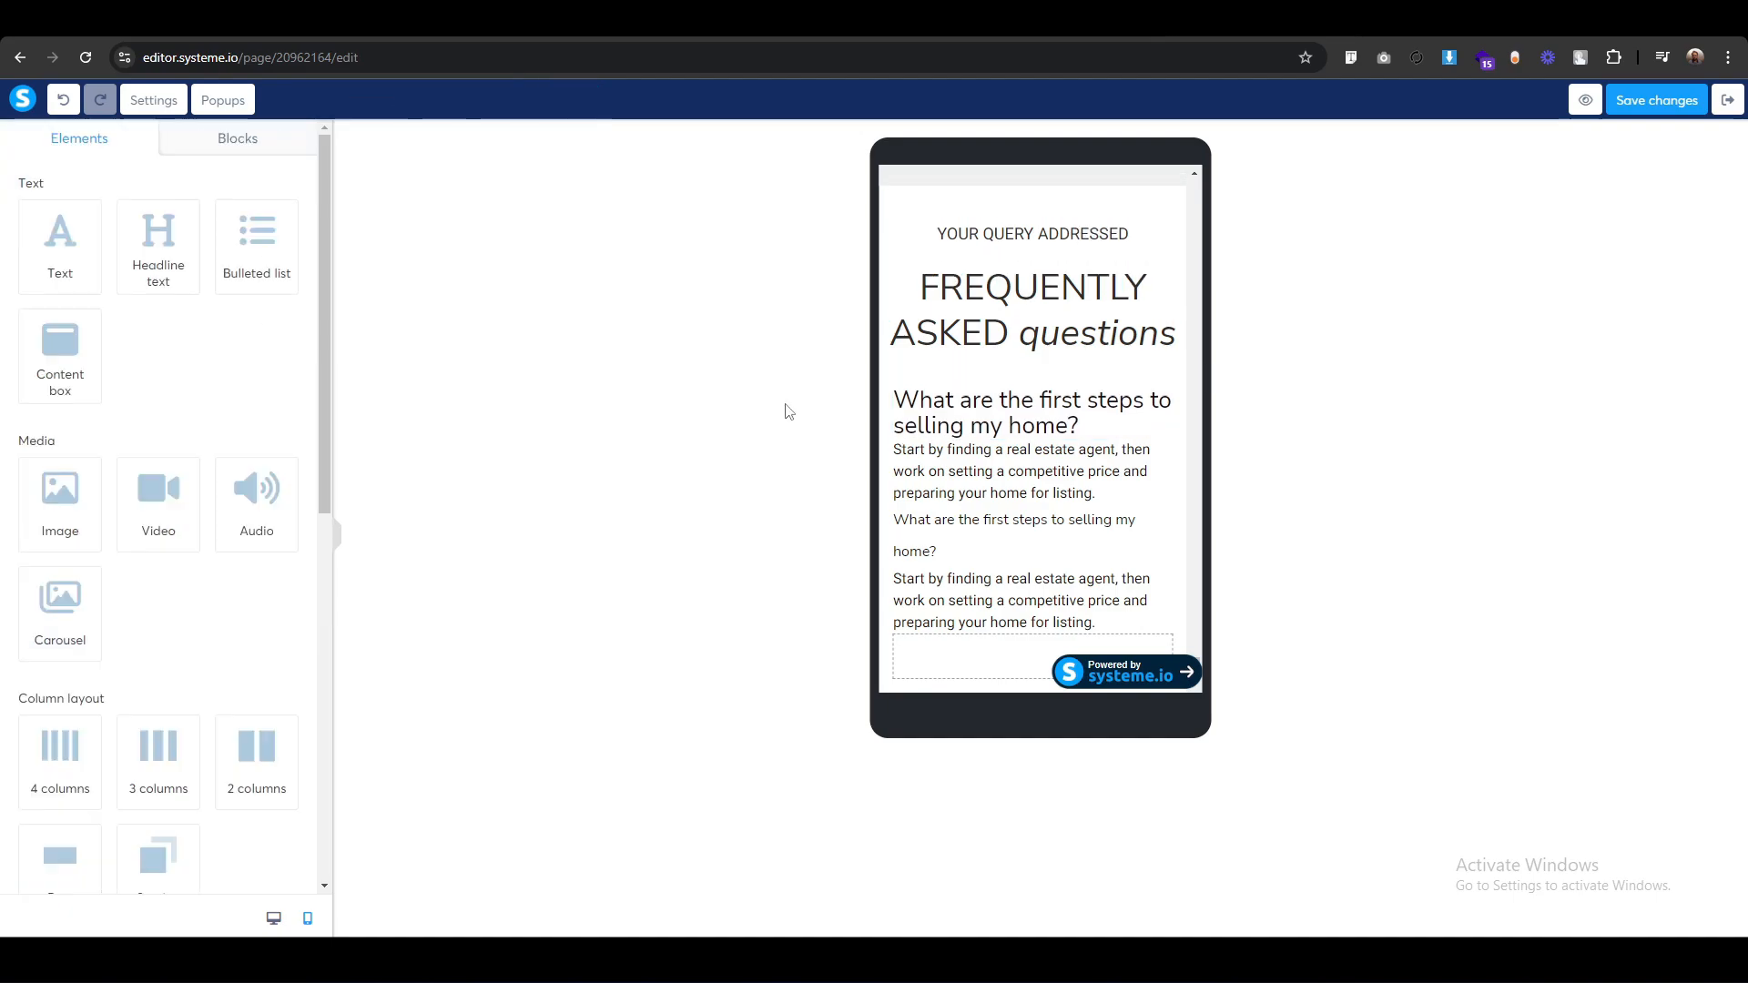
Set the first answer's mobile font size to 18 and line height to 26.
left_click(920, 446)
left_click(285, 251)
key("Up")
key("Up")
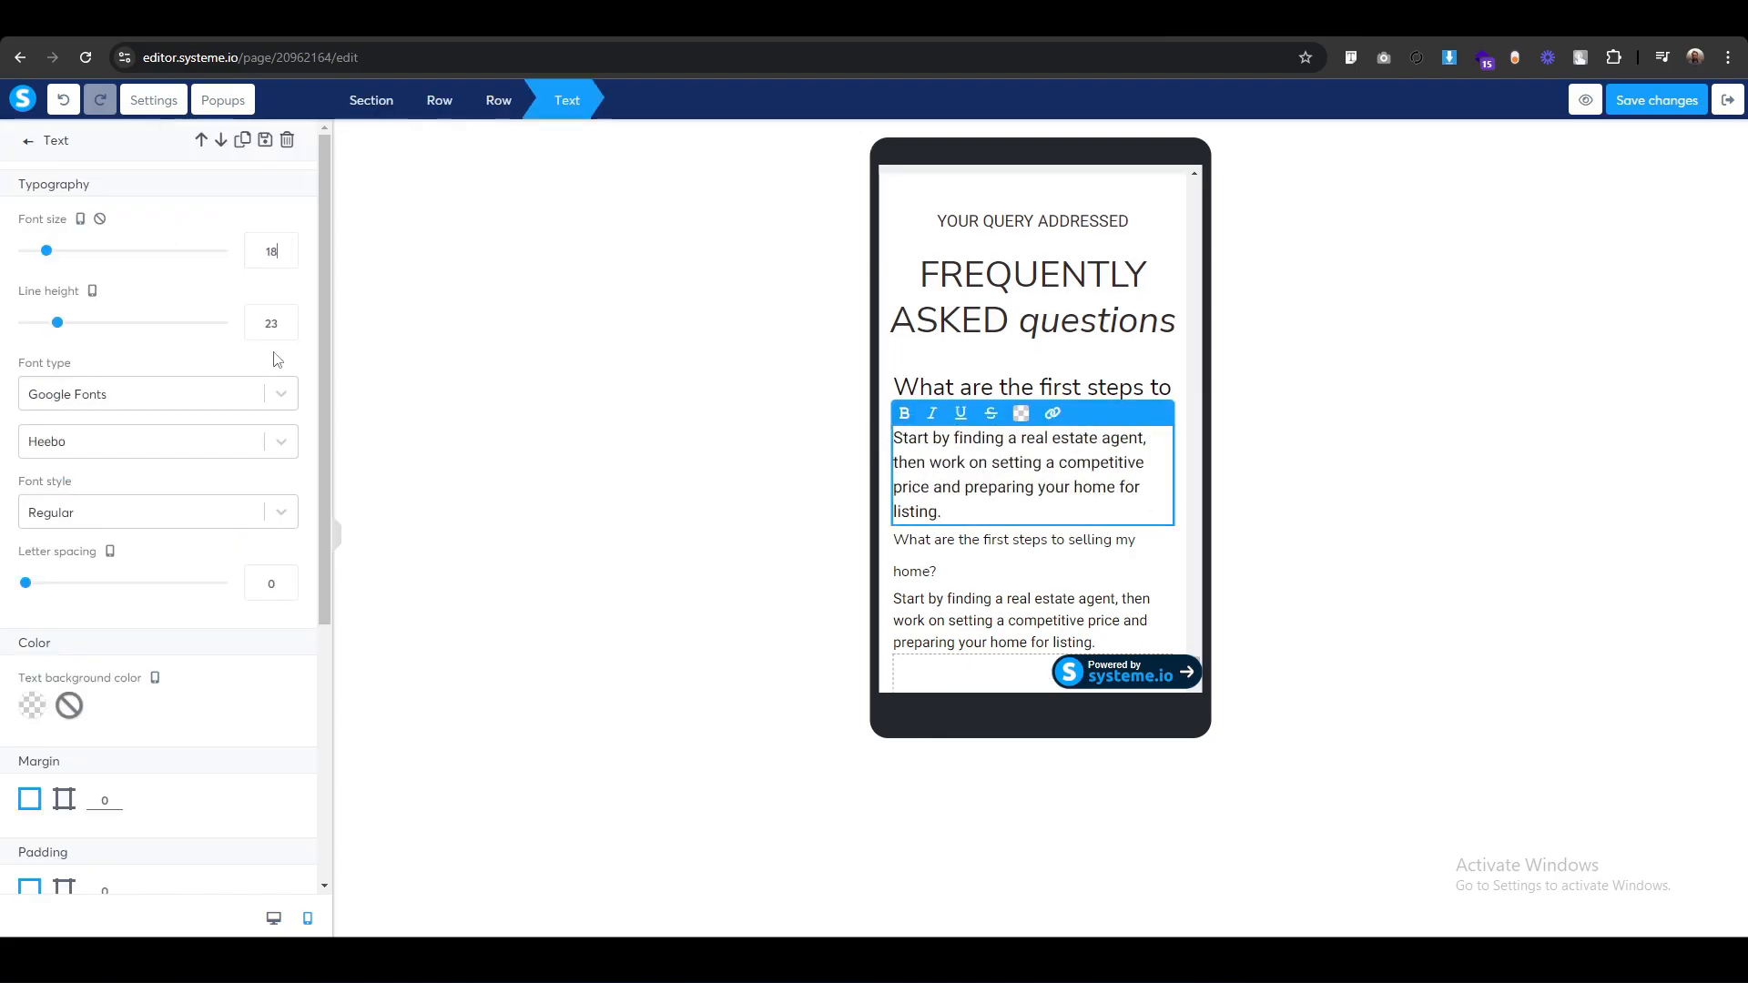
key("Up")
key("Up")
key("Up")
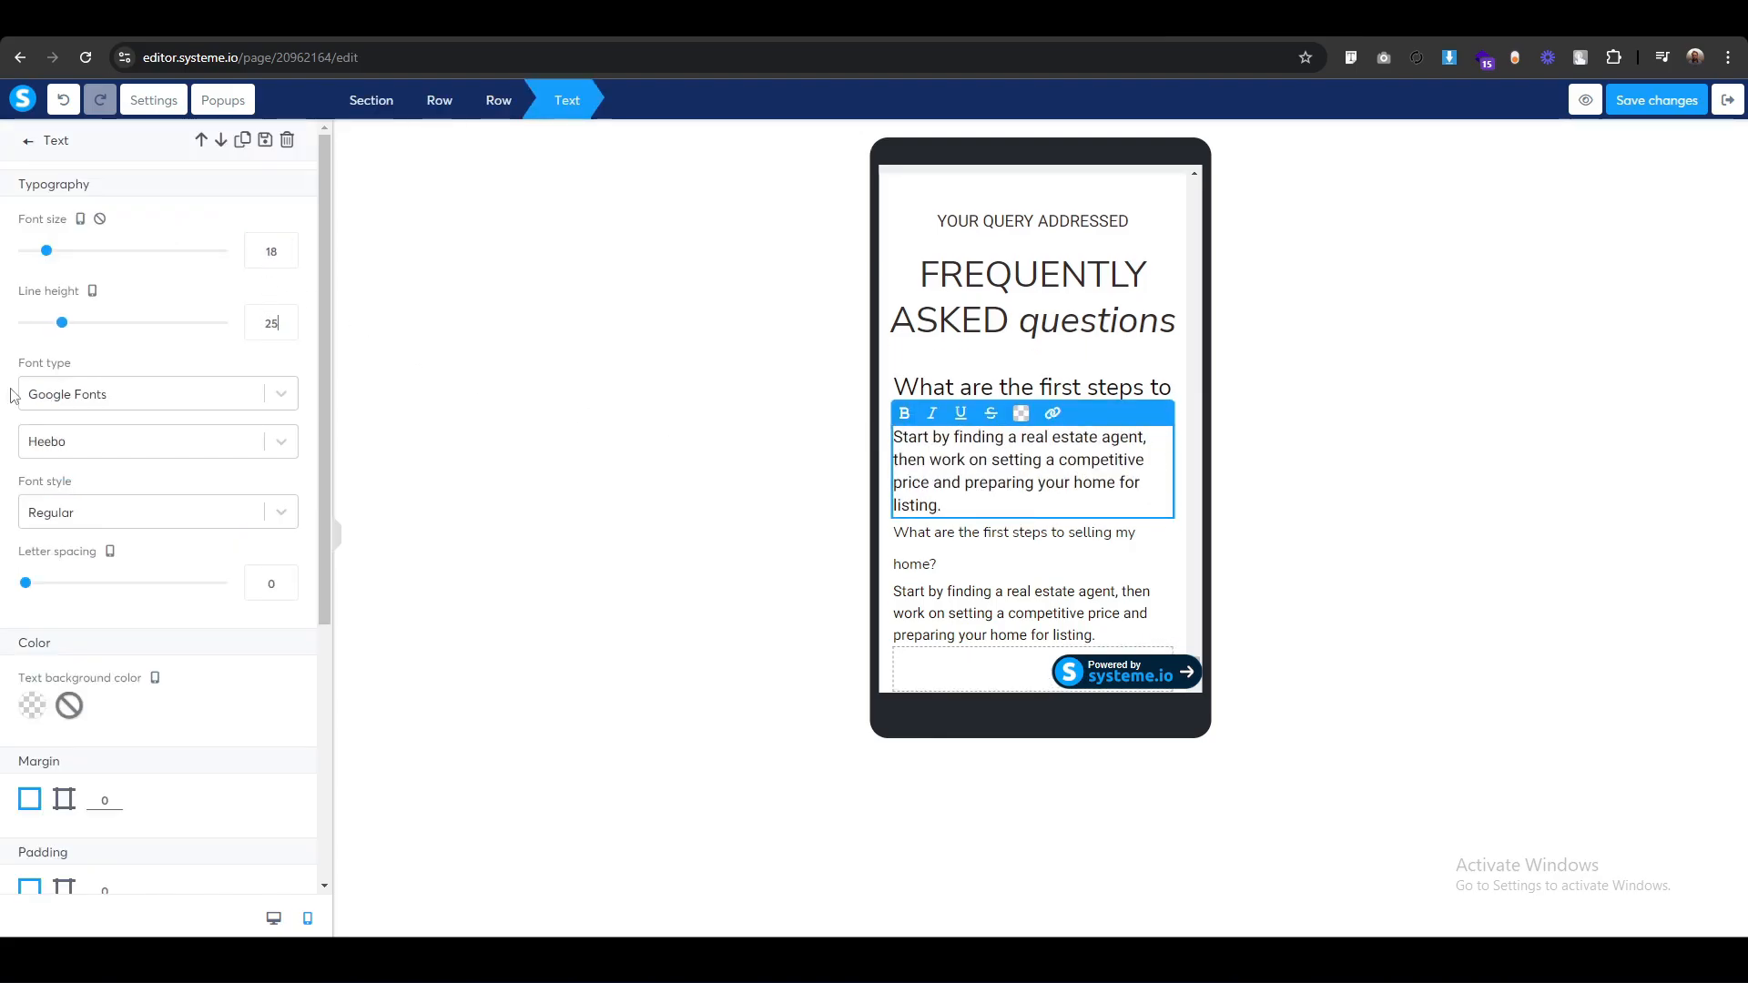
left_click(635, 445)
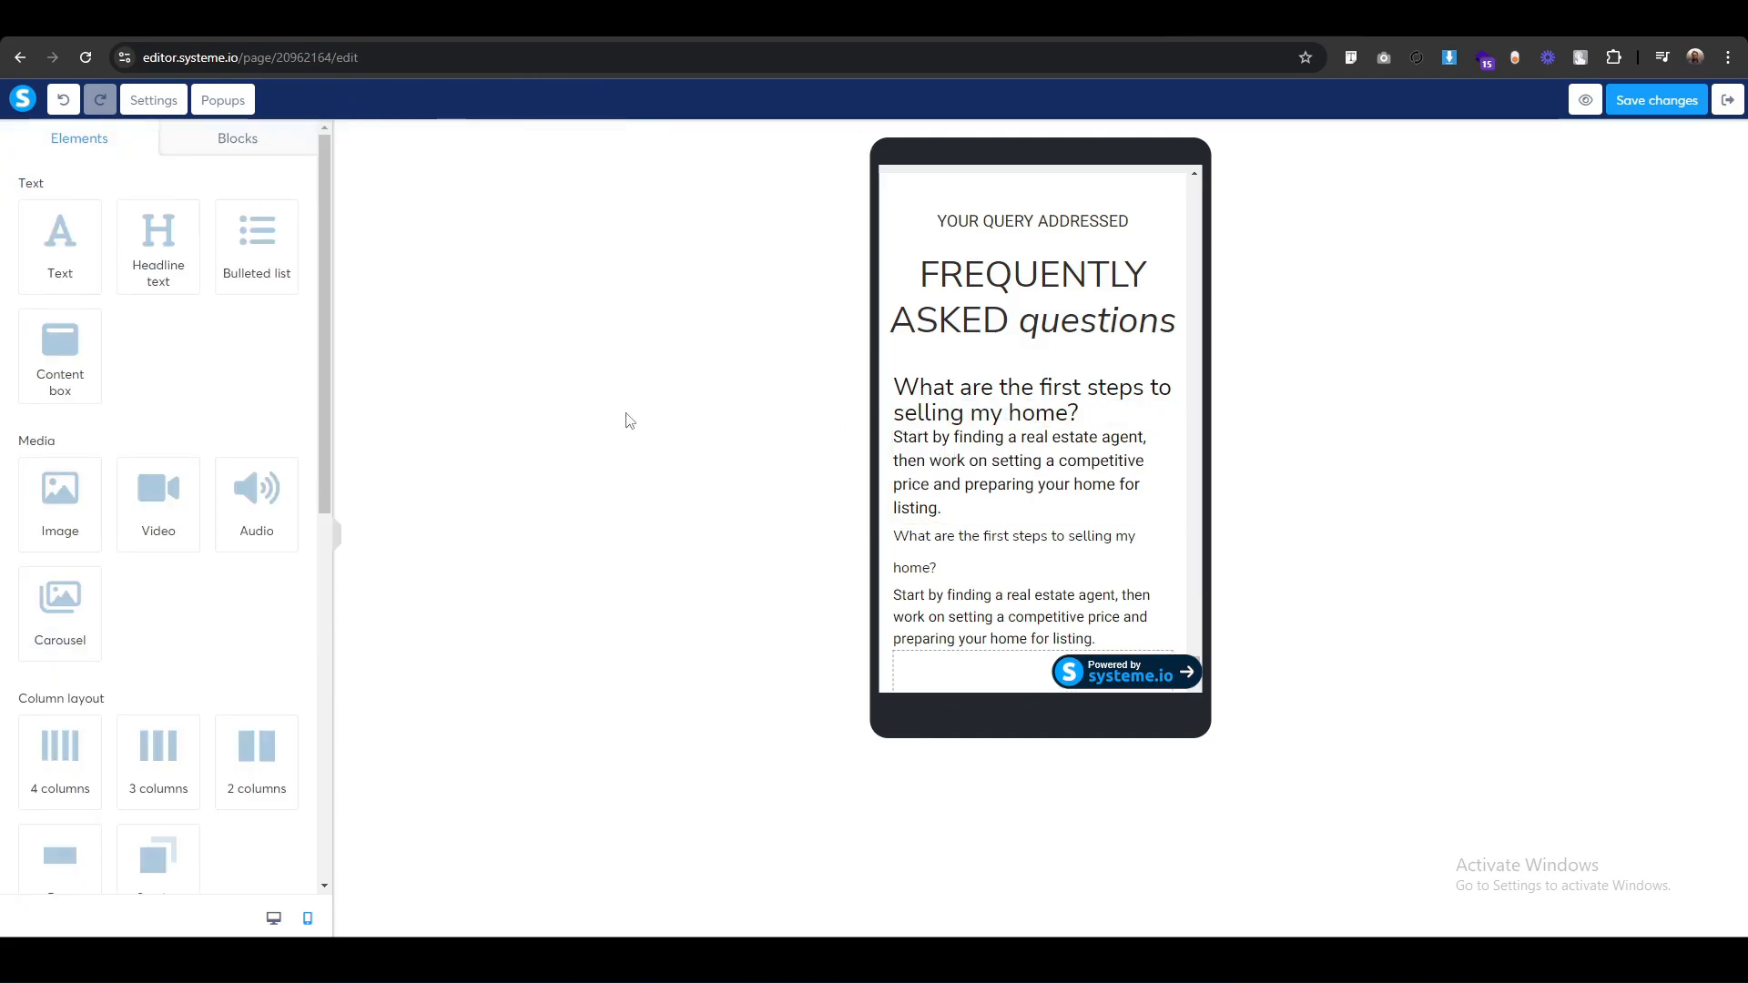
Give the first answer individual mobile padding of 10 at the top and 10 at the bottom.
left_click(913, 438)
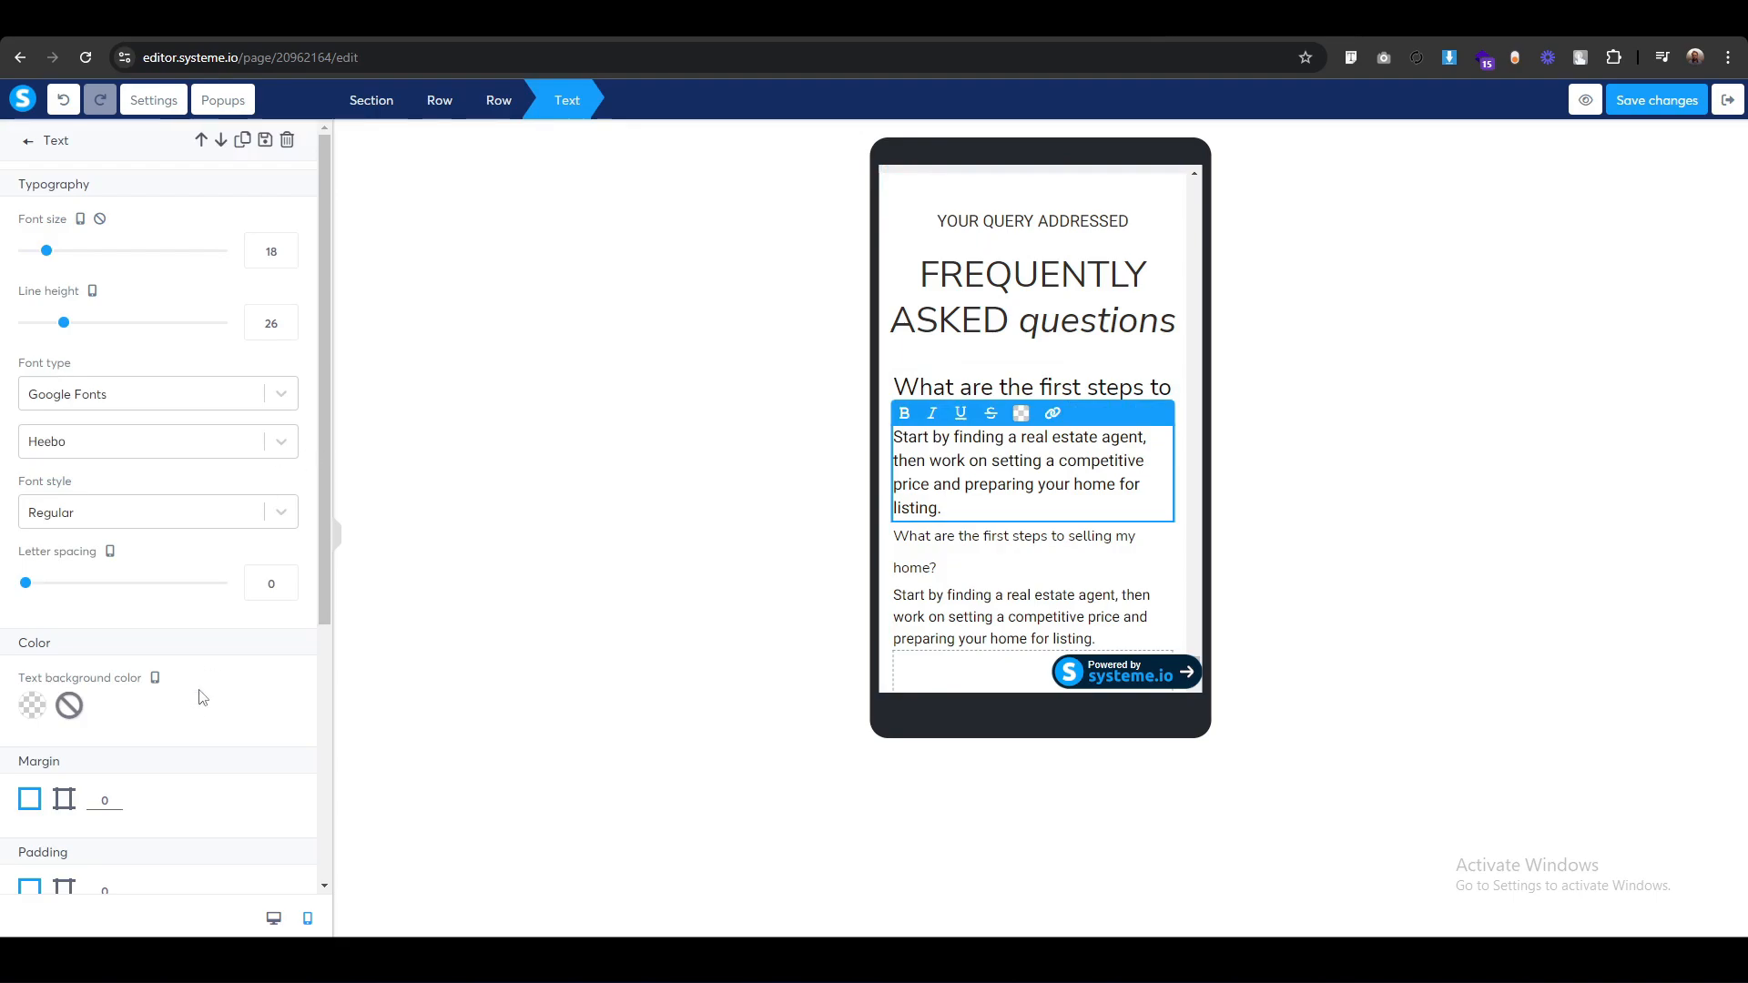
scroll(173, 706, "down", 1)
left_click(64, 799)
scroll(186, 730, "down", 3)
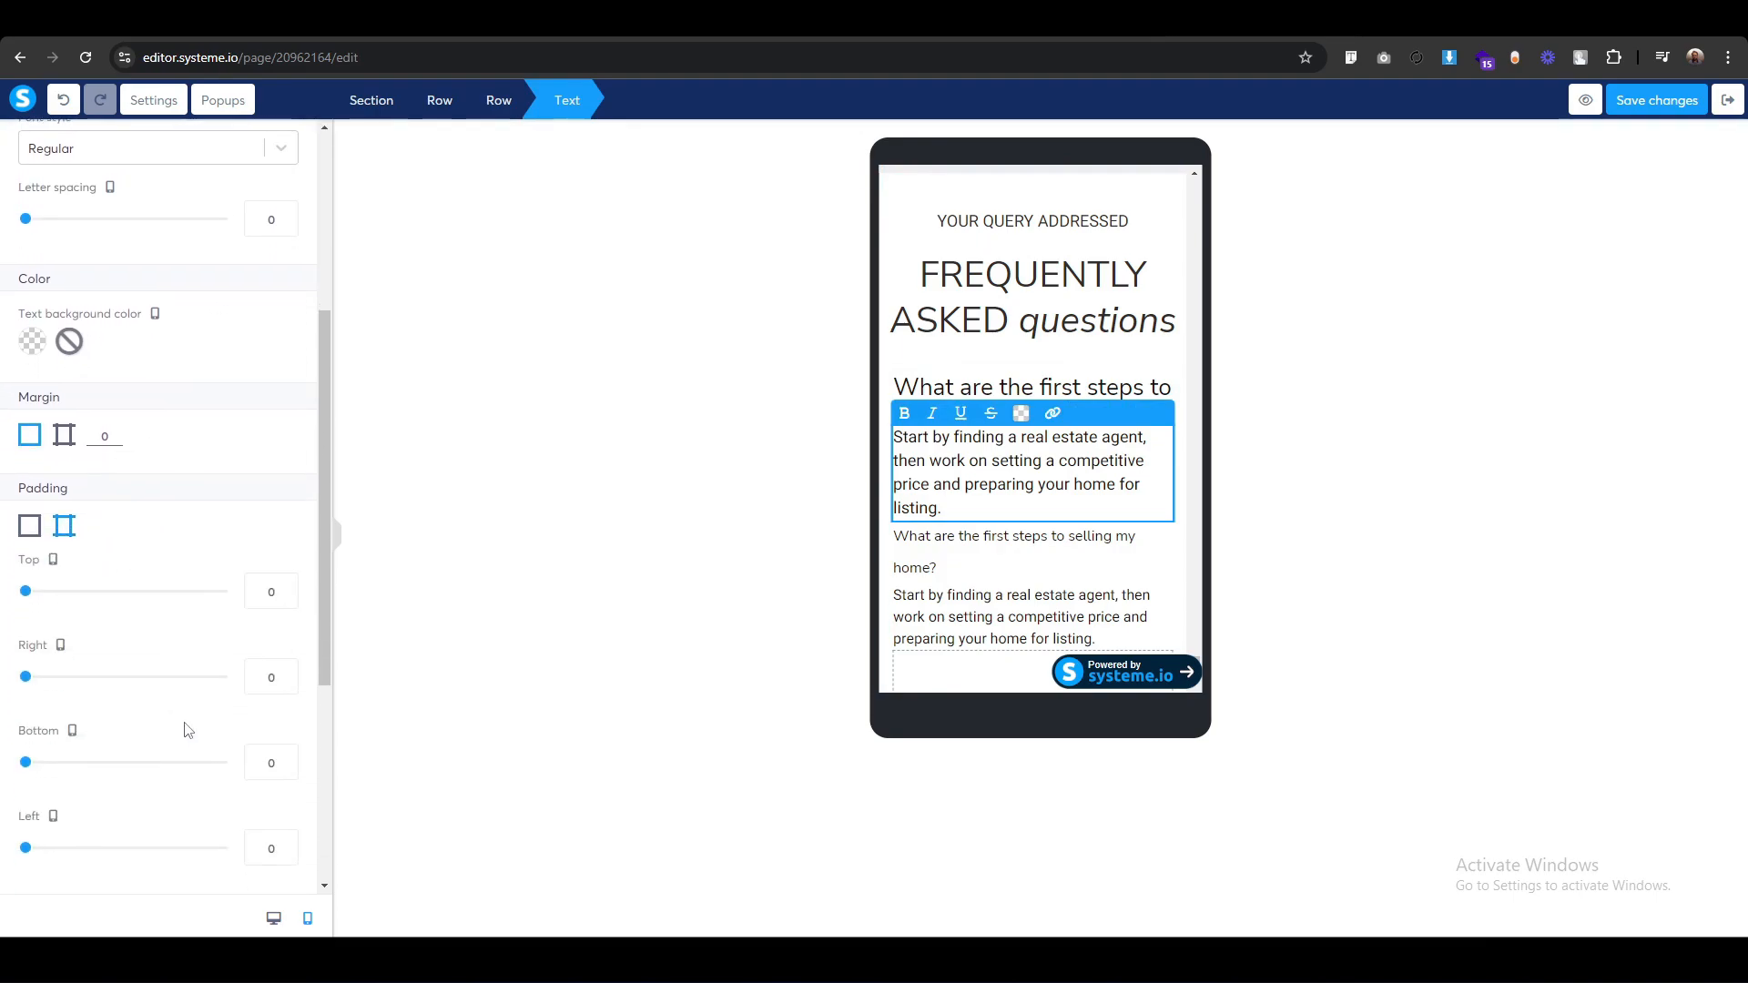
left_click(271, 592)
type("10")
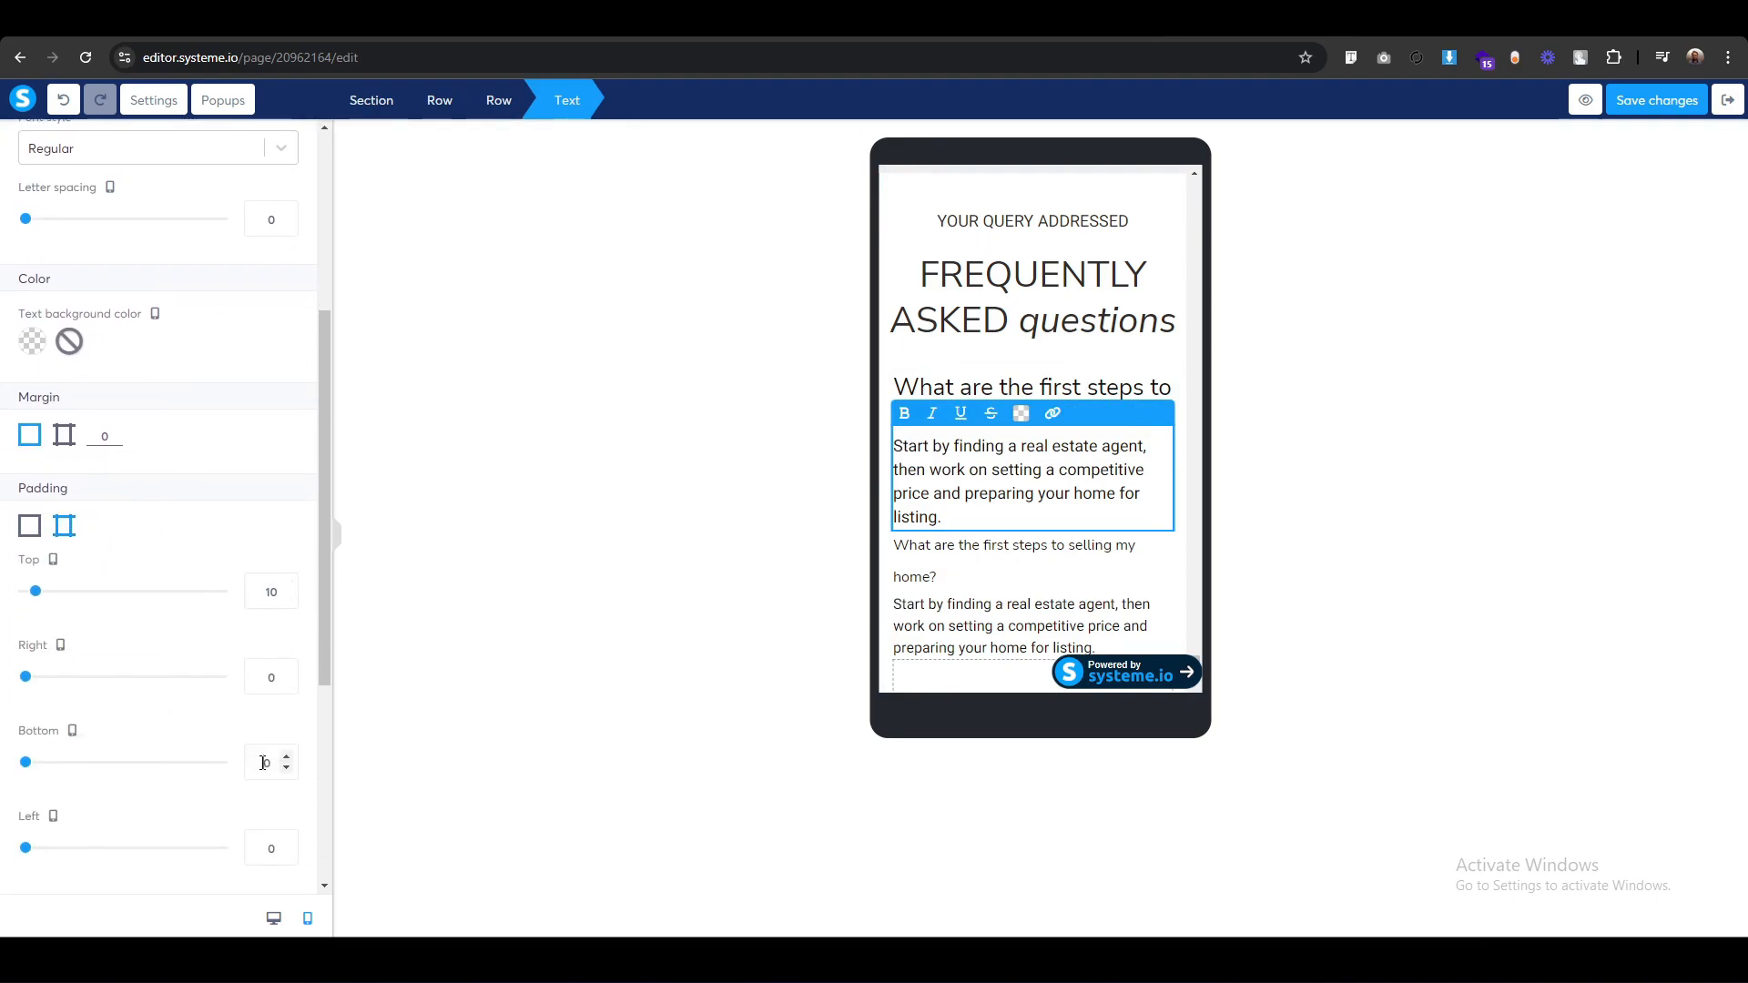
left_click(728, 578)
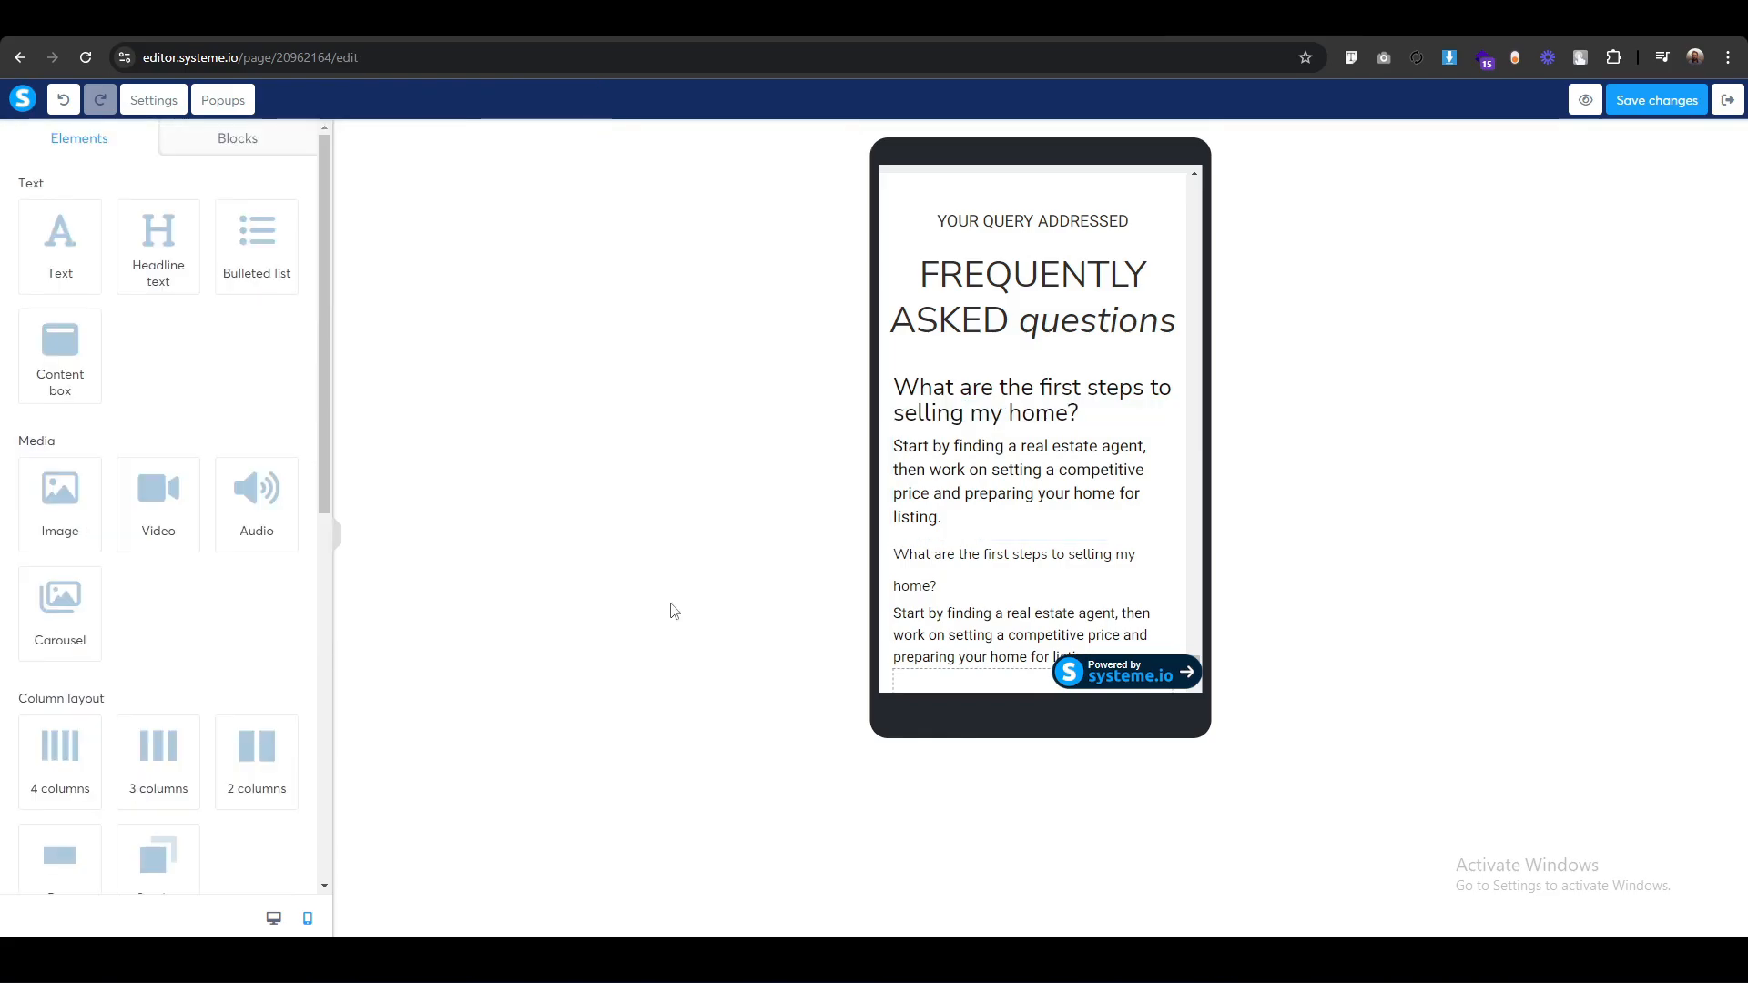
Increase the first answer's mobile padding to 20 at the top and 40 at the bottom.
left_click(911, 442)
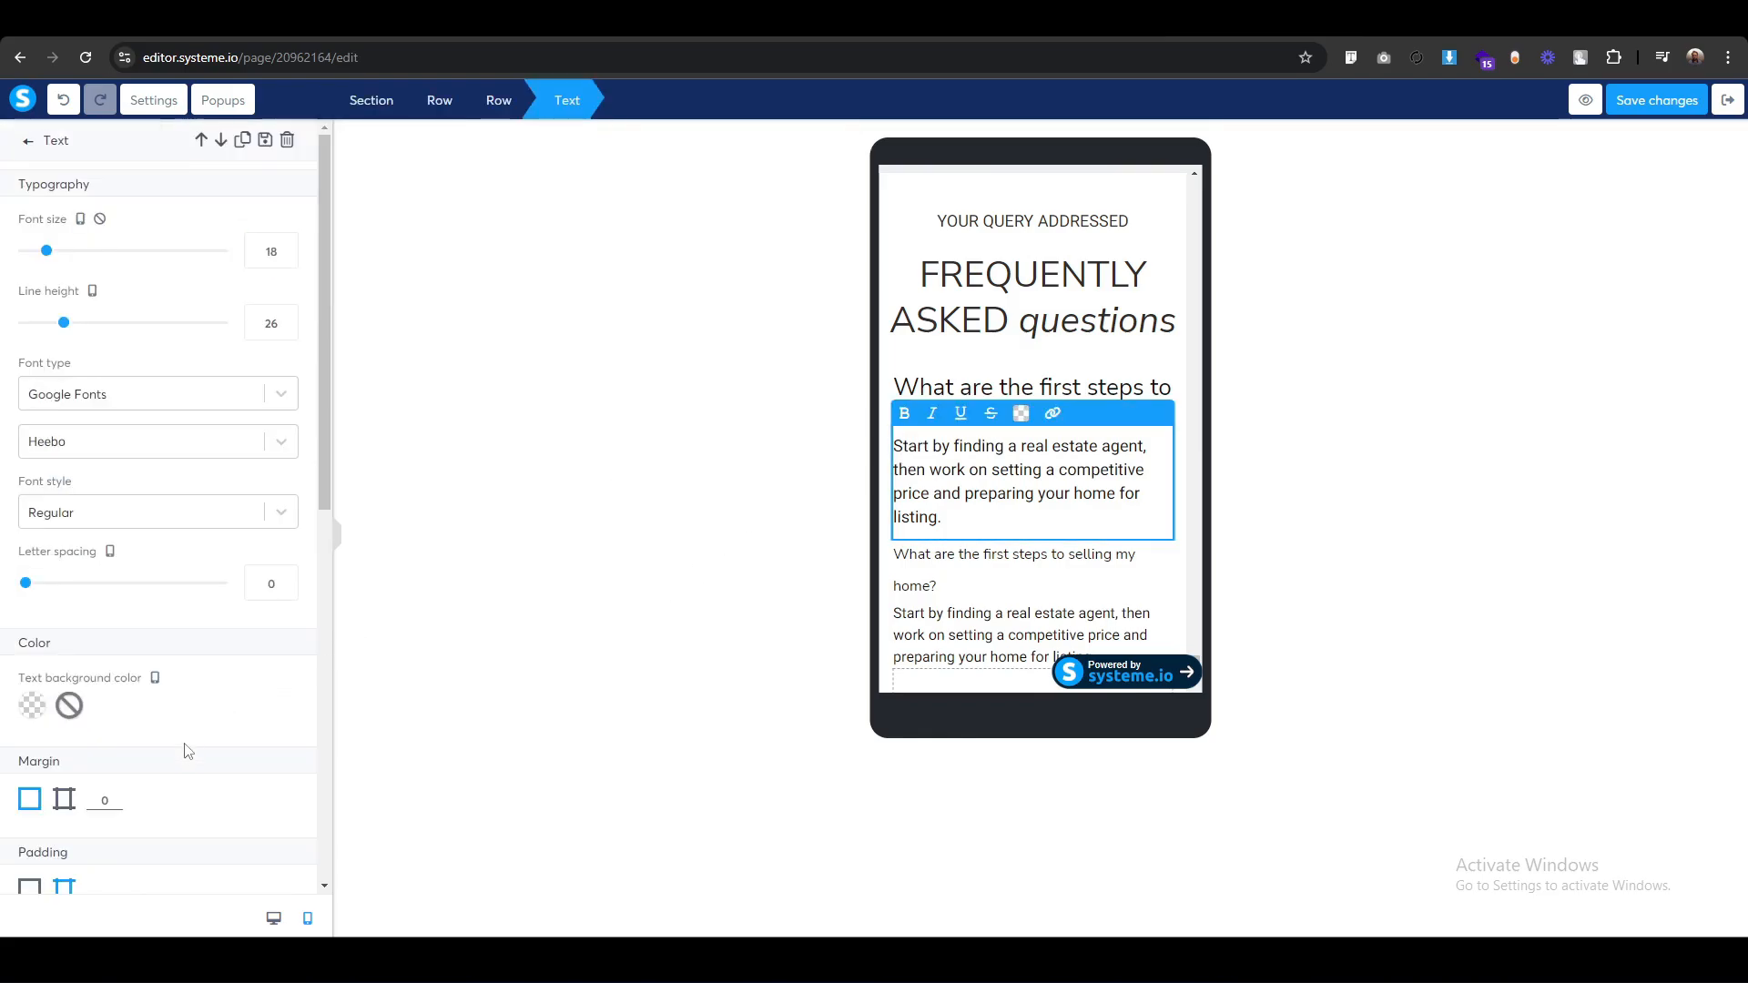
scroll(187, 751, "down", 3)
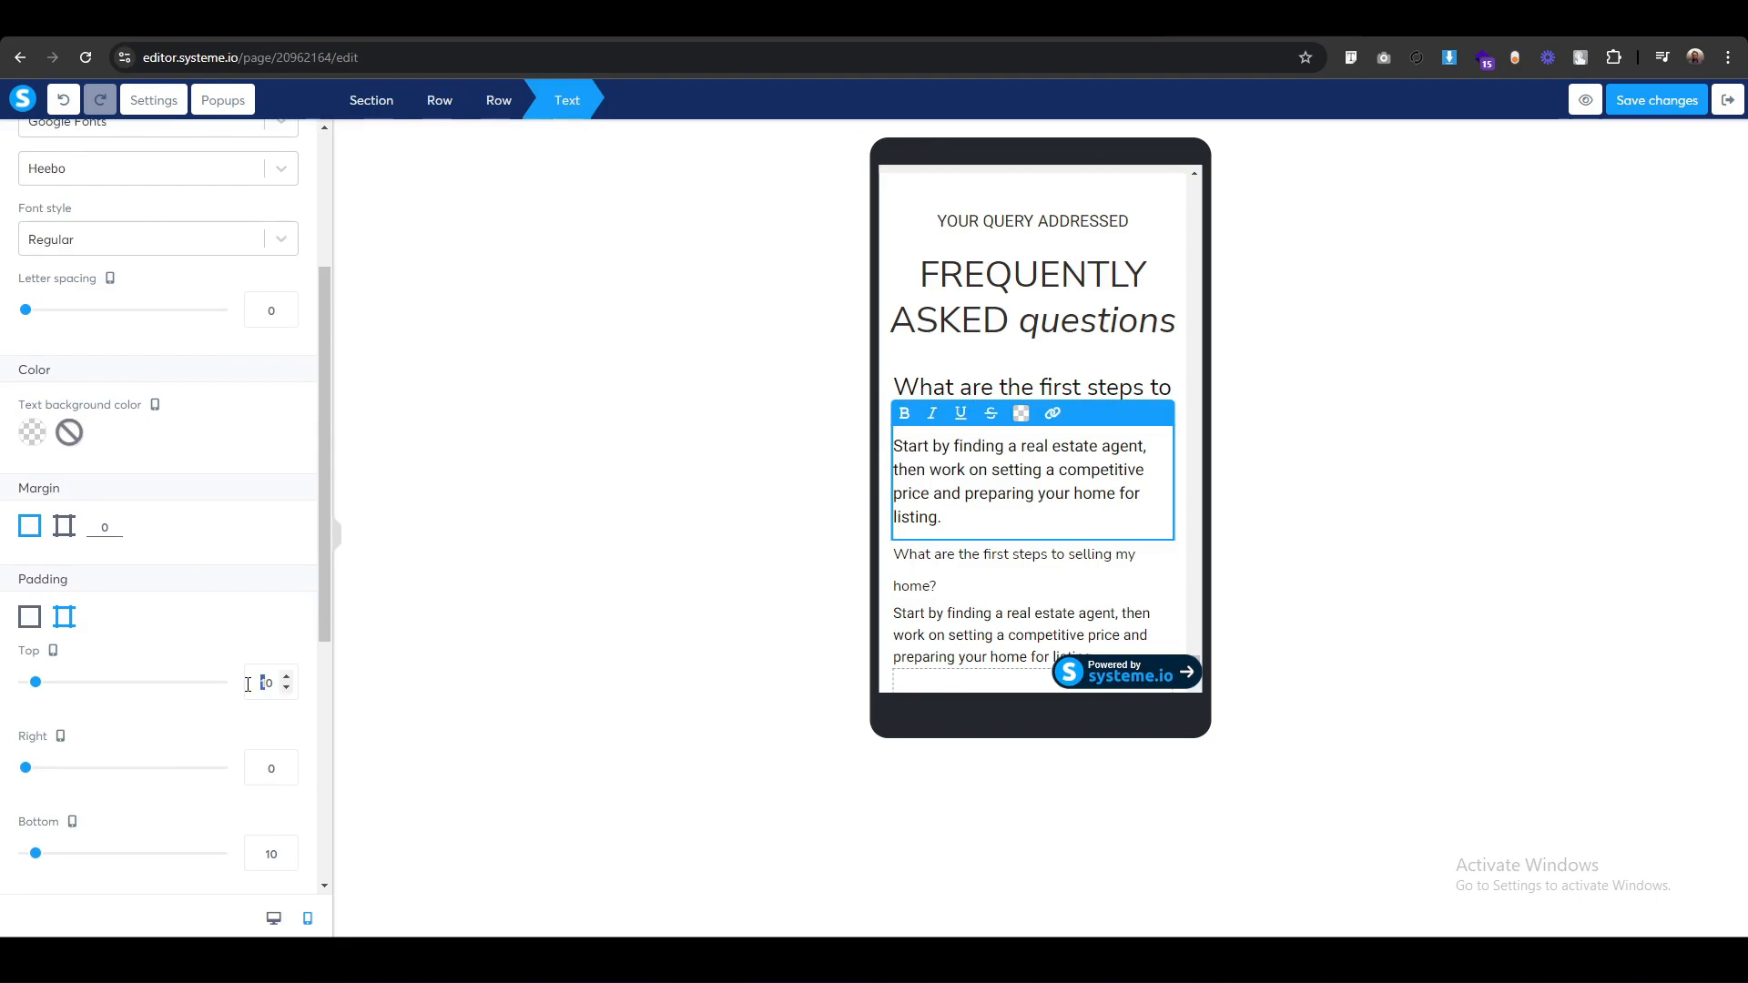
type("2")
type("4")
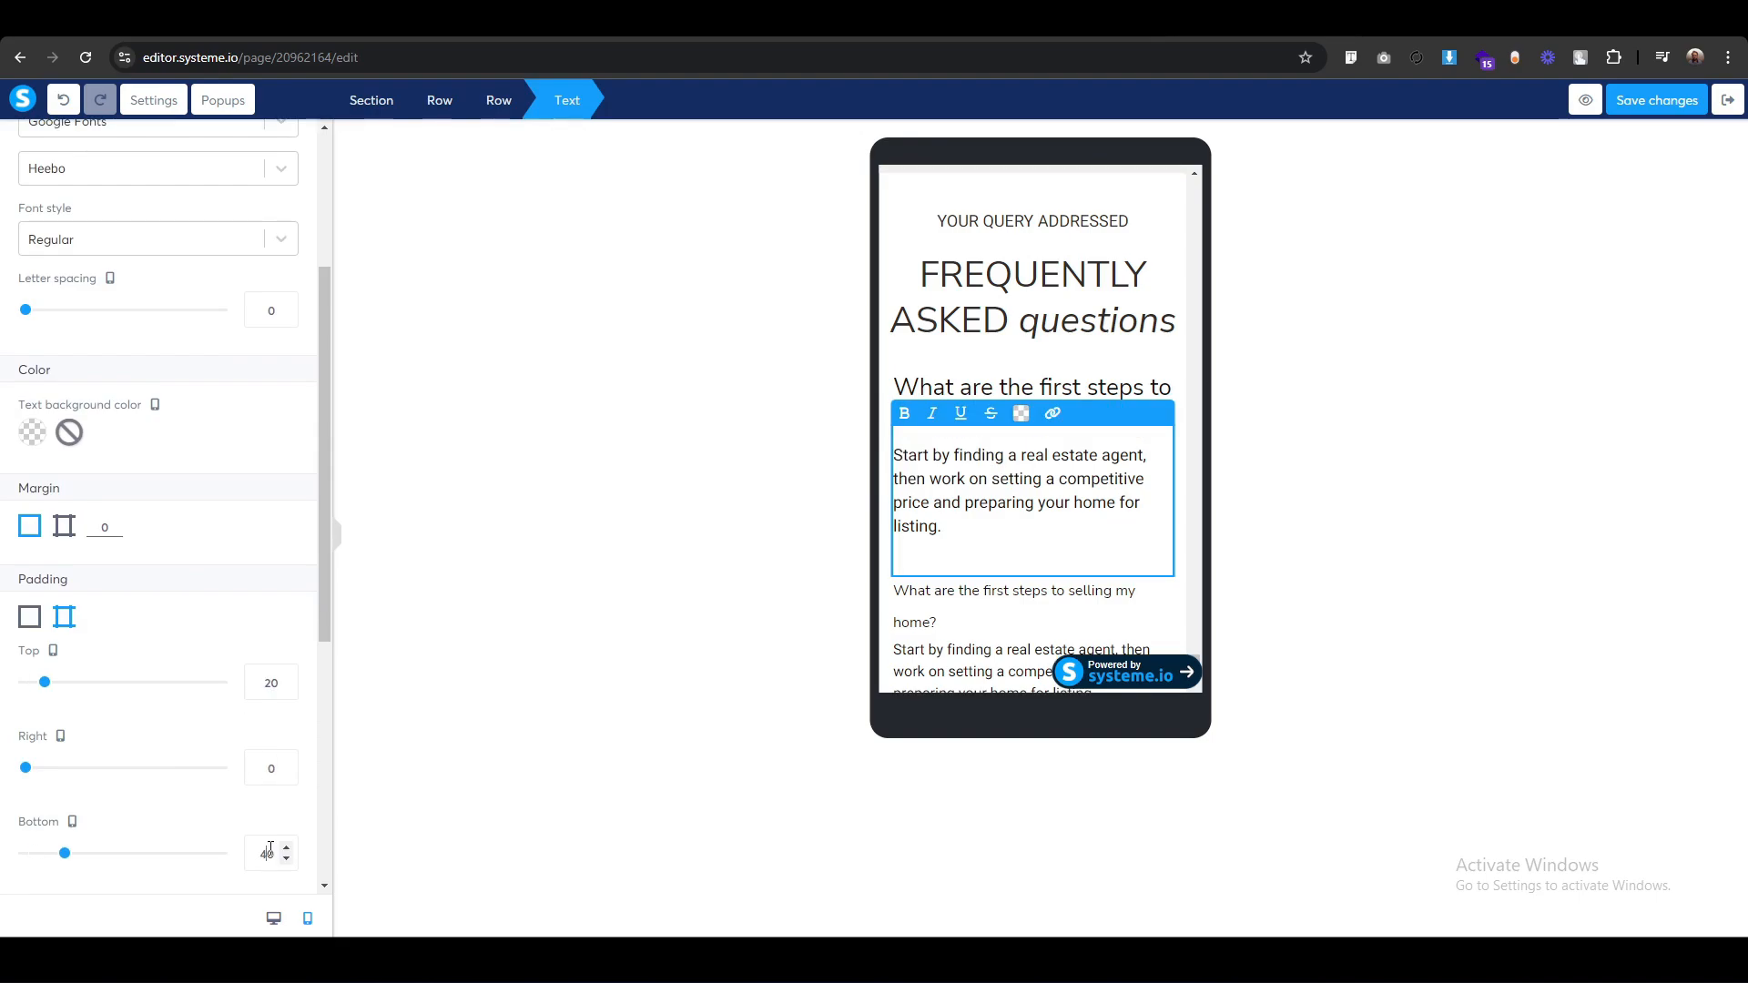
left_click(681, 631)
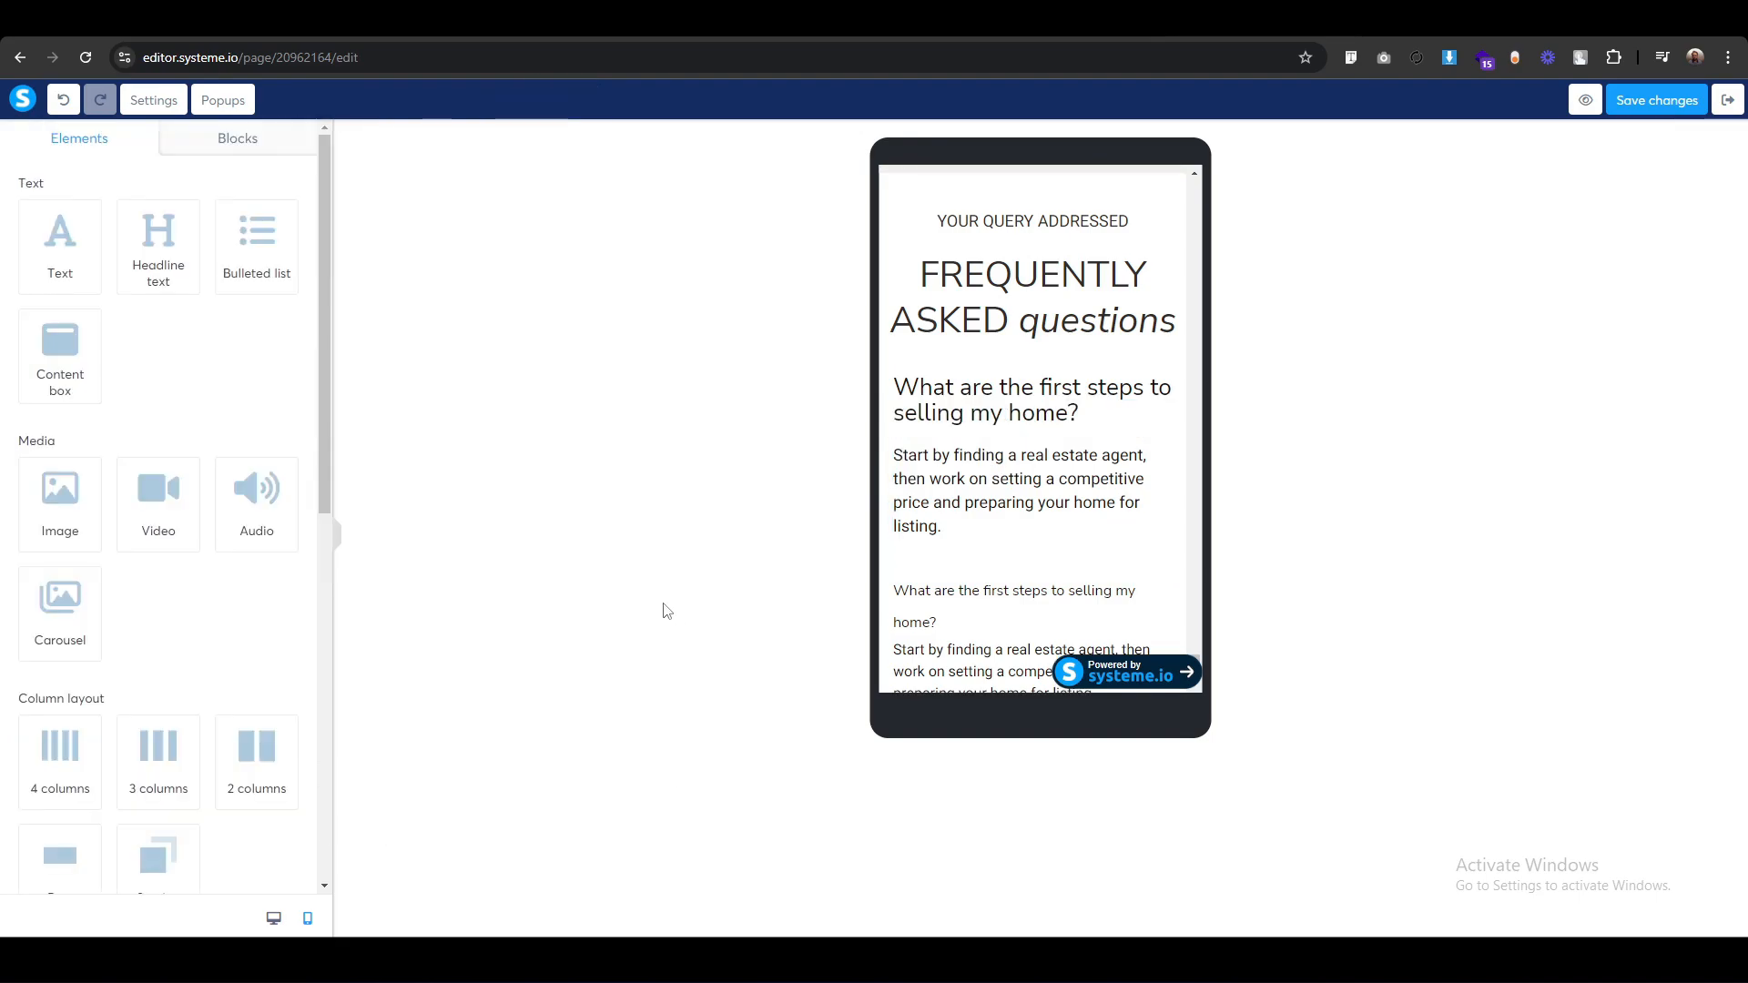
Duplicate the restyled first question and place the copy directly below the first answer.
left_click(1106, 363)
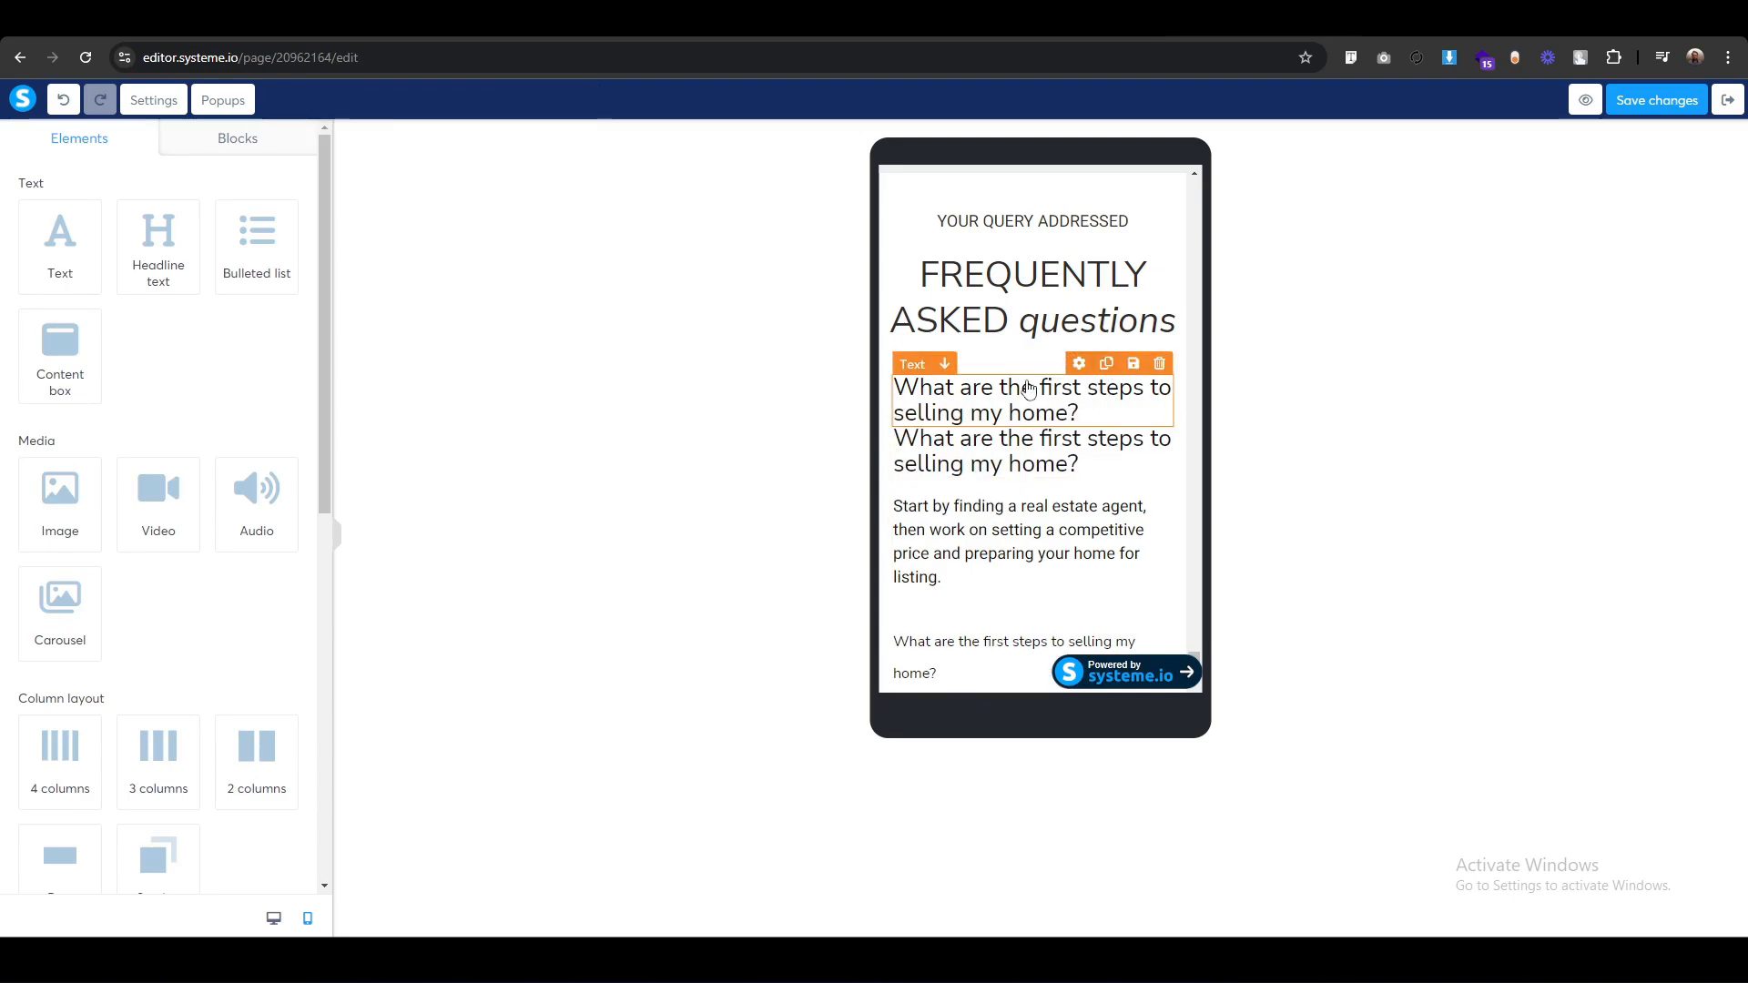
left_click_drag(915, 364, 935, 594)
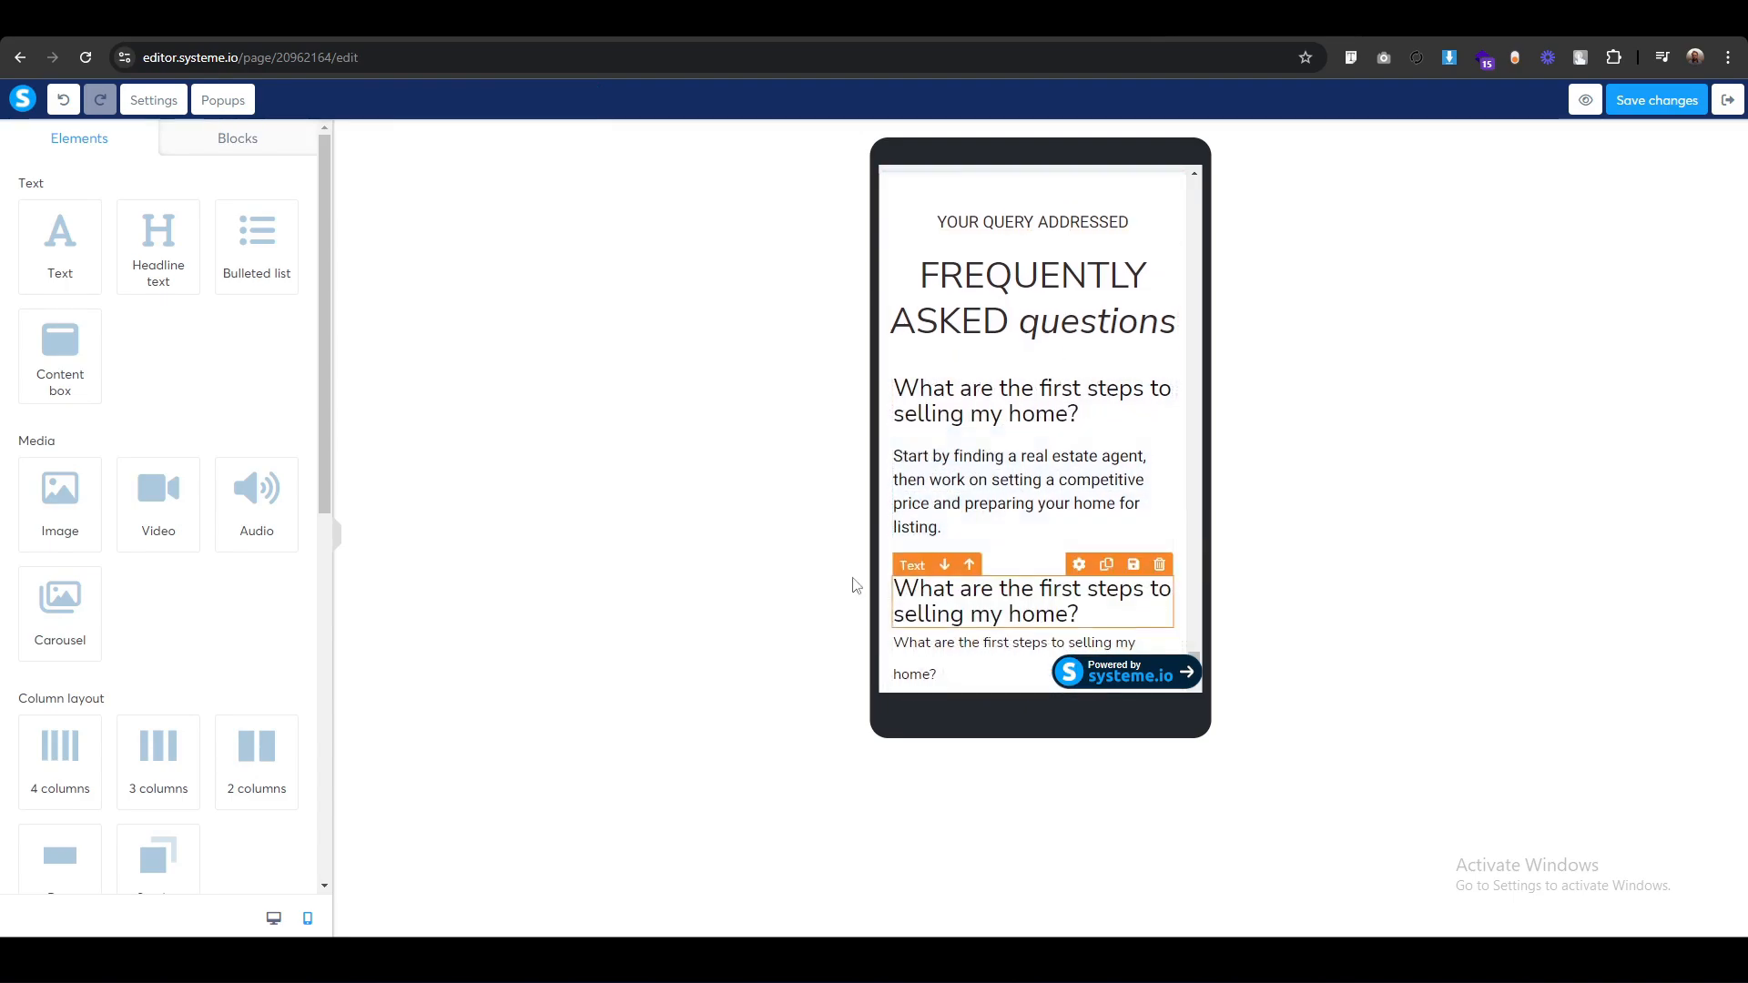
Reduce the first answer's mobile bottom padding to 30 and return to the desktop view.
left_click(1075, 484)
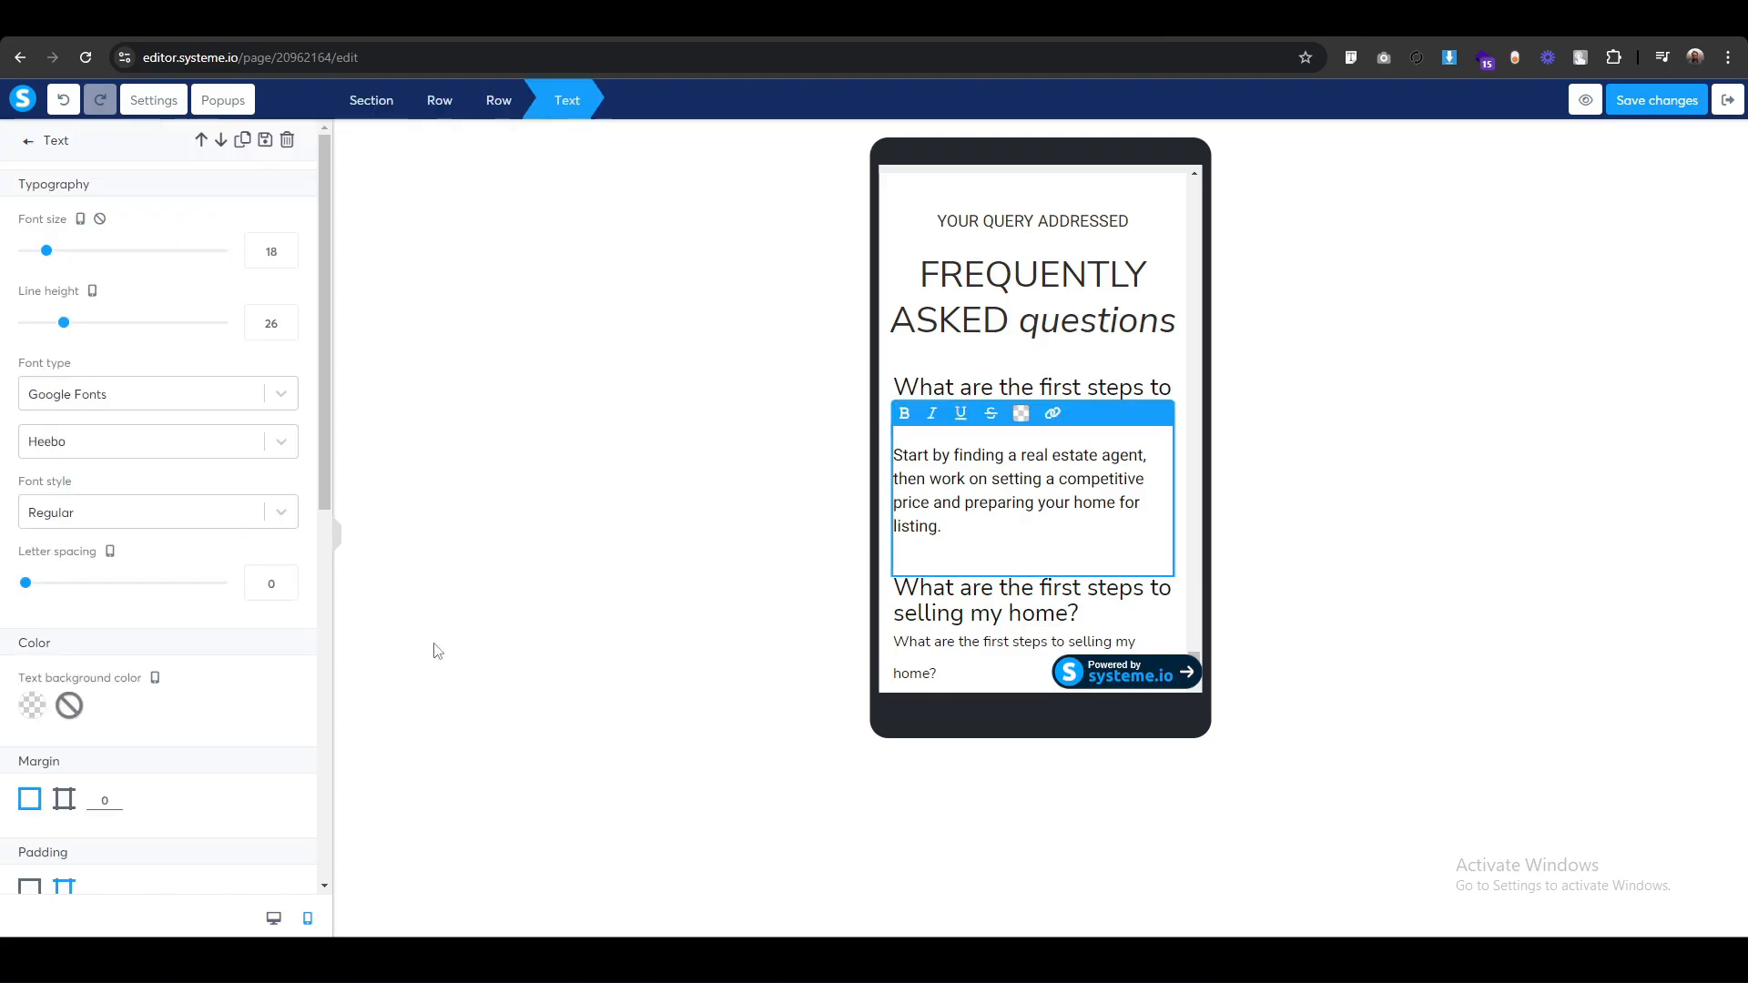
scroll(162, 726, "down", 3)
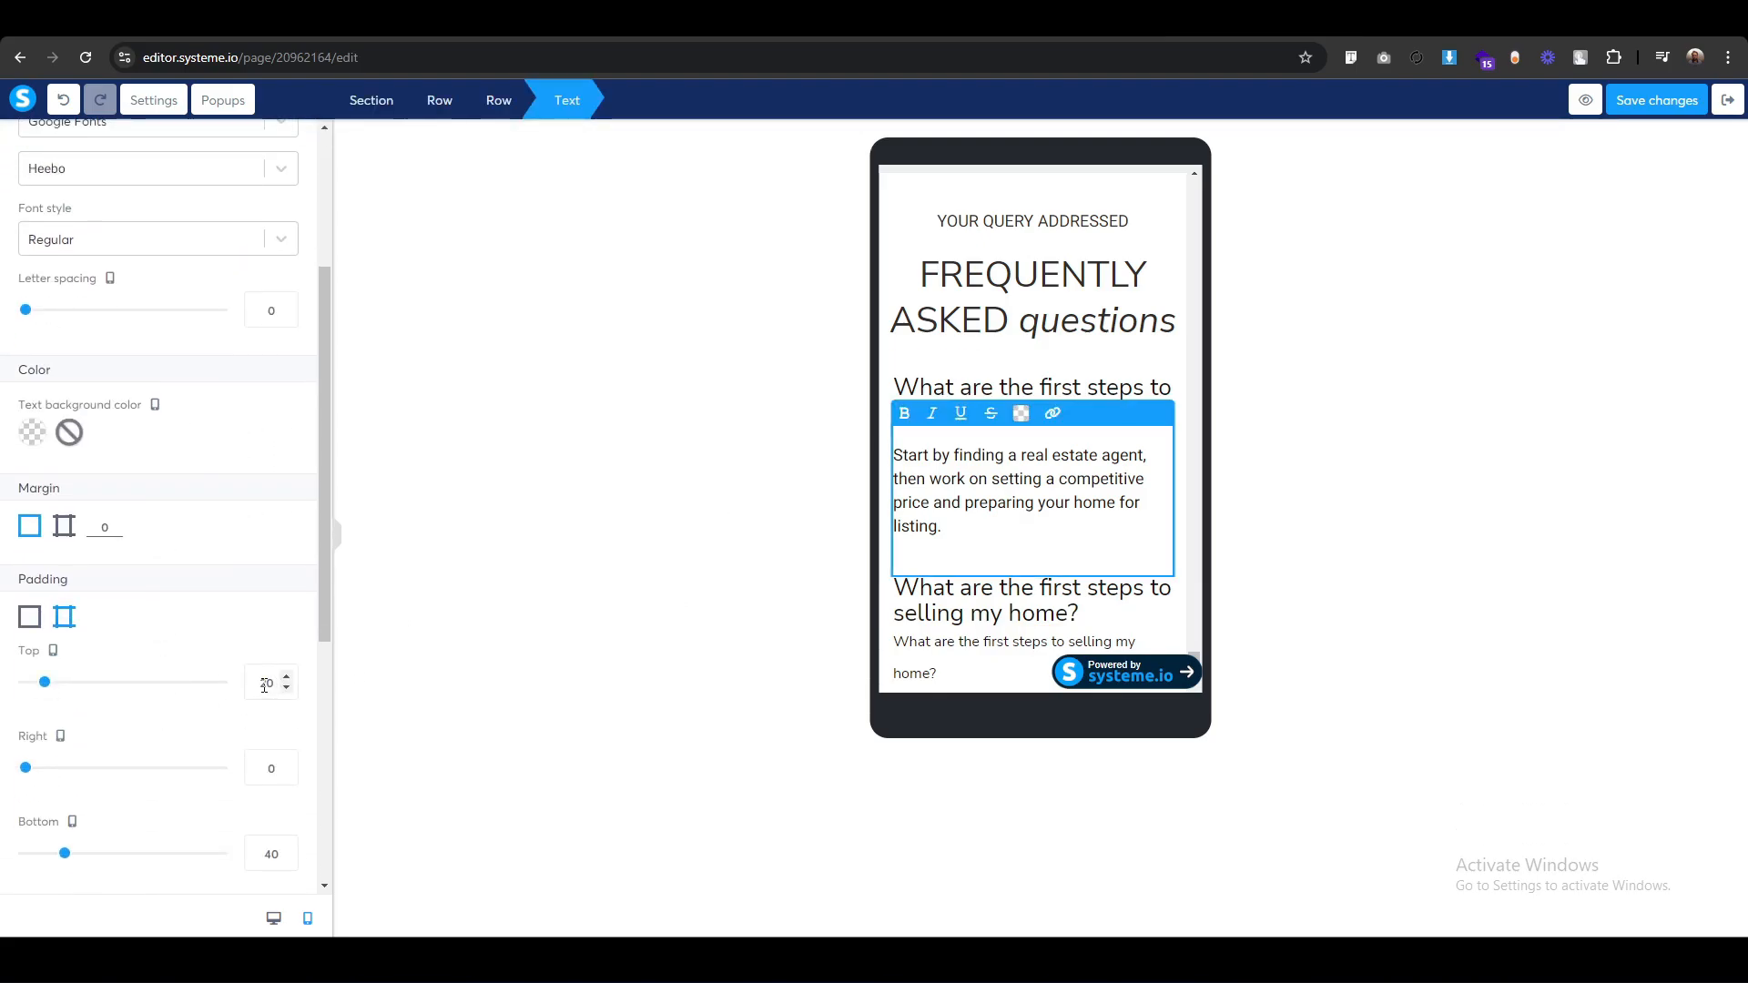
left_click_drag(271, 854, 240, 872)
type("3")
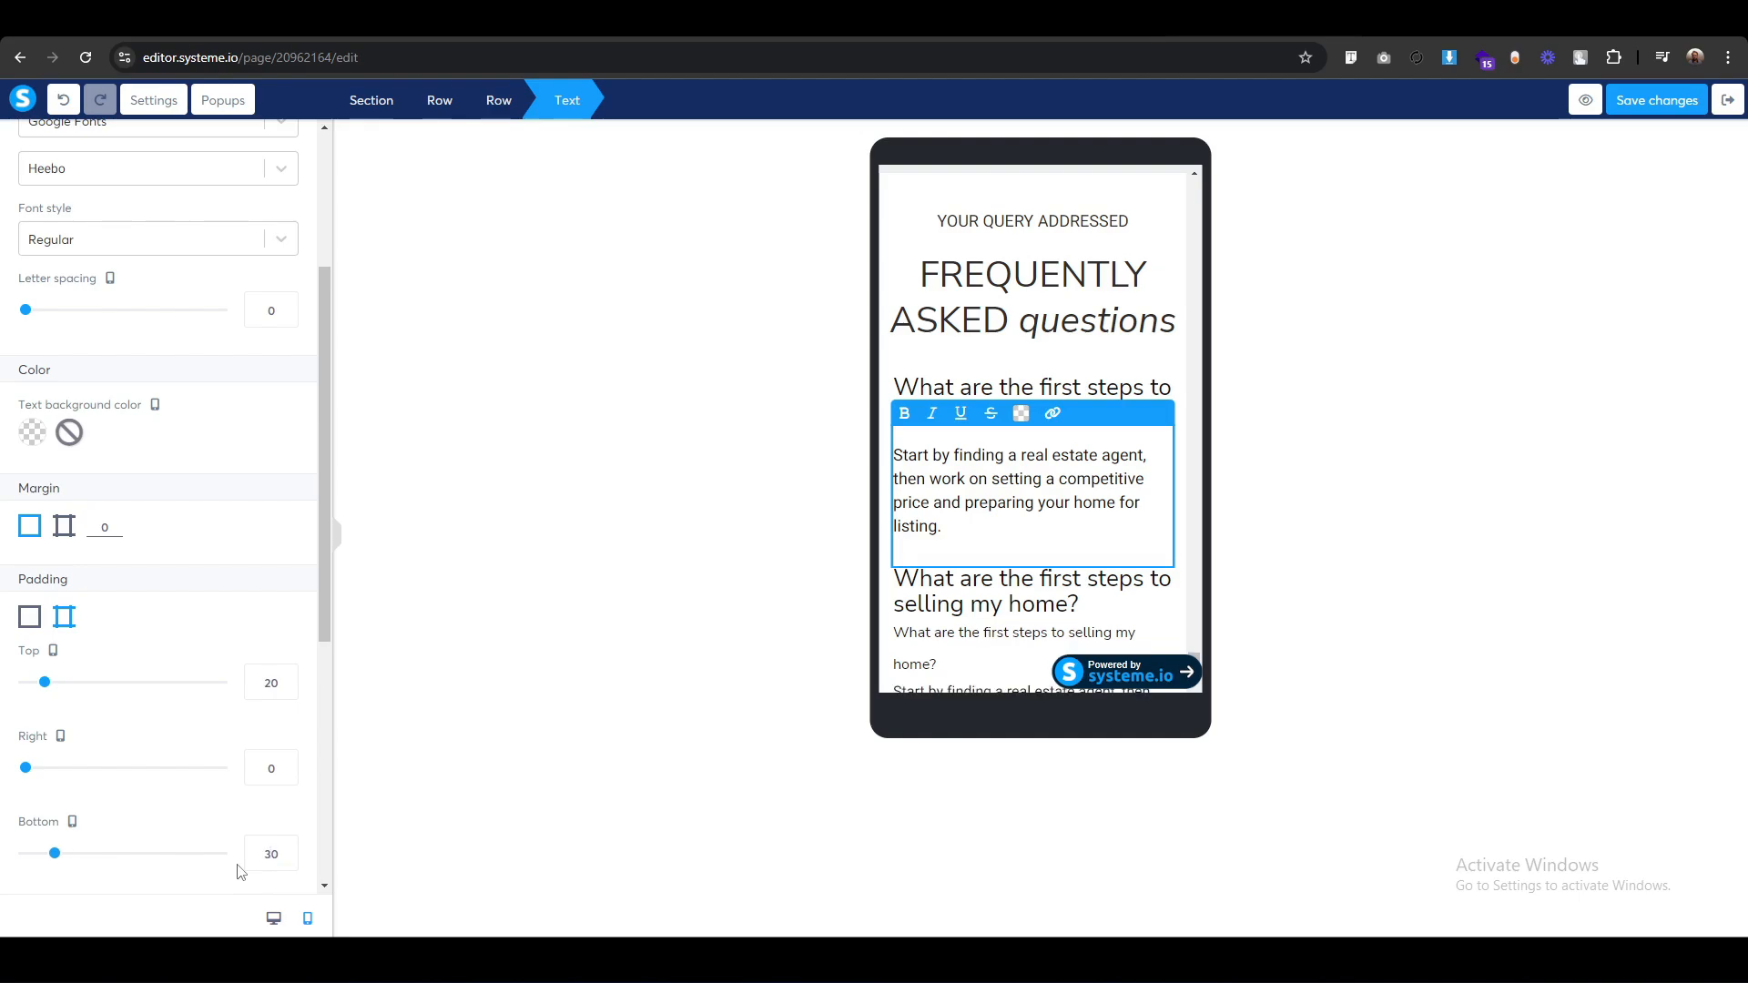
left_click(723, 496)
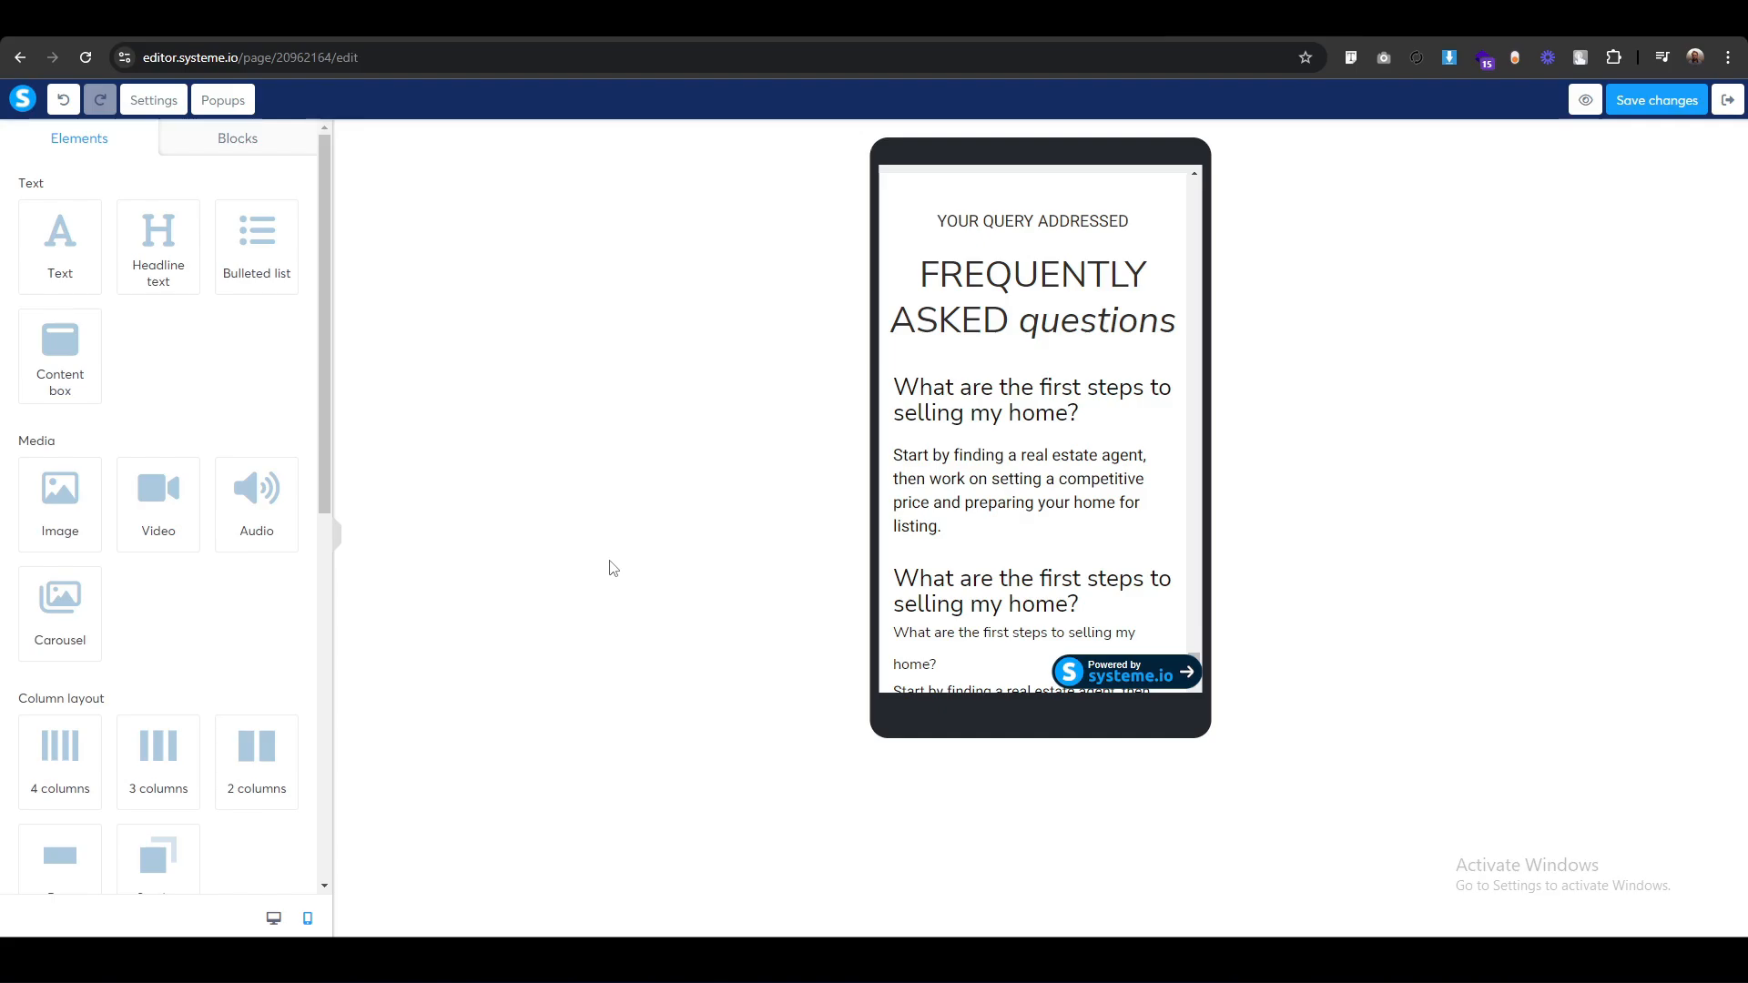
left_click(273, 919)
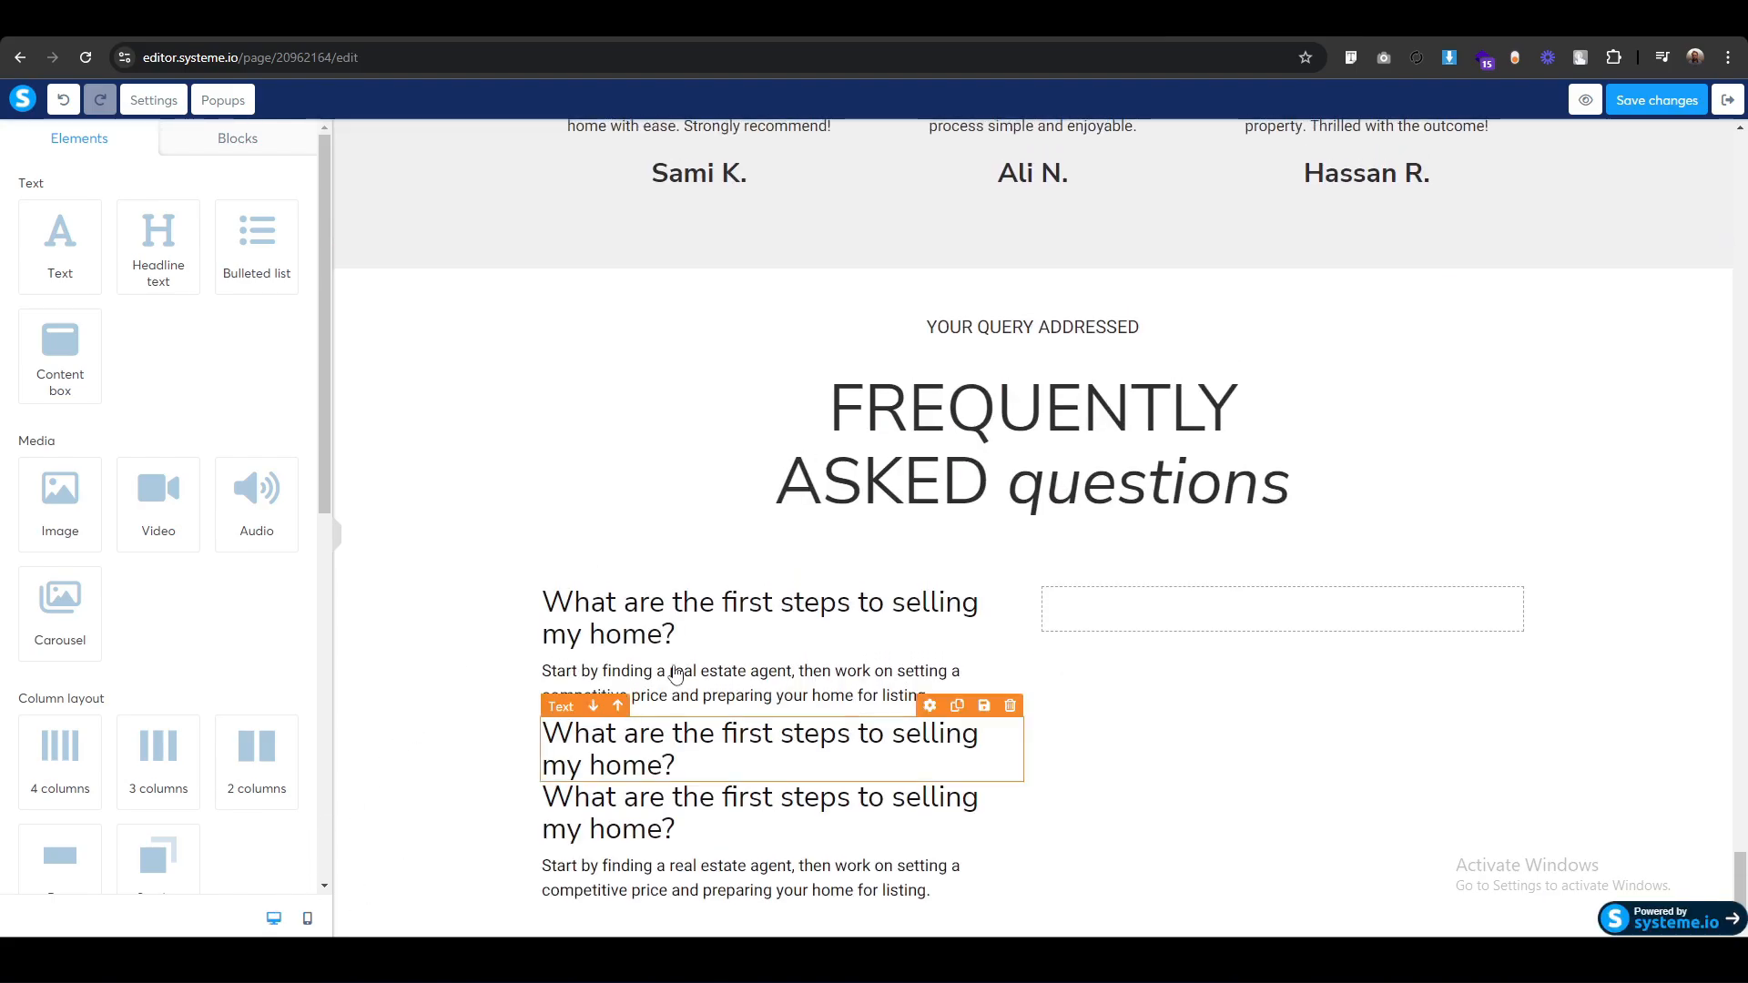
Delete the two duplicate questions and the duplicate answer below the first FAQ pair.
left_click(1009, 679)
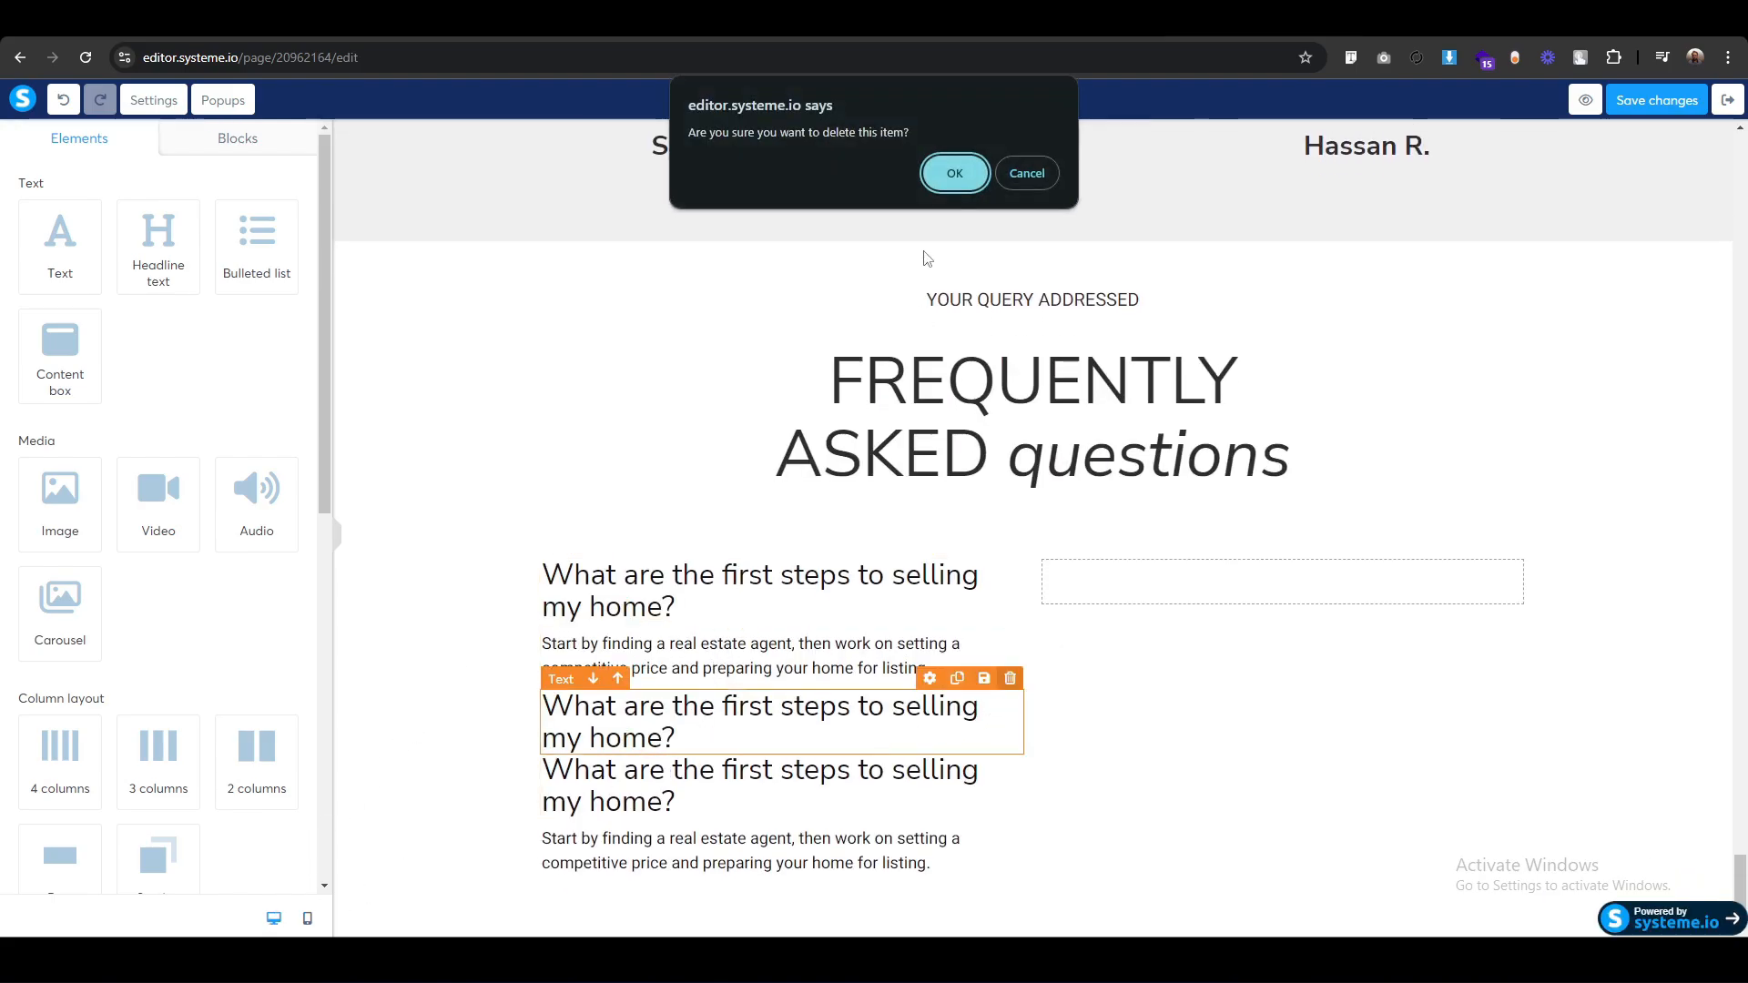
key("Return")
left_click(1010, 737)
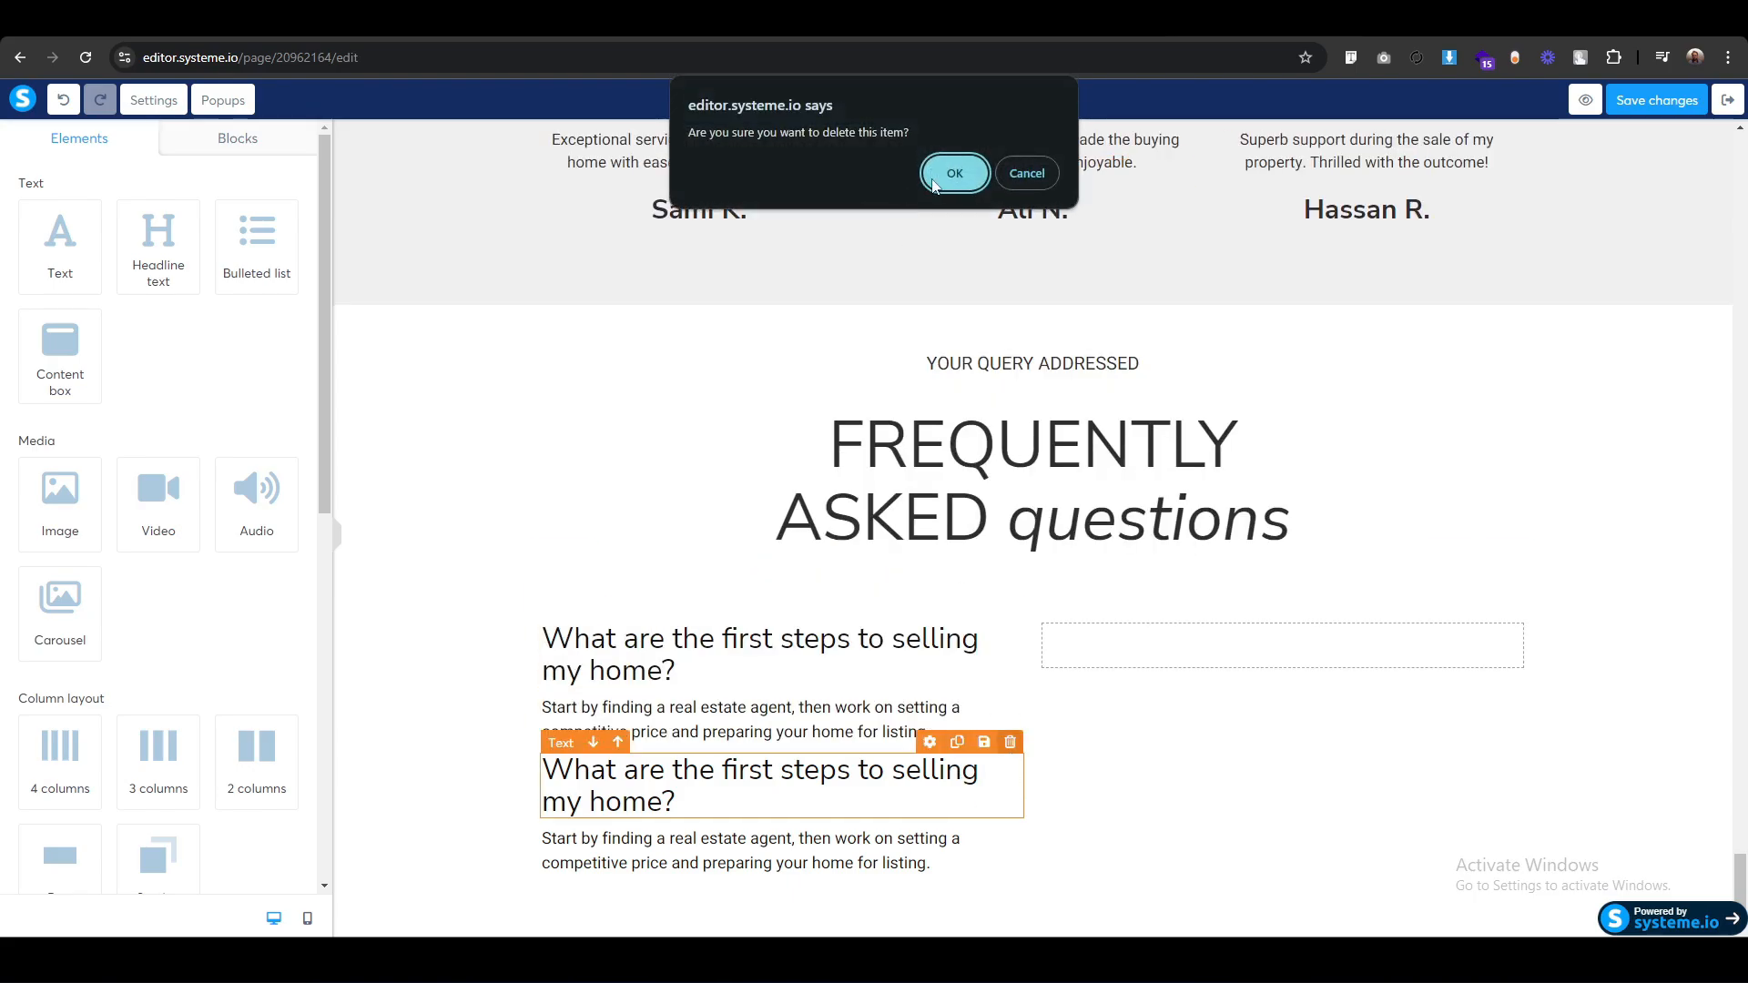
key("Return")
left_click(1010, 805)
left_click(949, 165)
left_click(397, 734)
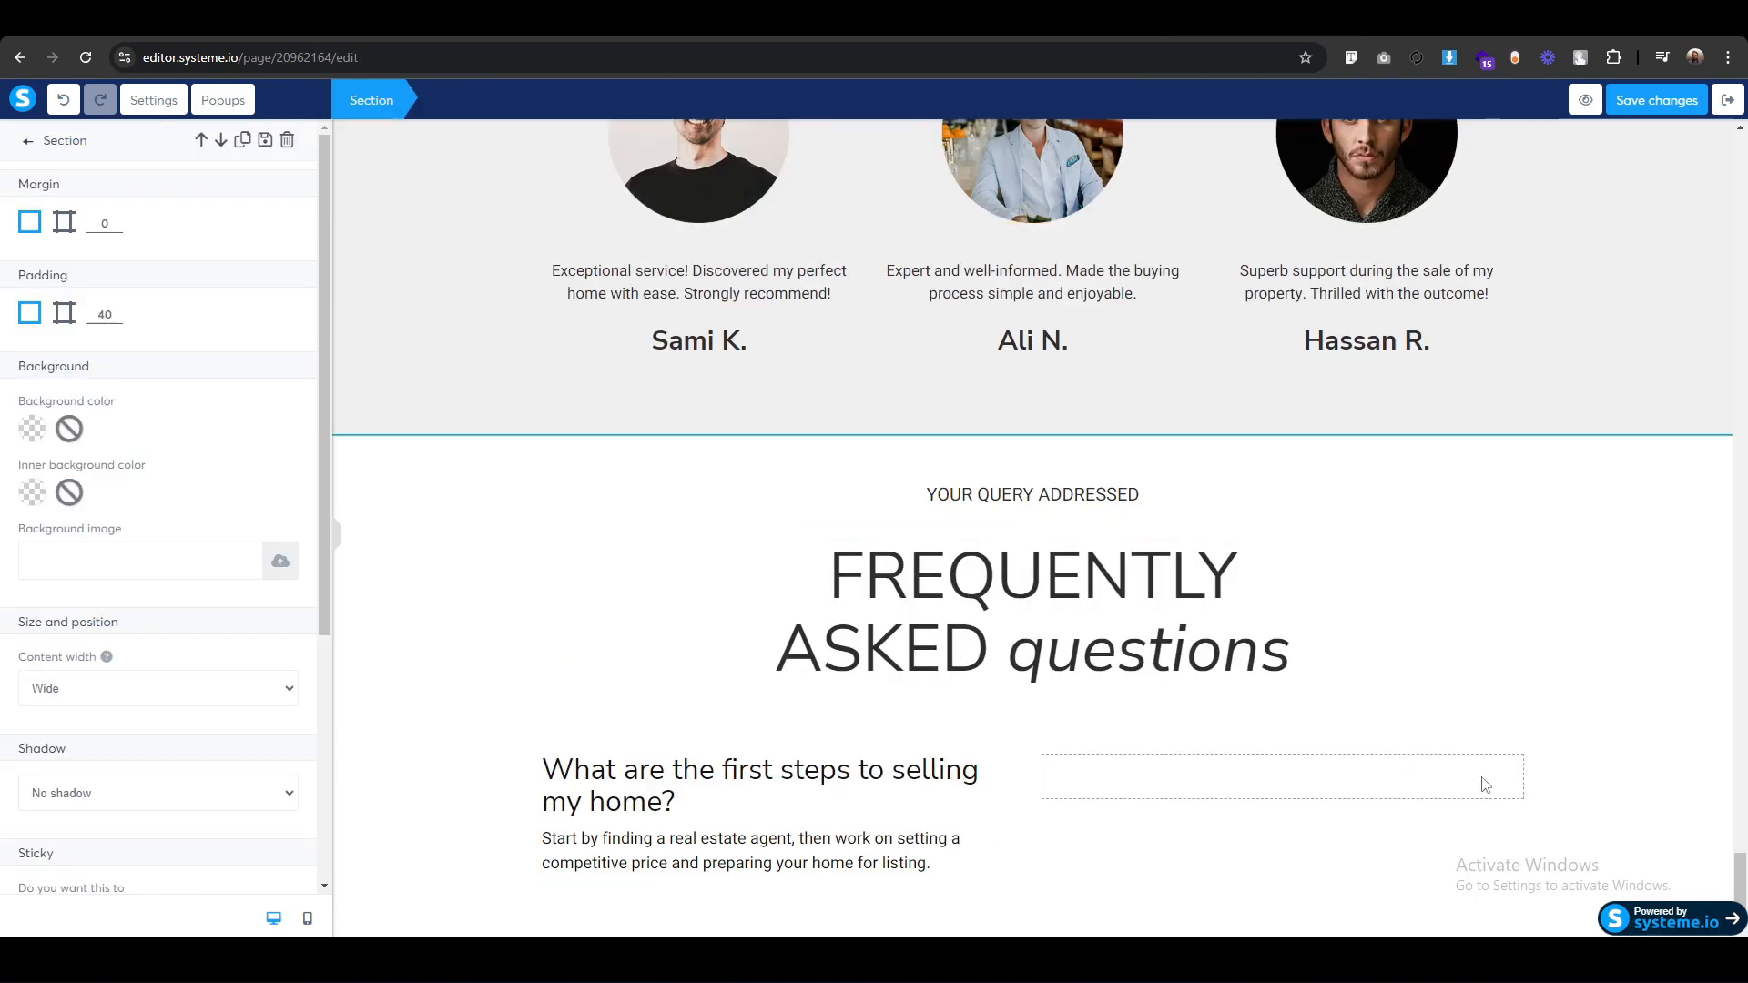
Duplicate the first question and its answer, placing the copies below the original as a second FAQ pair.
left_click(925, 793)
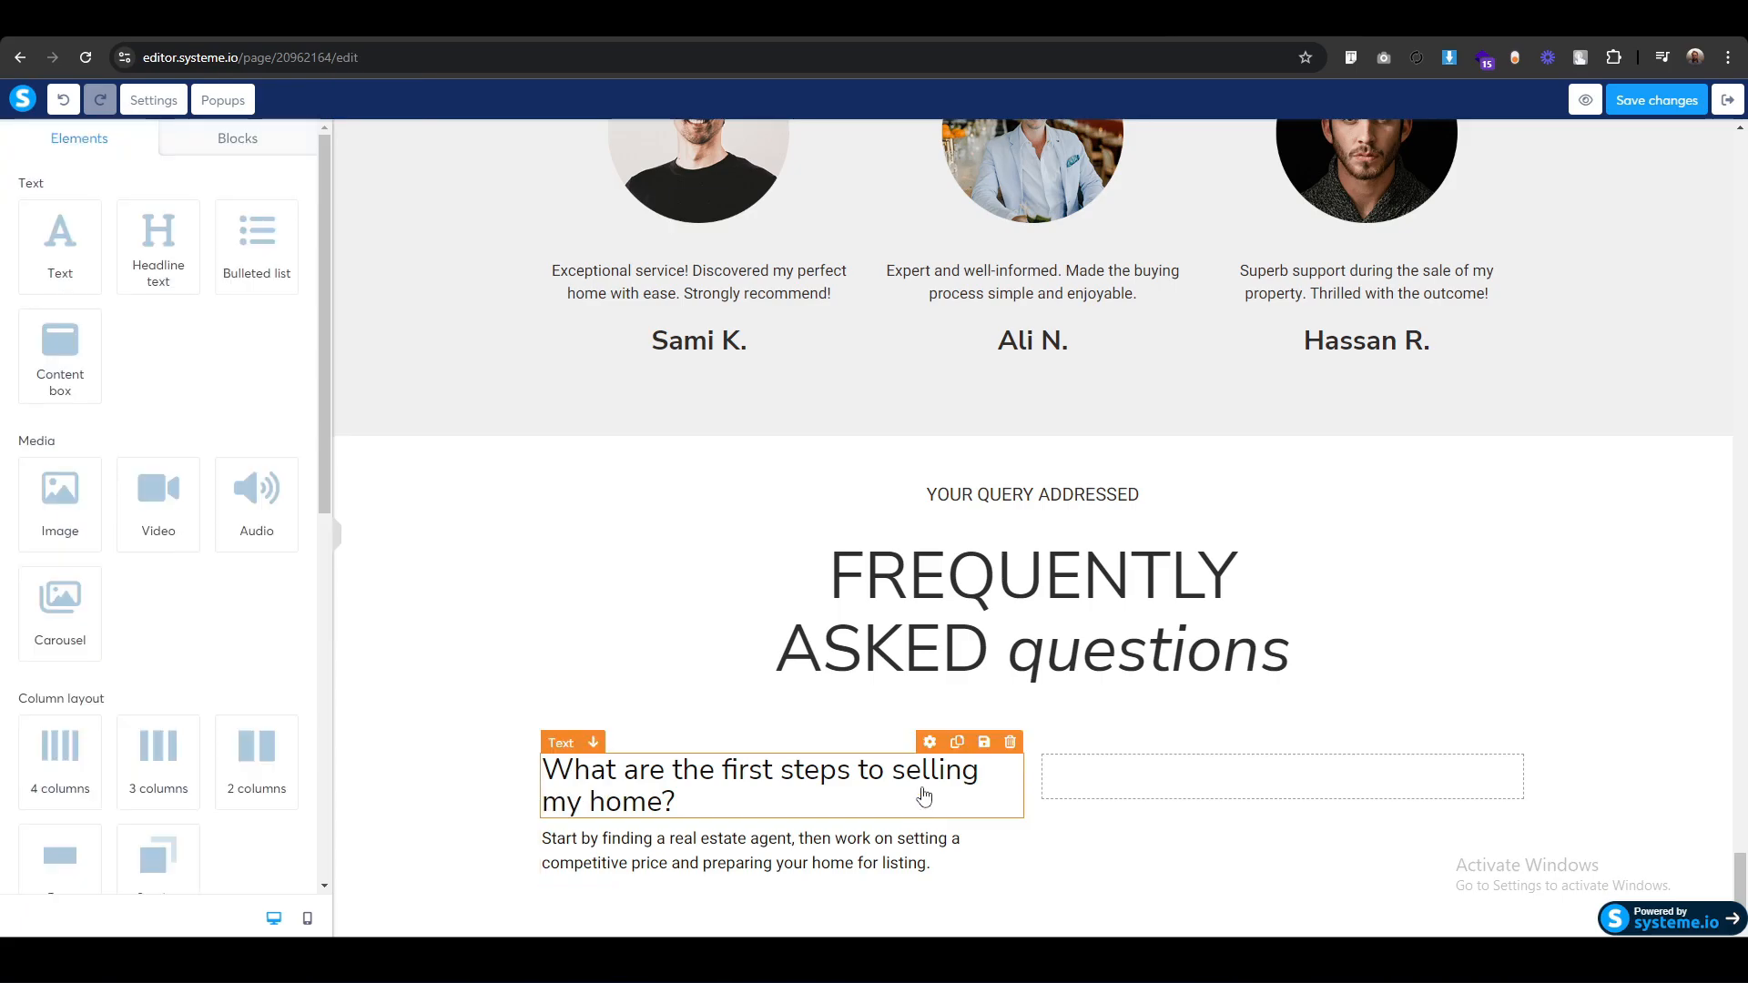
left_click(957, 742)
left_click_drag(563, 752, 670, 874)
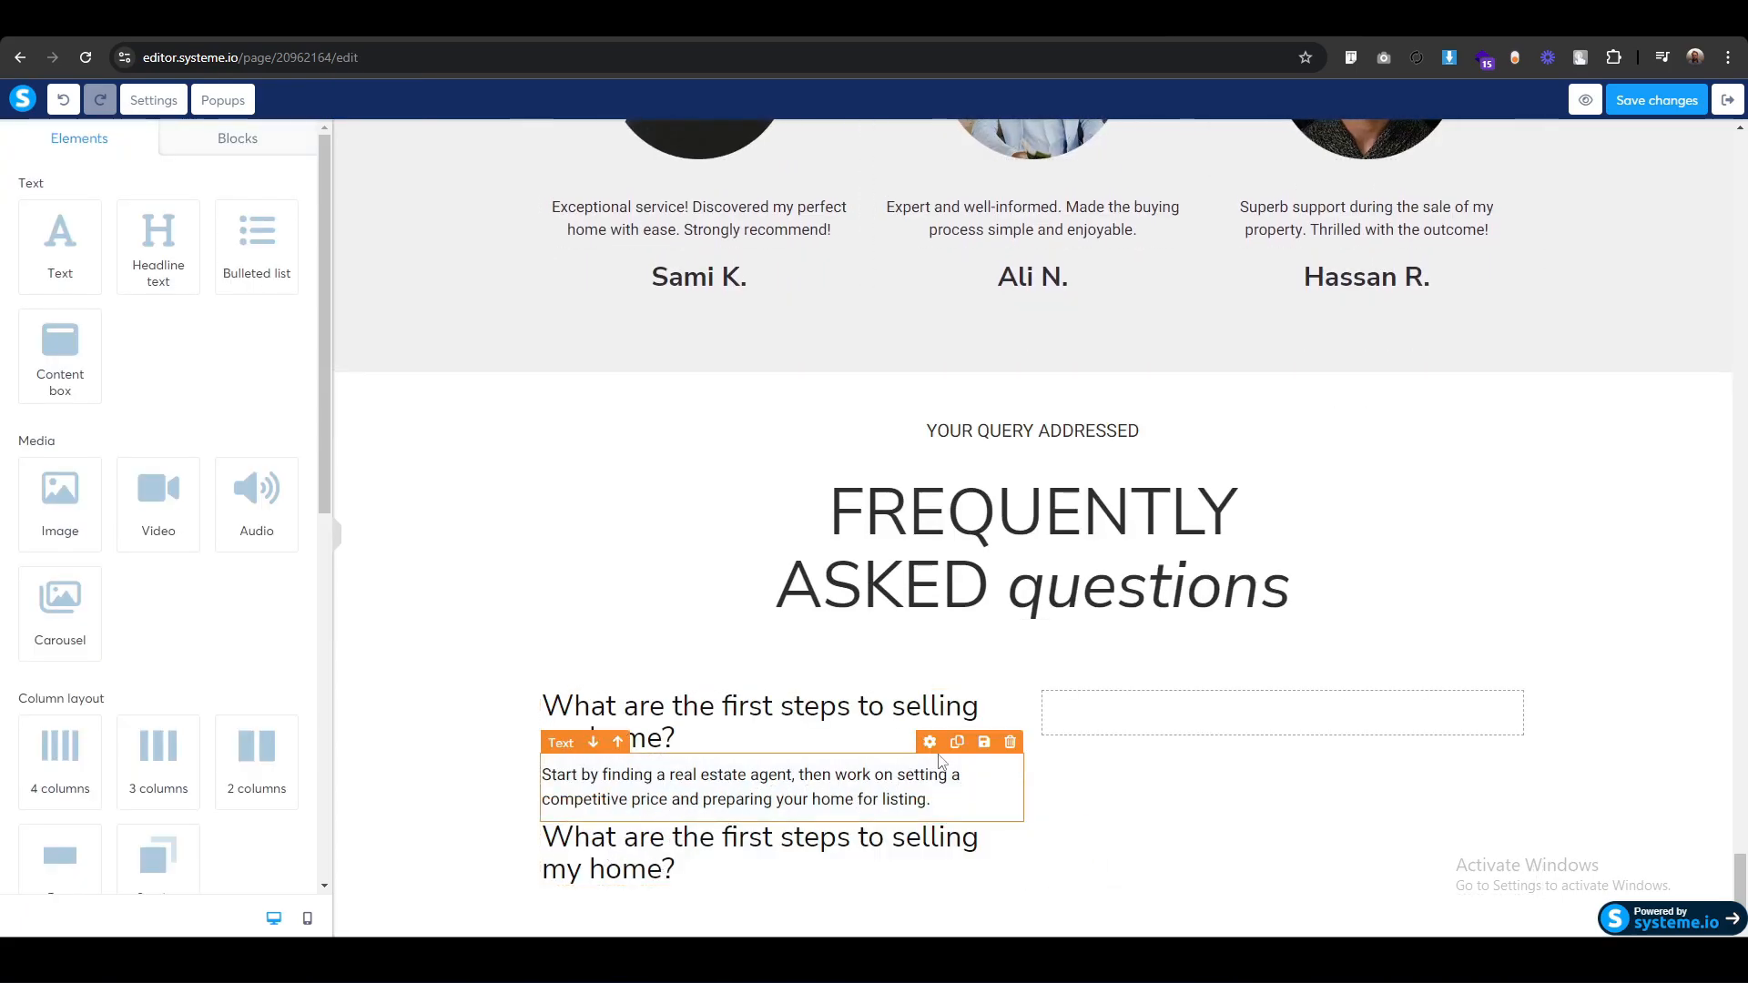
left_click(957, 742)
left_click_drag(563, 742, 645, 878)
left_click(379, 815)
Increase the desktop bottom padding of the first FAQ answer.
left_click(546, 707)
left_click(561, 675)
scroll(187, 773, "down", 3)
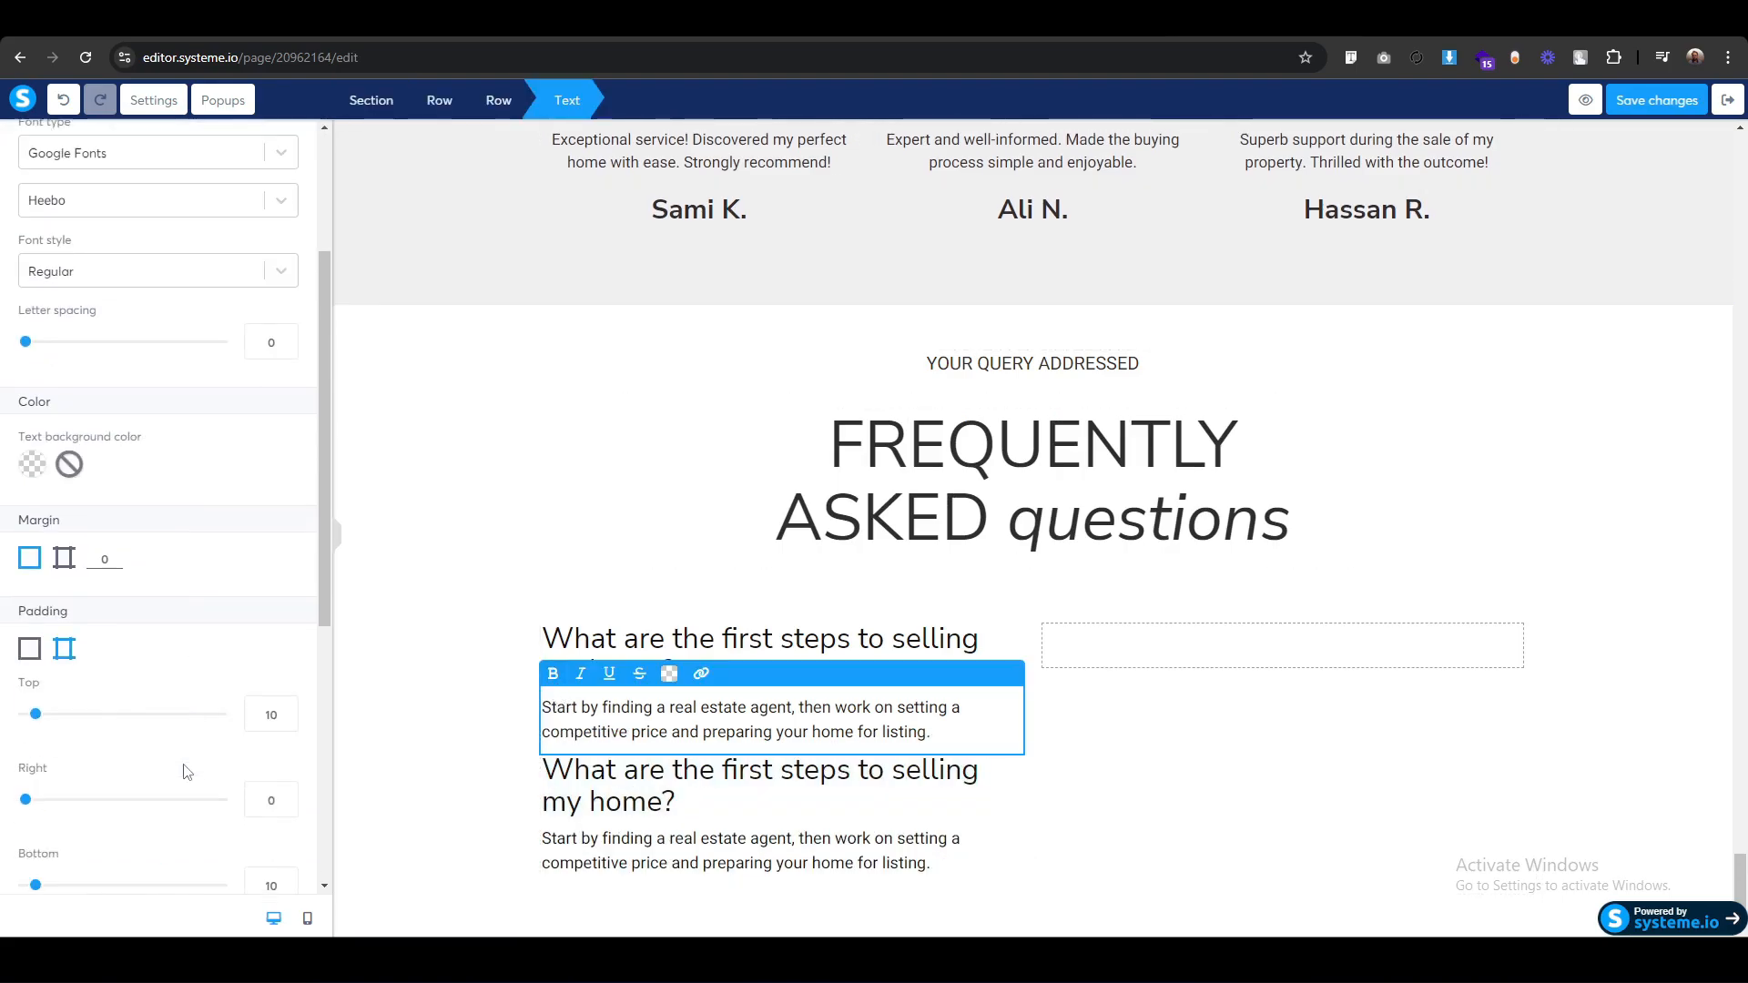
left_click(266, 853)
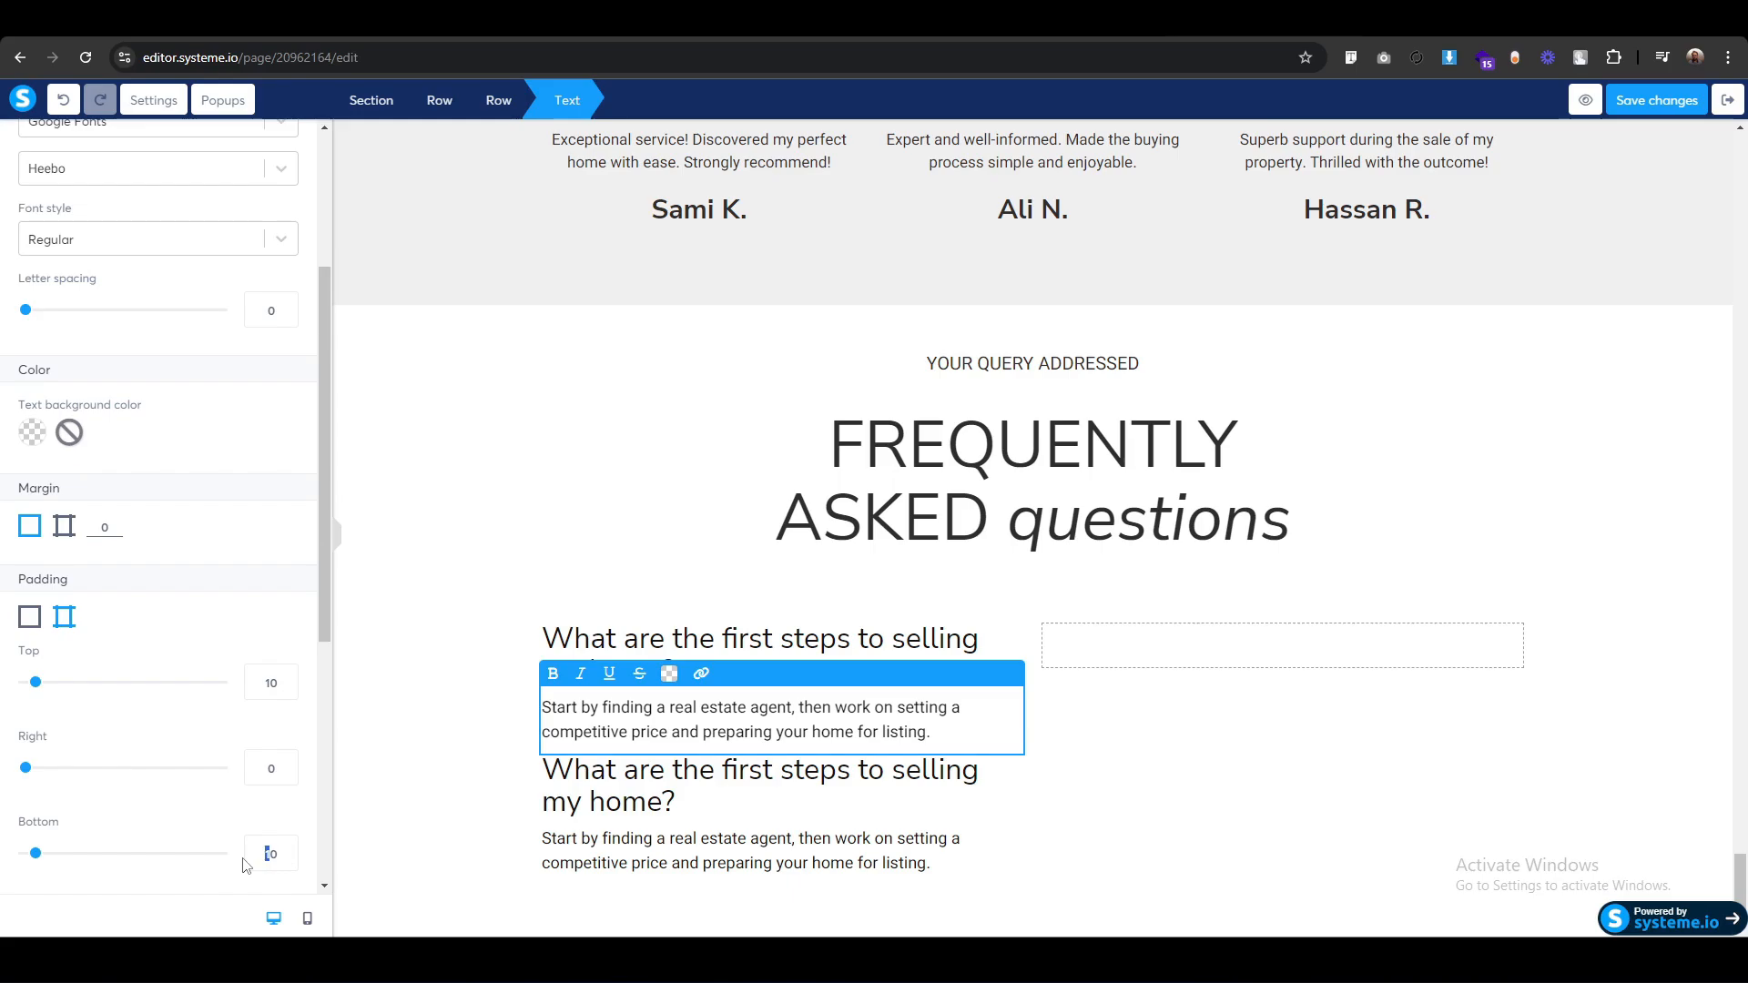
left_click(397, 792)
Set the second FAQ answer's desktop bottom padding to 40.
left_click(565, 813)
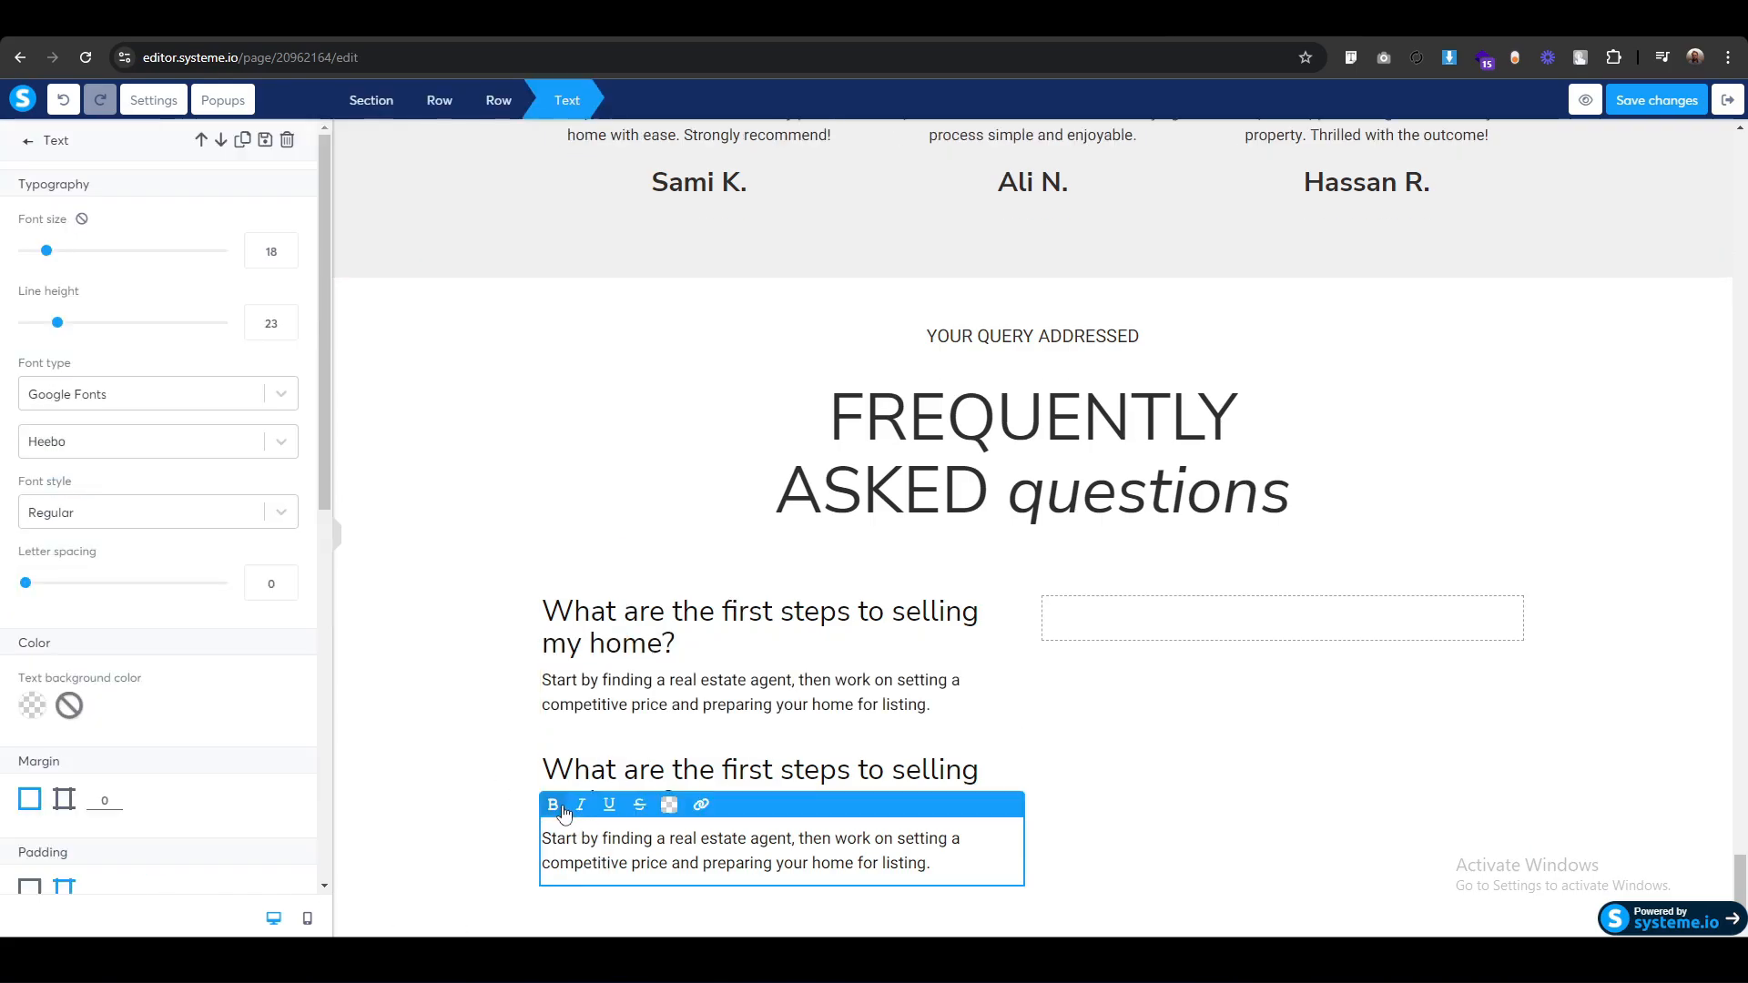
scroll(160, 790, "down", 5)
left_click(266, 671)
type("40")
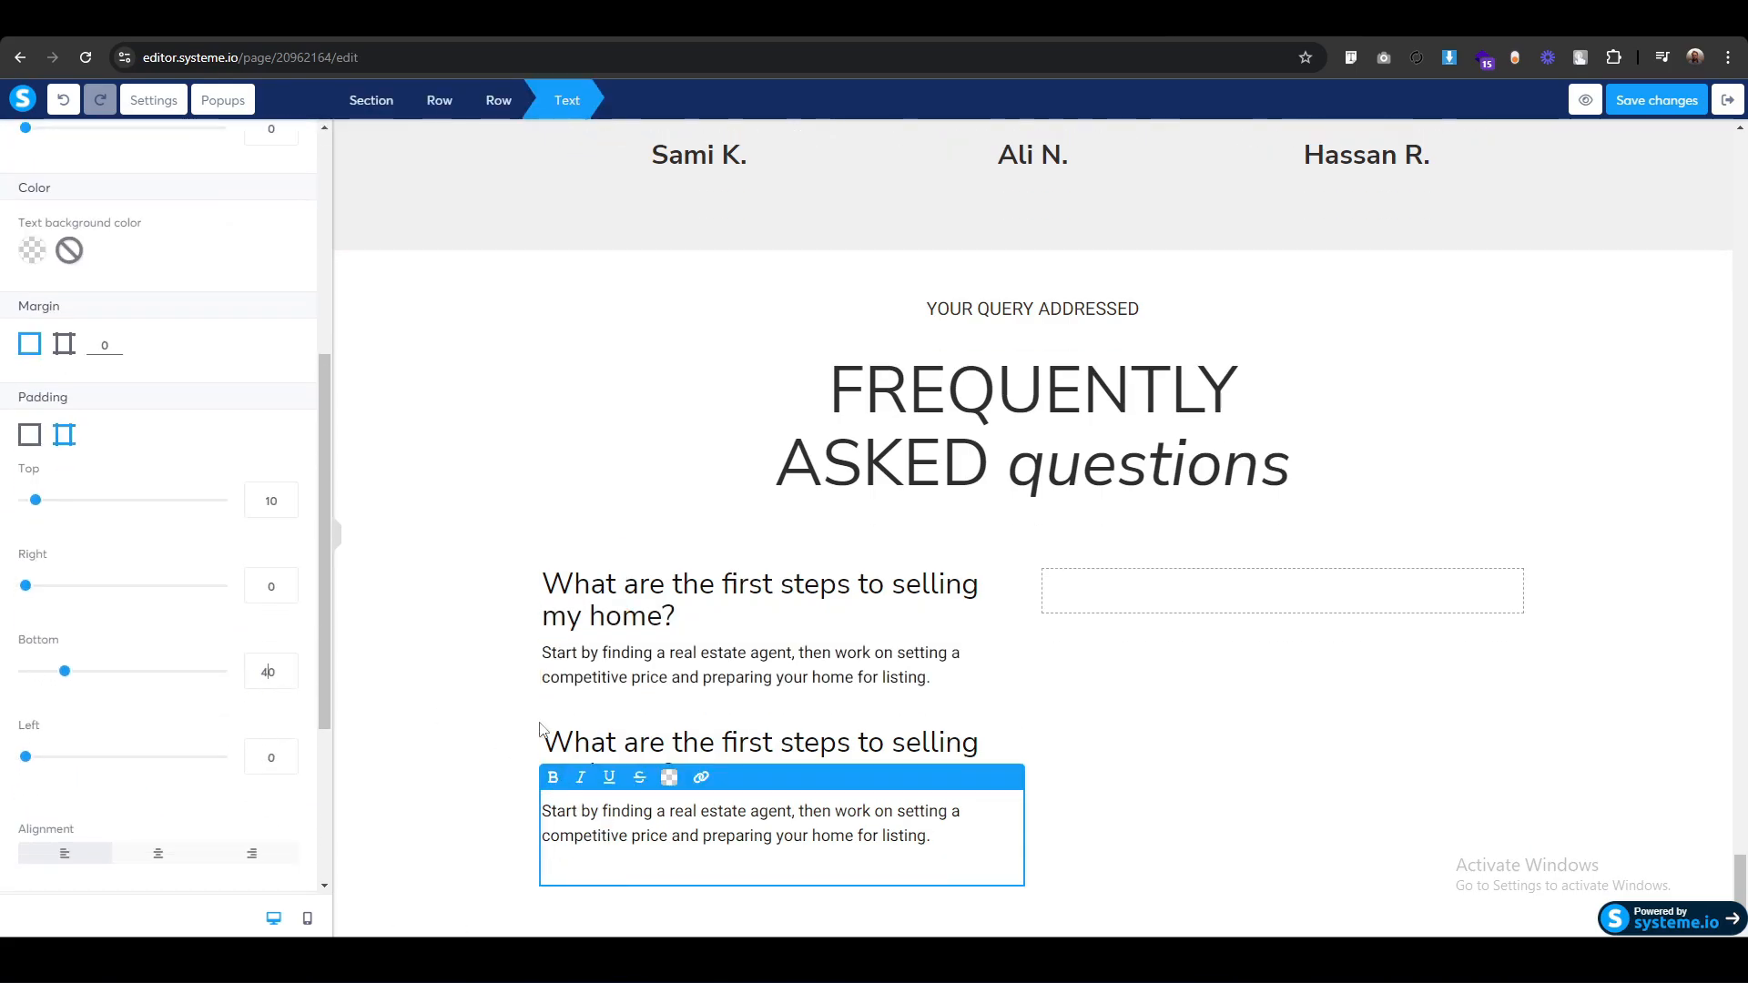
left_click(408, 783)
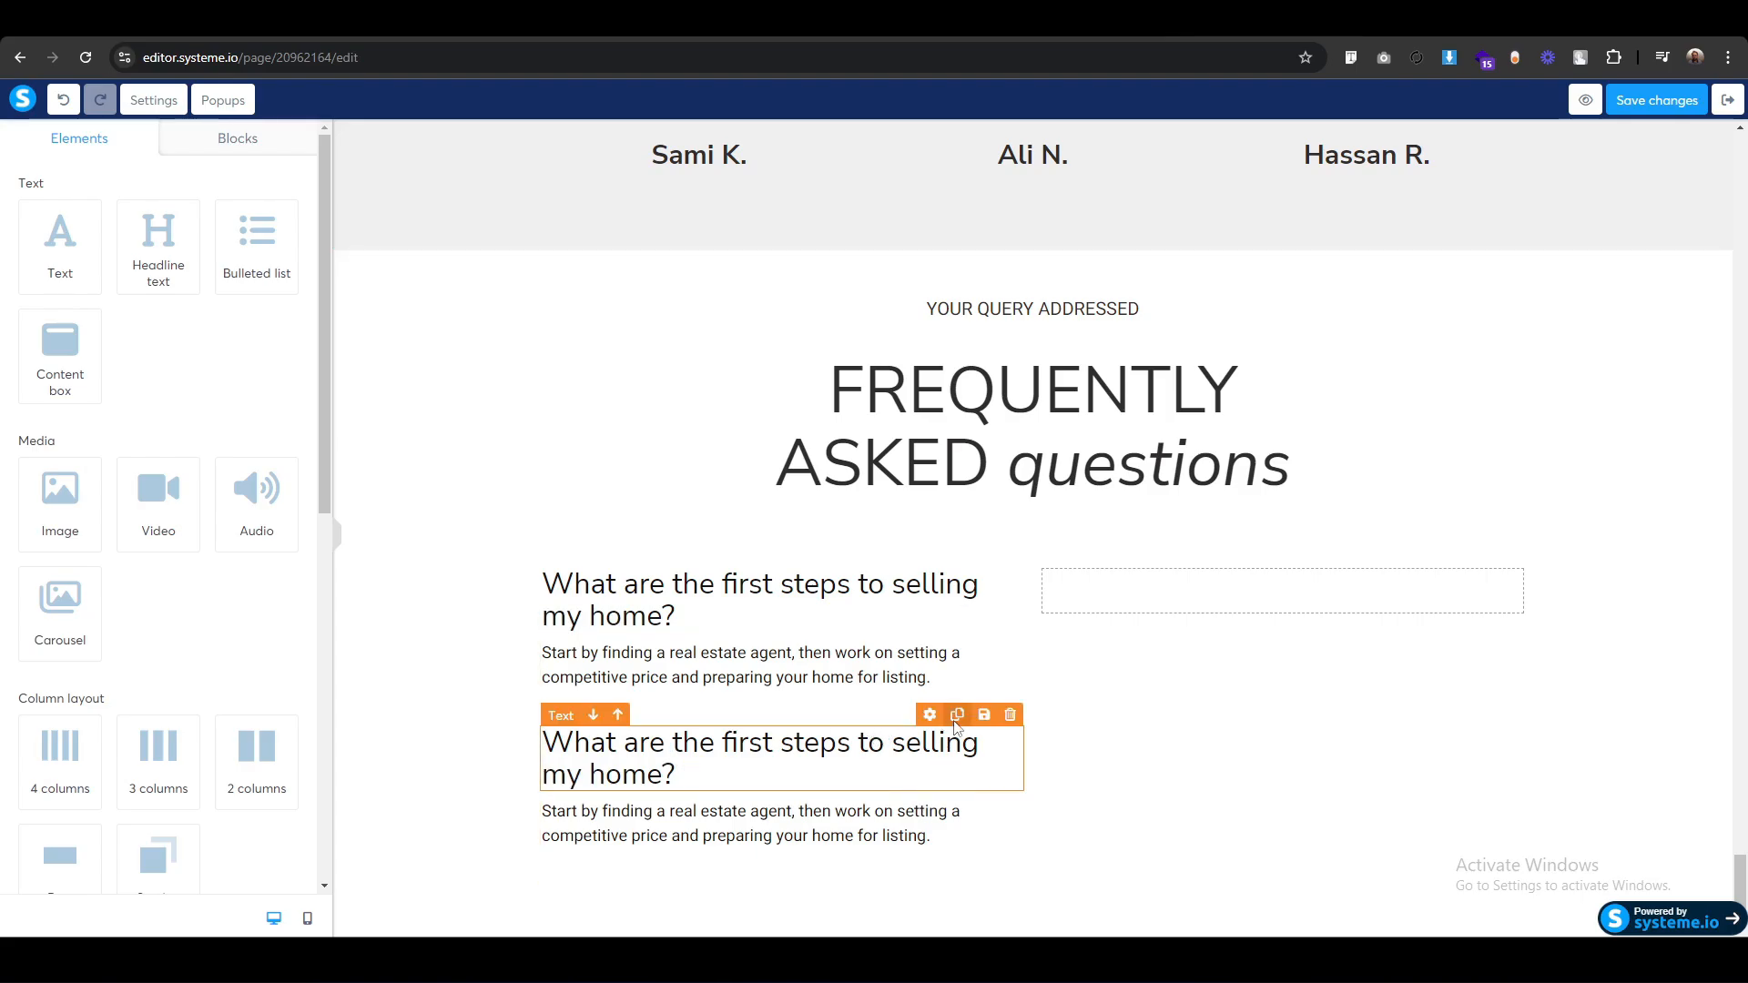
Duplicate the second question and answer, arranging the copies as a third FAQ pair in the first column.
left_click(957, 715)
left_click_drag(563, 673, 638, 865)
left_click(957, 715)
scroll(314, 734, "down", 4)
left_click_drag(565, 812, 632, 888)
Duplicate the first column's opening question and answer and move the copies into the empty second column, question above answer.
left_click(957, 398)
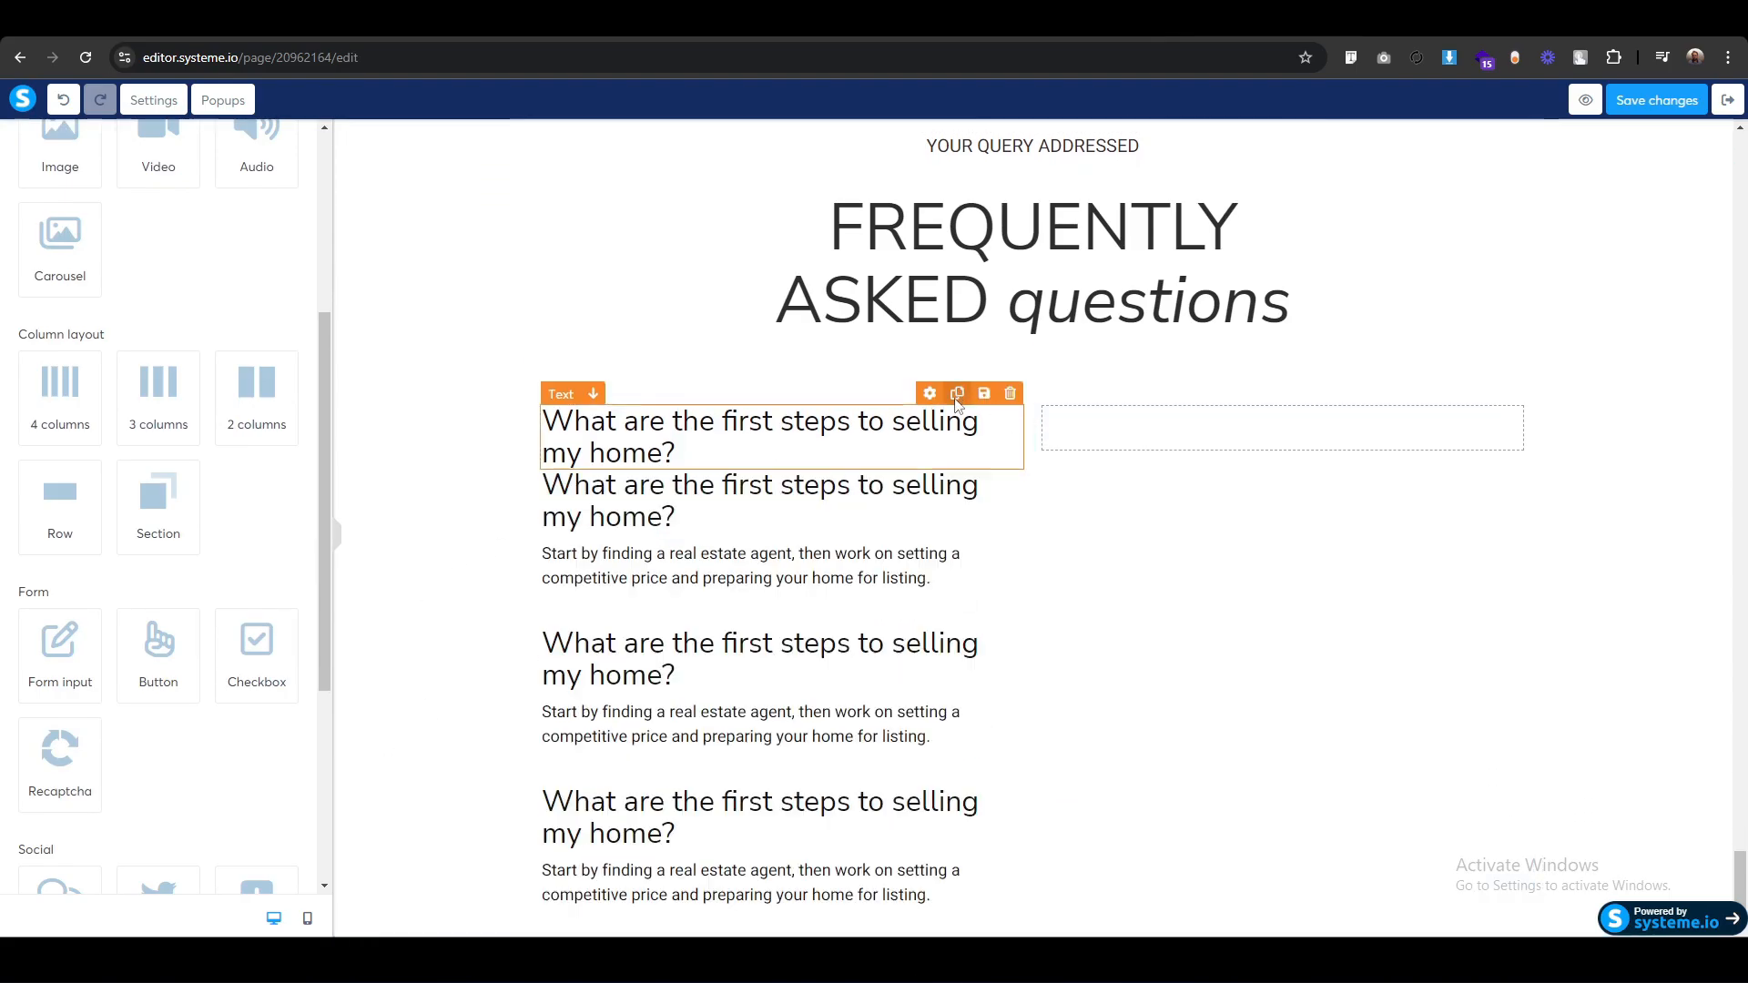
left_click(957, 520)
left_click_drag(566, 522, 1127, 442)
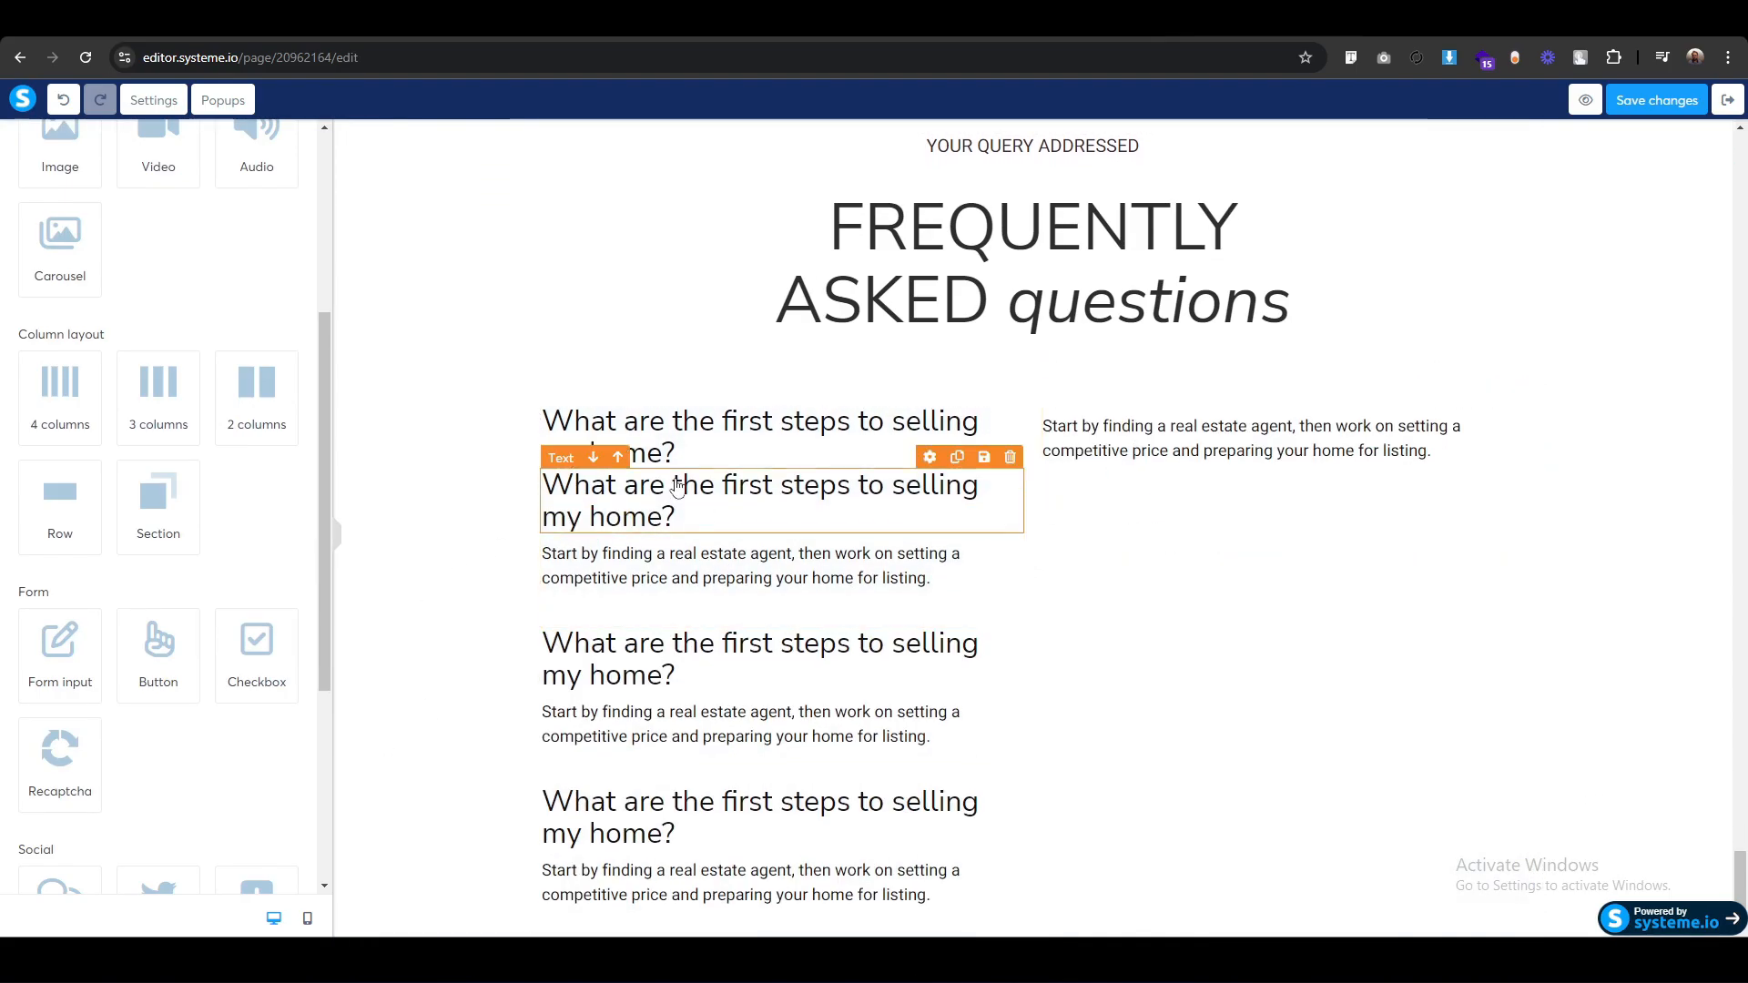
left_click_drag(564, 398, 1106, 430)
Duplicate the second column's question and answer twice and arrange the copies into three FAQ pairs.
left_click(1457, 397)
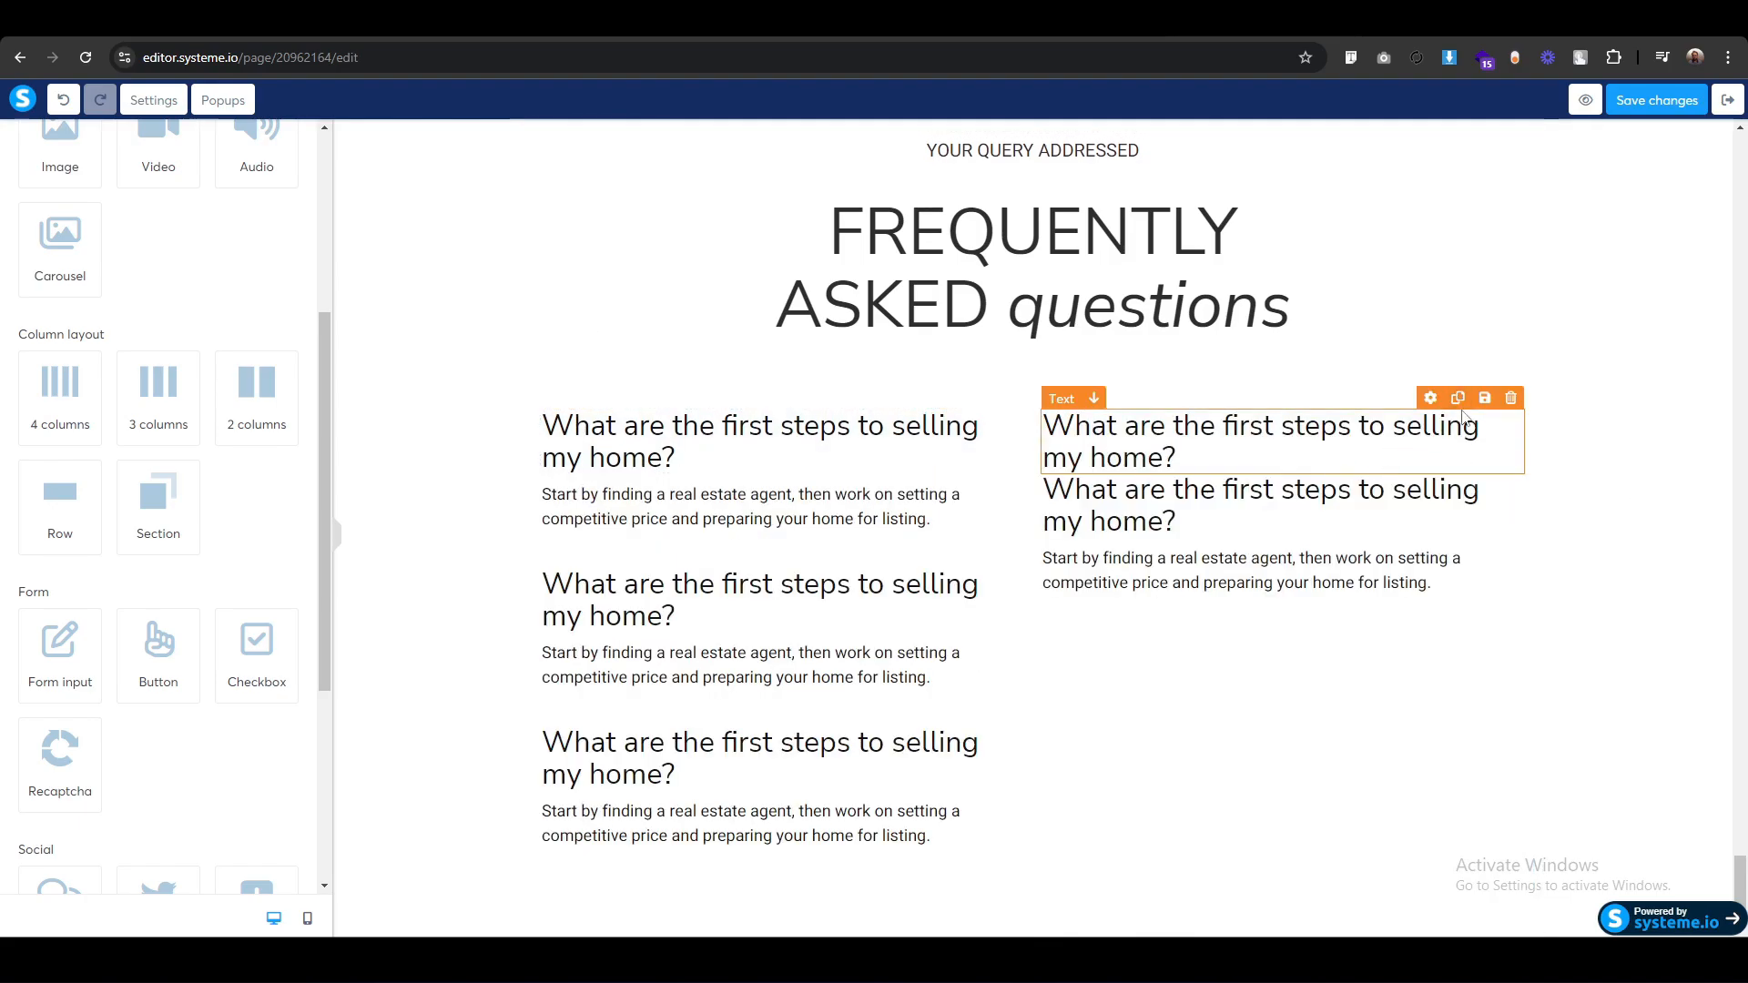
left_click(1457, 398)
left_click(1458, 589)
left_click(1457, 589)
left_click_drag(1129, 569, 1115, 819)
left_click(426, 488)
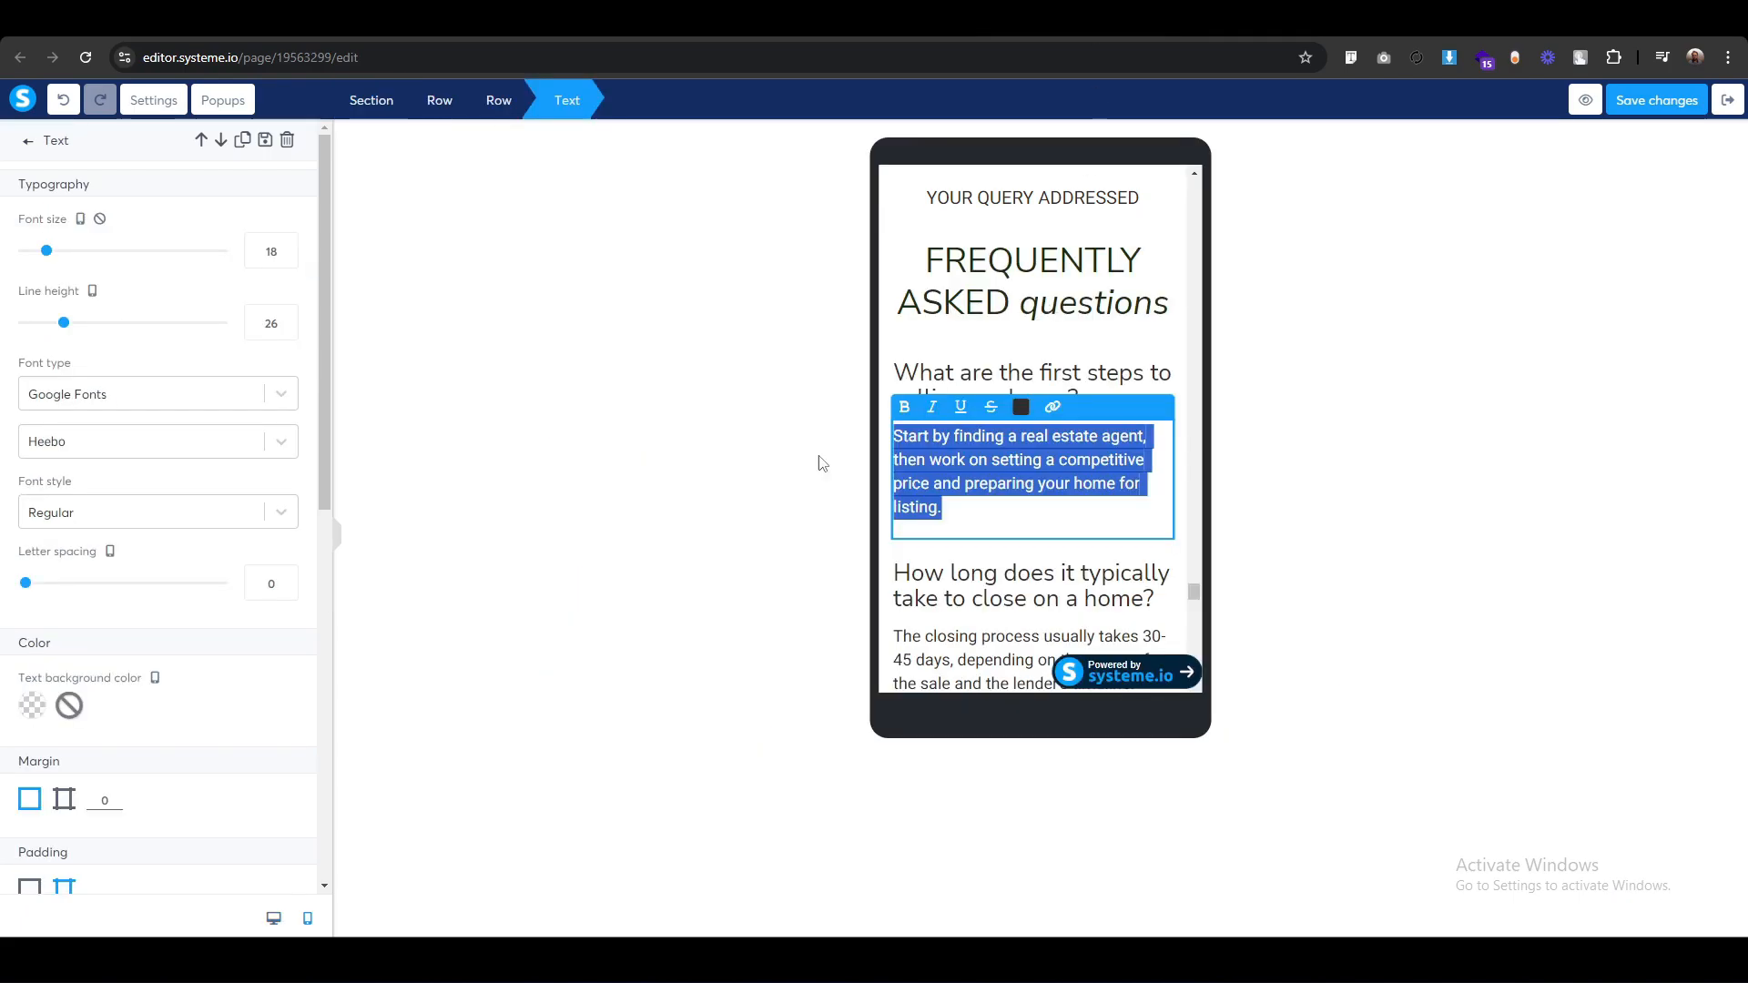
Copy the remaining question and answer texts from the FAQ section of the published reference page.
left_click(271, 920)
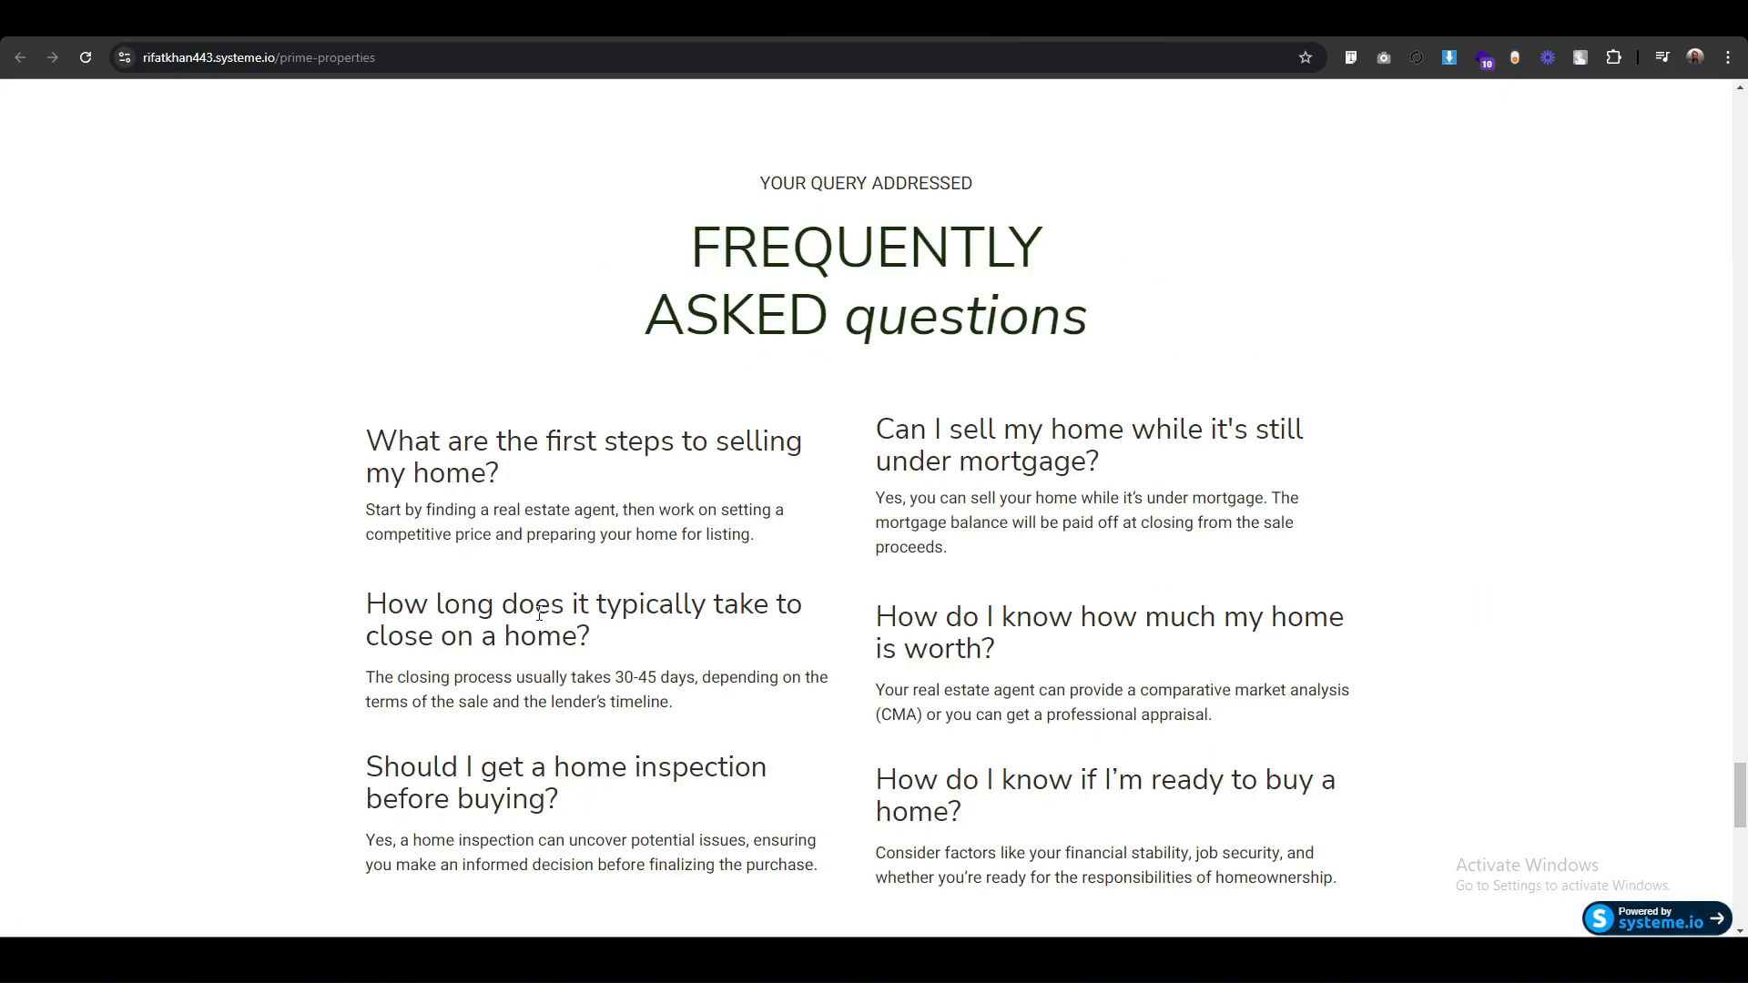
scroll(539, 615, "down", 3)
left_click_drag(372, 324, 844, 611)
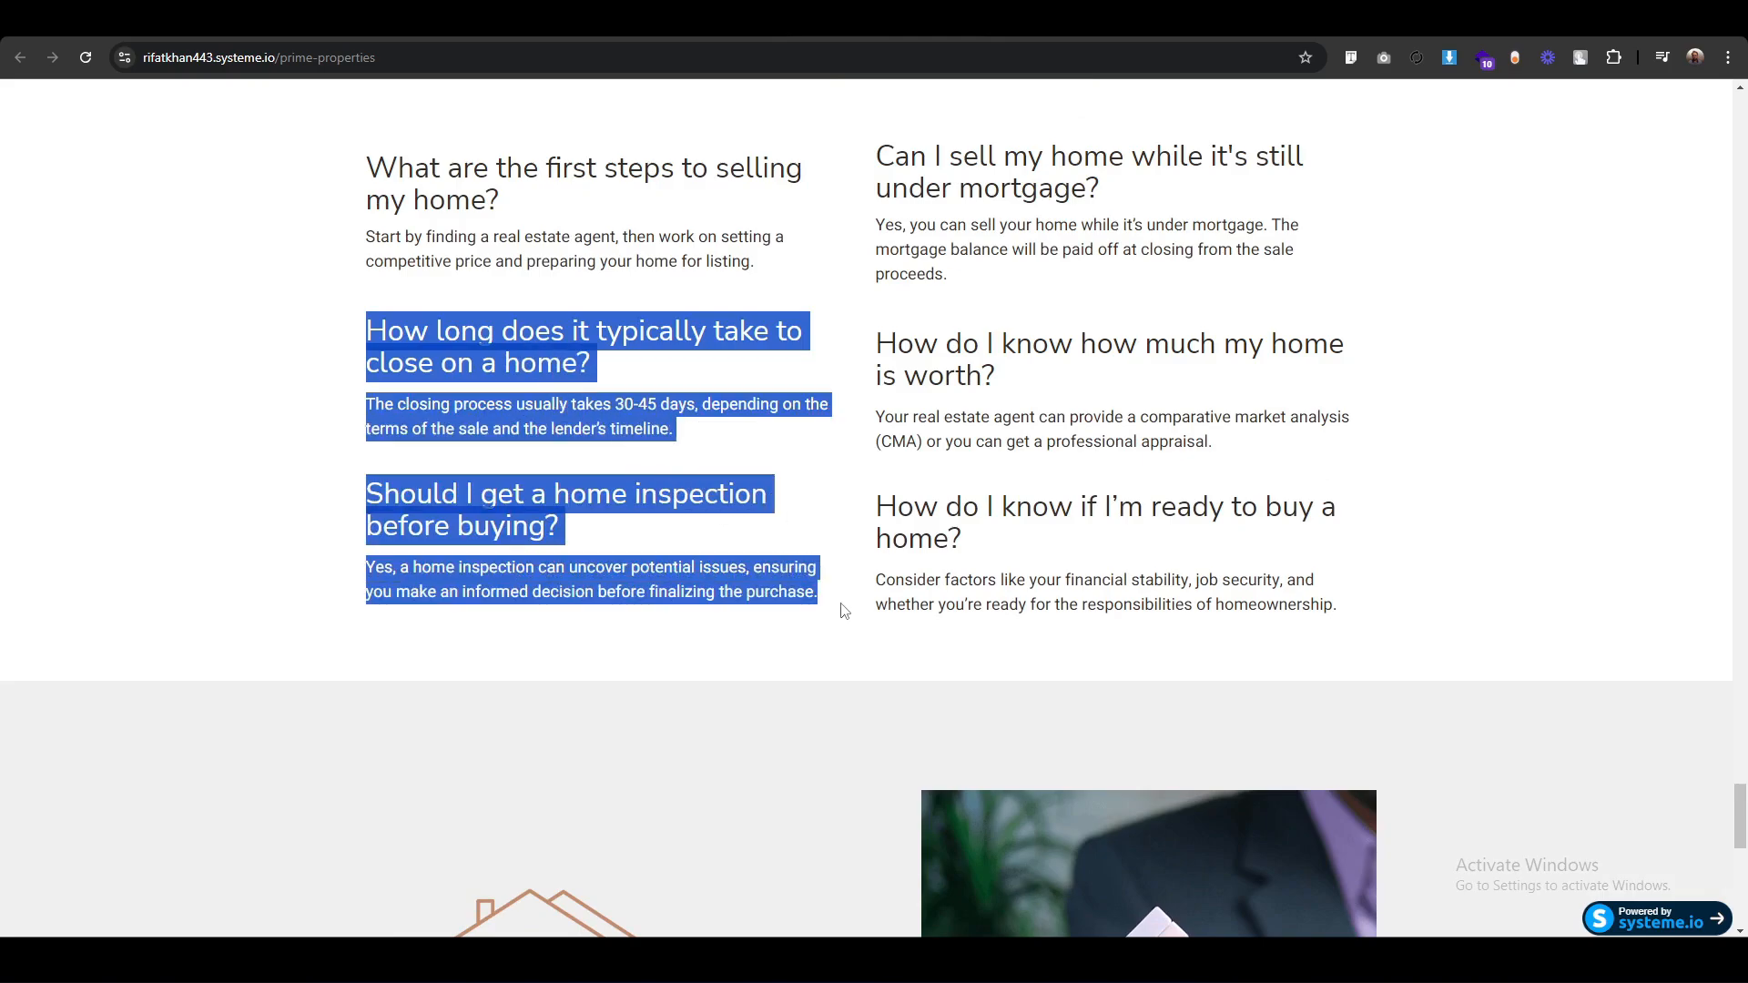
left_click_drag(877, 149, 1393, 635)
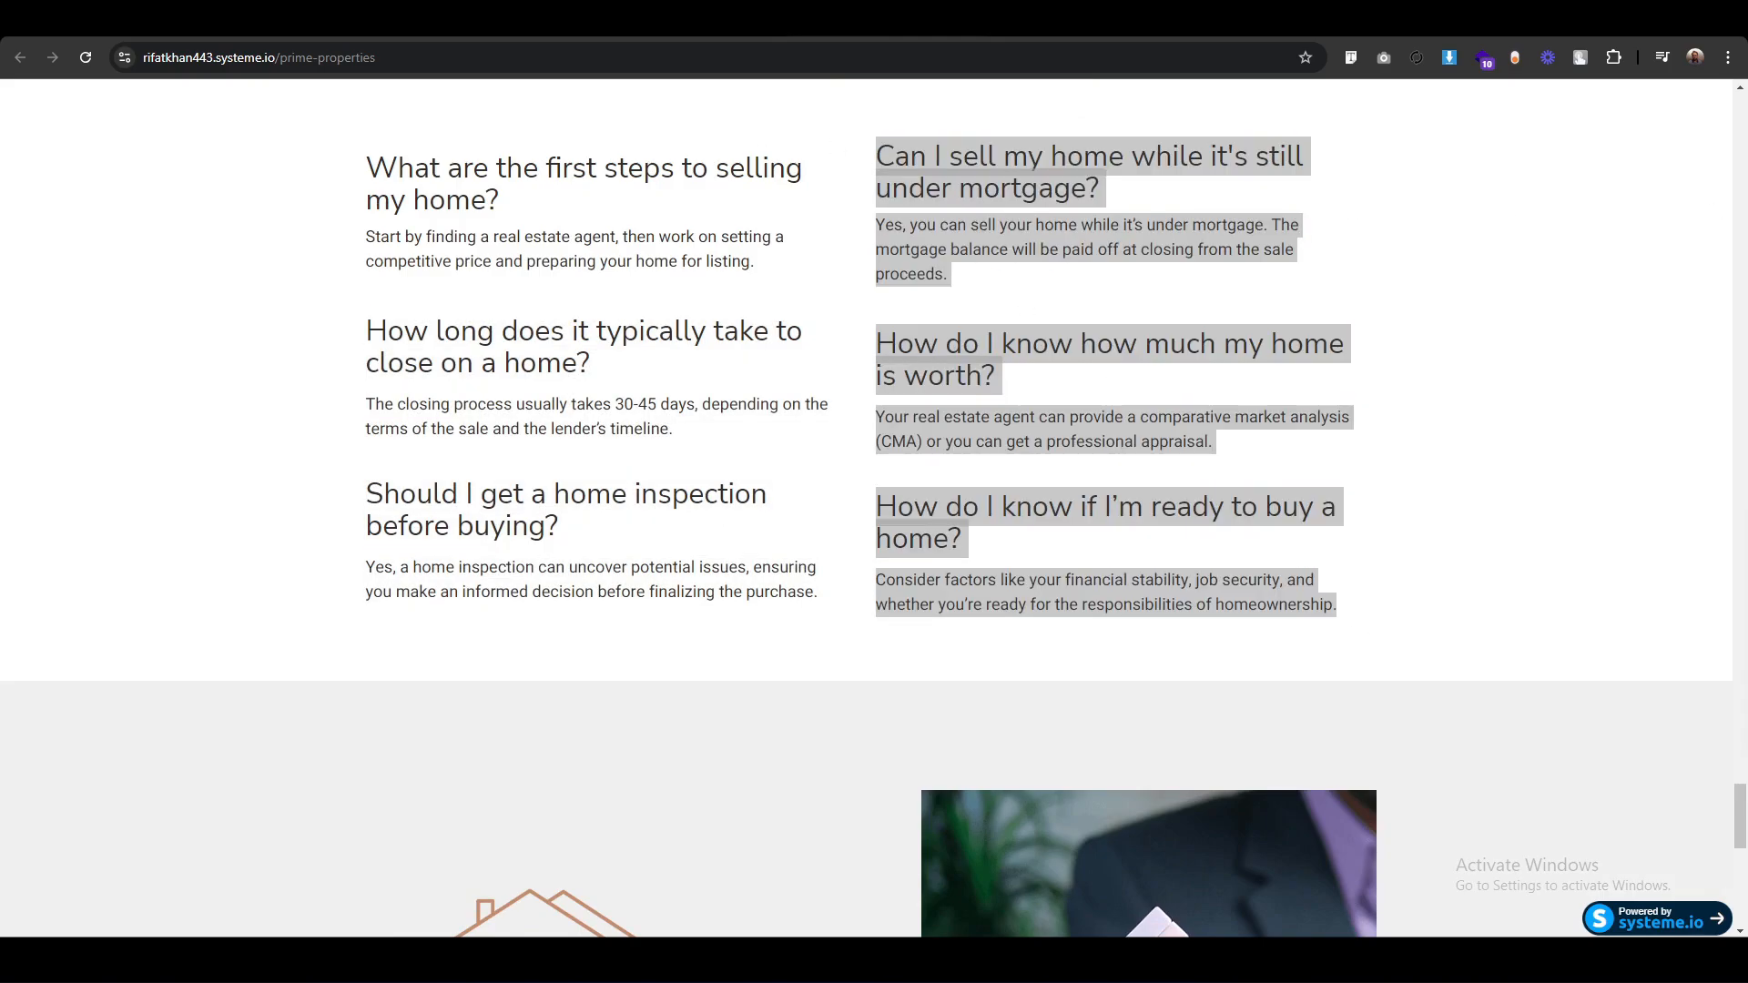
left_click(1029, 20)
Replace the first column's second question with "How long does it typically take to close on a home?".
left_click(629, 618)
key("ctrl+a")
type("How long does it typically take to close on a home?")
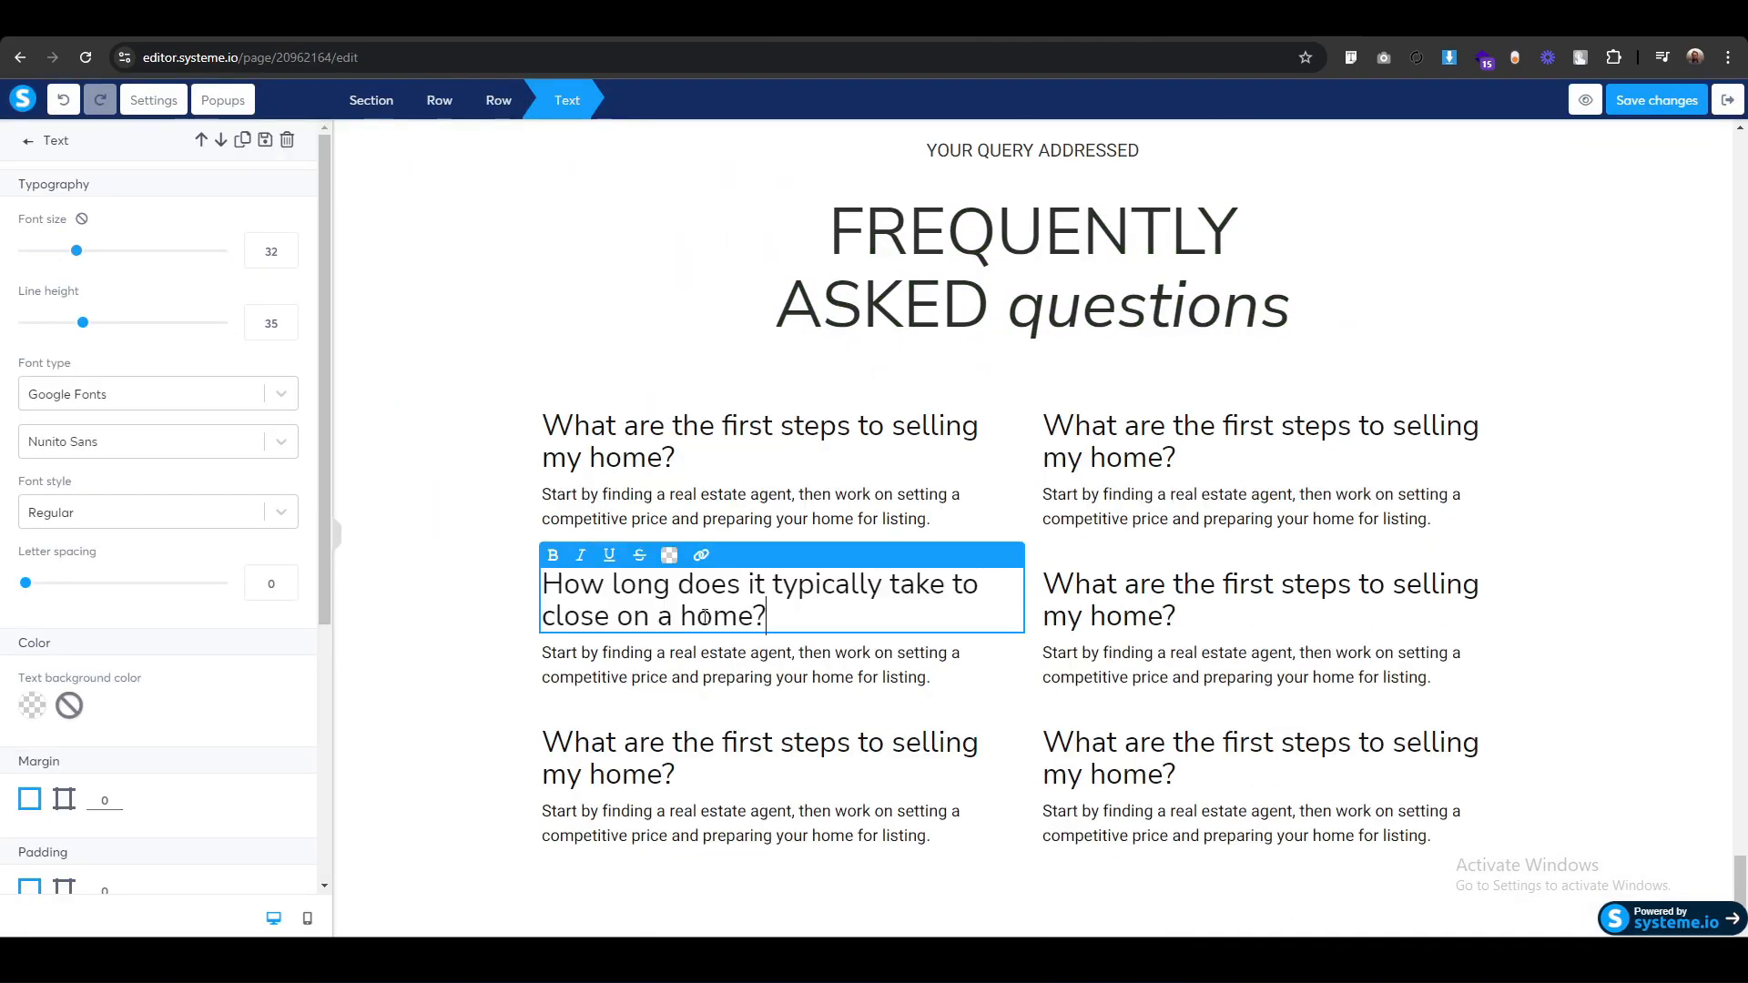
Change its answer to "The closing process usually takes 30-45 days, depending on the terms of the sale and the lender’s timeline.".
left_click(812, 672)
key("ctrl+a")
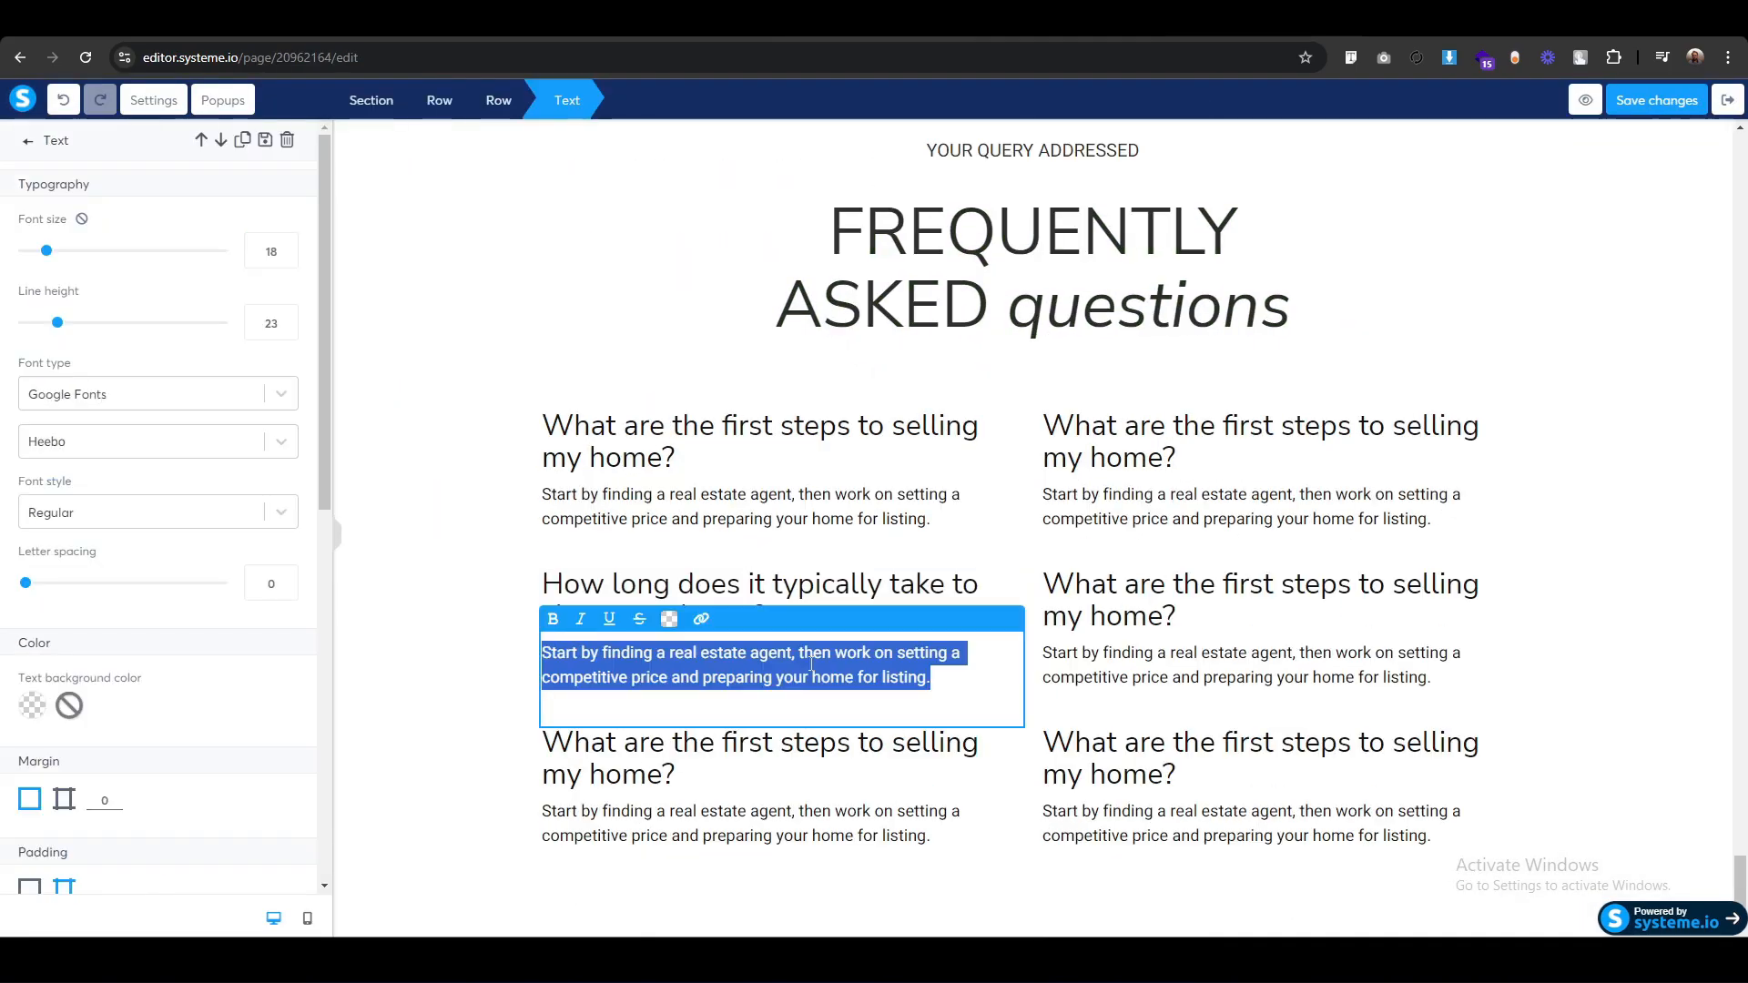
type("The closing process usually takes 30-45 days, depending on the terms of the sale and the lender’s timeline.")
key("BackSpace")
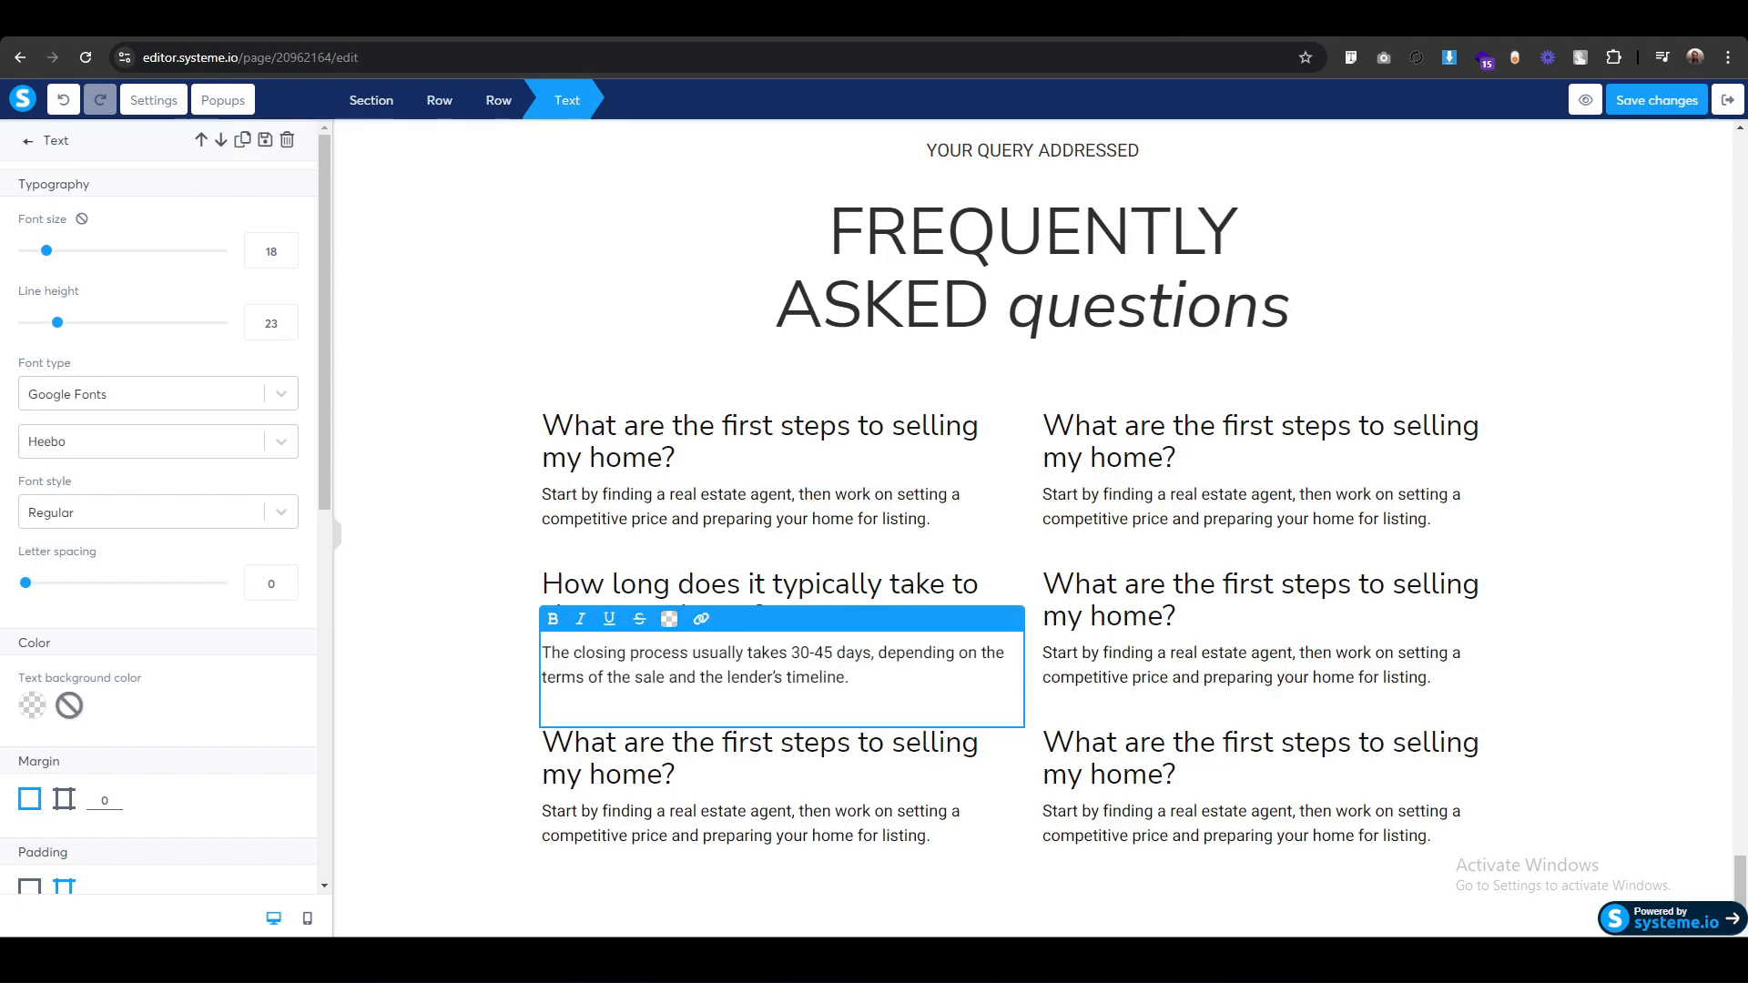
Replace the first column's third question with "Should I get a home inspection before buying?".
left_click(765, 756)
key("ctrl+a")
type("Should I get a home inspection before buying?")
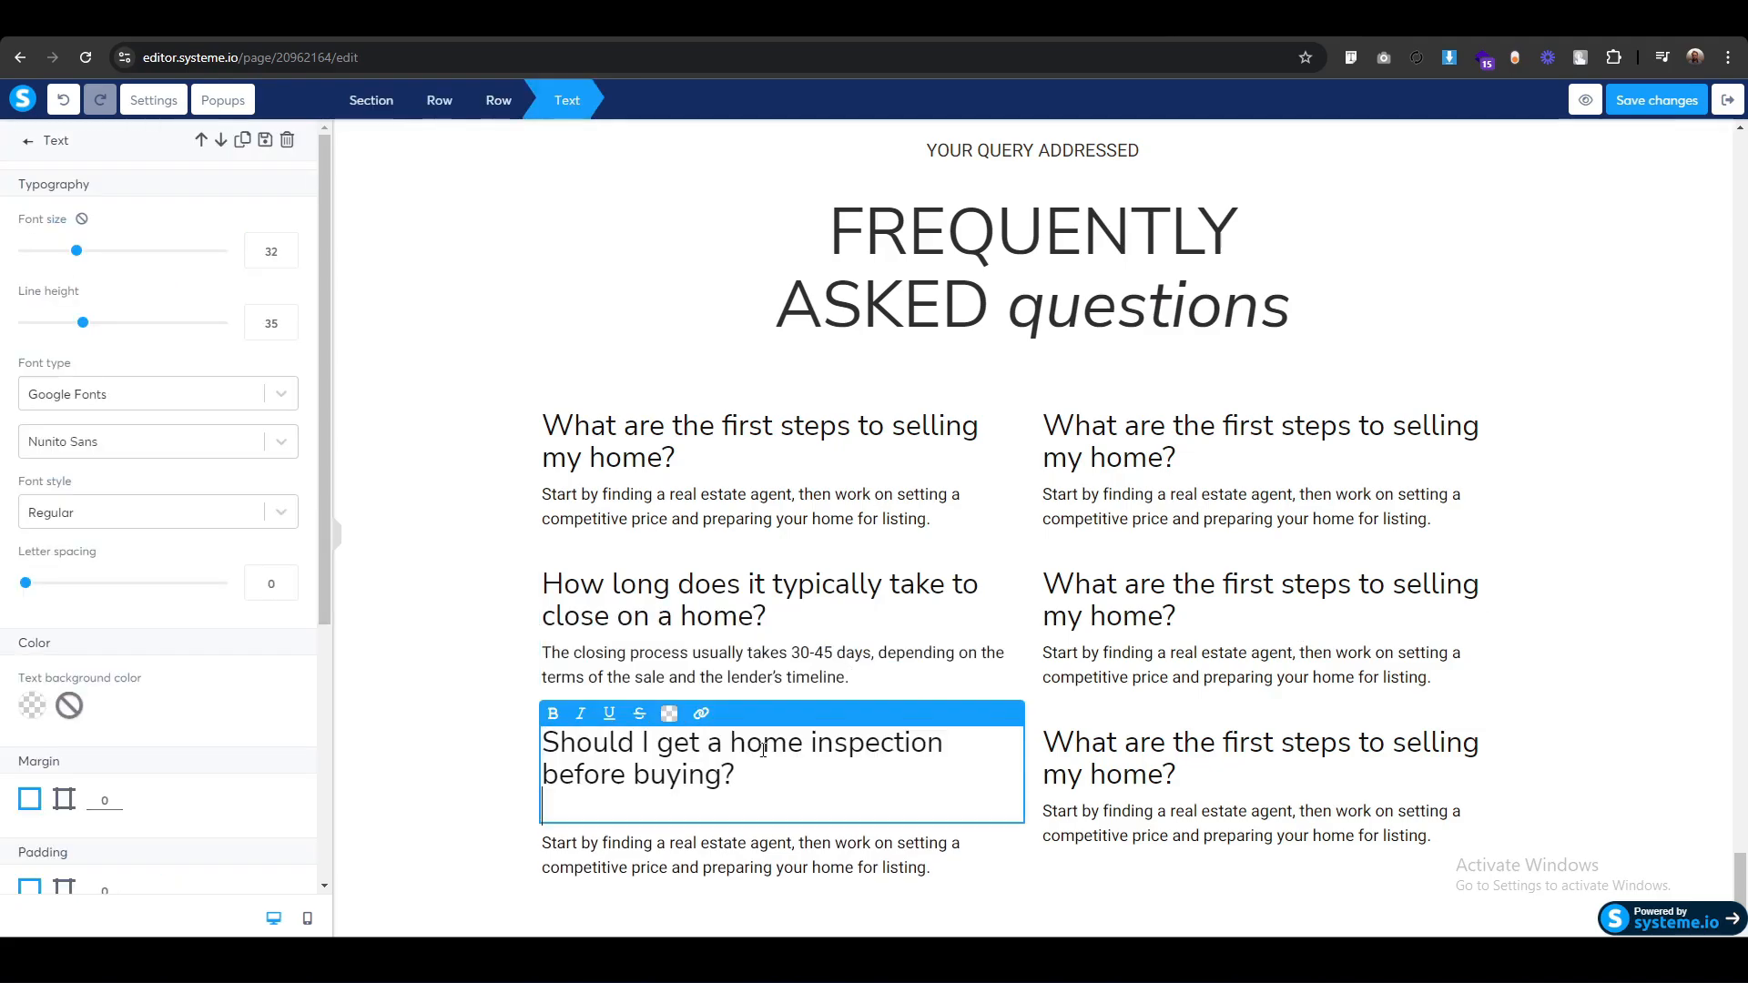
key("BackSpace")
Change its answer to "Yes, a home inspection can uncover potential issues, ensuring you make an informed decision before finalizing the purchase.".
left_click(696, 824)
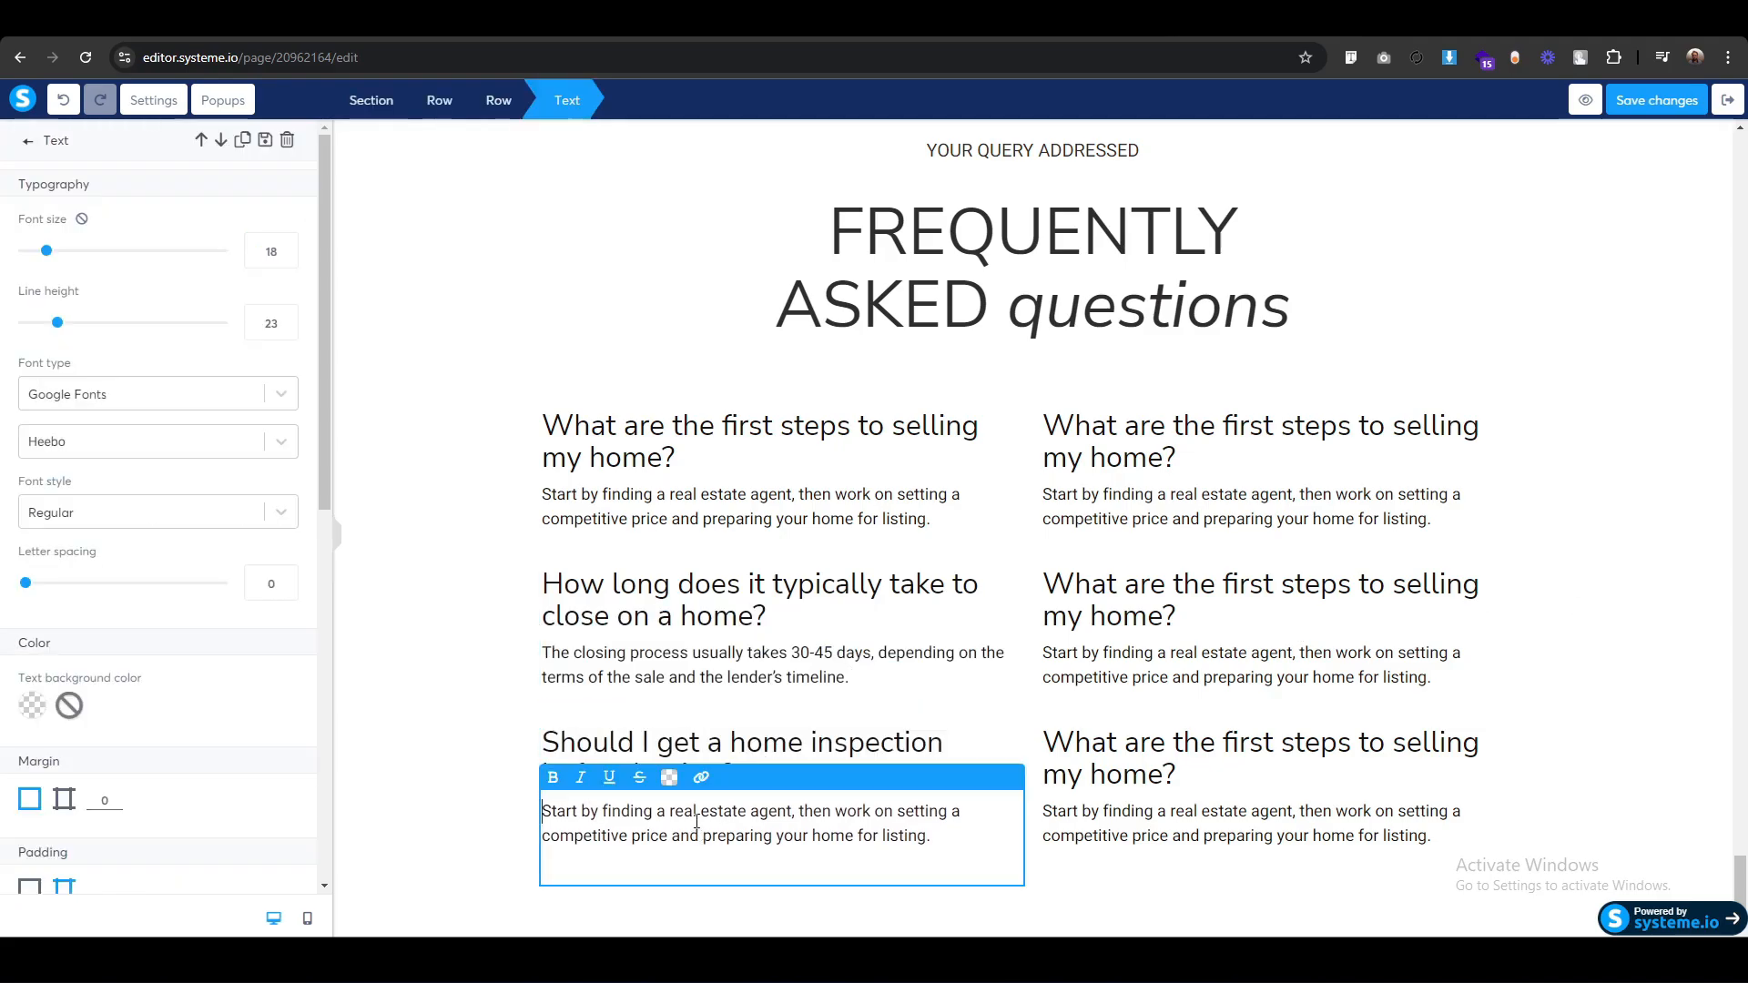
key("ctrl+a")
type("Yes, a home inspection can uncover potential issues, ensuring you make an informed decision before finalizing the purchase.")
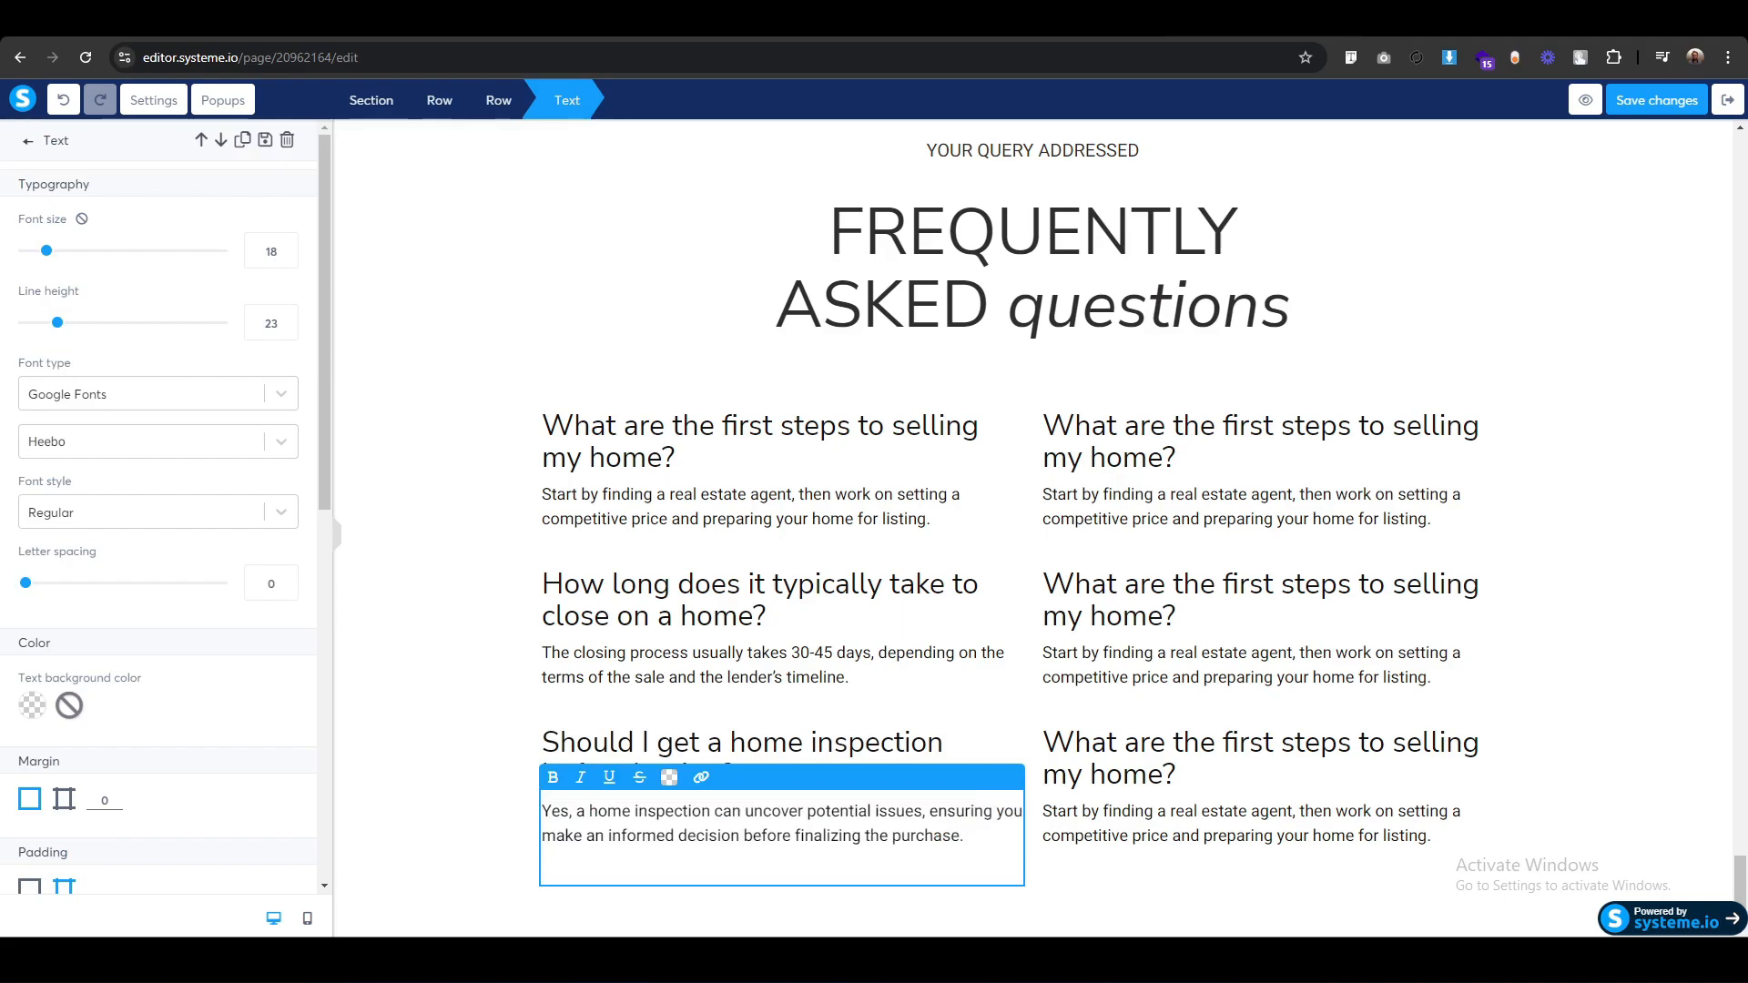
Replace the second column's first question with "Can I sell my home while it's still under mortgage?".
left_click(1241, 437)
key("ctrl+a")
type("Can I sell my home while it's still under mortgage?")
key("BackSpace")
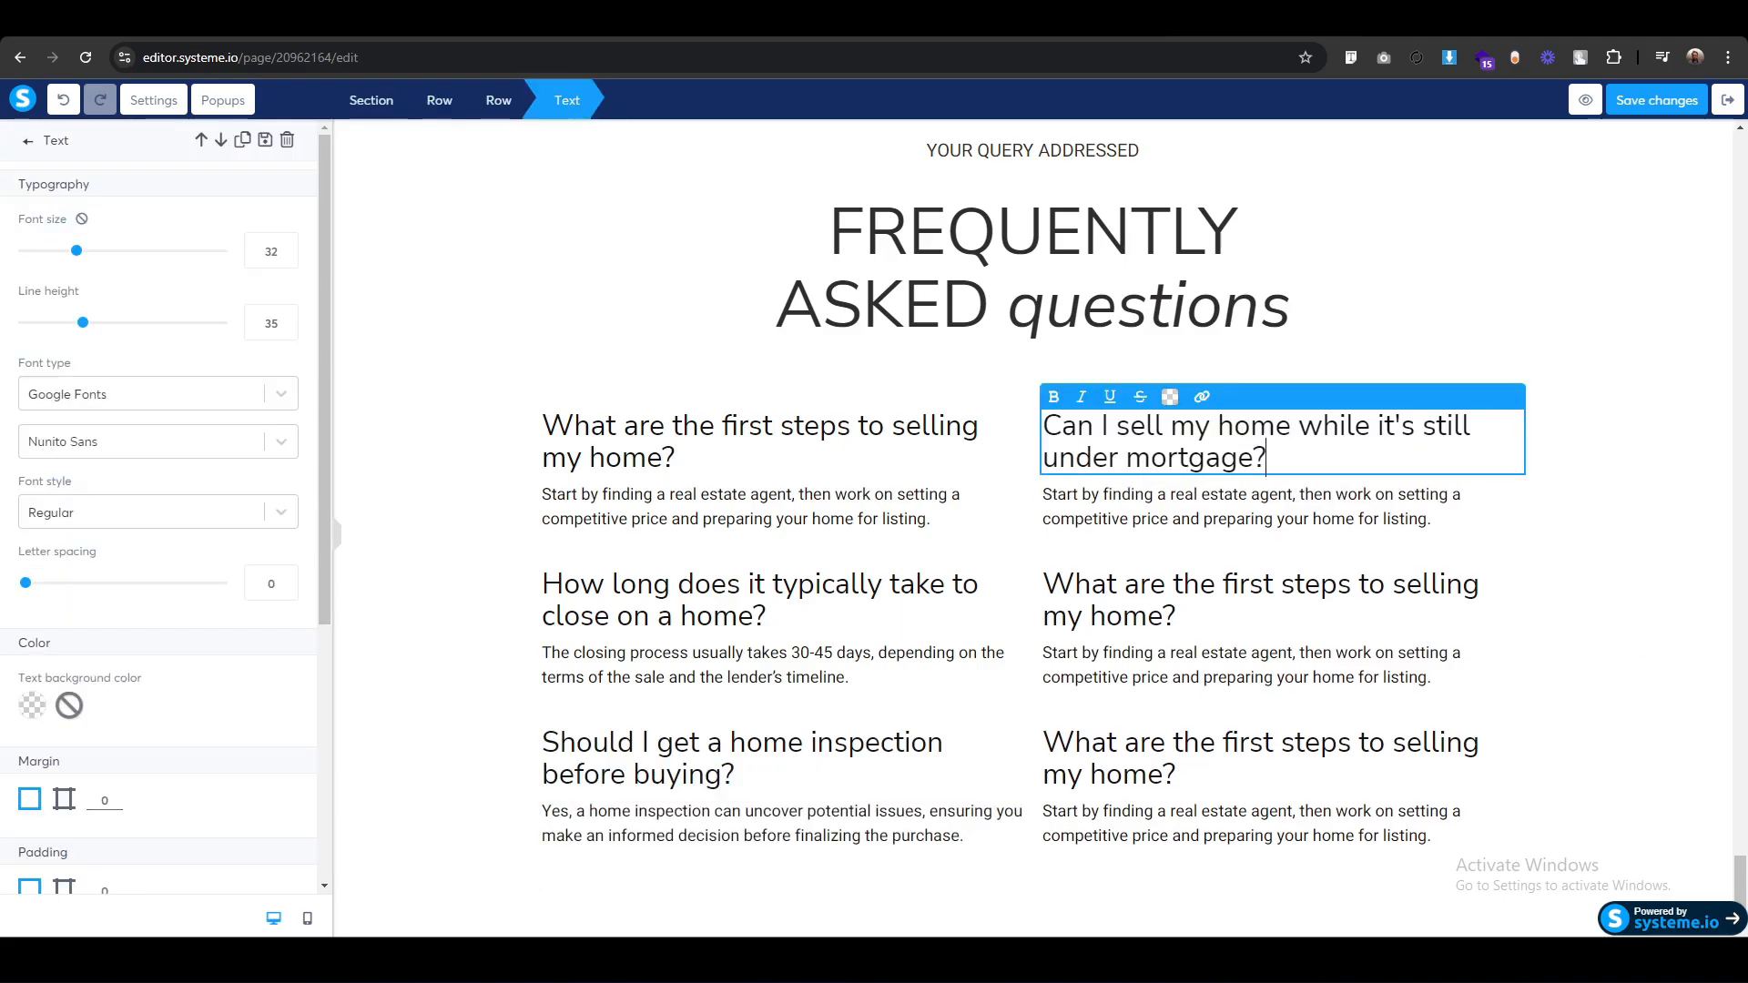
Change its answer to "Yes, you can sell your home while it’s under mortgage. The mortgage balance will be paid off at closing from the sale proceeds.".
left_click(1184, 513)
key("ctrl+a")
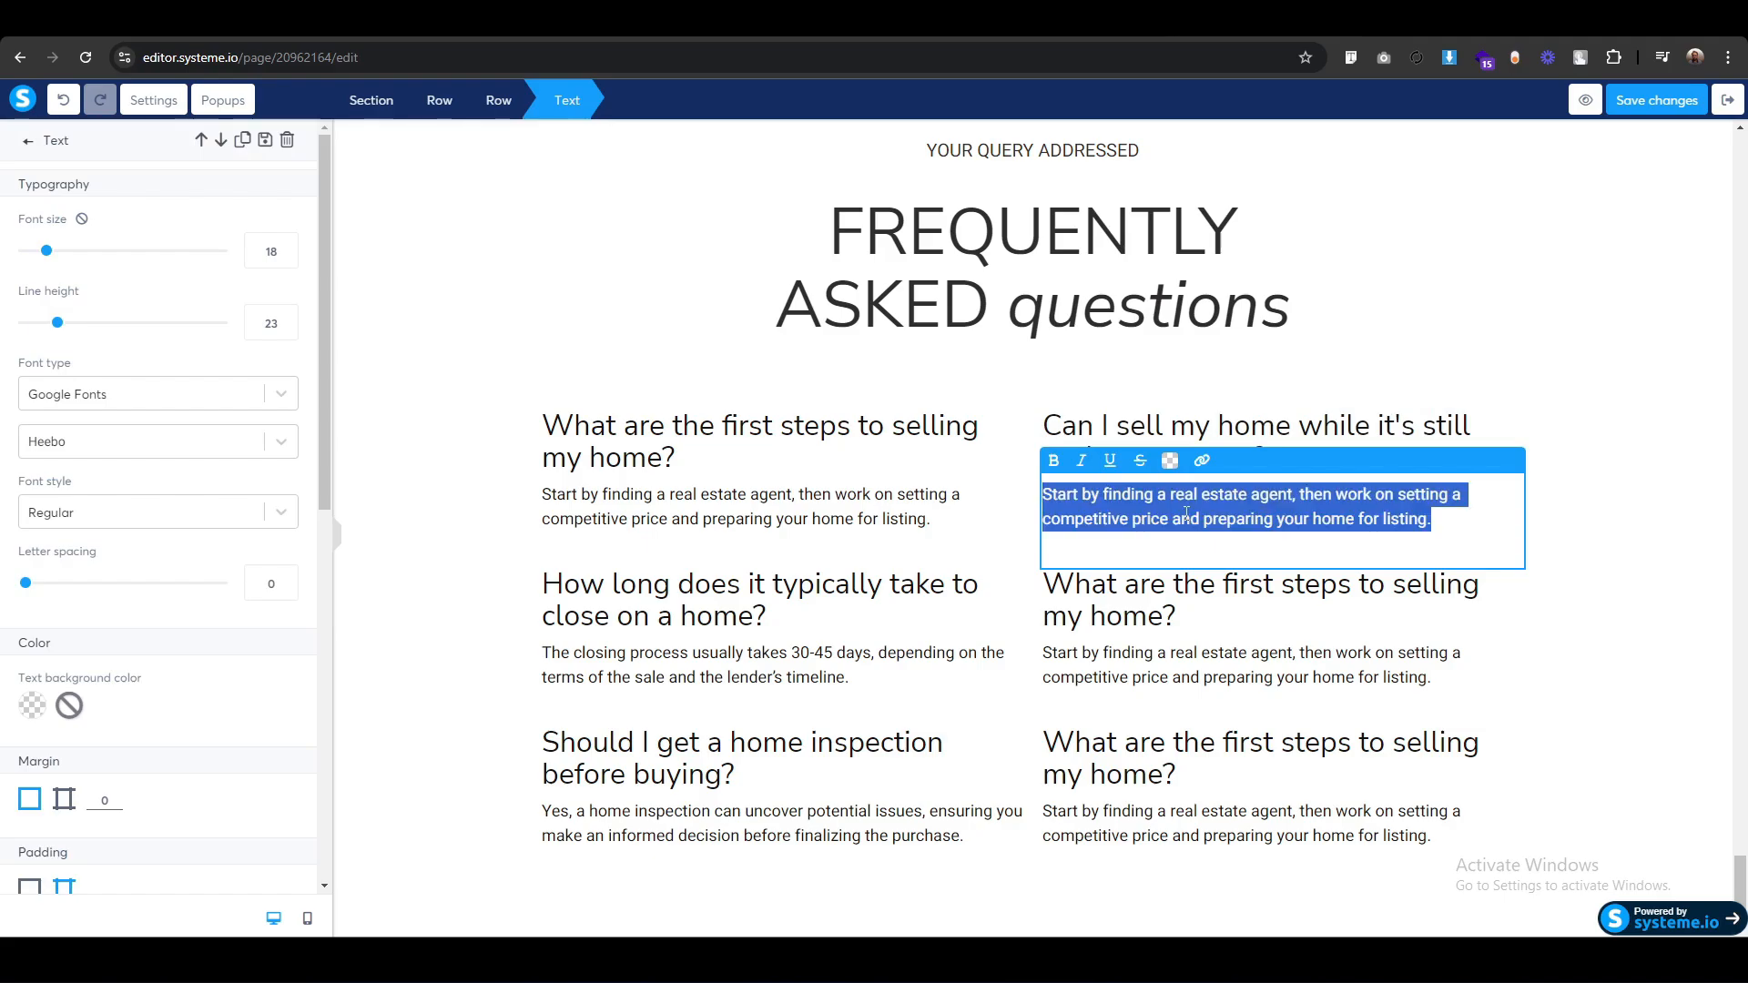
type("Yes, you can sell your home while it’s under mortgage. The mortgage balance will be paid off at closing from the sale proceeds.")
key("BackSpace")
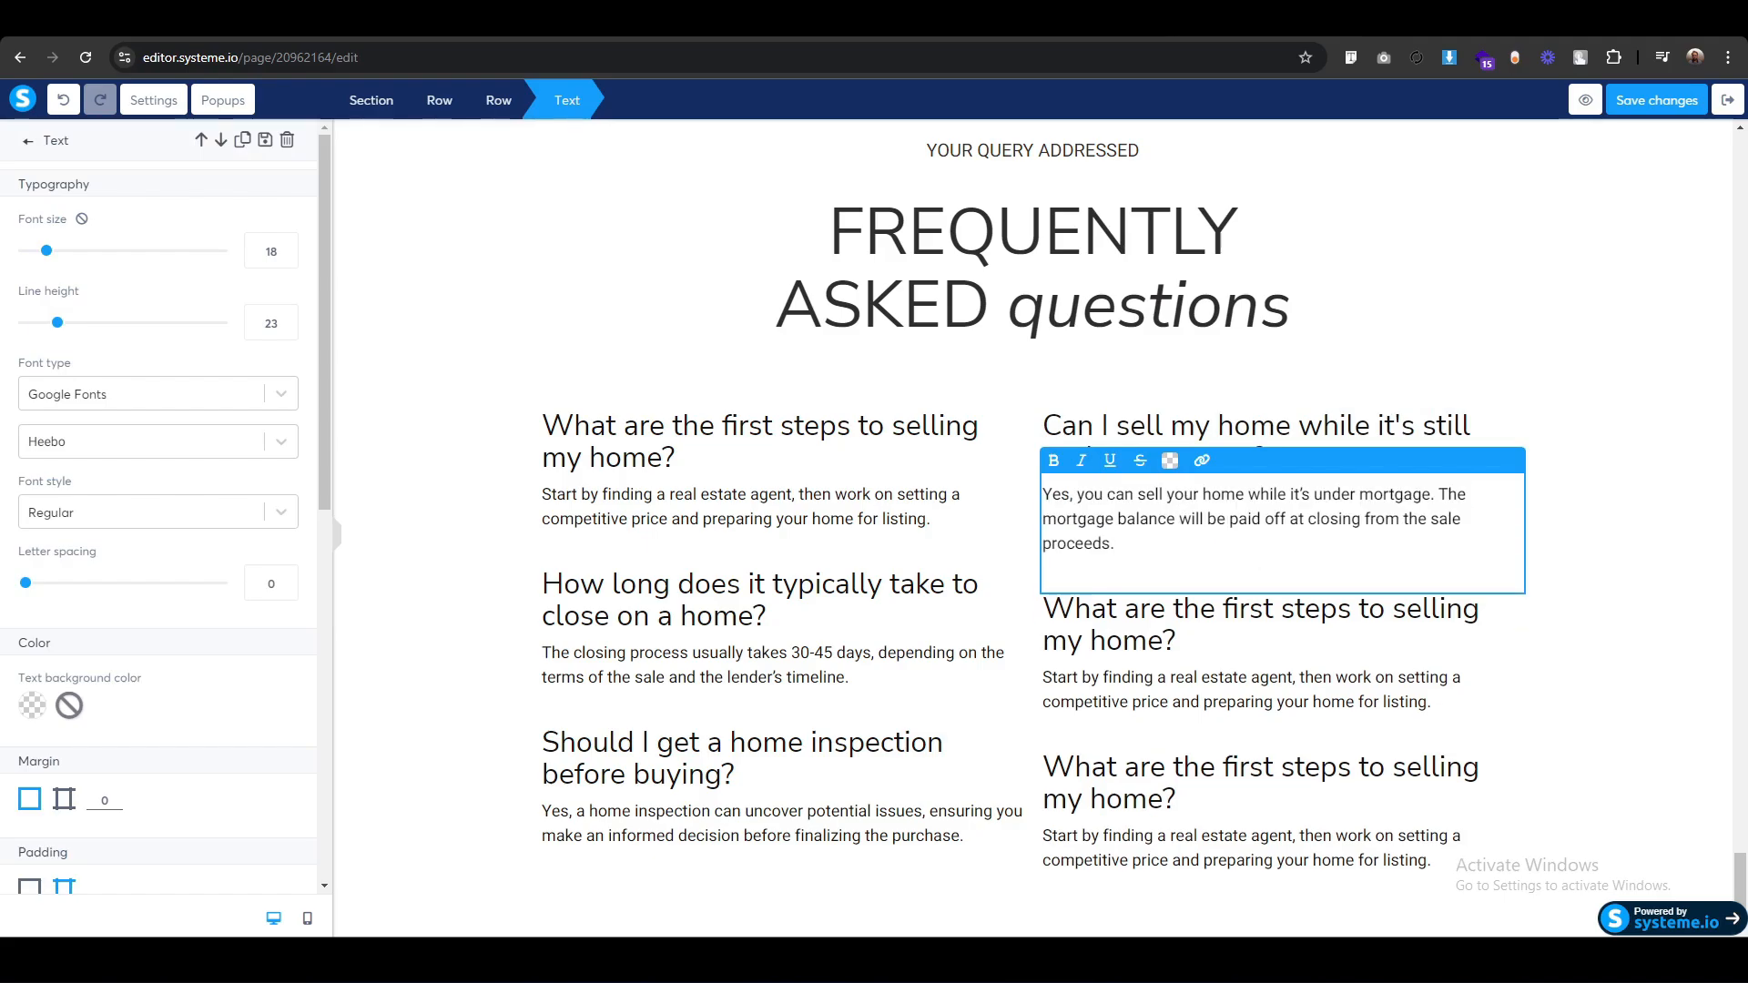
Replace the second column's second question with "How do I know how much my home is worth?".
left_click(1136, 620)
key("ctrl+a")
type("How do I know how much my home is worth?")
key("BackSpace")
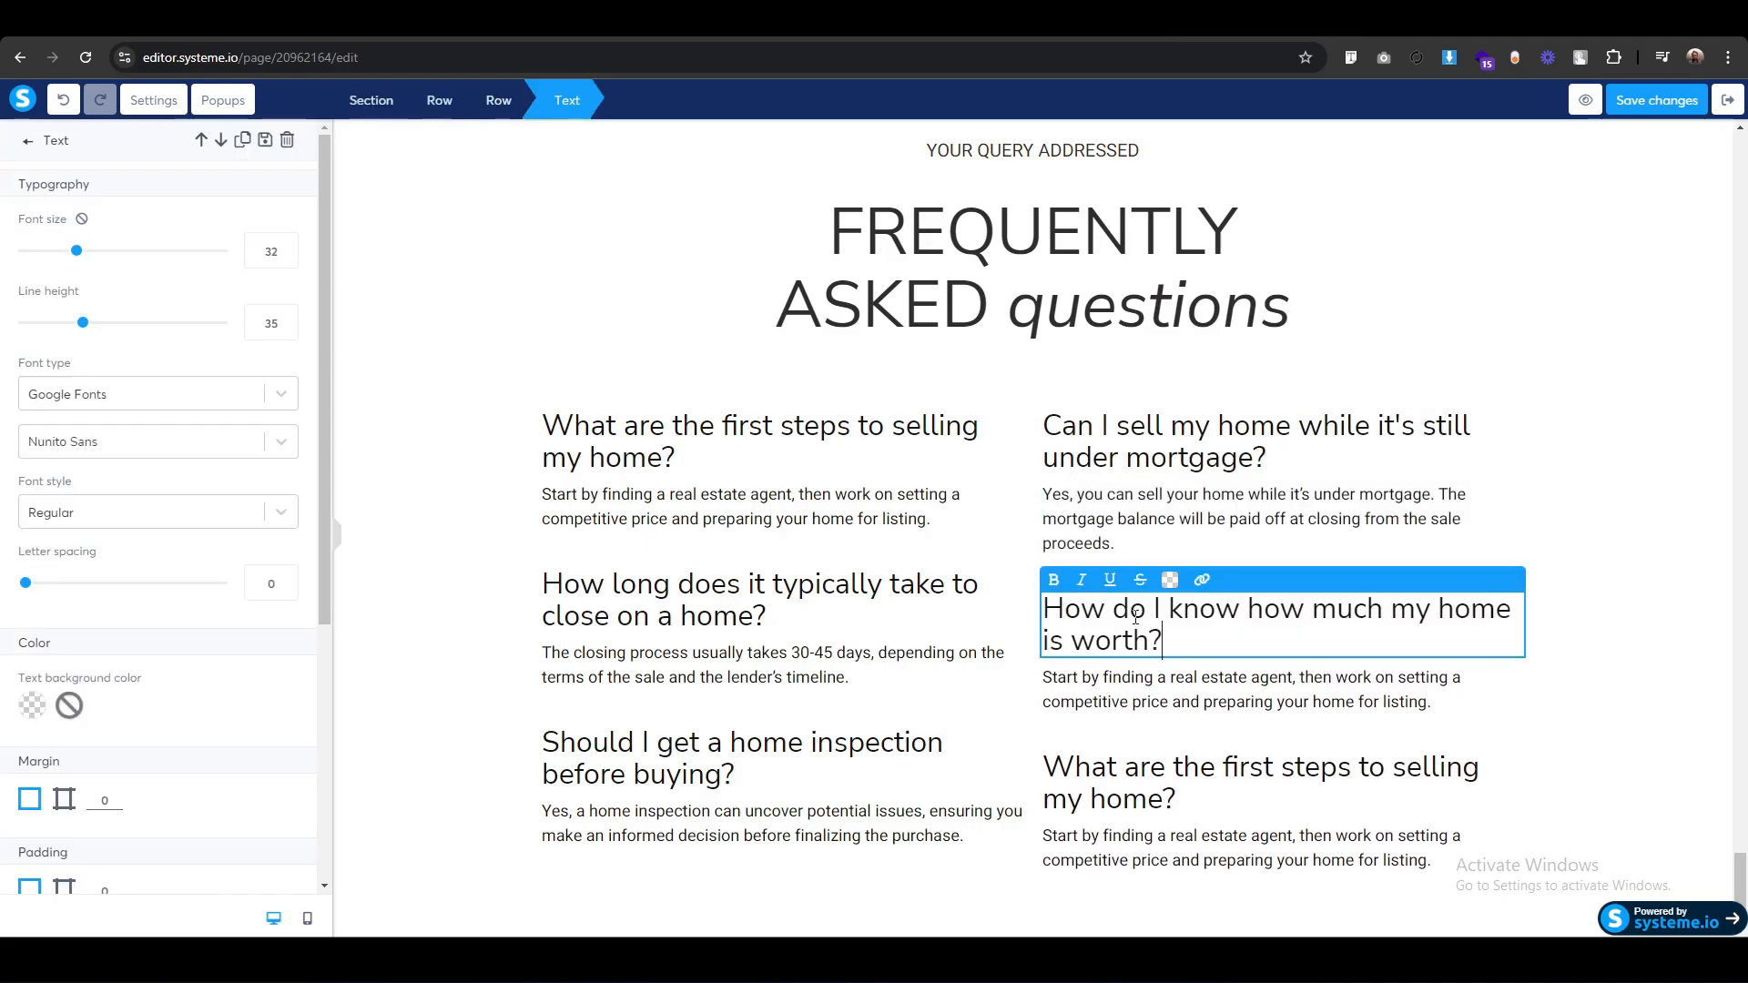
left_click(1126, 551)
Change its answer to "Your real estate agent can provide a comparative market analysis (CMA) or you can get a professional appraisal.".
left_click(1177, 693)
key("ctrl+a")
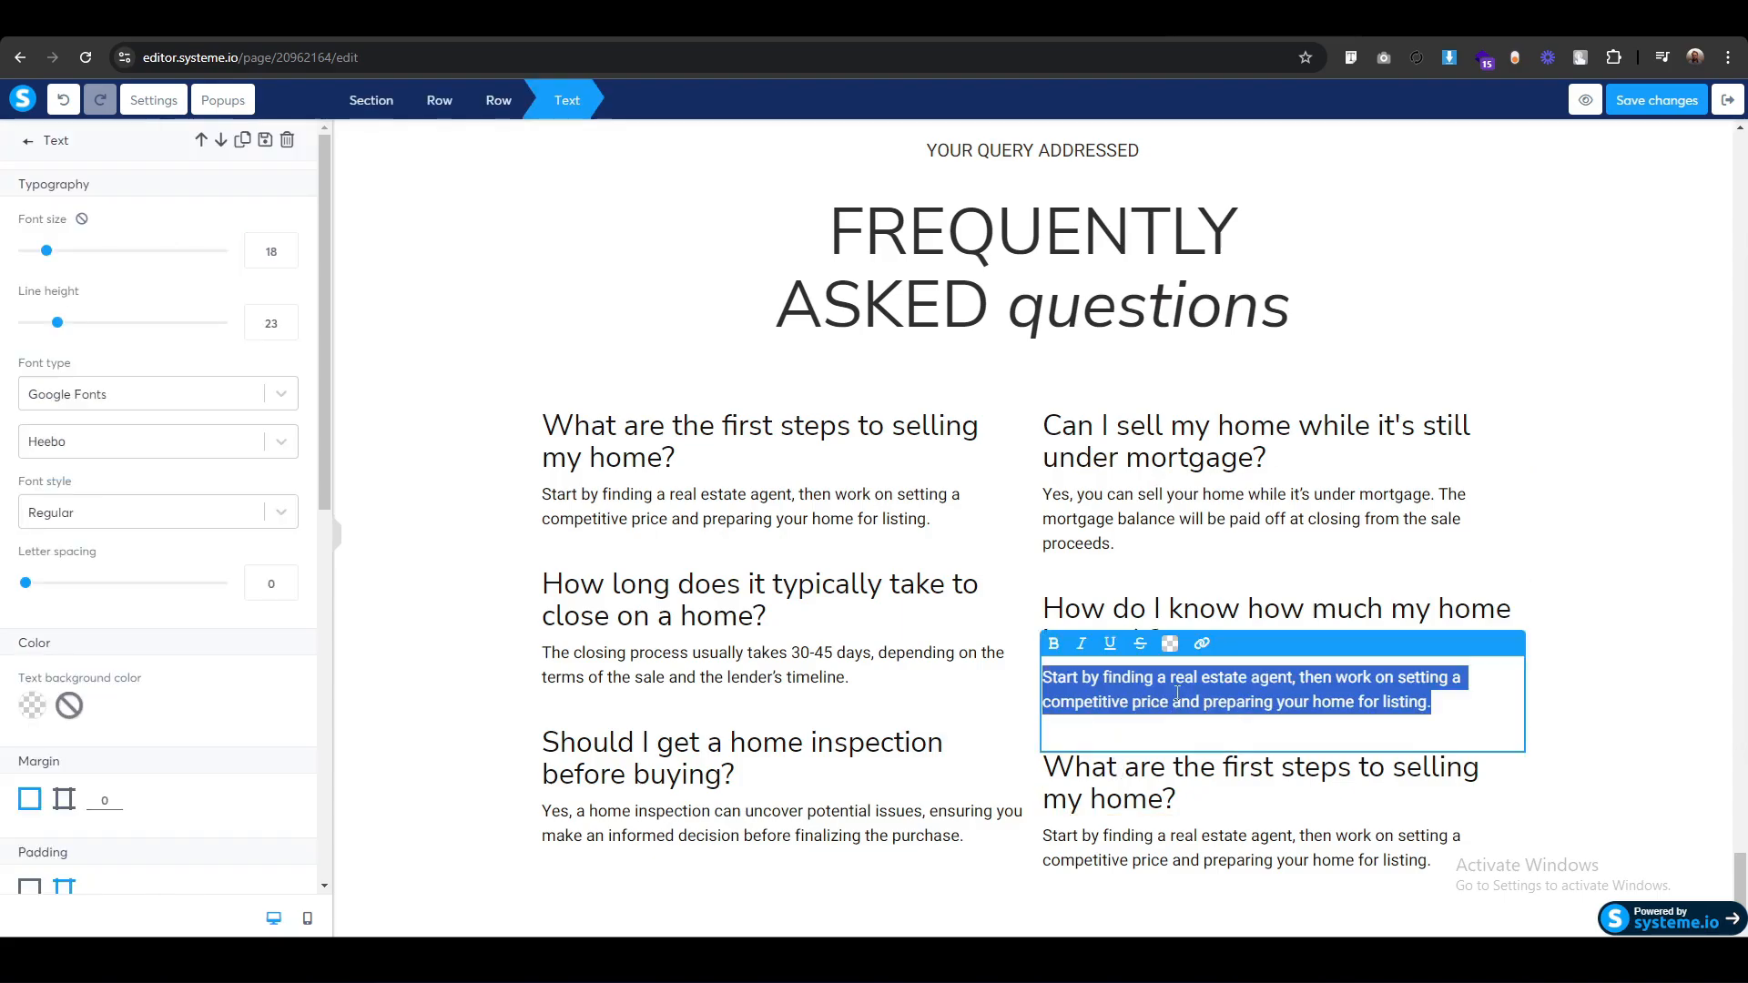
type("Your real estate agent can provide a comparative market analysis (CMA) or you can get a professional appraisal.")
key("BackSpace")
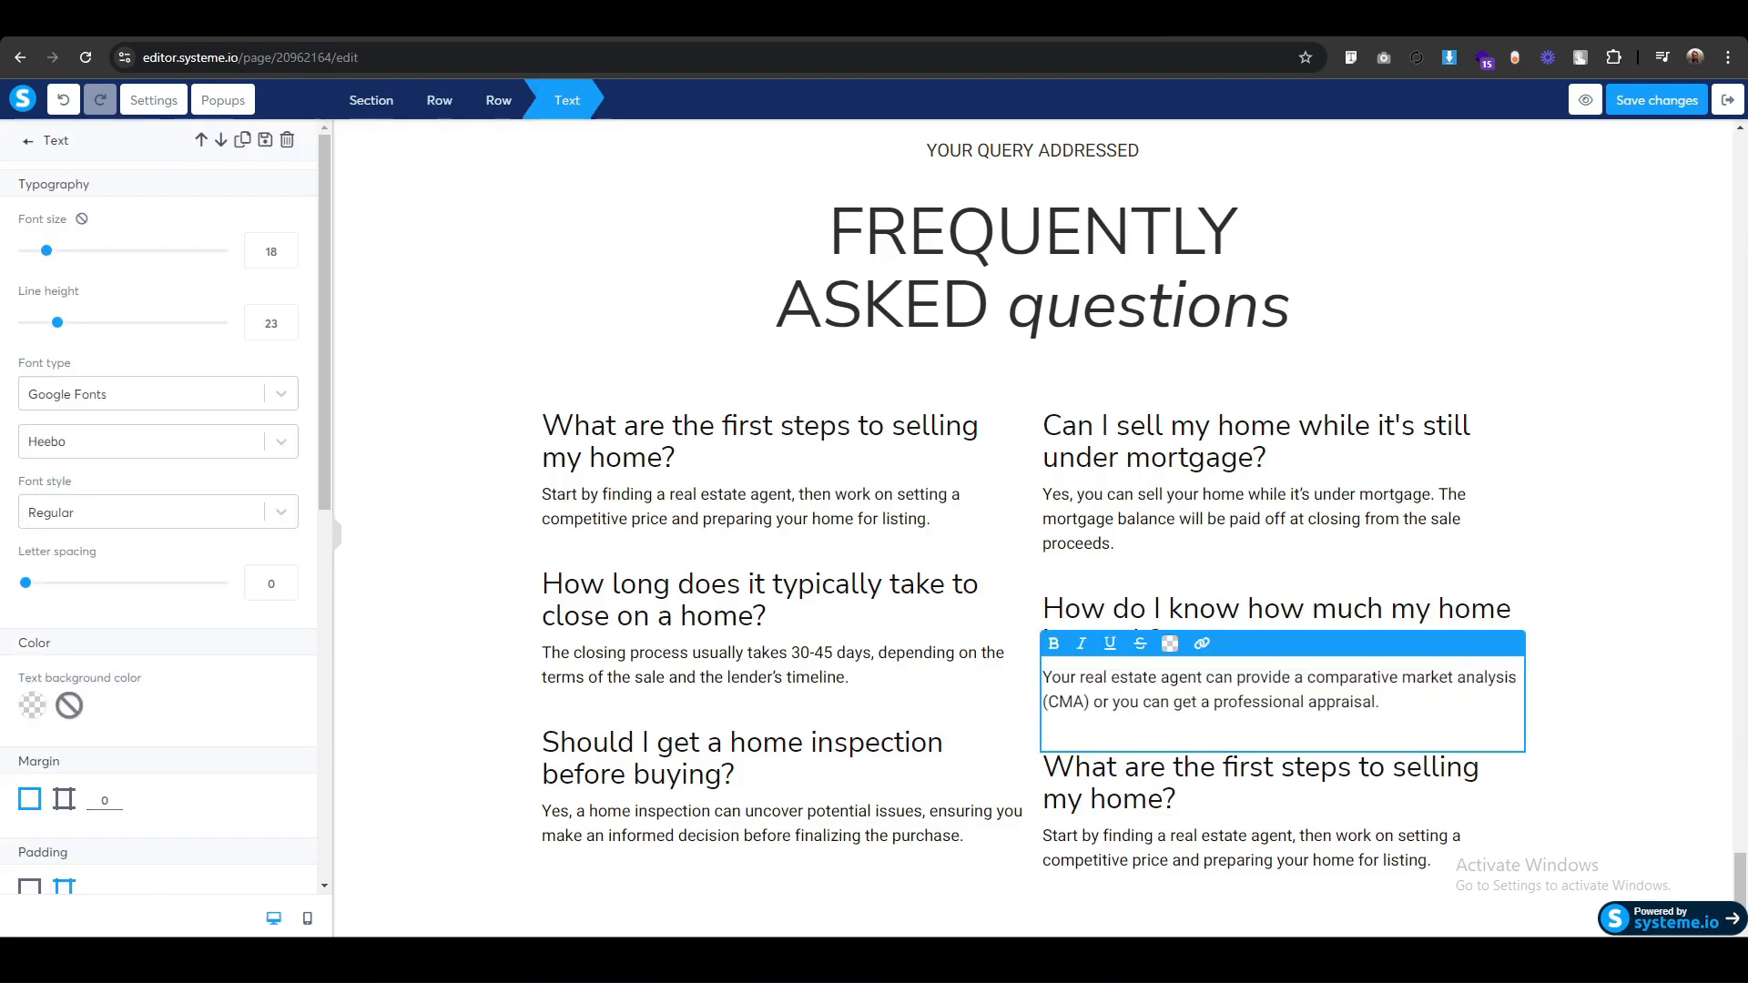
Replace the second column's third question with "How do I know if I’m ready to buy a home?".
left_click(1195, 803)
key("ctrl+a")
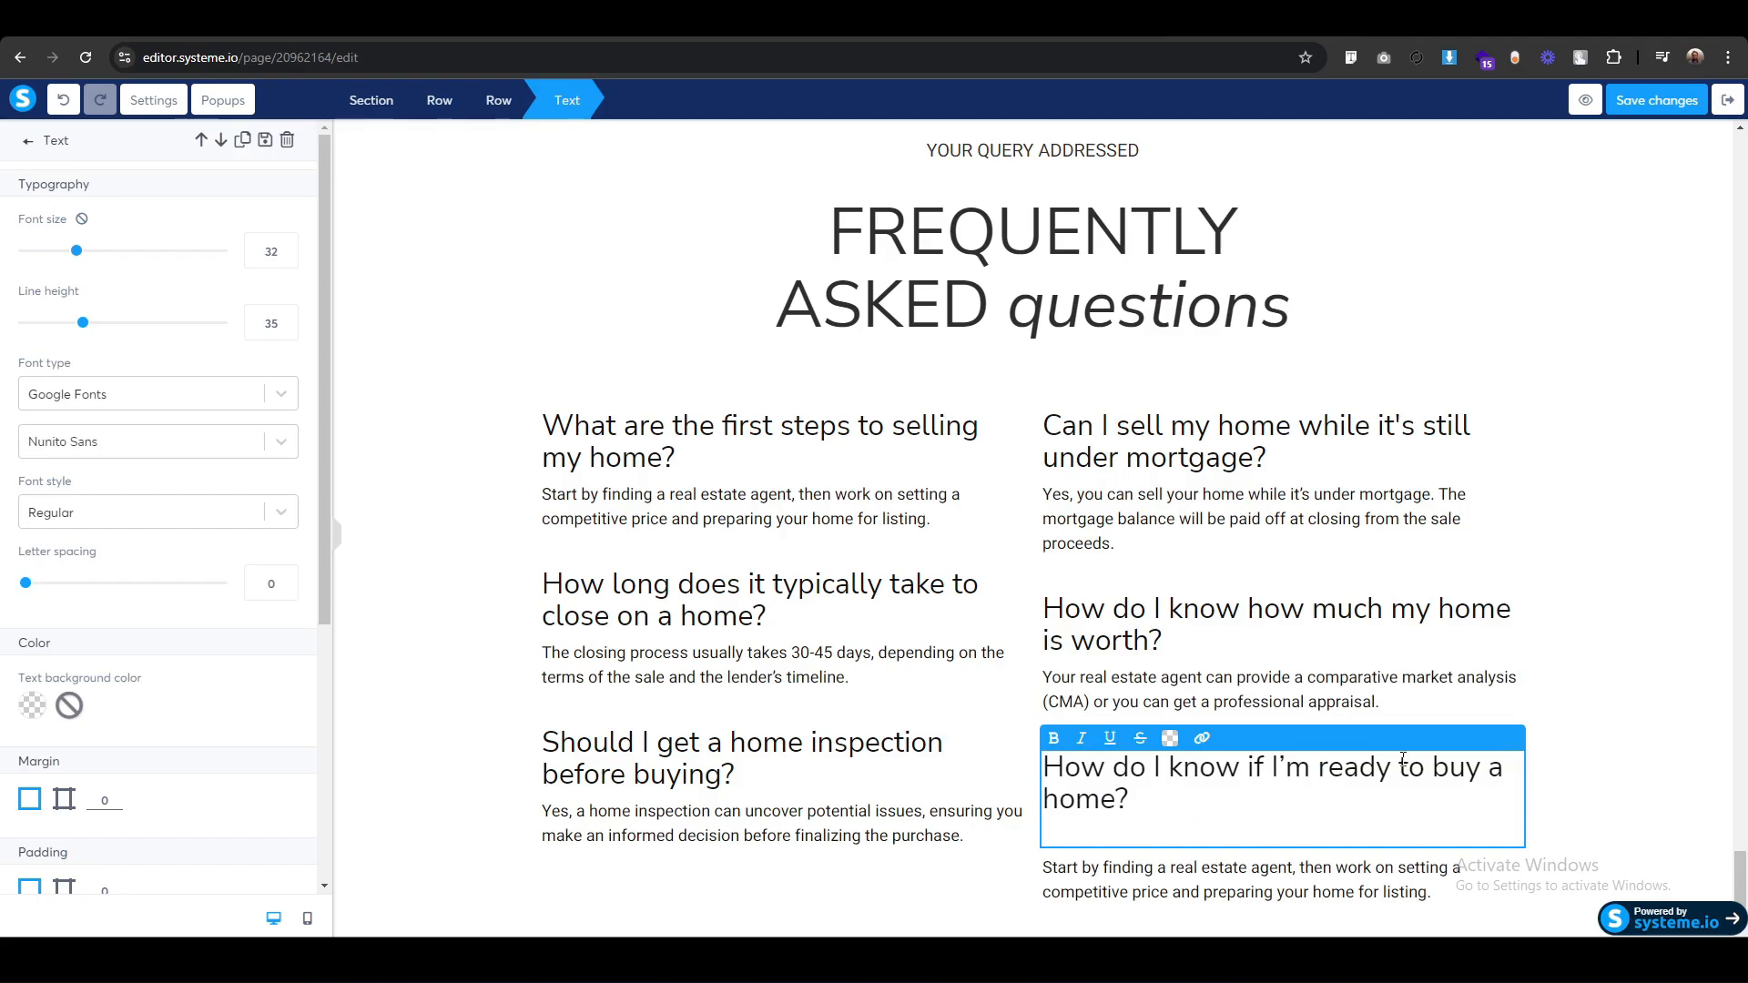
key("BackSpace")
Change its answer to "Consider factors like your financial stability, job security, and whether you’re ready for the responsibilities of homeownership.".
left_click(1263, 847)
key("ctrl+a")
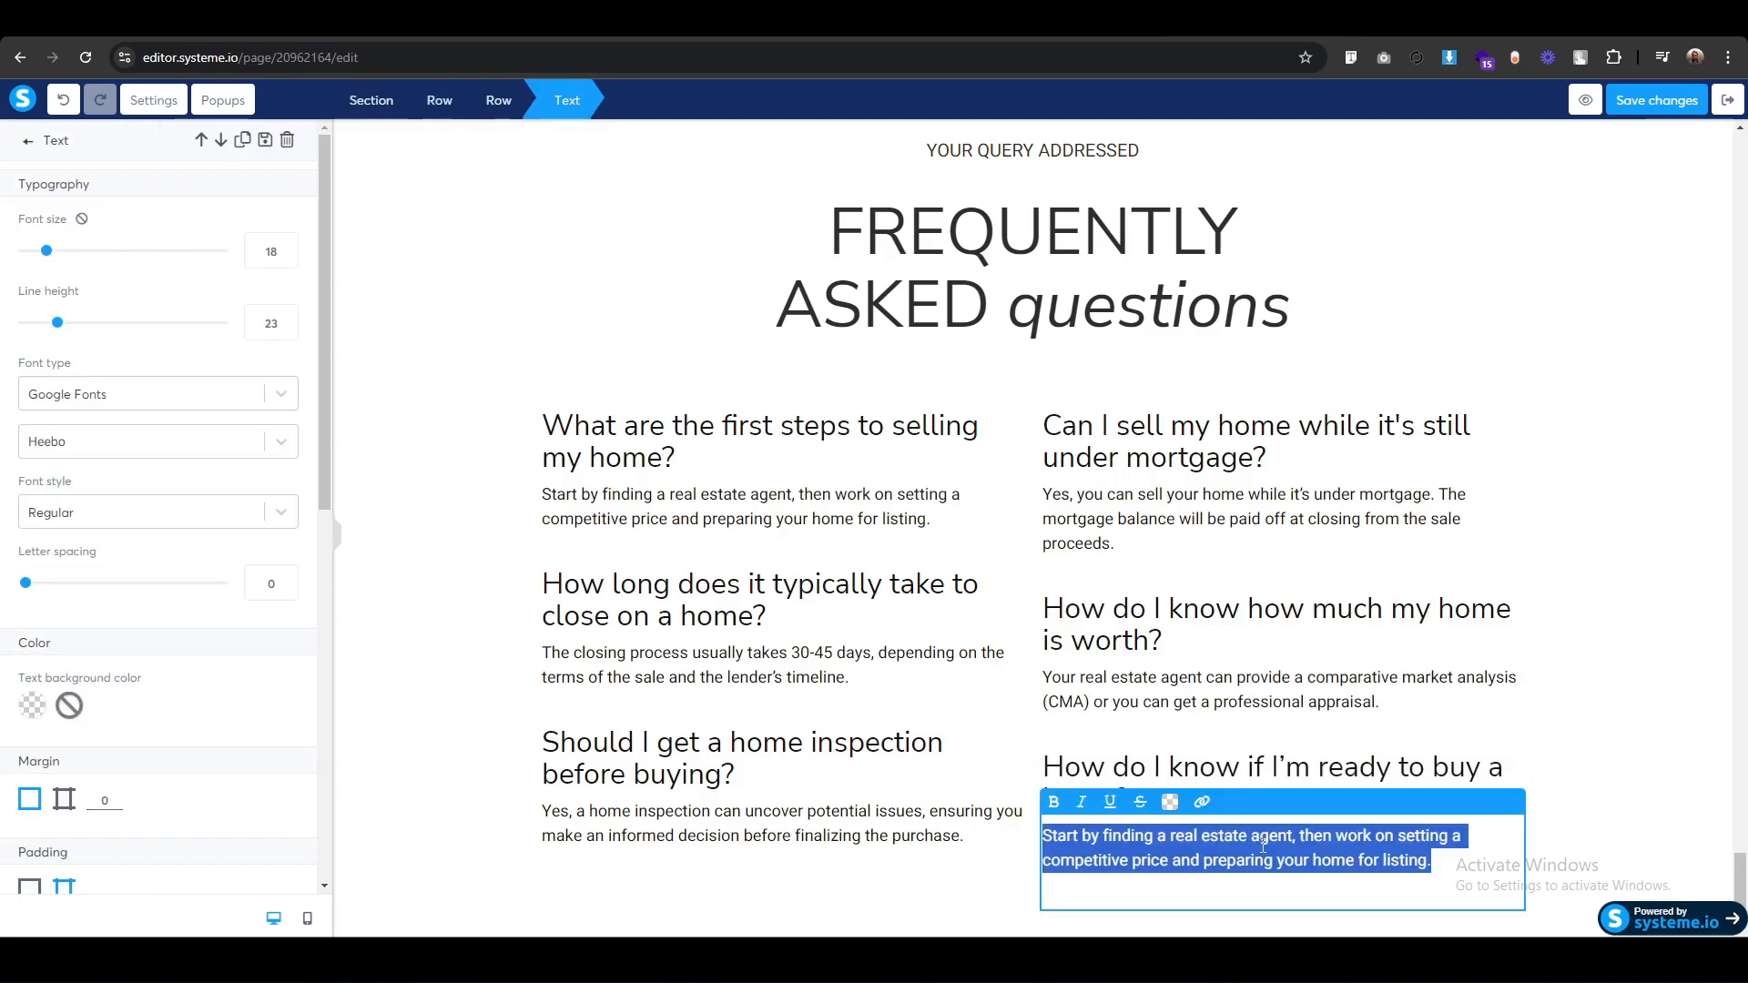
type("Consider factors like your financial stability, job security, and whether you’re ready for the responsibilities of homeownership.")
left_click(469, 763)
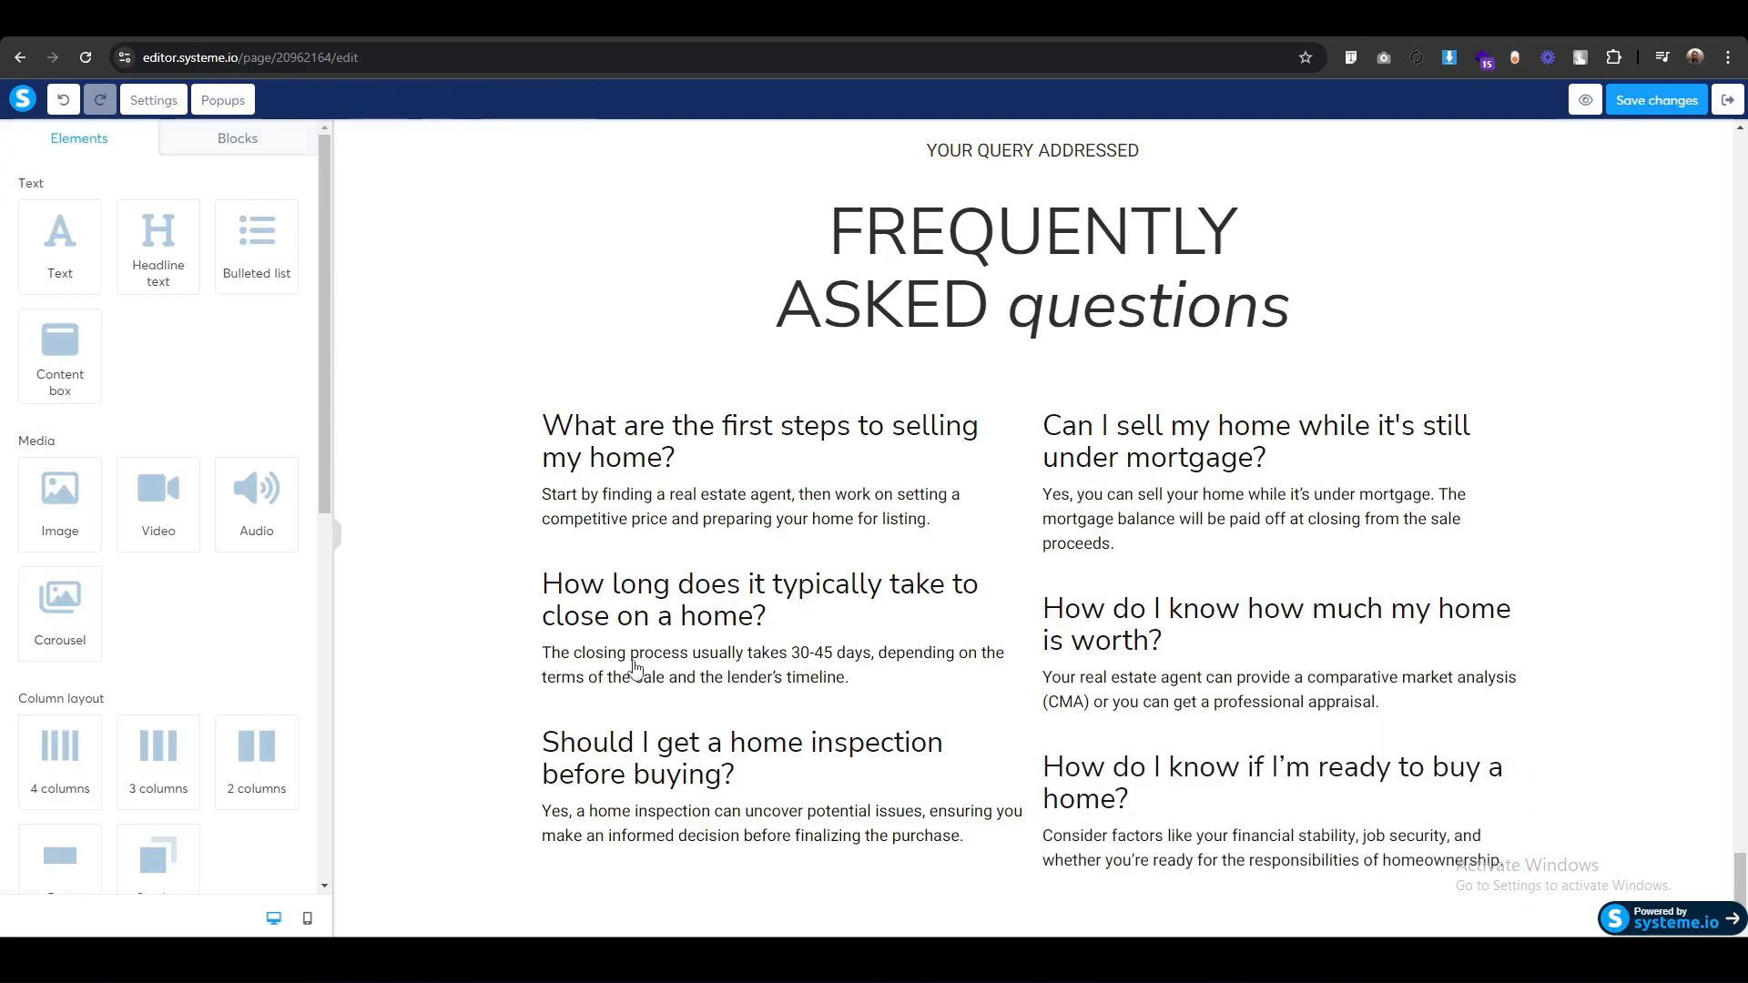
Switch to the mobile view and examine the layout of the FAQ section's headline, questions and answers.
left_click(308, 919)
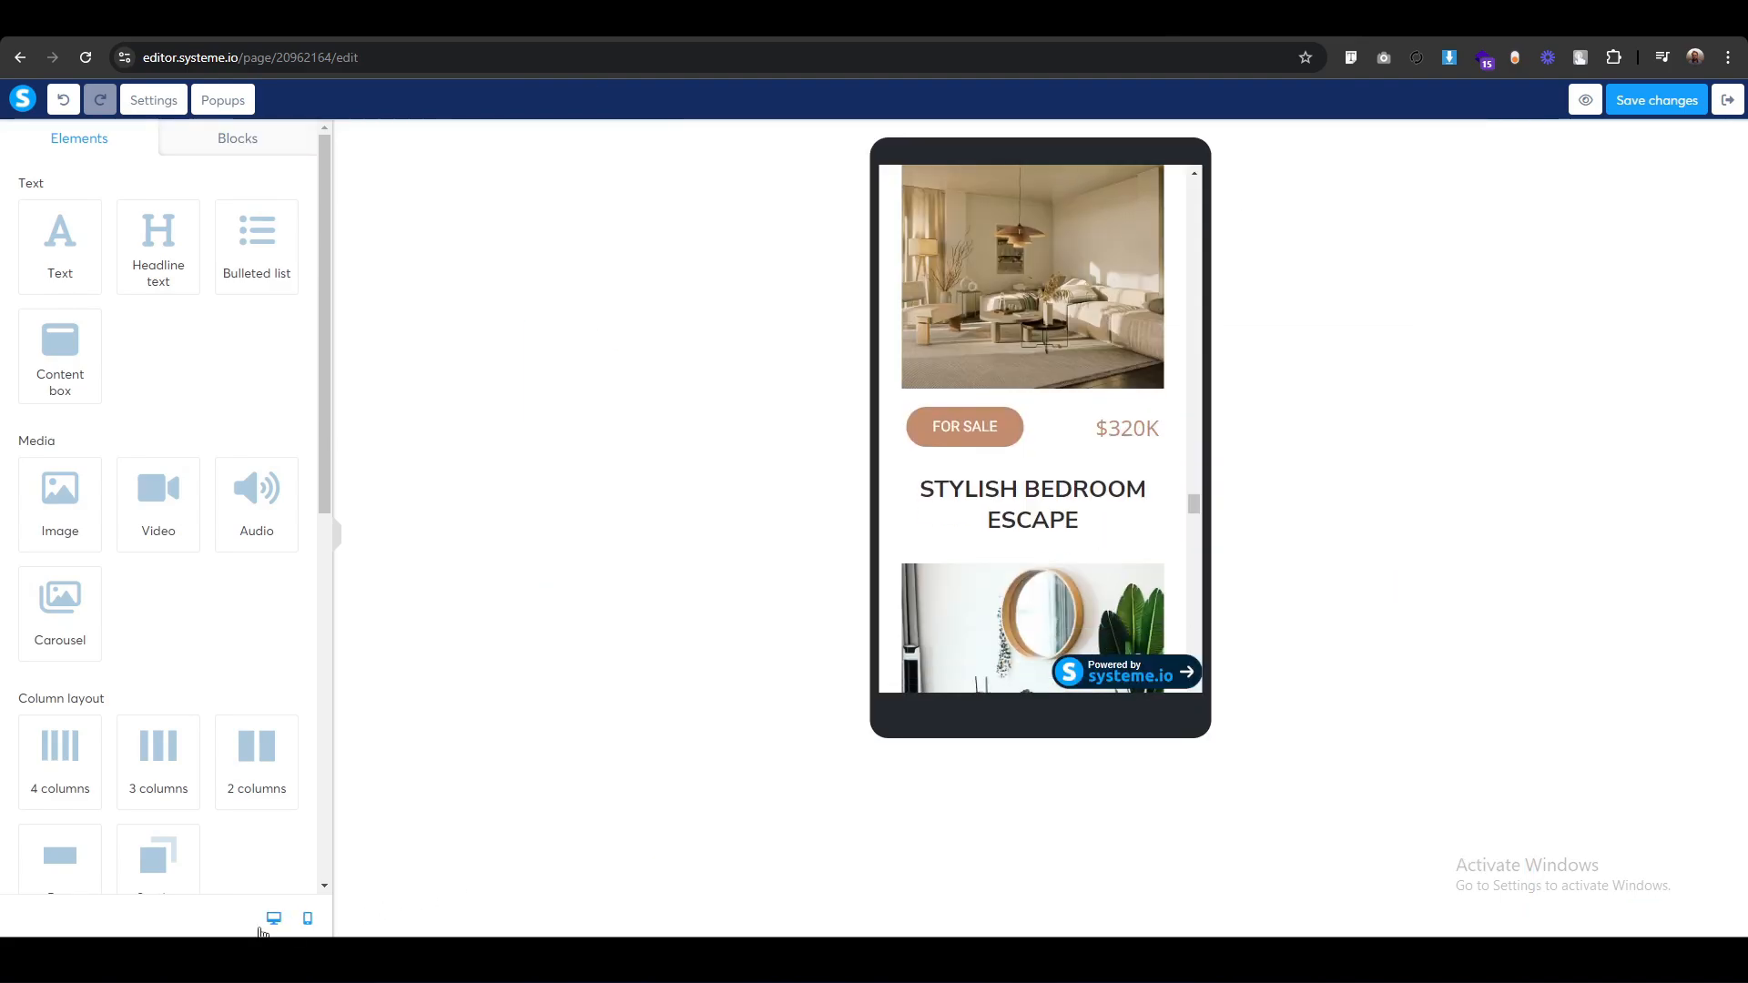
scroll(1079, 580, "down", 5)
scroll(964, 572, "down", 8)
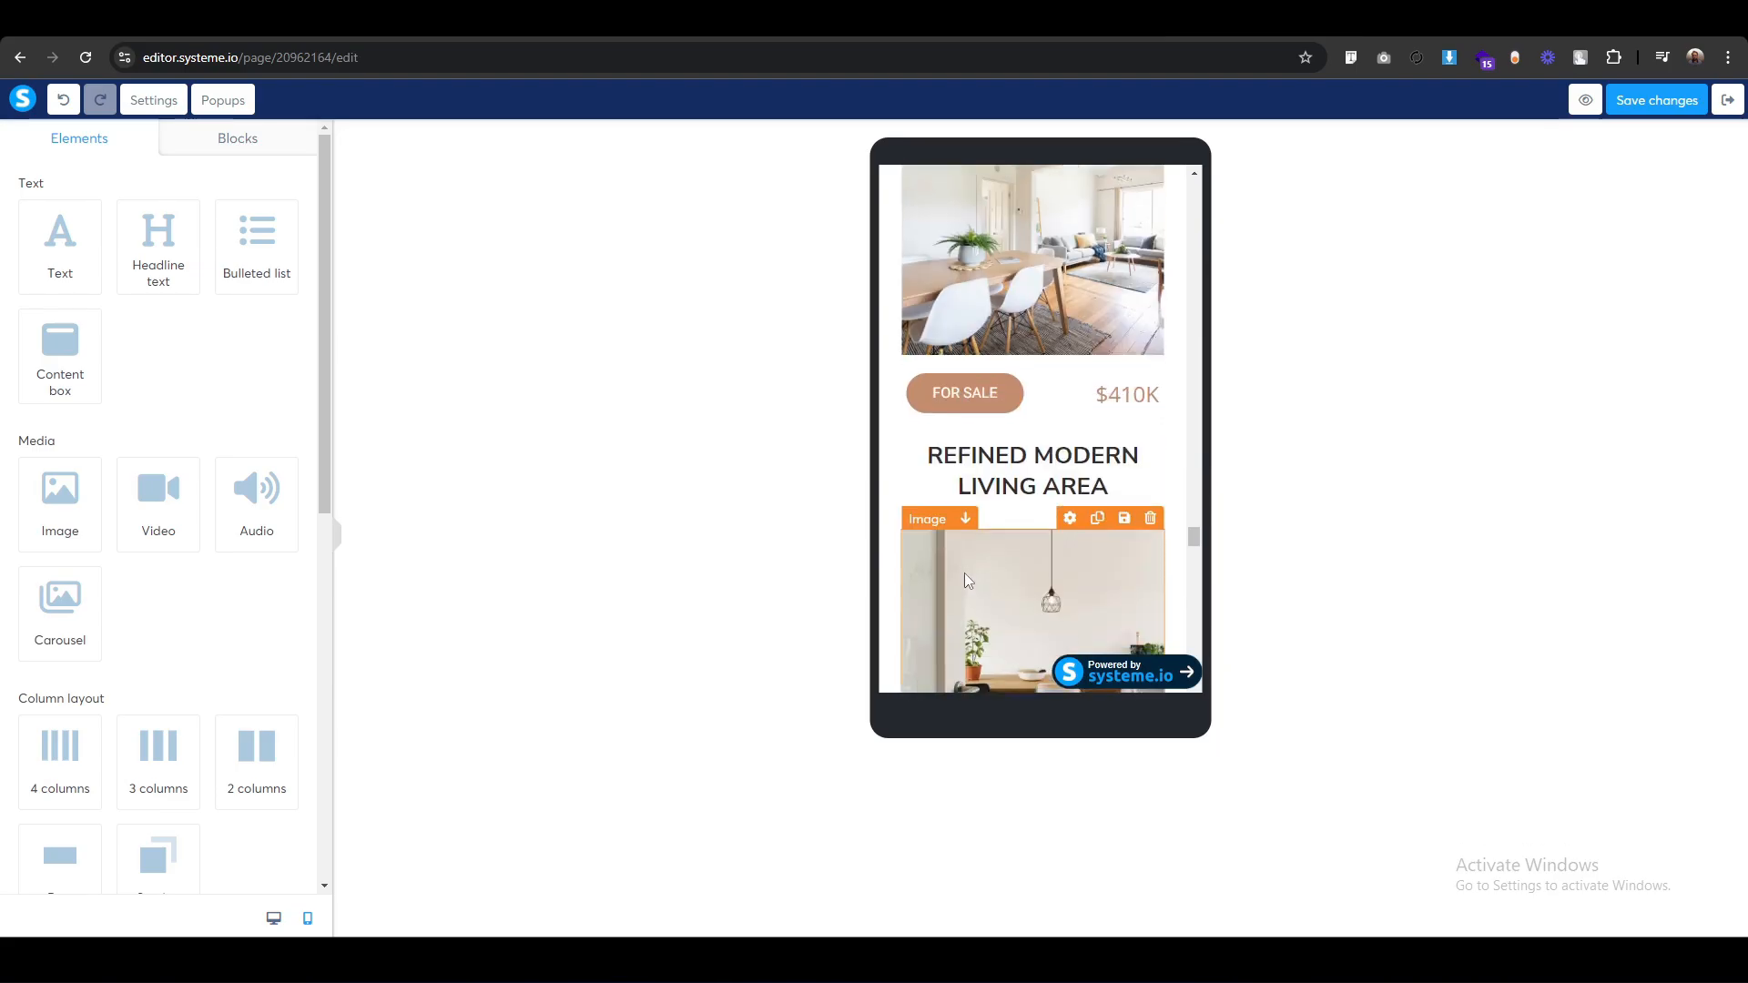
scroll(966, 583, "down", 10)
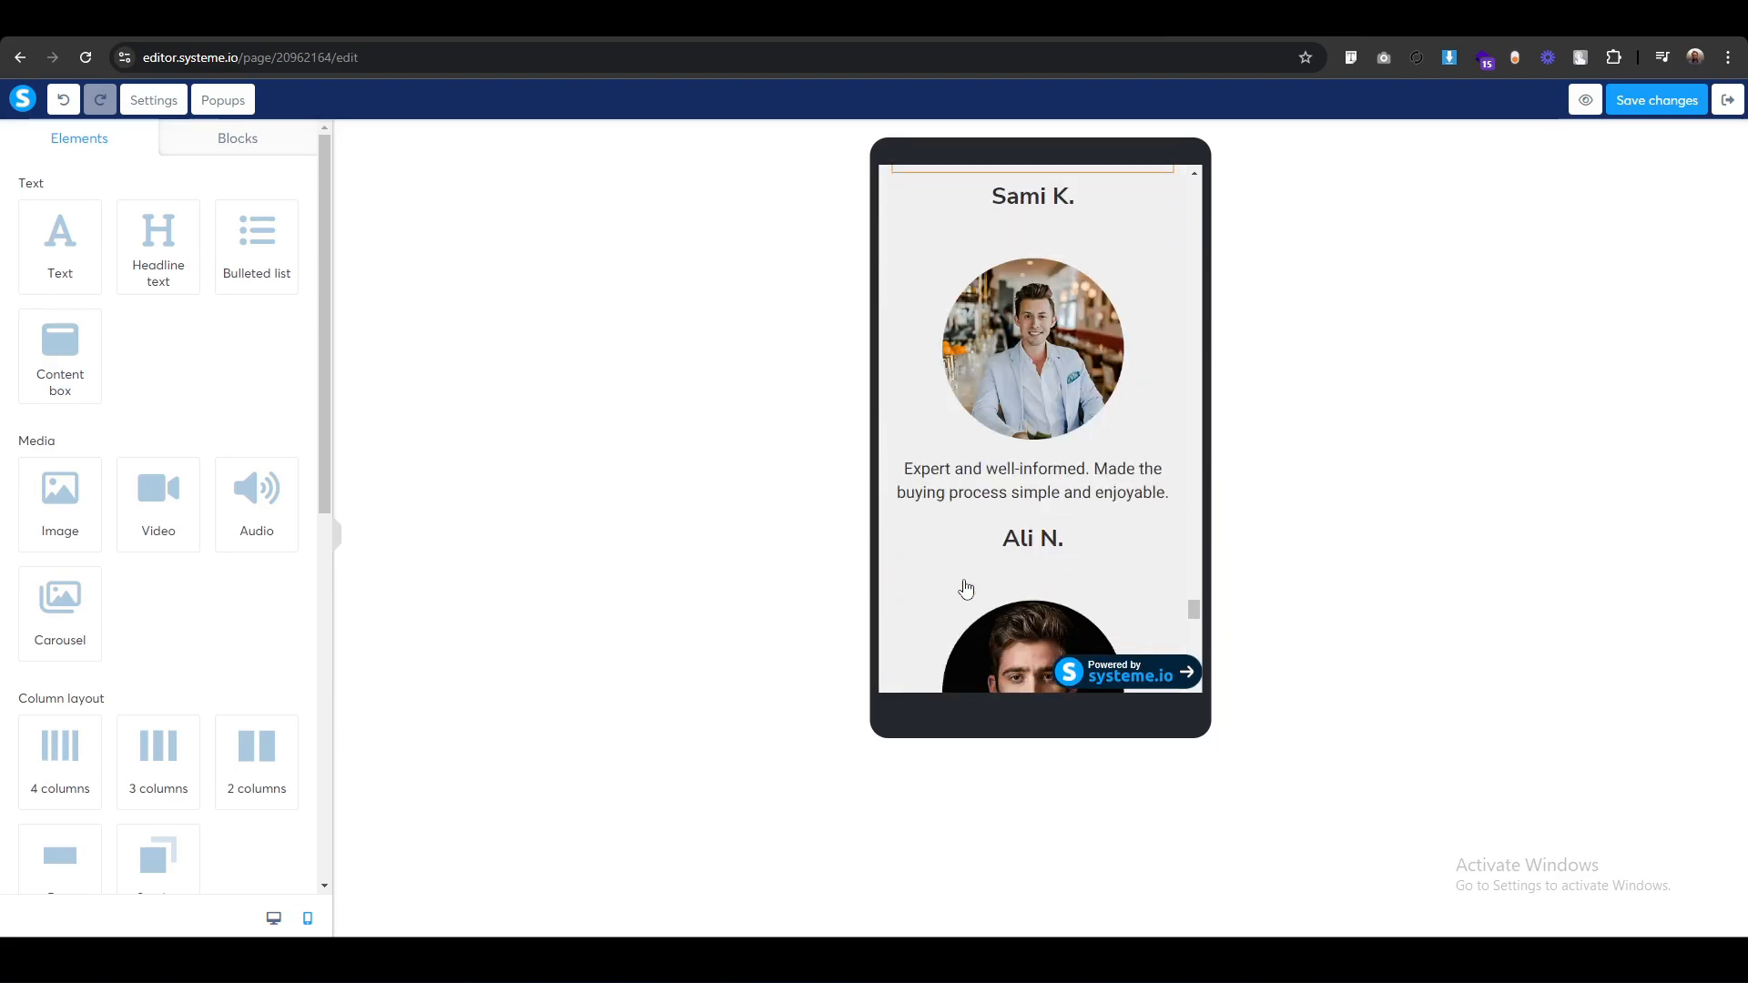
scroll(967, 584, "down", 5)
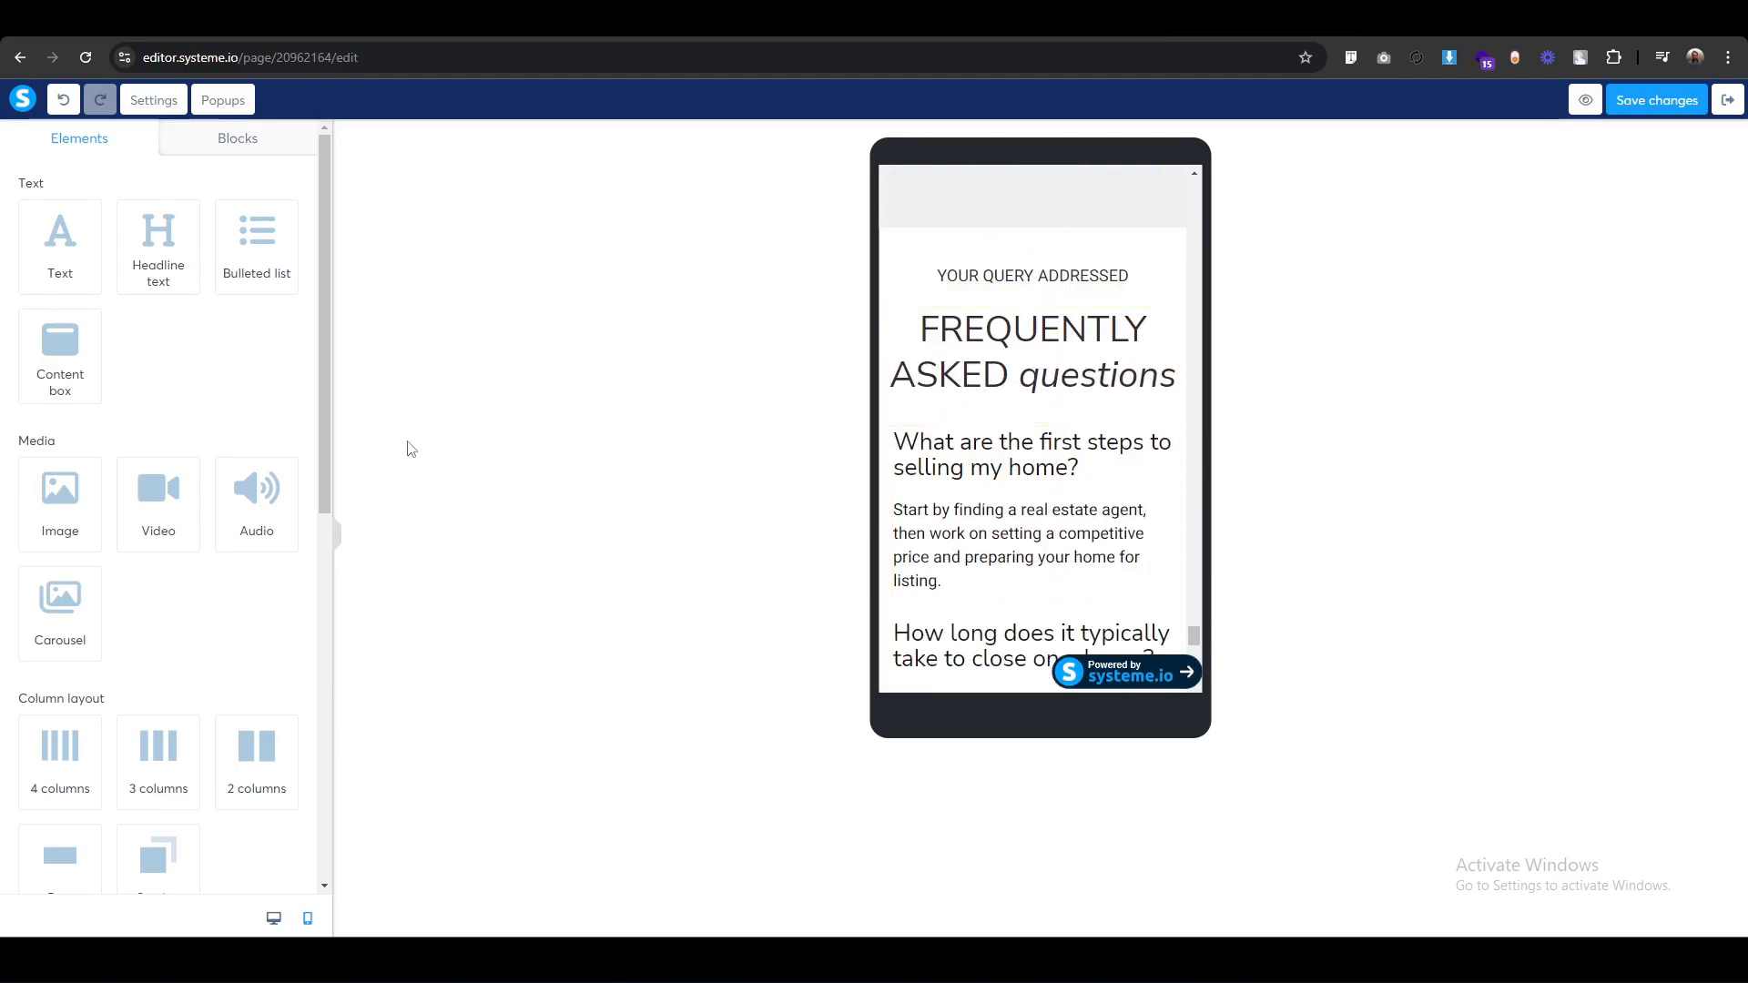
scroll(1018, 437, "down", 4)
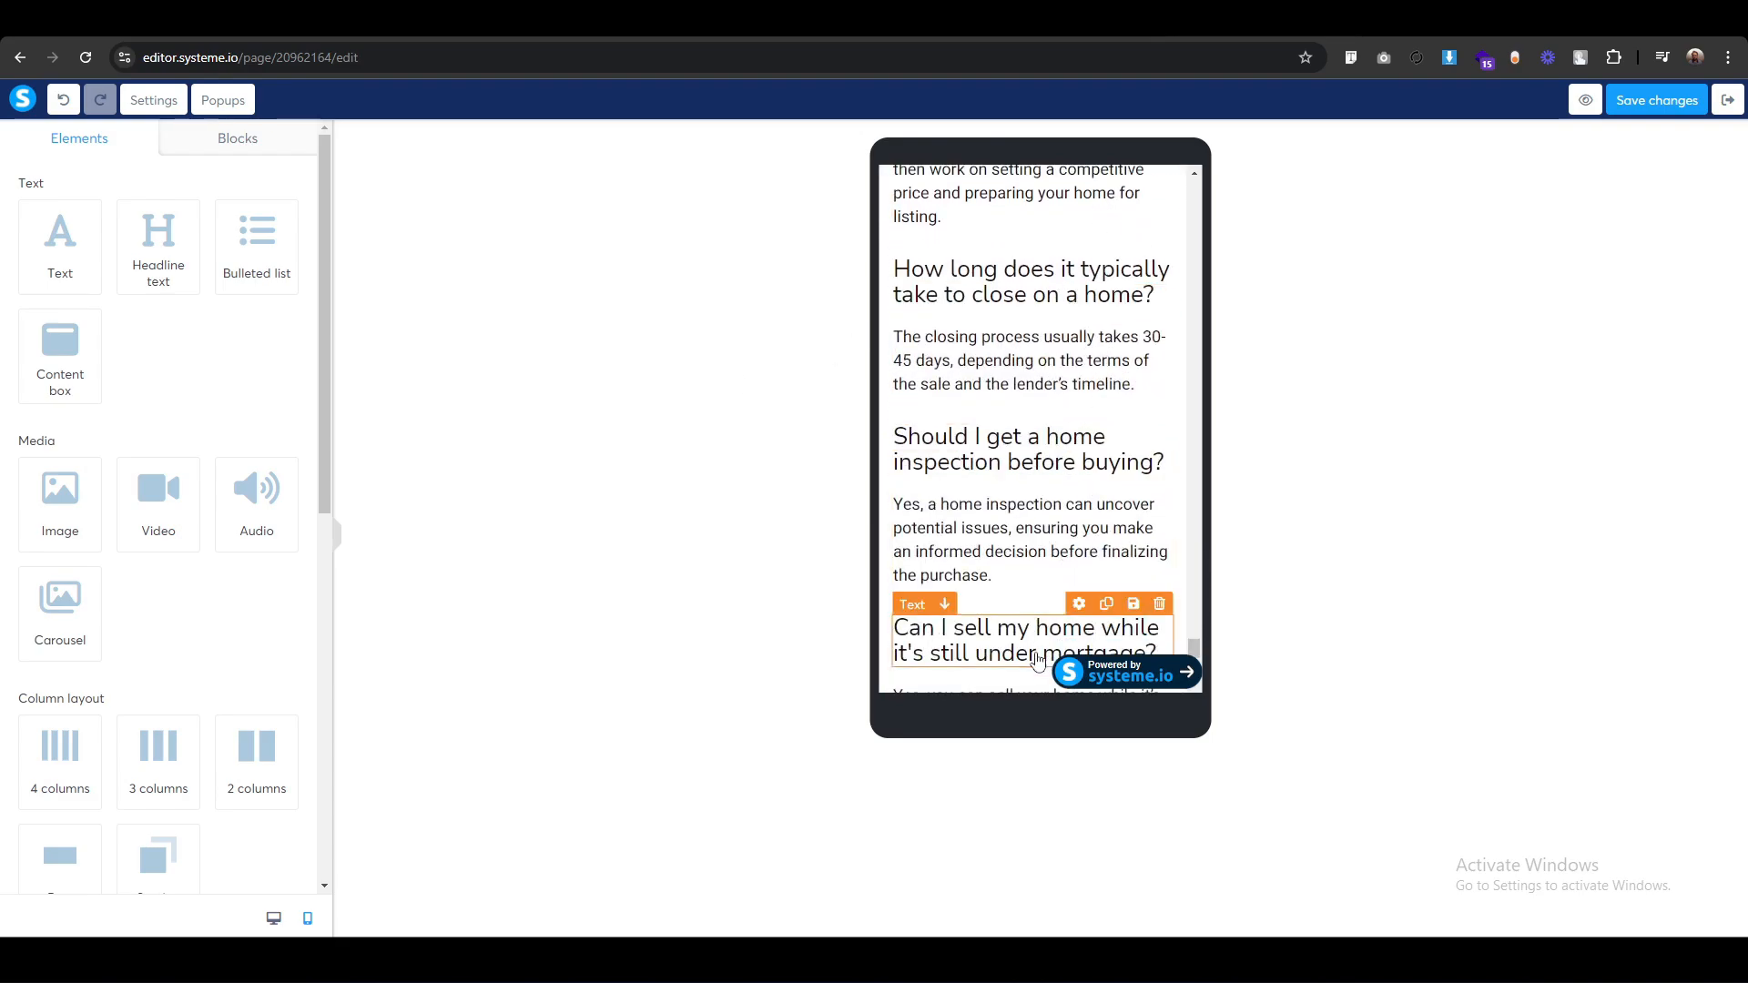
scroll(1089, 487, "down", 4)
scroll(1079, 606, "up", 7)
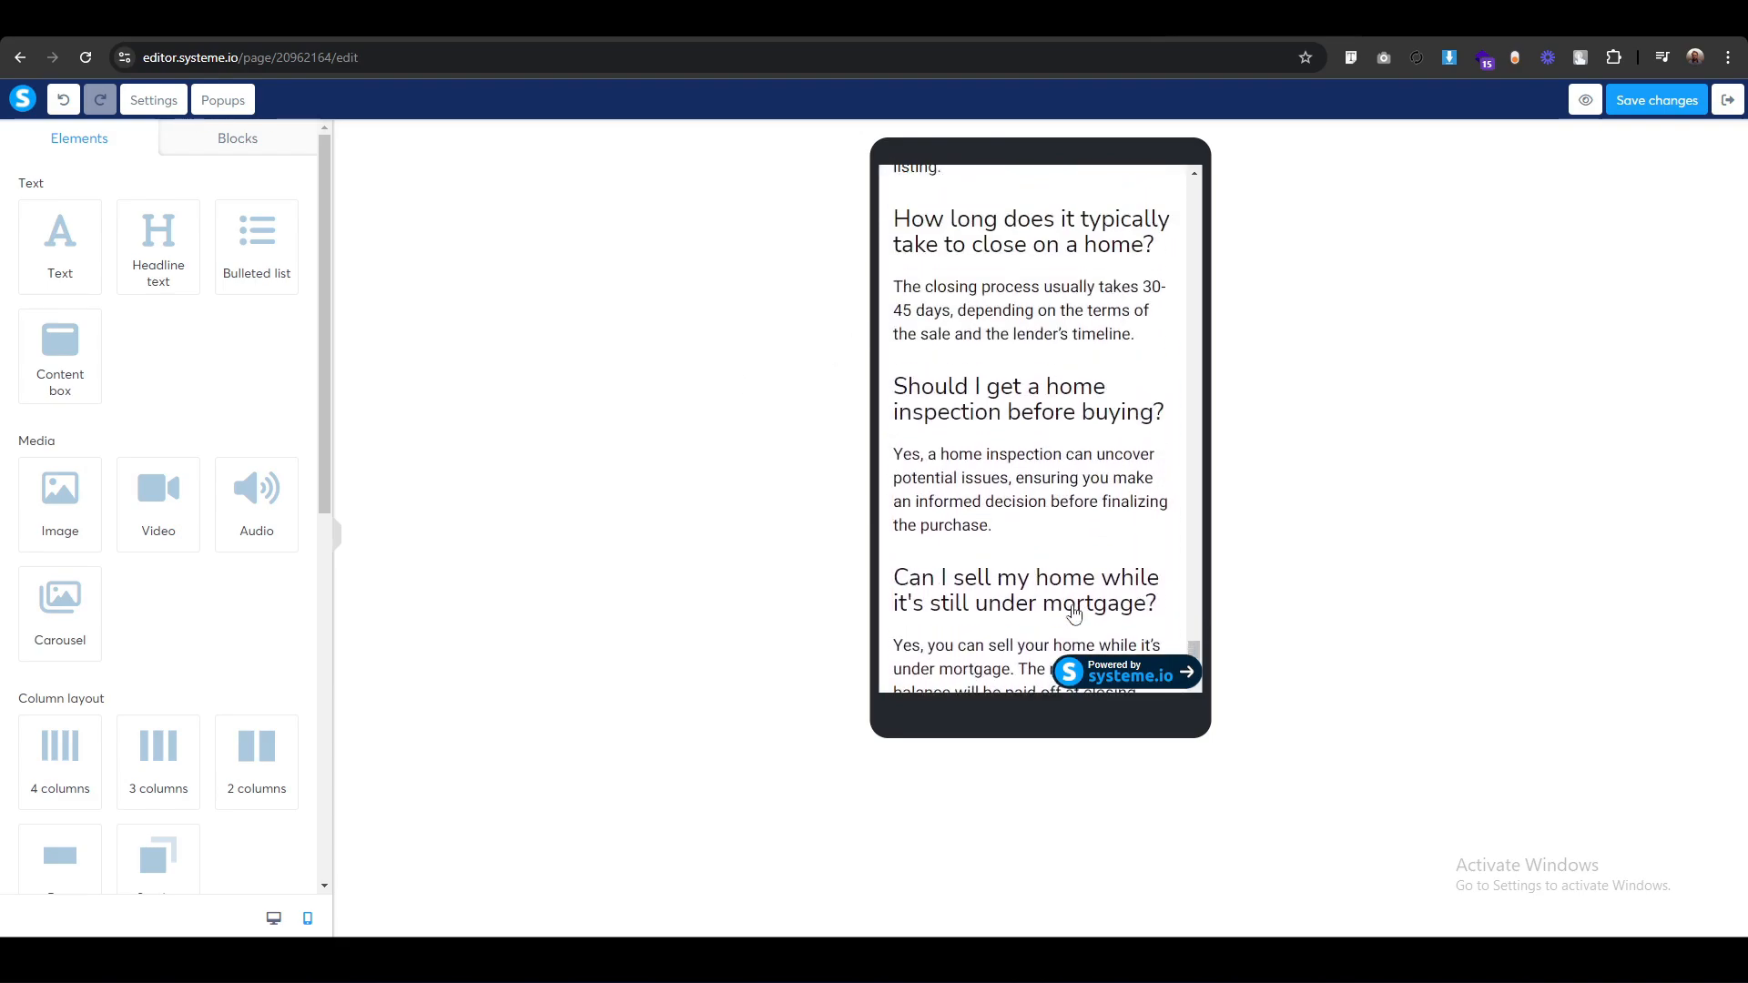
scroll(1074, 608, "up", 4)
scroll(1077, 613, "down", 2)
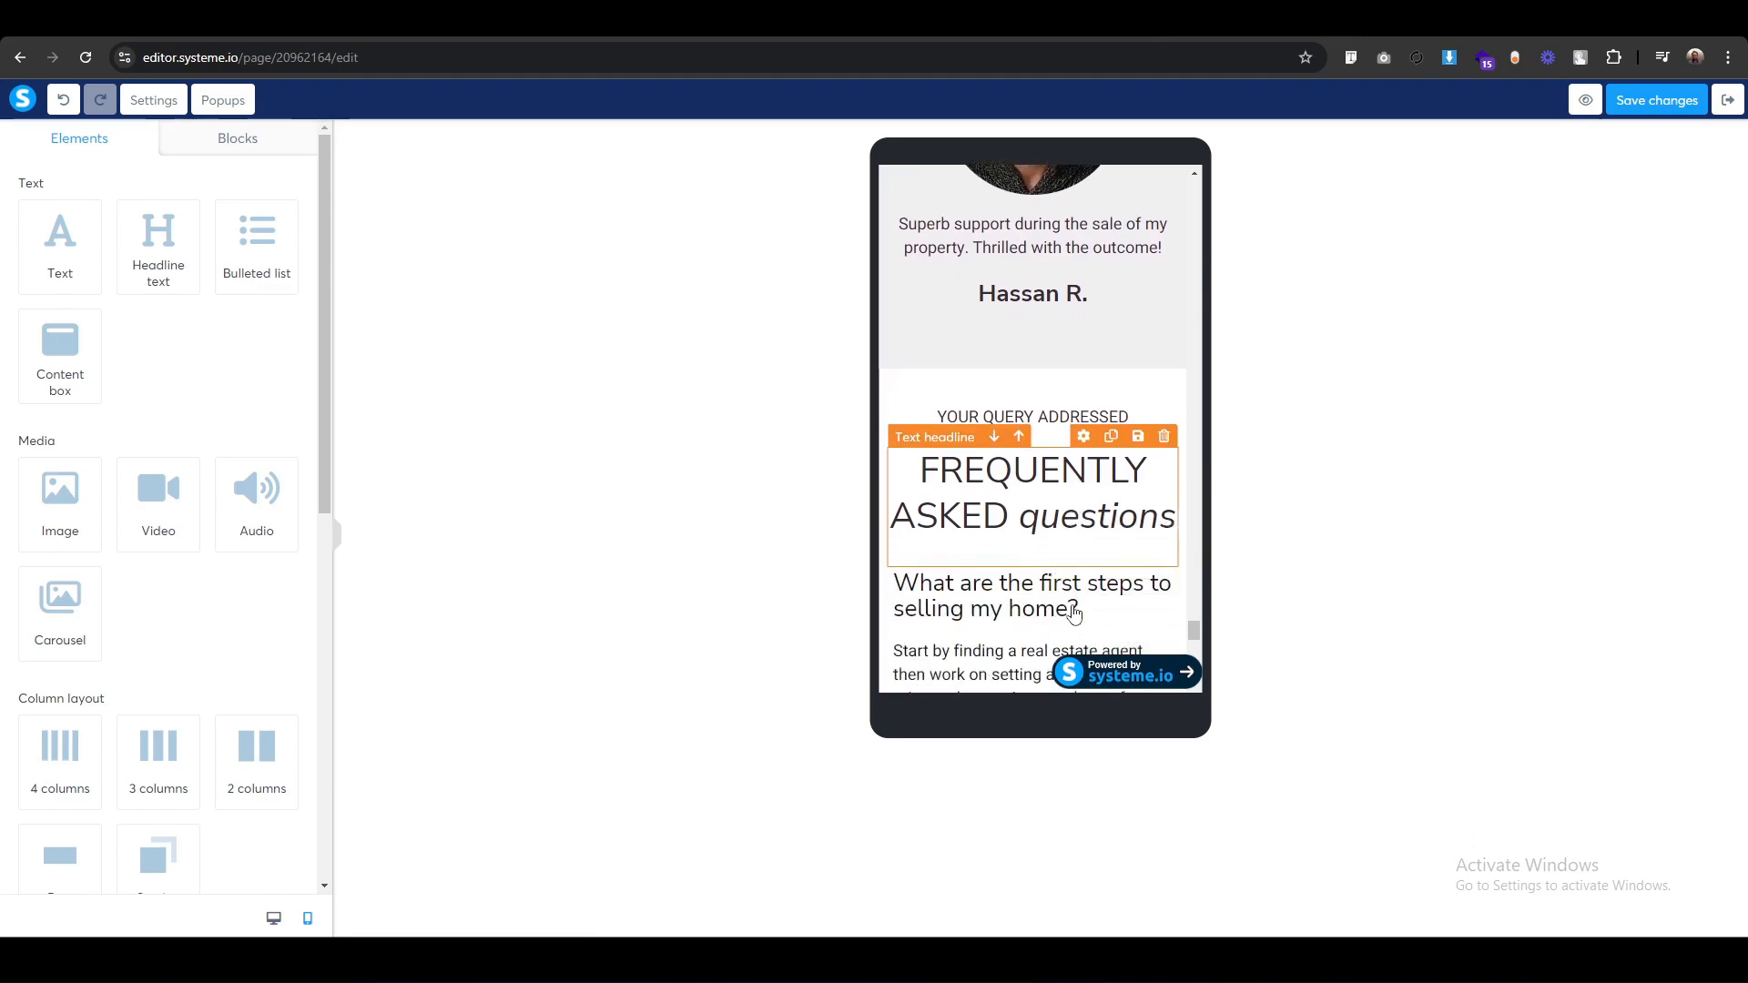
Set the FAQ section's right and left padding to 15 each in the mobile view.
left_click(903, 312)
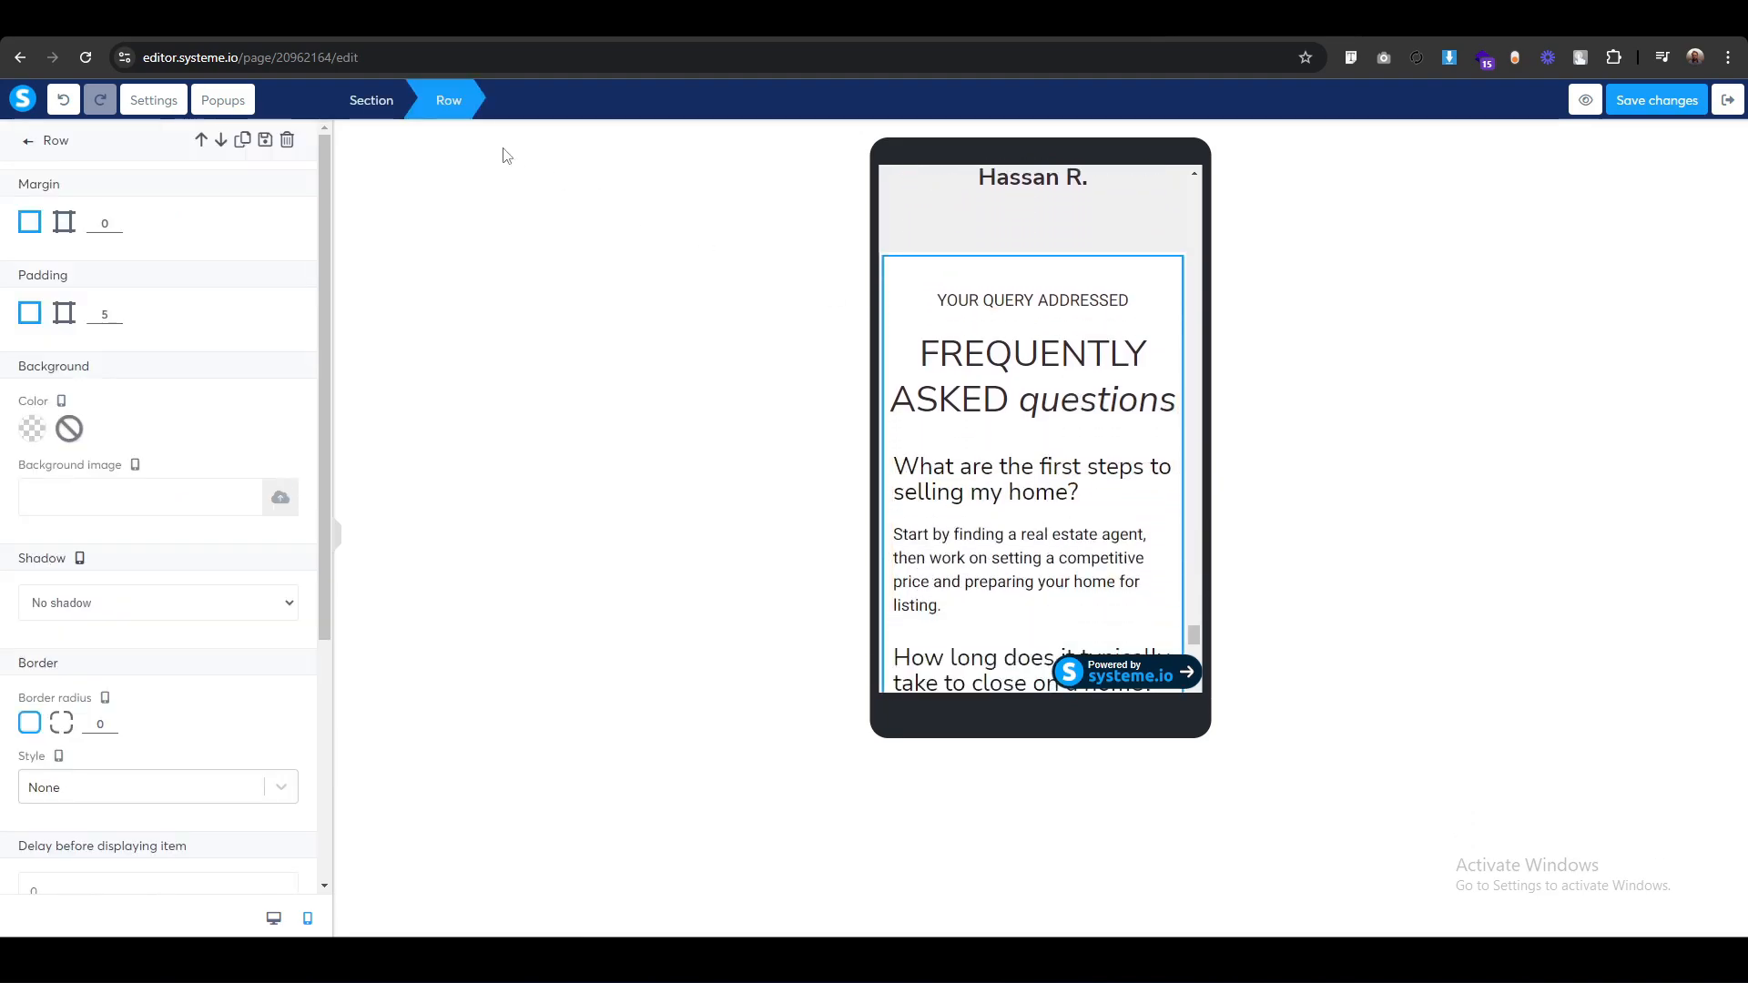
left_click(375, 102)
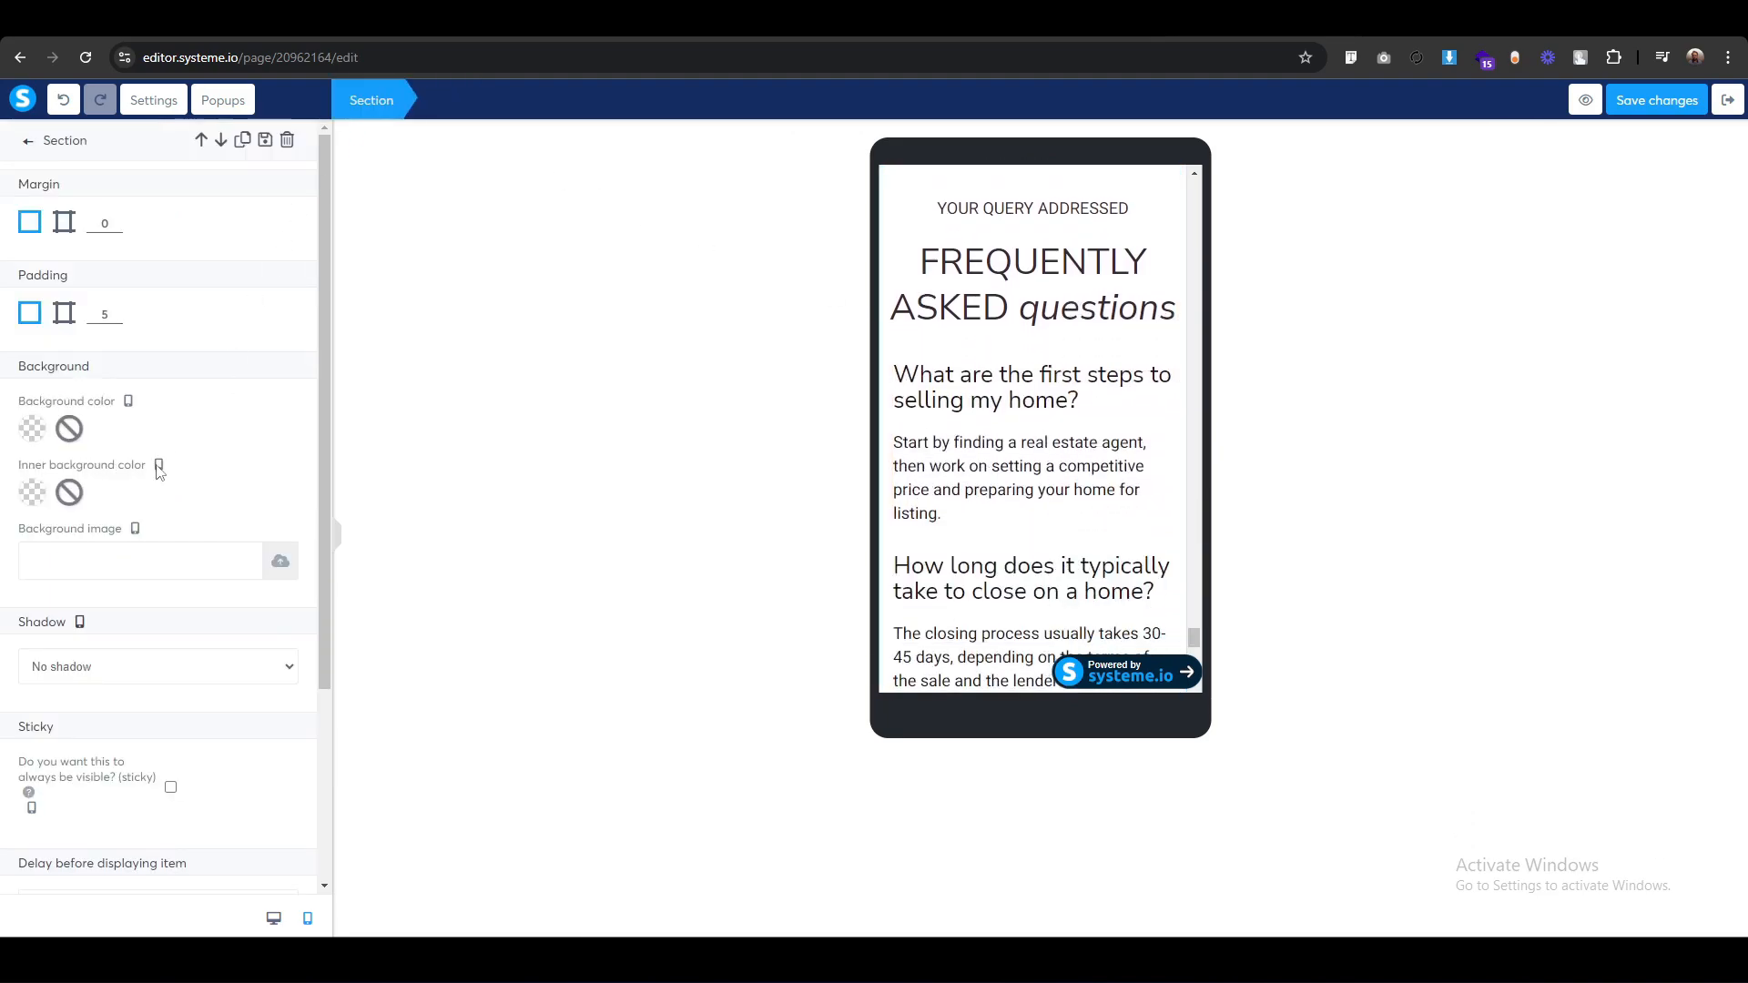
left_click(65, 313)
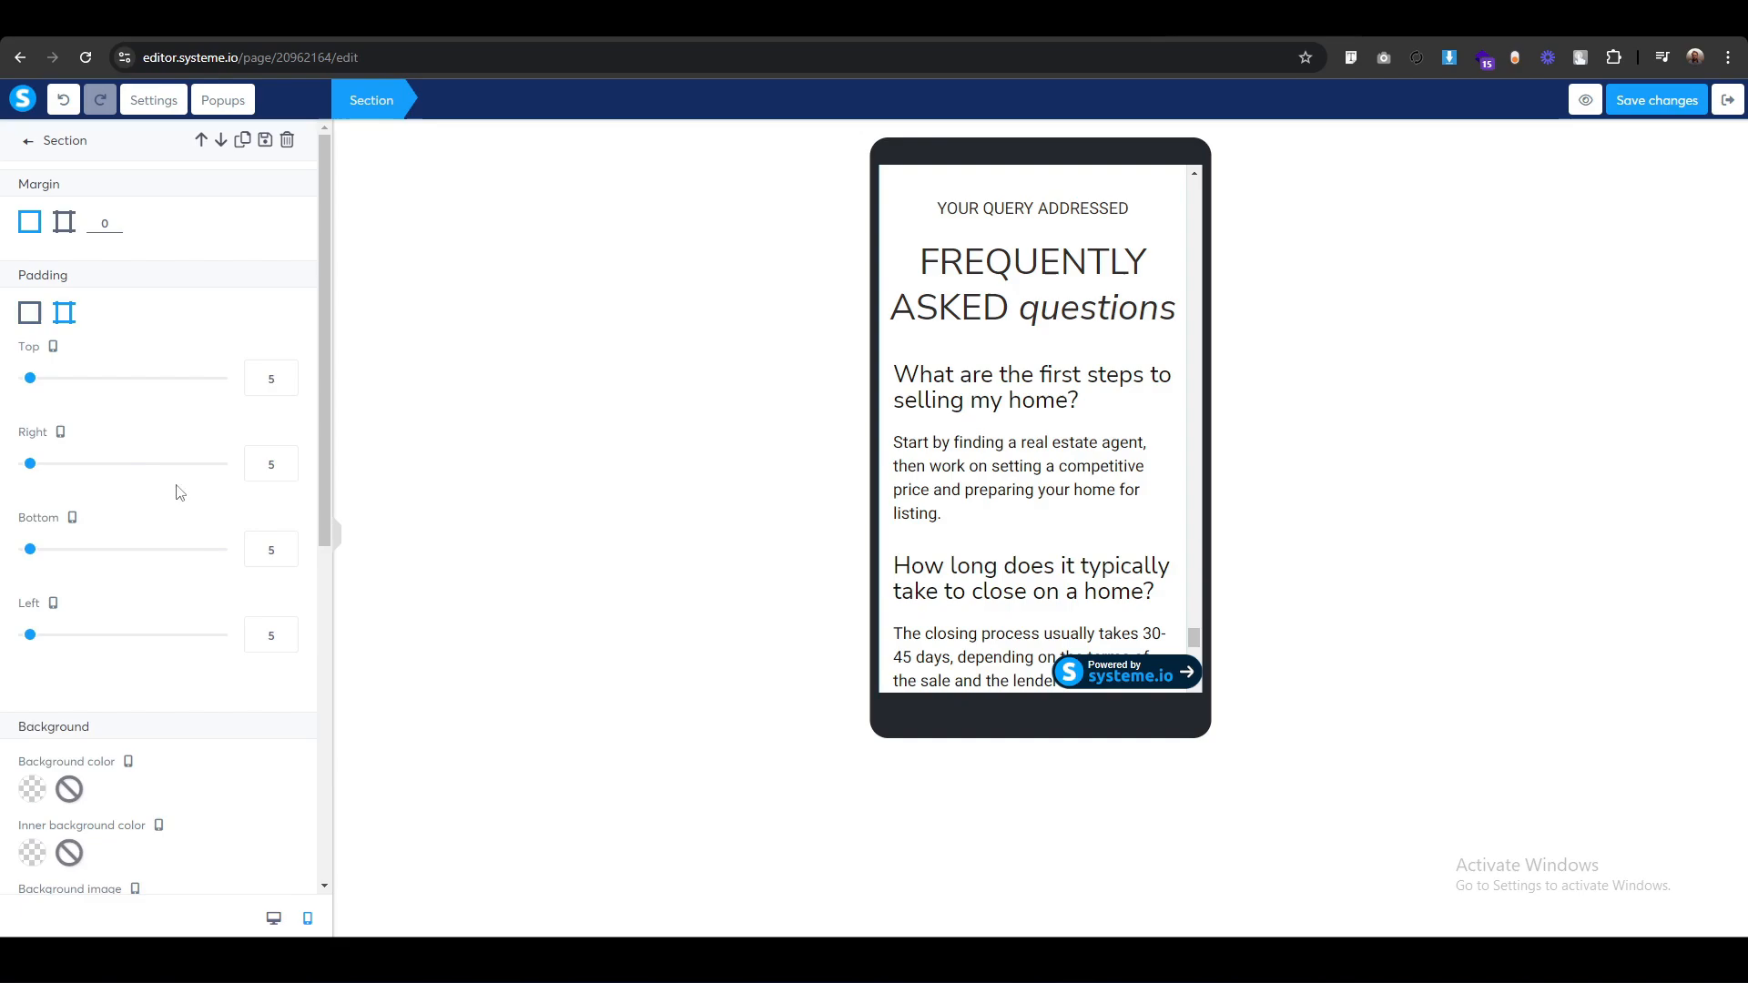
left_click(251, 460)
type("1")
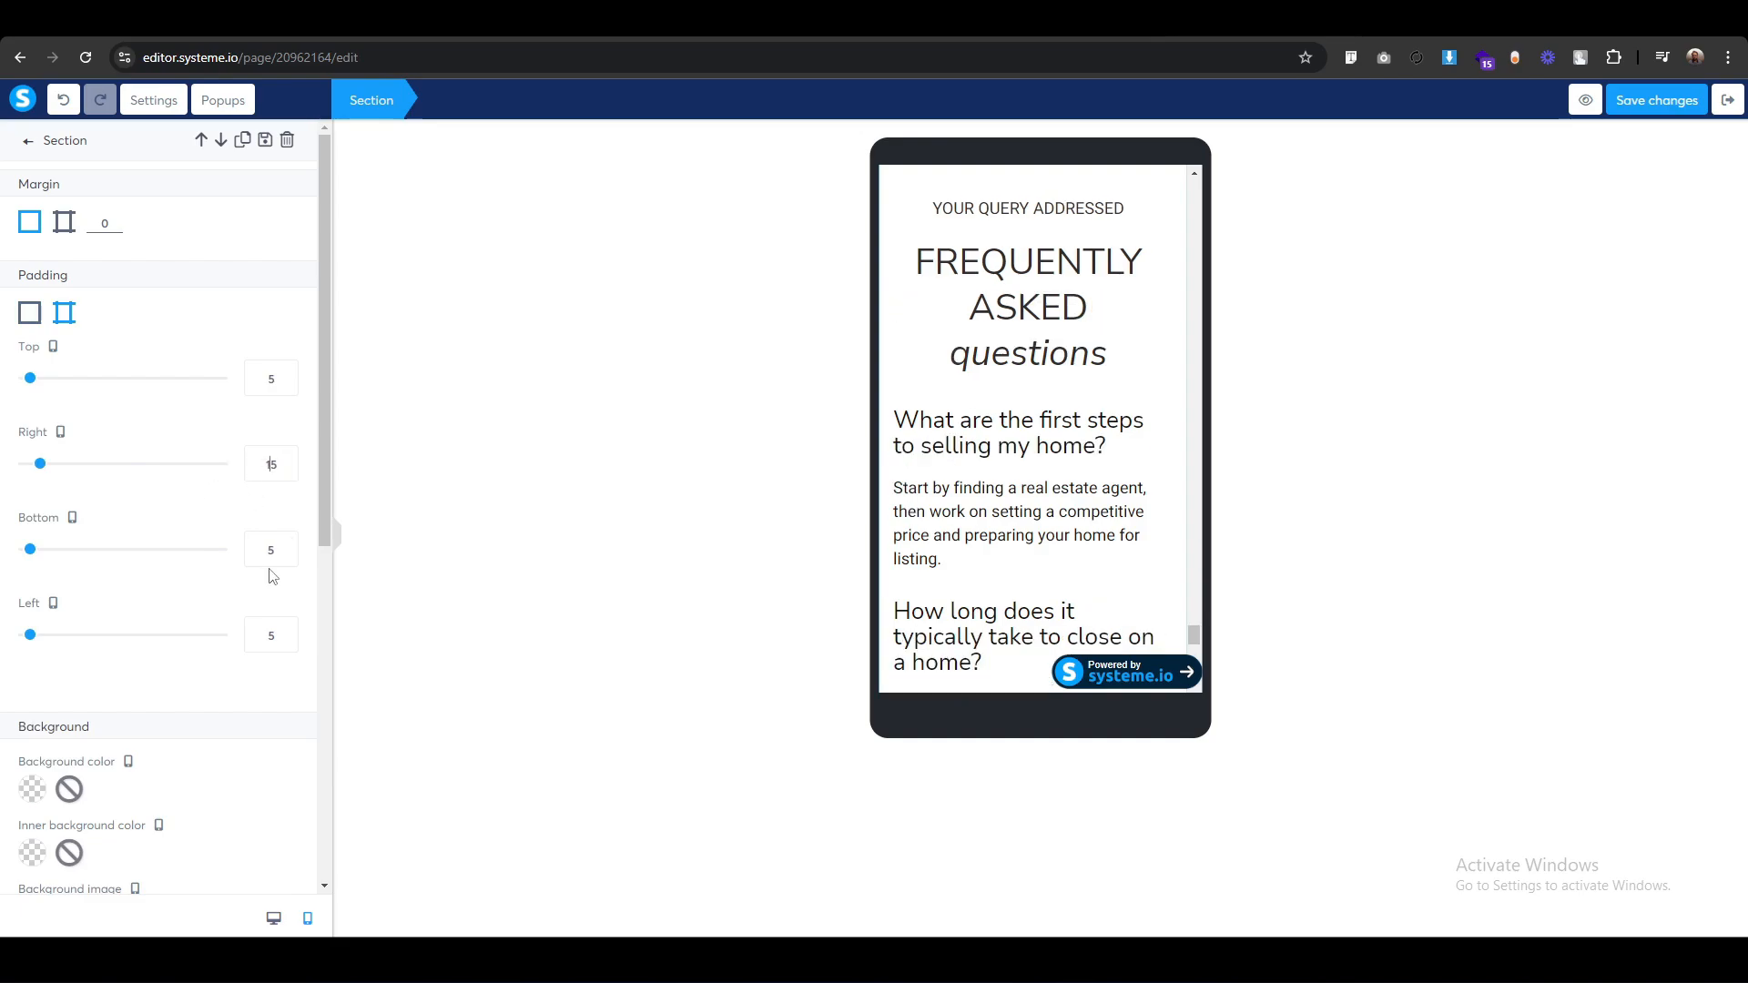
left_click(261, 642)
type("1")
left_click(734, 506)
Reduce the mobile font size of the "FREQUENTLY ASKED questions" headline to 36 and check the rest of the FAQ section.
left_click(937, 242)
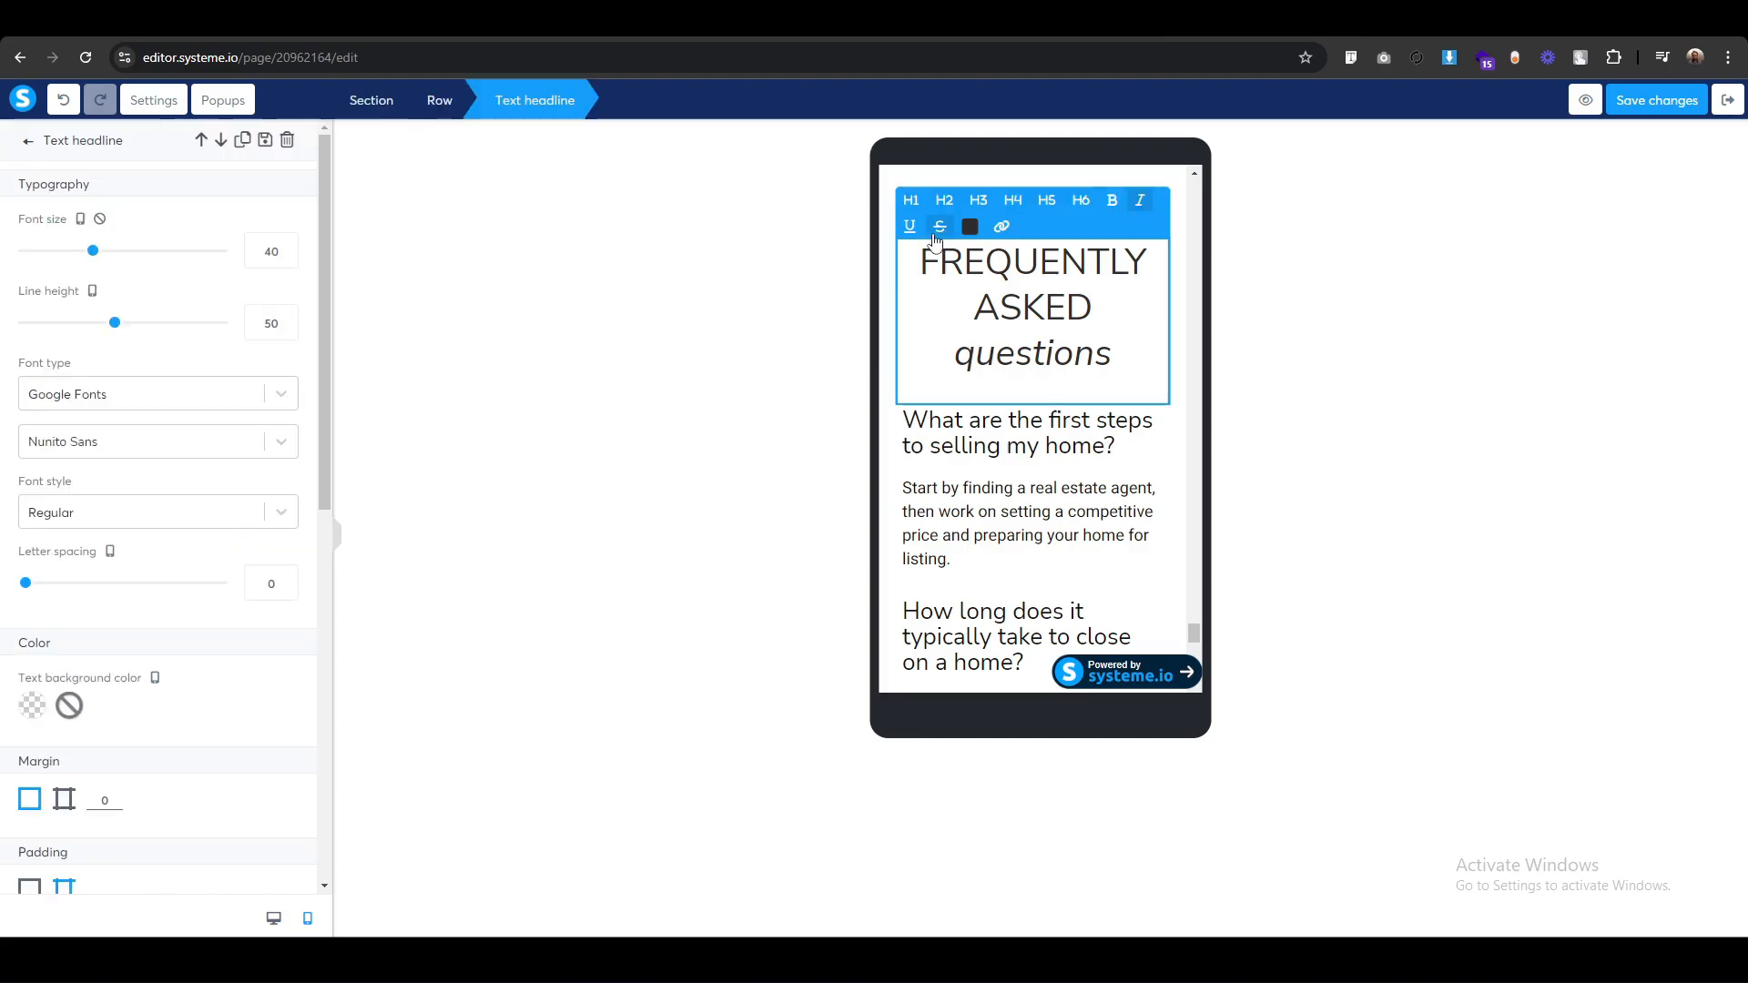
left_click(286, 256)
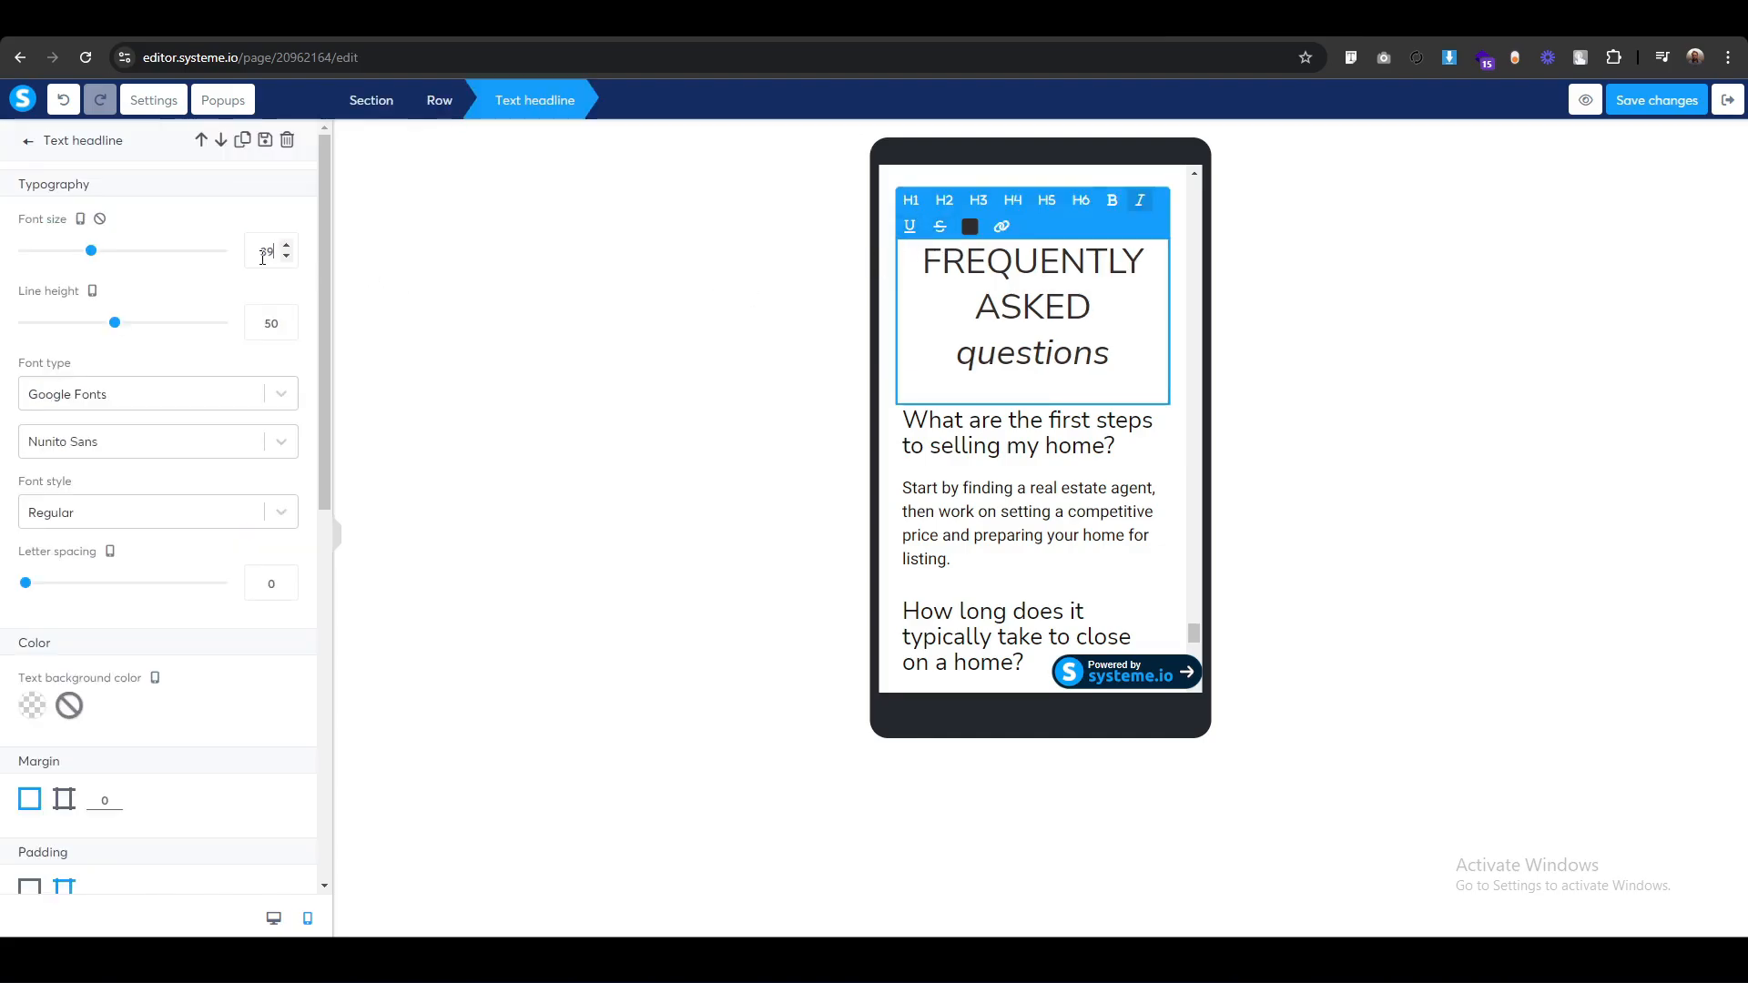
left_click(286, 257)
left_click(286, 257)
left_click(286, 257)
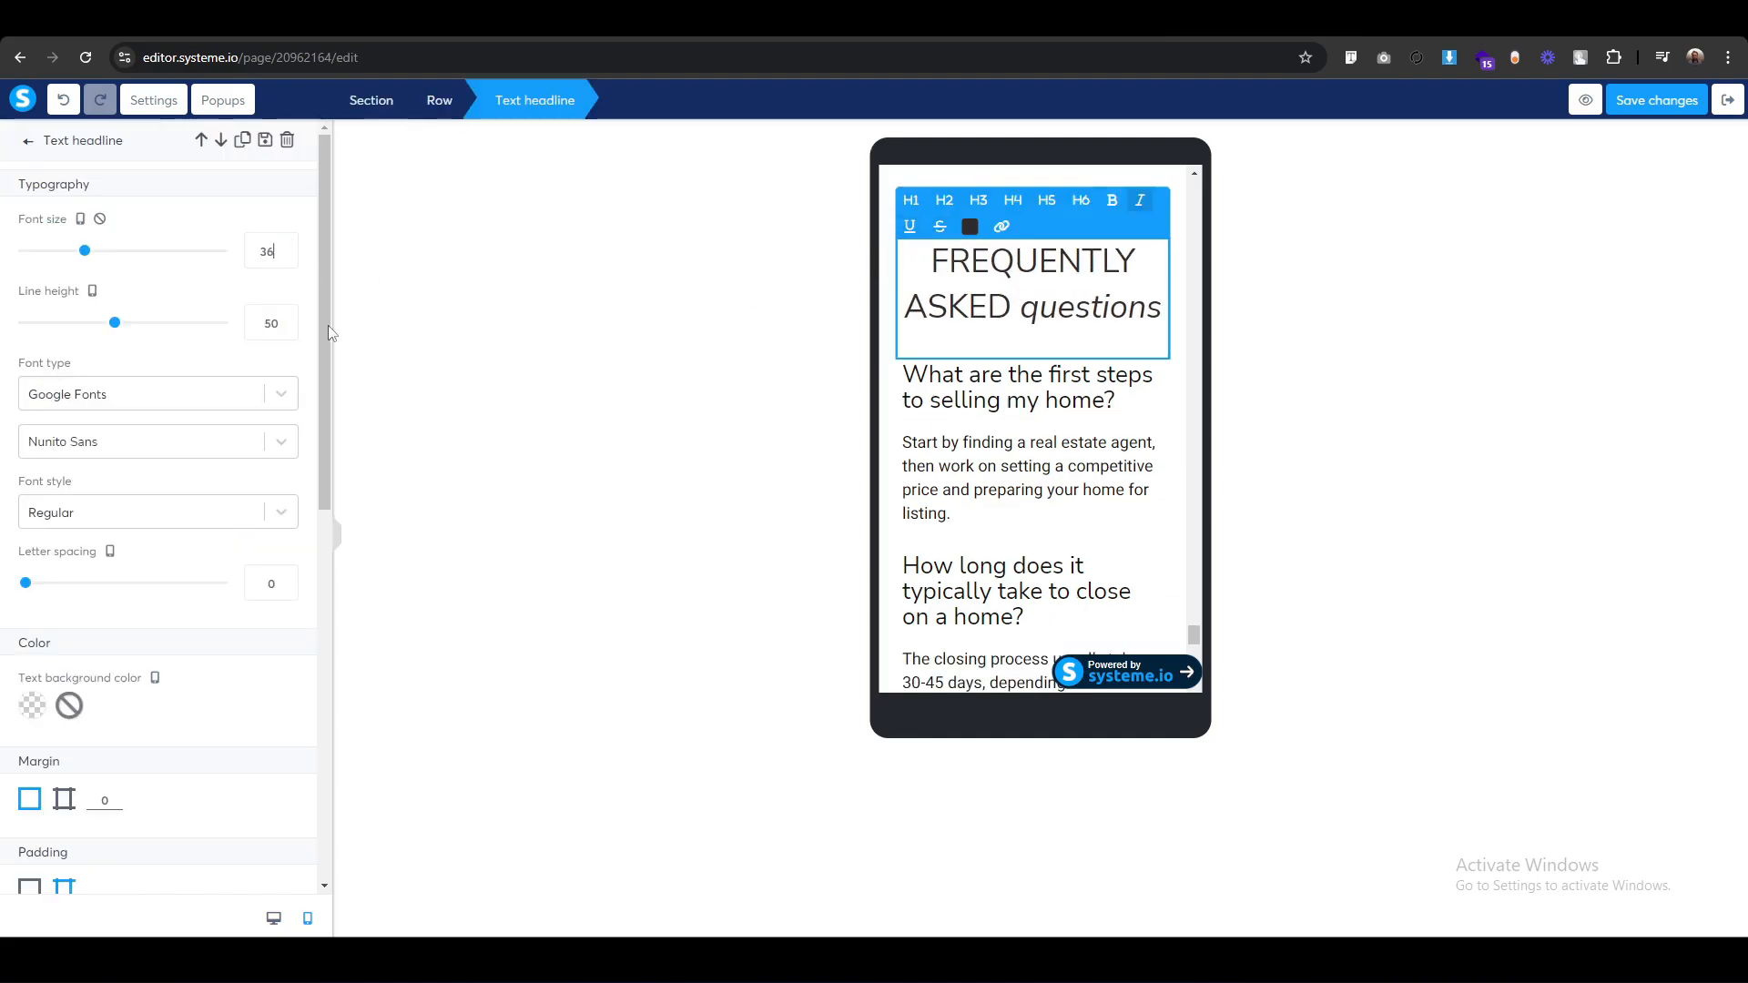
left_click(748, 437)
scroll(921, 449, "down", 10)
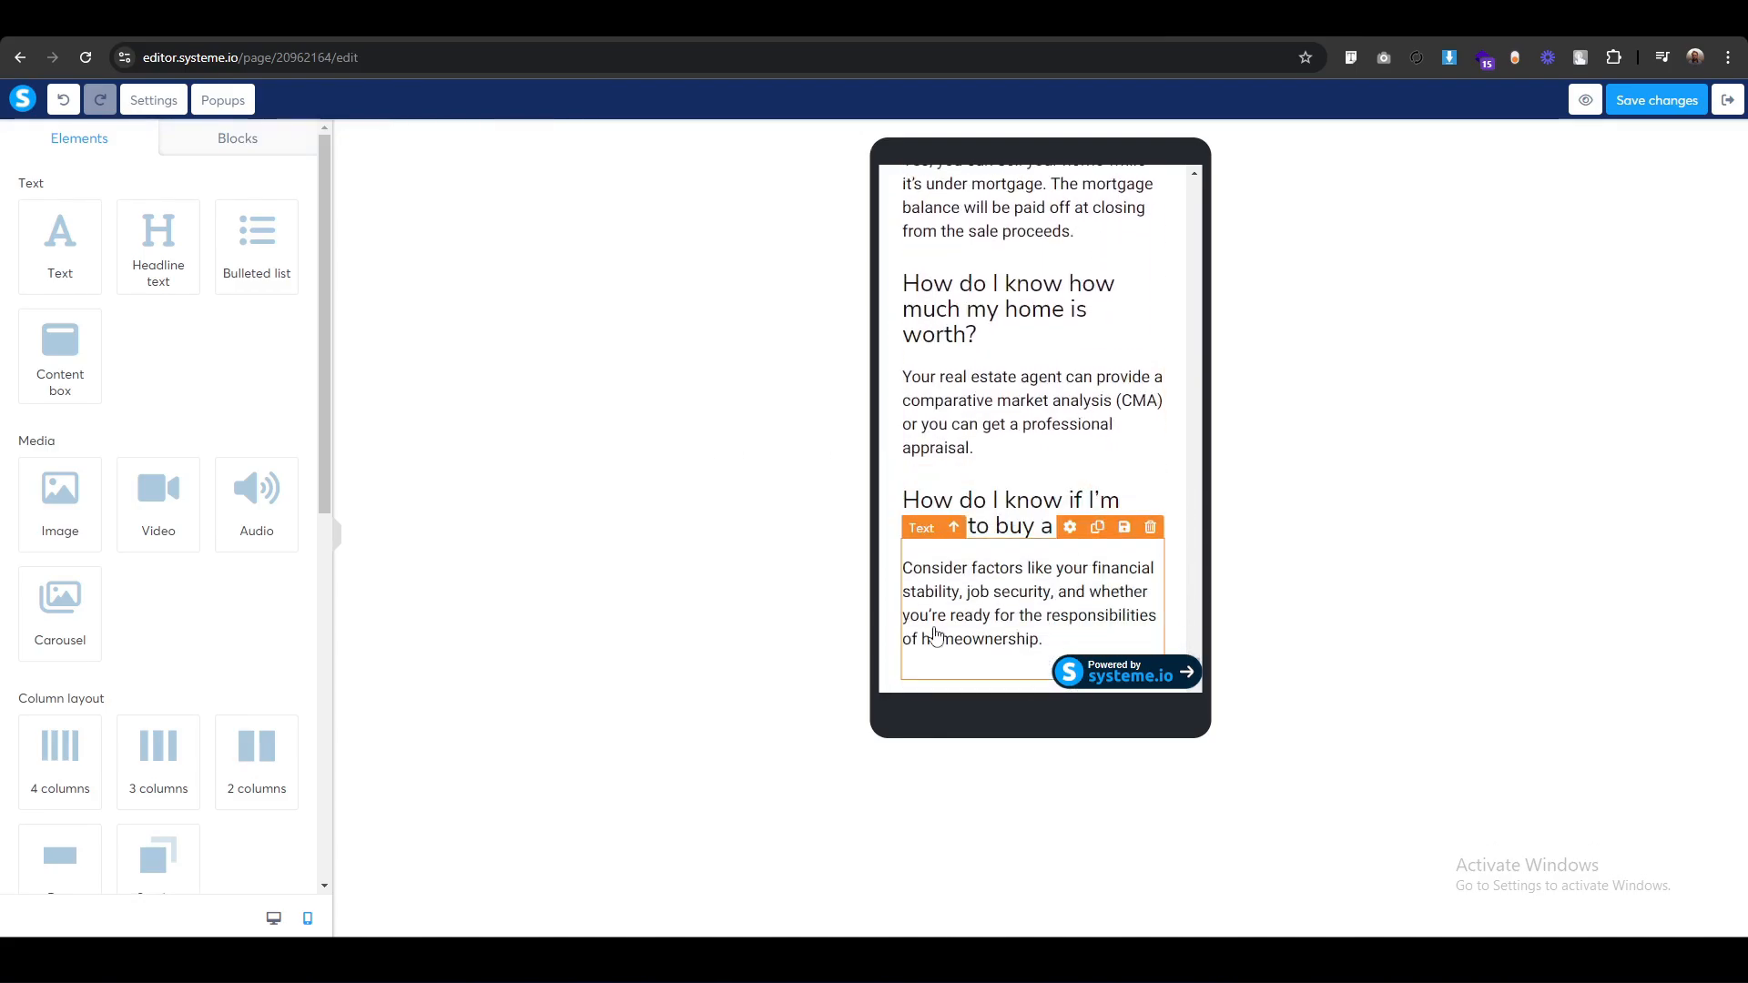
Return the page editor to the desktop layout and save the page changes.
left_click(273, 918)
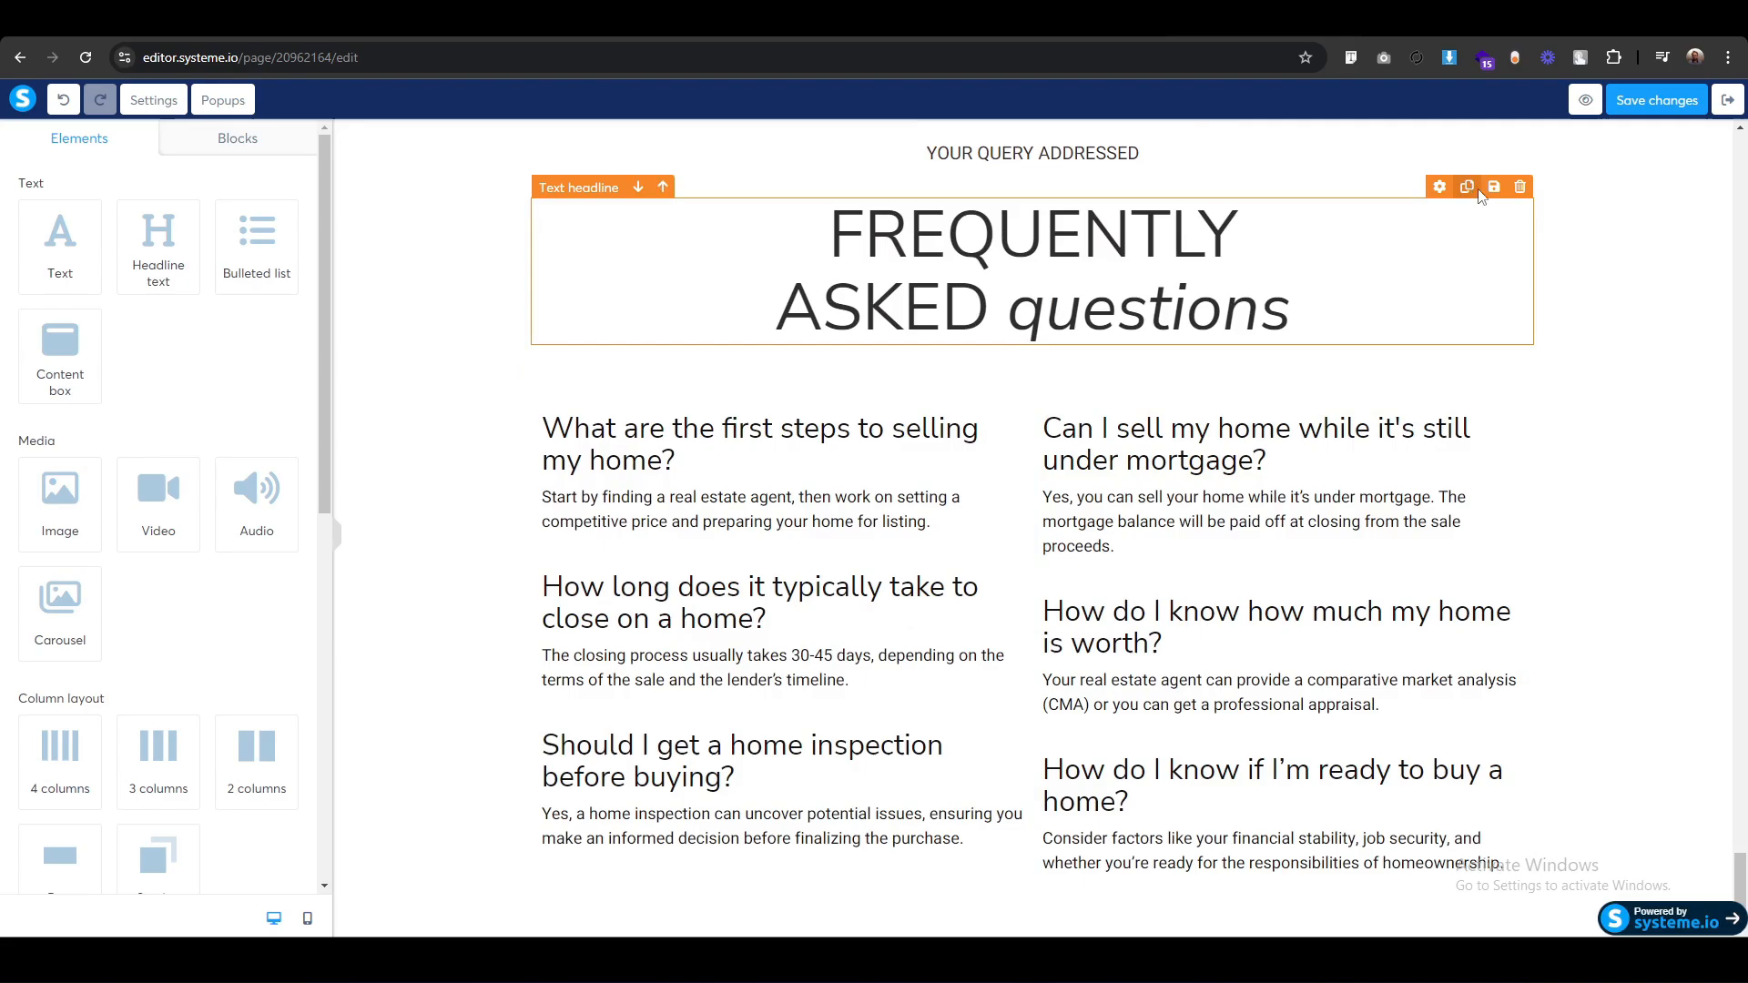
left_click(1658, 102)
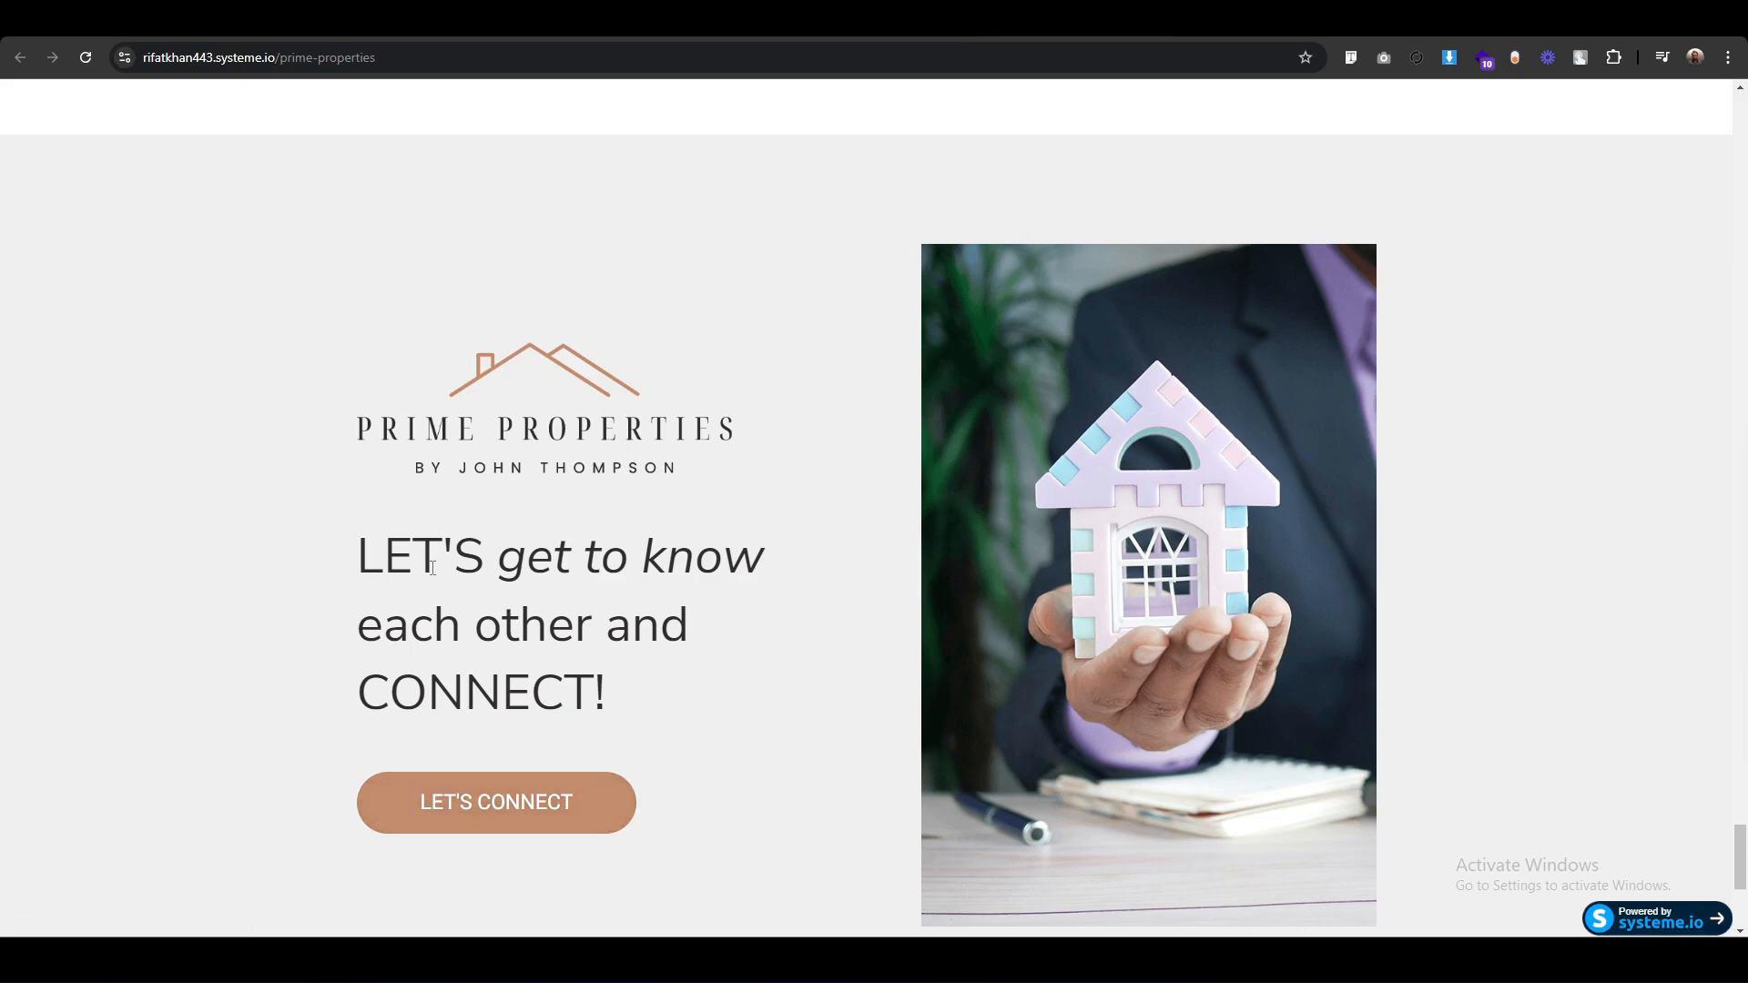
Add a new section below the Frequently Asked Questions section and delete its default row.
scroll(433, 569, "down", 5)
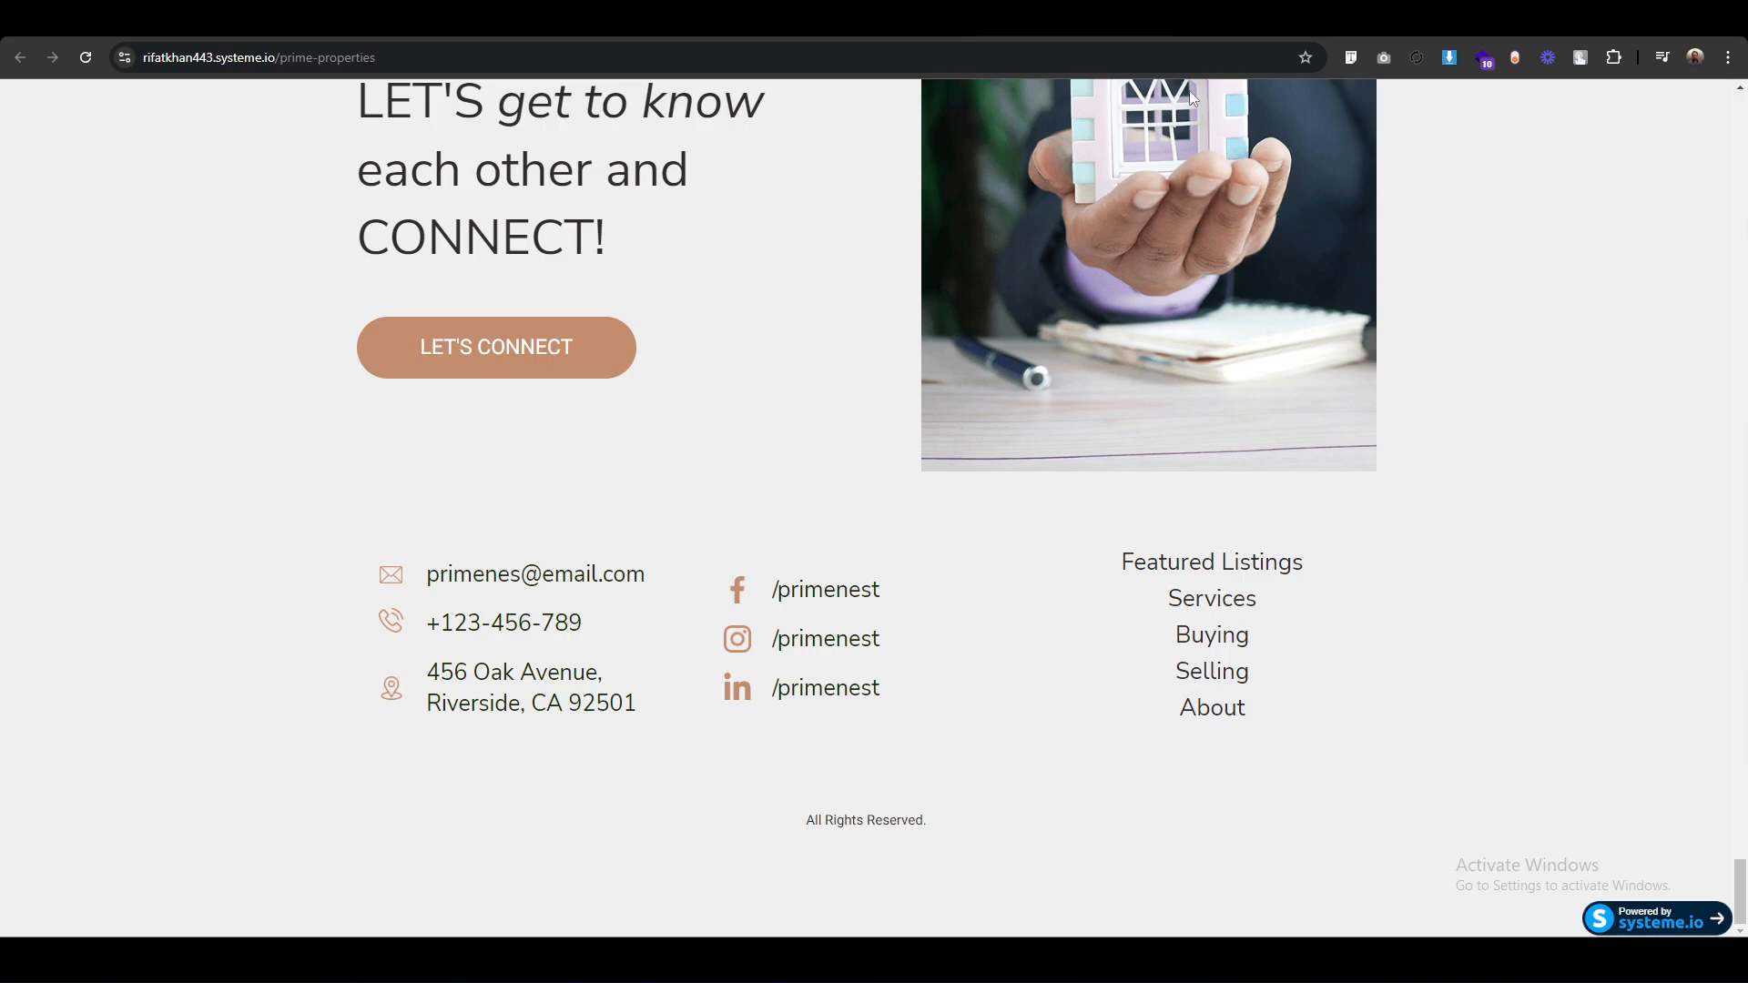
scroll(1120, 706, "up", 5)
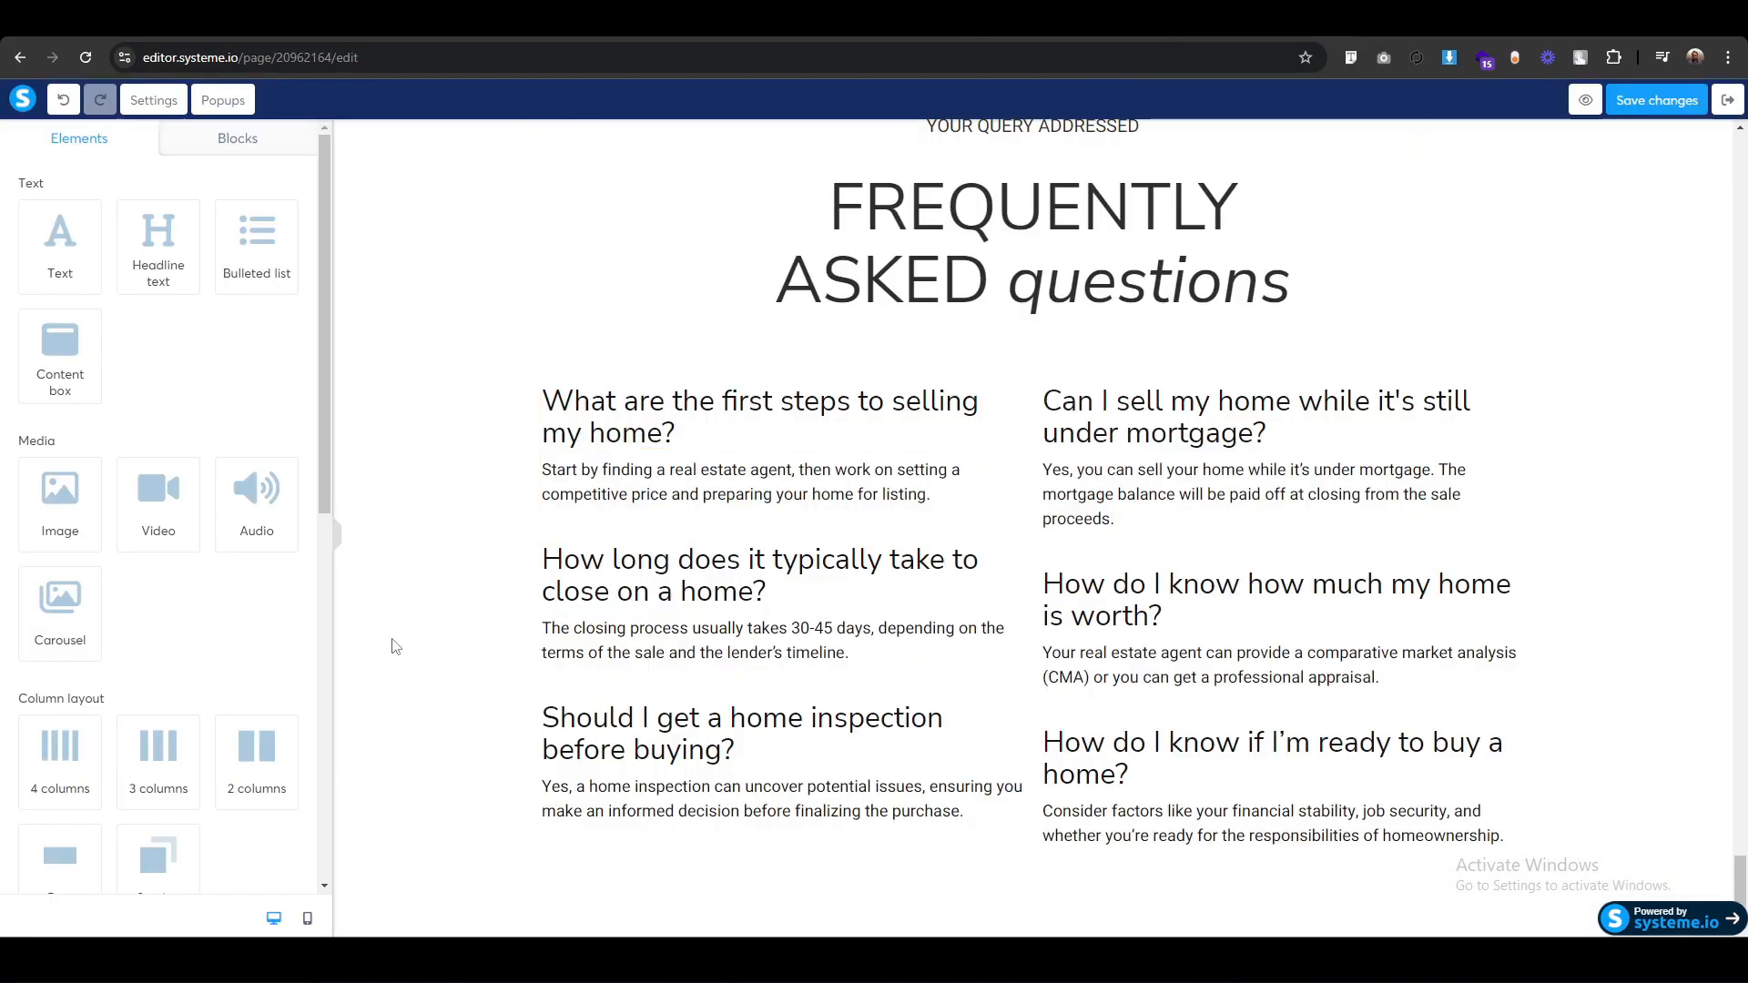
left_click(395, 646)
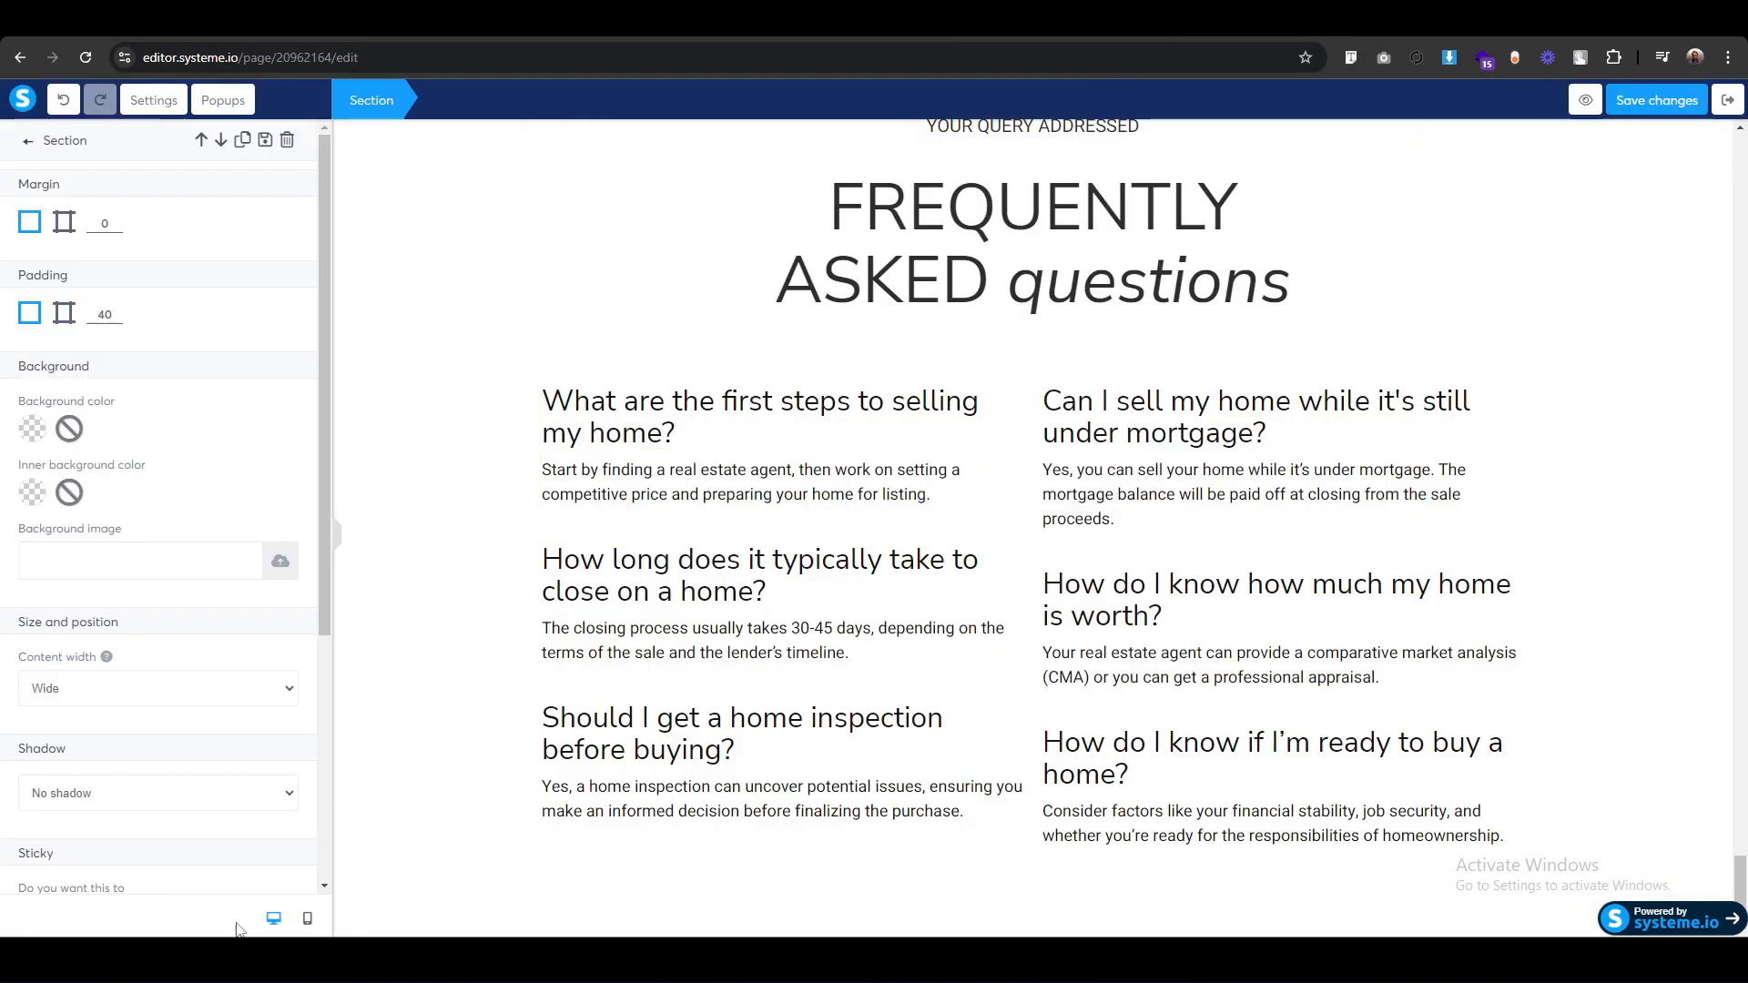
left_click(30, 141)
scroll(206, 833, "down", 4)
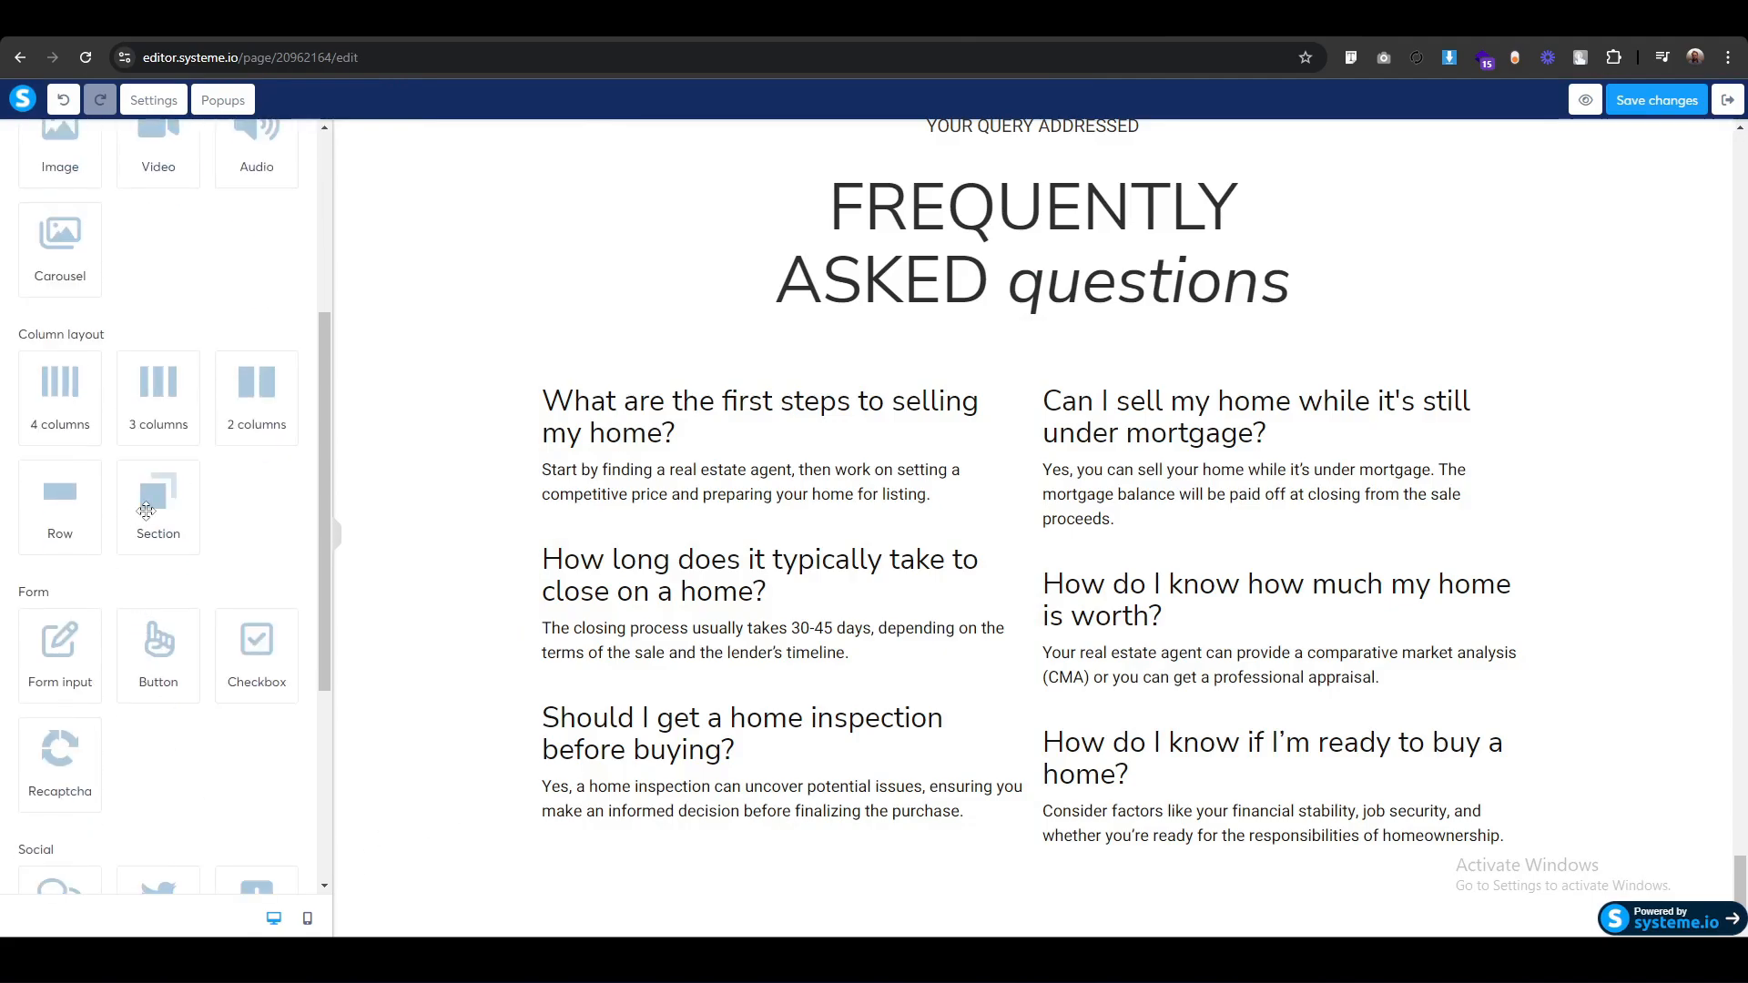
left_click_drag(151, 510, 1058, 900)
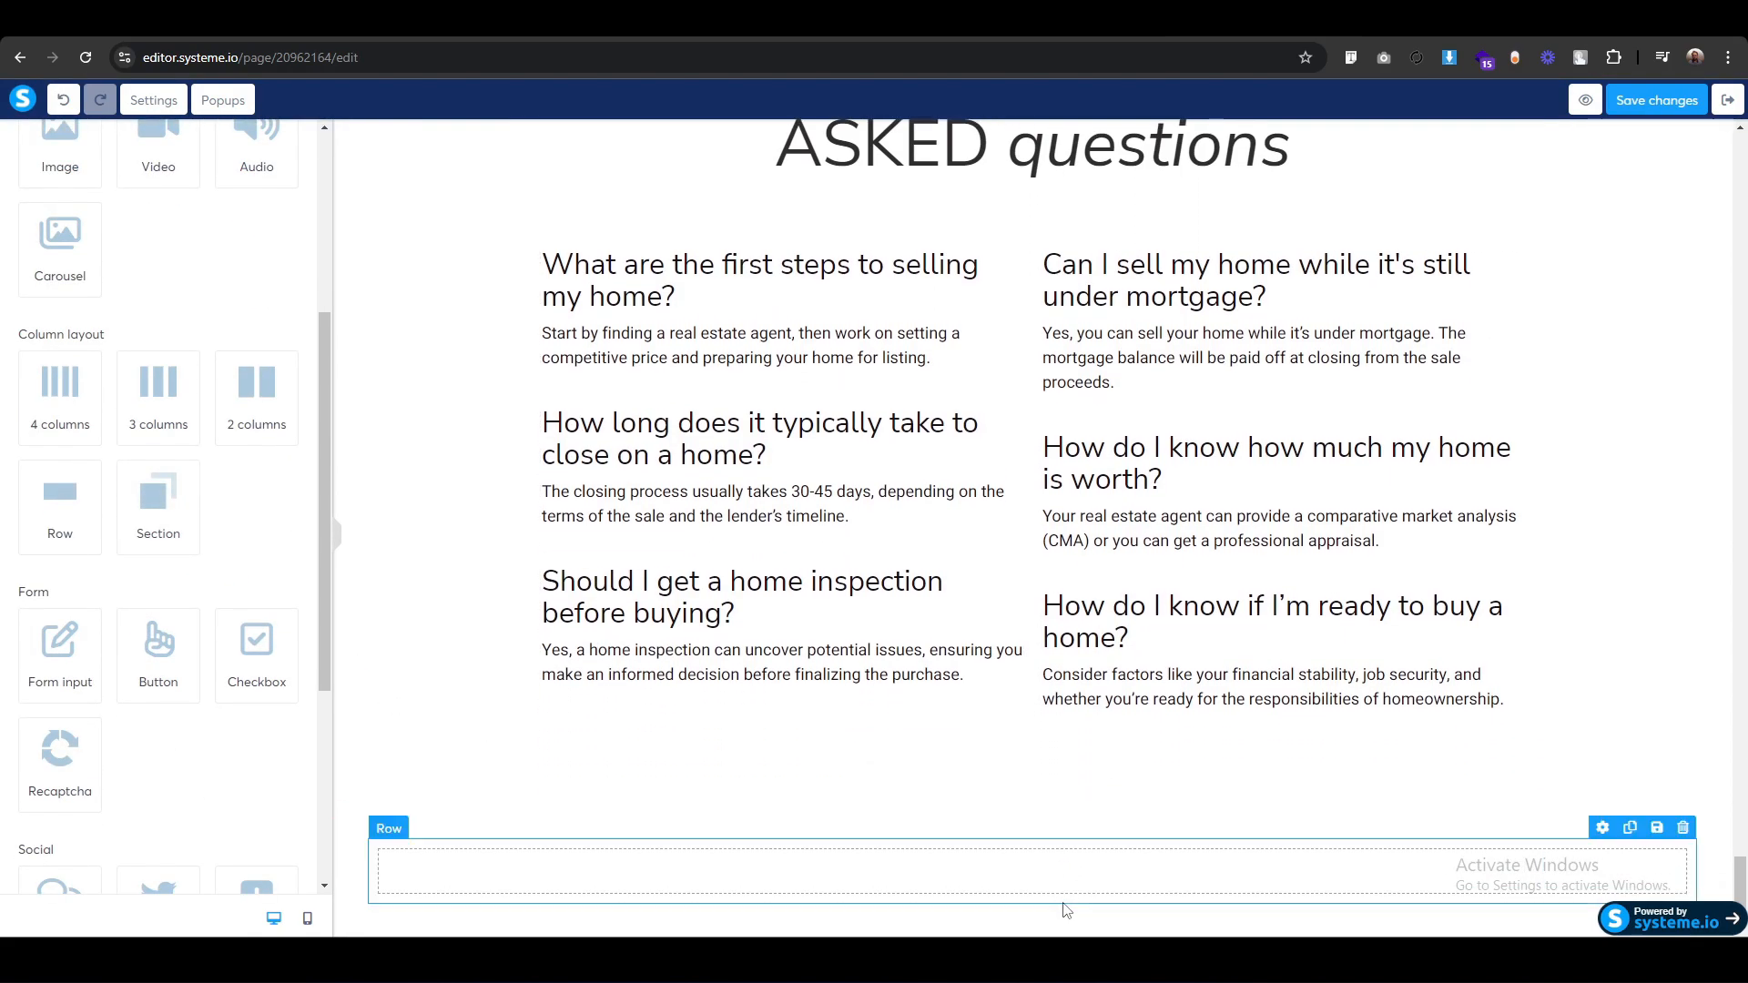
left_click(1682, 834)
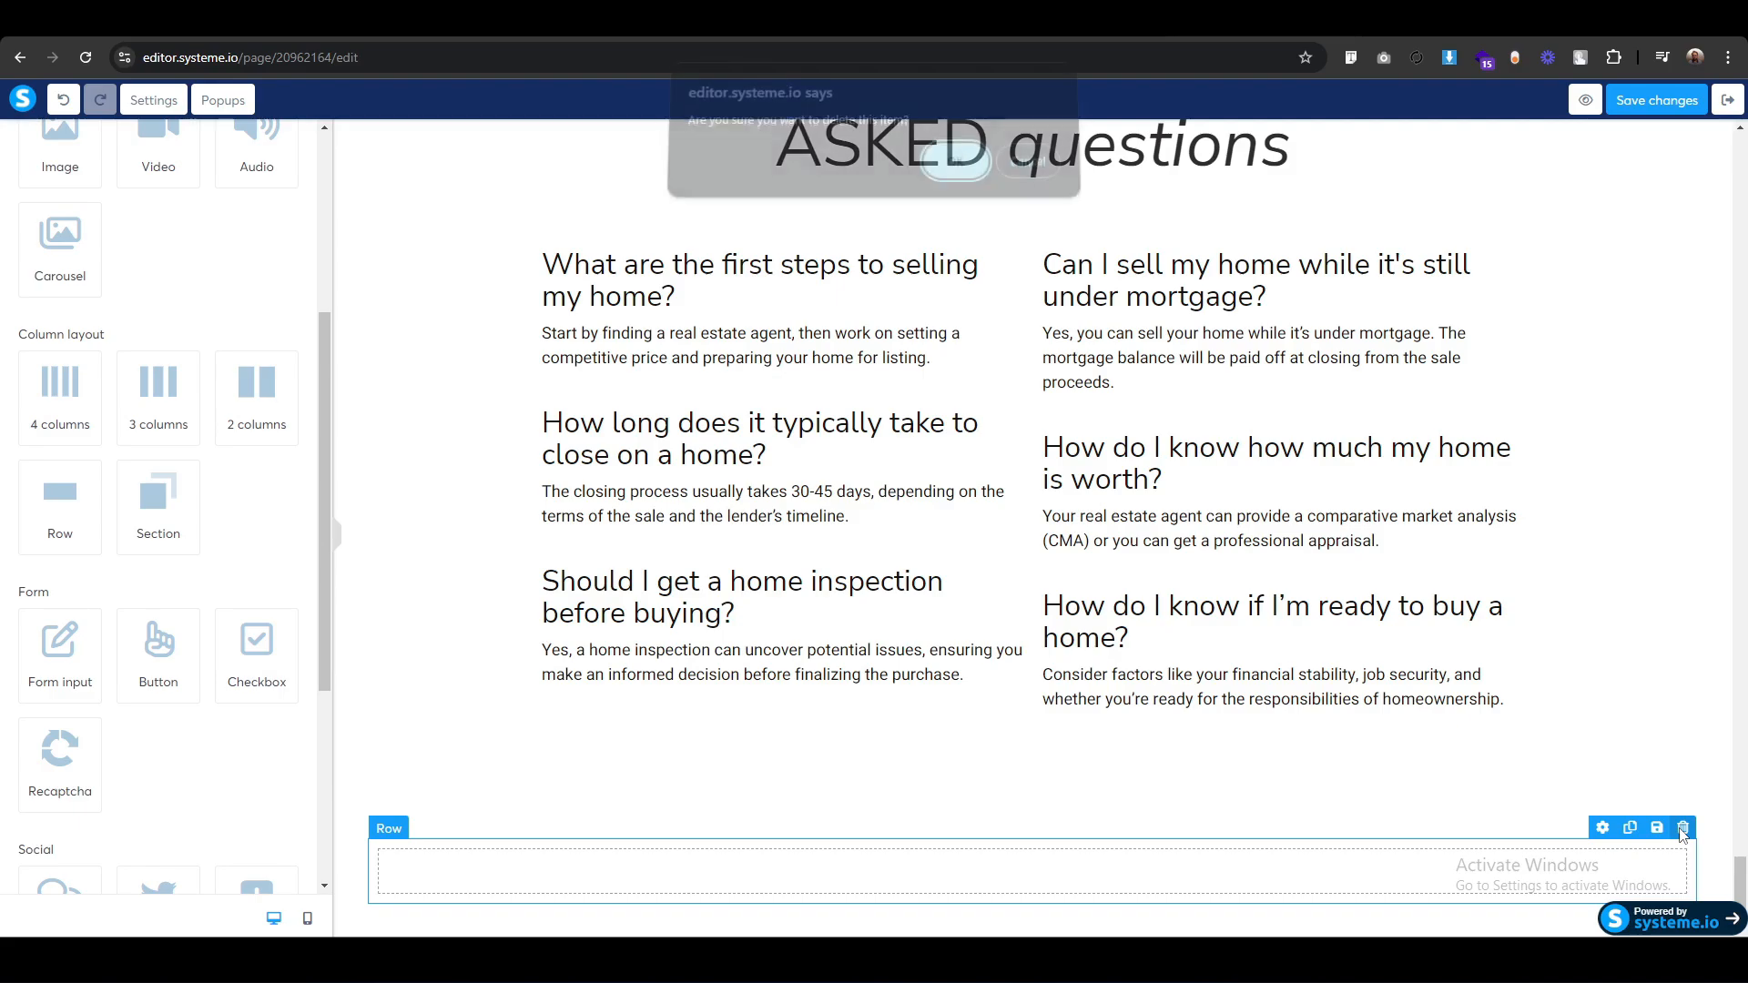
left_click(952, 168)
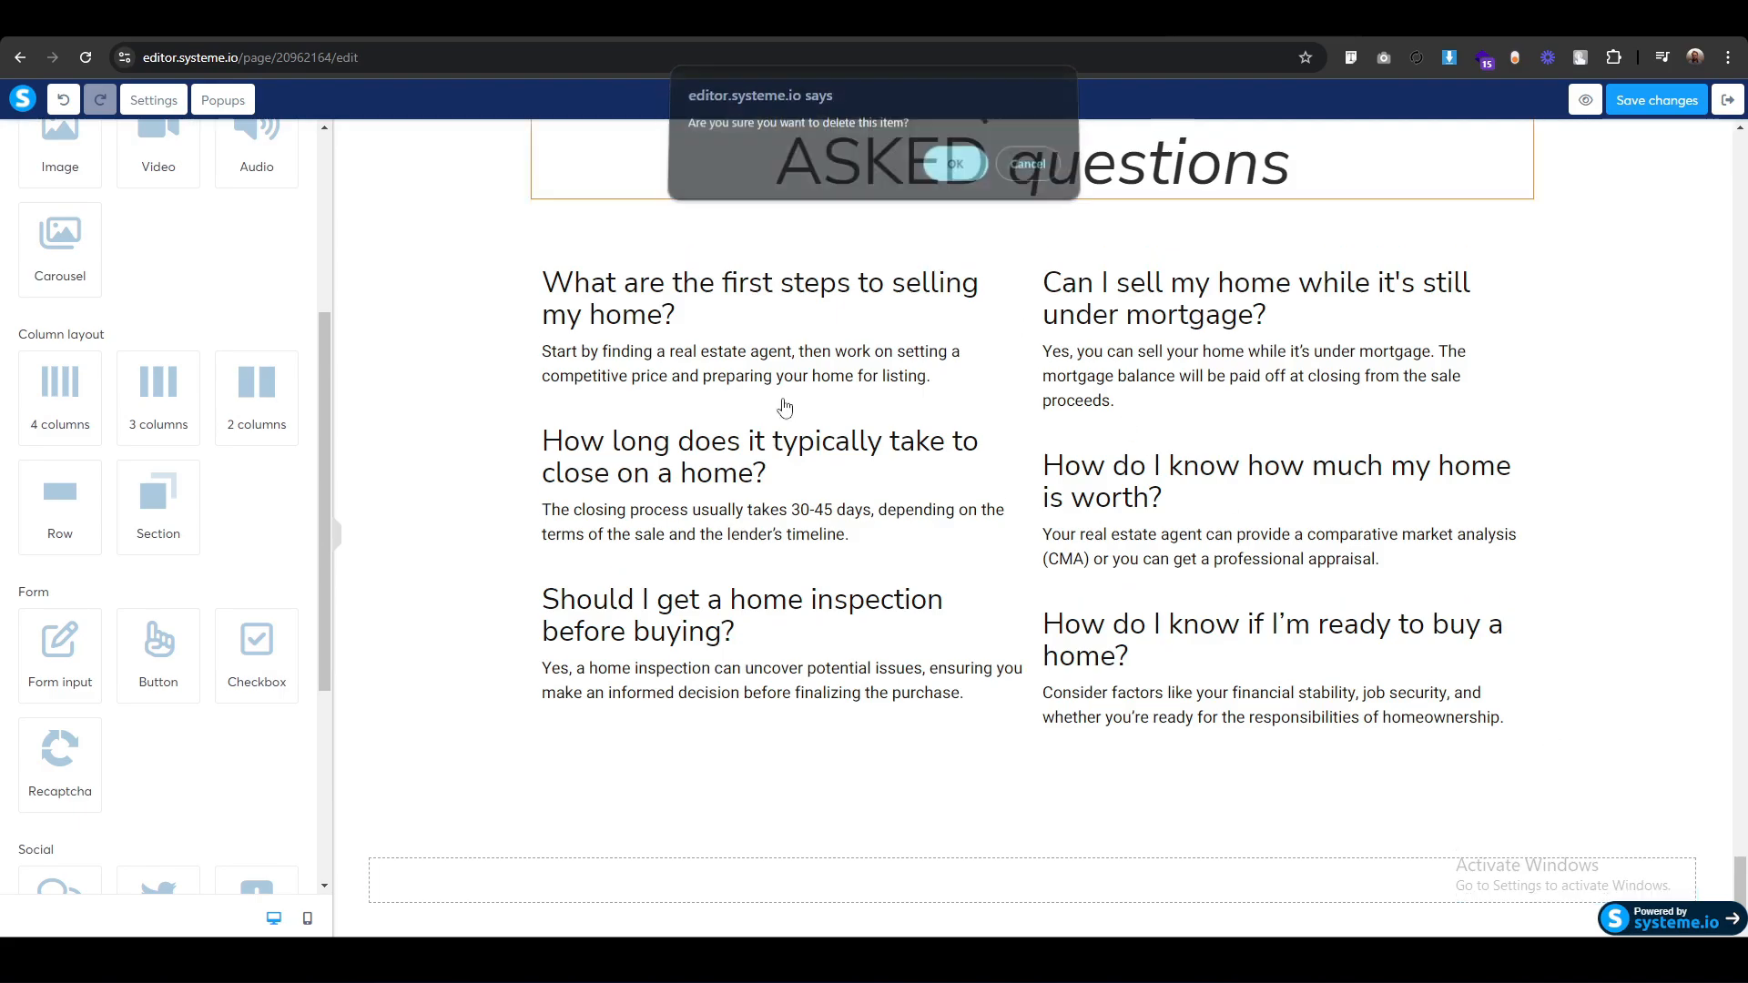
Give the new empty section an F1F0F0 background color and set its content width to Wide.
left_click(354, 823)
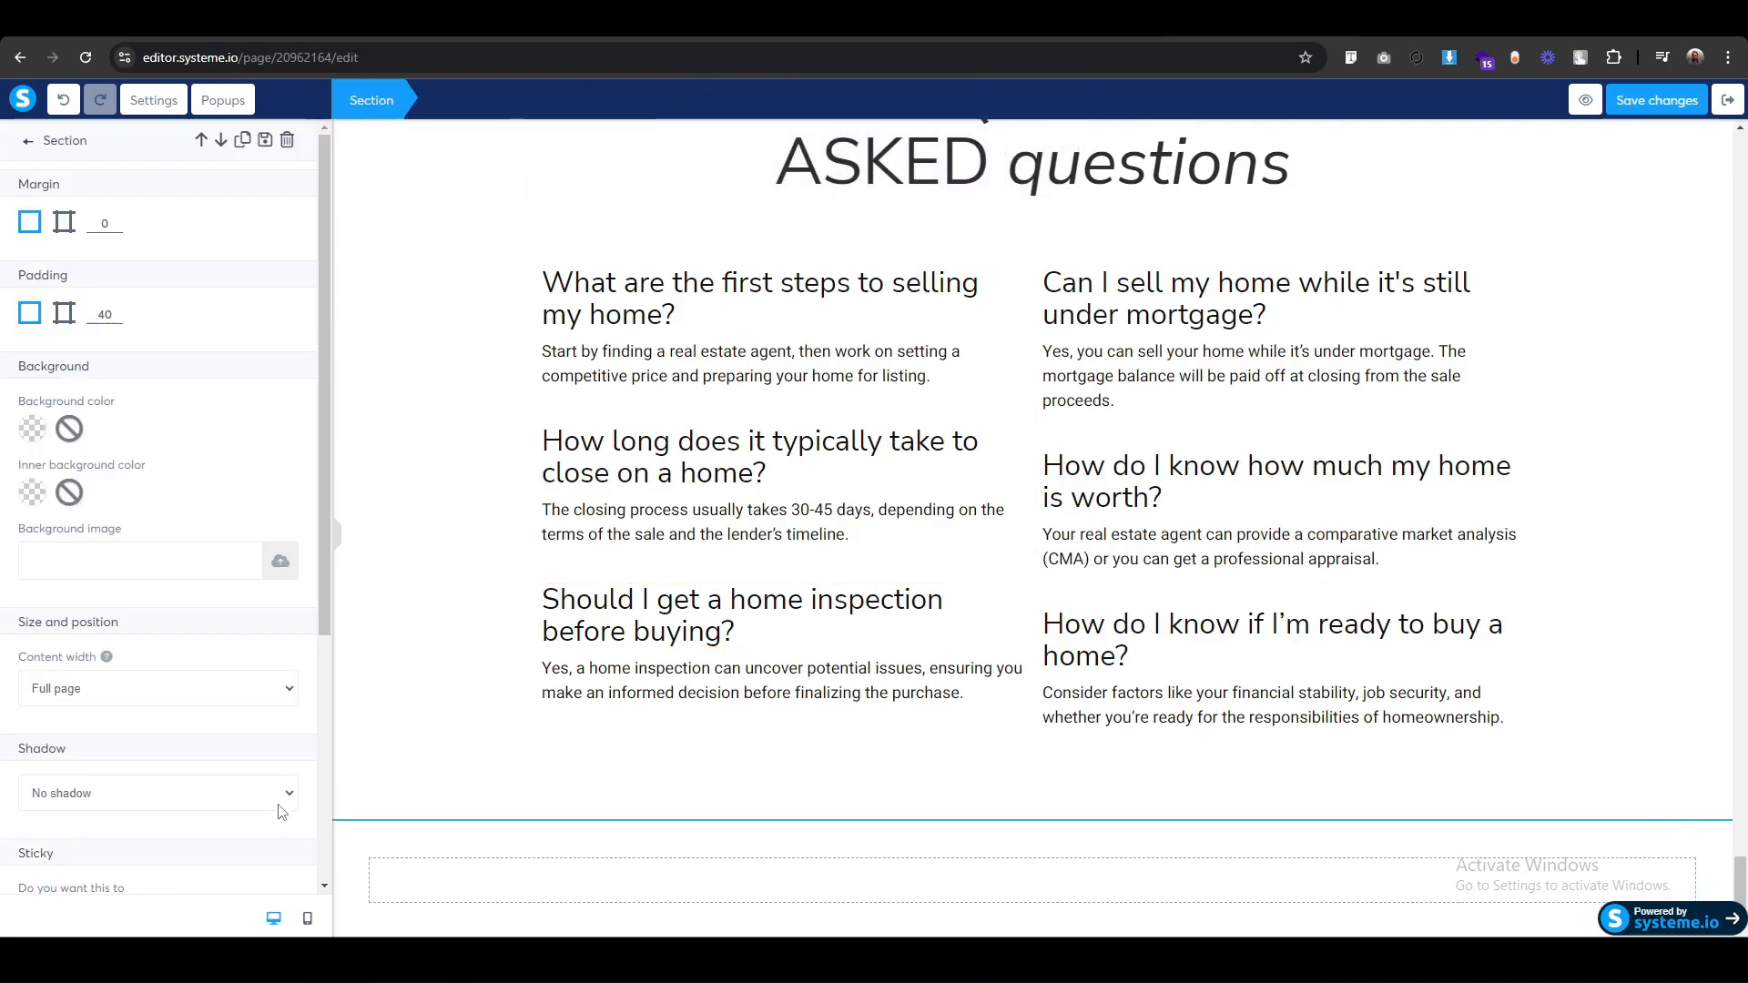
left_click(34, 428)
left_click(149, 587)
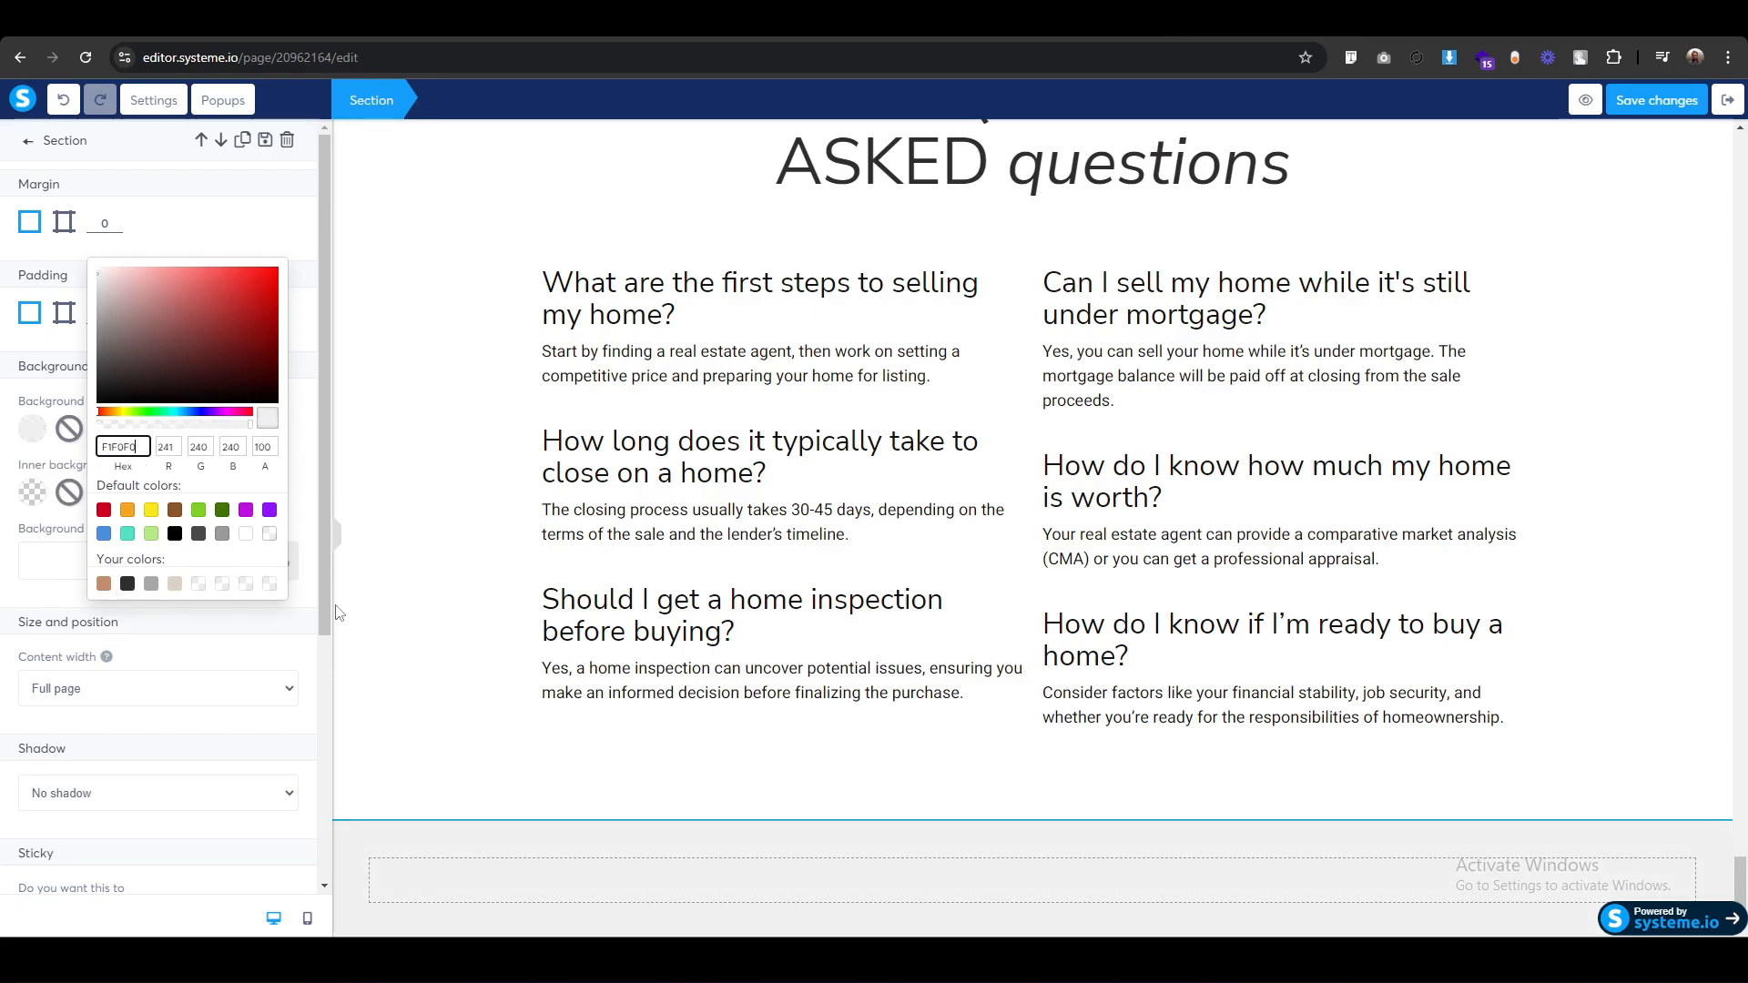
left_click(403, 761)
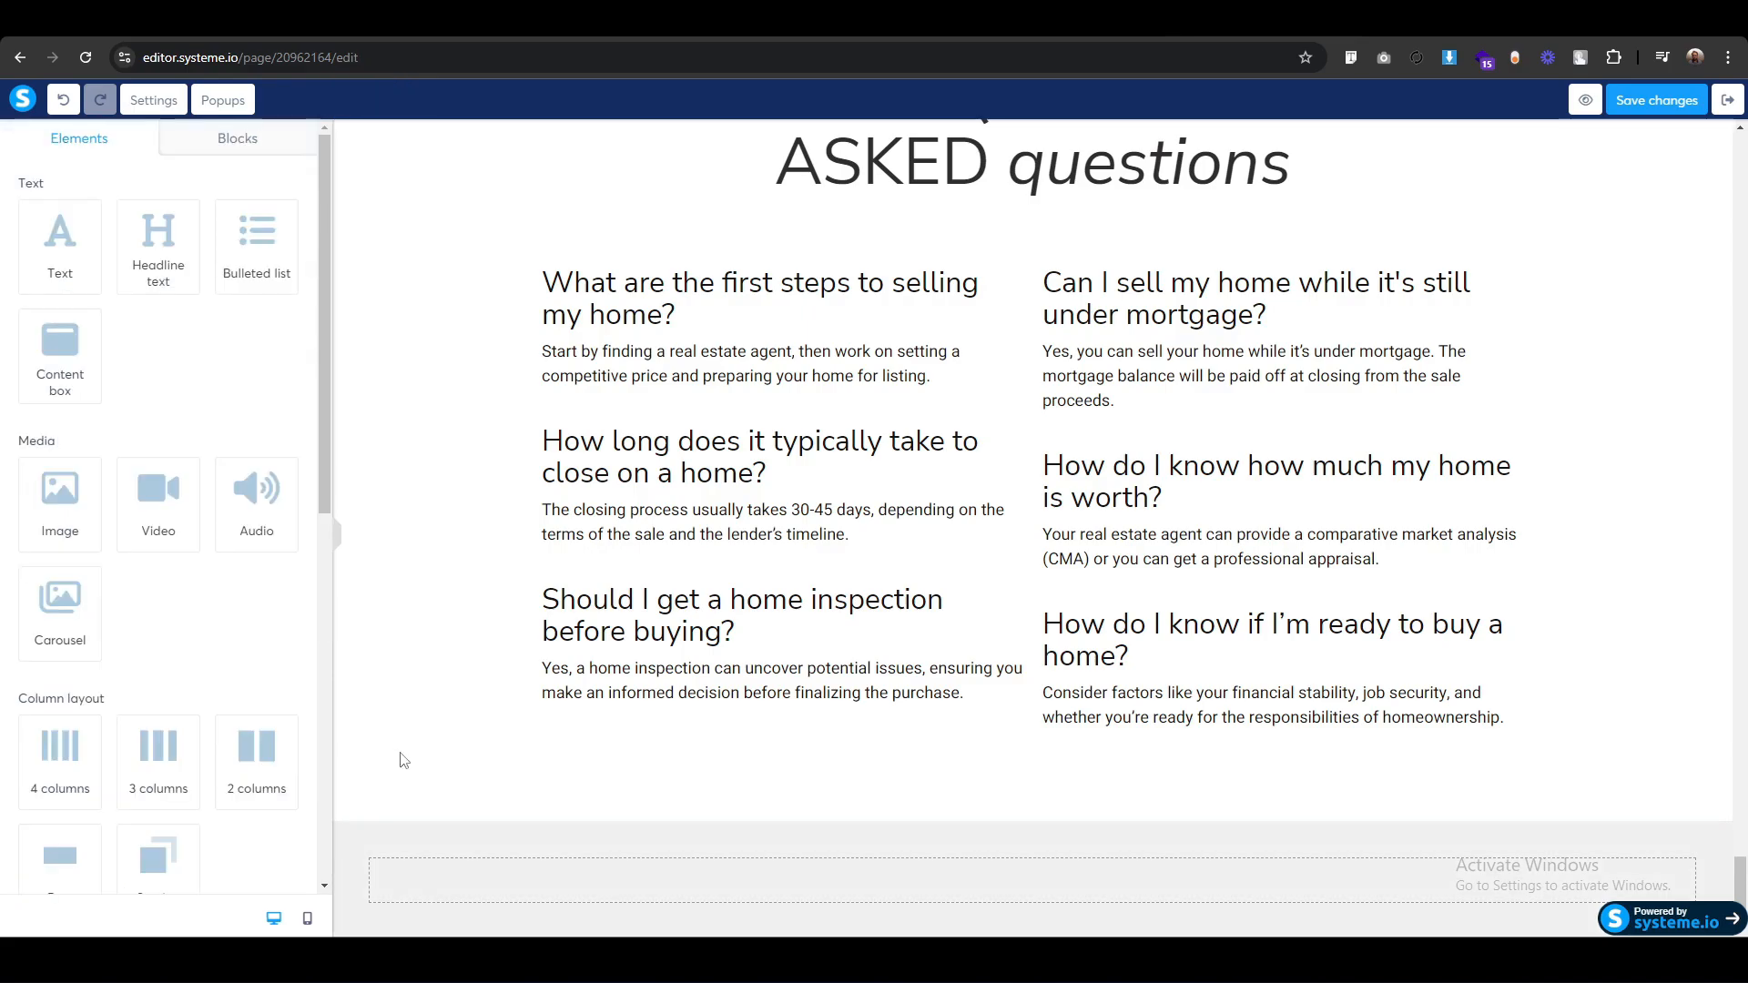
left_click(355, 818)
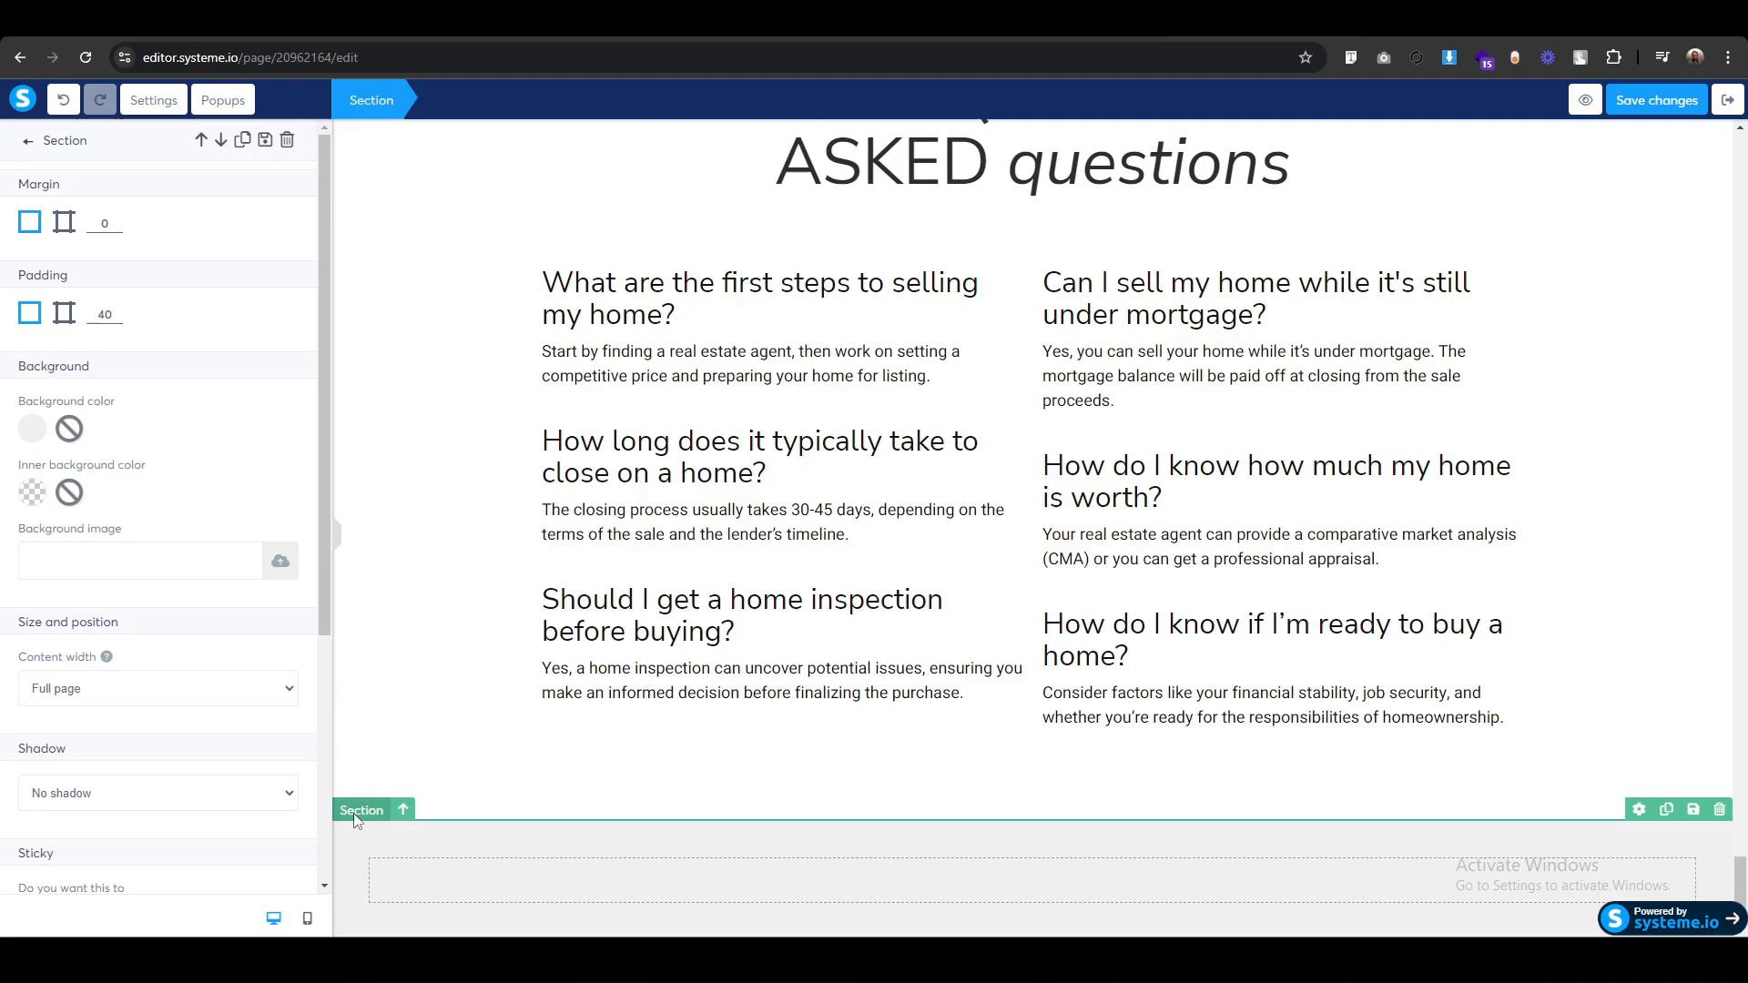
left_click(138, 692)
left_click(90, 733)
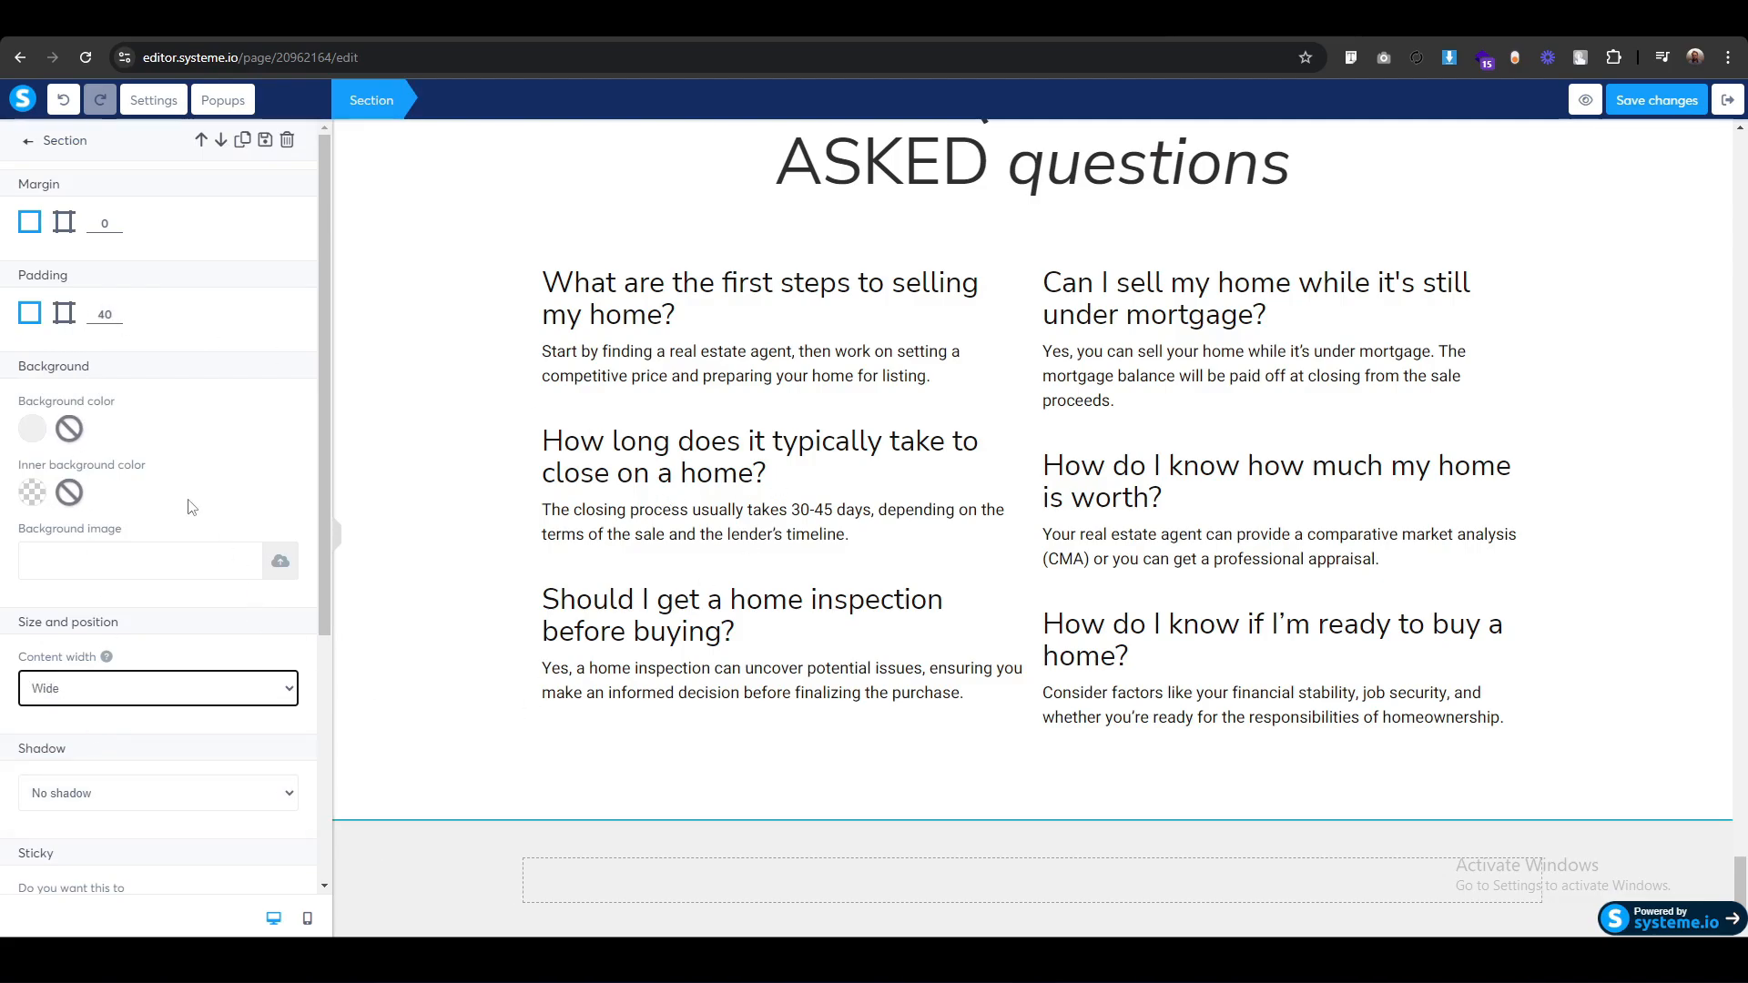
Set the new section's individual padding to 60 for top and bottom and 0 for right and left.
left_click(63, 314)
left_click_drag(270, 378, 234, 382)
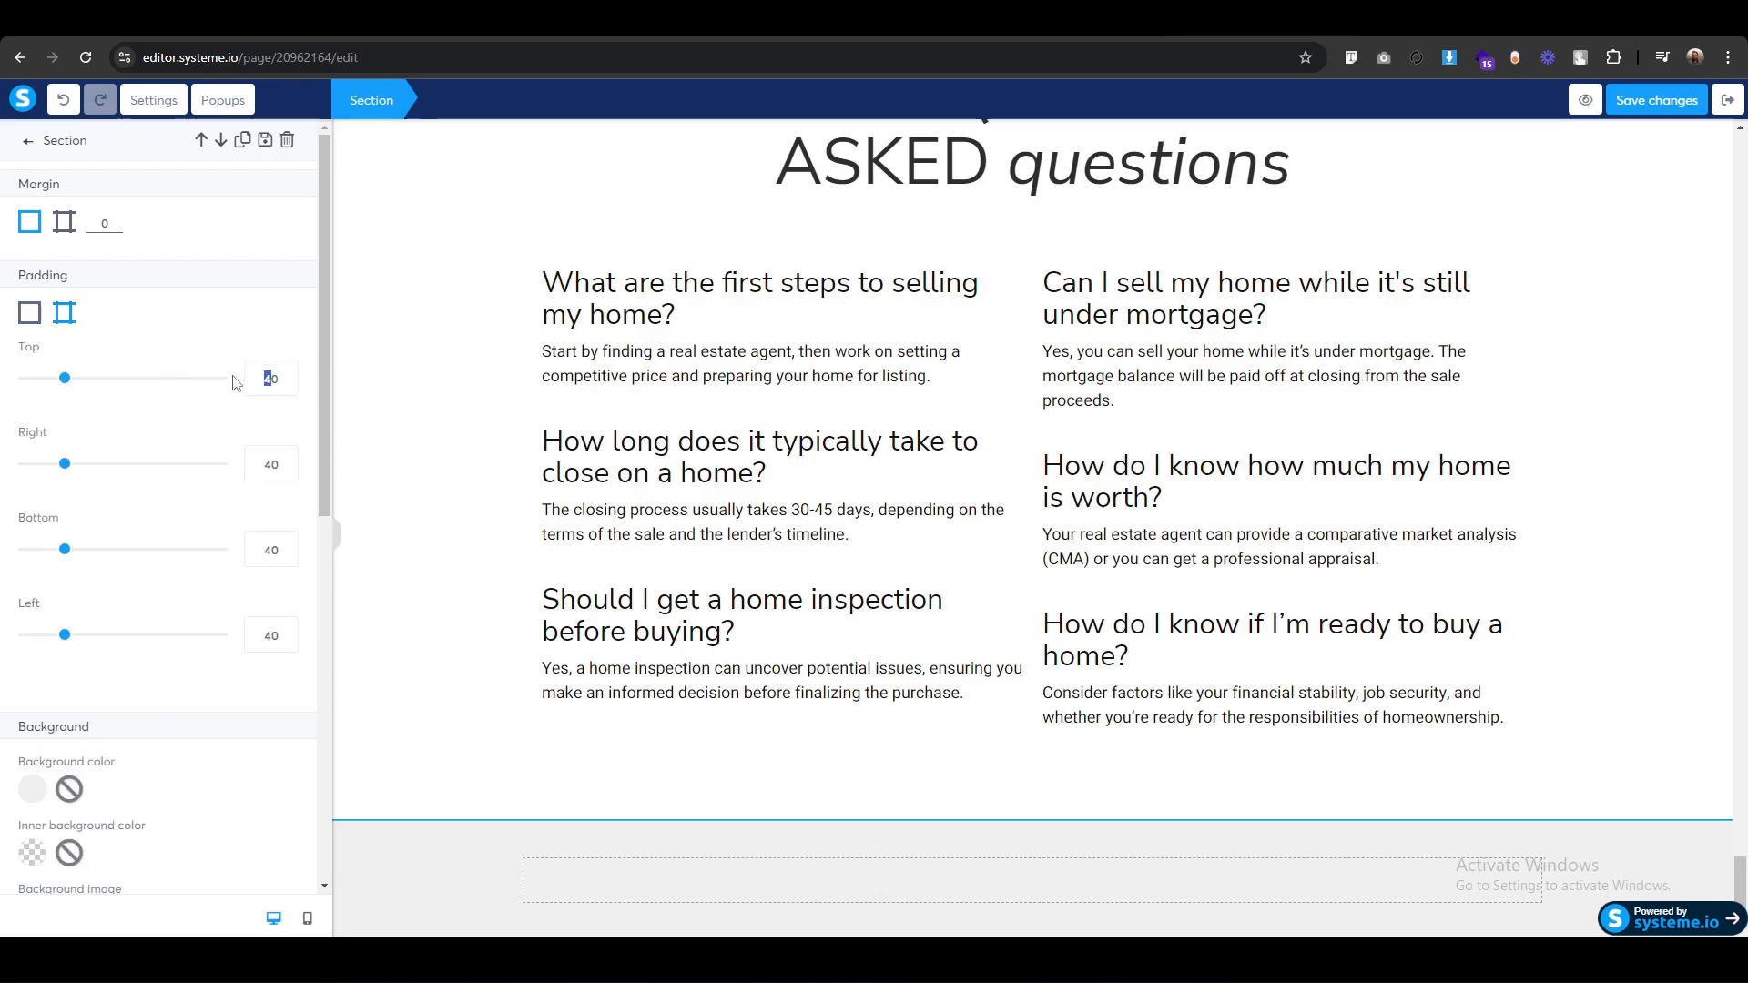
type("6")
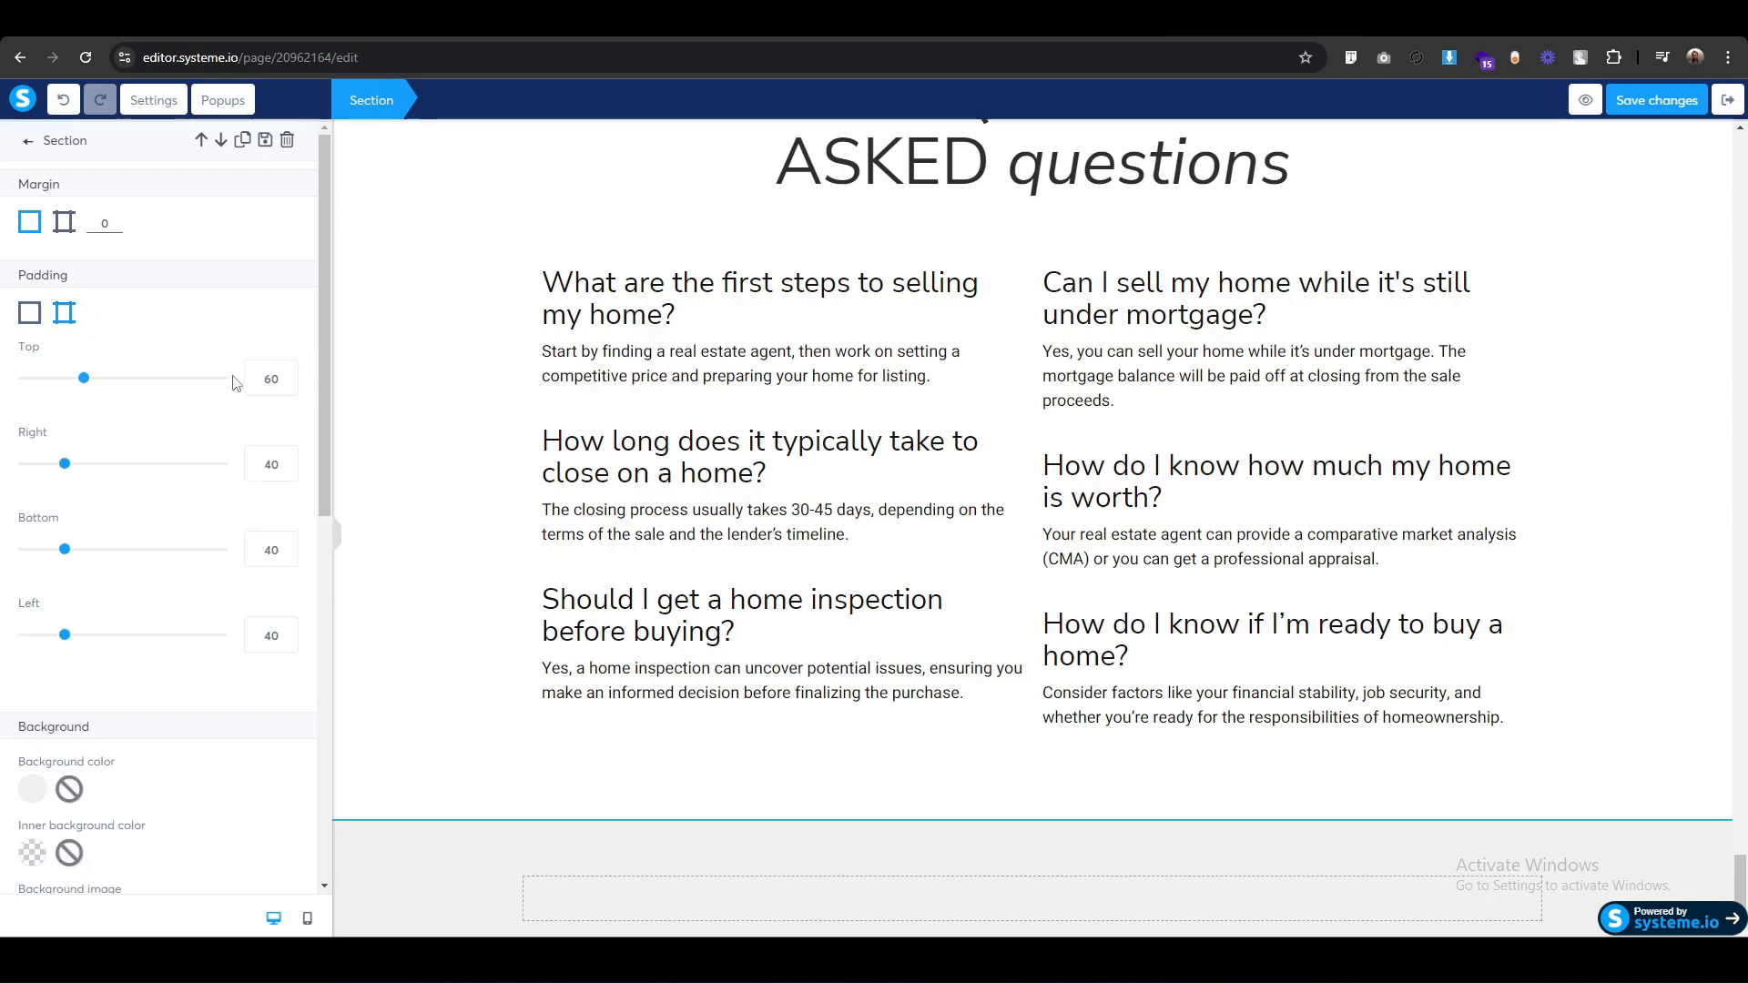
left_click_drag(261, 465, 289, 464)
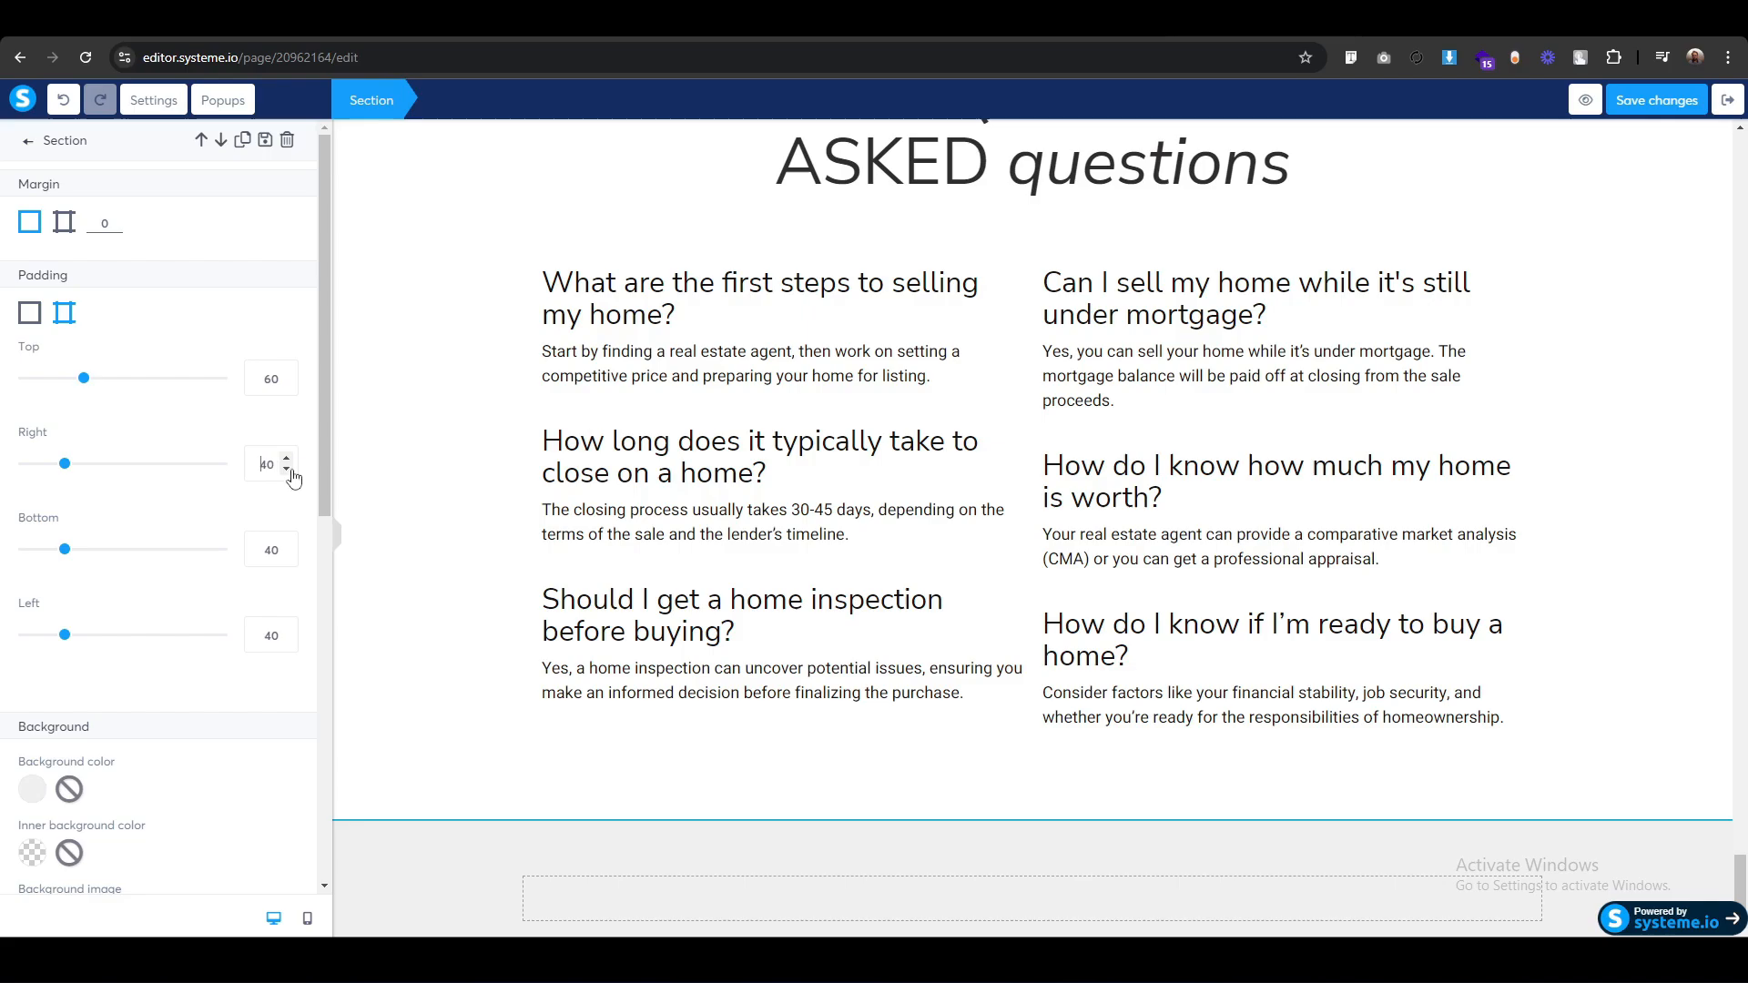
type("0")
double_click(261, 637)
type("0")
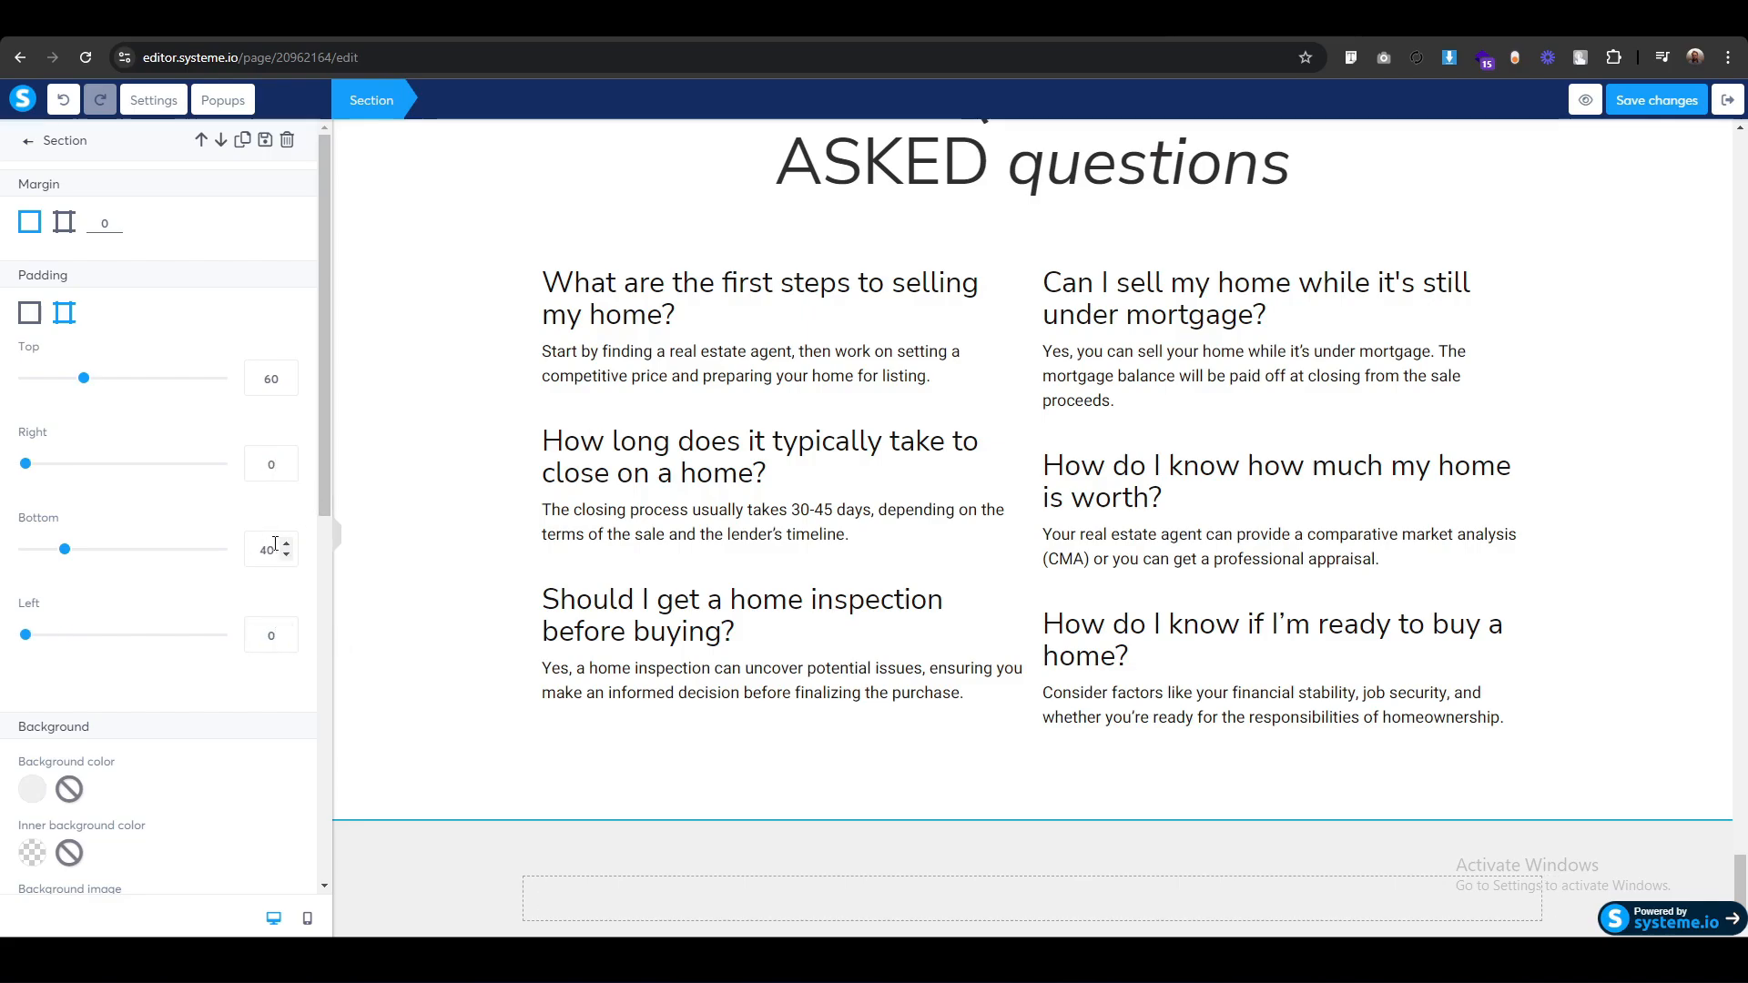
left_click_drag(262, 556, 236, 561)
type("6")
left_click(433, 508)
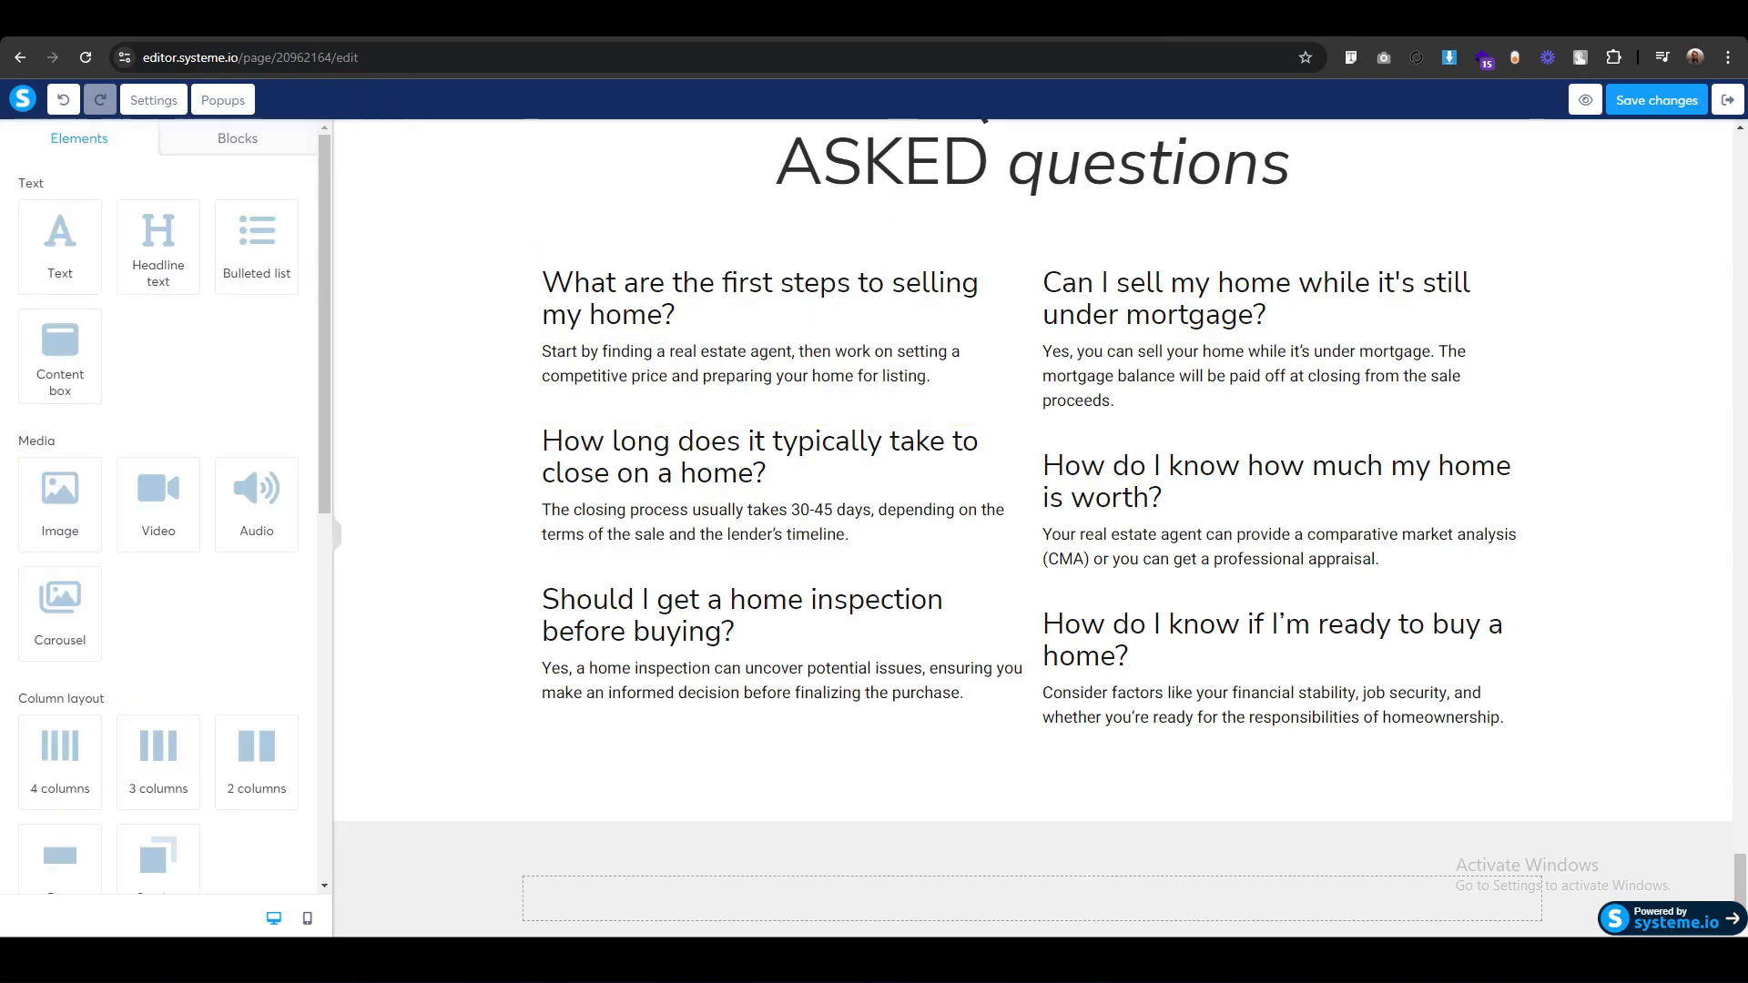
Insert a 2-column row in the new section and place an image element in each column.
scroll(419, 583, "down", 1)
left_click_drag(252, 770, 1074, 870)
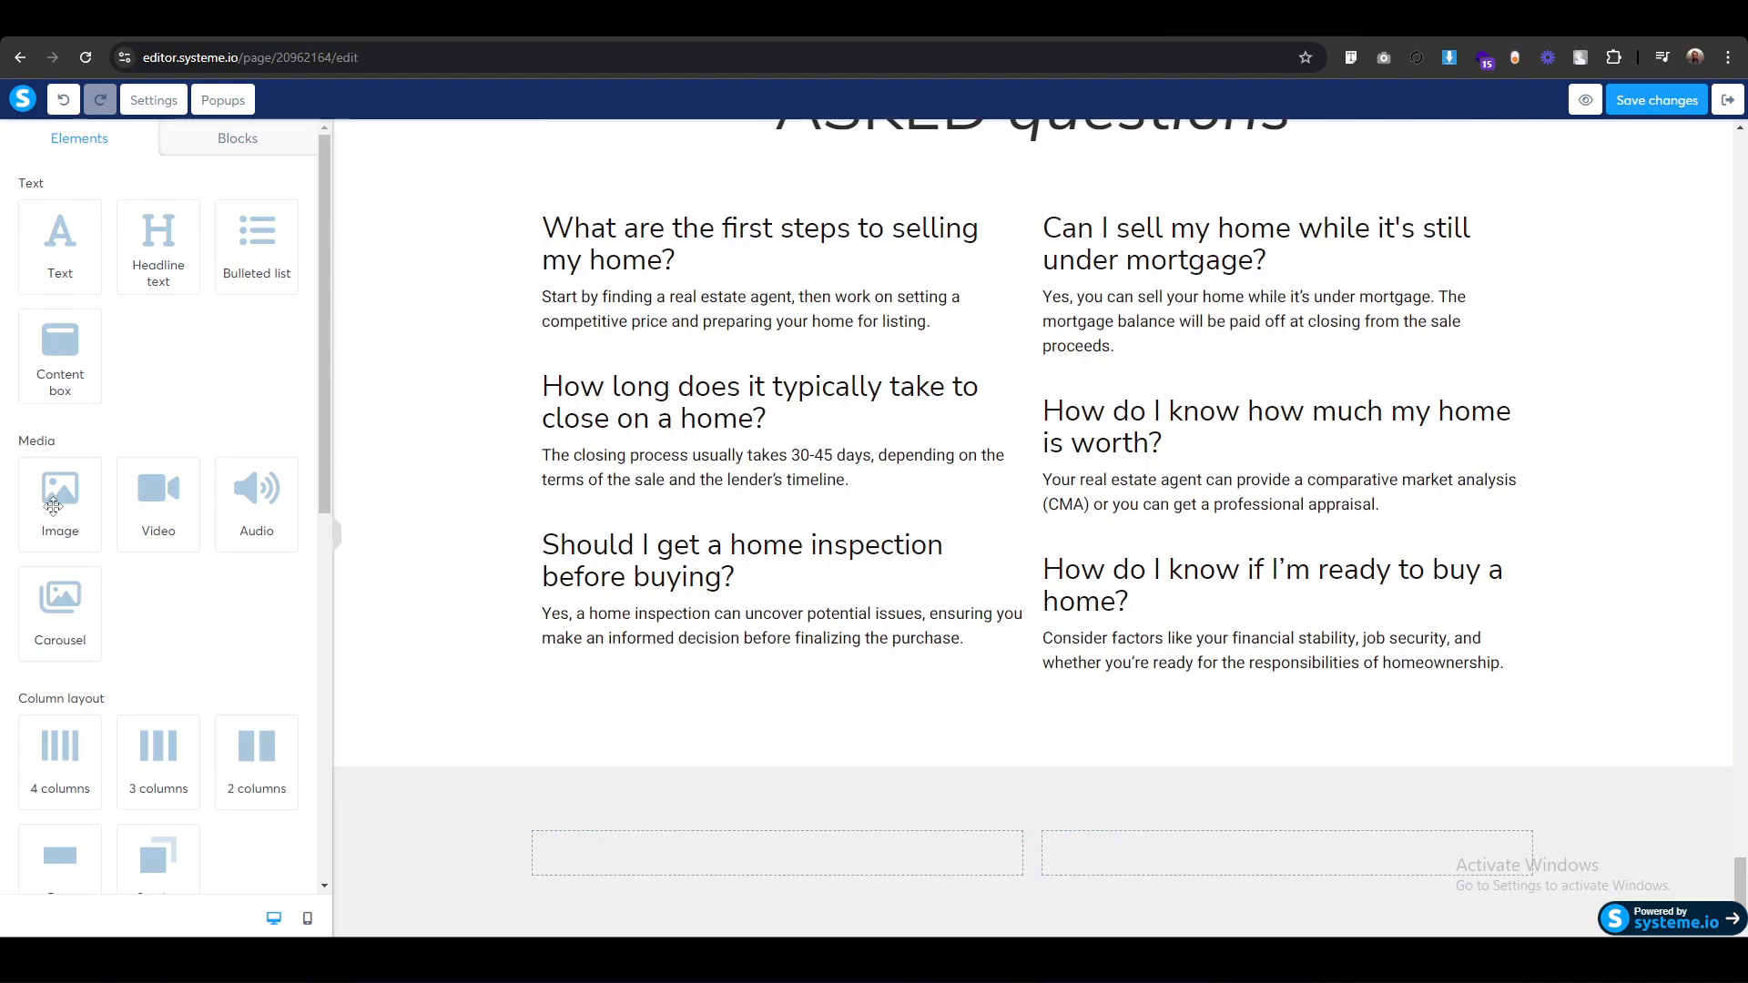
left_click_drag(57, 506, 1262, 851)
scroll(1247, 851, "down", 3)
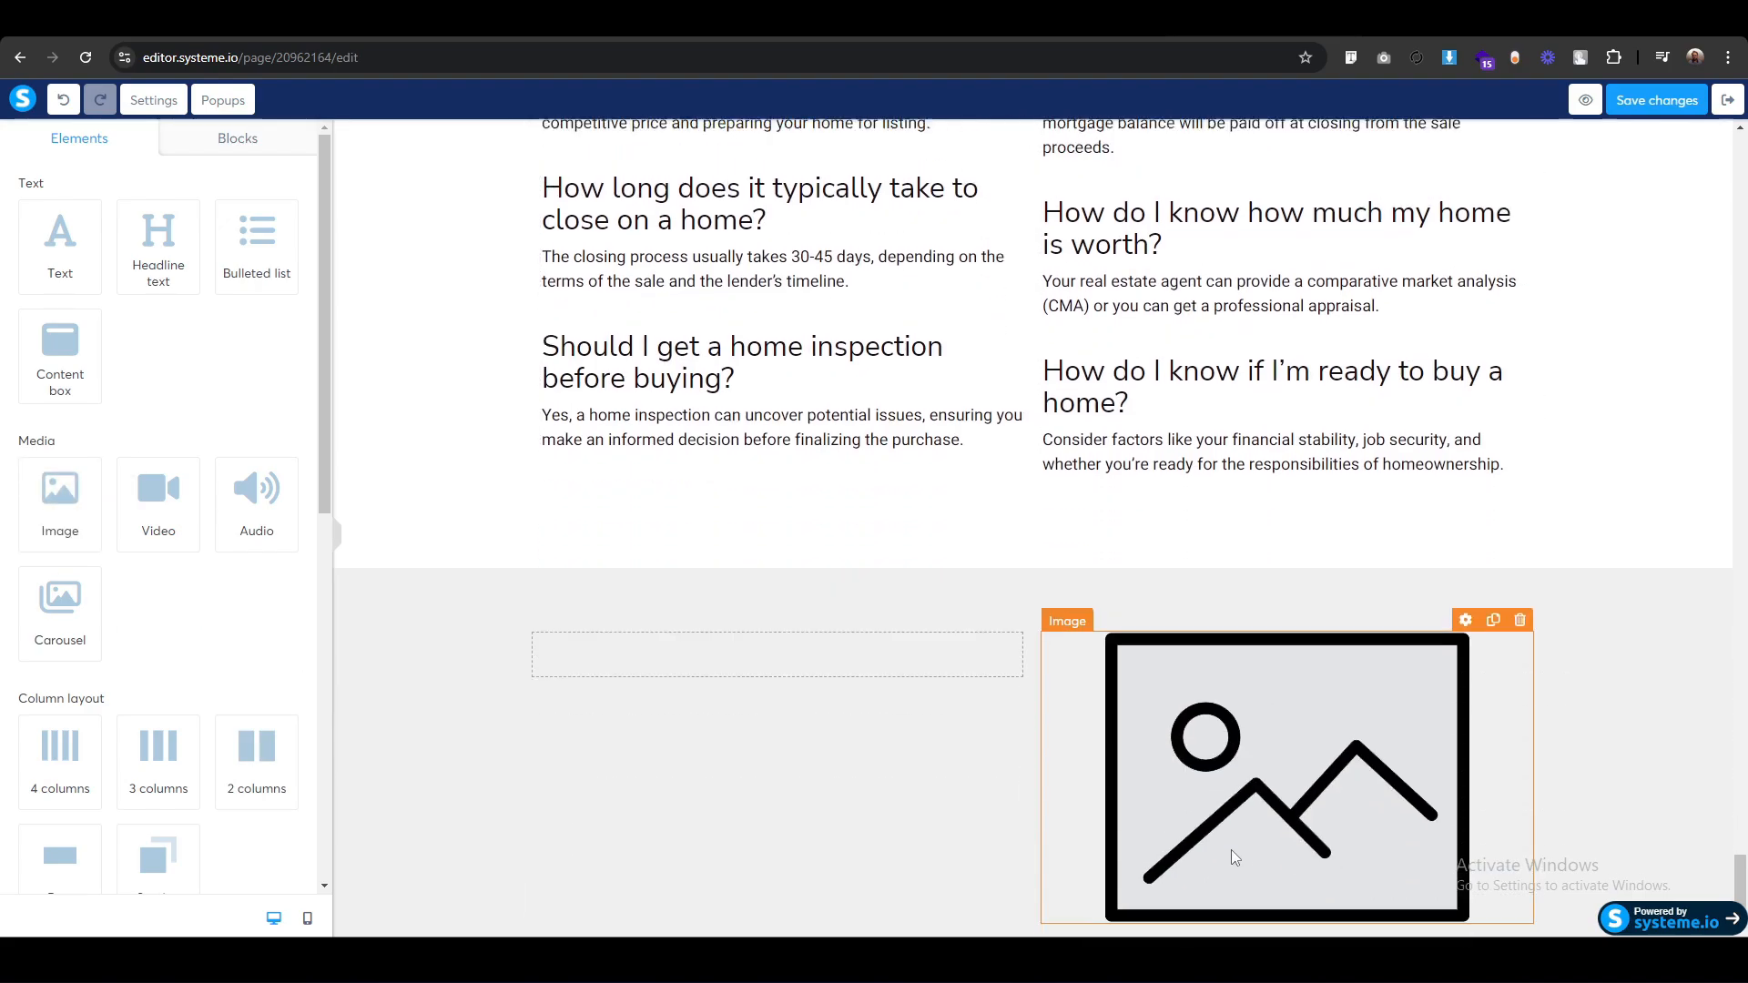
left_click_drag(65, 506, 745, 608)
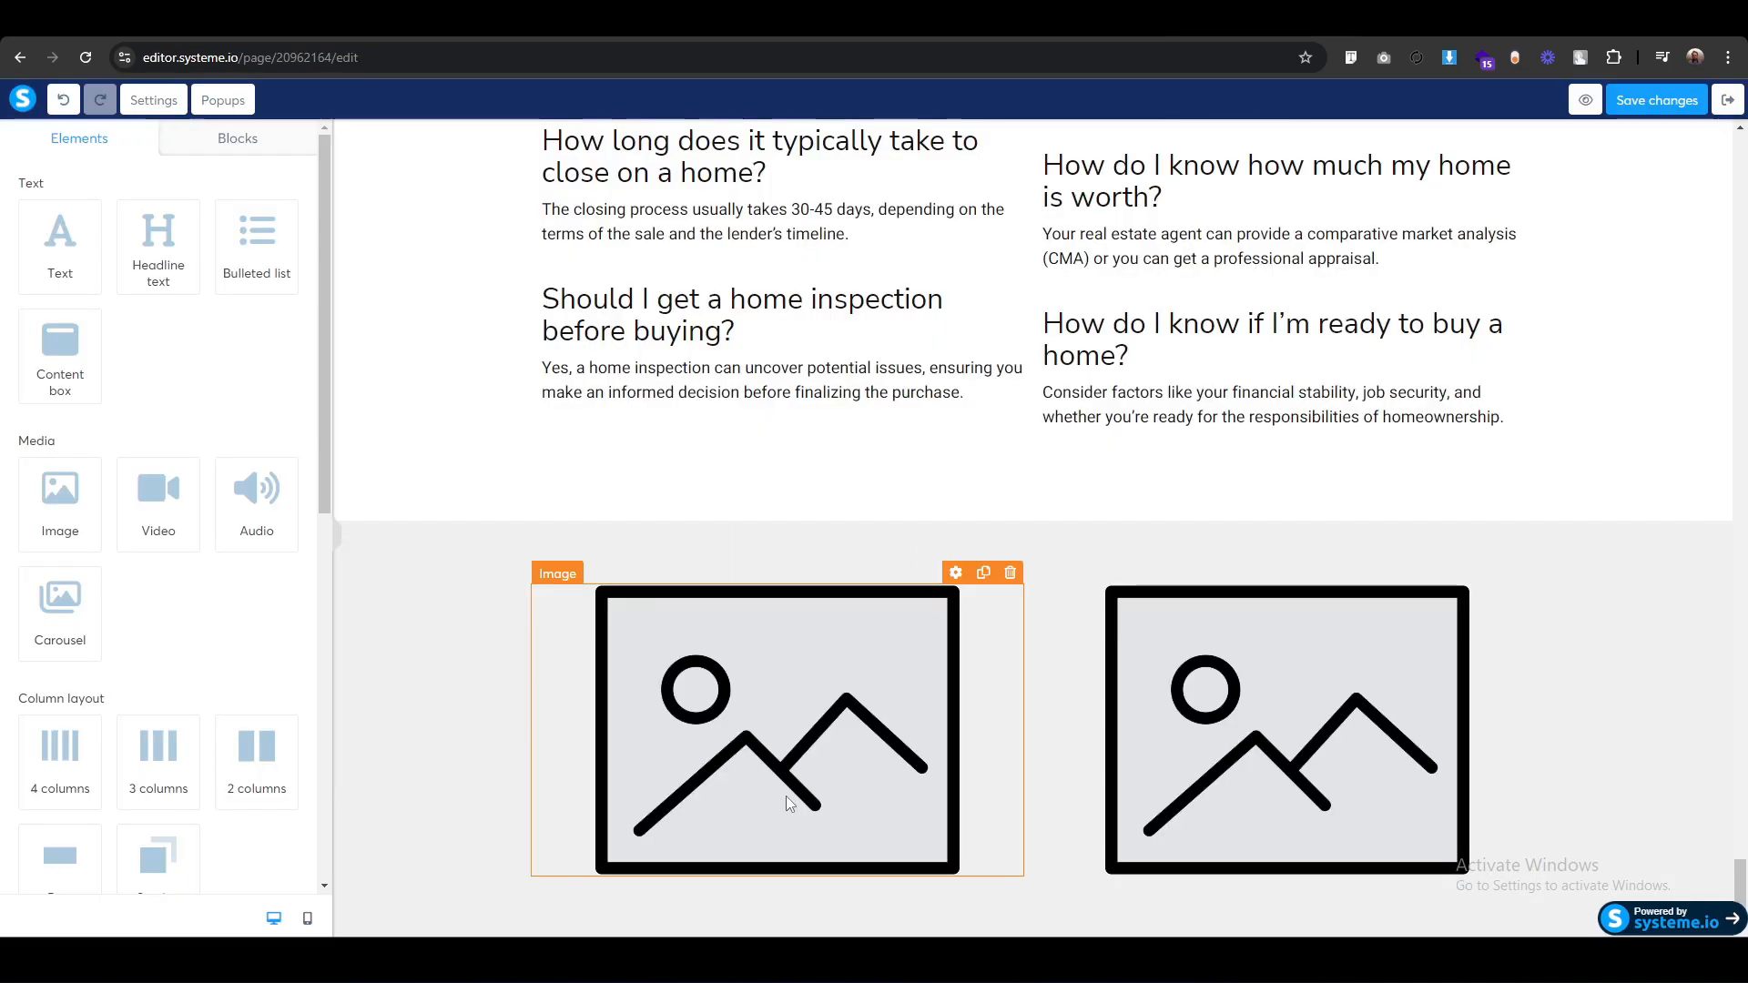
Duplicate the "READY to start YOUR REAL ESTATE journey?" headline and move the copy below the left column's image in the new section.
scroll(785, 796, "up", 15)
scroll(789, 804, "up", 1)
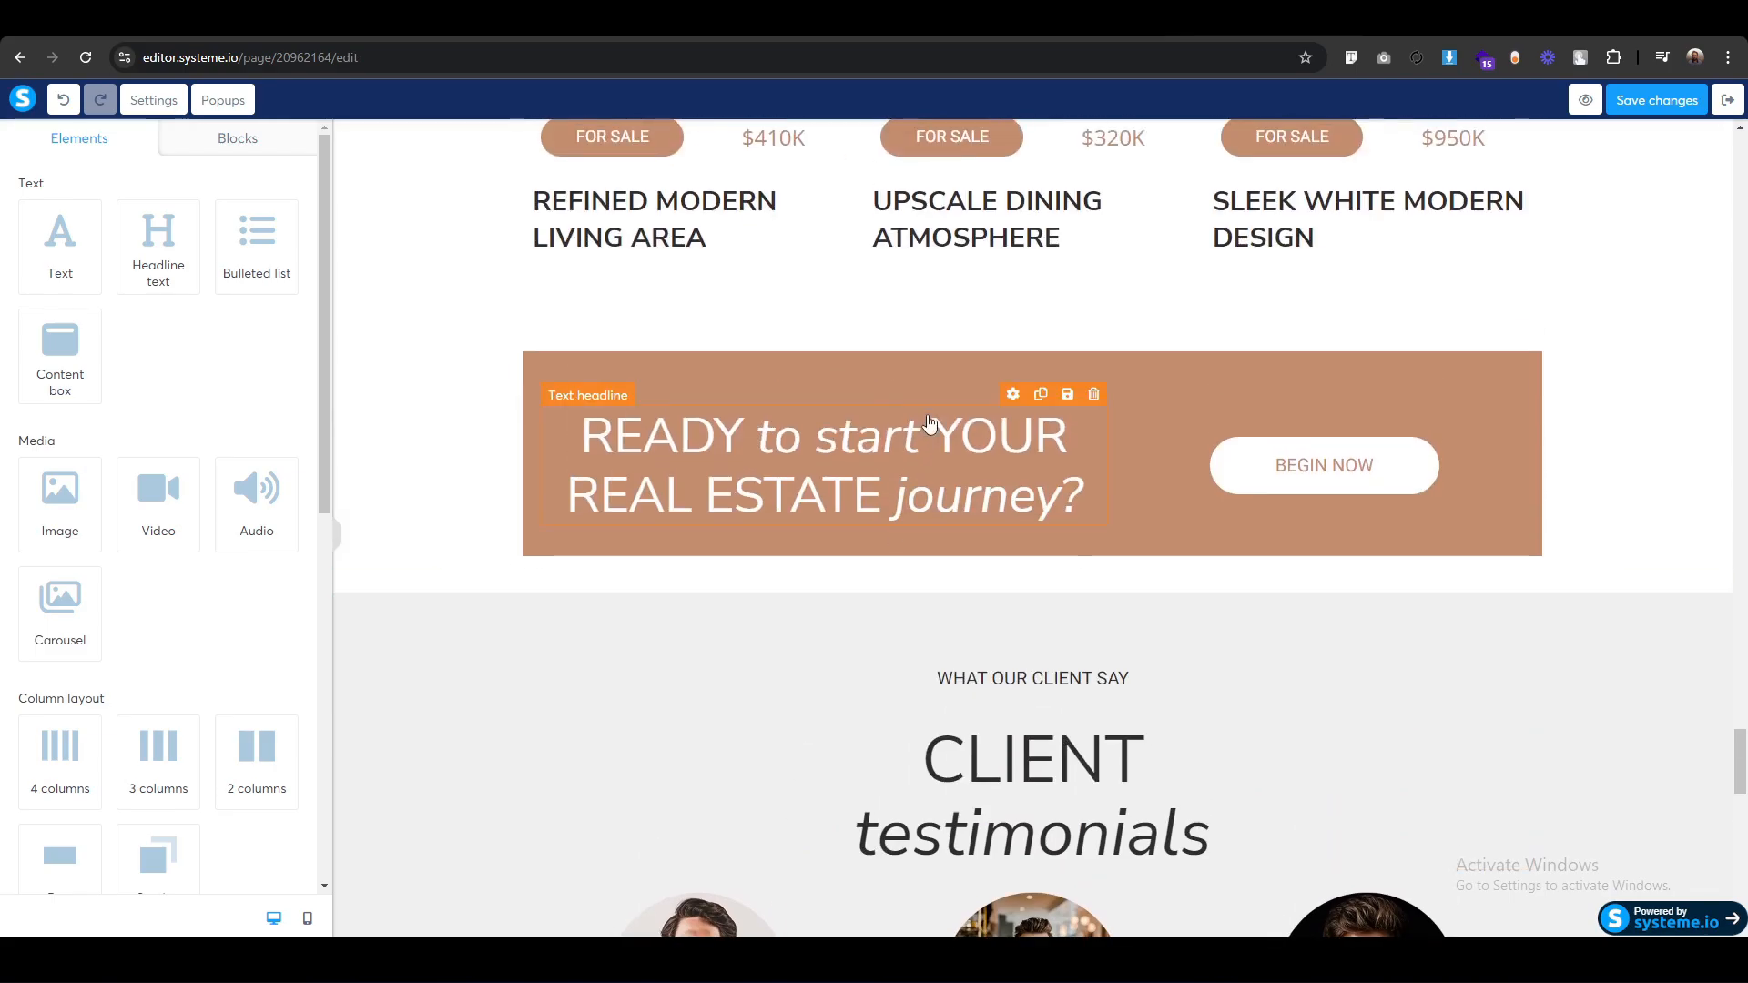
left_click(1041, 395)
scroll(1040, 400, "down", 2)
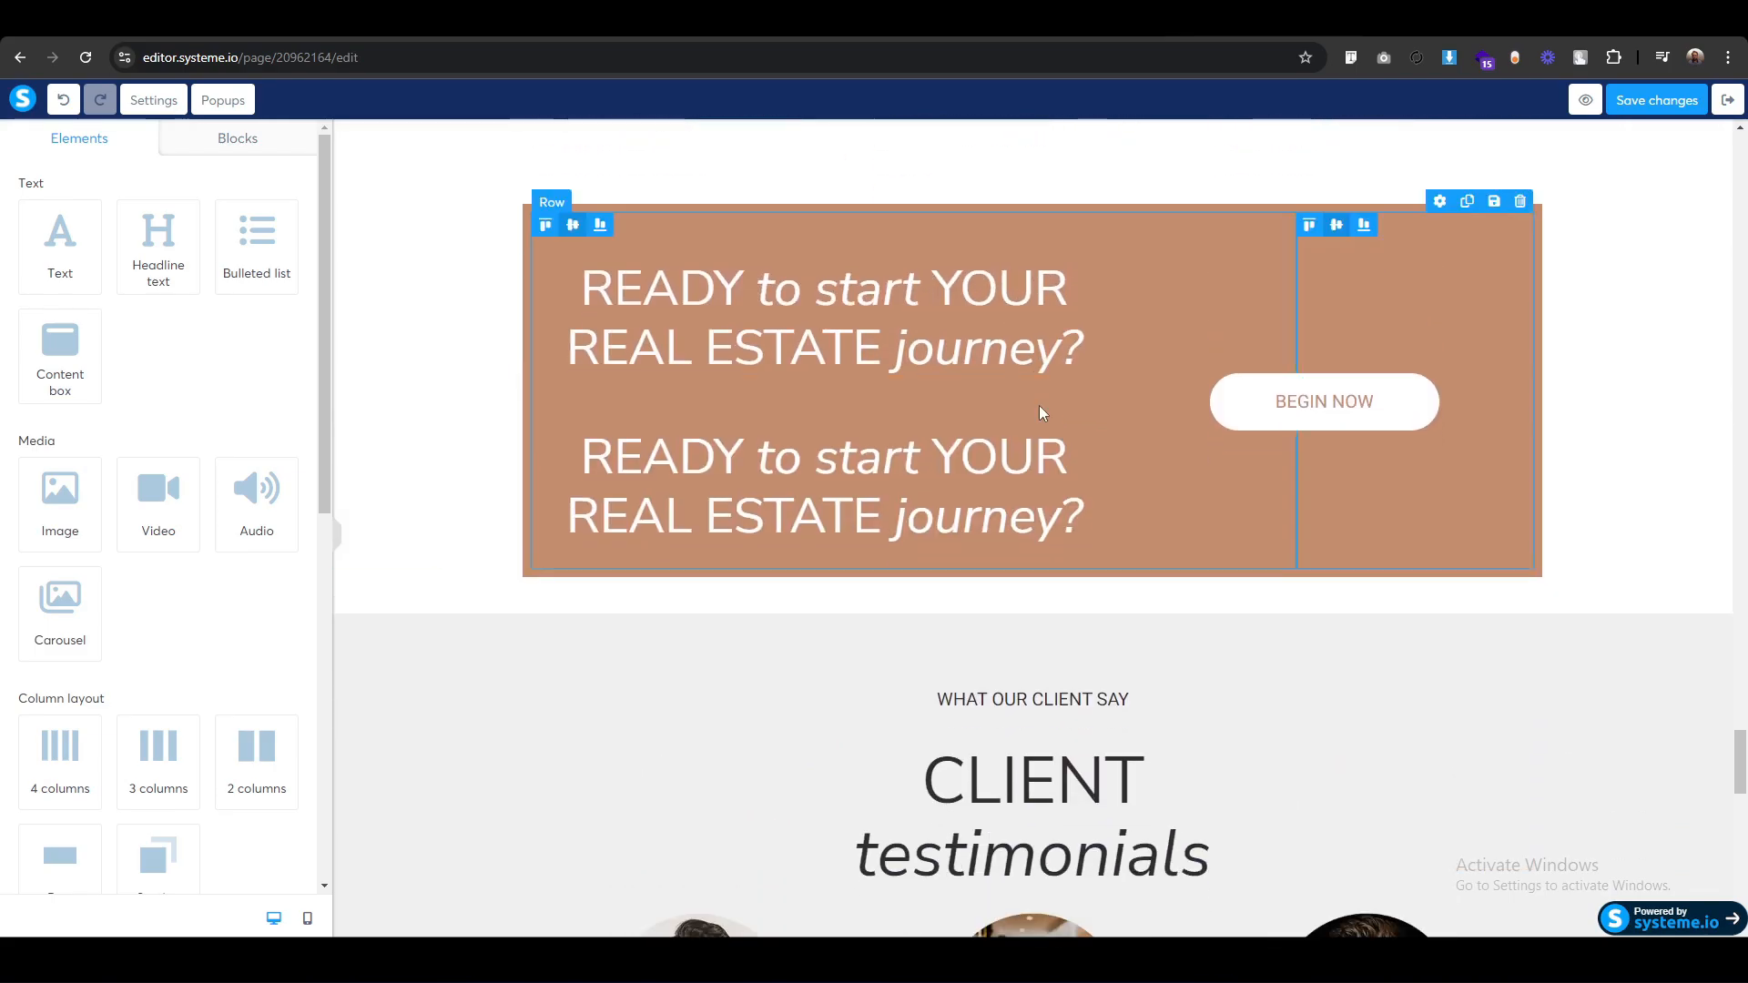
left_click_drag(570, 380, 820, 886)
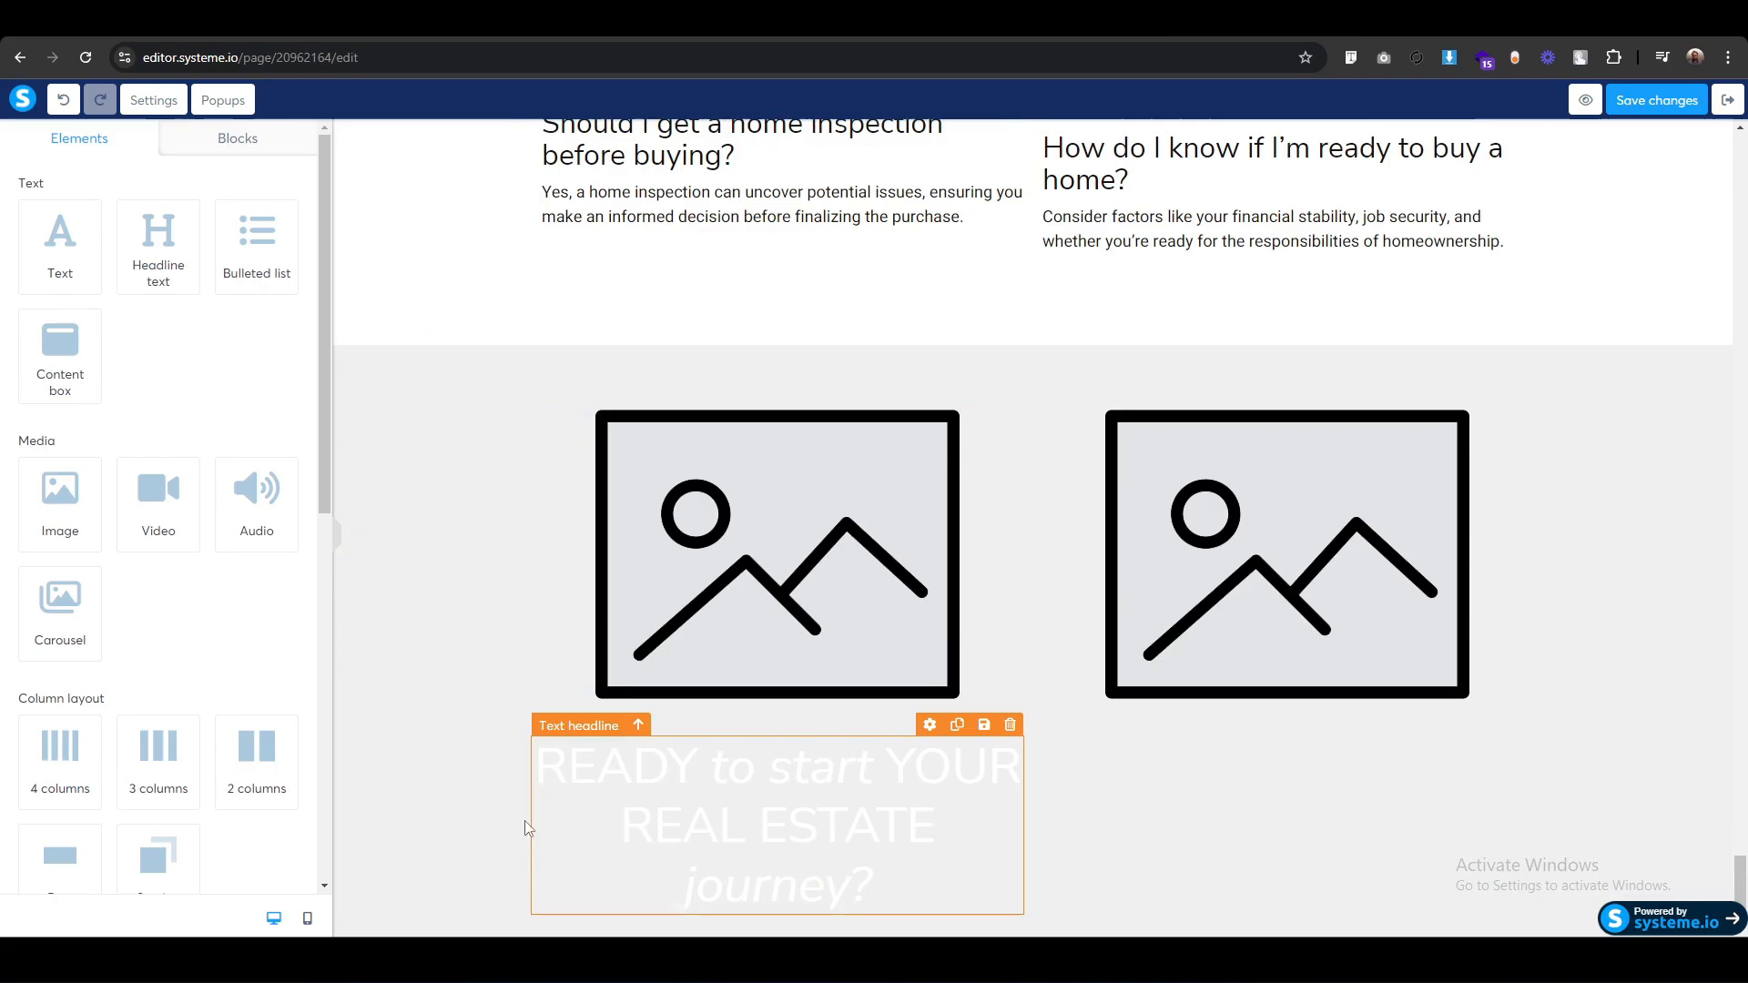
left_click(462, 779)
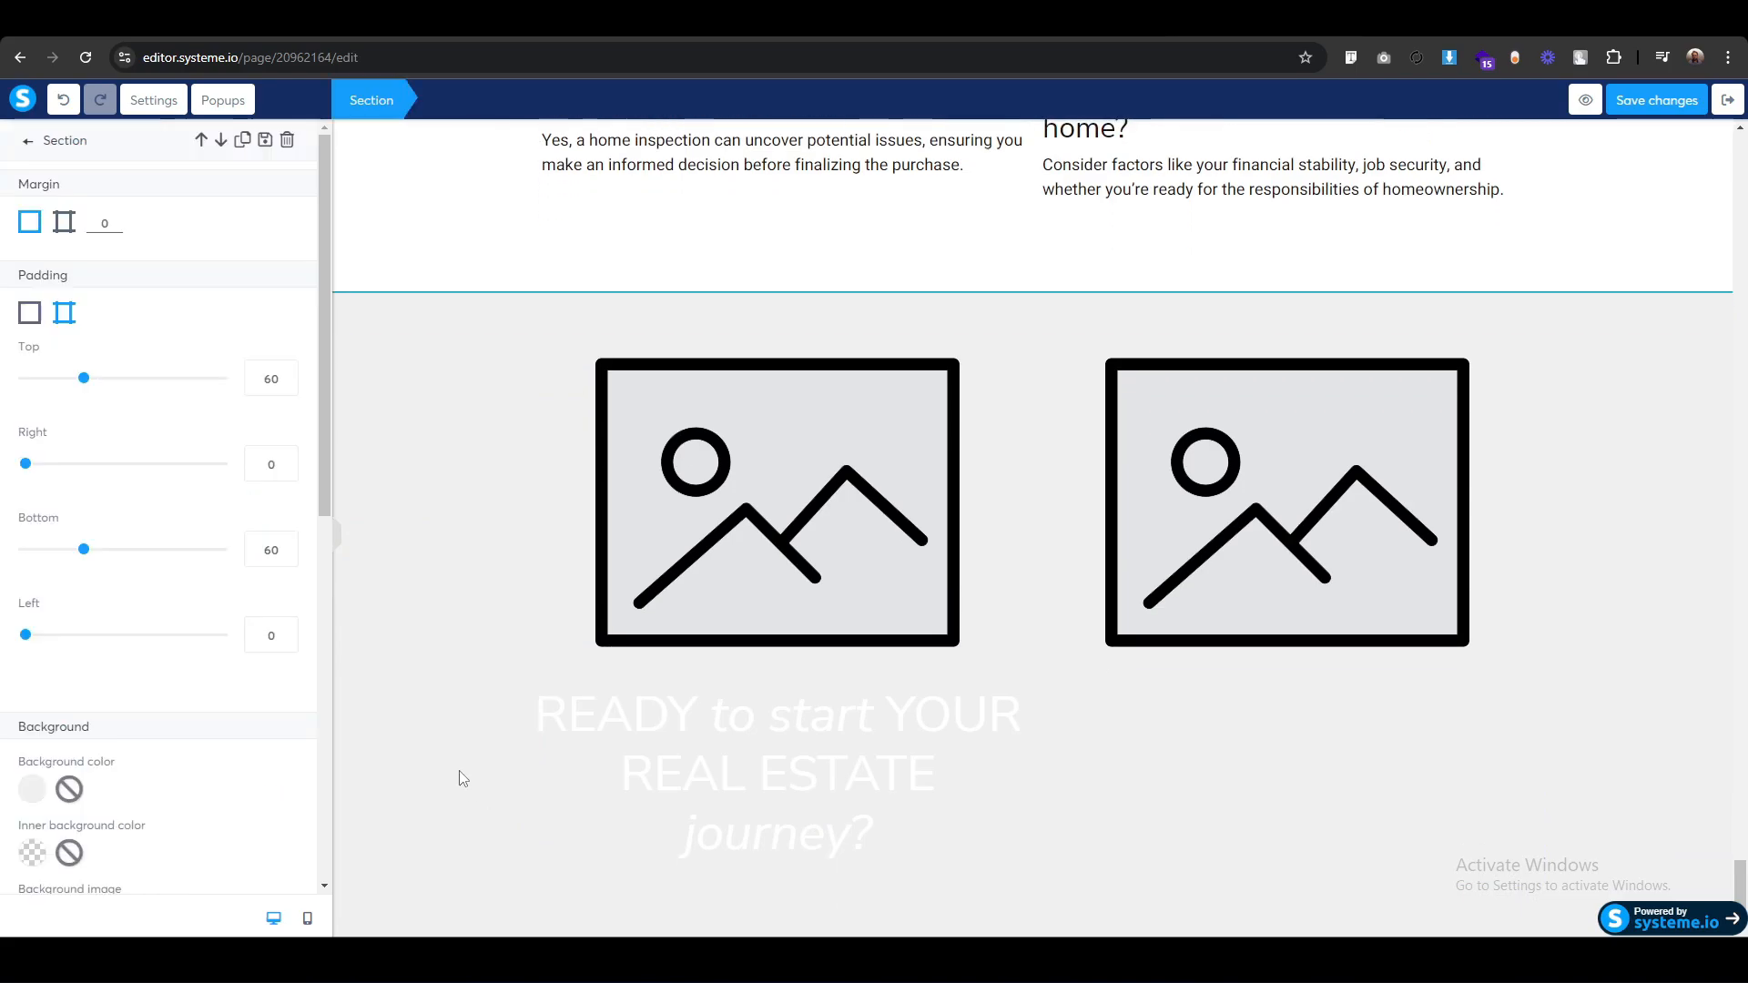
left_click(1140, 242)
Duplicate the "Start Your Journey" button and move the copy below the headline in the new section's left column.
scroll(1053, 799, "up", 20)
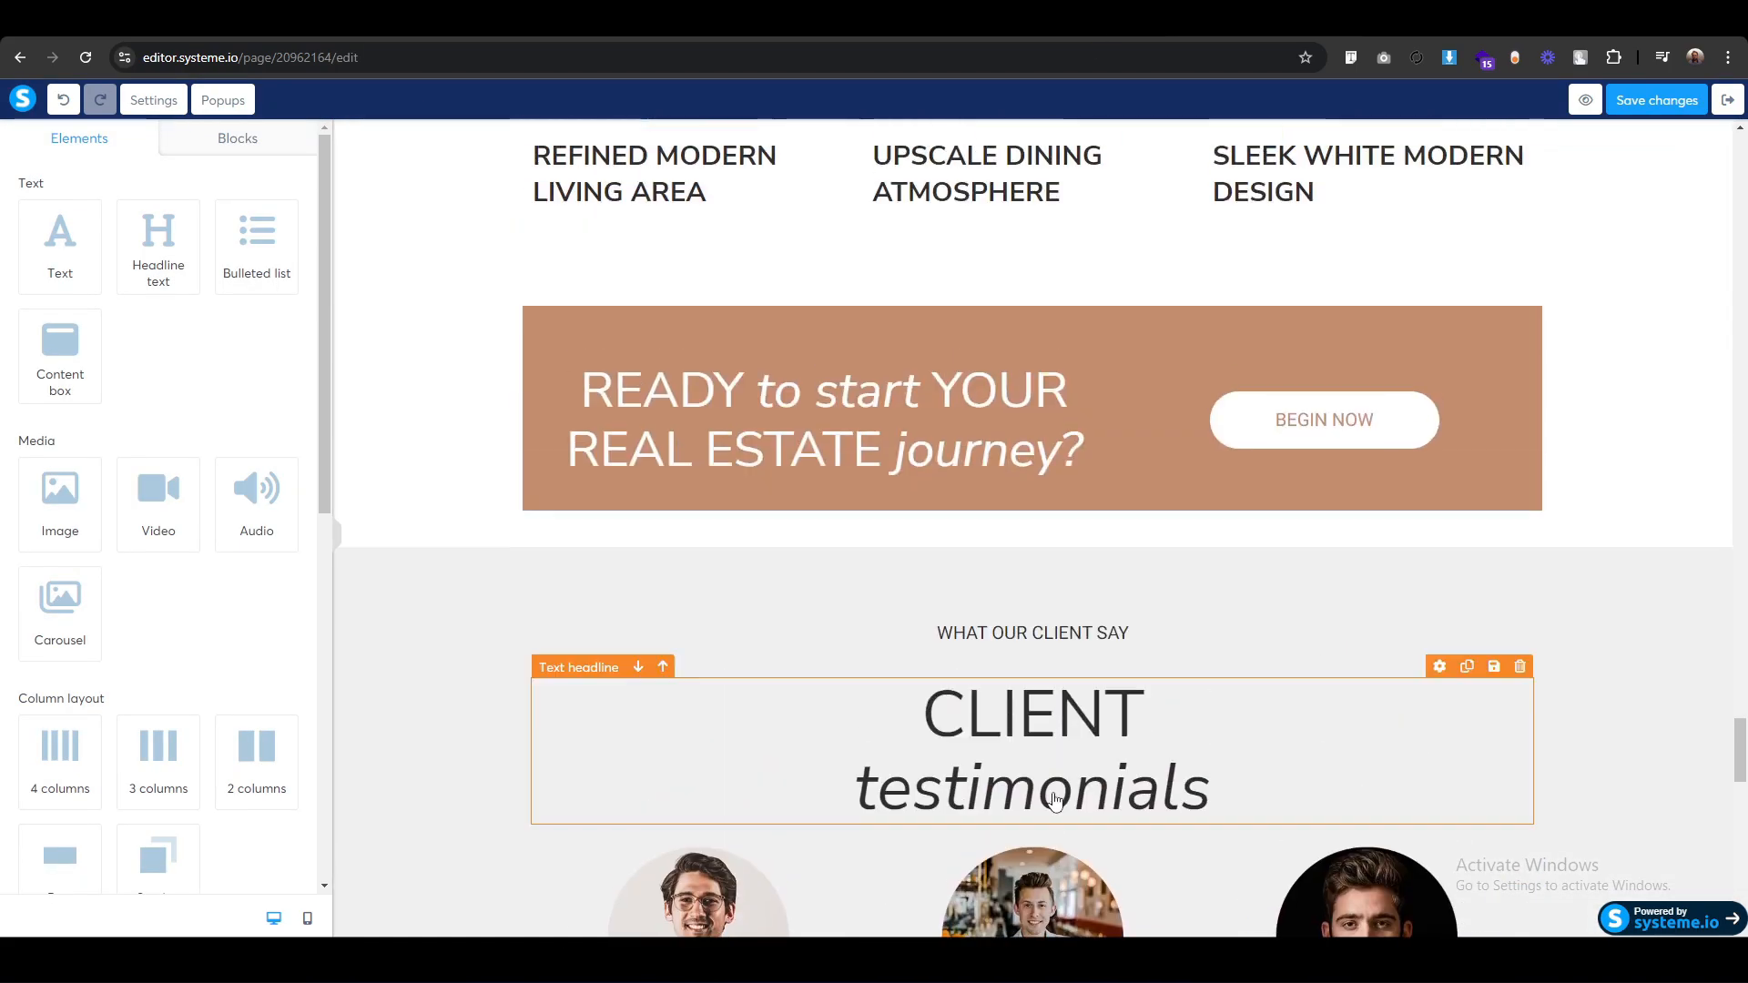
scroll(1054, 799, "up", 20)
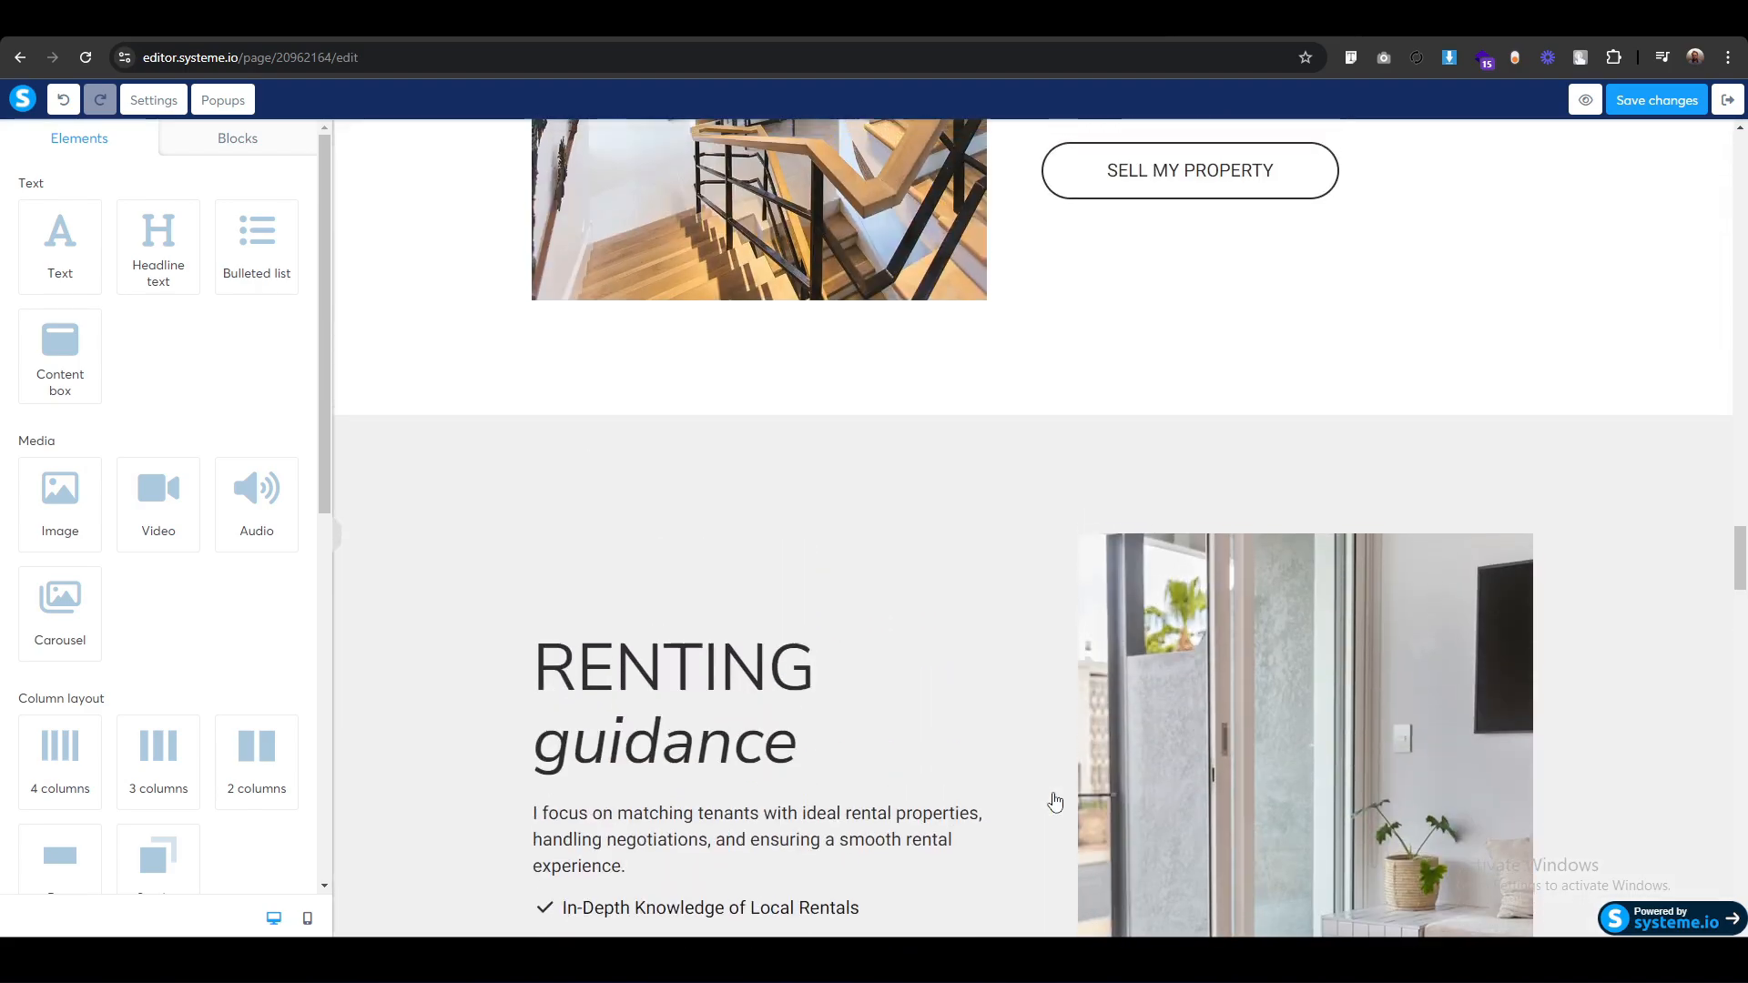
scroll(1053, 799, "up", 20)
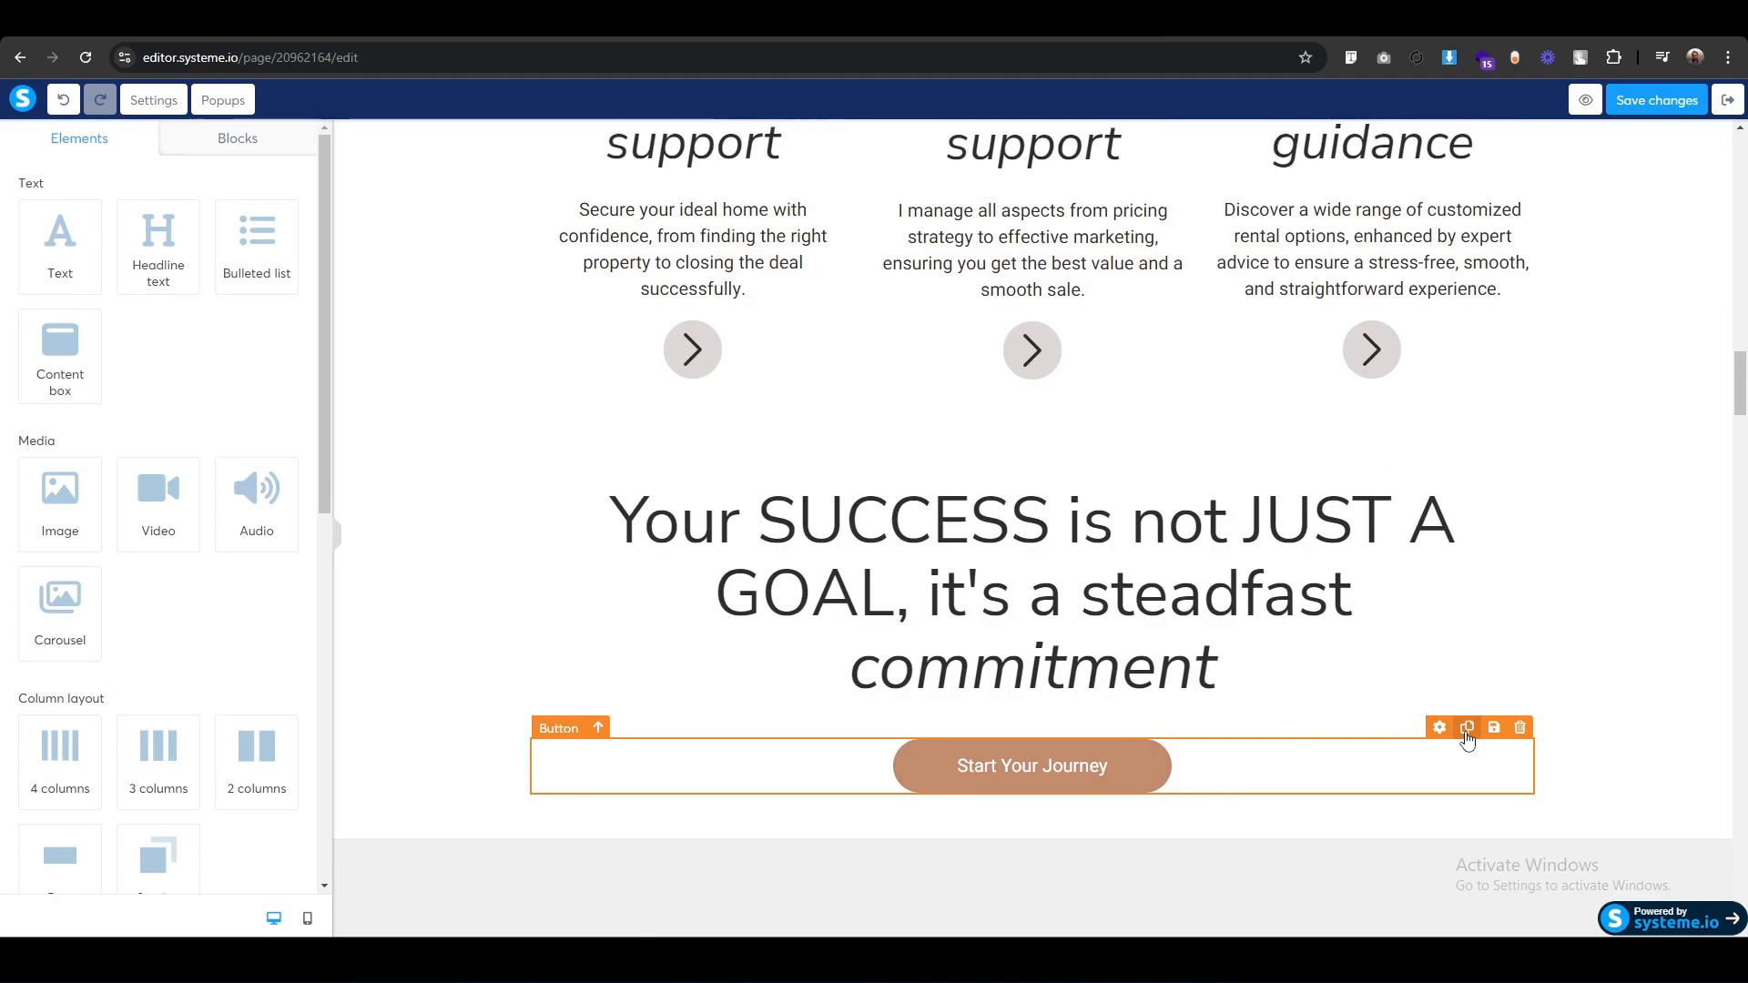
scroll(1469, 735, "down", 4)
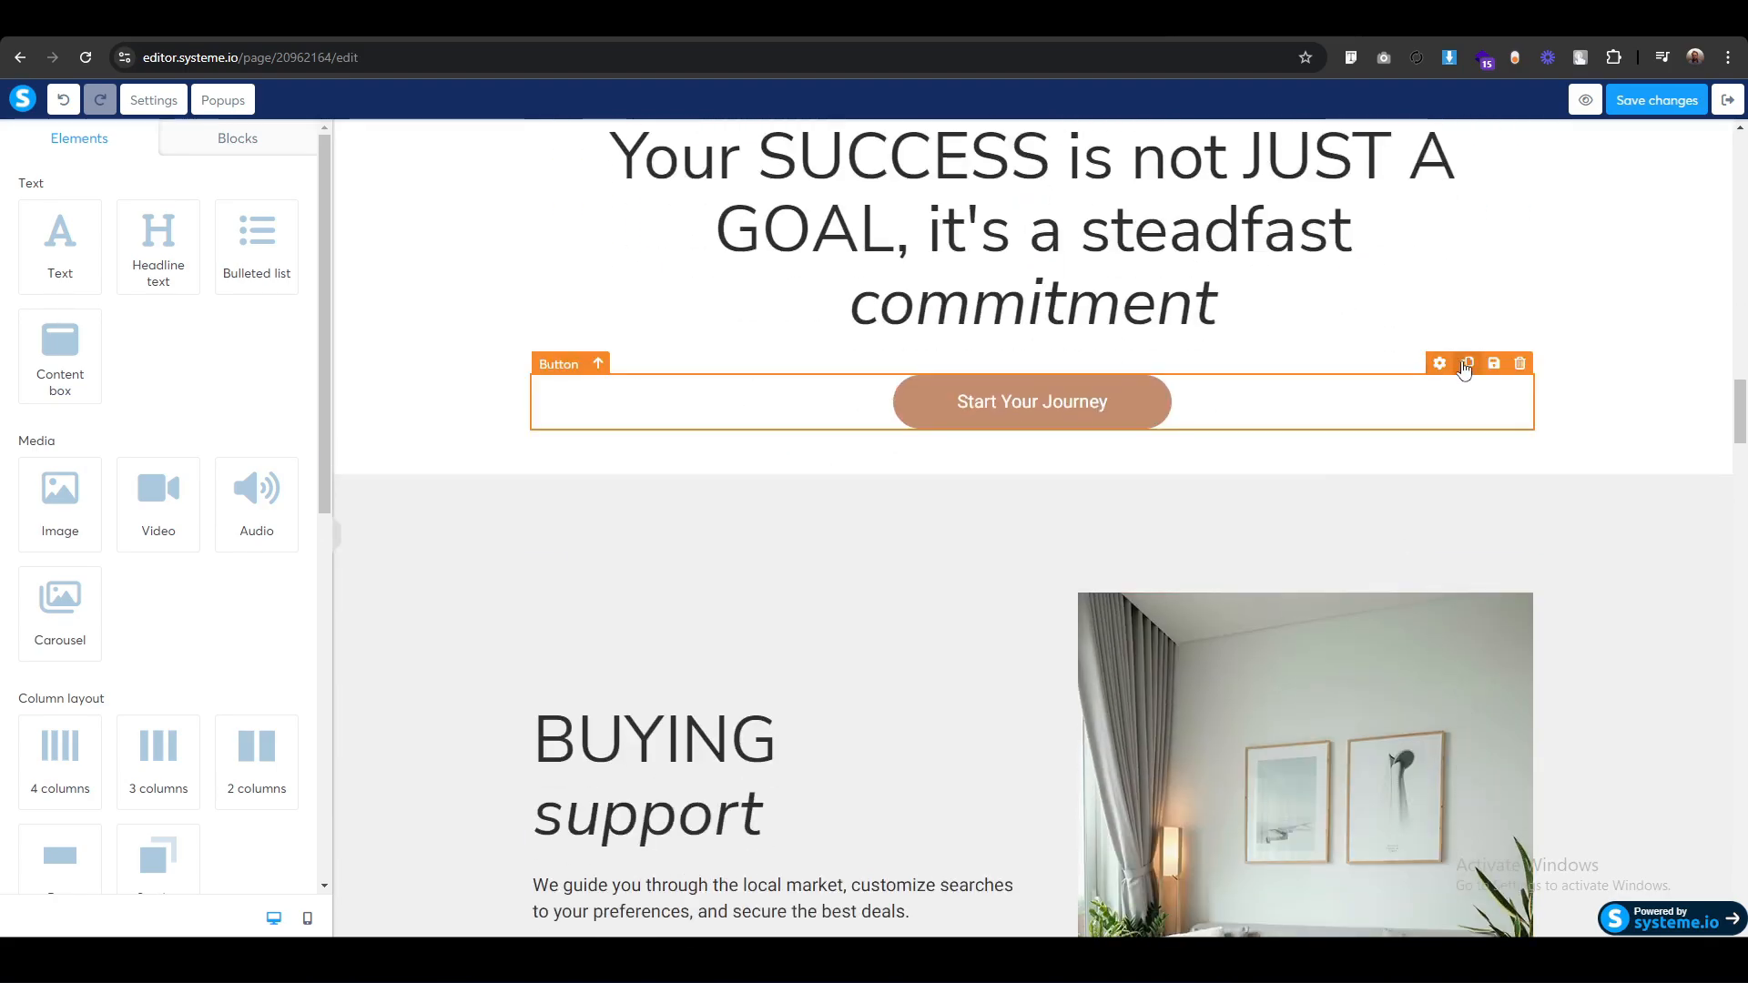
left_click(1468, 364)
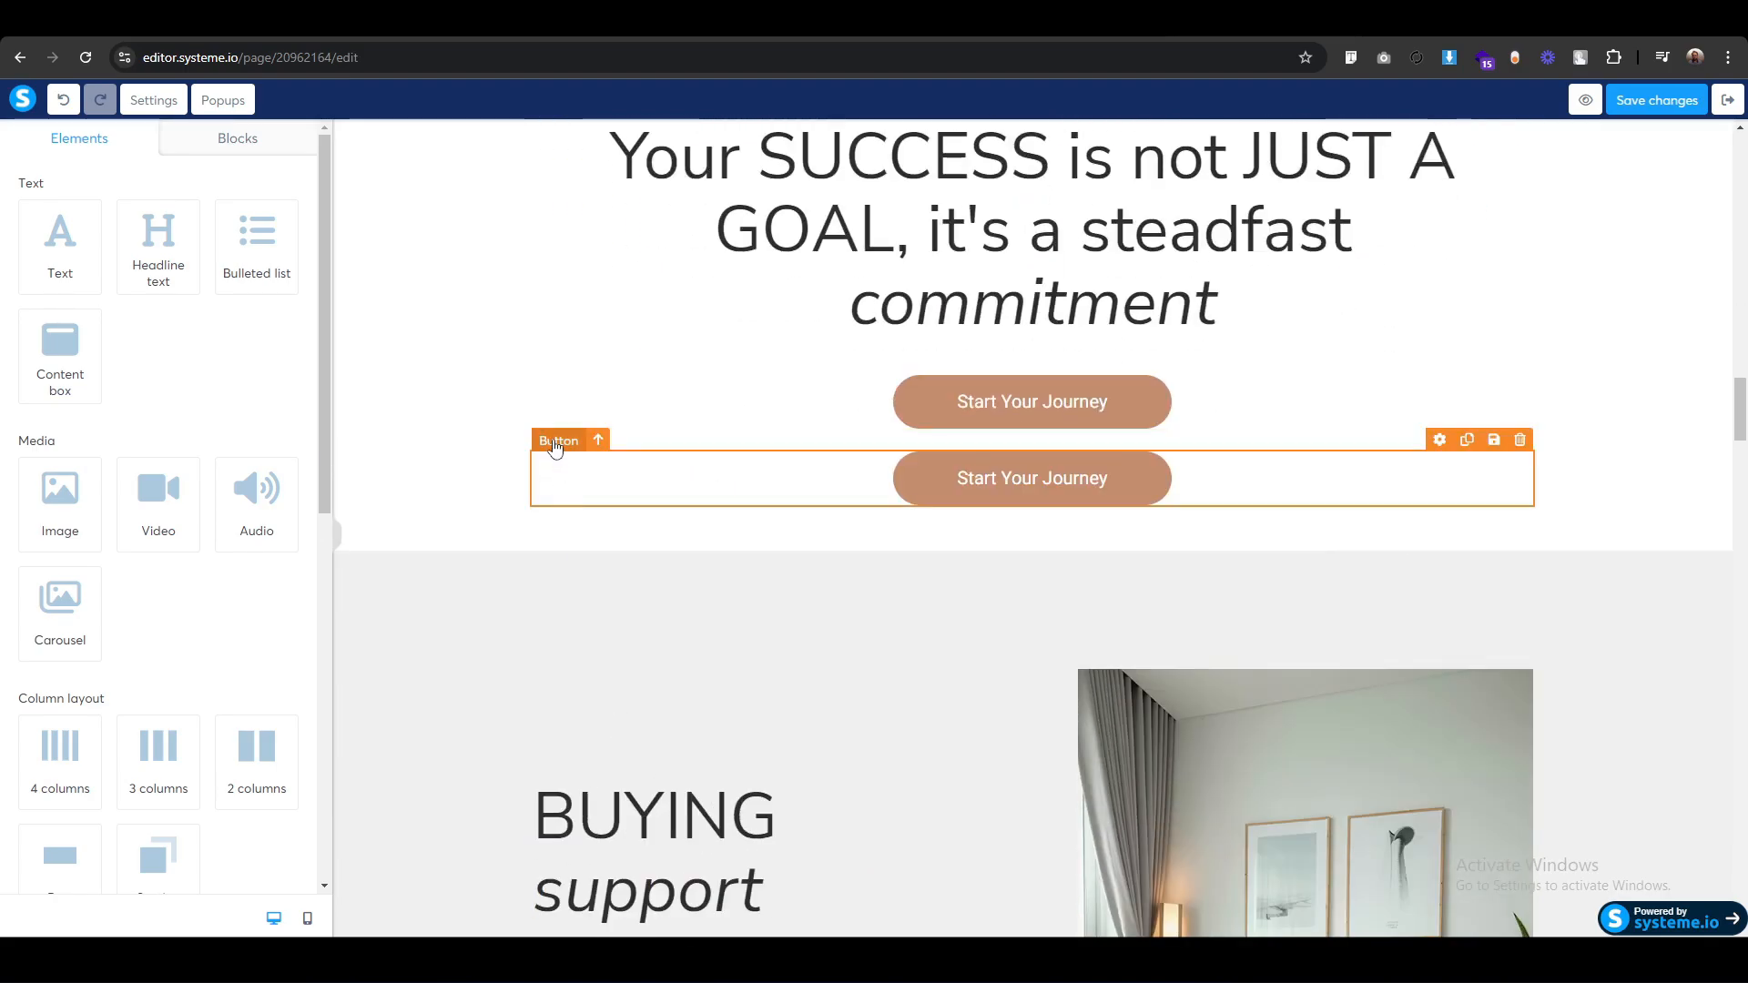
left_click_drag(558, 443, 806, 848)
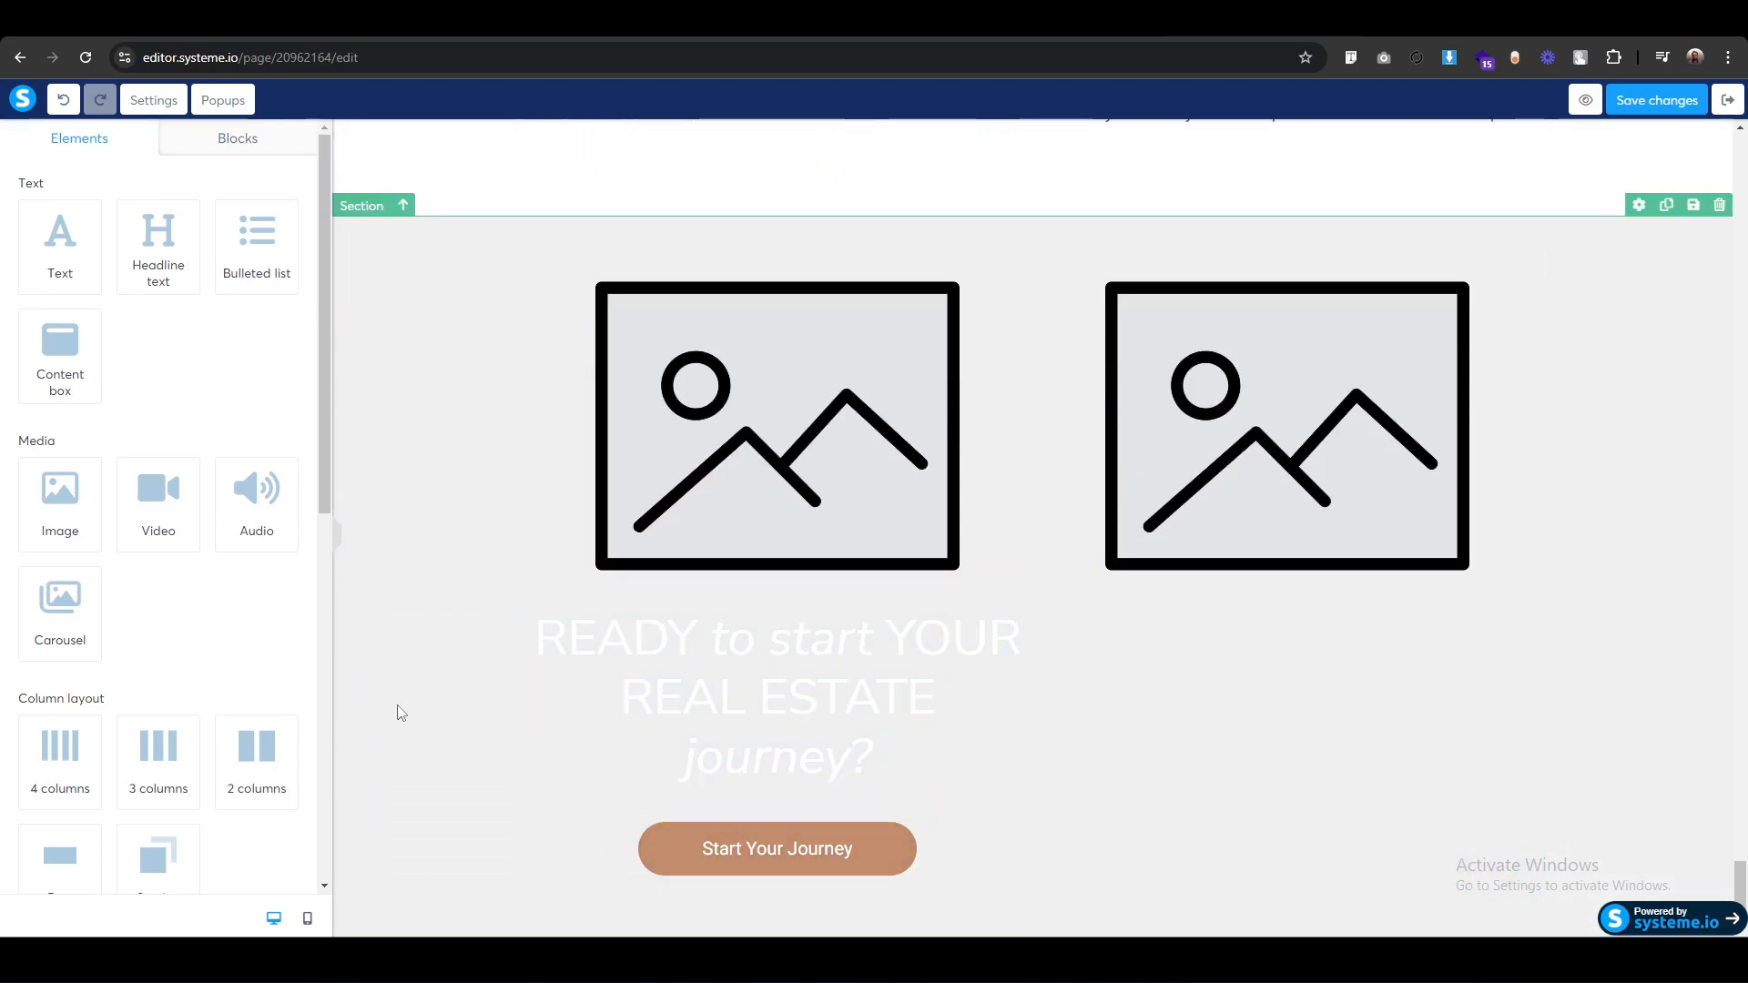
Upload Lets-connect.png from the 3. About folder into the right column's image element, with image size 500 and right alignment.
left_click(1291, 397)
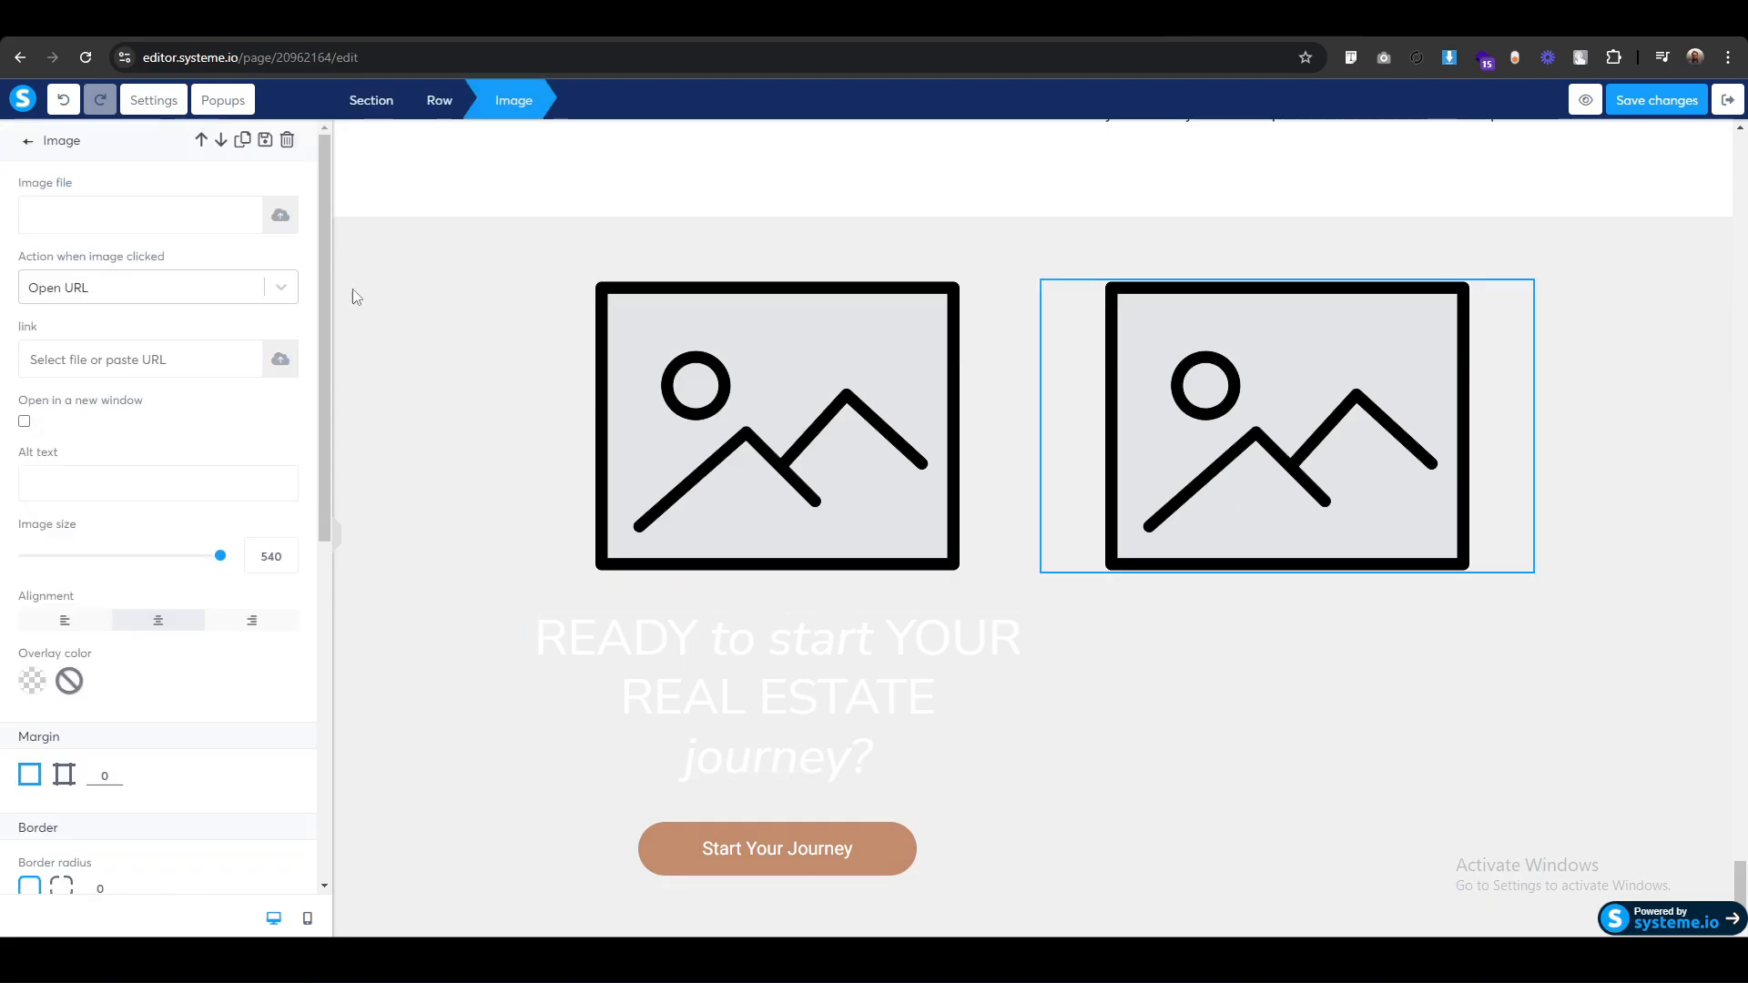
left_click(282, 219)
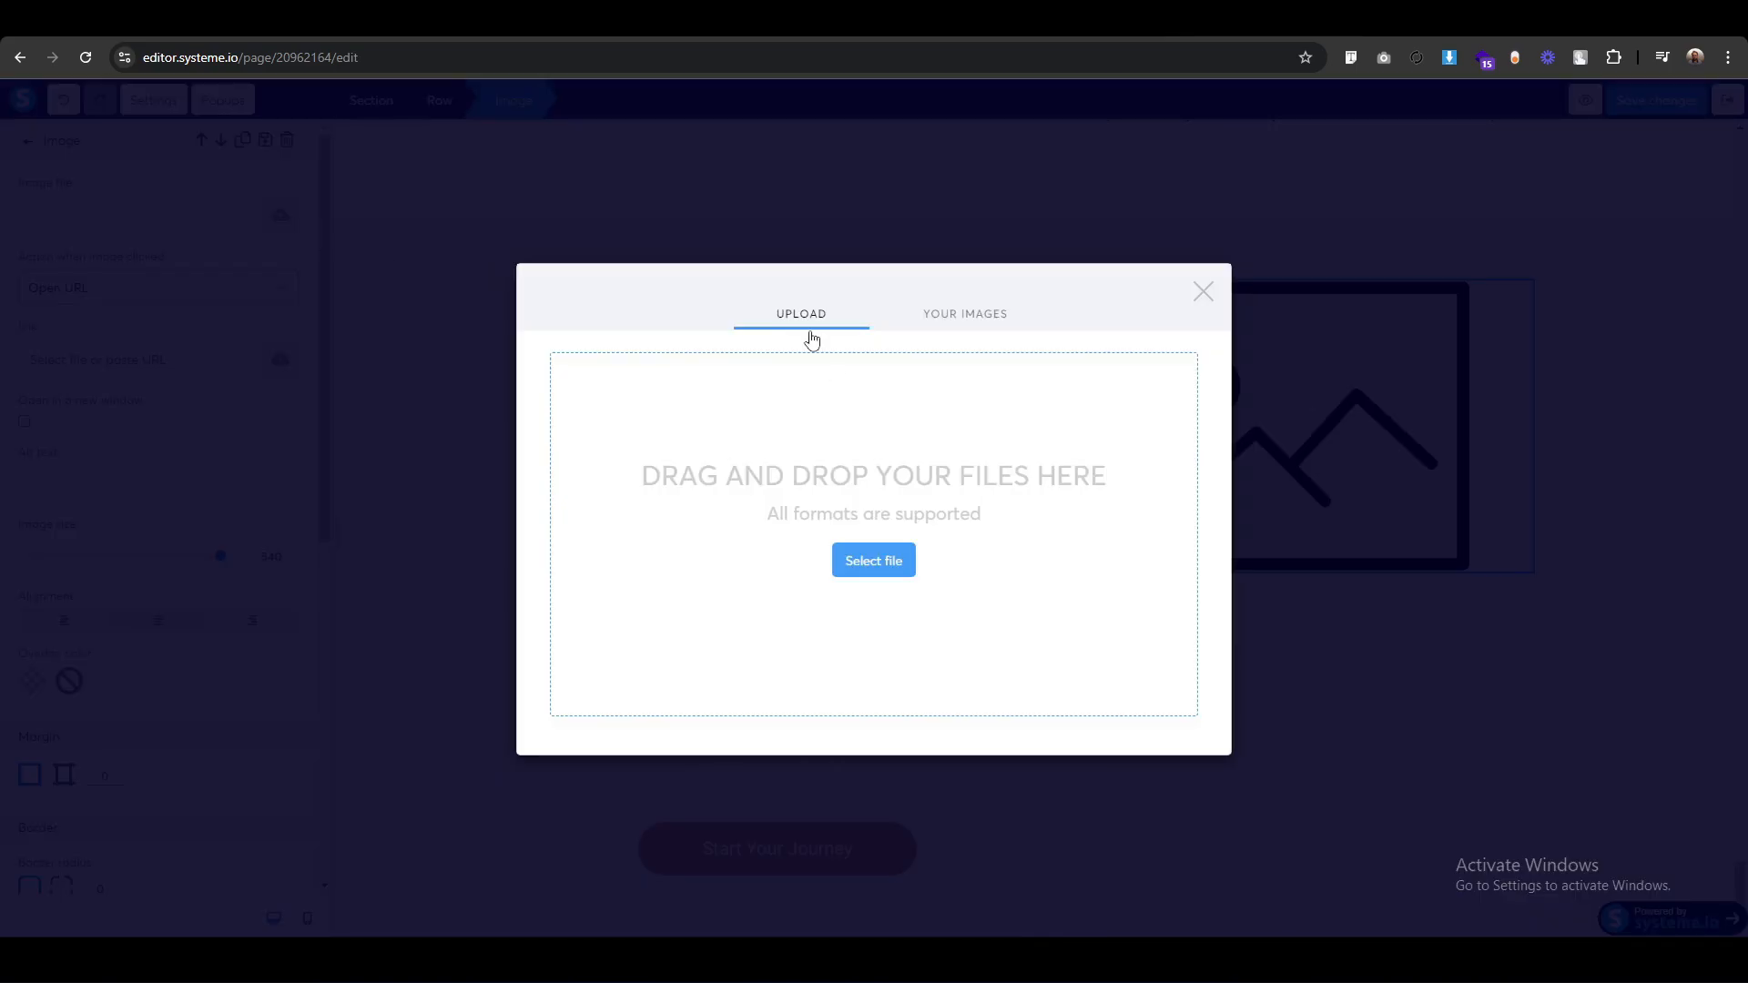
left_click(865, 563)
left_click(112, 51)
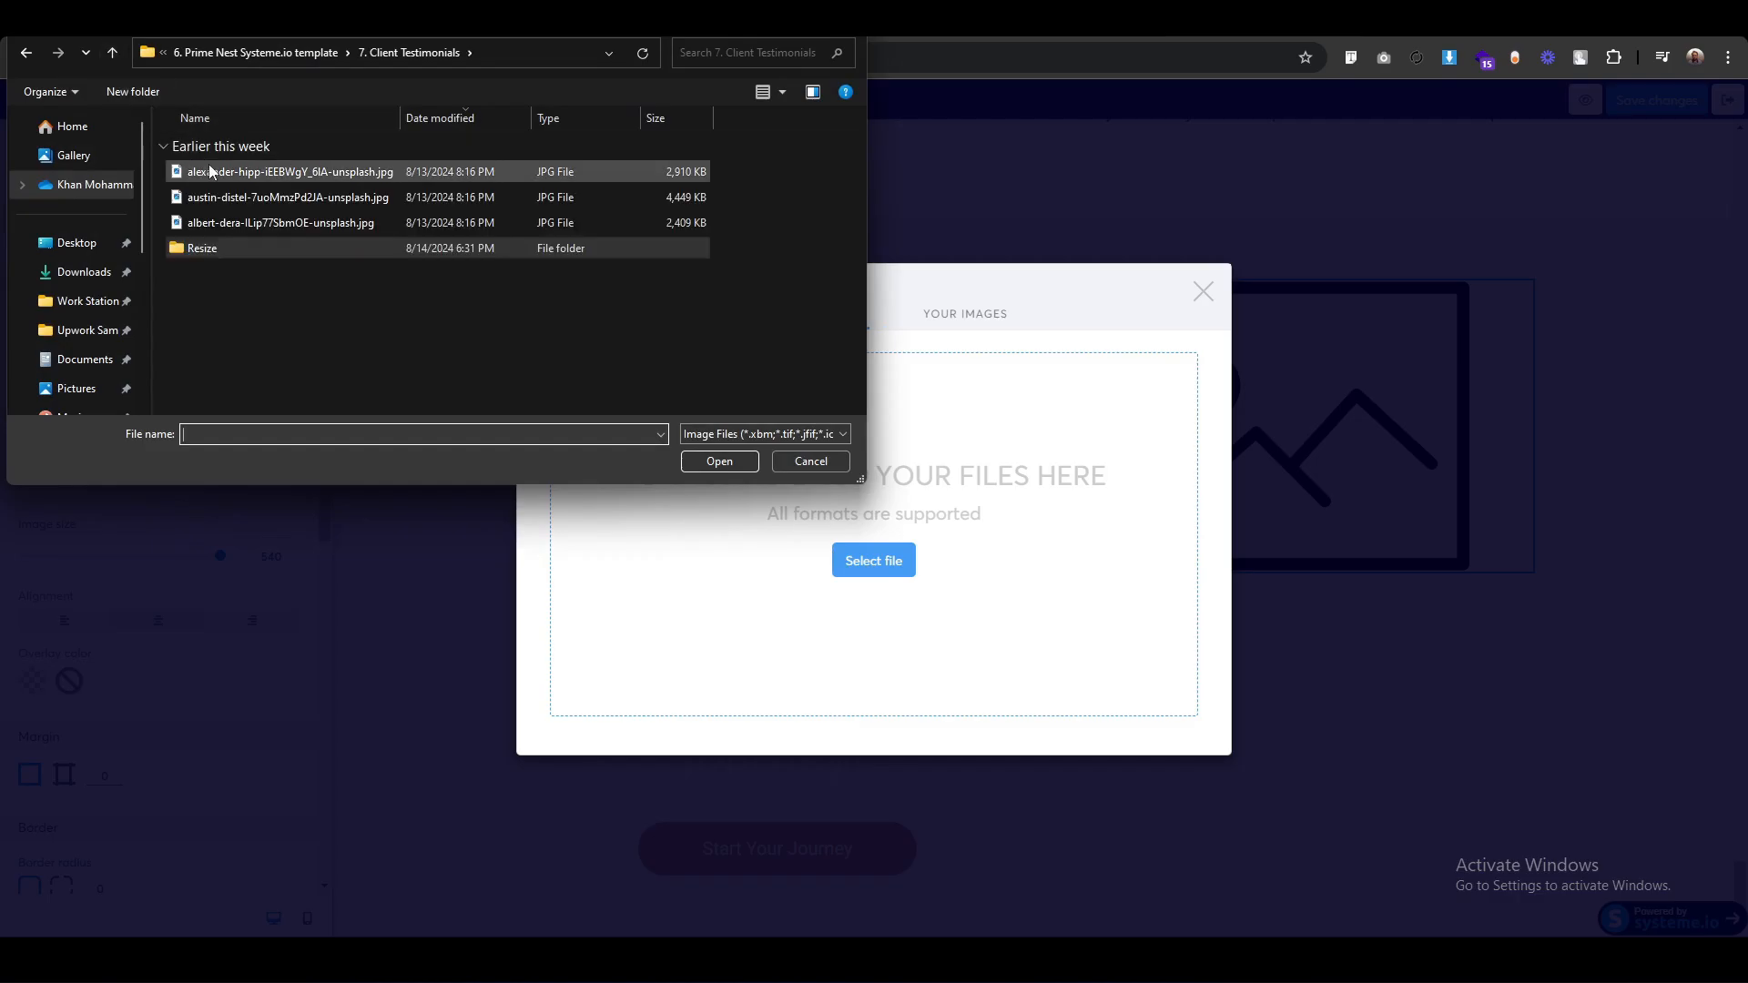
left_click(112, 52)
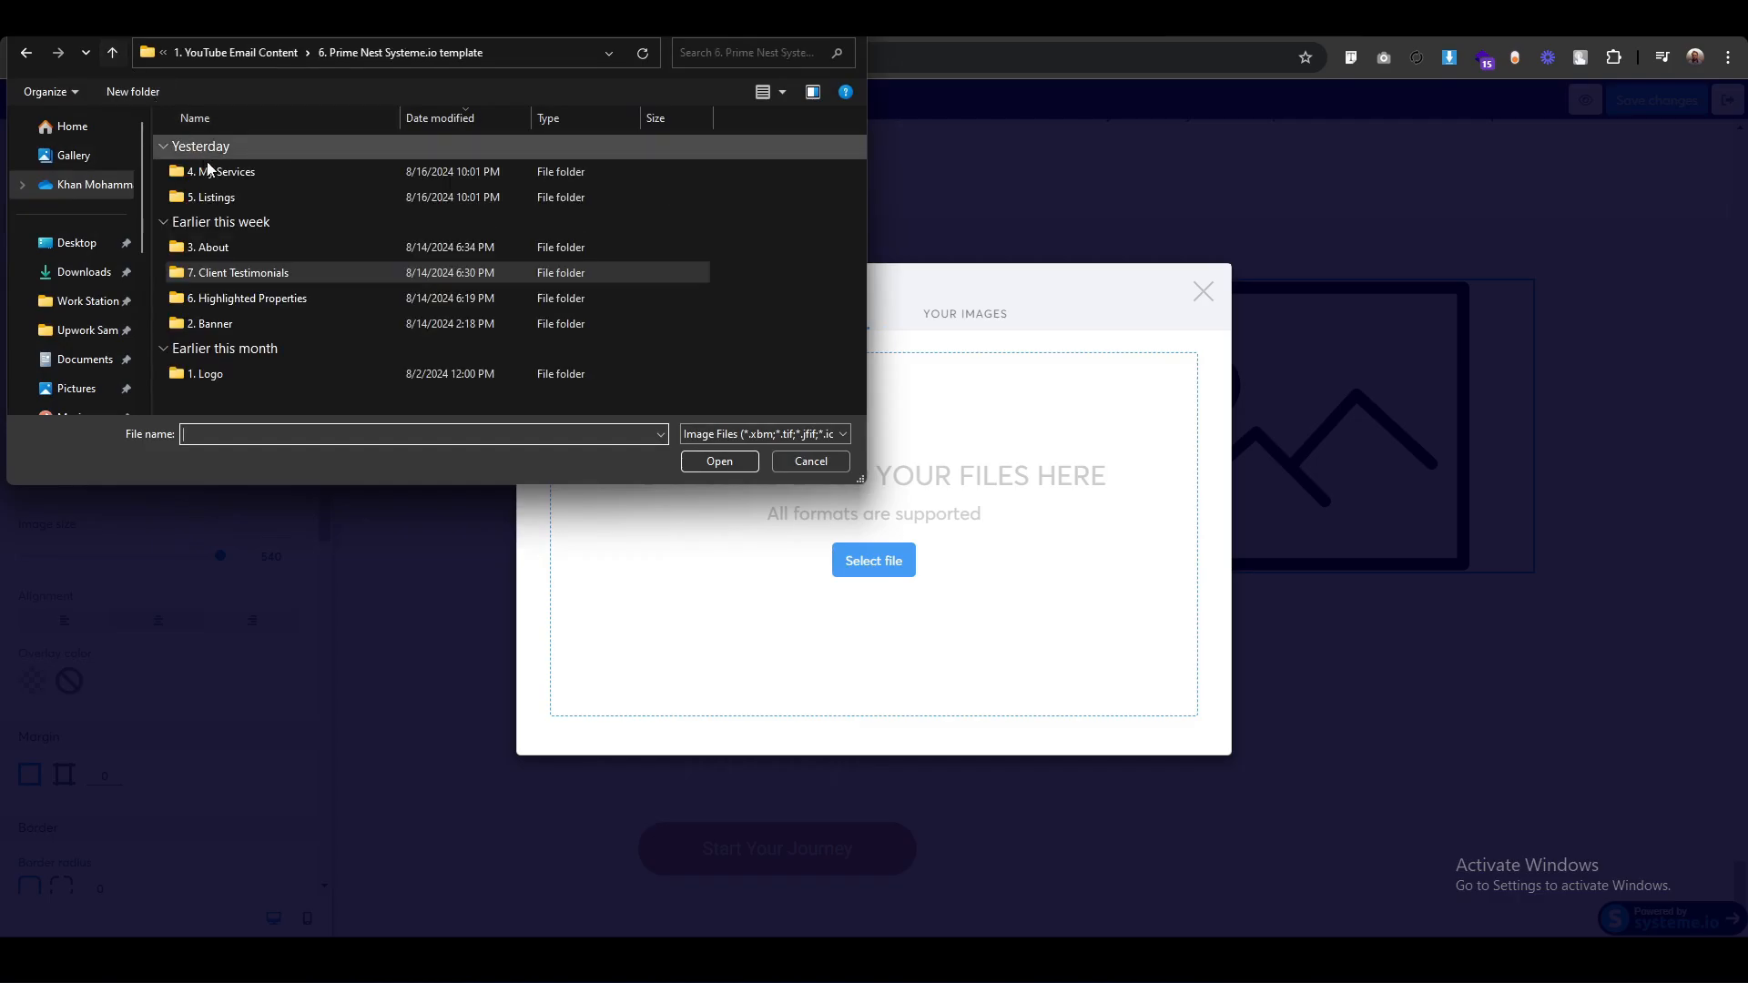
double_click(218, 247)
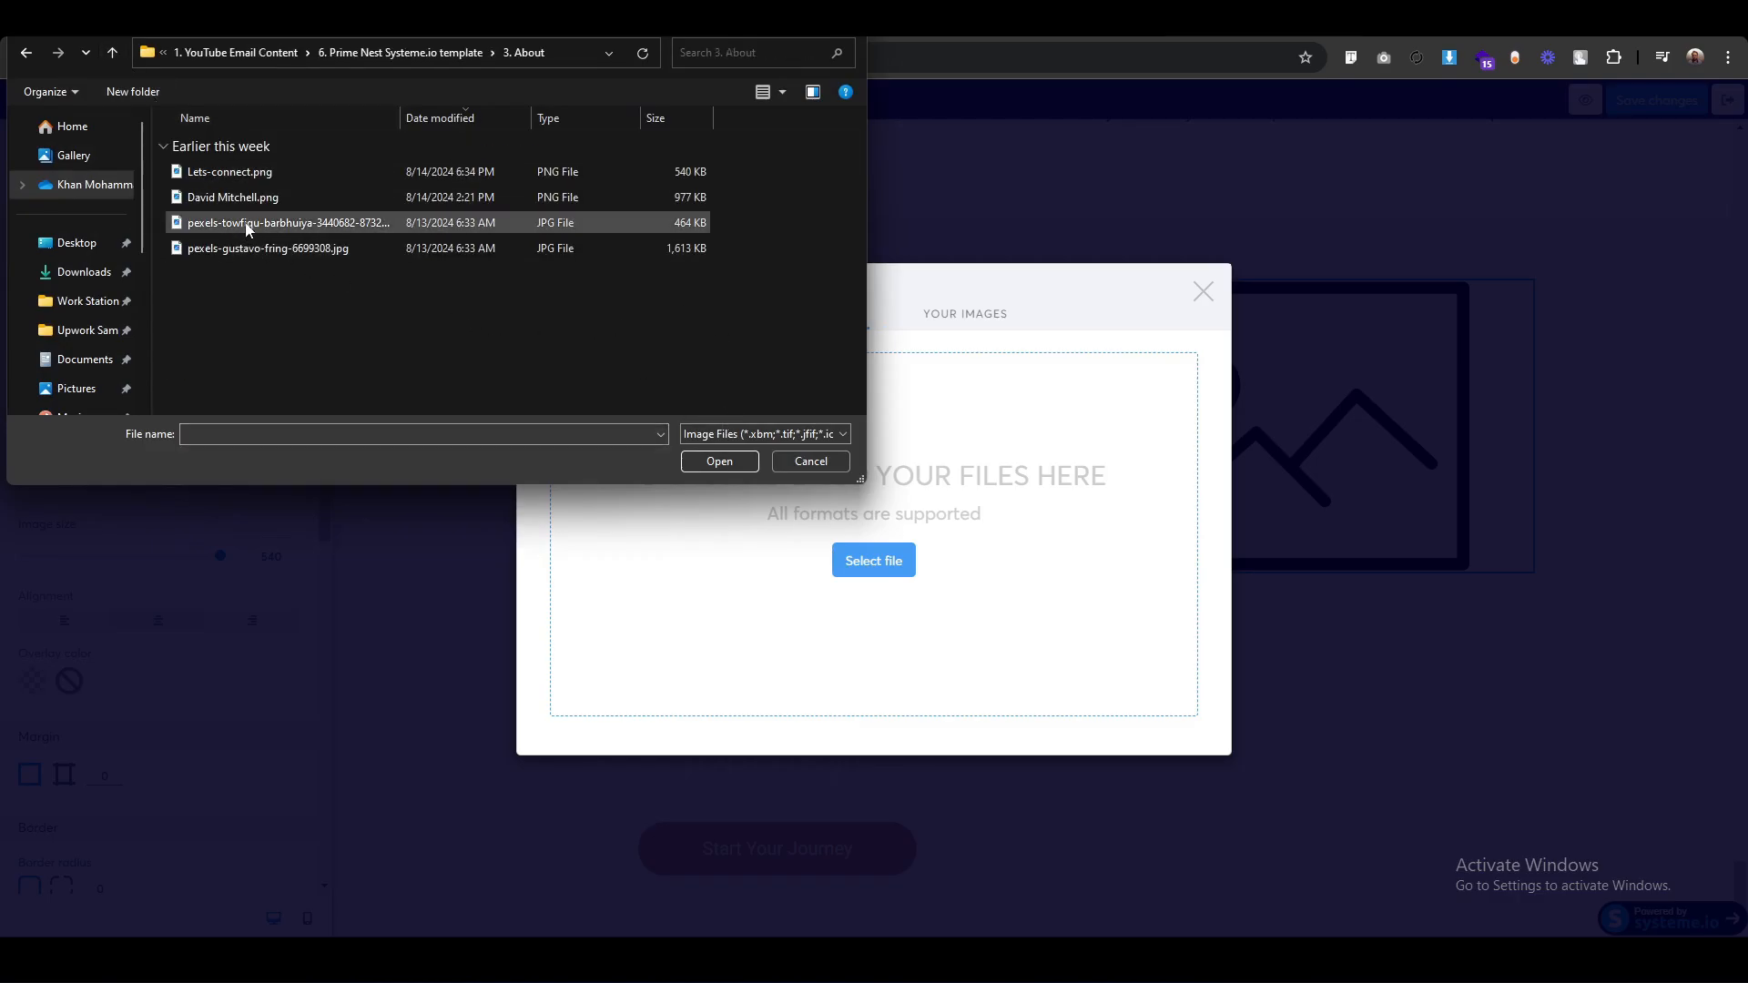
left_click(237, 173)
left_click(719, 462)
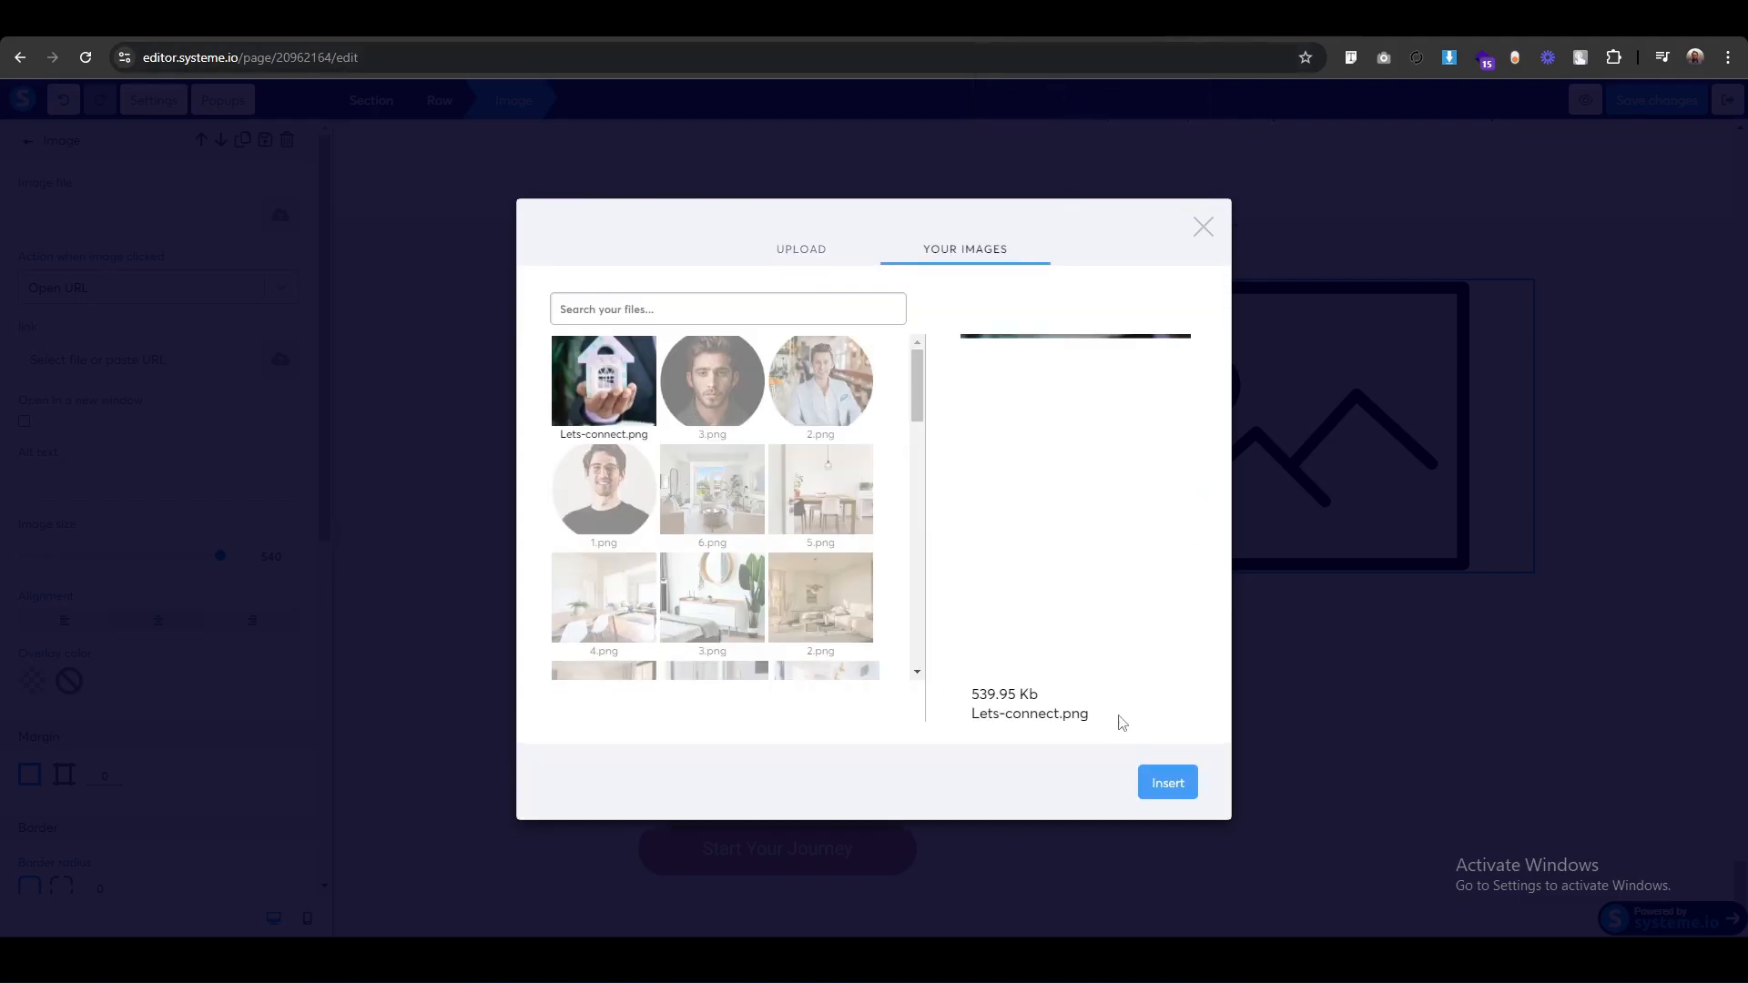
left_click(1165, 776)
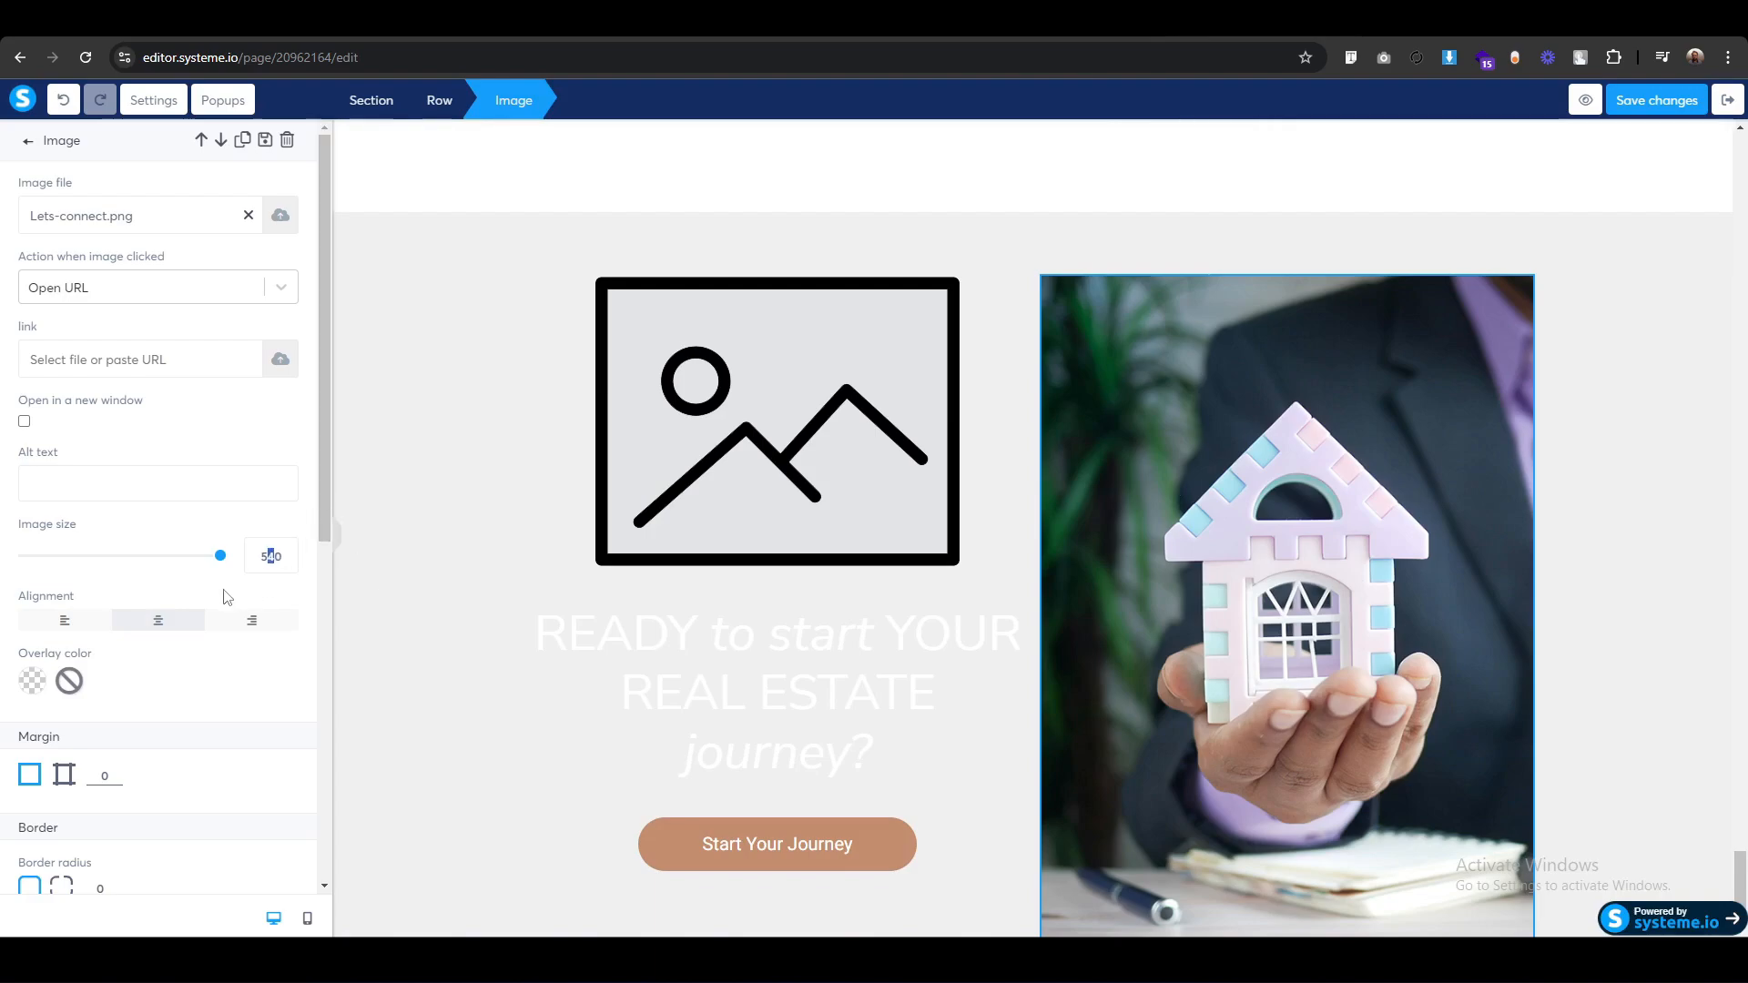
type("0")
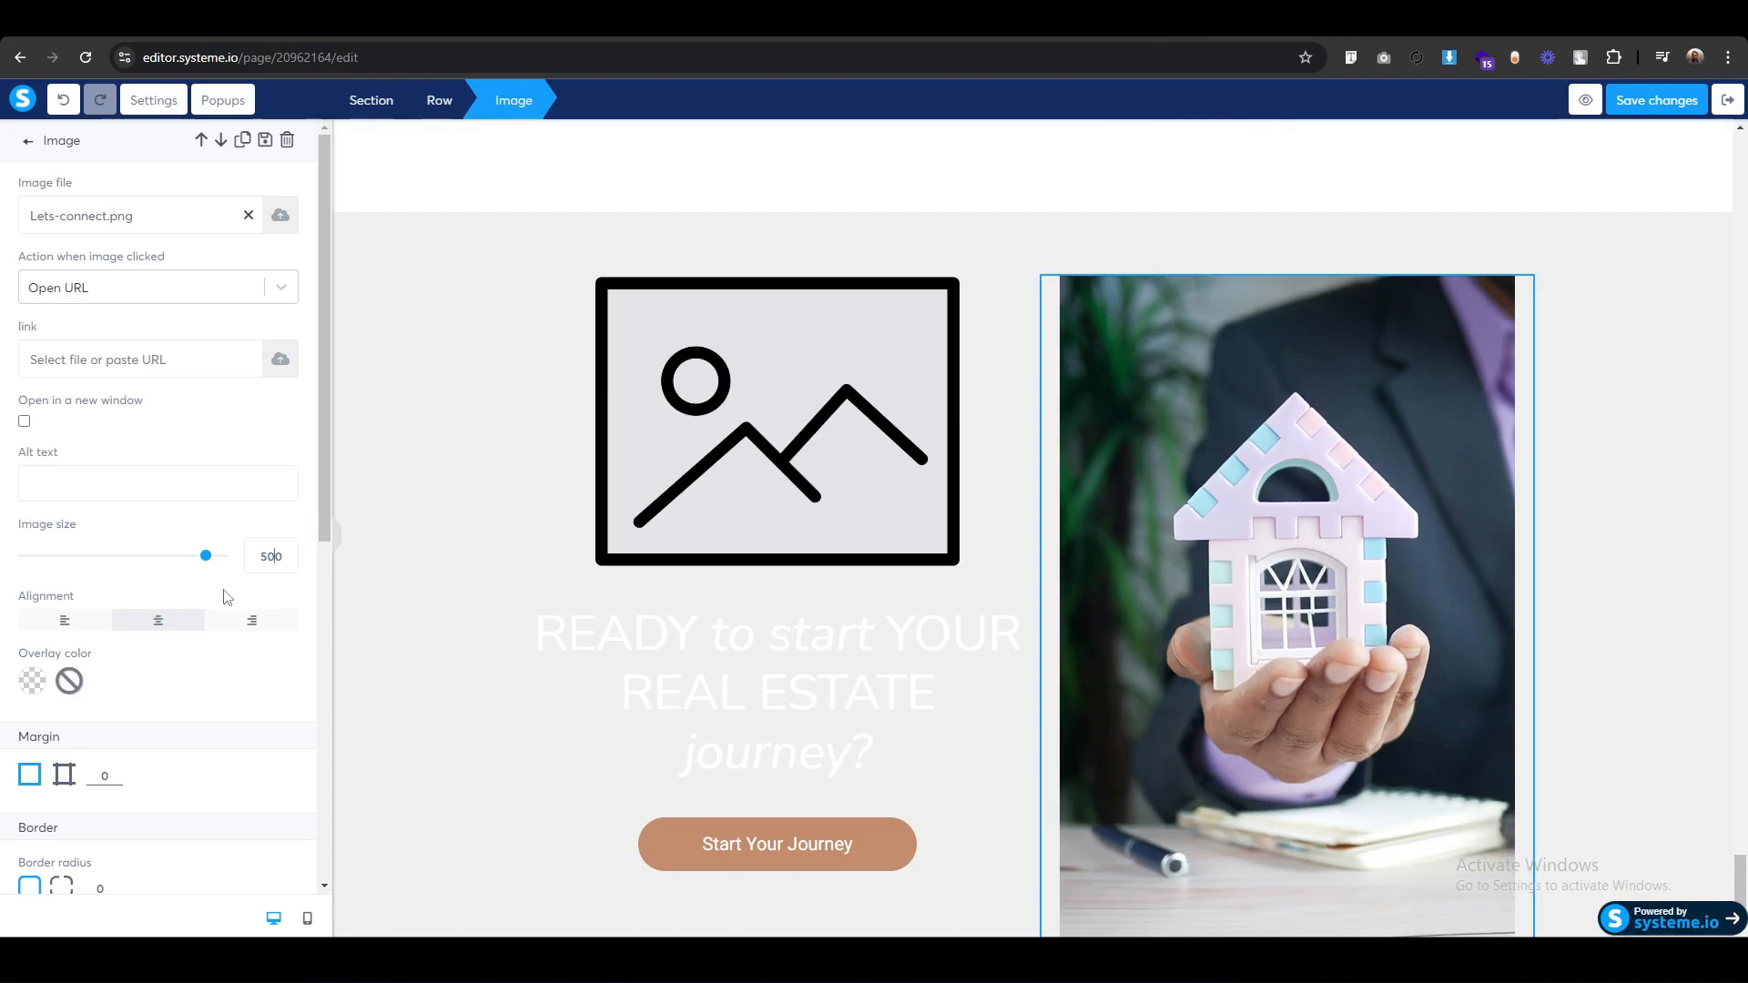
left_click(260, 626)
Upload Transparent.png from the 1. Logo folder into the left column's image element.
left_click(697, 423)
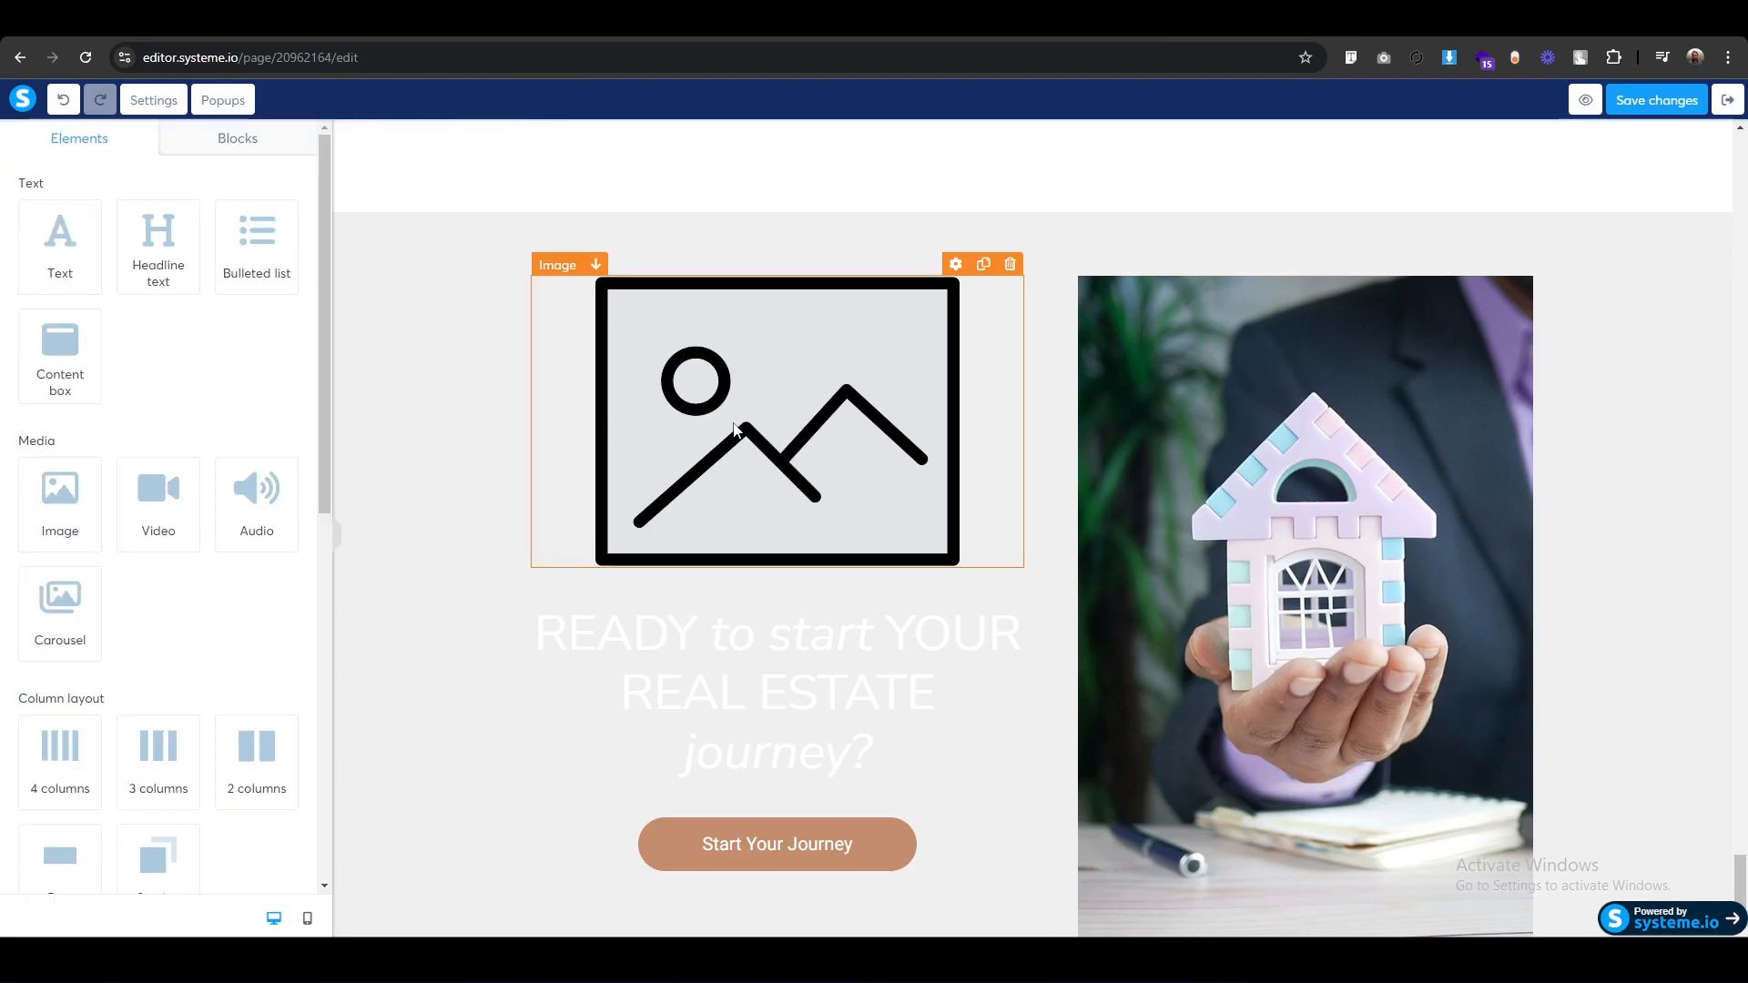
left_click(280, 215)
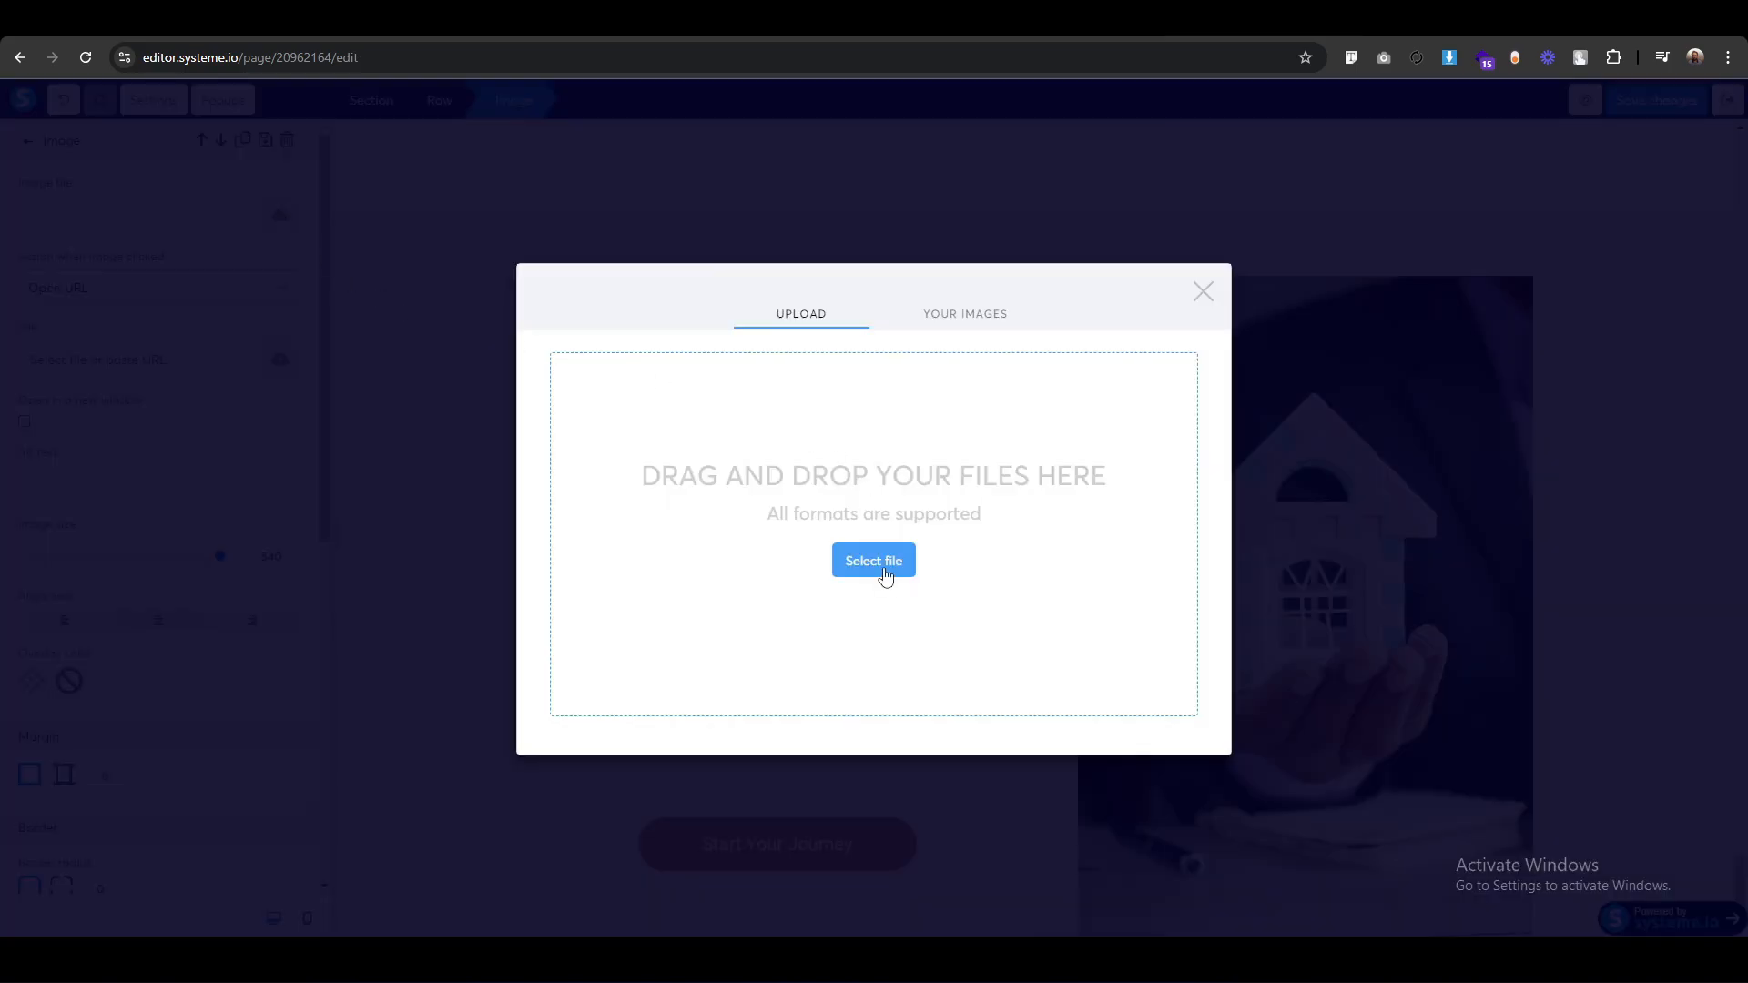
left_click(885, 575)
left_click(228, 199)
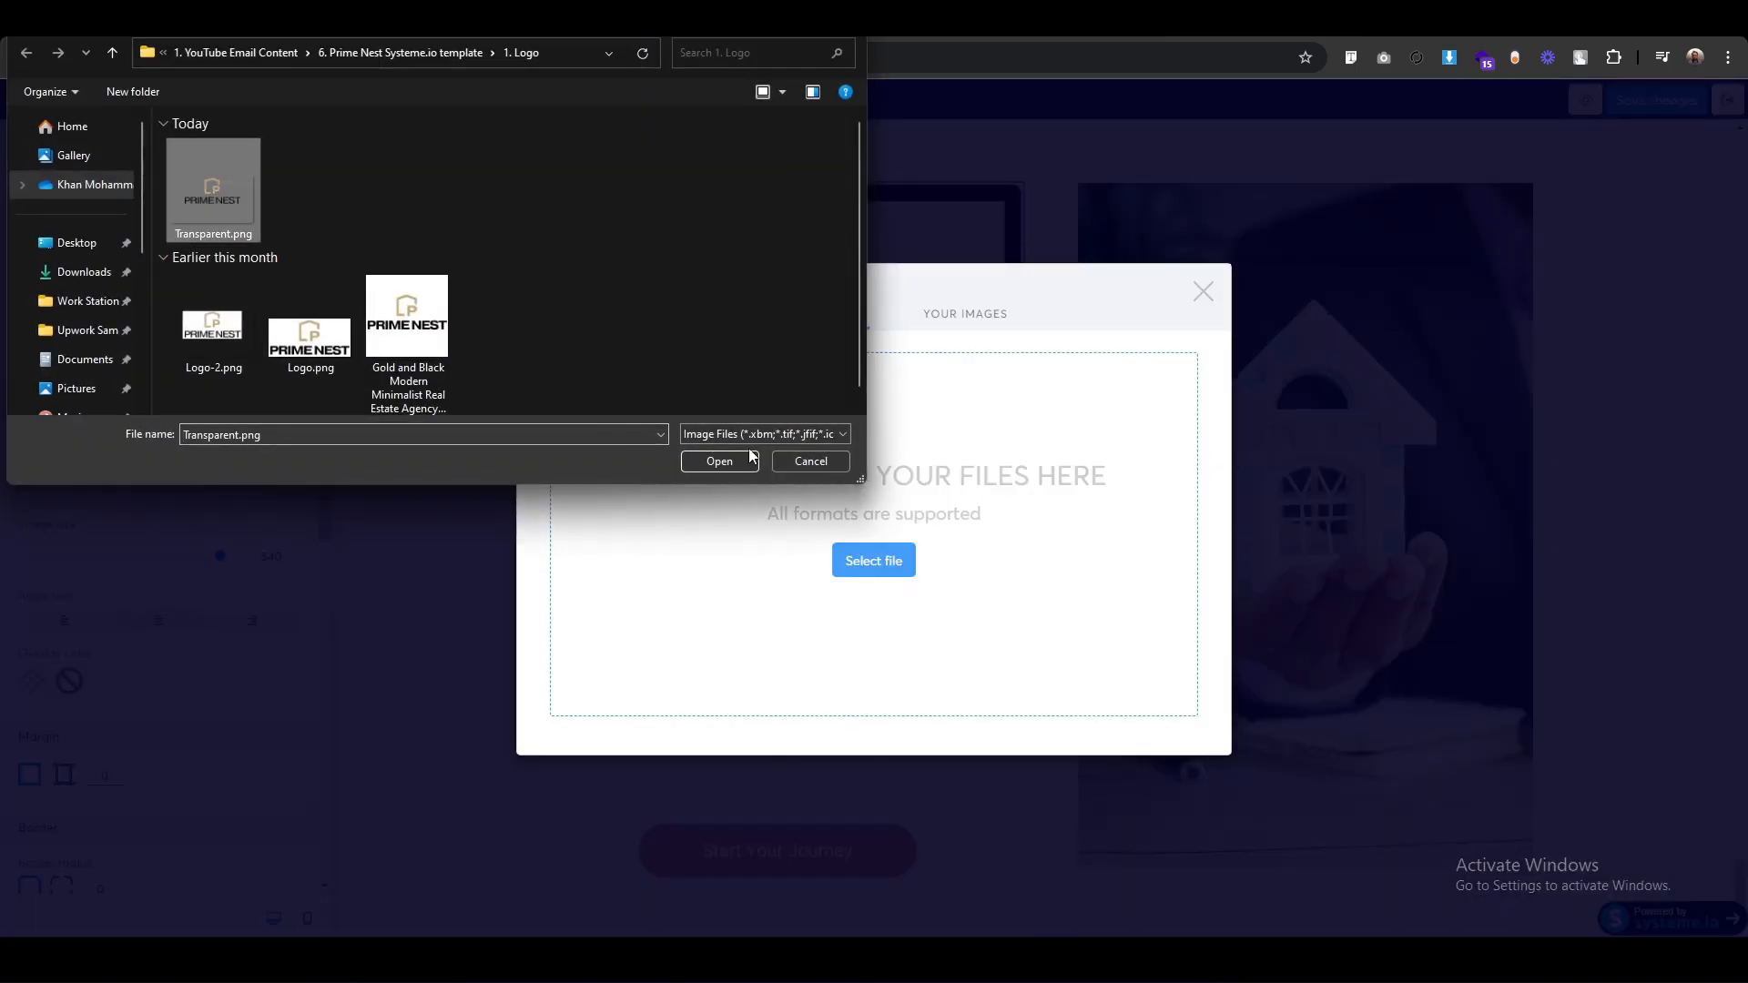
left_click(719, 462)
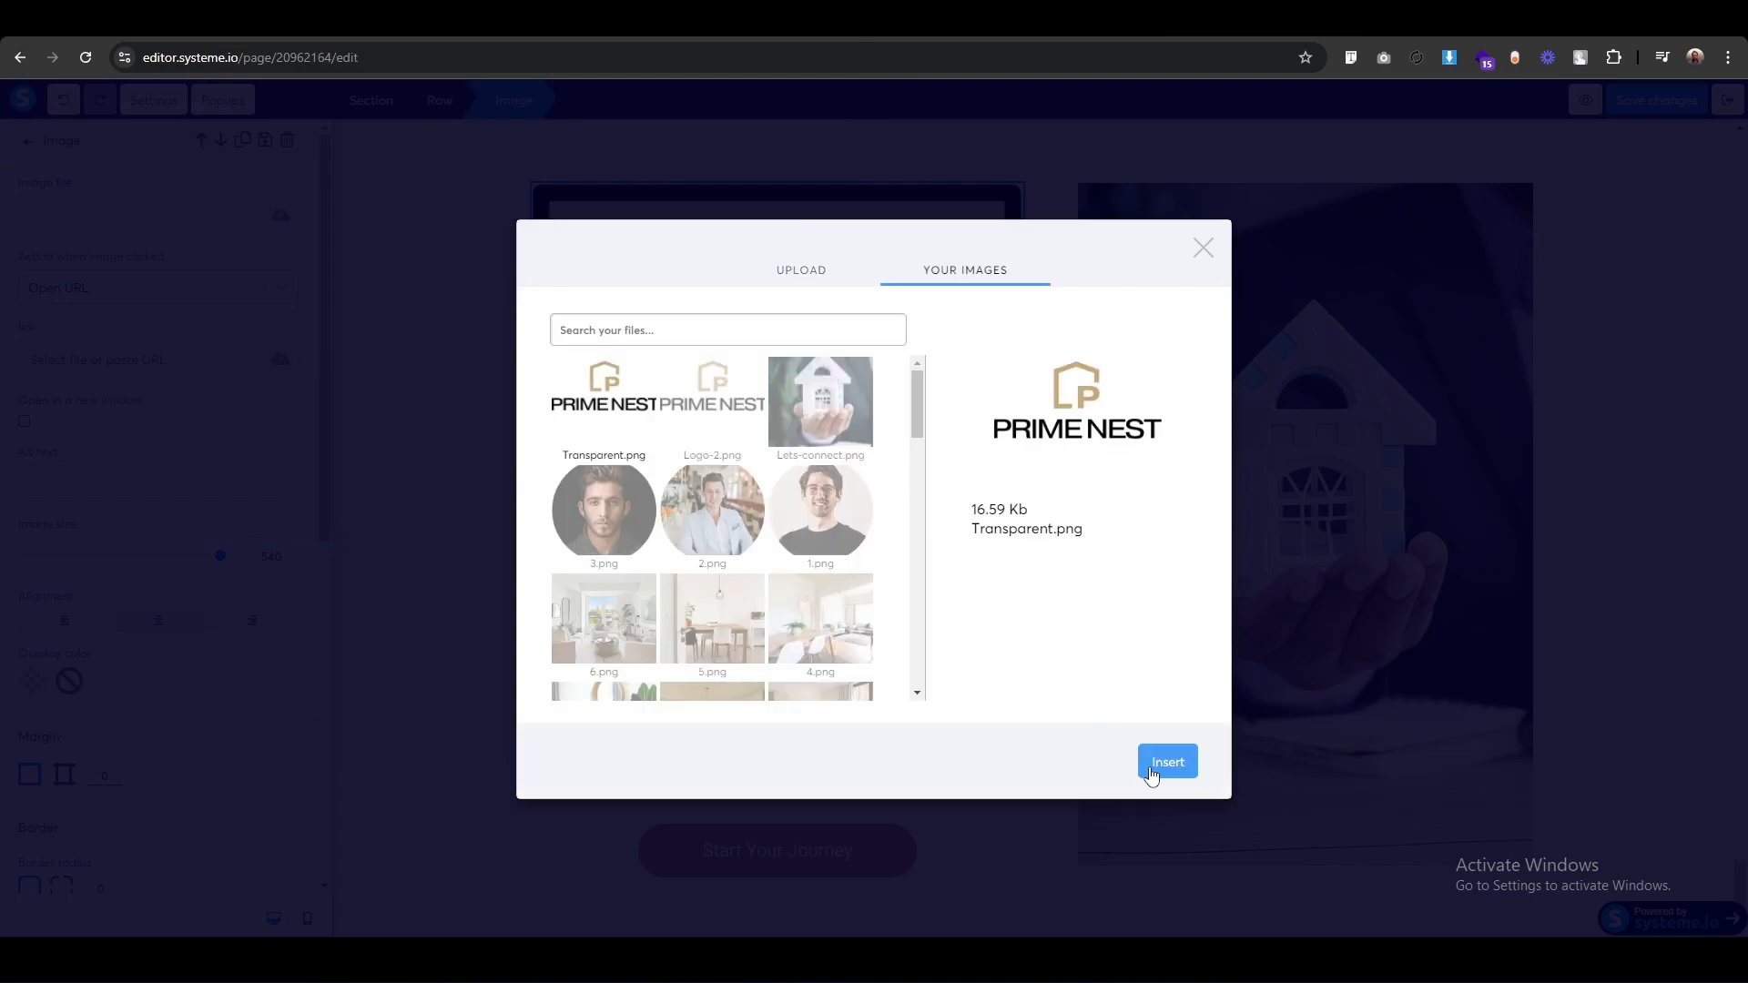
left_click(1168, 763)
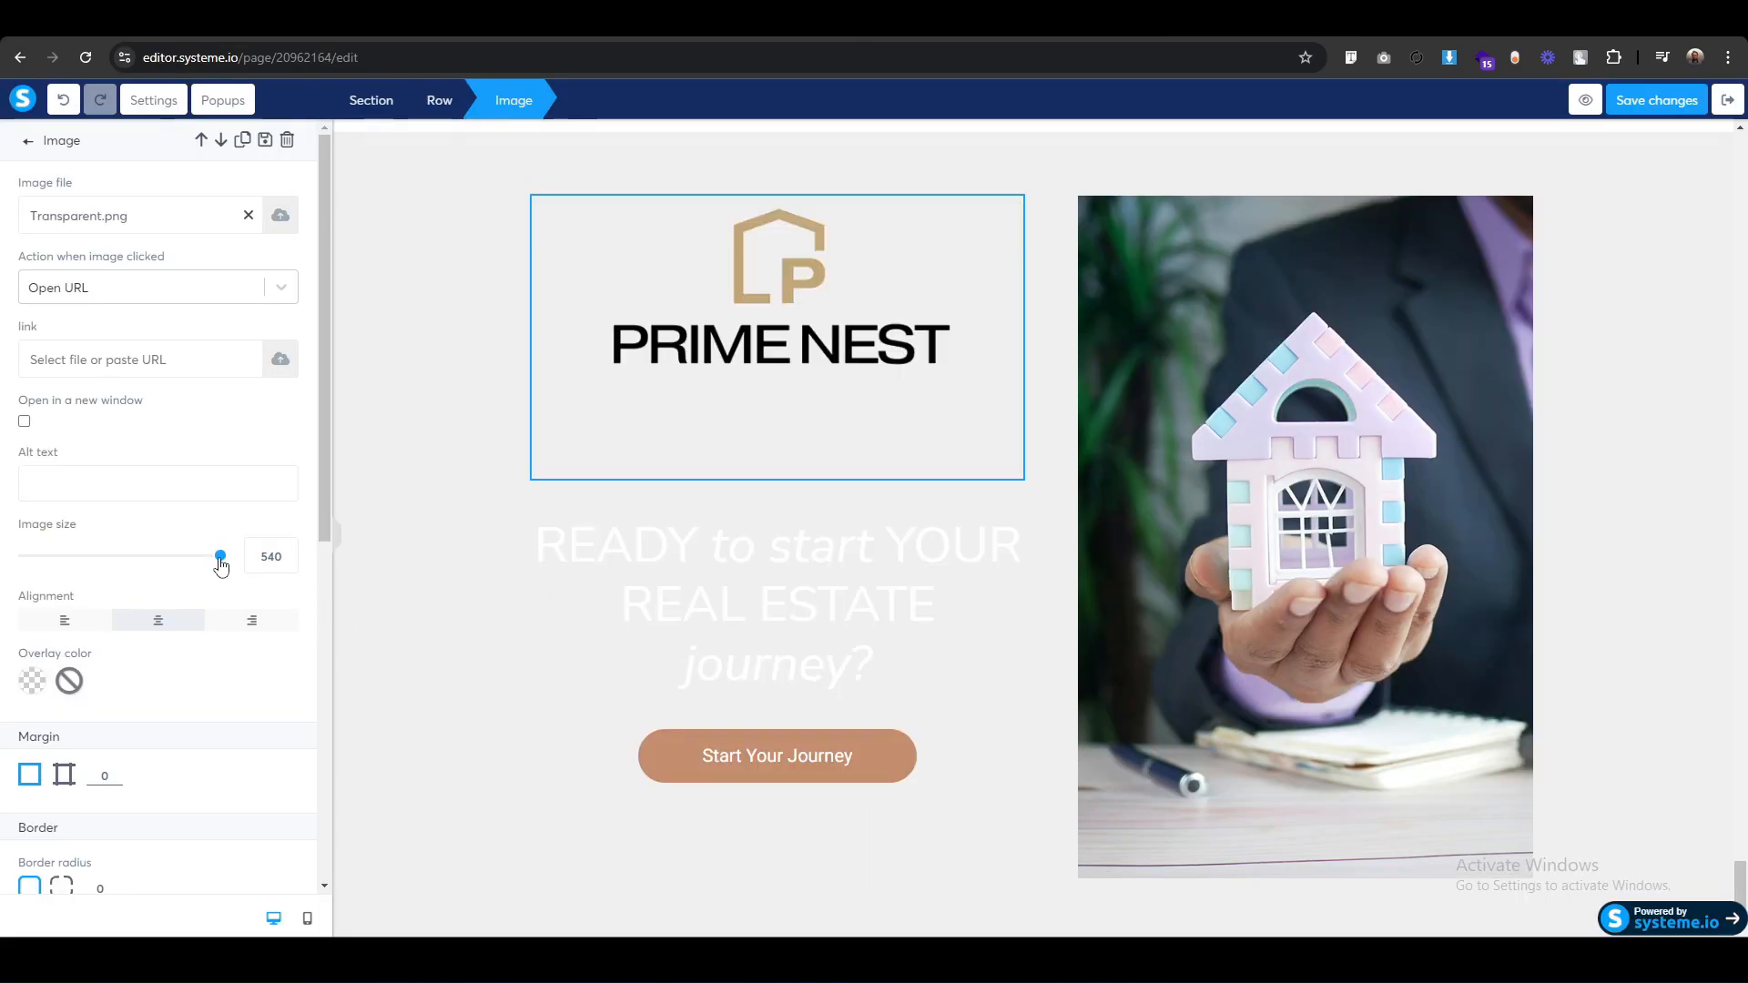
Set the logo's image size to 400 and align it left.
left_click_drag(221, 557, 171, 566)
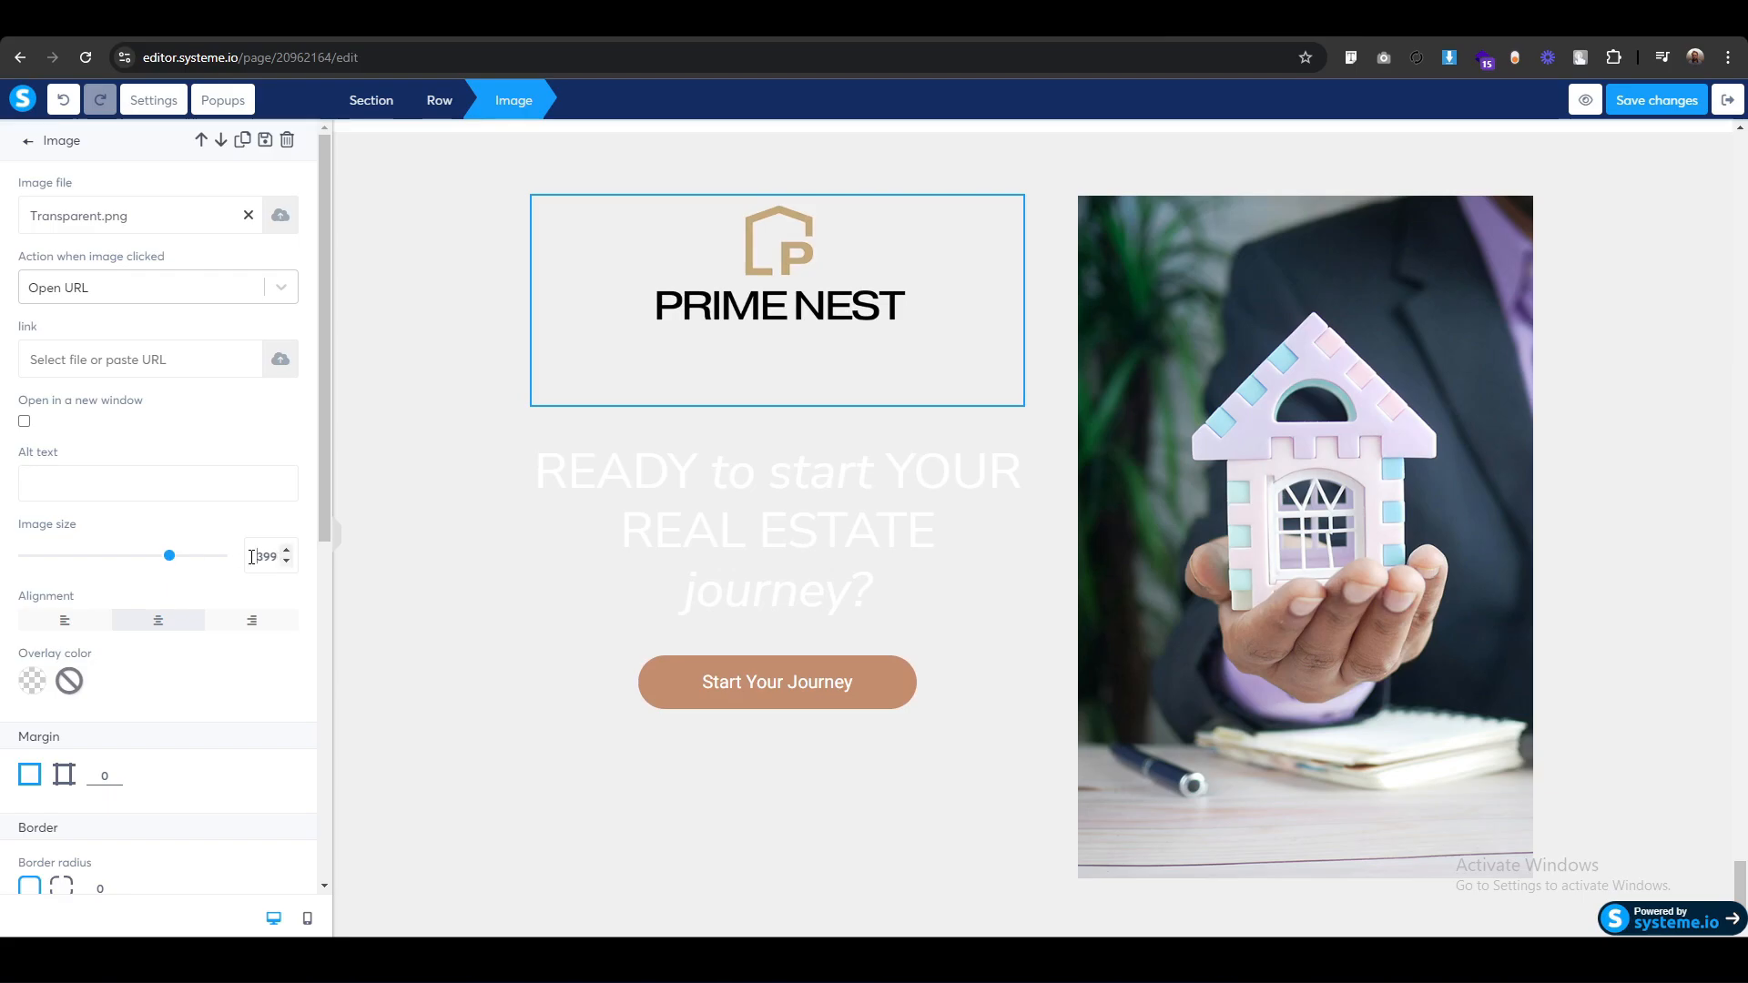
left_click(60, 623)
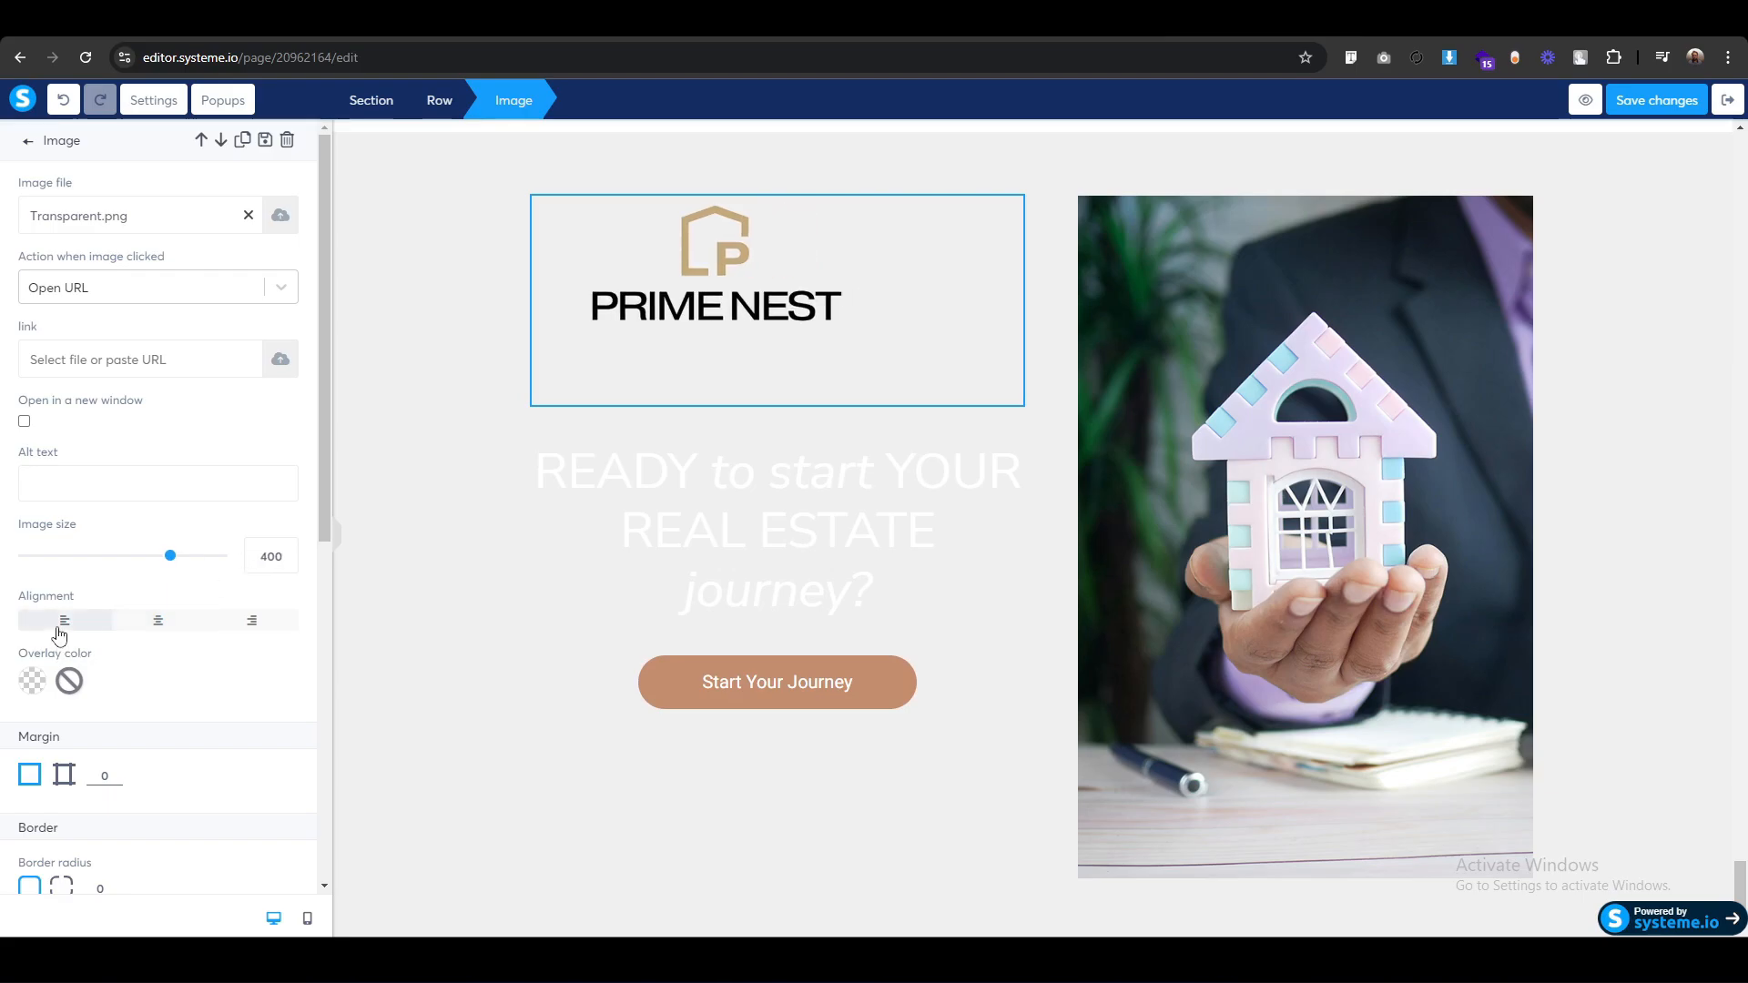
left_click(383, 573)
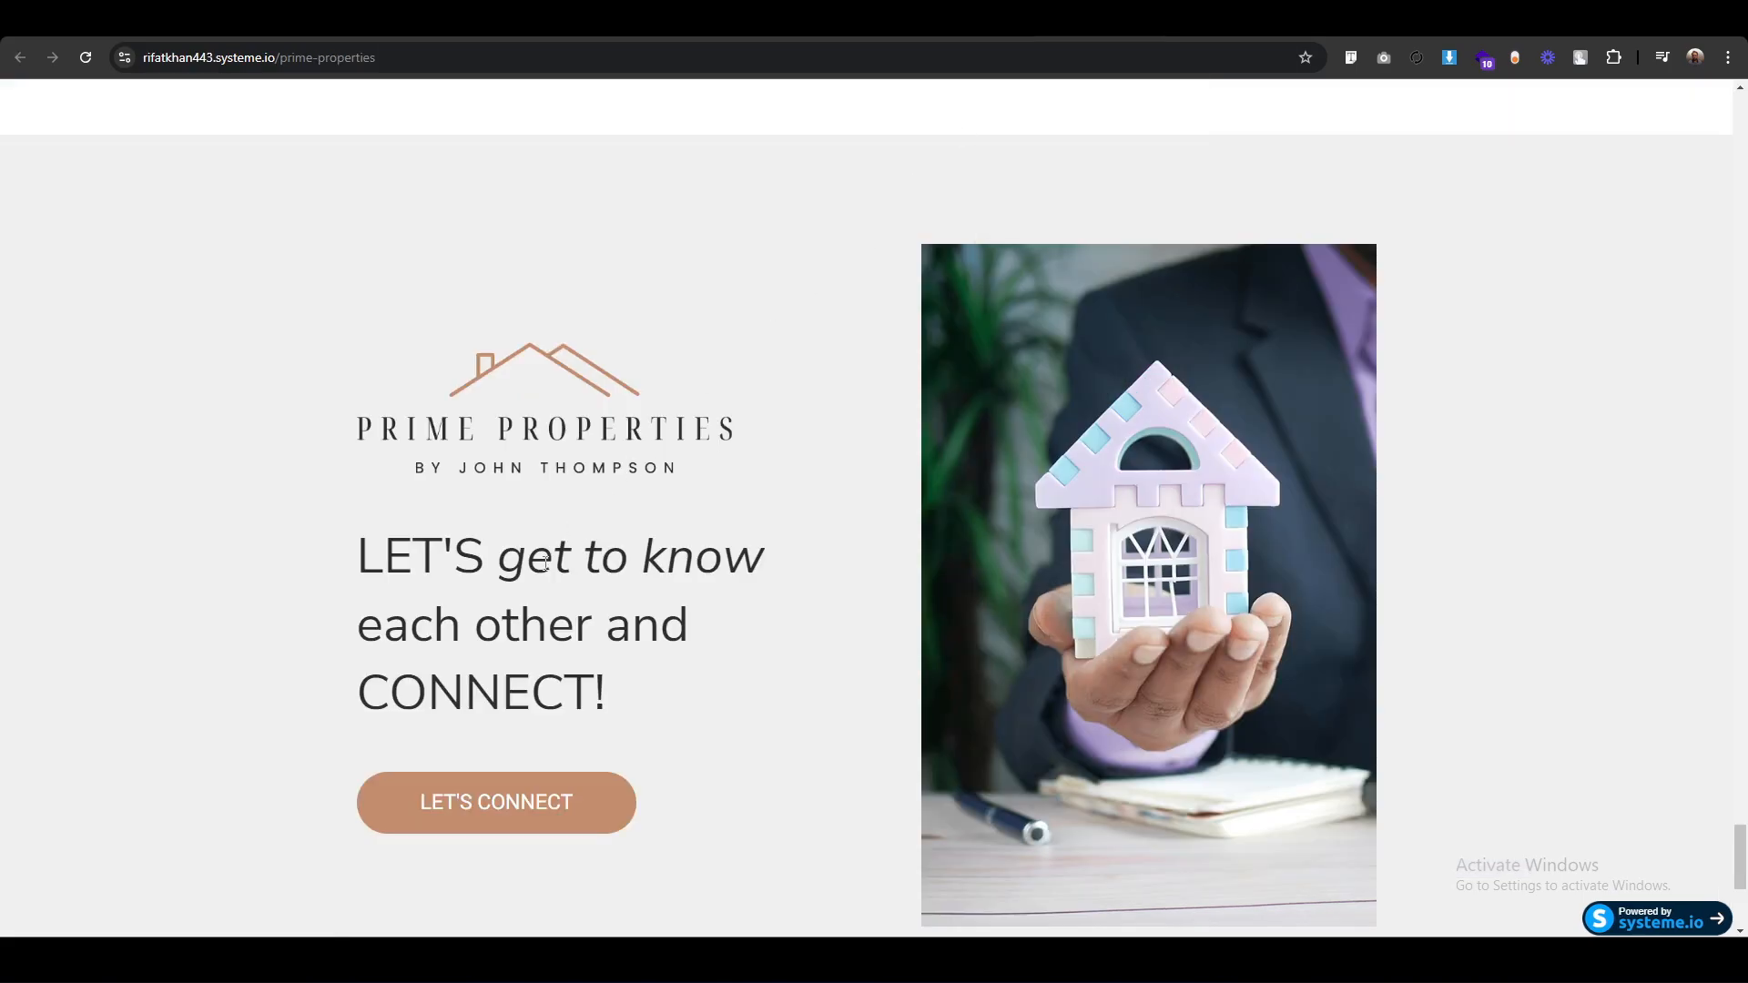
Replace the left column's headline text with "LET'S get to know each other and CONNECT!" copied from the published prime-properties page.
left_click_drag(361, 557, 660, 690)
key("ctrl+c")
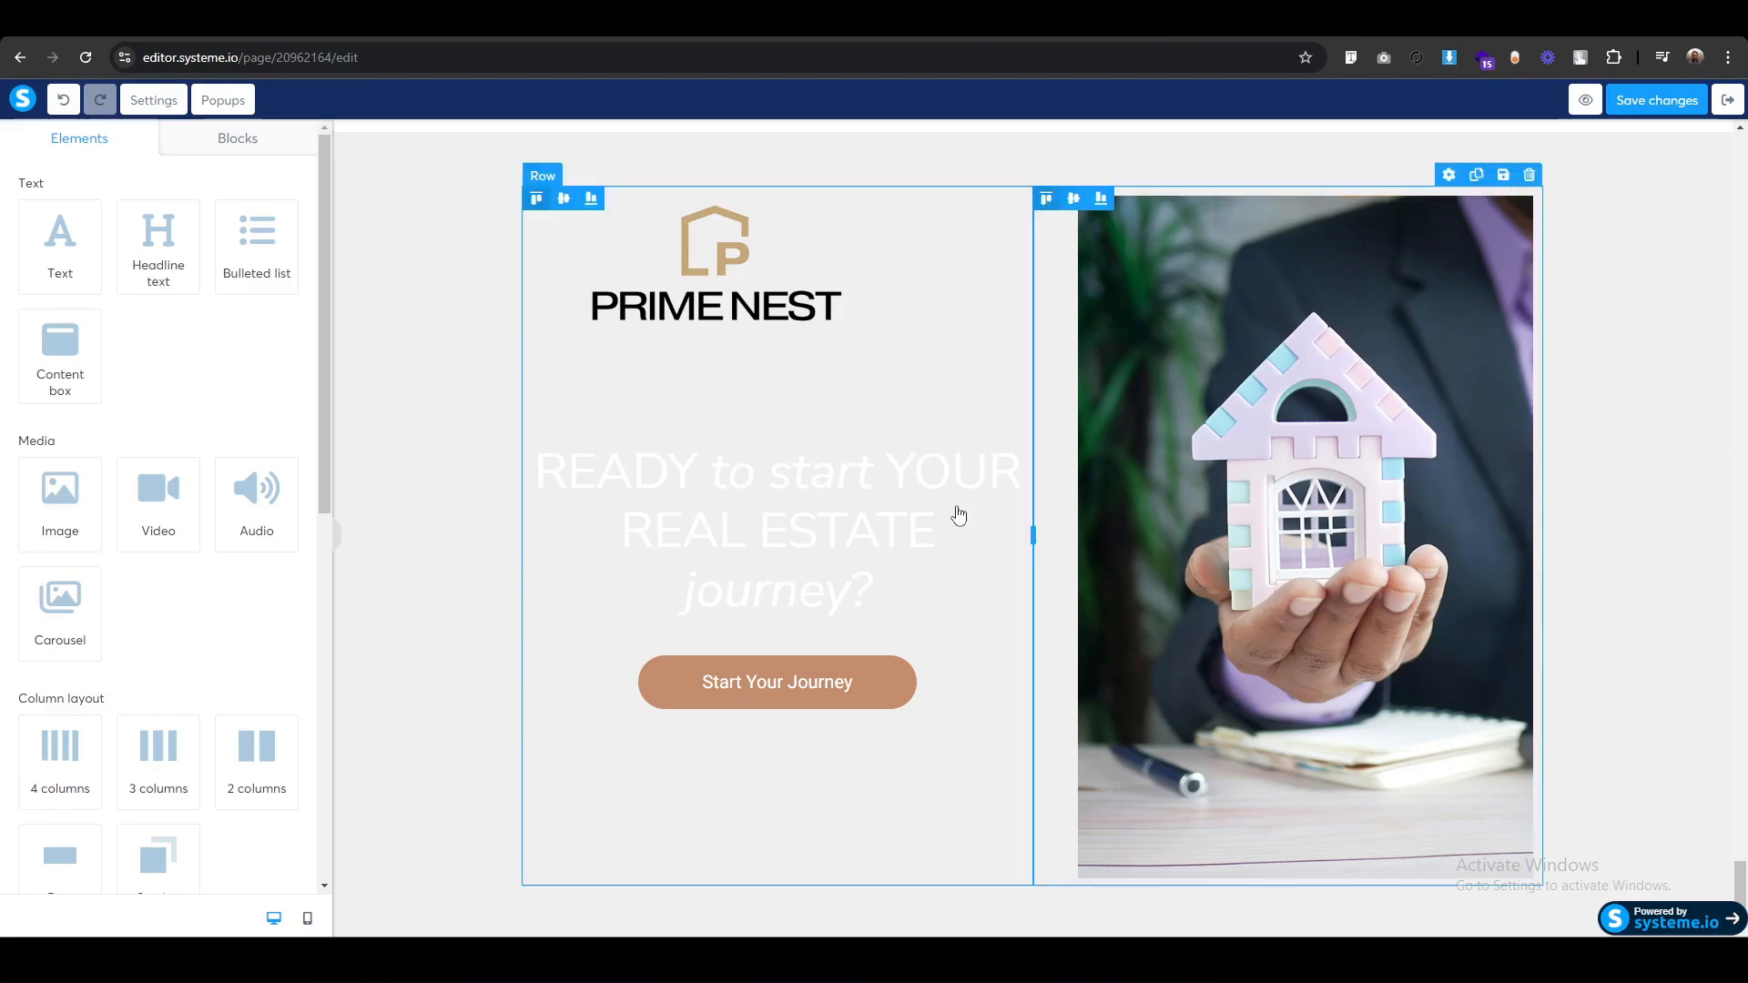
double_click(818, 503)
key("ctrl+a")
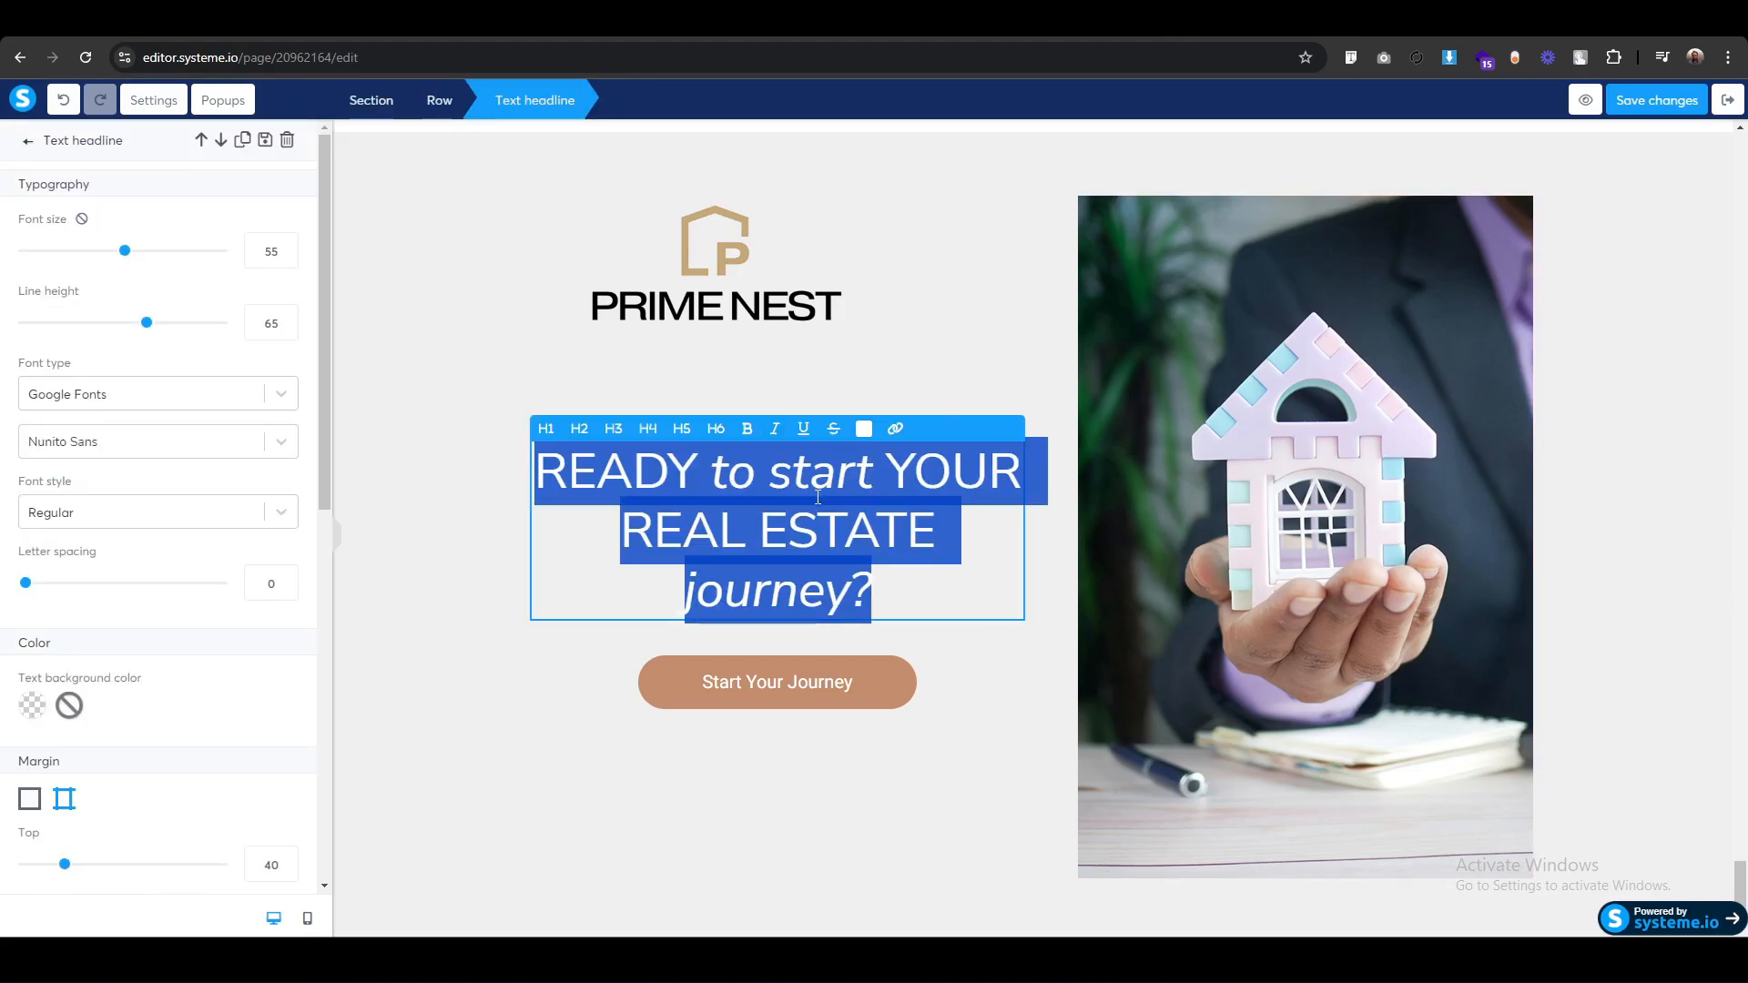
key("ctrl+v")
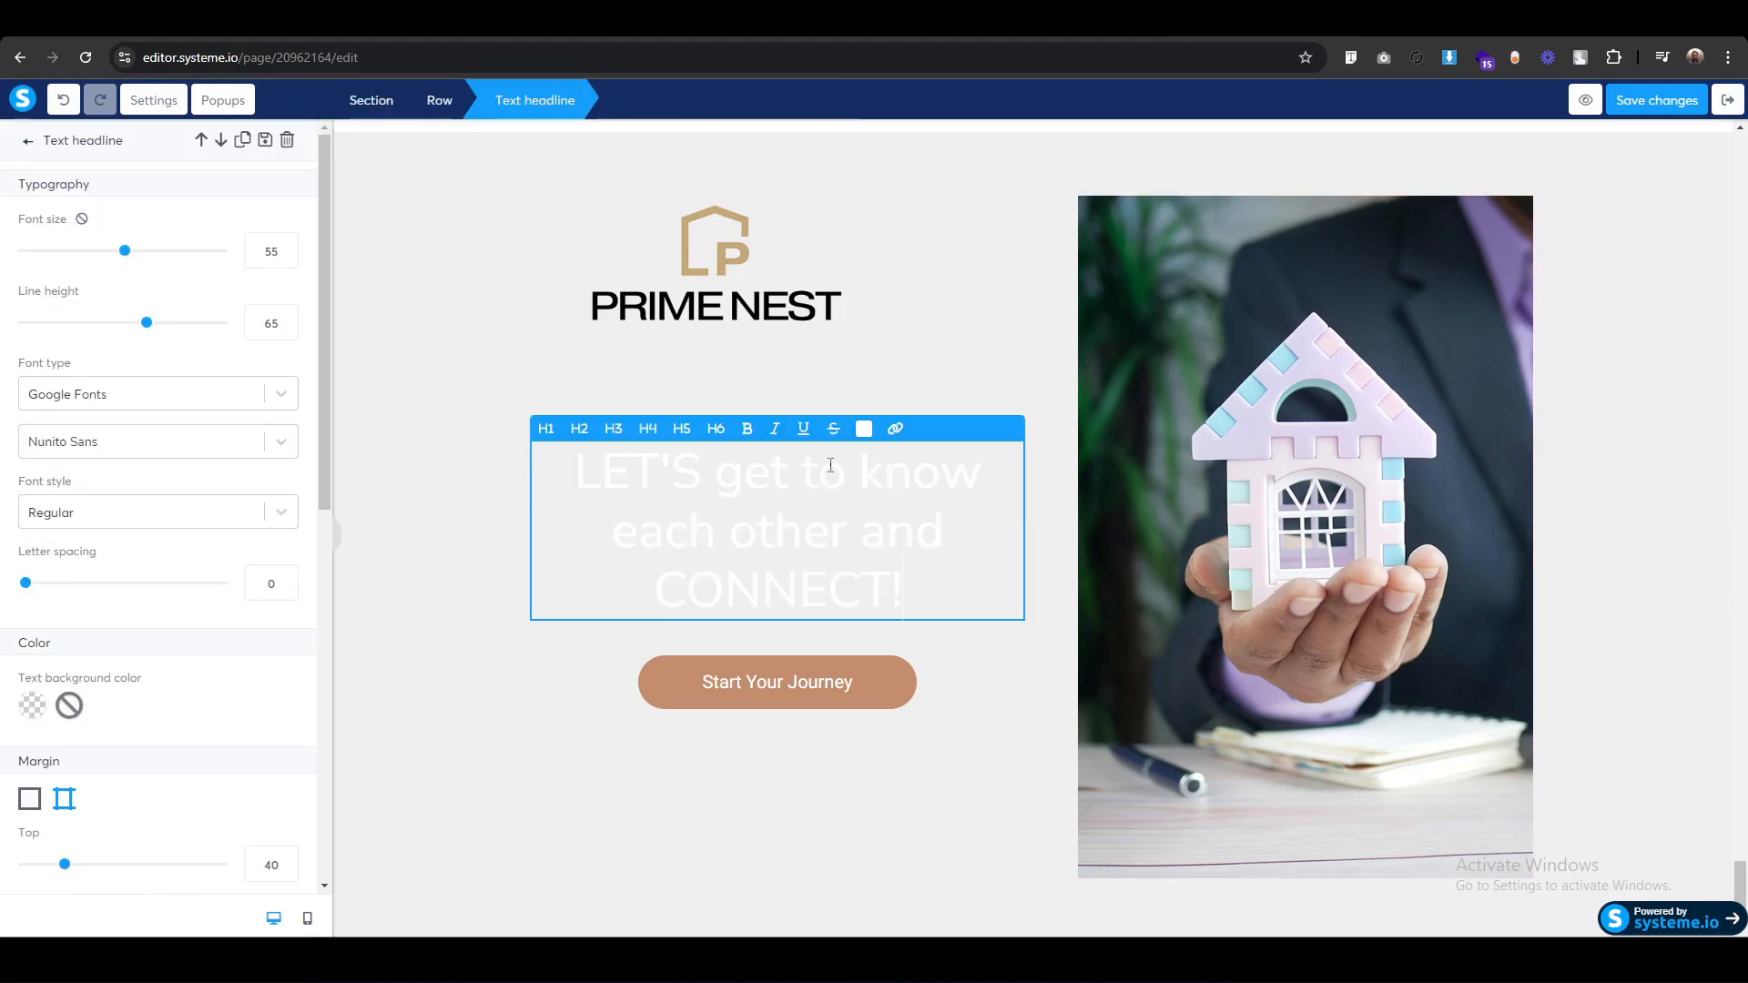
Recolor the "LET'S get to know each other and CONNECT!" headline with the saved dark color 302D2D and align it left.
key("ctrl+a")
left_click(869, 435)
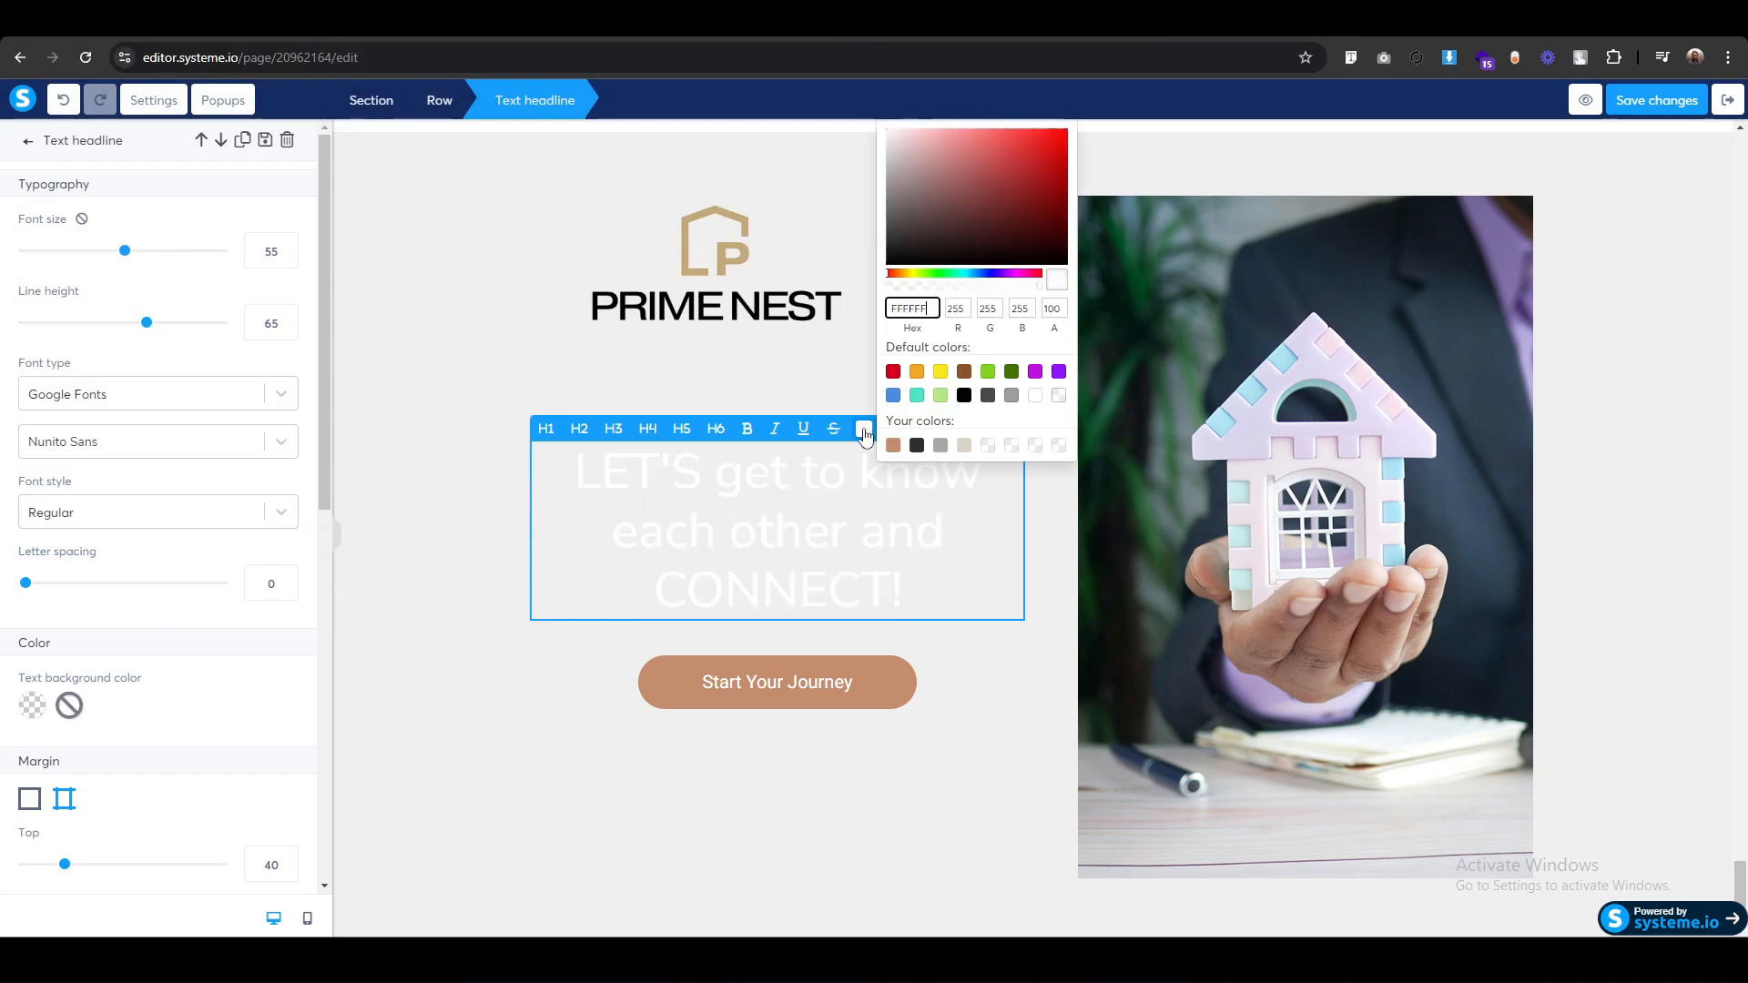
left_click(916, 445)
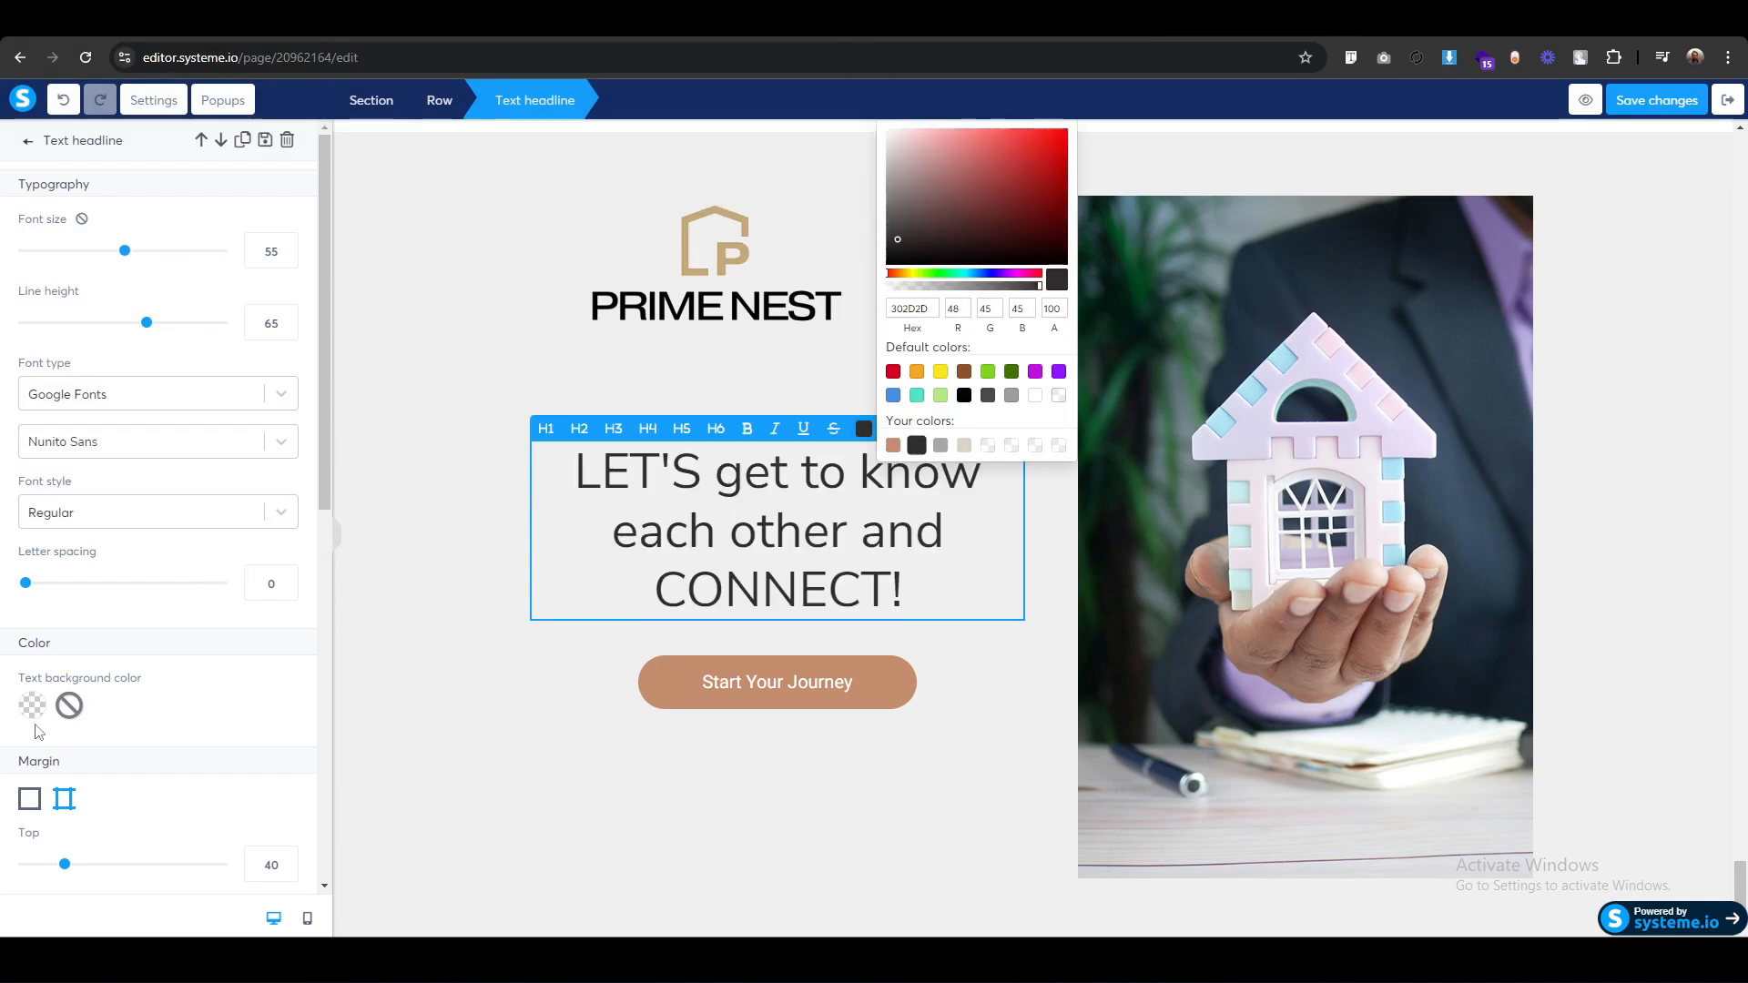
left_click(3, 756)
scroll(5, 756, "down", 3)
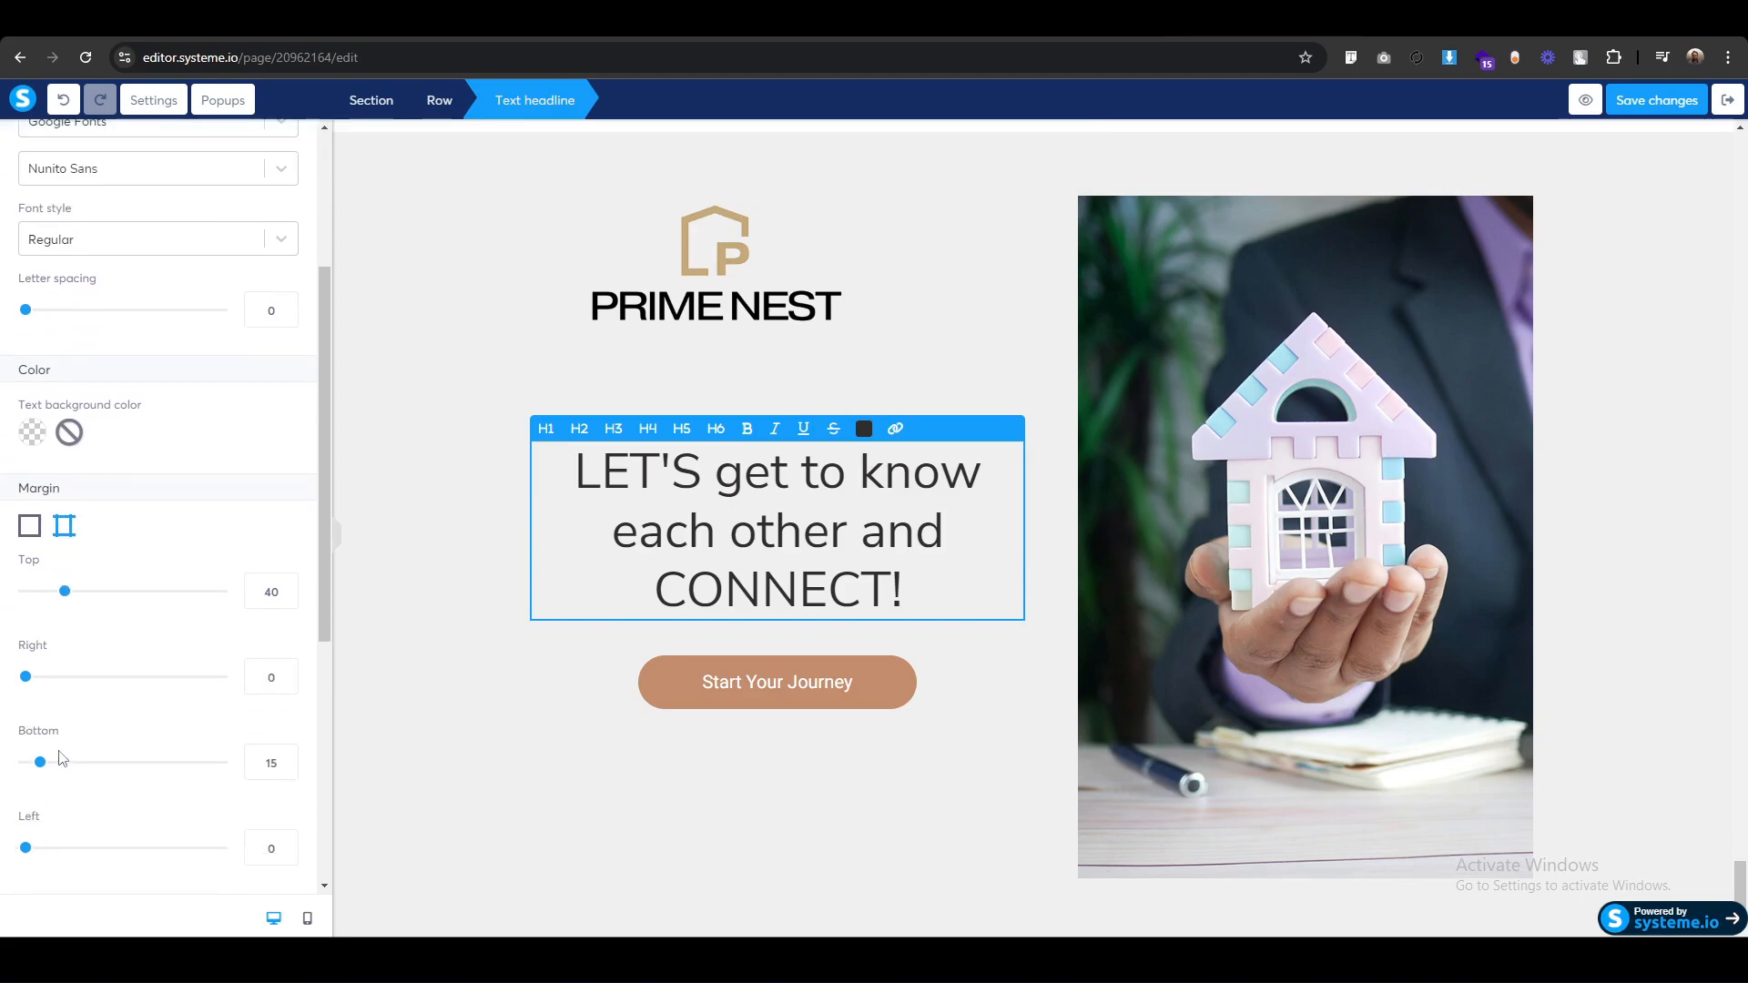
scroll(55, 774, "down", 3)
left_click(66, 764)
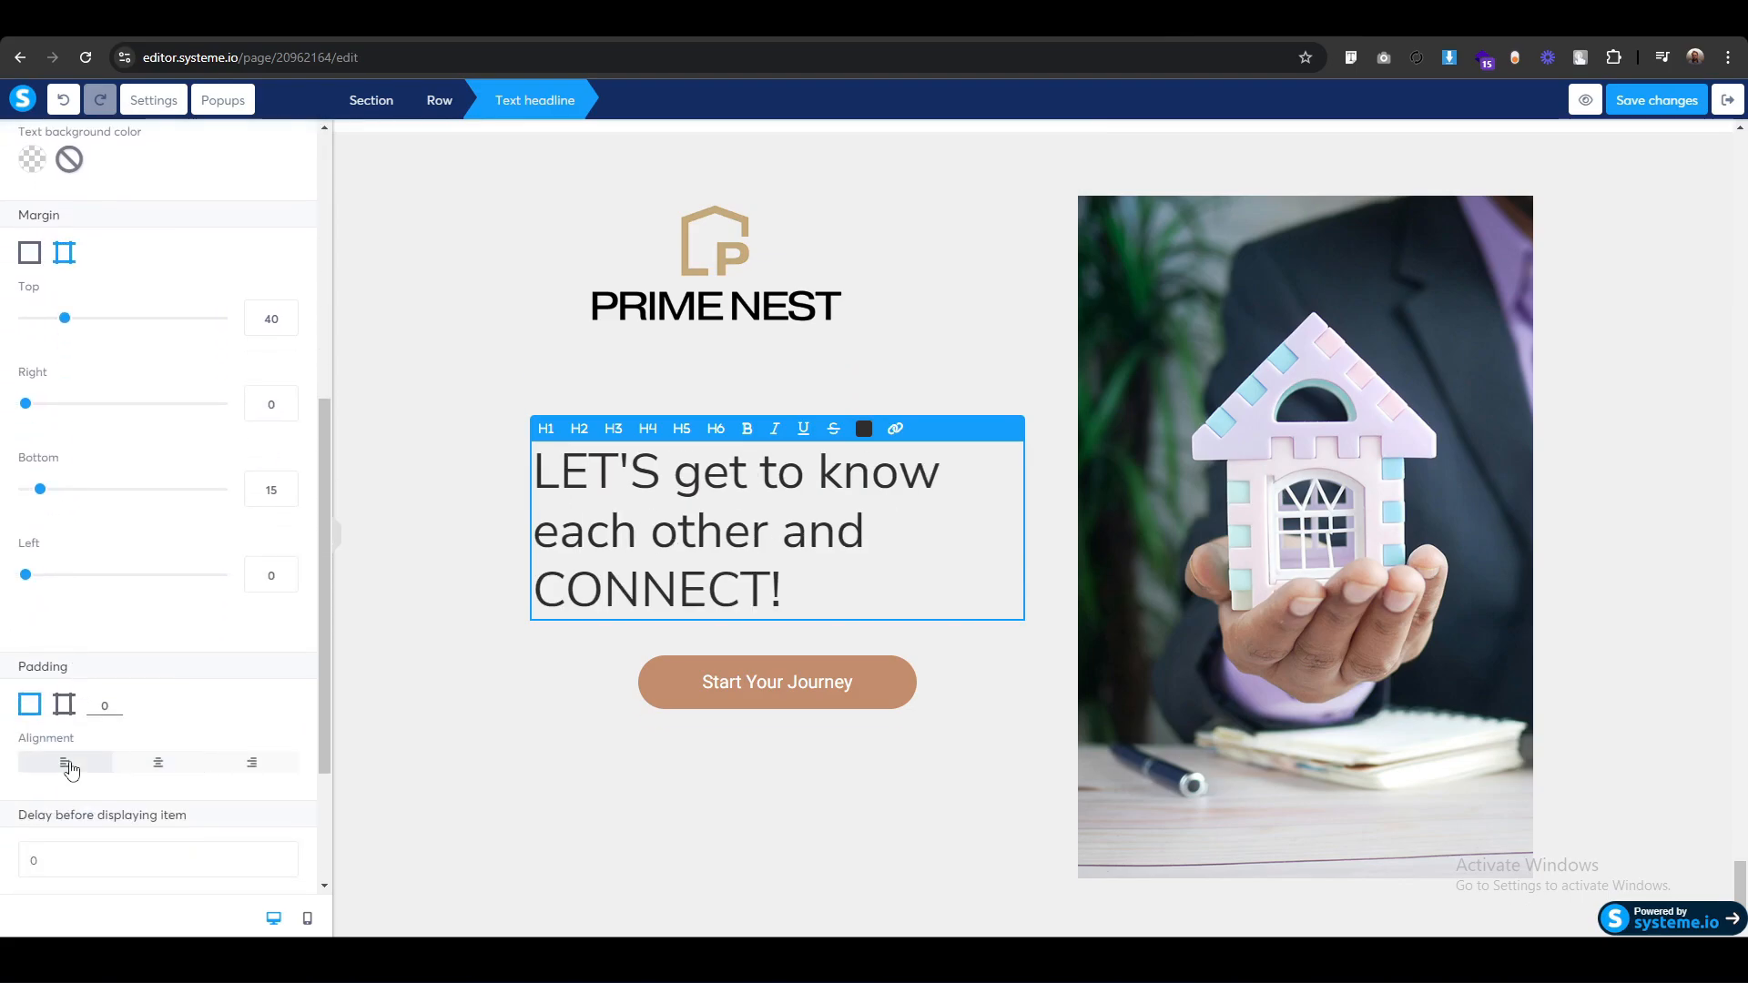
Upload Transparent.png from the 1. Logo folder again as the left column's logo and reduce its image size to 255.
left_click(663, 379)
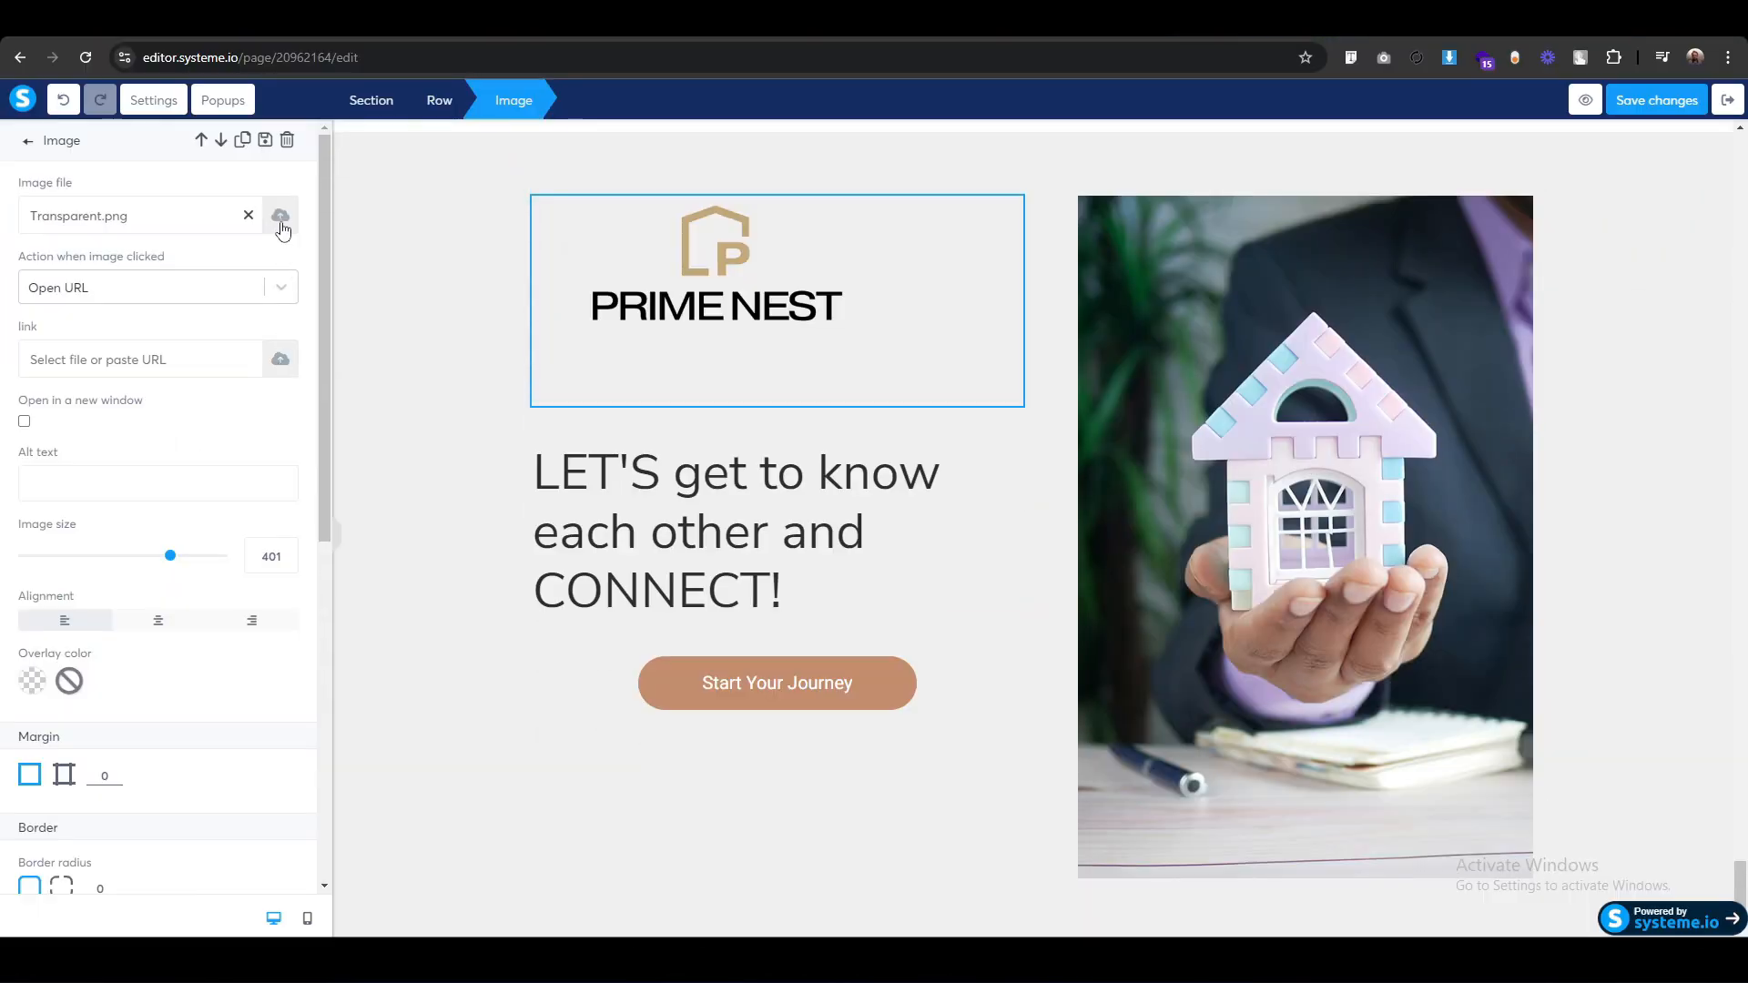
left_click(281, 216)
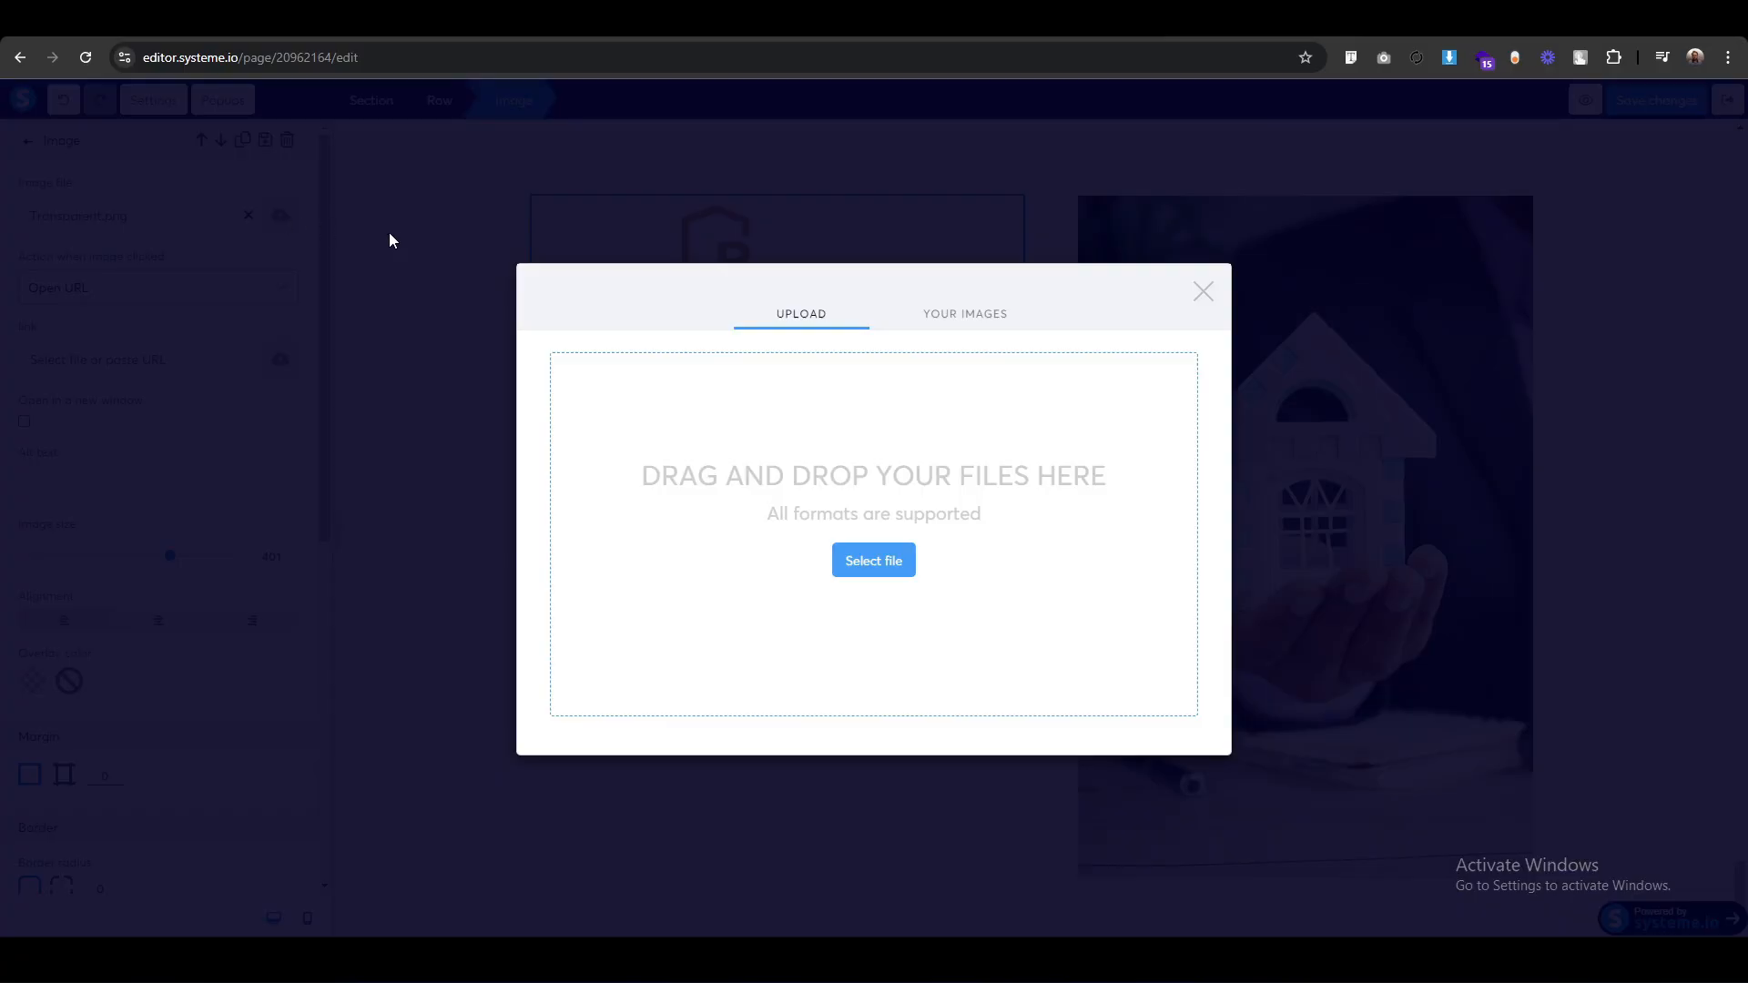
left_click(873, 557)
left_click(238, 195)
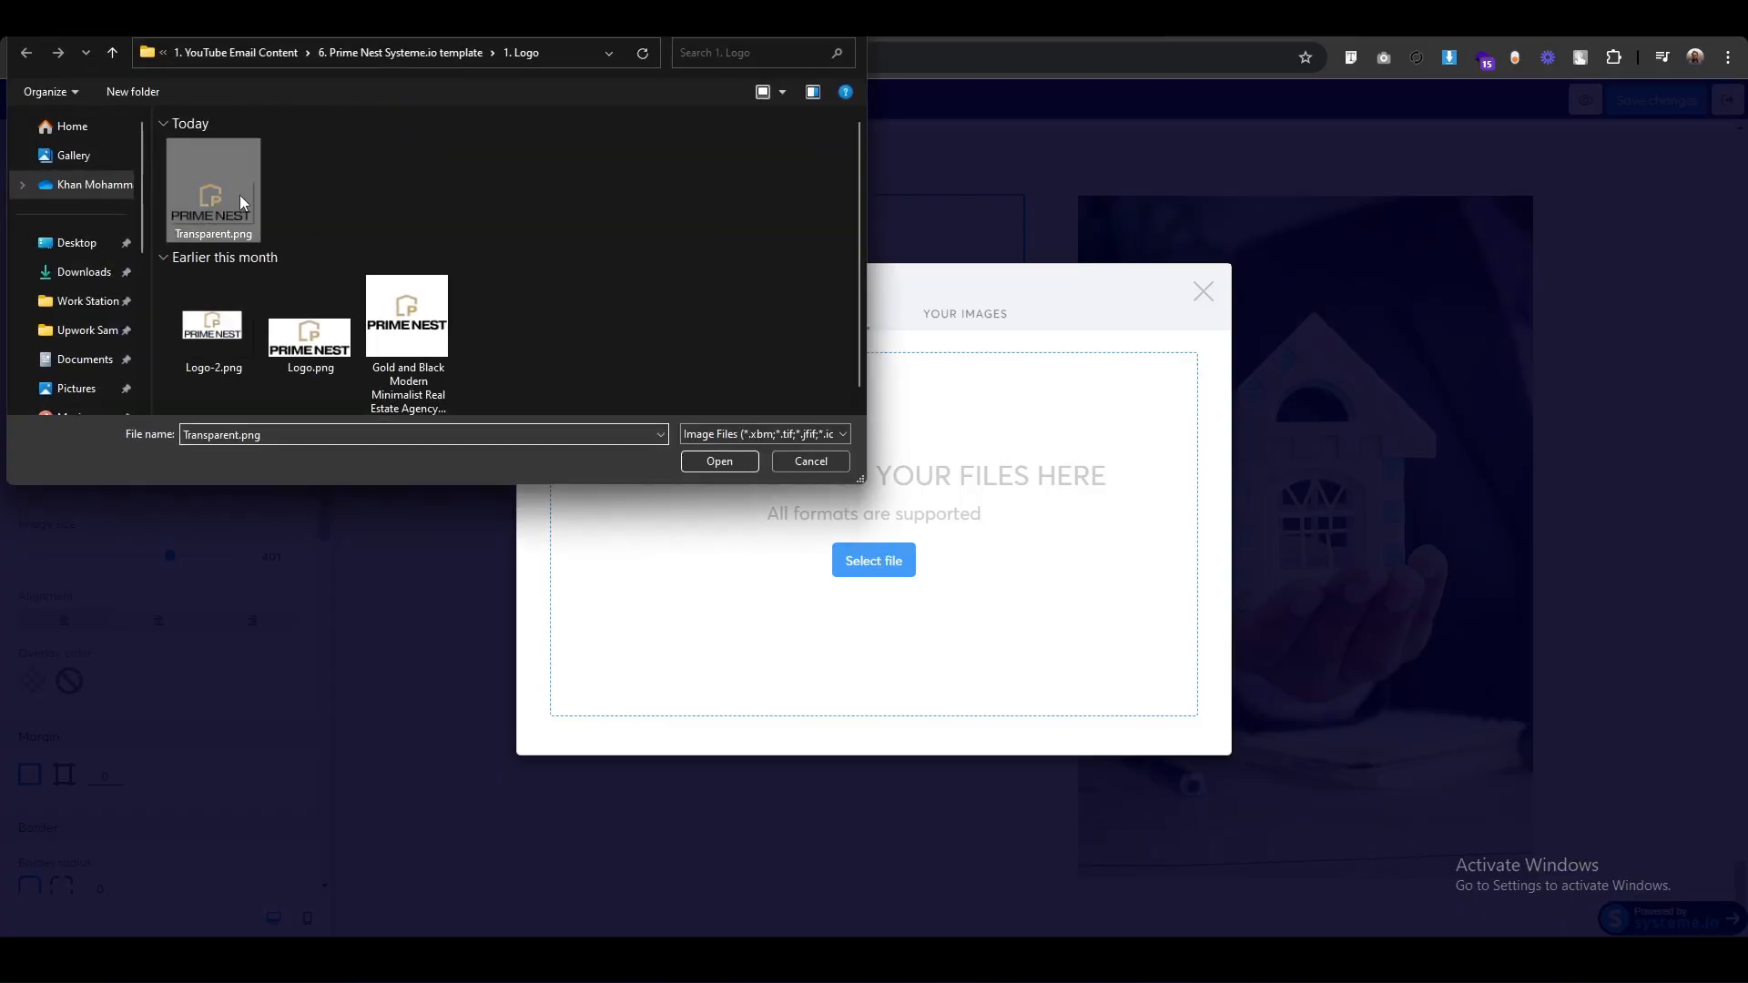
left_click(714, 460)
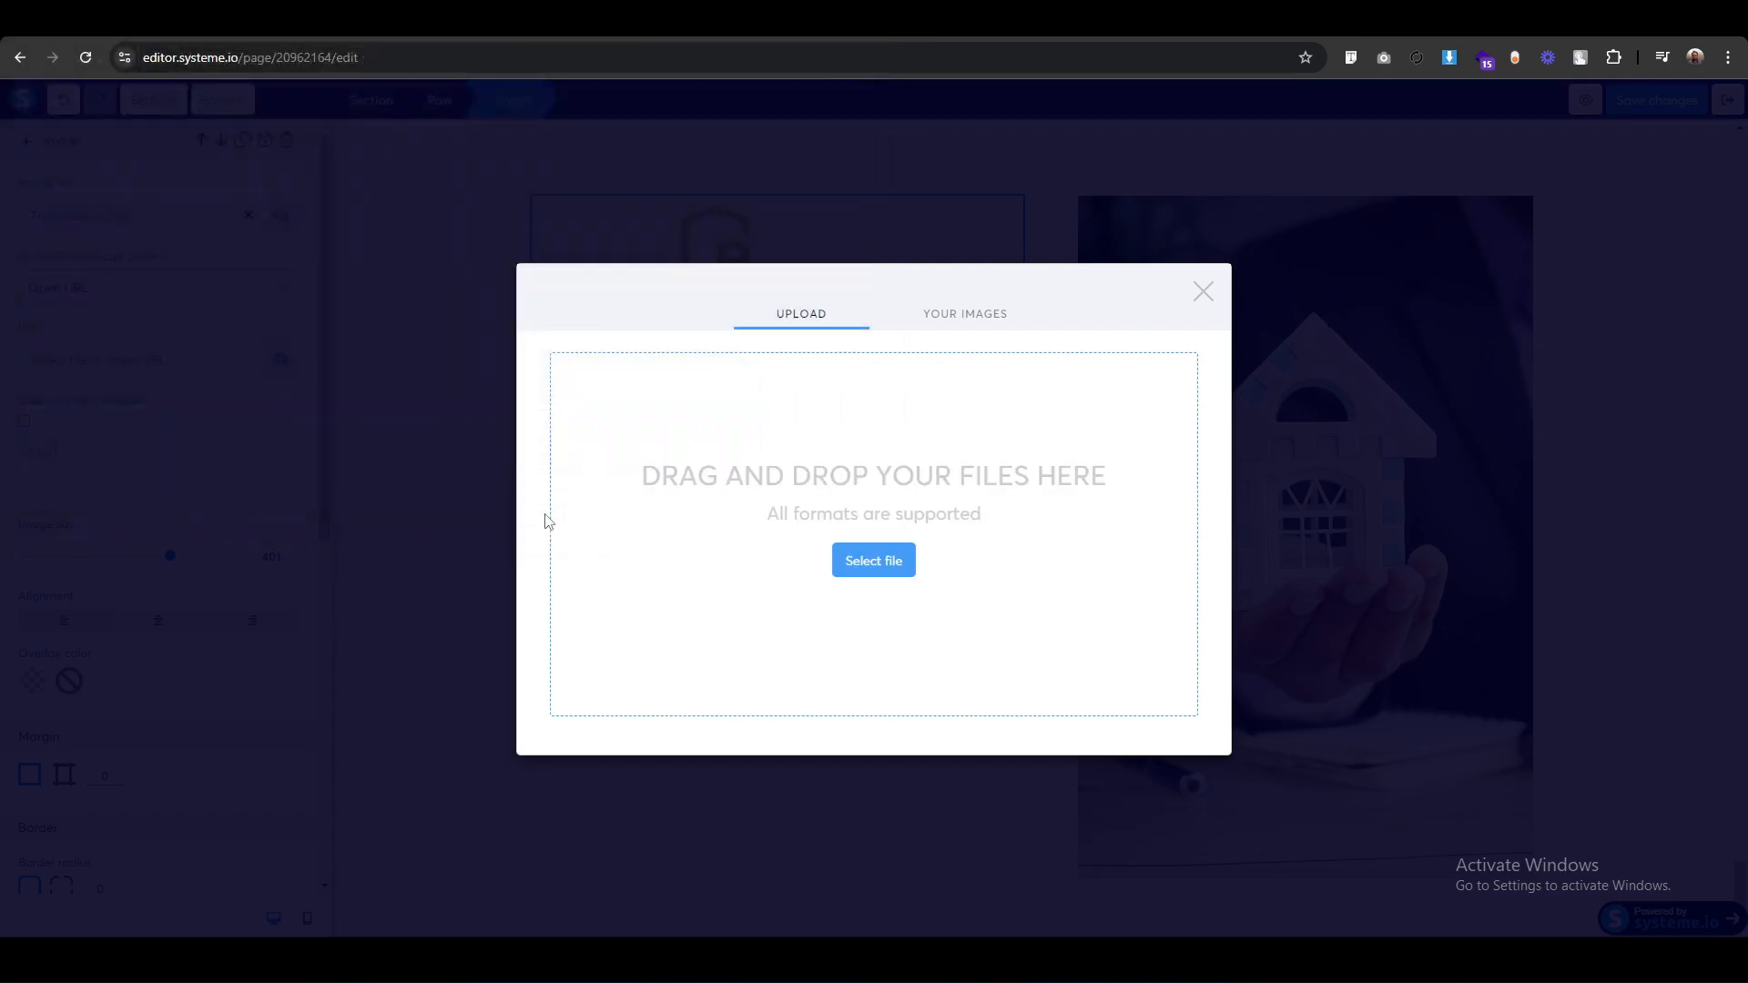
left_click(1163, 758)
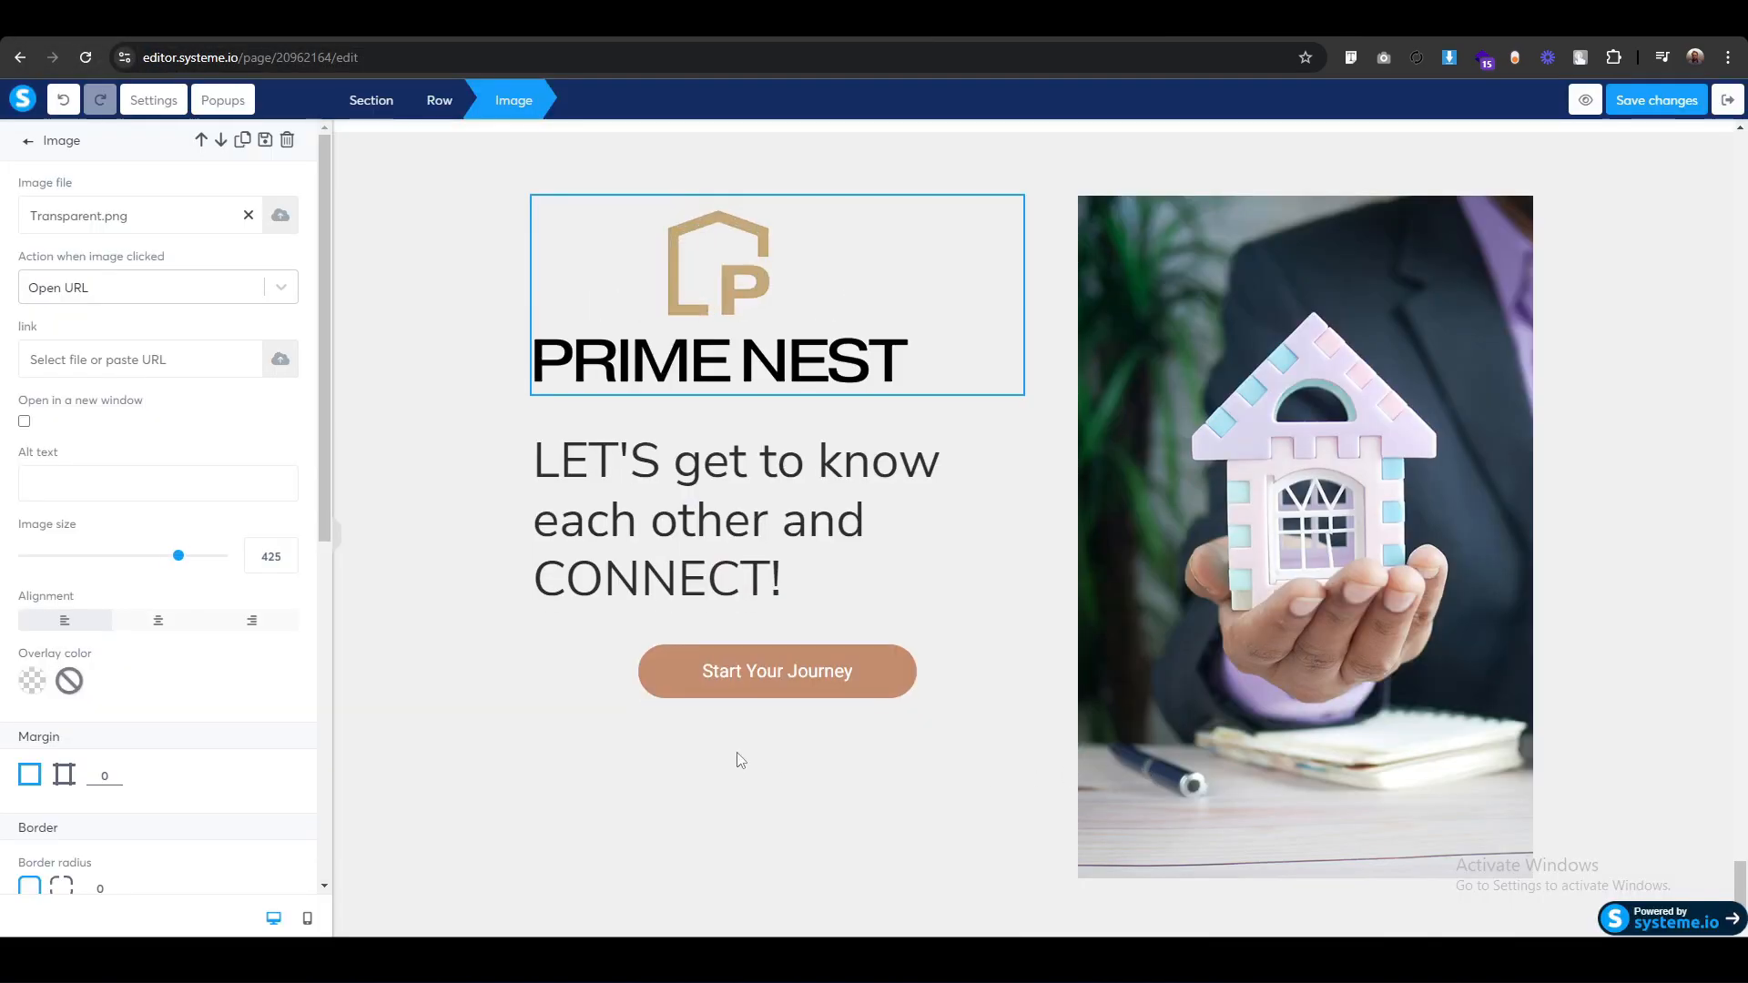
left_click_drag(177, 557, 120, 564)
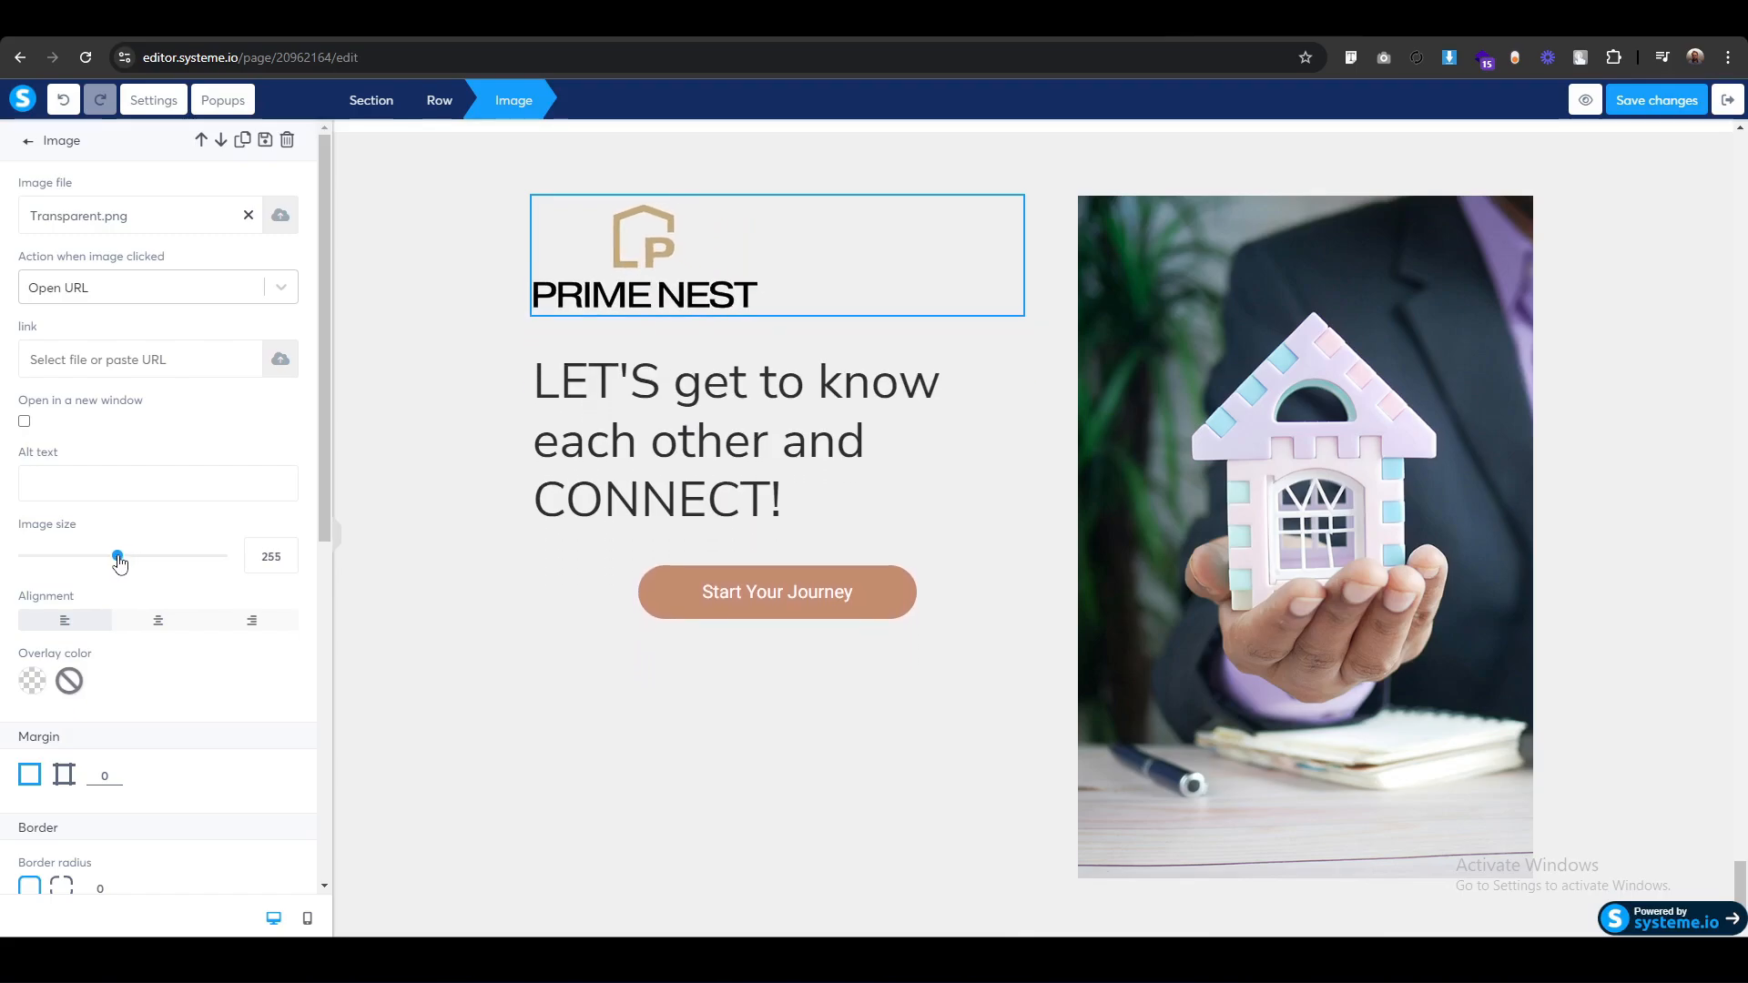
left_click(423, 688)
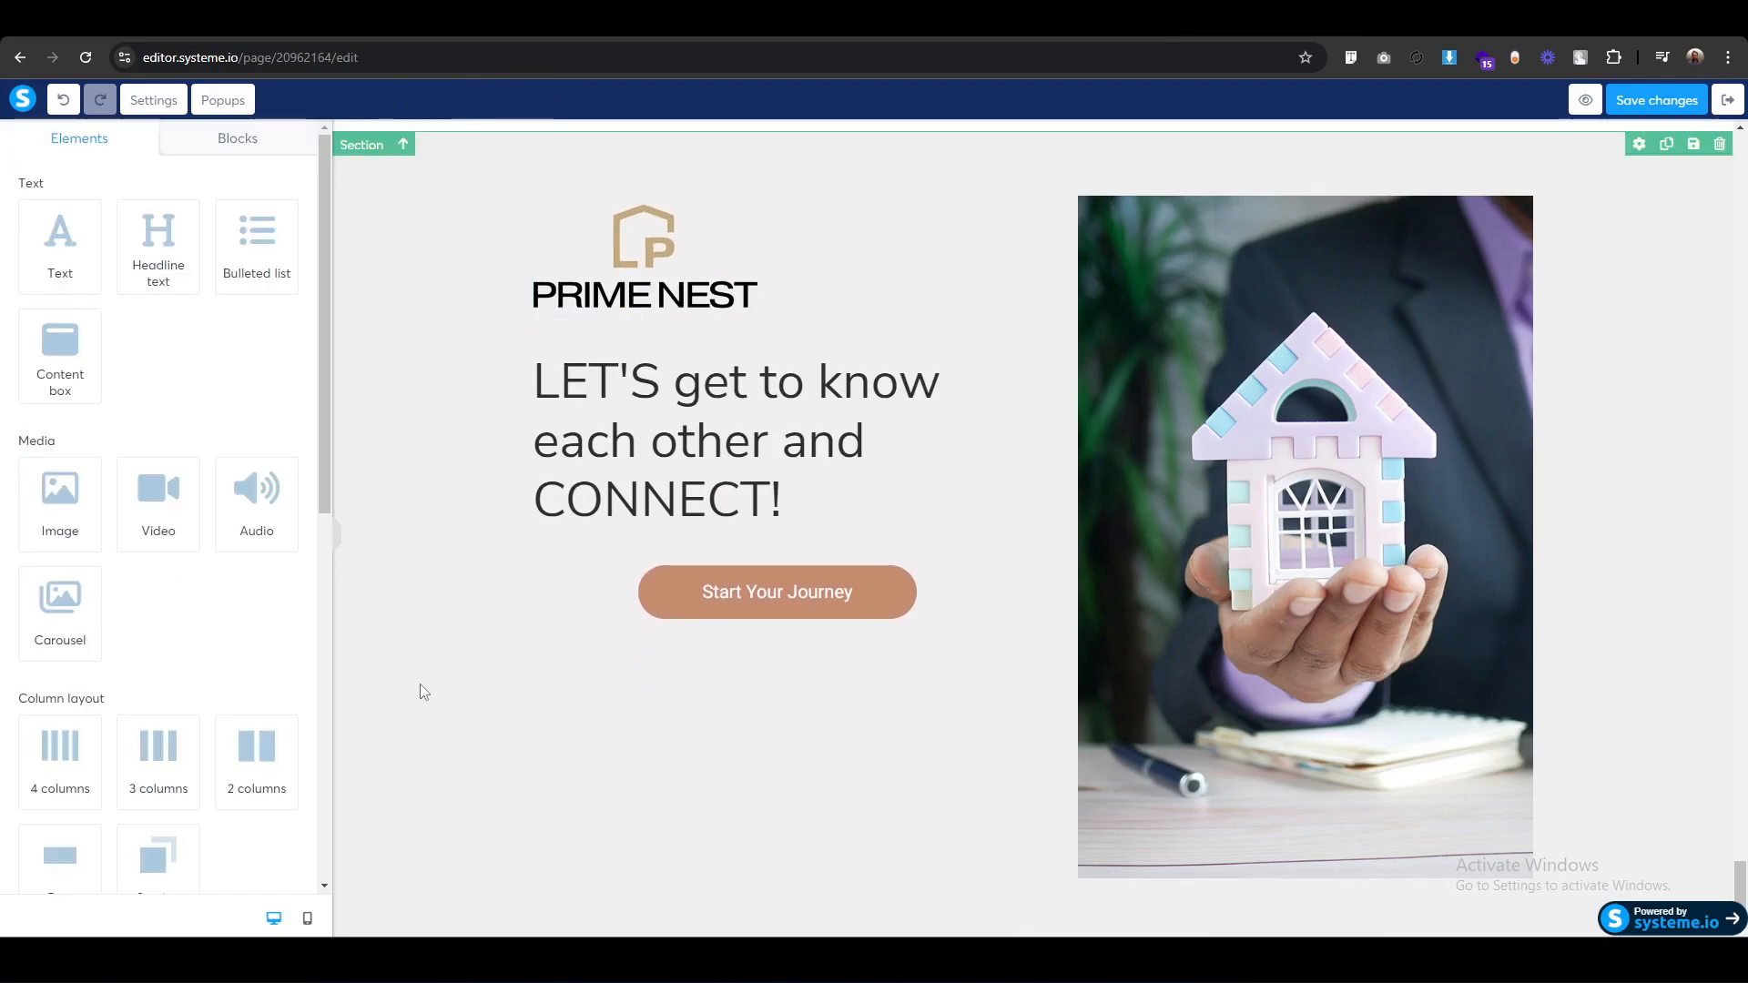
Align the "Start Your Journey" button left and center the left column's content vertically.
scroll(420, 685, "up", 3)
scroll(421, 684, "down", 3)
left_click(567, 558)
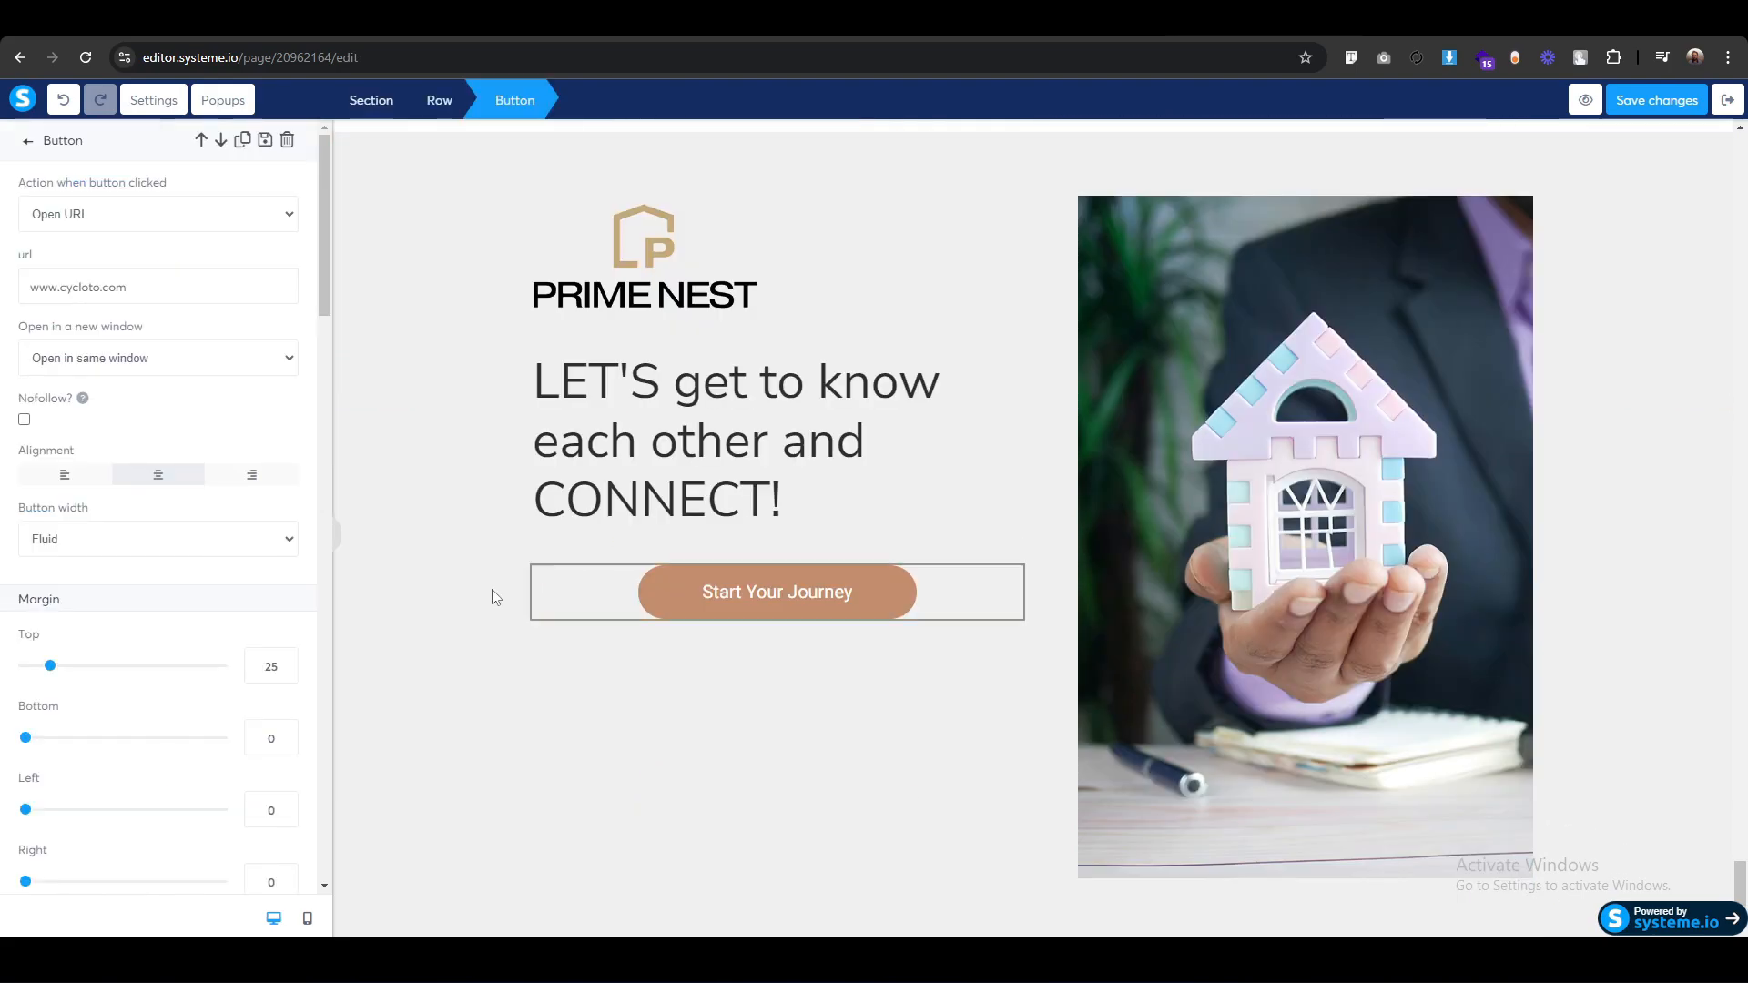
left_click(65, 474)
left_click(441, 594)
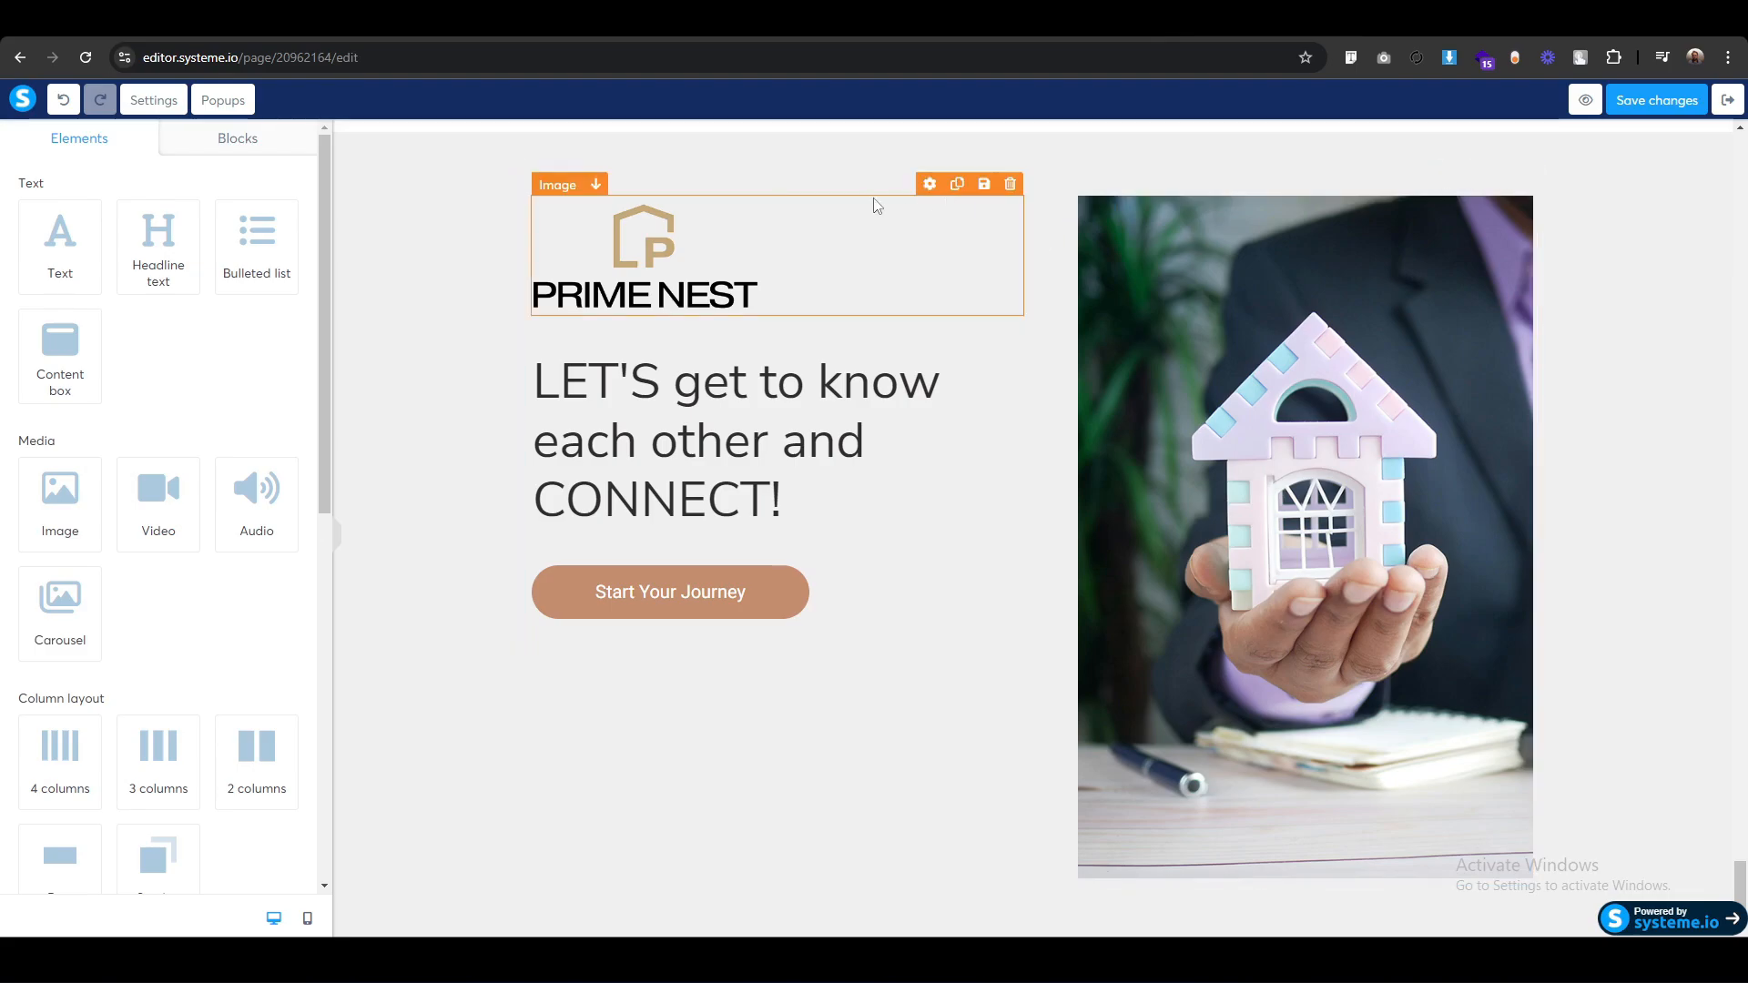
left_click(563, 198)
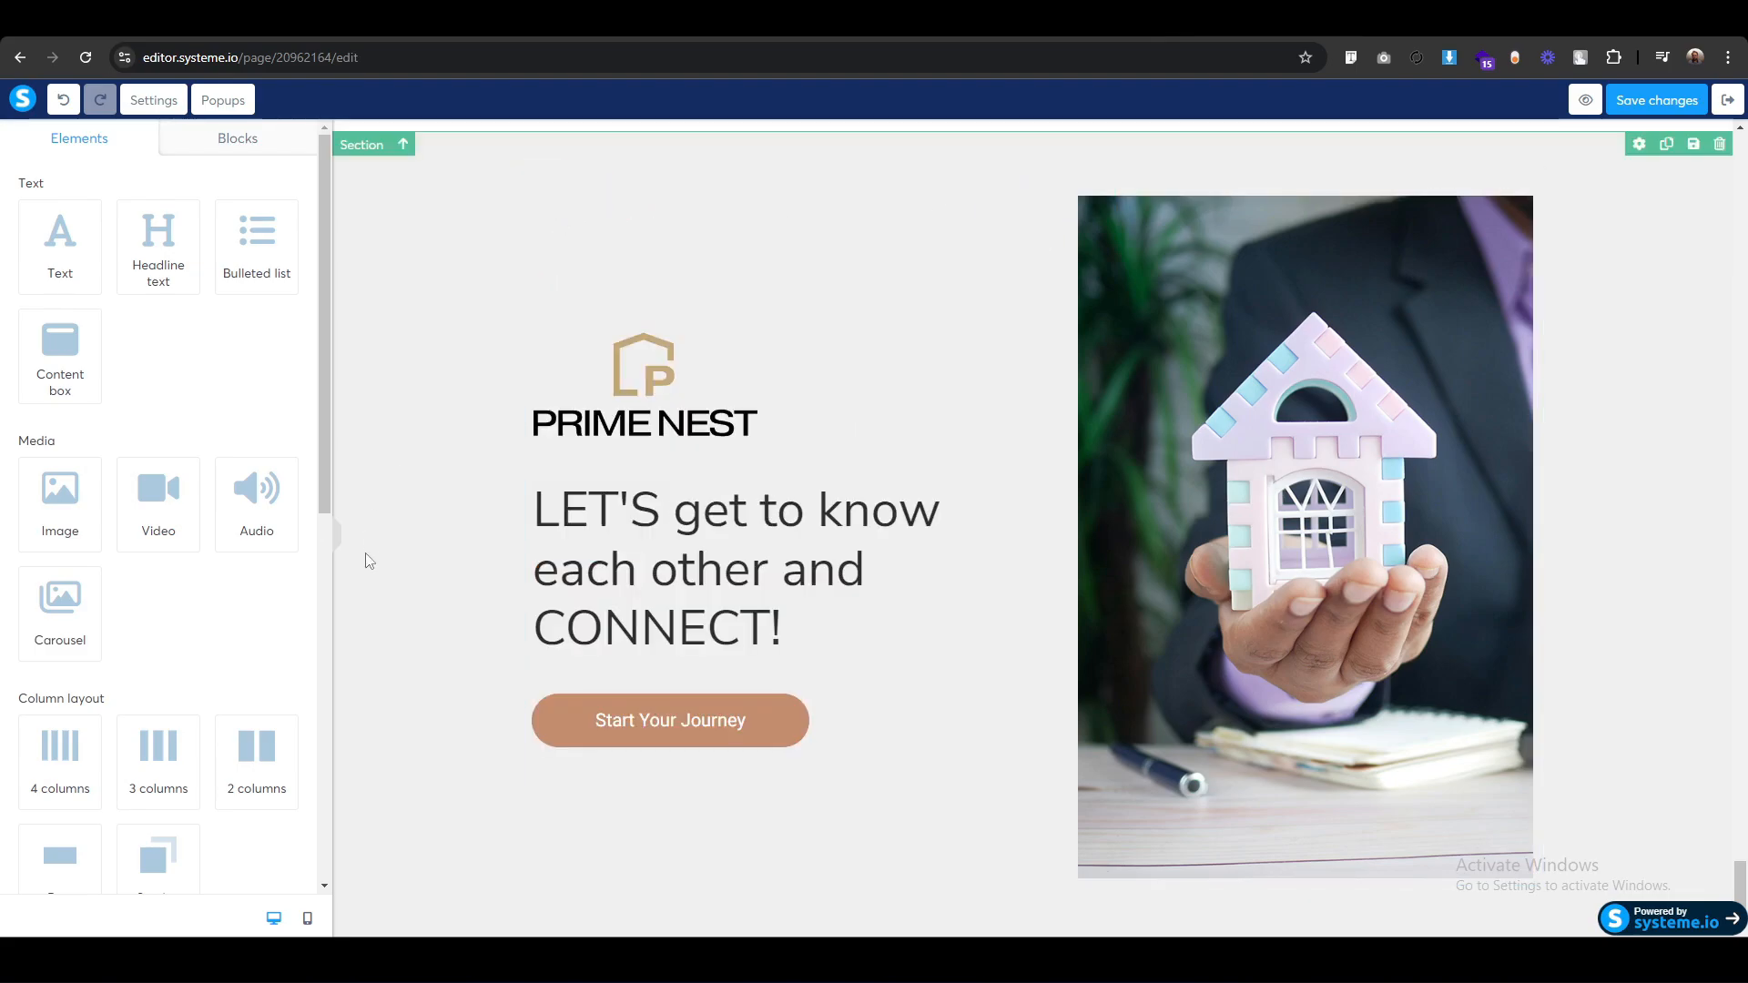
Change the closing section's "Start Your Journey" button text to "LET'S CONNECT".
left_click(372, 648)
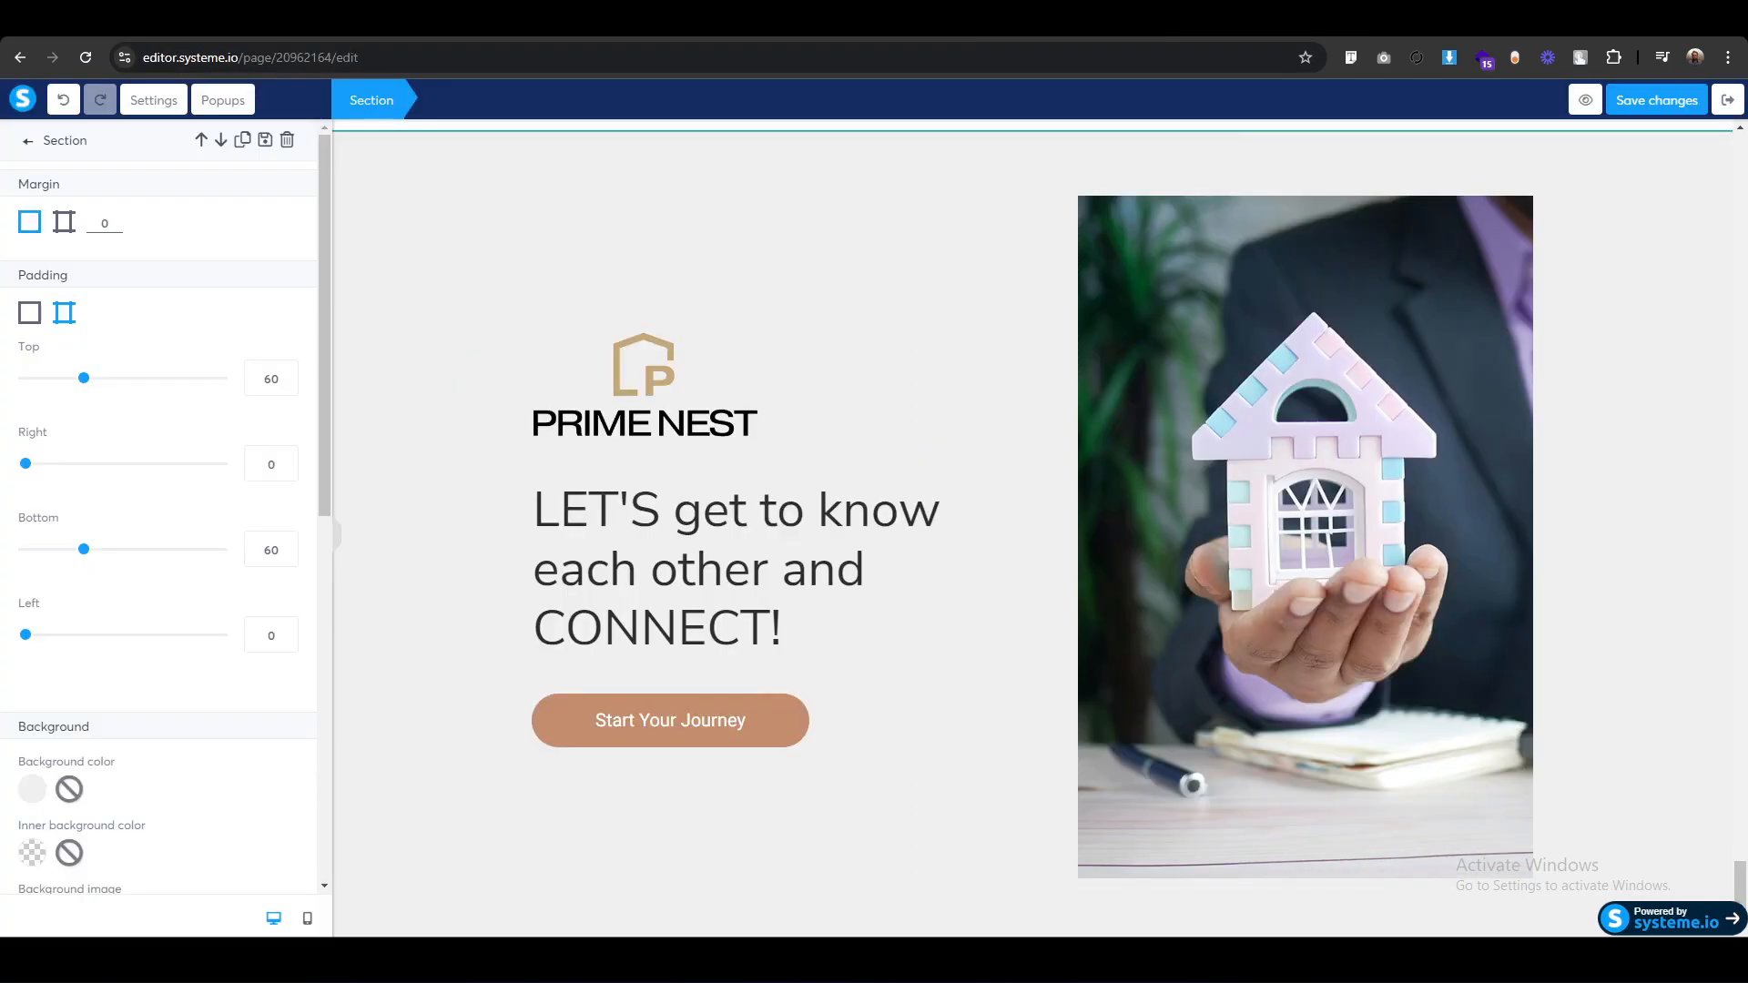
left_click(640, 725)
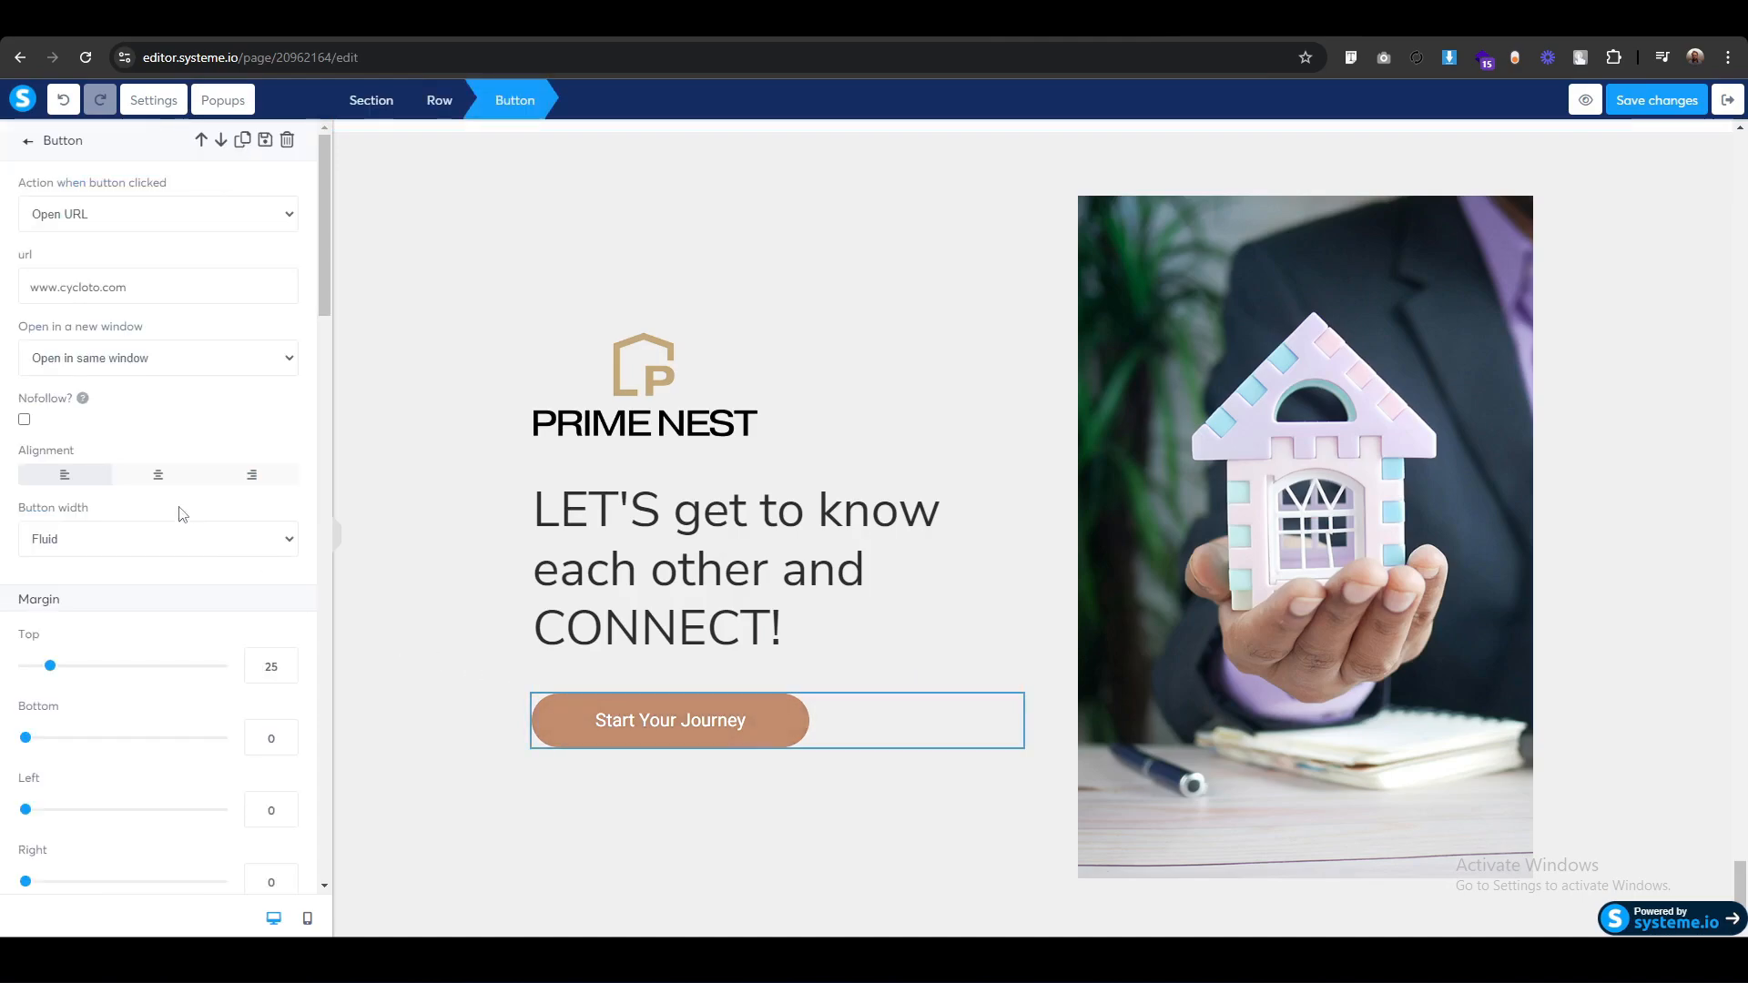
scroll(88, 569, "down", 4)
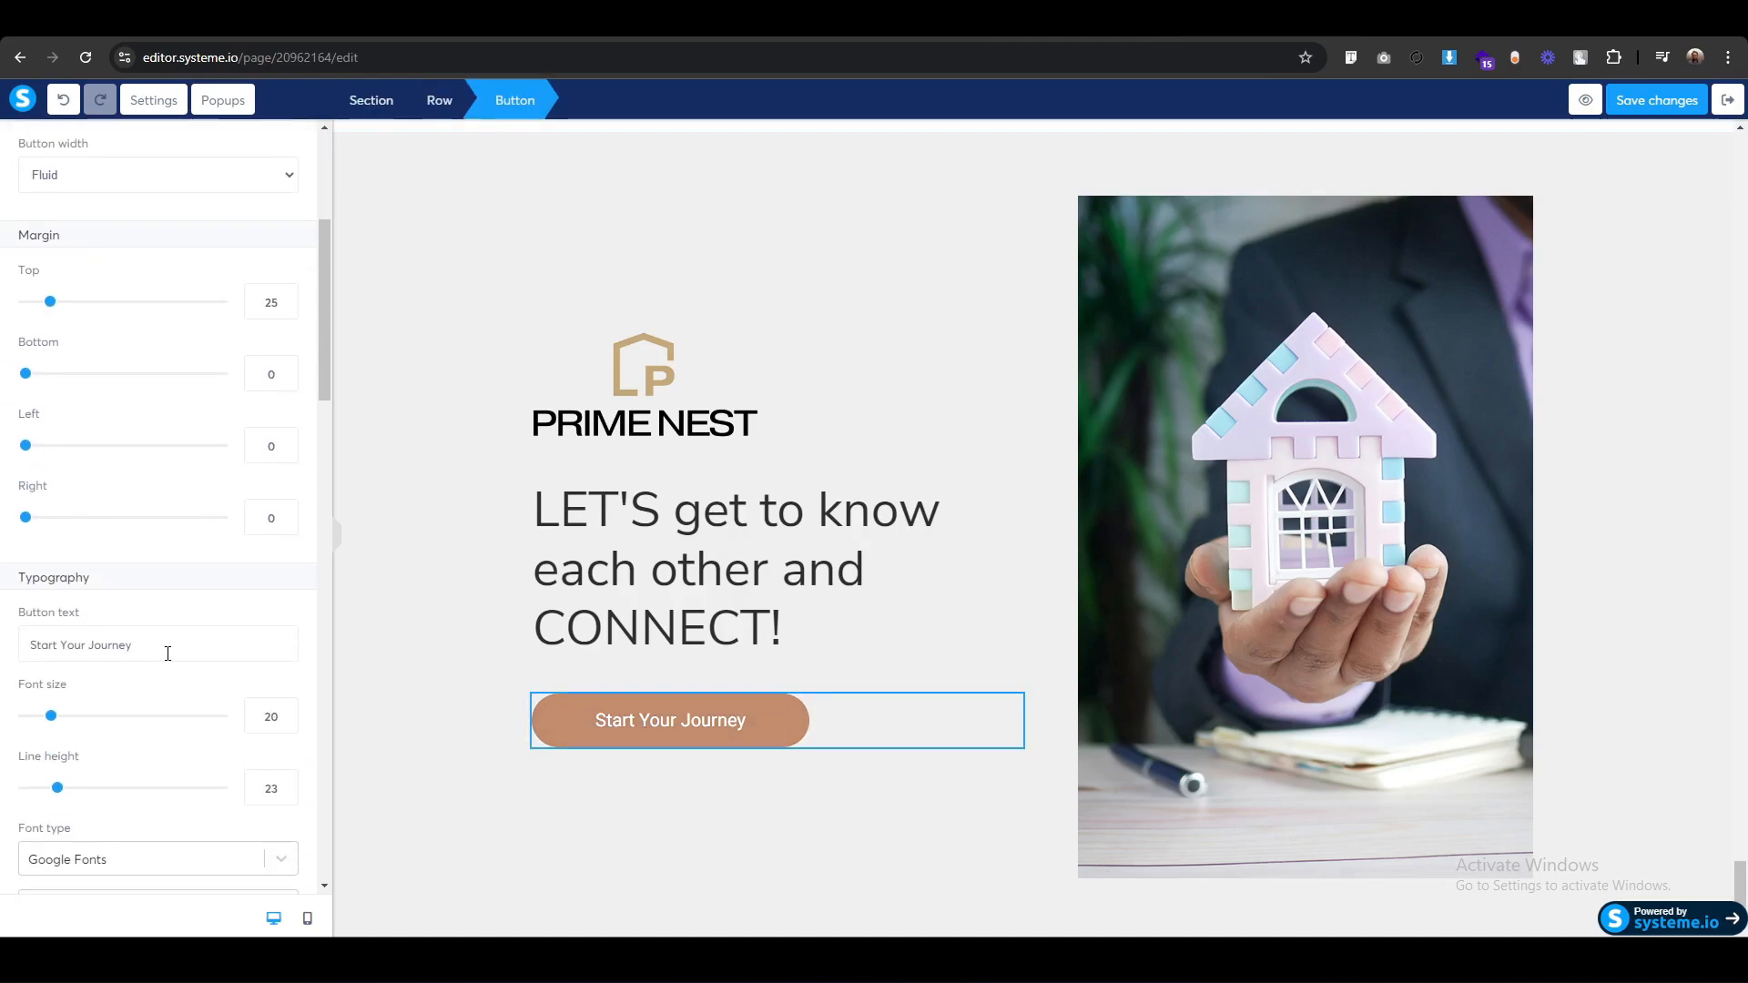
left_click(169, 652)
key("ctrl+a")
type("LEt")
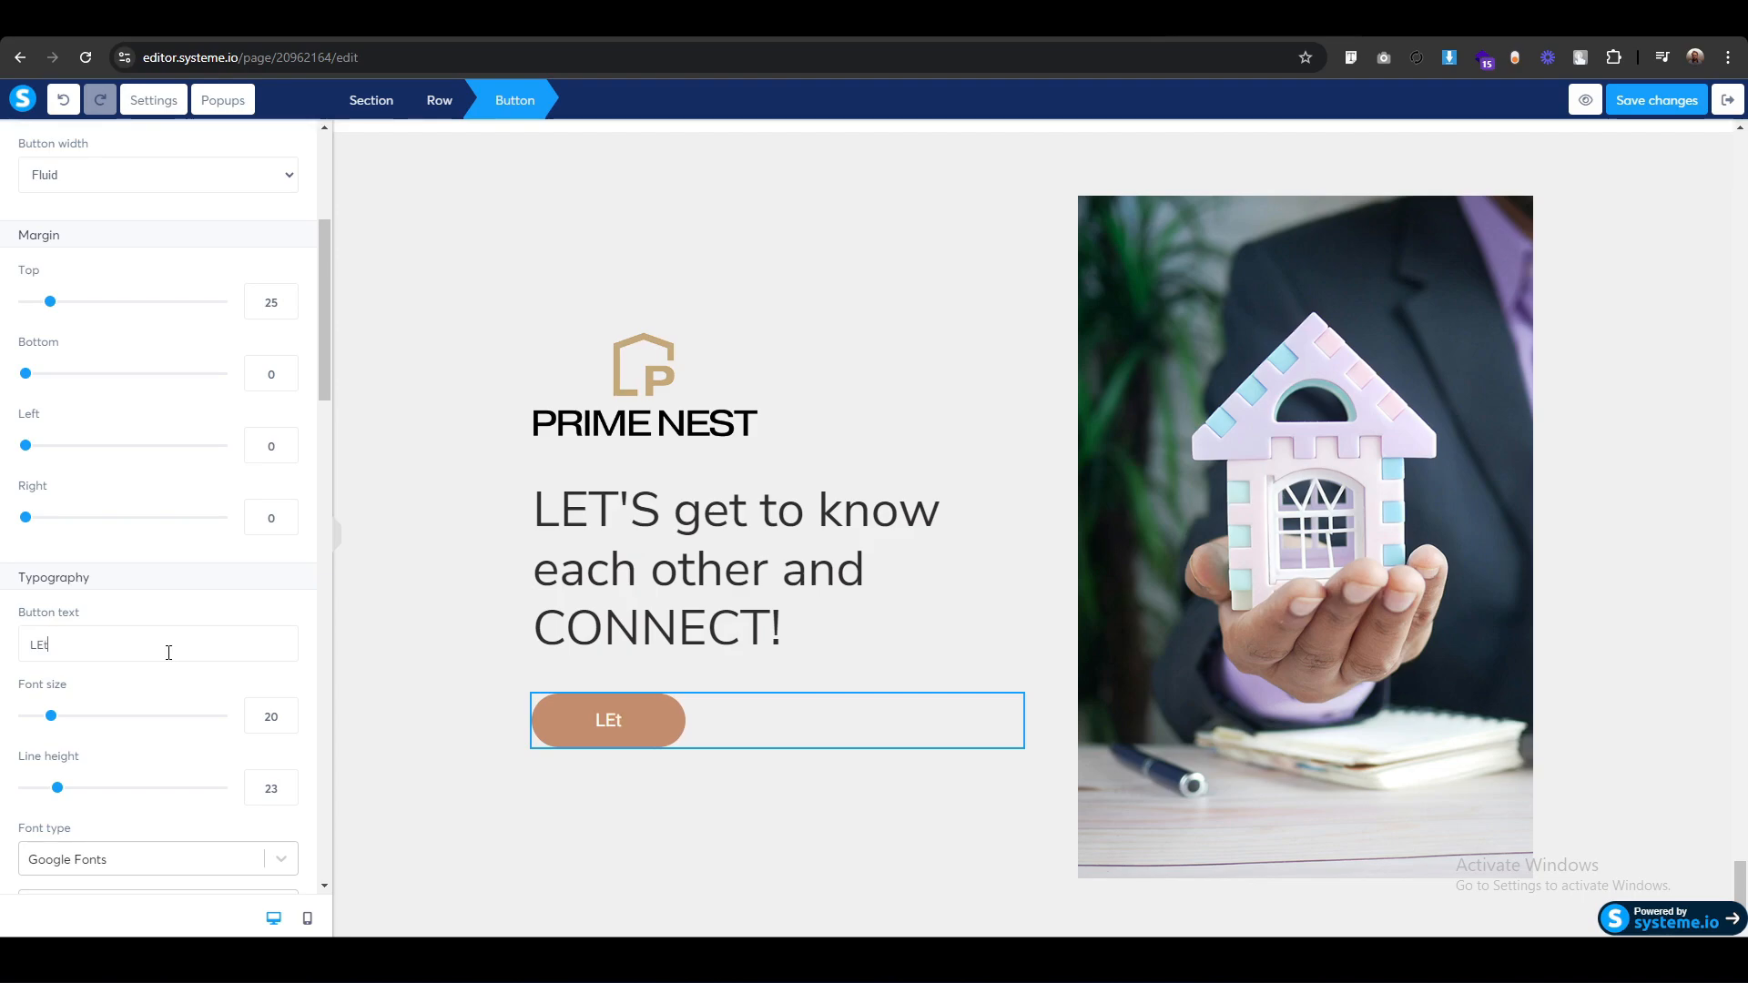
key("BackSpace")
type("T'S ")
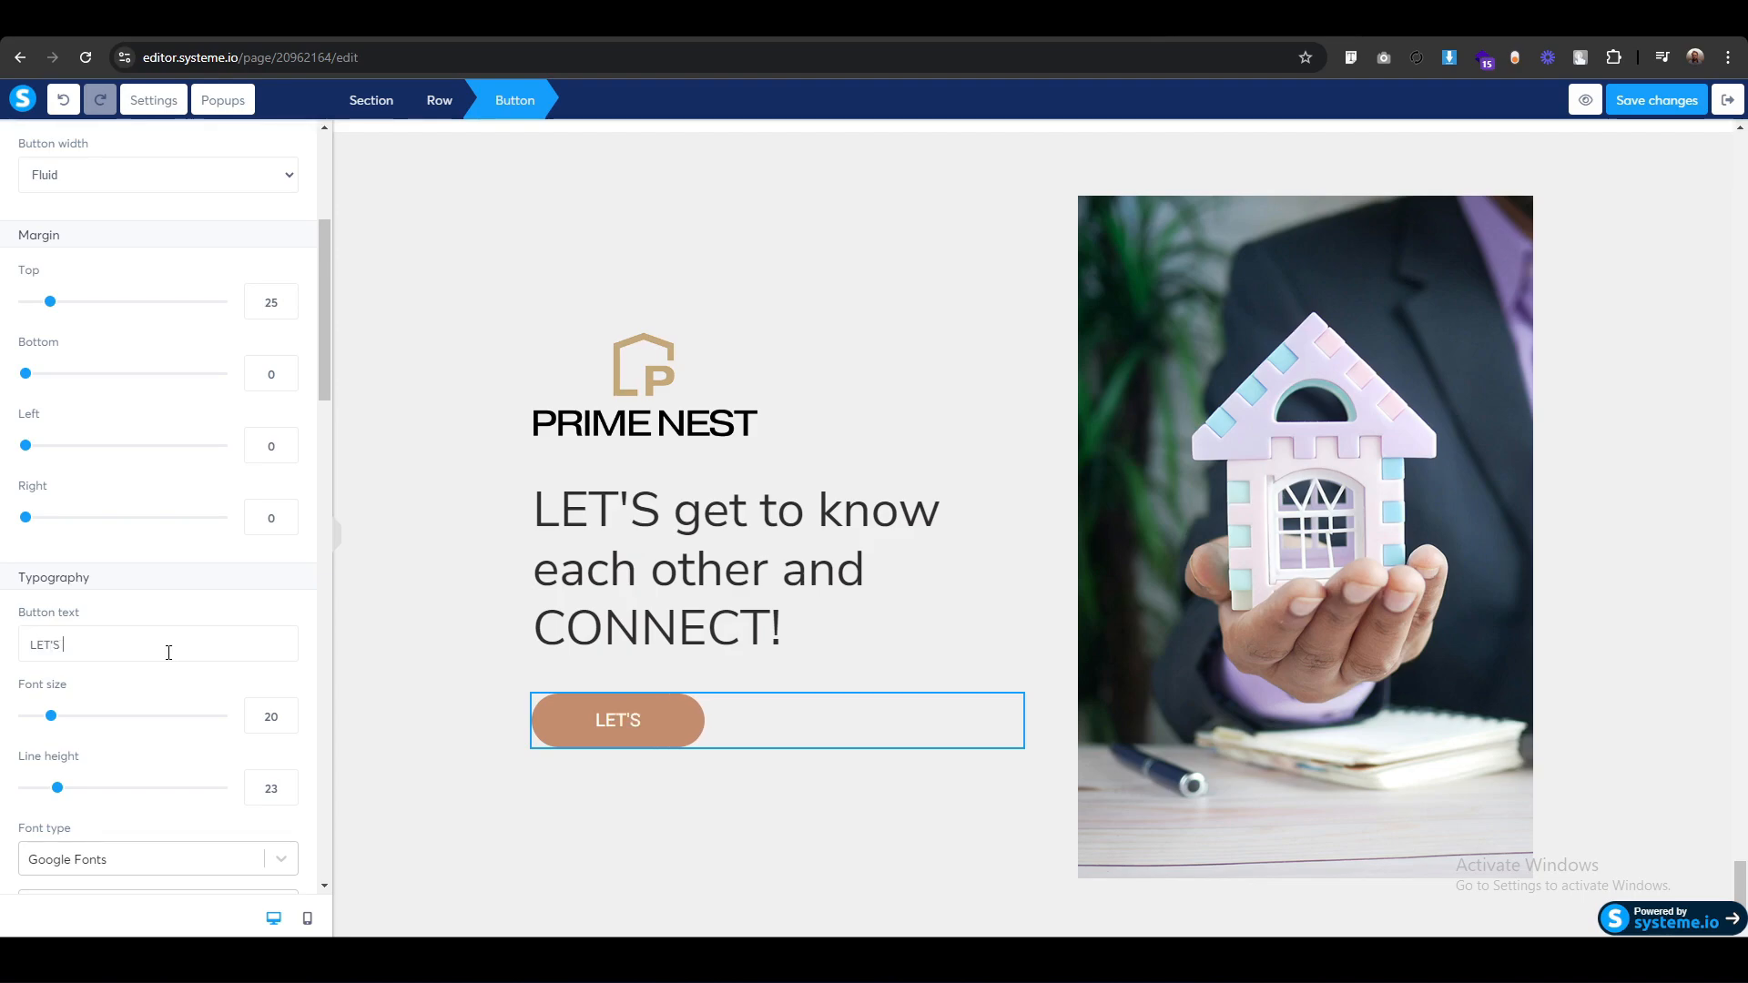
type("CONNECT")
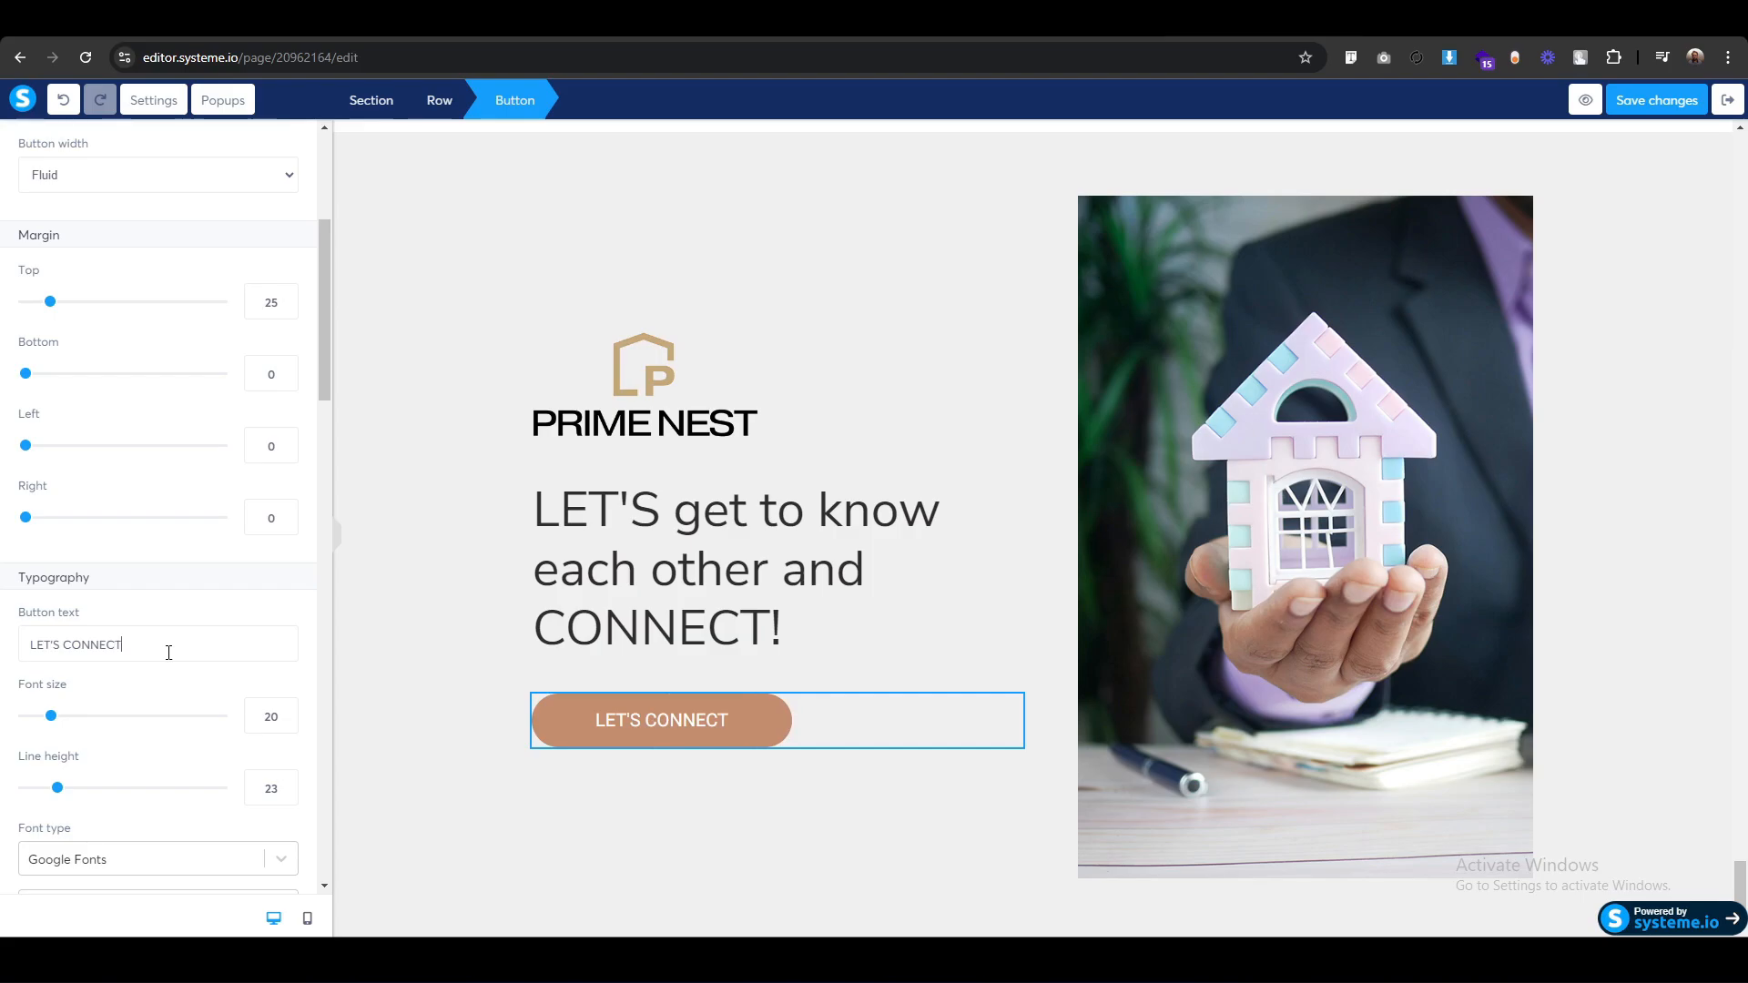
Switch the editor to the mobile layout and bring up the closing "LET'S CONNECT" section.
left_click(309, 922)
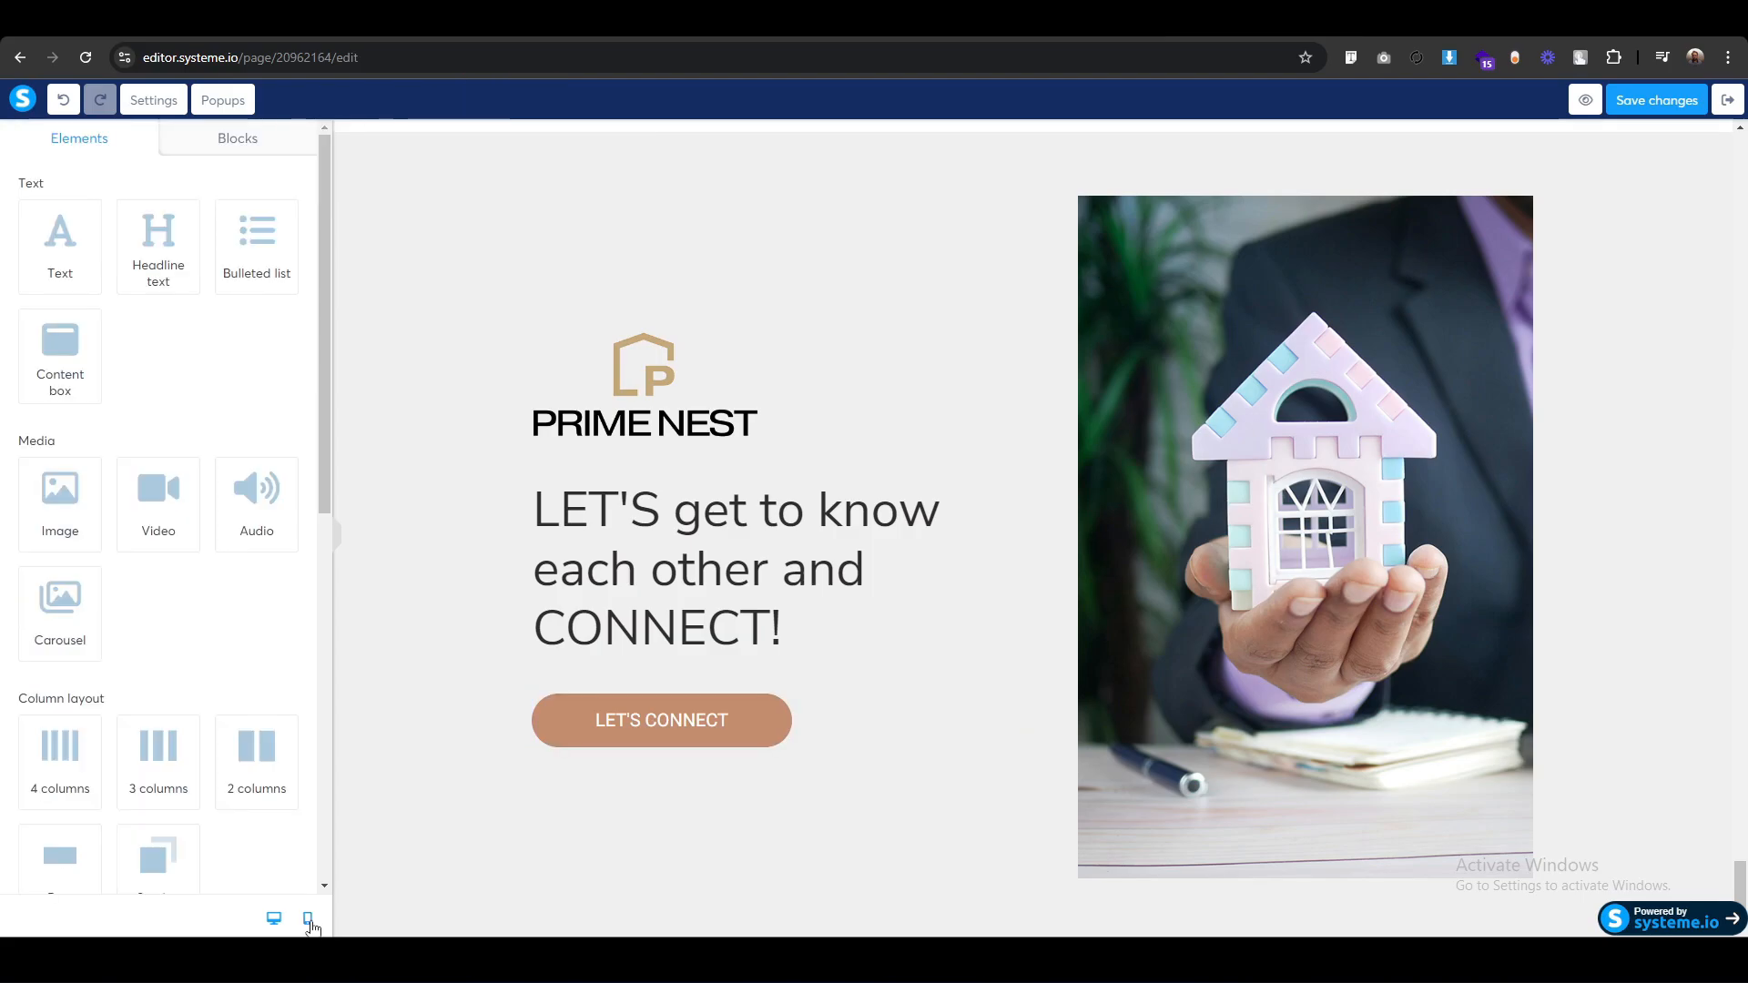
left_click(307, 919)
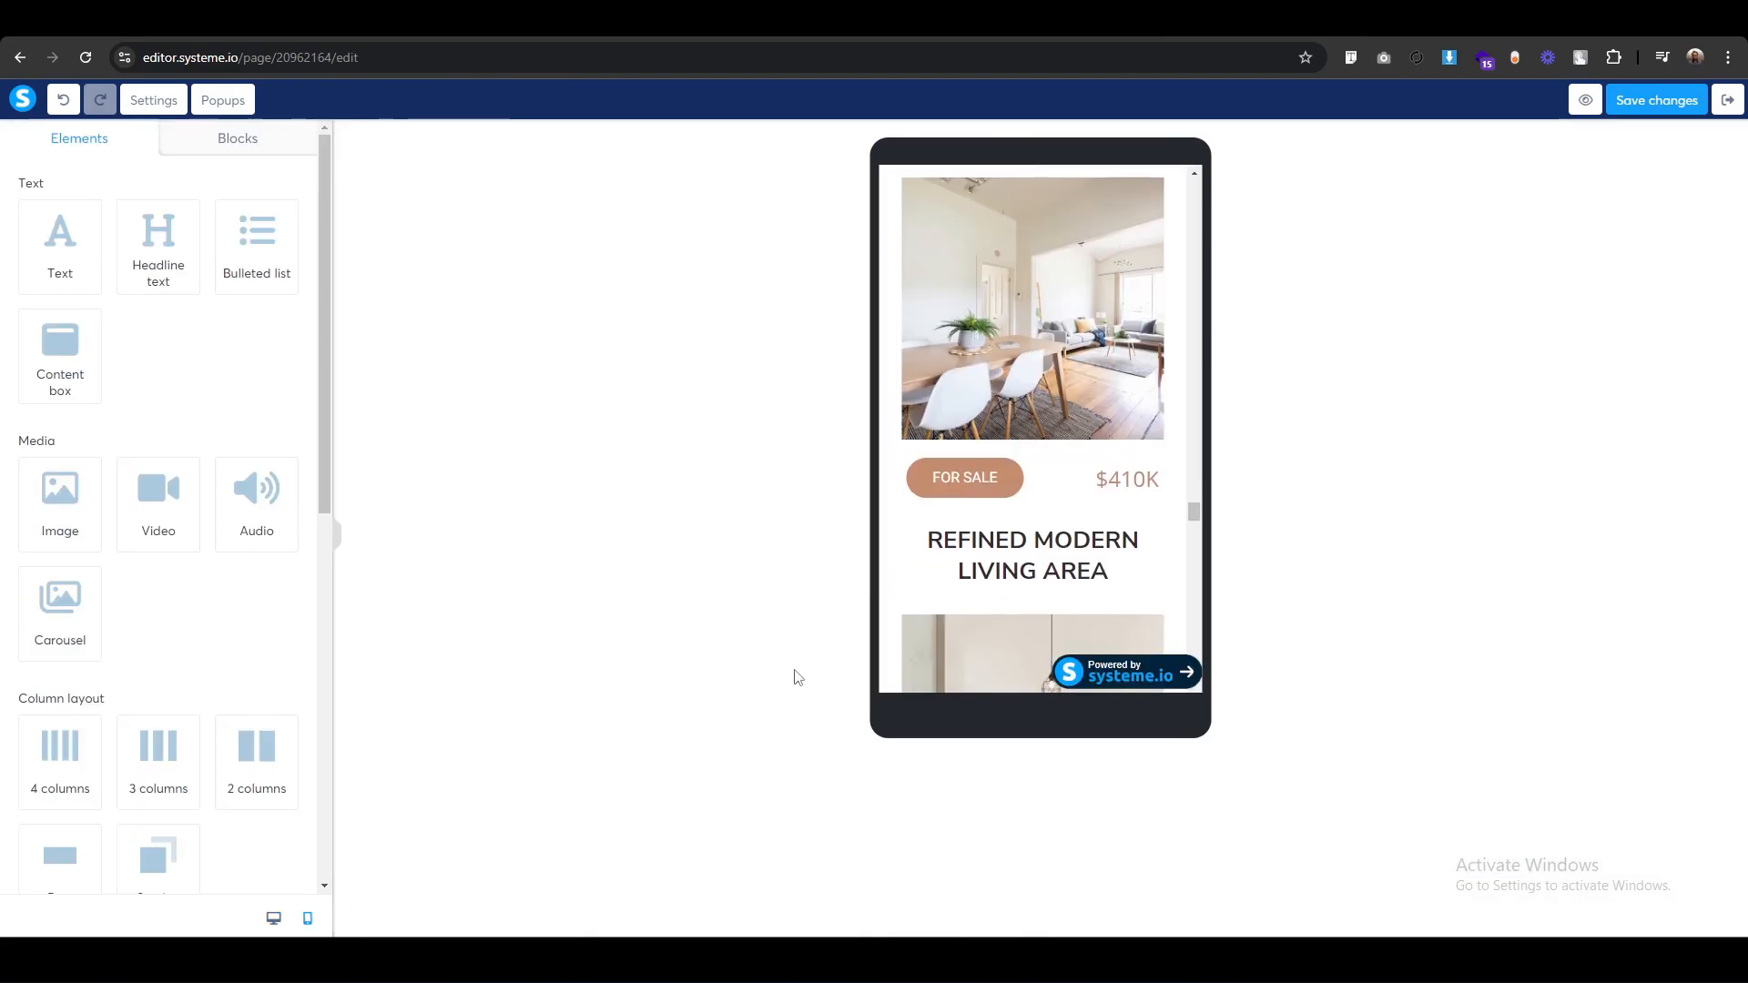
scroll(1014, 546, "down", 10)
scroll(1013, 592, "down", 15)
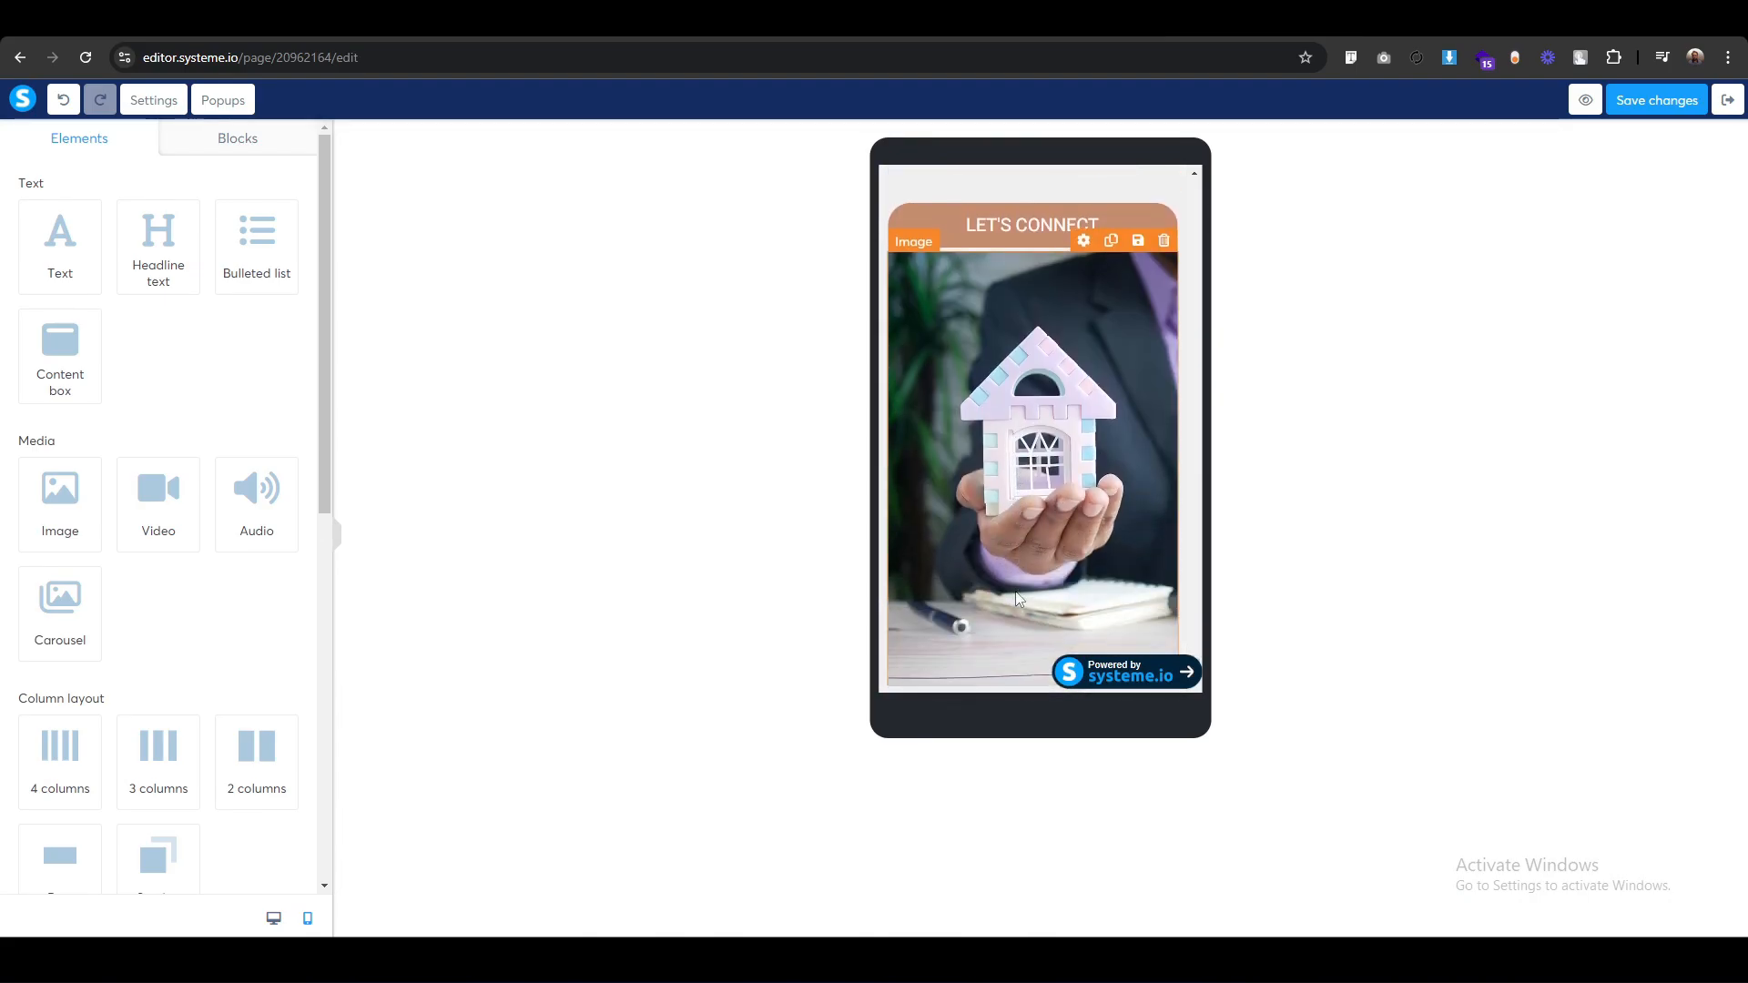
scroll(1016, 594, "up", 5)
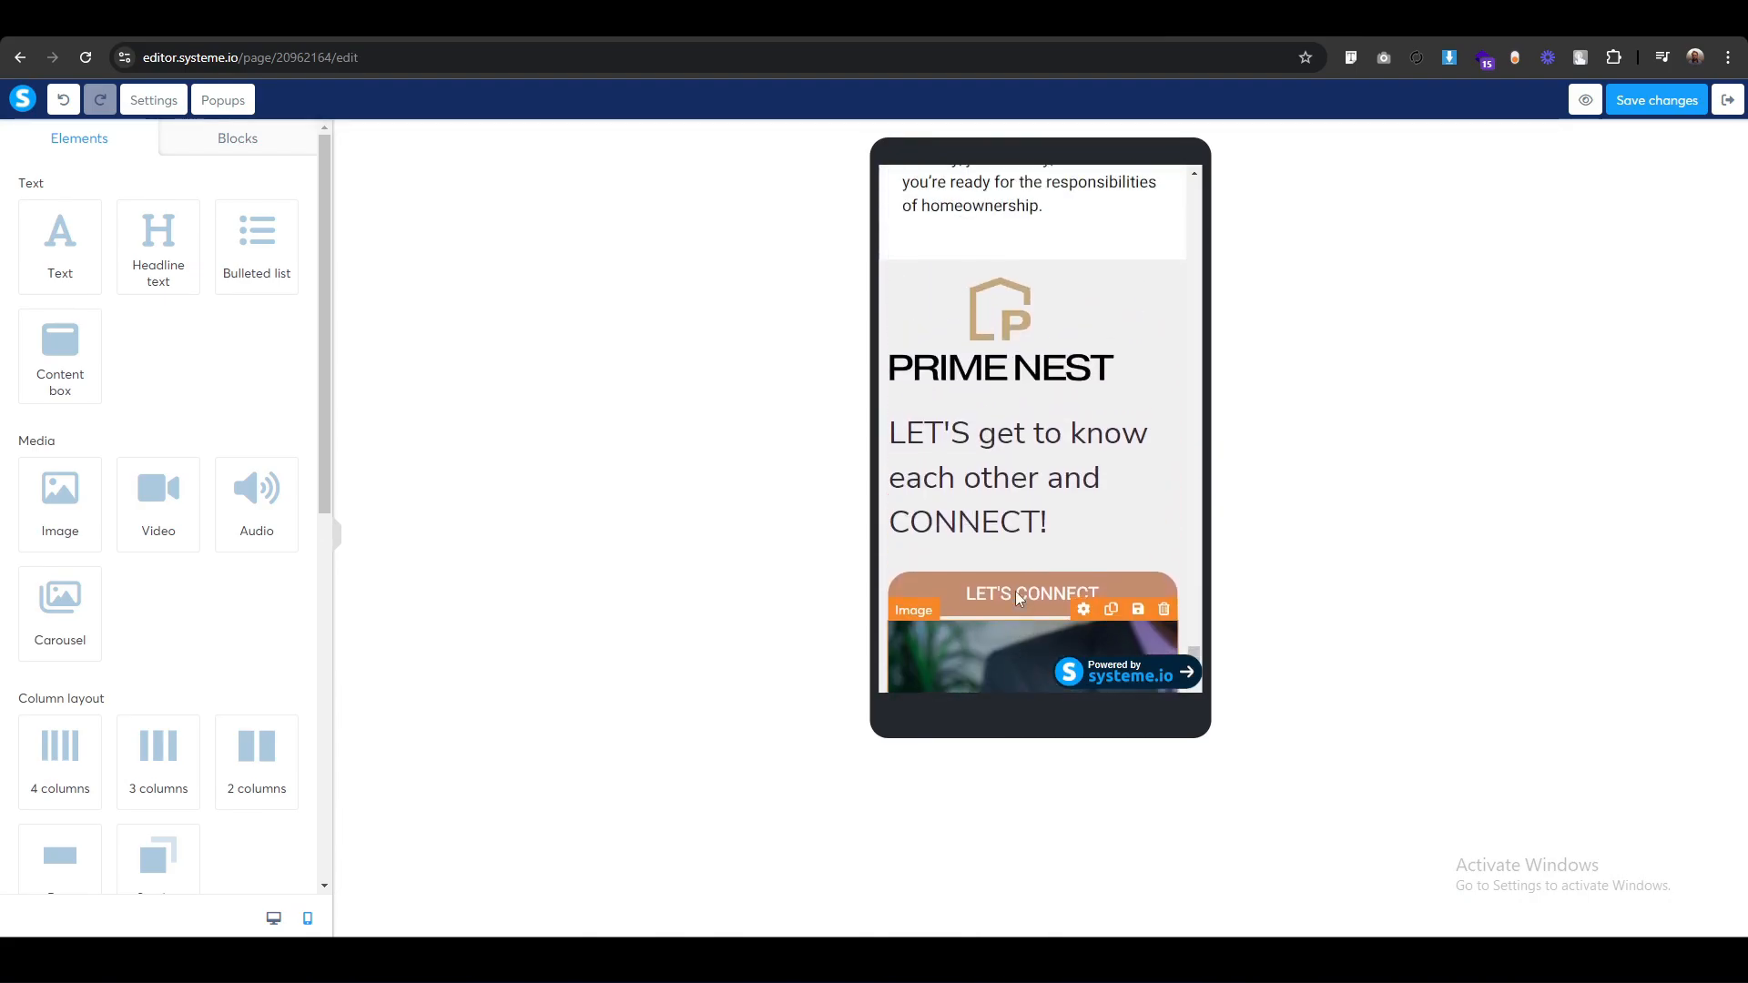
Reverse the closing section's row columns on mobile devices so the house image comes above the logo.
left_click(907, 361)
left_click(437, 103)
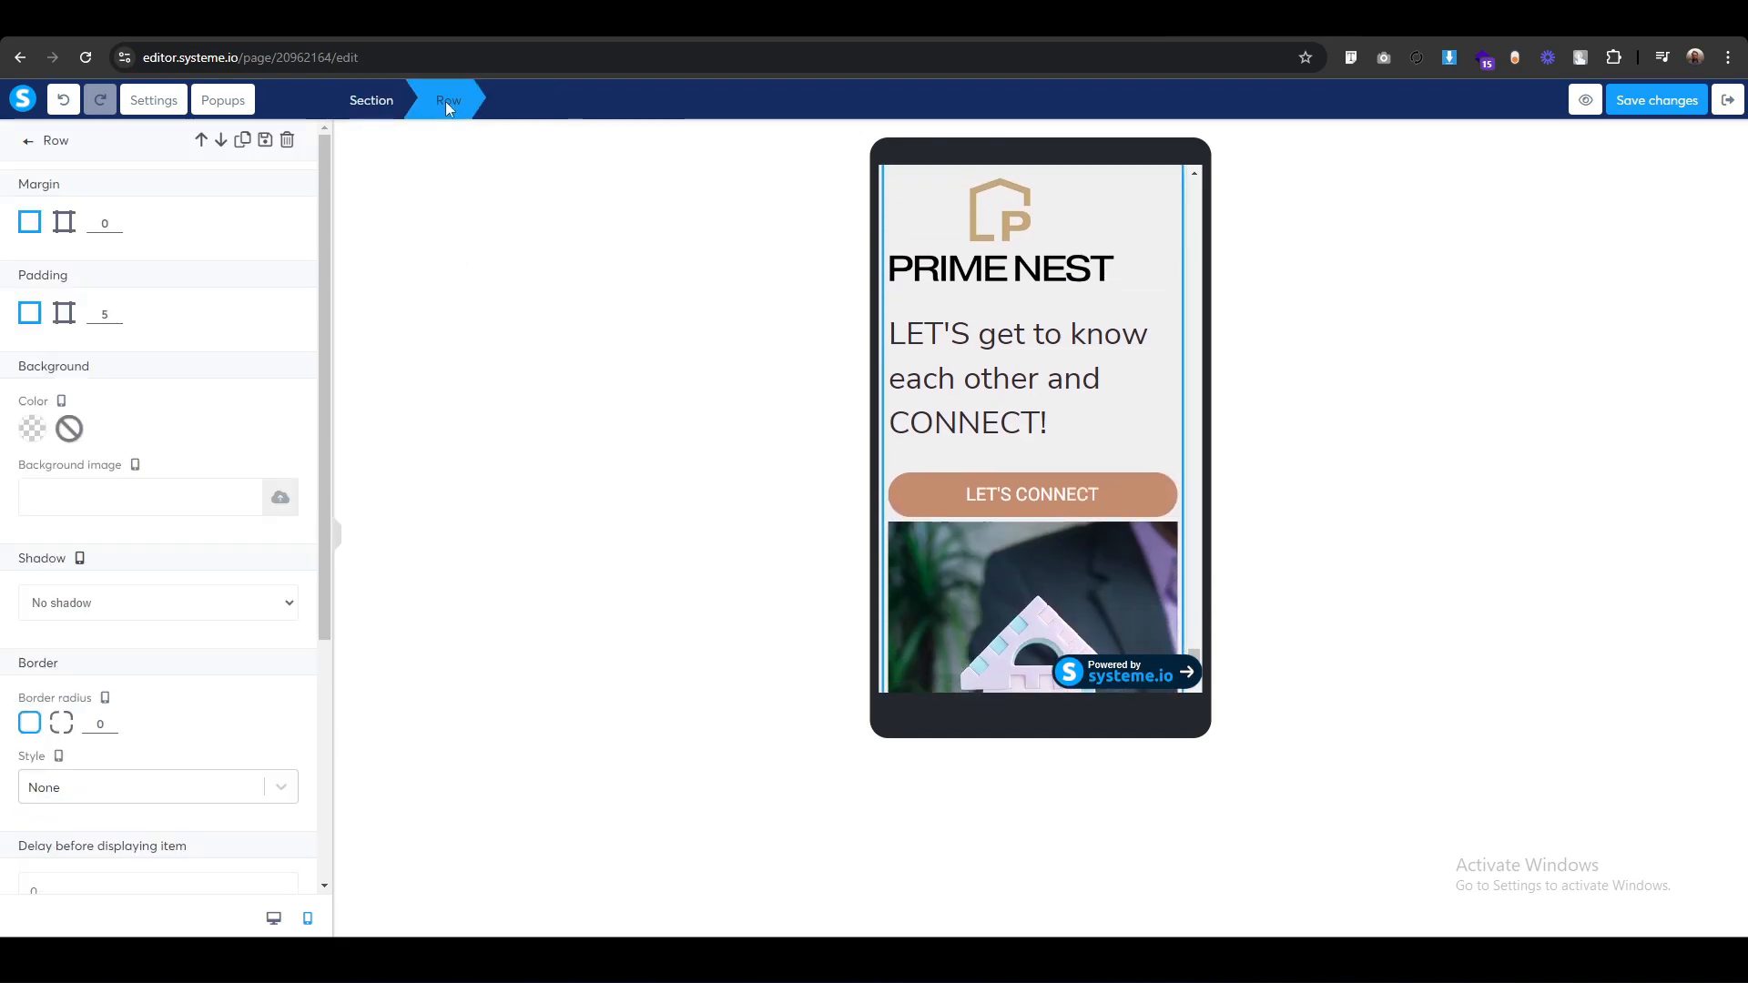
left_click(675, 401)
scroll(984, 453, "up", 3)
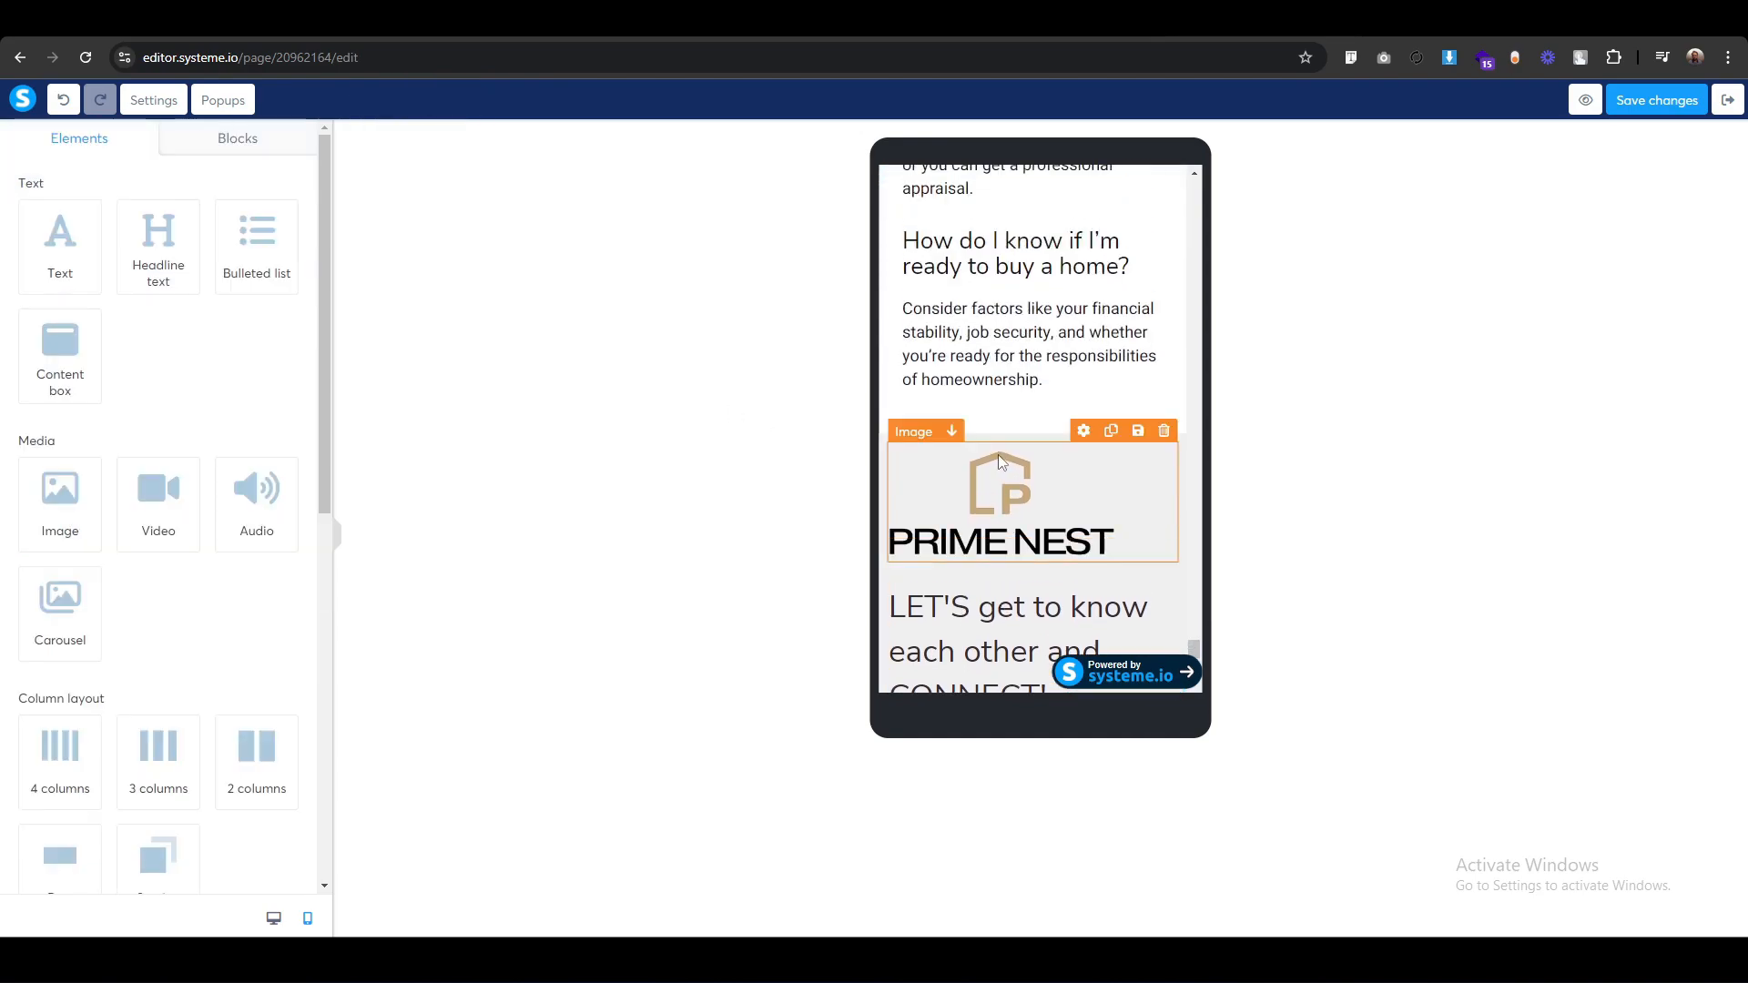
left_click(914, 433)
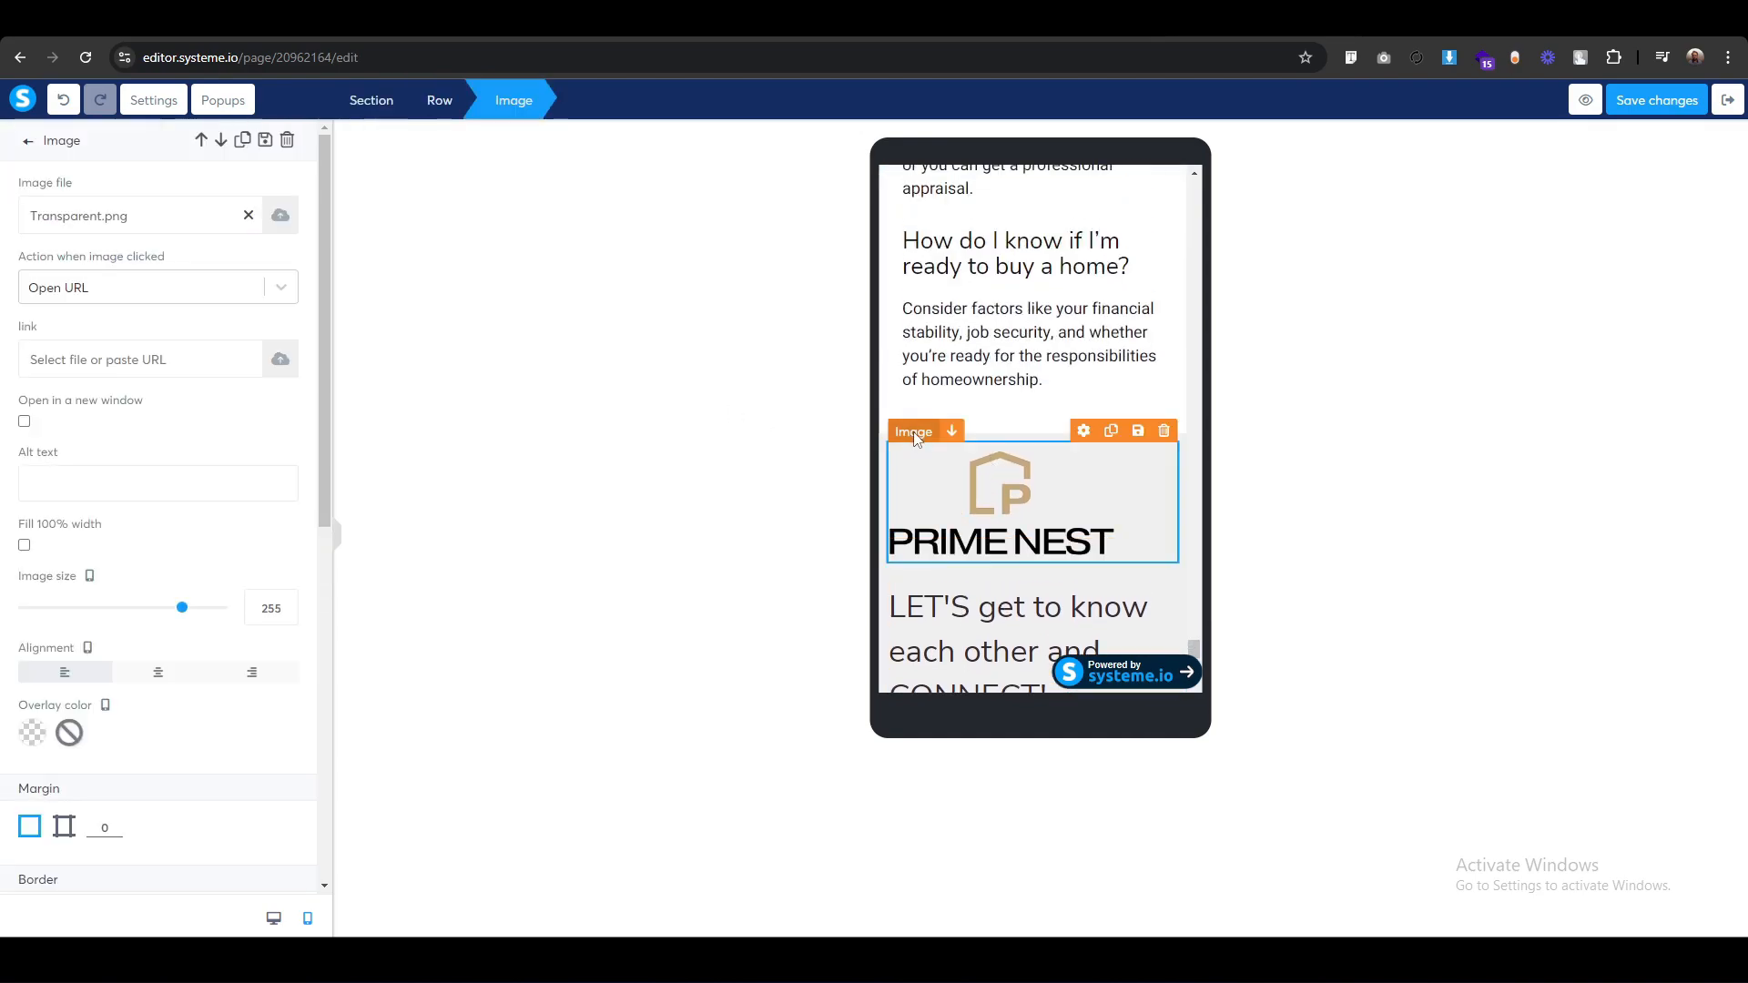
left_click(440, 101)
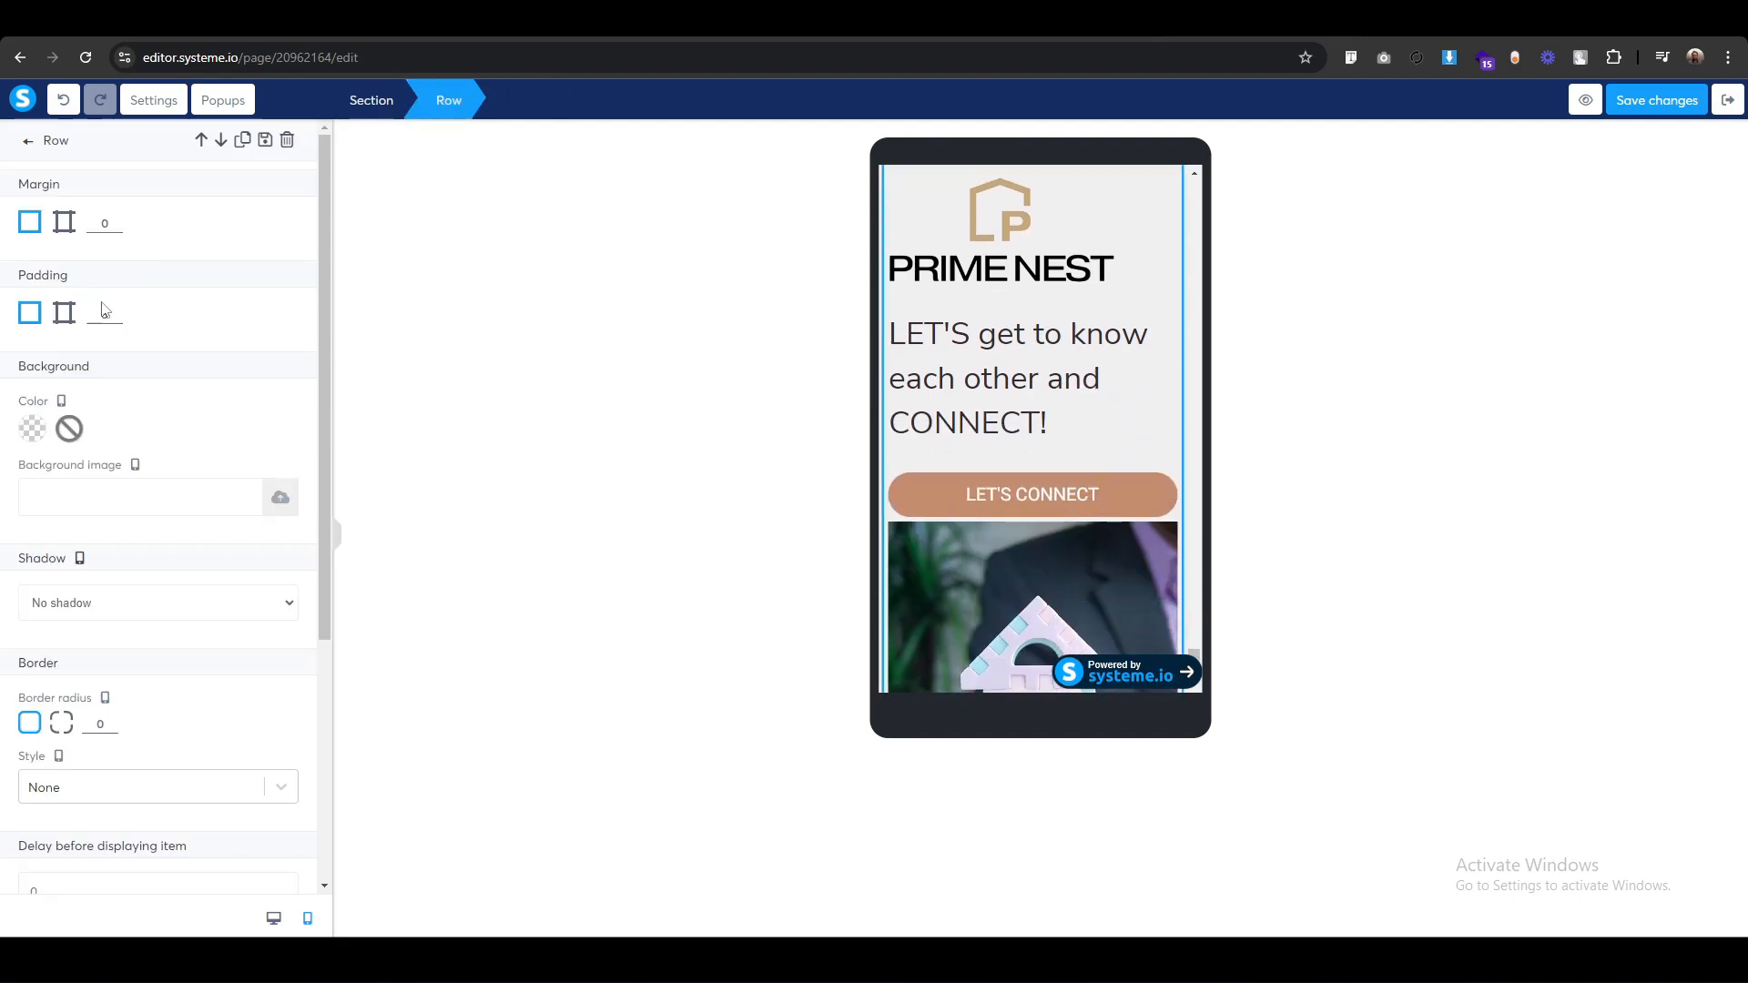
scroll(23, 664, "down", 4)
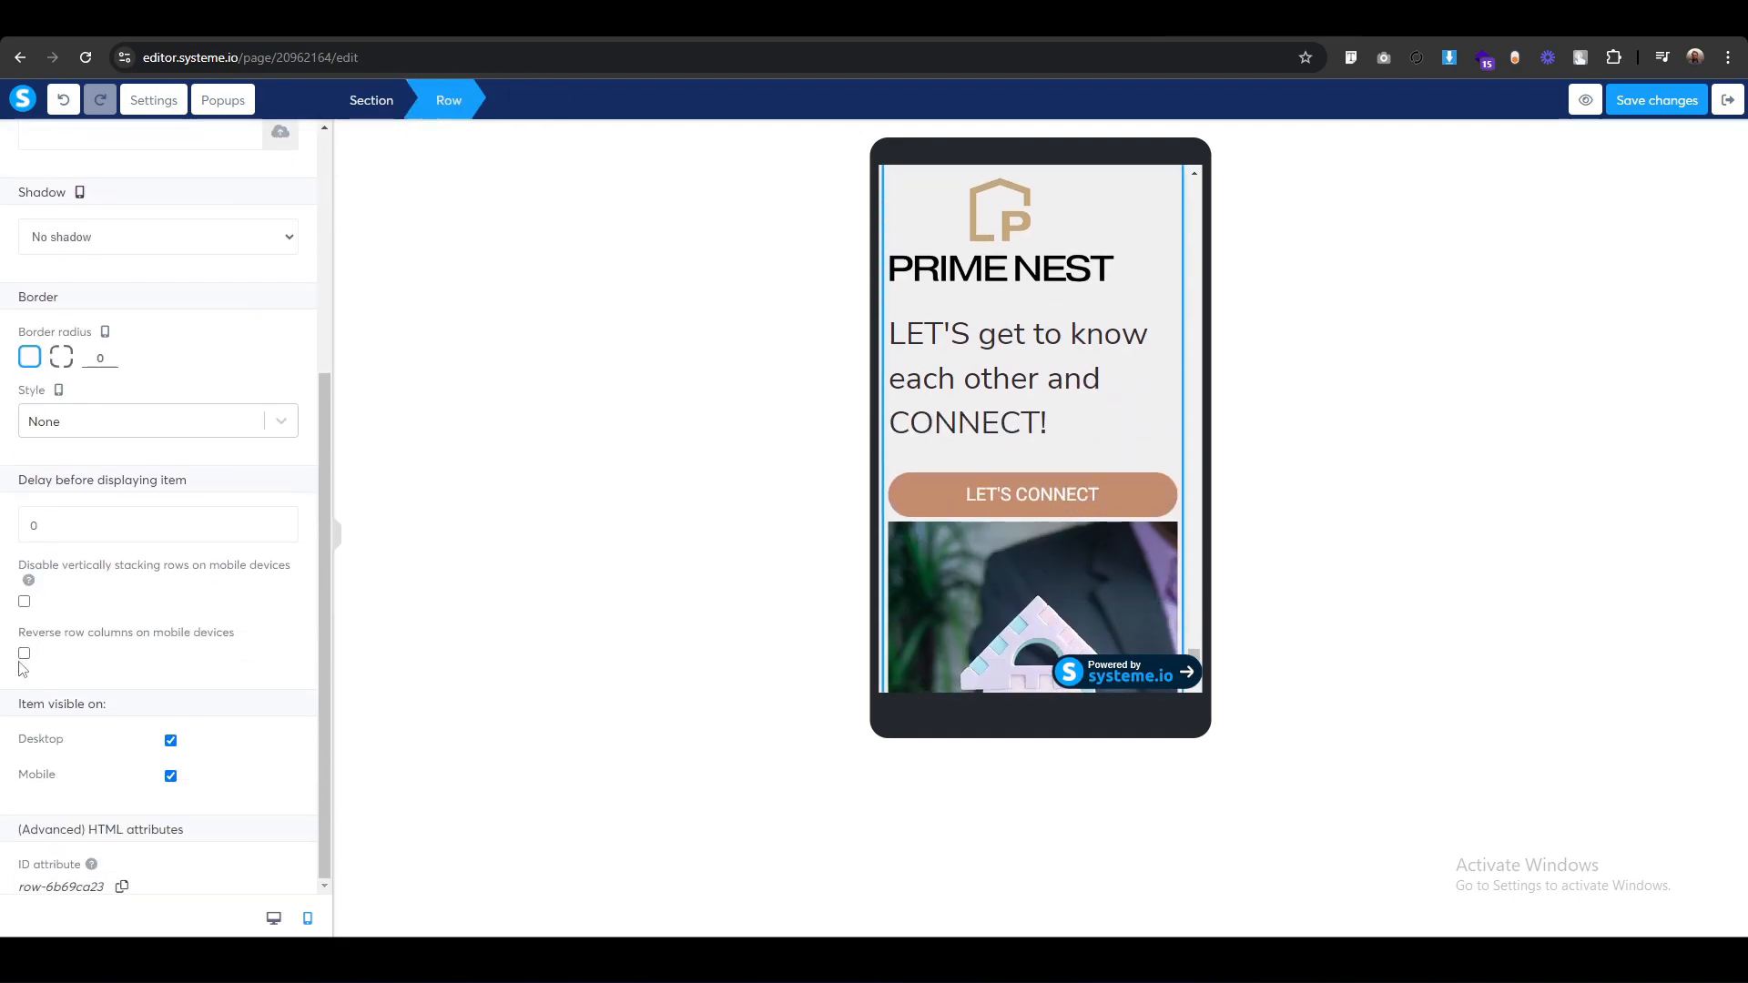
left_click(25, 653)
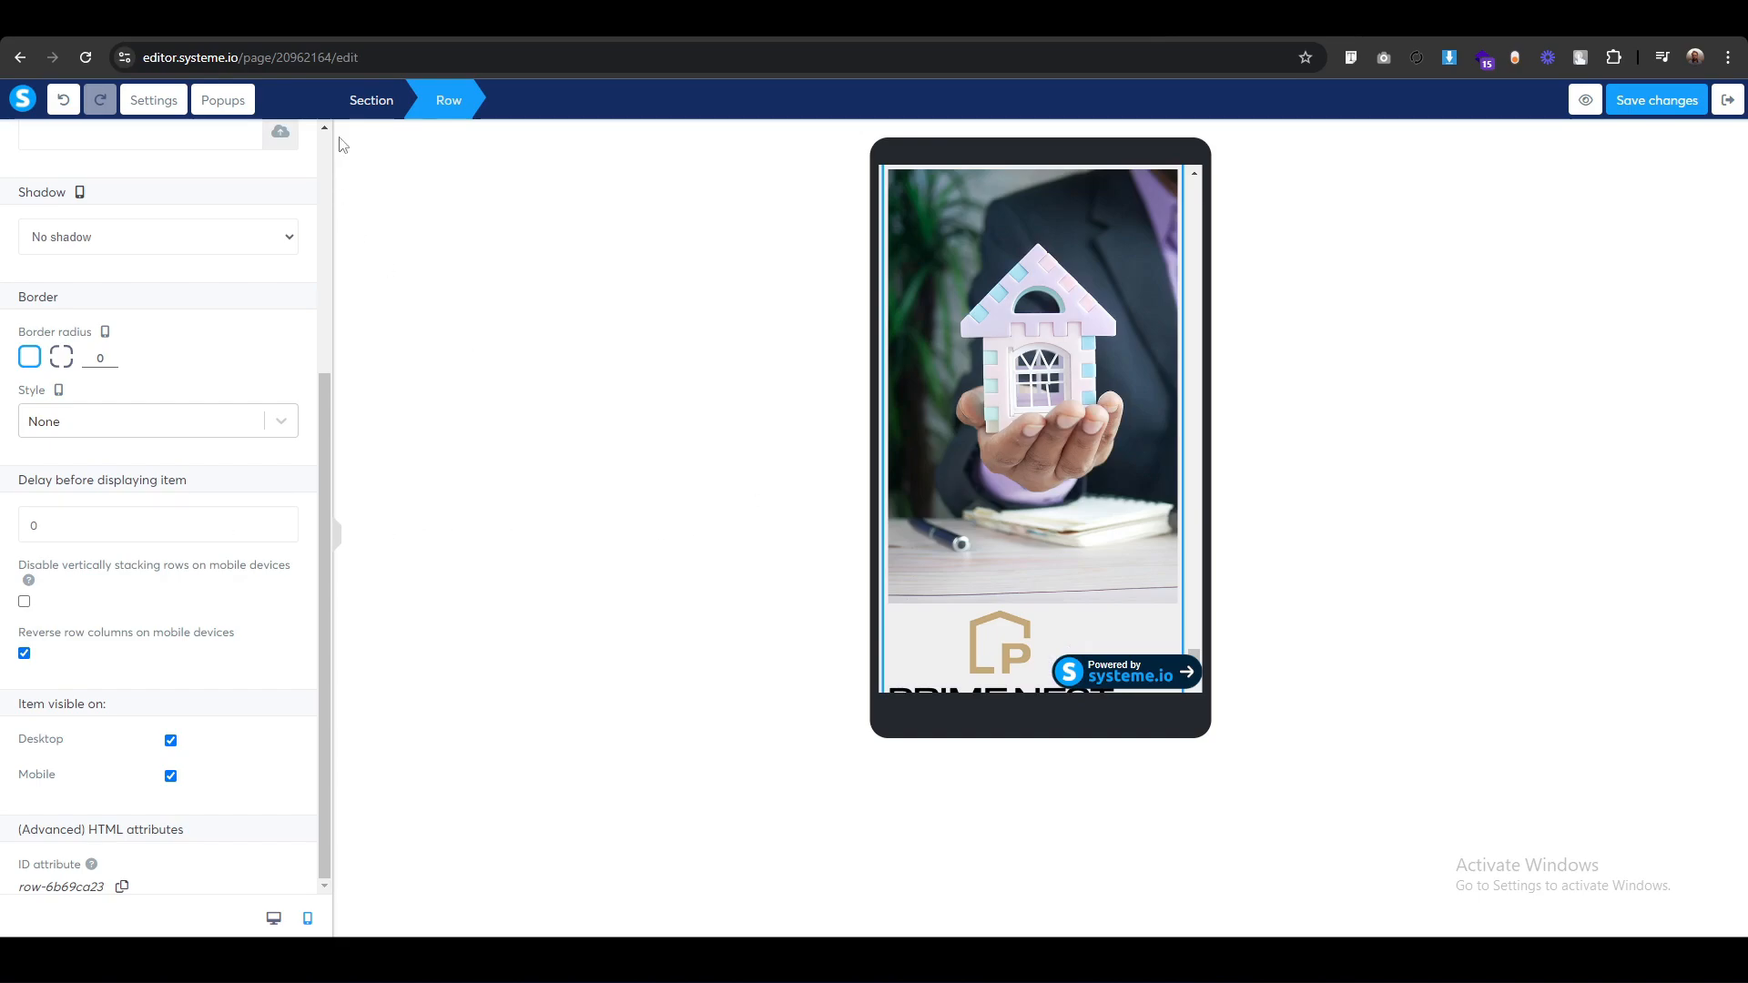
Set individual mobile padding on the closing section, with 15 on the right and 15 on the left.
left_click(369, 102)
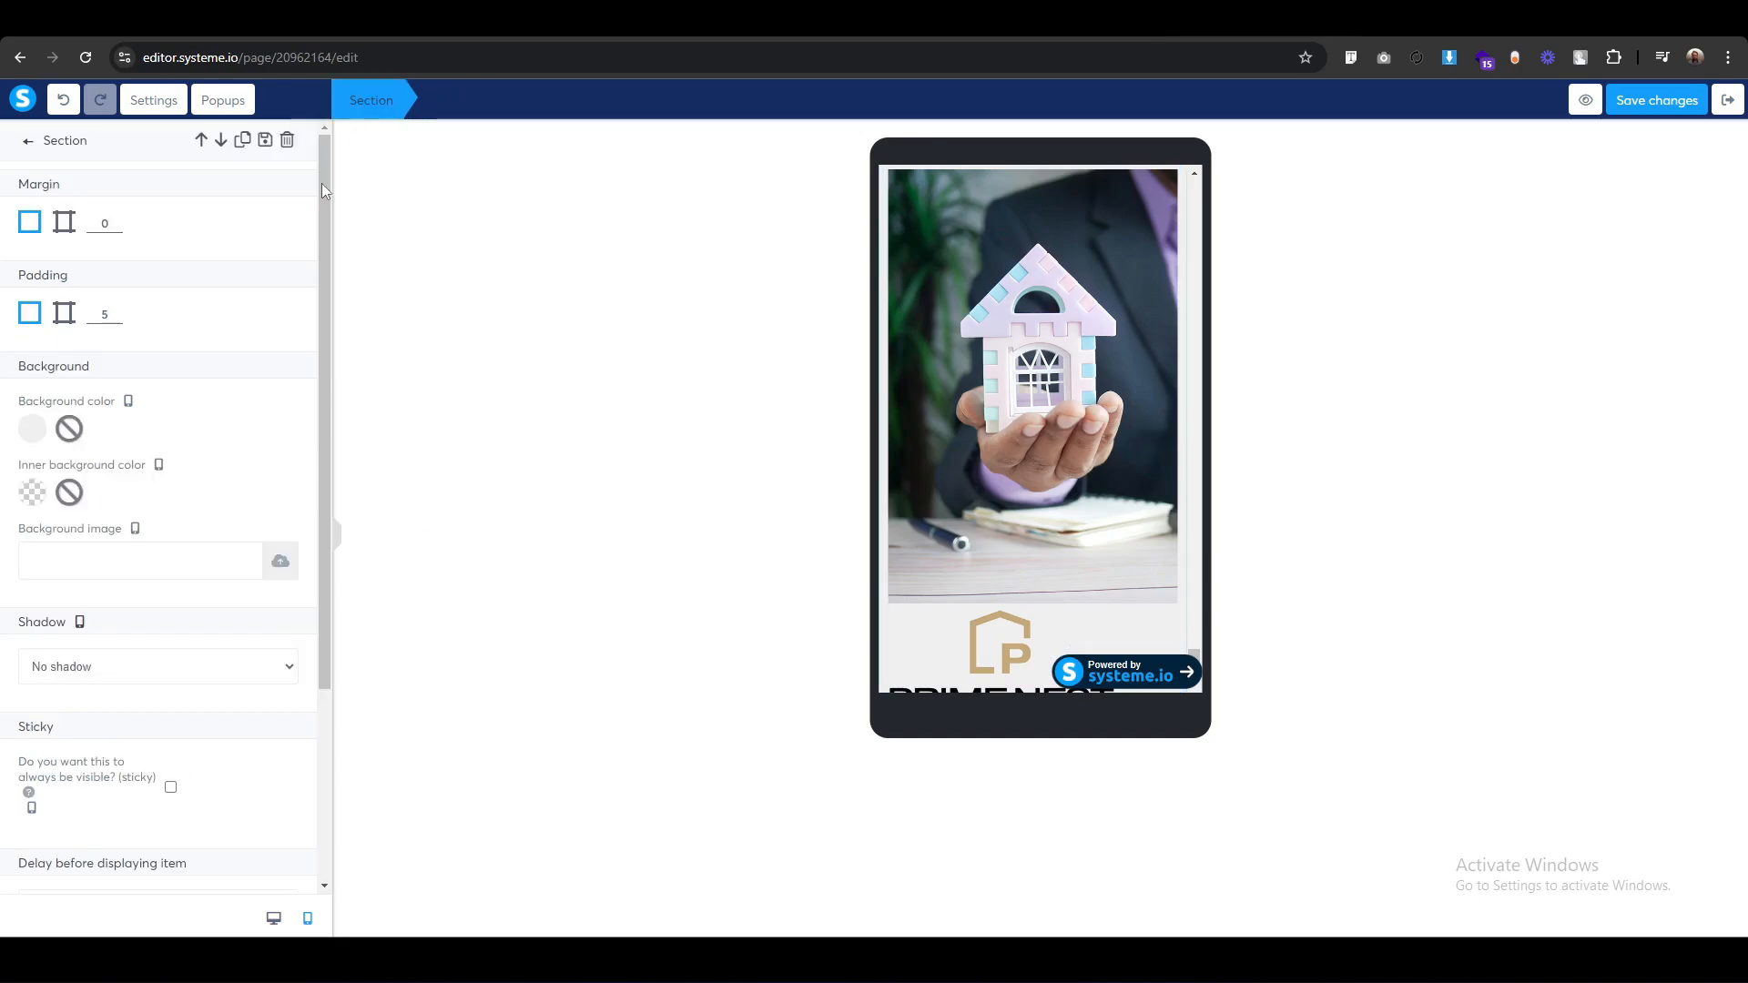
left_click(64, 312)
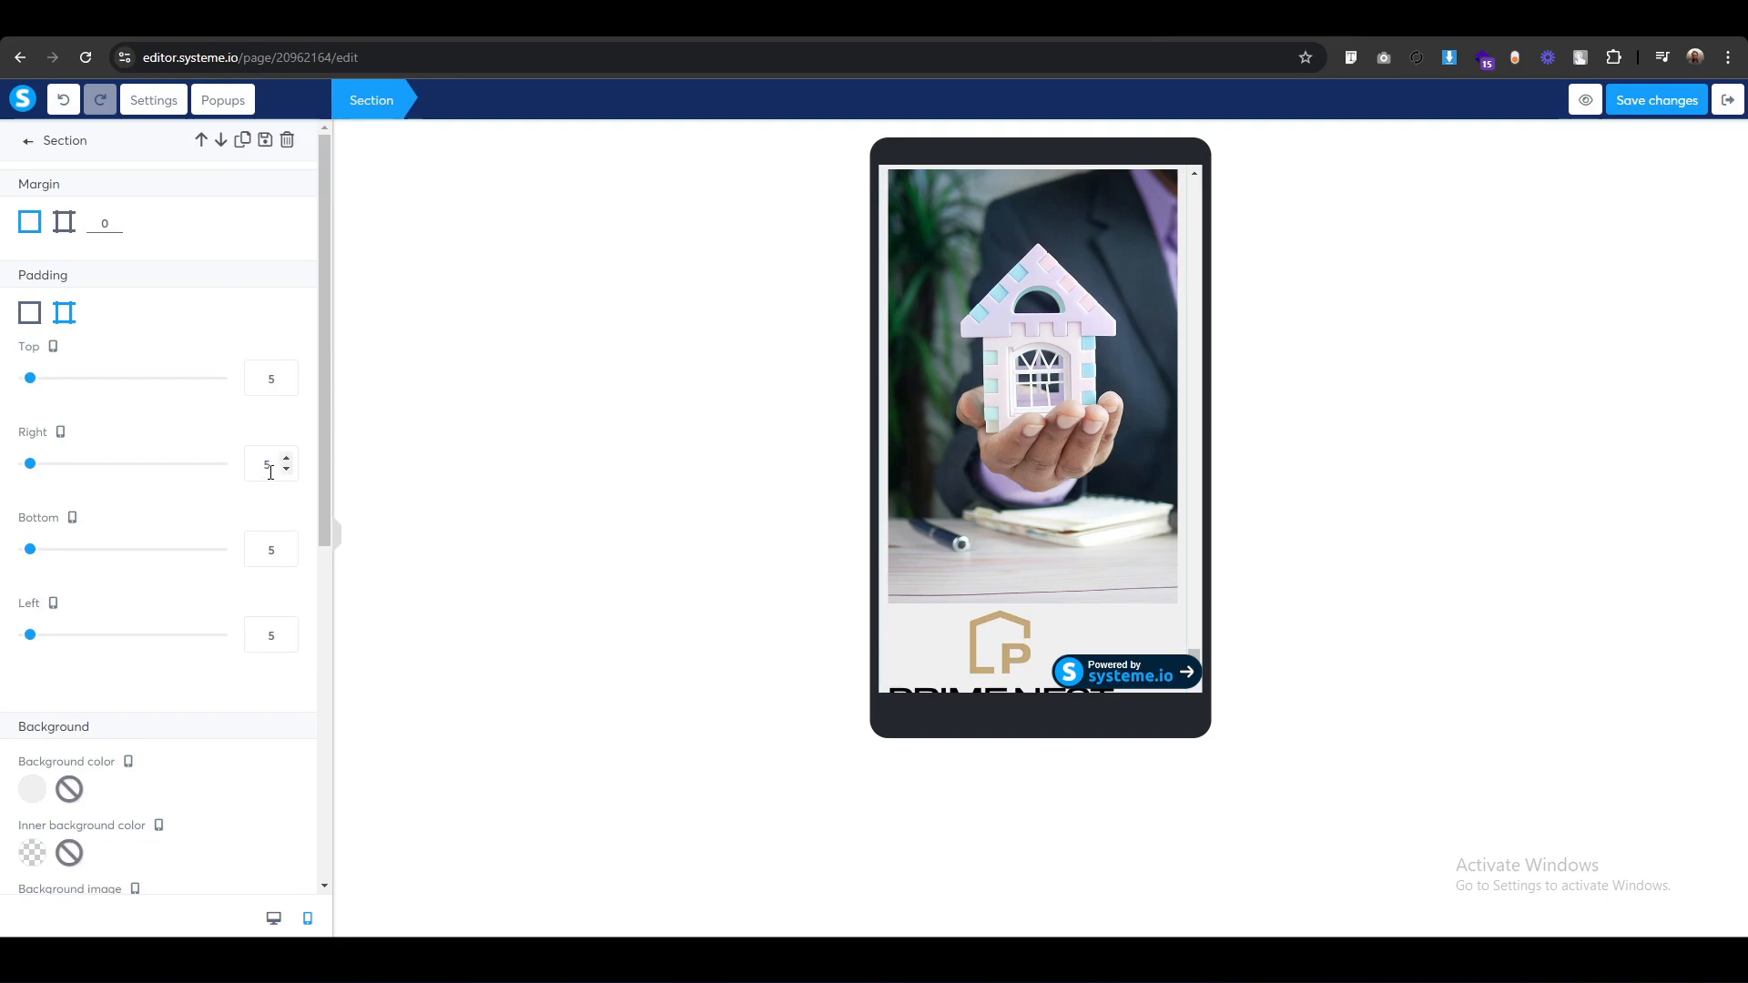
type("1")
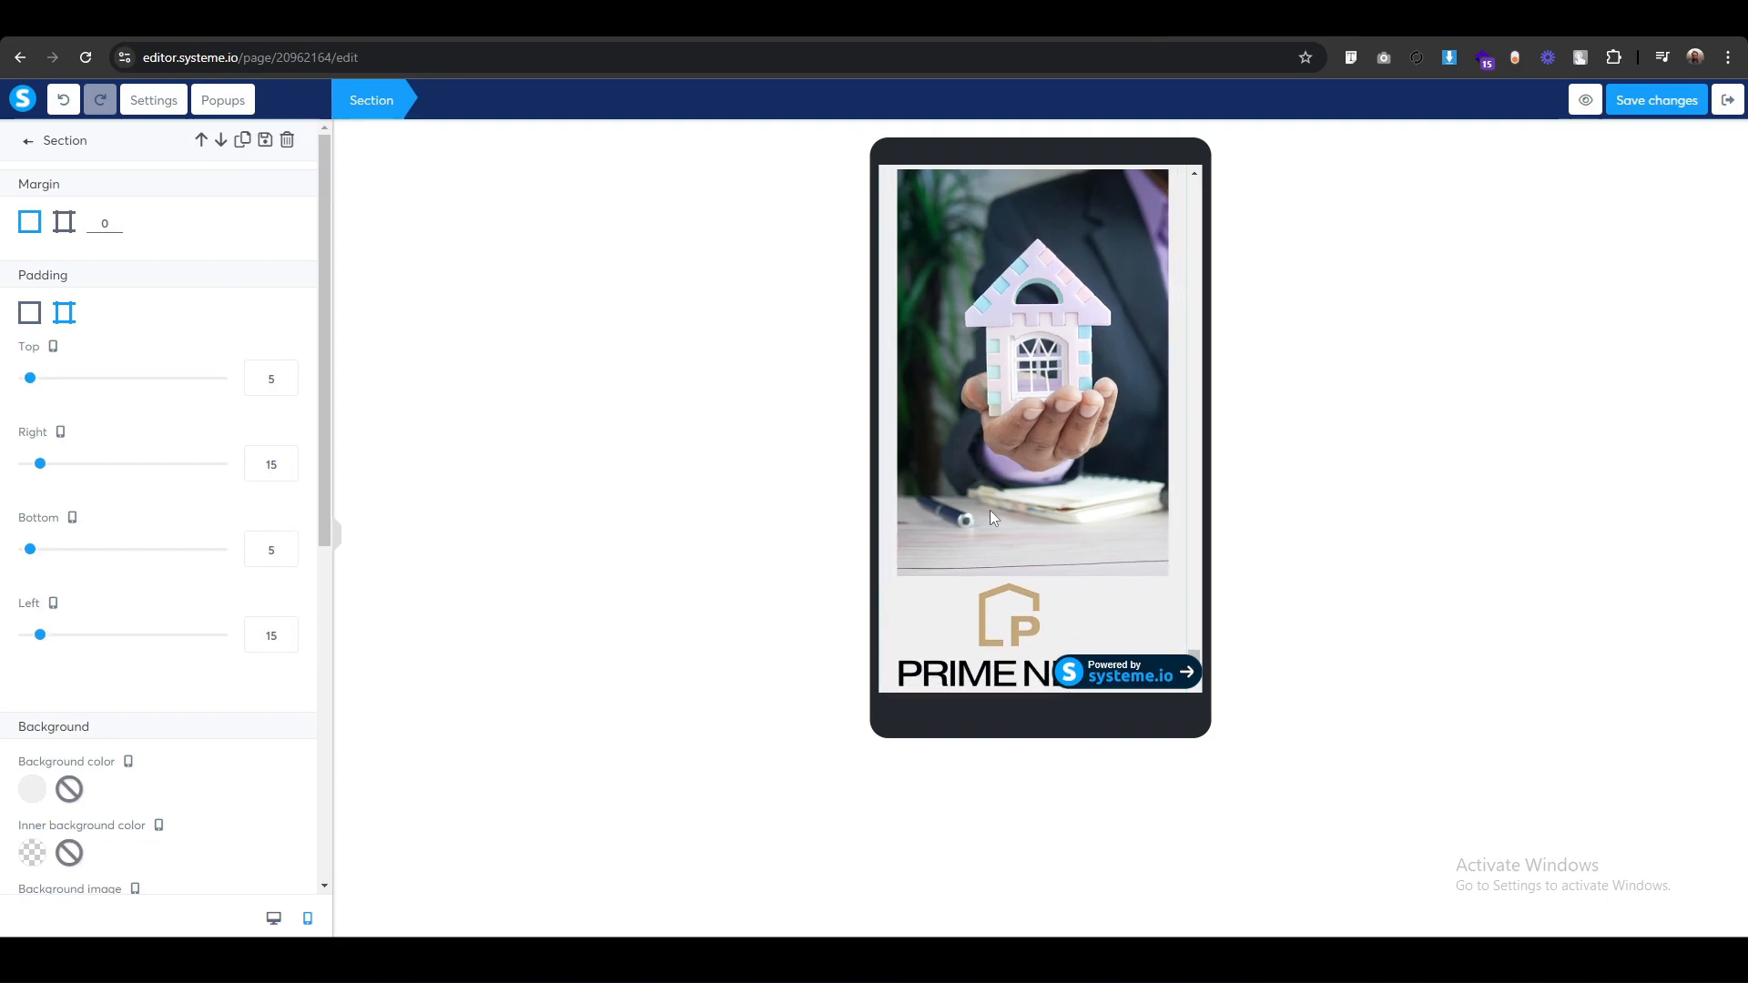
key("Escape")
scroll(1029, 455, "up", 3)
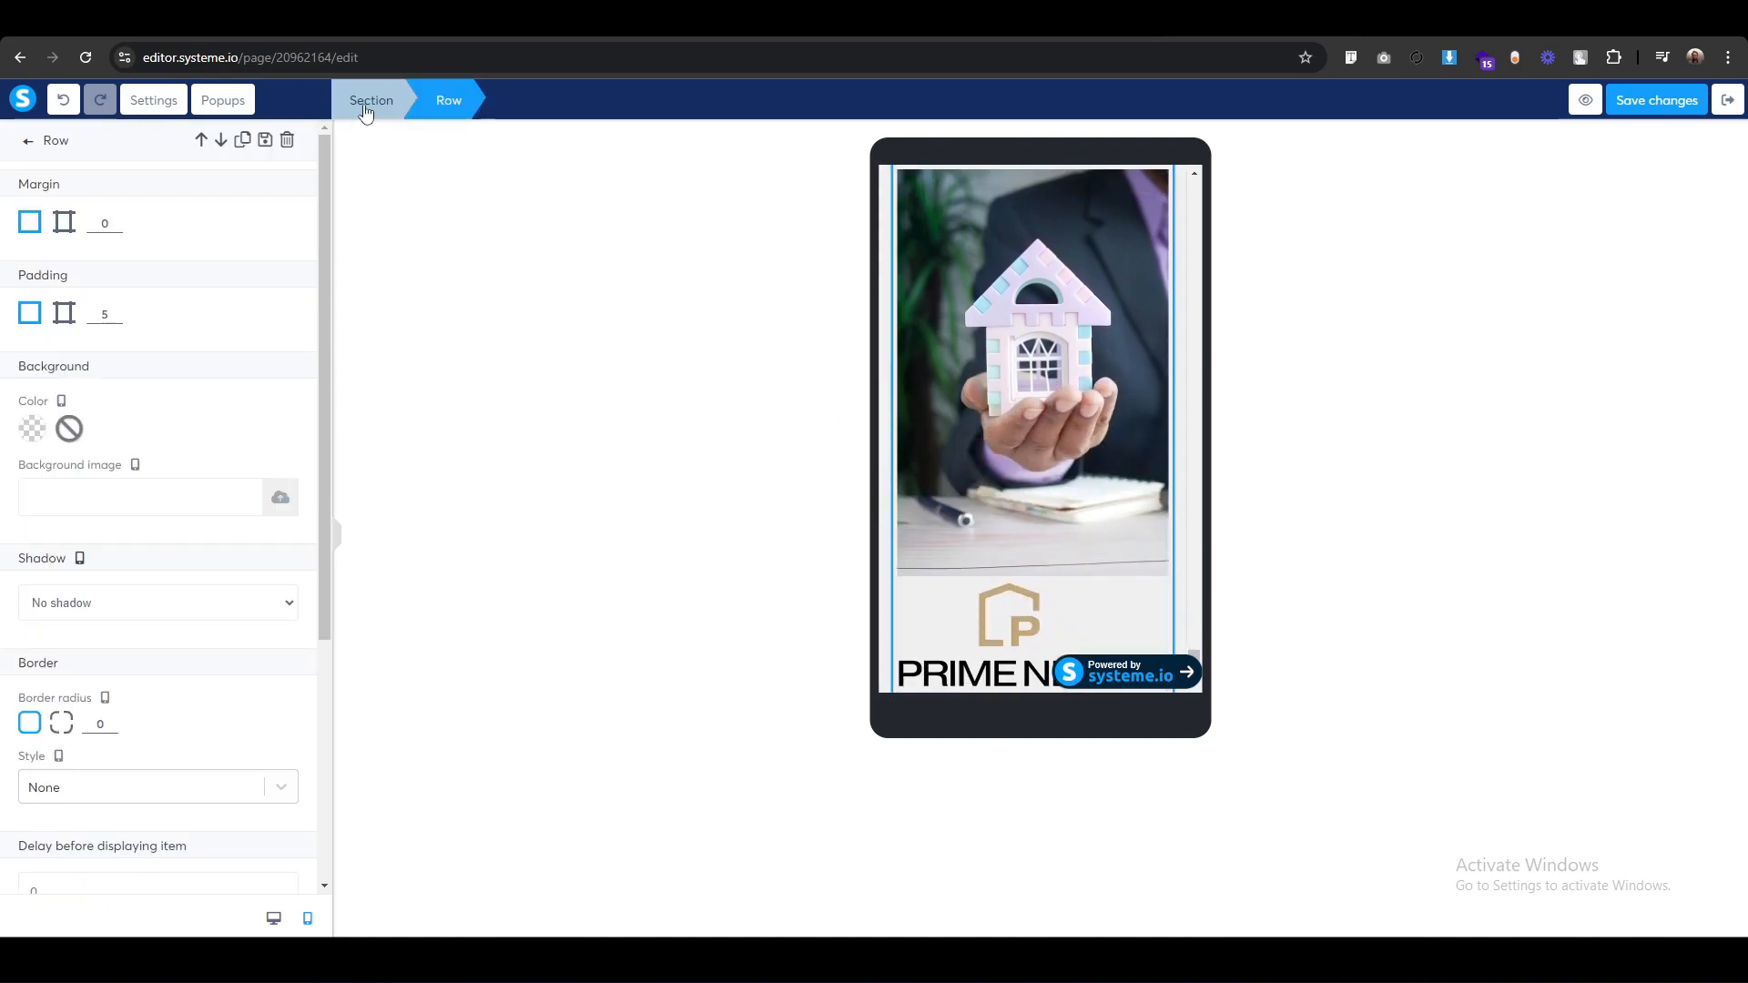
Set the closing section's mobile top padding and bottom padding to 30 each.
left_click(366, 110)
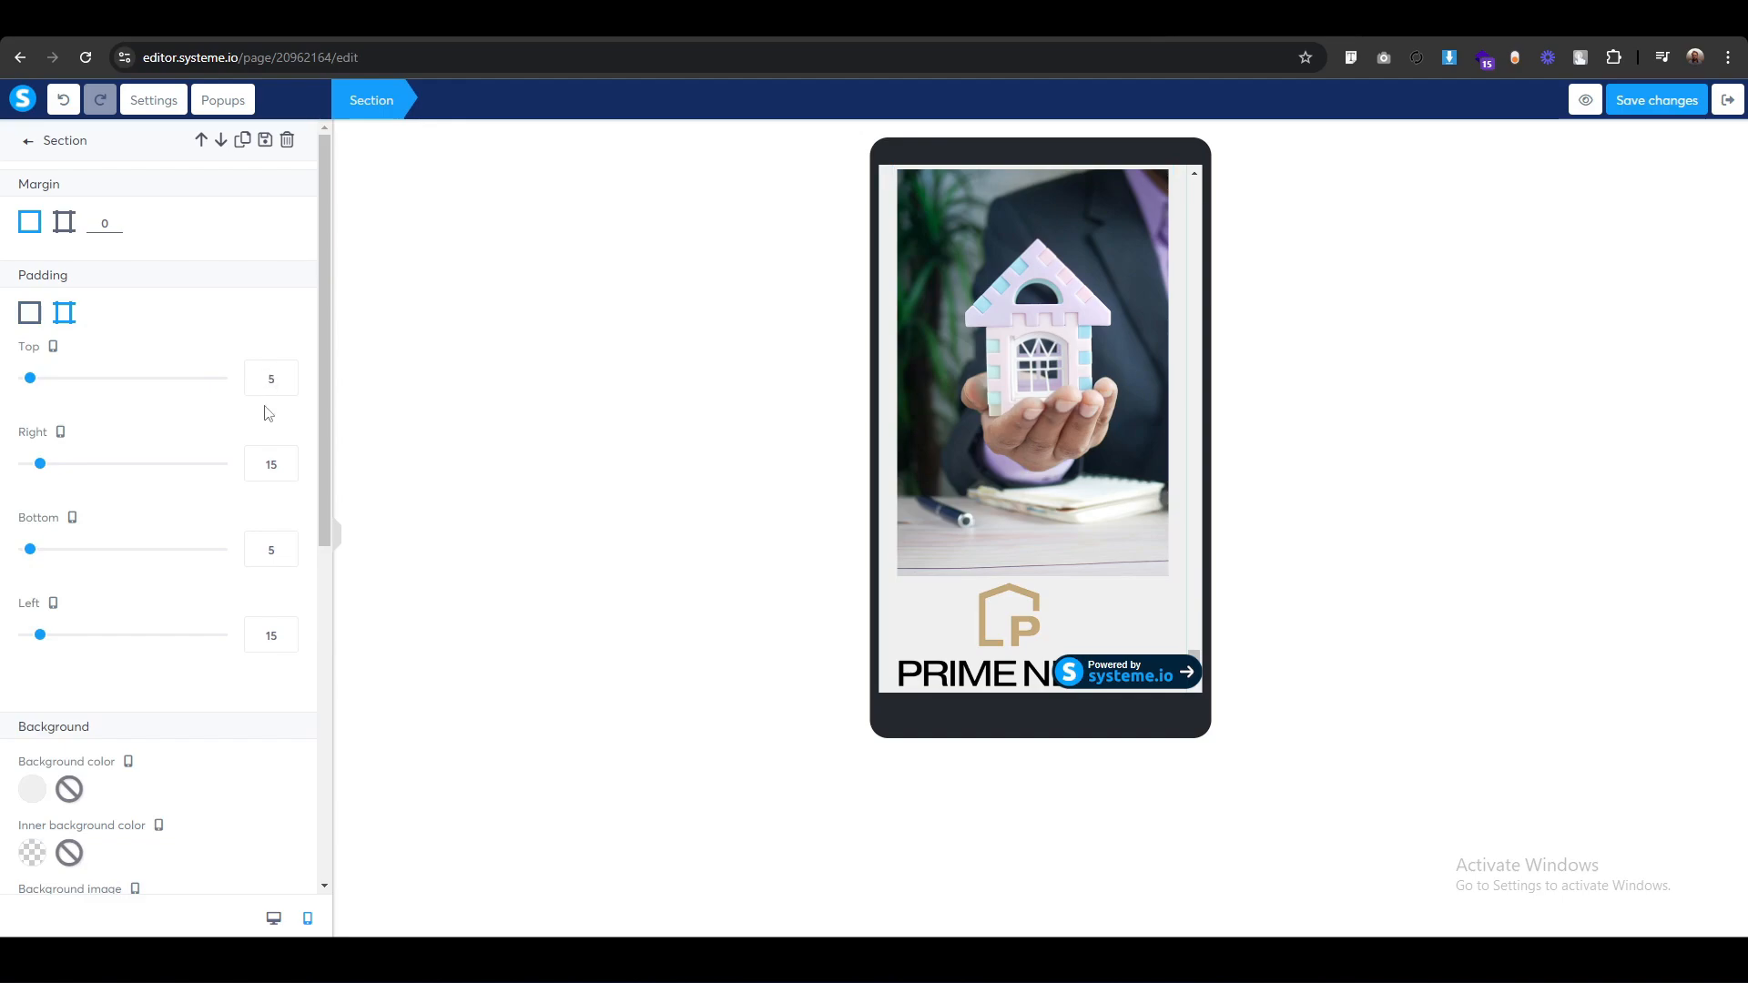
key("BackSpace")
type("30")
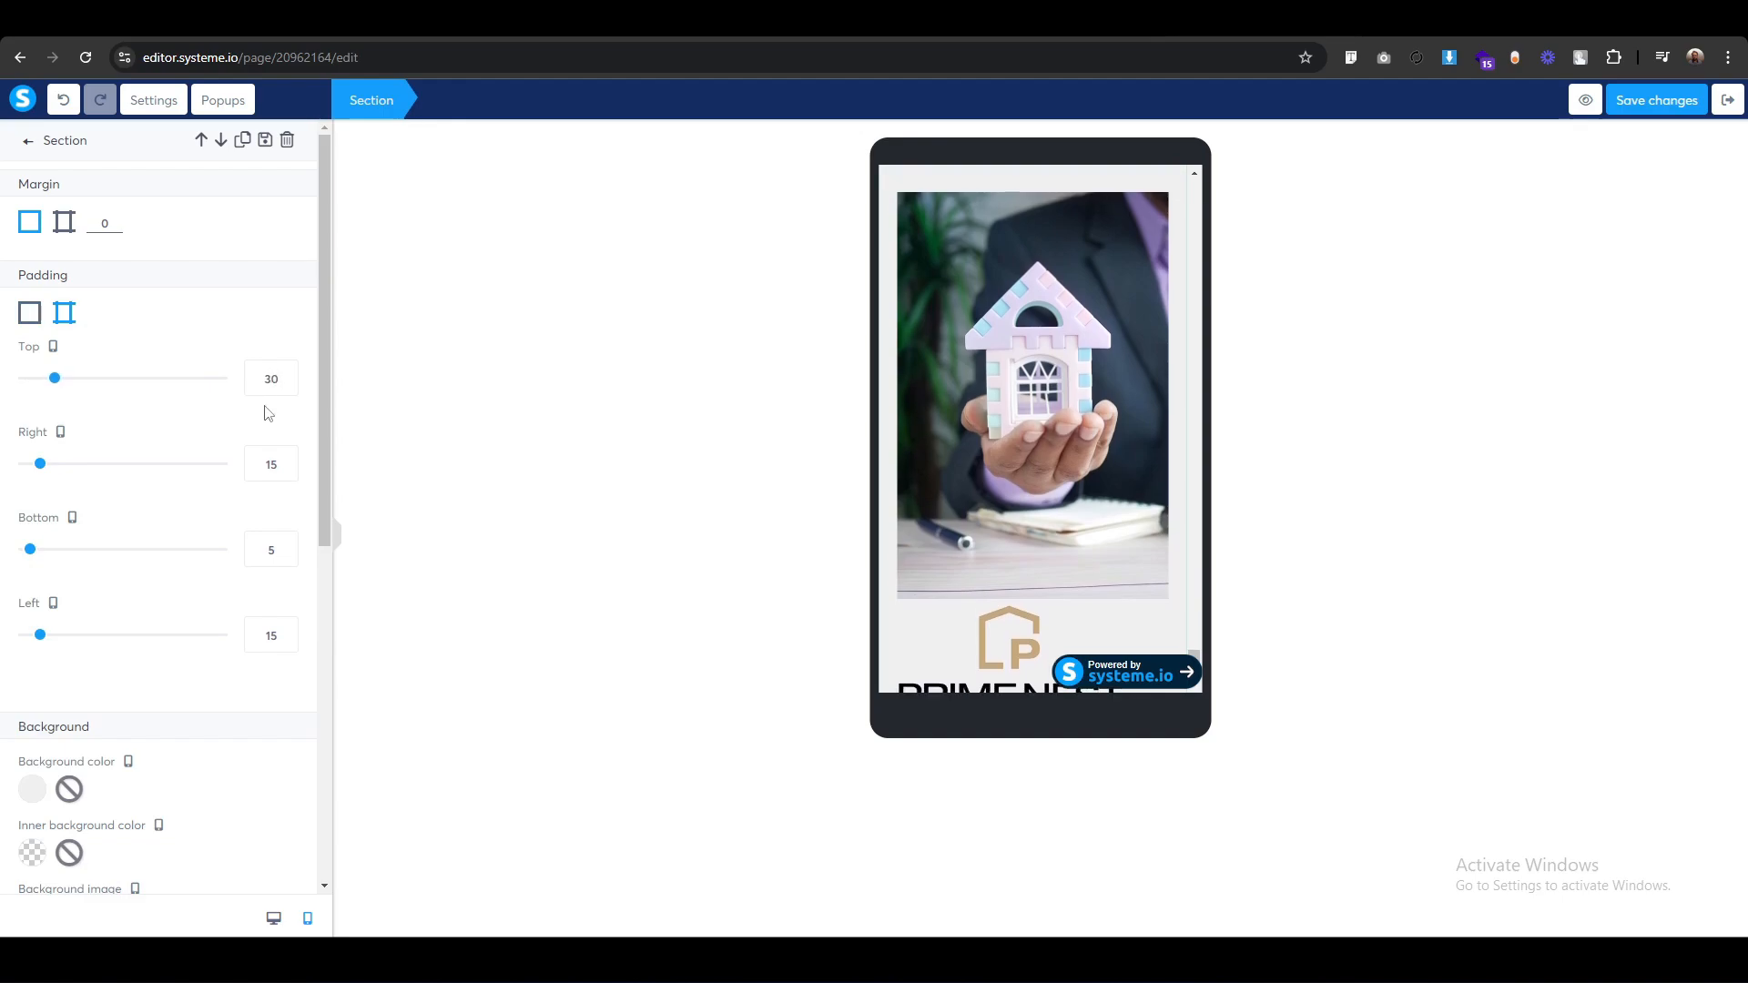
left_click(764, 378)
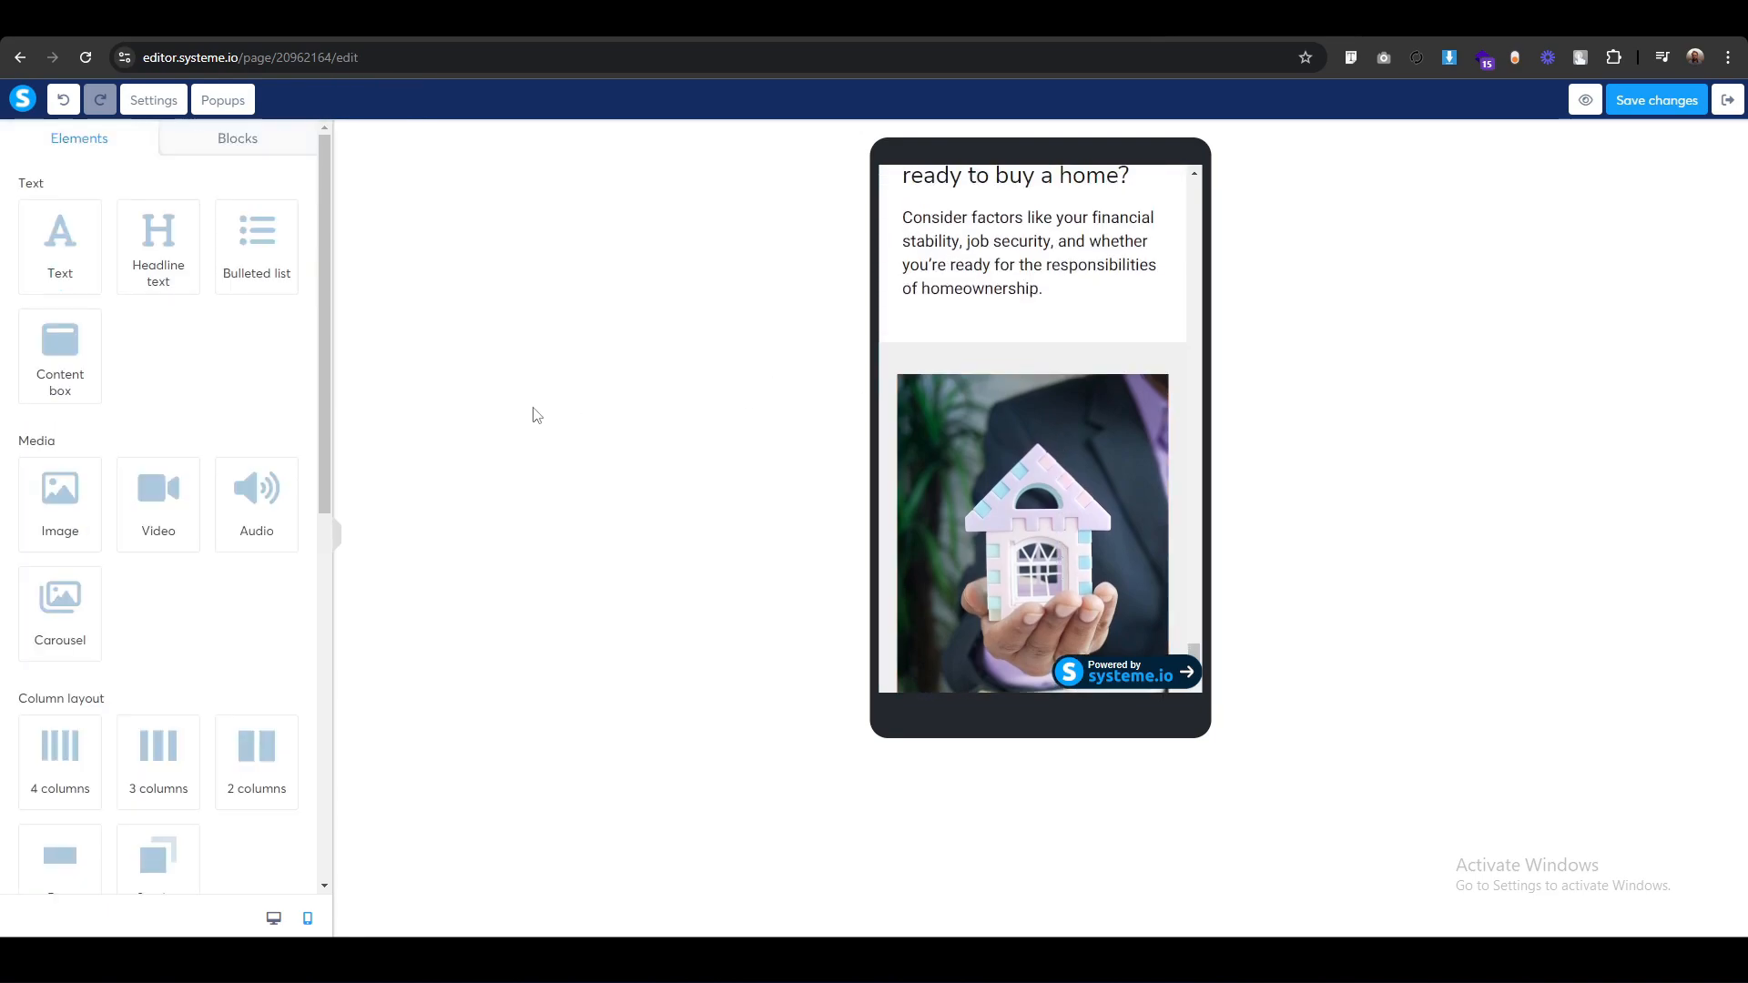
left_click(896, 333)
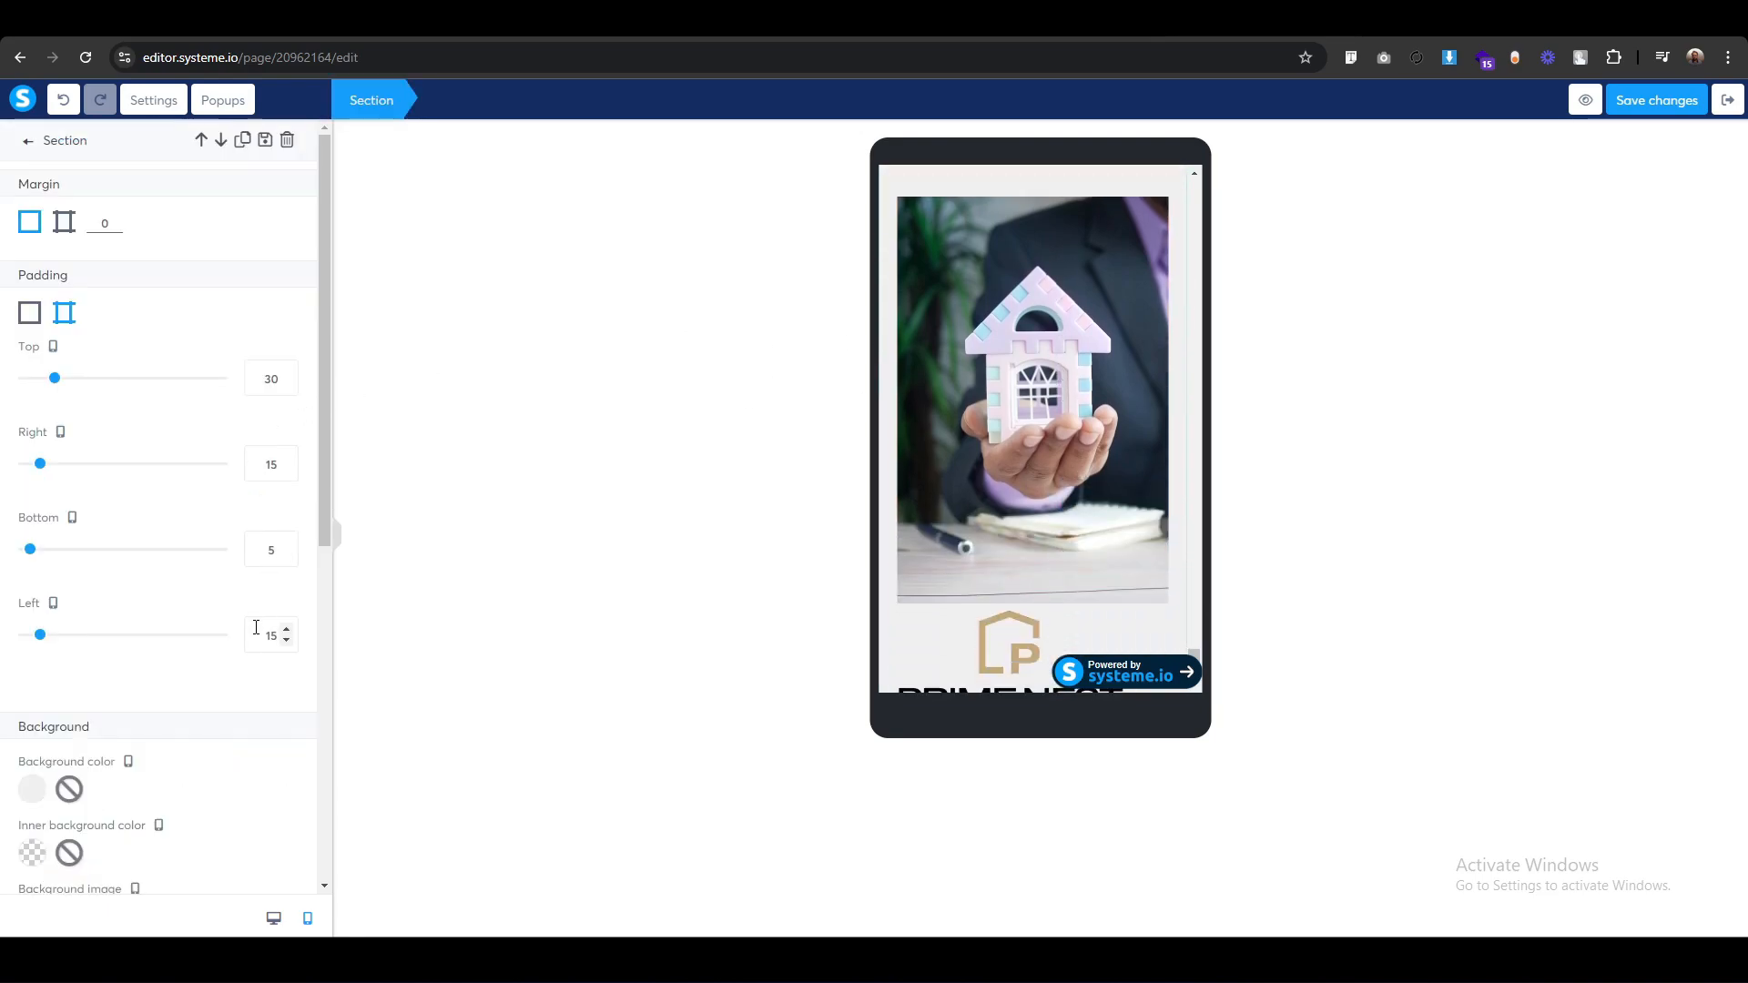
left_click(264, 550)
type("30")
left_click(720, 503)
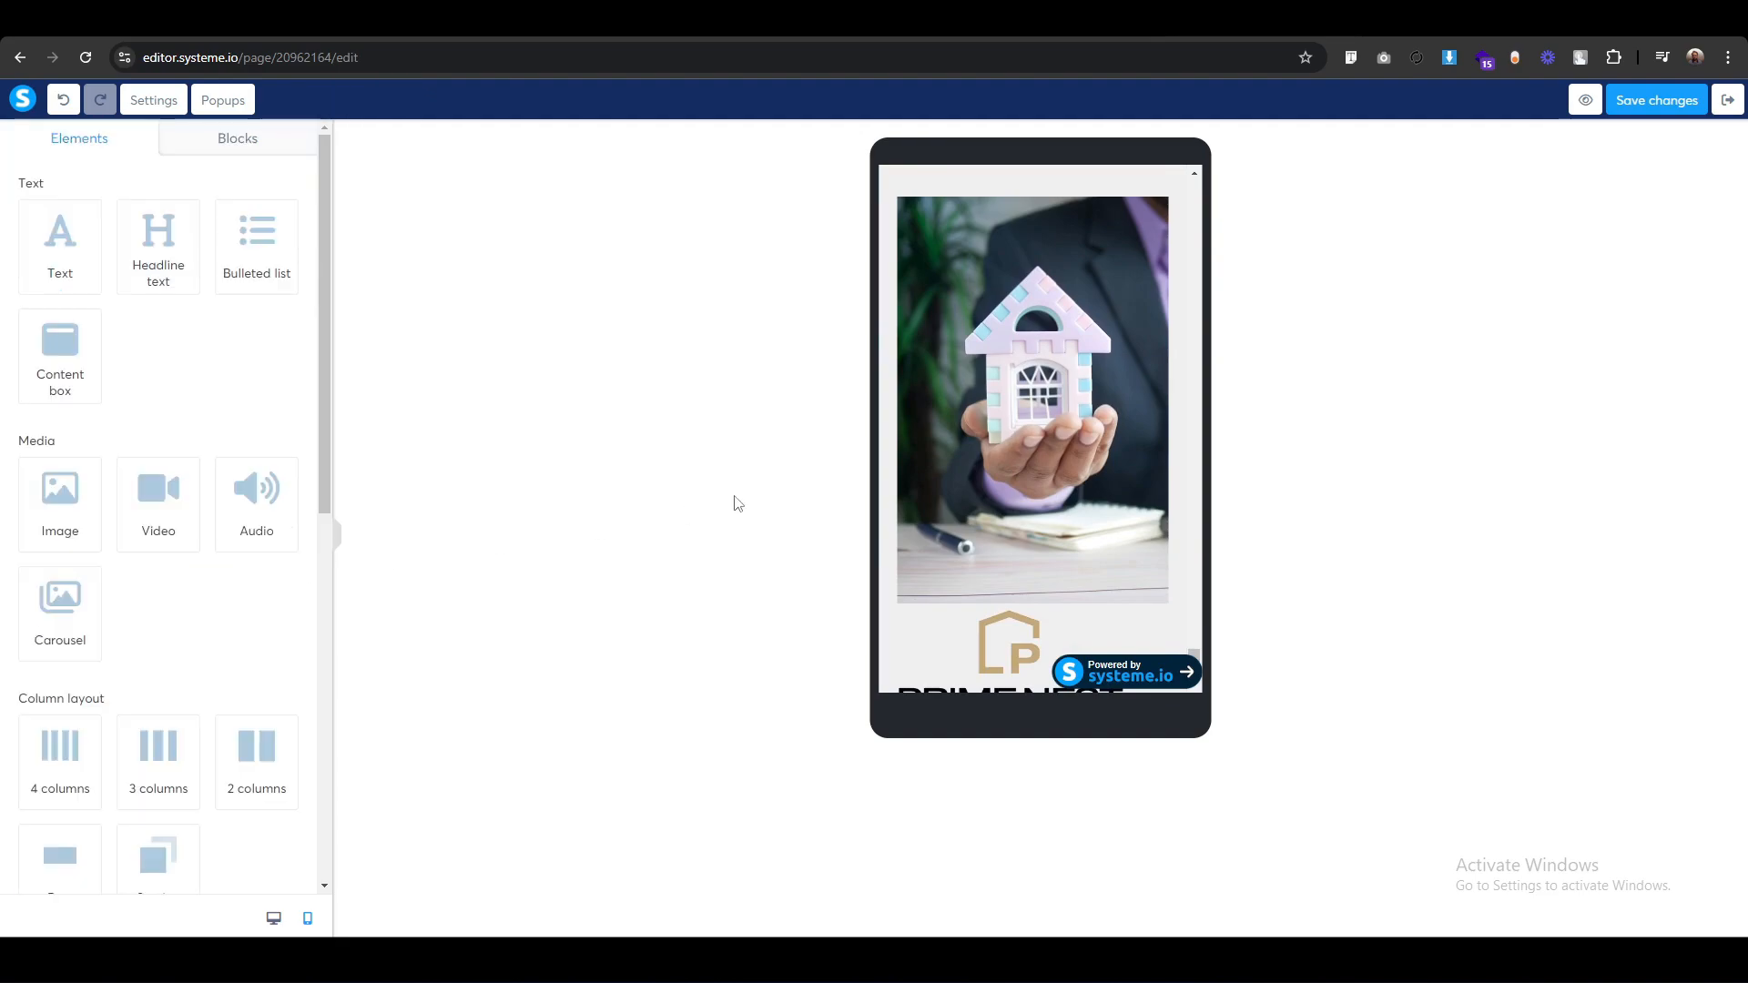
Center the Prime Nest logo below the house image in the mobile layout.
scroll(937, 392, "down", 3)
left_click(921, 326)
scroll(925, 359, "up", 3)
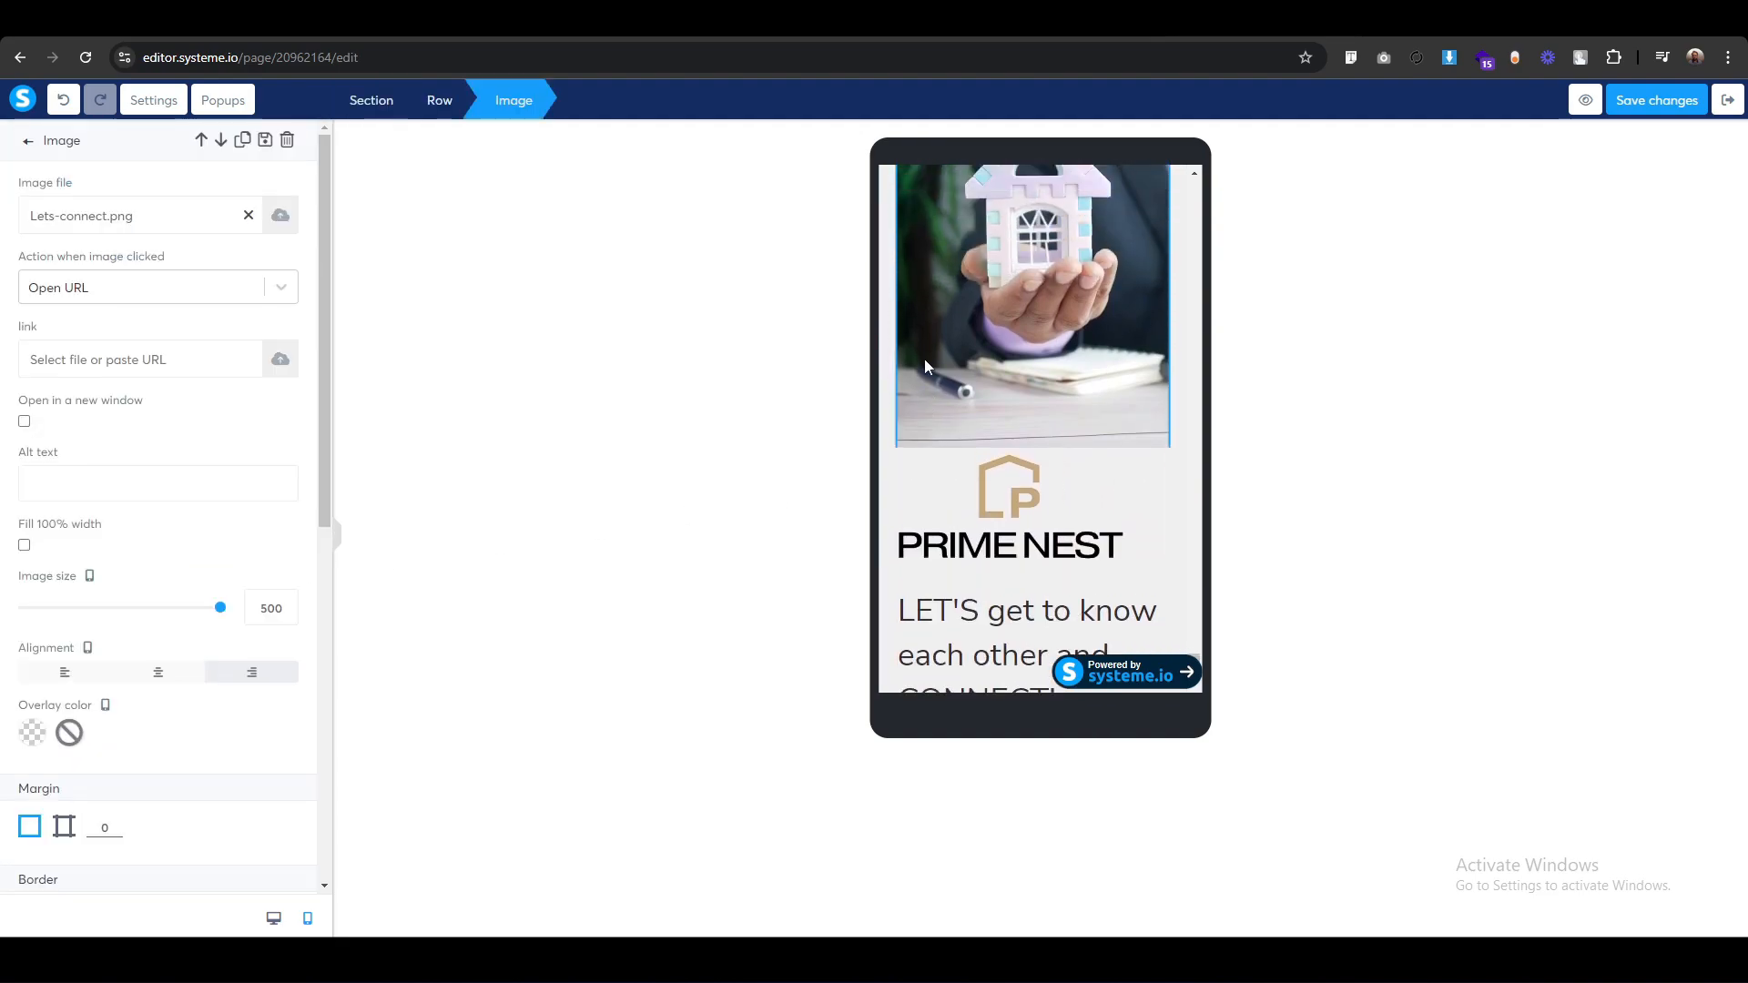
left_click(780, 550)
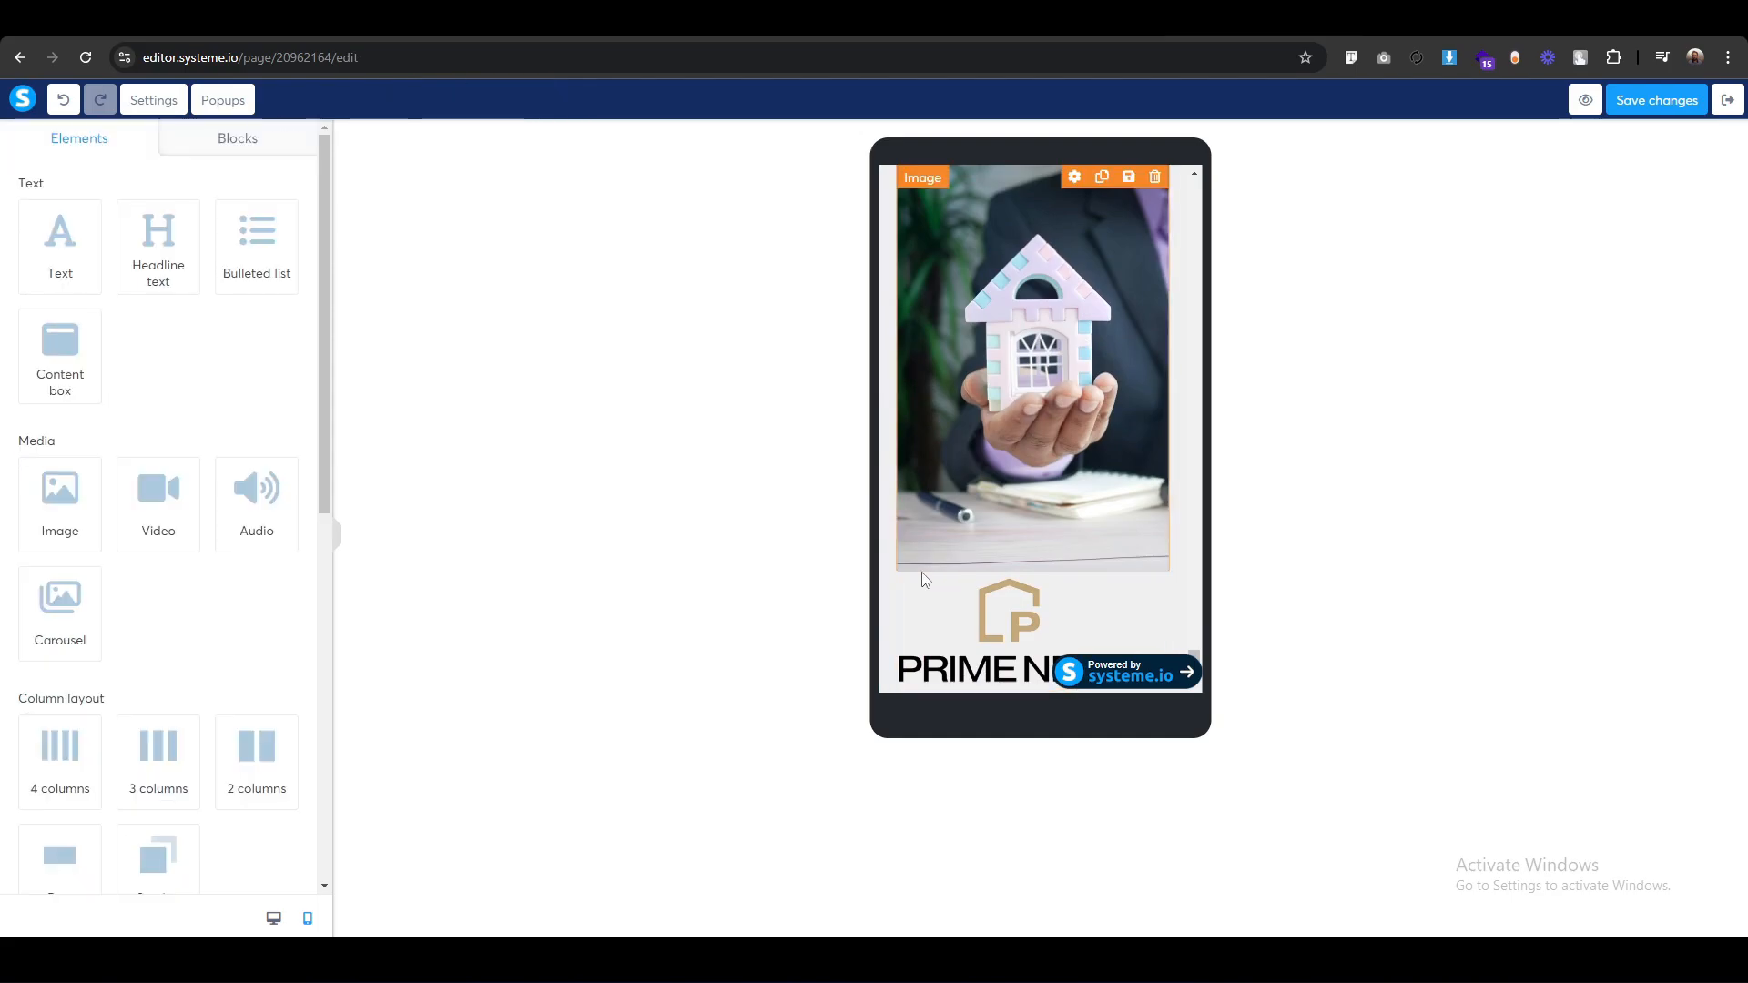
left_click(922, 569)
left_click(941, 613)
left_click(943, 619)
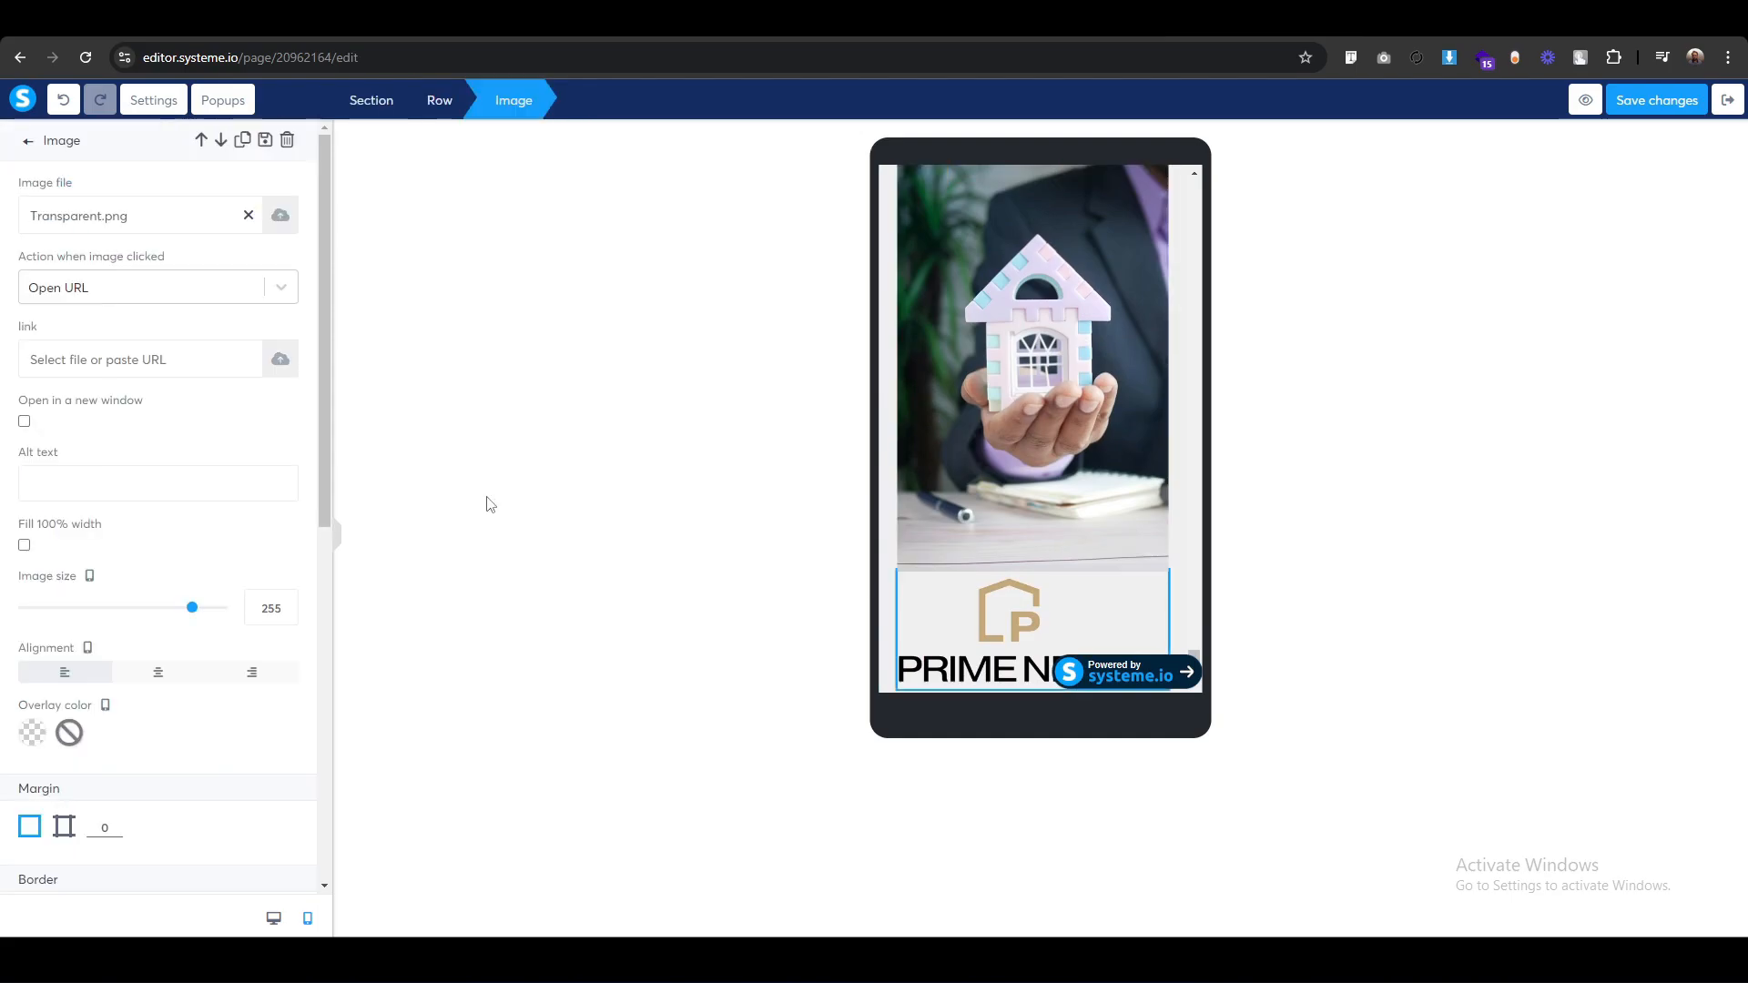
left_click(160, 672)
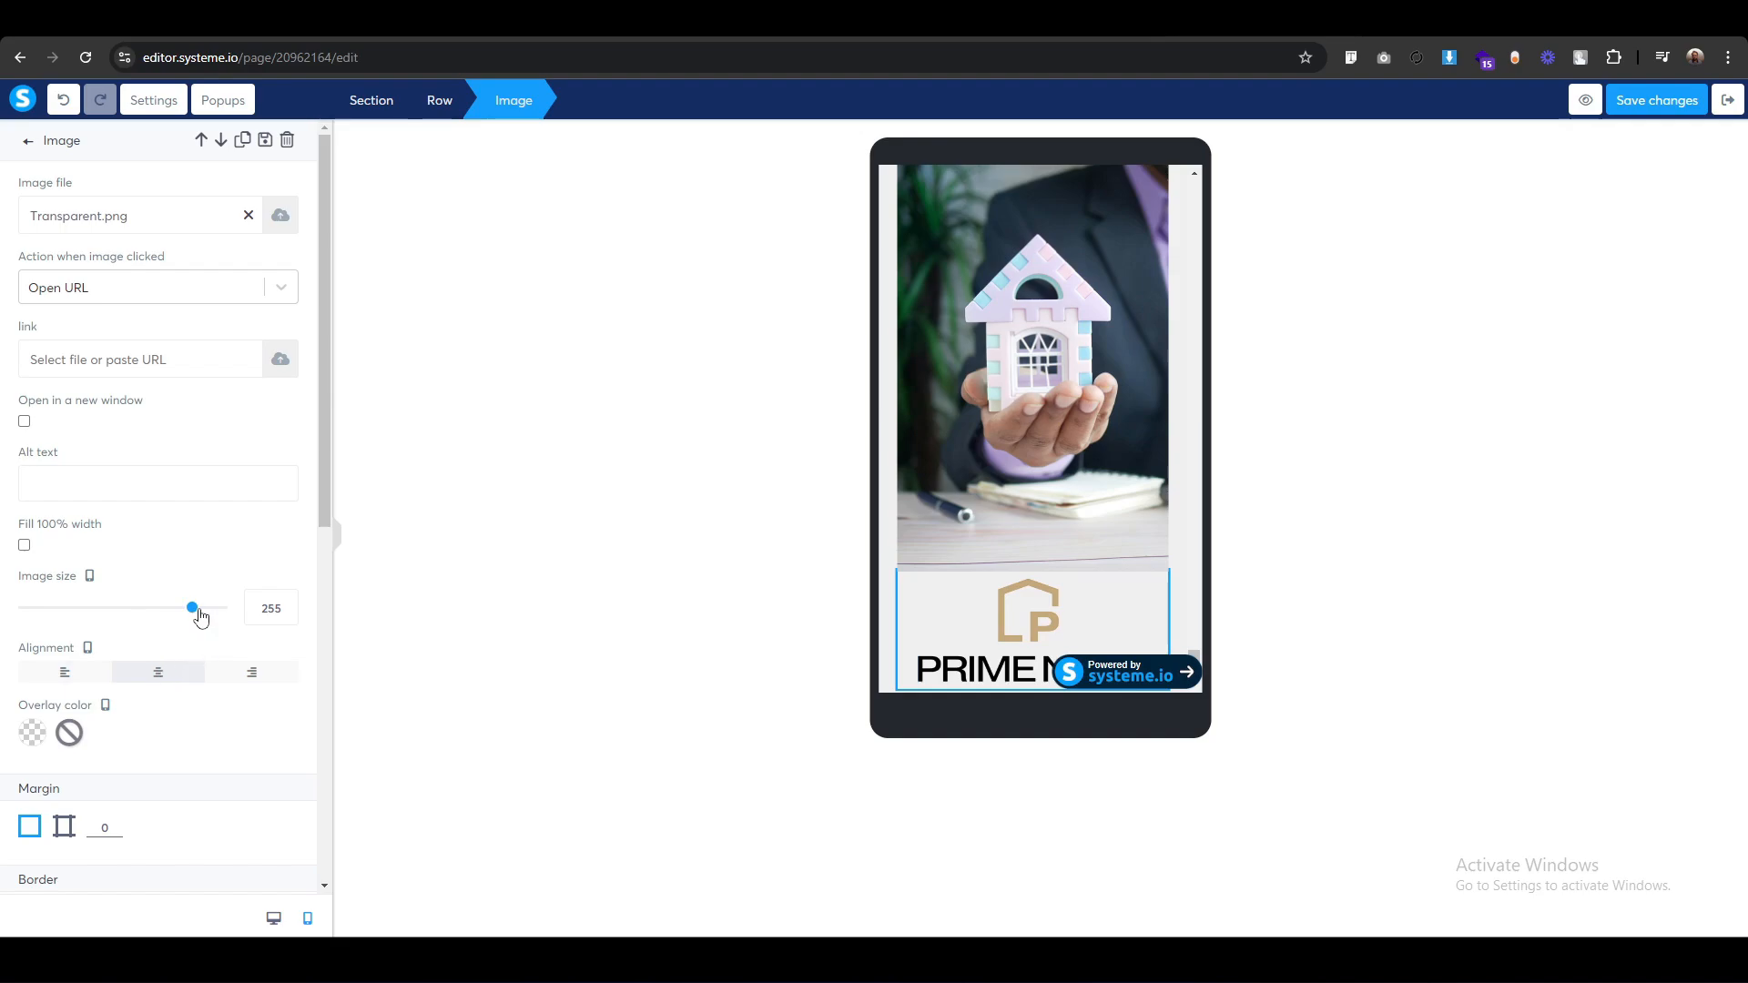
Reduce the centered Prime Nest logo's mobile image size to 150.
left_click_drag(193, 608, 137, 613)
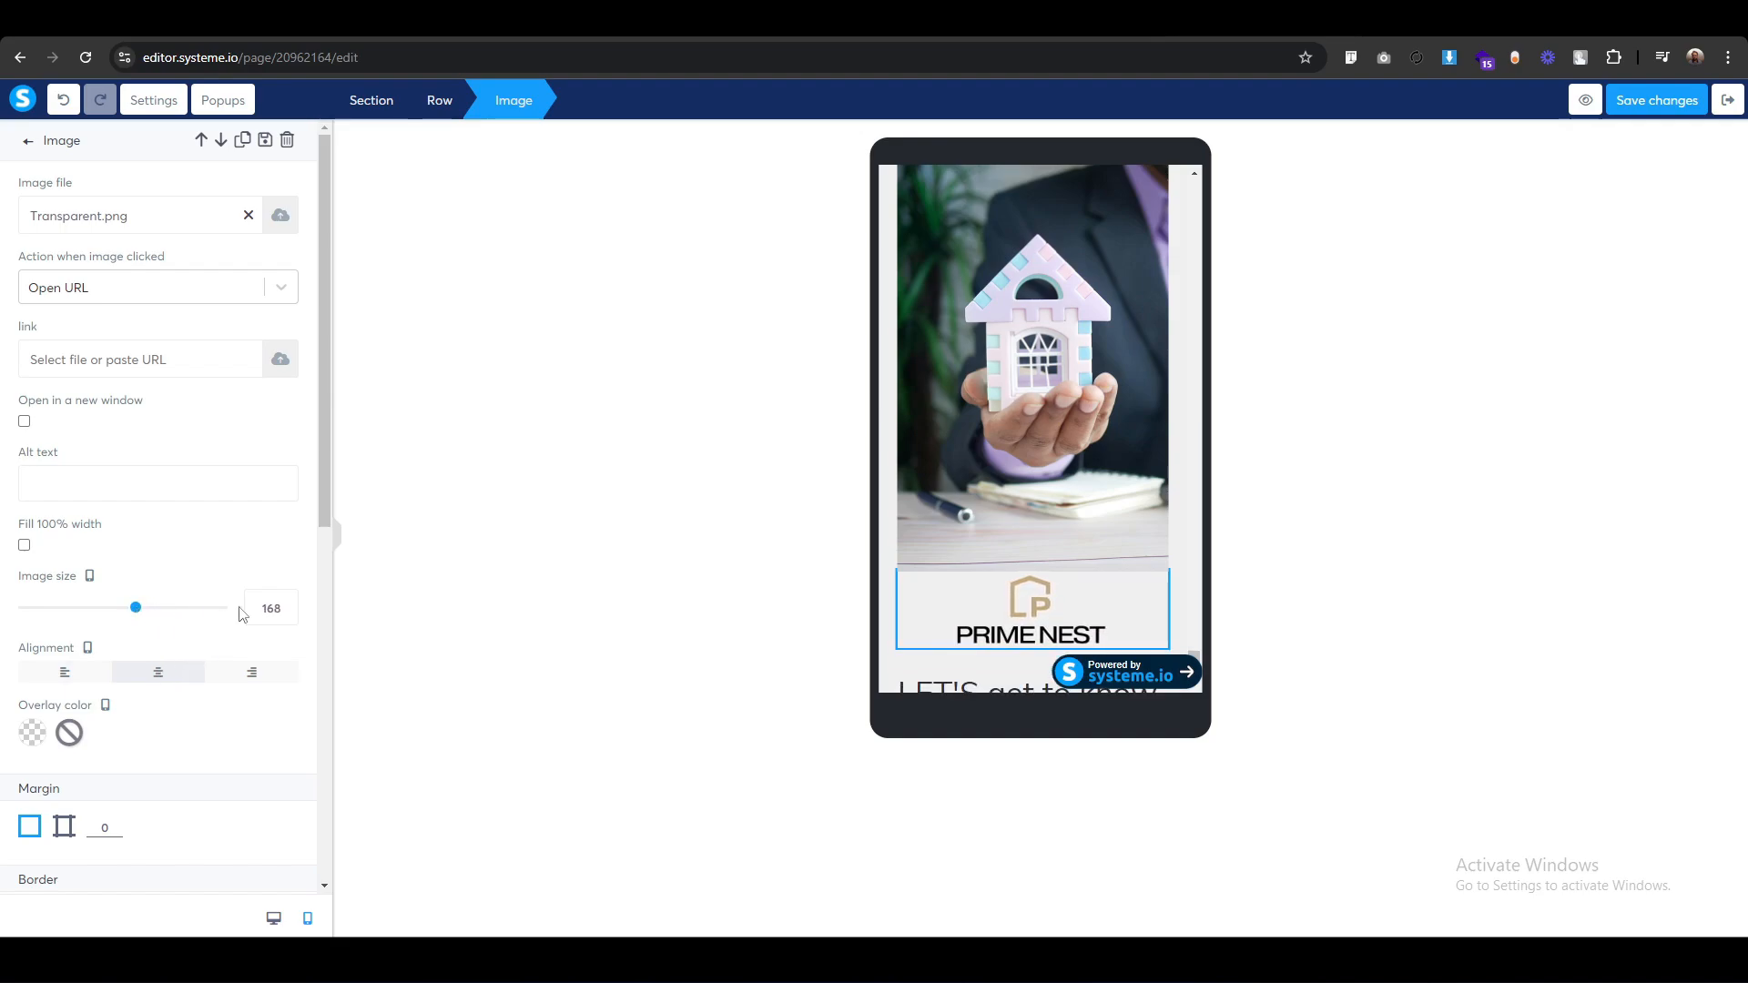
key("Left")
key("Left")
key("Left")
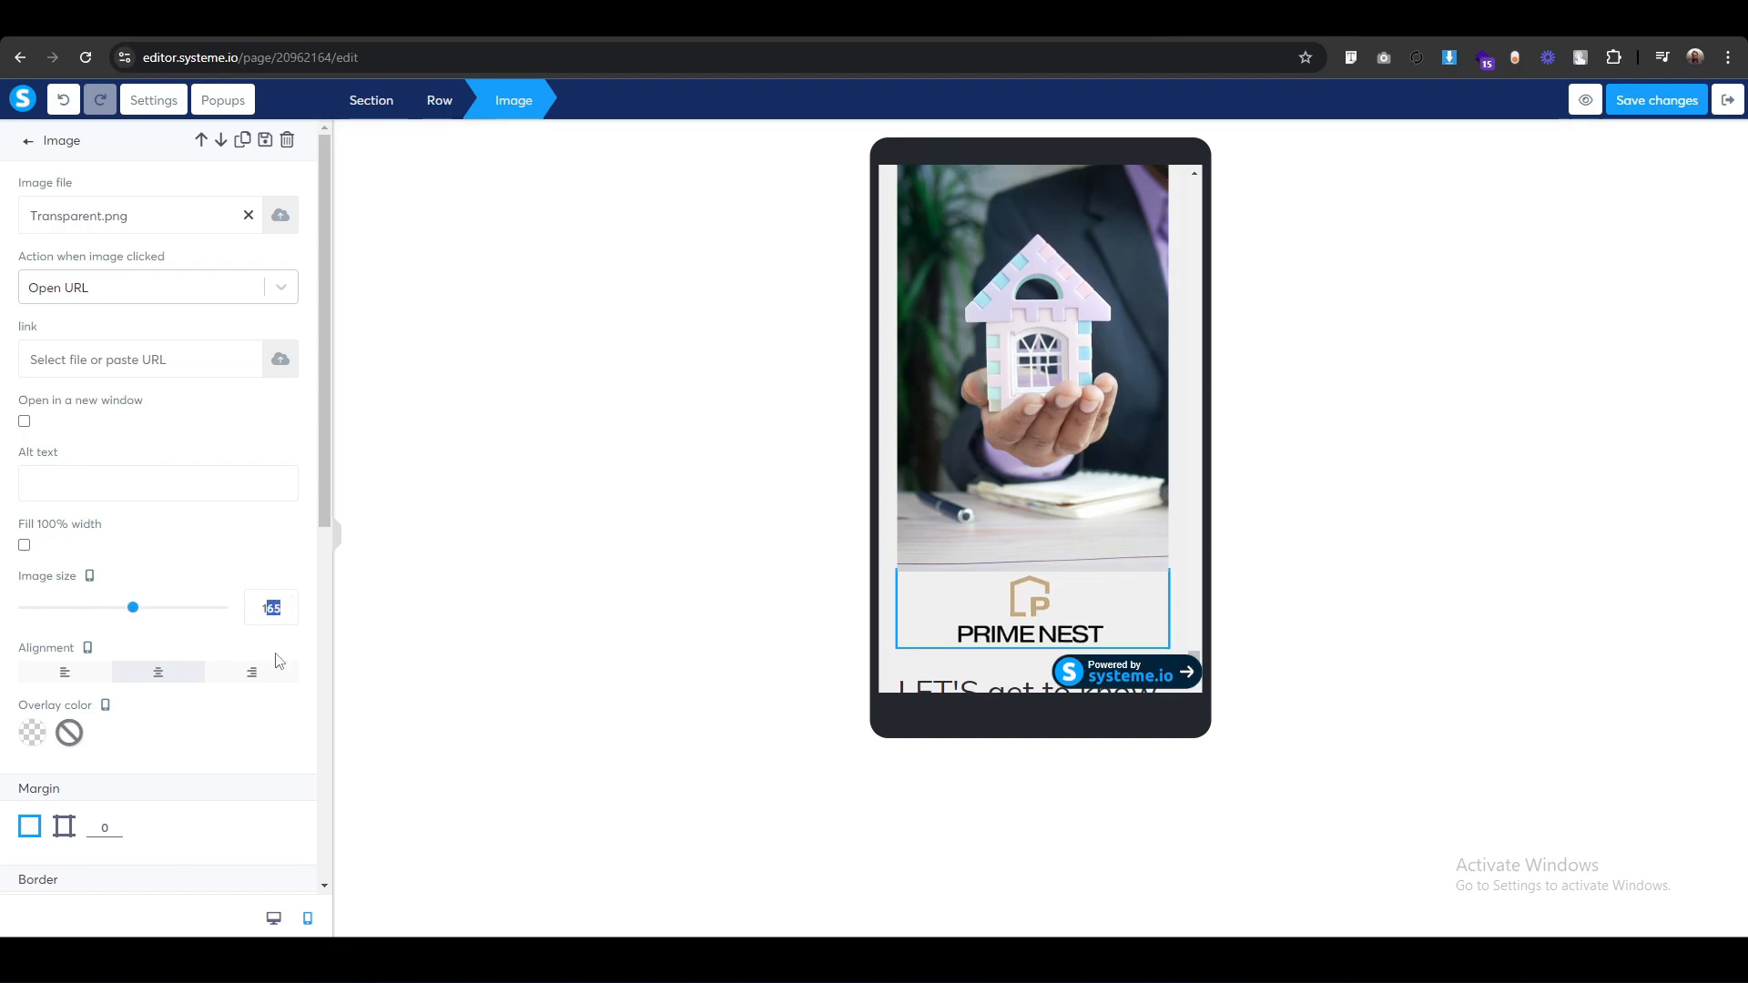
type("50")
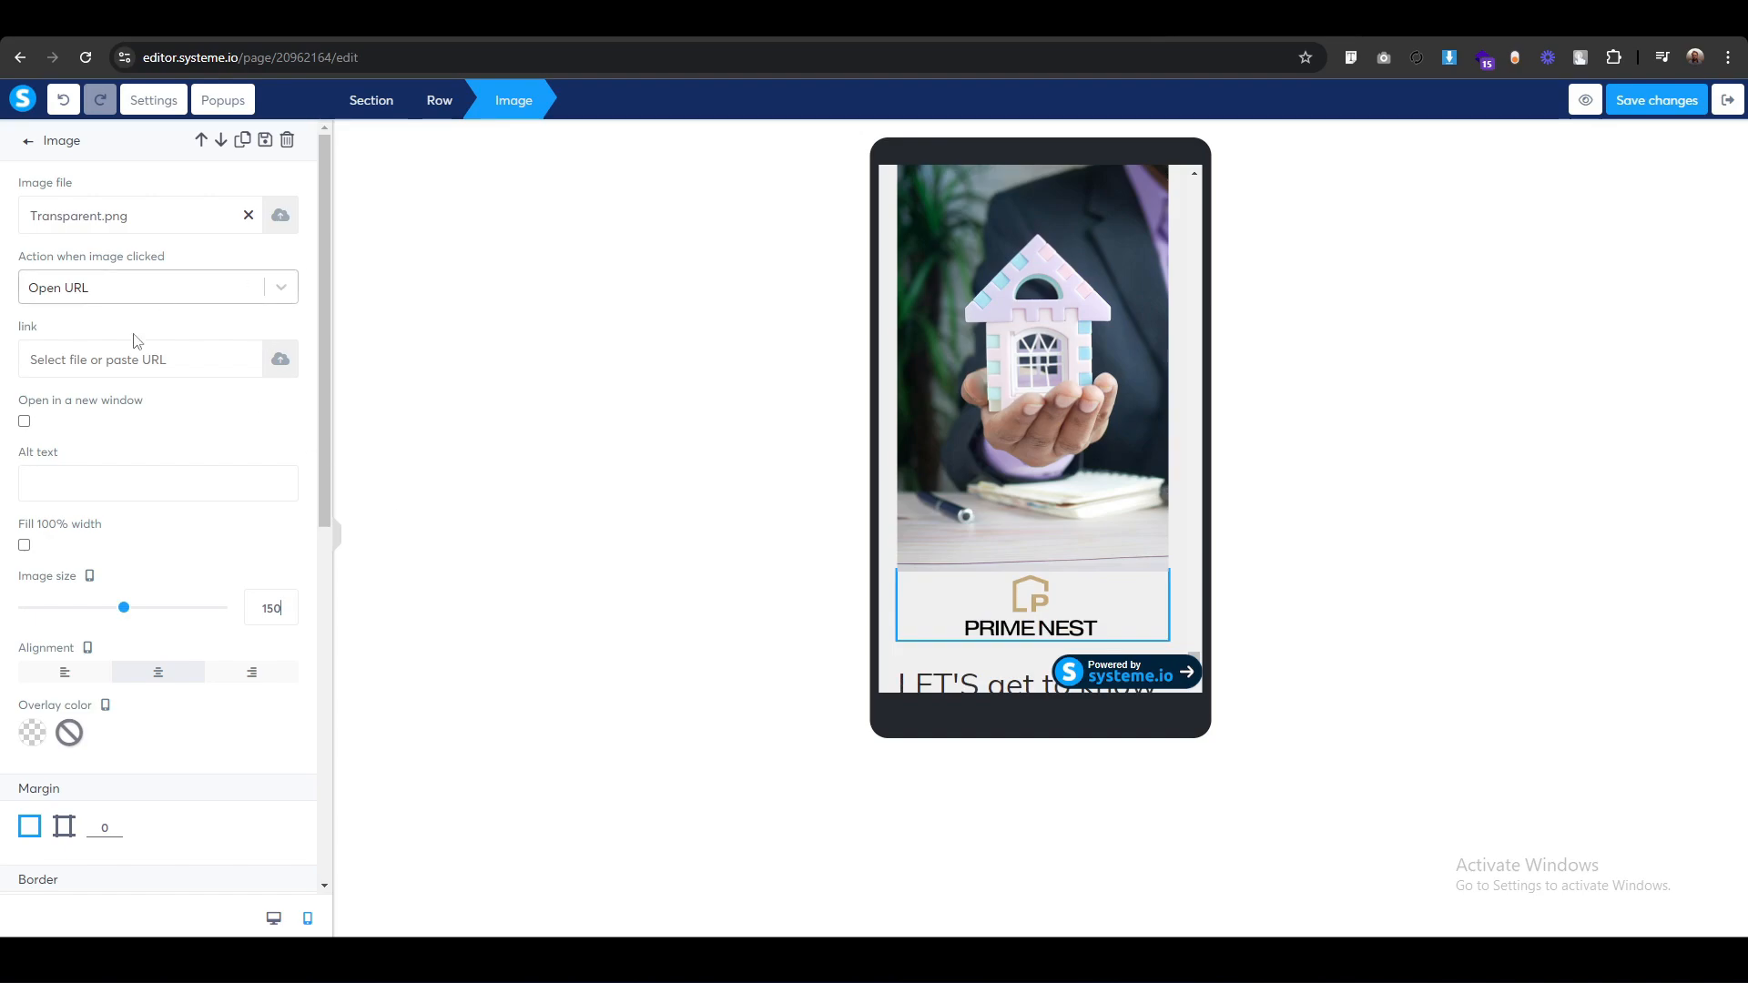
Switch the Prime Nest logo to individual mobile margins and set its top margin to 30.
scroll(9, 691, "down", 3)
scroll(27, 683, "down", 1)
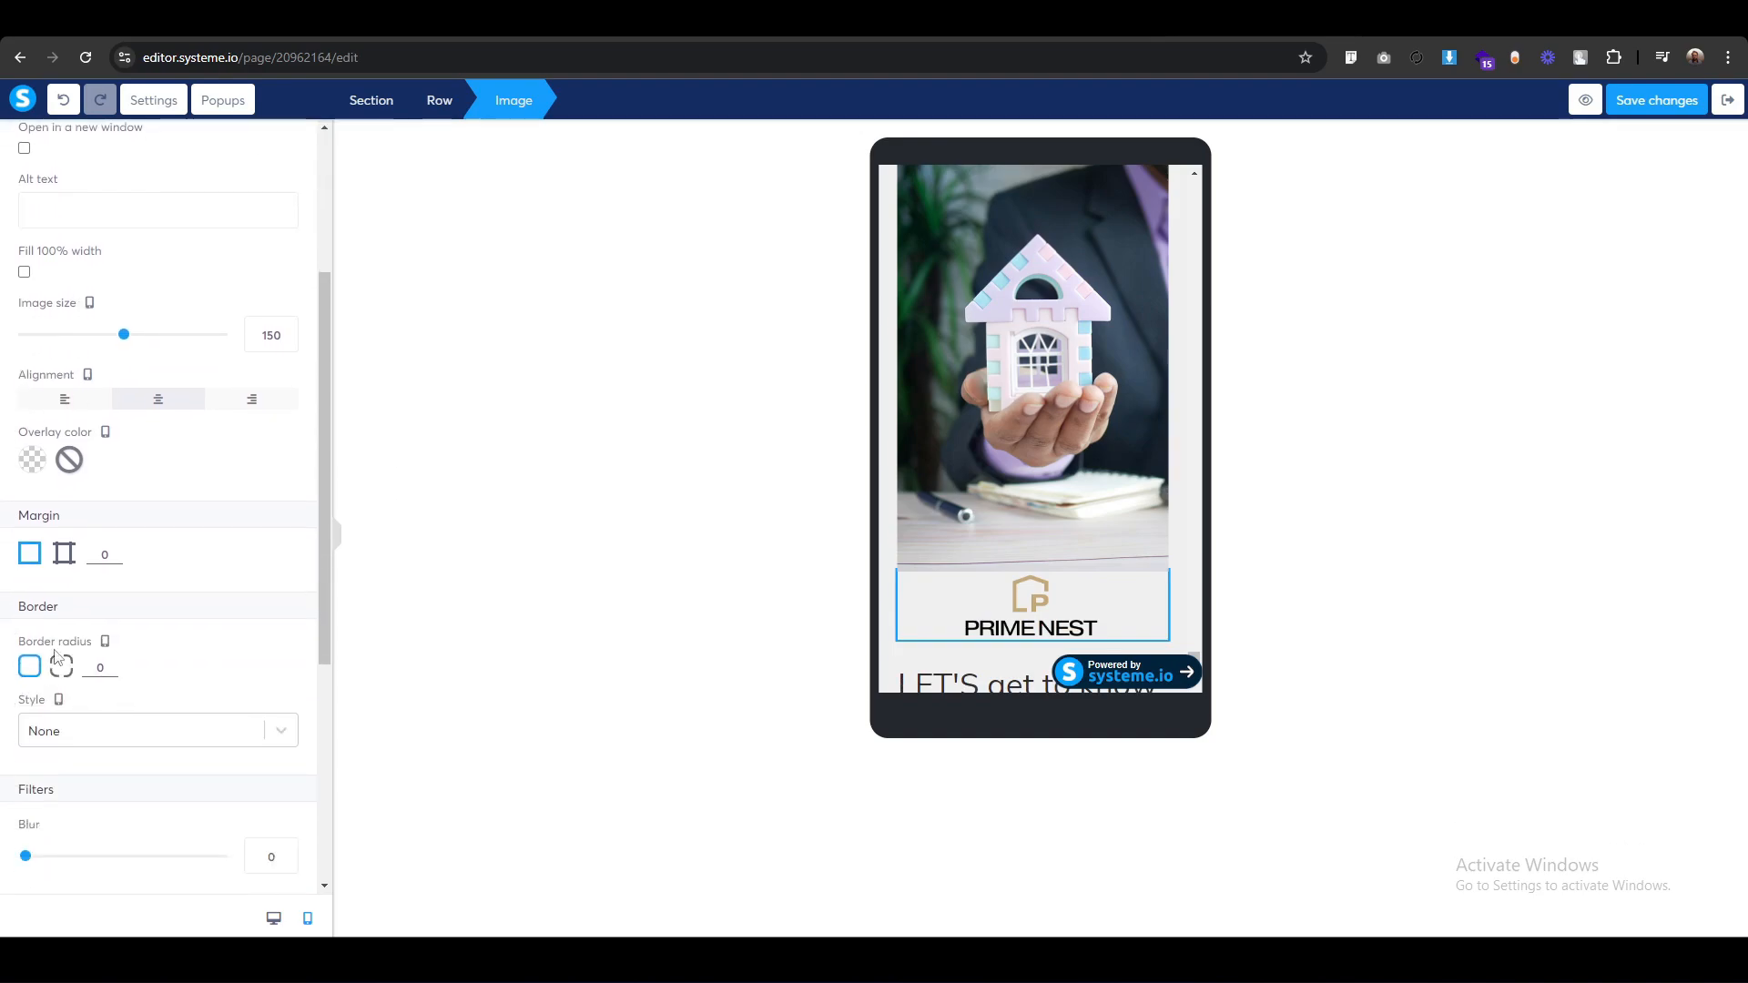
left_click(64, 553)
left_click(257, 620)
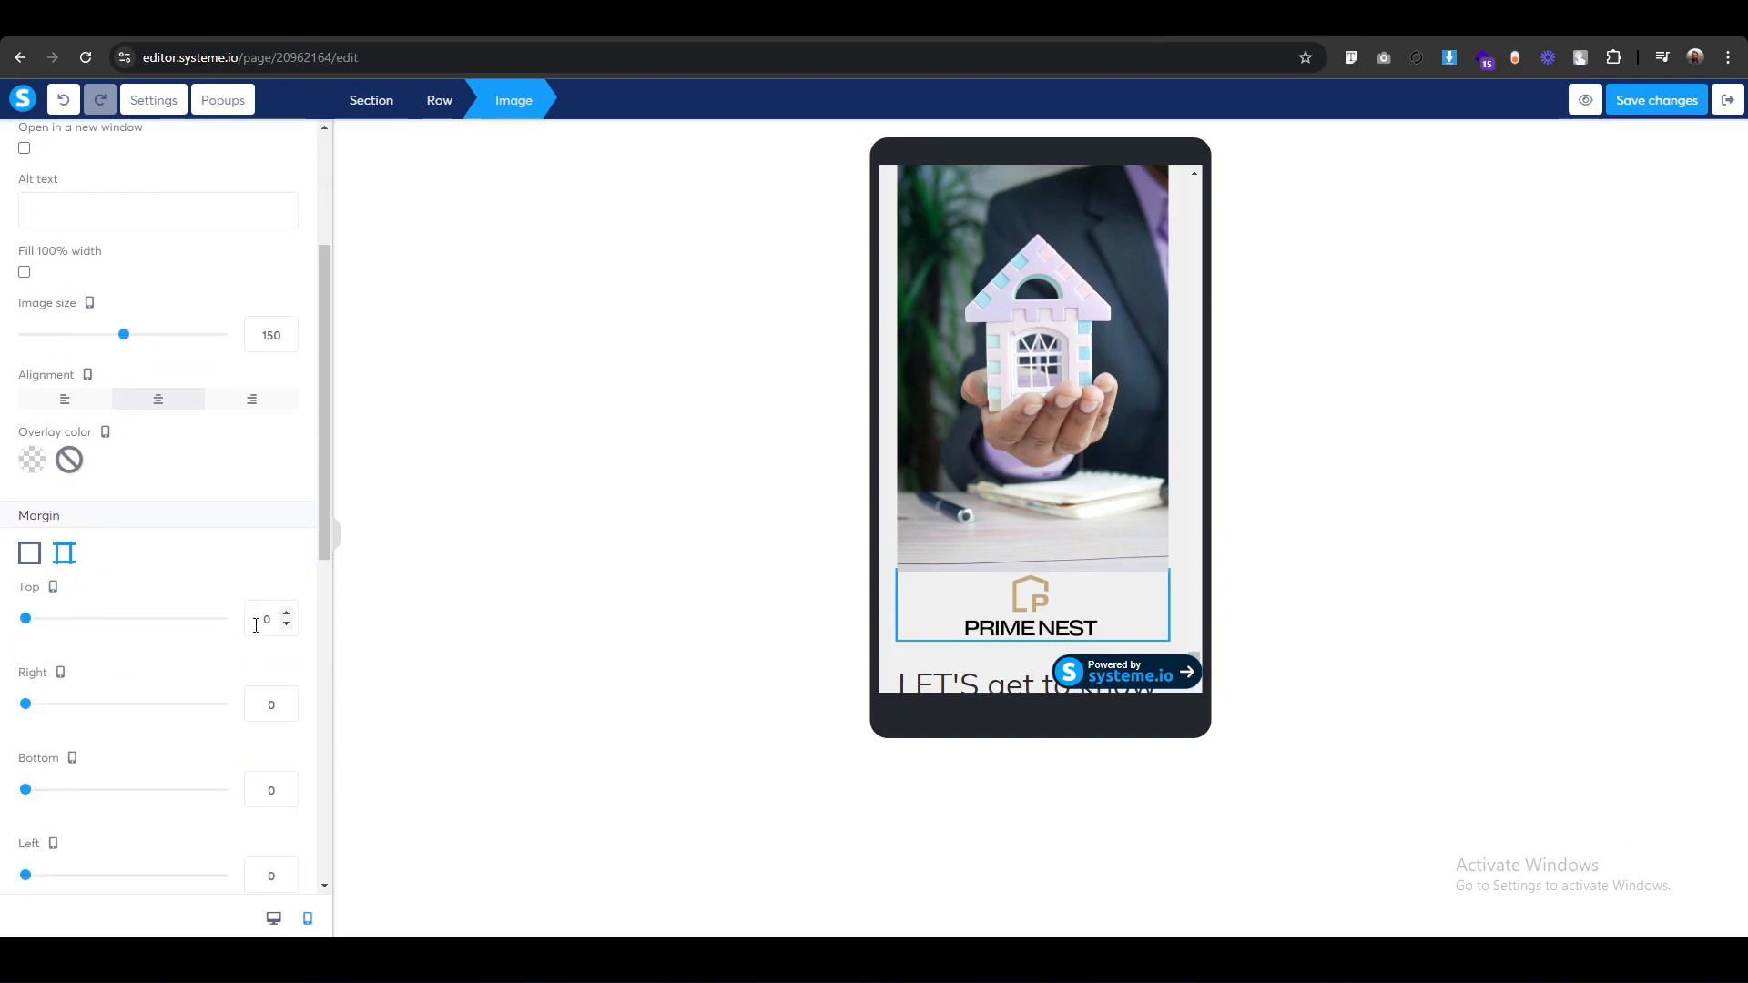
type("2")
left_click_drag(272, 620, 231, 625)
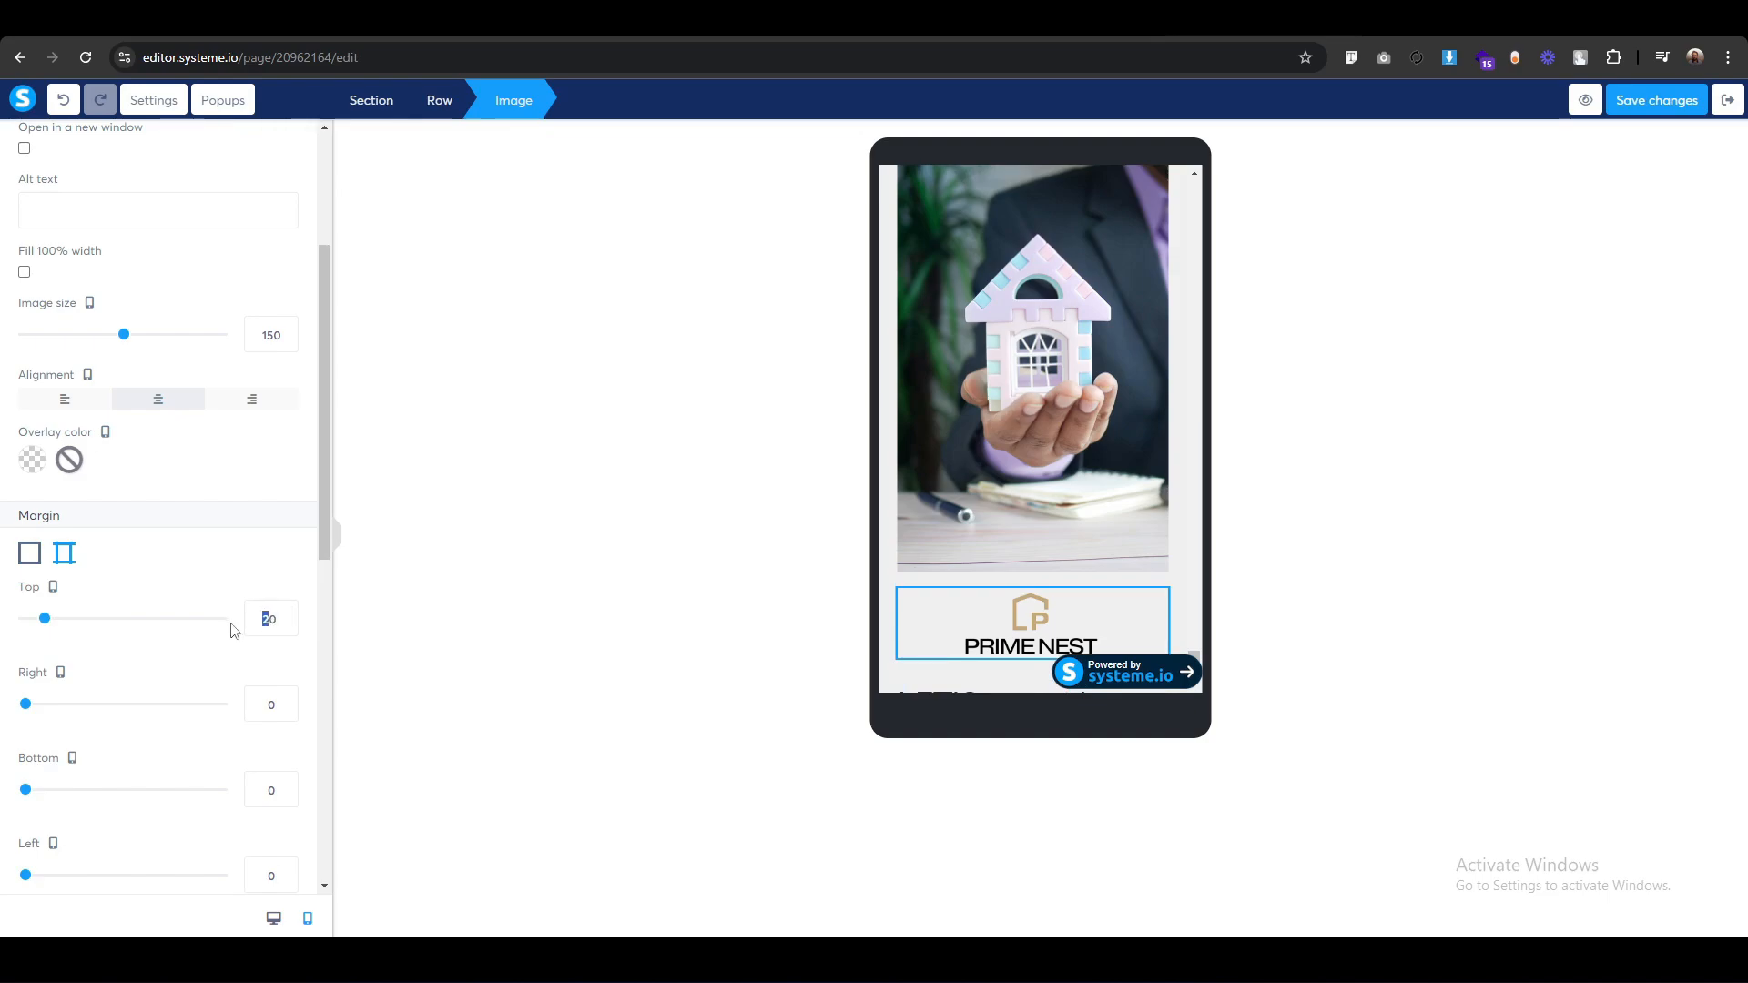
type("30")
left_click(769, 586)
Set the mobile font size of the "LET'S get to know each other and CONNECT!" headline to 27.
scroll(977, 543, "down", 3)
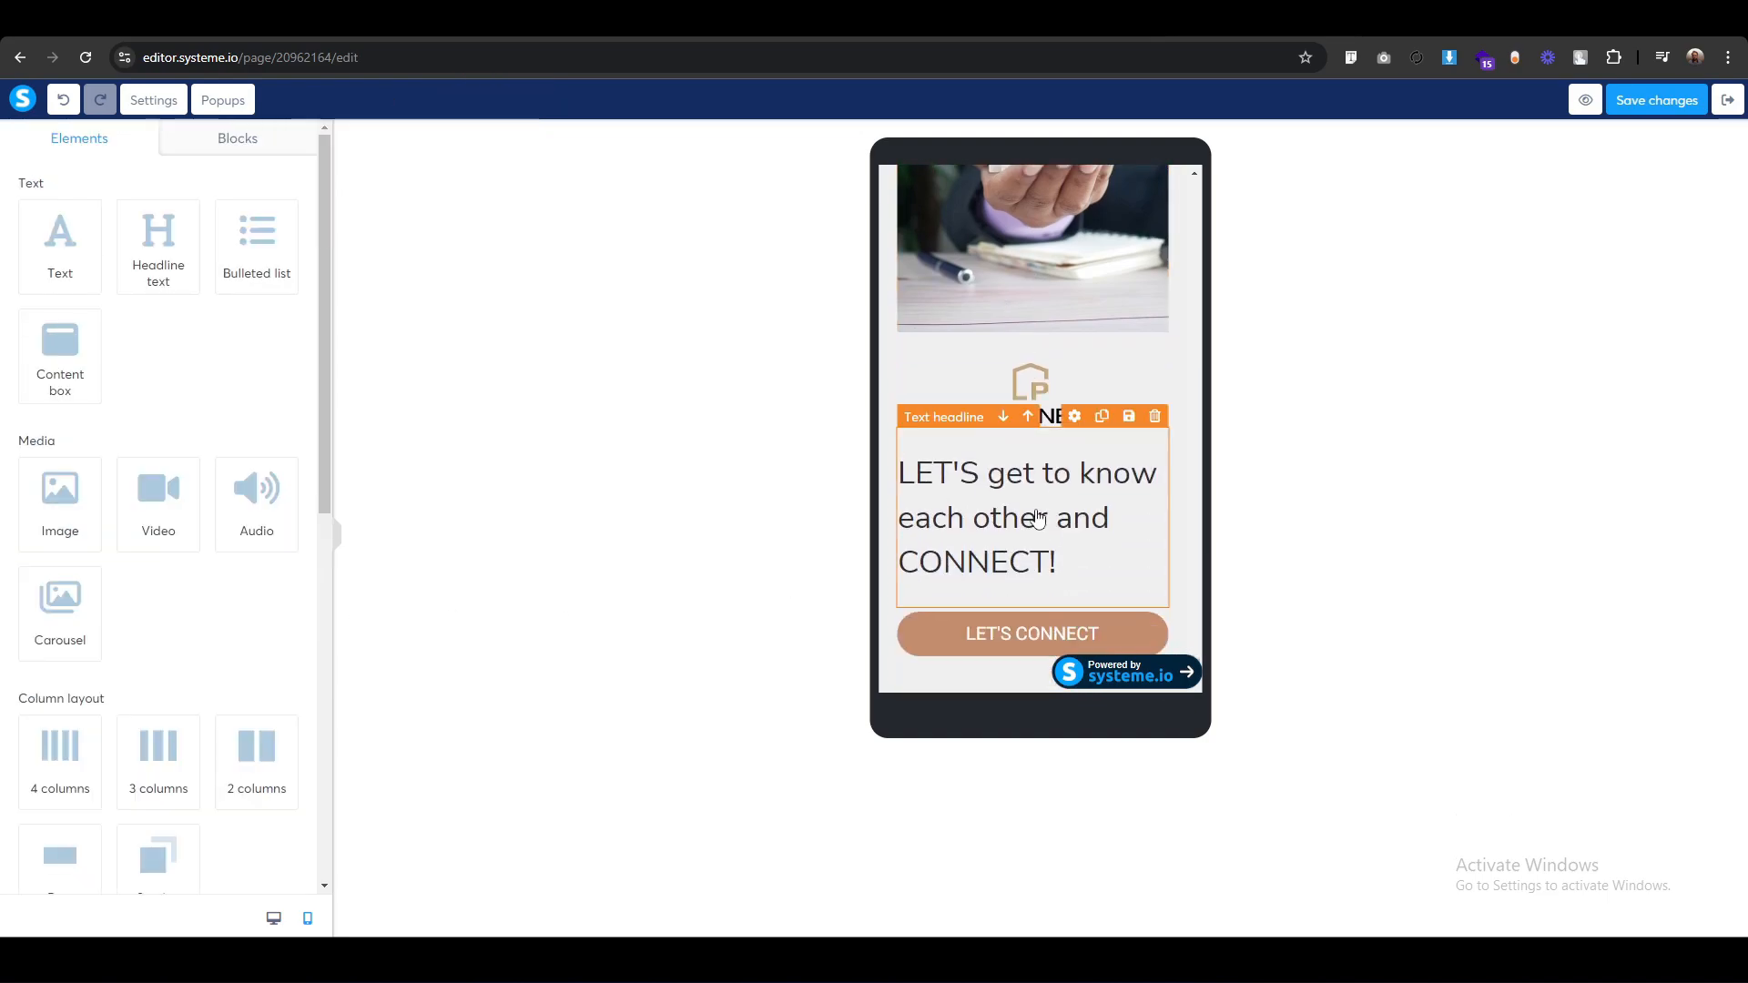
left_click(936, 430)
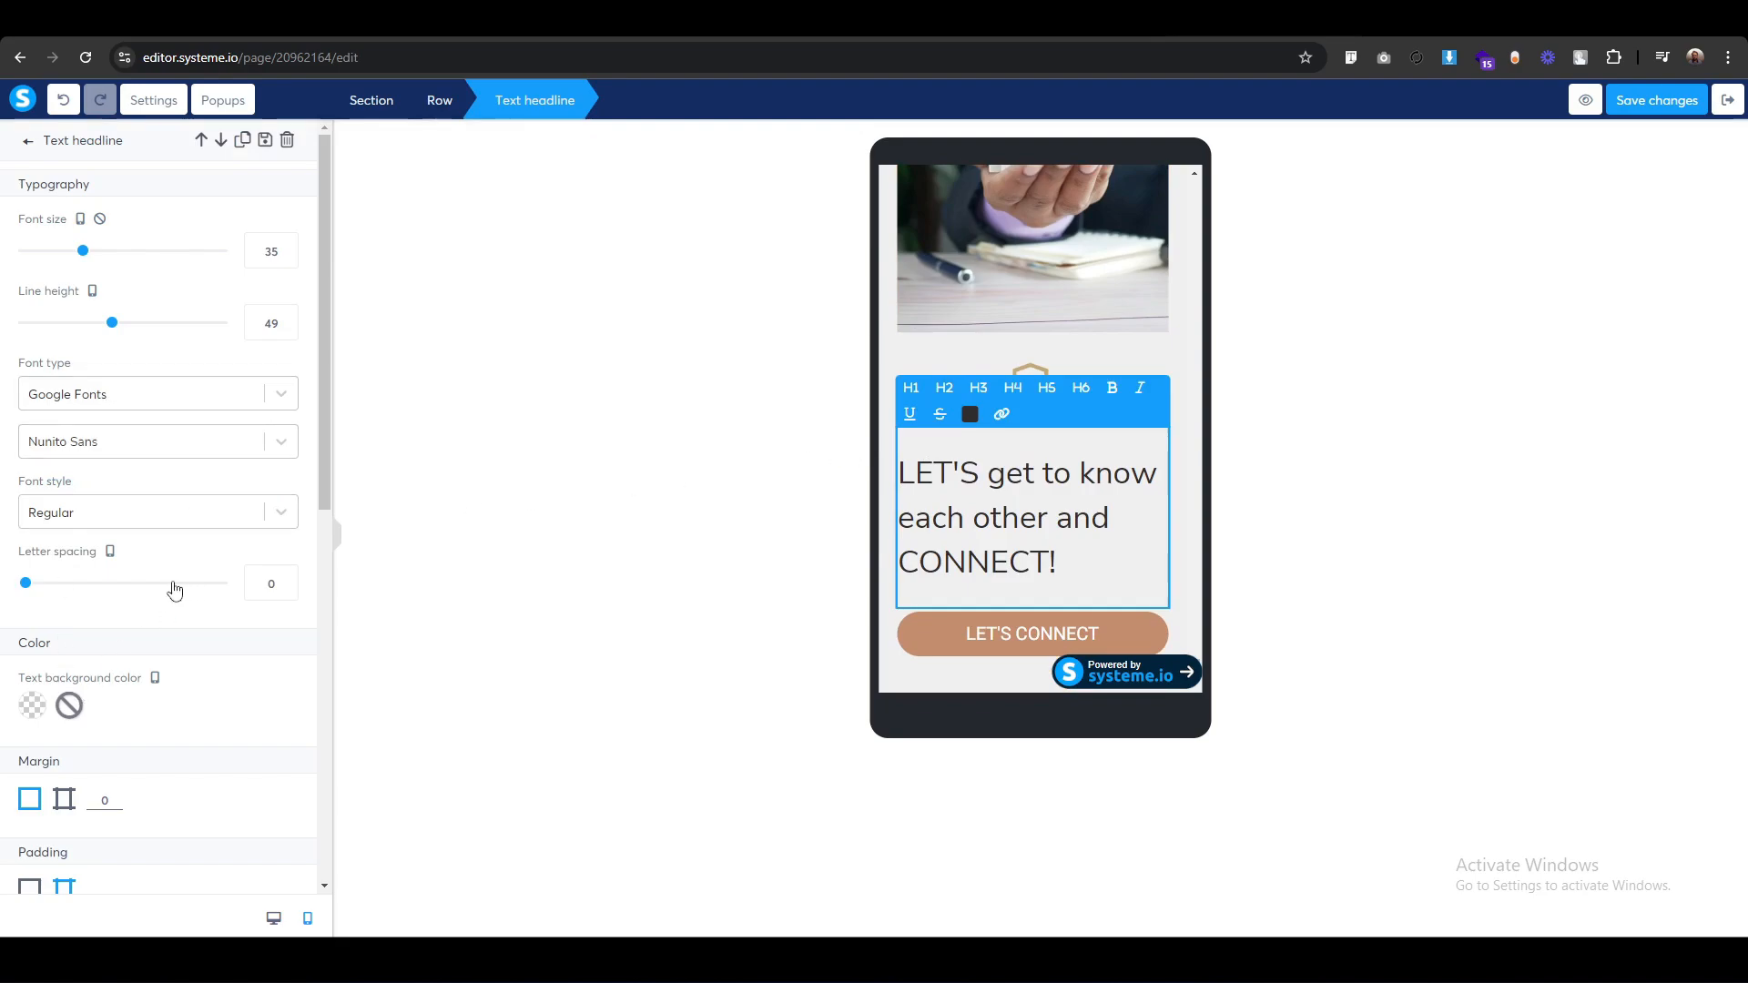
left_click(264, 249)
key("BackSpace")
type("4")
key("Down")
key("Down")
key("Down")
key("Down")
key("Down")
key("Down")
key("Down")
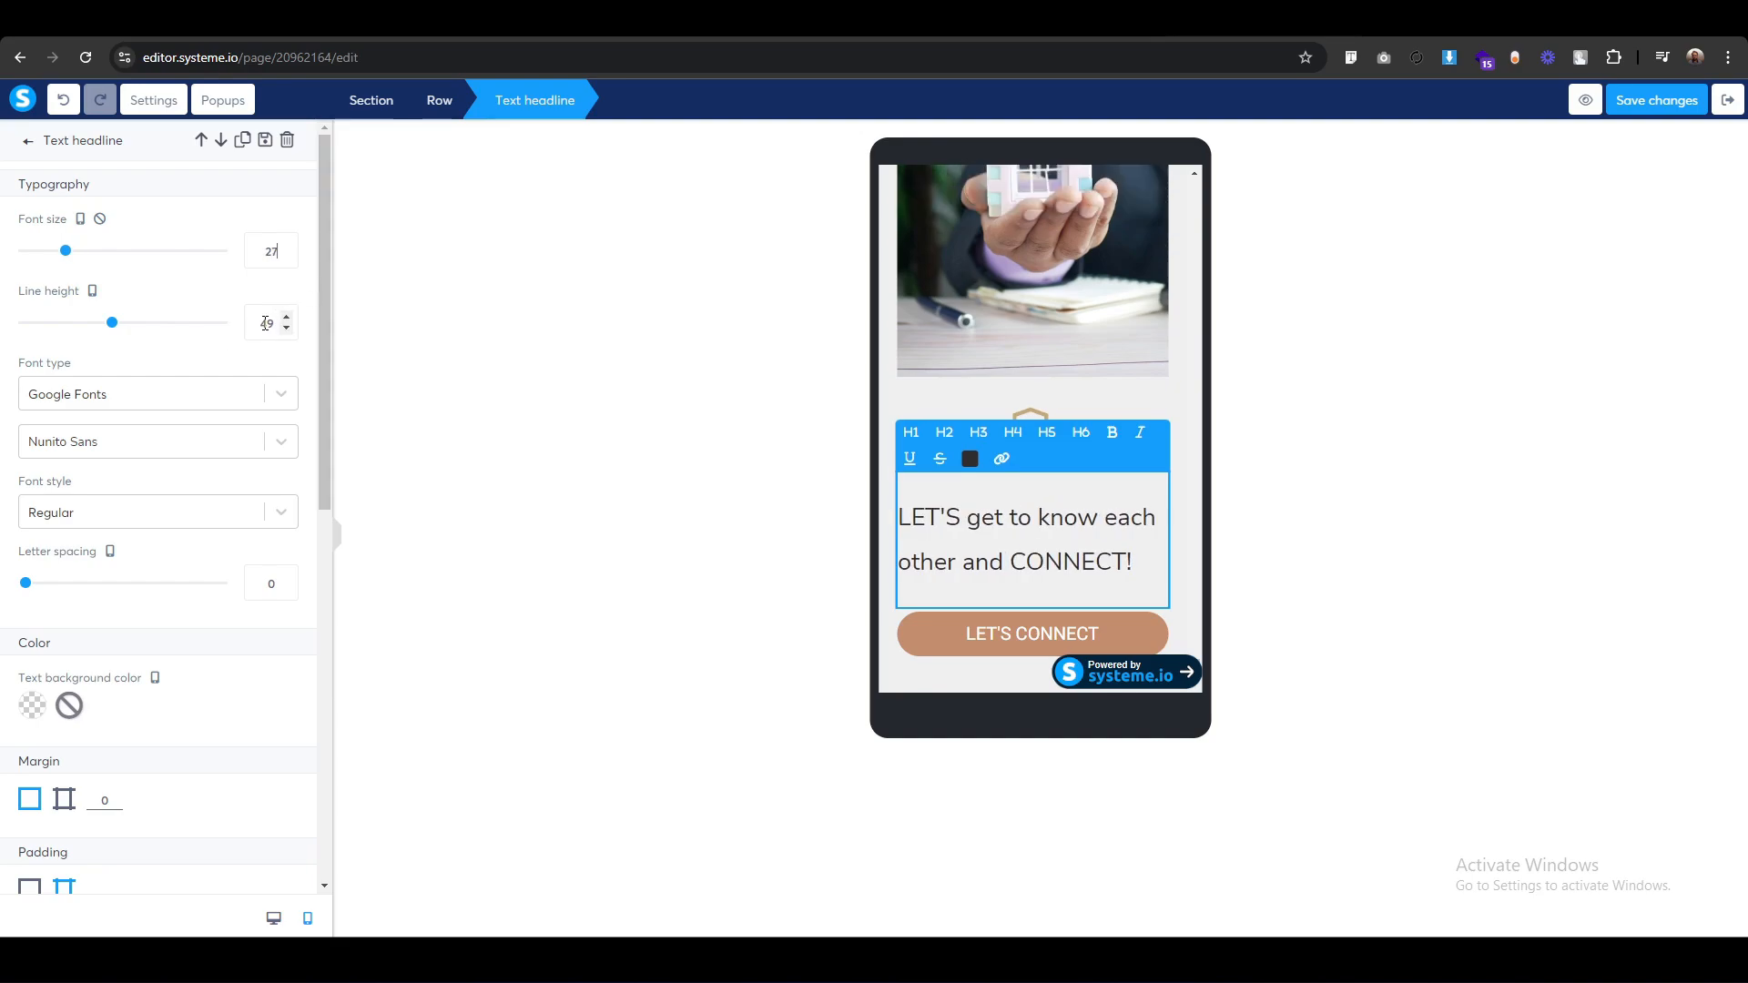
Reduce the closing headline's mobile line height to about 40.
key("Down")
key("Down")
key("Down")
key("Down")
key("Down")
key("Down")
key("Down")
key("Down")
key("Down")
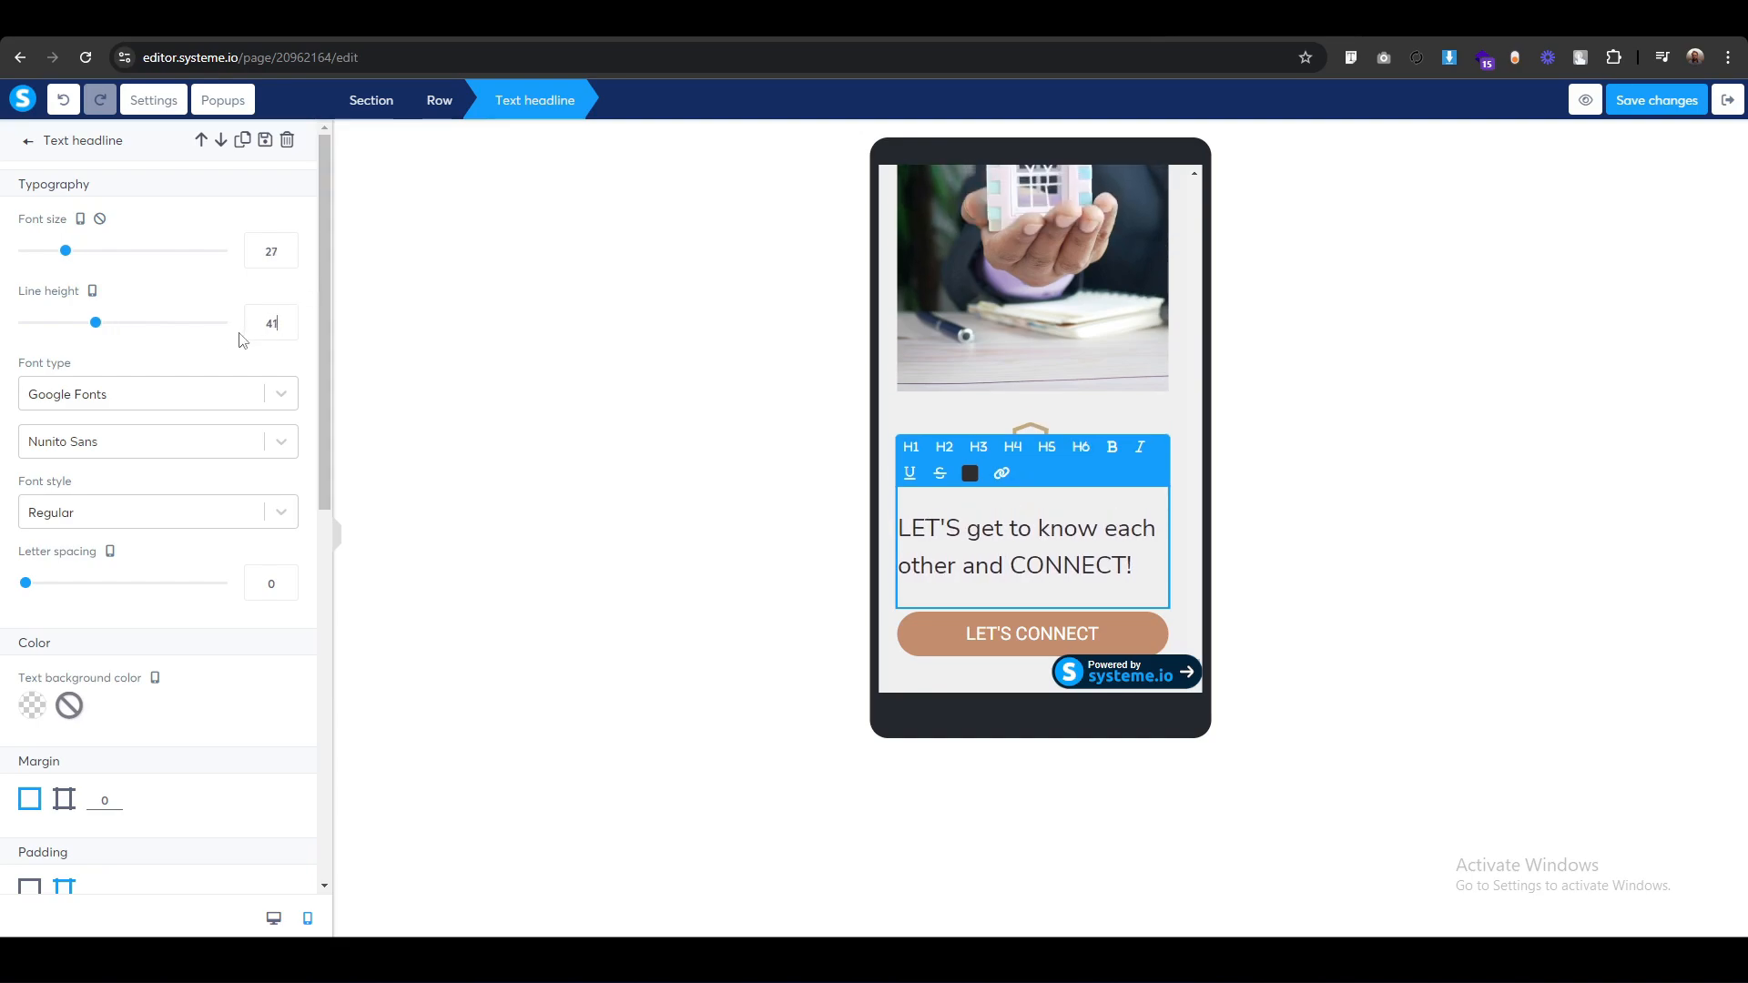
Center-align the closing headline's text in the mobile layout.
scroll(159, 643, "down", 8)
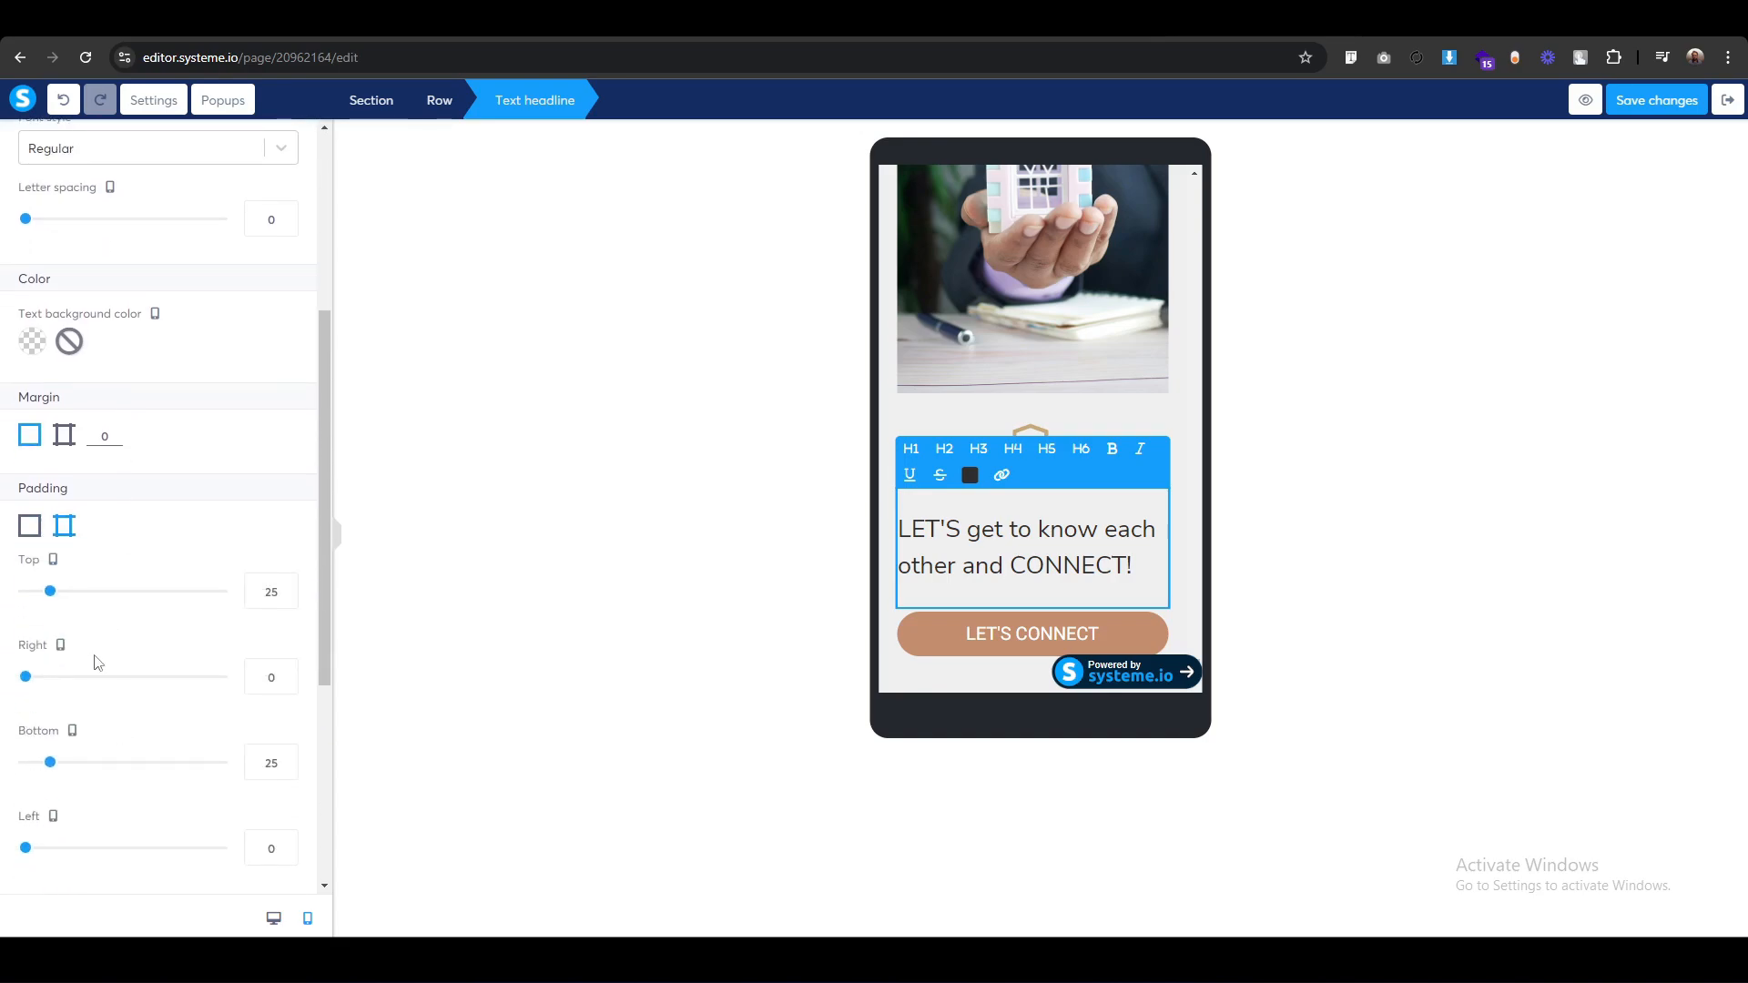
left_click(148, 588)
left_click(788, 561)
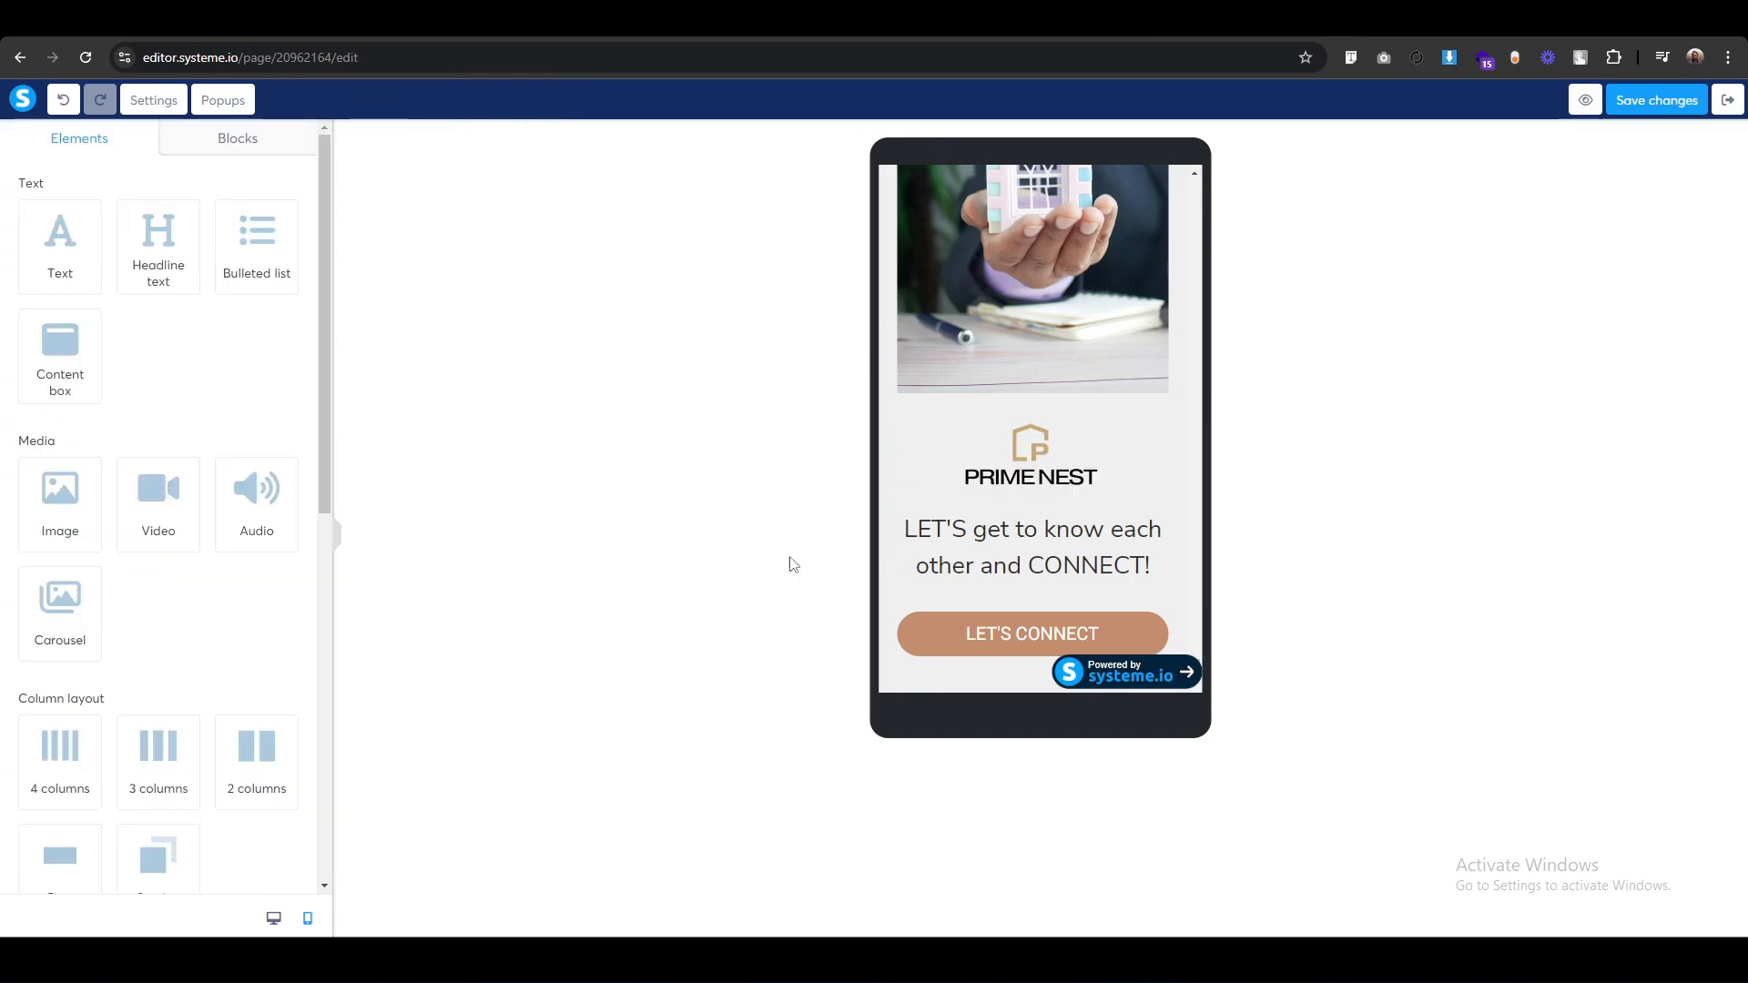
Increase the Prime Nest logo's mobile top margin to 60.
left_click(911, 413)
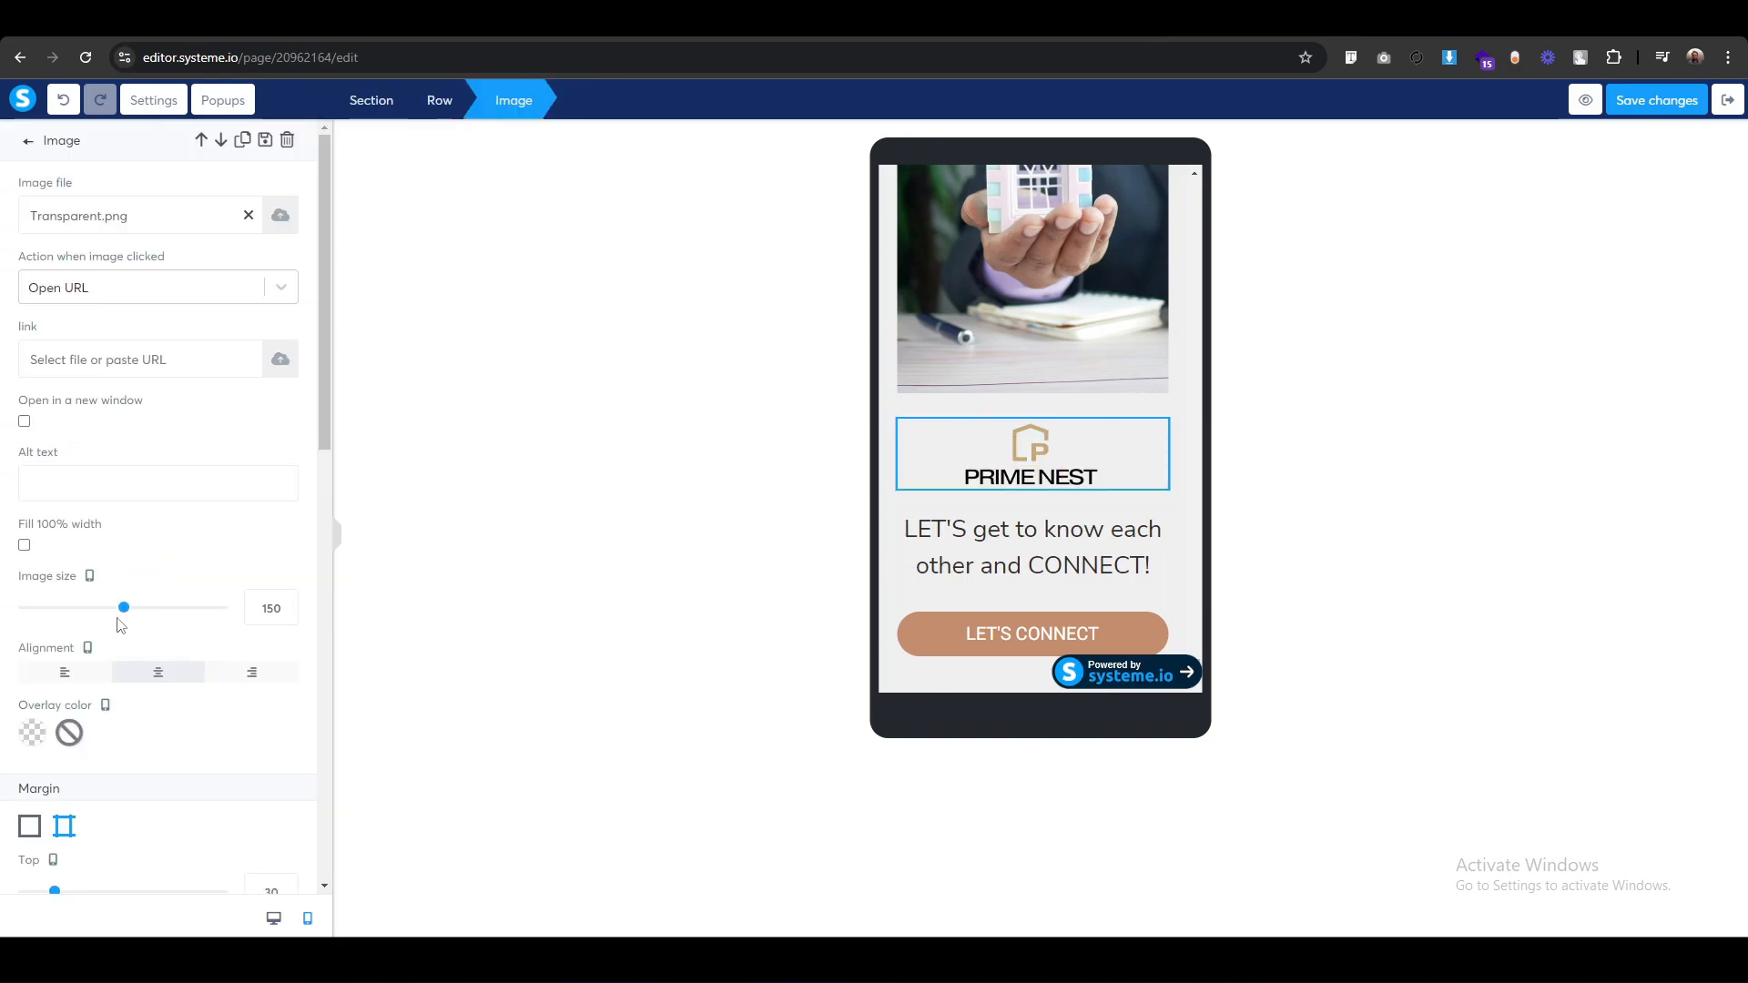
scroll(161, 726, "down", 4)
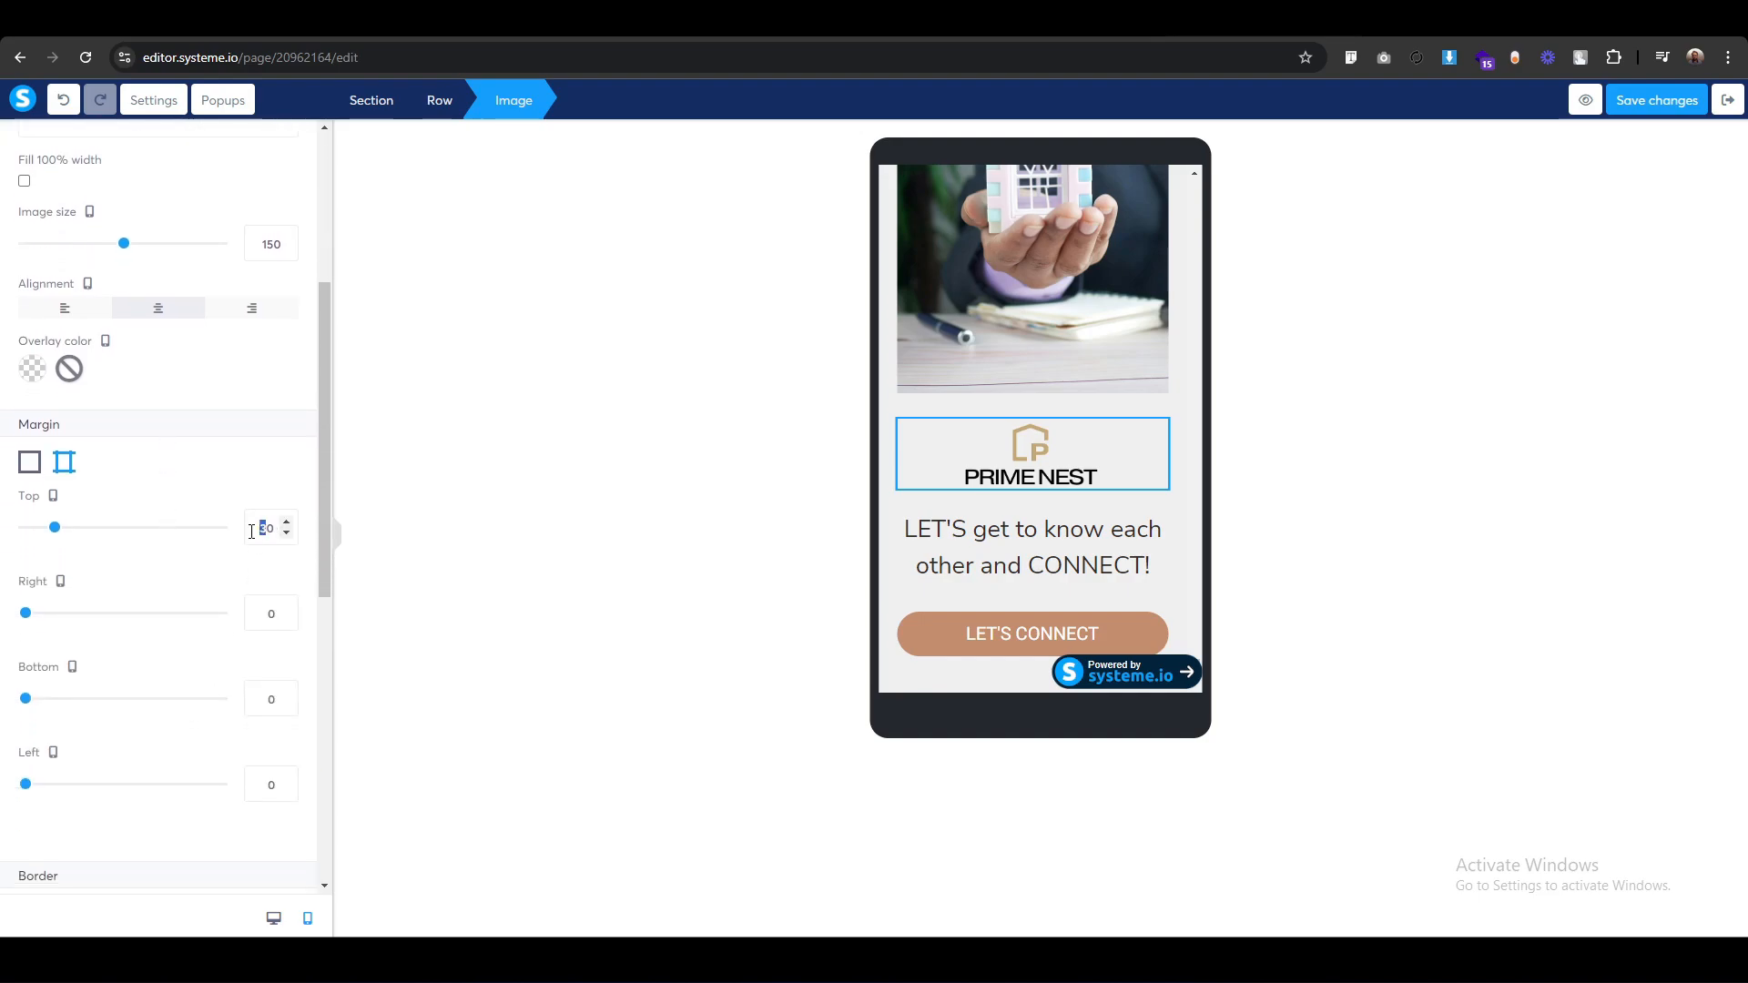
type("6")
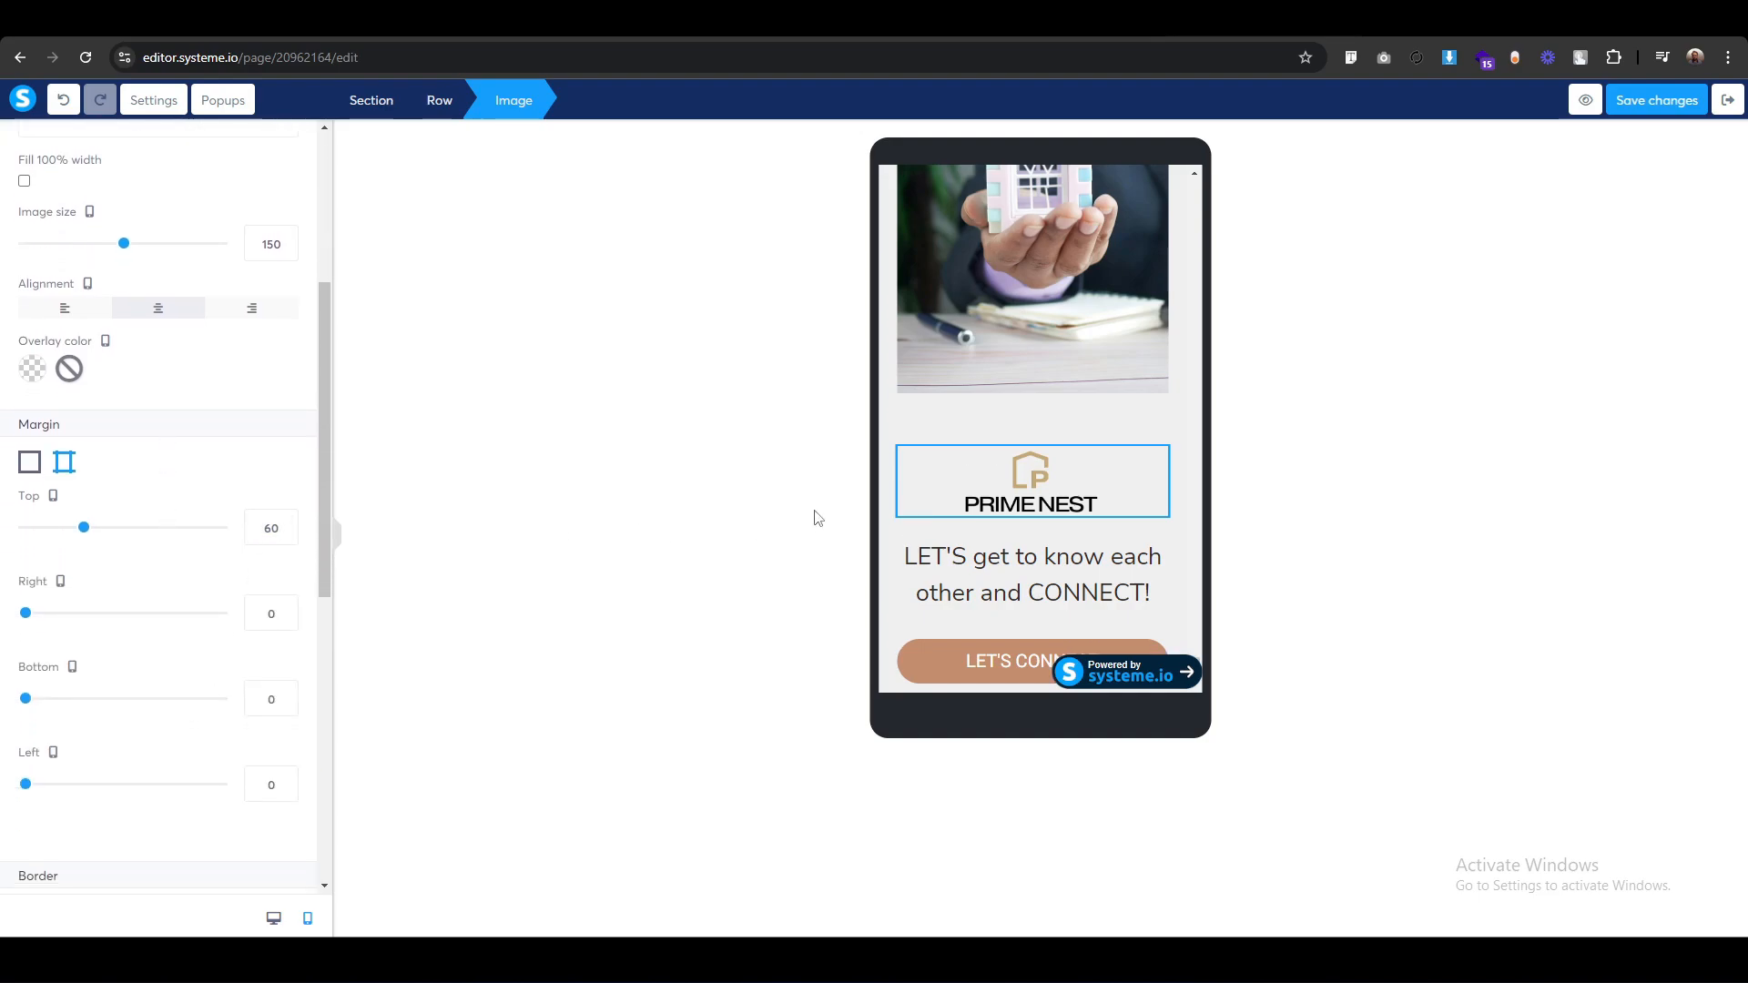
left_click(728, 506)
Set the Prime Nest logo's mobile top margin to 40 and save the page changes.
left_click(1031, 480)
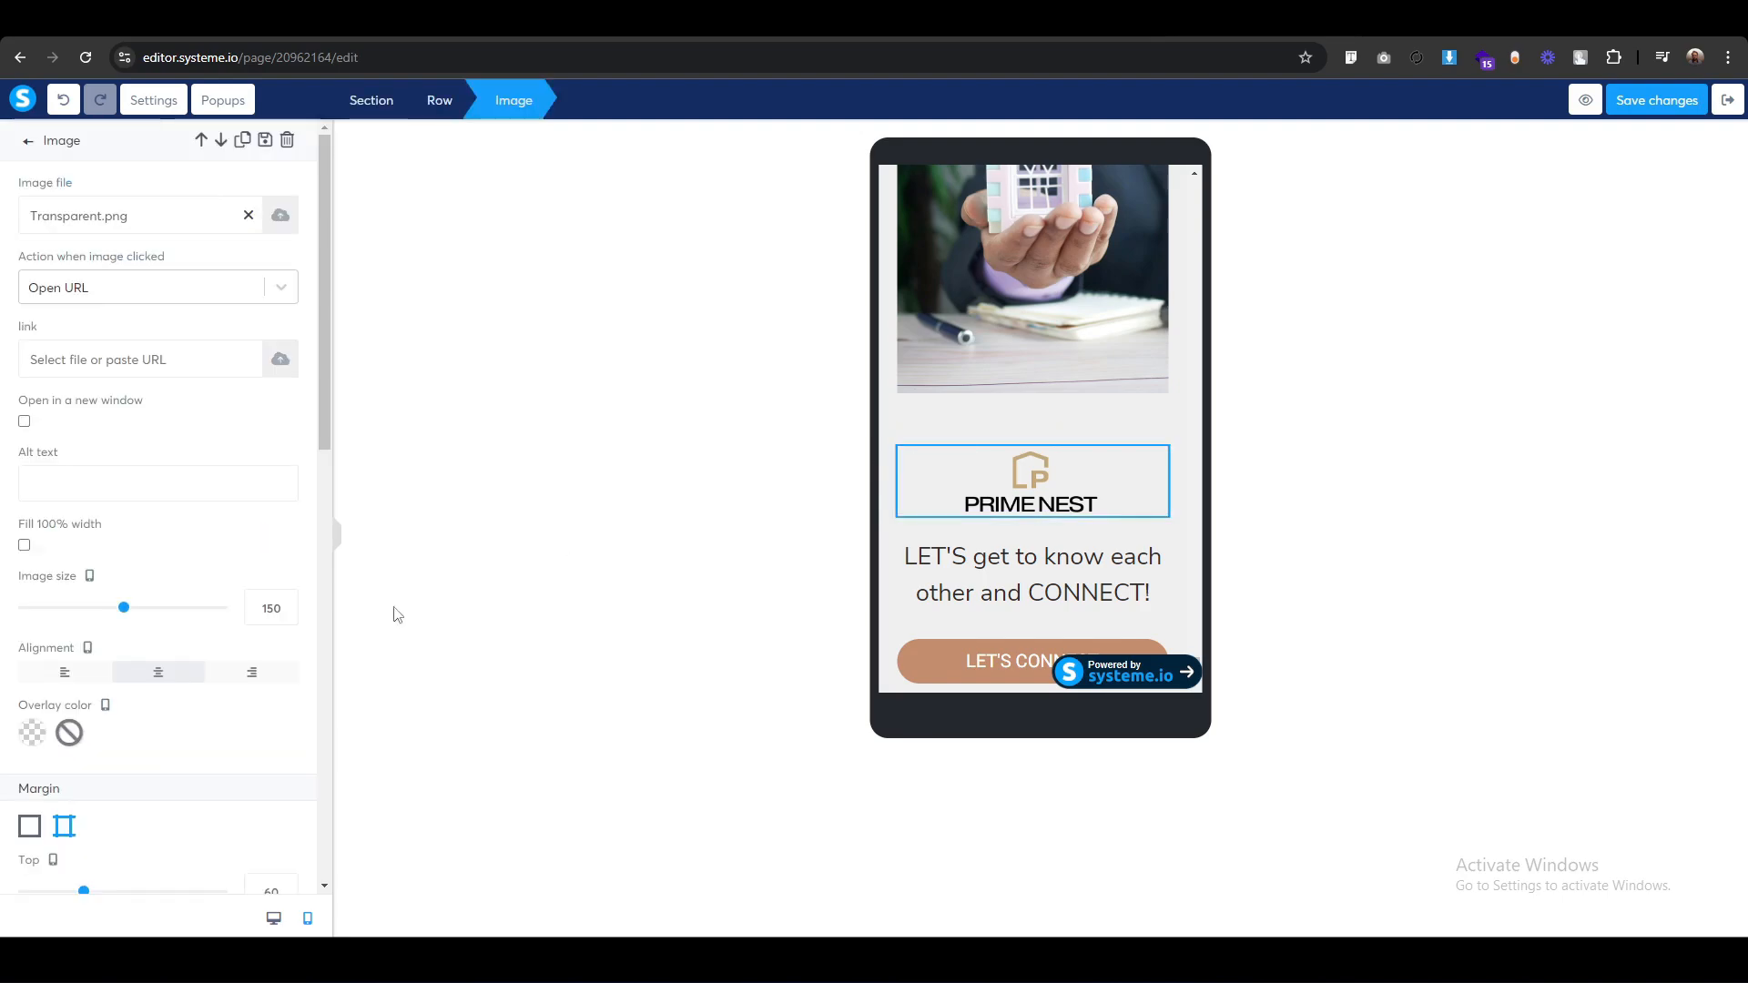
scroll(230, 692, "down", 3)
type("4")
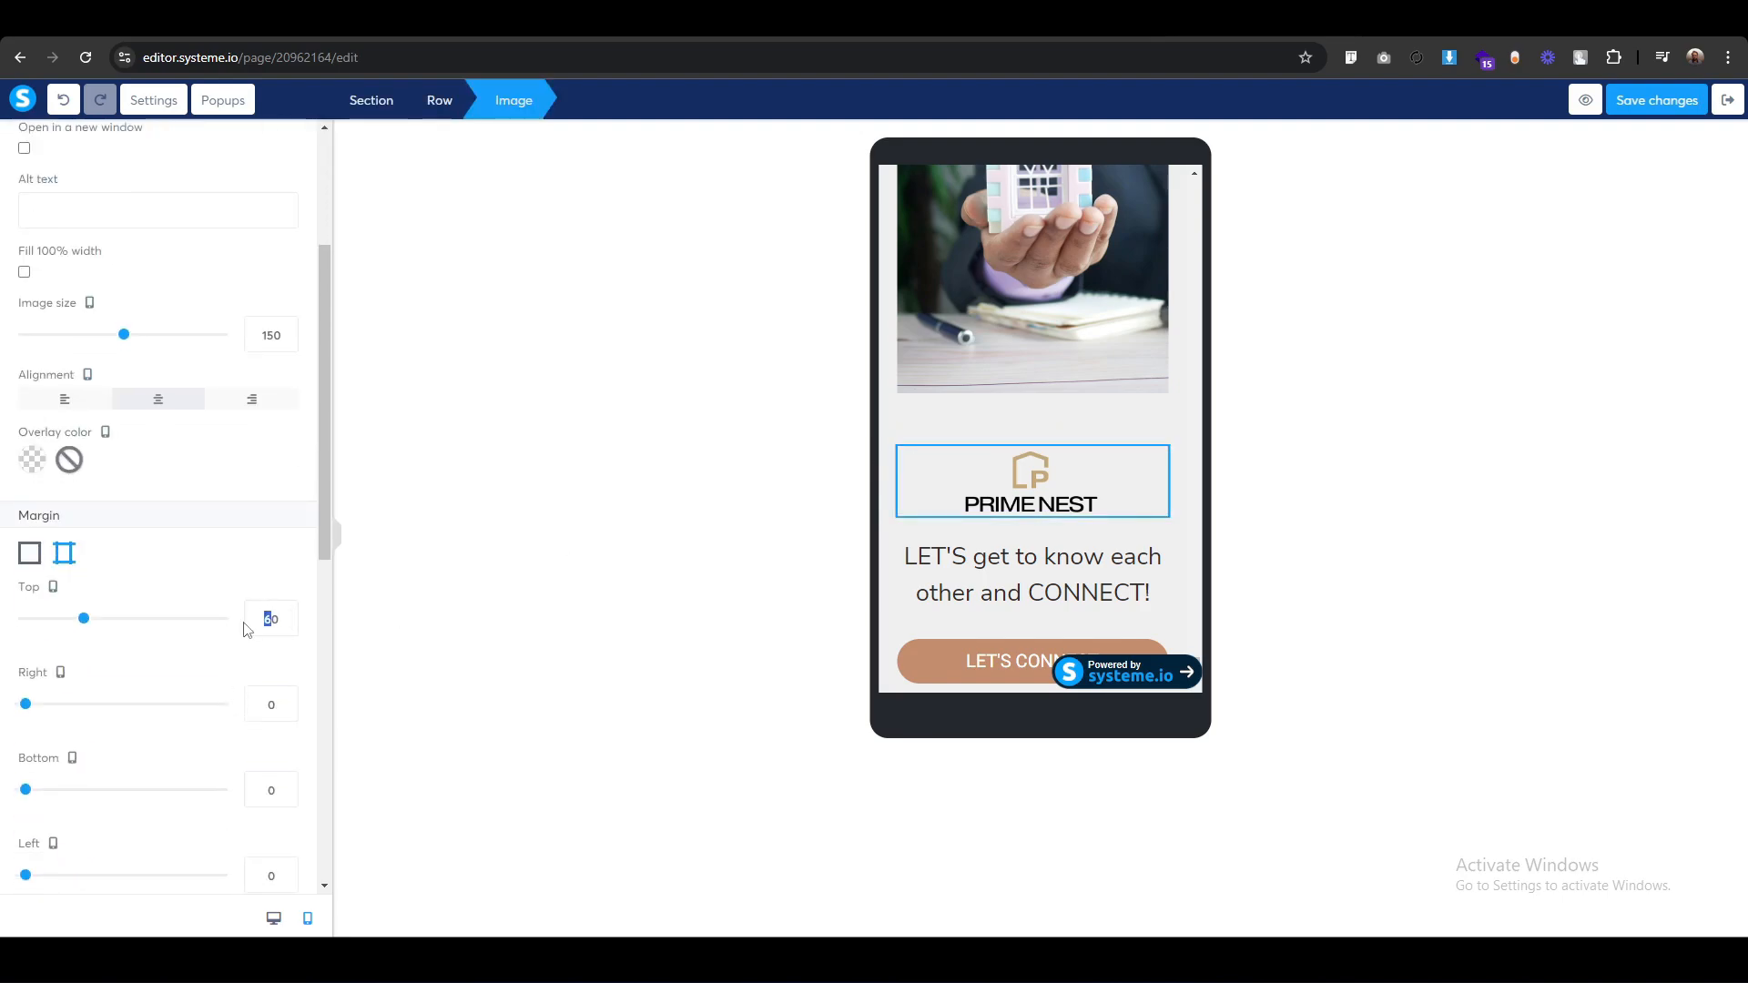
left_click(734, 506)
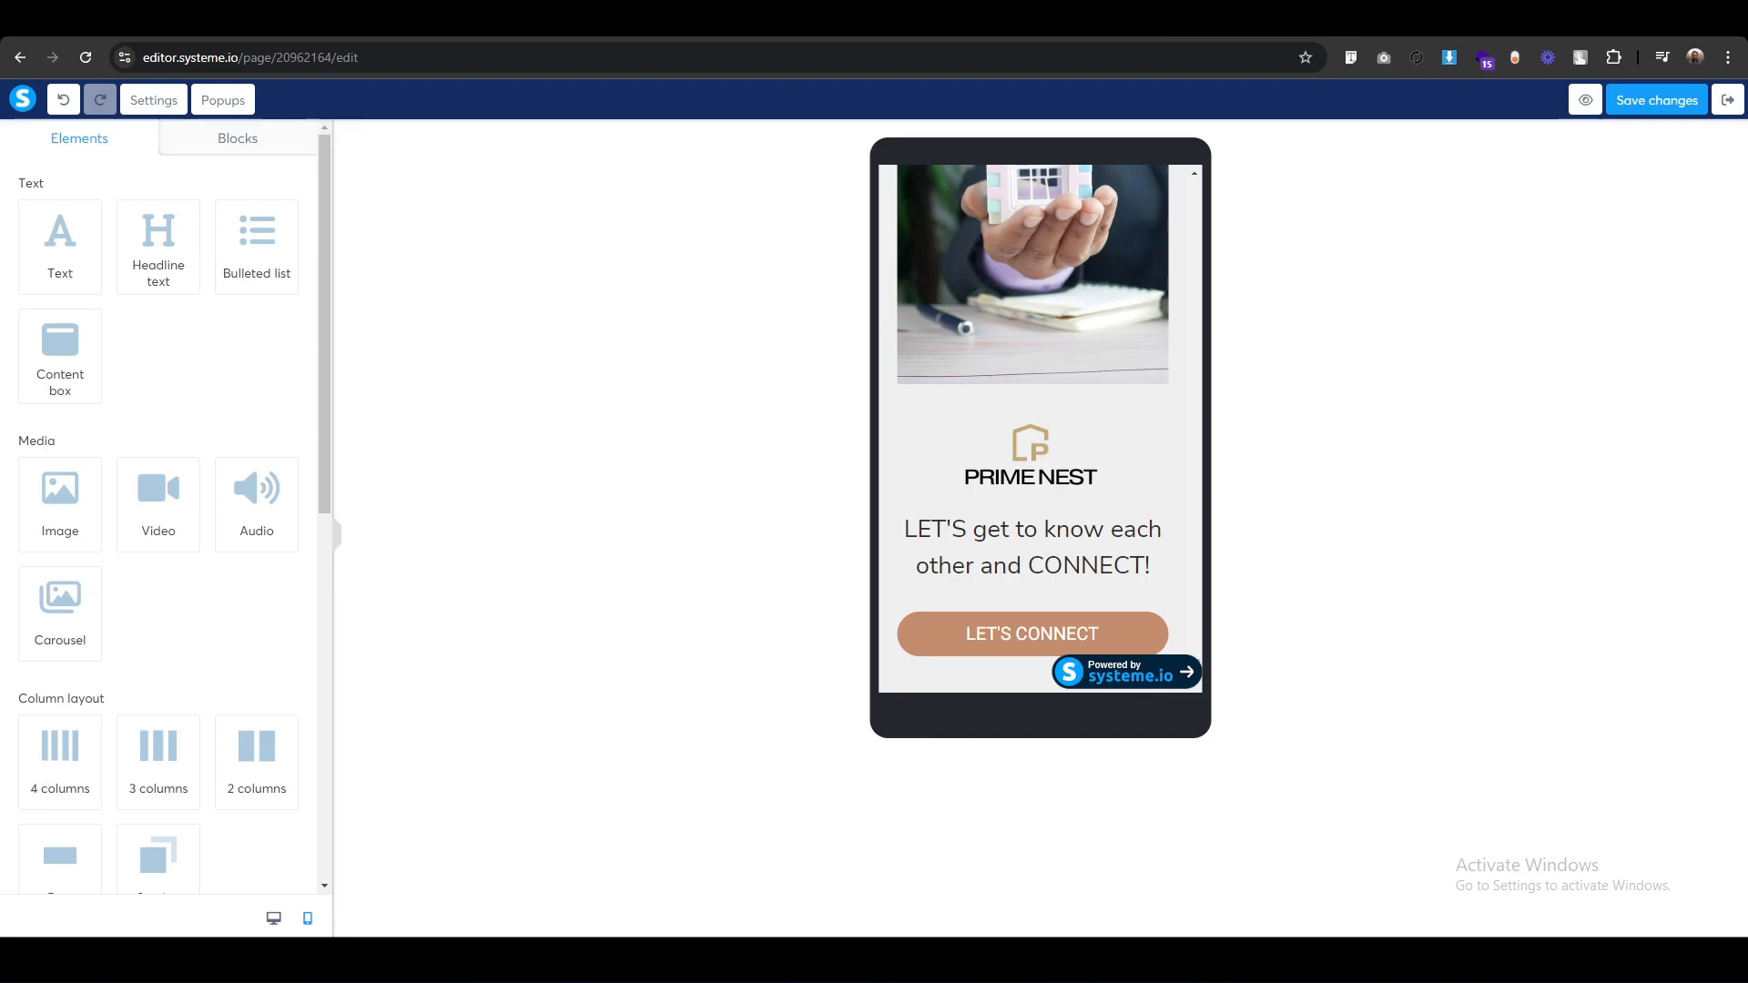
left_click(1701, 100)
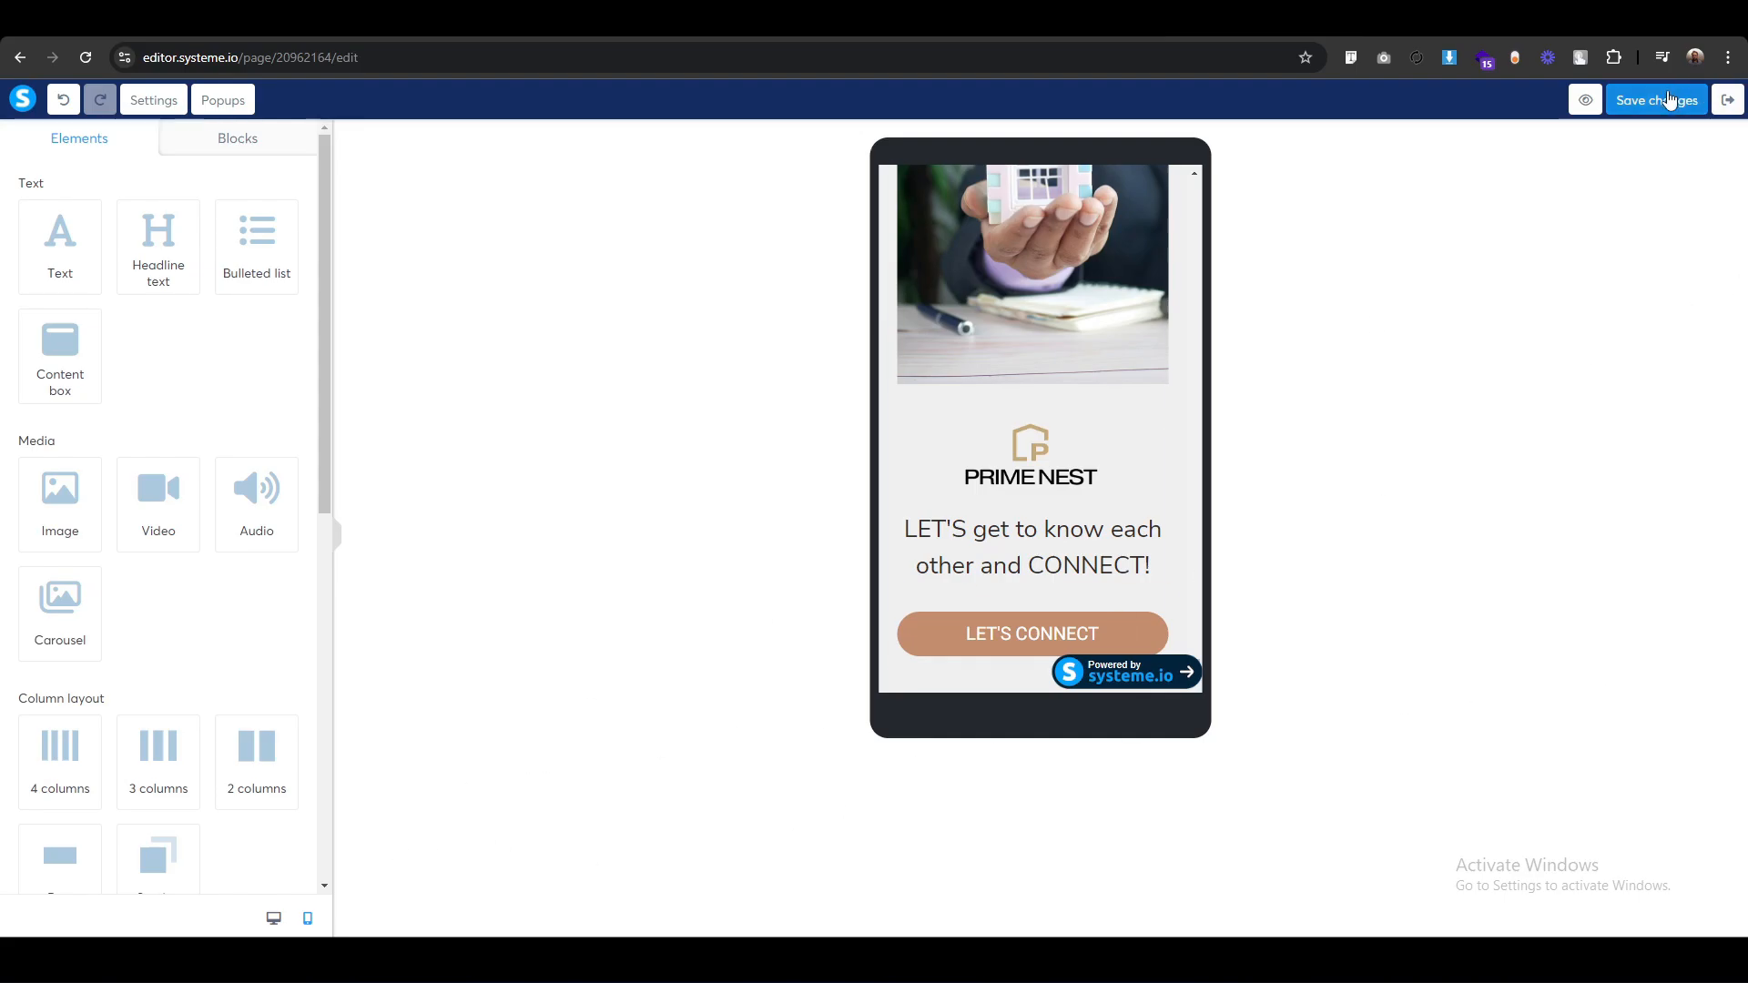
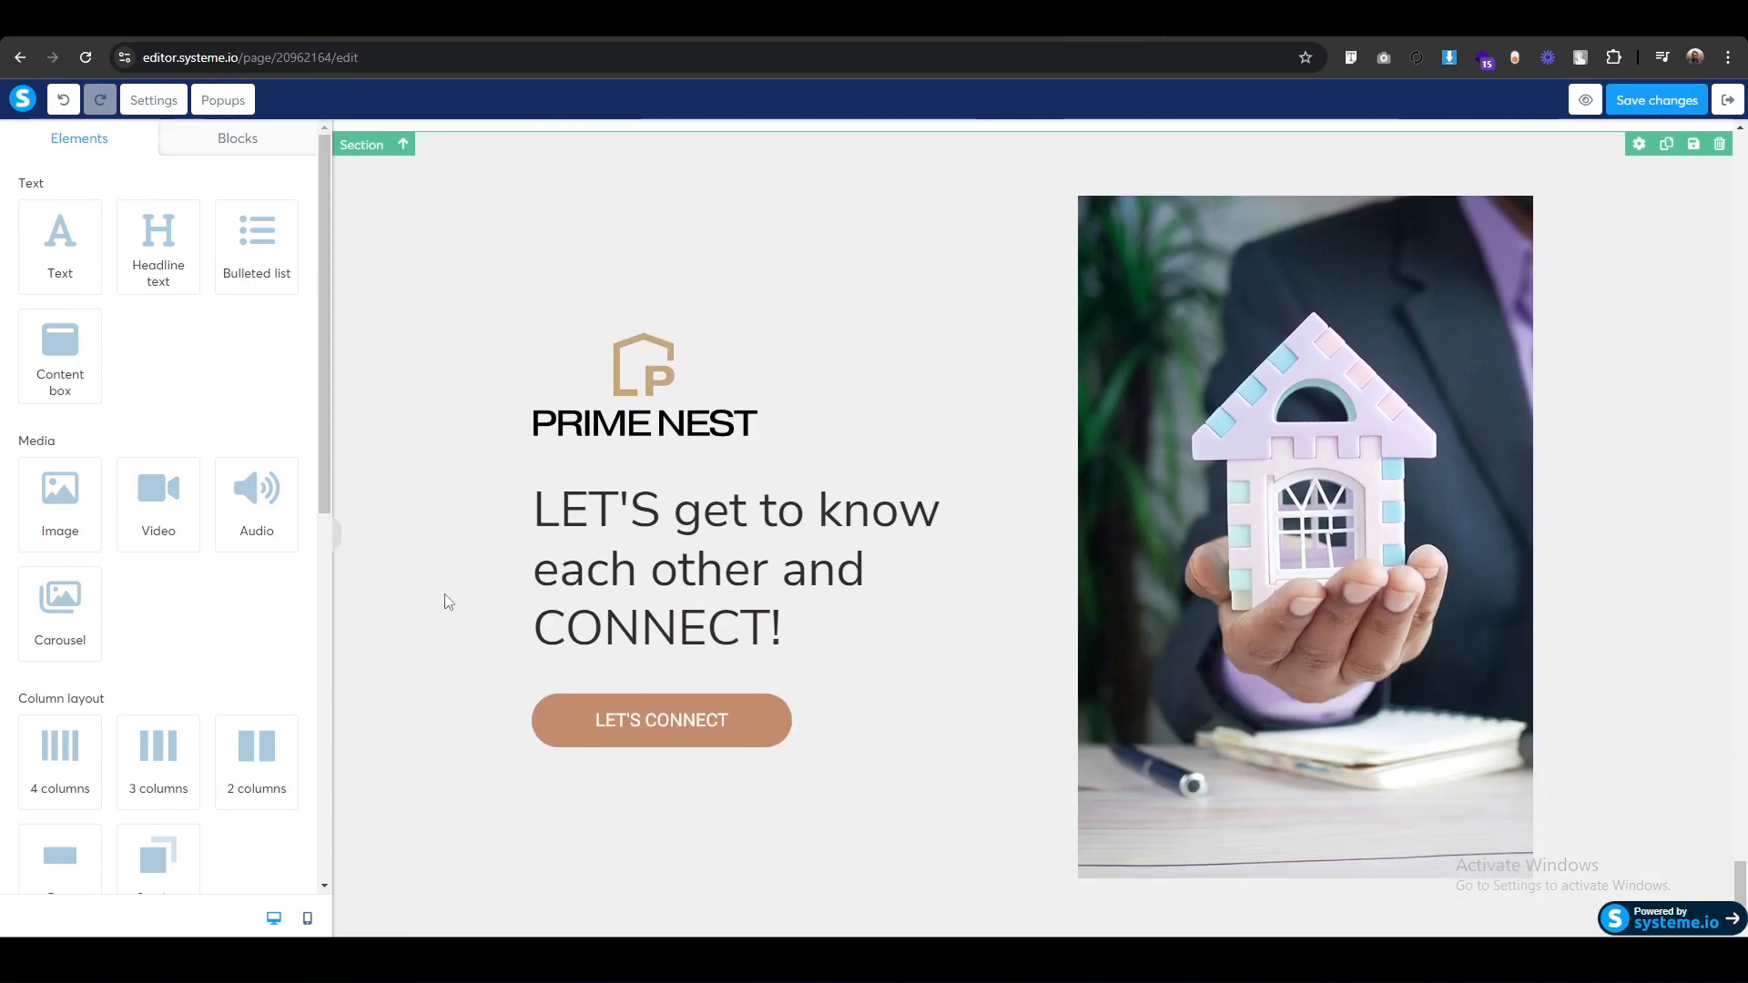
Add a three-column row below the closing content in the desktop layout and nest a two-column row in its first column.
left_click_drag(160, 740, 1022, 876)
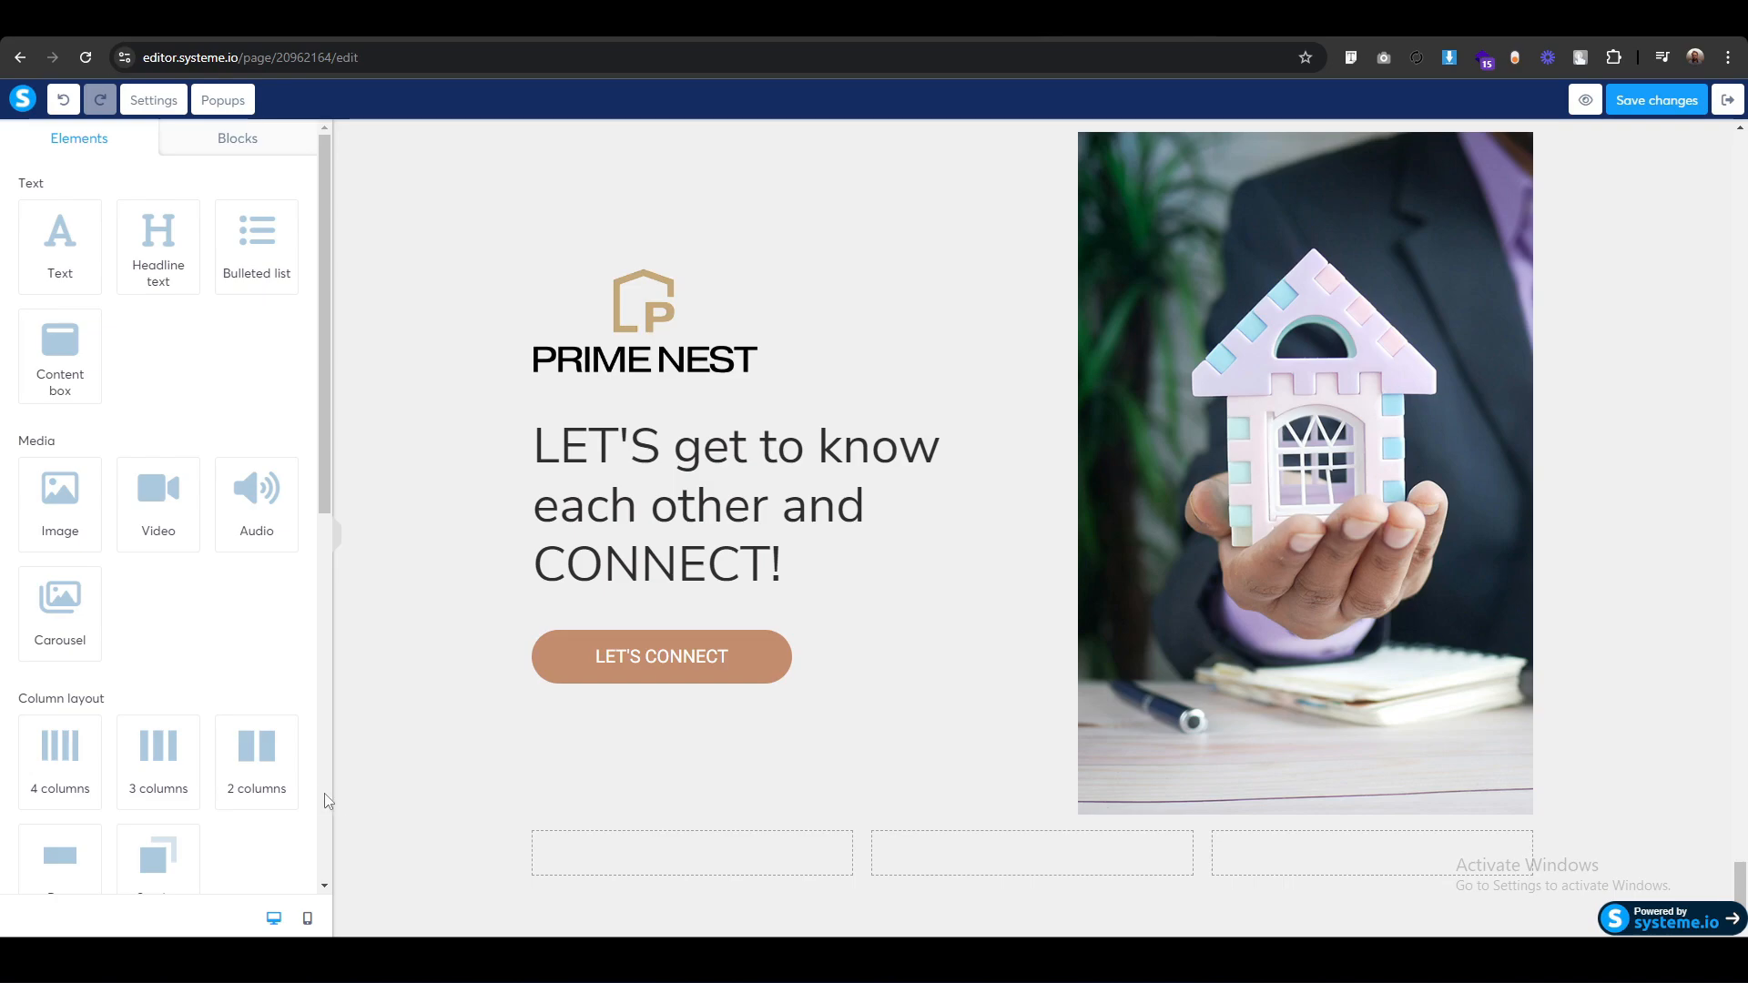
left_click_drag(287, 772, 594, 833)
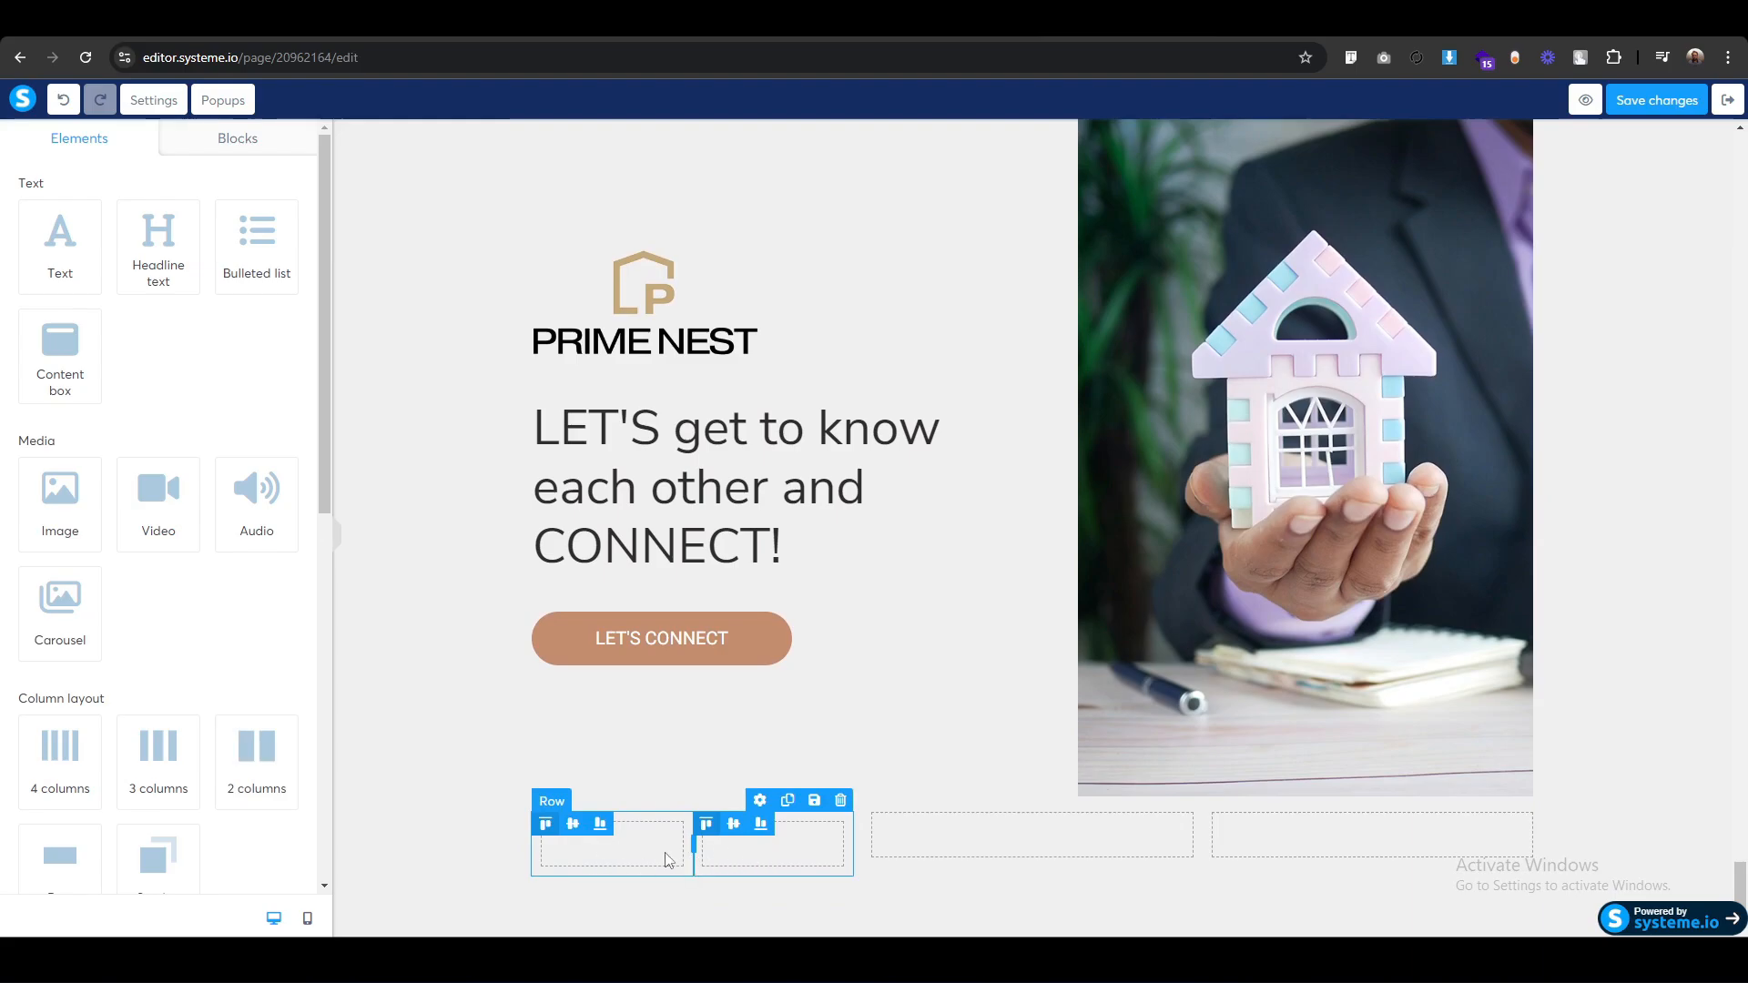
Place an image element in the nested row's first column and a text element in its second column.
left_click_drag(78, 507, 612, 848)
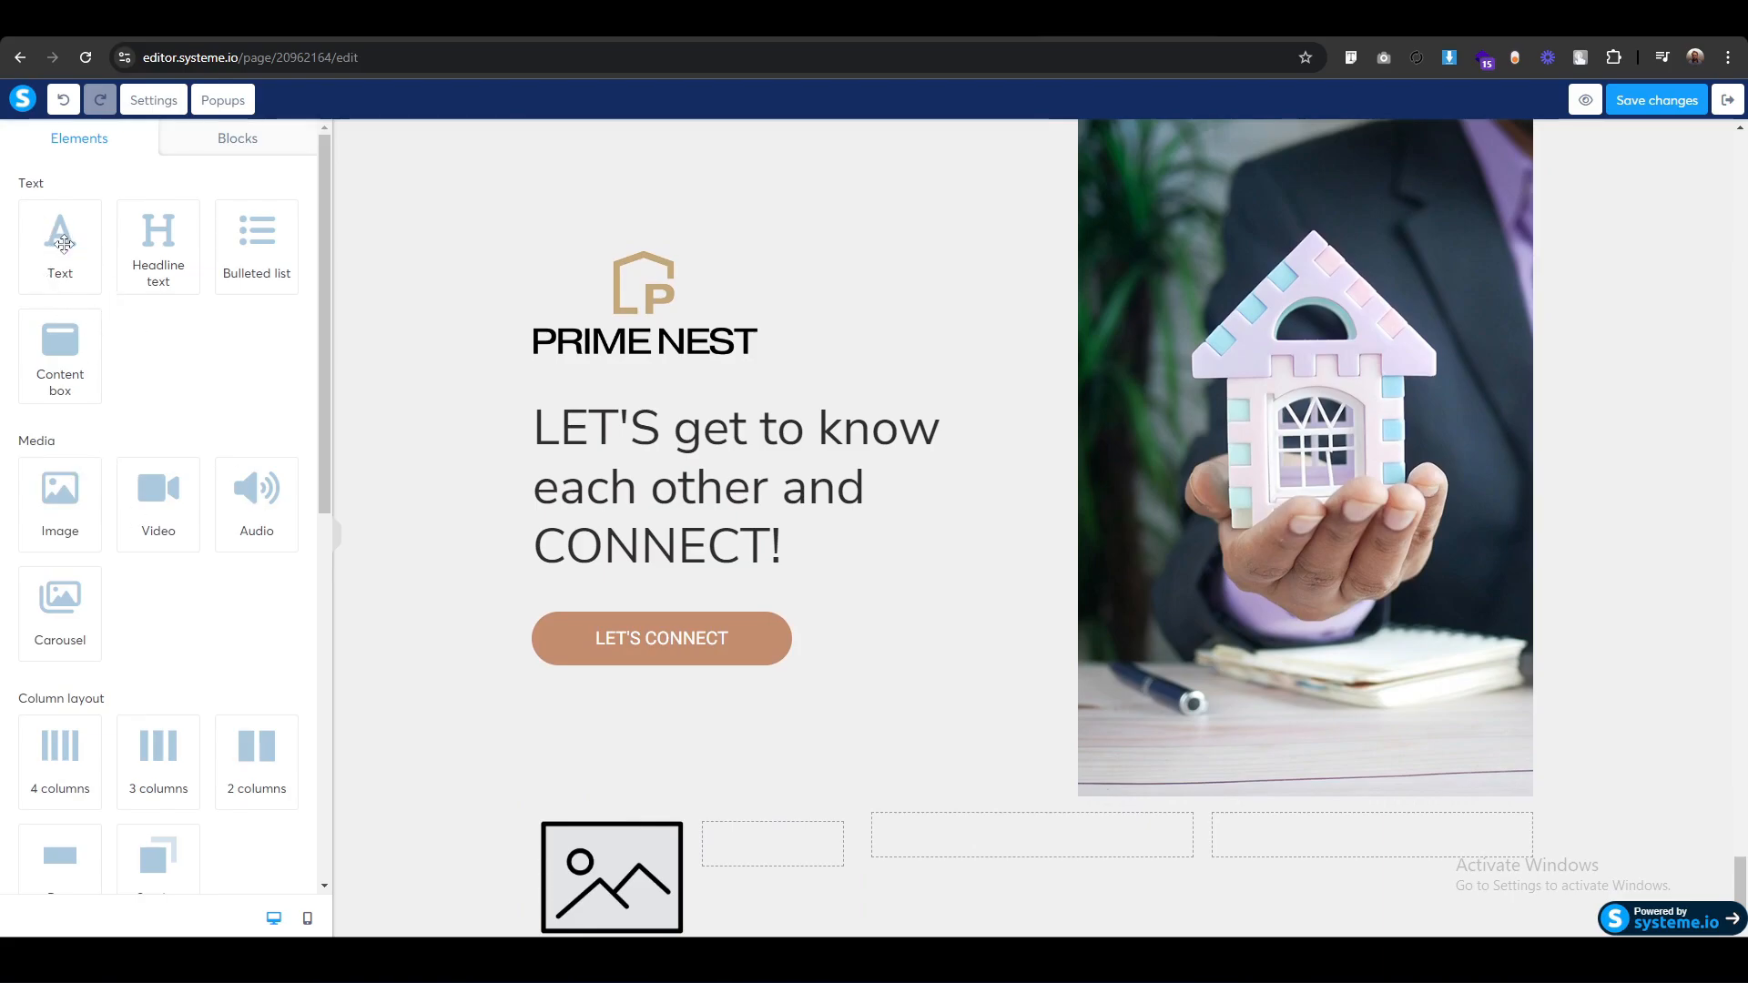
left_click_drag(56, 239, 772, 872)
Upload 1.png from the "8. Icons" folder and insert it as the nested row's image.
scroll(772, 872, "down", 4)
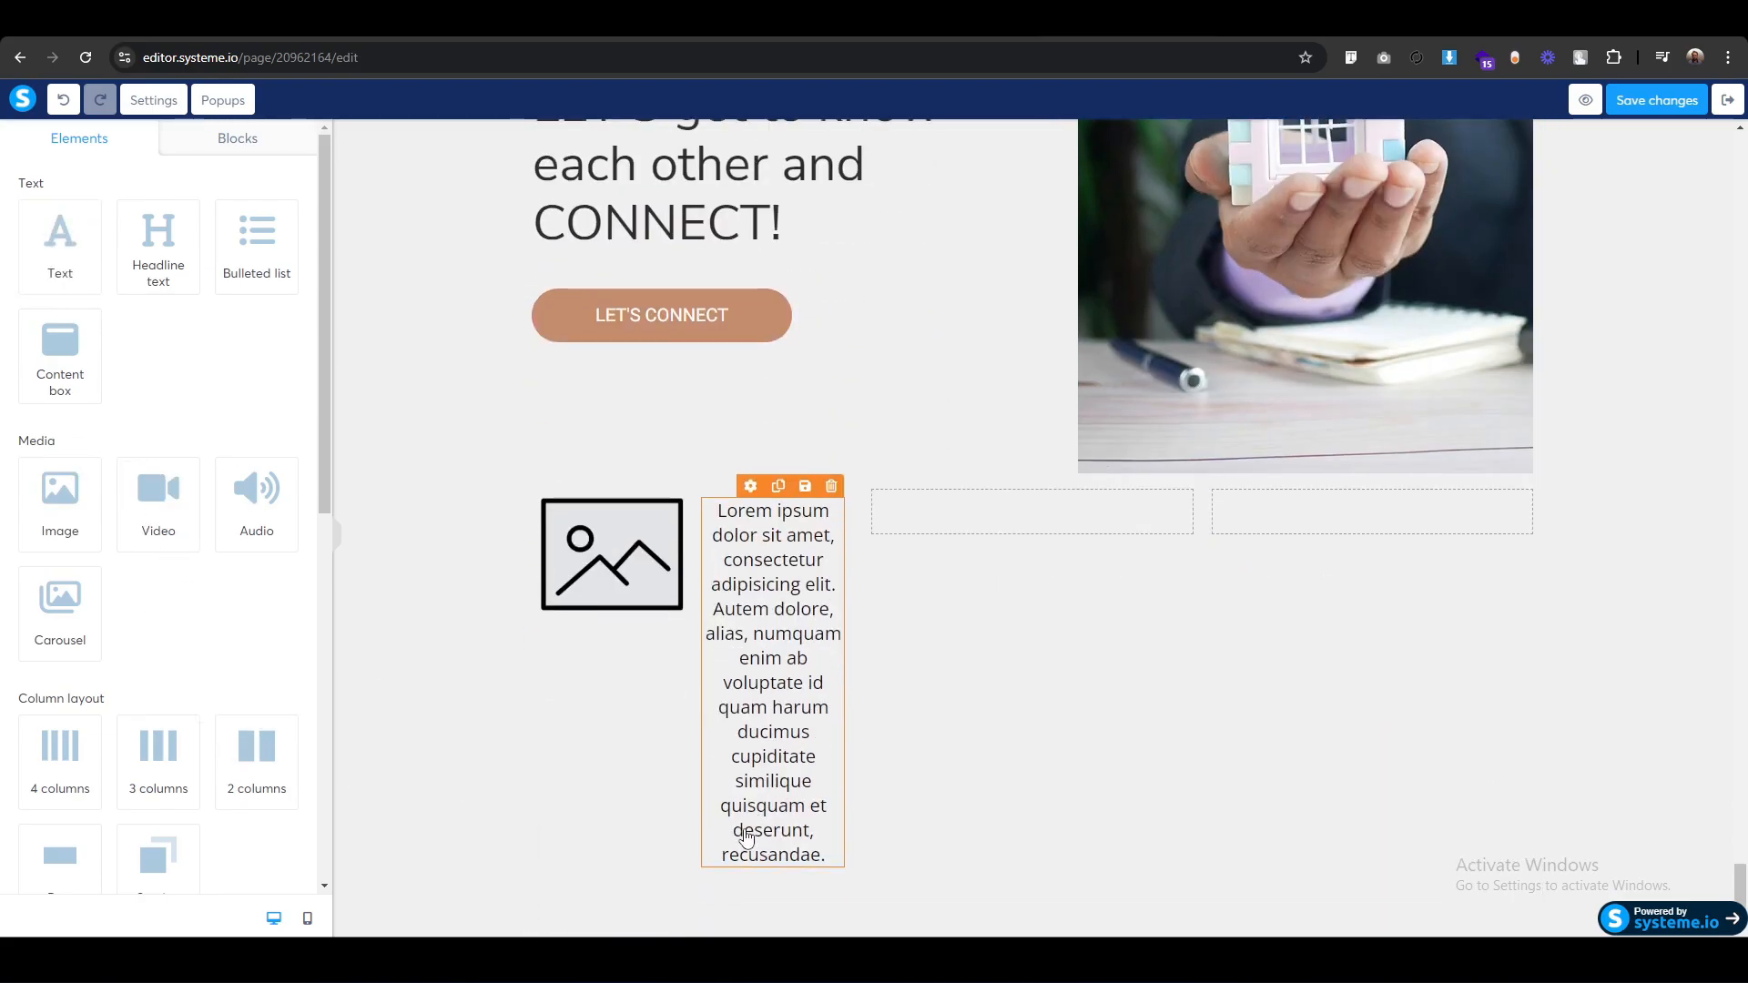
left_click(613, 555)
left_click(282, 212)
left_click(862, 562)
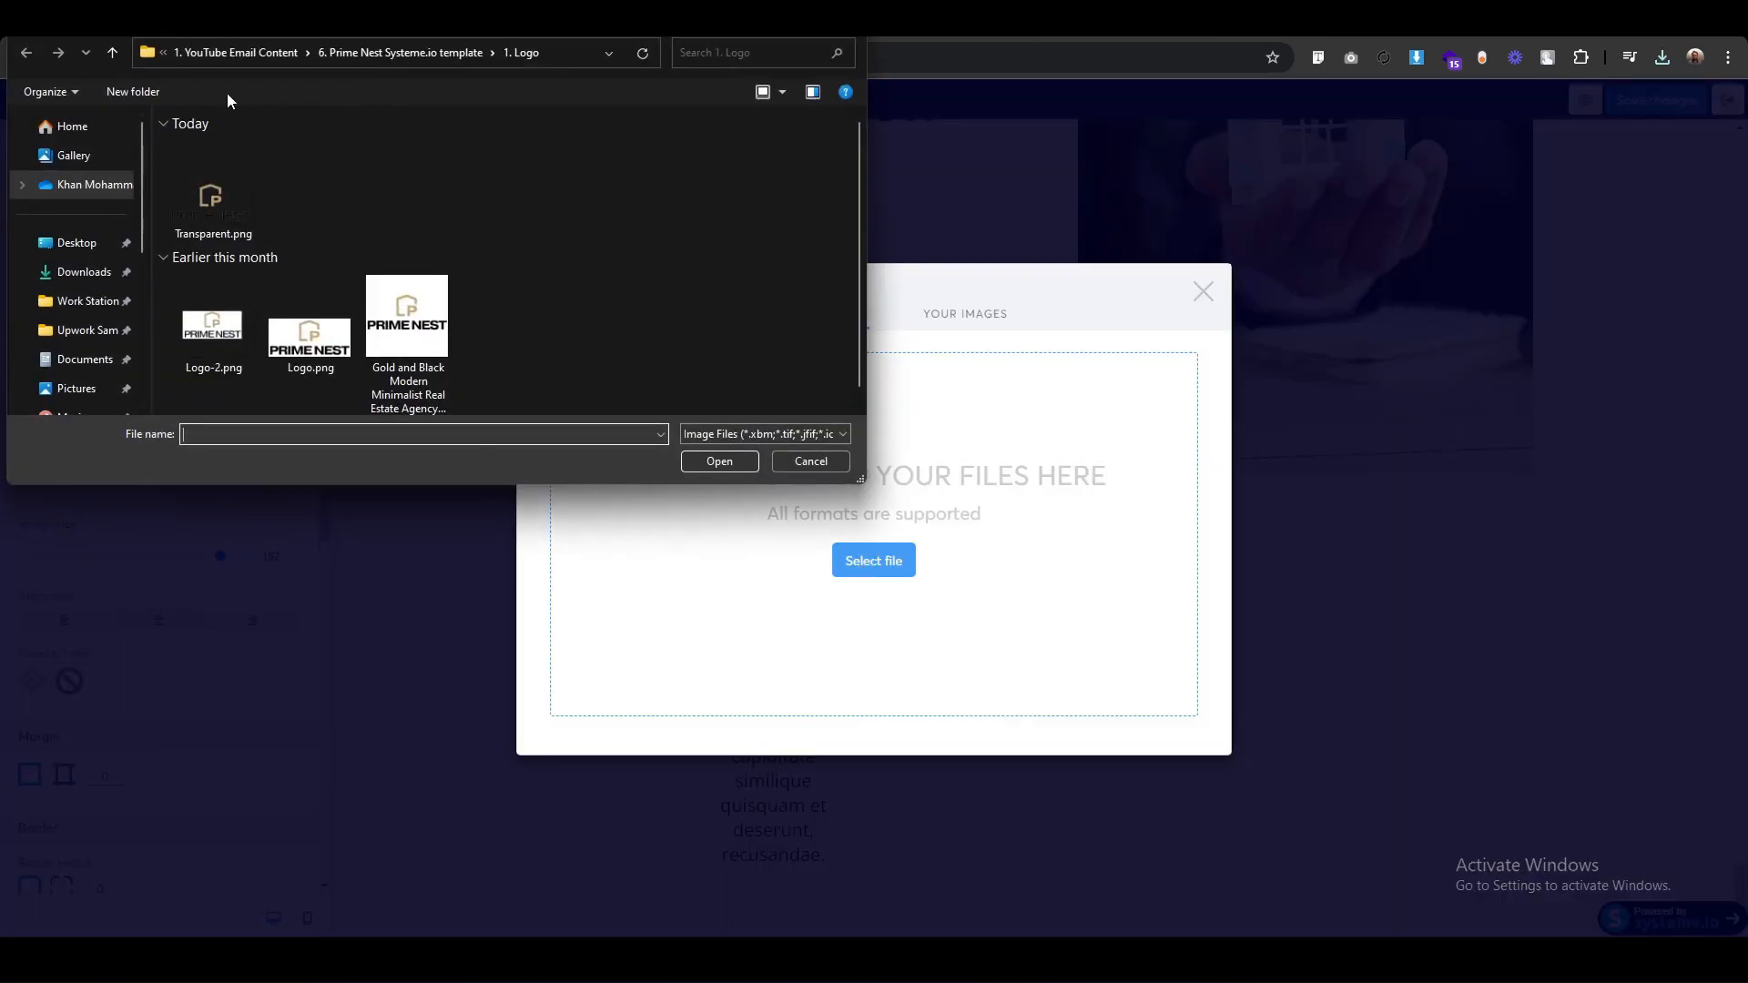
left_click(394, 52)
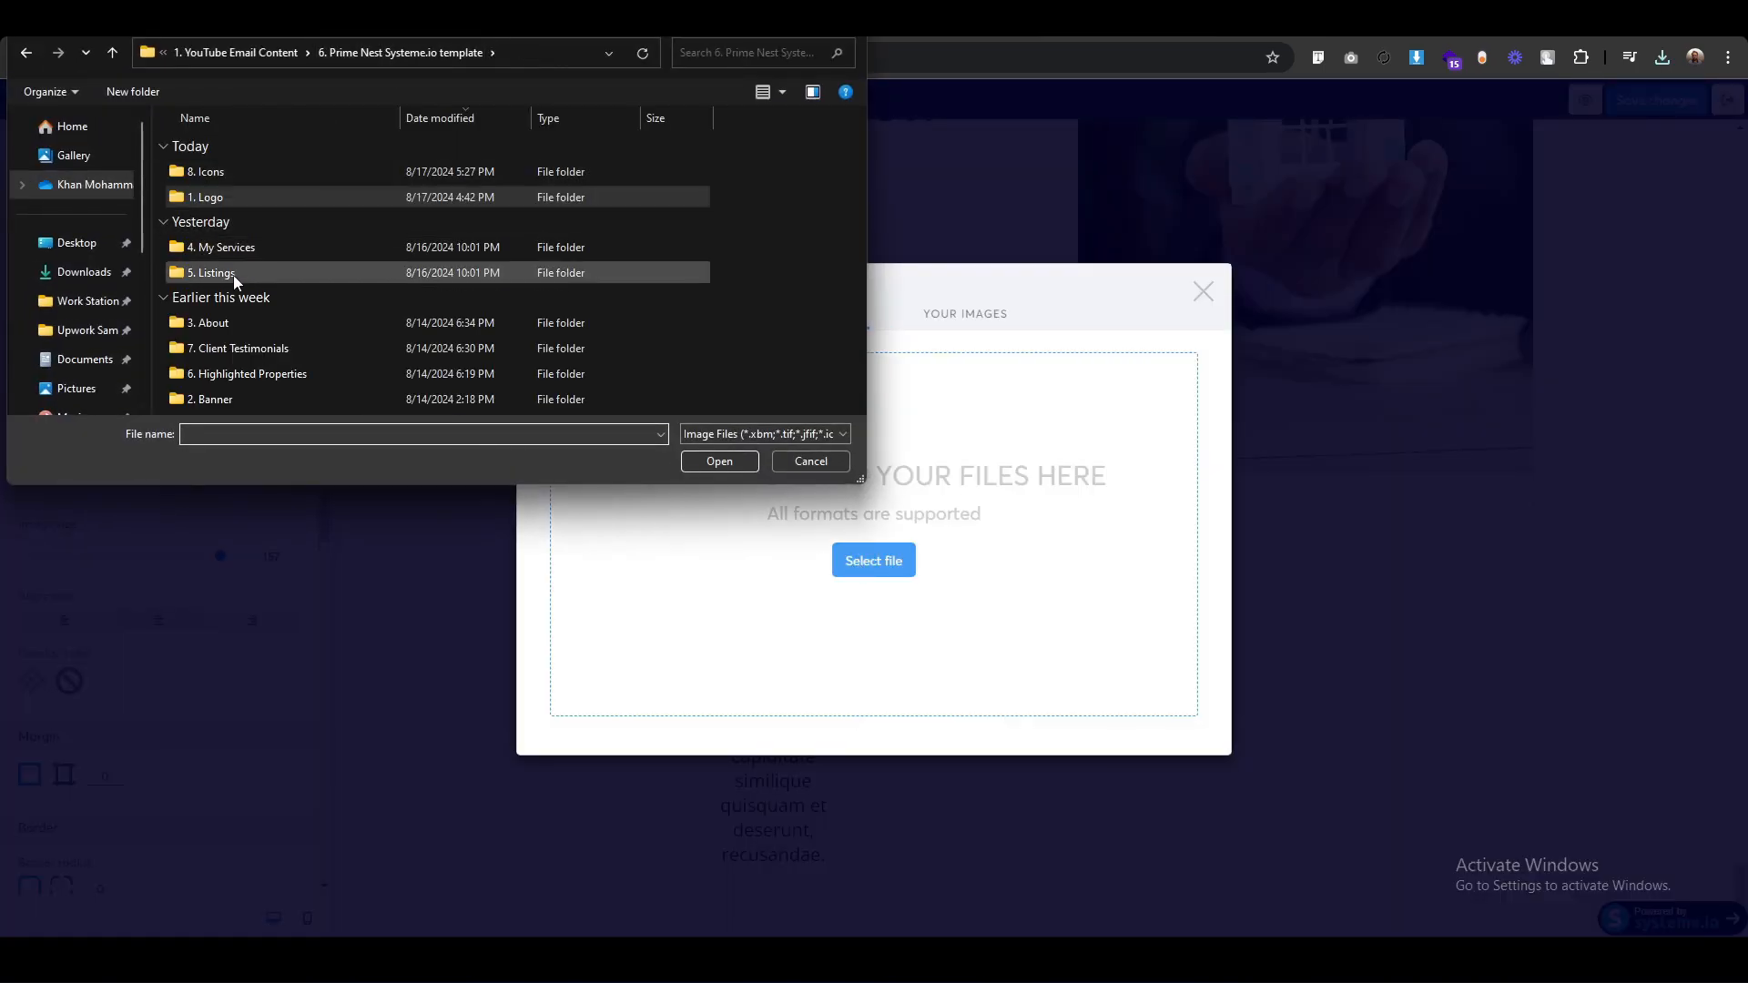
double_click(253, 173)
left_click(222, 299)
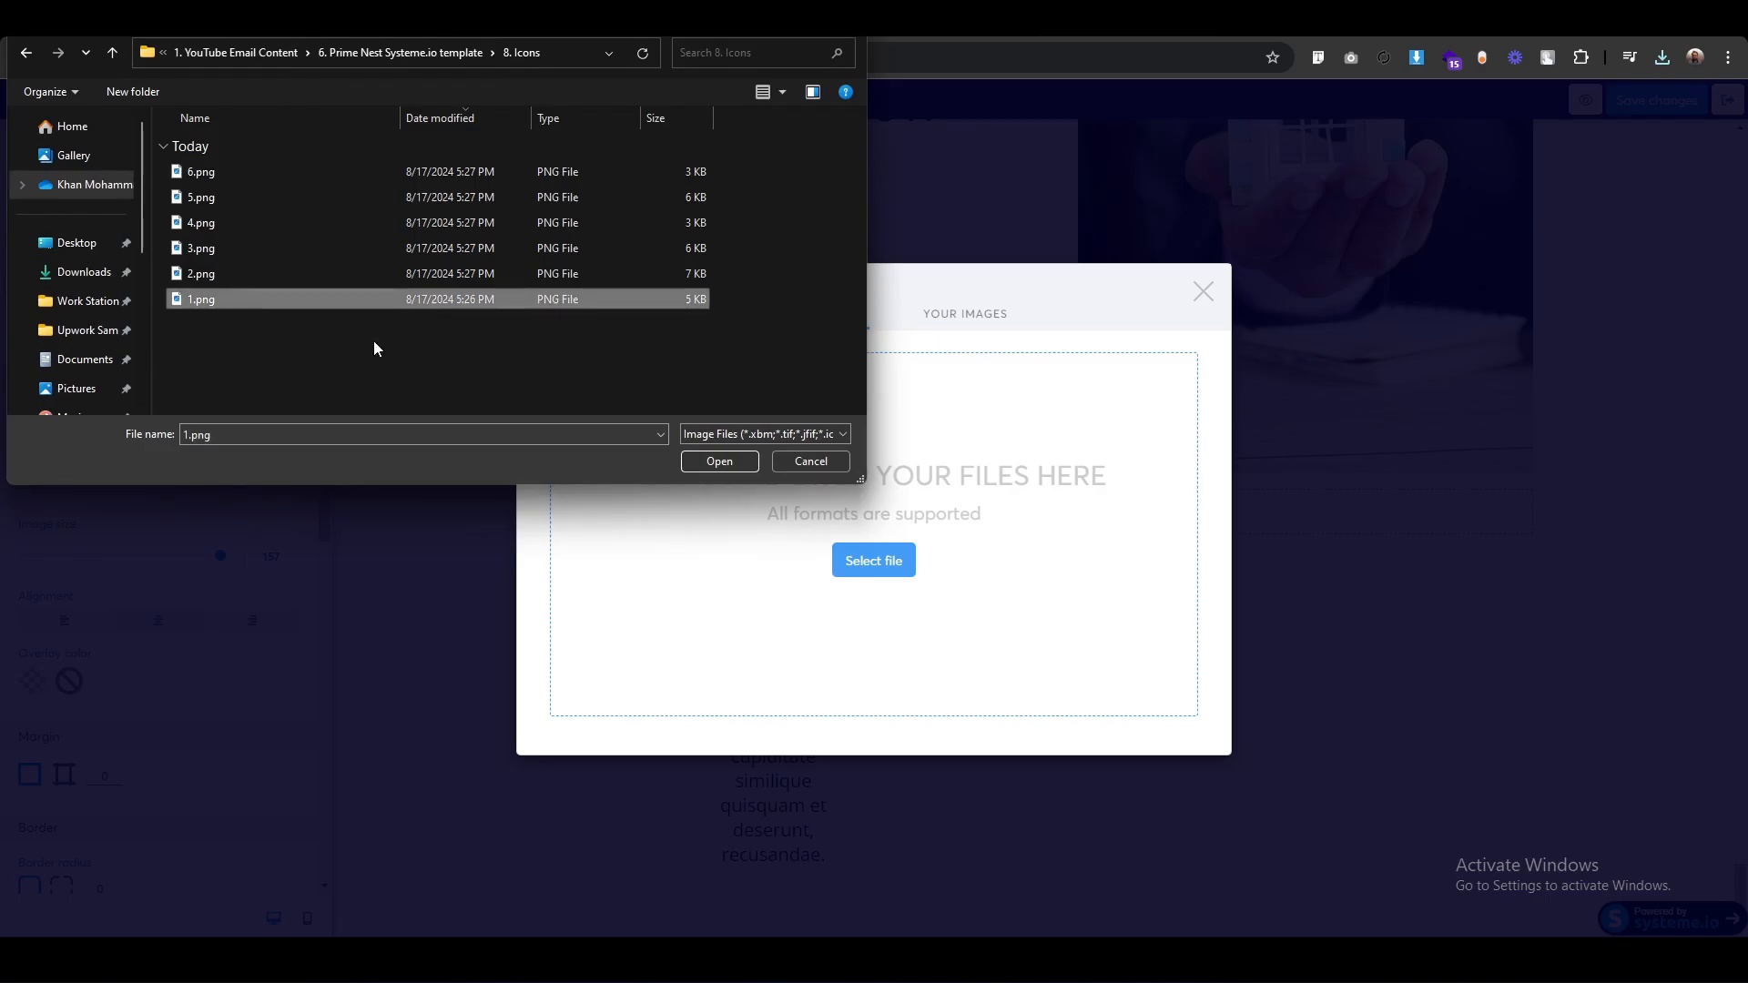
left_click(716, 465)
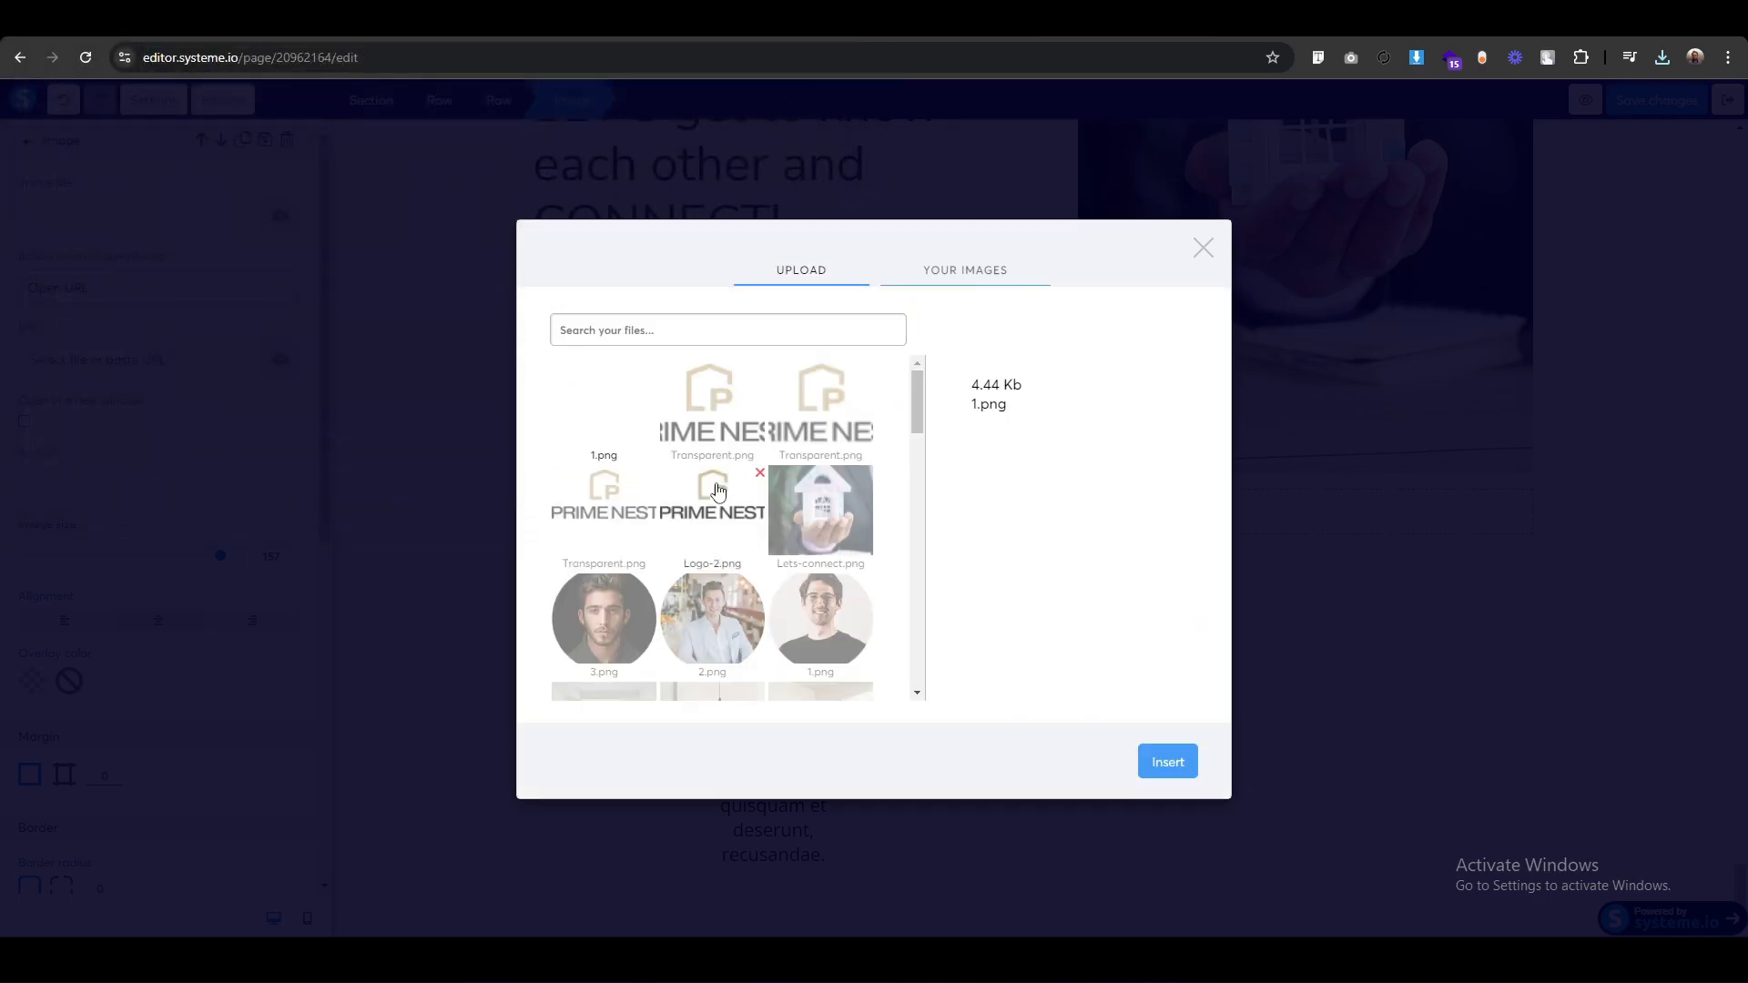
left_click(1180, 759)
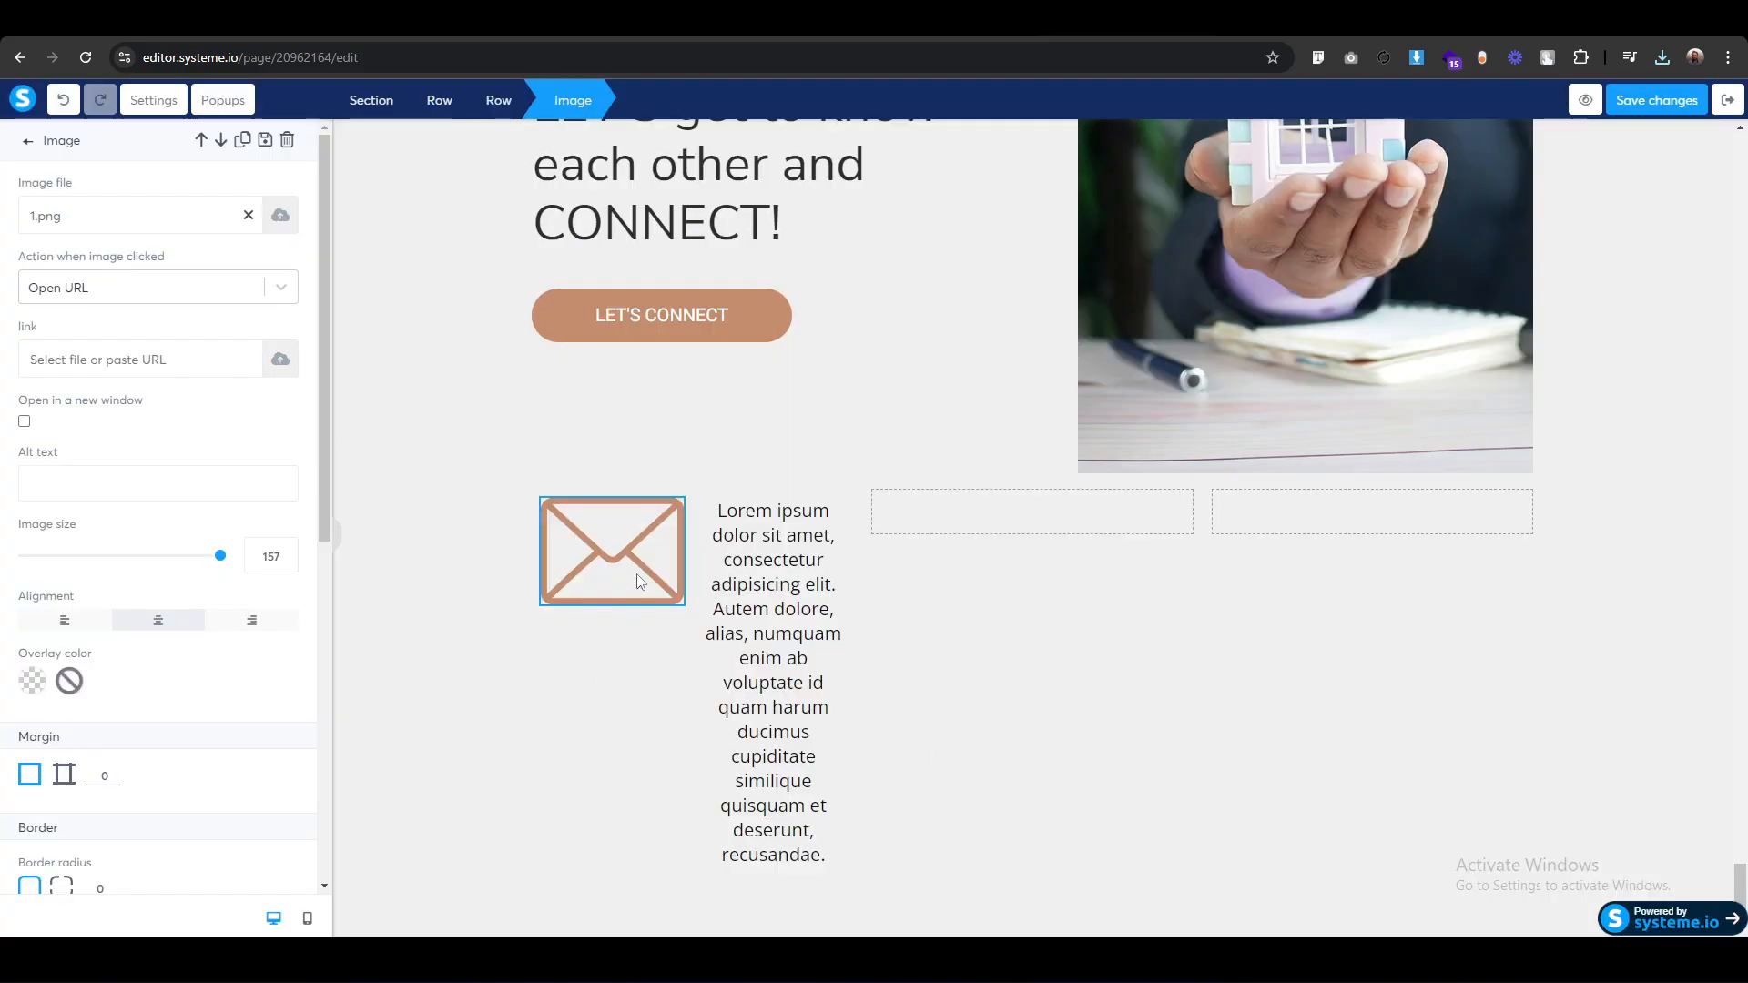
Set the envelope icon's image size to 25 and align it left.
type("25")
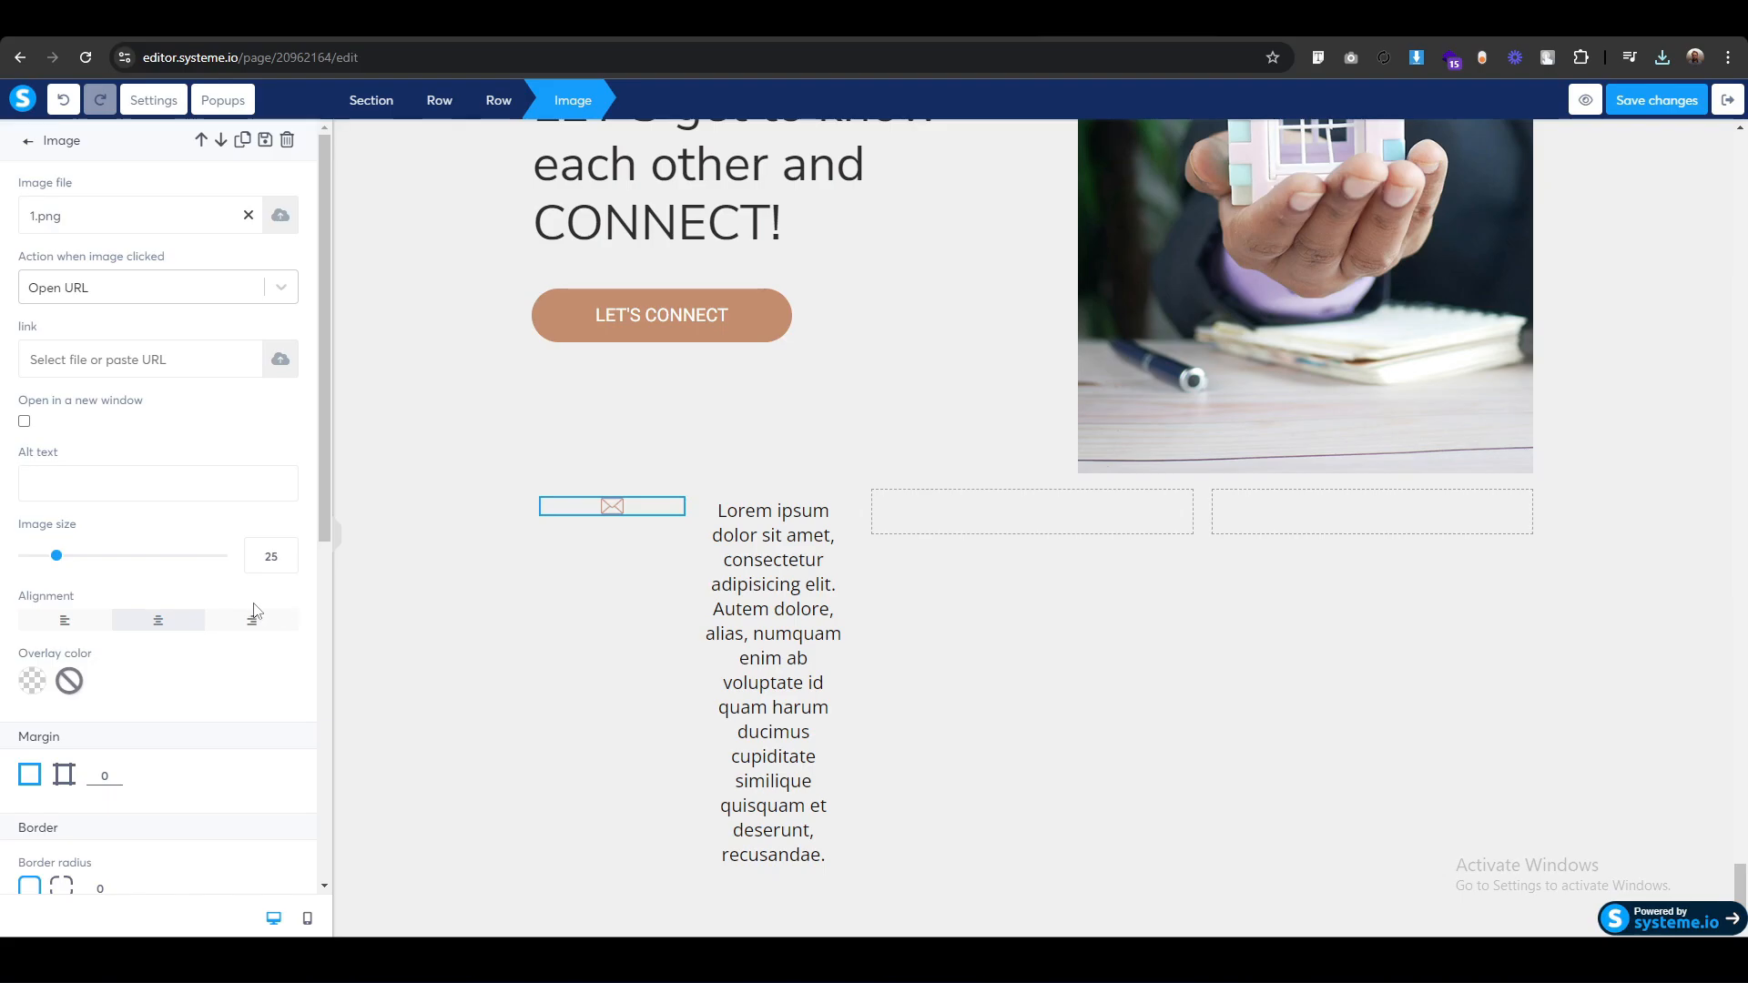
left_click(65, 619)
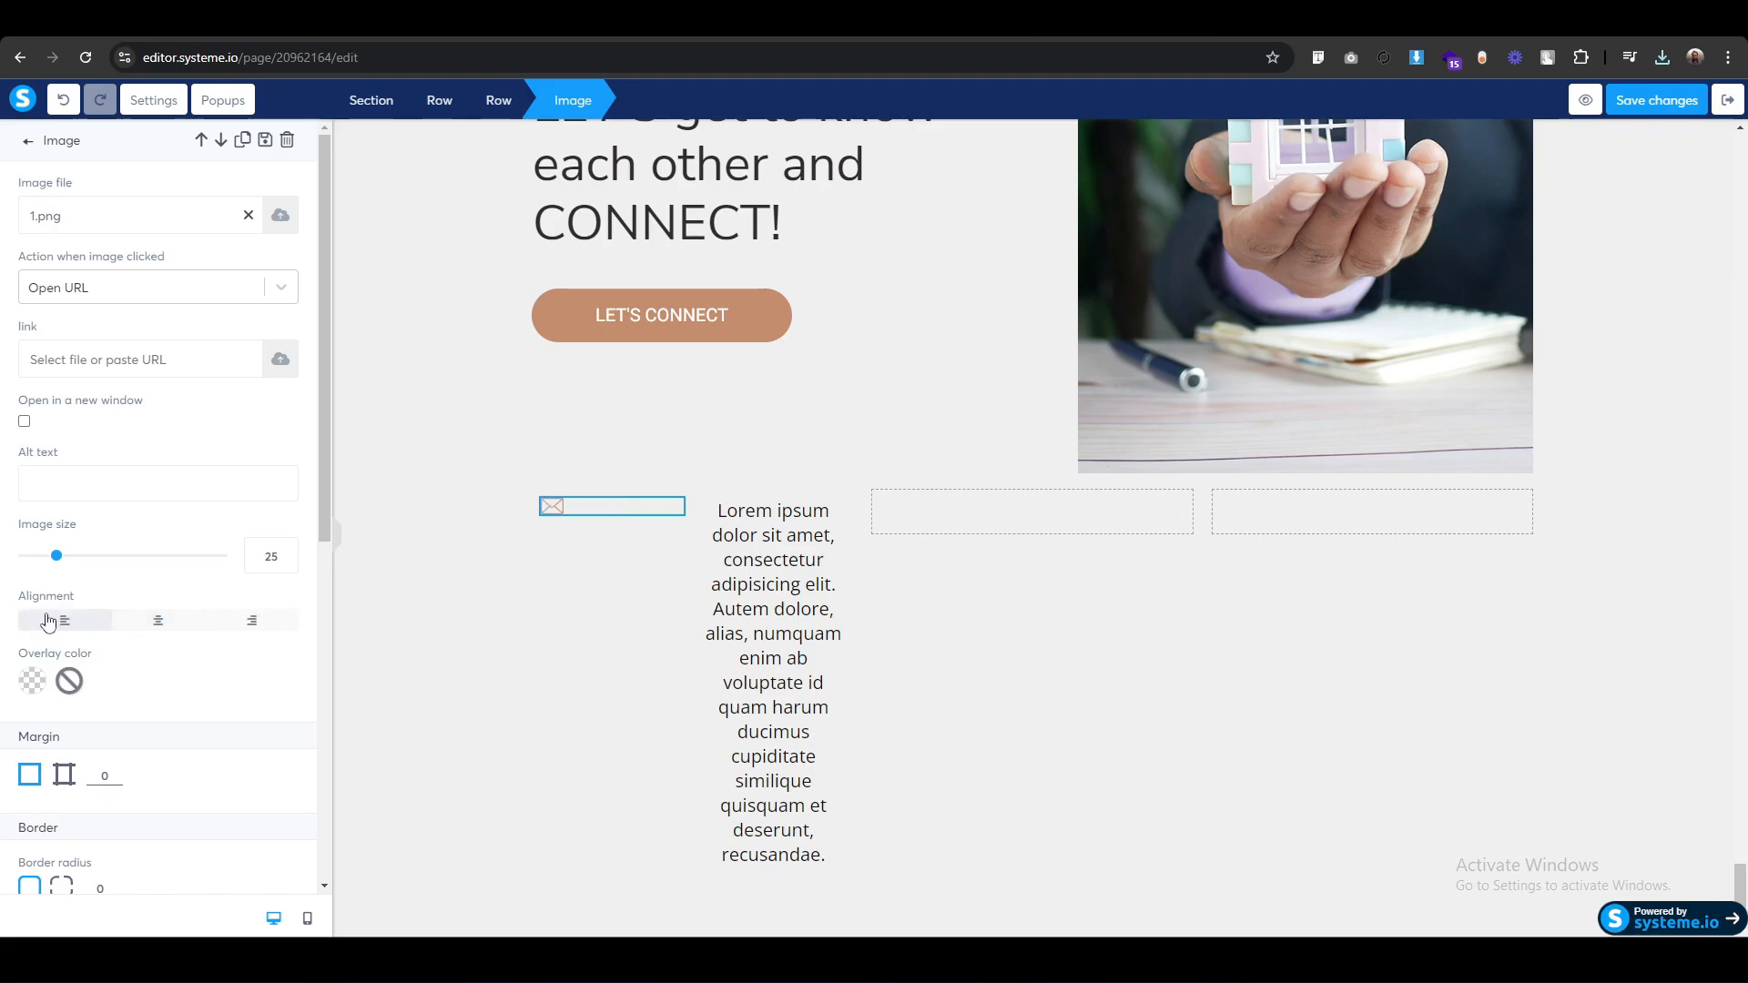
left_click(697, 534)
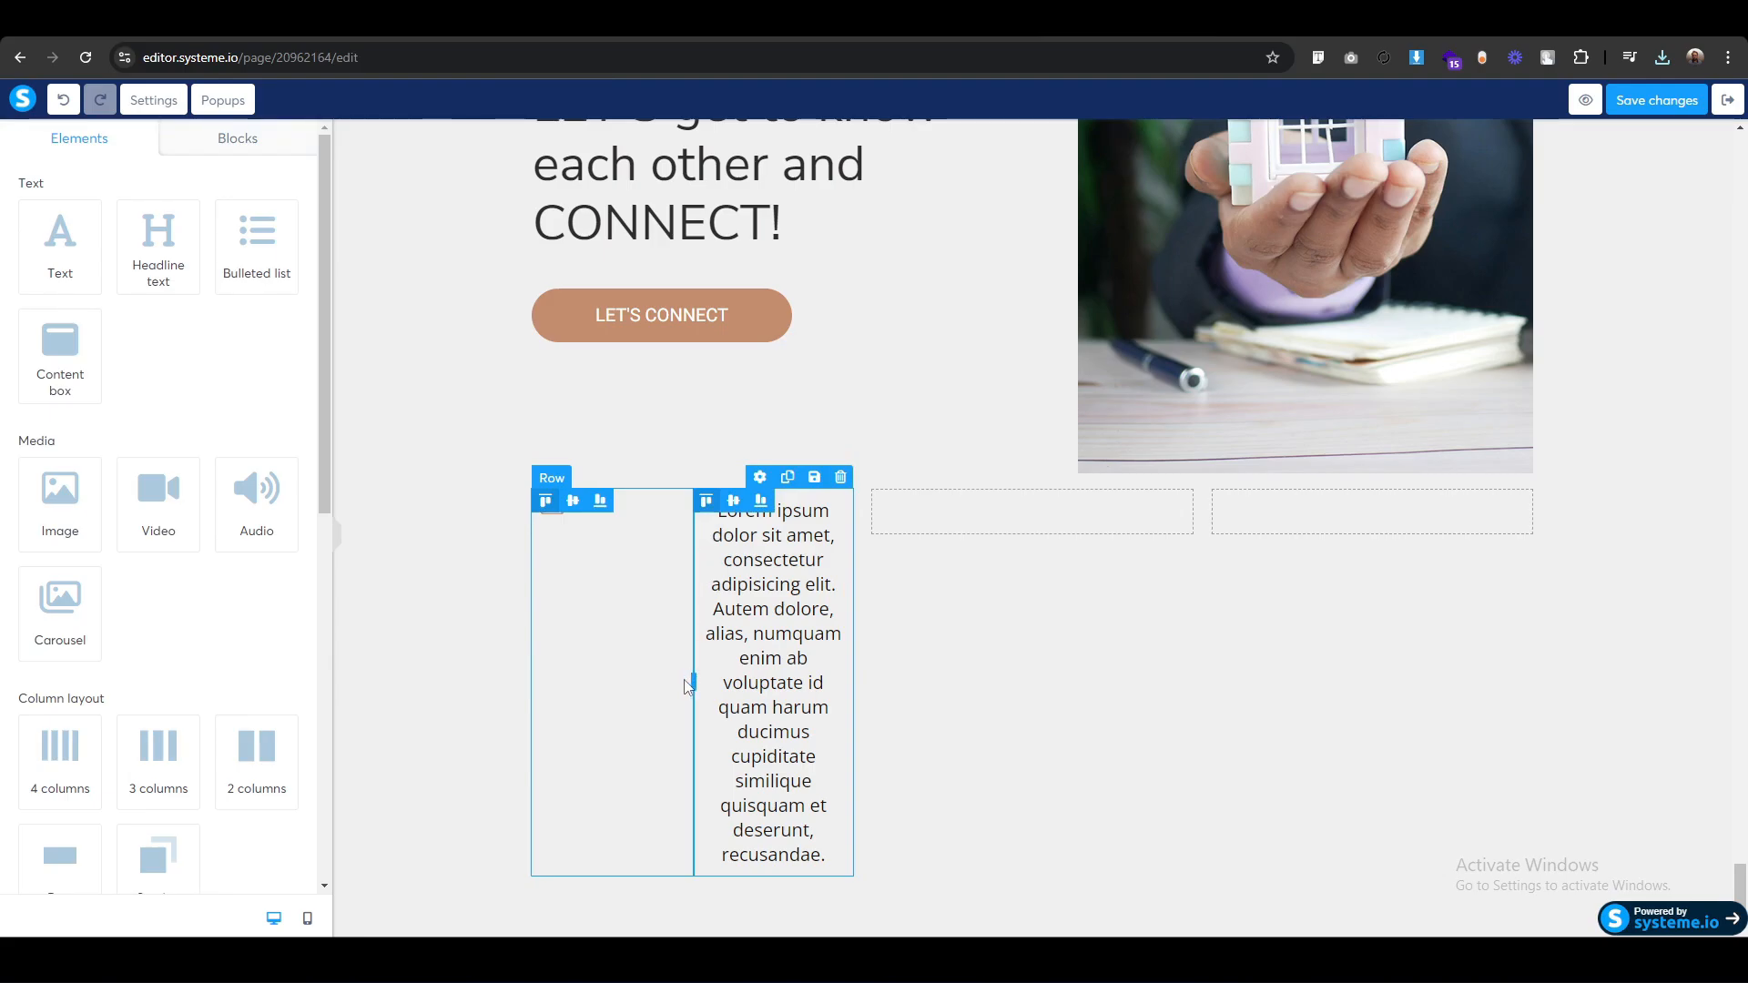
Narrow the envelope icon's column to little more than the icon's width and center the icon vertically in it.
left_click_drag(685, 681, 578, 705)
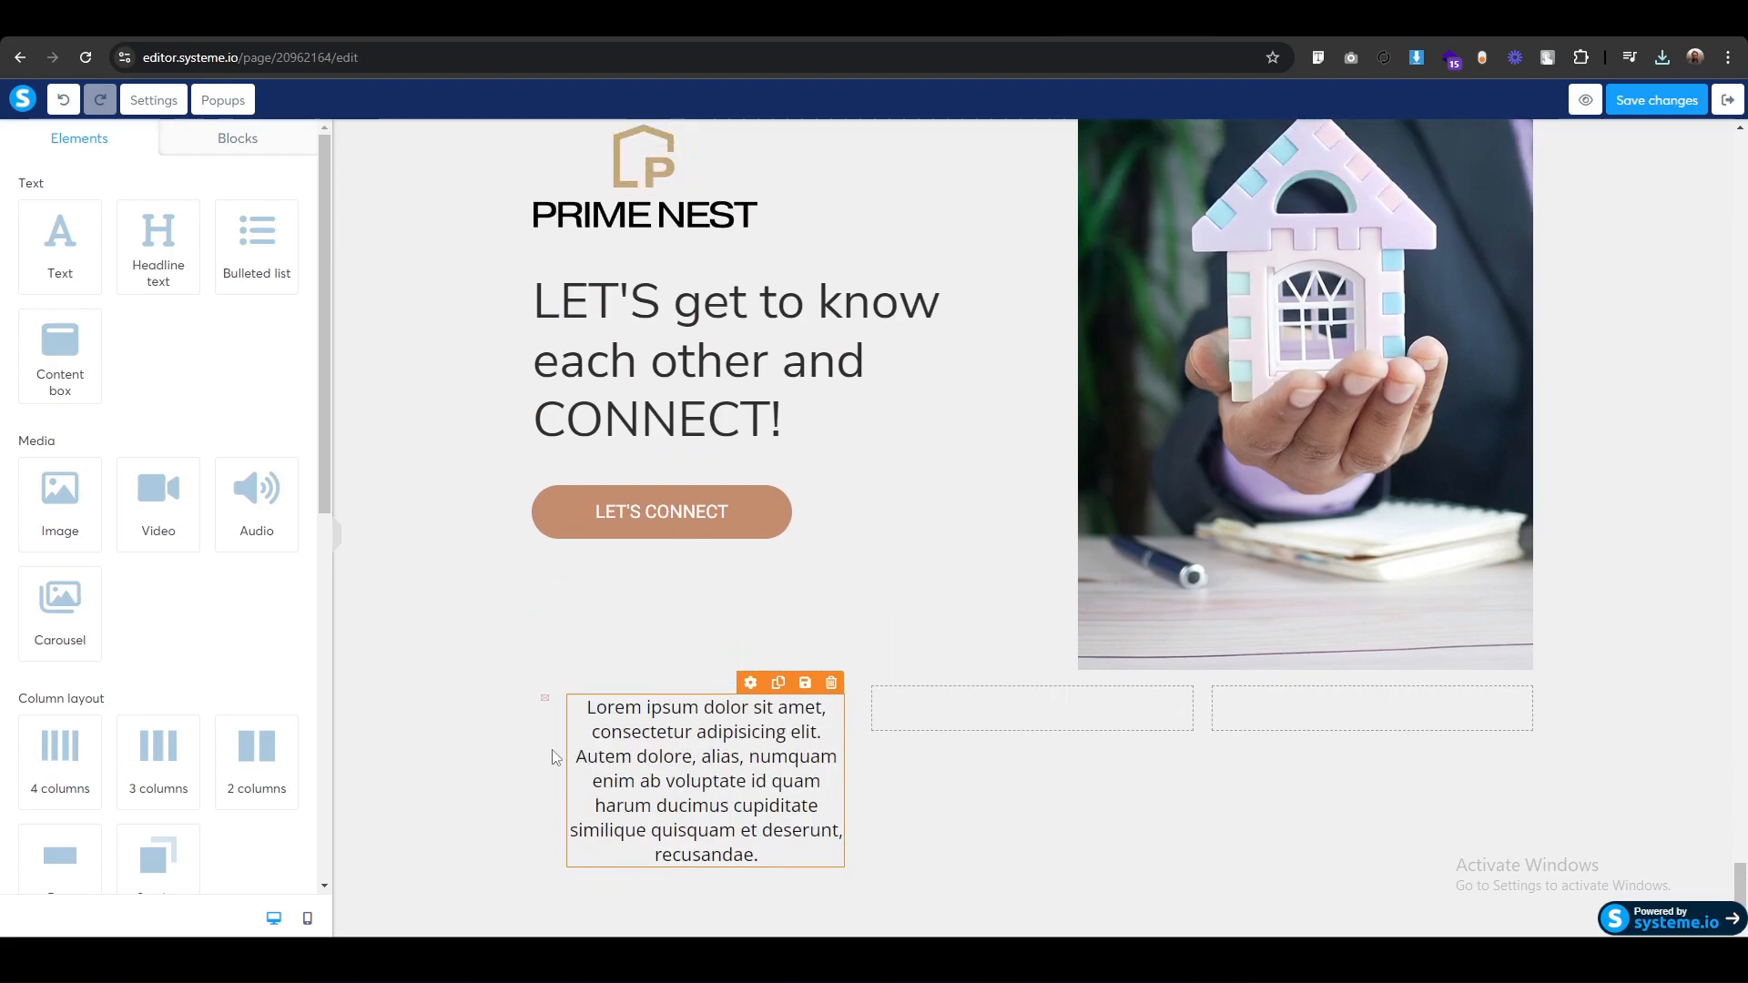
left_click_drag(569, 786, 586, 774)
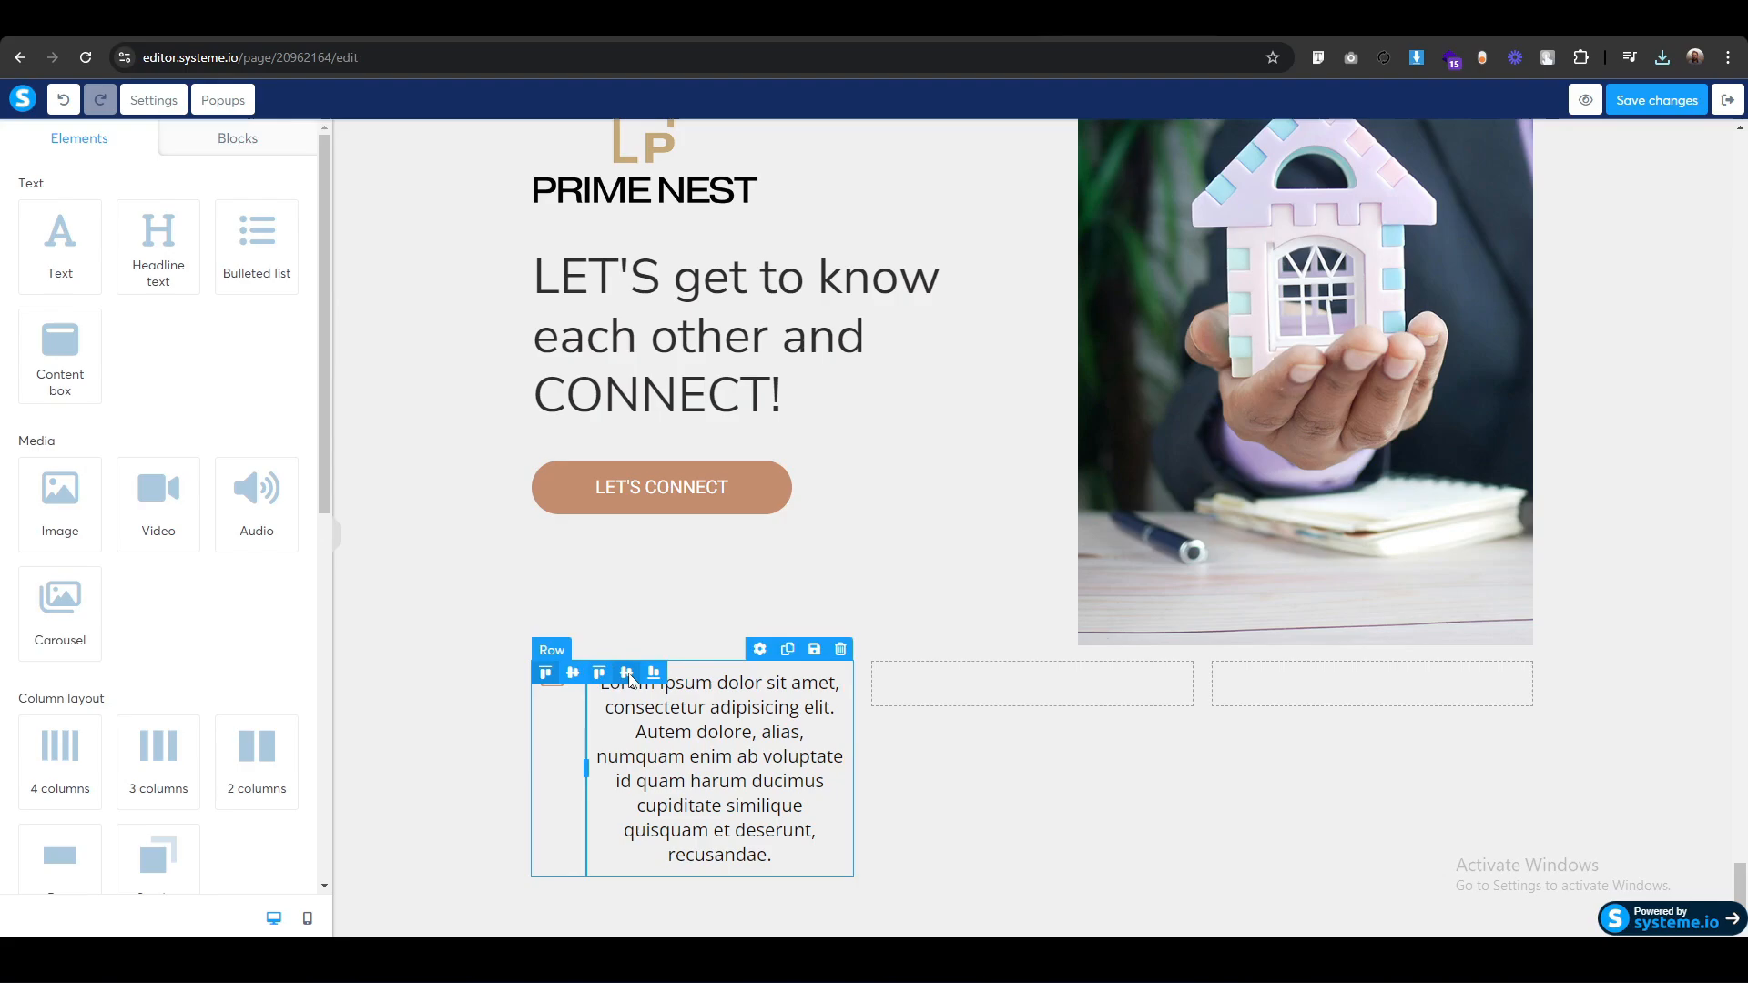
left_click(572, 674)
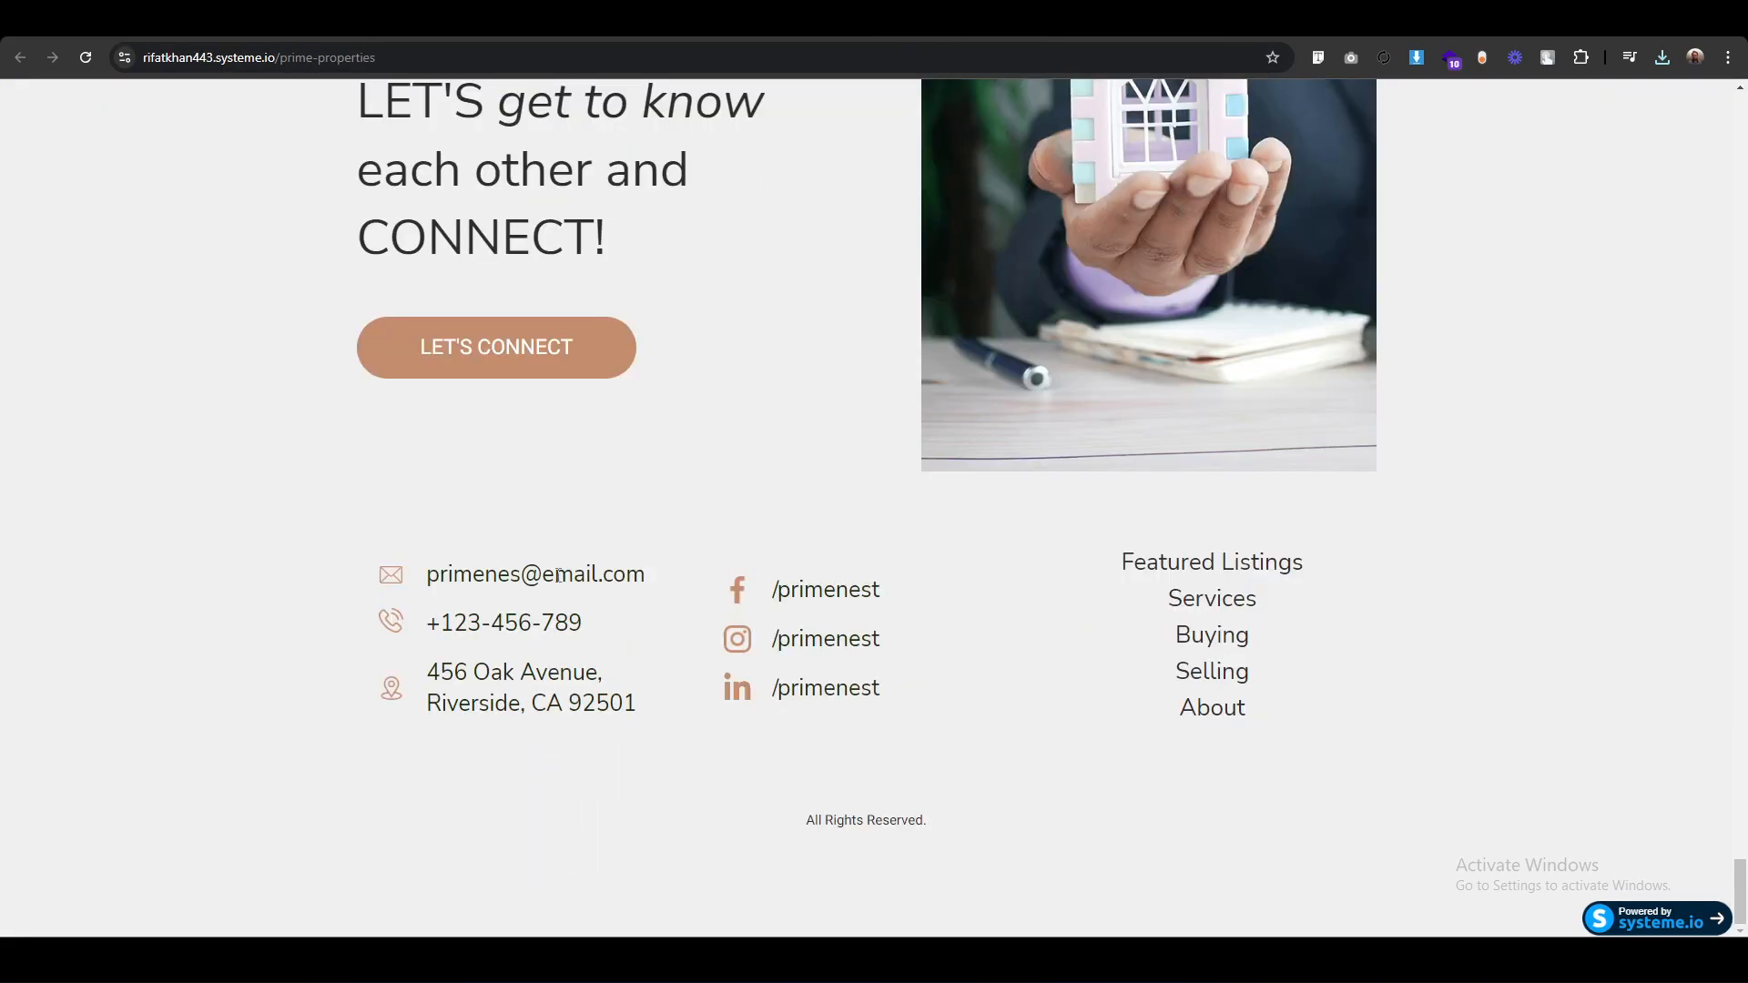
Copy the contact e-mail address from the published prime-properties page and replace the placeholder text beside the envelope icon with it.
triple_click(558, 575)
key("ctrl+c")
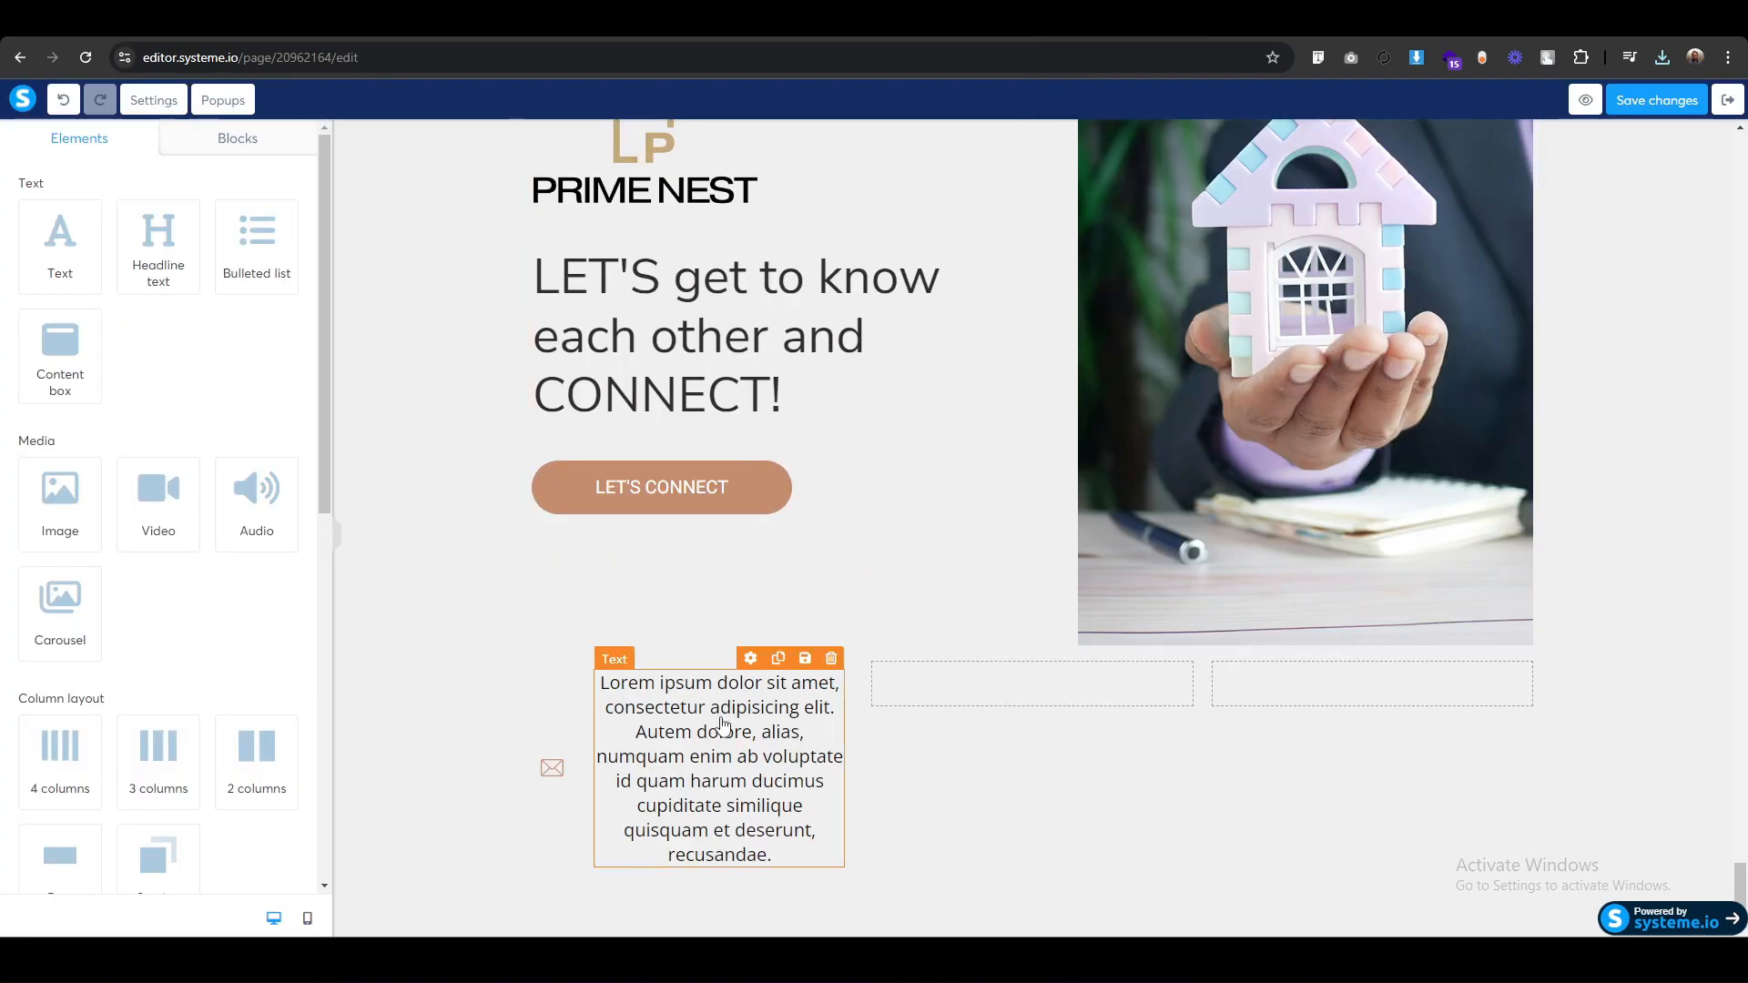
double_click(722, 710)
triple_click(722, 715)
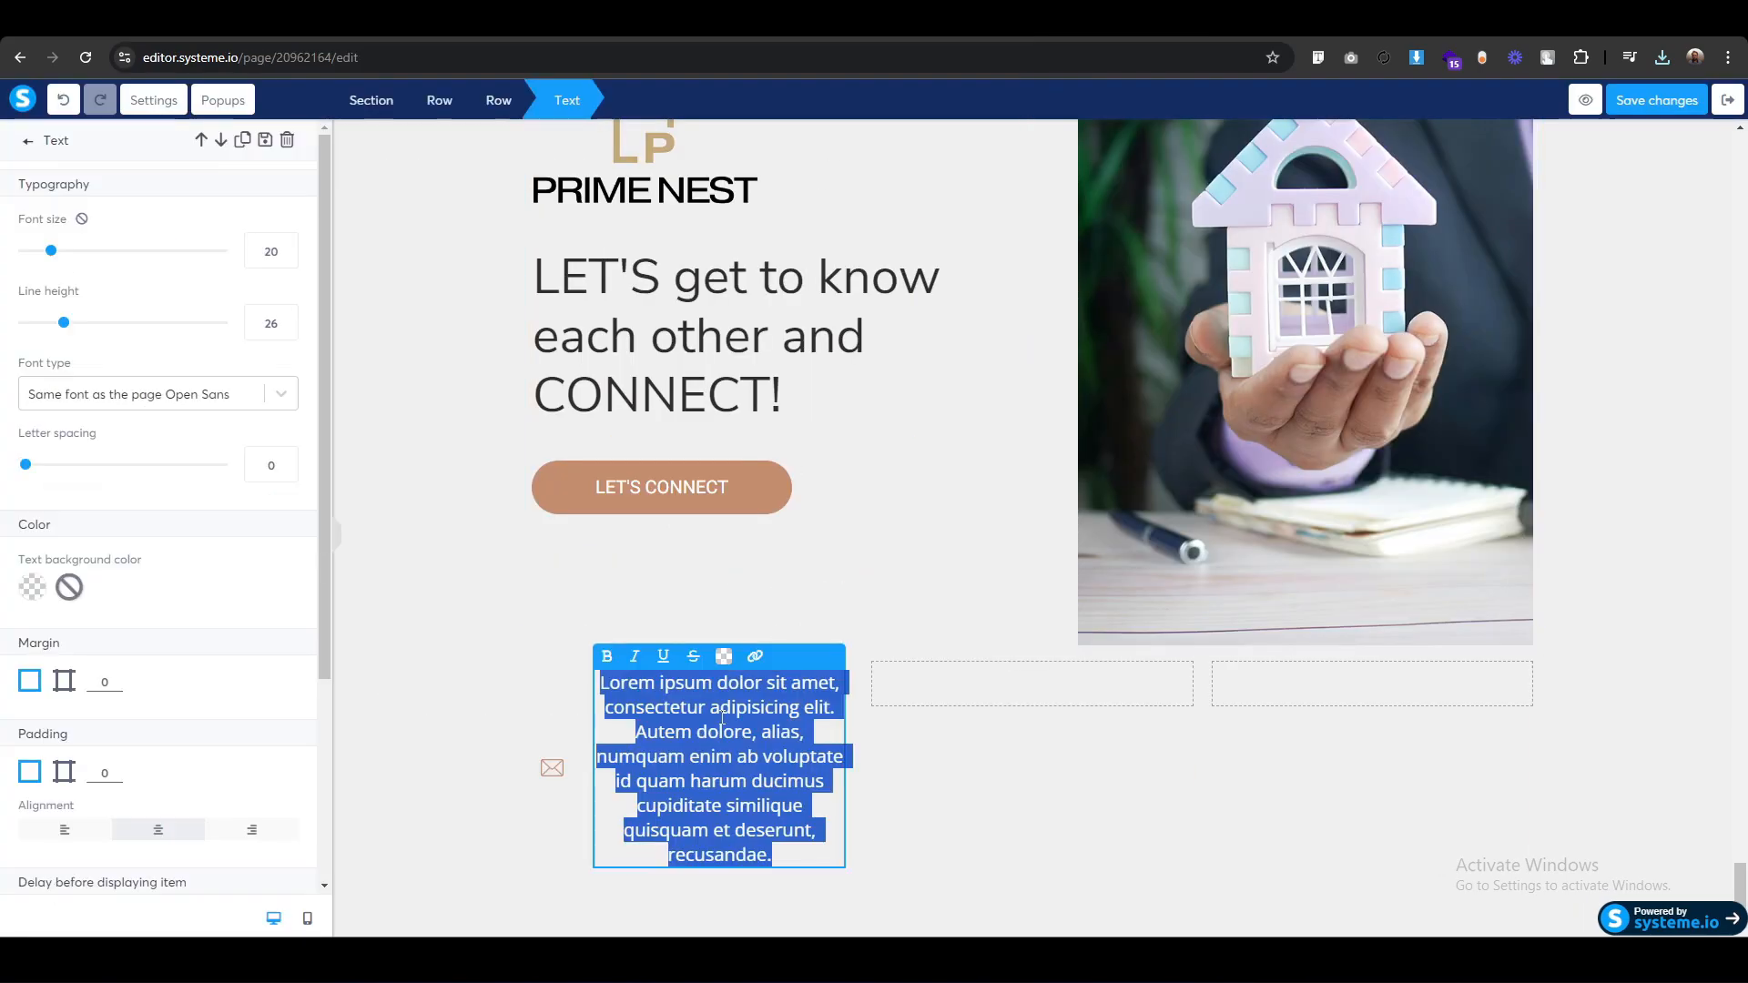
key("ctrl+v")
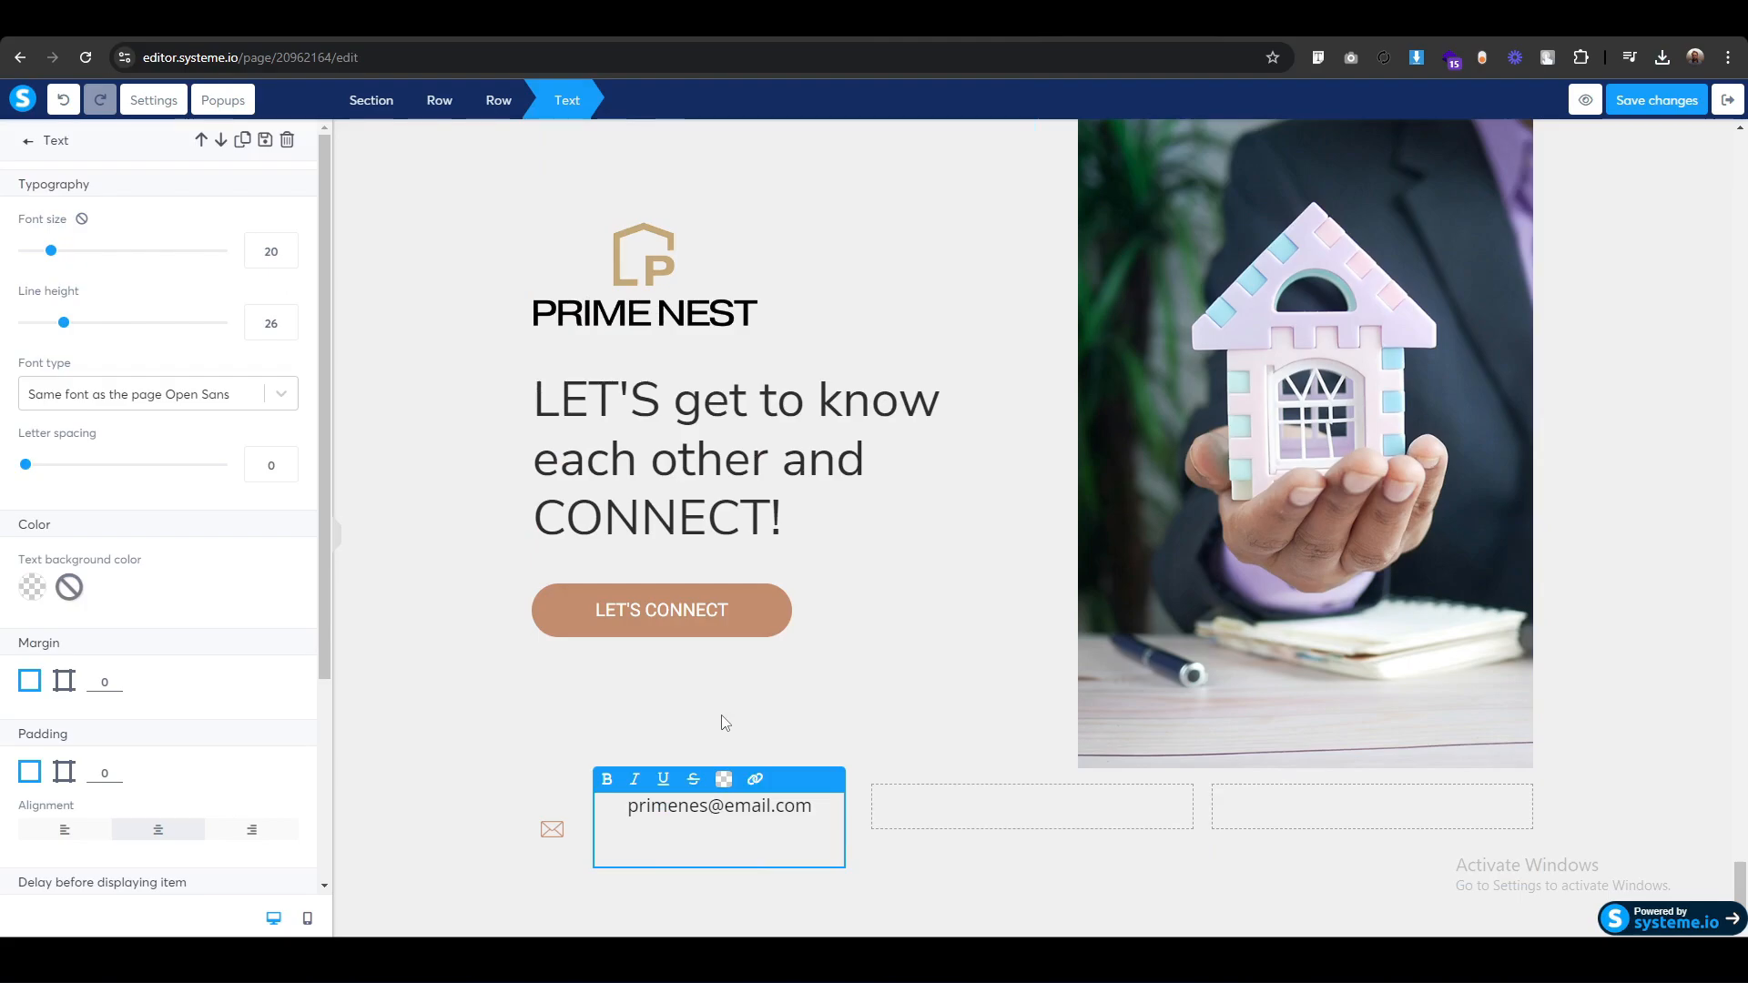
Align the contact e-mail text beside the envelope icon to the left.
key("BackSpace")
key("ctrl+a")
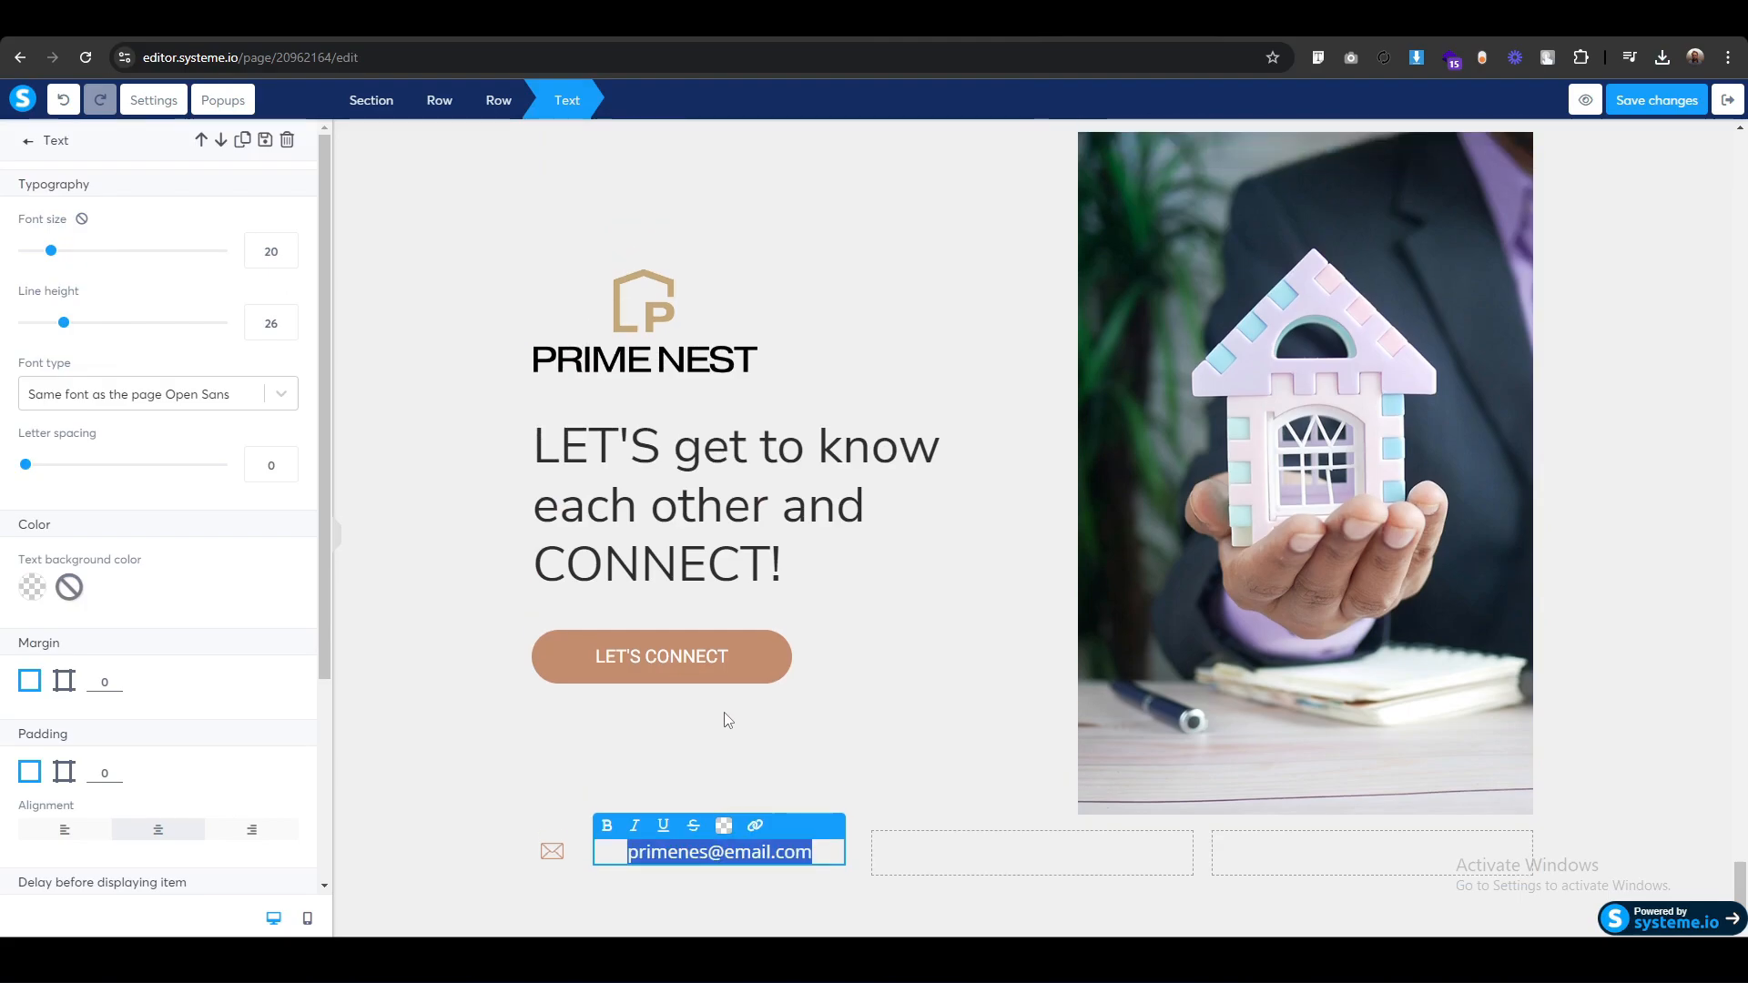
left_click(65, 836)
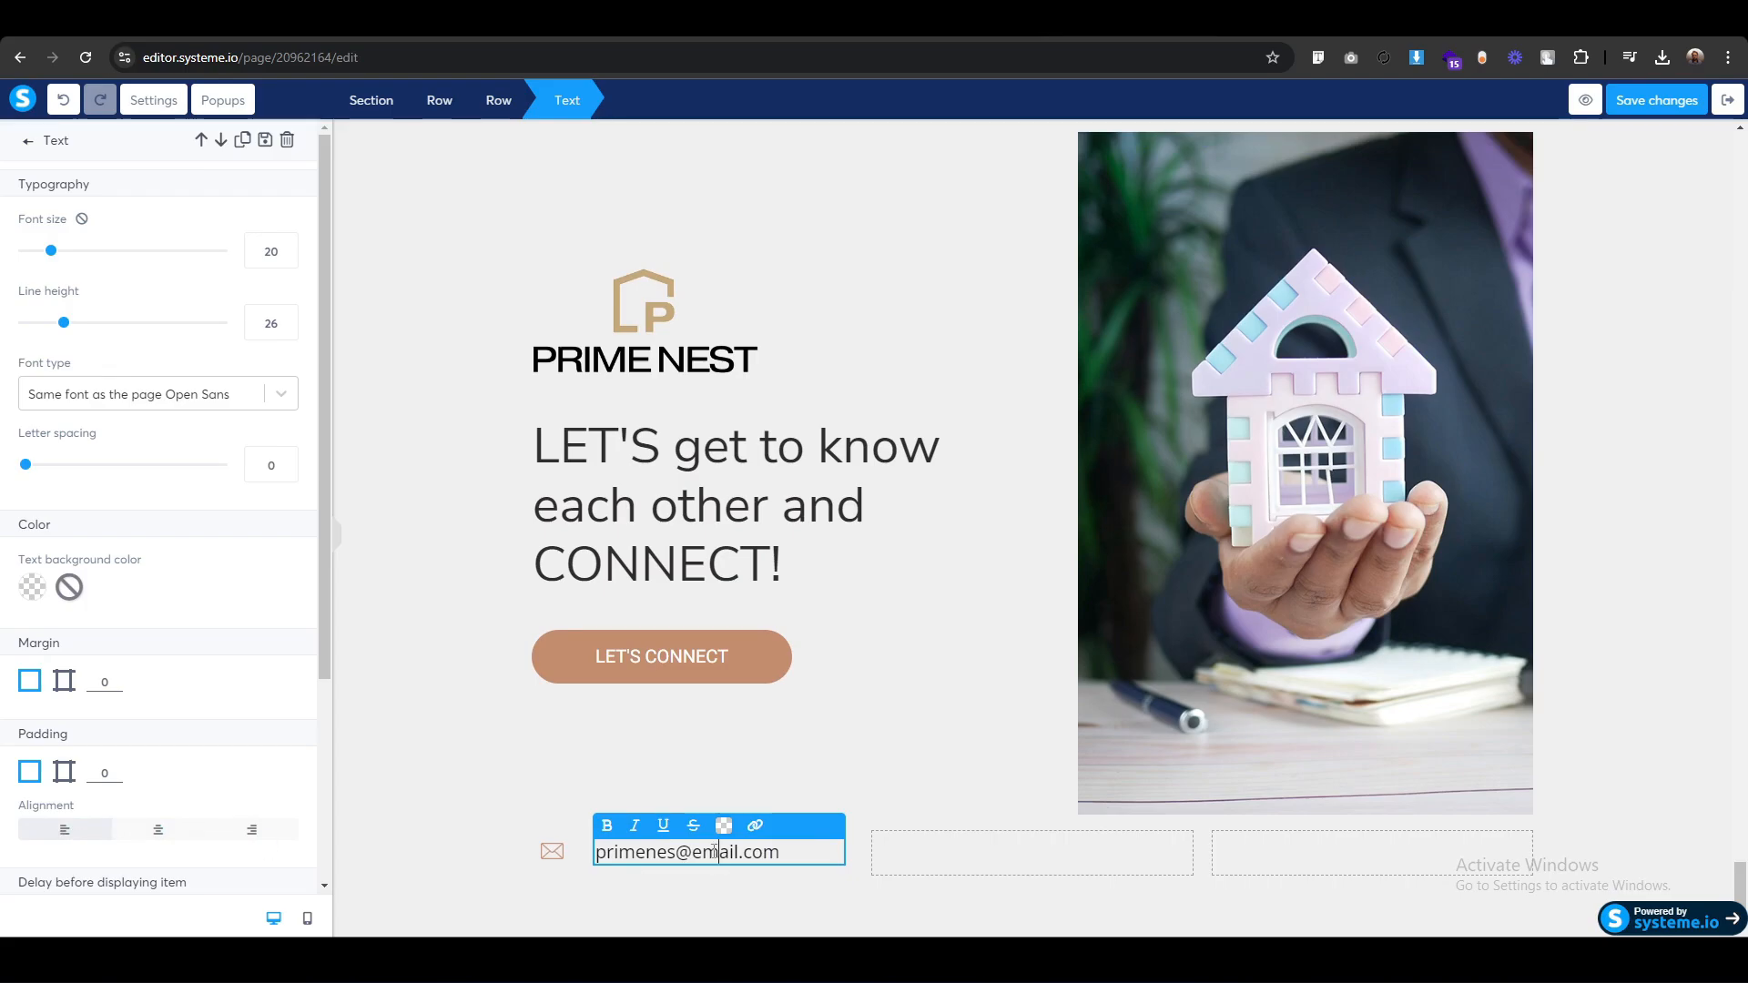
Change the contact e-mail text's font to the Google font Nunito Sans.
key("ctrl+a")
left_click(128, 386)
left_click(109, 524)
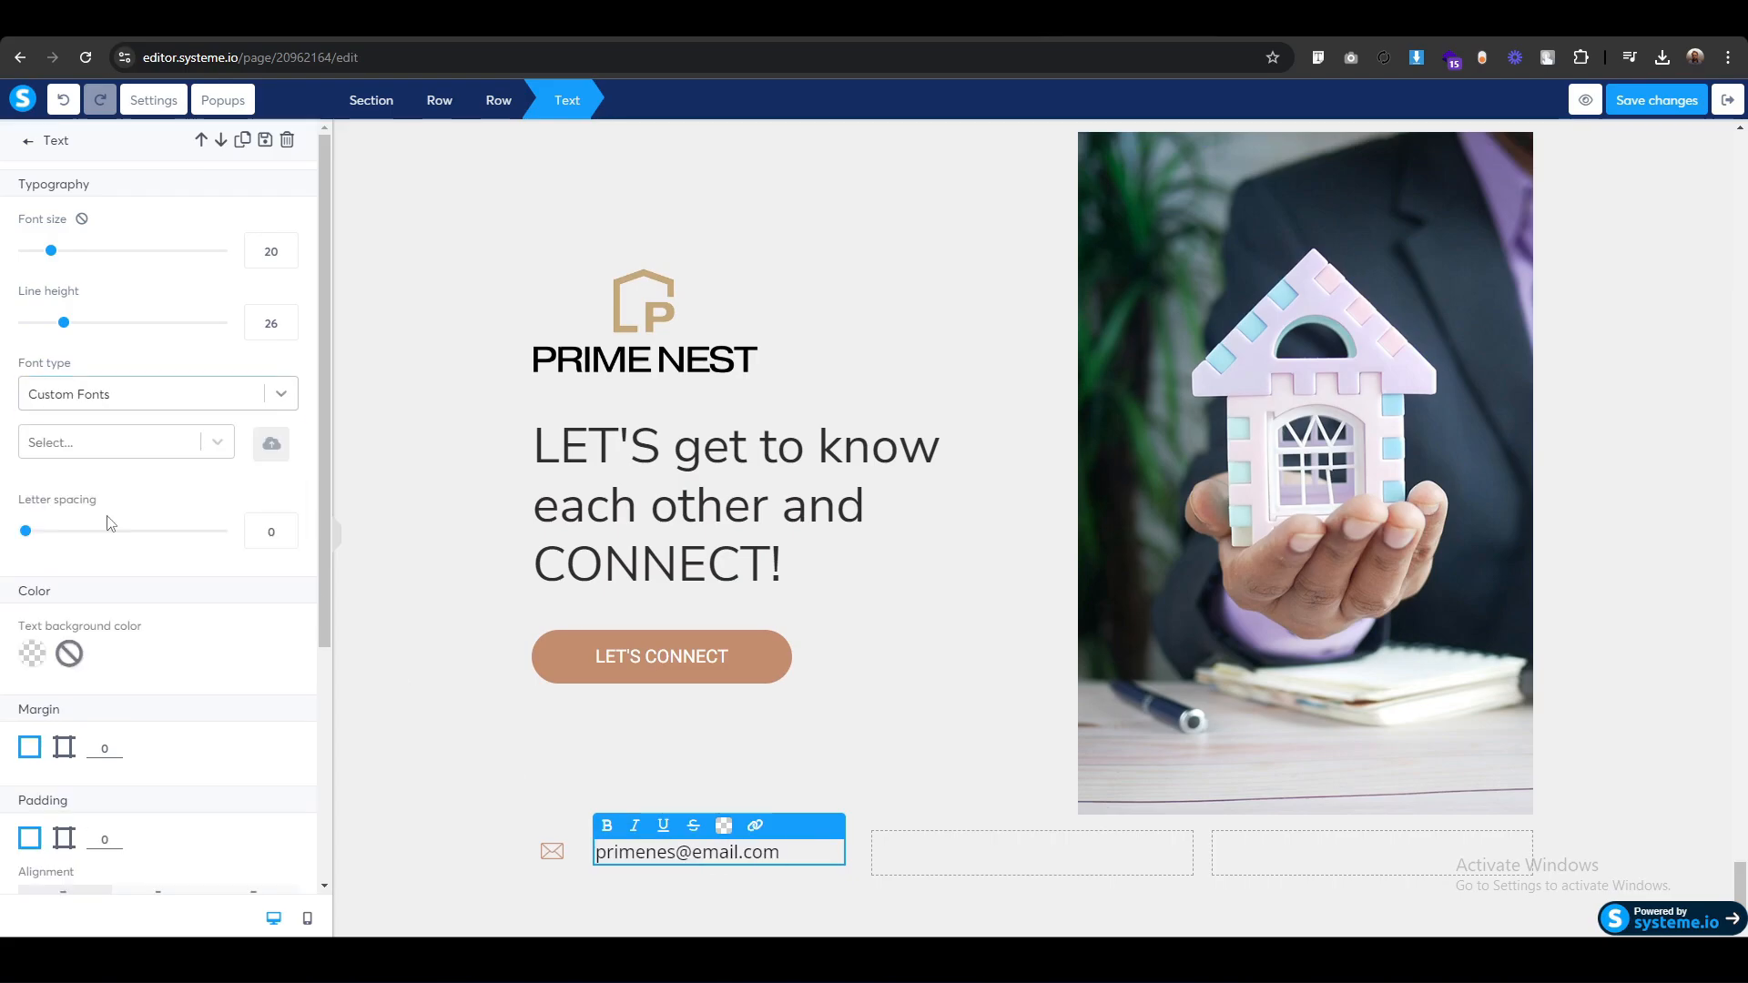
left_click(109, 393)
left_click(64, 499)
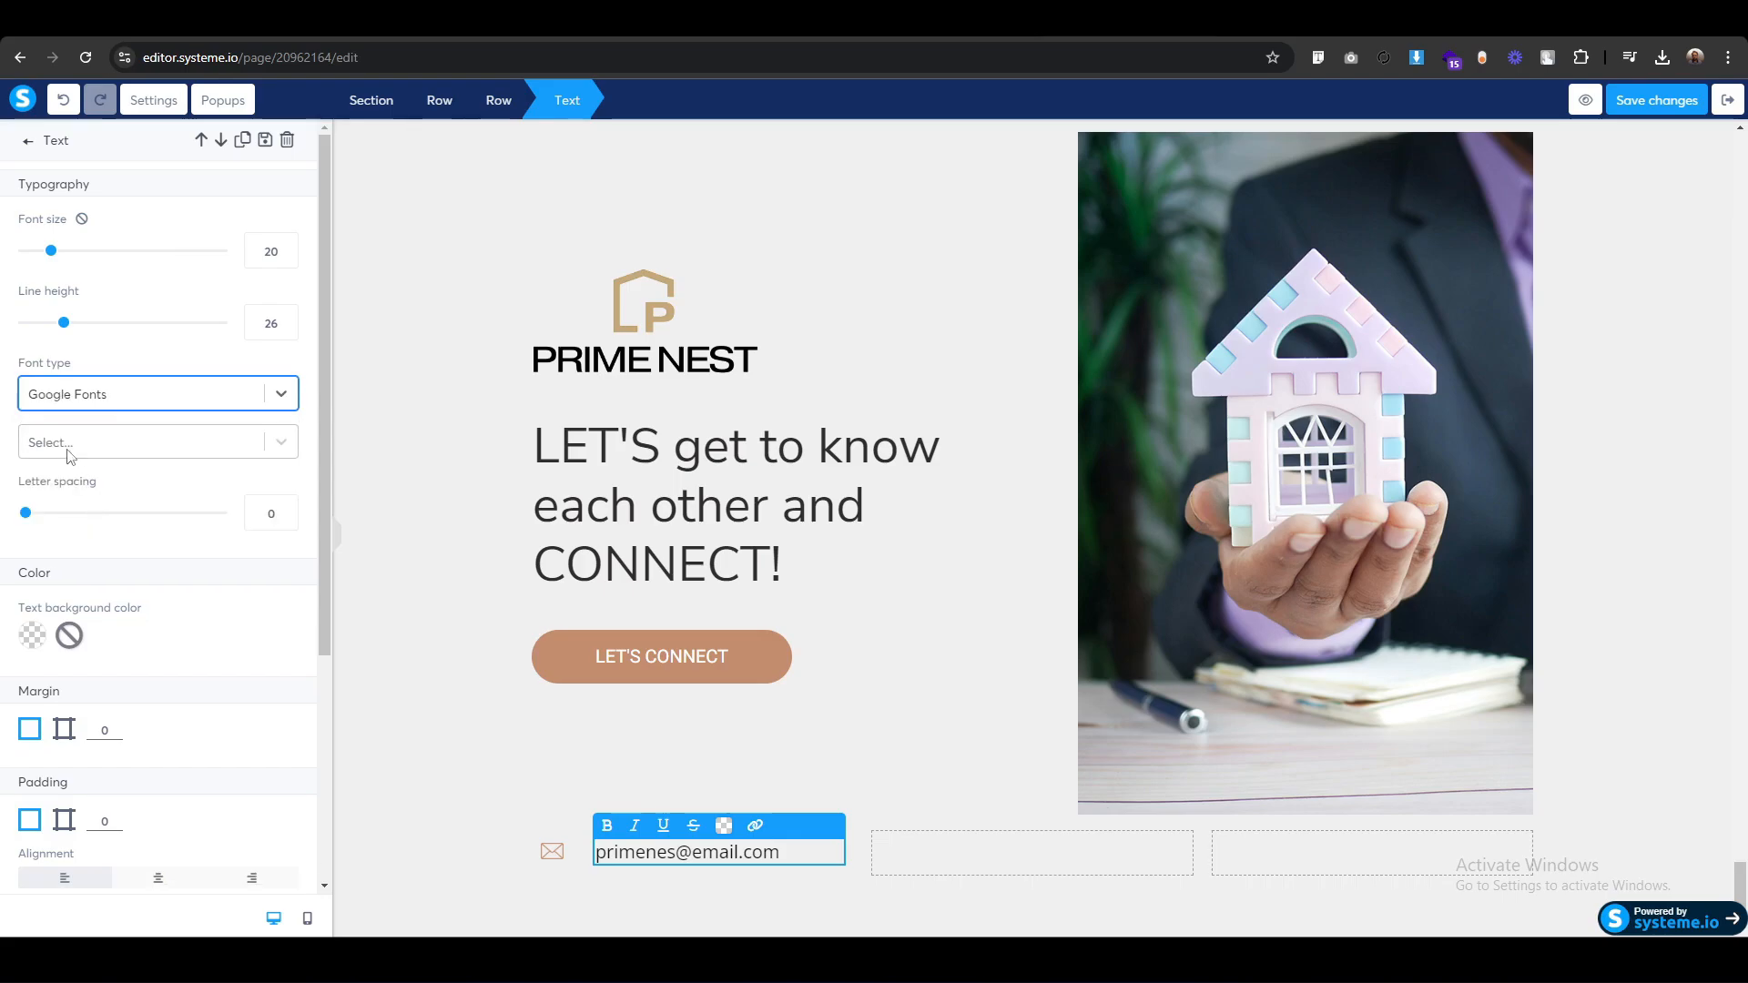
left_click(68, 452)
type("nuni")
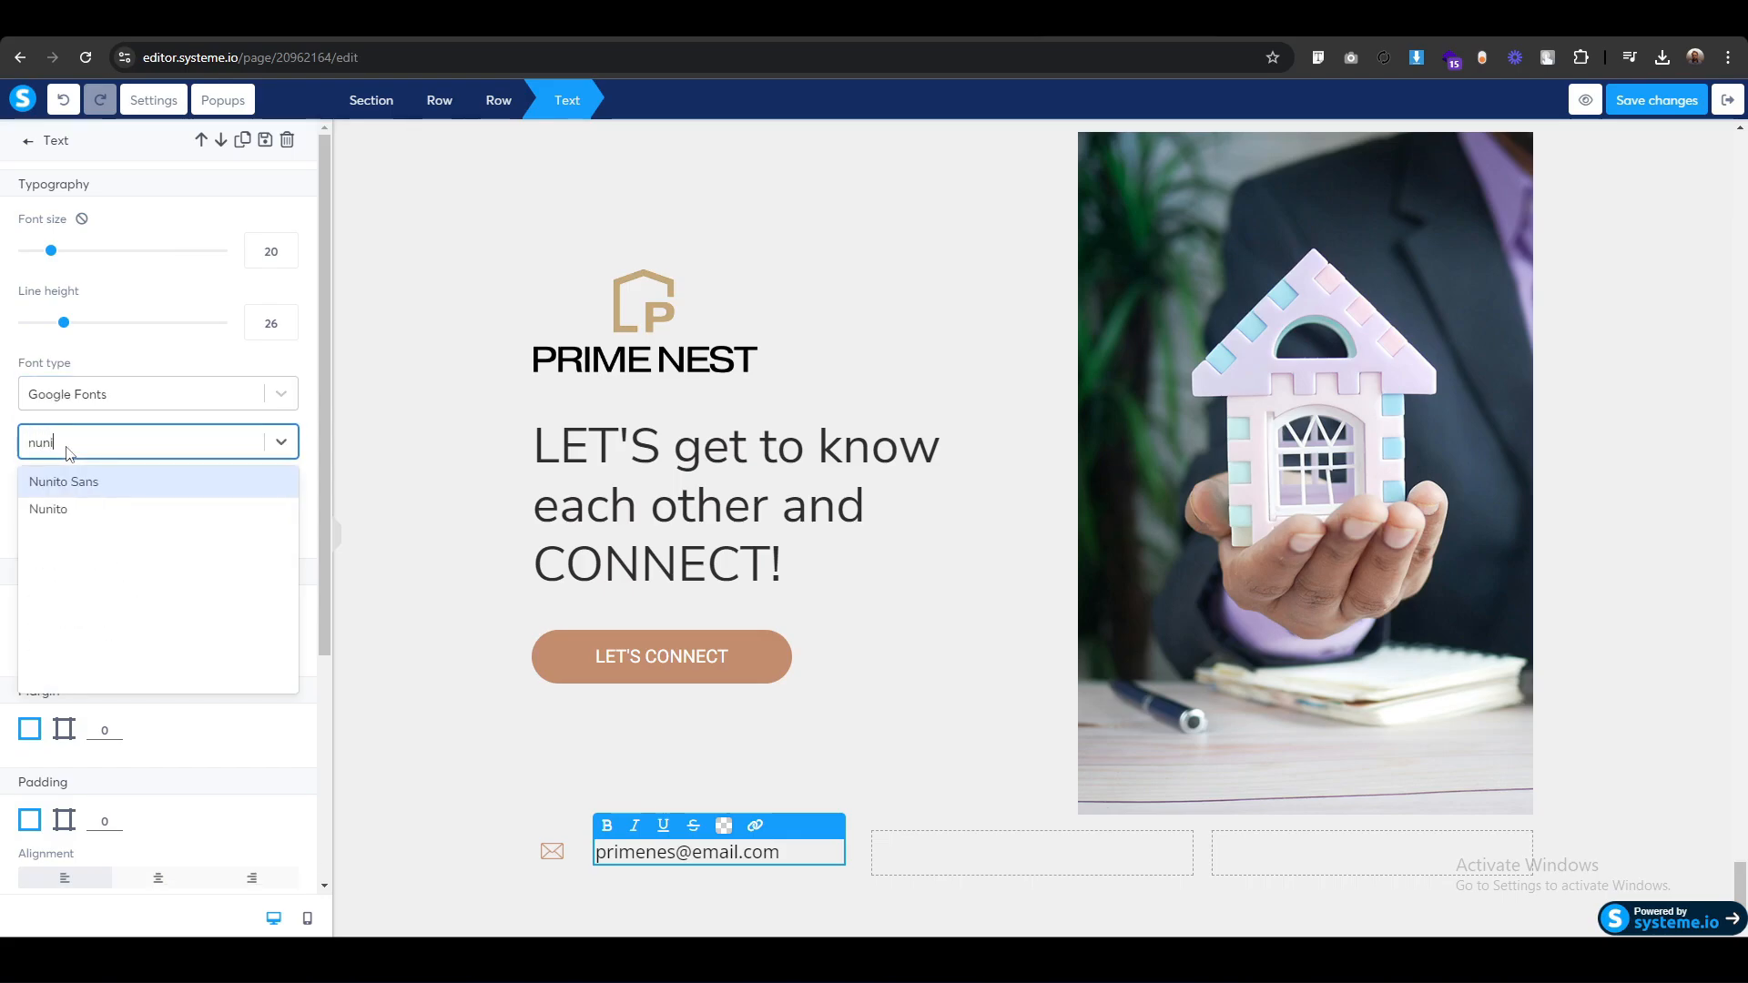
left_click(64, 482)
Set the contact e-mail text's font size to 25.
left_click(286, 246)
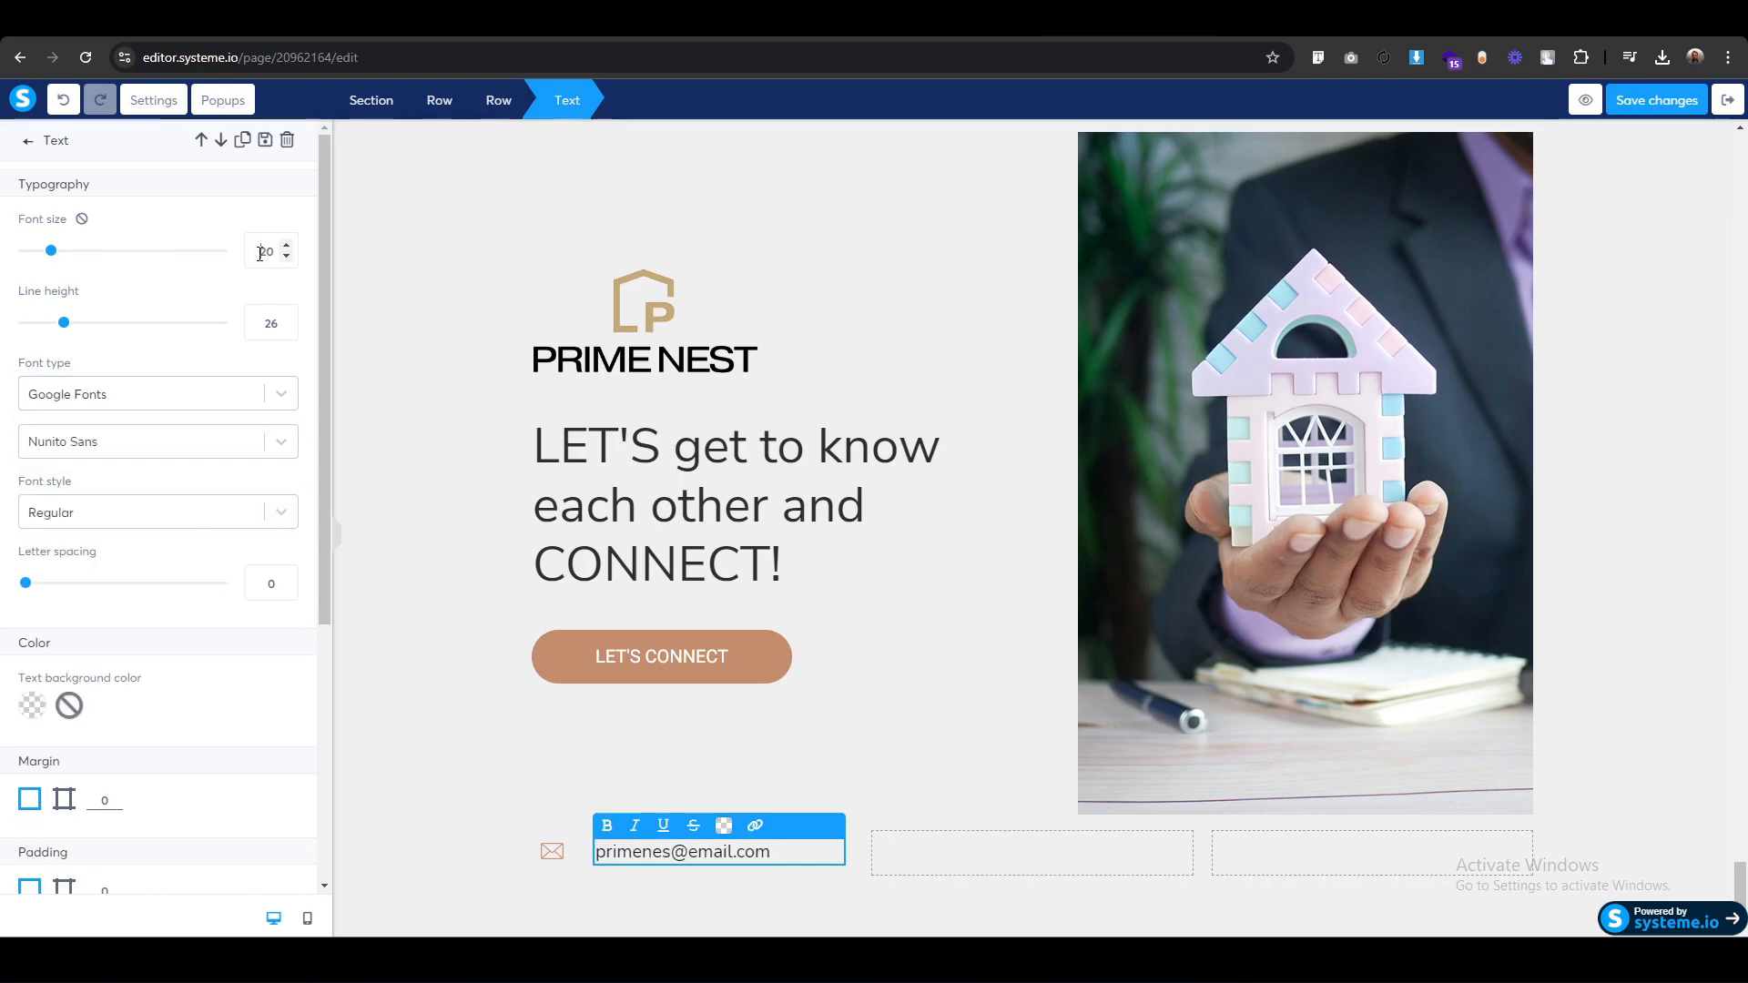
key("Up")
key("Up")
key("Up")
key("Up")
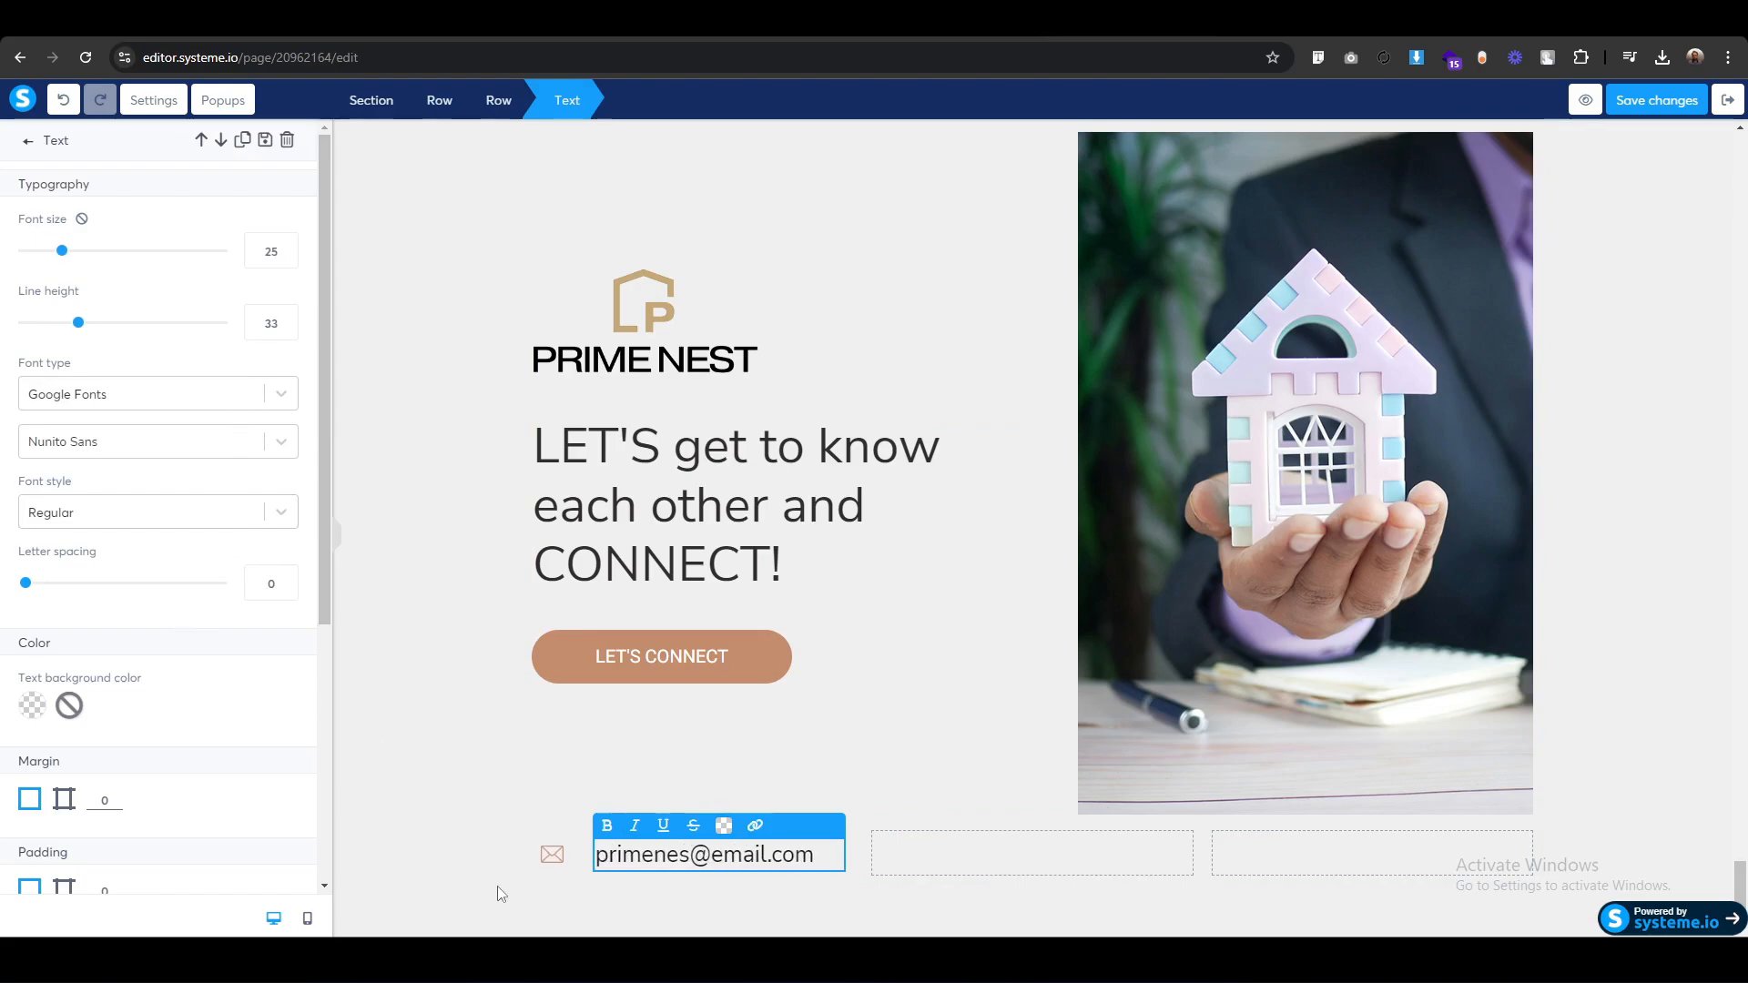
left_click(472, 858)
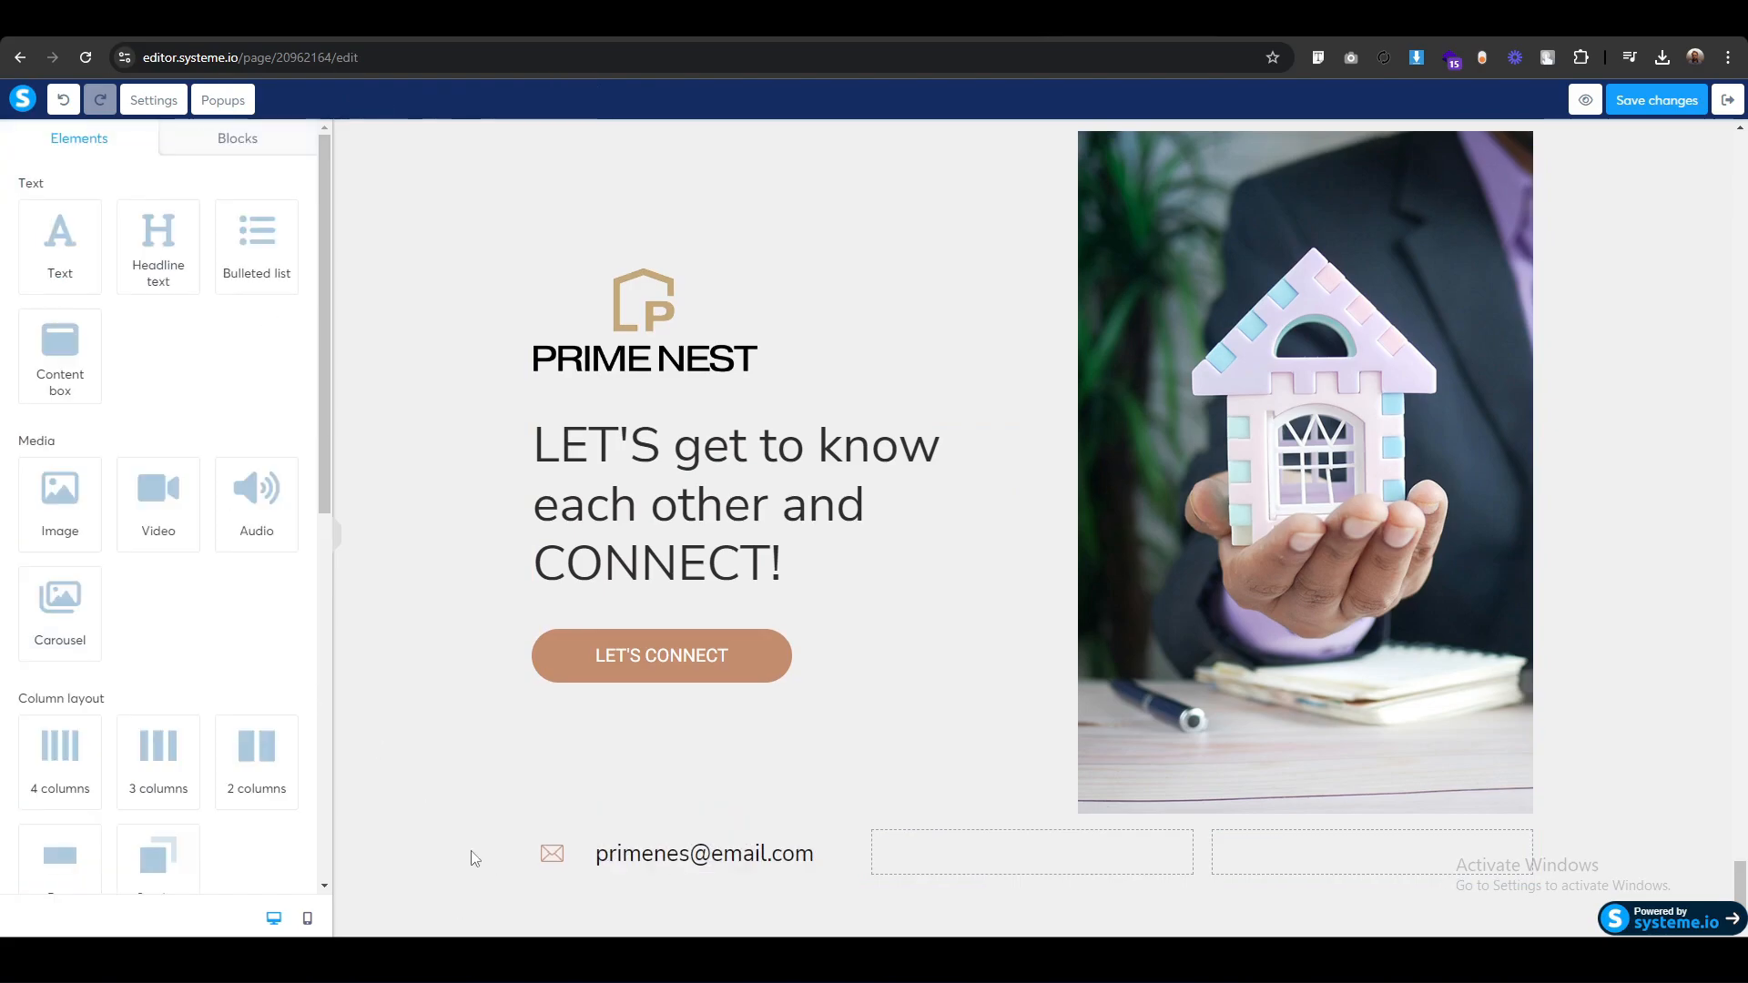
Color the whole contact e-mail text with the saved dark color 302D2D.
triple_click(699, 856)
left_click(723, 822)
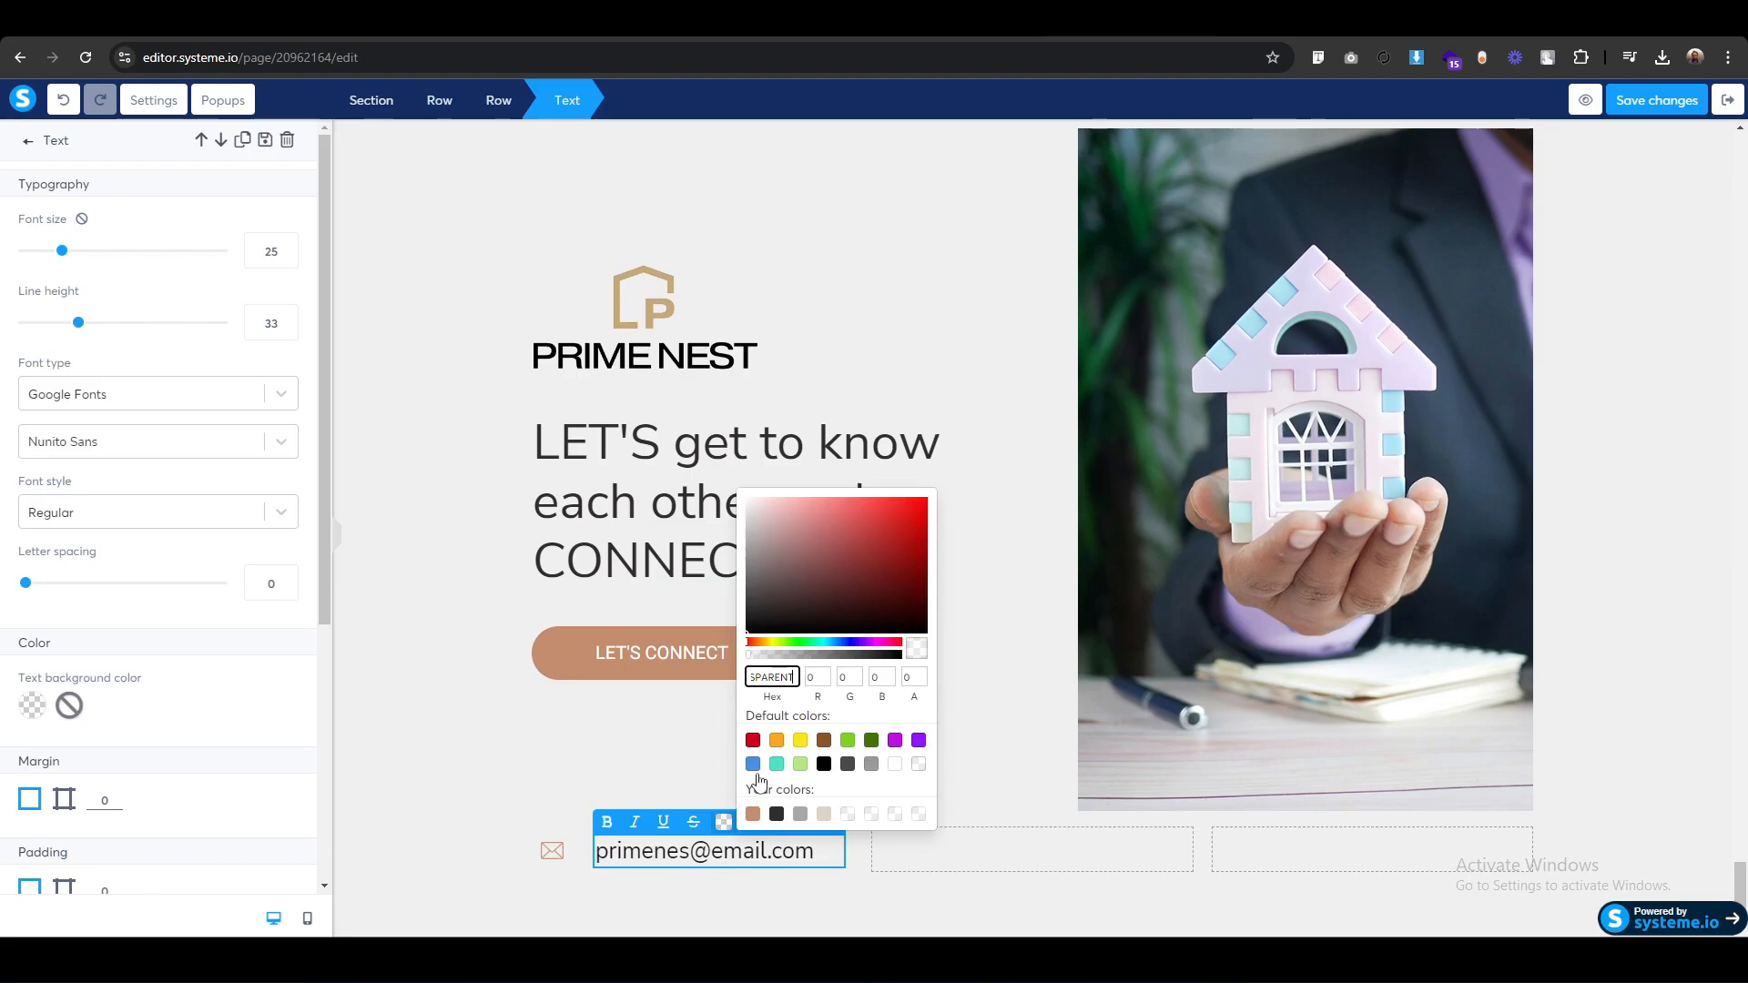
left_click(776, 815)
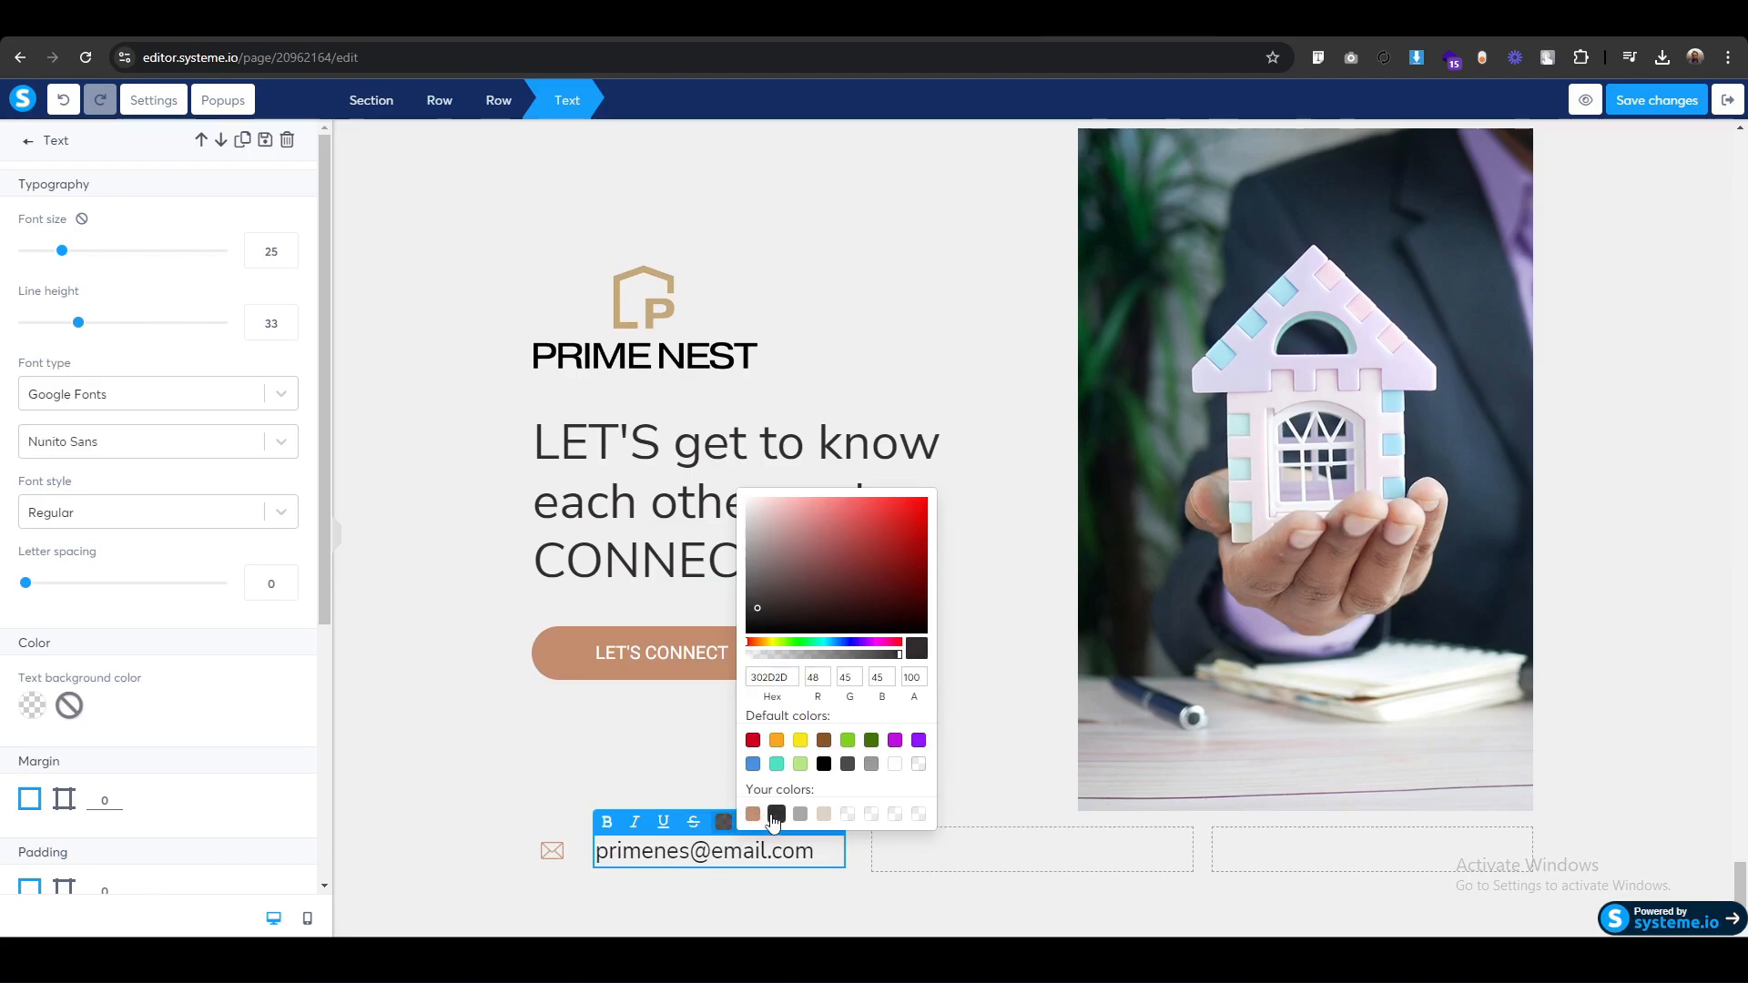
left_click(459, 854)
Center the envelope icon horizontally in its column.
left_click(552, 850)
left_click(157, 620)
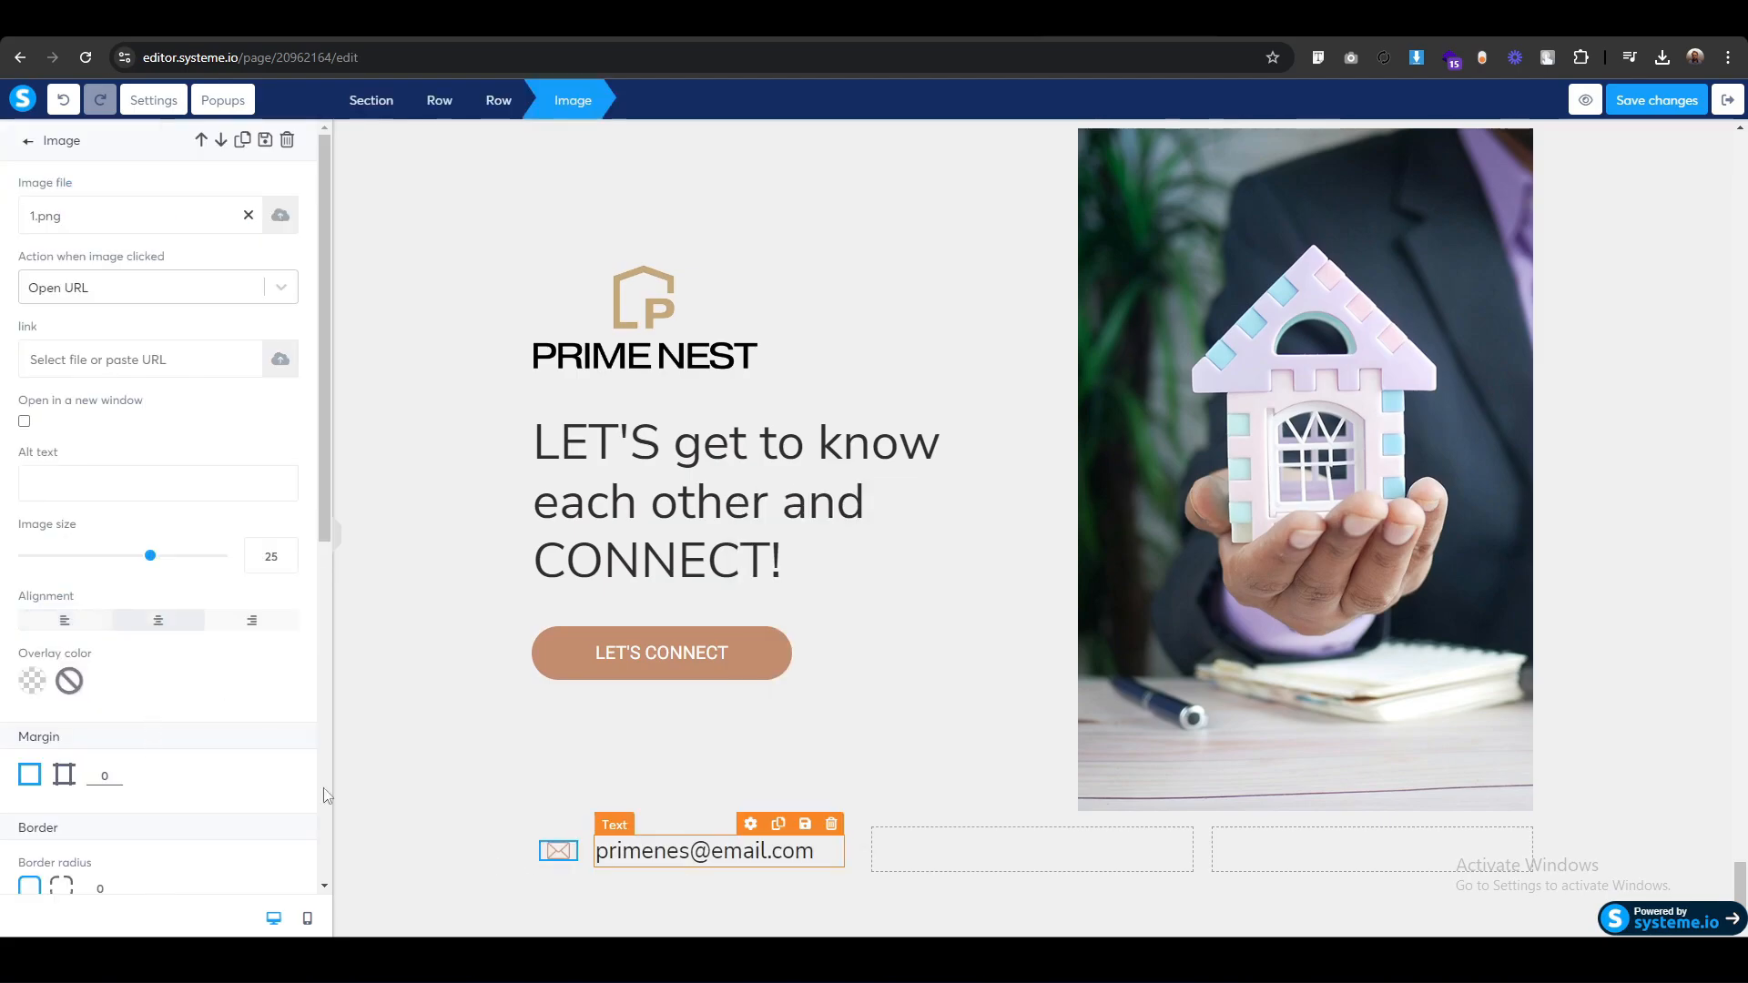
left_click(435, 836)
Duplicate the nested row holding the envelope icon and contact e-mail.
left_click(489, 854)
left_click(514, 865)
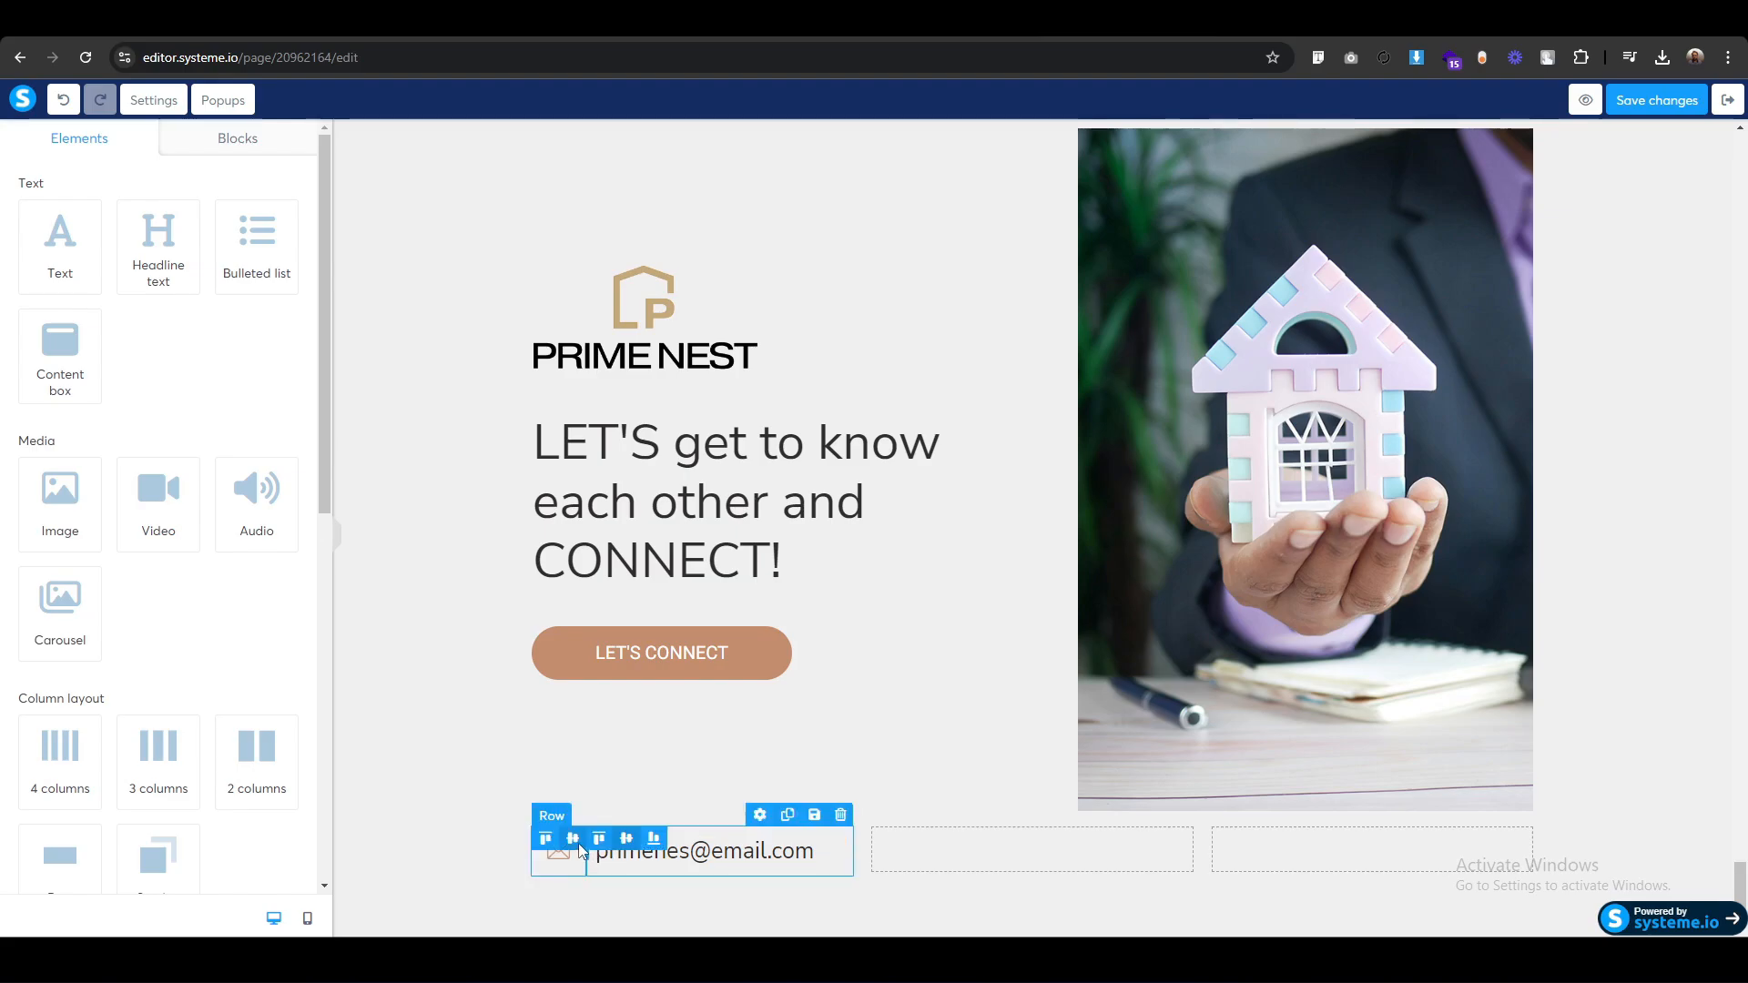
left_click(551, 817)
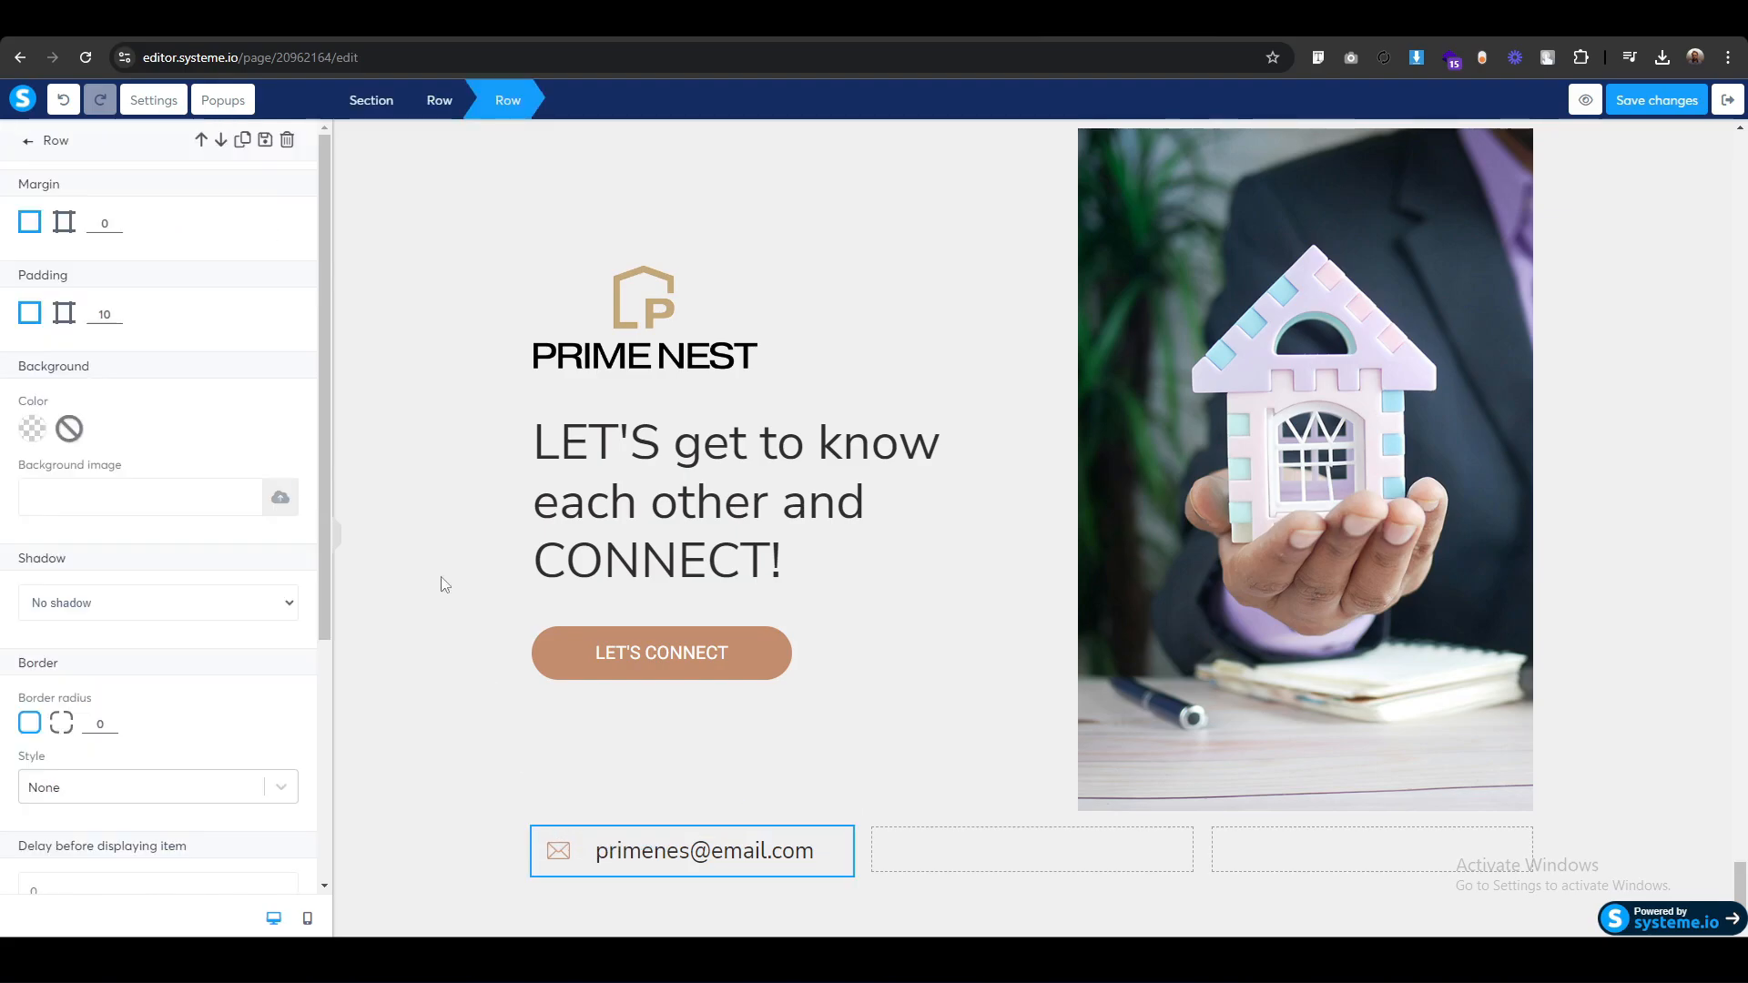
left_click(244, 144)
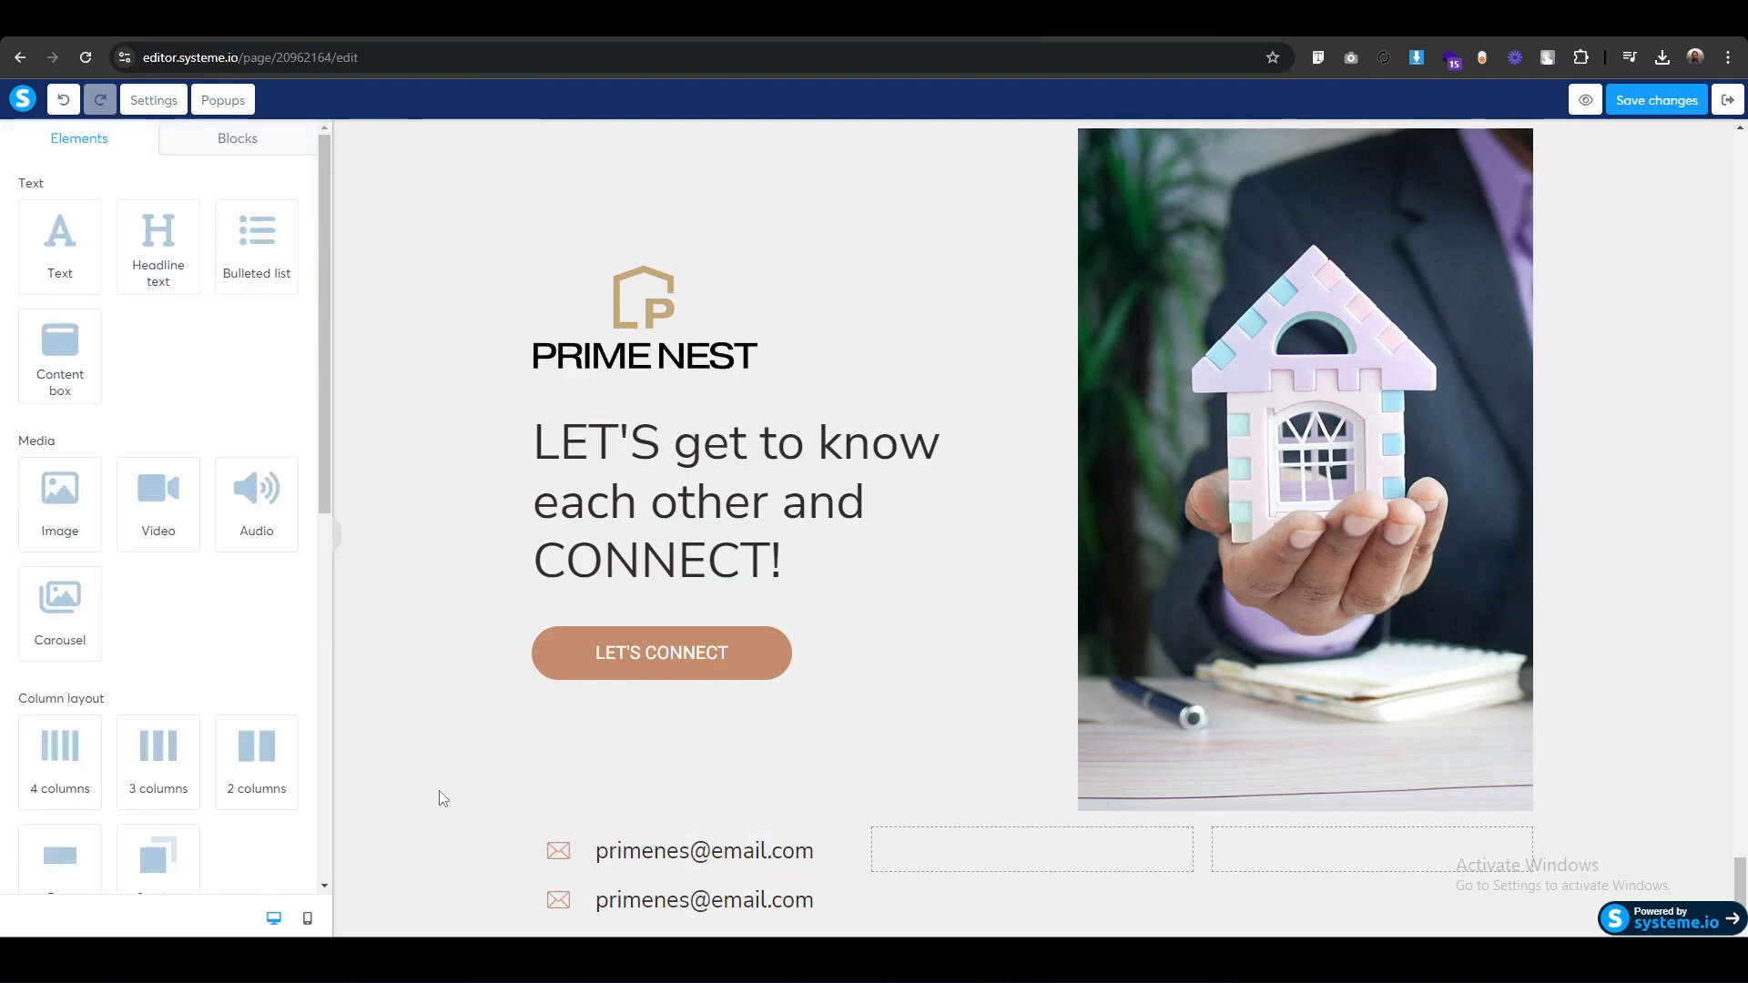
In the mobile layout, disable vertical stacking for the first envelope and e-mail row.
left_click(307, 919)
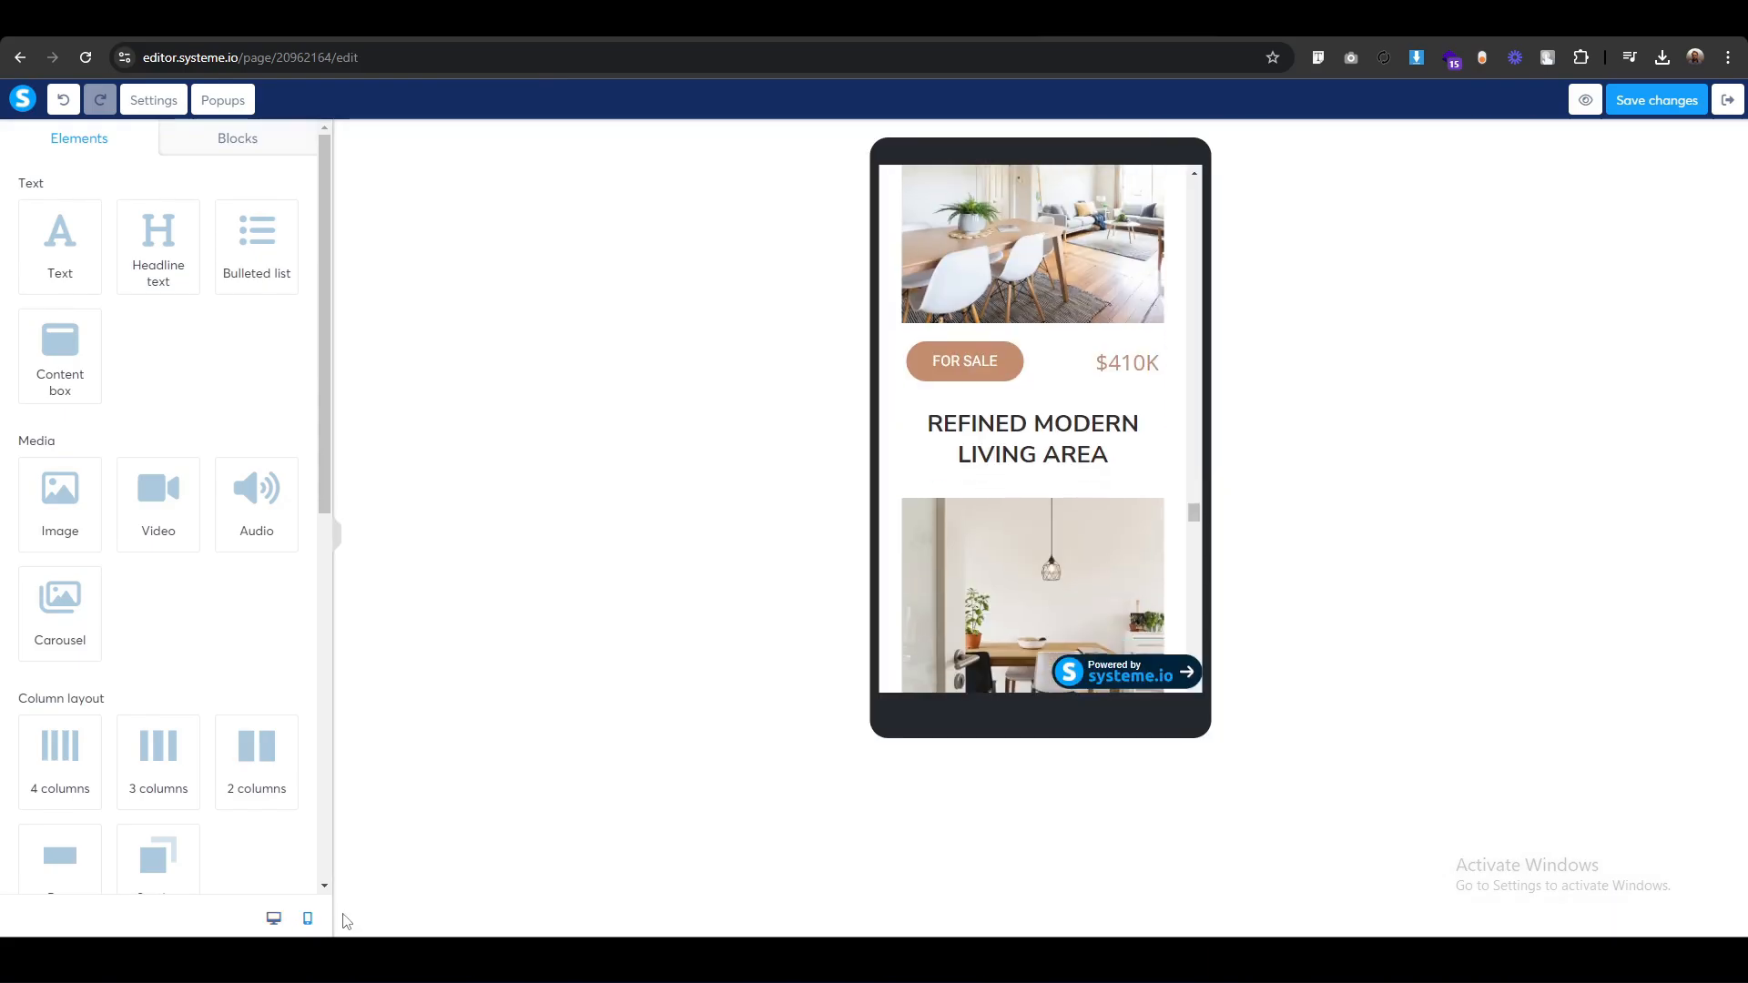
scroll(1002, 537, "down", 5)
scroll(991, 543, "down", 20)
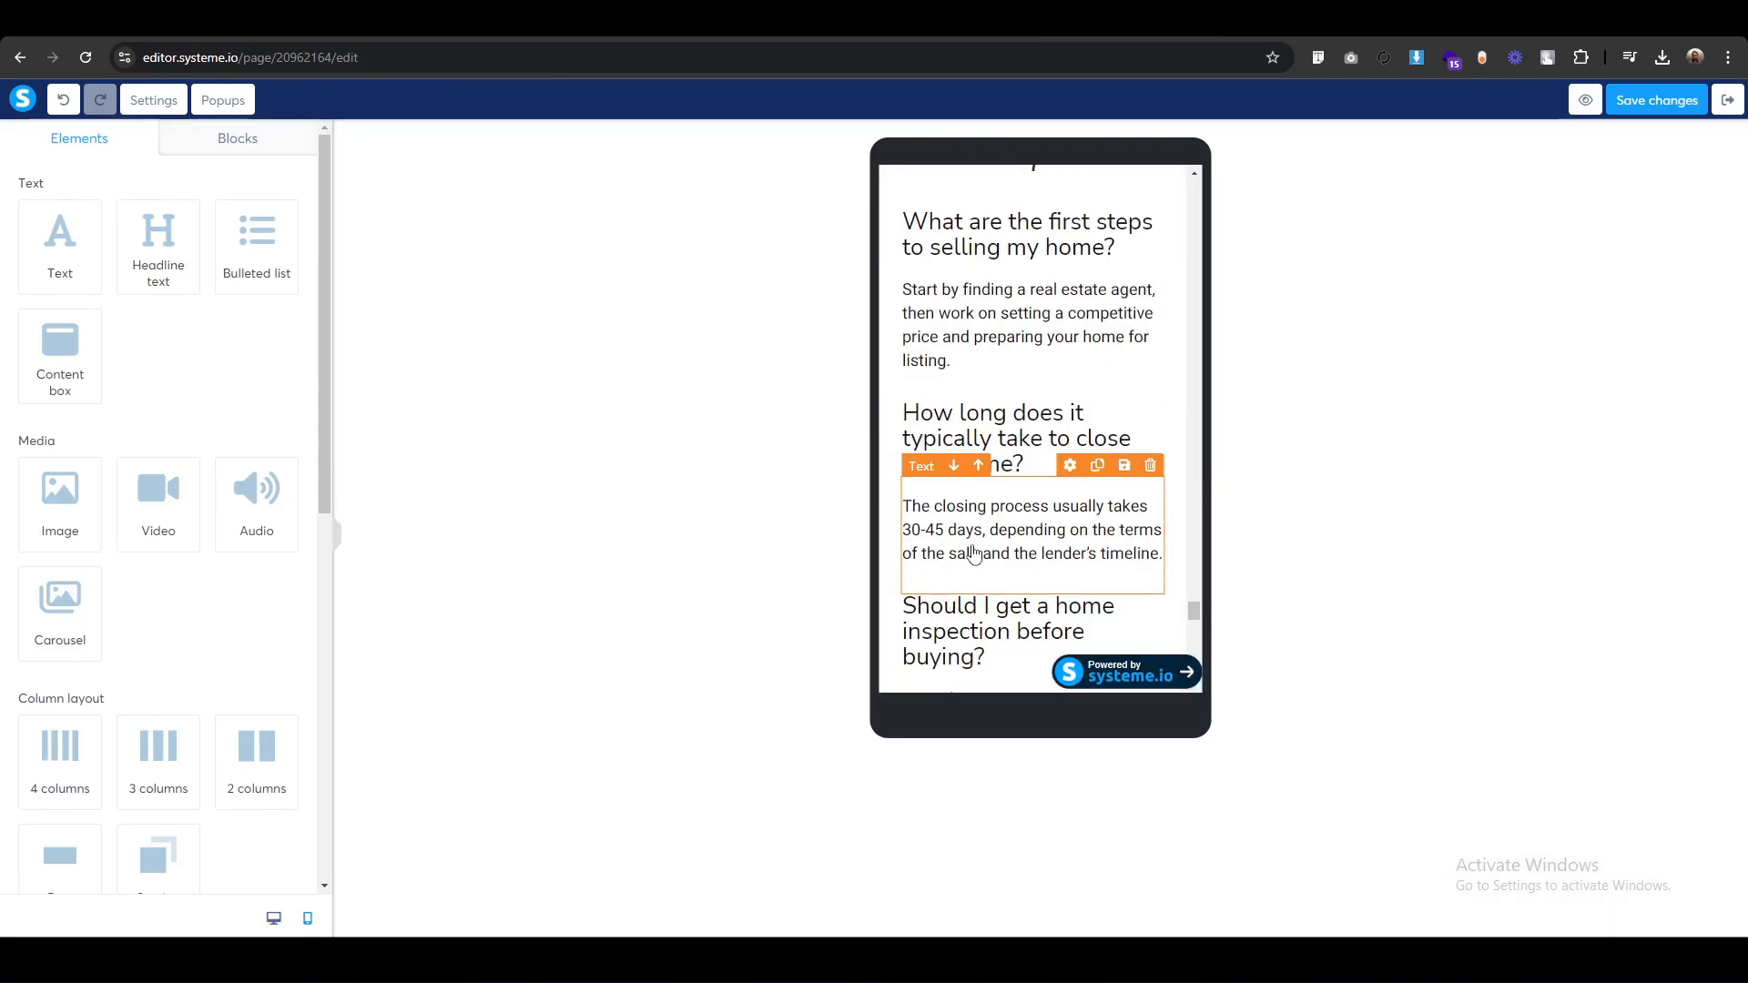
scroll(969, 544, "down", 4)
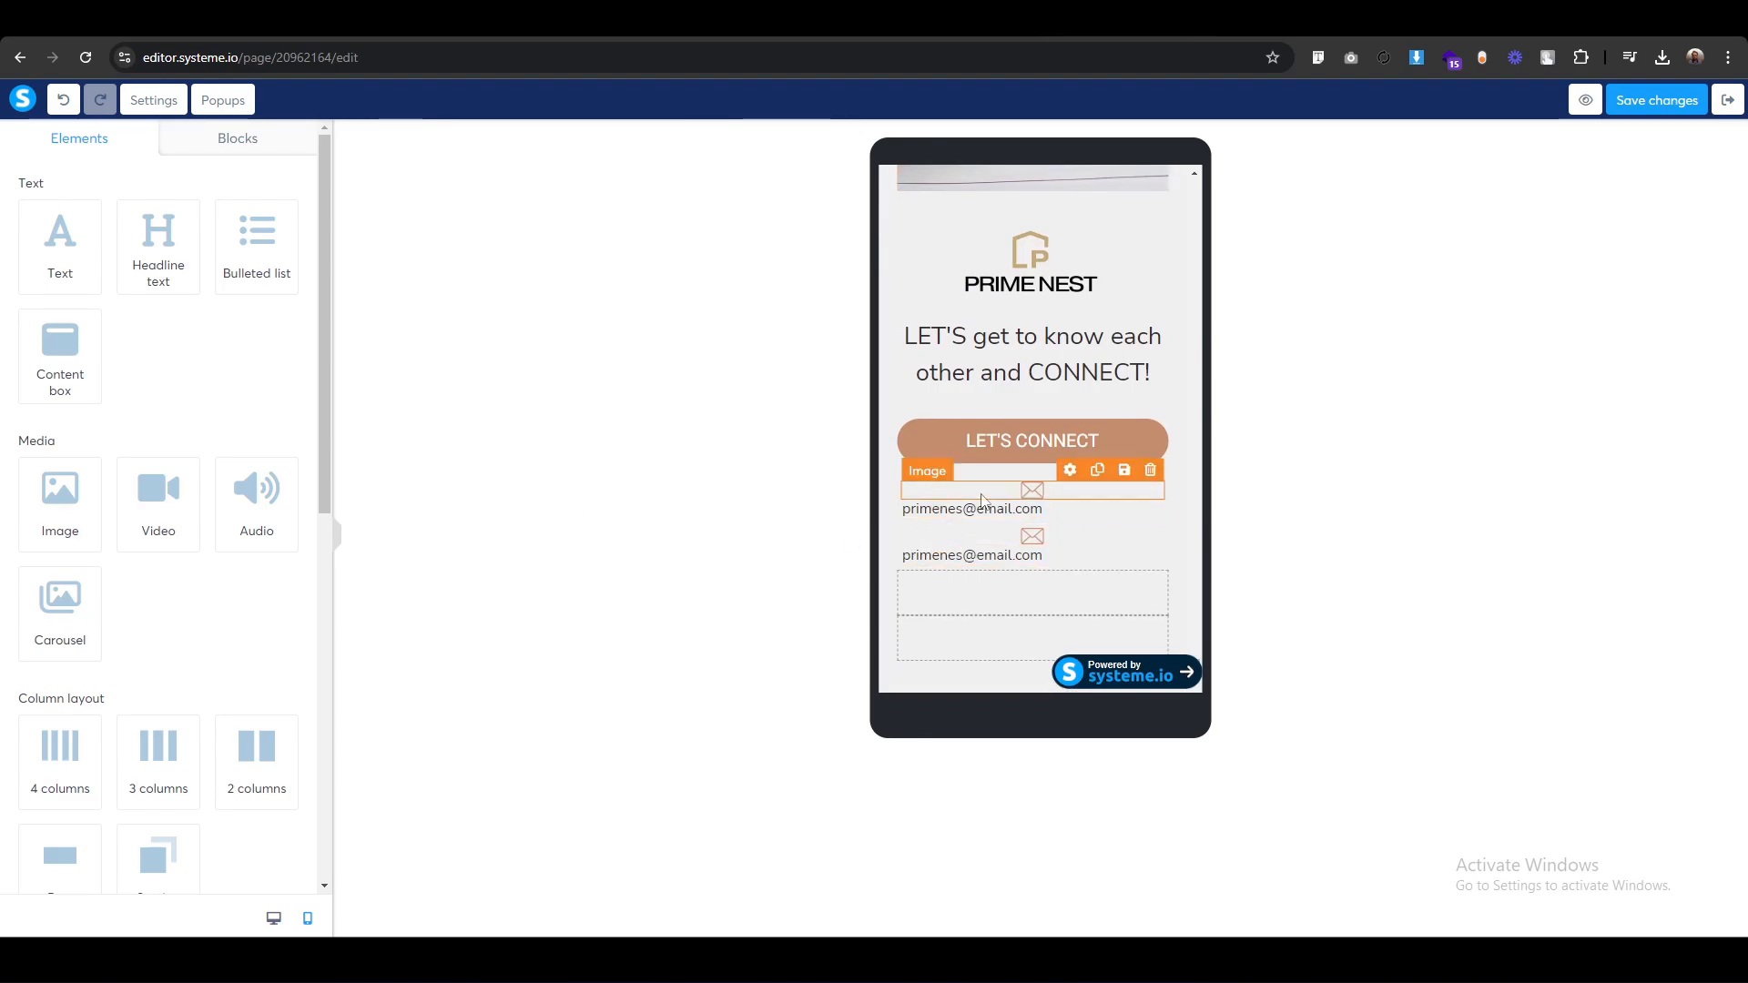
left_click(1022, 499)
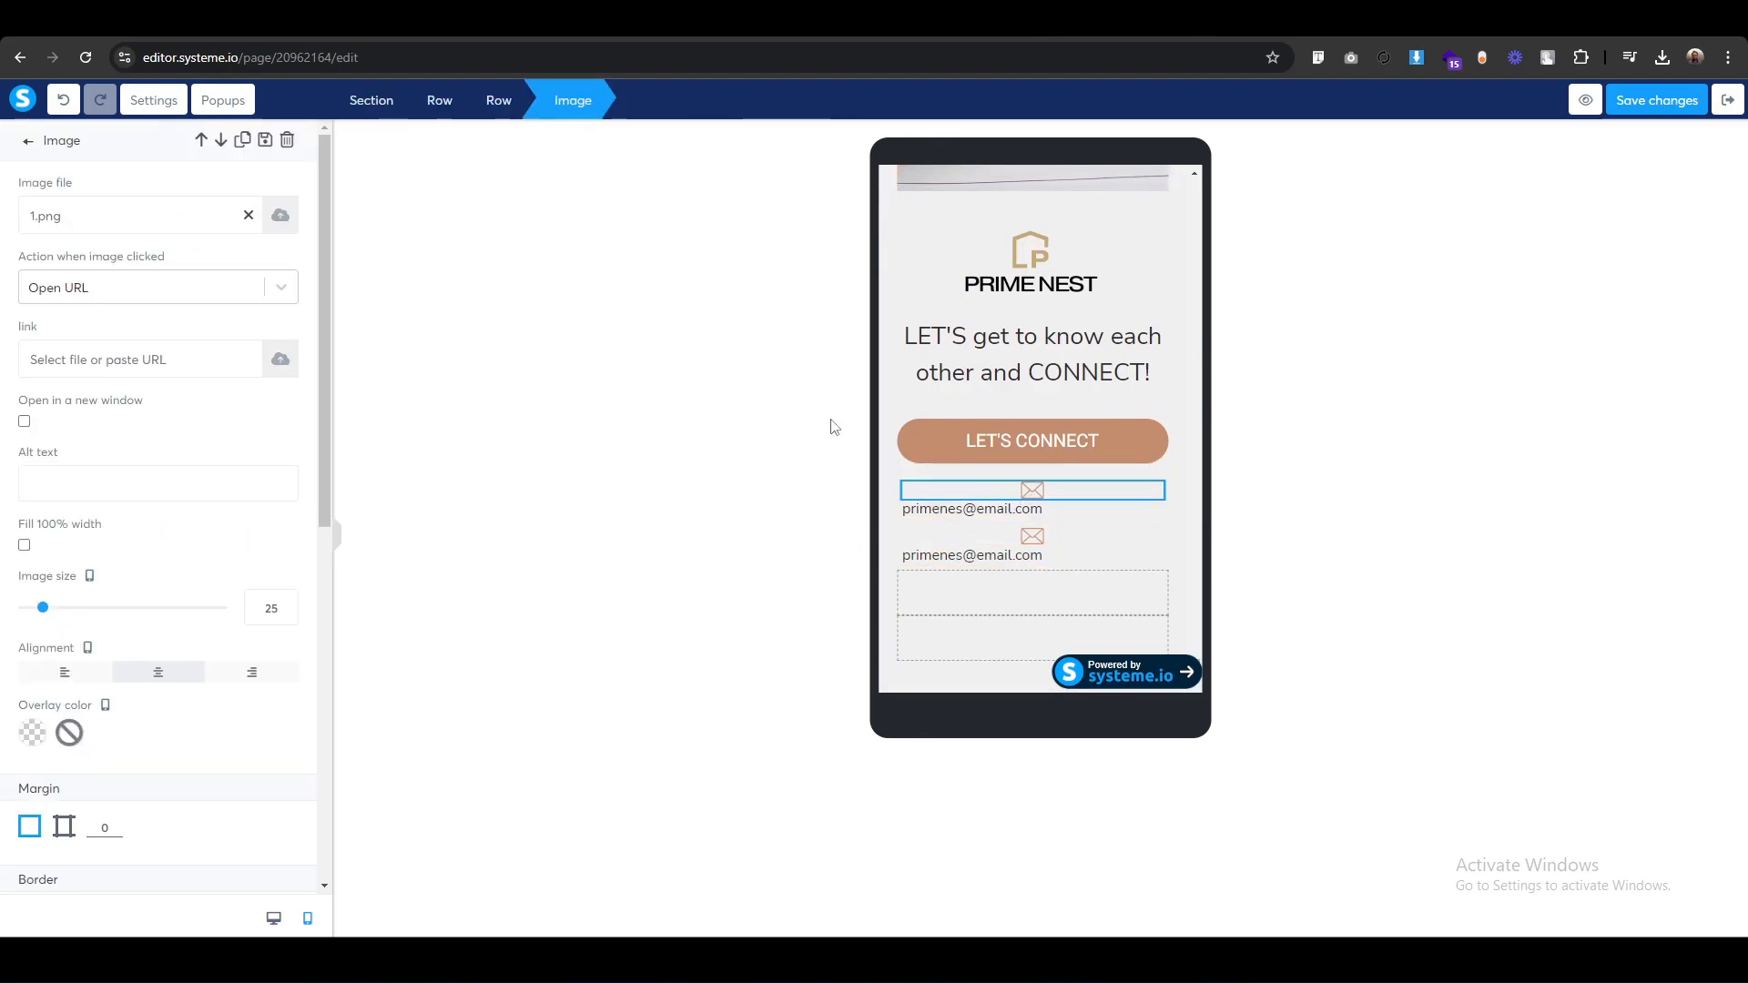
left_click(508, 111)
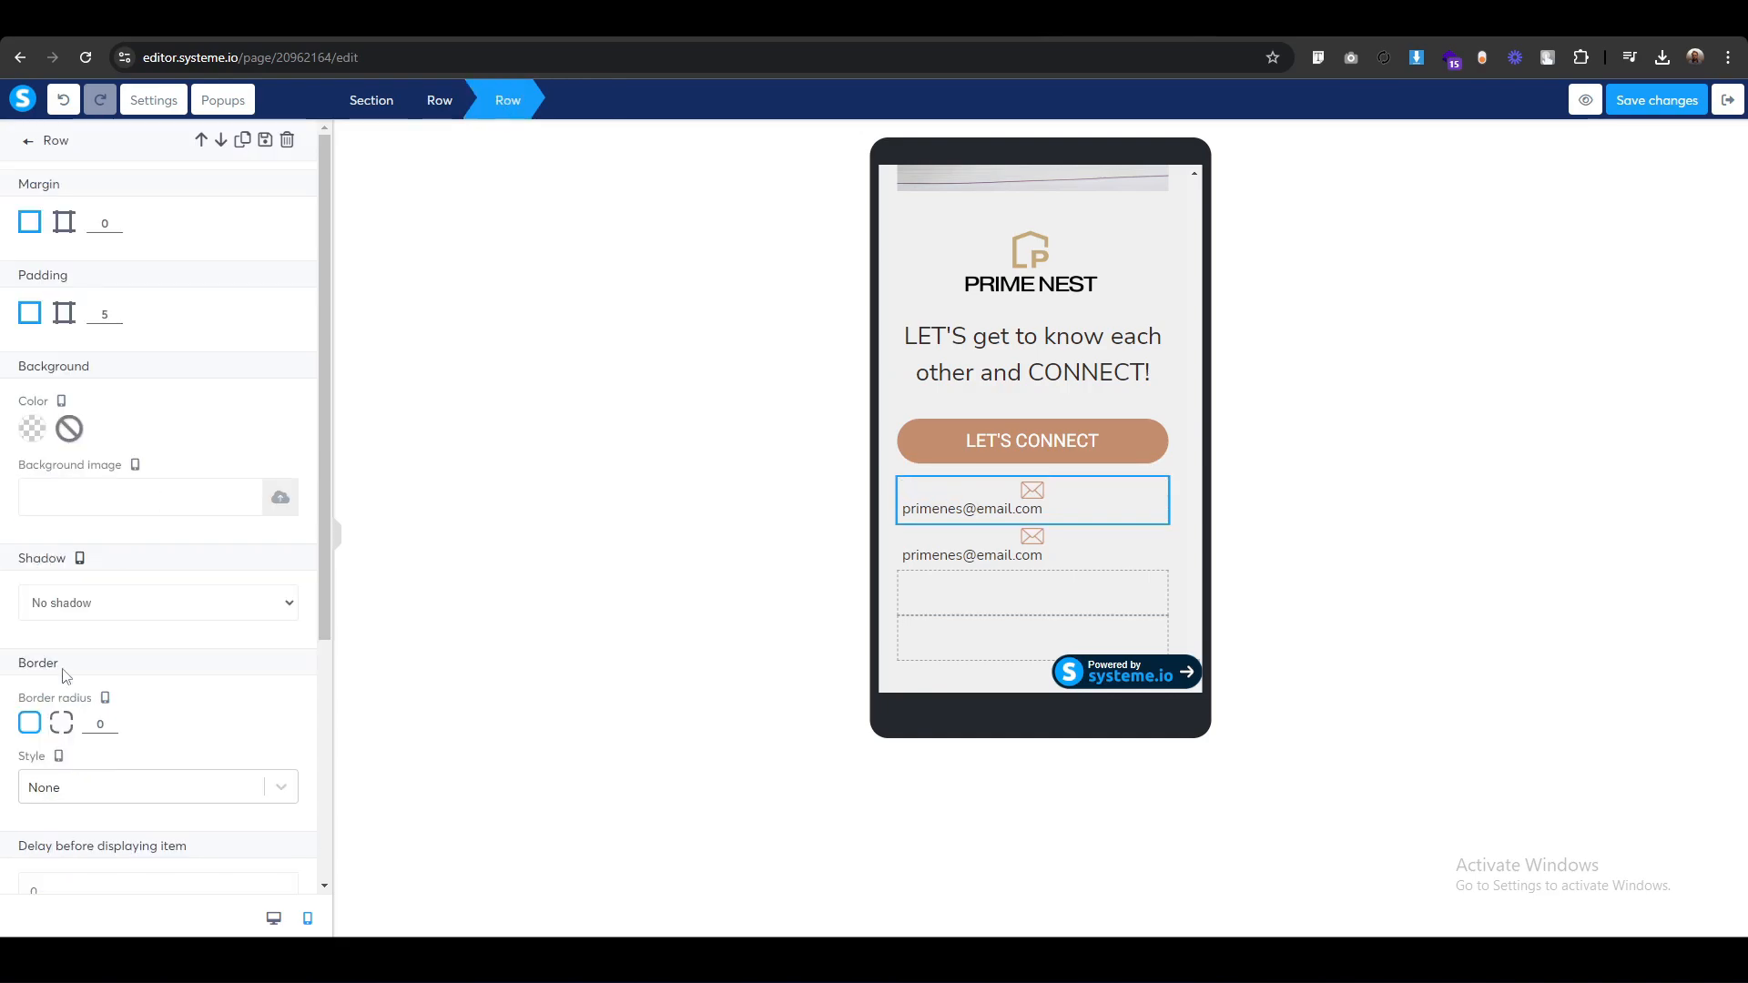
scroll(27, 765, "down", 5)
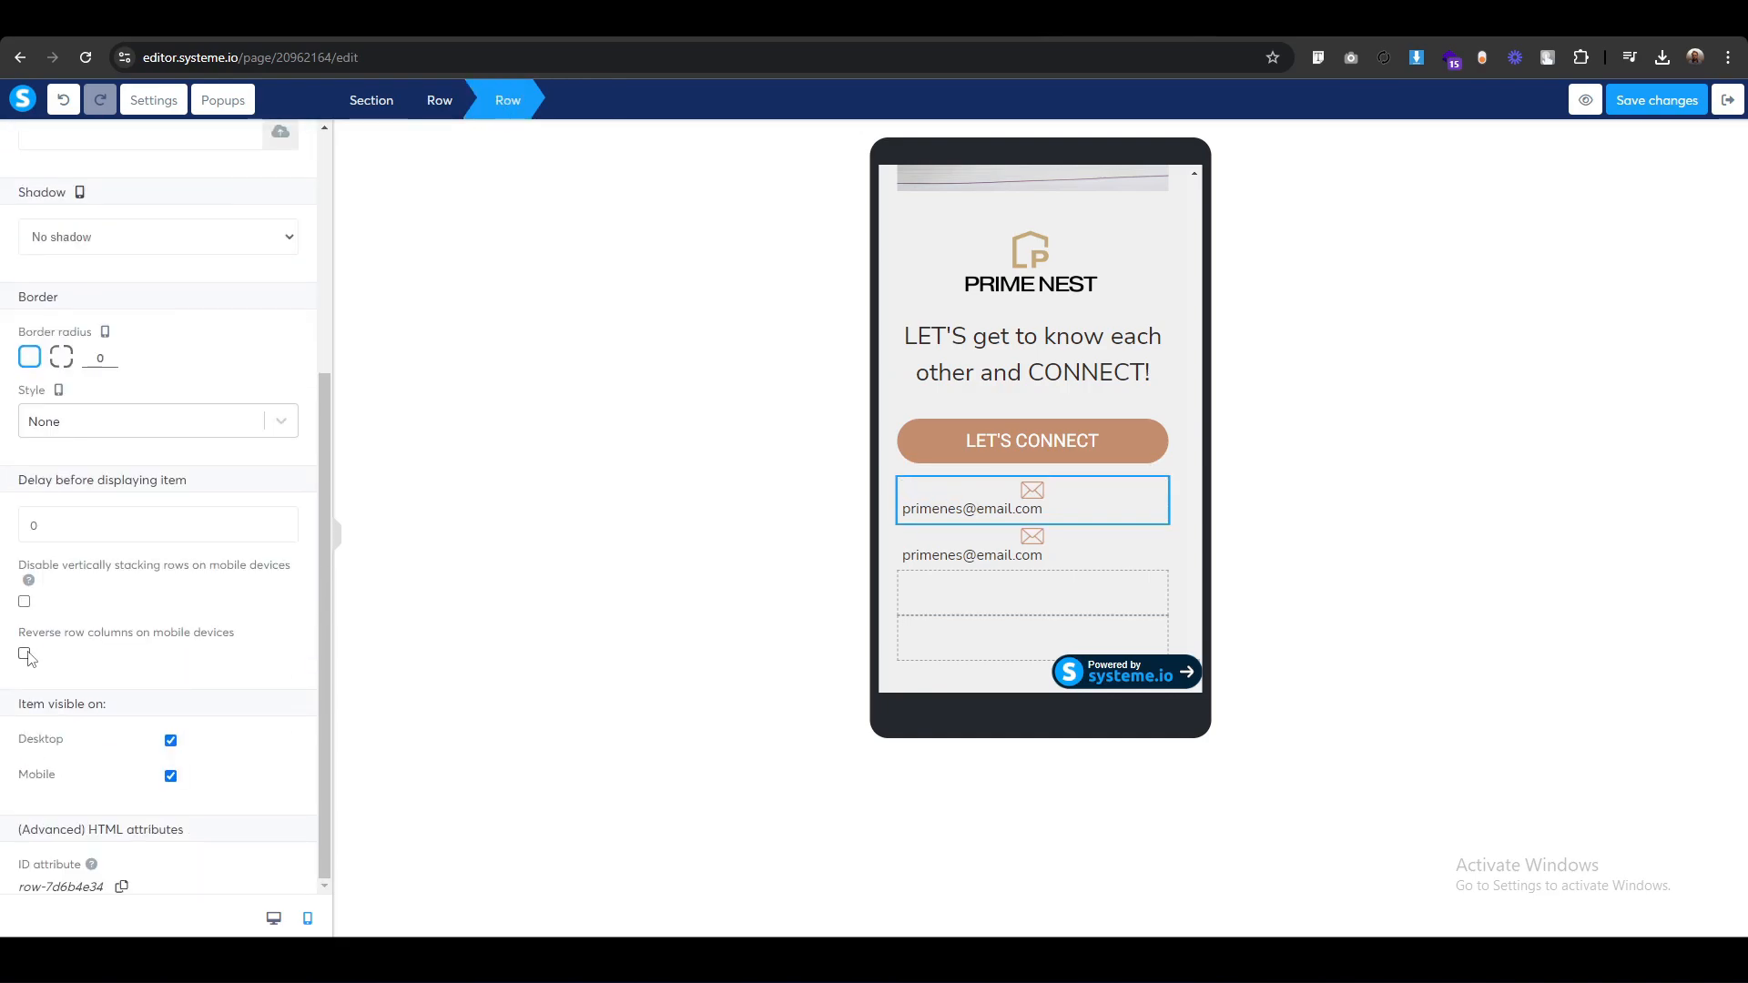
left_click(24, 604)
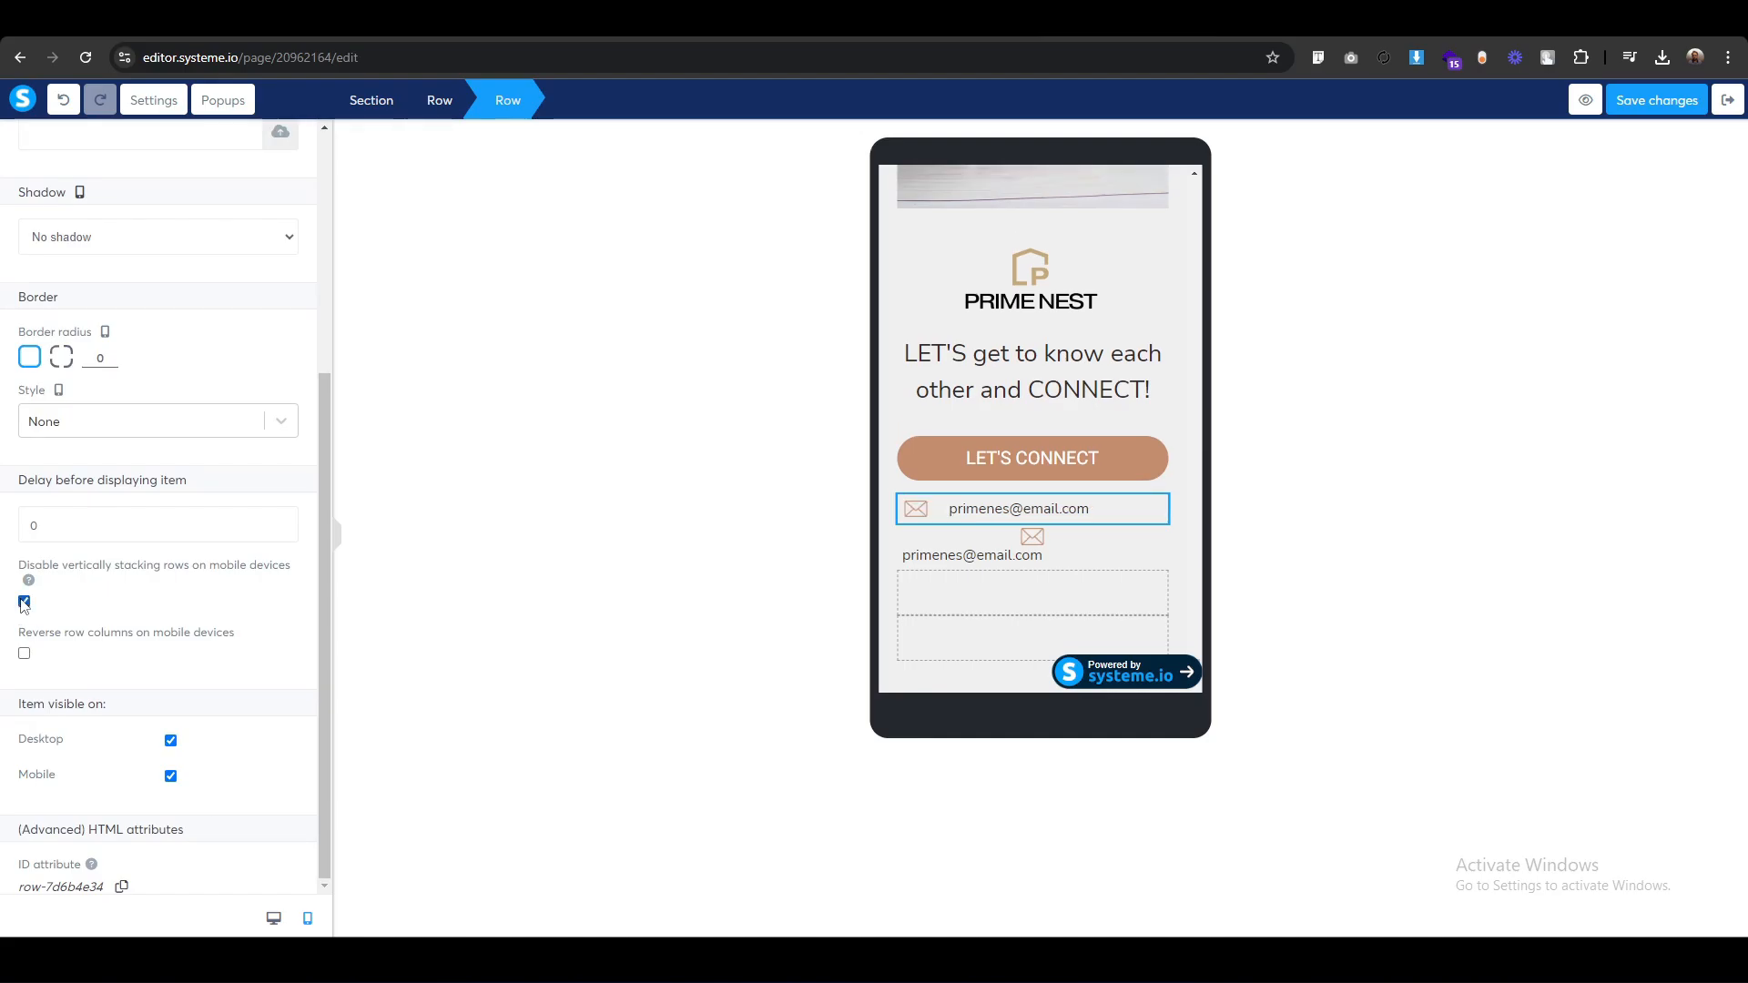
Set the first contact e-mail text's mobile font size to 20.
left_click(1081, 521)
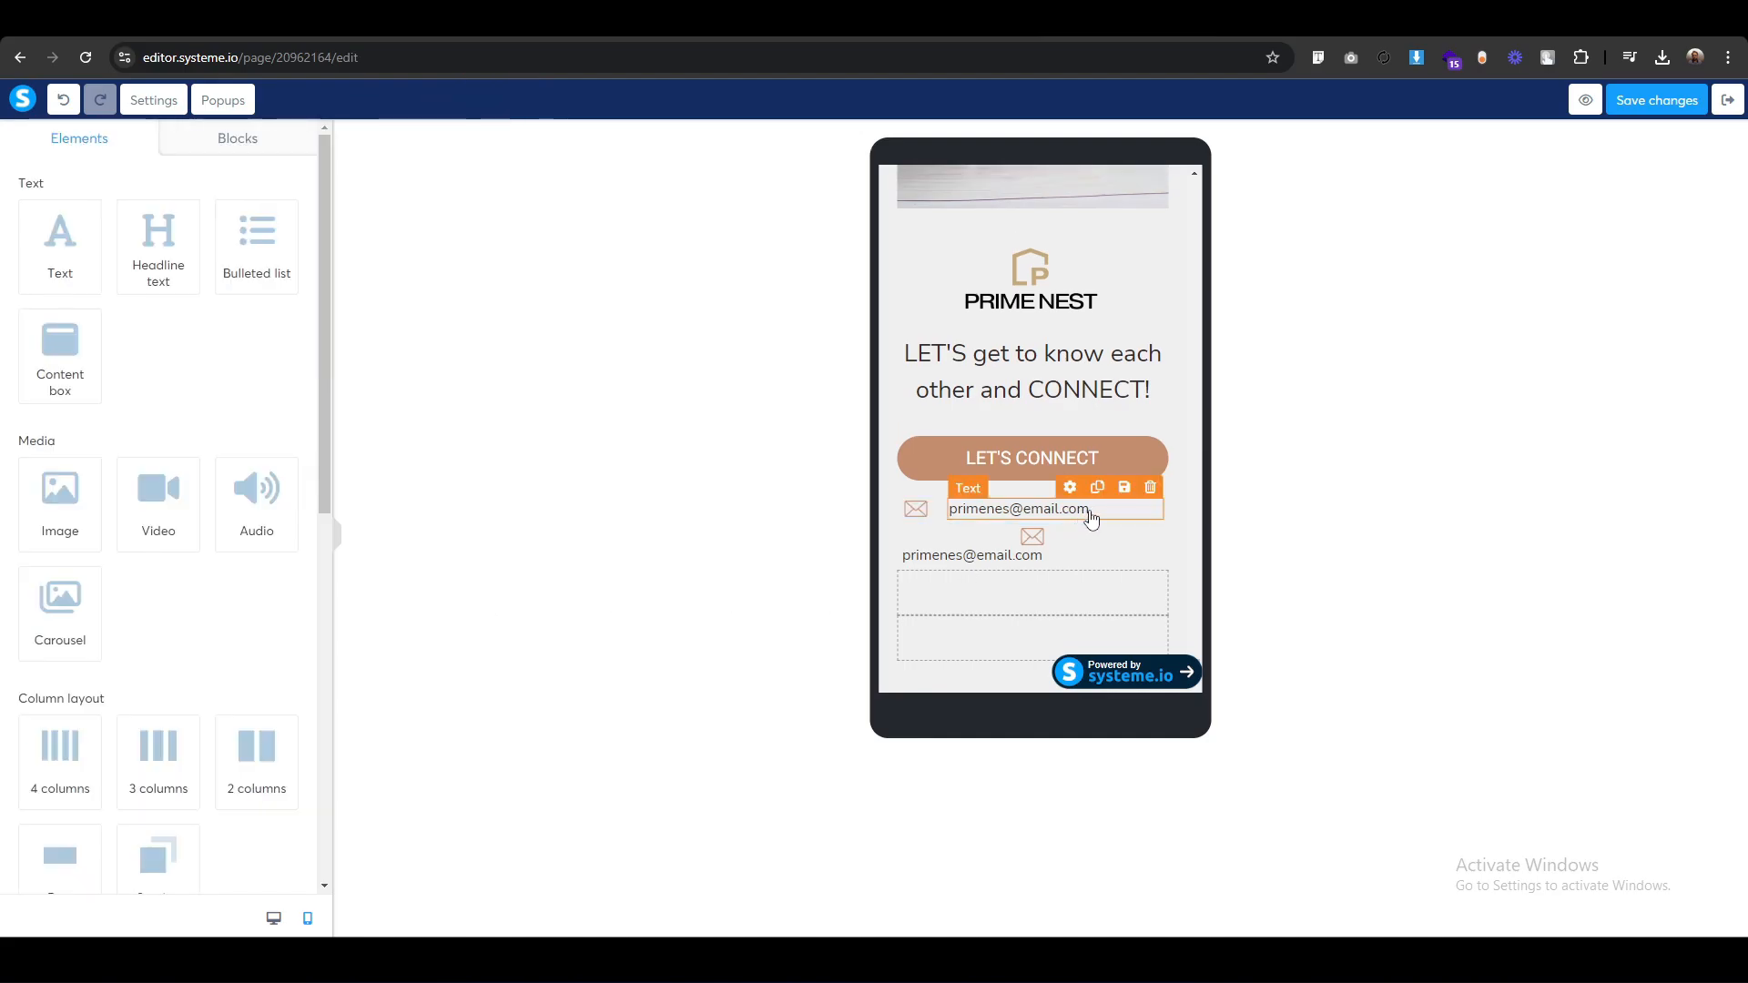
left_click(1093, 511)
double_click(273, 250)
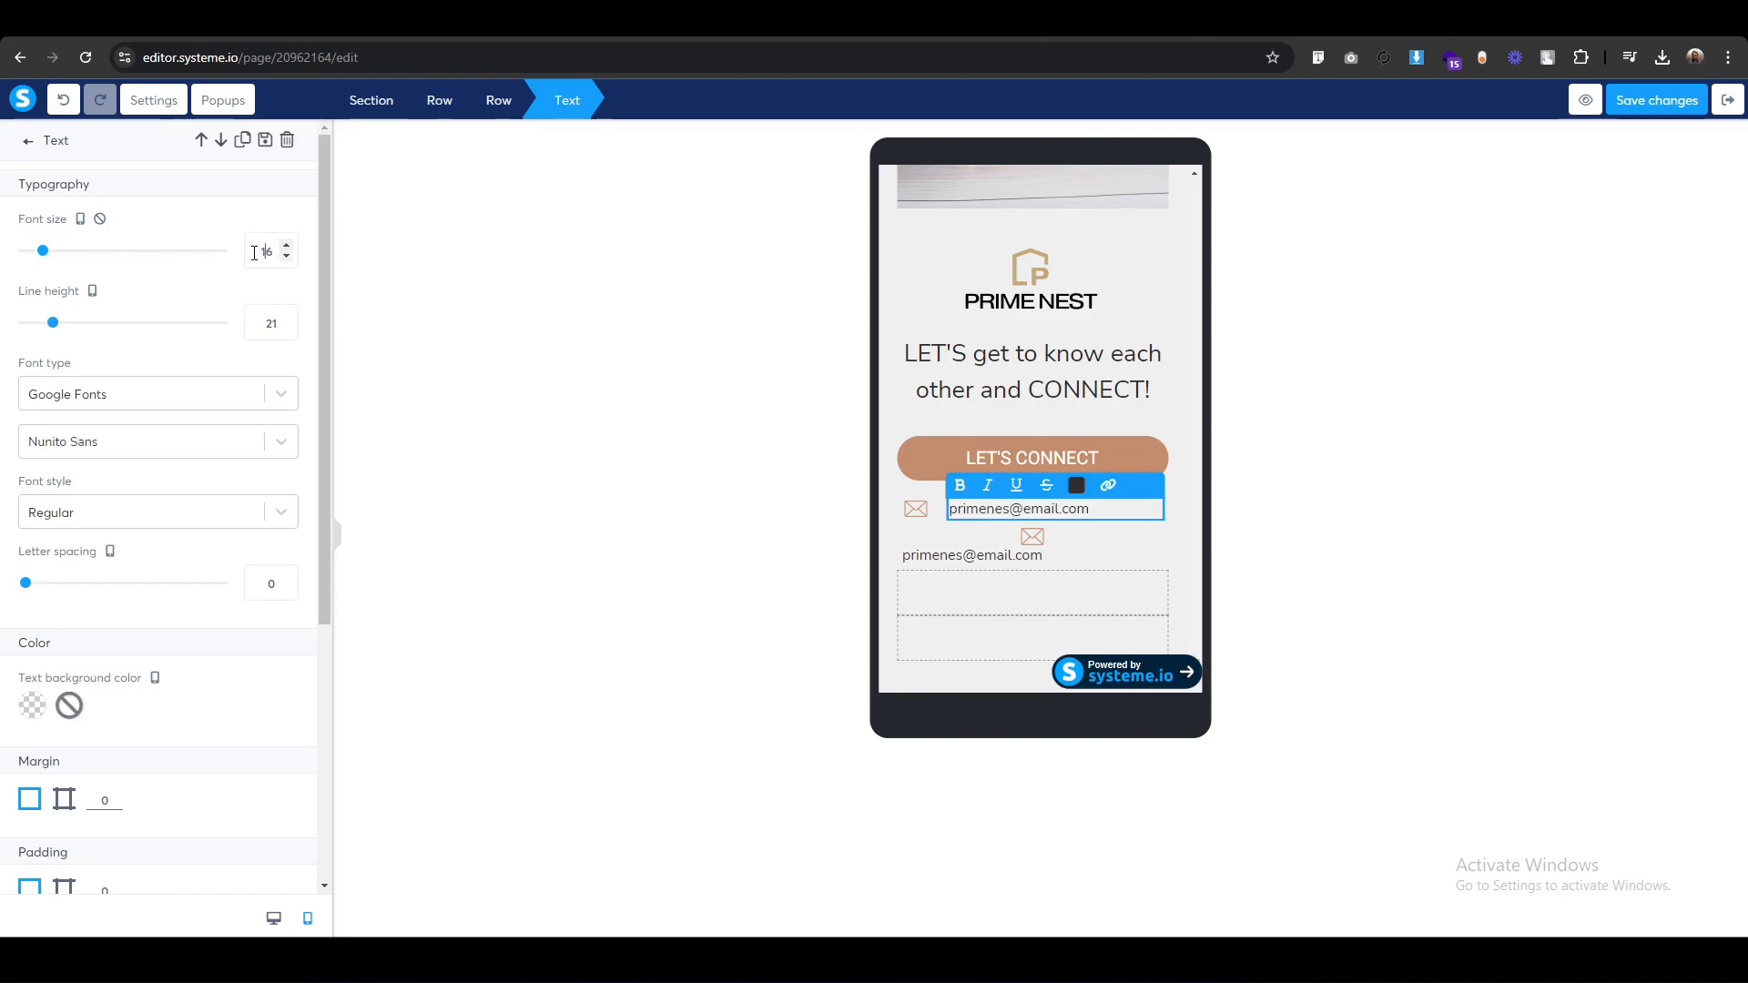
type("20")
key("Up")
key("Up")
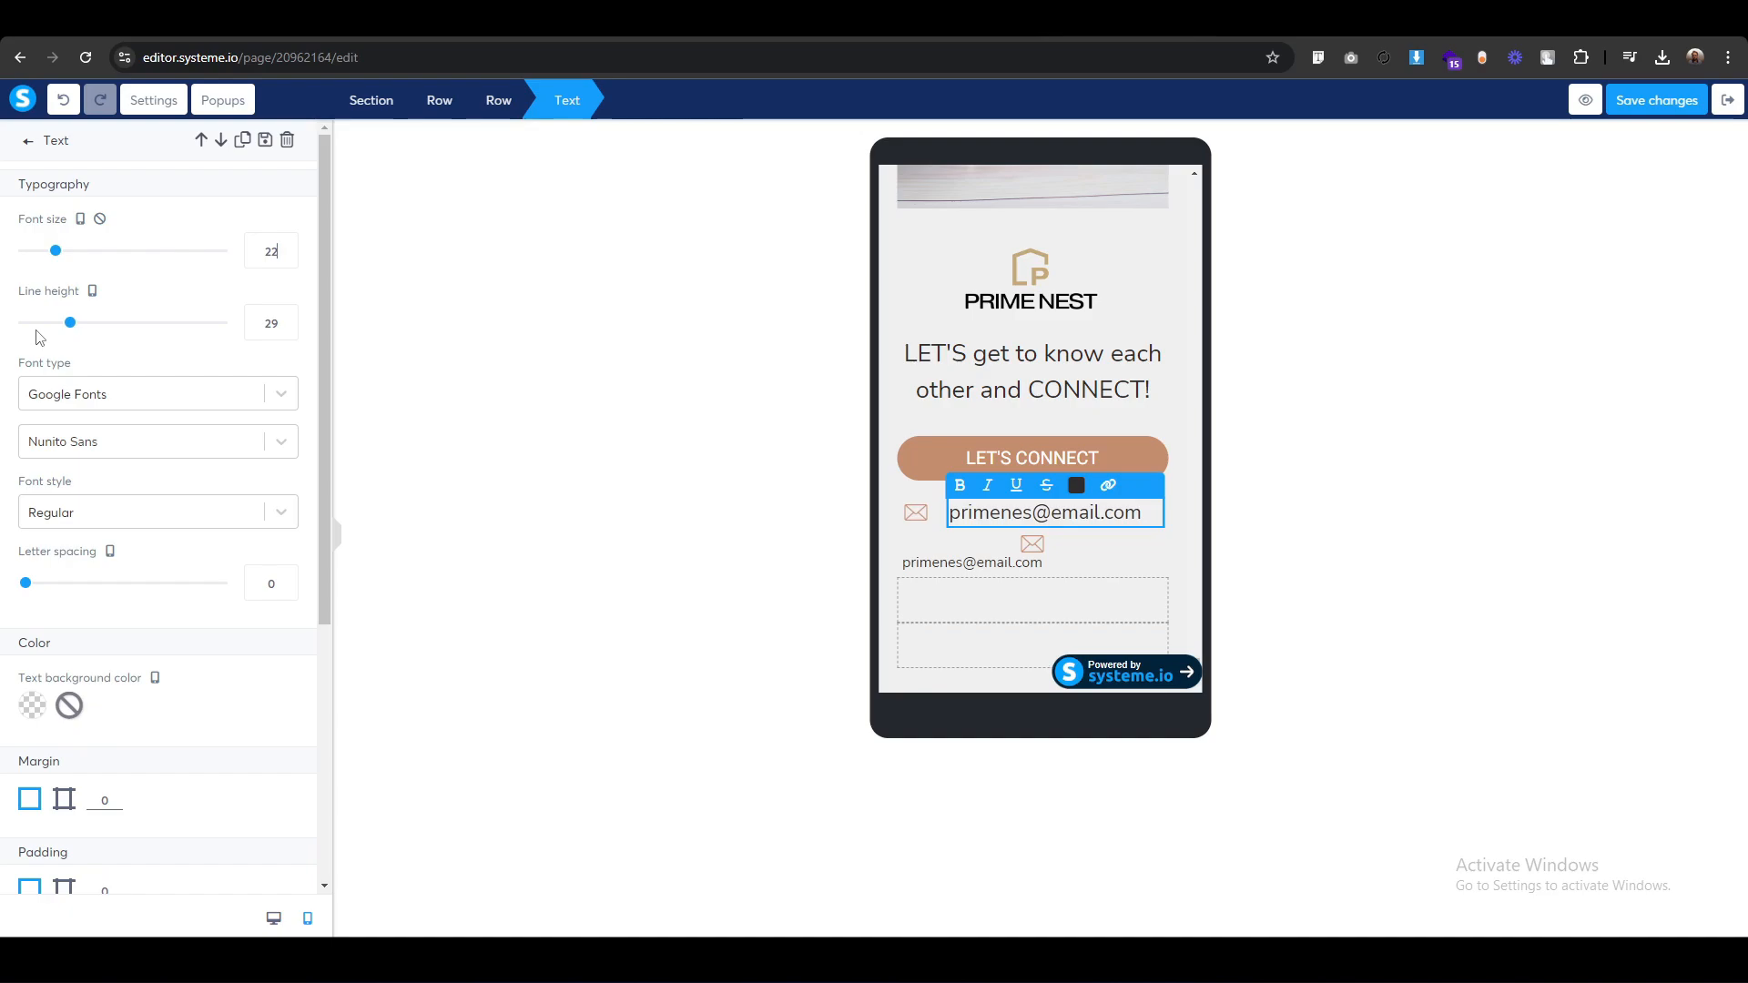
key("Down")
key("Down")
key("Up")
key("Up")
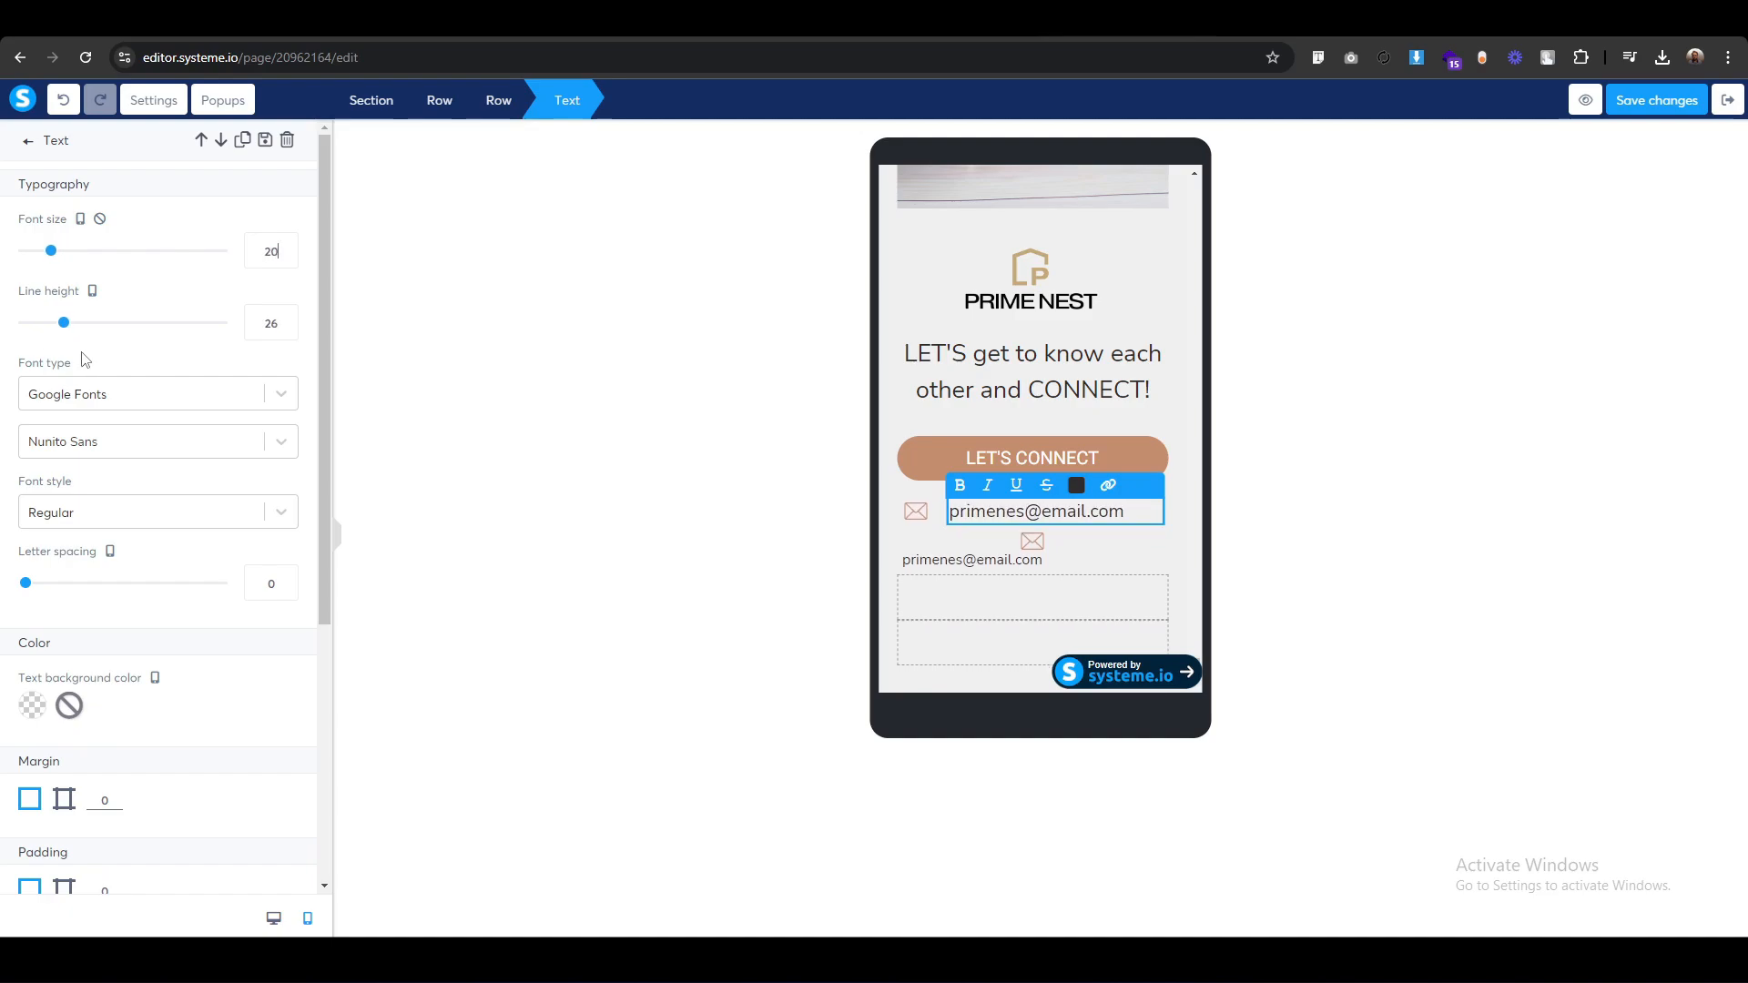
left_click(678, 561)
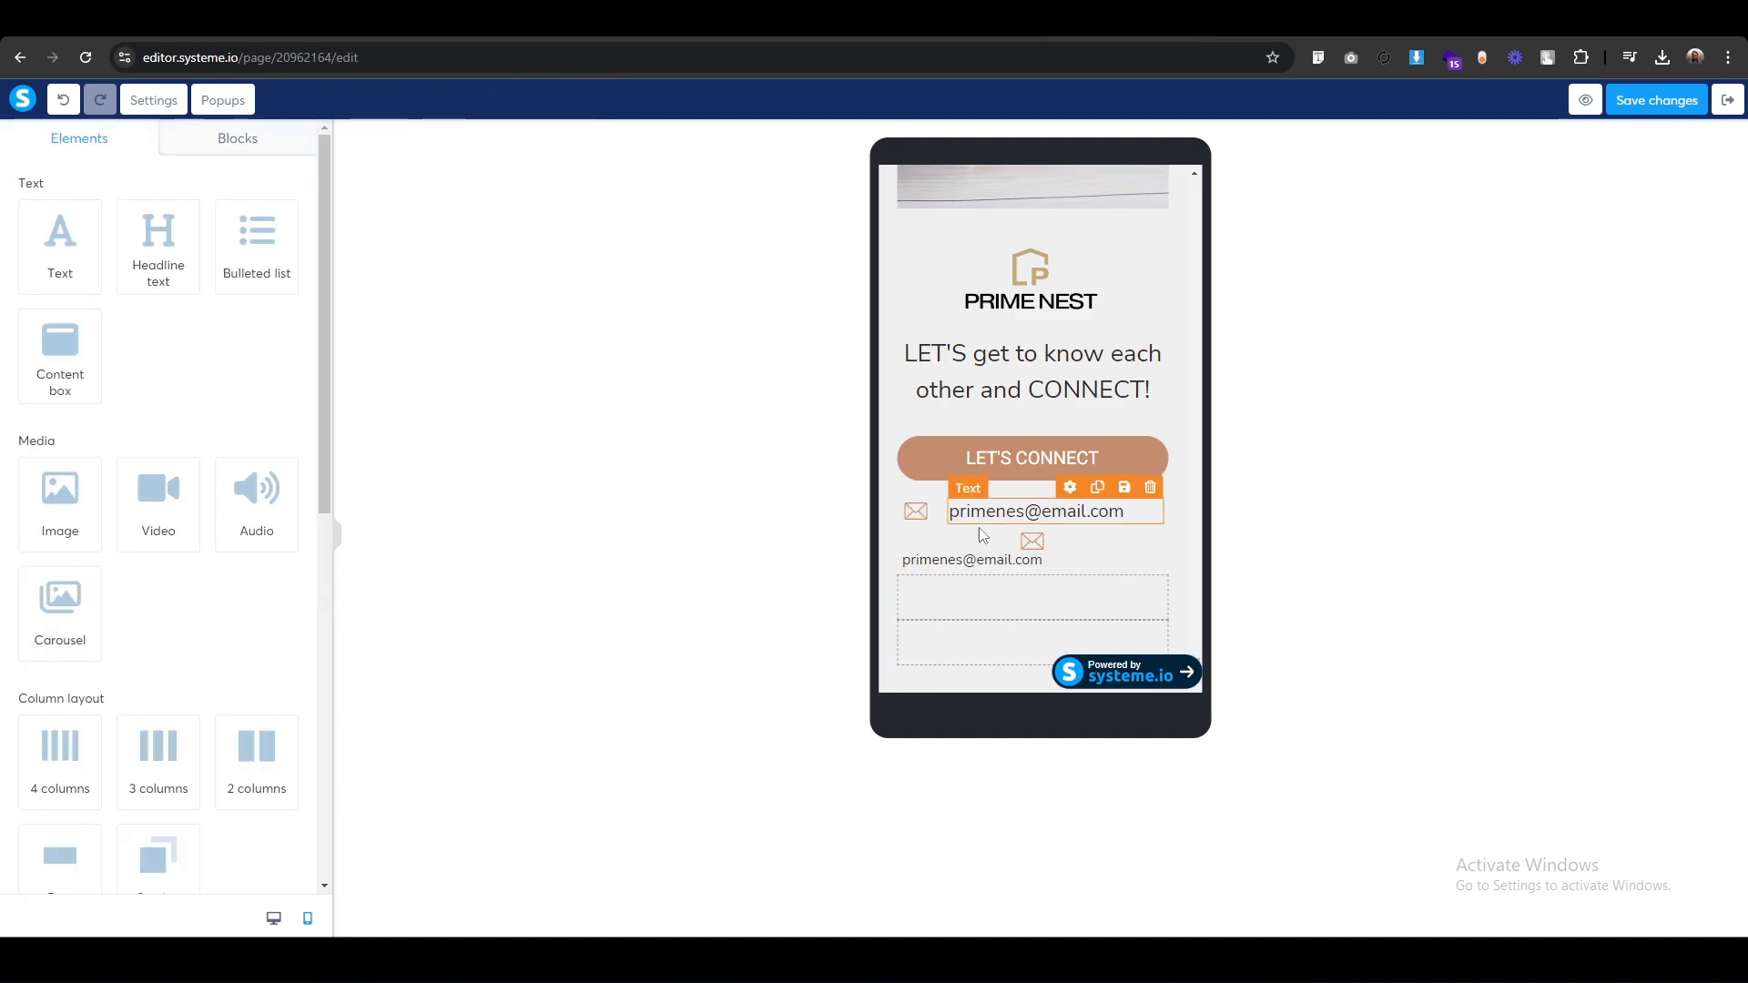
Set the mobile top padding of the outer row around the contact details to 20.
double_click(1006, 513)
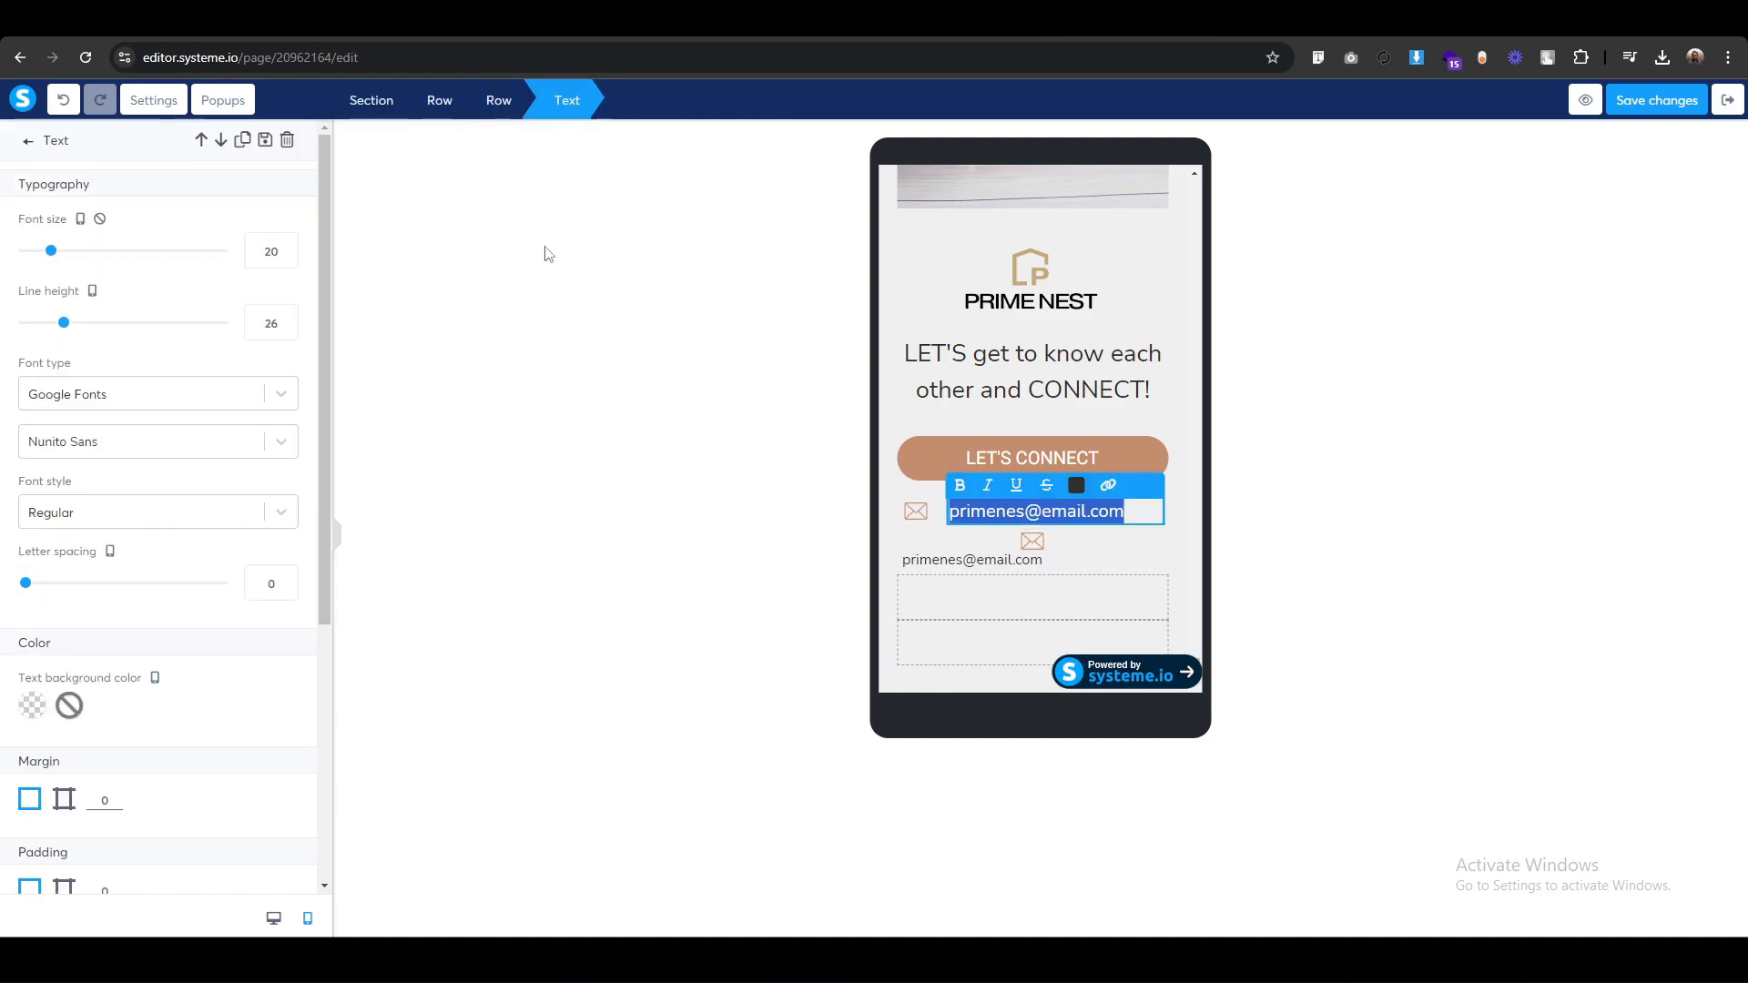
left_click(461, 98)
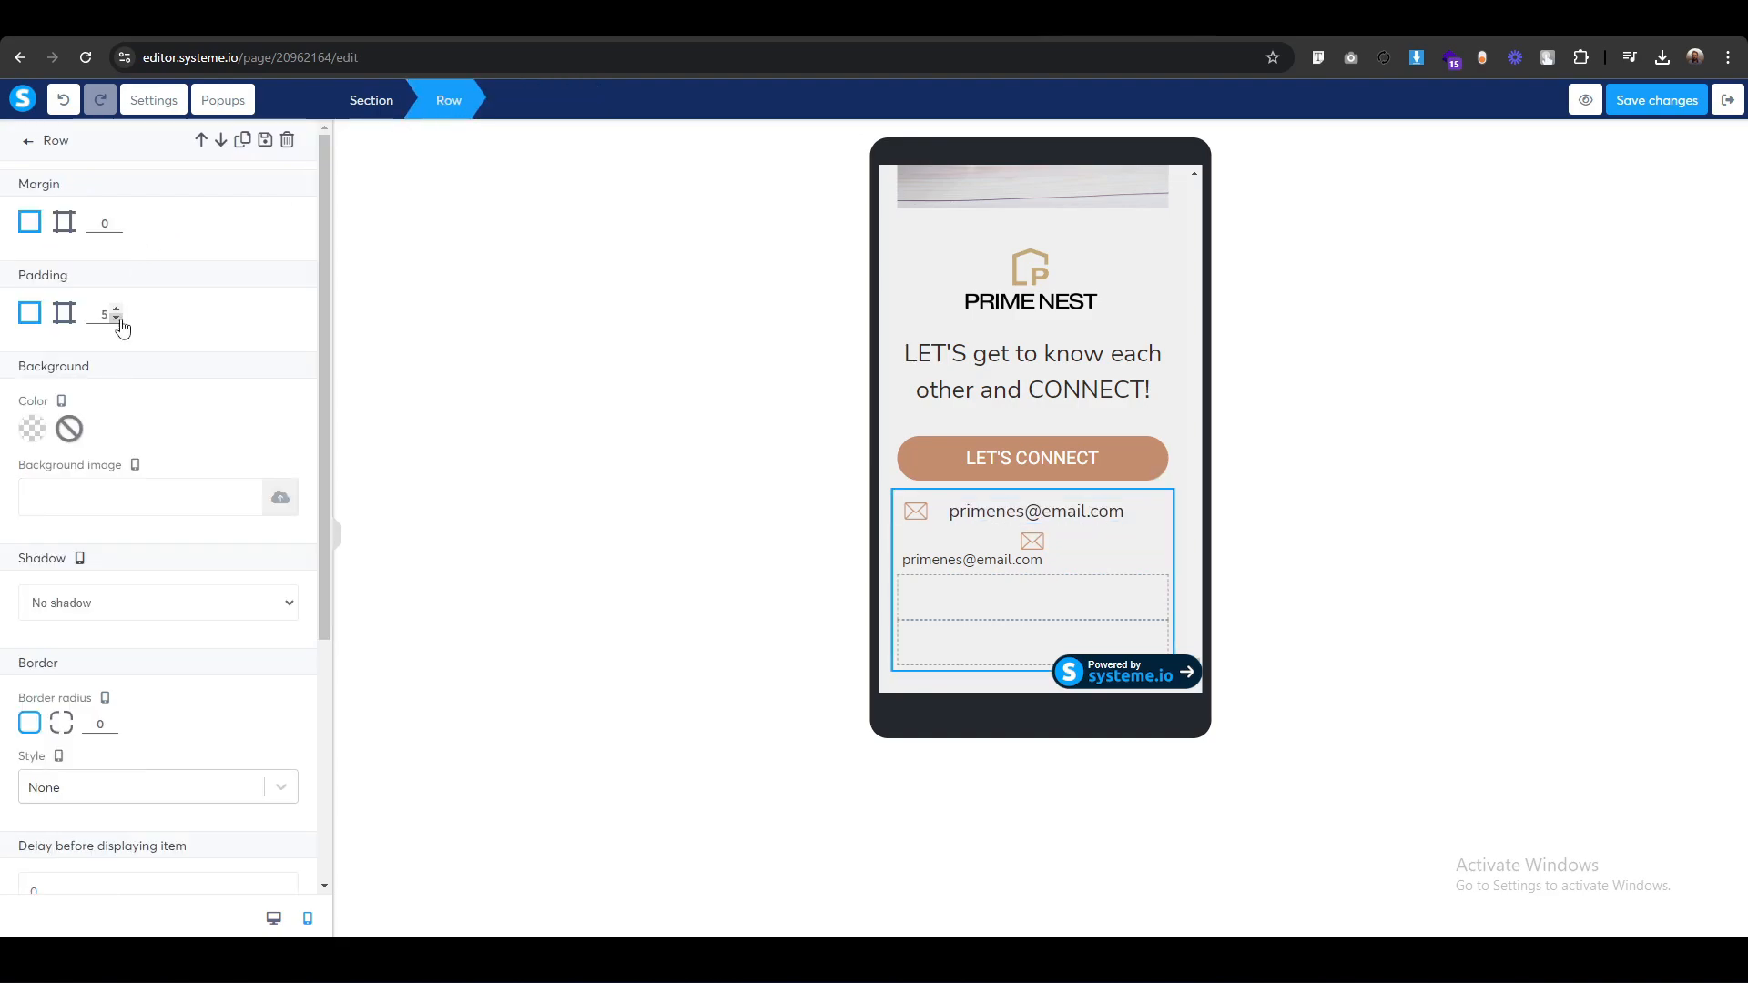
left_click(63, 312)
left_click(260, 385)
key("Up")
key("Up")
key("Up")
key("Up")
key("Up")
key("Up")
key("Up")
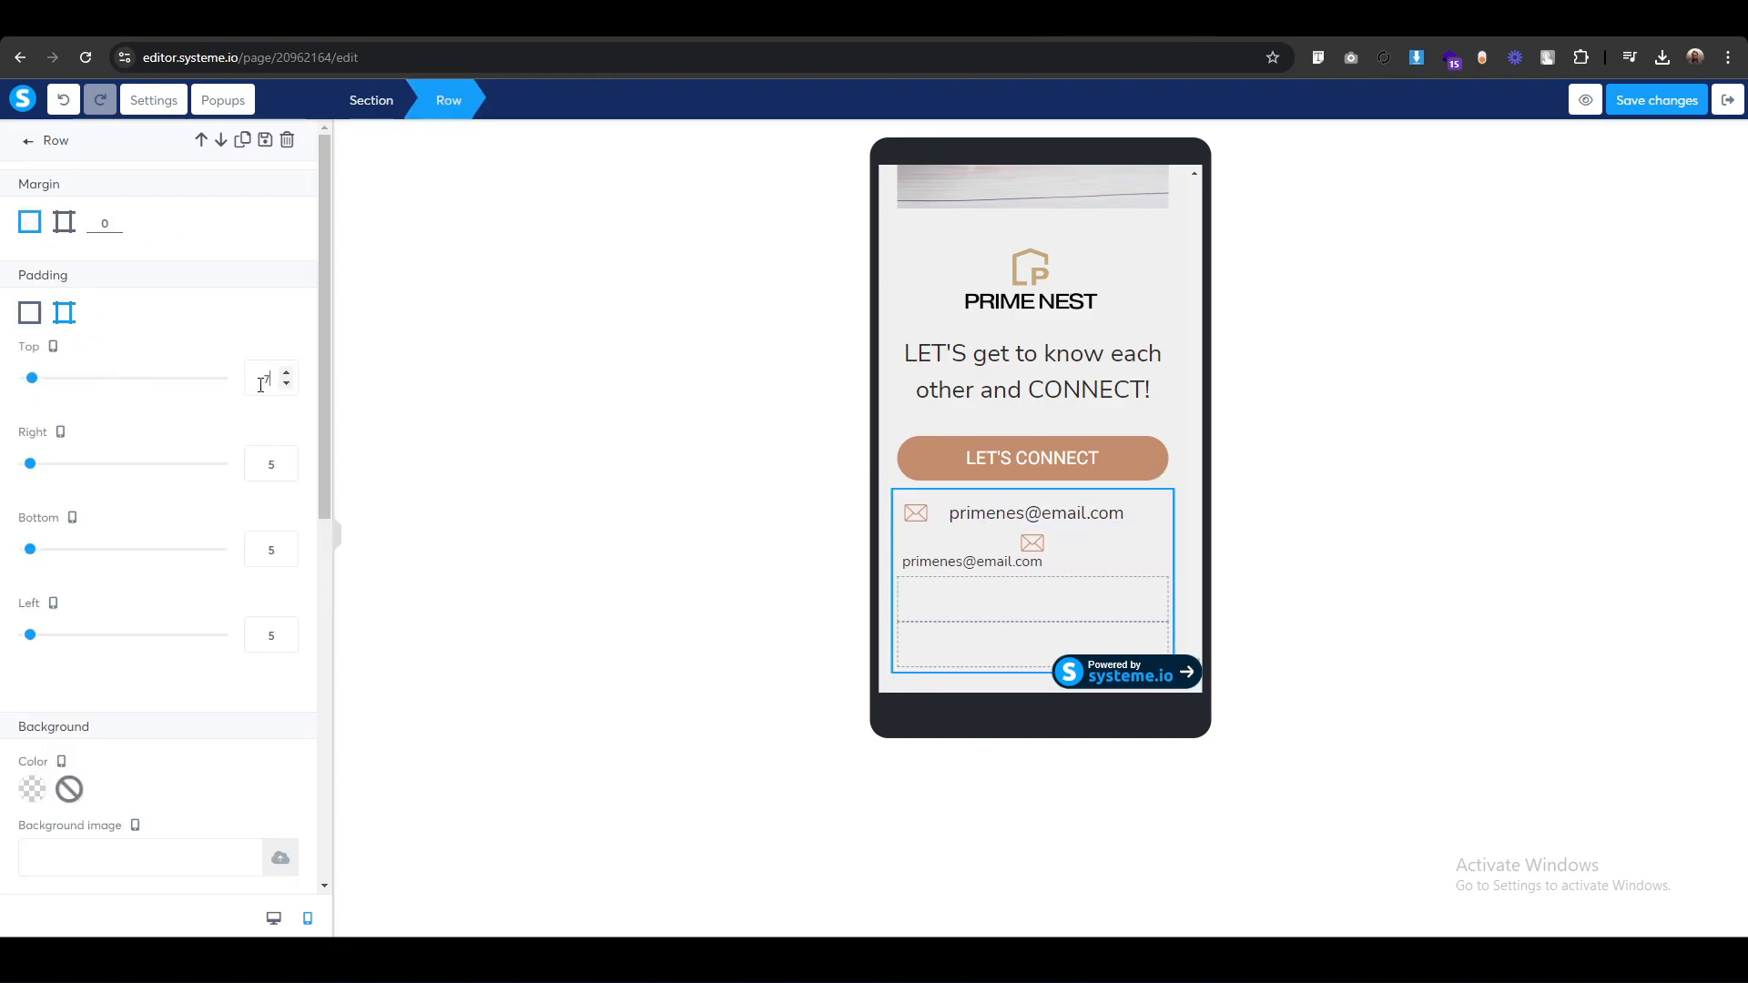
key("Up")
key("Up")
key("Up")
key("Up")
key("Up")
key("Up")
key("Up")
key("Up")
key("Up")
key("Up")
key("Up")
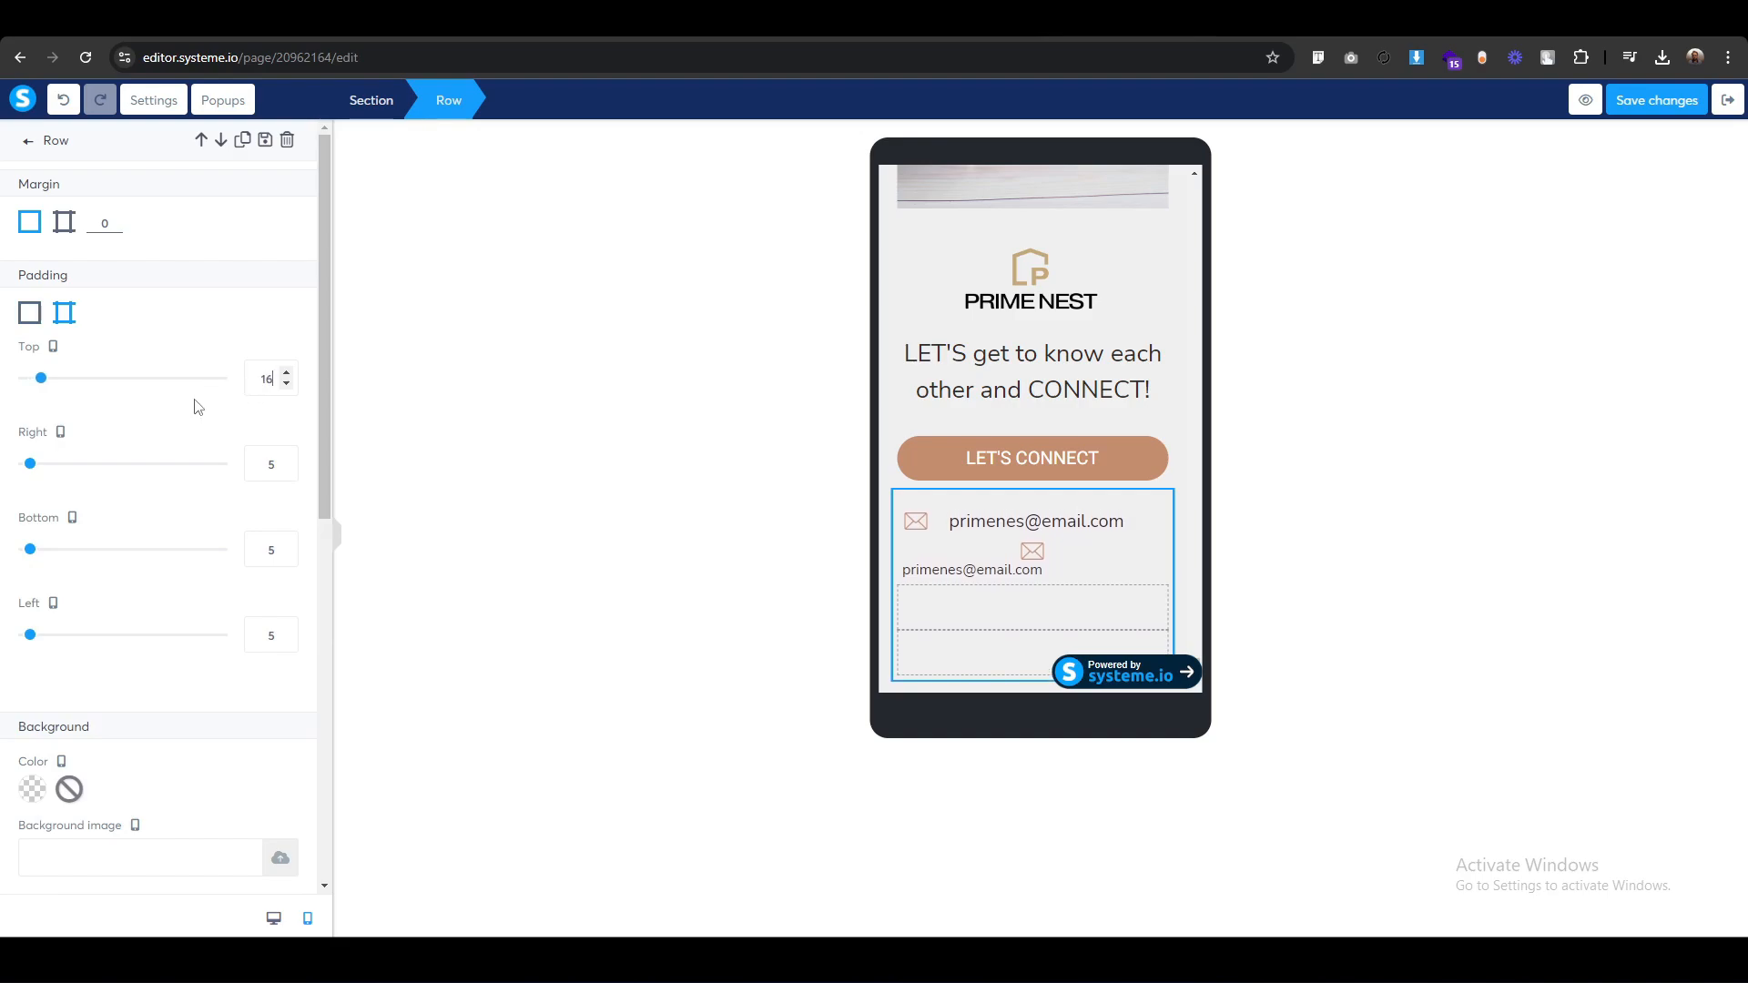
key("Down")
key("Down")
key("Down")
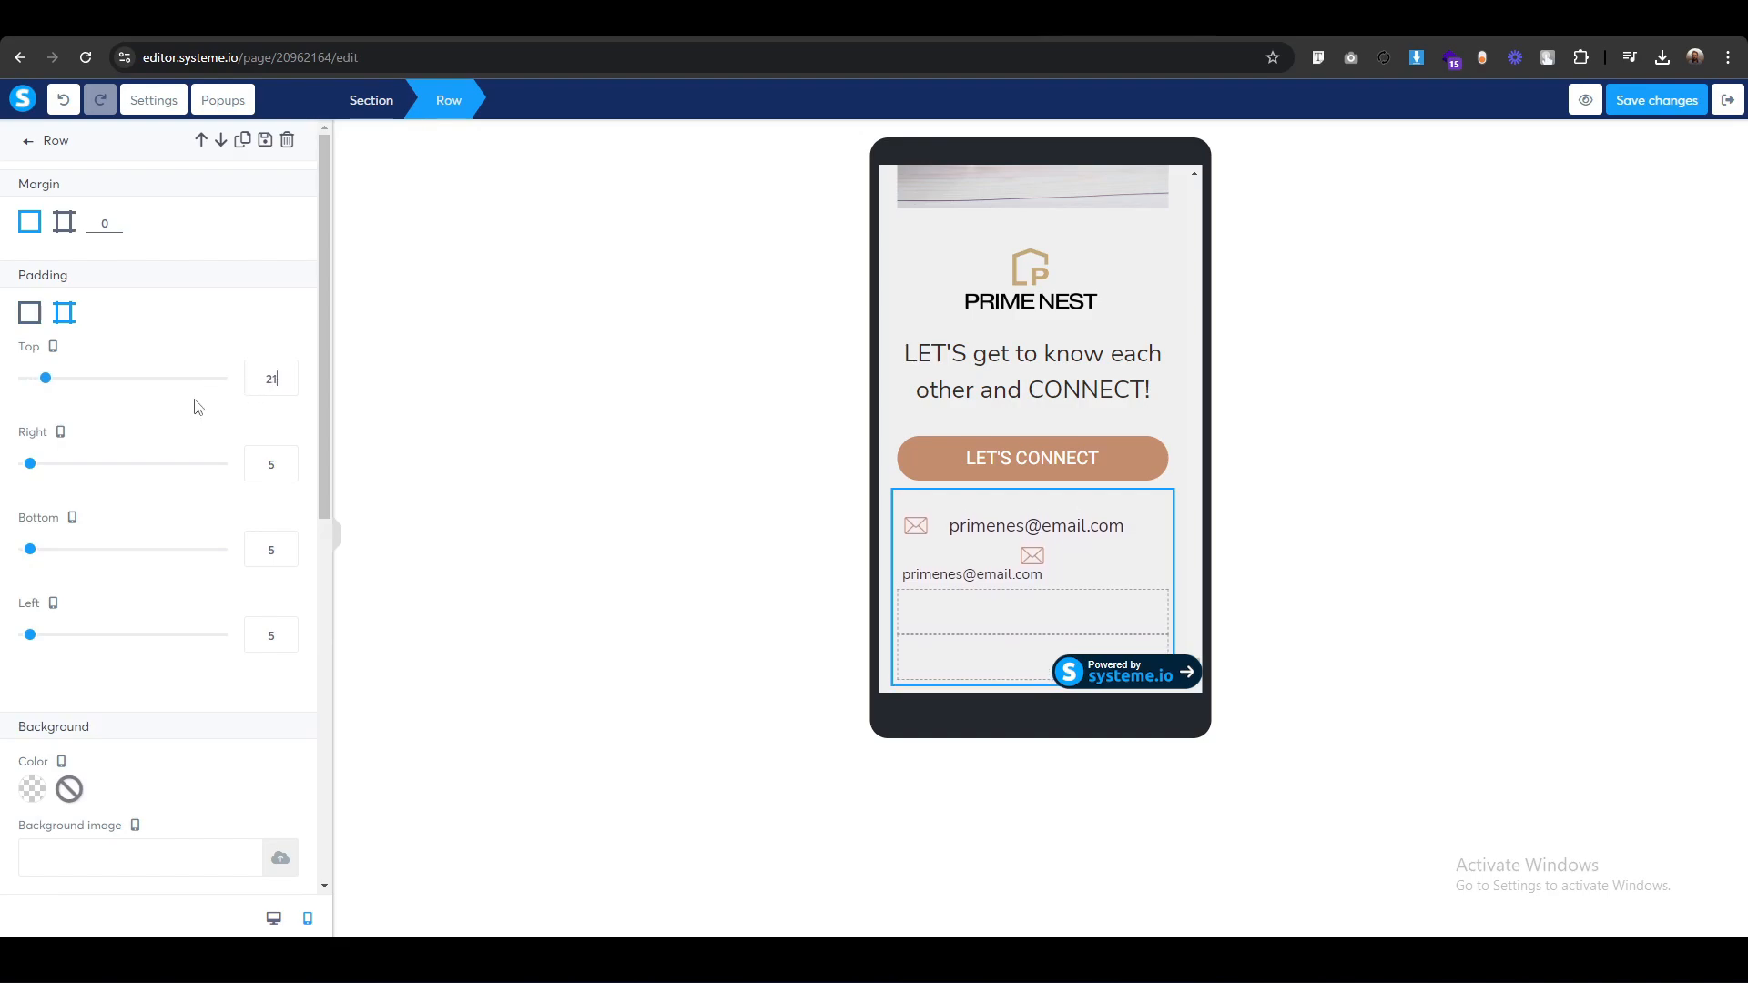
double_click(273, 559)
type("20")
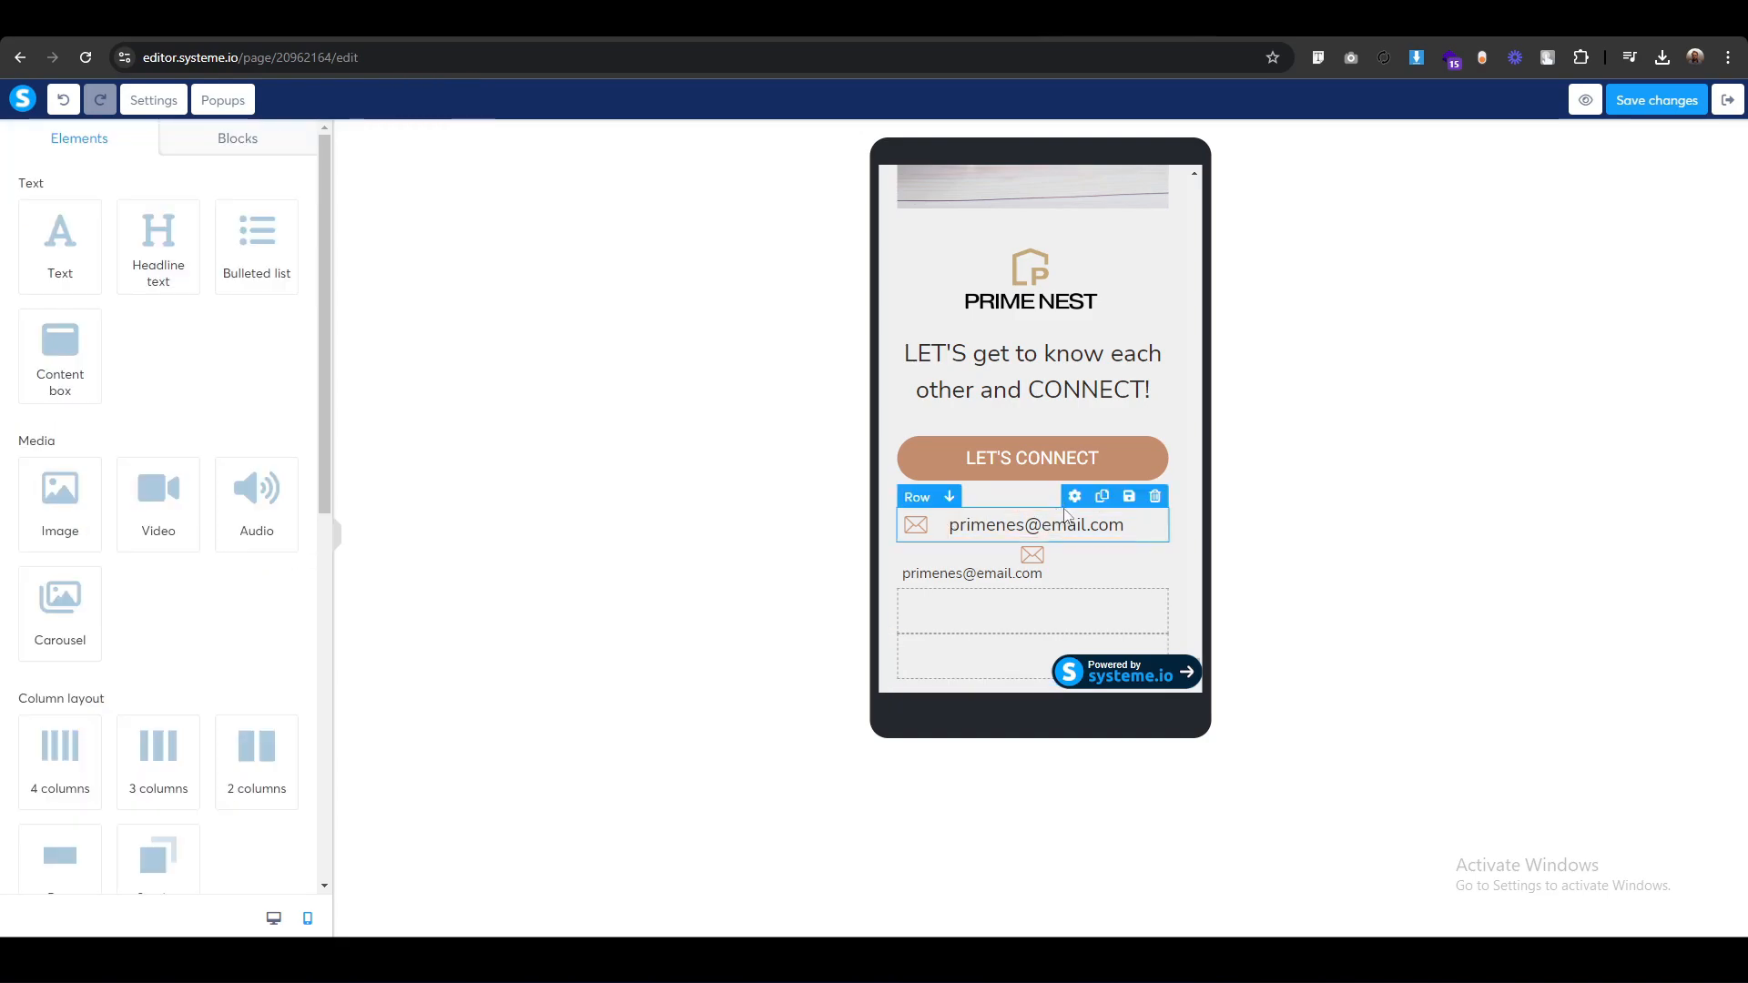
Duplicate the first envelope and e-mail row, and set the original row's mobile bottom padding to 10.
left_click(1100, 499)
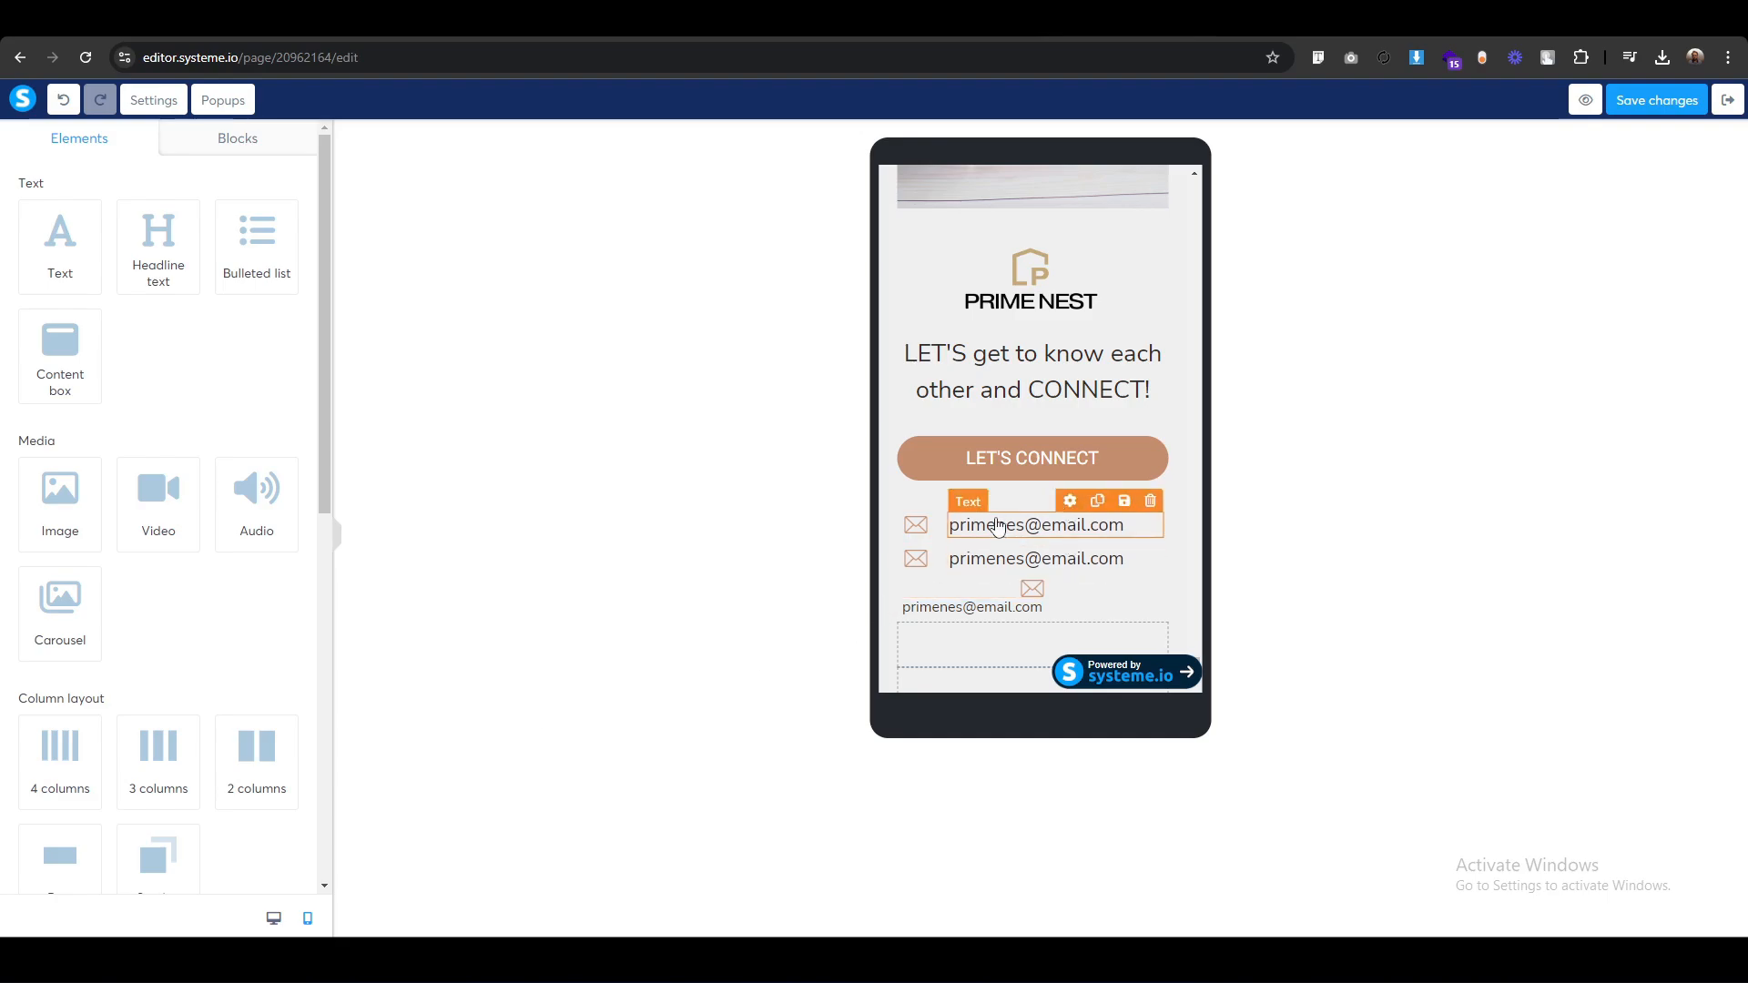
left_click(916, 500)
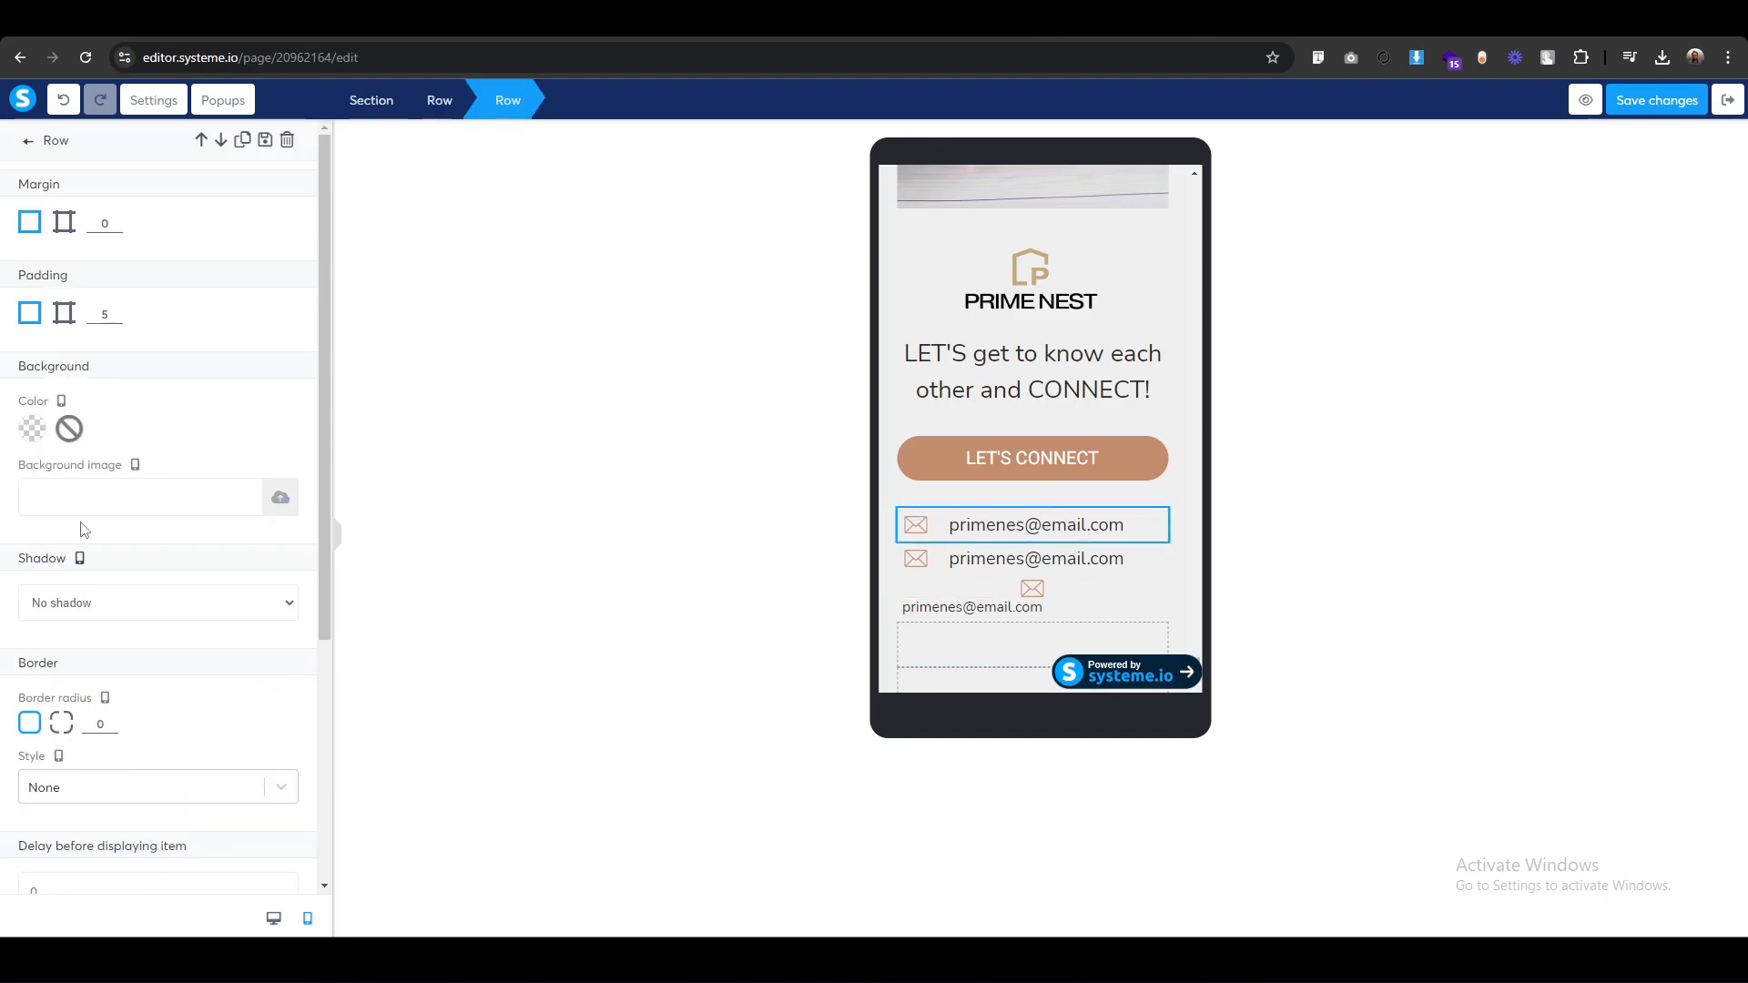
left_click(65, 316)
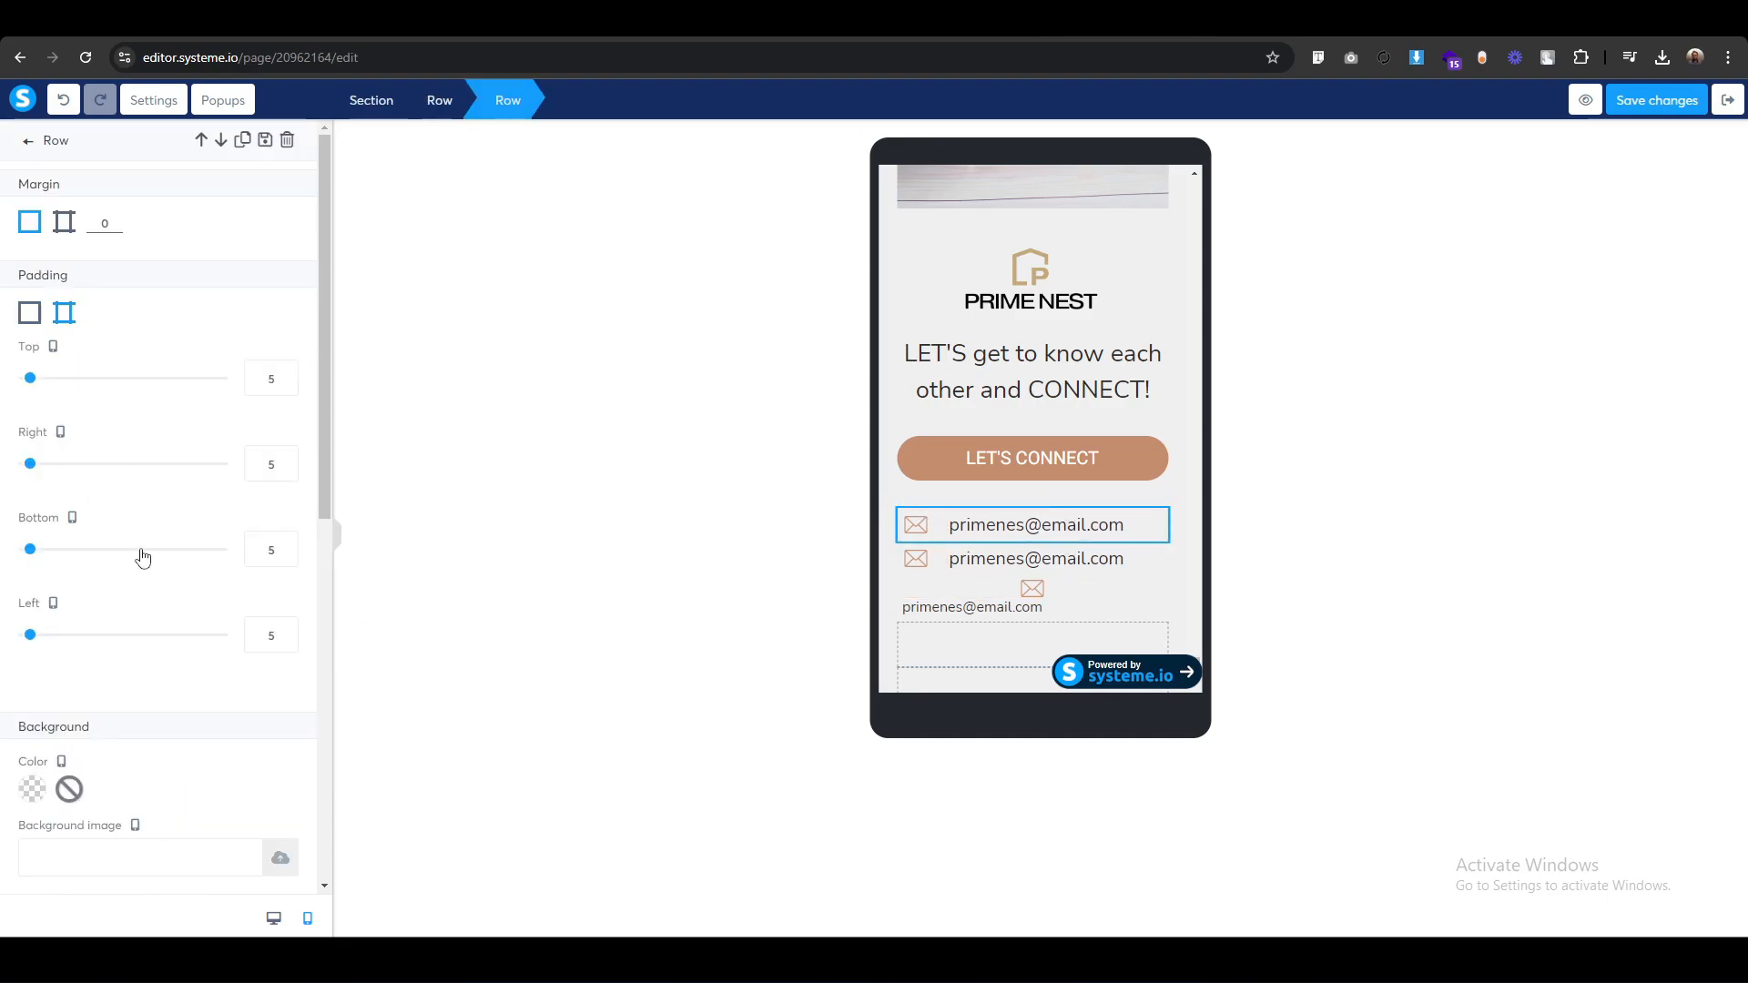
double_click(267, 551)
type("10")
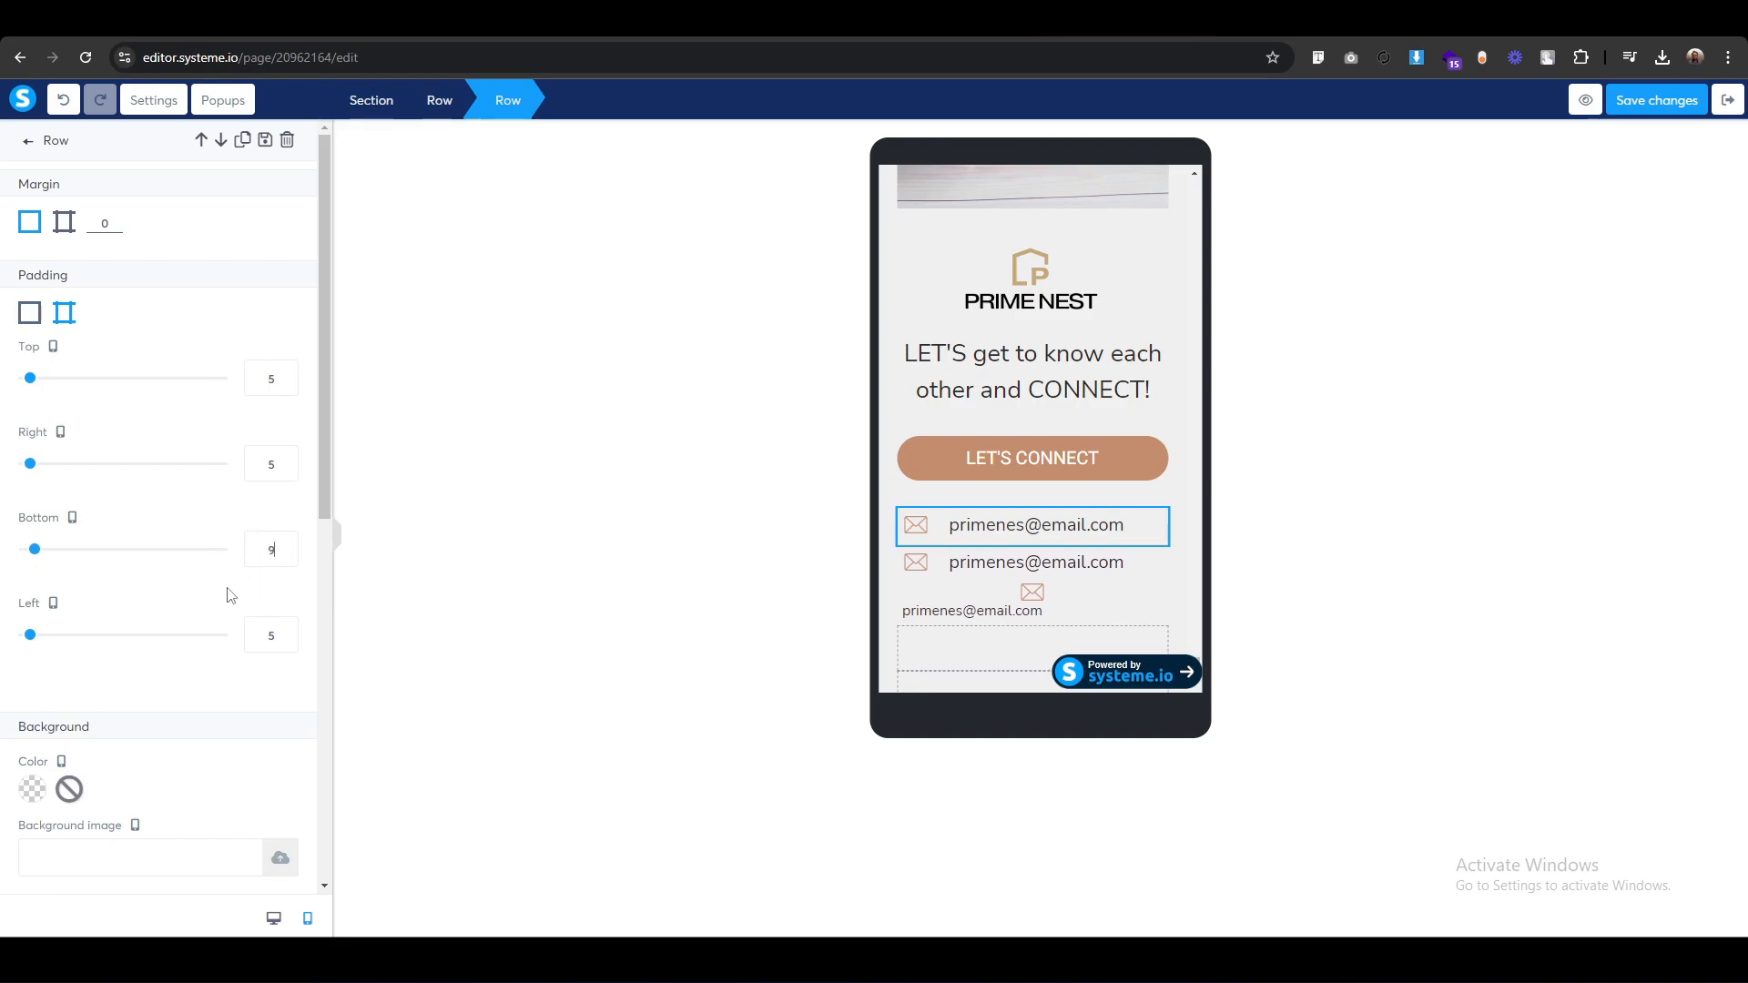
left_click(523, 587)
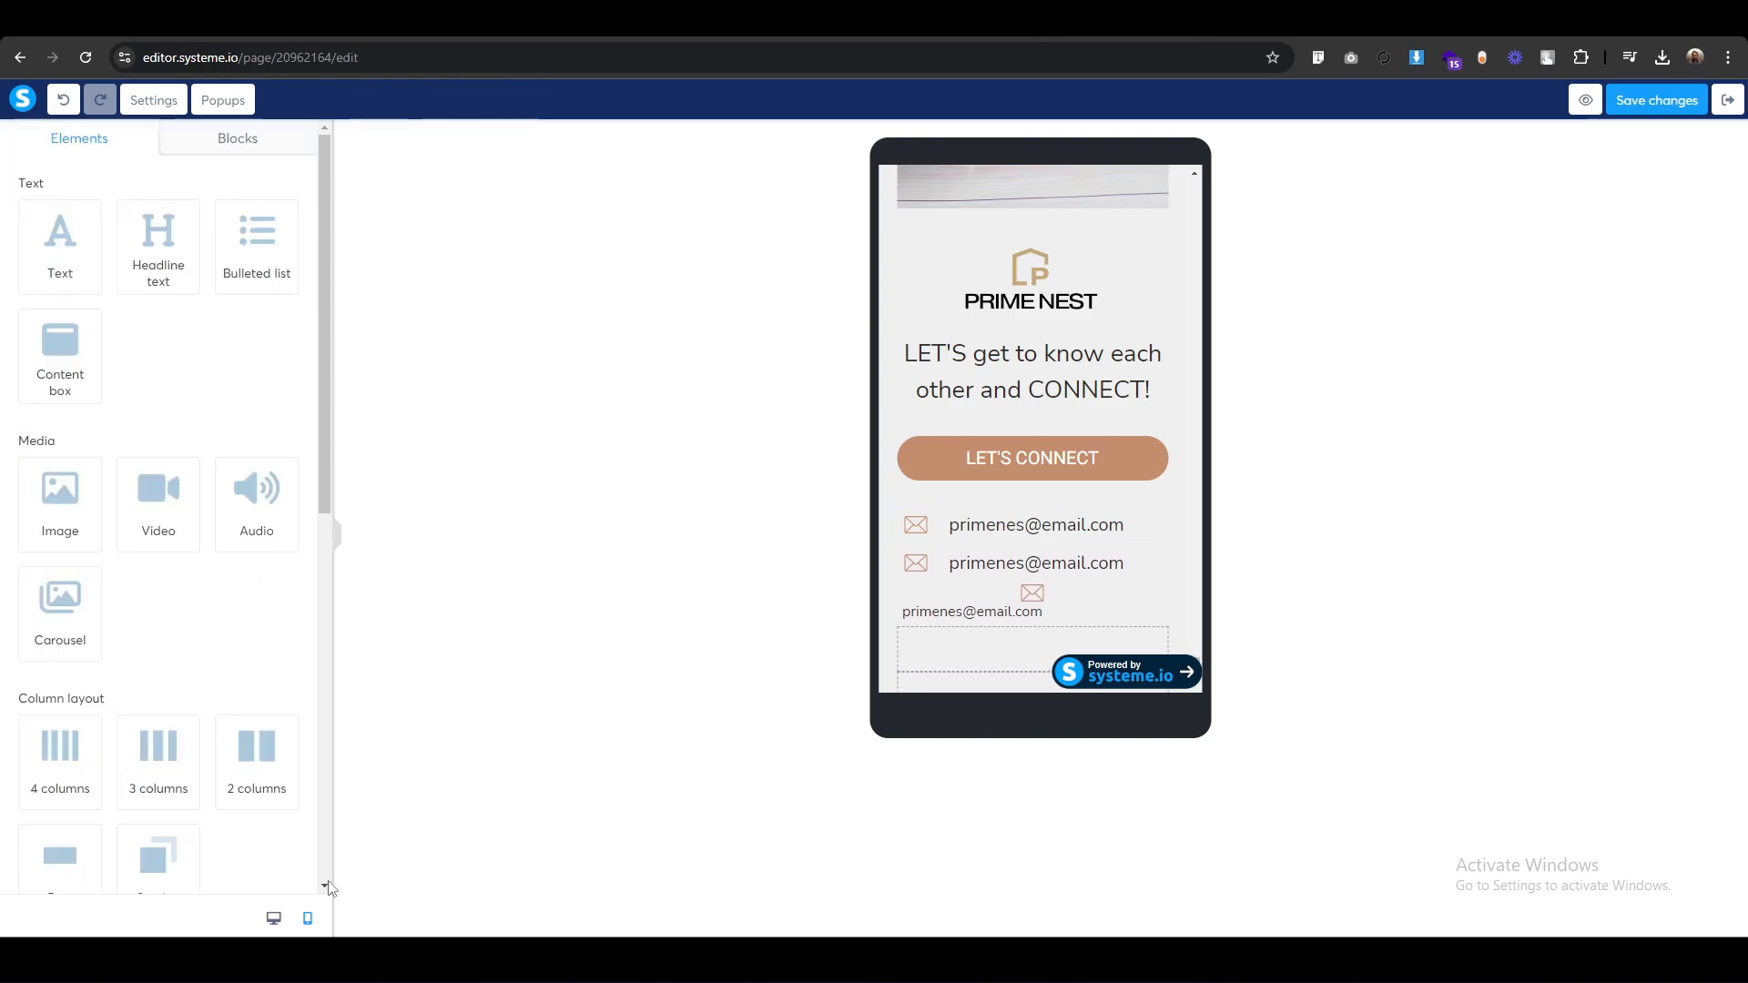
Delete the still-stacked third envelope and e-mail row from the contact details in the mobile layout.
left_click(273, 918)
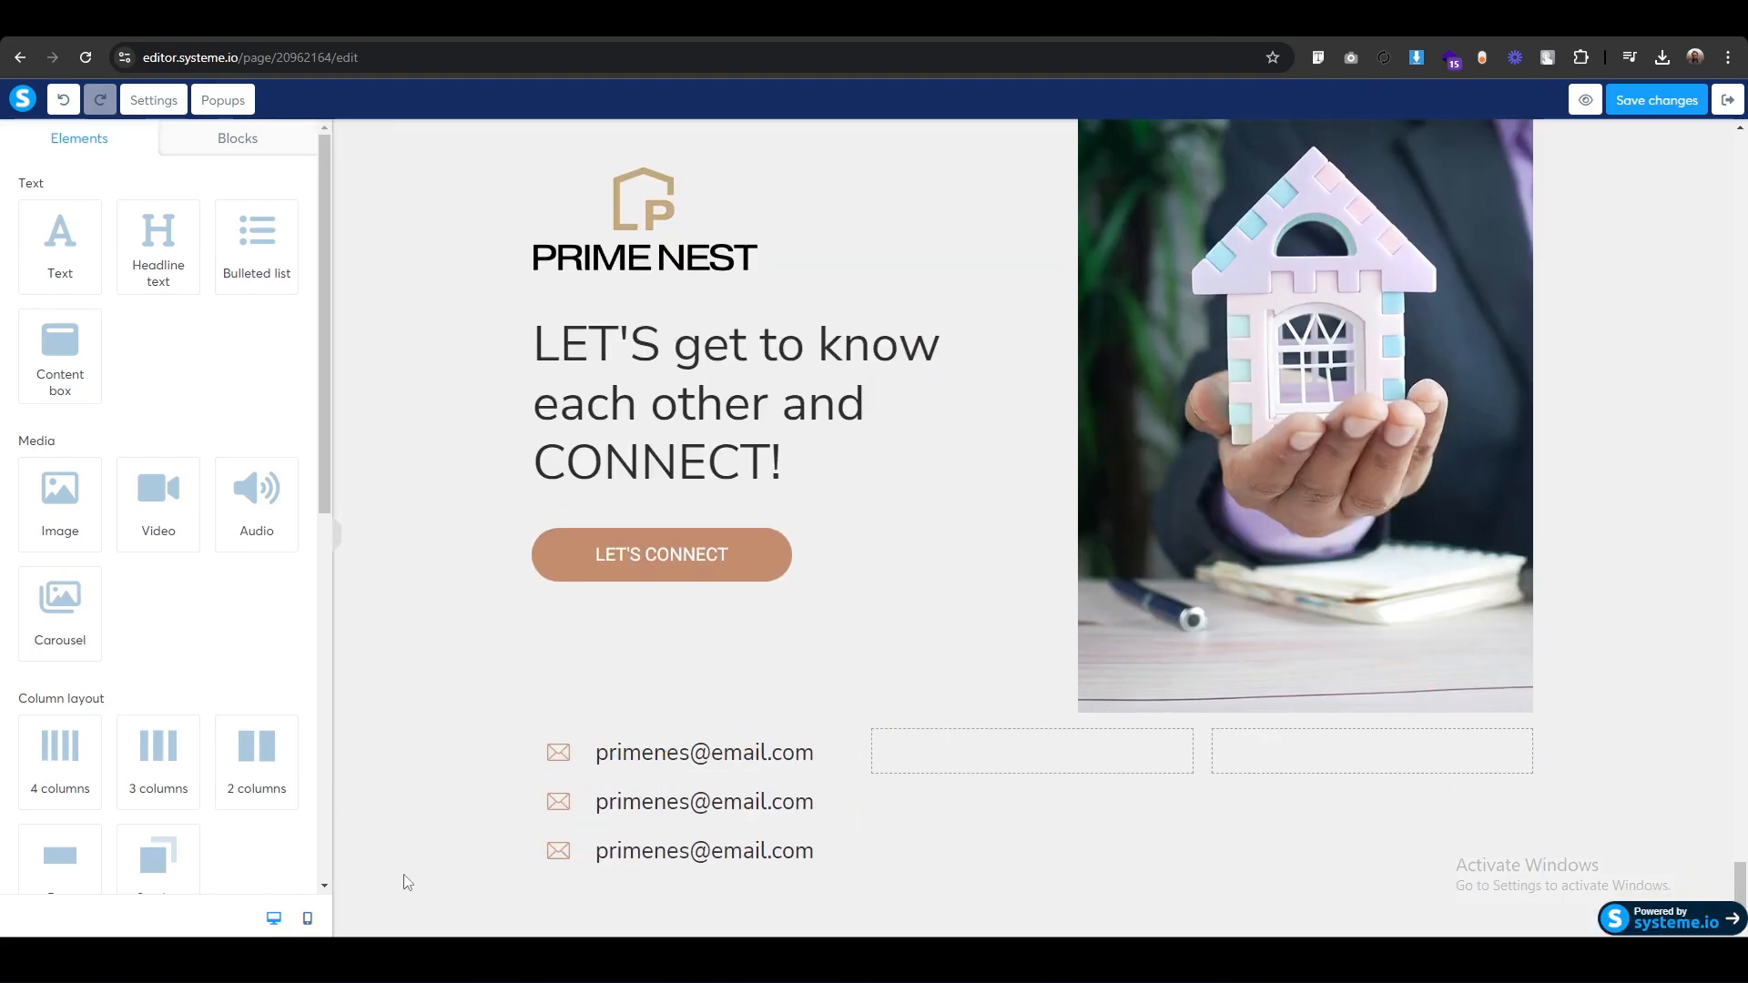
left_click(306, 918)
scroll(1026, 577, "down", 5)
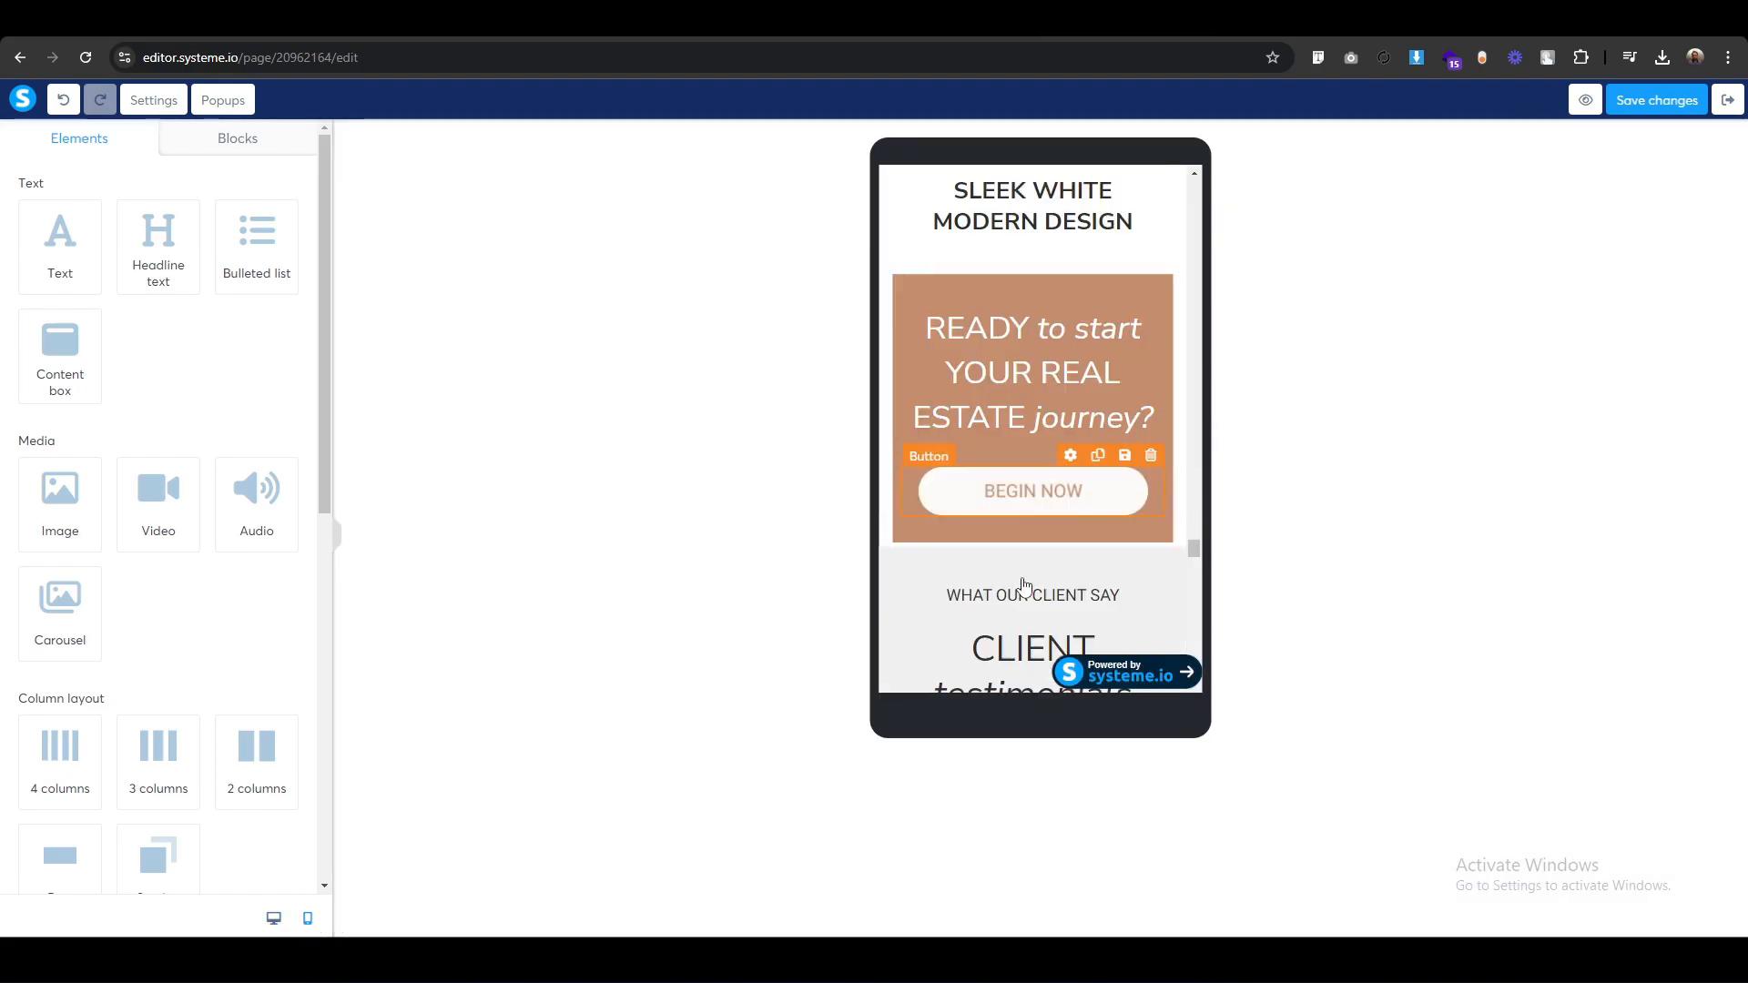
scroll(1023, 585, "down", 20)
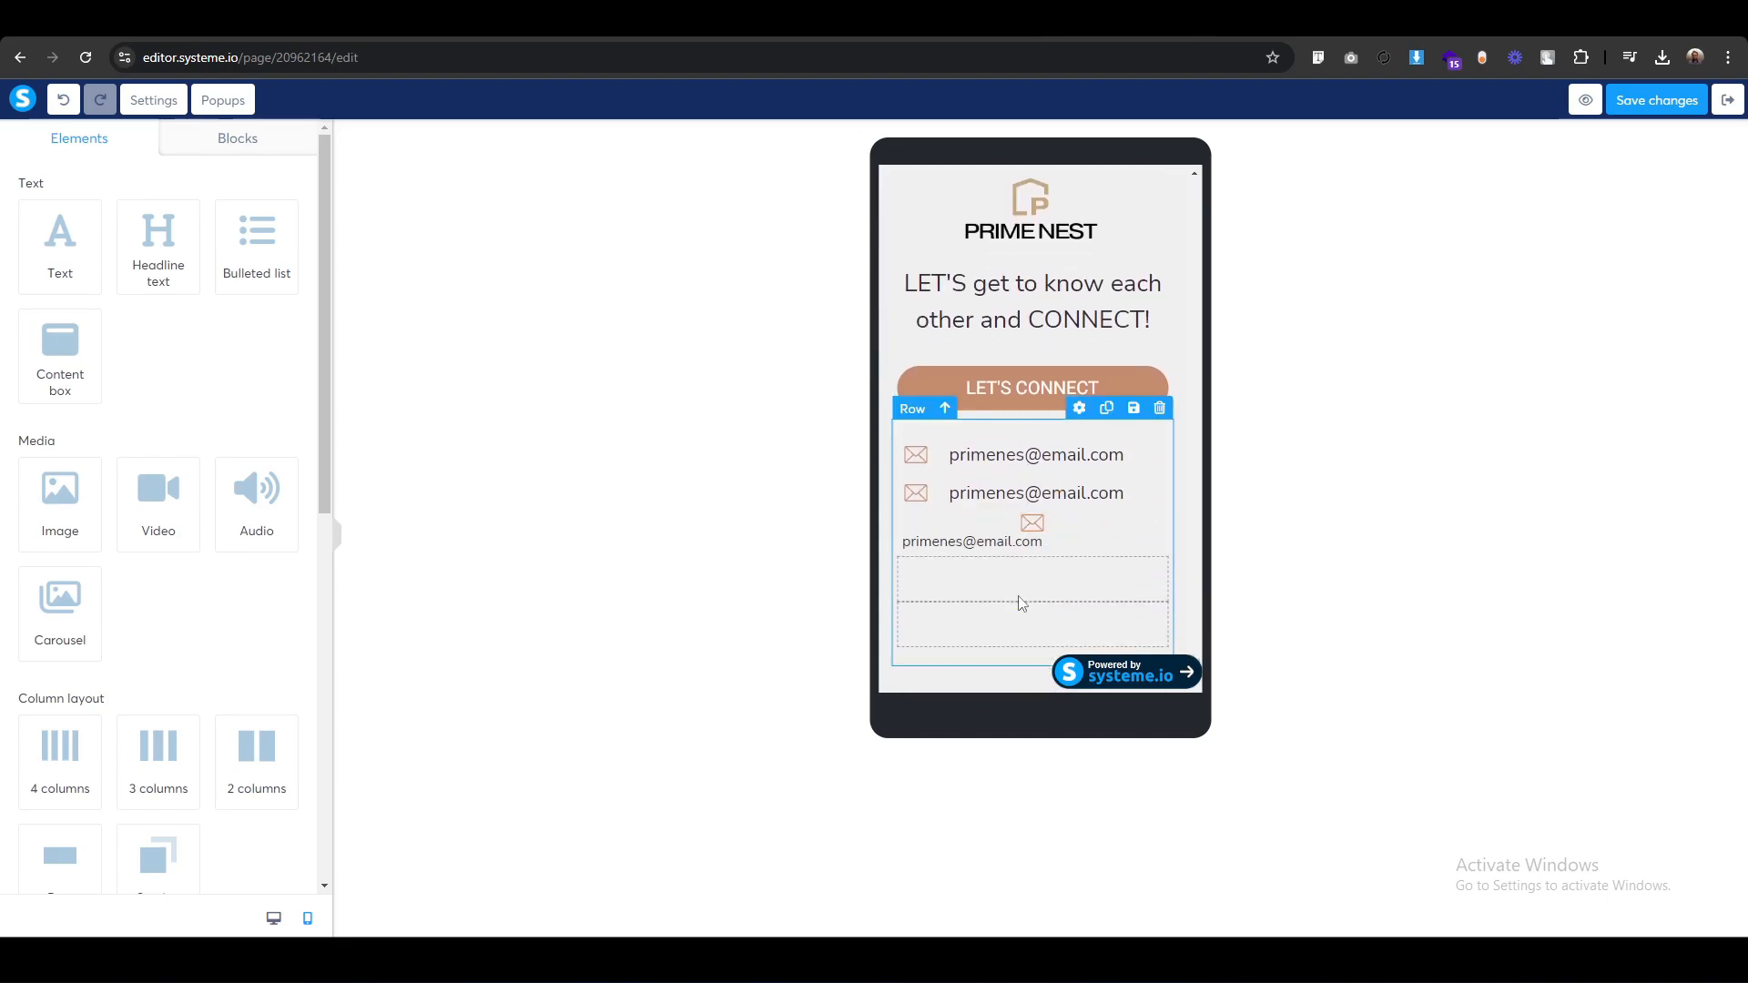
left_click(948, 528)
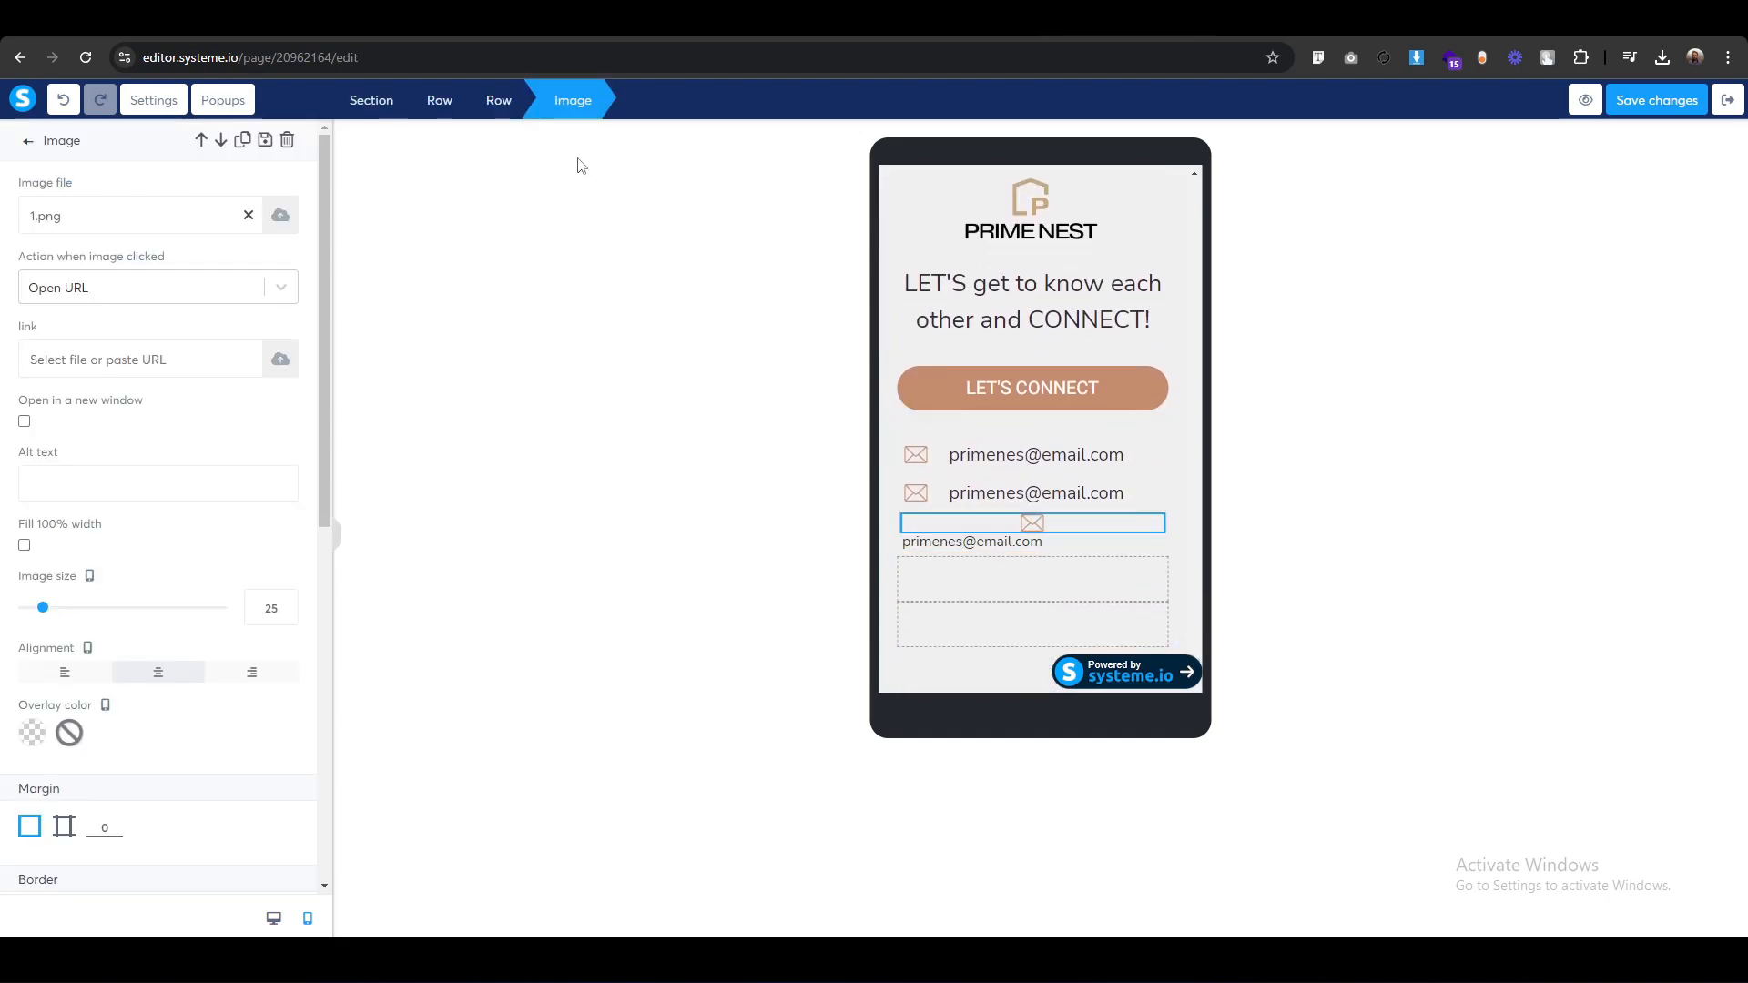
left_click(508, 106)
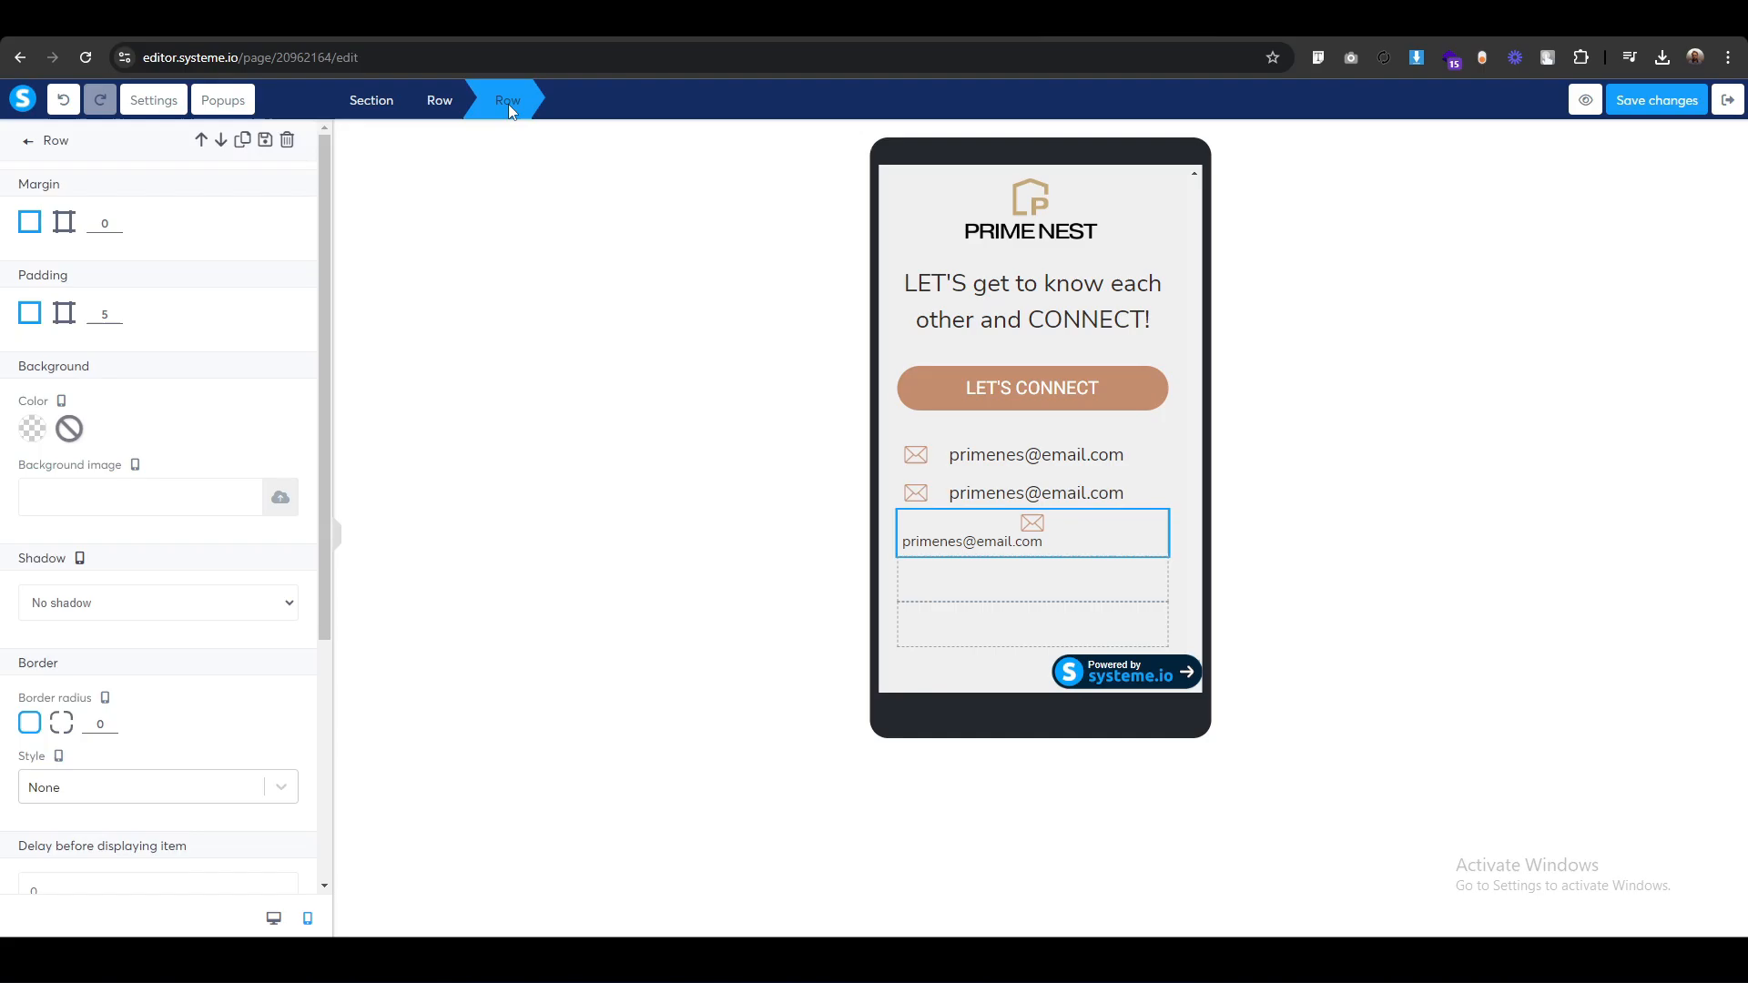
left_click(288, 142)
left_click(948, 181)
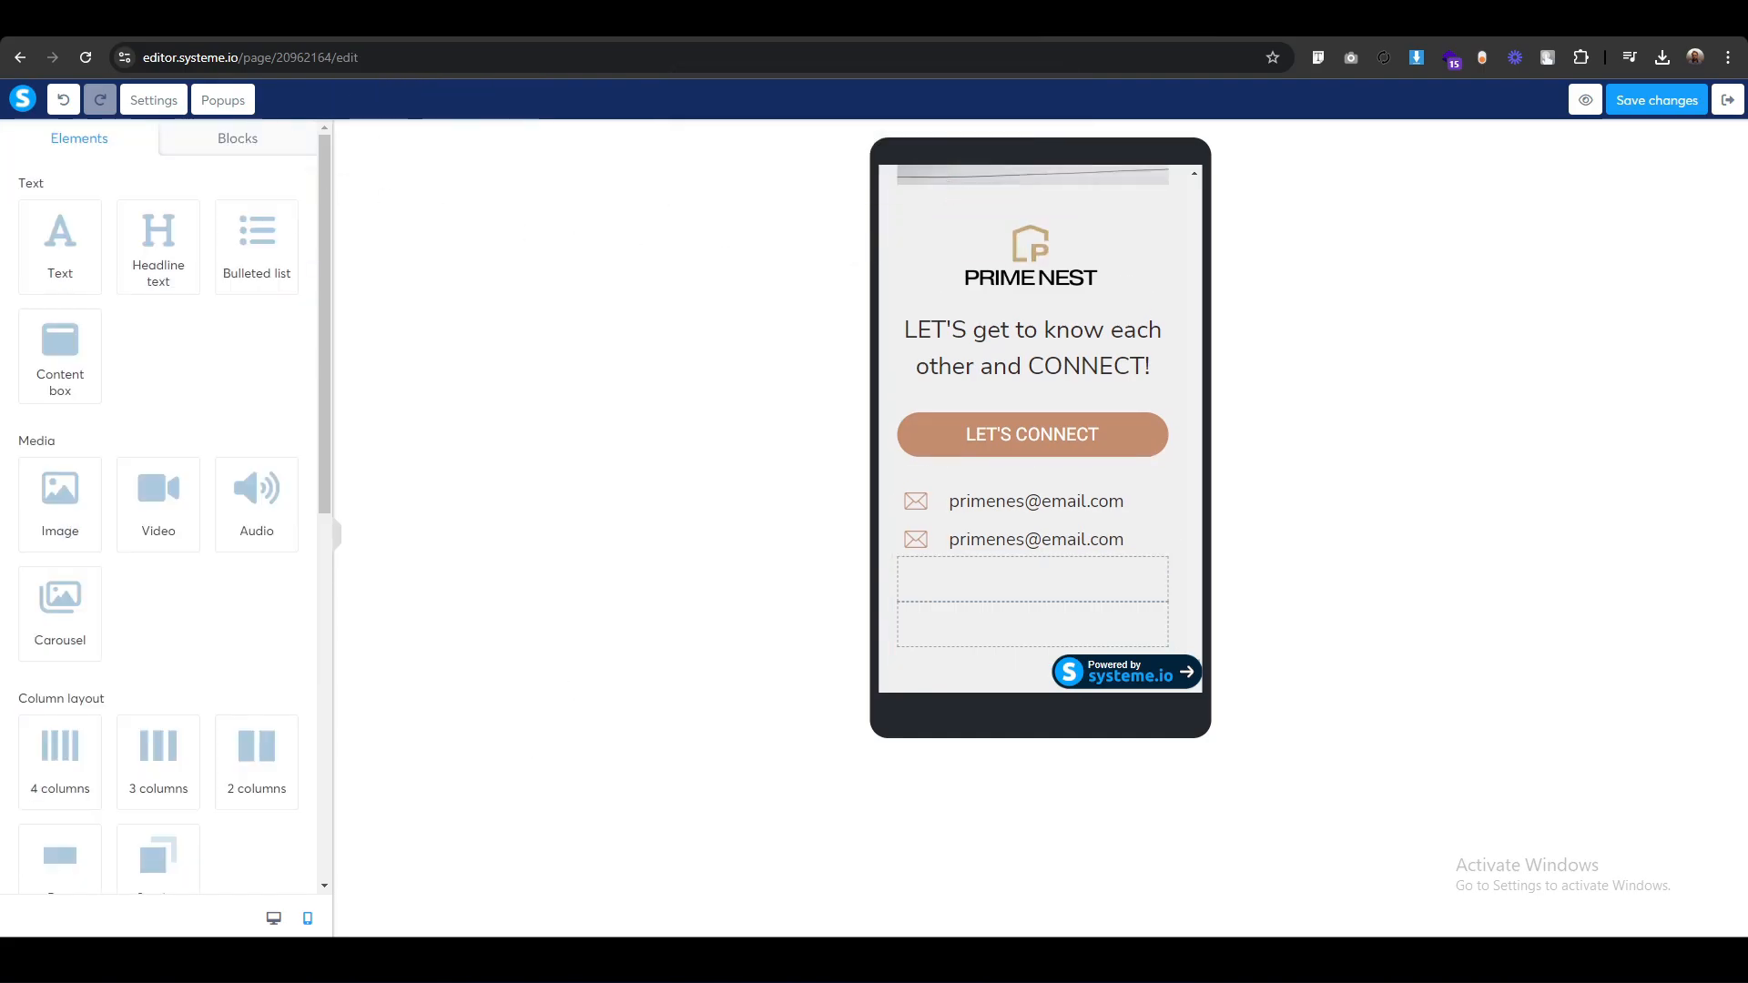
In the desktop layout, replace the second contact row's envelope icon with the uploaded image 2.png.
left_click(272, 920)
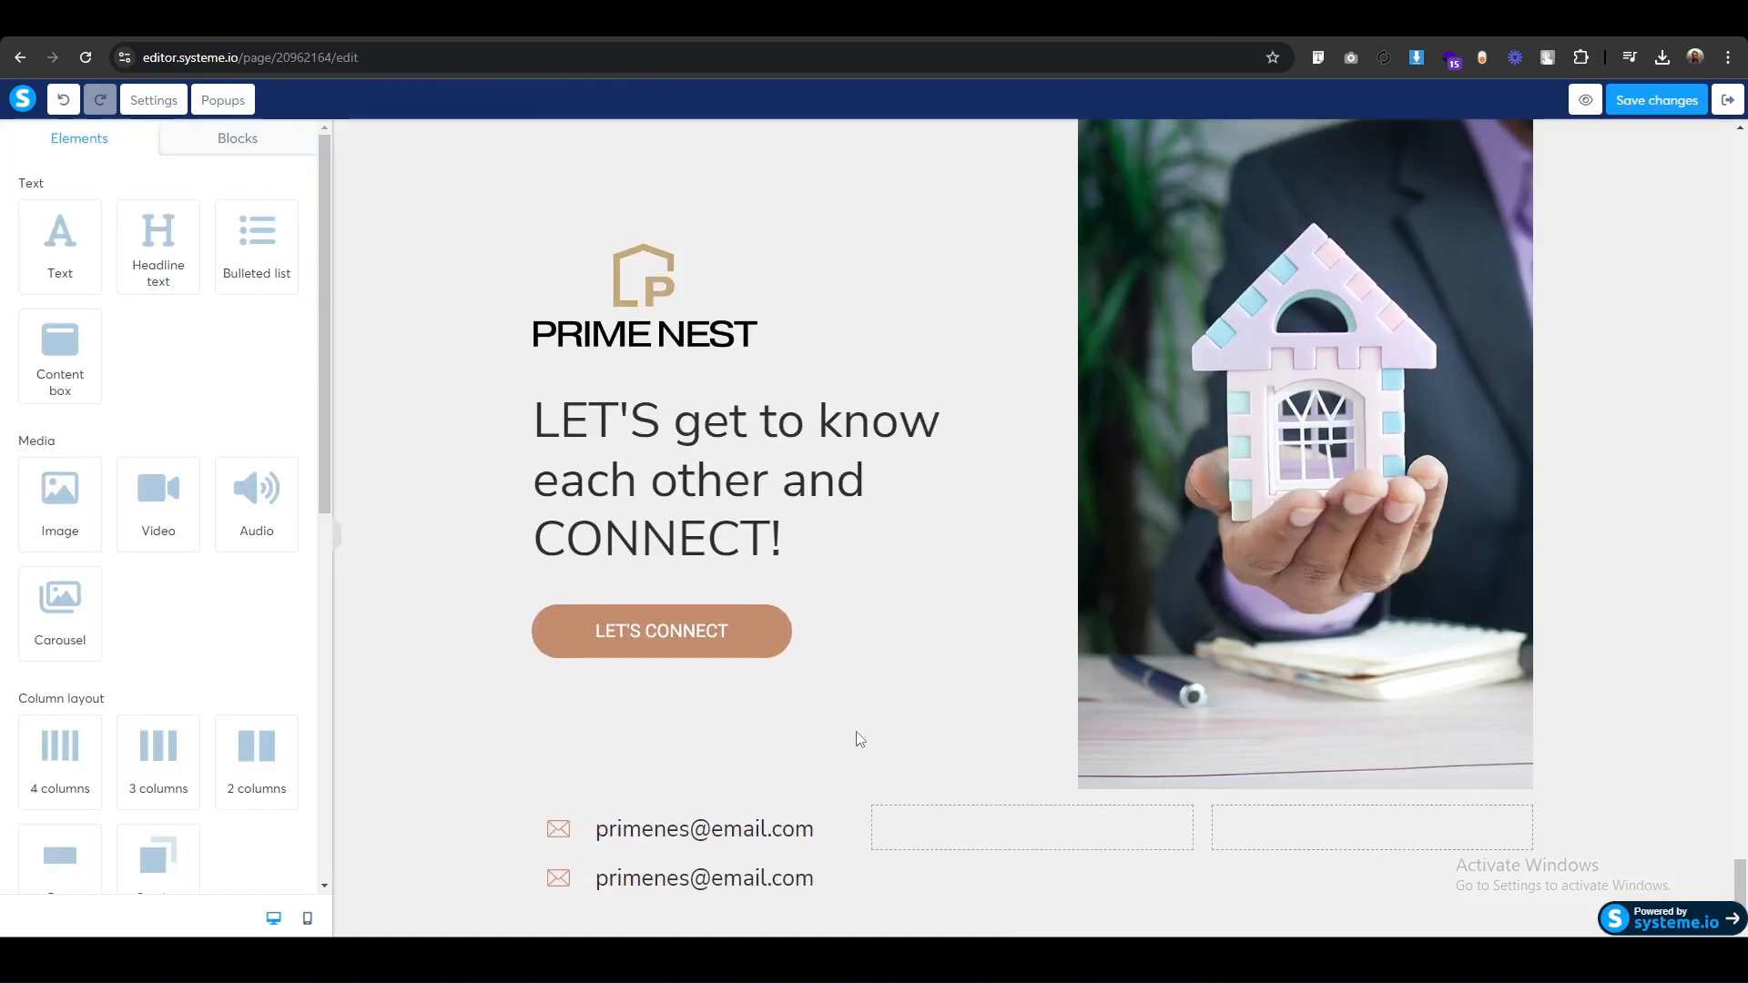
left_click(561, 883)
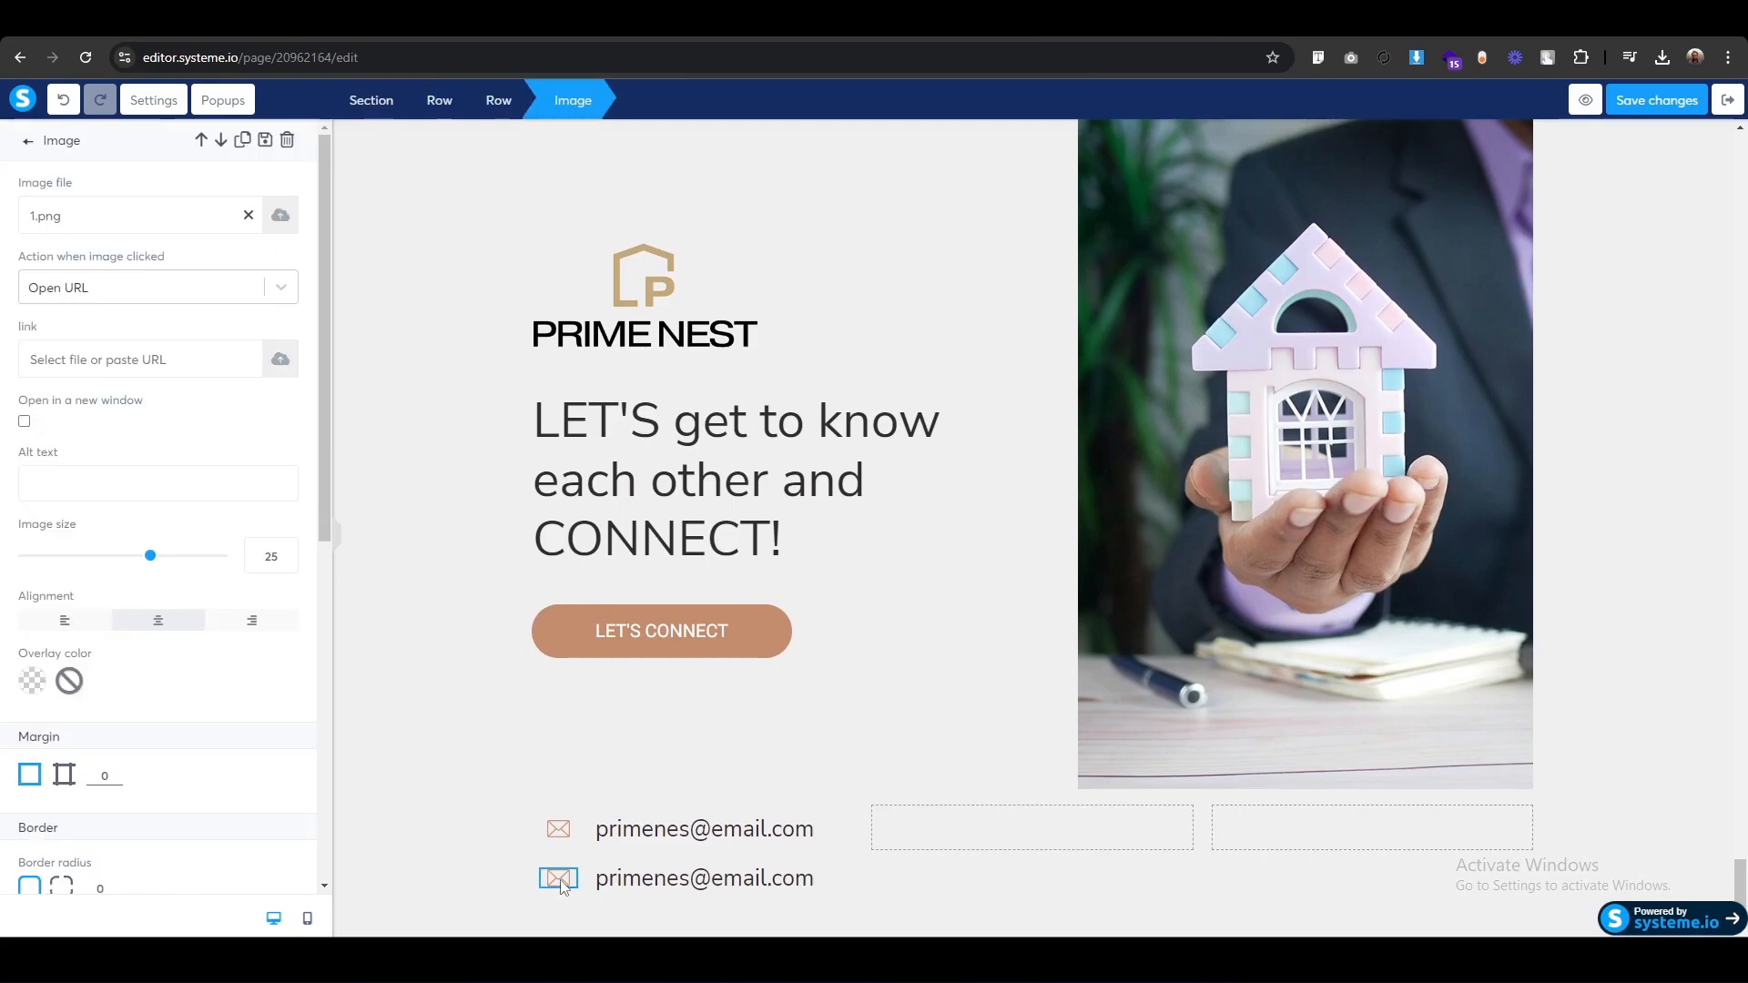
left_click(279, 216)
left_click(859, 565)
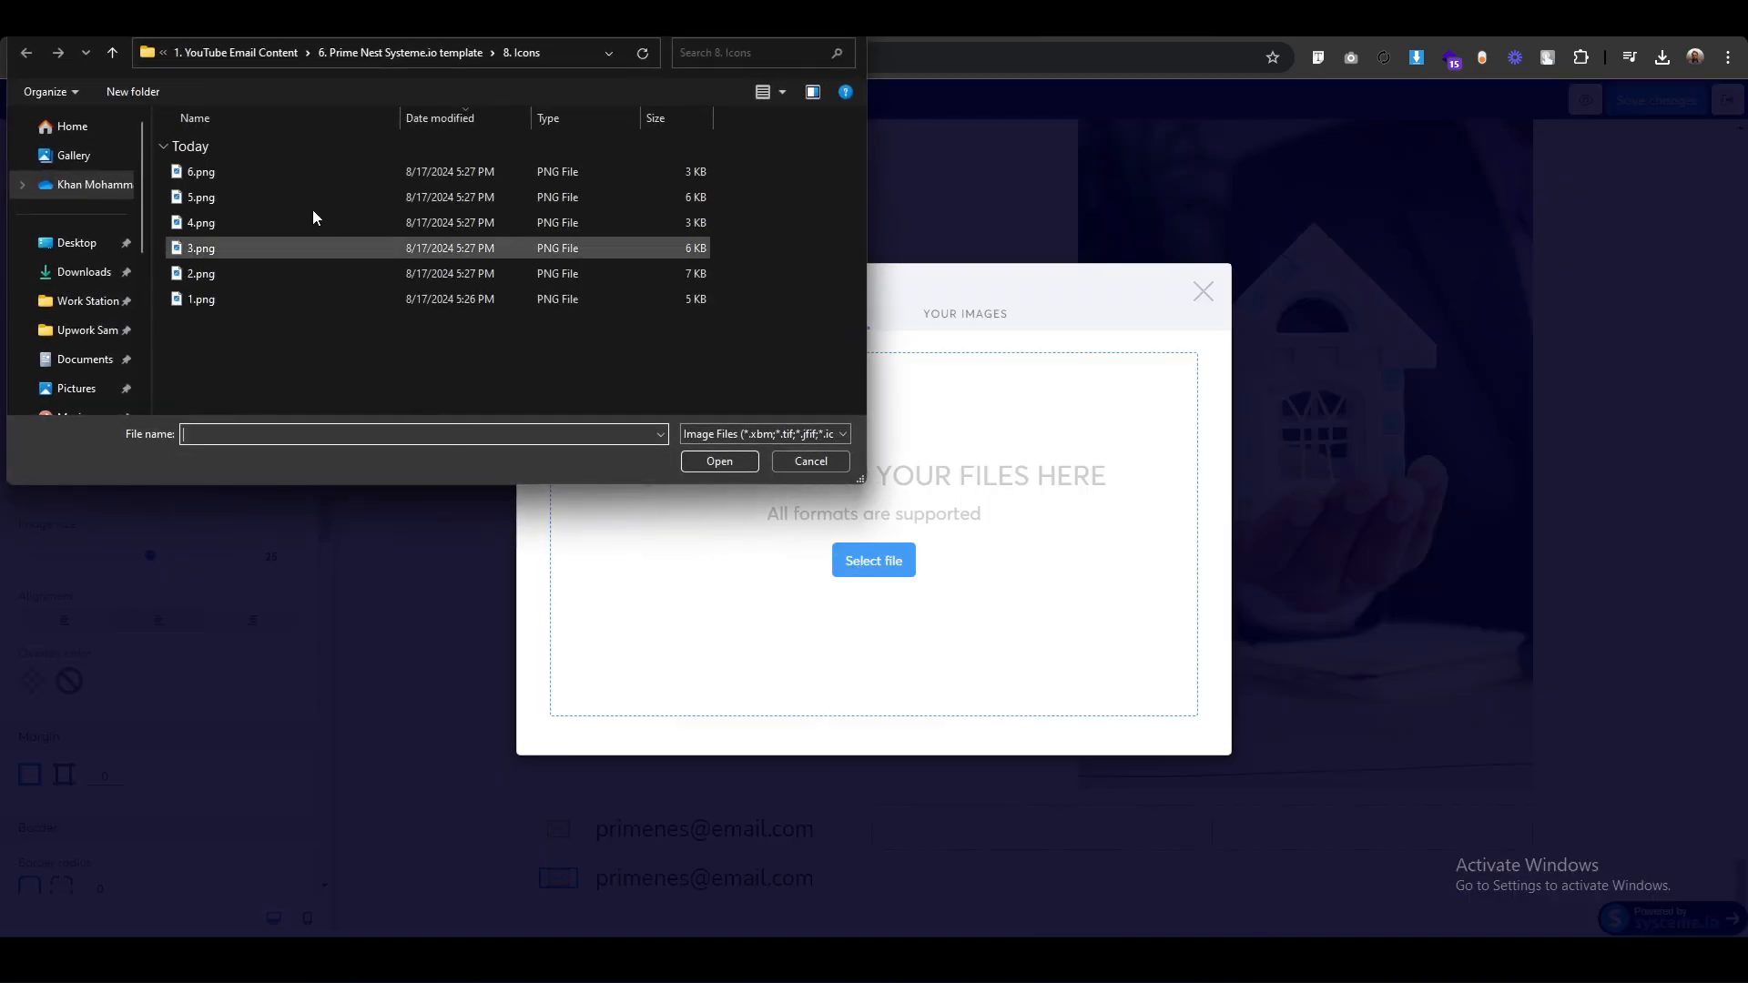
left_click(202, 273)
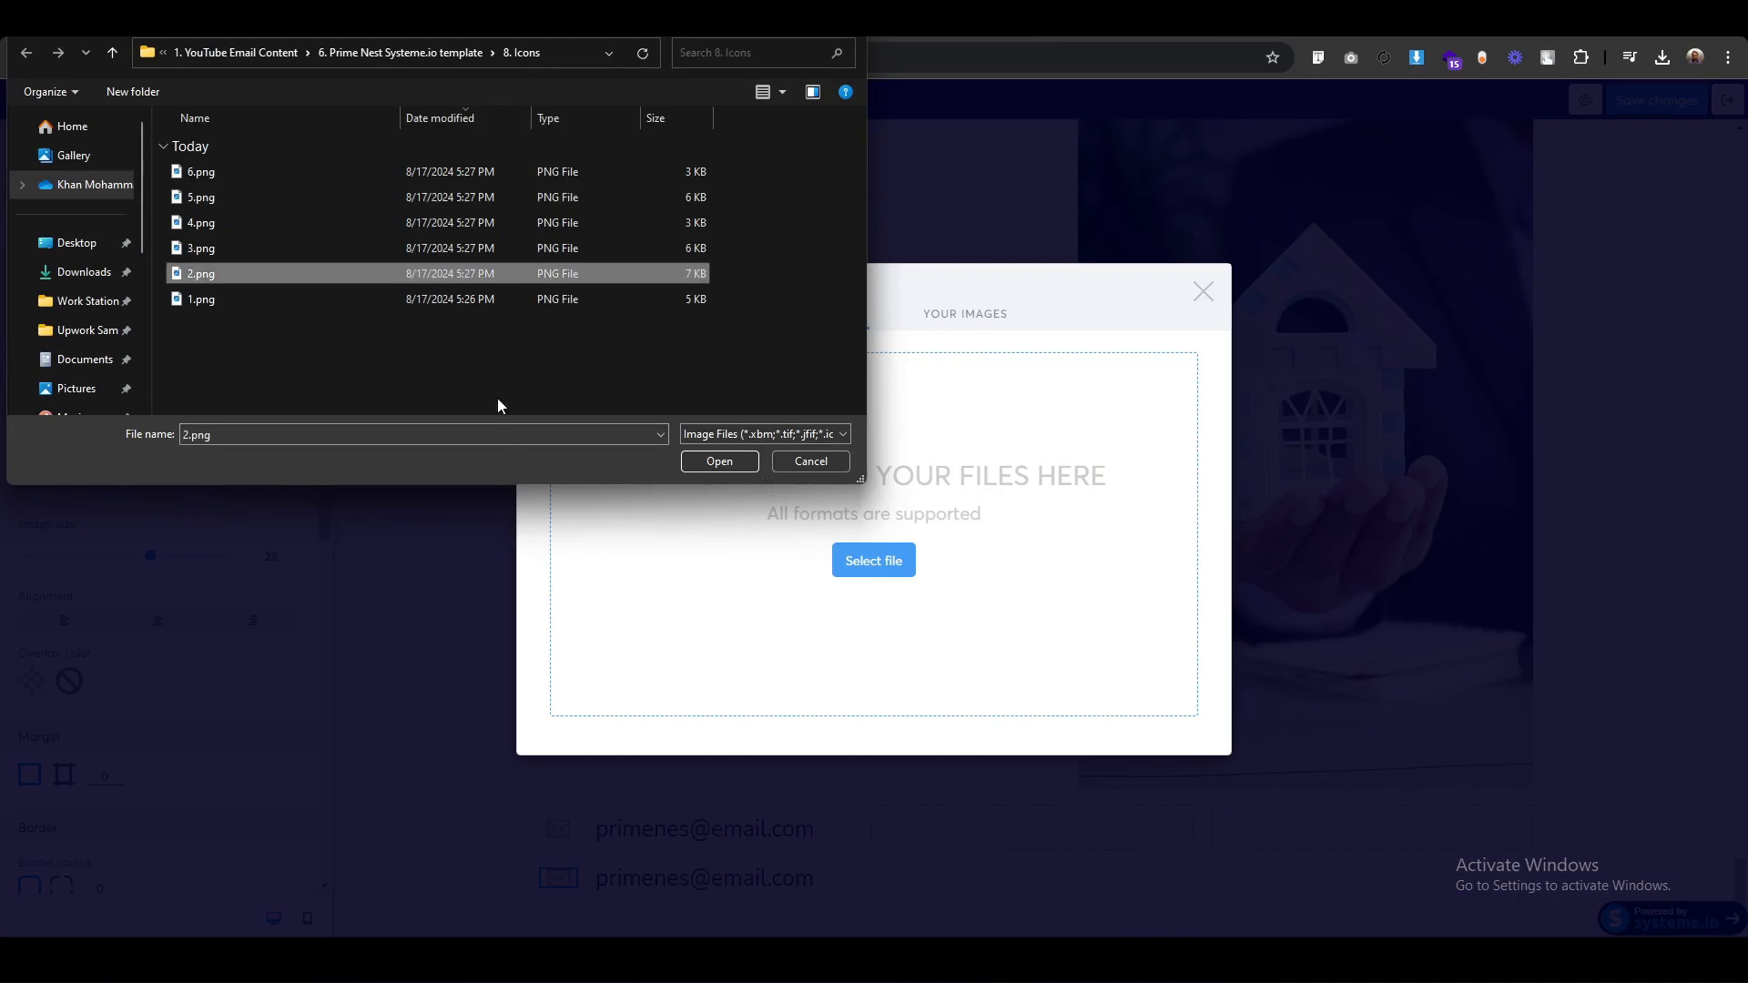
left_click(712, 464)
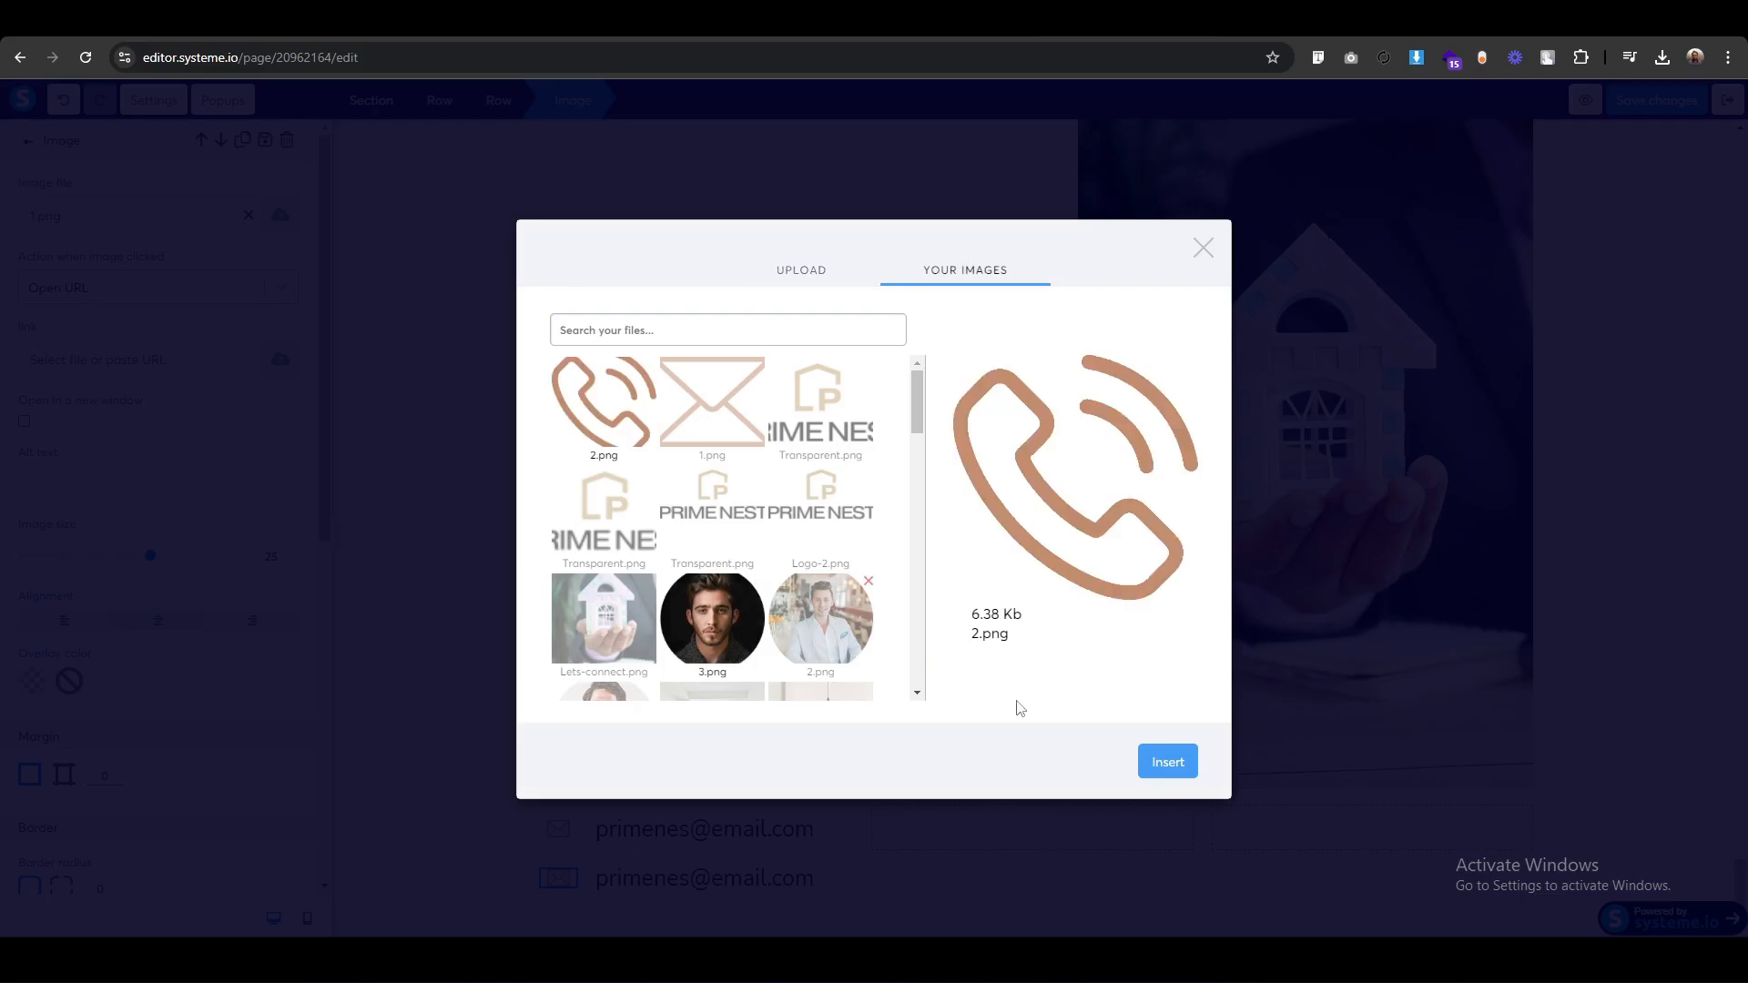
left_click(1158, 761)
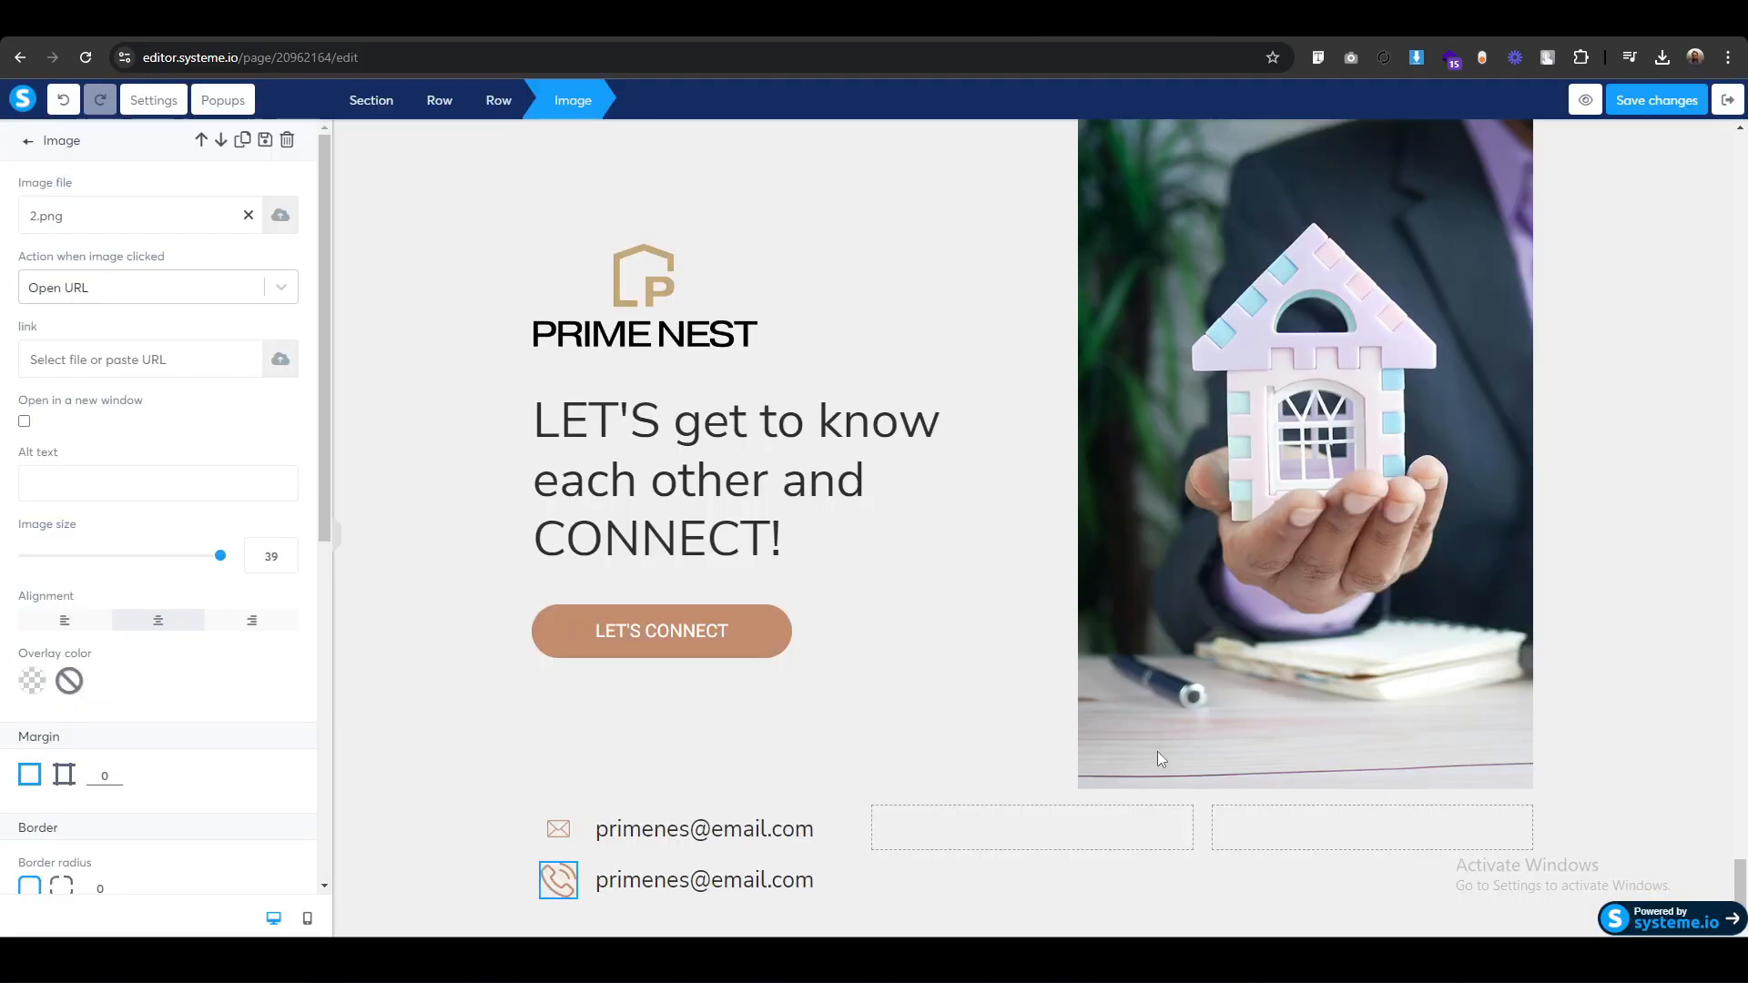
Set the phone icon's image size to 25.
left_click(260, 558)
key("Down")
key("Down")
key("Down")
key("Down")
key("Down")
key("Down")
key("Down")
key("Down")
key("Down")
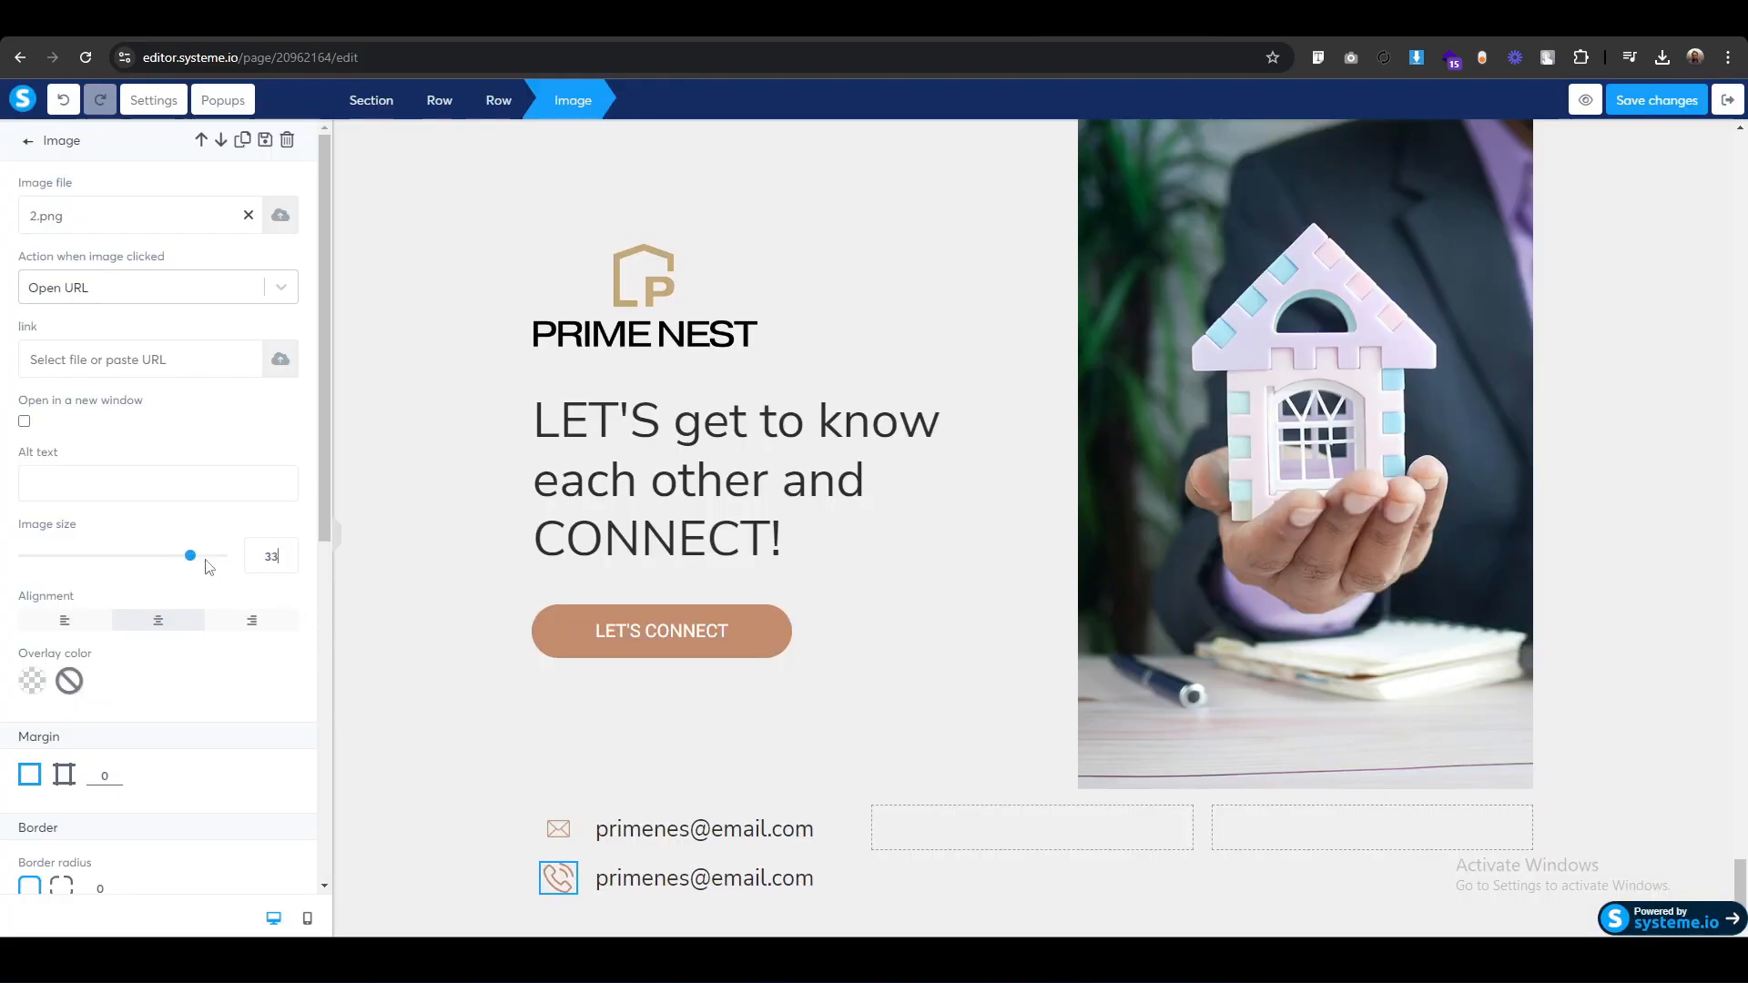
key("Down")
key("Down")
key("Down")
key("Down")
key("Down")
left_click(482, 802)
Duplicate the contact row holding the phone icon.
scroll(489, 810, "down", 1)
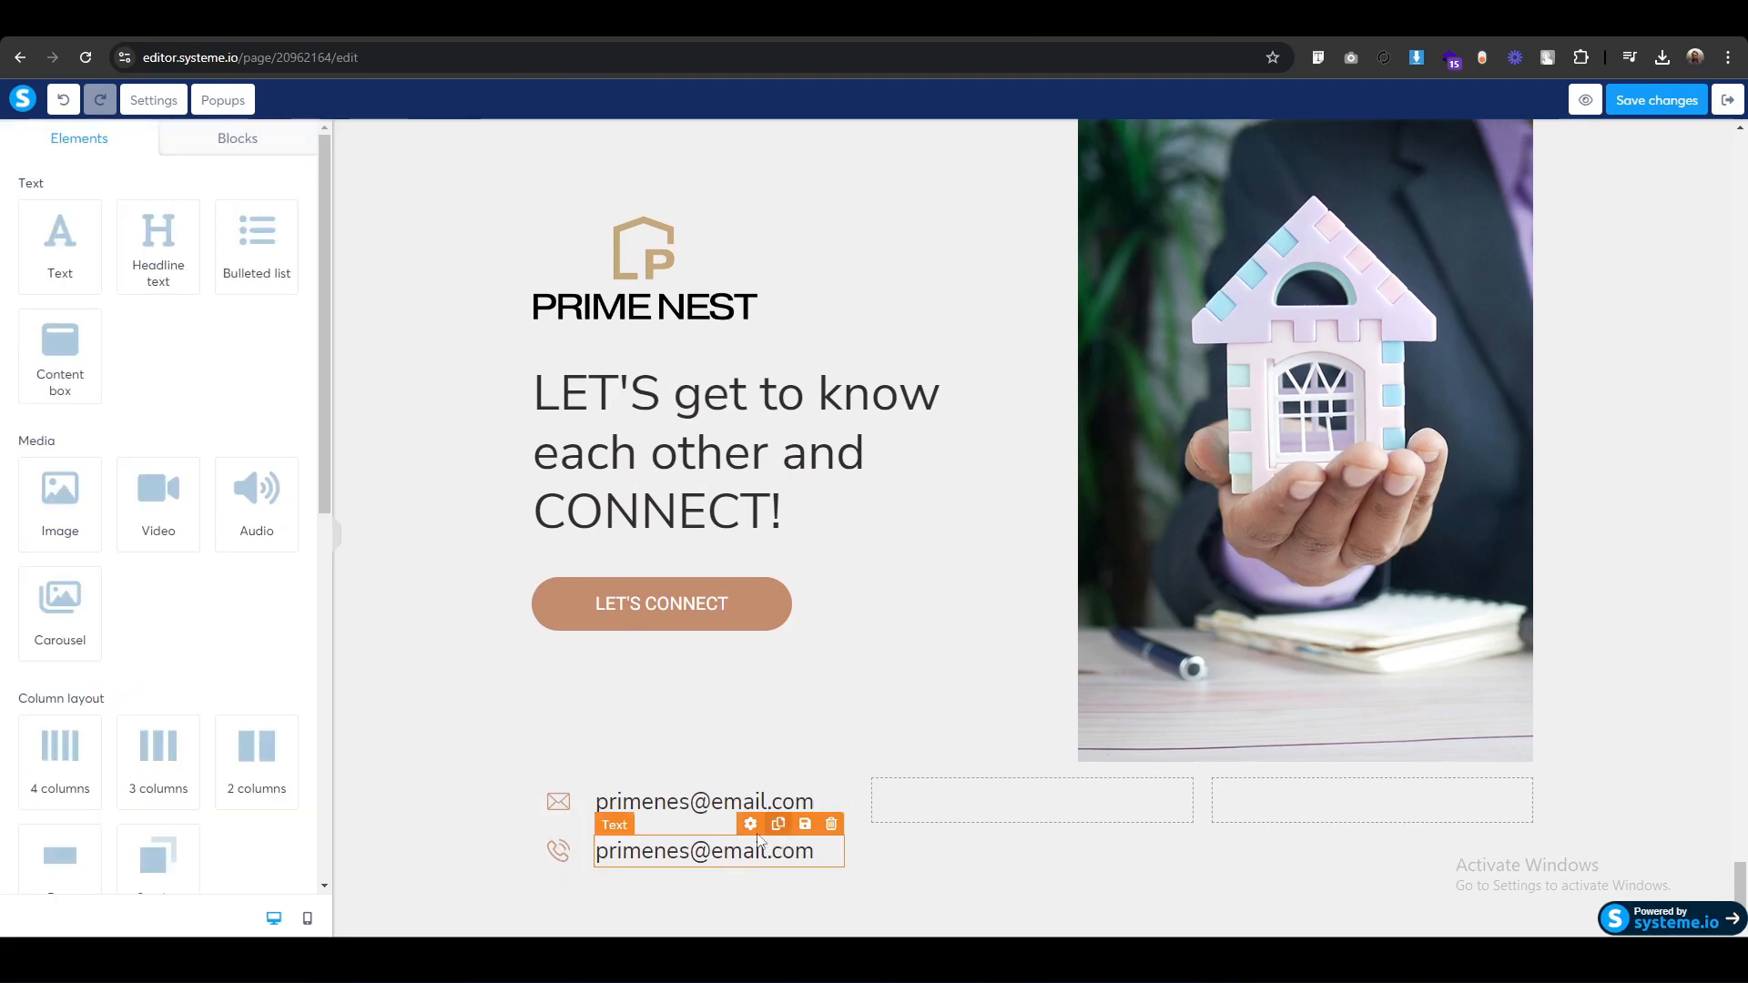
left_click(554, 818)
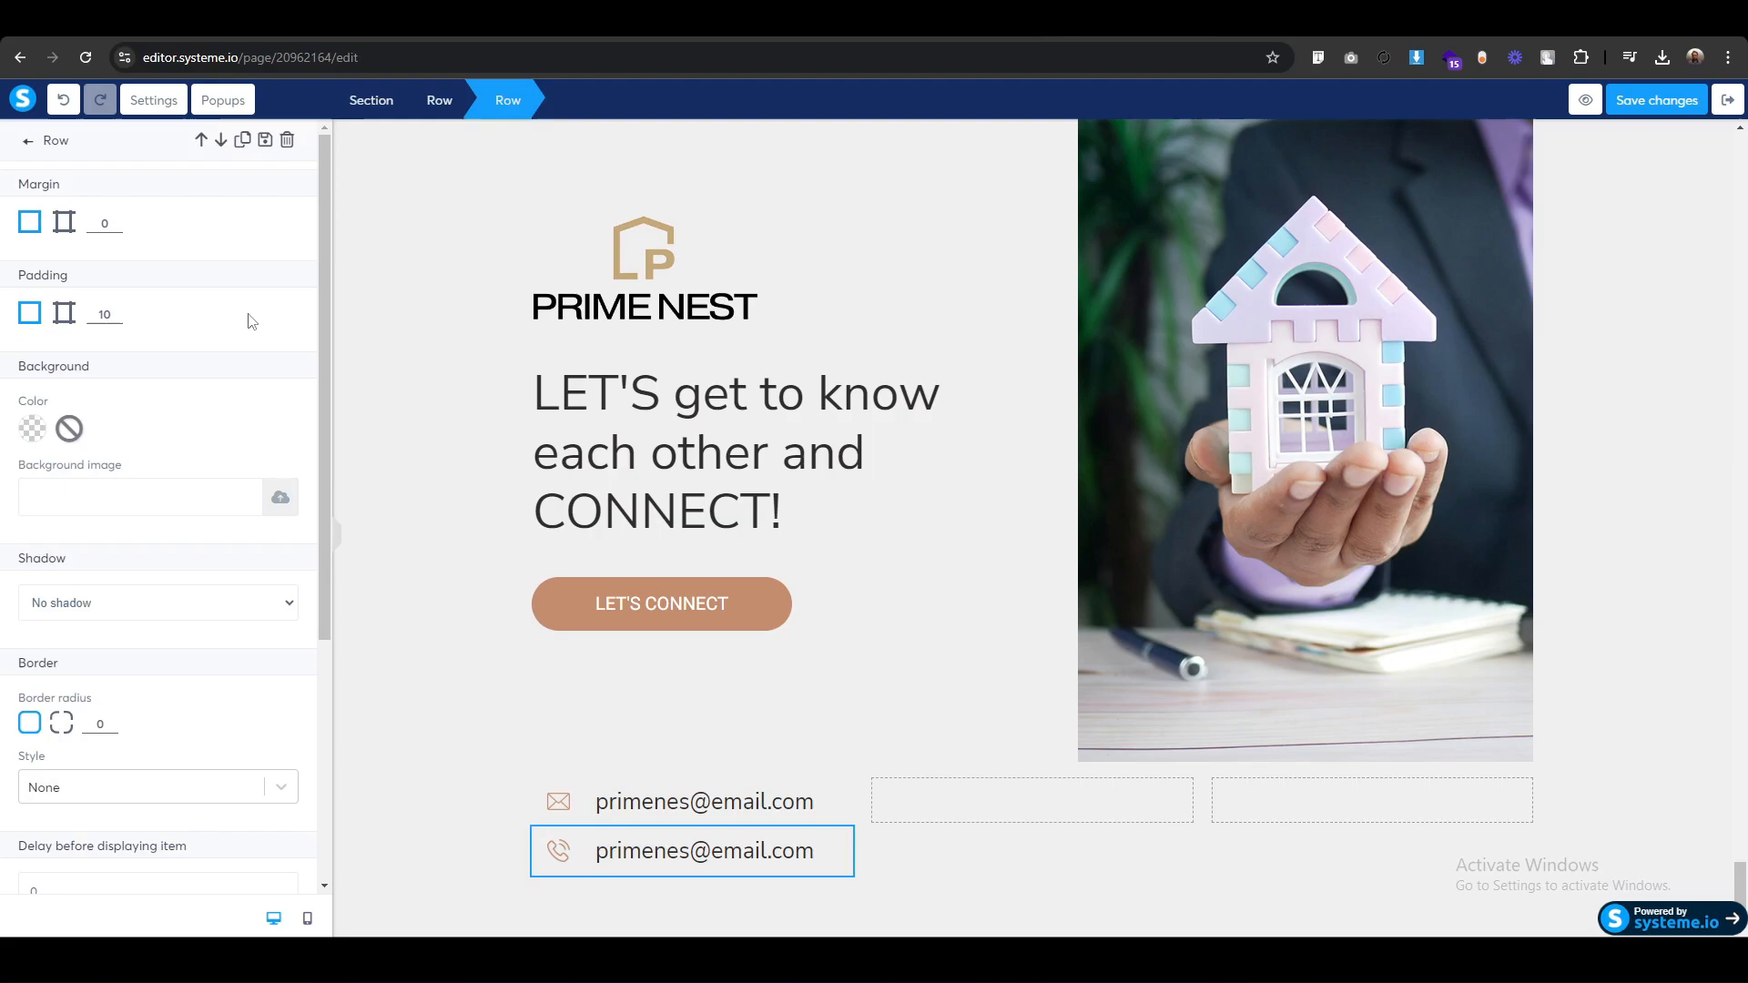
left_click(243, 142)
left_click(519, 864)
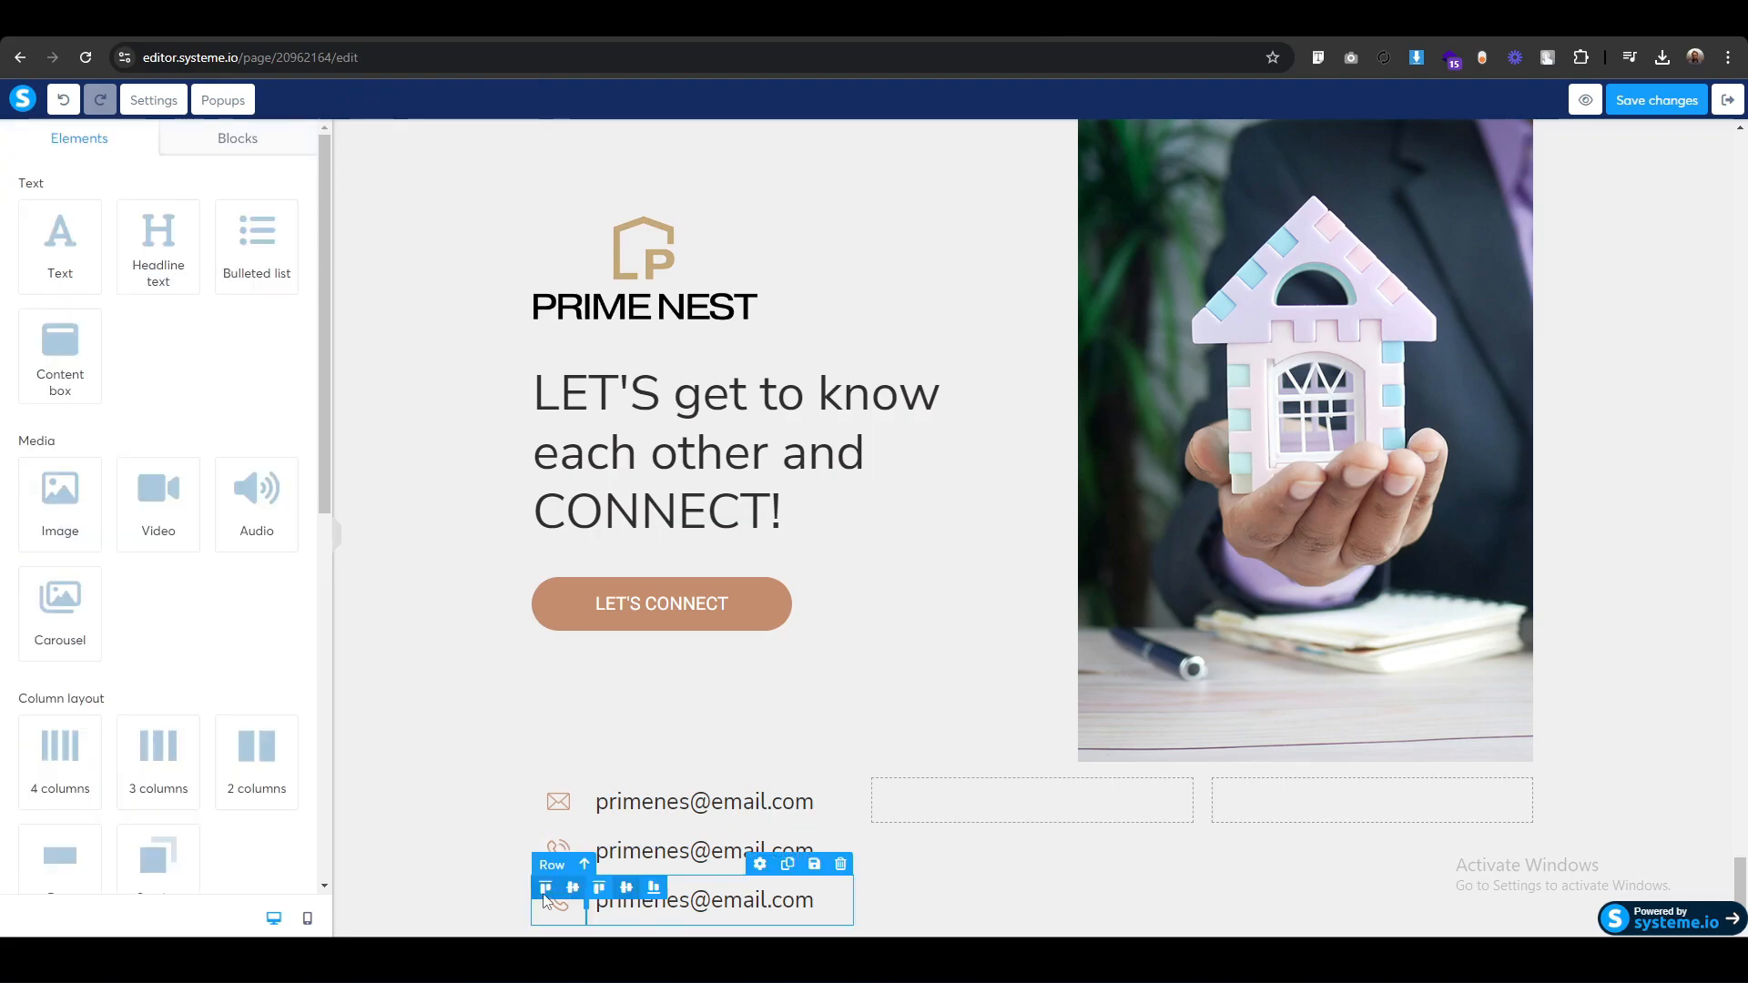
Replace the third contact row's phone icon with the uploaded image 3.png.
left_click(559, 900)
left_click(282, 213)
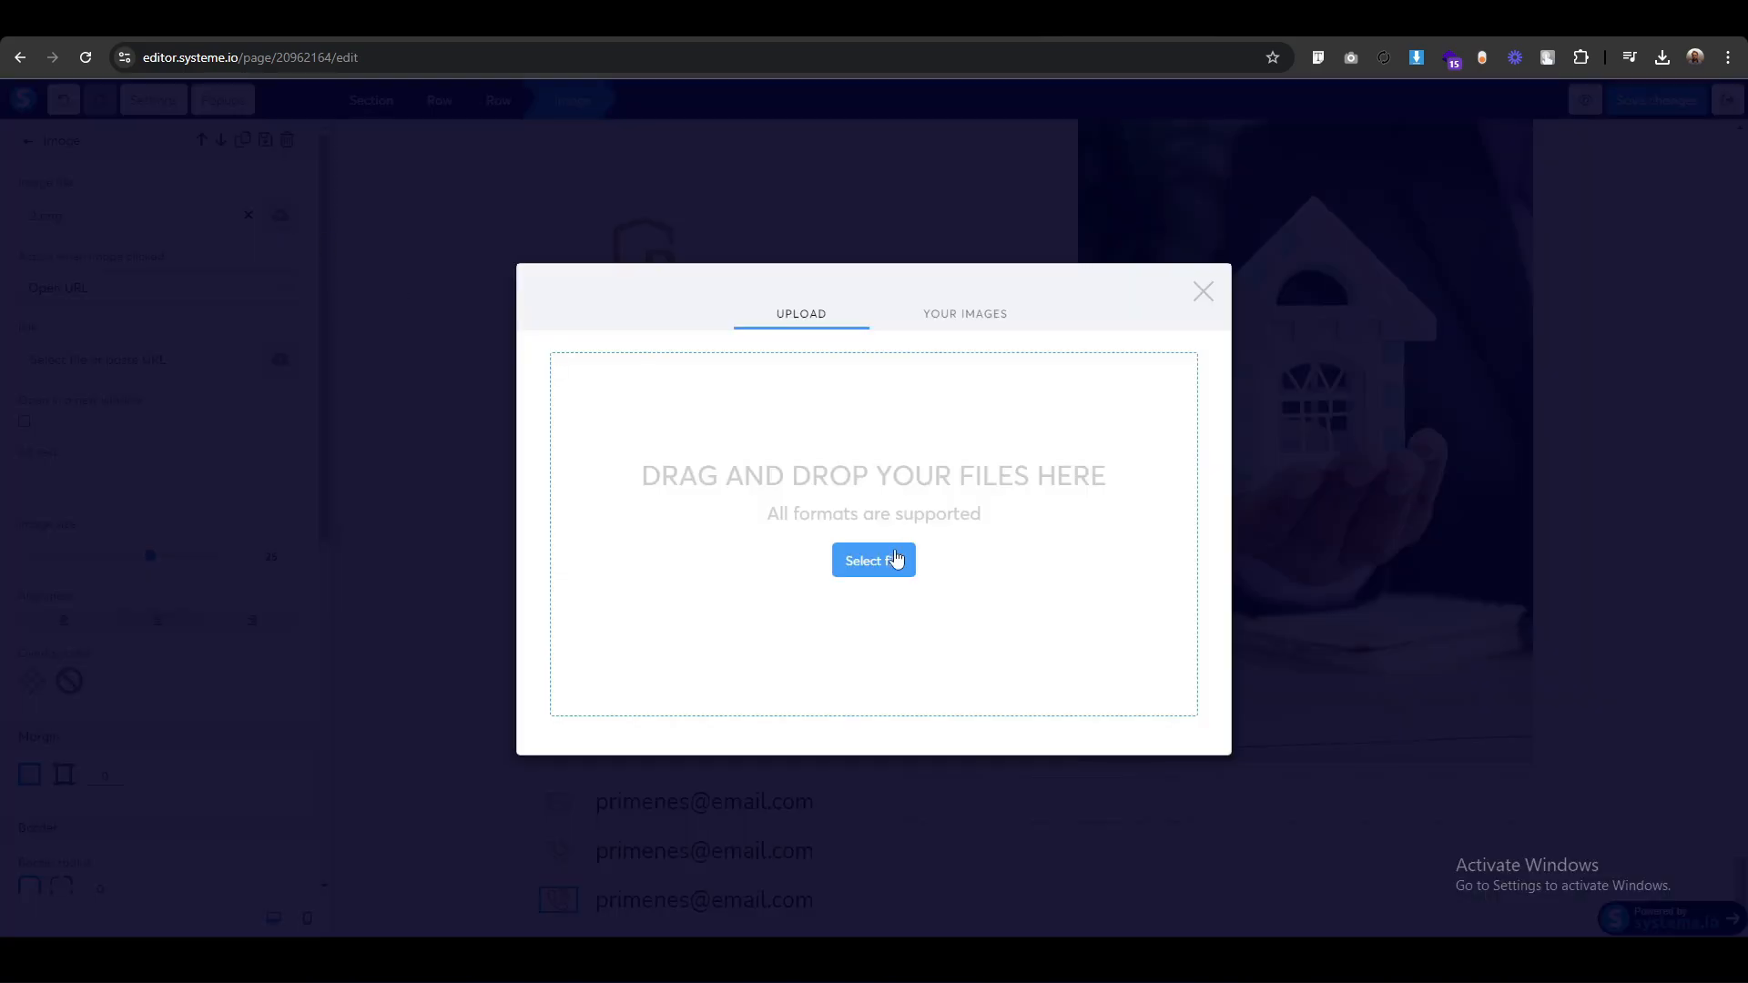
left_click(845, 576)
left_click(254, 245)
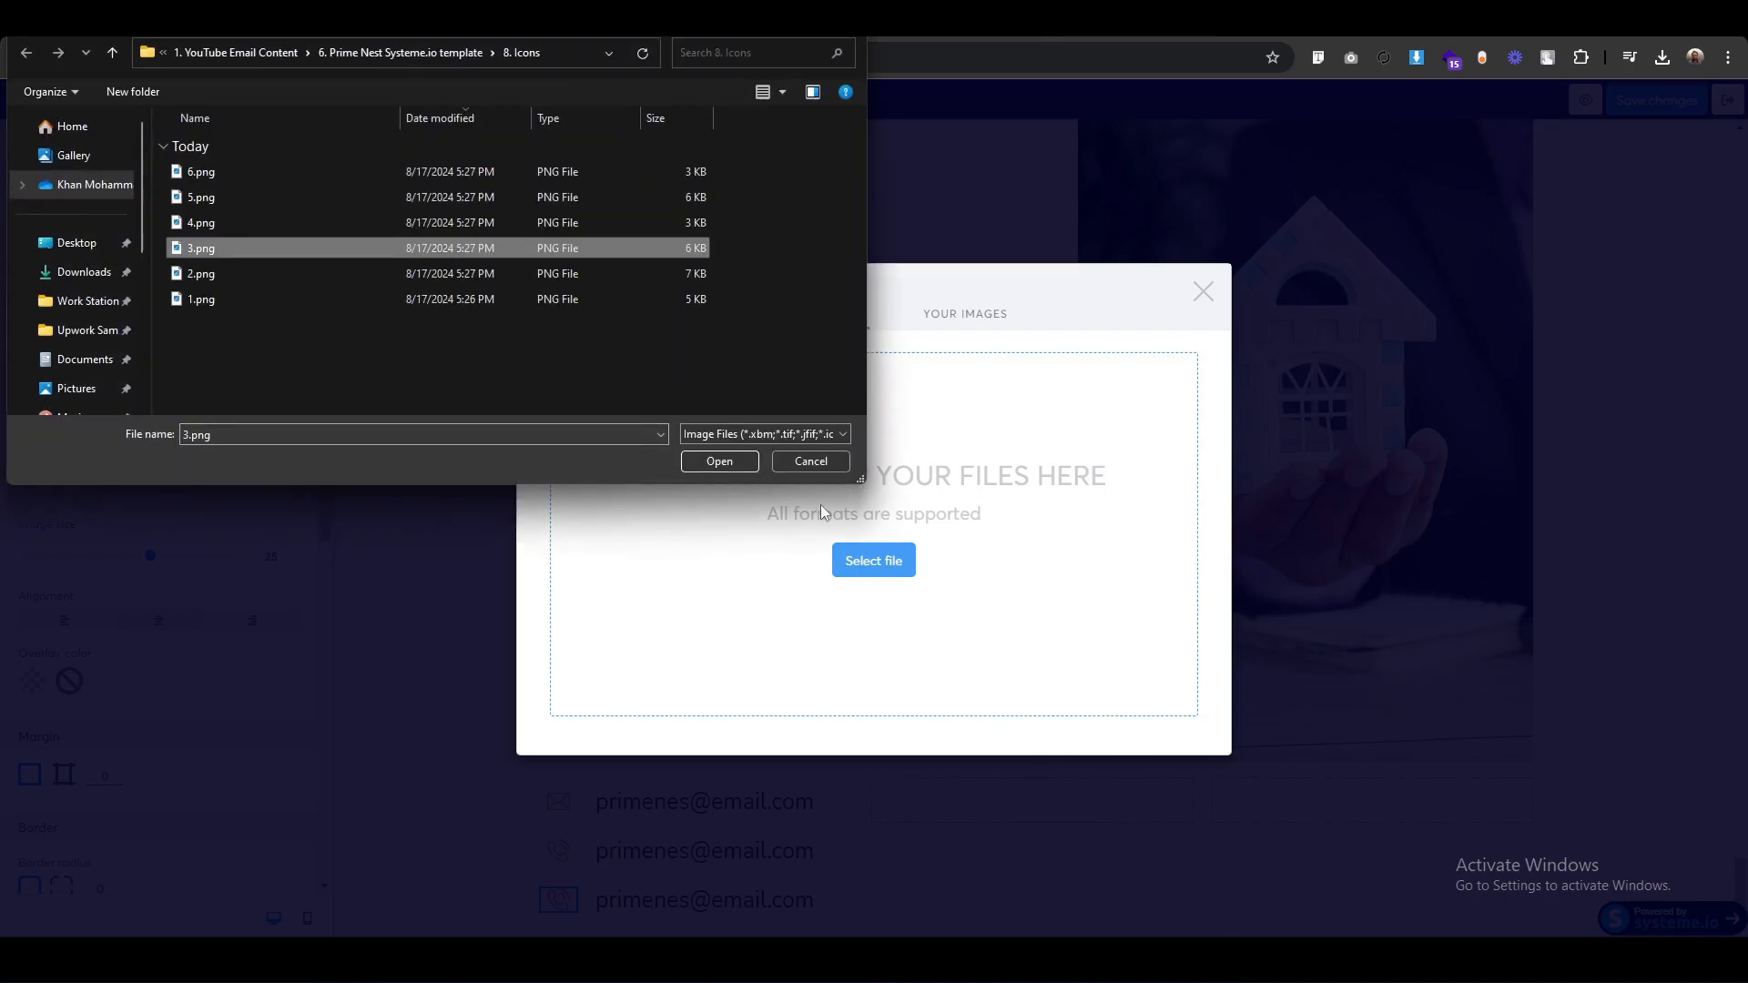
left_click(719, 462)
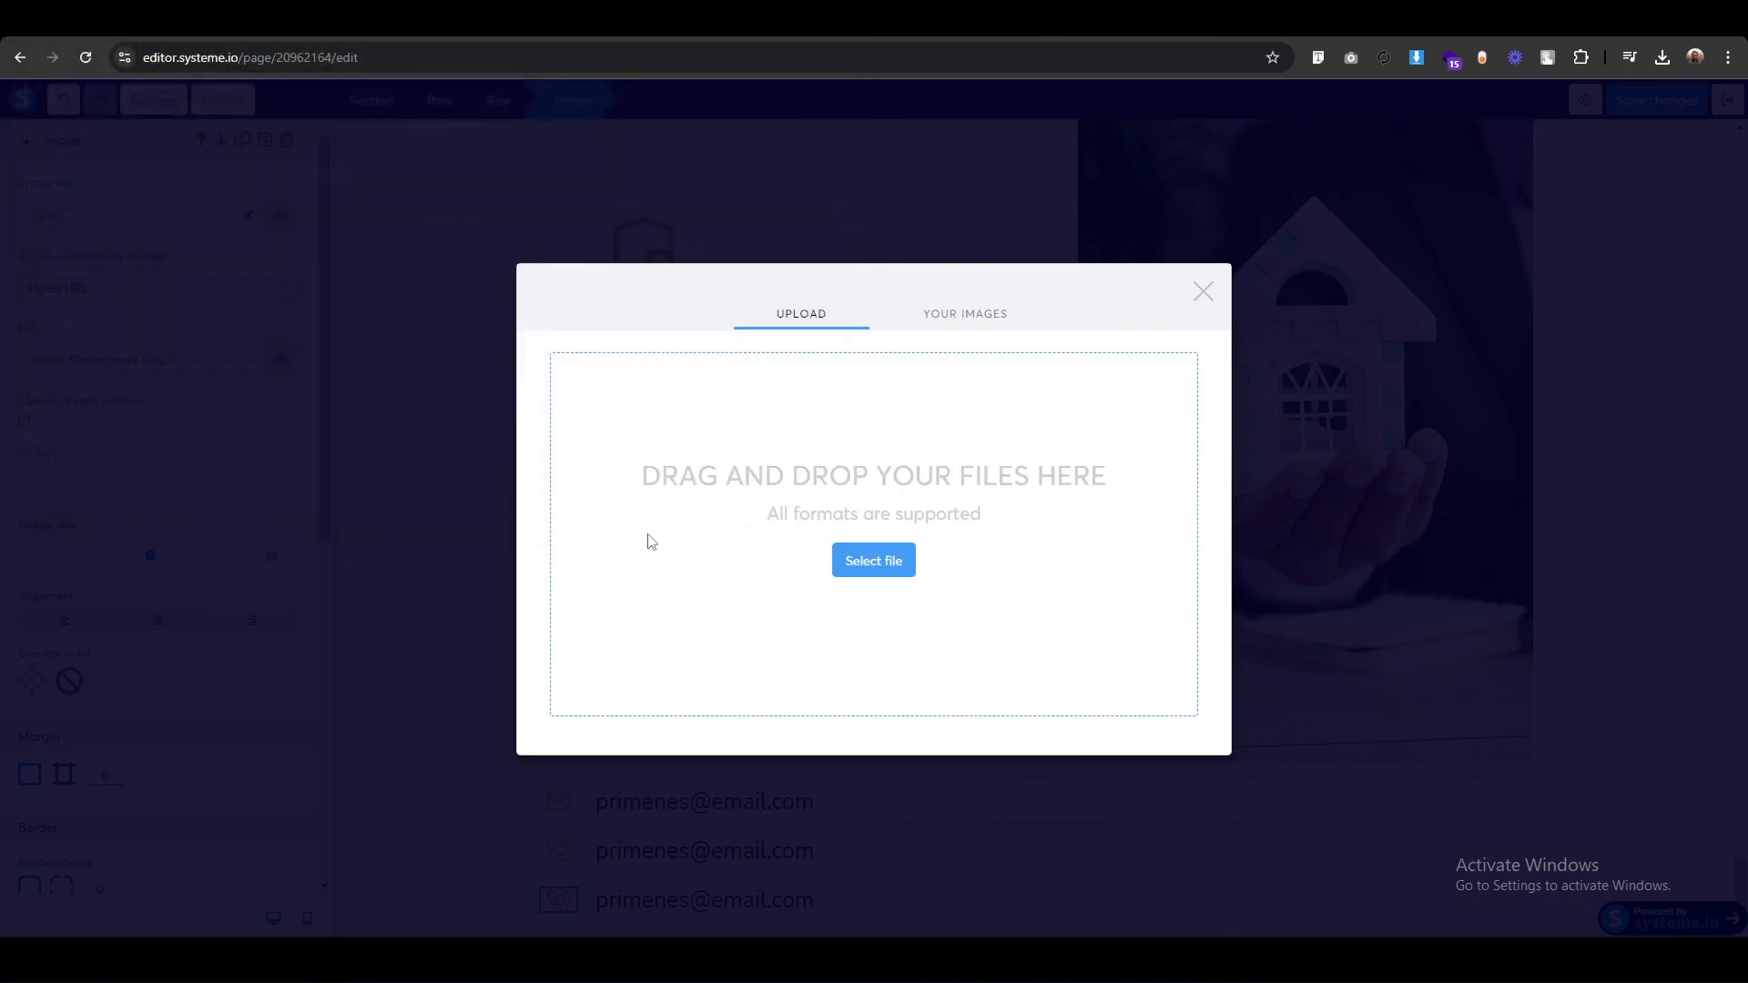
left_click(1162, 758)
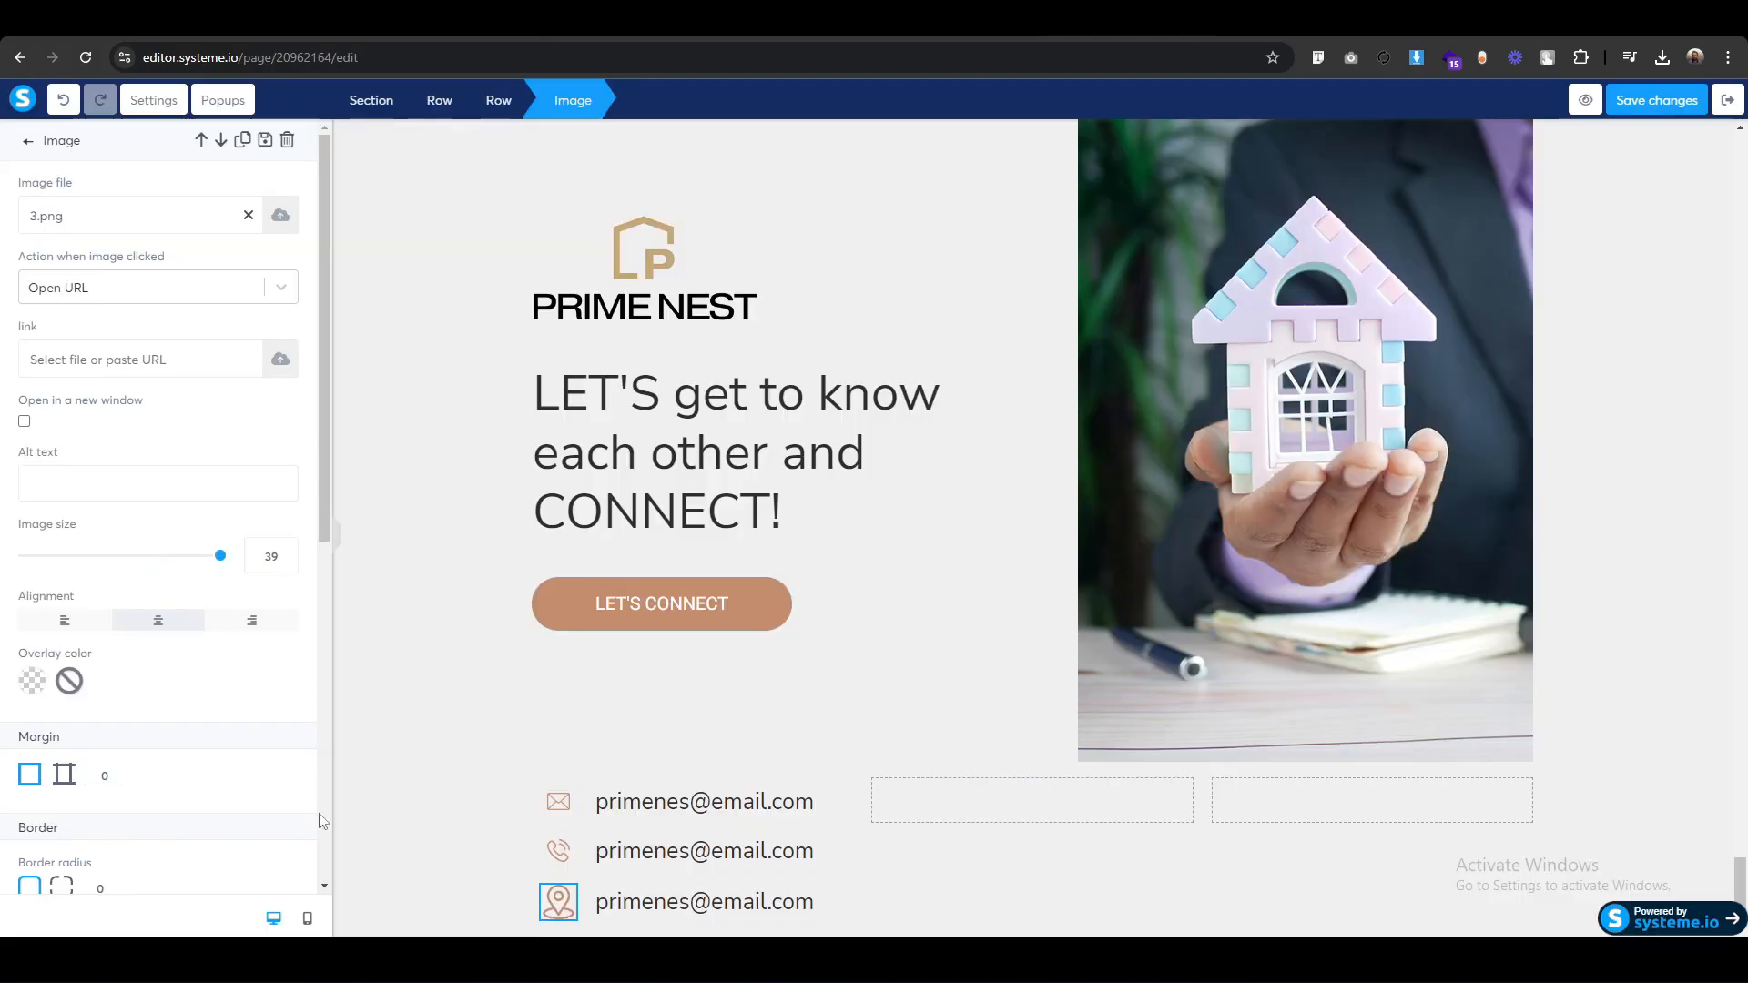
Set the location pin icon's image size to 25.
double_click(268, 556)
type("2")
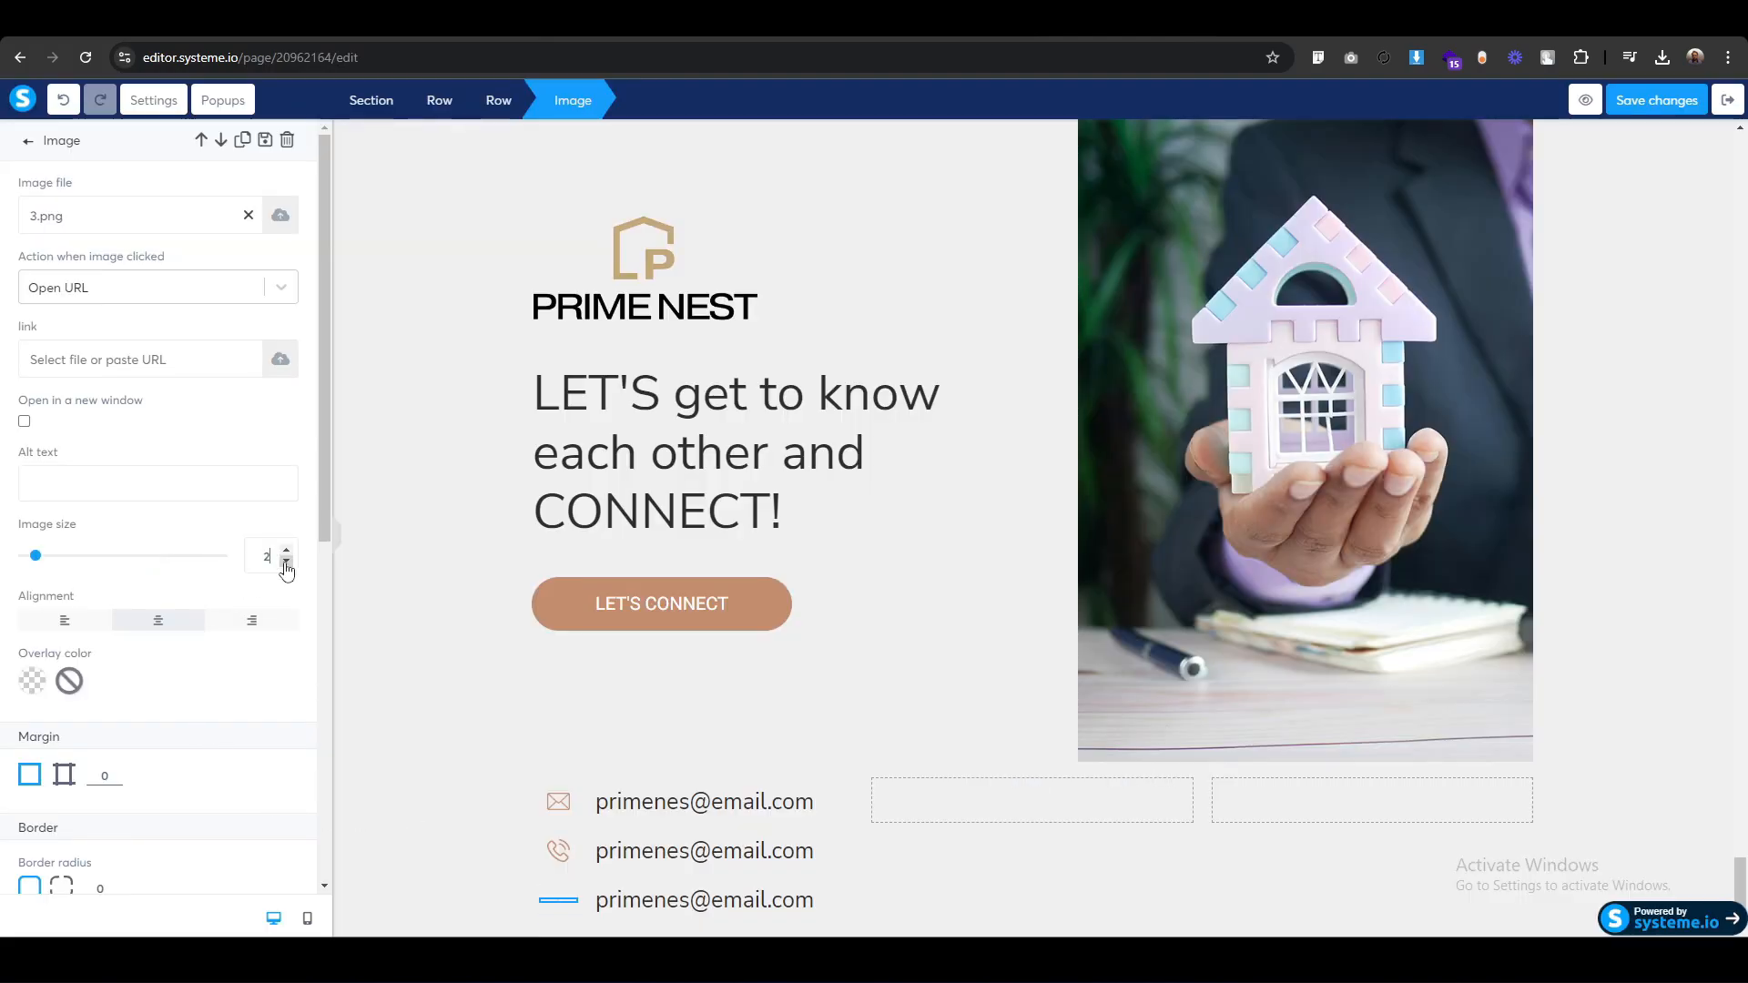
type("5")
left_click(418, 835)
Vertically center the contents of the second and third columns in the outer contact row.
scroll(418, 835, "down", 1)
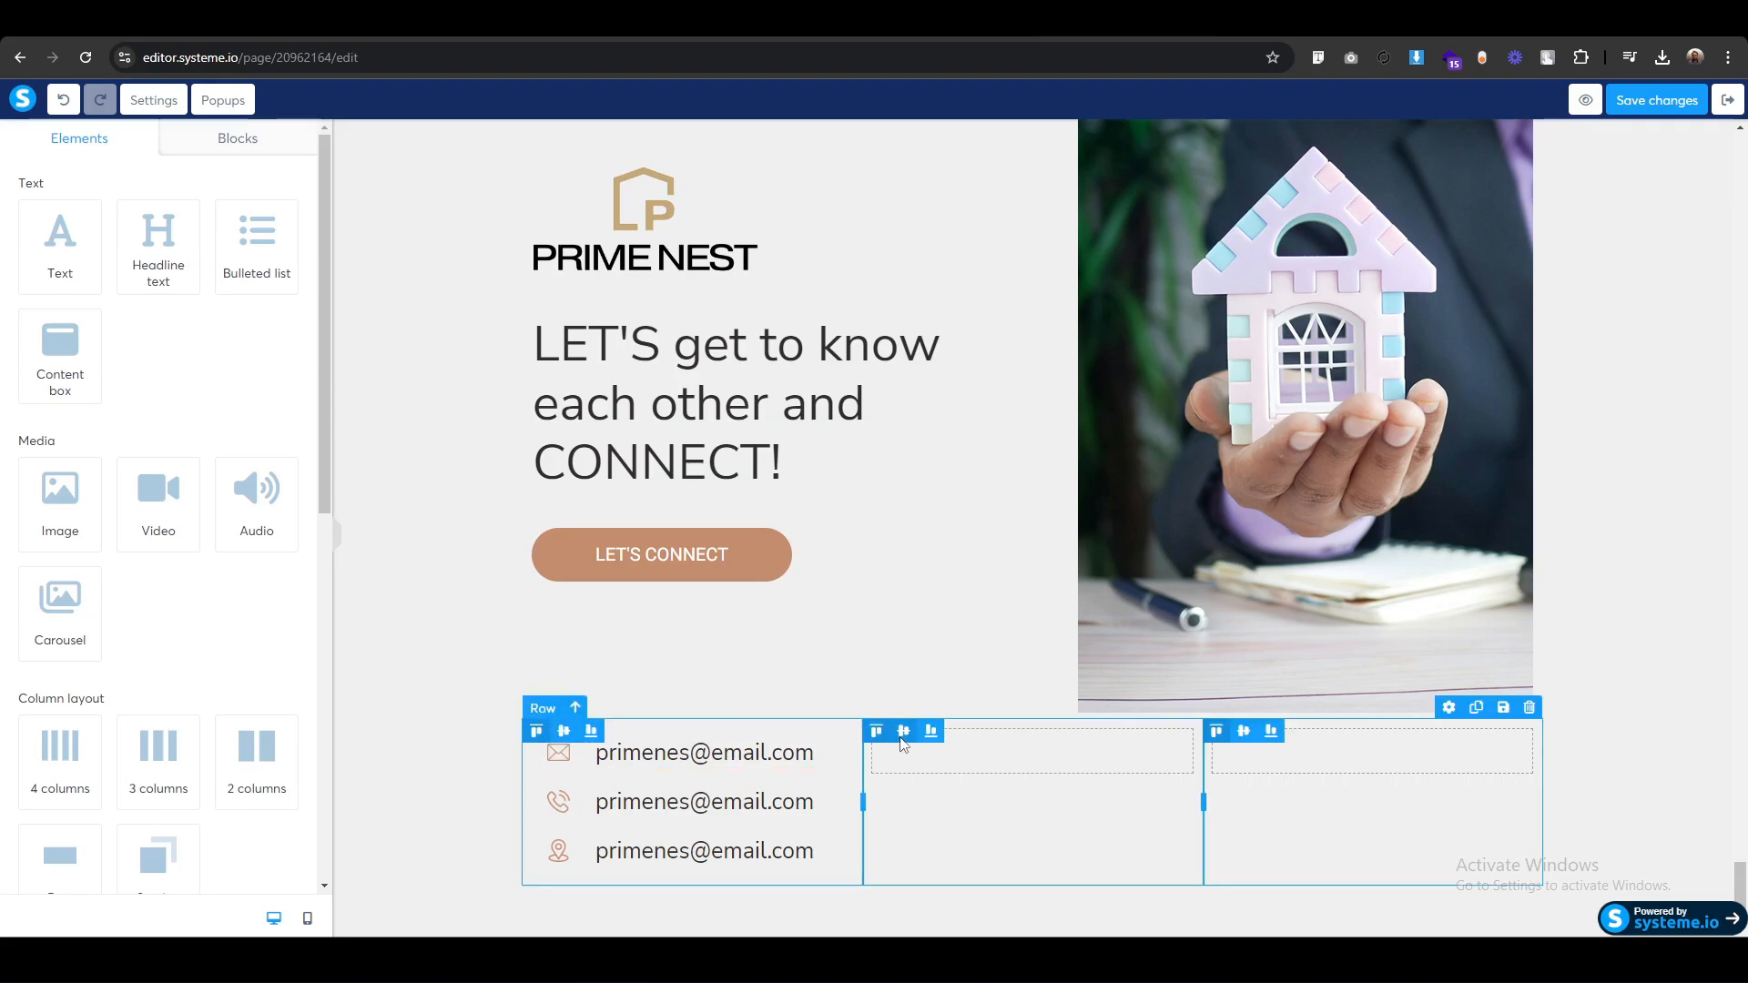
left_click(904, 738)
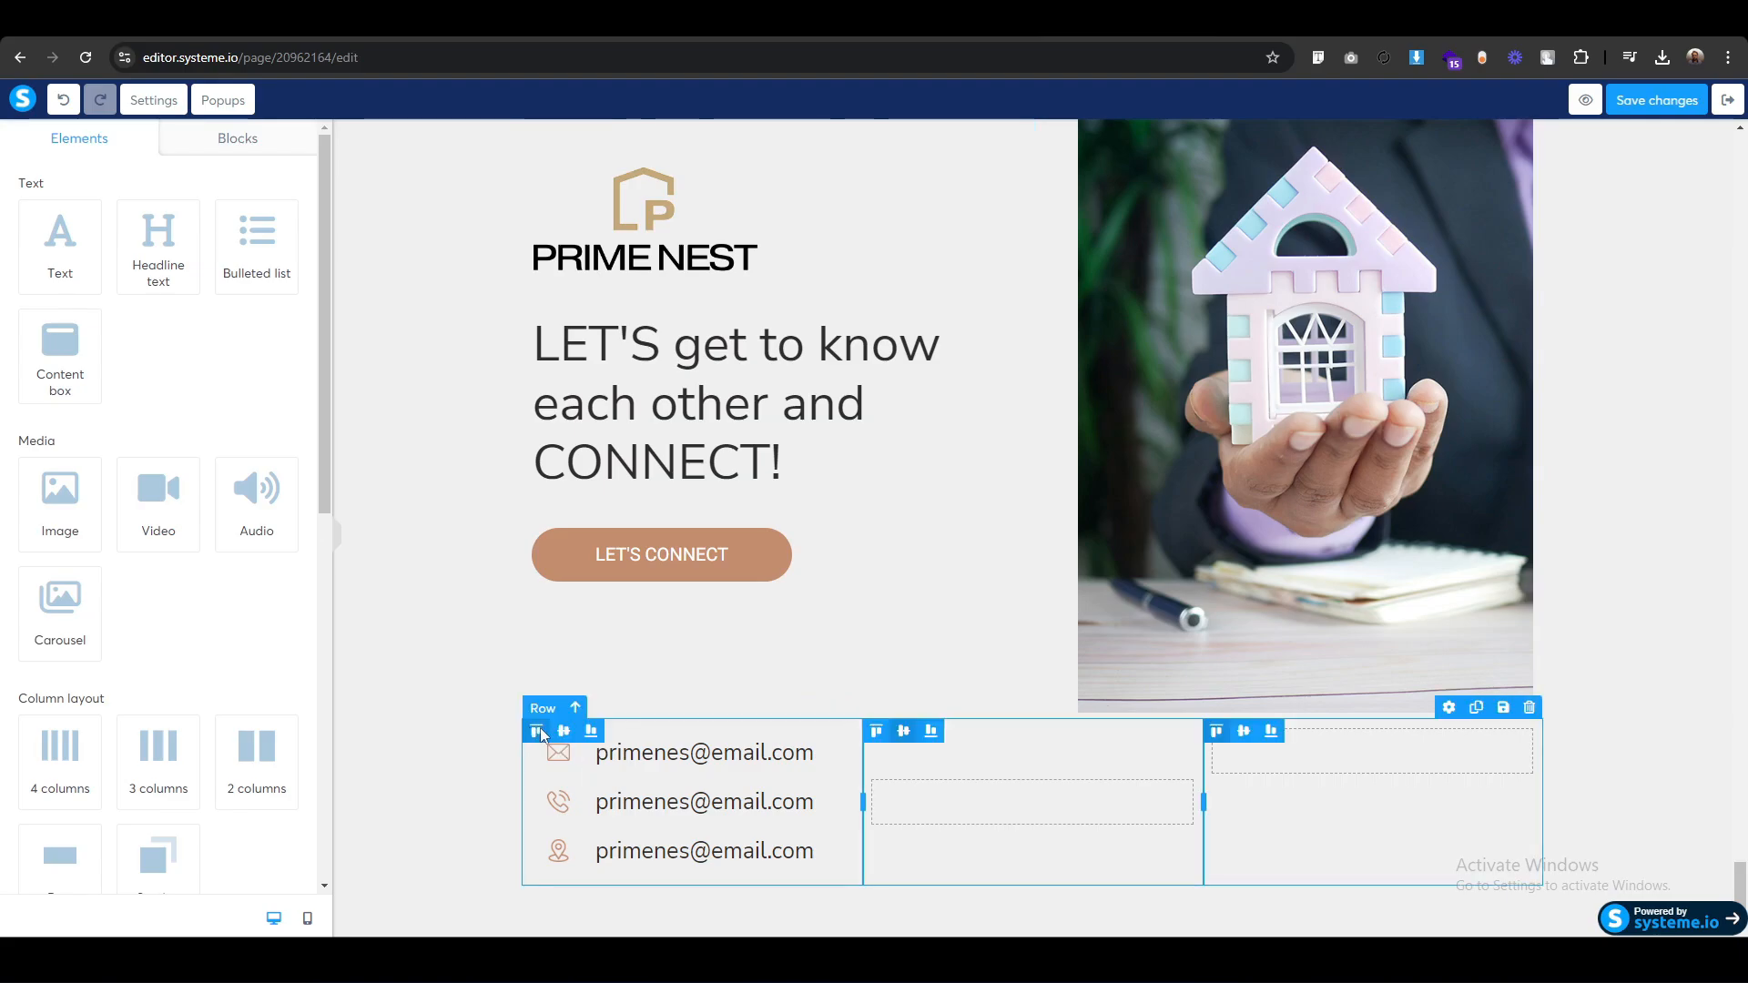
left_click(1243, 735)
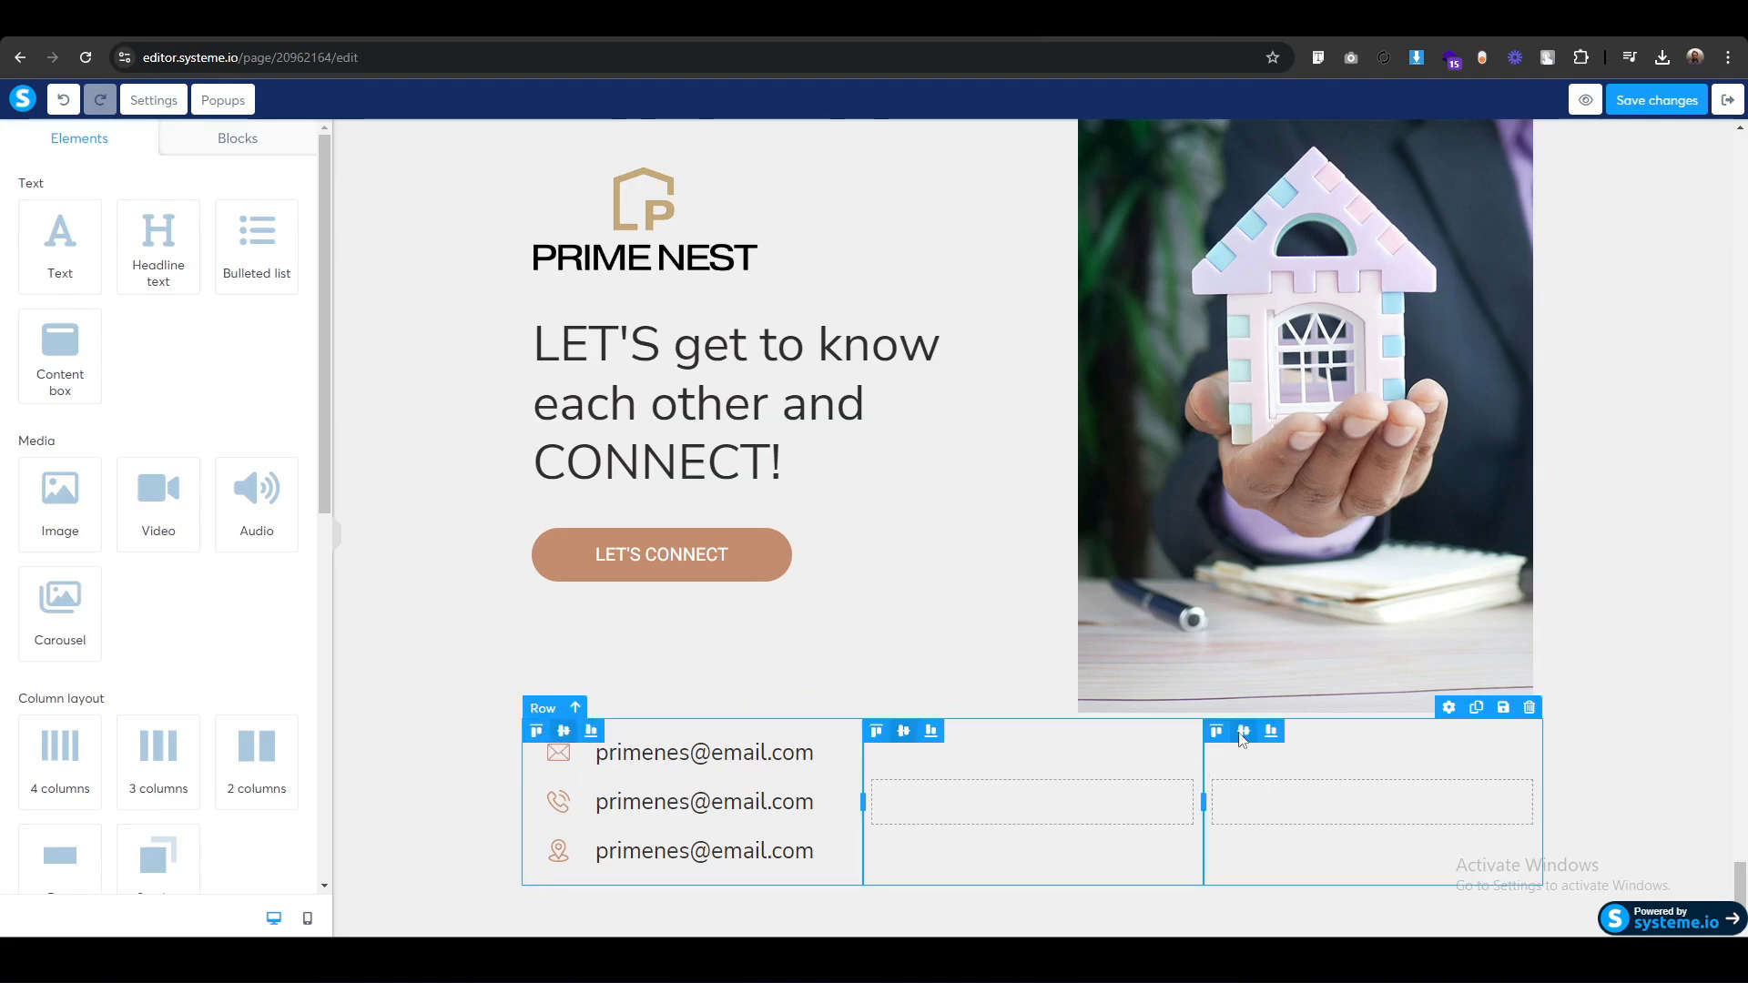
Place three copies of the envelope and e-mail row in the middle column of the outer contact row.
left_click(554, 719)
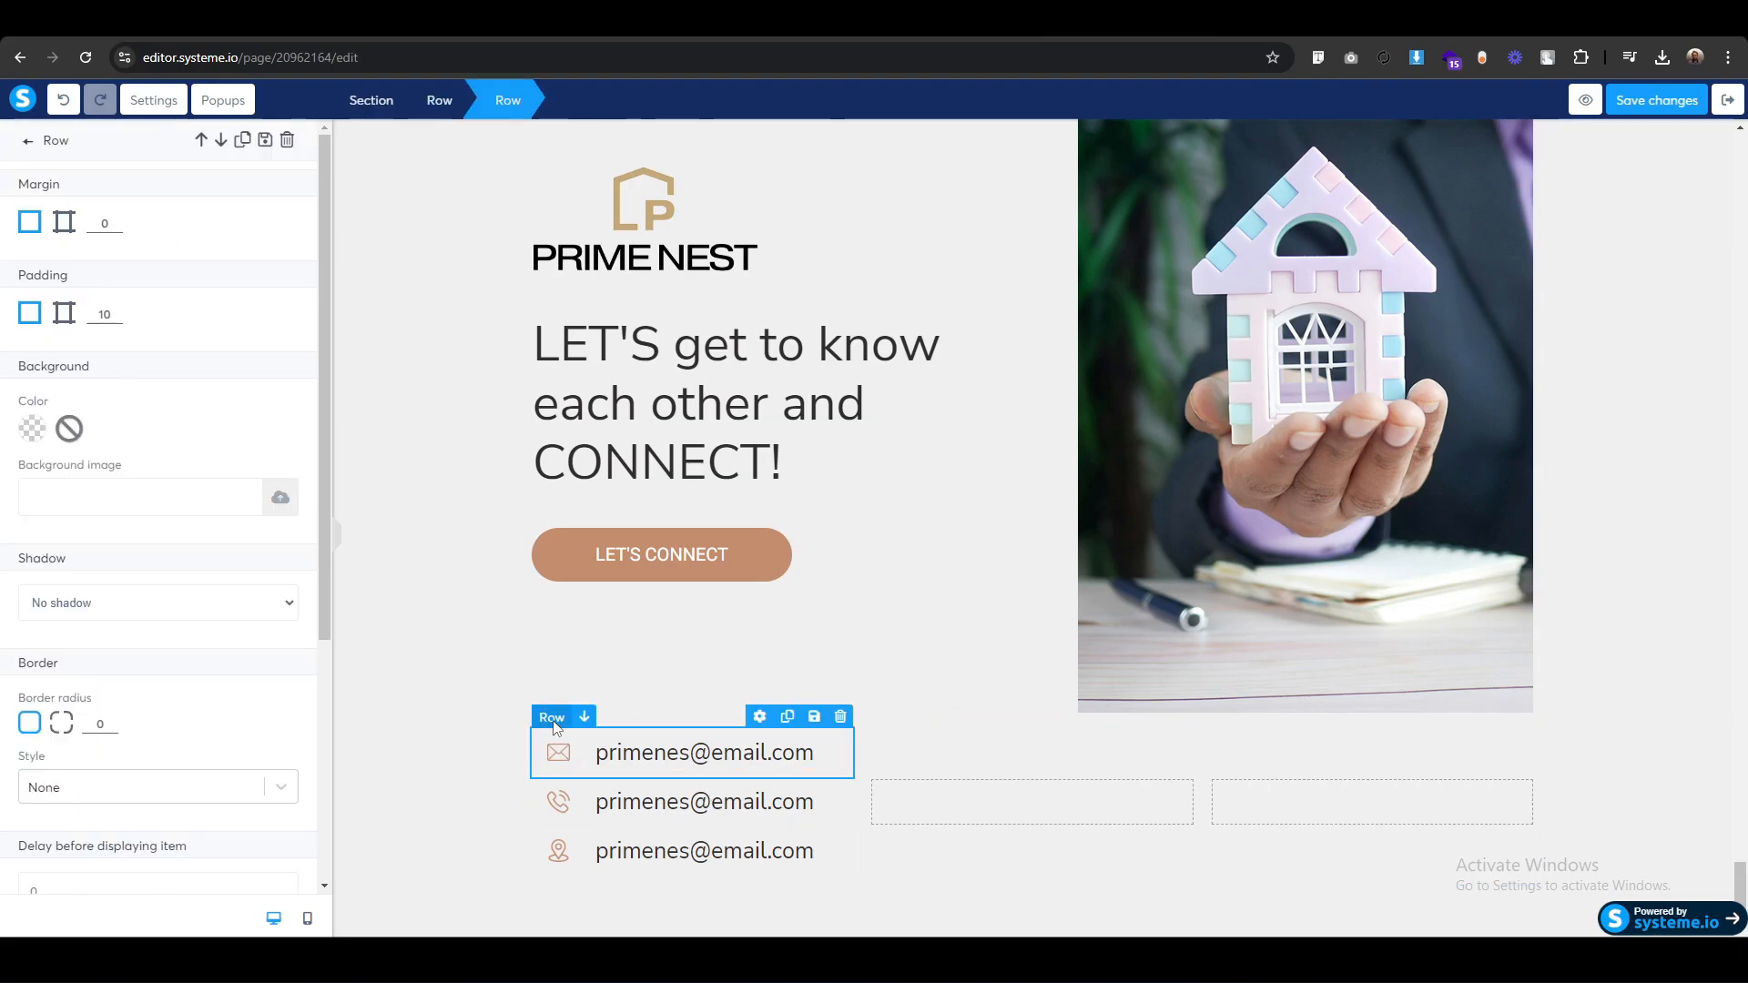
left_click(244, 141)
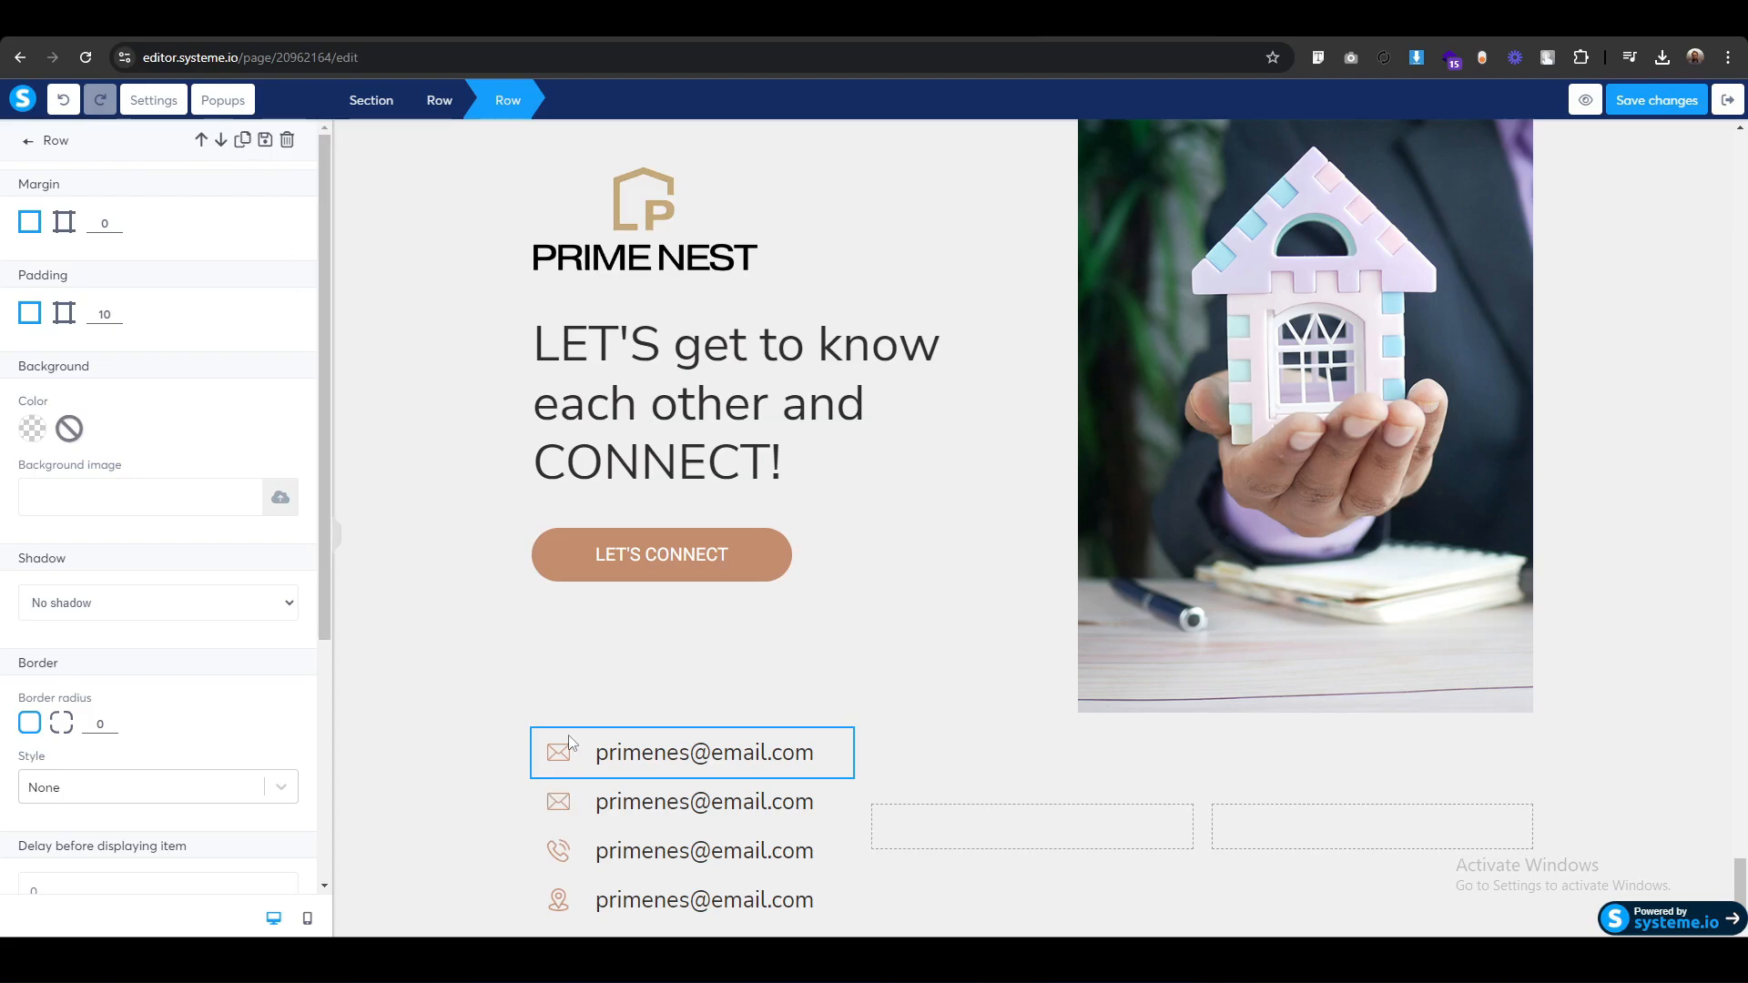
left_click_drag(560, 724, 1027, 821)
left_click(1114, 827)
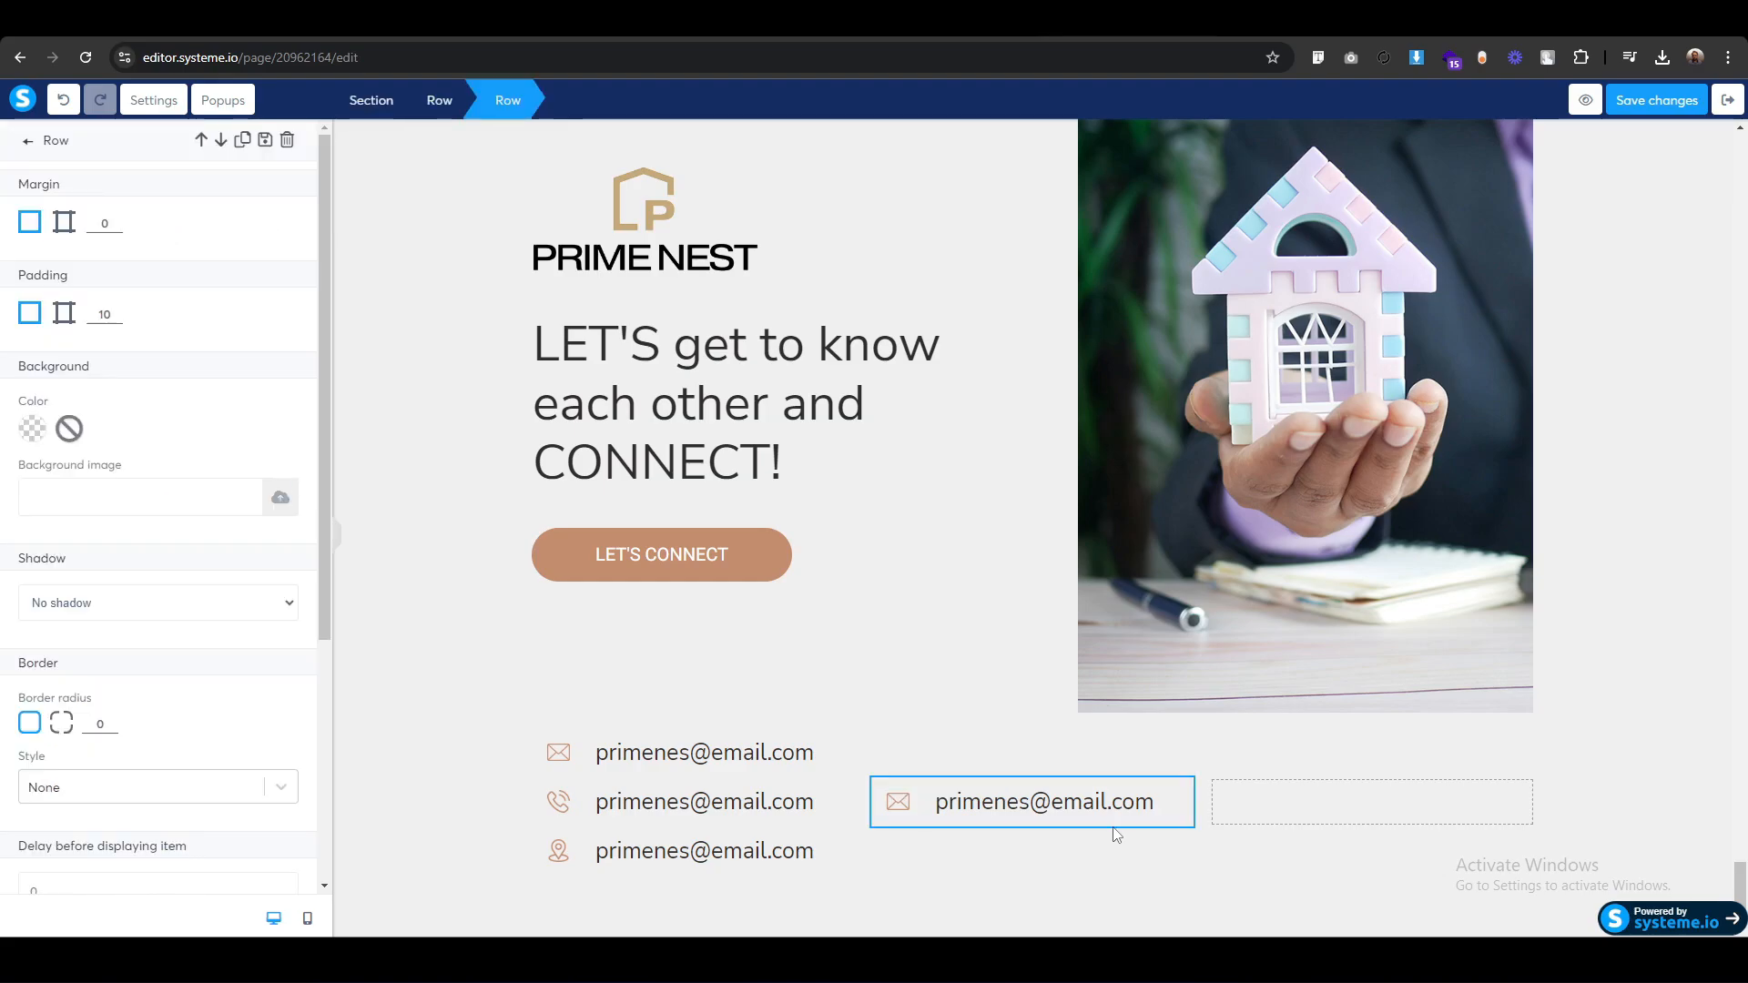
left_click(244, 141)
left_click(244, 142)
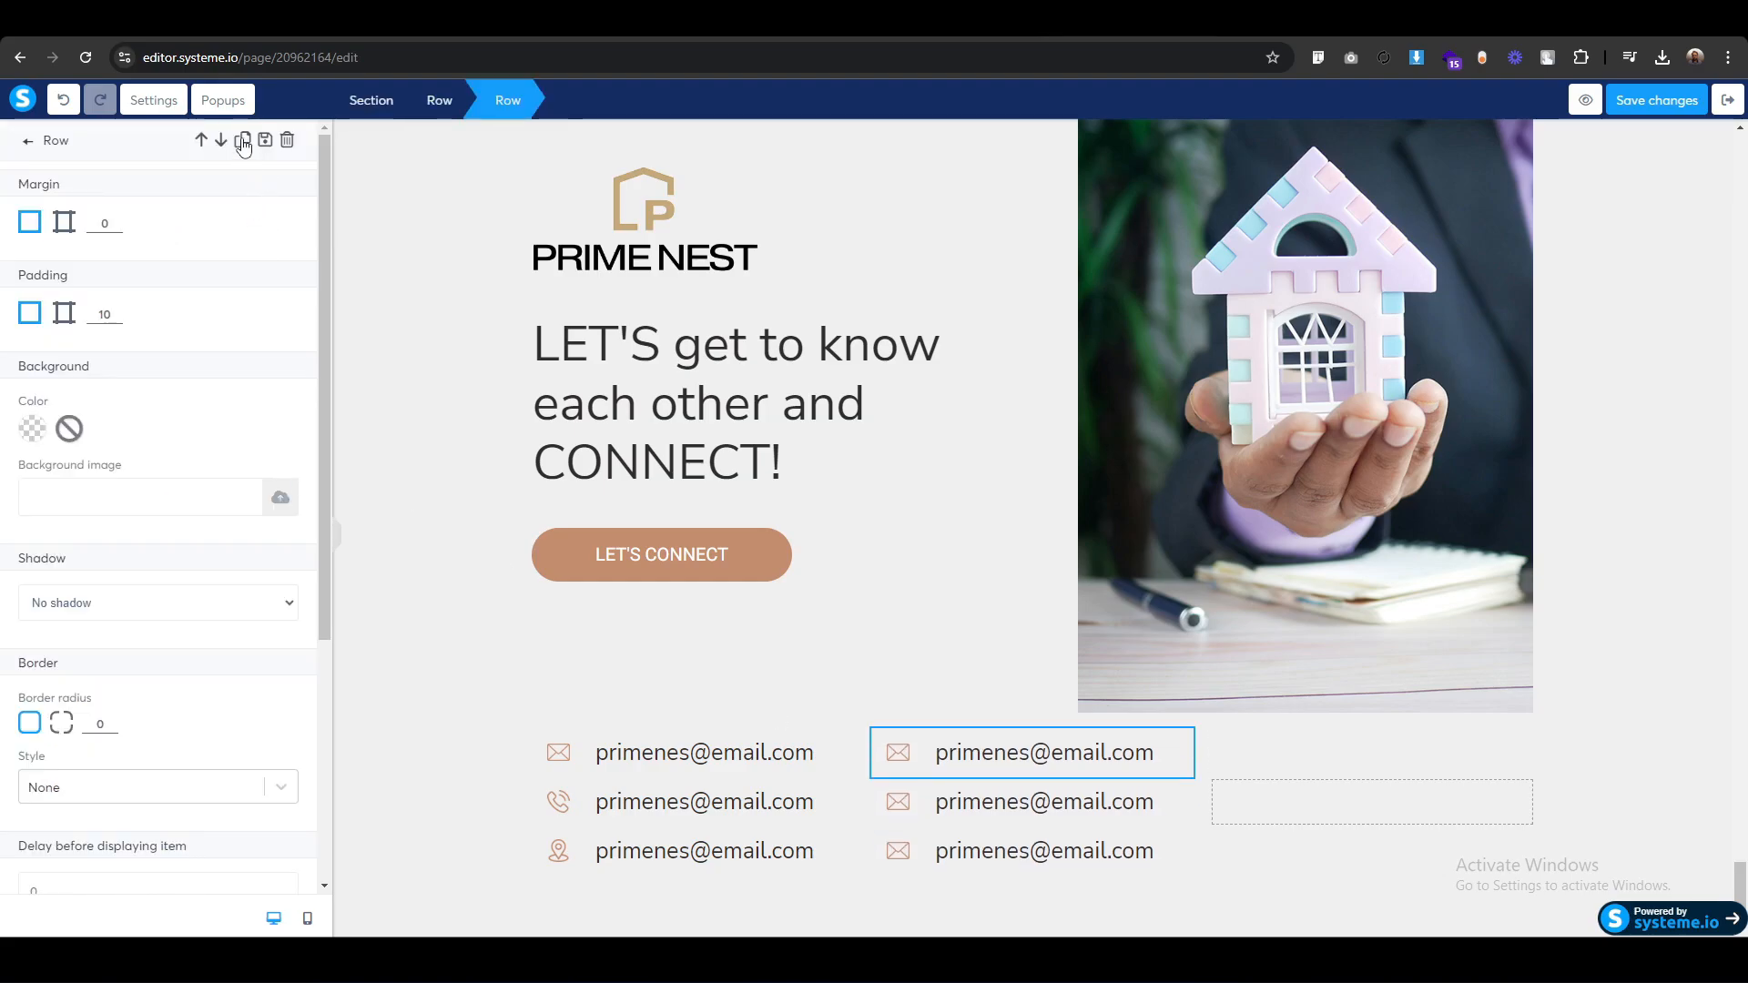
Replace the envelope icon in the middle column's first row with the uploaded image 4.png.
left_click(900, 752)
left_click(281, 216)
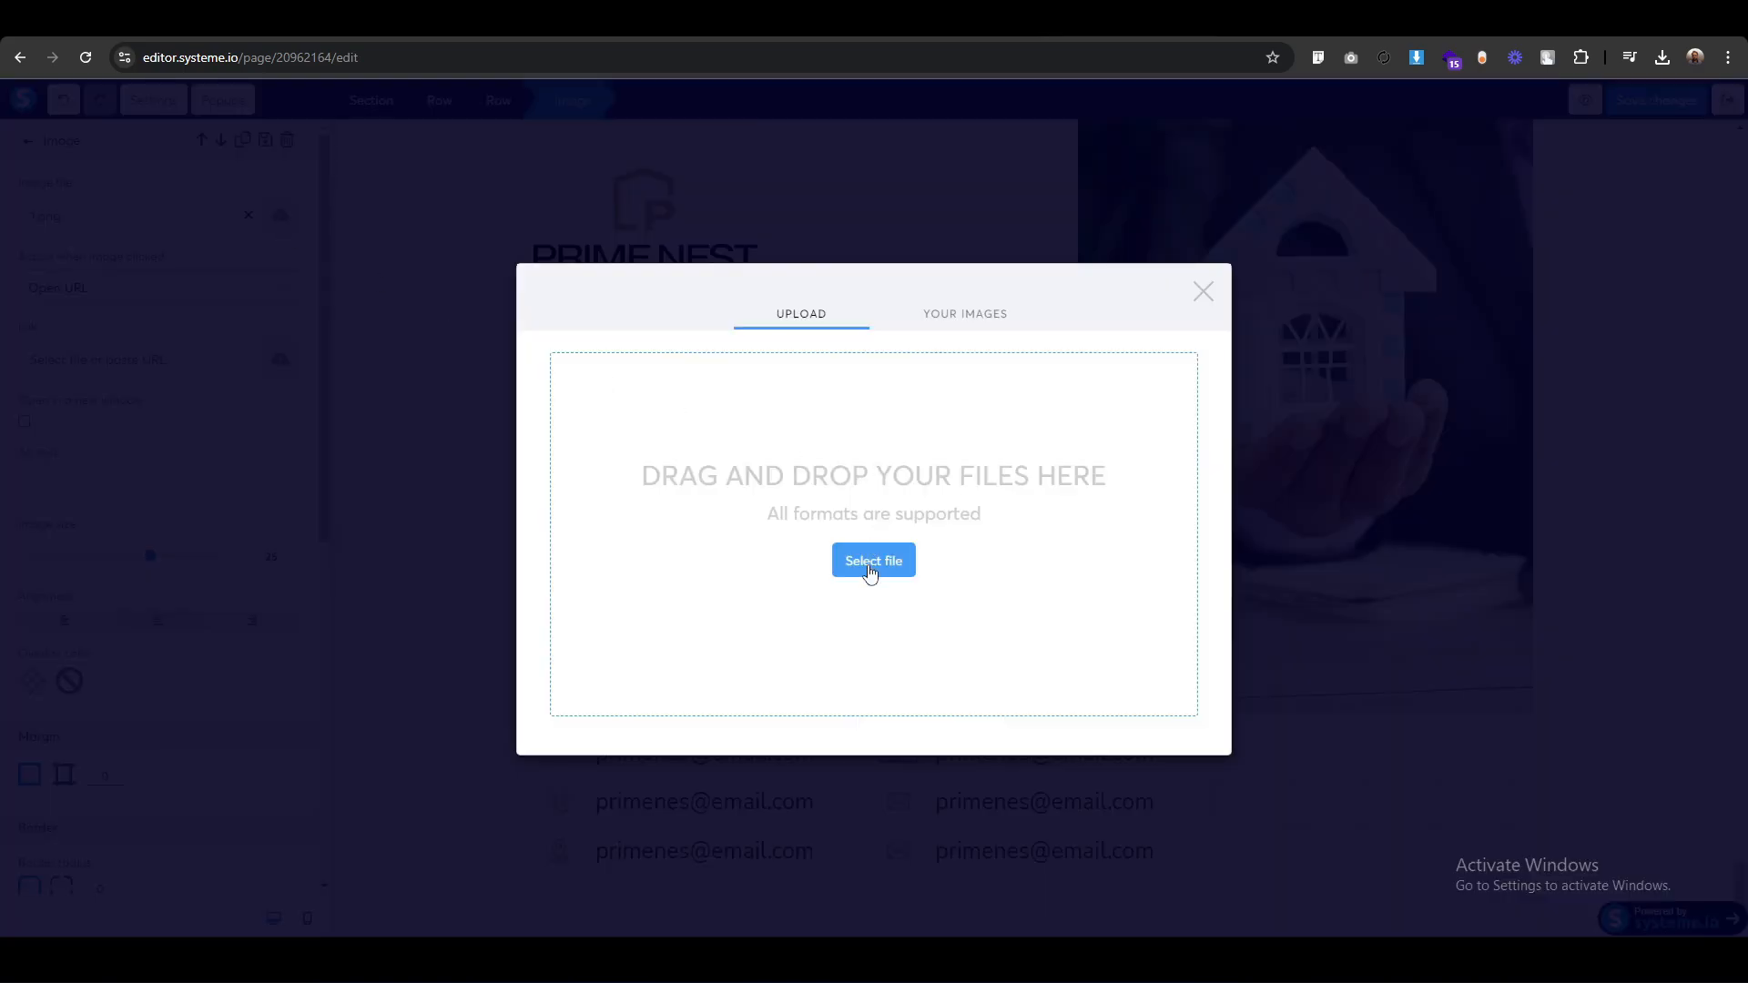
left_click(869, 565)
left_click(241, 237)
left_click(802, 460)
left_click(1162, 757)
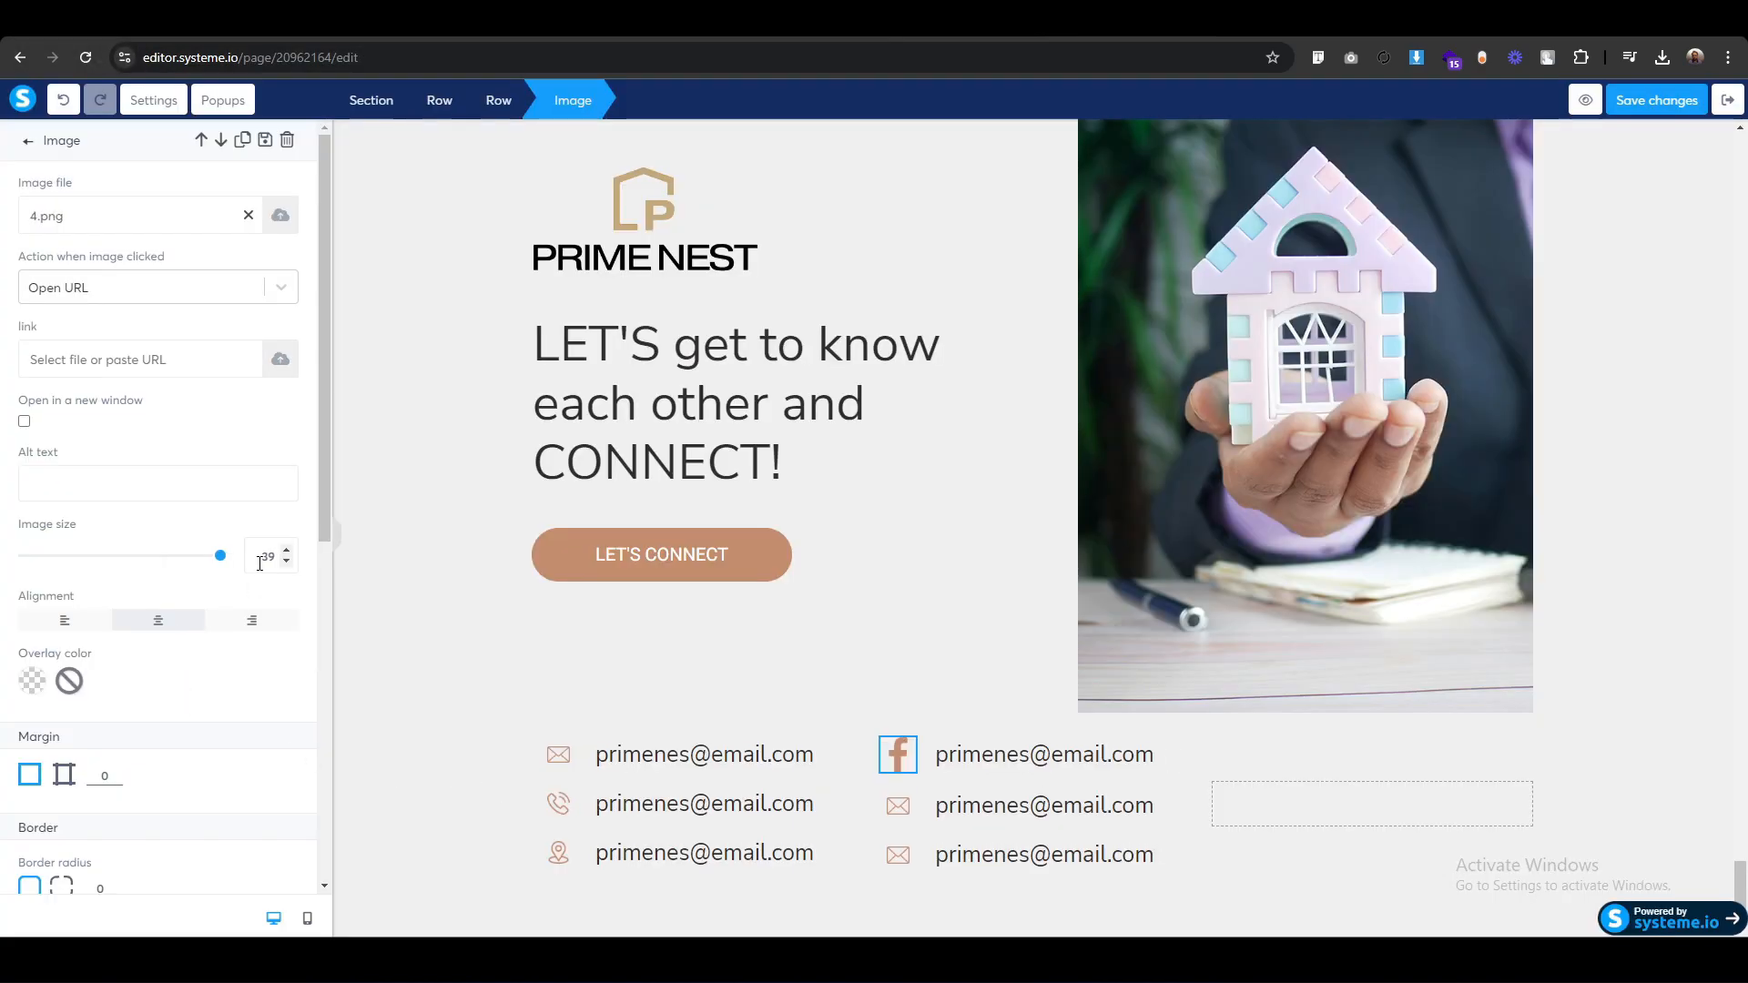
Replace the envelope icon in the middle column's second row with the uploaded image 5.png at image size 25.
left_click(894, 803)
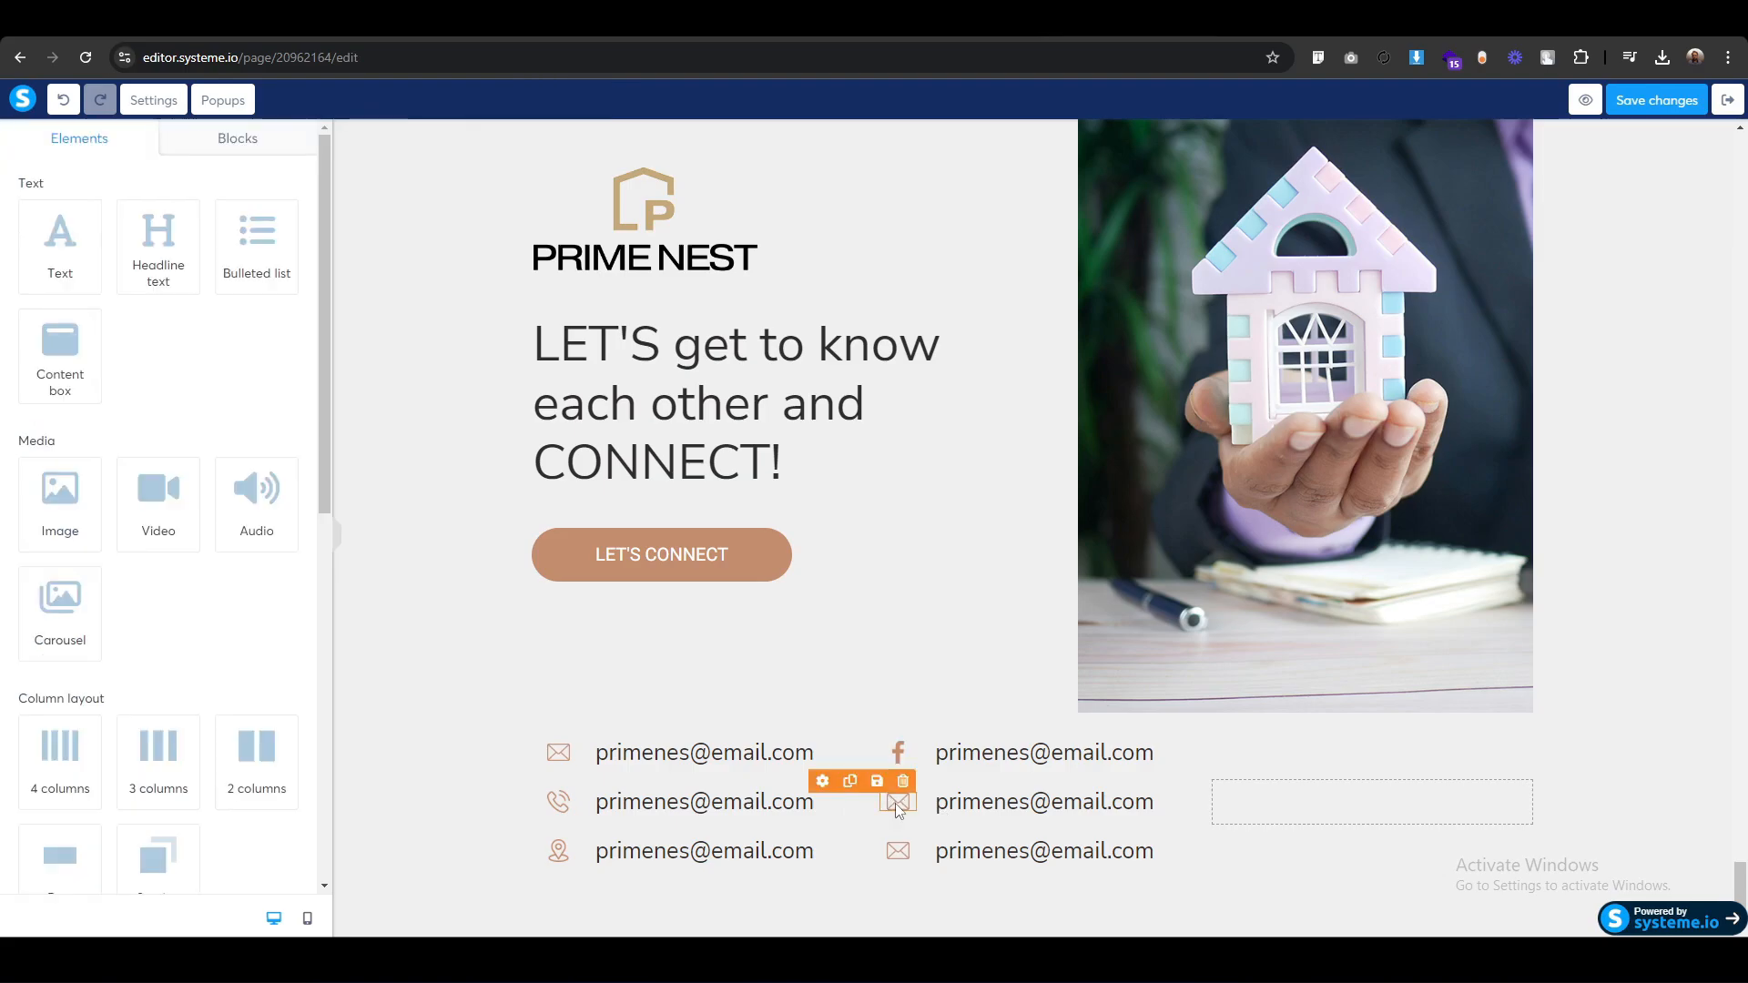
left_click(282, 217)
left_click(865, 584)
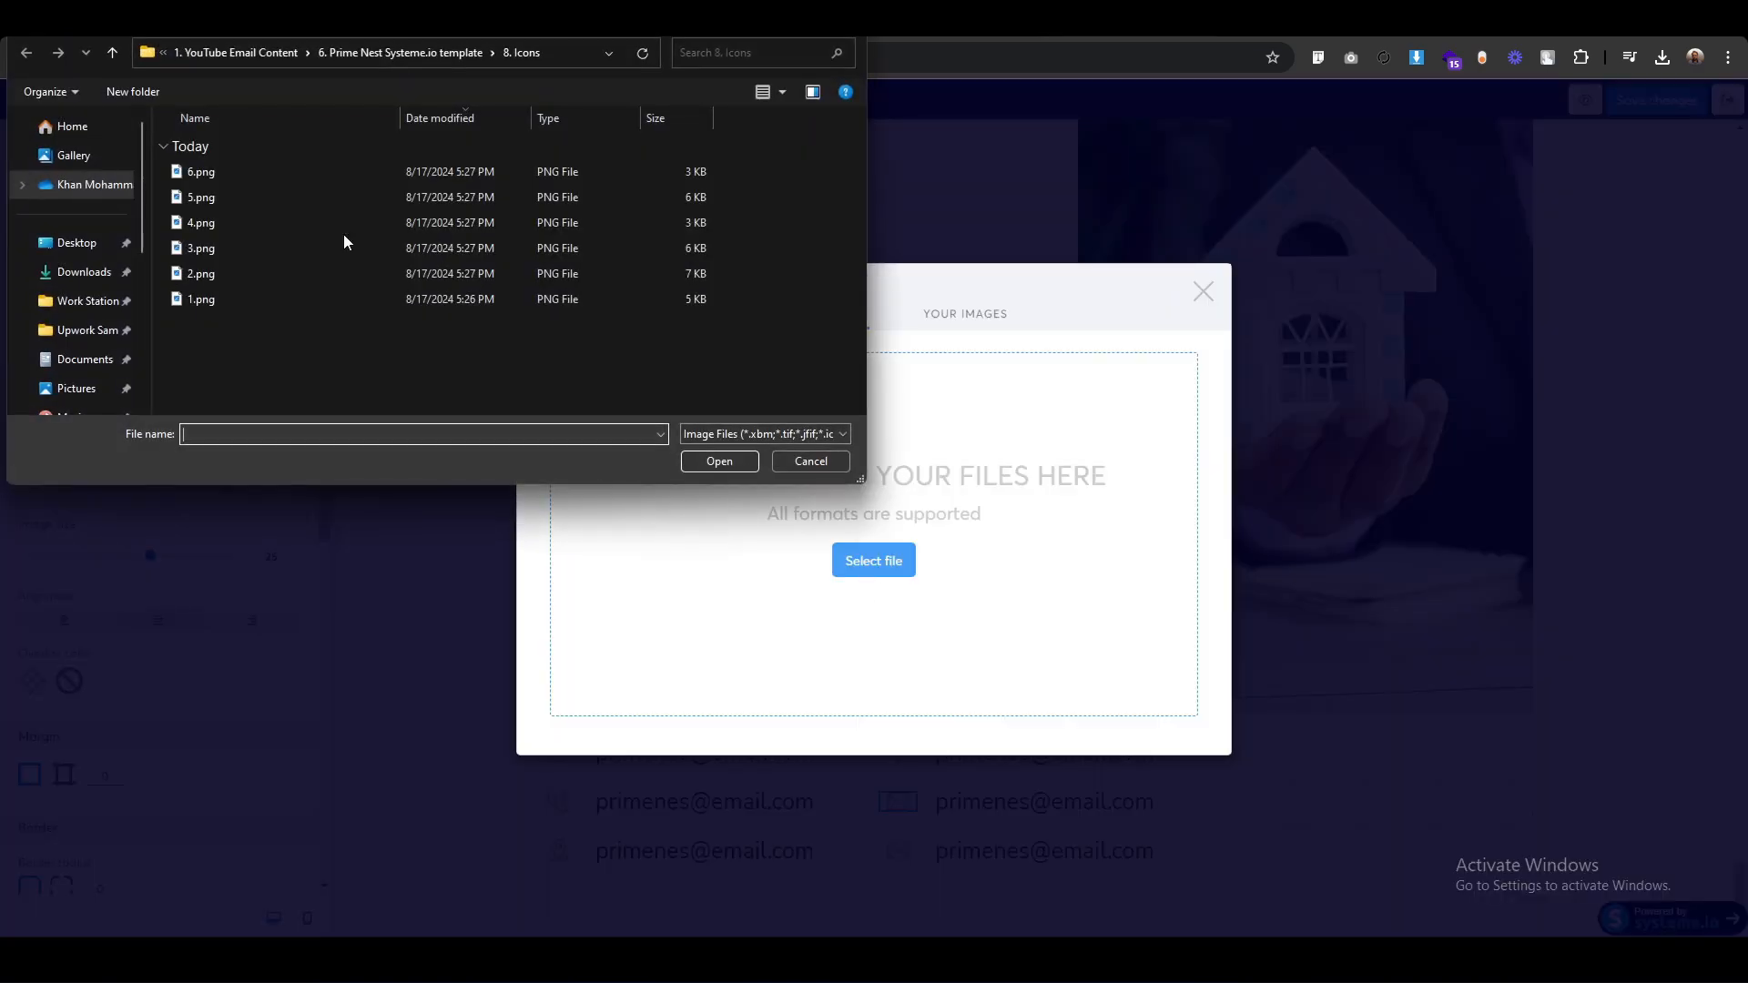
left_click(239, 198)
left_click(714, 460)
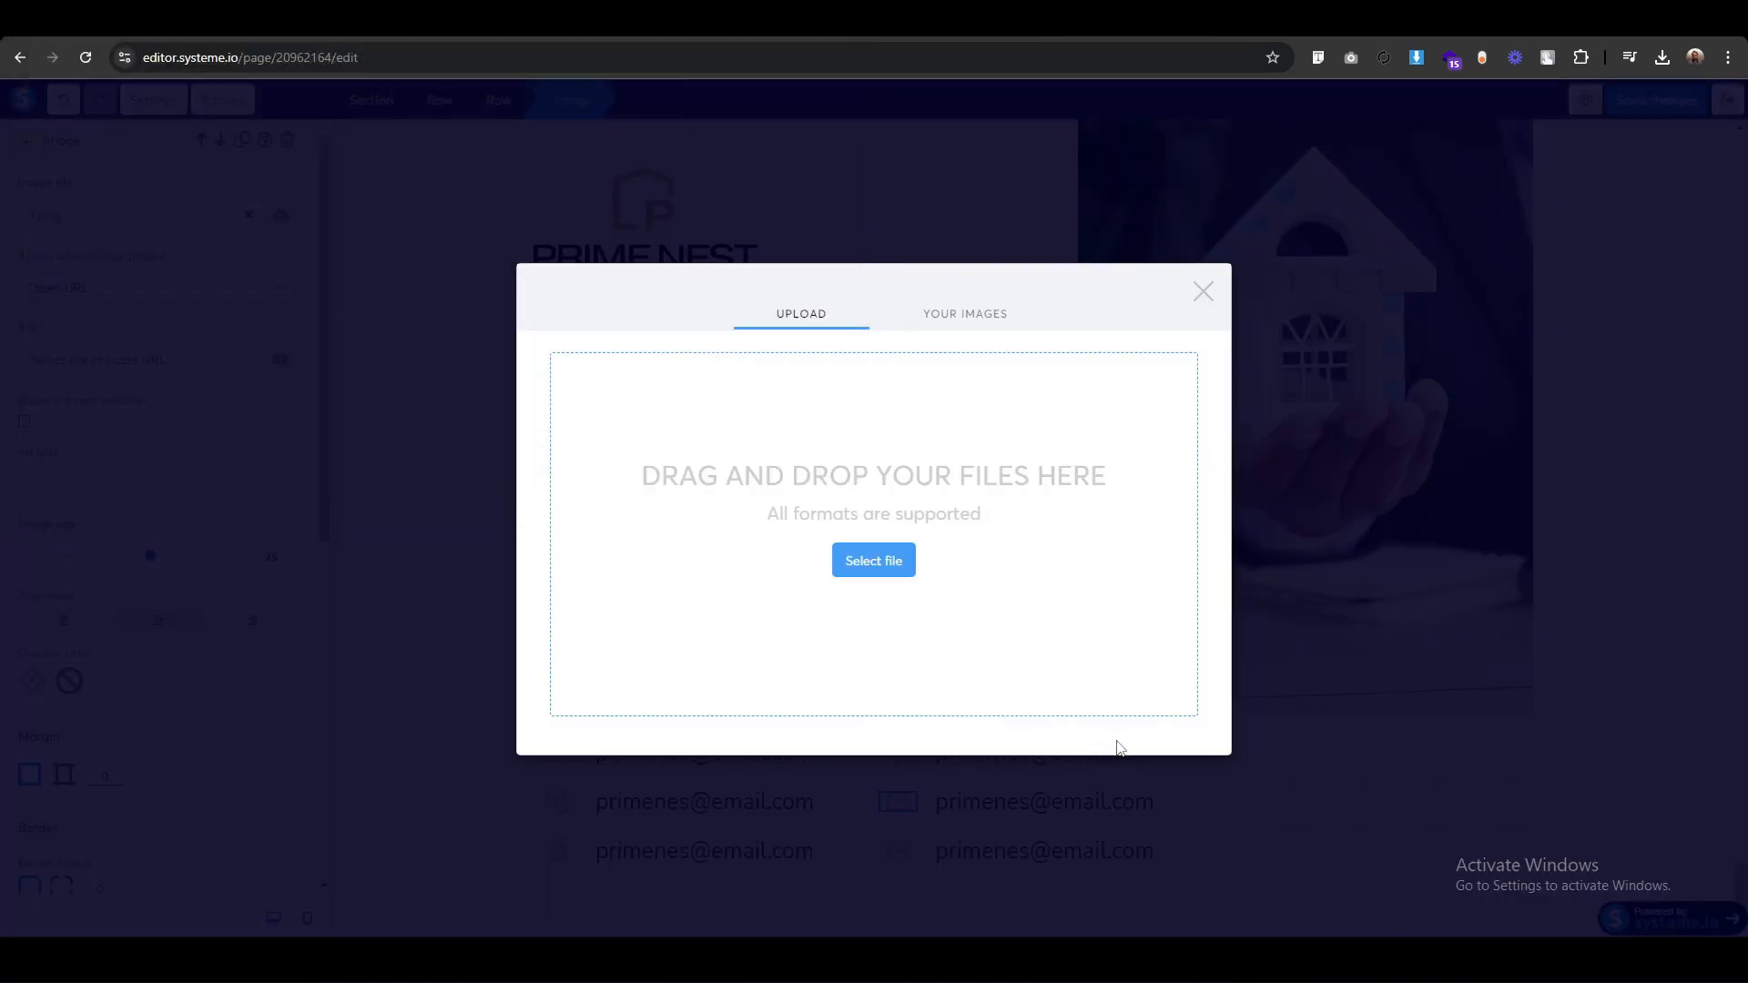
left_click(1145, 763)
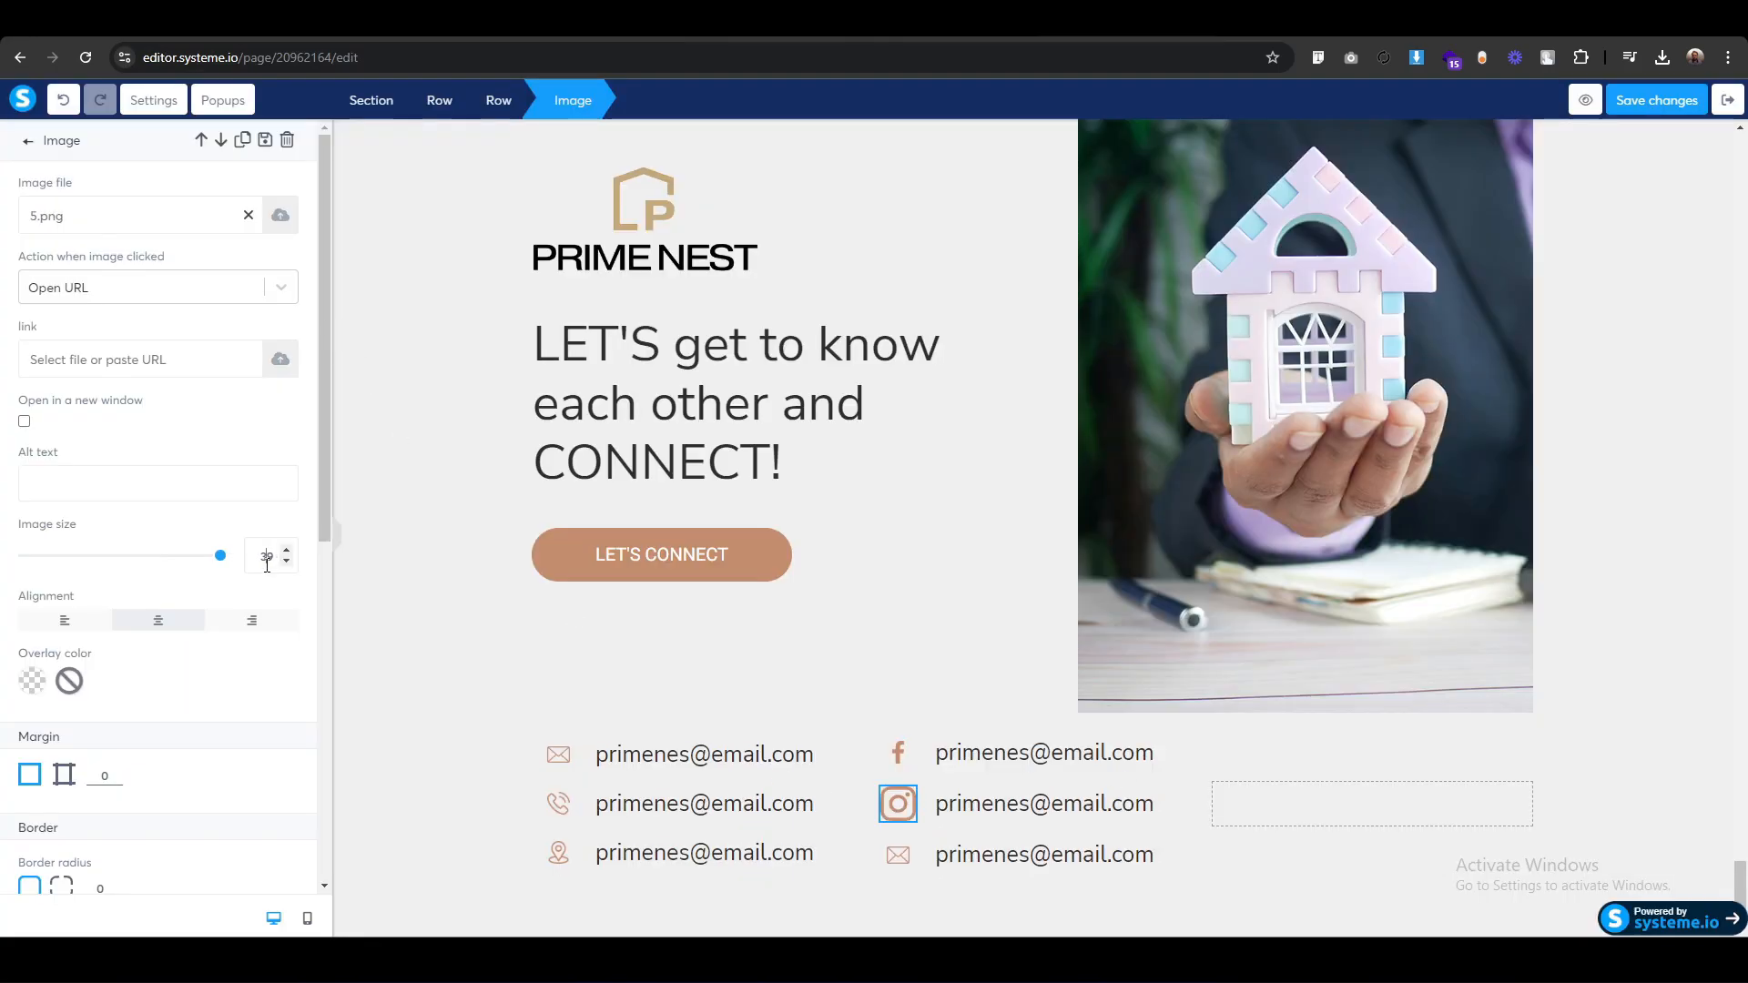
type("25")
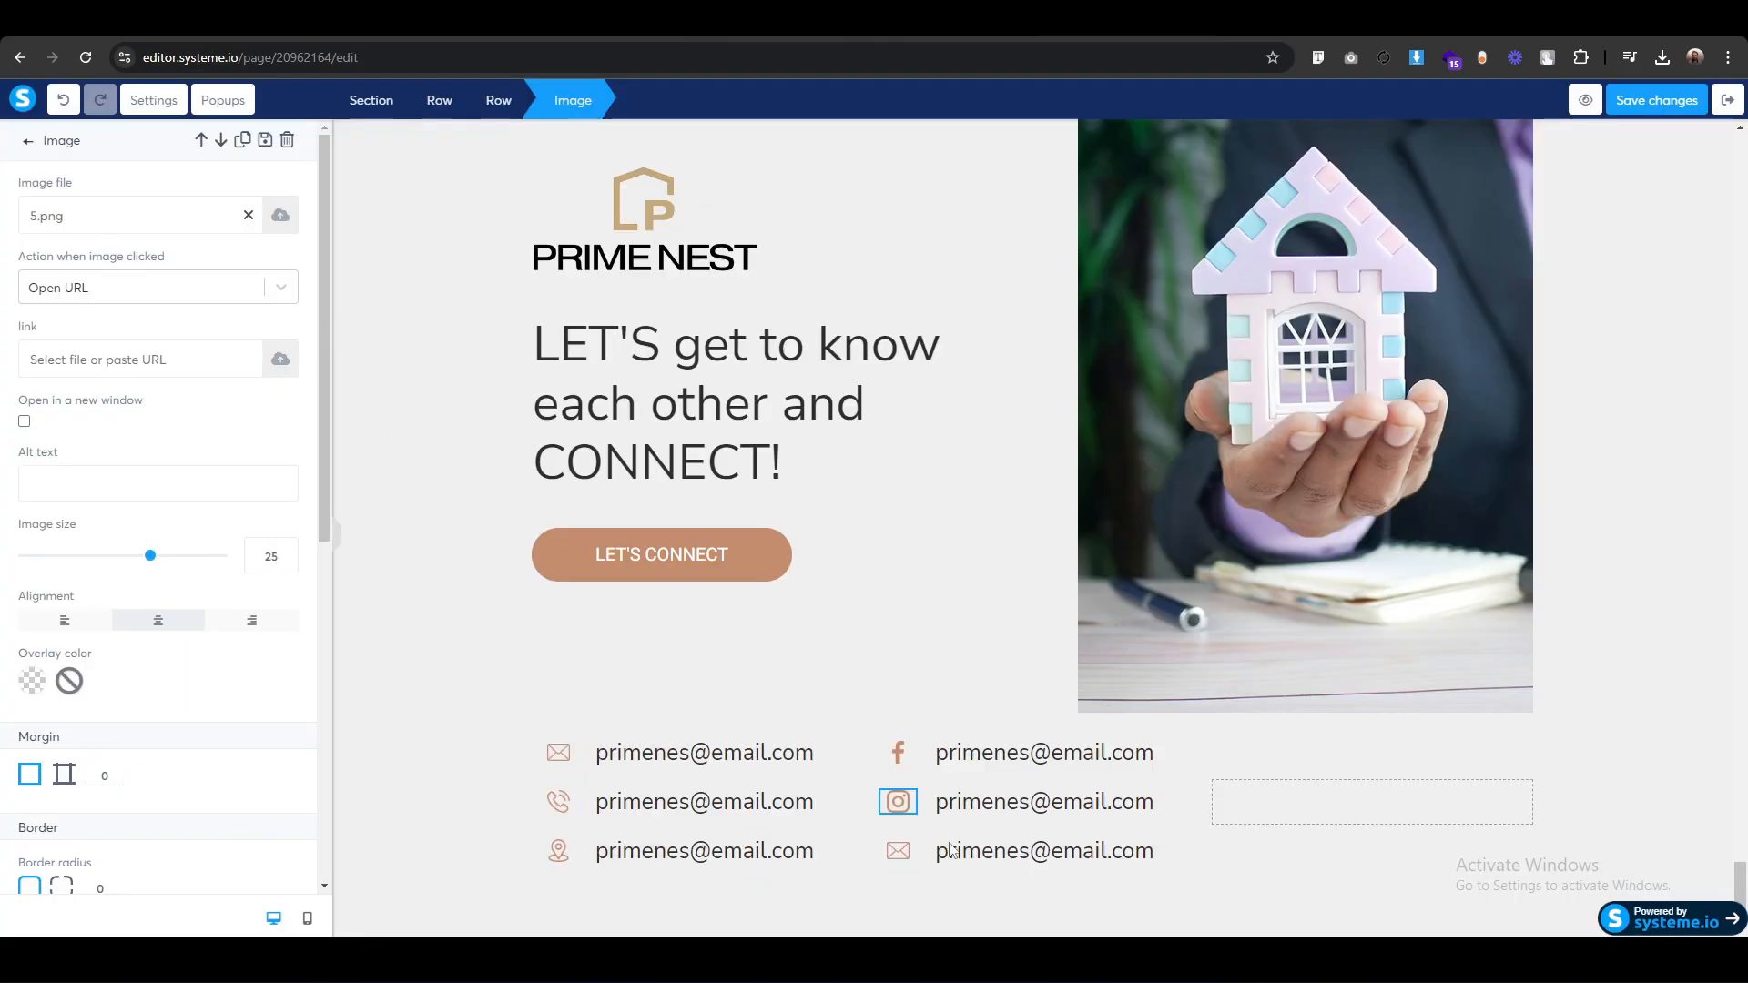
Replace the envelope icon in the middle column's third row with the uploaded image 6.png at image size 25.
left_click(896, 852)
left_click(280, 215)
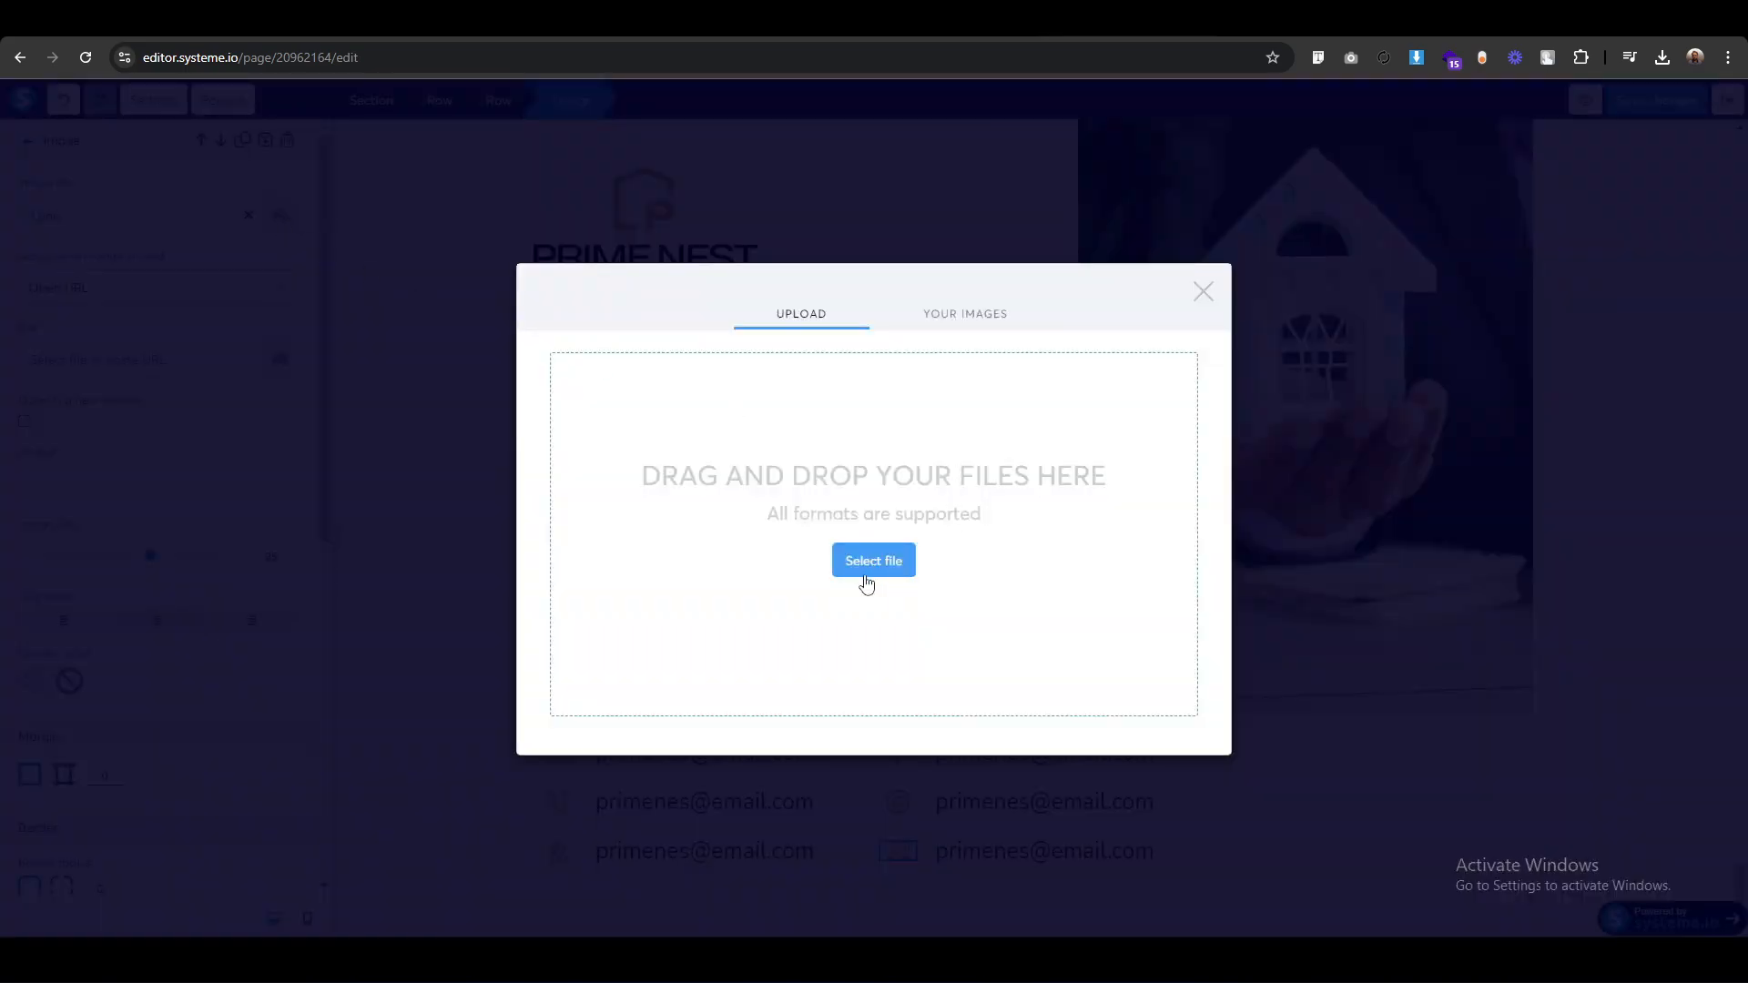
left_click(869, 569)
left_click(212, 179)
left_click(719, 461)
left_click(1168, 760)
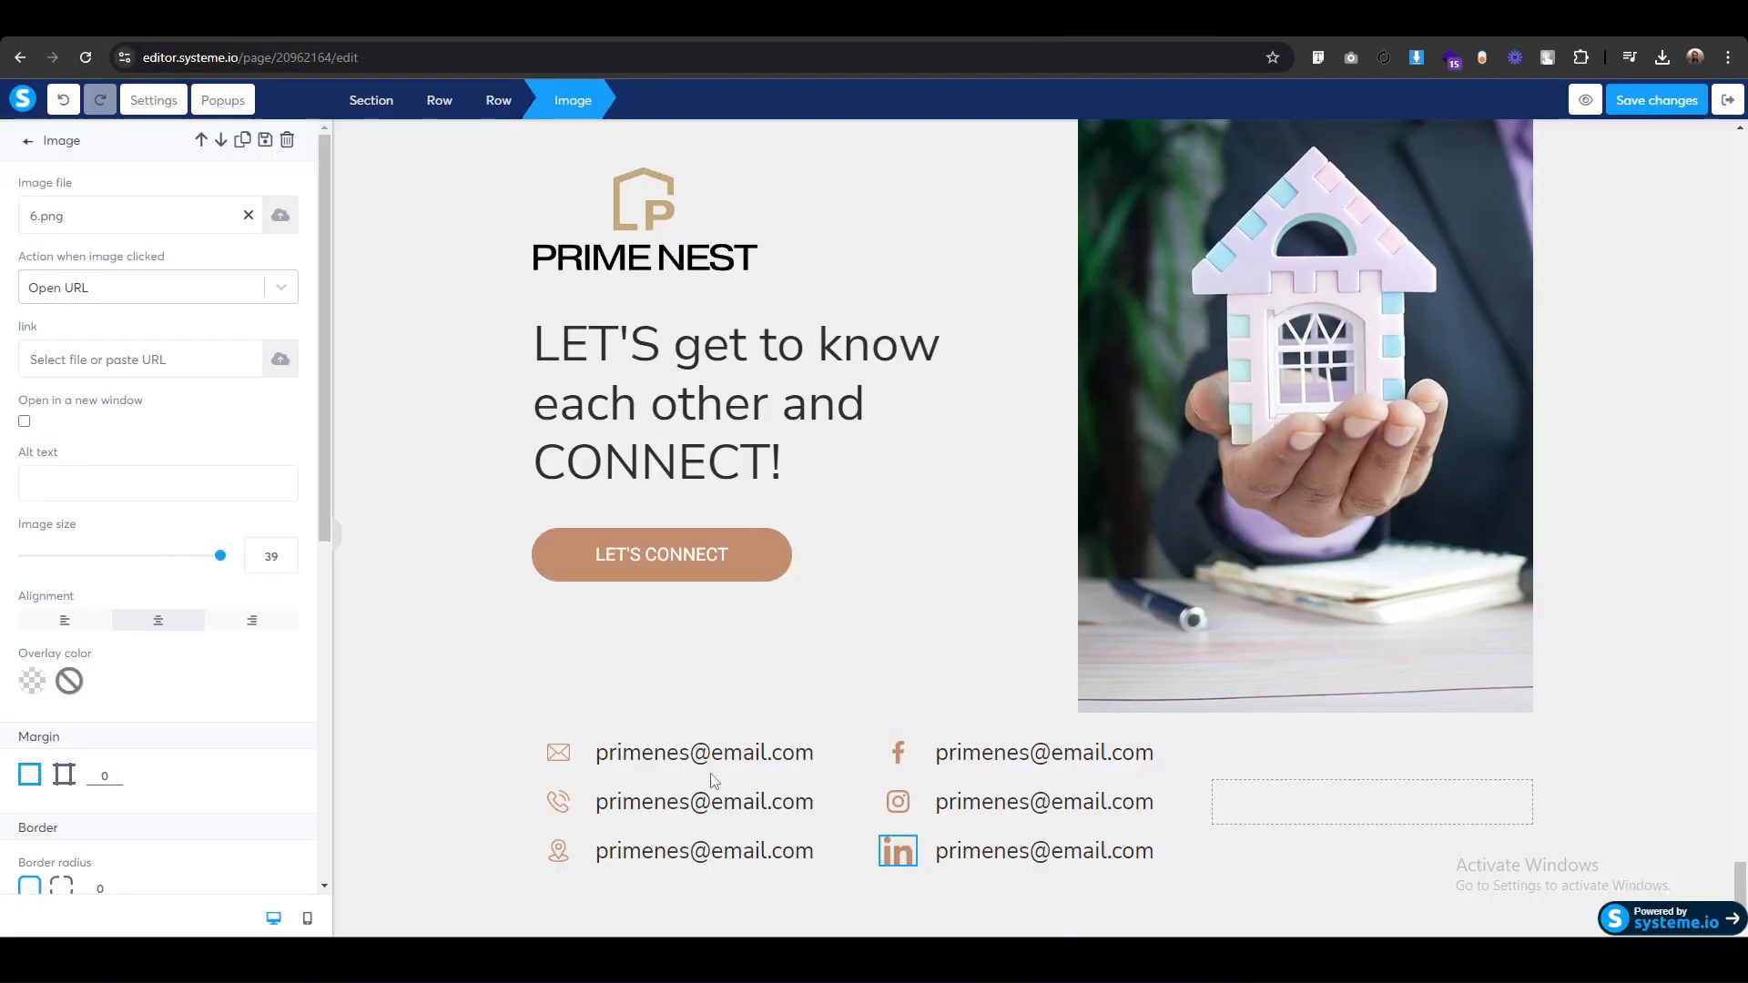
left_click_drag(259, 558, 291, 566)
type("2")
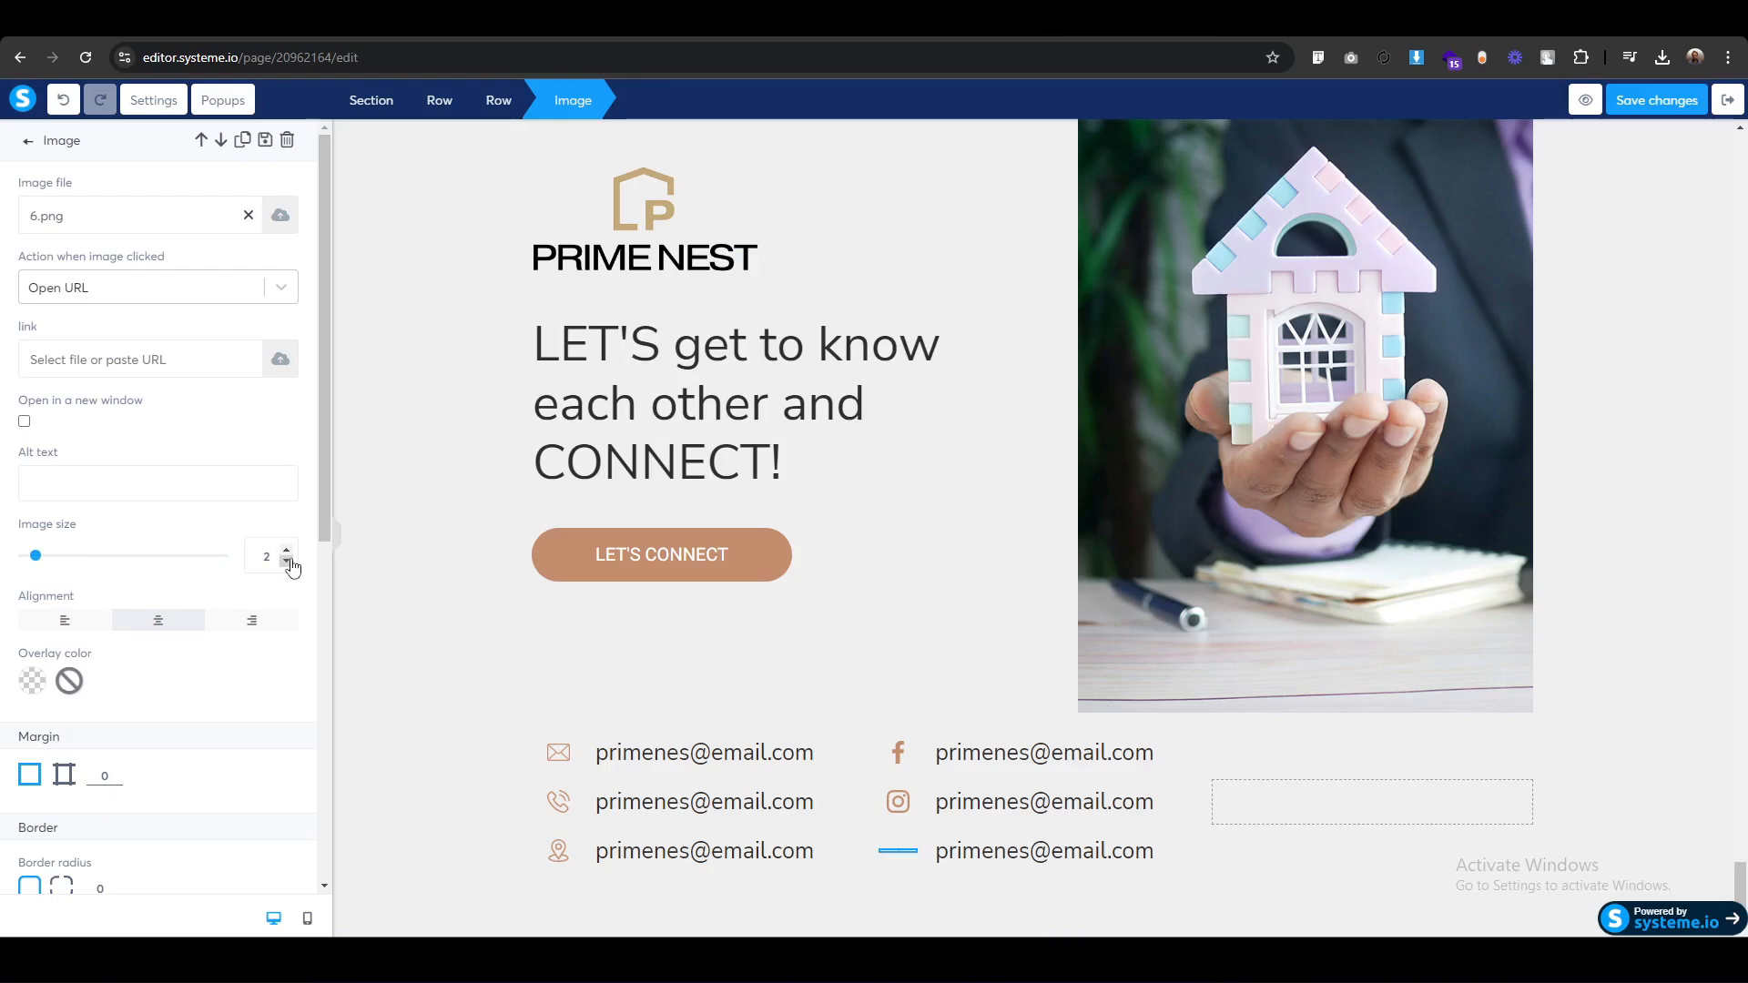
type("5")
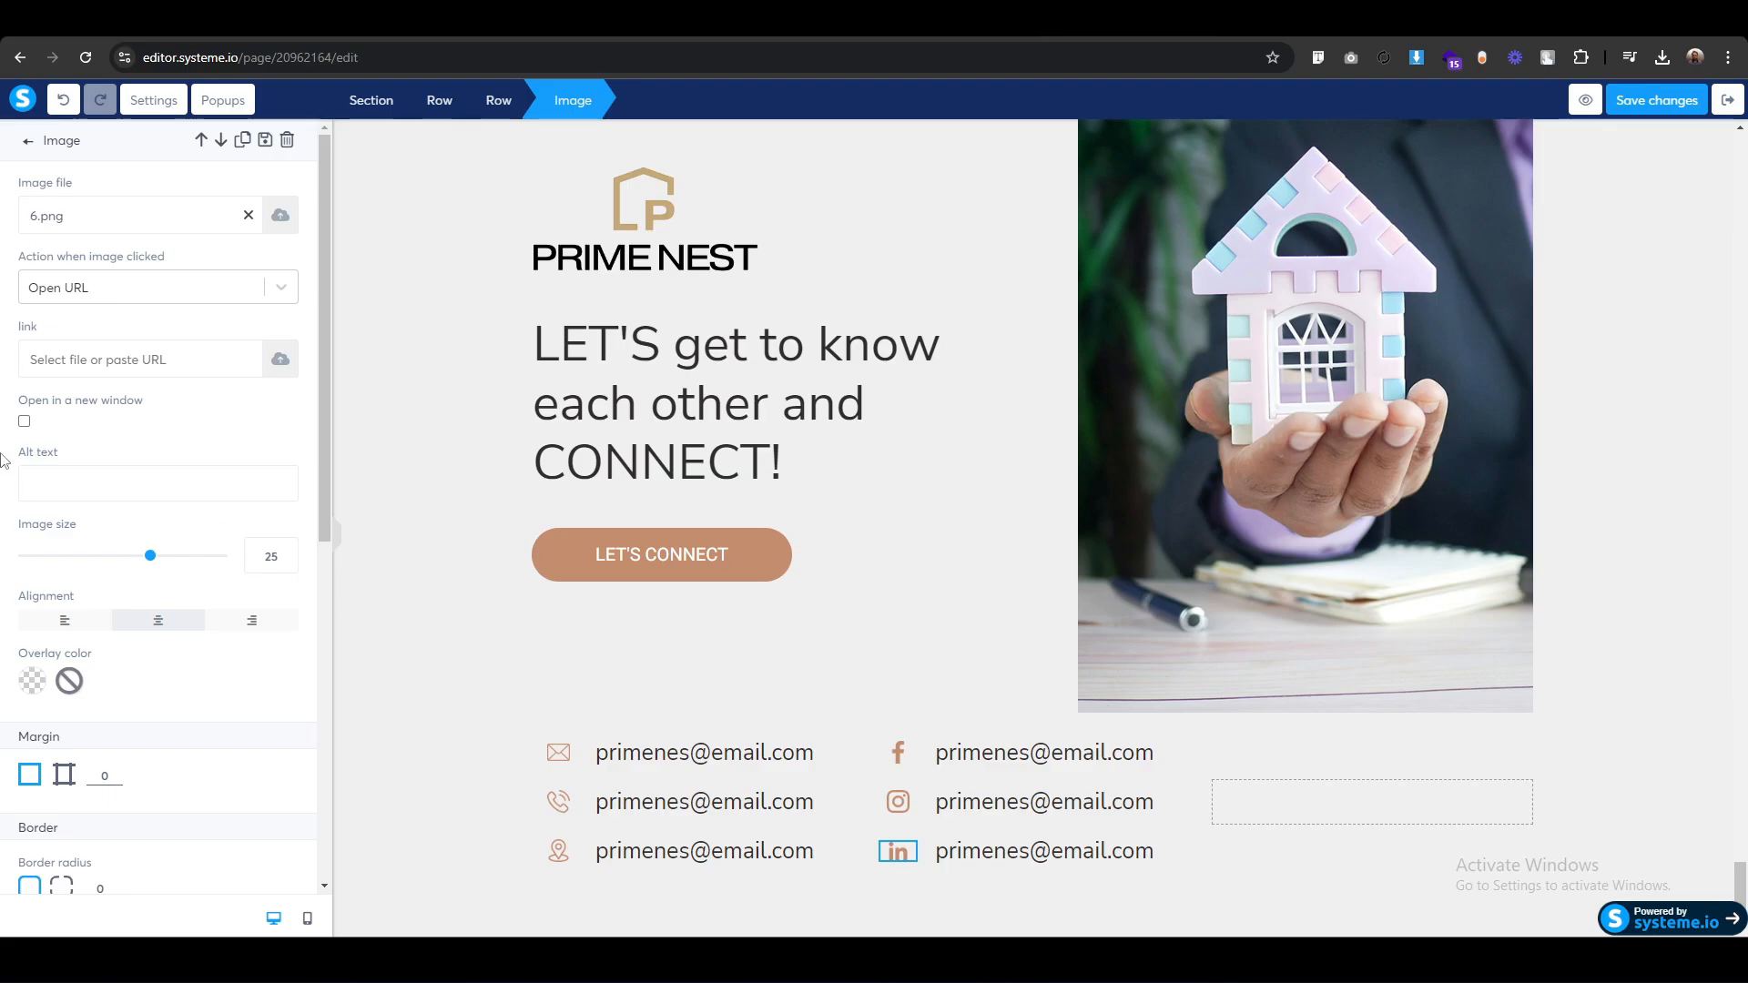
left_click(492, 797)
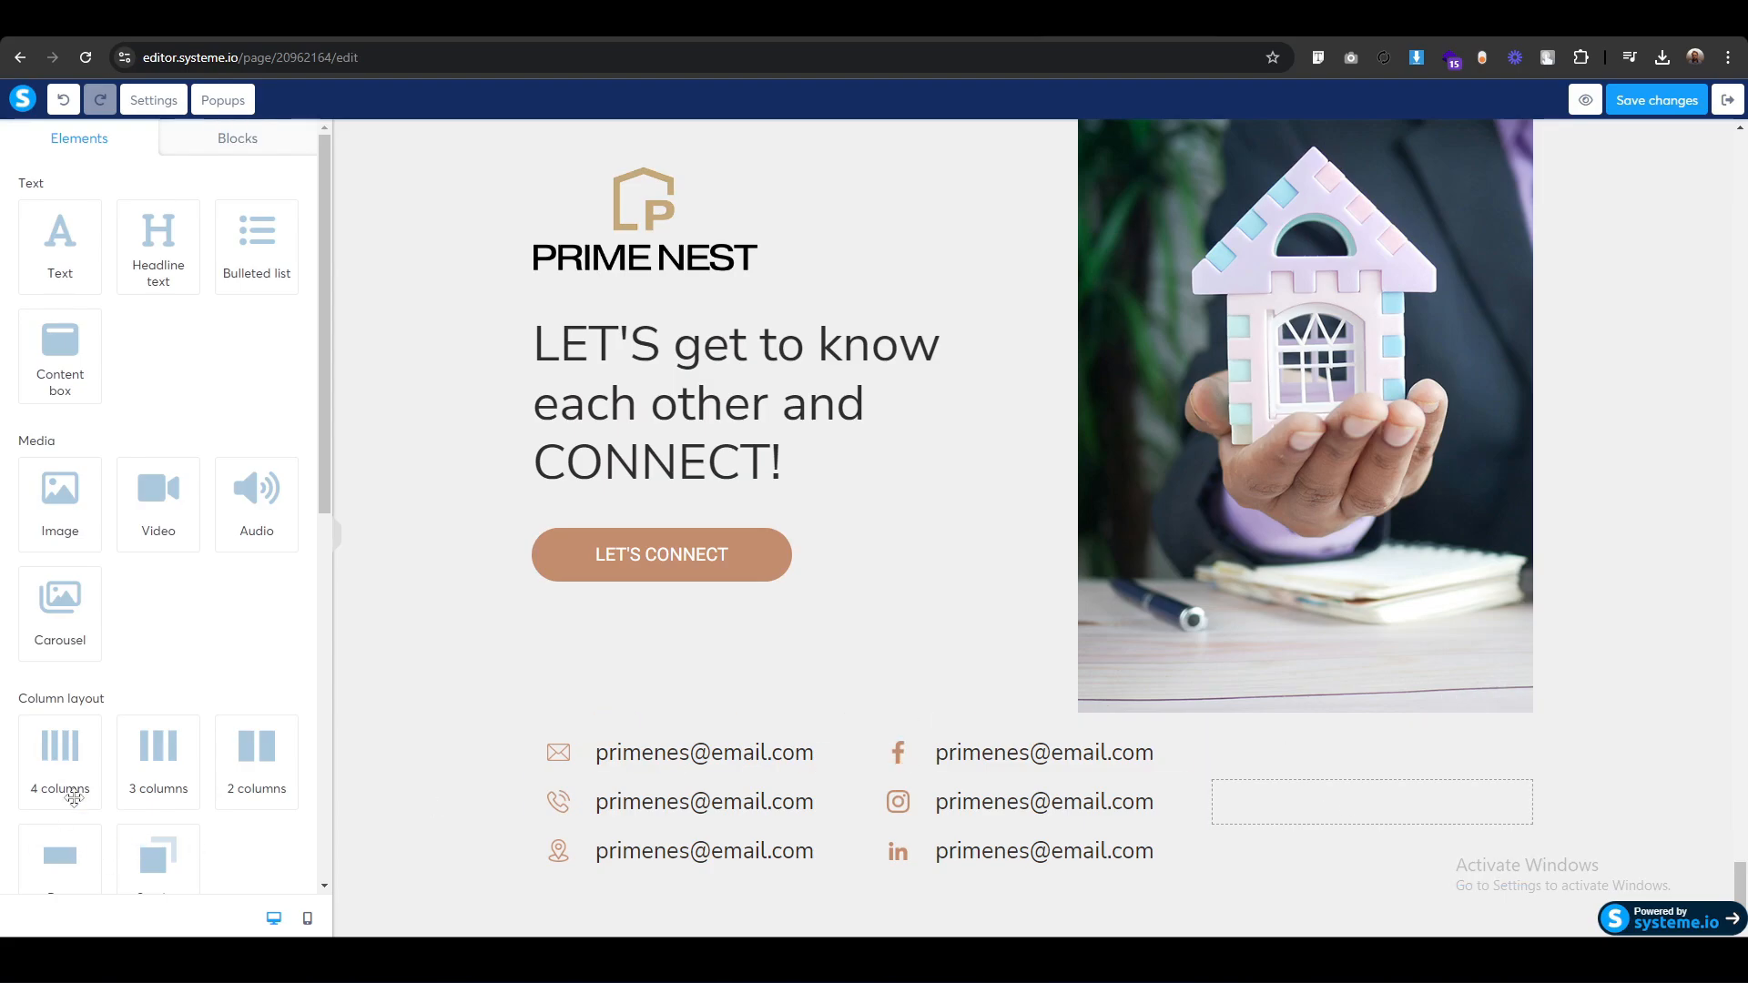
Add a text element to the empty third column of the contact row and make it read "Featured Listings".
left_click_drag(74, 262, 1334, 803)
double_click(1334, 846)
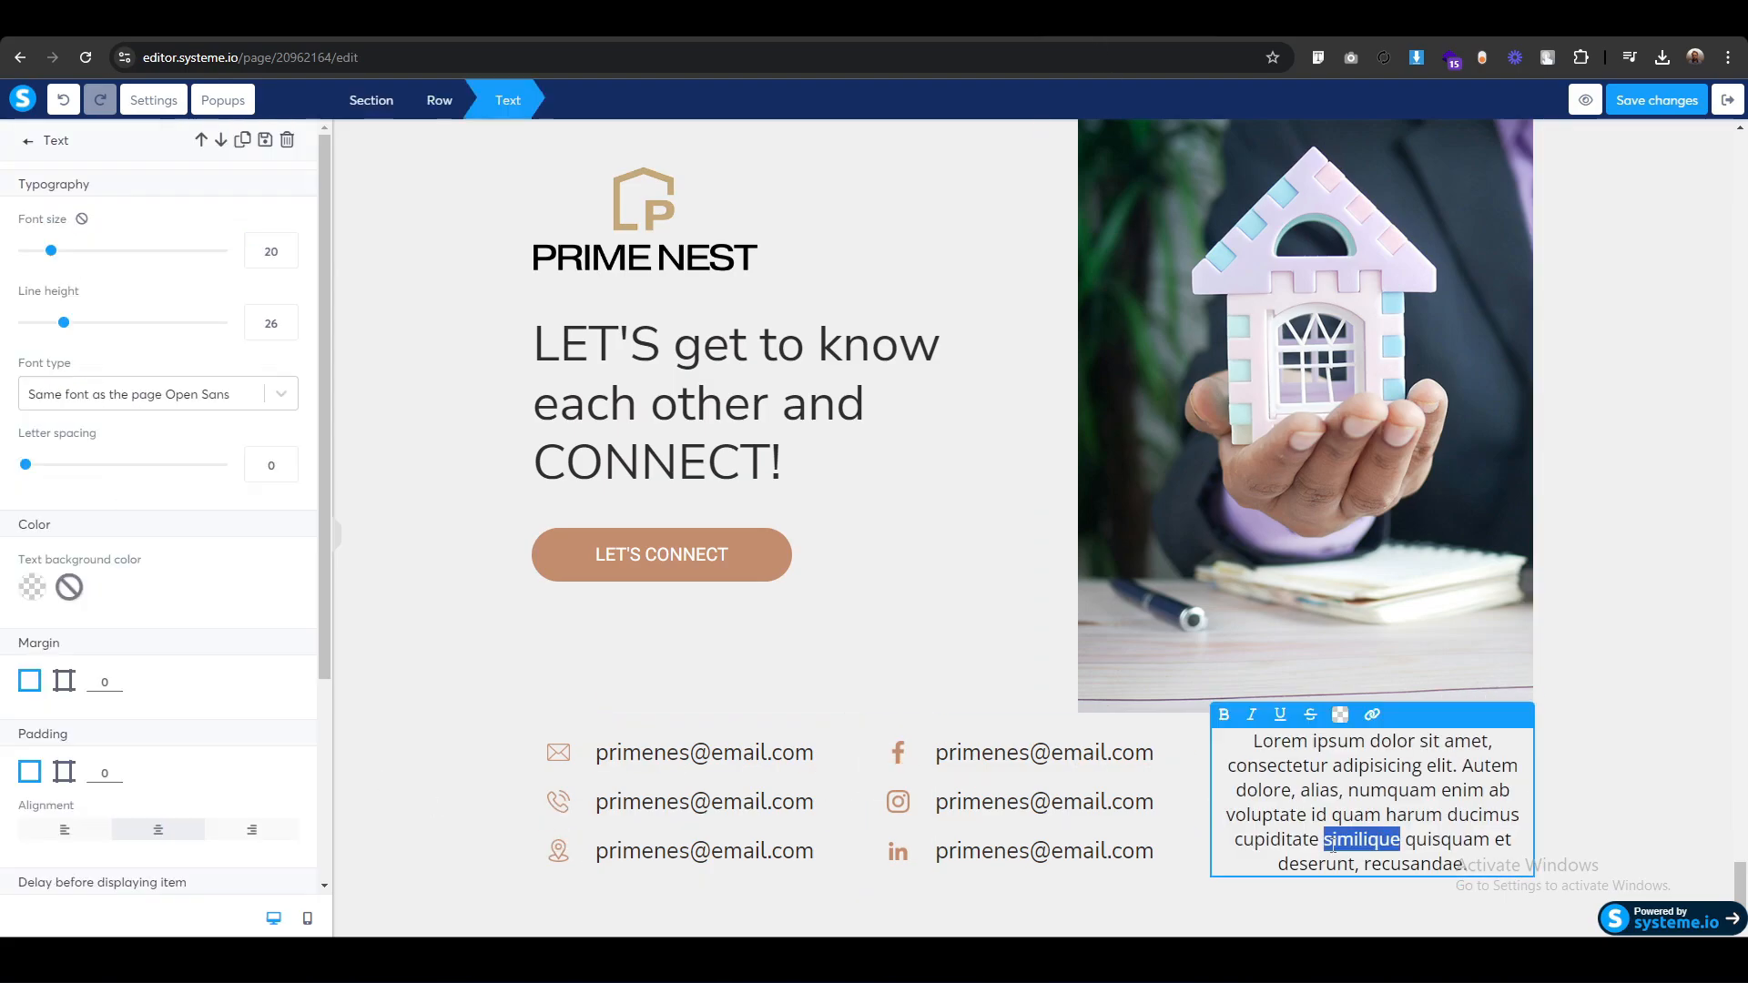
key("ctrl+a")
type("Feat")
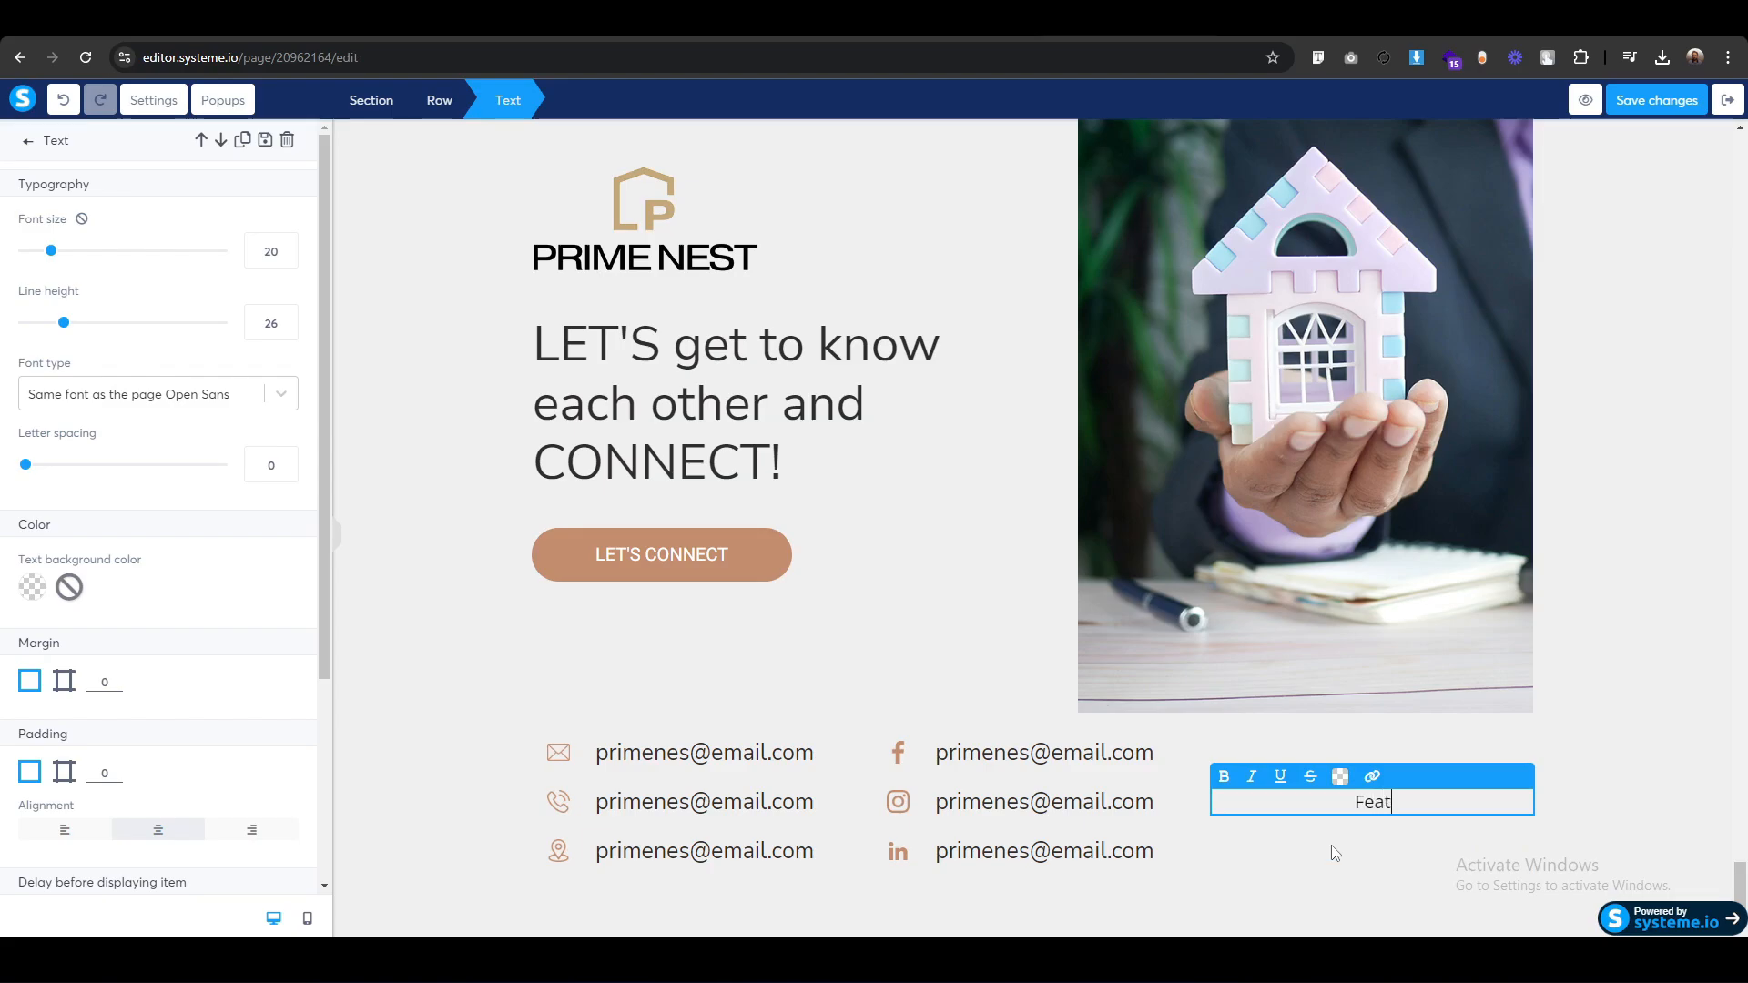
type("ured Listinghs")
key("BackSpace")
key("BackSpace")
type("s")
Set the Featured Listings text to the Google font Nunito Sans.
key("ctrl+a")
left_click(172, 398)
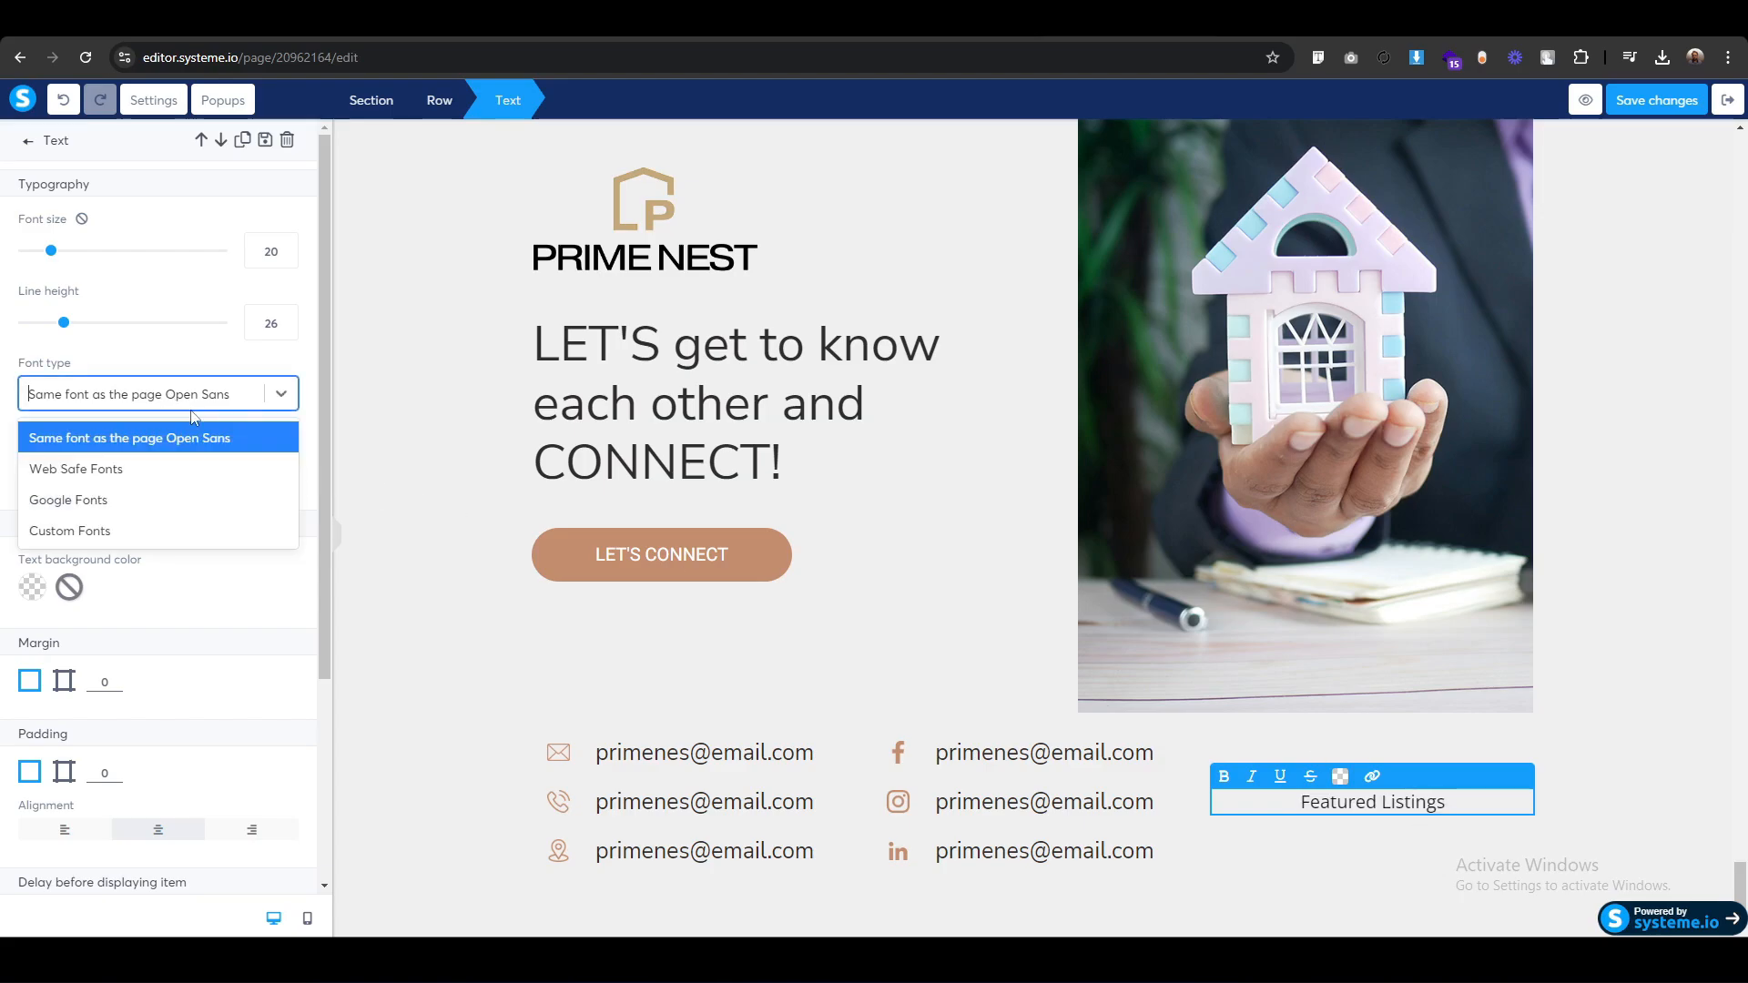
left_click(149, 500)
left_click(87, 455)
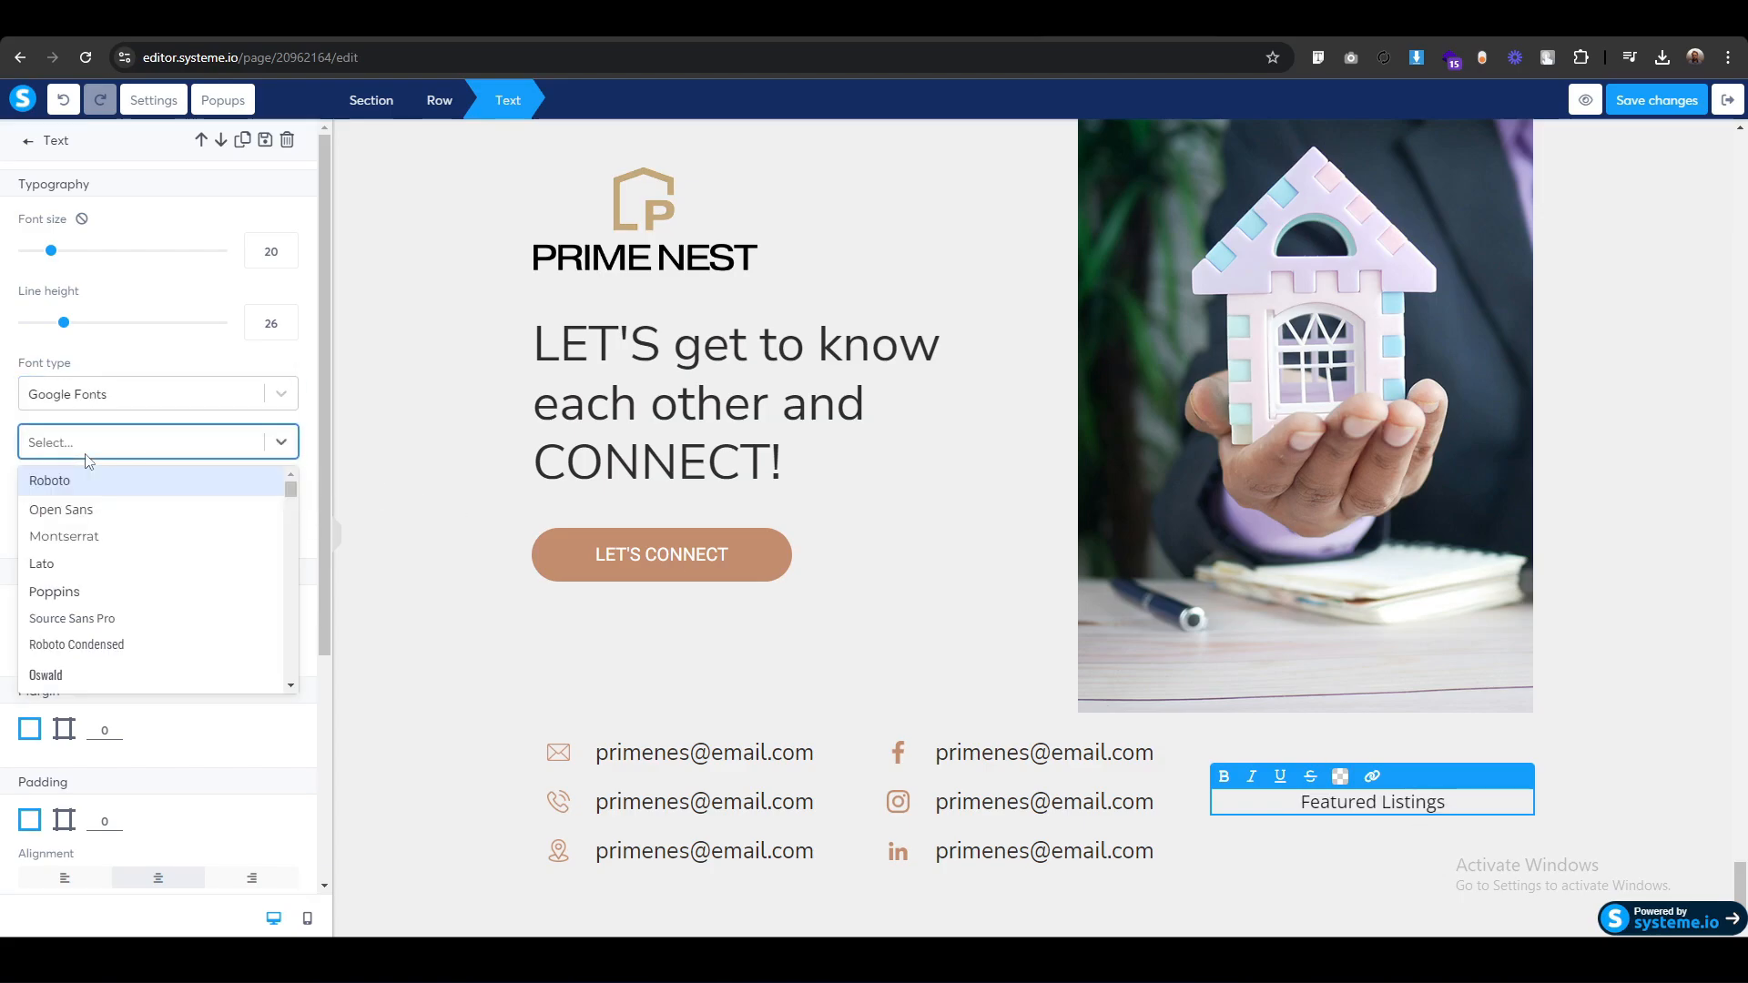
type("nuni")
key("Return")
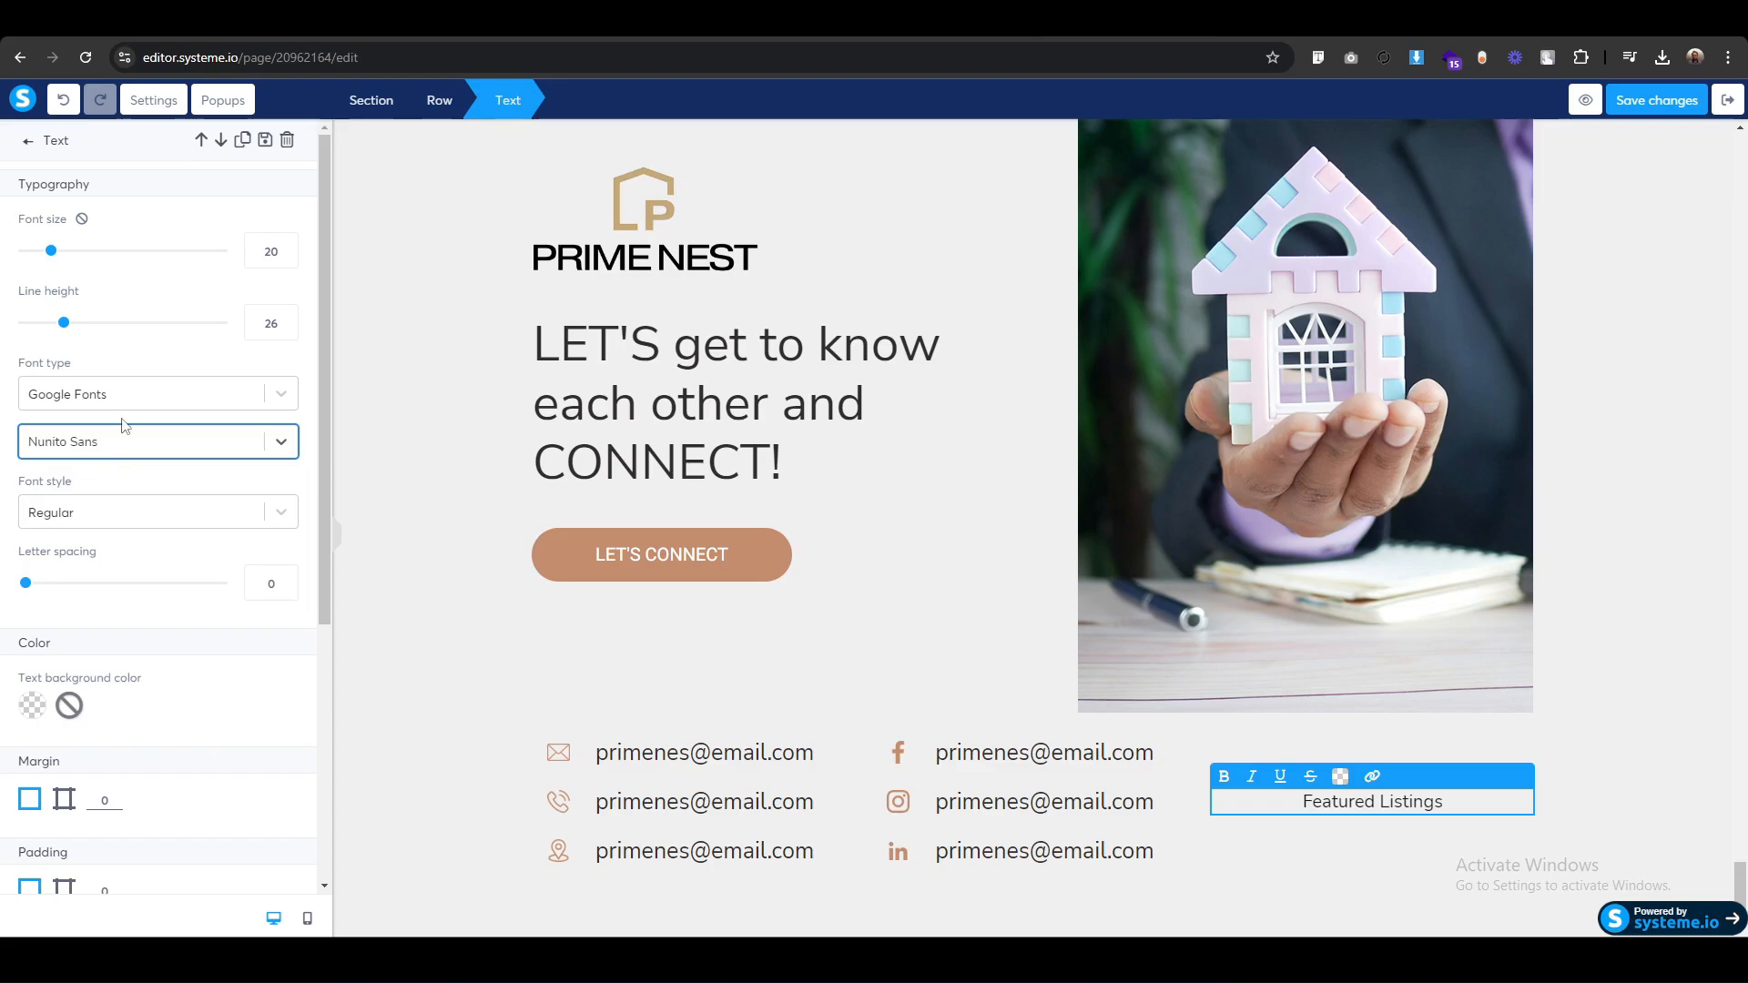
Set the Featured Listings text's font size to 26.
left_click(261, 262)
key("Up")
key("Up")
key("Up")
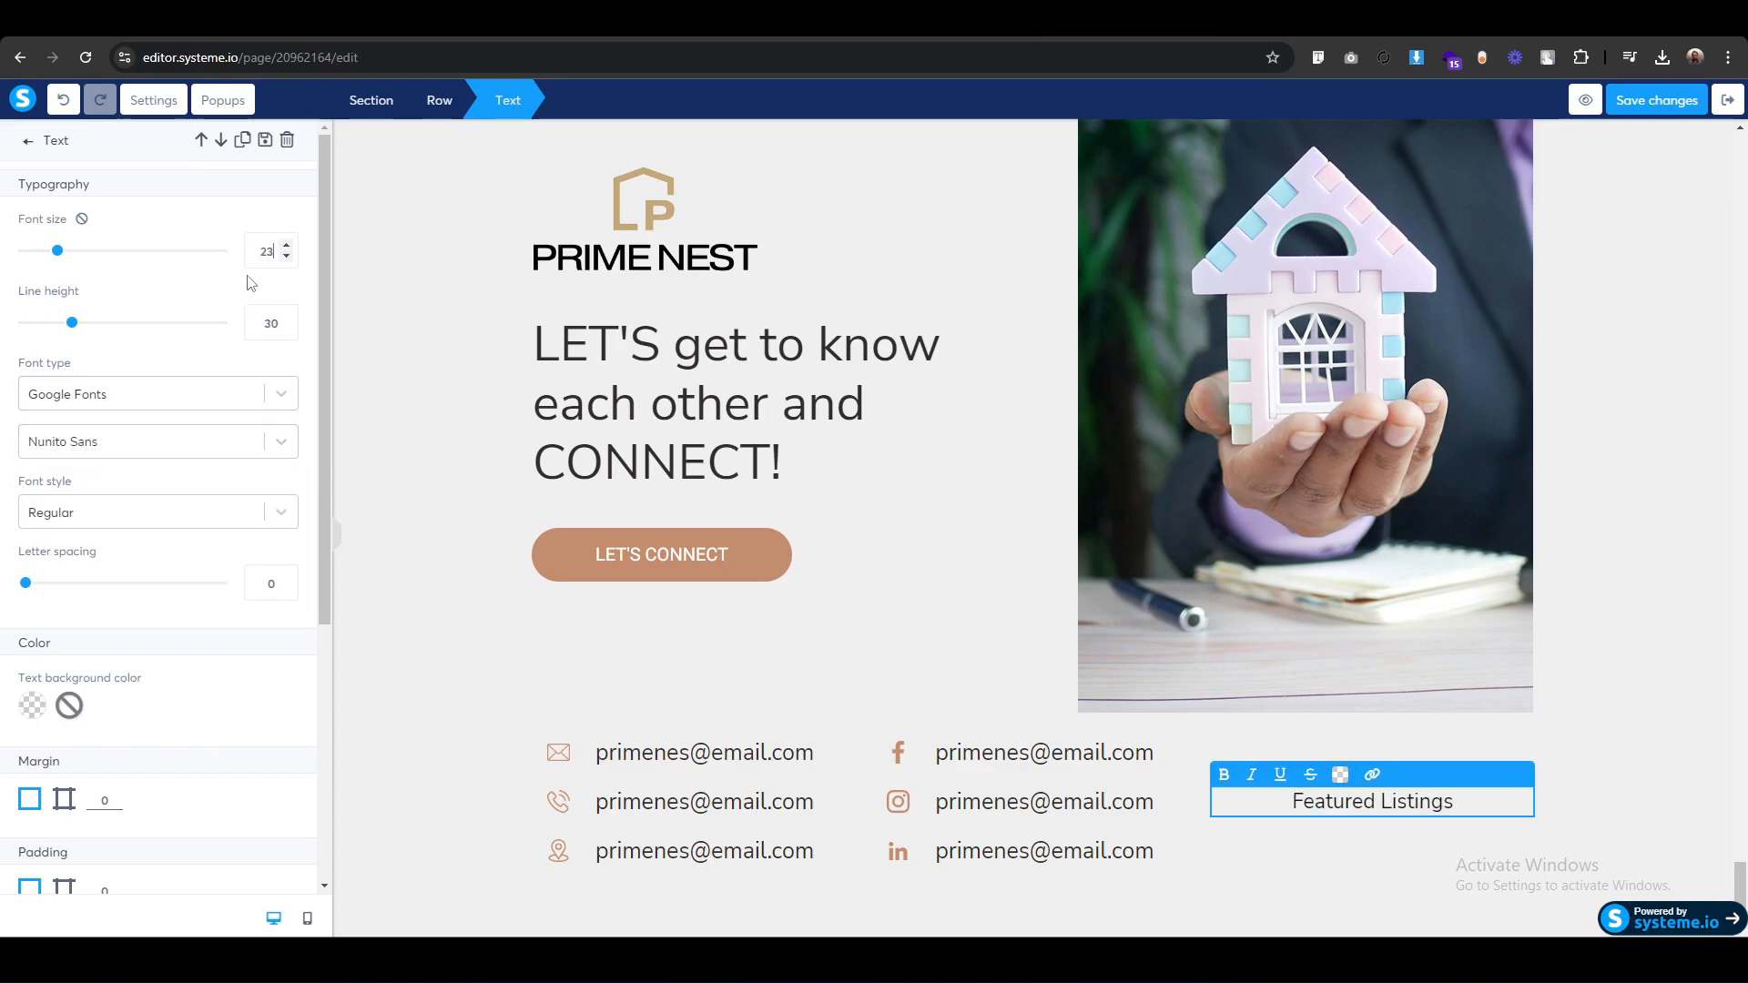
key("Up")
key("Up")
key("Up")
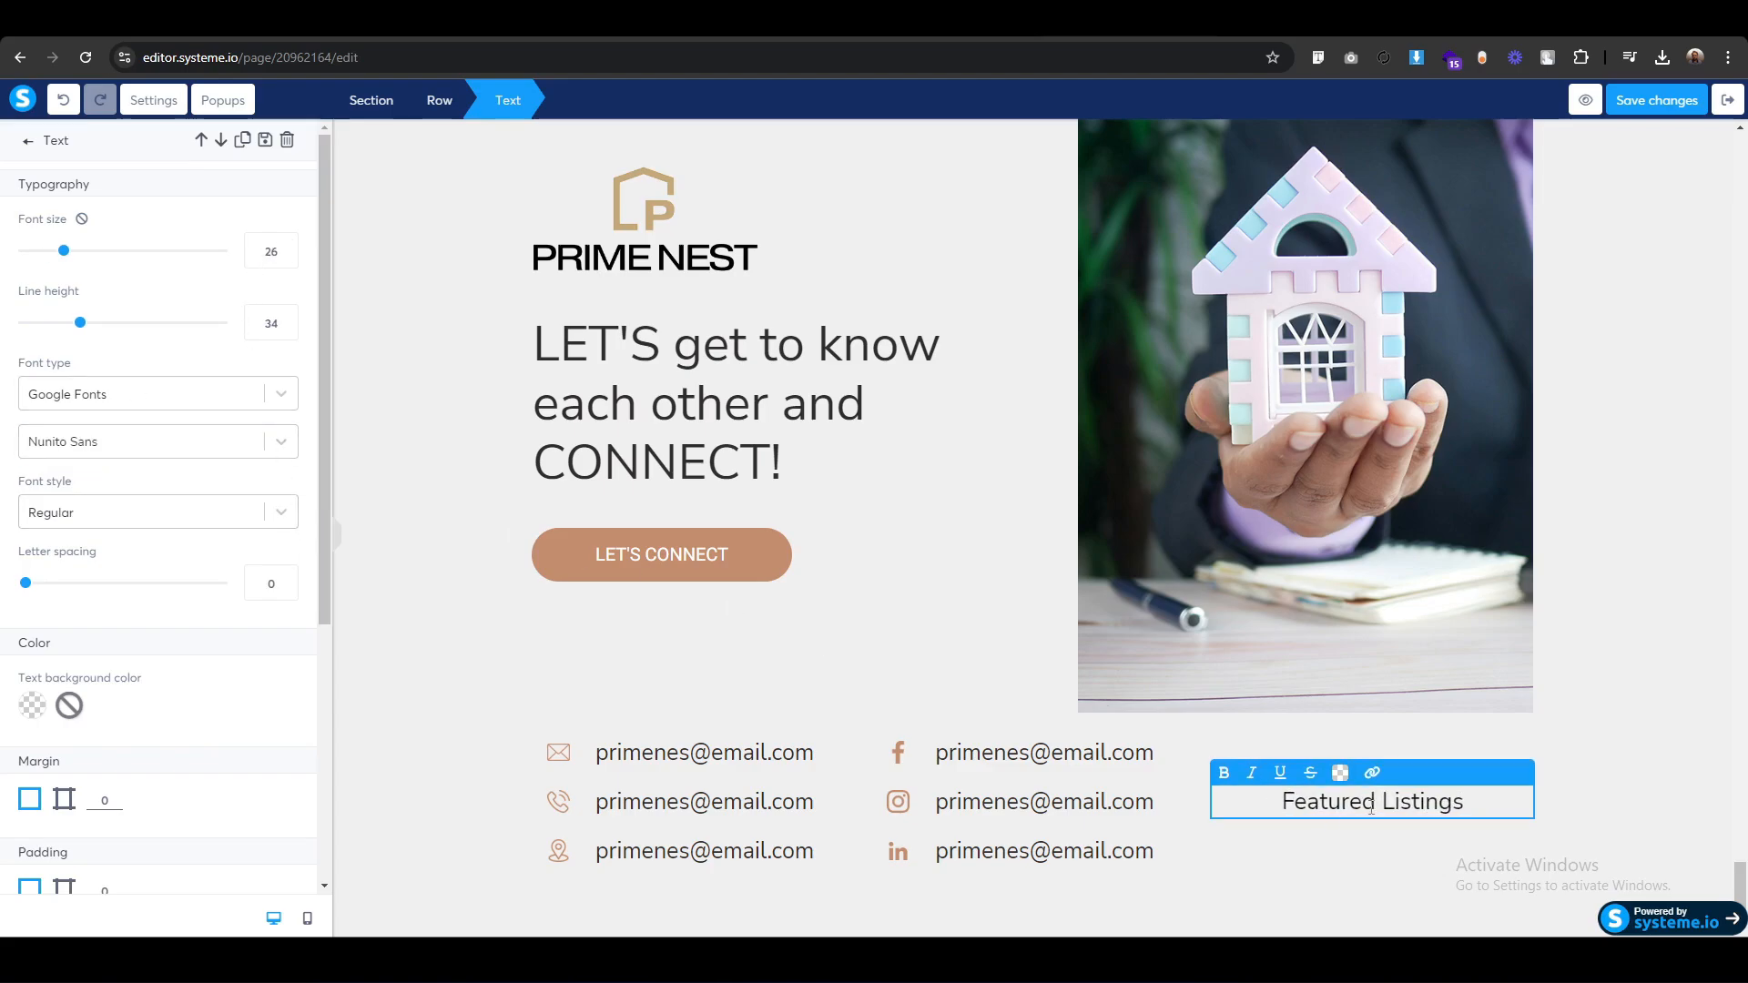
Color the Featured Listings text with the saved dark color 302D2D.
triple_click(1374, 805)
left_click(1342, 775)
left_click(1393, 764)
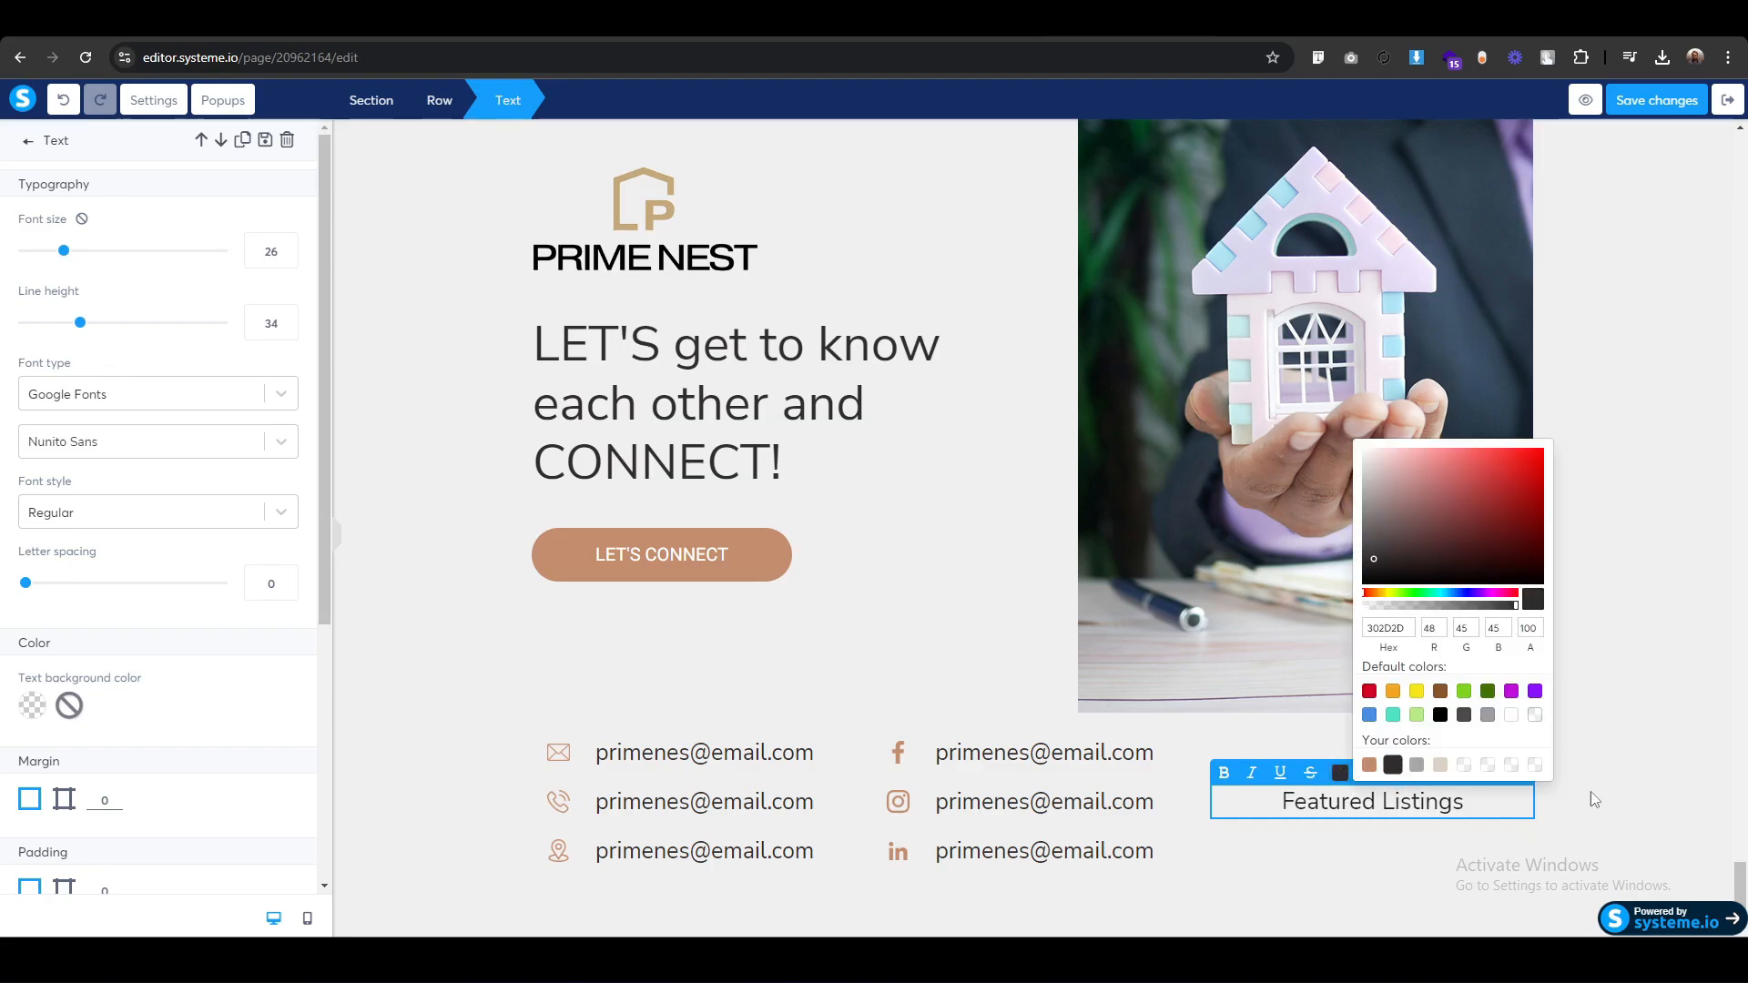
left_click(1626, 813)
Duplicate the Featured Listings text three times within the third column.
mouse_move(1427, 807)
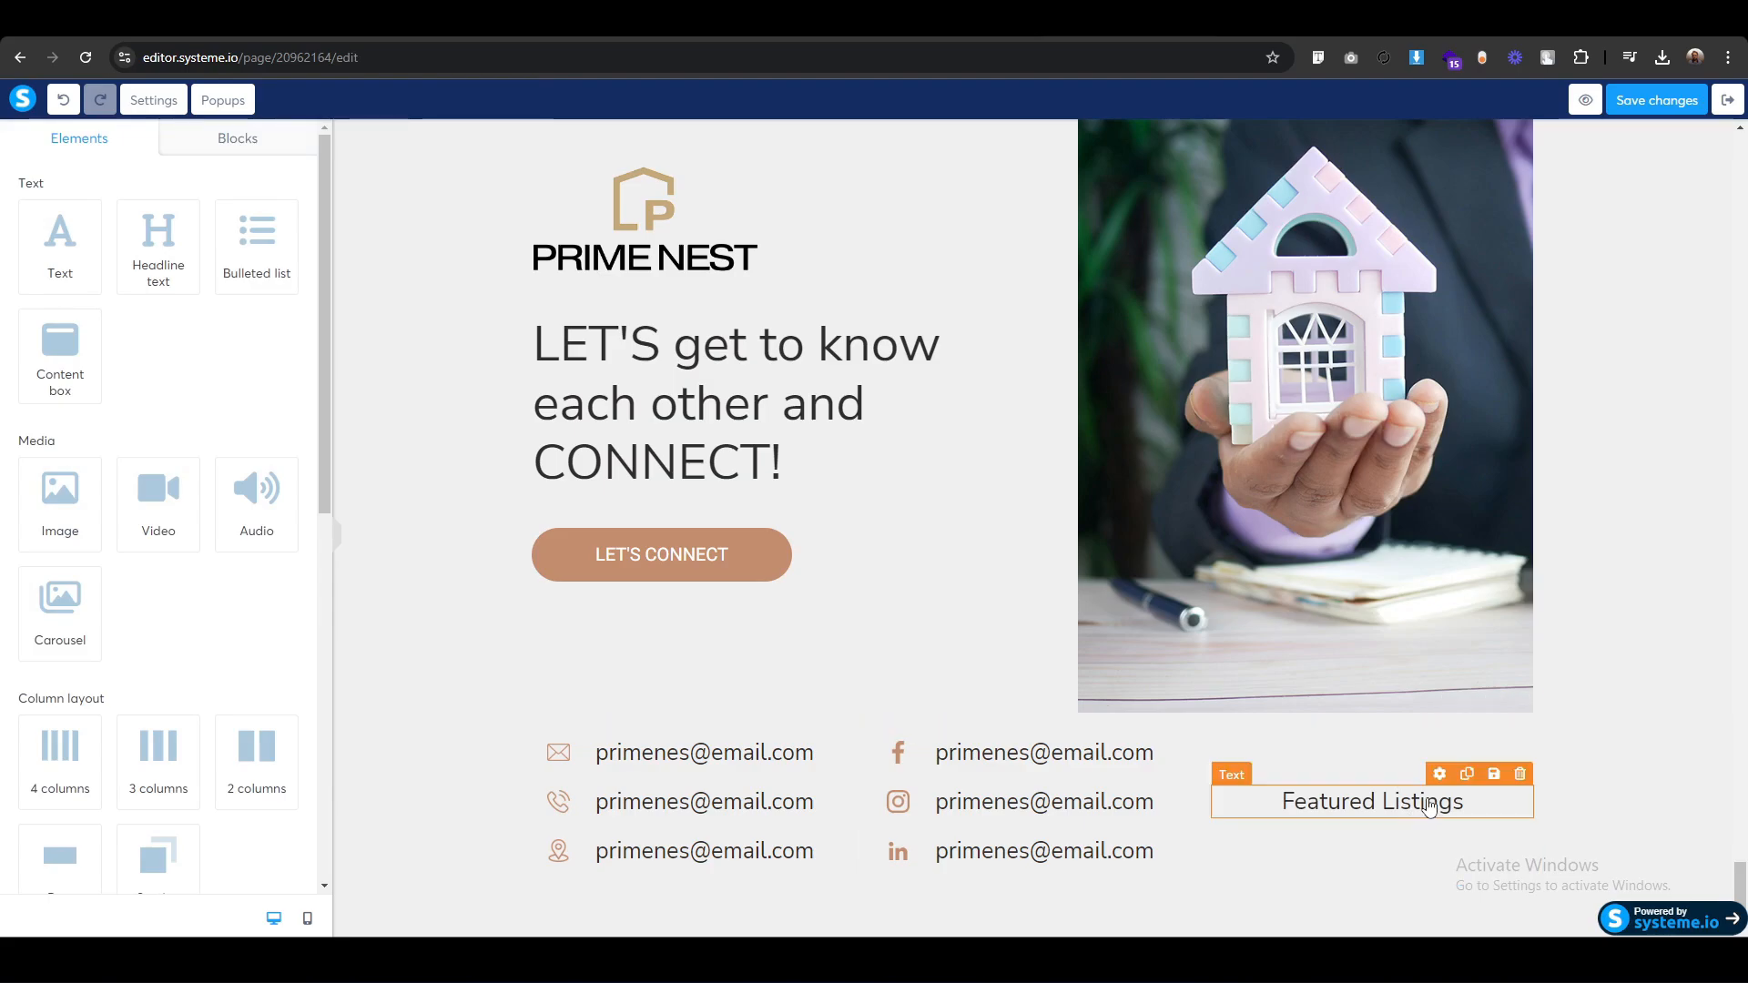
left_click(1467, 774)
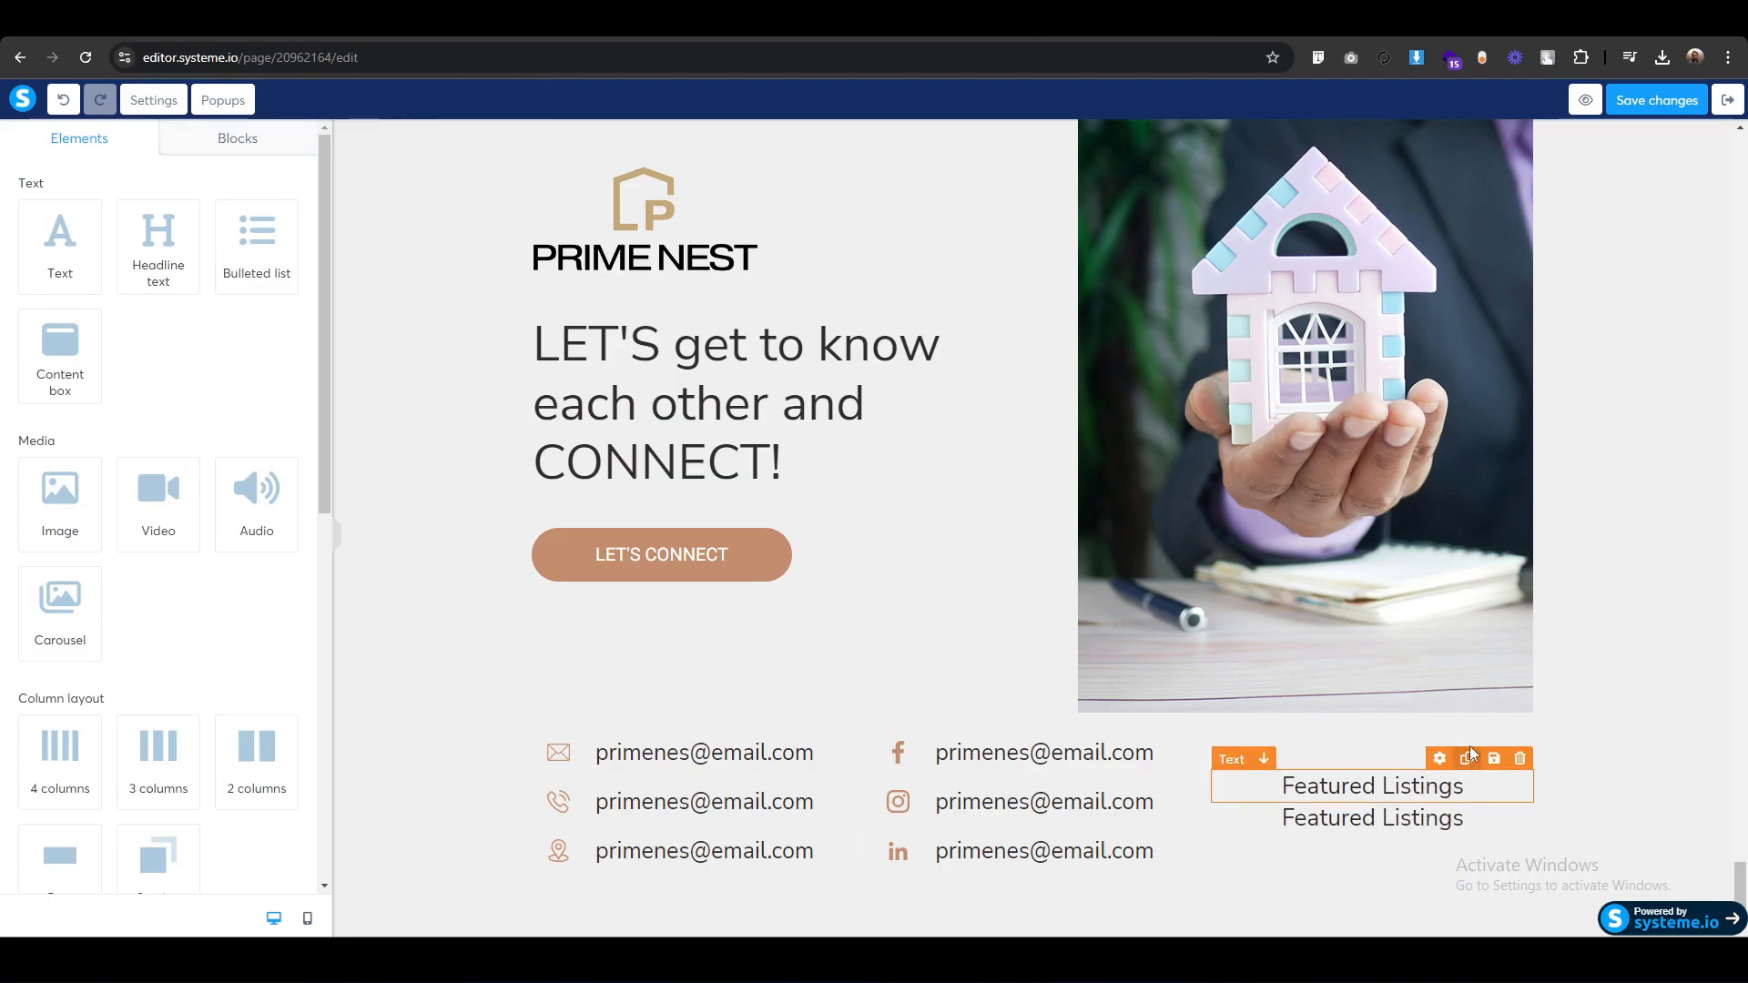
left_click(1470, 756)
left_click(1467, 741)
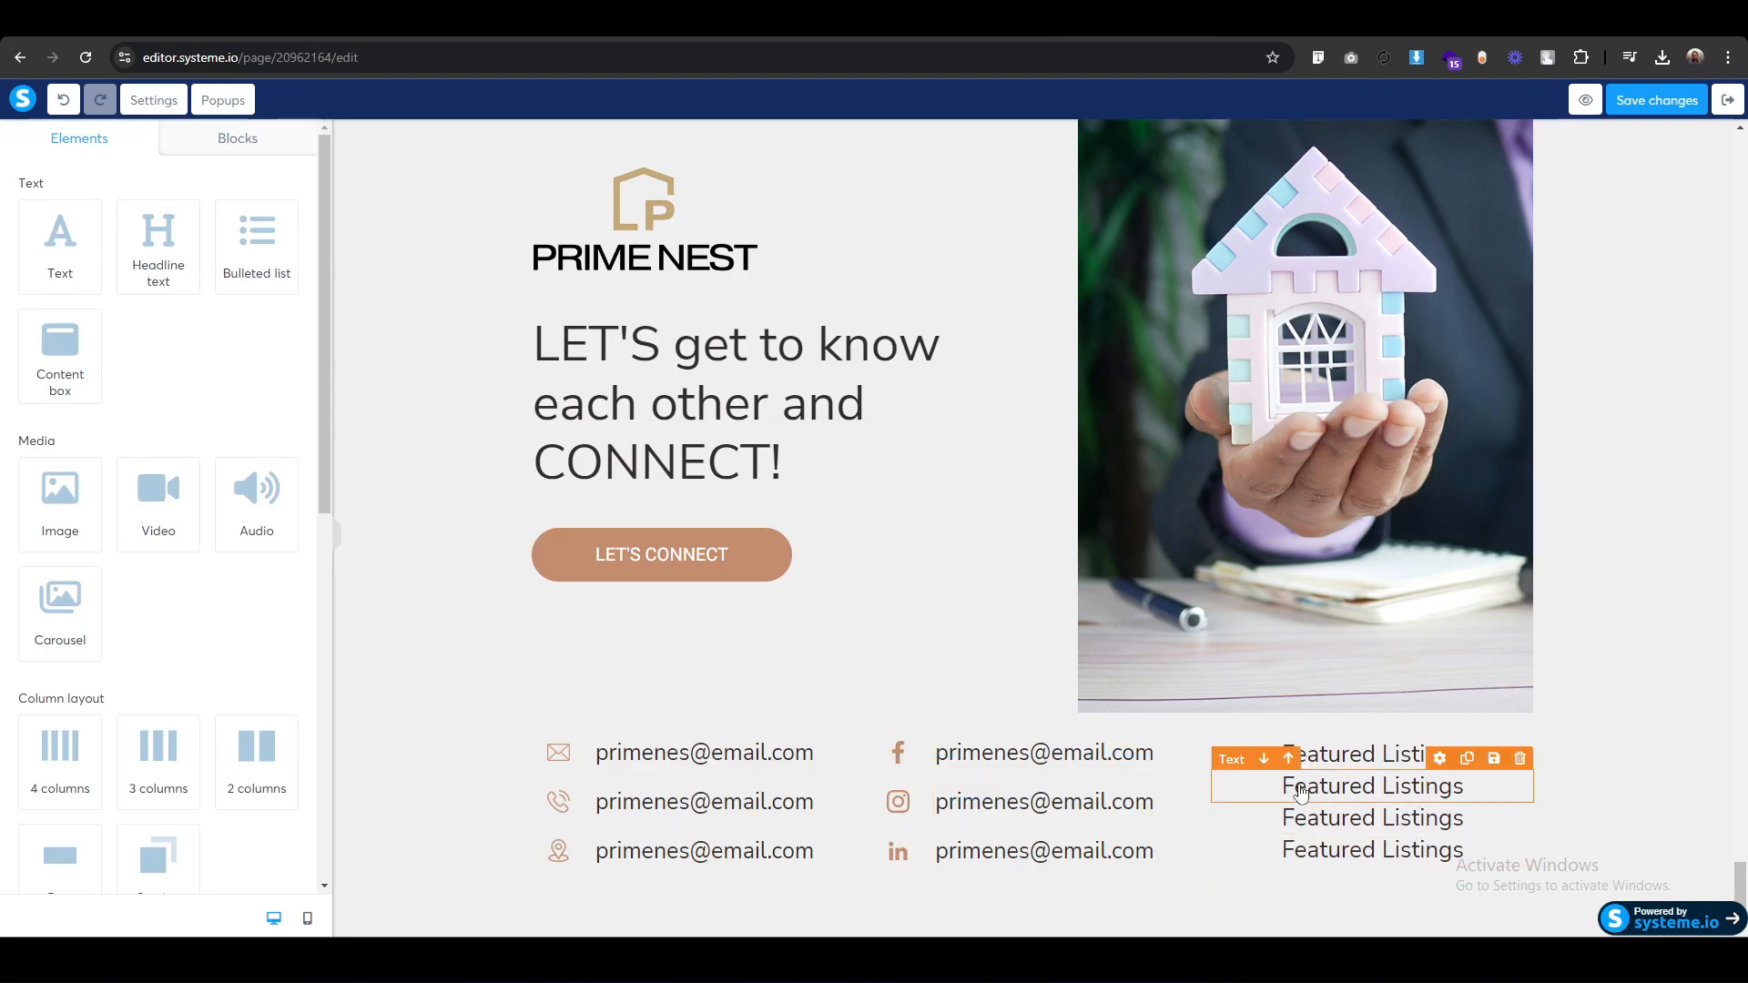
Give the first Featured Listings line individual padding of 6 at the top and 5 at the bottom.
left_click(1234, 740)
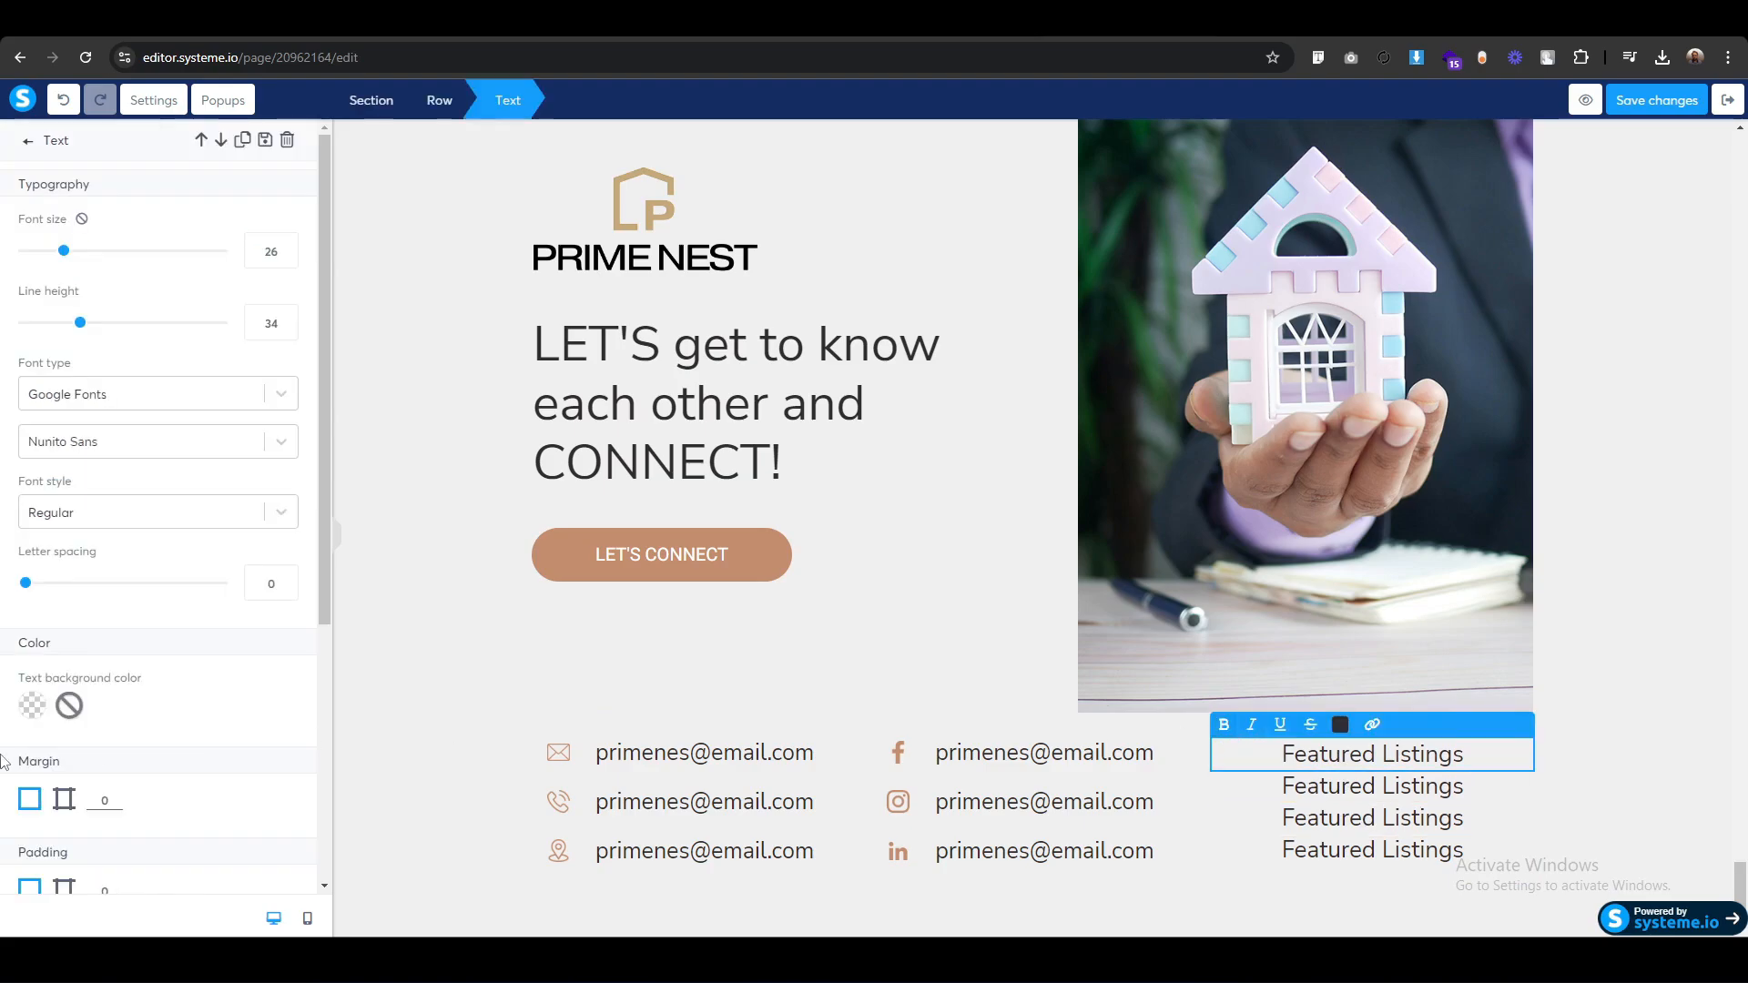
scroll(60, 638, "down", 3)
left_click(62, 624)
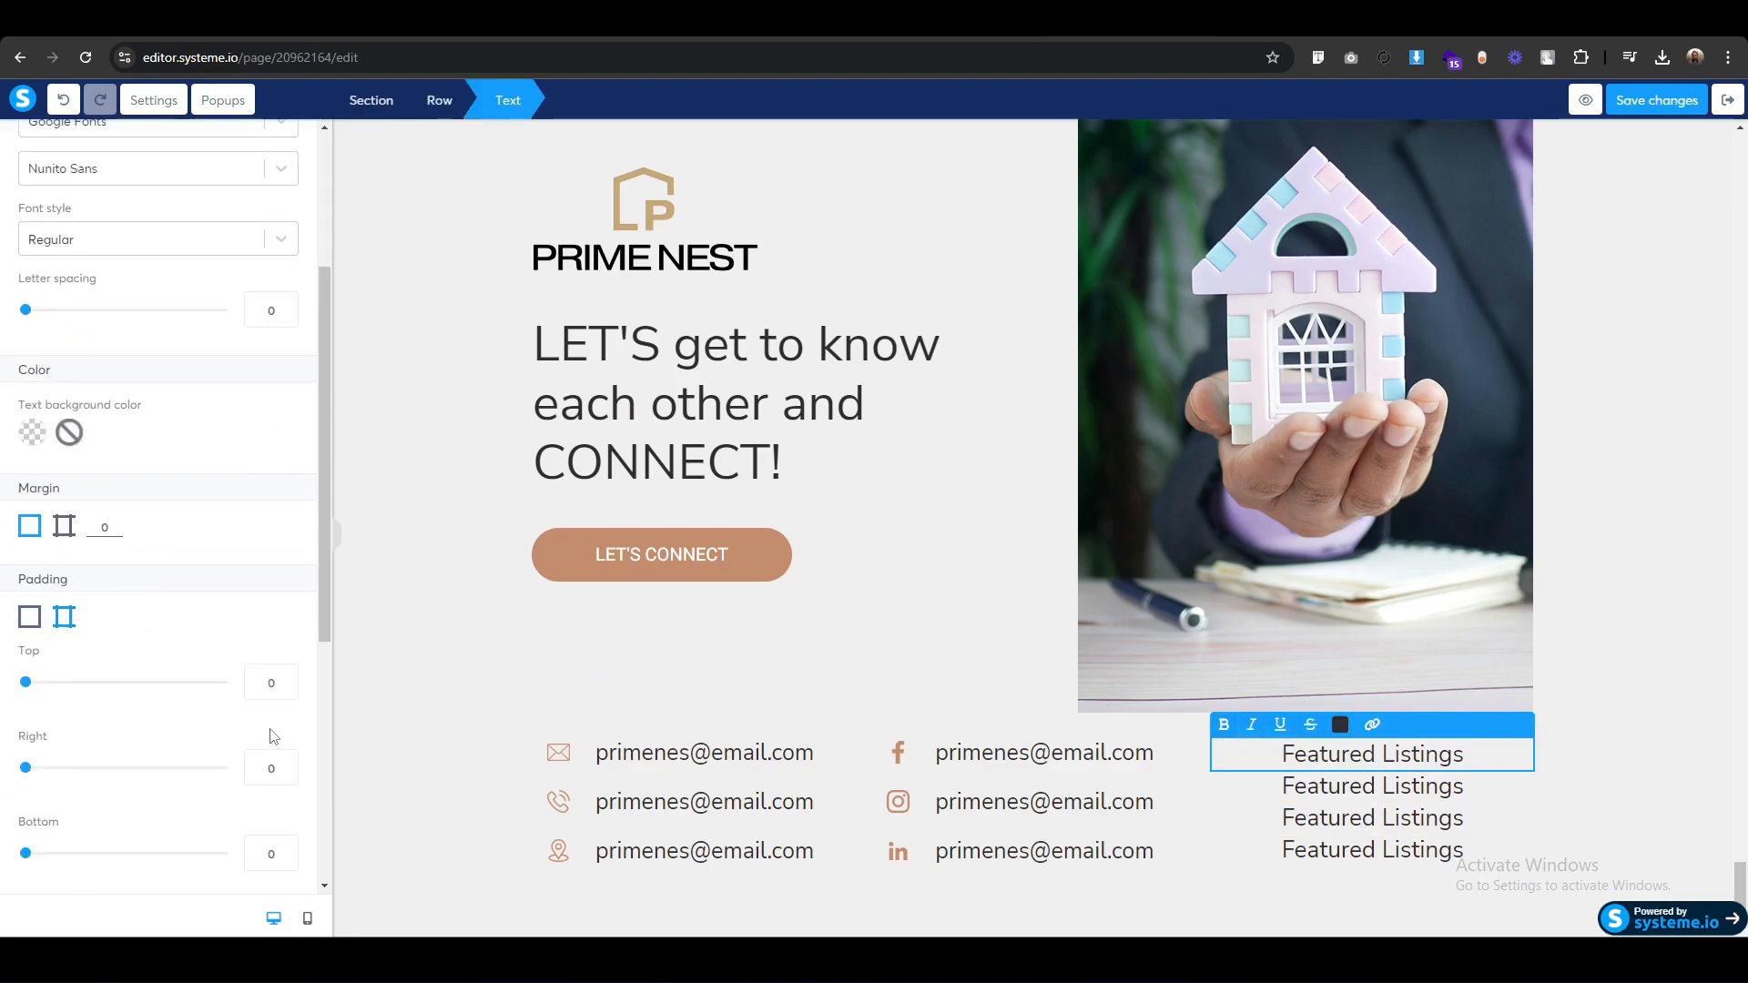
scroll(264, 678, "down", 2)
left_click(262, 671)
key("BackSpace")
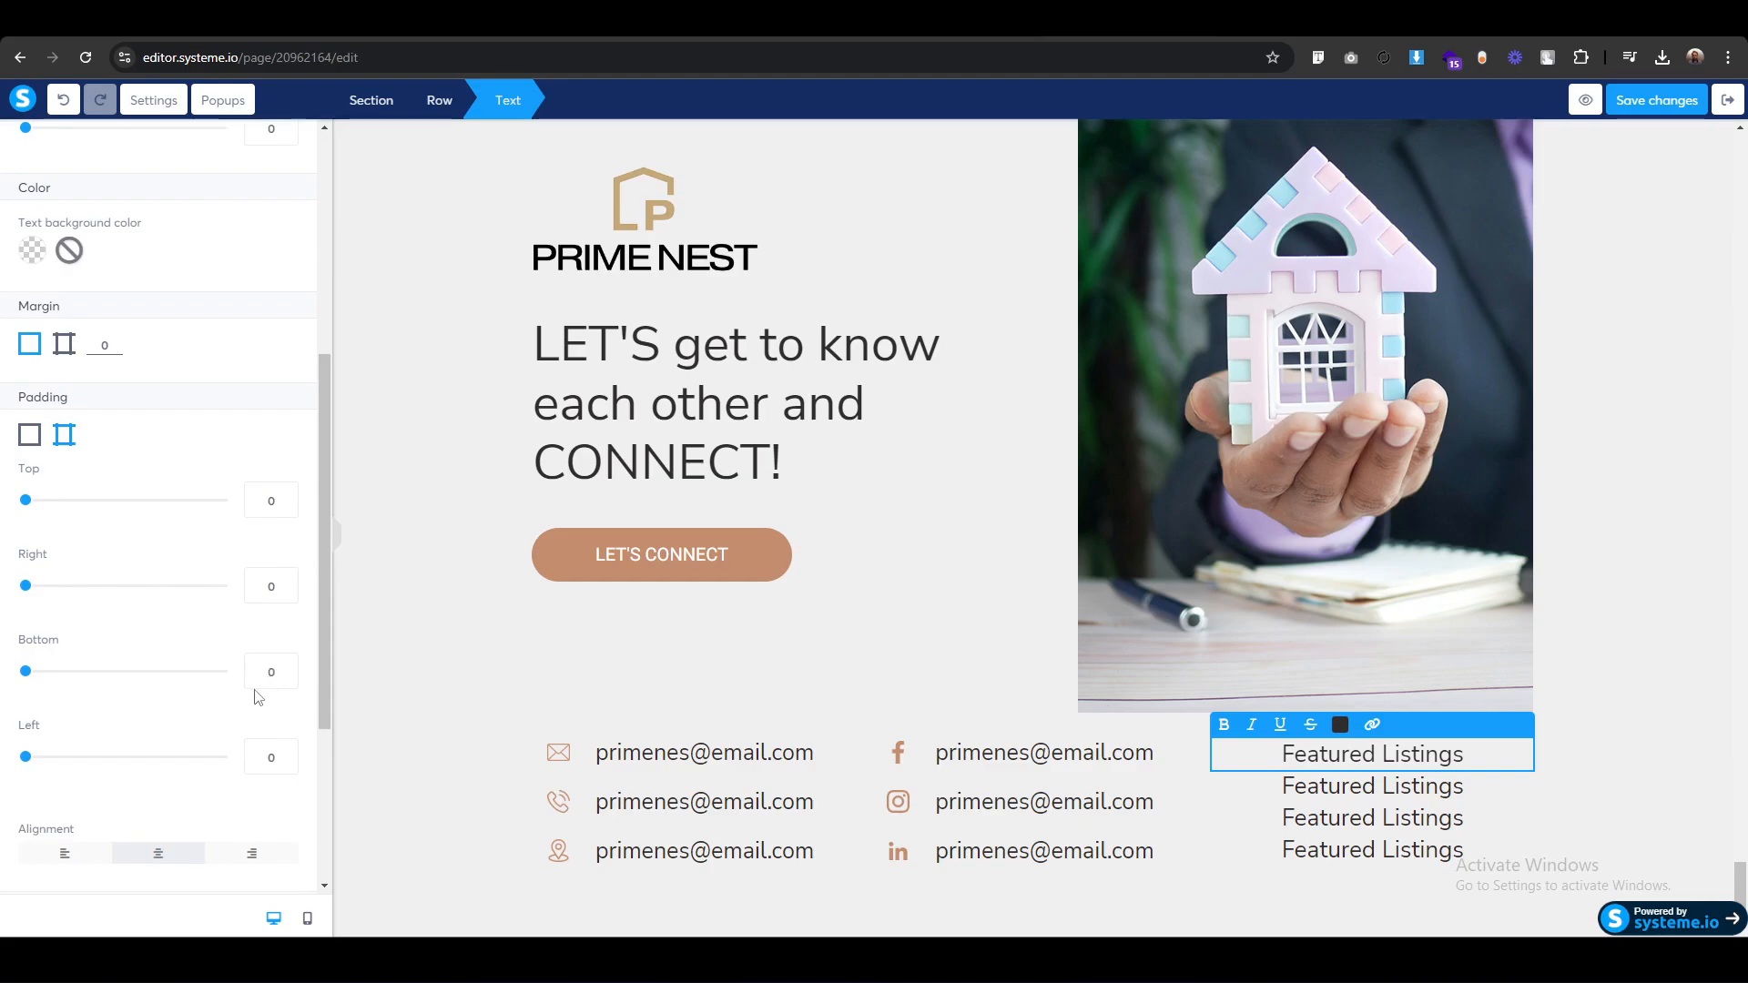
type("5")
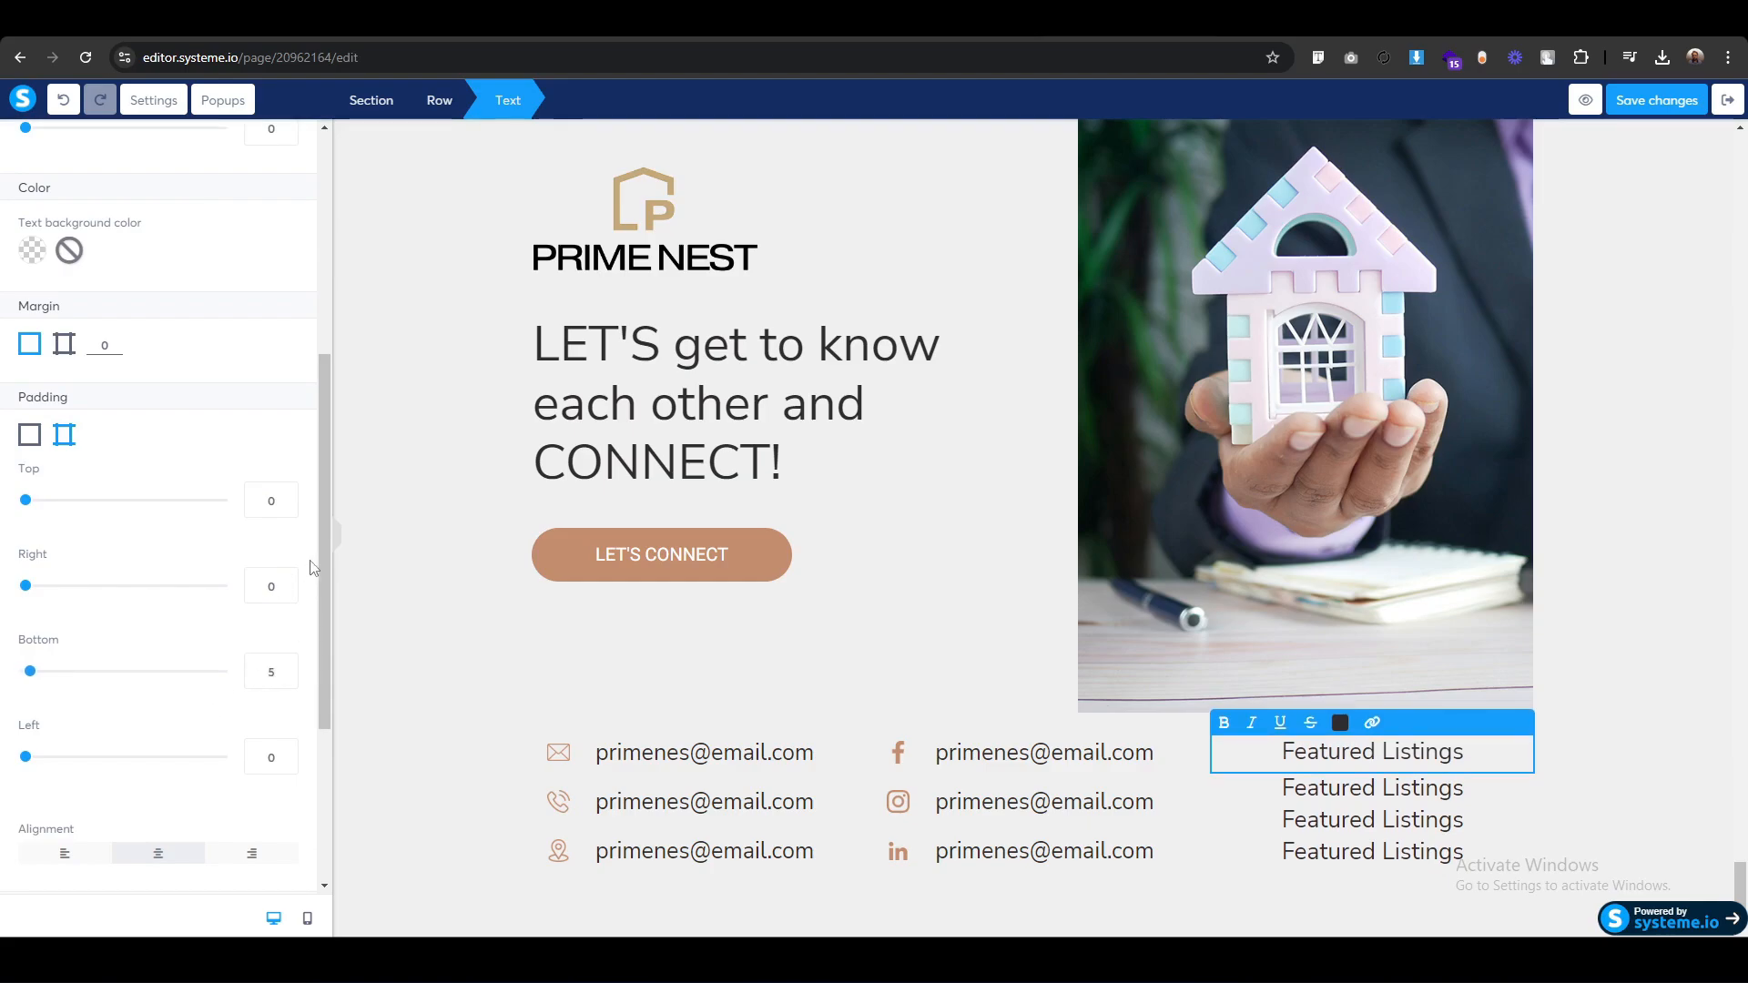
left_click(271, 499)
key("BackSpace")
type("5")
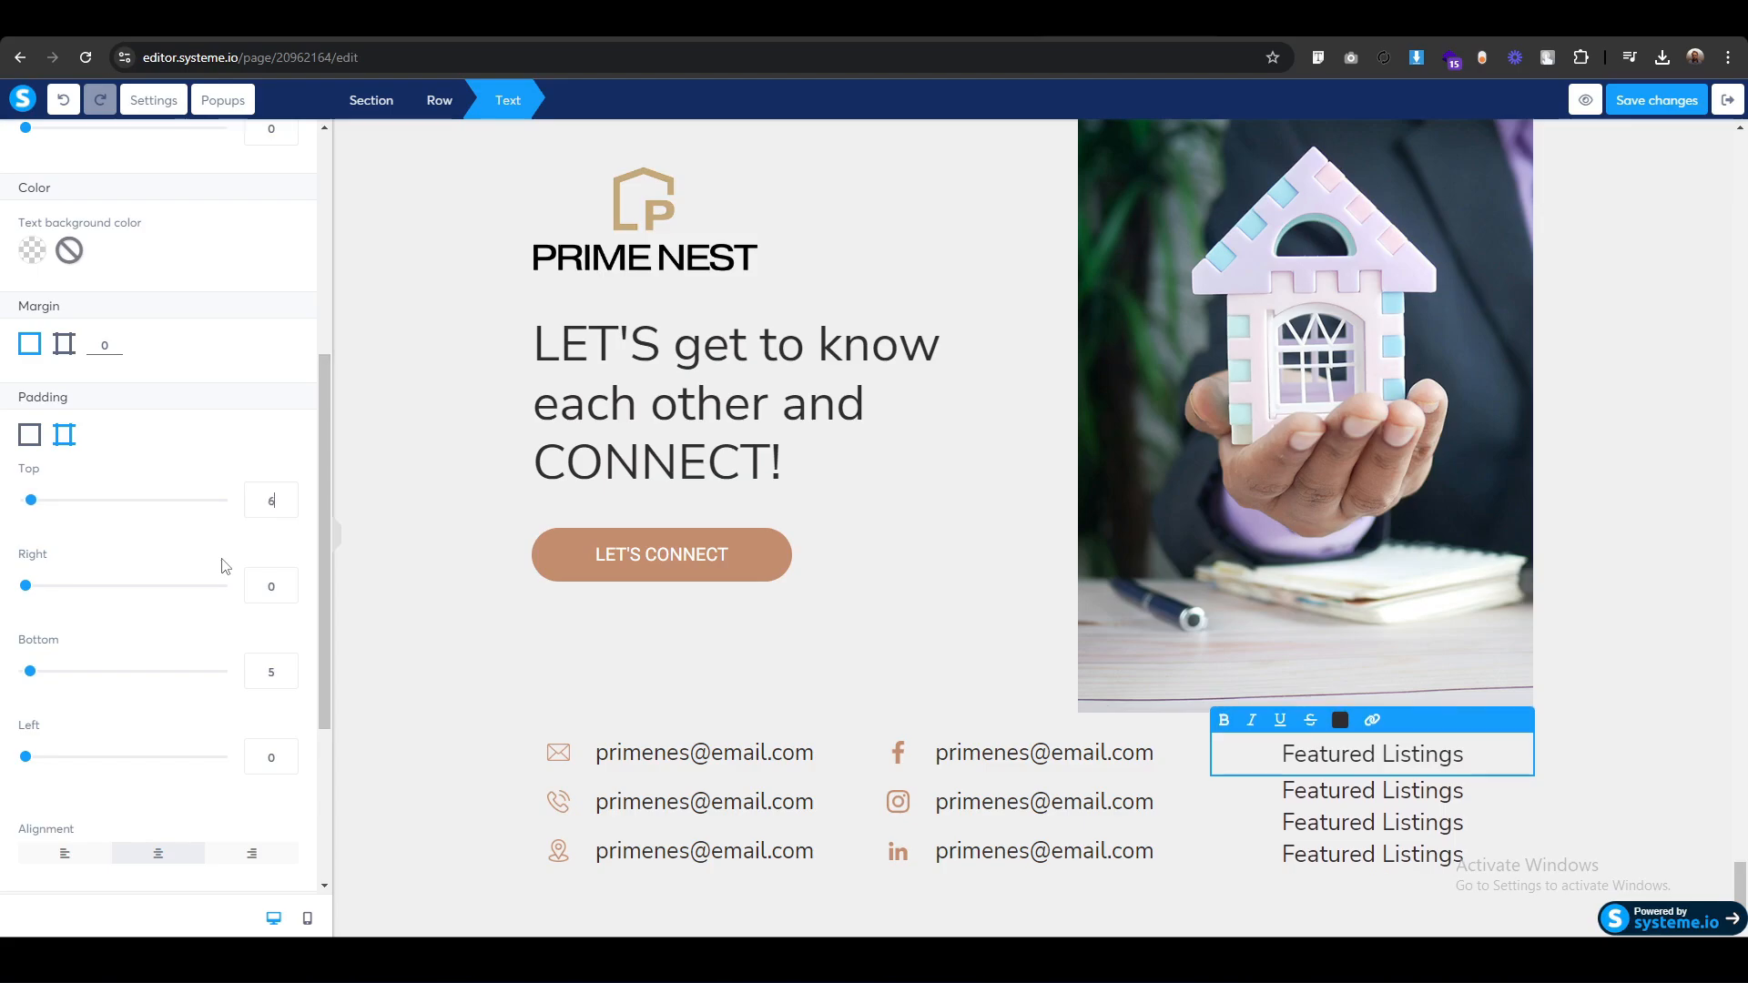
Give the second Featured Listings line individual padding of 5 at the top and 5 at the bottom.
left_click(1409, 803)
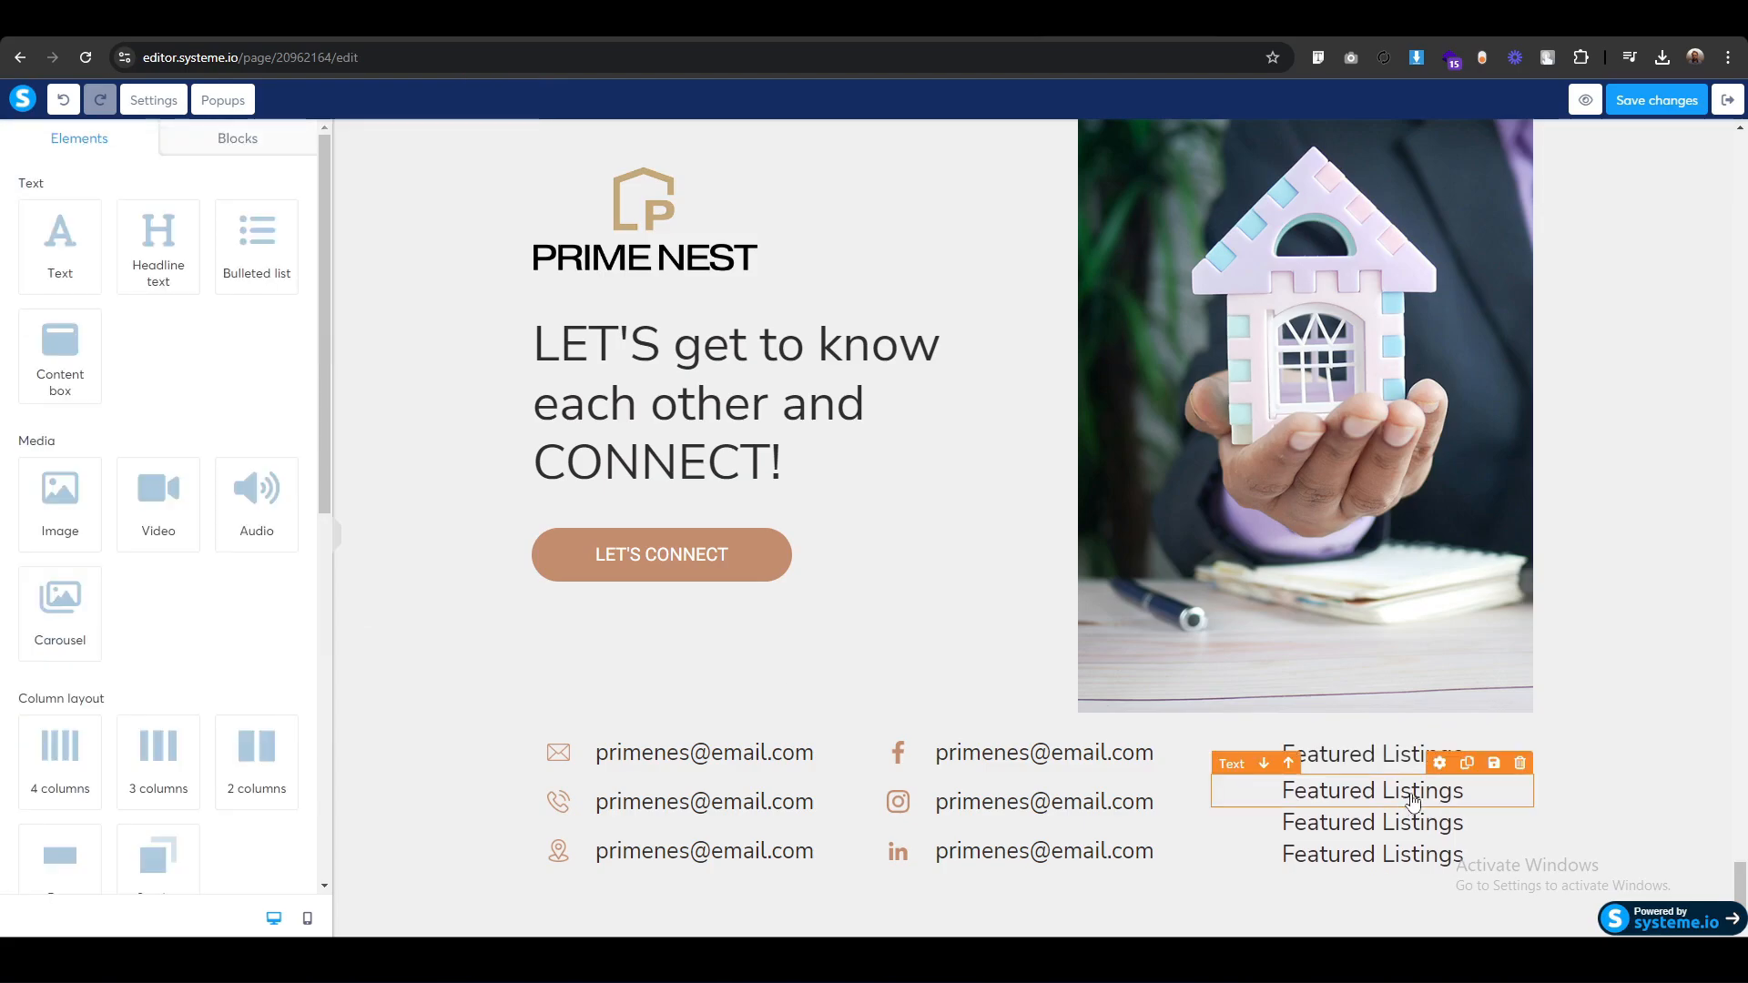
scroll(187, 807, "down", 3)
left_click(63, 617)
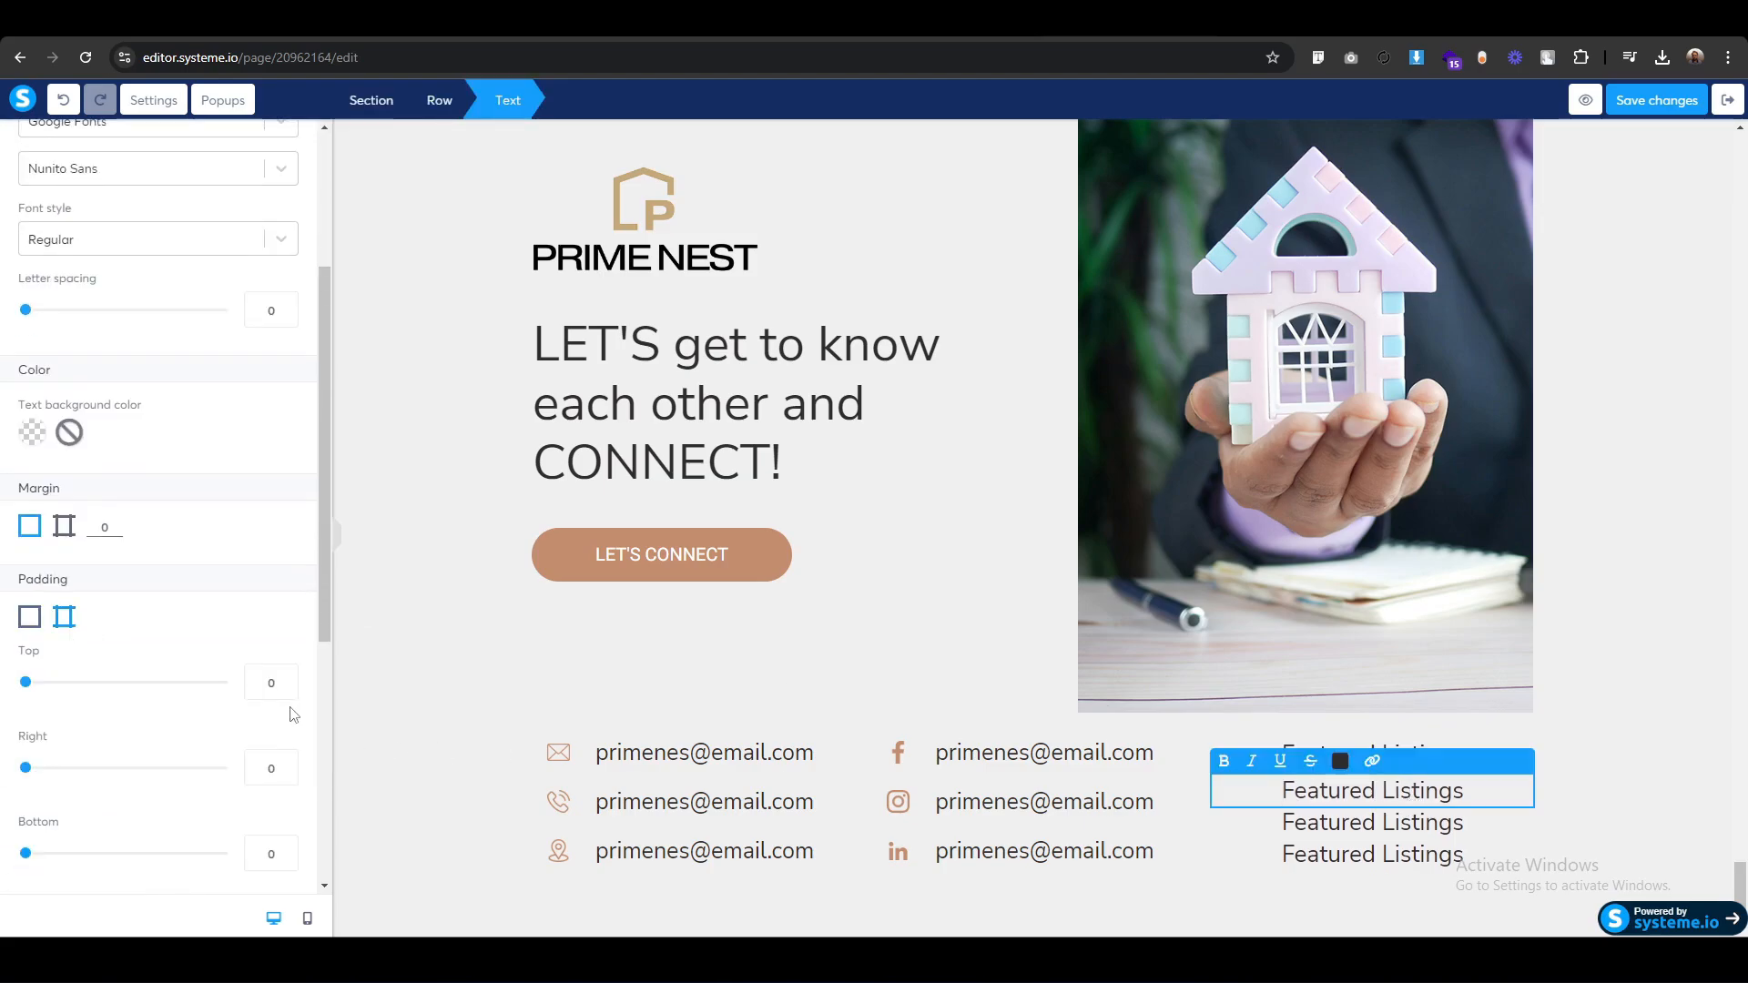
left_click(278, 683)
key("BackSpace")
type("3")
key("Up")
key("Up")
left_click(268, 848)
key("Up")
key("Up")
key("Up")
key("Up")
key("Up")
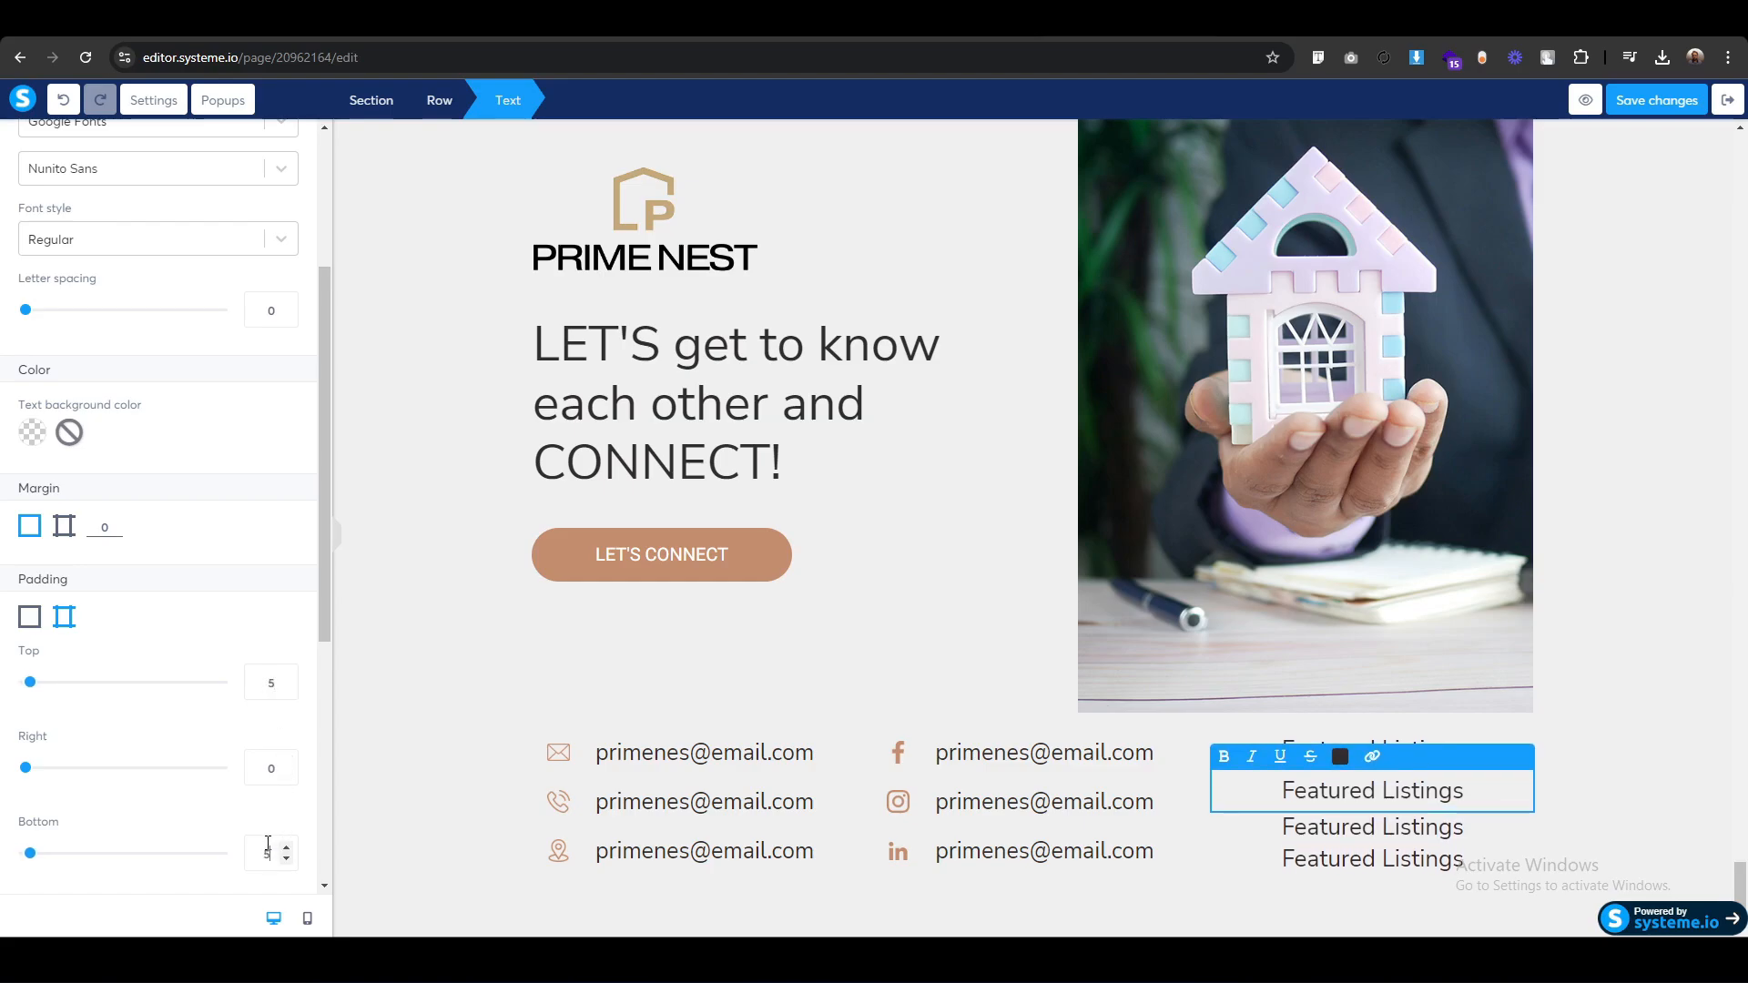
Set the third Featured Listings line's top and bottom padding to 5 each.
left_click(1401, 838)
scroll(367, 812, "down", 3)
left_click(63, 616)
left_click(271, 683)
key("Up")
key("Up")
key("Up")
key("Up")
key("Up")
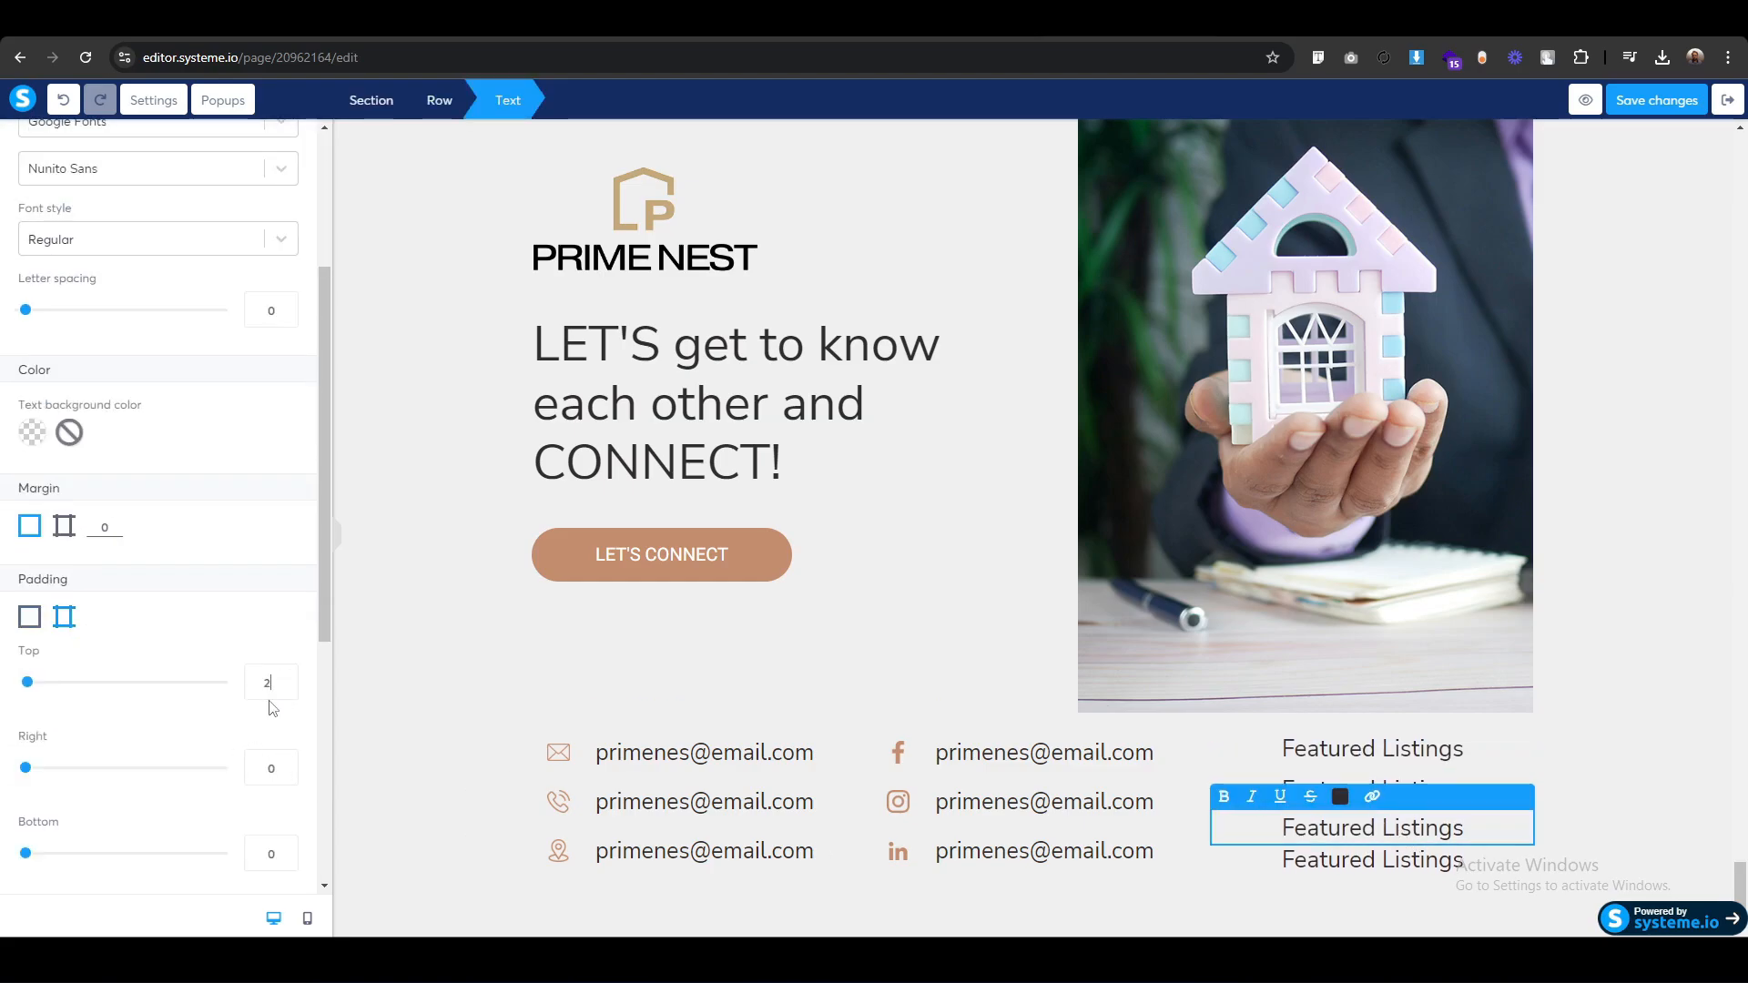
left_click(268, 853)
key("Up")
key("Up")
key("Up")
key("Up")
key("Up")
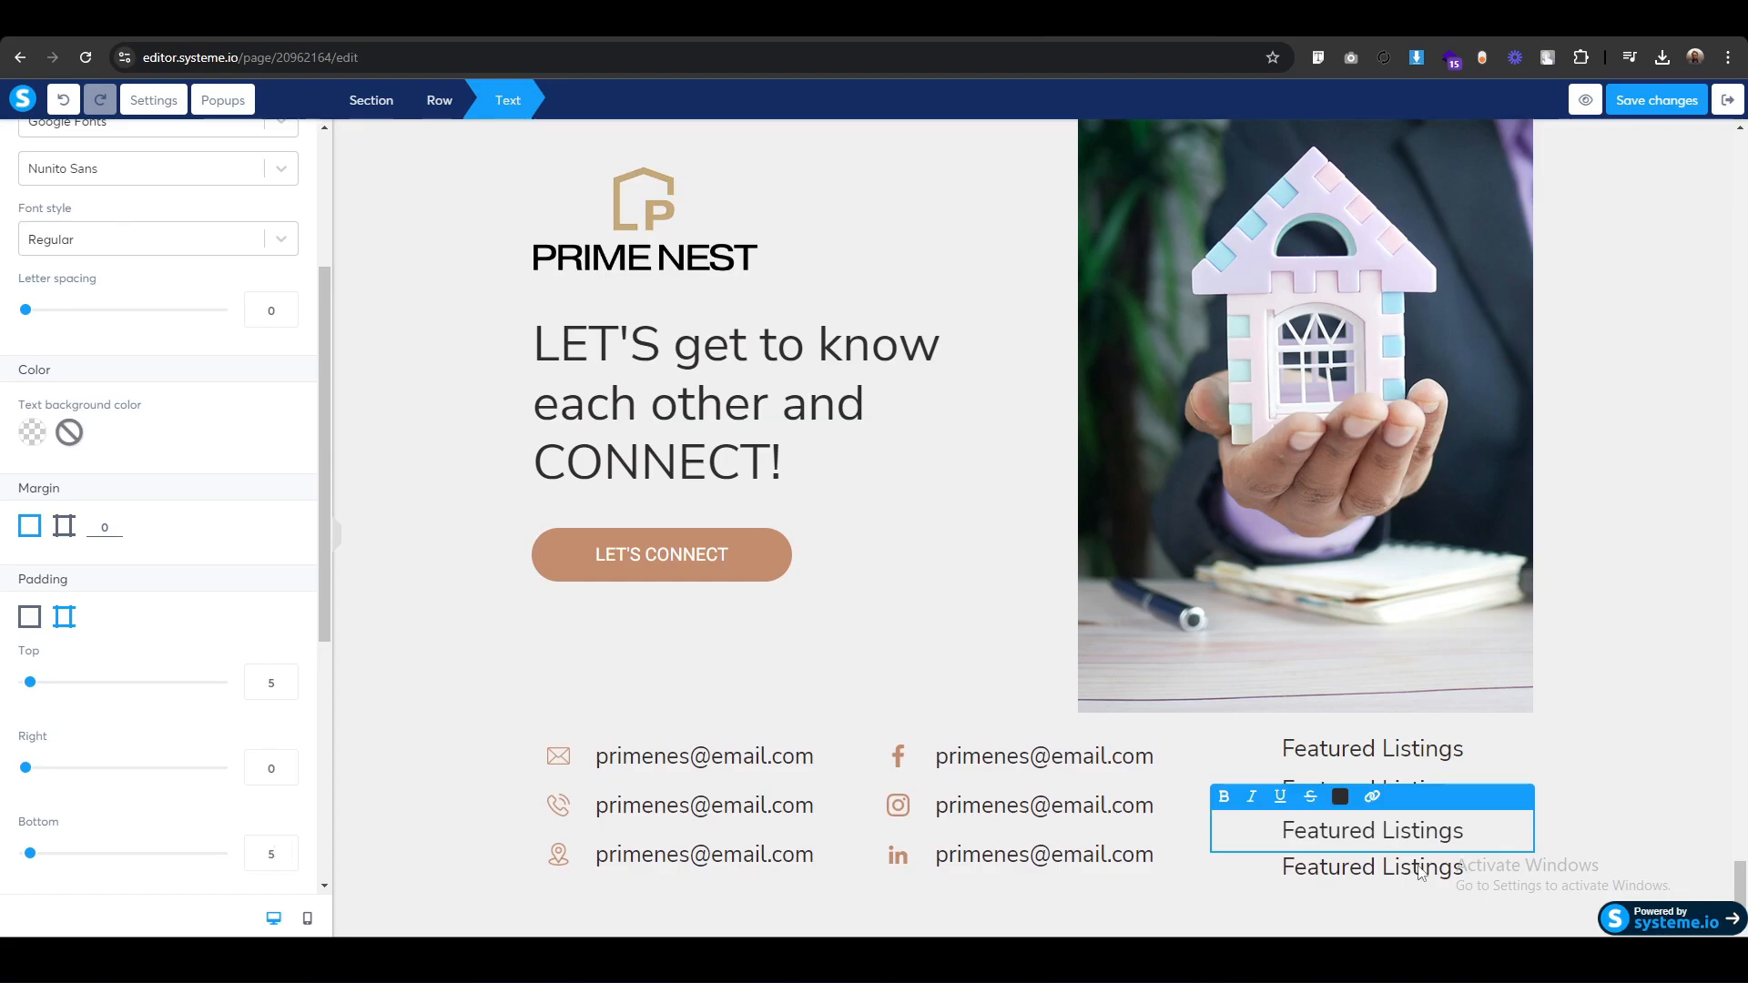
Set the fourth Featured Listings line's top padding to 5 and increase its bottom padding.
left_click(1122, 866)
scroll(141, 792, "down", 3)
left_click(64, 616)
left_click(272, 683)
key("Up")
key("Up")
key("Up")
key("Up")
key("Up")
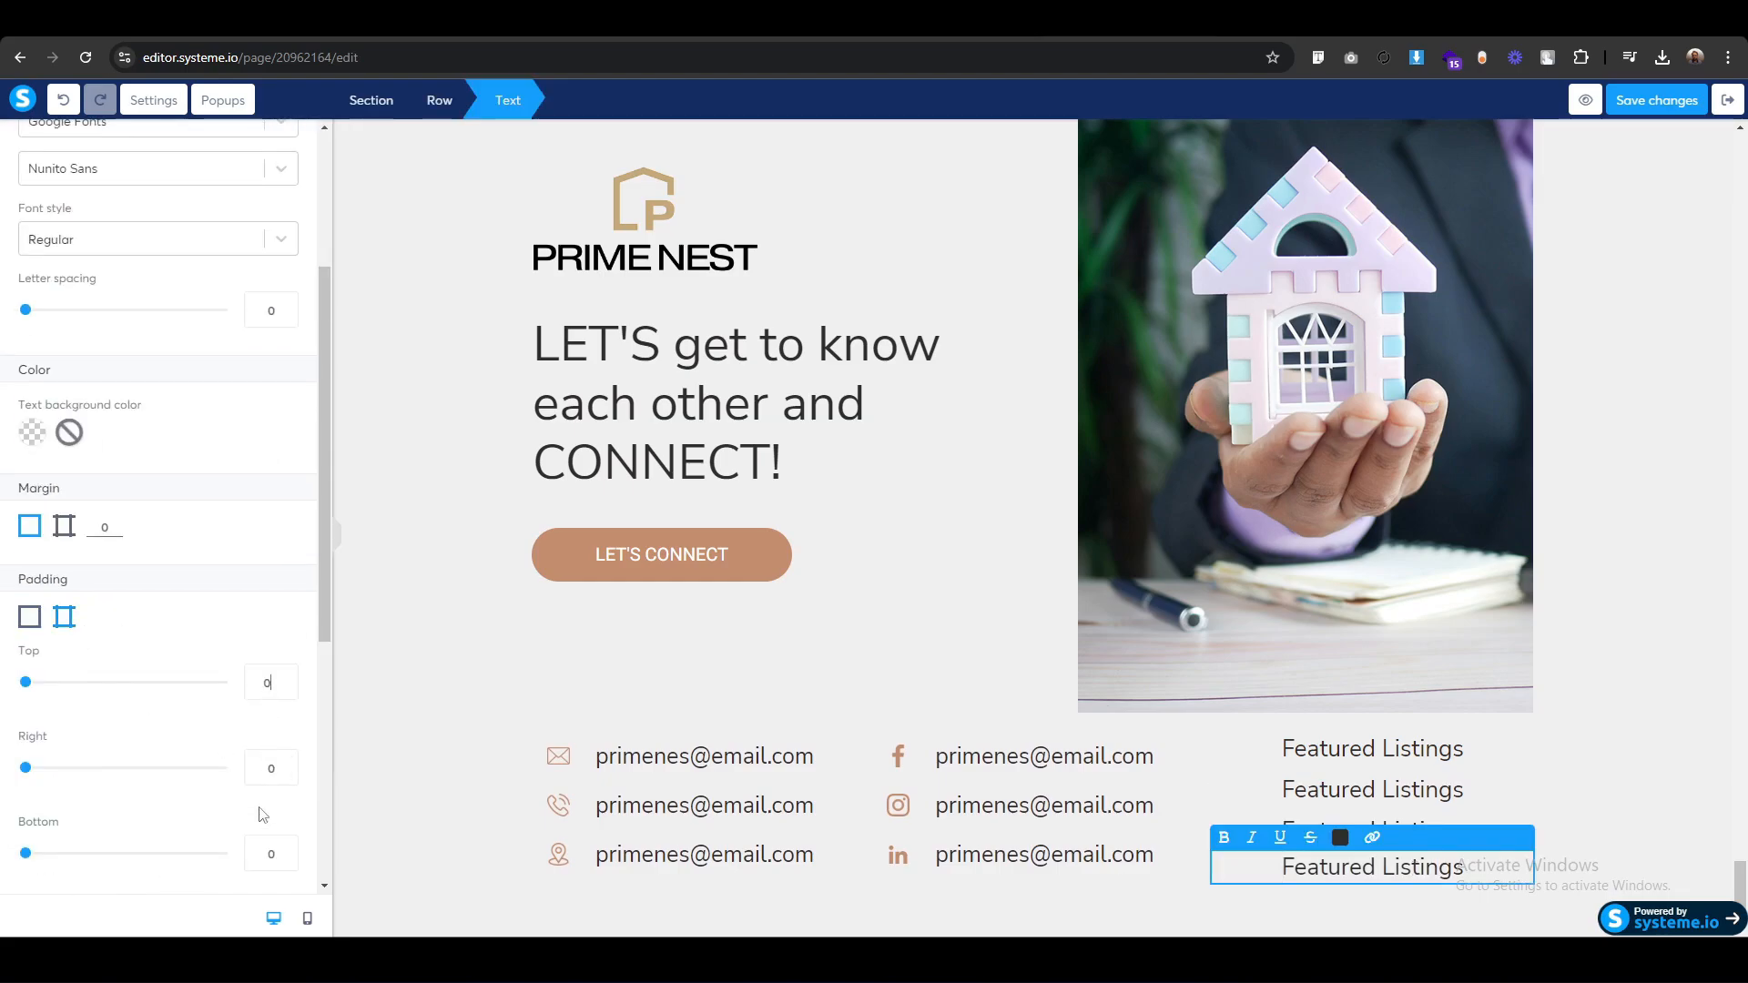
left_click(272, 856)
key("Up")
key("Up")
left_click(433, 832)
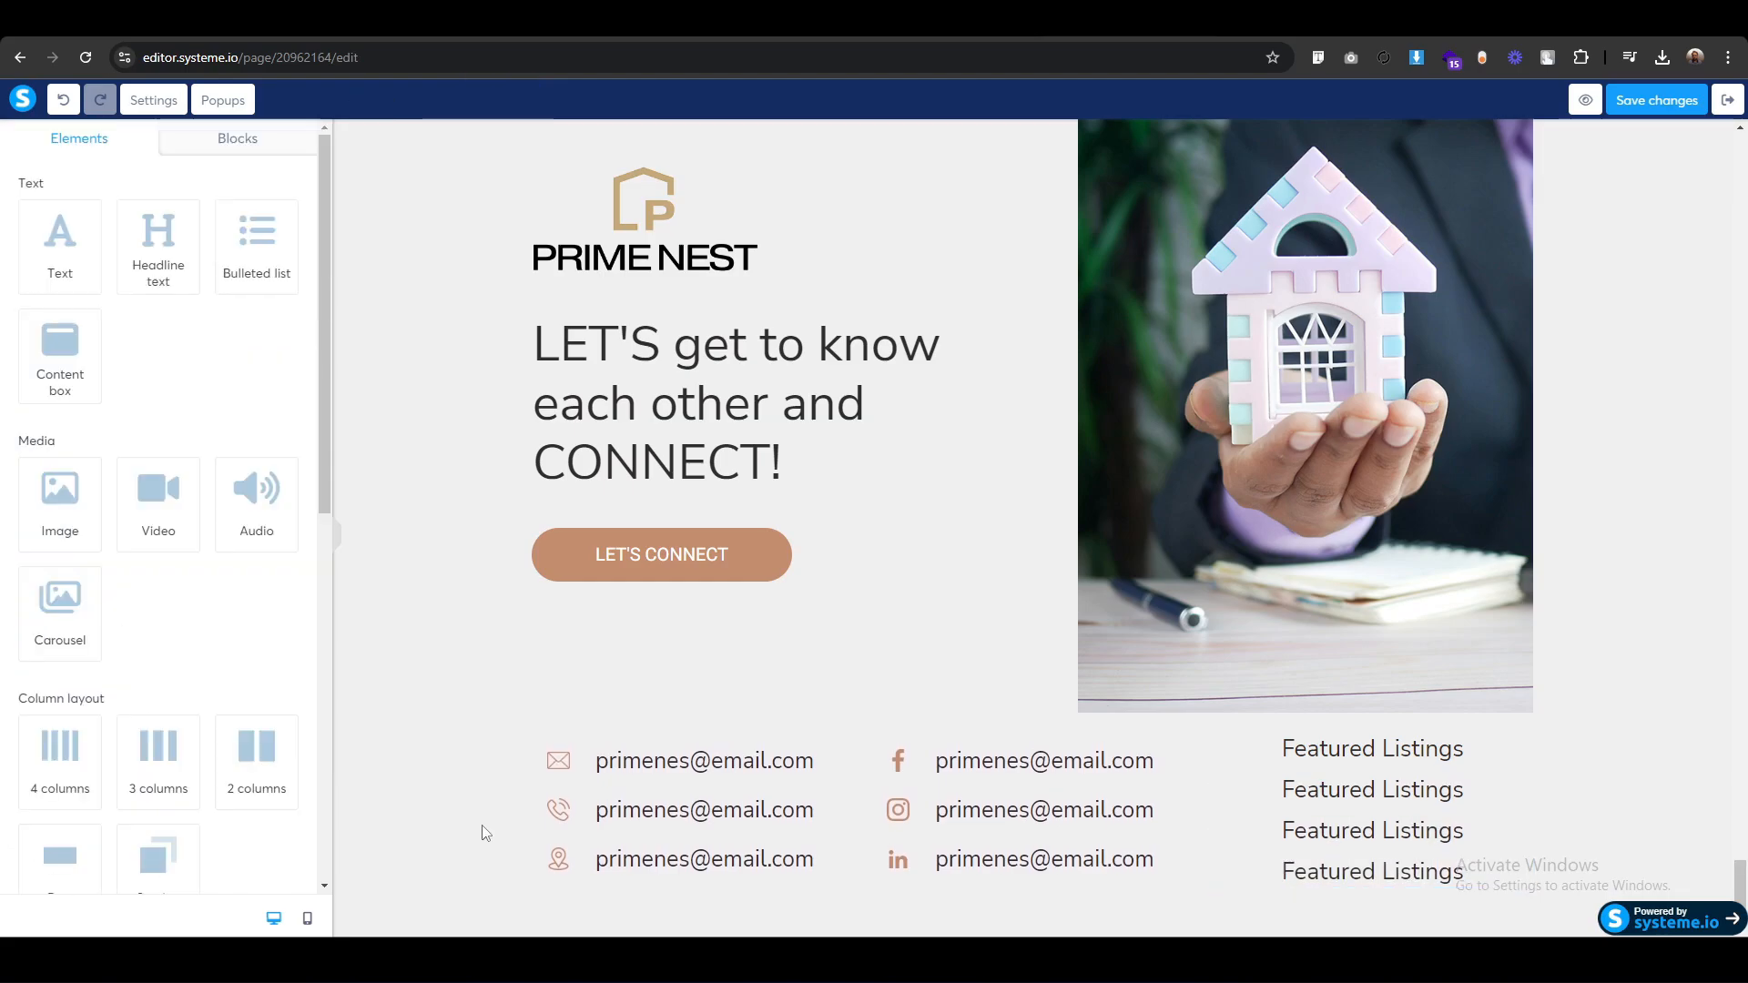
Give the footer's contact and listings row individual padding with a top value of 35.
scroll(483, 833, "down", 1)
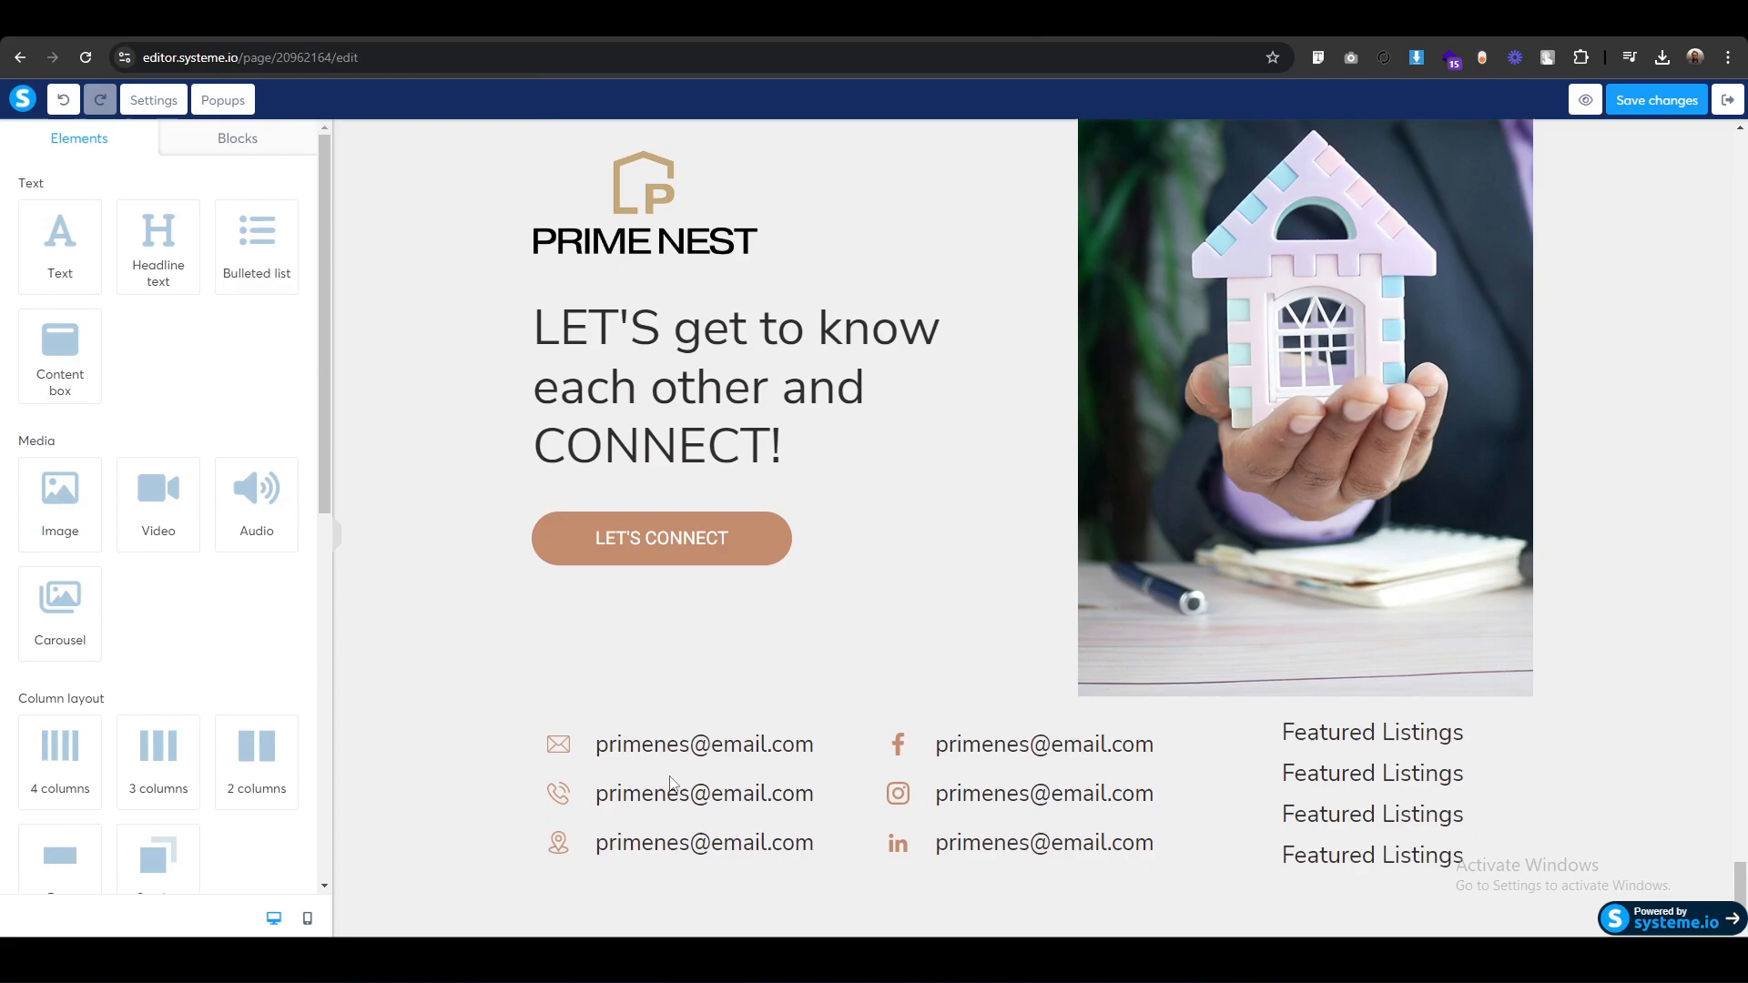
left_click(558, 879)
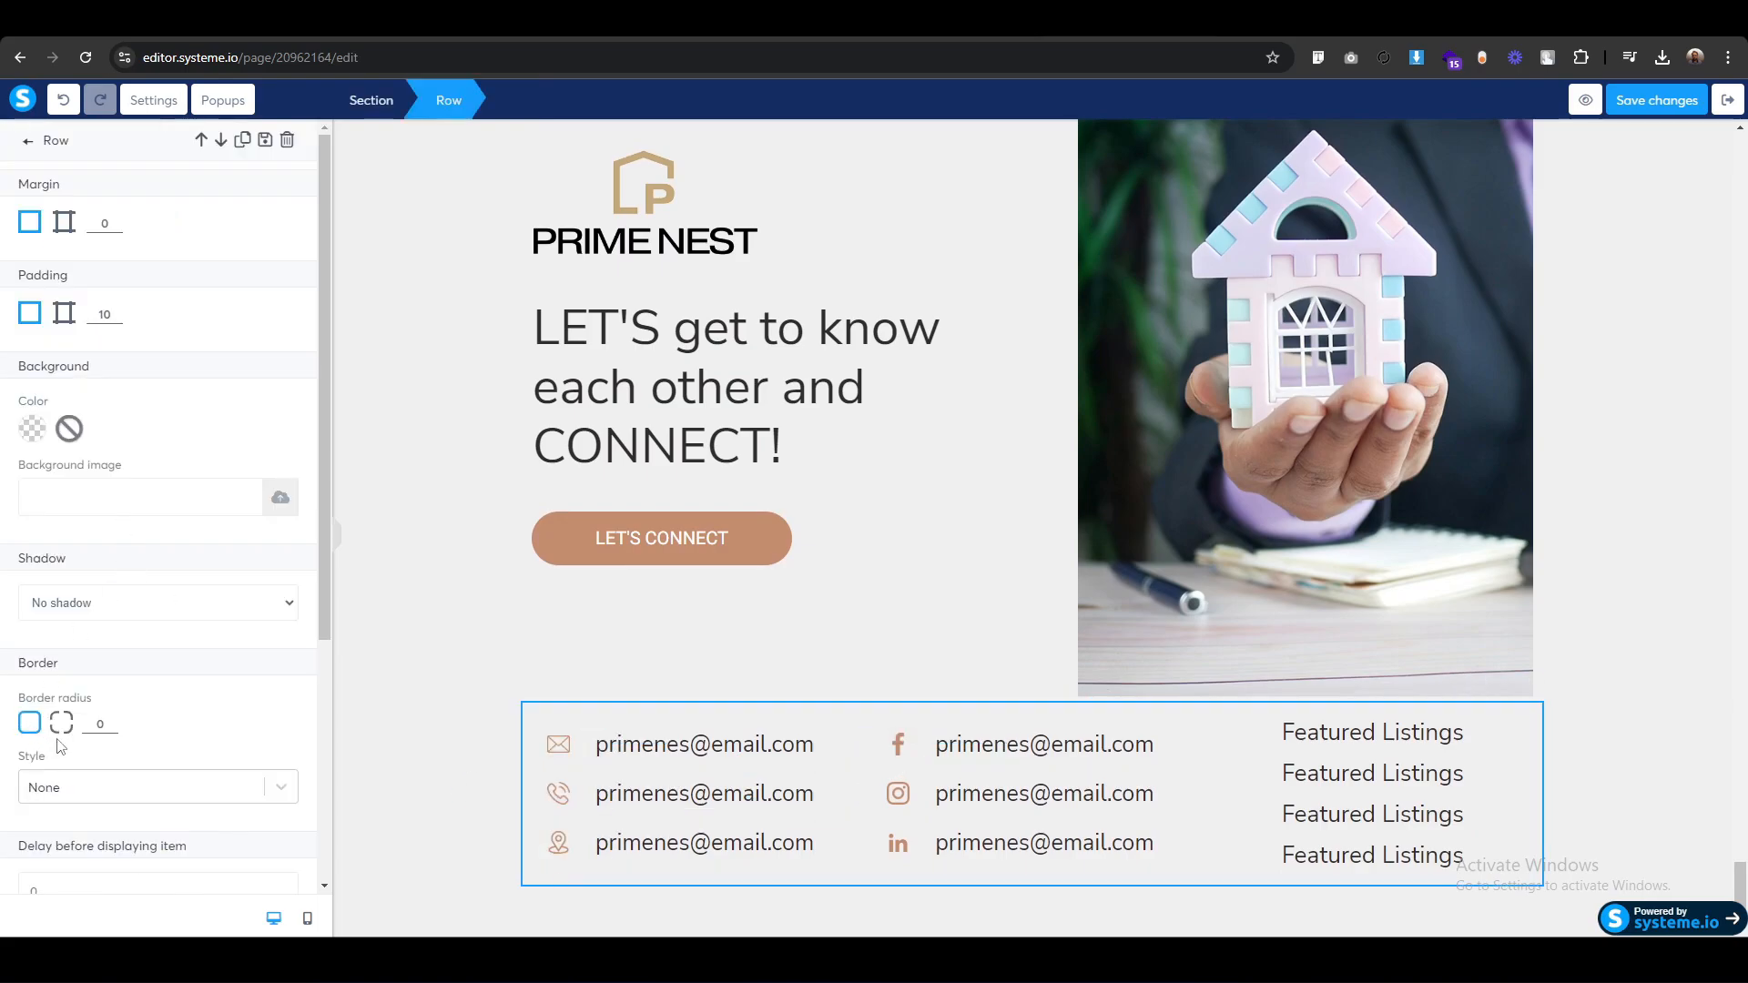
left_click(64, 313)
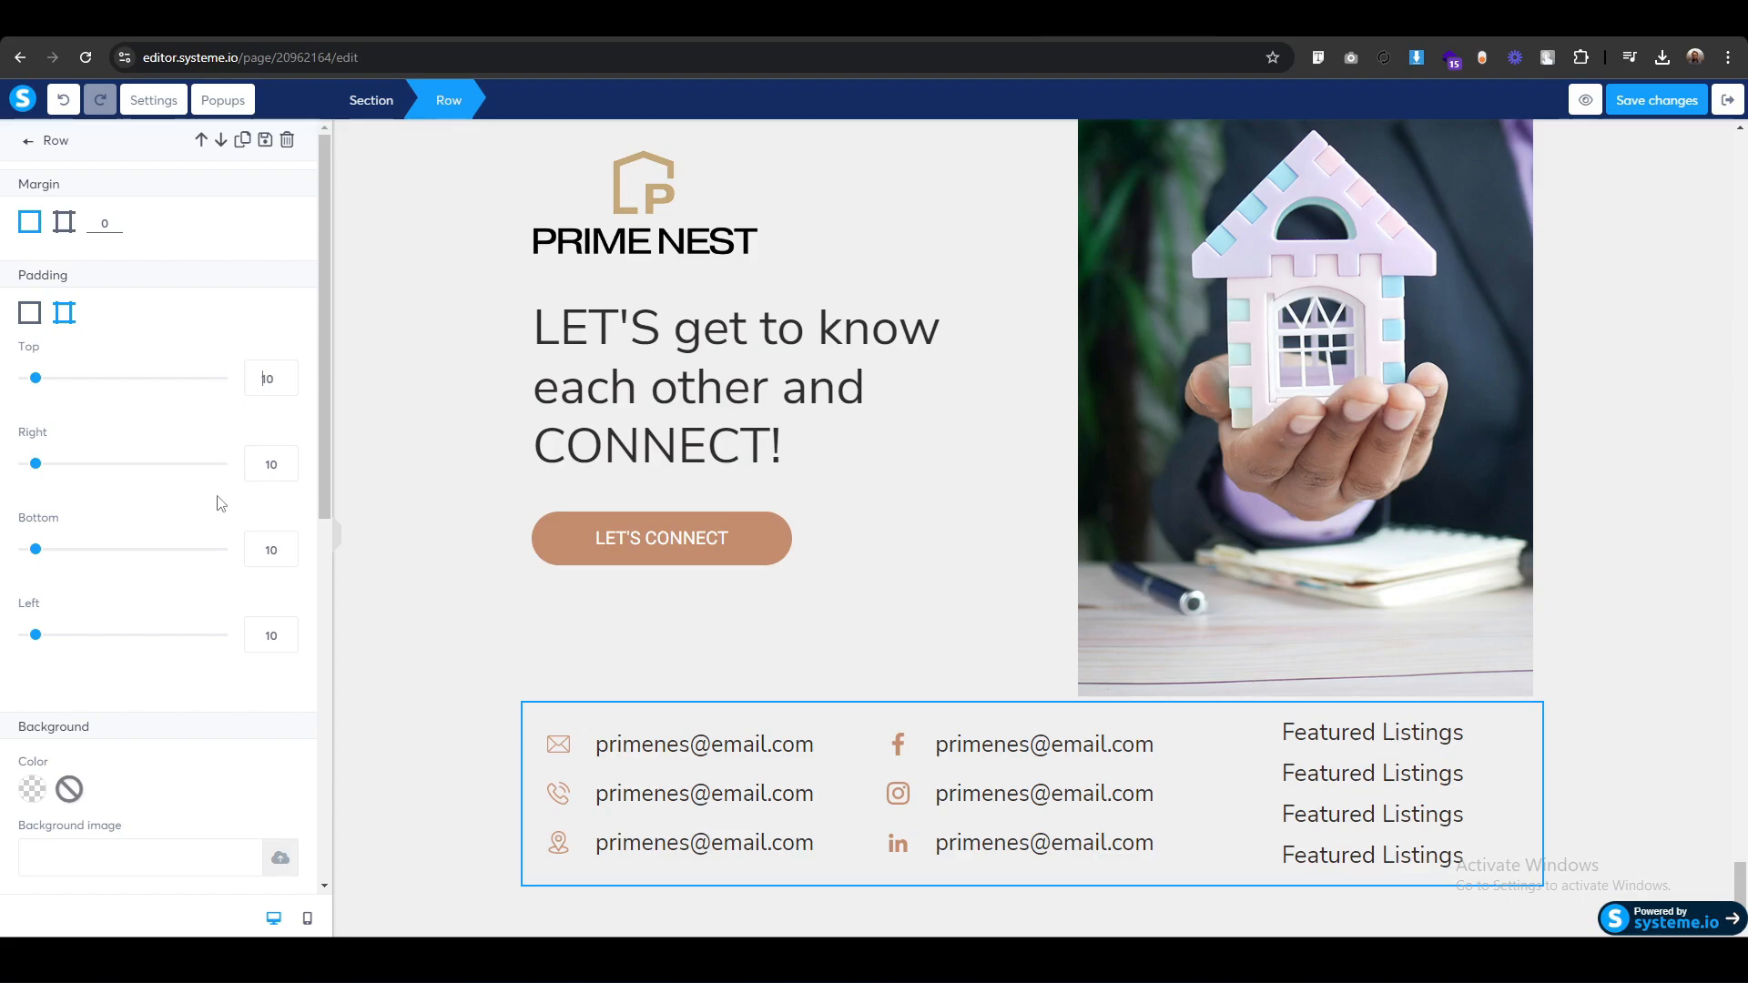
key("Up")
key("Up")
key("Up")
key("Up")
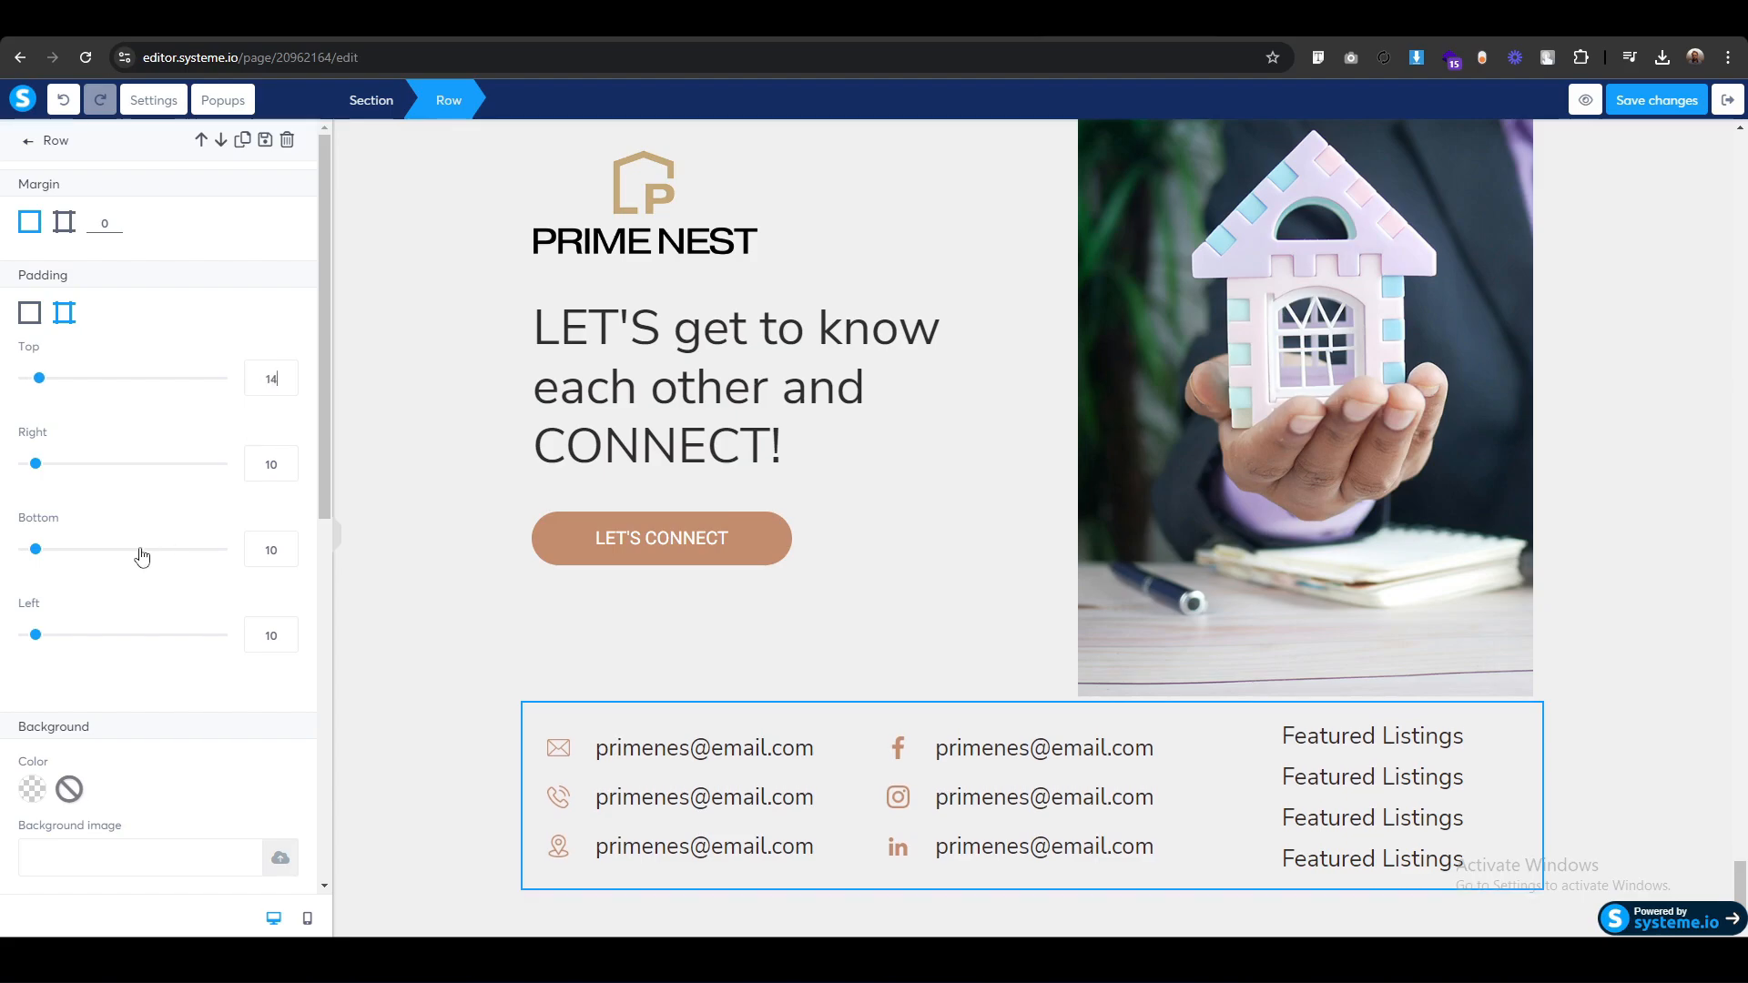
key("Up")
key("Up")
key("Up")
key("Up")
key("Up")
key("Up")
key("Up")
key("Up")
key("Up")
key("Up")
key("Up")
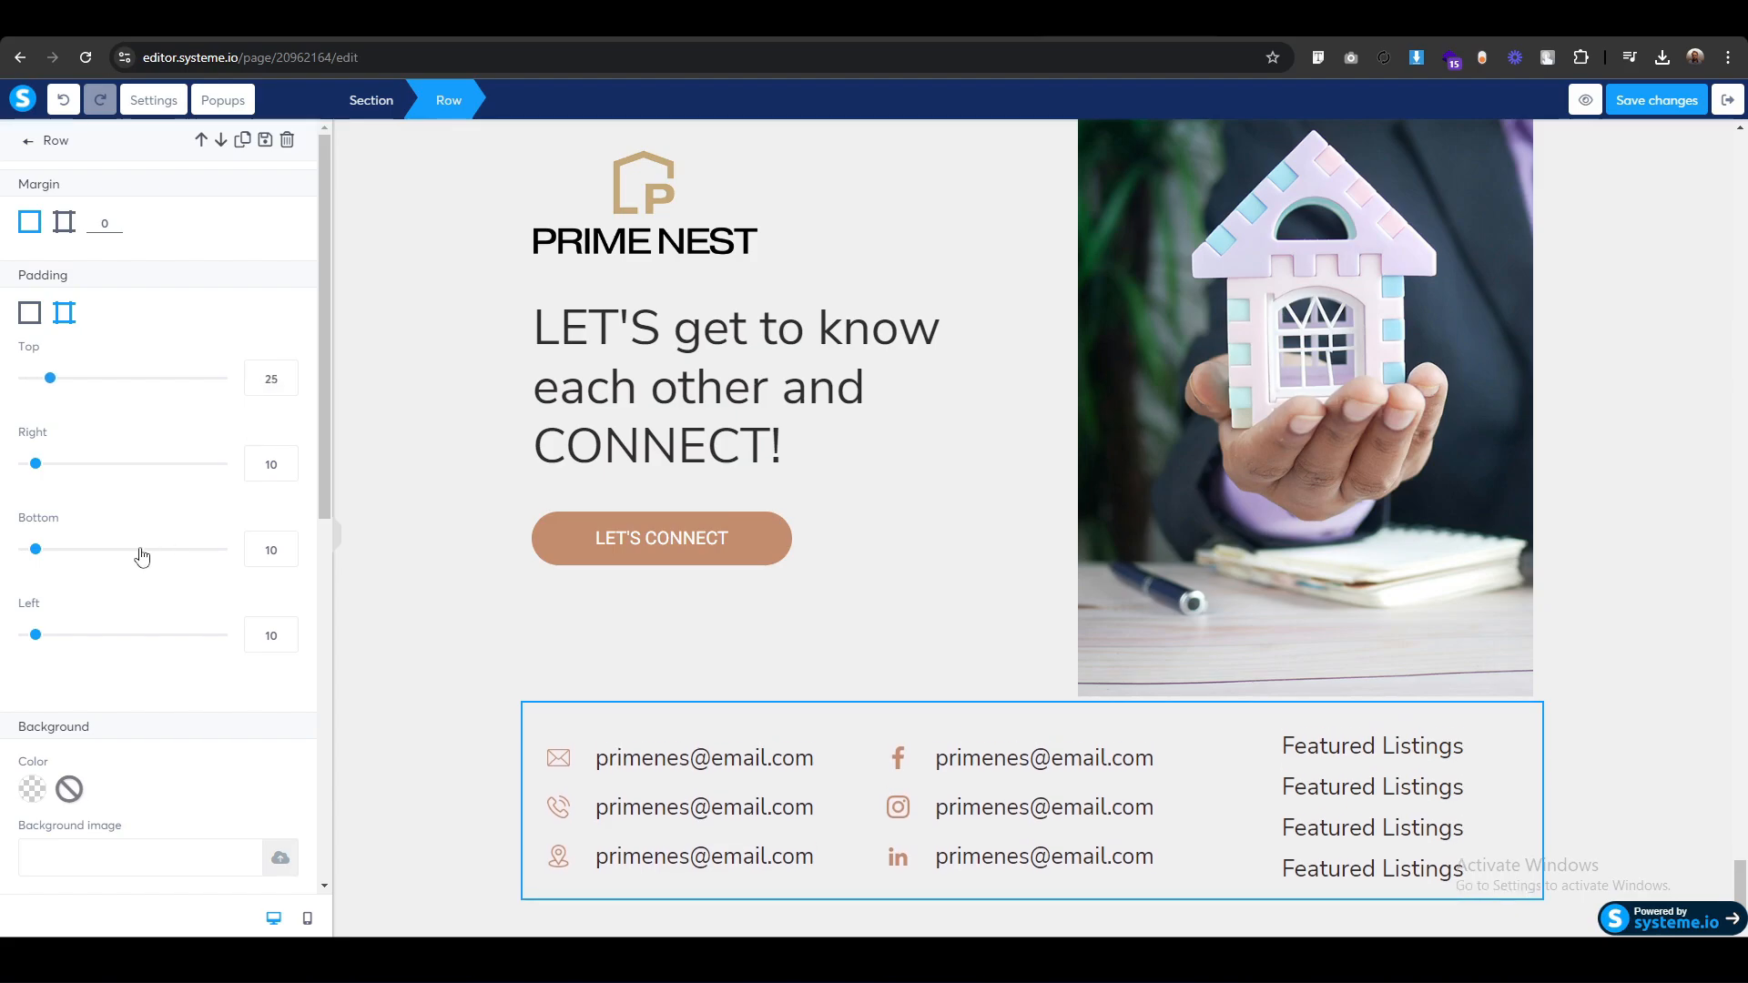
key("Up")
key("Up")
key("Up")
key("Up")
key("Up")
key("Up")
key("Up")
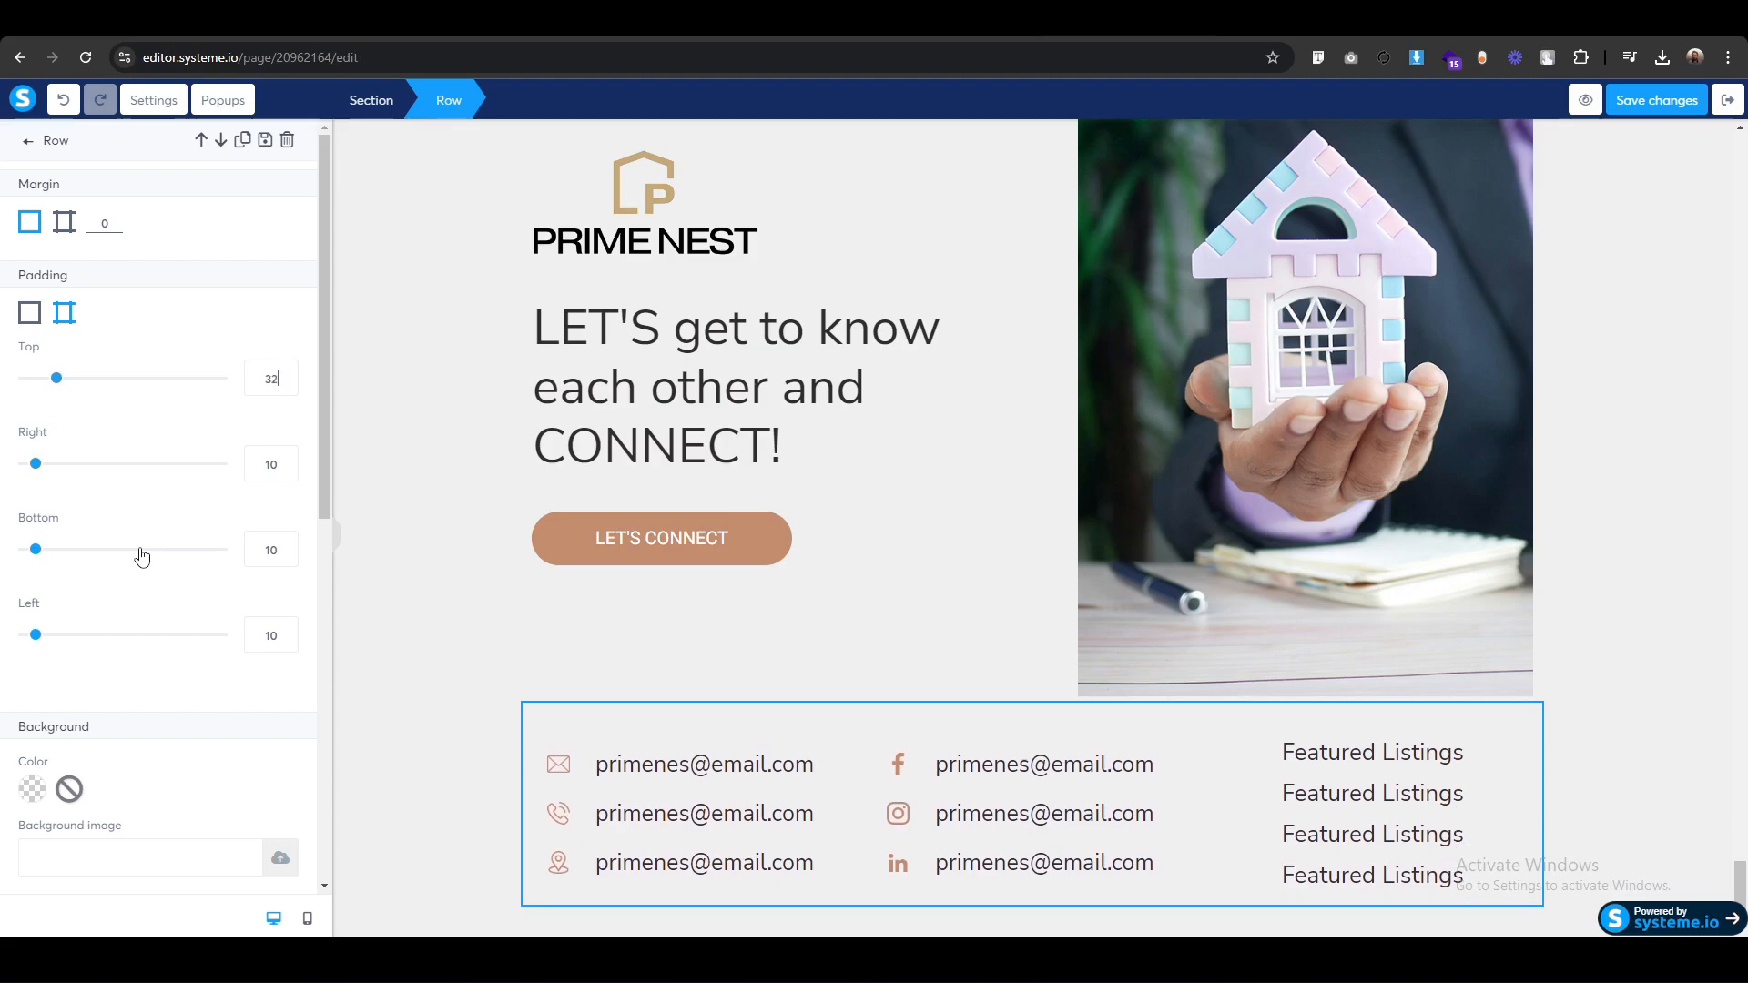
key("Up")
key("Up")
key("Up")
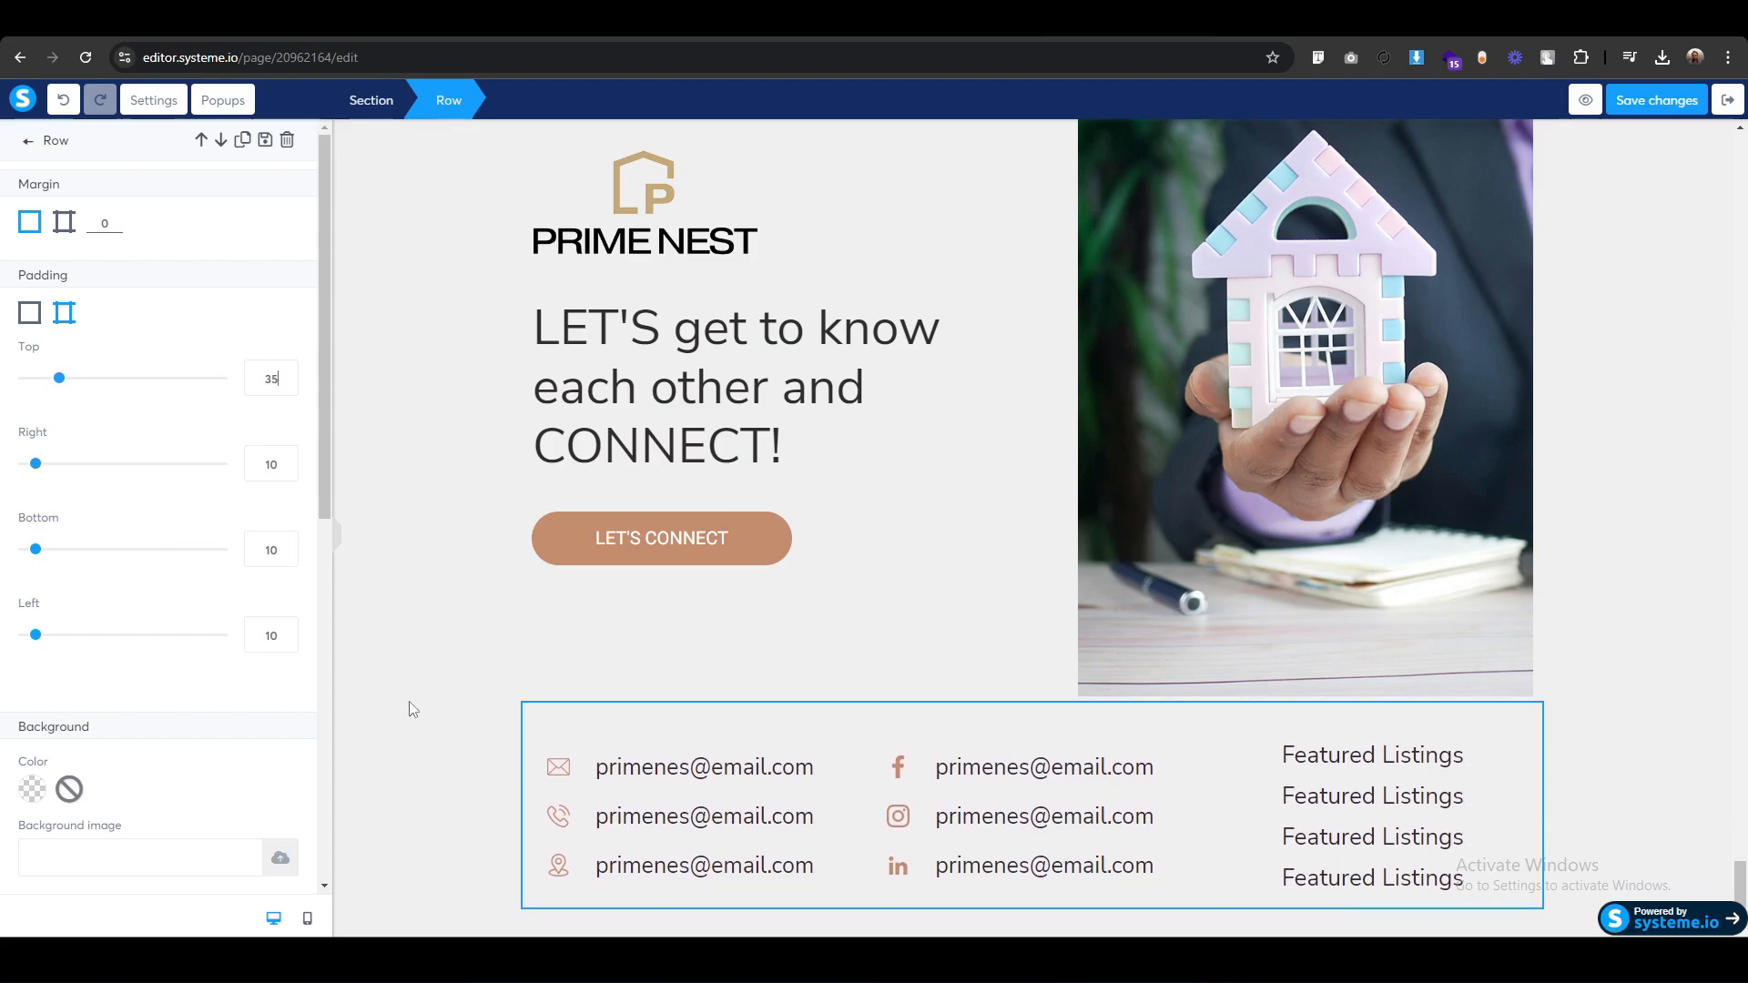
left_click(412, 709)
Switch to the mobile layout and insert a horizontal line between the LinkedIn entry and the first Featured Listings line.
left_click(308, 917)
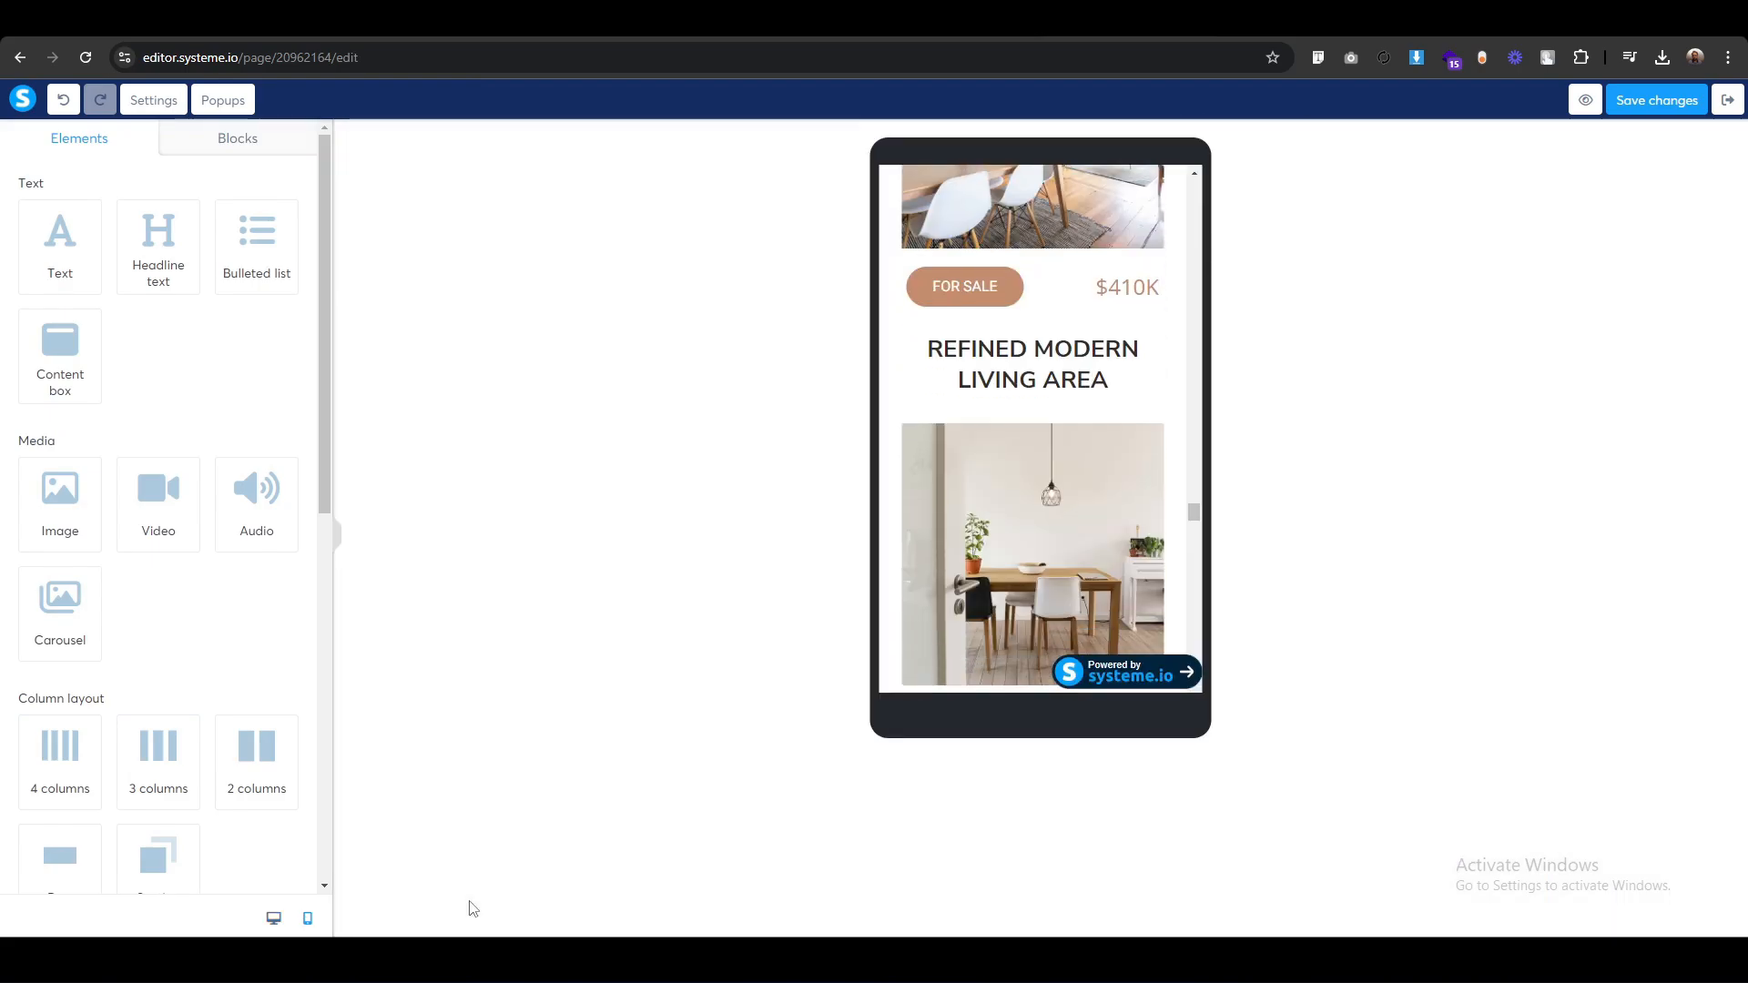
scroll(960, 598, "down", 15)
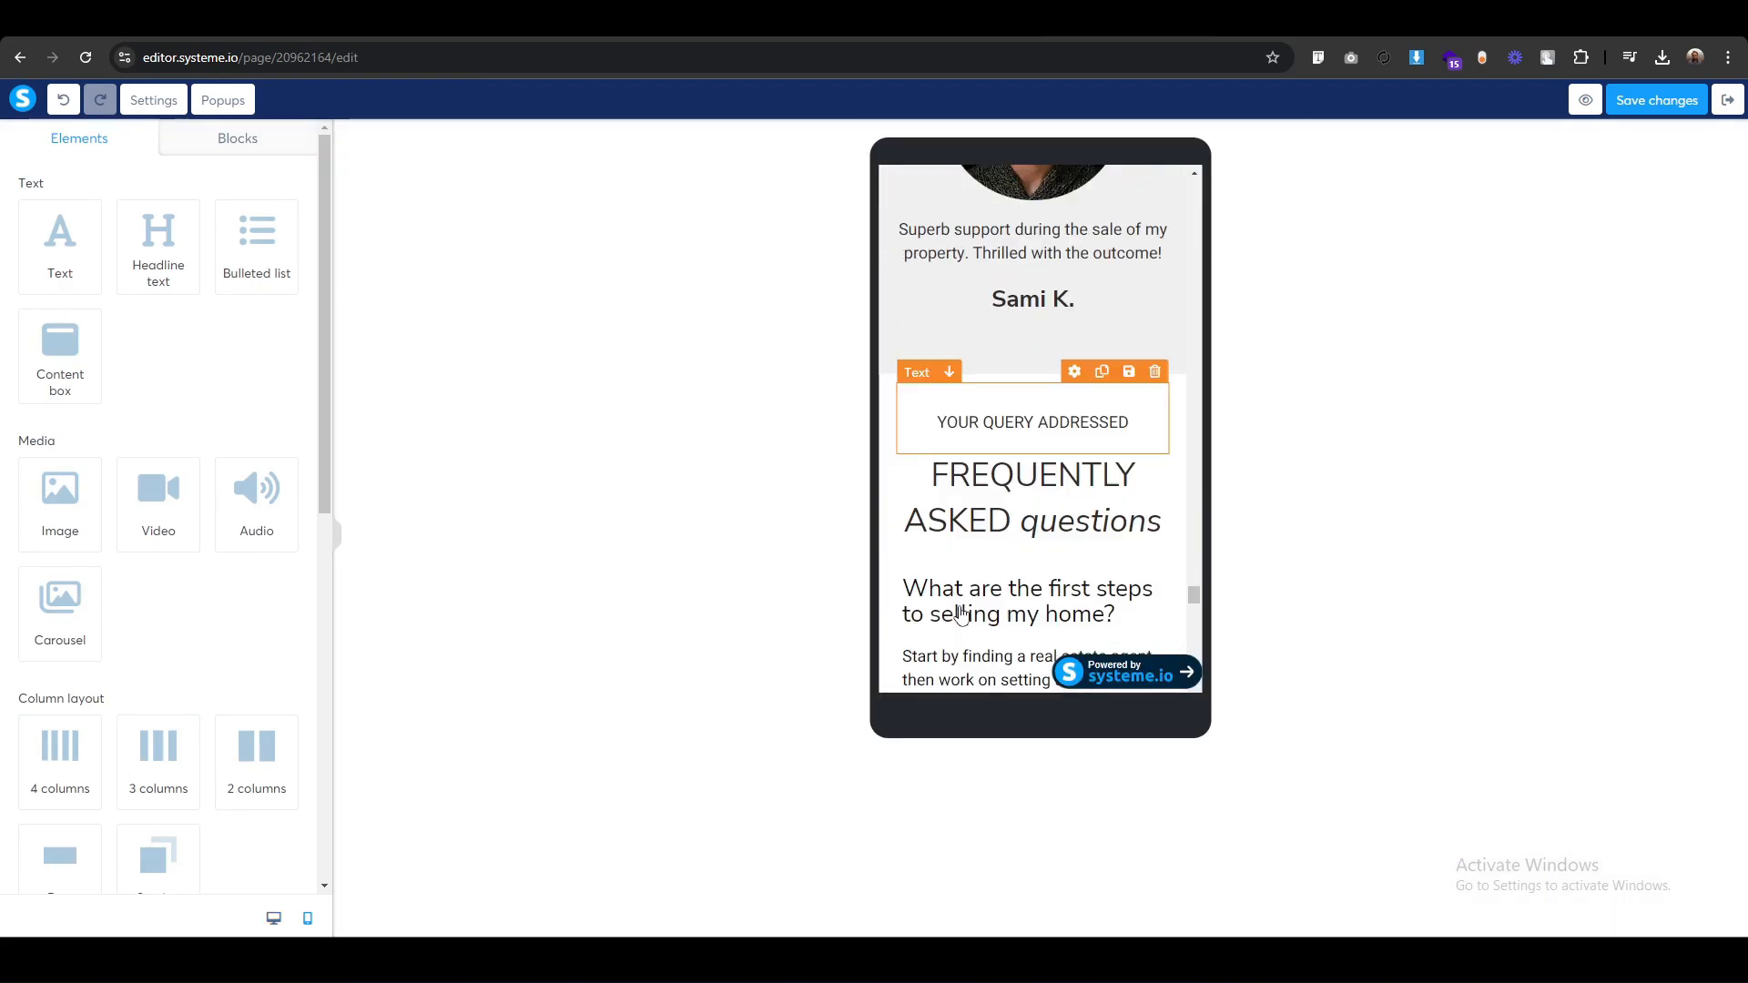
scroll(961, 617, "down", 15)
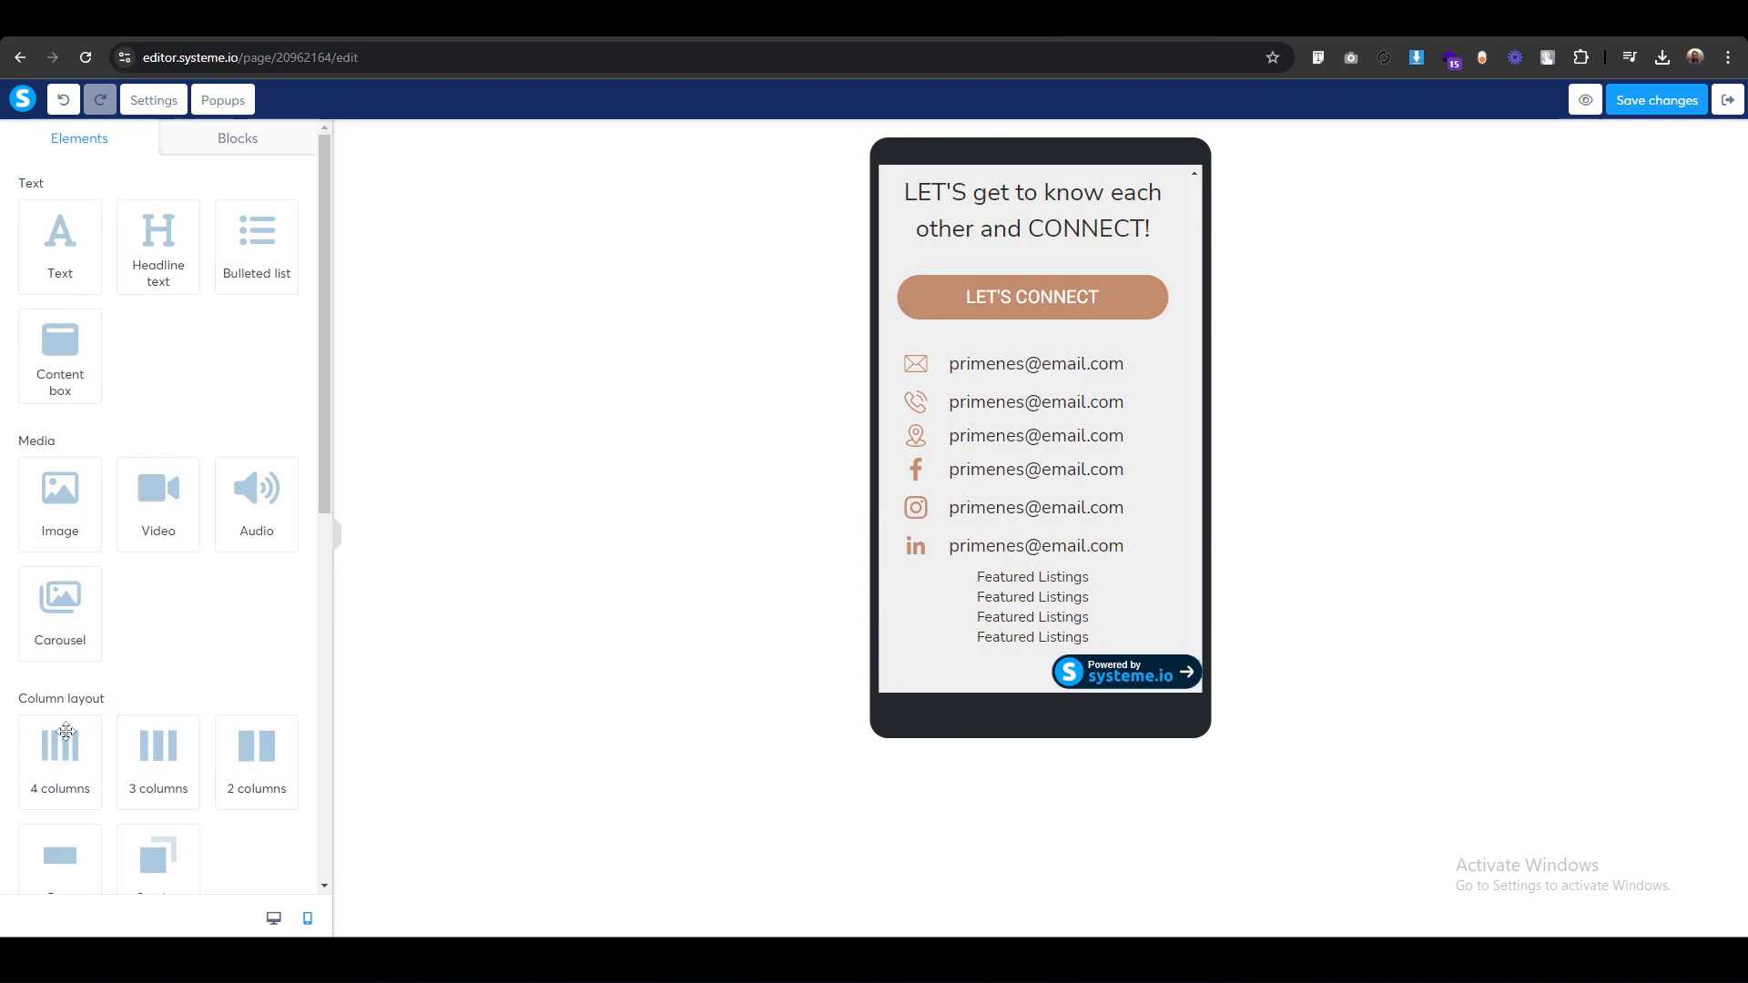
scroll(64, 765, "down", 3)
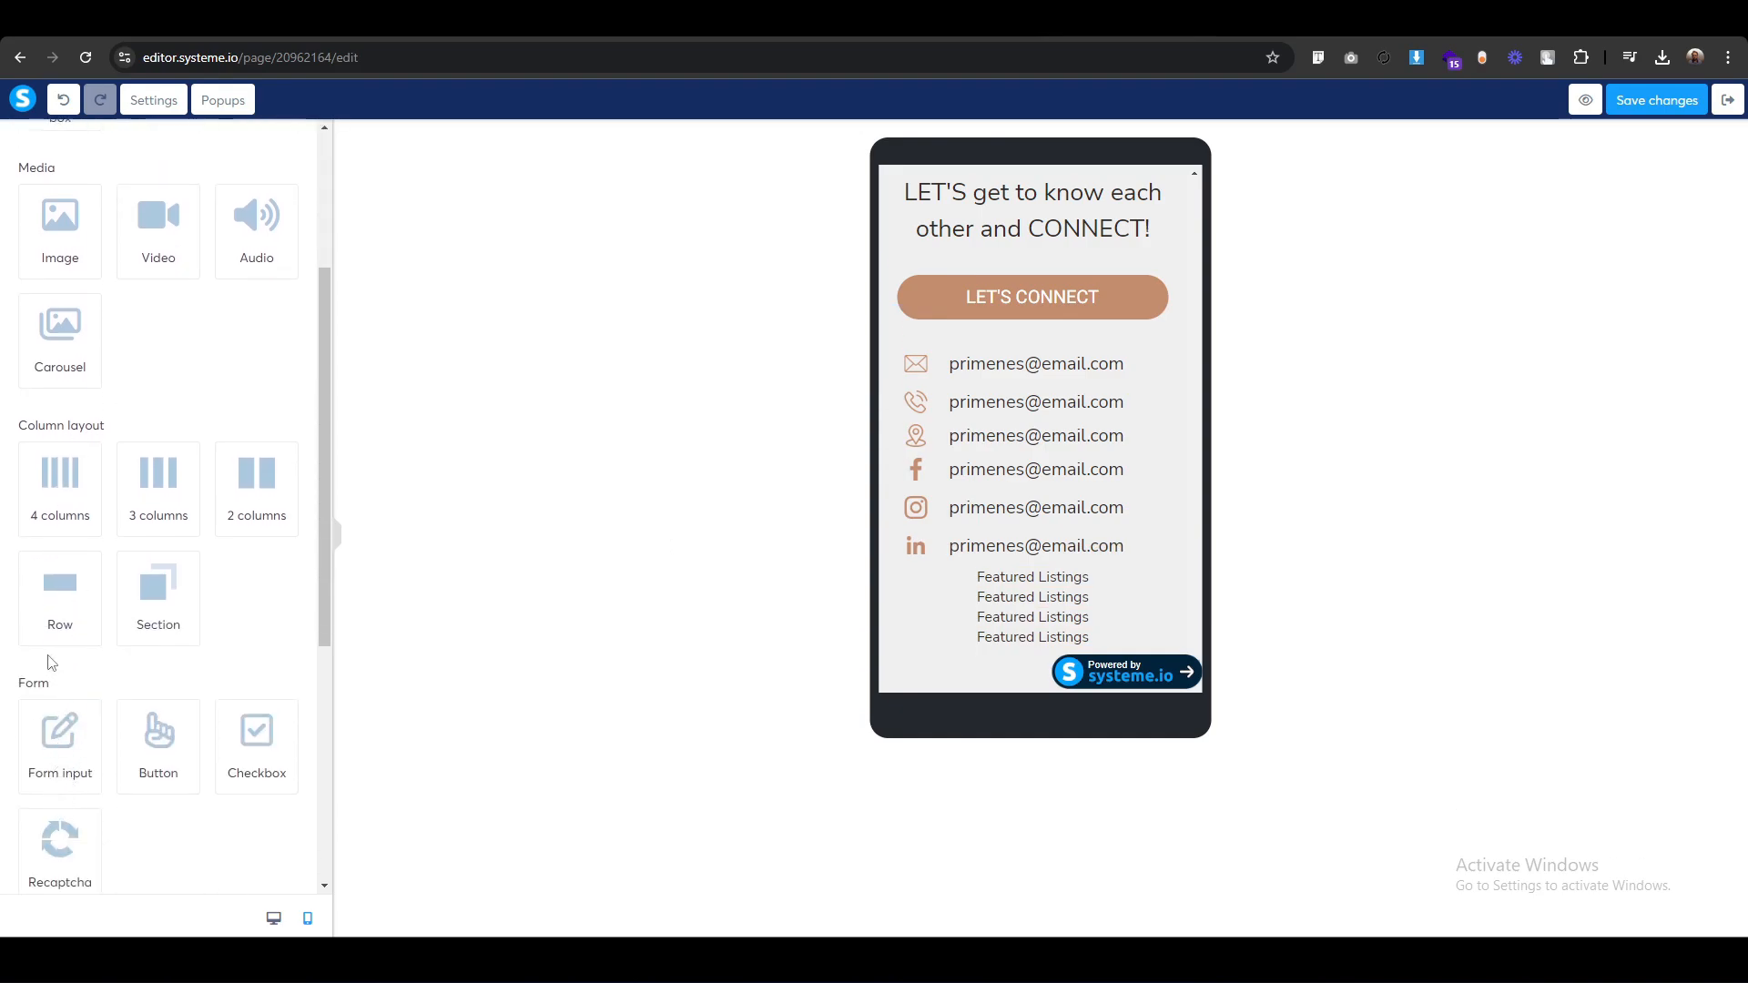
scroll(197, 724, "up", 3)
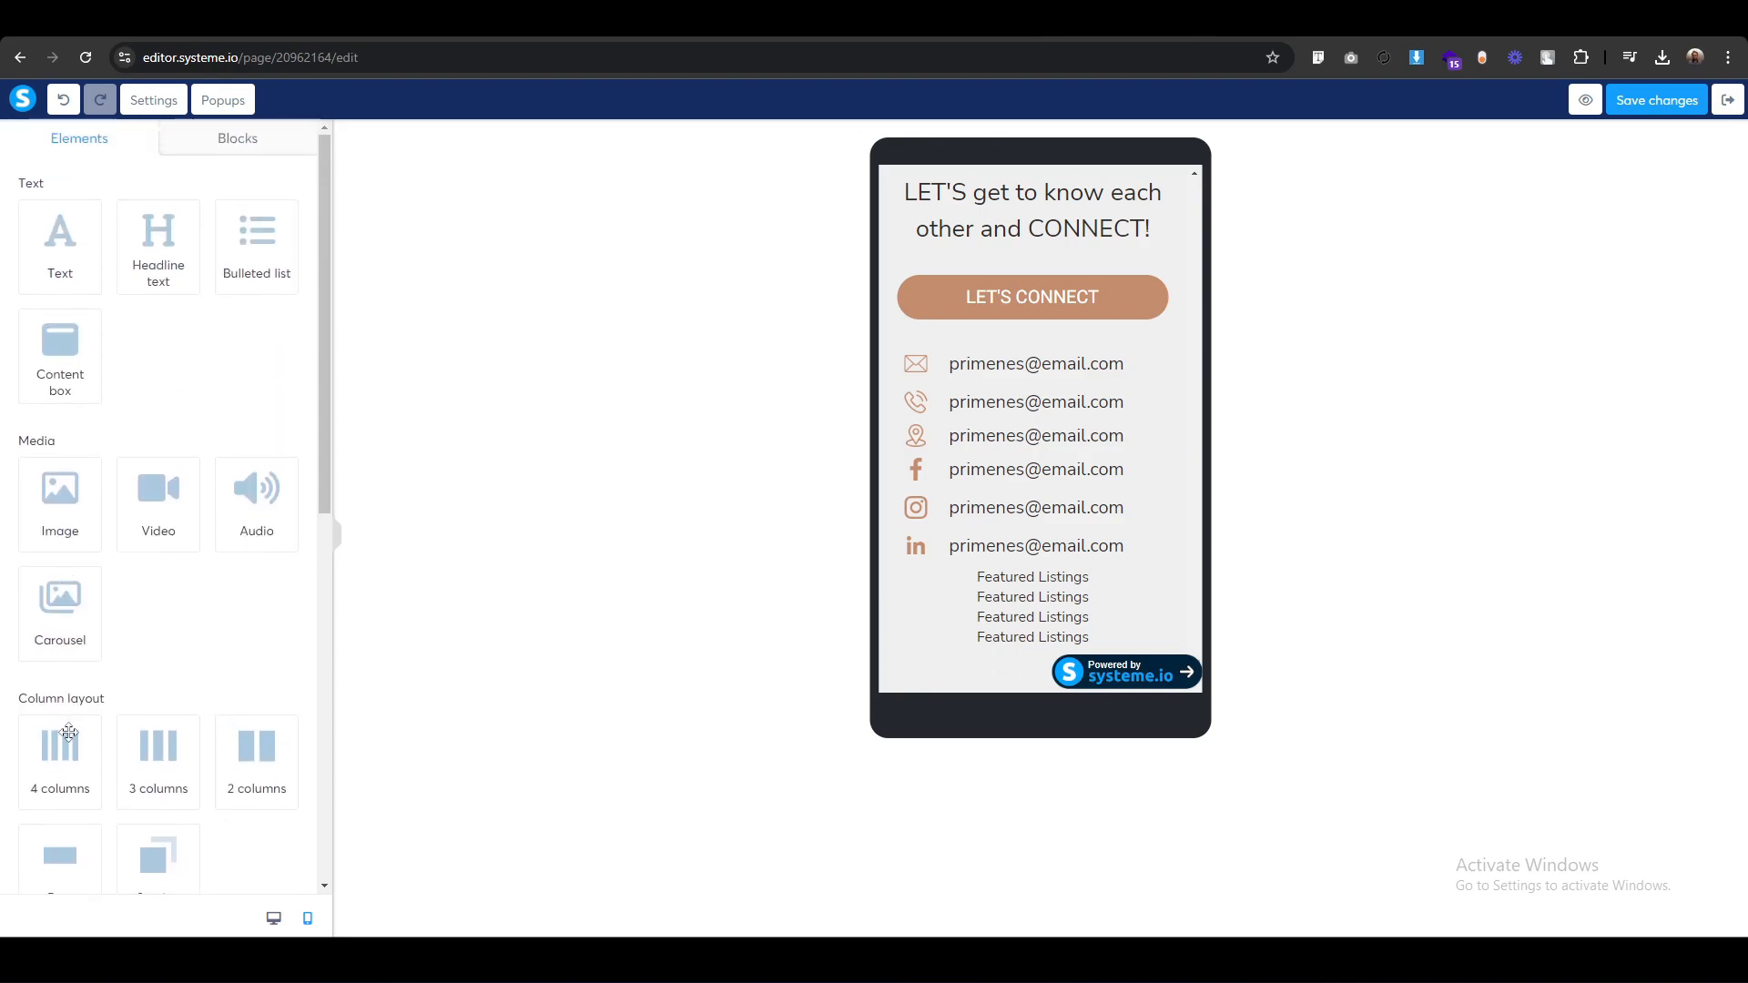
scroll(166, 701, "down", 3)
scroll(165, 703, "down", 5)
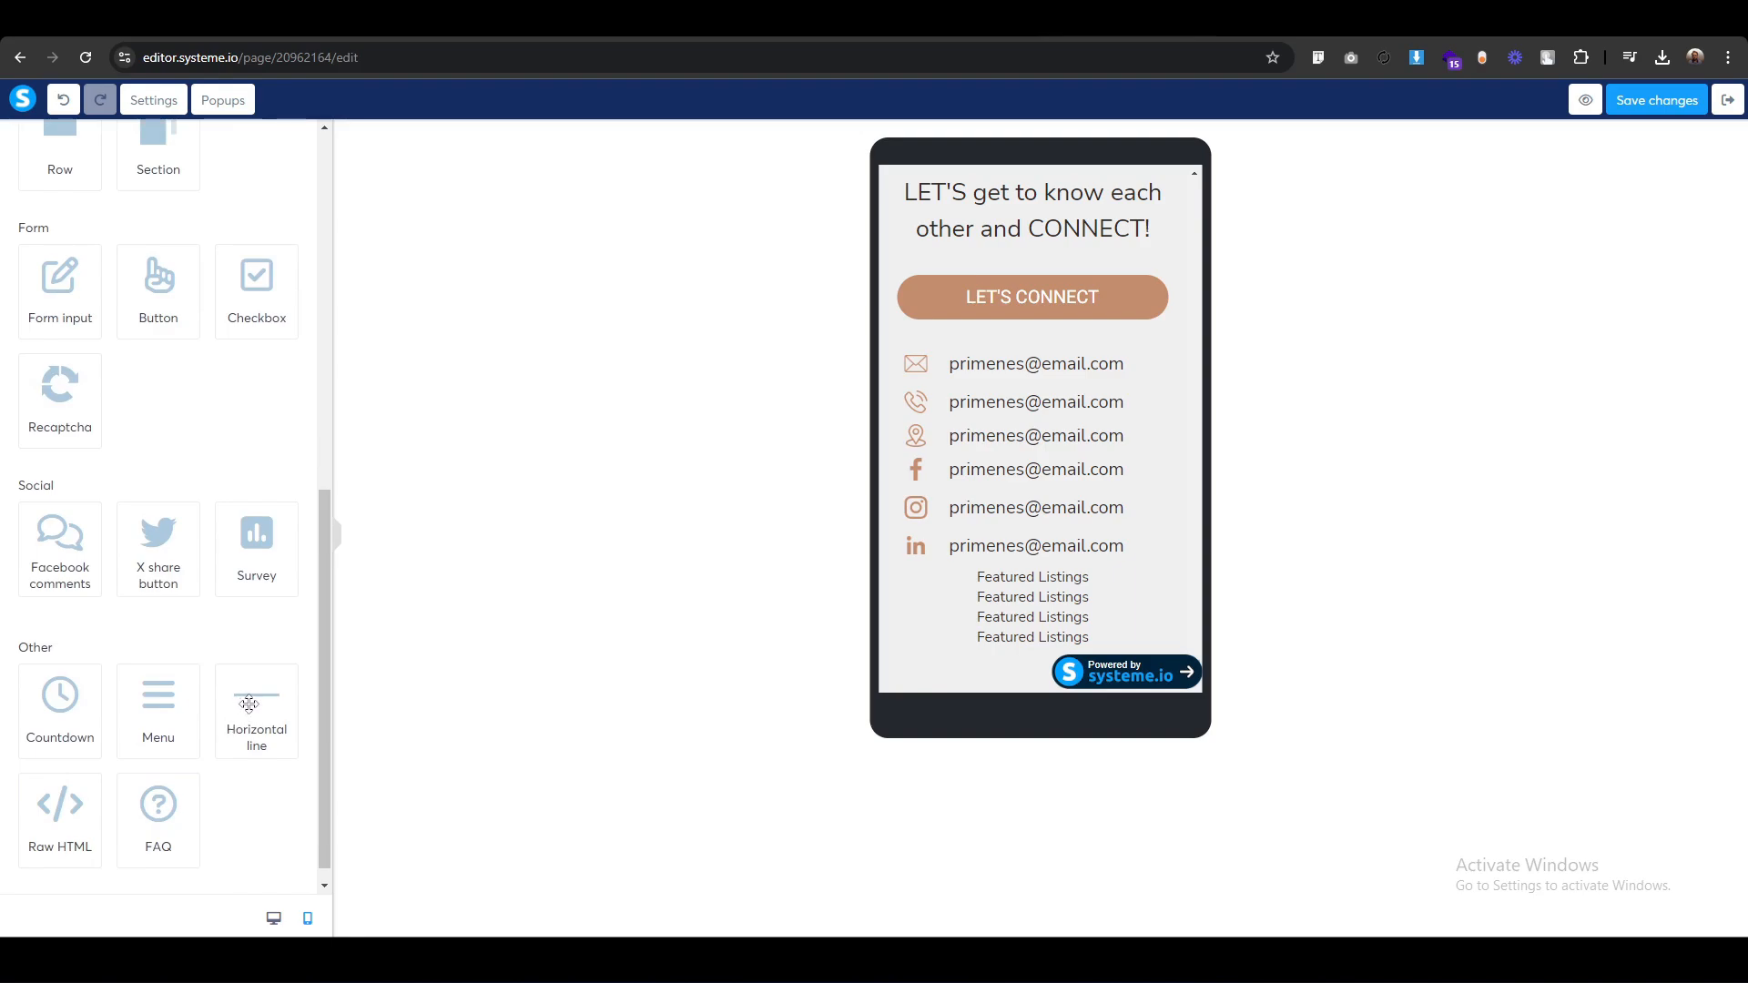
left_click_drag(237, 723, 1077, 578)
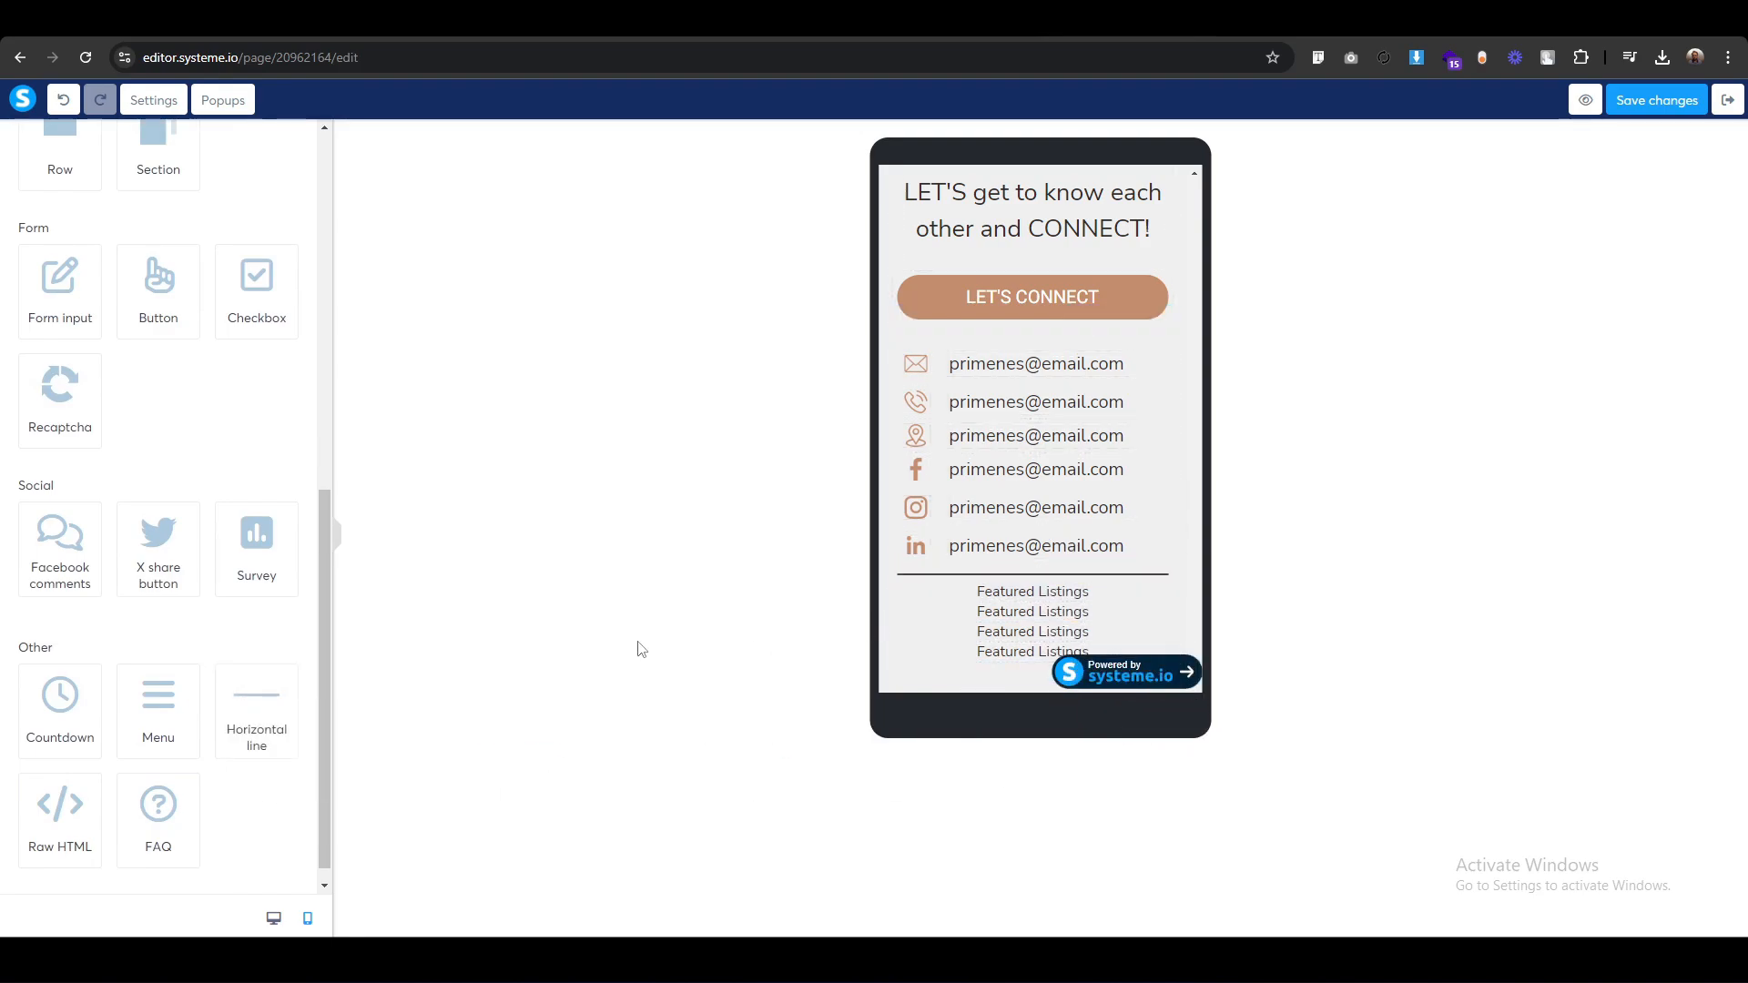
Give the footer's horizontal line individual margins of 10 at the top and 10 at the bottom.
left_click(1034, 575)
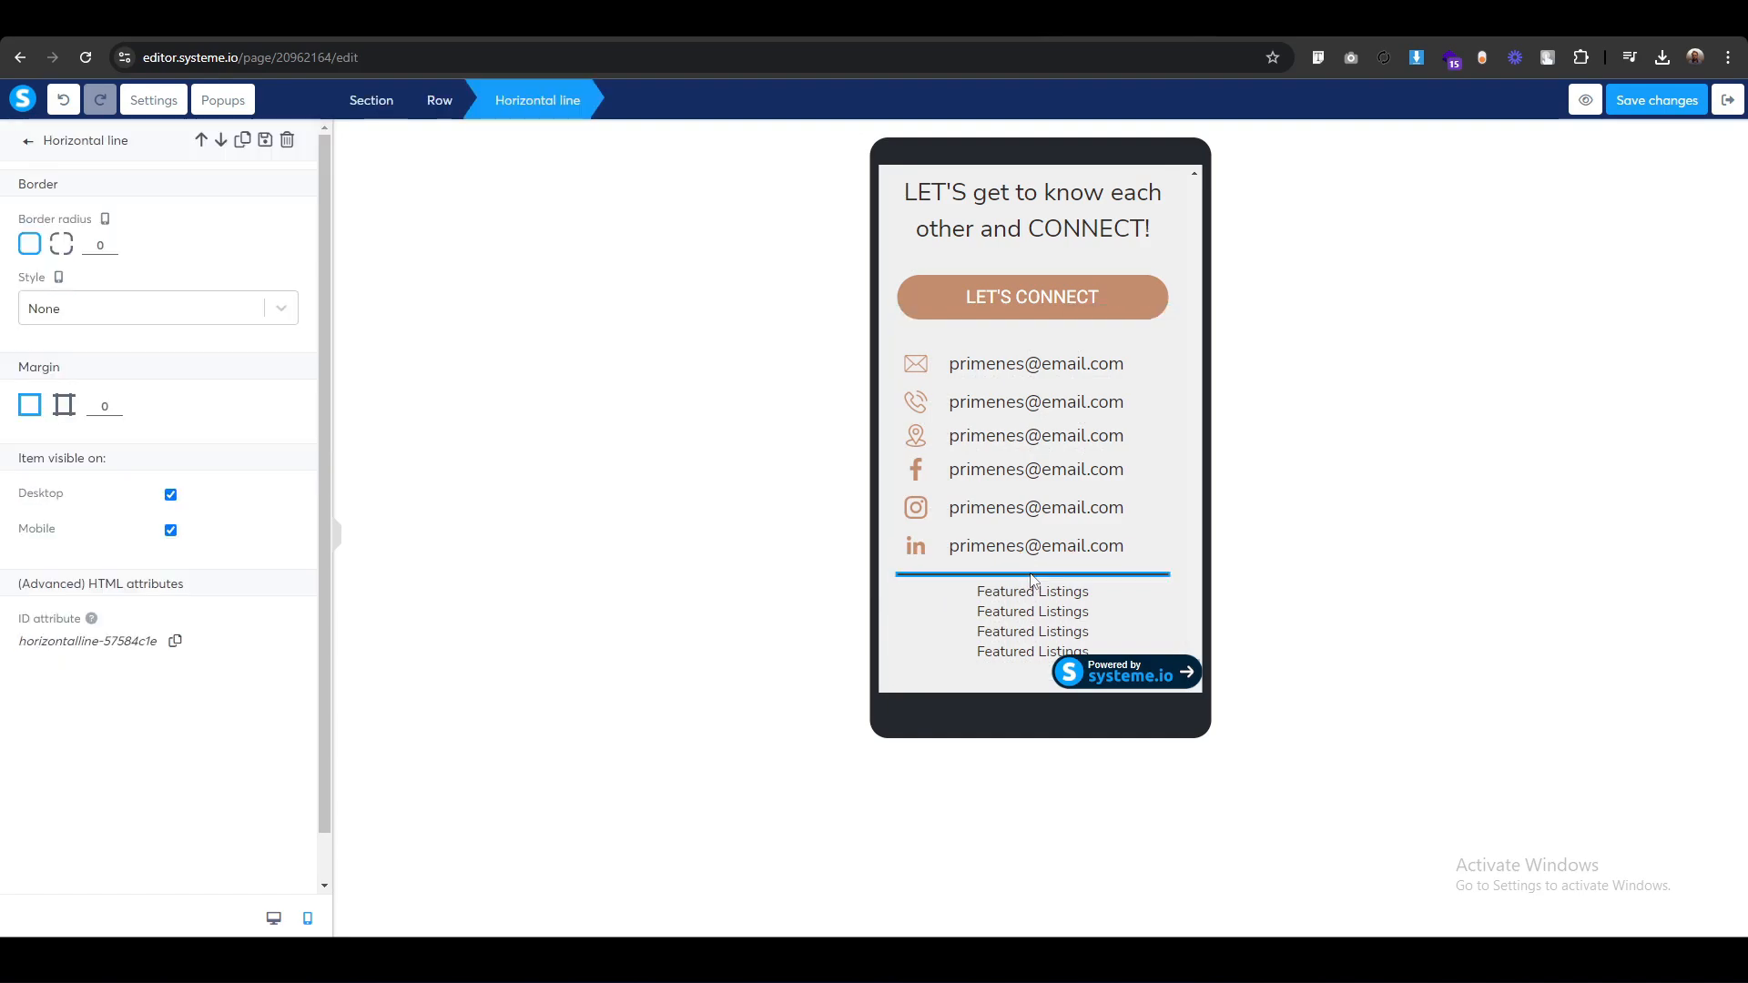
left_click(63, 404)
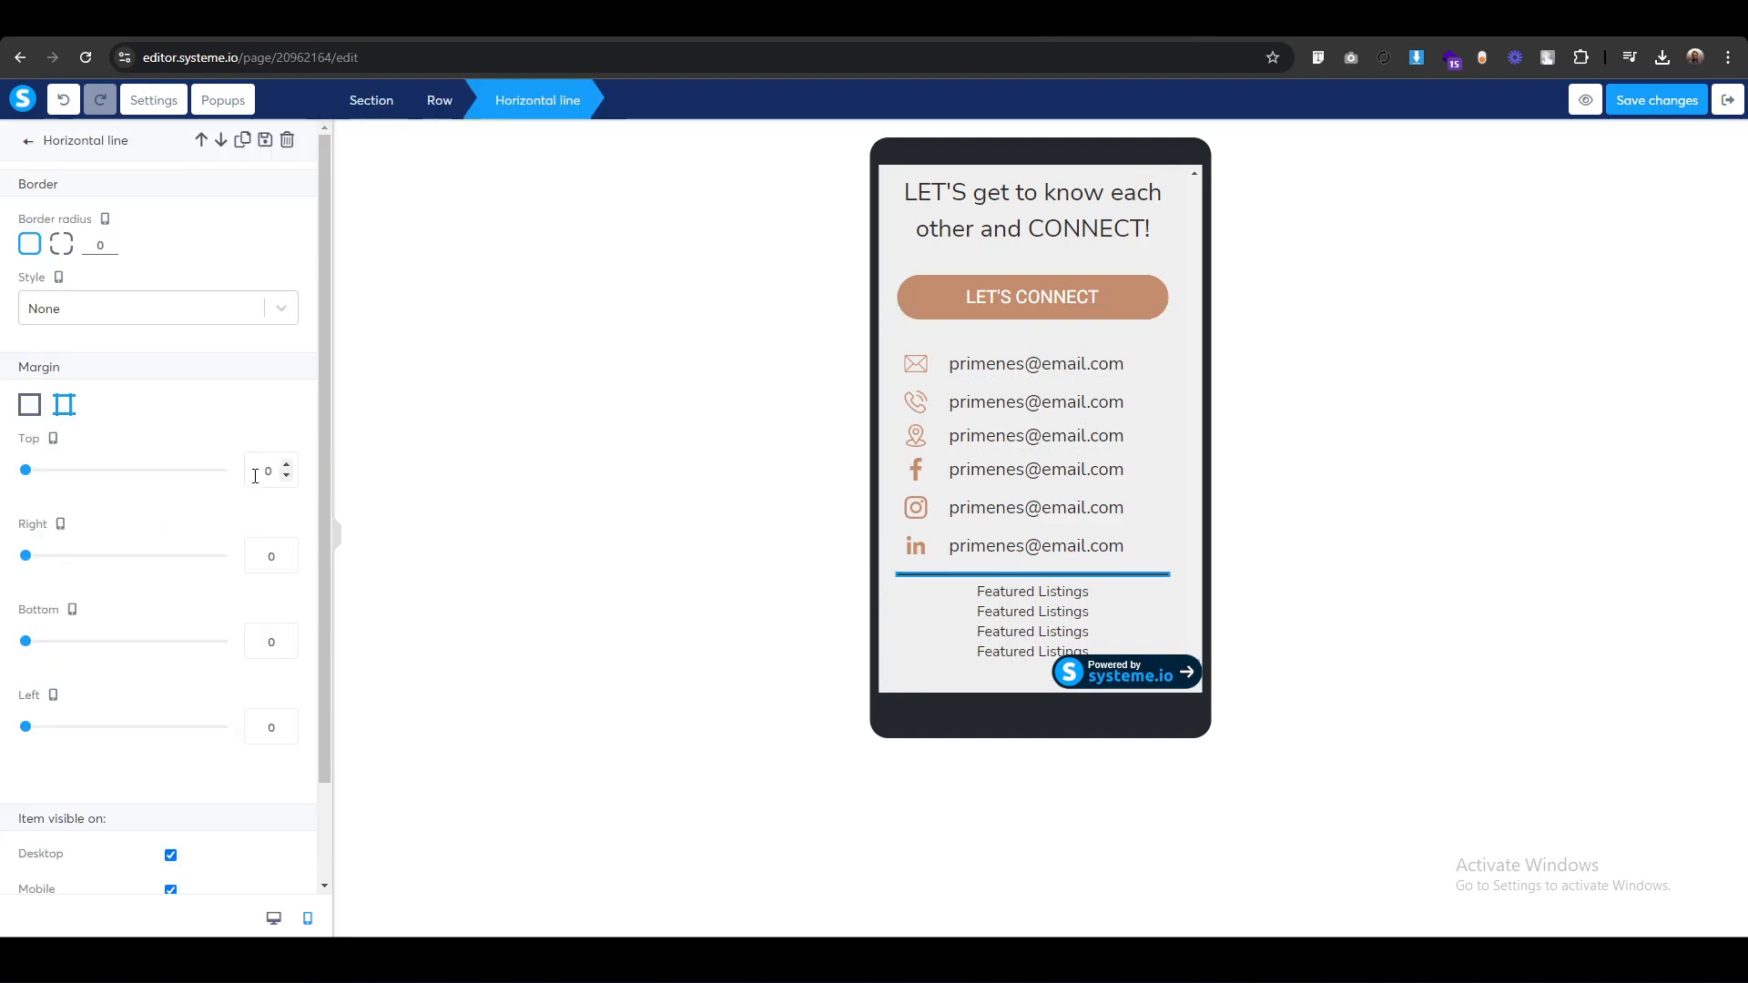
type("1")
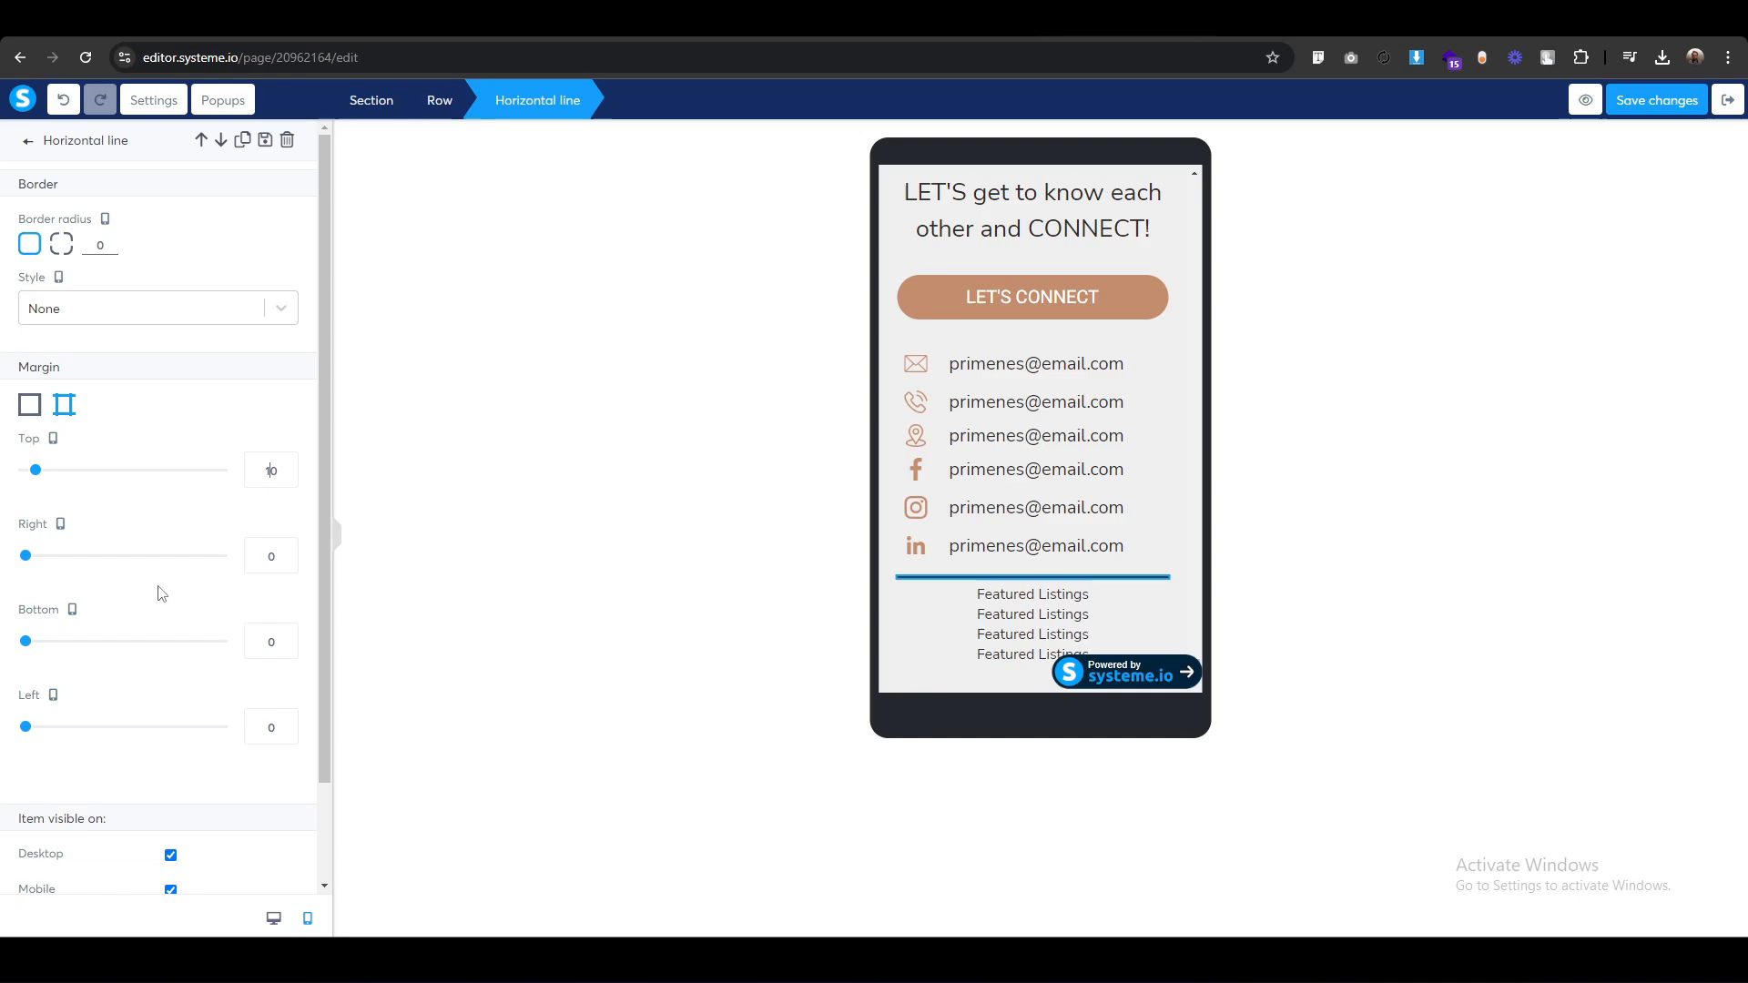
left_click(257, 643)
type("1")
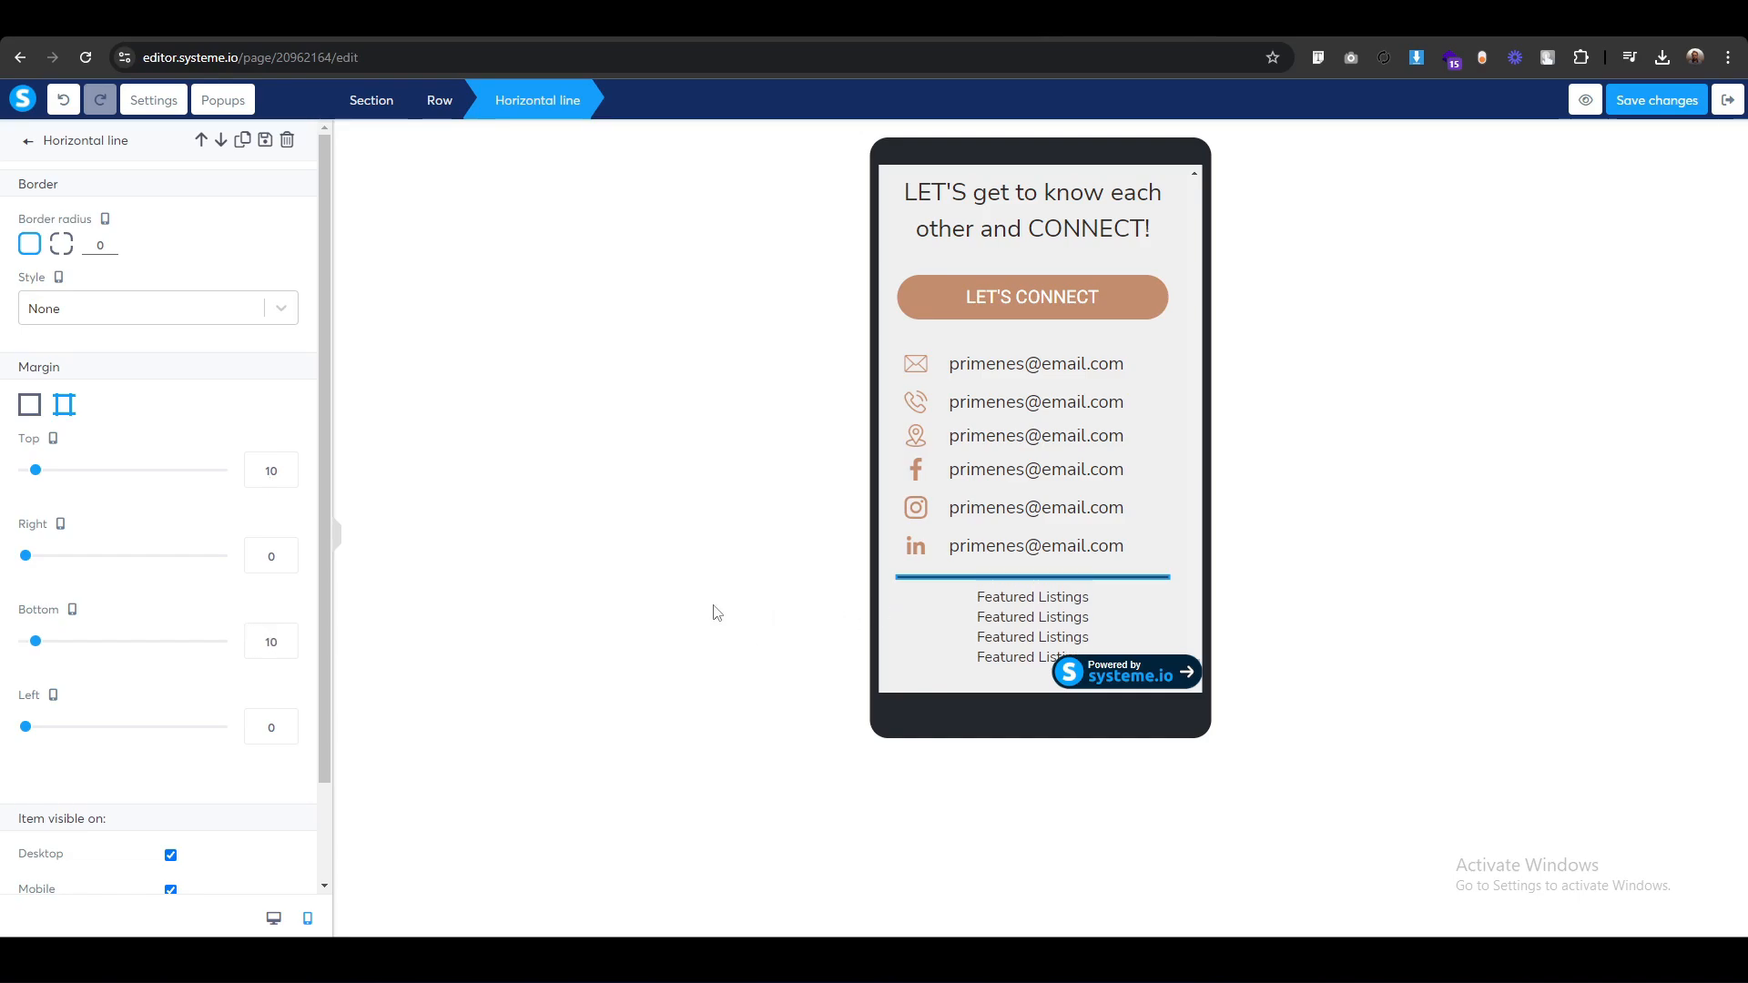
left_click(715, 612)
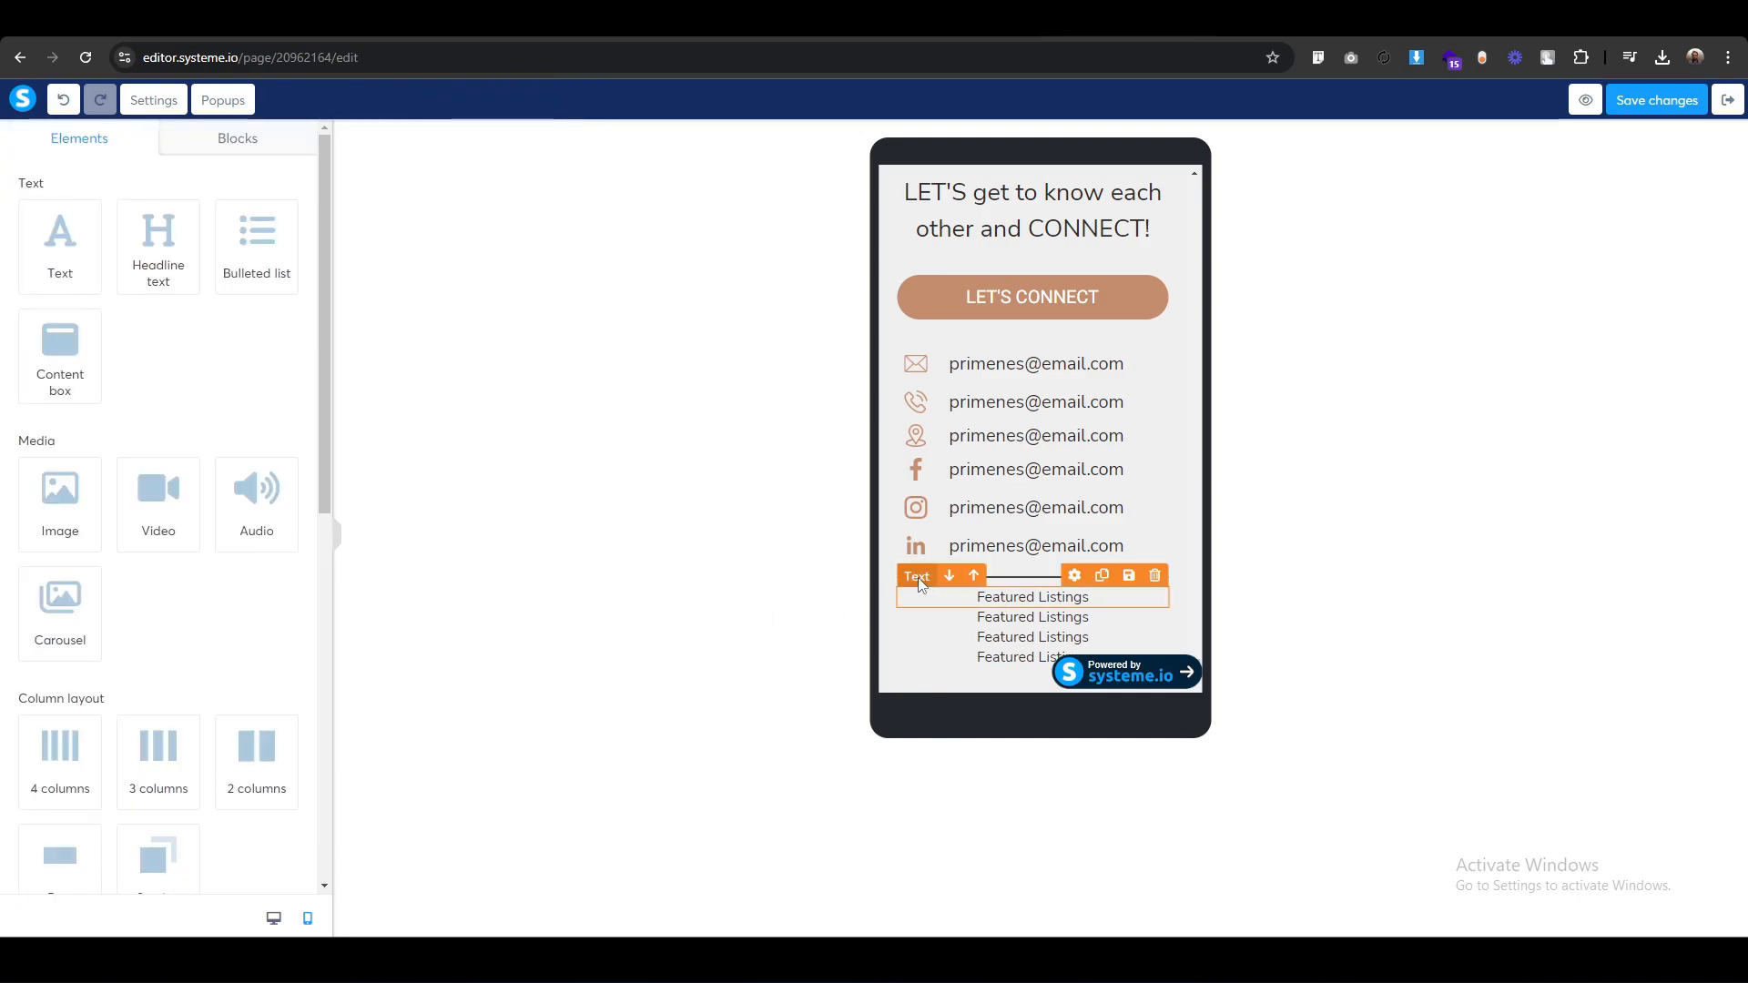
Set the first Featured Listings line's mobile font size to 20.
left_click(922, 593)
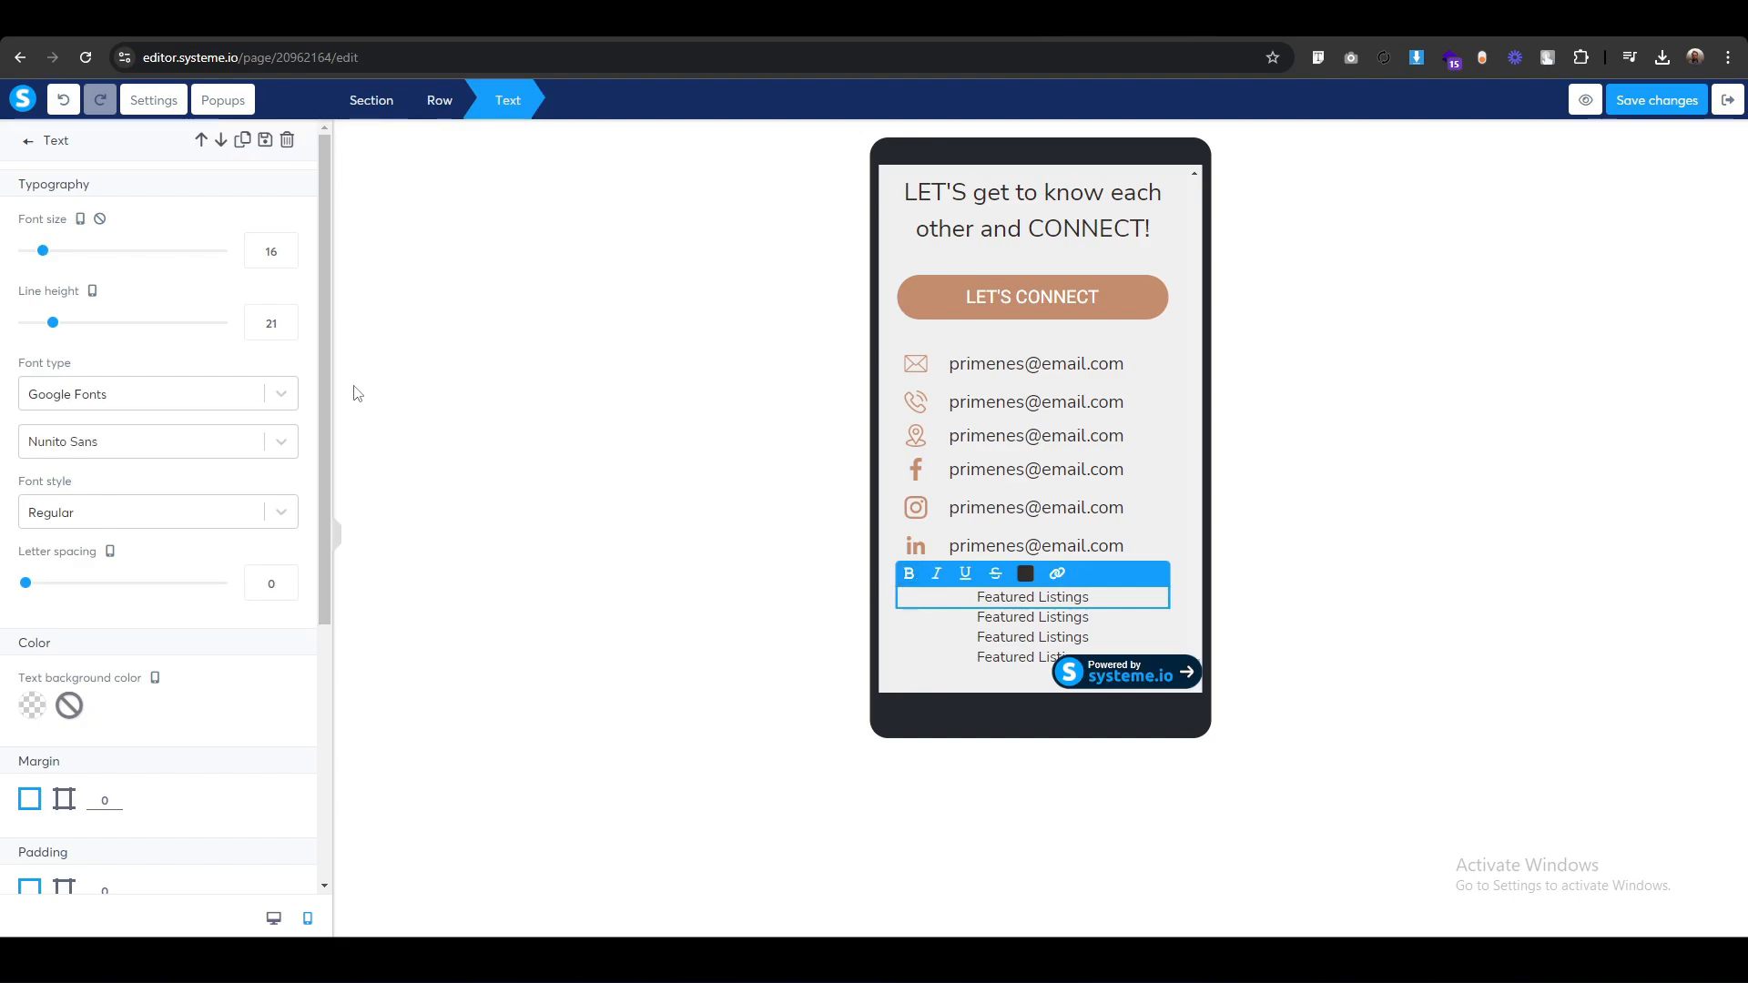
left_click(266, 252)
key("Up")
key("Up")
key("Up")
key("Up")
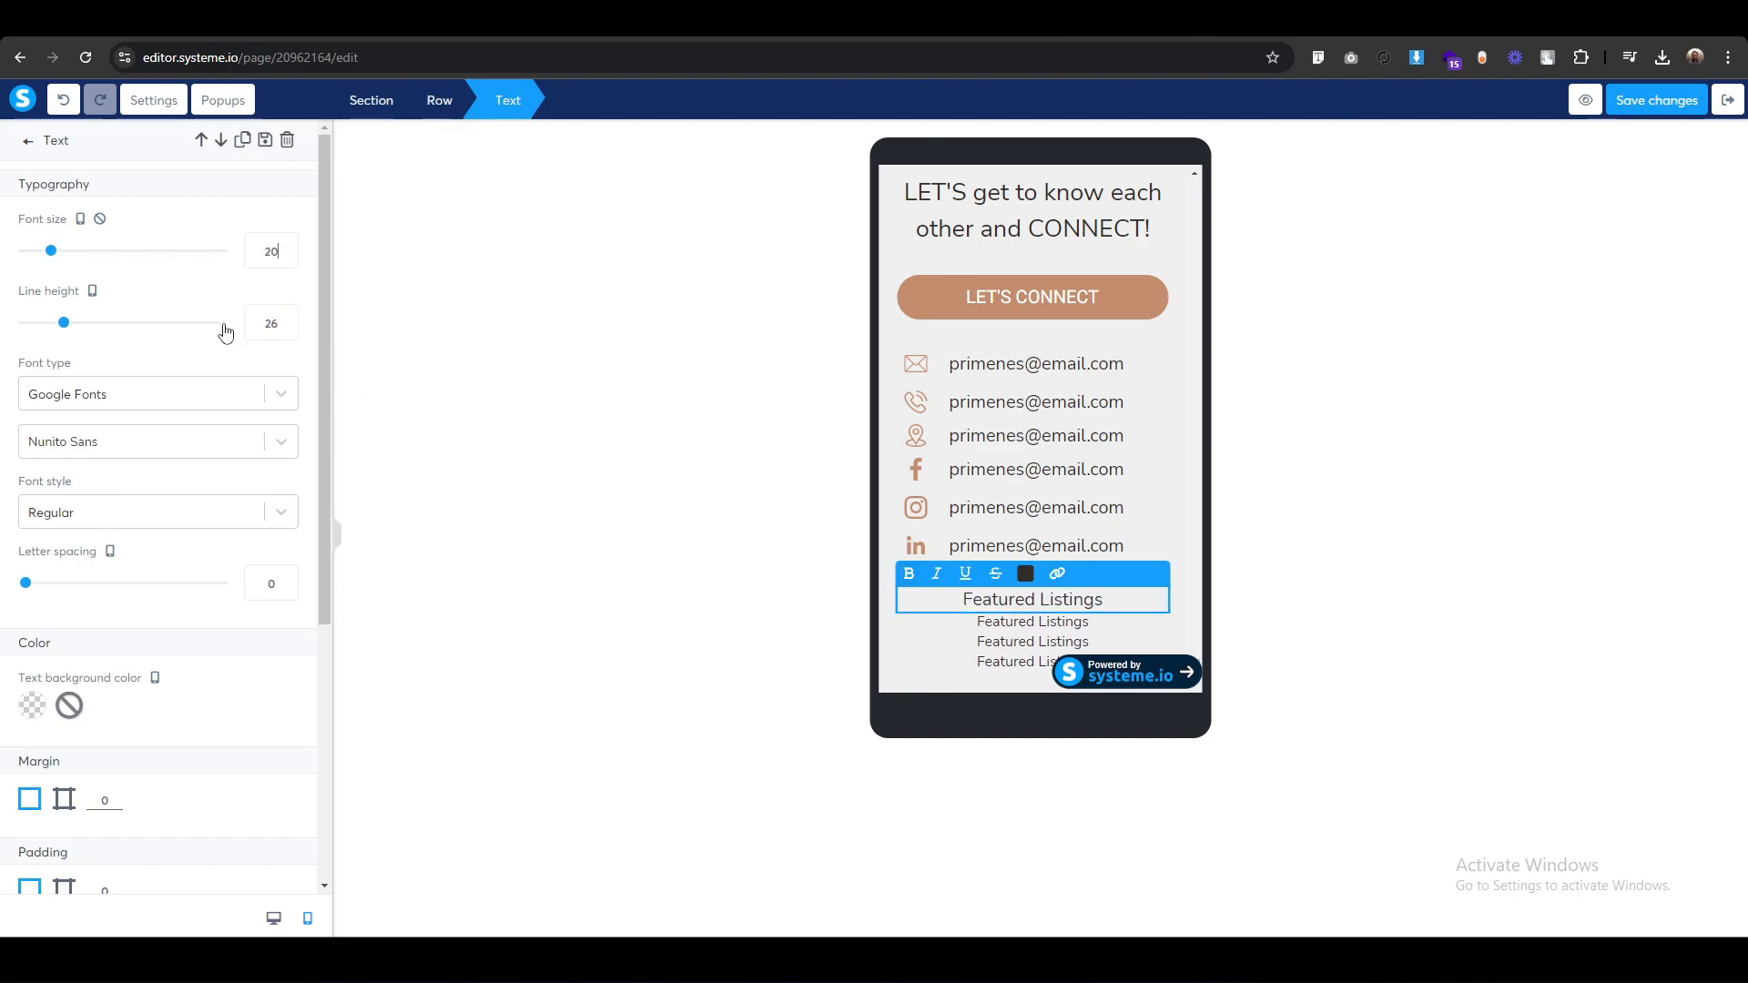
left_click(950, 634)
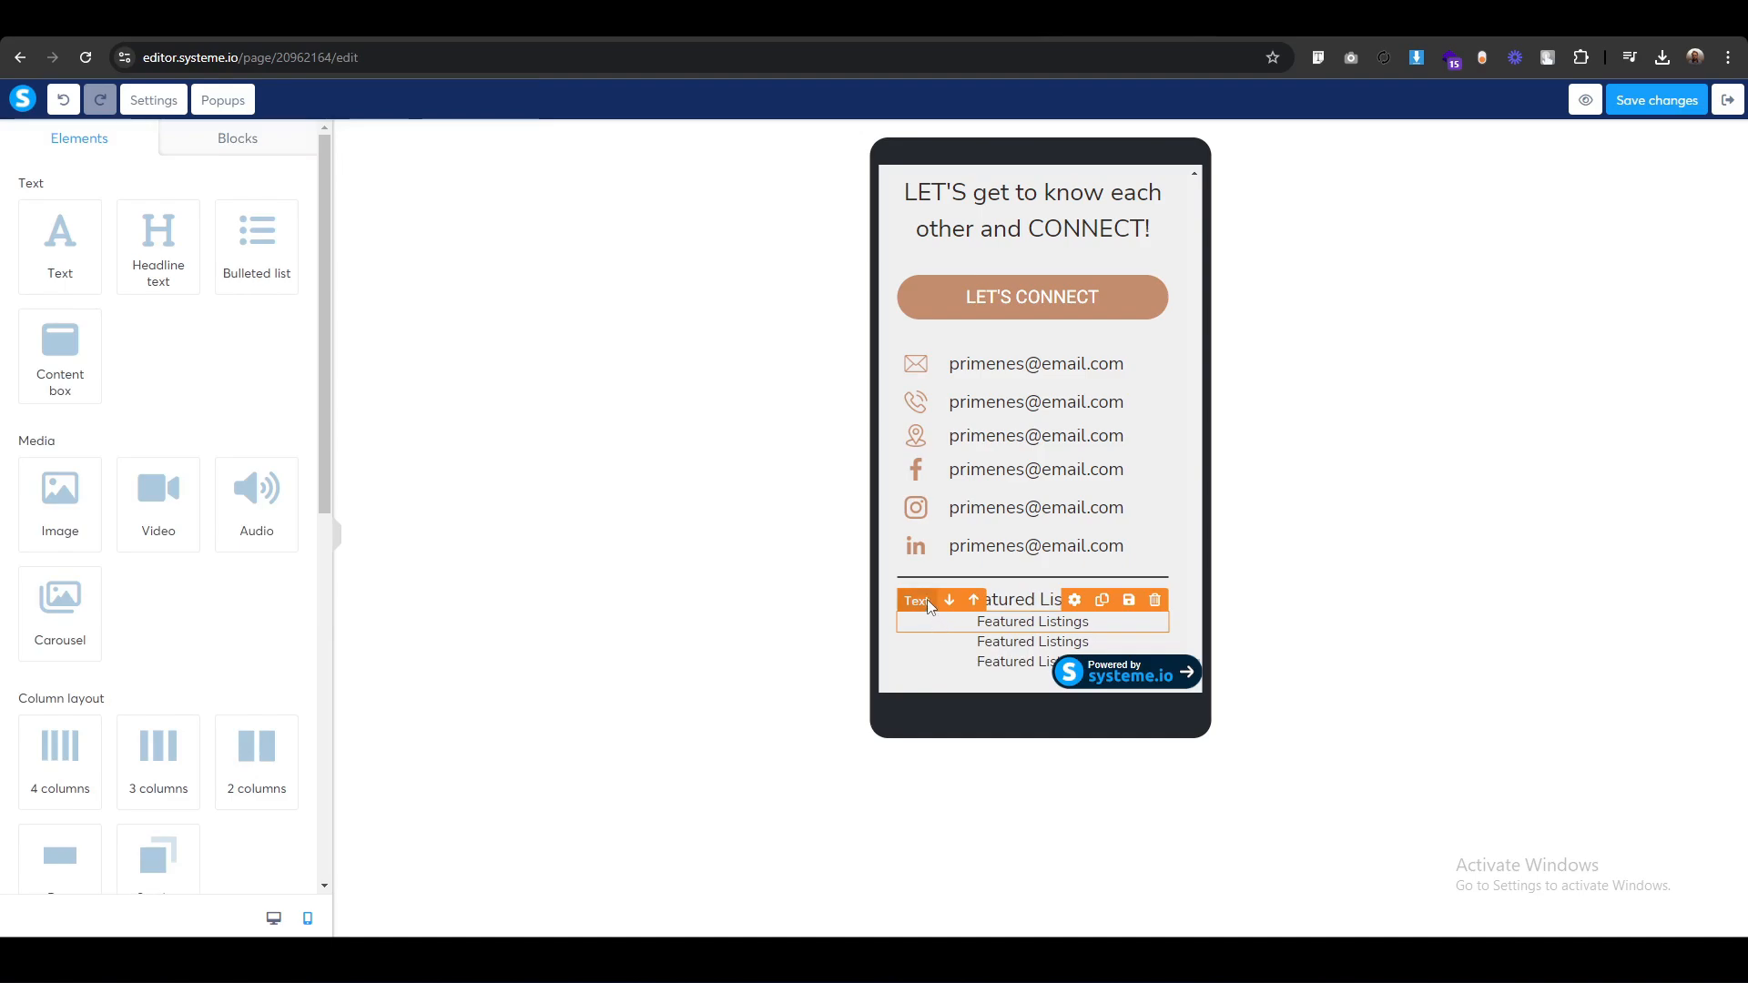
Raise the second Featured Listings line's mobile font size to 20.
left_click(927, 599)
left_click(274, 252)
key("Up")
key("Up")
key("Up")
key("Up")
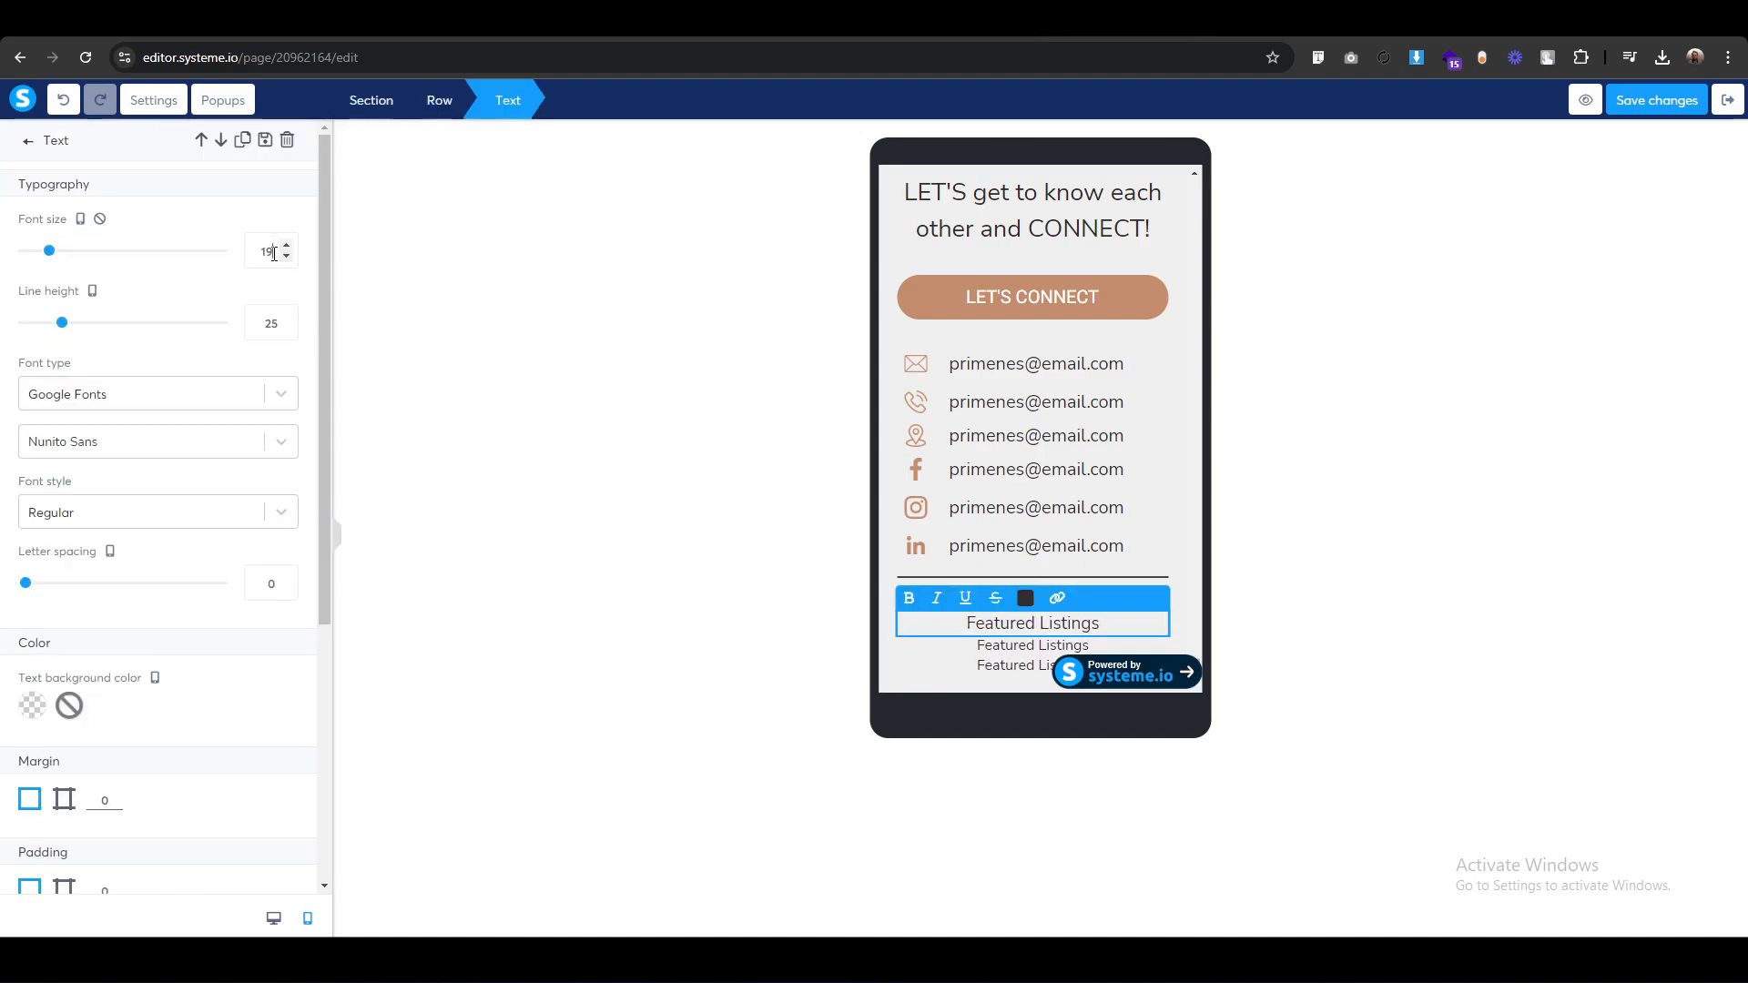
left_click(637, 630)
Give the first Featured Listings line individual mobile padding of 5 at the top and 5 at the bottom.
scroll(1013, 622, "down", 1)
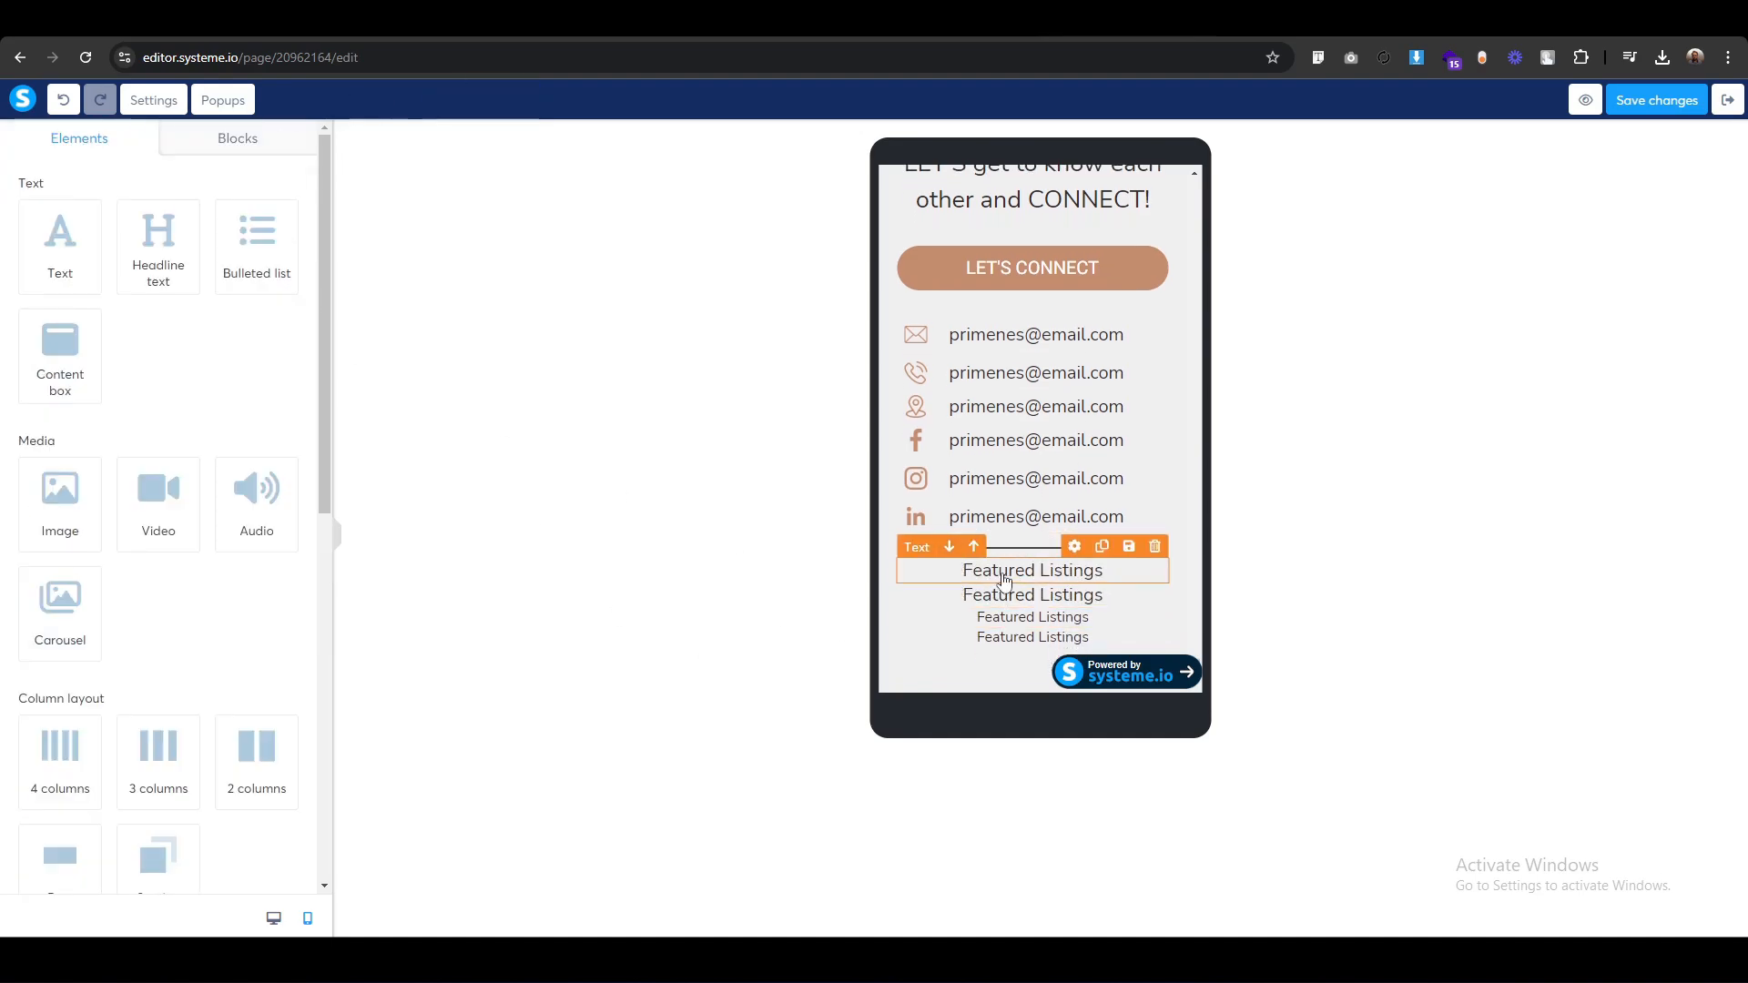
left_click(1002, 573)
scroll(205, 687, "down", 3)
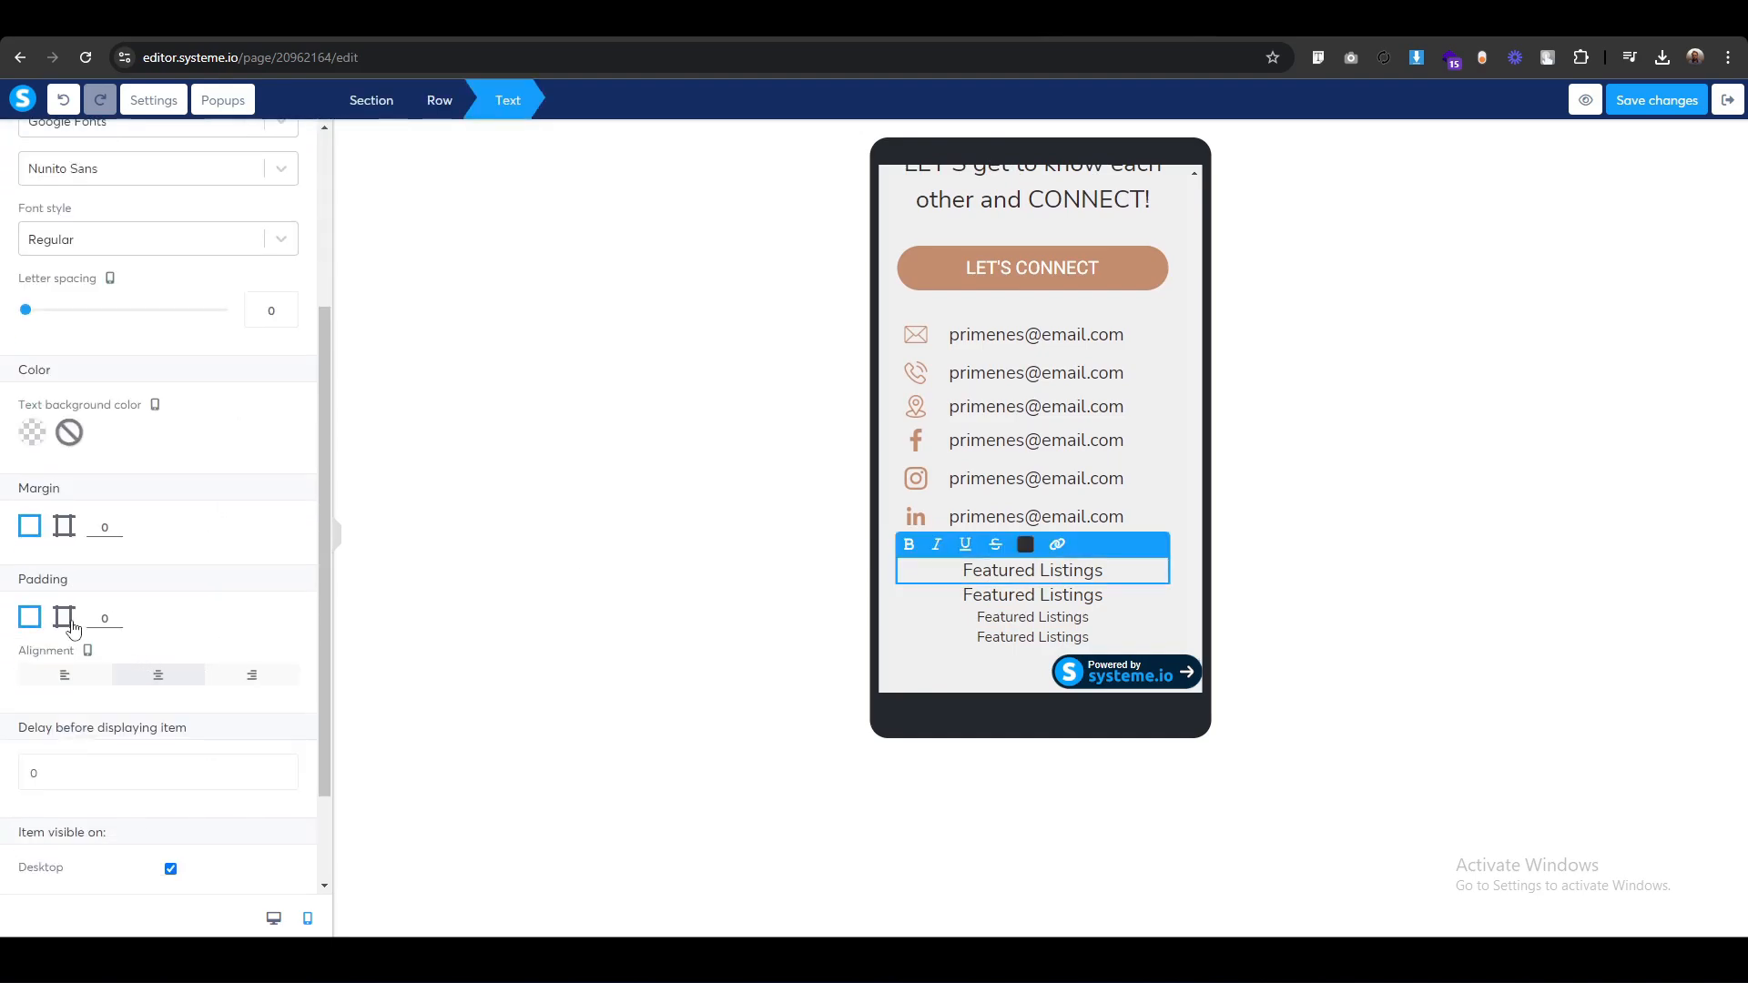
left_click(64, 616)
left_click(266, 683)
type("5")
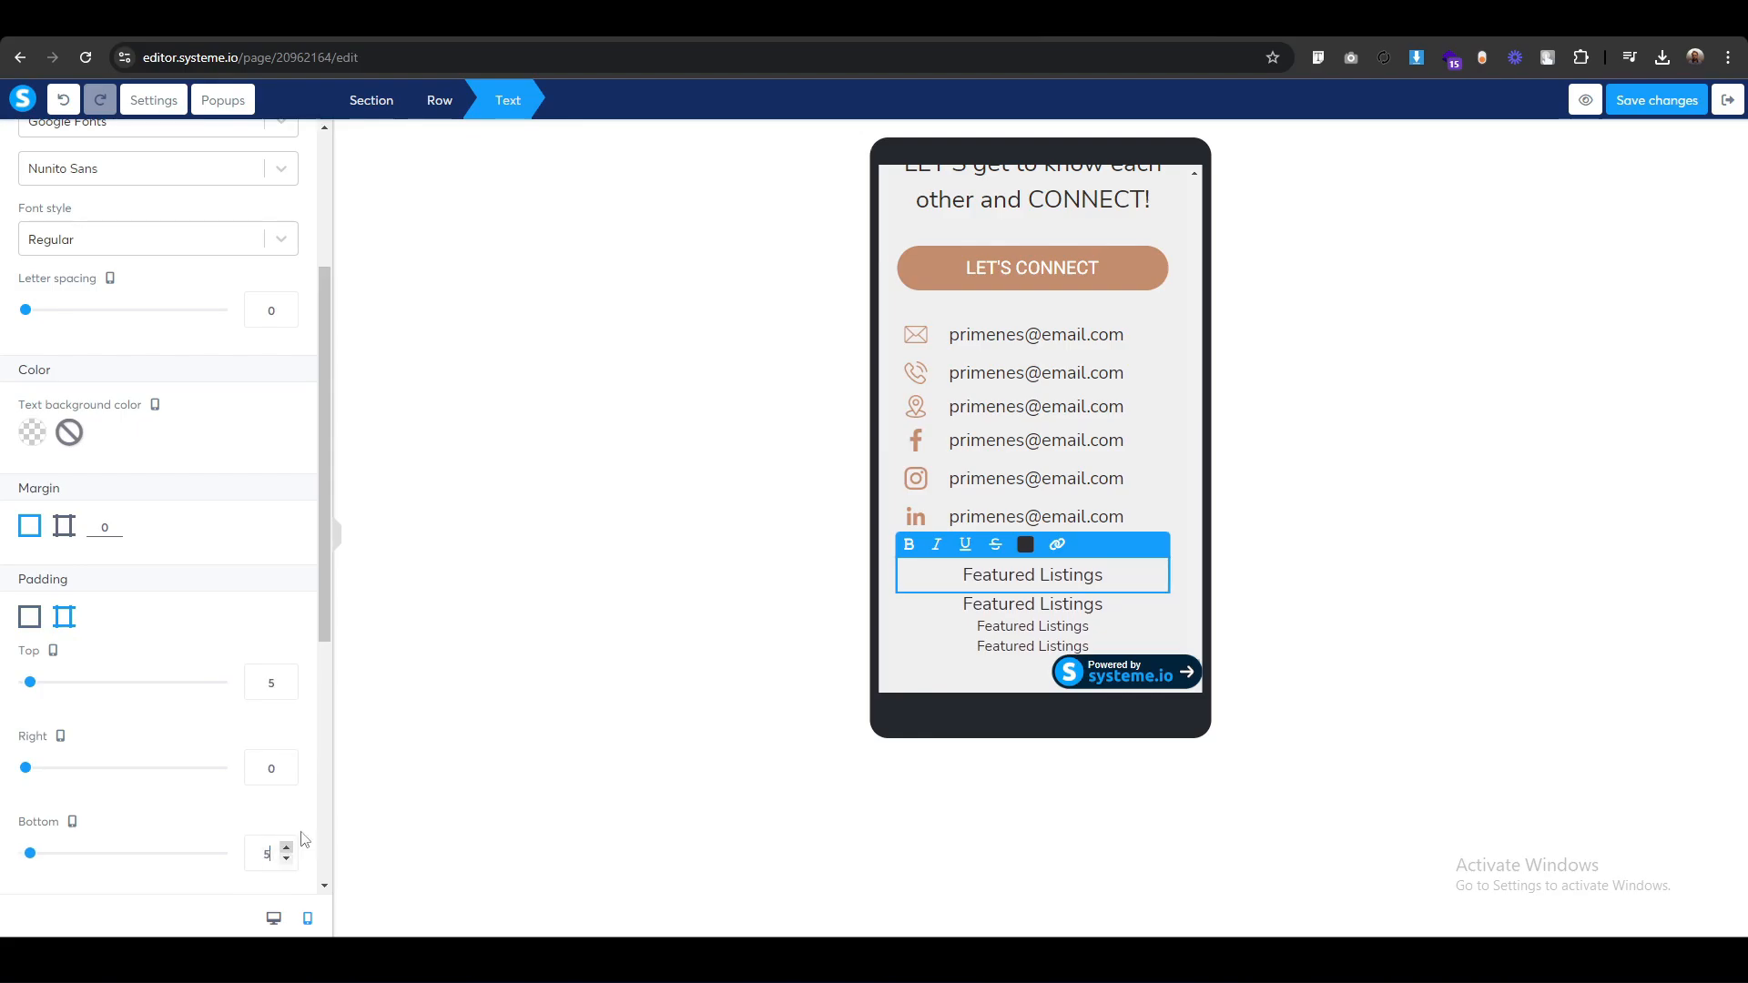
left_click(745, 586)
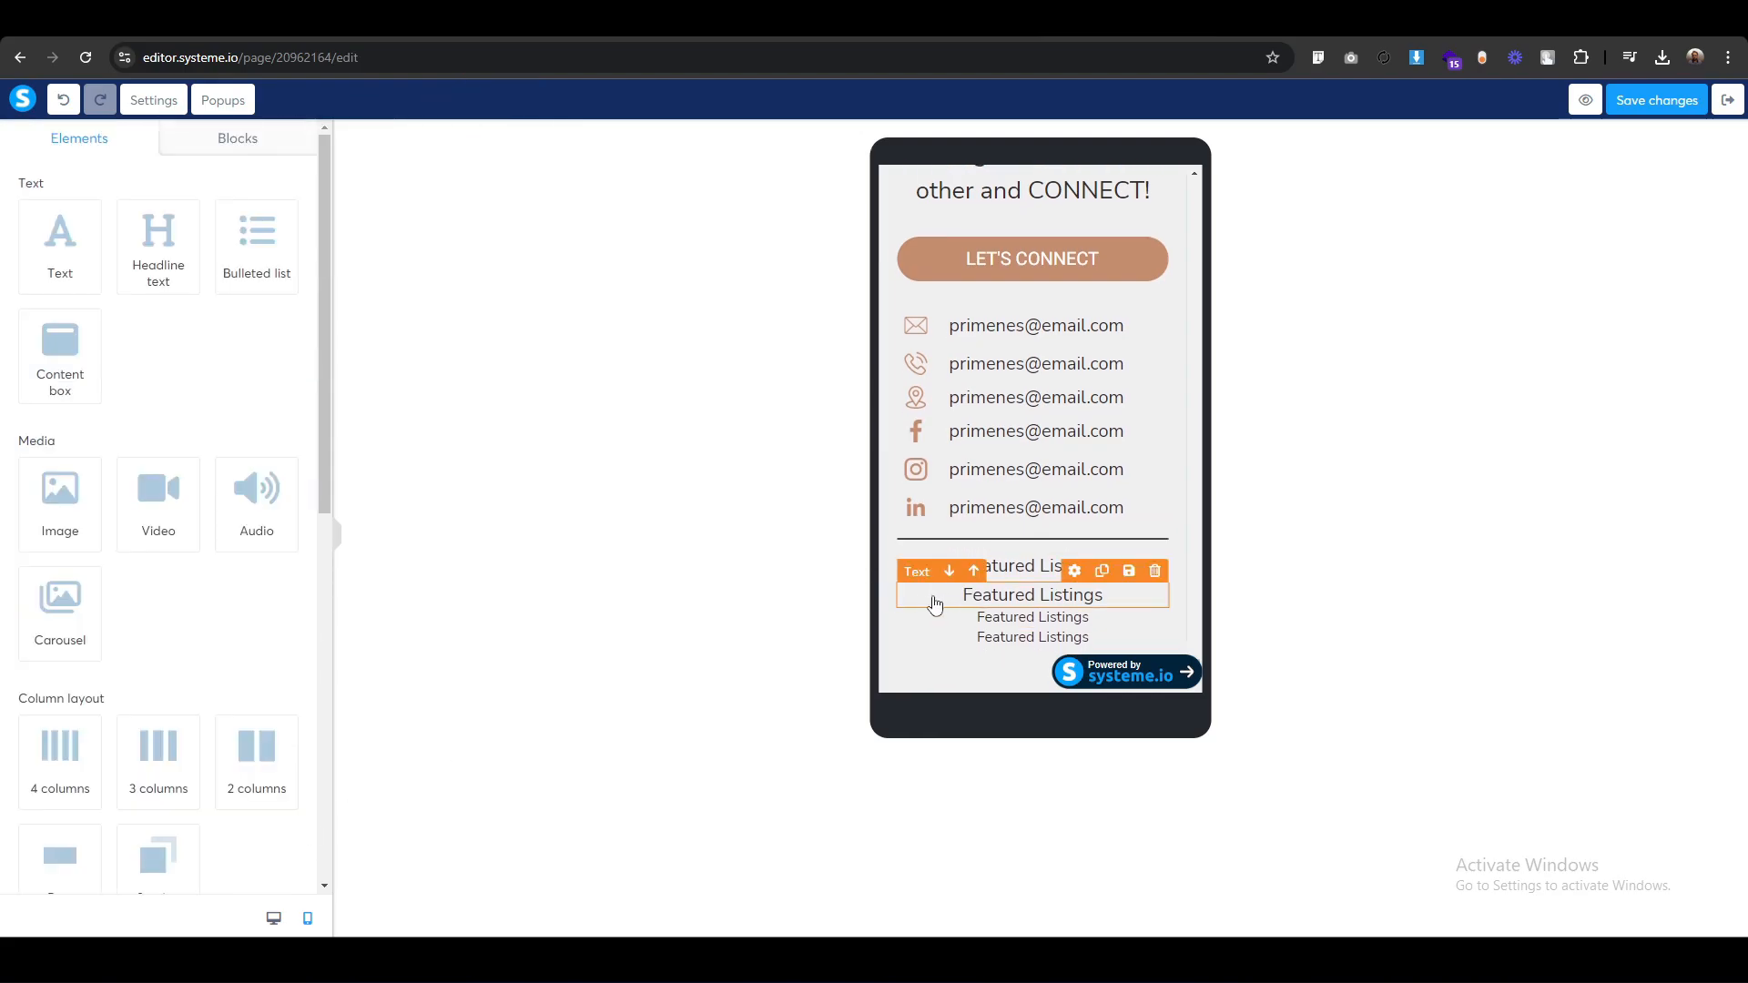
Give the second Featured Listings line individual mobile padding of 5 at the top and 5 at the bottom.
left_click(968, 599)
scroll(217, 763, "down", 3)
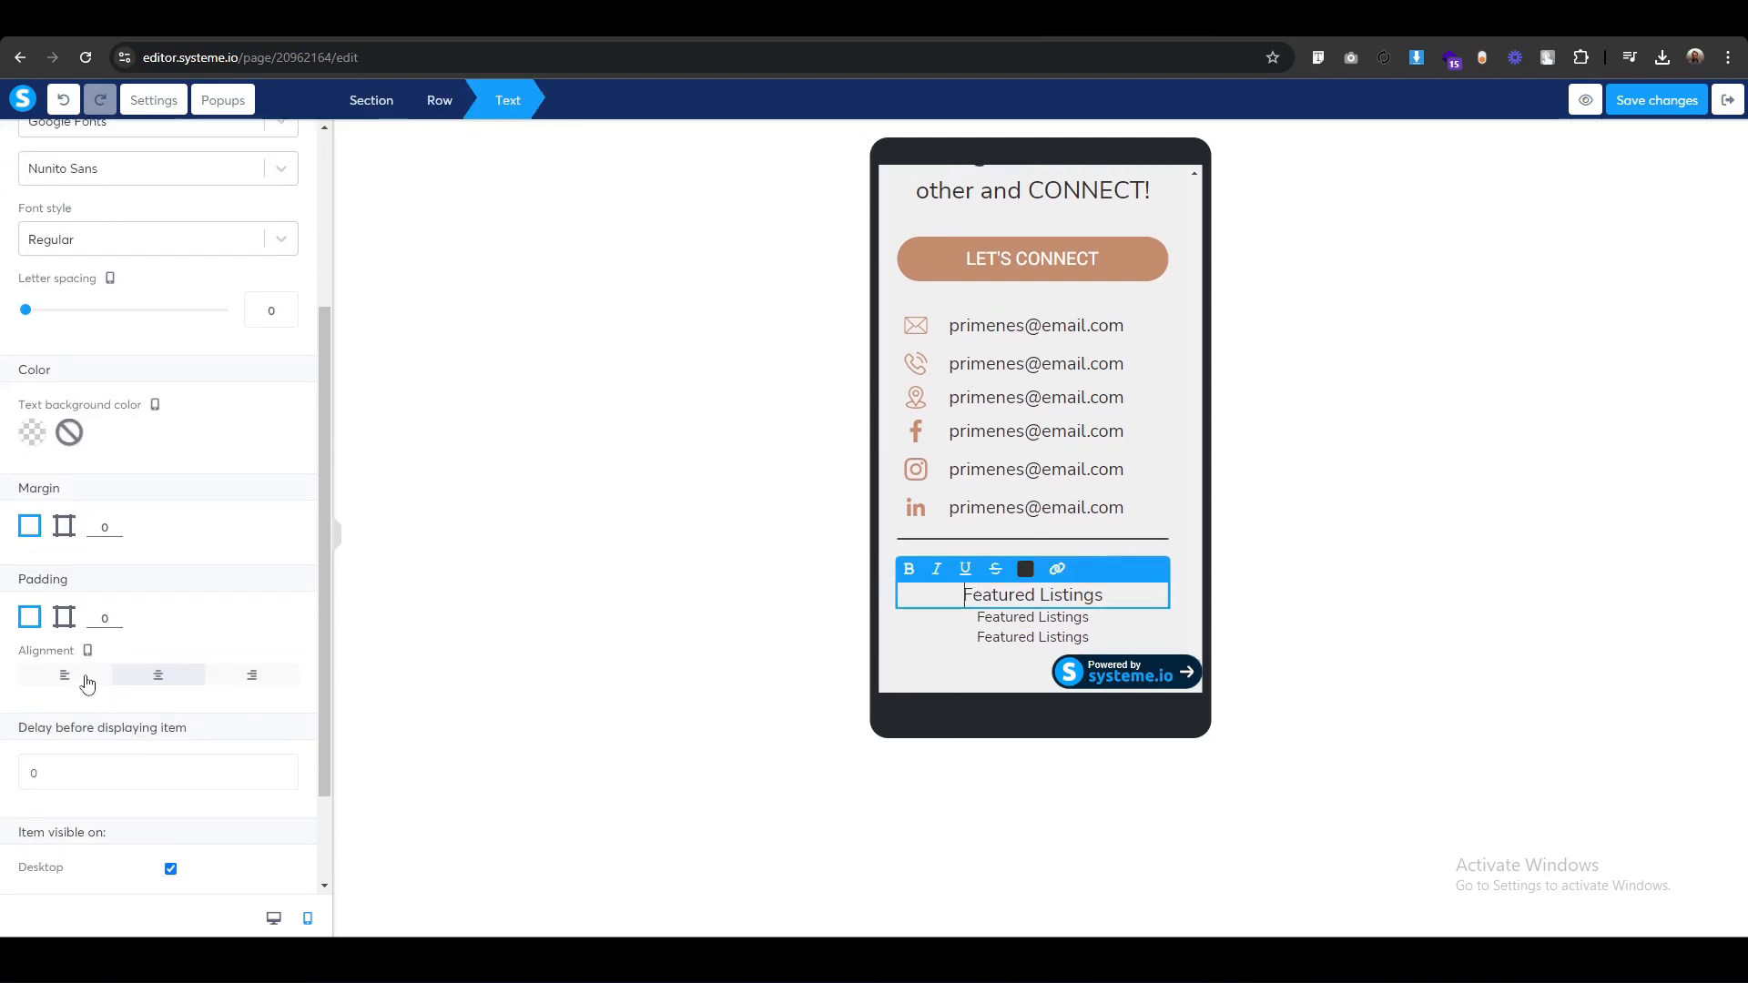
left_click(64, 616)
double_click(270, 690)
type("5")
double_click(271, 853)
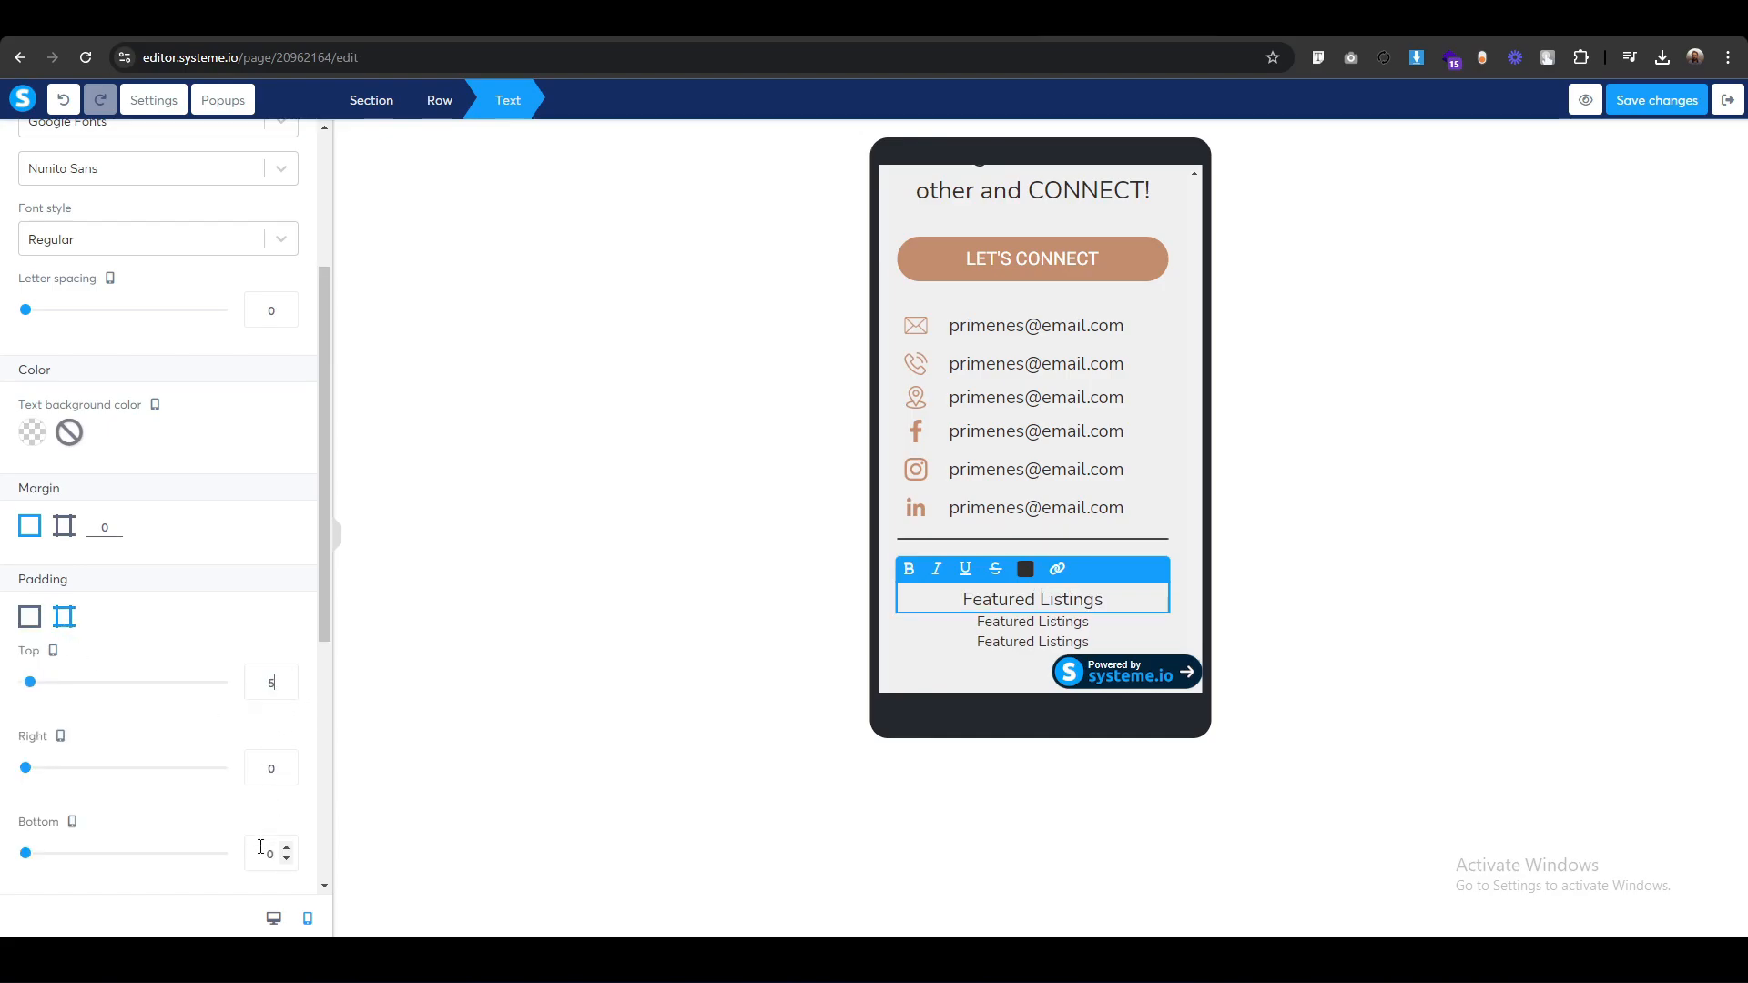
type("5")
left_click(985, 636)
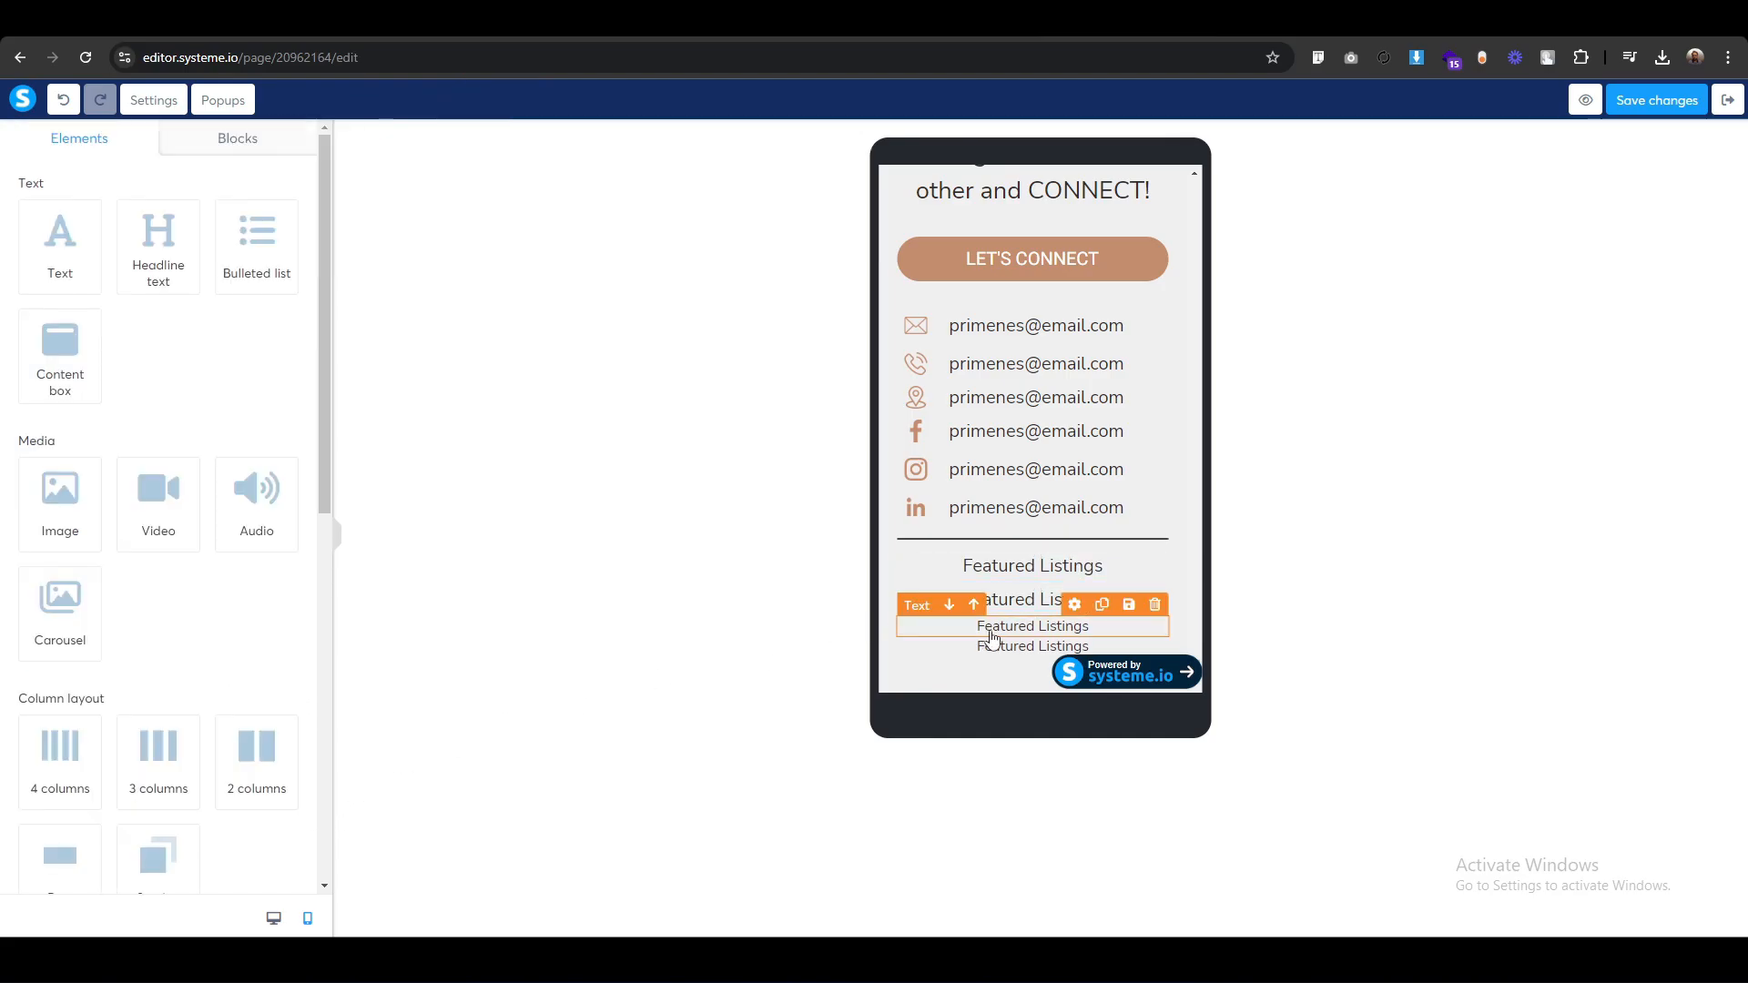
Set the third Featured Listings line's mobile font size to 20.
left_click(991, 634)
double_click(267, 251)
type("17")
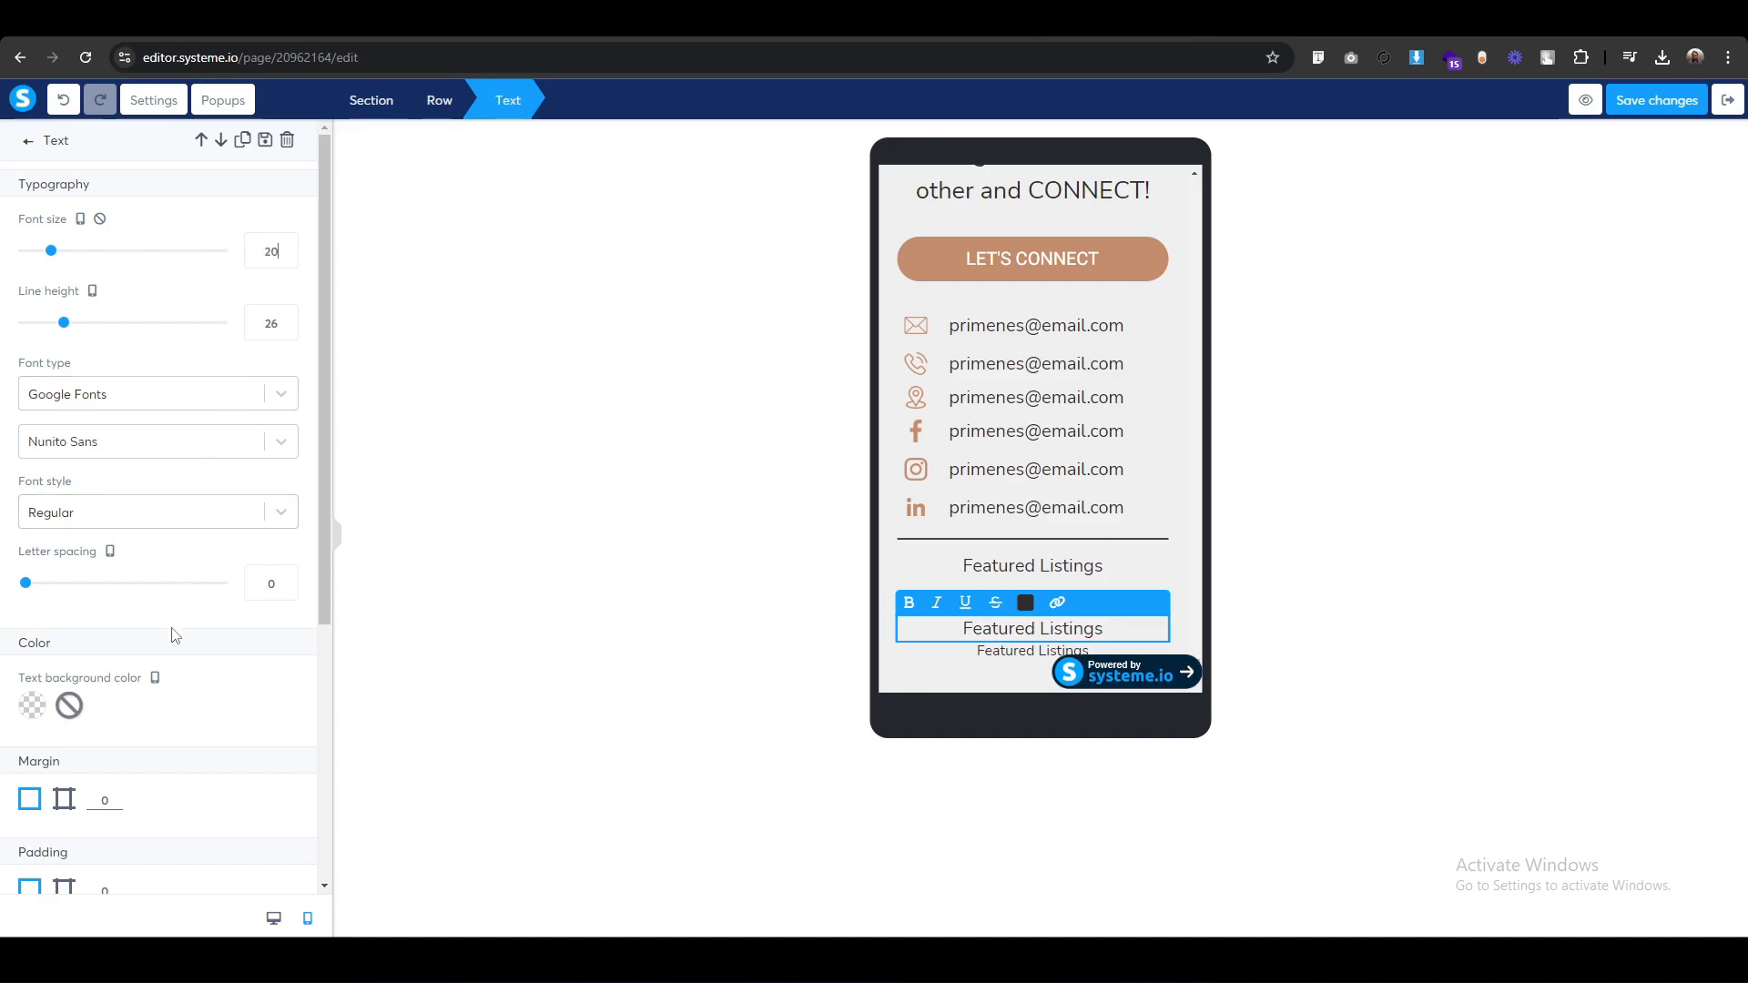
Give the third Featured Listings line individual mobile padding of 5 at the top and 5 at the bottom.
scroll(173, 646, "down", 3)
left_click(65, 619)
left_click_drag(258, 682, 289, 691)
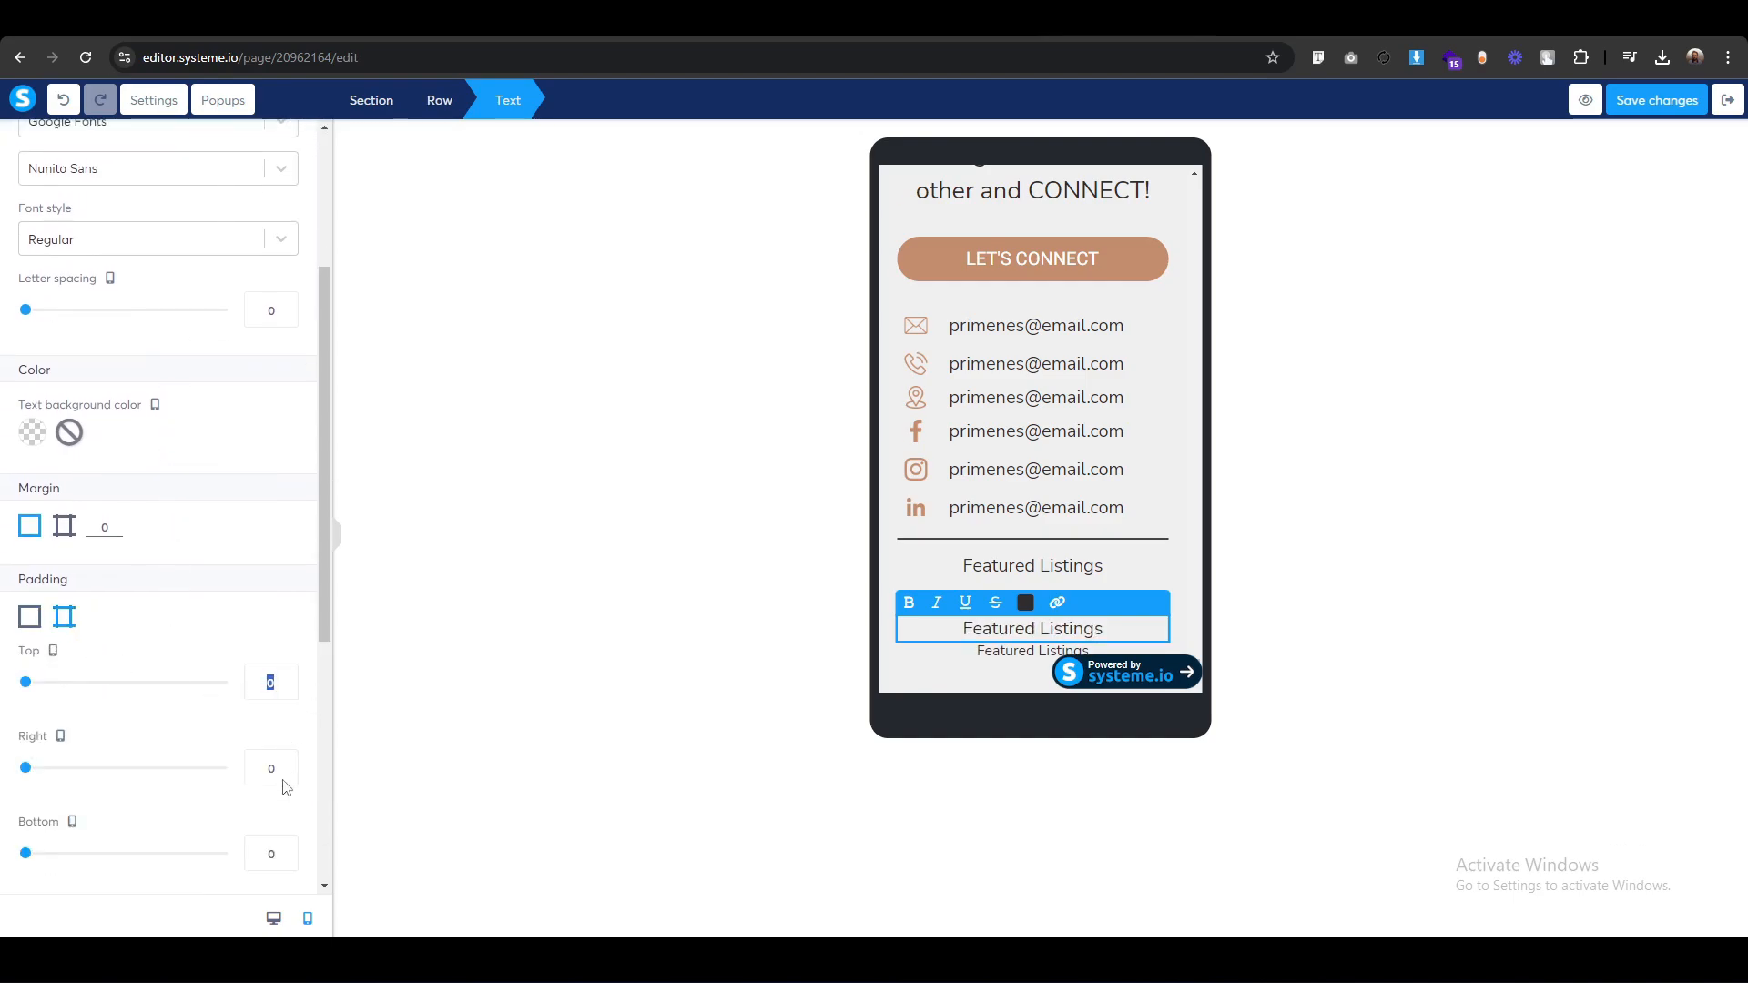
type("5")
left_click(271, 852)
double_click(265, 852)
type("5")
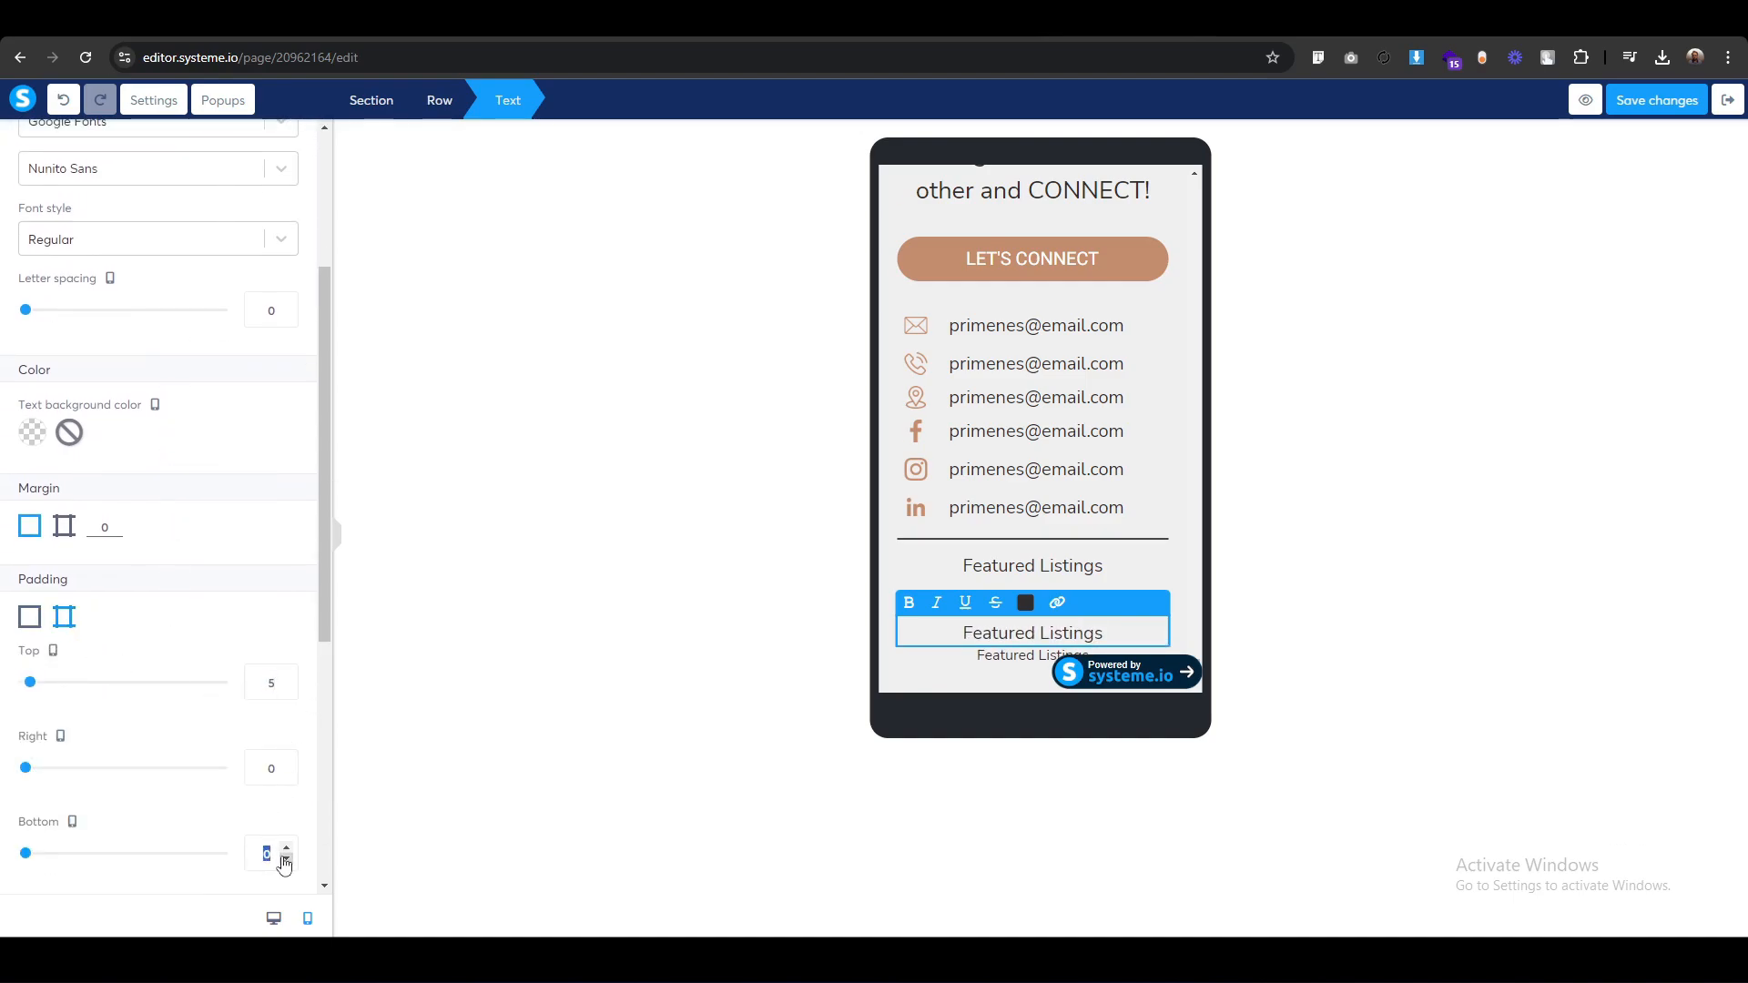
left_click(781, 634)
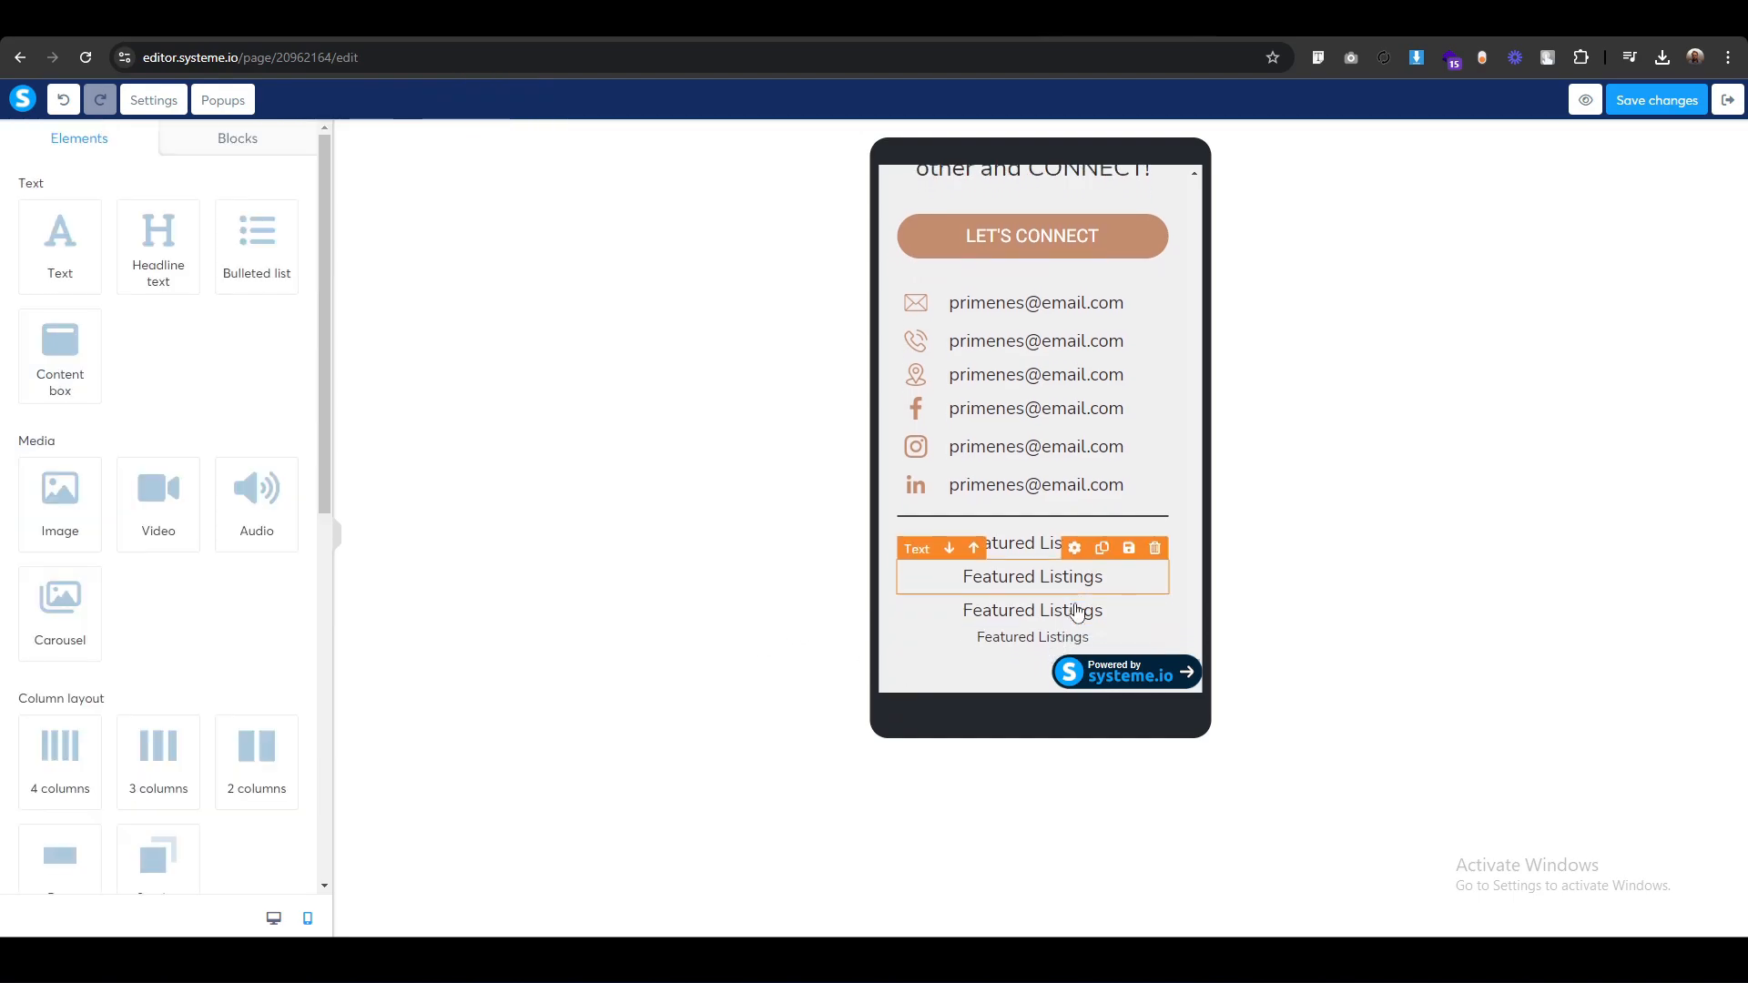
Give the fourth Featured Listings line individual mobile padding of 5 at the top and 5 at the bottom.
left_click(1027, 634)
scroll(176, 734, "down", 2)
scroll(176, 734, "down", 2)
left_click(64, 525)
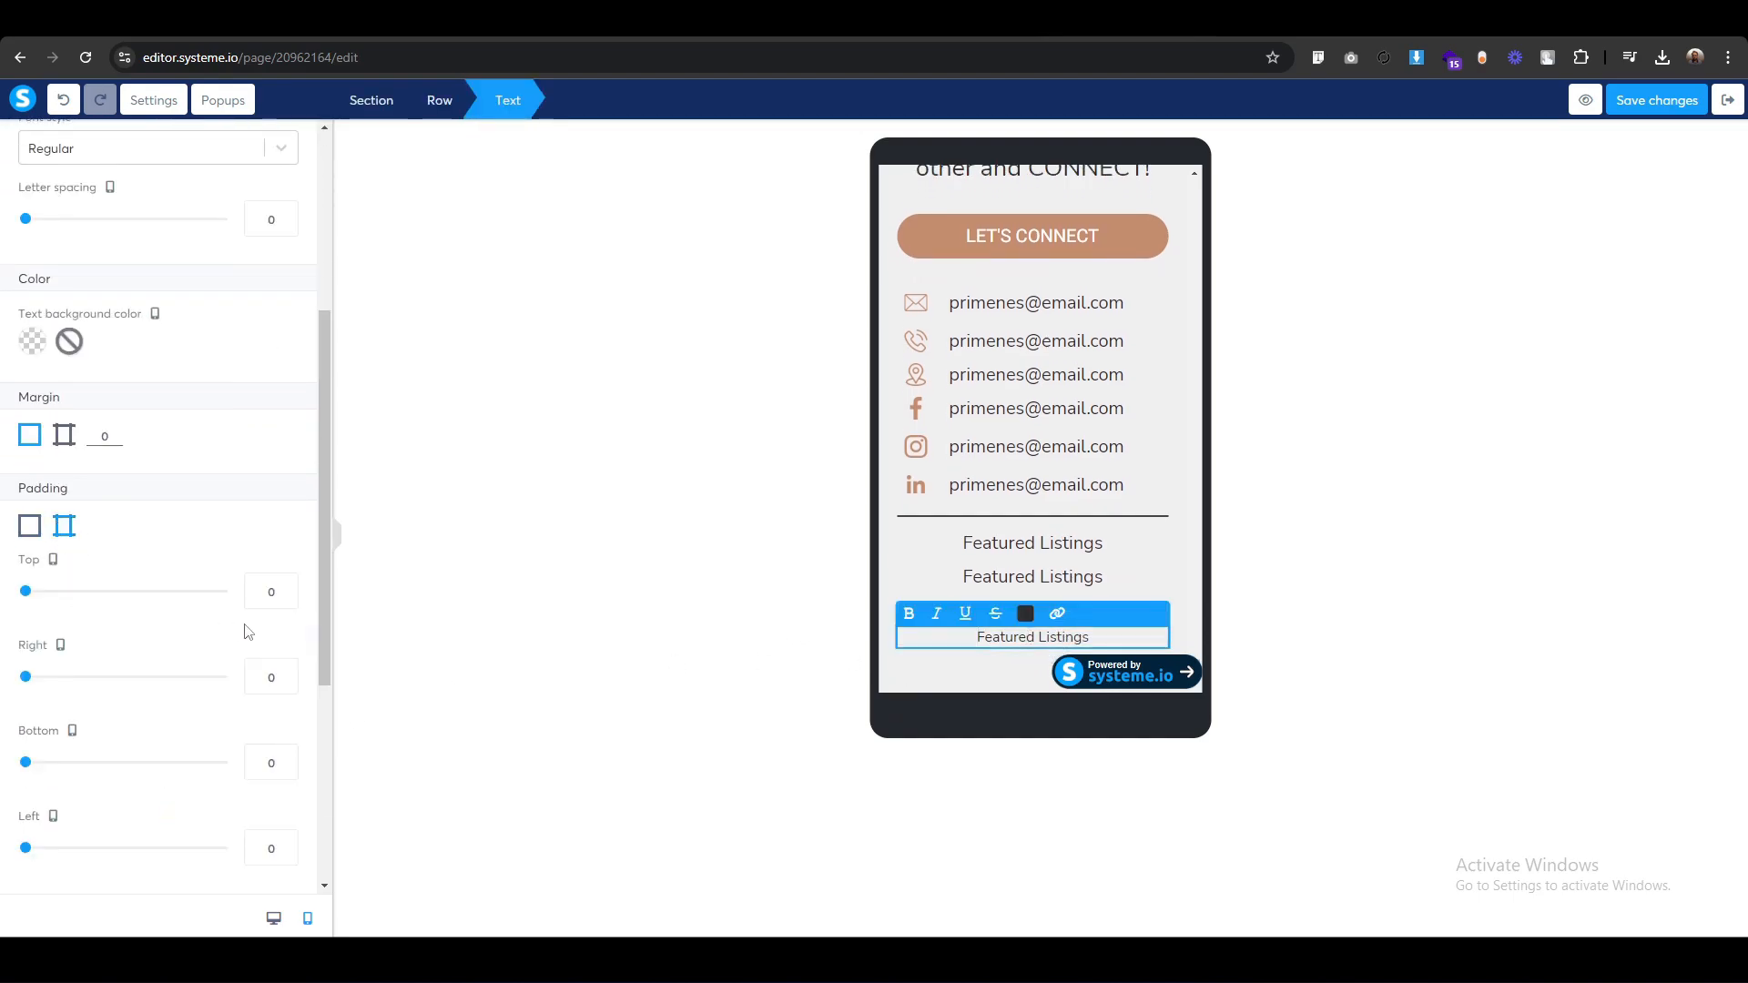
double_click(270, 592)
type("5")
double_click(270, 765)
type("5")
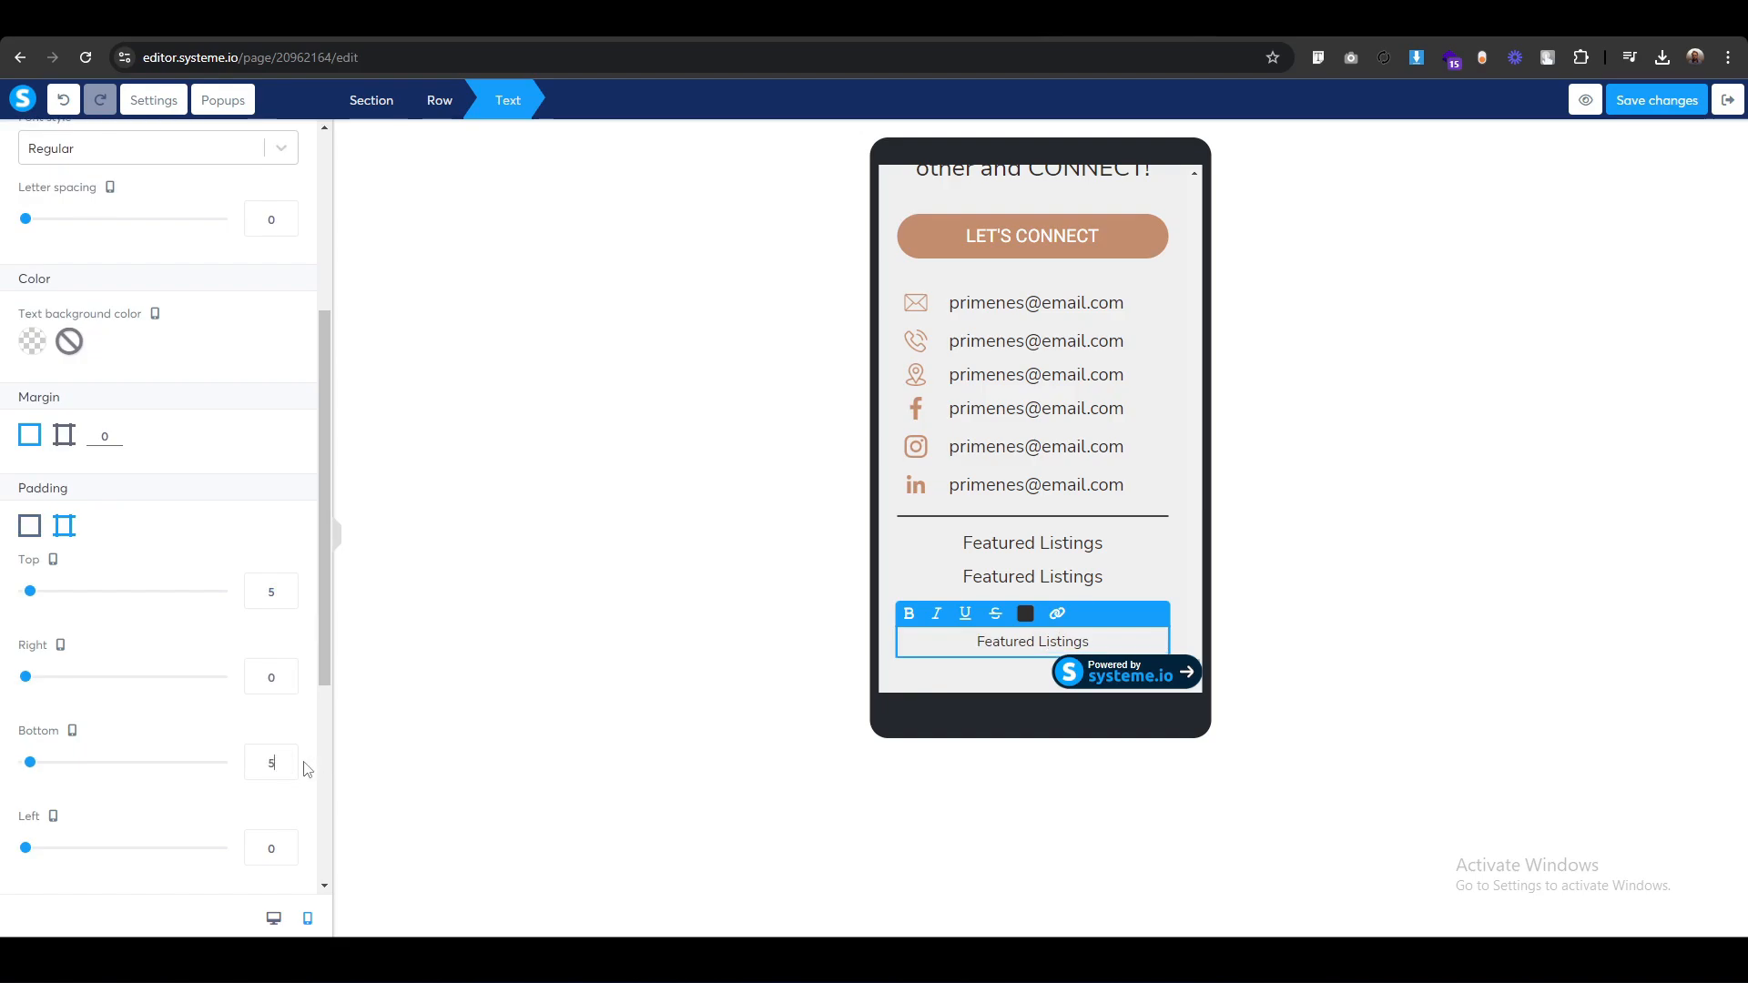
Set the fourth Featured Listings line's mobile font size to 20.
scroll(257, 489, "up", 5)
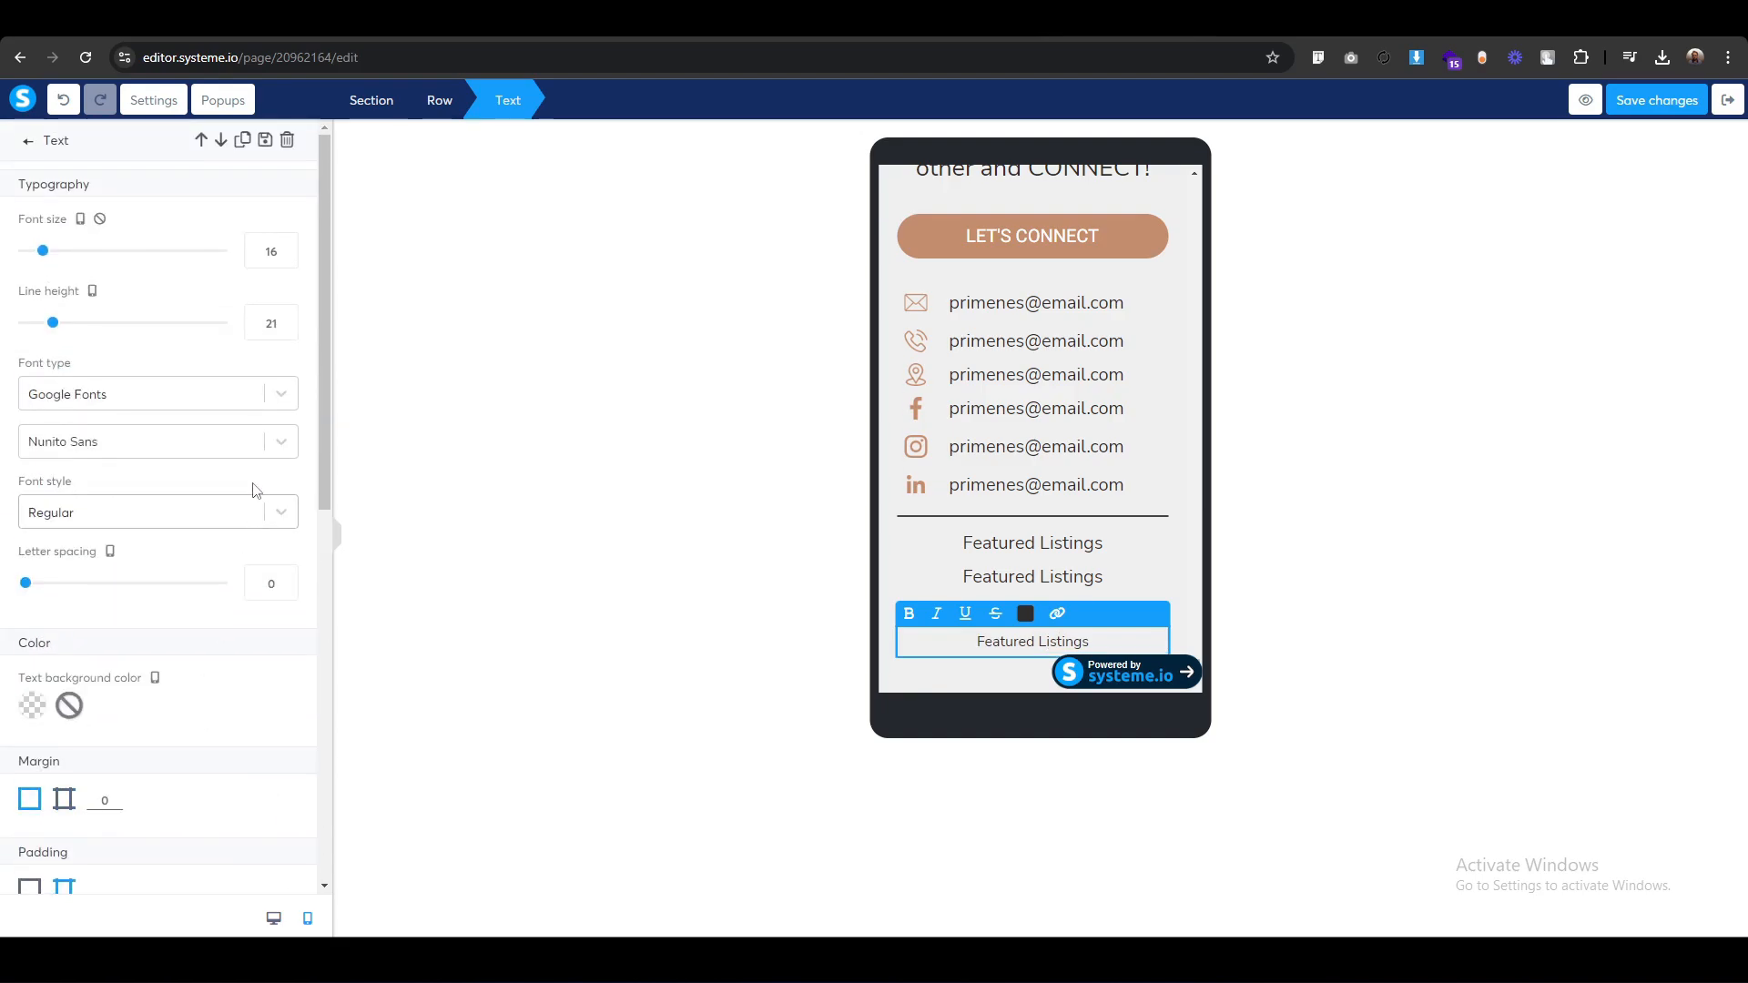
double_click(270, 250)
type("17")
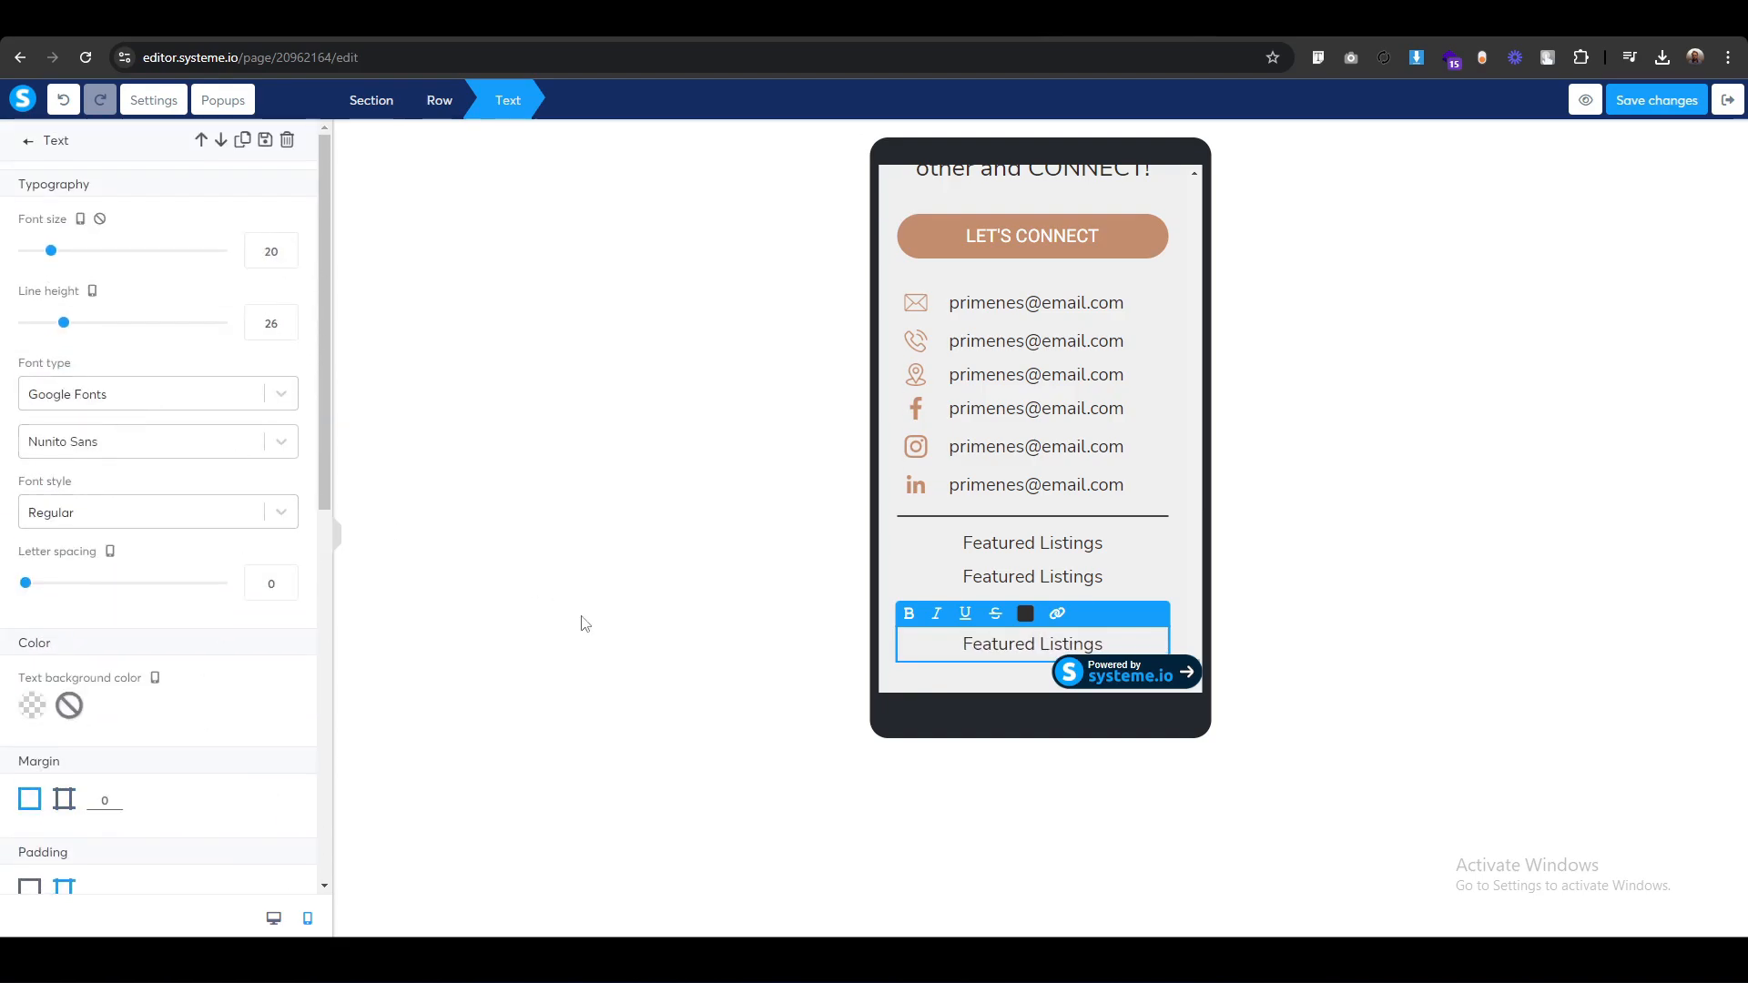
left_click(662, 672)
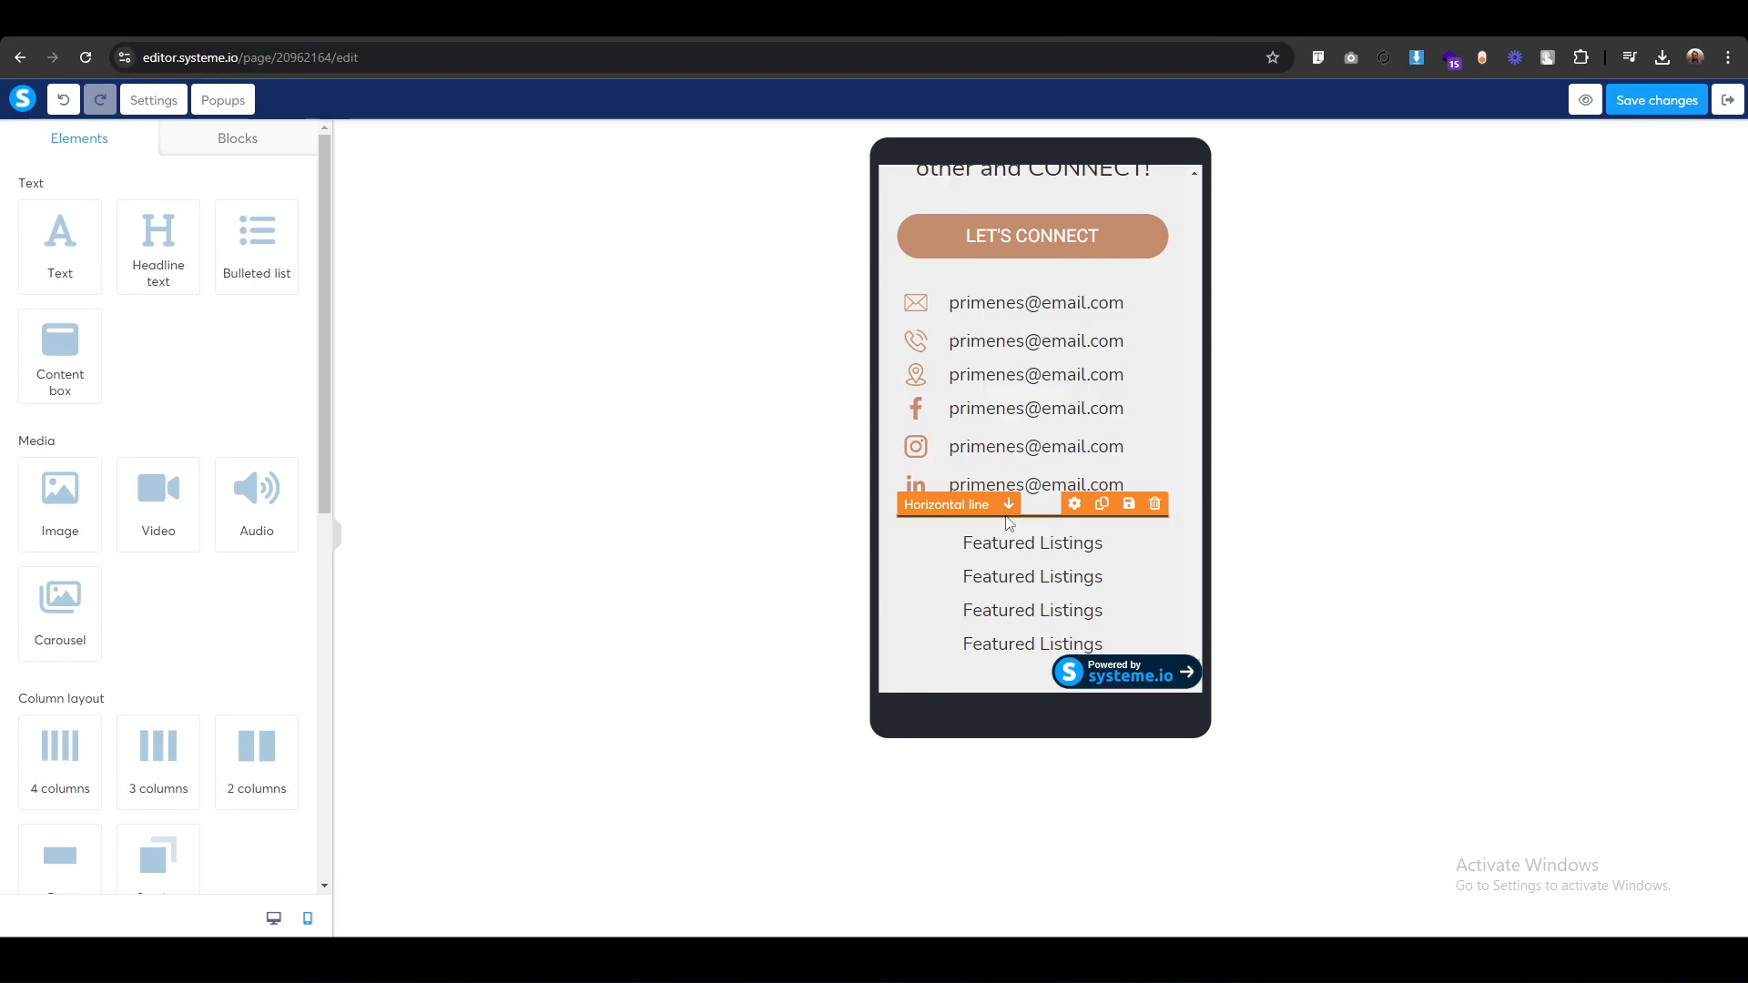
Make the horizontal line above the Featured Listings text visible on mobile only, and check the footer in desktop view.
left_click(1071, 511)
scroll(74, 719, "down", 1)
scroll(75, 719, "down", 1)
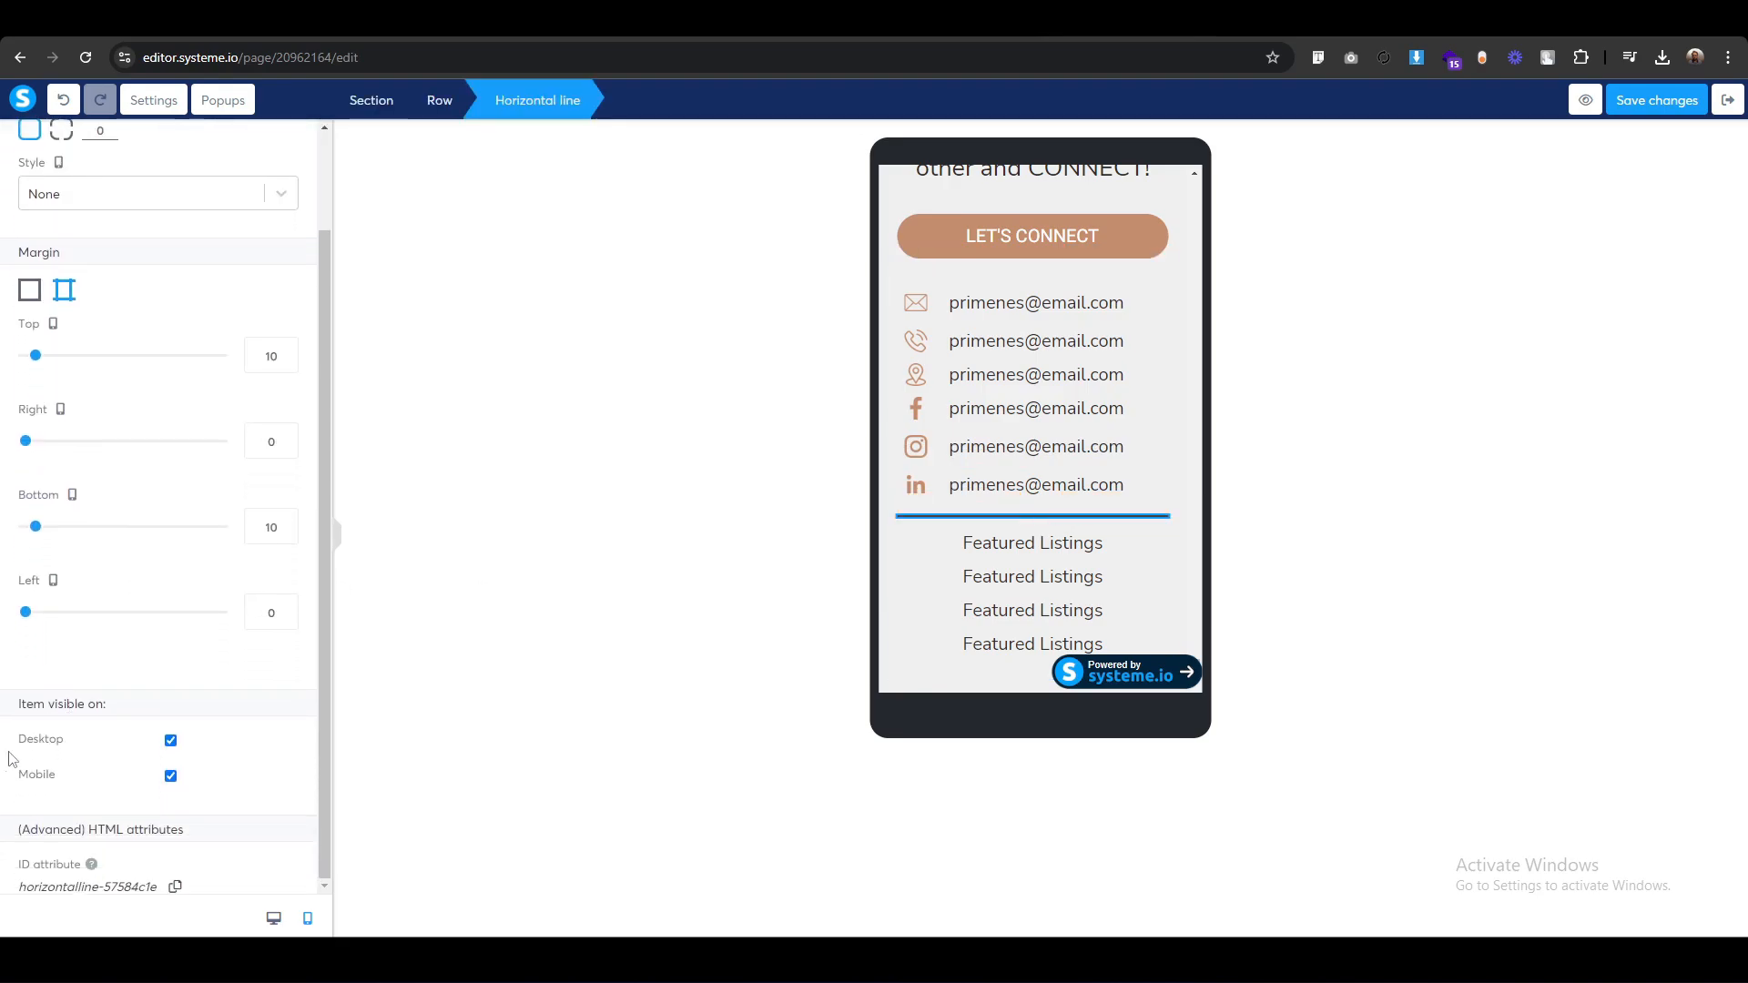
left_click(170, 741)
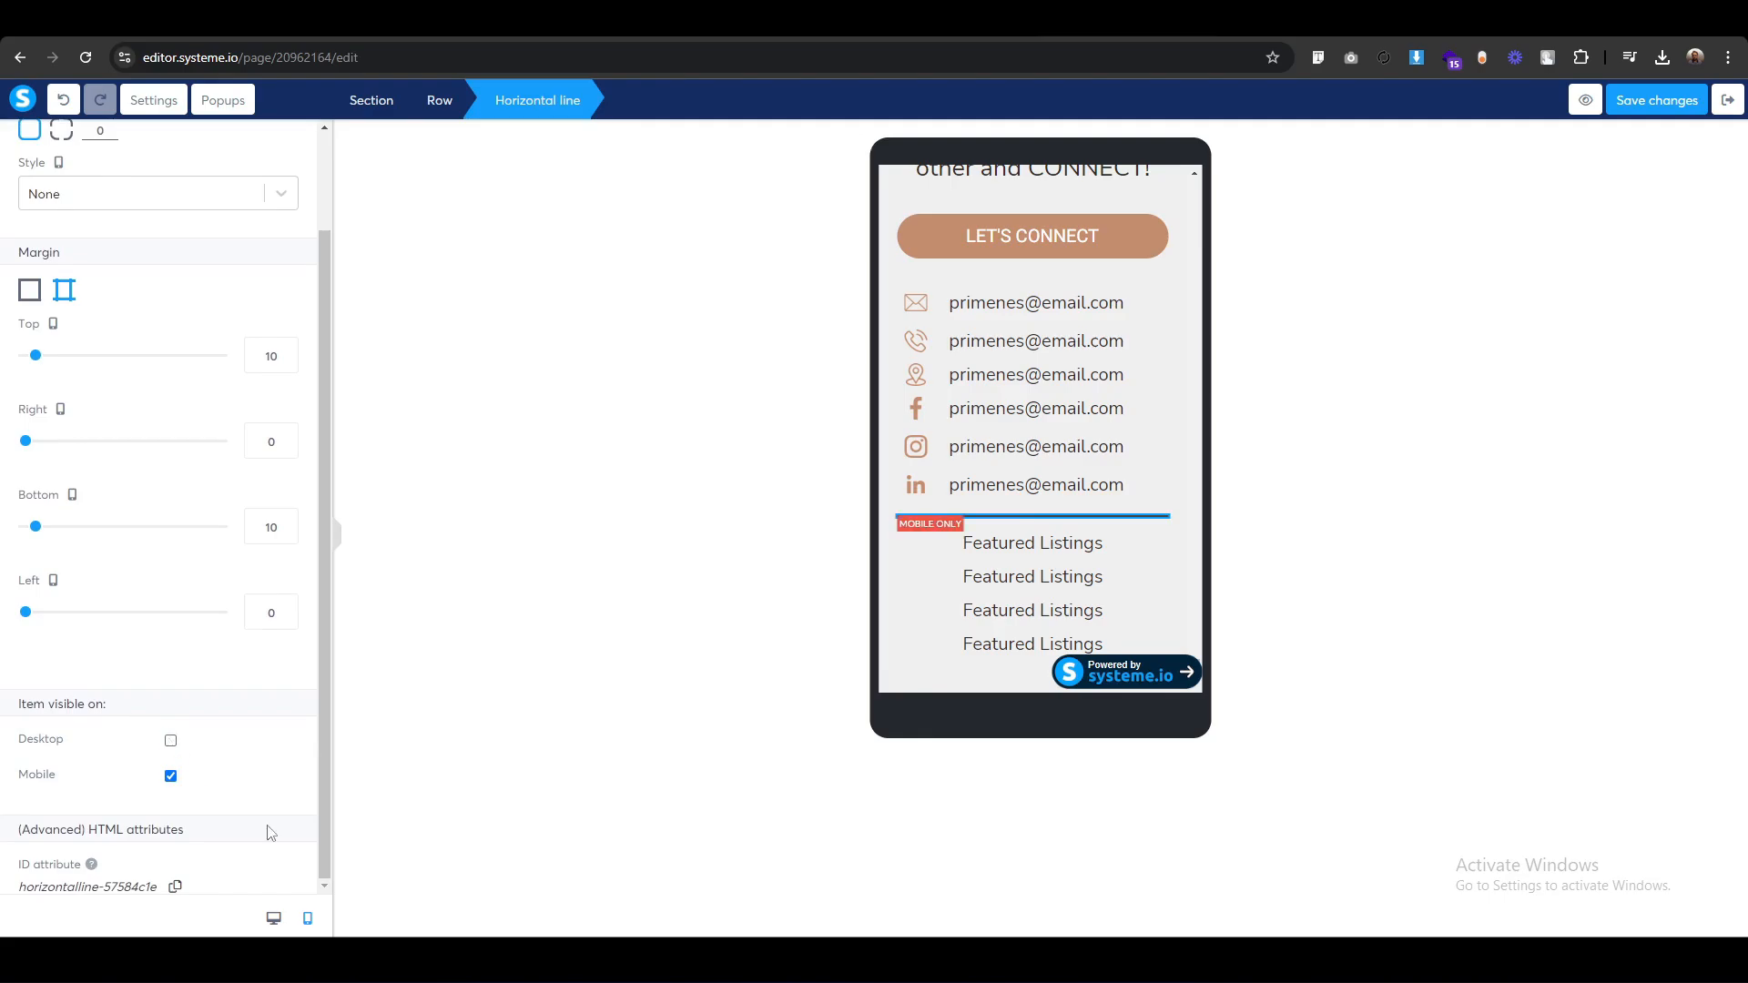
left_click(273, 919)
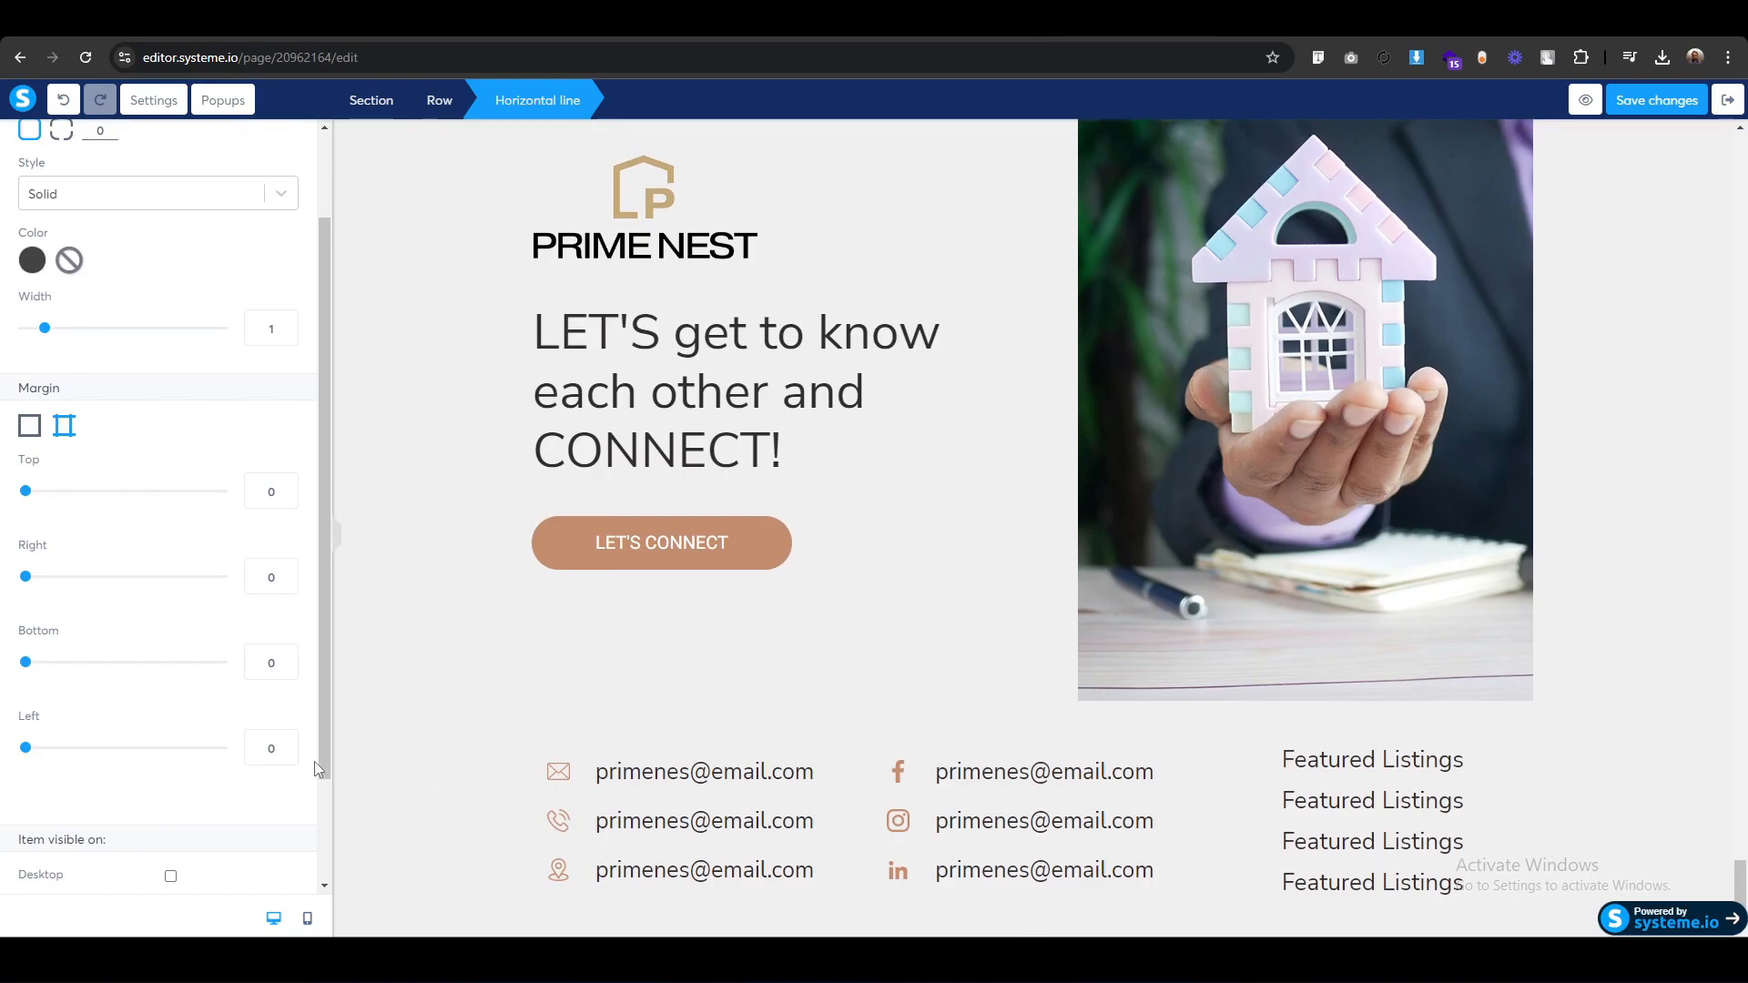
left_click(308, 920)
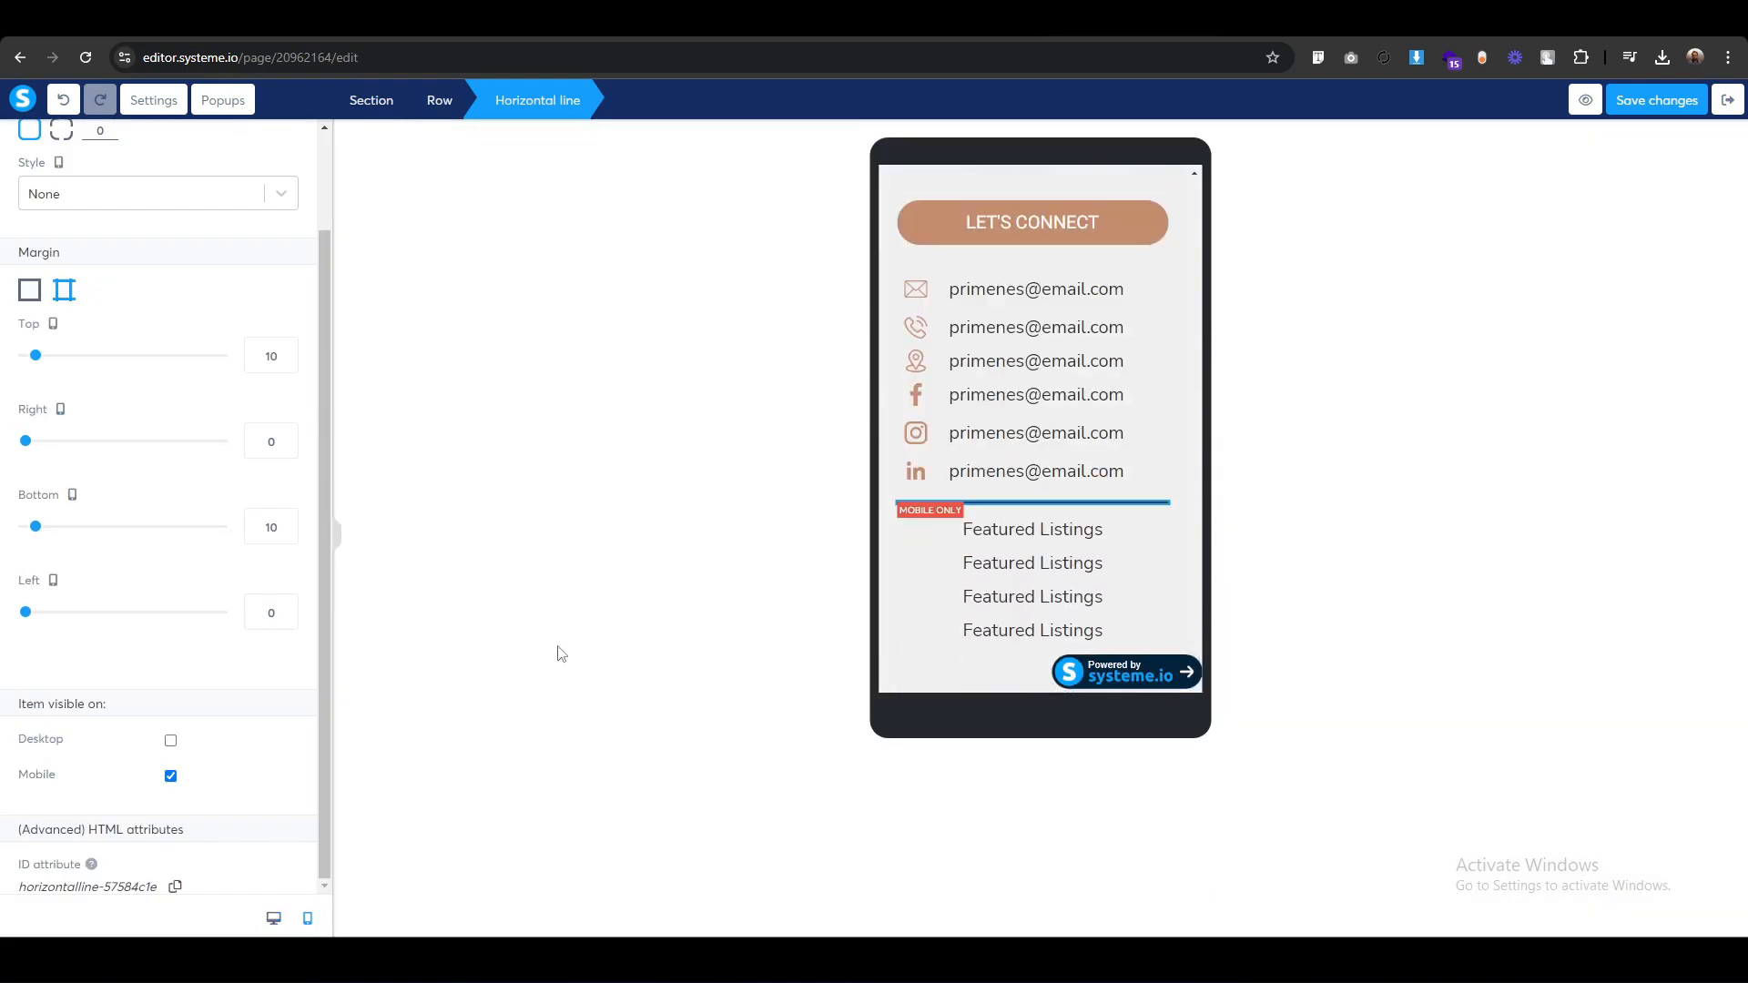
left_click(382, 746)
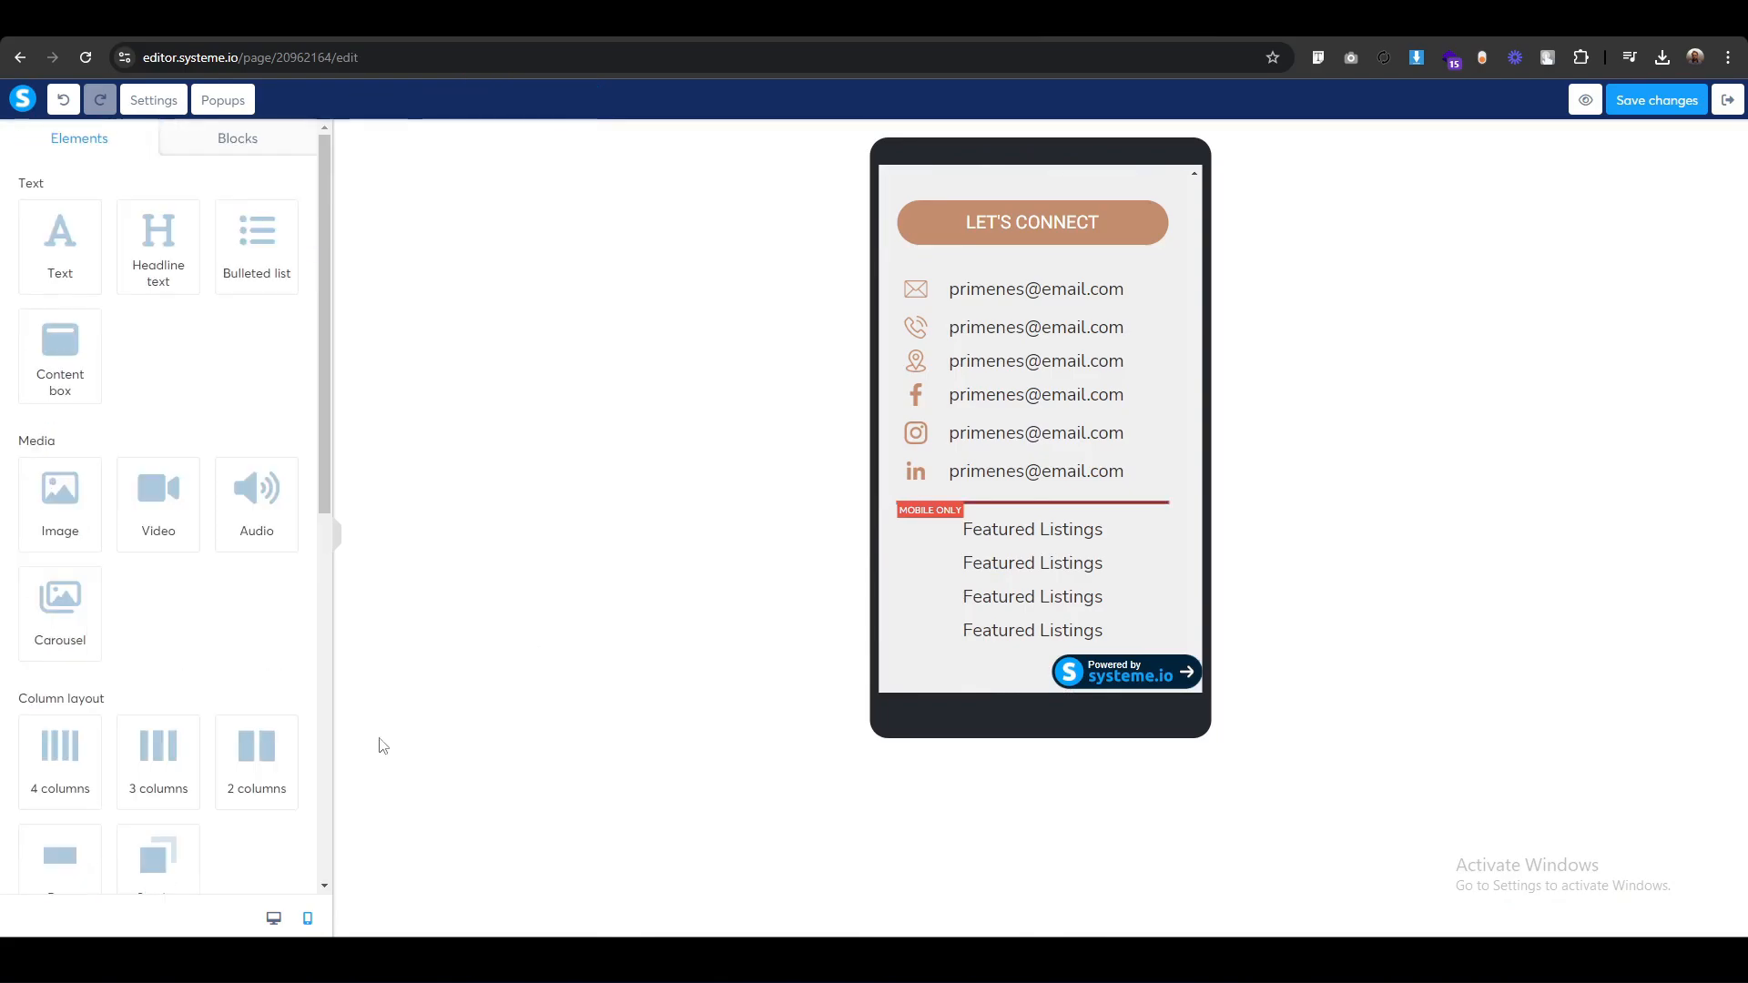
Switch to the published prime-properties page and review its footer contact details, social handles and link names.
left_click(275, 920)
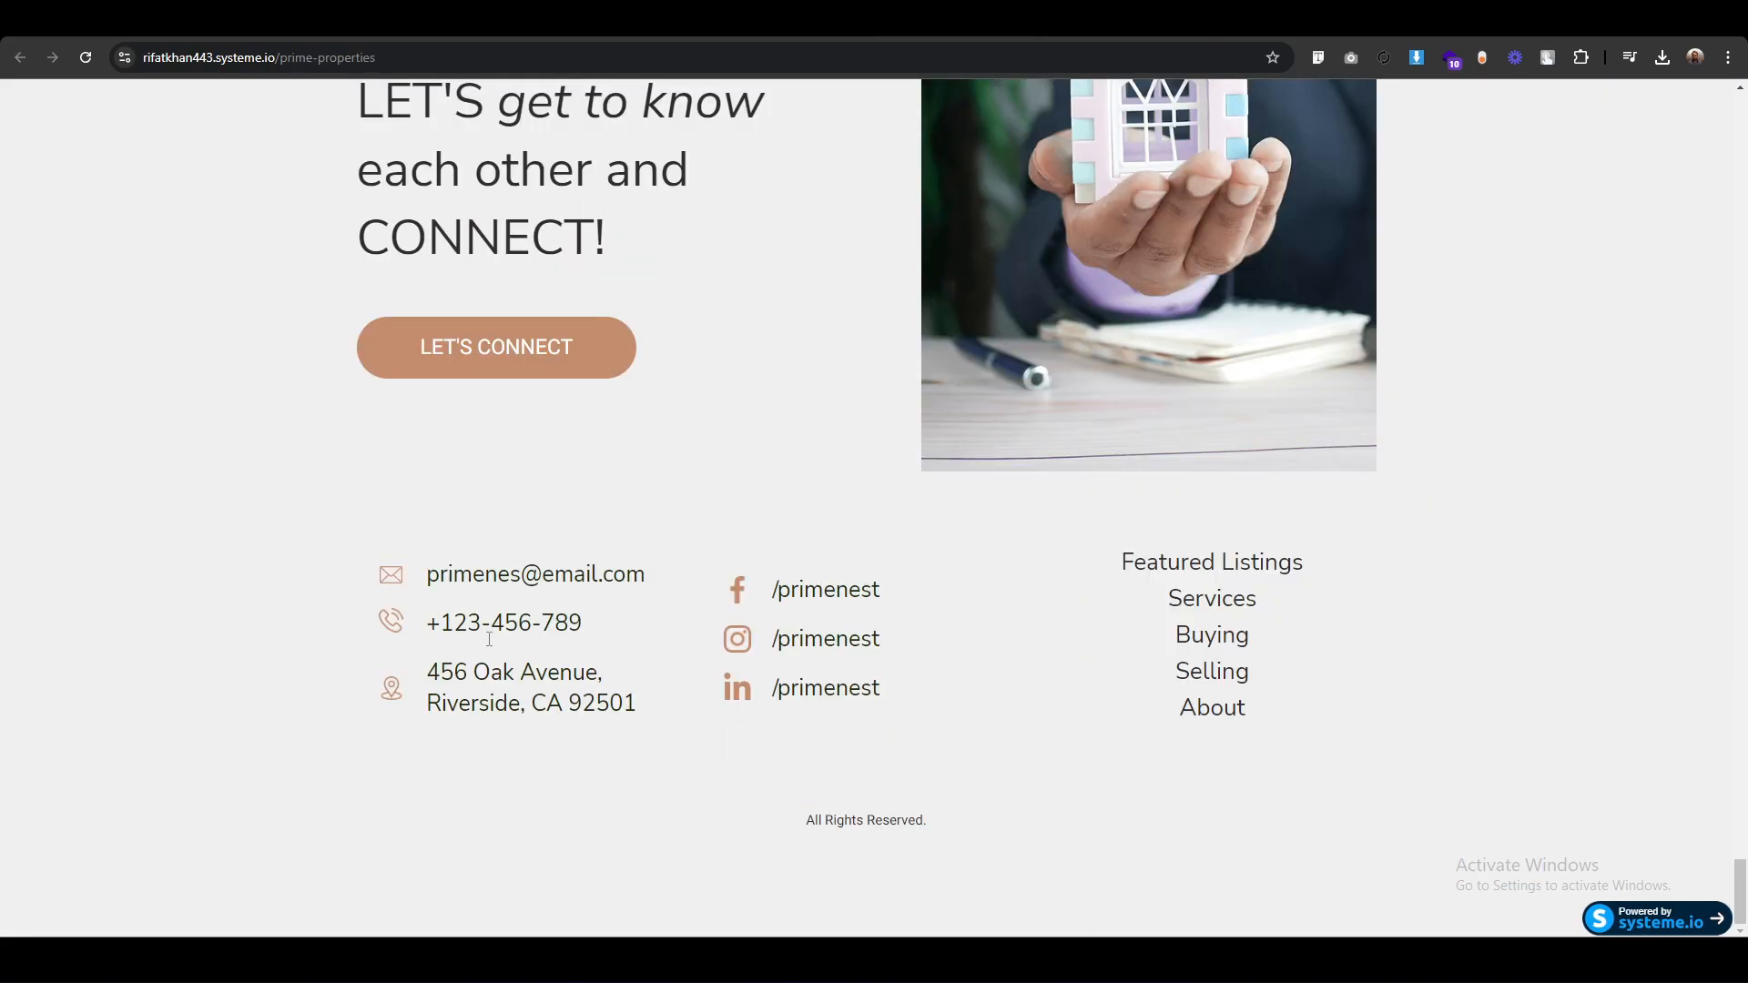
left_click_drag(433, 579, 689, 744)
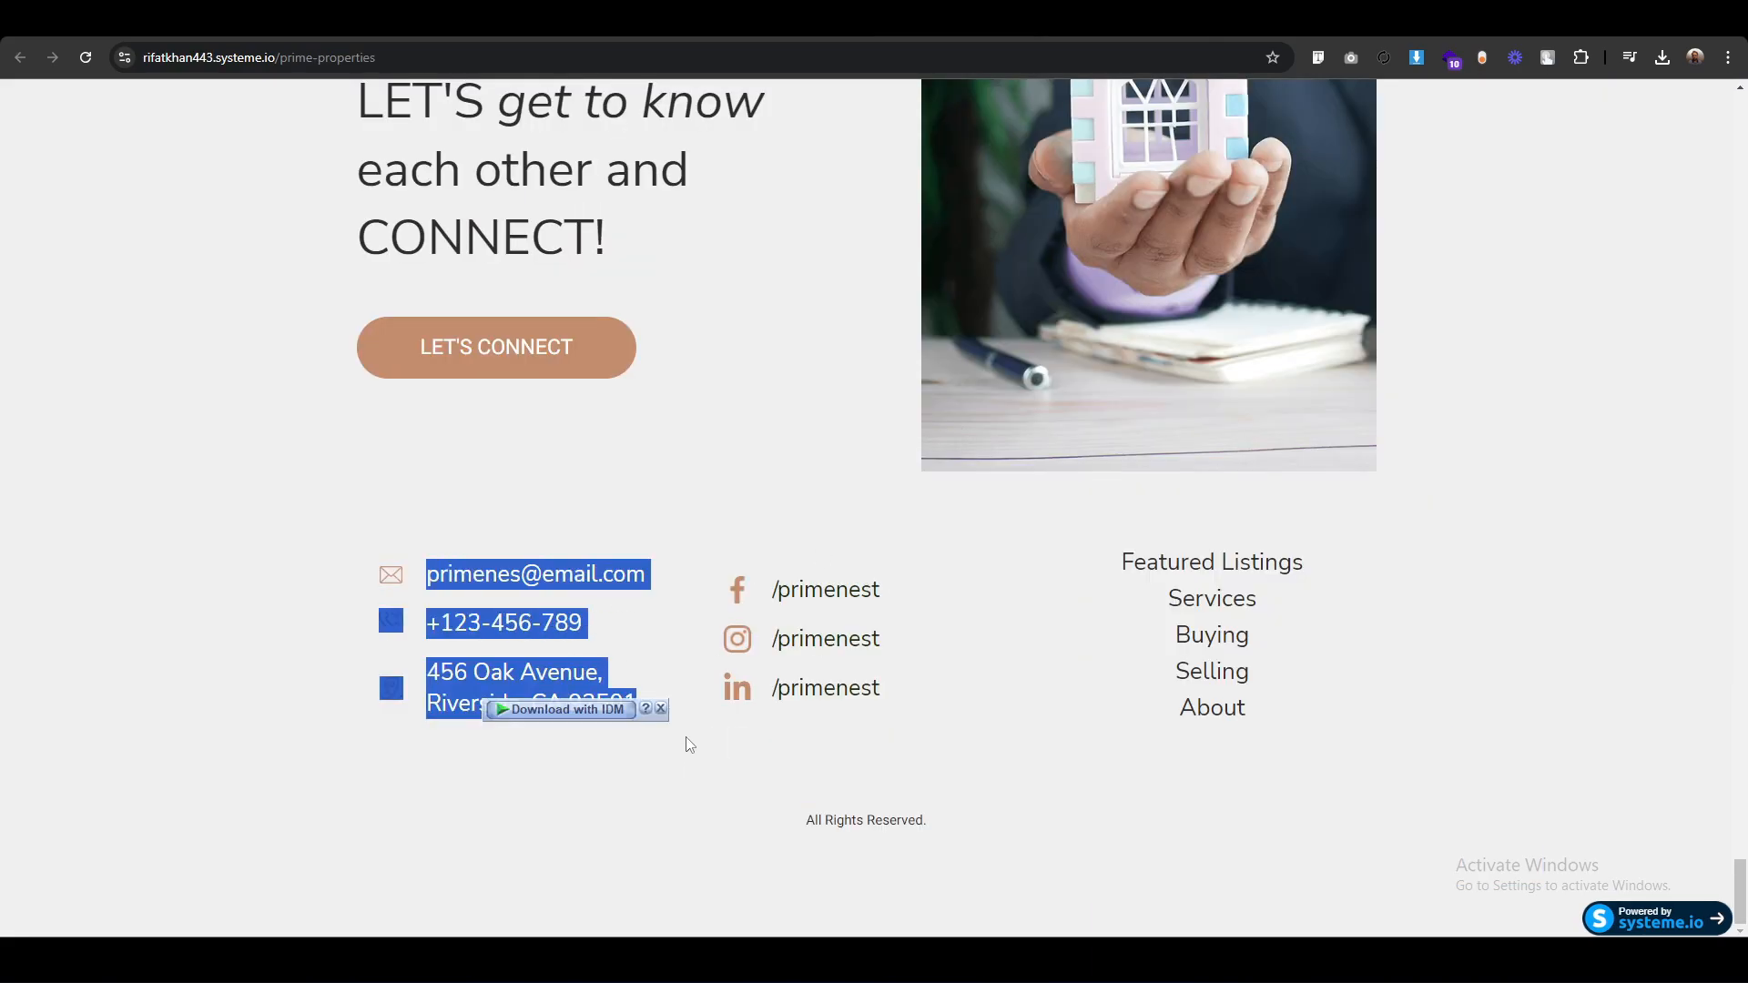
left_click(965, 979)
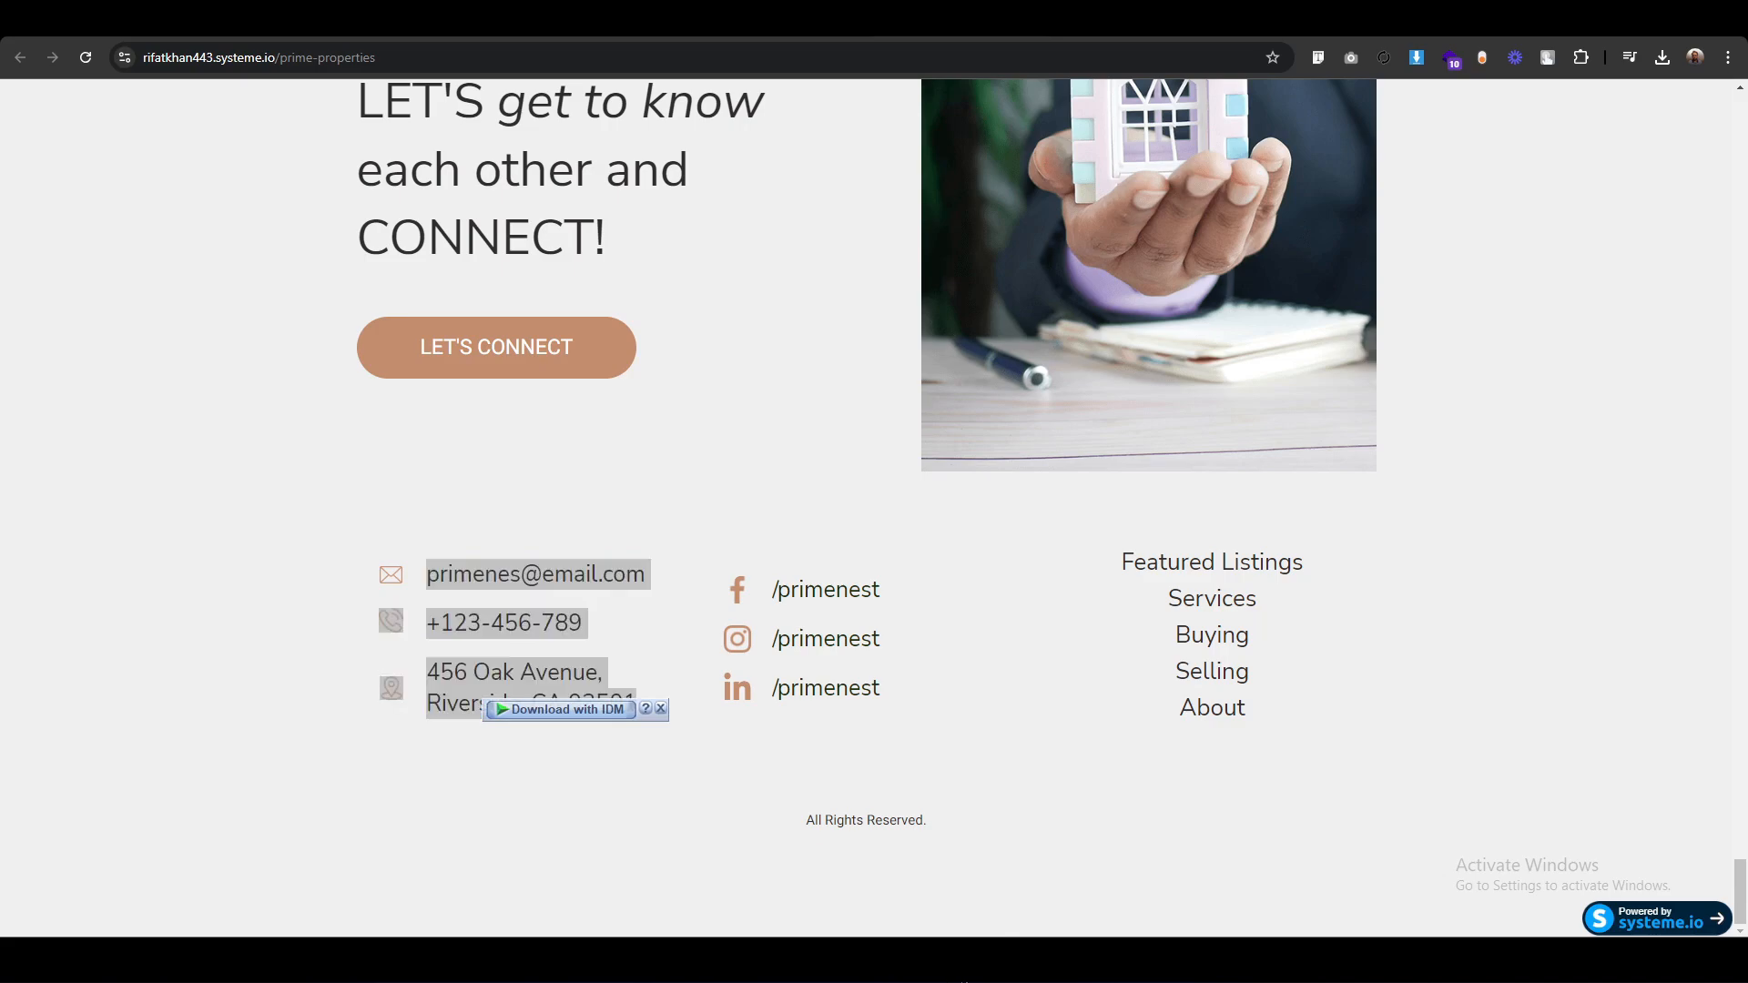
left_click_drag(775, 591, 889, 698)
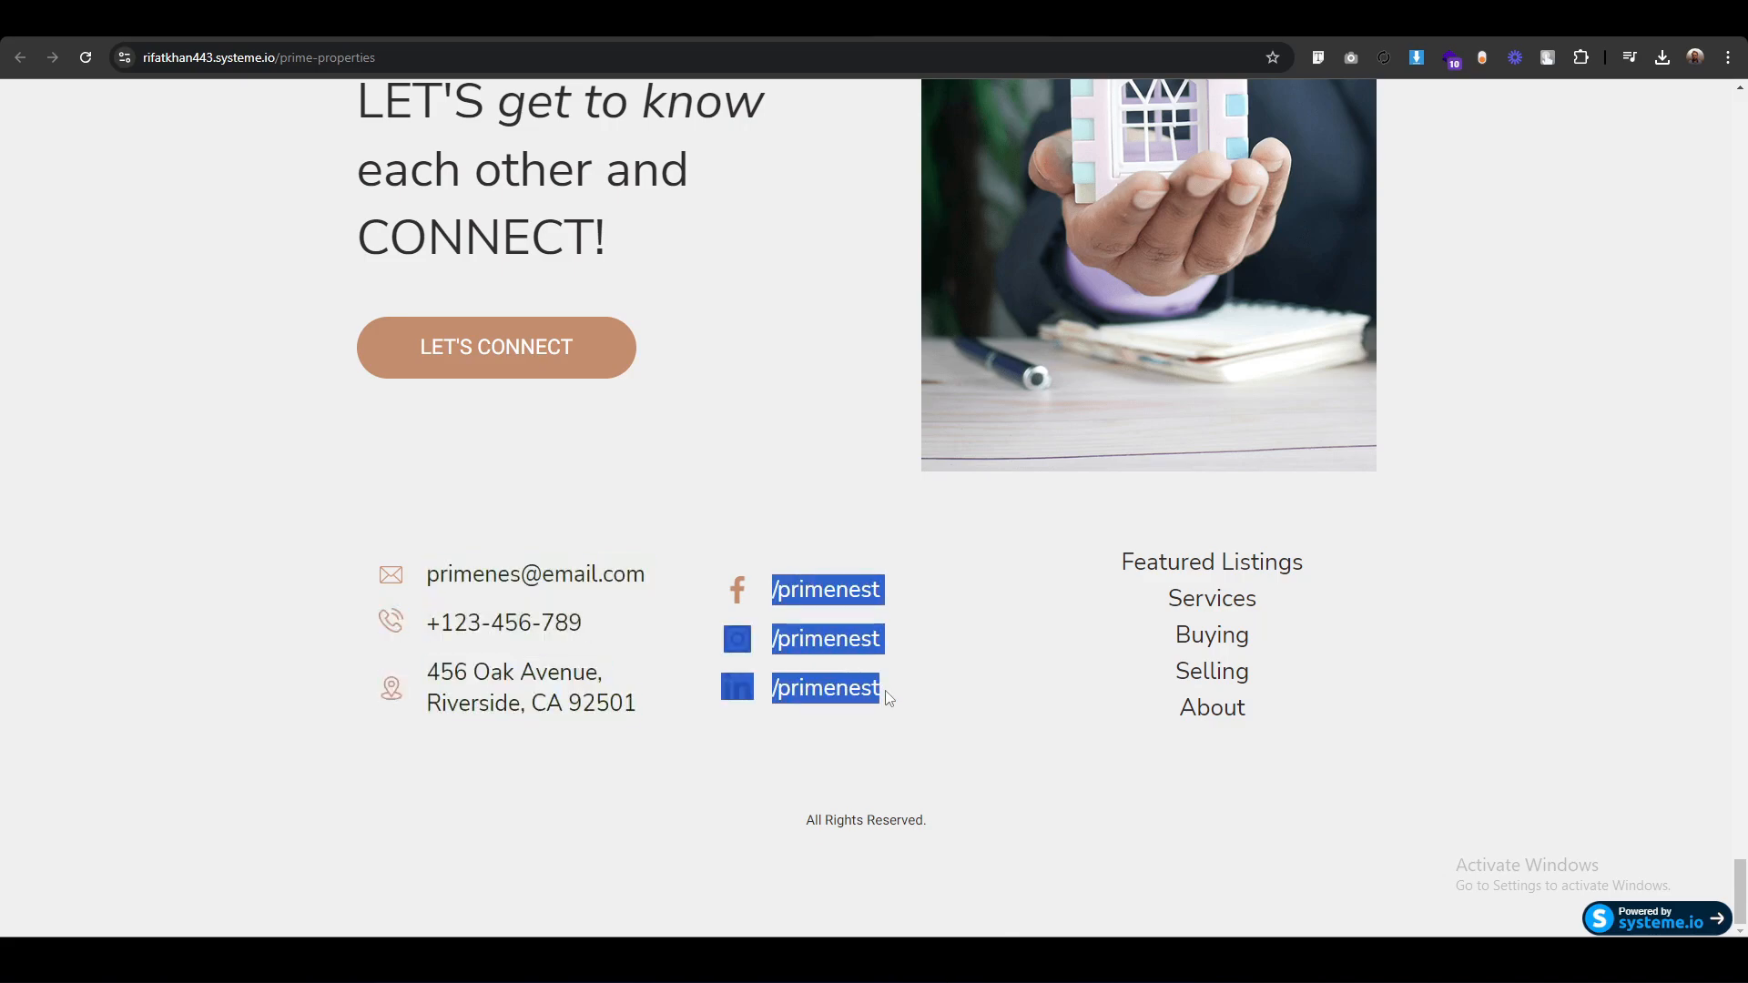
left_click(1747, 569)
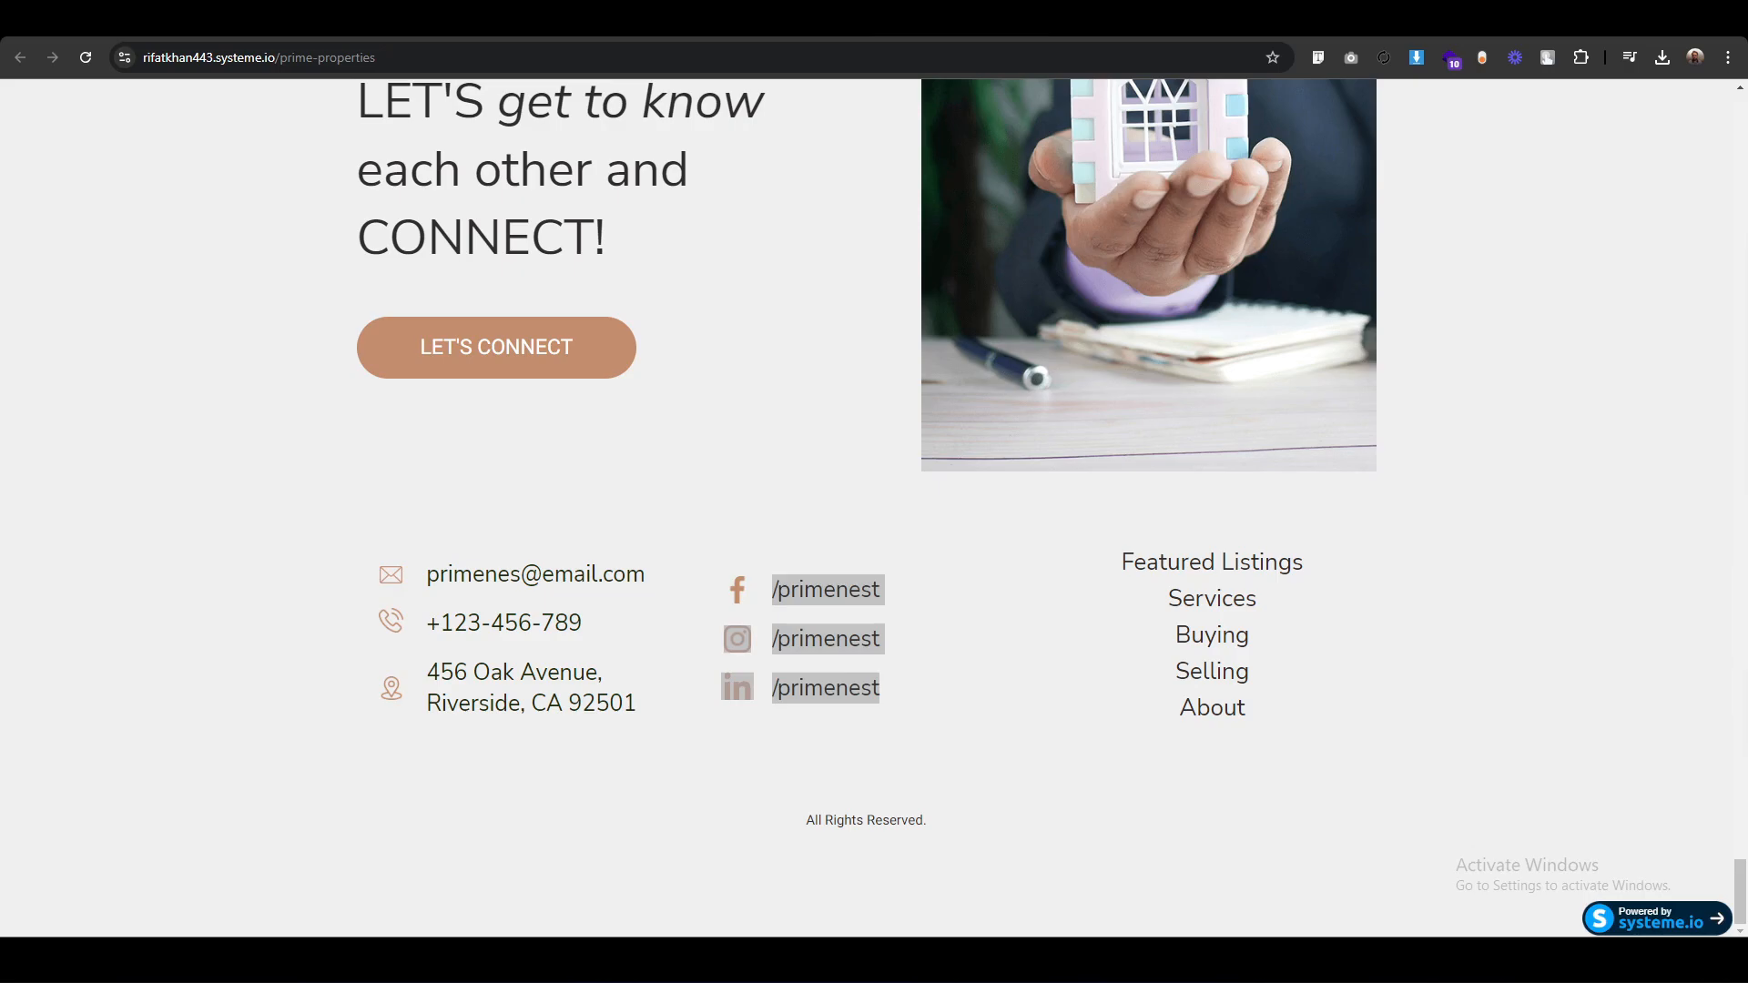
left_click_drag(1122, 551, 1276, 741)
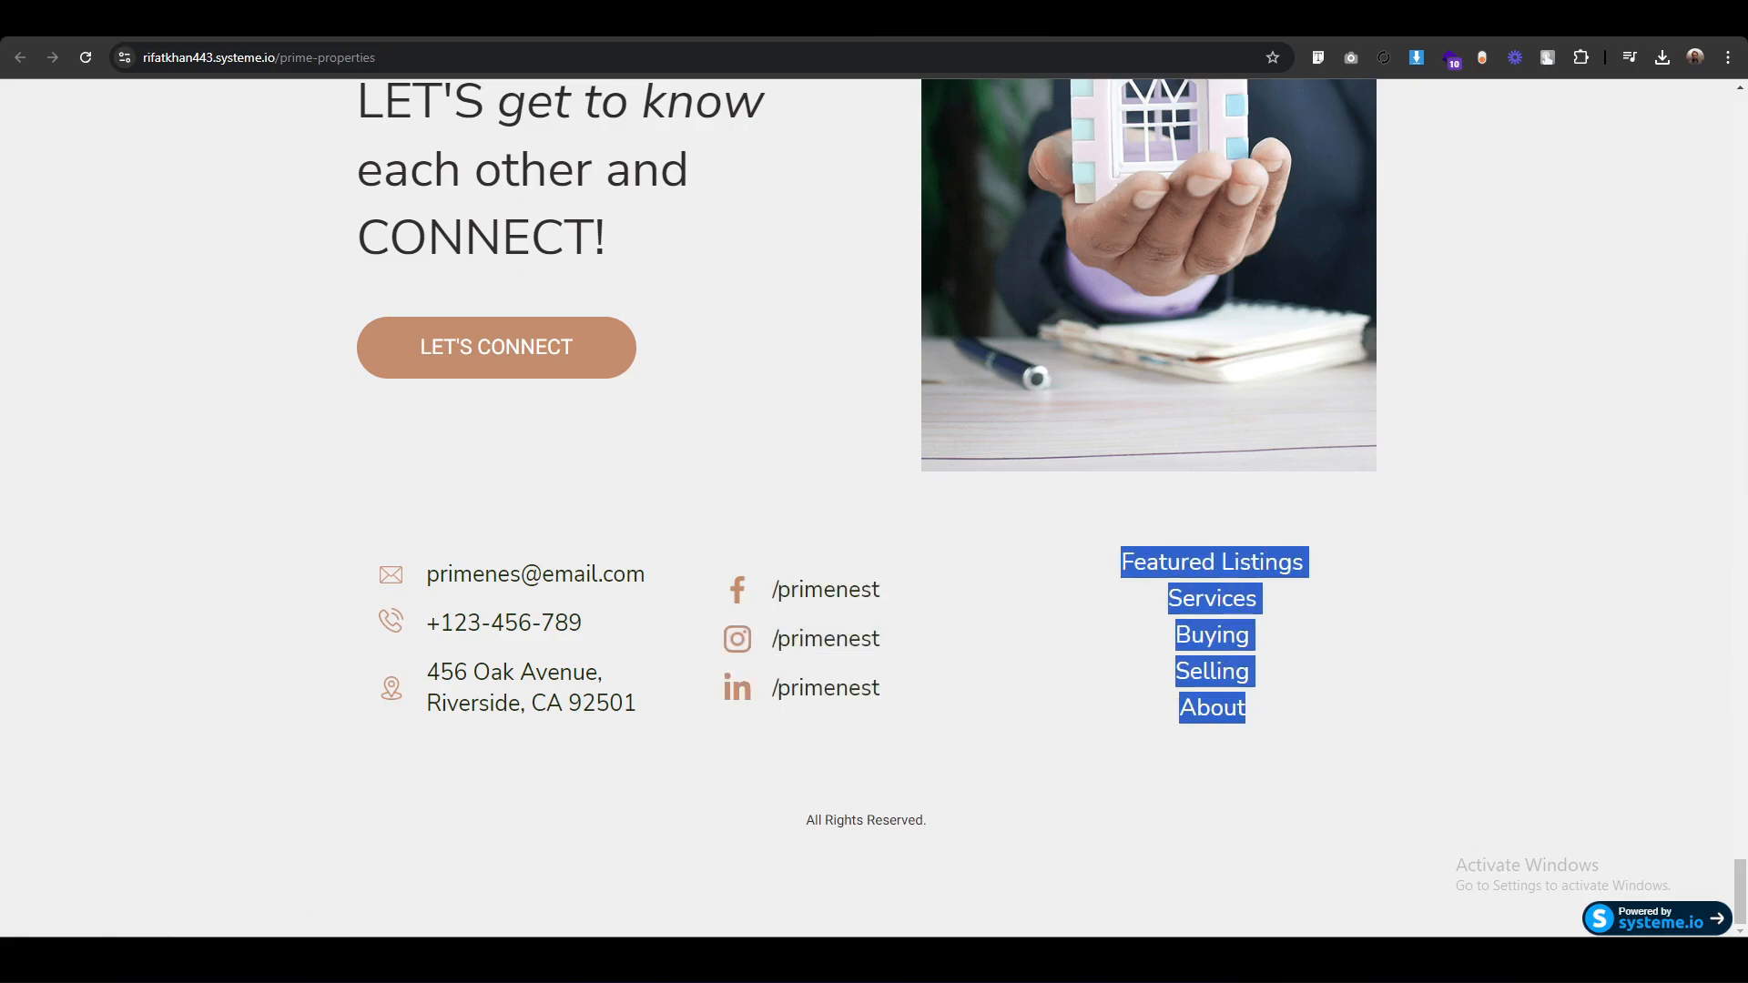
left_click(1084, 32)
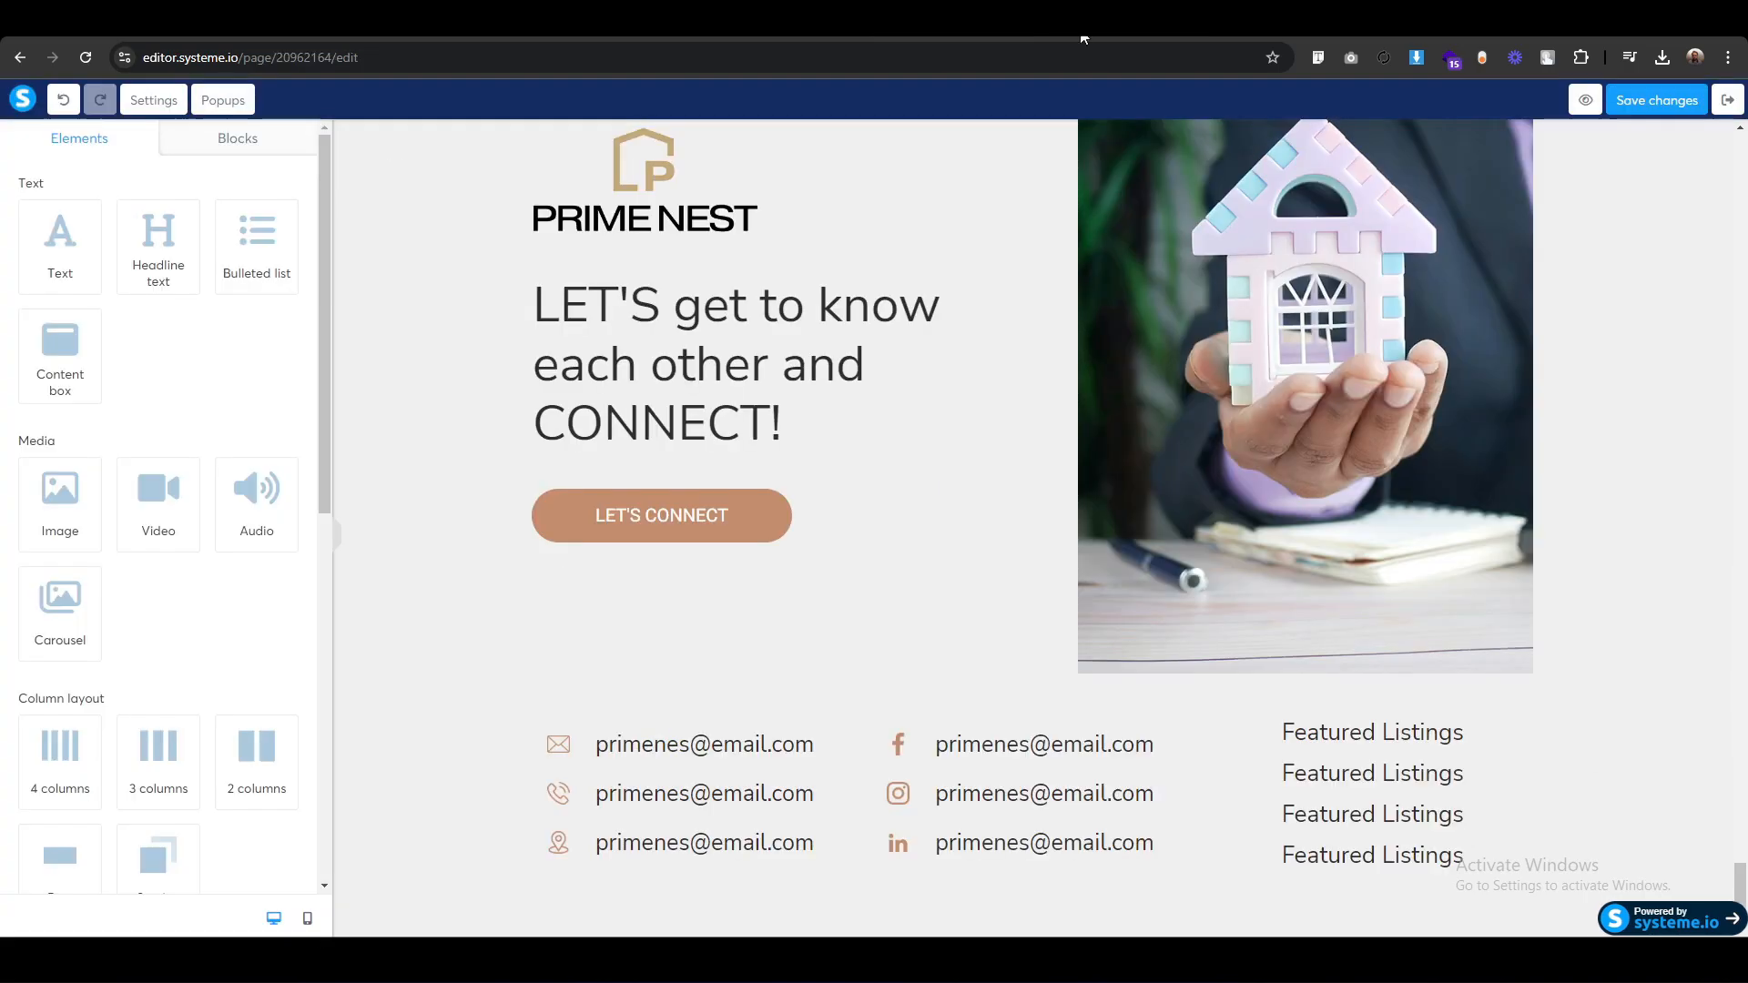
Replace the placeholder text beside the footer's phone icon with the phone number and beside the location icon with the street address.
left_click(669, 770)
triple_click(752, 796)
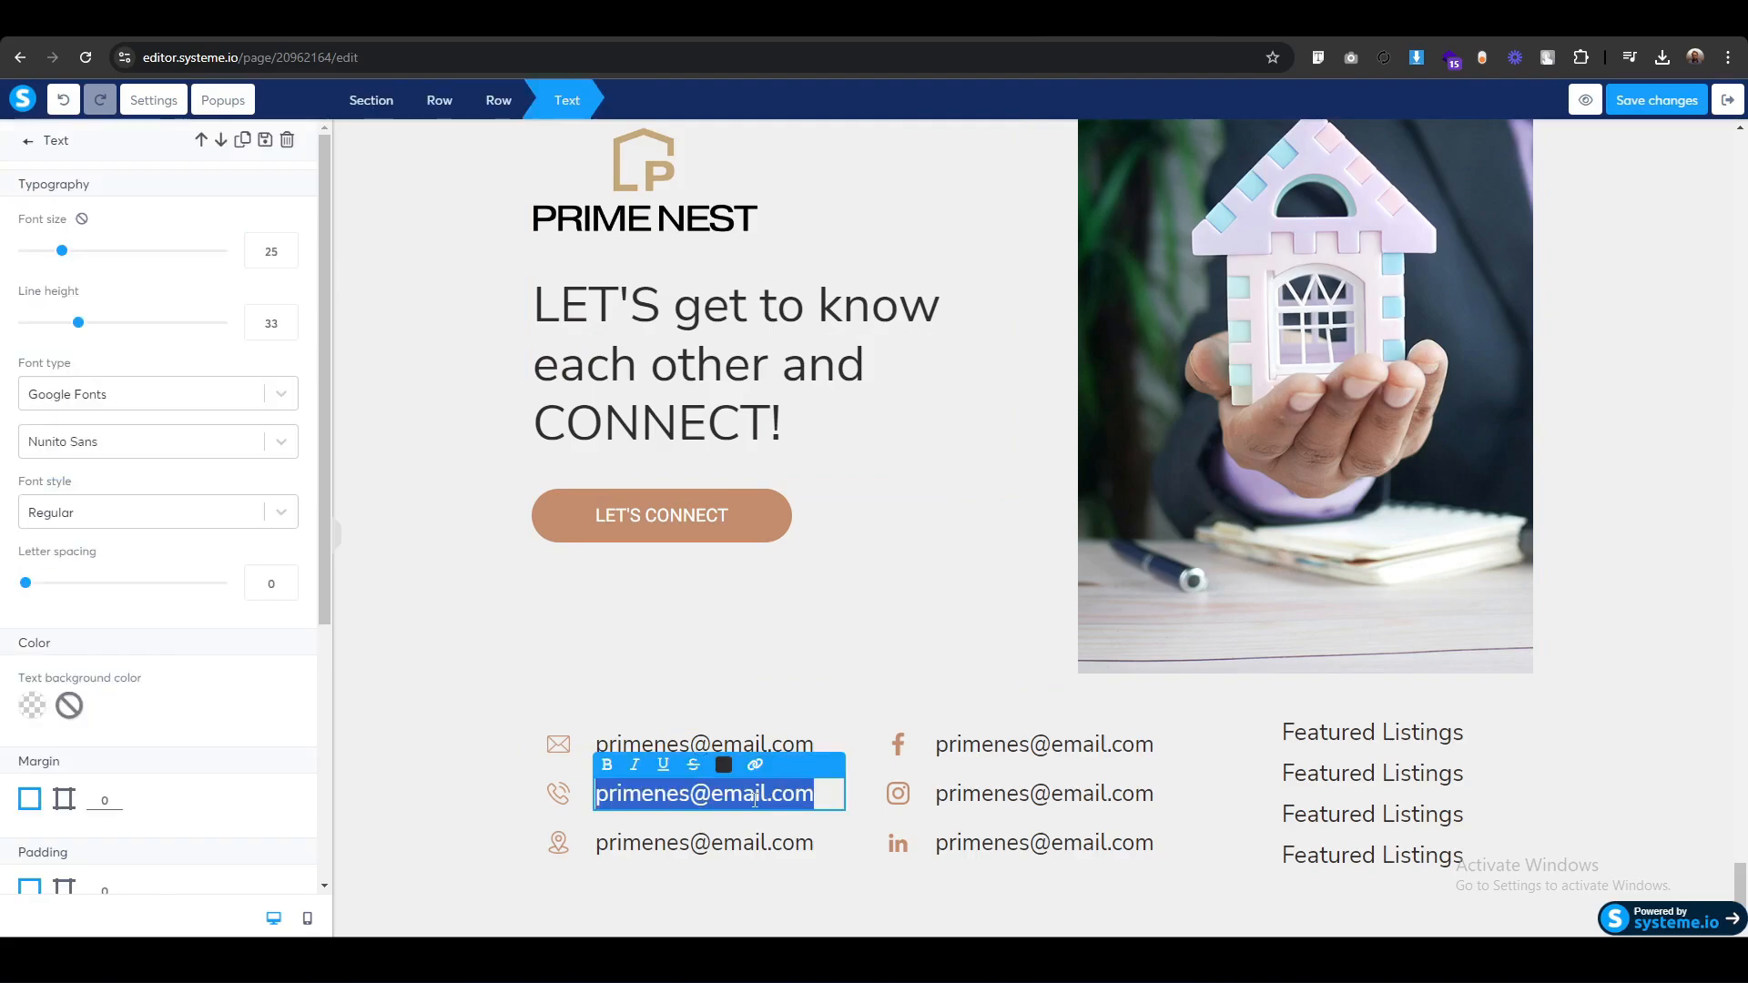
type("+123-456-789")
left_click(731, 842)
triple_click(732, 842)
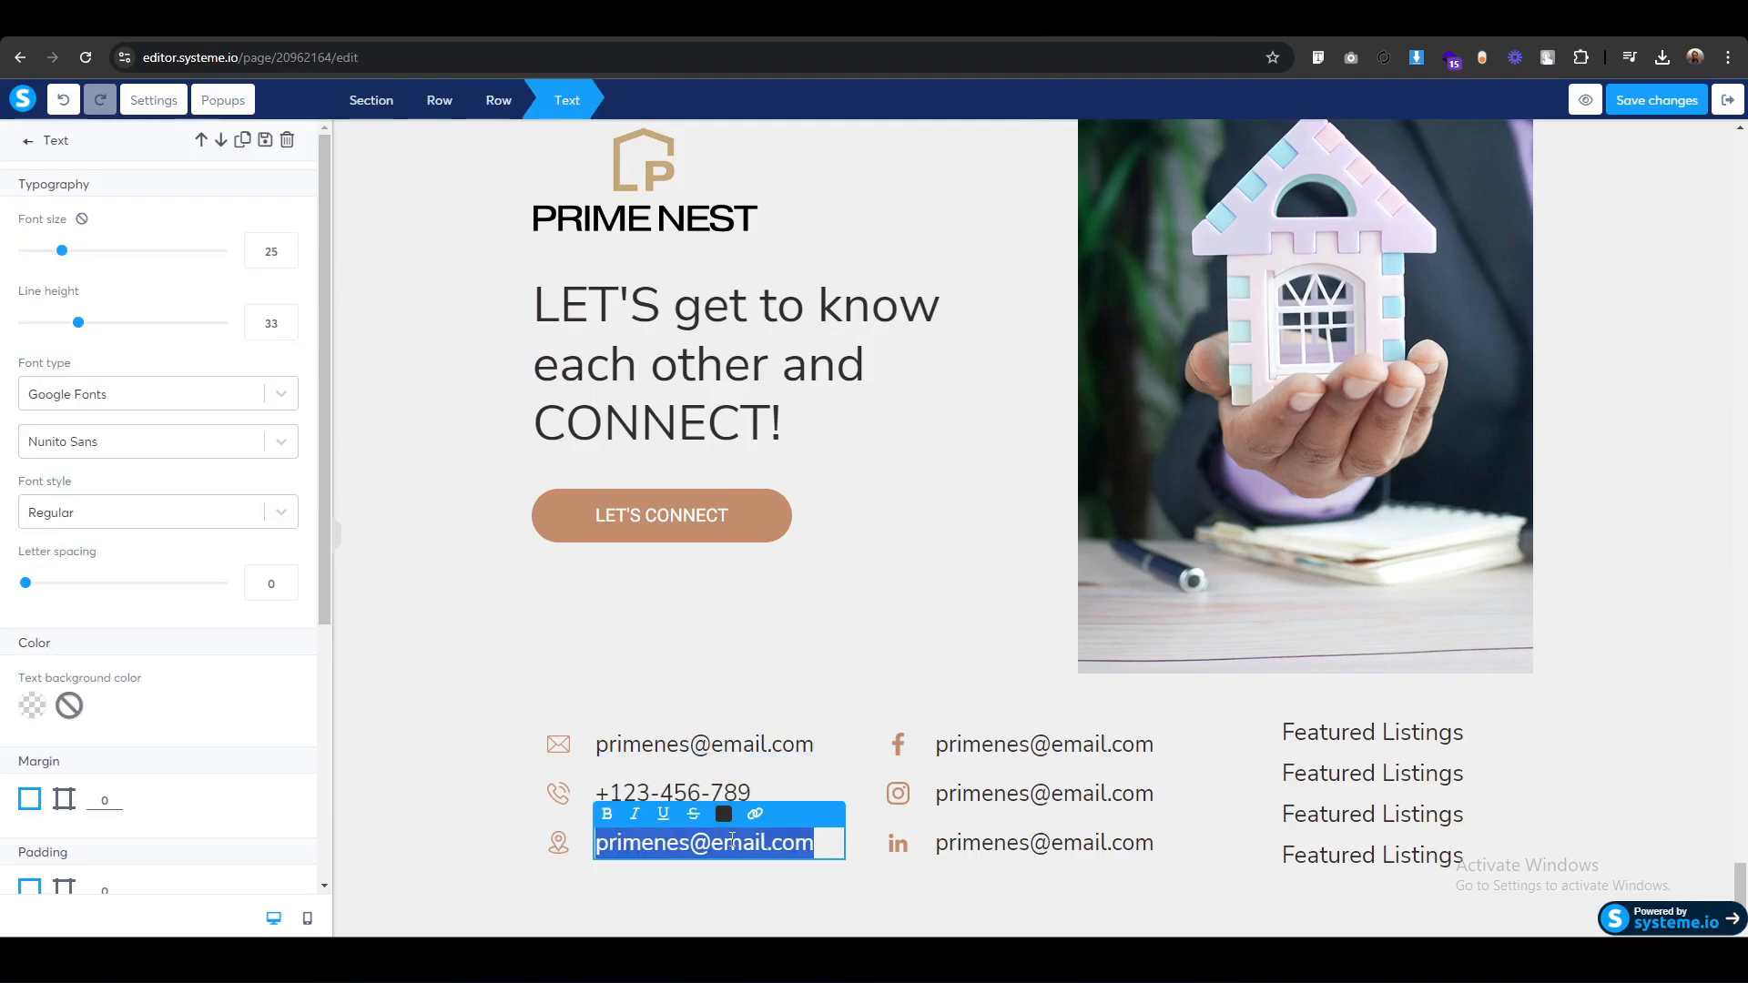
type("456 Oak Avenue, Riverside, CA 92501")
Replace the placeholder text beside the Facebook, Instagram and LinkedIn icons with /primenest.
left_click(1037, 761)
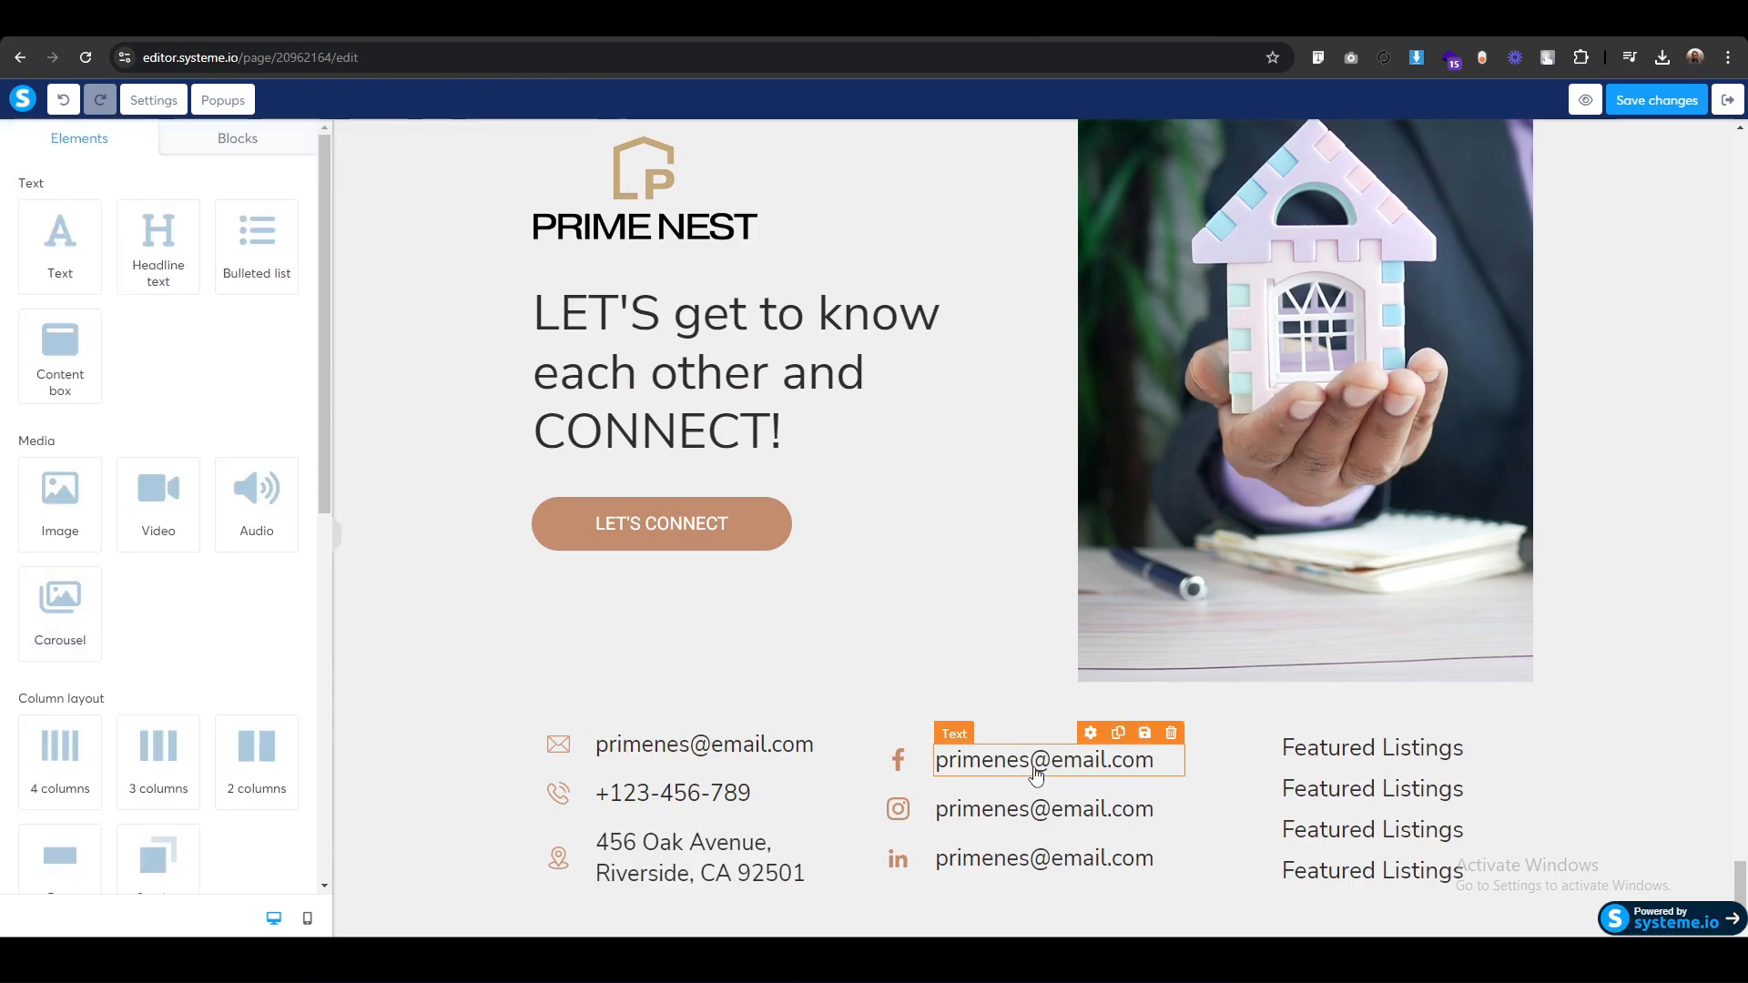
triple_click(1037, 762)
type("/primenest")
left_click(1037, 810)
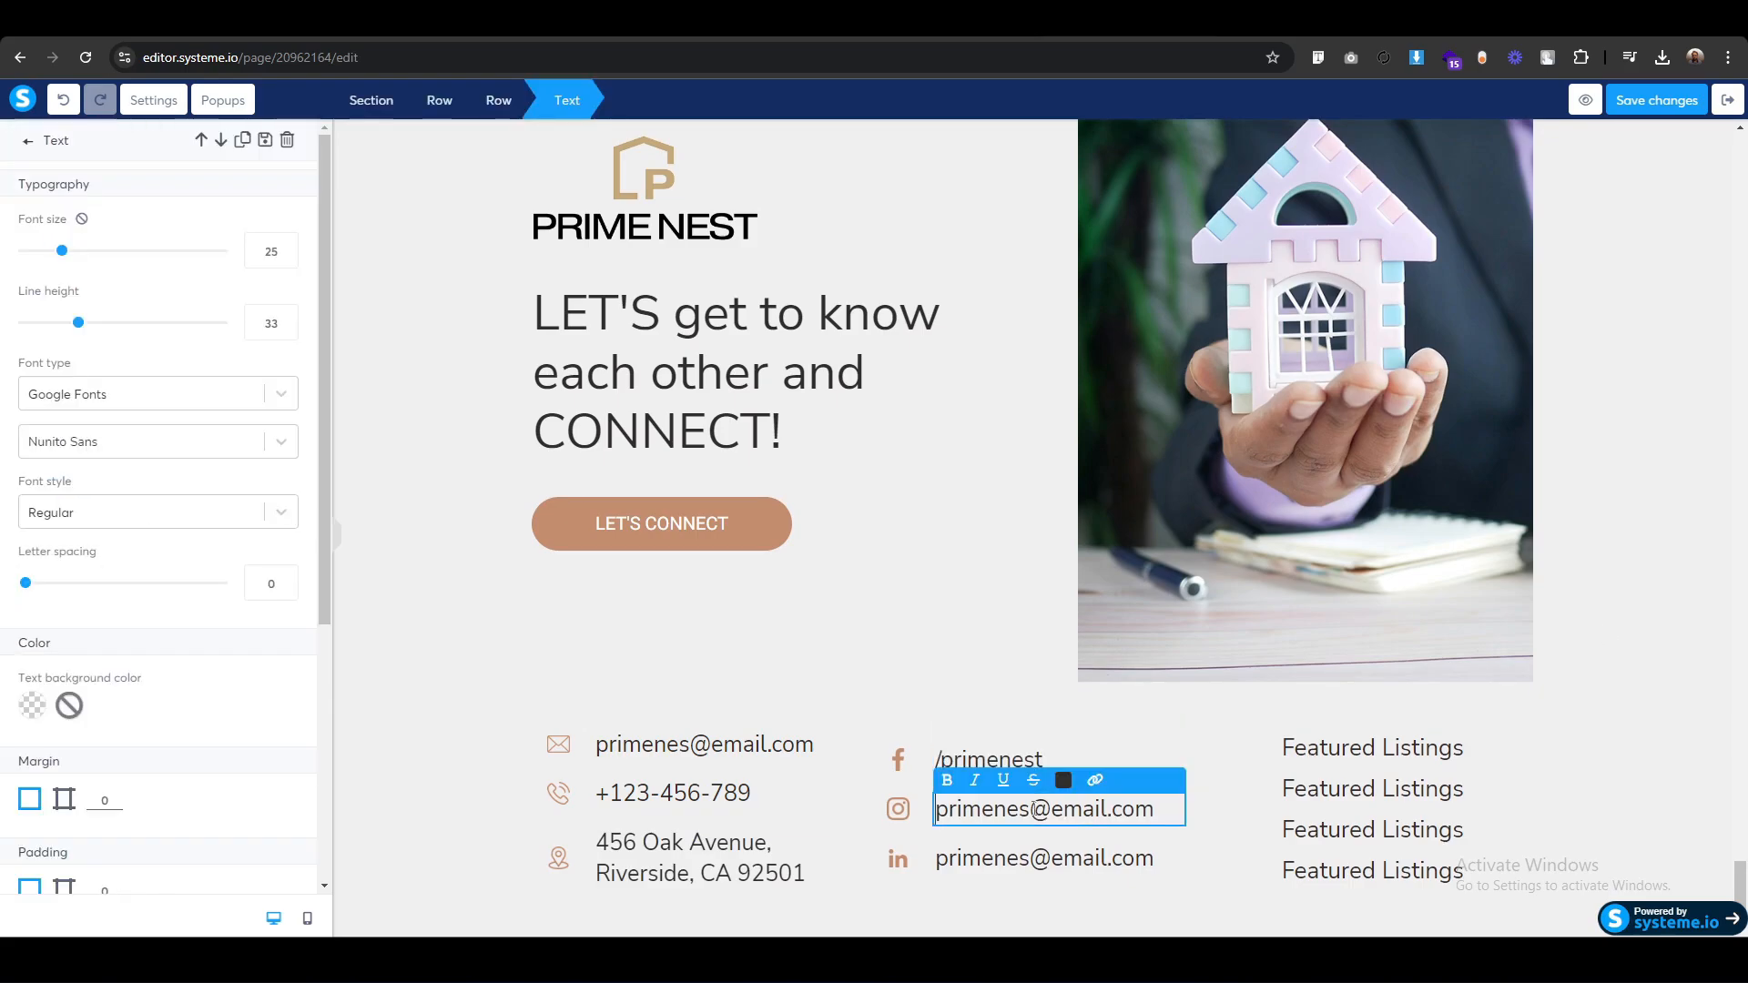
triple_click(1037, 810)
type("/primenest")
left_click(1039, 872)
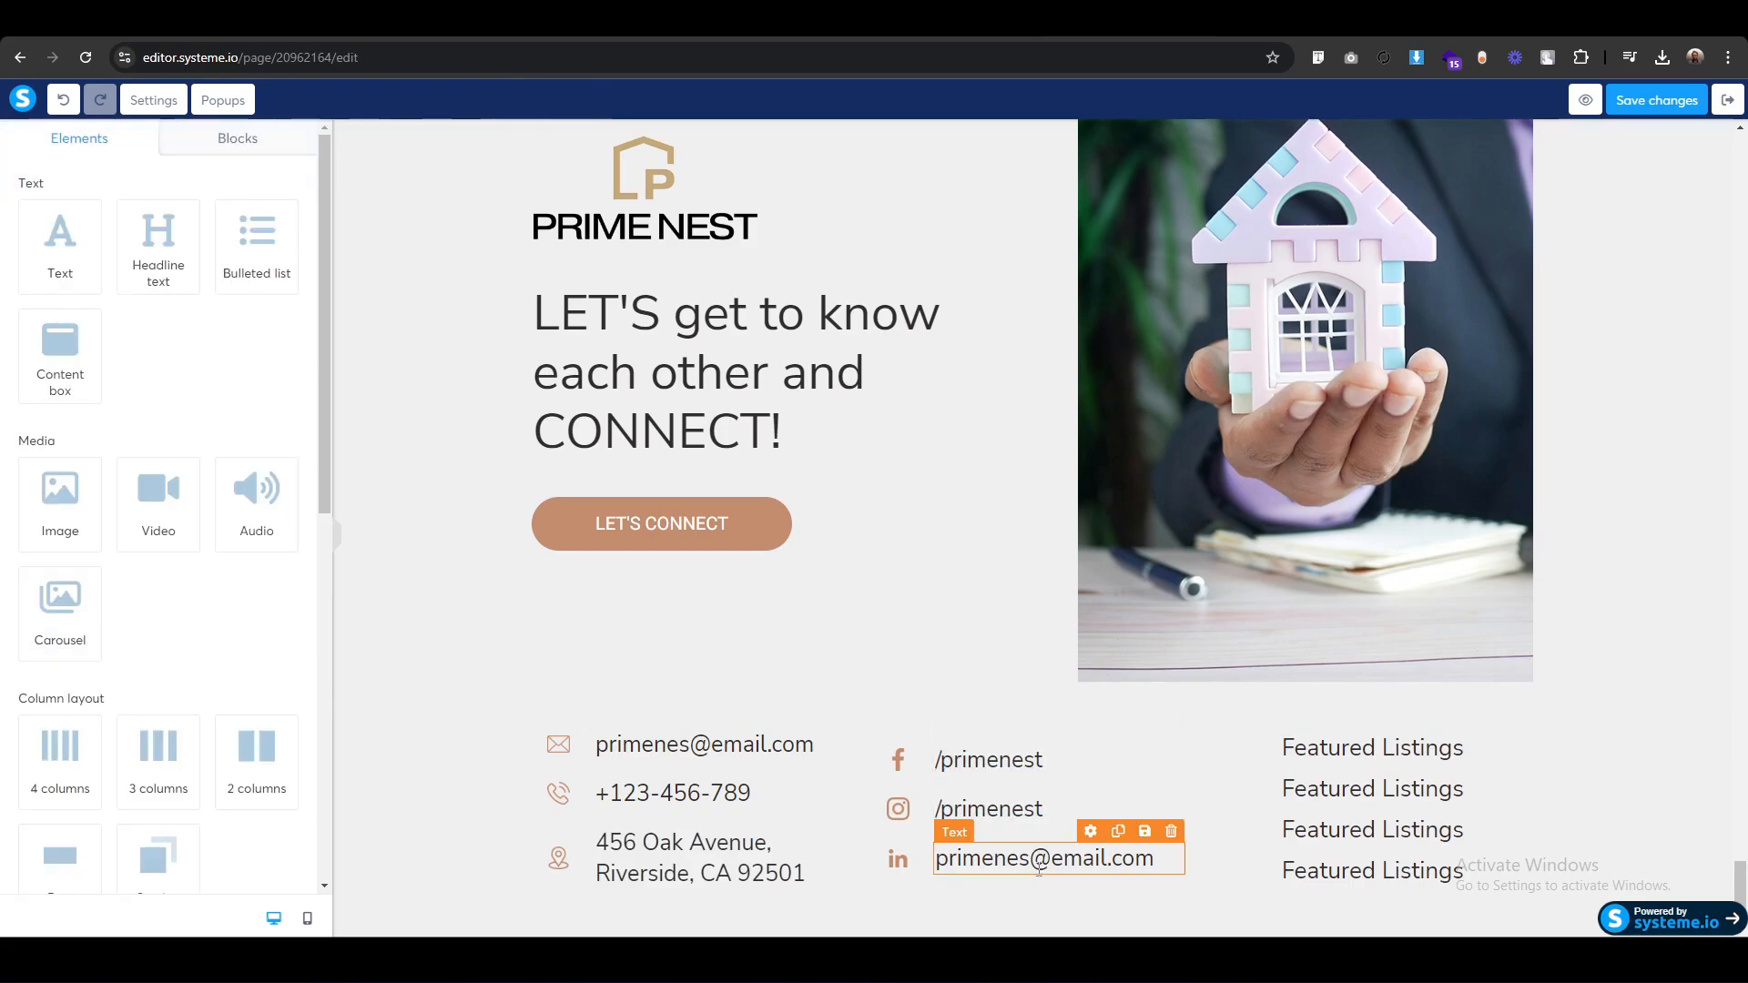
triple_click(1038, 860)
type("/primenest")
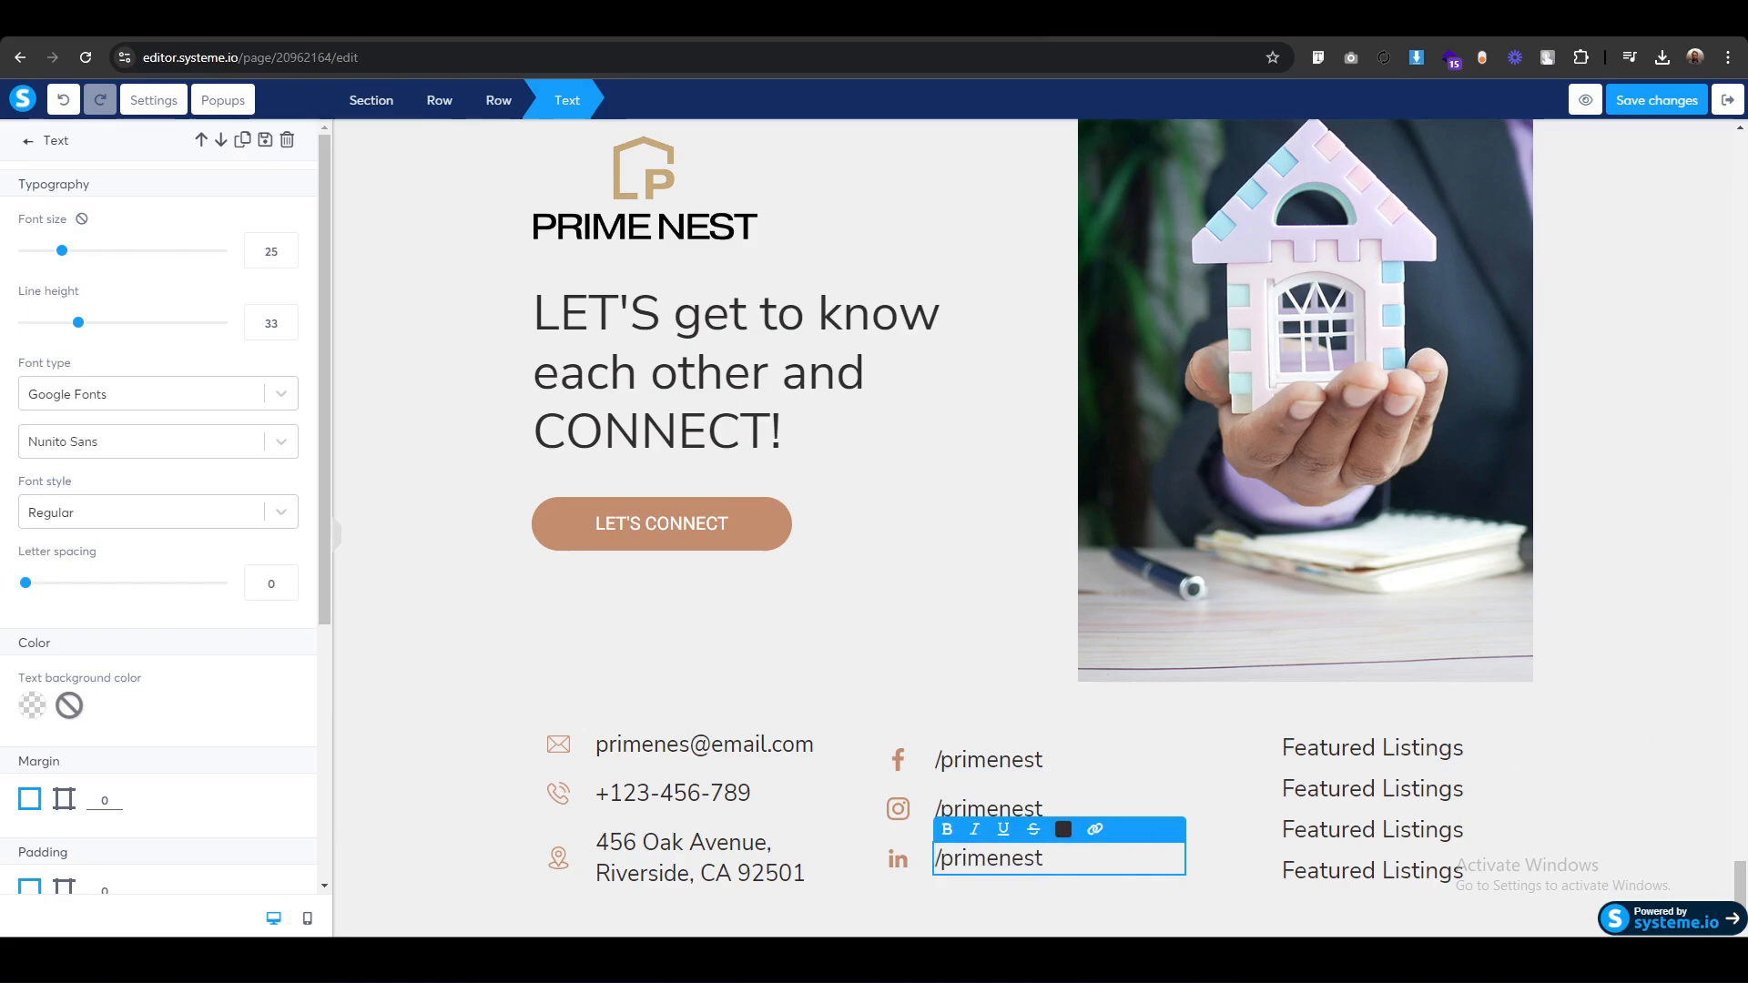
Change the second Featured Listings line in the footer to Services and the third to Buying.
left_click(1386, 790)
triple_click(1386, 791)
type("Services")
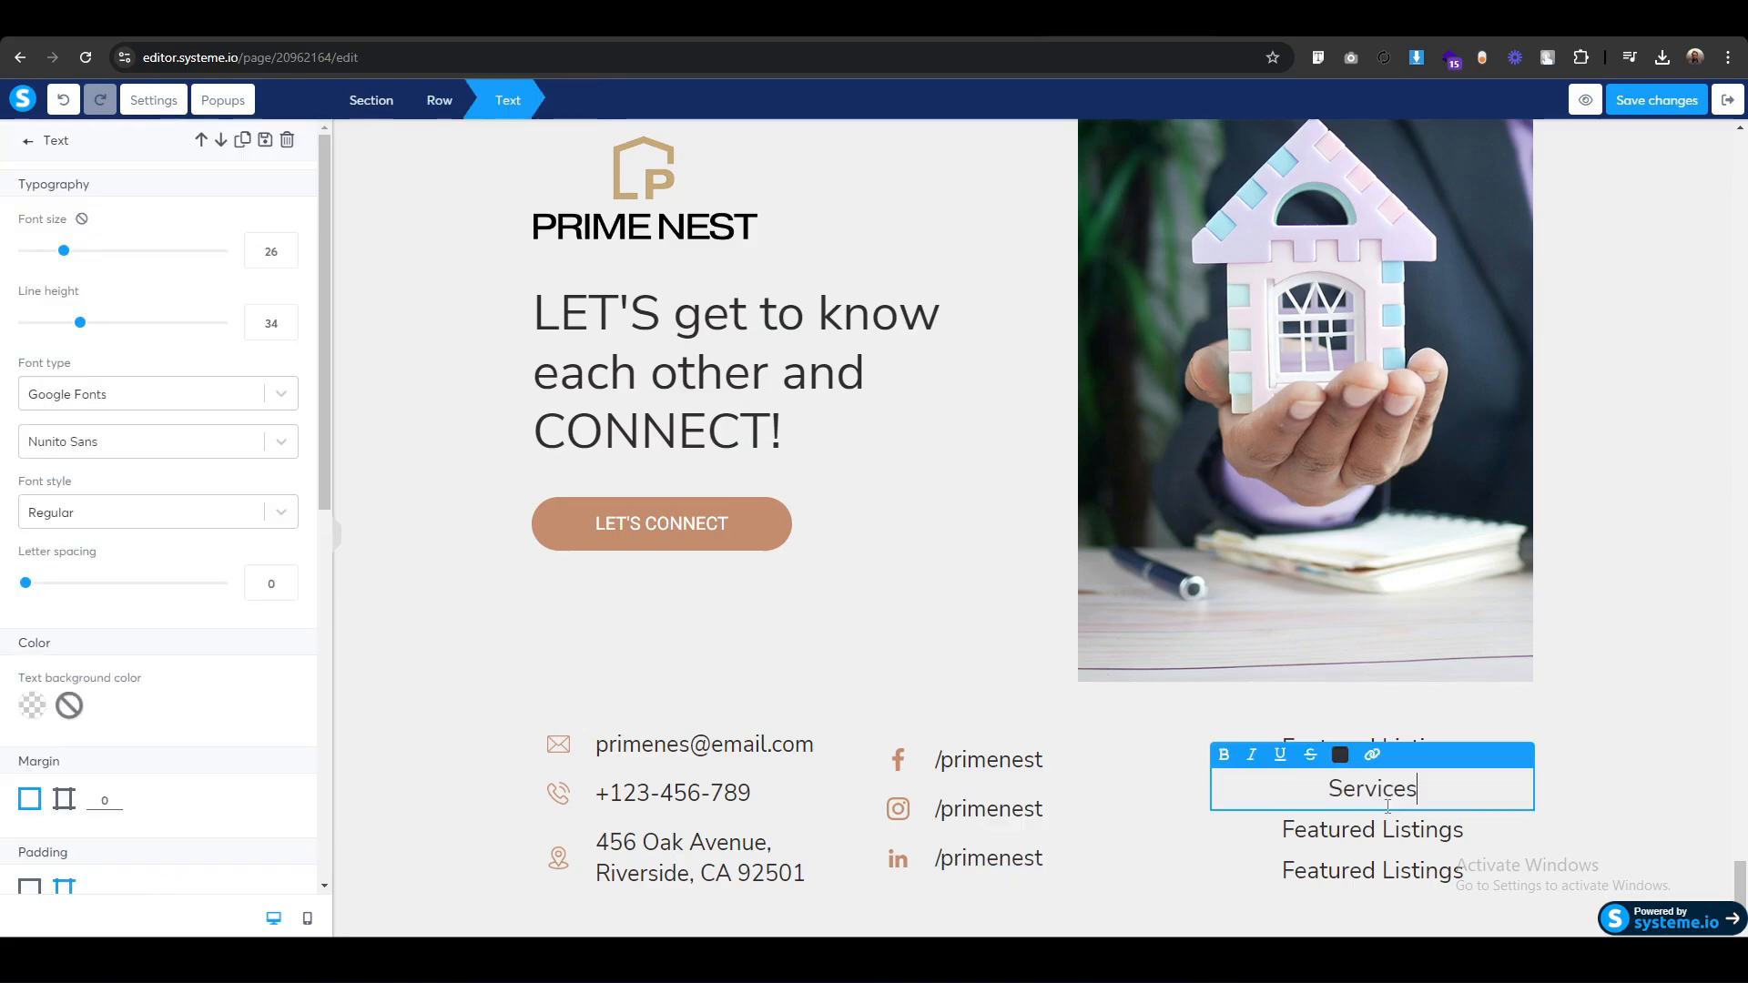
left_click(1373, 830)
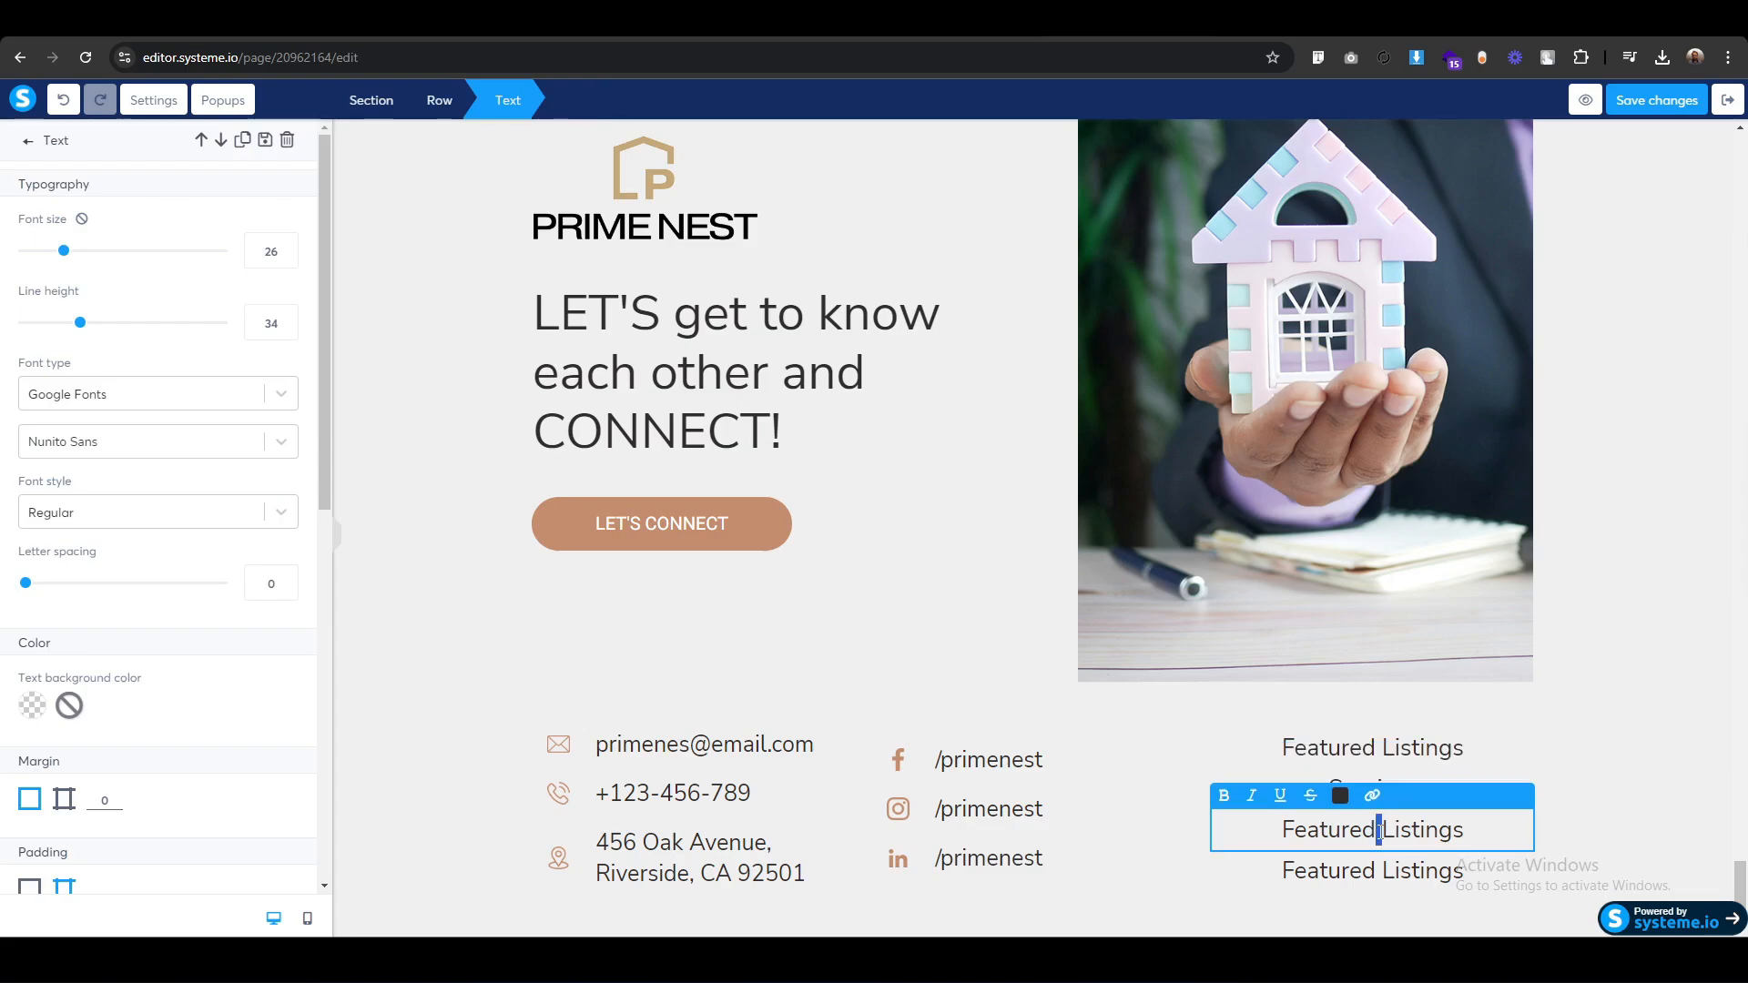
triple_click(1373, 829)
type("Buying")
key("Return")
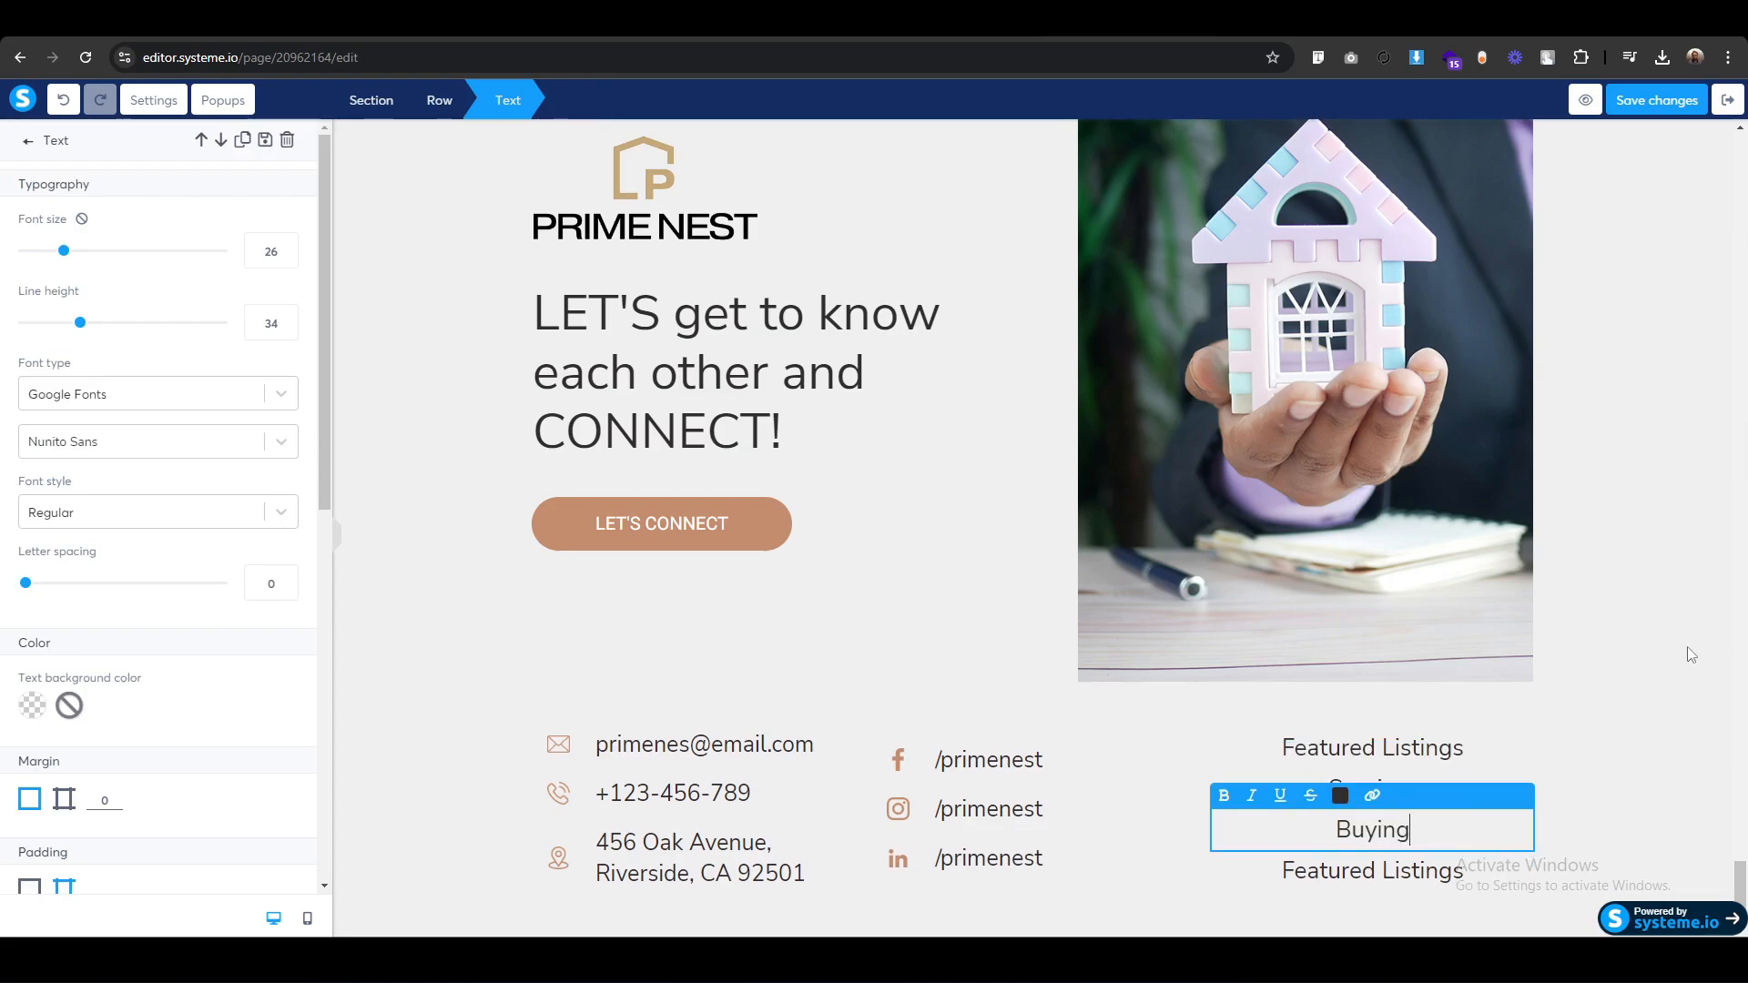
Change the fourth Featured Listings line in the footer to Selling.
left_click(1426, 871)
left_click(1426, 871)
triple_click(1426, 870)
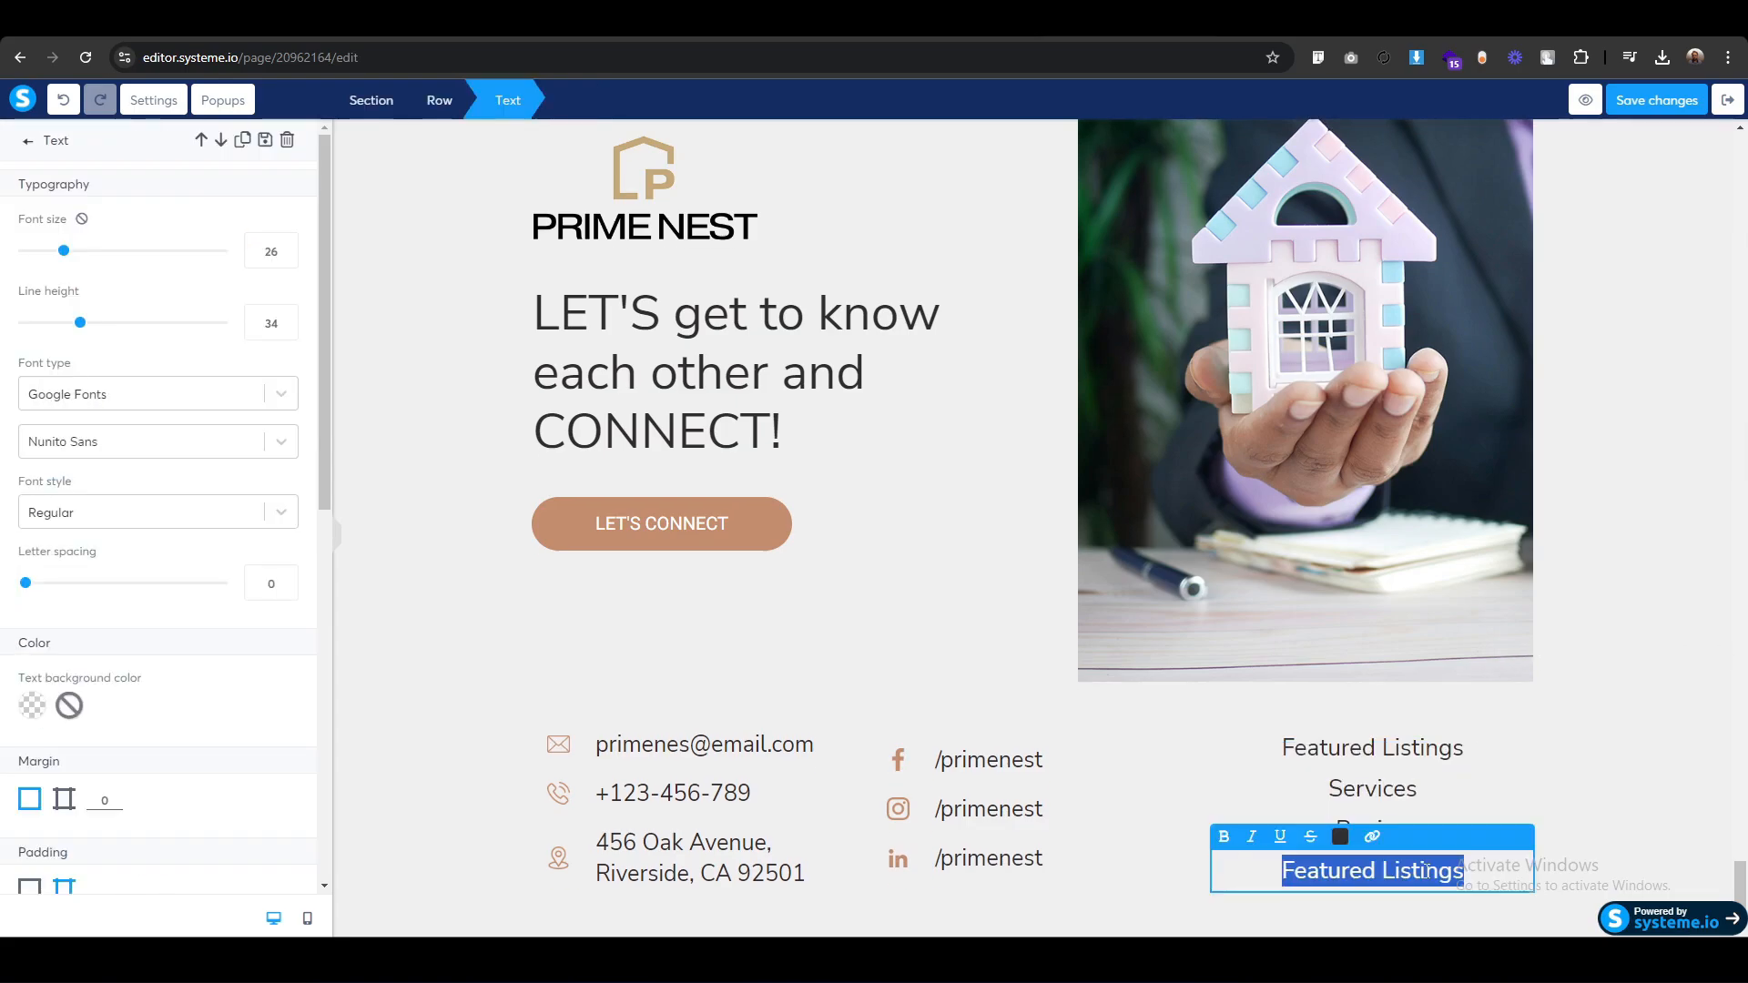
type("Sellinh")
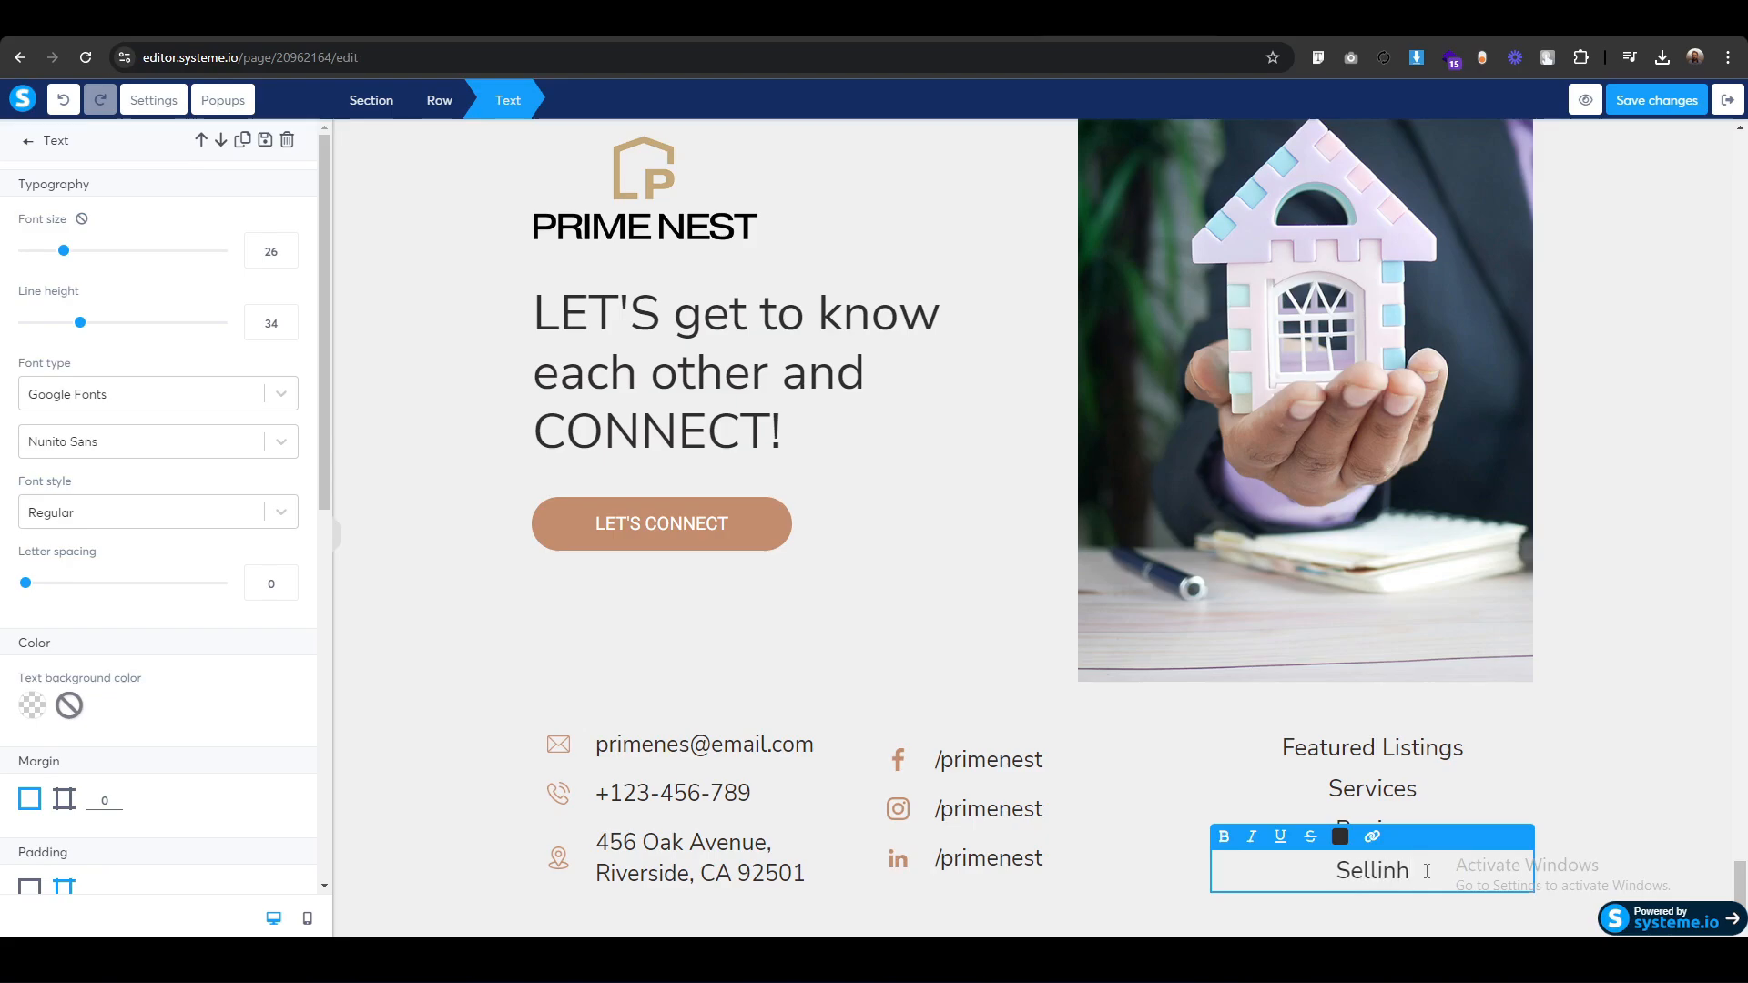
key("BackSpace")
type("g")
left_click(491, 796)
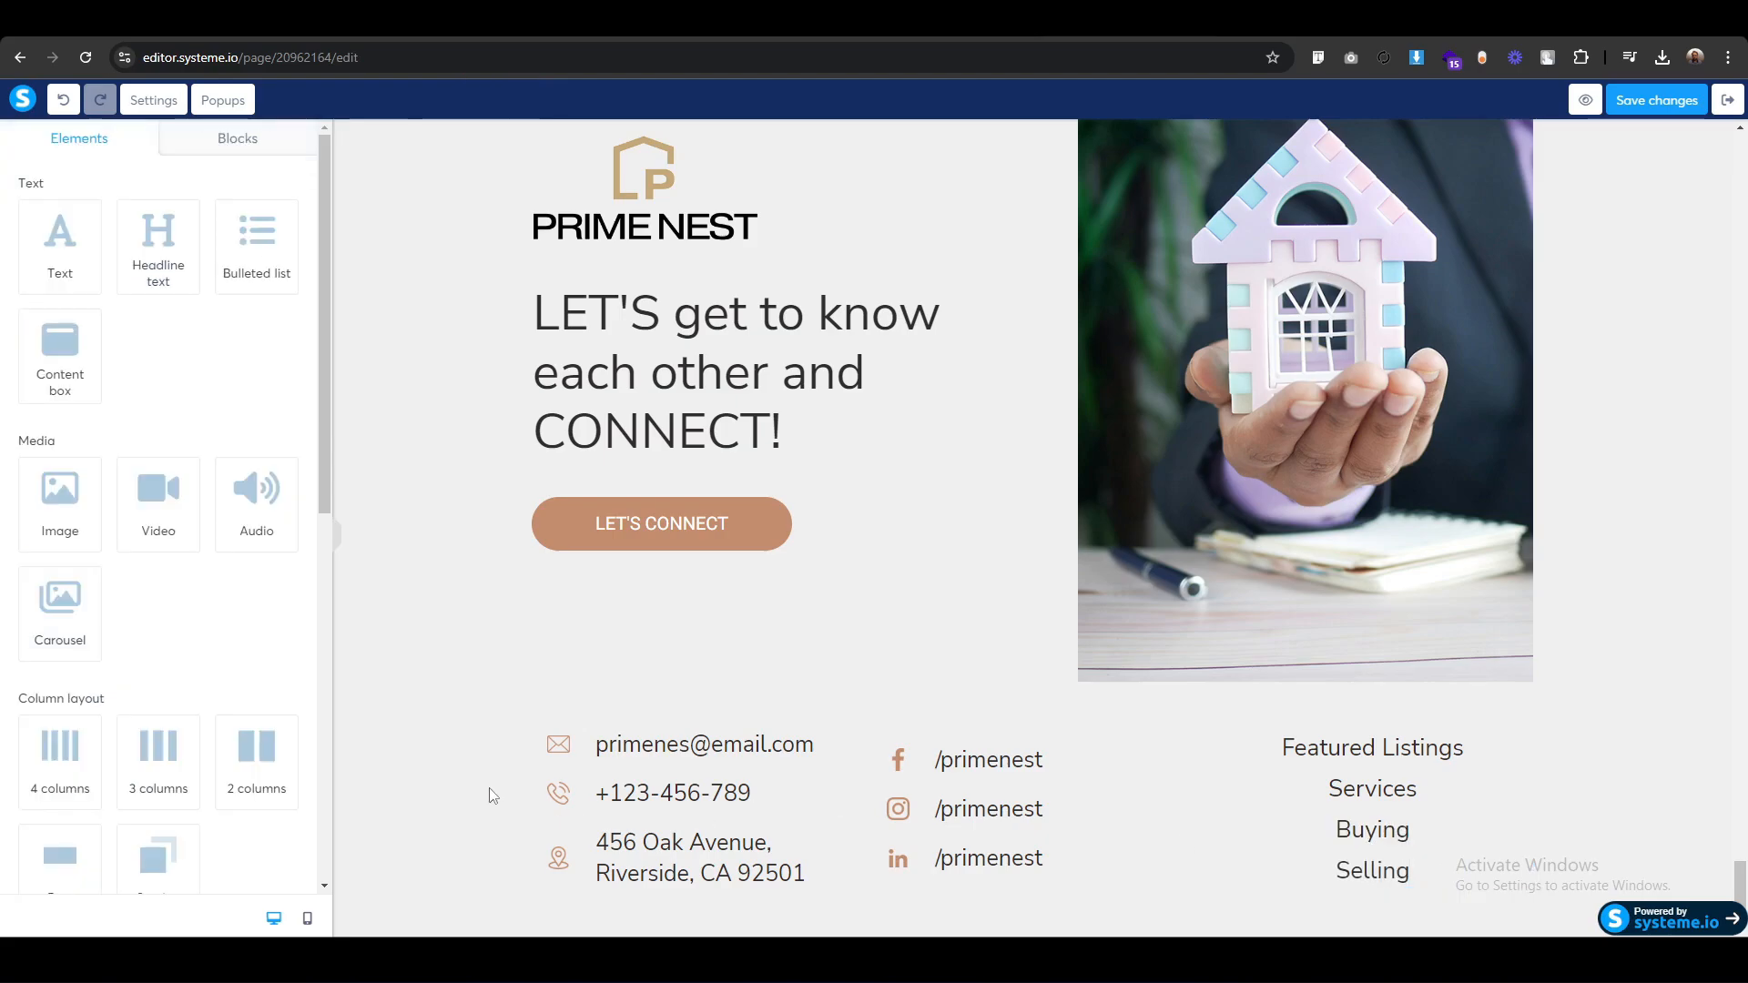
Check the footer's contact details, social links and listings text in the mobile layout, and return to the desktop layout.
left_click(637, 856)
left_click(307, 918)
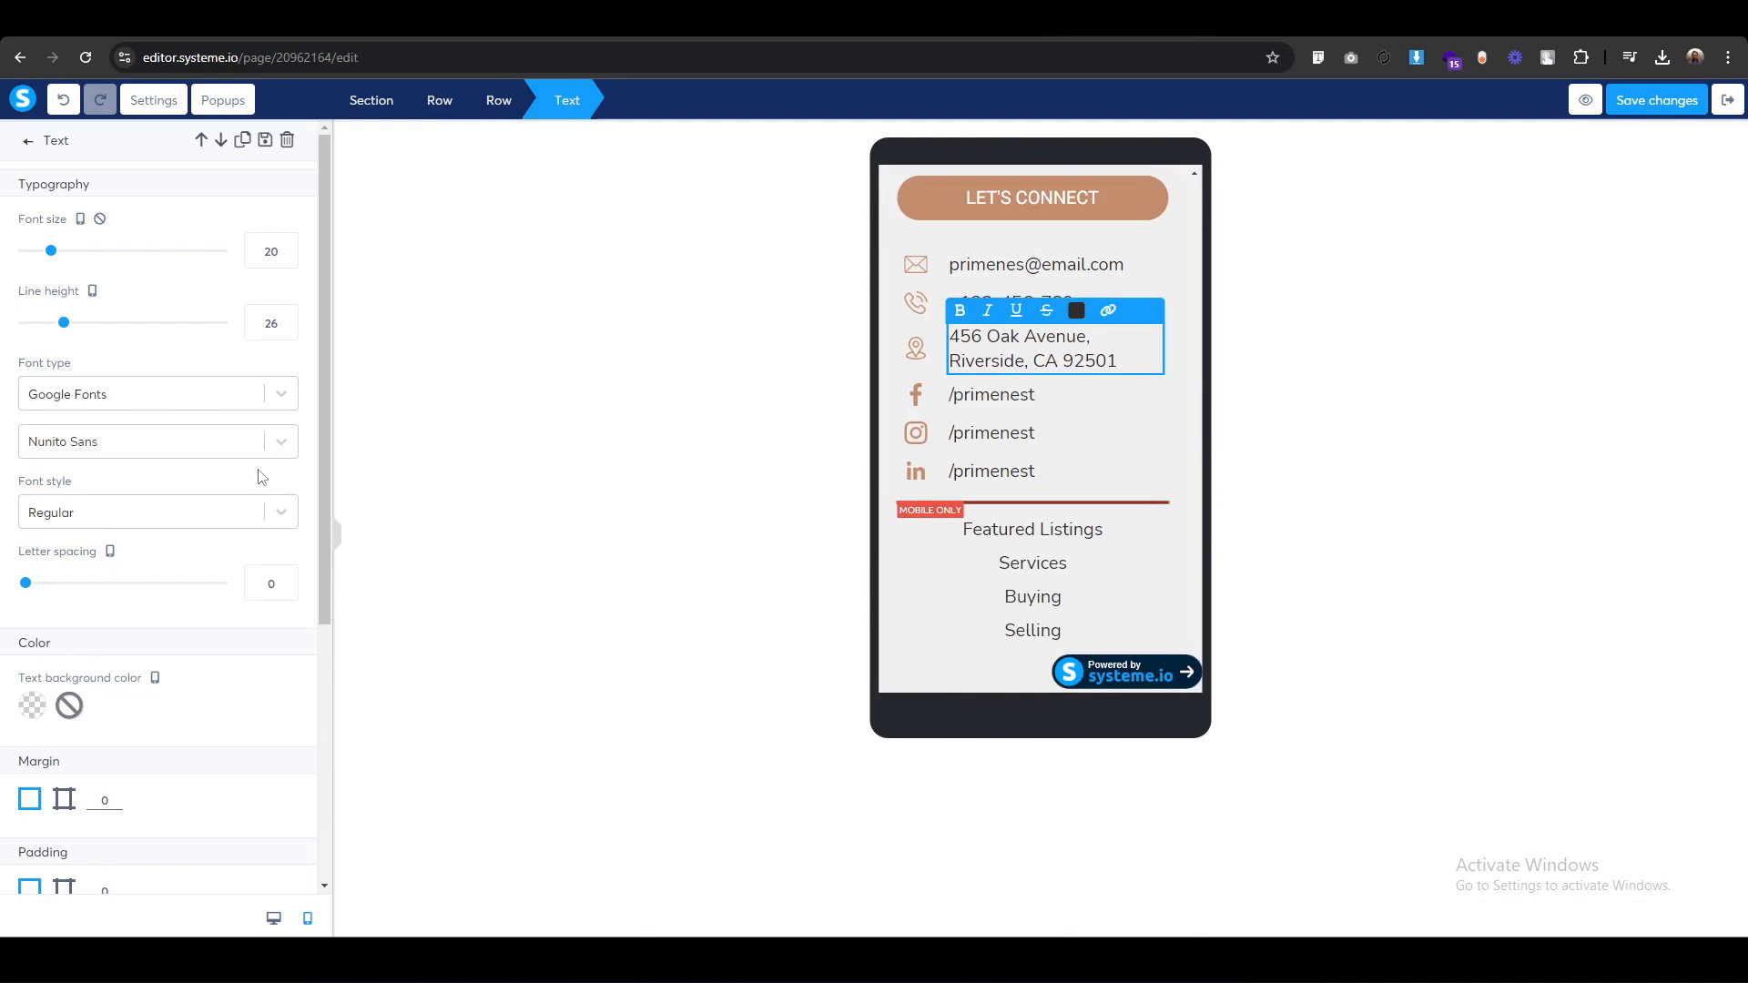
left_click(573, 446)
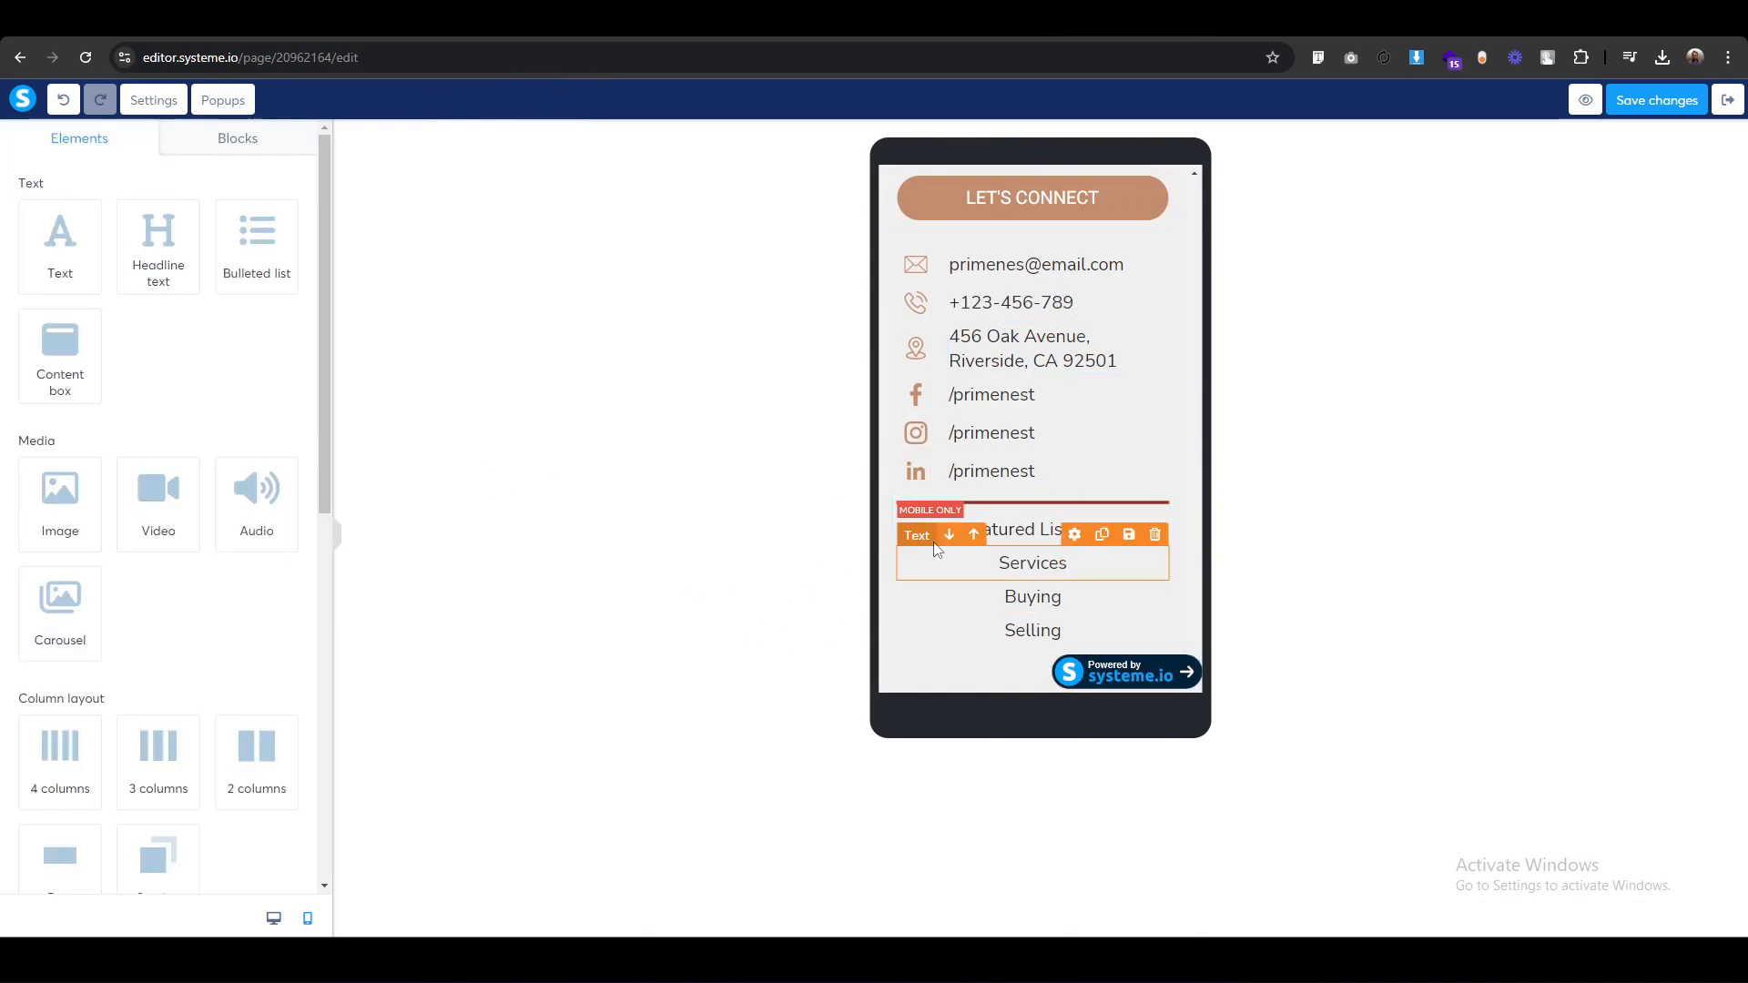
left_click(274, 918)
scroll(1200, 734, "down", 1)
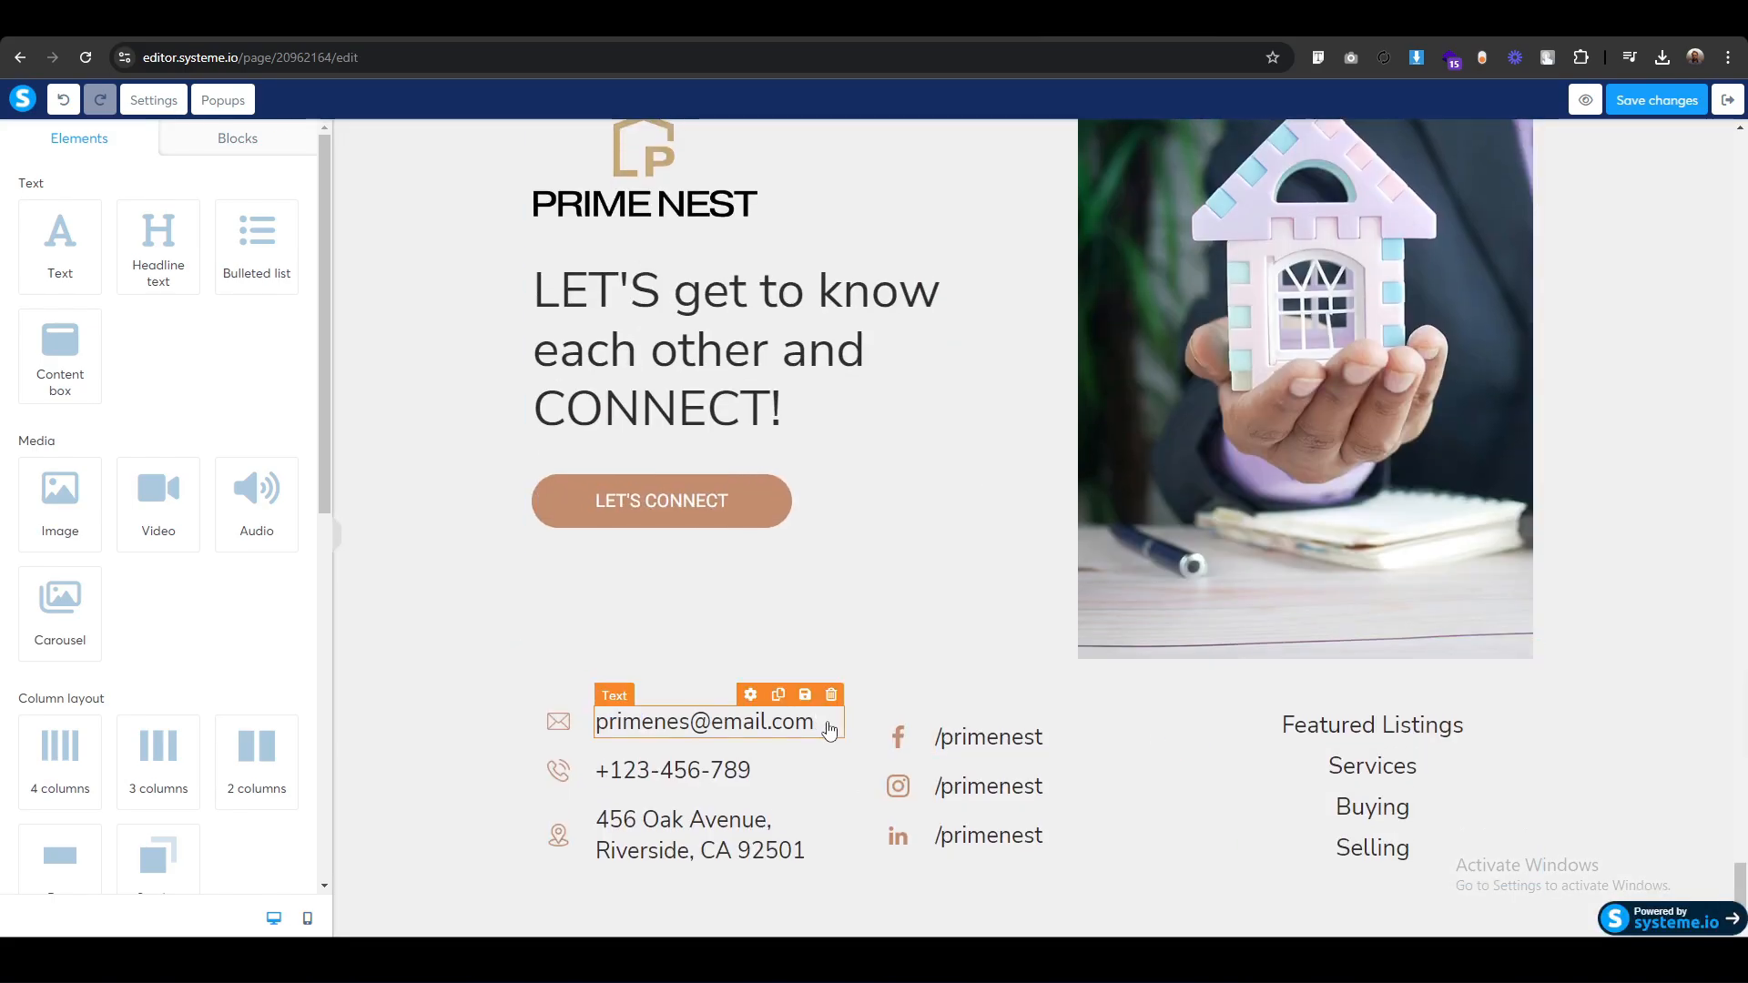
Review the desktop page from the footer up to the header and back down through the services and property listing sections.
scroll(828, 728, "up", 15)
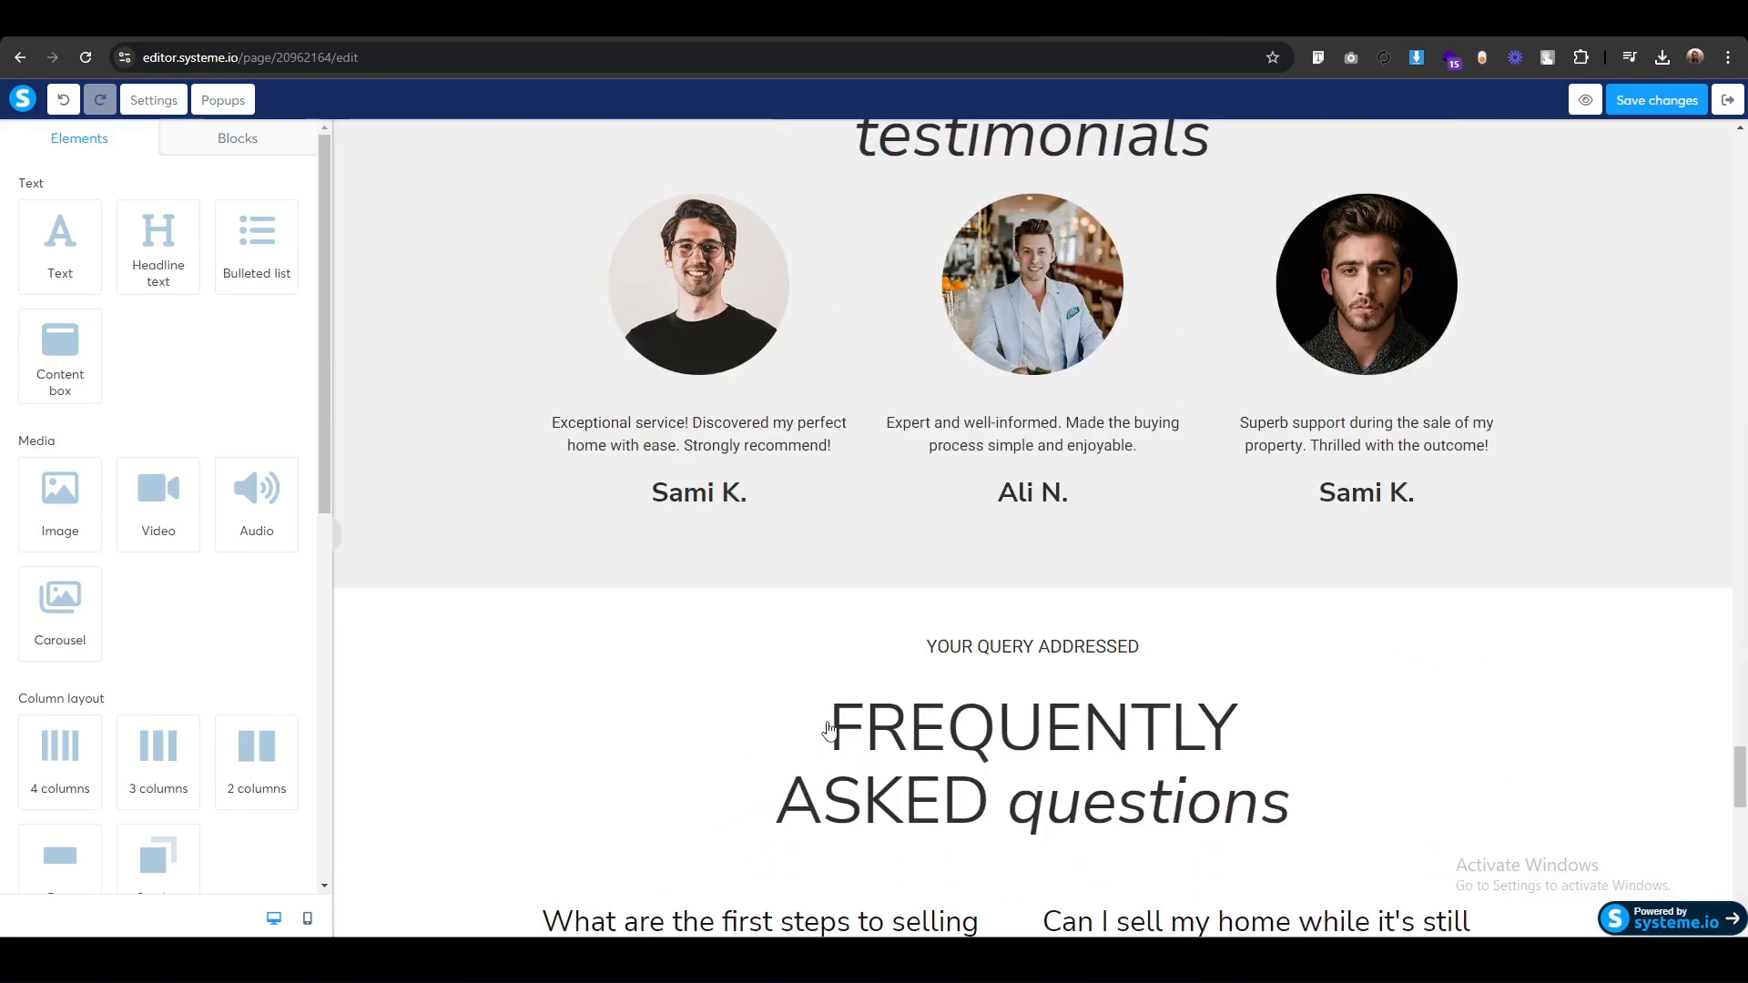
scroll(829, 728, "up", 5)
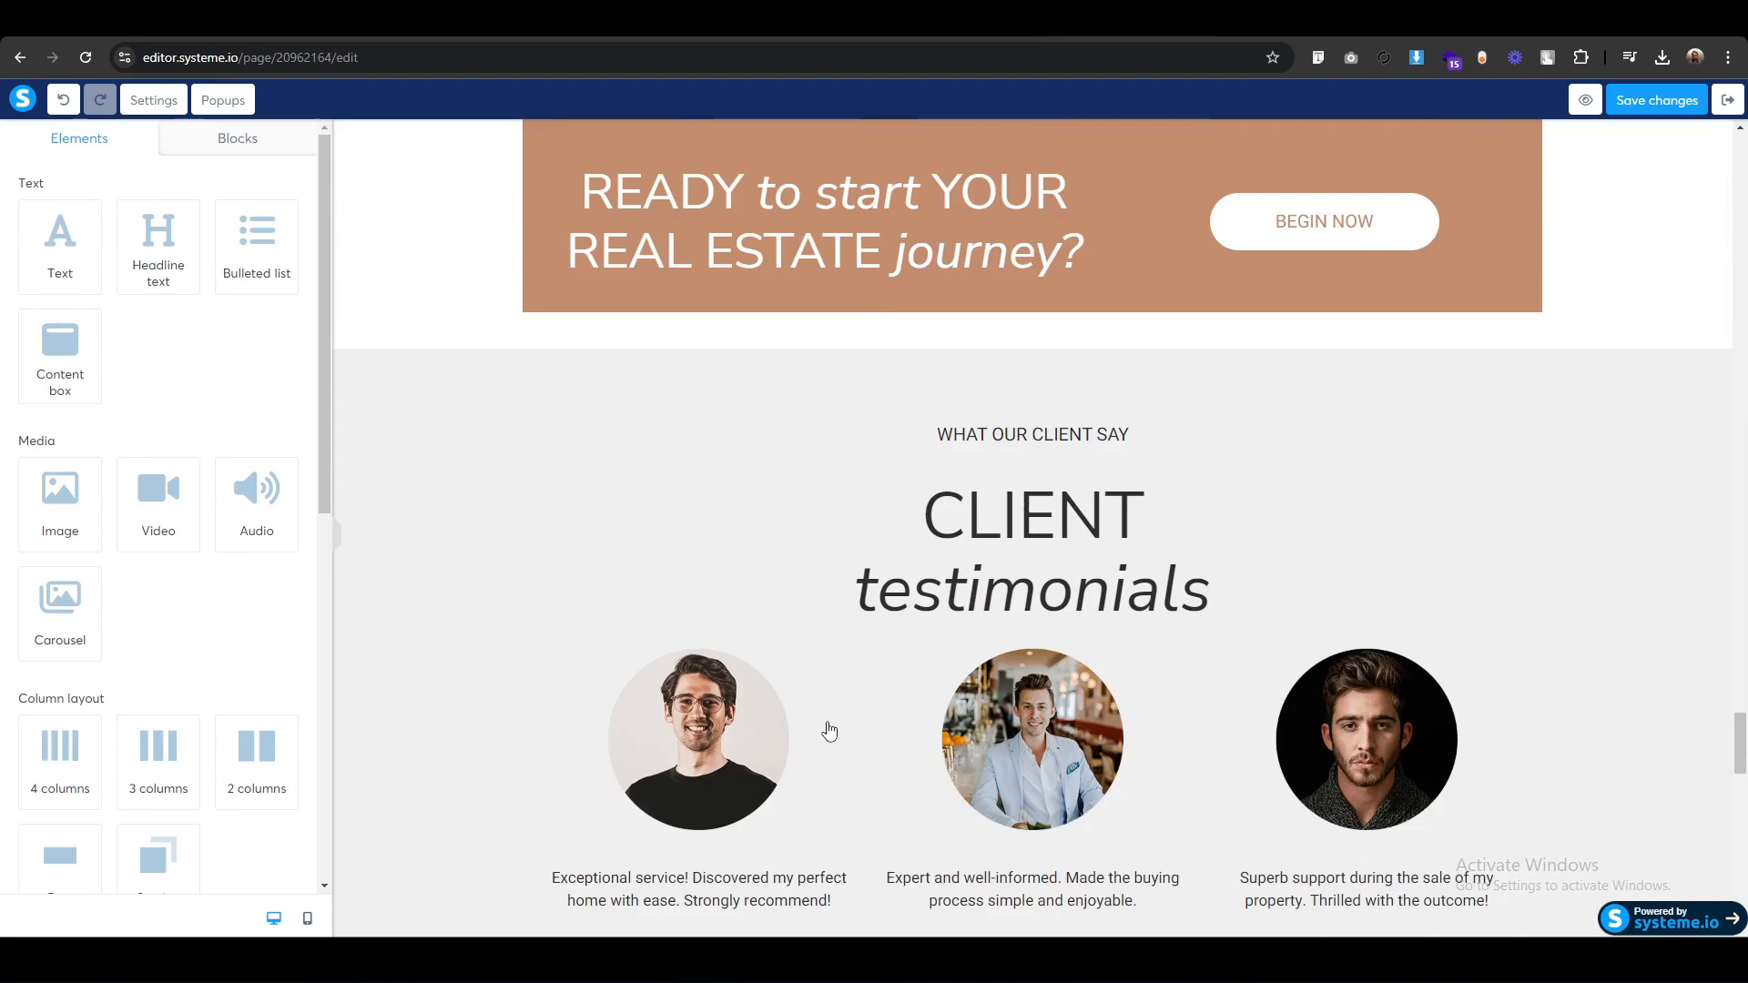
scroll(828, 731, "up", 14)
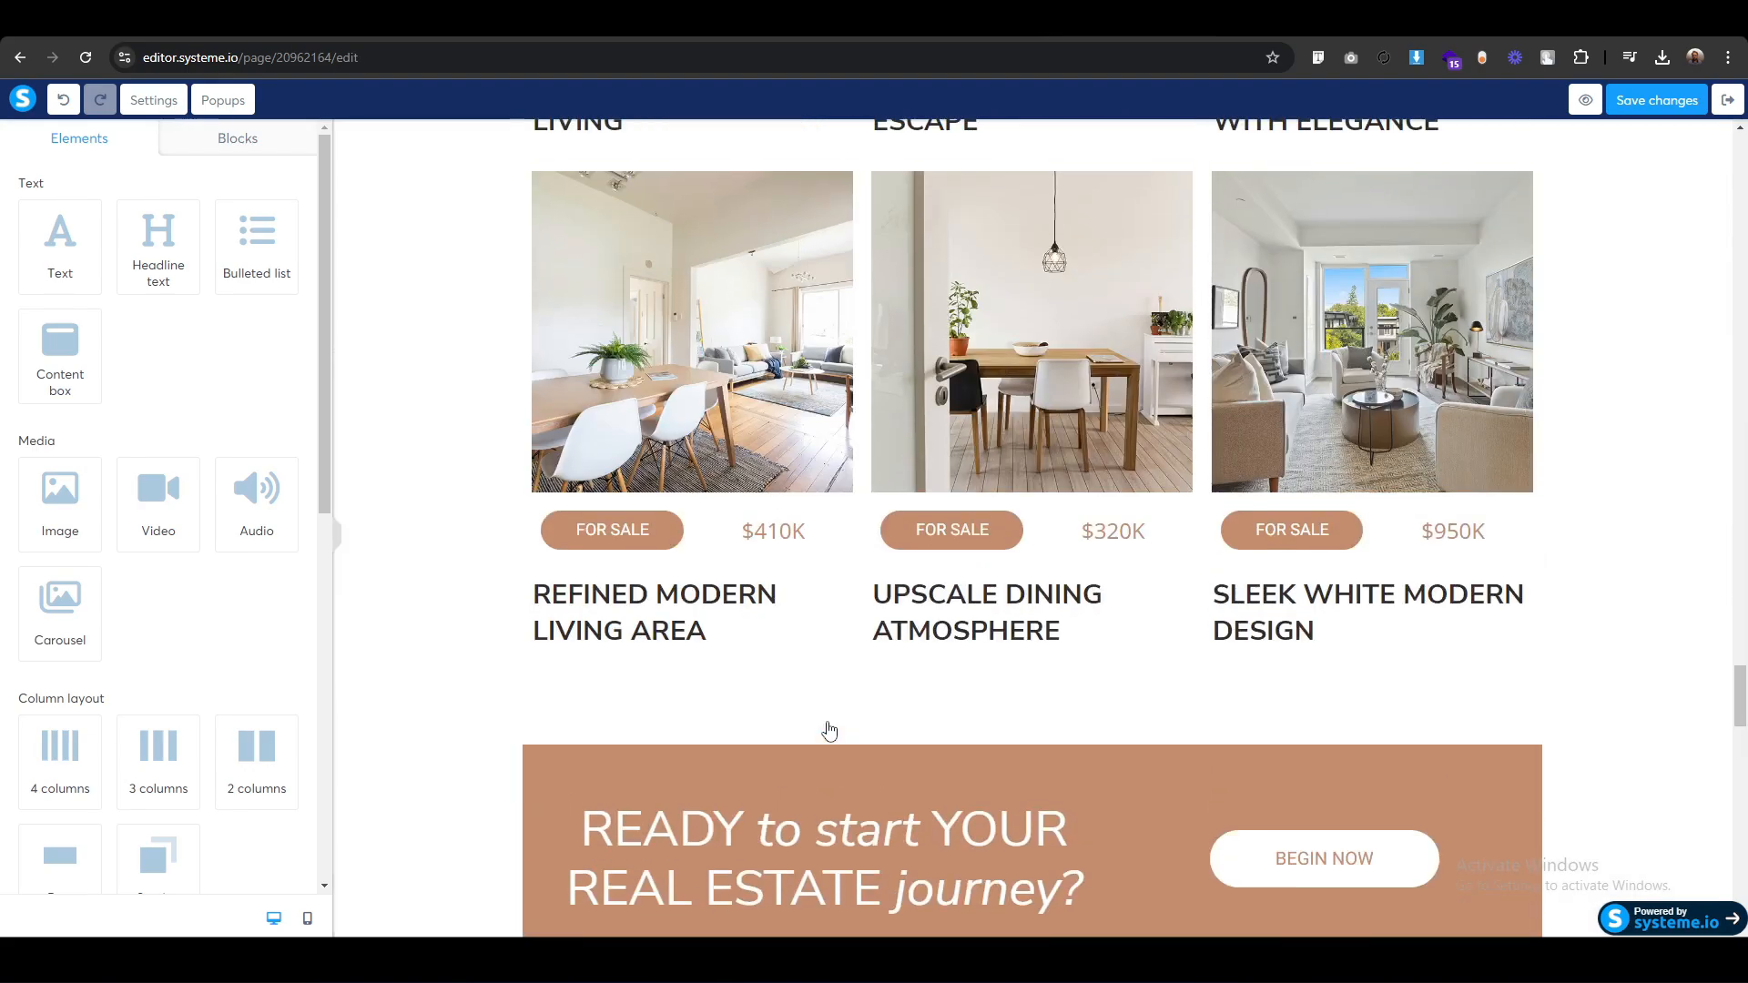
scroll(828, 731, "up", 15)
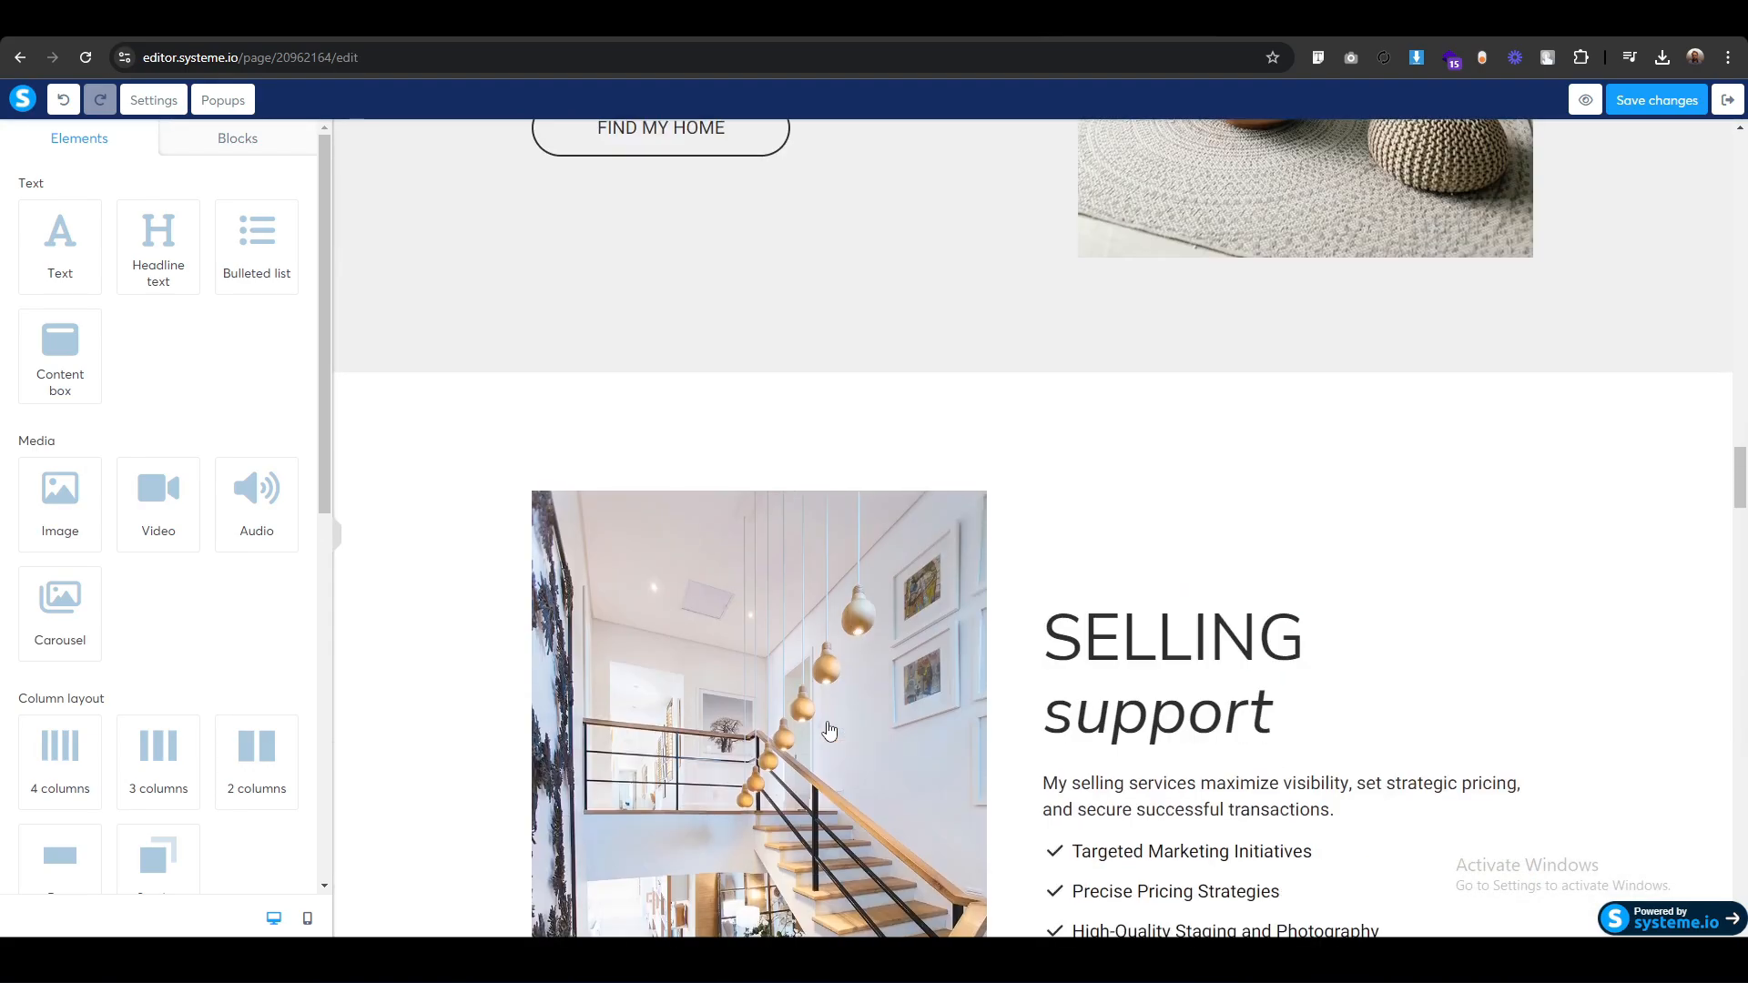
scroll(865, 655, "up", 20)
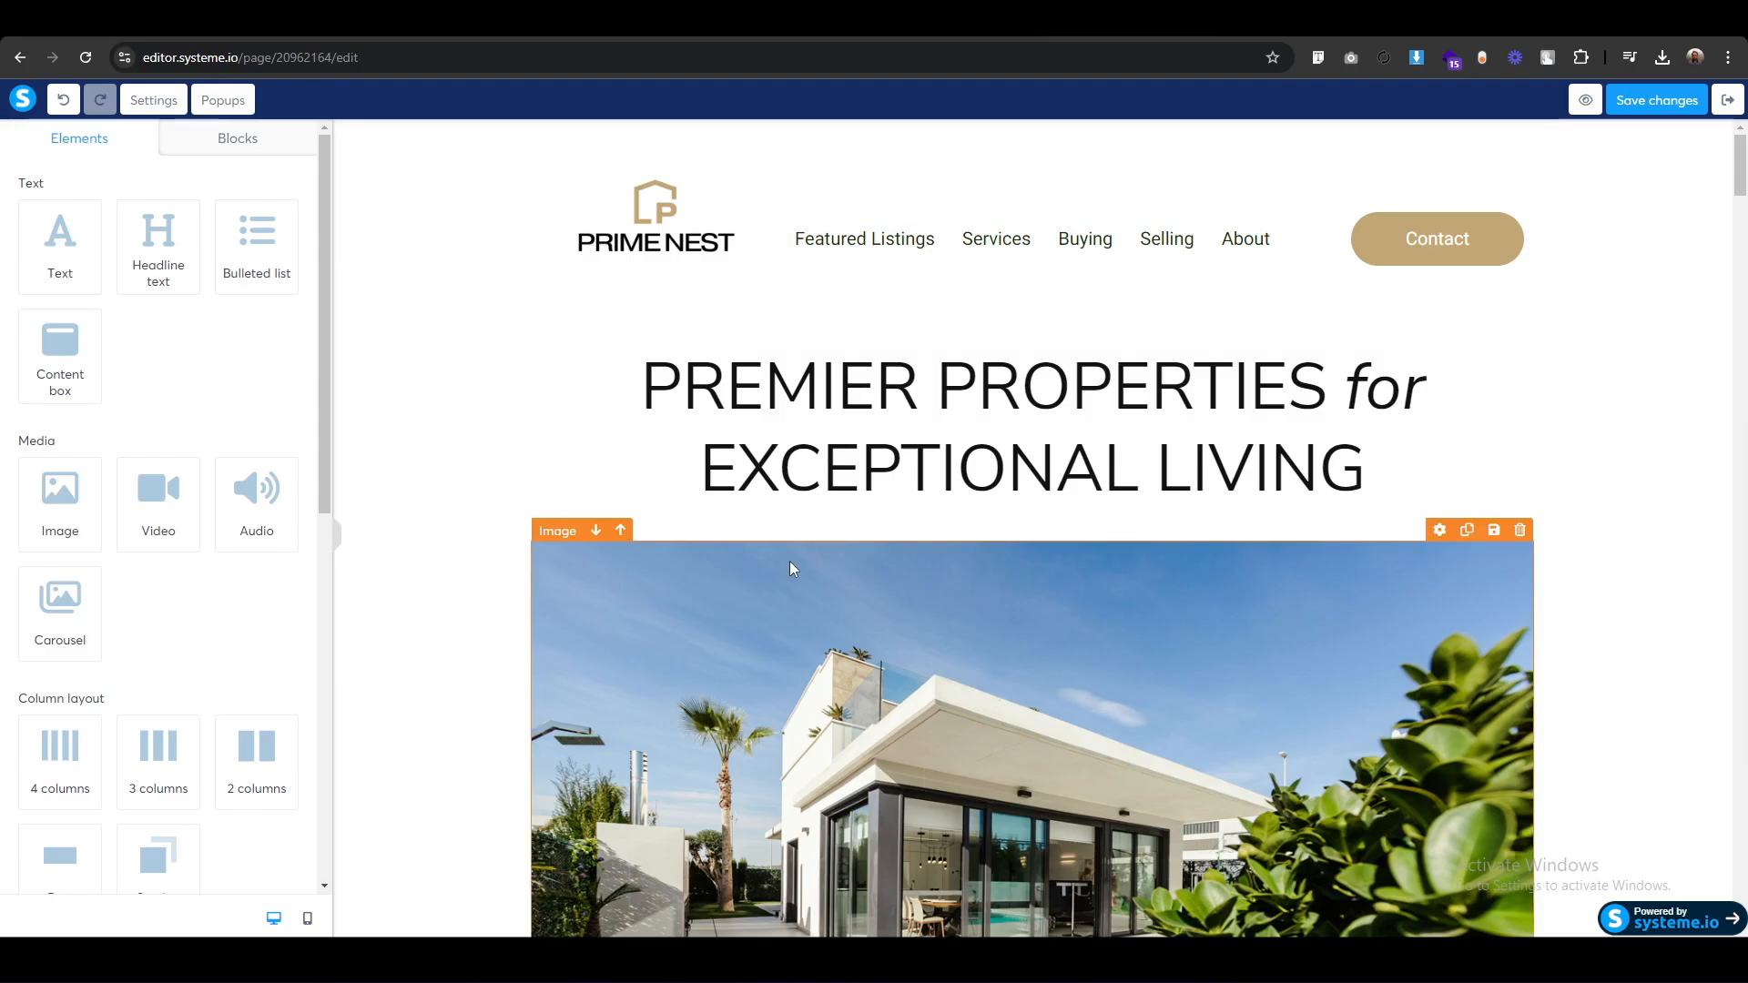
scroll(790, 561, "down", 8)
scroll(791, 570, "down", 20)
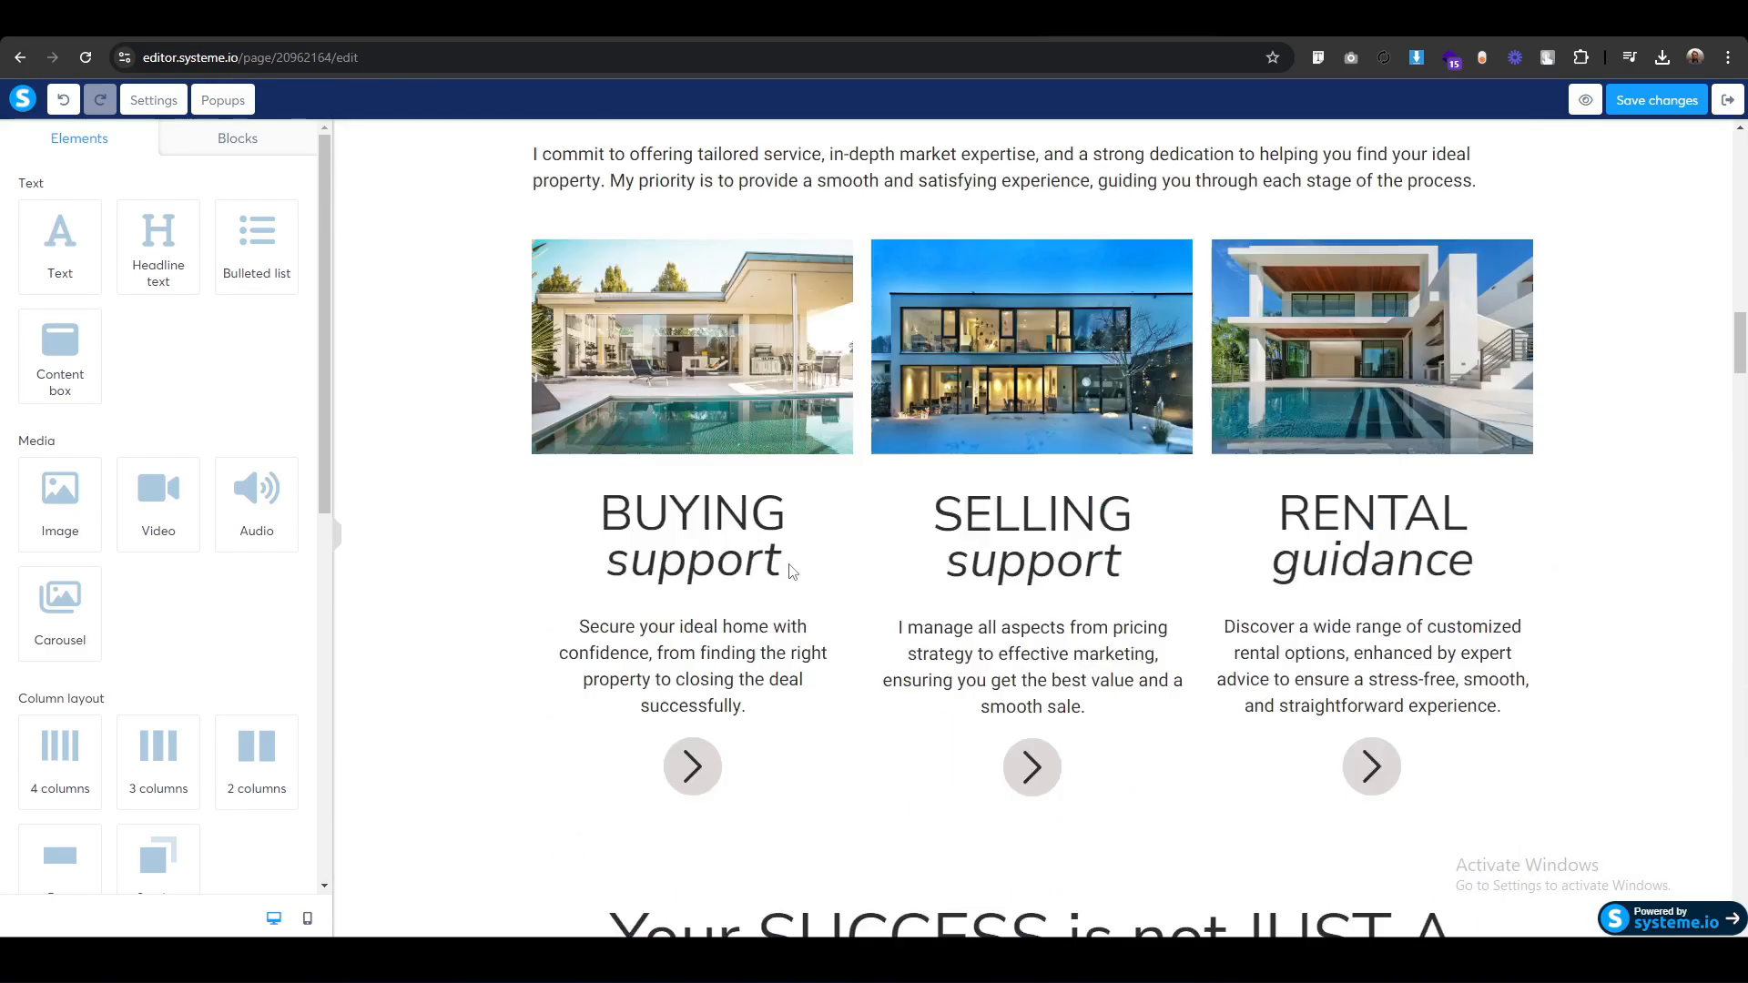
scroll(789, 564, "down", 15)
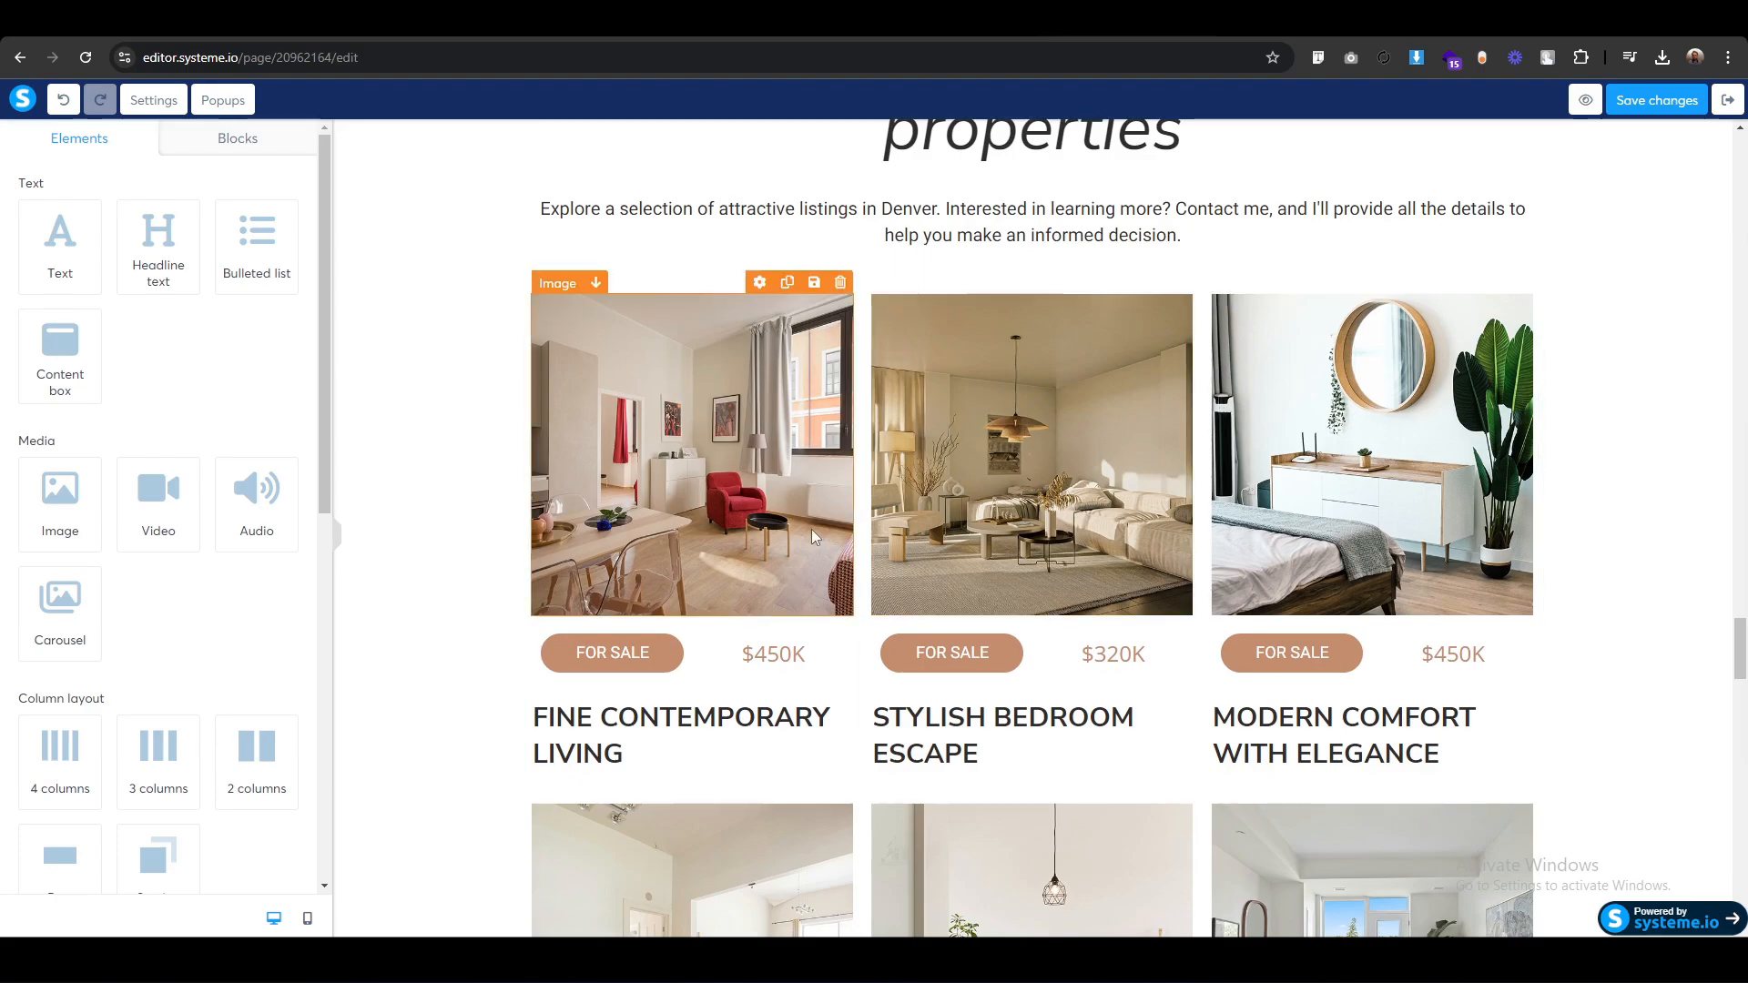
scroll(813, 530, "up", 7)
scroll(419, 698, "up", 15)
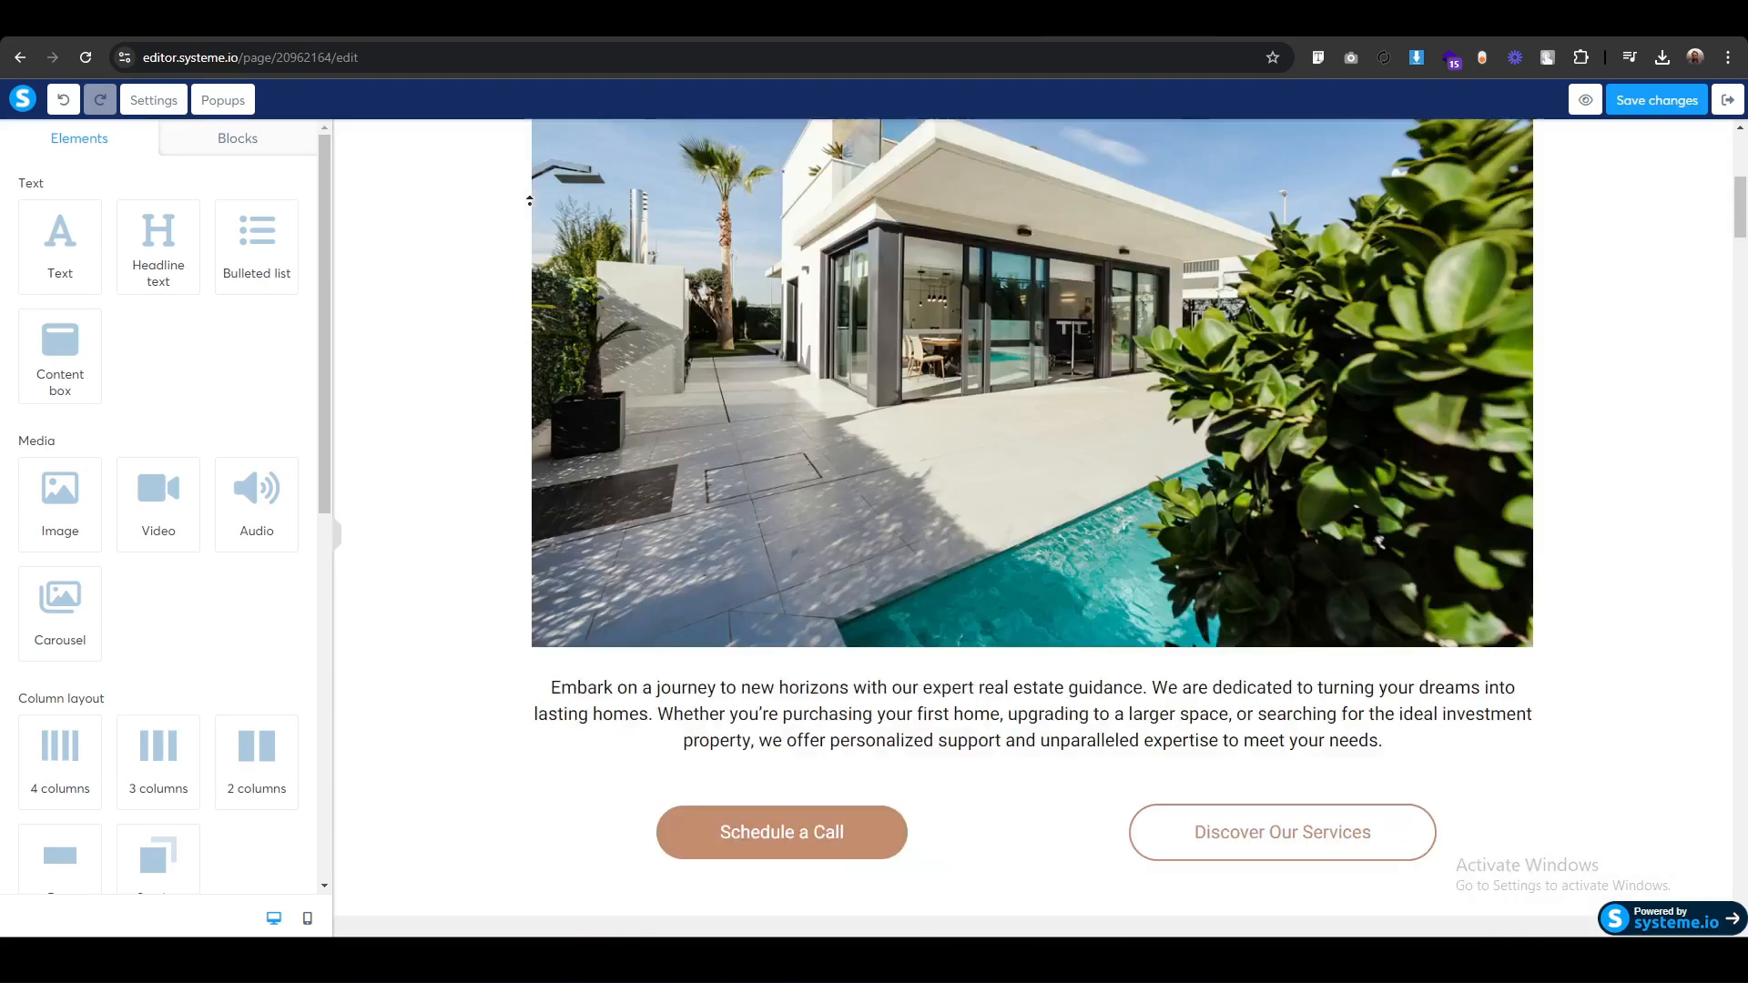
scroll(995, 409, "down", 7)
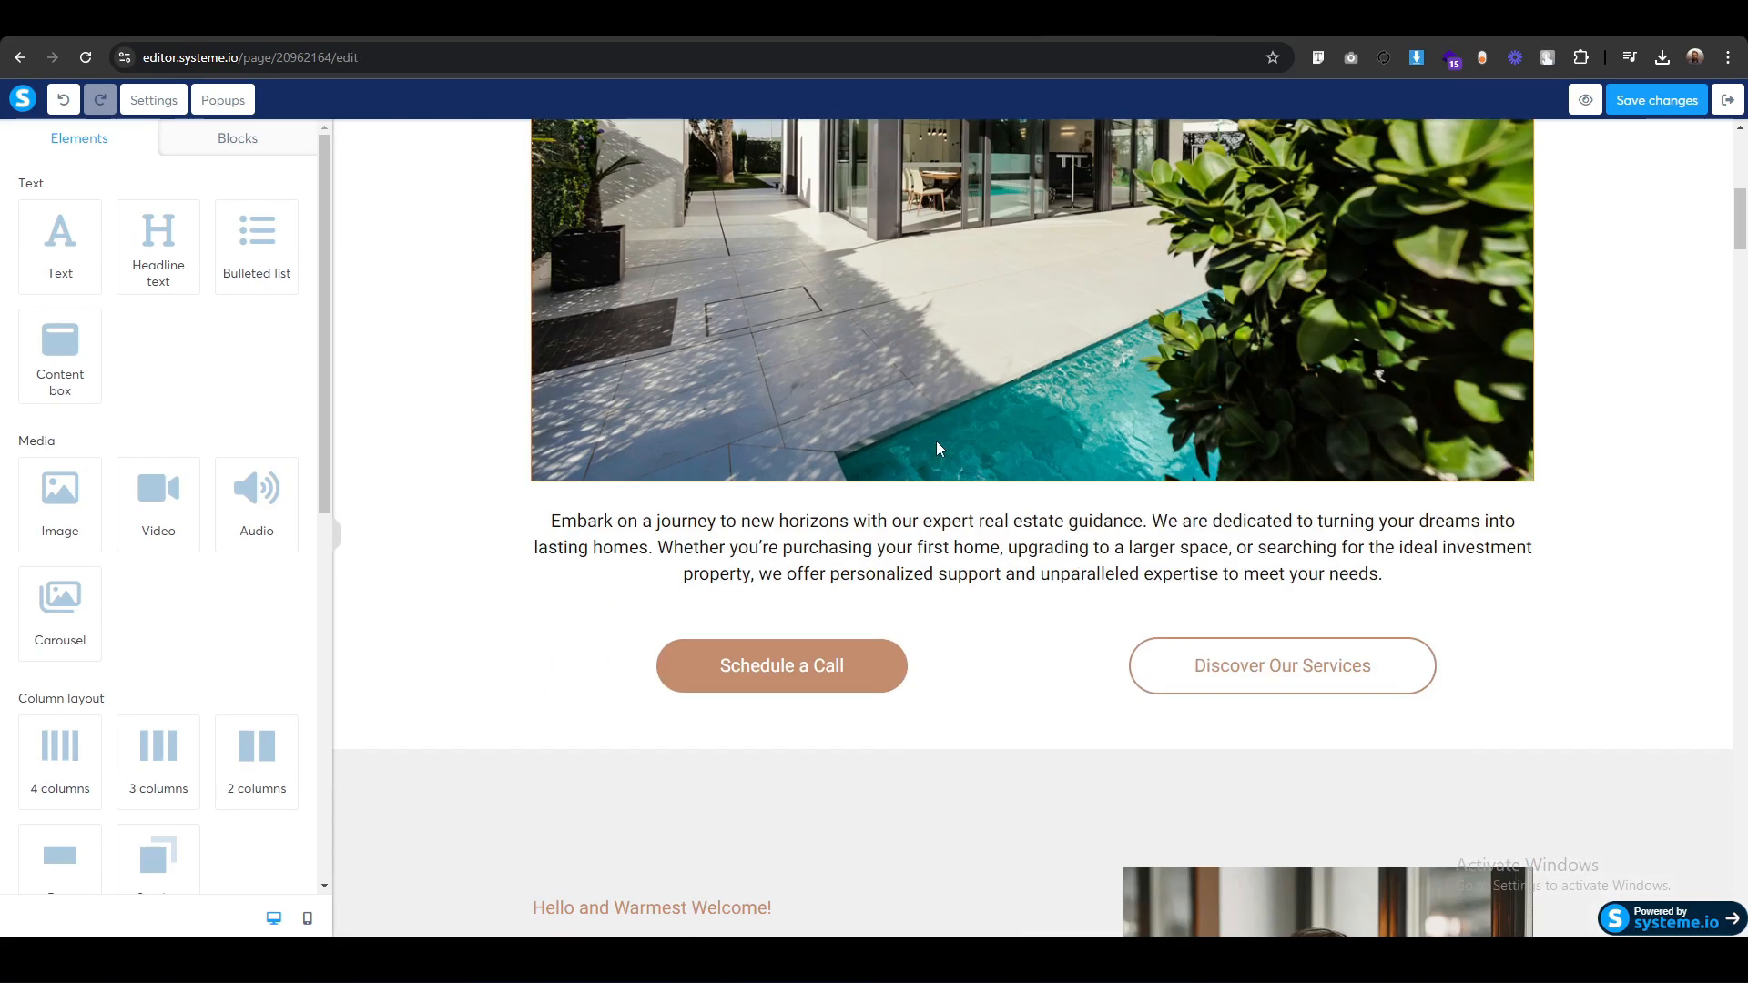
scroll(933, 457, "down", 13)
scroll(933, 494, "down", 6)
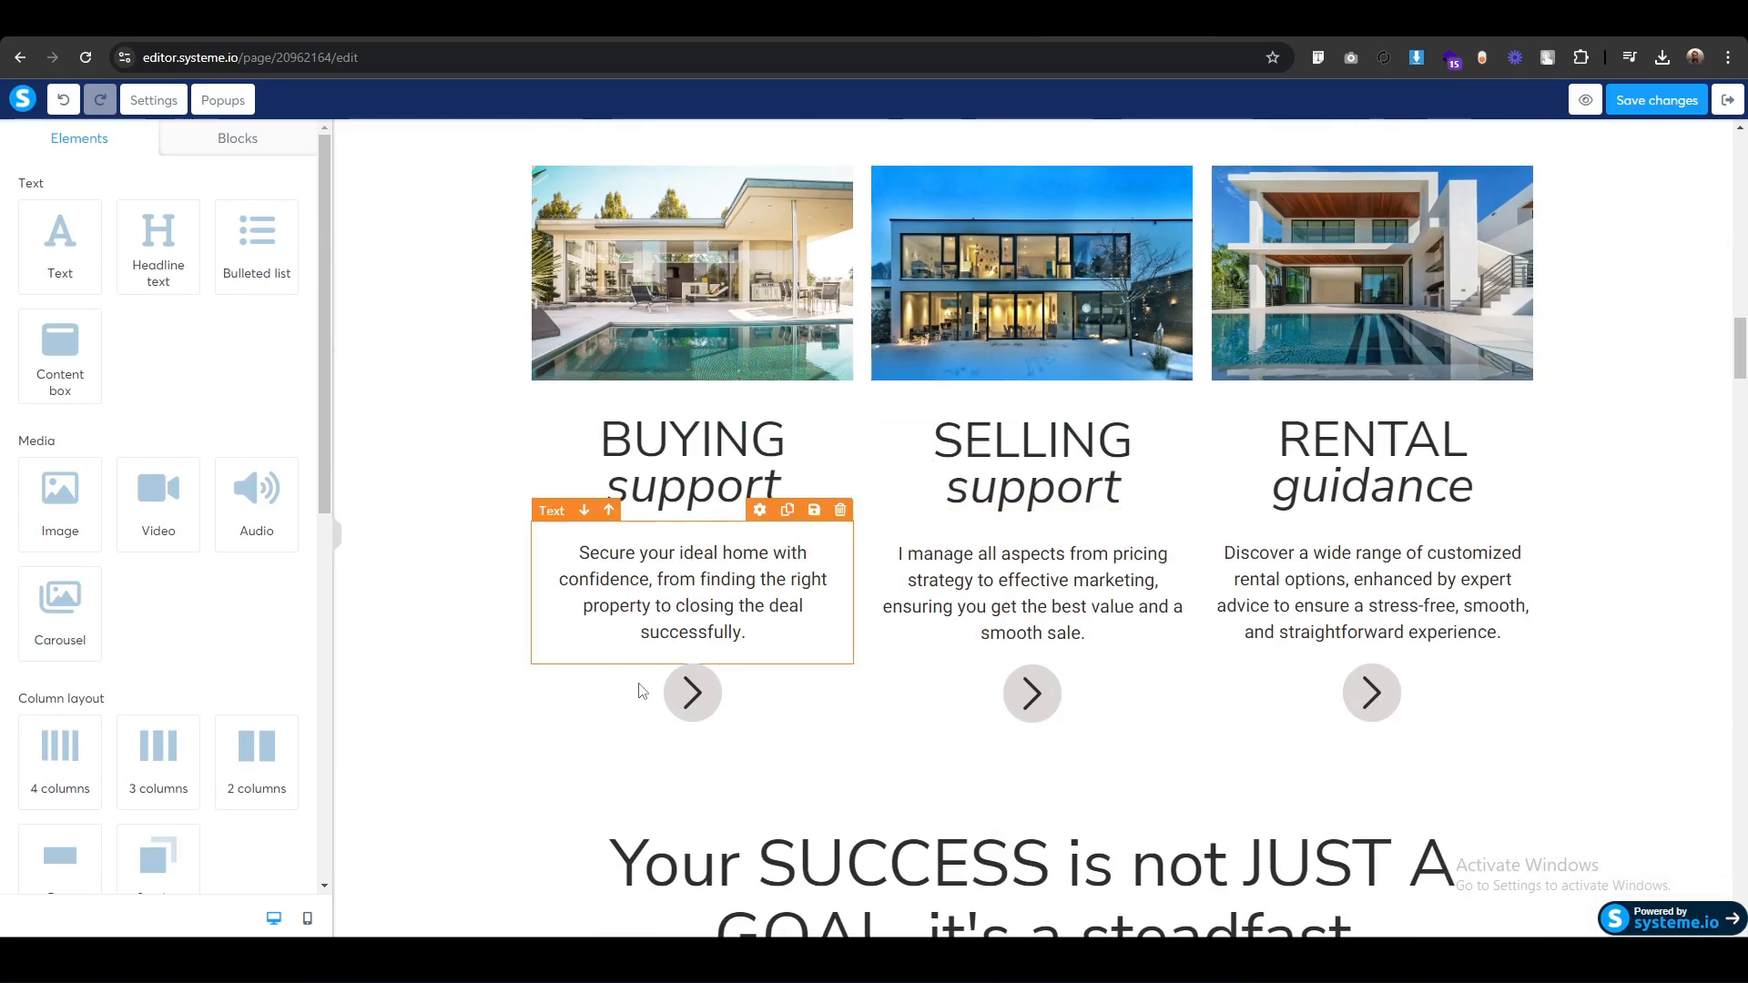
scroll(640, 687, "up", 2)
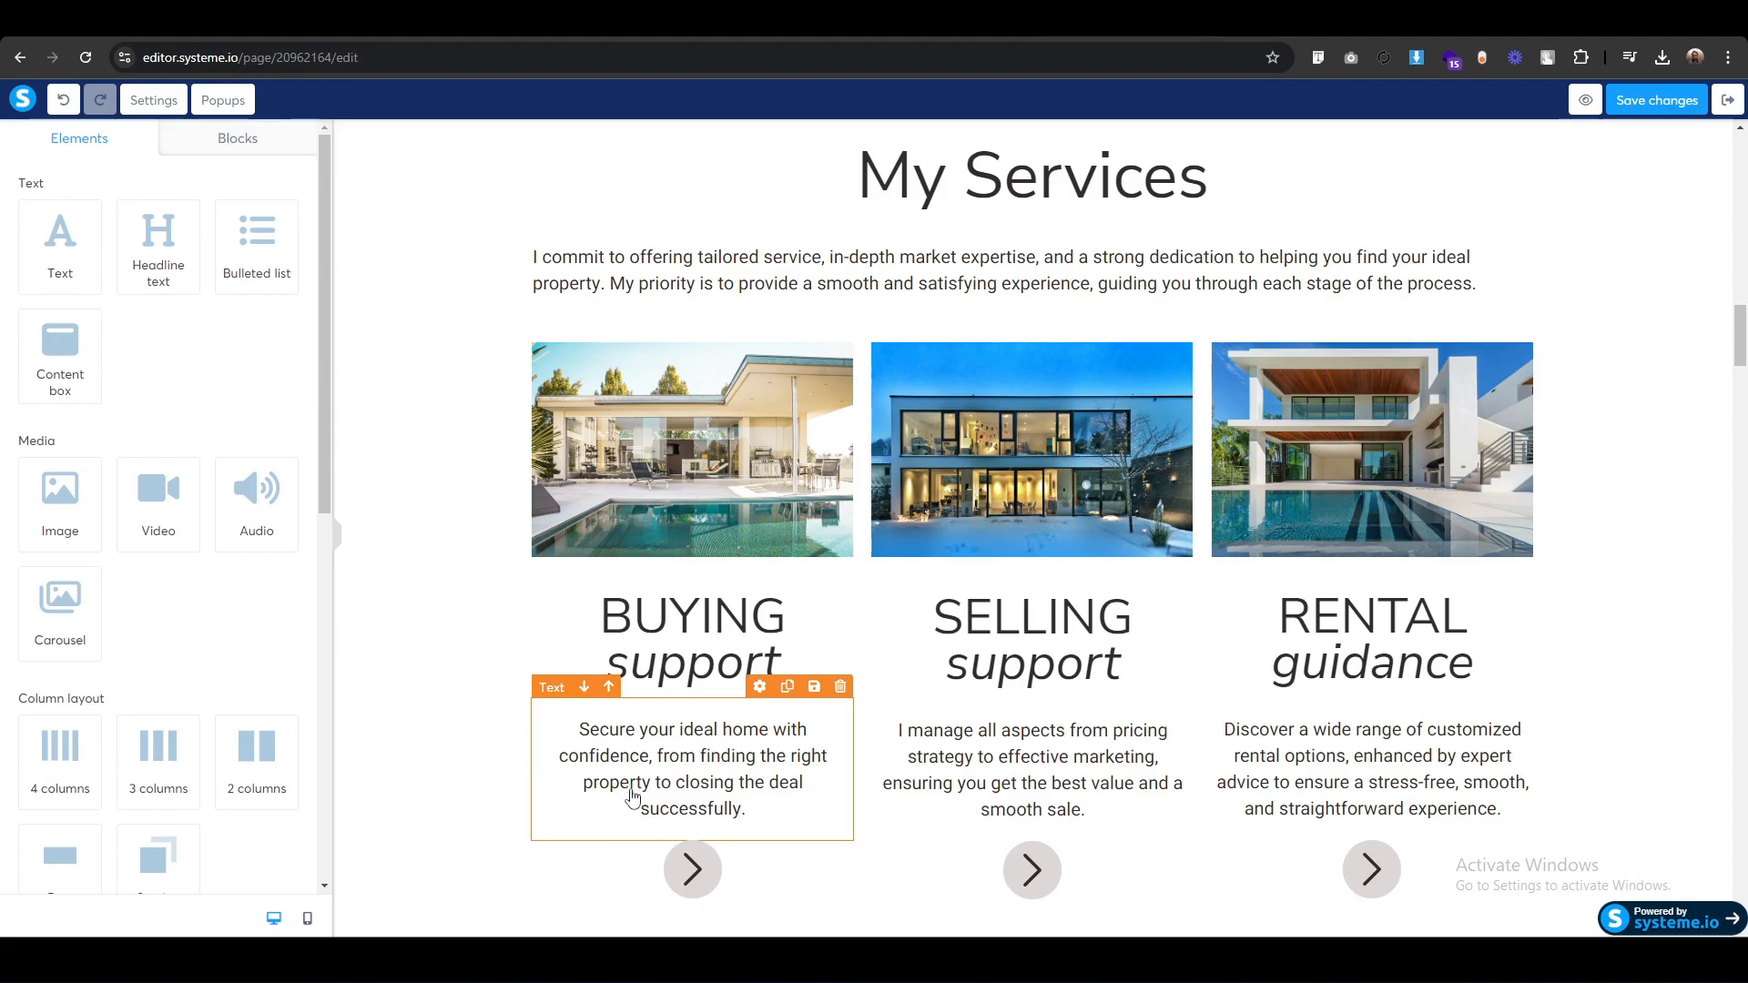
Copy the ID attribute of the Highlighted properties section.
scroll(633, 799, "down", 8)
scroll(633, 798, "down", 20)
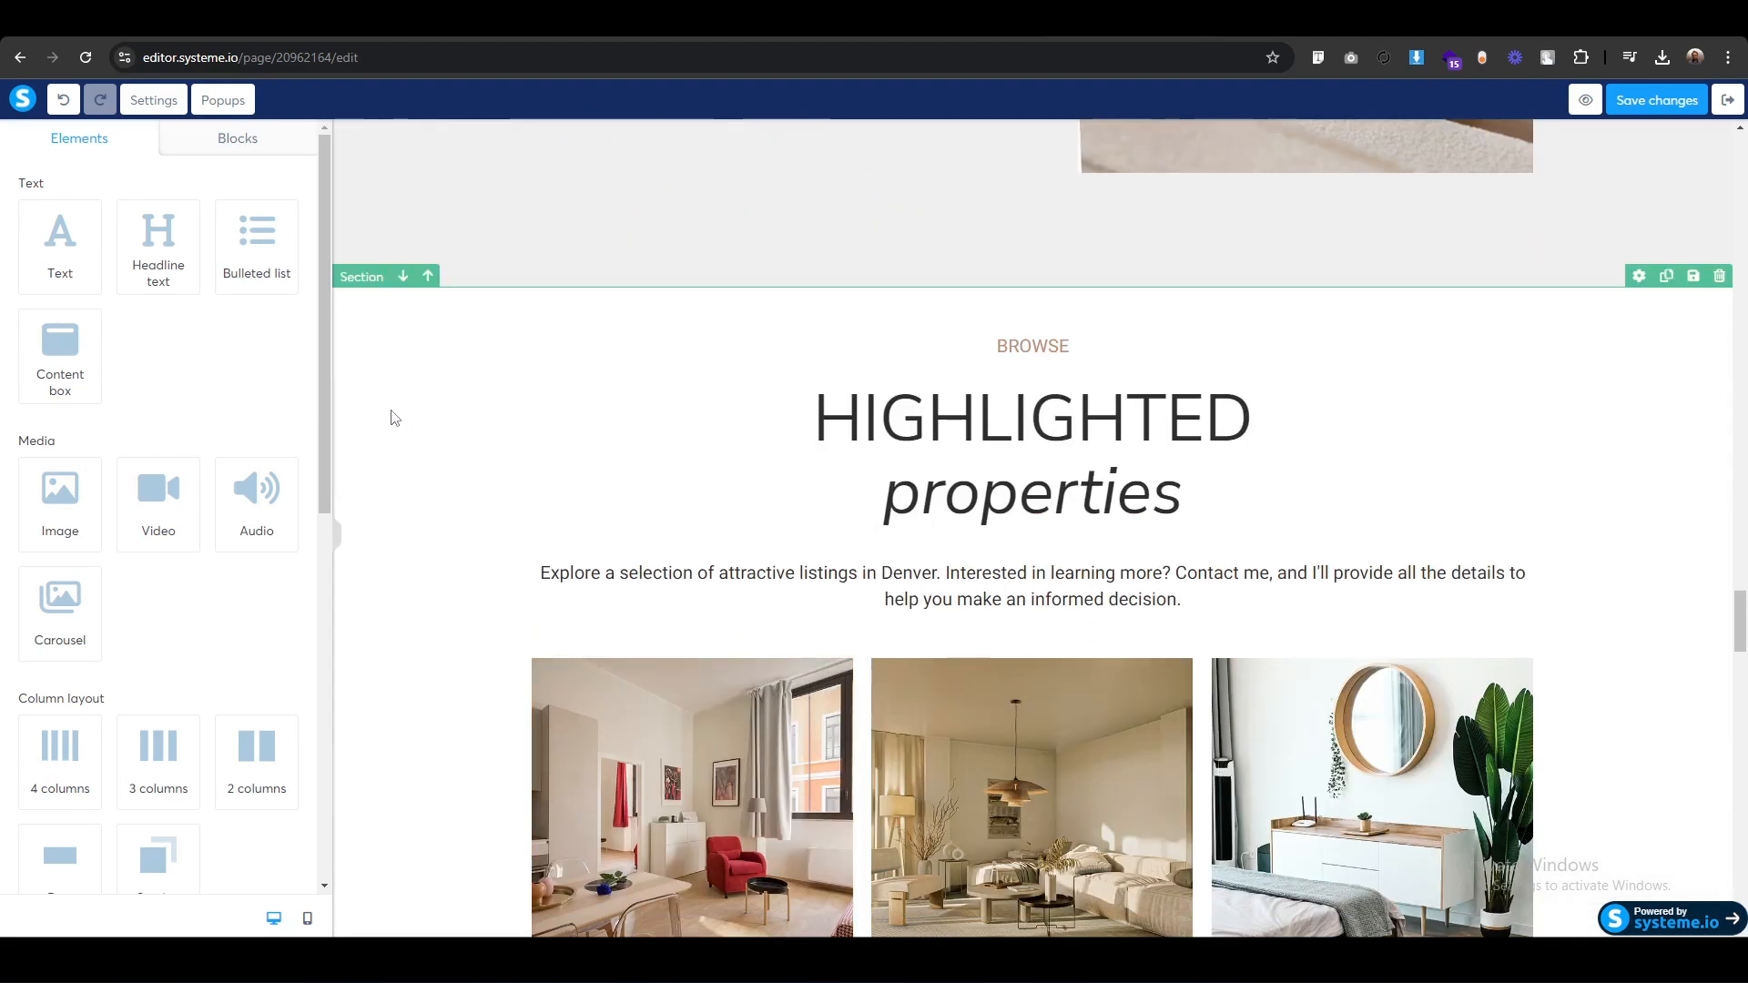
left_click(362, 278)
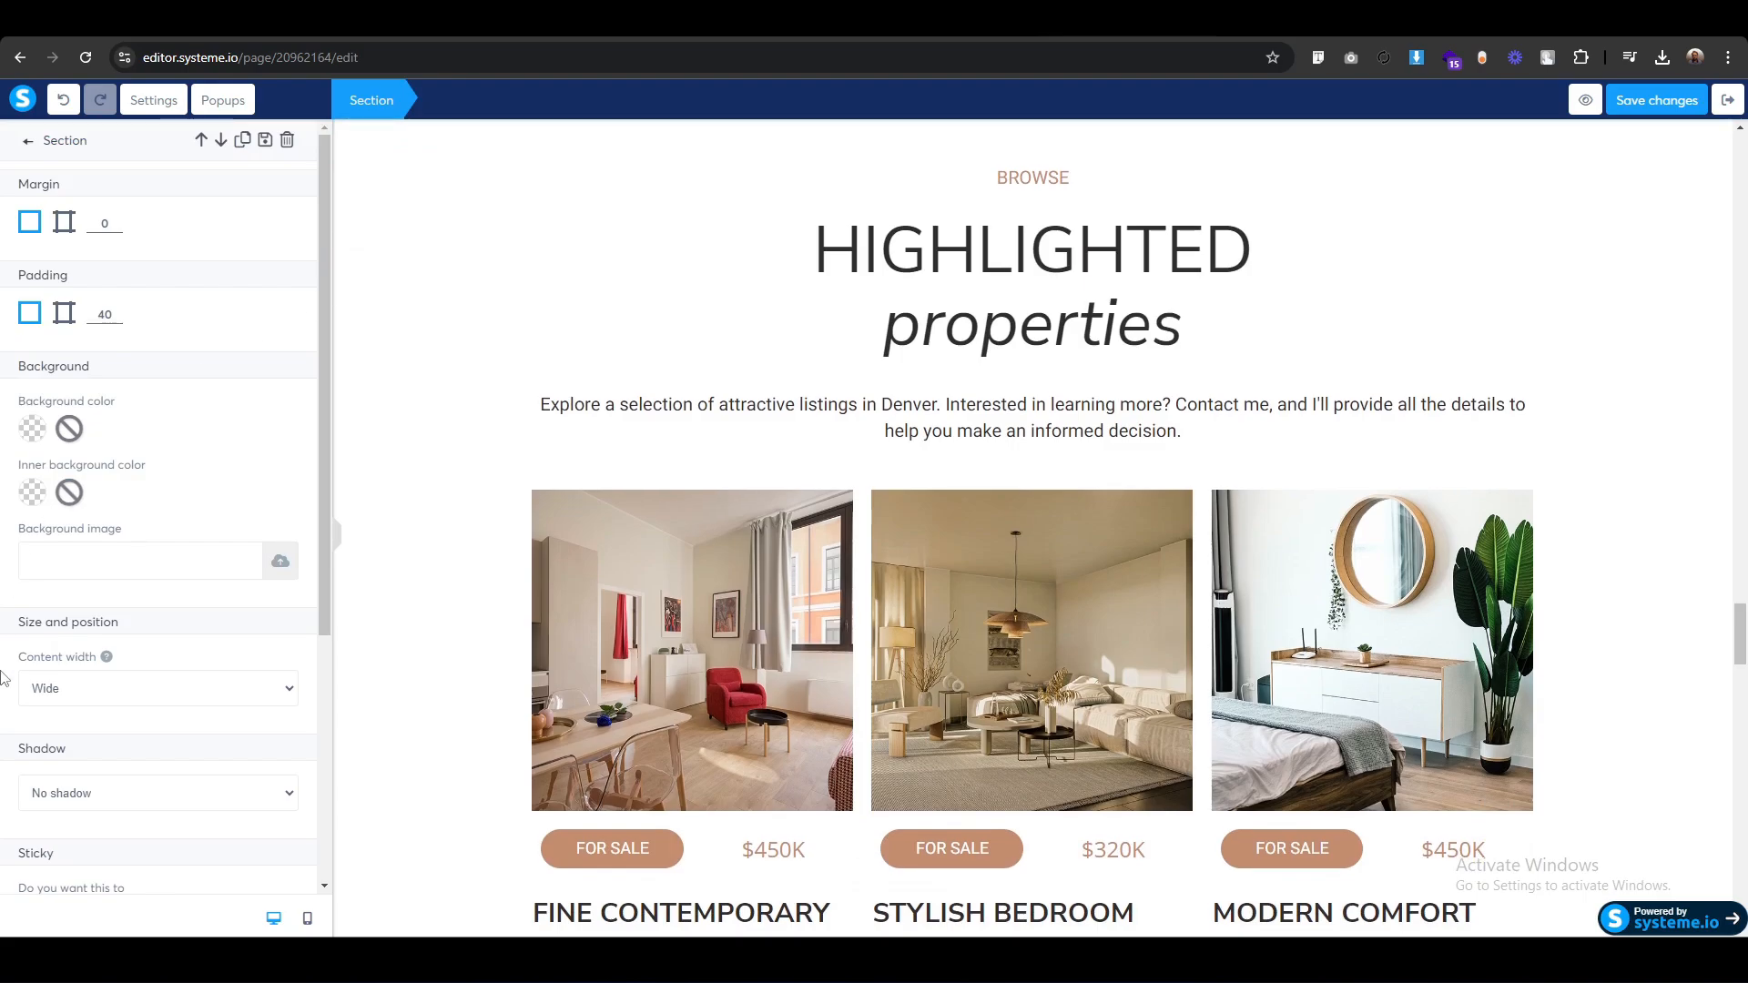
scroll(2, 679, "down", 4)
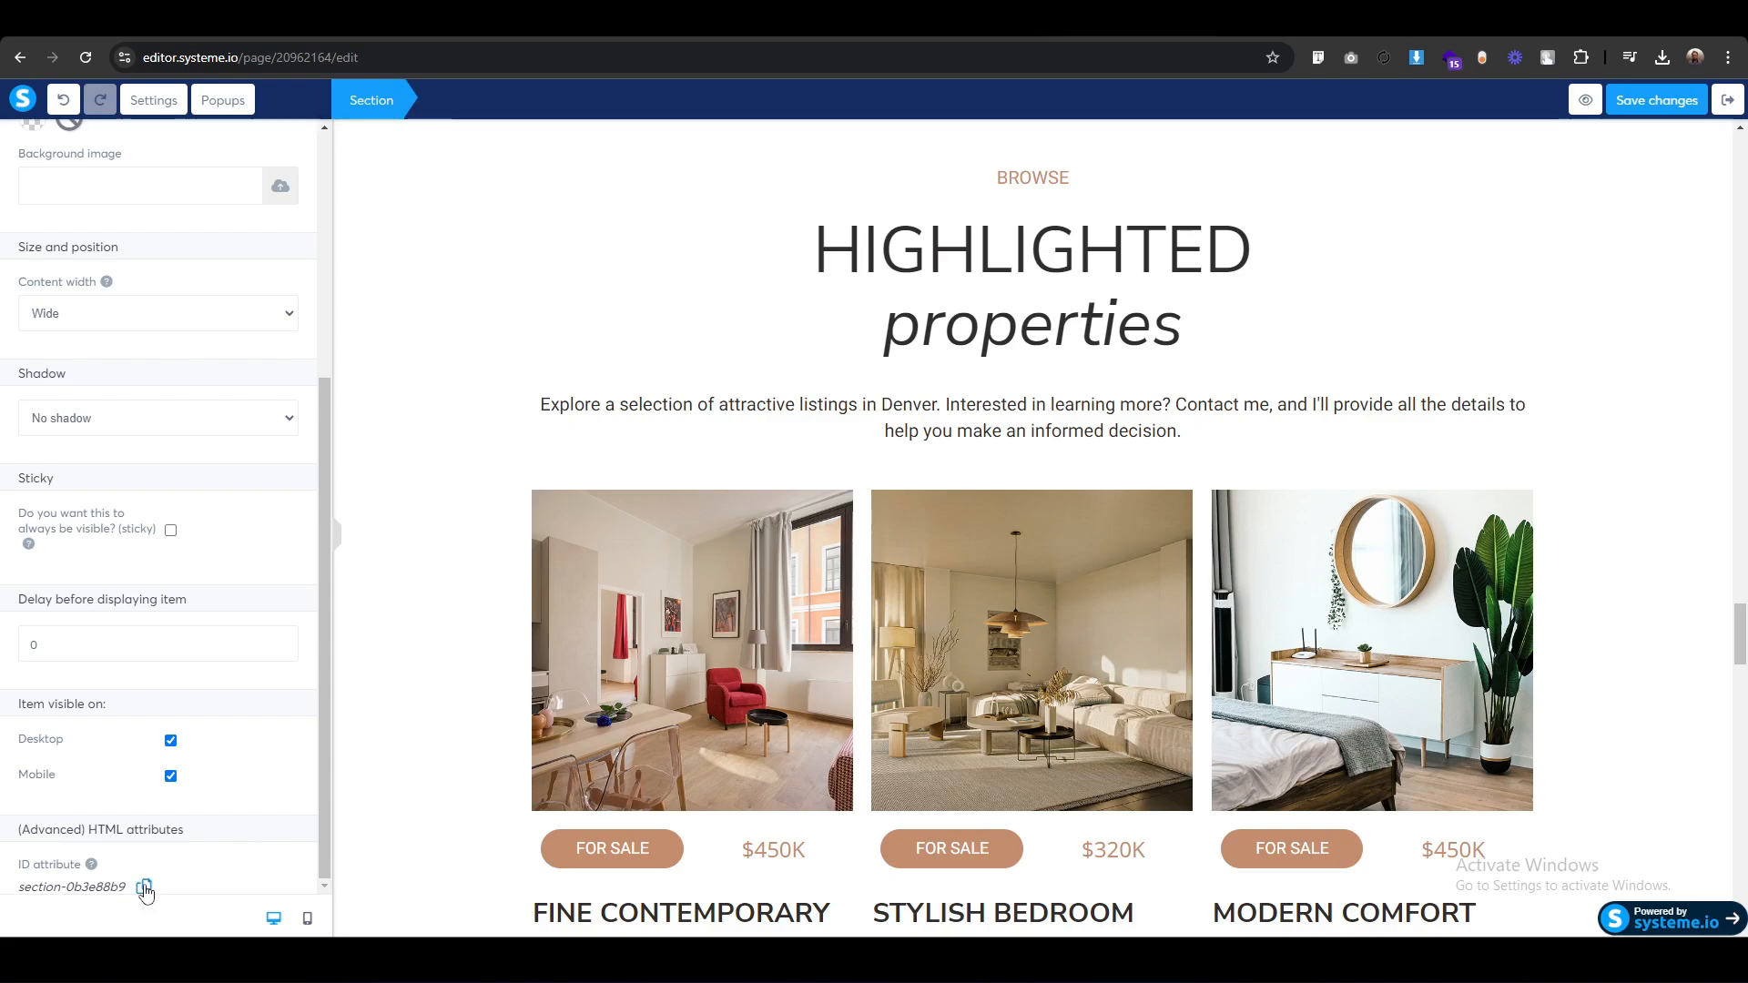
left_click(413, 800)
Link the header menu's Featured Listings item to #section-0b3e88b9.
scroll(417, 799, "up", 20)
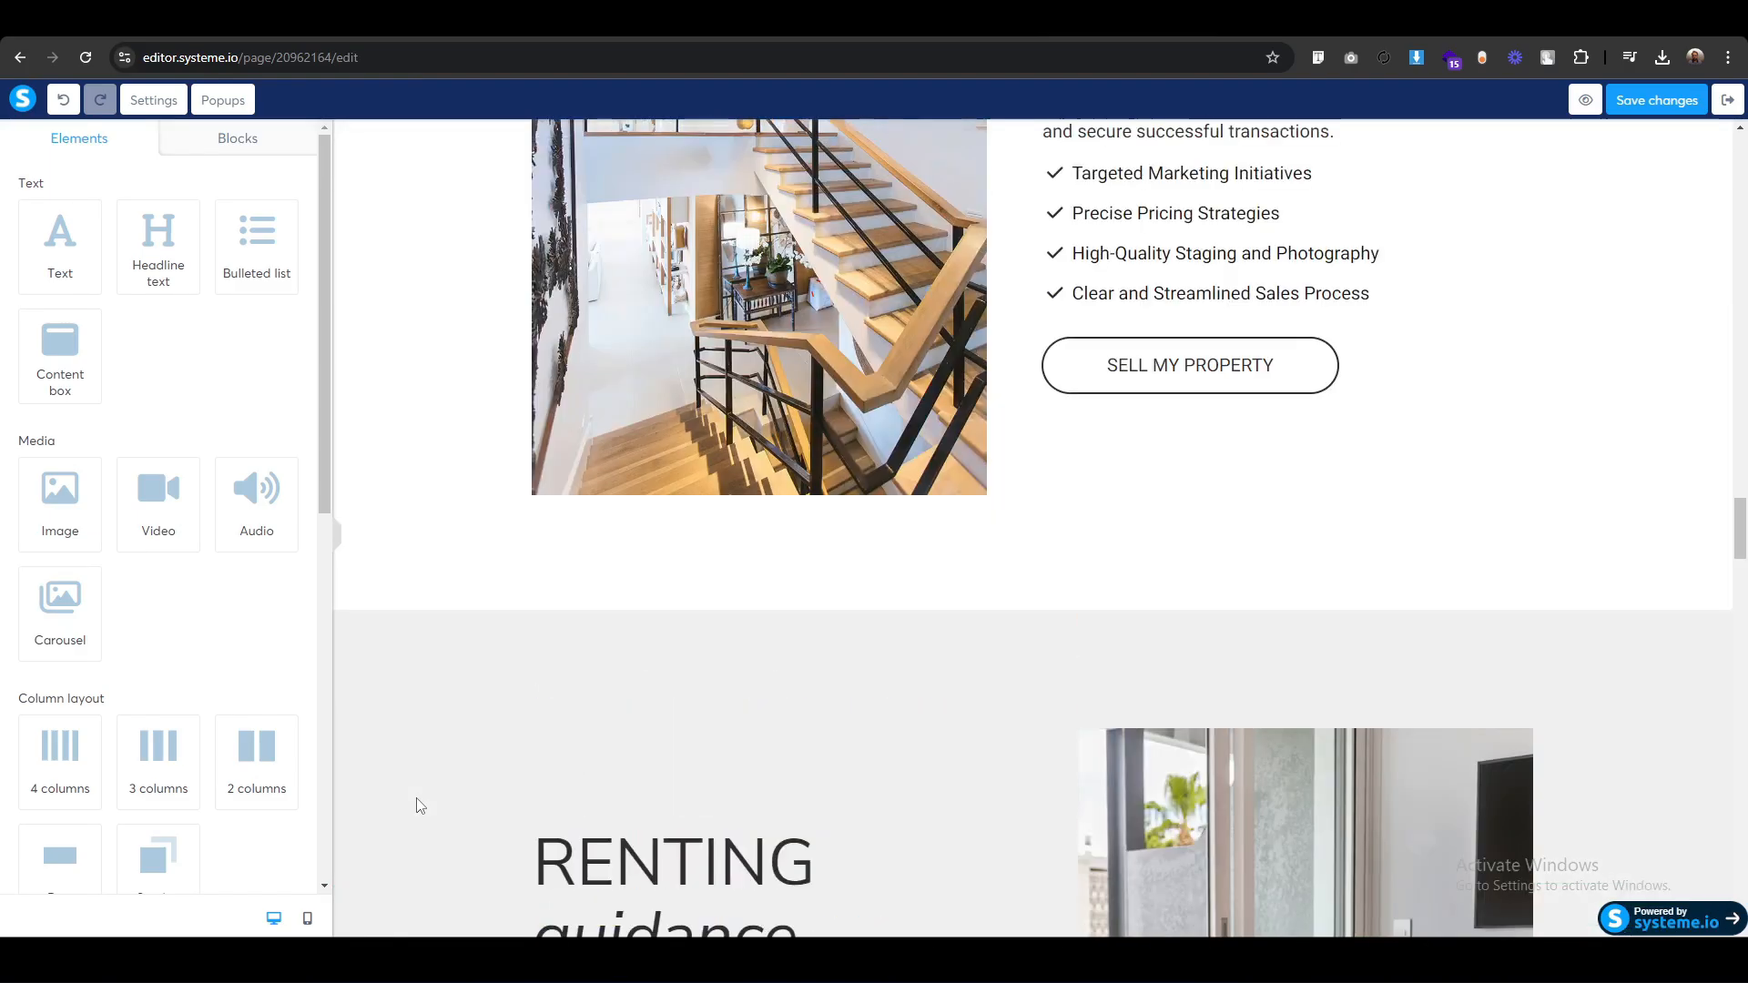
scroll(419, 805, "up", 20)
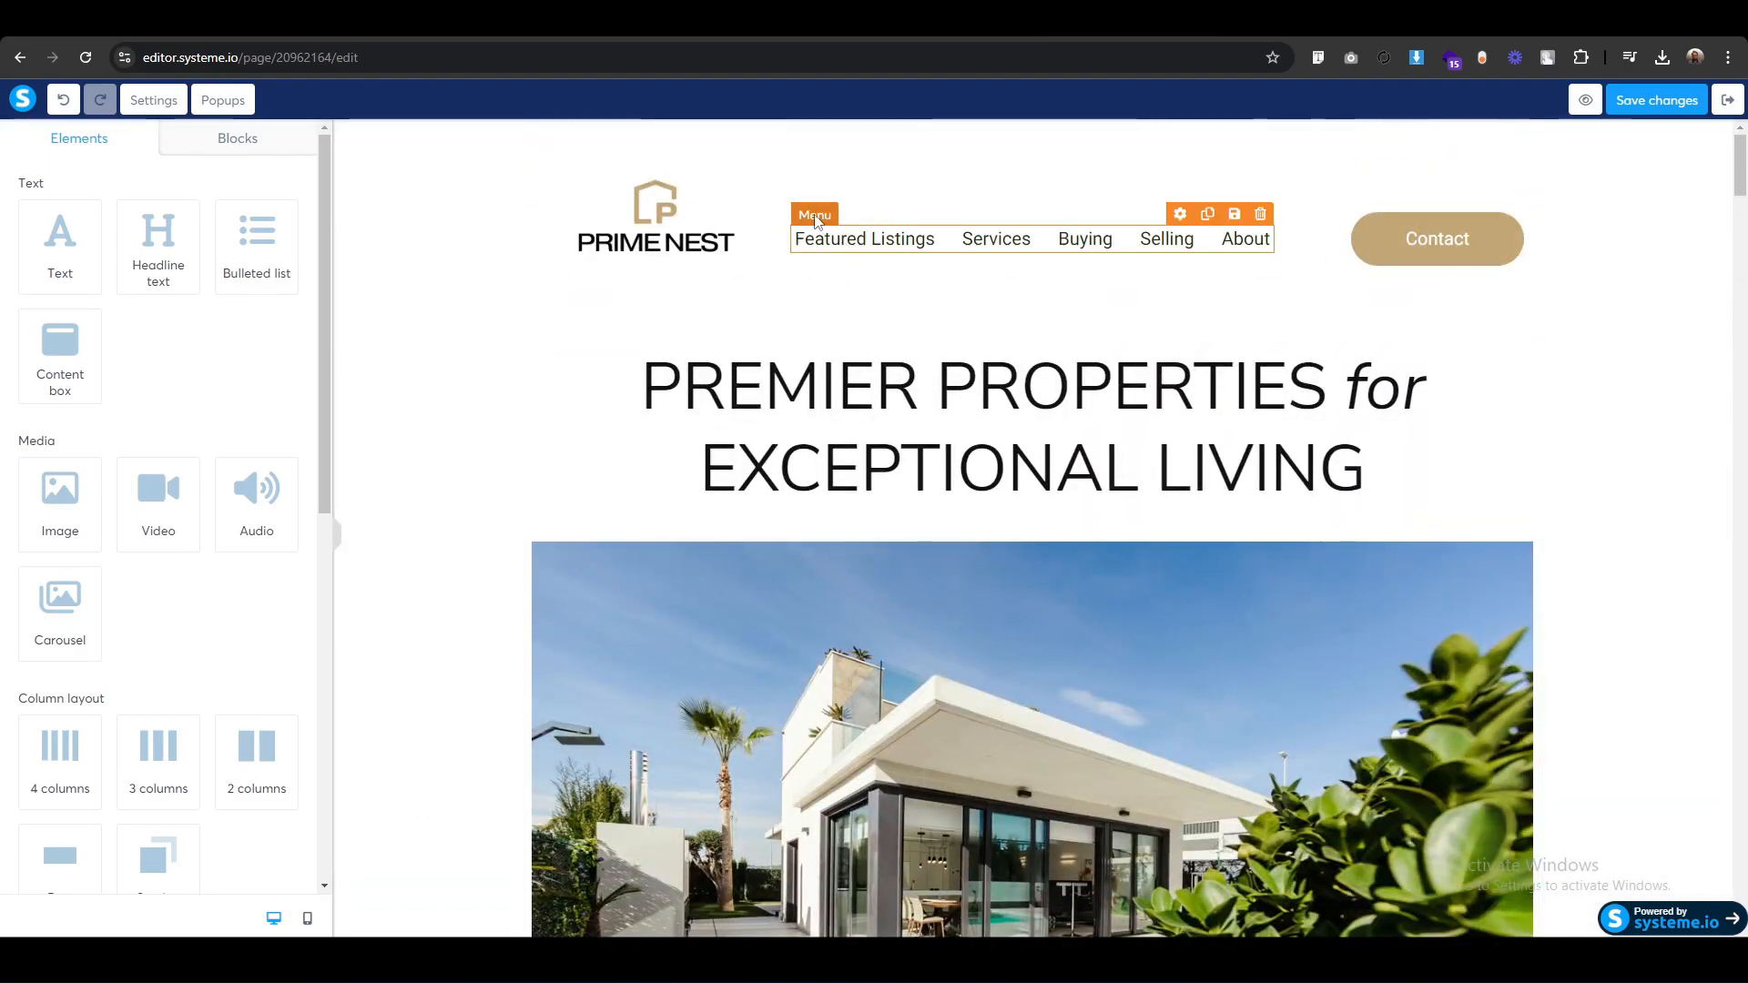
left_click(816, 219)
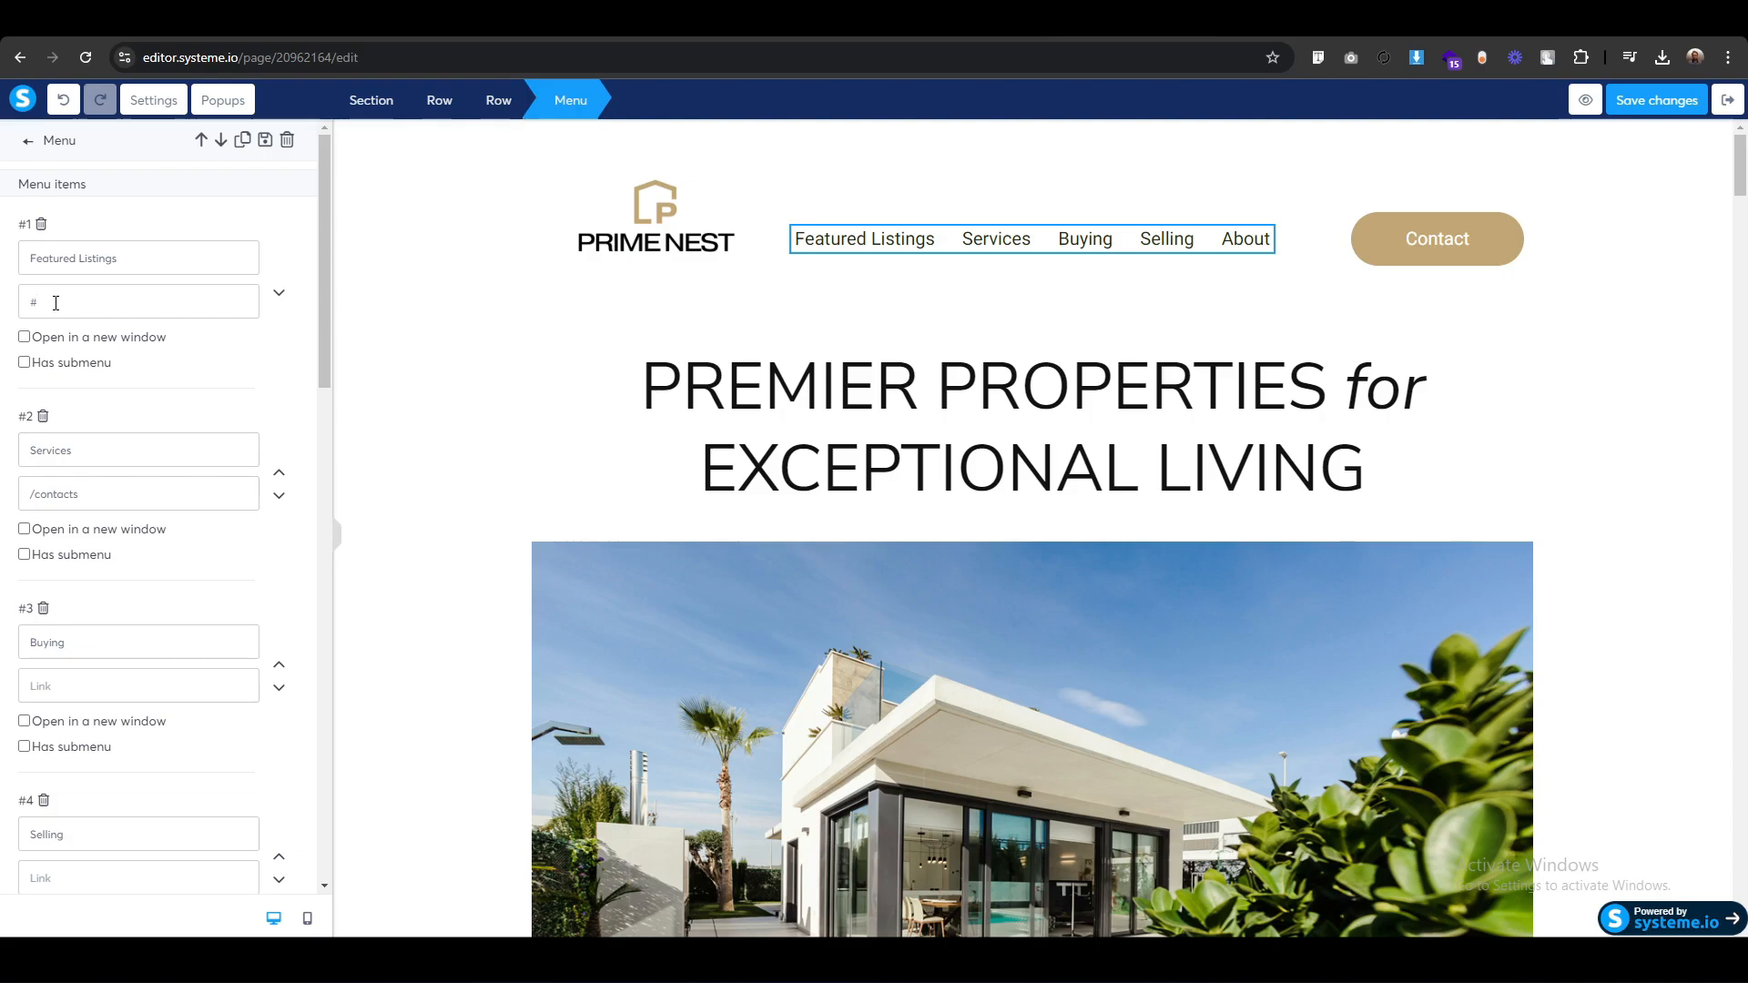
type("section-0b3e88b9")
left_click(441, 345)
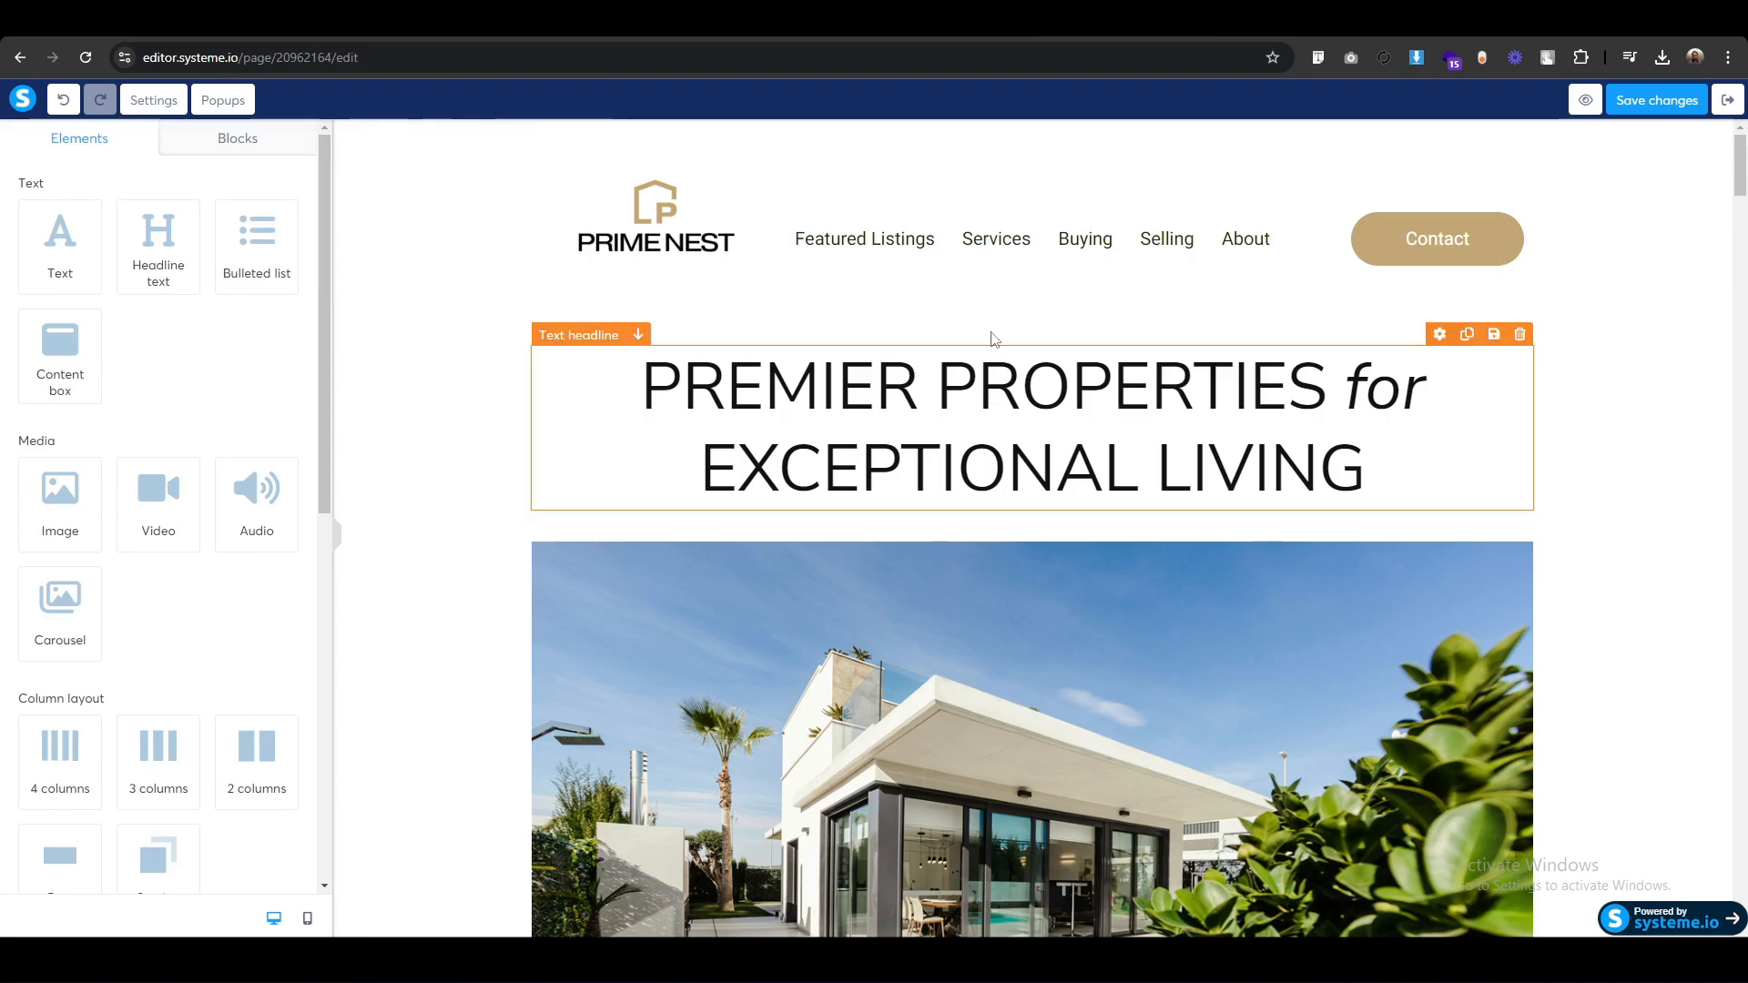
Copy the ID attribute of the My Services section.
scroll(813, 648, "down", 20)
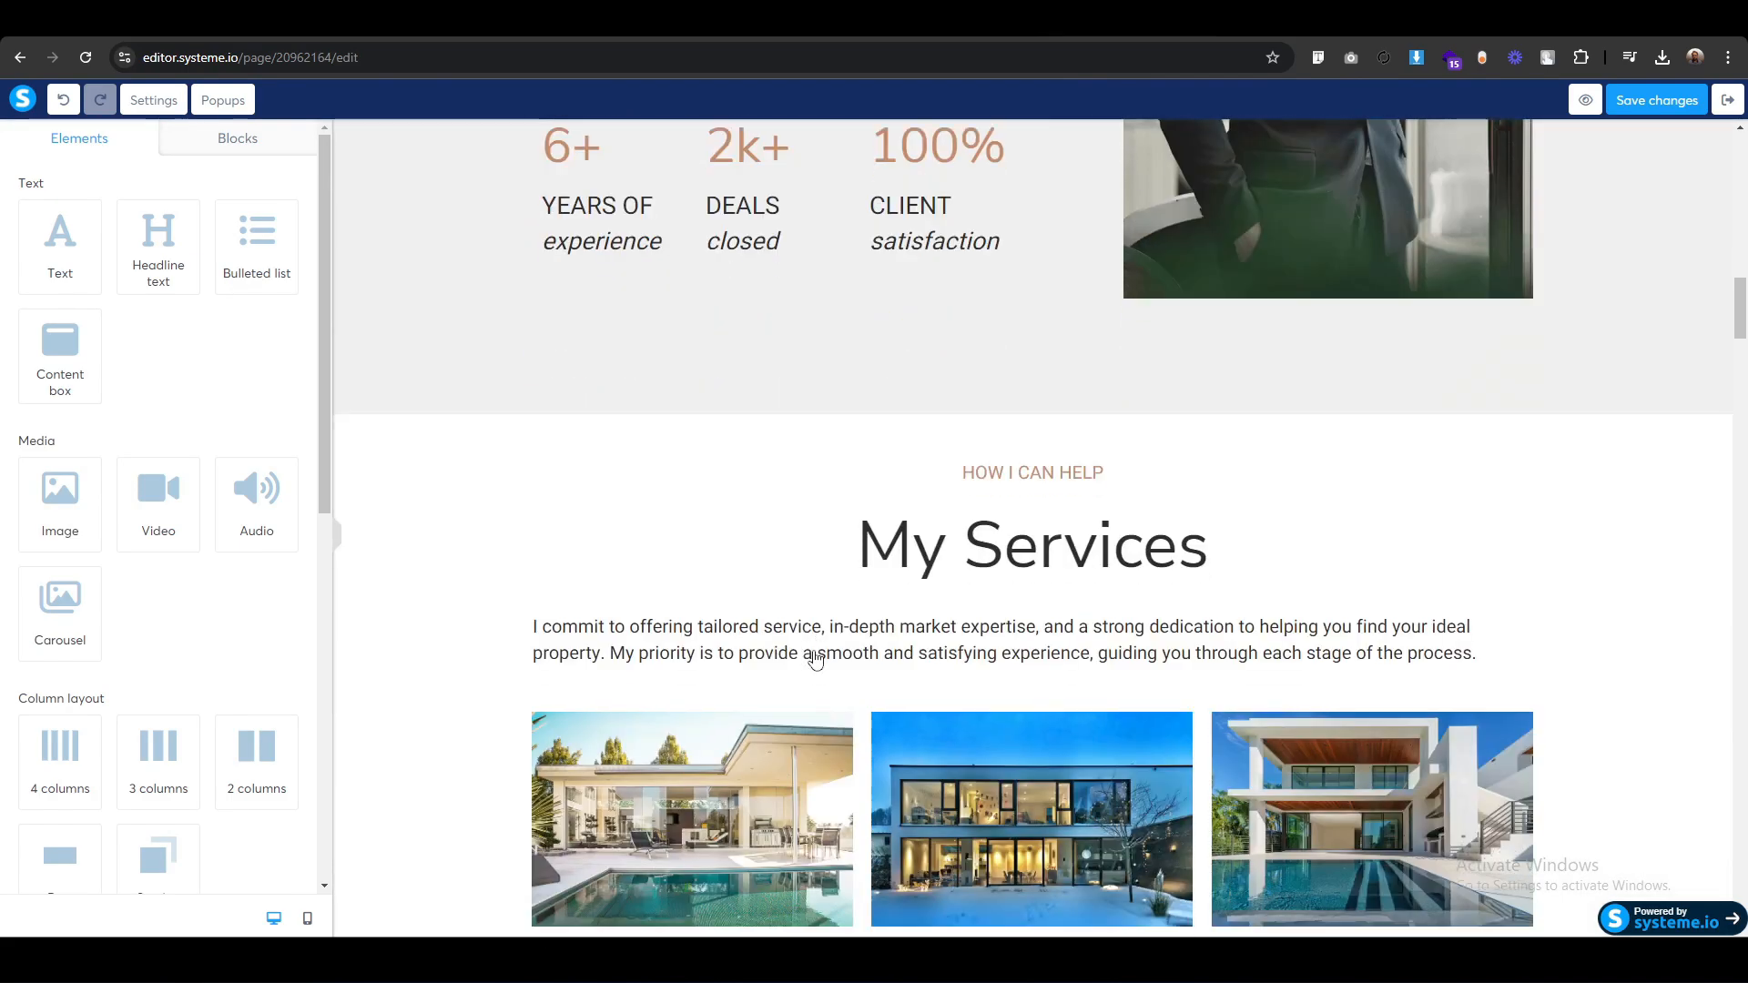
scroll(801, 656, "up", 6)
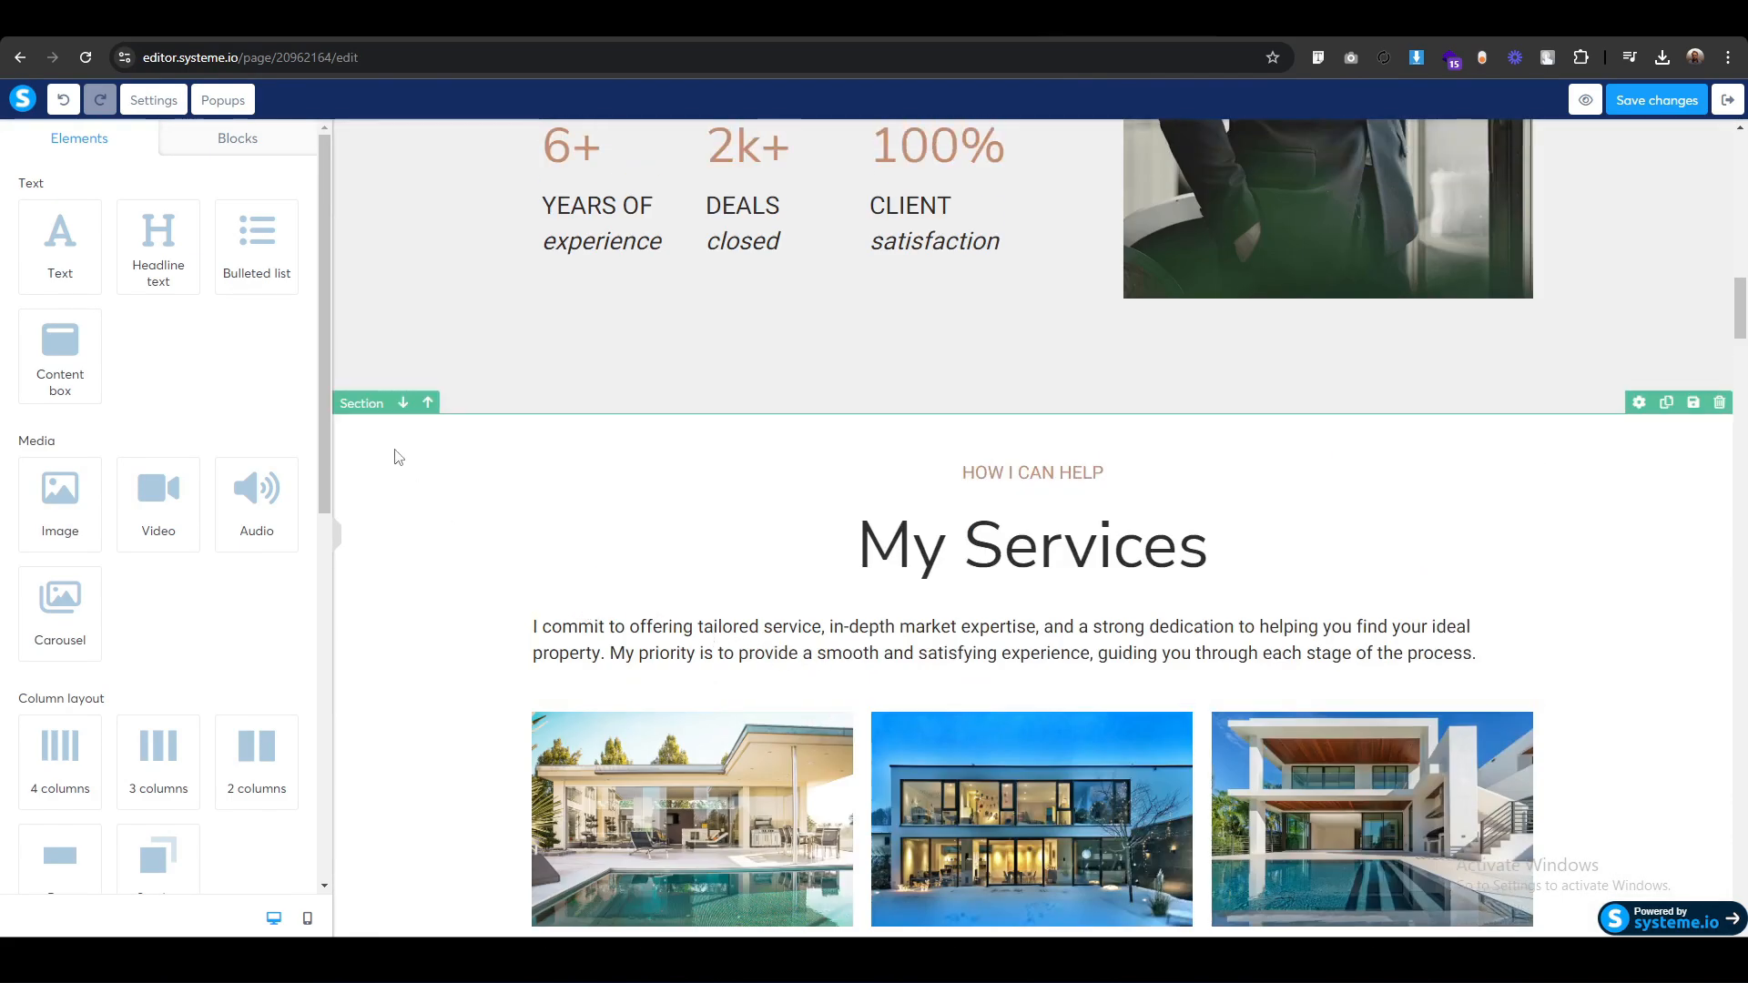
left_click(363, 415)
scroll(215, 676, "down", 5)
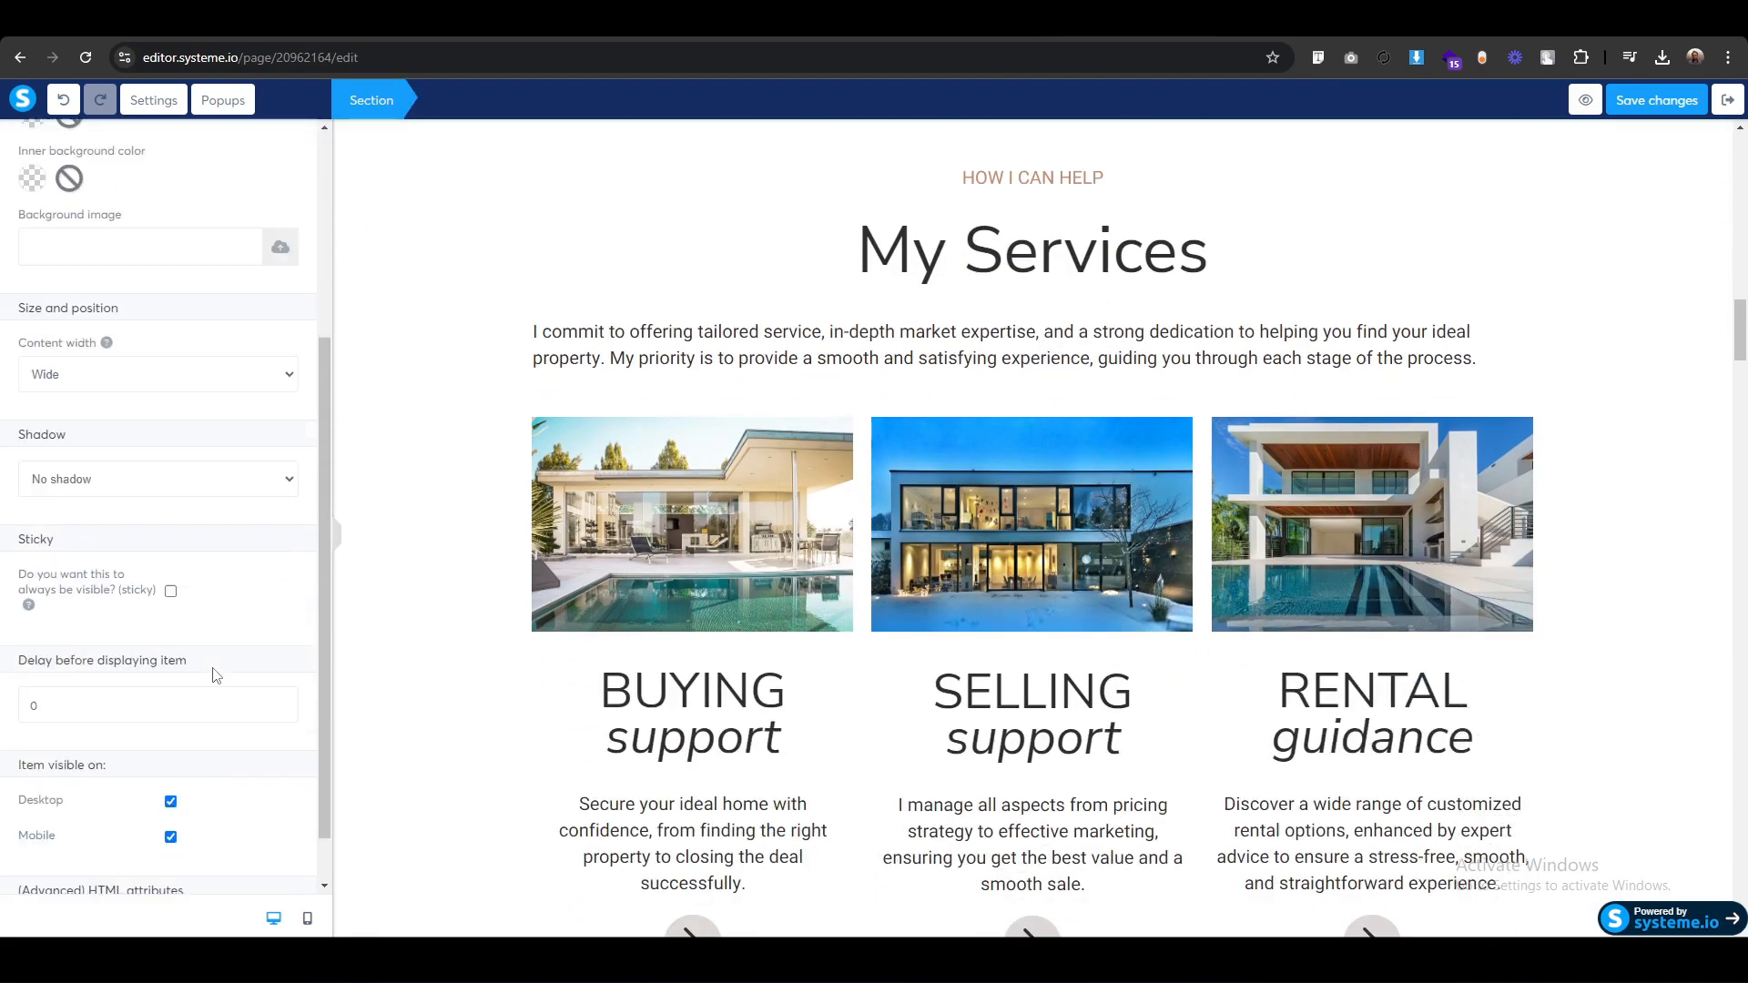
left_click(137, 890)
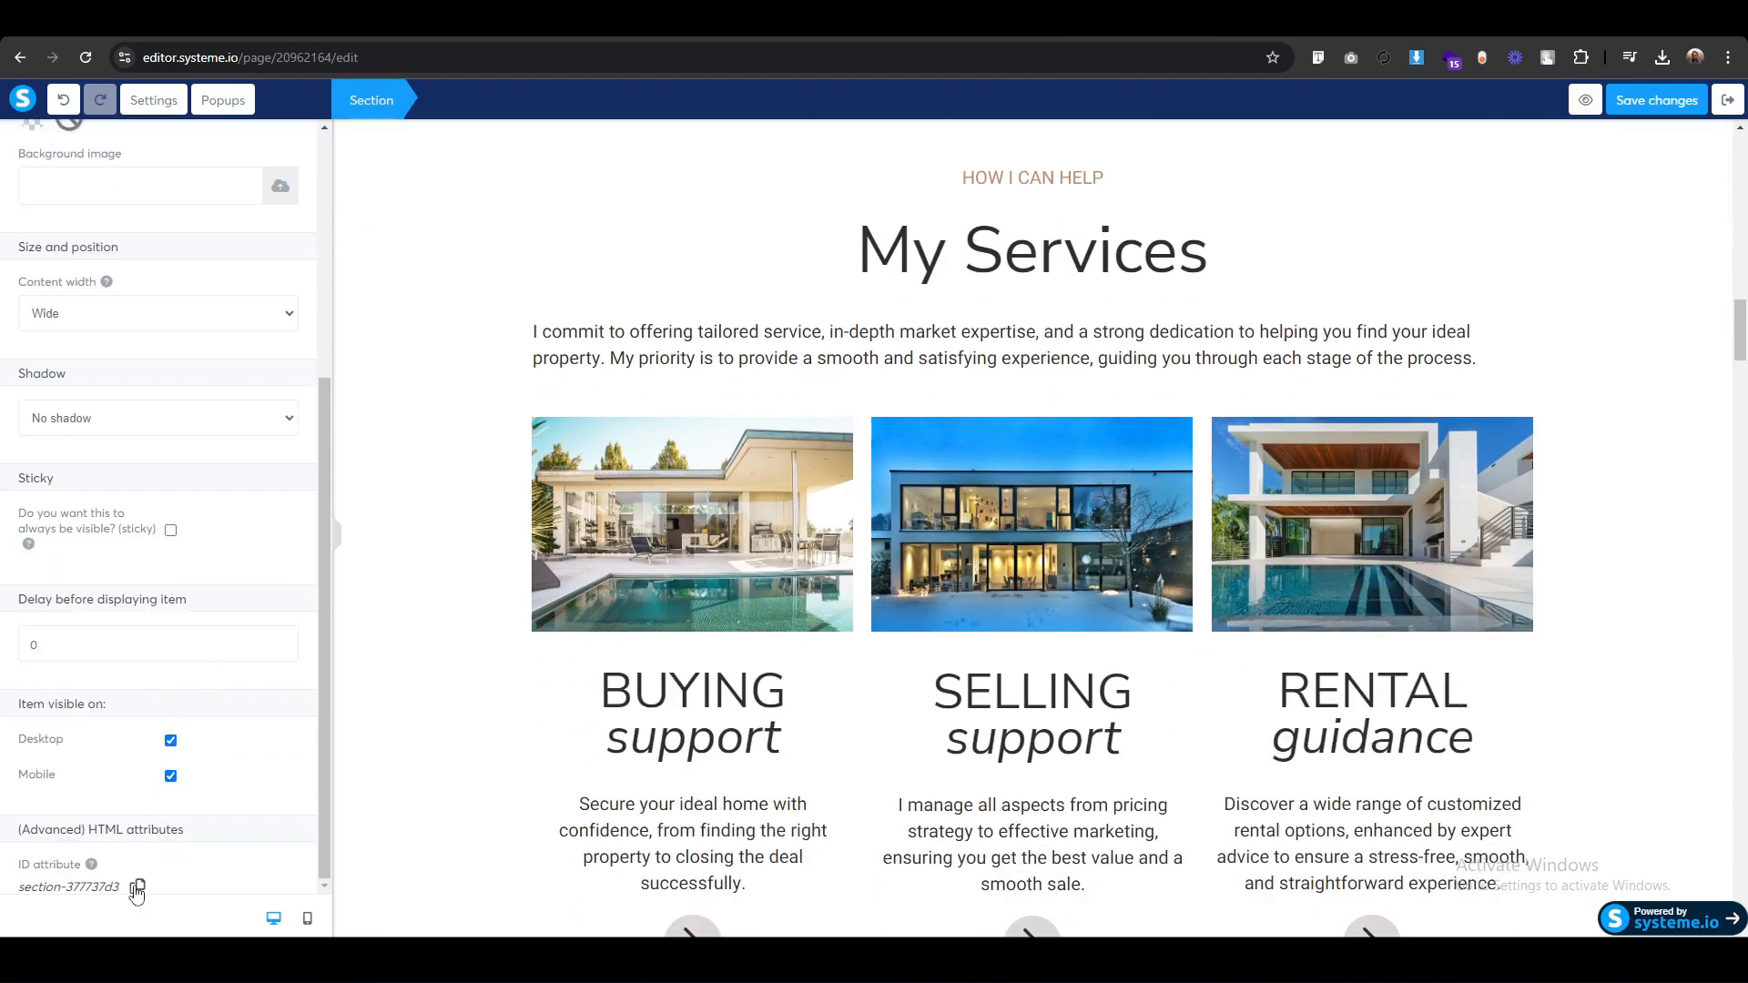
left_click(458, 644)
Replace the header menu's Services link with #section-377737d3 and save the page.
scroll(466, 650, "up", 14)
scroll(471, 650, "up", 10)
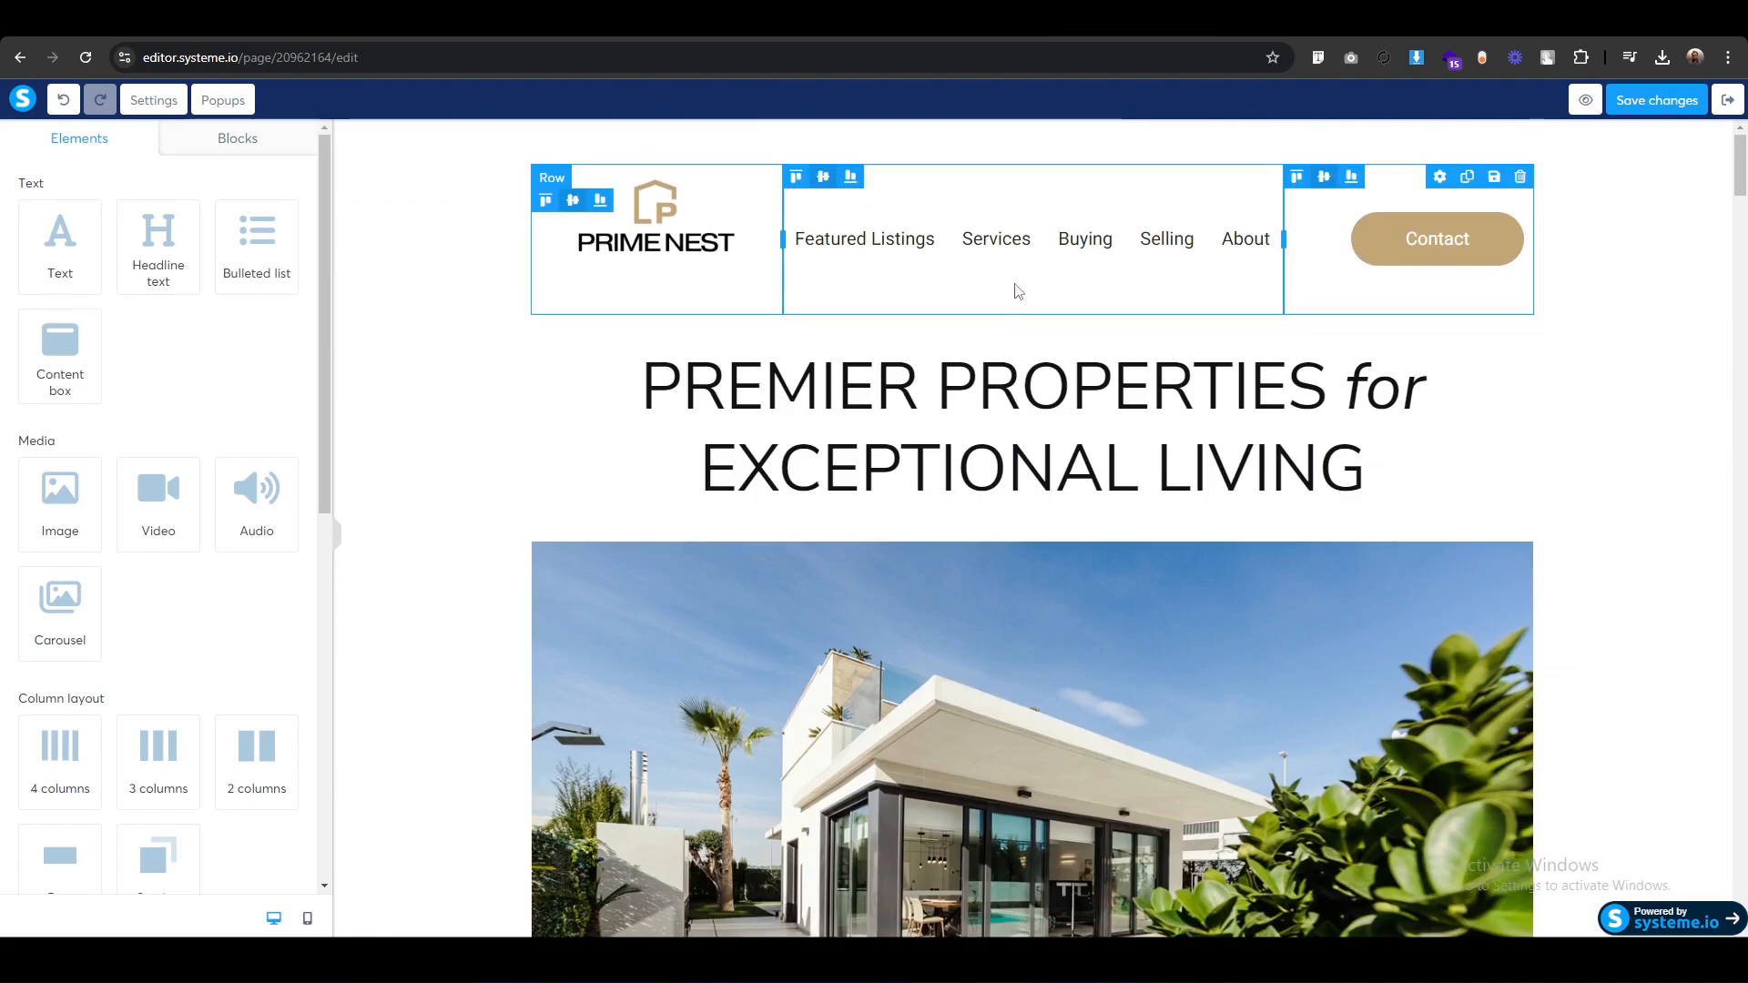
left_click(1011, 242)
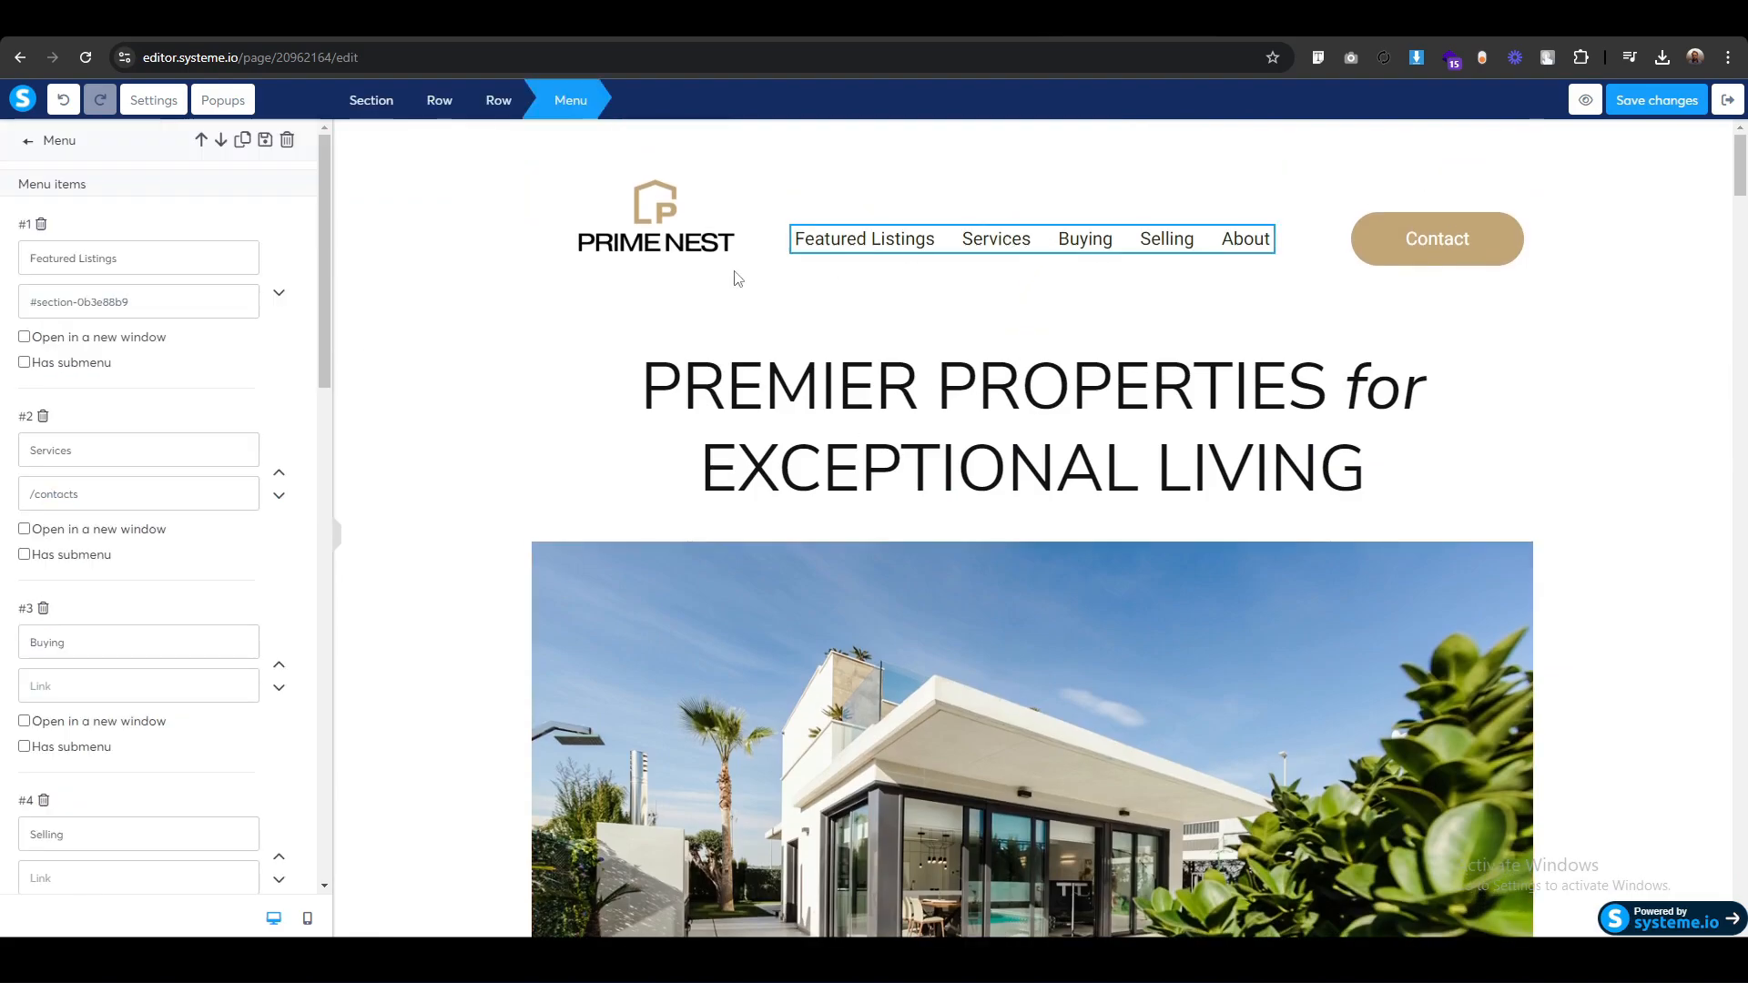
left_click(97, 496)
key("ctrl+a")
key("BackSpace")
type("#")
key("ctrl+v")
left_click(430, 329)
left_click(1656, 100)
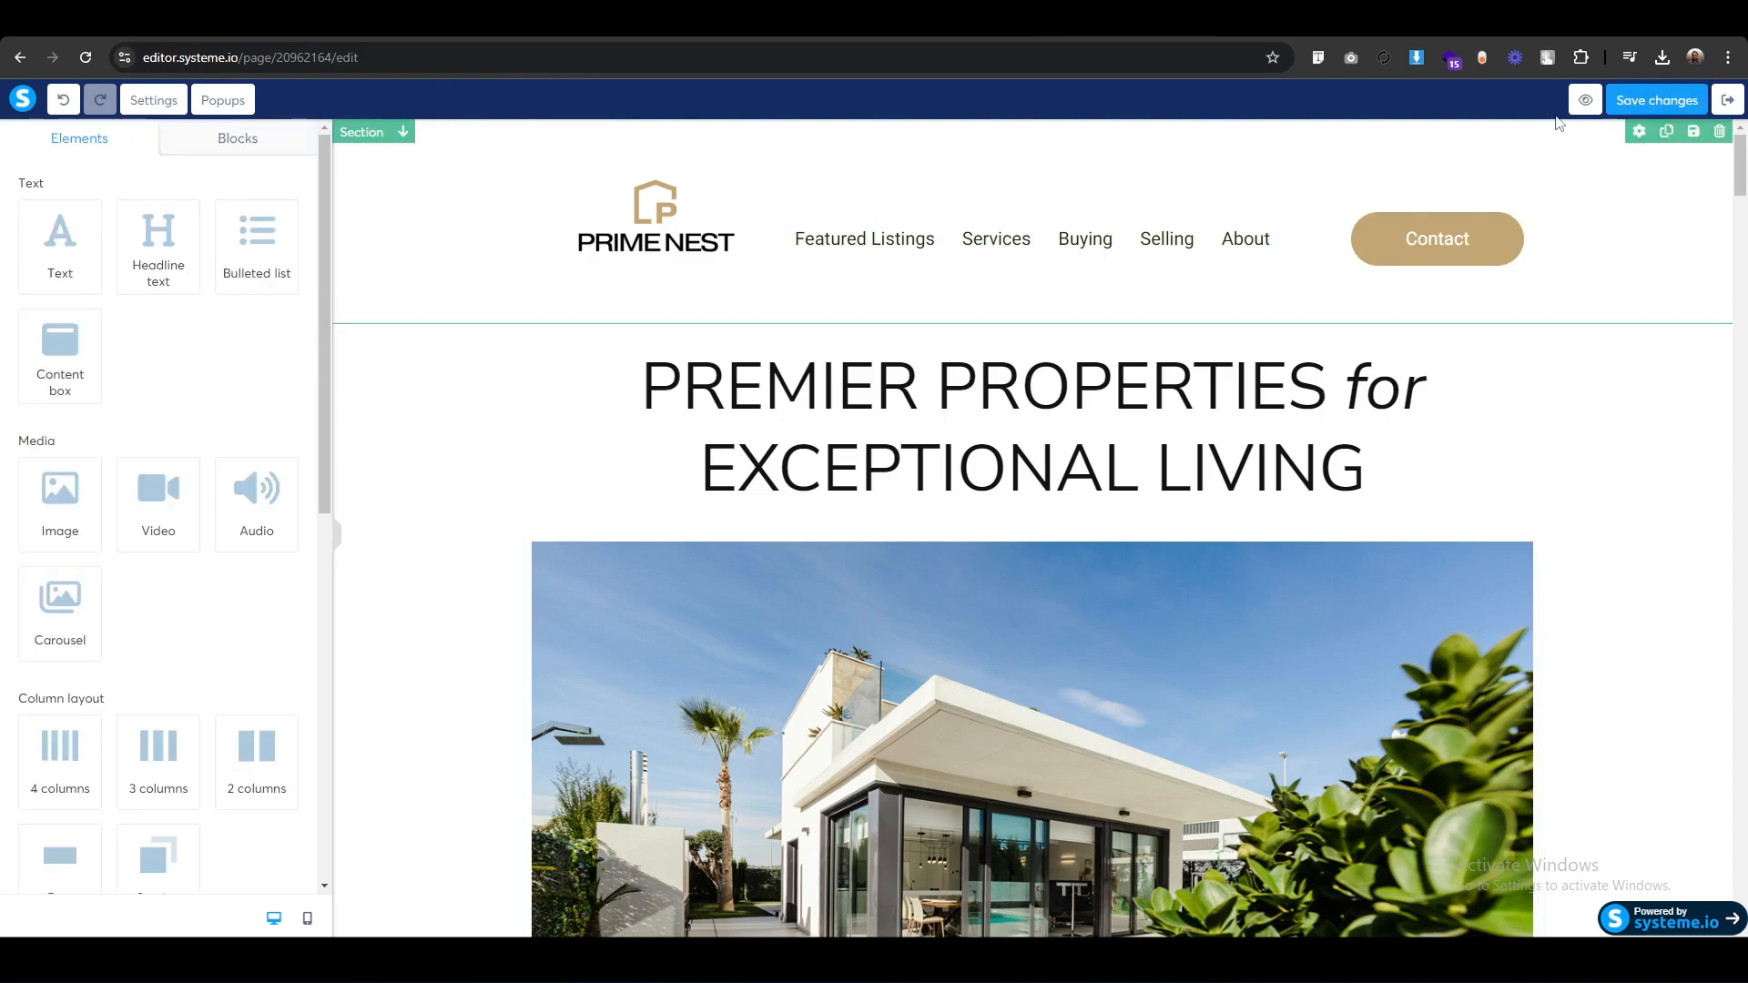
Preview the page, test the Featured Listings and Services menu links, and return to the editor.
left_click(1585, 101)
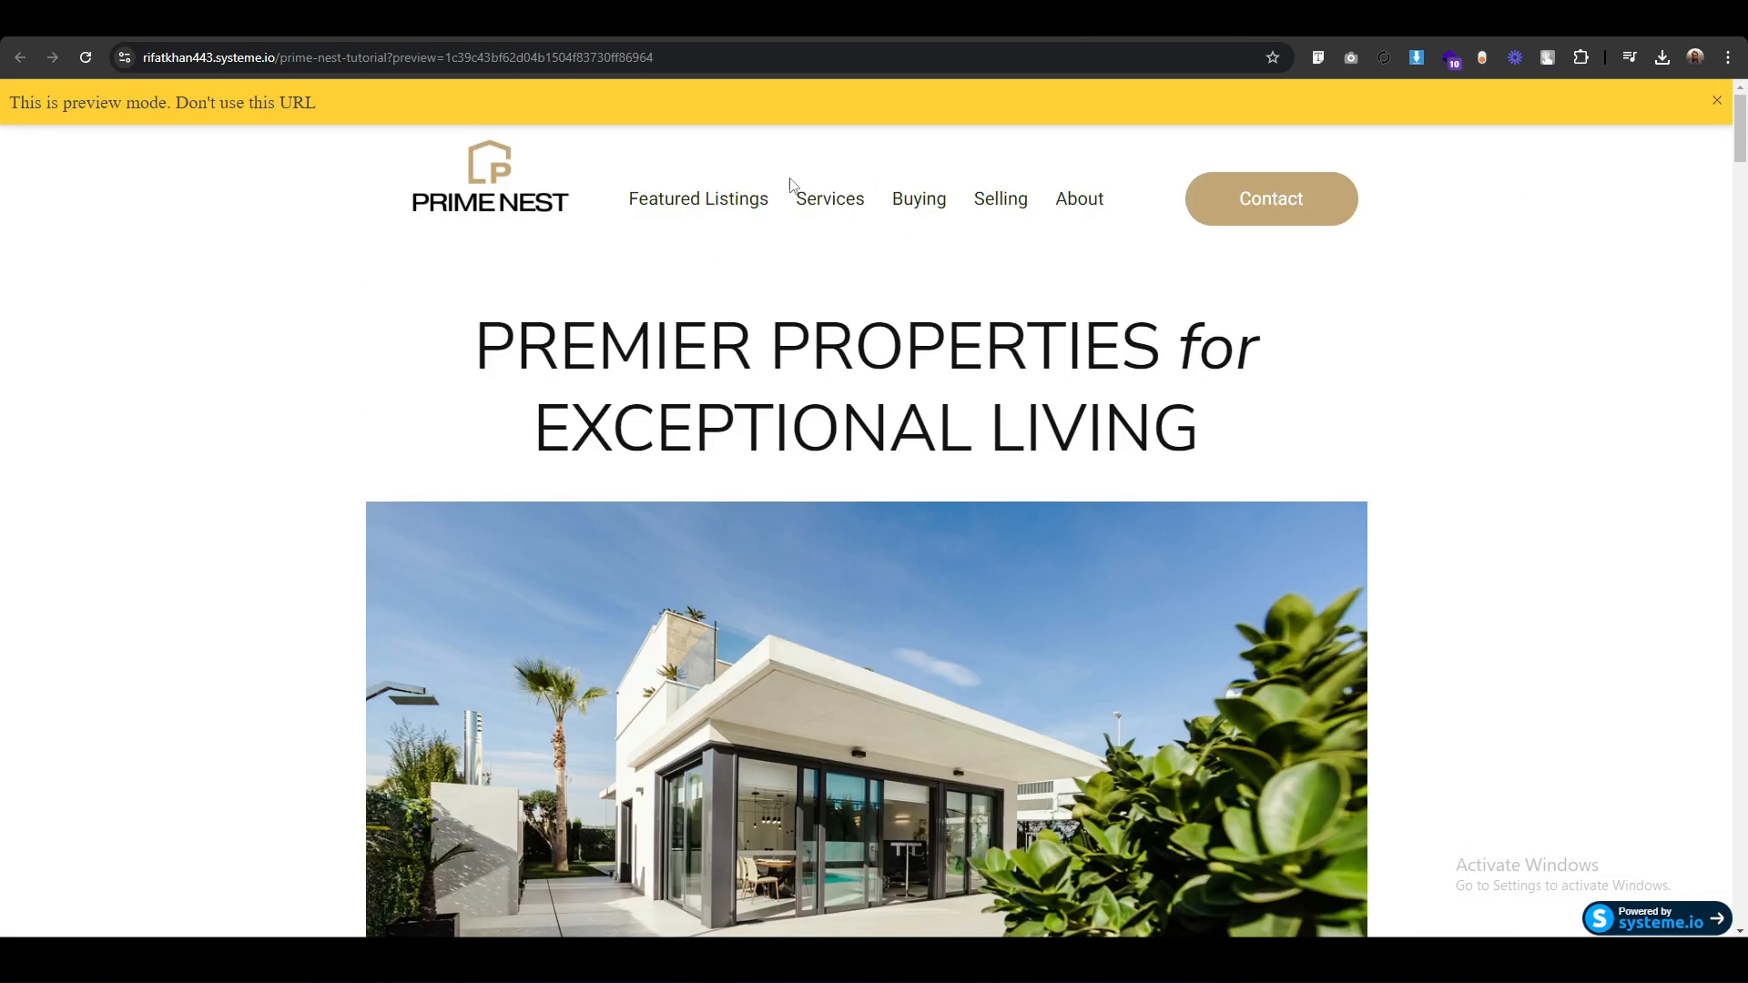
left_click(676, 214)
scroll(675, 215, "down", 10)
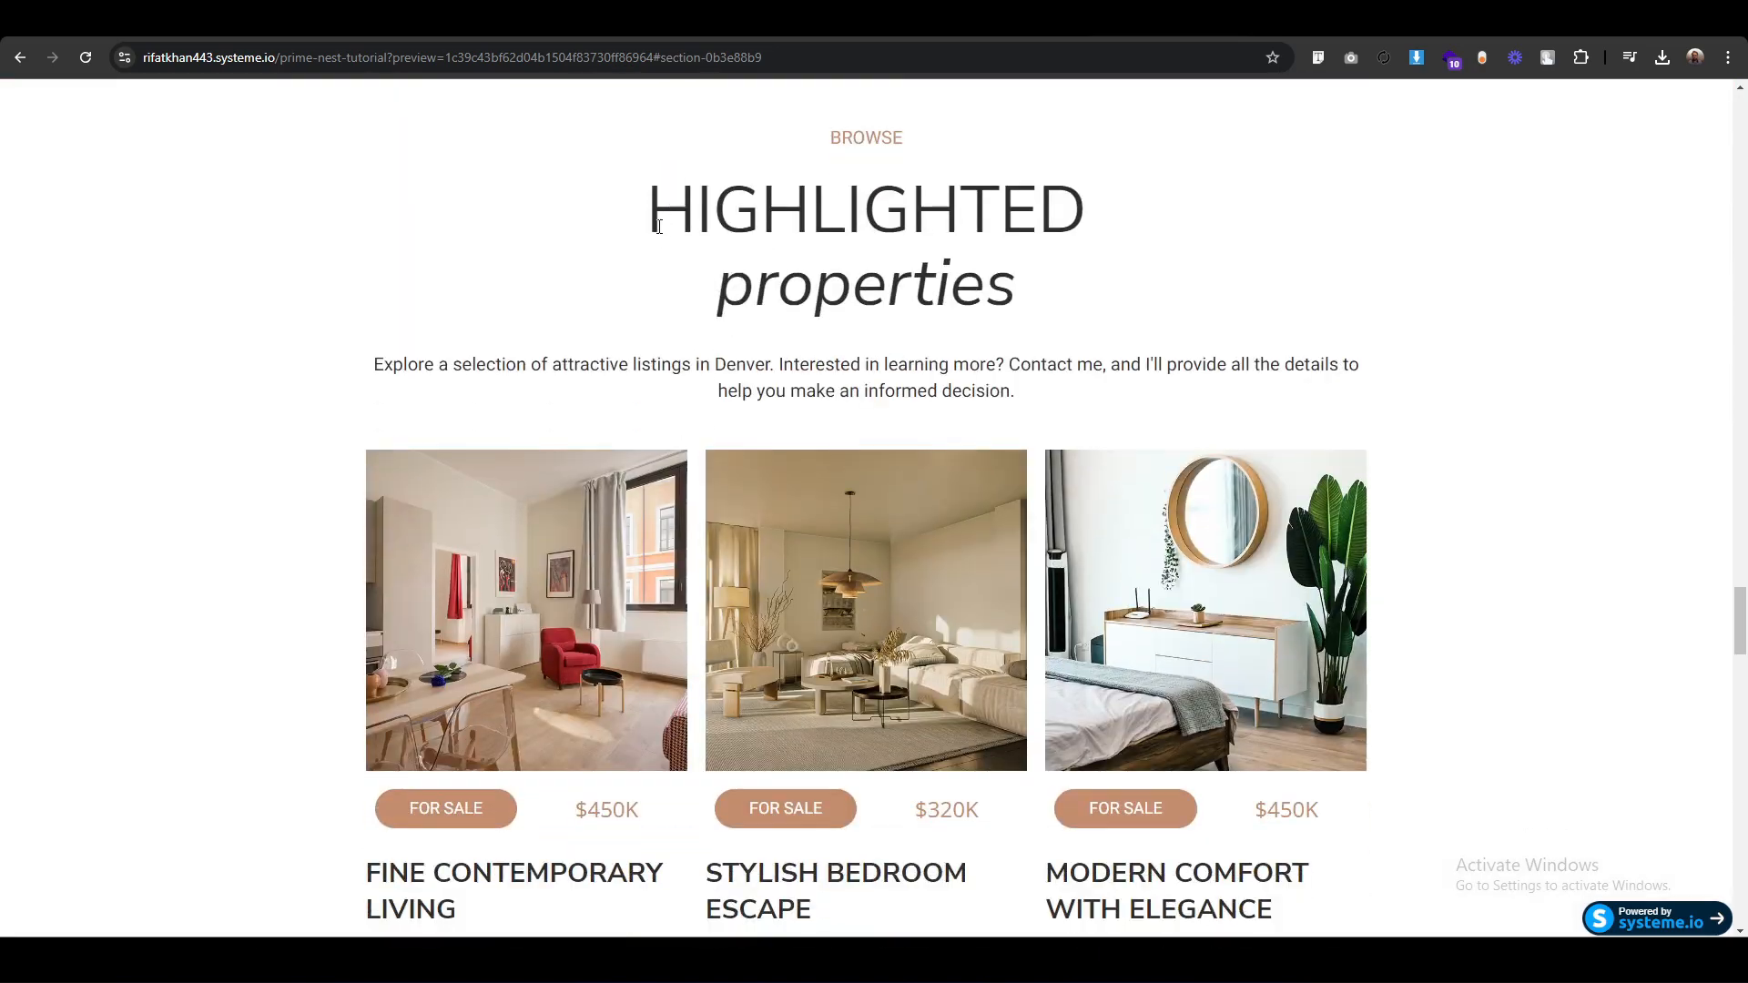
scroll(302, 337, "up", 20)
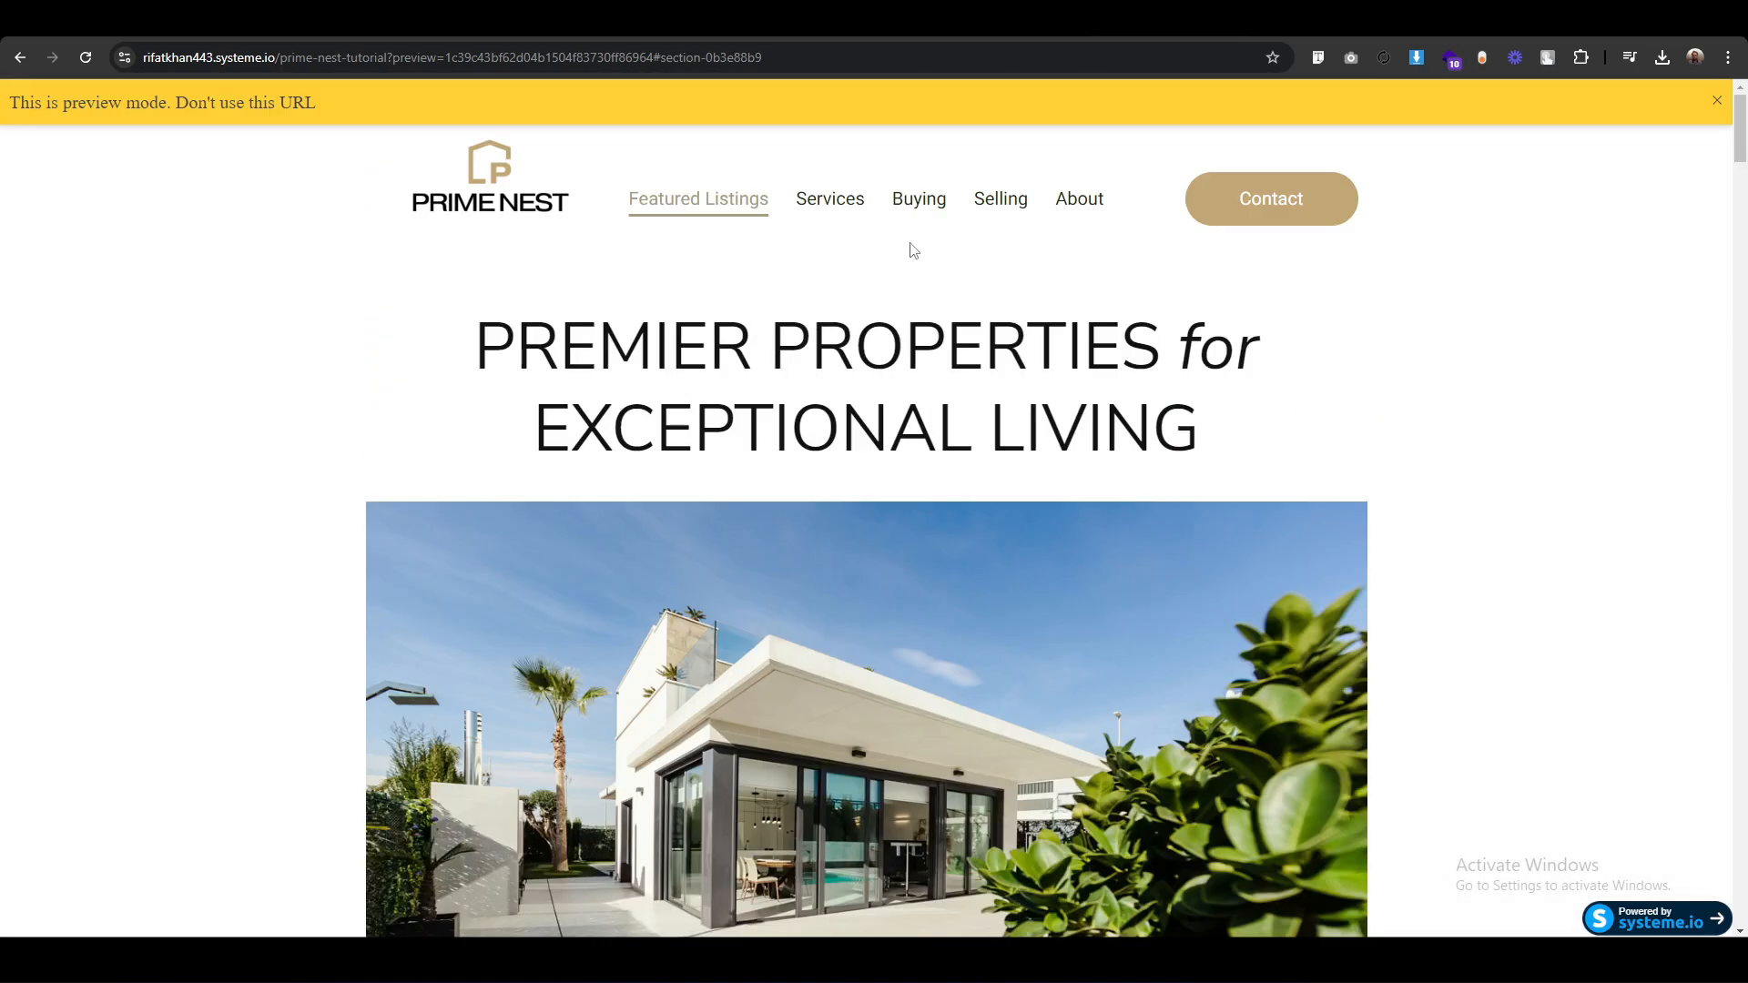
left_click(847, 204)
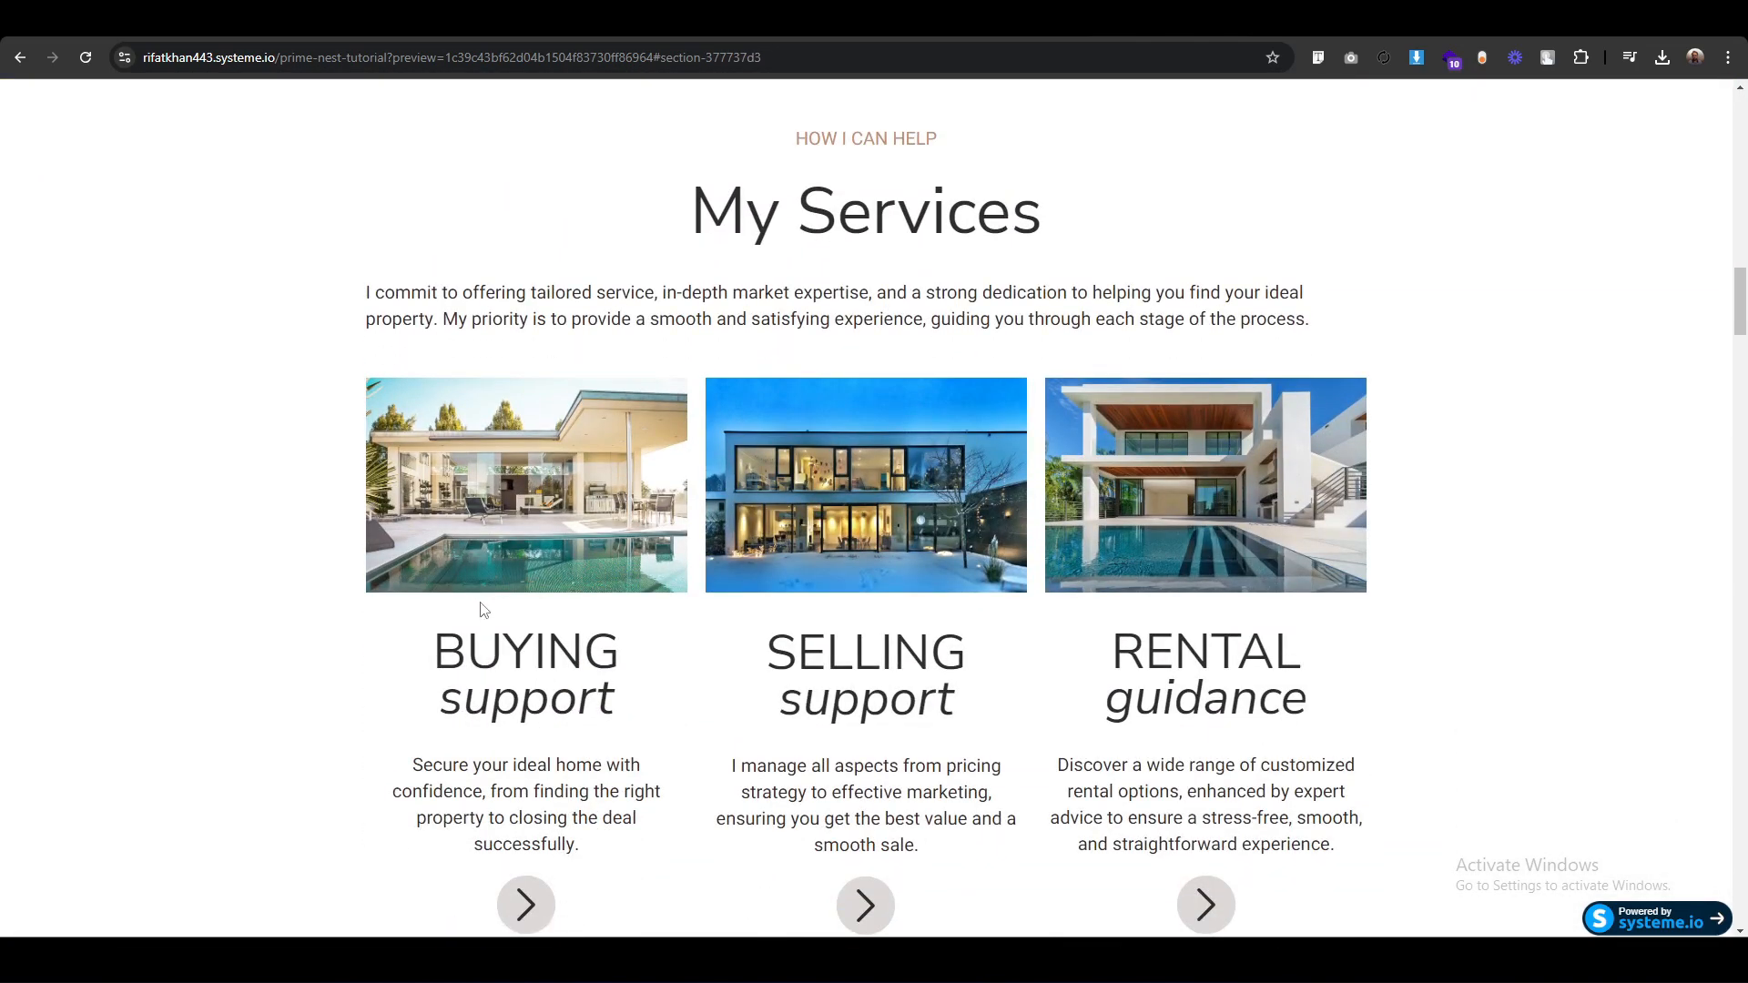
key("ctrl+shift+Tab")
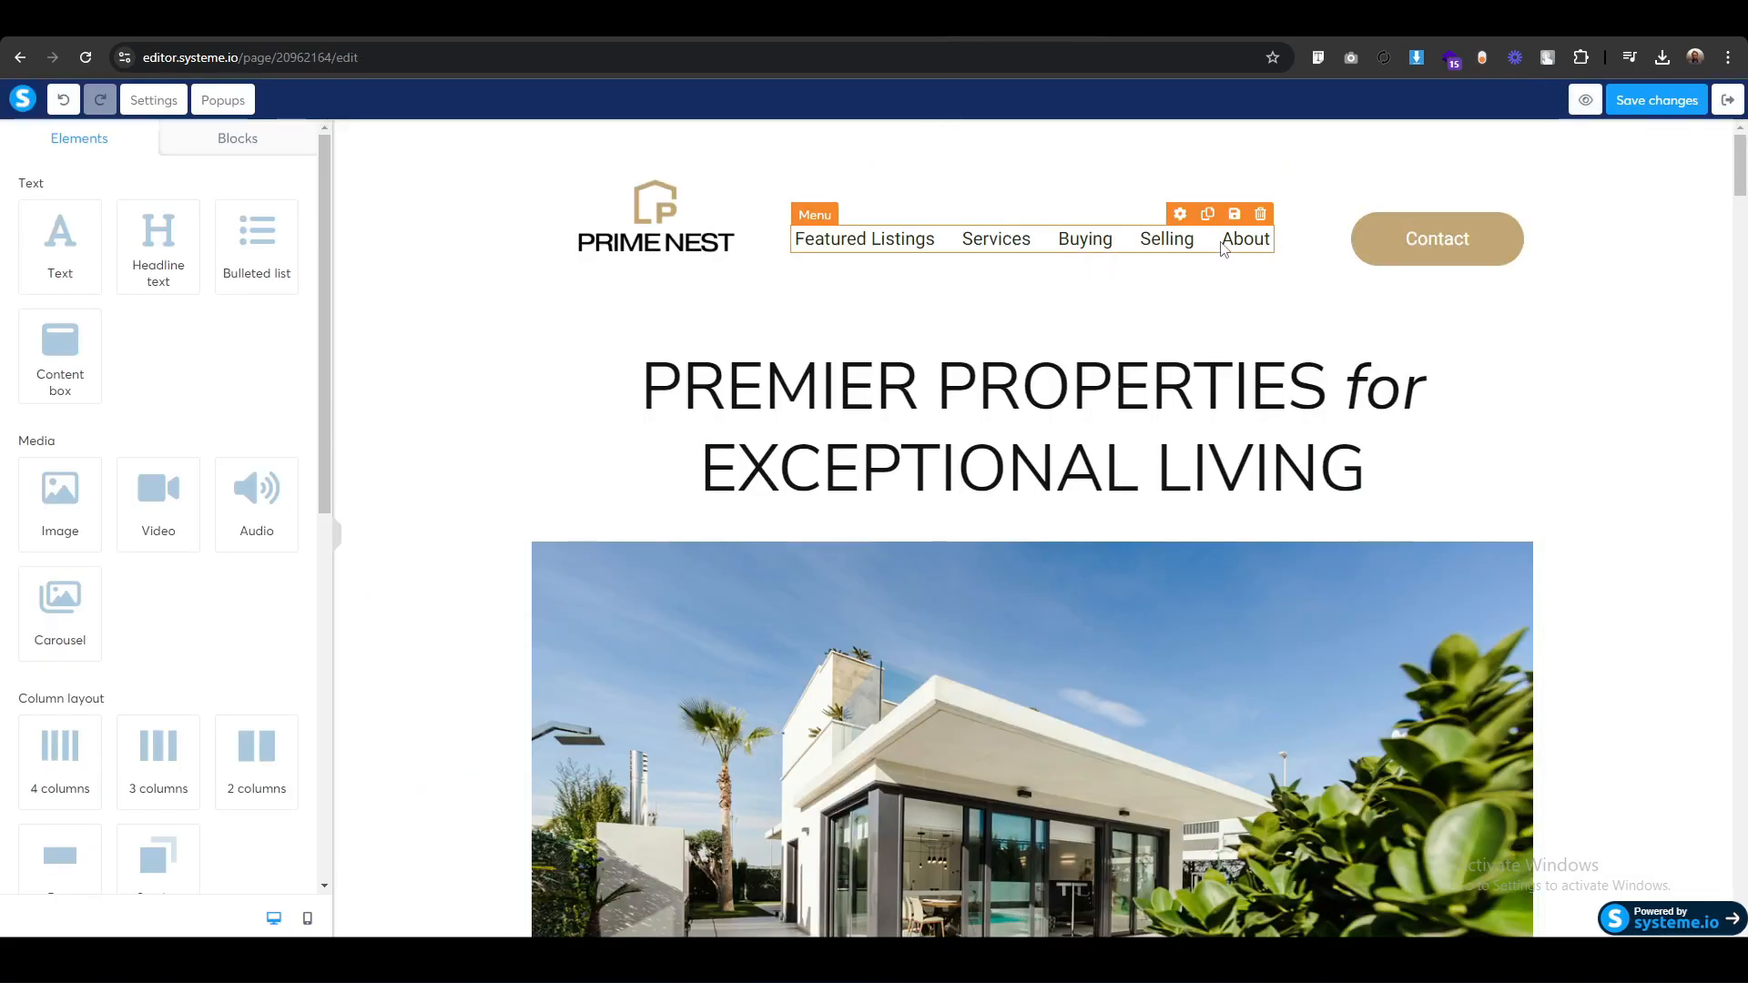
Copy the ID attribute of the Buying support section.
scroll(703, 746, "down", 15)
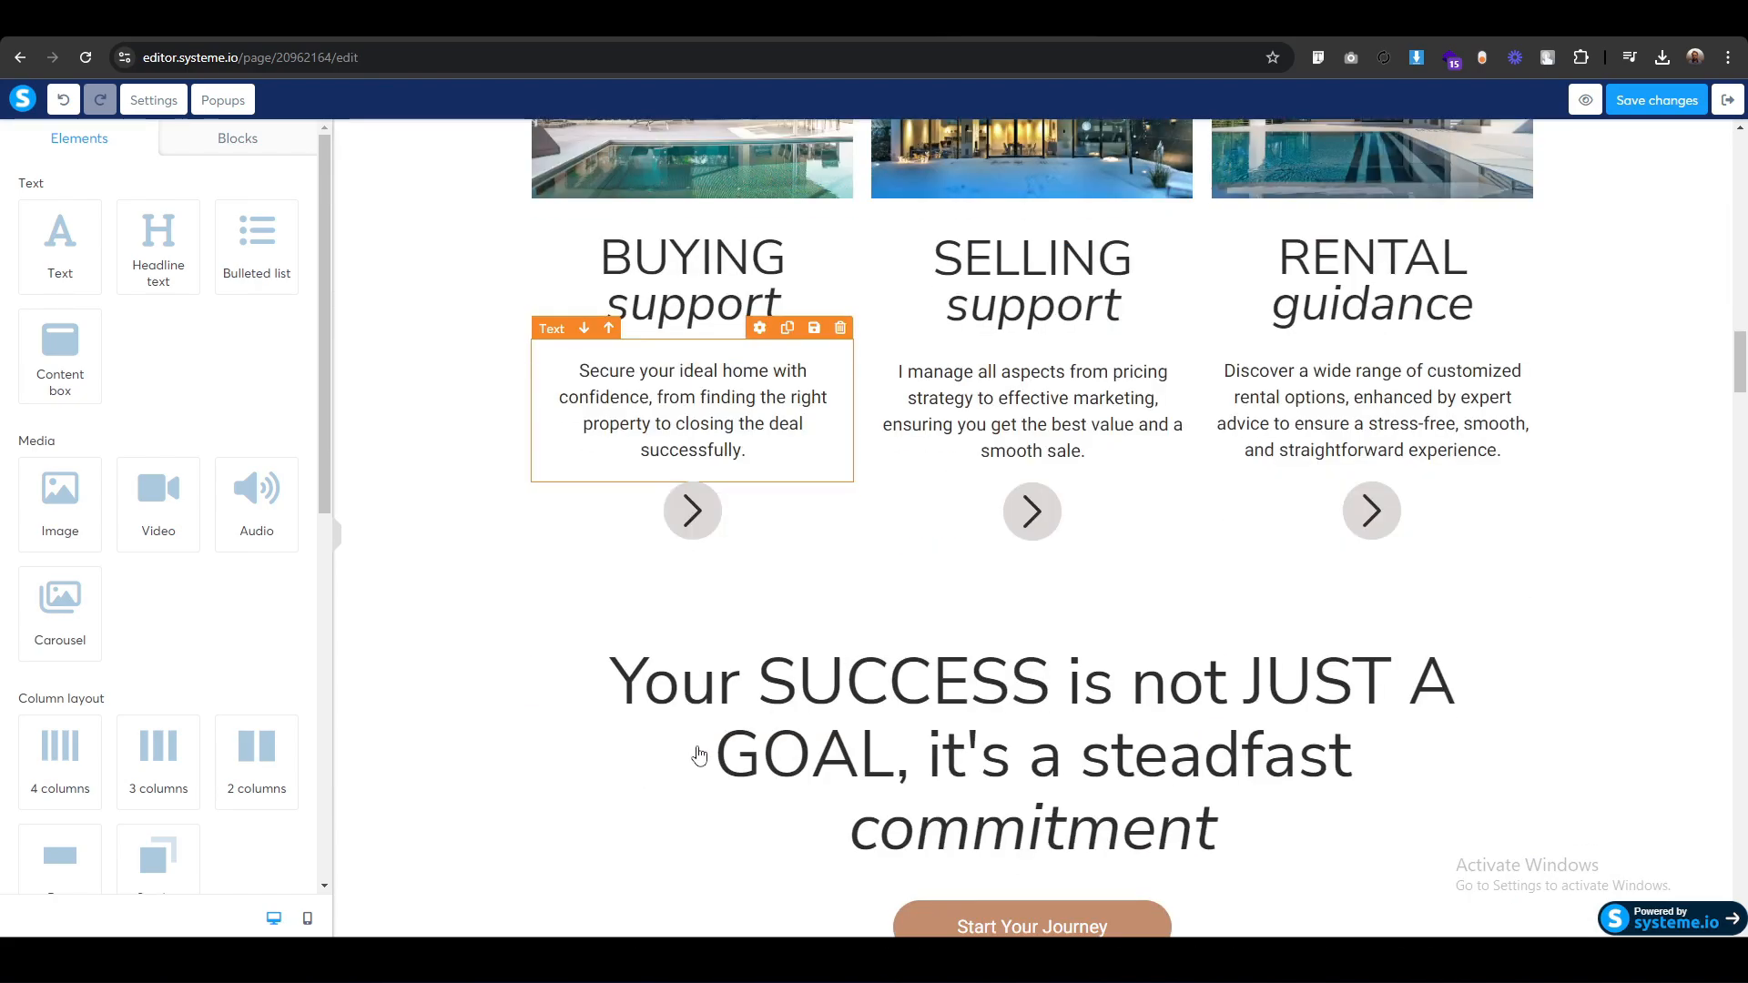
scroll(699, 754, "down", 8)
scroll(485, 411, "up", 1)
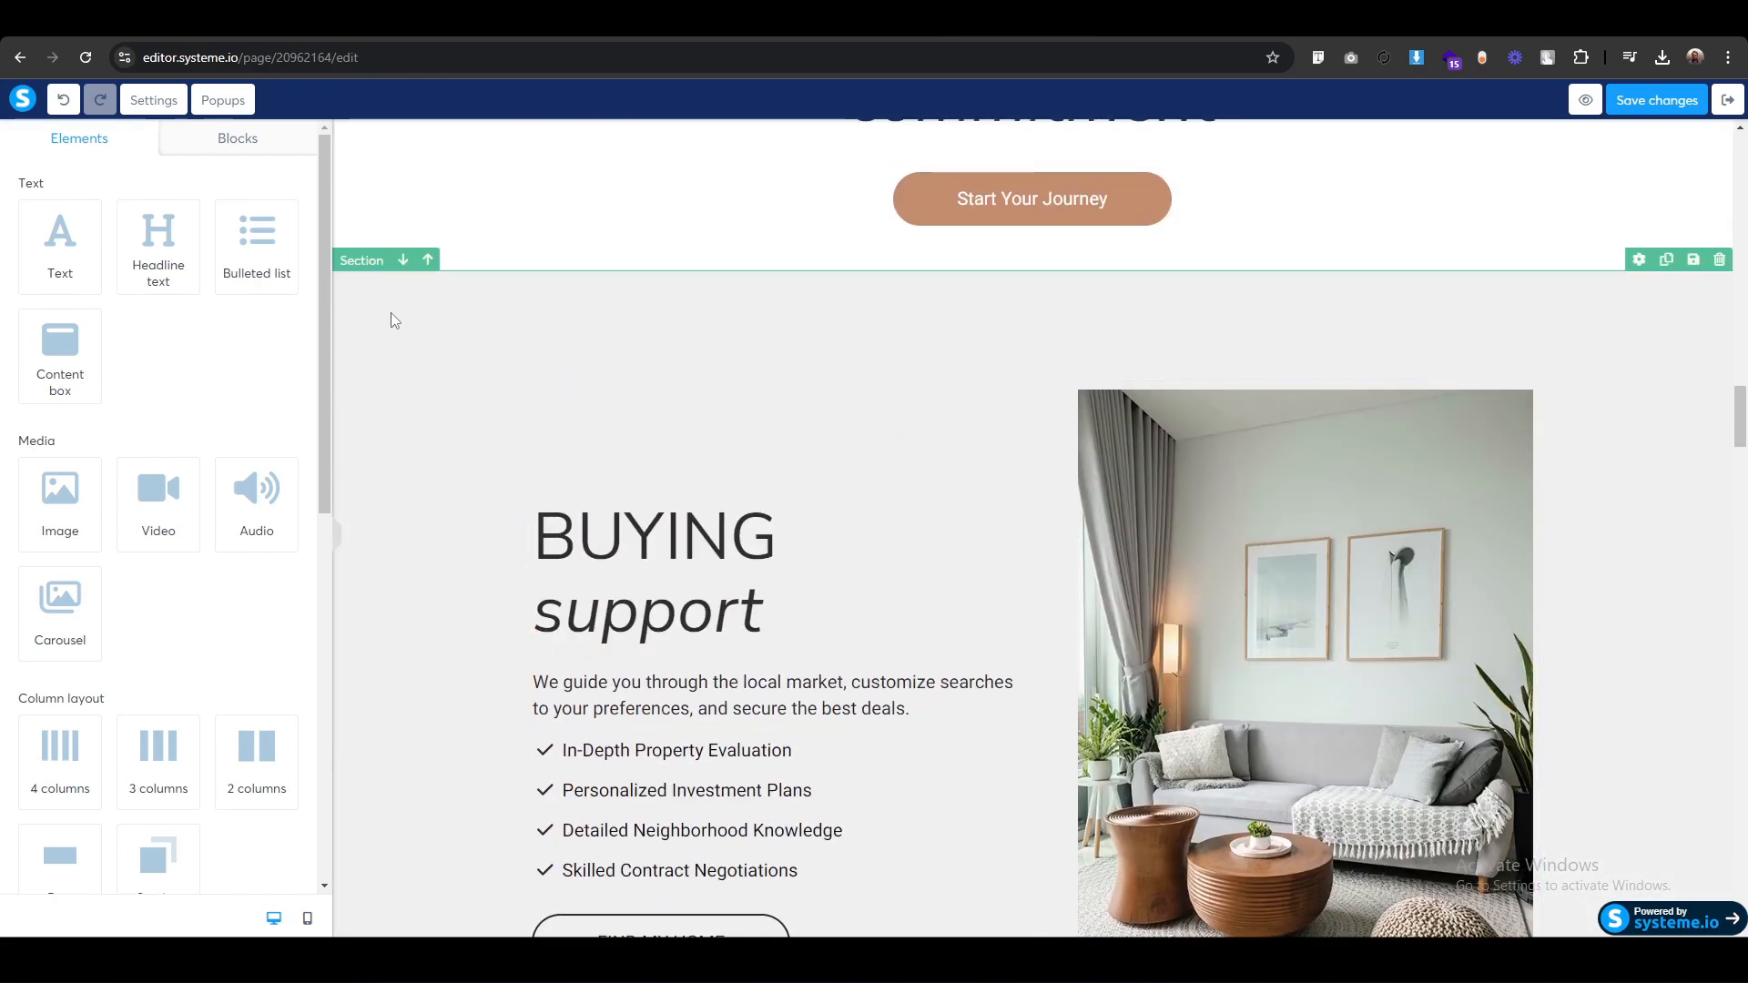
left_click(360, 260)
scroll(182, 728, "down", 10)
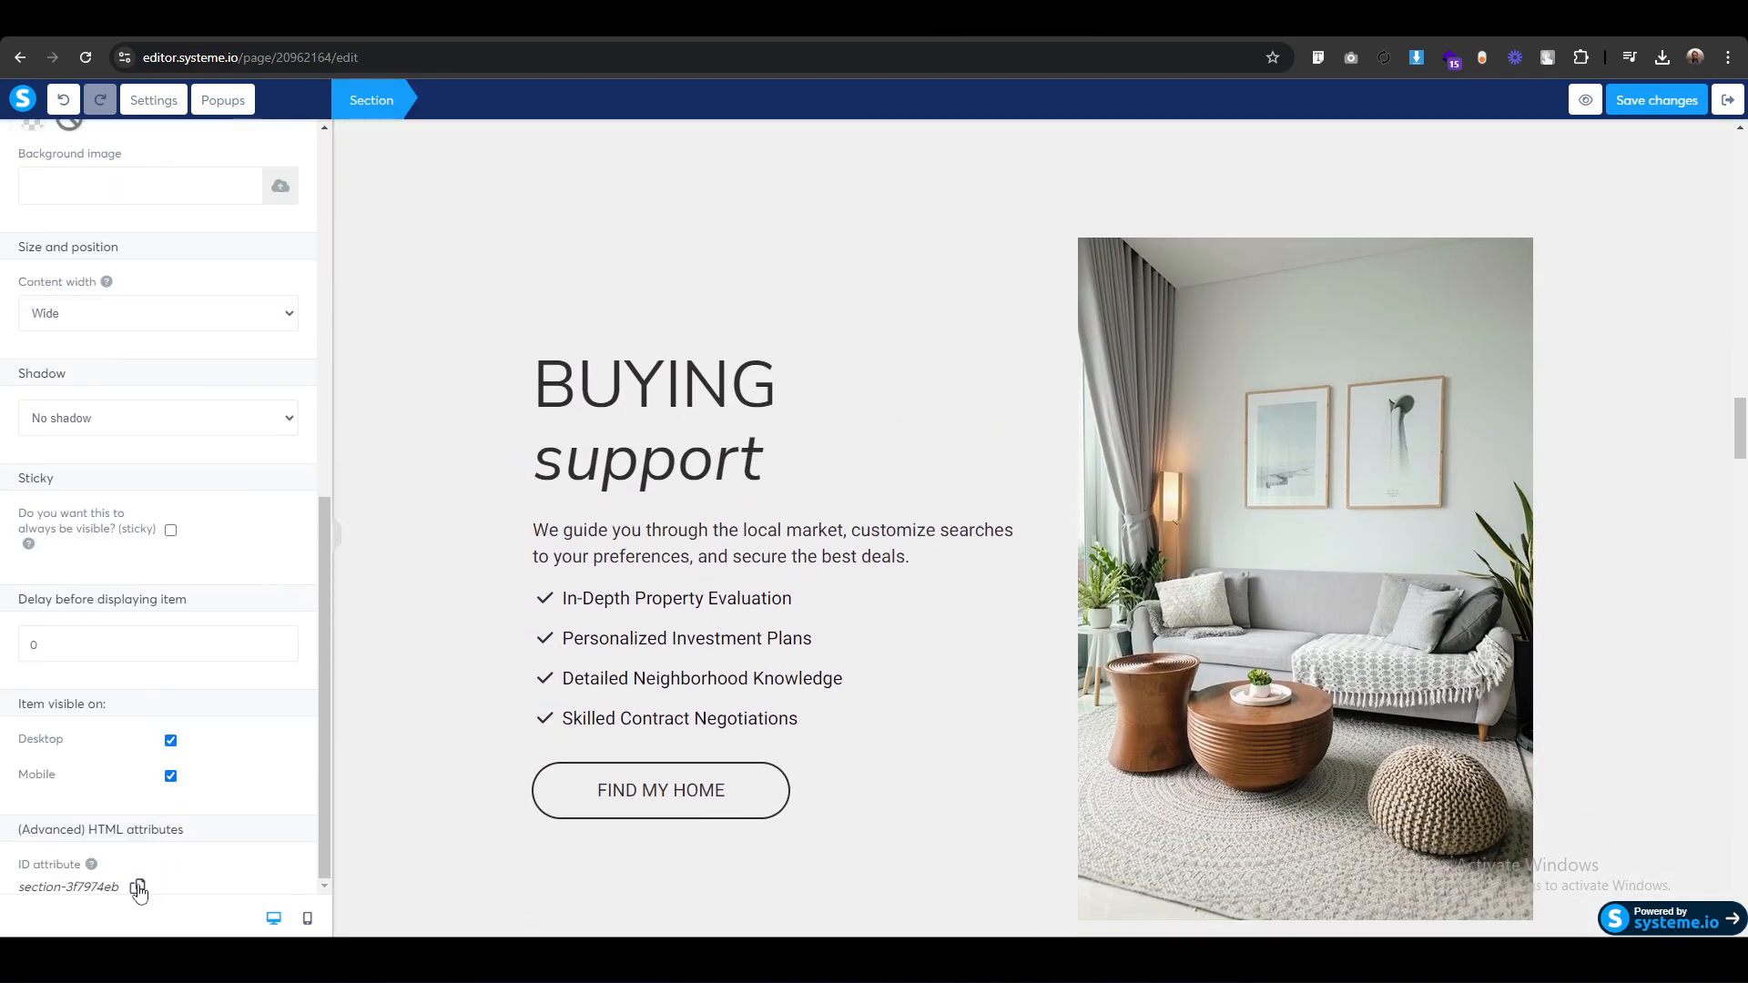
left_click(492, 665)
Link the header menu's Buying item to #section-3f7974eb.
scroll(514, 437, "up", 20)
left_click(1140, 235)
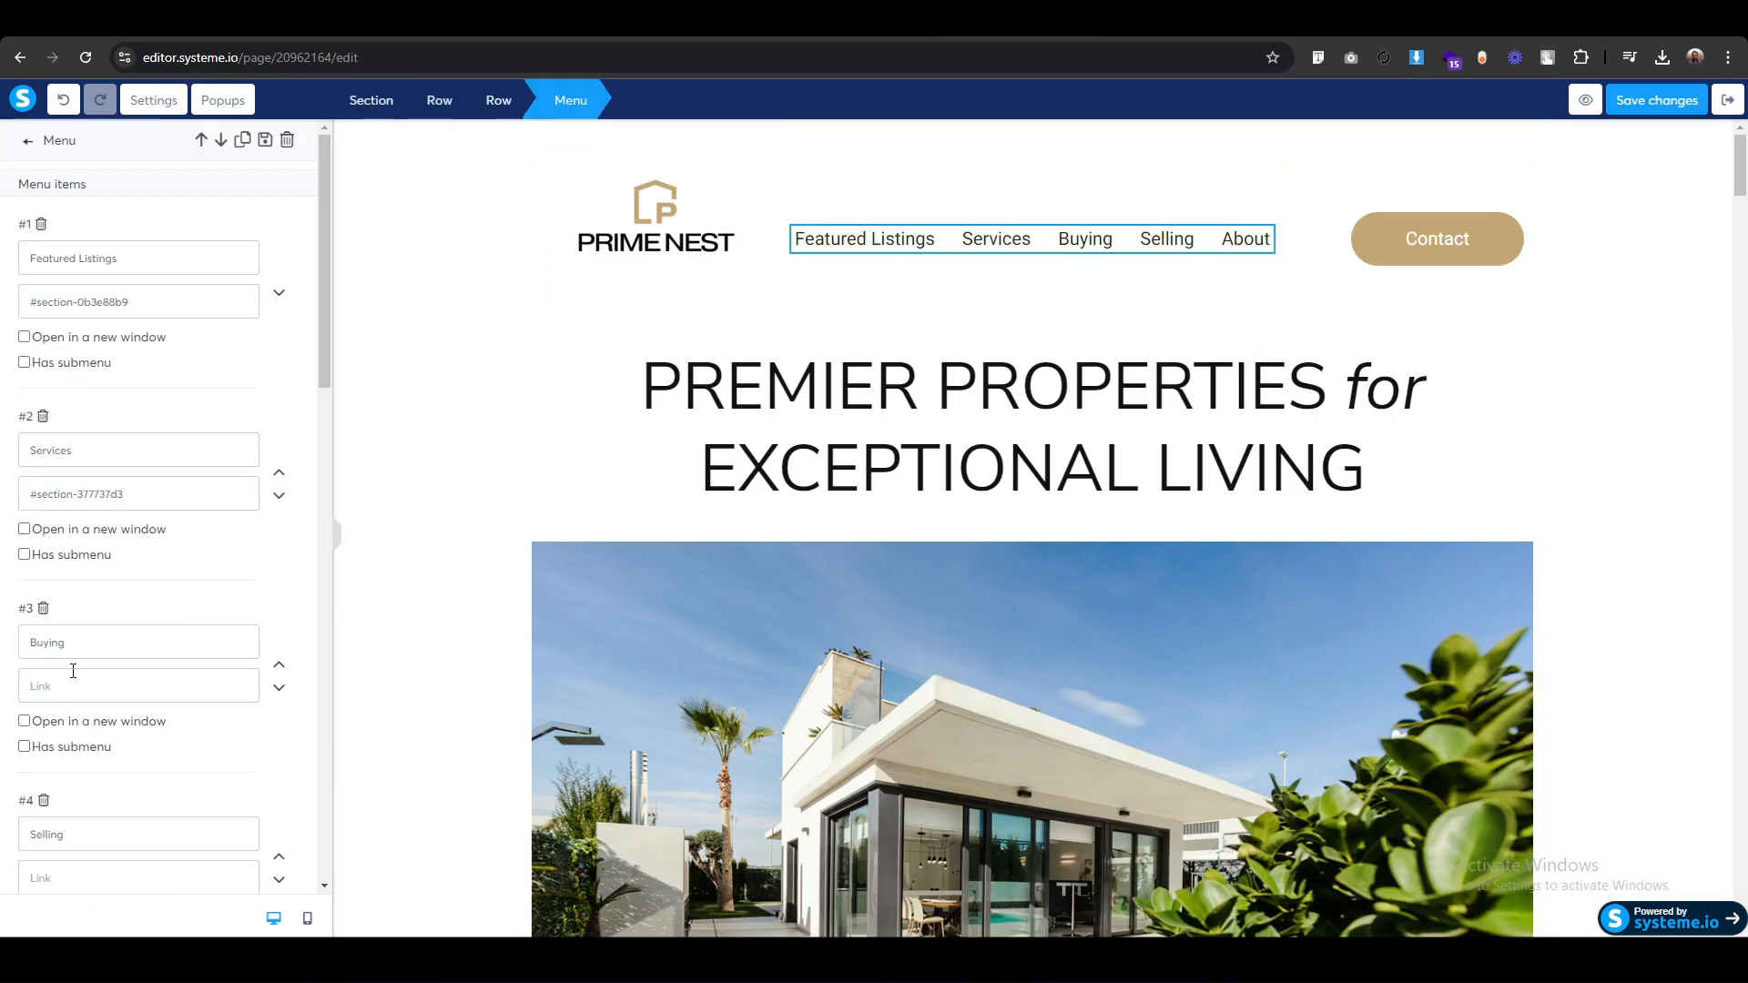
left_click(422, 702)
Copy the ID attribute of the Selling support section.
scroll(422, 692, "down", 12)
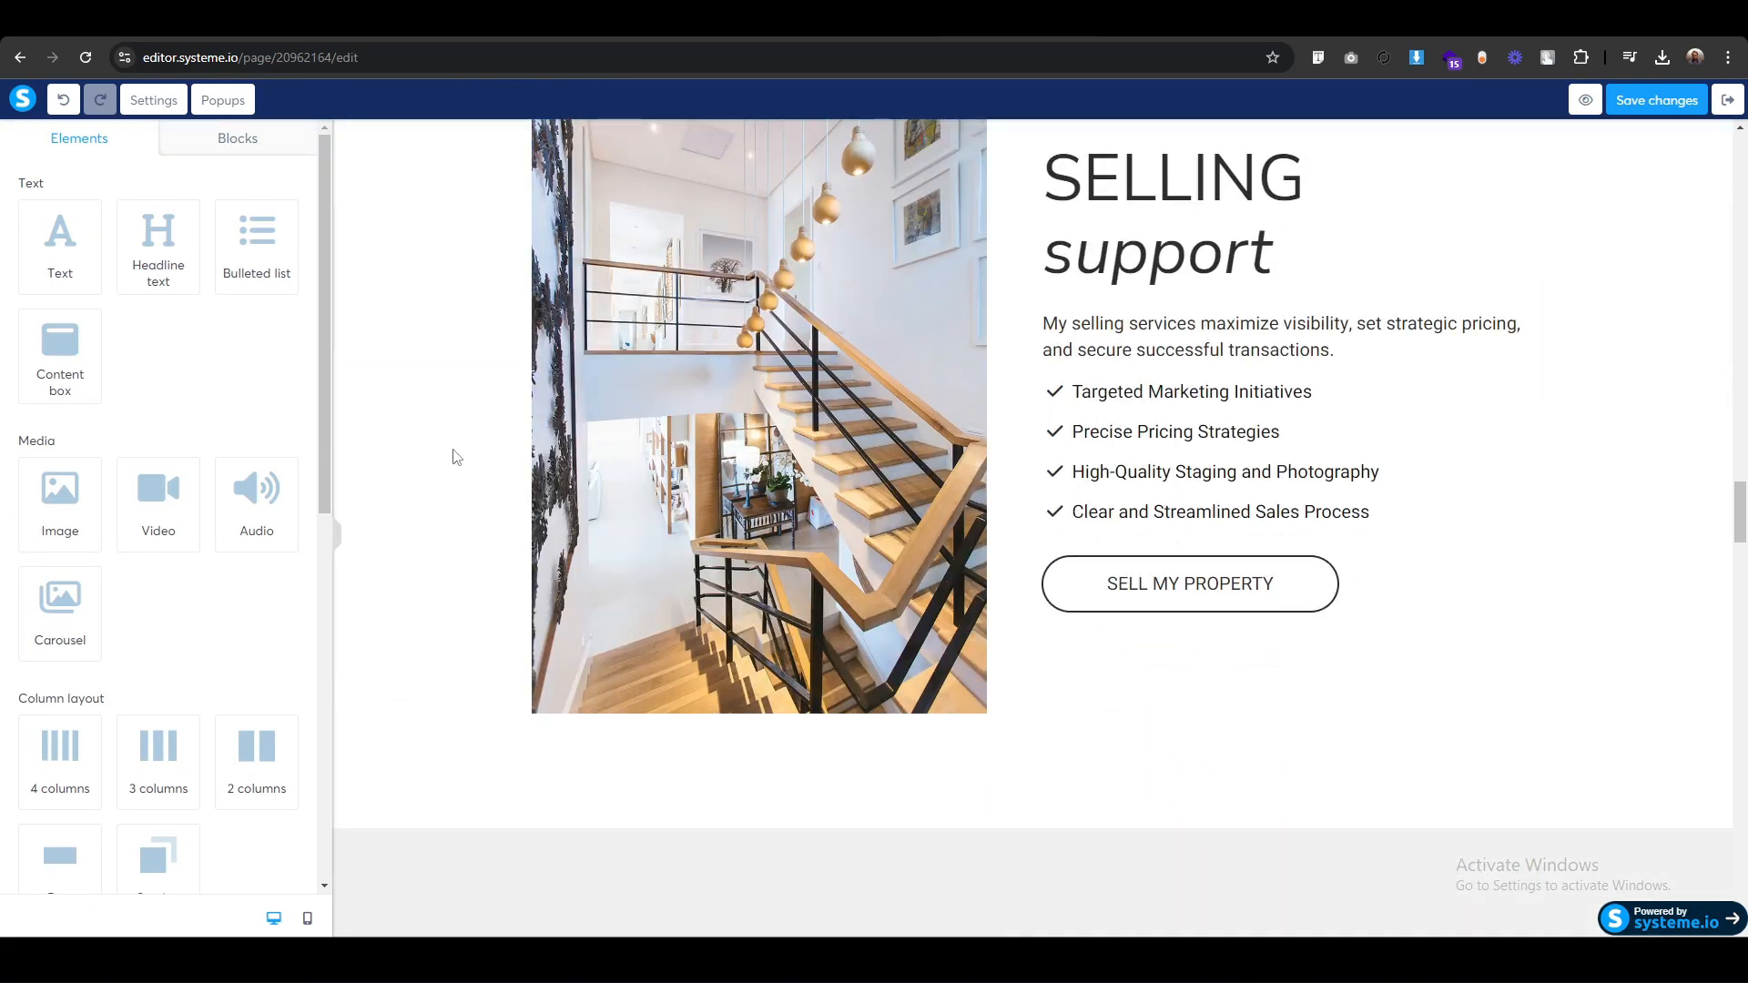
left_click(456, 457)
scroll(155, 847, "down", 10)
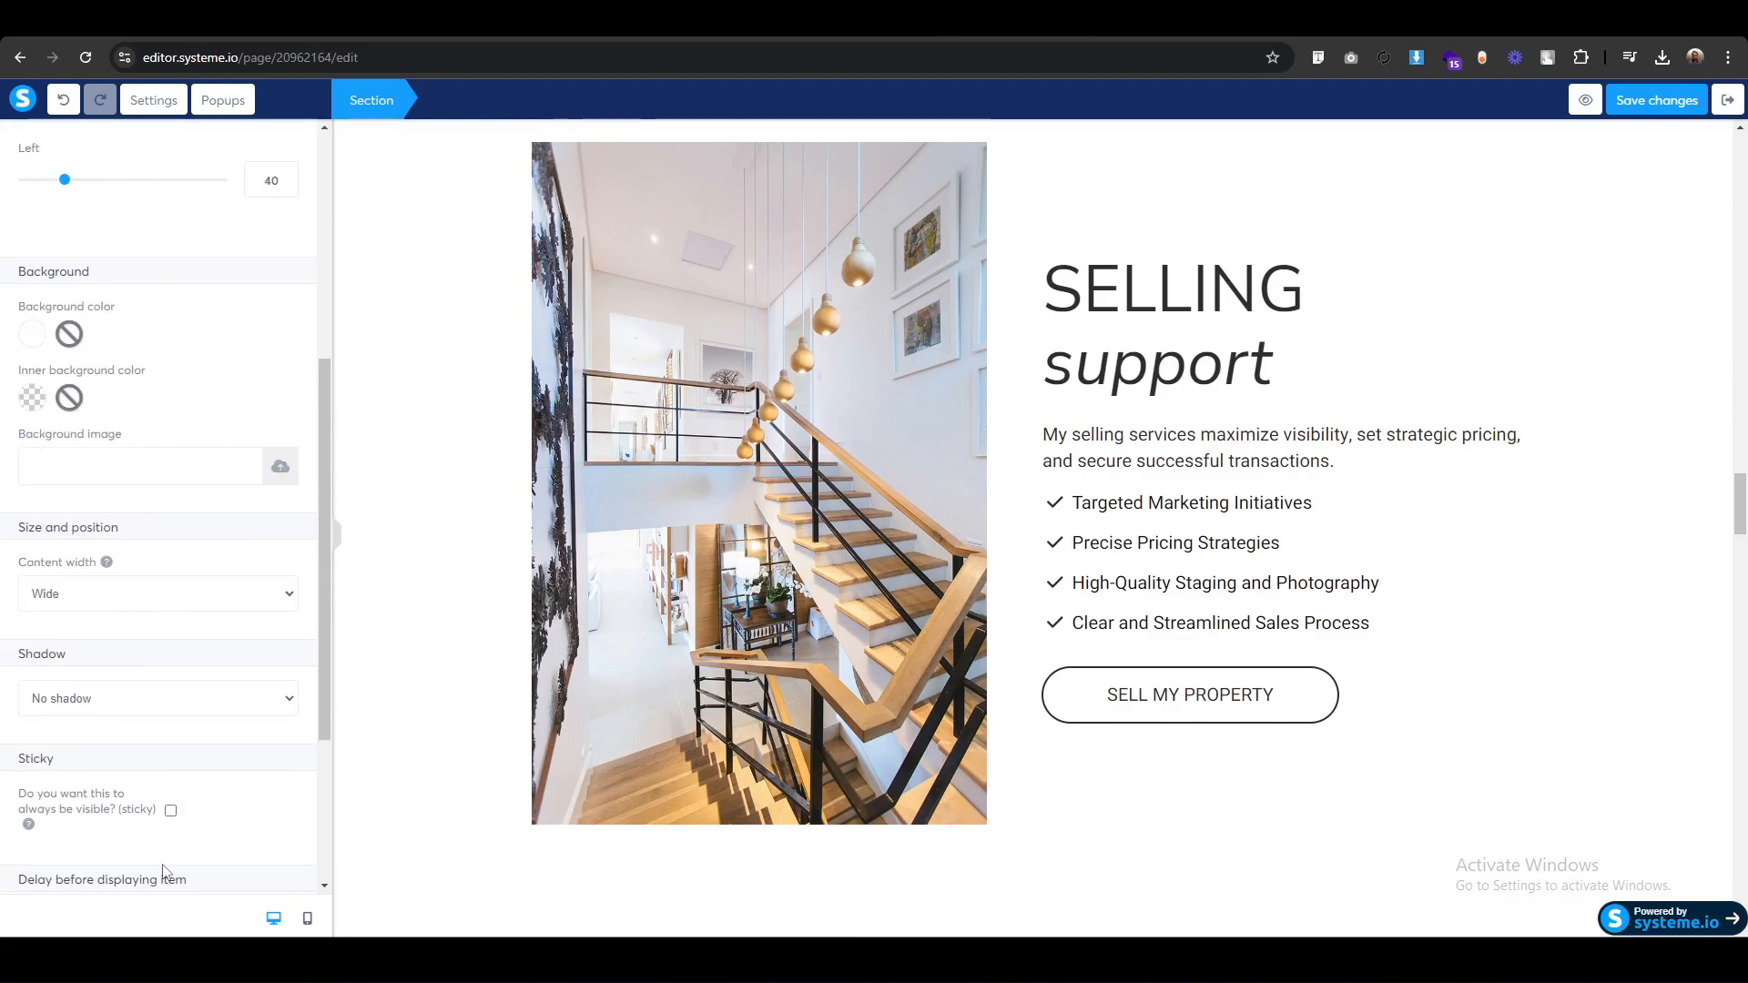
left_click(411, 761)
Link the header menu's Selling item to #section-bf469603.
scroll(403, 763, "up", 20)
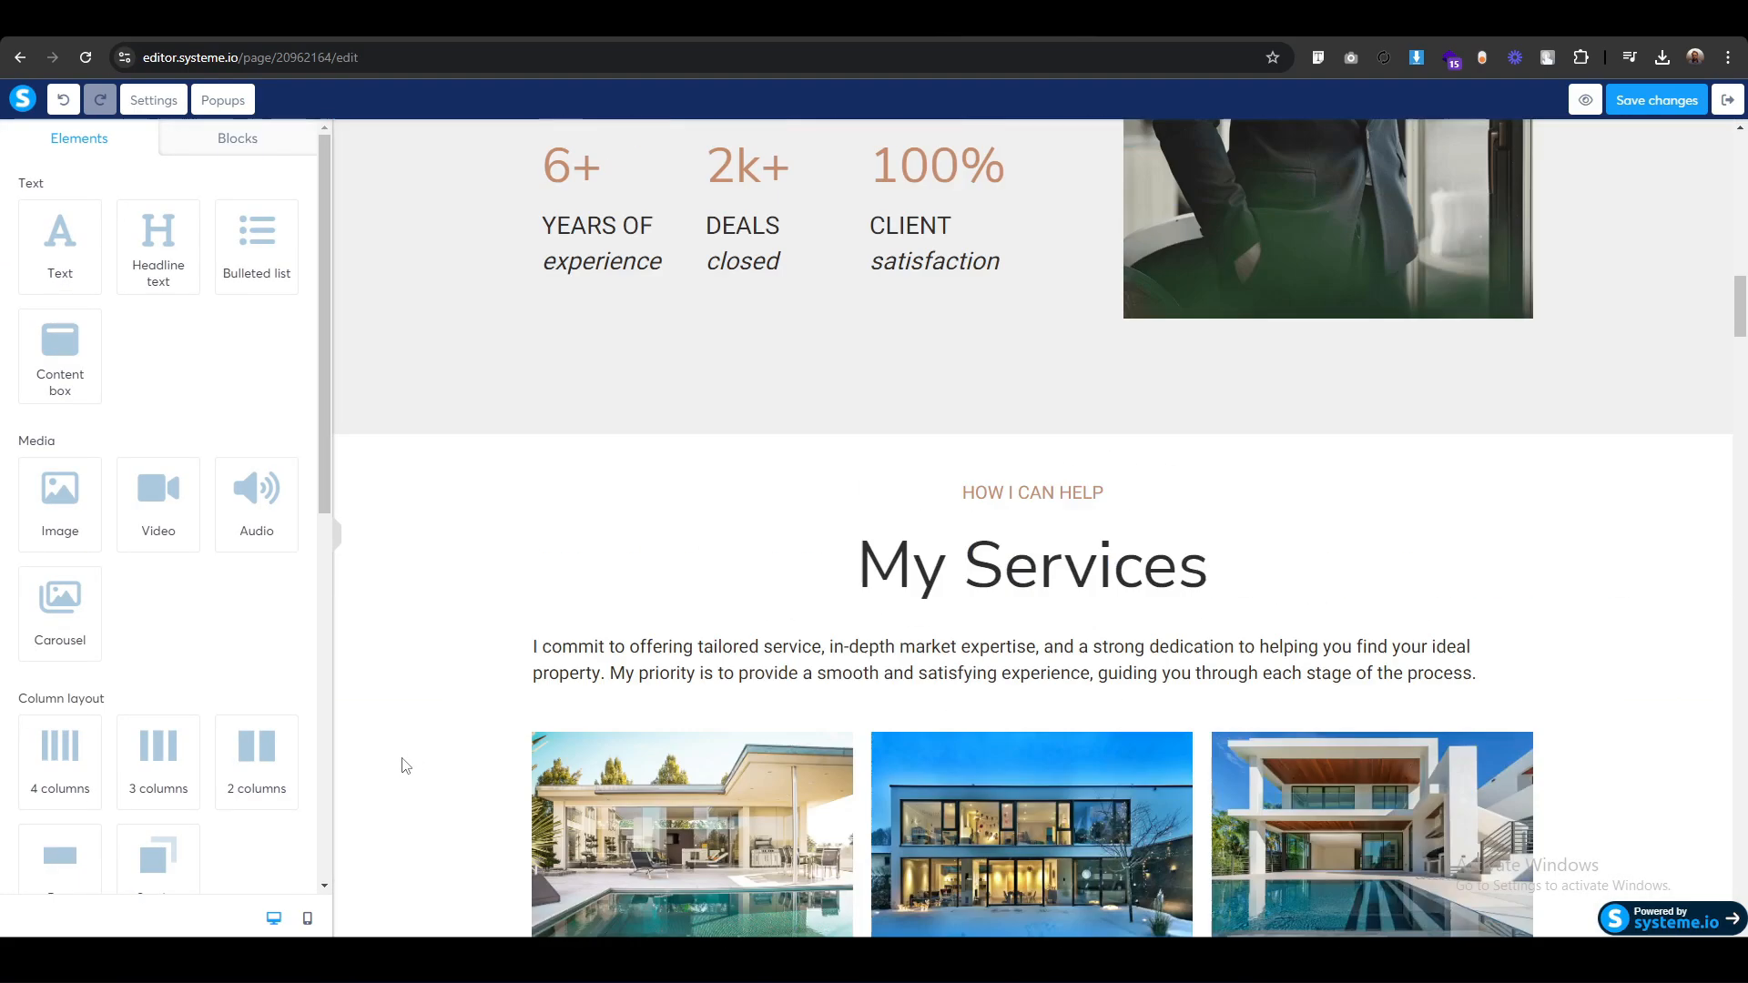
left_click(860, 240)
scroll(287, 612, "down", 2)
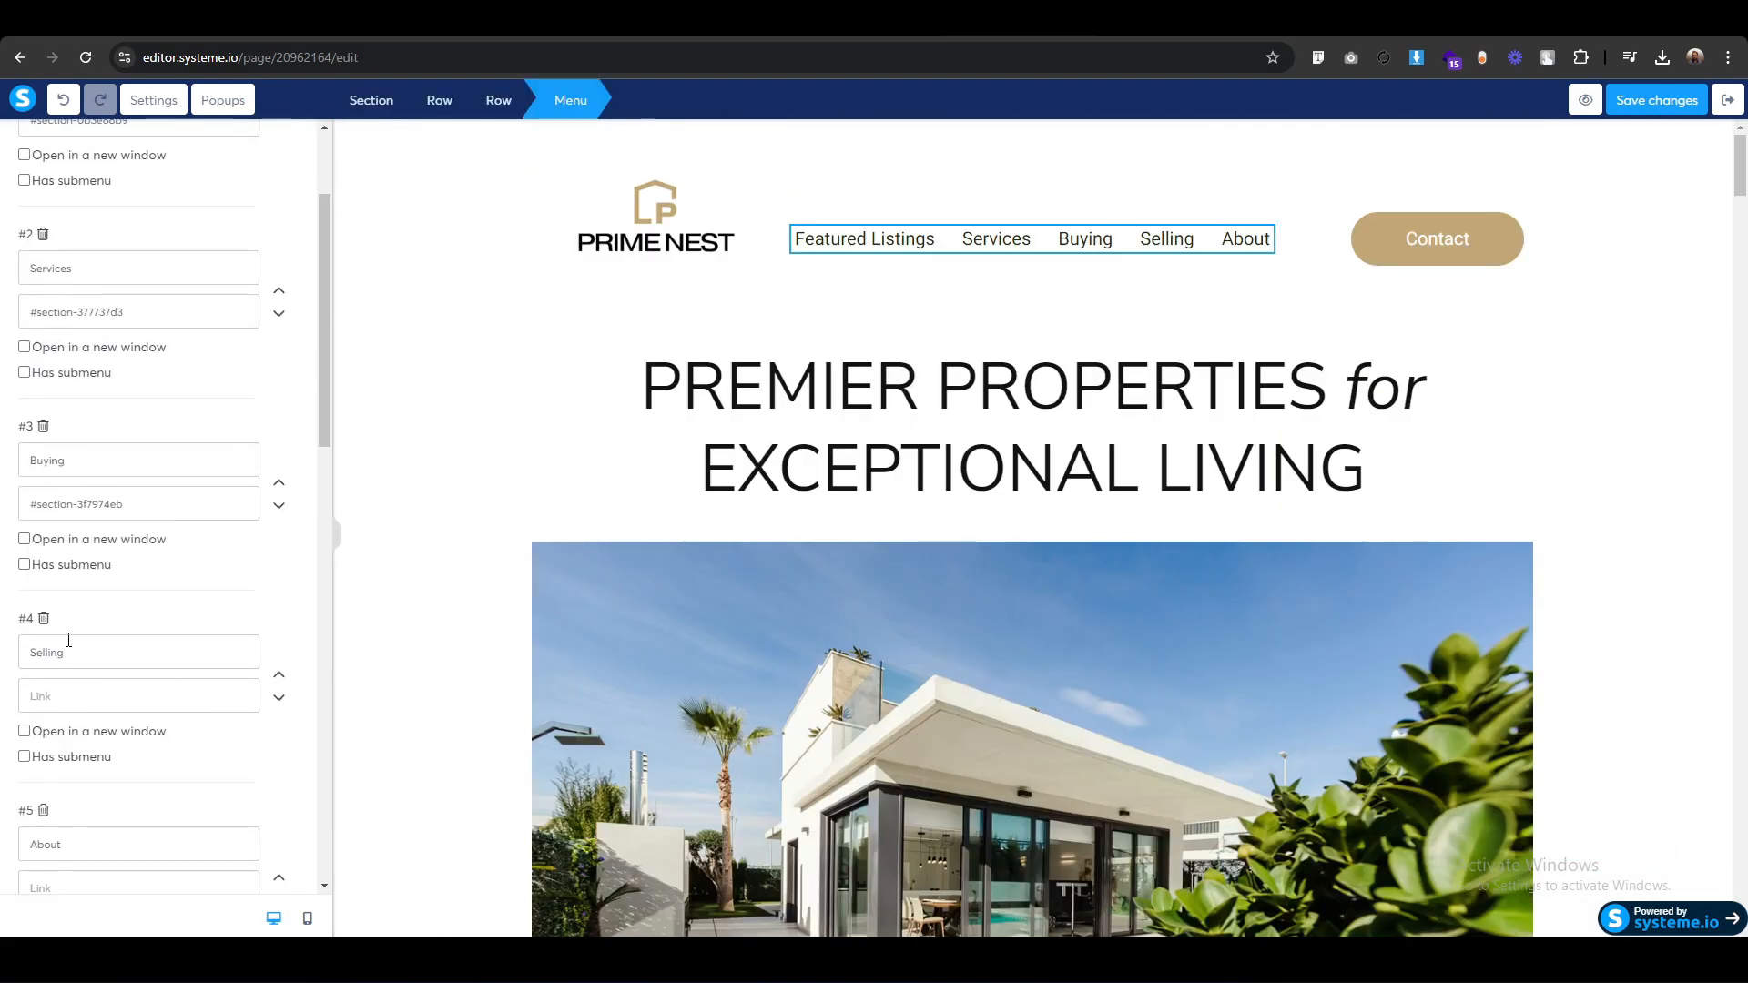
left_click(82, 691)
key("ctrl+v")
left_click(464, 681)
Copy the ID attribute of the real estate agent's welcome section.
scroll(468, 724, "down", 5)
scroll(468, 725, "down", 8)
left_click(360, 320)
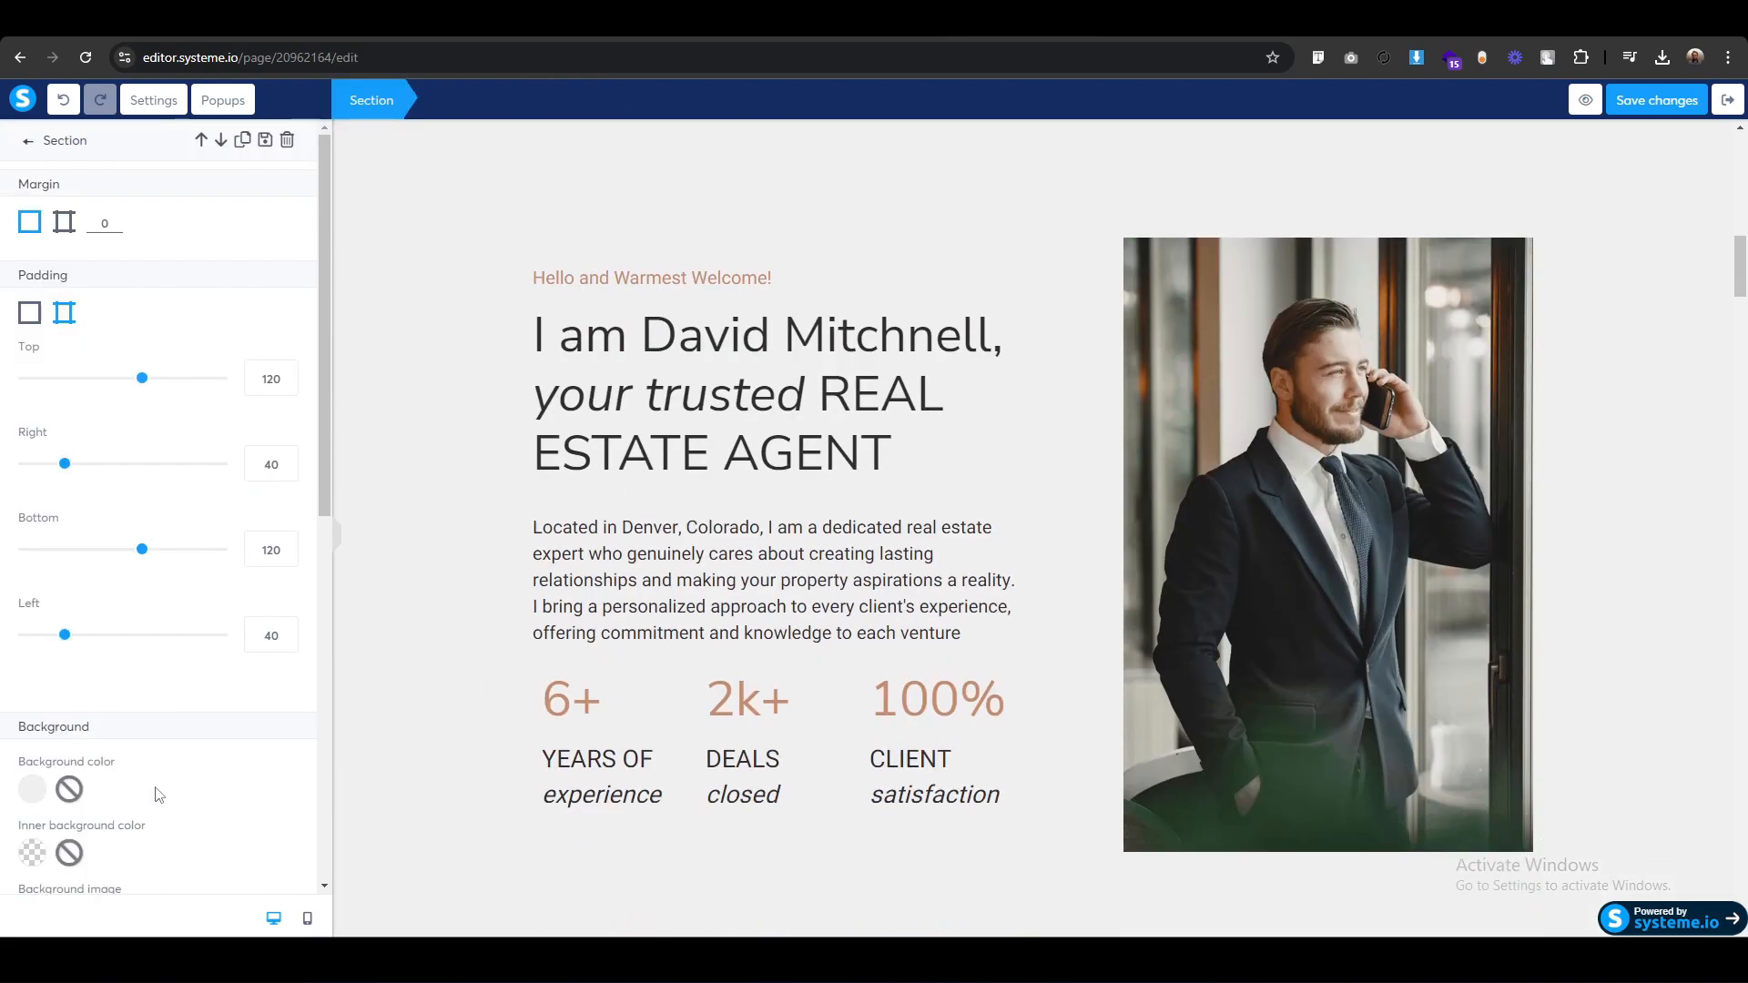
scroll(148, 877, "down", 10)
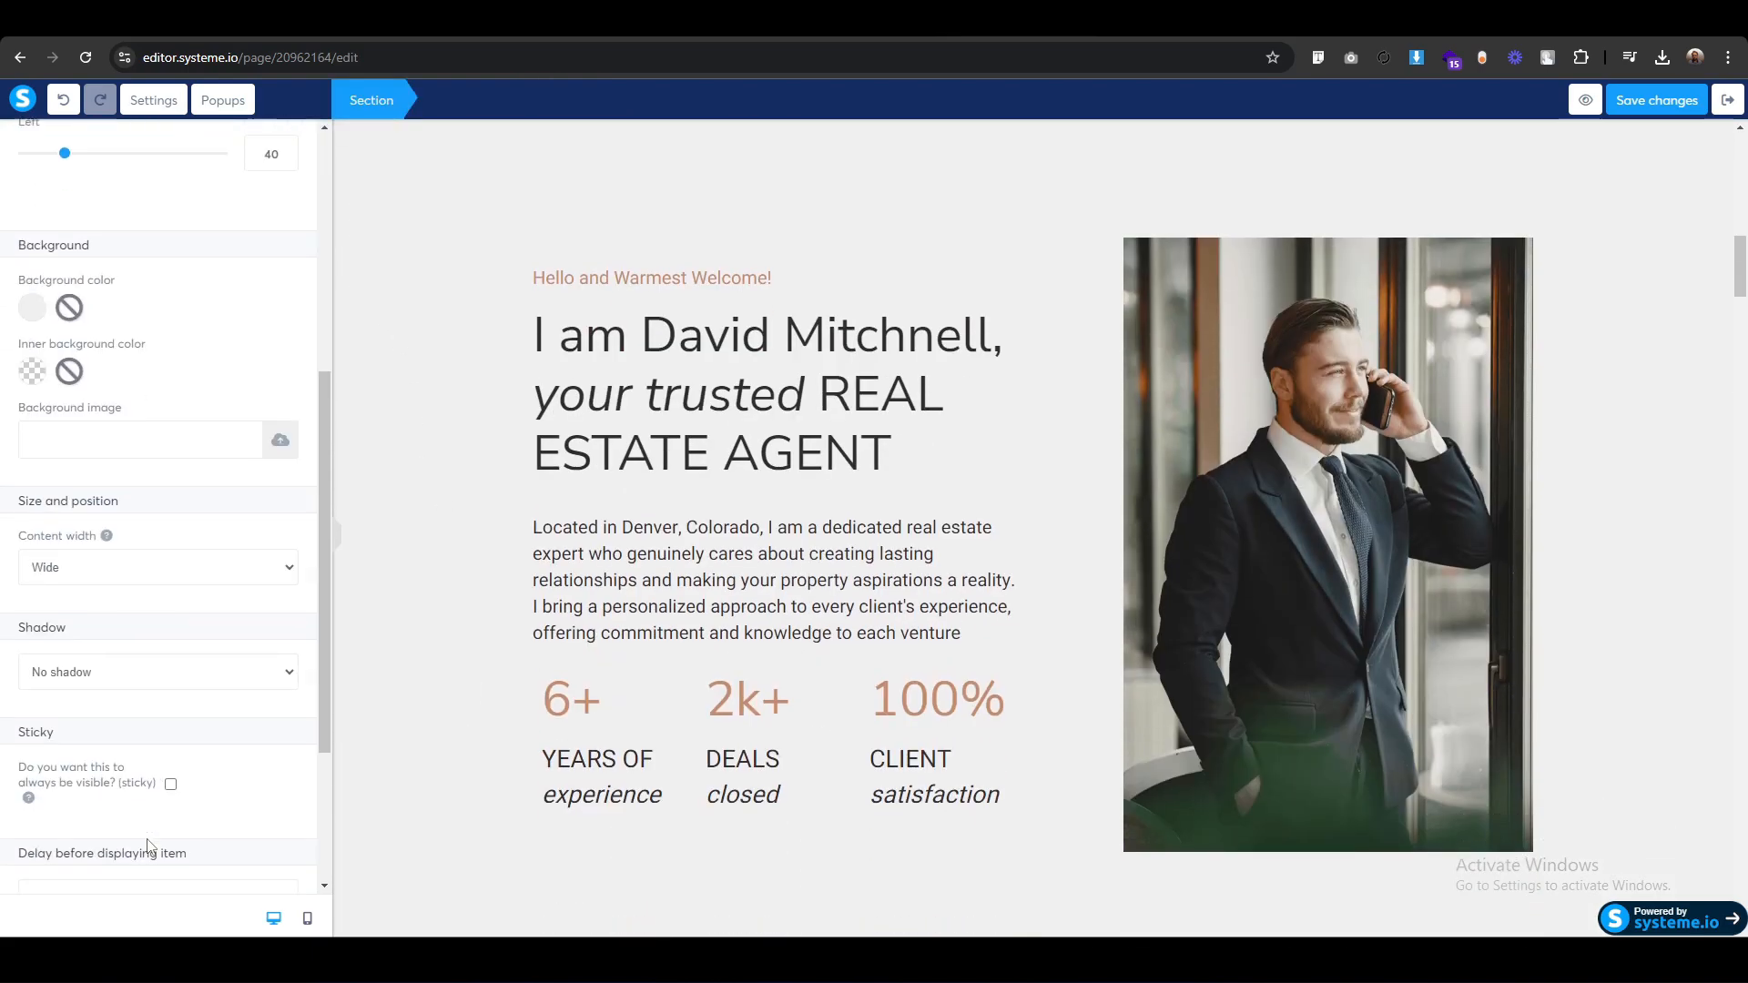
left_click(480, 598)
Link the header menu's About item to #section-81691553.
scroll(480, 598, "up", 13)
left_click(910, 239)
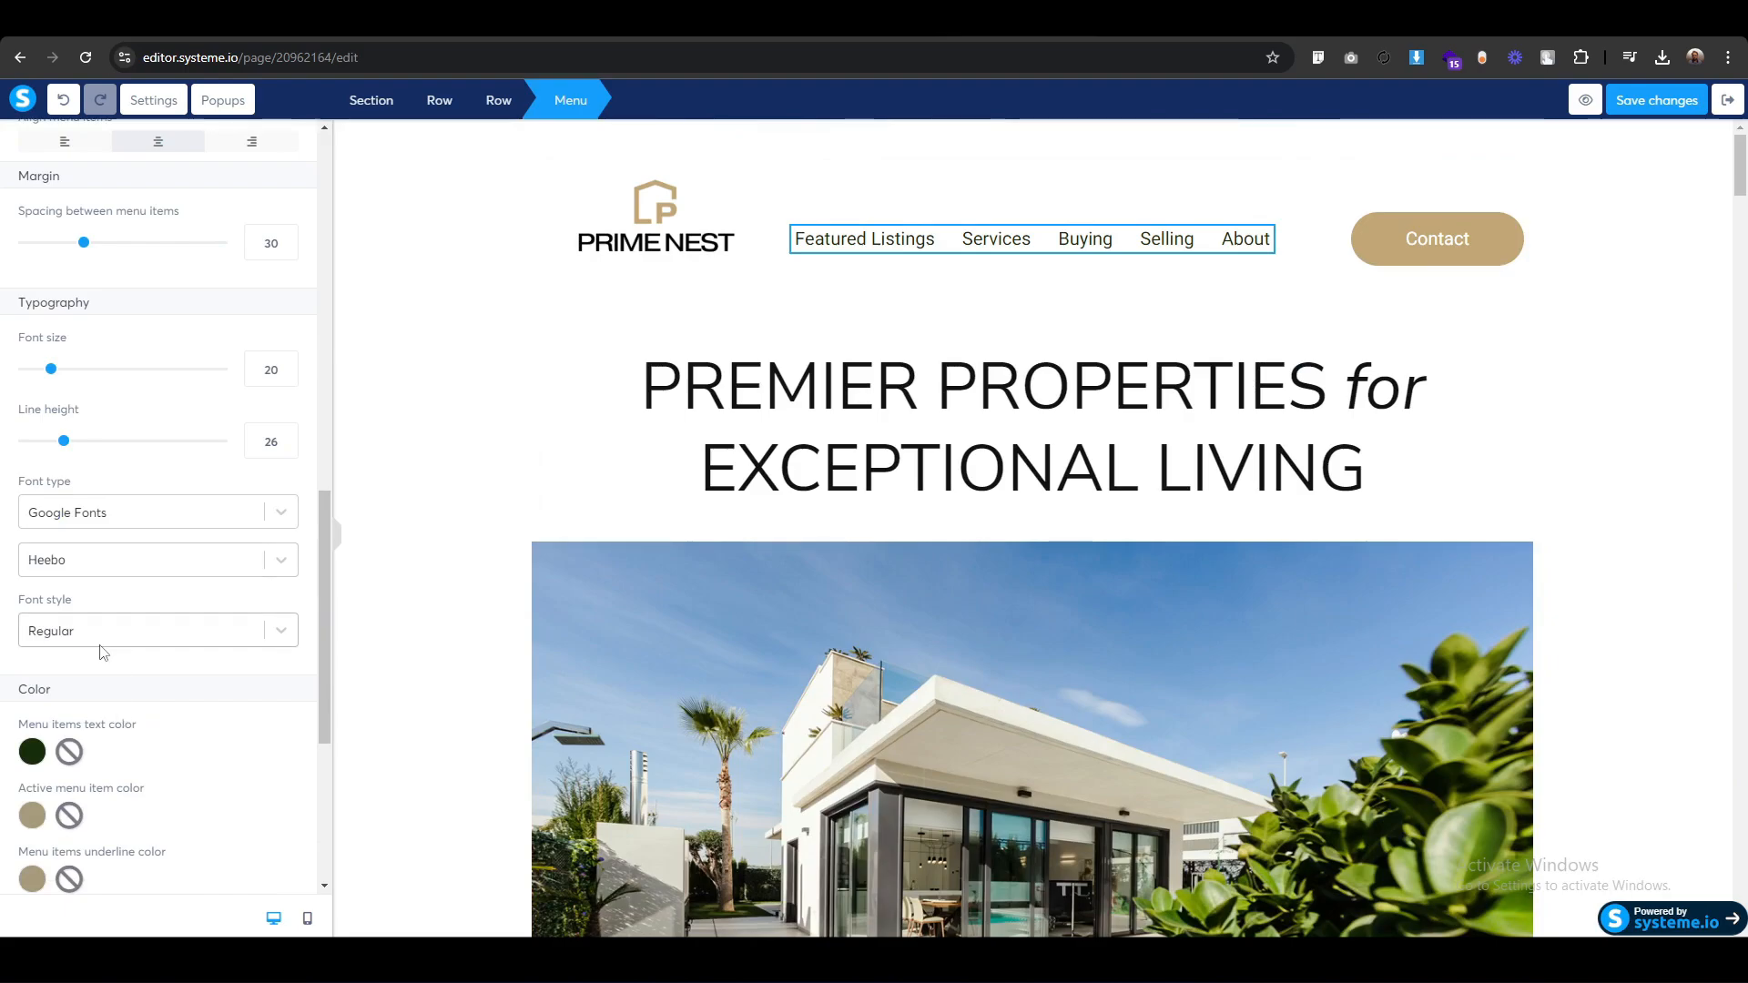
scroll(103, 653, "down", 3)
scroll(81, 628, "up", 10)
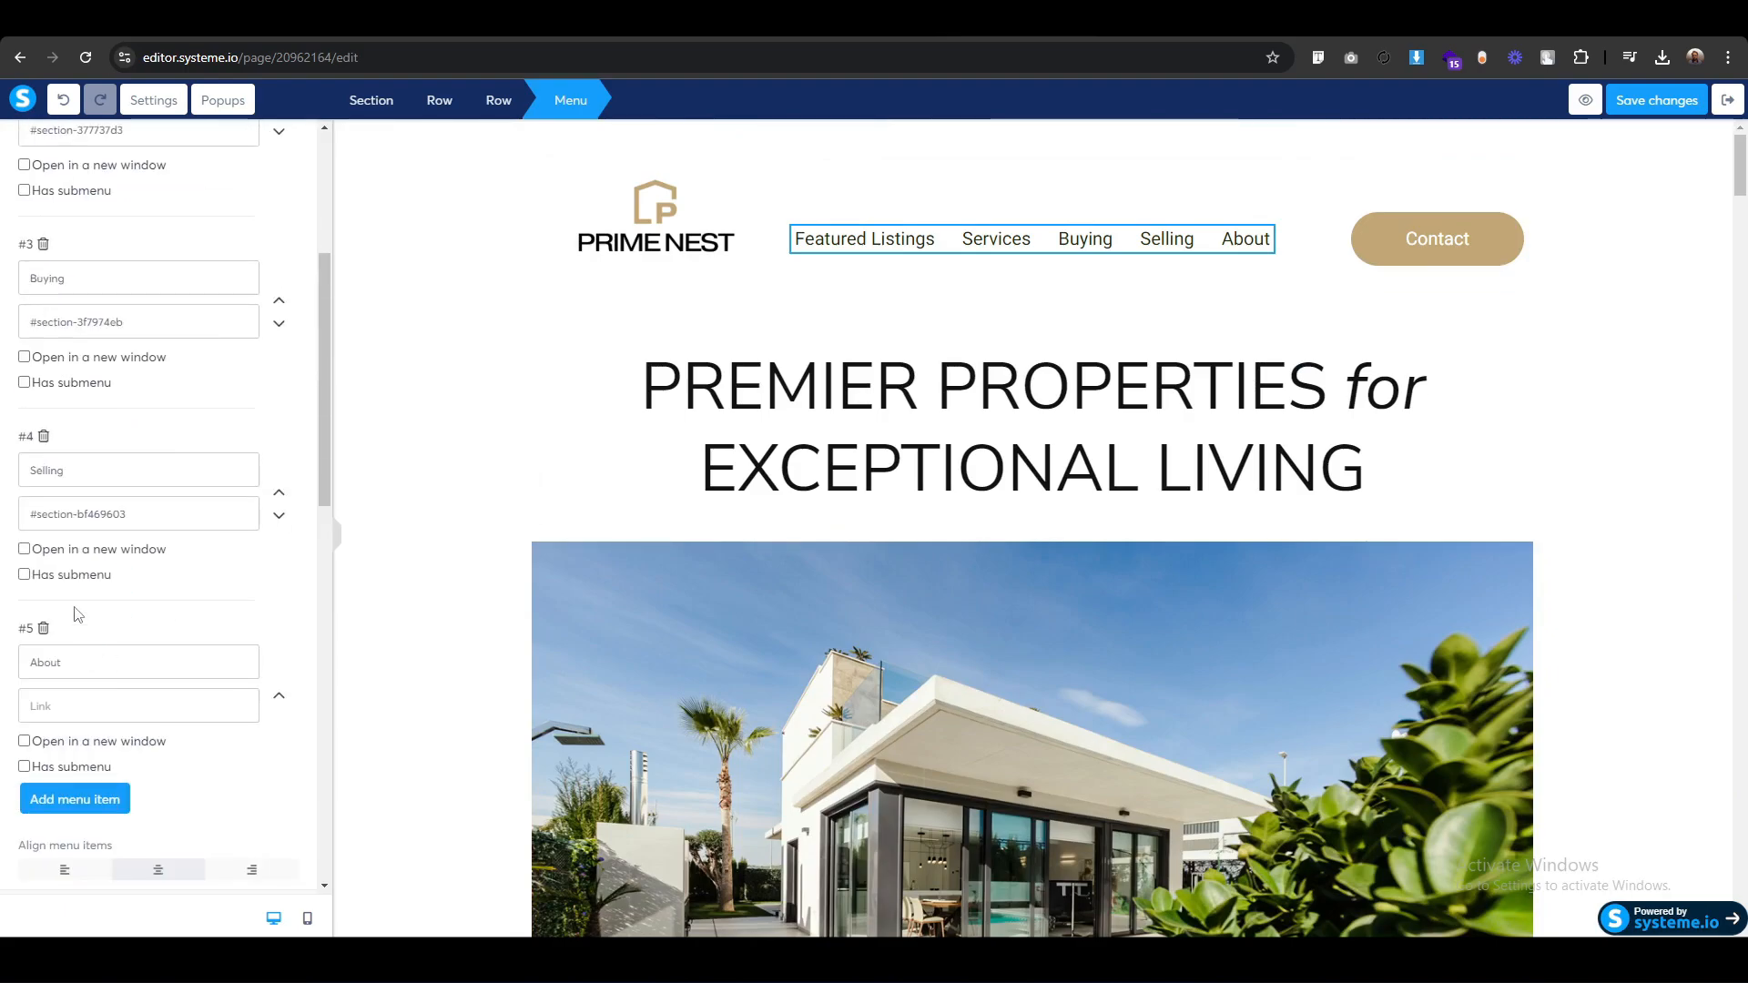
left_click(81, 702)
type("#")
key("ctrl+v")
left_click(456, 437)
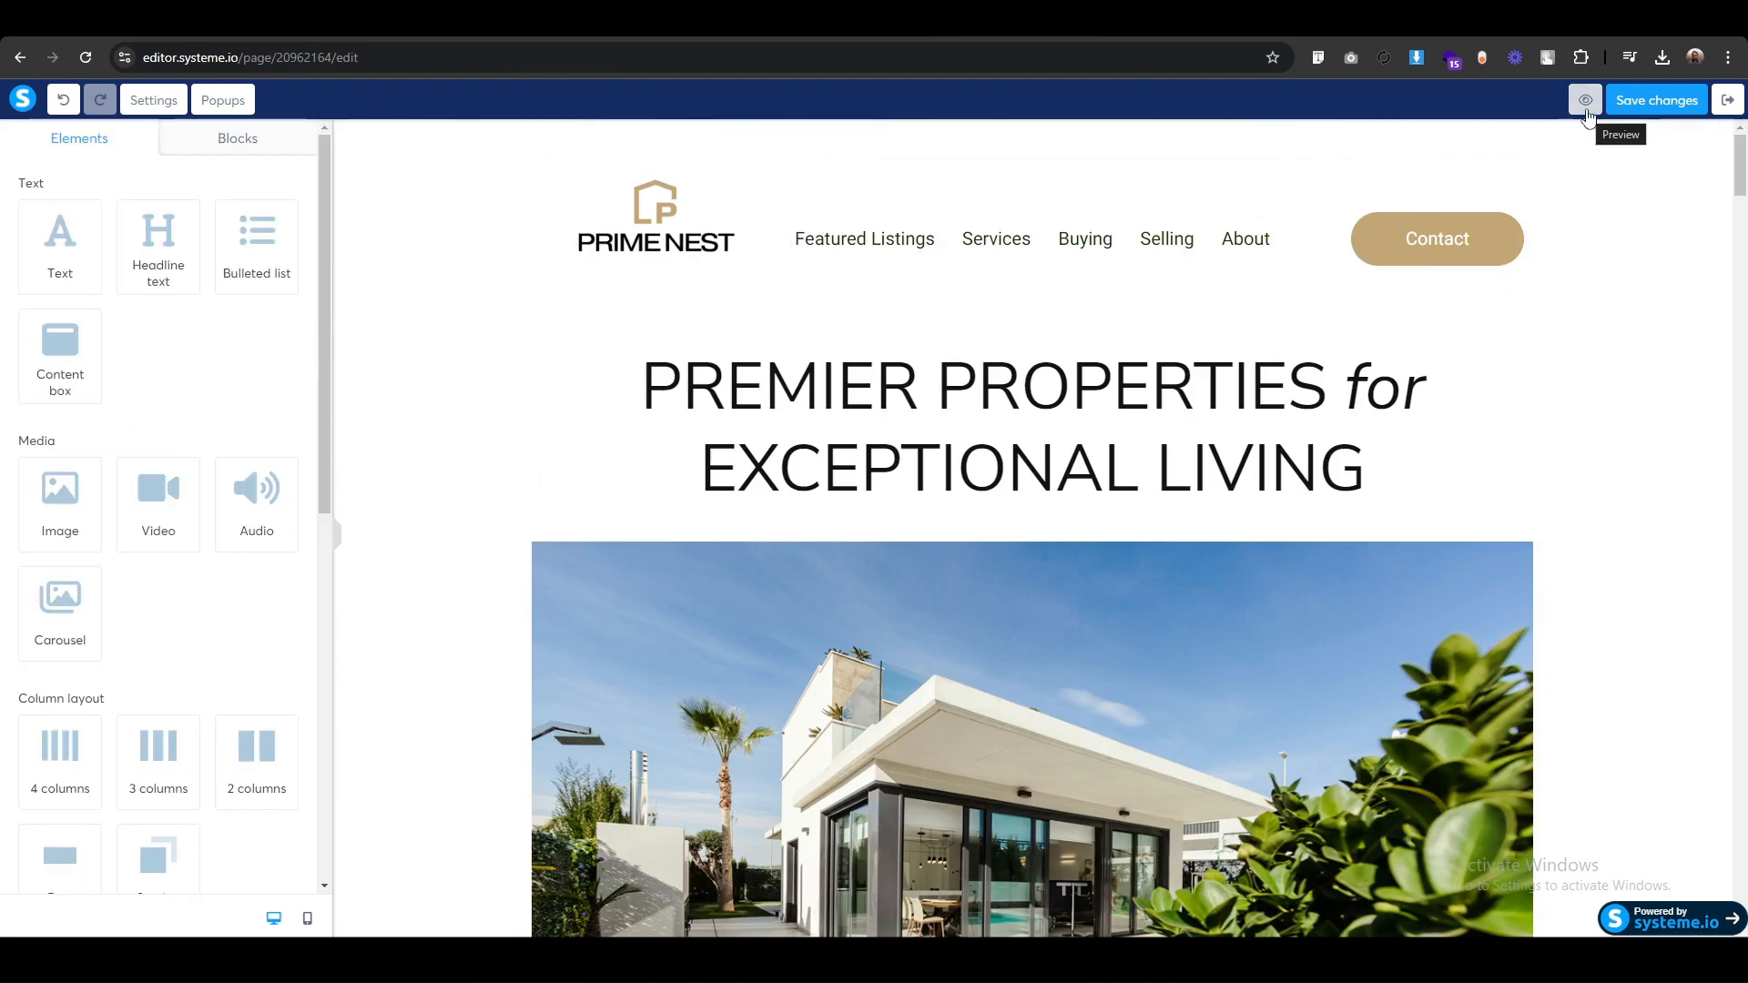
Preview the page and test the Buying, Selling and About menu links.
left_click(1585, 107)
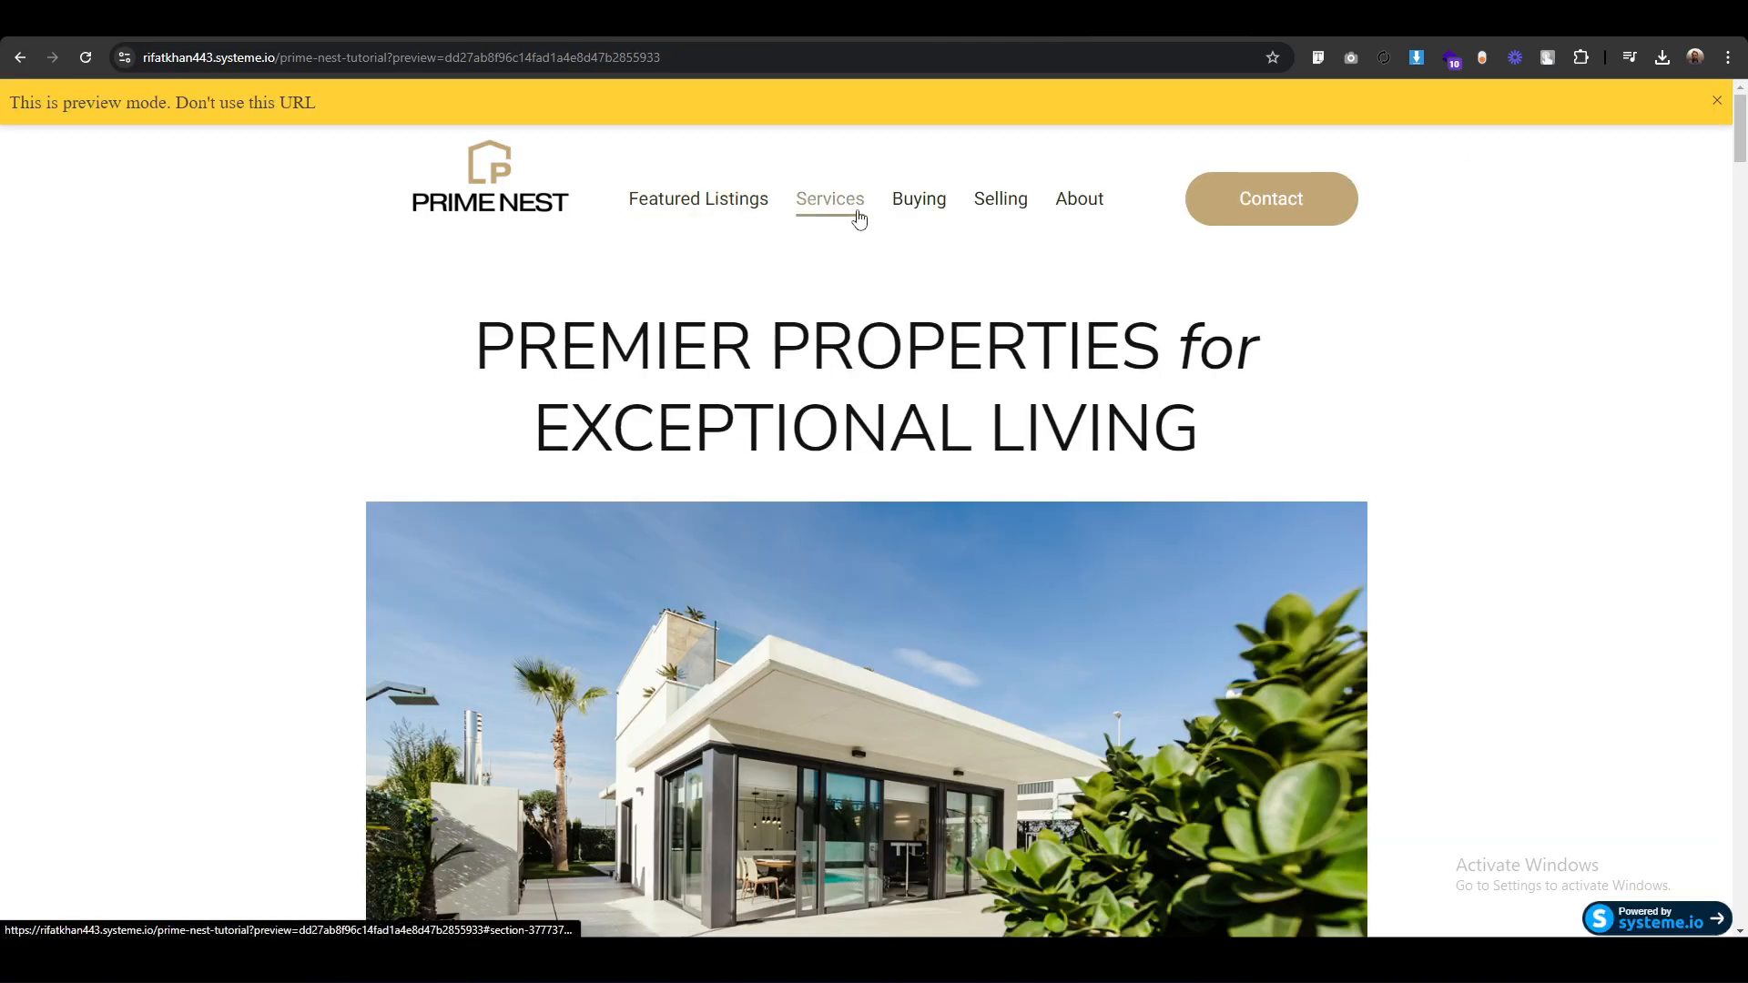
left_click(899, 207)
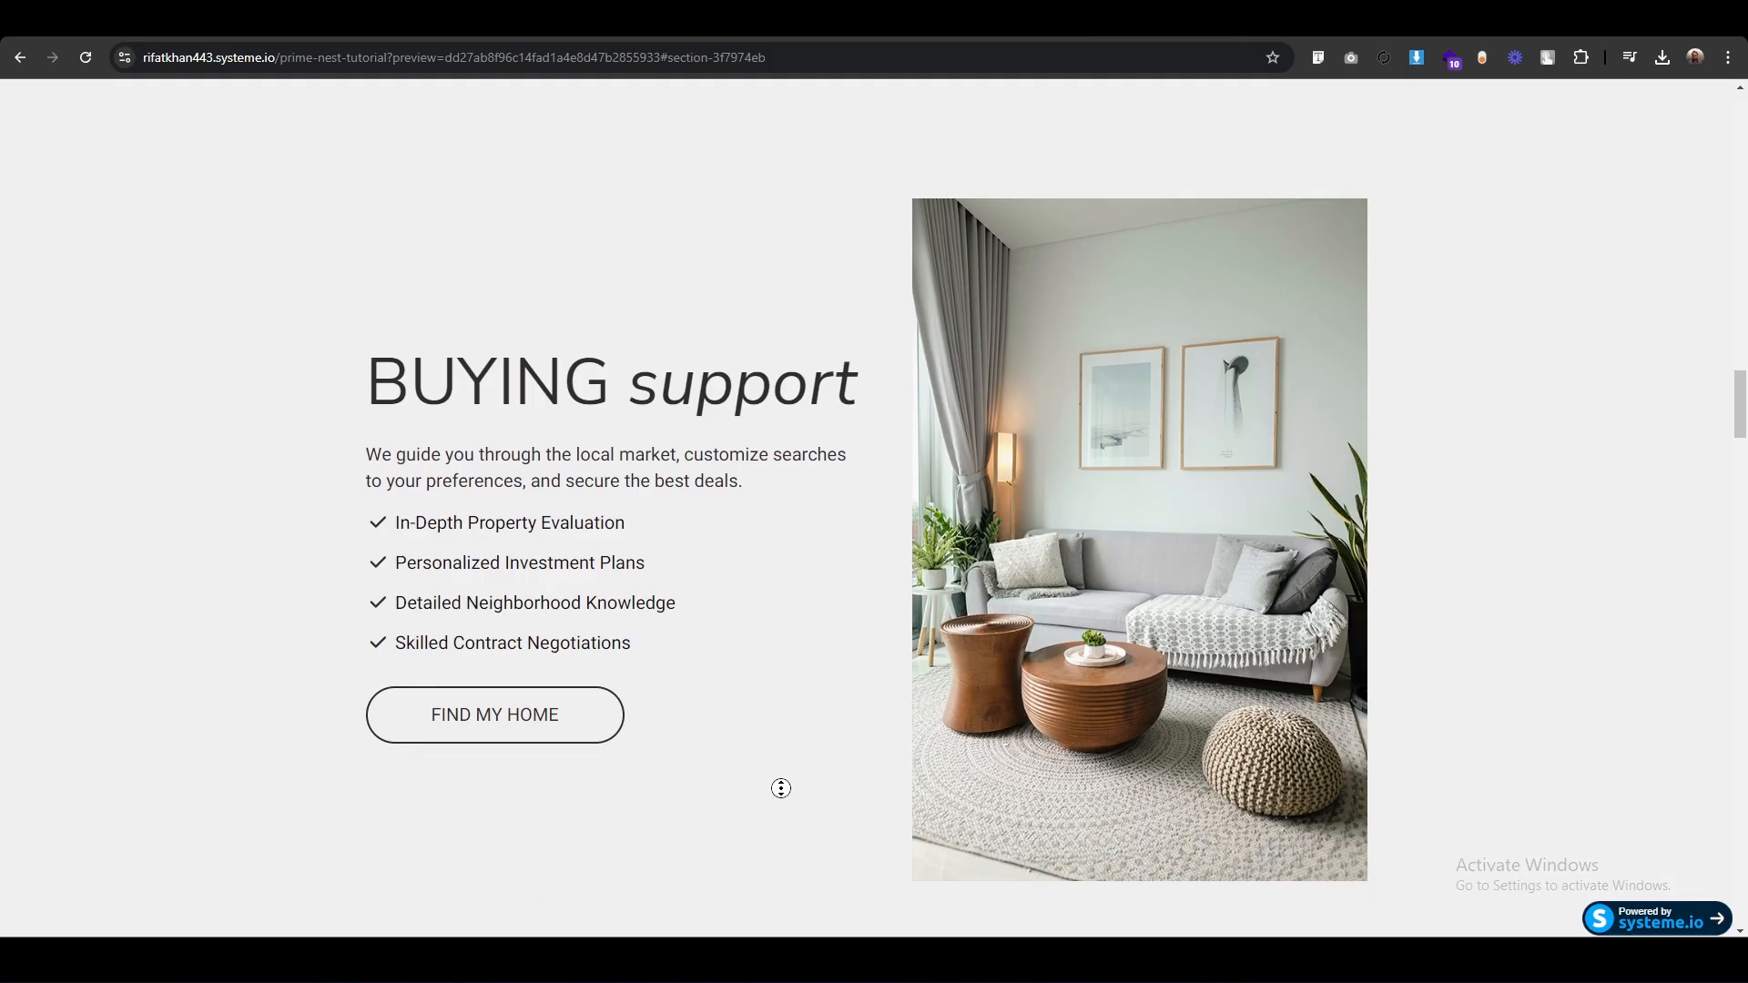
scroll(781, 789, "up", 20)
left_click(999, 202)
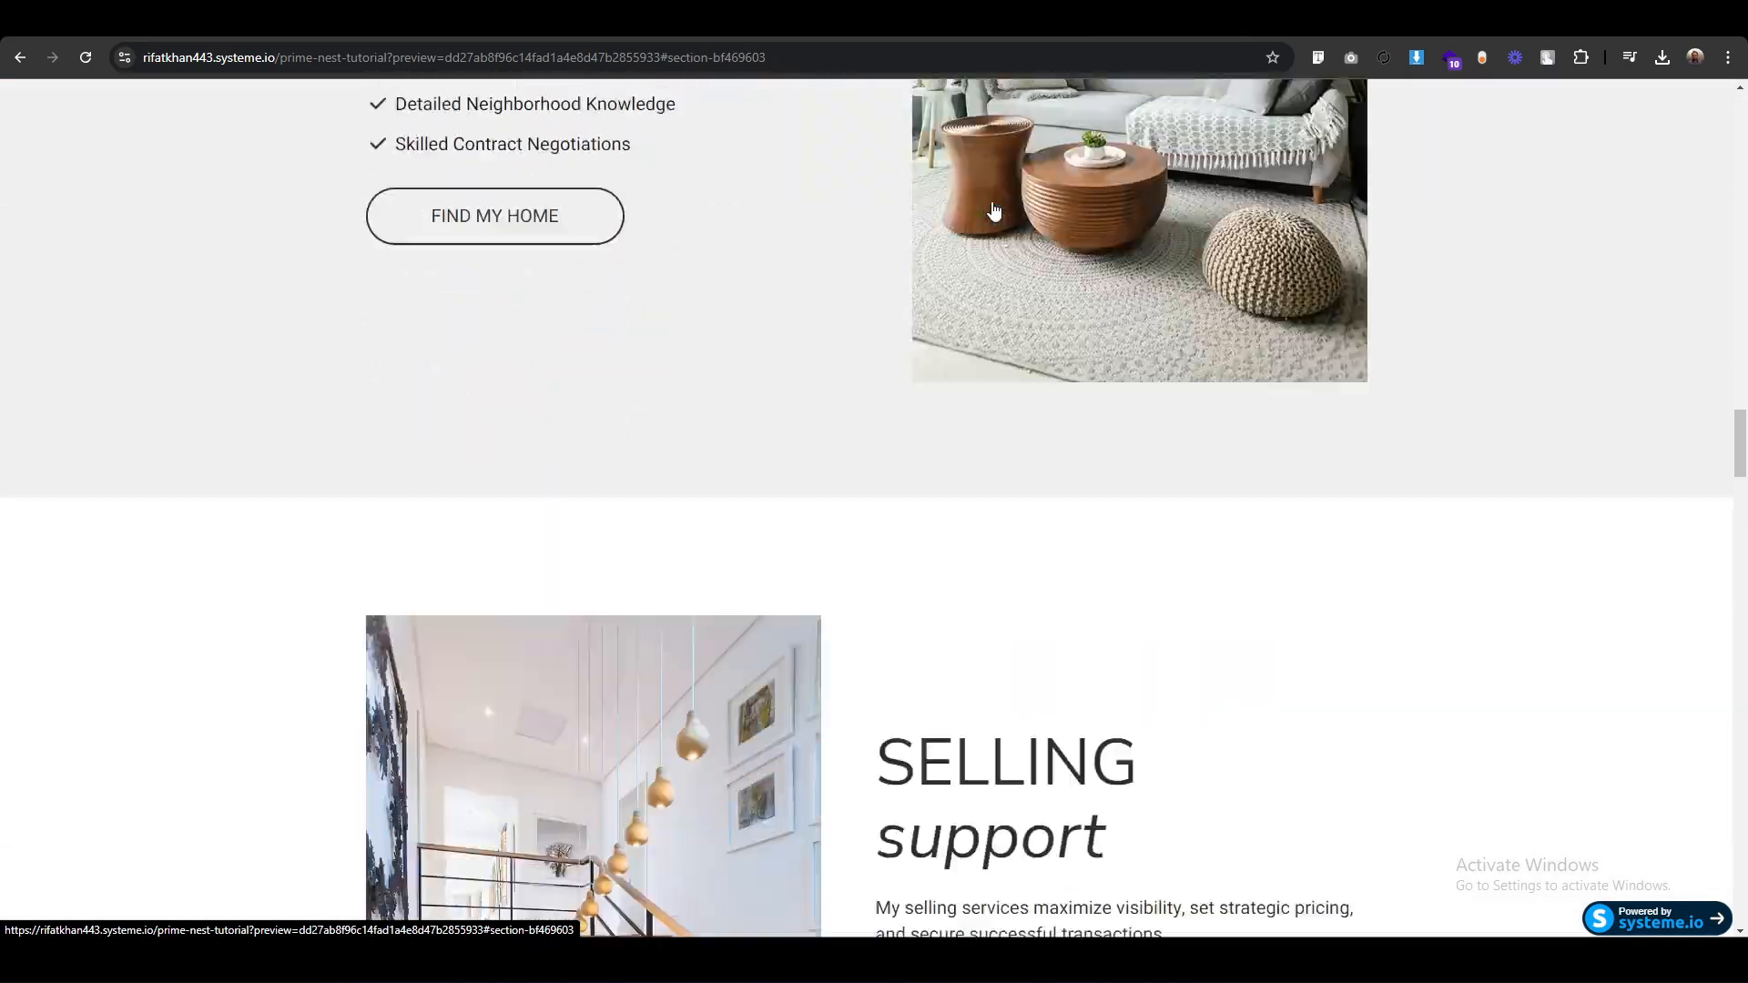
scroll(1007, 559, "up", 20)
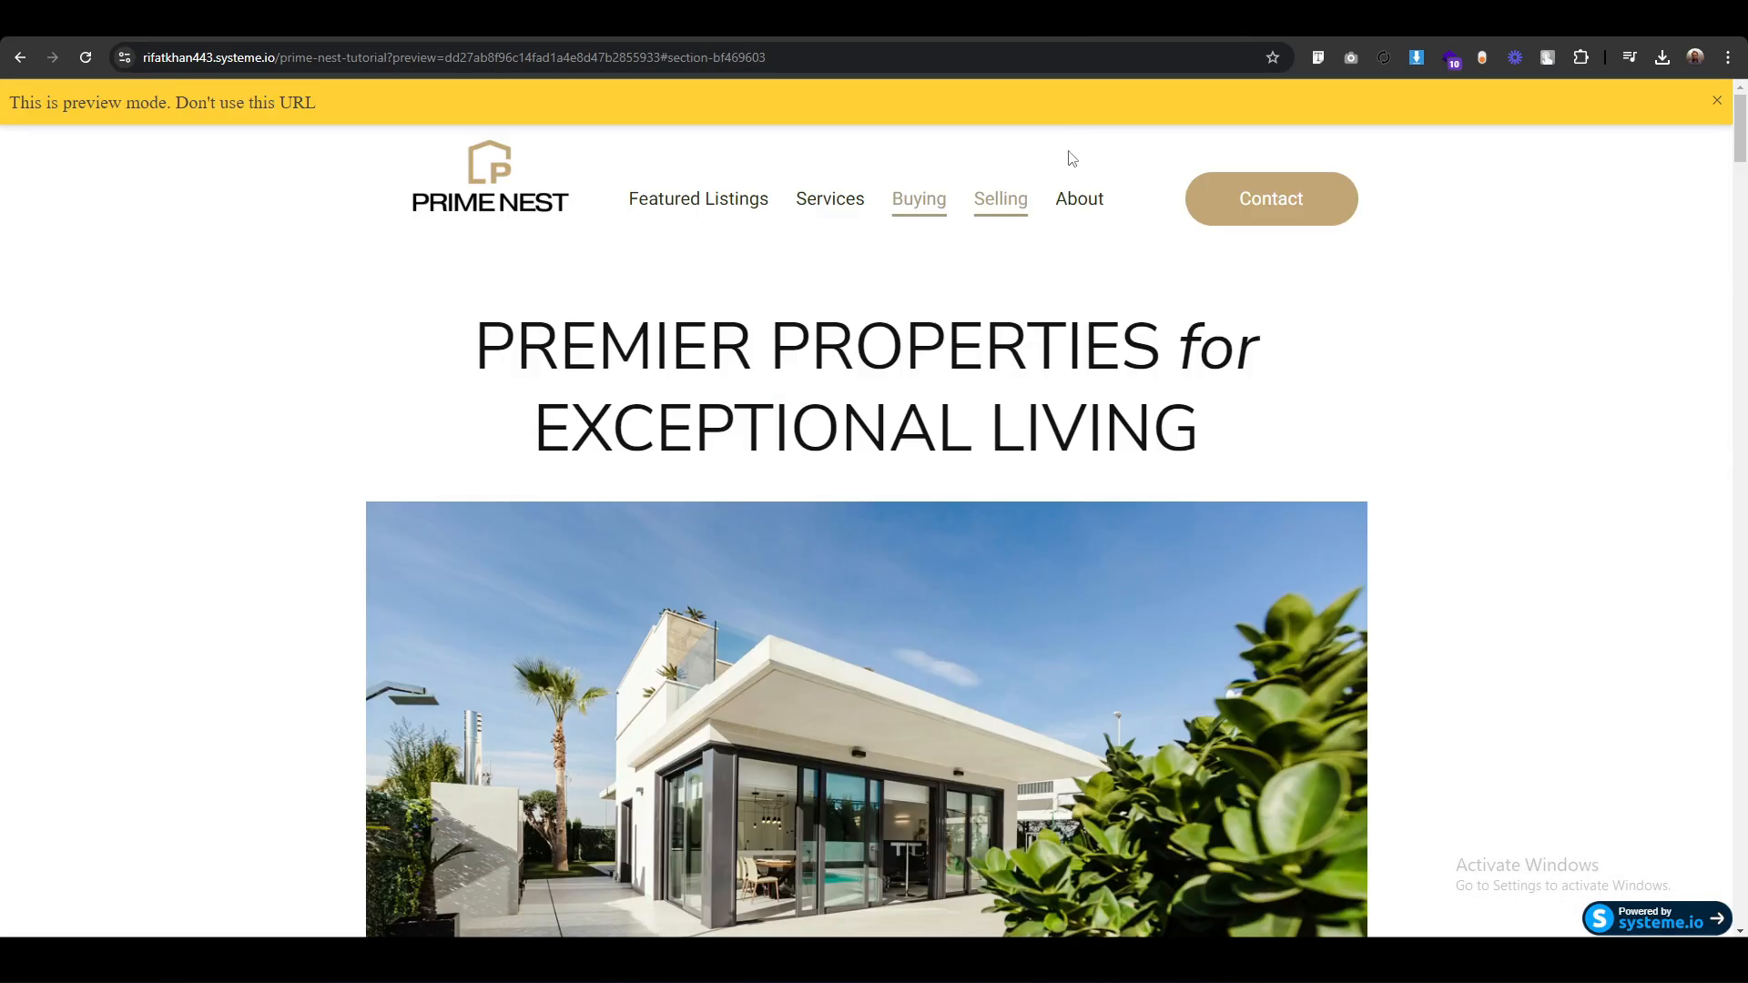
left_click(1081, 198)
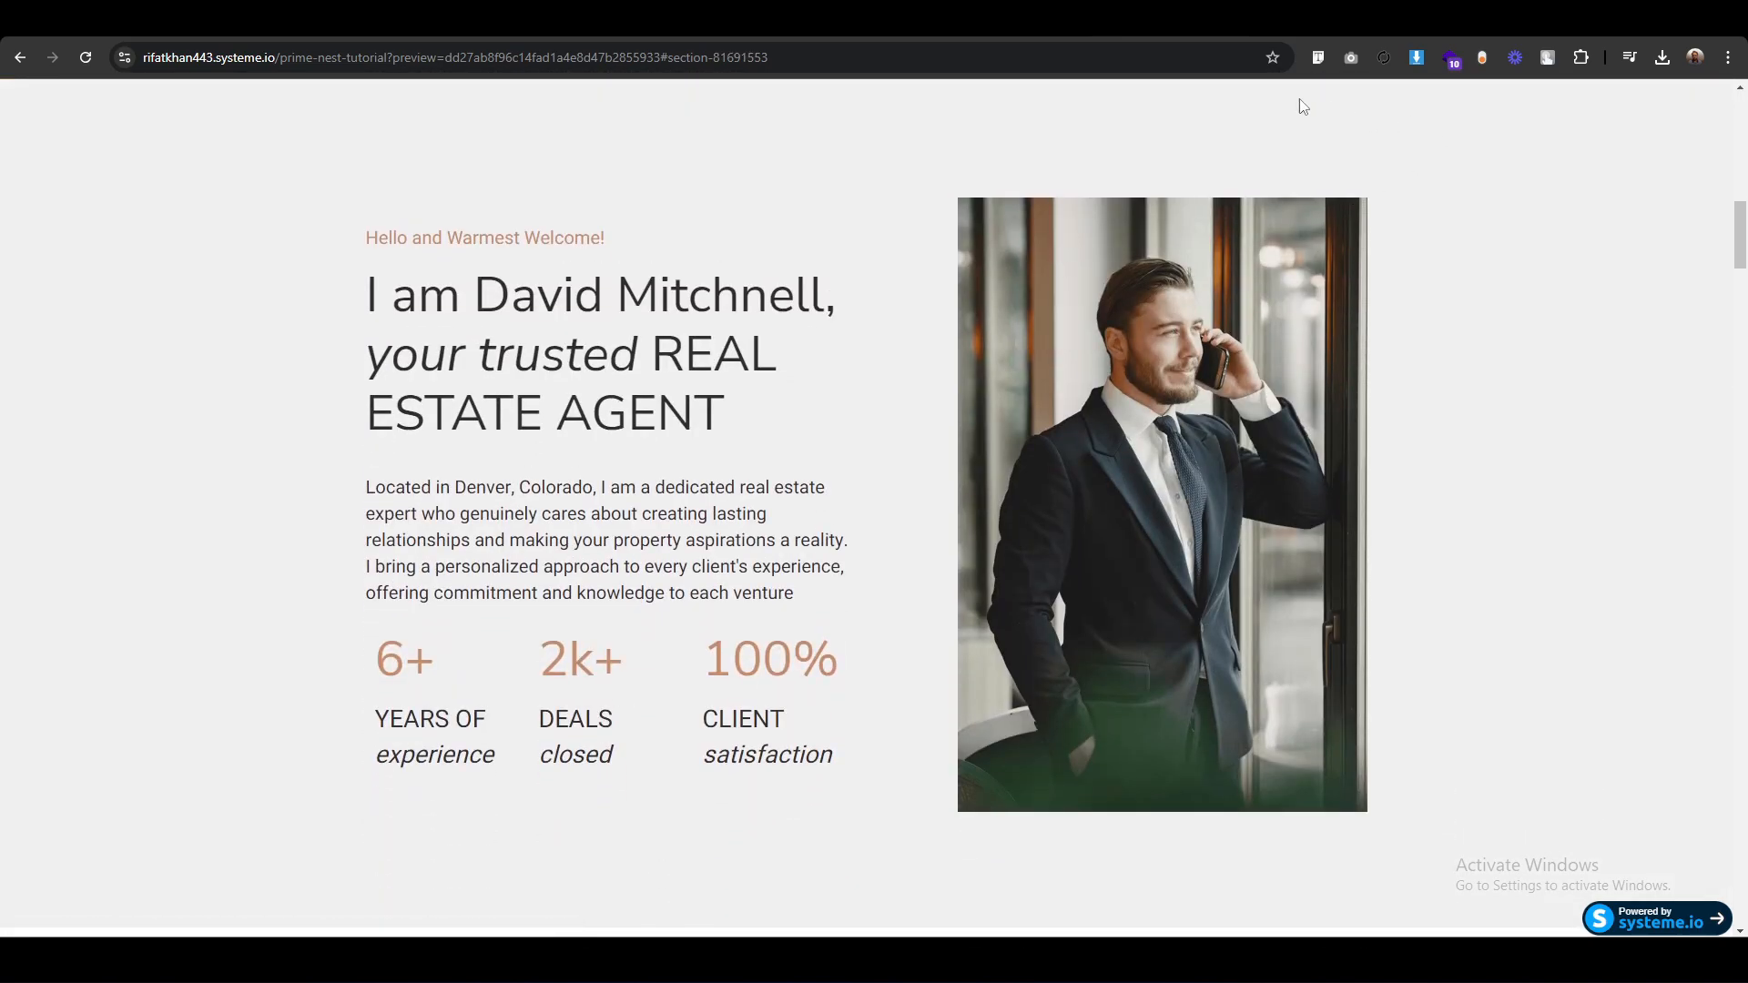
Review the previewed page from the hero section down to the agent's welcome section.
scroll(253, 570, "up", 12)
scroll(256, 570, "up", 1)
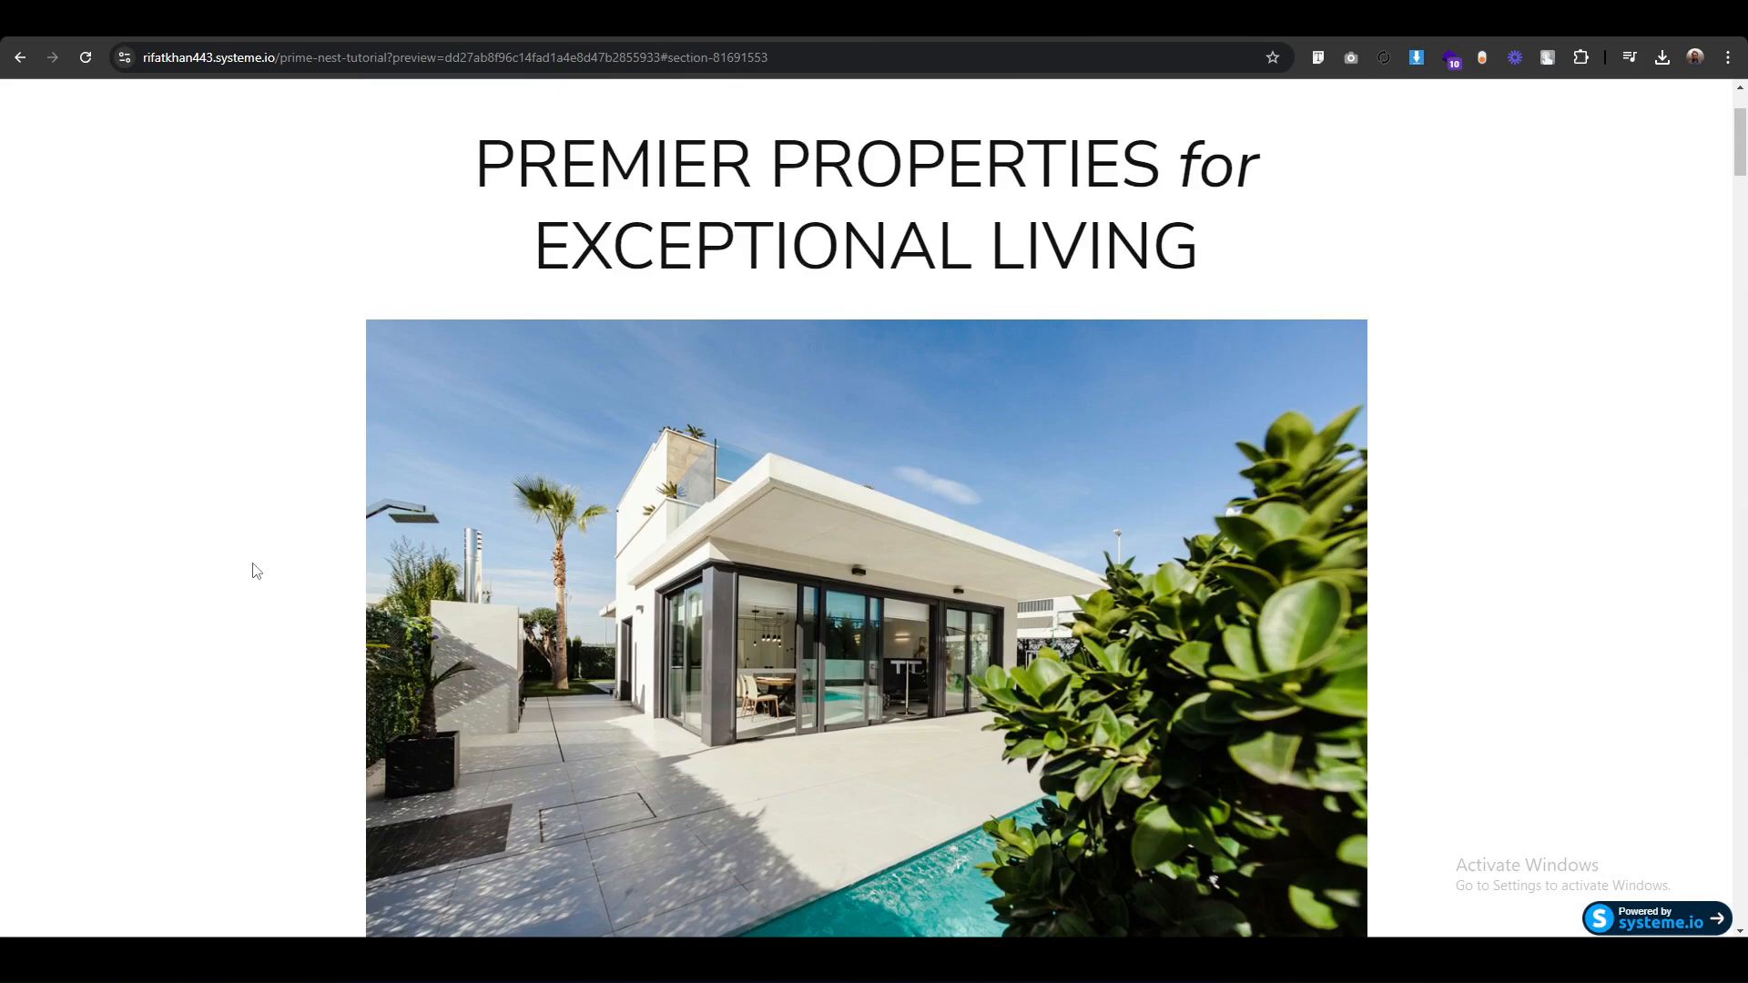
scroll(256, 570, "down", 5)
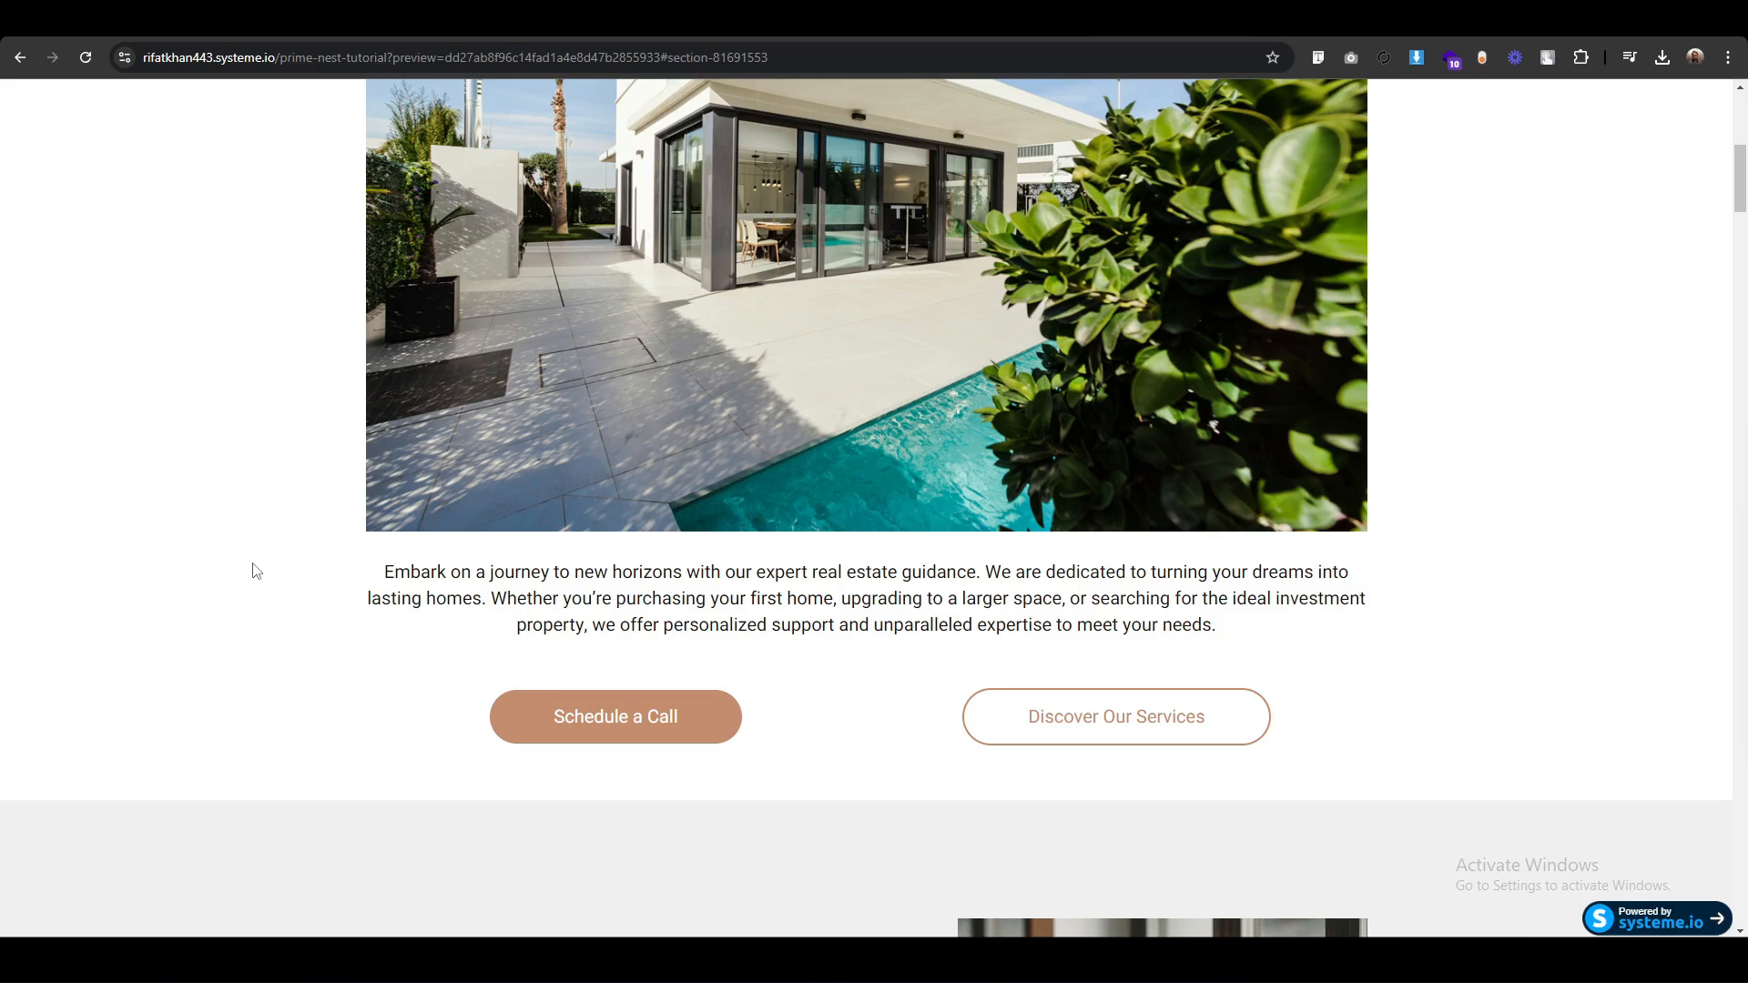
scroll(256, 569, "down", 6)
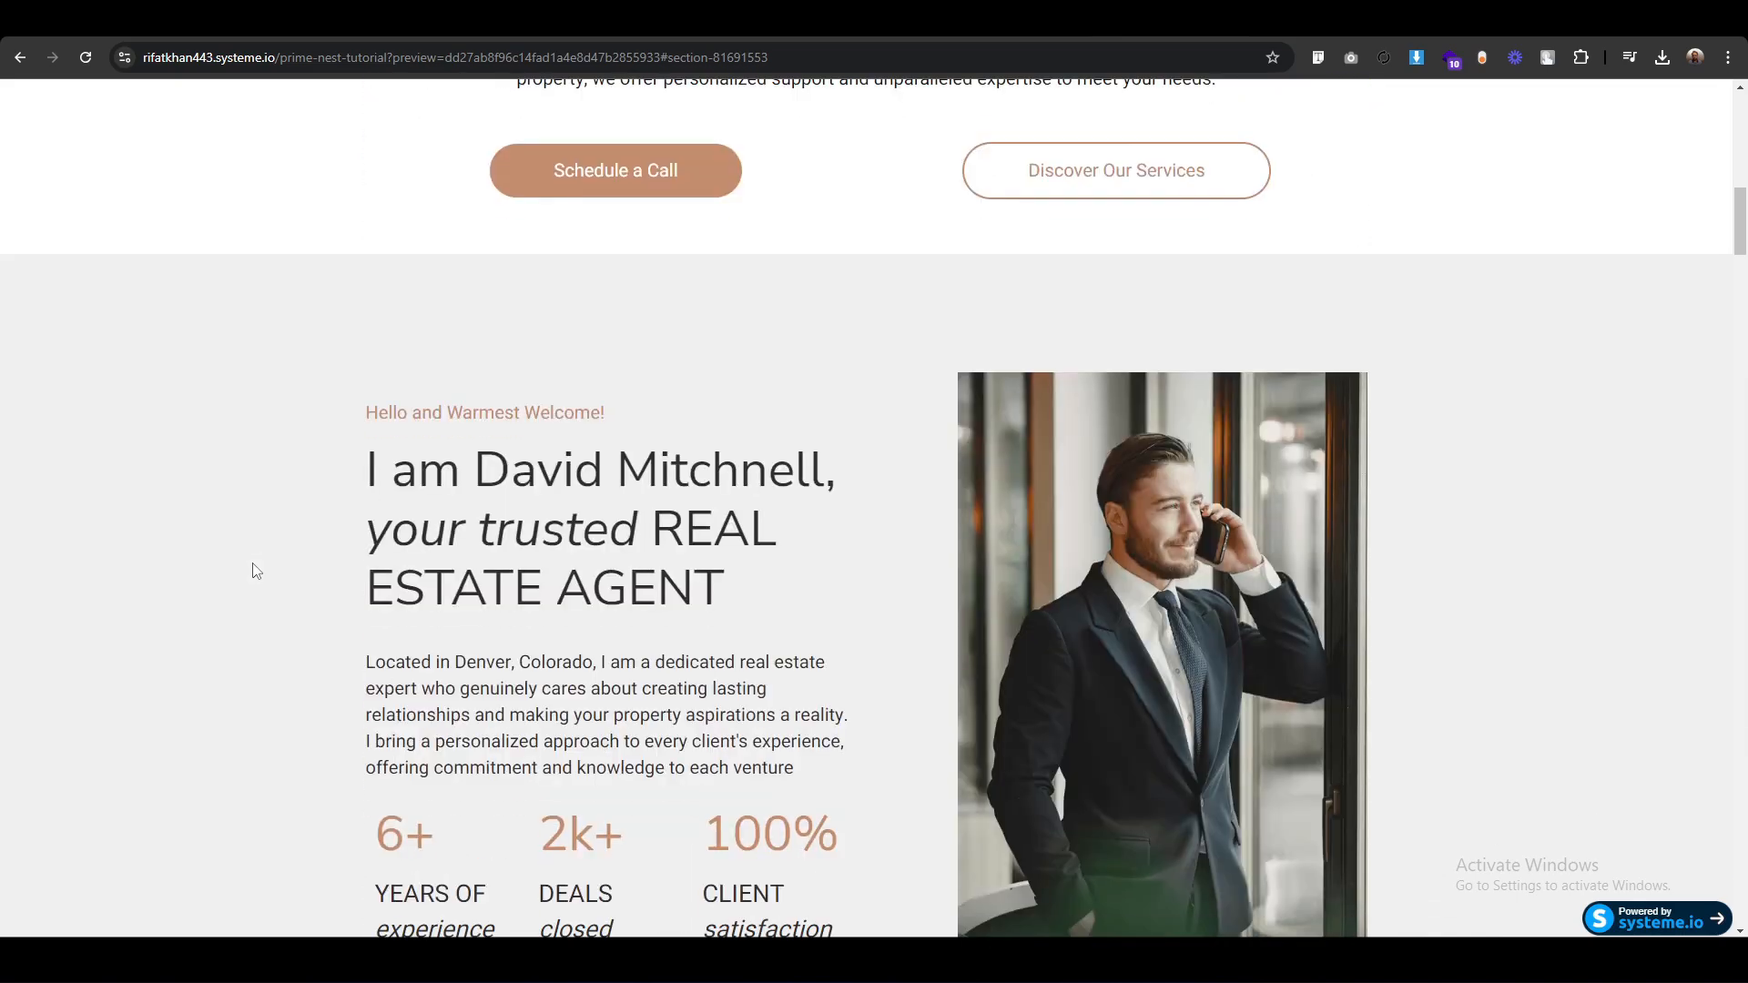